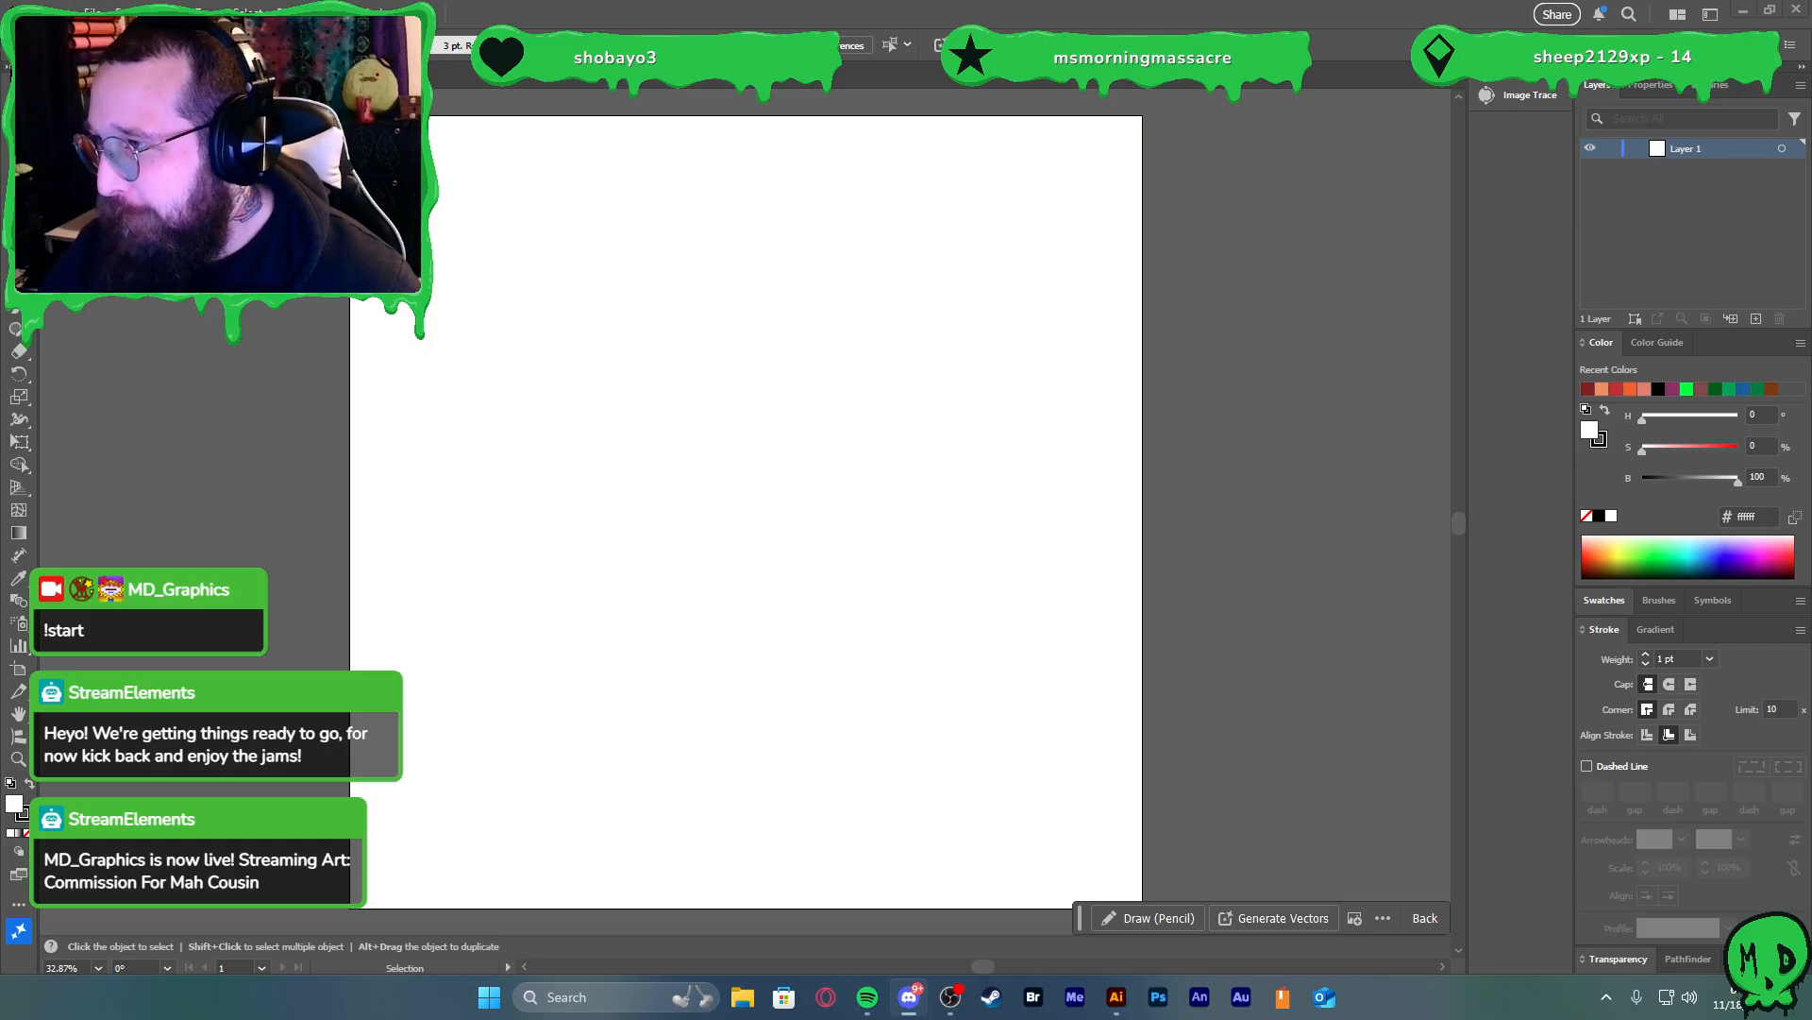
# Switch to the Discord direct message, open its shared YouTube Shorts link in the browser and pause the video
pyautogui.moveTo(1811, 546); pyautogui.dragTo(1048, 2)
pyautogui.click(521, 547)
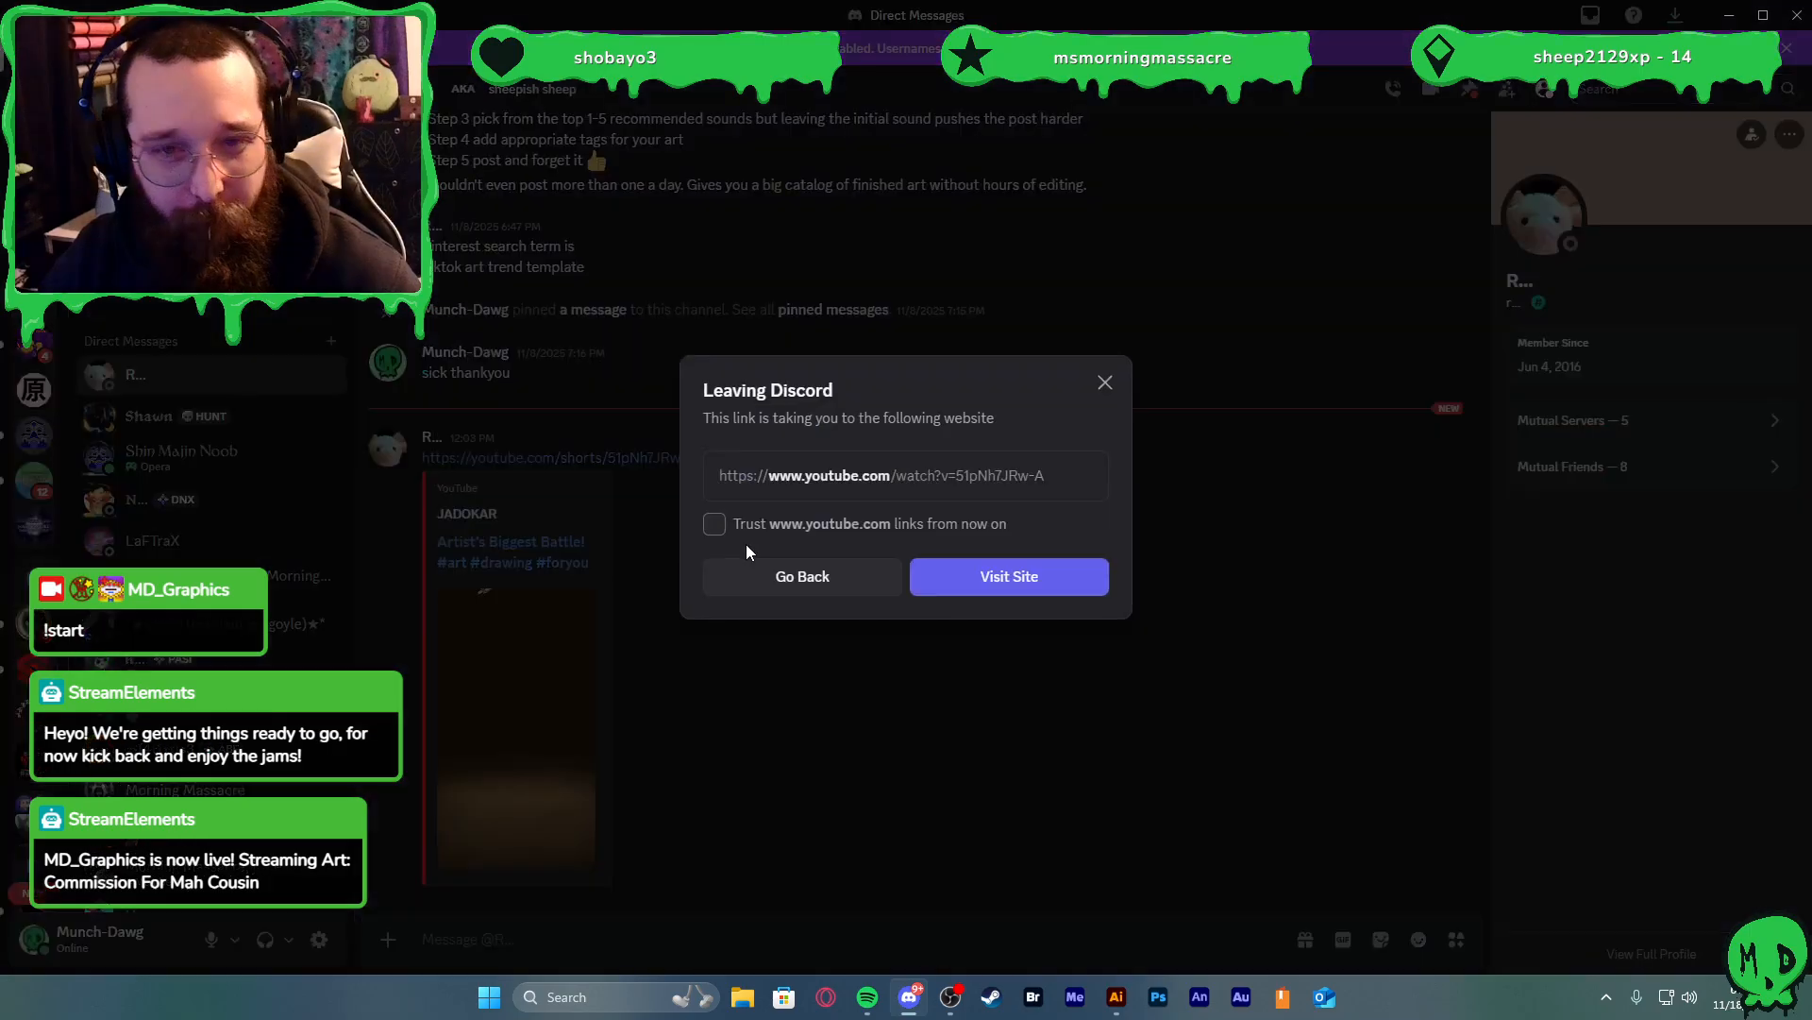
pyautogui.click(959, 578)
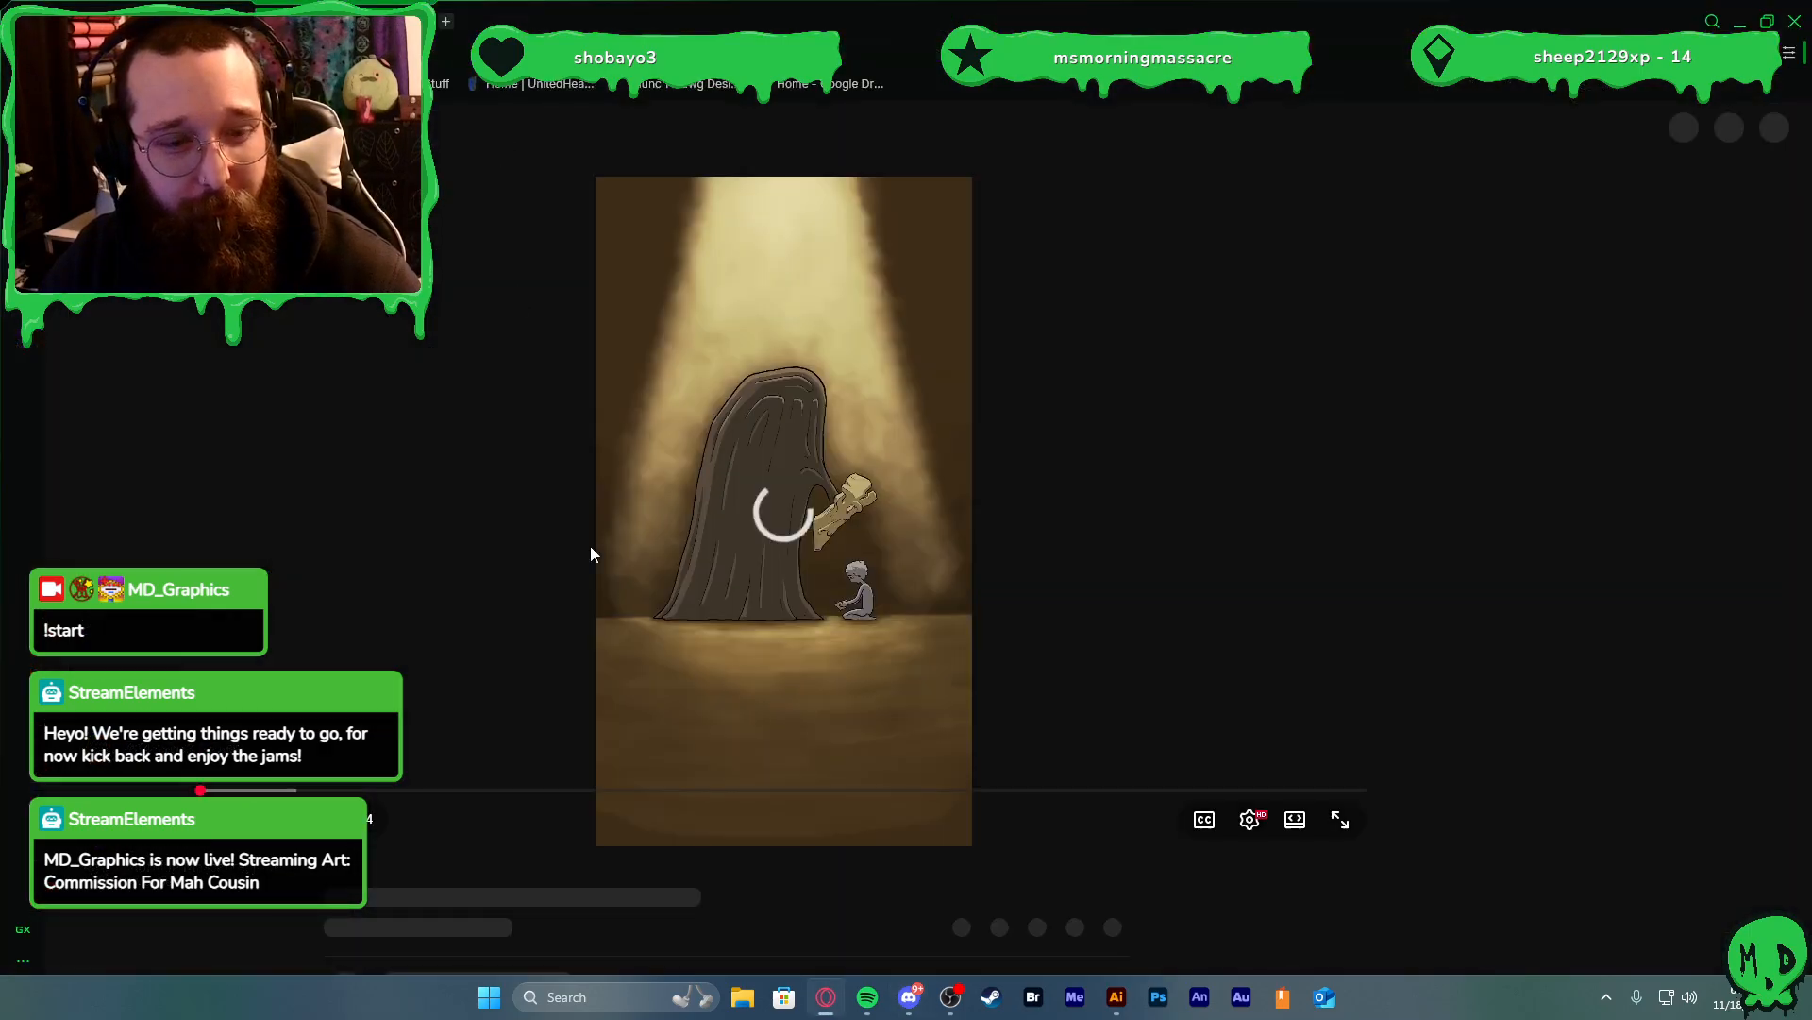
pyautogui.click(867, 712)
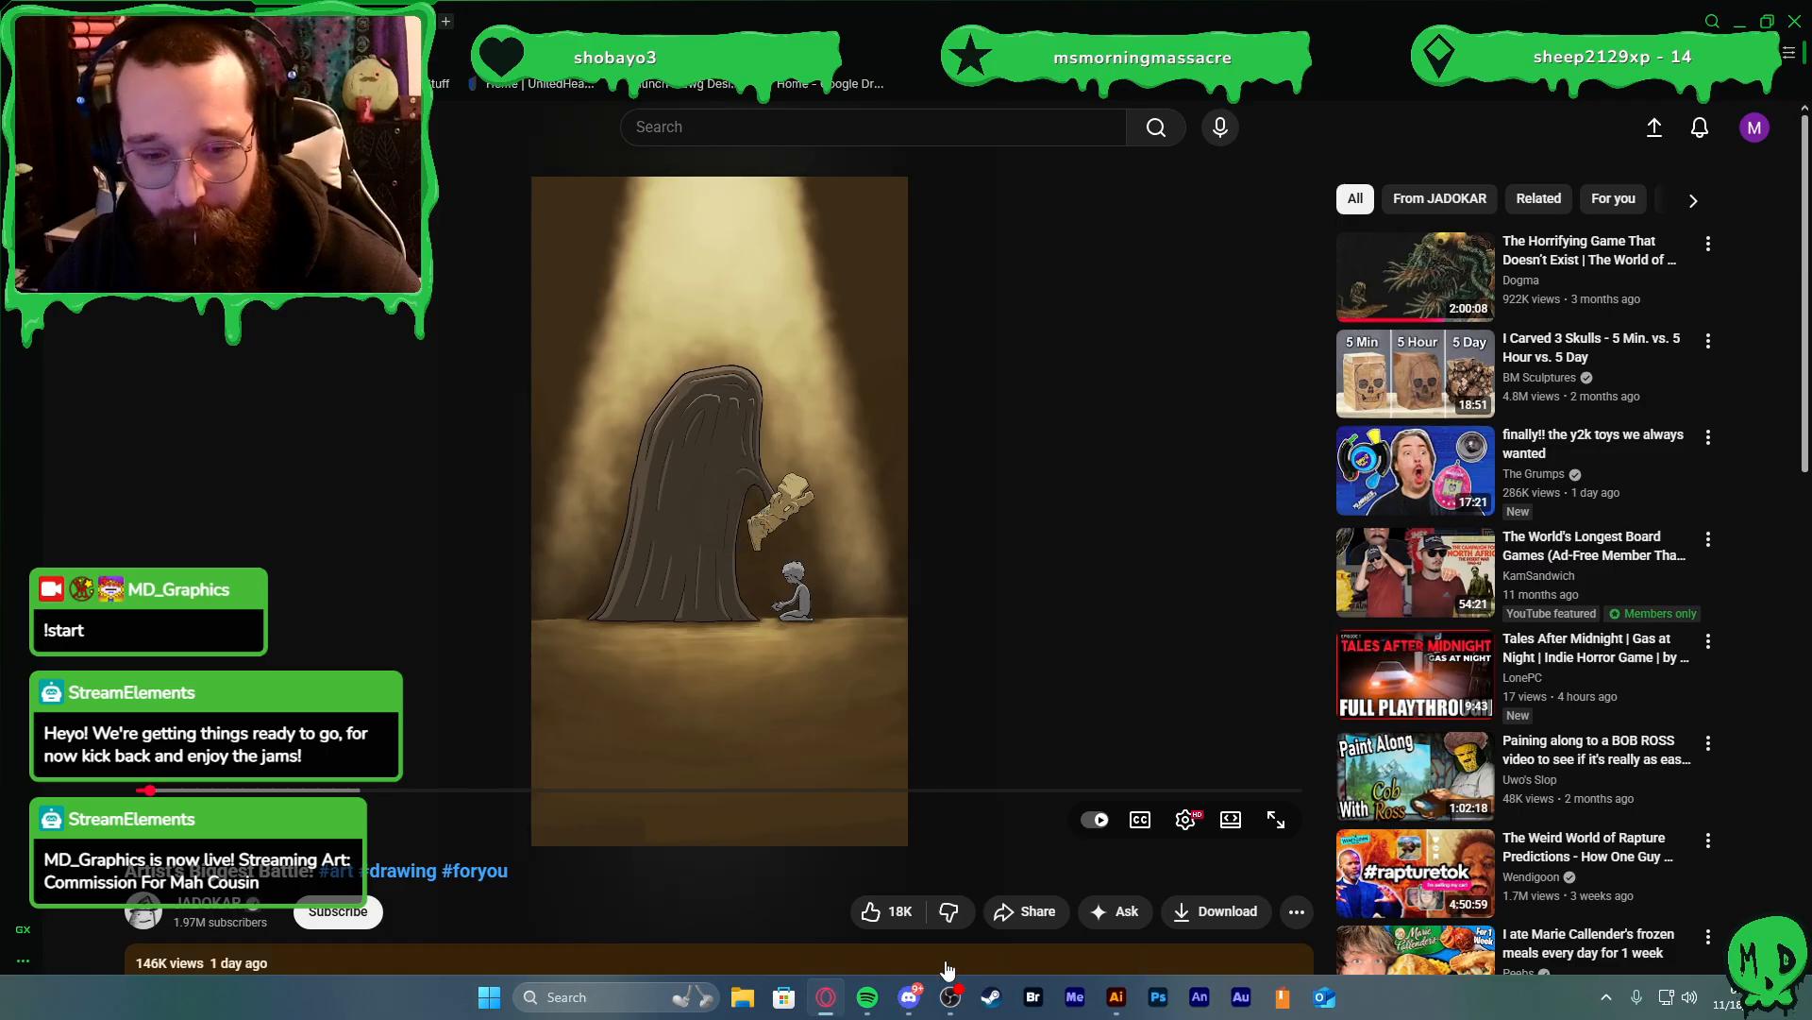
# Watch the "Artist's Biggest Battle!" video in full screen and adjust its volume
pyautogui.click(921, 997)
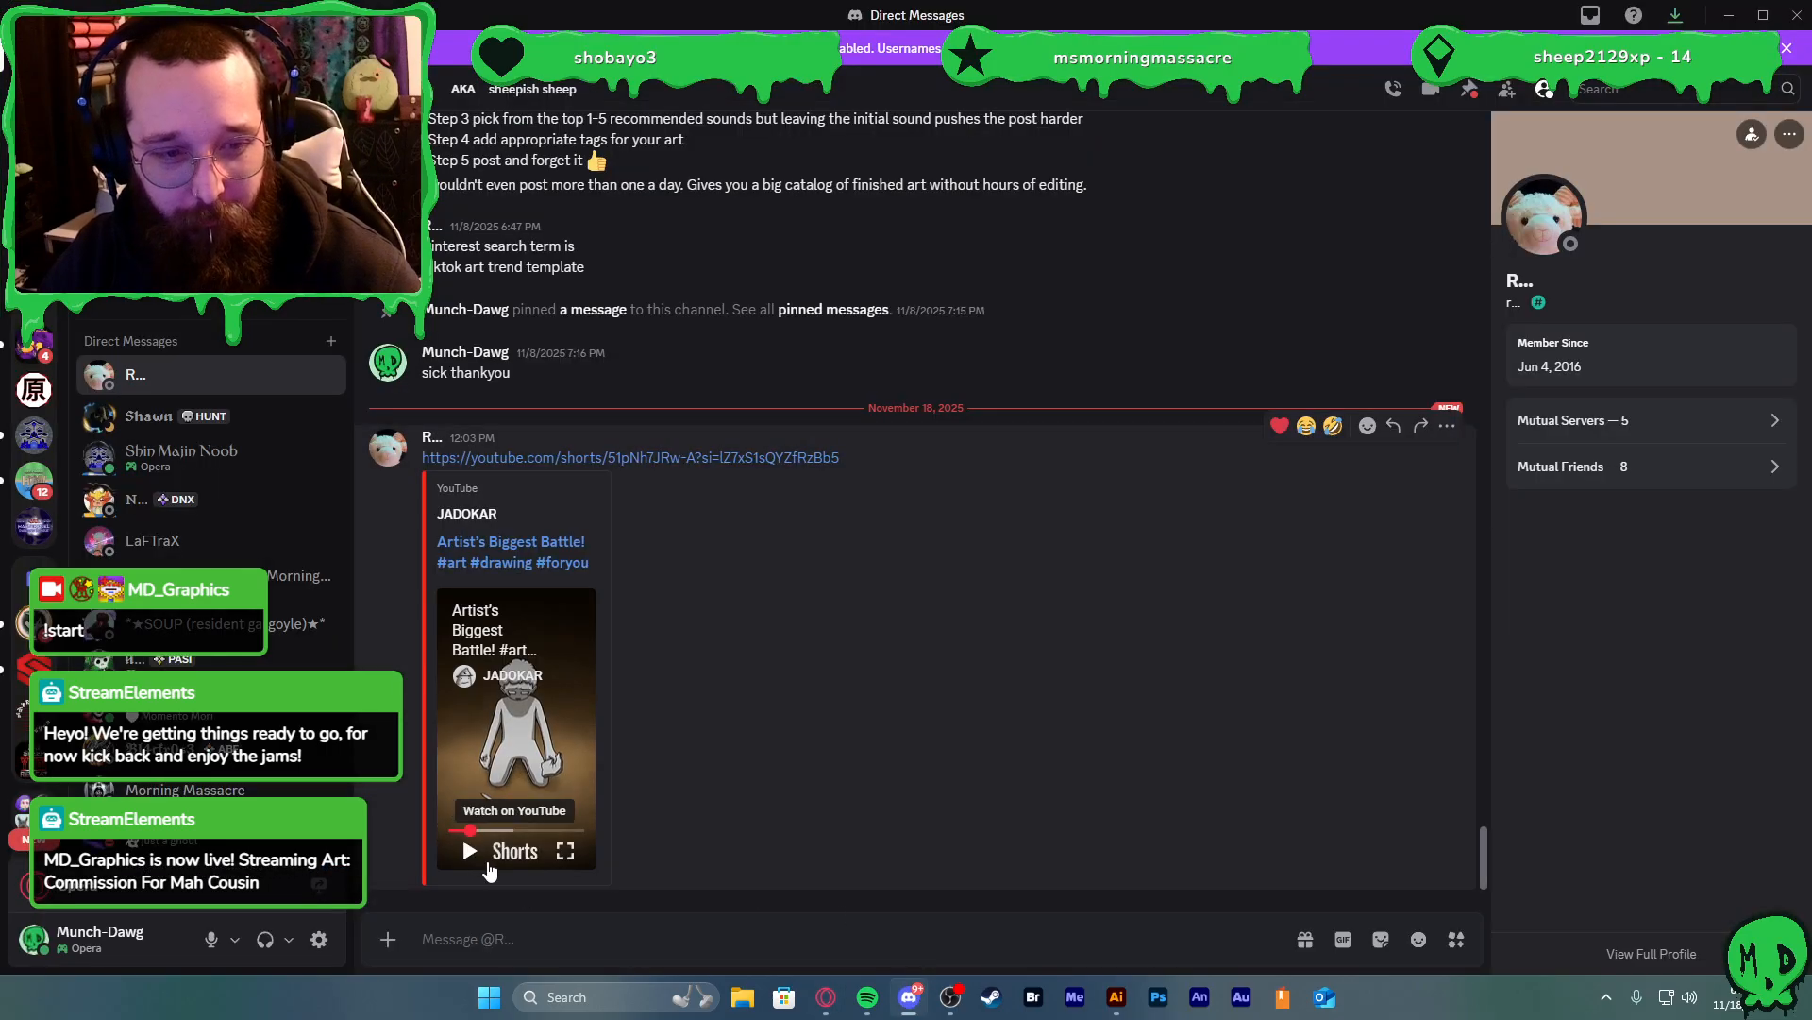
pyautogui.click(826, 997)
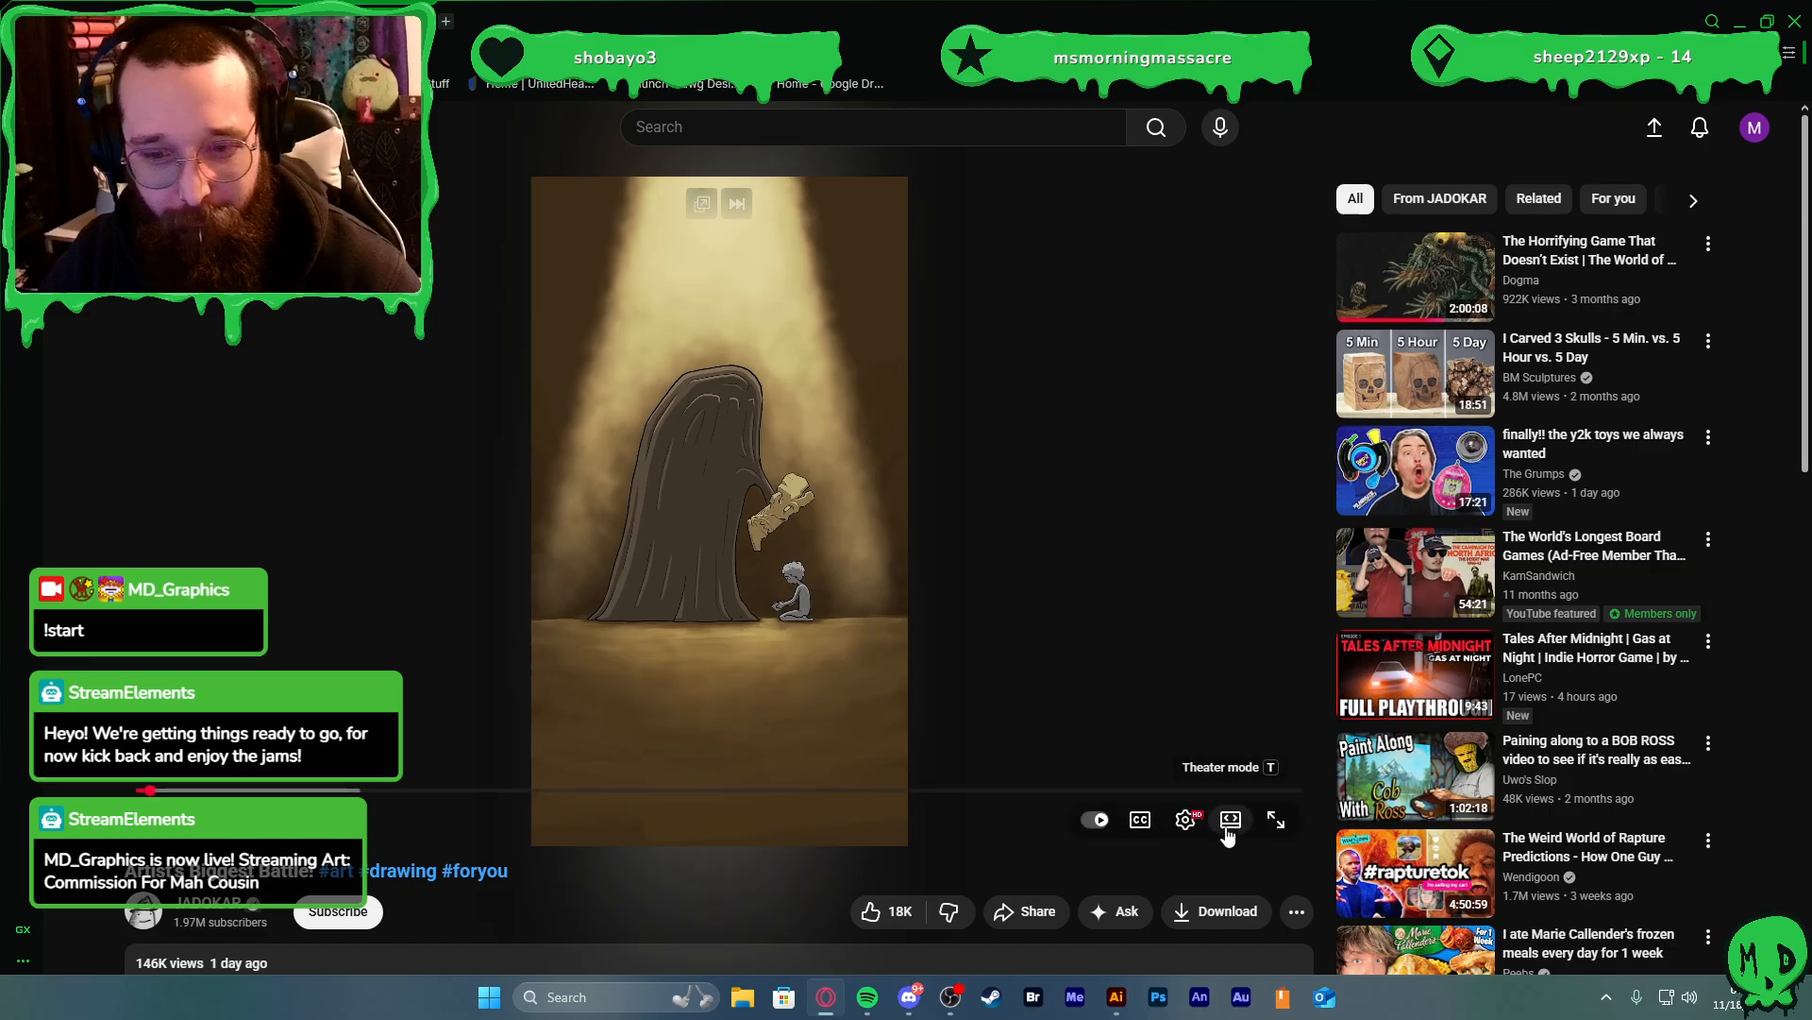
pyautogui.click(1256, 810)
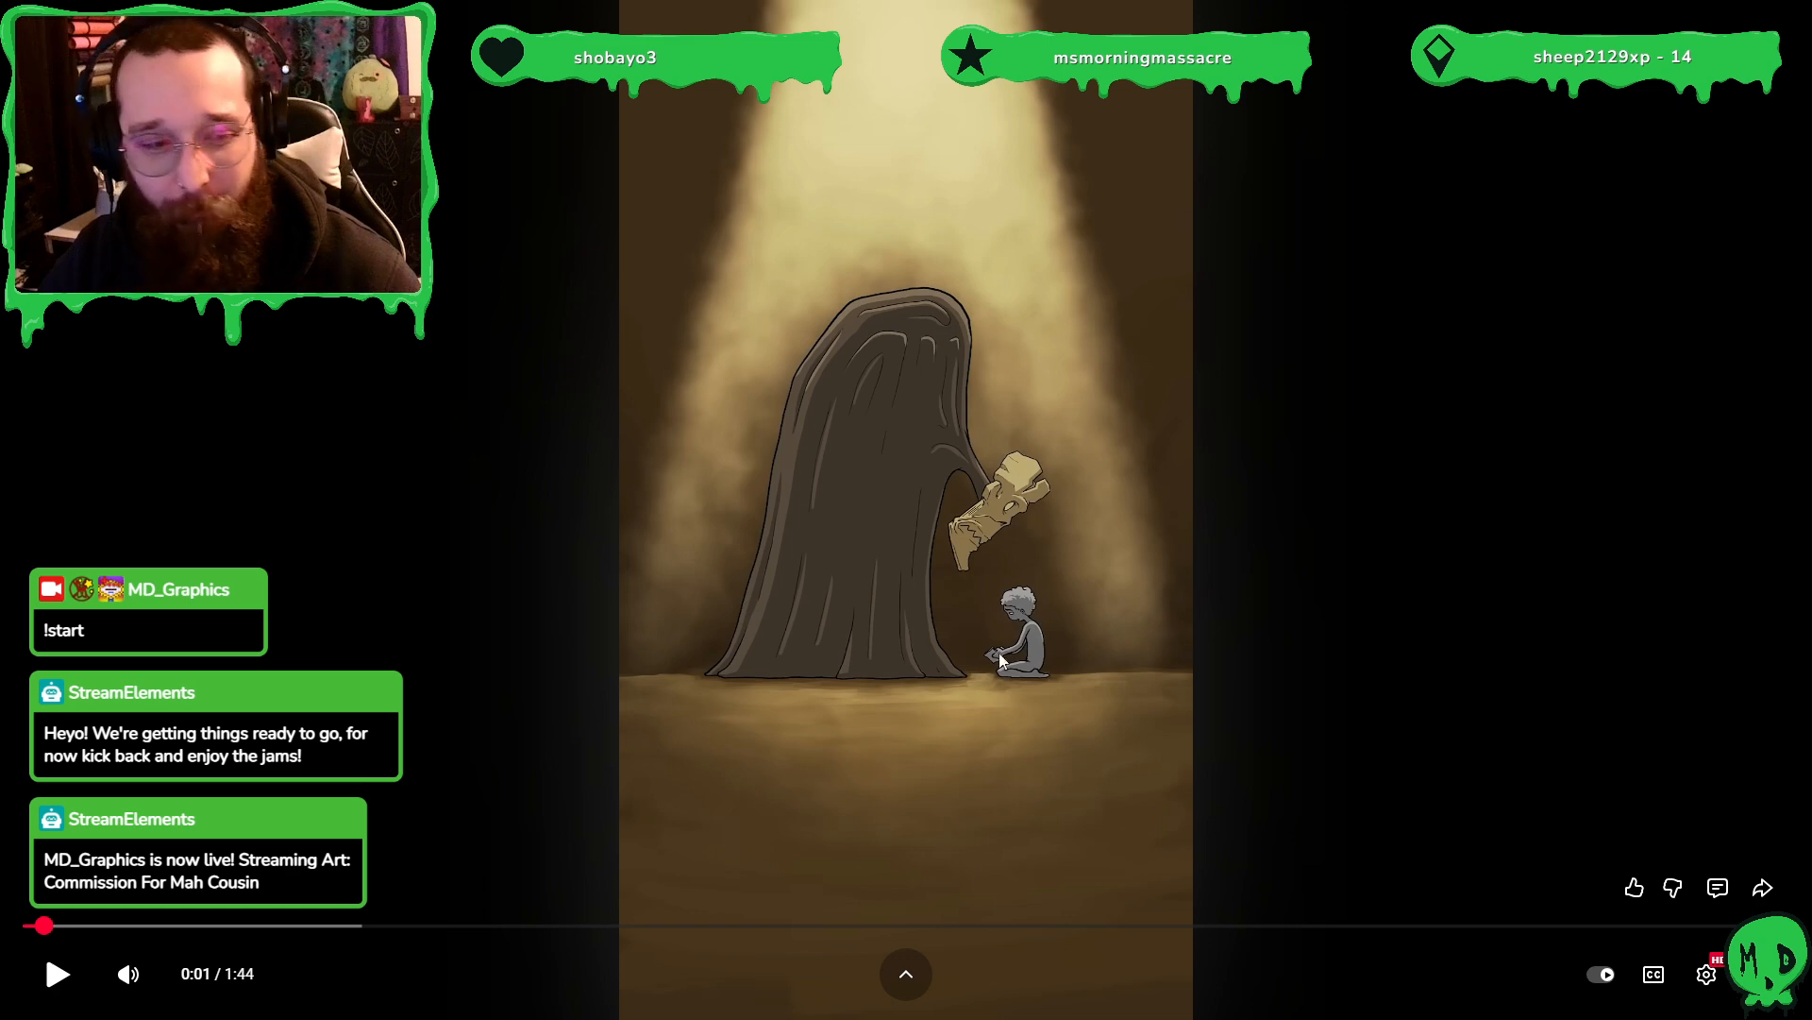
pyautogui.click(993, 481)
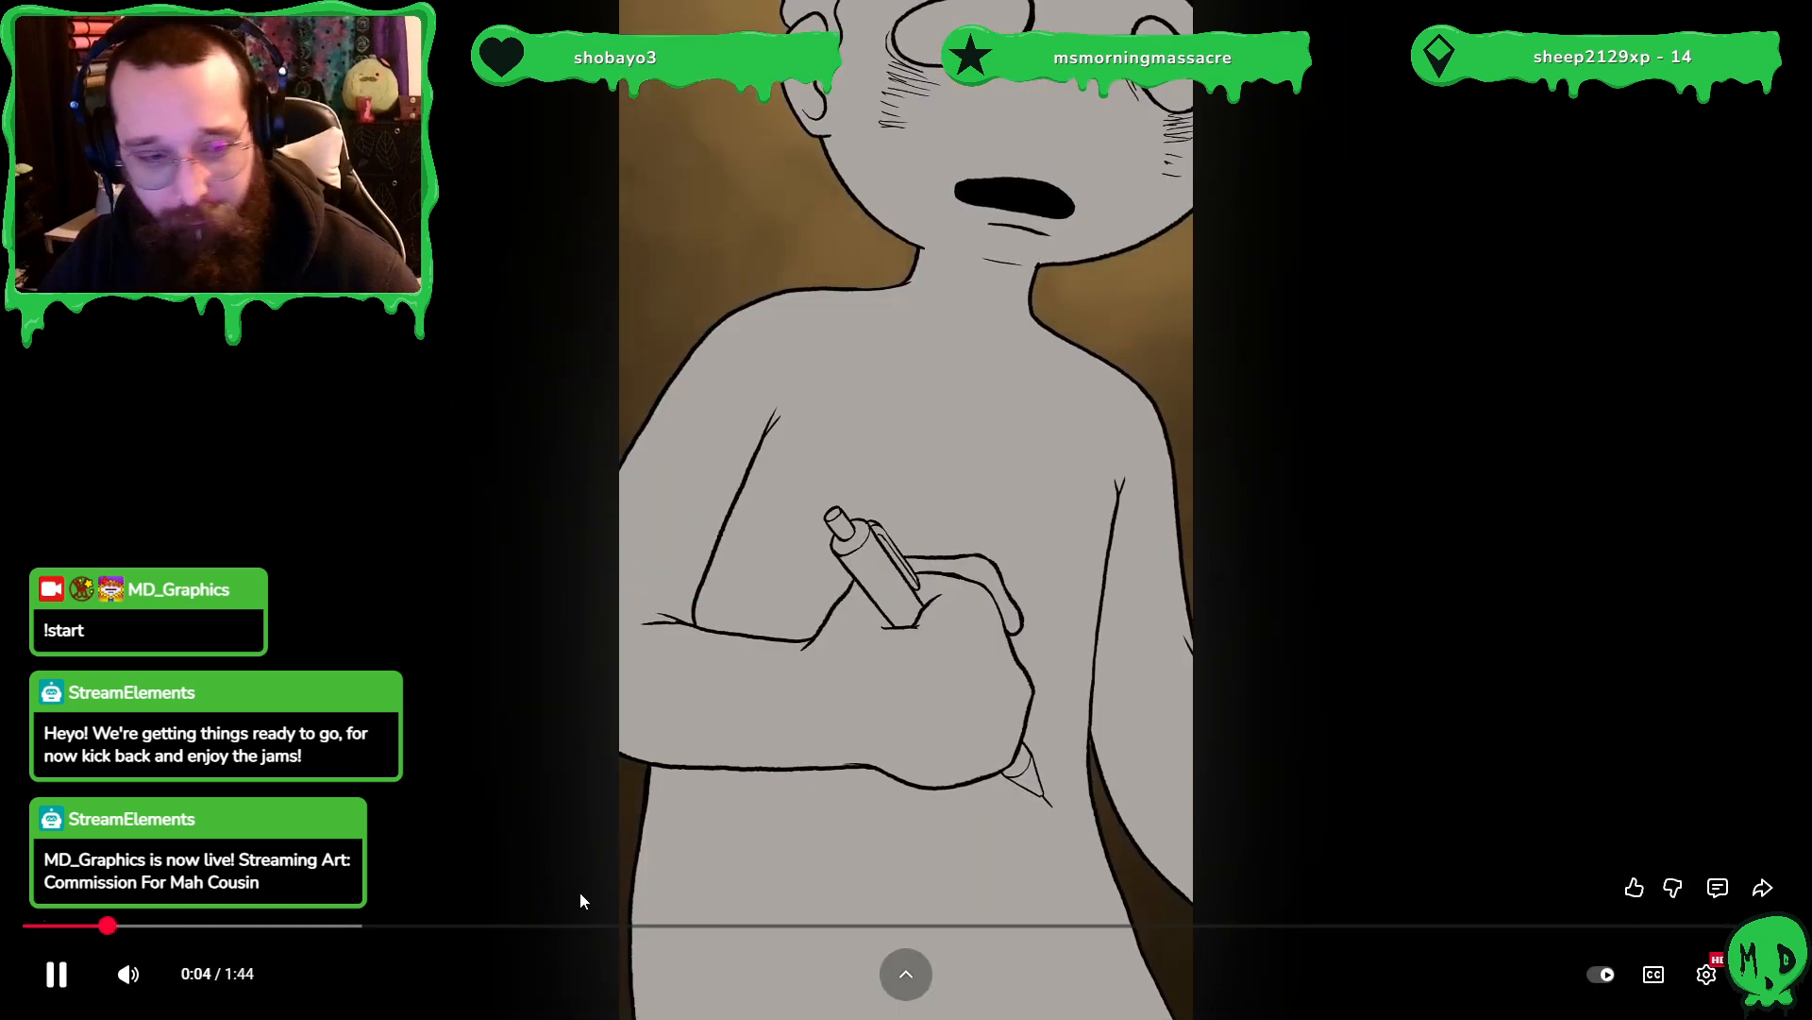
pyautogui.moveTo(123, 979)
pyautogui.click(185, 975)
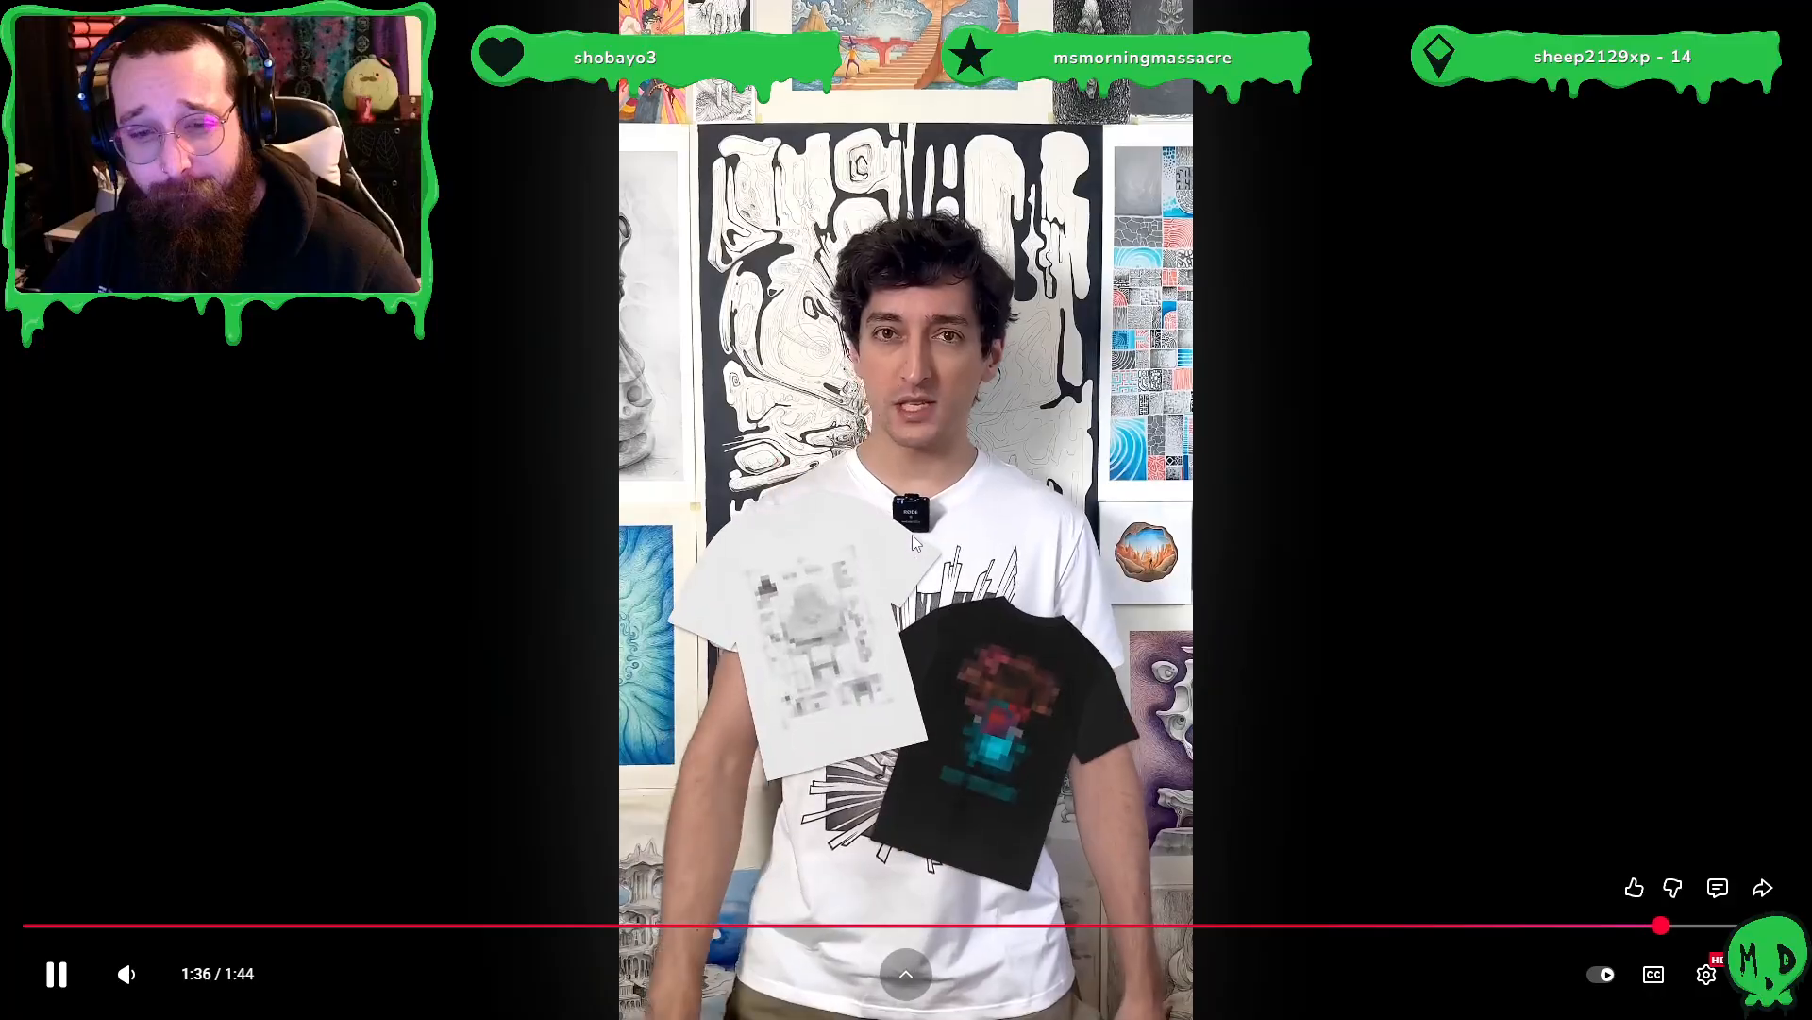
# Pause the video, leave full screen and close the browser
pyautogui.click(991, 541)
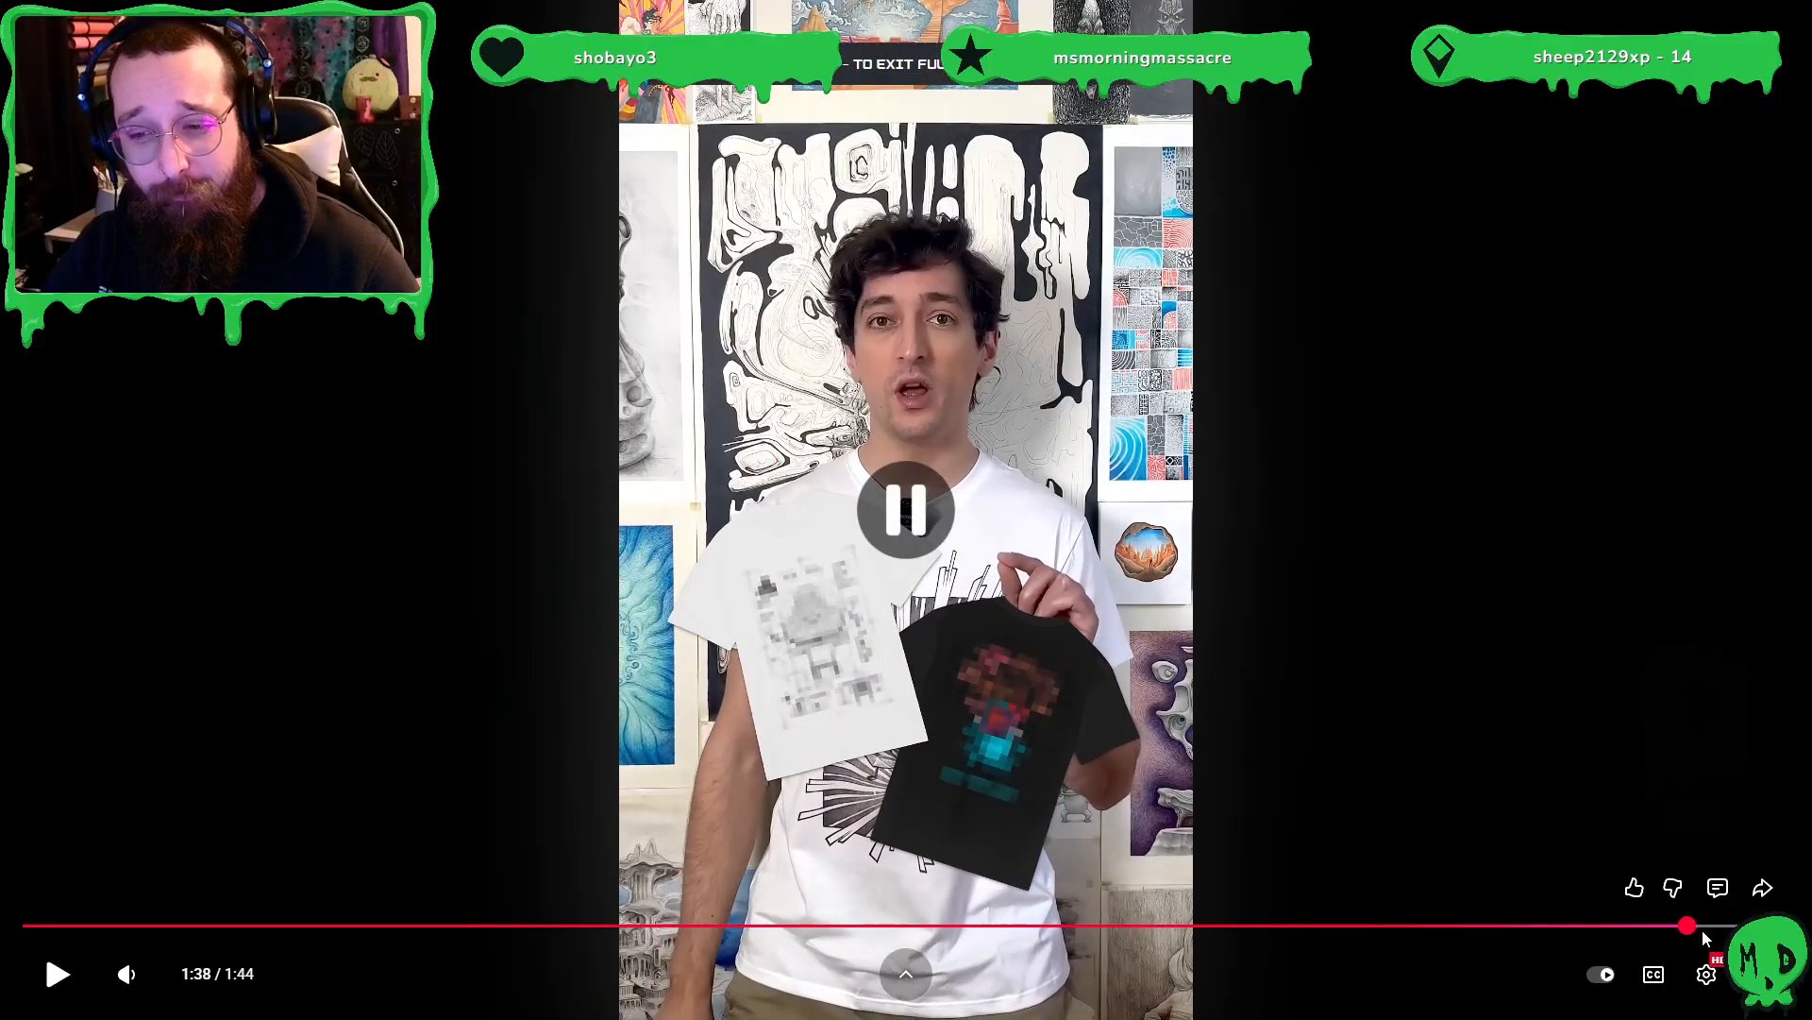
pyautogui.click(1765, 973)
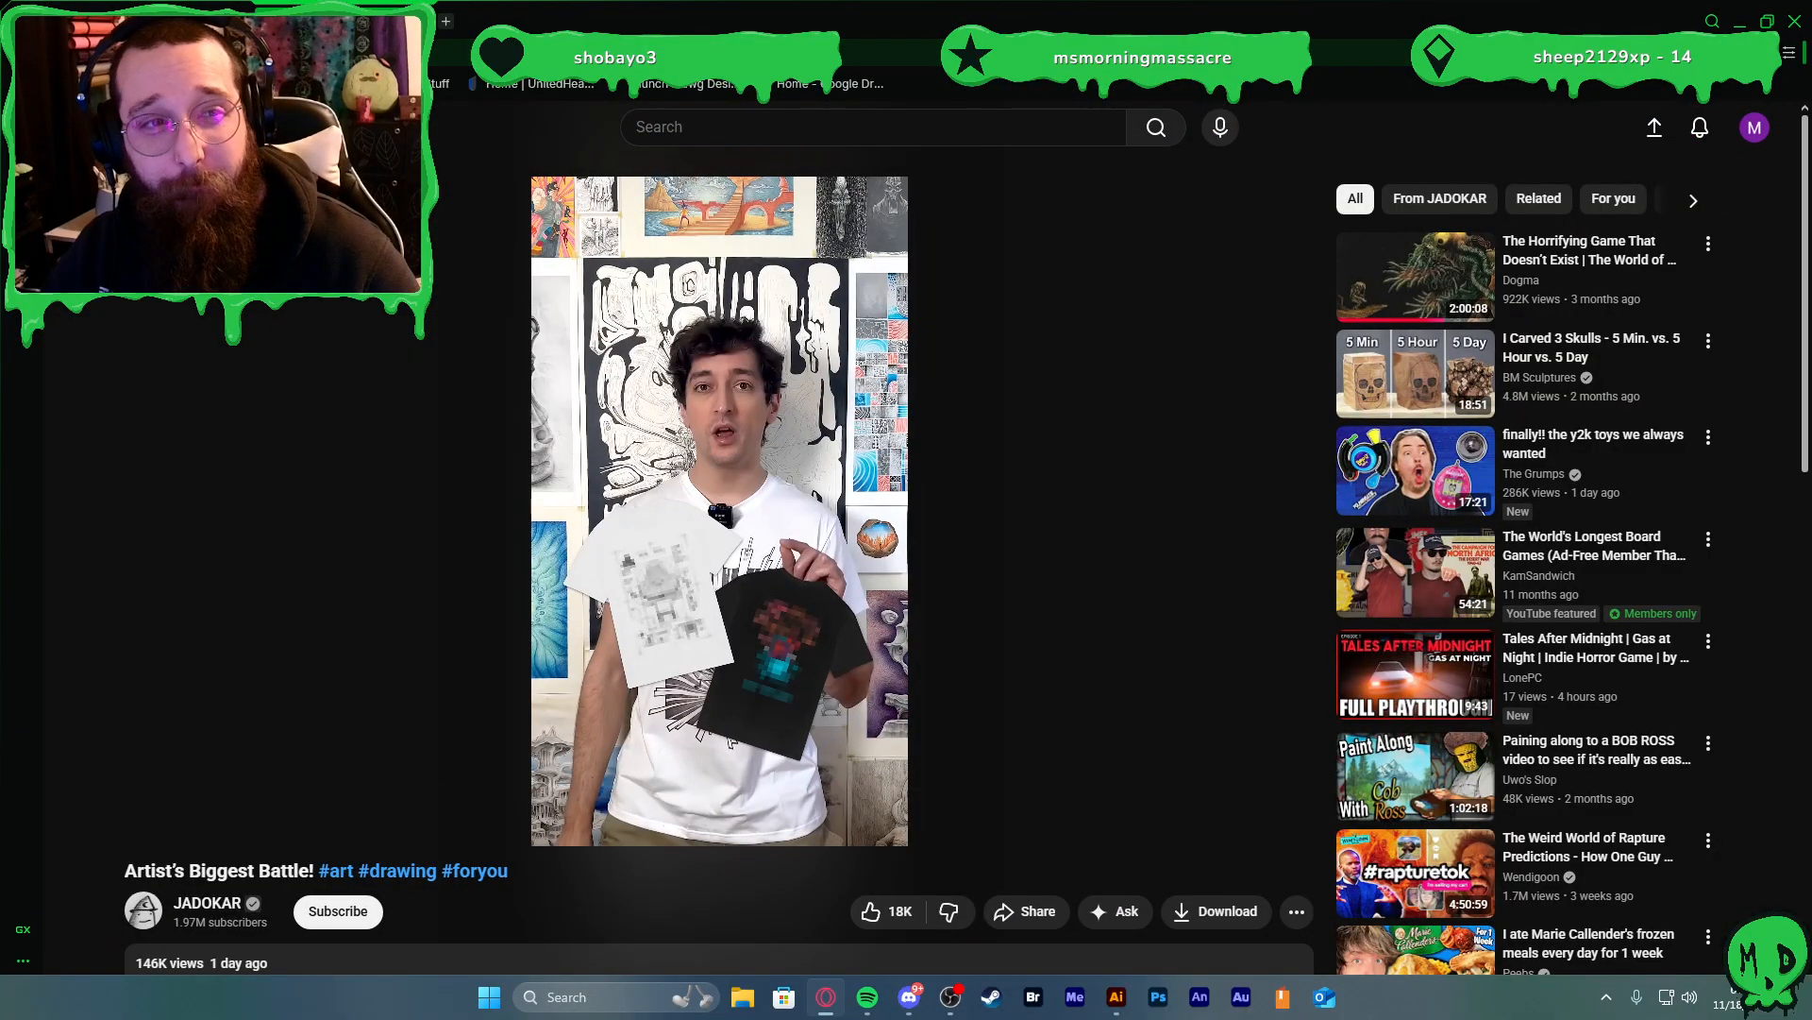
pyautogui.hotkey('ctrl', 'w')
pyautogui.hotkey('ctrl', 'w')
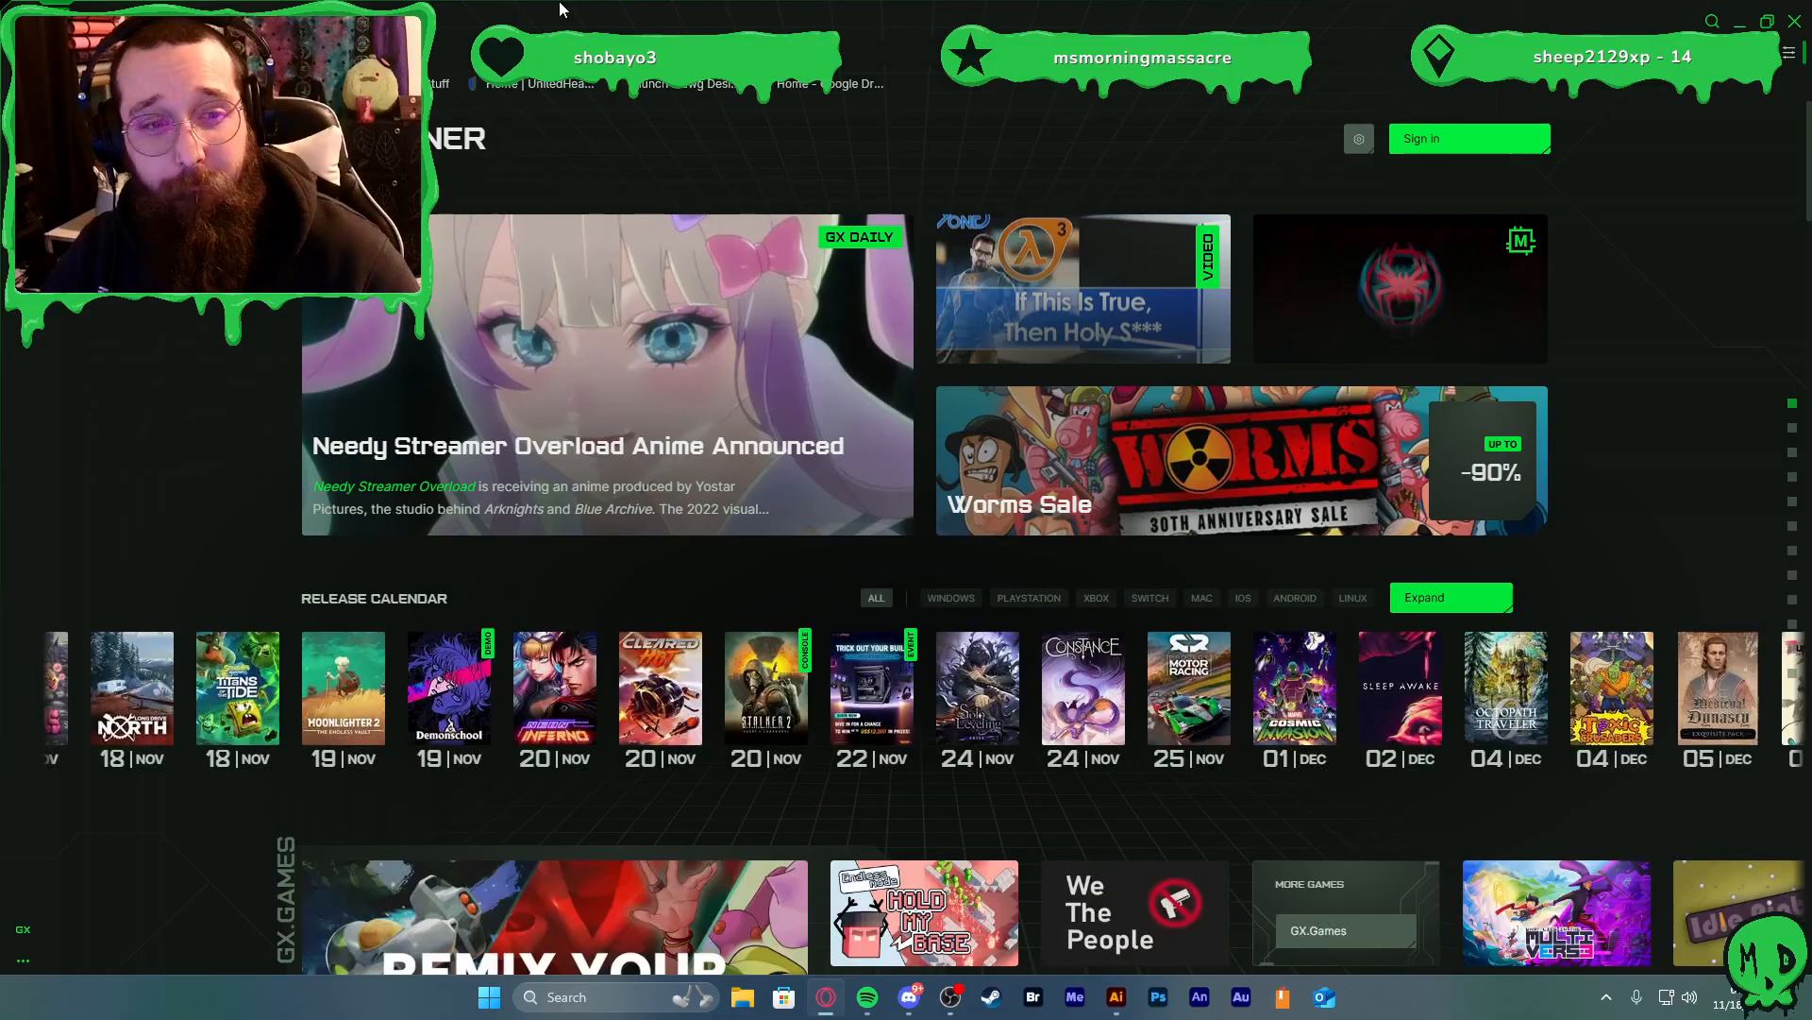
pyautogui.doubleClick(727, 21)
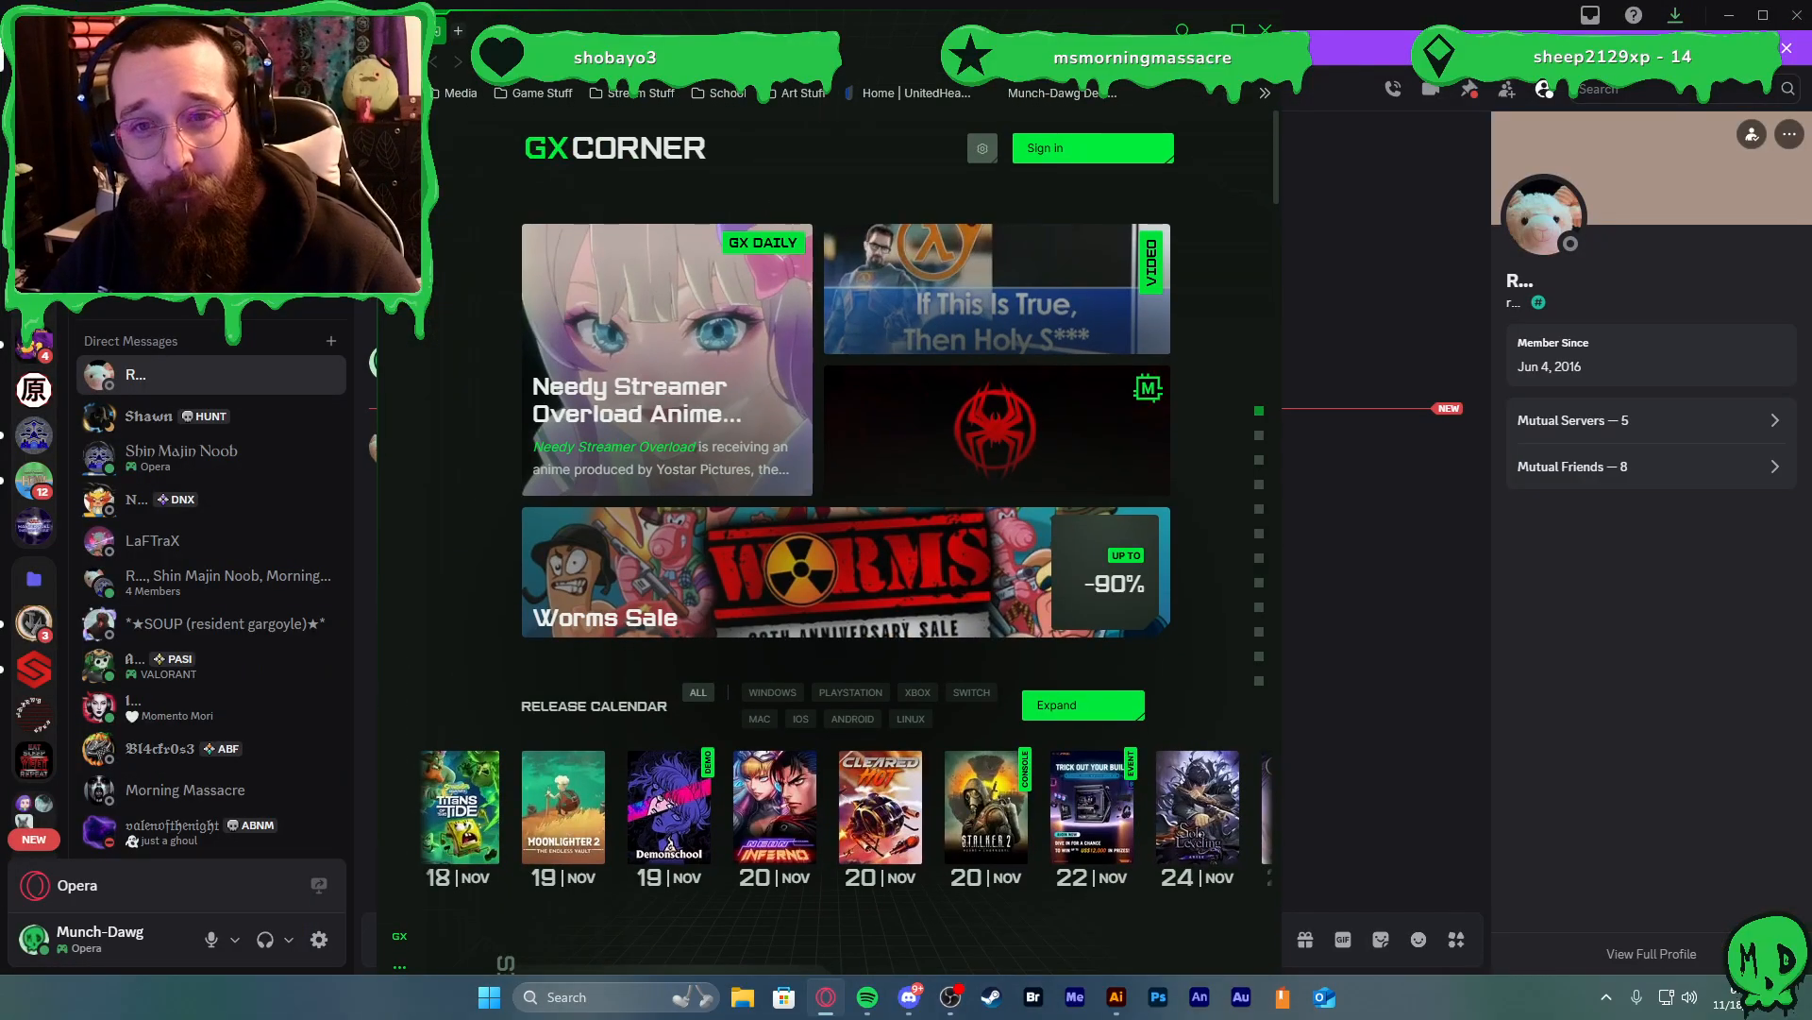
pyautogui.click(1265, 30)
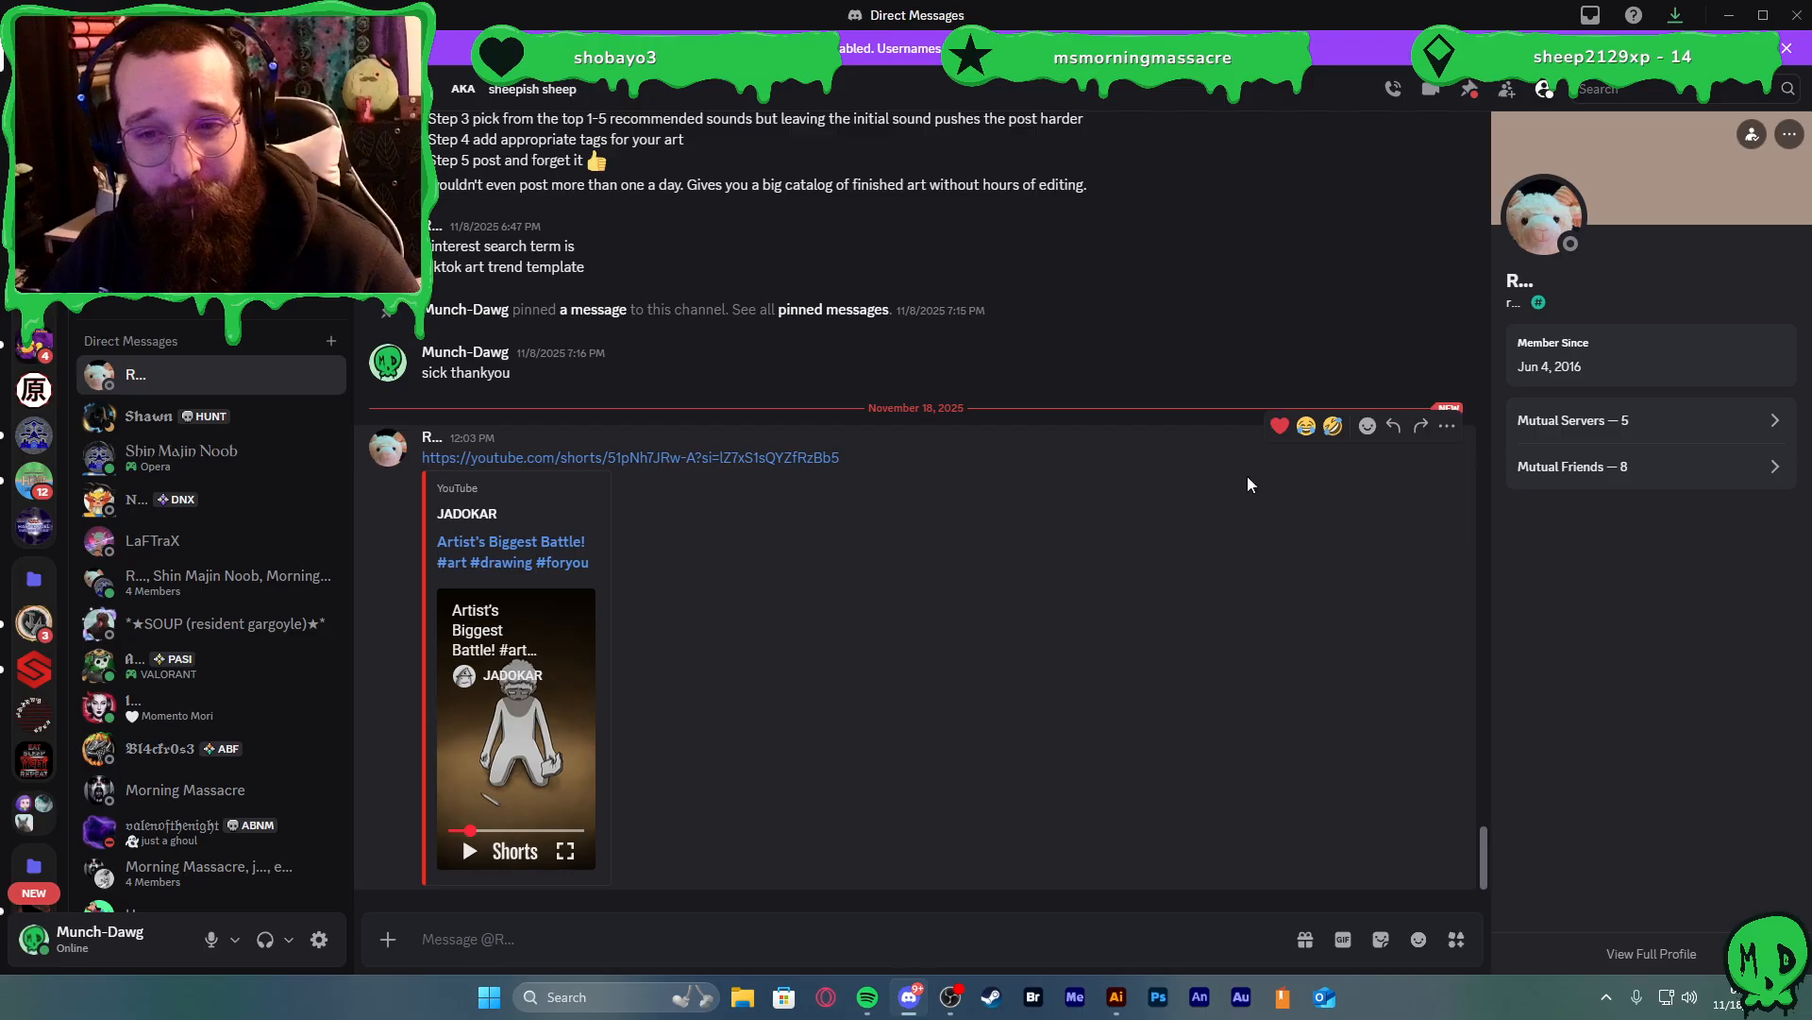
# Add a heart reaction to the shared video message in Discord and move the Discord window off the Illustrator workspace
pyautogui.click(1279, 426)
pyautogui.moveTo(774, 14); pyautogui.dragTo(1811, 351)
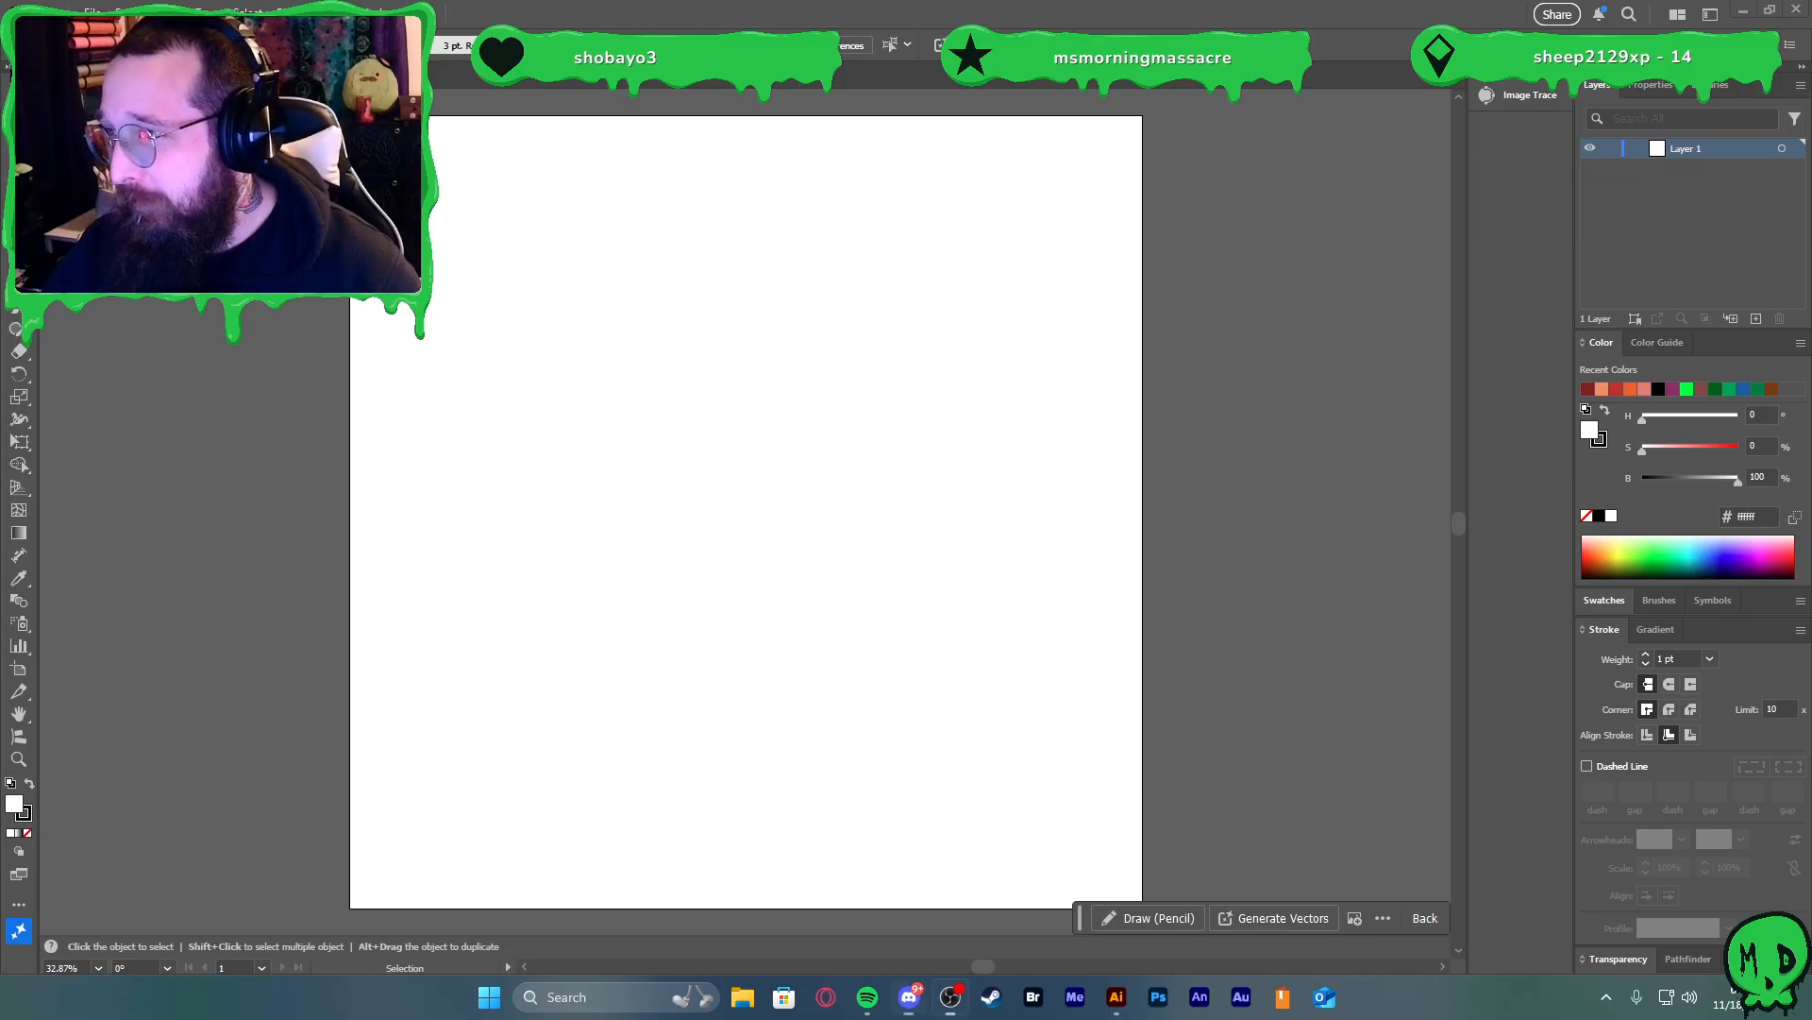
# Paste the copied beaver sketch sheet into the Illustrator document, shift it down and enlarge it
pyautogui.rightClick(839, 268)
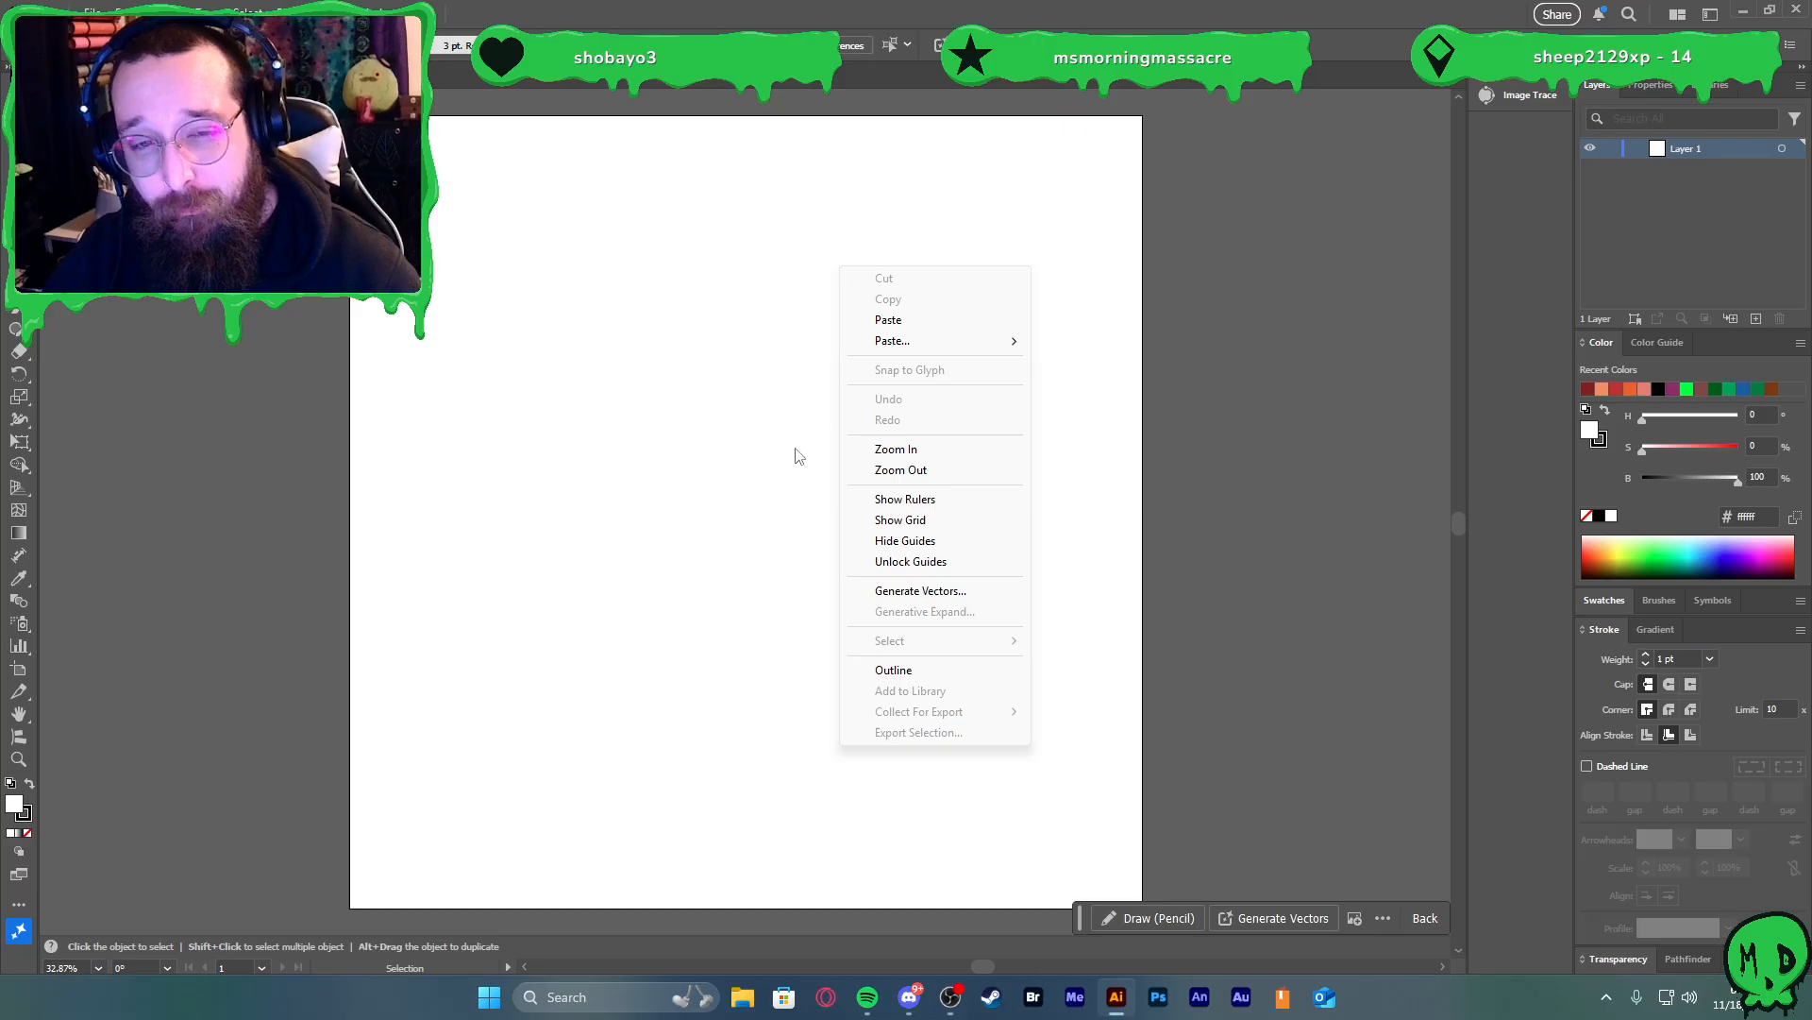
pyautogui.click(938, 321)
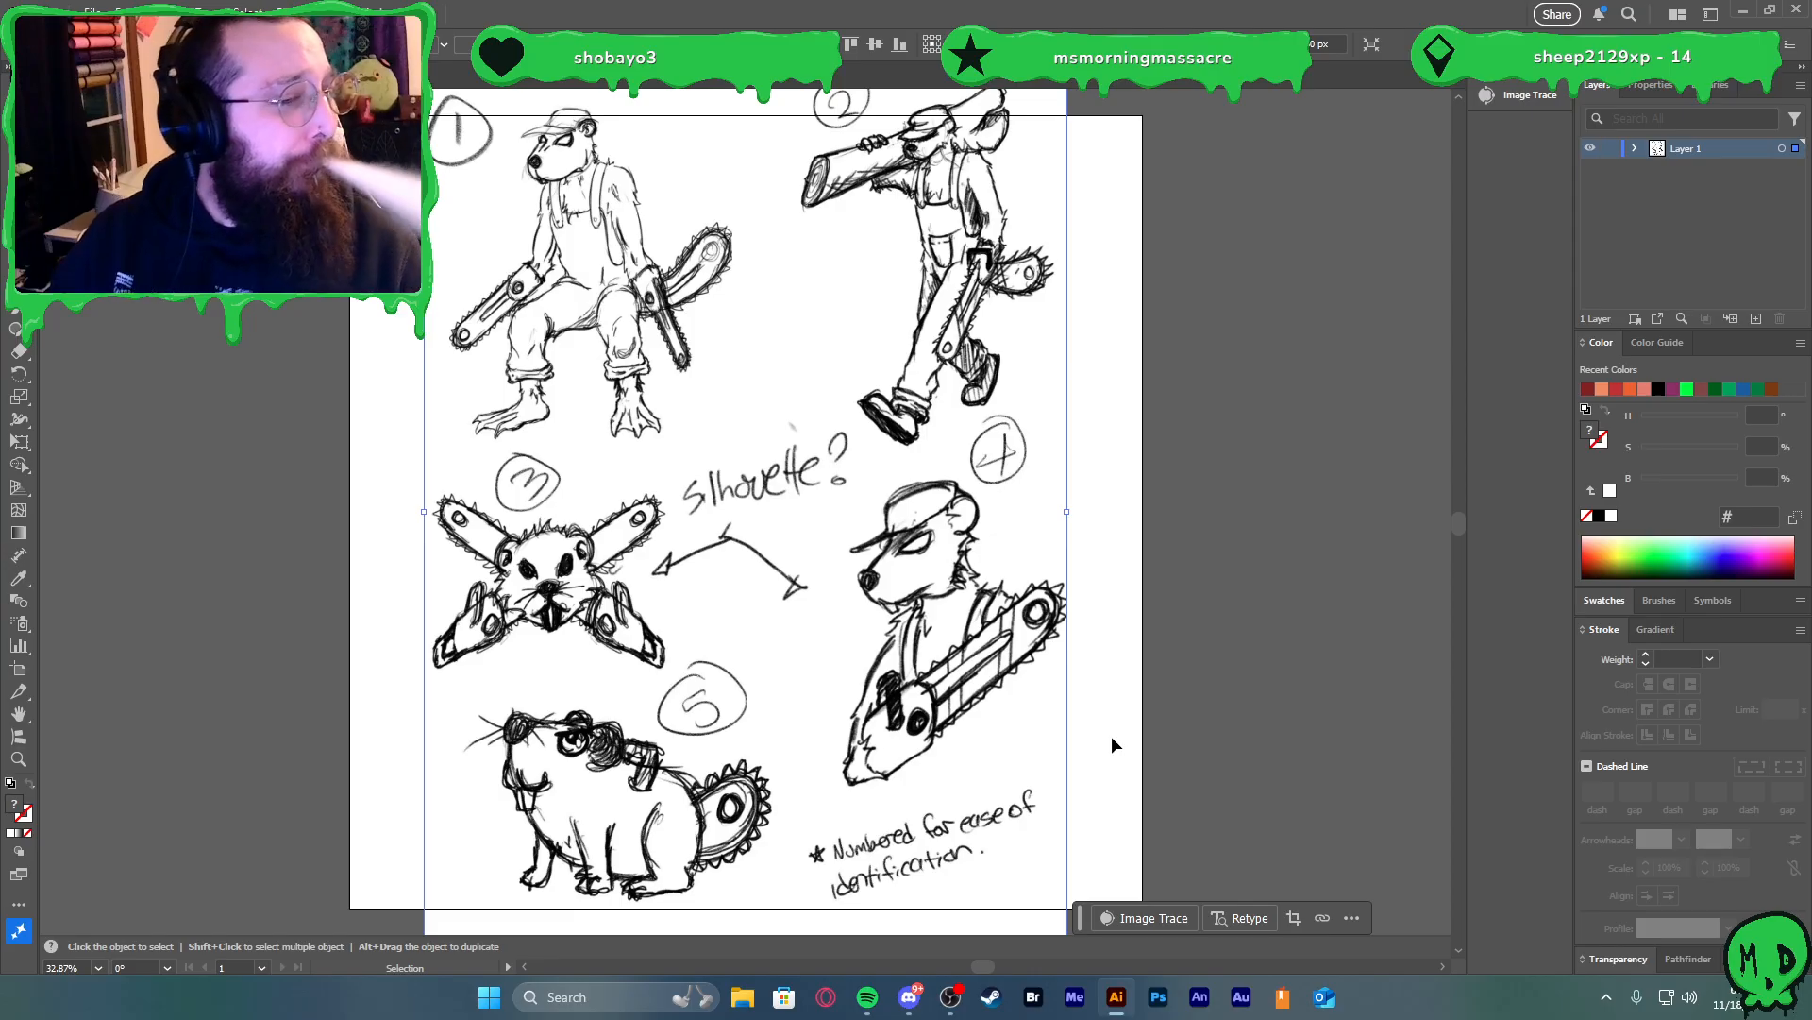
pyautogui.moveTo(970, 220); pyautogui.dragTo(1060, 278)
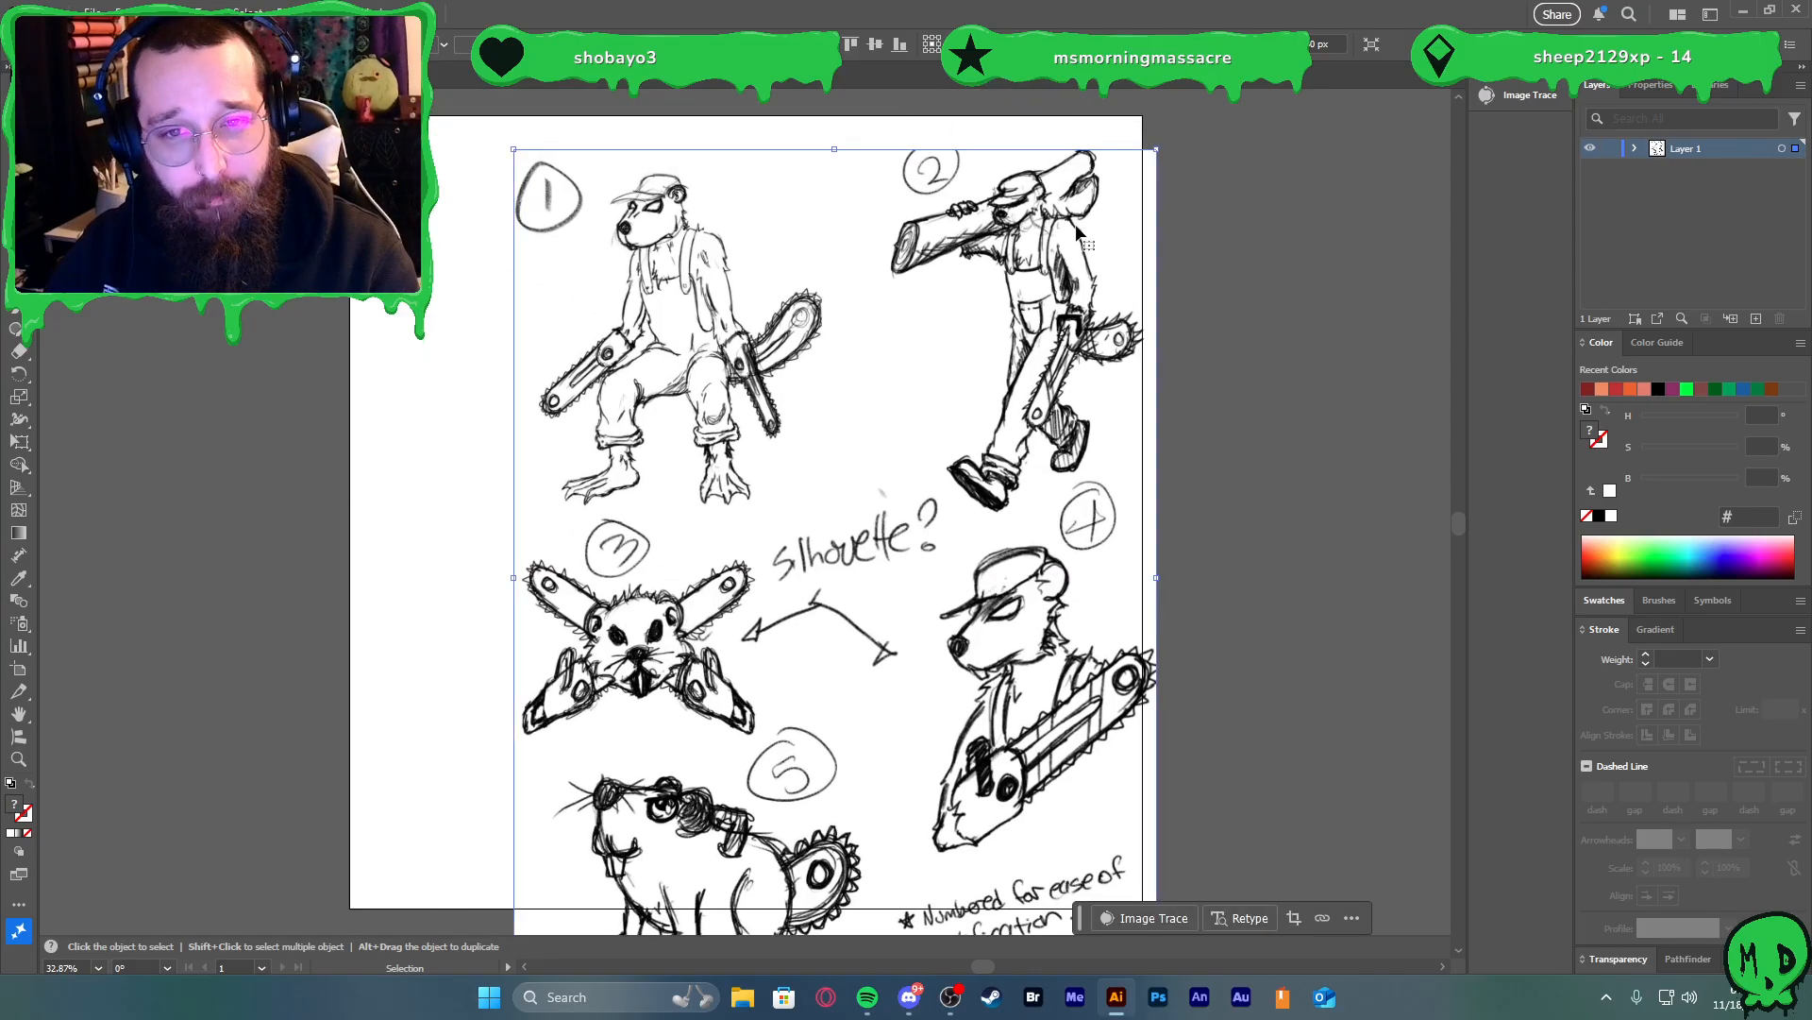
pyautogui.moveTo(1156, 149)
pyautogui.mouseDown()
pyautogui.moveTo(1406, 45)
pyautogui.moveTo(1356, 34)
pyautogui.moveTo(1361, 193)
pyautogui.mouseUp()
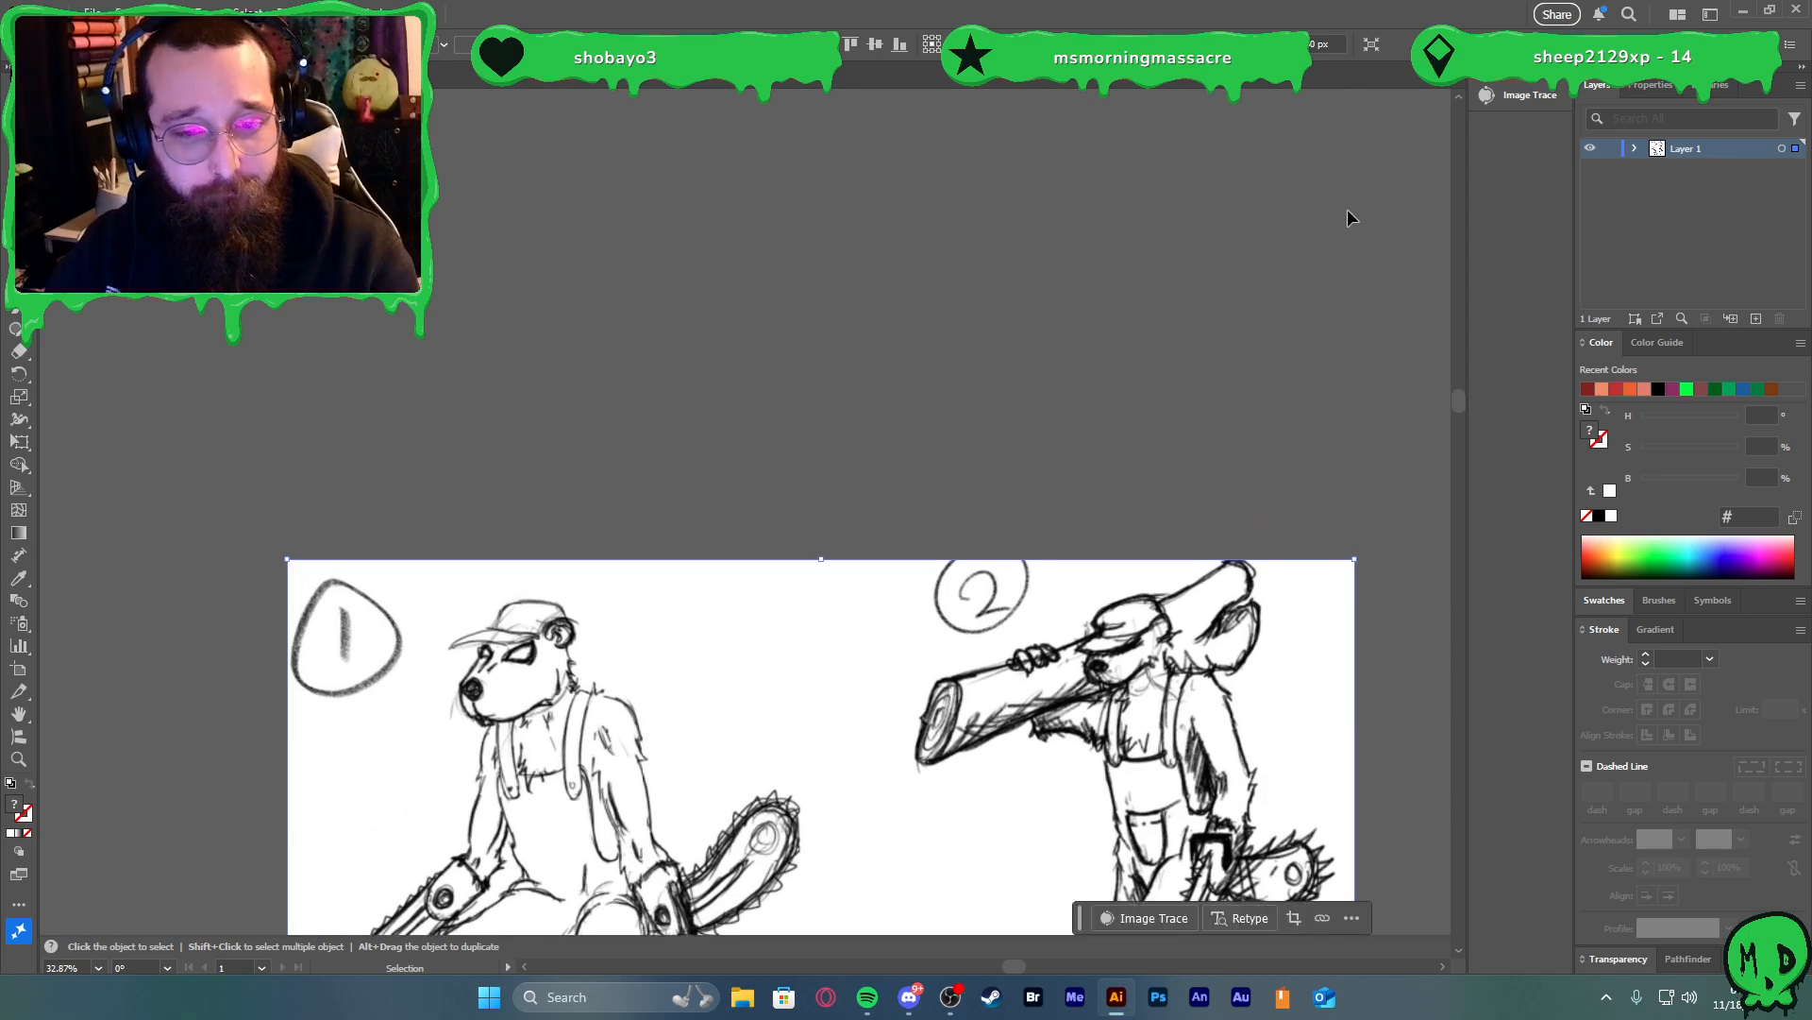
# Scale and position the sketch sheet so that sketch 3, the beaver head with crossed chainsaws, fits inside the artboard
pyautogui.scroll(-7, 1134, 276)
pyautogui.scroll(6, 1138, 422)
pyautogui.moveTo(887, 390)
pyautogui.mouseDown()
pyautogui.moveTo(917, 489)
pyautogui.moveTo(868, 406)
pyautogui.moveTo(799, 471)
pyautogui.moveTo(787, 448)
pyautogui.mouseUp()
pyautogui.scroll(-3, 753, 406)
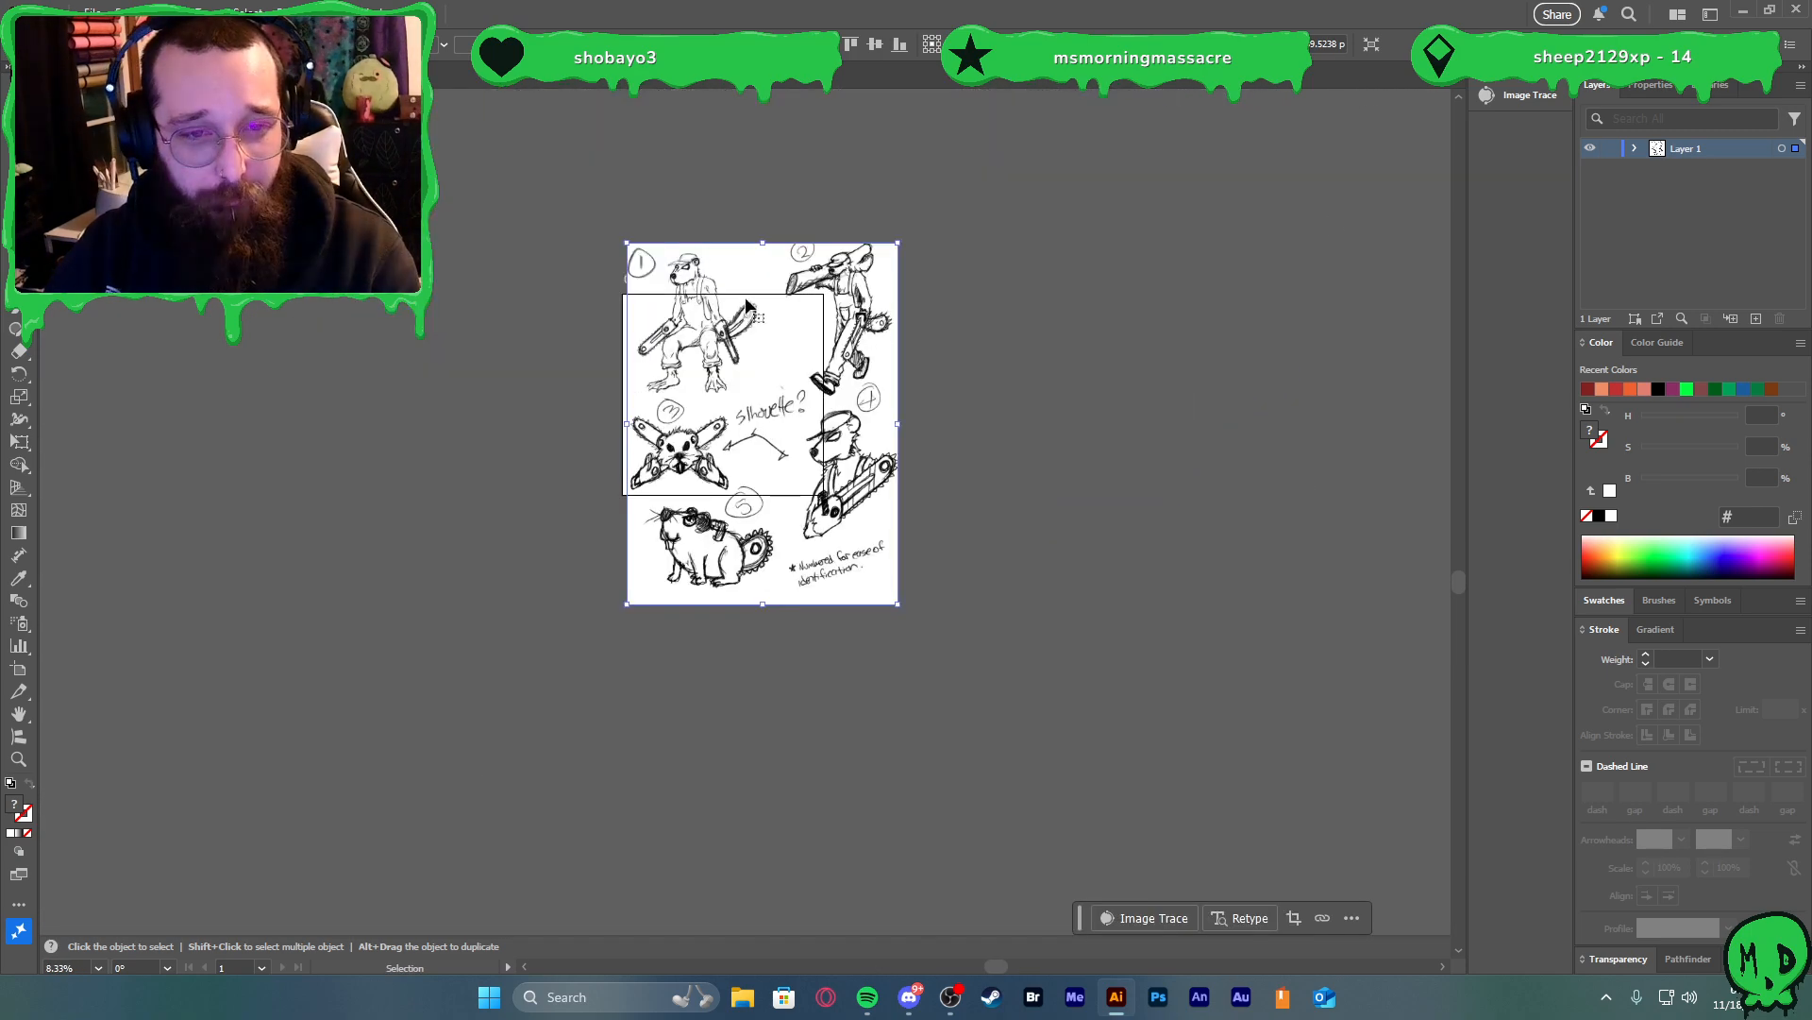
pyautogui.moveTo(897, 243)
pyautogui.mouseDown()
pyautogui.moveTo(1227, 104)
pyautogui.moveTo(1293, 120)
pyautogui.mouseUp()
pyautogui.moveTo(629, 772)
pyautogui.mouseDown()
pyautogui.moveTo(590, 849)
pyautogui.moveTo(789, 639)
pyautogui.moveTo(775, 699)
pyautogui.mouseUp()
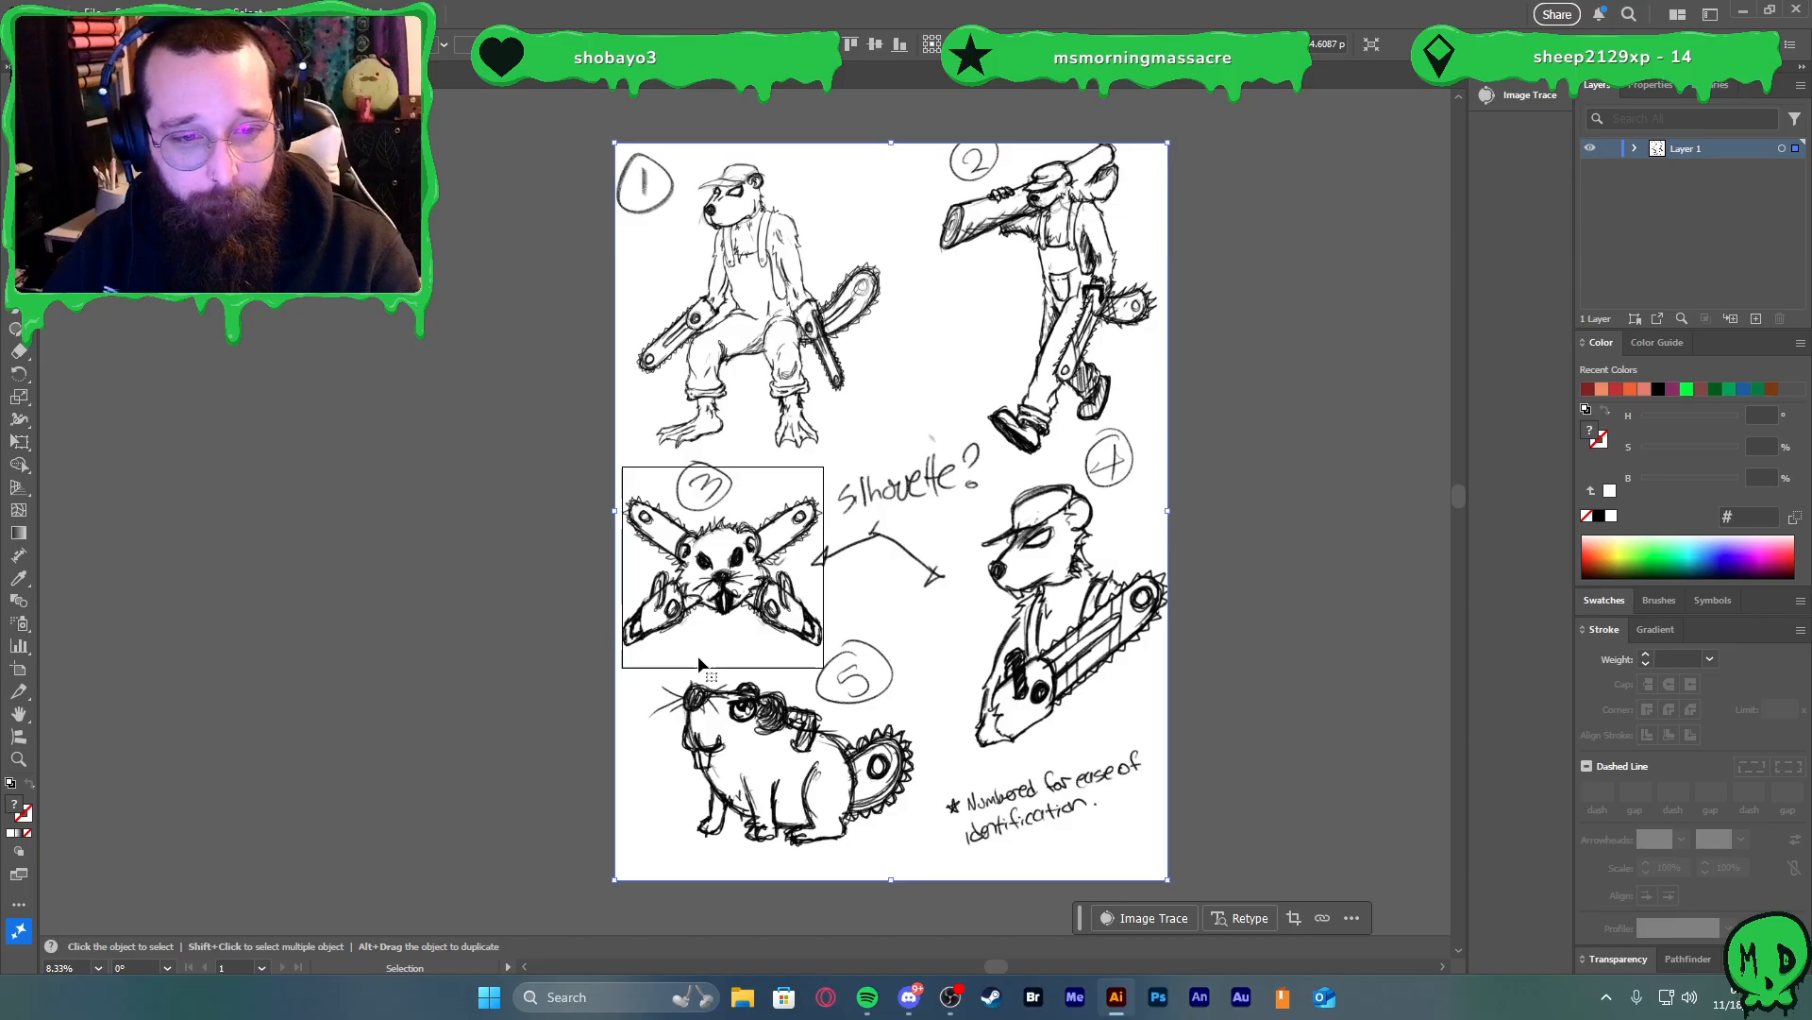
pyautogui.scroll(3, 604, 589)
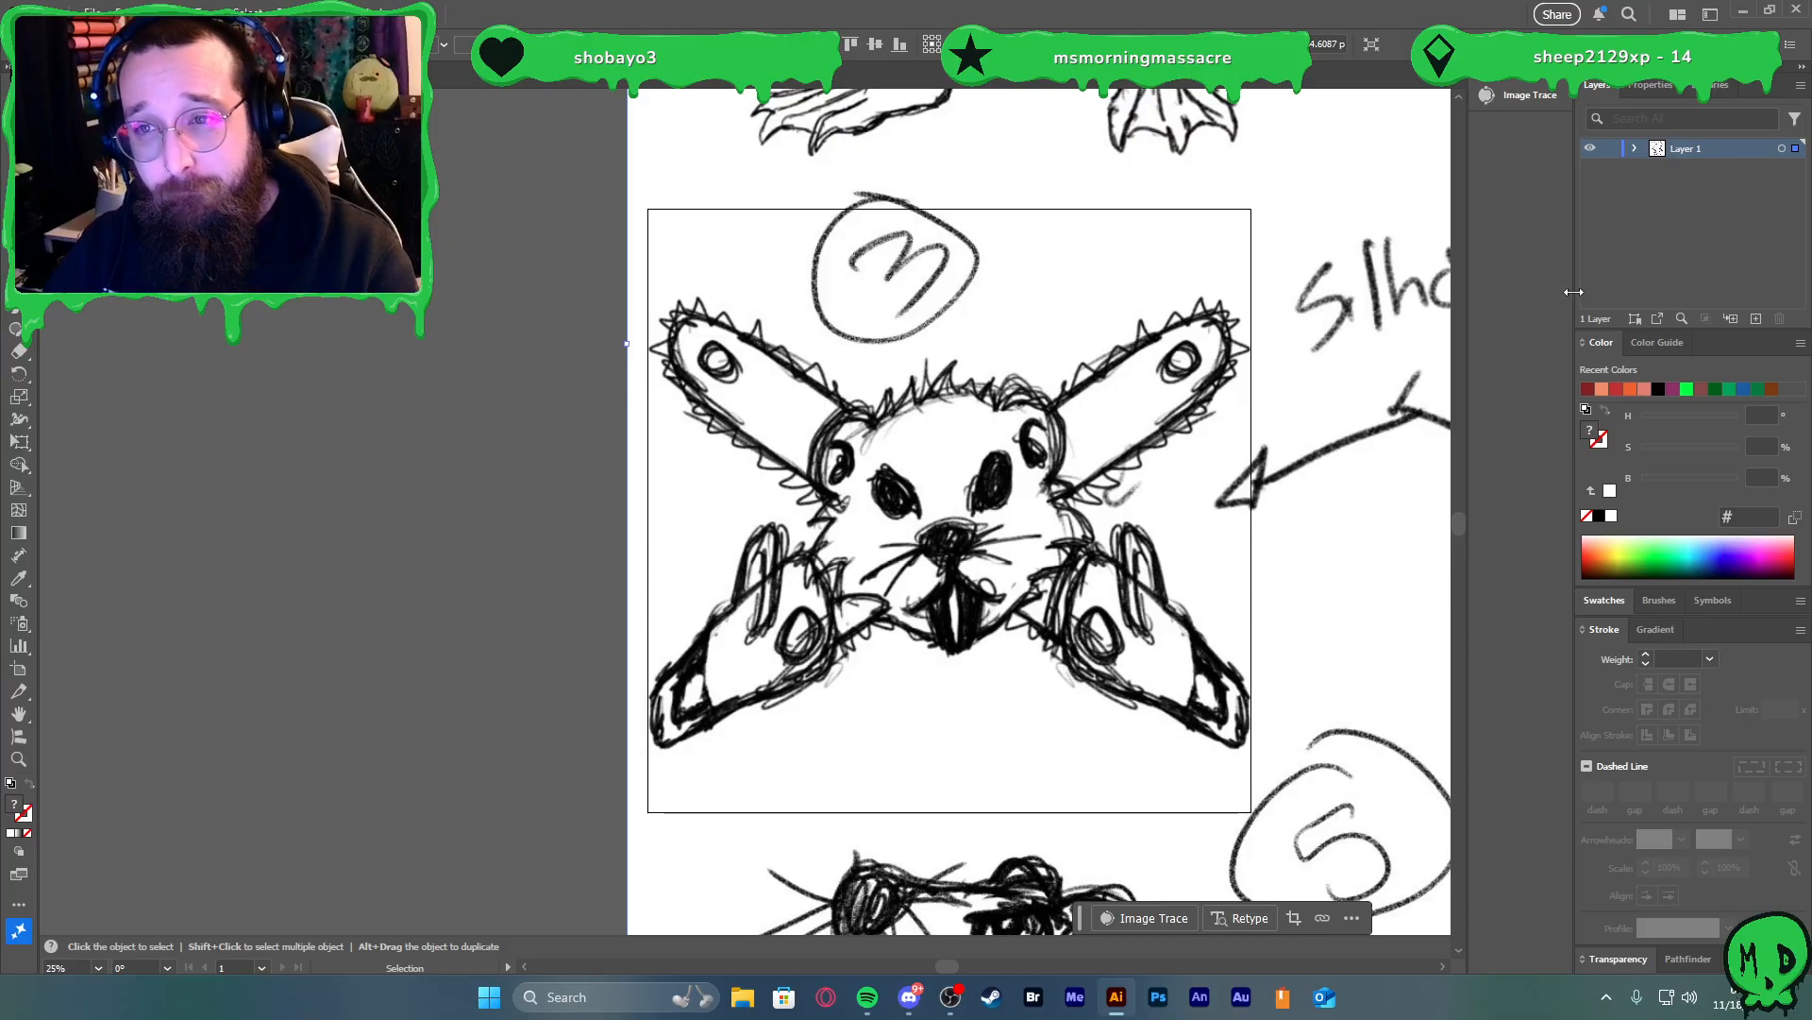
# Add a new layer above the sketch and lock Layer 1
pyautogui.click(1756, 318)
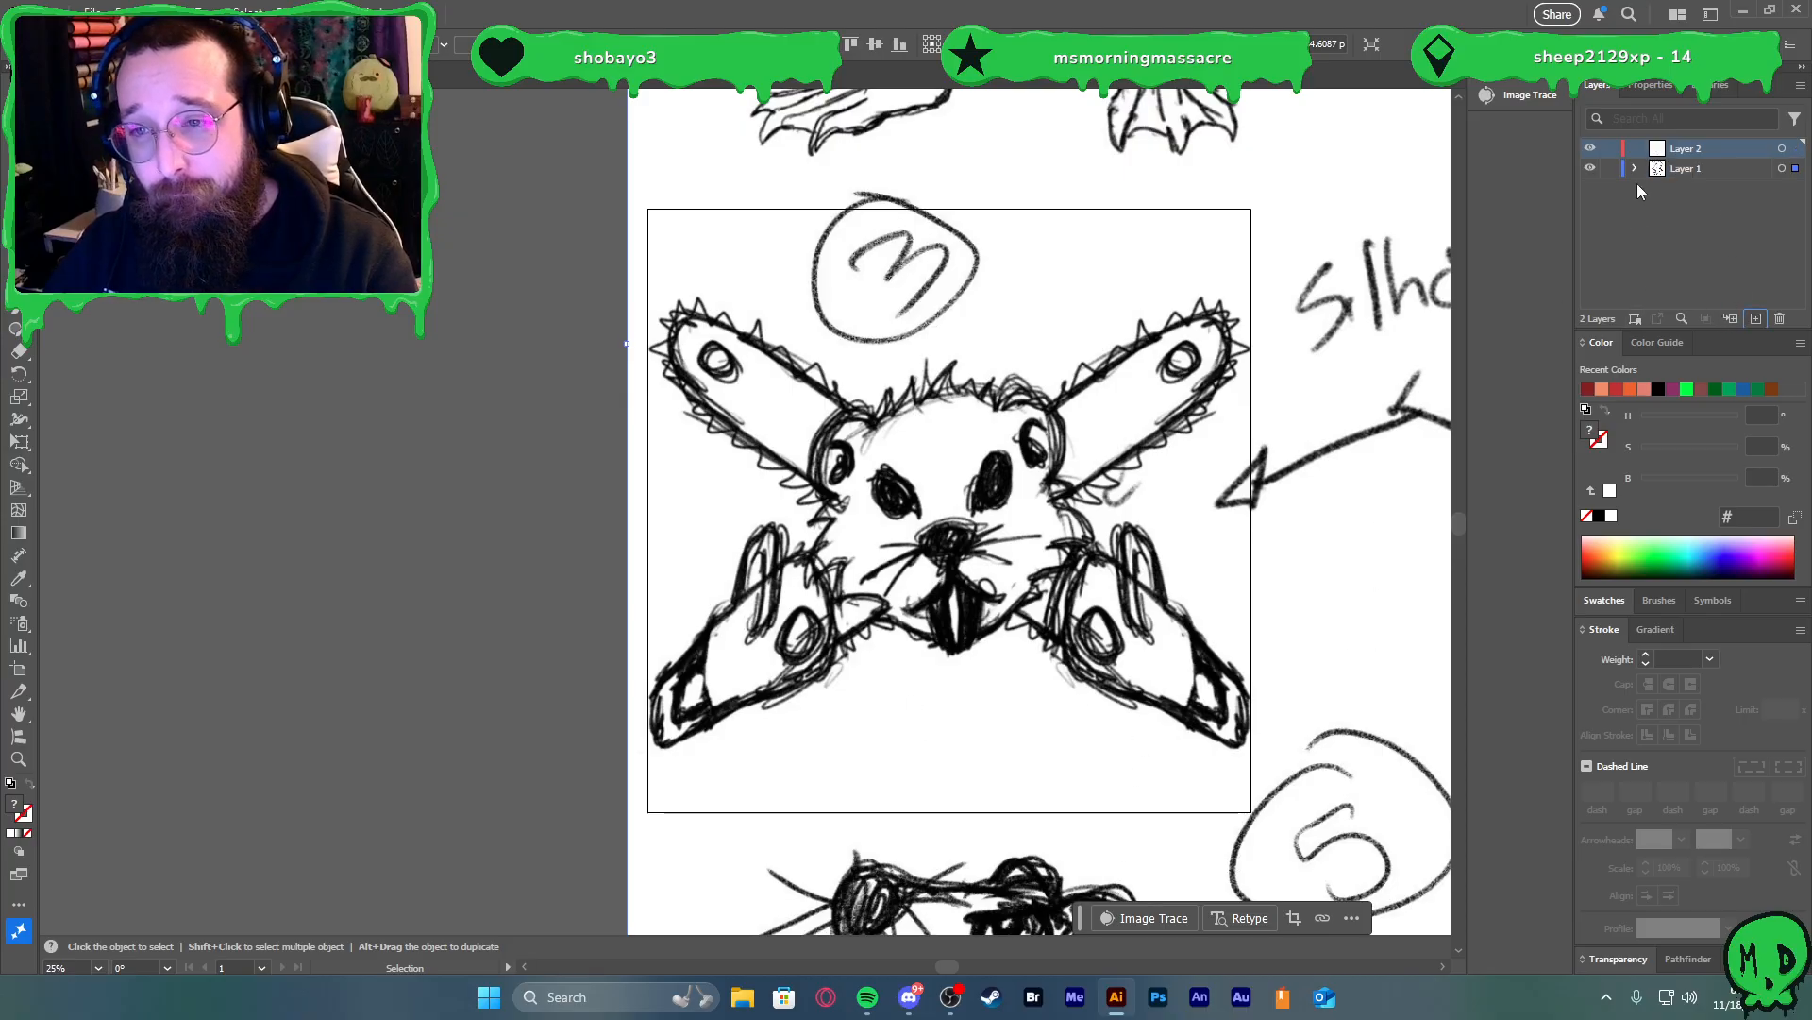
pyautogui.click(1610, 168)
pyautogui.click(1706, 168)
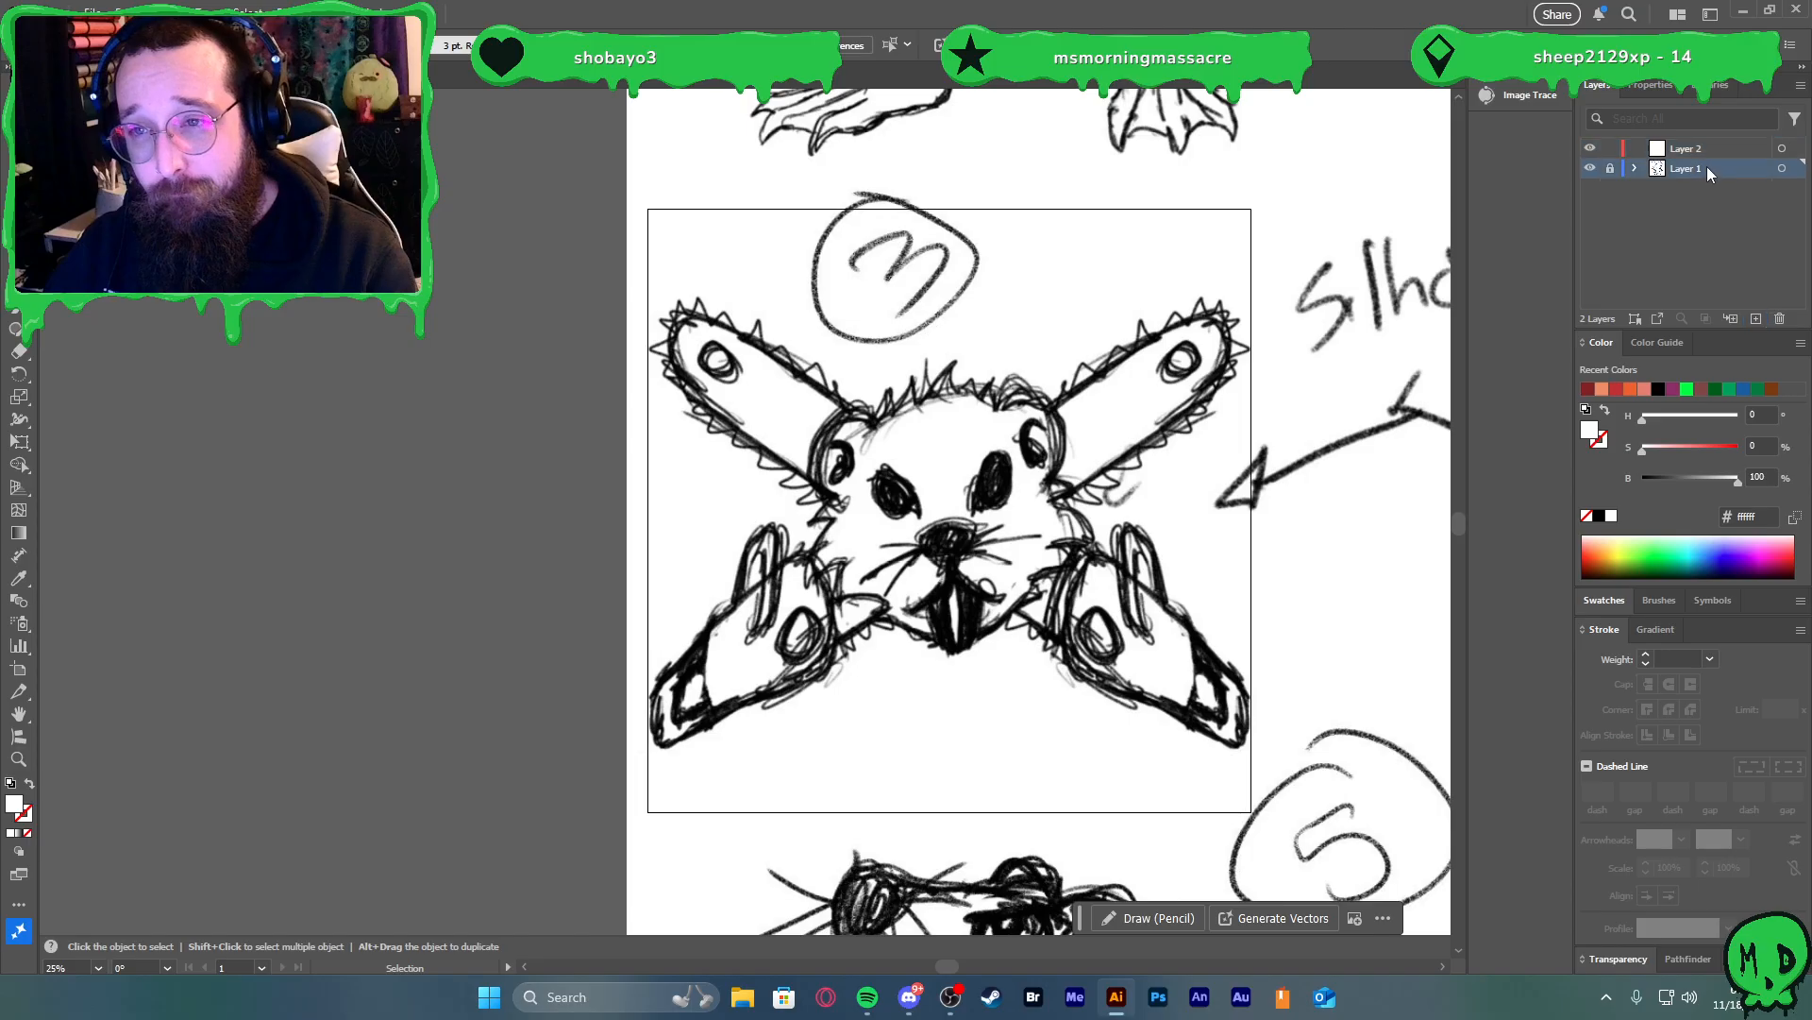
pyautogui.click(1635, 168)
pyautogui.click(1635, 168)
# Lower the opacity of the sketch image on Layer 1 to 54%
pyautogui.click(1648, 91)
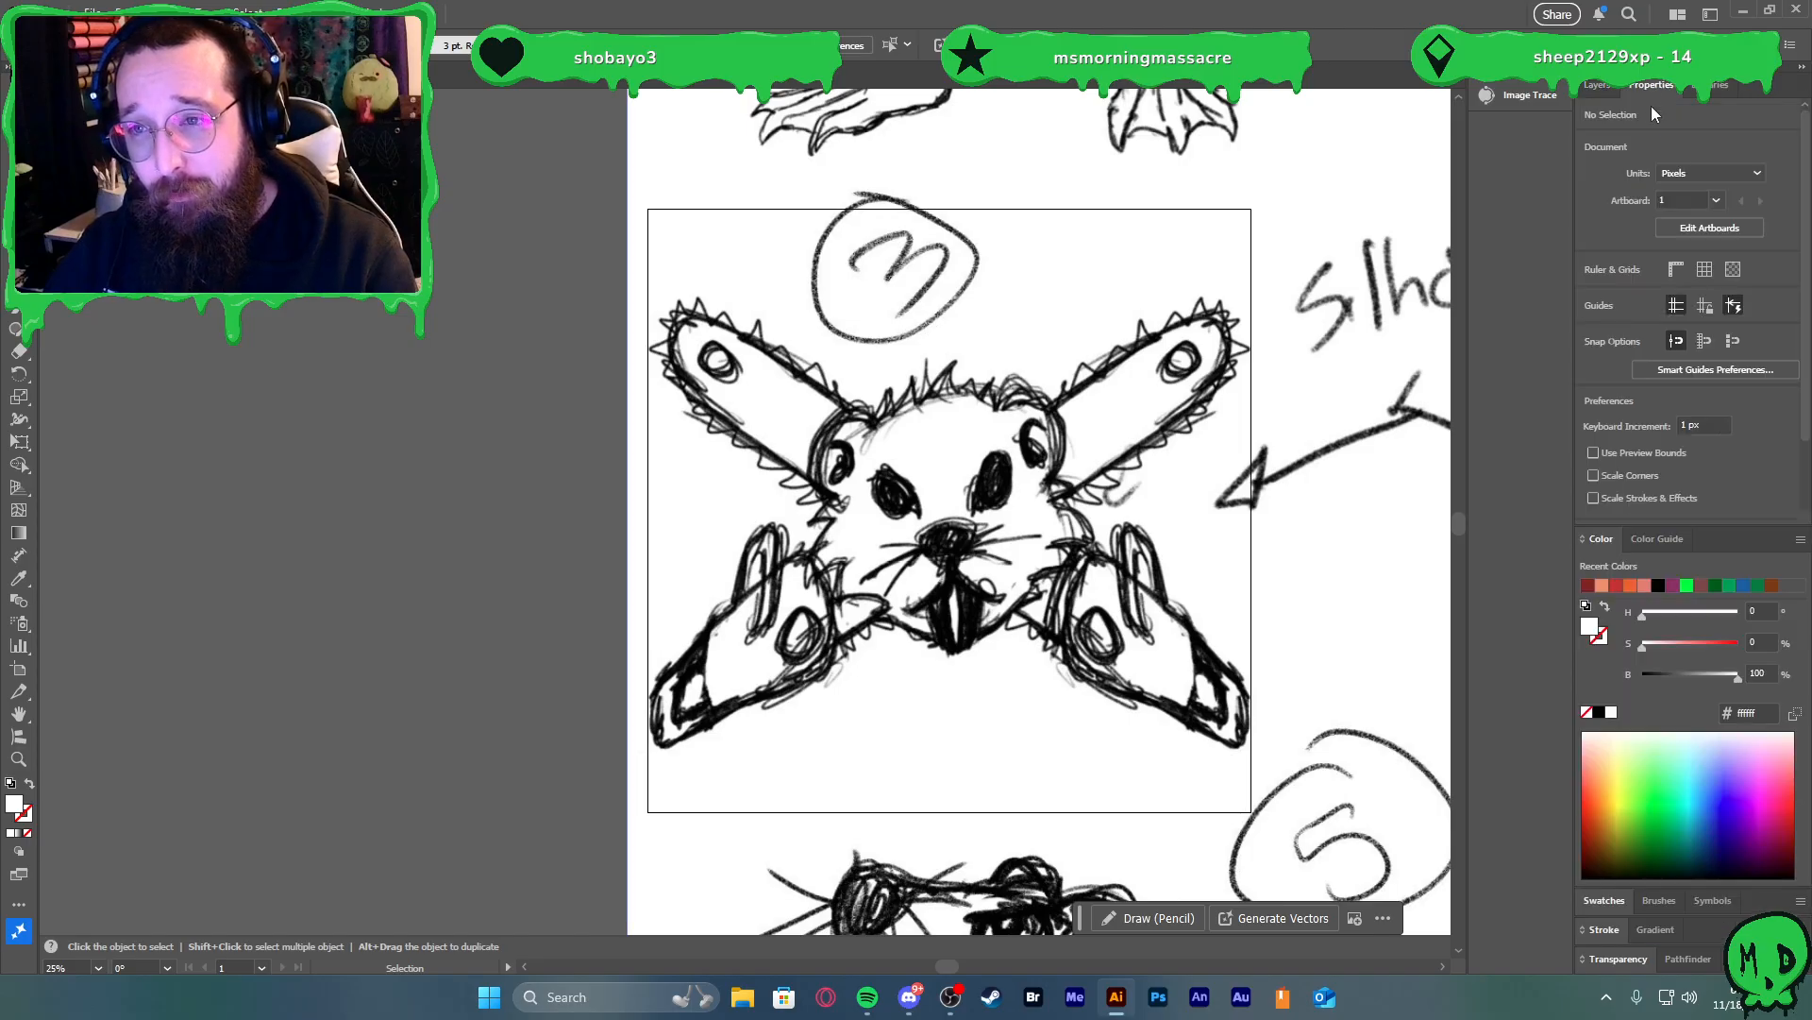
pyautogui.click(1734, 303)
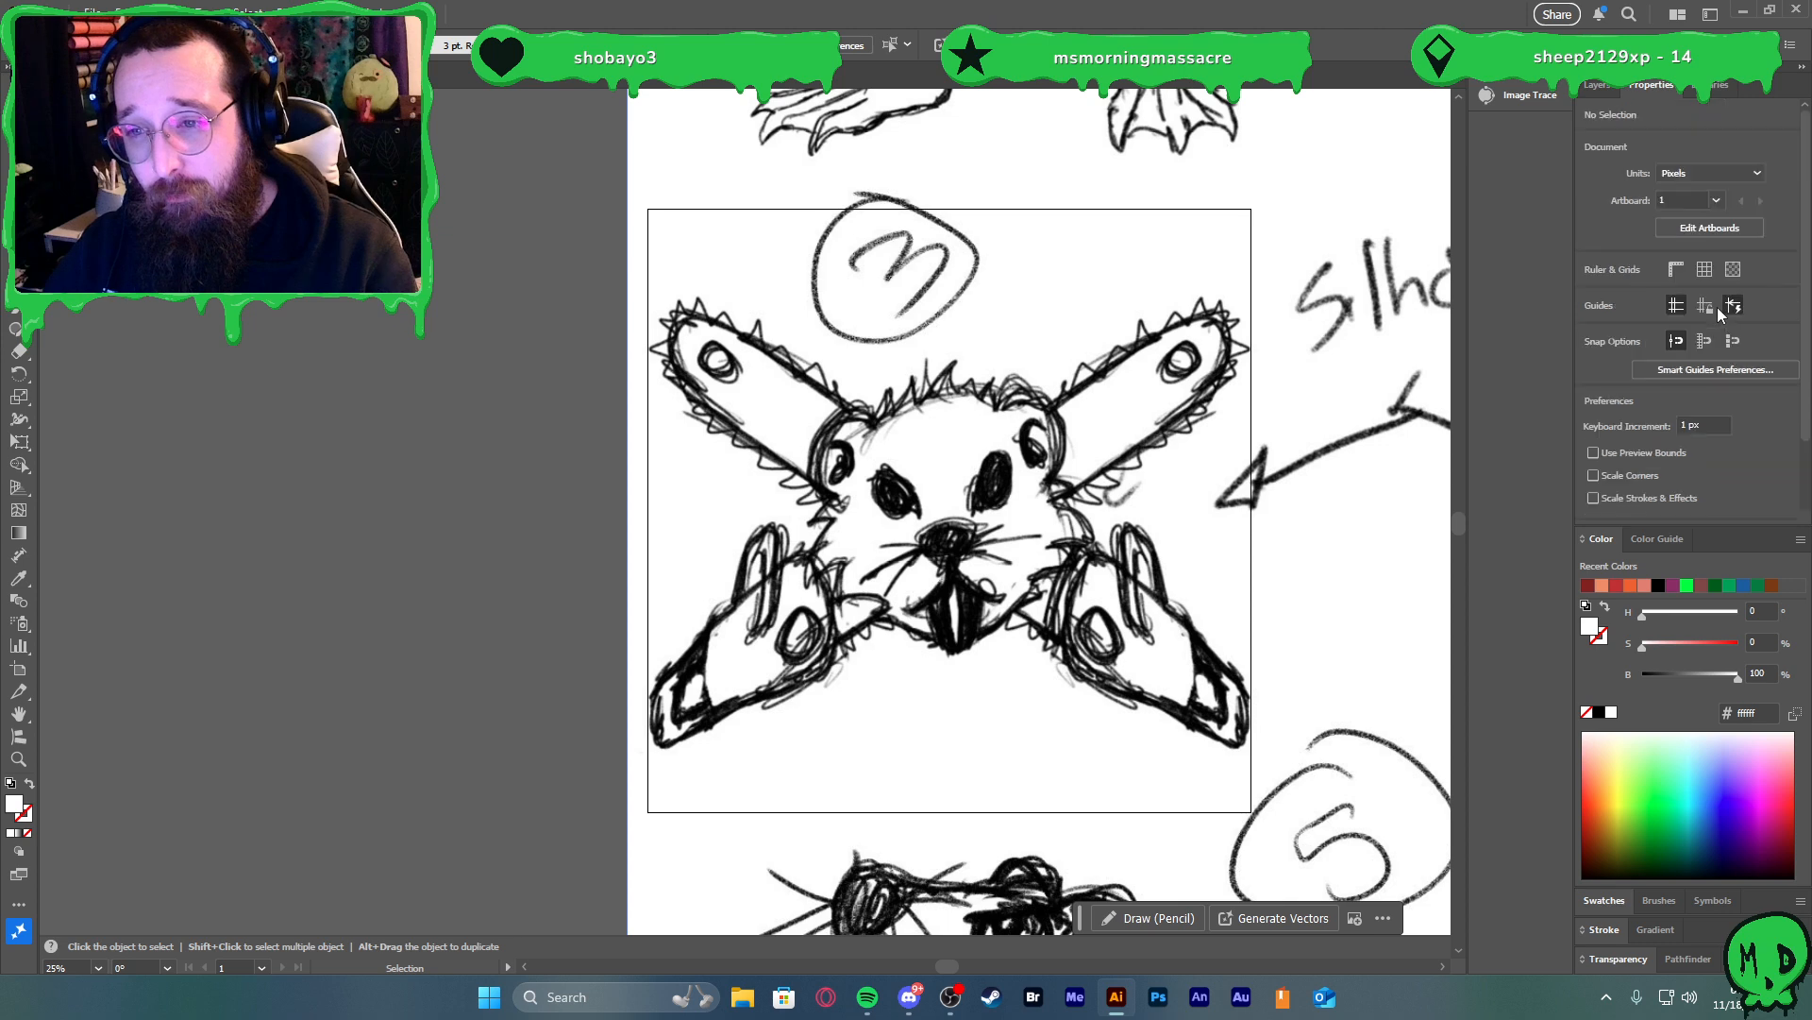
pyautogui.click(1618, 959)
pyautogui.moveTo(1762, 893); pyautogui.dragTo(1728, 916)
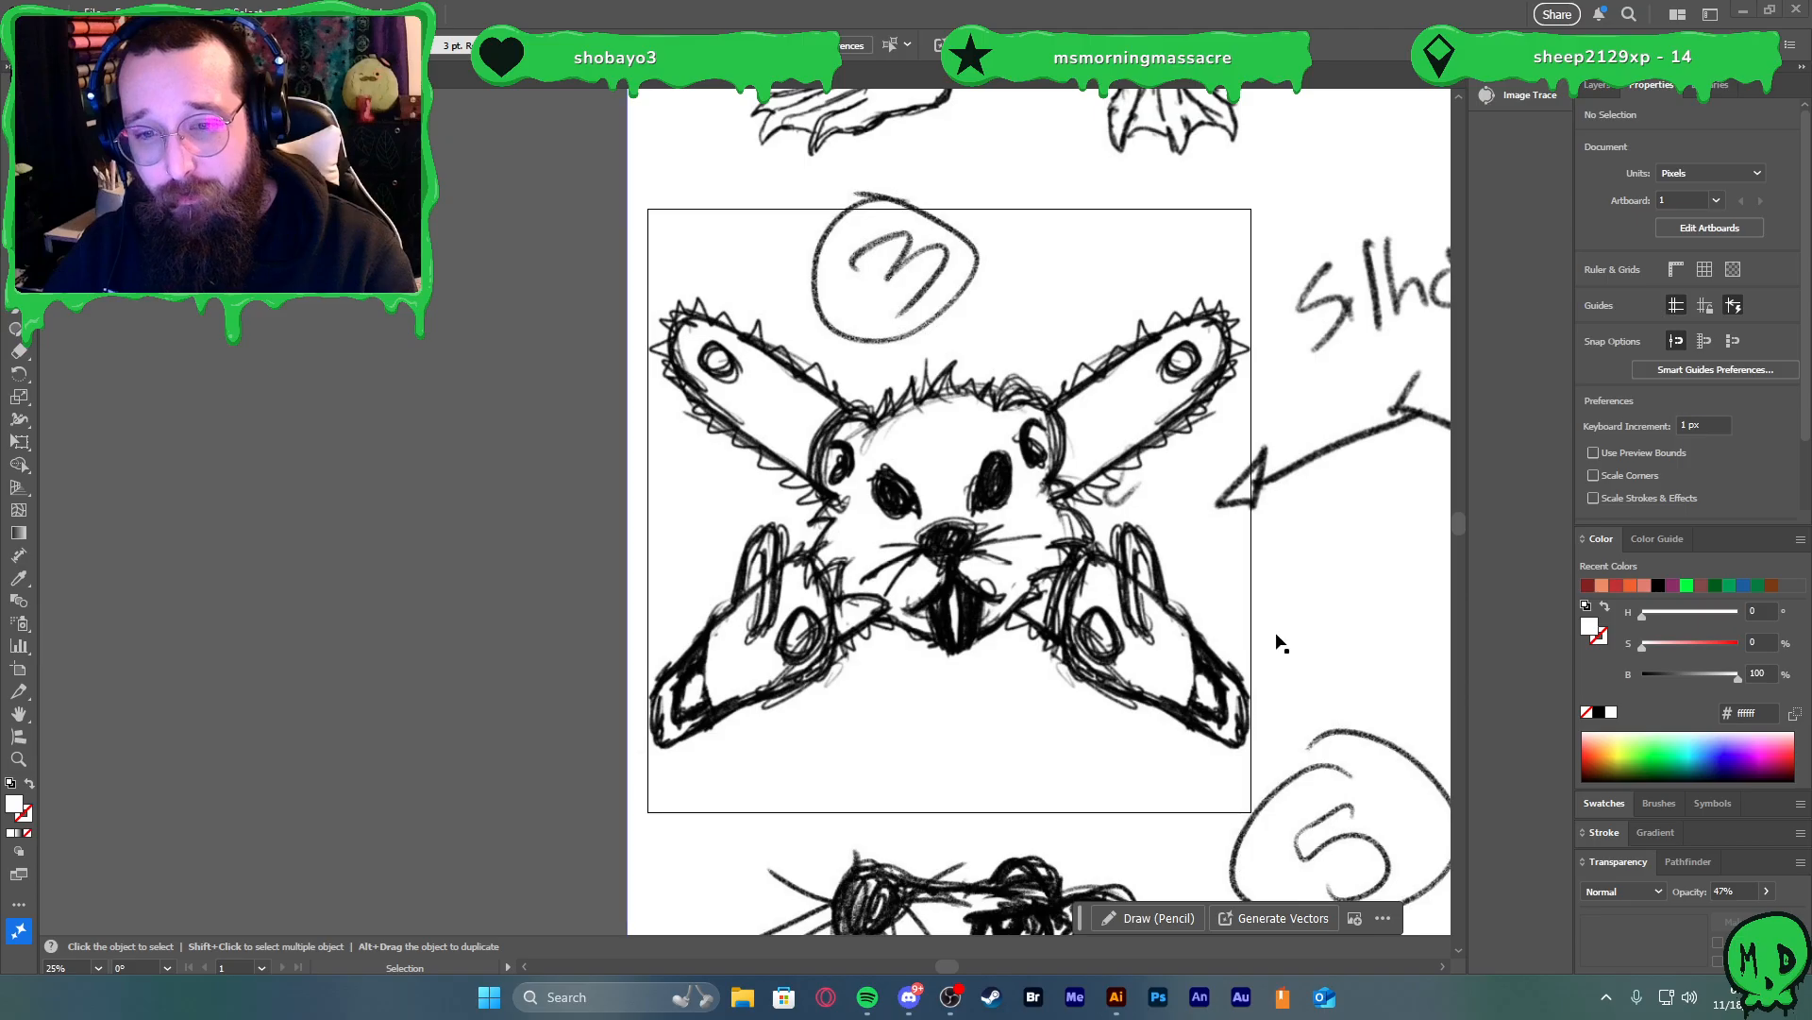
pyautogui.click(1356, 670)
pyautogui.moveTo(1766, 891); pyautogui.dragTo(1732, 917)
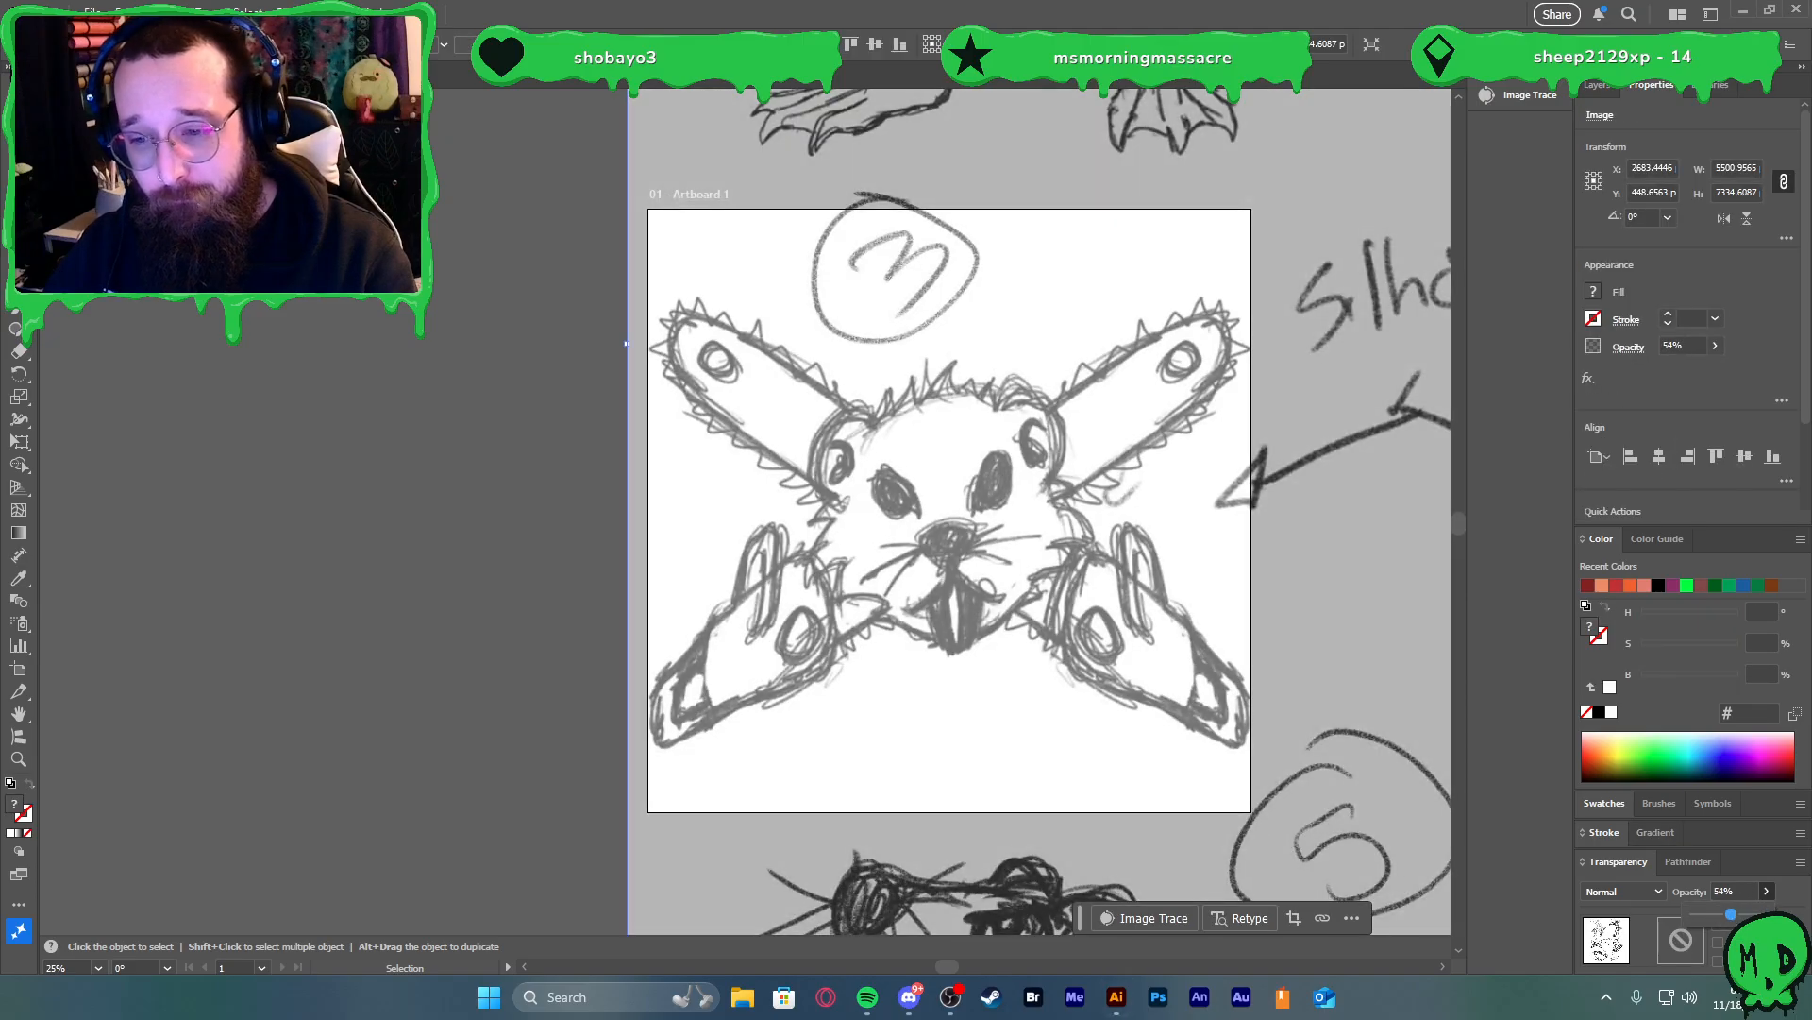
# Lock the sketch's Layer 1 and make Layer 2 the active layer
pyautogui.click(1604, 85)
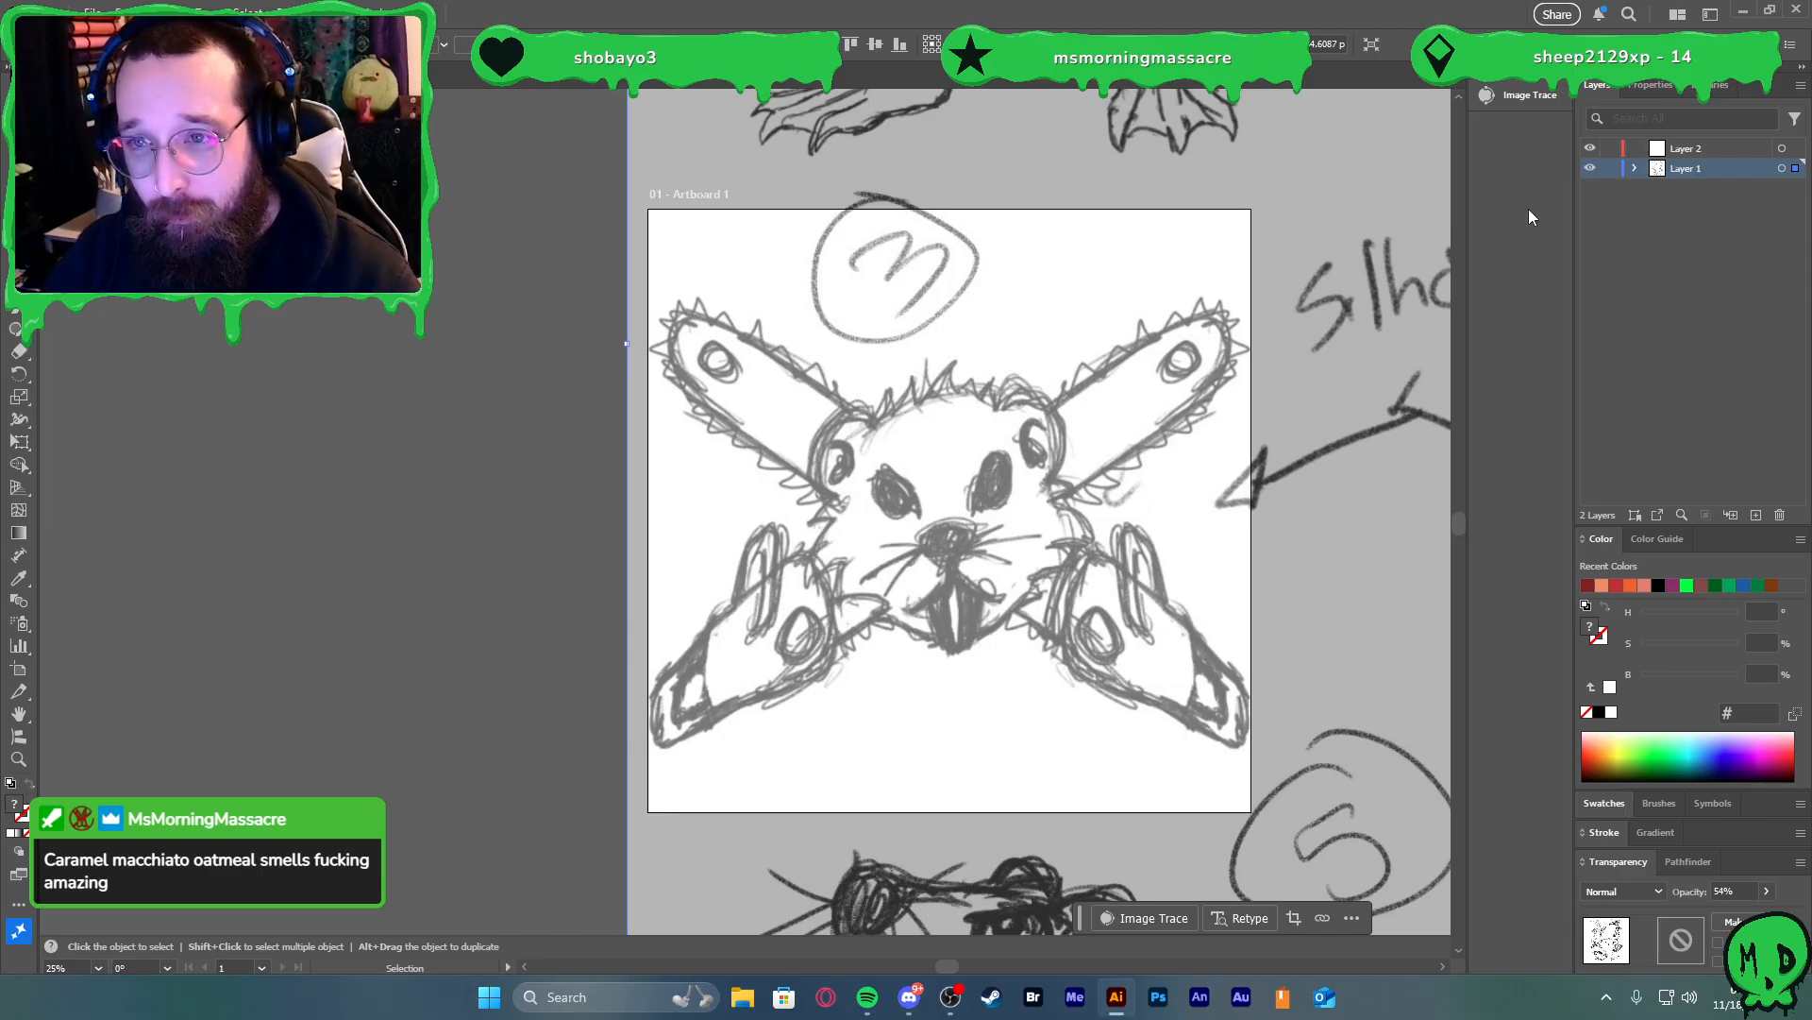
pyautogui.click(1608, 169)
pyautogui.click(1699, 149)
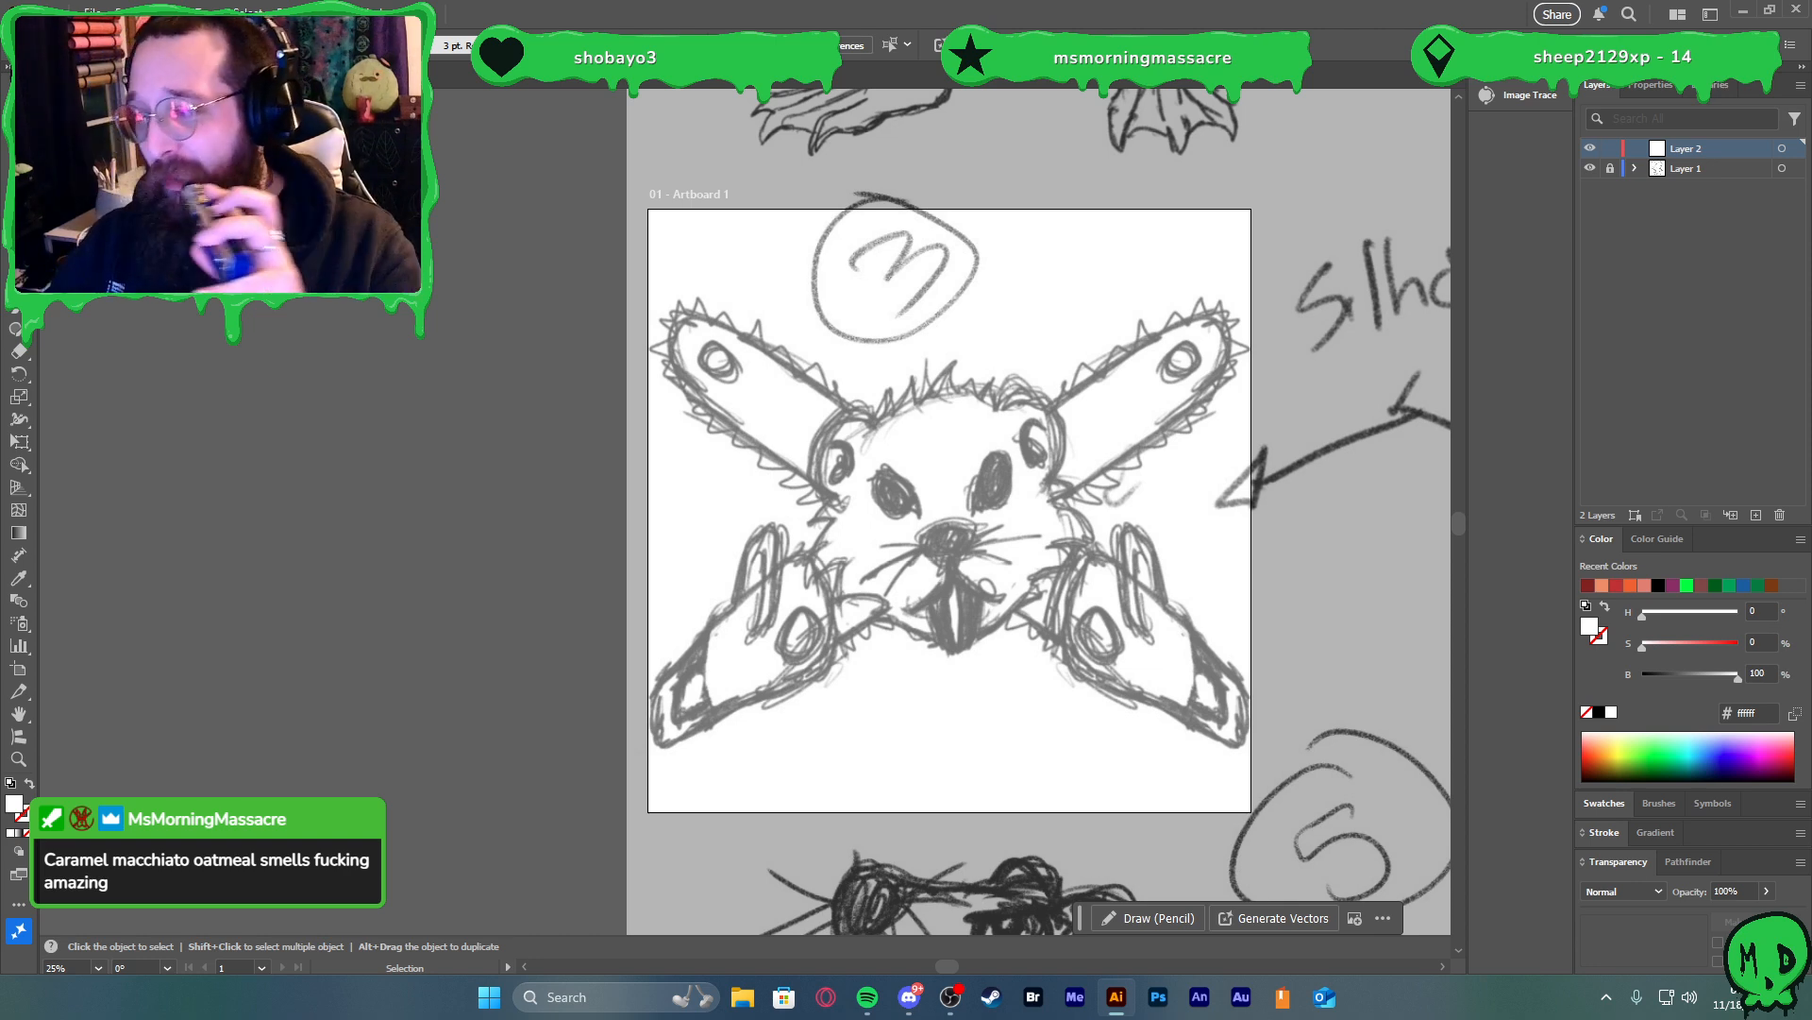
# Trace the beaver's left ear with the Pen tool, from its inner upper edge down to the first cheek fur tip
pyautogui.hotkey('alt', 'Tab')
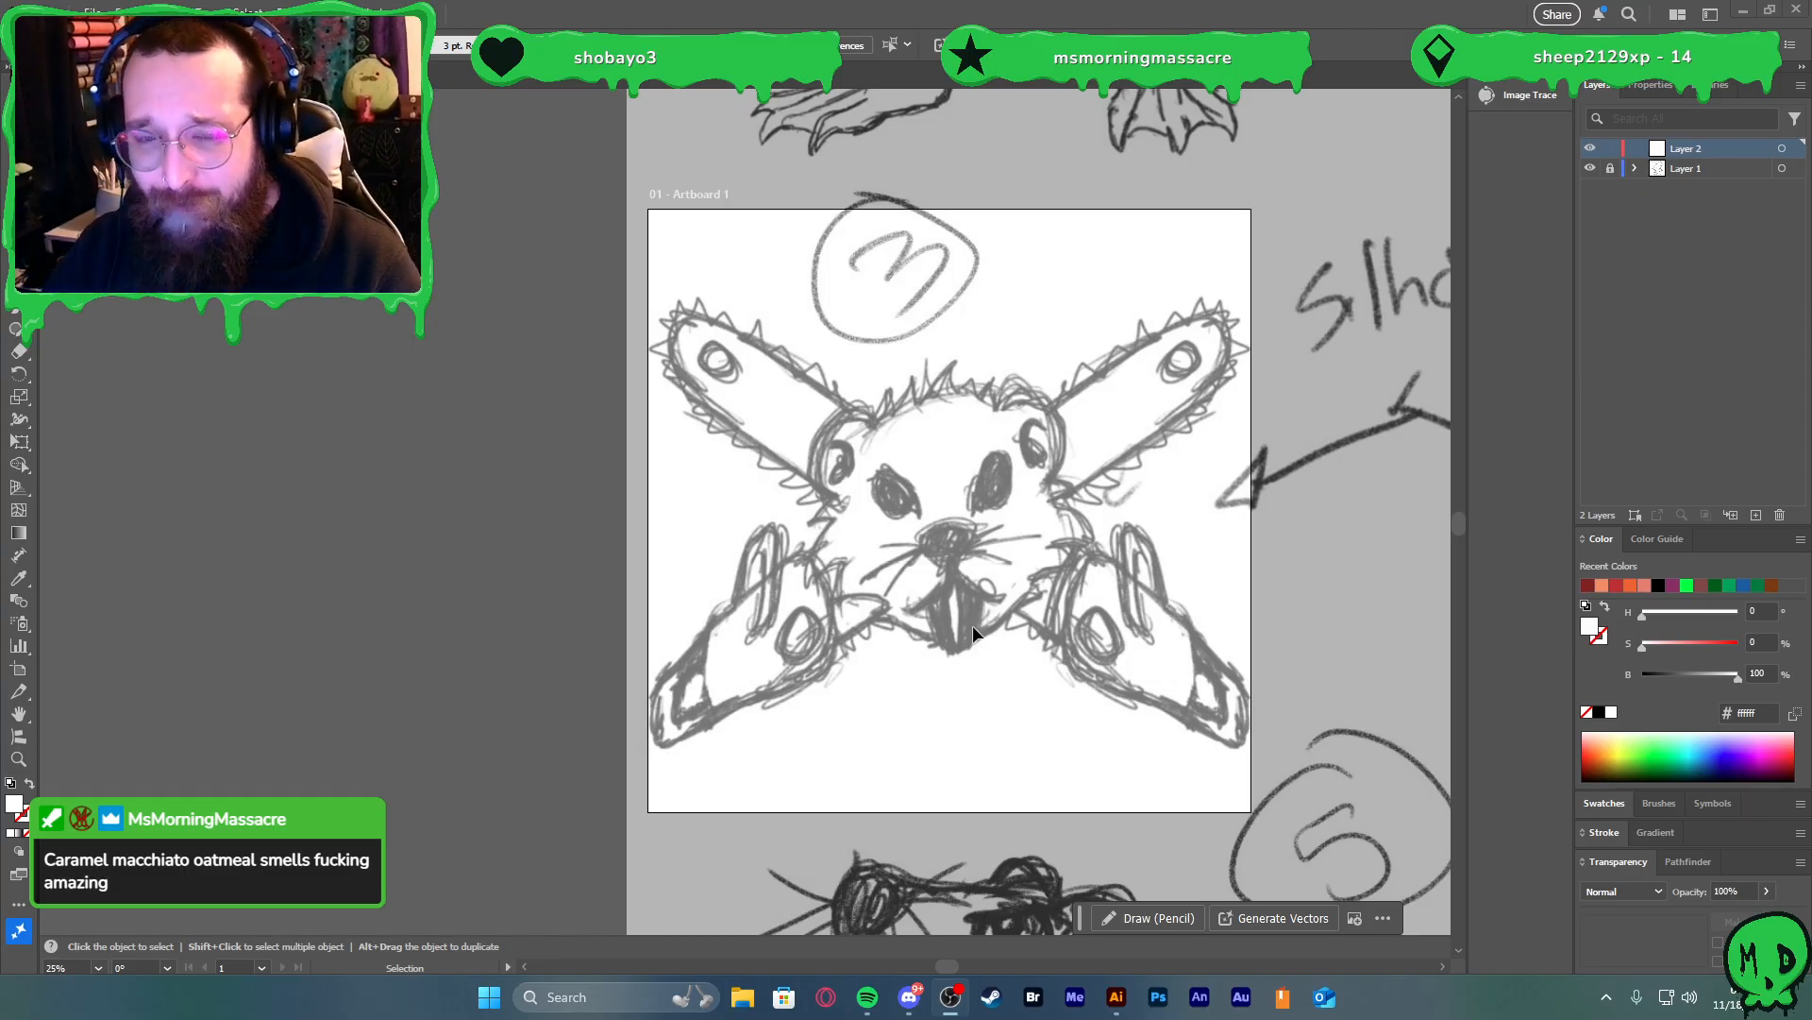
pyautogui.scroll(2, 942, 497)
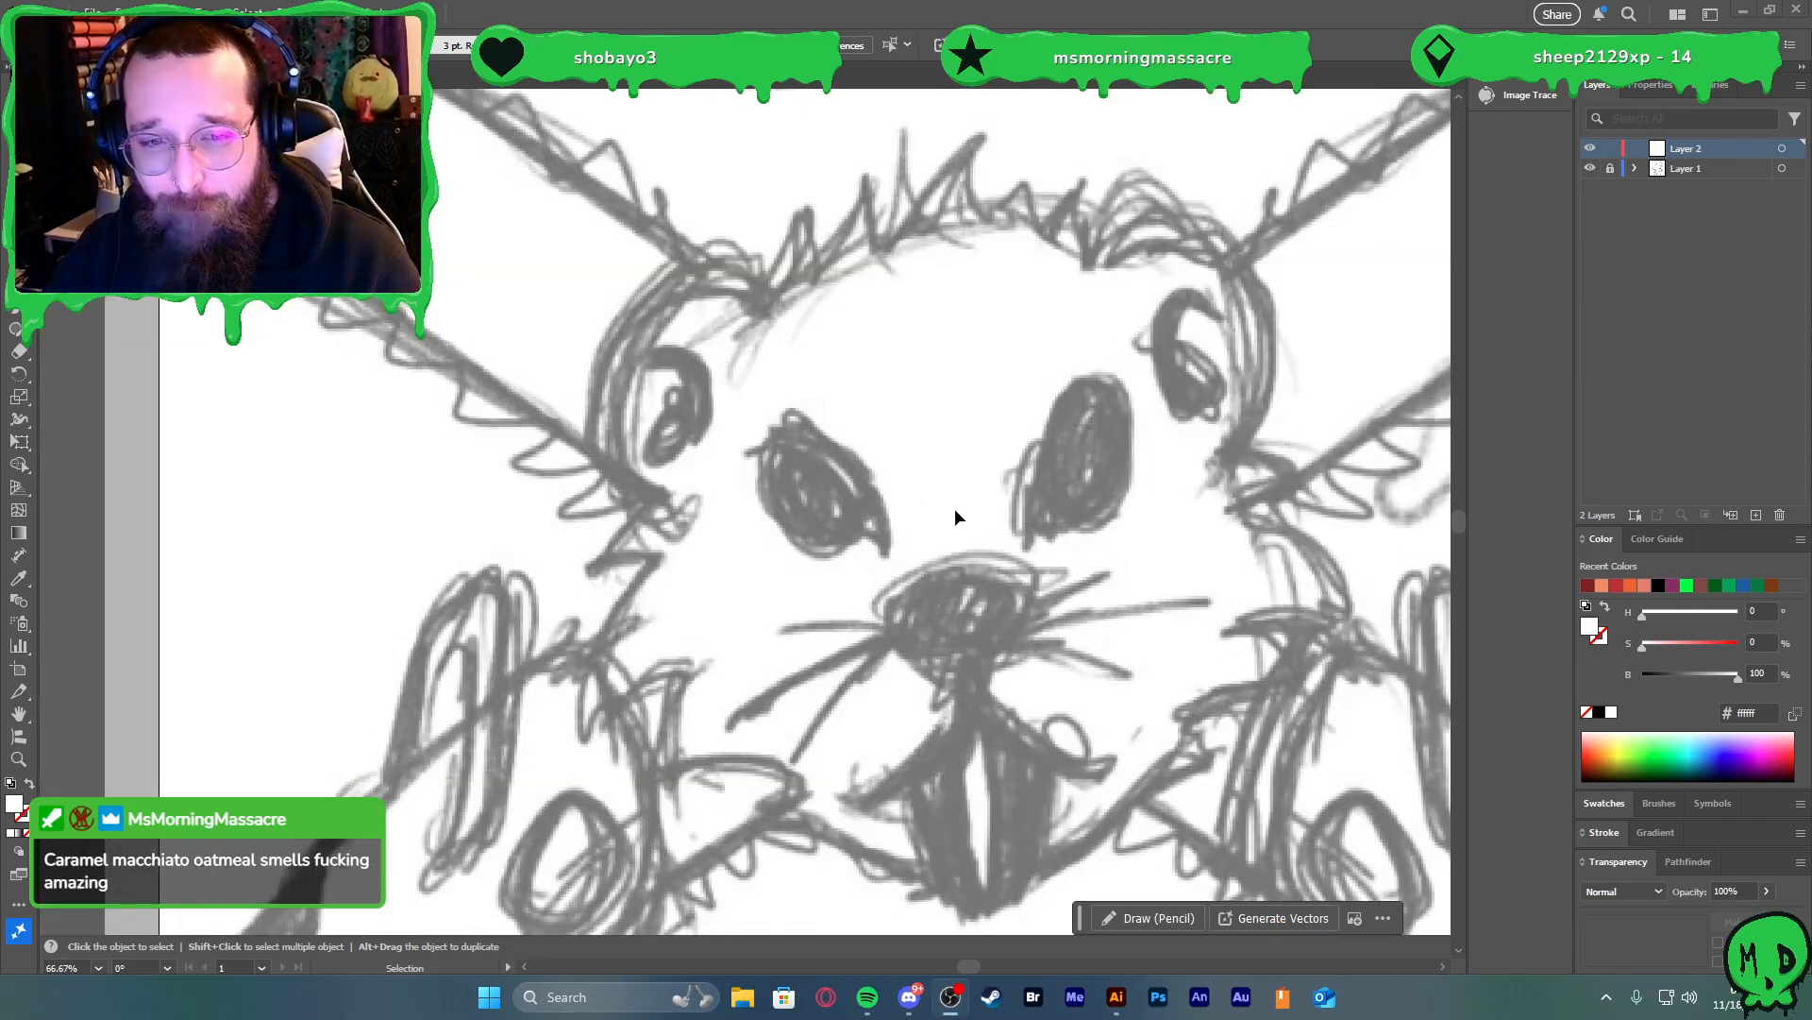
pyautogui.press('v')
pyautogui.hscroll(2, 1011, 541)
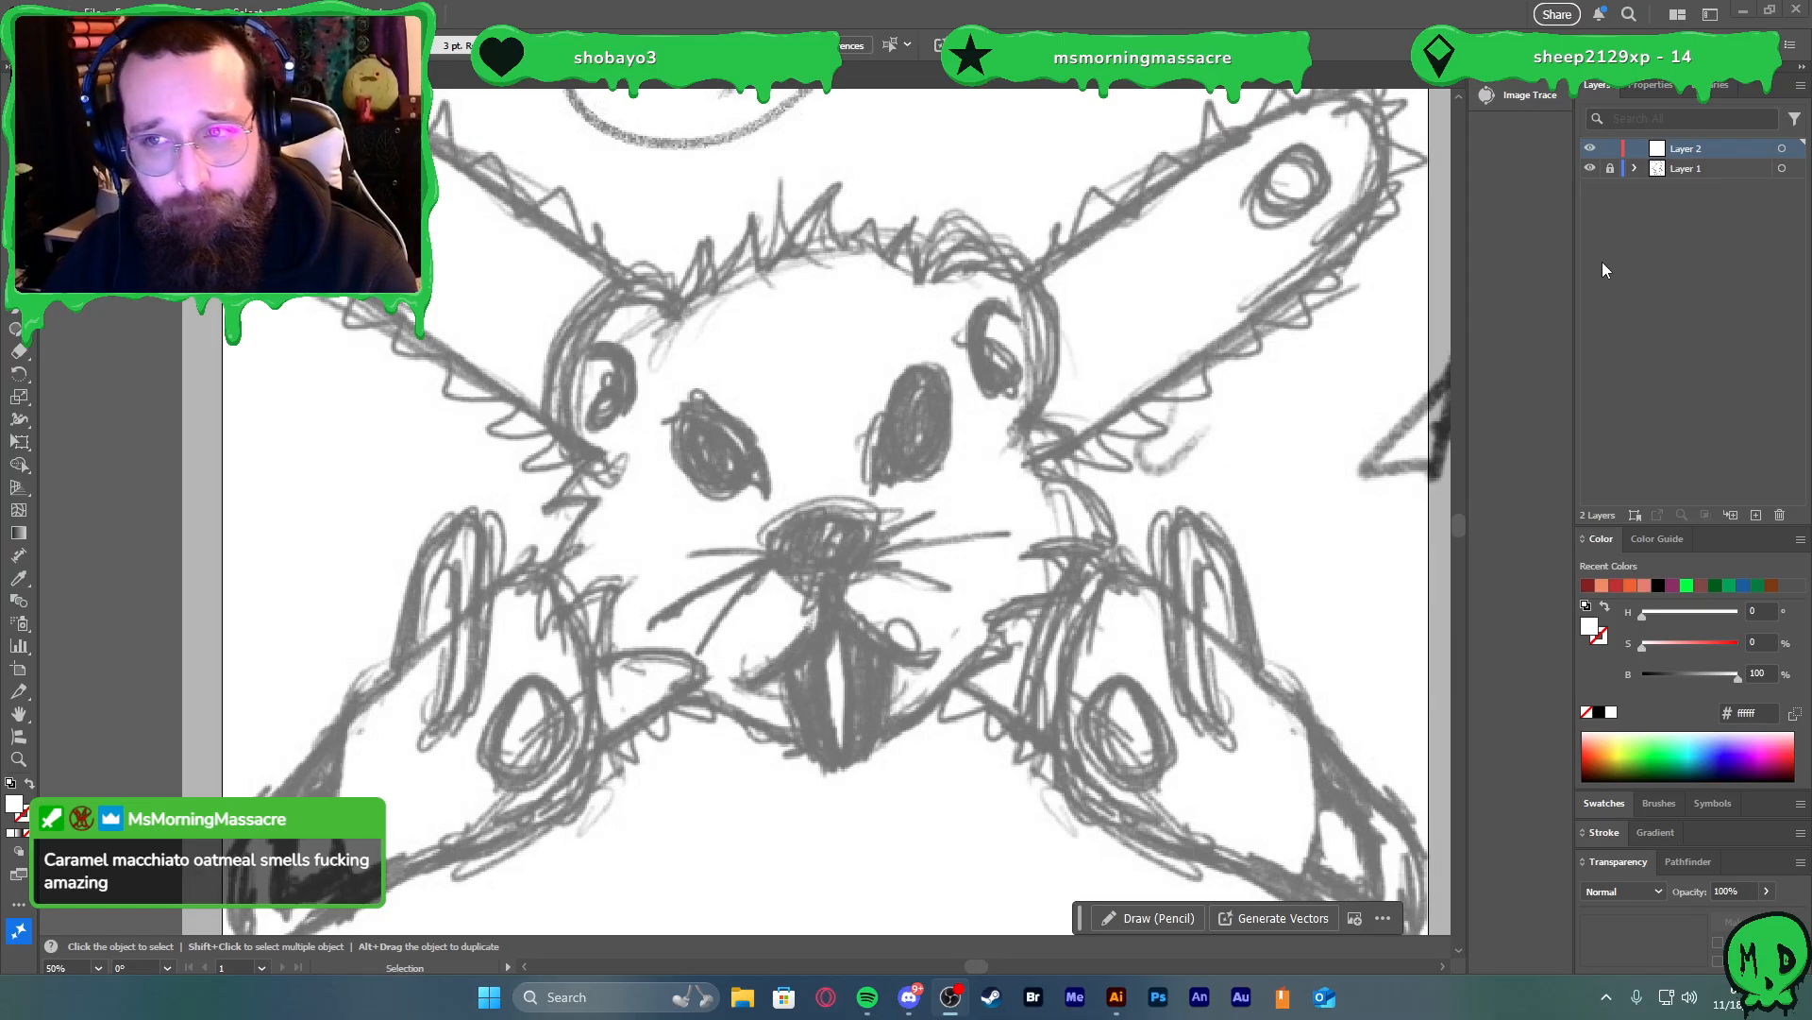
pyautogui.click(1034, 428)
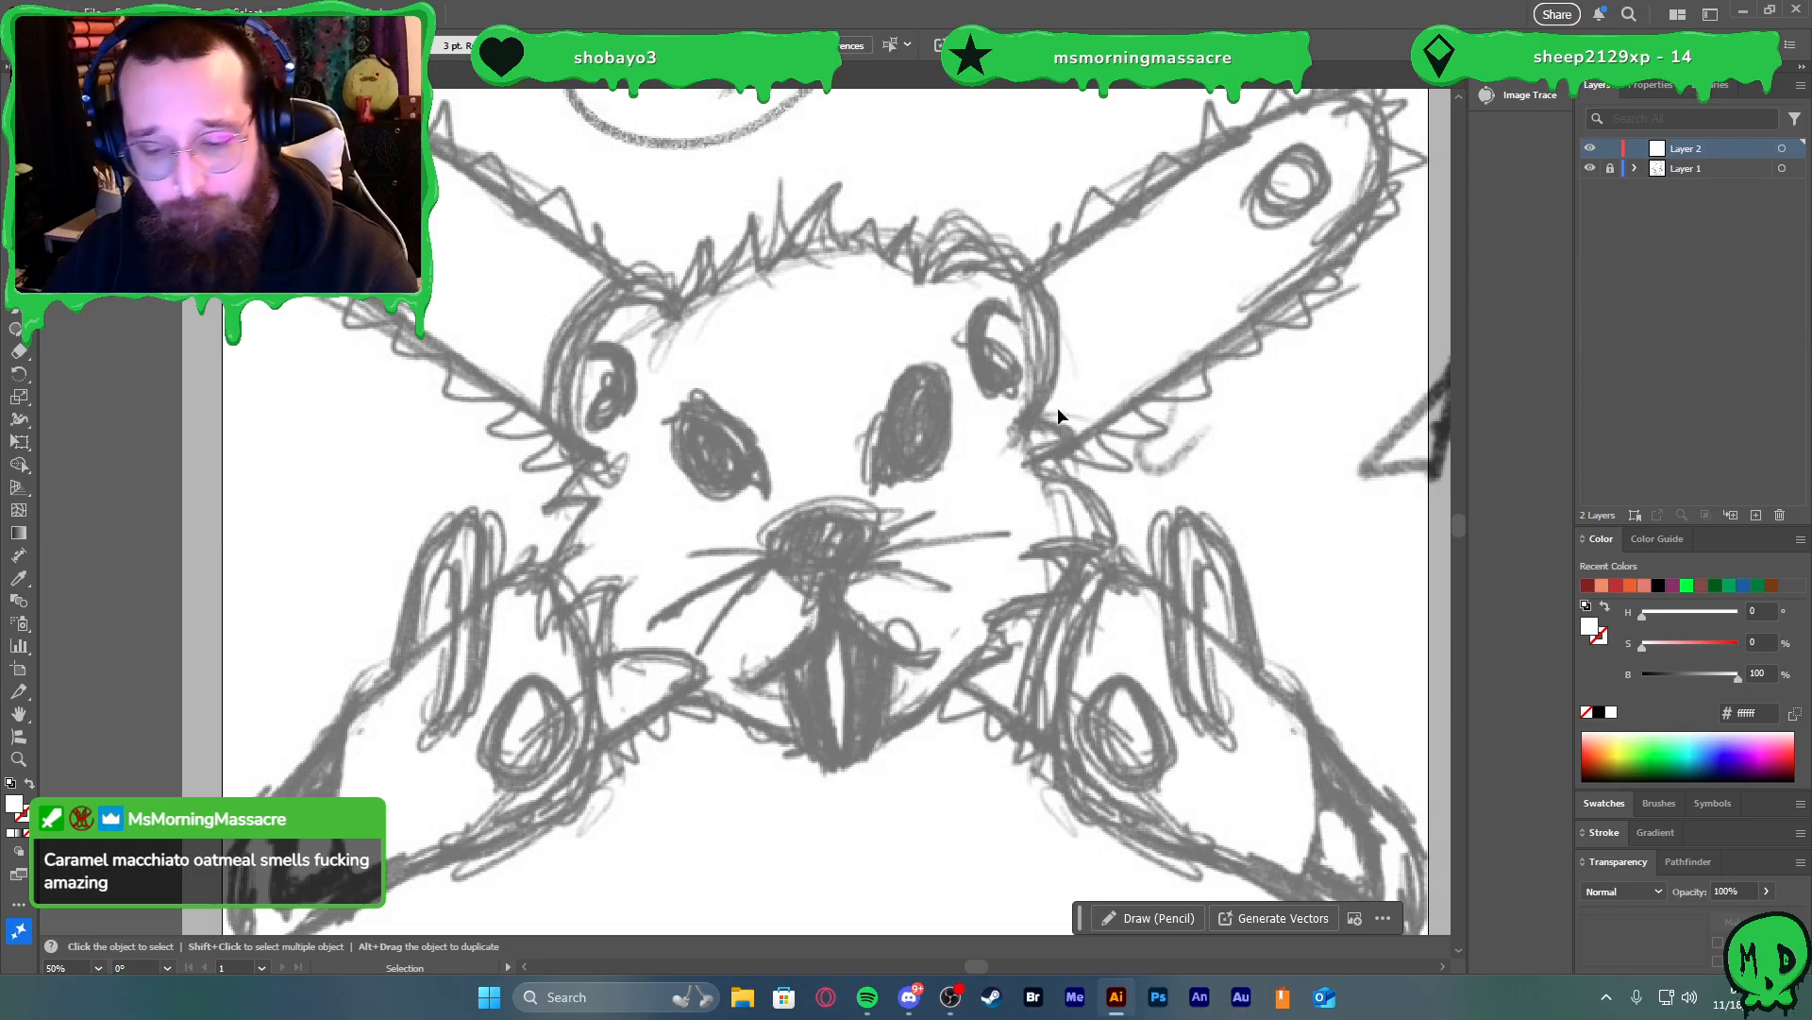
pyautogui.press('p')
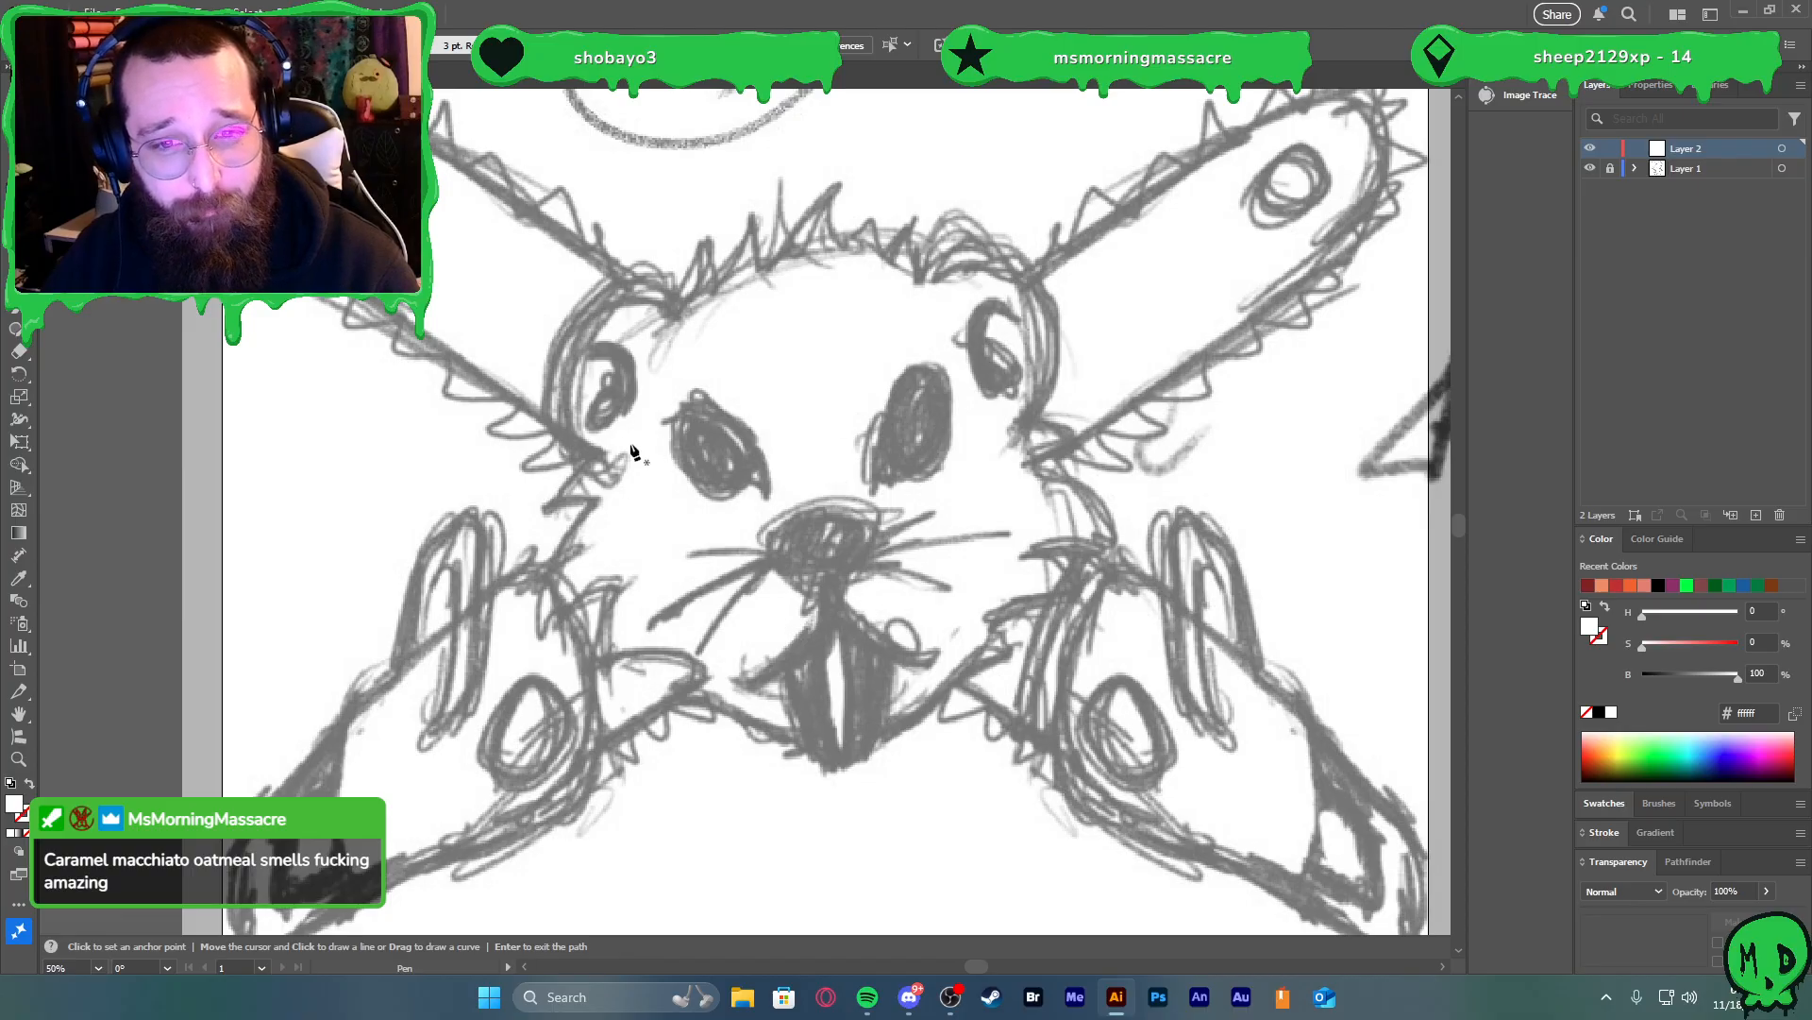
pyautogui.click(678, 323)
pyautogui.moveTo(615, 290); pyautogui.dragTo(569, 296)
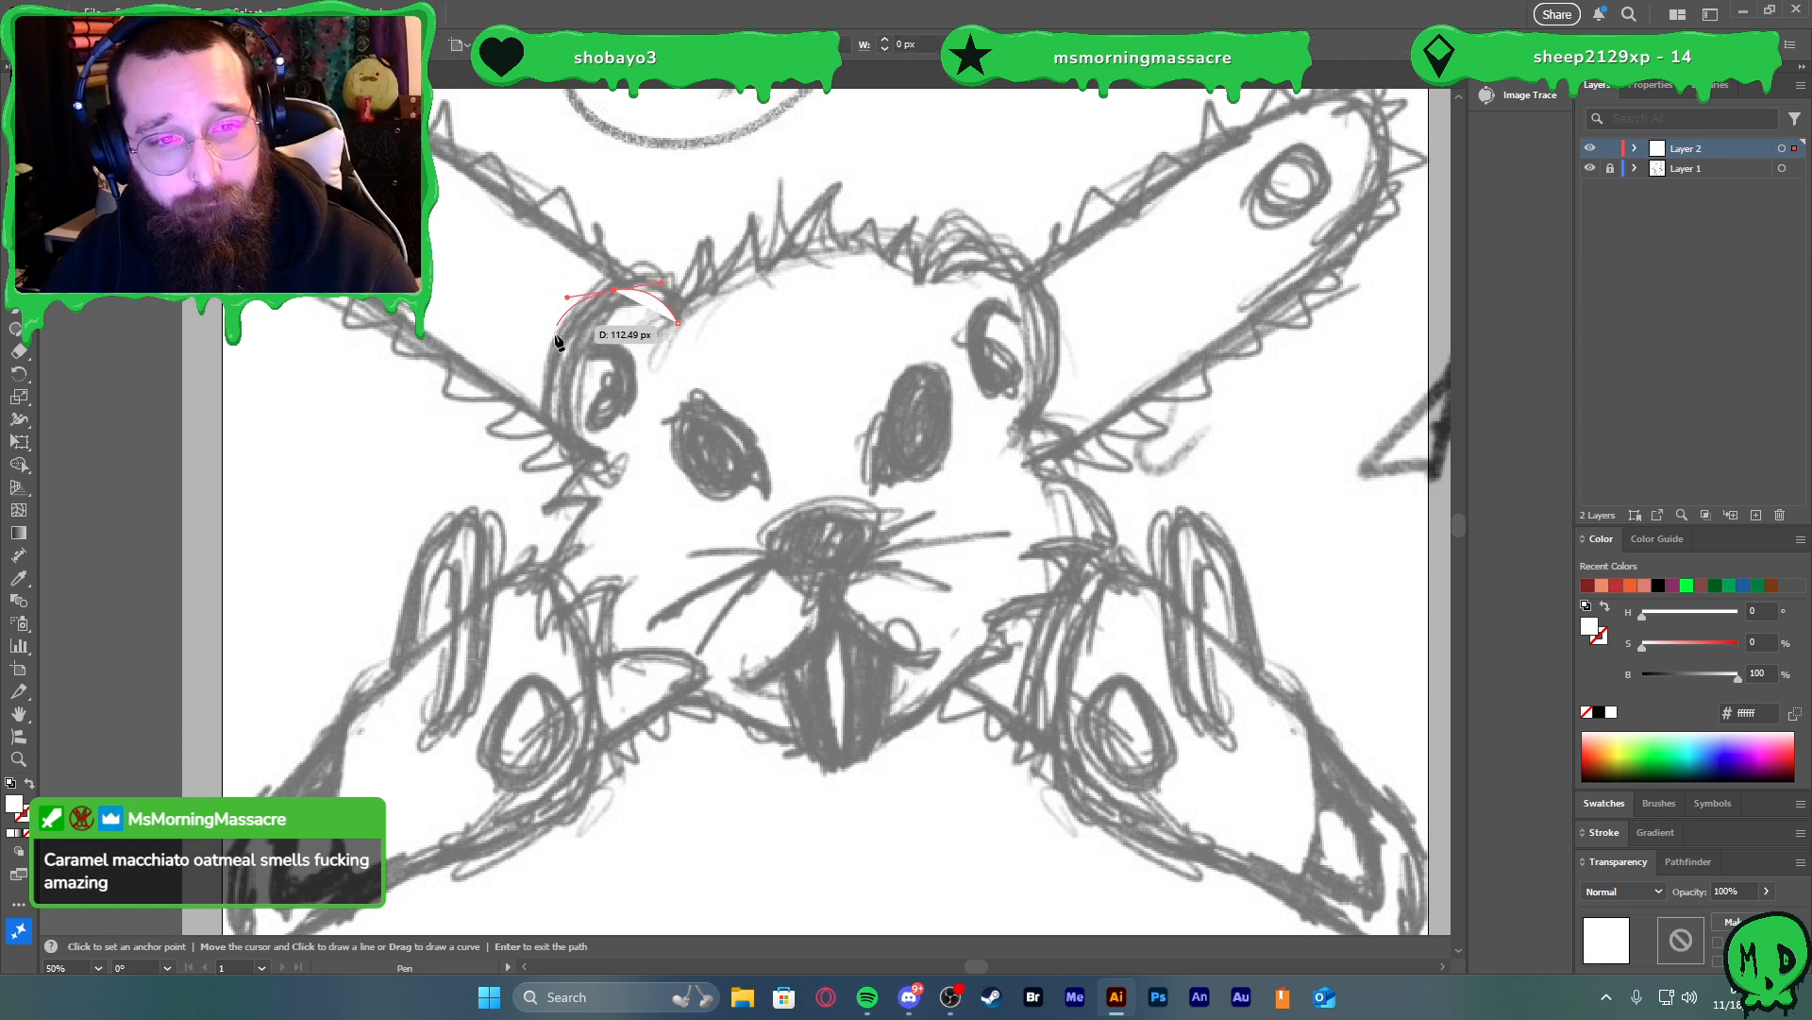
pyautogui.moveTo(553, 400); pyautogui.dragTo(622, 458)
pyautogui.click(547, 507)
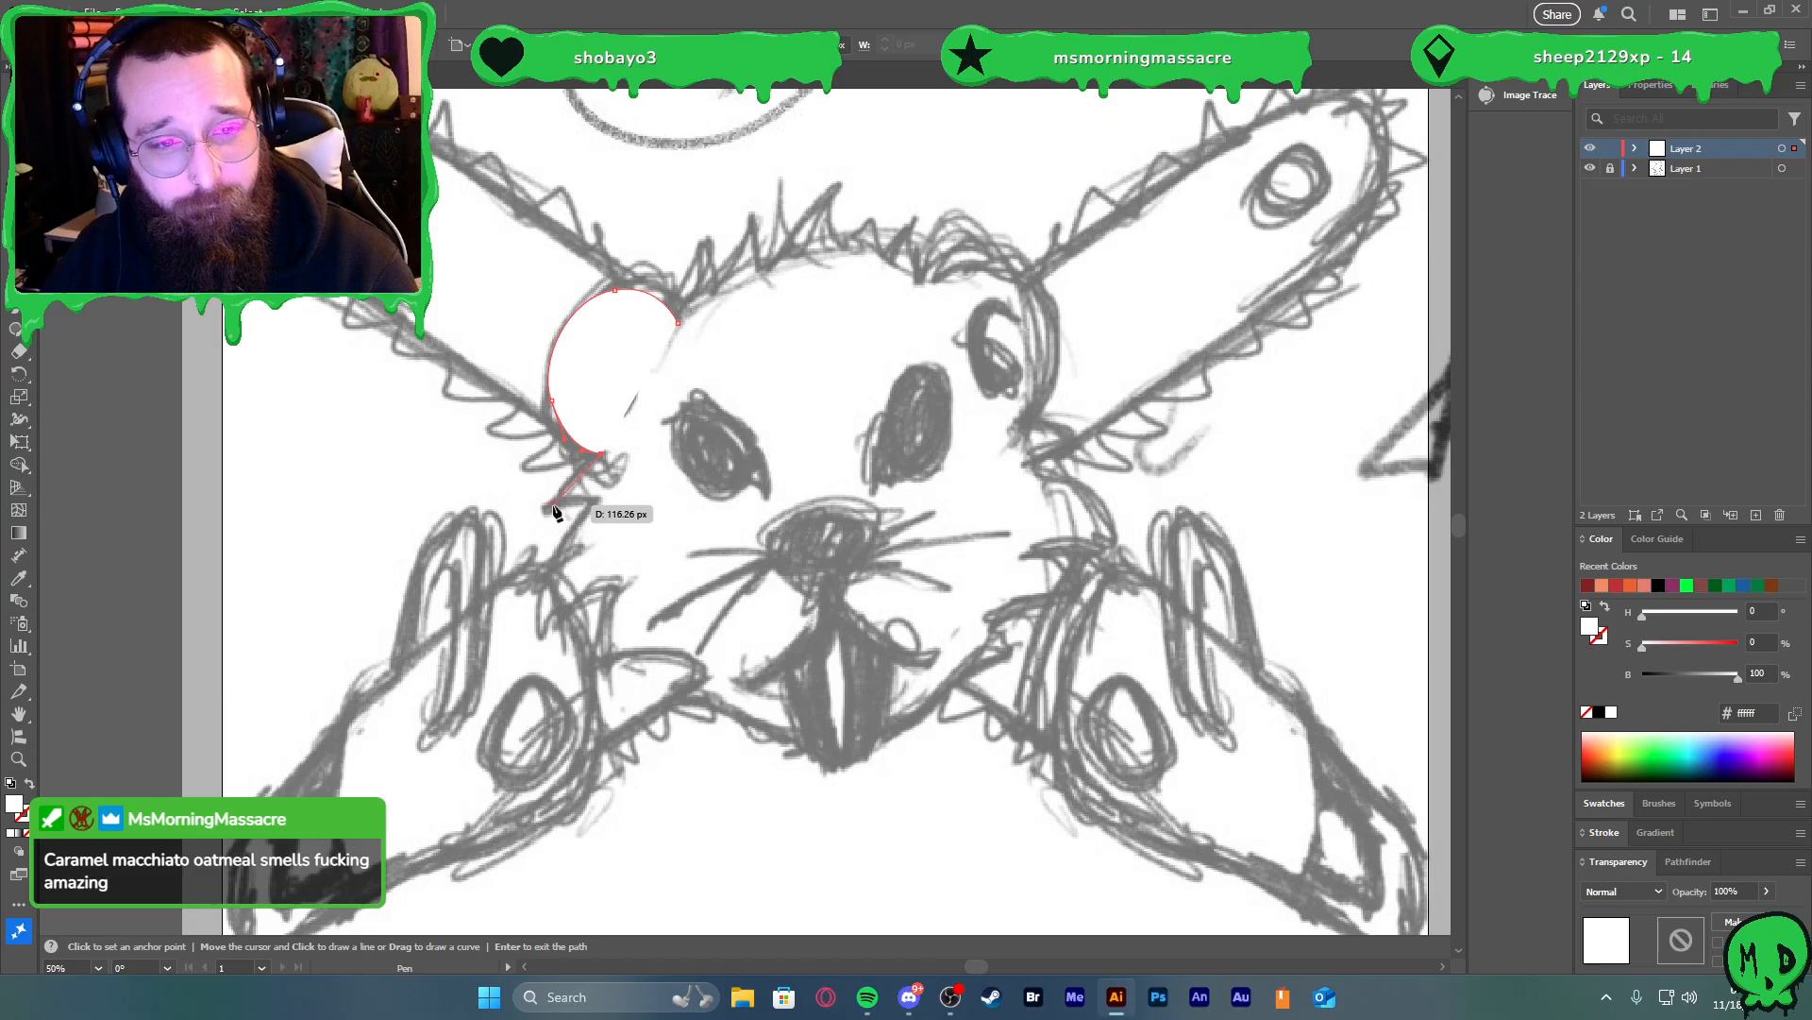
# Give the path no fill and a magenta stroke of hue 301.01, saturation 92.94% and brightness 100%
pyautogui.hotkey('shift', 'x')
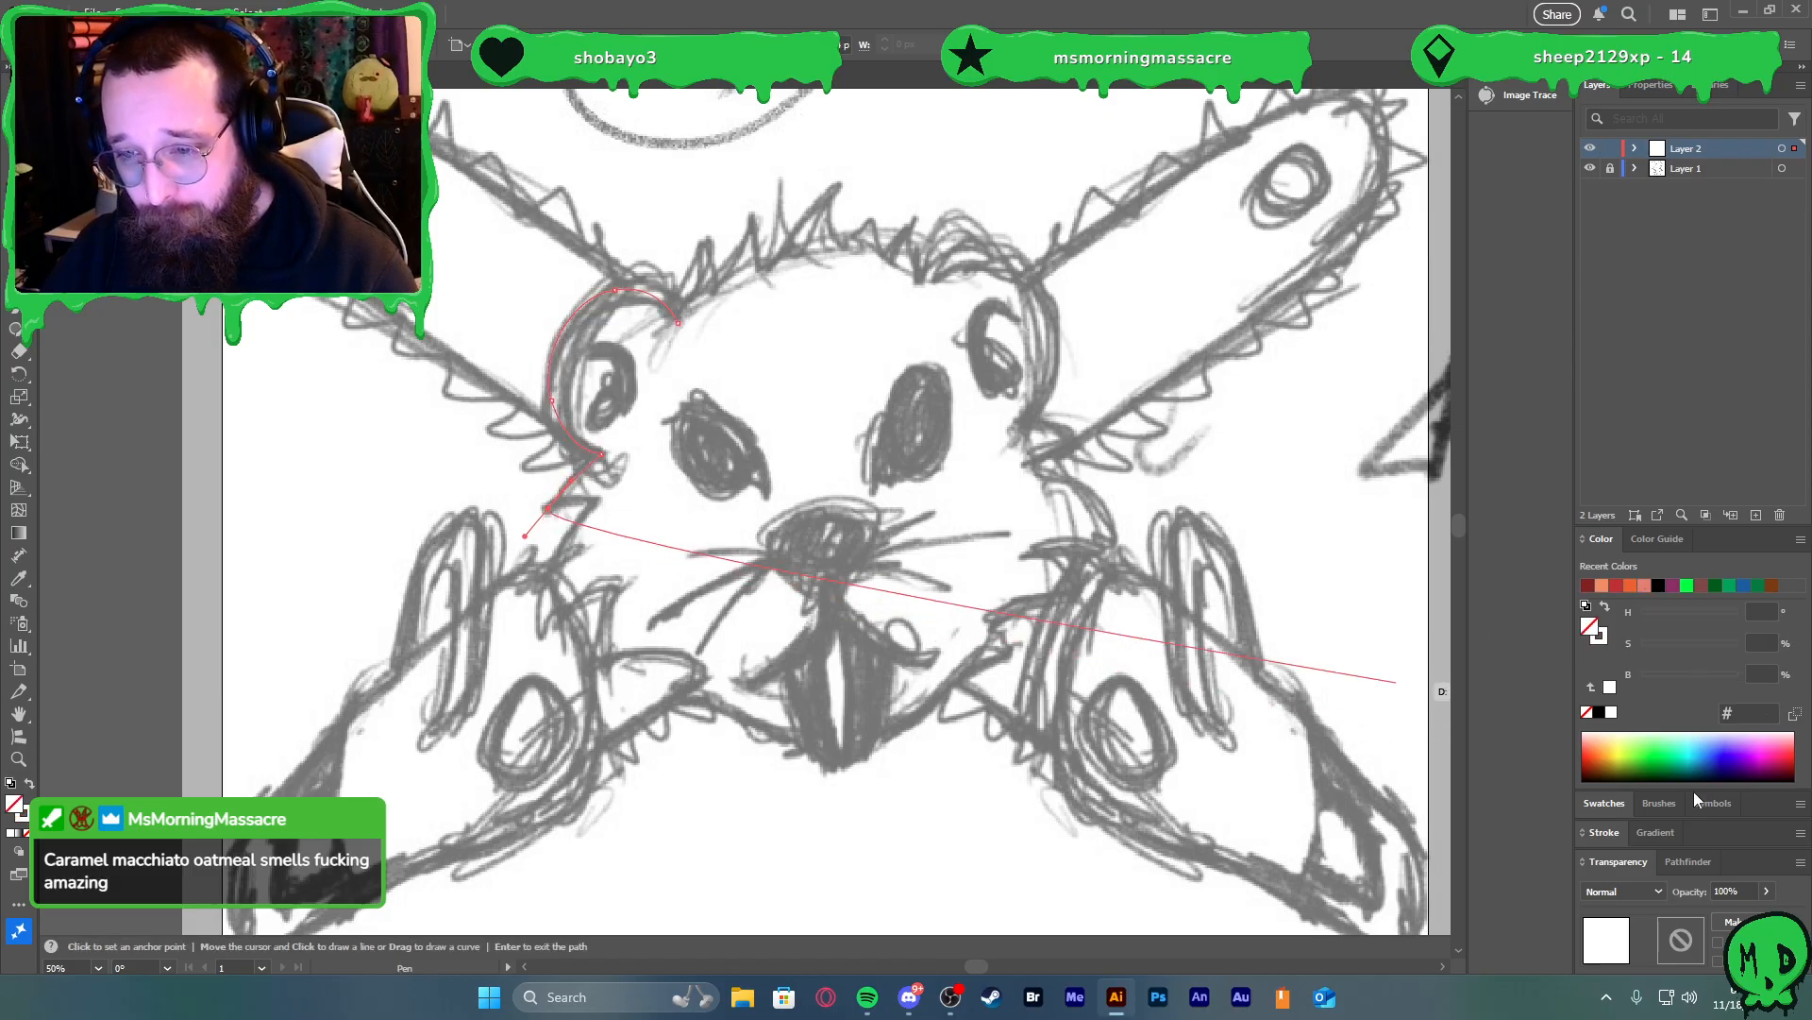
pyautogui.press('x')
pyautogui.click(1764, 768)
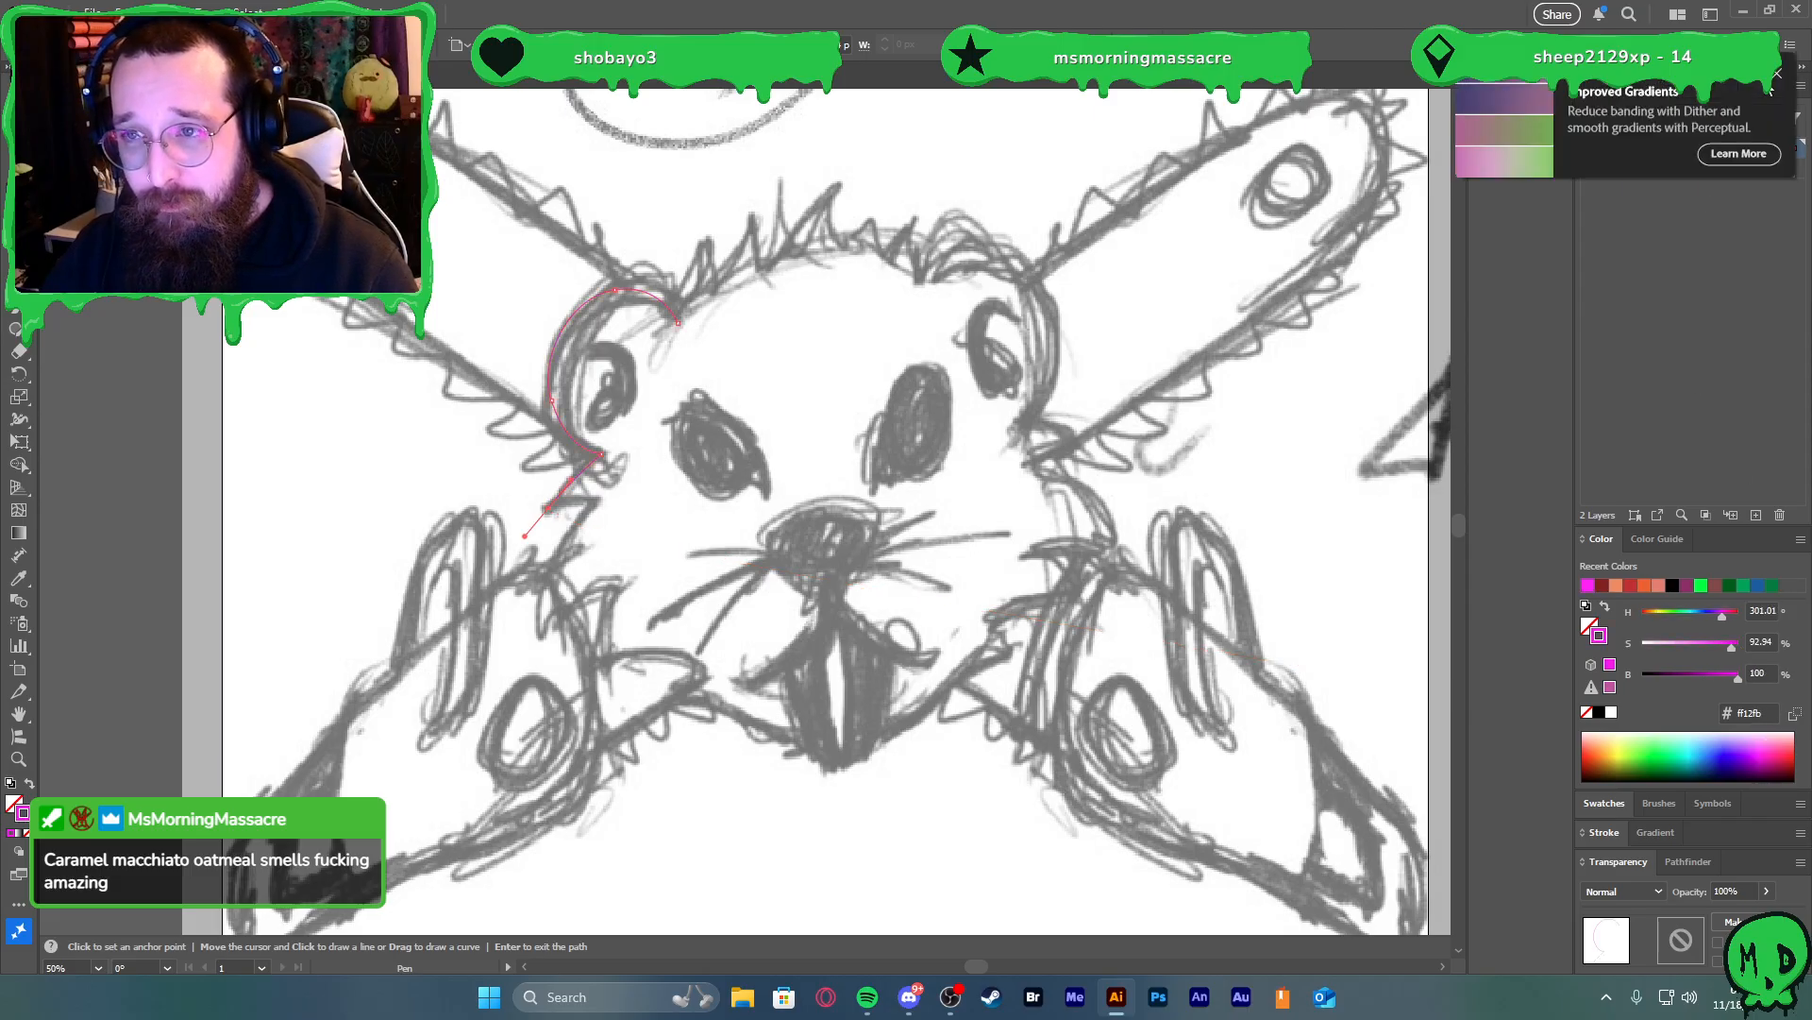
pyautogui.click(1779, 74)
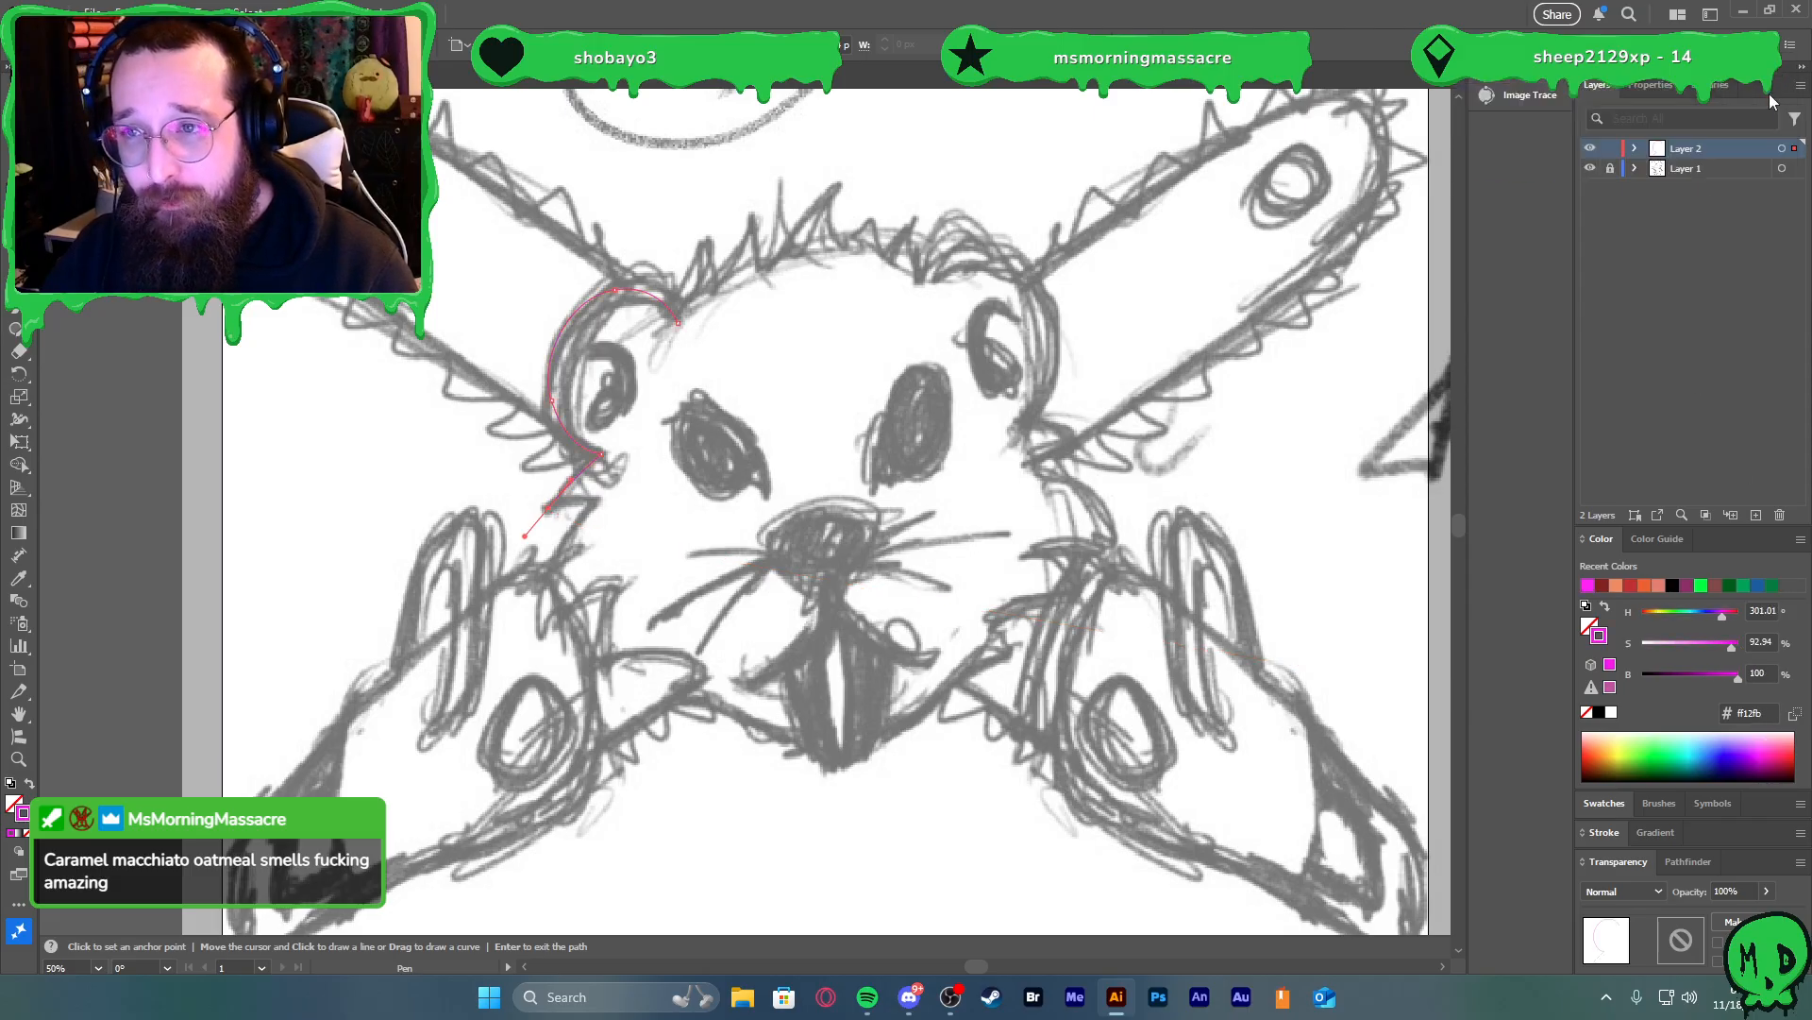
# Continue the outline down the left cheek, tracing the first fur notch and the next spike below it with corner points
pyautogui.press('-')
pyautogui.click(547, 507)
pyautogui.click(597, 499)
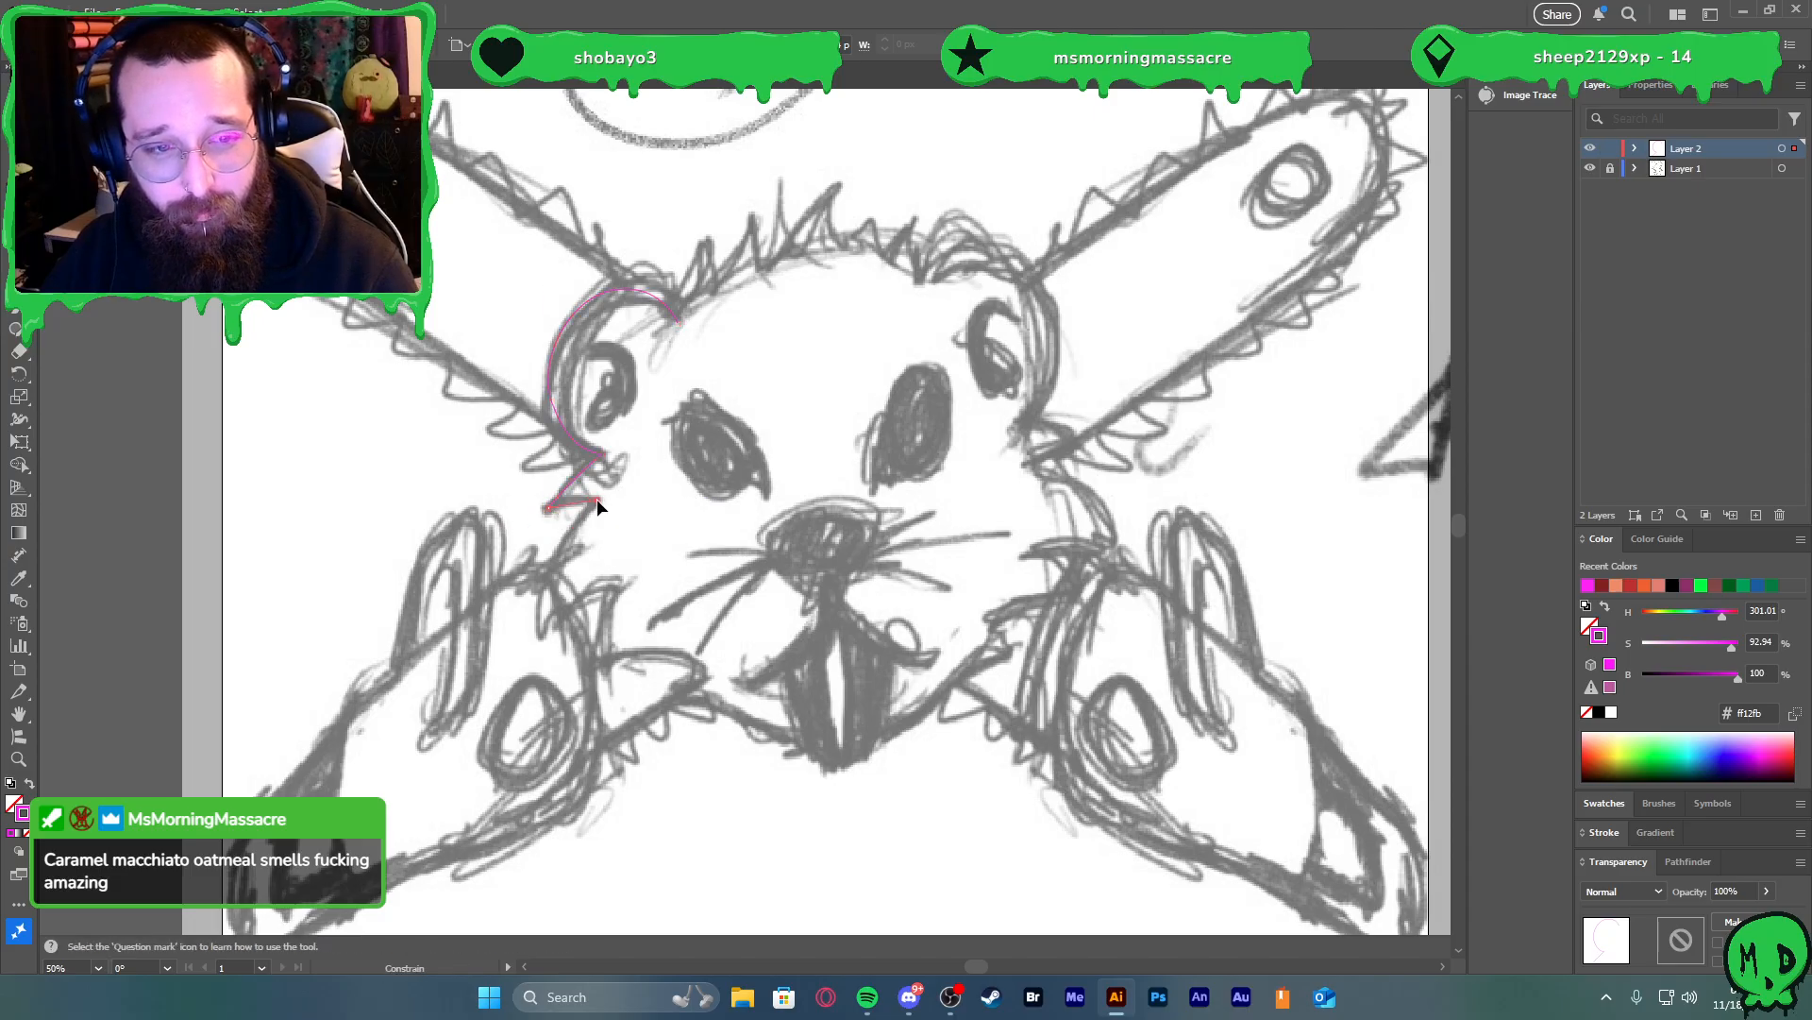
pyautogui.moveTo(616, 502); pyautogui.dragTo(619, 505)
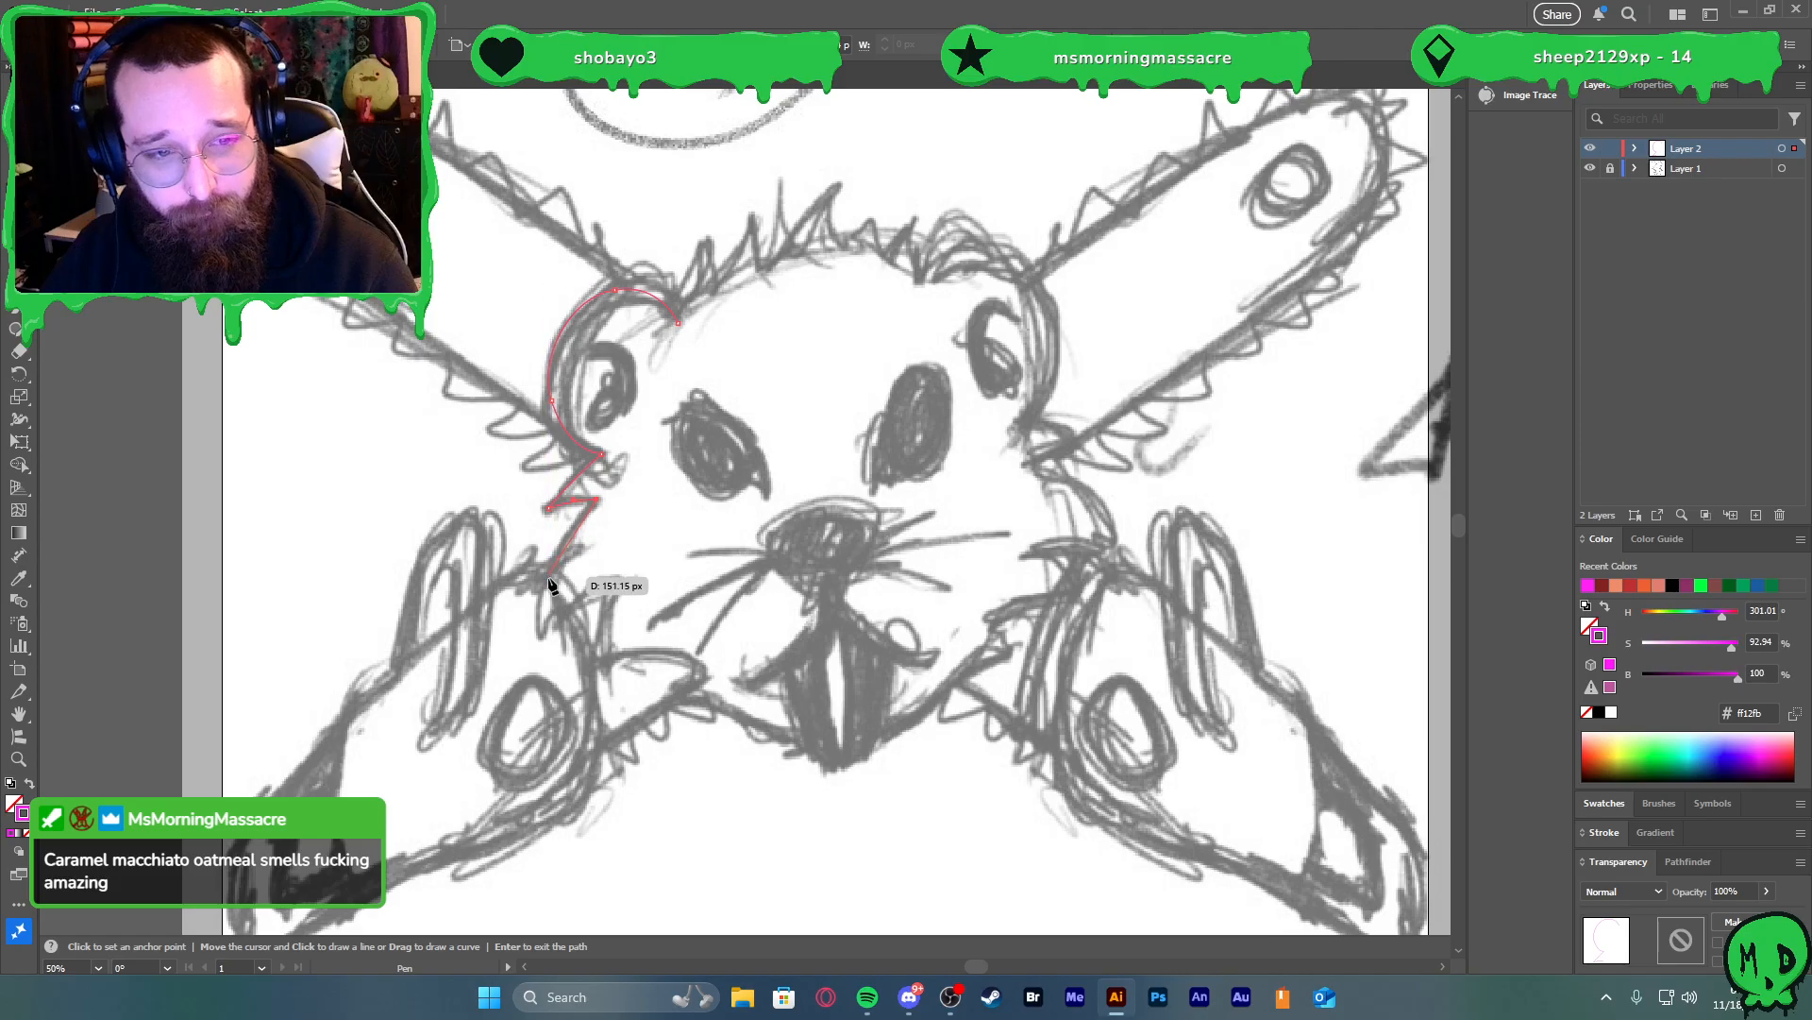
pyautogui.moveTo(536, 585); pyautogui.dragTo(515, 656)
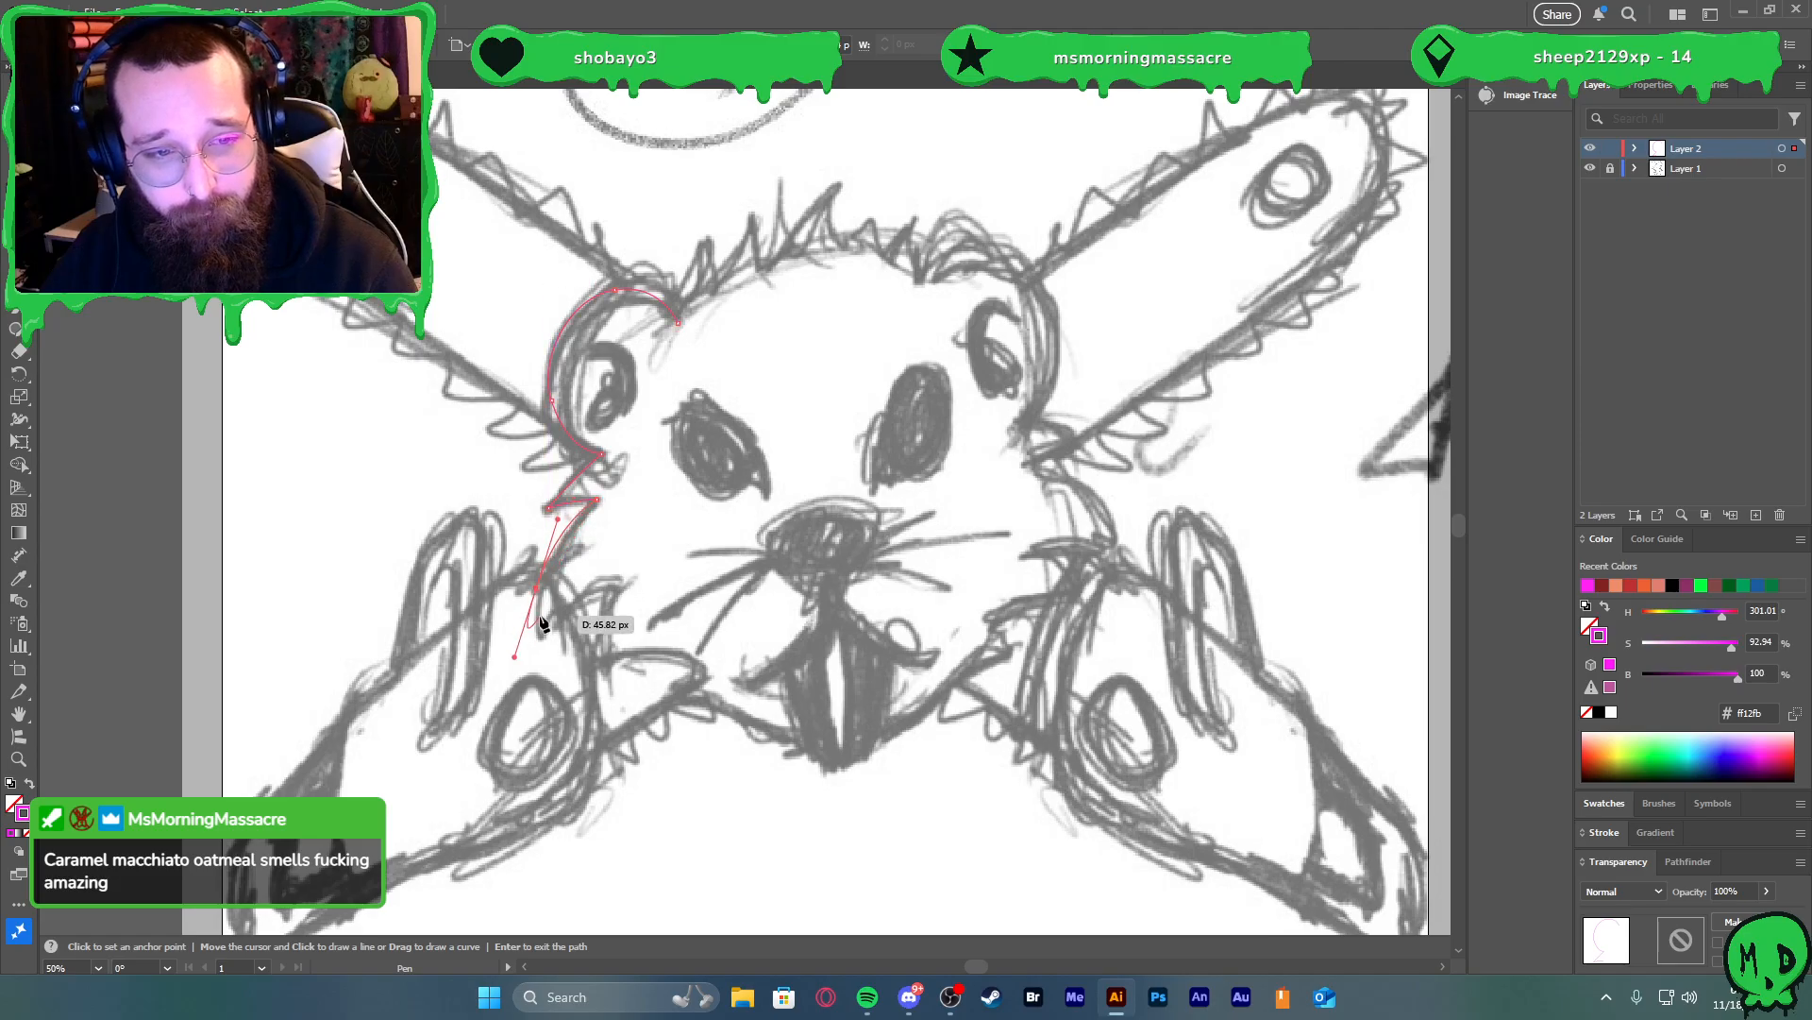
pyautogui.click(536, 587)
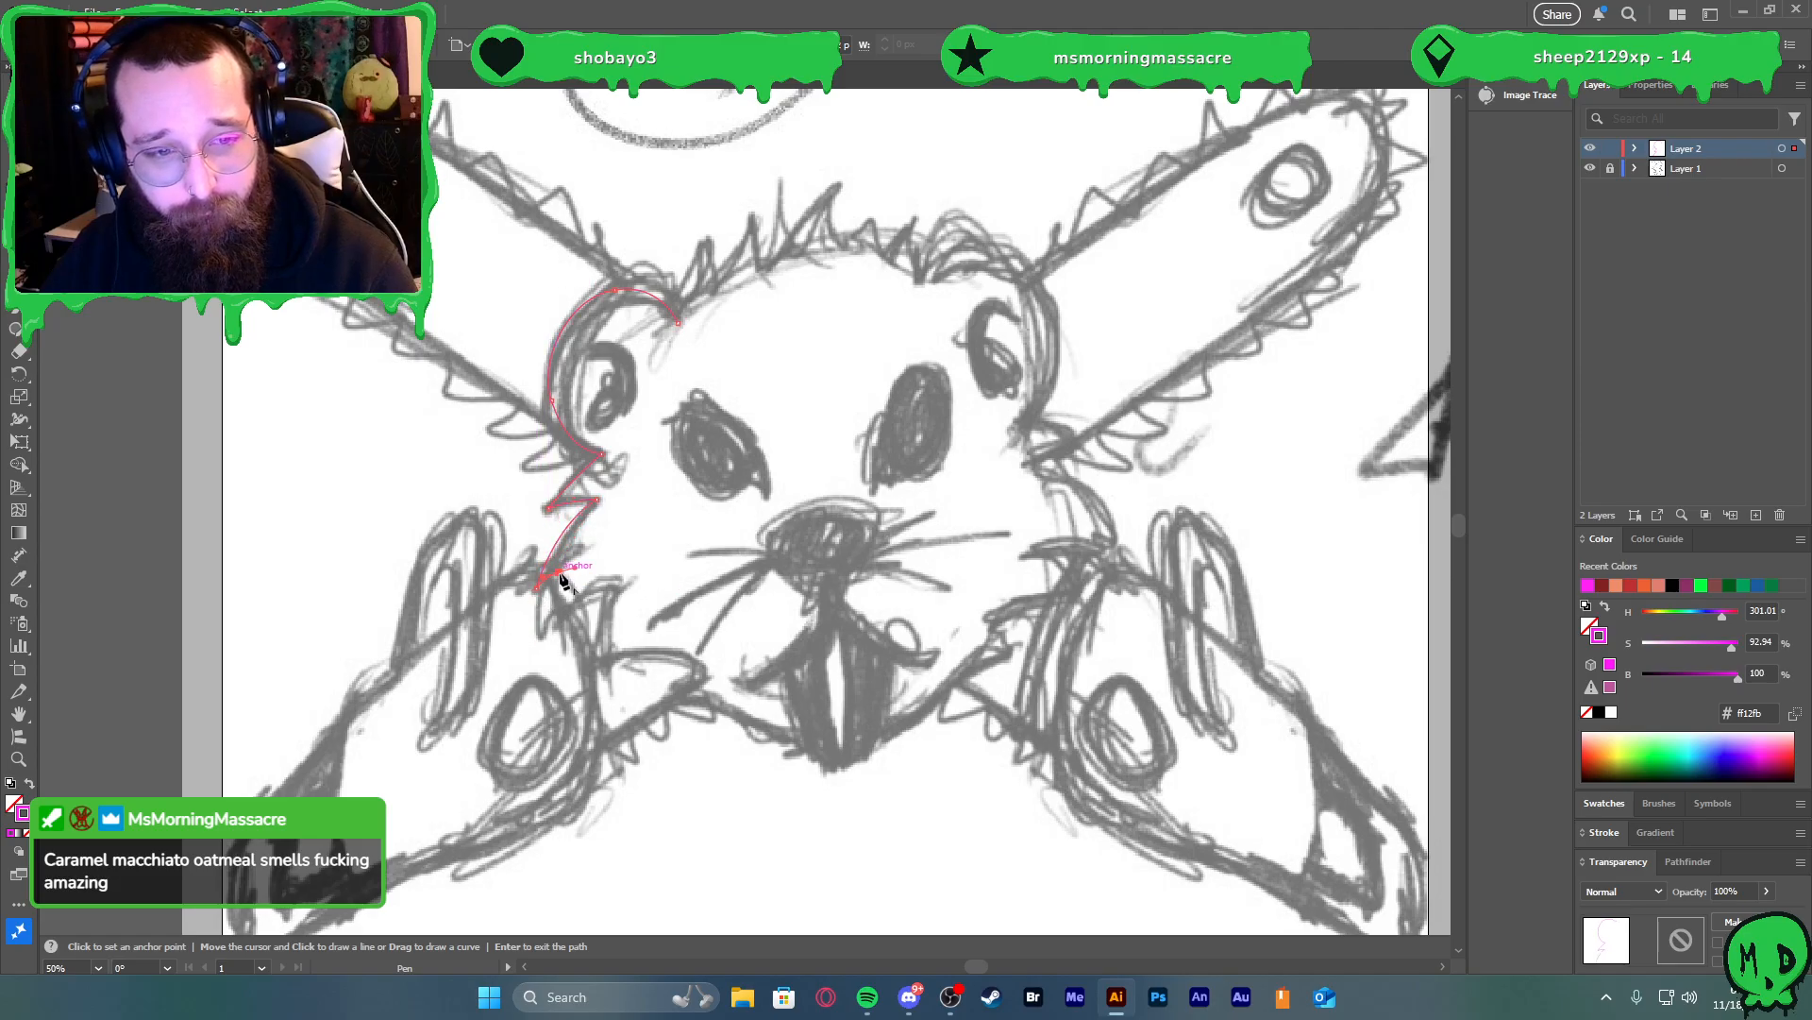
# Trace the lower left cheek's jagged fur tufts down to the notch at the start of the jaw
pyautogui.click(558, 626)
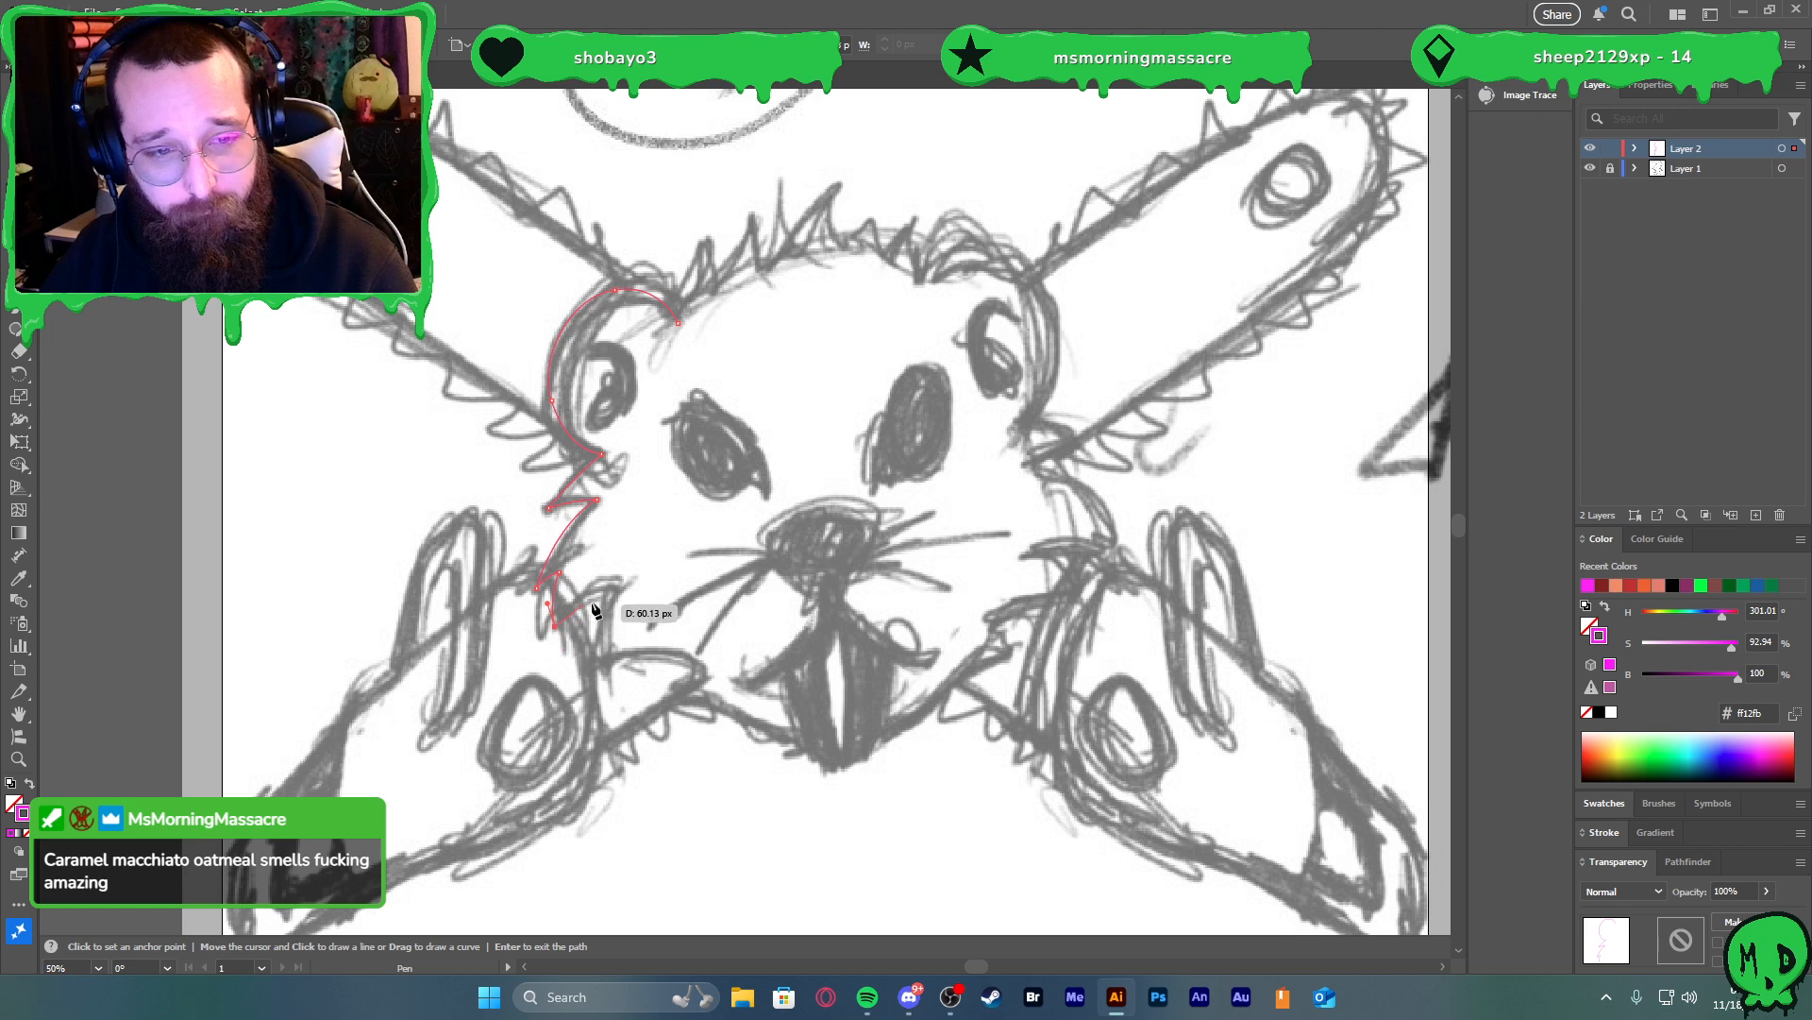
pyautogui.click(621, 589)
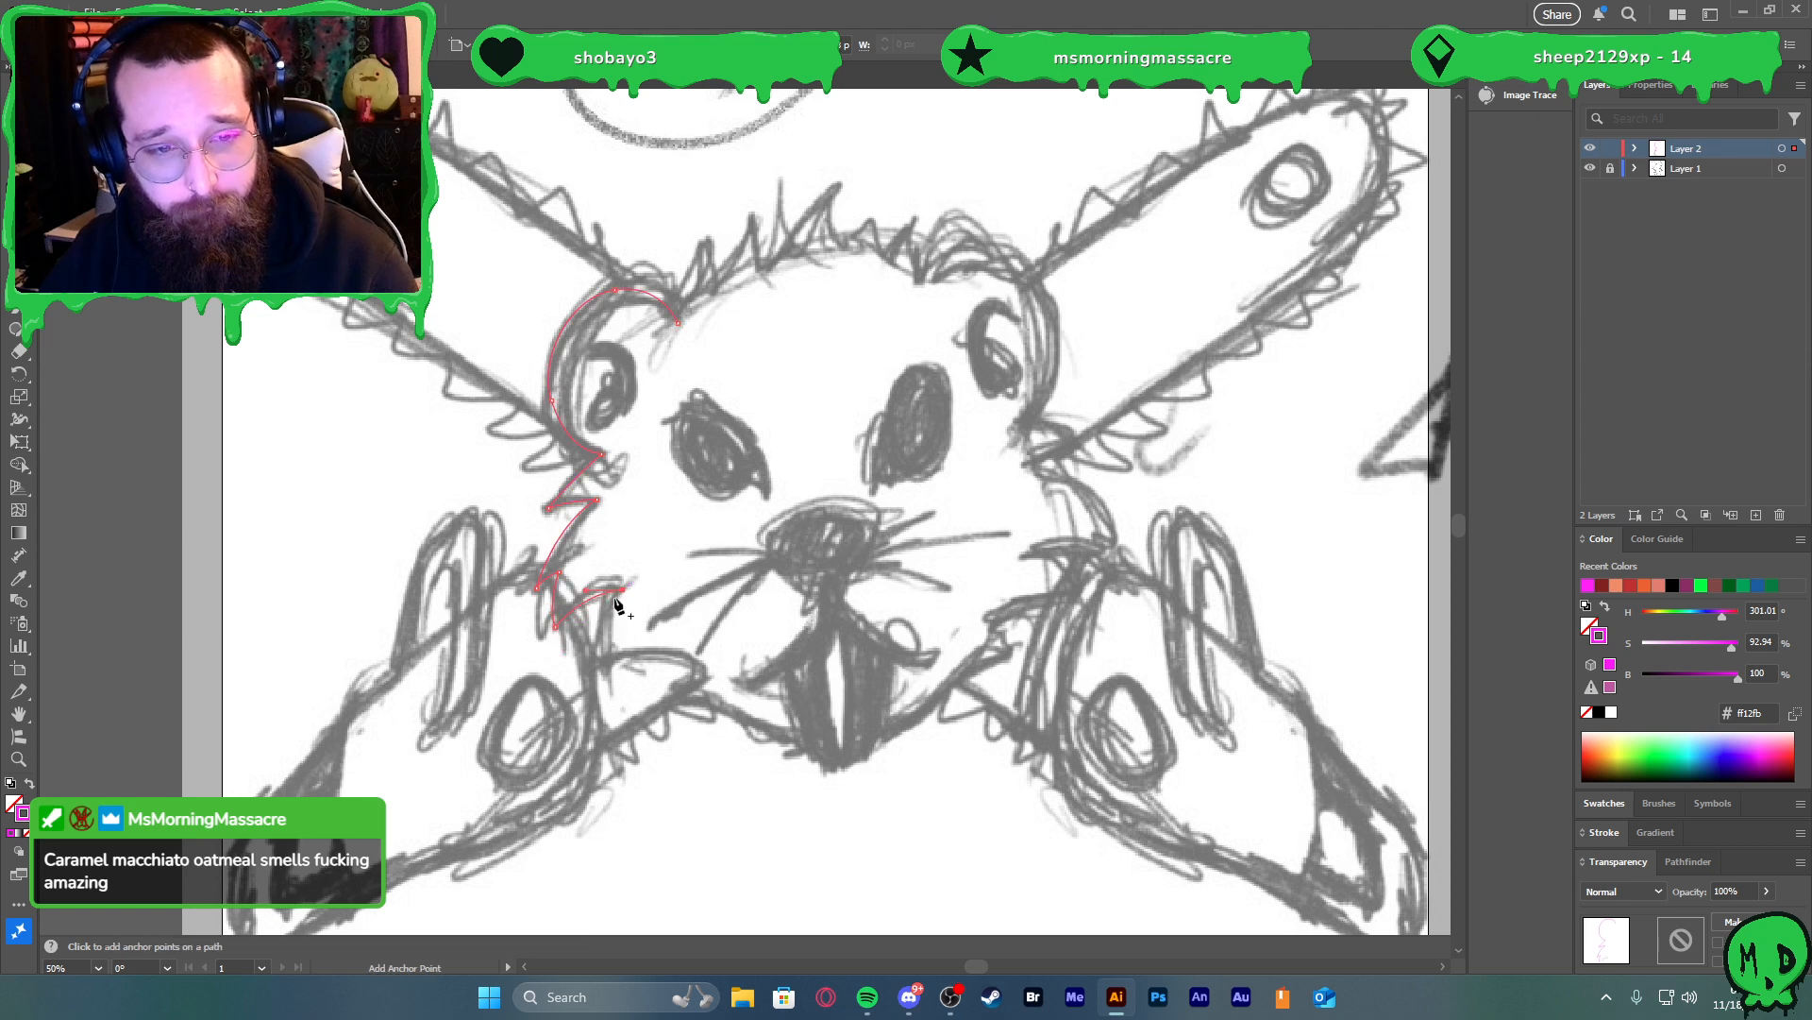
pyautogui.click(597, 667)
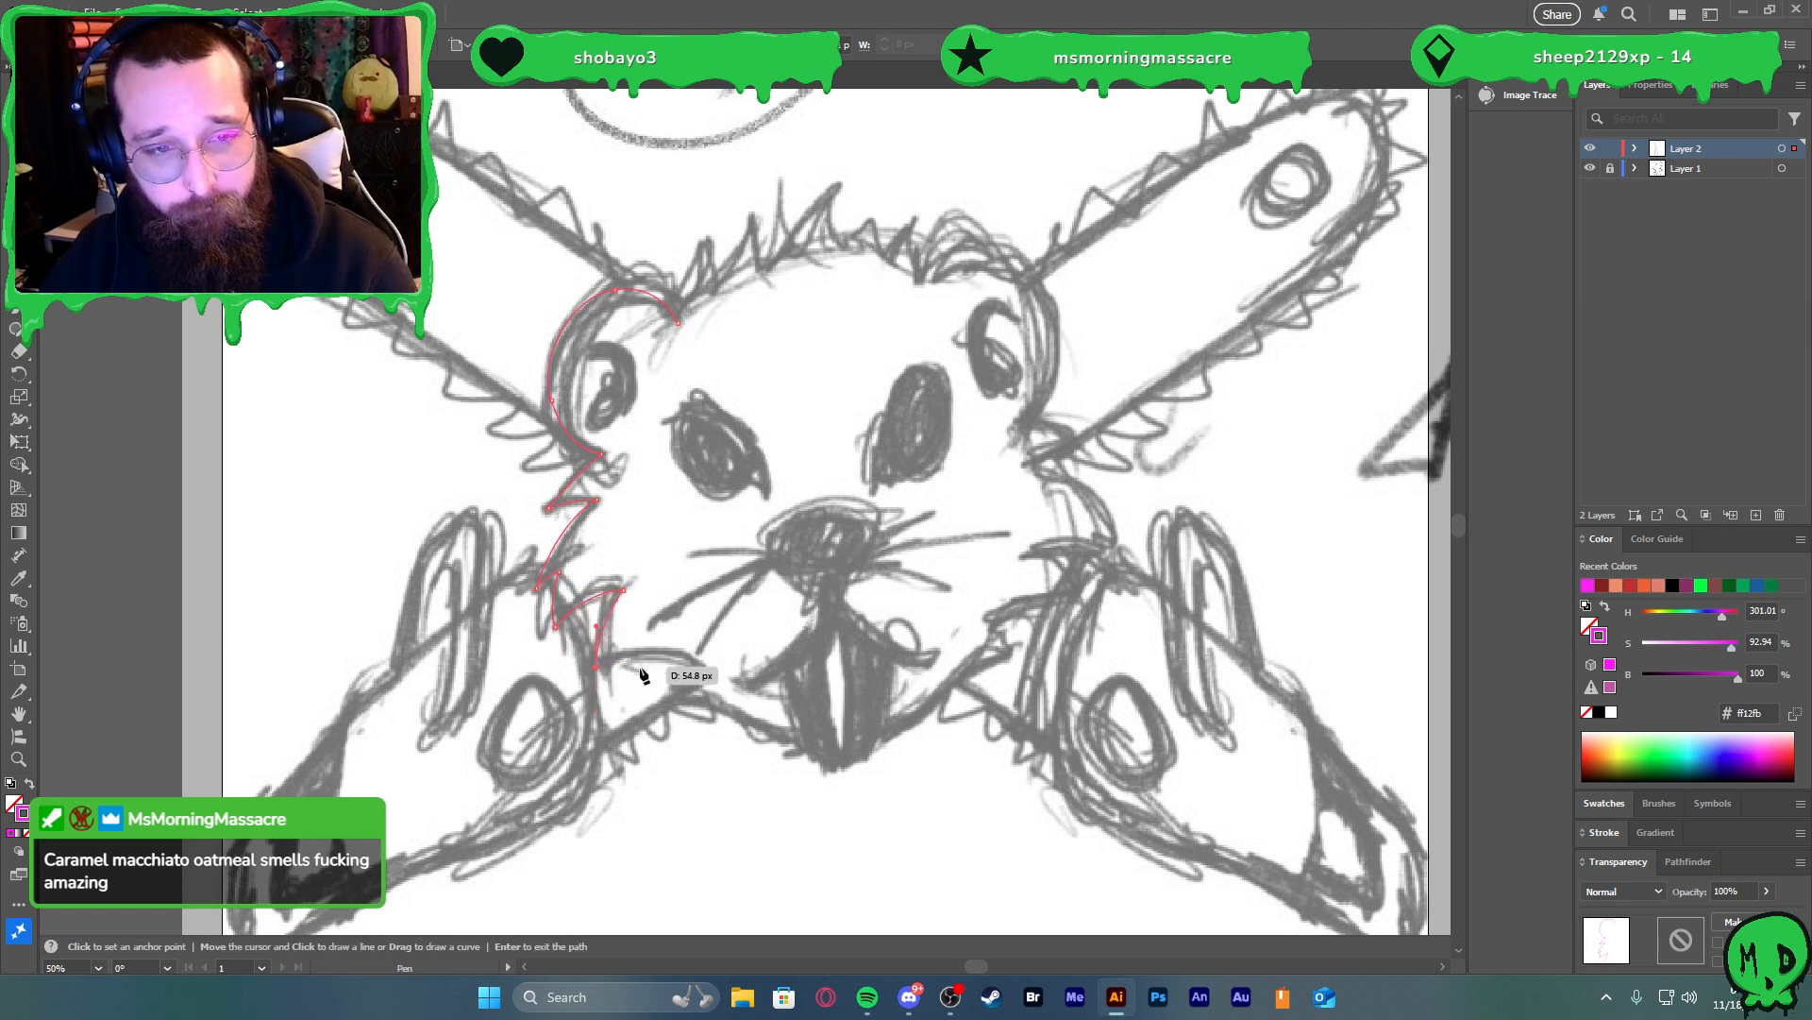
pyautogui.moveTo(699, 672); pyautogui.dragTo(735, 710)
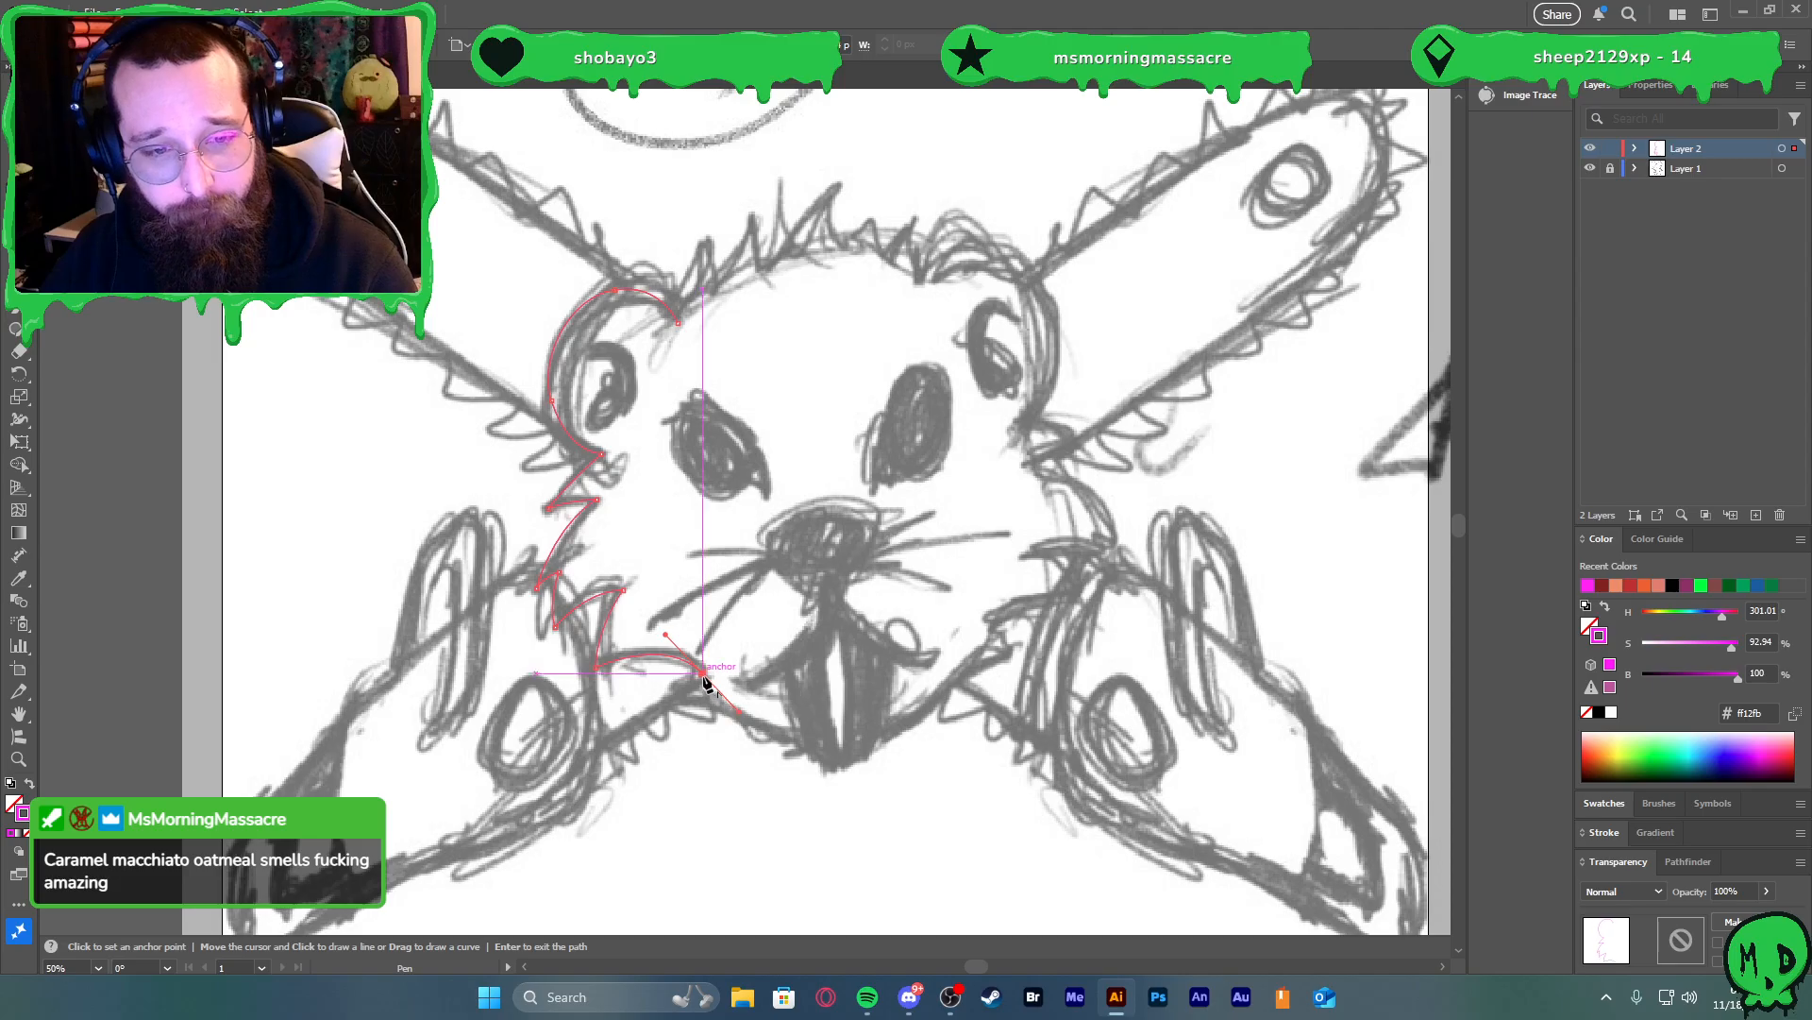
pyautogui.click(667, 702)
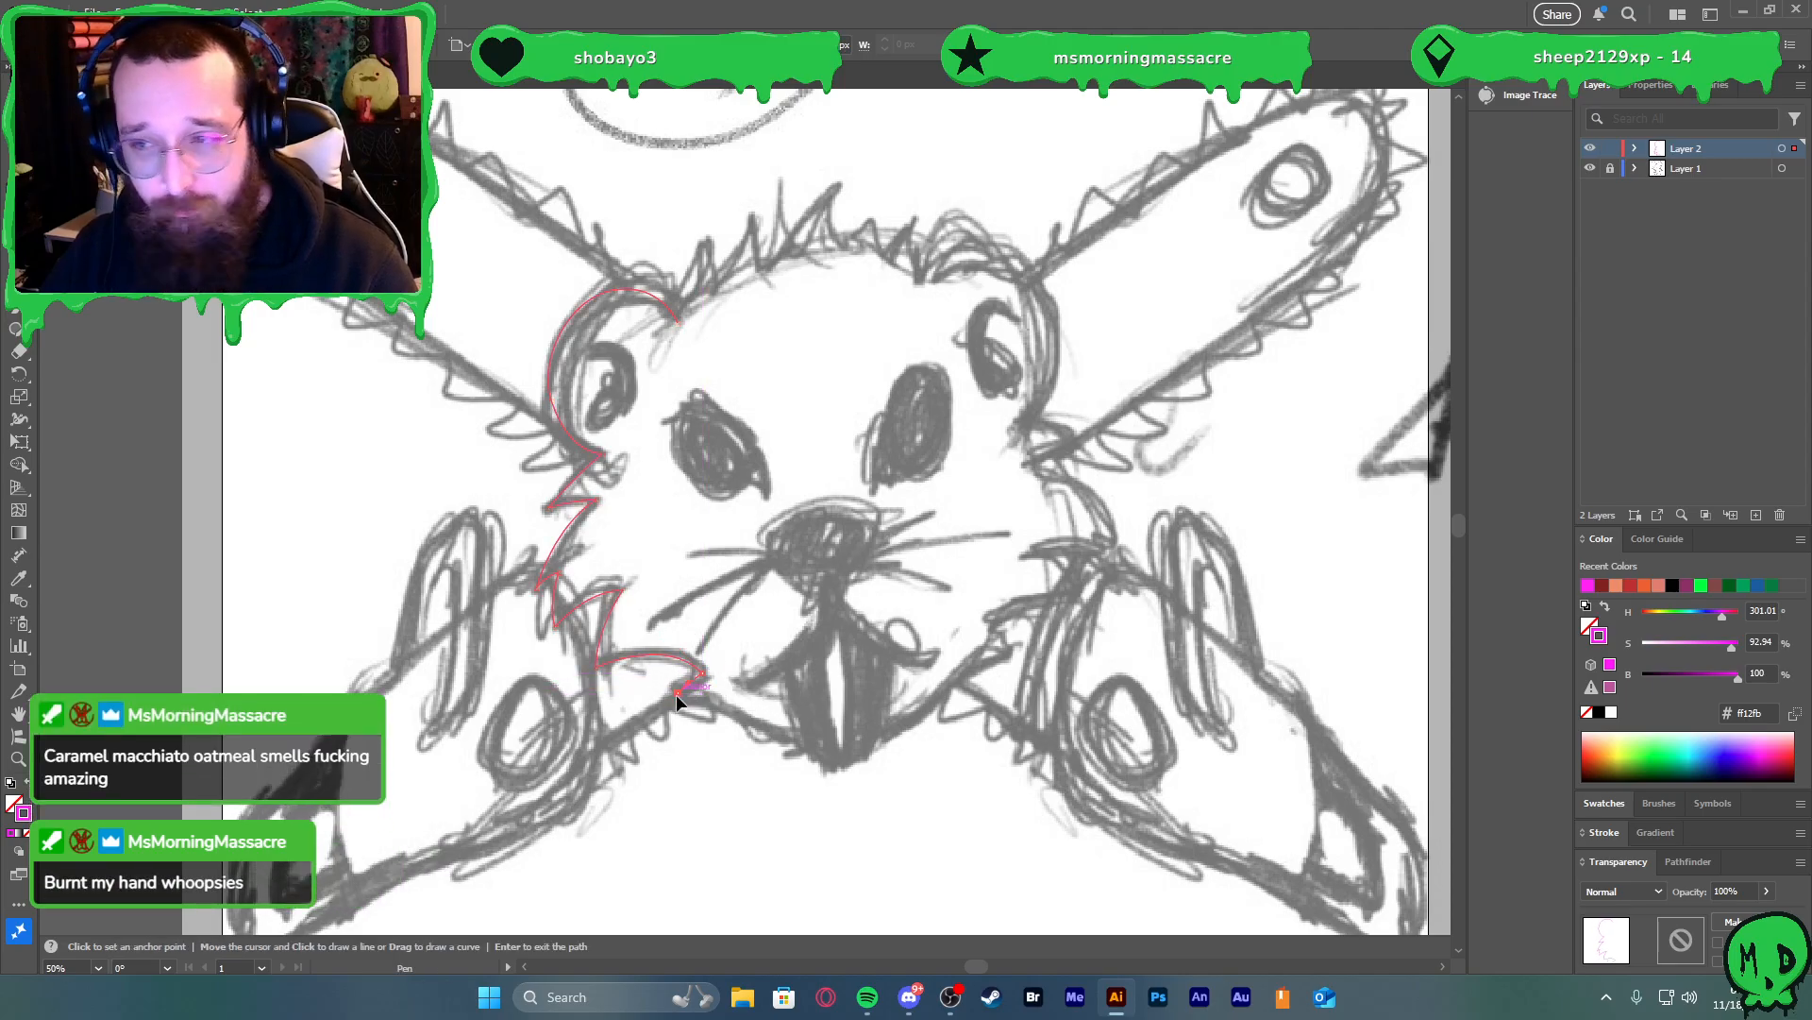
# Trace the left jawline from the lowest cheek tuft to the middle of the chin below the teeth
pyautogui.moveTo(760, 722); pyautogui.dragTo(804, 751)
pyautogui.click(802, 751)
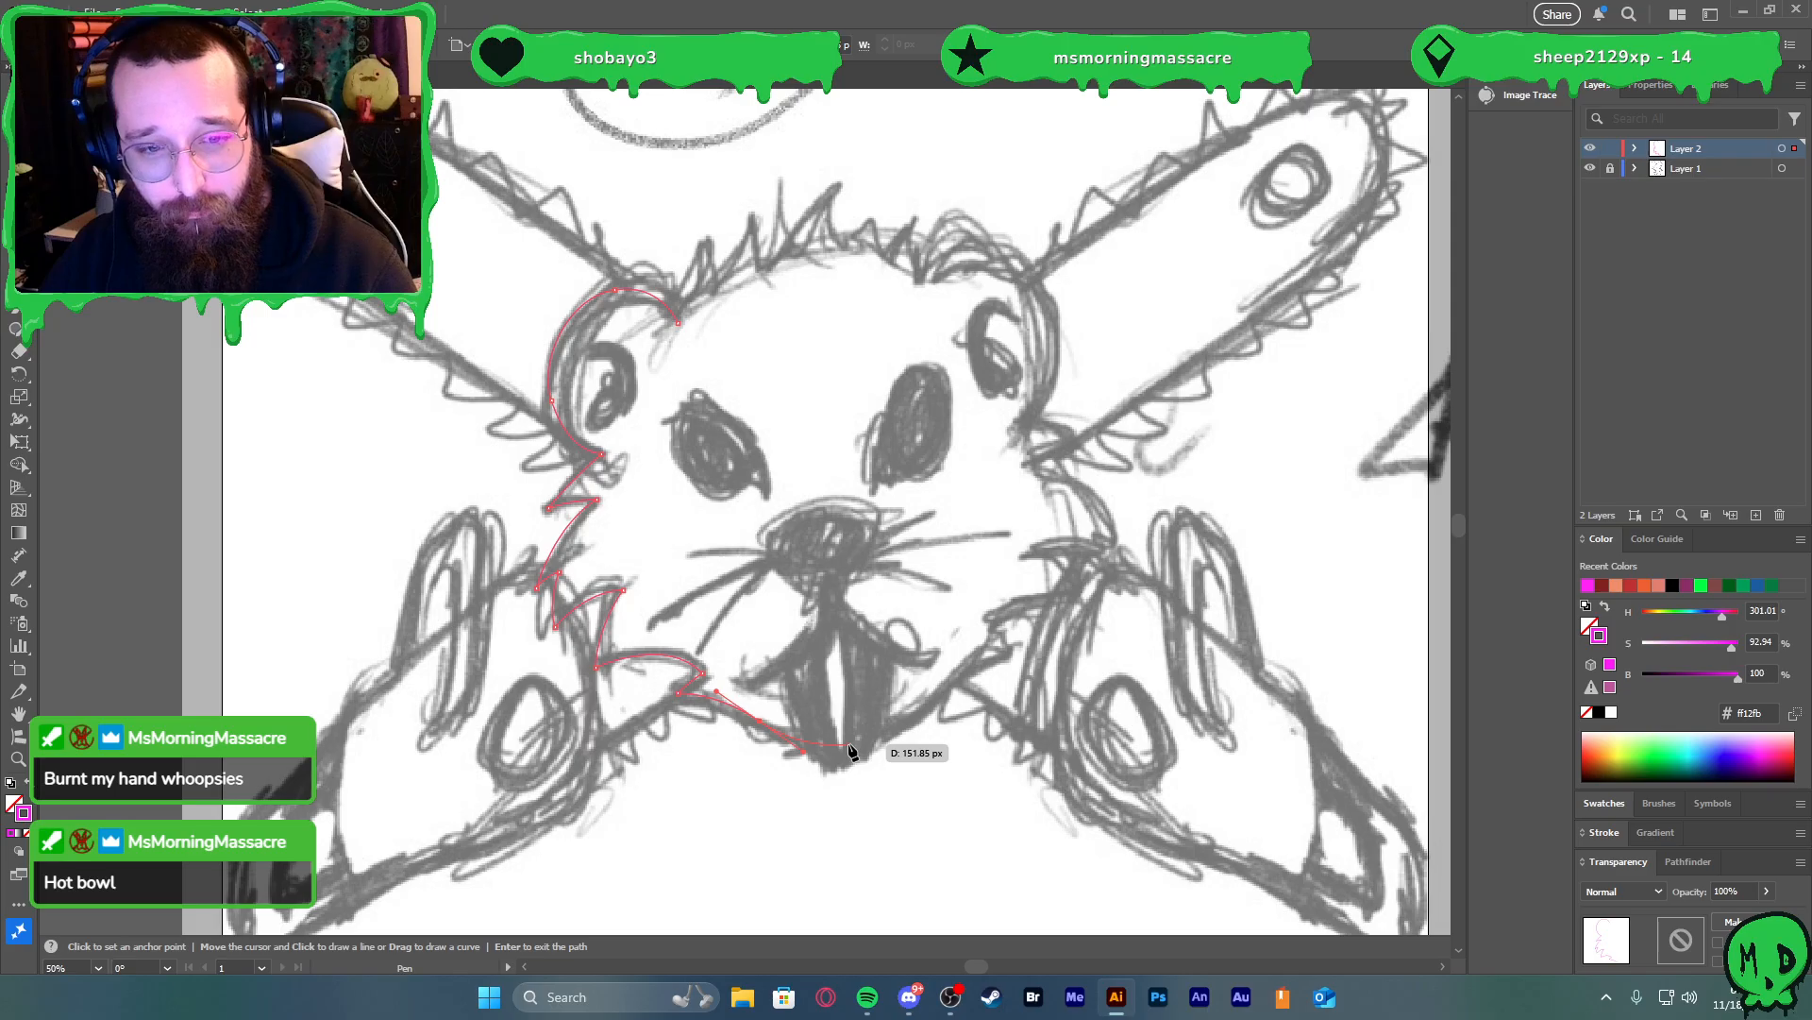
pyautogui.click(843, 751)
# Try to extend the outline from the chin along the right jaw up to the first cheek fur tip
pyautogui.scroll(-2, 920, 679)
pyautogui.hscroll(2, 1107, 536)
pyautogui.hscroll(1, 1107, 542)
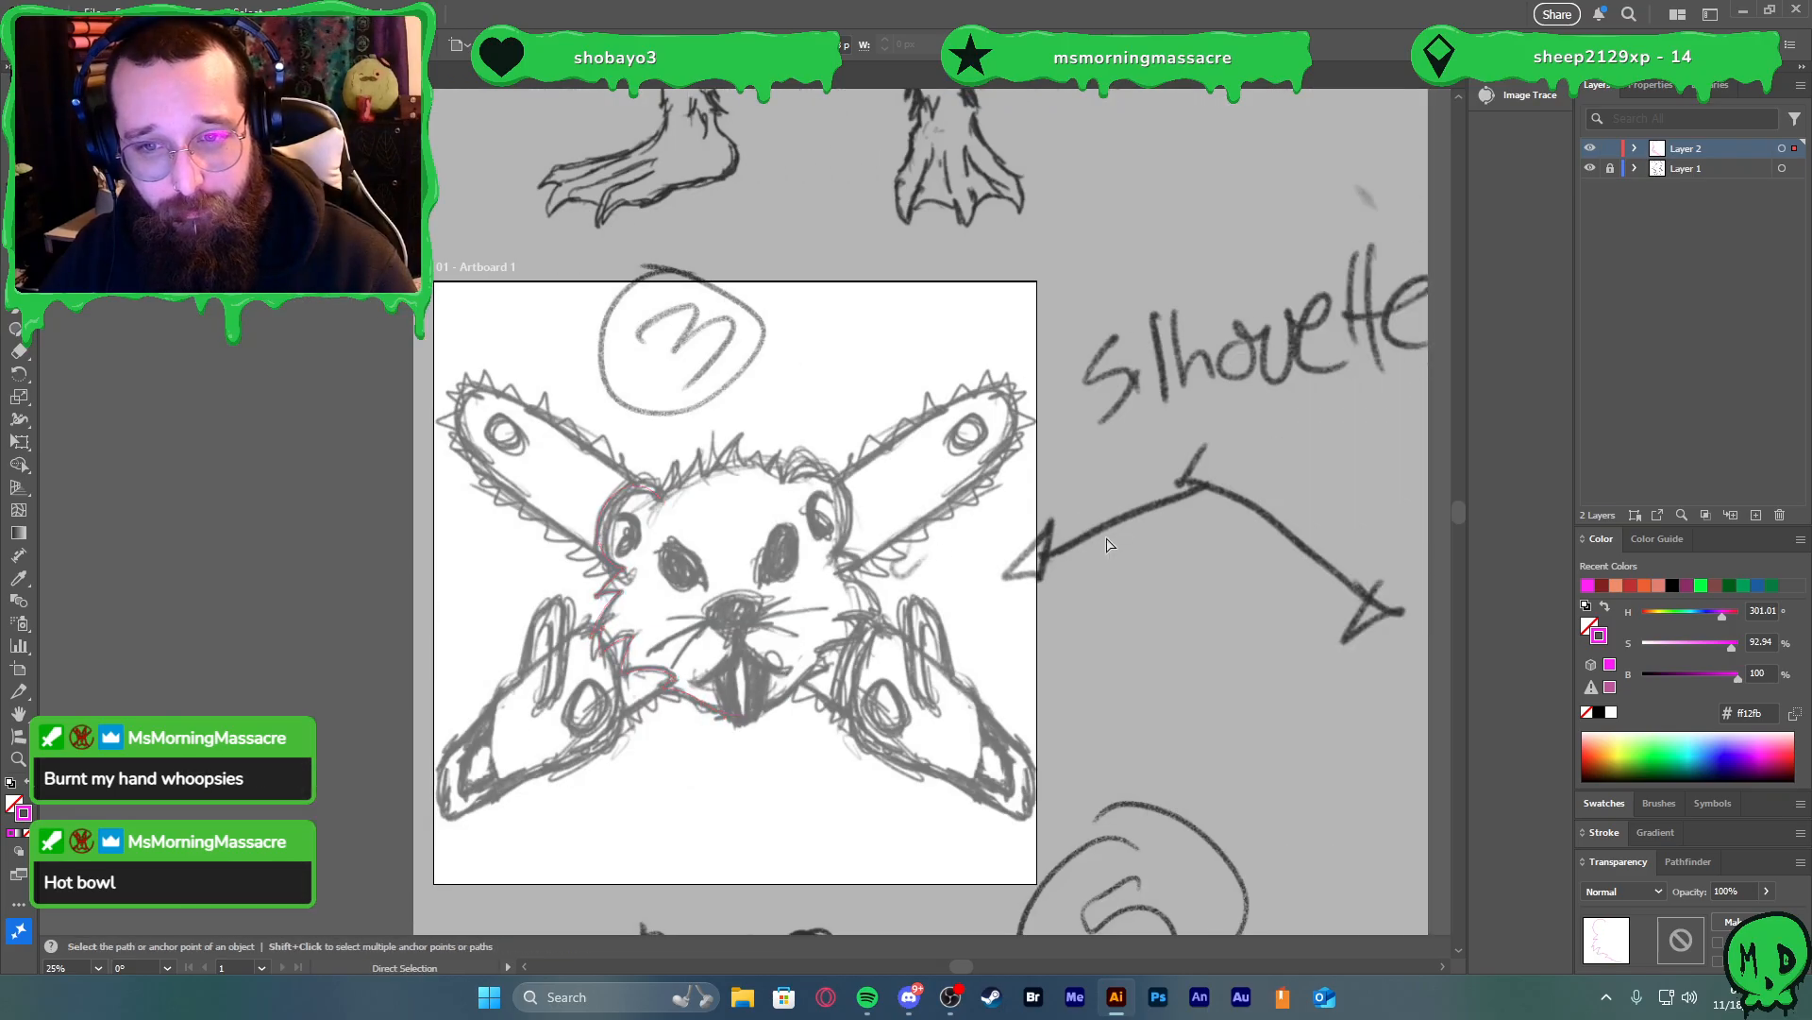
pyautogui.scroll(4, 740, 708)
pyautogui.scroll(1, 744, 725)
pyautogui.scroll(-2, 803, 733)
pyautogui.scroll(1, 807, 714)
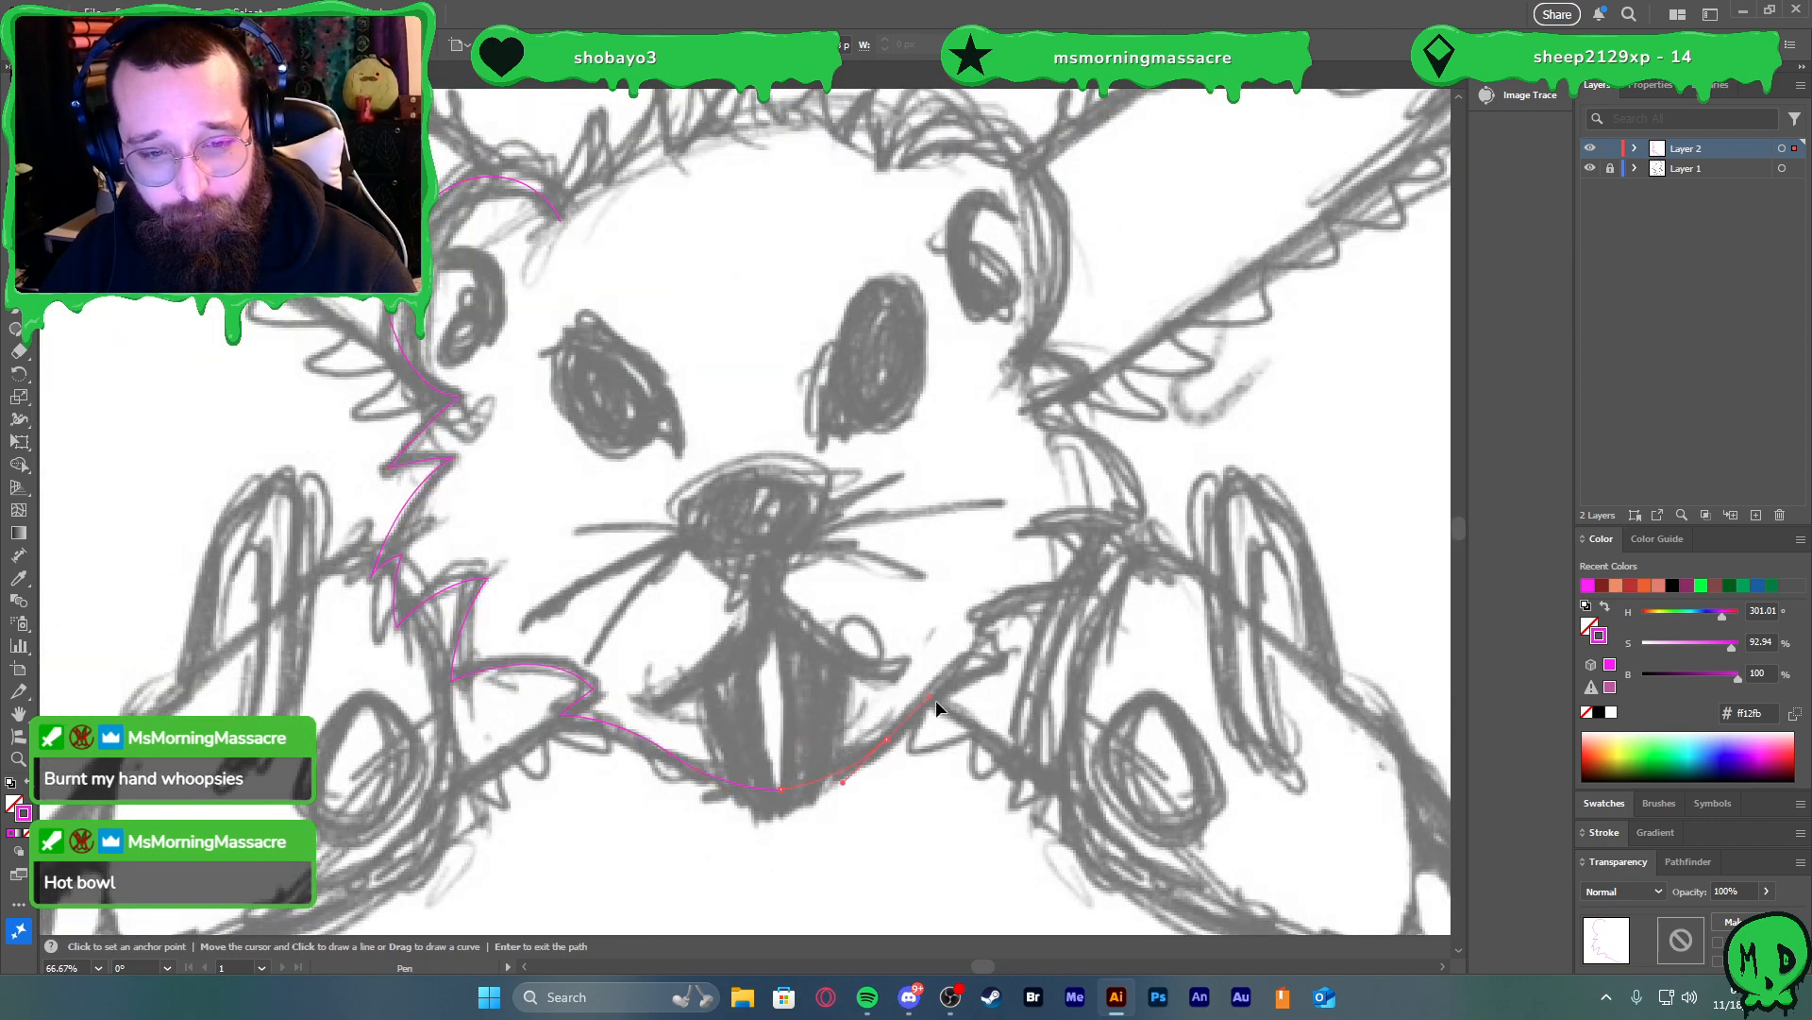
pyautogui.moveTo(1007, 666); pyautogui.dragTo(1036, 672)
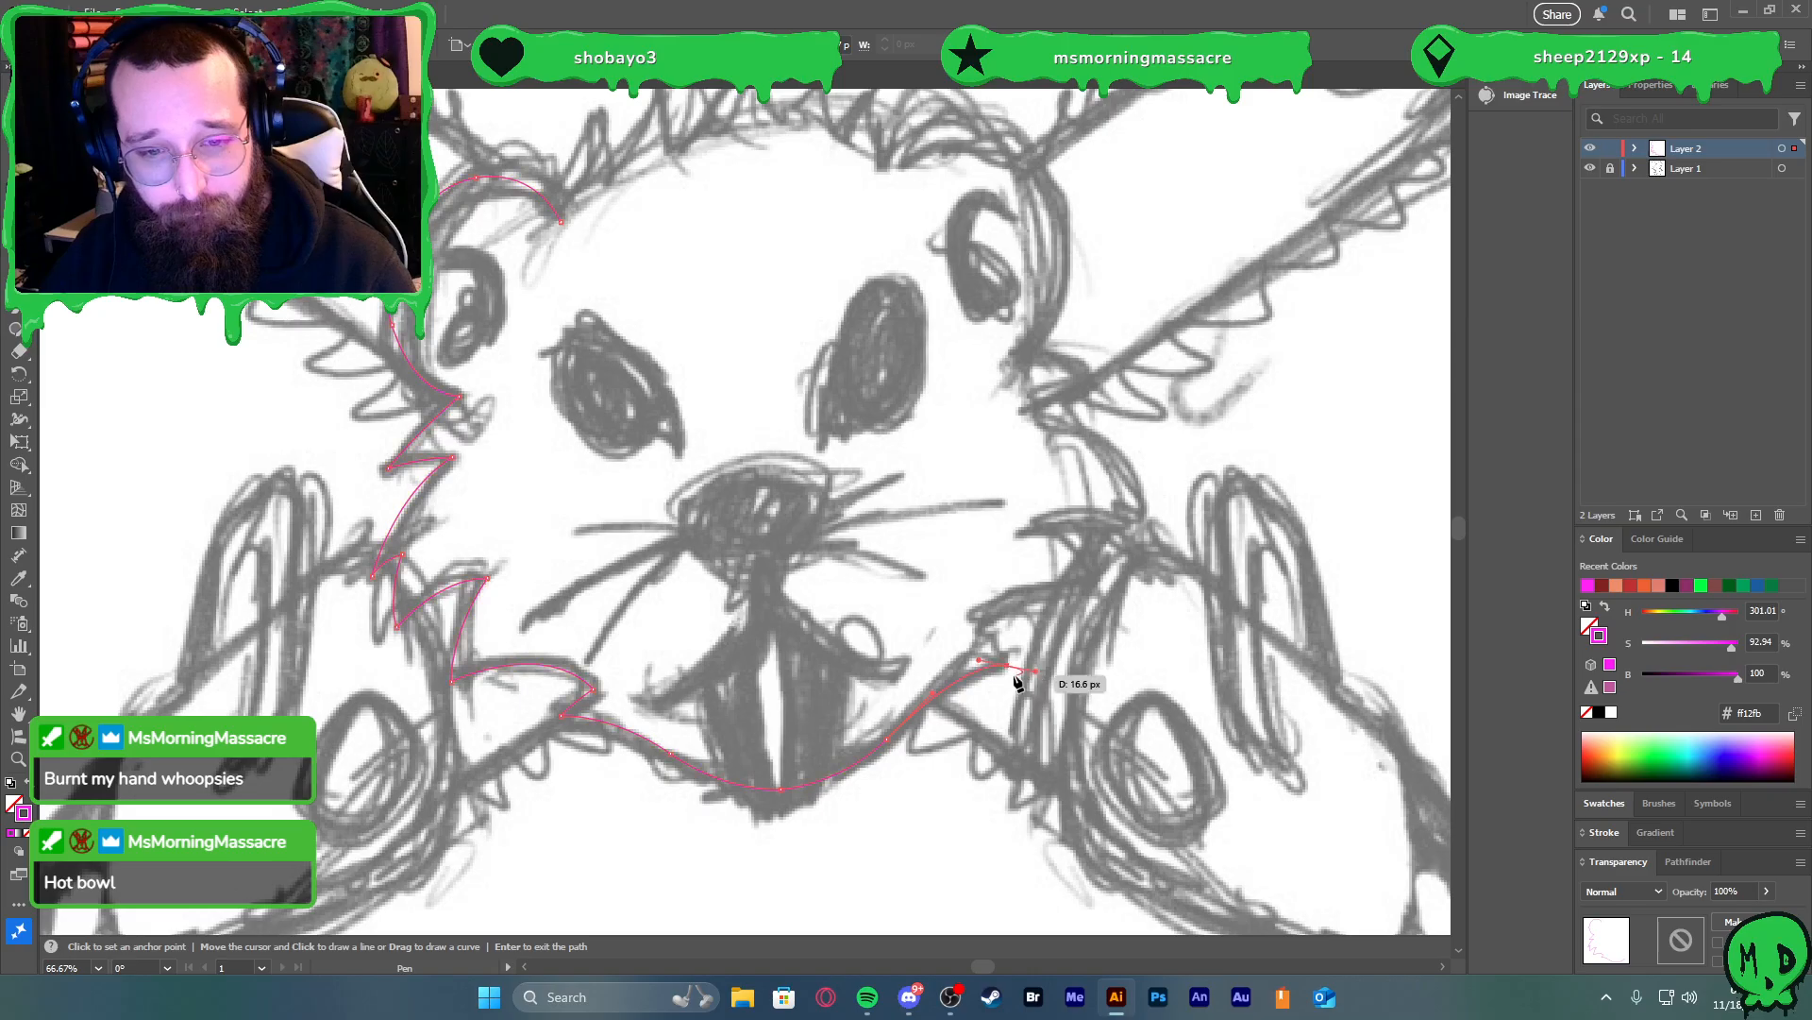
pyautogui.hotkey('ctrl', 'z')
# Duplicate the traced left half of the head outline and place the copy over the right side of the face
pyautogui.press('v')
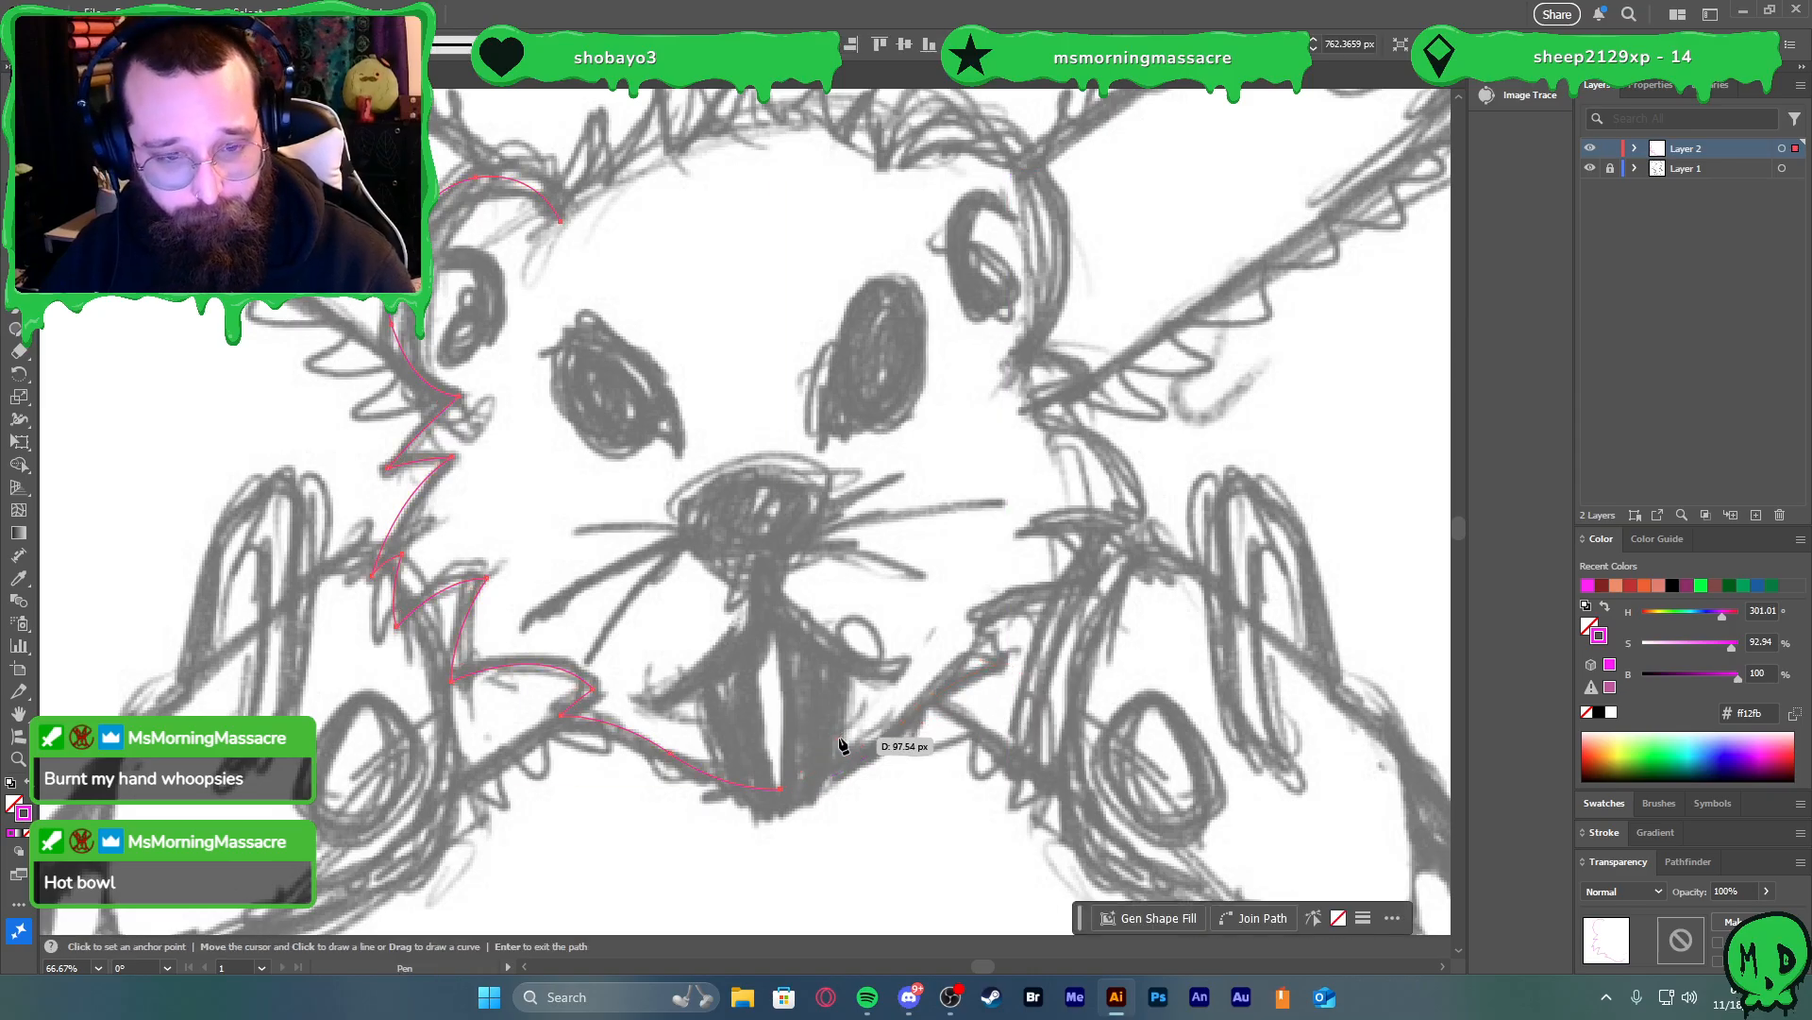
pyautogui.moveTo(676, 745); pyautogui.dragTo(1027, 751)
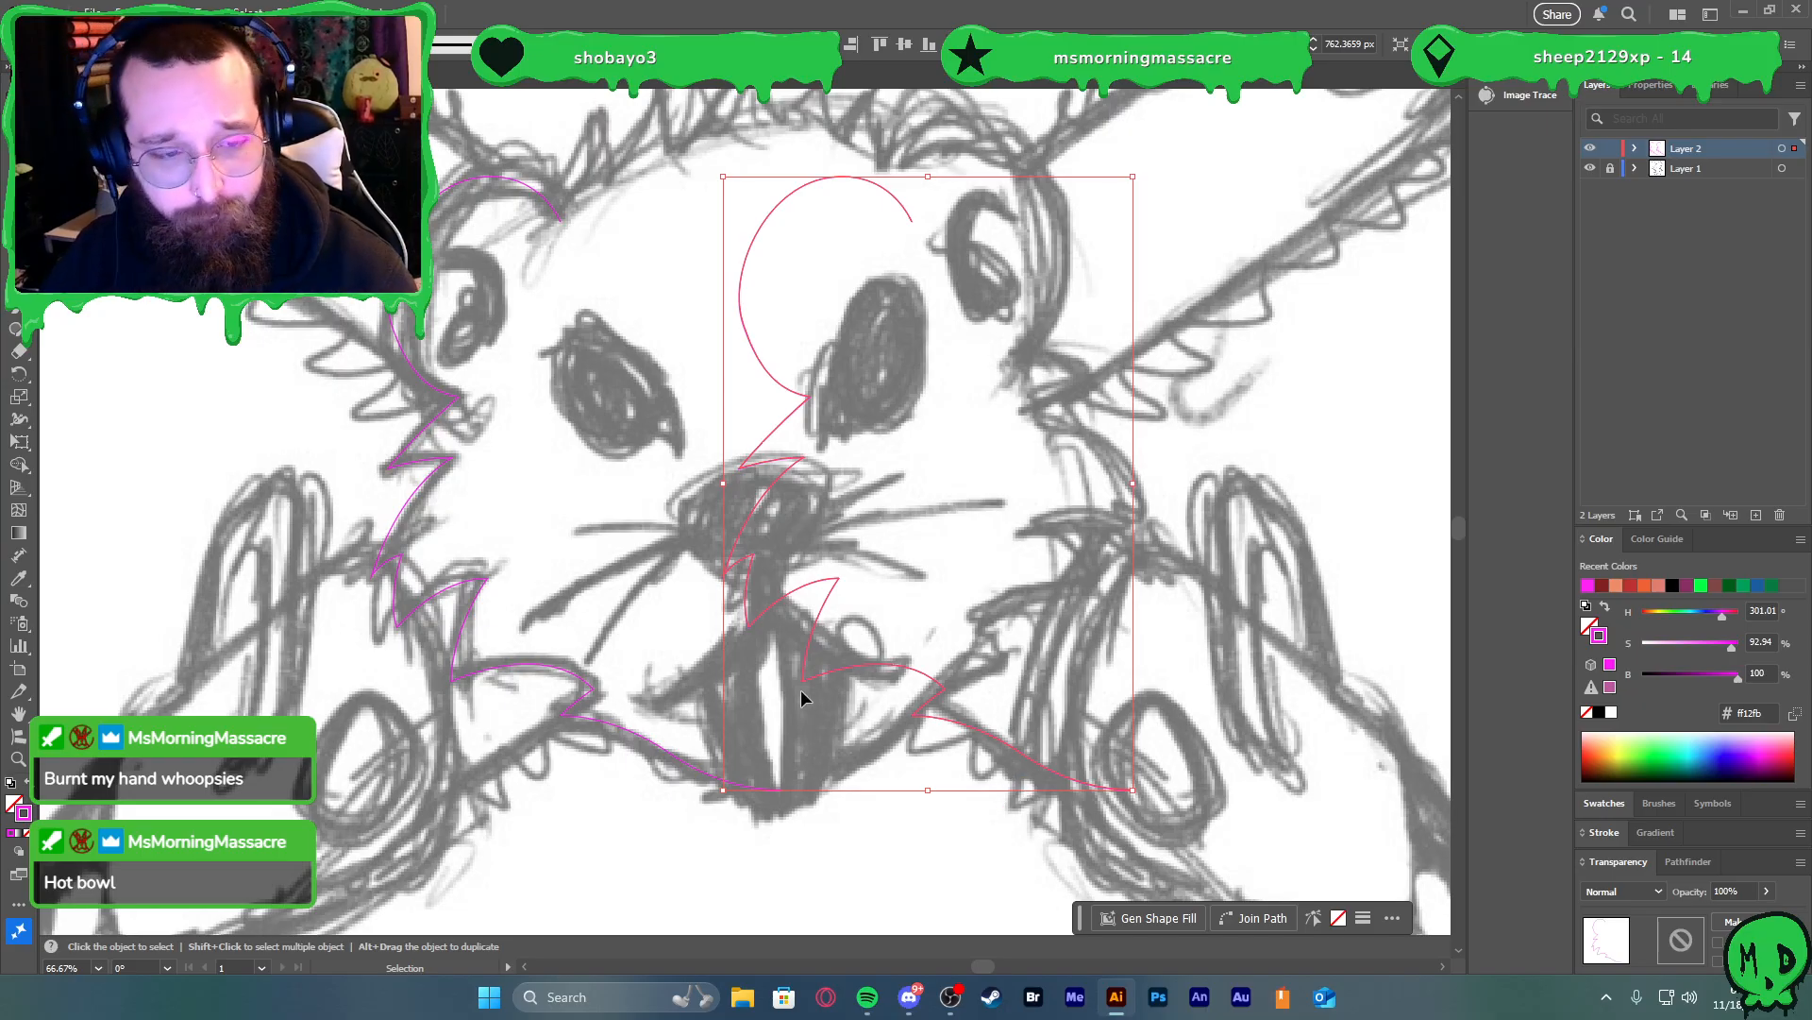
pyautogui.hotkey('ctrl', 'x')
pyautogui.hotkey('ctrl', 'z')
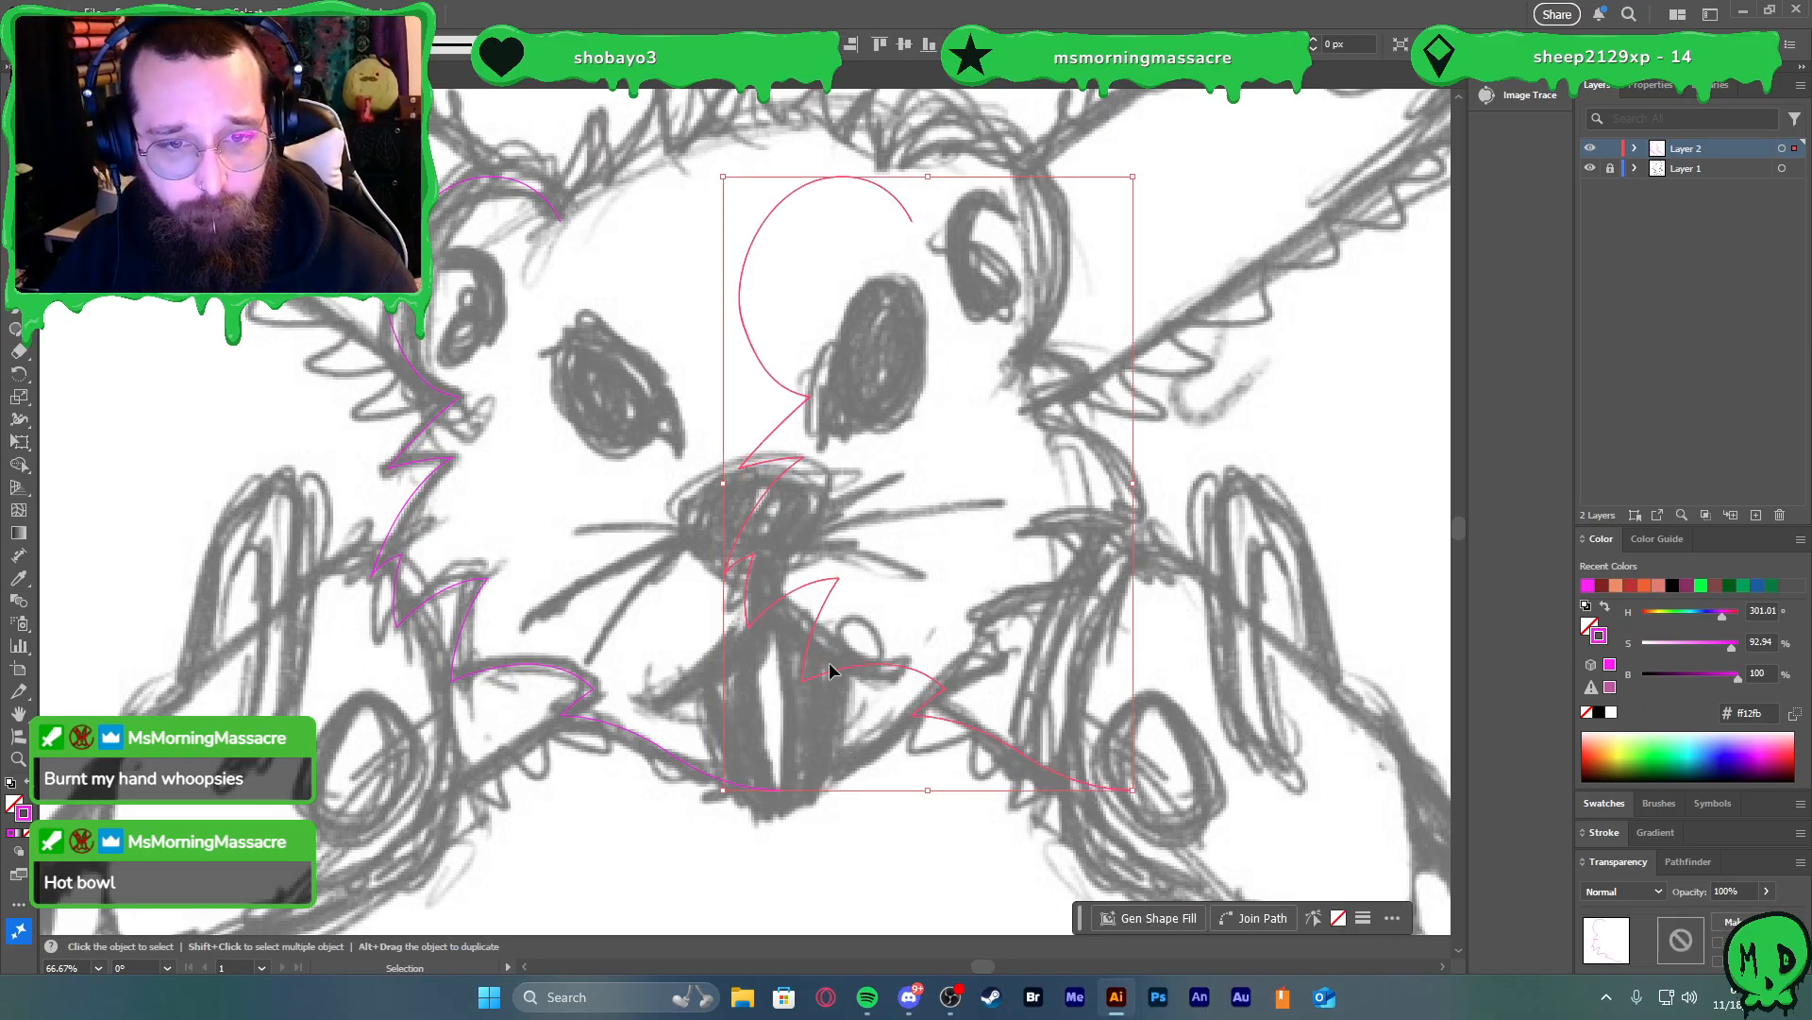
# Reflect the copied half outline left to right and align it with the original at the chin
pyautogui.rightClick(841, 725)
pyautogui.moveTo(901, 857)
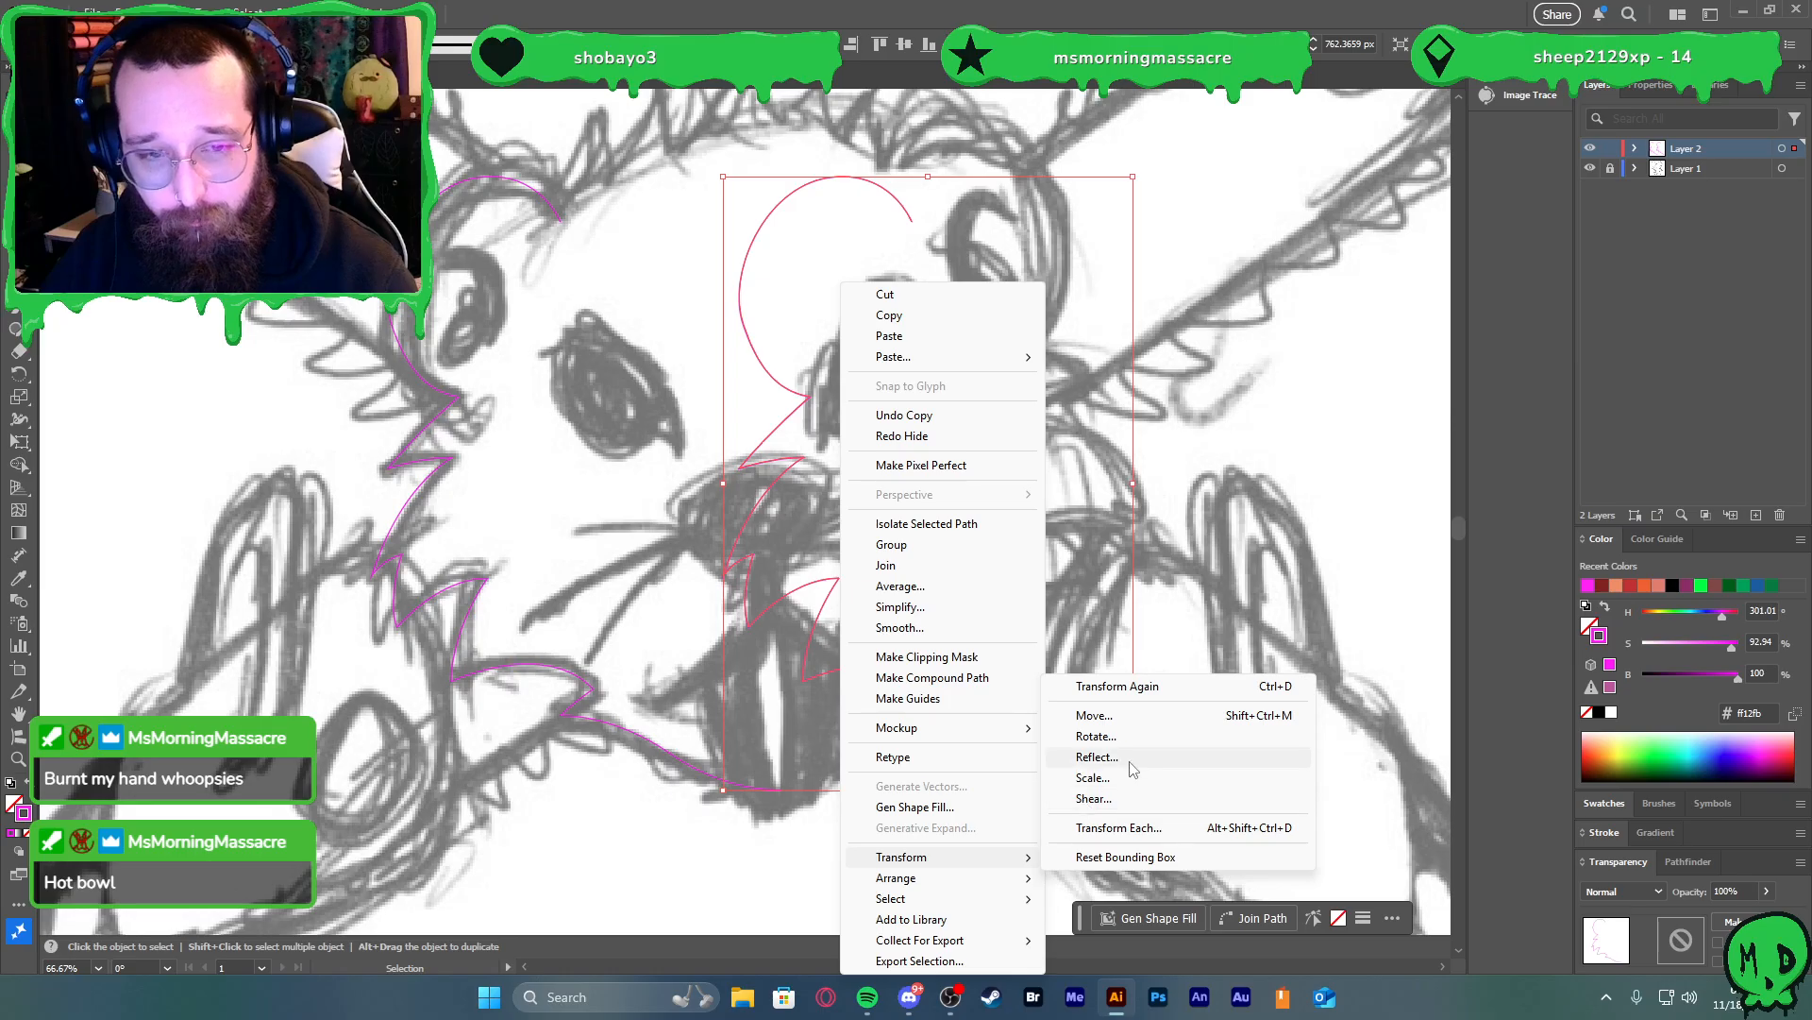
pyautogui.click(1098, 758)
pyautogui.click(910, 616)
pyautogui.moveTo(882, 723); pyautogui.dragTo(933, 743)
pyautogui.press('a')
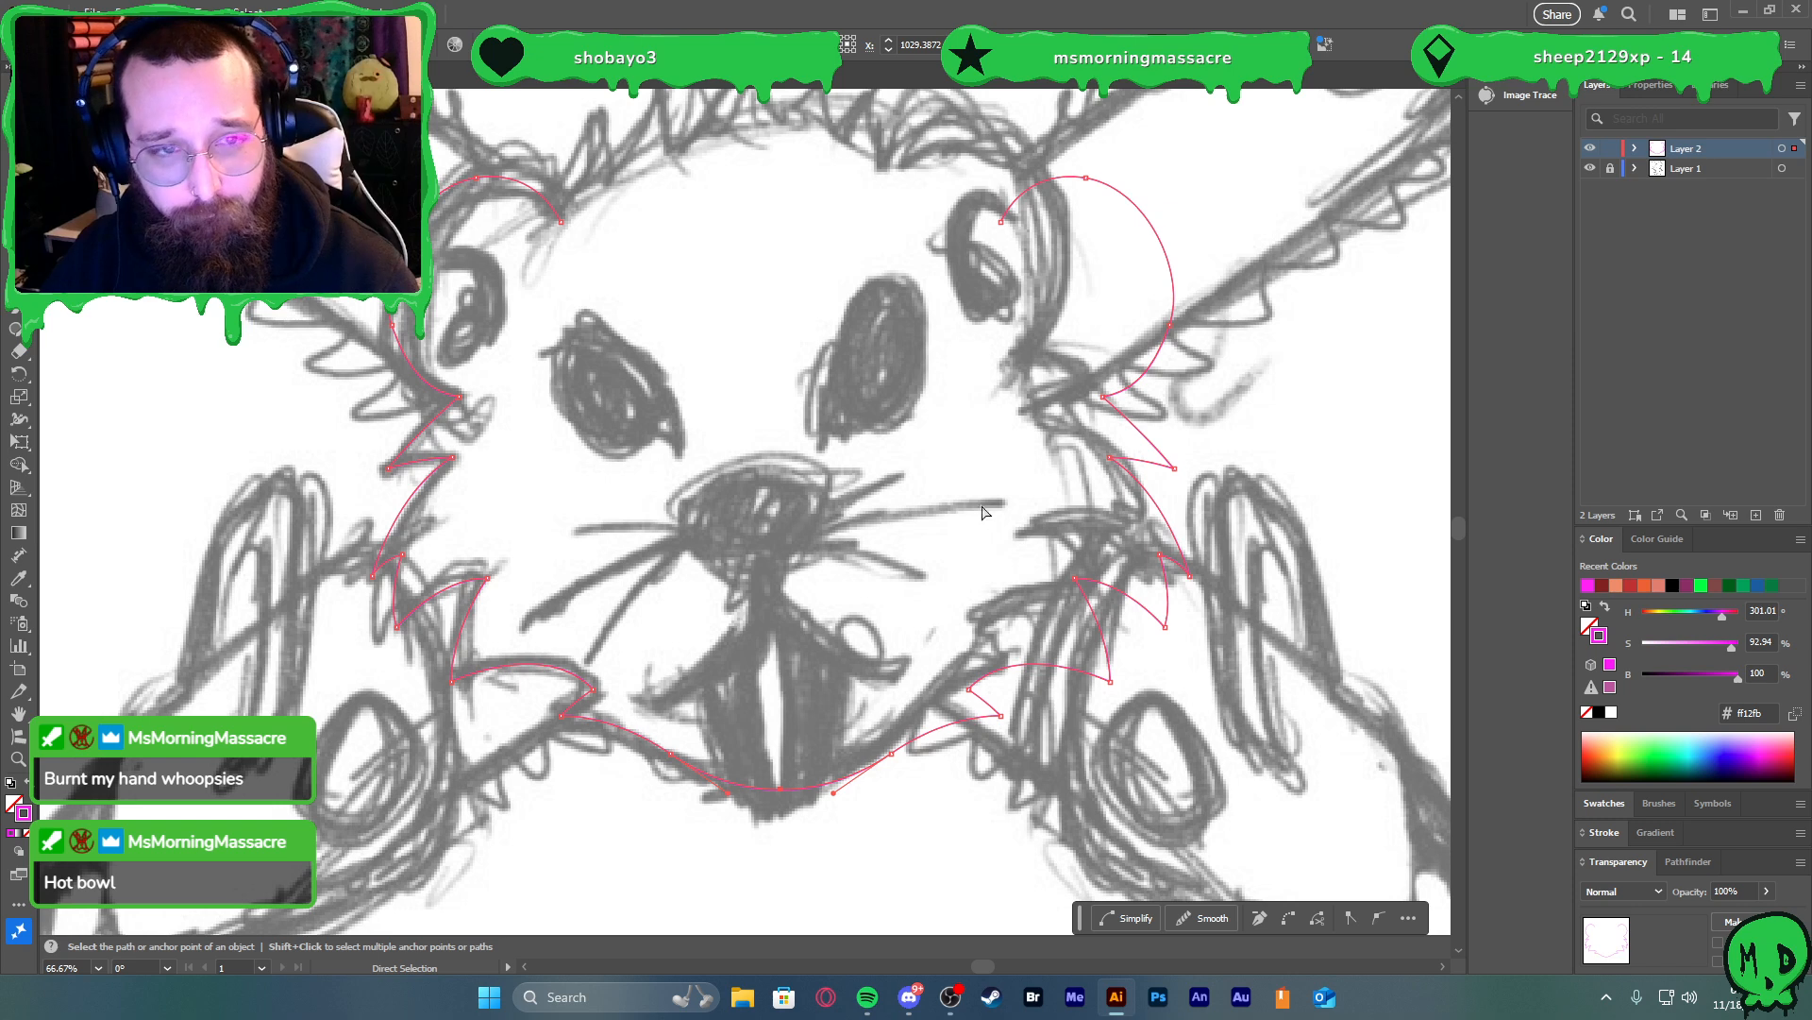
# Continue the outline from the top of the left ear with the first small hair tuft of the crown
pyautogui.scroll(2, 913, 318)
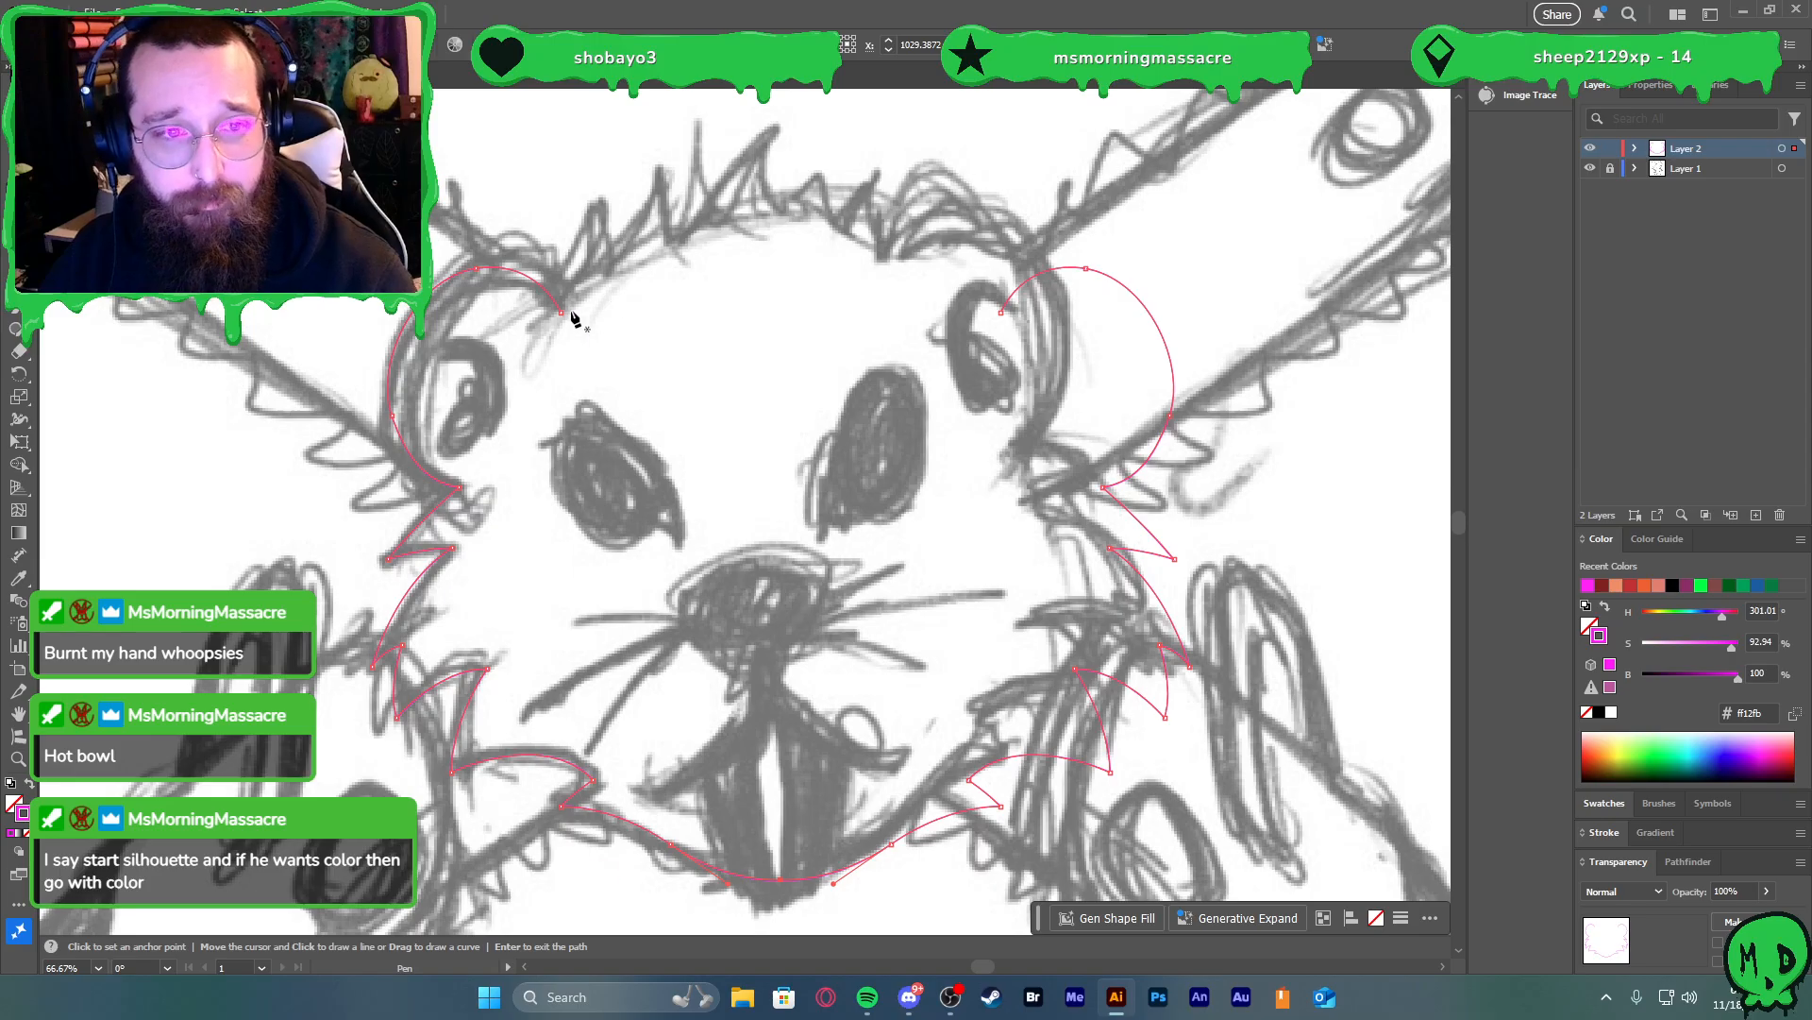
pyautogui.scroll(-6, 704, 315)
pyautogui.scroll(3, 930, 257)
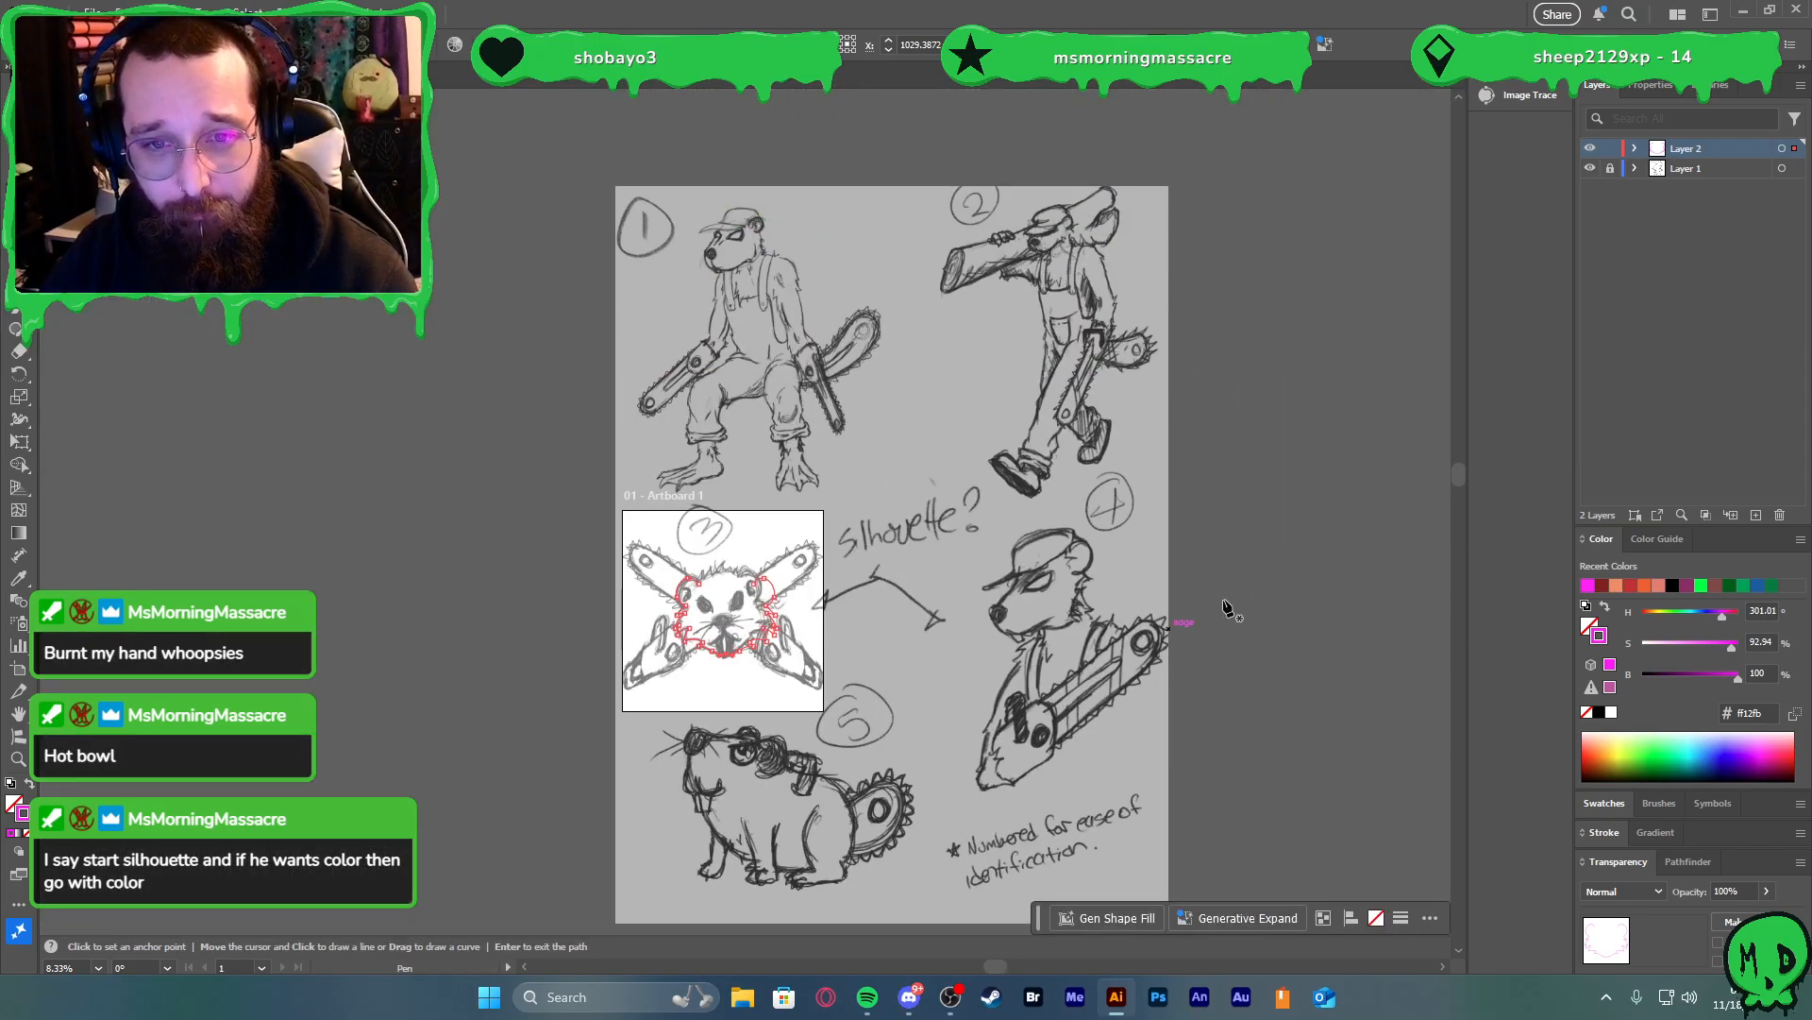
pyautogui.scroll(5, 698, 633)
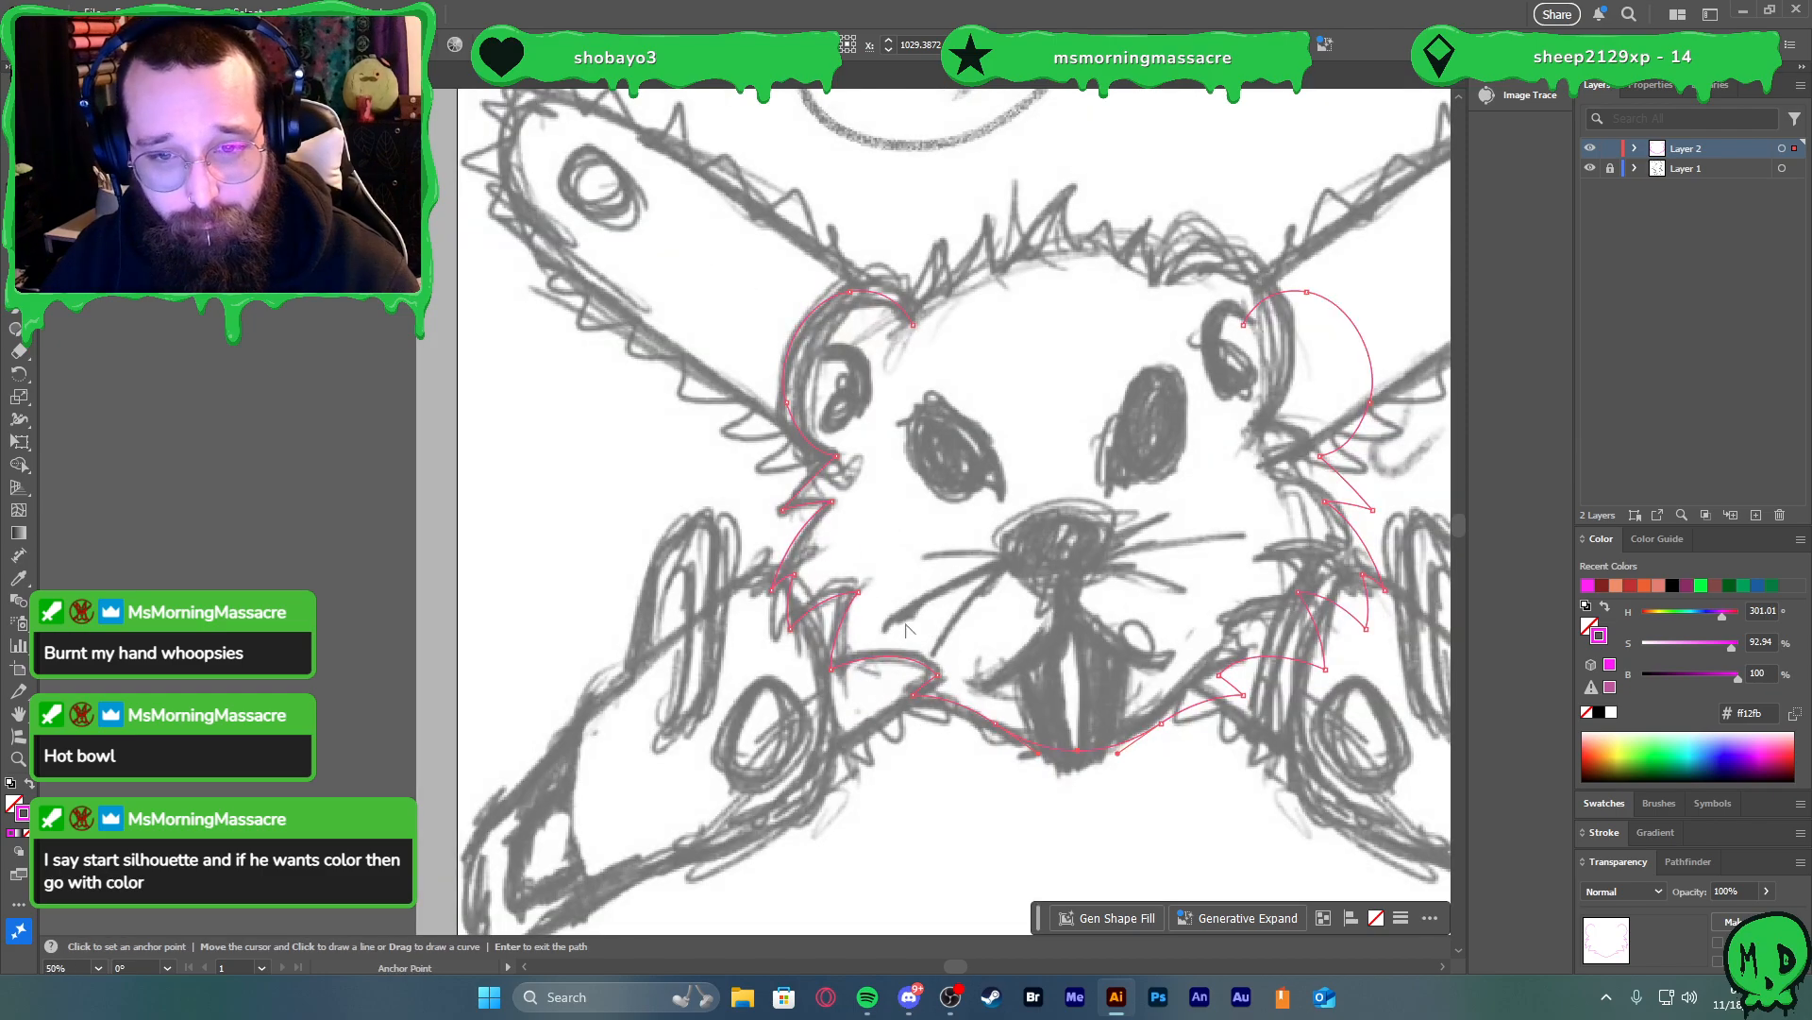
pyautogui.scroll(1, 1140, 613)
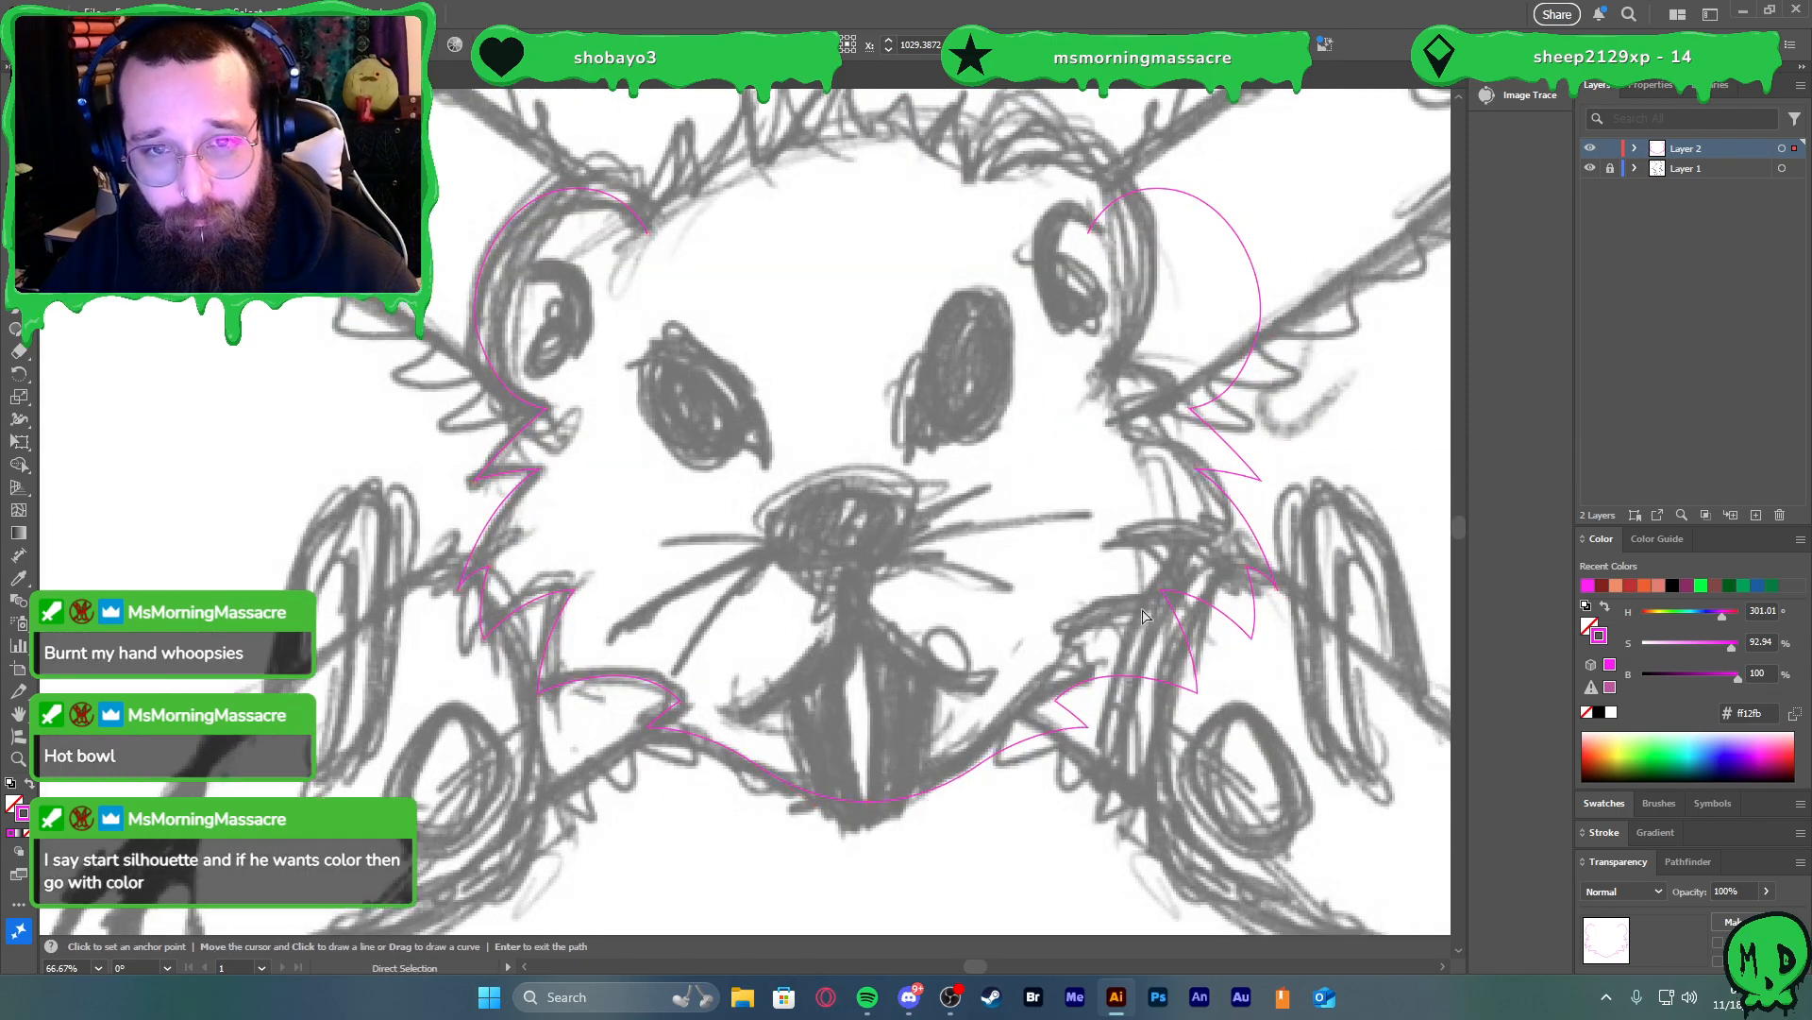
pyautogui.scroll(1, 1137, 601)
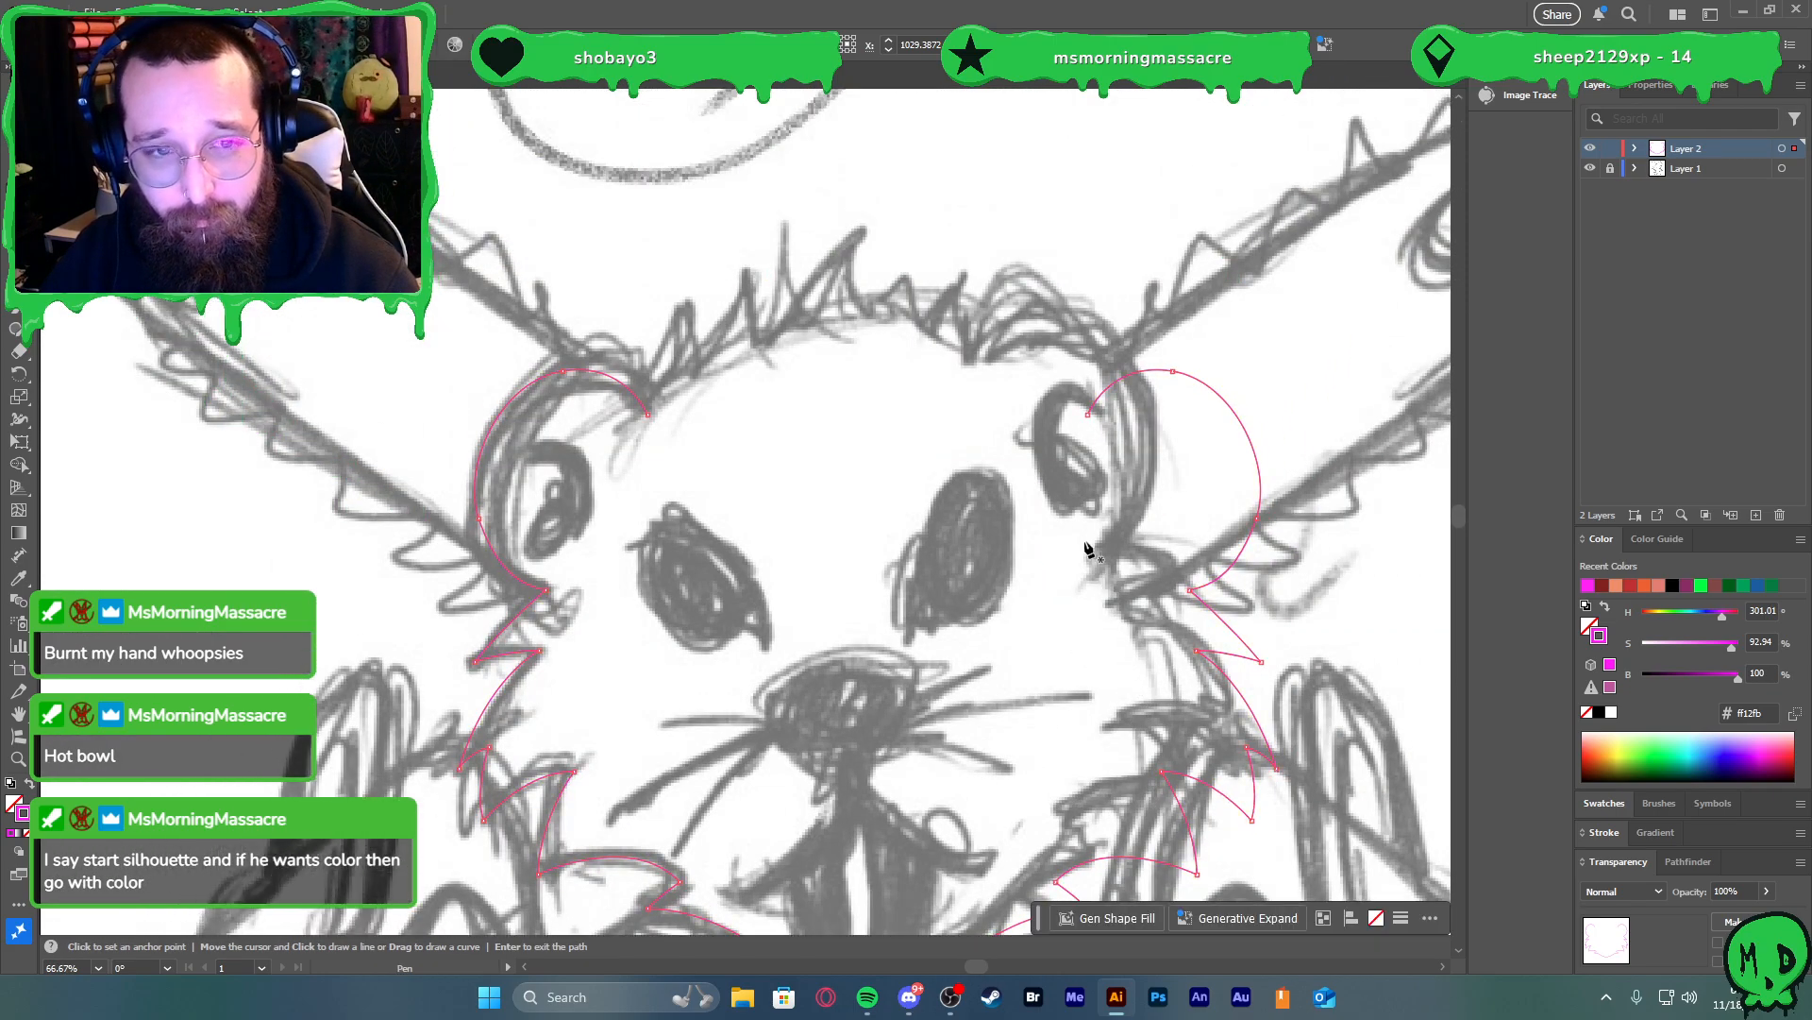
pyautogui.click(647, 414)
pyautogui.moveTo(699, 325); pyautogui.dragTo(663, 301)
pyautogui.hotkey('ctrl', 'z')
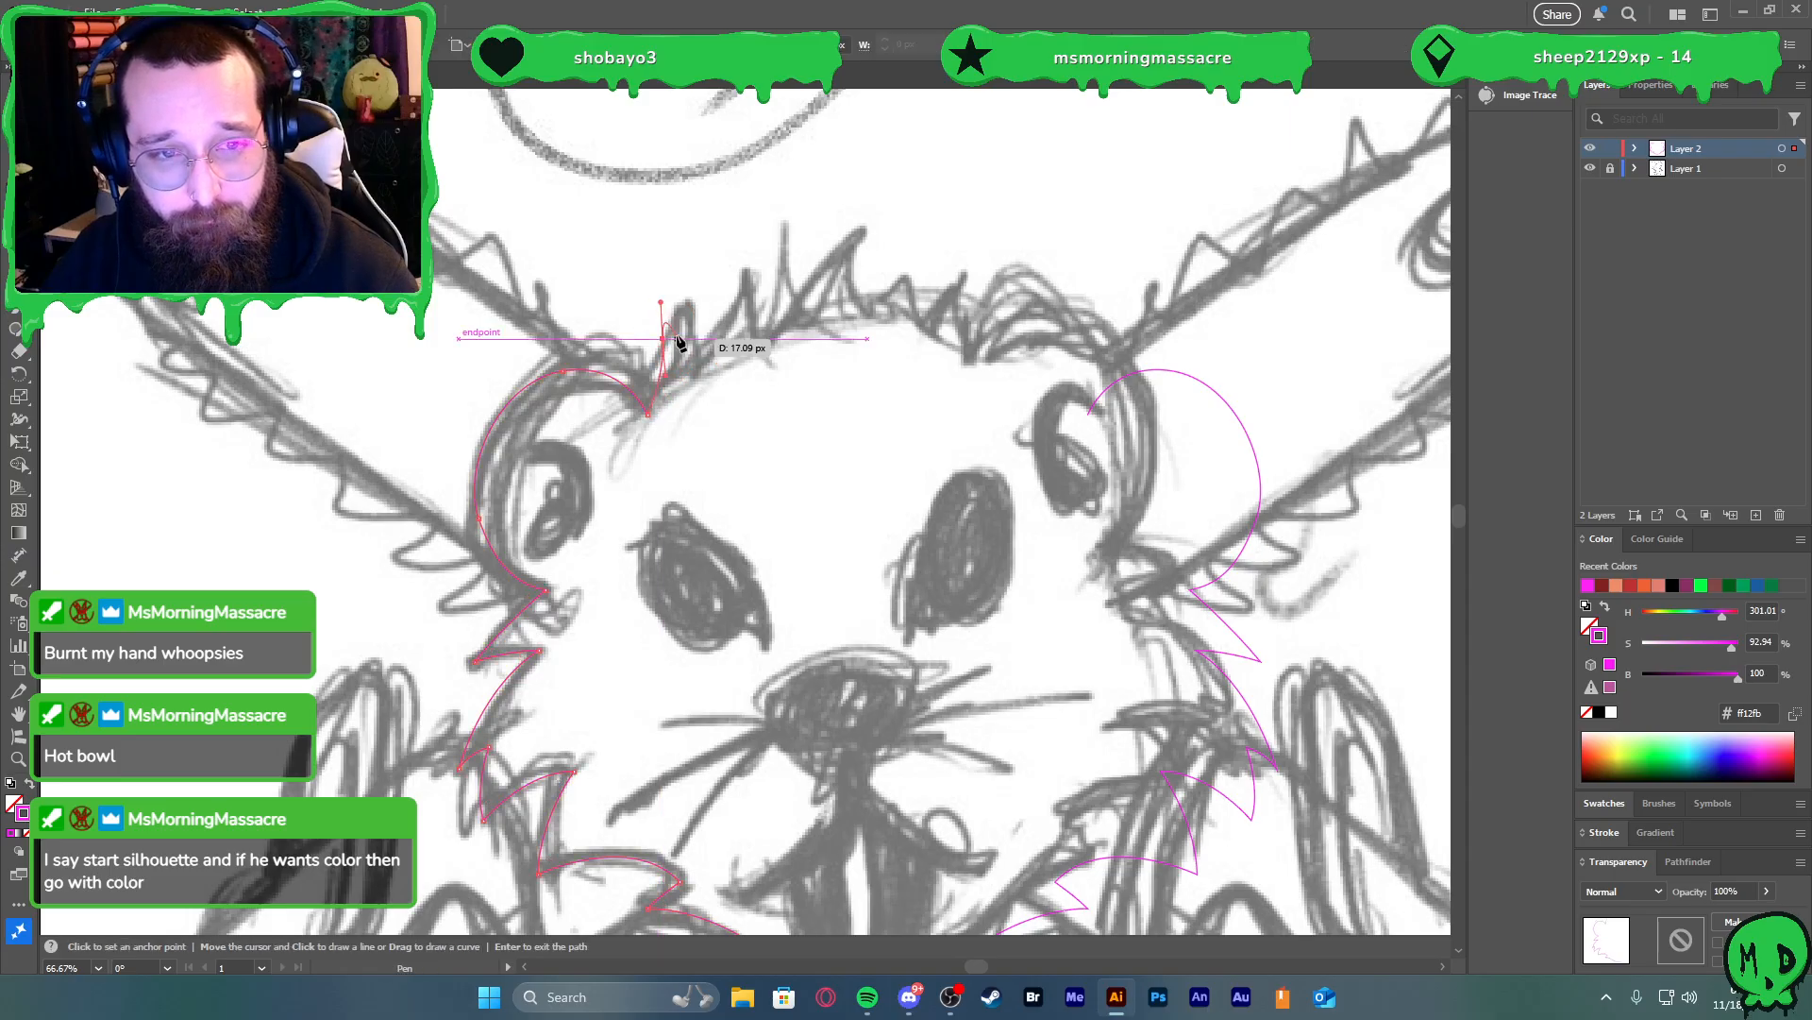
pyautogui.click(663, 339)
pyautogui.moveTo(702, 364); pyautogui.dragTo(705, 375)
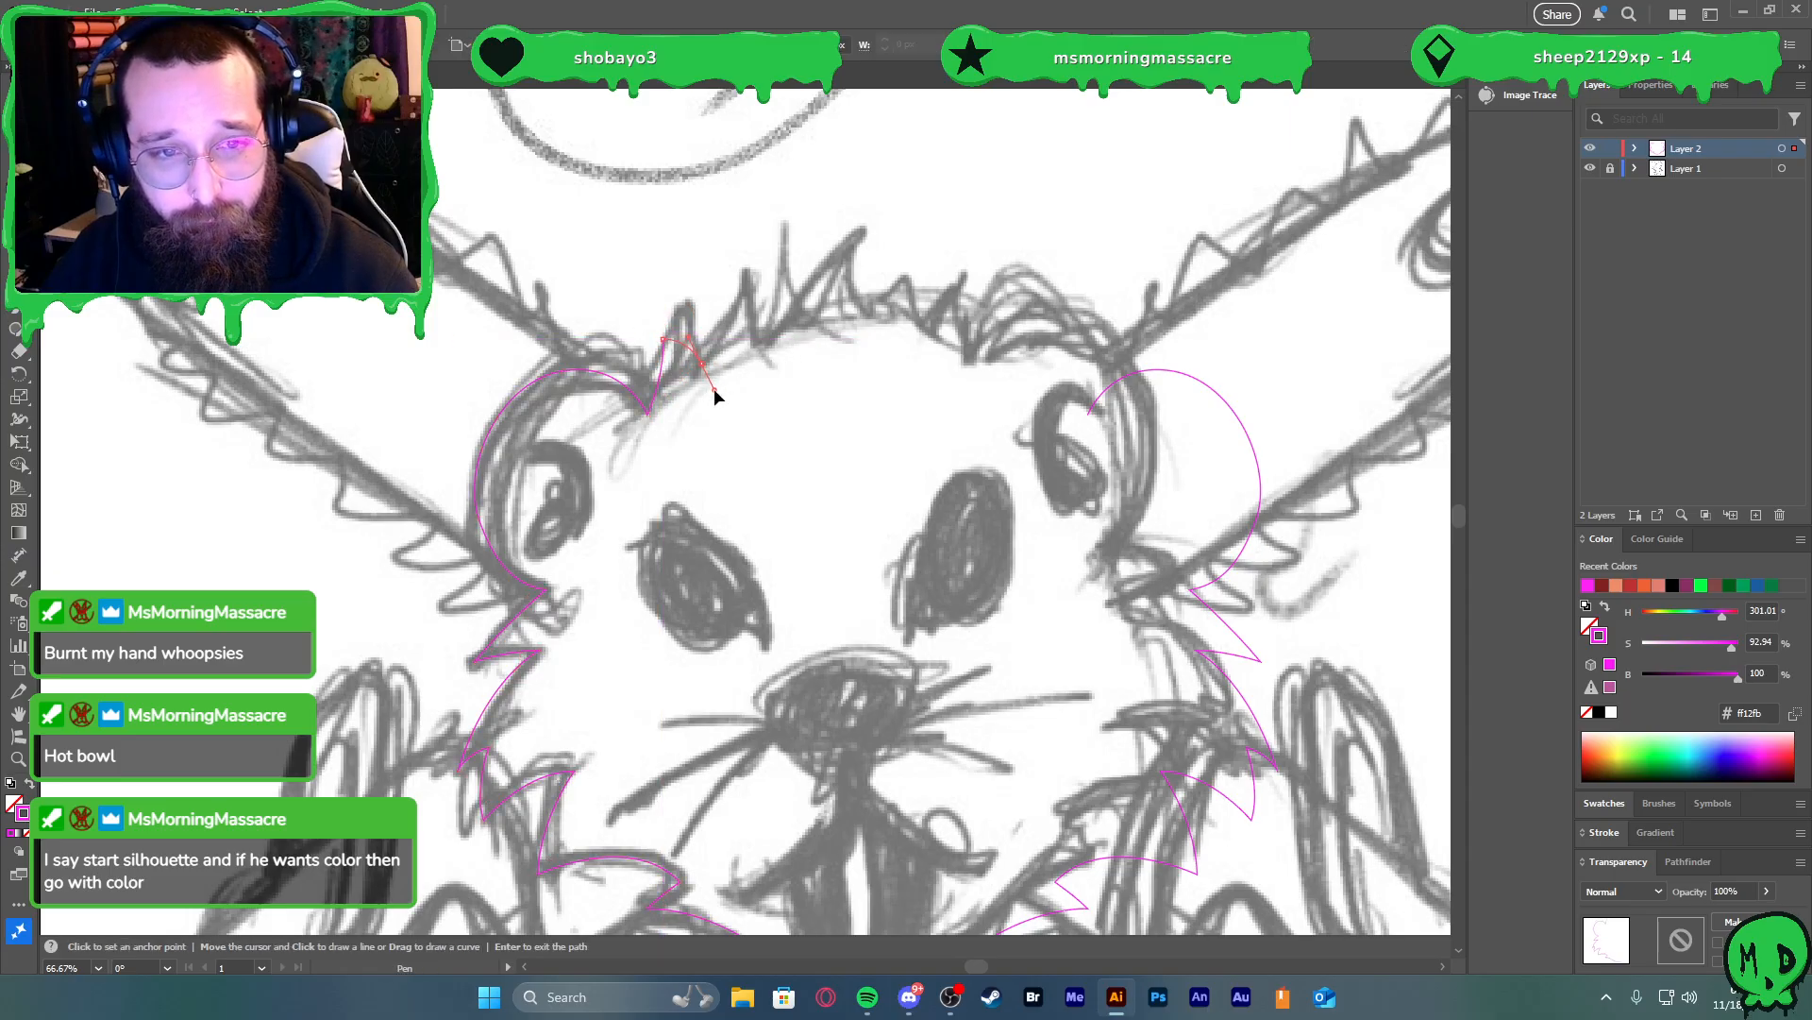
pyautogui.click(701, 361)
# Trace the next pointed hair tufts along the crown up to the tip of the tallest central spike
pyautogui.moveTo(725, 278); pyautogui.dragTo(716, 233)
pyautogui.hotkey('ctrl', 'z')
pyautogui.click(742, 296)
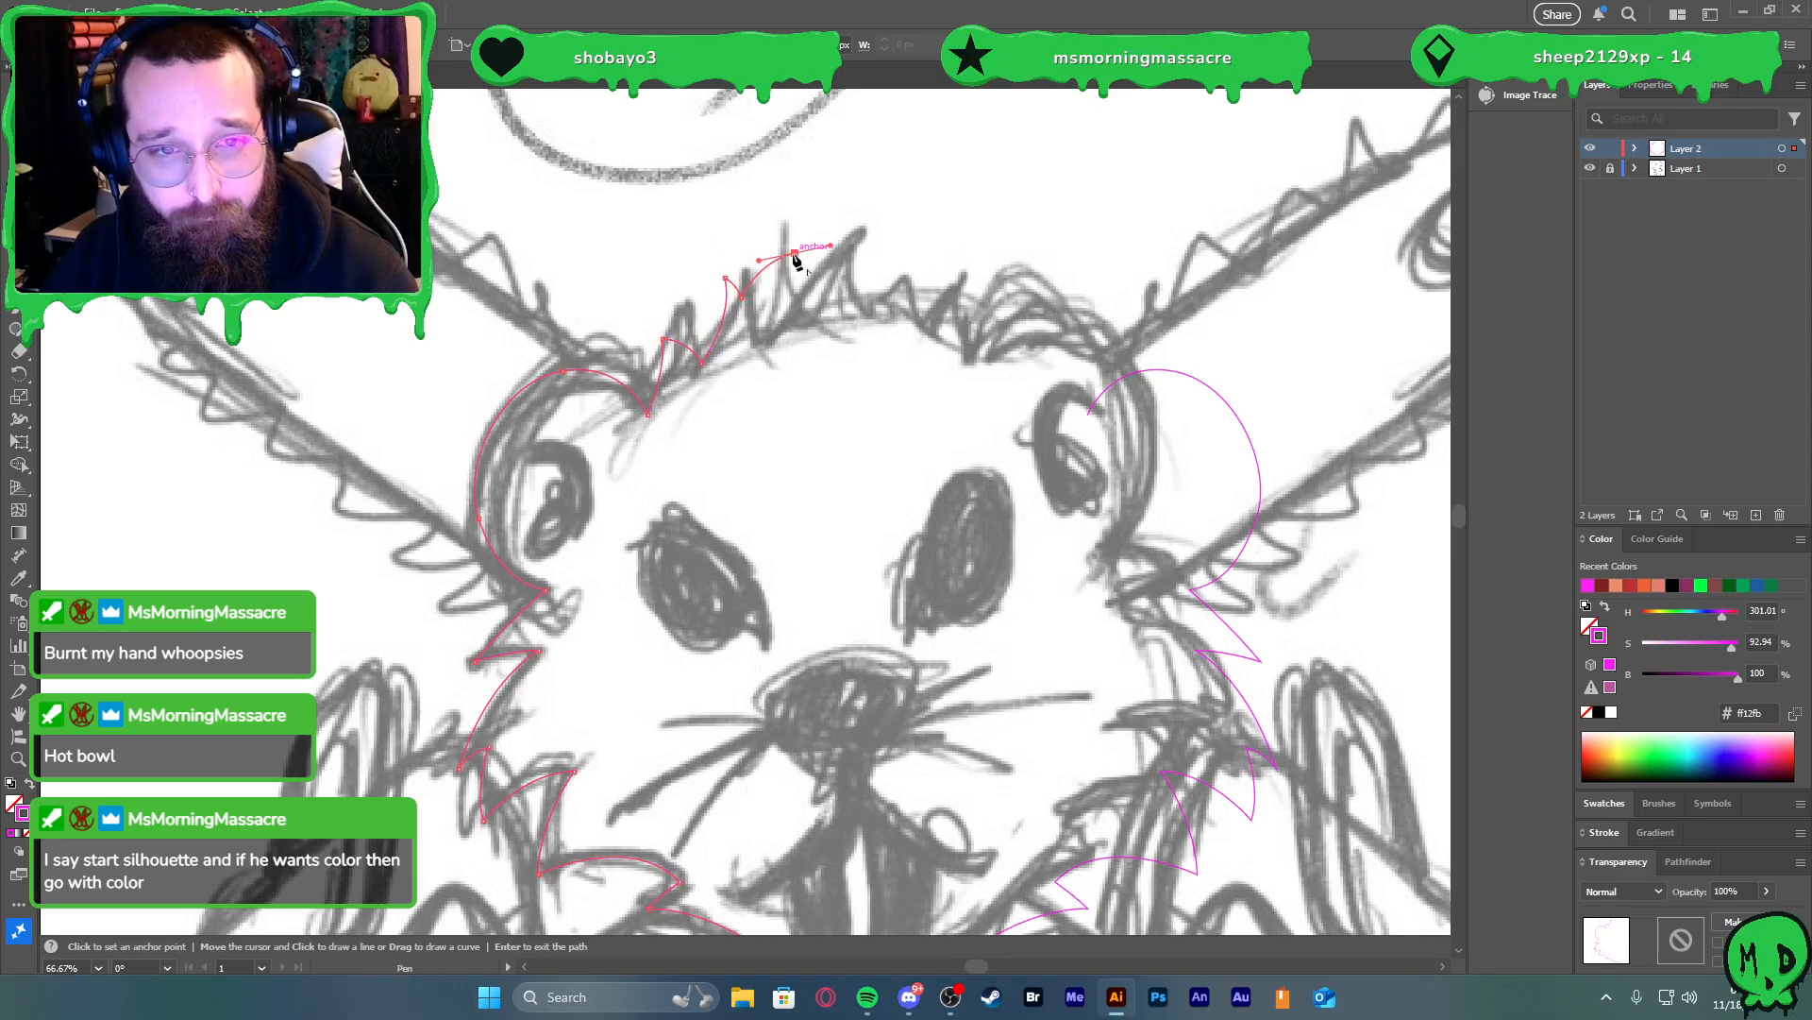
pyautogui.moveTo(791, 331); pyautogui.dragTo(804, 362)
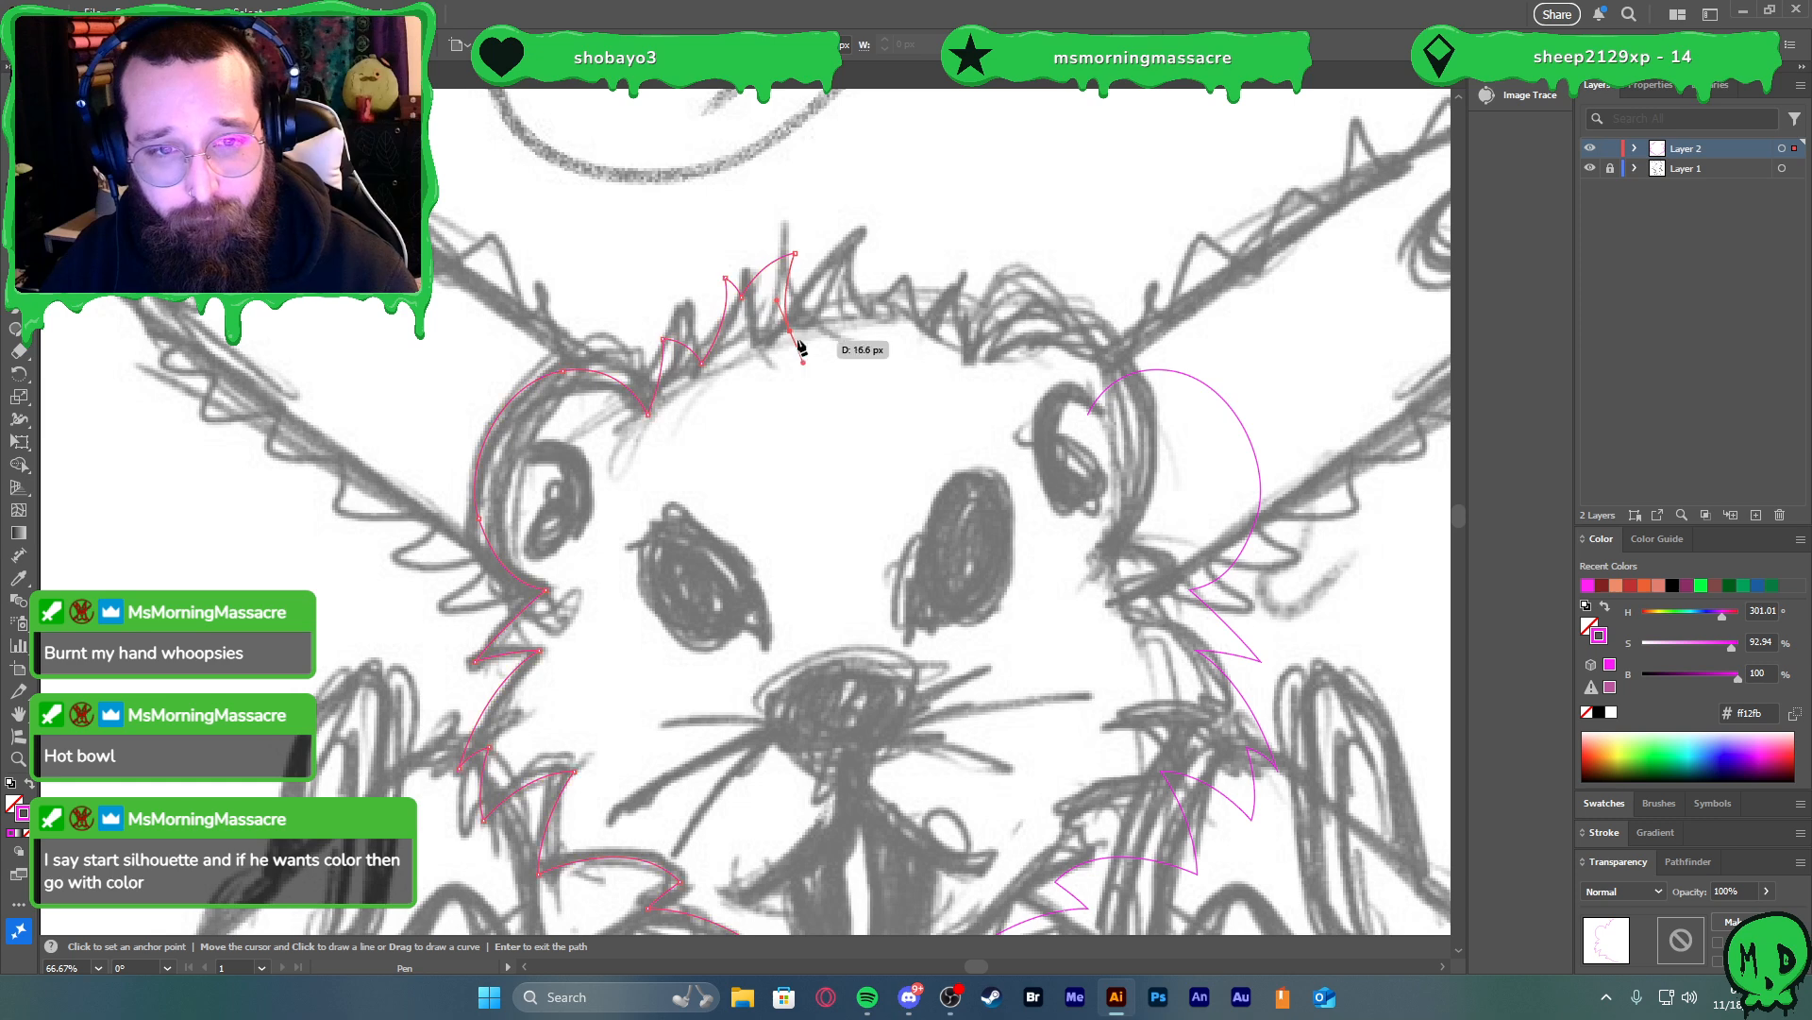
pyautogui.moveTo(881, 220); pyautogui.dragTo(950, 196)
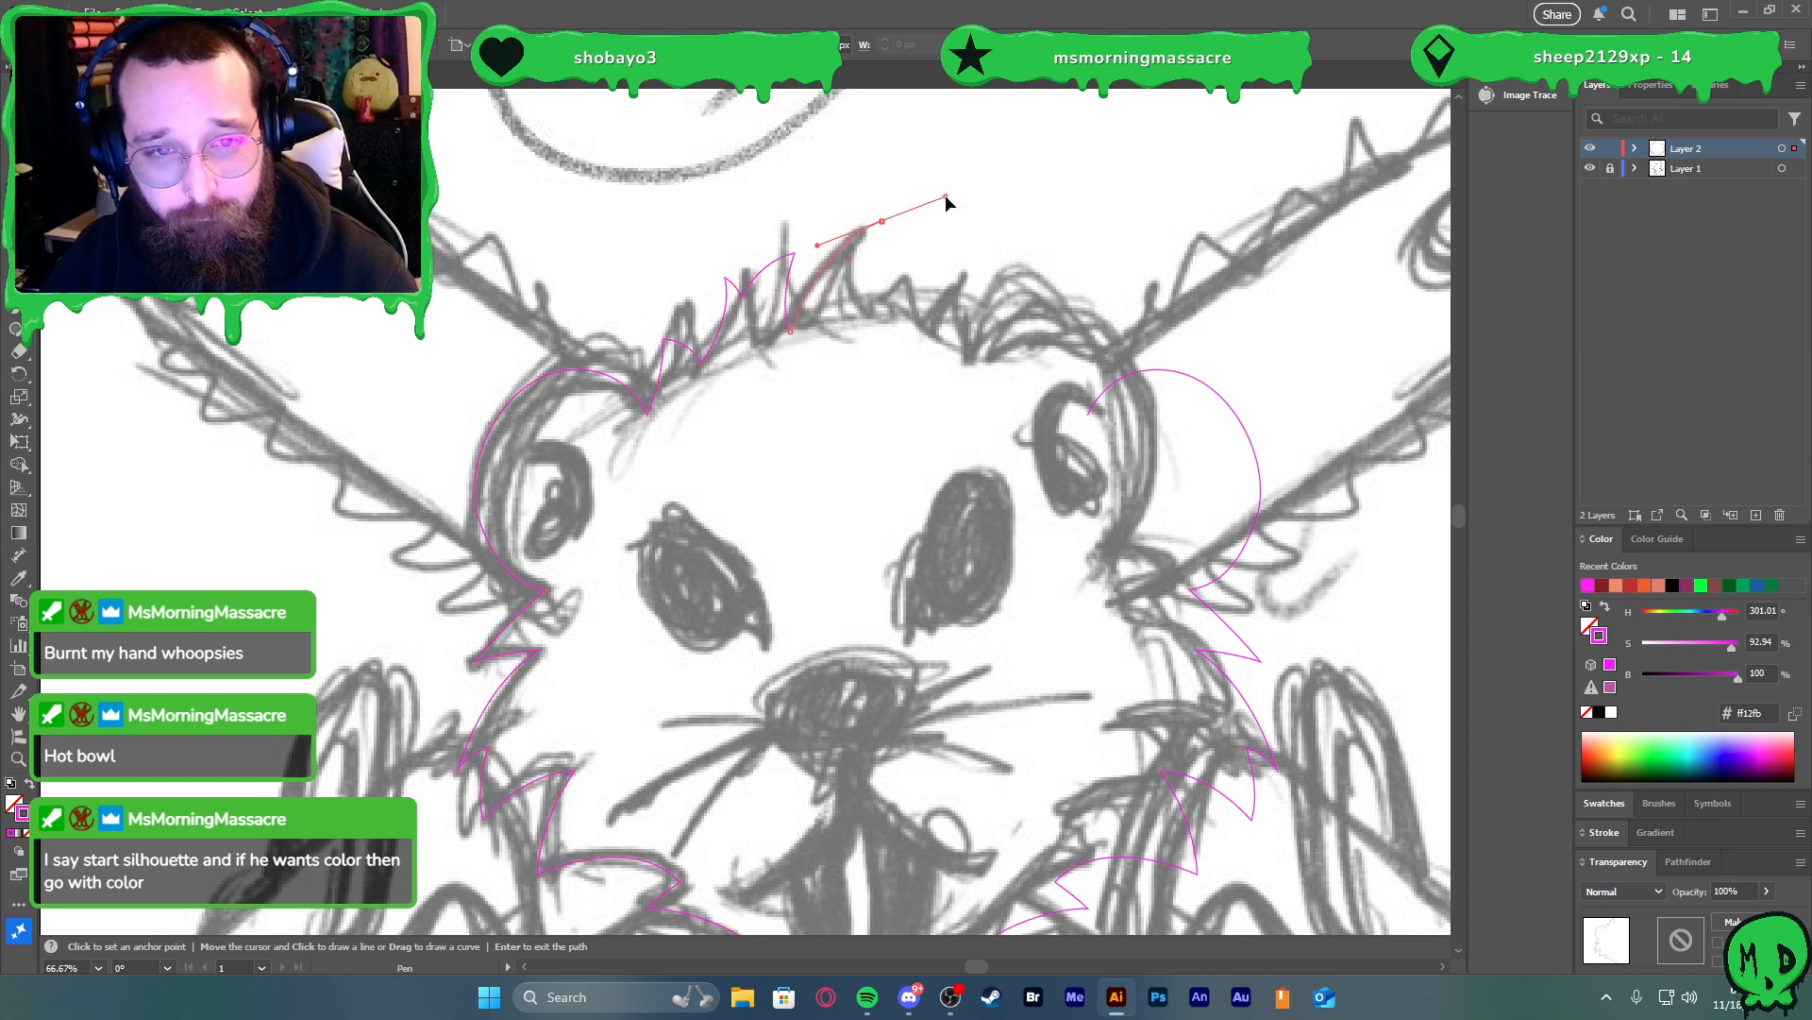
pyautogui.click(881, 221)
# Trace the crown from the central spike down through two smaller hair tufts to the notch on their right
pyautogui.moveTo(882, 320); pyautogui.dragTo(923, 344)
pyautogui.click(882, 321)
pyautogui.click(912, 299)
pyautogui.click(923, 328)
pyautogui.moveTo(977, 284); pyautogui.dragTo(990, 254)
pyautogui.moveTo(969, 359); pyautogui.dragTo(955, 396)
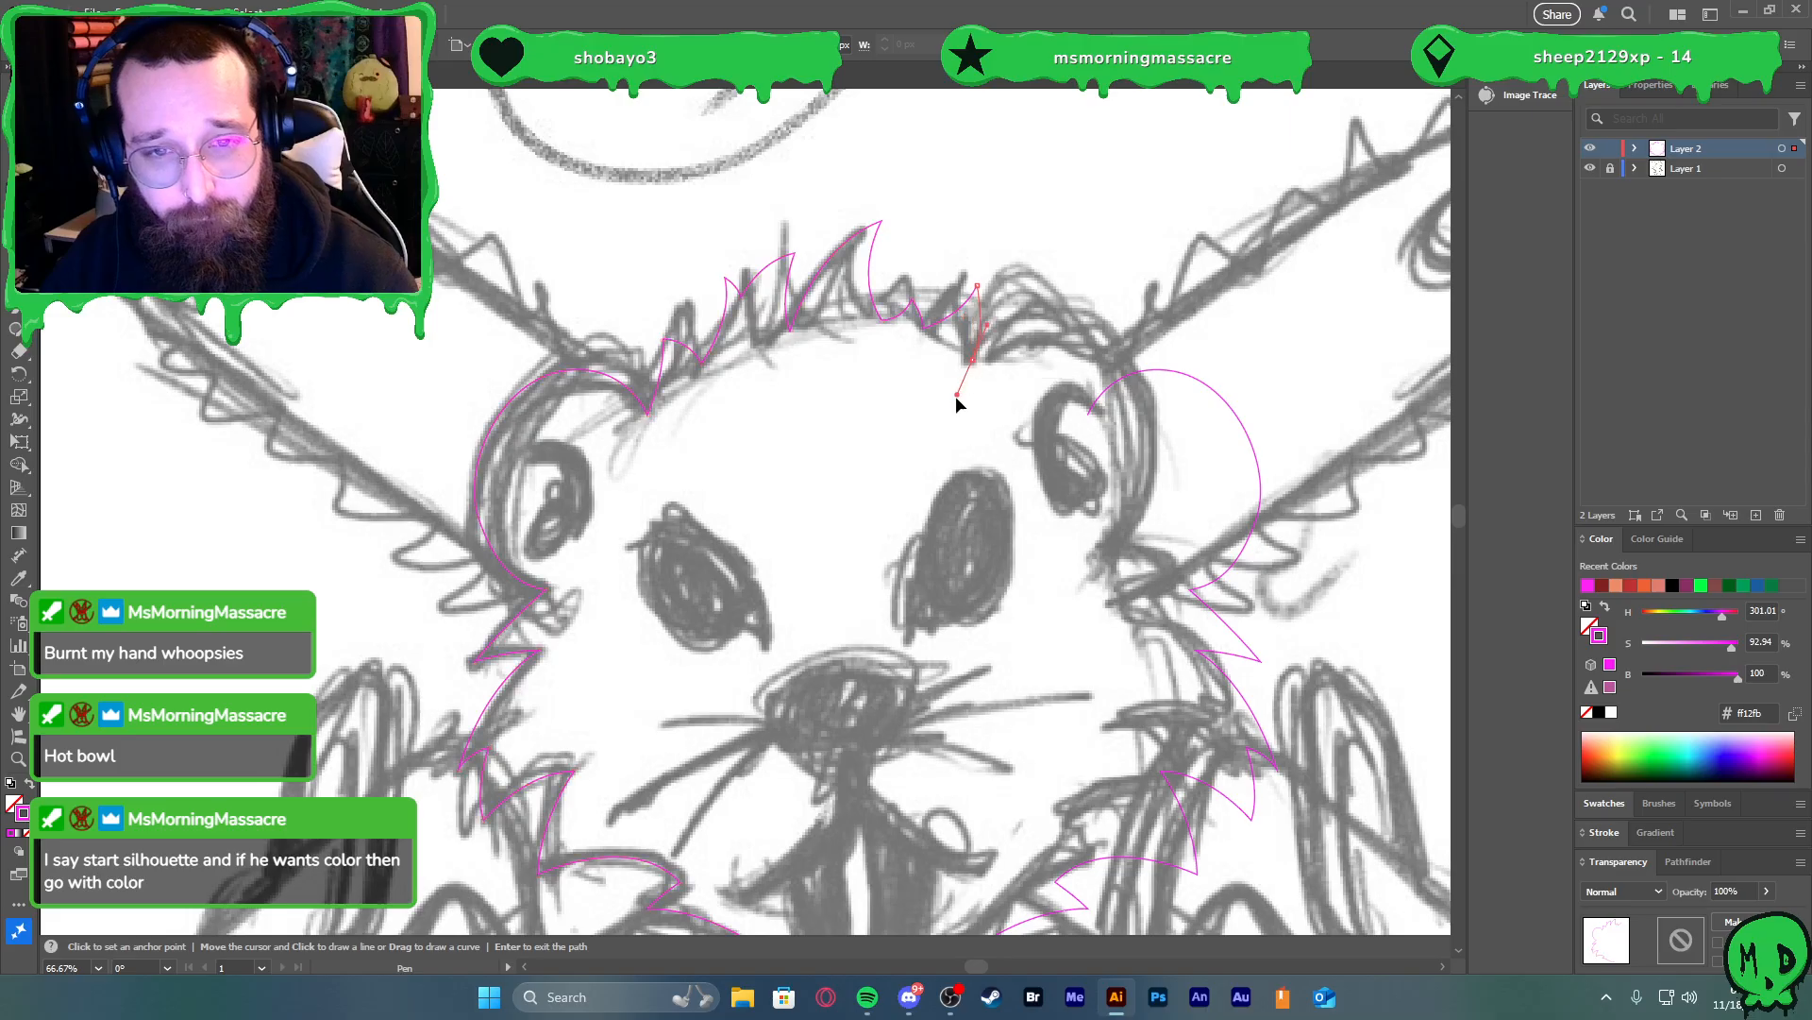
pyautogui.click(972, 358)
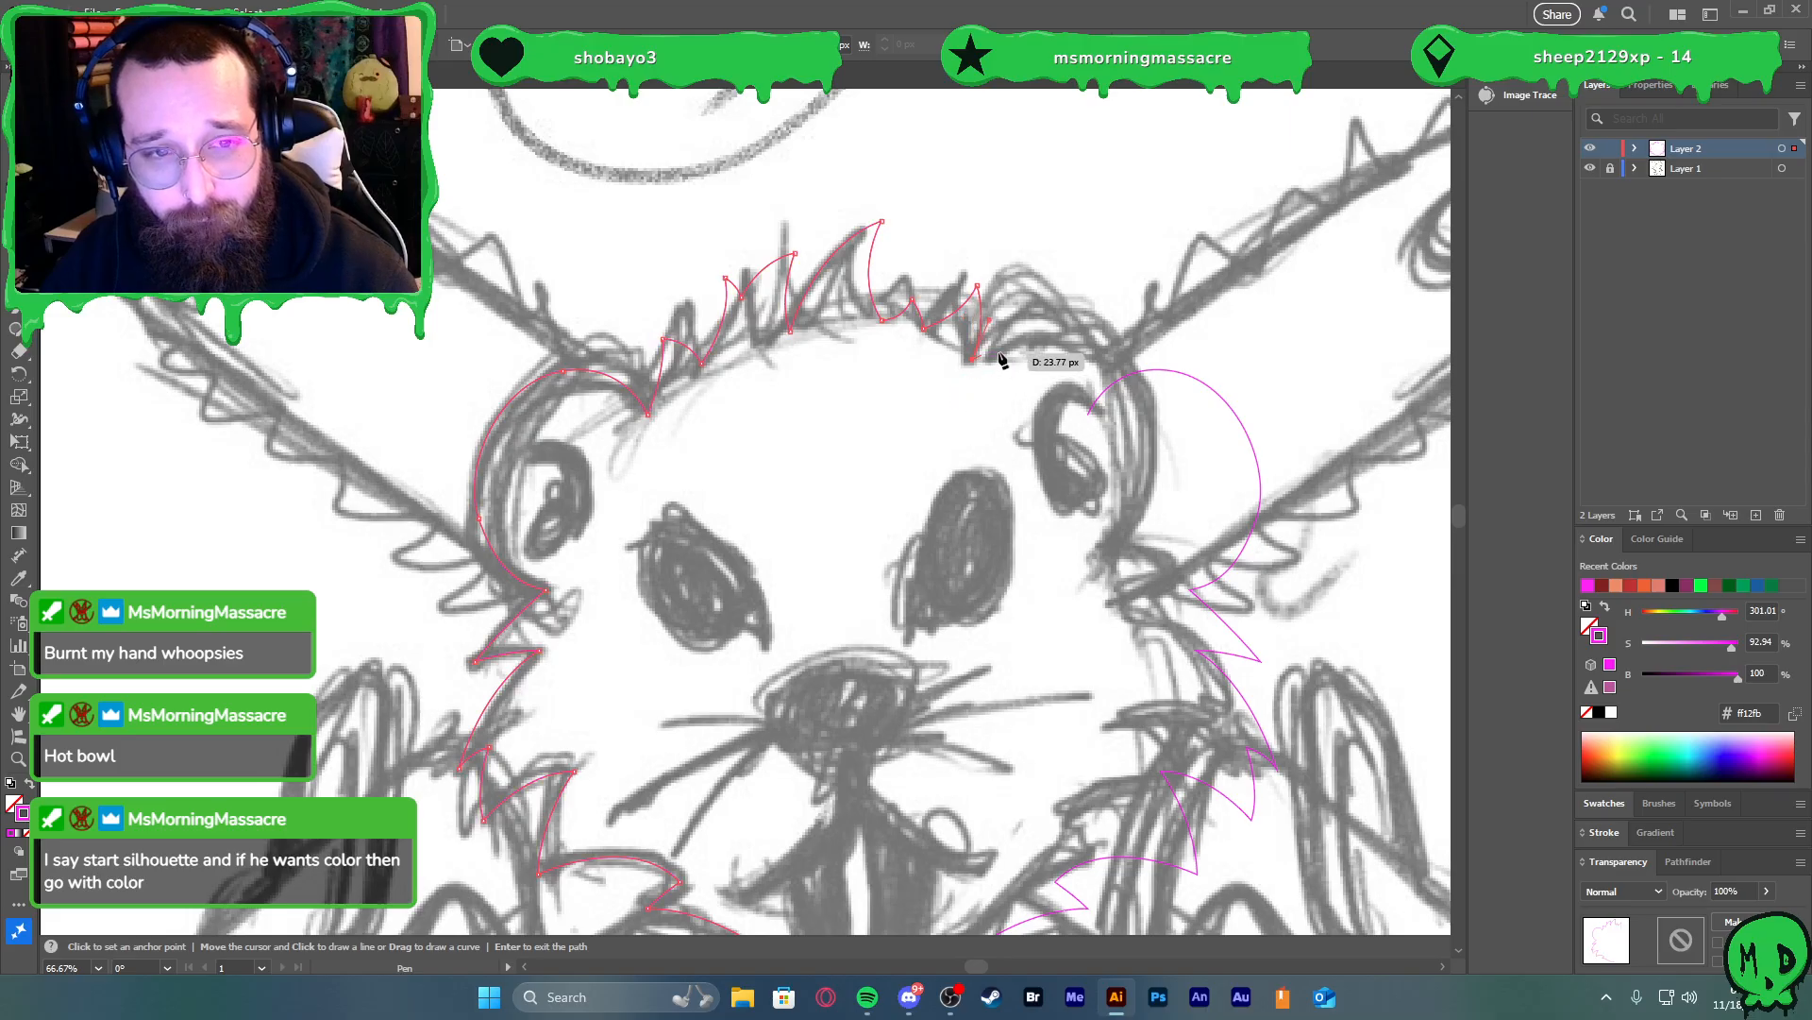
# Add the last small tufts beside the right ear and close the head outline at that ear's inner end
pyautogui.moveTo(1061, 339); pyautogui.dragTo(1053, 386)
pyautogui.click(1061, 343)
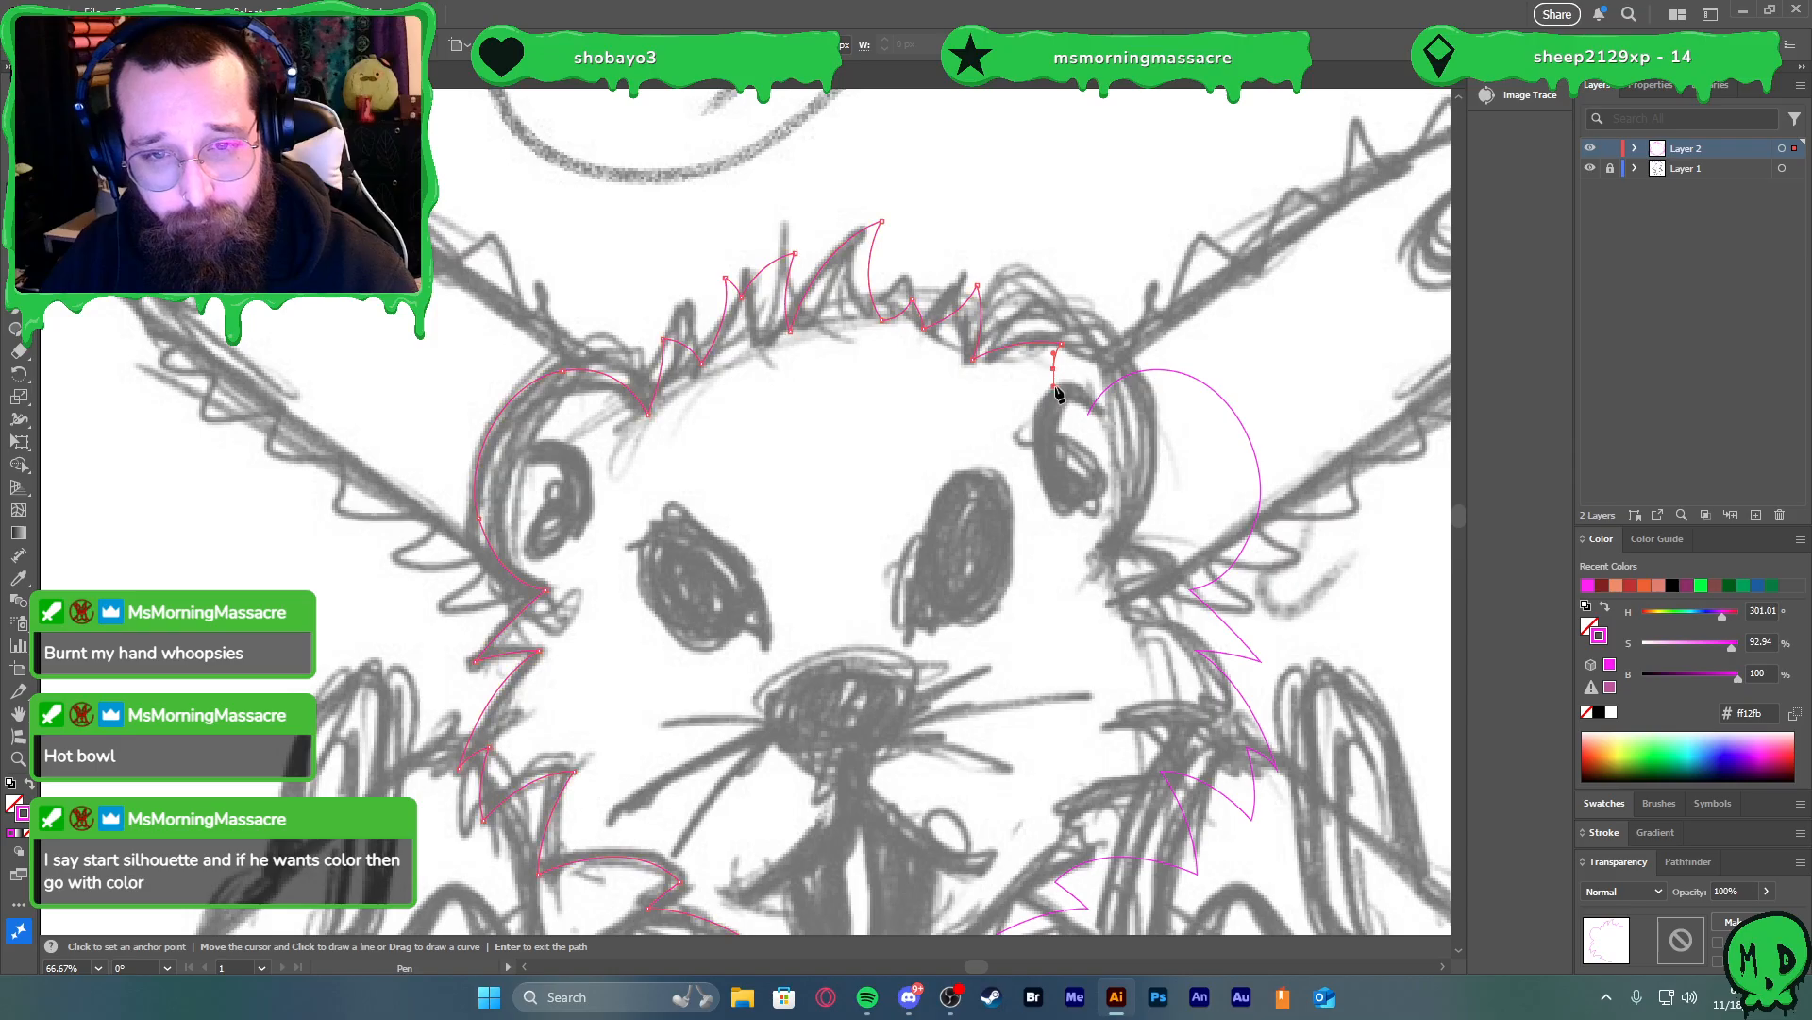
pyautogui.hotkey('ctrl', 'z')
pyautogui.moveTo(1044, 383); pyautogui.dragTo(1048, 403)
pyautogui.moveTo(1086, 369); pyautogui.dragTo(1110, 377)
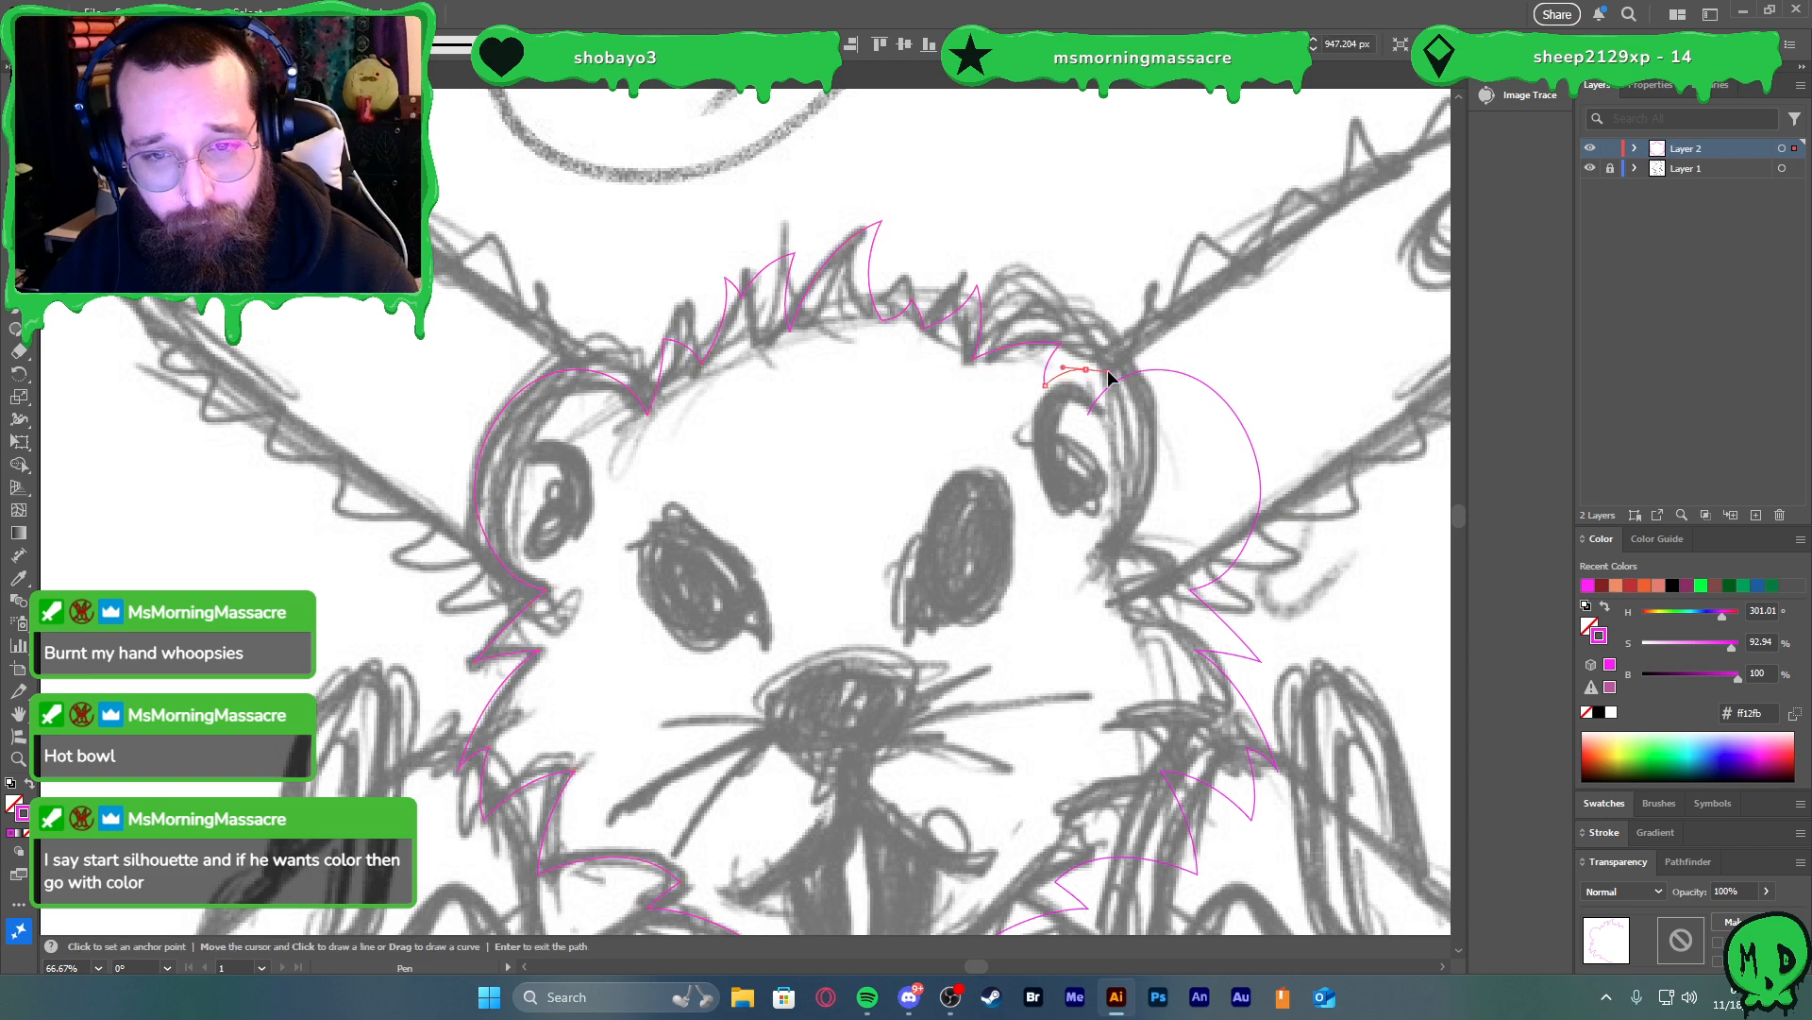
pyautogui.click(1090, 415)
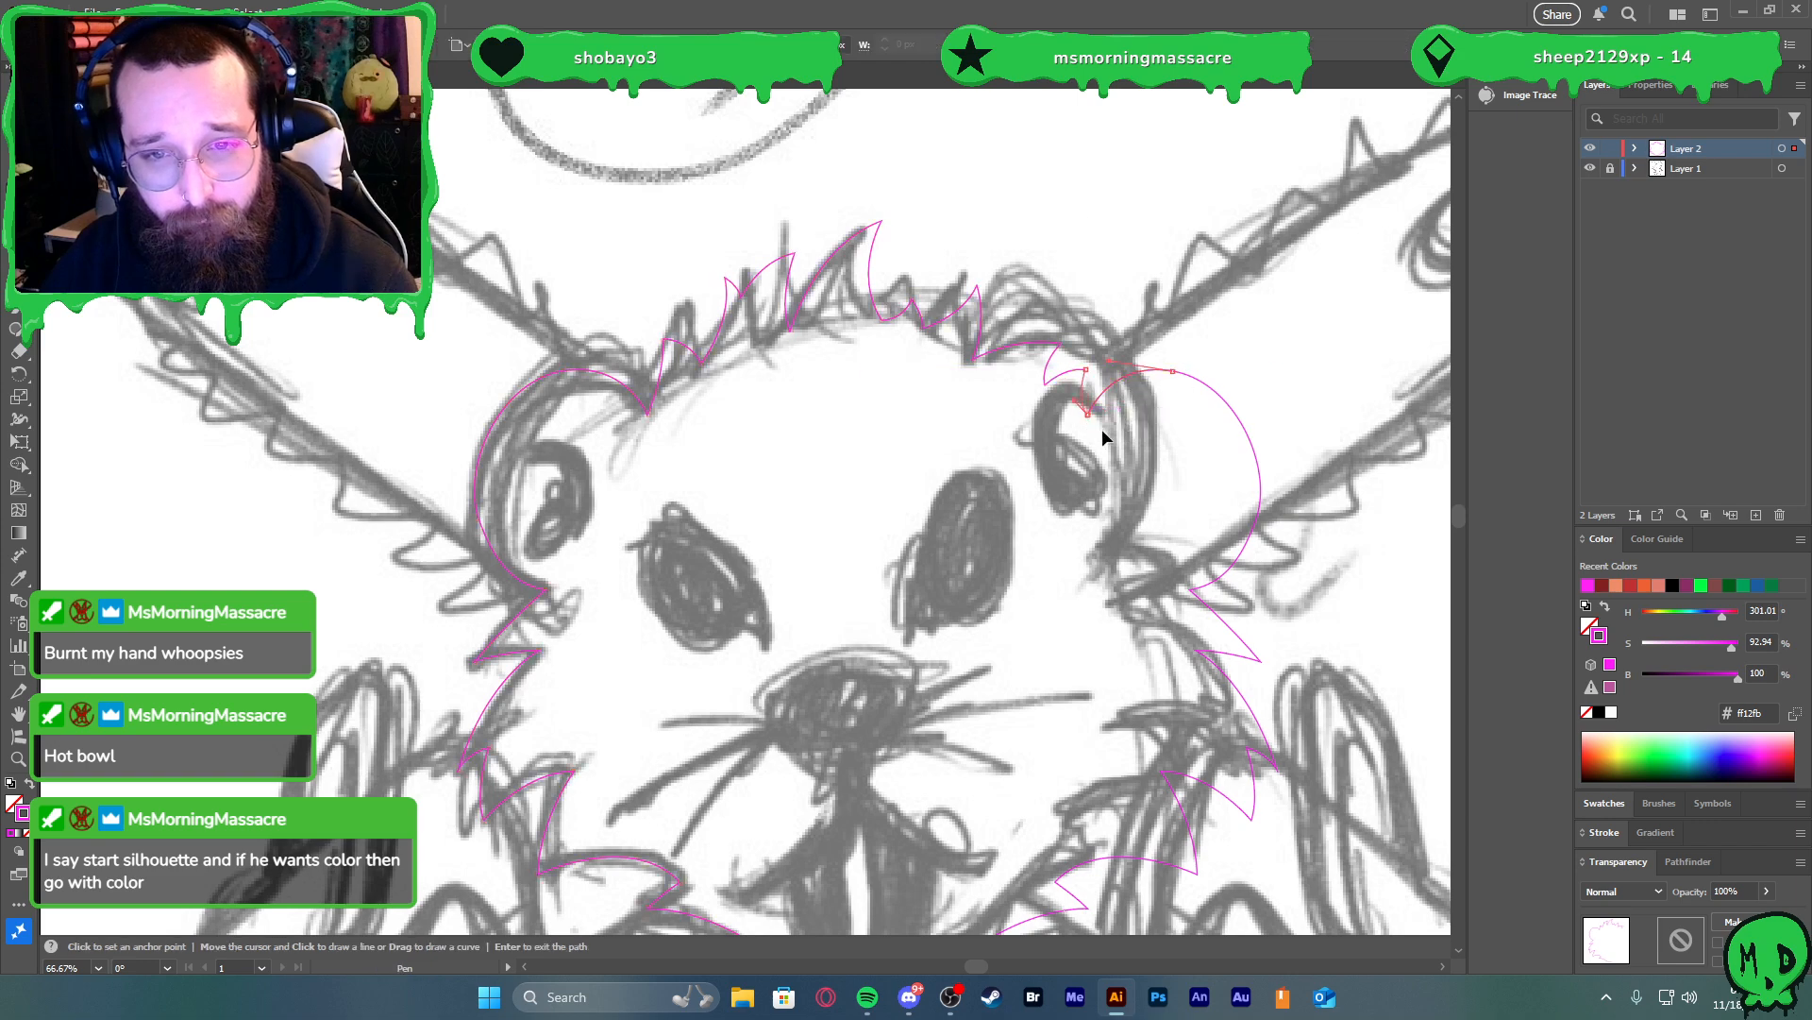
# Preview the closed head shape as a solid magenta silhouette, and restore its unfilled magenta outline
pyautogui.press('v')
pyautogui.scroll(-3, 1033, 460)
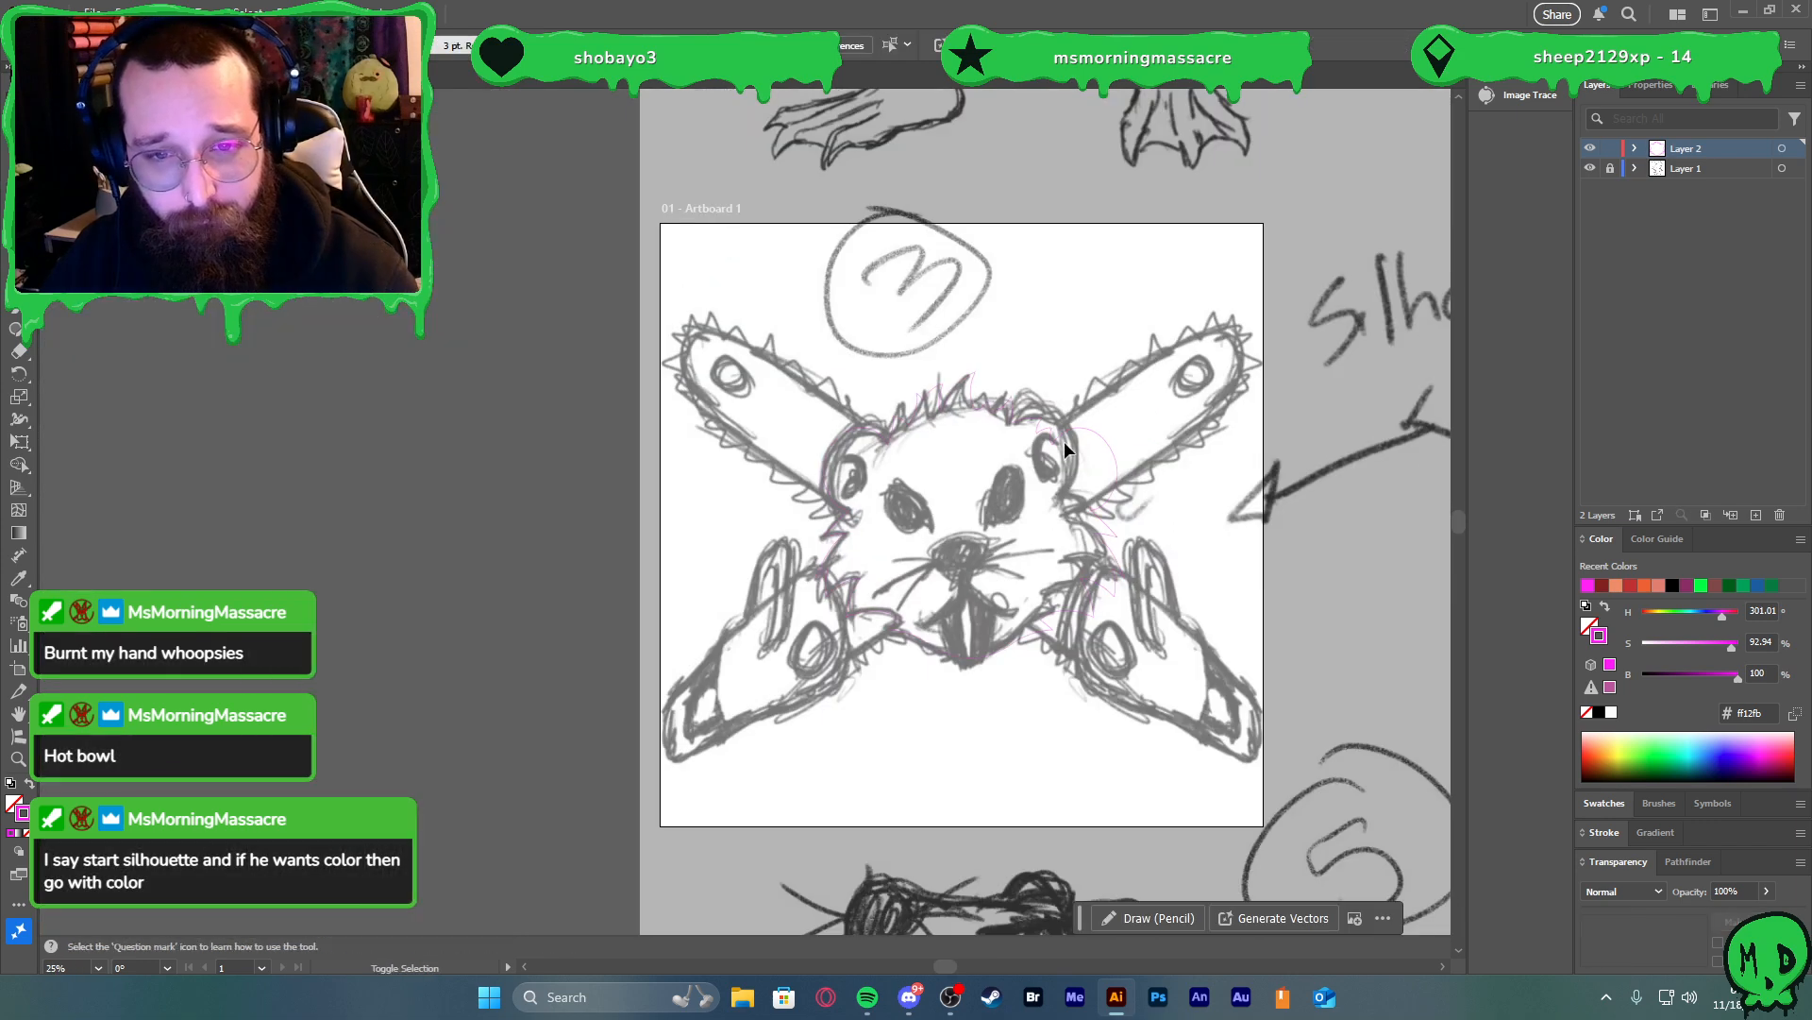
pyautogui.hotkey('shift', 'x')
pyautogui.scroll(2, 1124, 581)
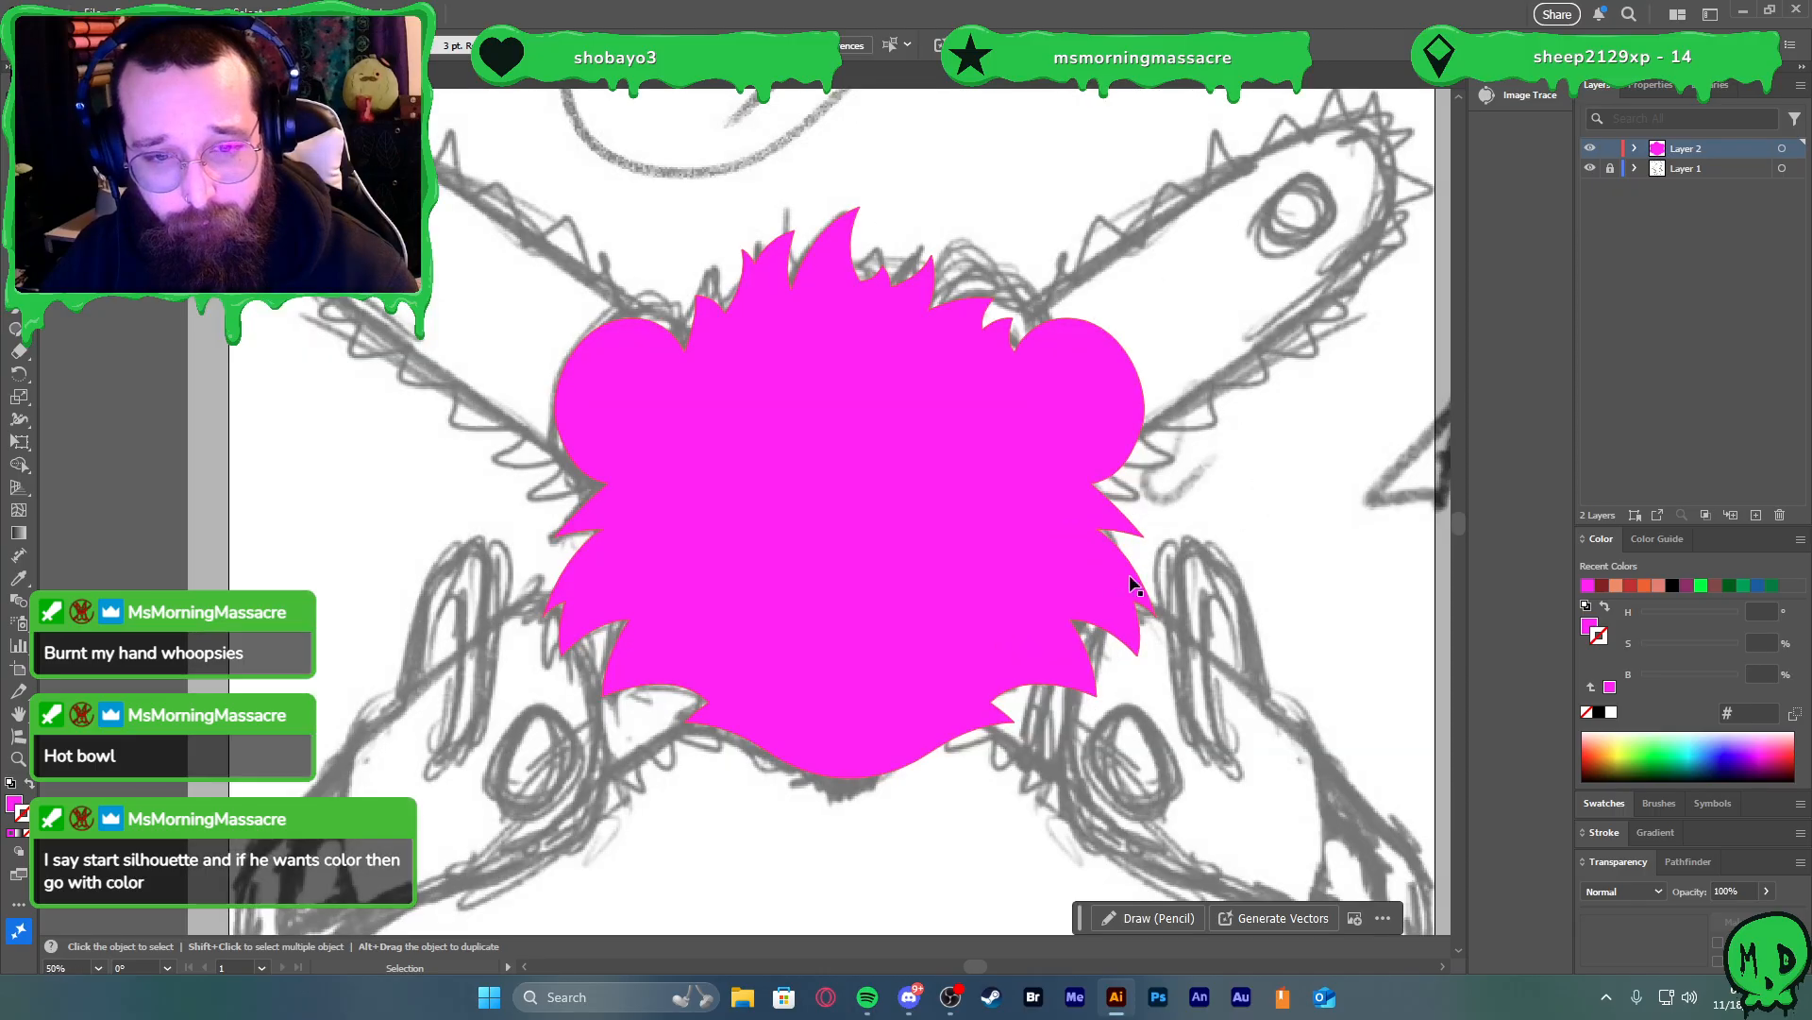
pyautogui.click(935, 529)
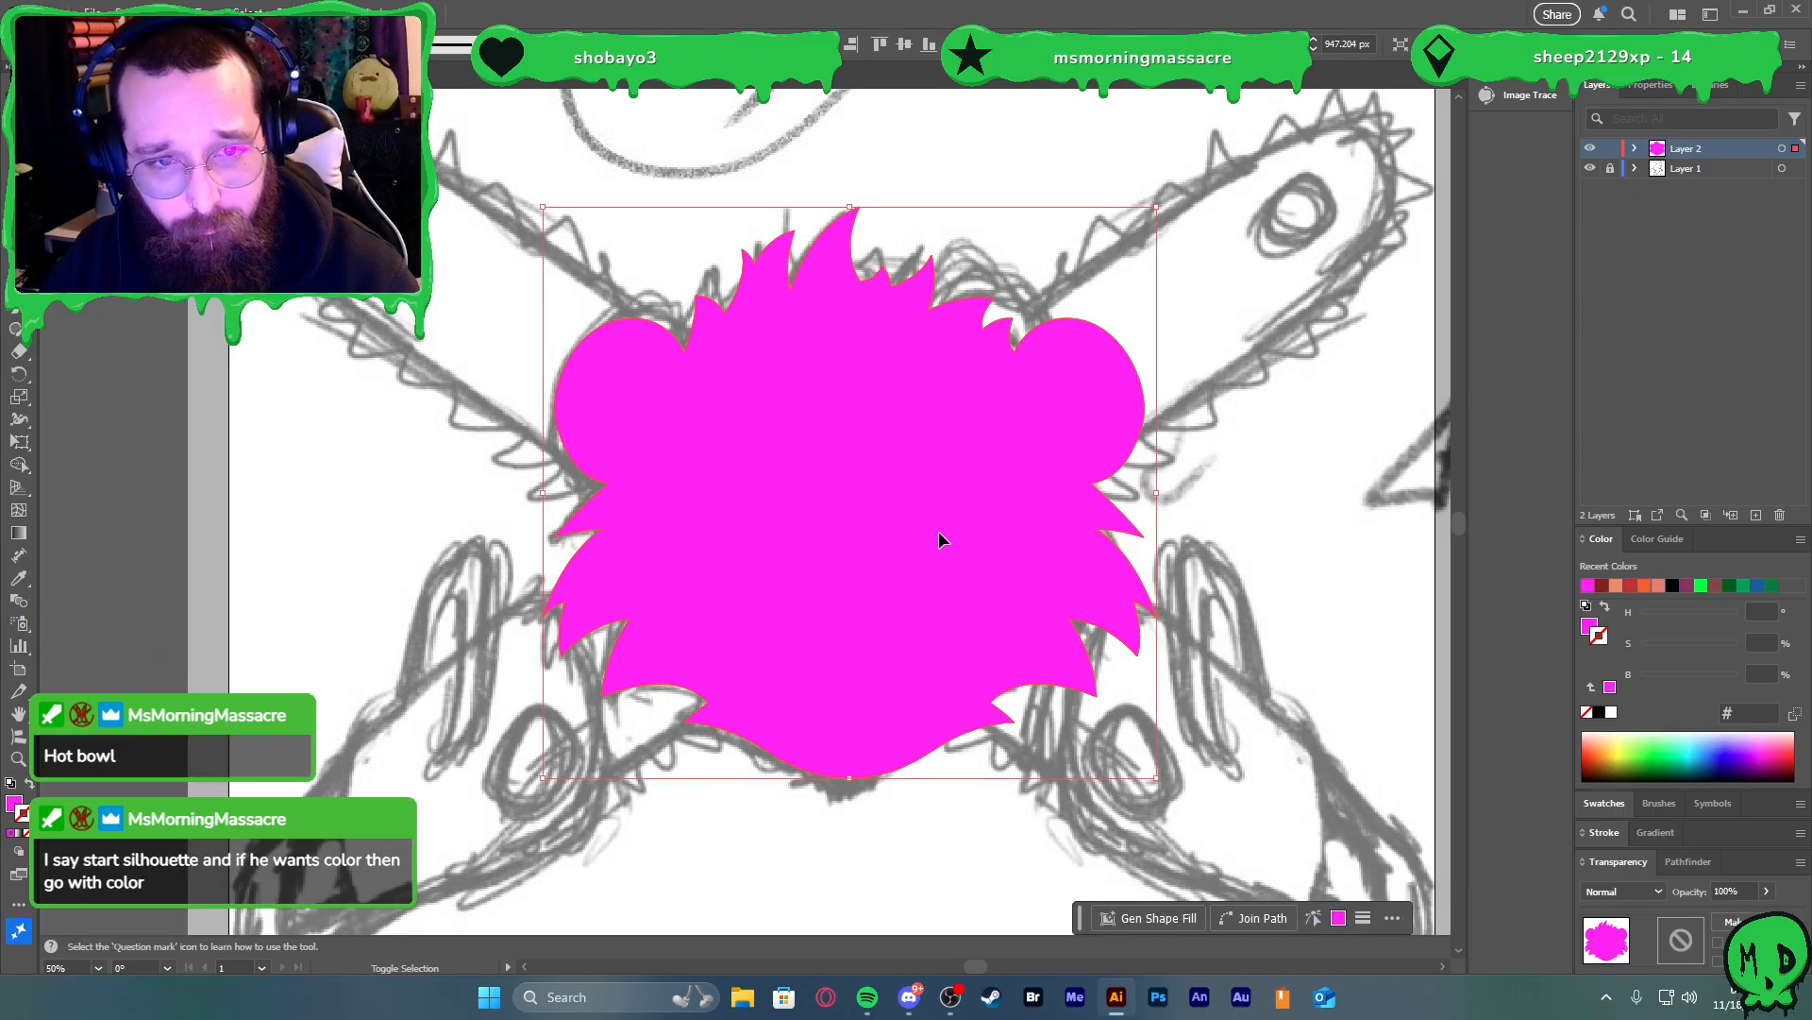
pyautogui.hotkey('shift', 'x')
pyautogui.scroll(1, 923, 453)
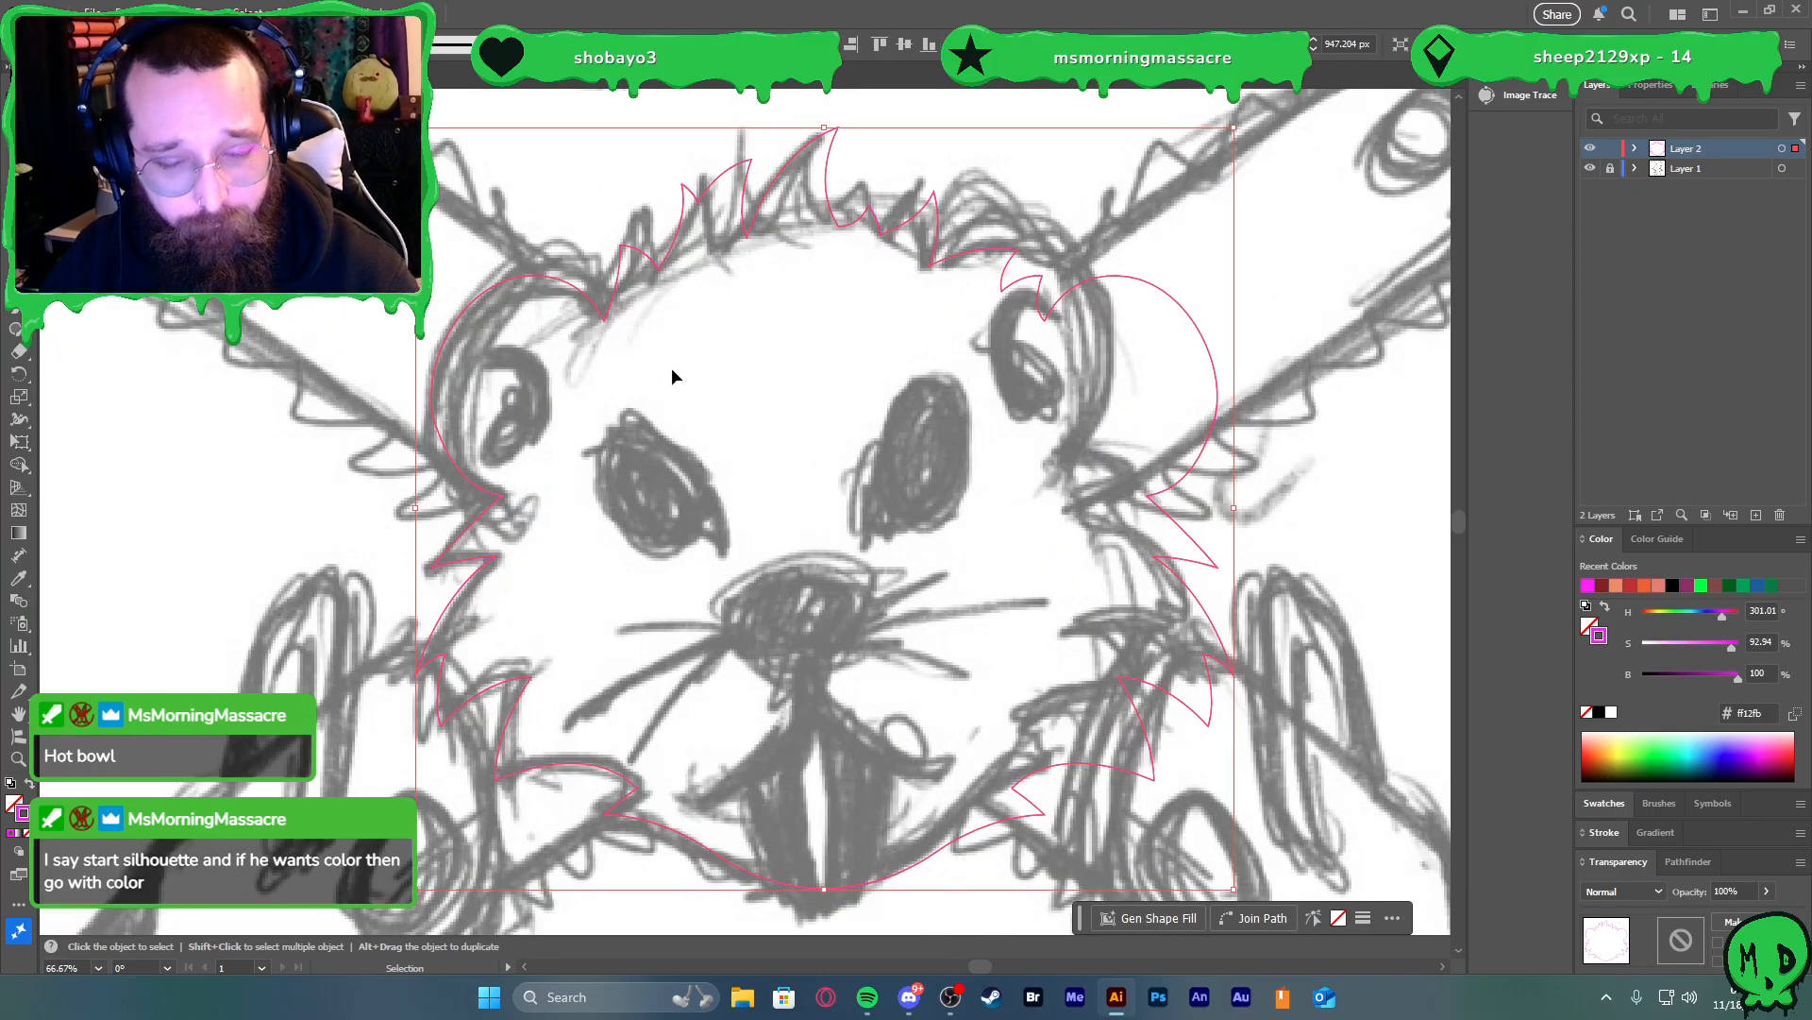
# Trace the beaver's right eye as a closed teardrop with its point toward the nose
pyautogui.press('l')
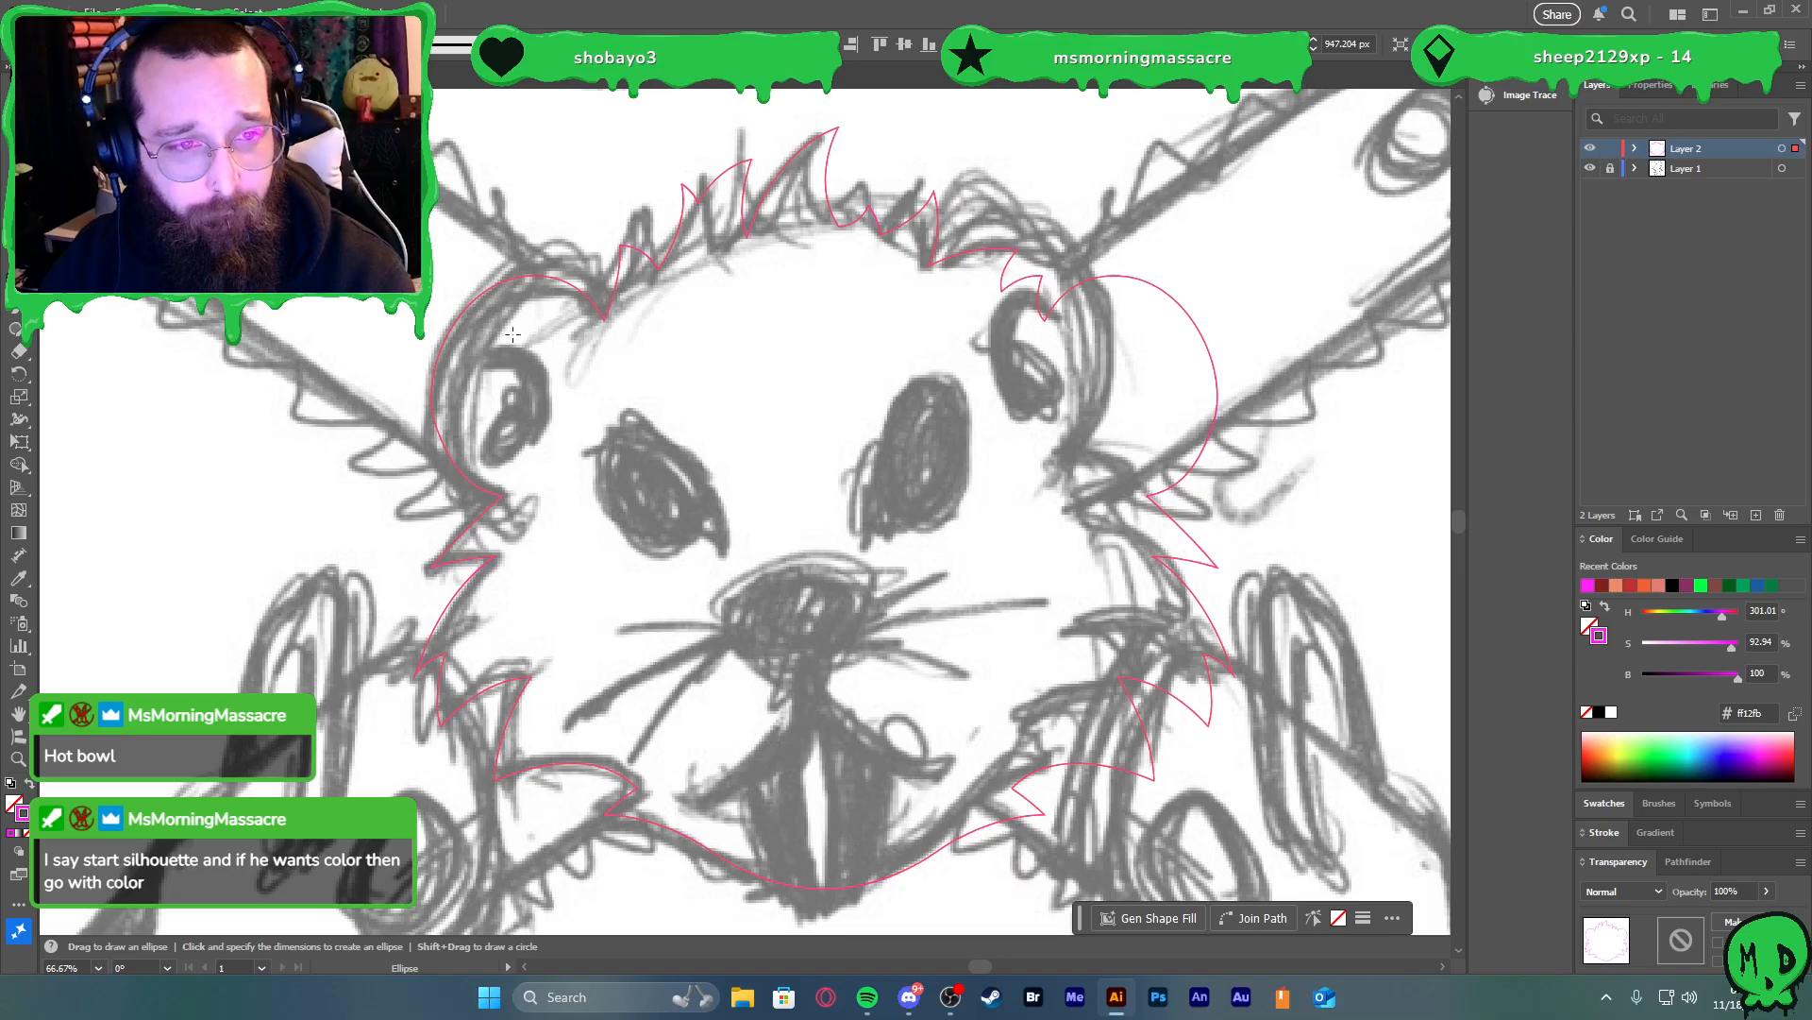
pyautogui.press('p')
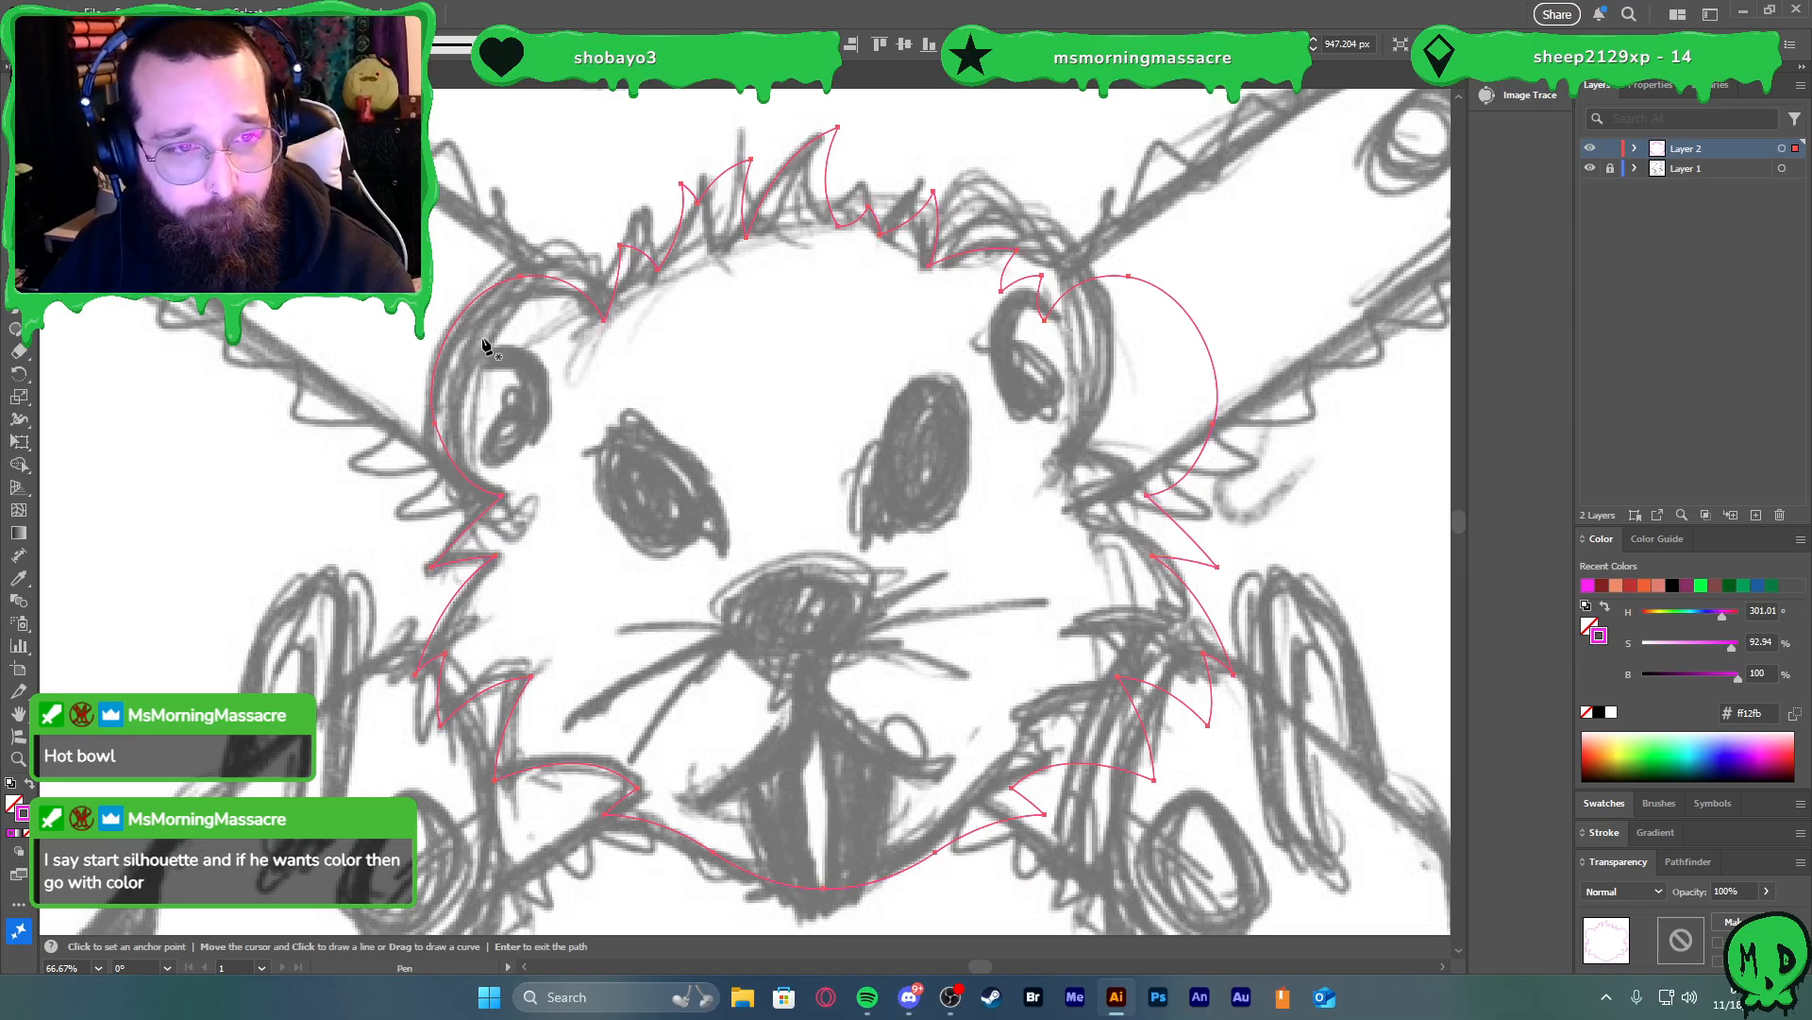
pyautogui.click(866, 545)
pyautogui.moveTo(916, 393); pyautogui.dragTo(966, 357)
pyautogui.moveTo(961, 488); pyautogui.dragTo(926, 537)
pyautogui.click(867, 542)
# Duplicate the right eye, reflect the copy across the vertical axis, and place it over the left eye
pyautogui.press('v')
pyautogui.moveTo(922, 524); pyautogui.dragTo(694, 514)
pyautogui.rightClick(694, 514)
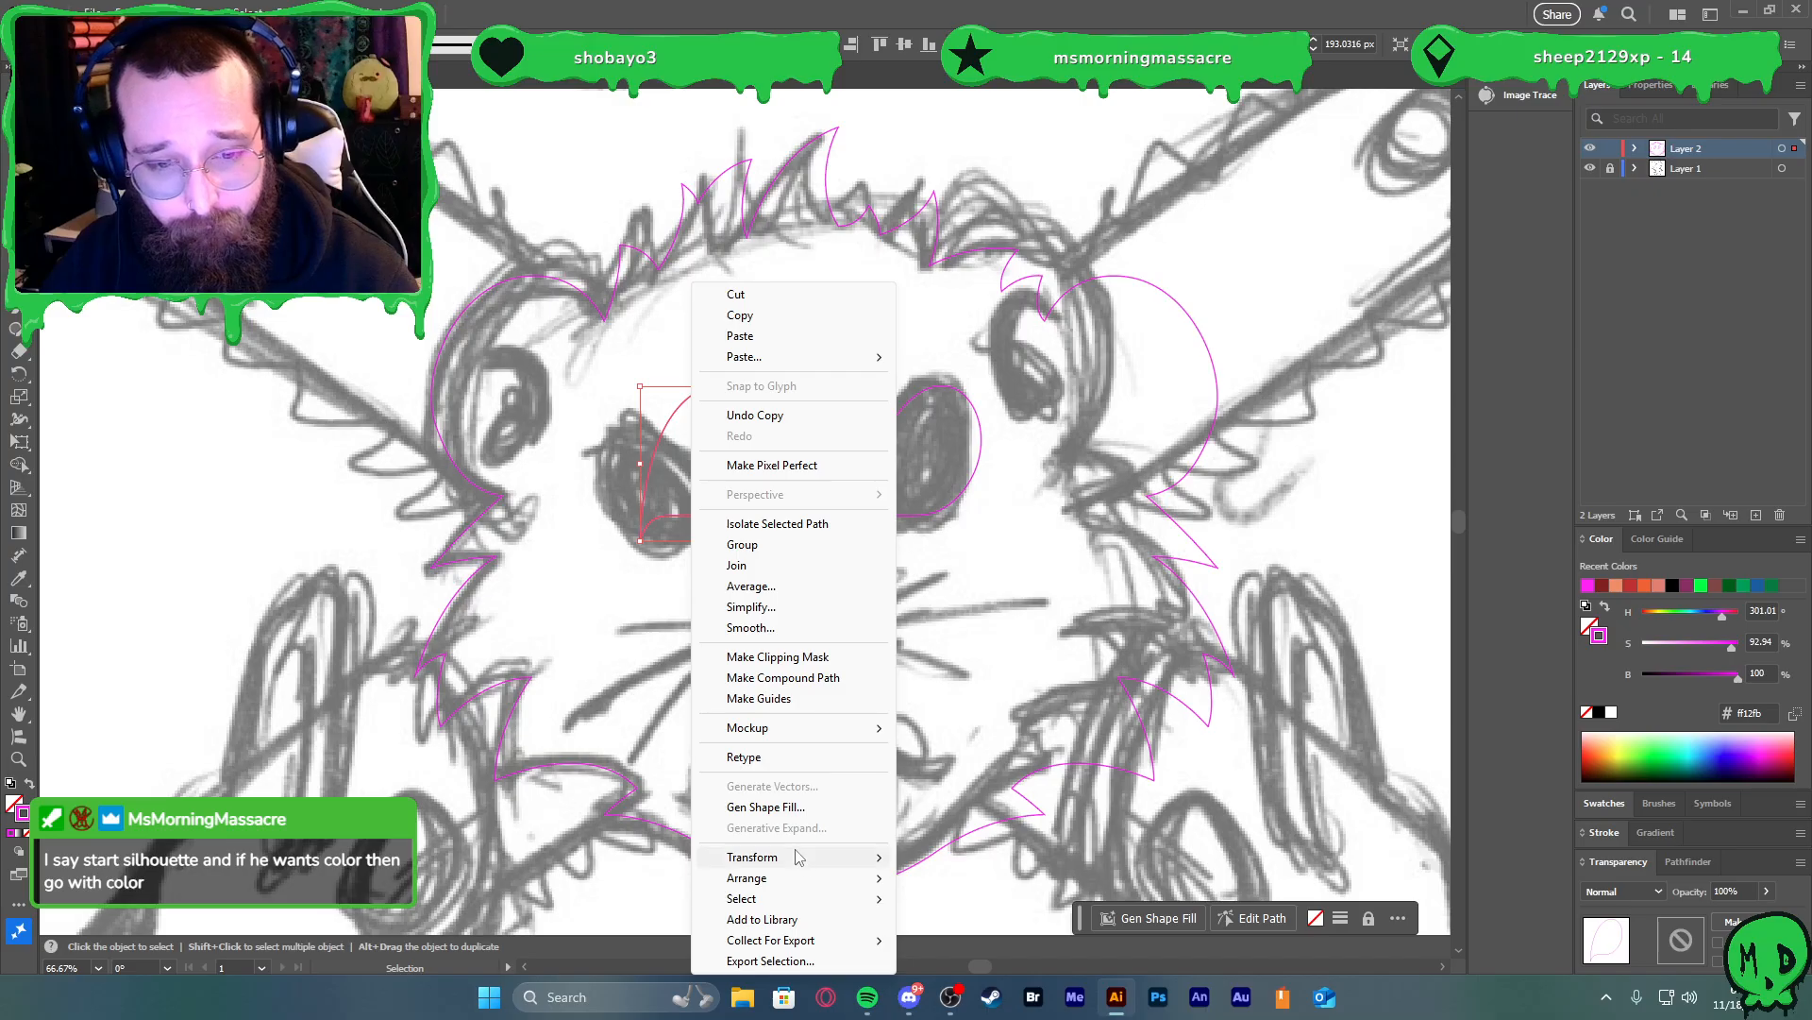
pyautogui.moveTo(798, 856)
pyautogui.click(948, 756)
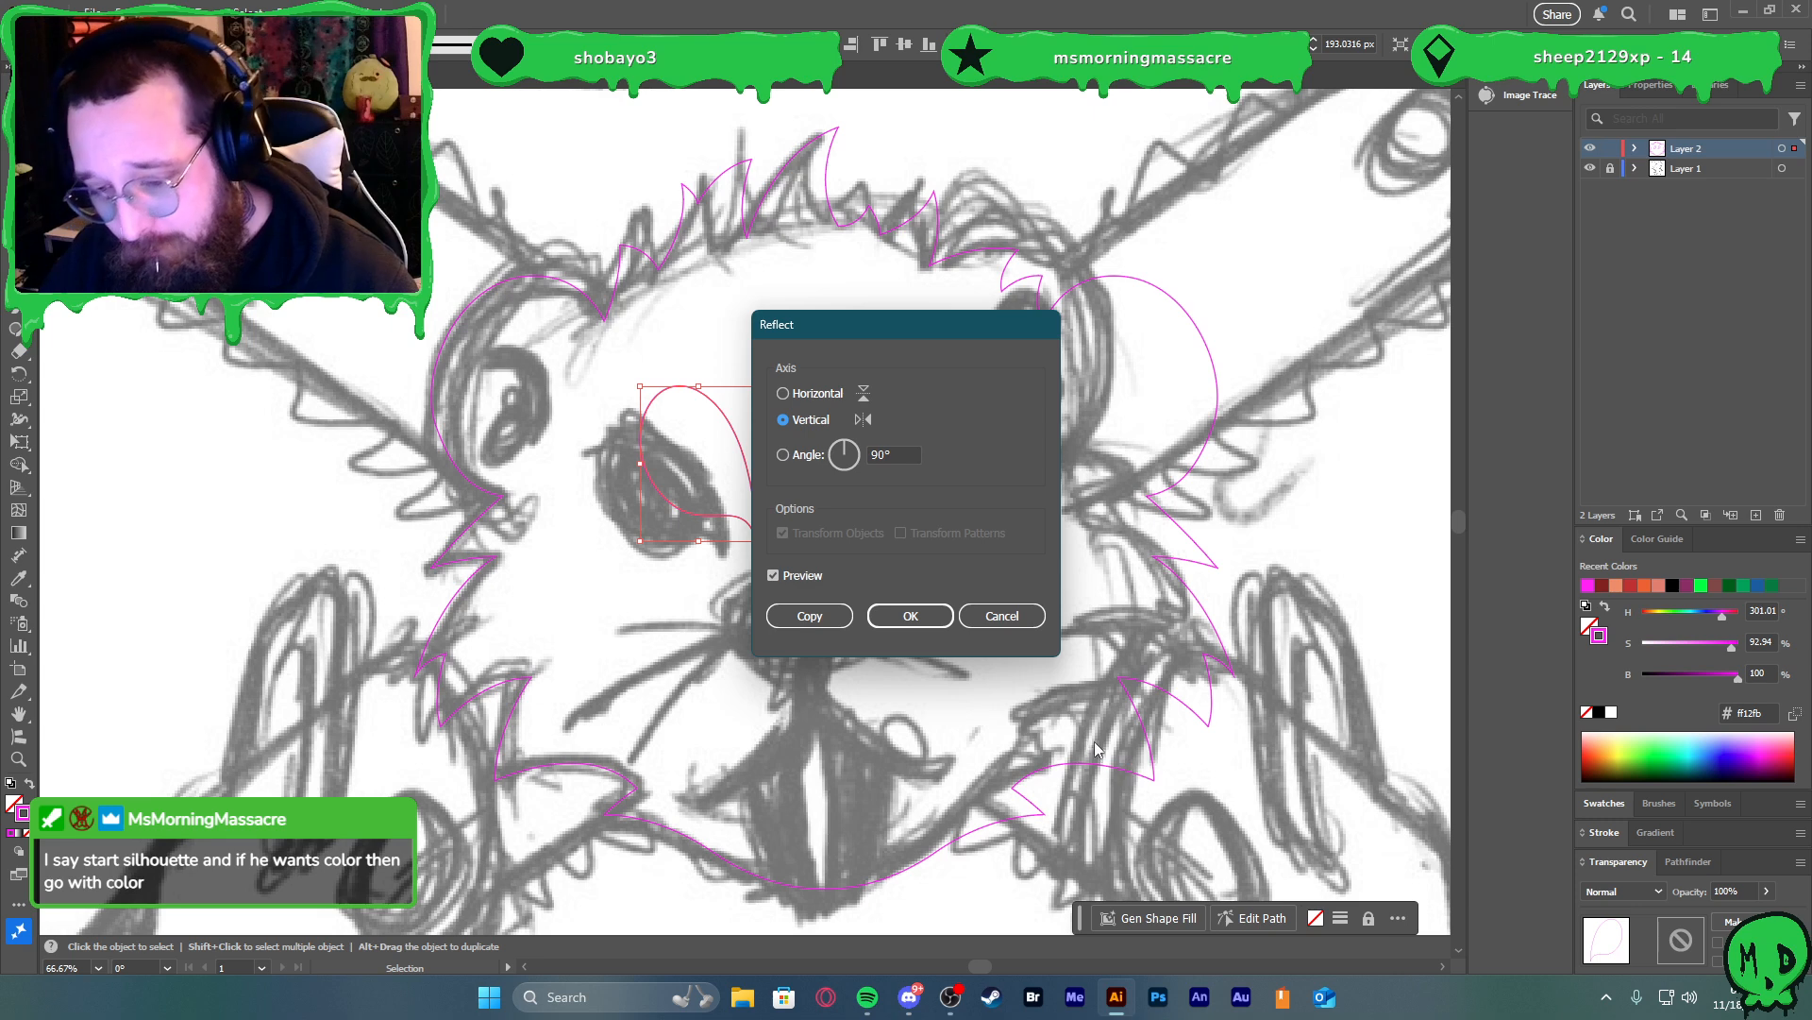
pyautogui.click(910, 615)
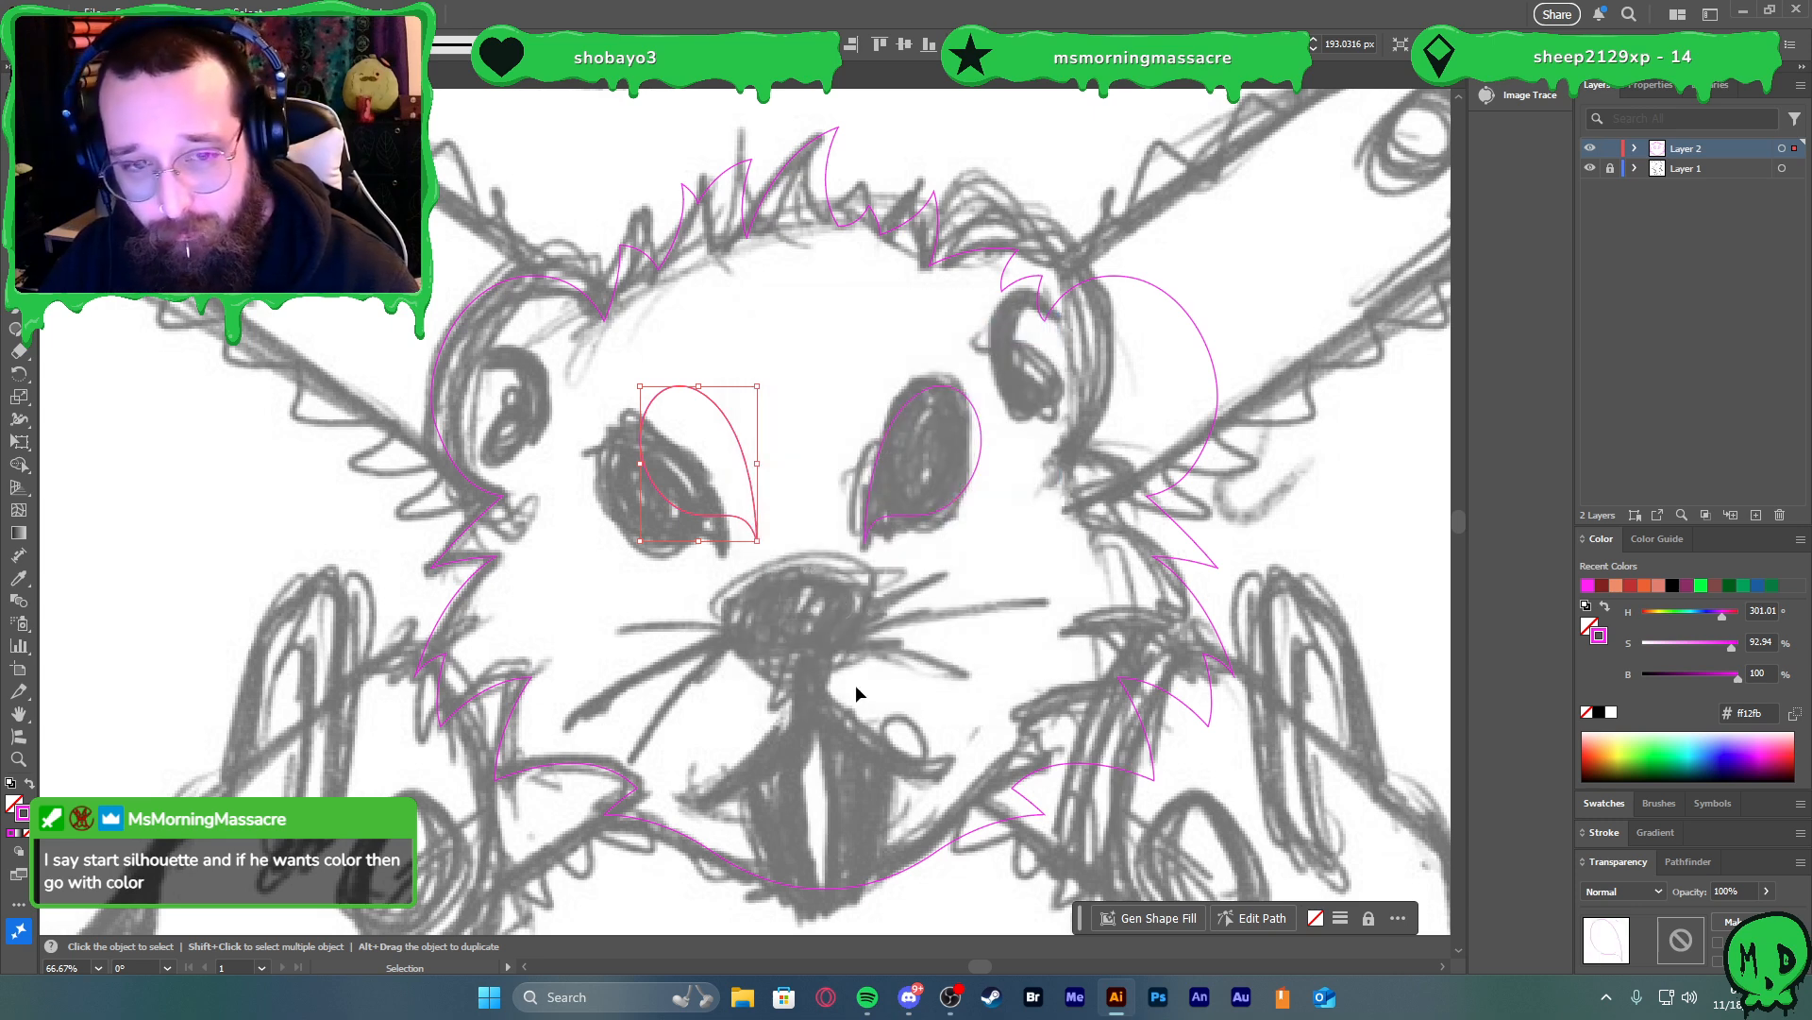
pyautogui.moveTo(746, 531); pyautogui.dragTo(698, 532)
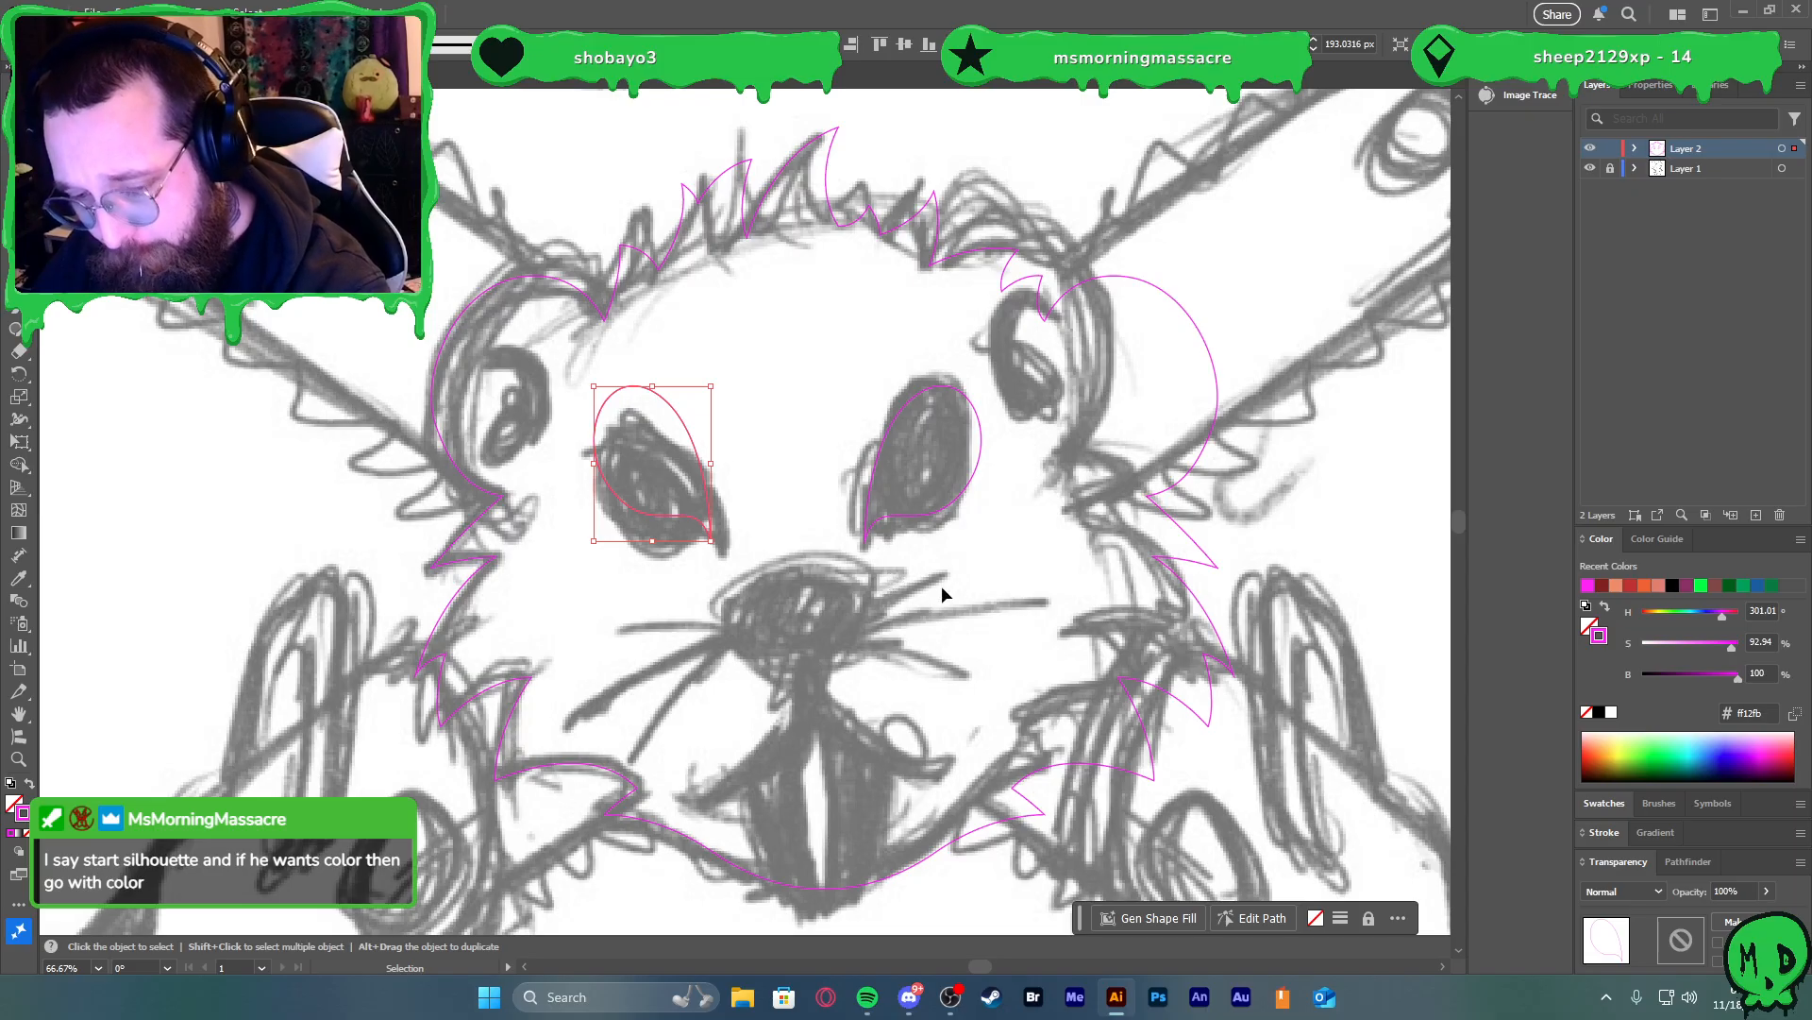
pyautogui.click(949, 507)
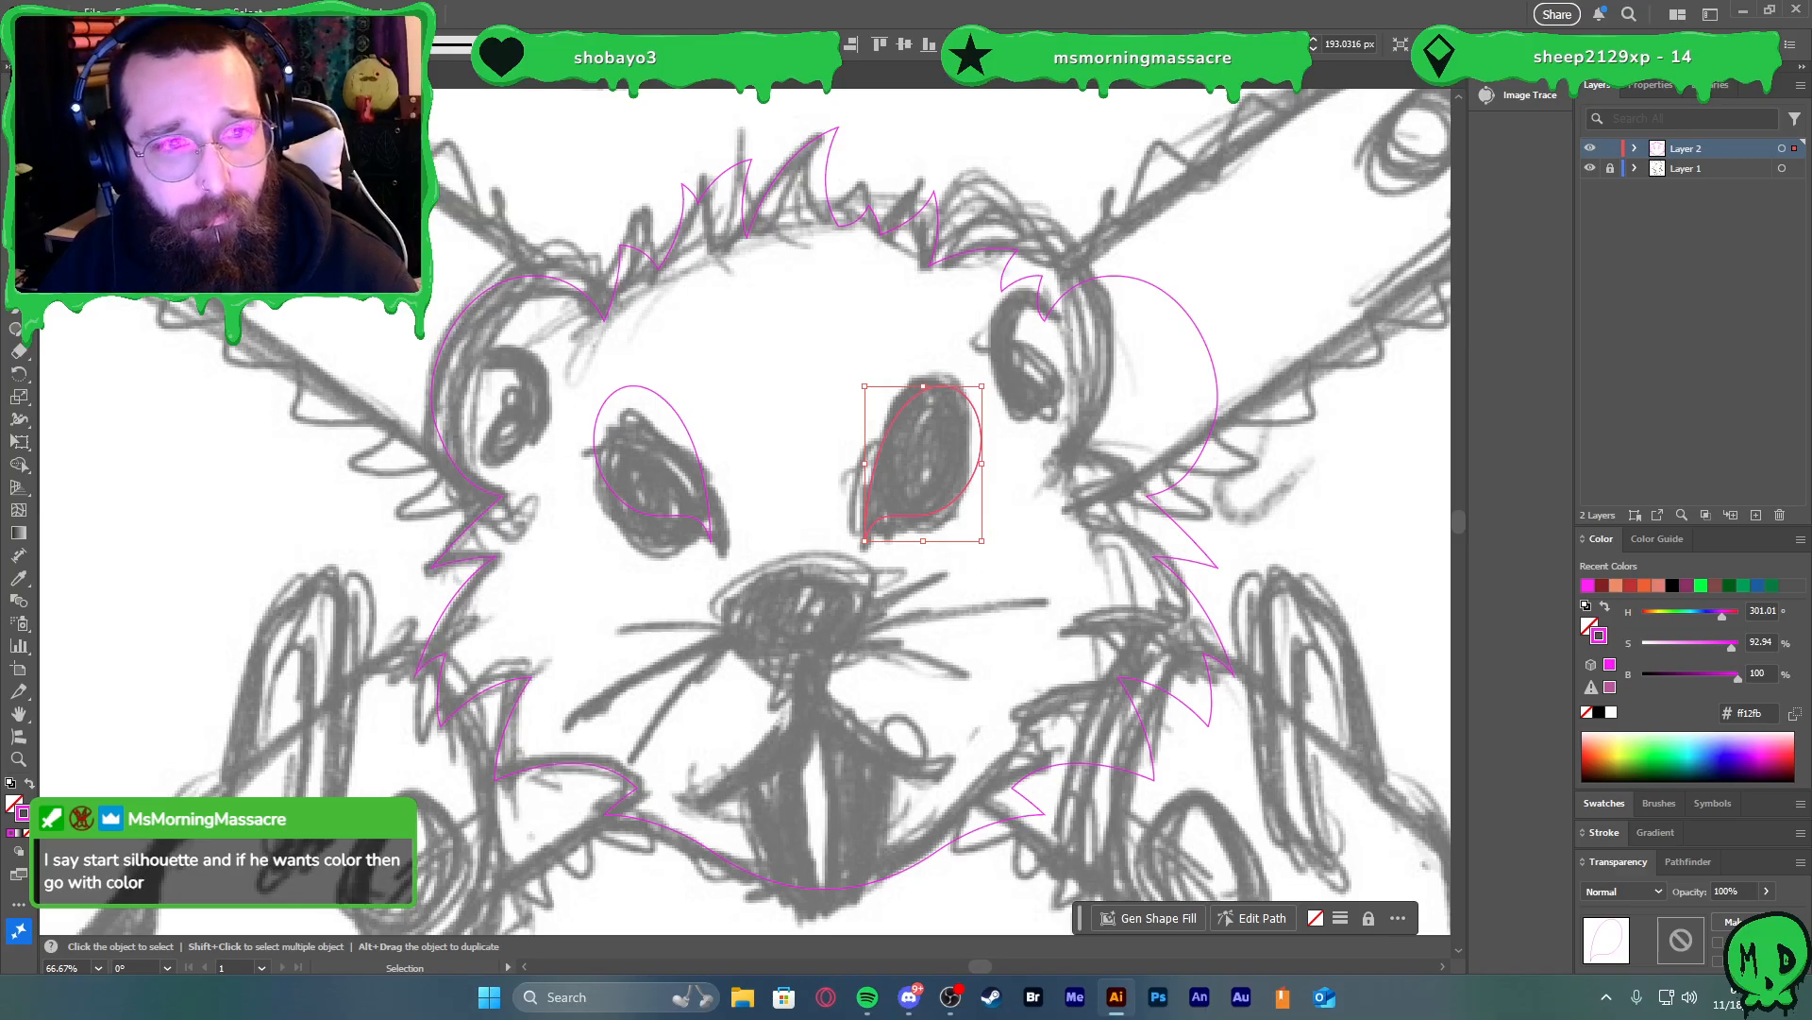
pyautogui.click(165, 11)
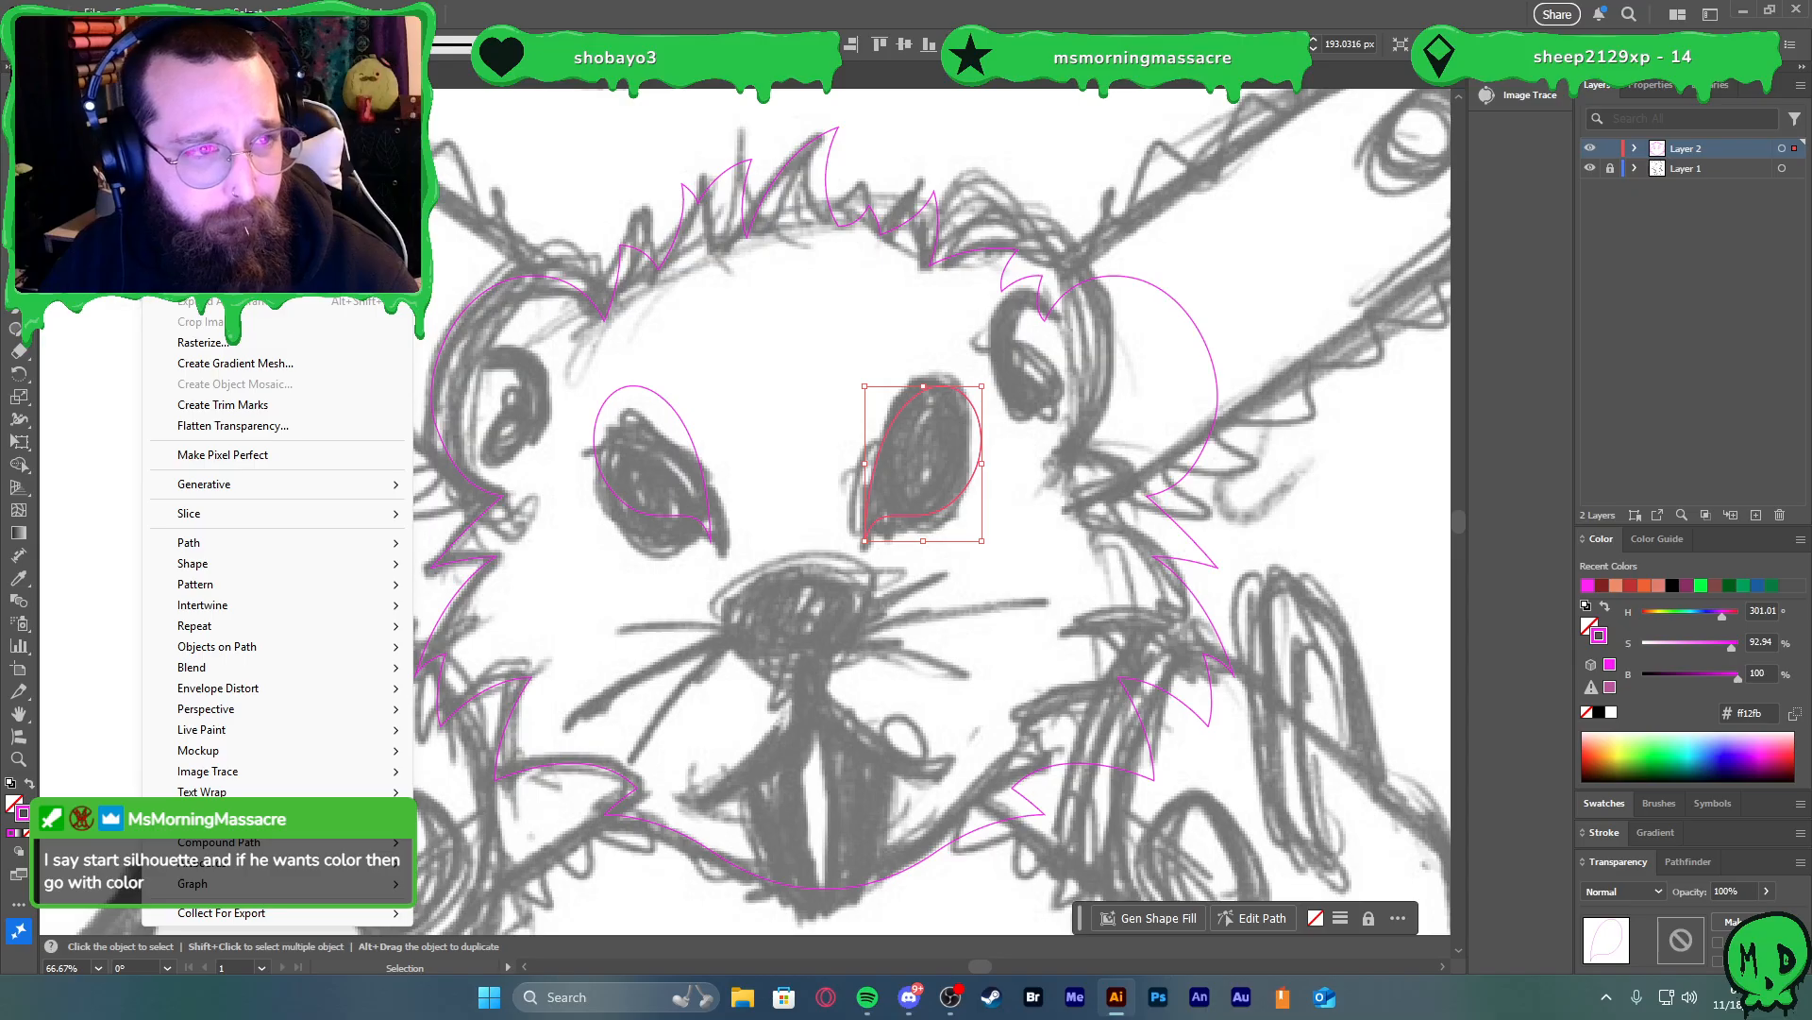
pyautogui.moveTo(203, 34)
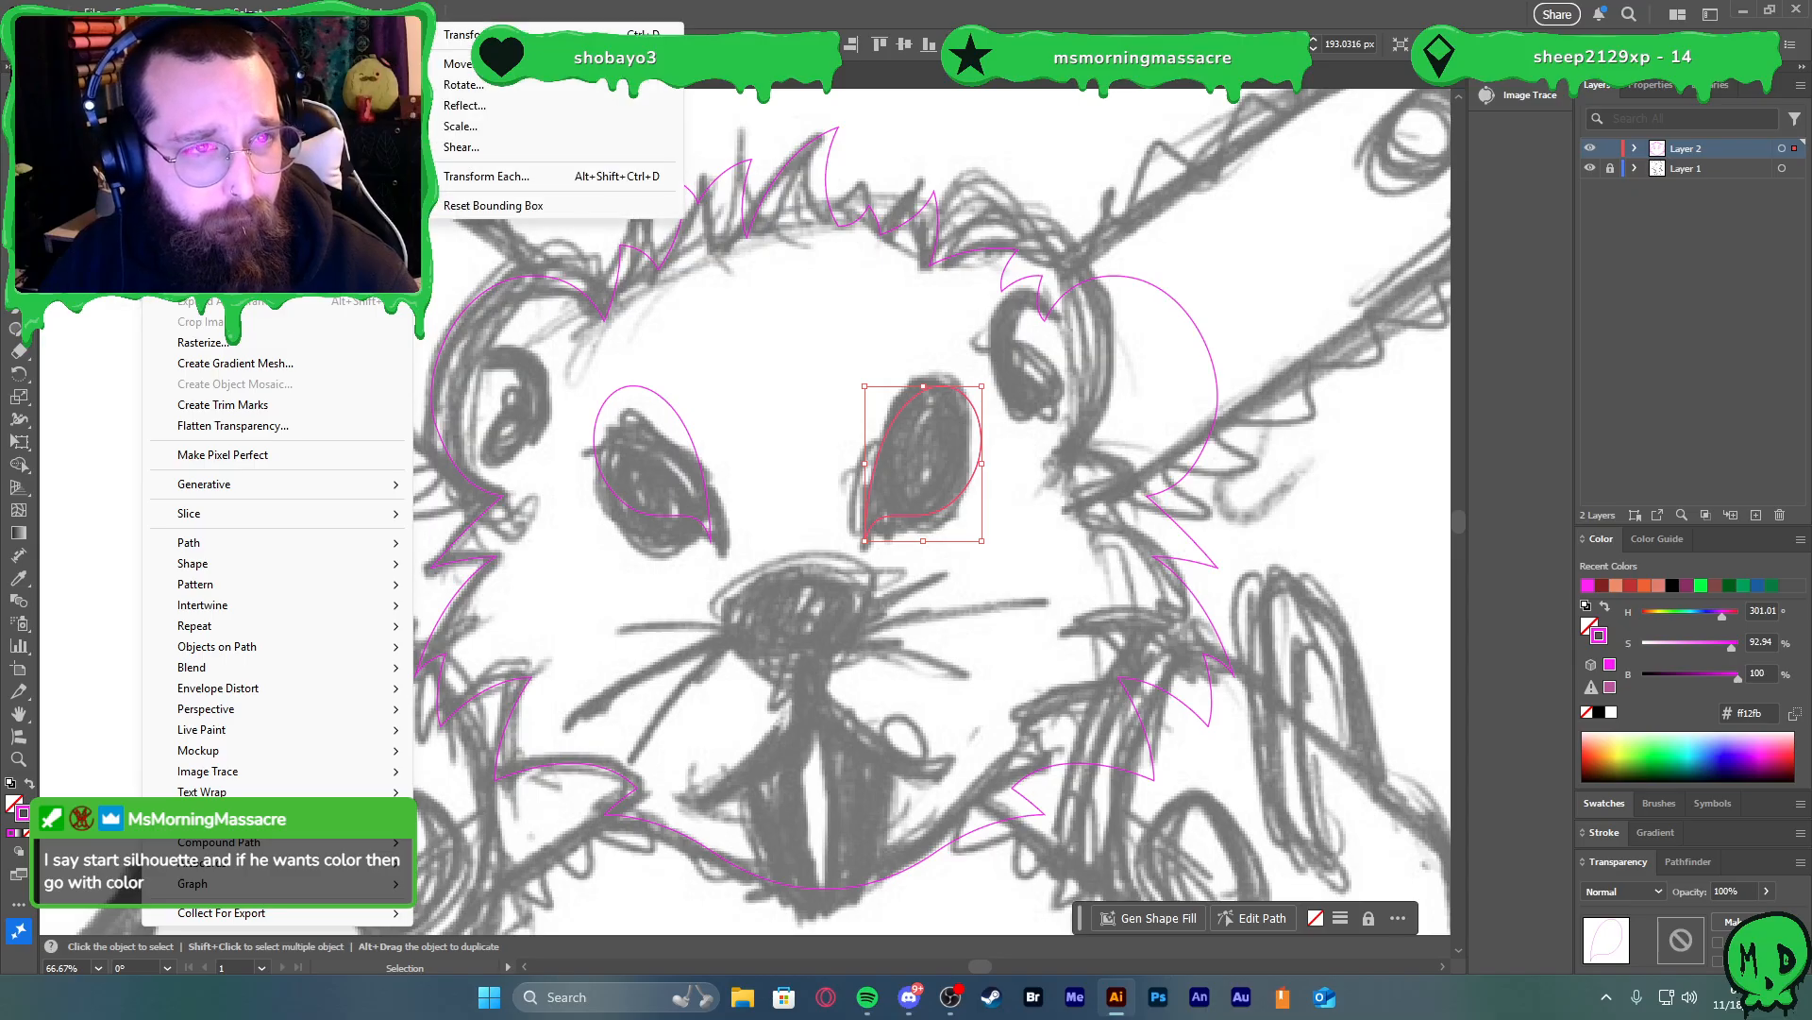
pyautogui.click(617, 10)
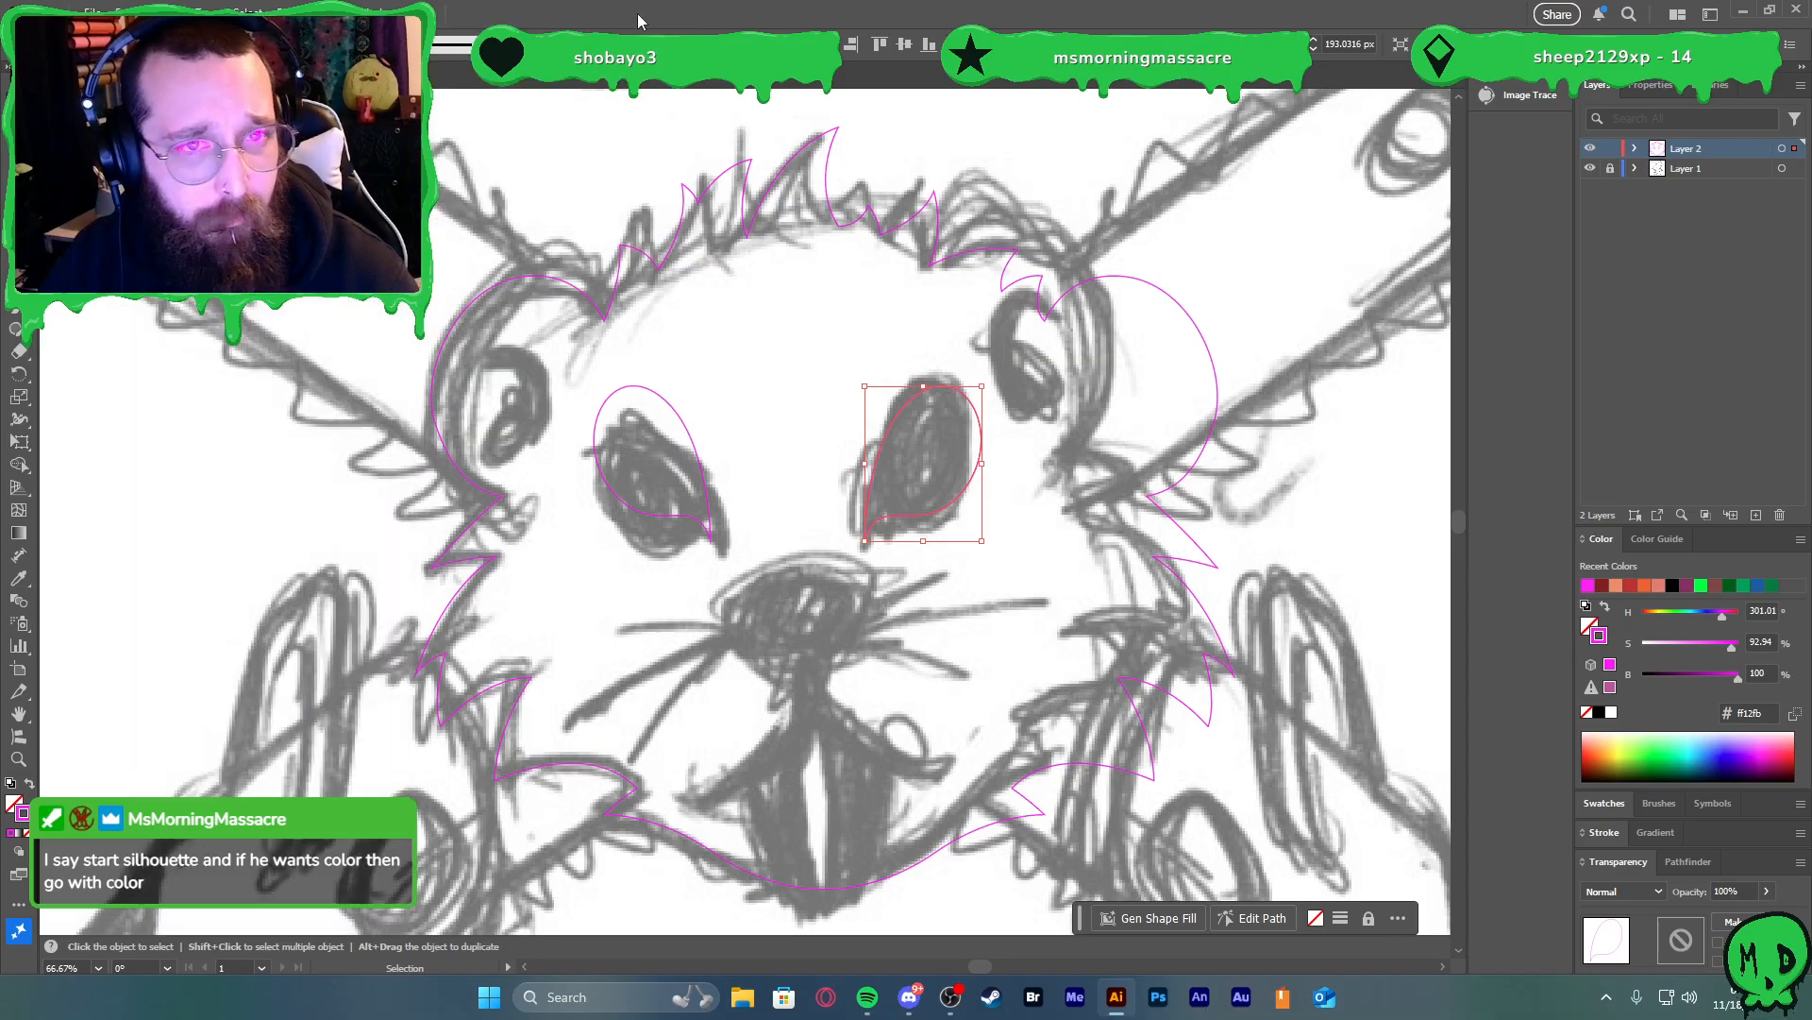
pyautogui.click(1056, 514)
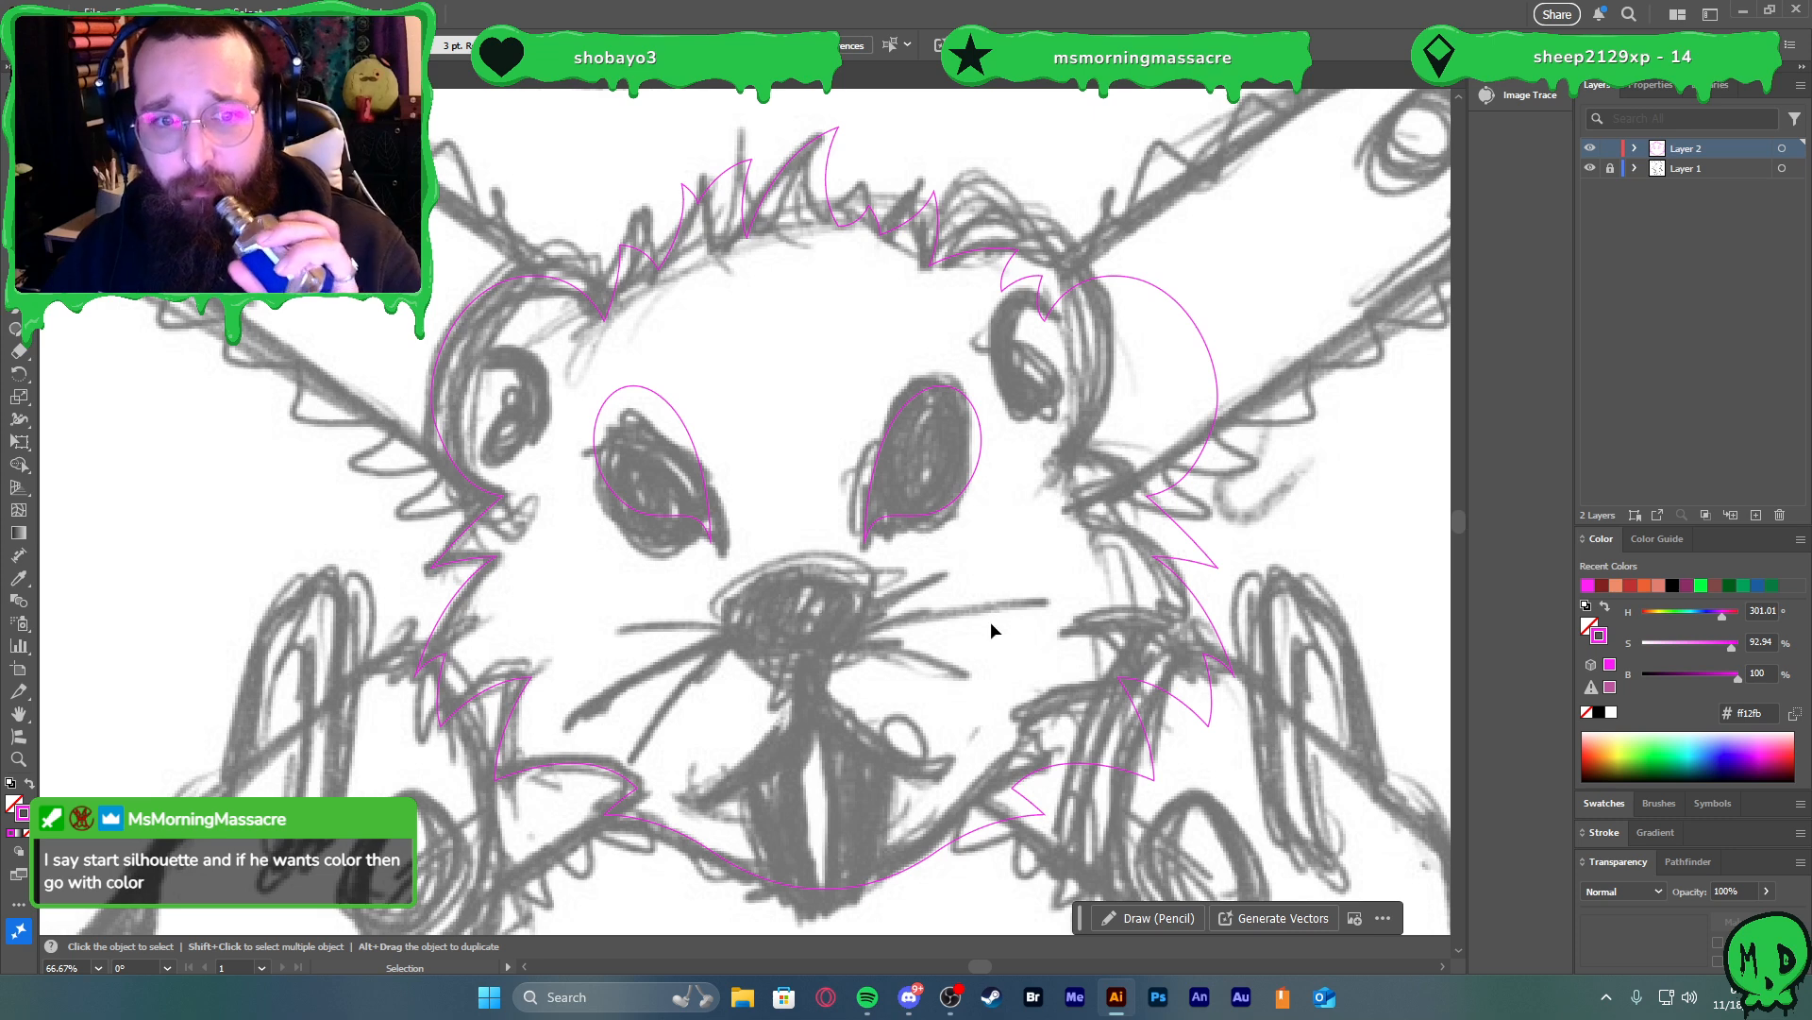
# Group both eye shapes and center them horizontally on the head outline, using the outline as the key object
pyautogui.moveTo(904, 557); pyautogui.dragTo(832, 517)
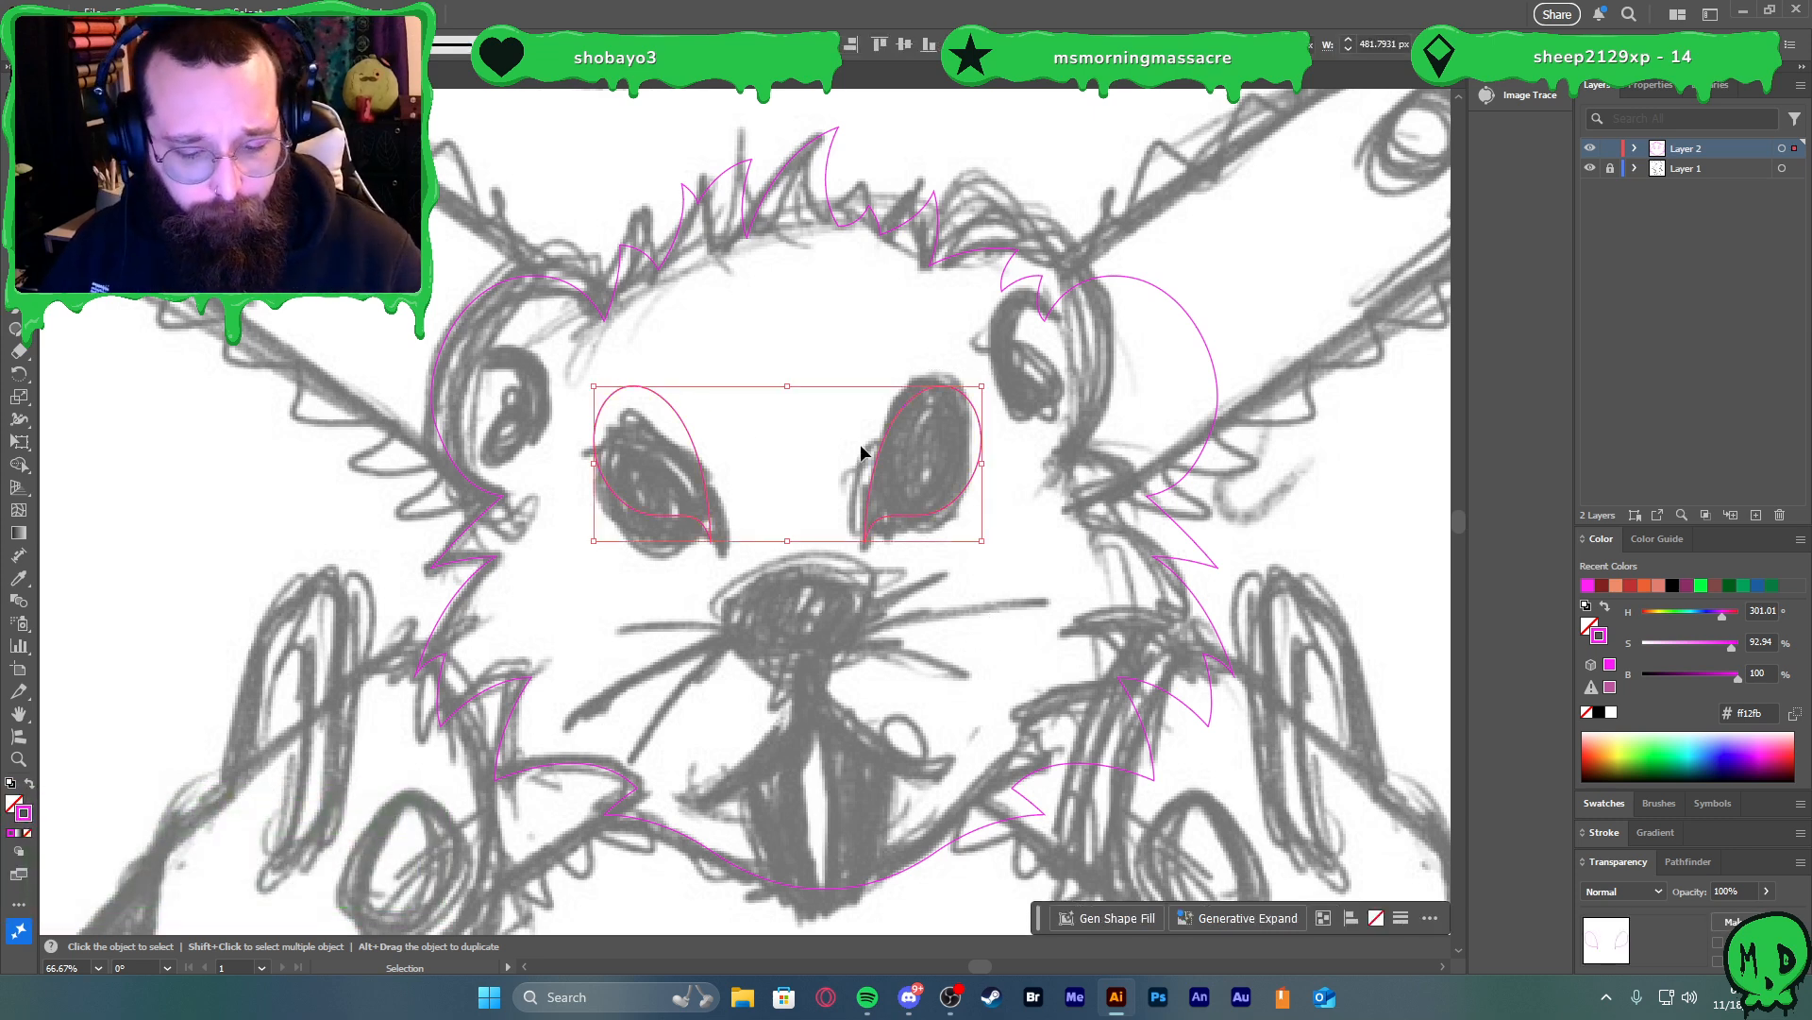
pyautogui.hotkey('ctrl', 'g')
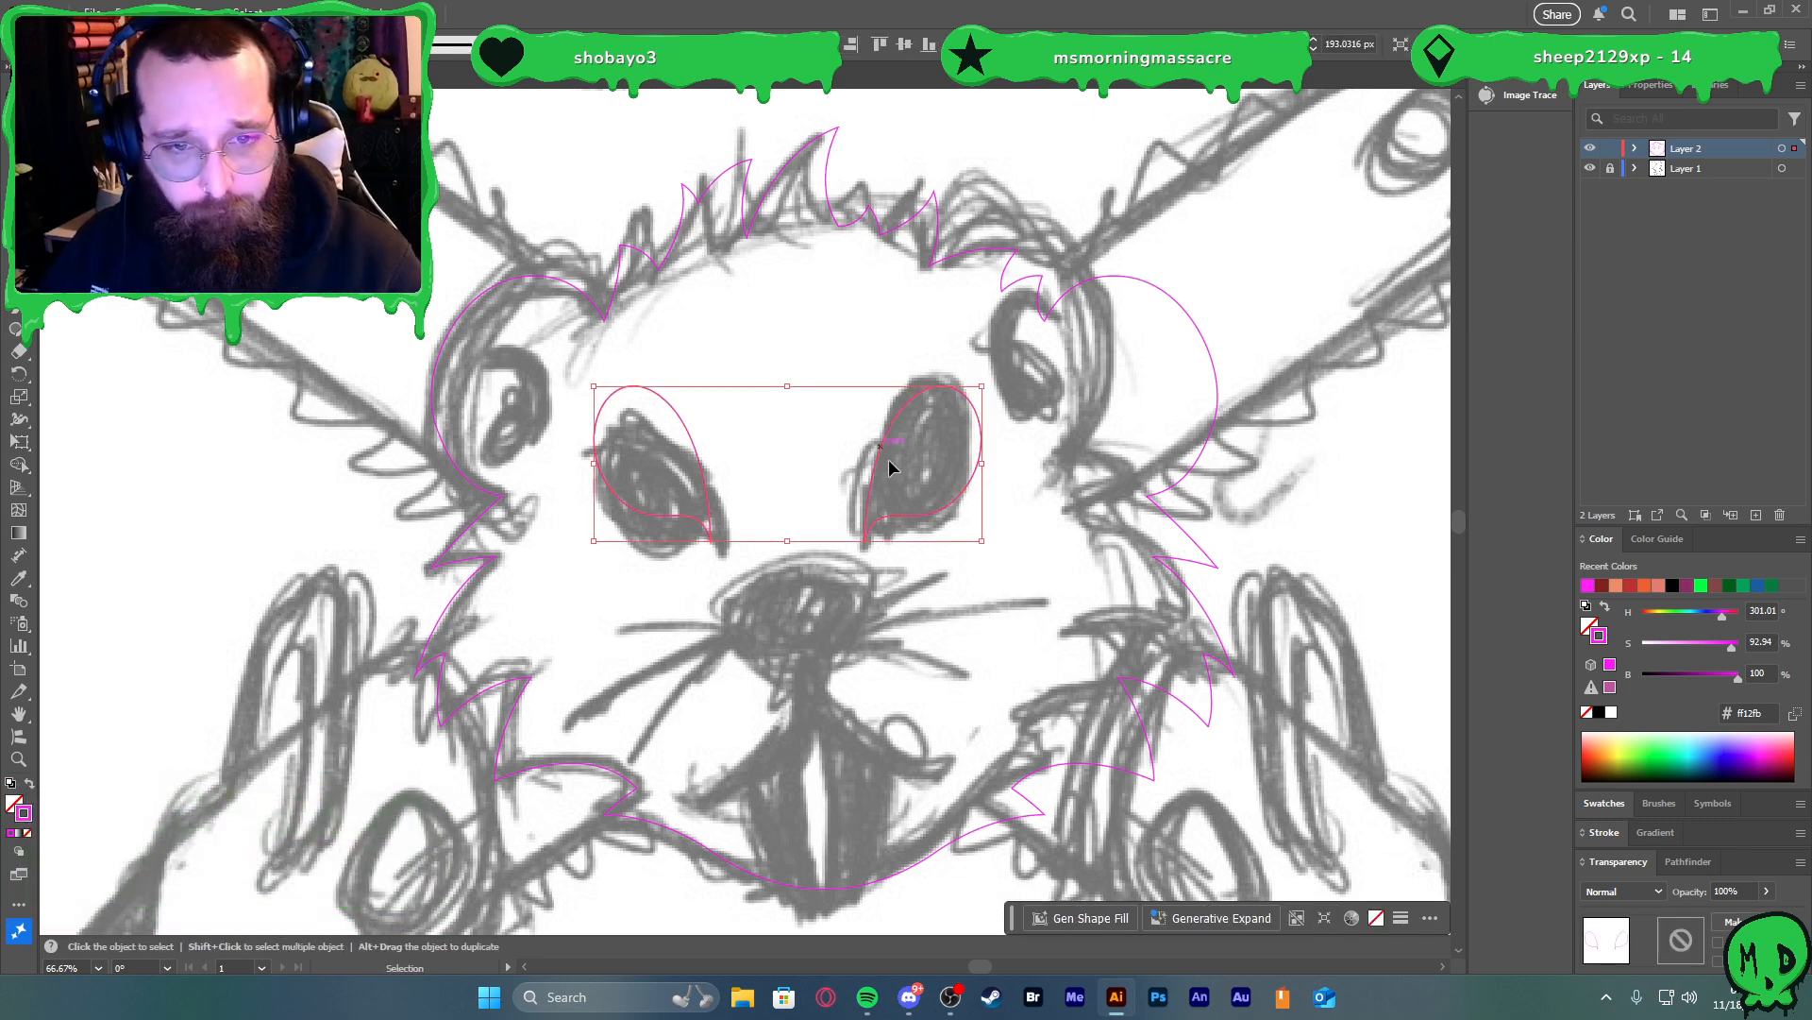
pyautogui.click(1038, 772)
pyautogui.click(1059, 766)
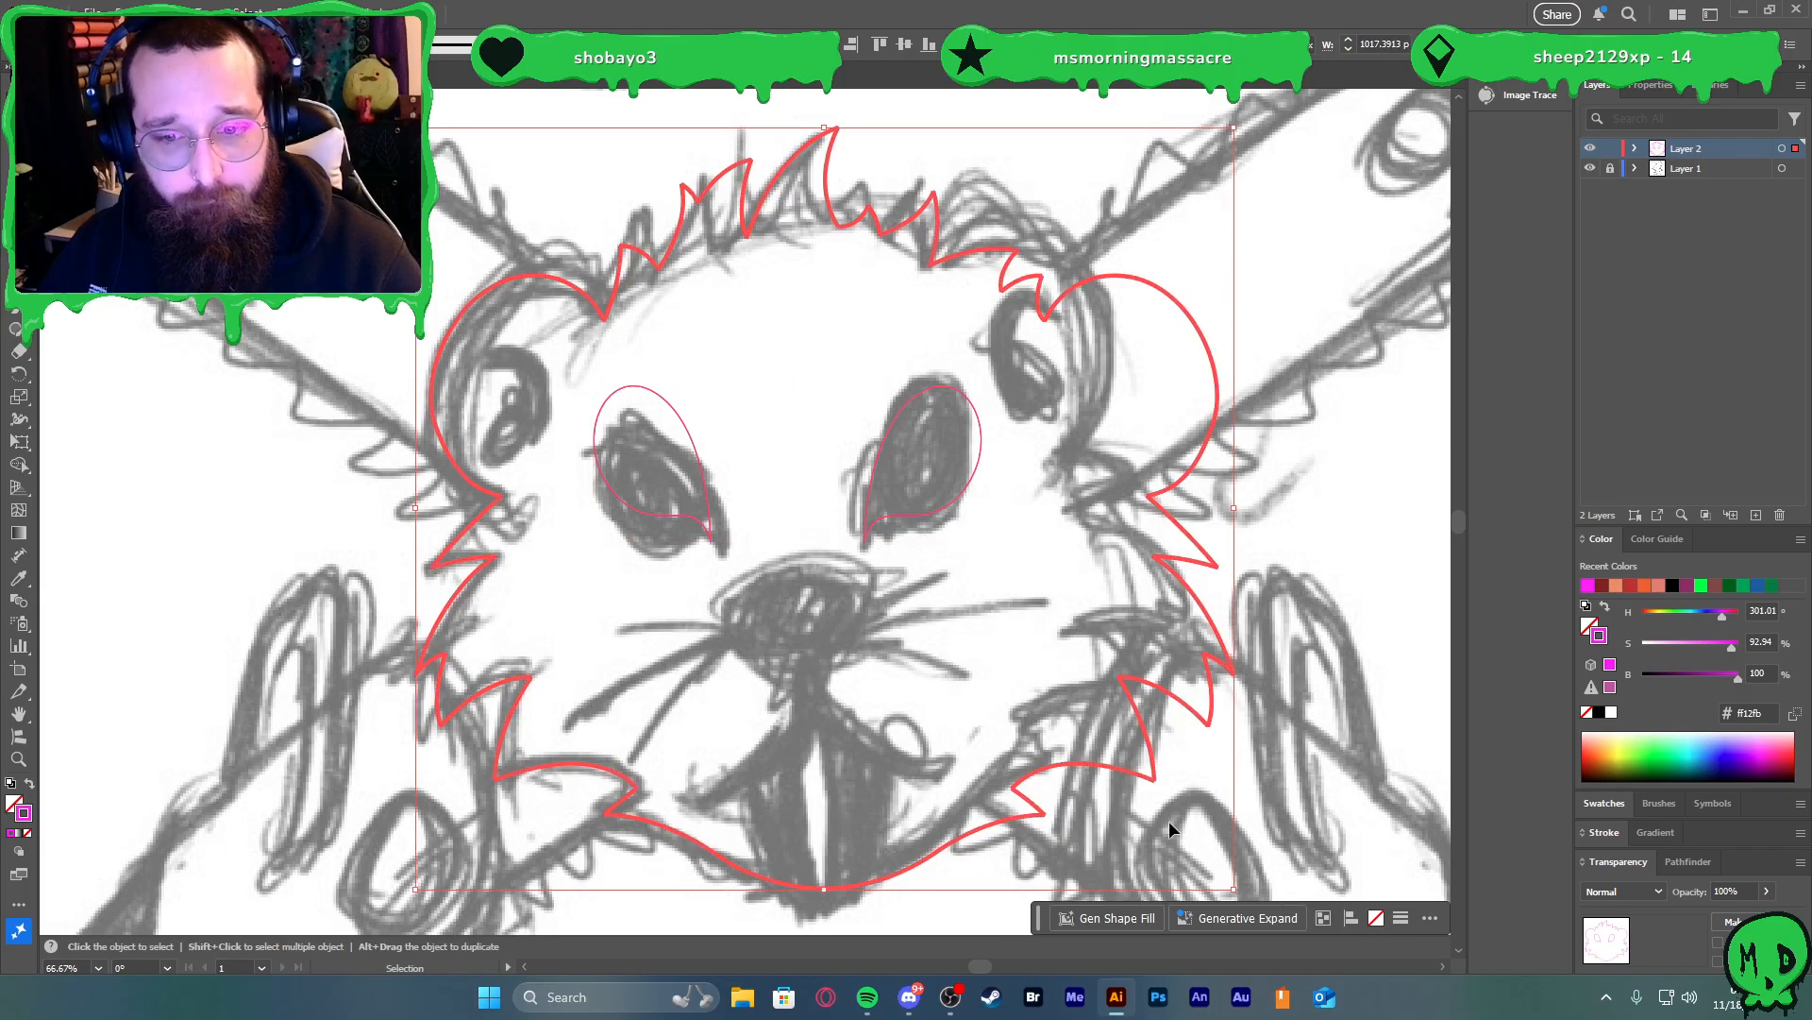
pyautogui.click(827, 45)
pyautogui.click(886, 379)
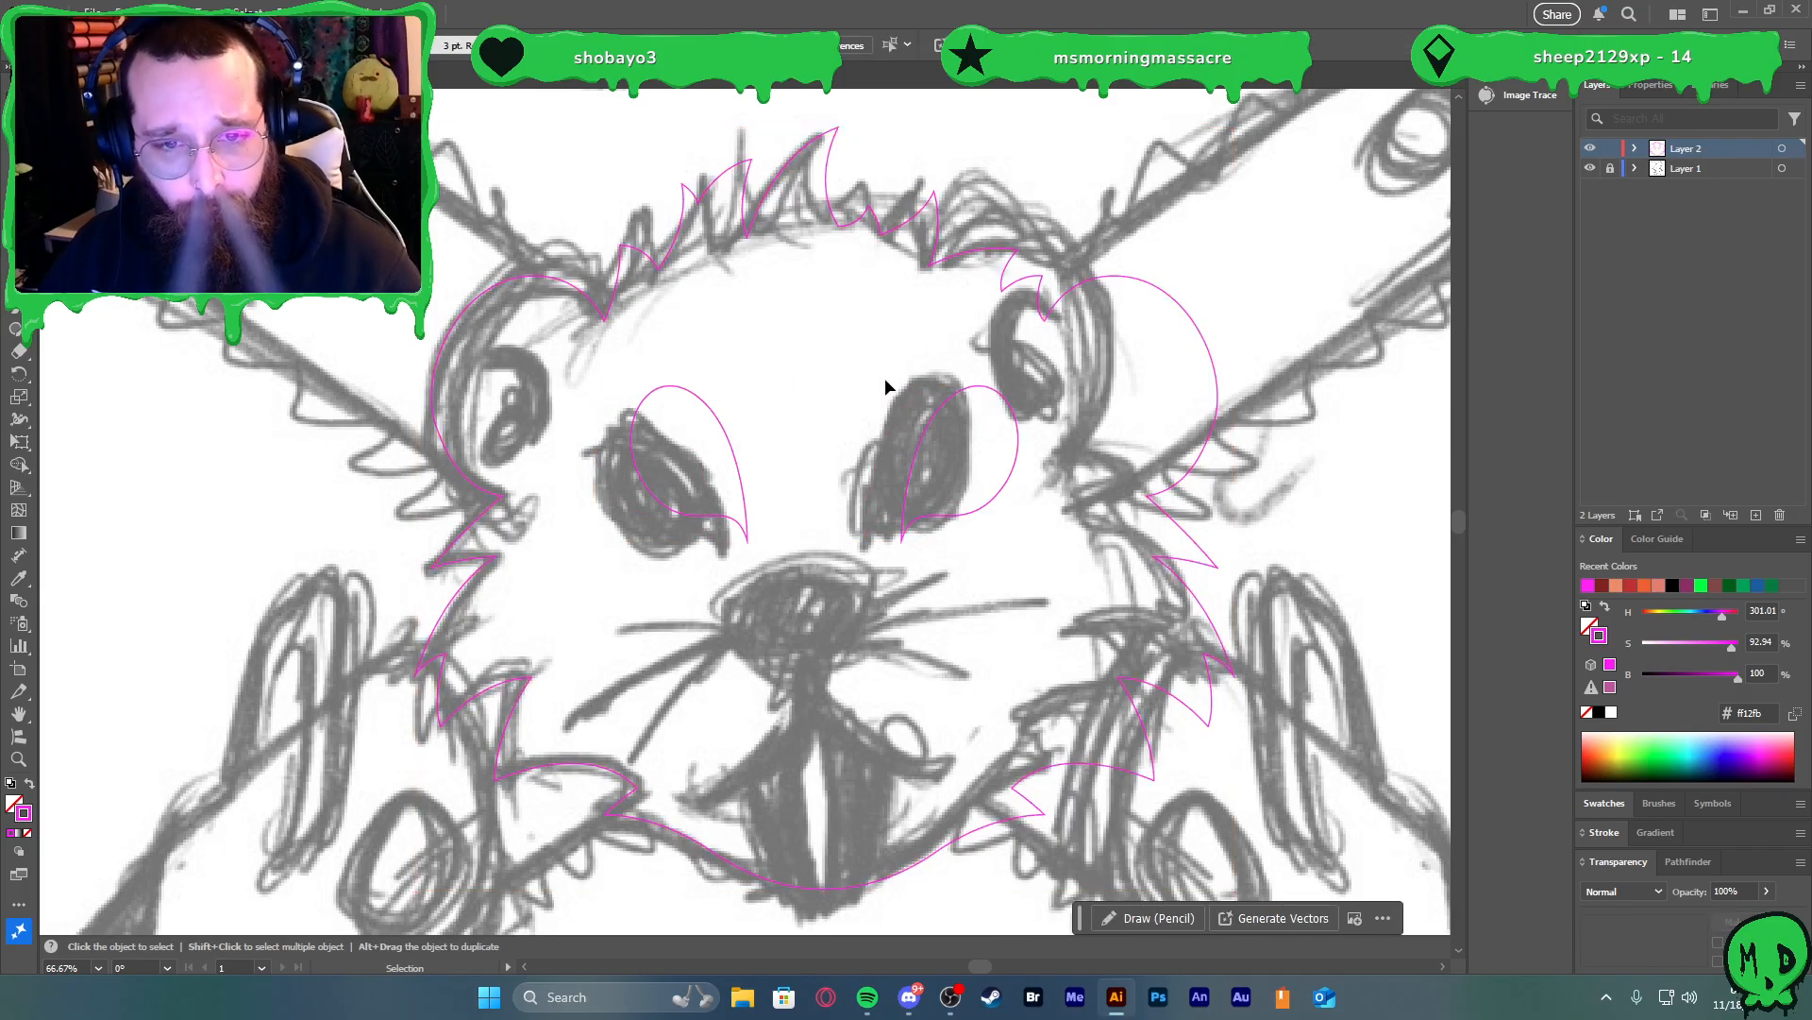
pyautogui.press('p')
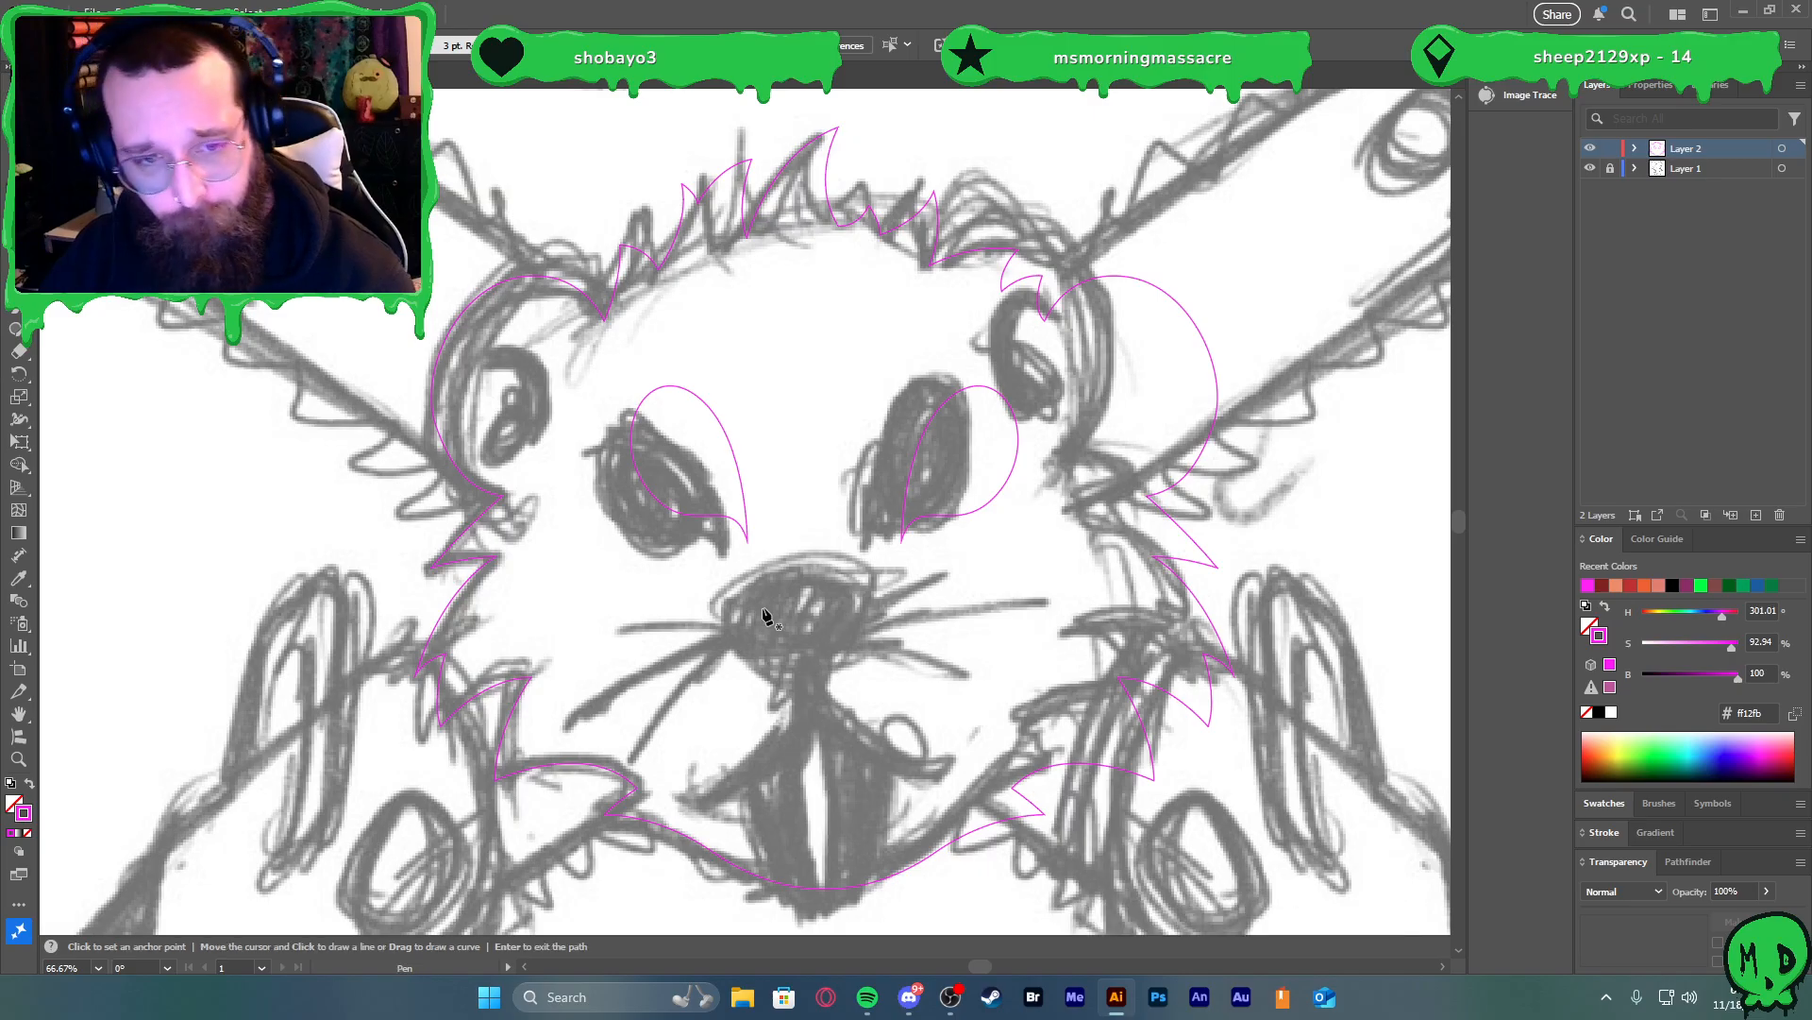
pyautogui.click(773, 579)
pyautogui.moveTo(872, 569); pyautogui.dragTo(948, 587)
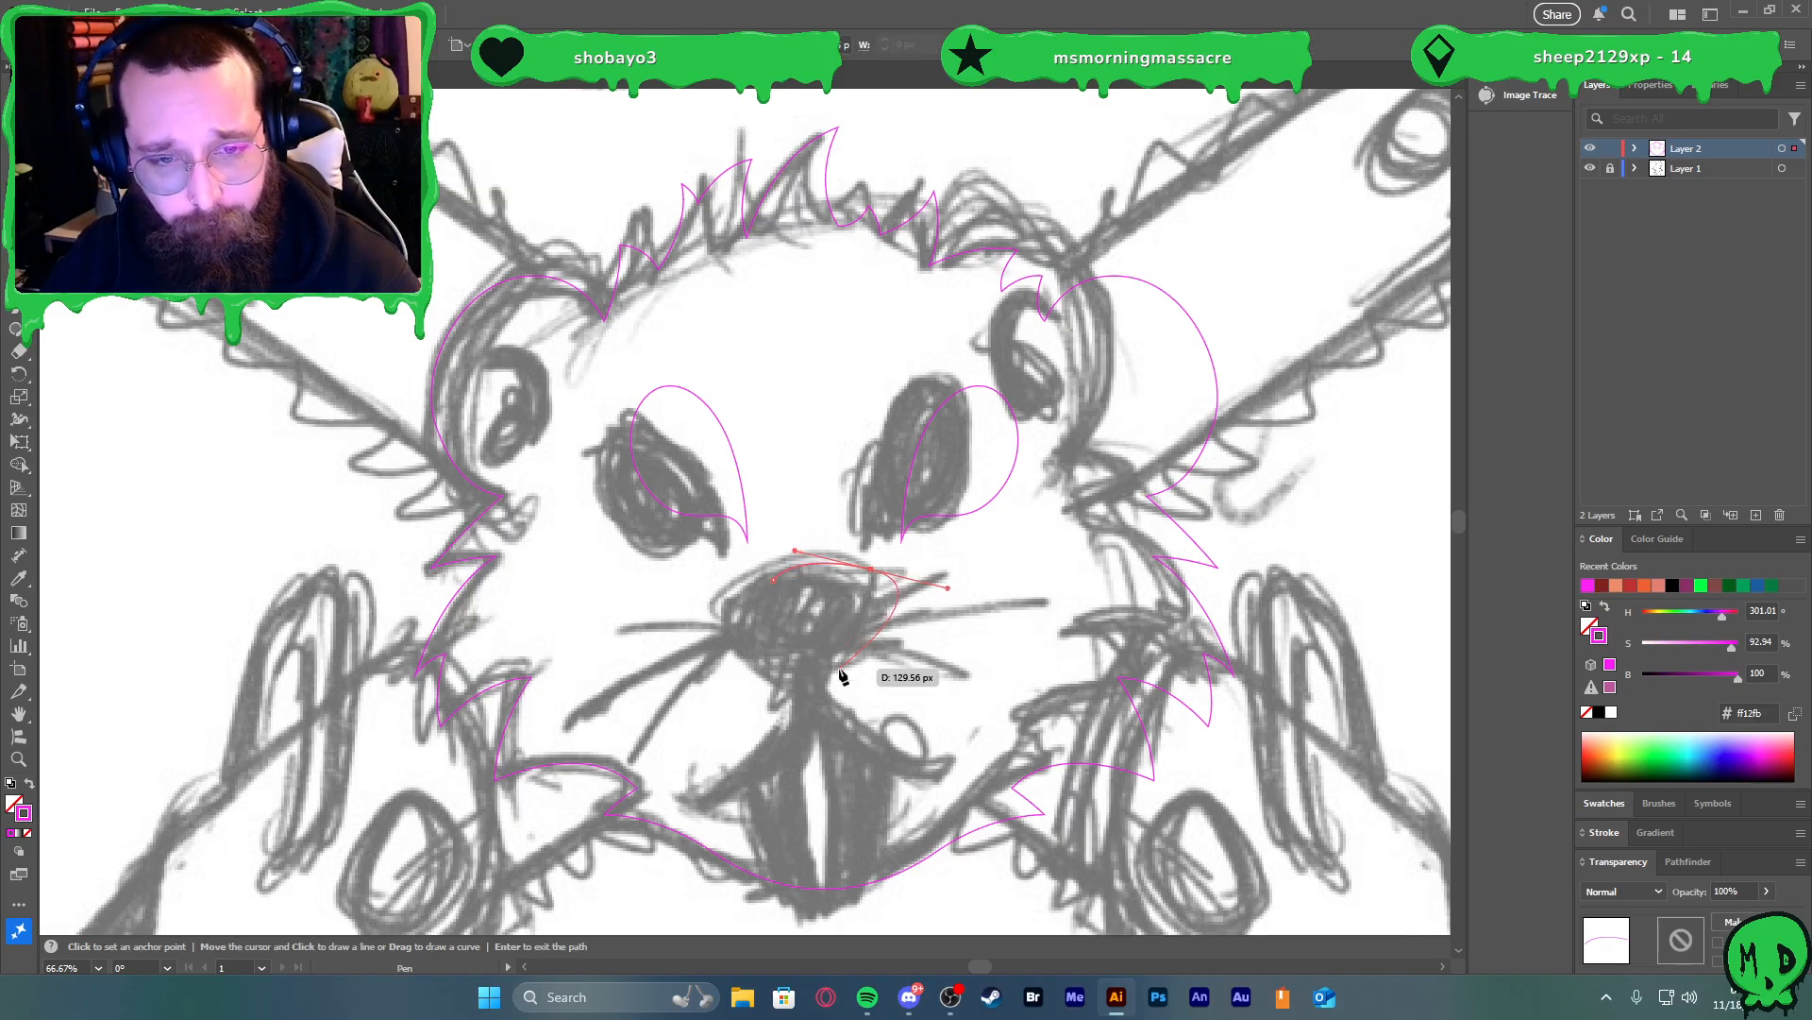
pyautogui.hotkey('ctrl', 'z')
pyautogui.hotkey('ctrl', 'z')
# Trace the half of the nose on the beaver's right side as an open curve from top center to bottom center
pyautogui.moveTo(735, 595); pyautogui.dragTo(706, 630)
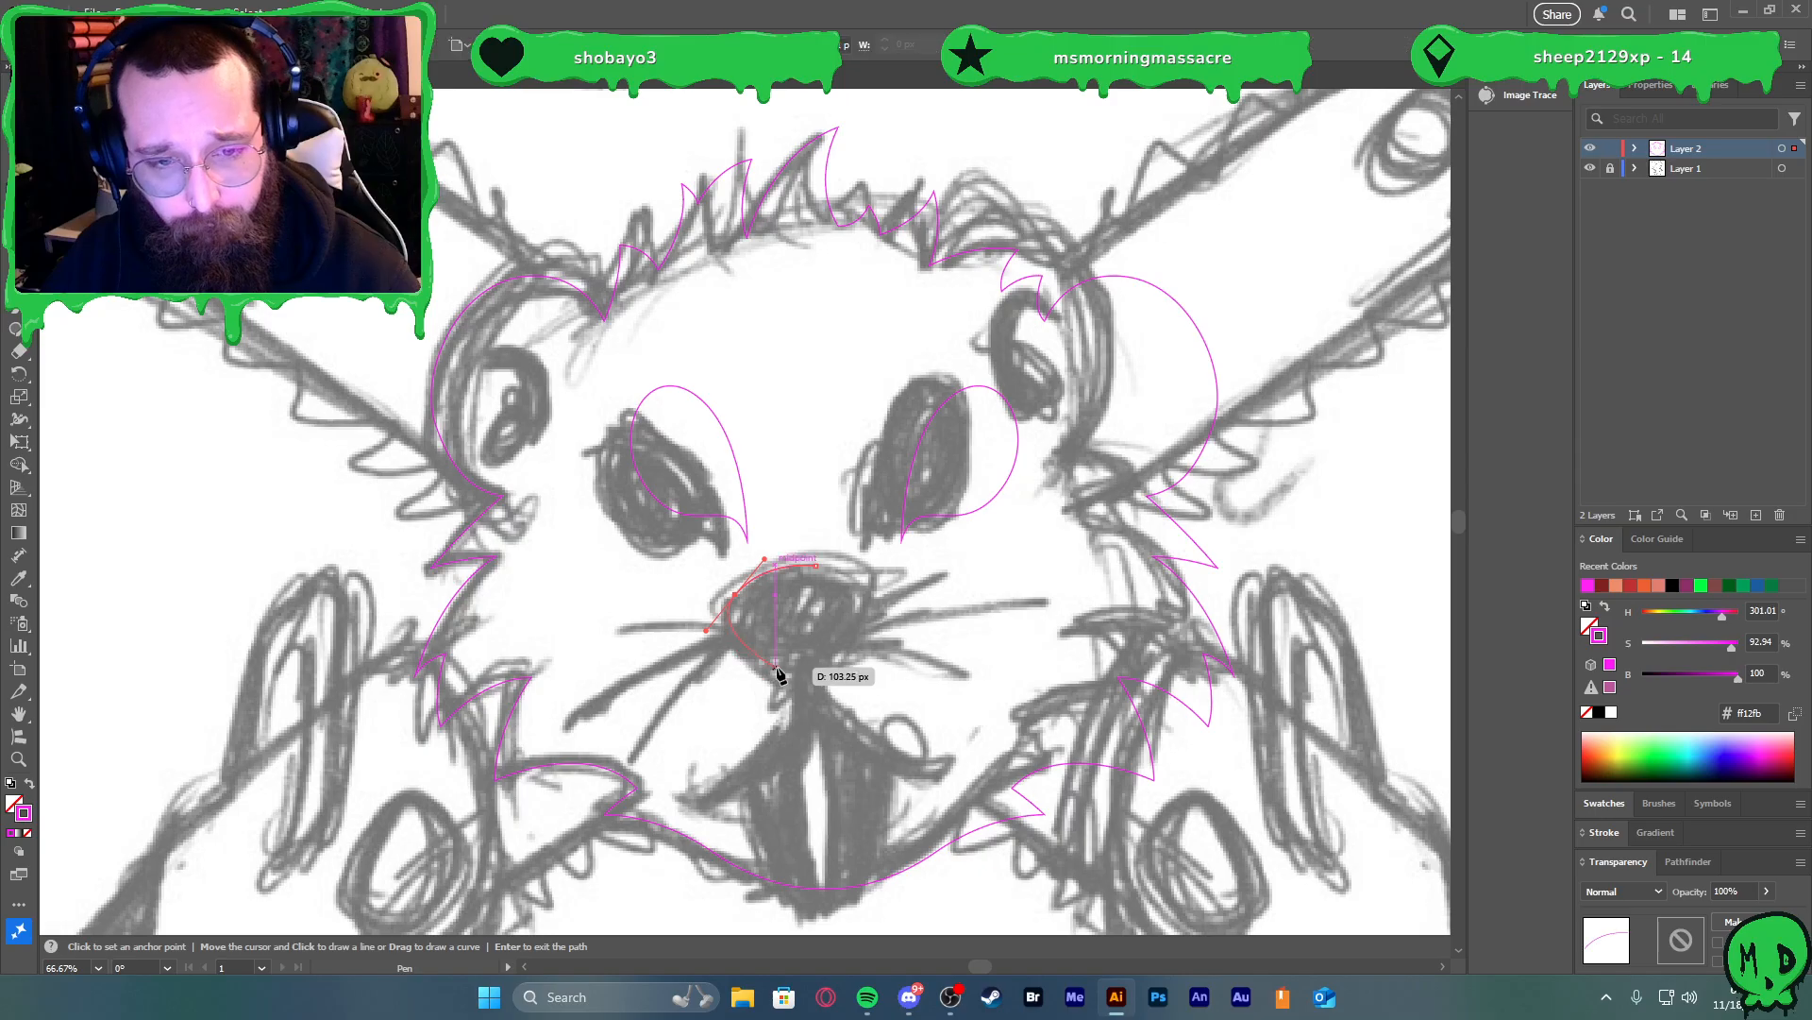
pyautogui.moveTo(816, 673)
pyautogui.mouseDown()
pyautogui.moveTo(874, 680)
pyautogui.moveTo(837, 667)
pyautogui.mouseUp()
pyautogui.press('v')
# Reflect a copy of the half-nose across the vertical axis, fit it against the original, and join both halves into one closed nose
pyautogui.rightClick(811, 663)
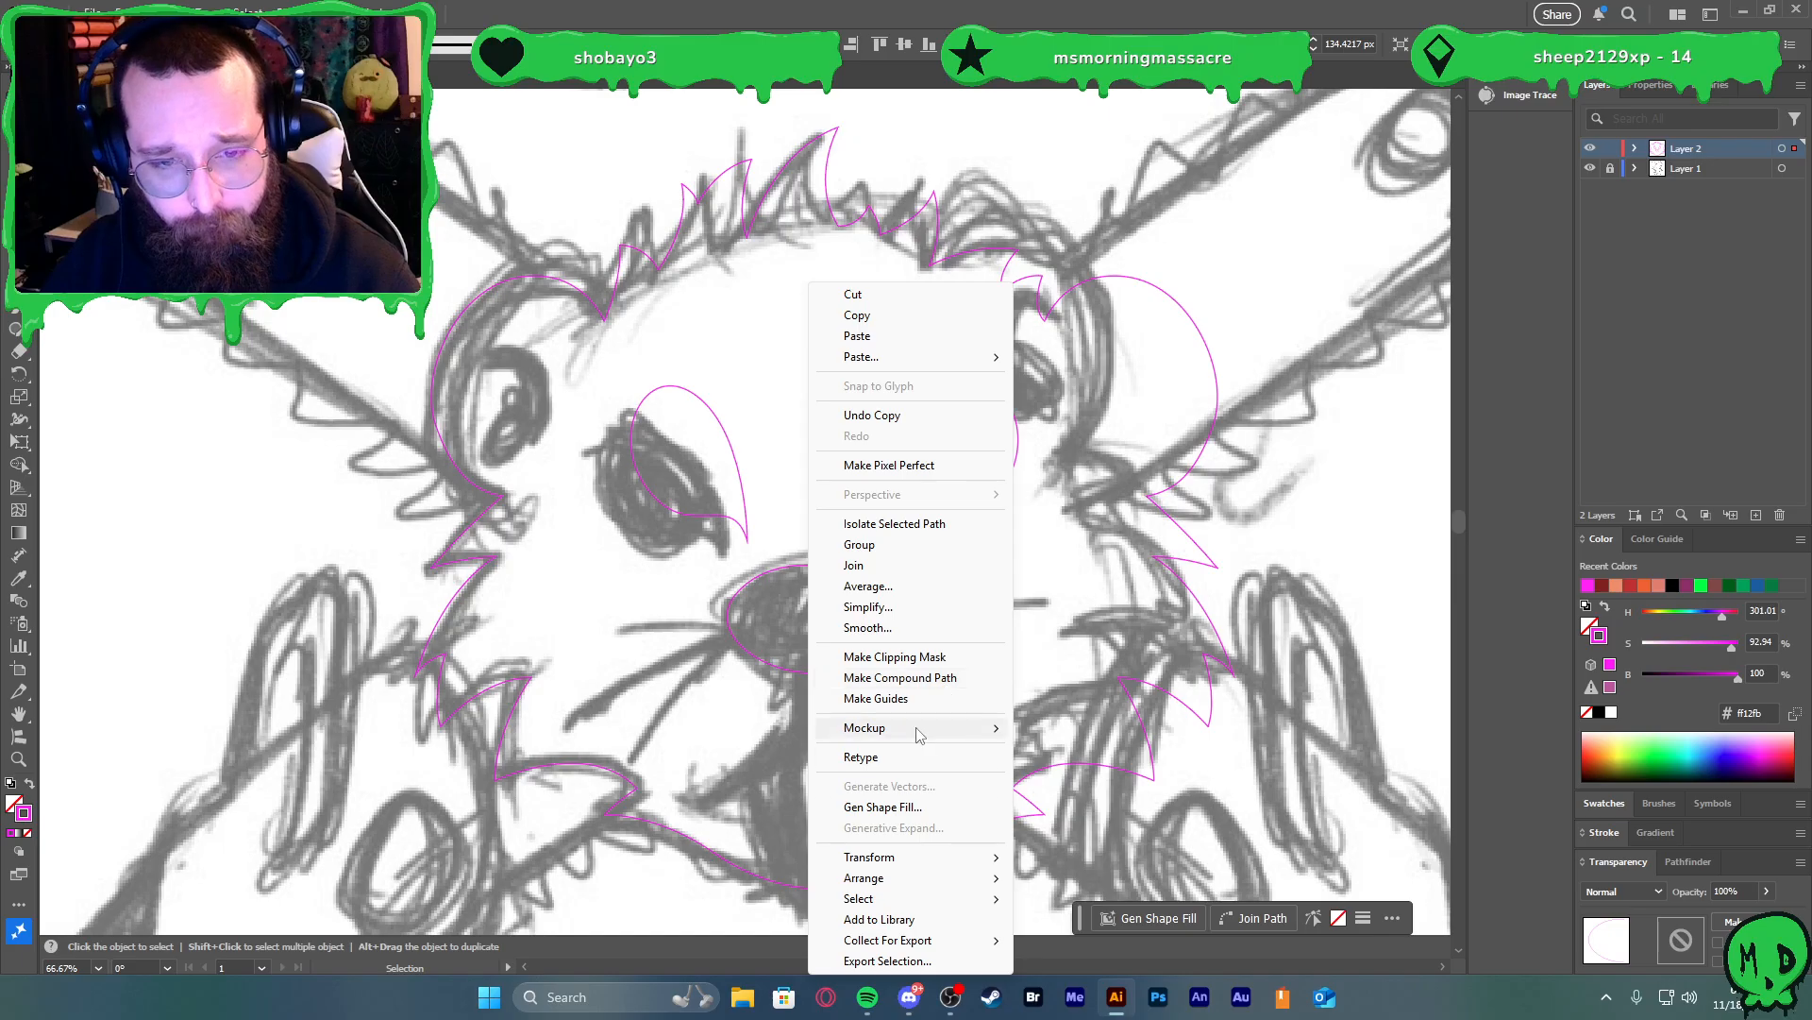
pyautogui.moveTo(944, 857)
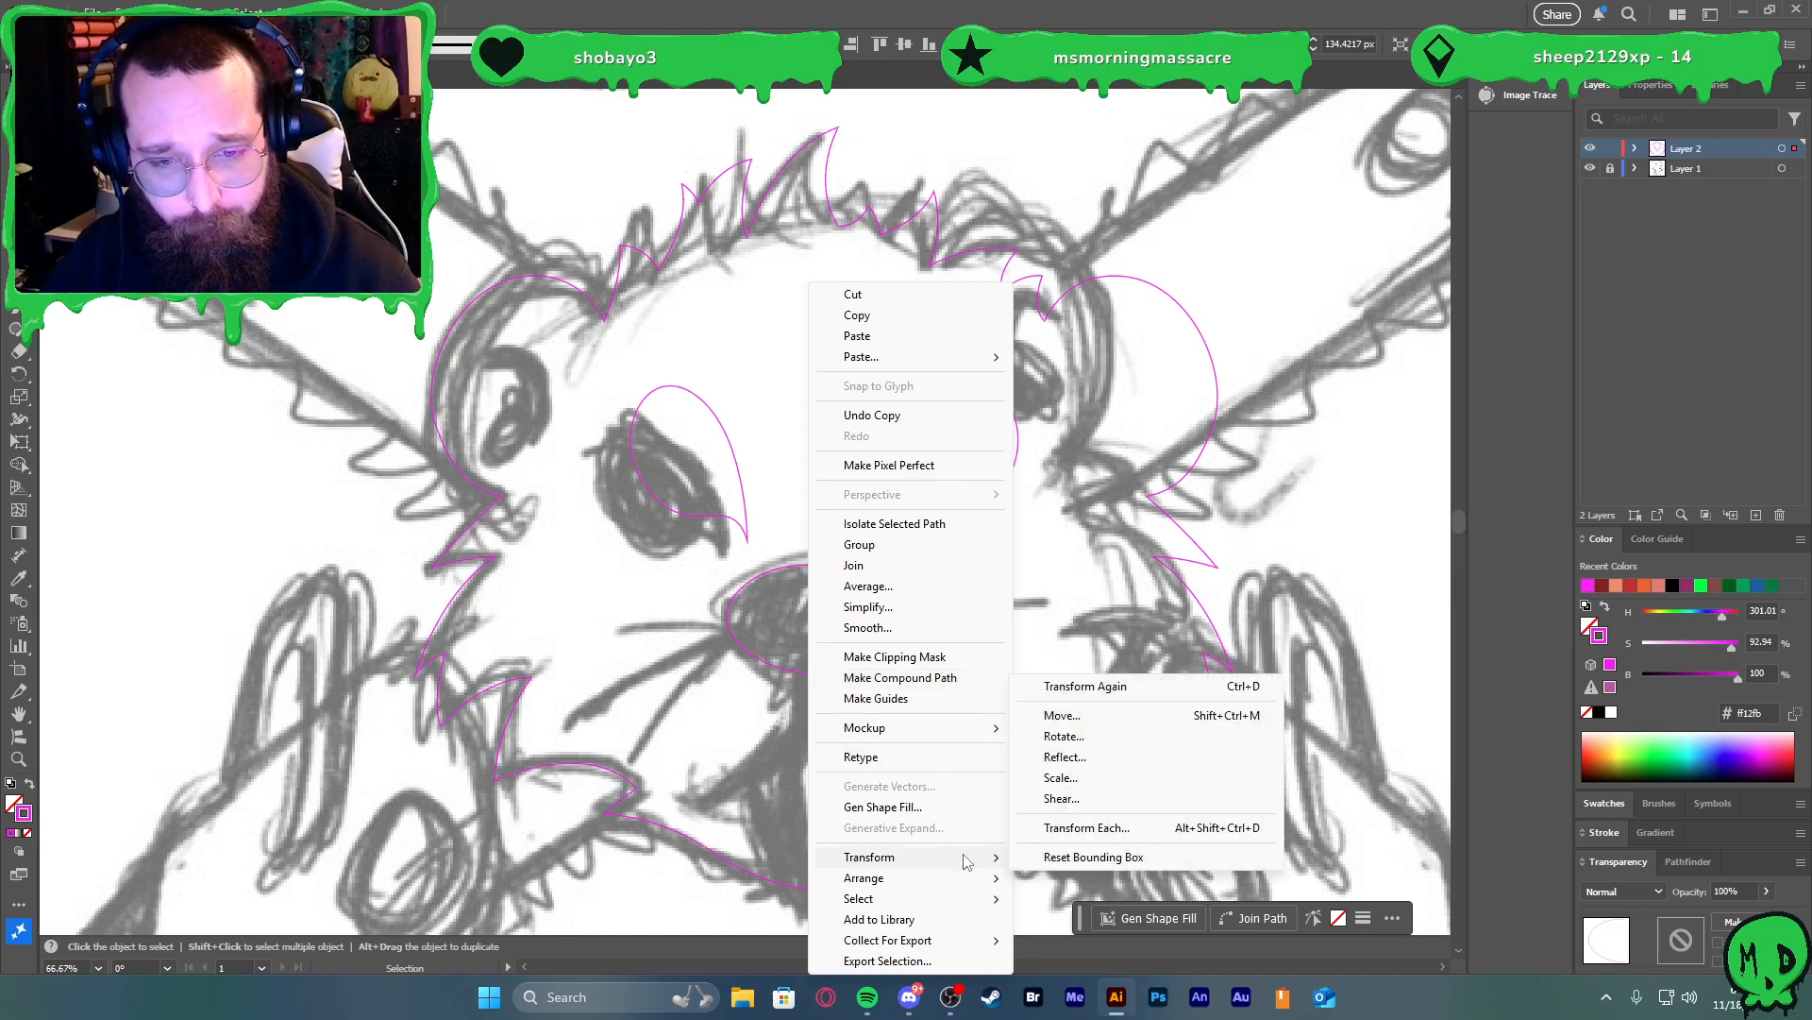
pyautogui.click(1078, 761)
pyautogui.click(913, 613)
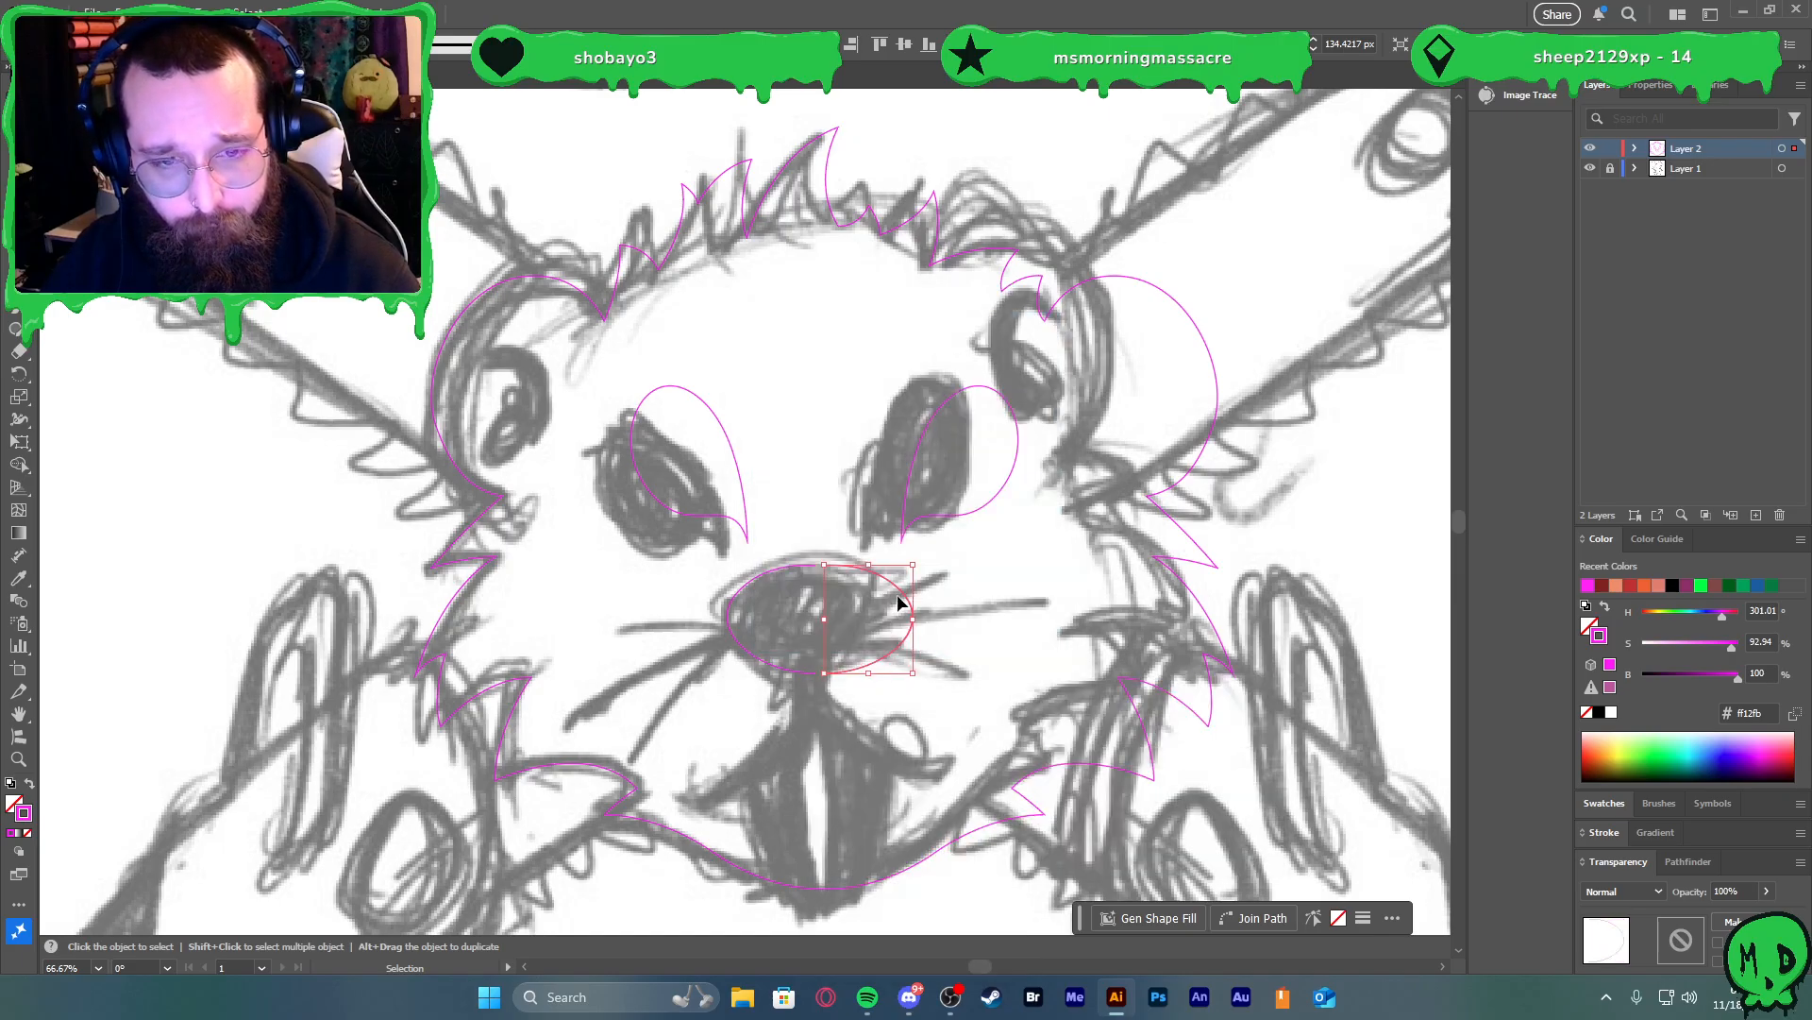
pyautogui.moveTo(899, 595); pyautogui.dragTo(883, 597)
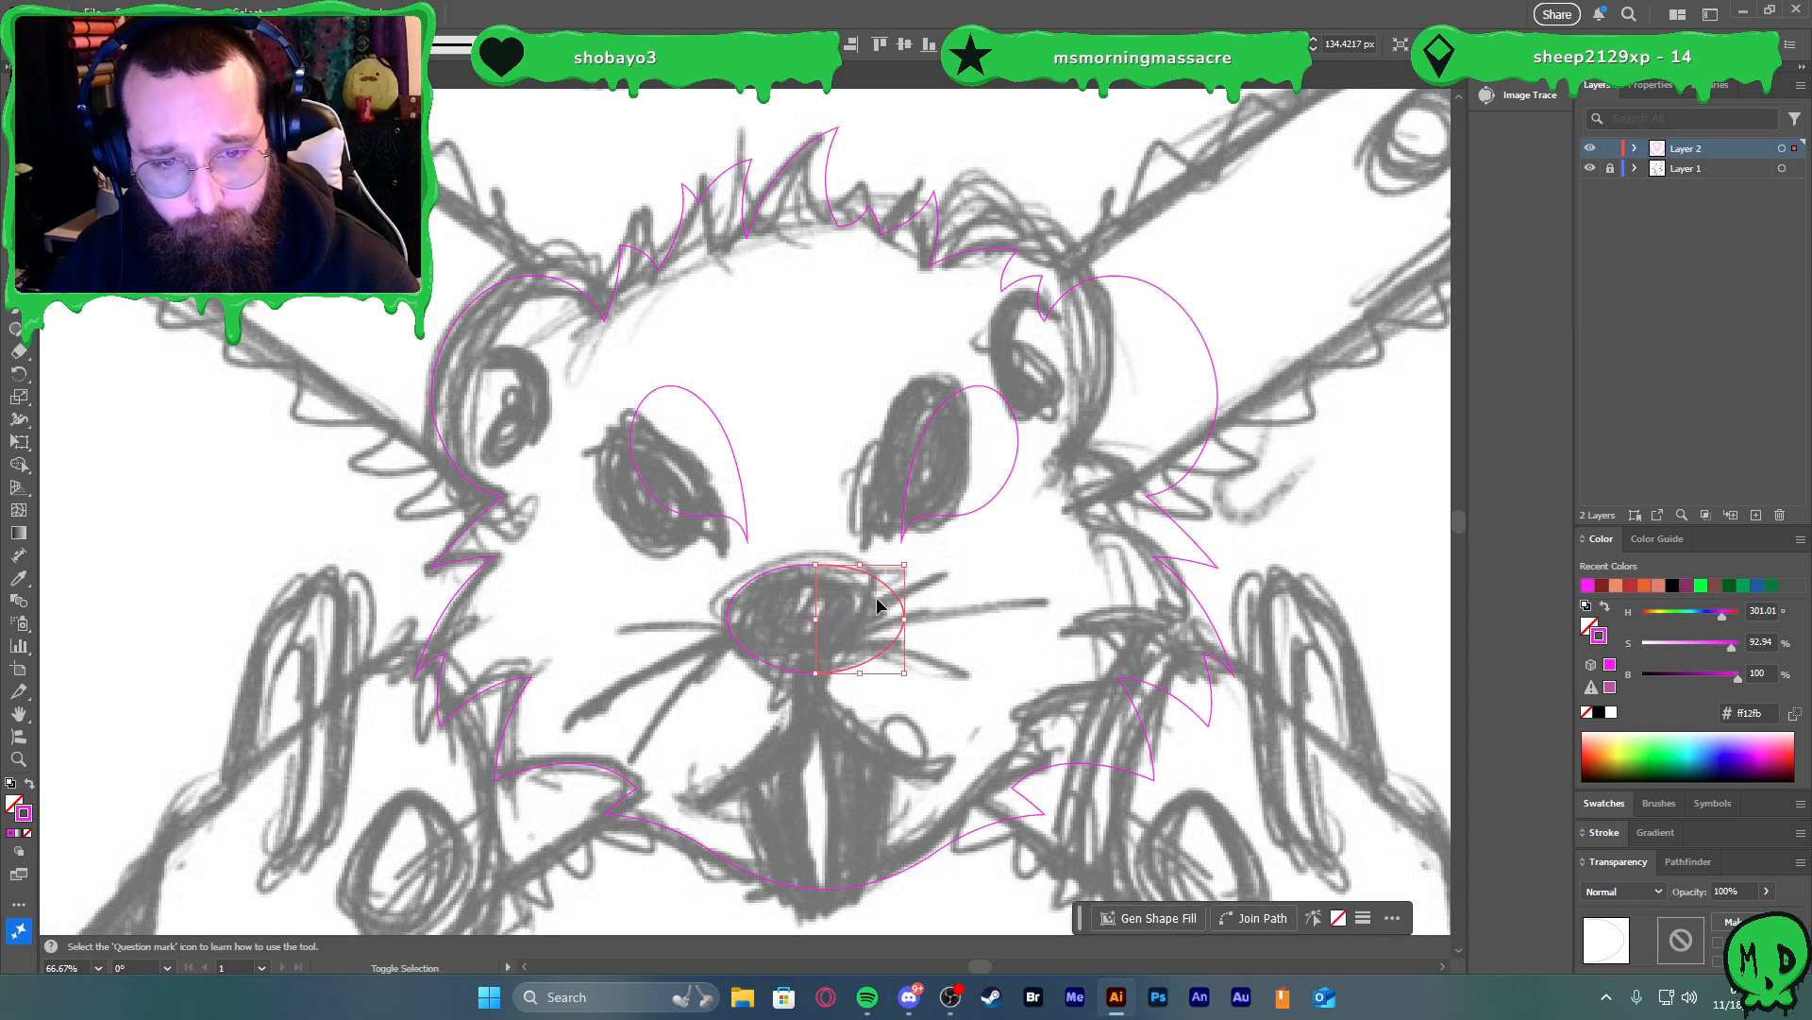
pyautogui.click(846, 664)
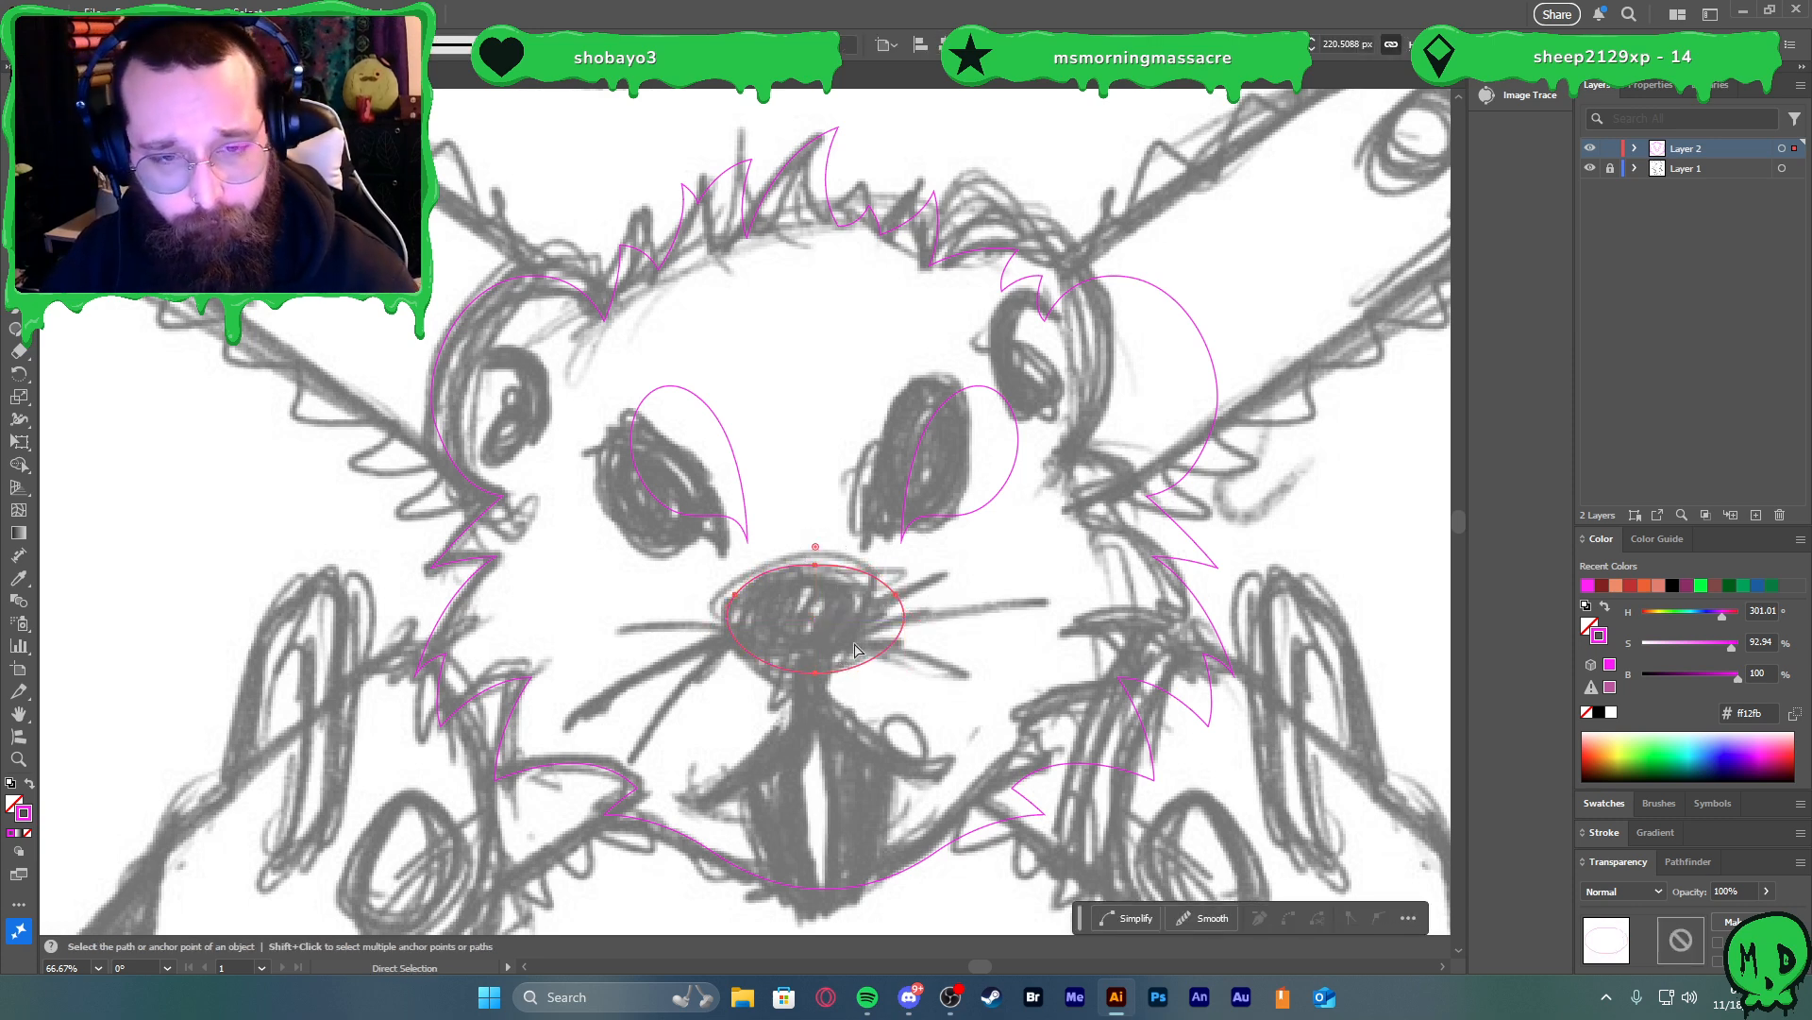
# Lower the nose's bottom anchor and shorten its handles so the nose tapers toward the mouth
pyautogui.moveTo(818, 555); pyautogui.dragTo(854, 285)
pyautogui.moveTo(820, 678); pyautogui.dragTo(809, 700)
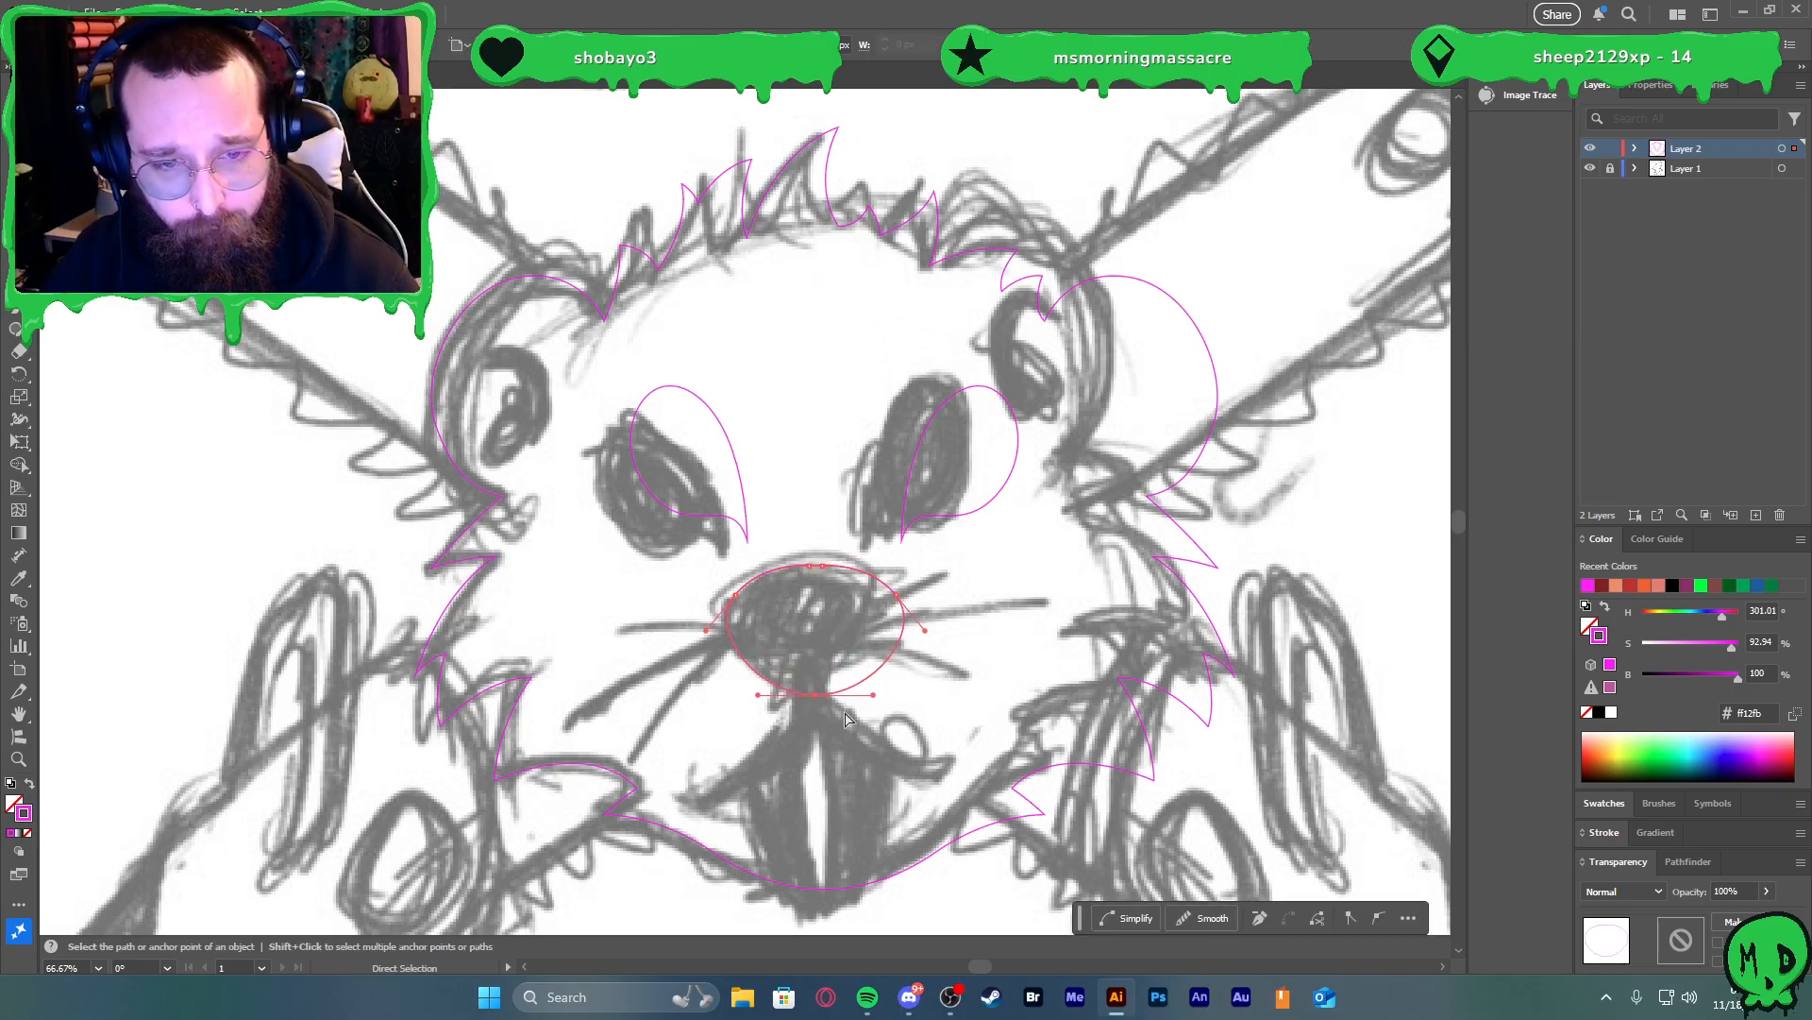
pyautogui.moveTo(872, 702); pyautogui.dragTo(791, 705)
pyautogui.press('v')
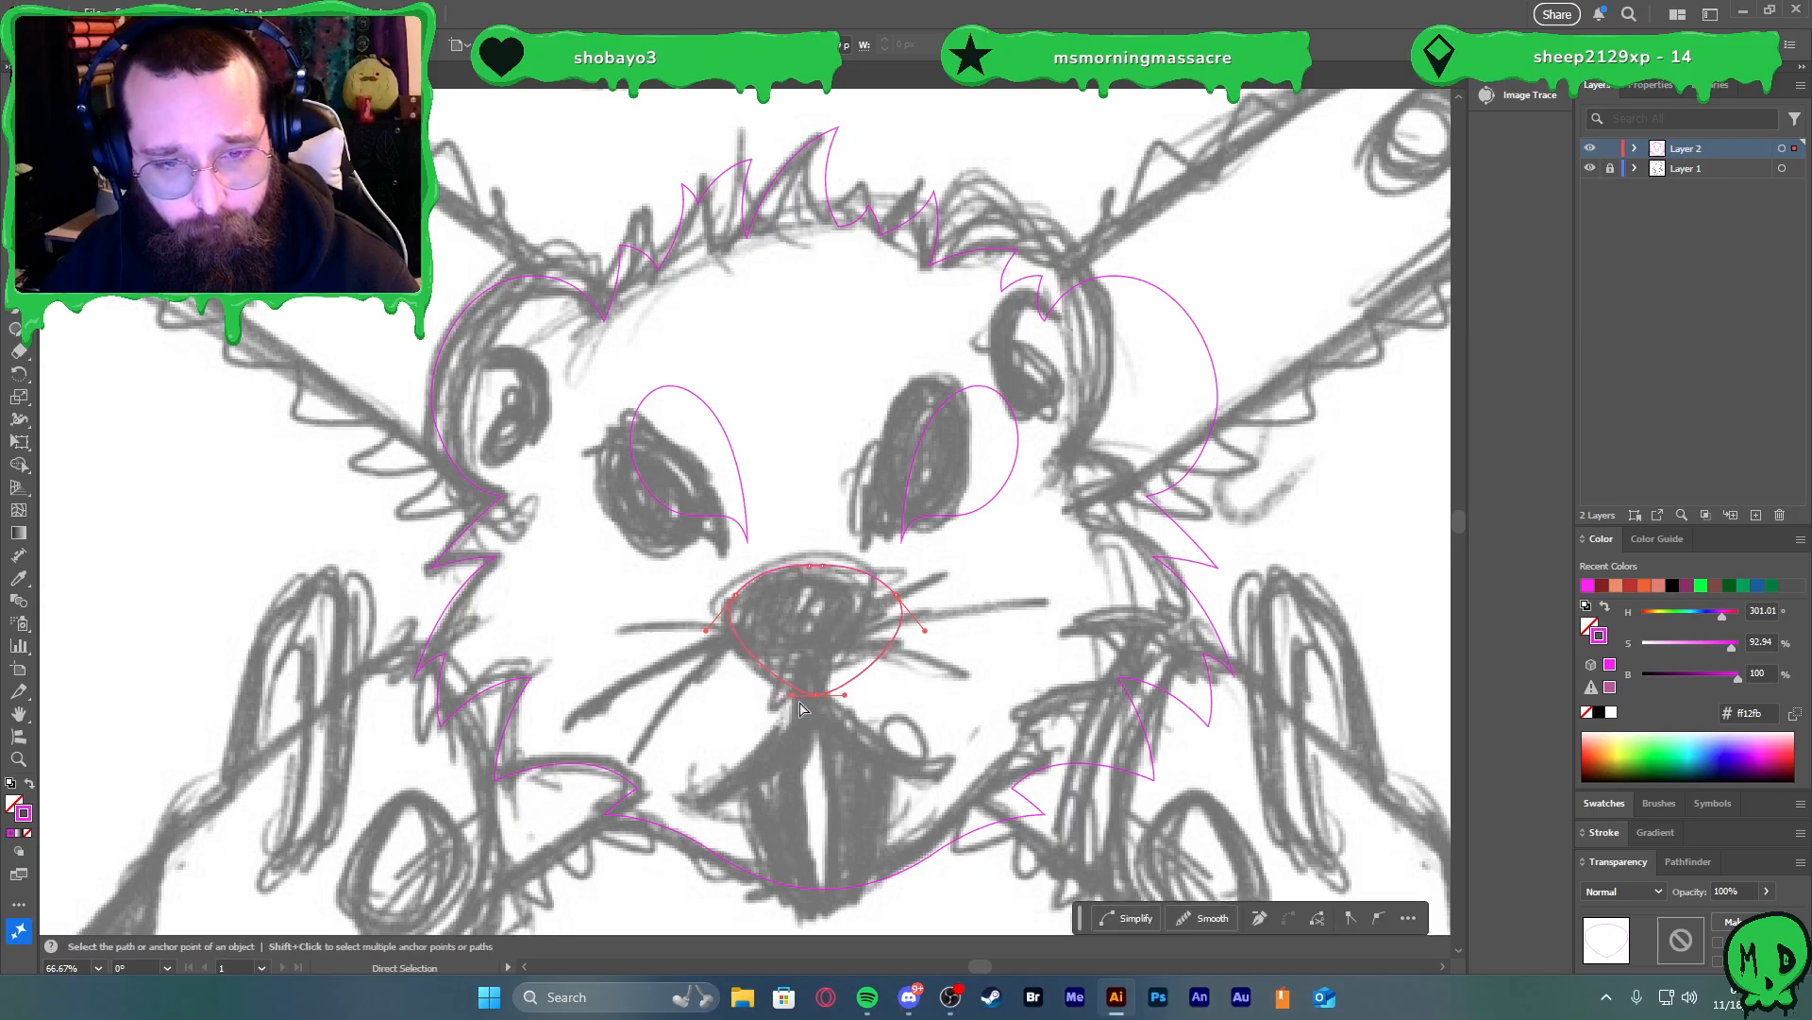
# Center the nose horizontally on the eye group, using the eyes as the key object
pyautogui.doubleClick(952, 516)
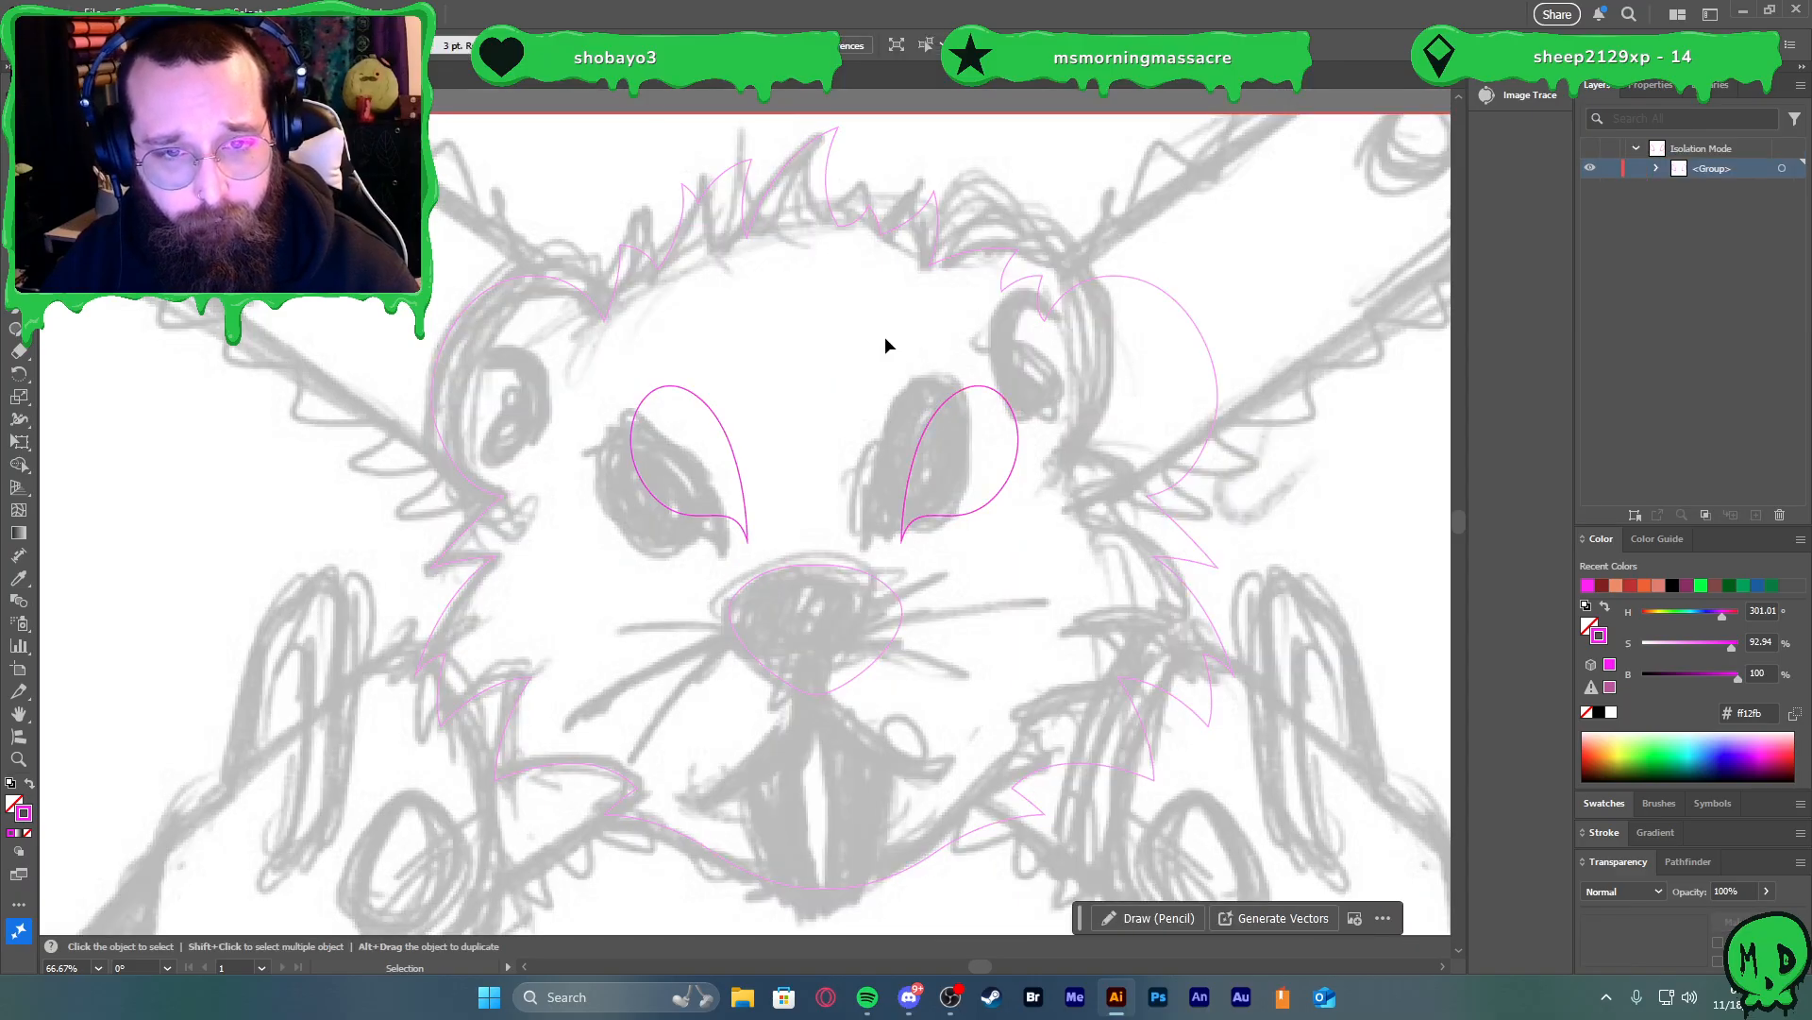
pyautogui.doubleClick(886, 336)
pyautogui.click(936, 516)
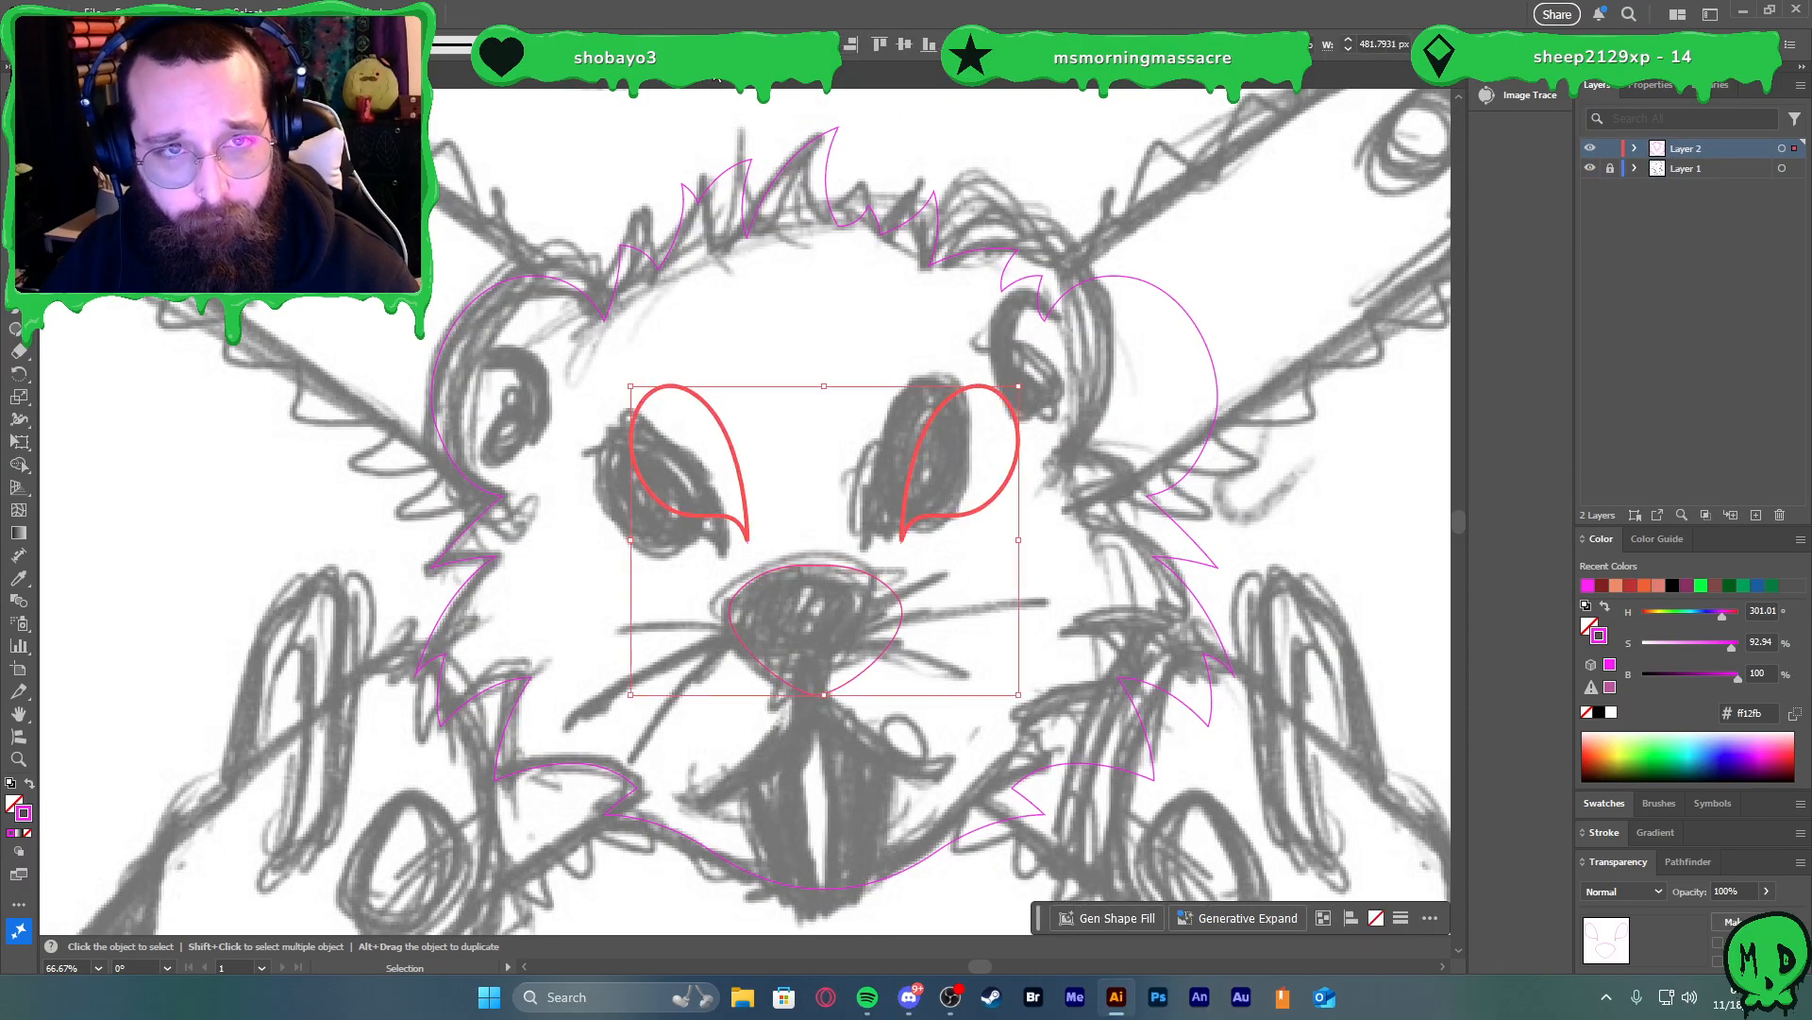
pyautogui.click(829, 43)
# Examine the placement of the eyes and nose against the whole beaver sketch
pyautogui.press('z')
pyautogui.click(881, 327)
pyautogui.keyDown('alt'); pyautogui.click(927, 364); pyautogui.keyUp('alt')
pyautogui.keyDown('alt'); pyautogui.click(878, 387); pyautogui.keyUp('alt')
pyautogui.keyDown('alt'); pyautogui.click(798, 453); pyautogui.keyUp('alt')
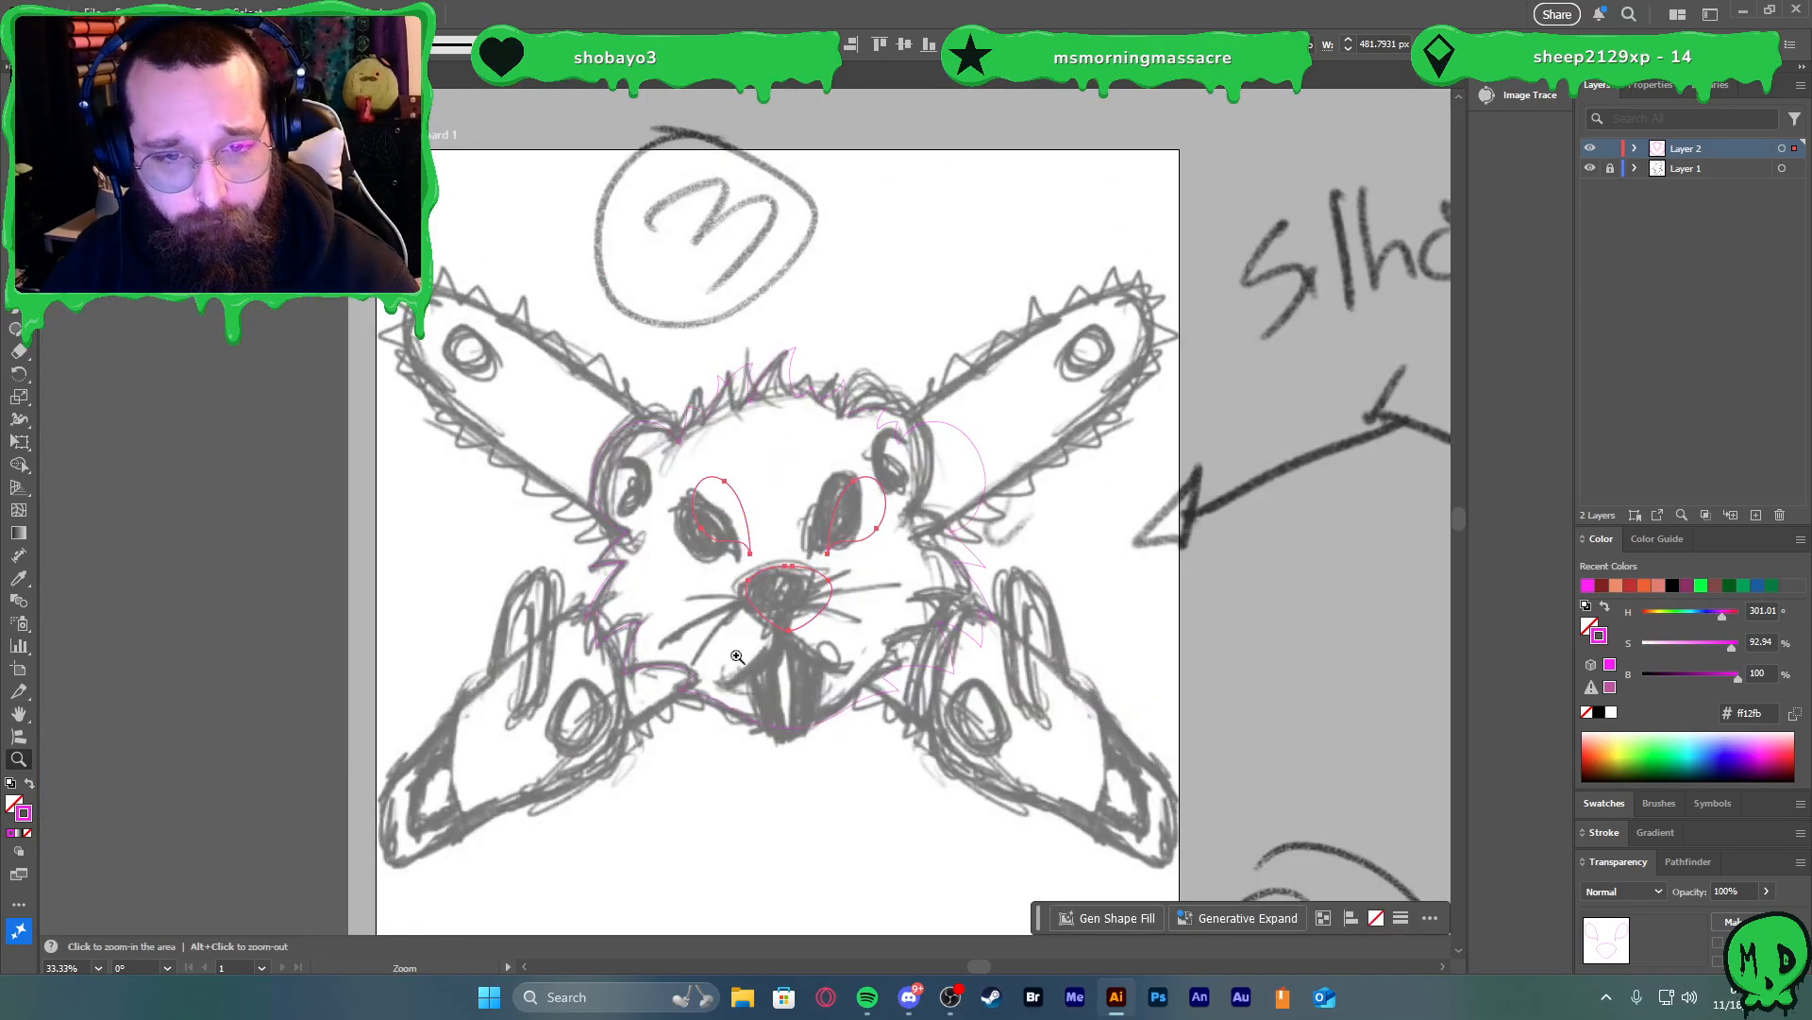
pyautogui.click(804, 796)
pyautogui.scroll(1, 736, 540)
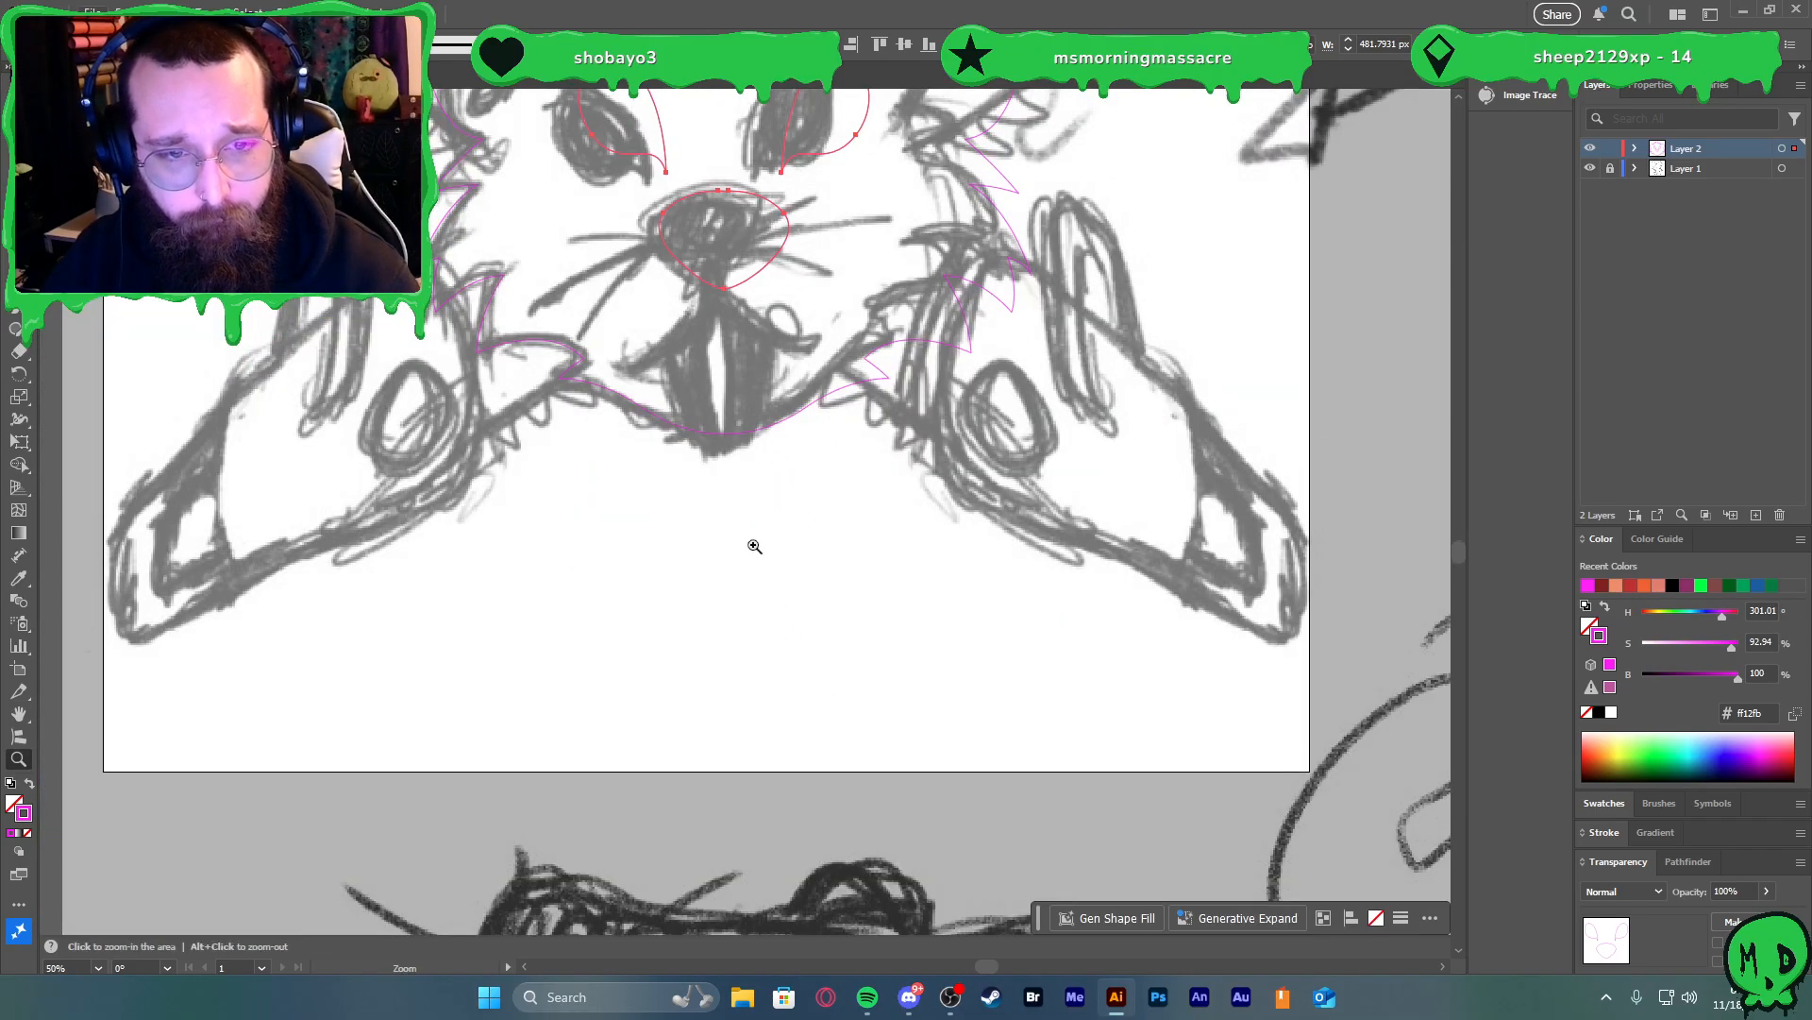
pyautogui.hotkey('alt', 'v')
pyautogui.click(870, 570)
pyautogui.press('v')
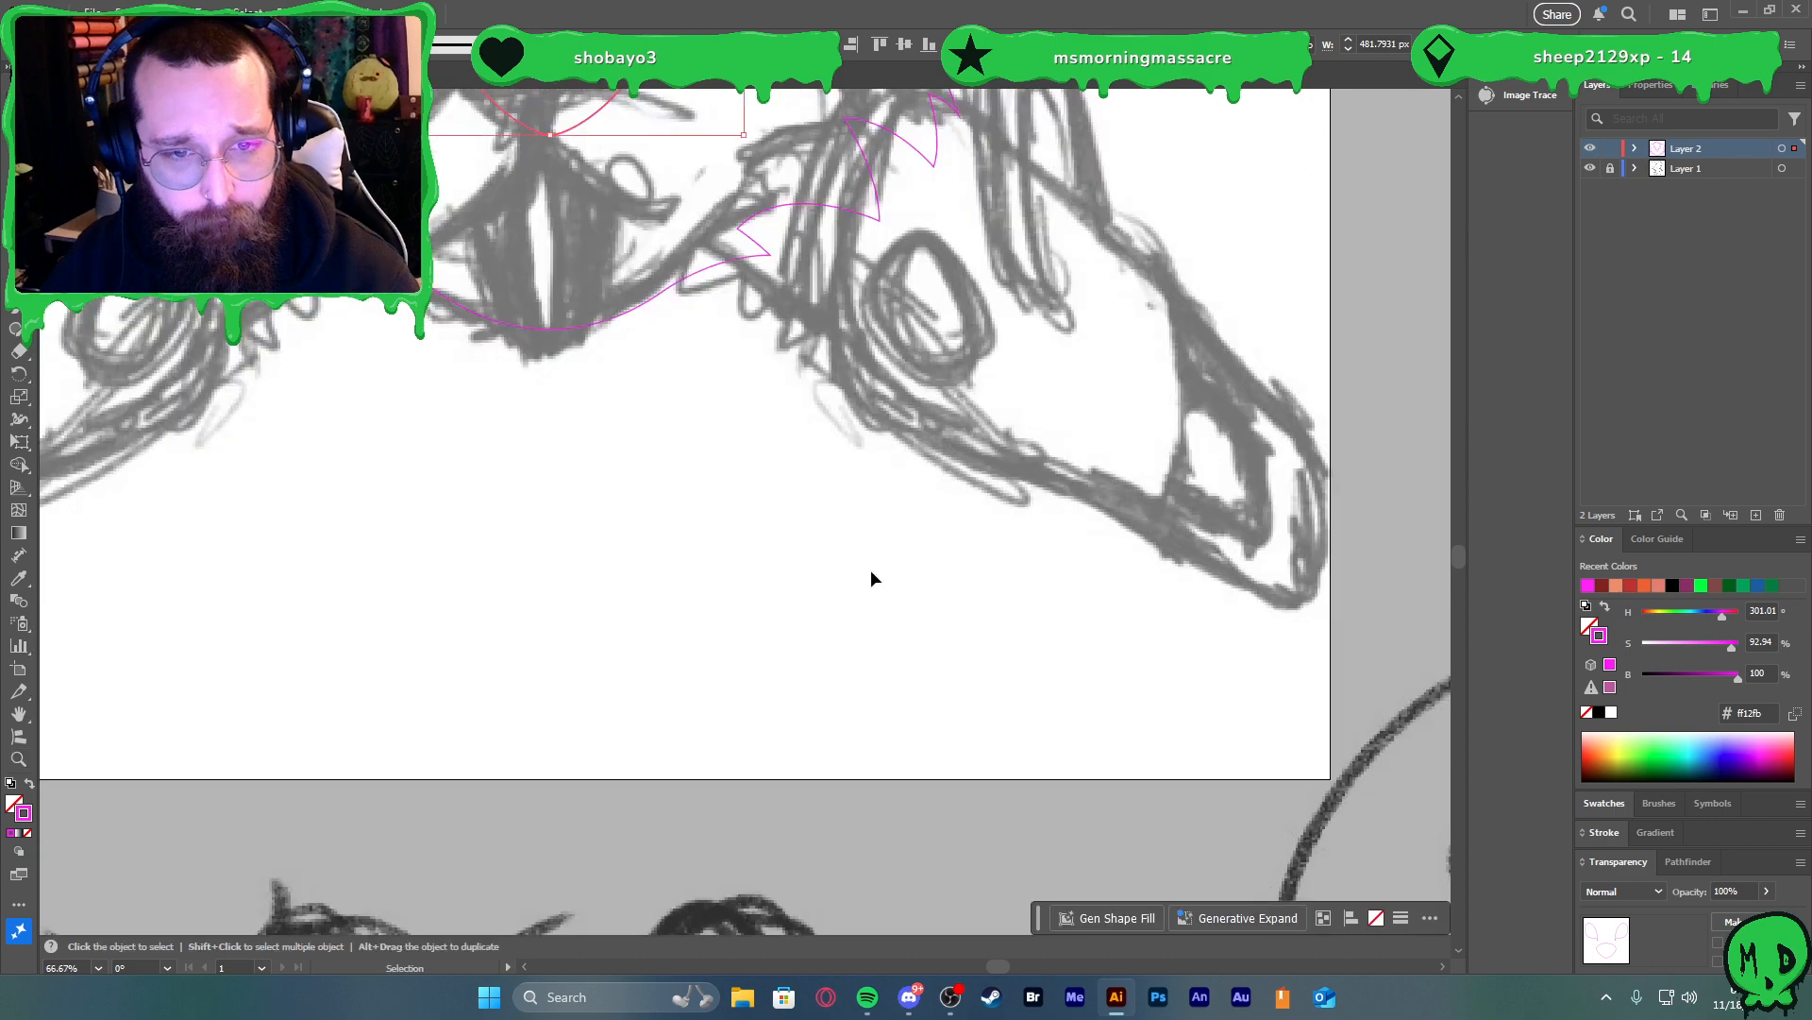
pyautogui.scroll(-4, 820, 545)
pyautogui.scroll(4, 692, 363)
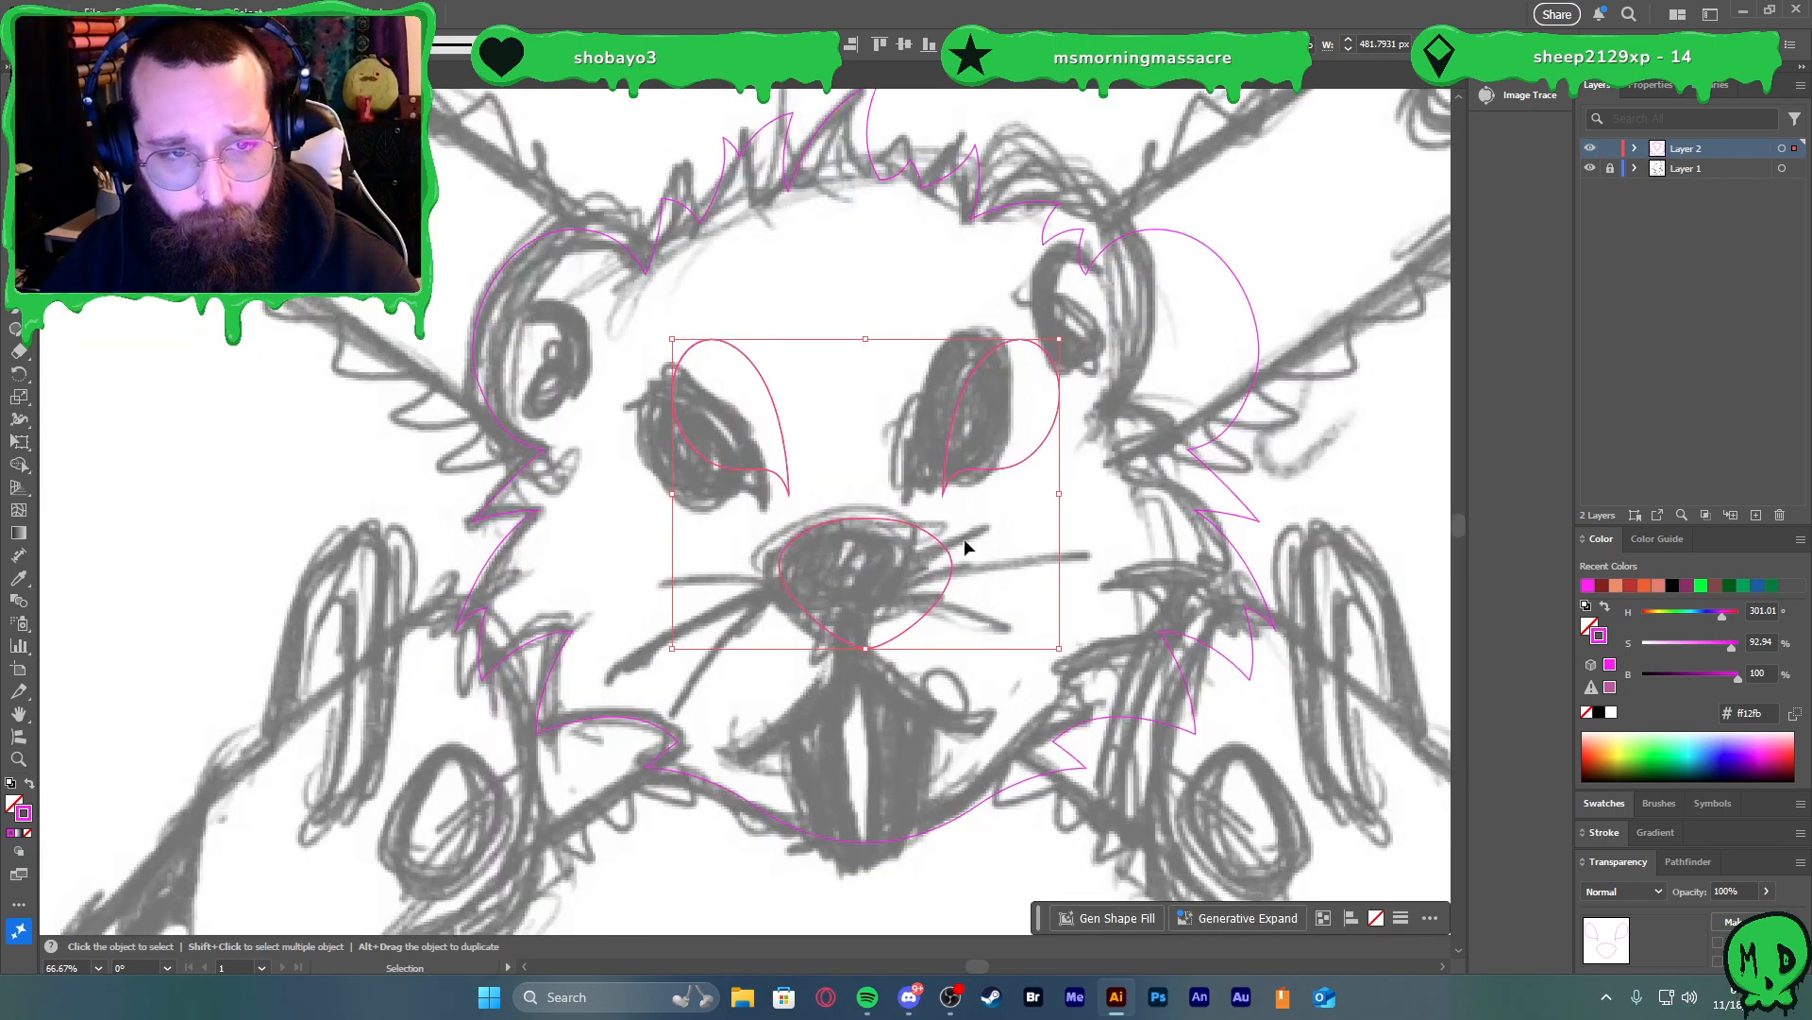
# Thicken the strokes of the head outline, both eyes and the nose together
pyautogui.keyDown('shift'); pyautogui.click(643, 259); pyautogui.keyUp('shift')
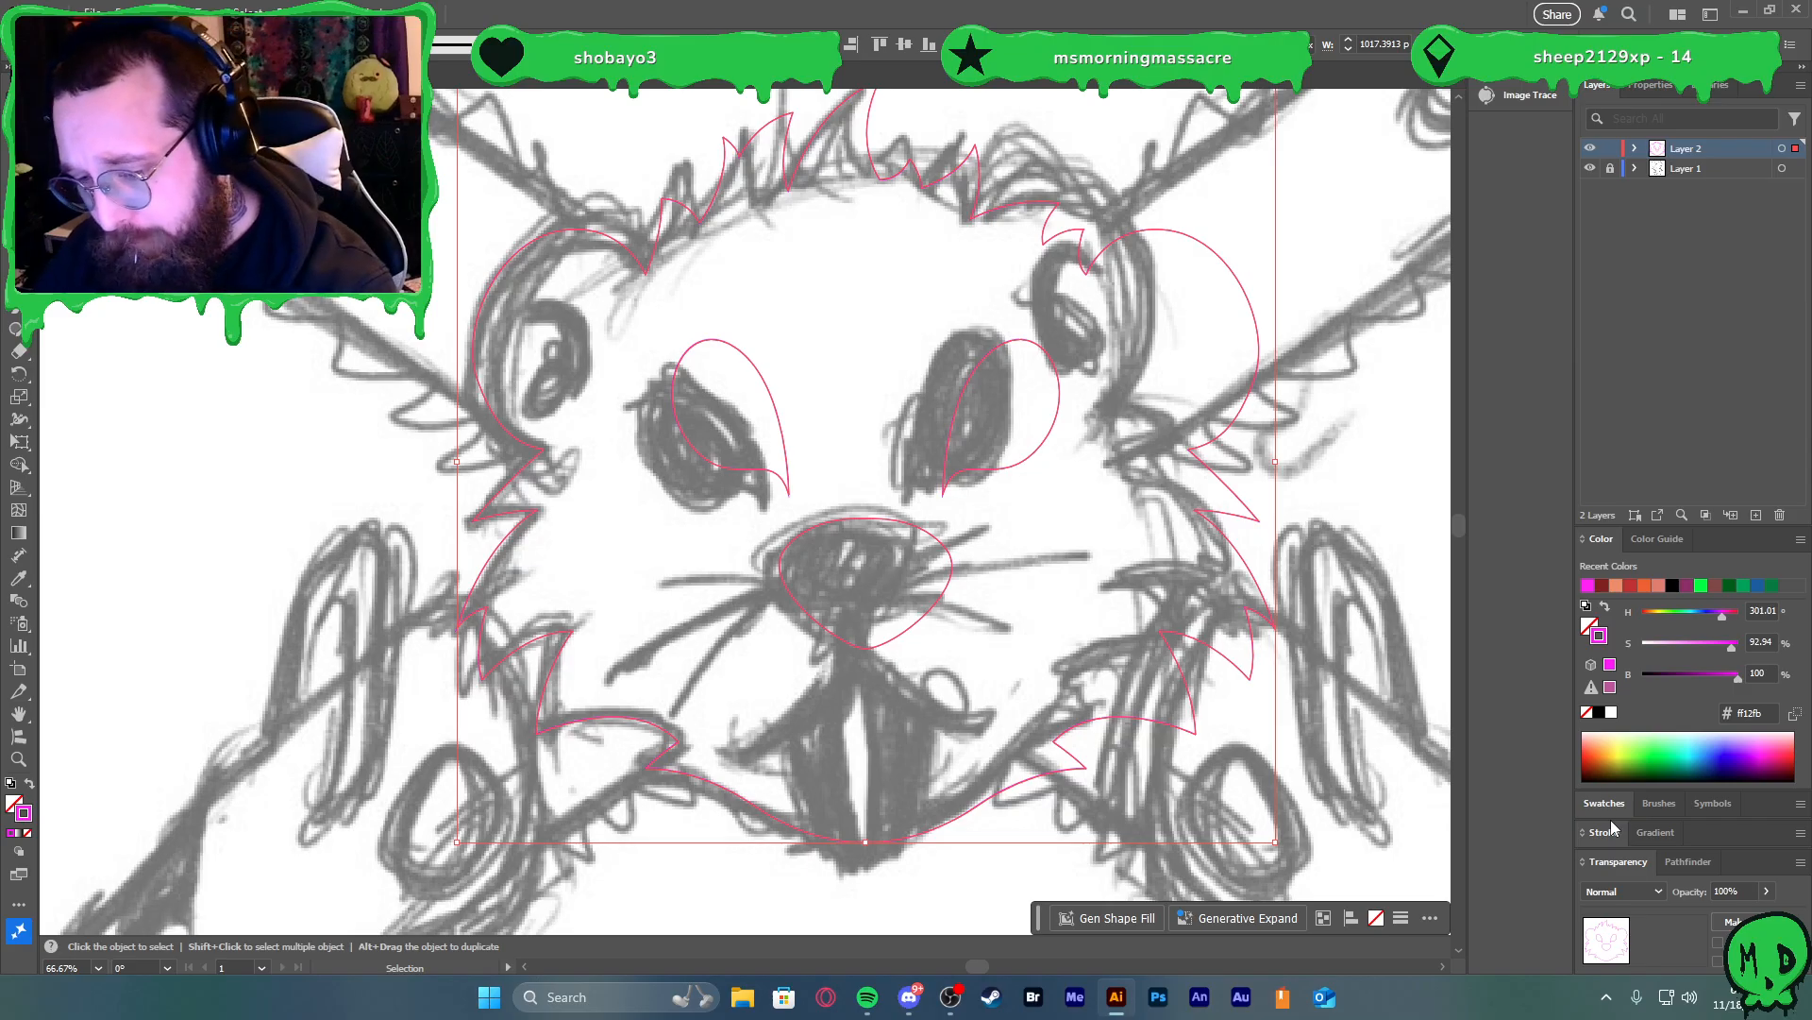
pyautogui.hotkey('shift', 'Up')
pyautogui.hotkey('shift', 'Up')
pyautogui.hotkey('shift', 'Down')
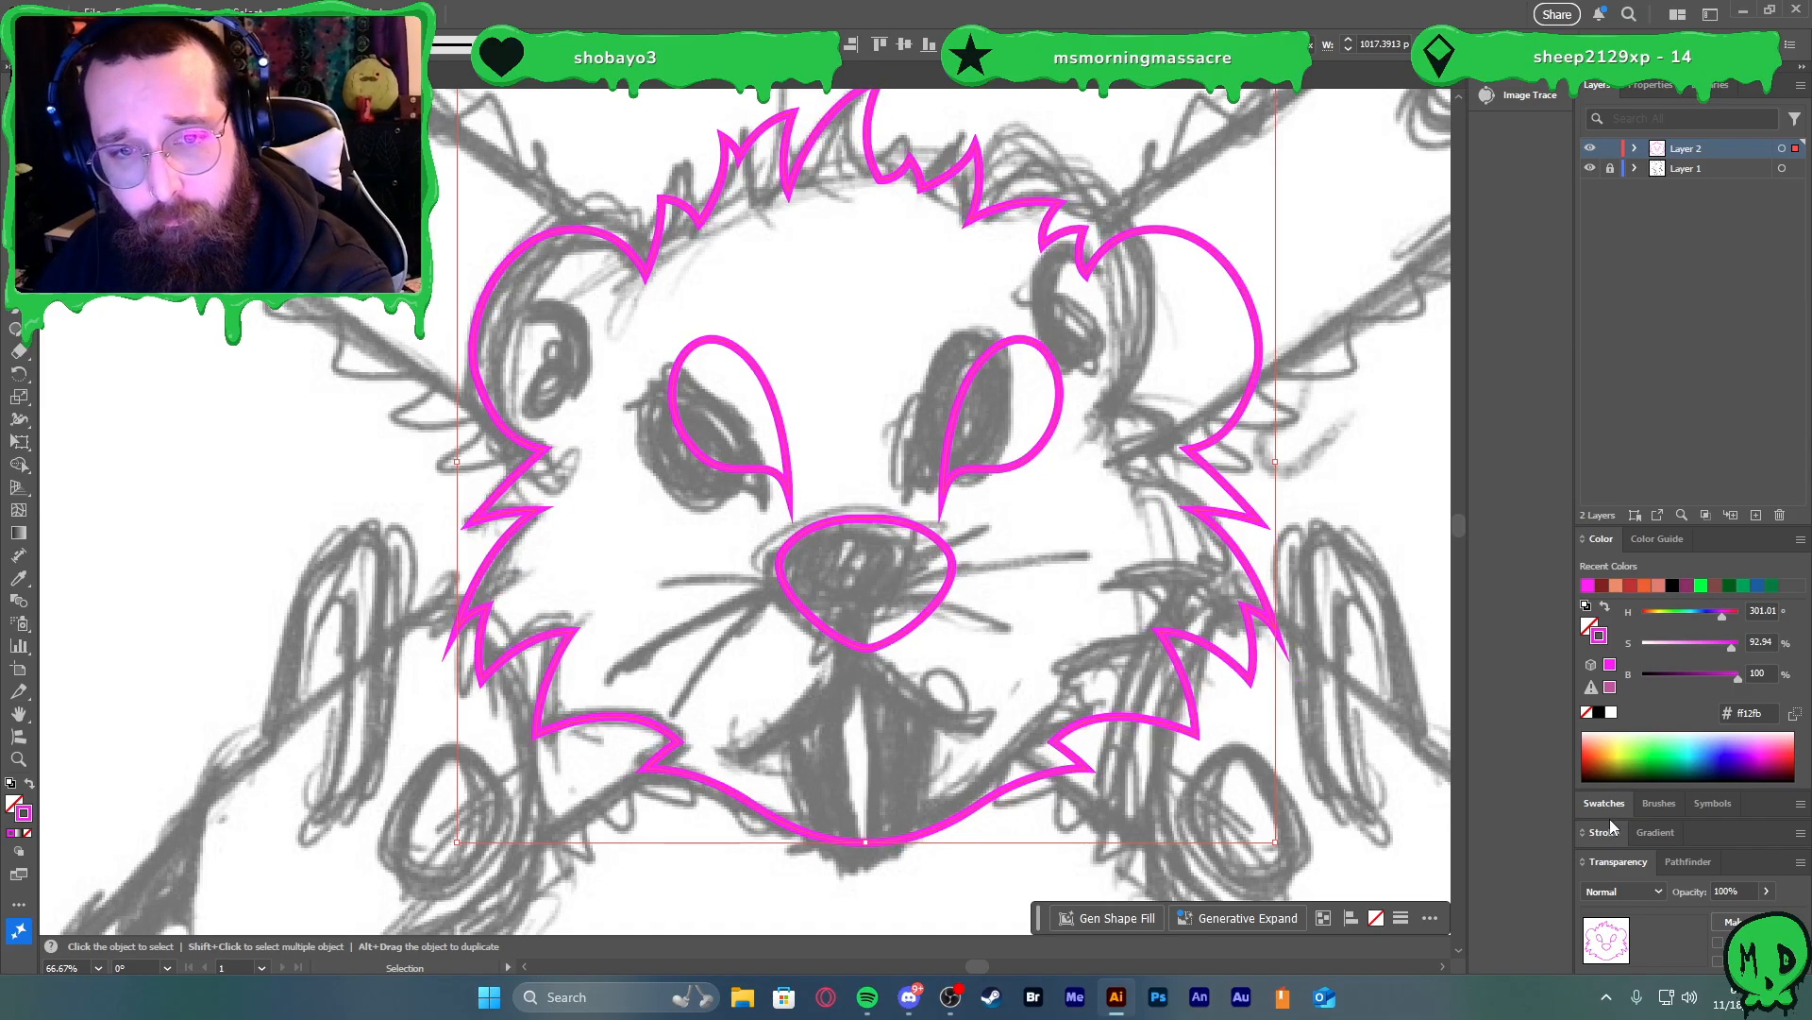
pyautogui.click(1131, 536)
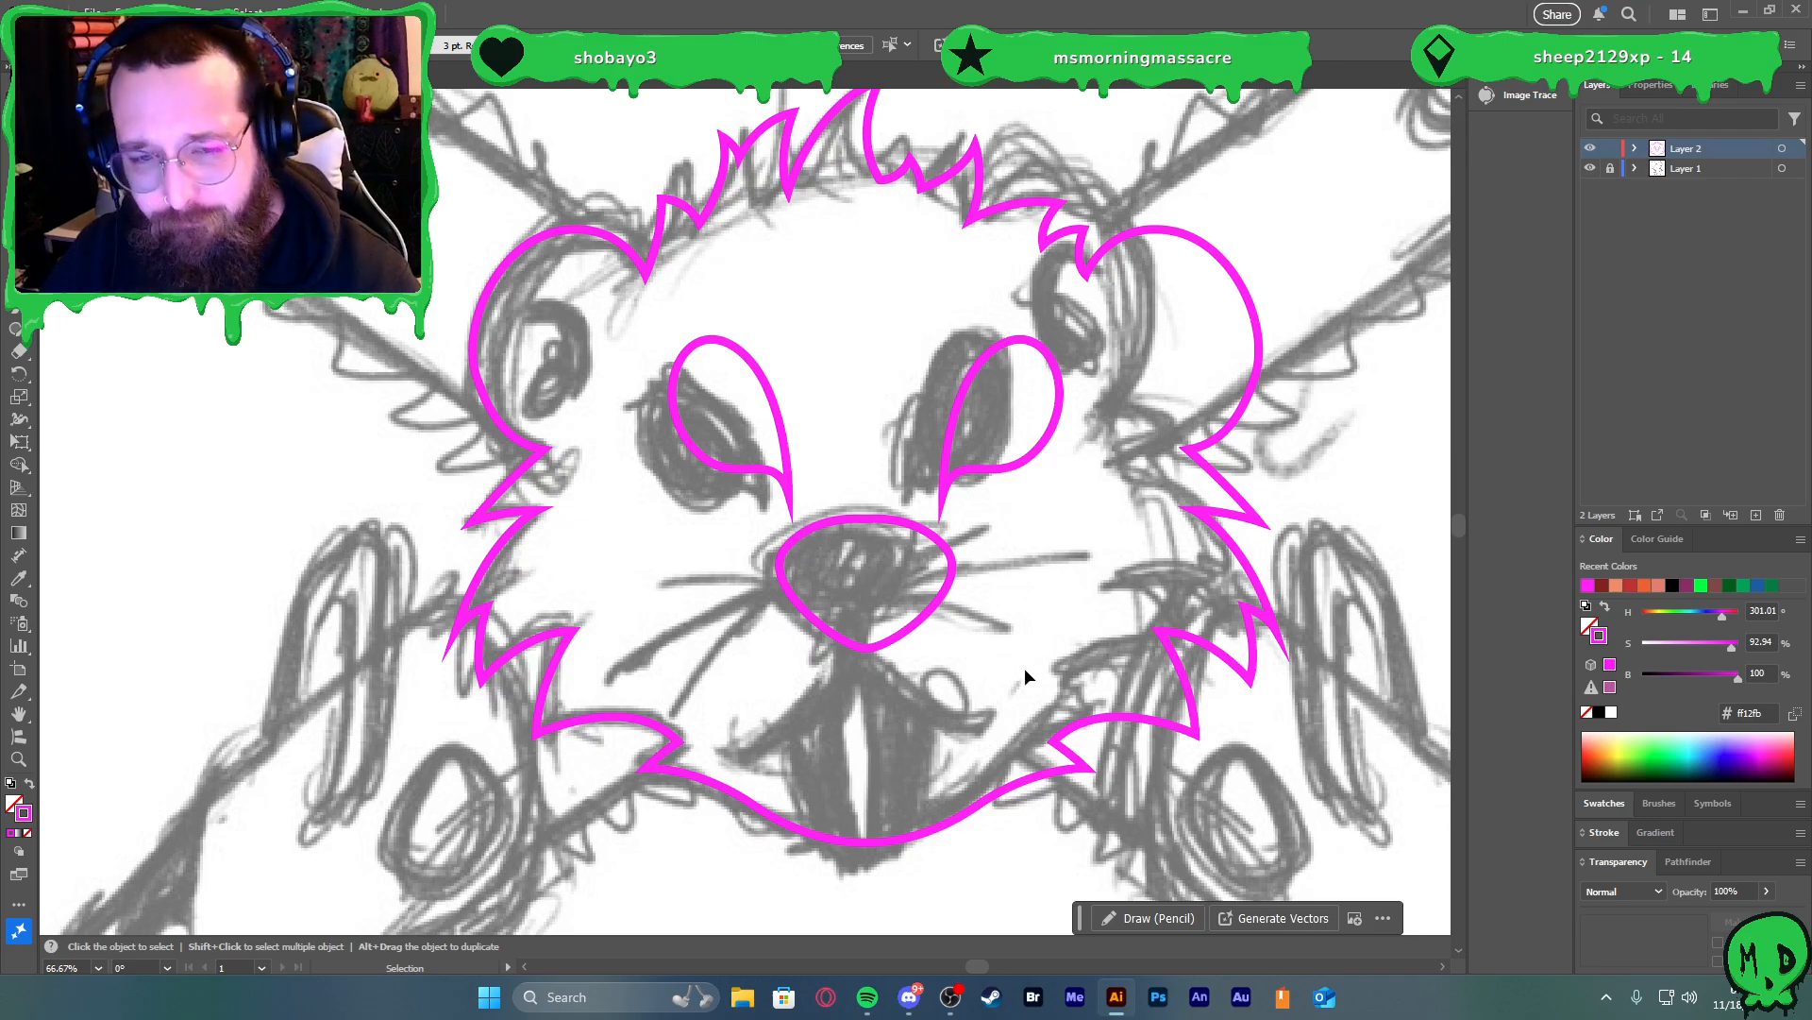
# Recolor the head outline's stroke to blue #1b00ff
pyautogui.scroll(2, 946, 700)
pyautogui.scroll(-3, 999, 659)
pyautogui.scroll(4, 919, 709)
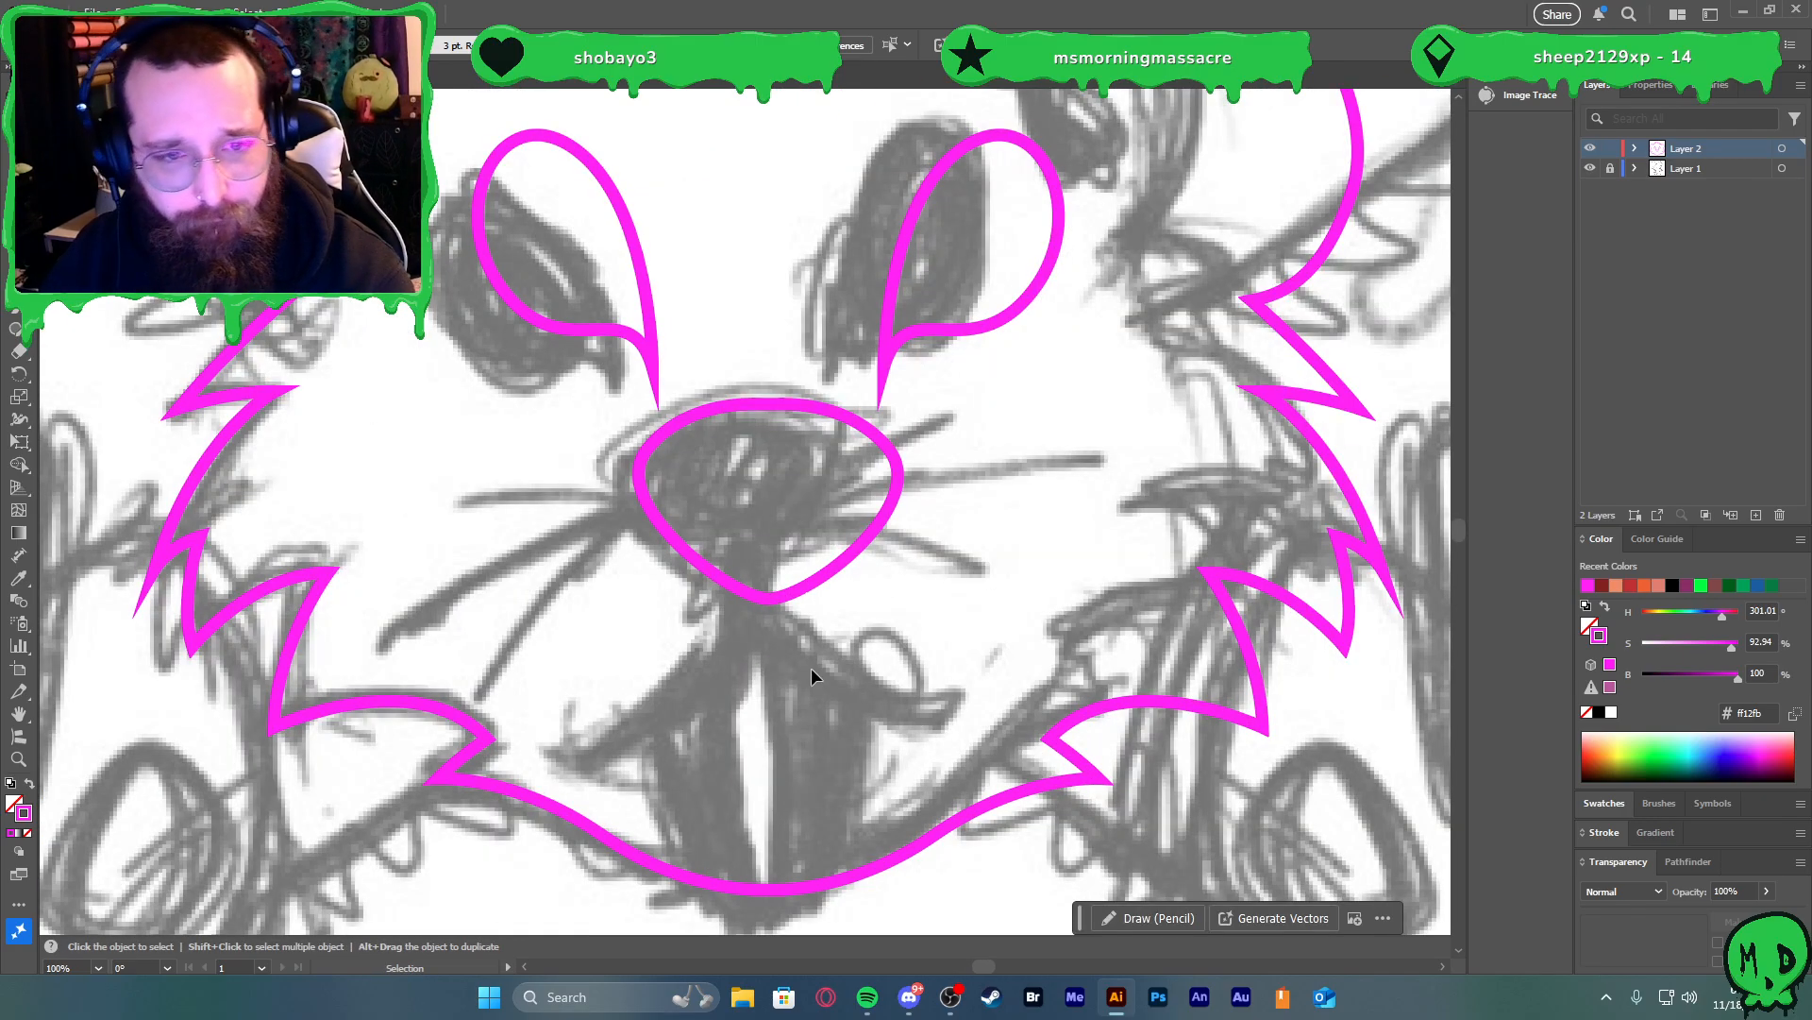
pyautogui.press('p')
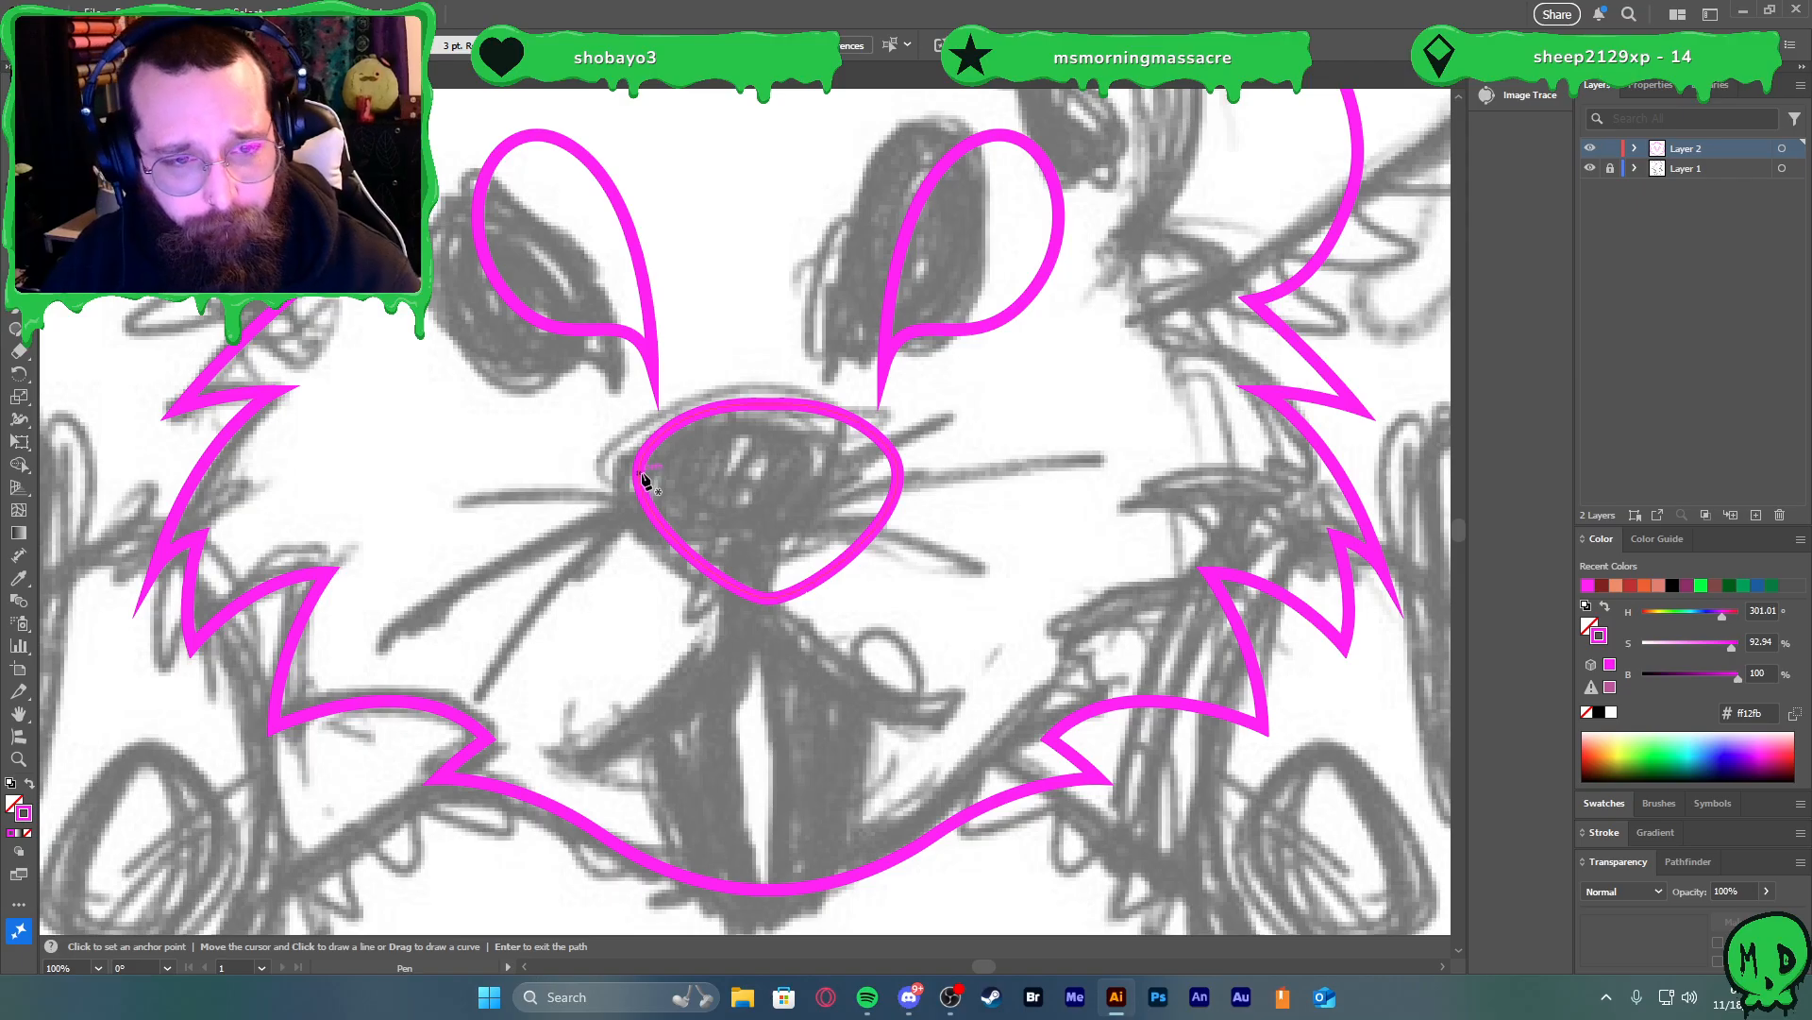
pyautogui.press('v')
pyautogui.click(466, 724)
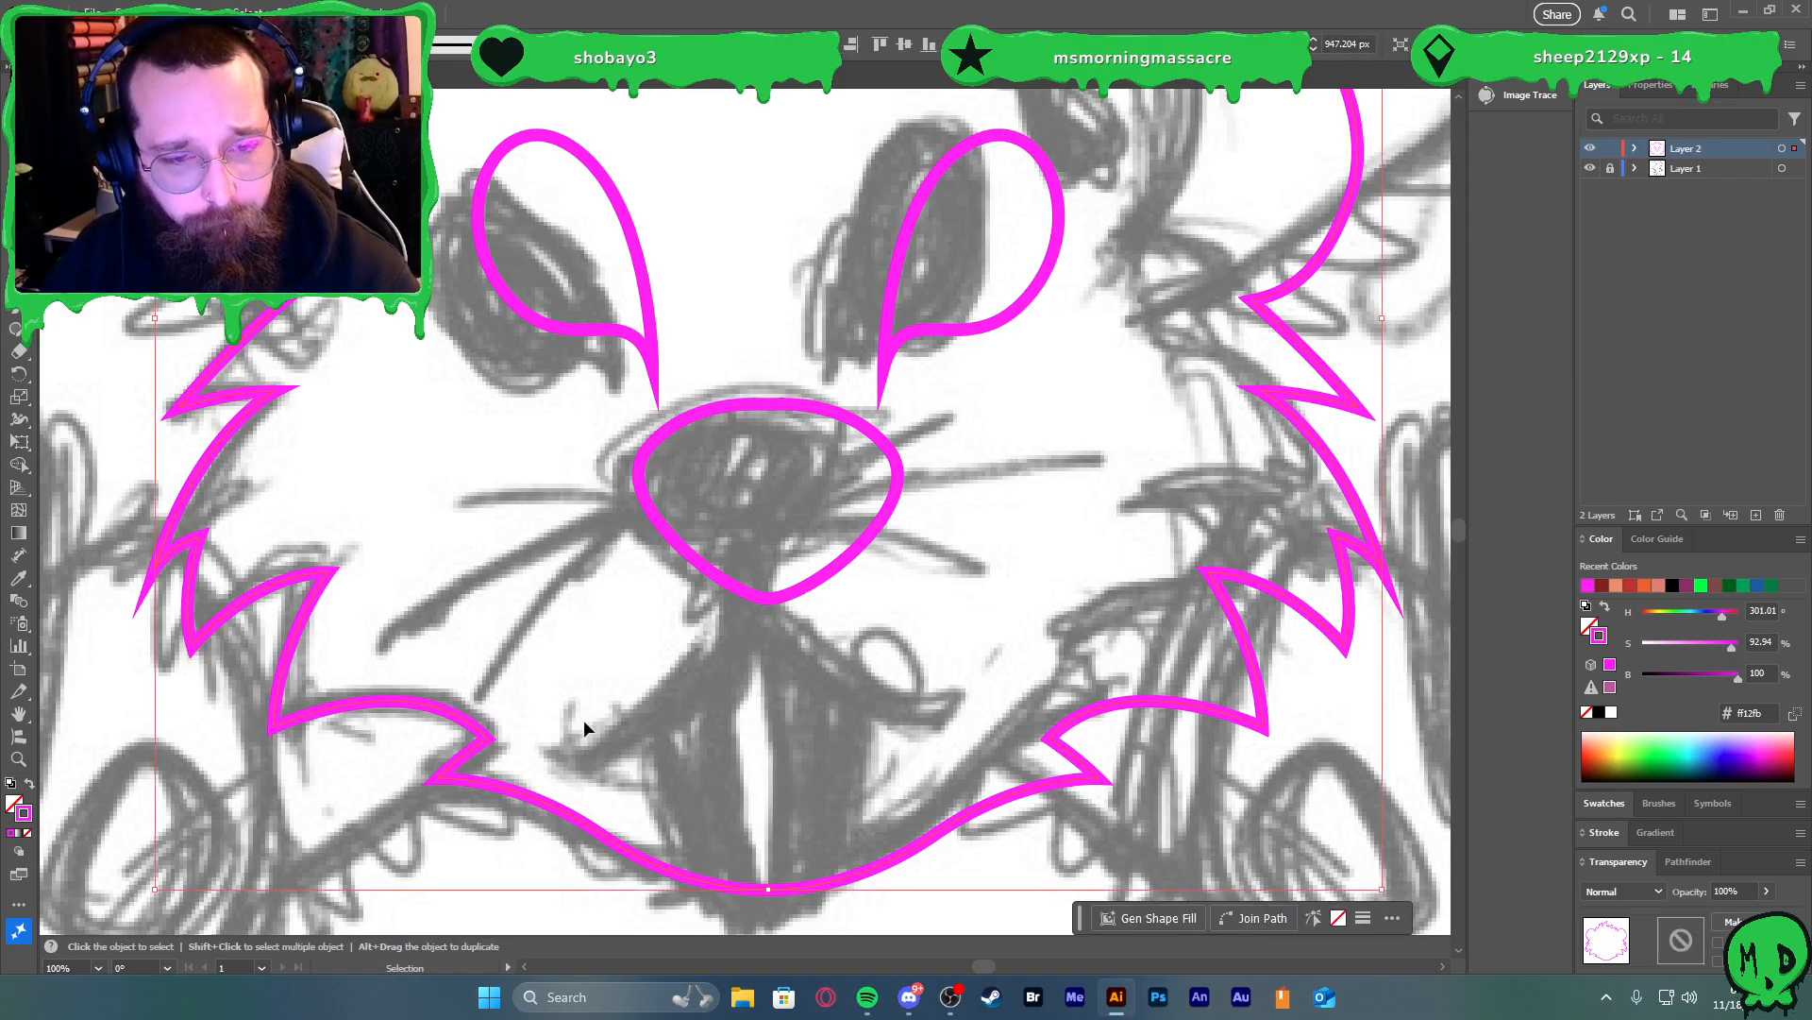
pyautogui.press('x')
pyautogui.press('x')
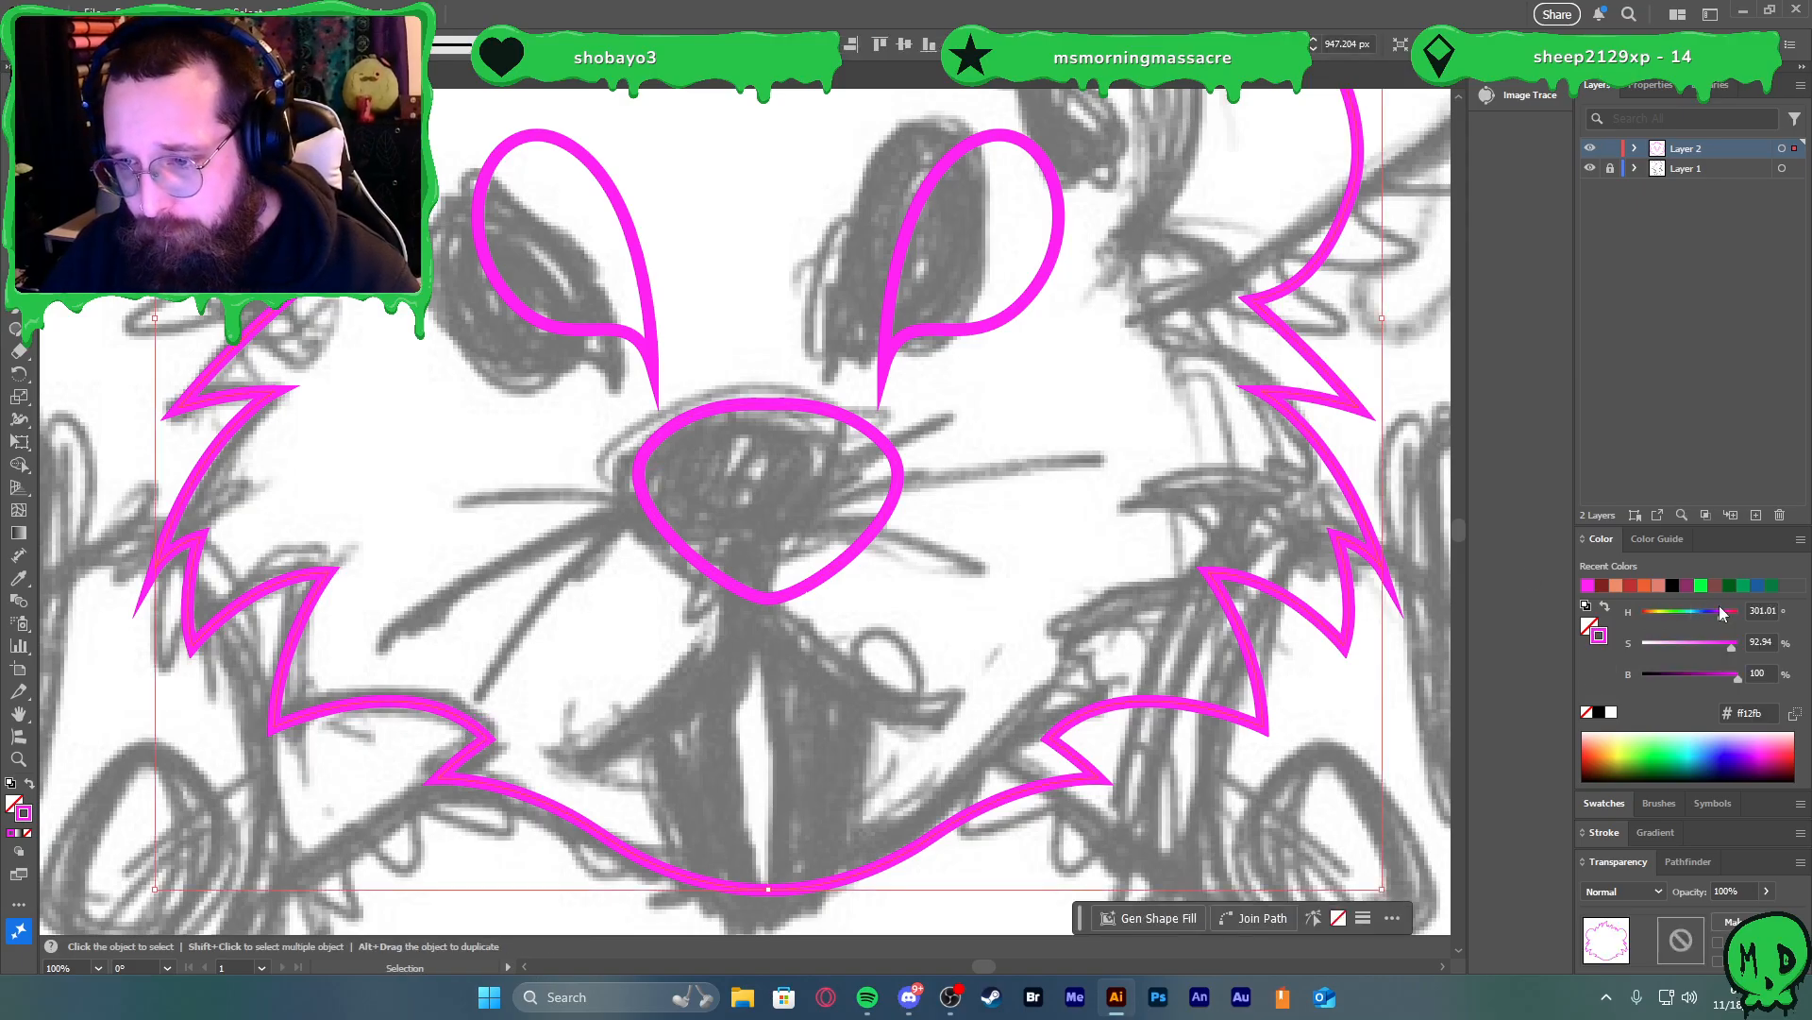
pyautogui.click(1726, 752)
pyautogui.click(984, 537)
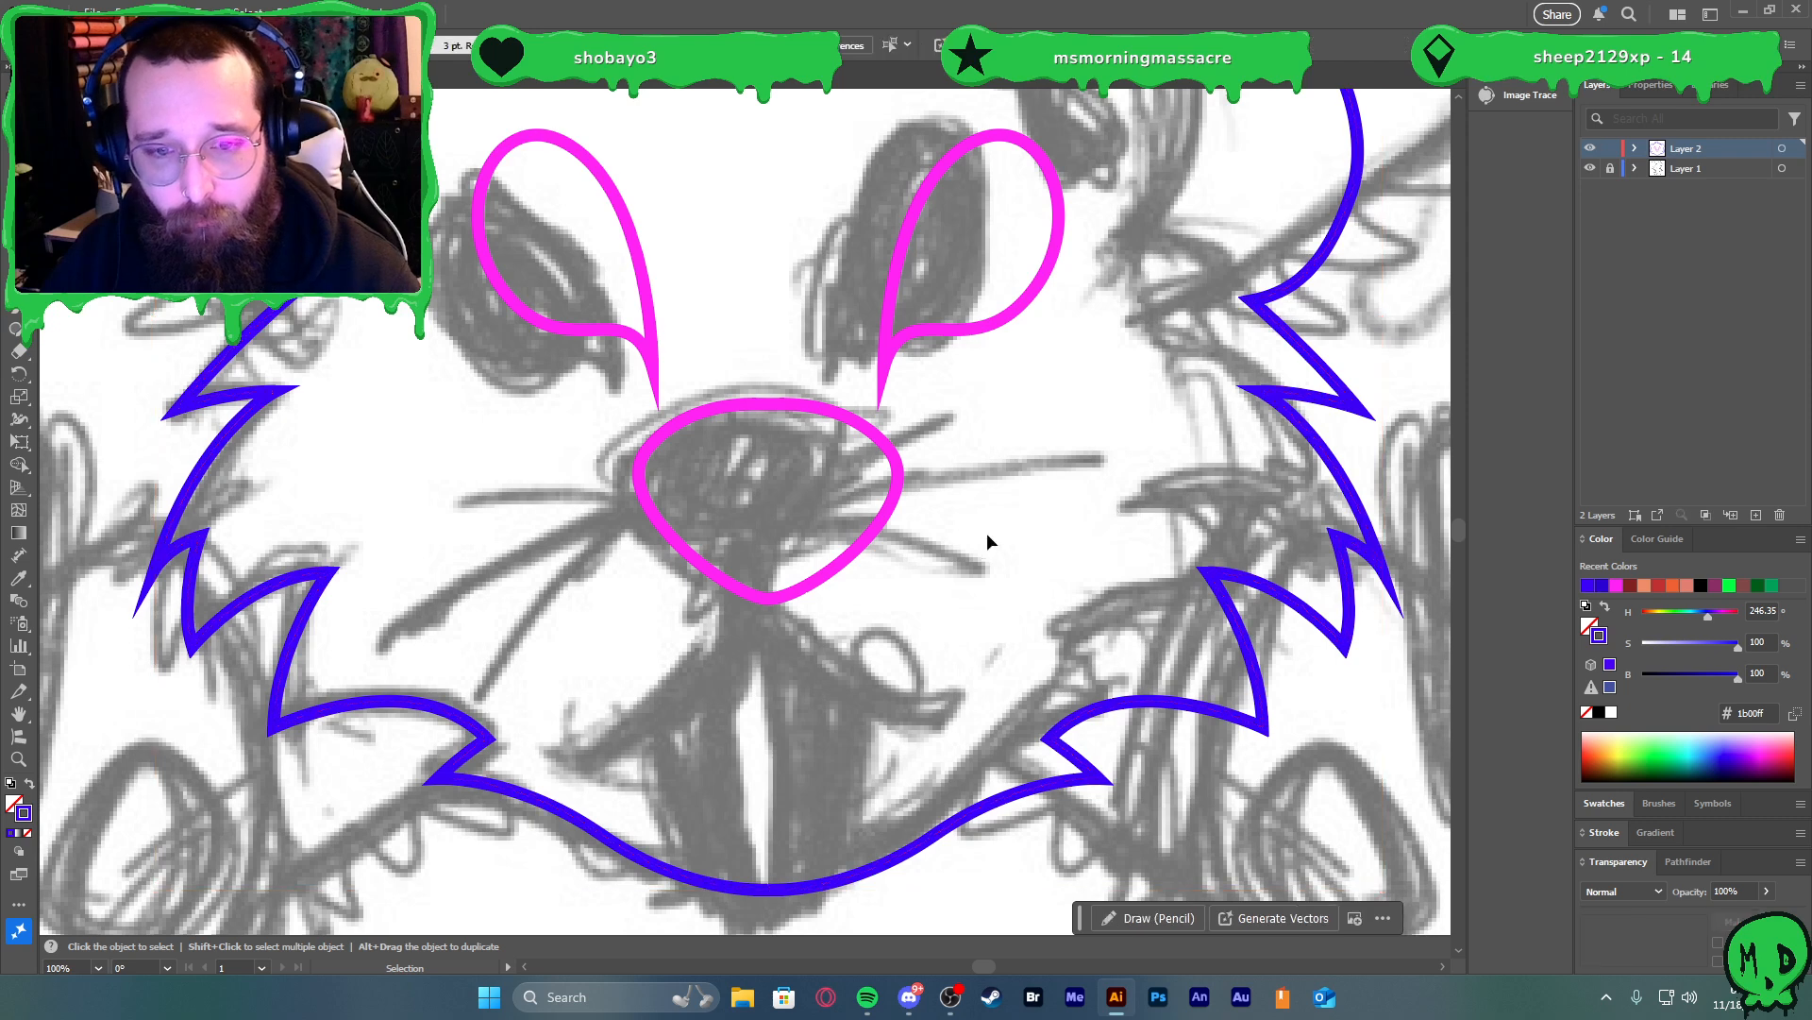
pyautogui.press('p')
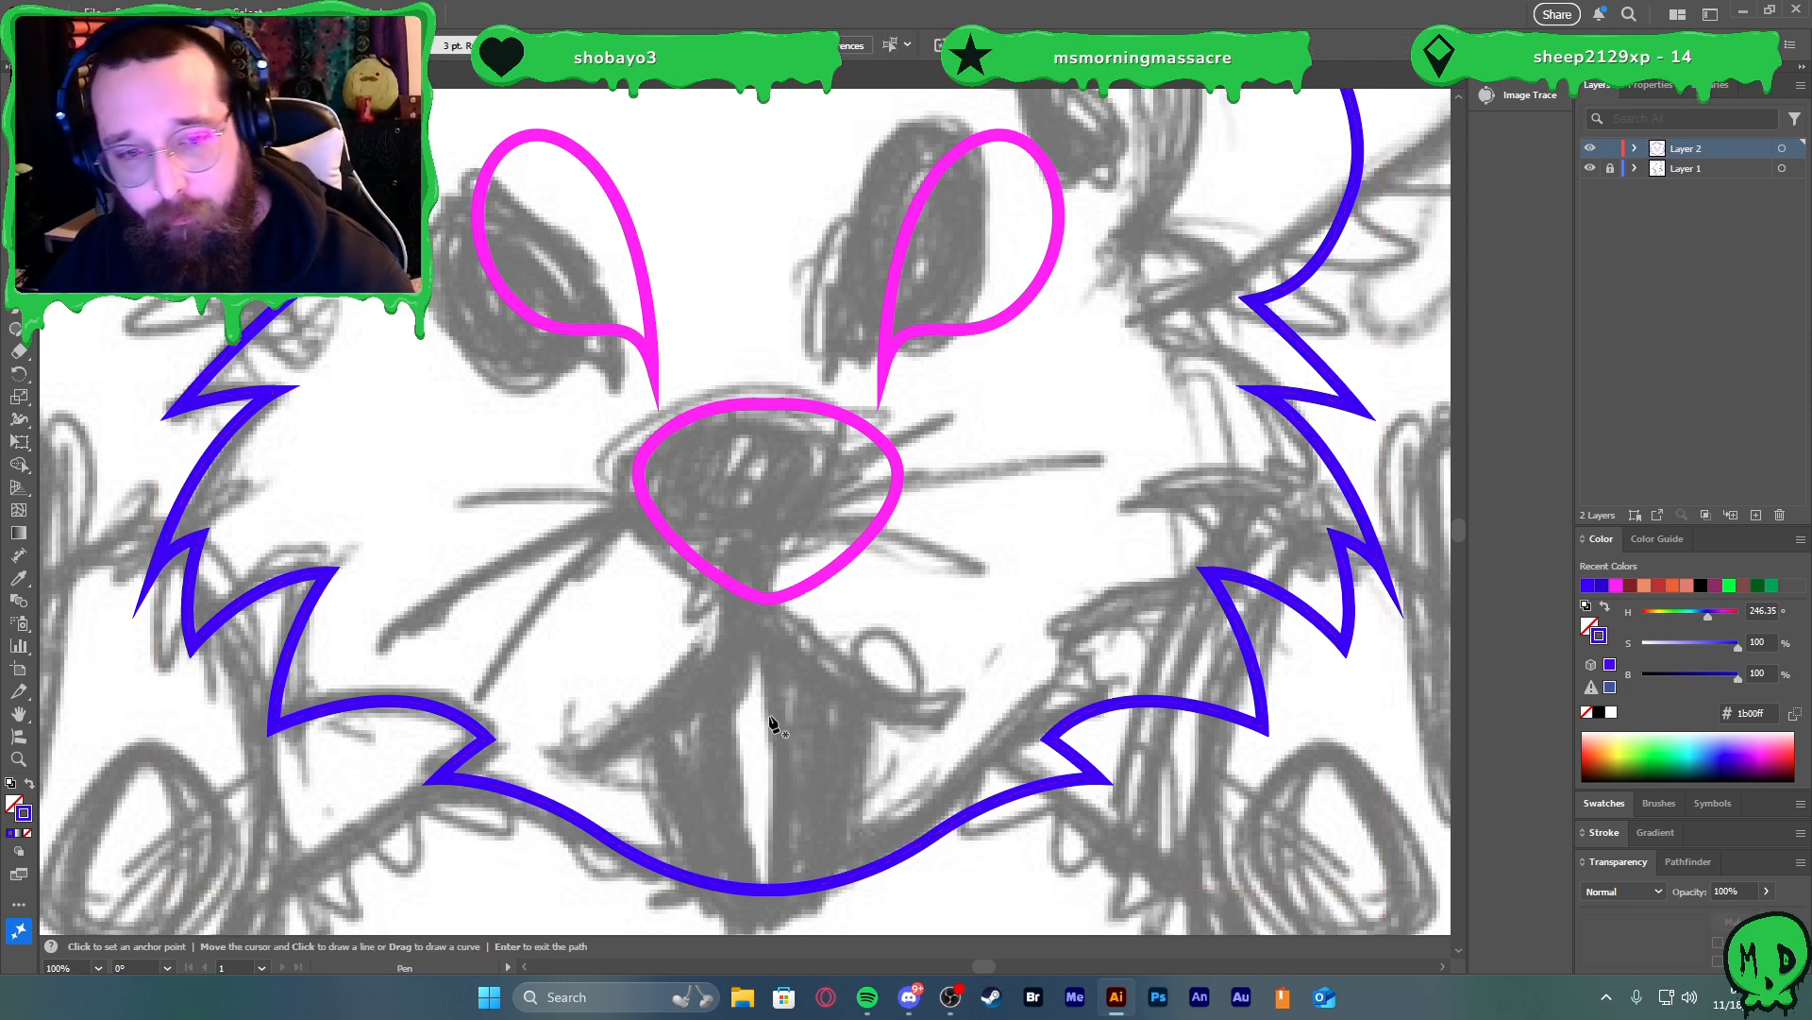
pyautogui.click(769, 602)
pyautogui.moveTo(561, 742); pyautogui.dragTo(375, 772)
pyautogui.hotkey('ctrl', 'z')
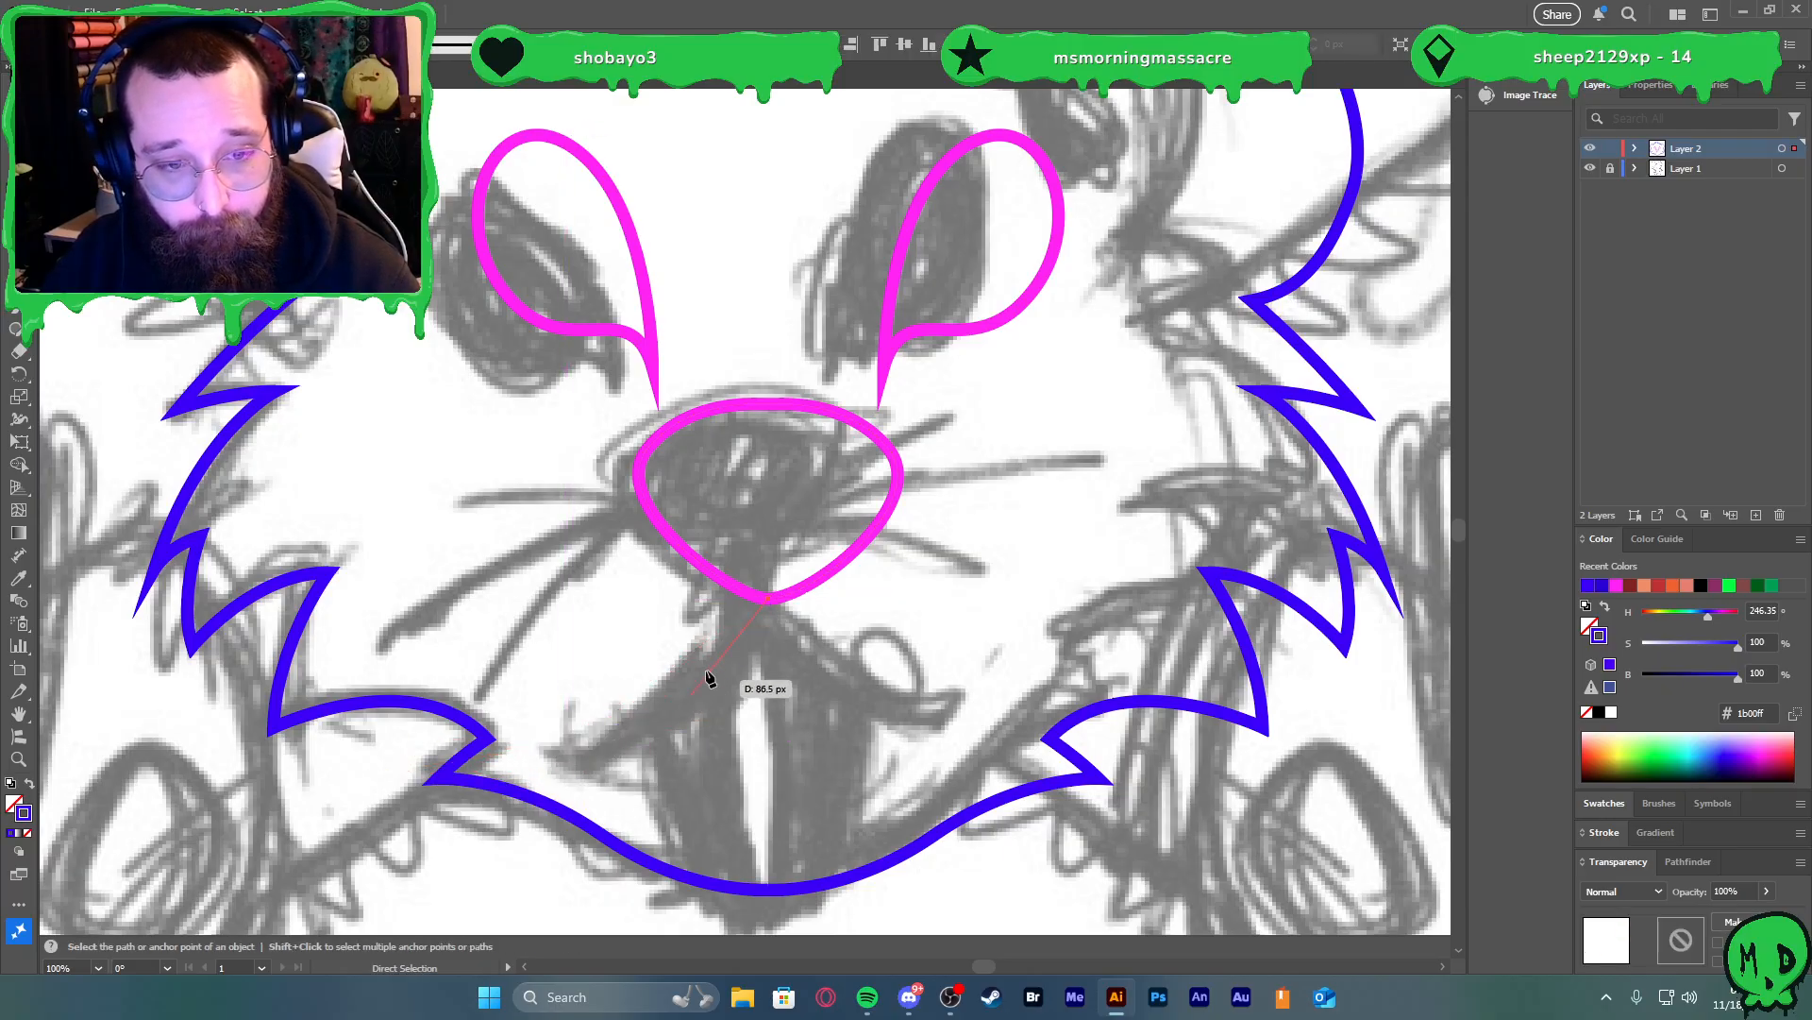
# Swap the stroke and fill of the eyes and nose to make them solid magenta shapes
pyautogui.keyDown('ctrl'); pyautogui.click(767, 595); pyautogui.keyUp('ctrl')
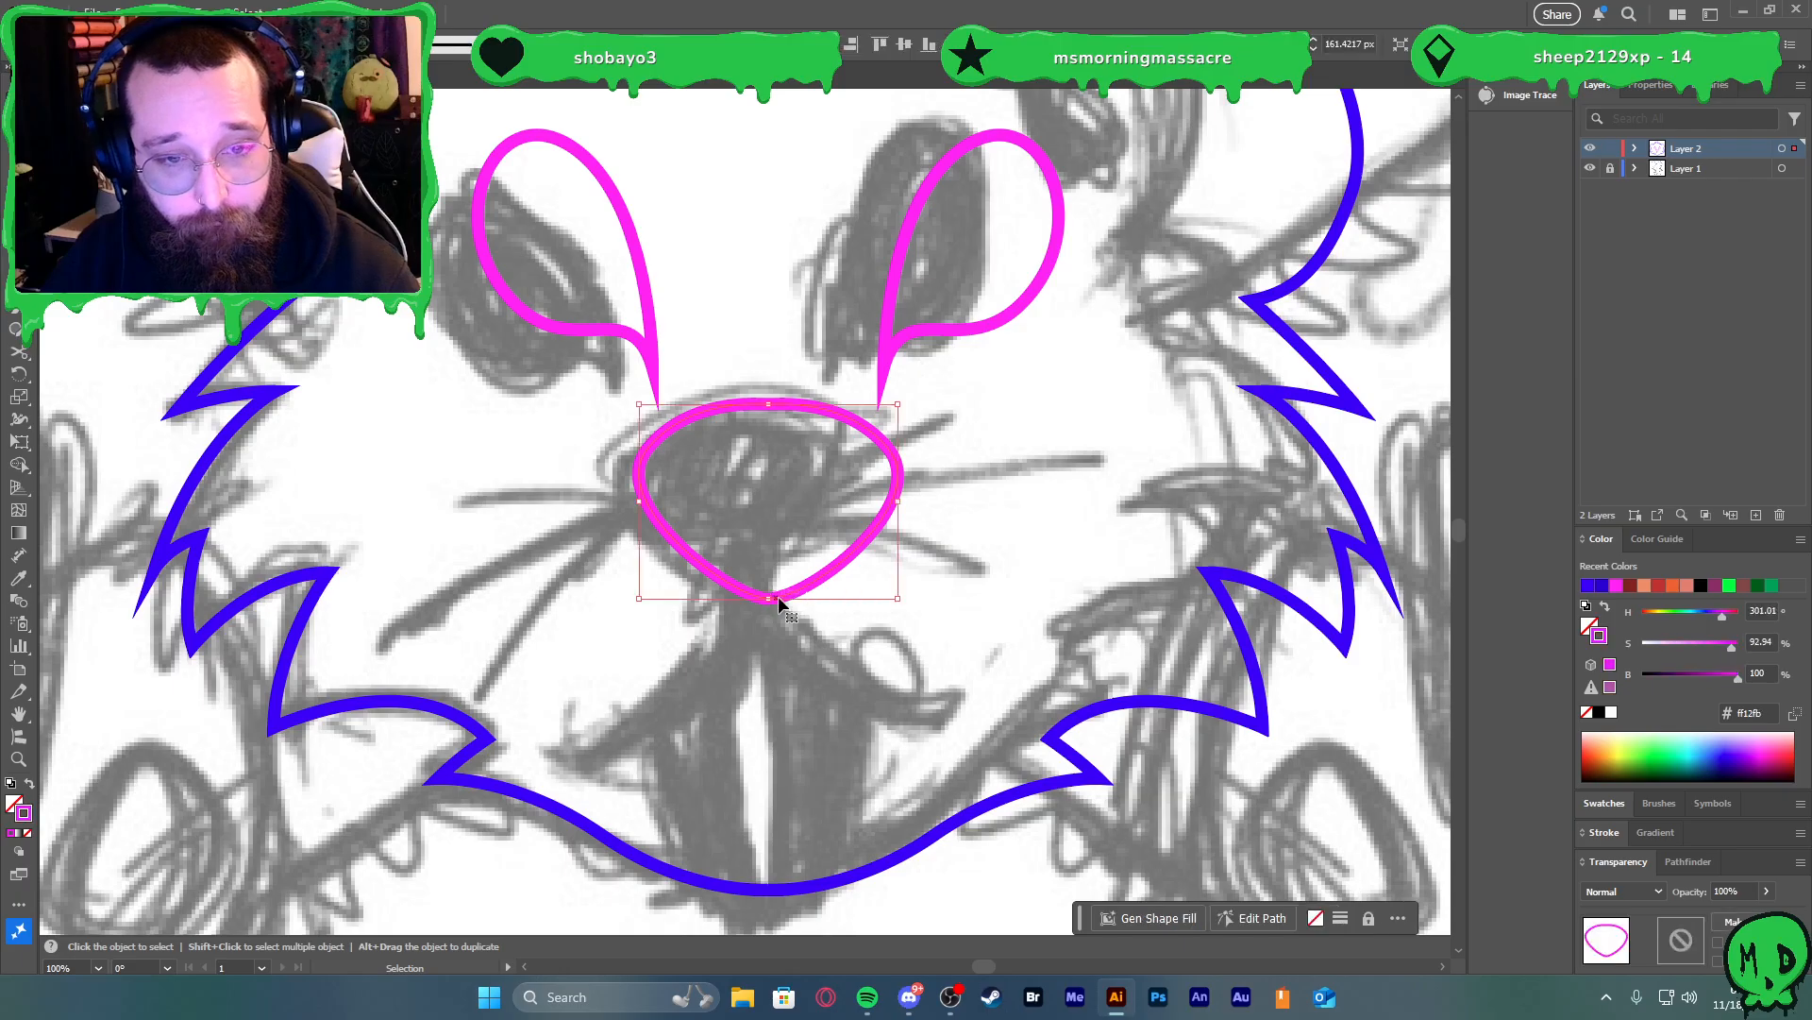
pyautogui.scroll(-2, 747, 600)
pyautogui.moveTo(909, 459); pyautogui.dragTo(685, 417)
pyautogui.hotkey('shift', 'x')
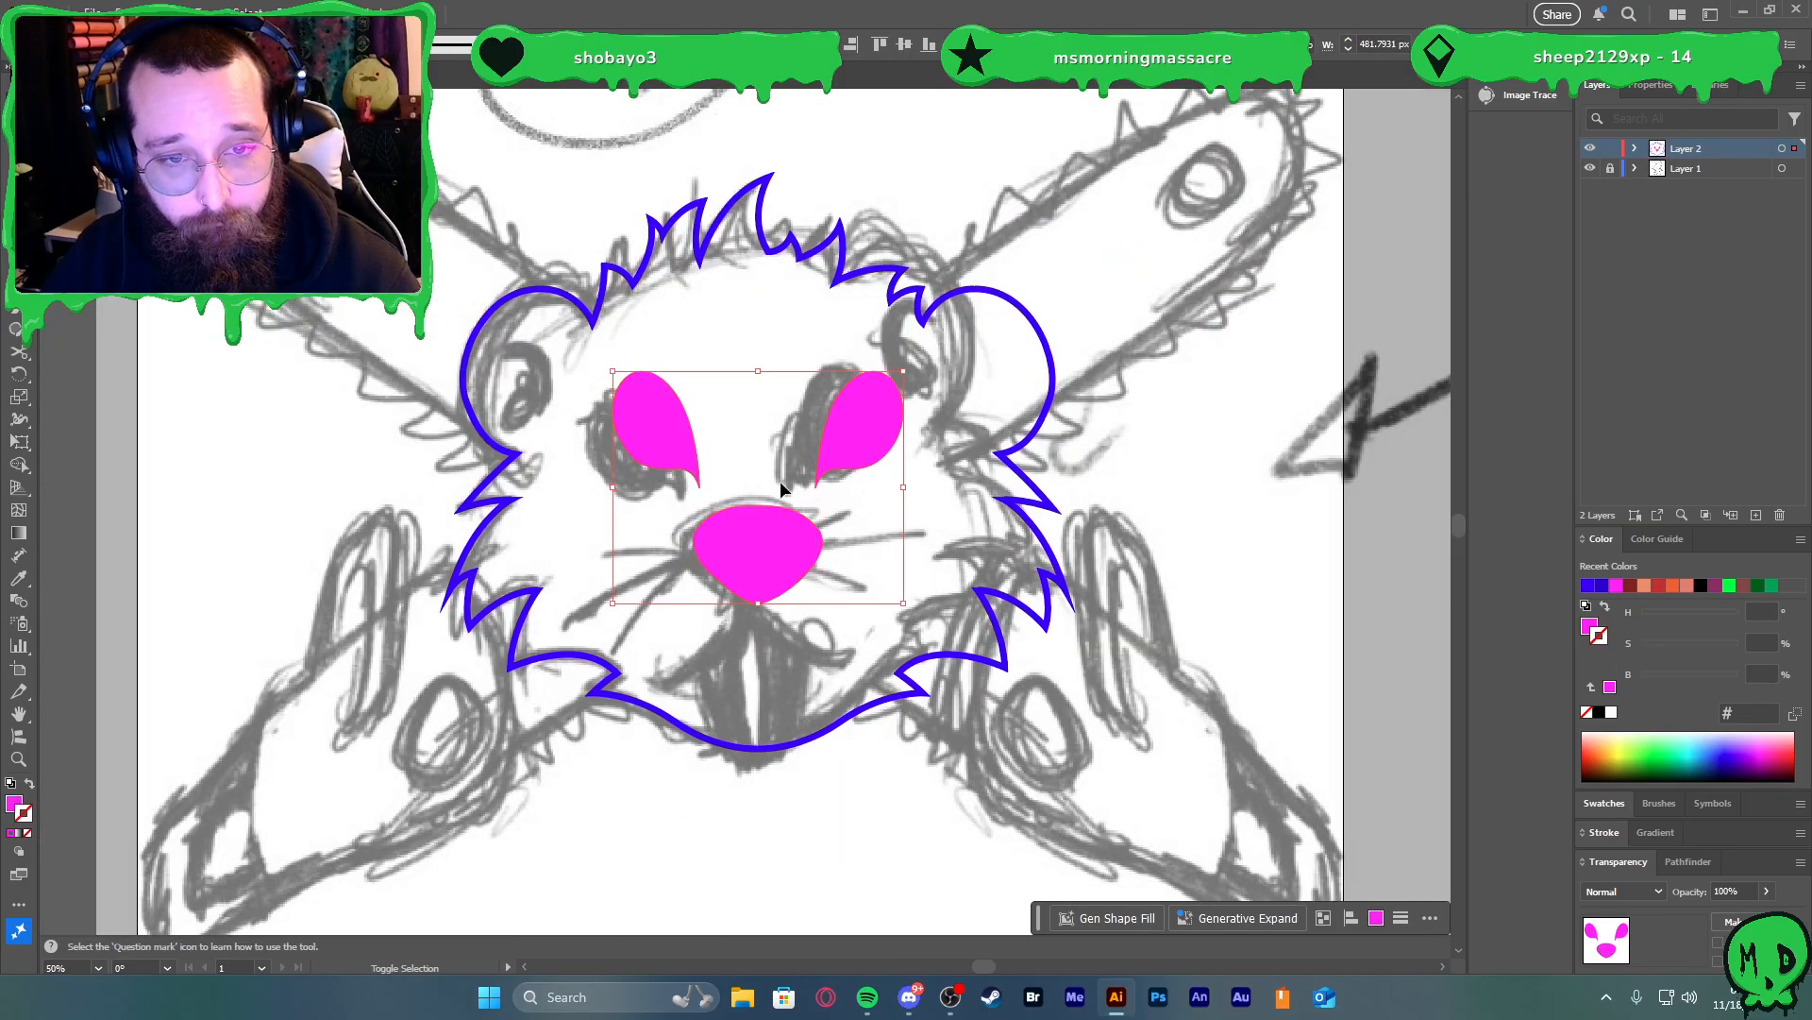
pyautogui.click(774, 701)
# Trace the mouth line on the beaver's right side as a tapered closed curve from the nose tip, and fill it solid magenta
pyautogui.scroll(2, 742, 654)
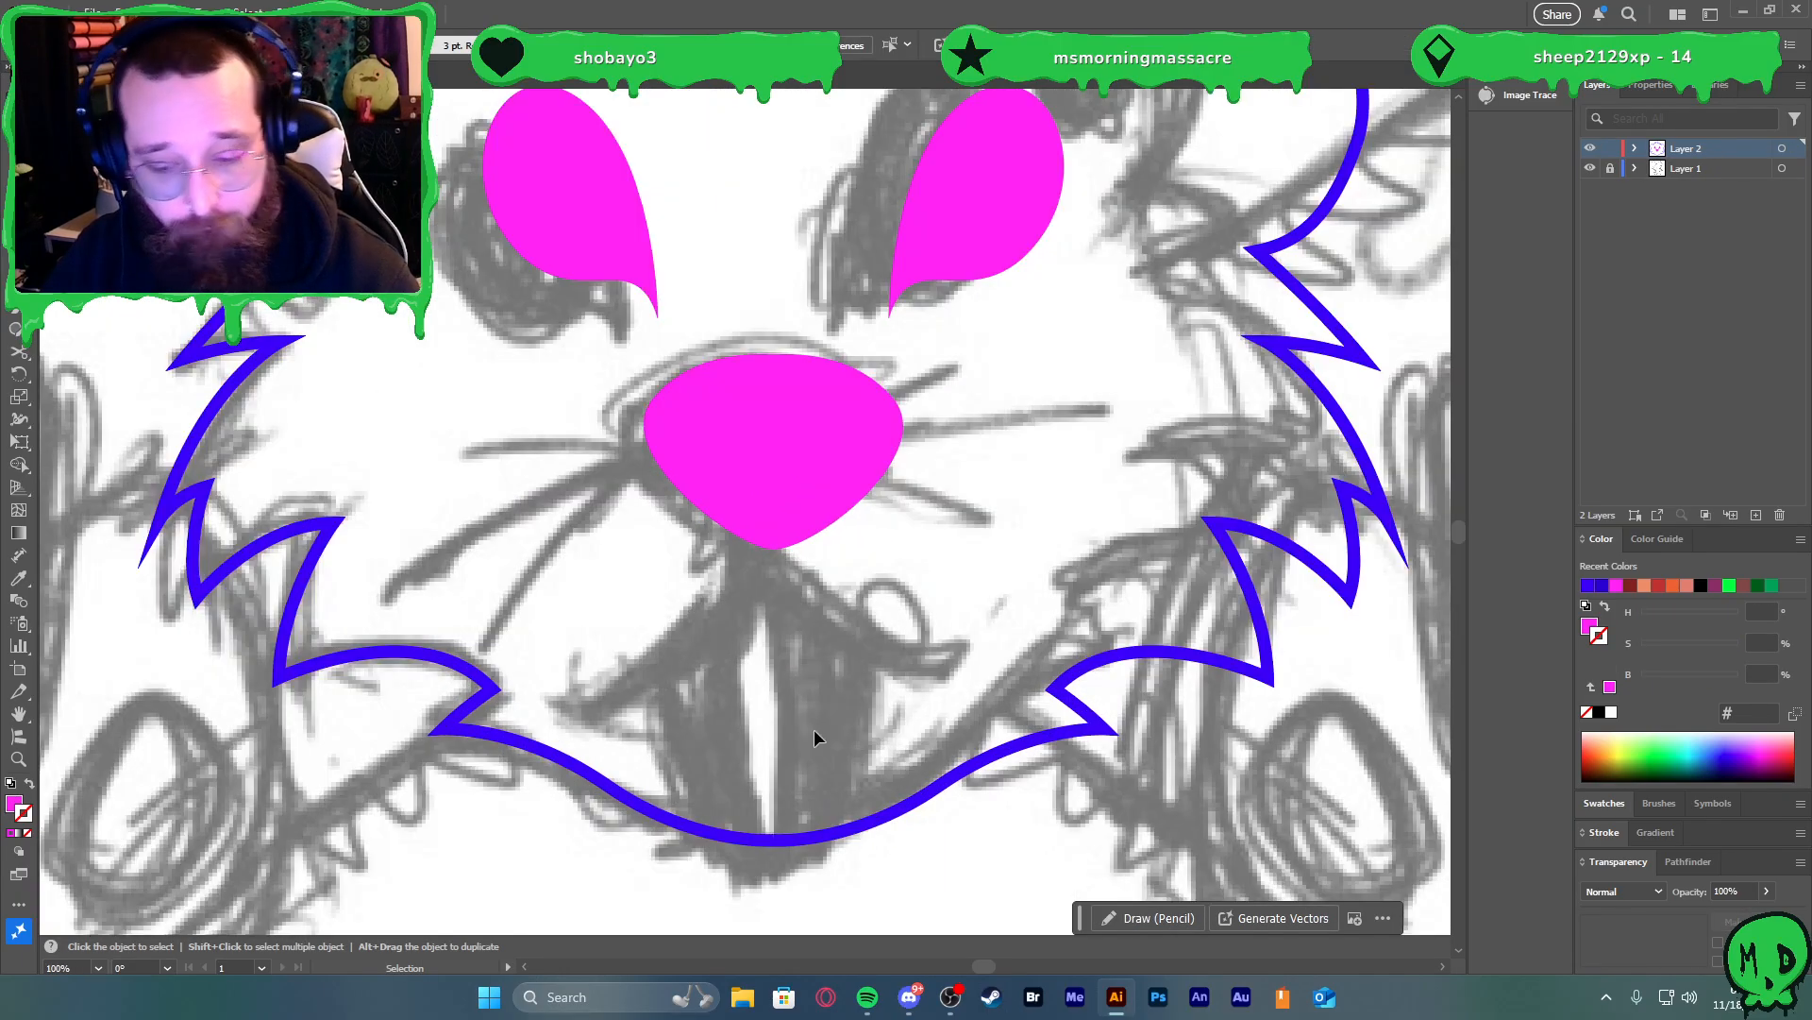
pyautogui.press('p')
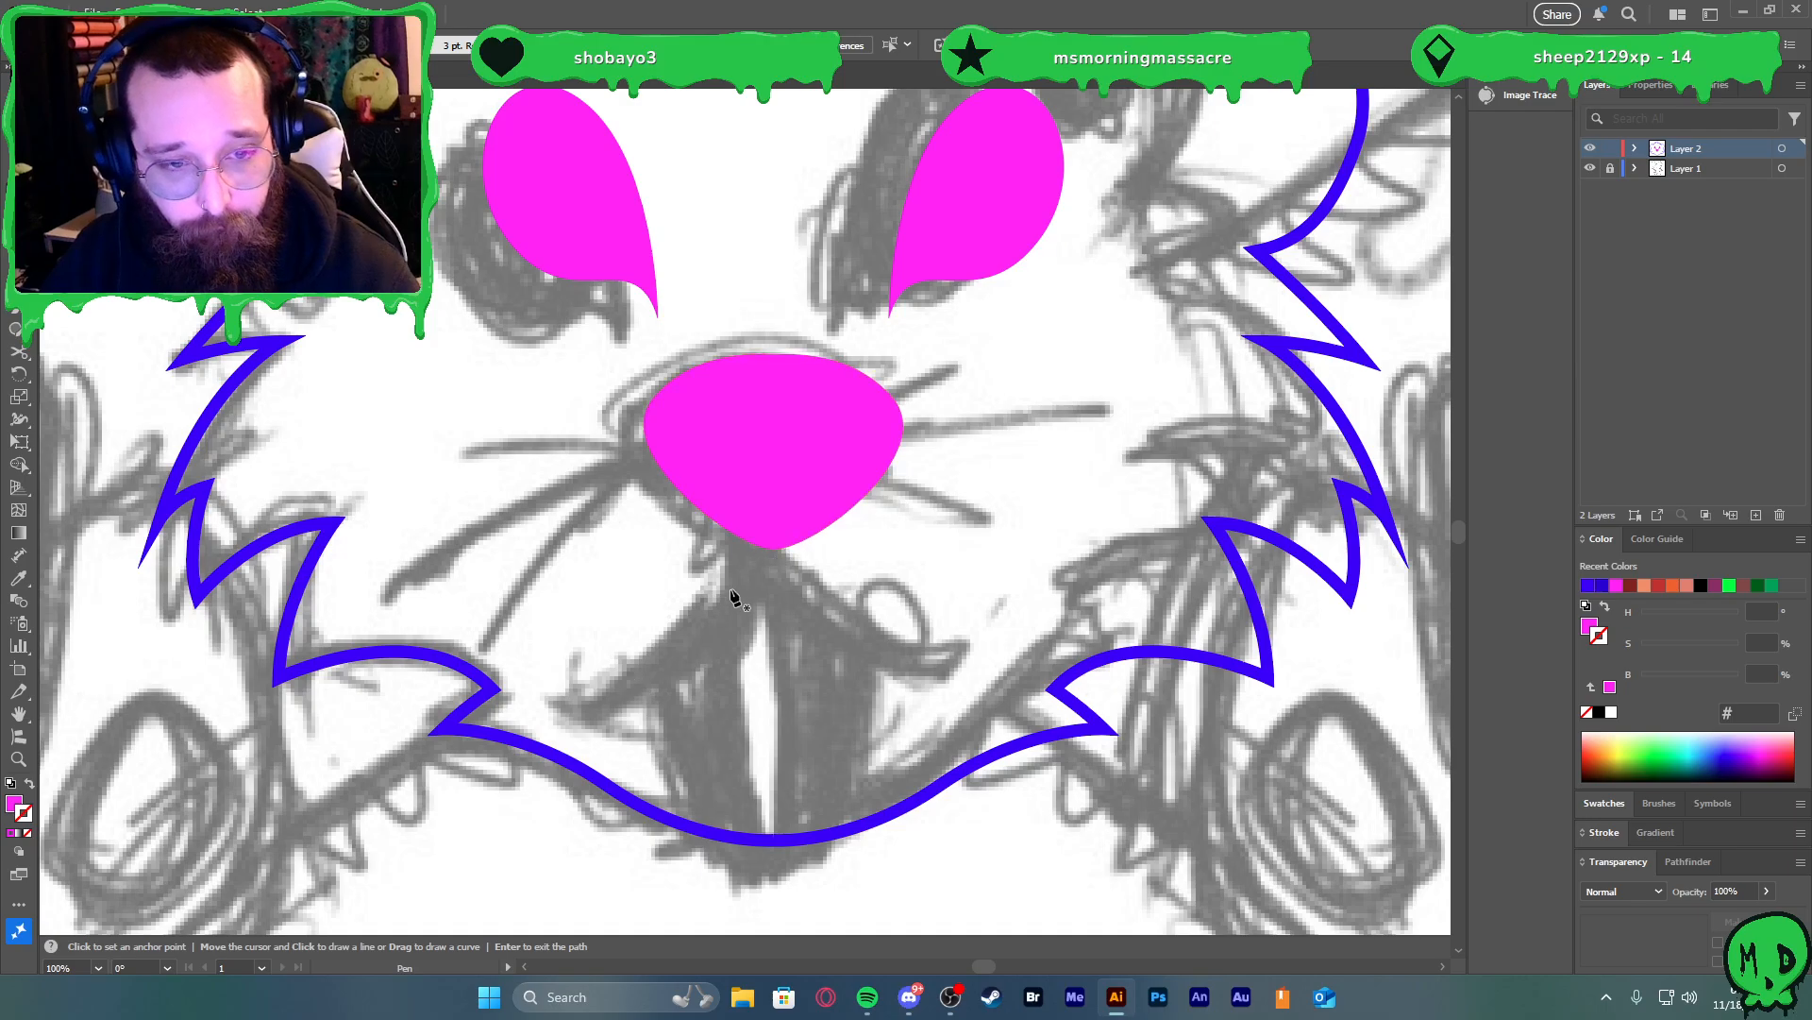
pyautogui.hotkey('shift', 'x')
pyautogui.click(570, 706)
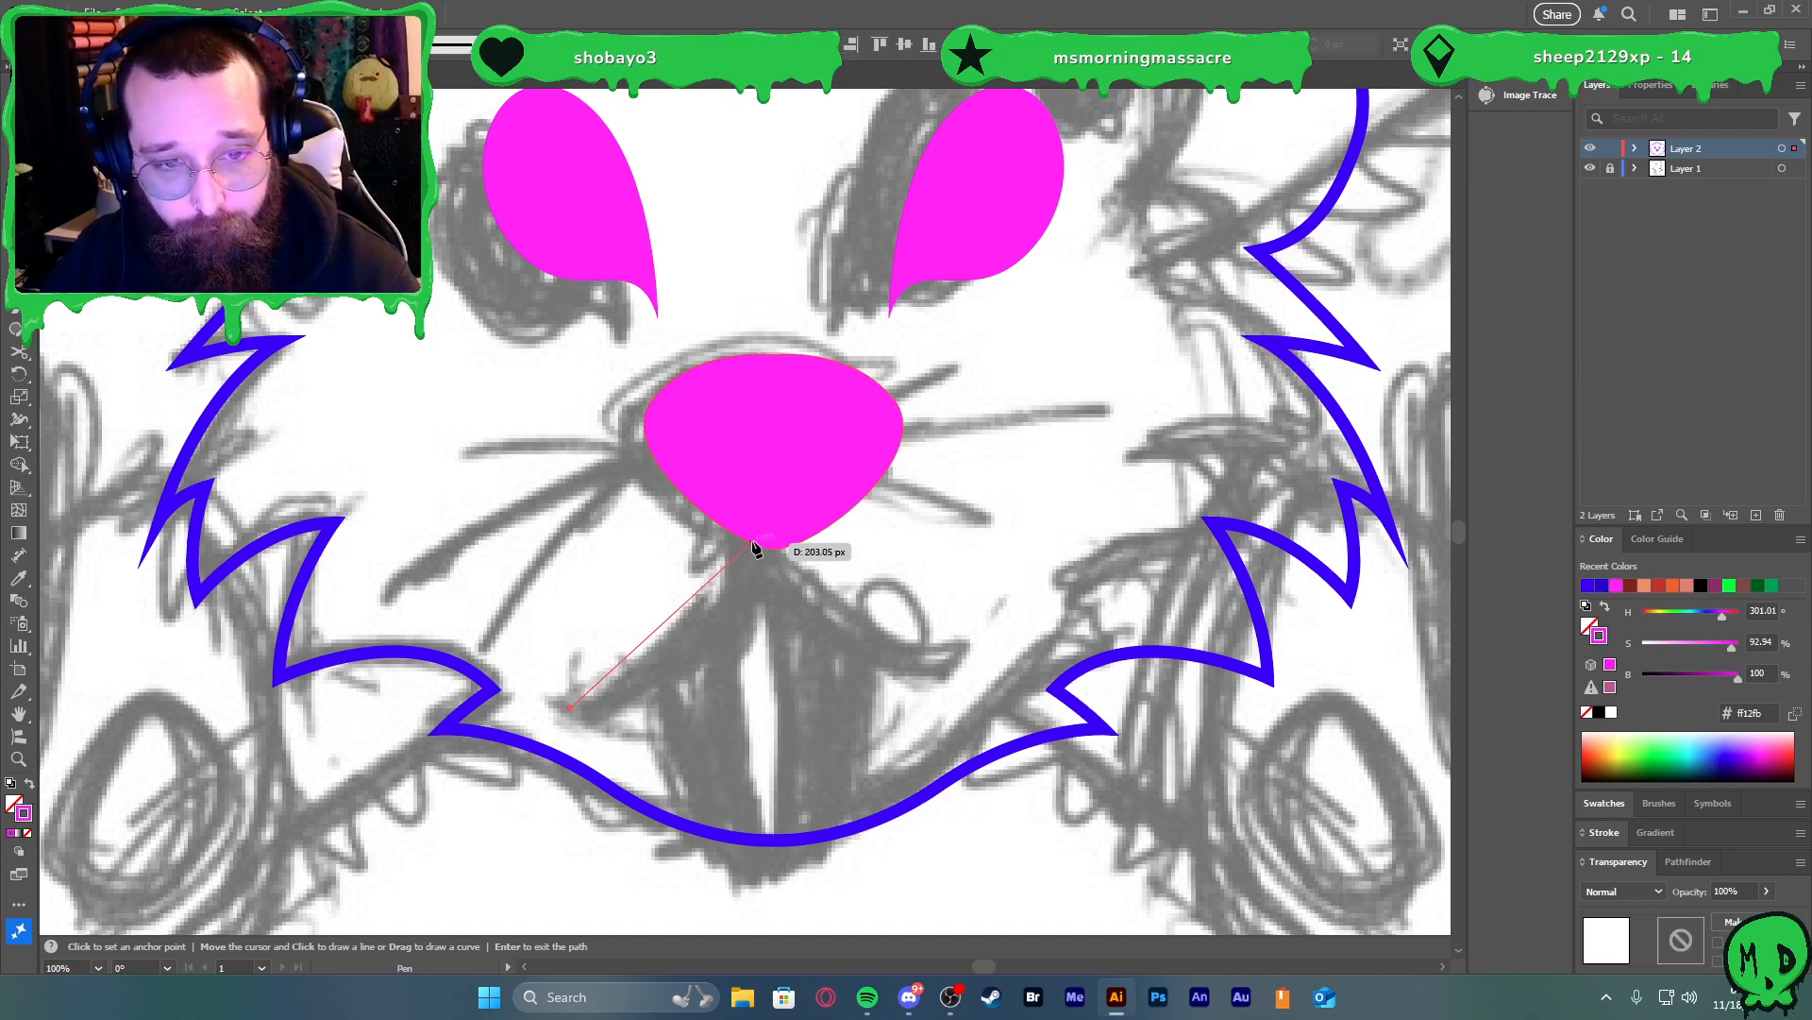
pyautogui.moveTo(764, 529); pyautogui.dragTo(809, 415)
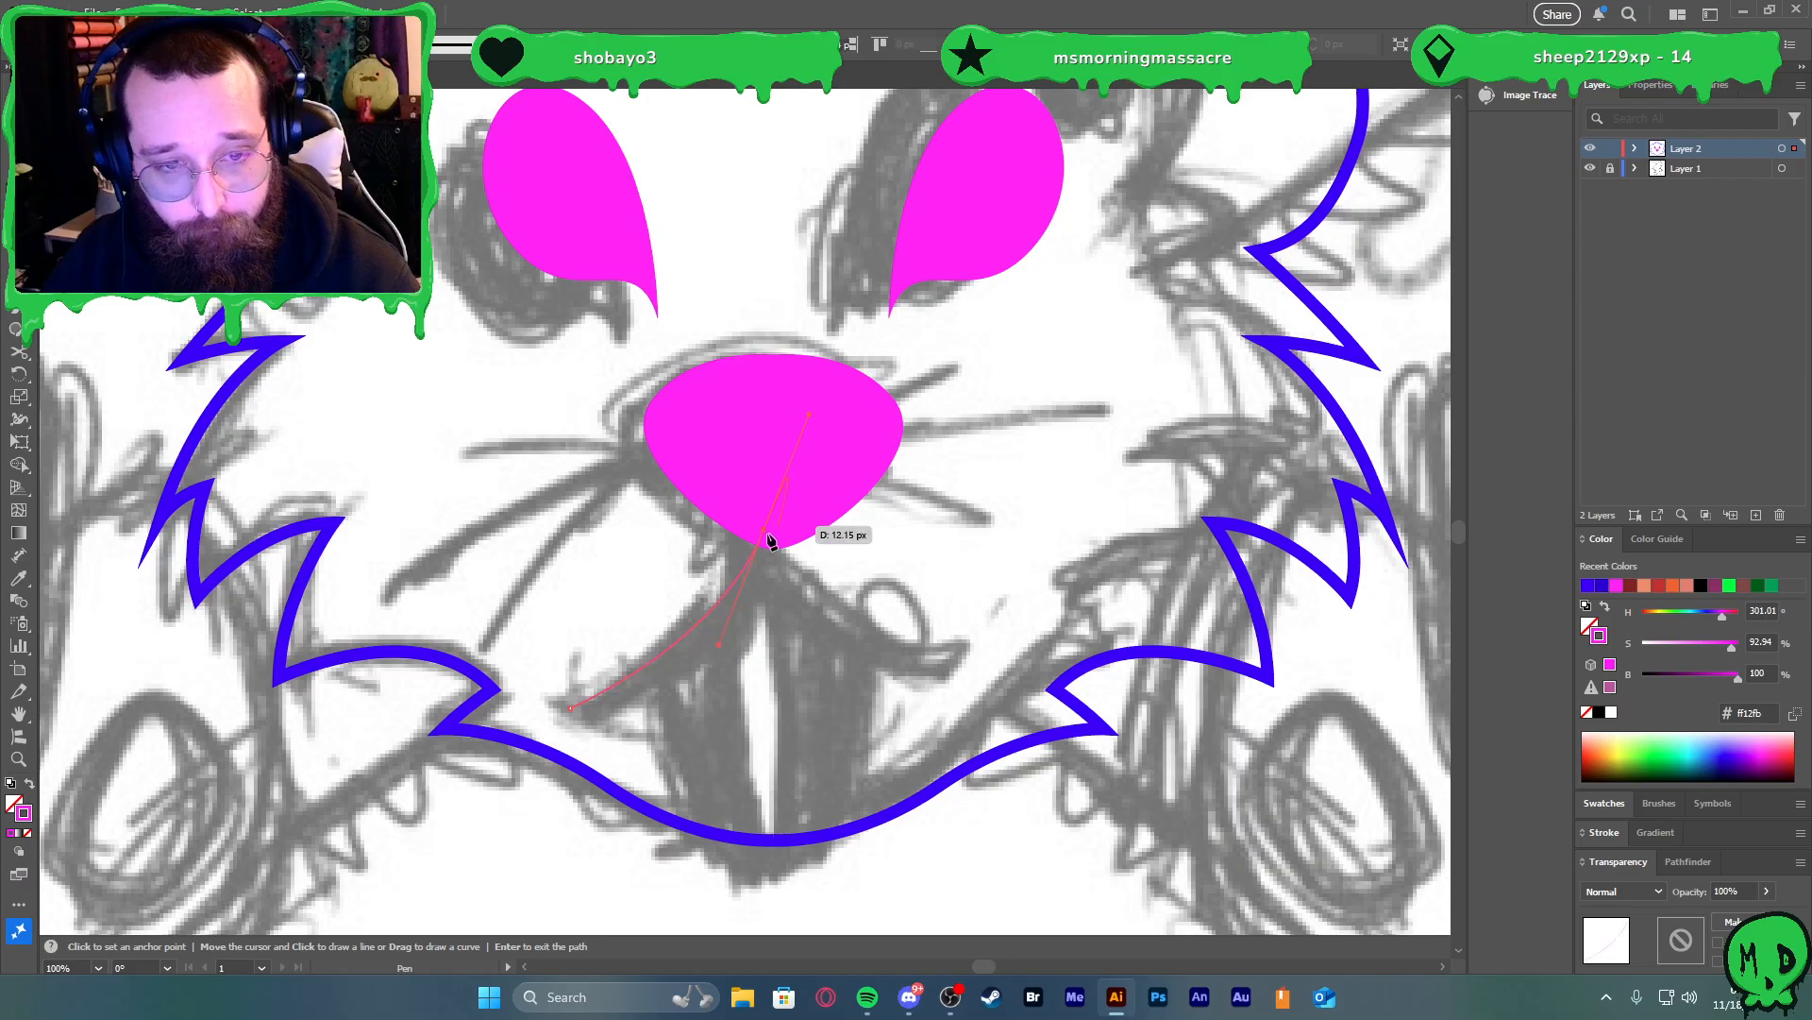
pyautogui.click(764, 530)
pyautogui.moveTo(774, 536); pyautogui.dragTo(775, 538)
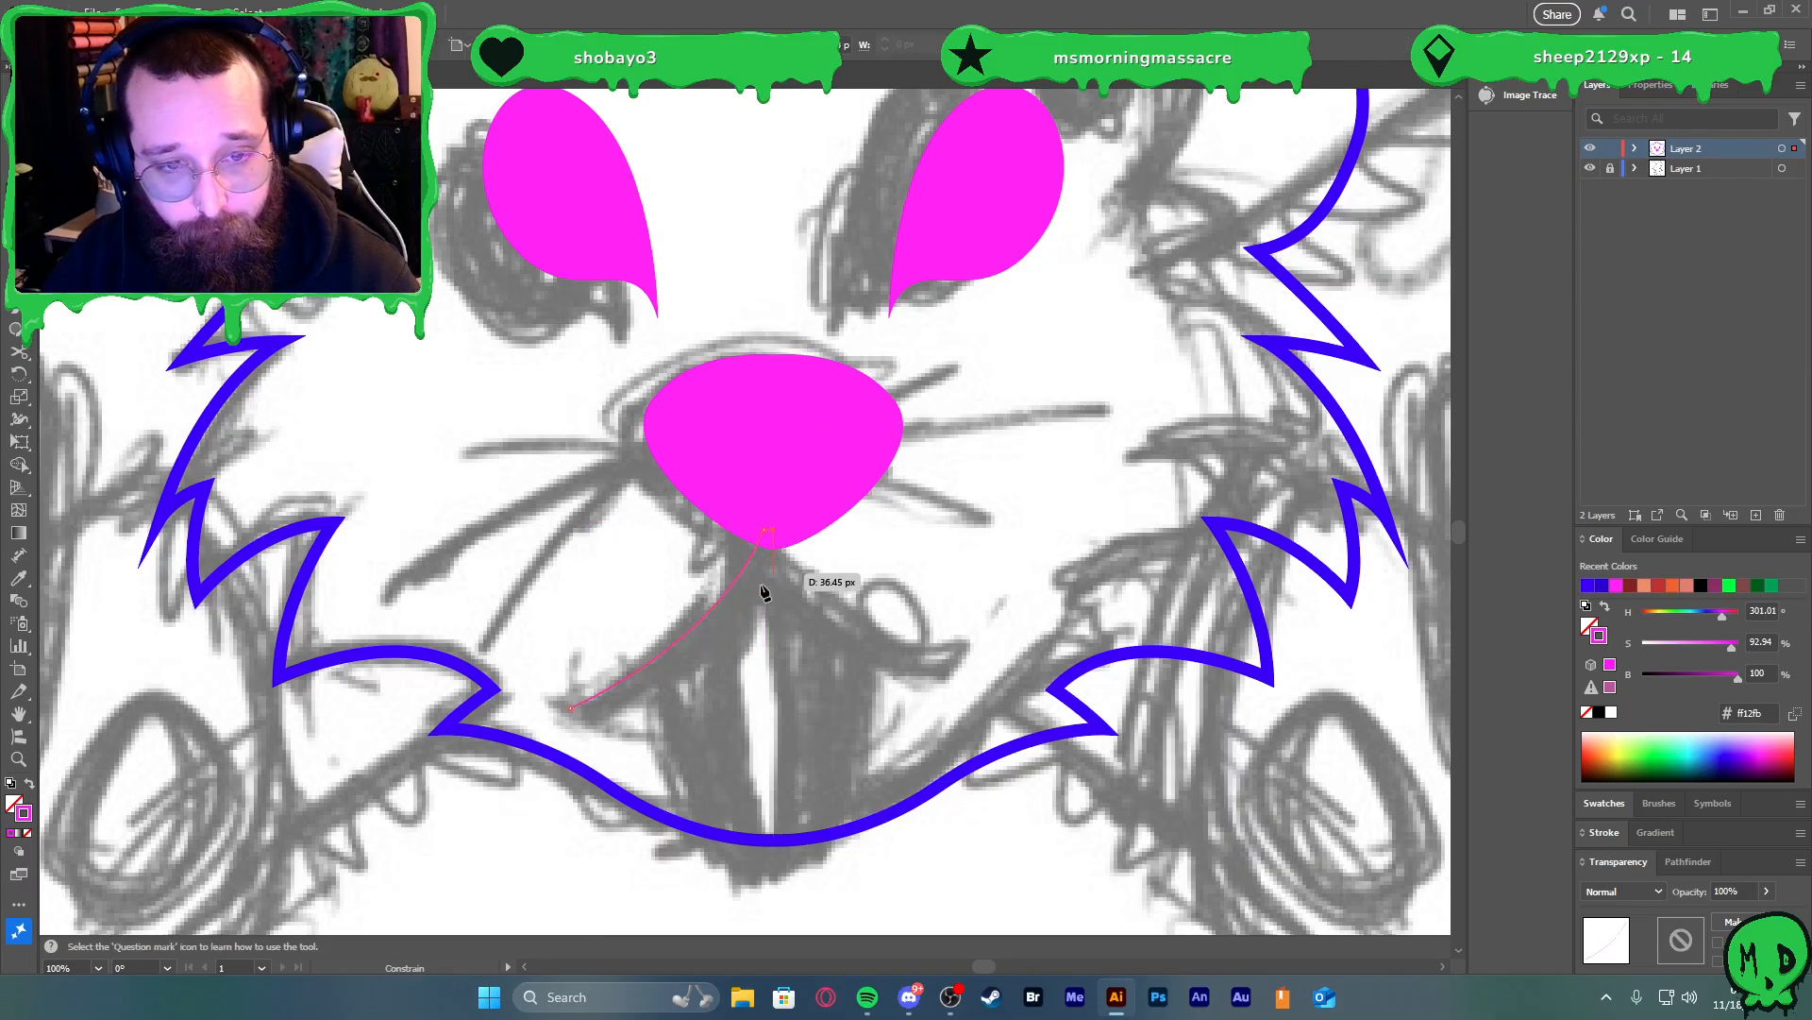
pyautogui.click(772, 592)
pyautogui.moveTo(574, 708); pyautogui.dragTo(510, 704)
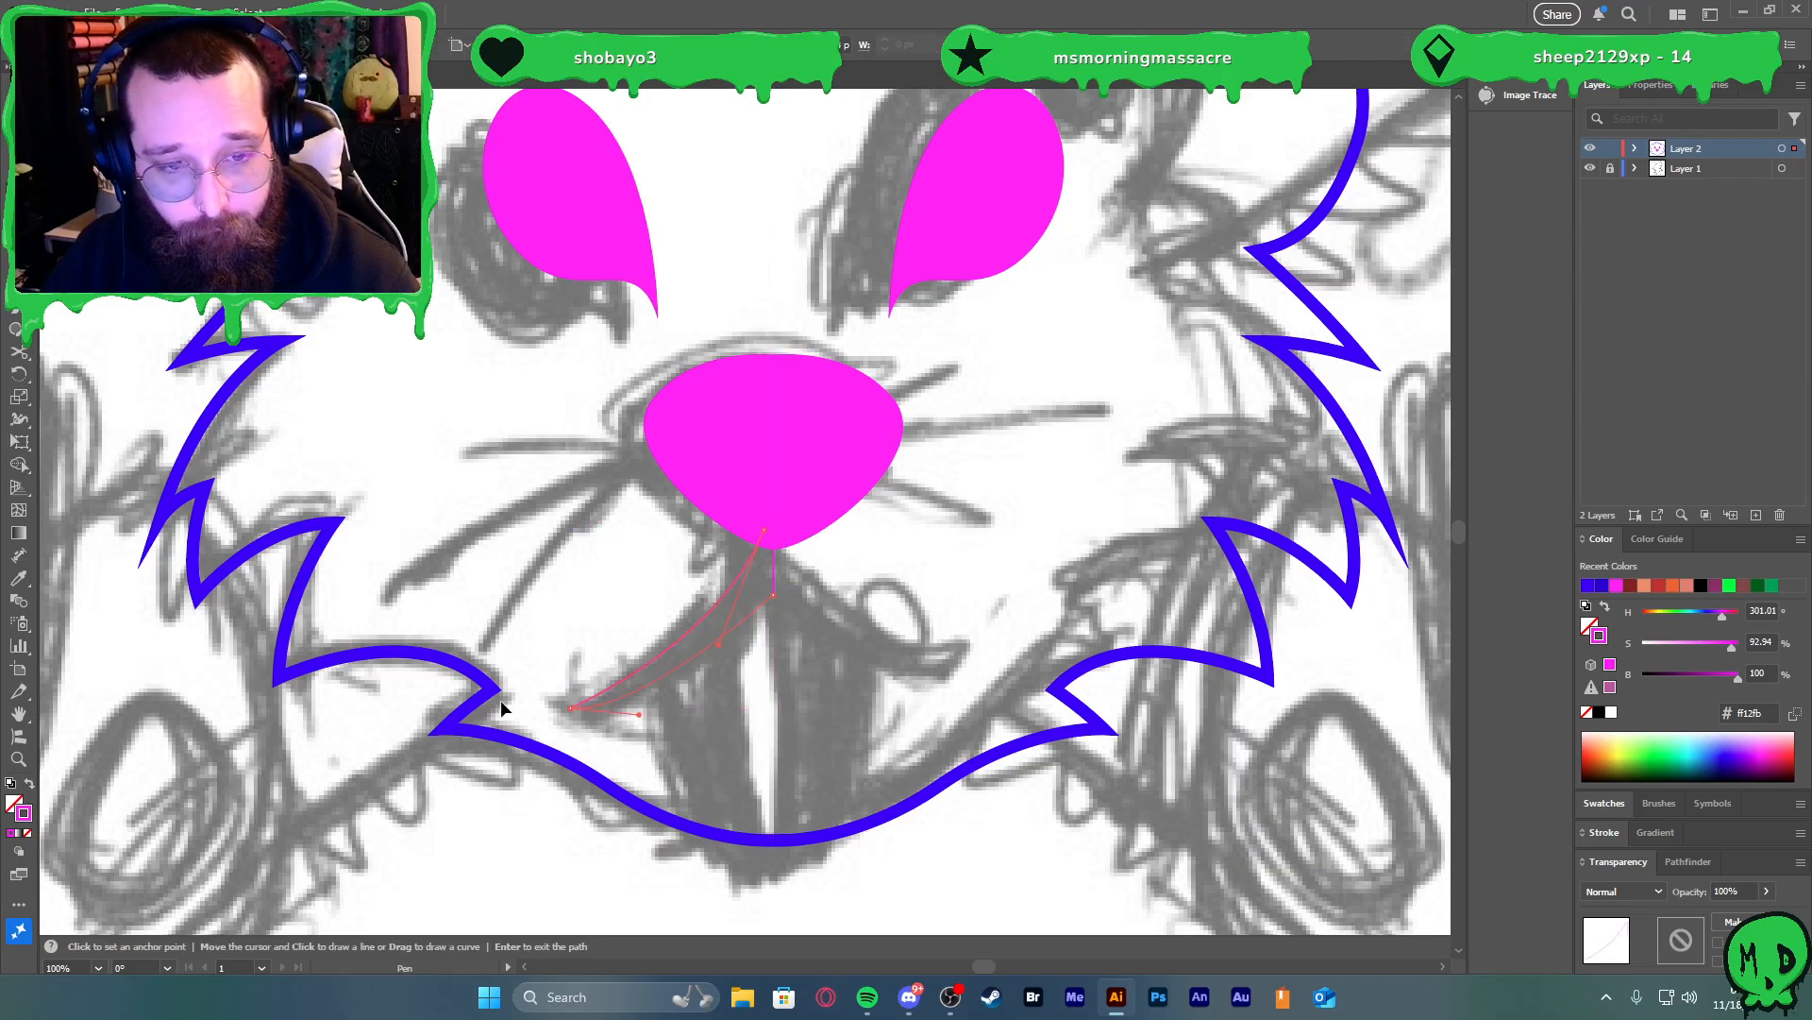
pyautogui.press('v')
pyautogui.hotkey('shift', 'x')
# Duplicate the magenta mouth line, reflect the copy across the vertical axis, align it under the nose tip and unite both halves
pyautogui.moveTo(738, 655); pyautogui.dragTo(851, 694)
pyautogui.rightClick(852, 693)
pyautogui.moveTo(980, 870)
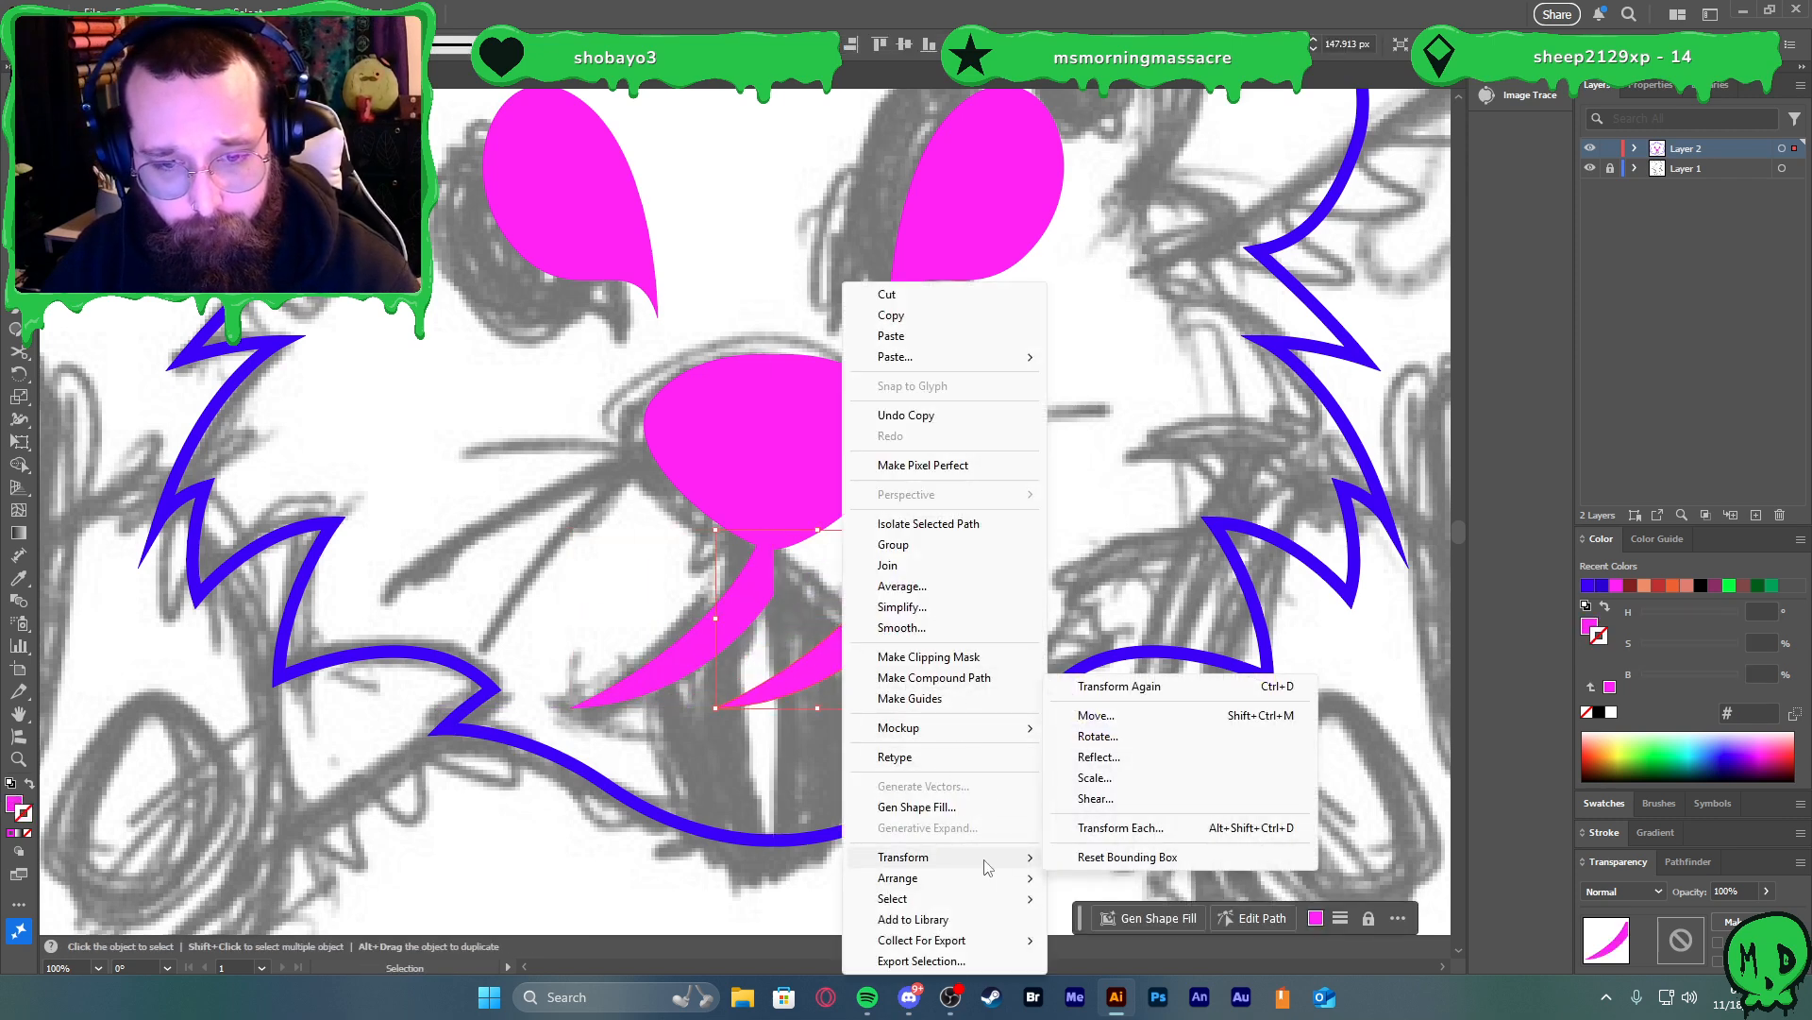
pyautogui.click(1126, 759)
pyautogui.click(910, 615)
pyautogui.moveTo(777, 670); pyautogui.dragTo(834, 670)
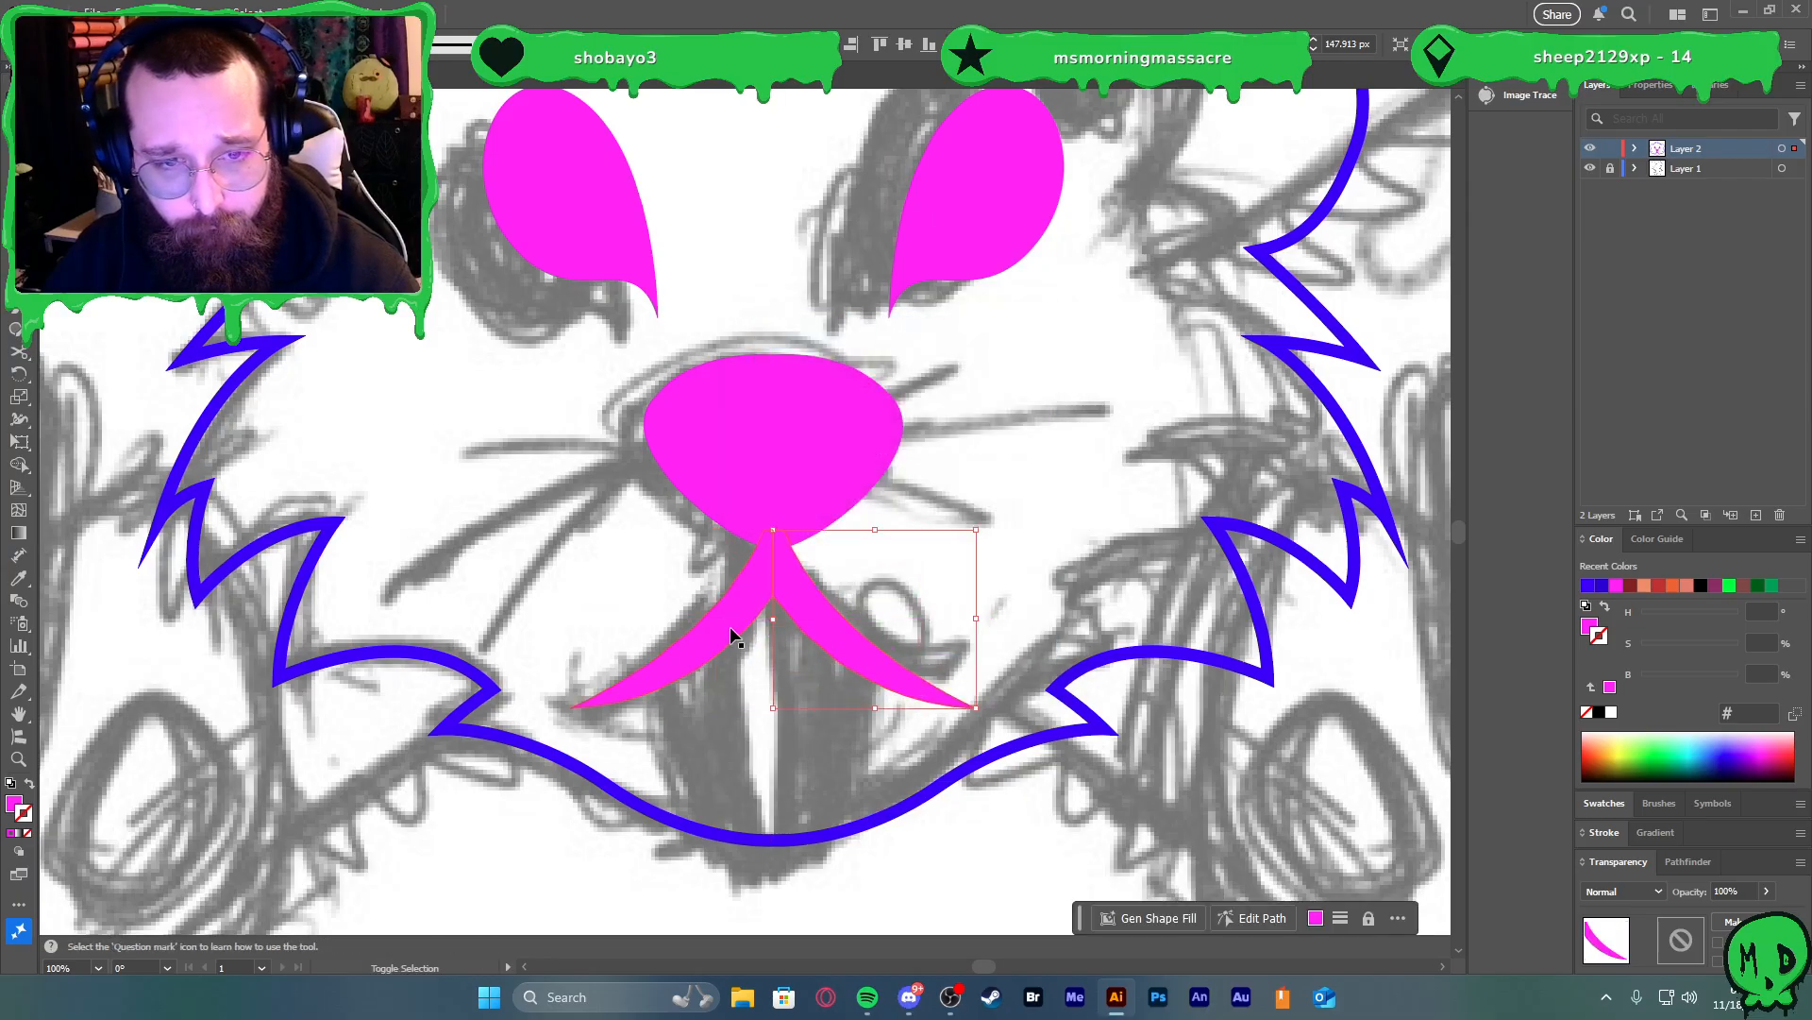
pyautogui.keyDown('shift'); pyautogui.click(766, 638); pyautogui.keyUp('shift')
pyautogui.hotkey('ctrl', '4')
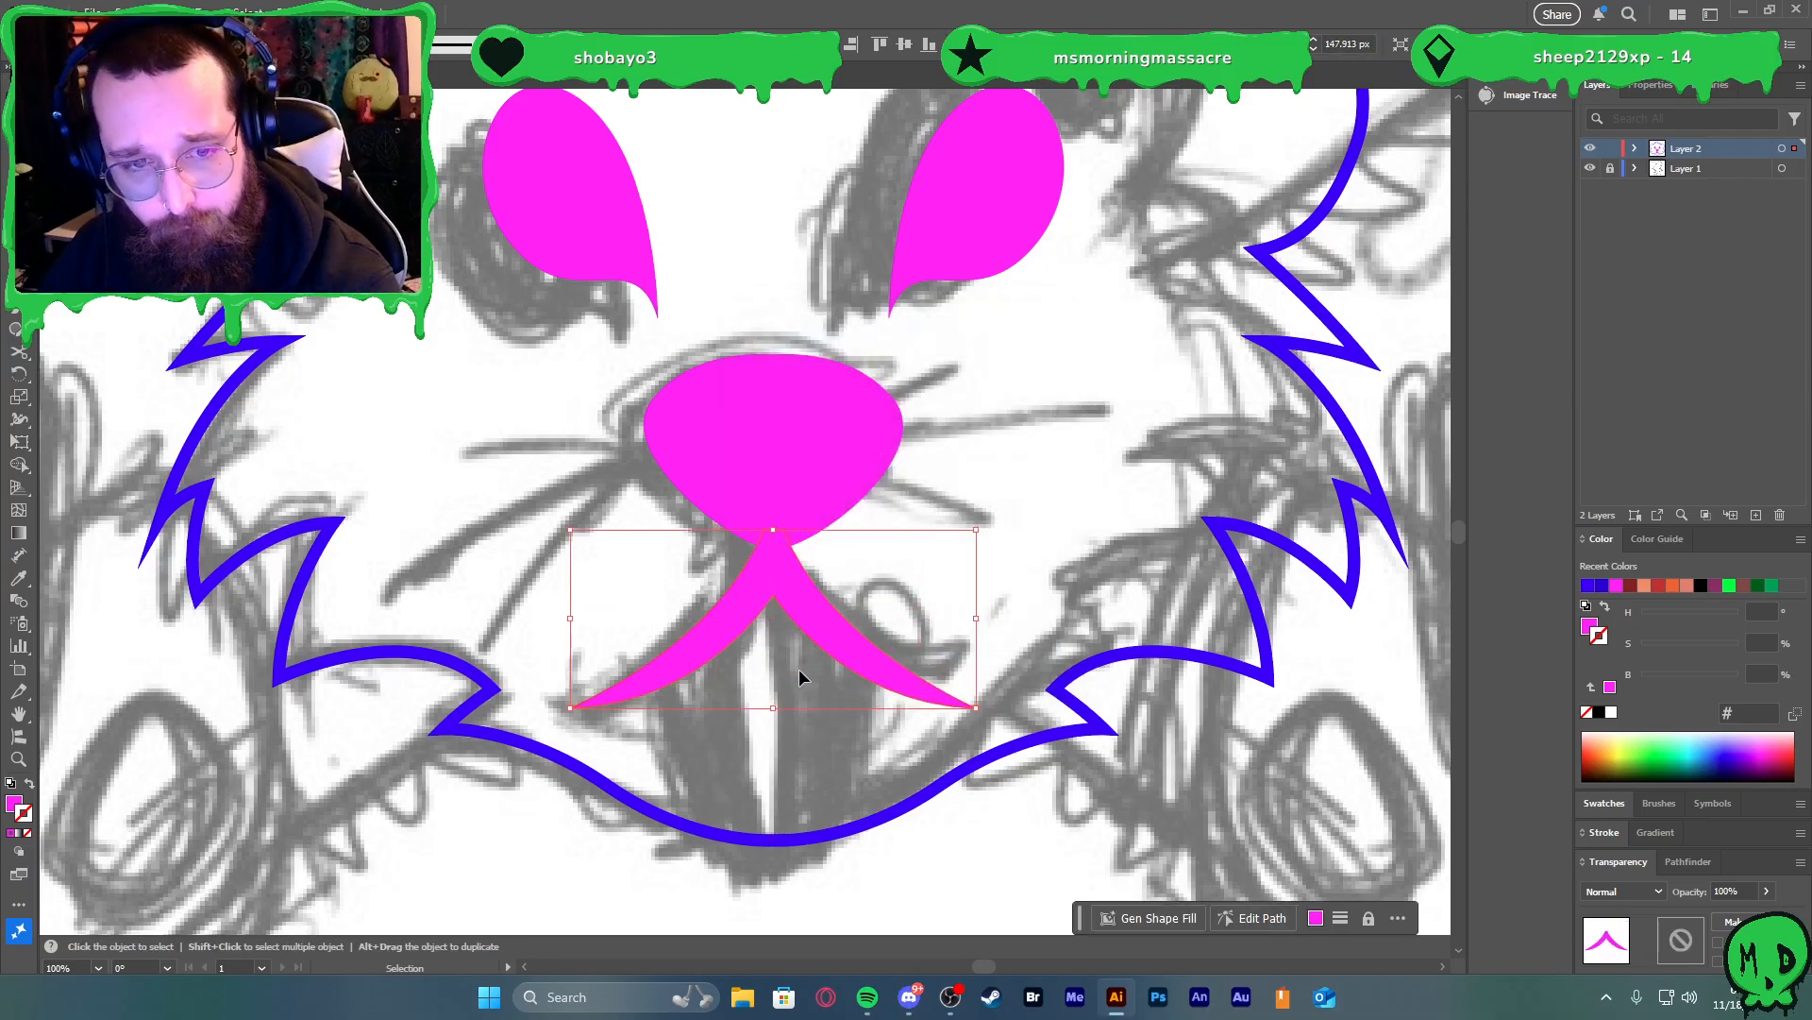
# Trace half of the front teeth as a closed magenta shape from the mouth line down to the chin, with a straight inner edge on the centre line
pyautogui.scroll(-2, 830, 764)
pyautogui.scroll(-1, 829, 761)
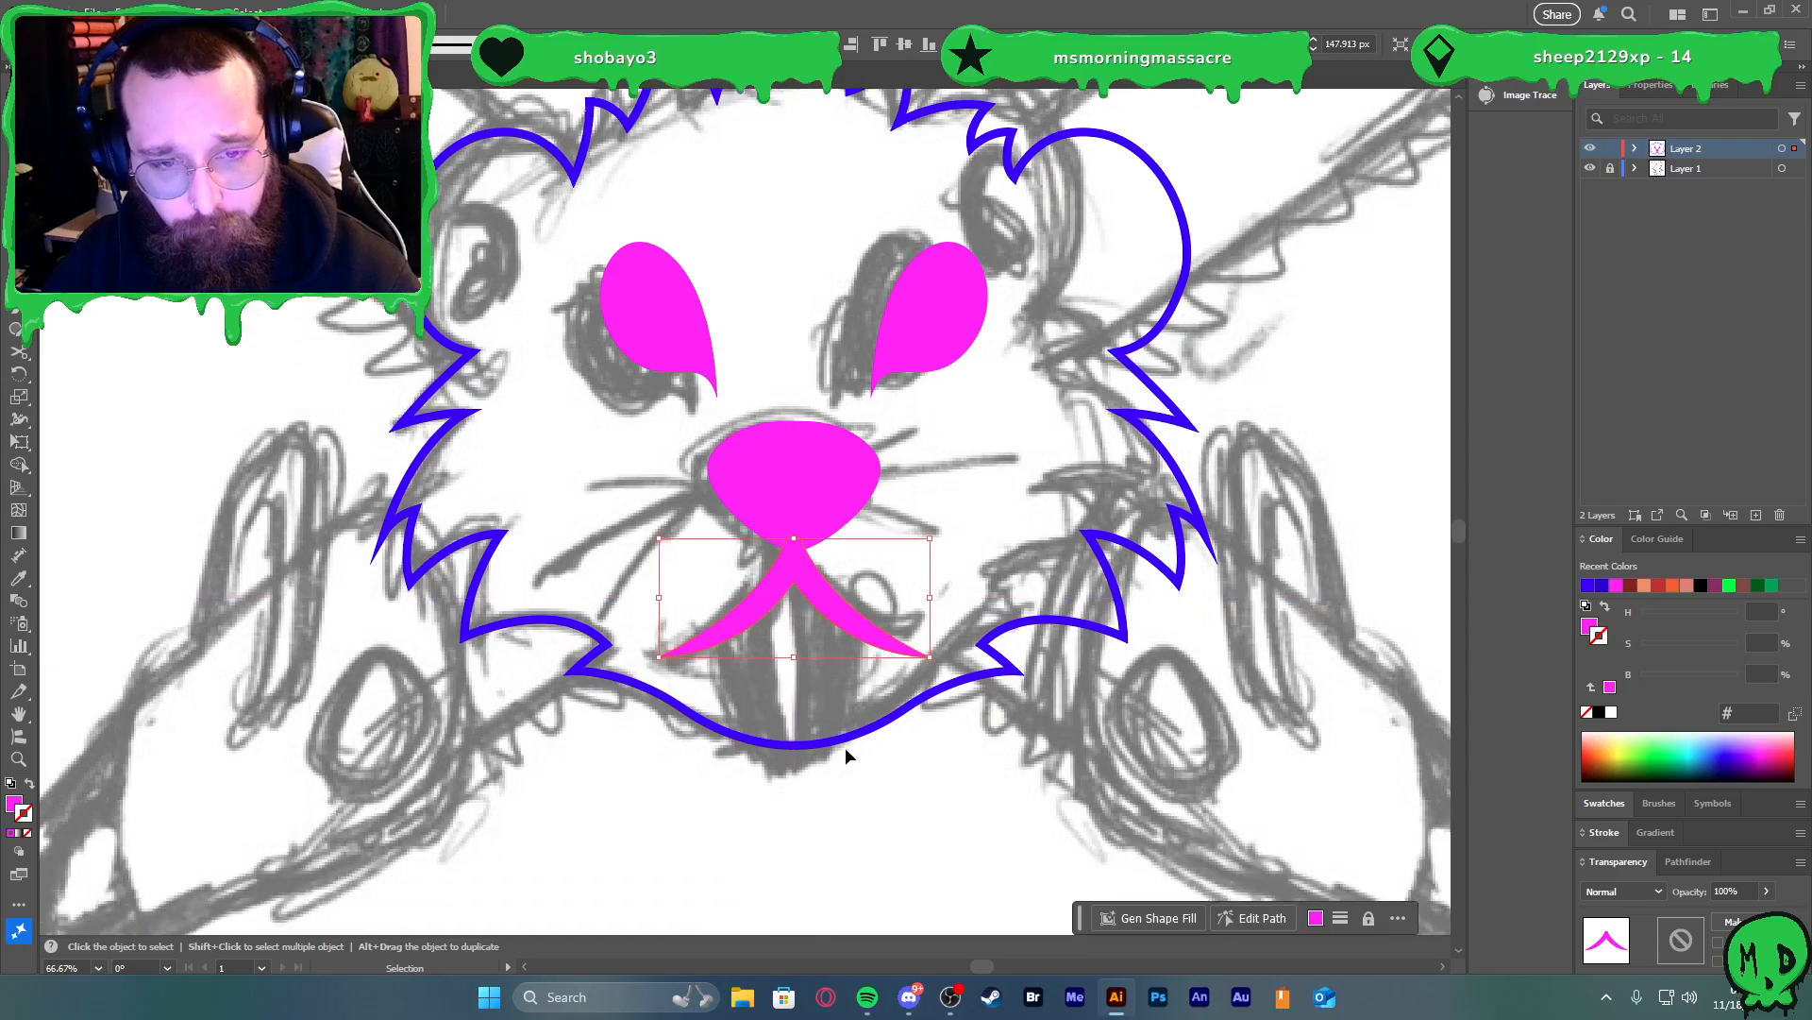
pyautogui.scroll(3, 844, 746)
pyautogui.scroll(-1, 767, 762)
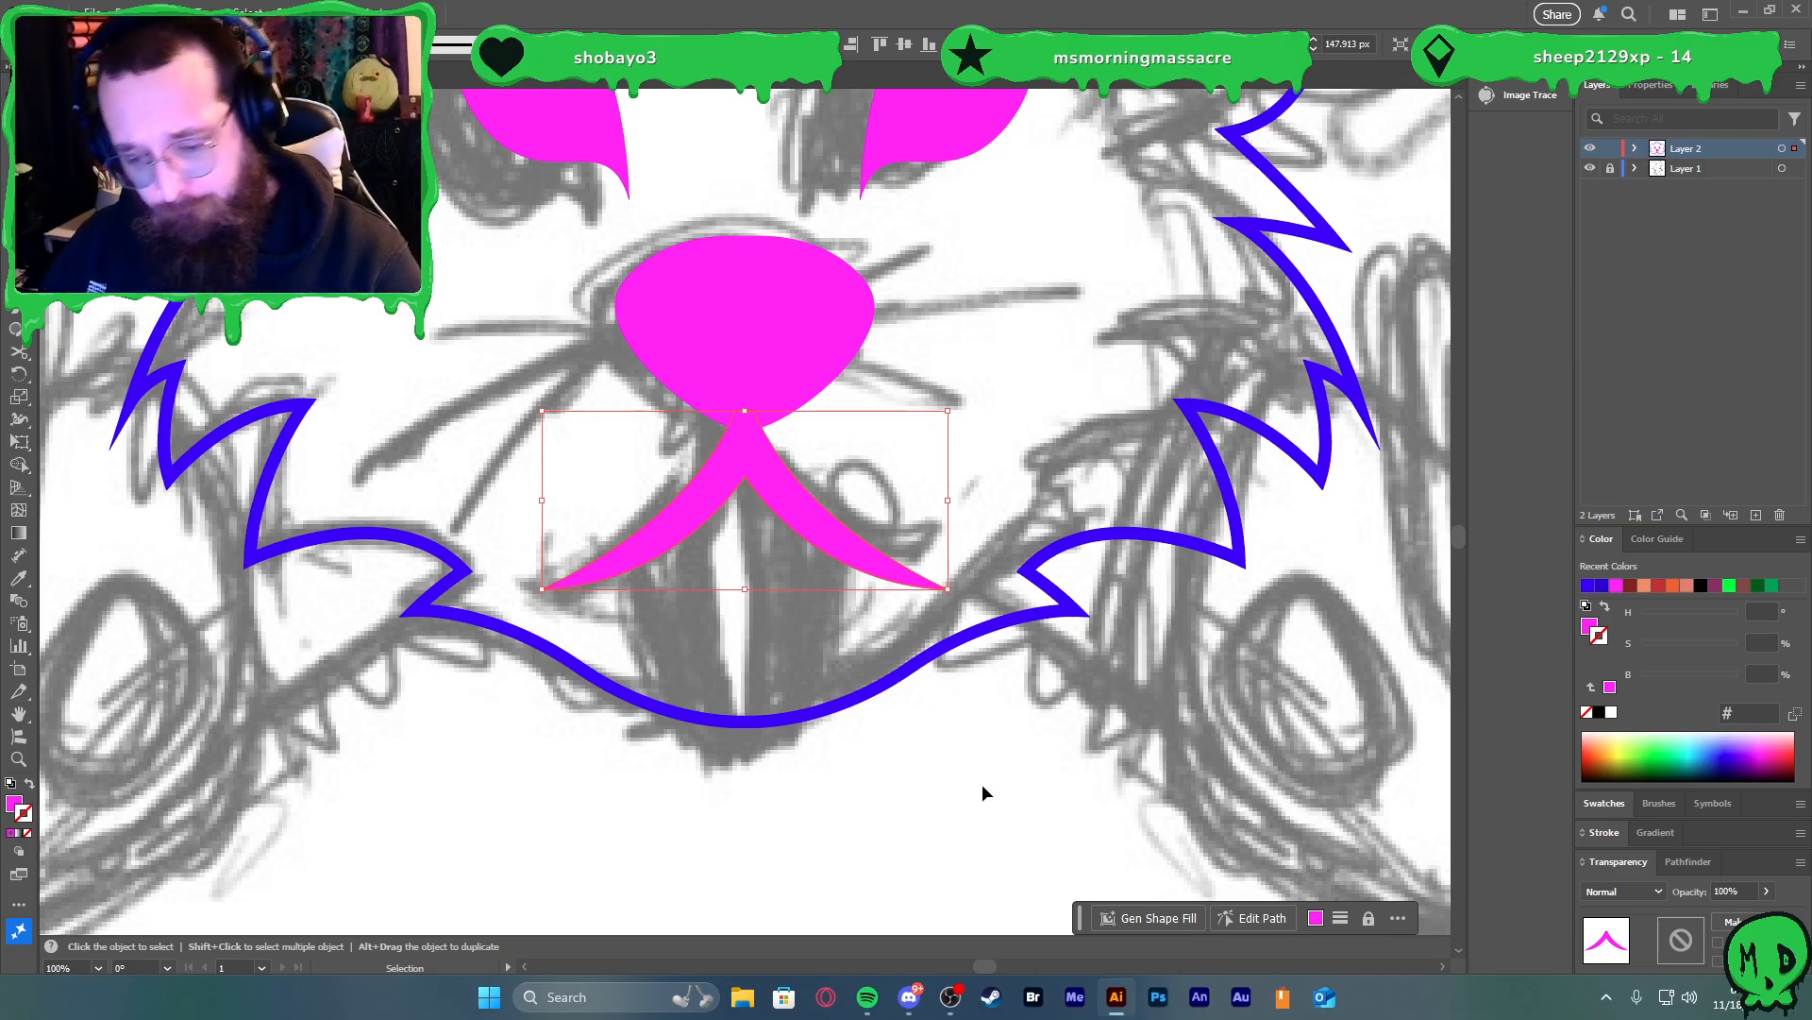
pyautogui.press('p')
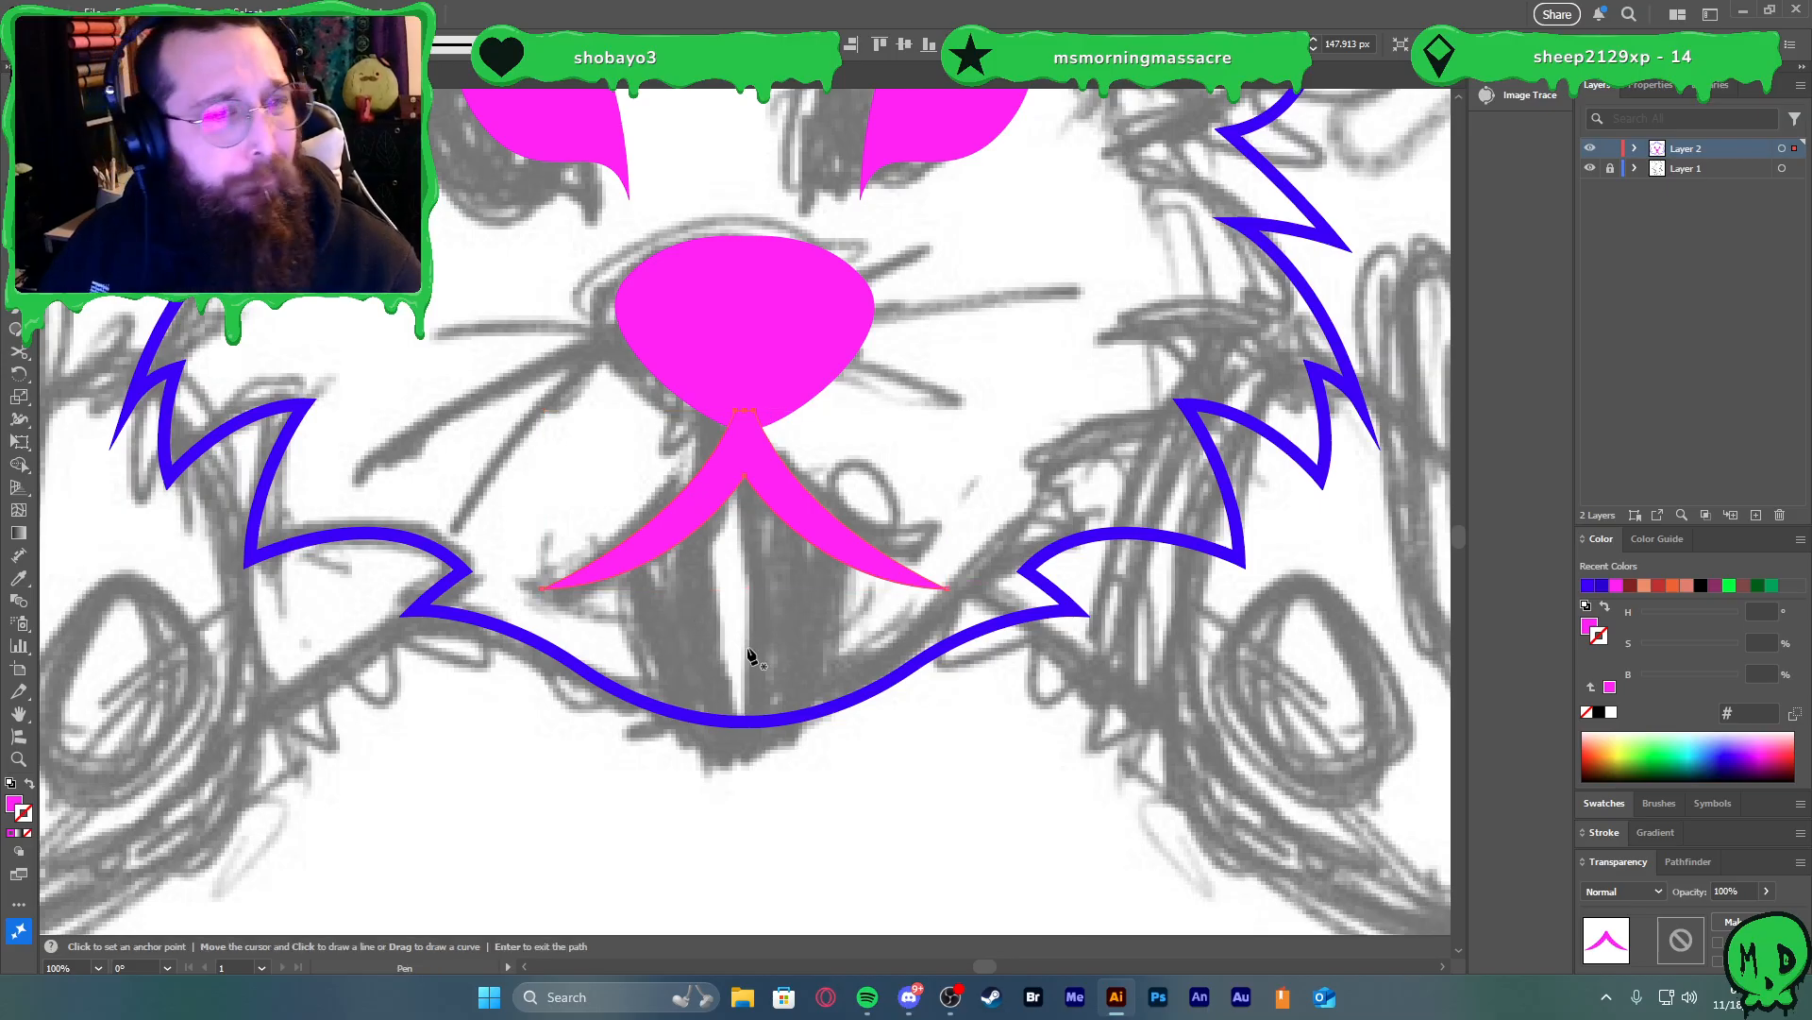
pyautogui.moveTo(614, 568); pyautogui.dragTo(649, 581)
pyautogui.hotkey('ctrl', 'z')
pyautogui.click(619, 560)
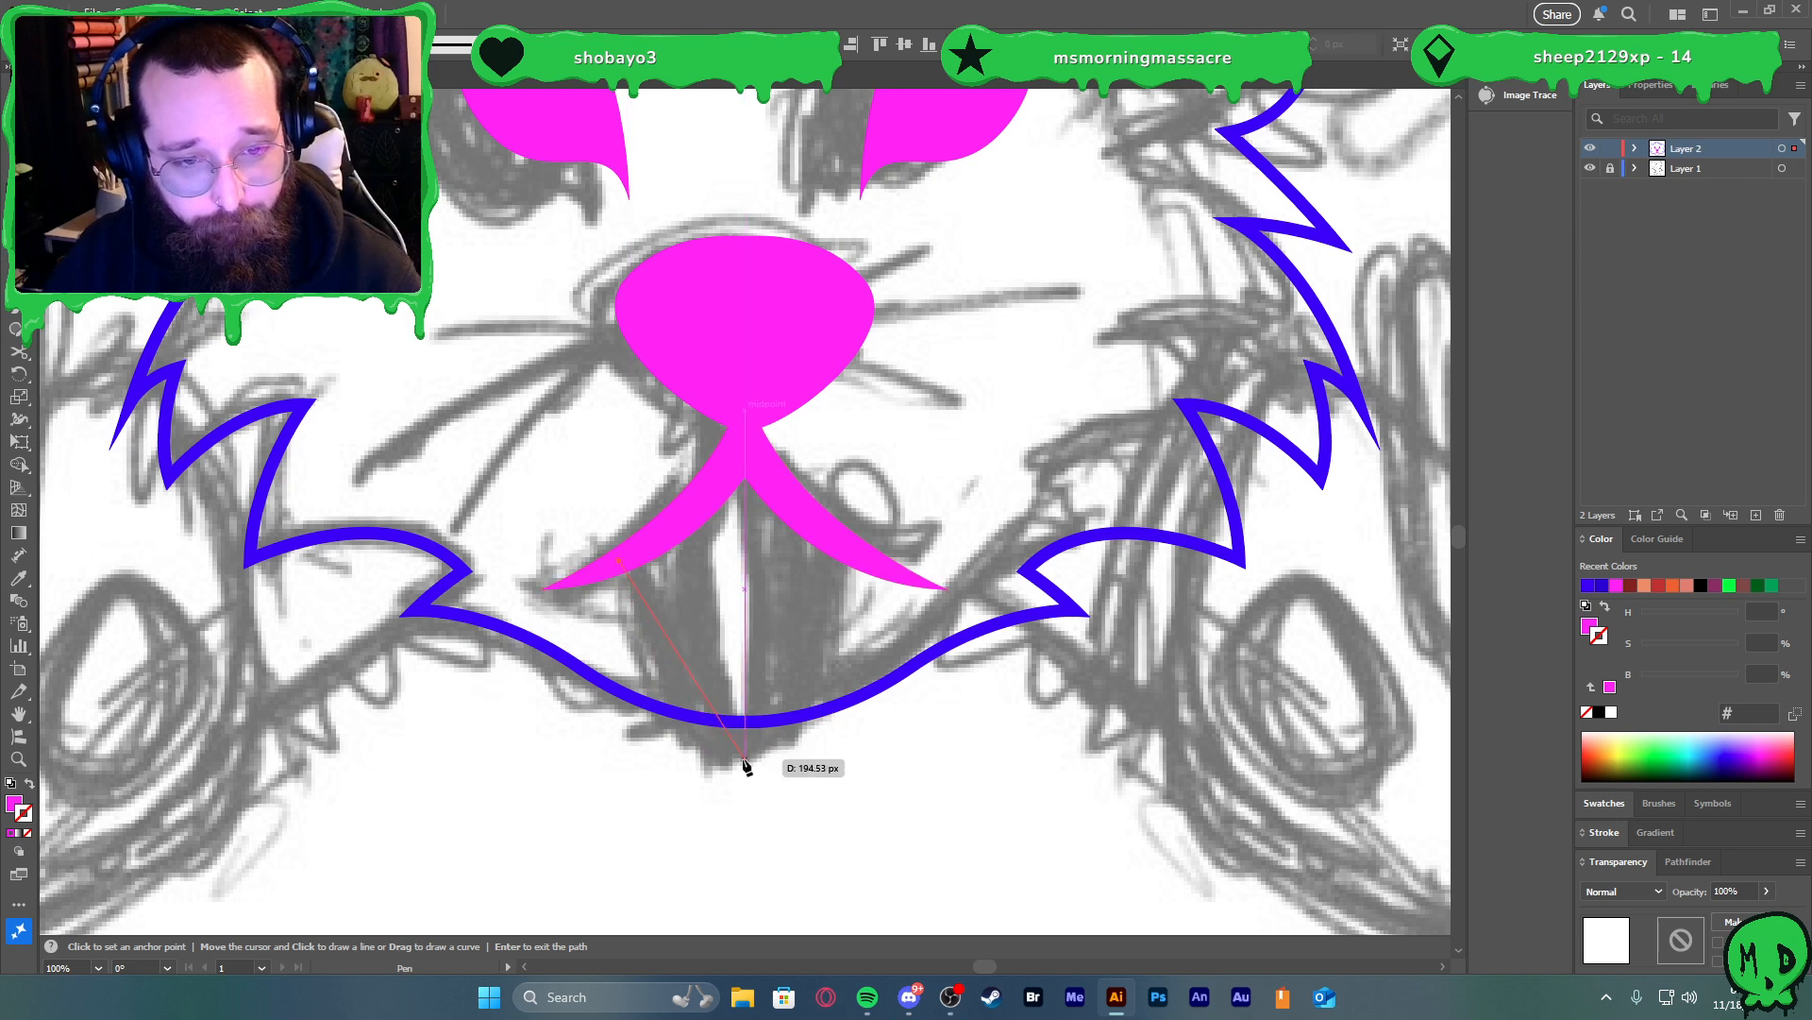
pyautogui.moveTo(746, 757); pyautogui.dragTo(842, 766)
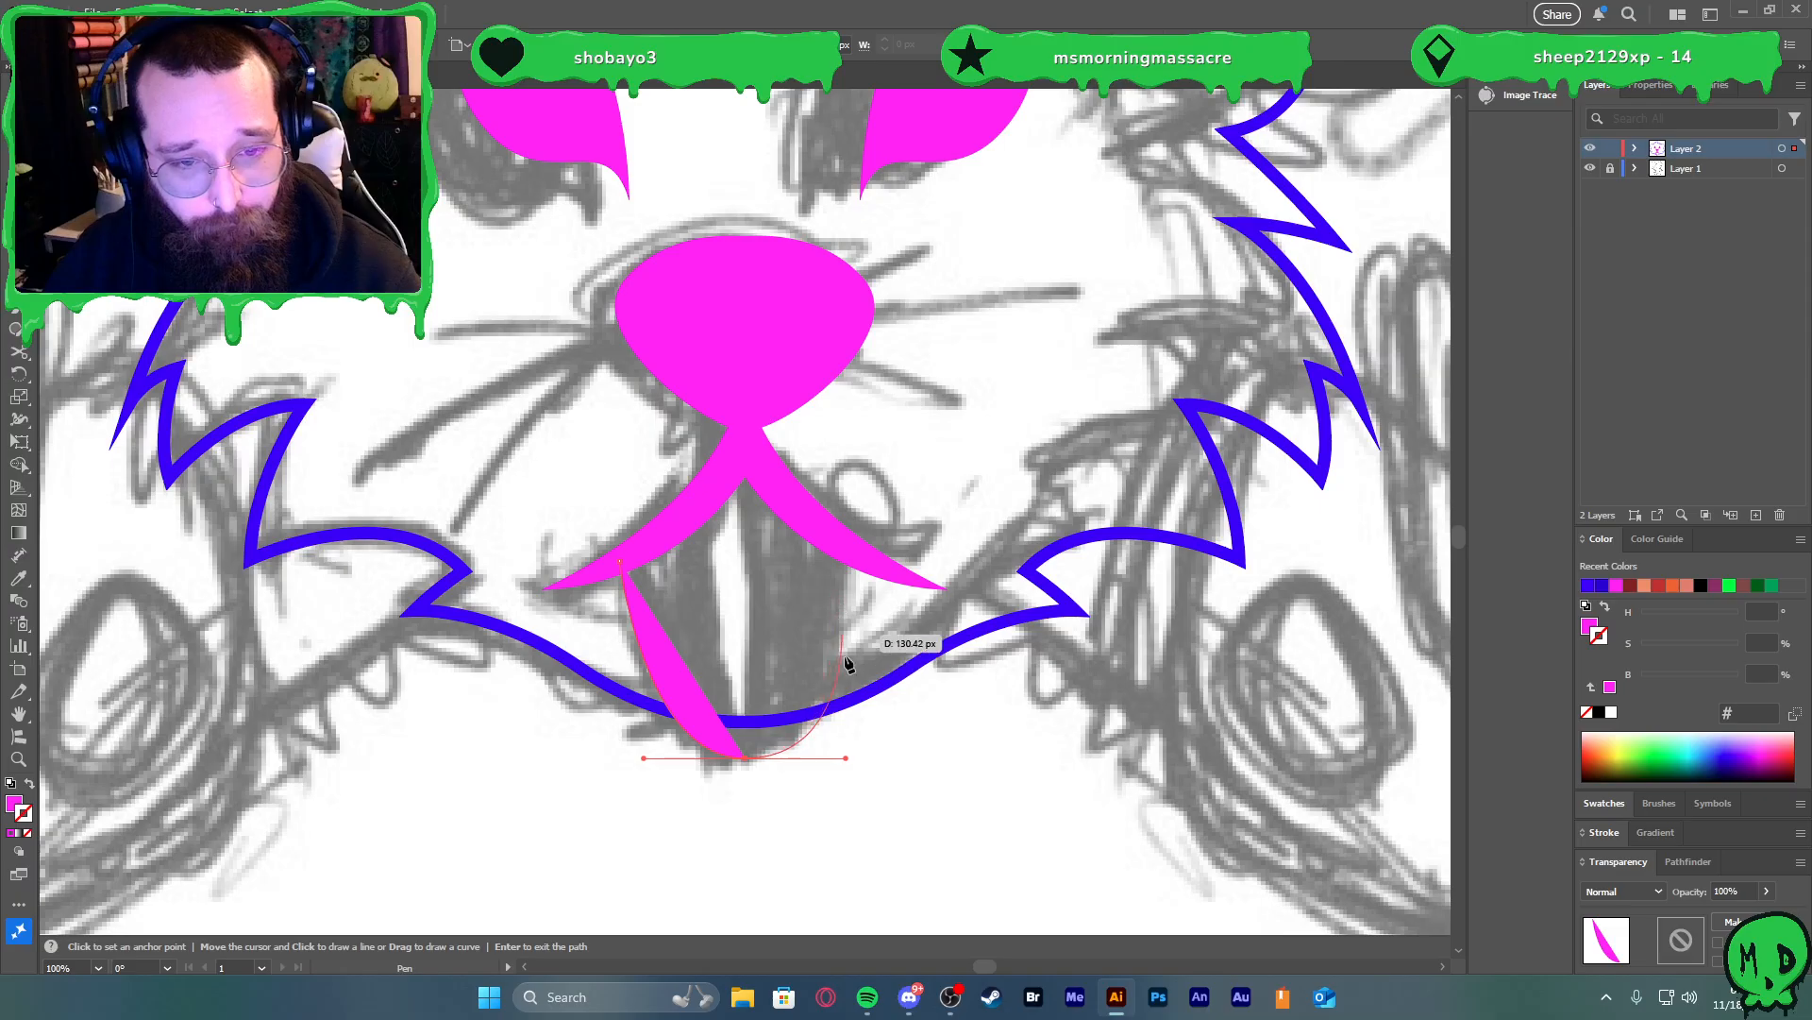
pyautogui.click(745, 757)
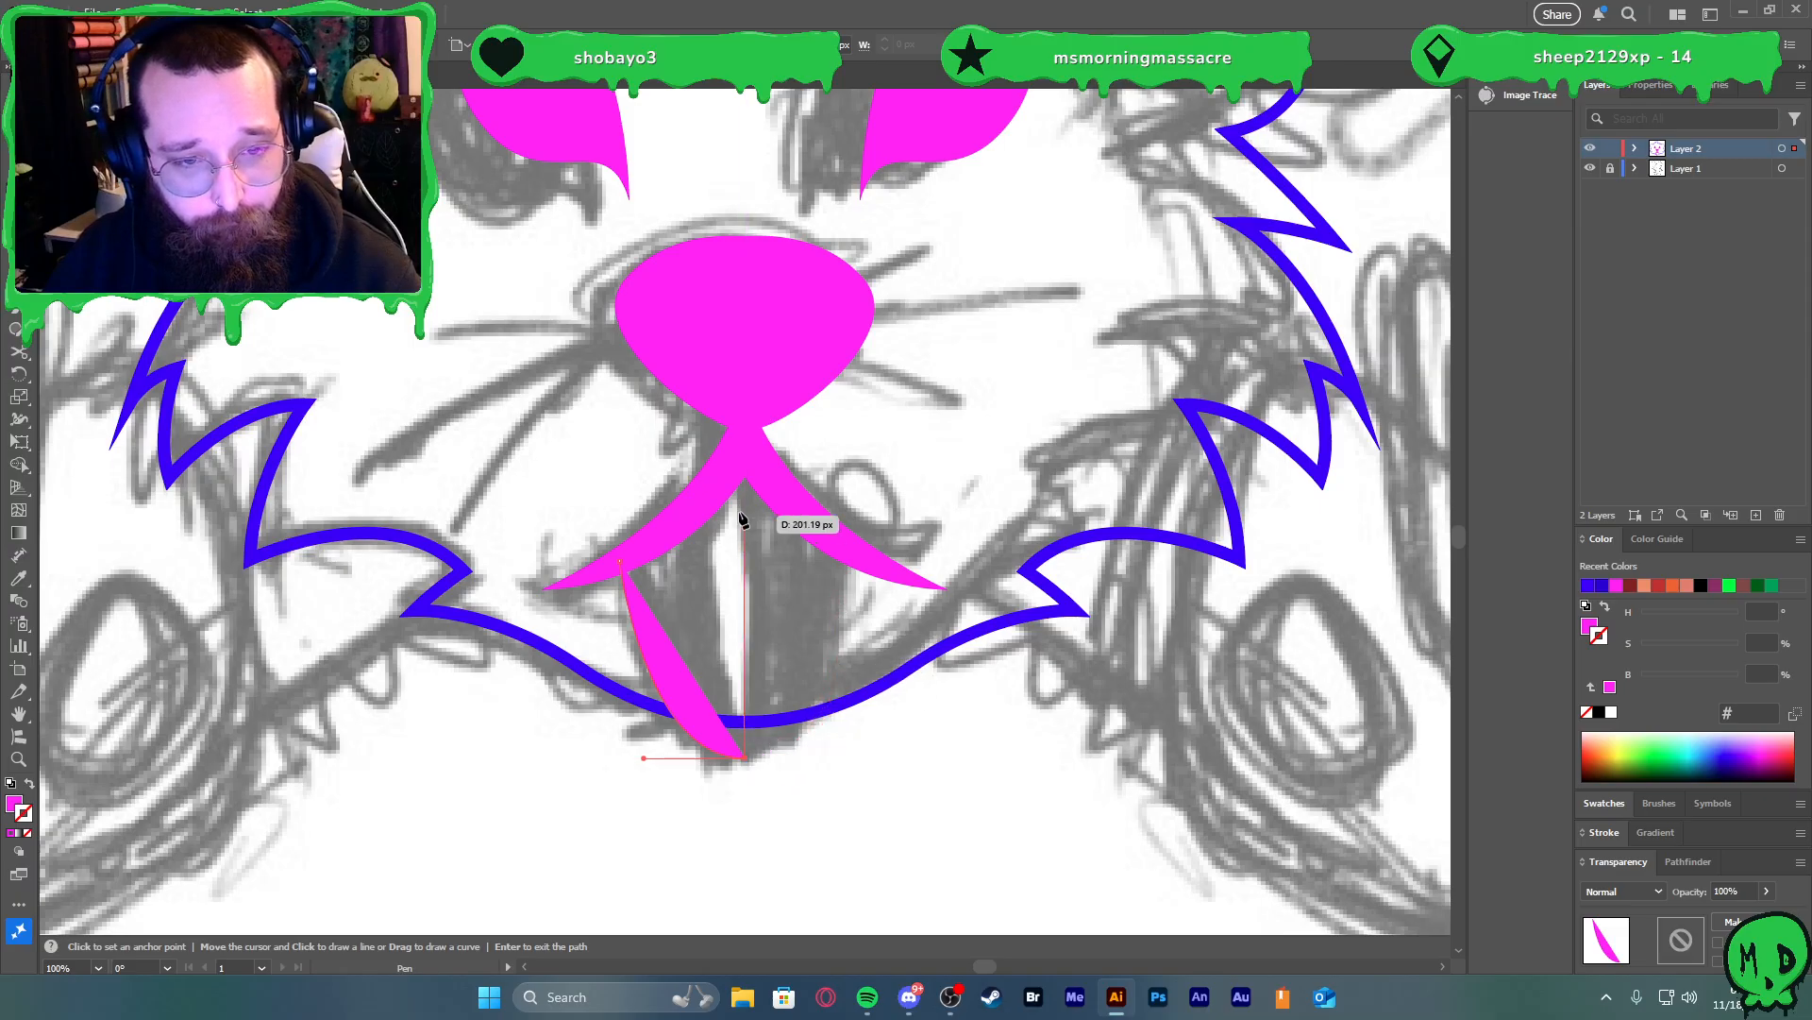
pyautogui.click(745, 458)
pyautogui.click(620, 562)
# Duplicate the teeth half, reflect the copy across the vertical axis, align it with the original and unite both into one shape
pyautogui.press('v')
pyautogui.moveTo(722, 607); pyautogui.dragTo(838, 607)
pyautogui.rightClick(796, 633)
pyautogui.moveTo(926, 857)
pyautogui.click(1125, 738)
pyautogui.press('Escape')
pyautogui.rightClick(793, 609)
pyautogui.click(1190, 760)
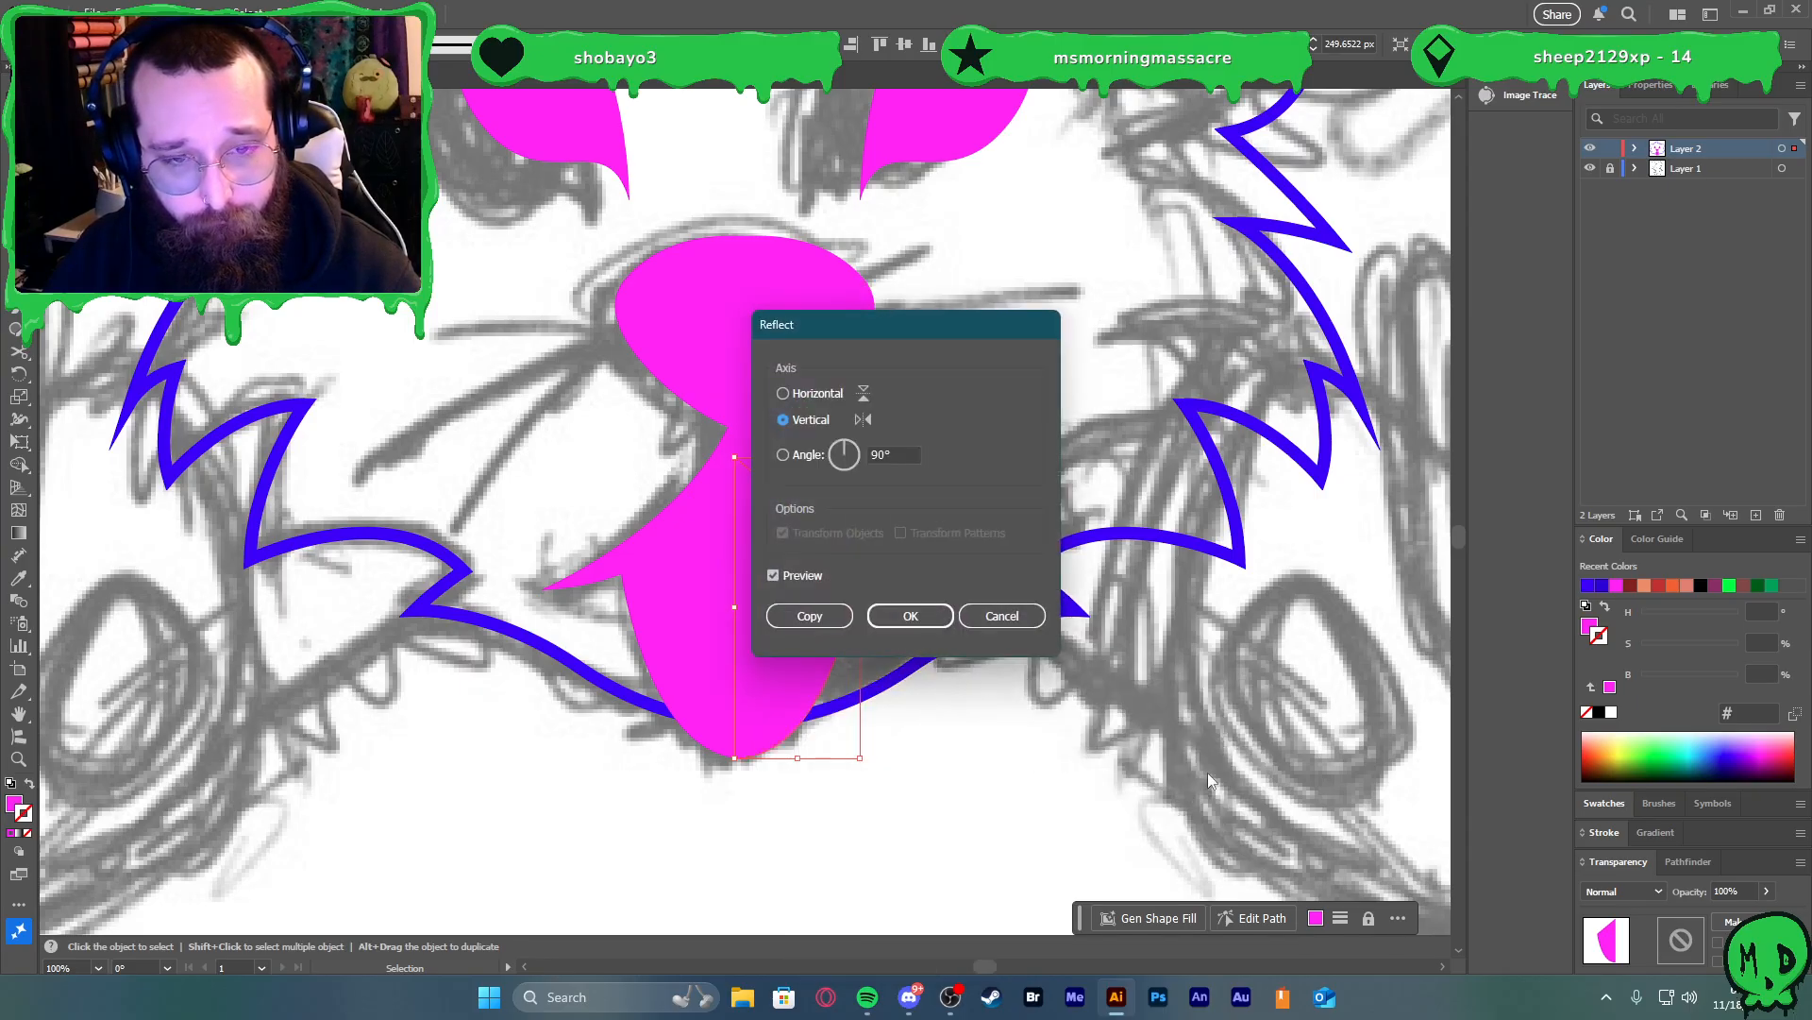
pyautogui.click(910, 616)
pyautogui.moveTo(786, 646); pyautogui.dragTo(799, 638)
pyautogui.keyDown('shift'); pyautogui.click(696, 643); pyautogui.keyUp('shift')
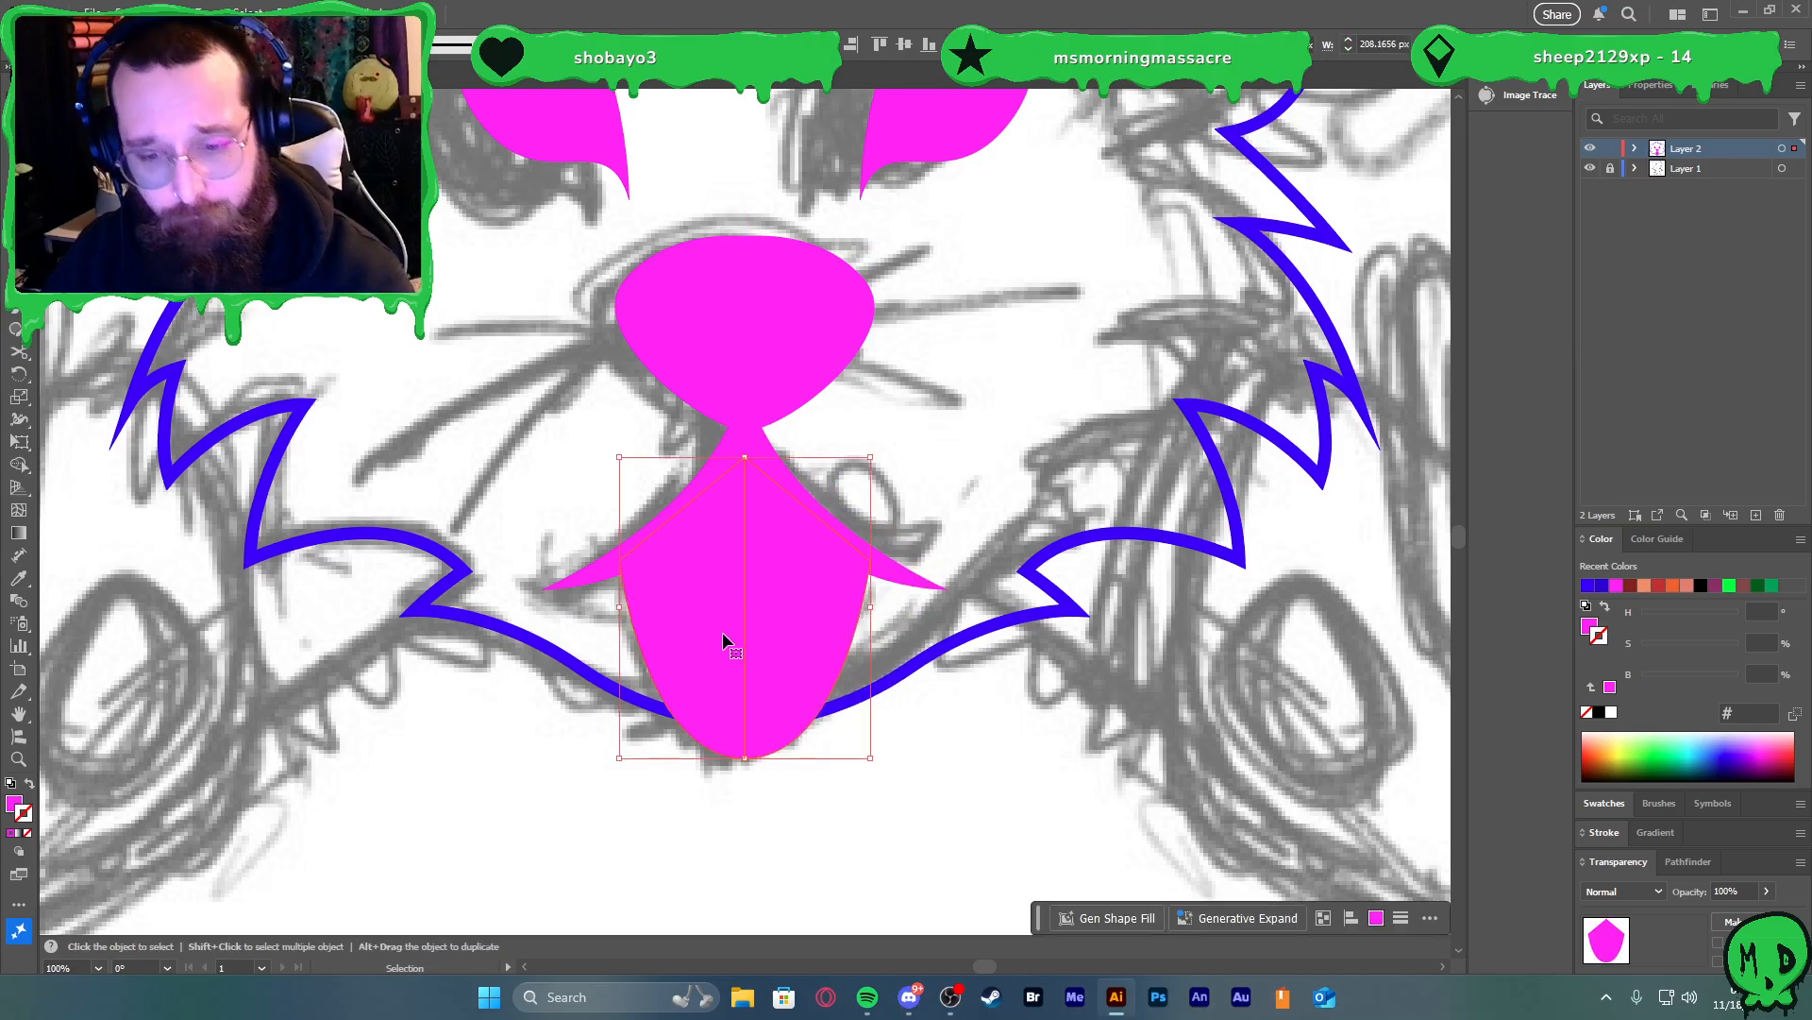
pyautogui.hotkey('ctrl', '4')
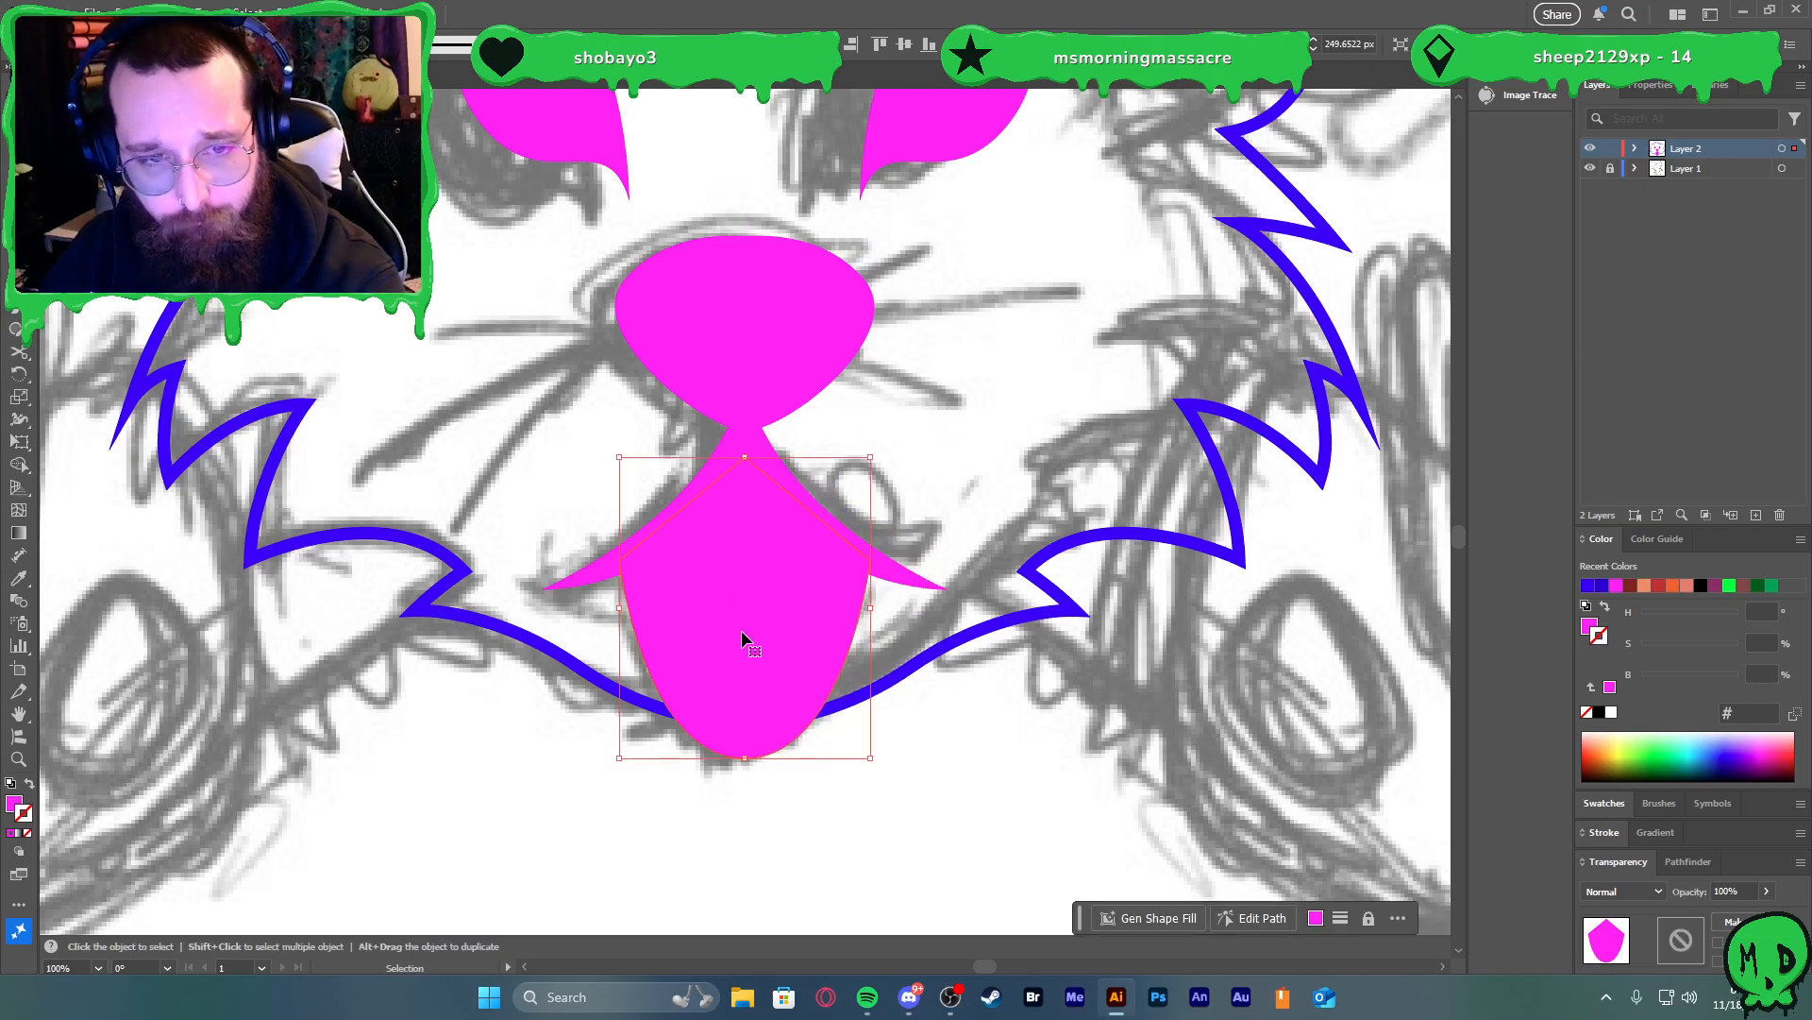
# Give the united teeth shape a thick blue #1b00ff stroke around its magenta fill
pyautogui.keyDown('shift'); pyautogui.click(887, 578); pyautogui.keyUp('shift')
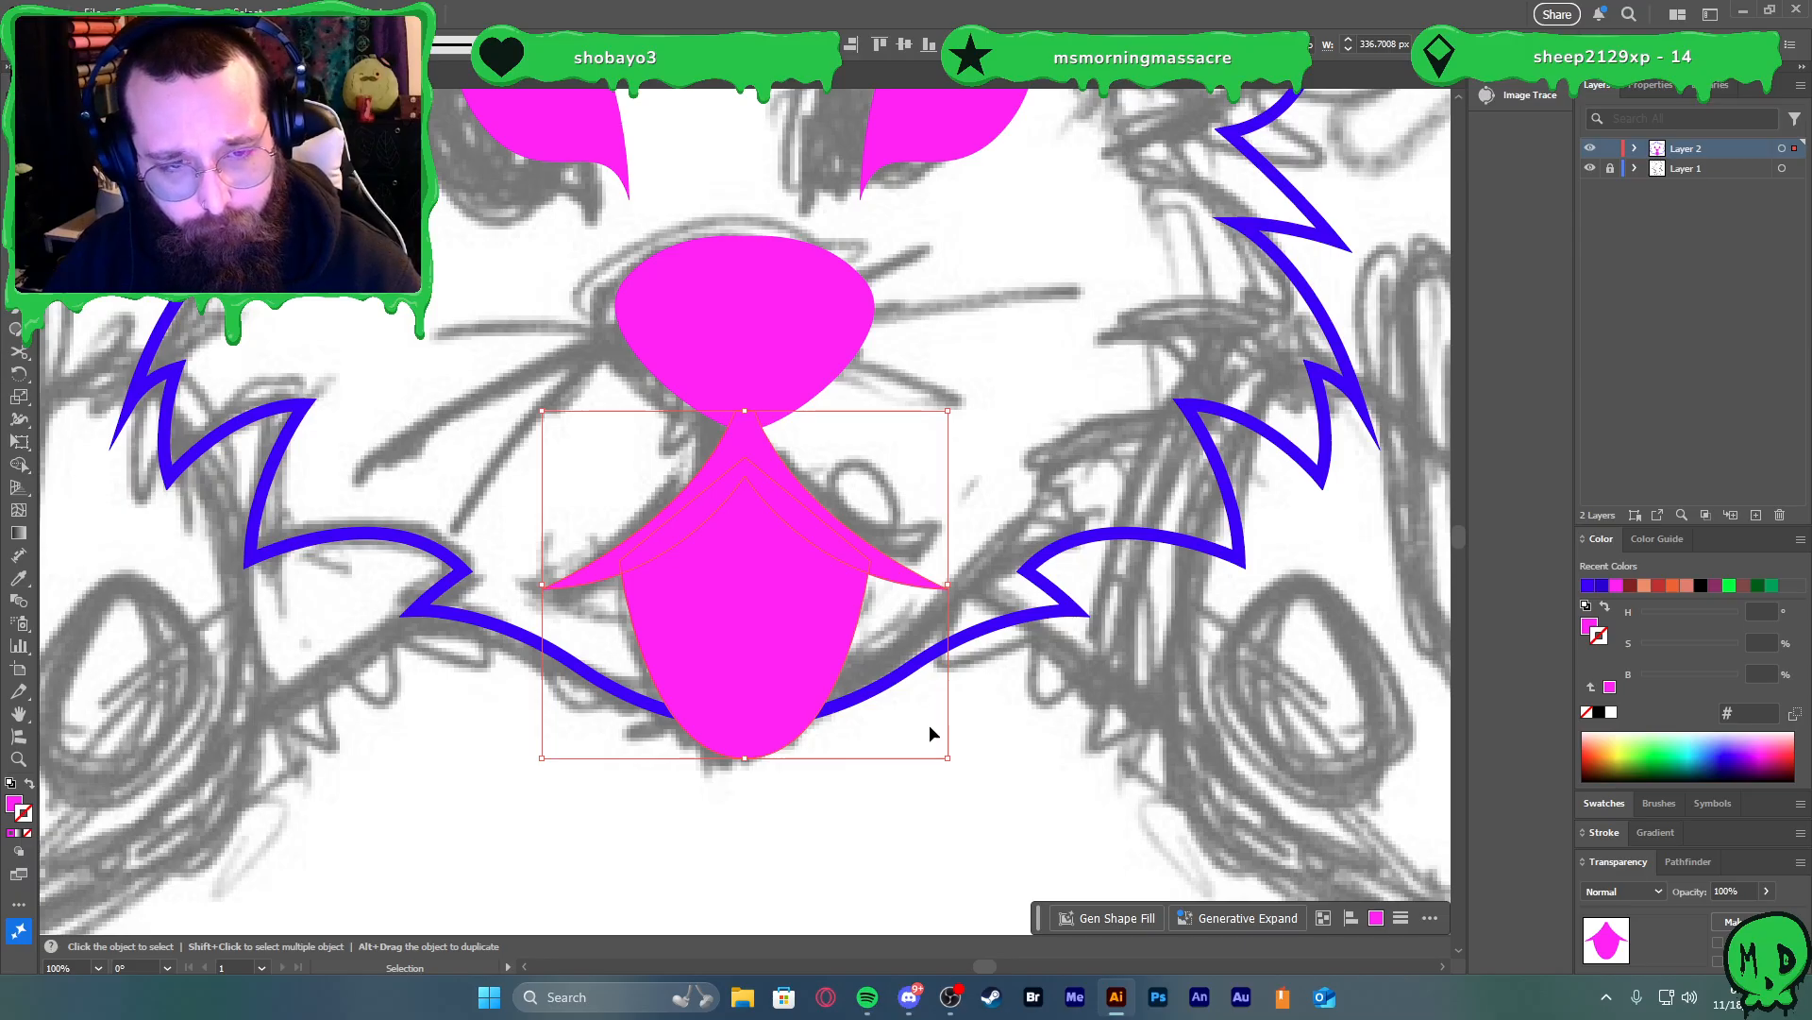
pyautogui.click(898, 733)
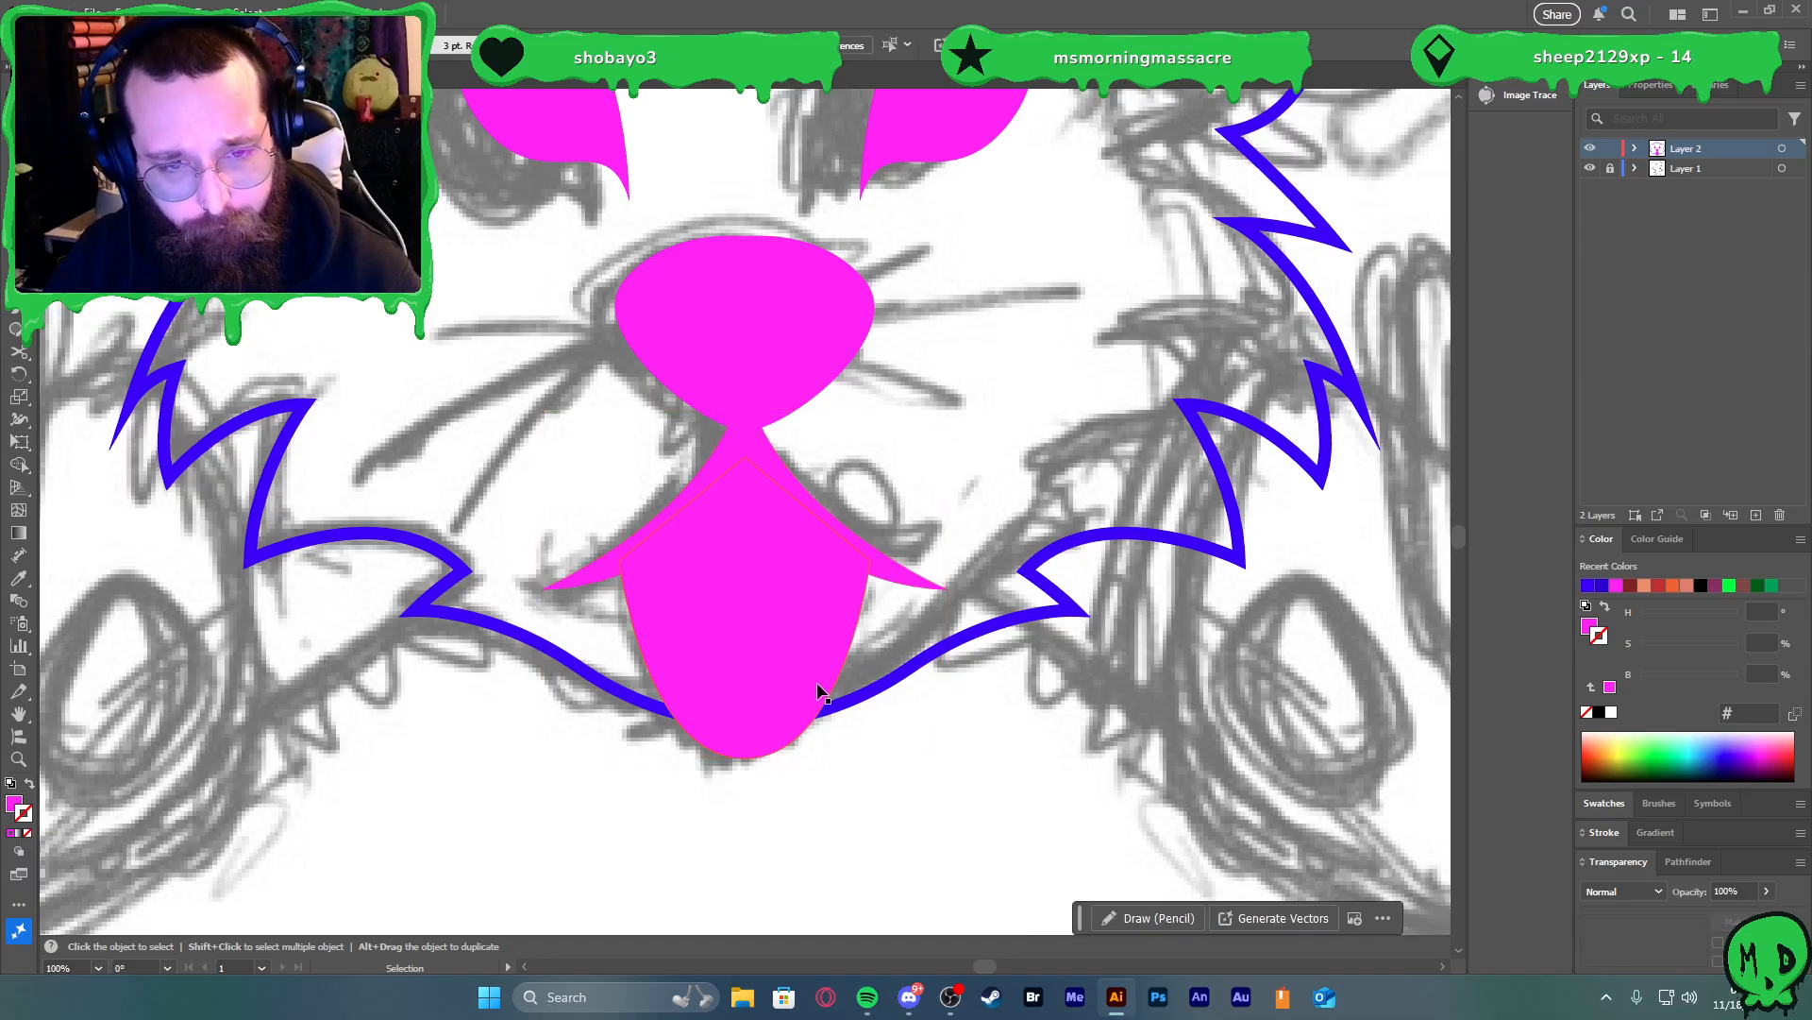
pyautogui.click(803, 670)
pyautogui.click(1587, 635)
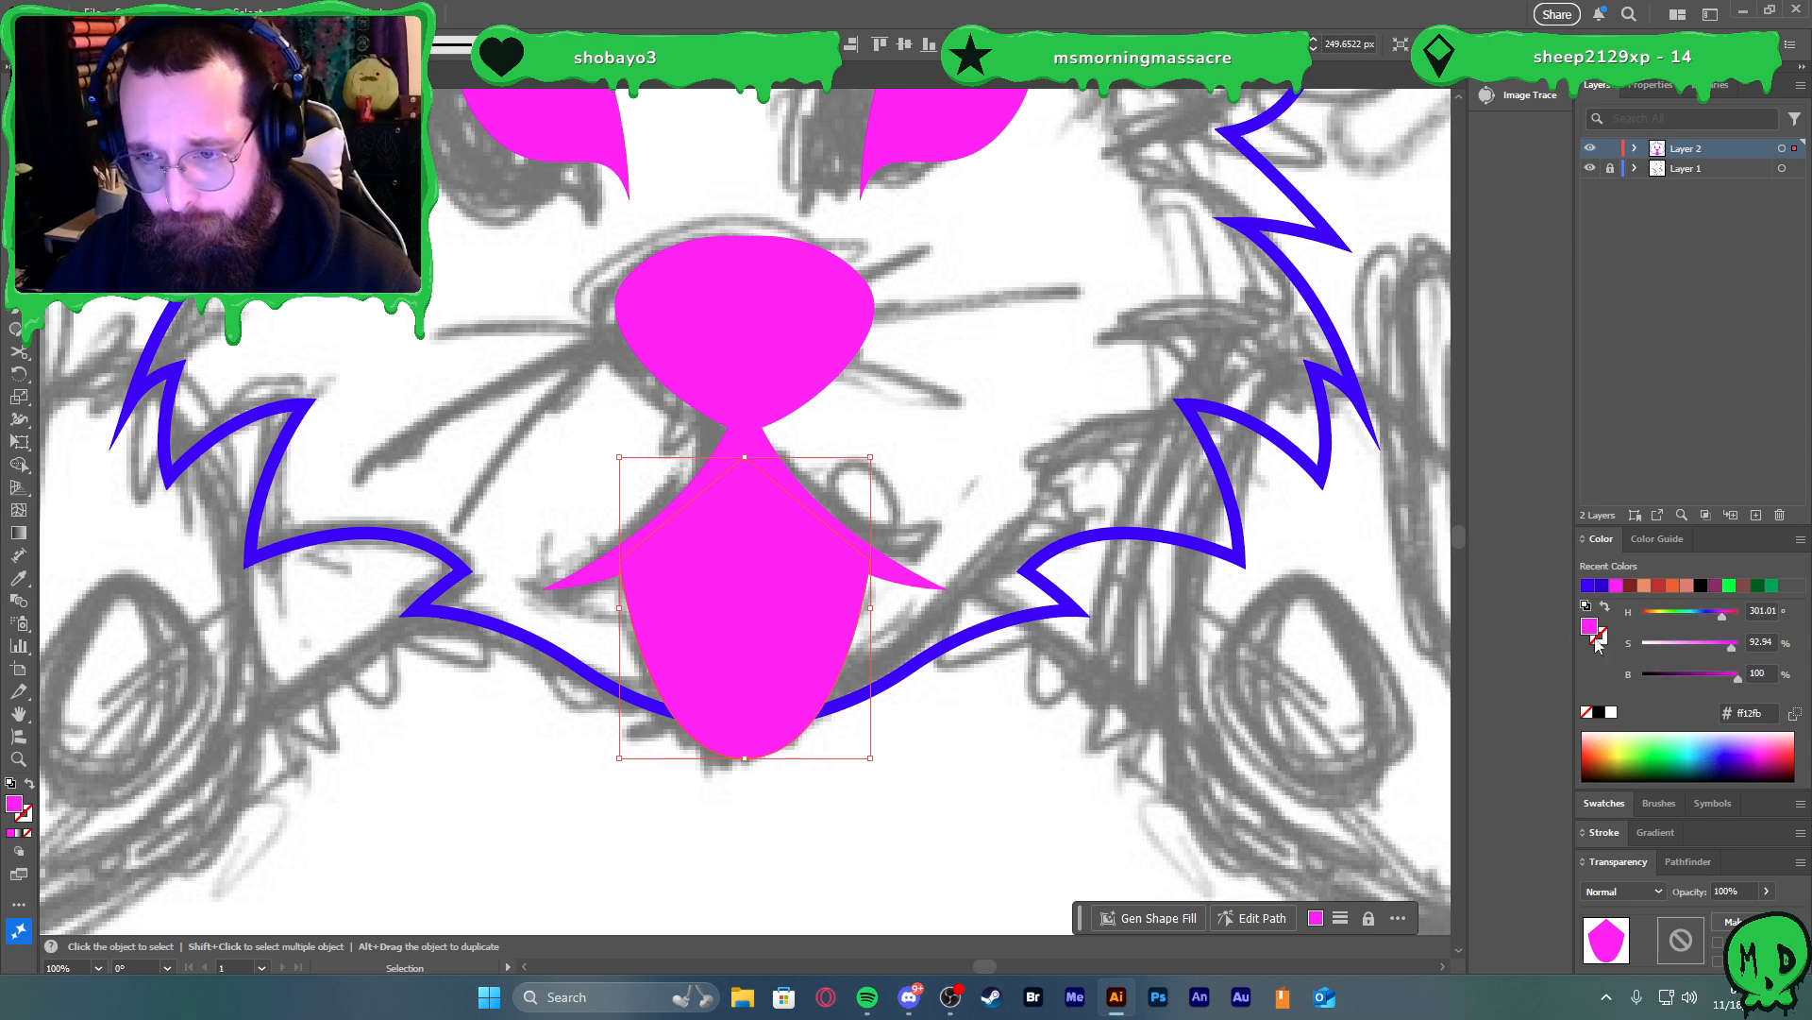
pyautogui.click(1588, 586)
pyautogui.hotkey('ctrl', 'z')
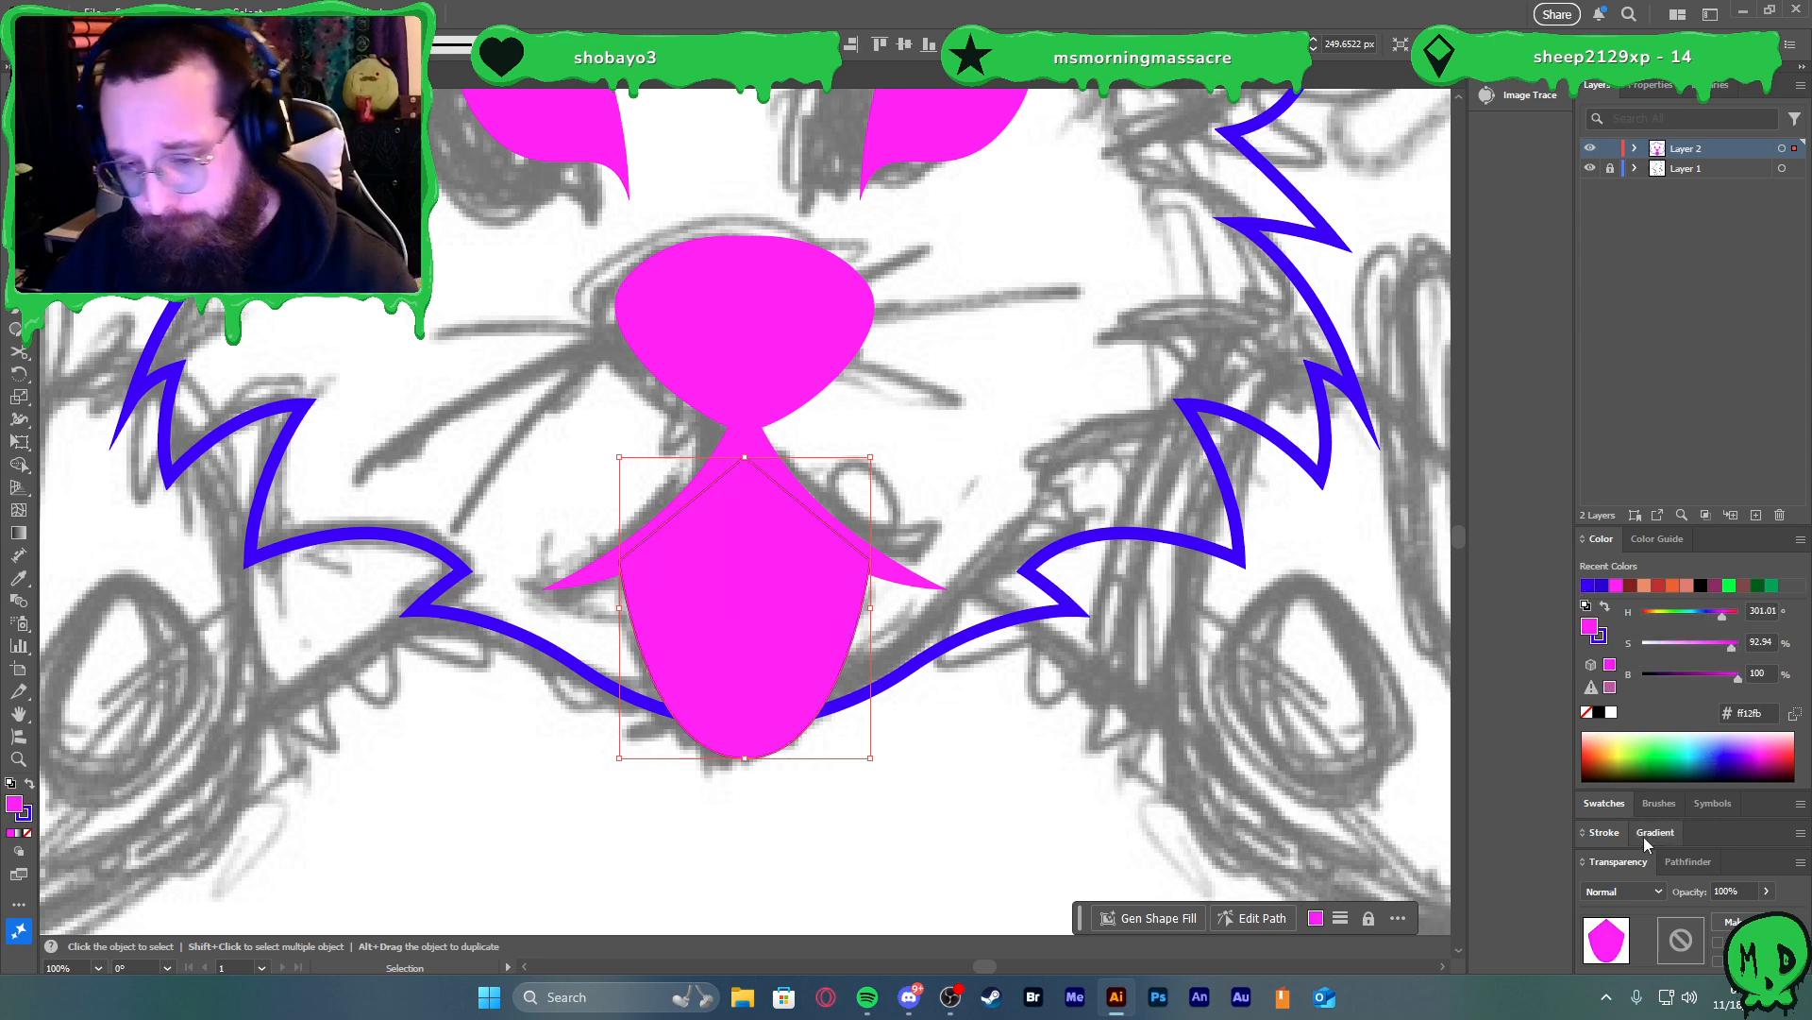
pyautogui.hotkey('ctrl', 'z')
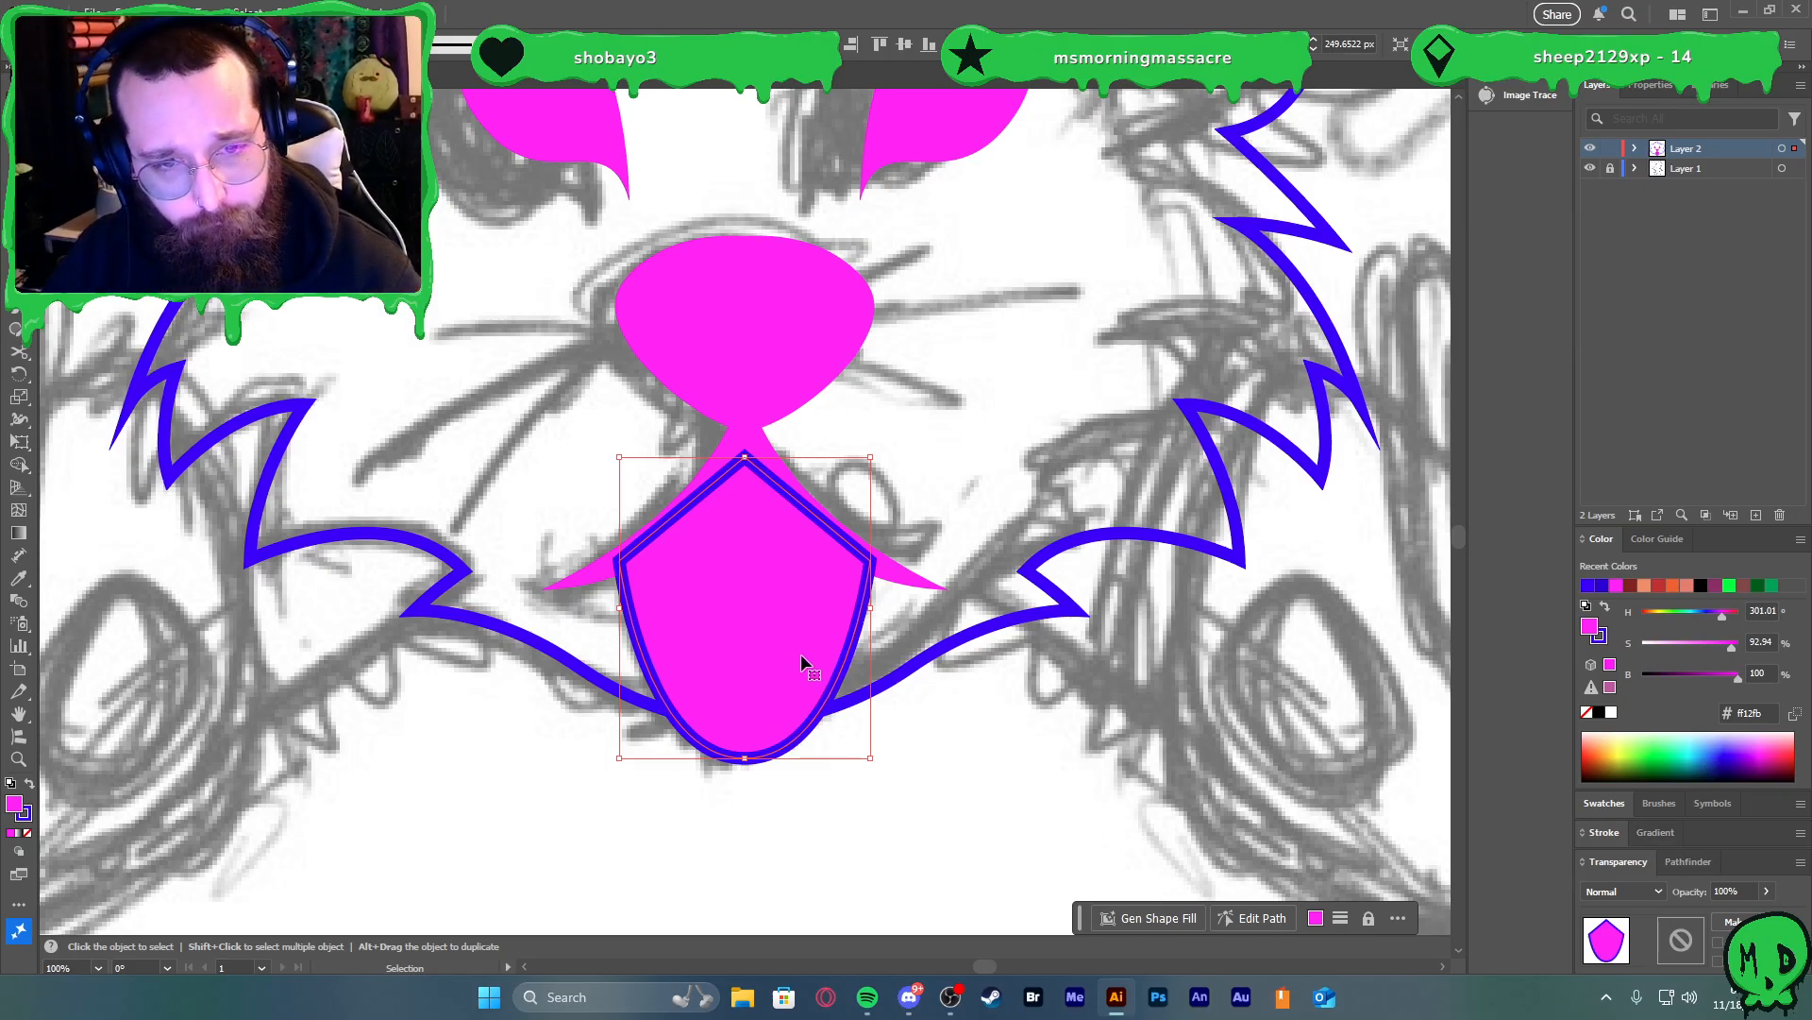
# Arrange the teeth shape behind the mouth line but in front of the blue head outline
pyautogui.hotkey('ctrl', 'shift', '[')
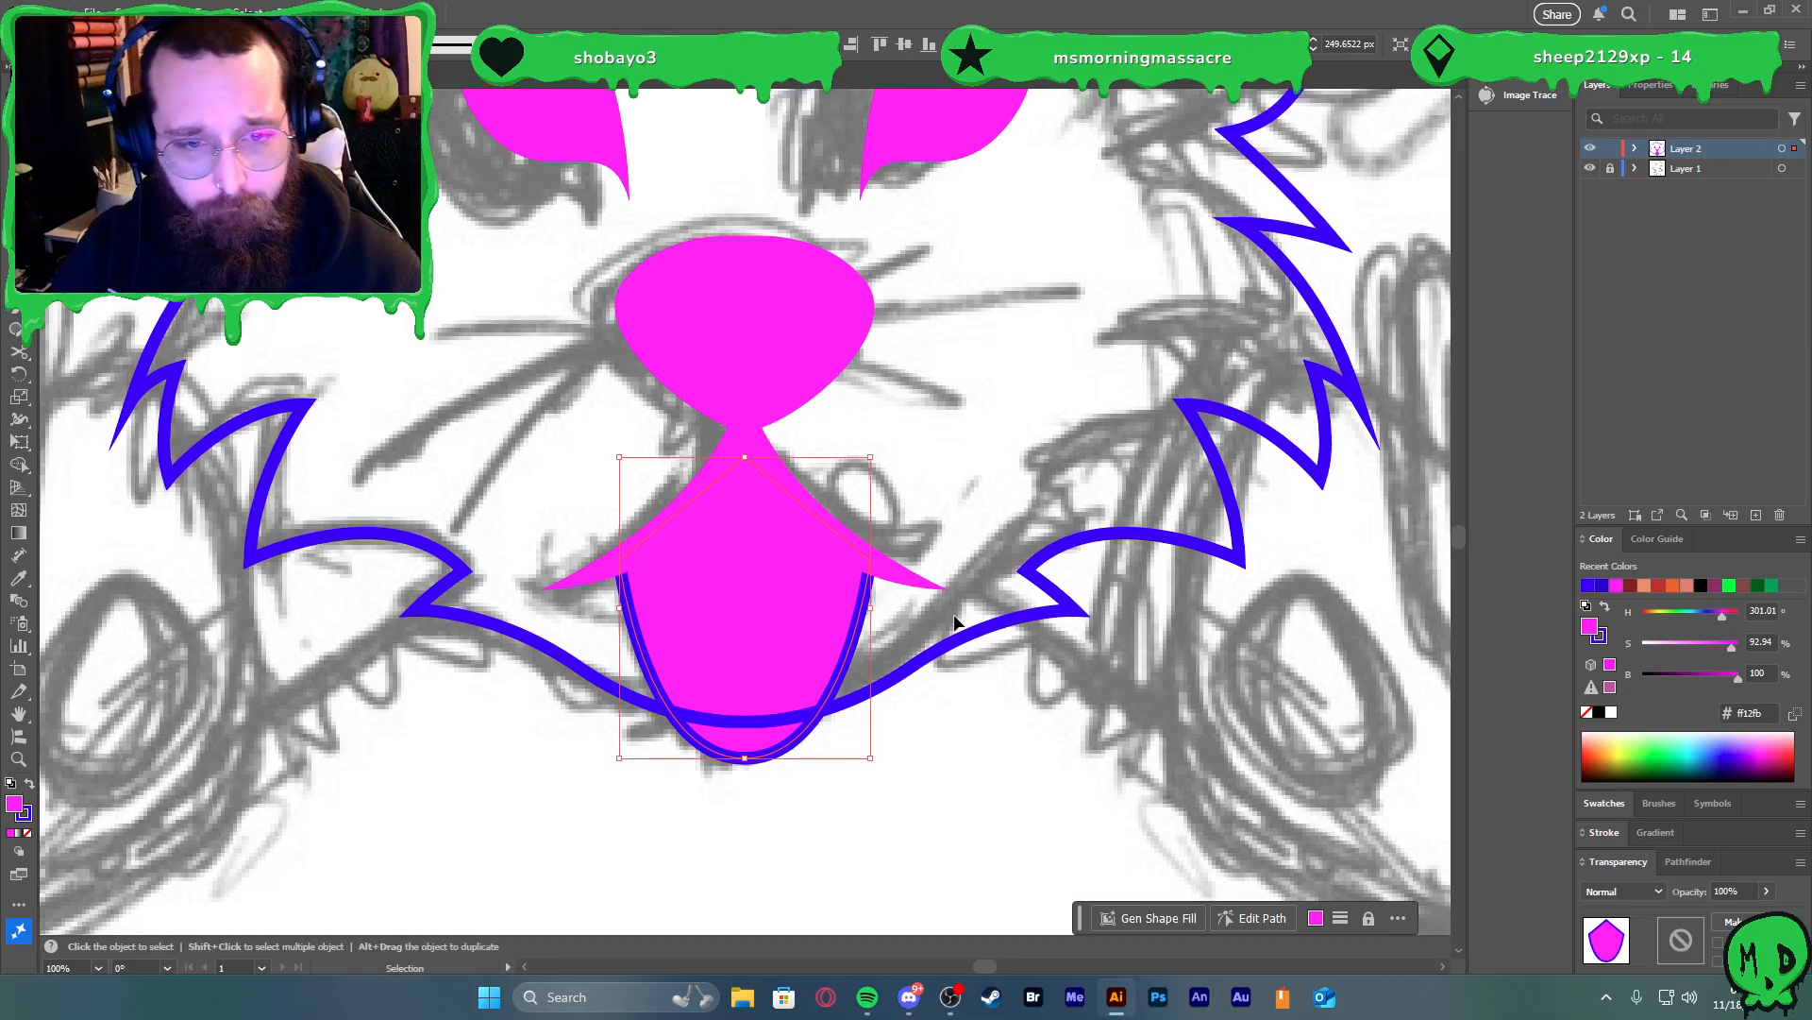
pyautogui.press('a')
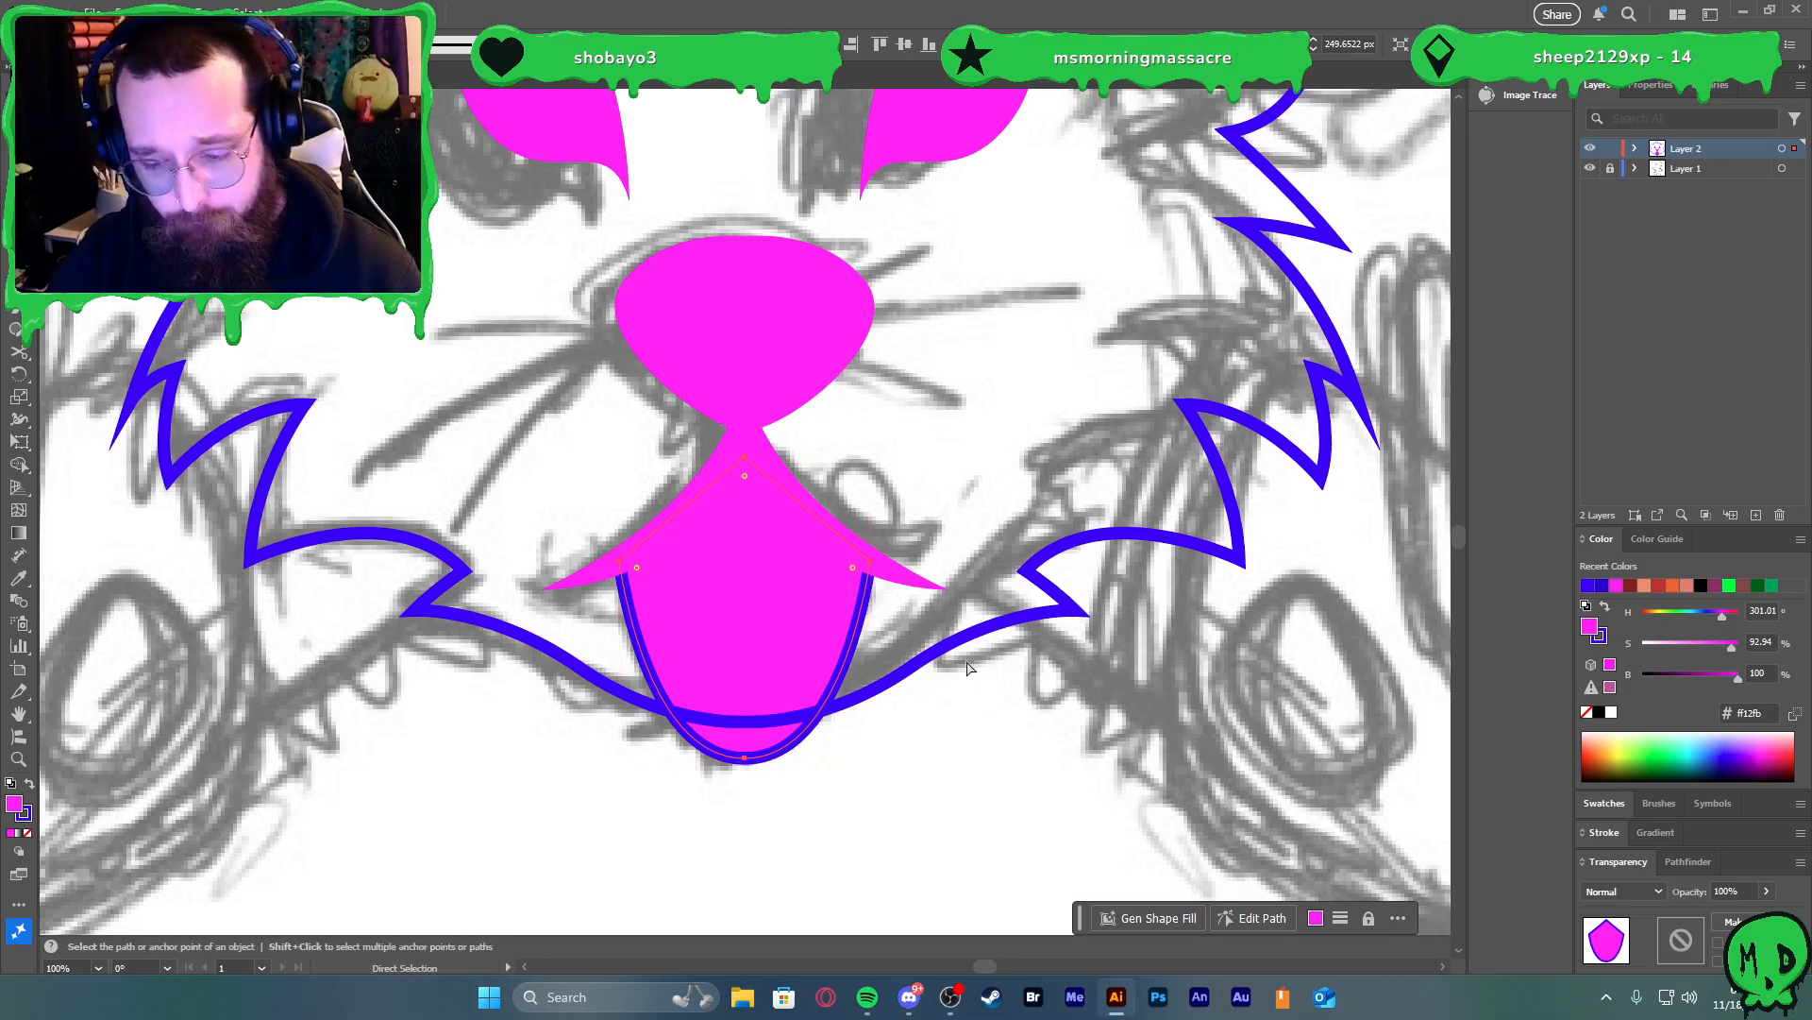
pyautogui.press('v')
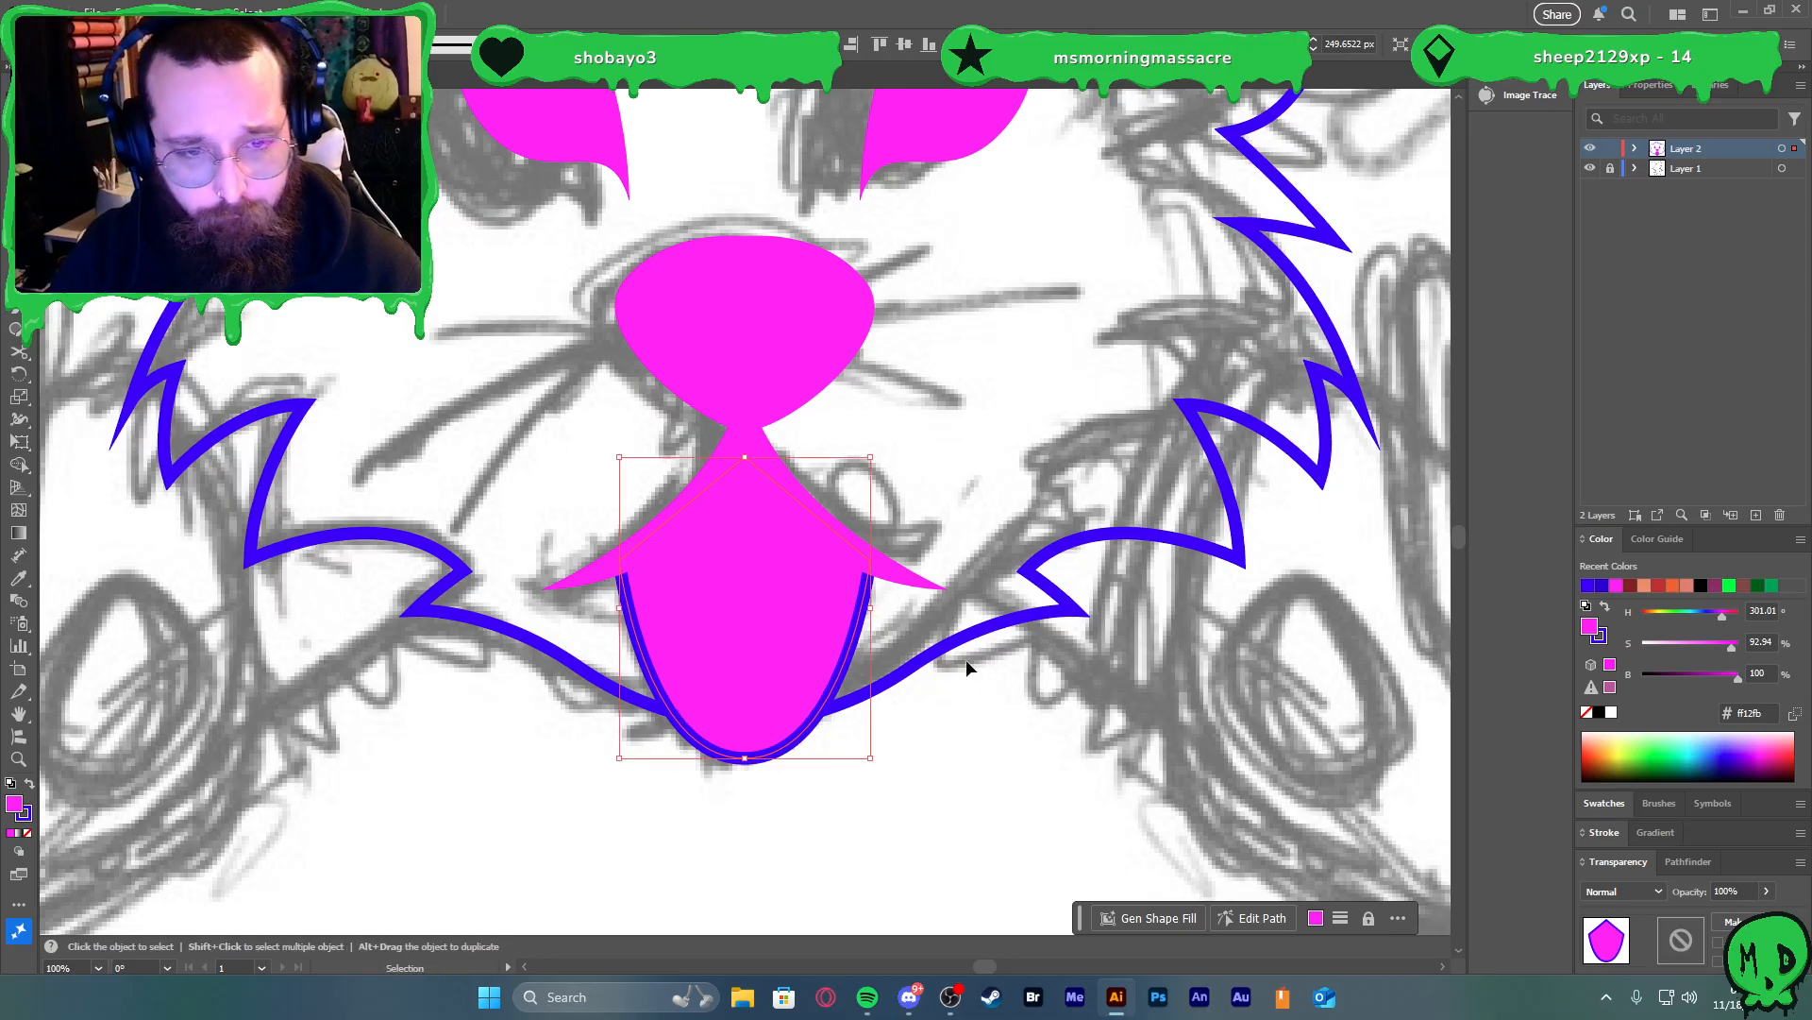
pyautogui.click(1082, 740)
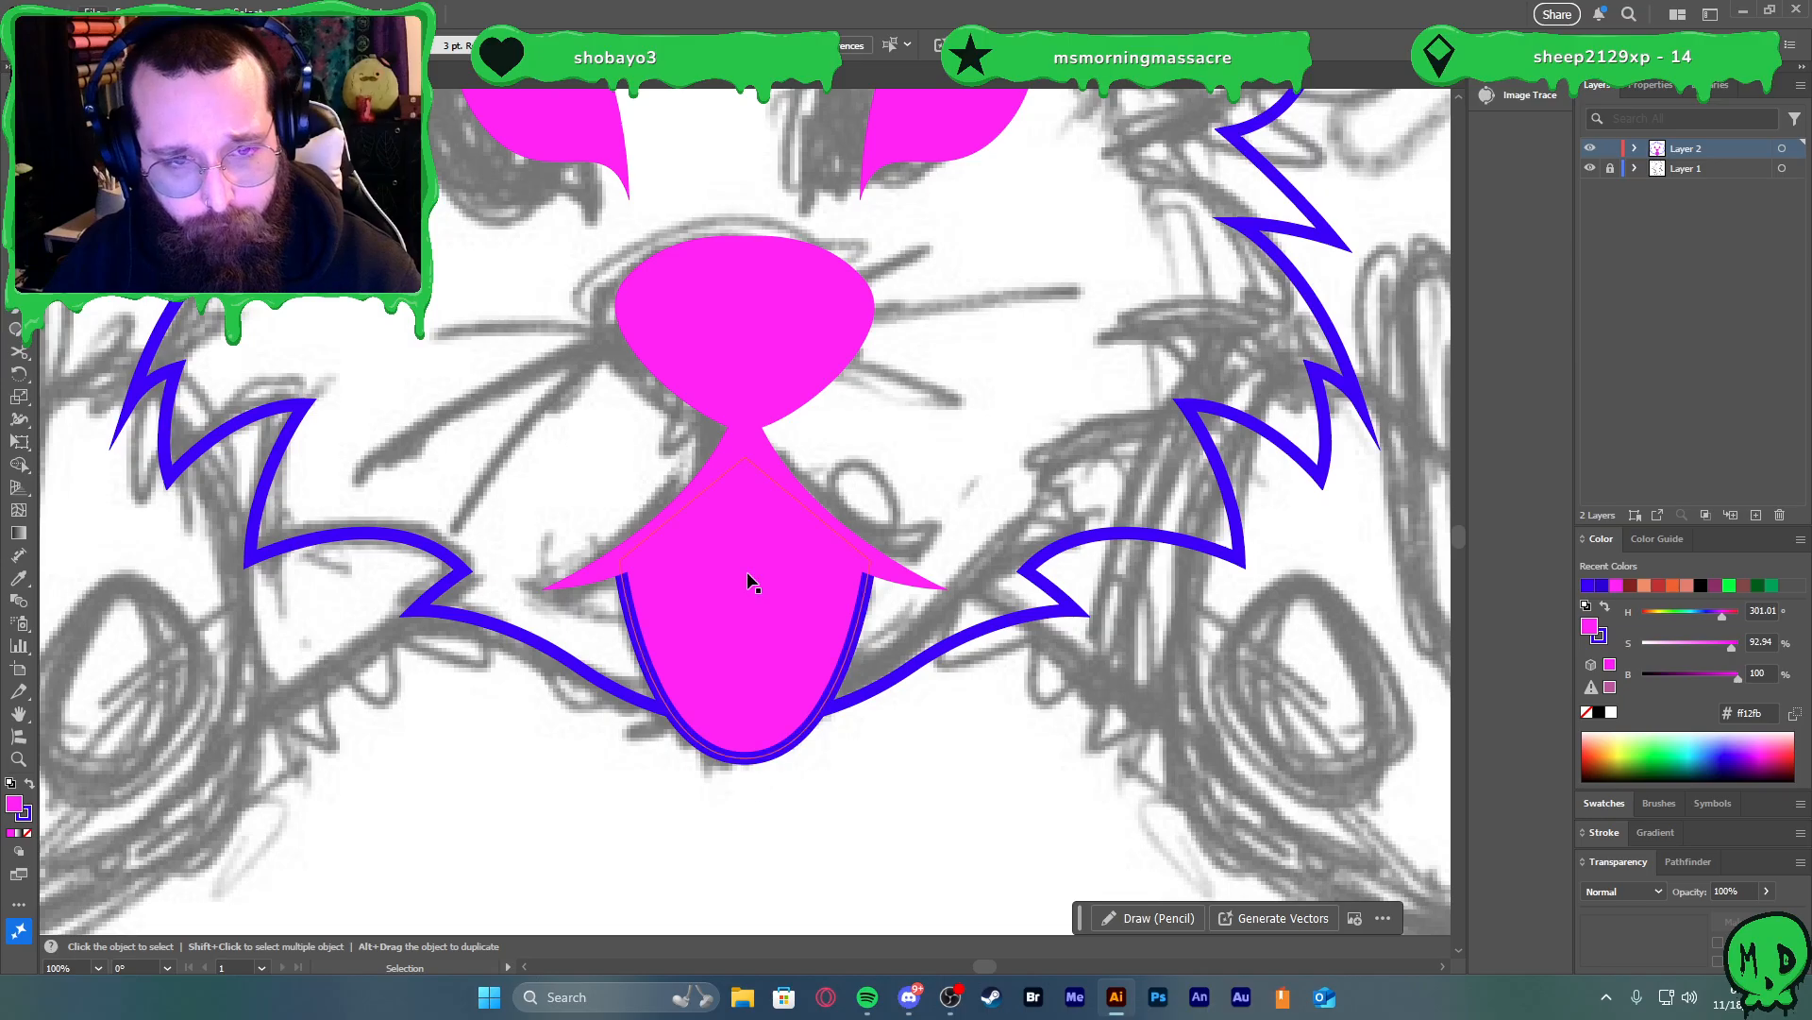
pyautogui.press('l')
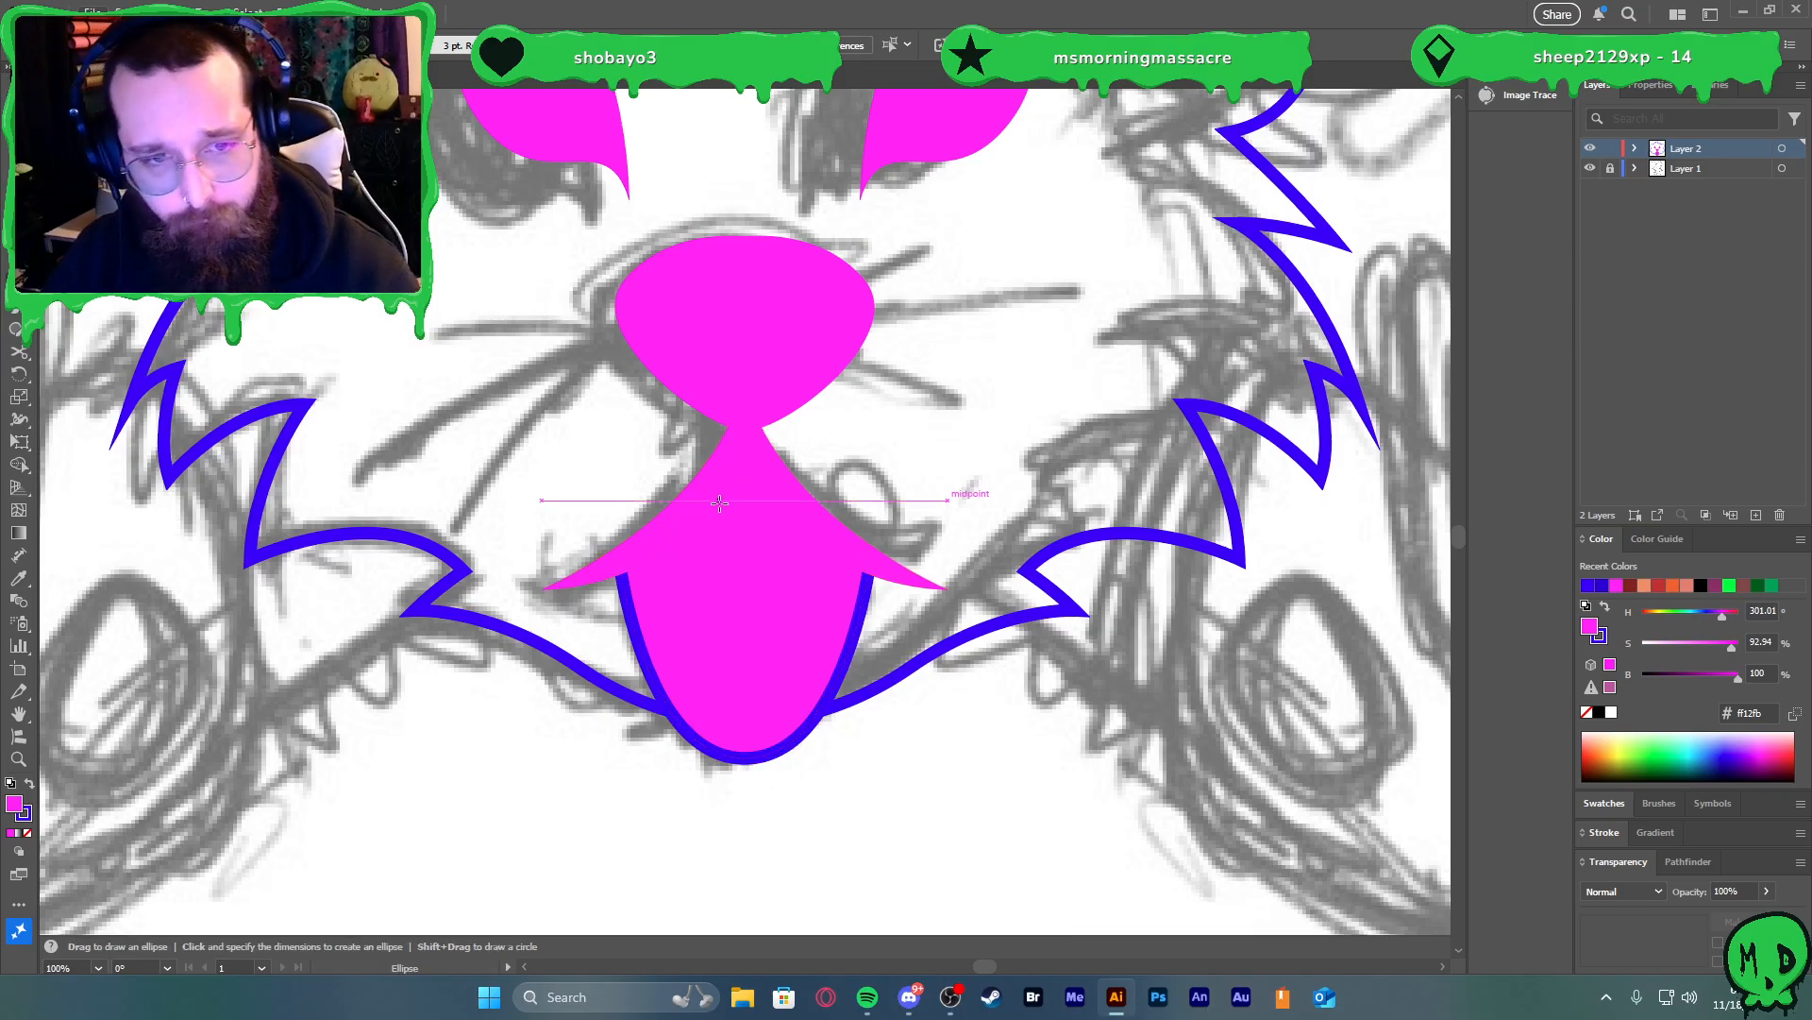
pyautogui.click(719, 488)
pyautogui.press('Escape')
# Draw half of the tooth gap as a closed tapered shape along the centre line of the teeth, filled blue #1b00ff without a stroke
pyautogui.press('p')
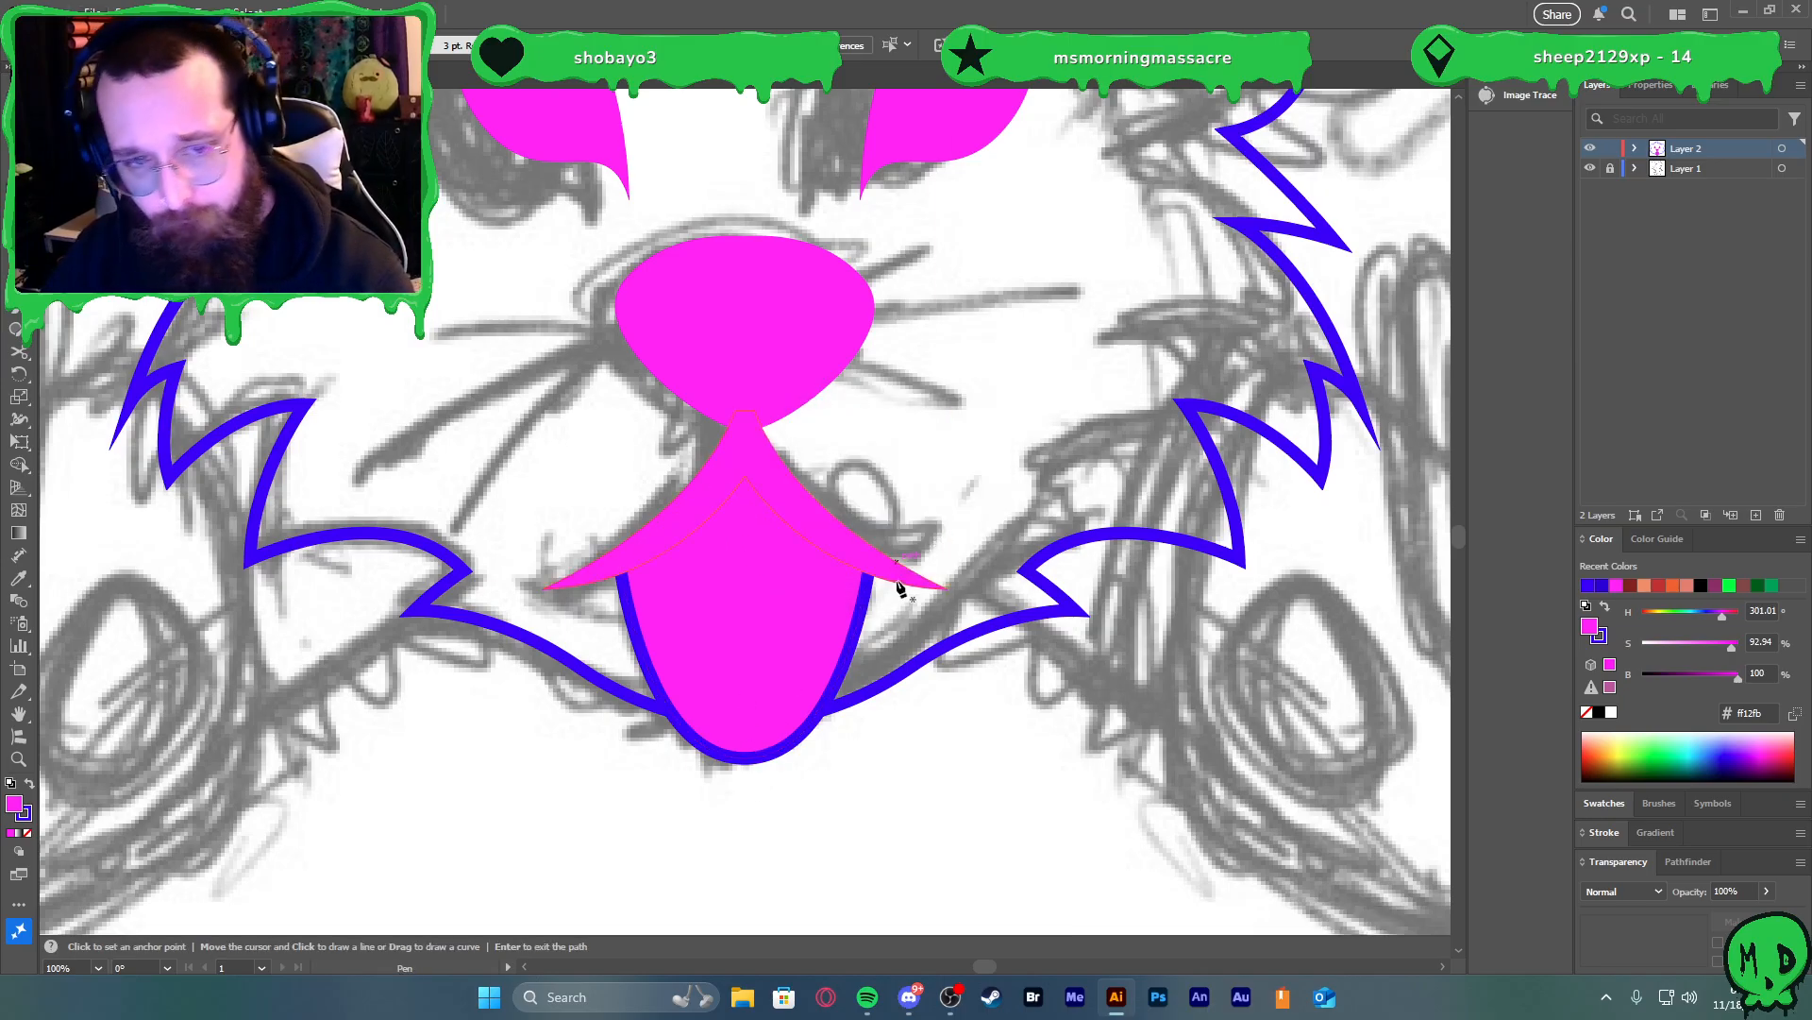
pyautogui.click(745, 756)
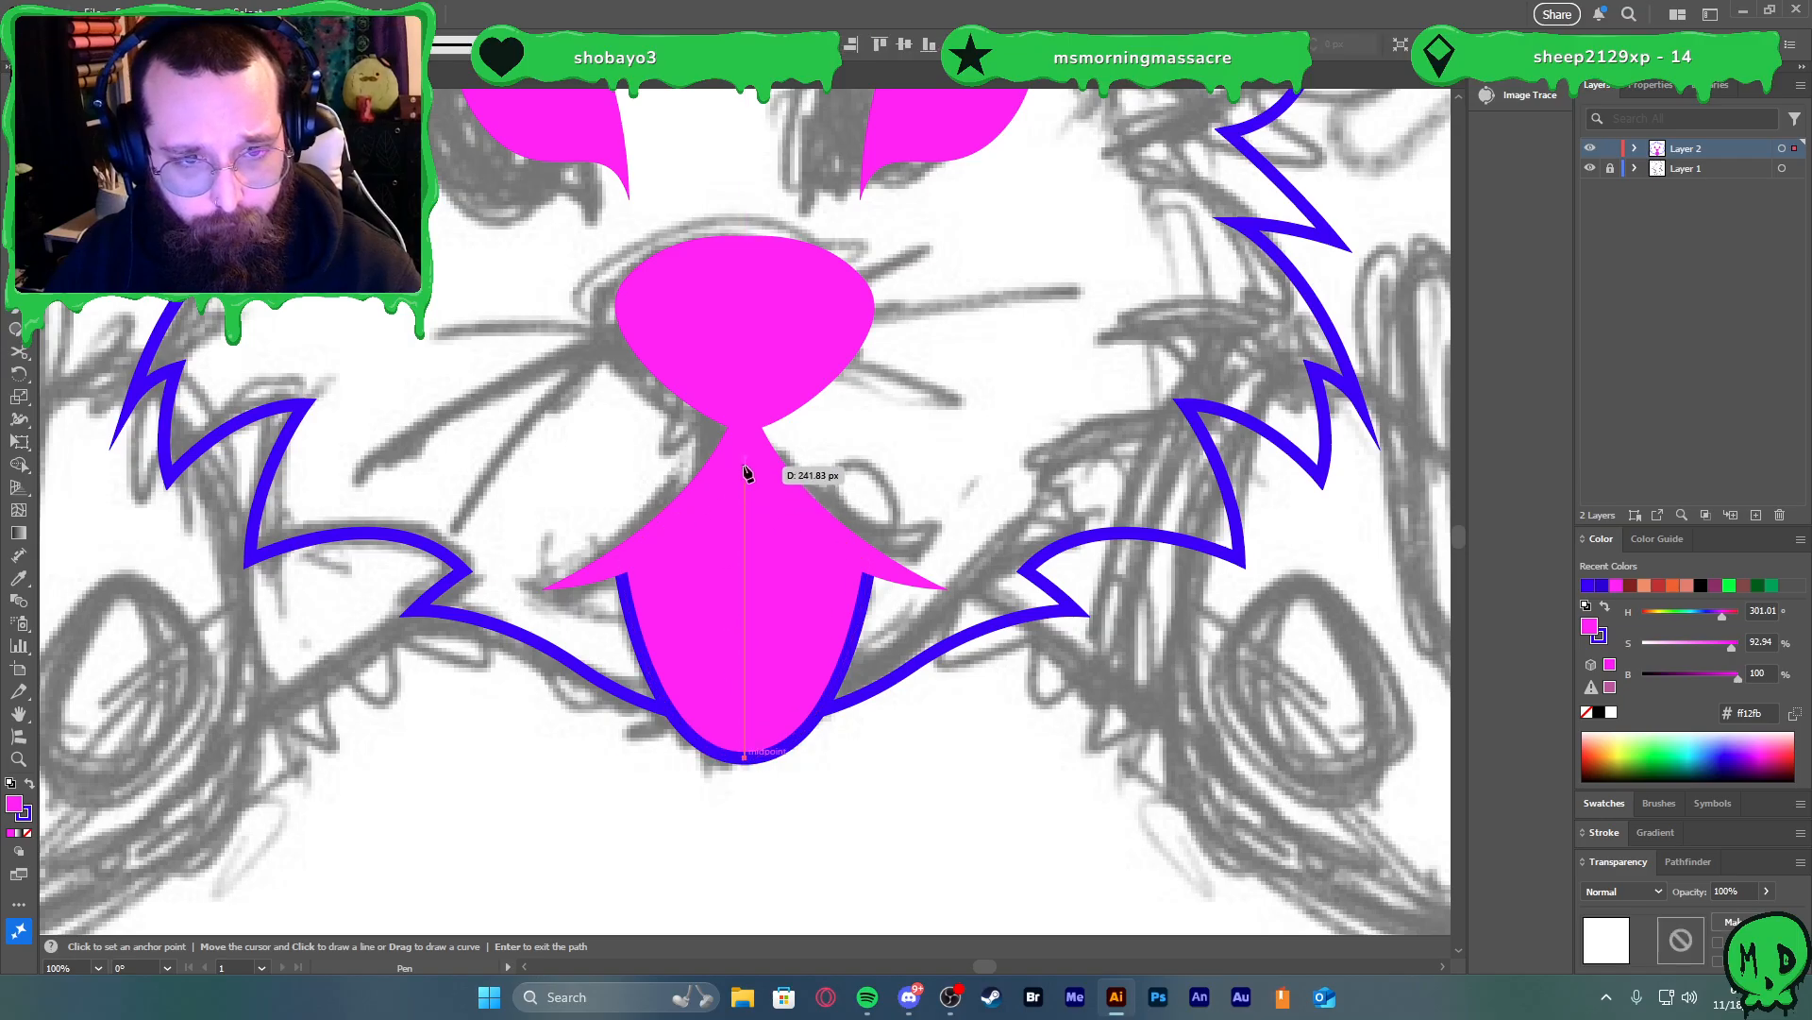
pyautogui.click(745, 460)
pyautogui.click(702, 491)
pyautogui.moveTo(746, 757)
pyautogui.mouseDown()
pyautogui.moveTo(804, 809)
pyautogui.moveTo(795, 855)
pyautogui.mouseUp()
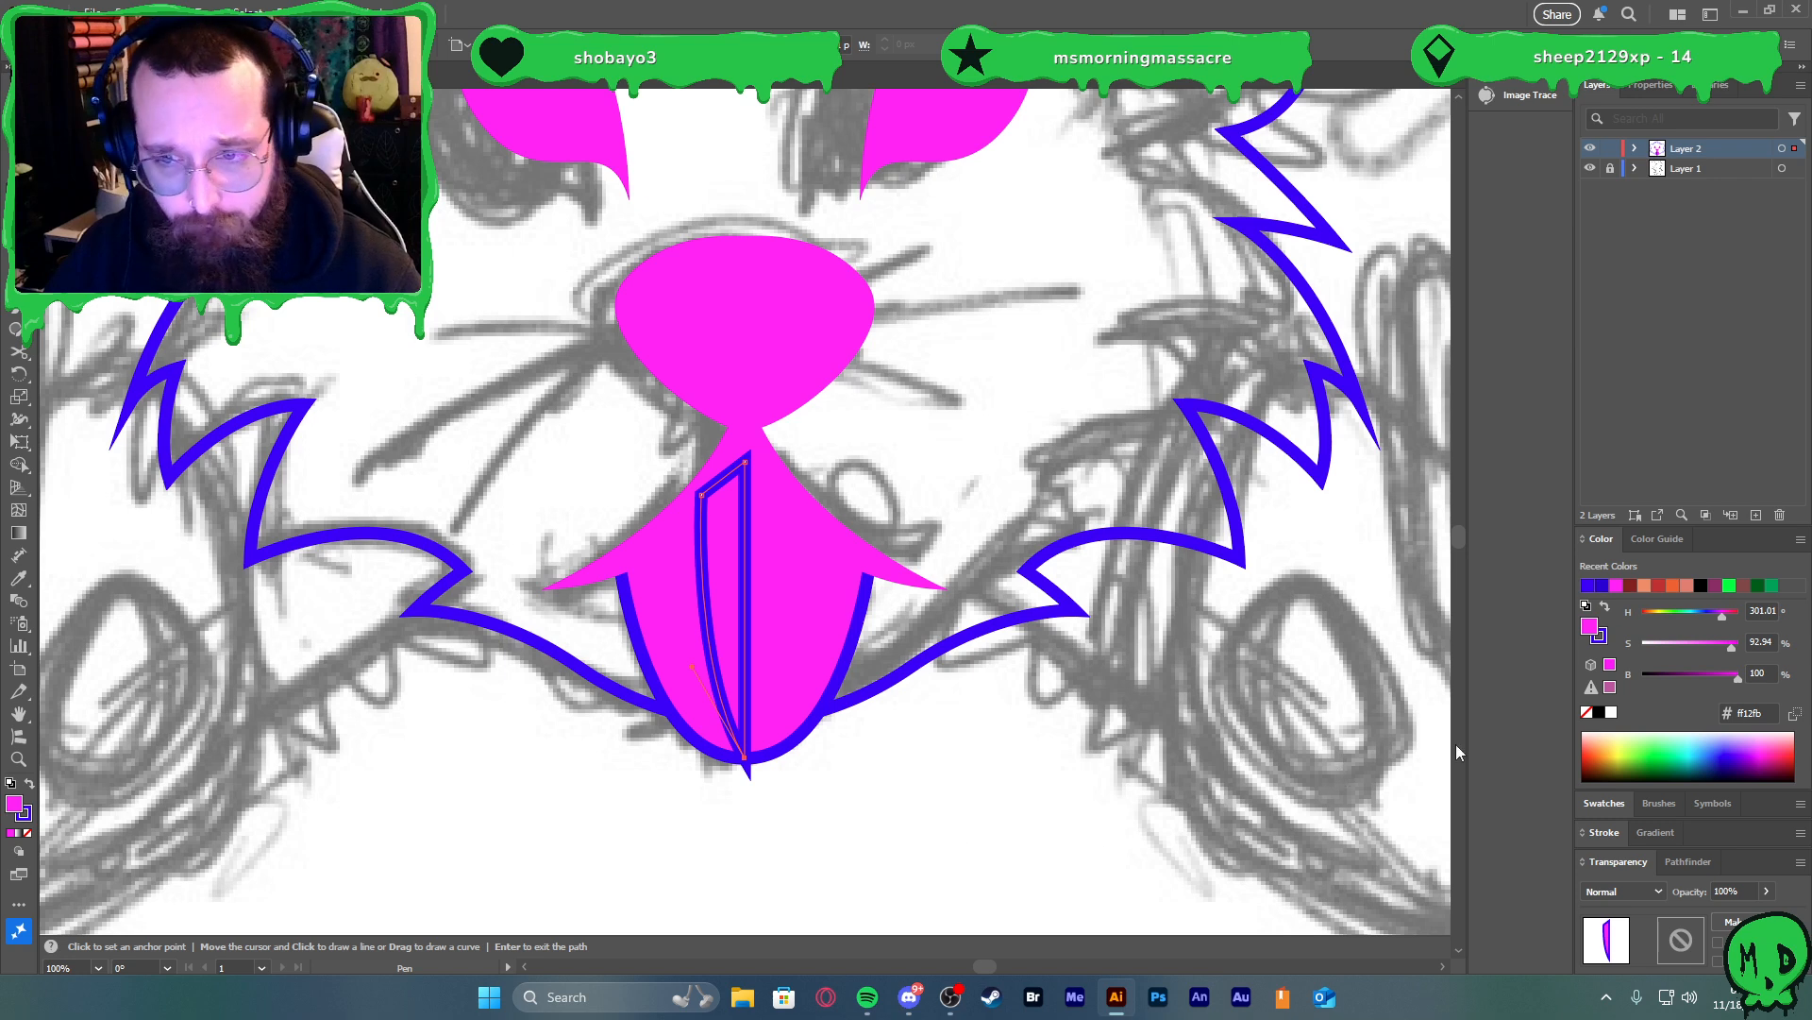
pyautogui.click(1586, 713)
pyautogui.hotkey('shift', 'x')
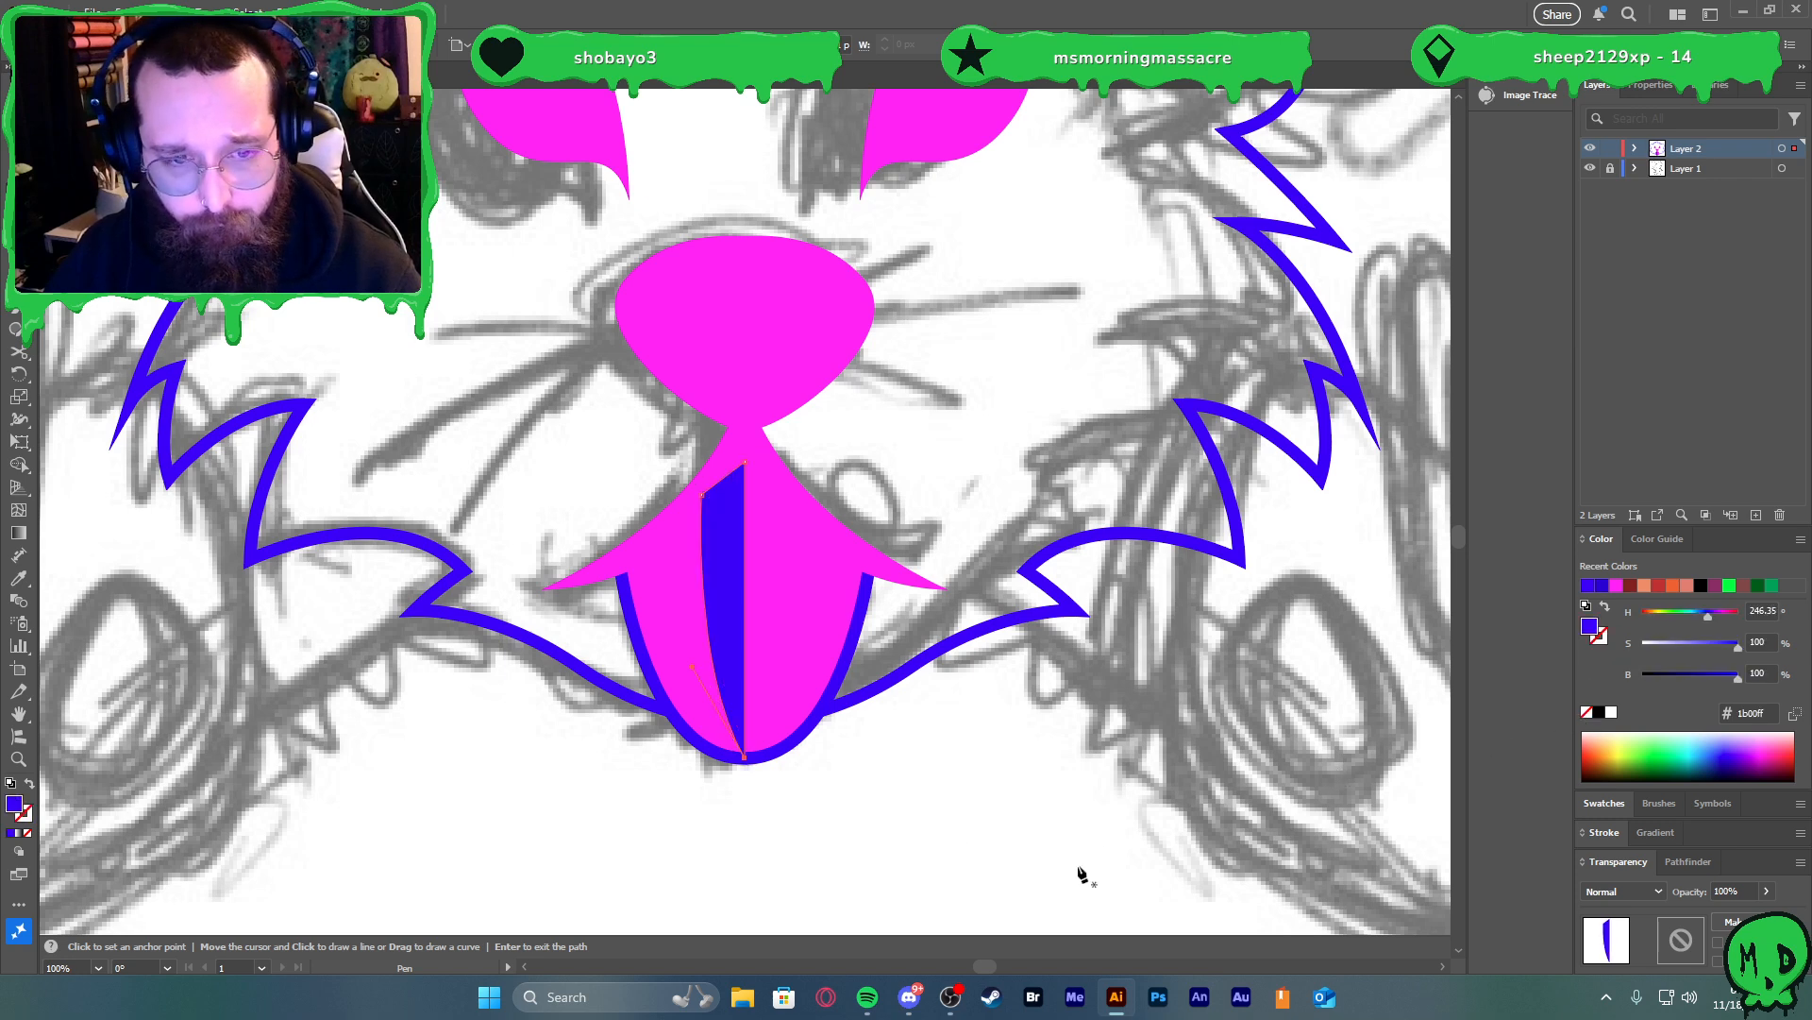
# Duplicate the blue gap half, reflect the copy across the vertical axis, align it on the centre line and merge both halves
pyautogui.press('v')
pyautogui.moveTo(727, 649); pyautogui.dragTo(772, 651)
pyautogui.rightClick(772, 652)
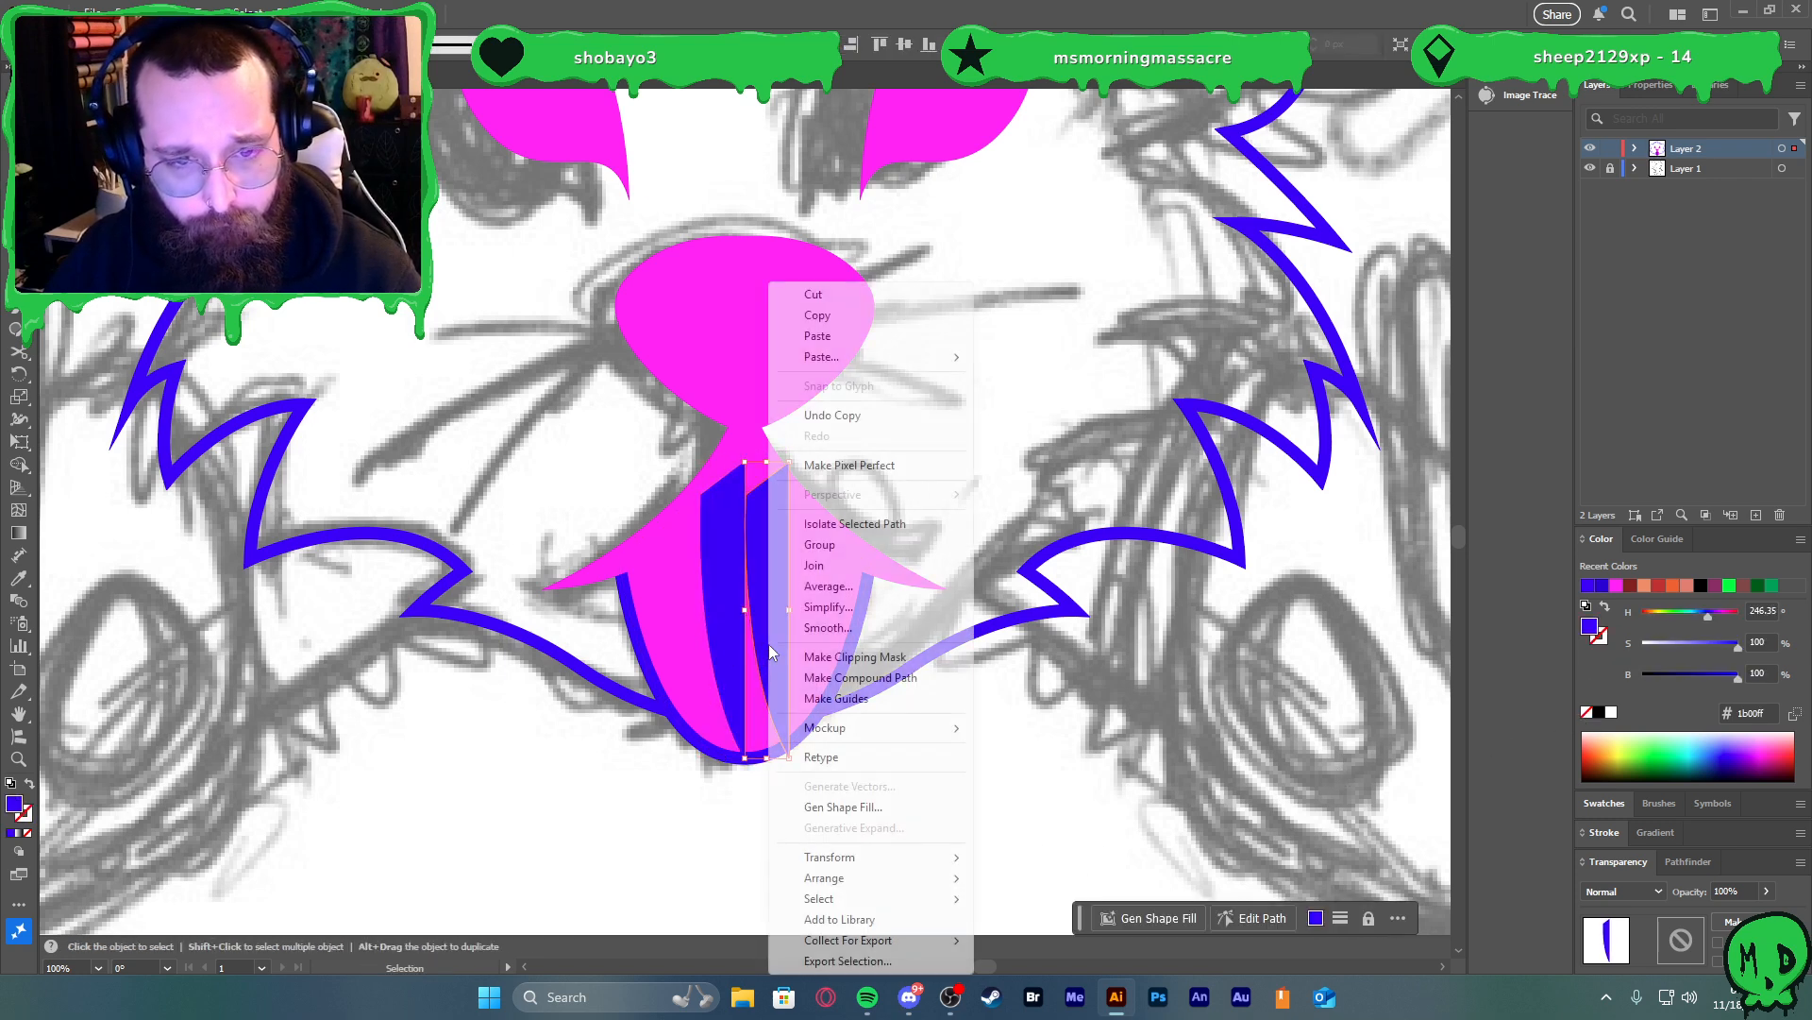
pyautogui.moveTo(868, 857)
pyautogui.click(1025, 756)
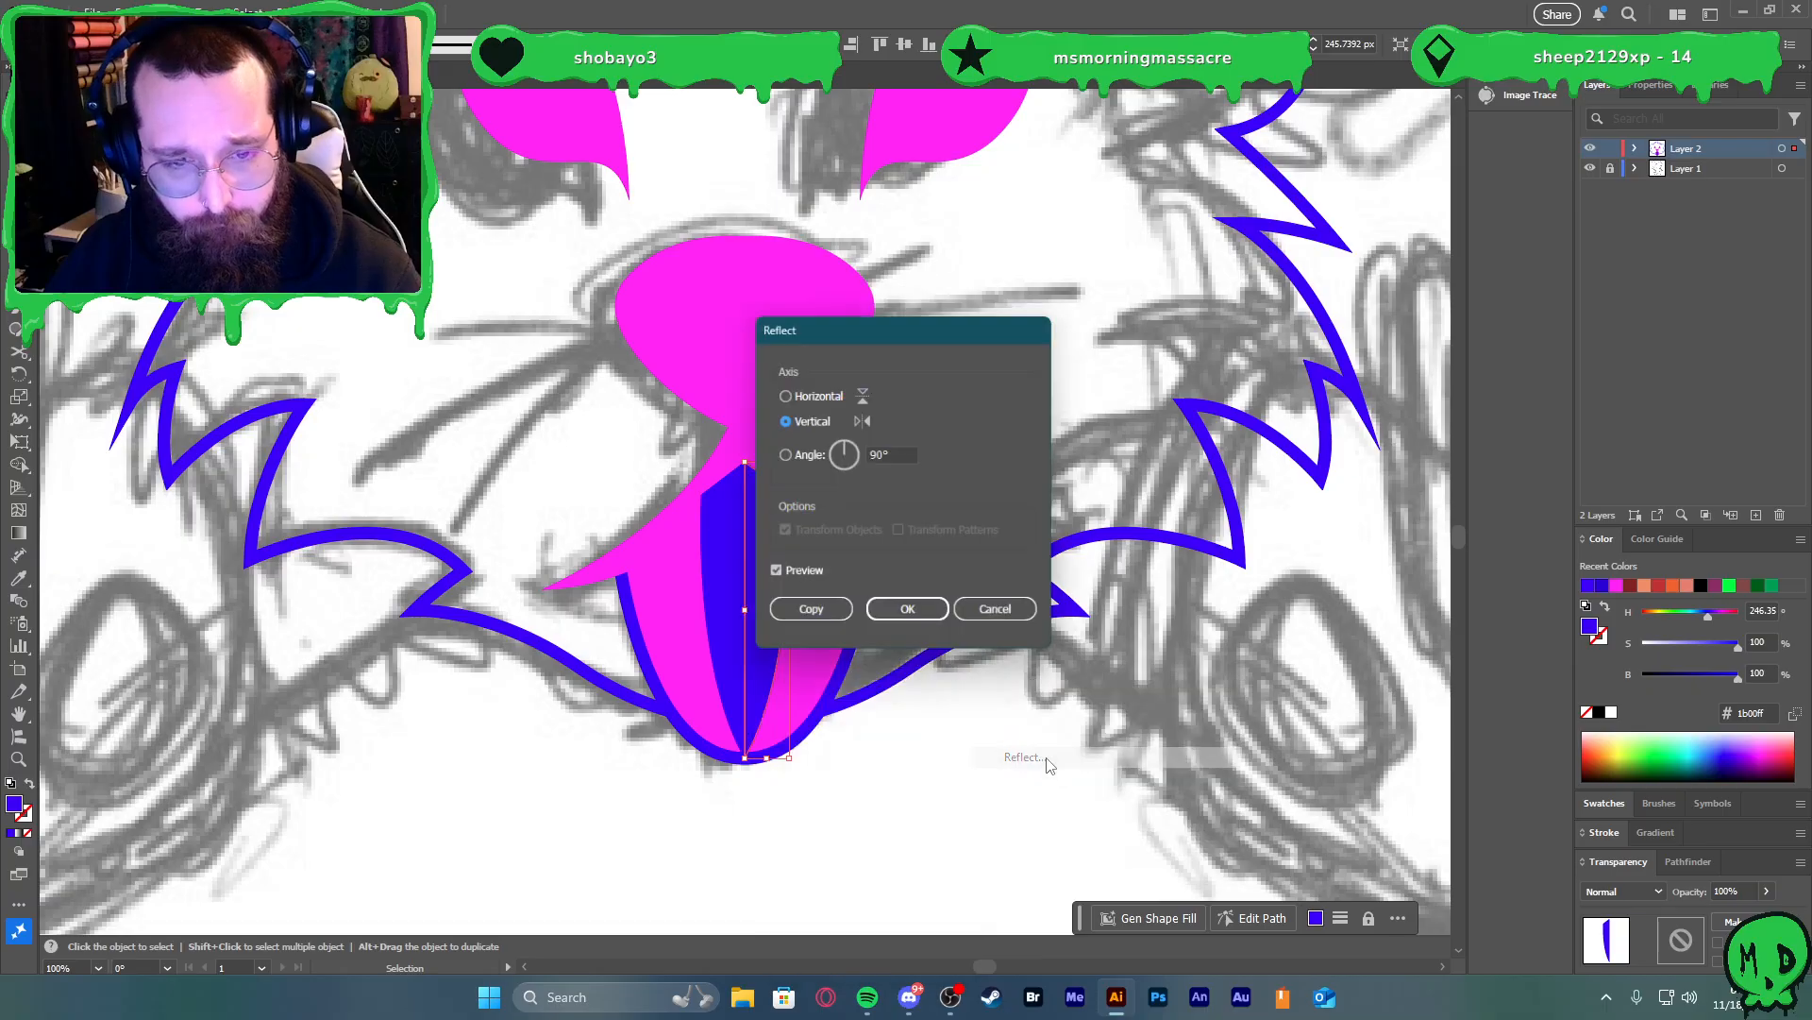
pyautogui.click(914, 611)
pyautogui.moveTo(771, 639)
pyautogui.mouseDown()
pyautogui.moveTo(806, 639)
pyautogui.moveTo(769, 641)
pyautogui.mouseUp()
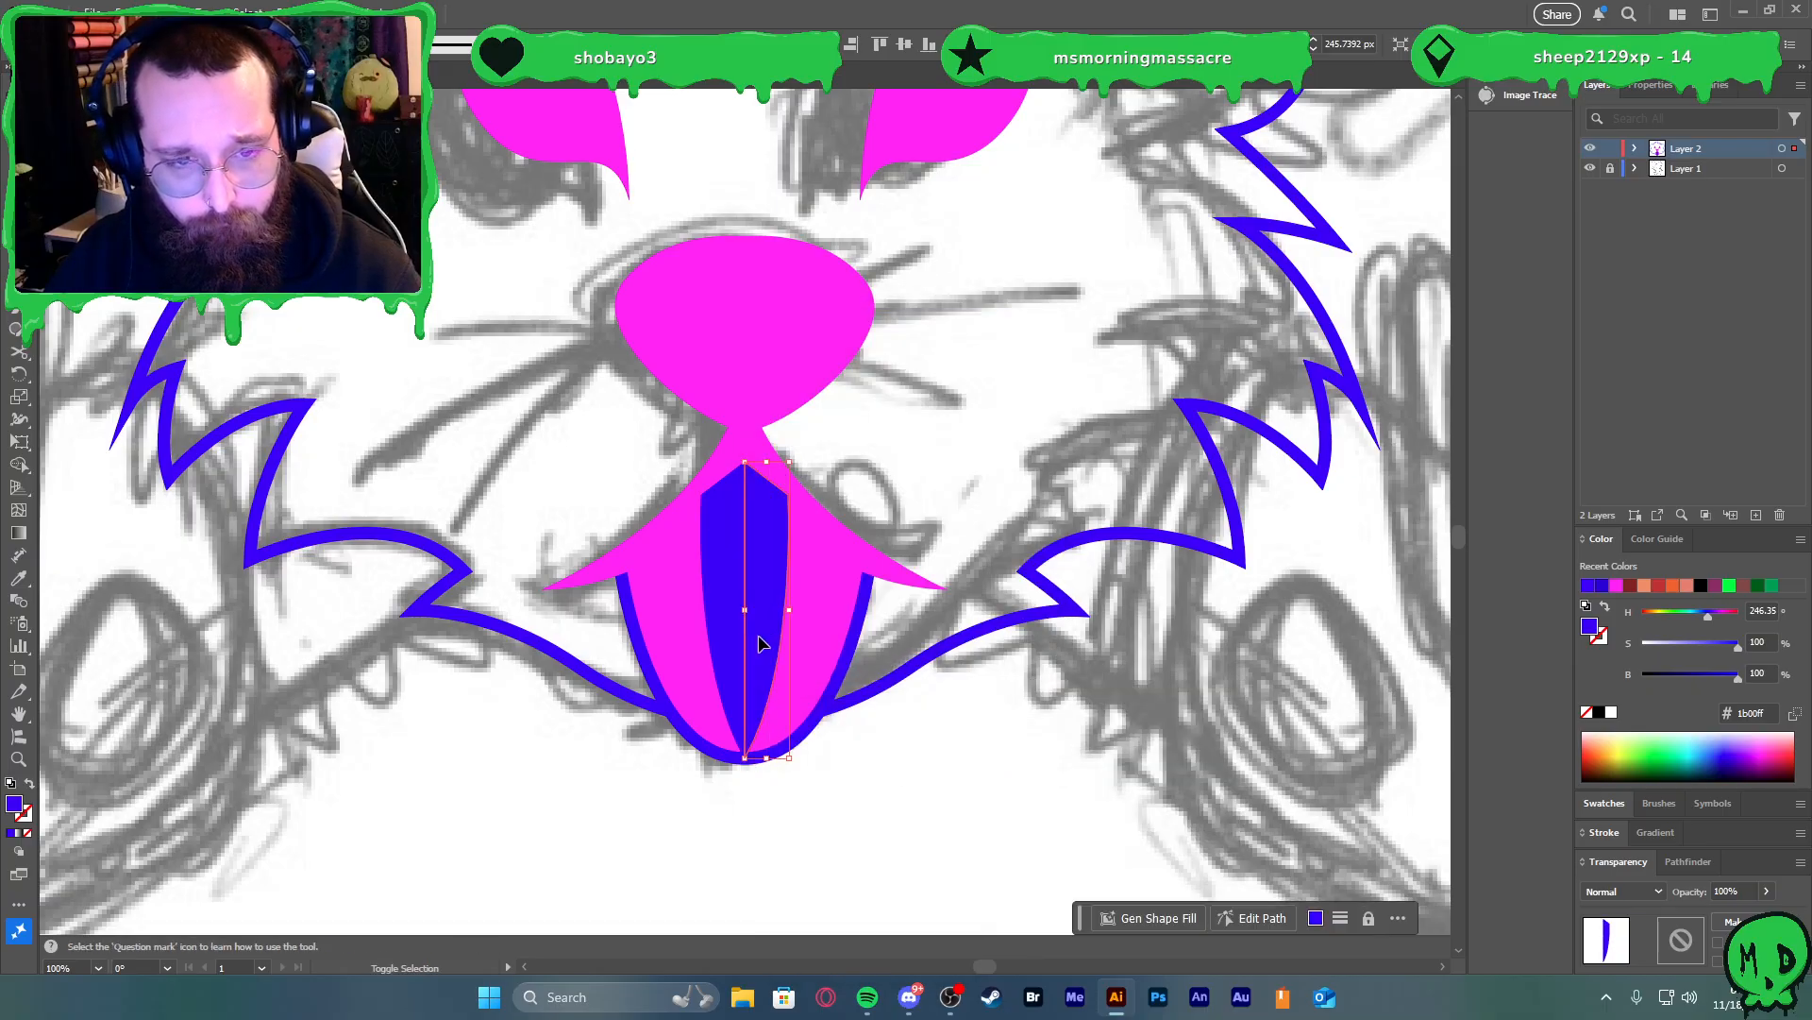
pyautogui.keyDown('shift'); pyautogui.click(728, 641); pyautogui.keyUp('shift')
pyautogui.hotkey('ctrl', 'j')
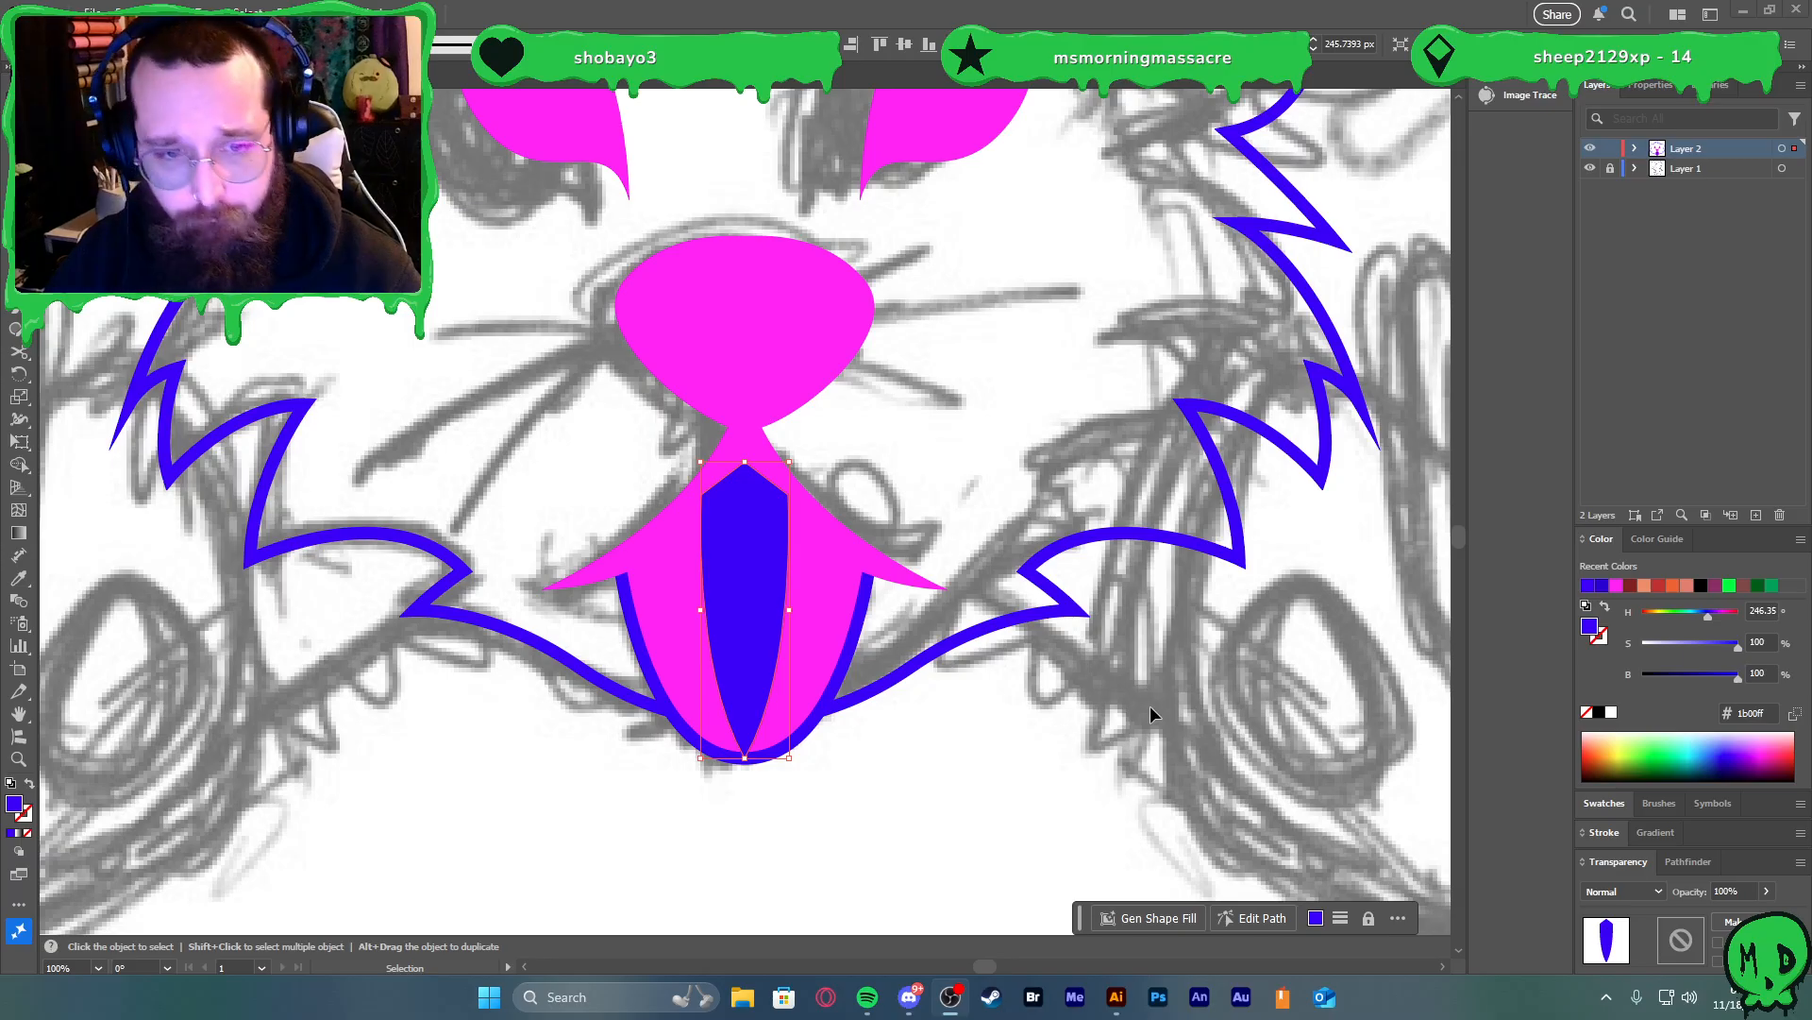
# Bring the mouth line in front of the blue tooth gap and narrow the gap symmetrically to about half its width
pyautogui.click(832, 543)
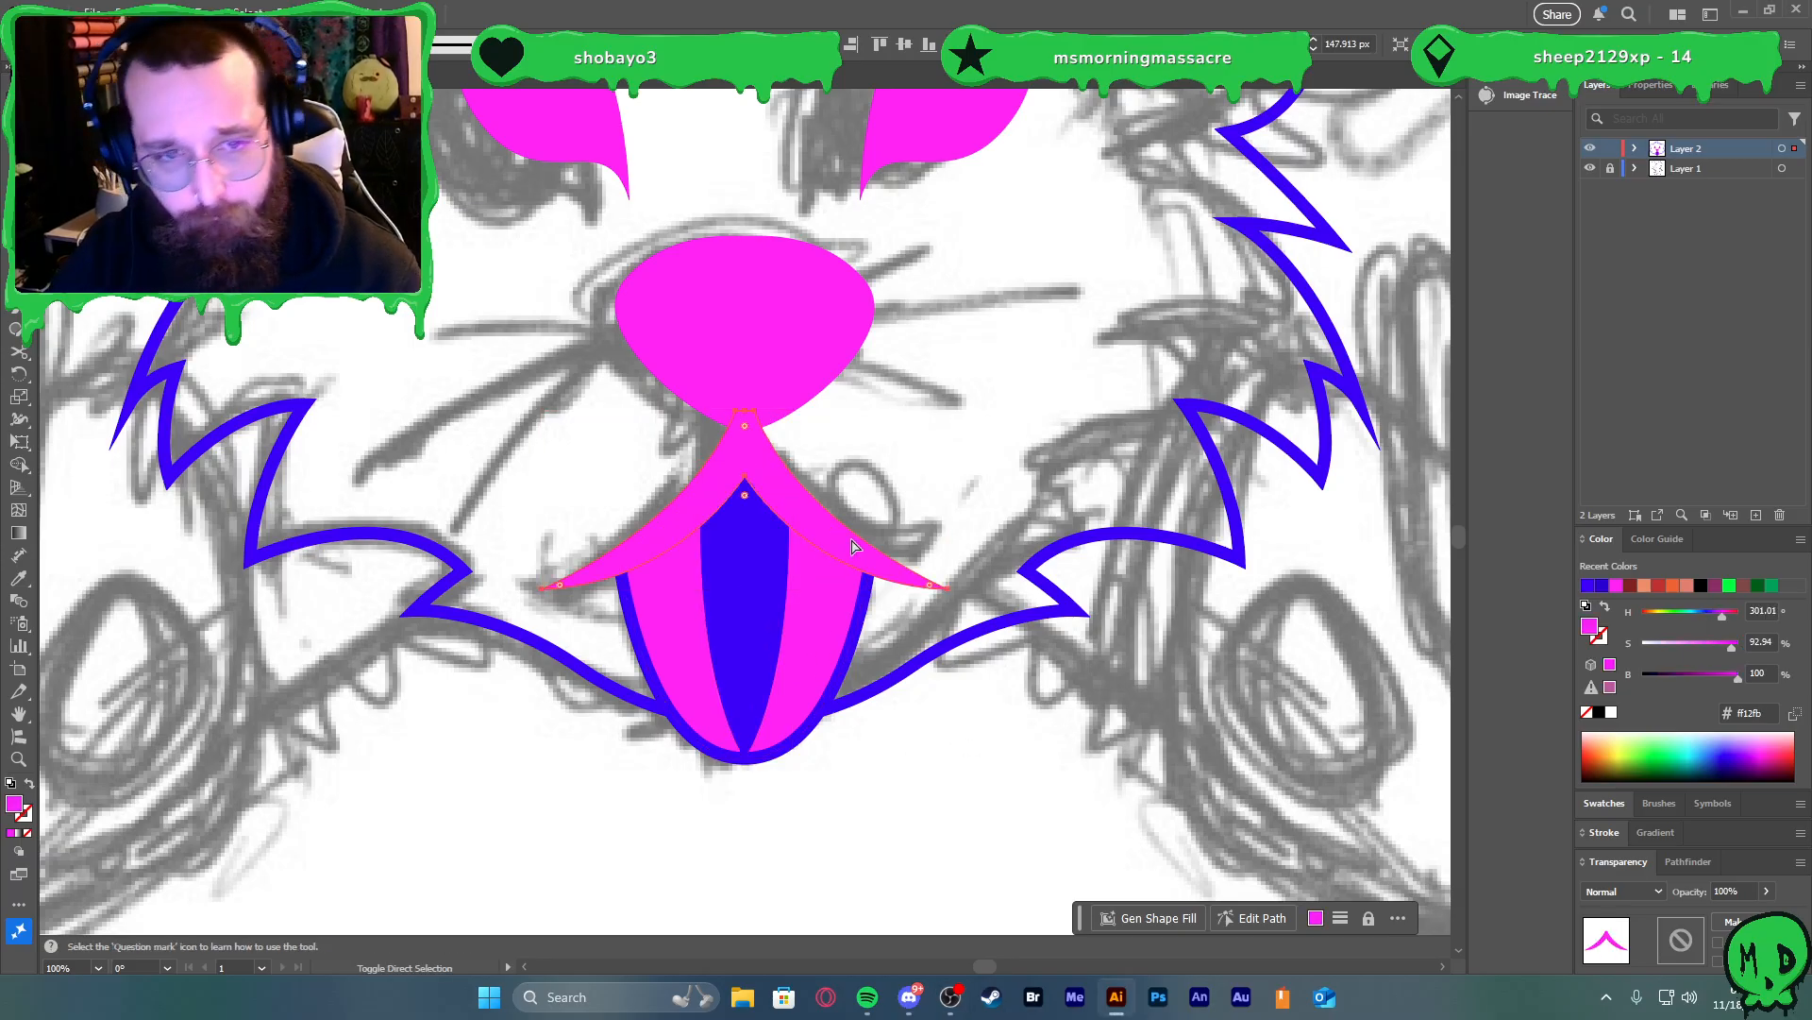
pyautogui.click(760, 612)
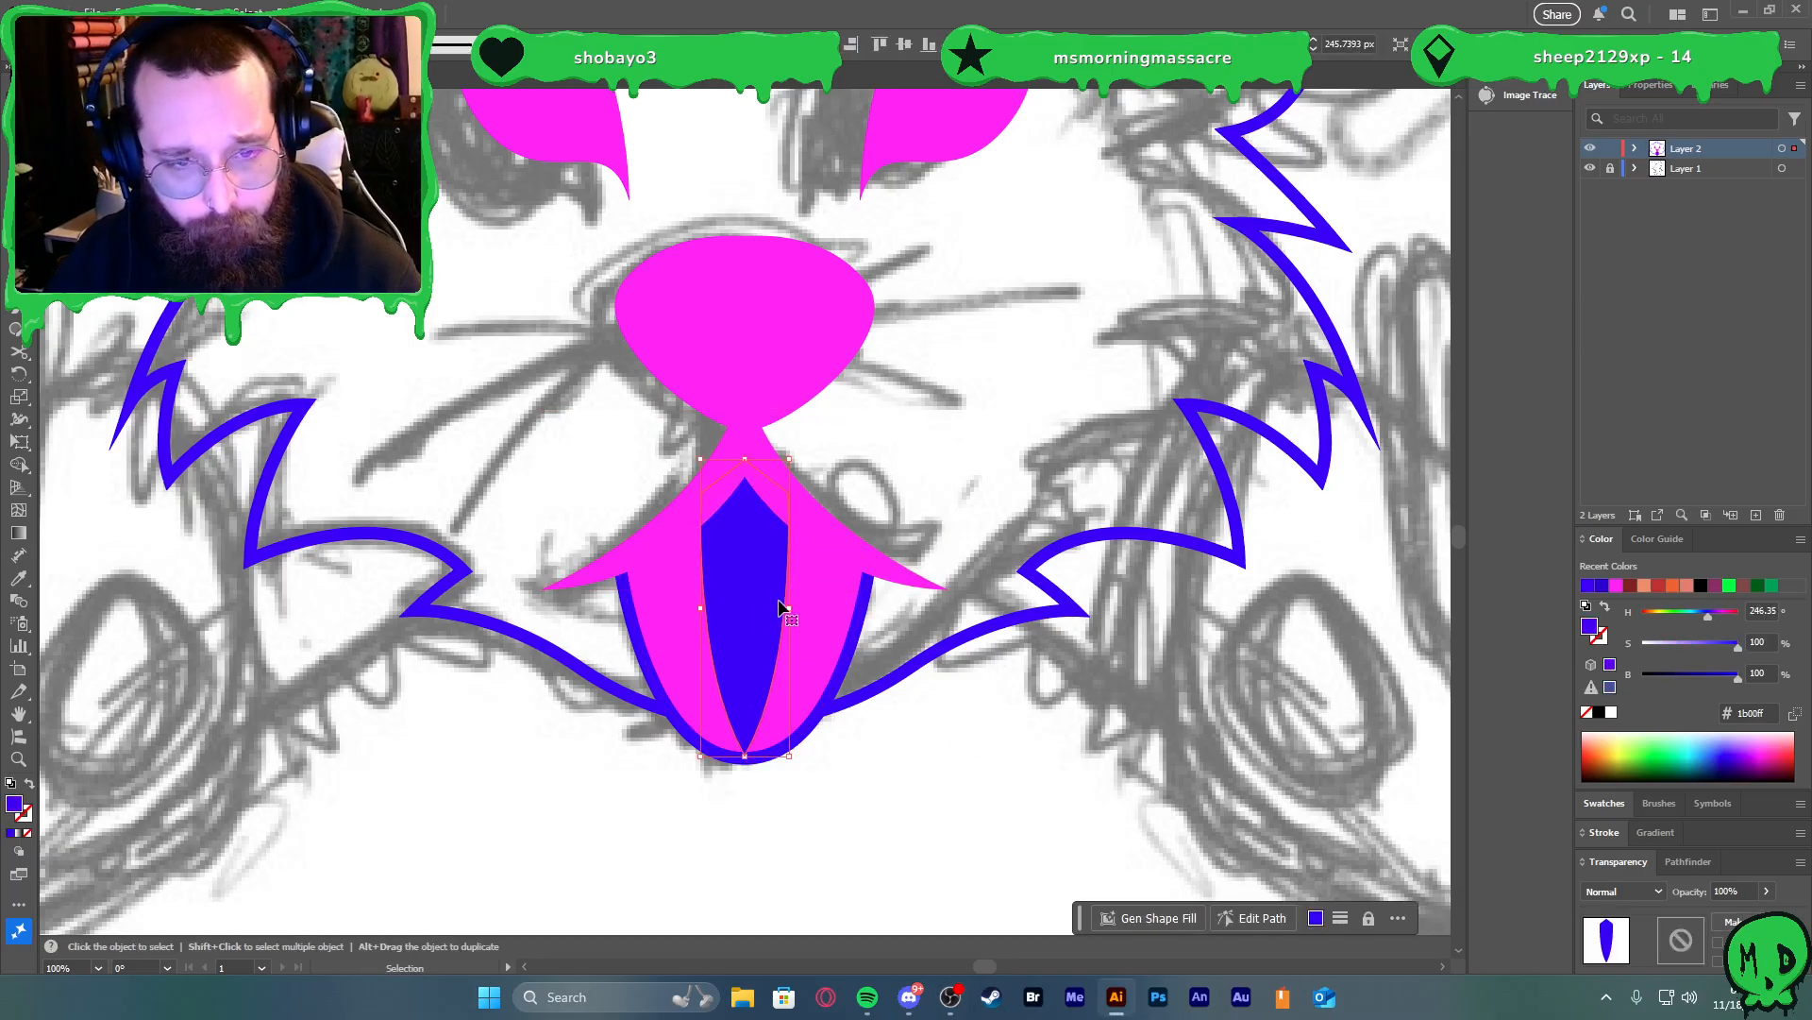
pyautogui.moveTo(789, 611); pyautogui.dragTo(764, 613)
pyautogui.hotkey('ctrl', 'z')
pyautogui.press('a')
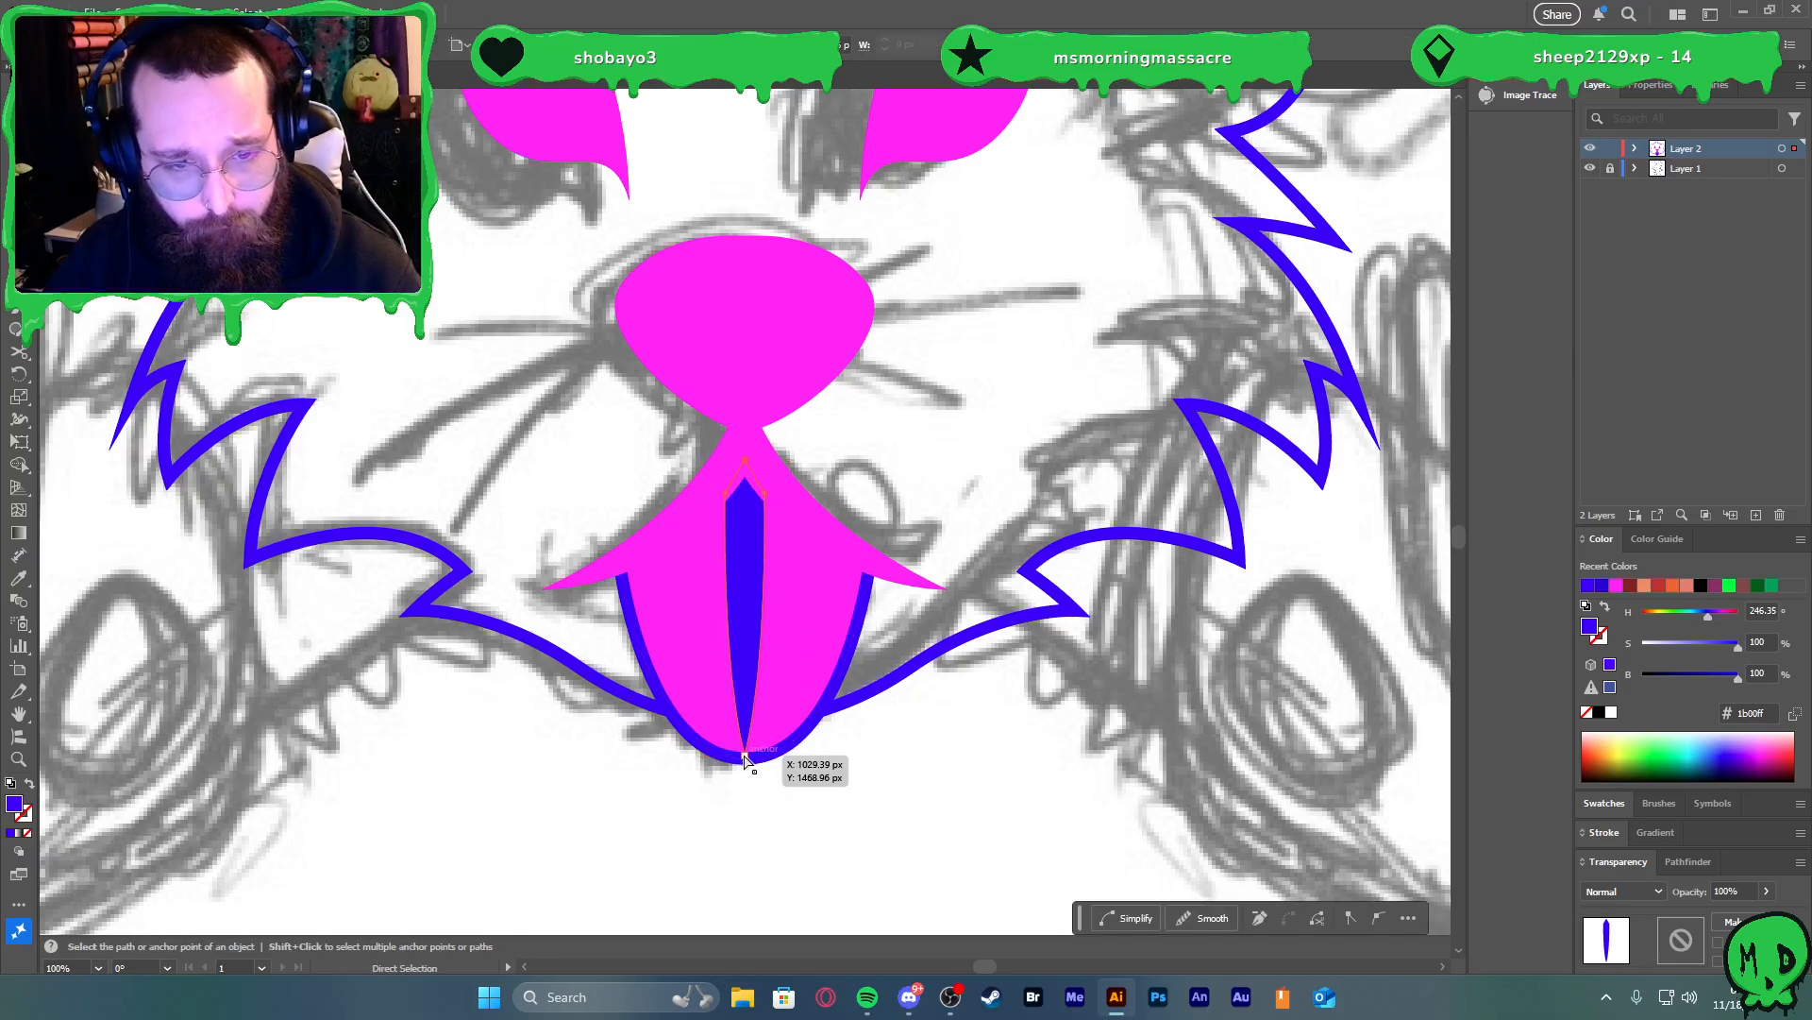
pyautogui.press('v')
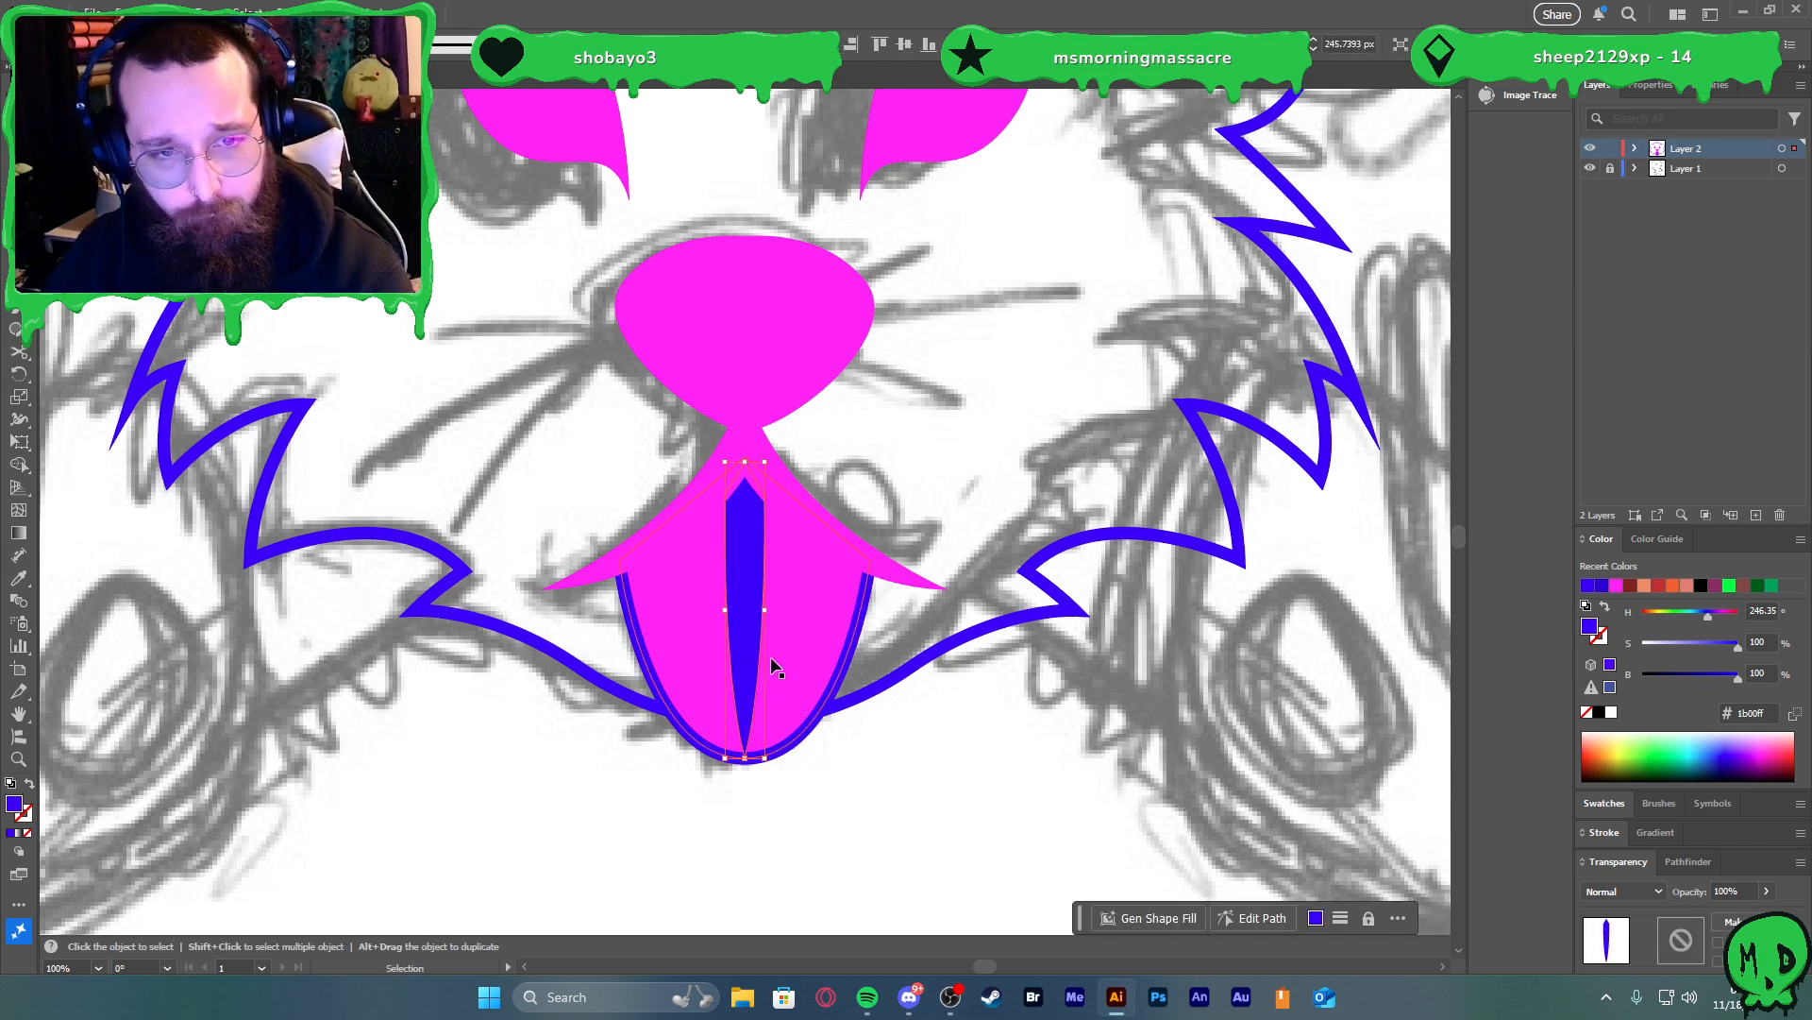
pyautogui.click(921, 769)
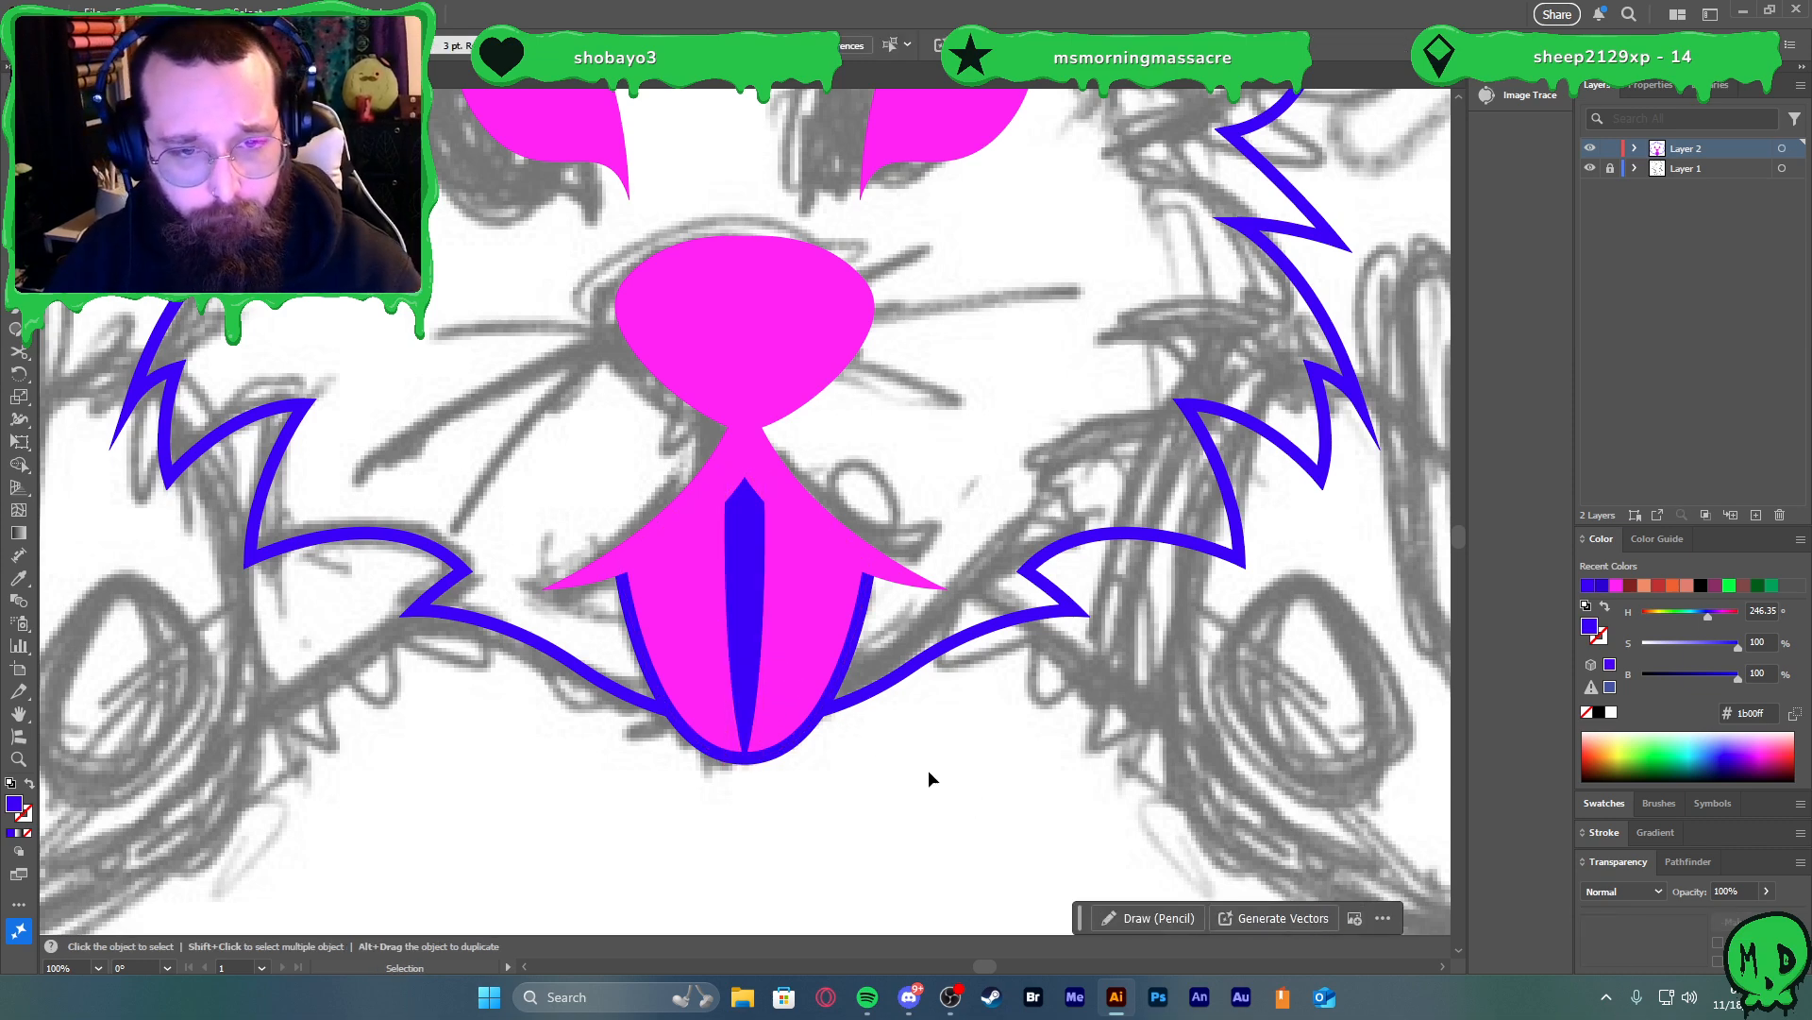
# Draw a curved whisker line along the middle sketch whisker on the left cheek up to the nose, with a magenta stroke and no fill
pyautogui.scroll(-2, 933, 785)
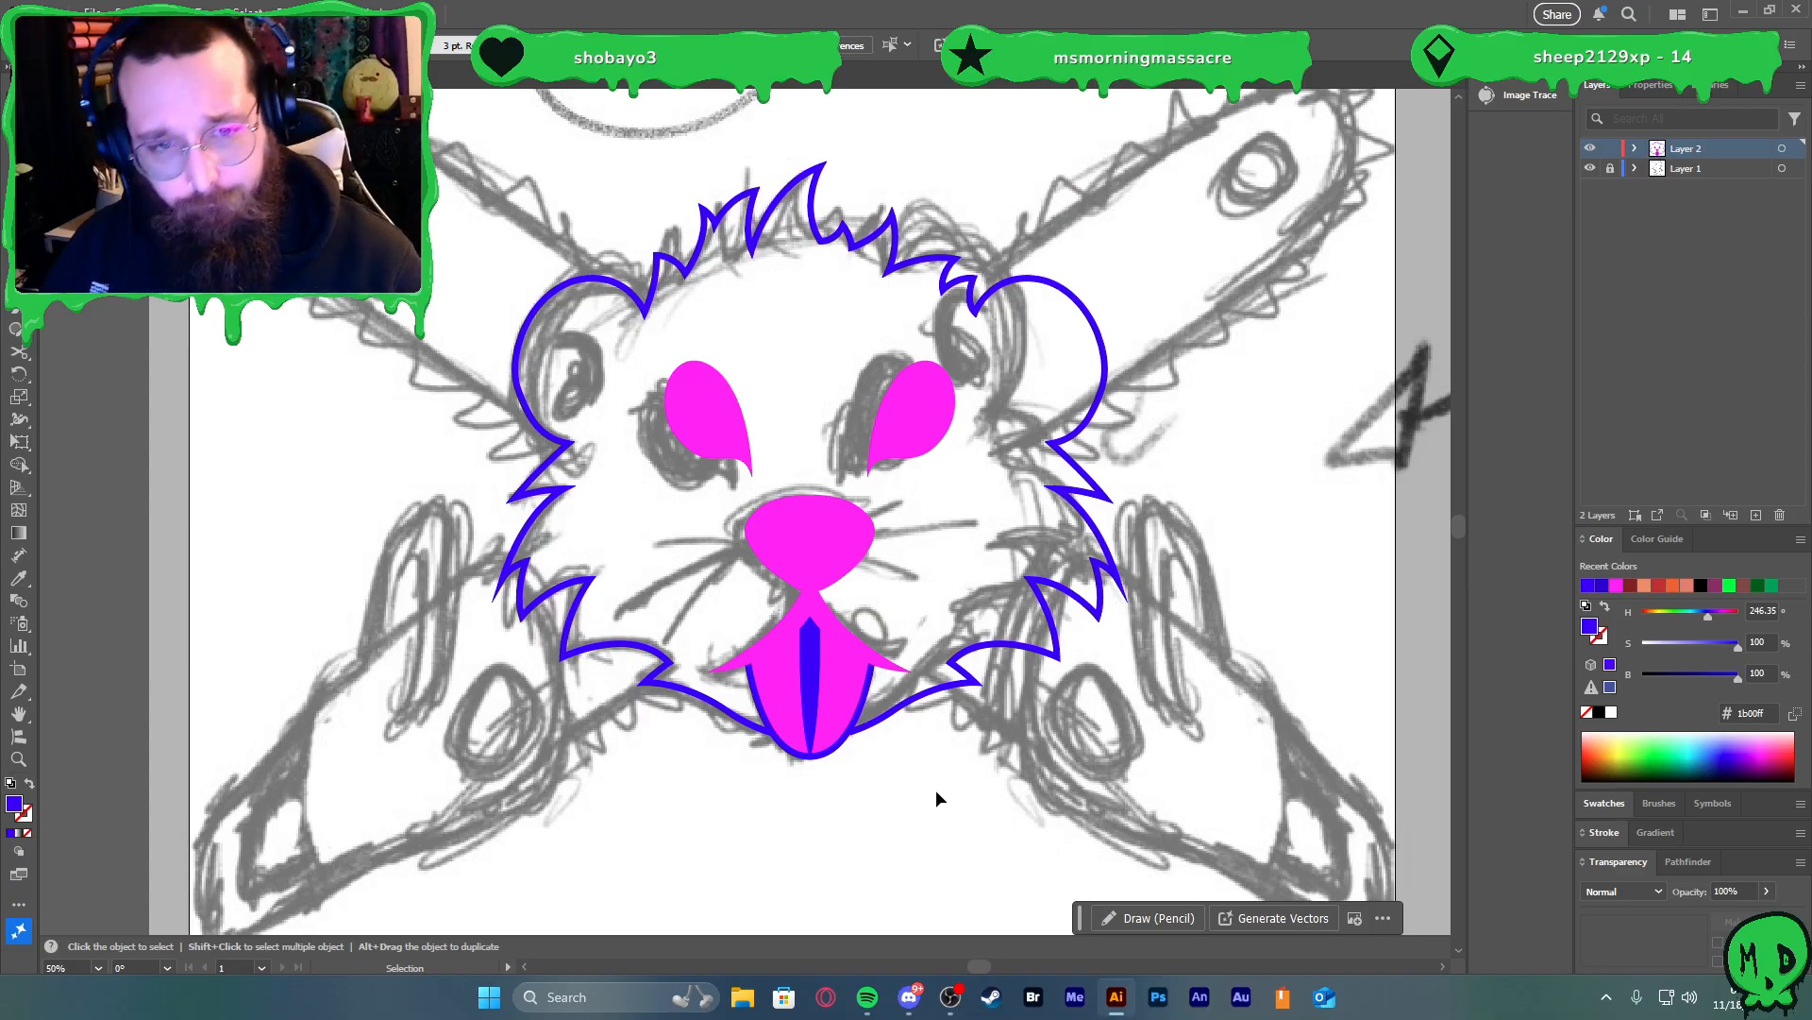
pyautogui.scroll(2, 746, 573)
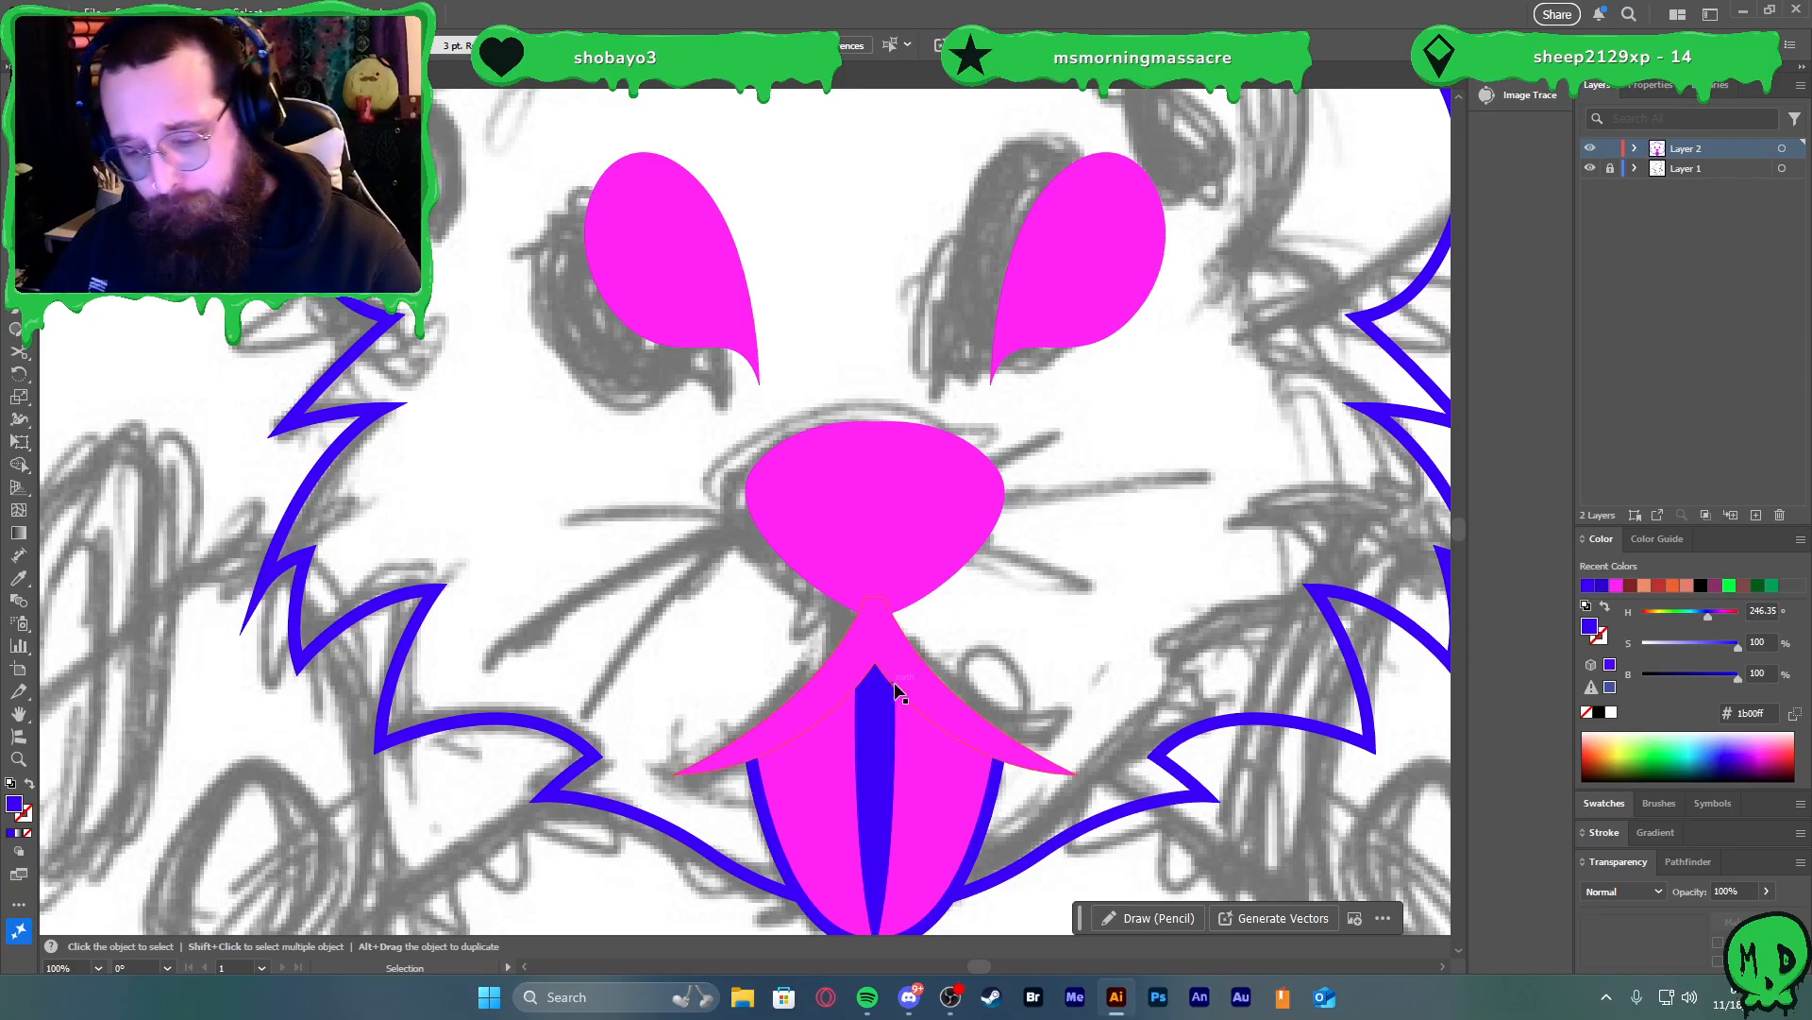
pyautogui.press('p')
pyautogui.click(498, 642)
pyautogui.moveTo(763, 525); pyautogui.dragTo(893, 502)
pyautogui.press('v')
pyautogui.press('x')
pyautogui.press('x')
pyautogui.click(1614, 585)
pyautogui.hotkey('shift', 'x')
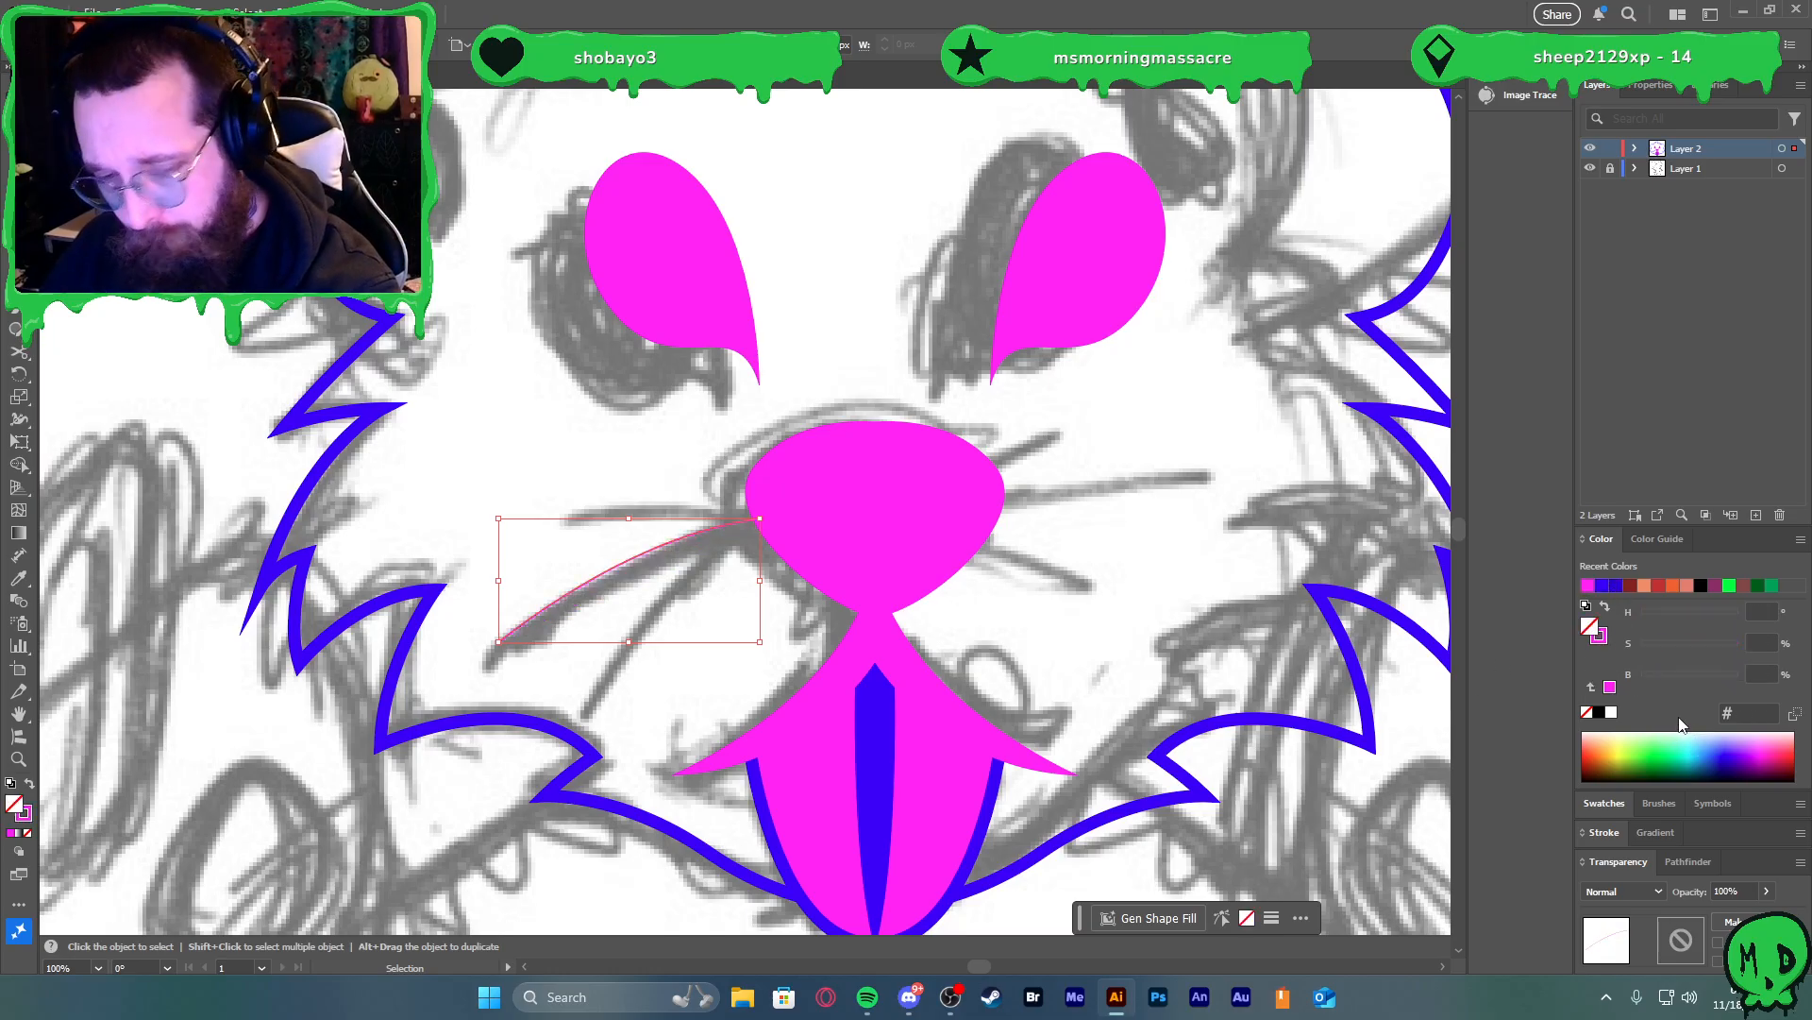
# Set the whisker's stroke weight to 20 pt and apply the width profile that tapers to a point at both ends
pyautogui.hotkey('shift', 'Up')
pyautogui.hotkey('shift', 'Up')
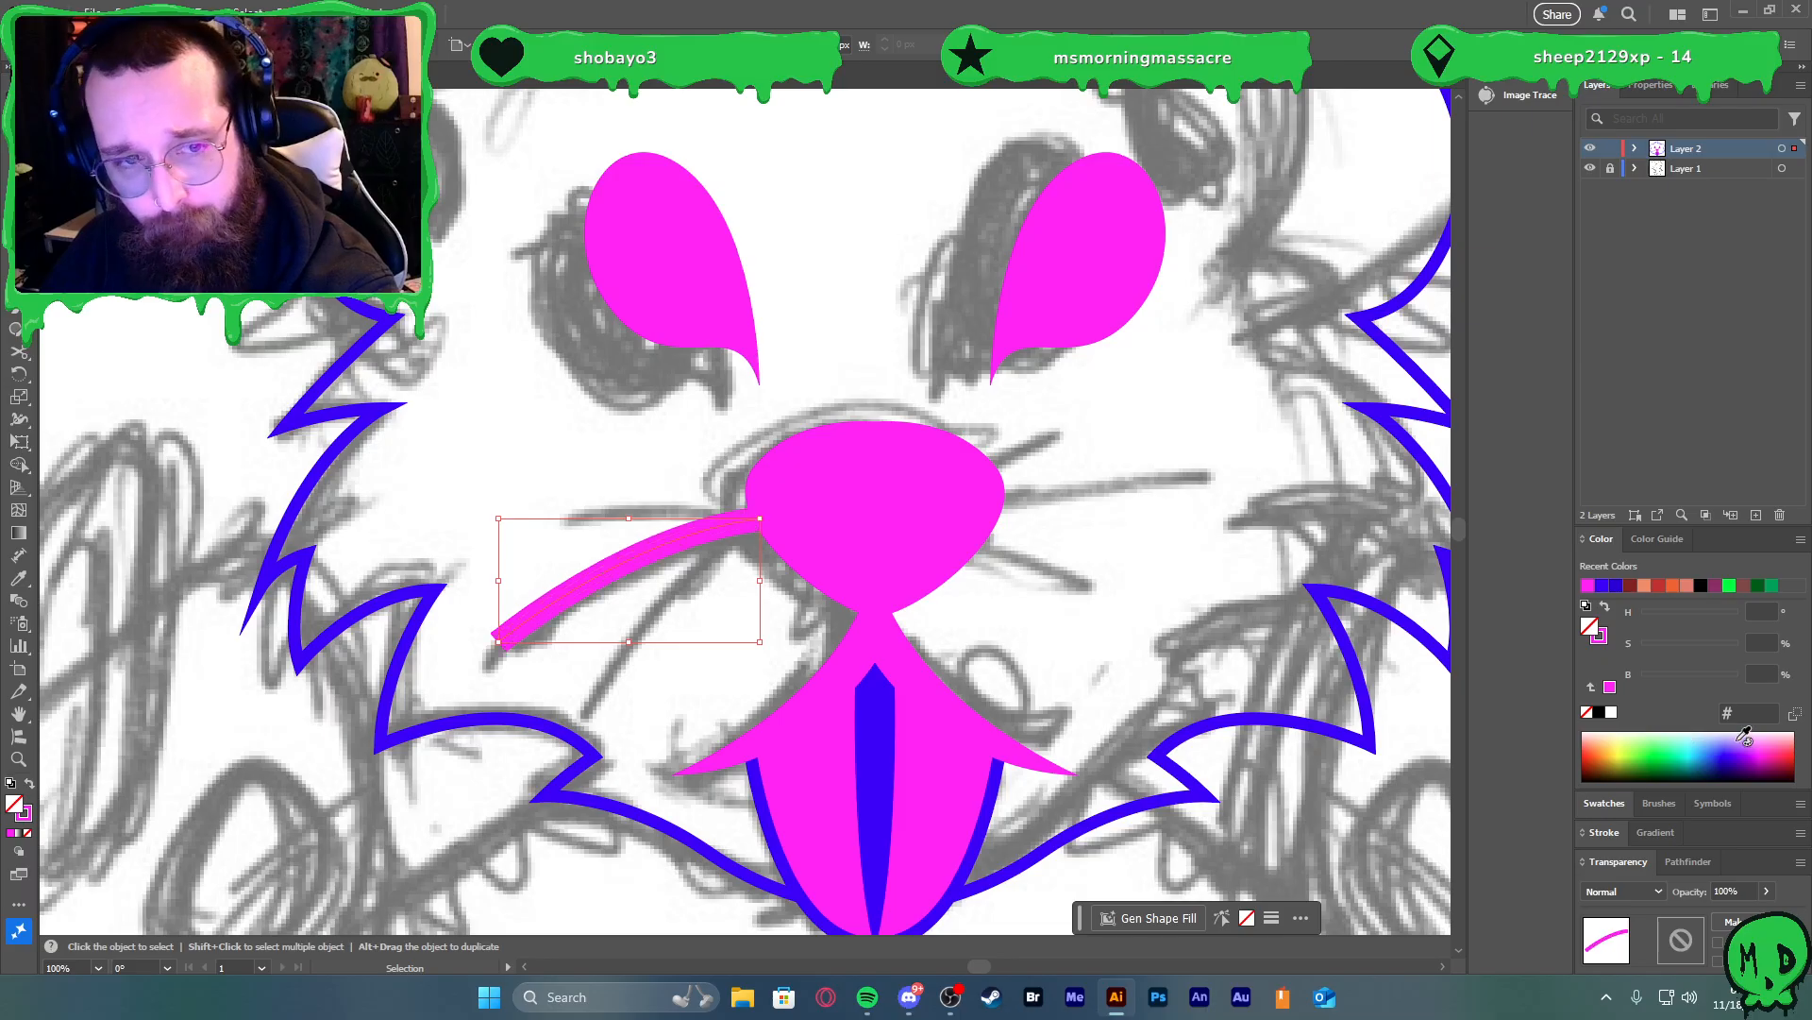
pyautogui.click(1680, 825)
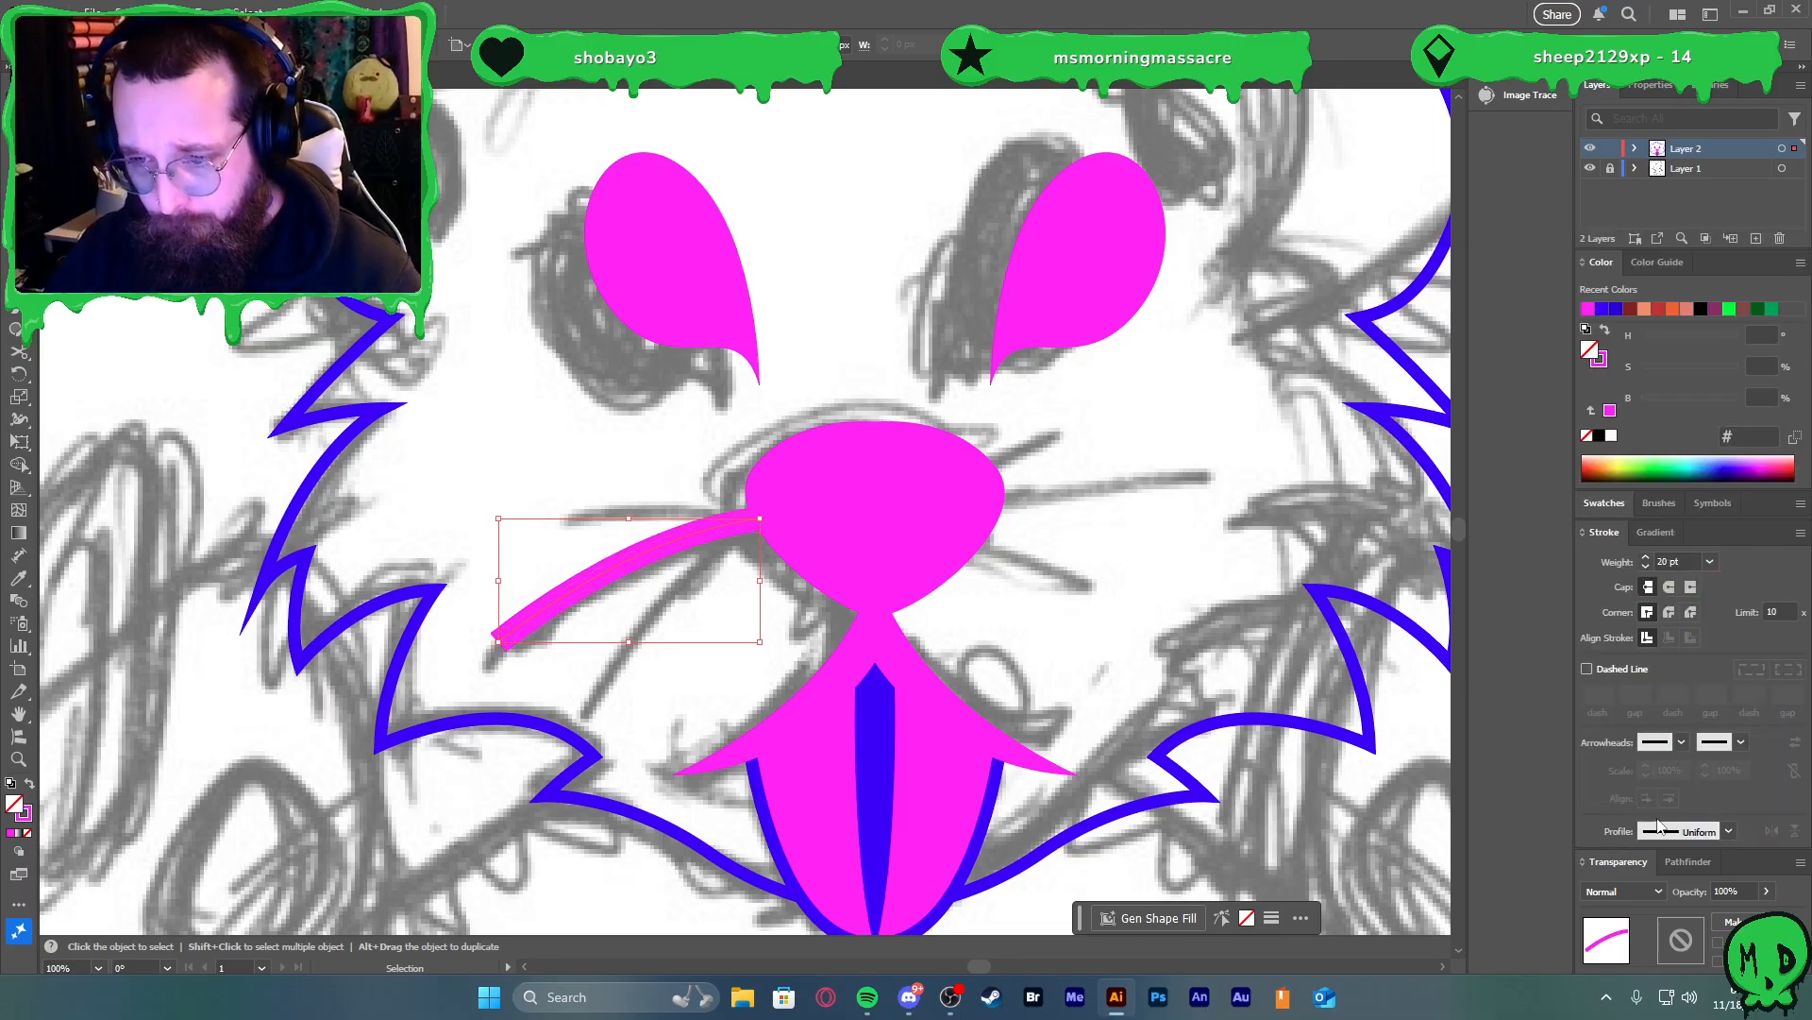
pyautogui.click(1737, 827)
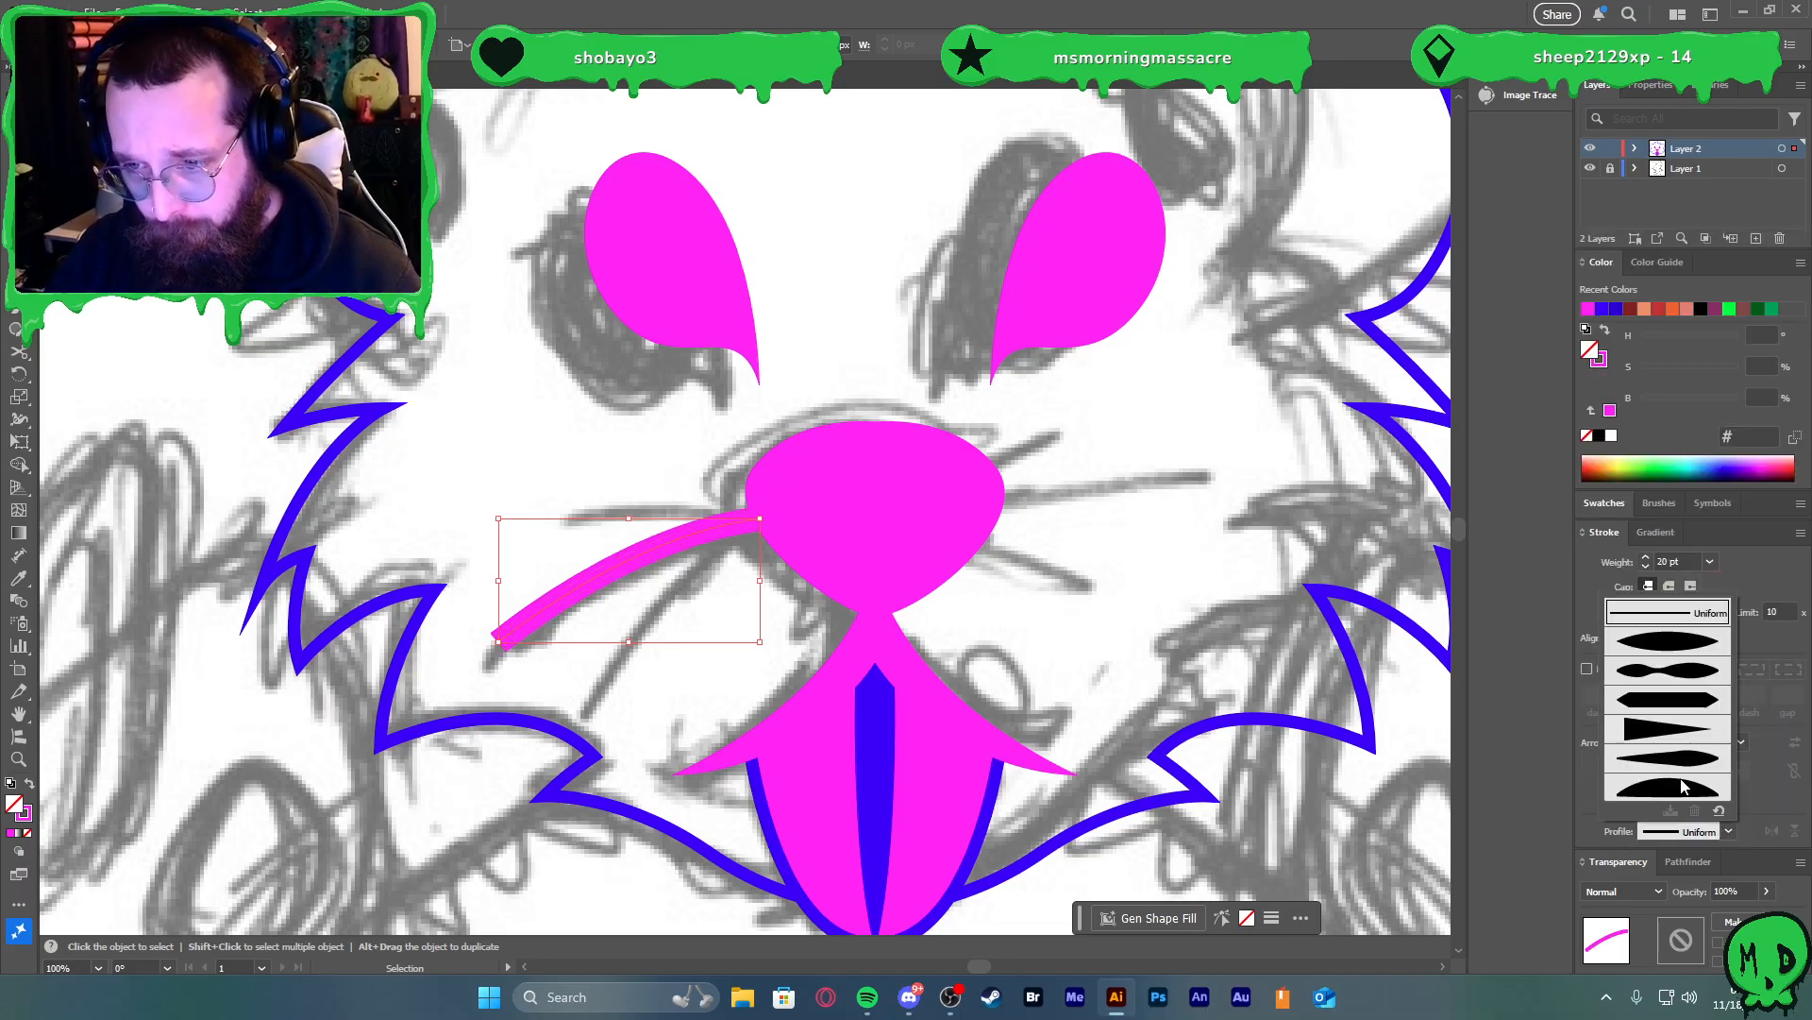
pyautogui.click(1714, 760)
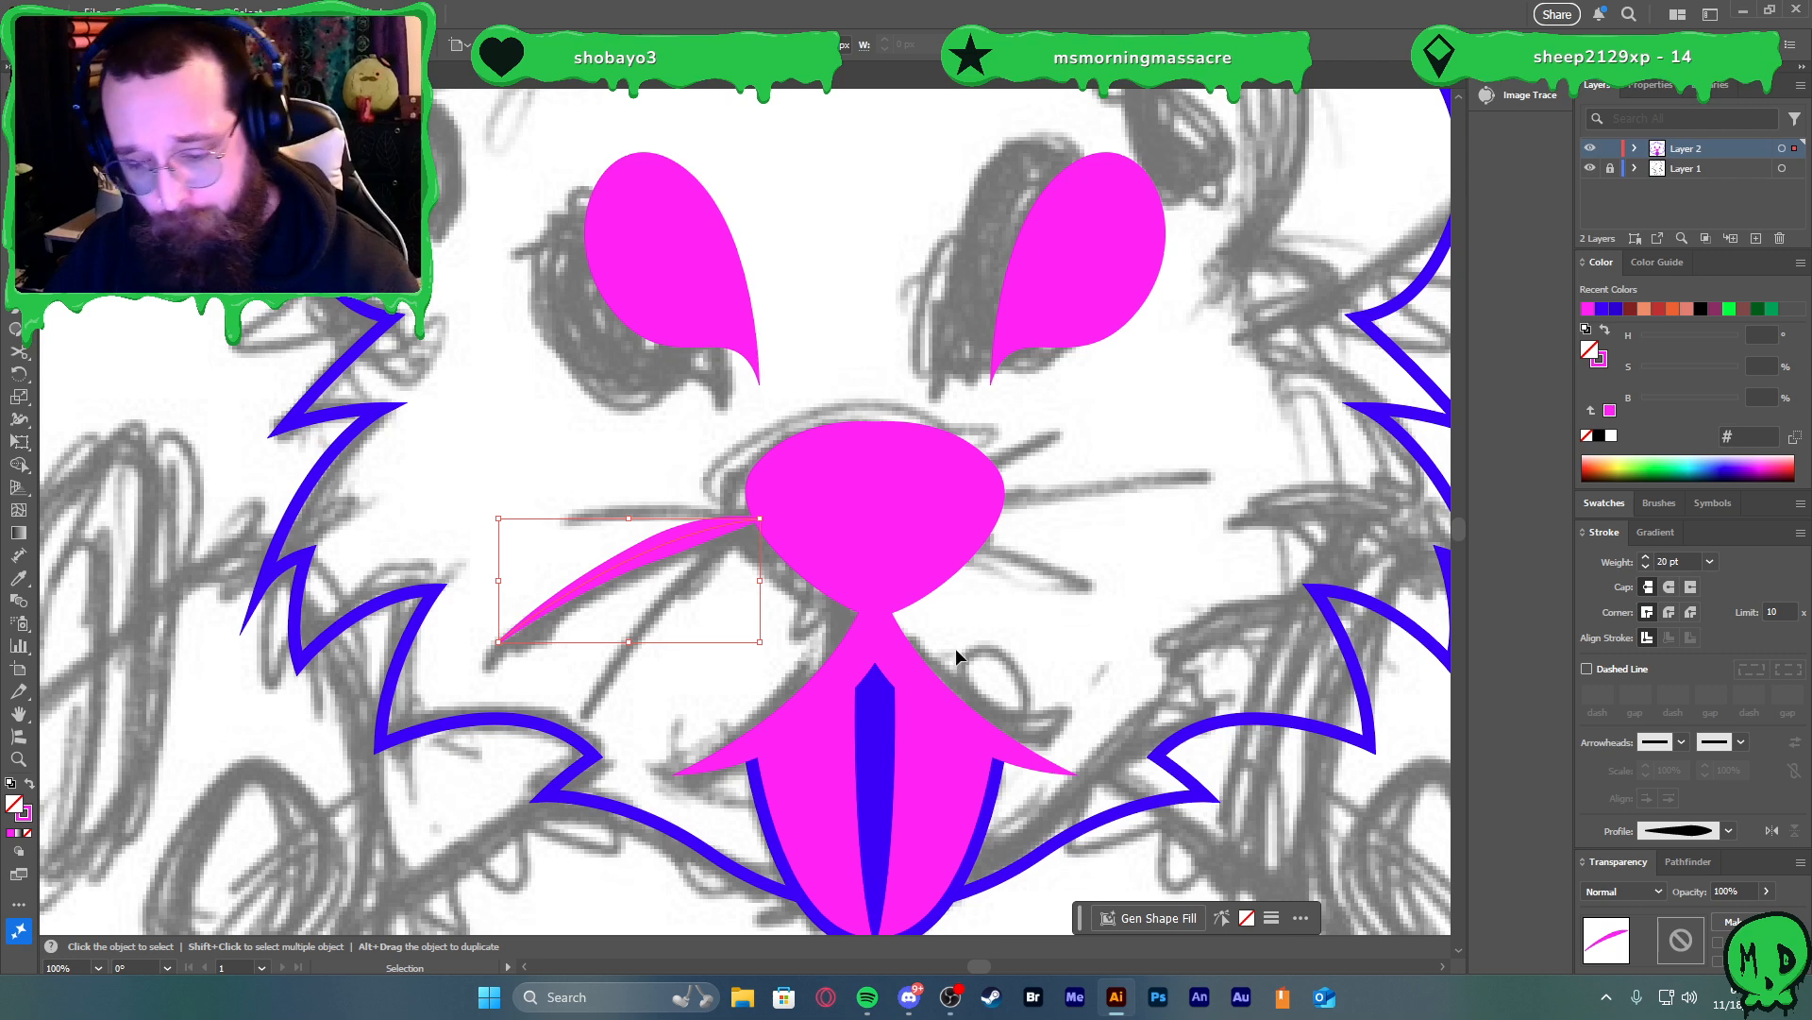
# Draw a steeper lower whisker at 20 pt with the same tapered profile, and rotate it slightly with its root at the nose
pyautogui.press('p')
pyautogui.click(591, 705)
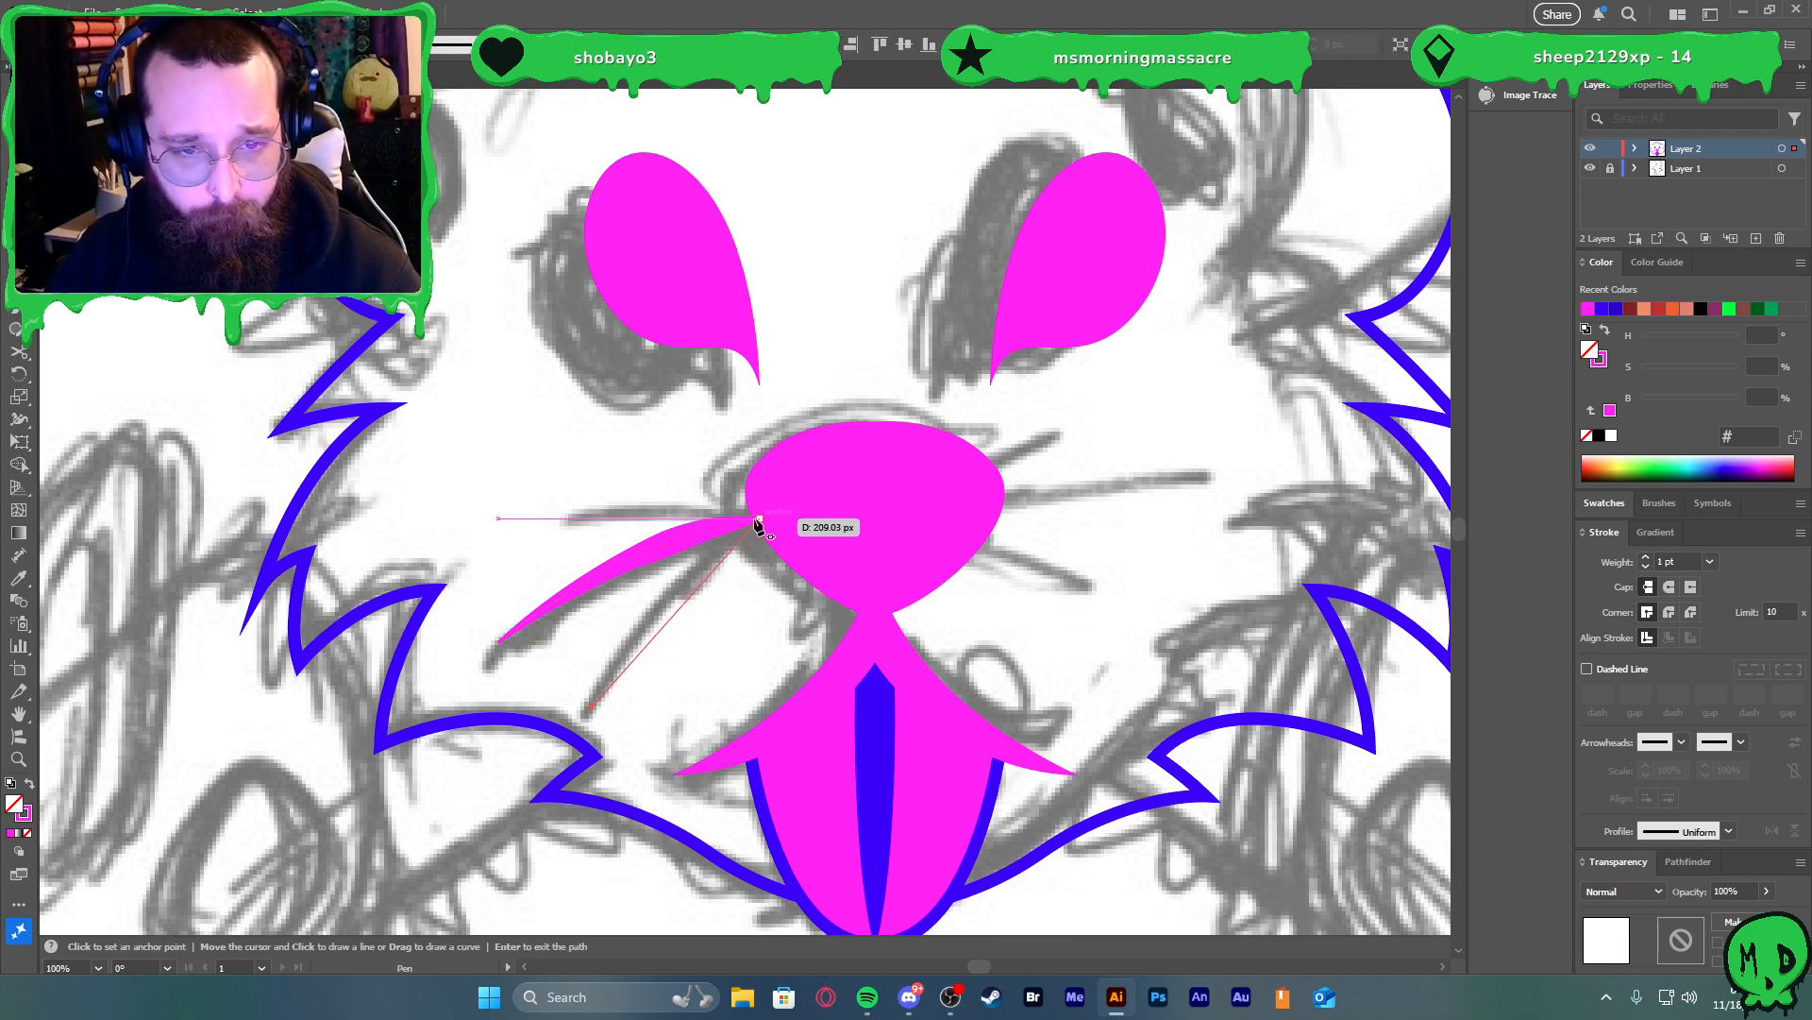
pyautogui.moveTo(779, 518); pyautogui.dragTo(895, 579)
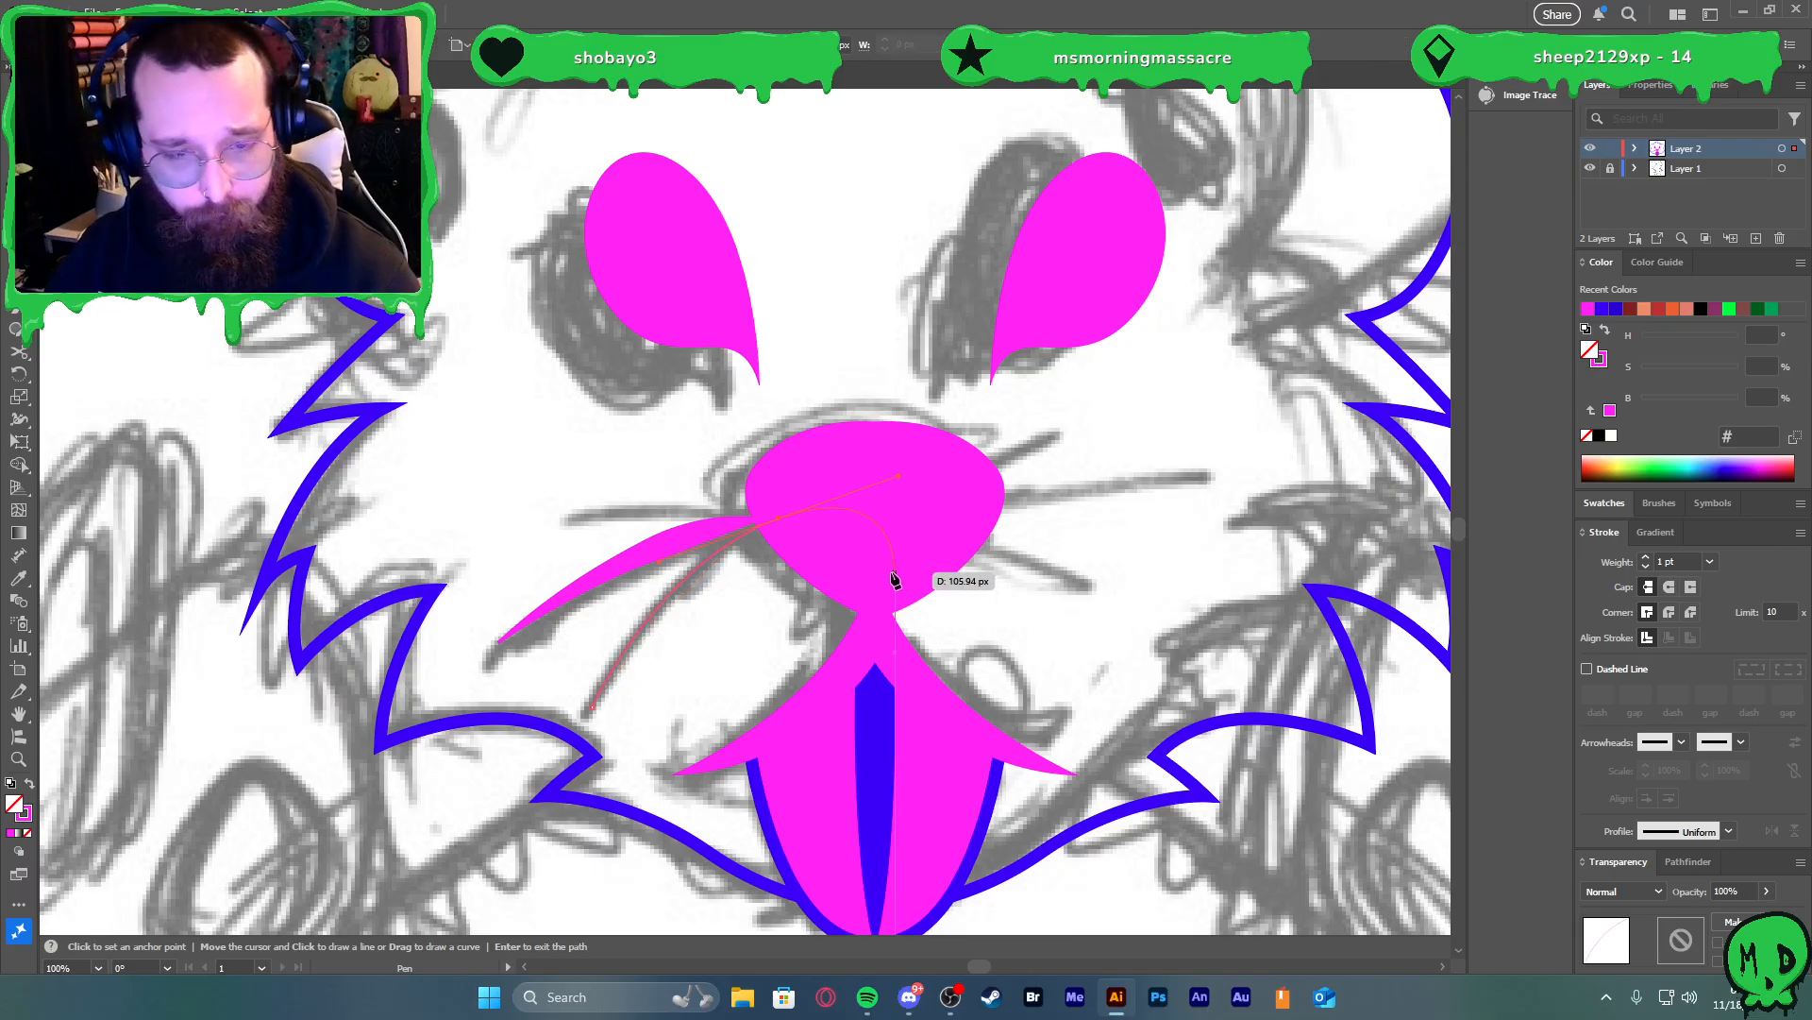
pyautogui.press('v')
pyautogui.press('F2')
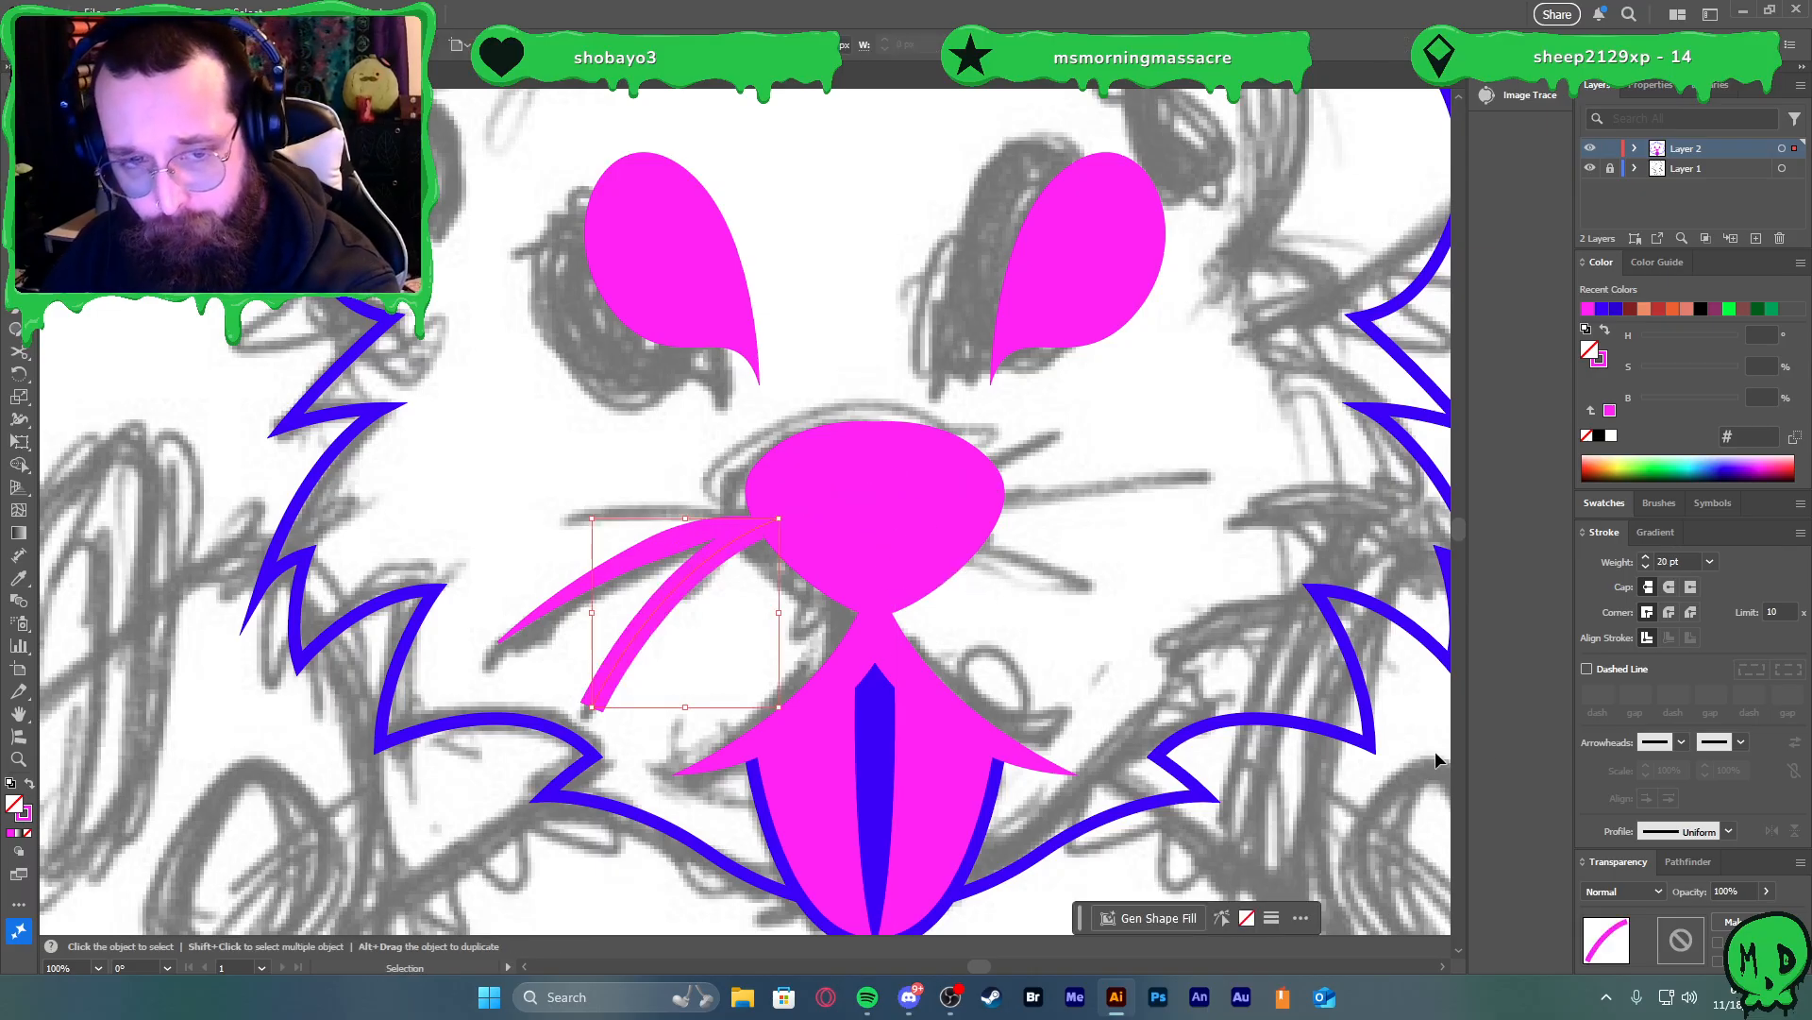
pyautogui.click(1729, 831)
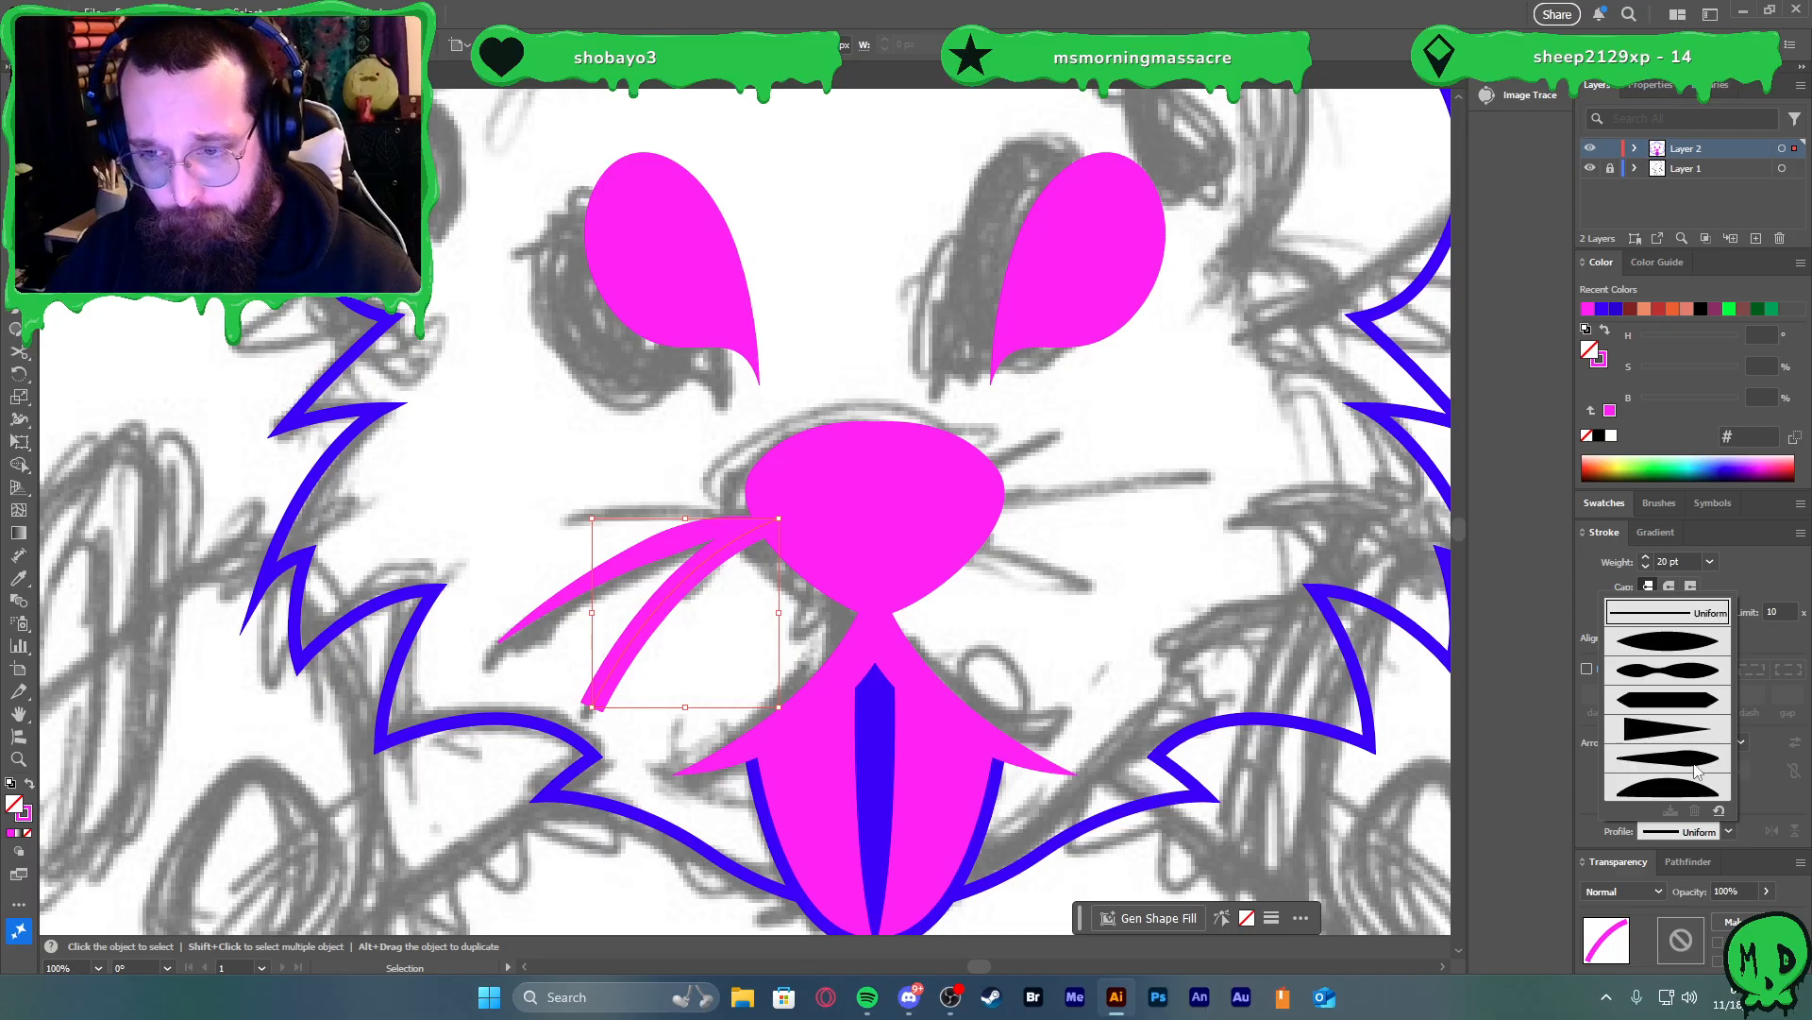
pyautogui.click(1668, 640)
pyautogui.moveTo(719, 562); pyautogui.dragTo(772, 517)
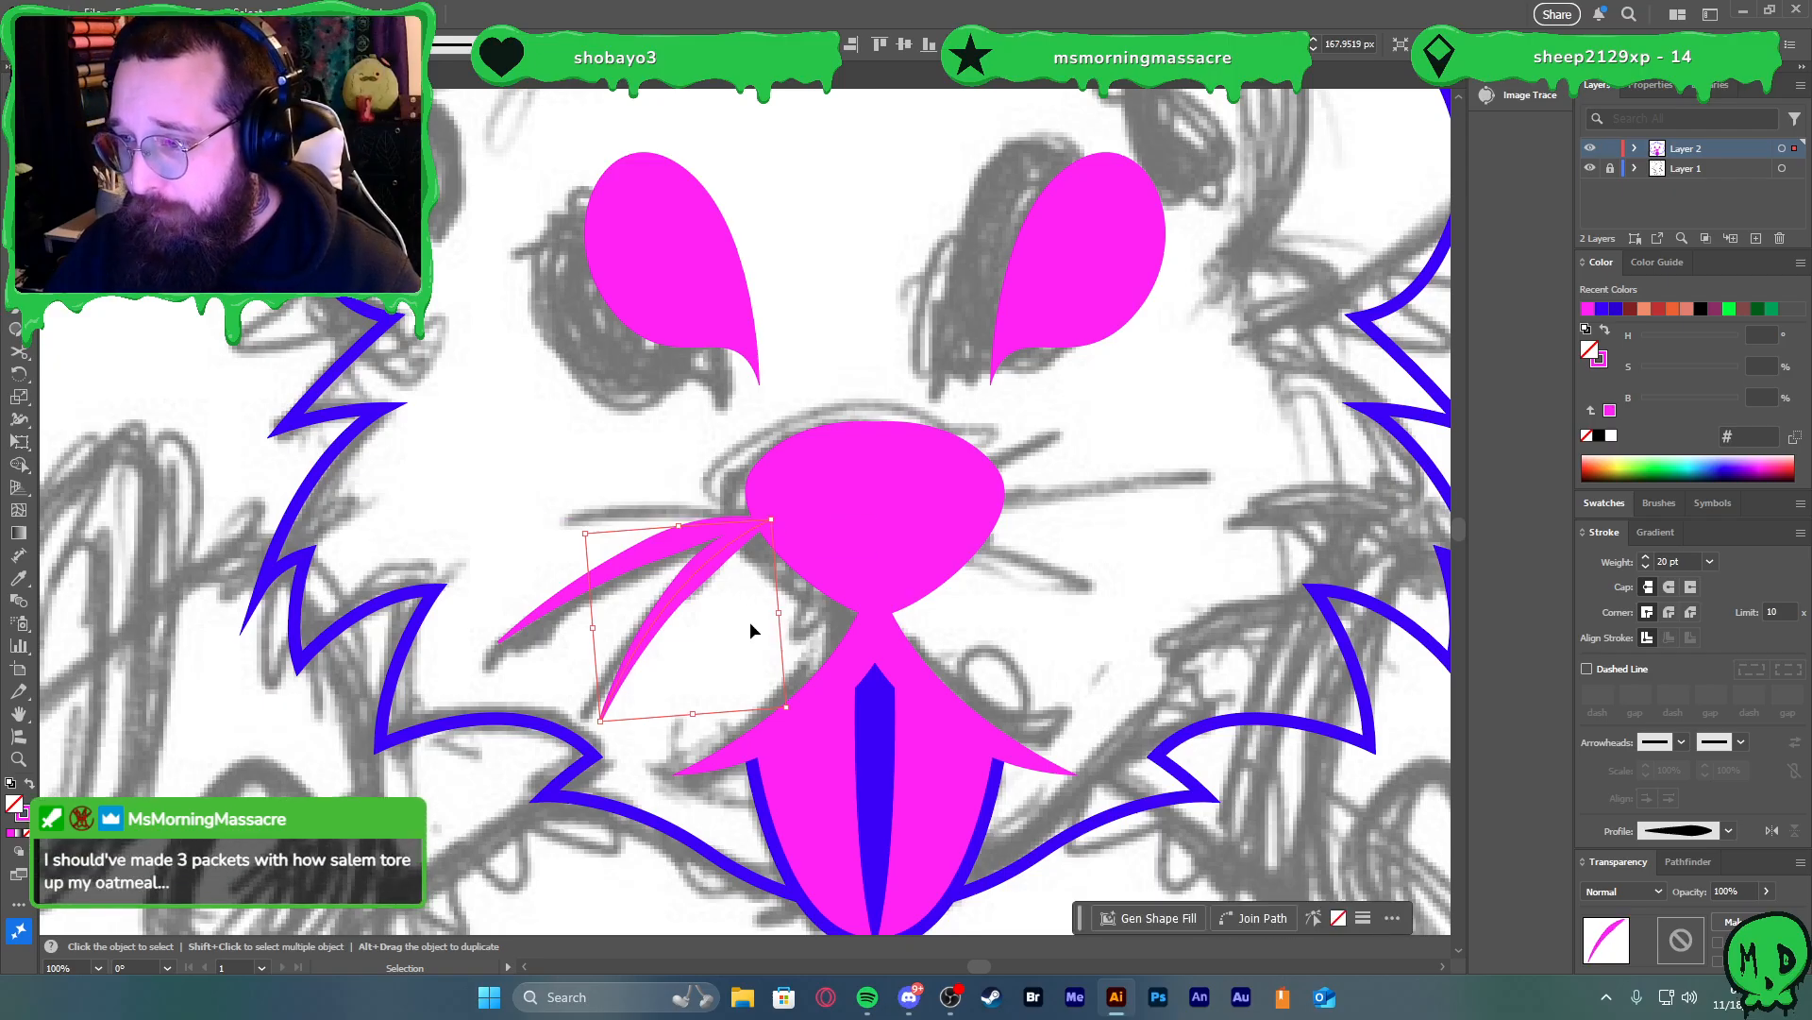
# Draw a shorter, nearly horizontal upper whisker curving into the nose, with a 20 pt magenta stroke and the same tapered profile
pyautogui.press('l')
pyautogui.press('p')
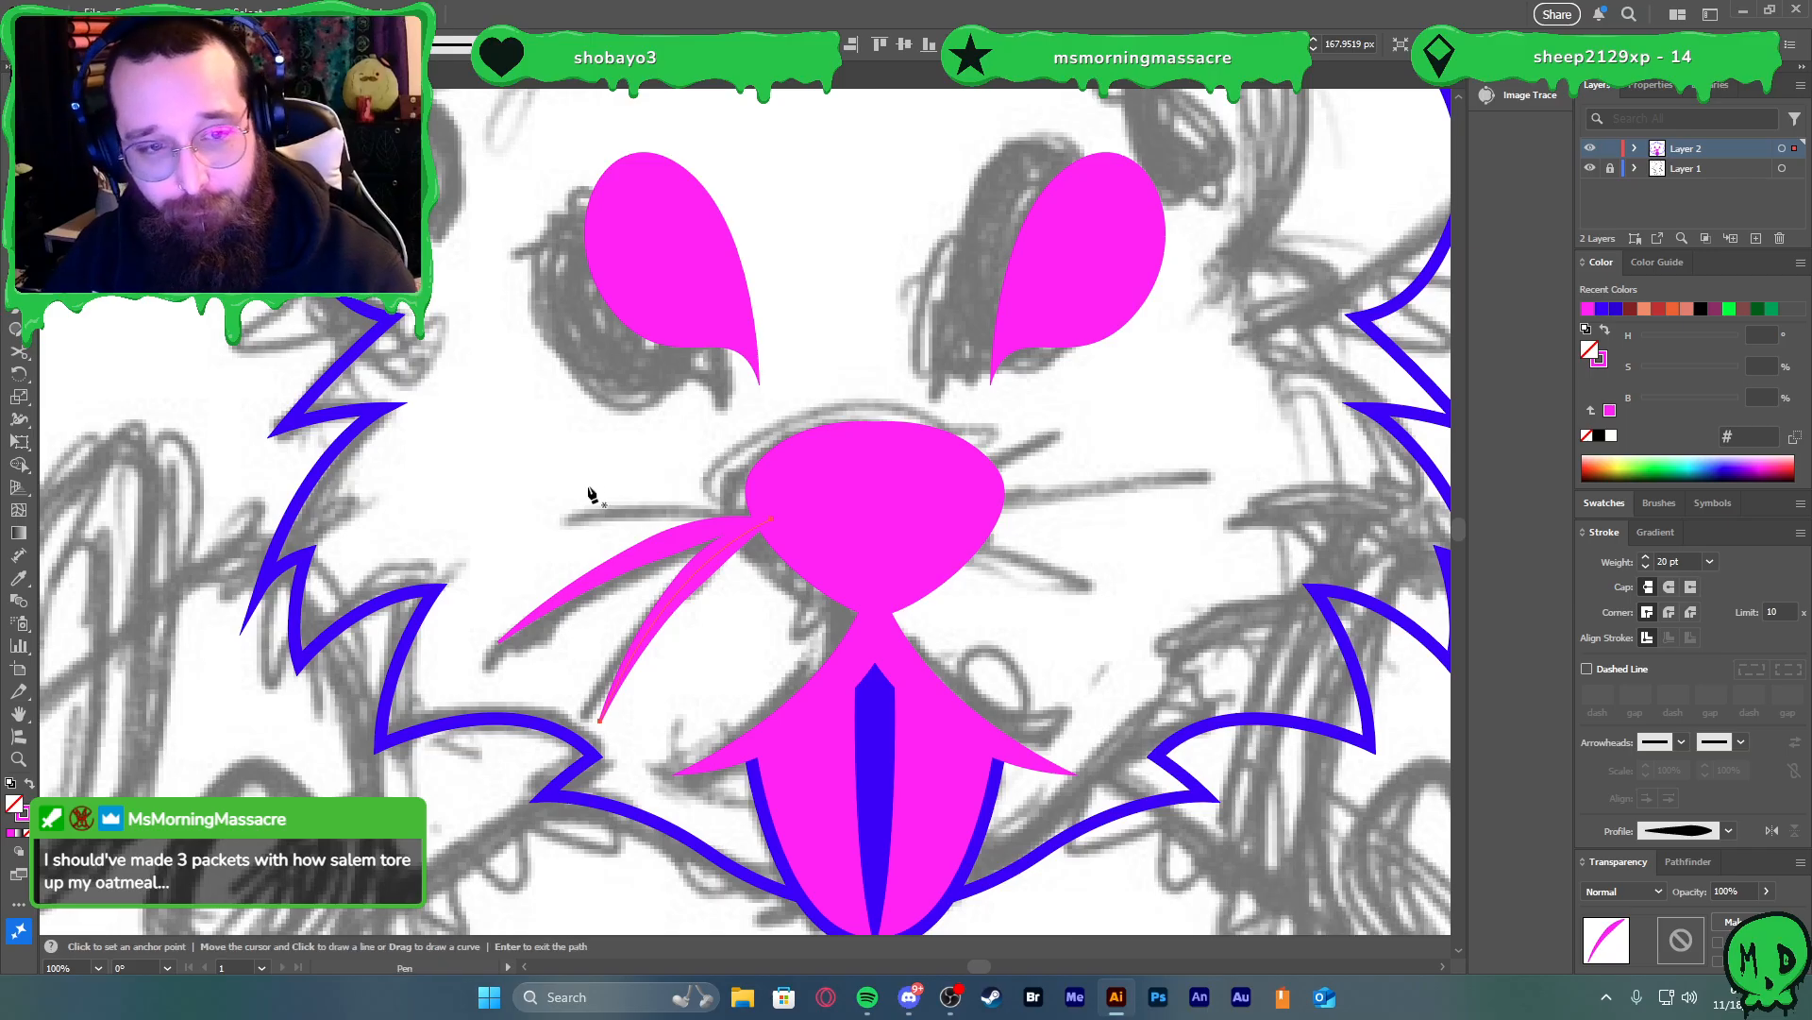
pyautogui.click(580, 484)
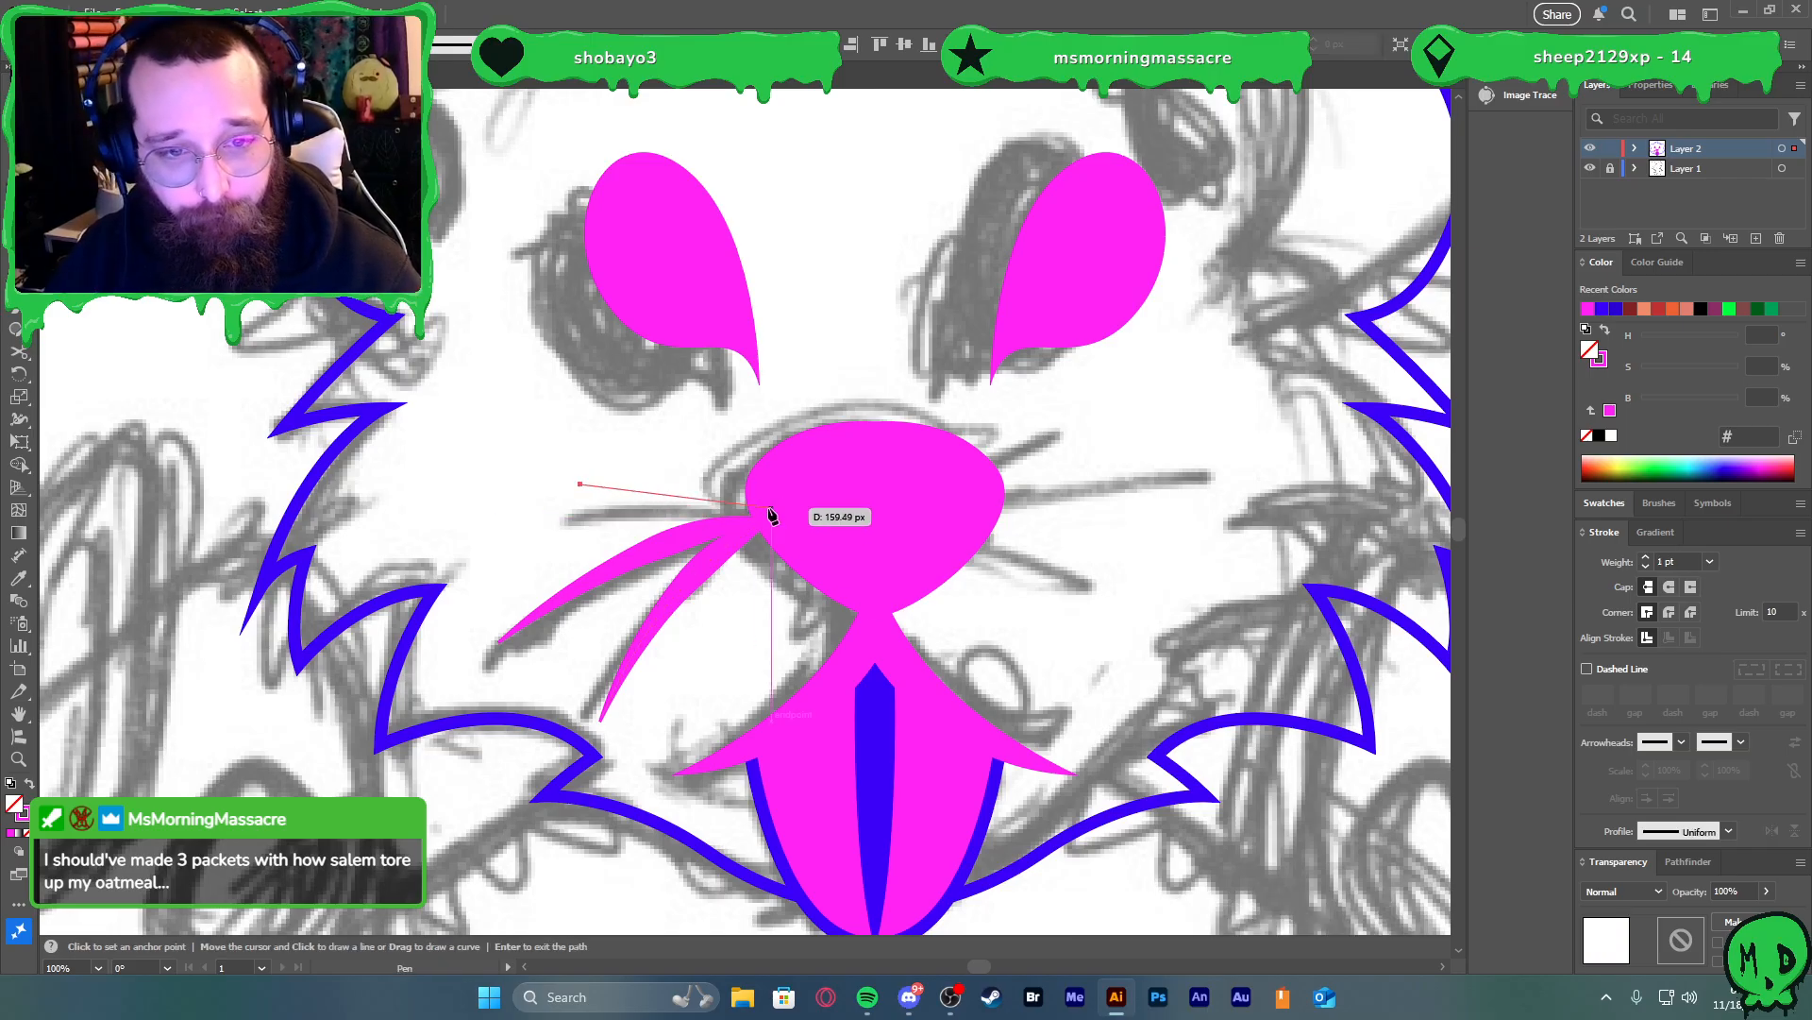
pyautogui.moveTo(772, 517); pyautogui.dragTo(835, 555)
pyautogui.press('v')
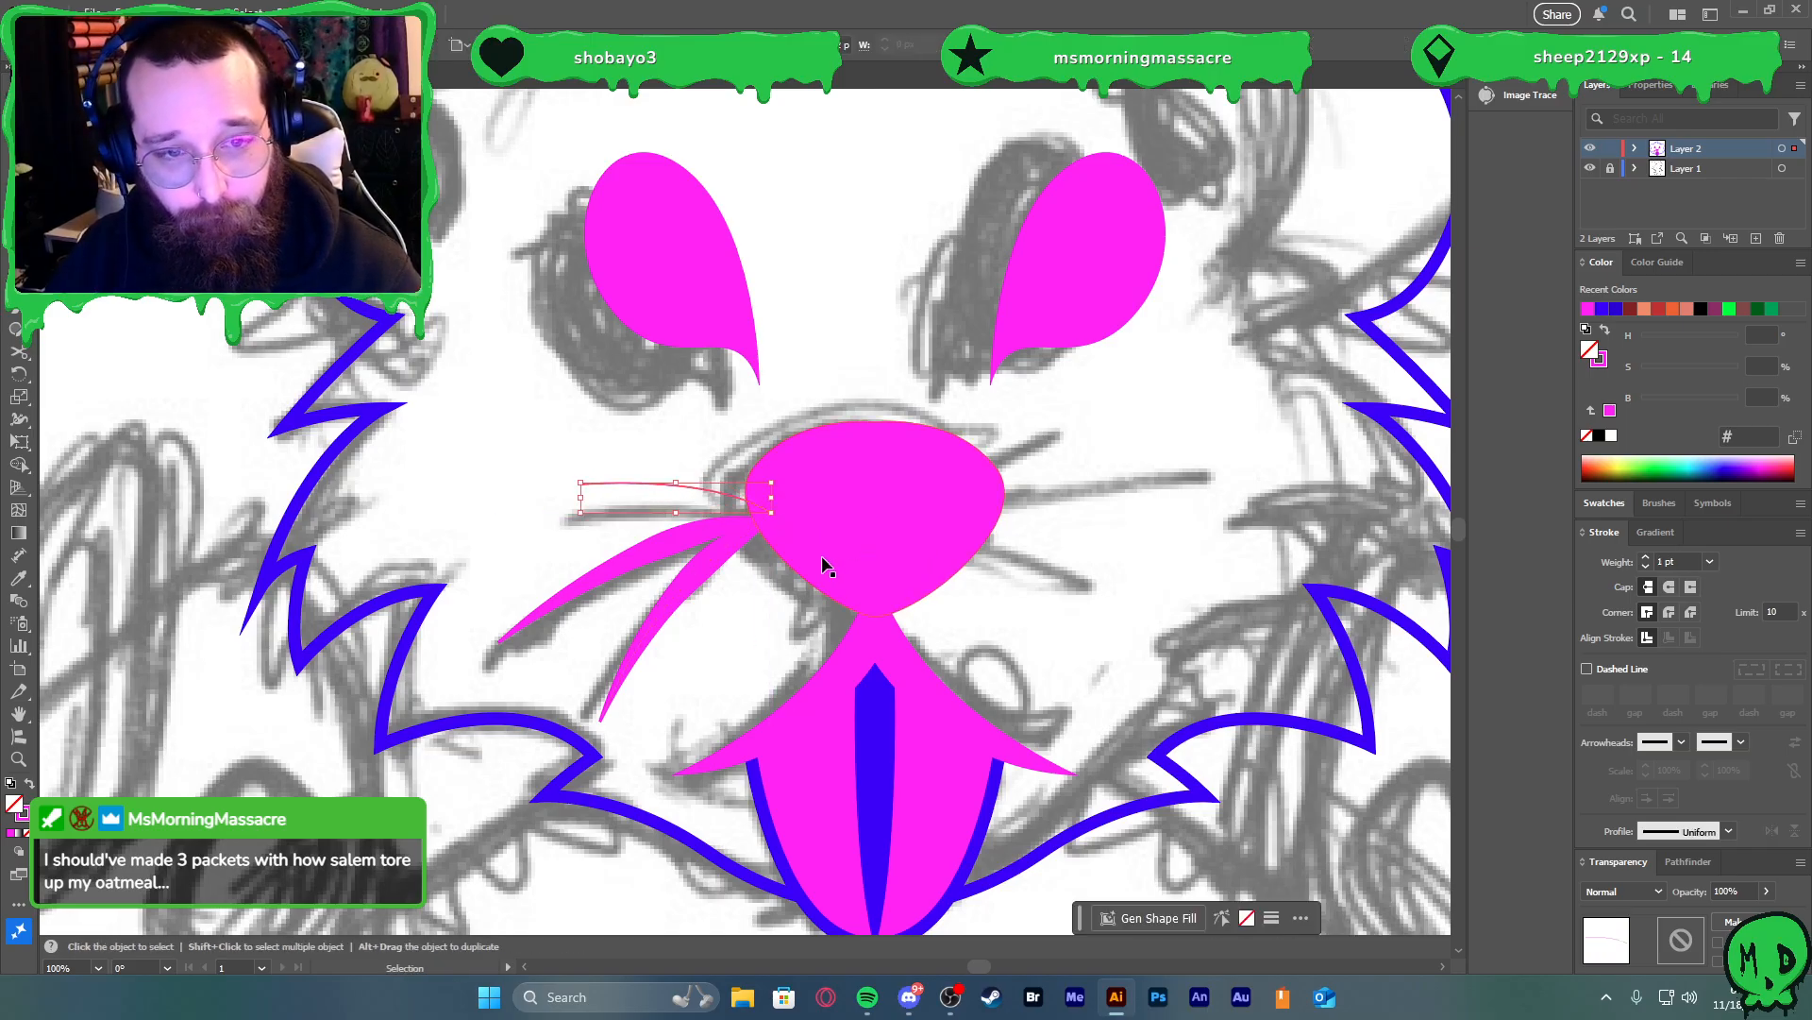
pyautogui.press('F2')
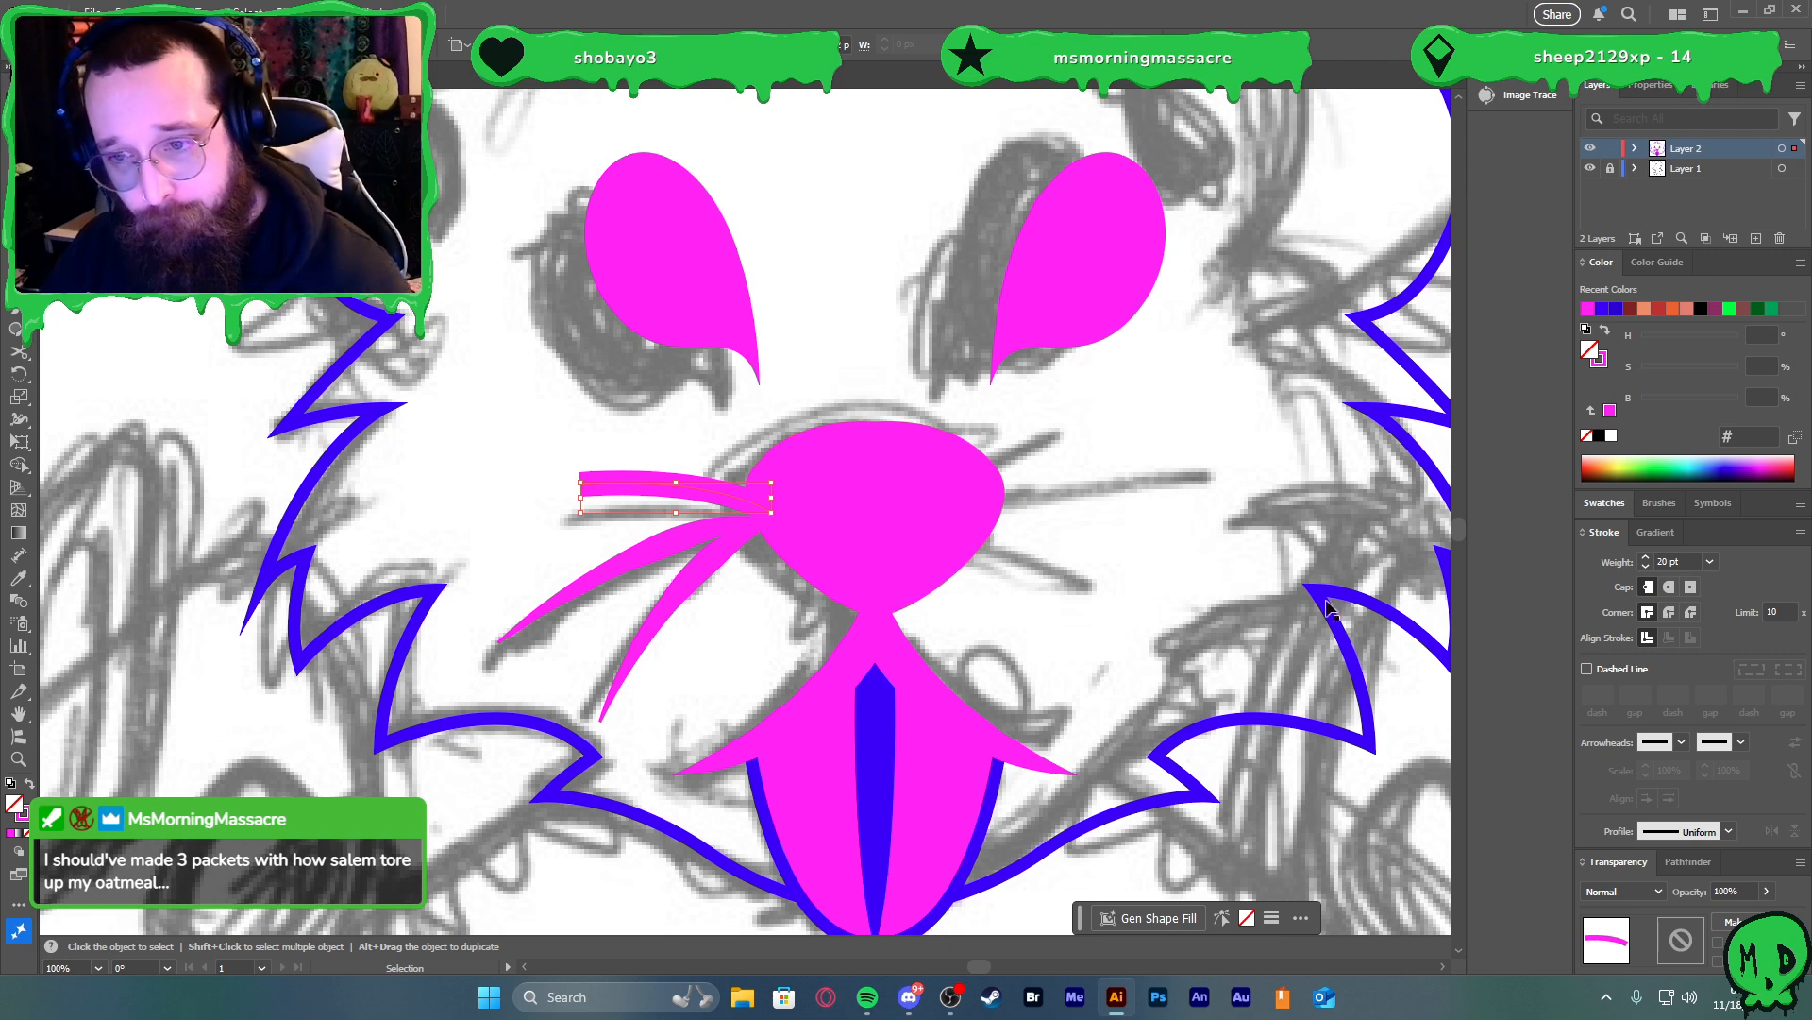
pyautogui.click(1729, 831)
pyautogui.click(1692, 770)
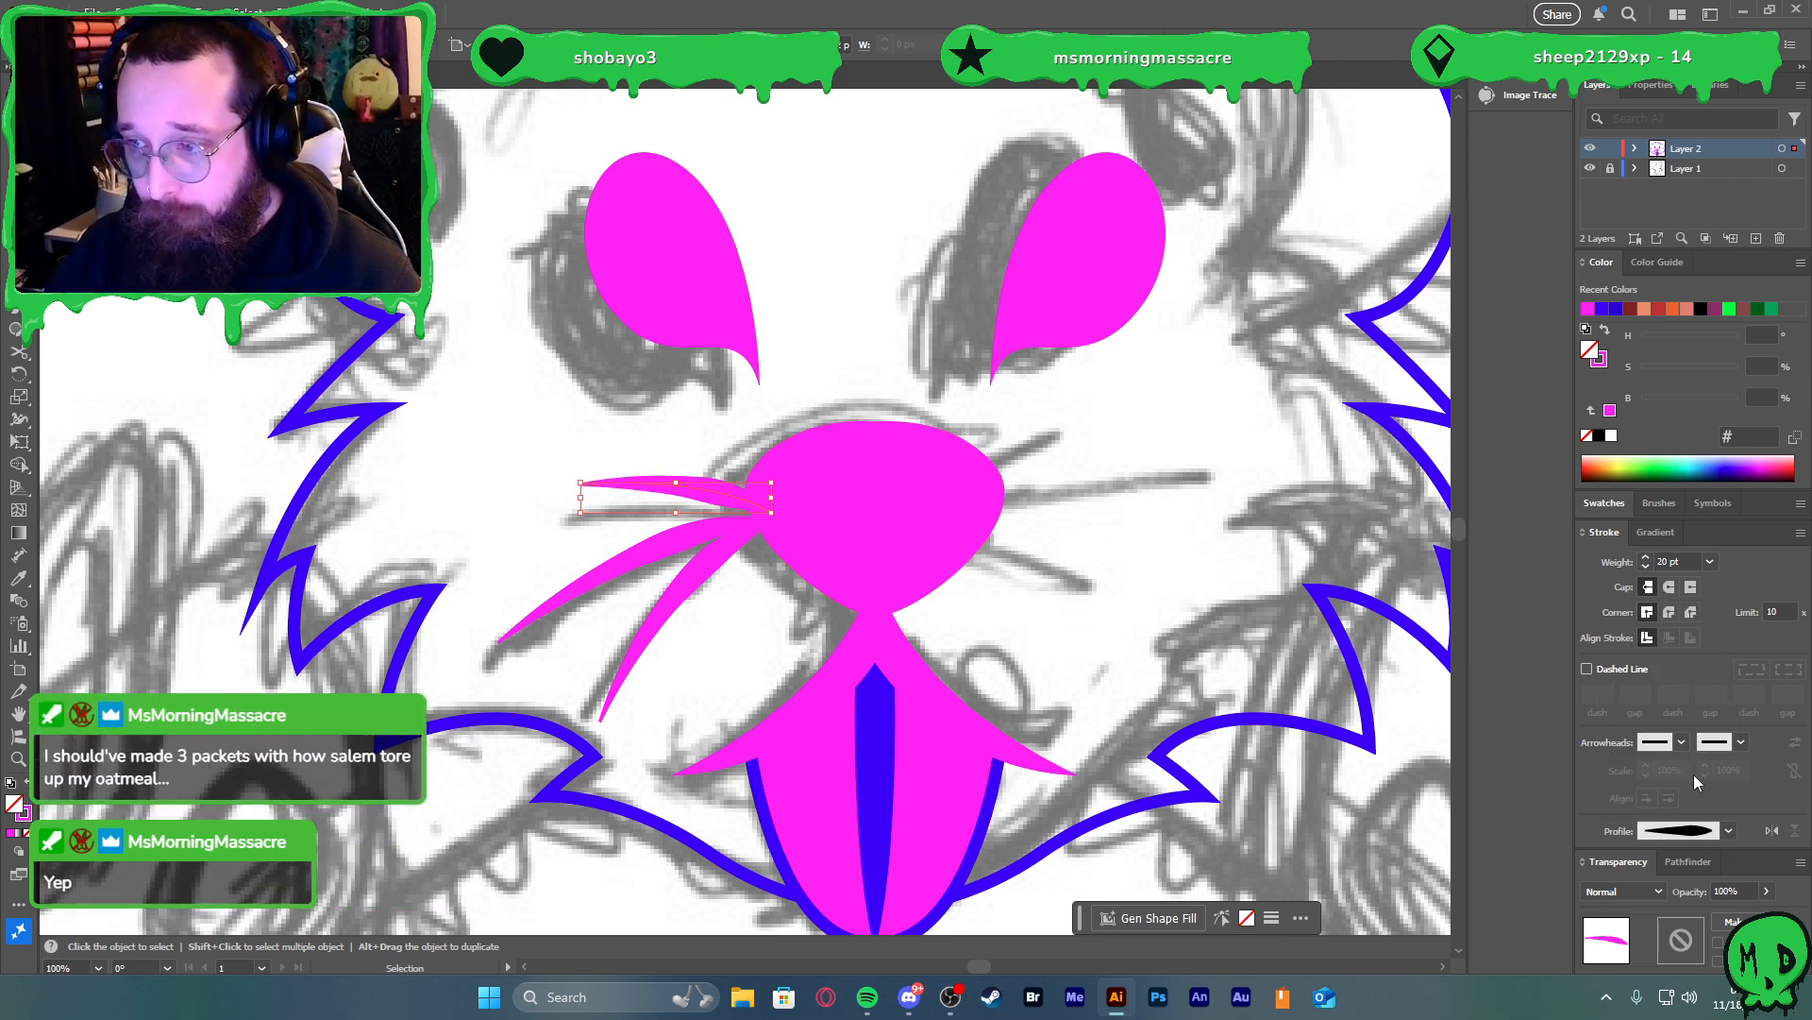
# Nudge the upper whisker slightly down and to the left so its root meets the other two at the nose
pyautogui.press('Down')
pyautogui.press('Down')
pyautogui.press('Down')
pyautogui.press('Down')
pyautogui.press('Down')
pyautogui.press('Down')
pyautogui.press('Down')
pyautogui.press('Down')
pyautogui.press('Left')
pyautogui.press('Left')
pyautogui.press('Left')
pyautogui.press('Left')
pyautogui.press('Left')
pyautogui.press('Left')
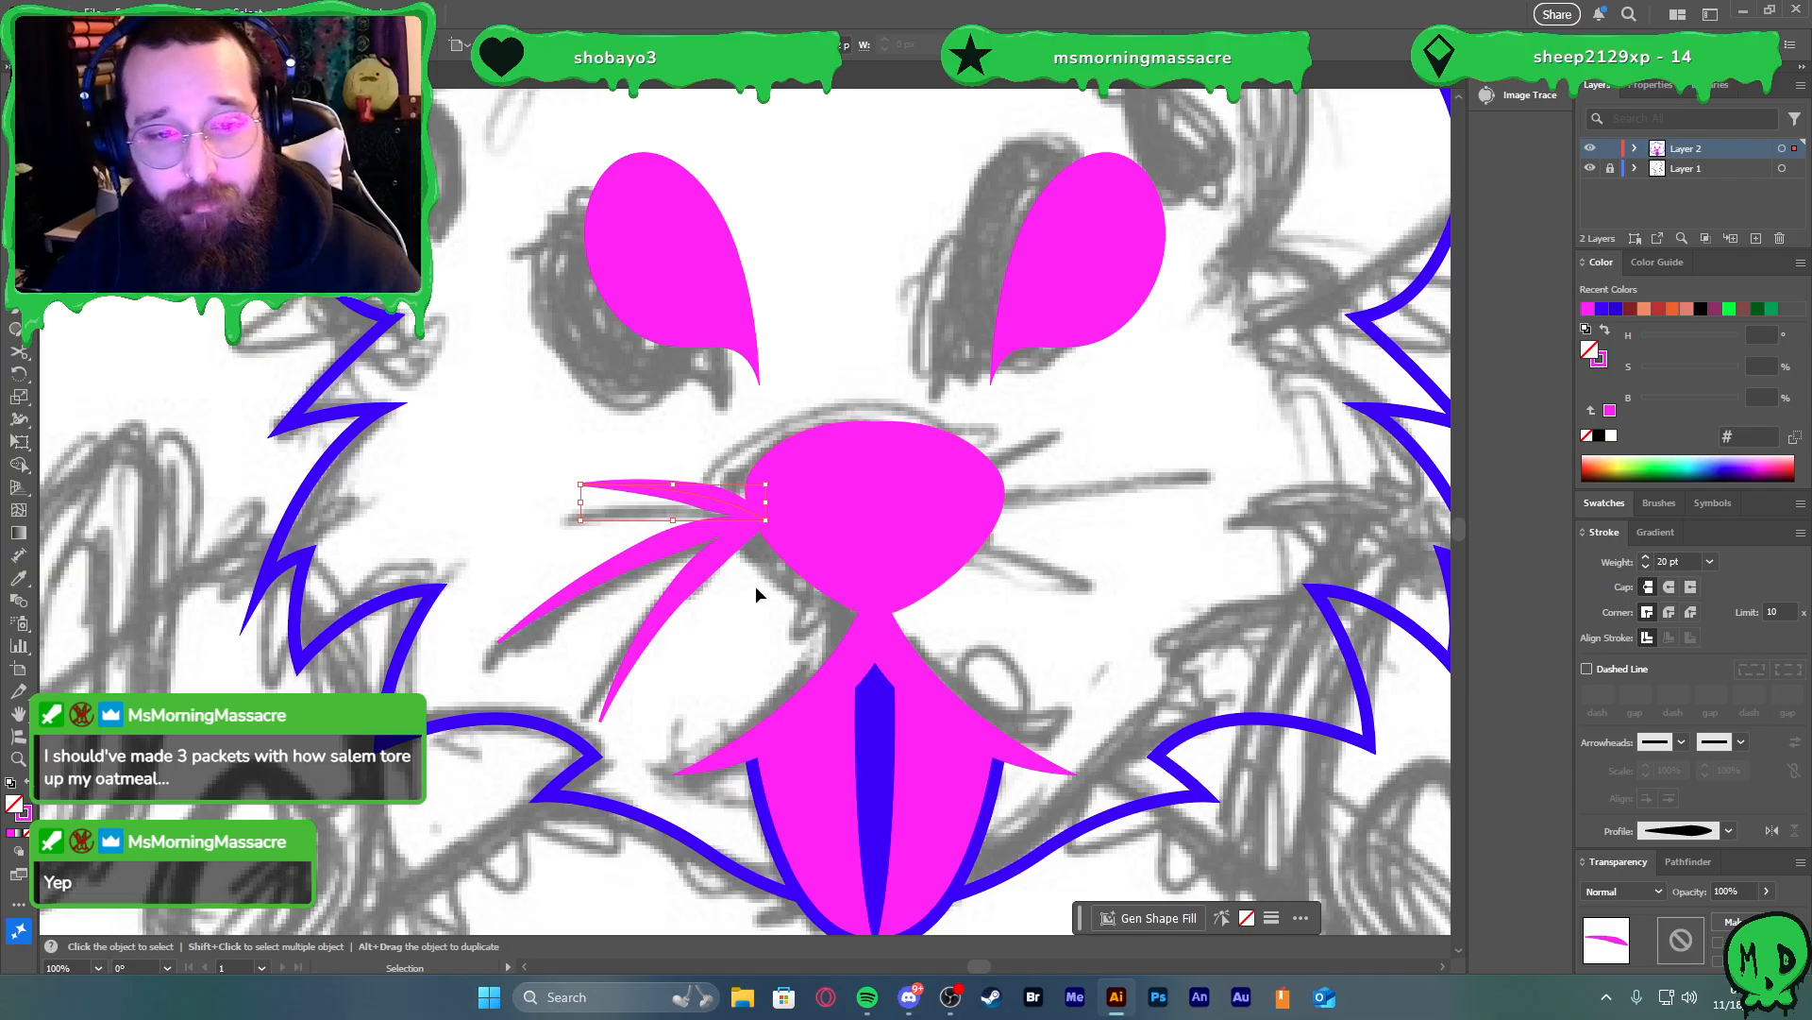
# Duplicate the grouped set of three whiskers to the other side of the nose and reflect the copy across the vertical axis
pyautogui.moveTo(681, 527); pyautogui.dragTo(698, 566)
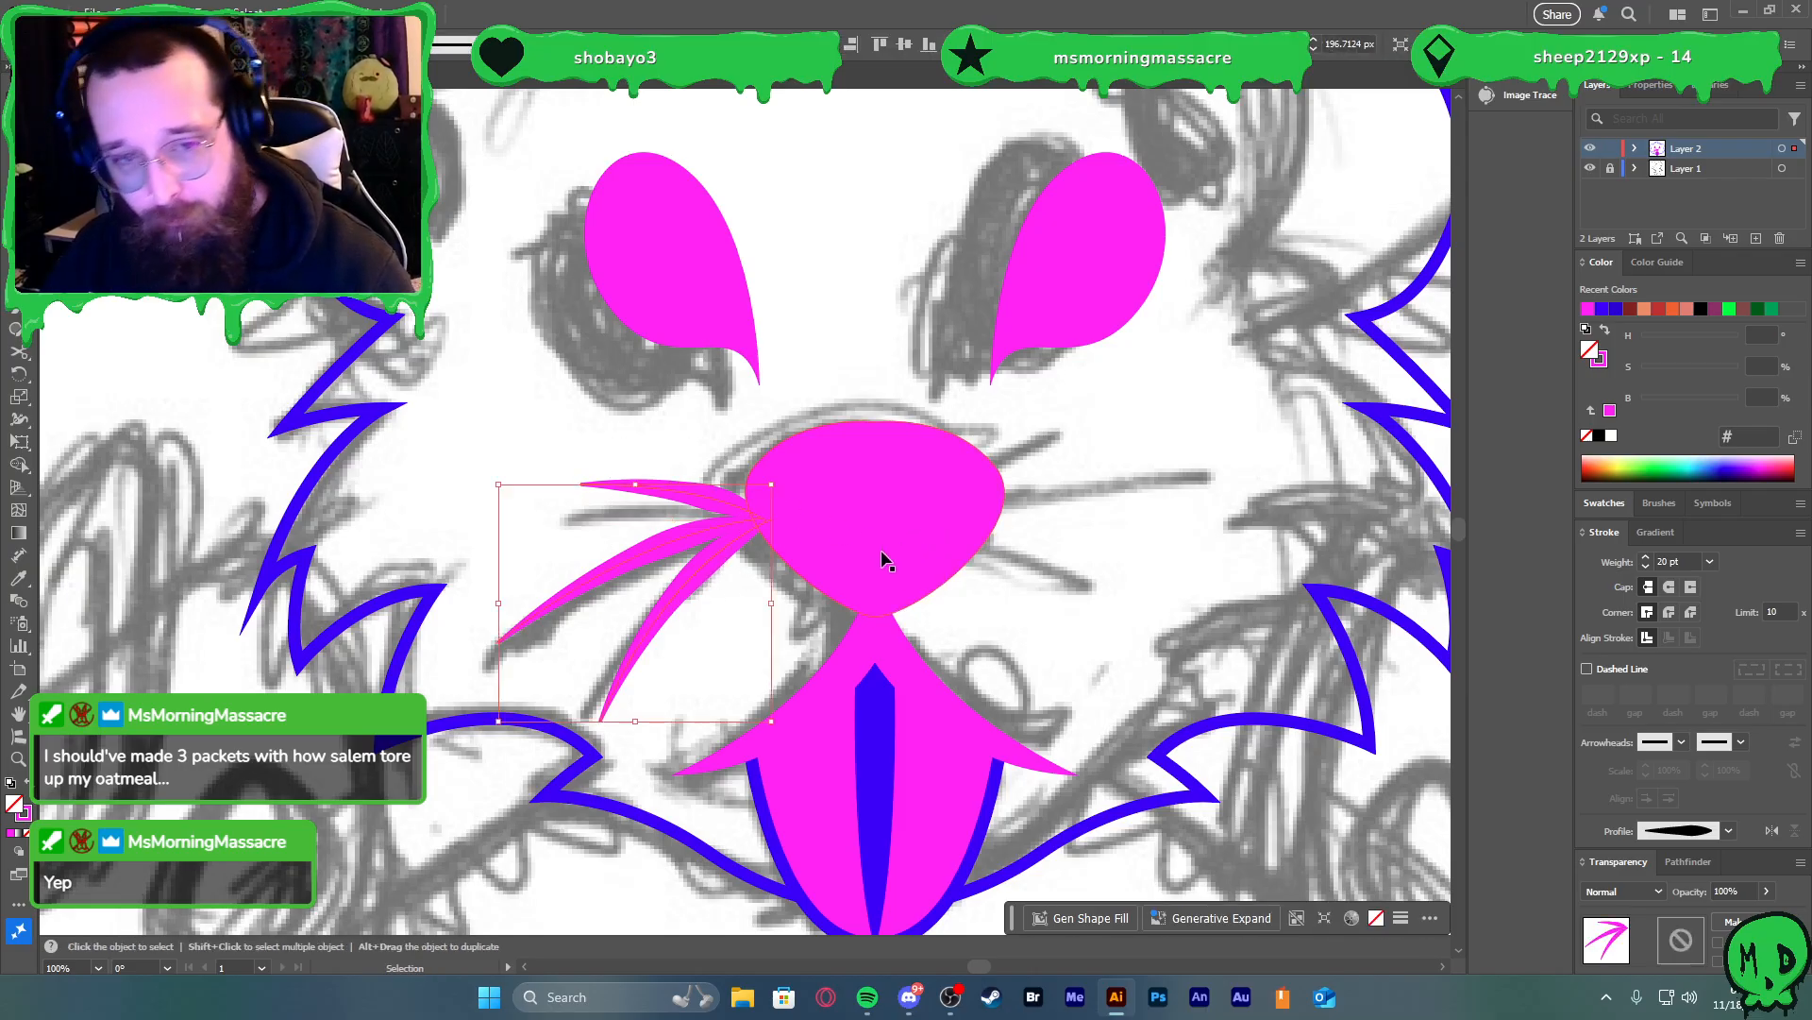
pyautogui.keyDown('alt'); pyautogui.keyDown('shift'); pyautogui.moveTo(734, 555); pyautogui.dragTo(1168, 580); pyautogui.keyUp('shift'); pyautogui.keyUp('alt')
pyautogui.rightClick(1130, 552)
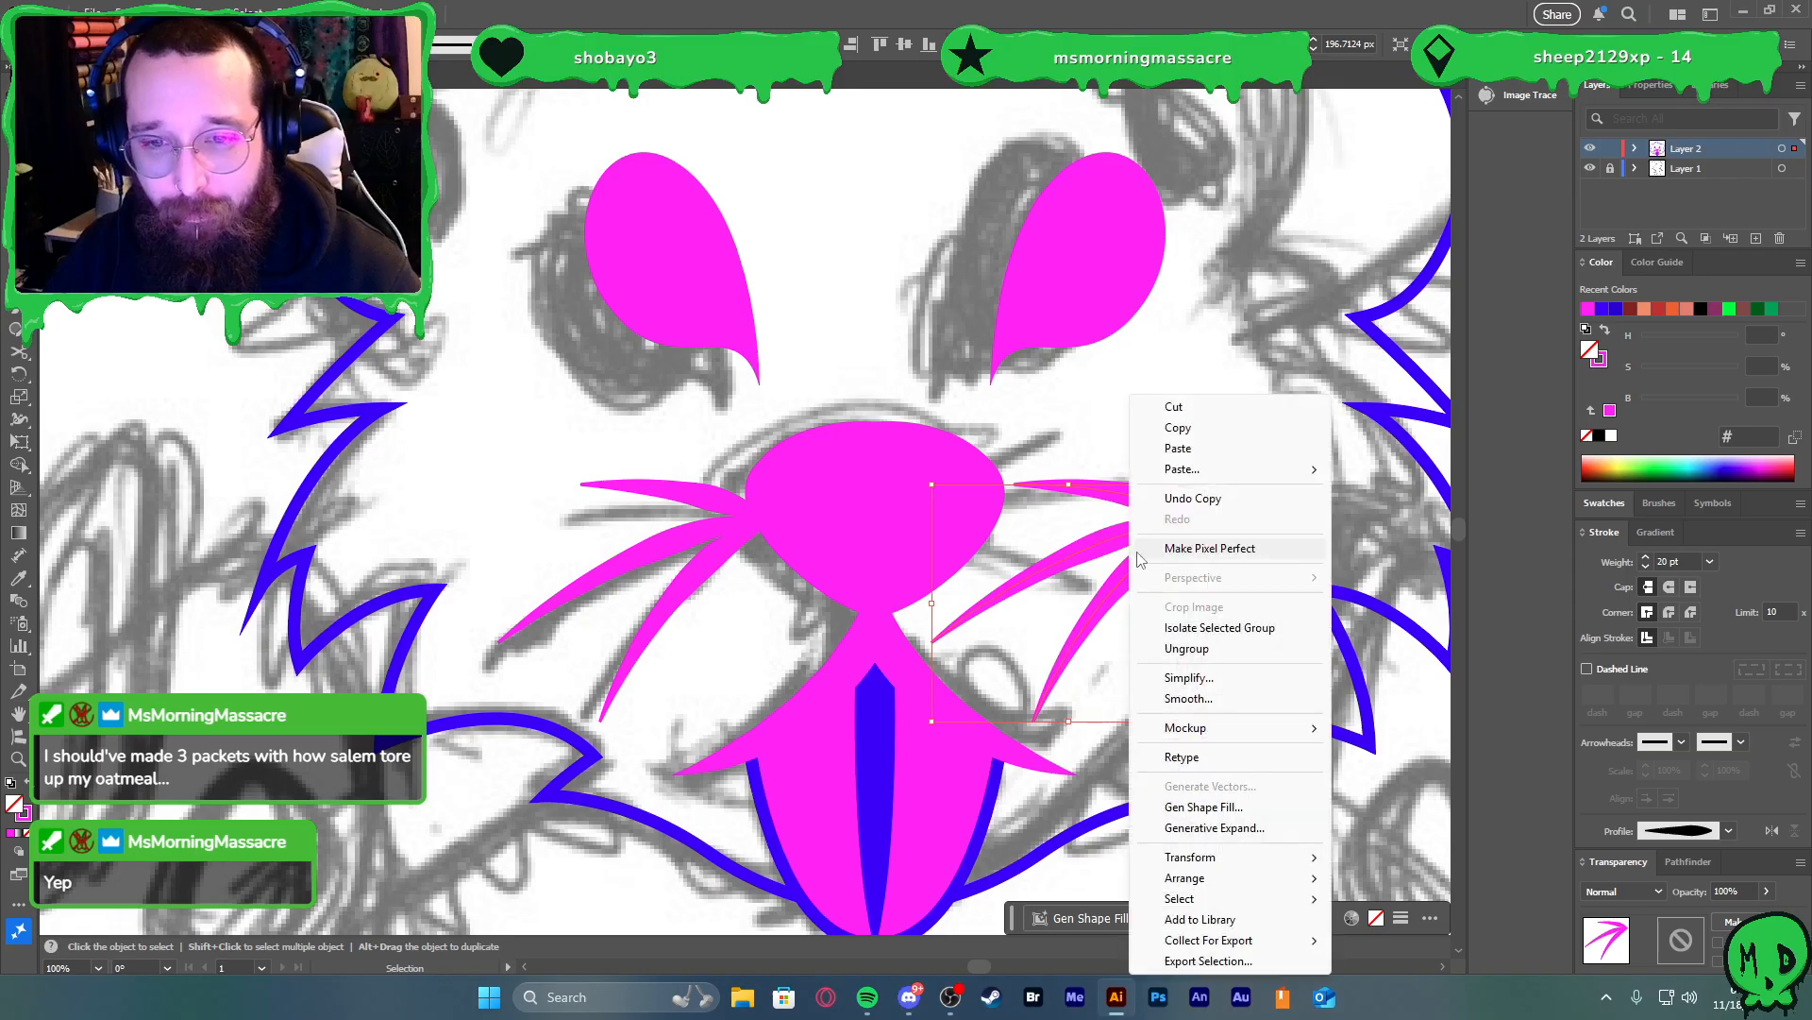
pyautogui.moveTo(1227, 856)
pyautogui.click(1373, 758)
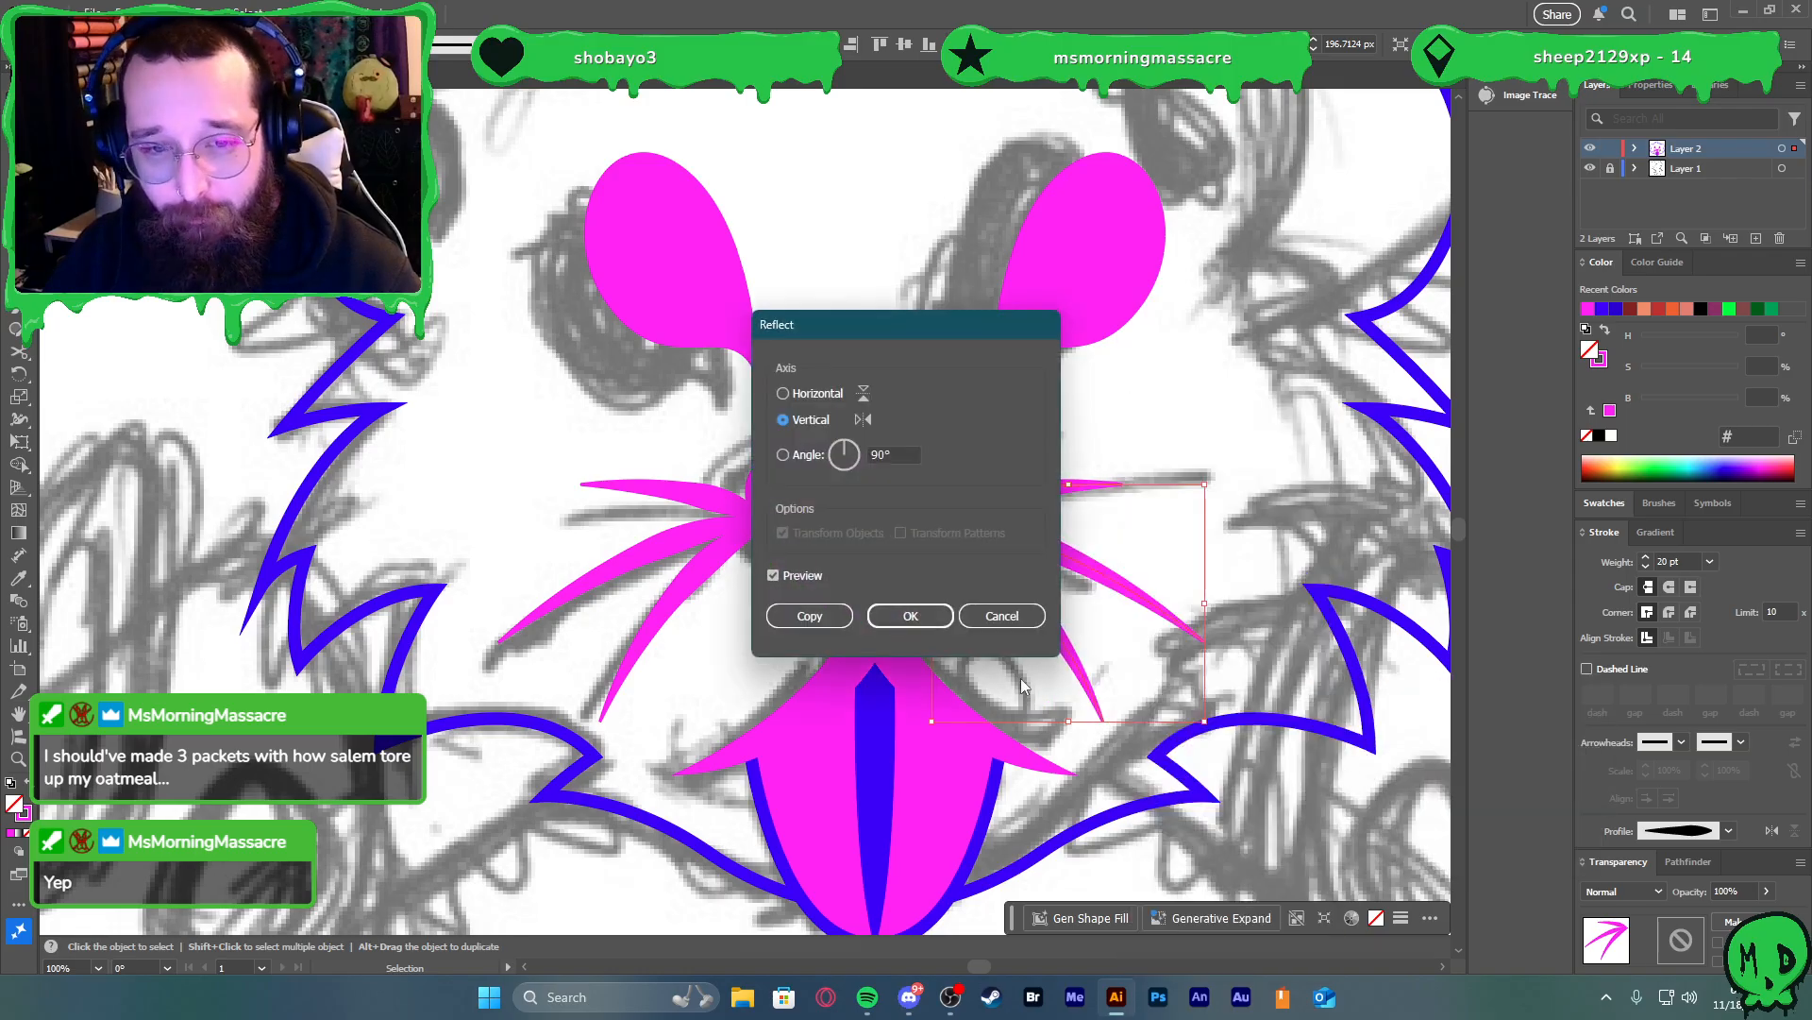
pyautogui.click(910, 616)
pyautogui.moveTo(1033, 538); pyautogui.dragTo(1060, 550)
# Center both whisker sets together horizontally on the nose, using the nose as the key object
pyautogui.keyDown('shift'); pyautogui.click(739, 539); pyautogui.keyUp('shift')
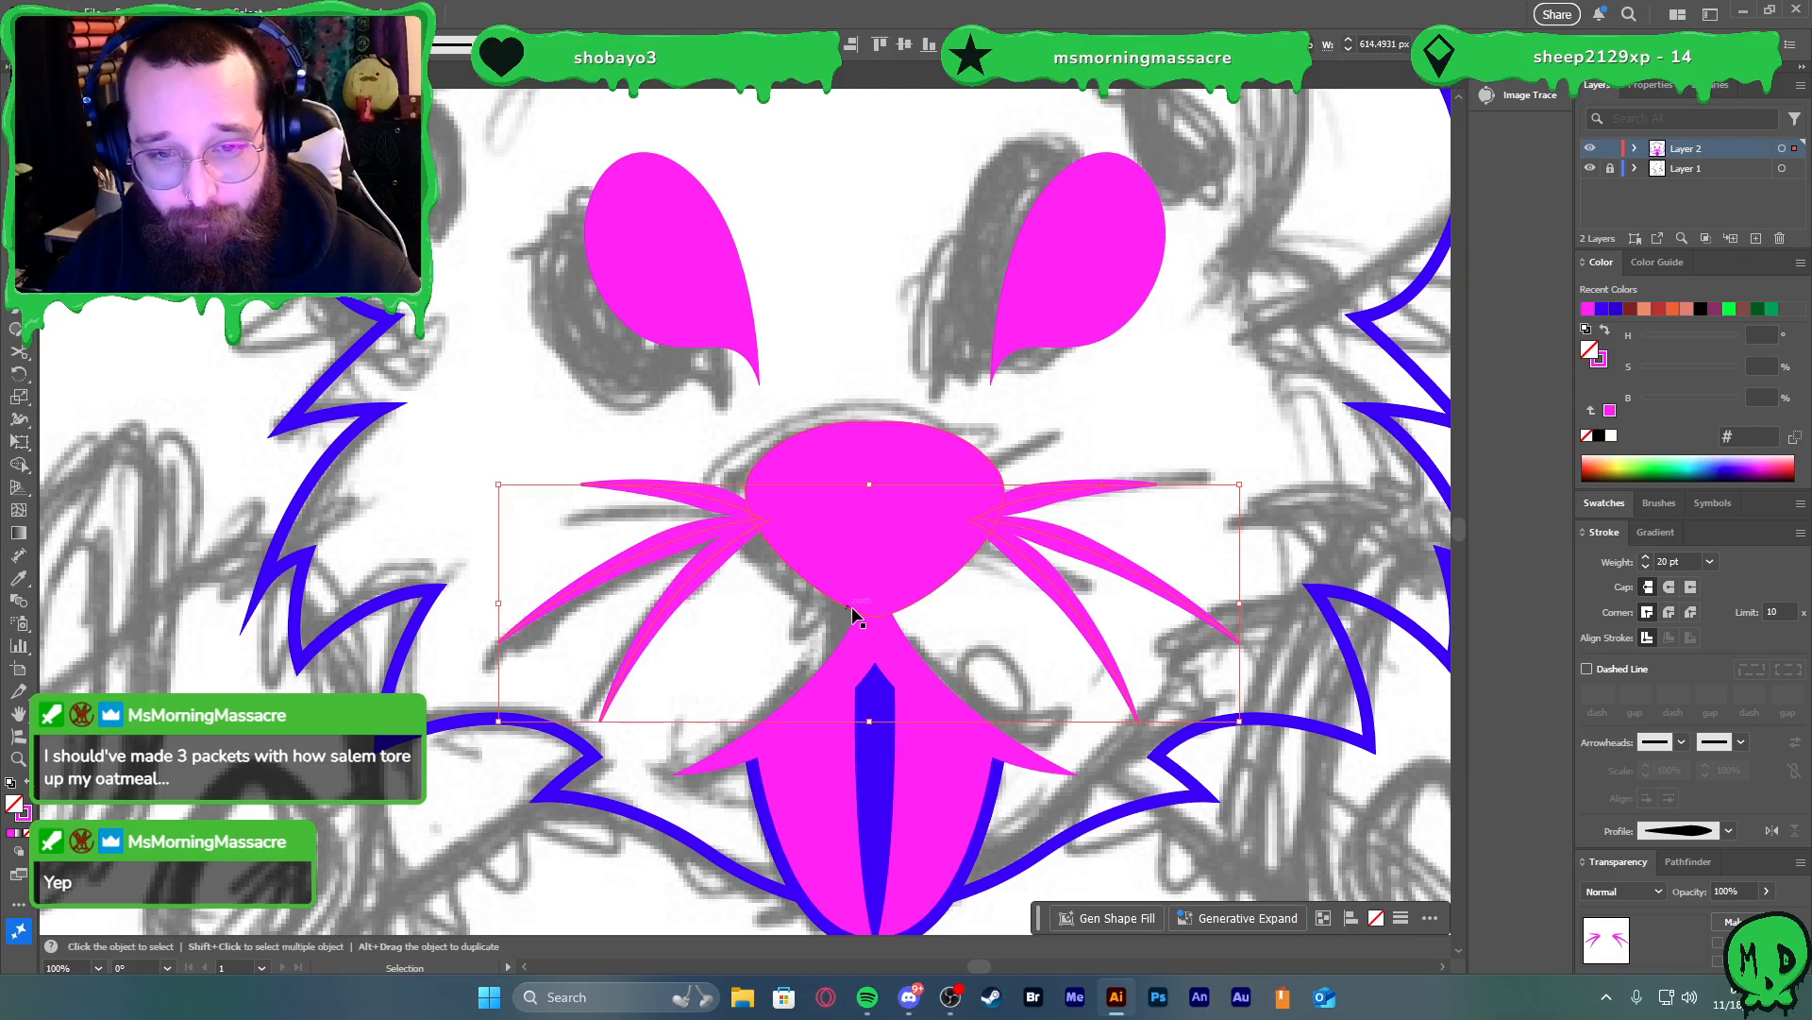
pyautogui.press('a')
pyautogui.press('v')
pyautogui.keyDown('shift'); pyautogui.click(926, 549); pyautogui.keyUp('shift')
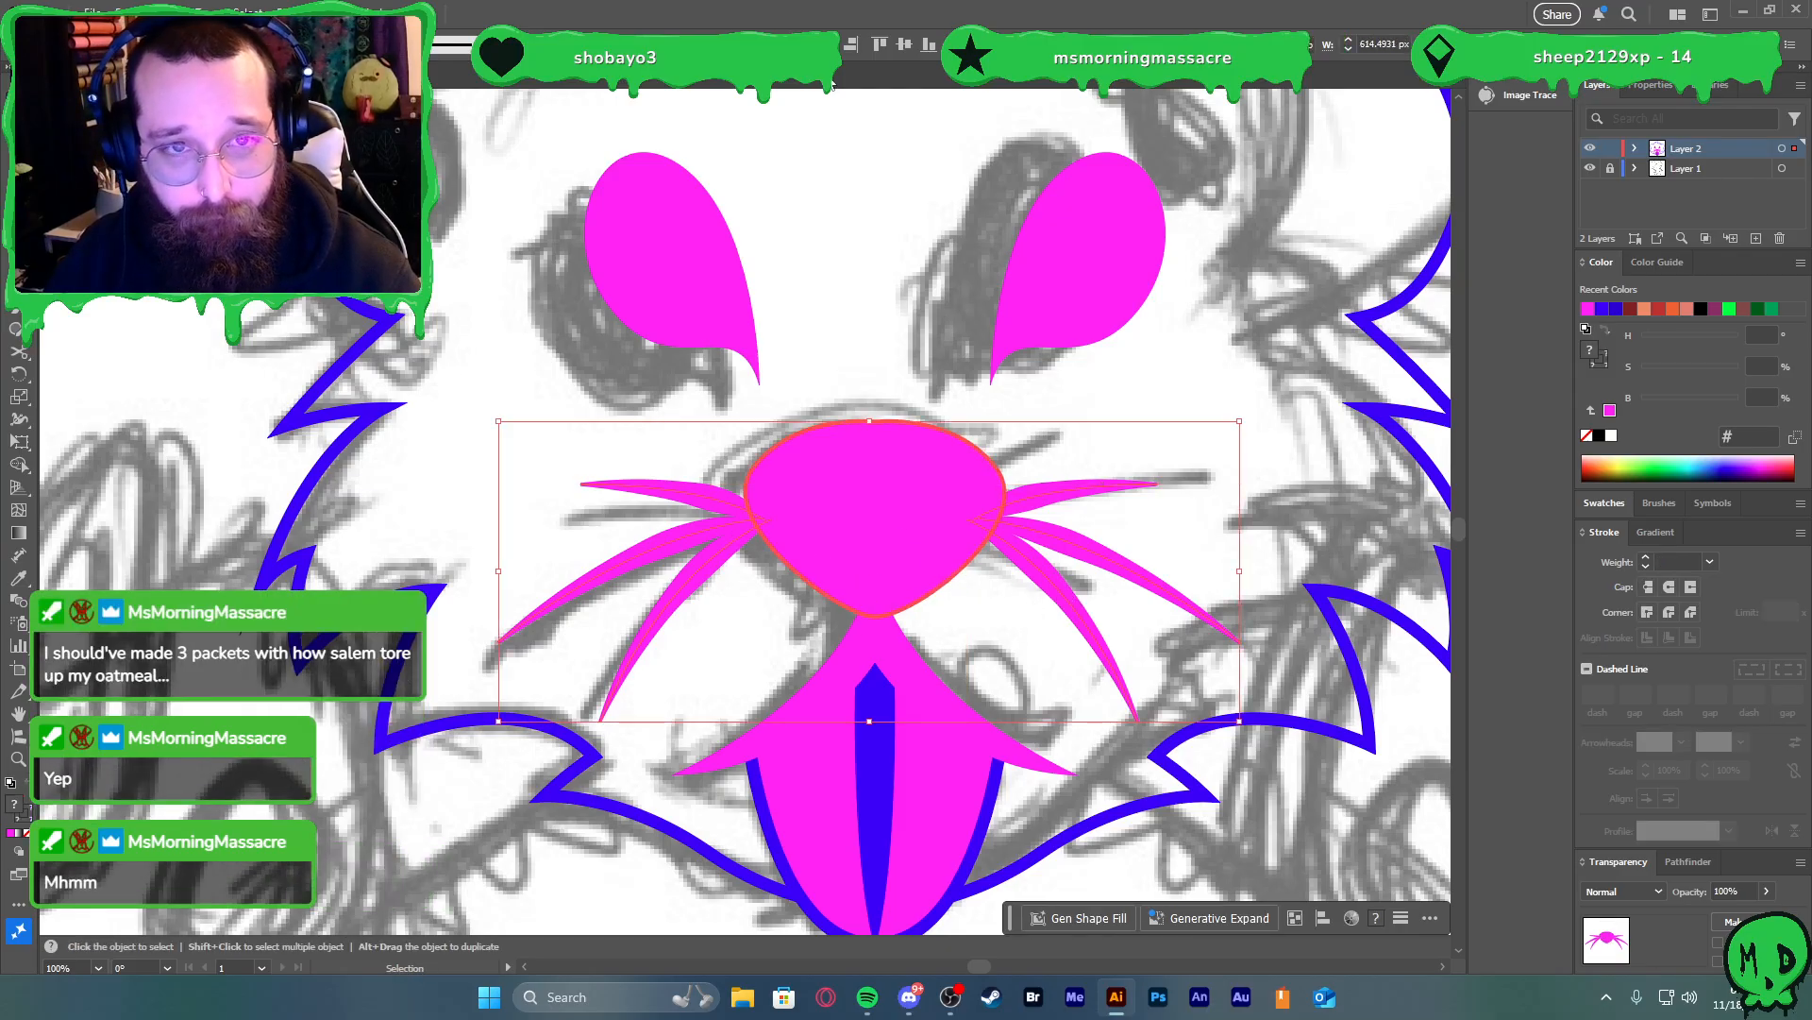
pyautogui.click(899, 232)
# Hide the sketch layer briefly to inspect the traced face on its own, and show it again
pyautogui.scroll(-4, 1058, 425)
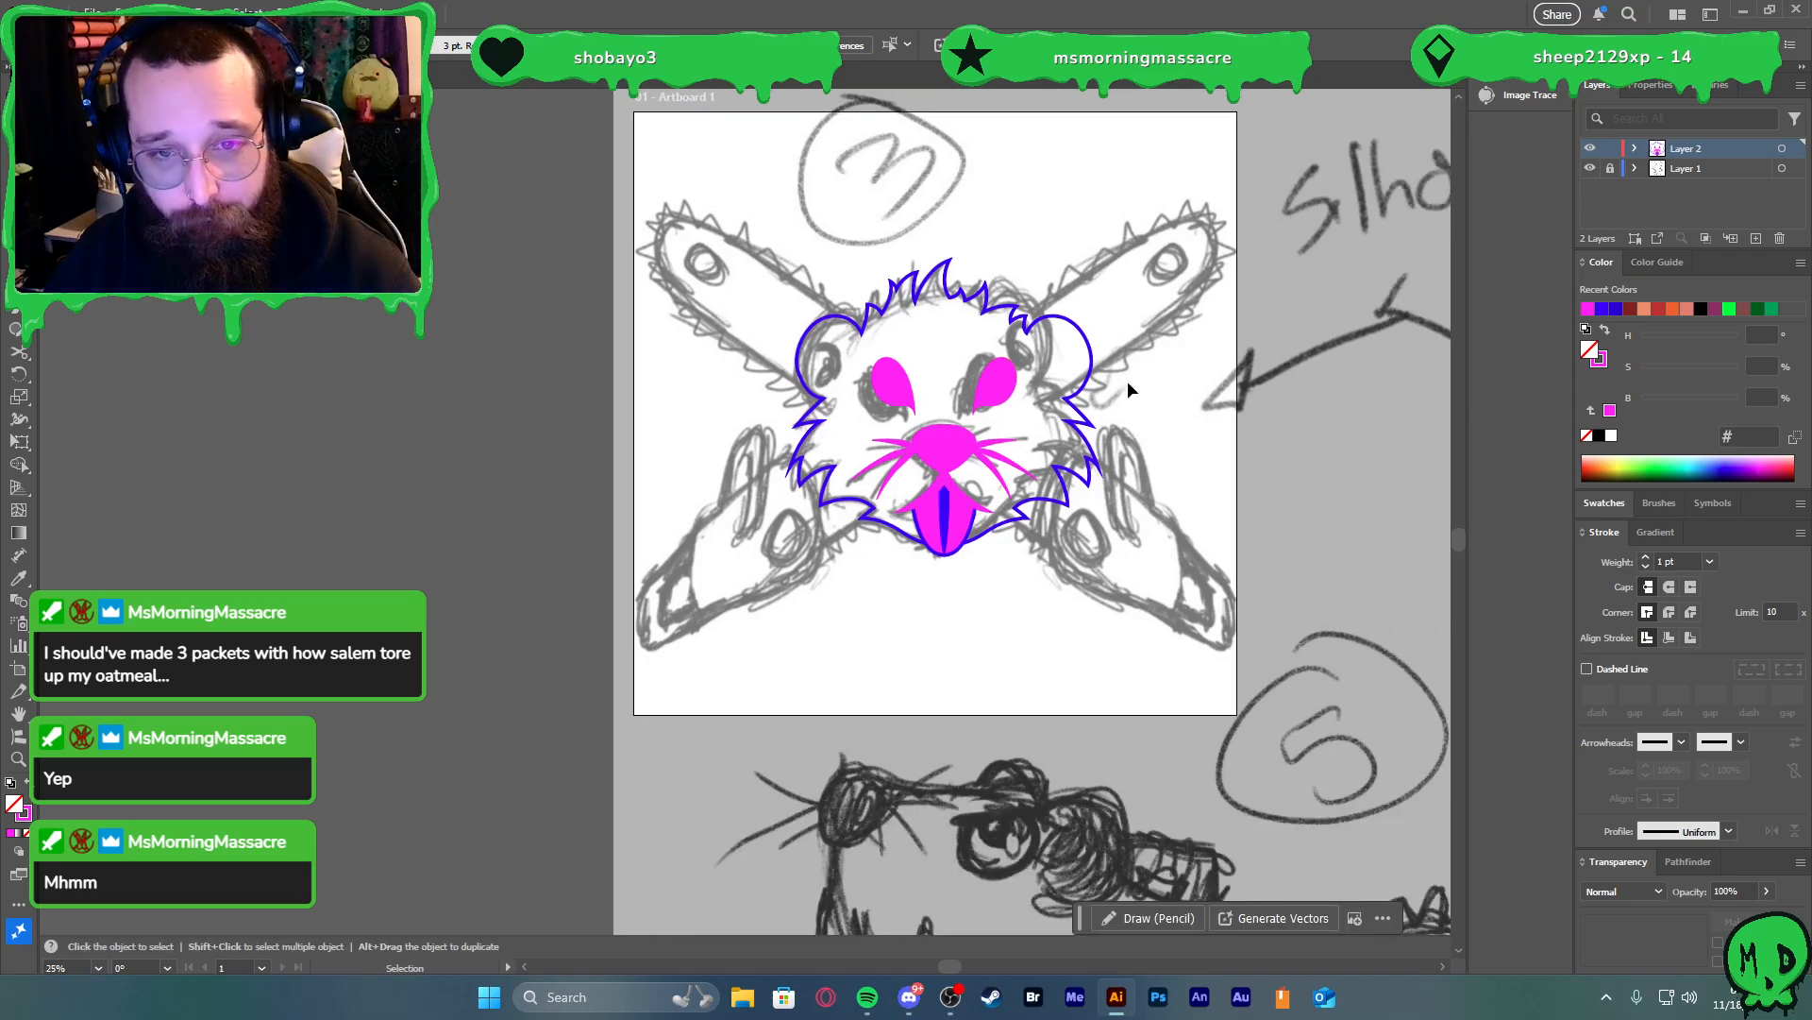
pyautogui.scroll(2, 1114, 372)
pyautogui.click(1590, 170)
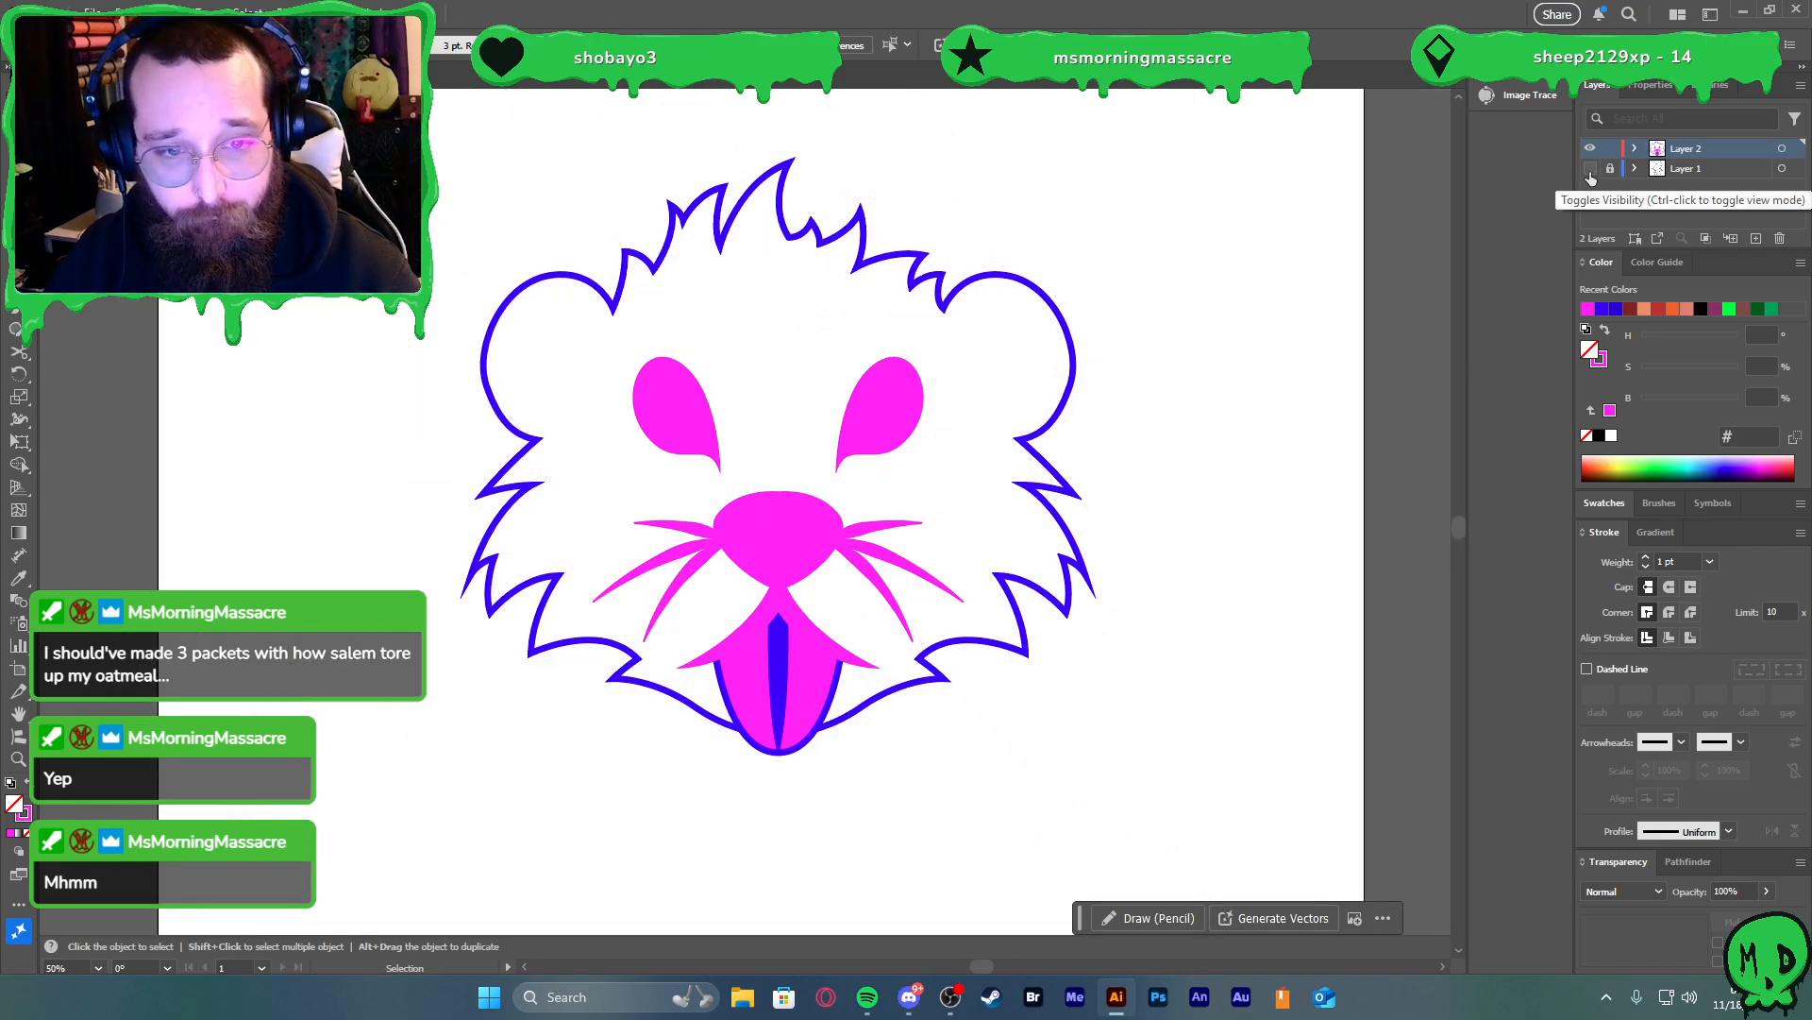
pyautogui.click(1589, 170)
# Draw the upper arc and the jagged fur tufts along the inner side of the left ear with the Pen tool
pyautogui.scroll(3, 580, 319)
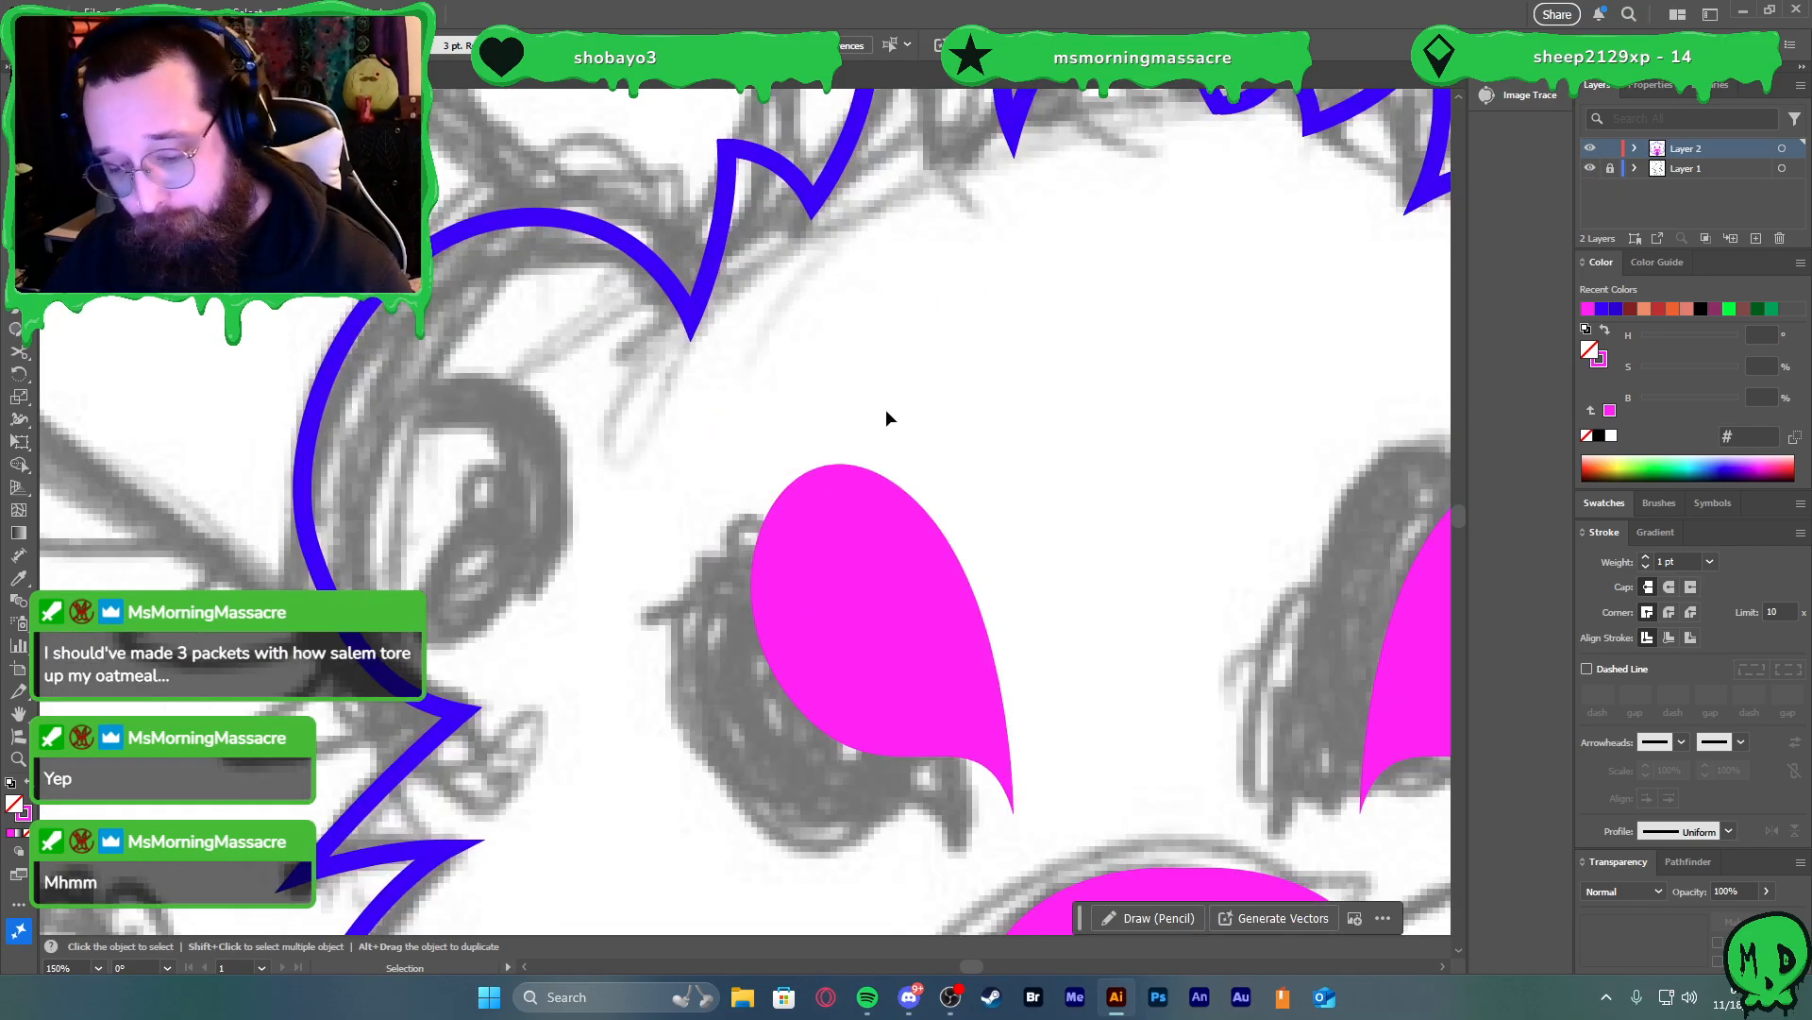
pyautogui.press('l')
pyautogui.press('p')
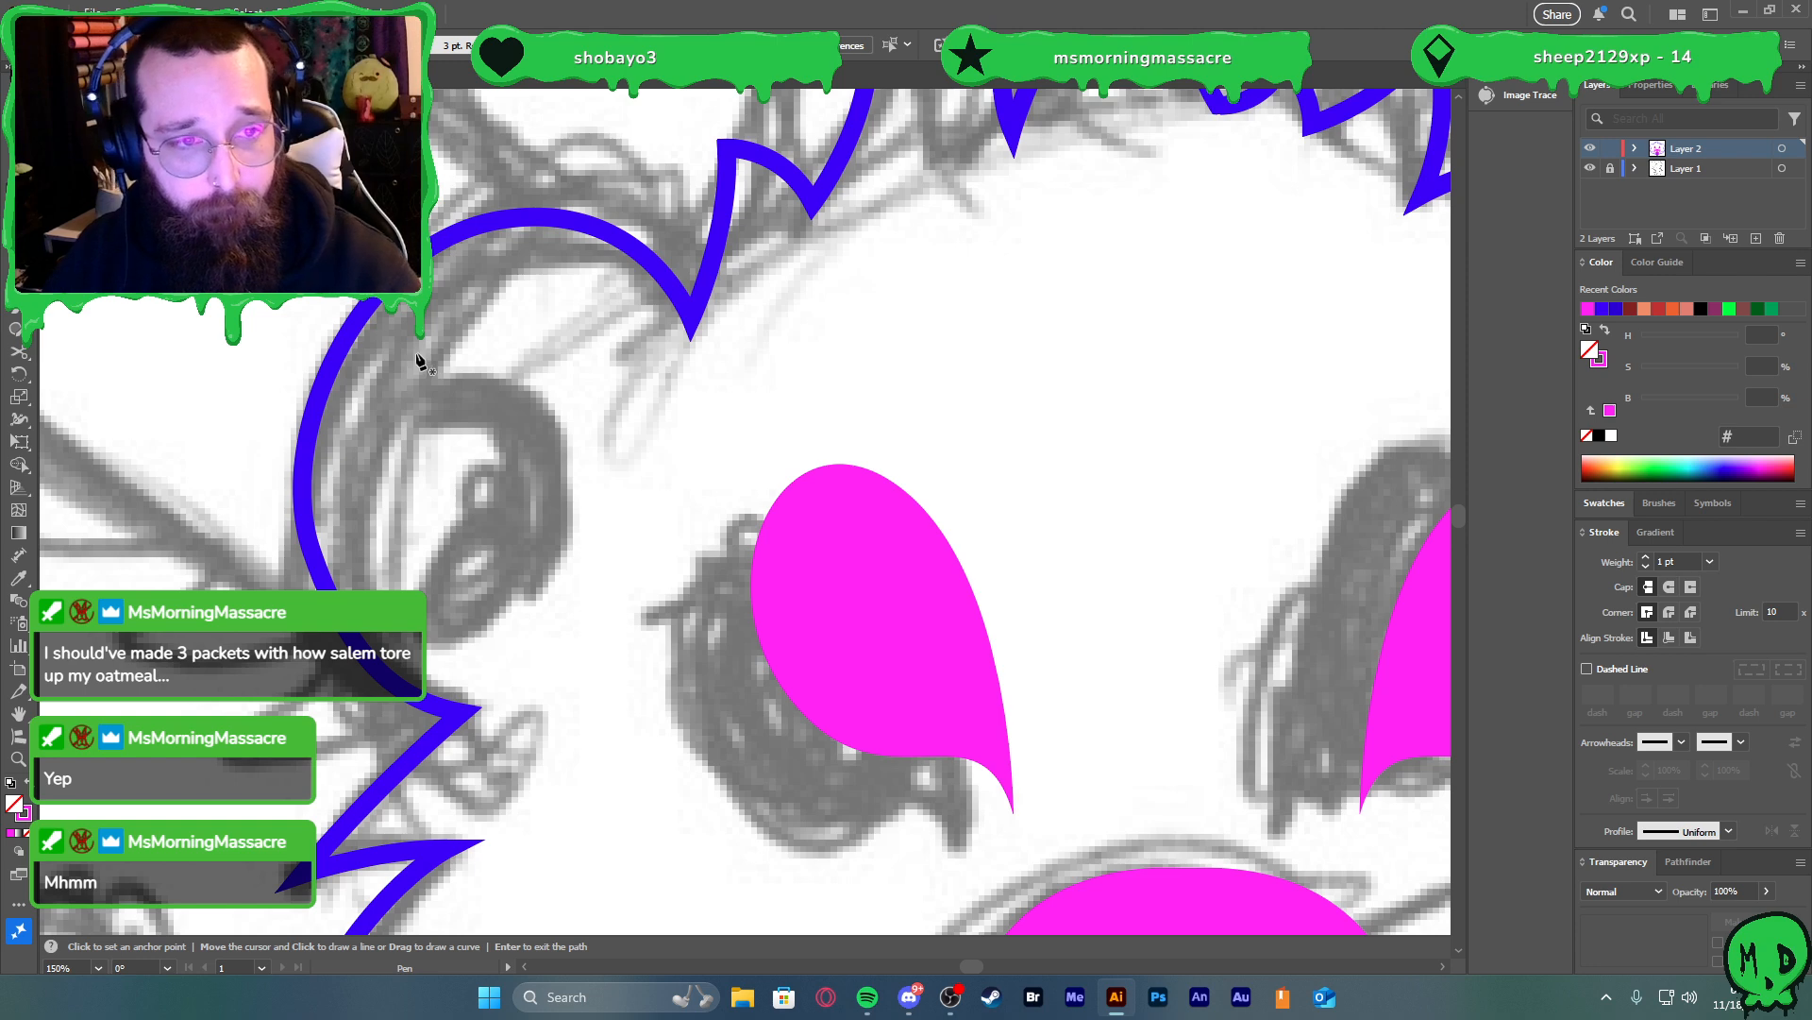
pyautogui.click(378, 418)
pyautogui.moveTo(529, 298); pyautogui.dragTo(639, 307)
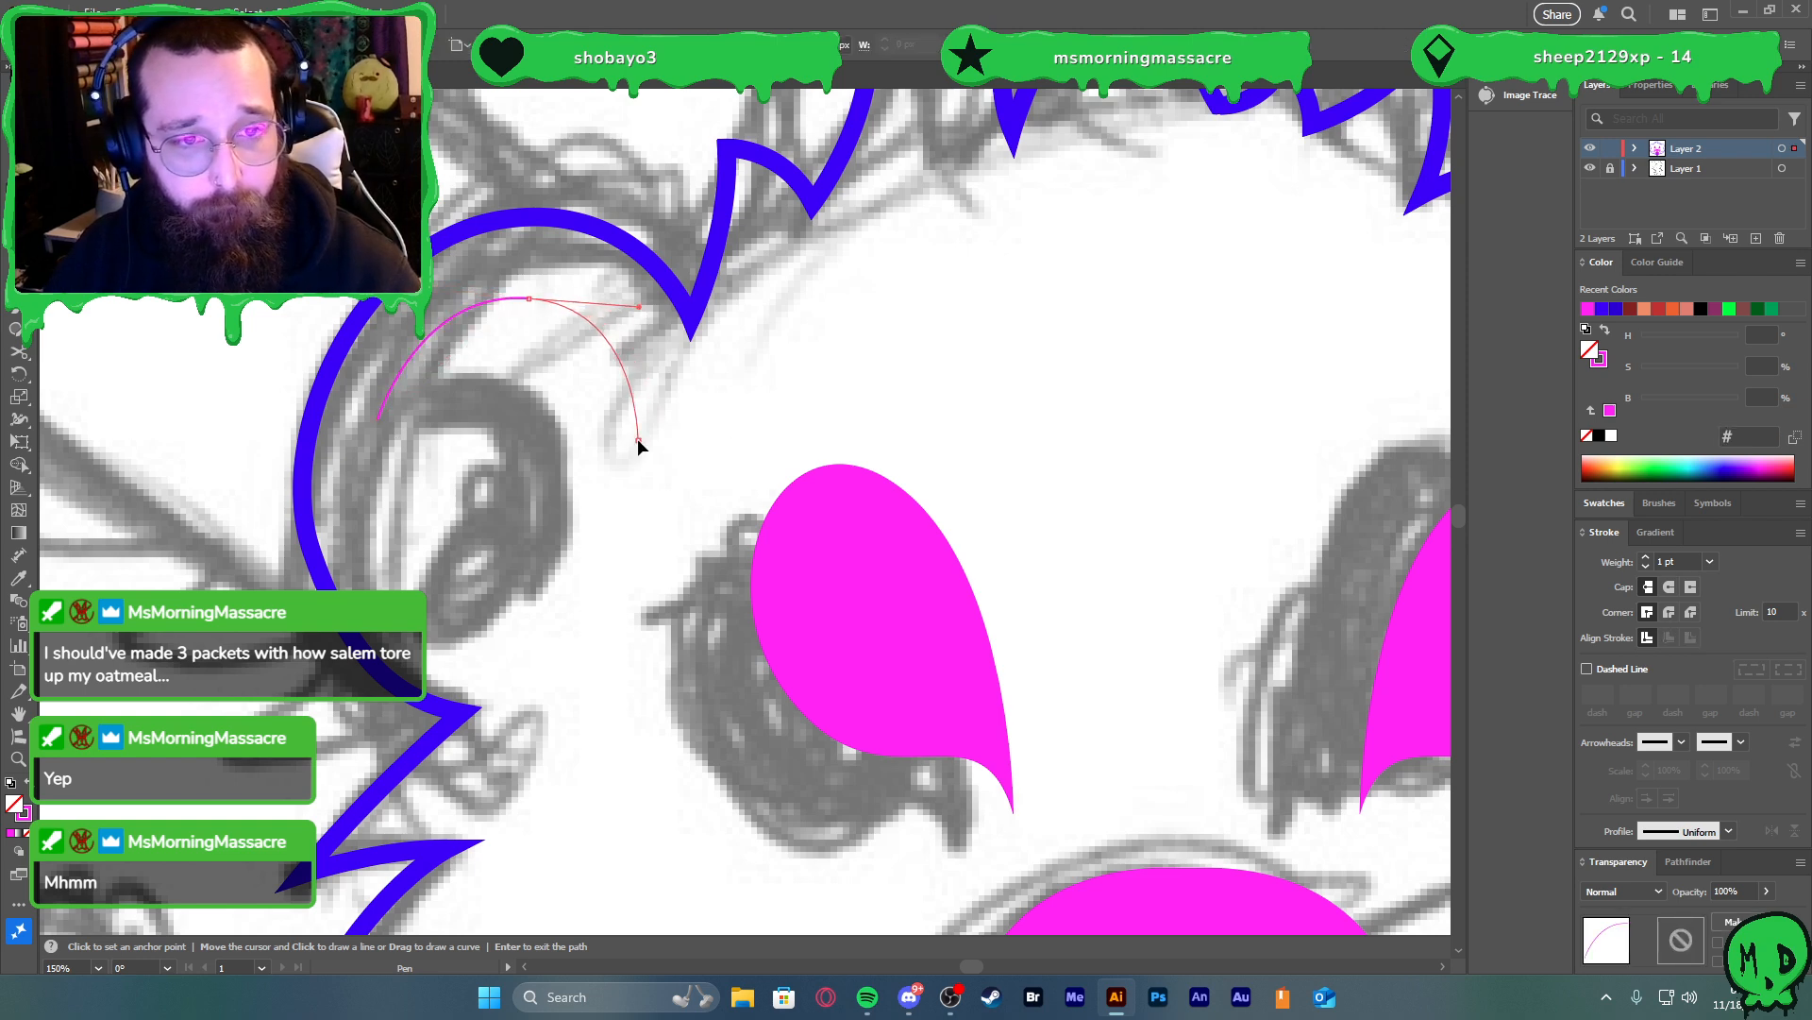
pyautogui.moveTo(639, 438); pyautogui.dragTo(579, 416)
pyautogui.moveTo(602, 494); pyautogui.dragTo(594, 530)
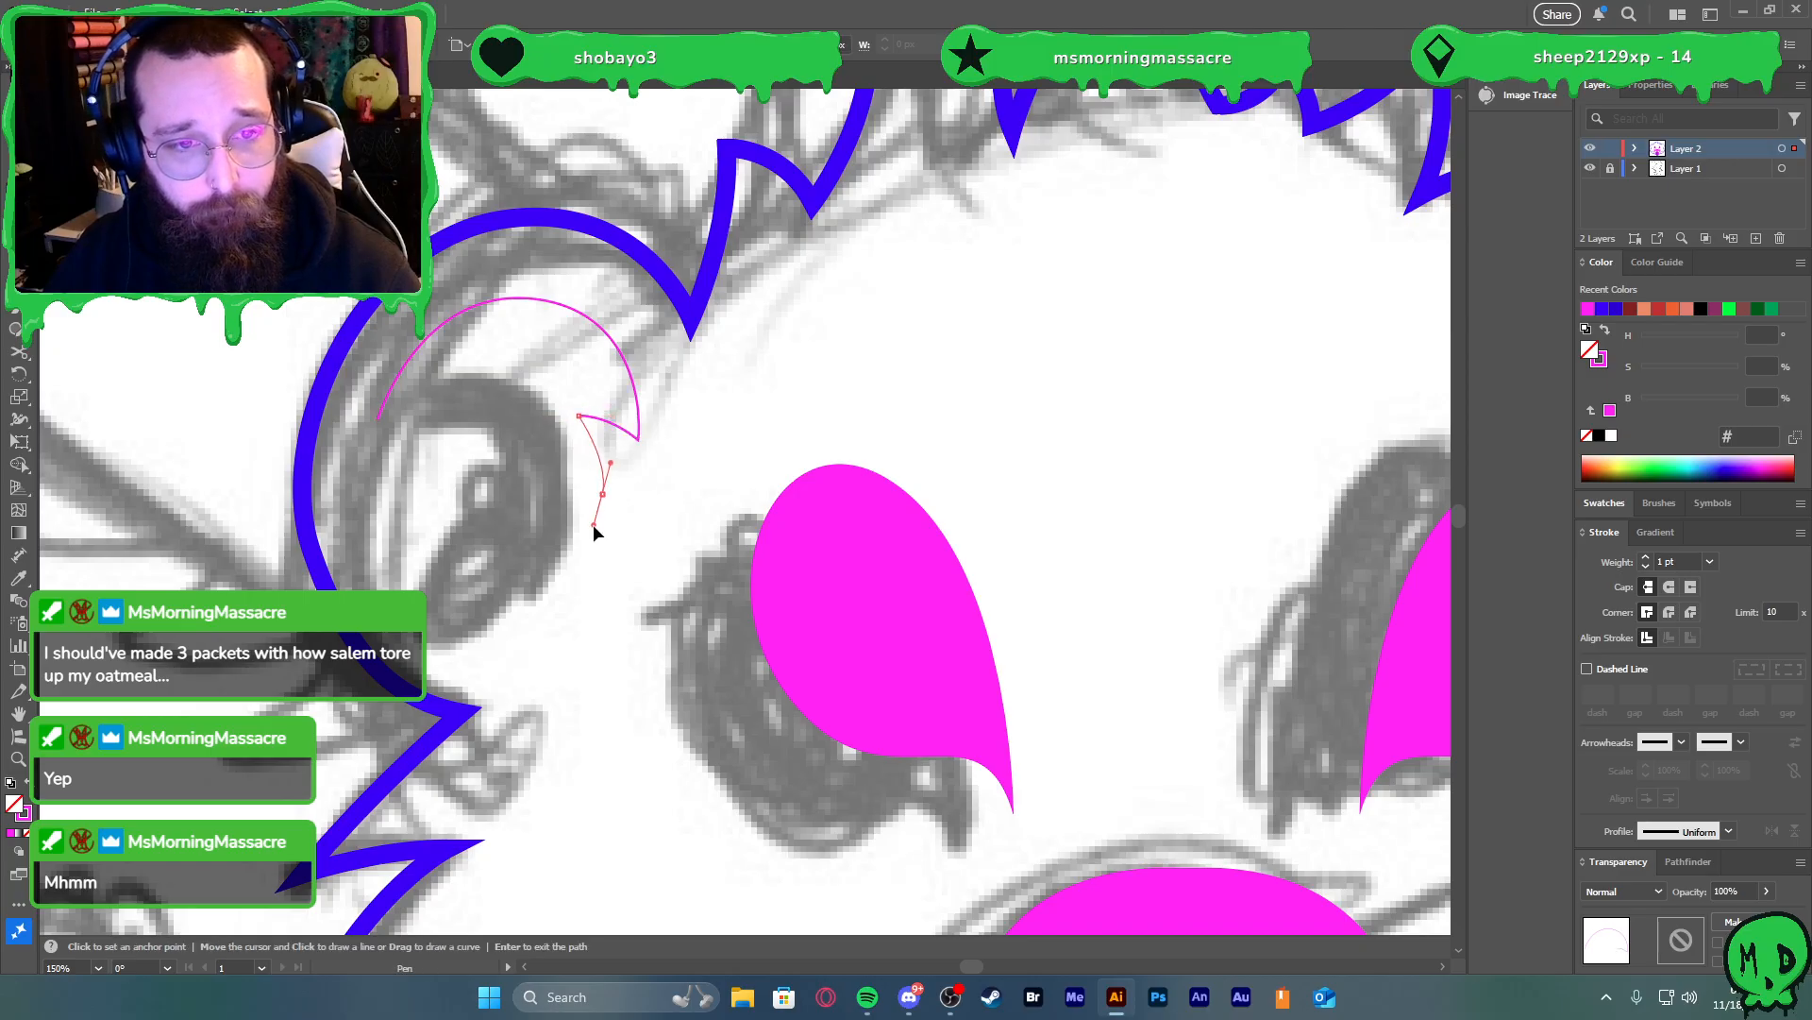
pyautogui.click(603, 494)
pyautogui.moveTo(569, 469); pyautogui.dragTo(557, 464)
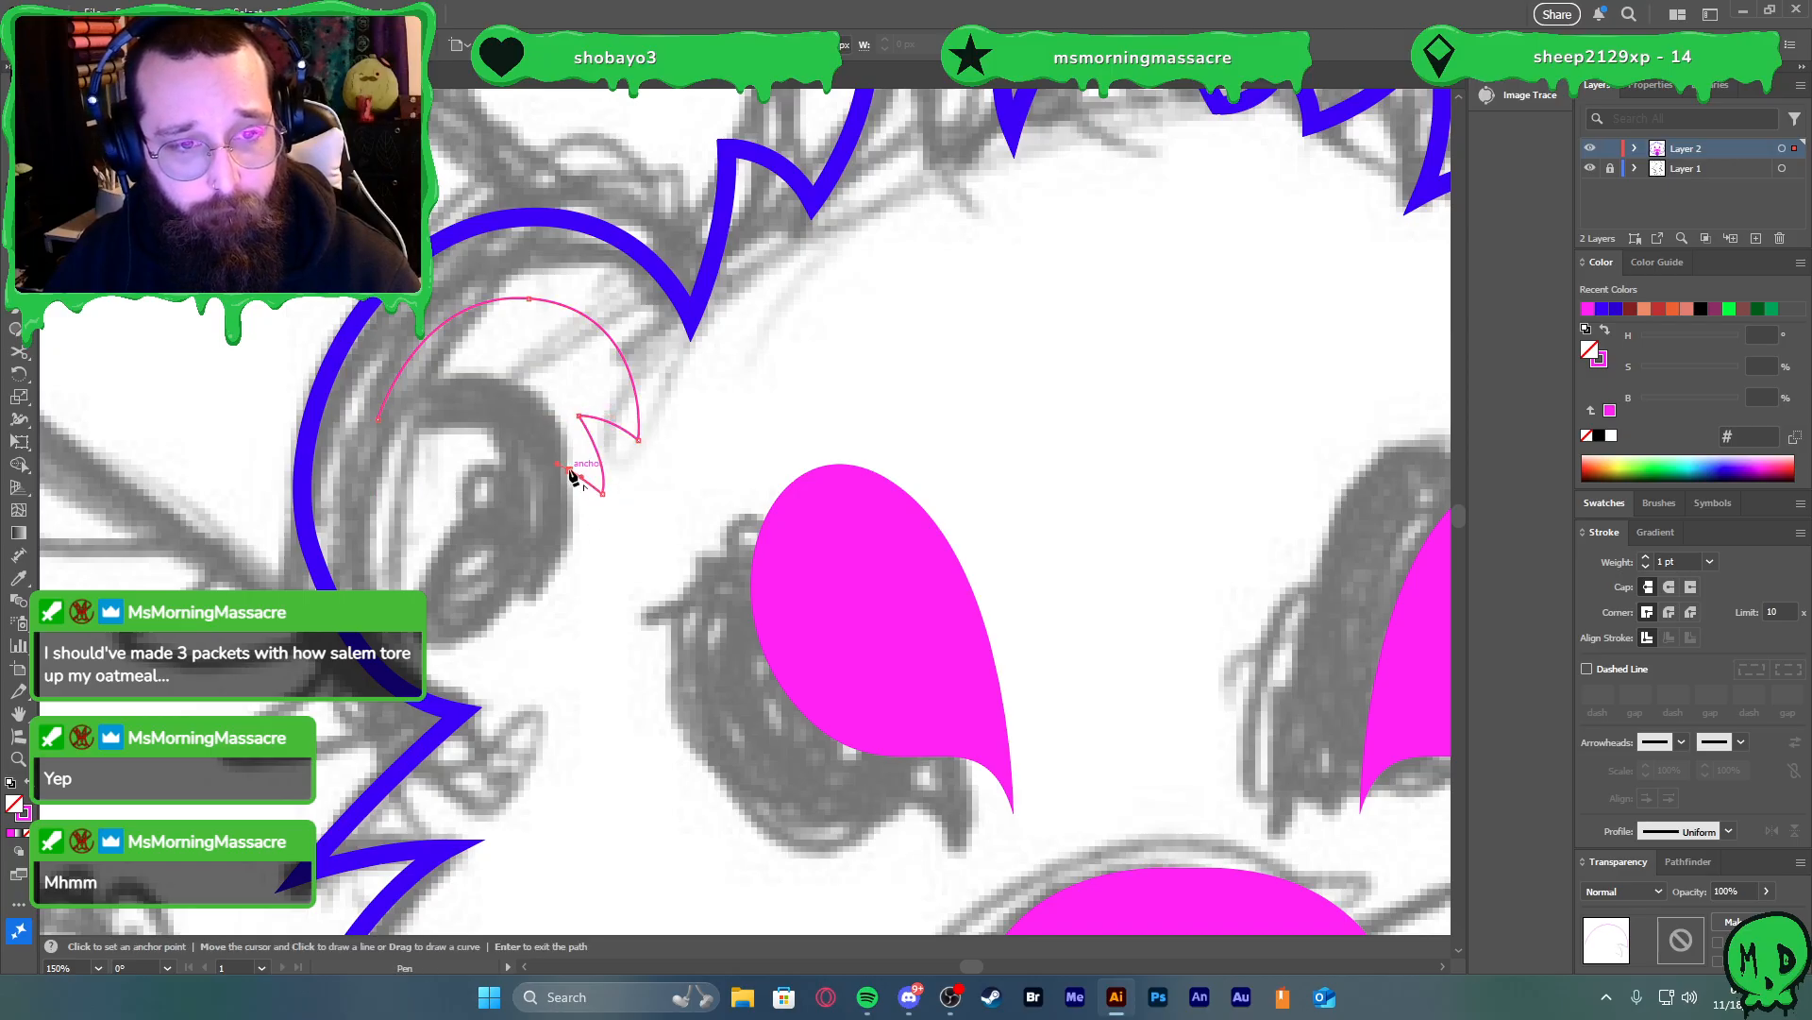
pyautogui.moveTo(558, 572); pyautogui.dragTo(530, 626)
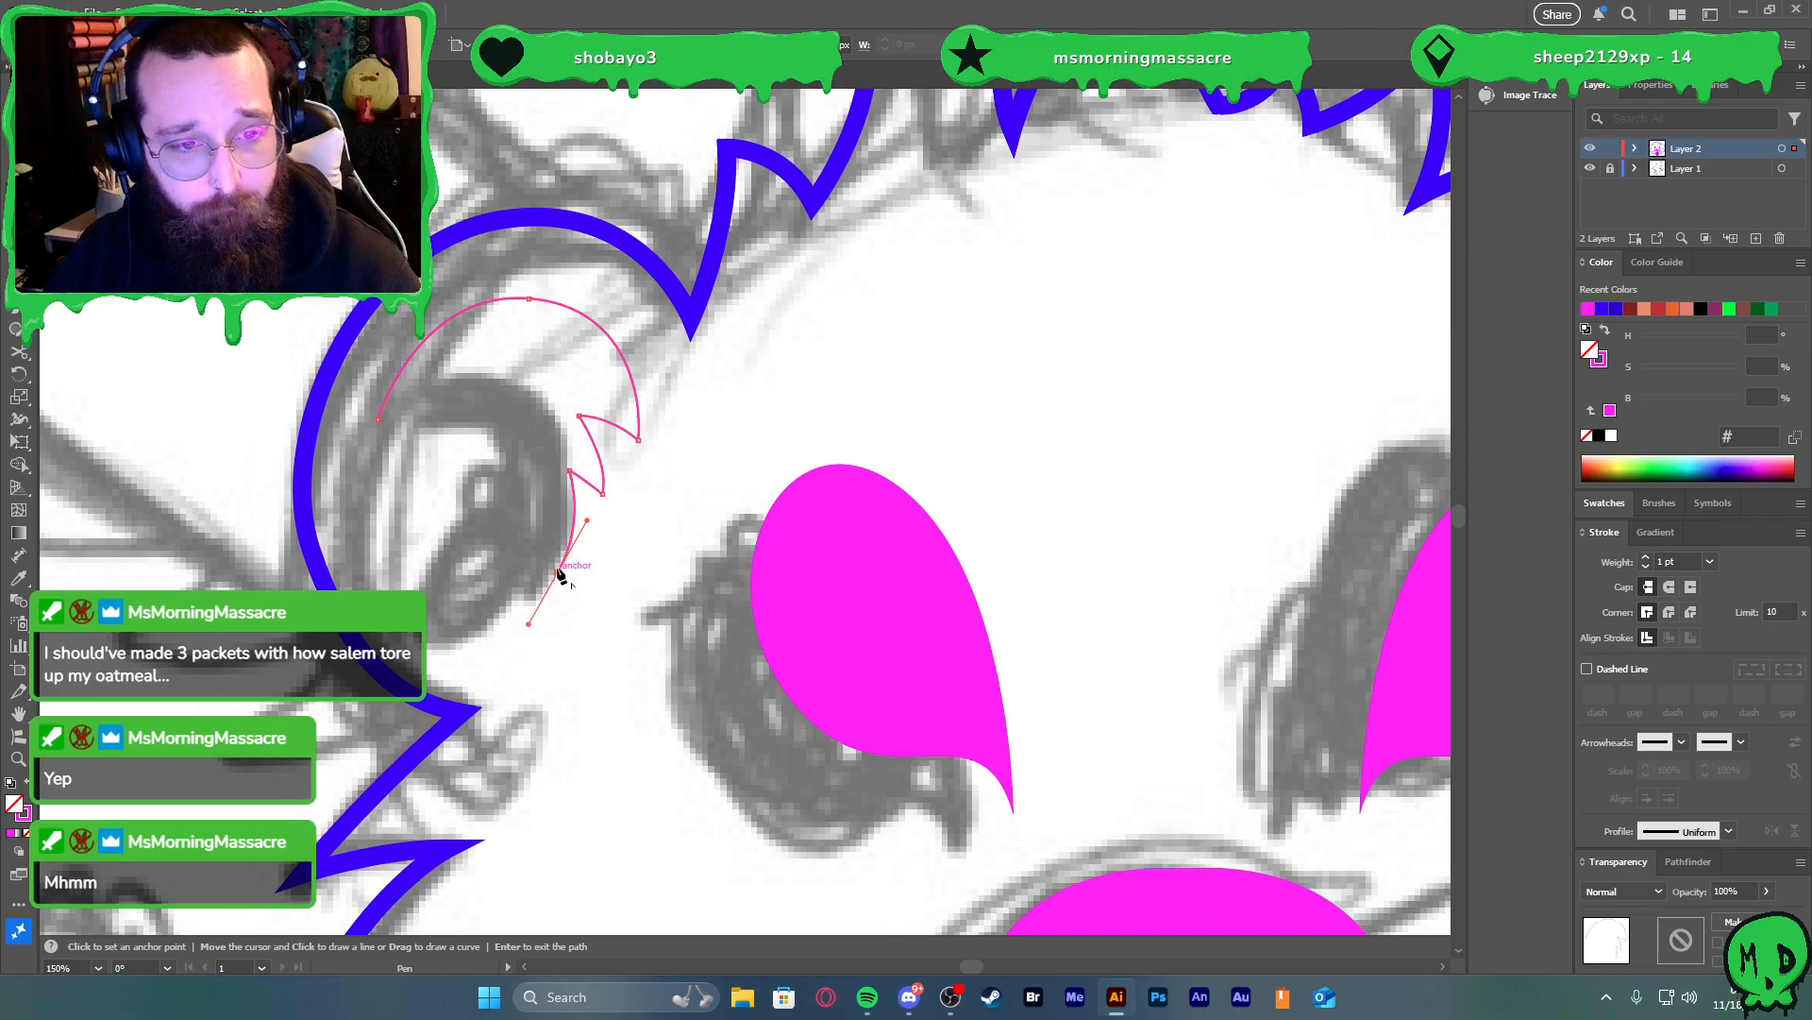
# Finish the inner-ear shape with a rounded lower lobe and a curve back to its start, filled magenta #ff12fb without a stroke
pyautogui.moveTo(461, 572); pyautogui.dragTo(454, 494)
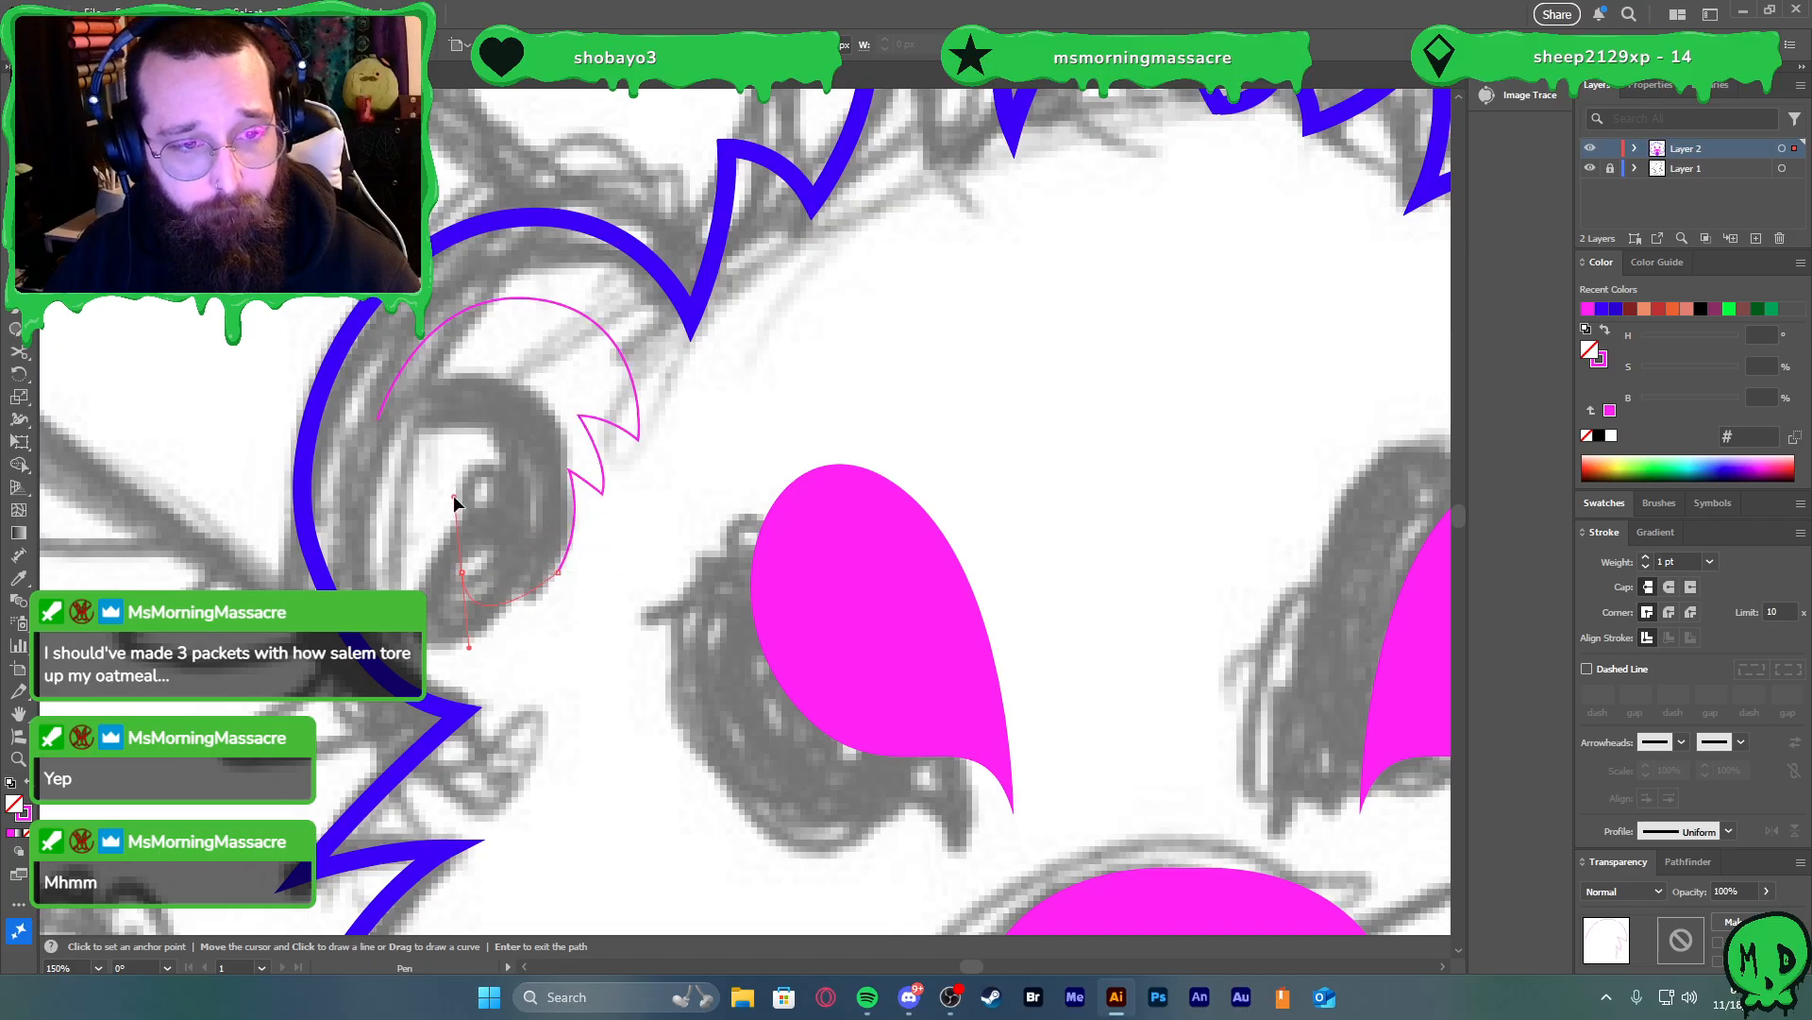
pyautogui.moveTo(504, 413); pyautogui.dragTo(547, 424)
pyautogui.hotkey('ctrl', 'z')
pyautogui.moveTo(658, 427); pyautogui.dragTo(657, 426)
pyautogui.click(552, 413)
pyautogui.moveTo(520, 347); pyautogui.dragTo(499, 336)
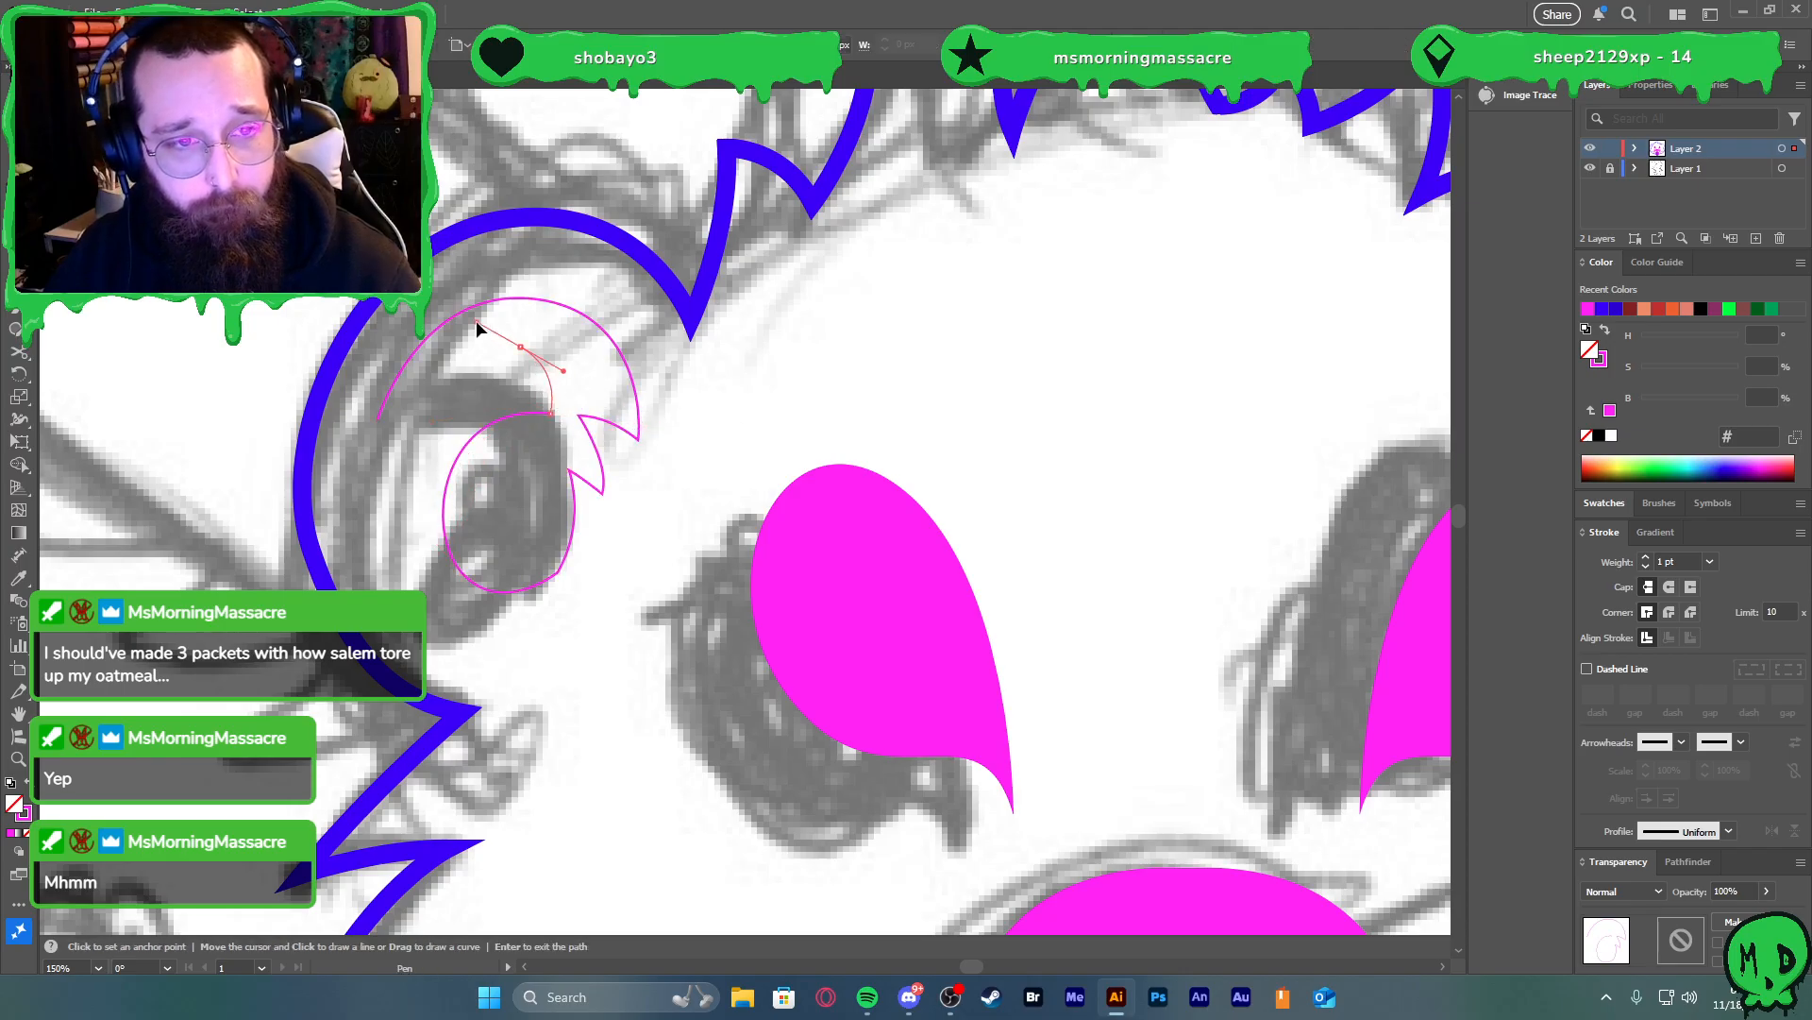
pyautogui.moveTo(377, 419); pyautogui.dragTo(353, 481)
pyautogui.hotkey('shift', 'x')
pyautogui.press('v')
pyautogui.click(780, 422)
# Duplicate the left inner-ear shape onto the right ear at the same height and reflect the copy to mirror the original
pyautogui.scroll(-5, 783, 368)
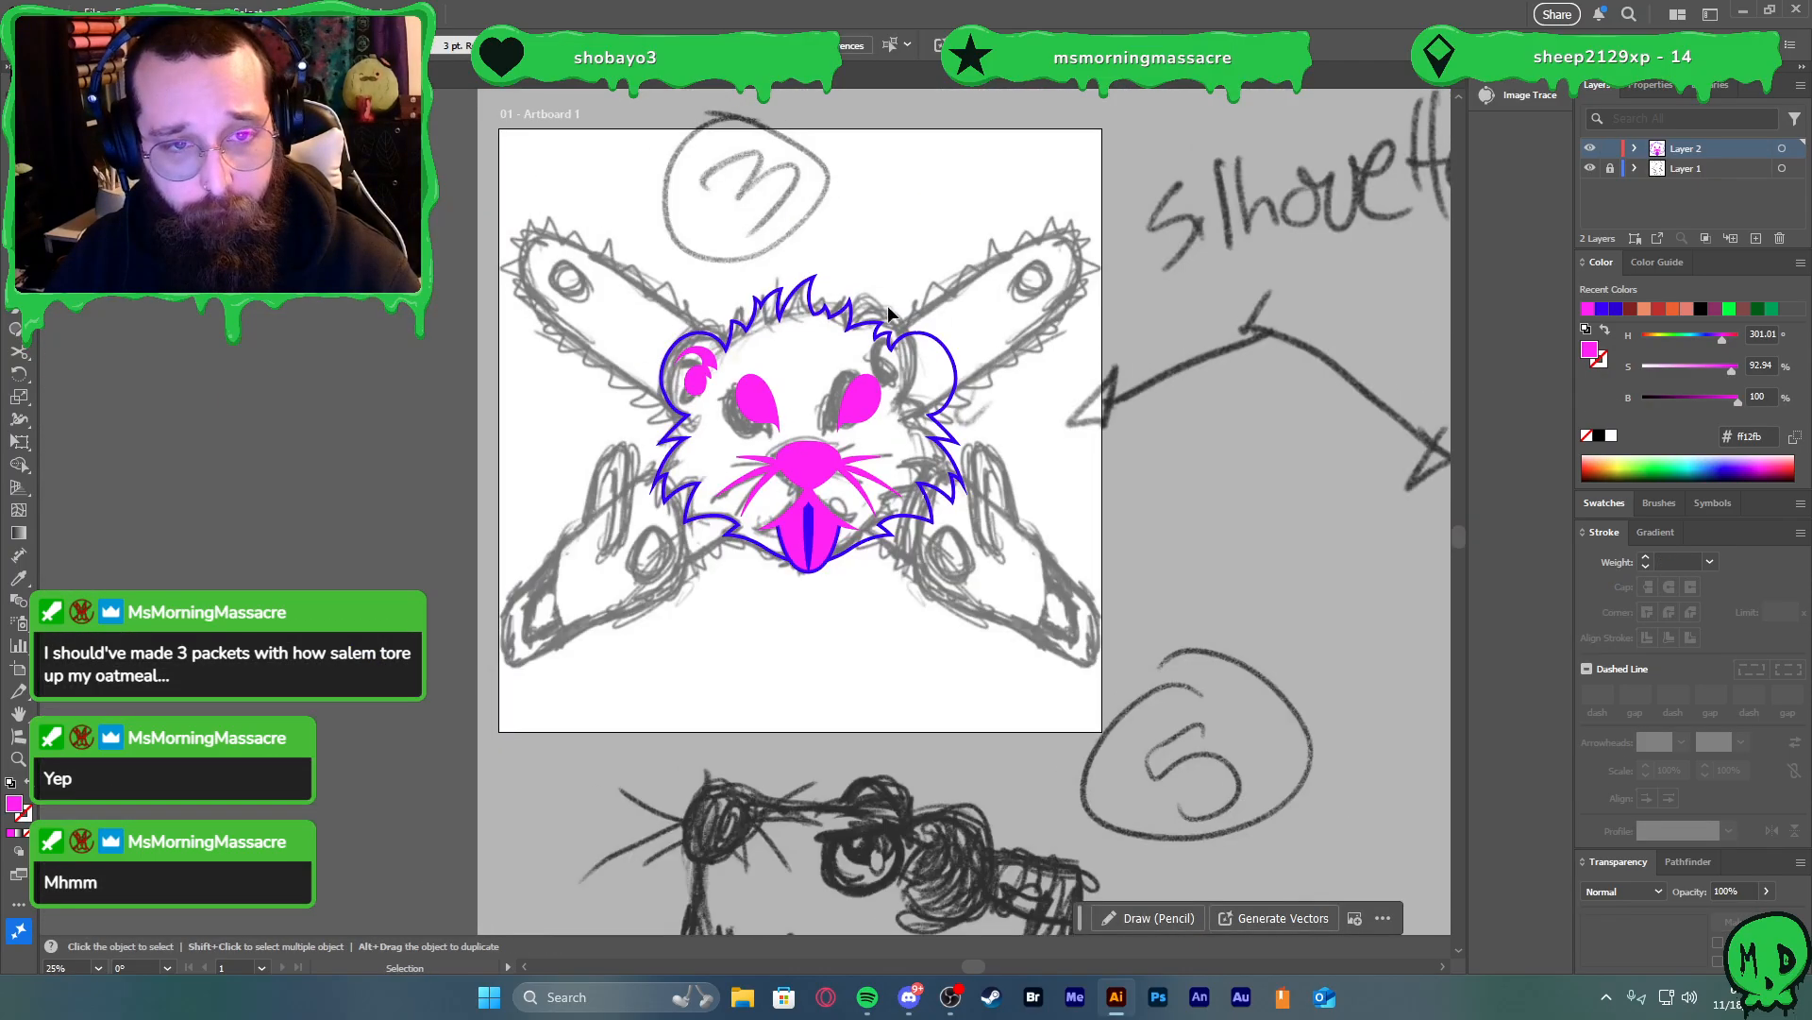
pyautogui.scroll(3, 895, 309)
pyautogui.moveTo(420, 465); pyautogui.dragTo(1020, 467)
pyautogui.rightClick(1019, 467)
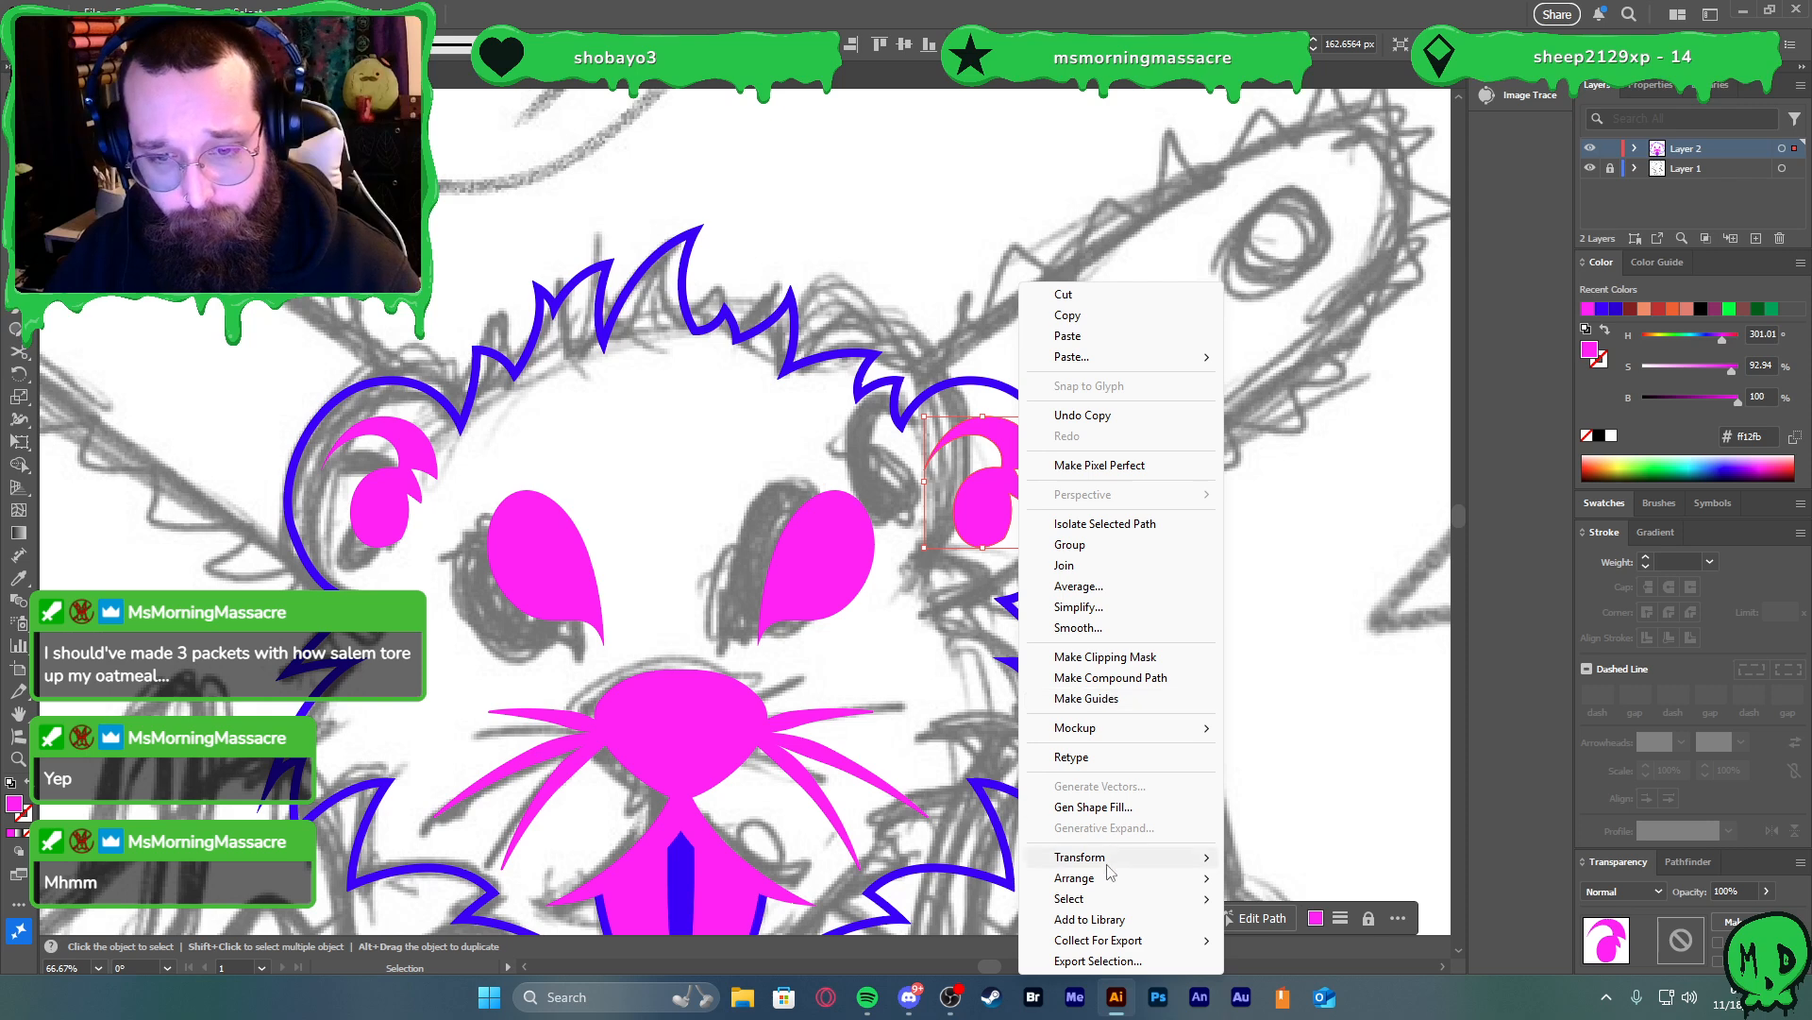
pyautogui.moveTo(1133, 856)
pyautogui.click(1341, 761)
pyautogui.click(942, 615)
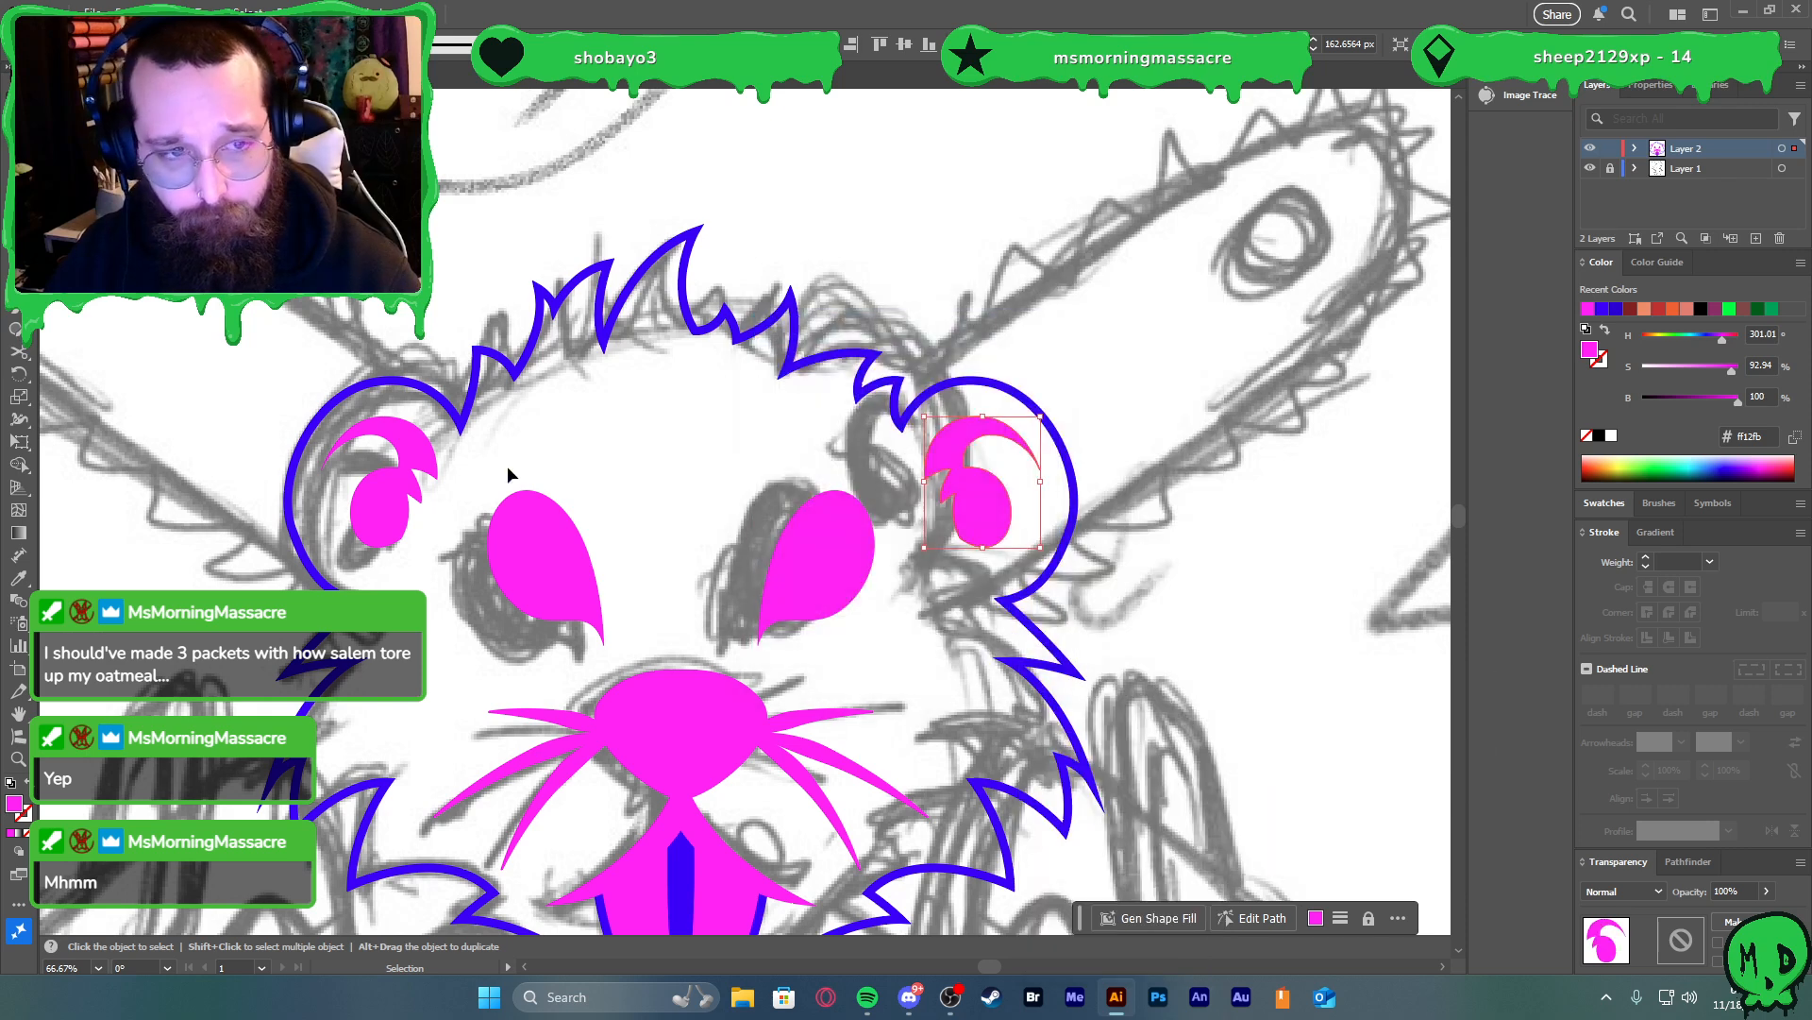
# Select both inner-ear shapes and shift them slightly upward together inside the ears
pyautogui.moveTo(421, 466); pyautogui.dragTo(423, 462)
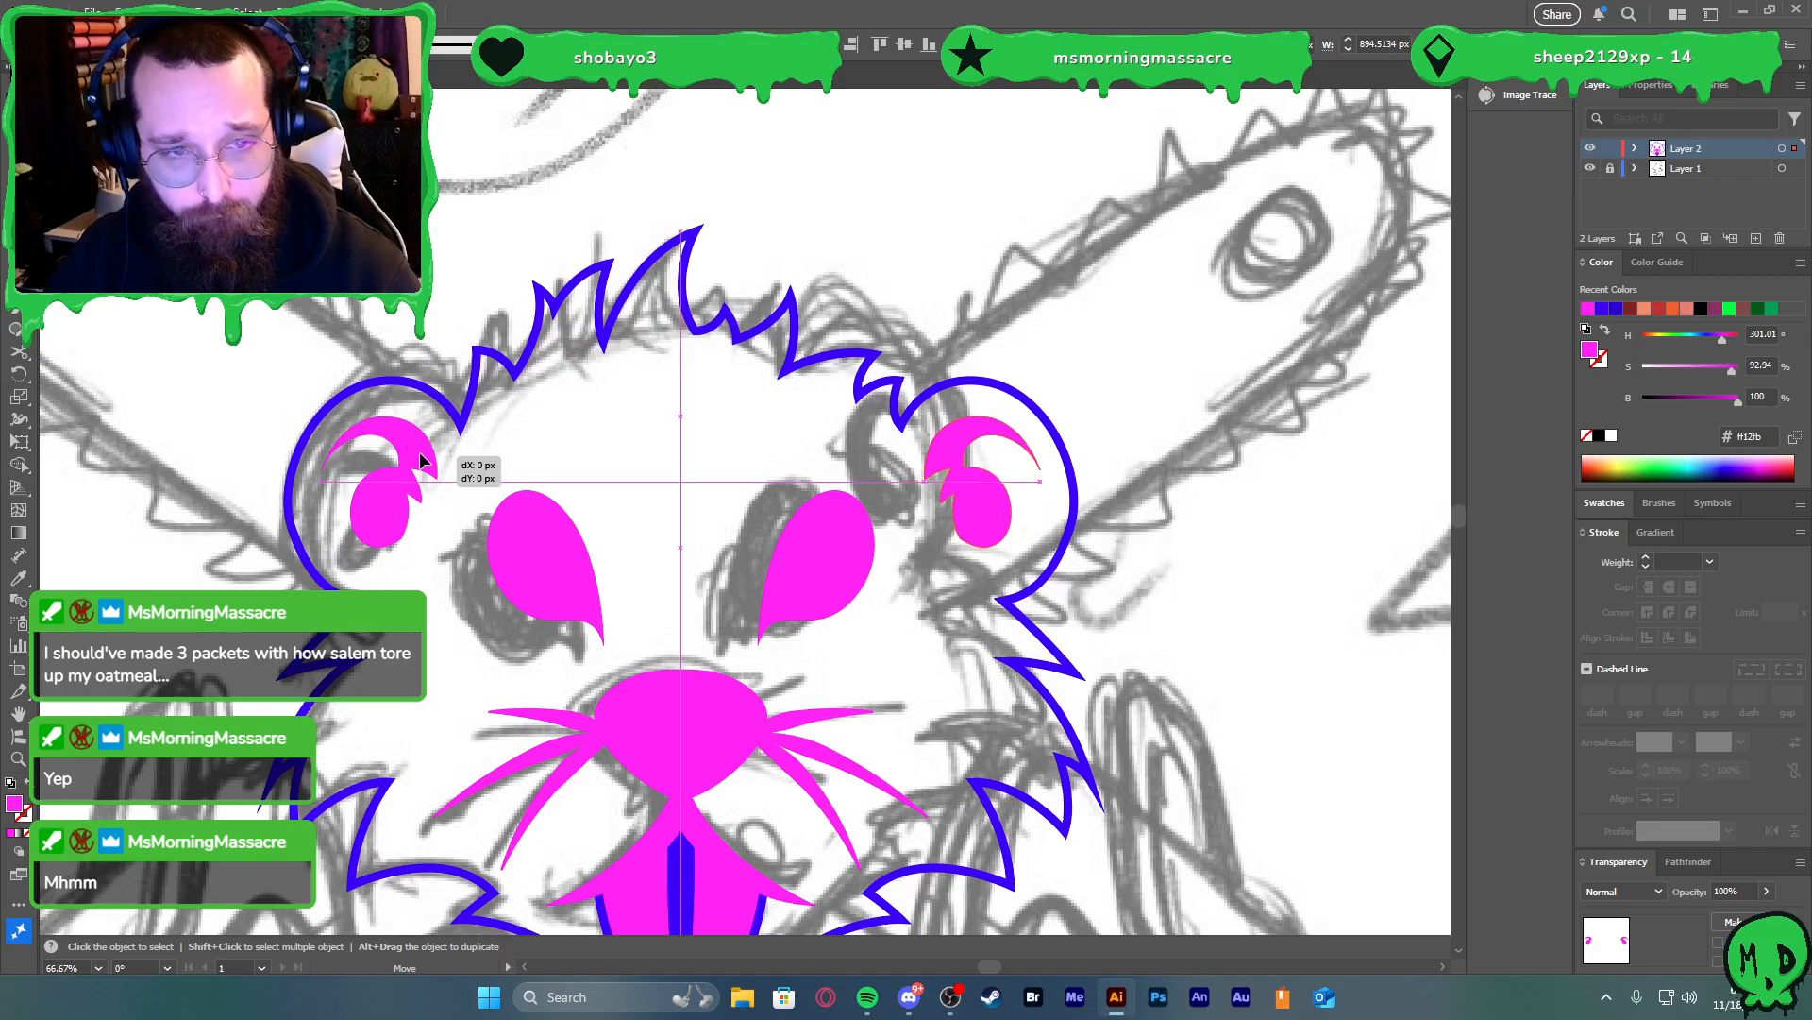
pyautogui.moveTo(421, 462); pyautogui.dragTo(421, 460)
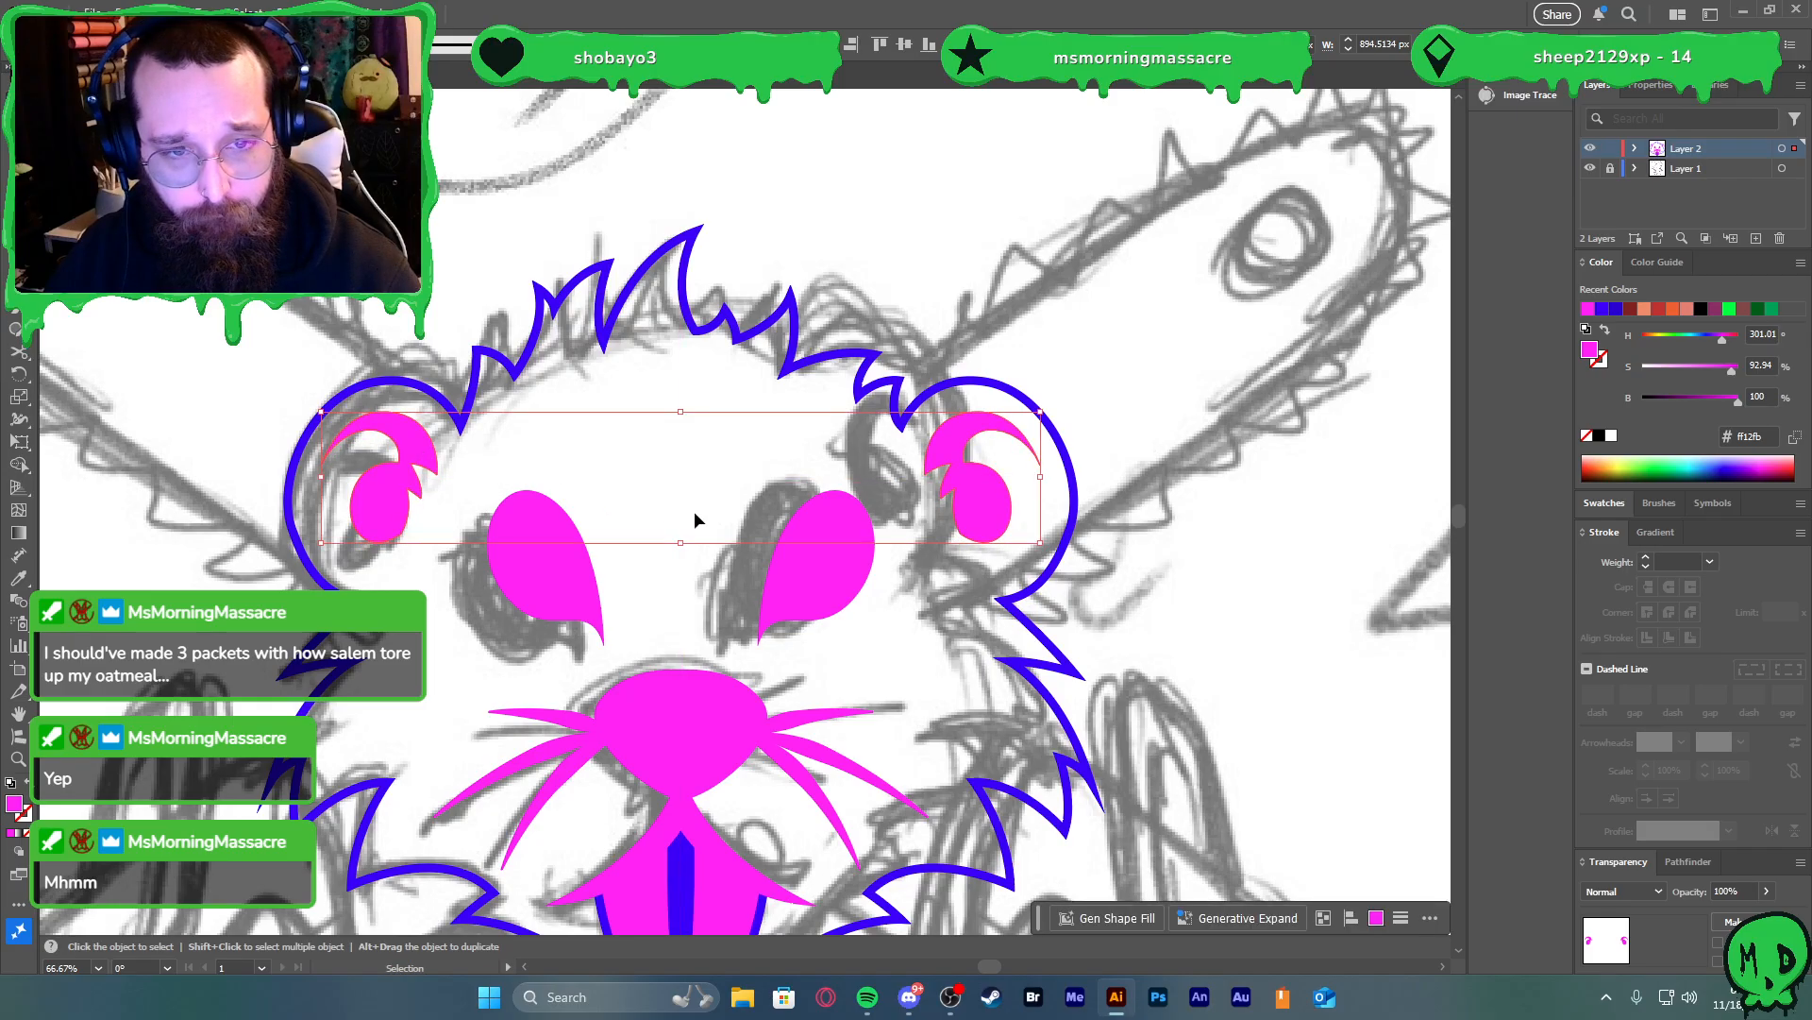
pyautogui.click(876, 396)
# Swap the head outline's stroke and fill so the head becomes a solid blue #1b00ff shape without a stroke
pyautogui.click(930, 385)
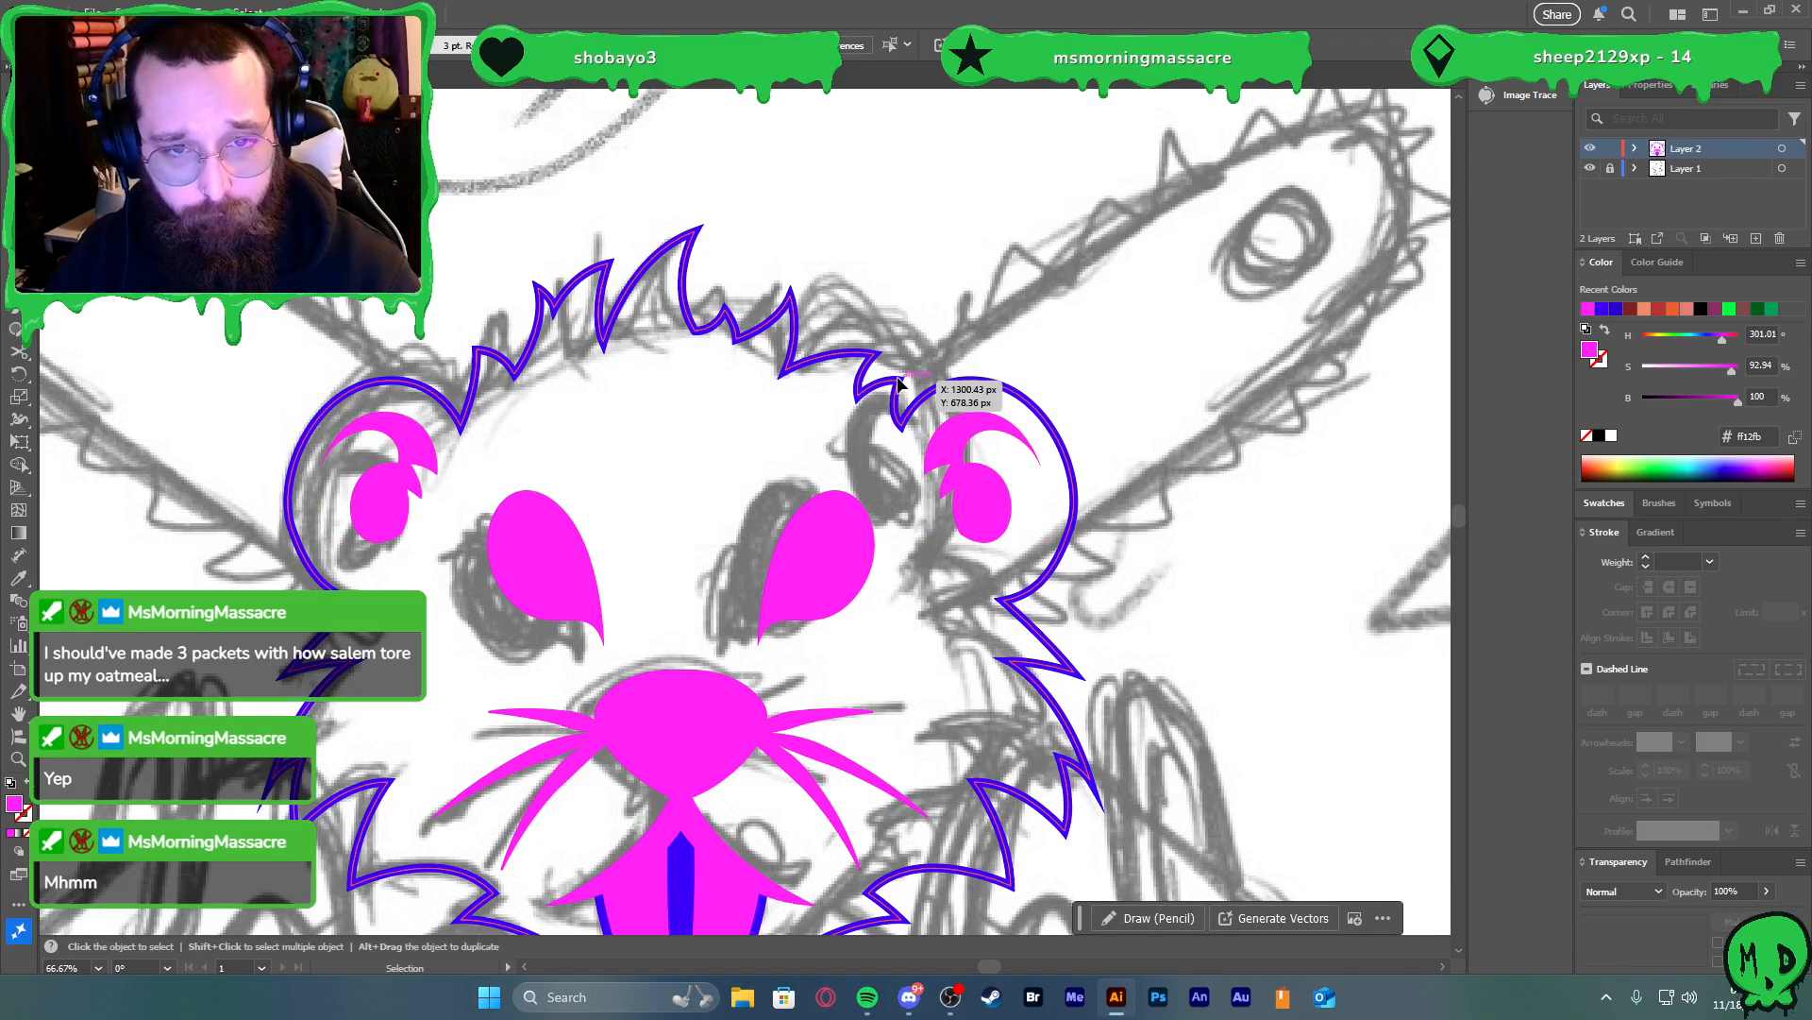
pyautogui.hotkey('shift', 'x')
pyautogui.click(1141, 428)
pyautogui.scroll(-3, 1141, 429)
pyautogui.scroll(1, 1106, 604)
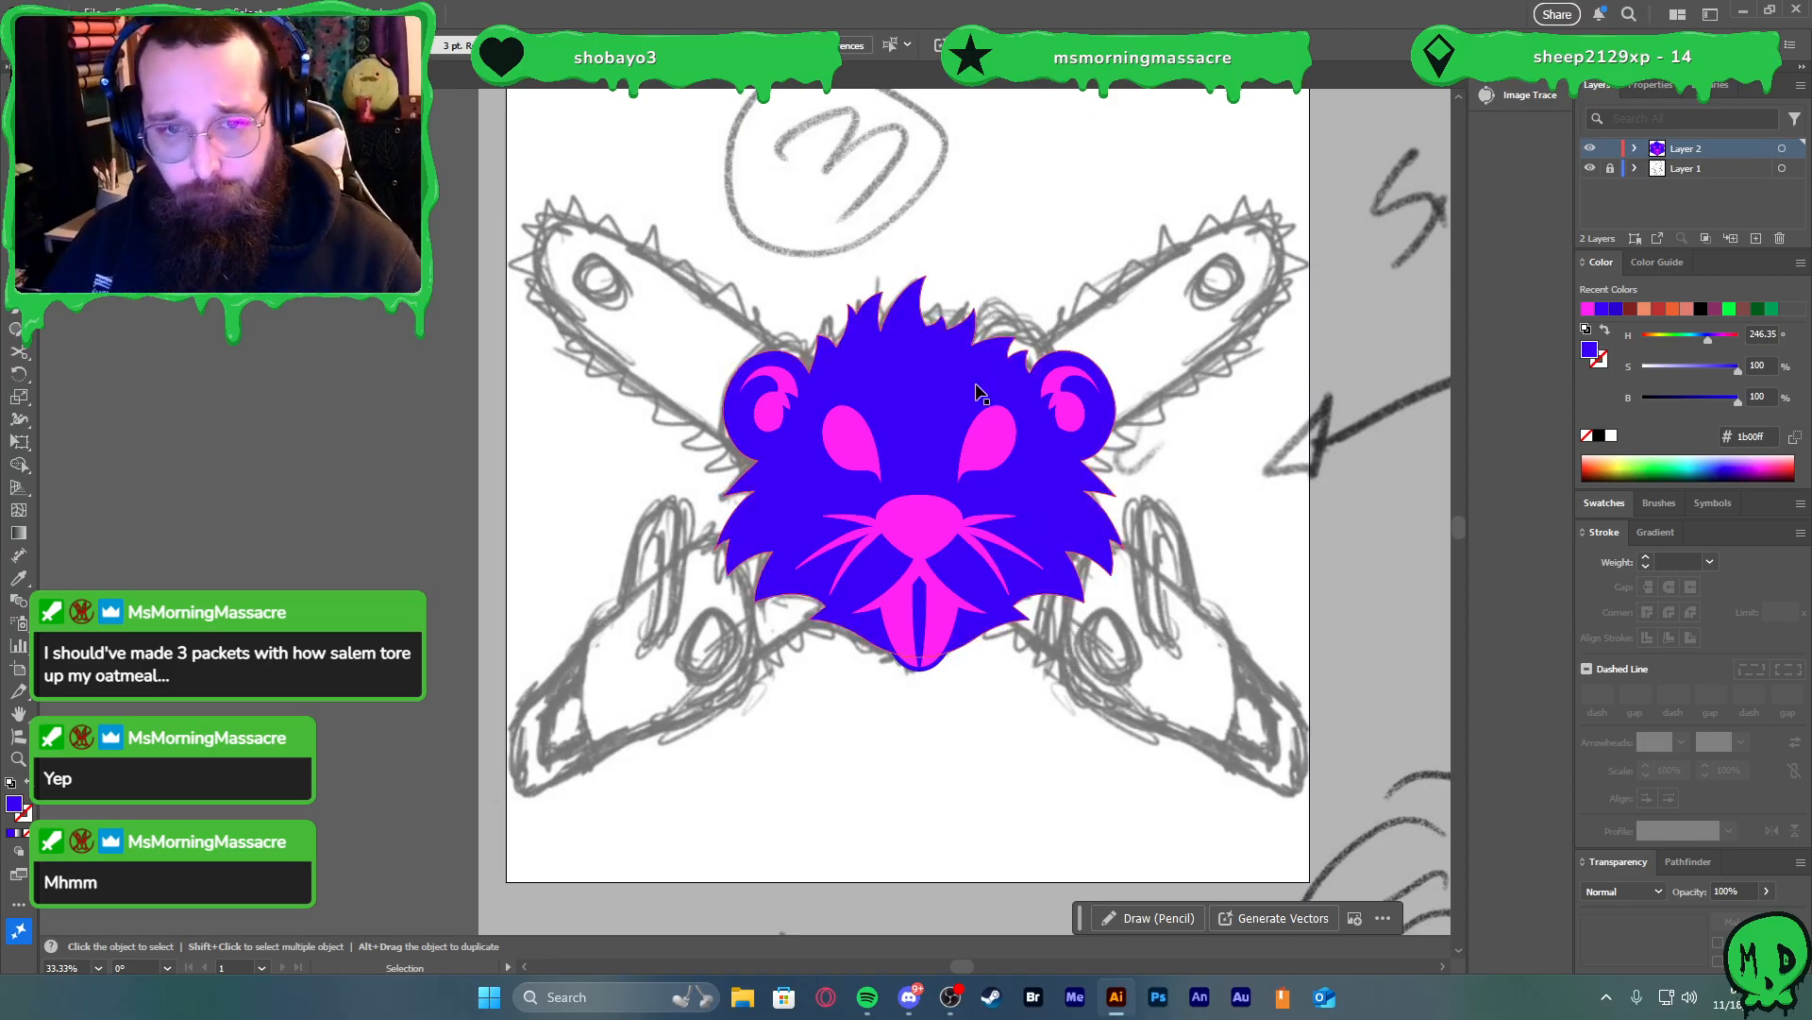
# Draw the inner edge and the jagged upper tufts of a brow marking beside the right eye with the Pen tool
pyautogui.scroll(5, 963, 388)
pyautogui.scroll(-3, 963, 397)
pyautogui.scroll(-1, 1124, 569)
pyautogui.scroll(2, 1128, 576)
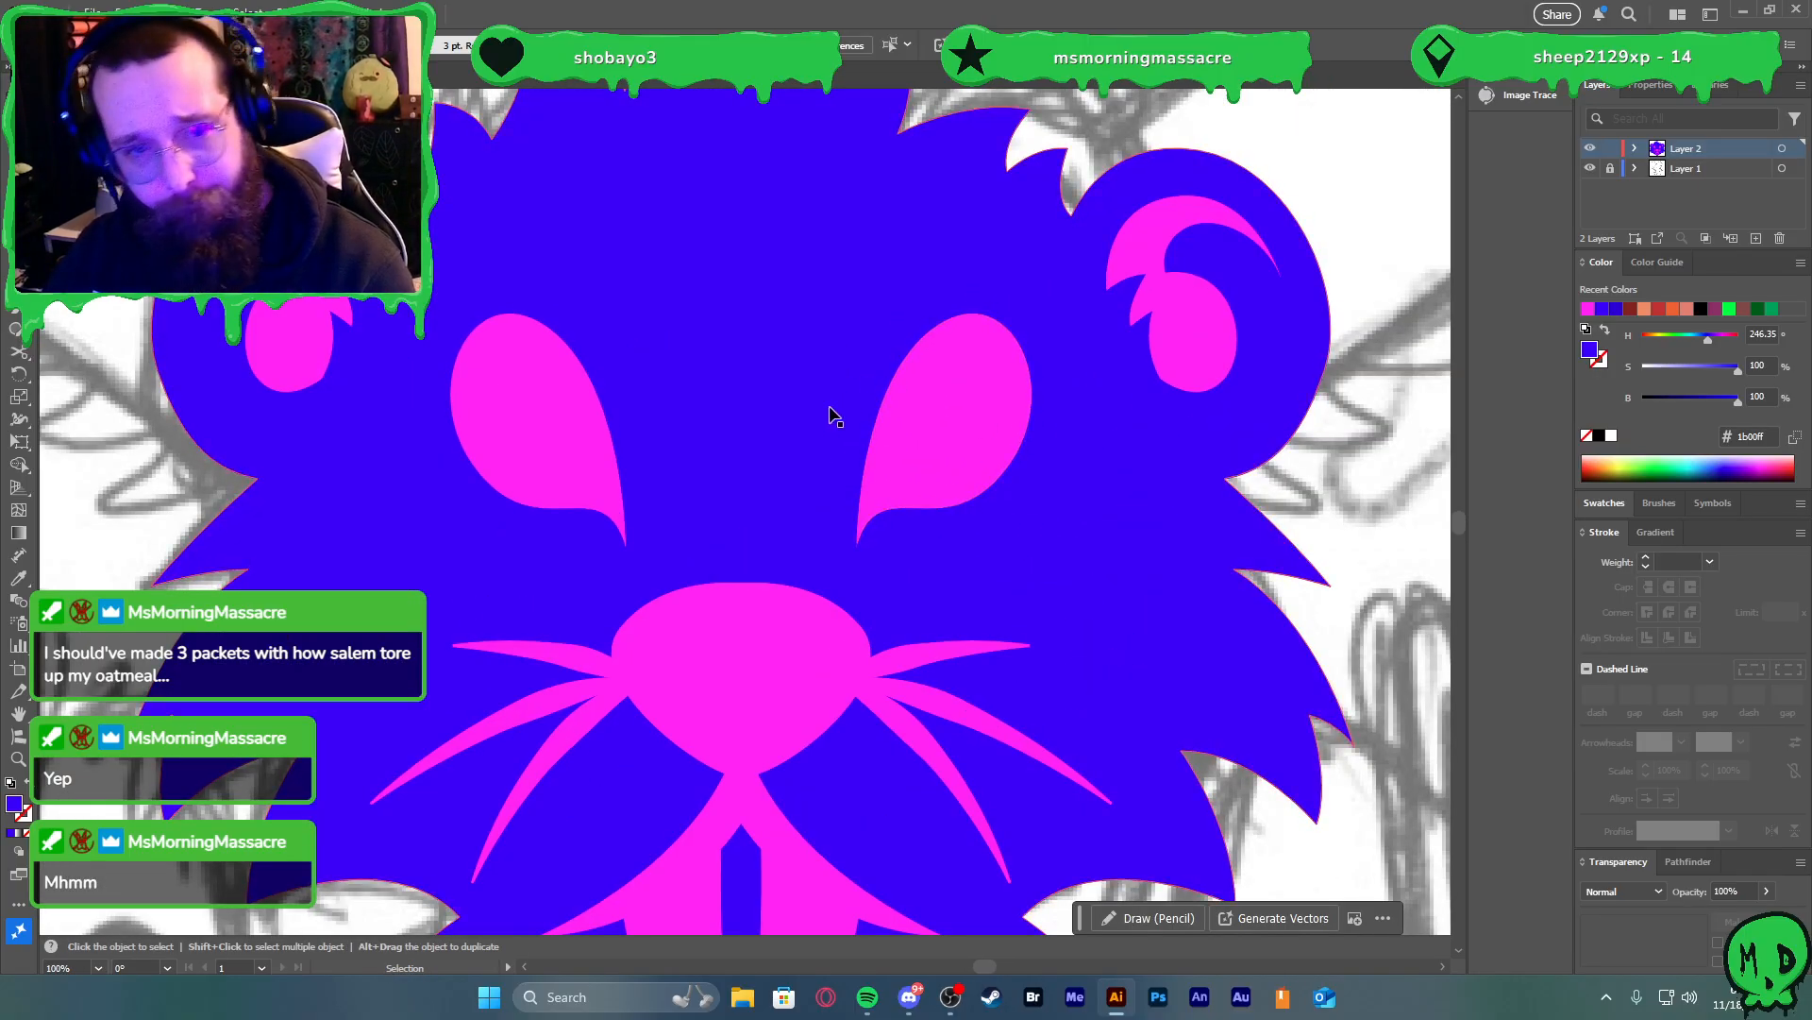
pyautogui.press('p')
pyautogui.click(818, 480)
pyautogui.moveTo(812, 360); pyautogui.dragTo(846, 292)
pyautogui.click(845, 275)
pyautogui.moveTo(875, 227); pyautogui.dragTo(887, 270)
pyautogui.click(875, 226)
pyautogui.click(888, 253)
# Finish the brow marking with a pointed outer tip and a curve back to its start, and fill it with the eye's magenta #ff12fb
pyautogui.moveTo(963, 221); pyautogui.dragTo(1000, 225)
pyautogui.click(963, 221)
pyautogui.moveTo(861, 317); pyautogui.dragTo(821, 379)
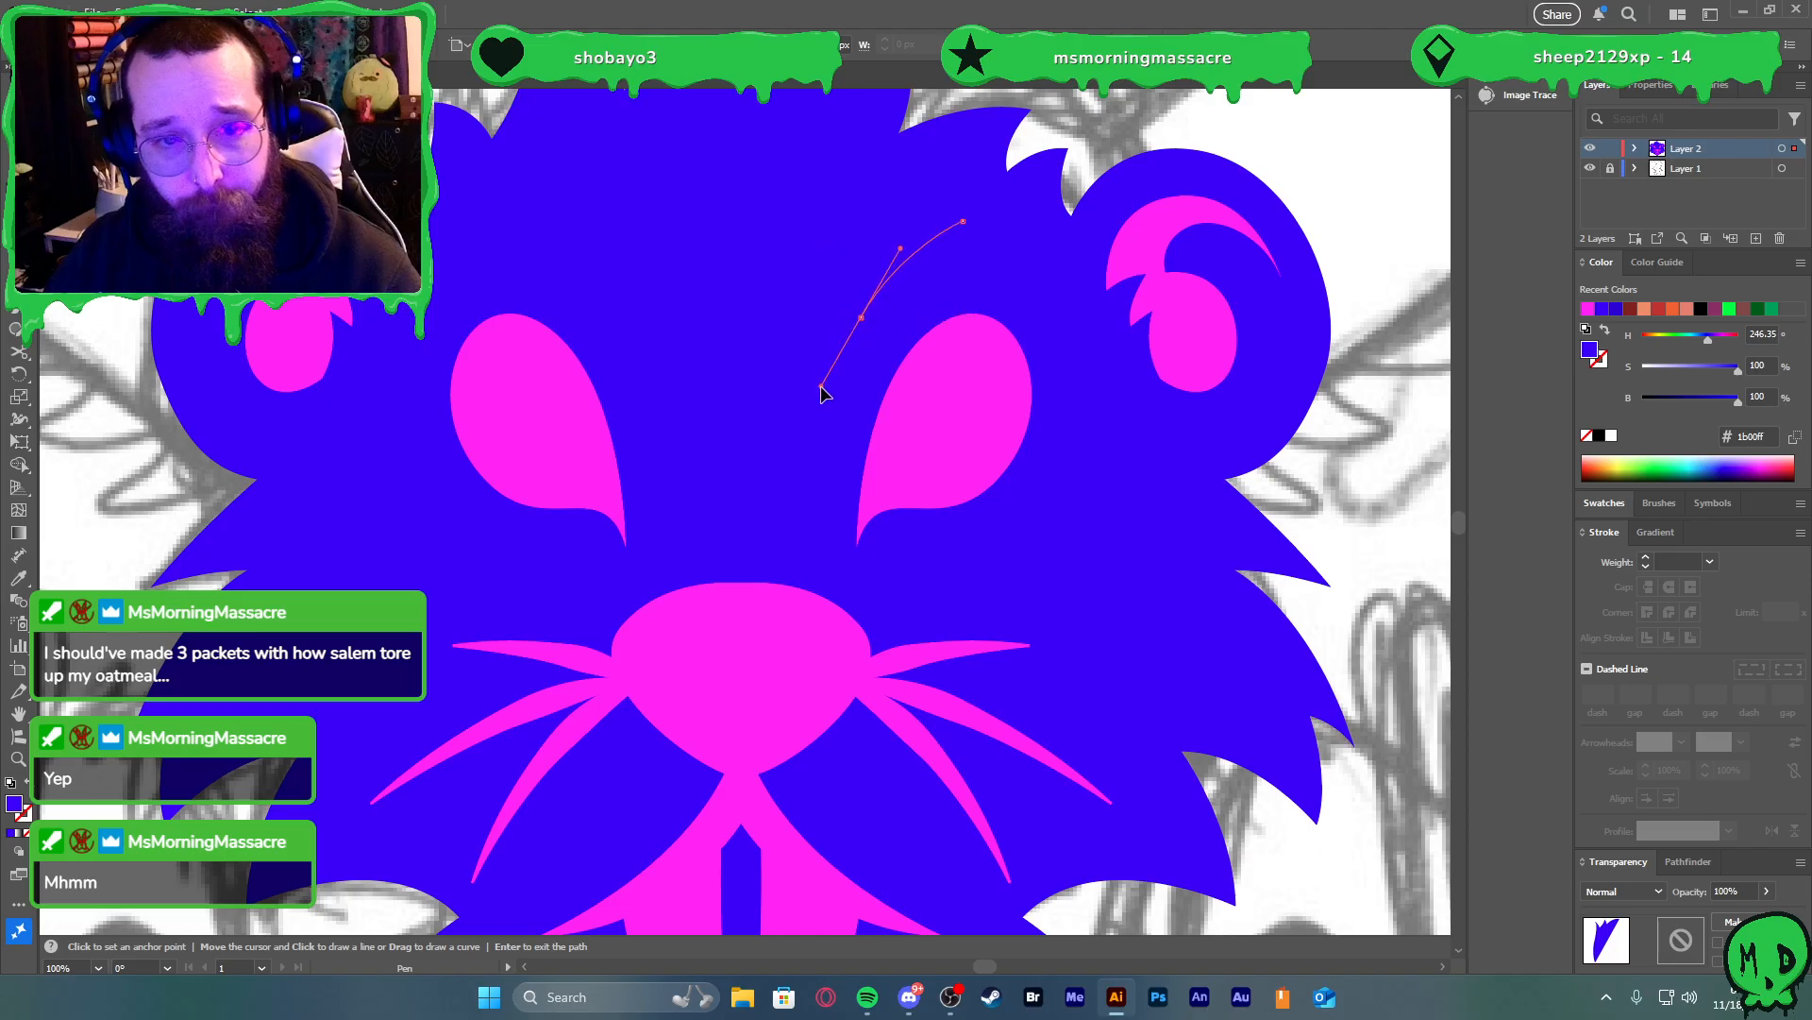
pyautogui.click(817, 479)
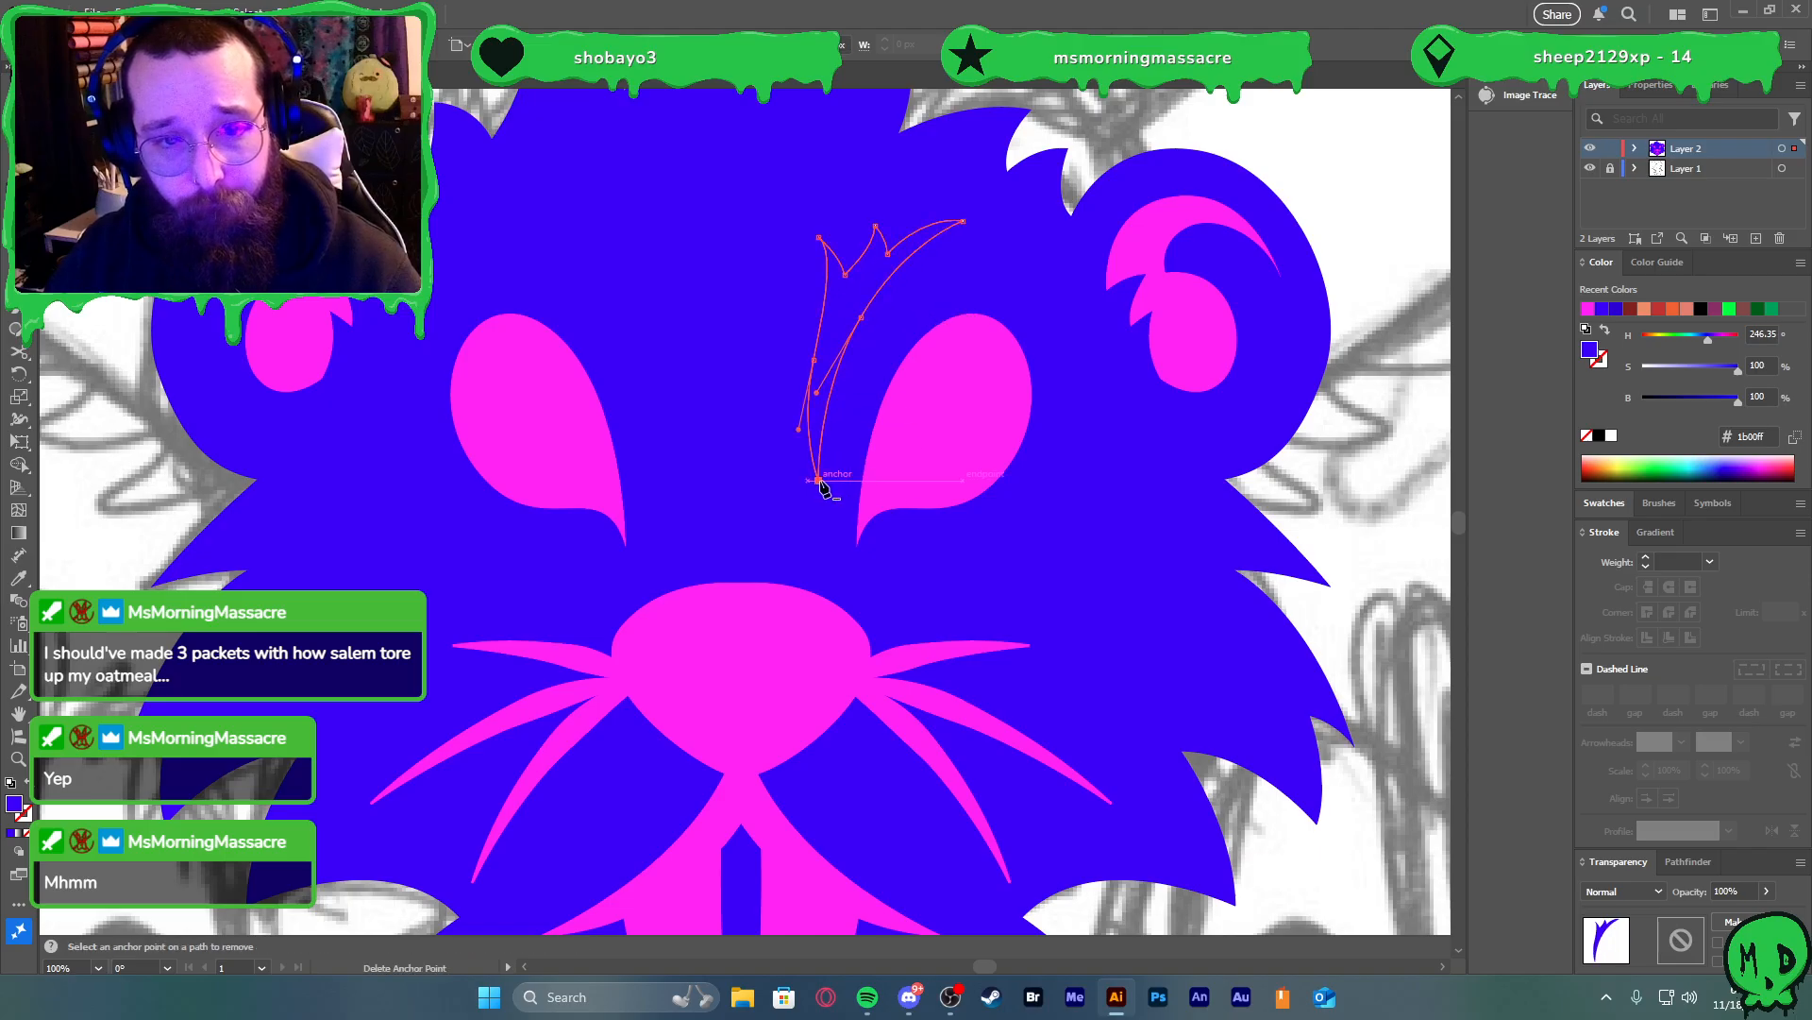
pyautogui.press('i')
pyautogui.click(971, 406)
# Duplicate the brow marking horizontally toward the left eye and reflect the copy to mirror the original
pyautogui.press('v')
pyautogui.moveTo(878, 331); pyautogui.dragTo(699, 331)
pyautogui.rightClick(682, 281)
pyautogui.moveTo(756, 856)
pyautogui.click(935, 763)
pyautogui.press('Return')
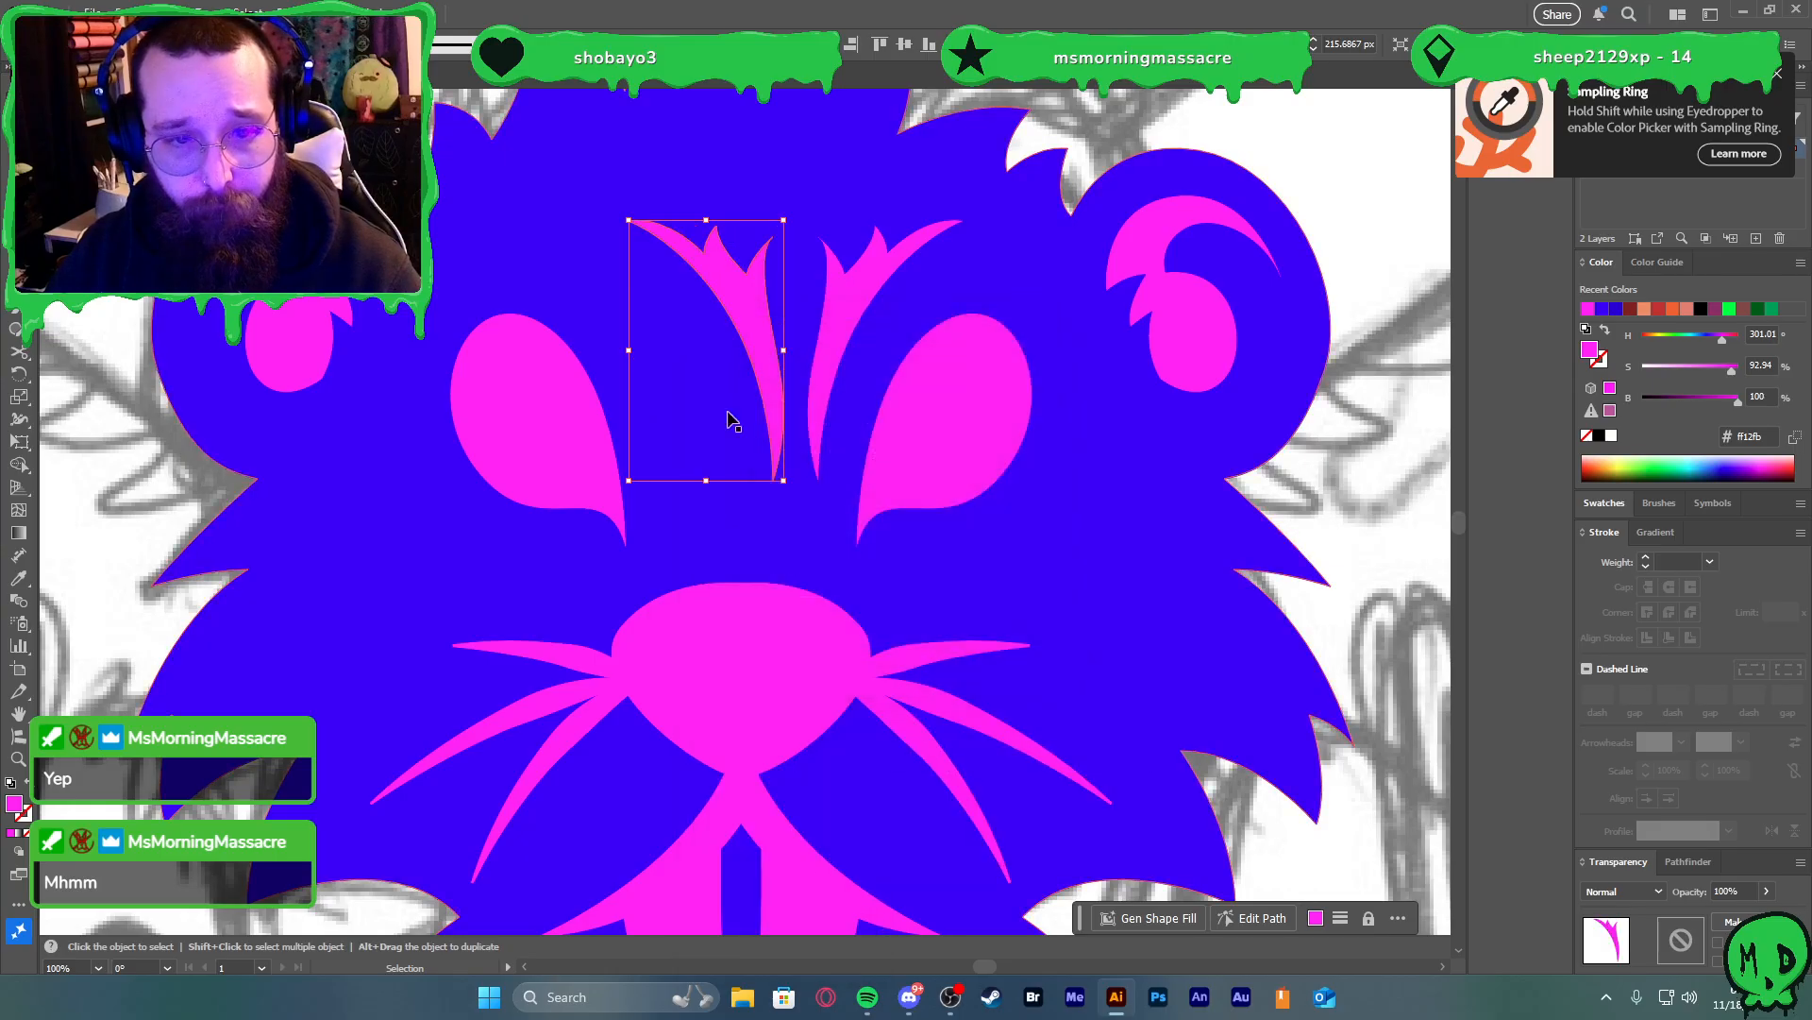
# Move the mirrored brow marking beside the left eye, and shift the pair slightly sideways to centre it between the eyes
pyautogui.moveTo(738, 349); pyautogui.dragTo(640, 352)
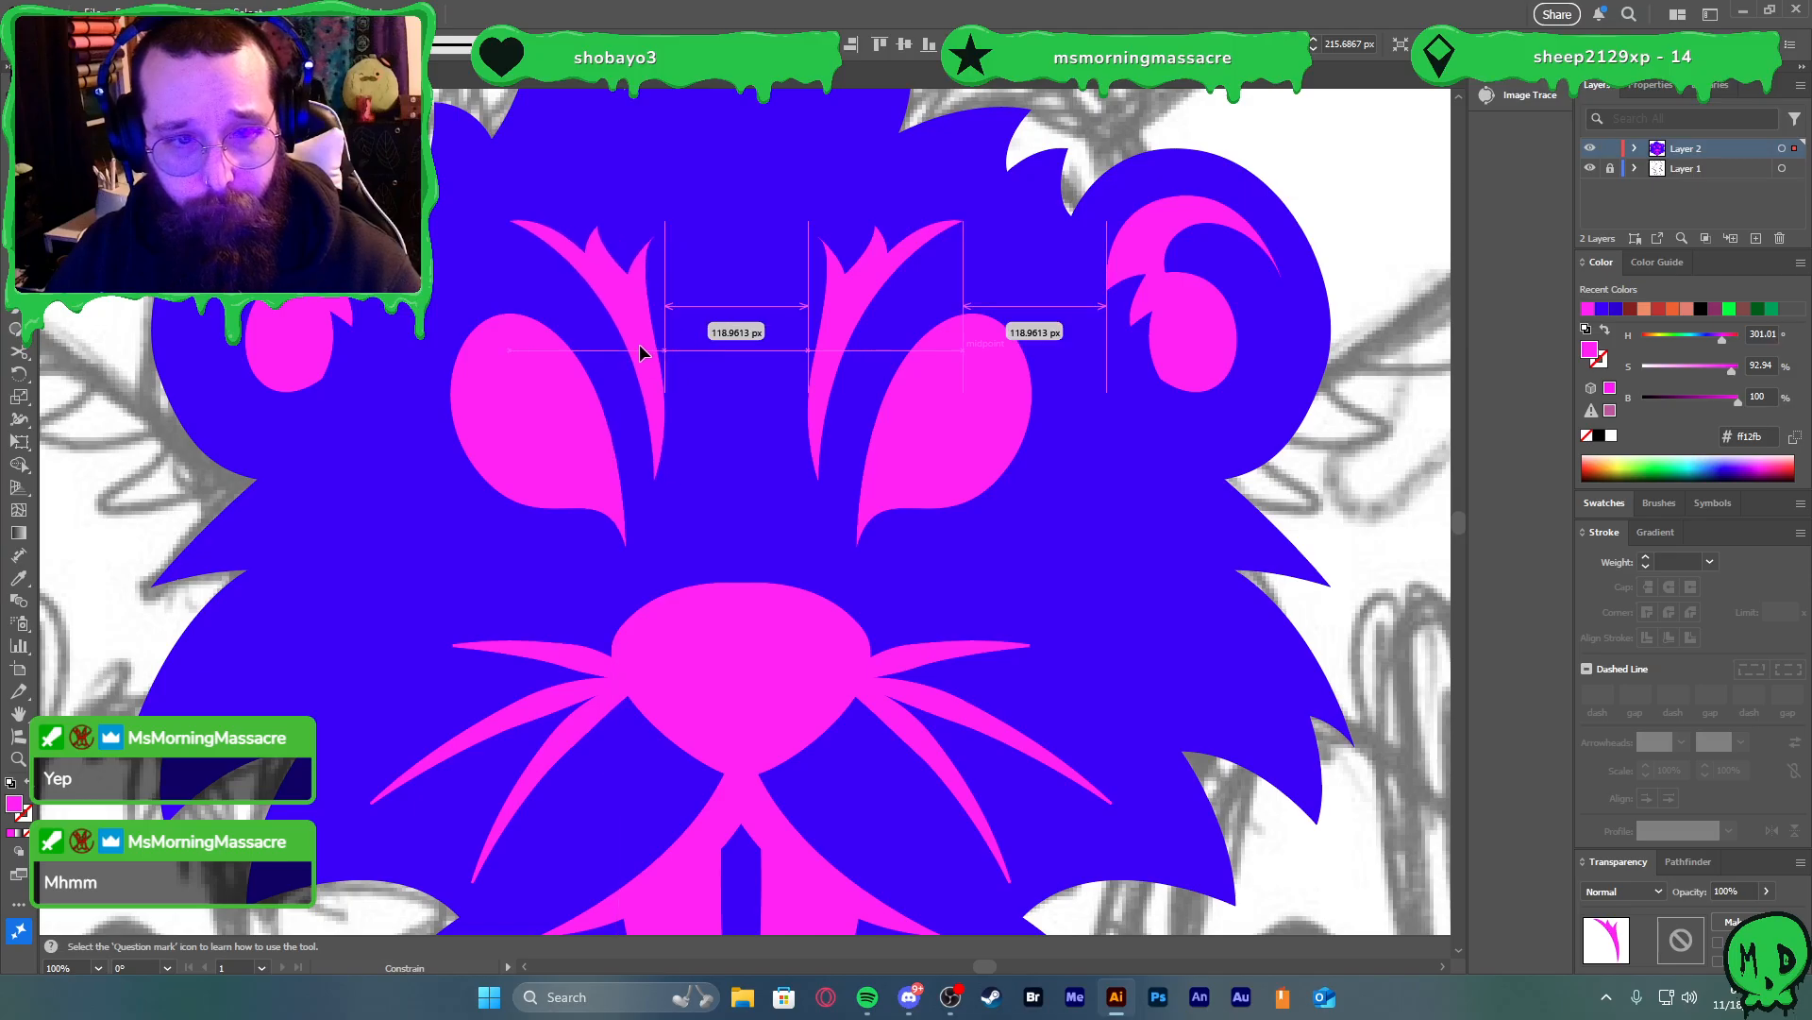
pyautogui.moveTo(641, 353); pyautogui.dragTo(647, 344)
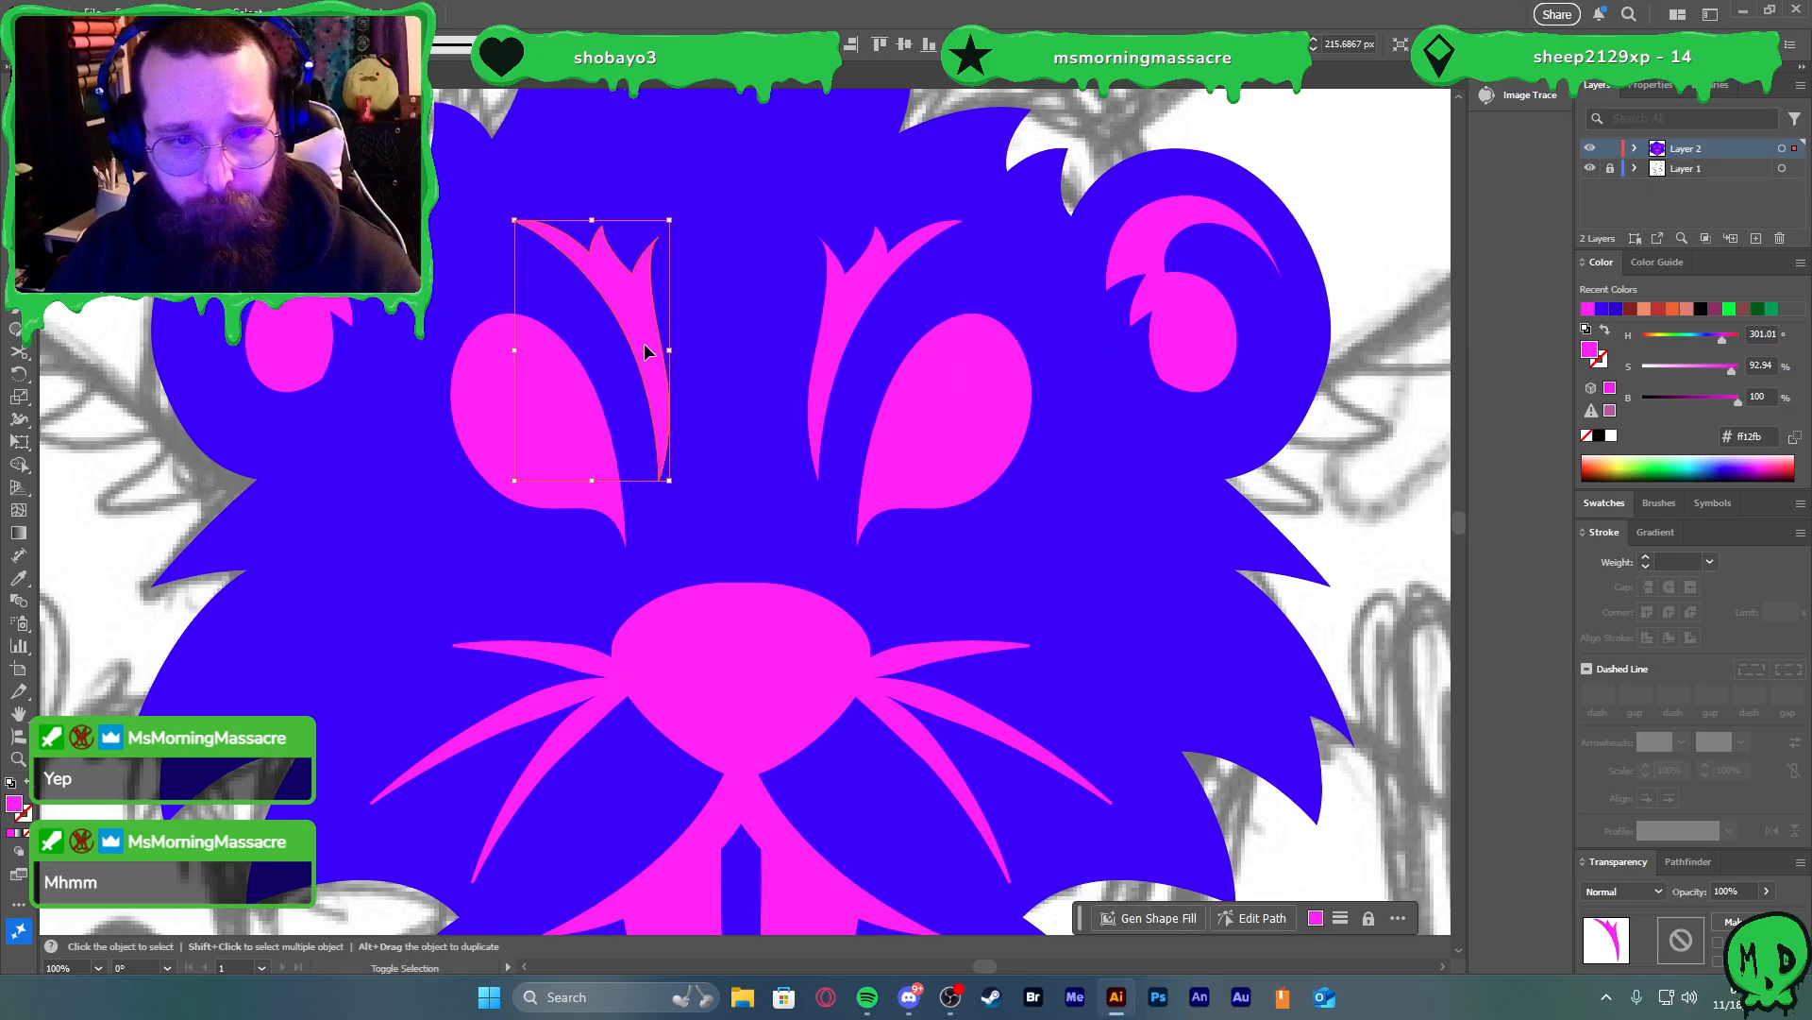
pyautogui.keyDown('shift'); pyautogui.click(825, 375); pyautogui.keyUp('shift')
pyautogui.moveTo(824, 370); pyautogui.dragTo(827, 368)
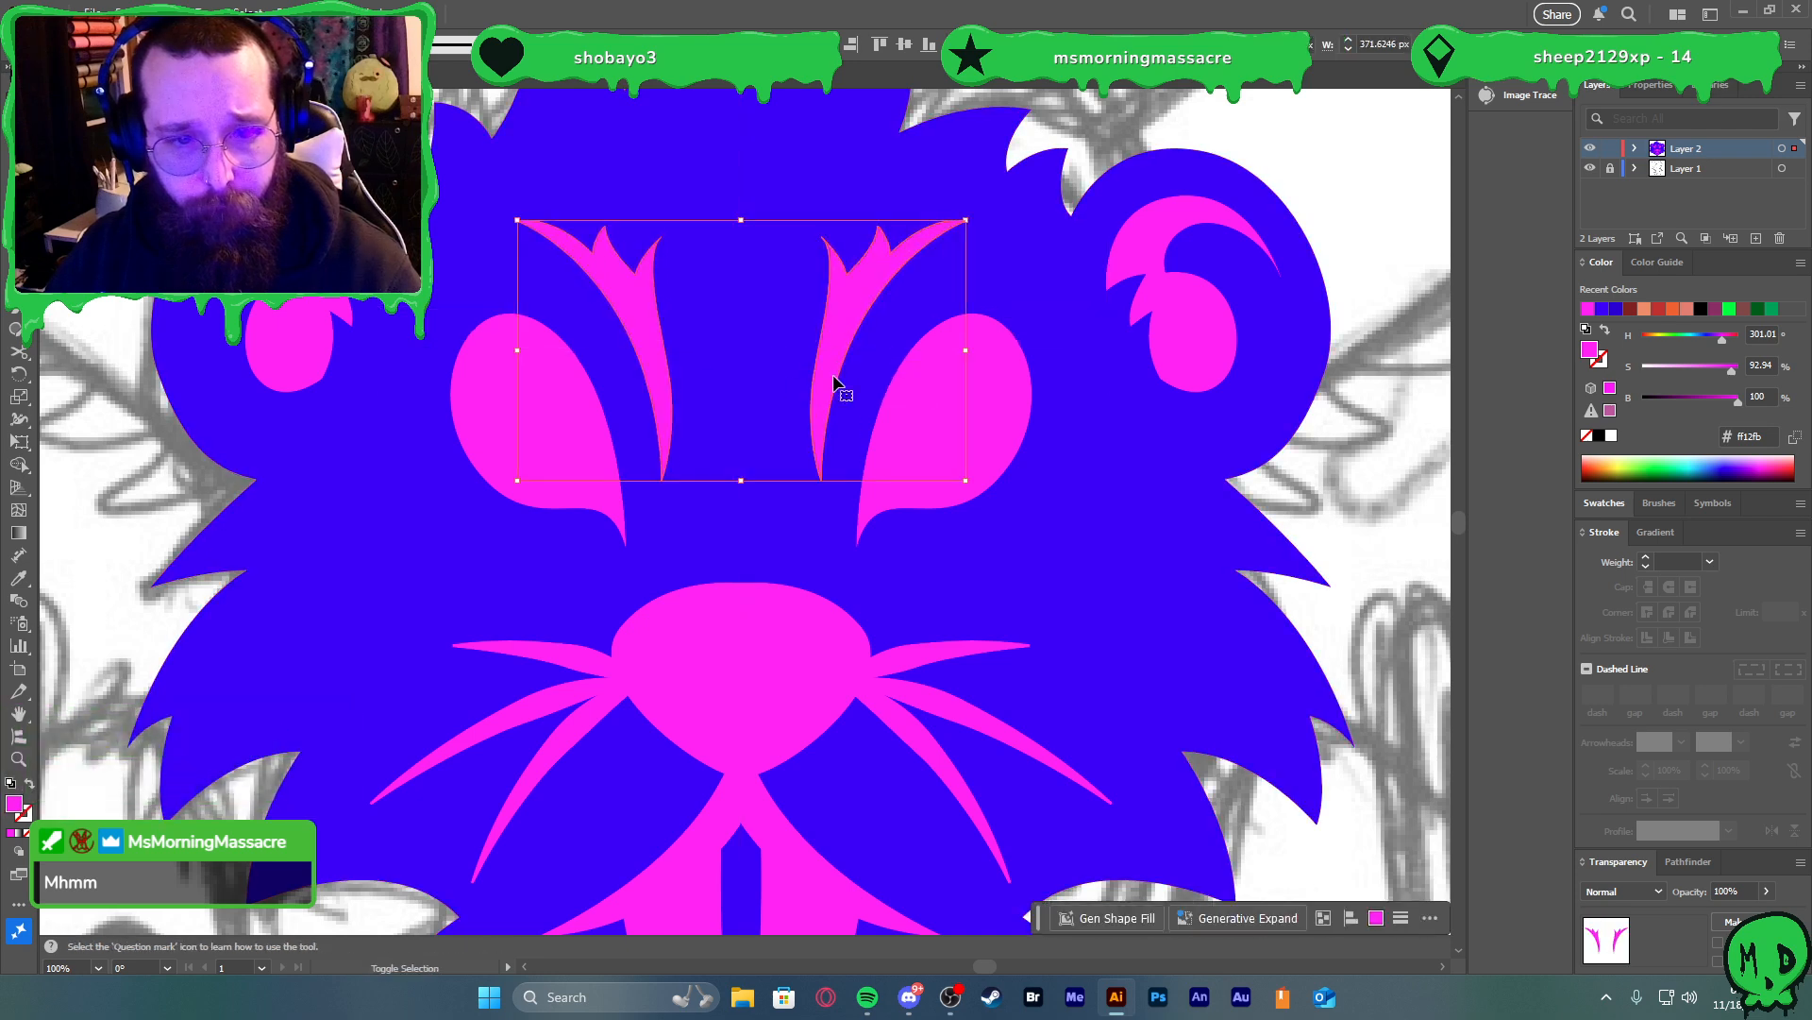
pyautogui.scroll(-2, 1133, 425)
pyautogui.click(1305, 568)
pyautogui.scroll(1, 1001, 613)
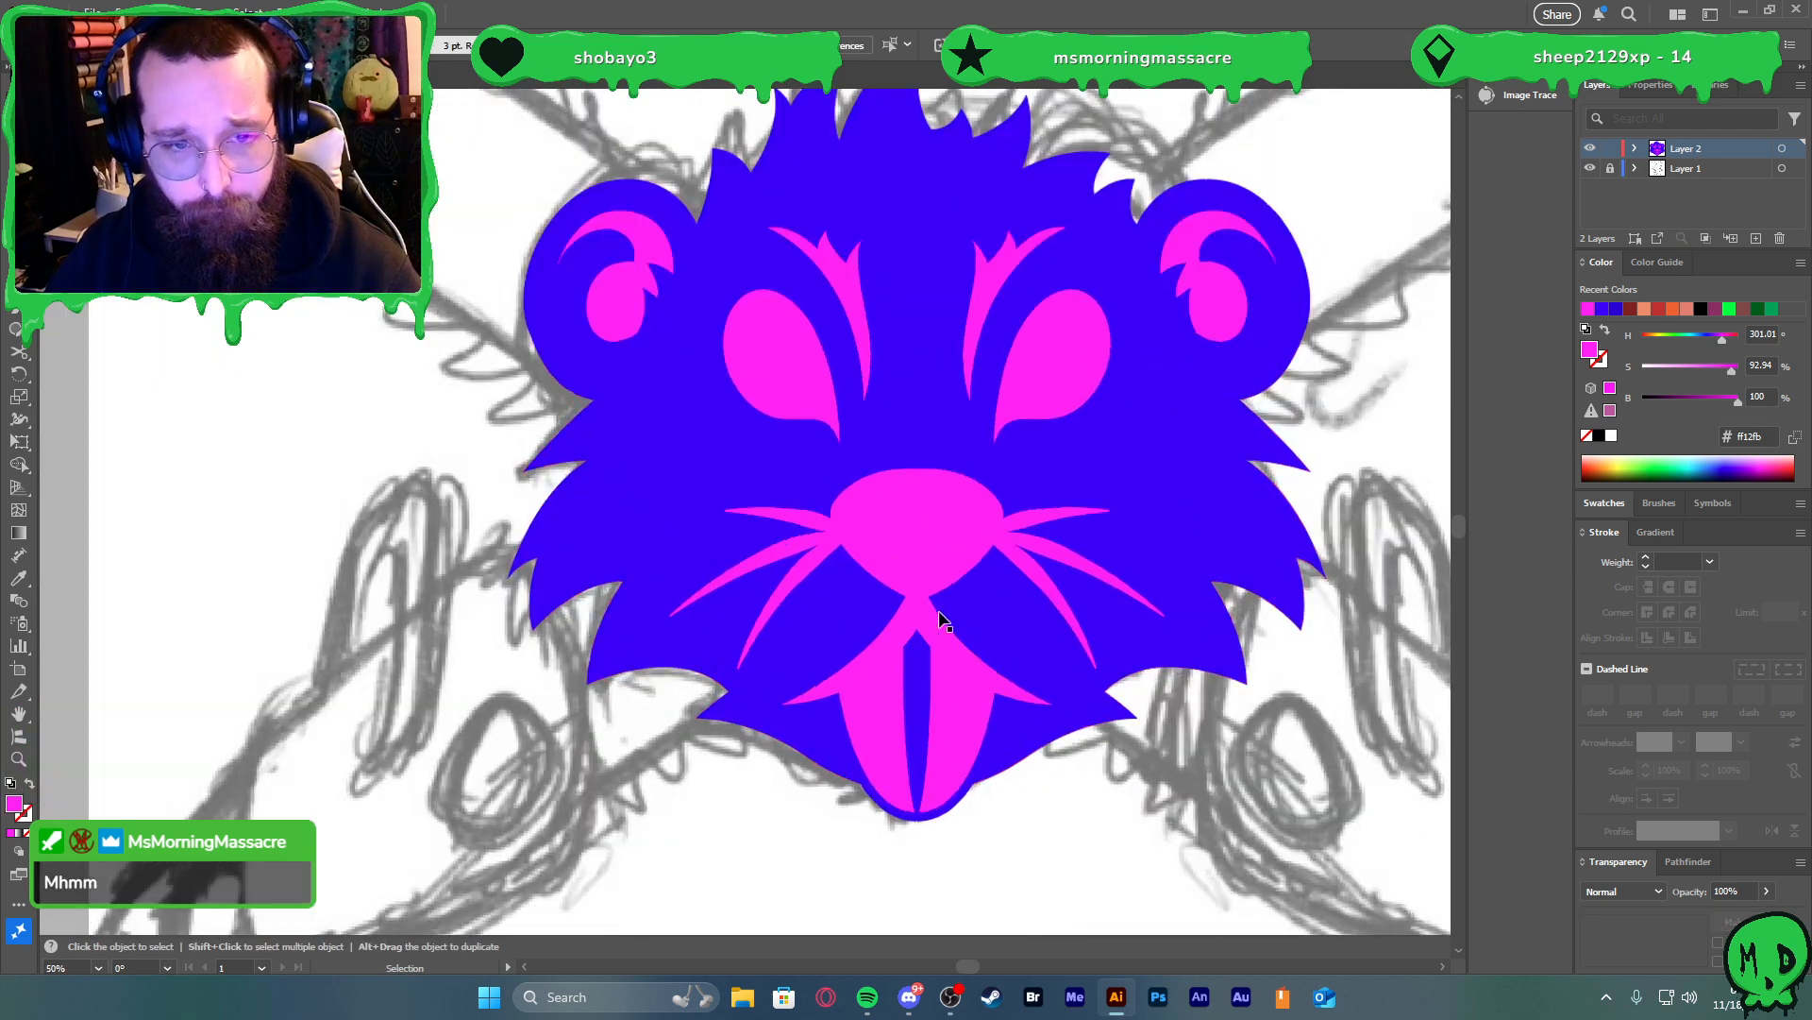
# Swap the head shape's fill and stroke to check it as an outline, and swap them back to the solid blue fill
pyautogui.scroll(-1, 948, 544)
pyautogui.press('a')
pyautogui.hscroll(1, 837, 365)
pyautogui.scroll(1, 838, 364)
pyautogui.press('v')
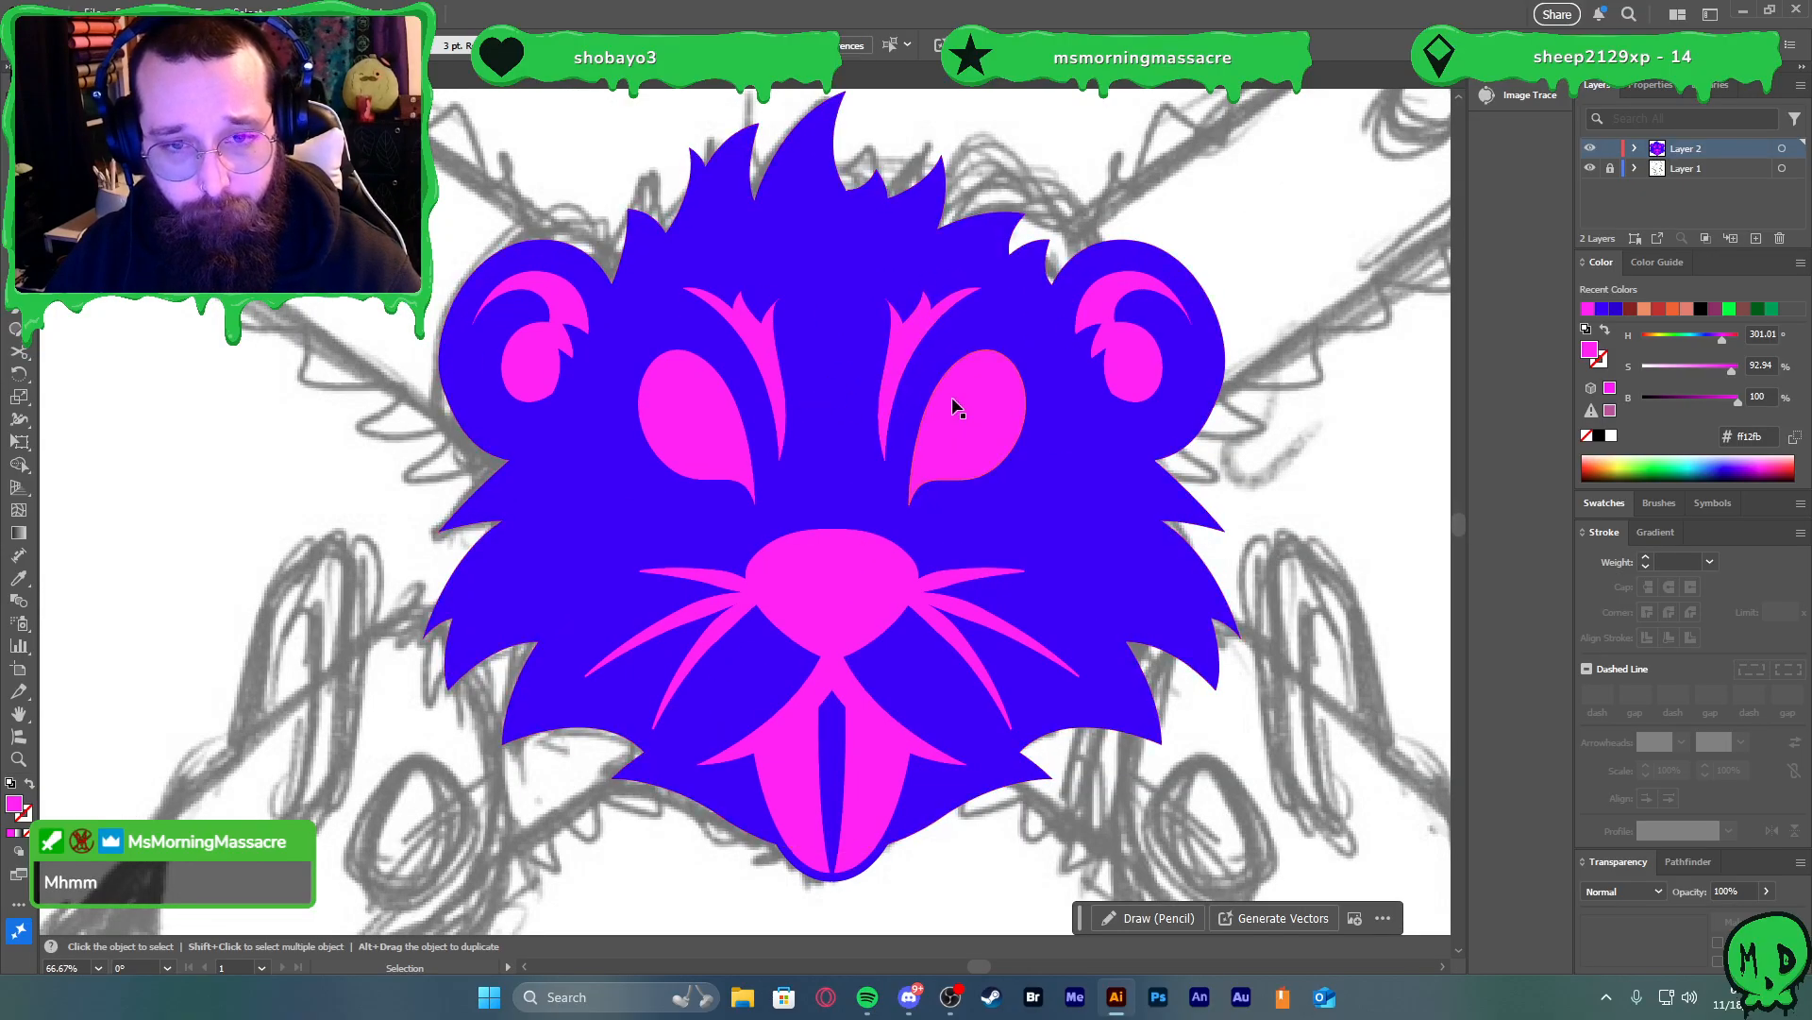
pyautogui.click(1084, 481)
pyautogui.hotkey('shift', 'x')
pyautogui.hotkey('shift', 'x')
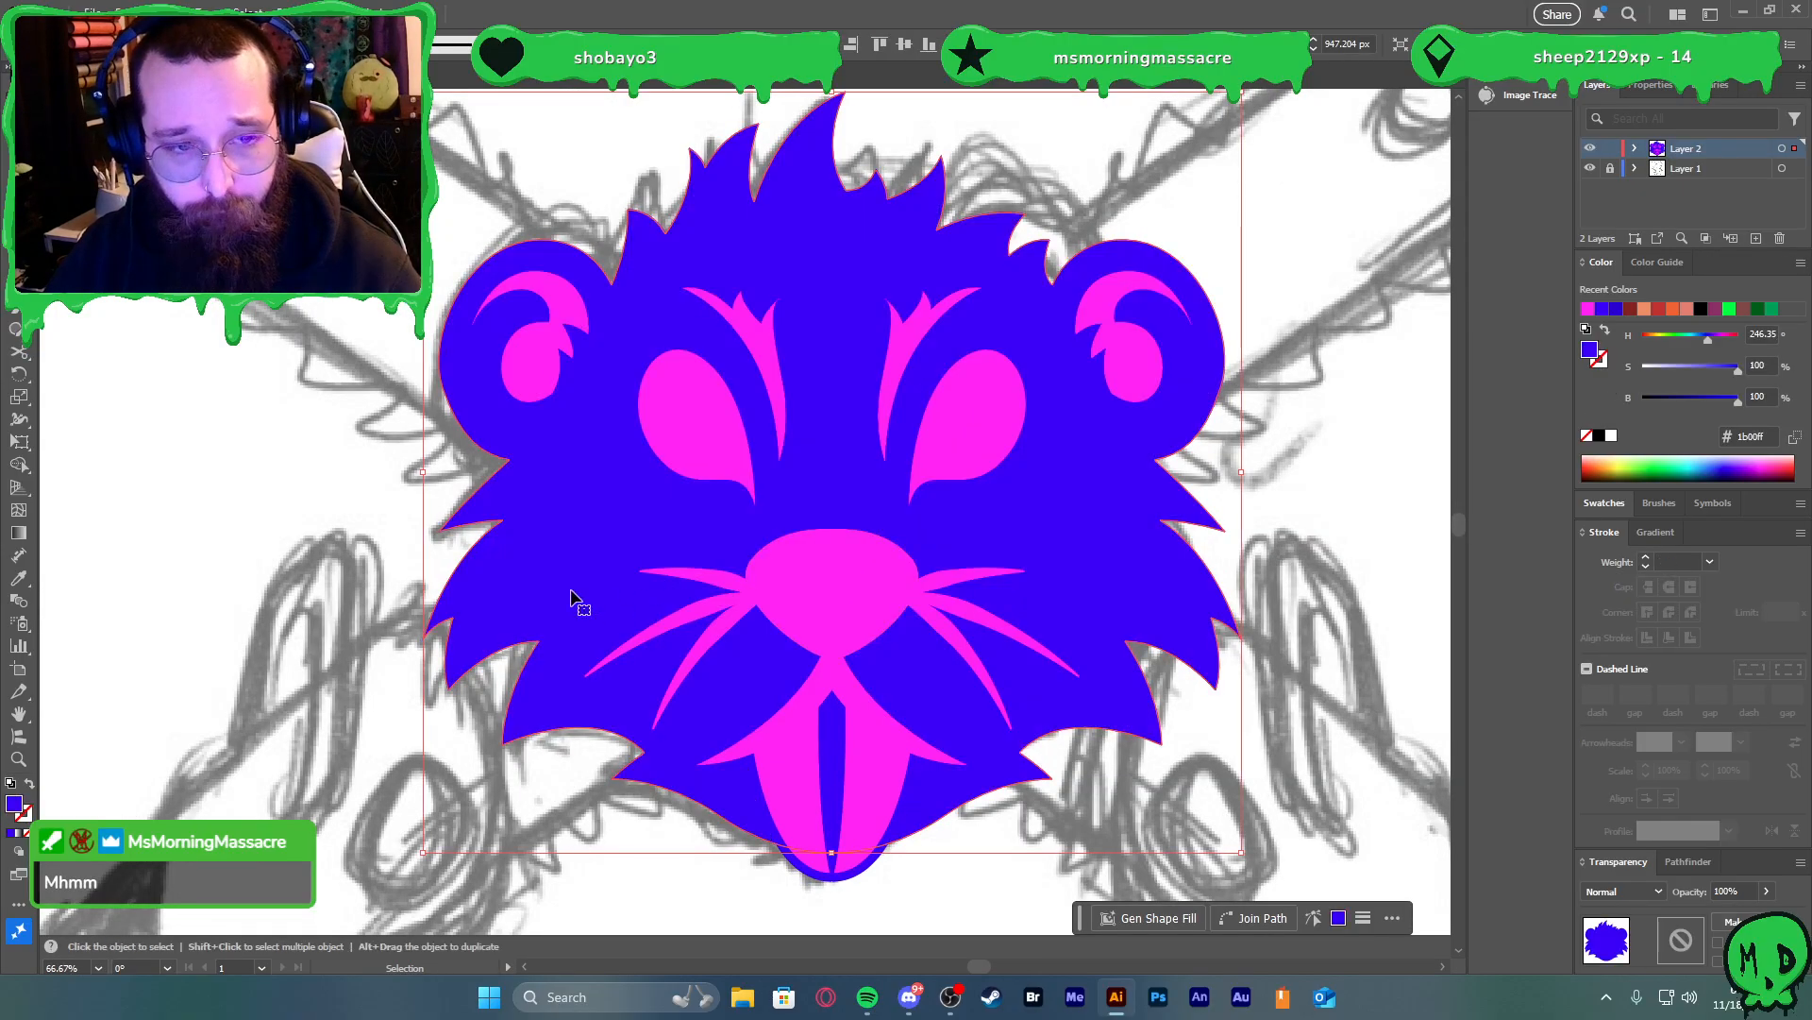
pyautogui.scroll(2, 550, 598)
pyautogui.scroll(-3, 600, 567)
pyautogui.scroll(-1, 658, 542)
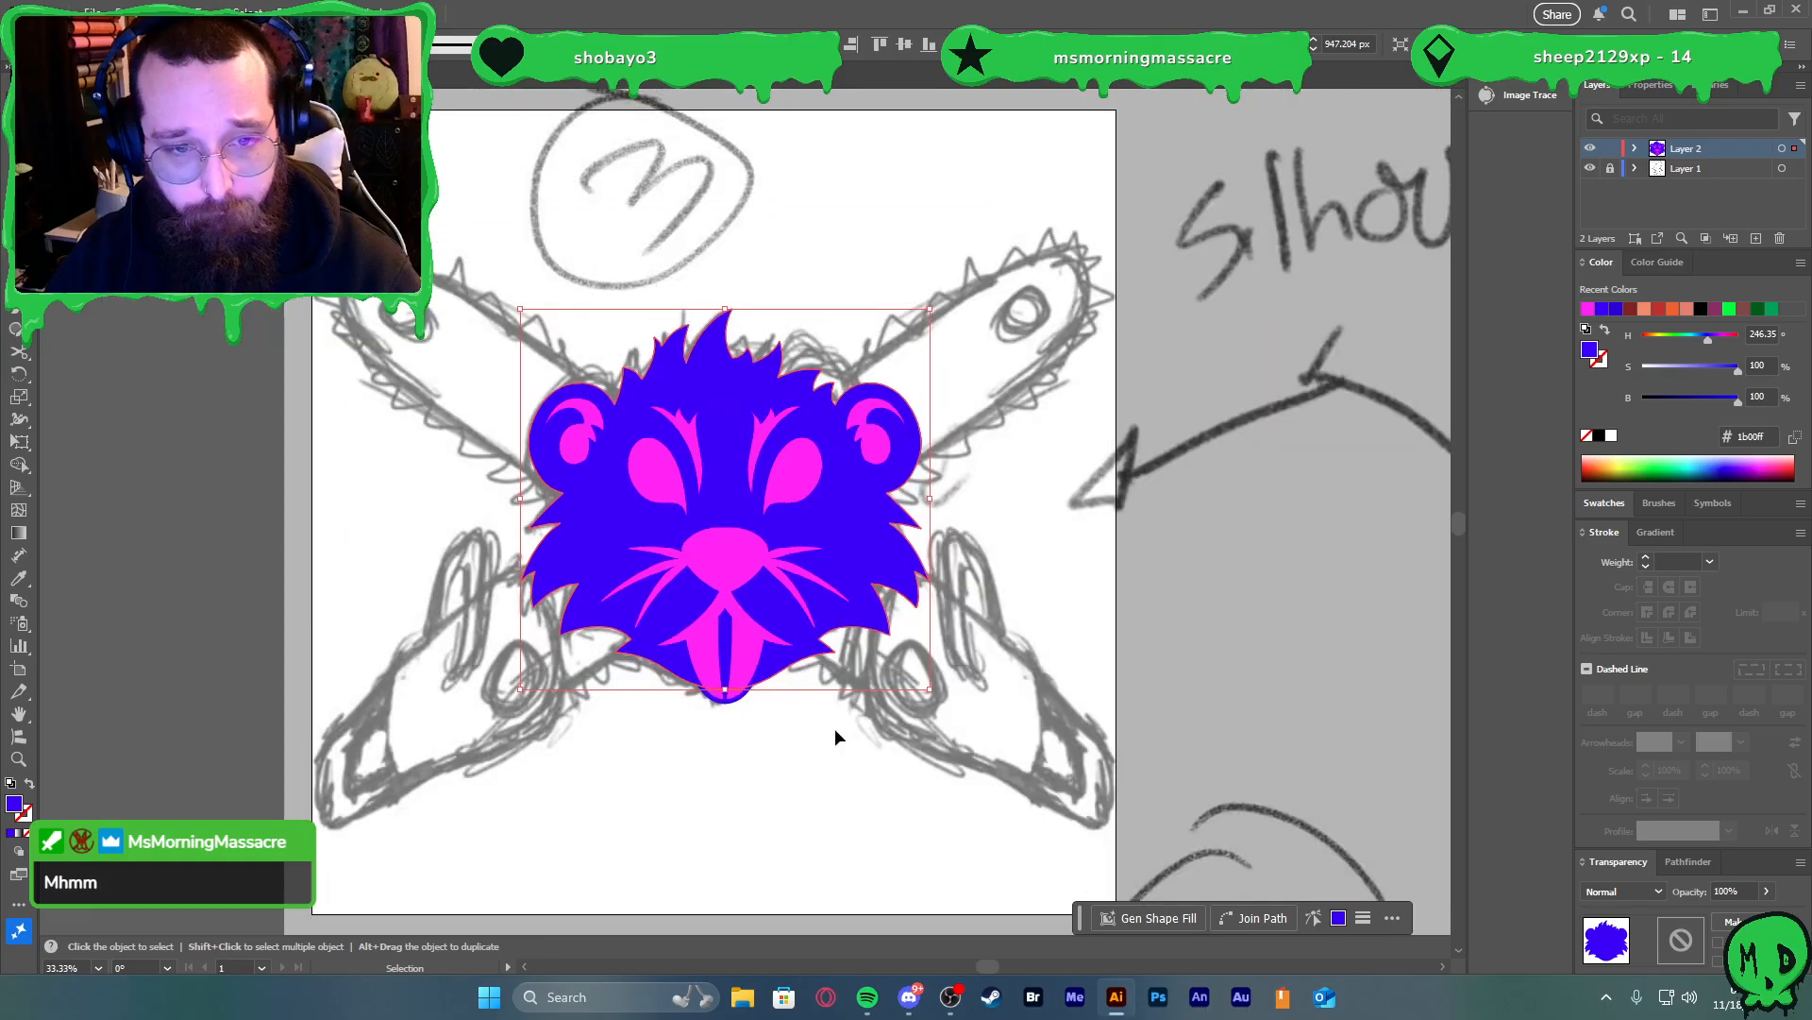
pyautogui.moveTo(863, 654); pyautogui.dragTo(462, 351)
pyautogui.click(718, 661)
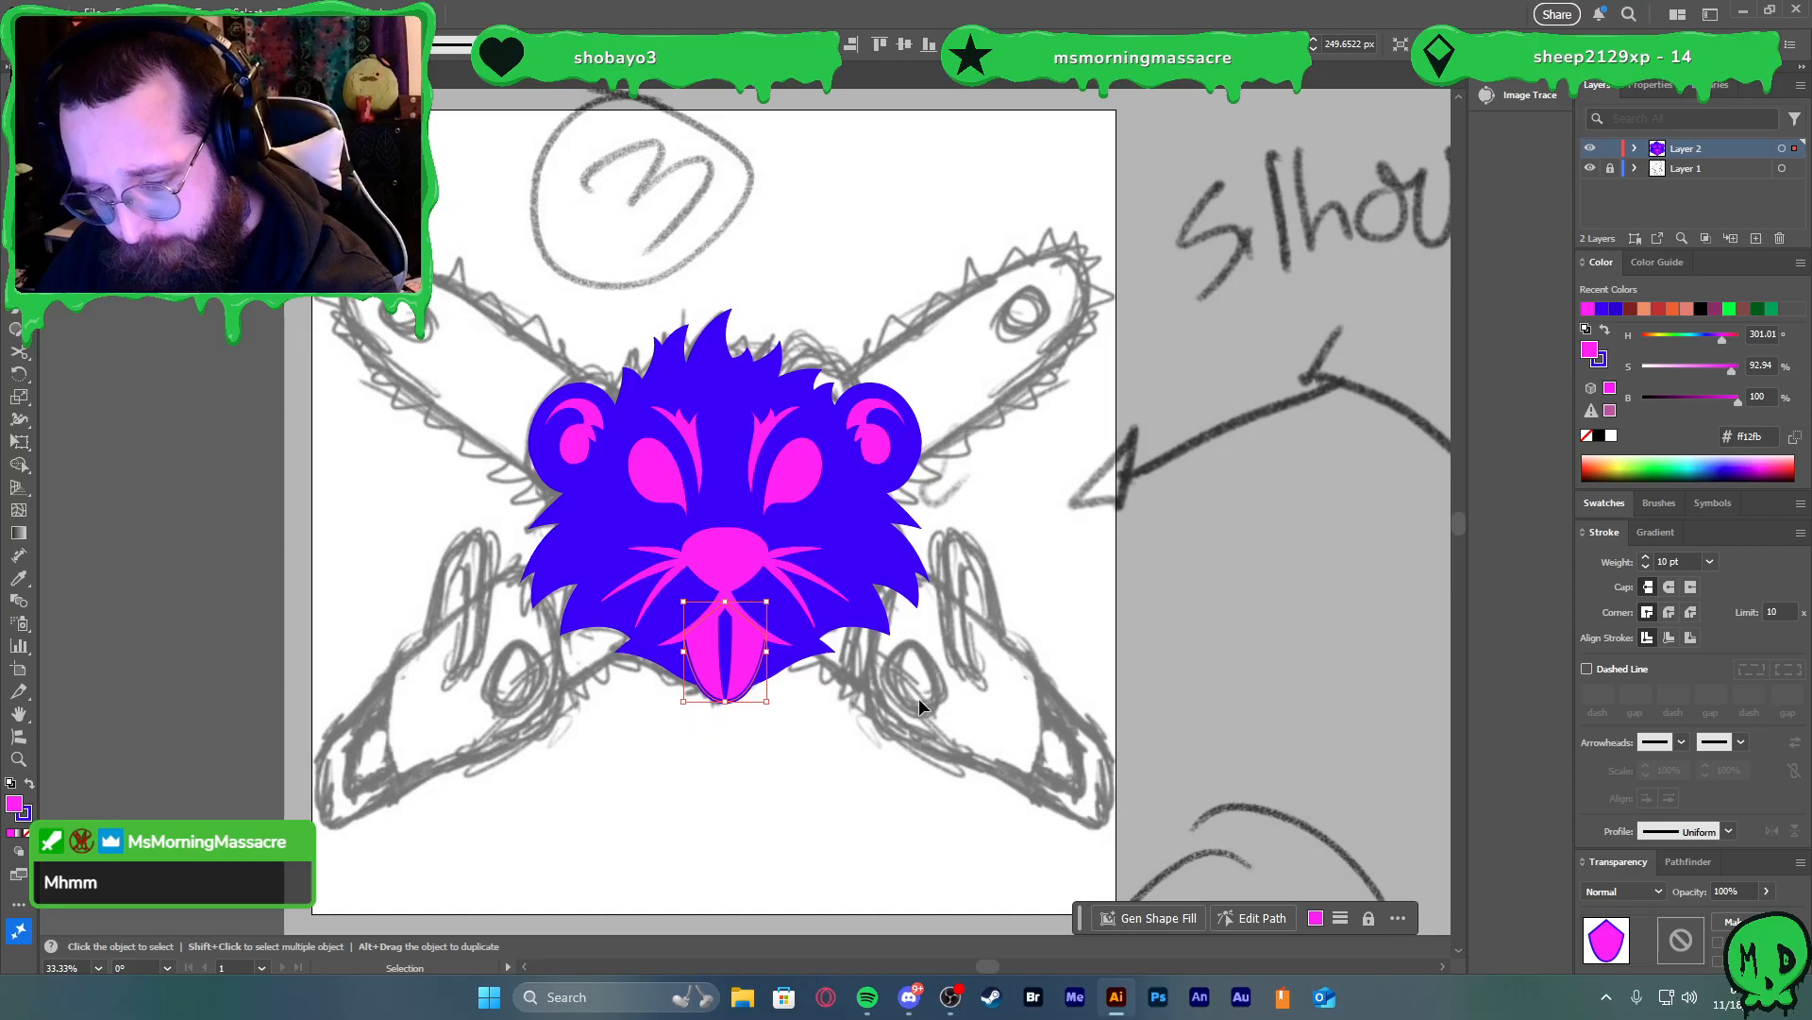
pyautogui.hotkey('alt', 'e')
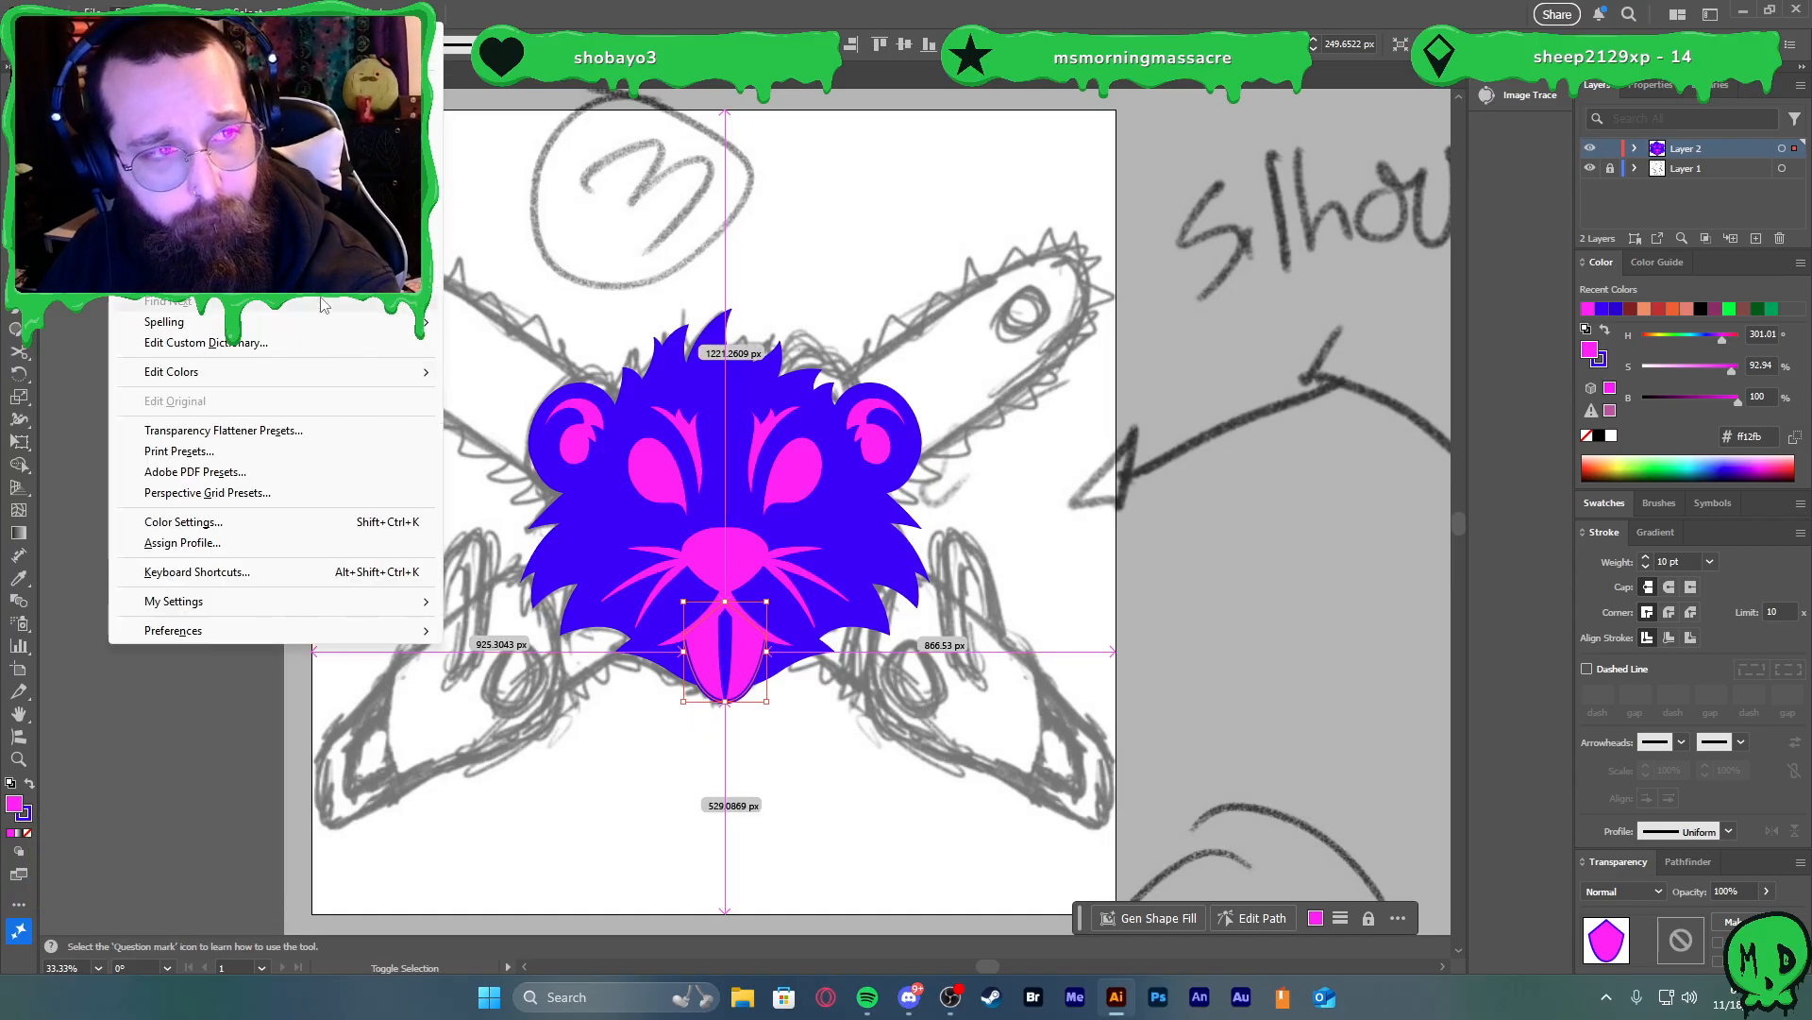
pyautogui.moveTo(97, 7)
pyautogui.moveTo(159, 7)
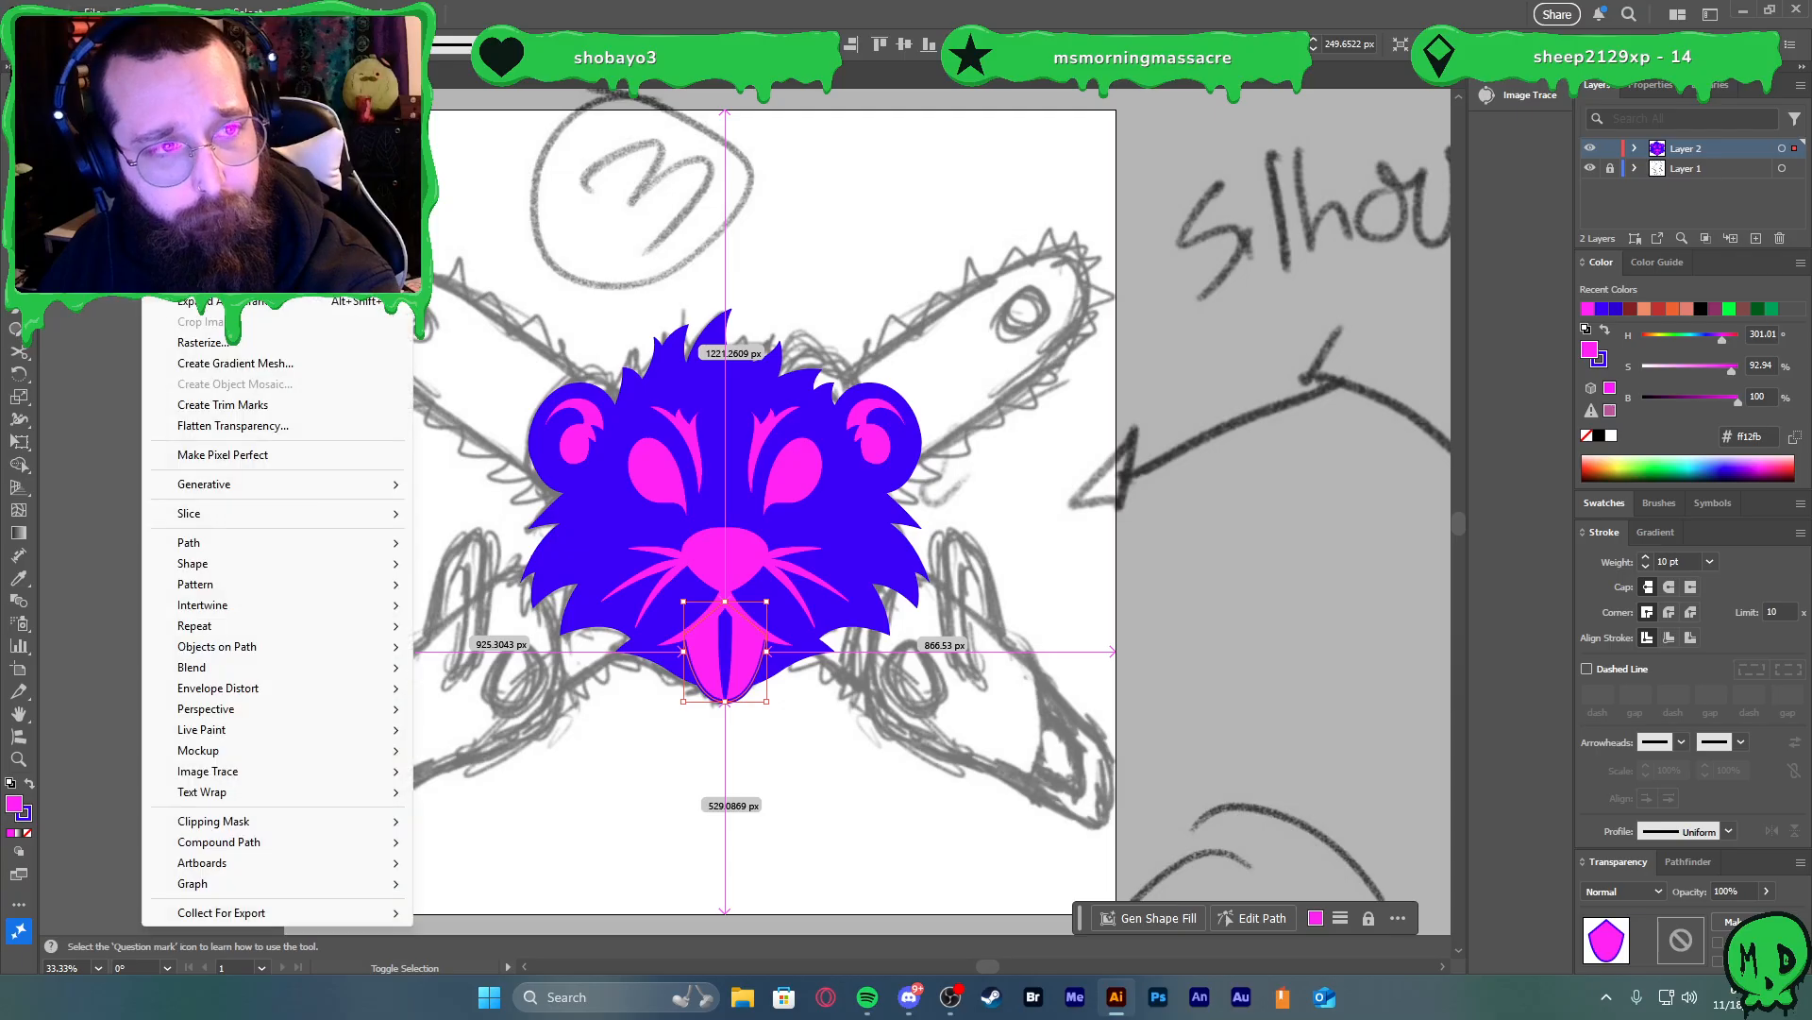
pyautogui.click(1096, 697)
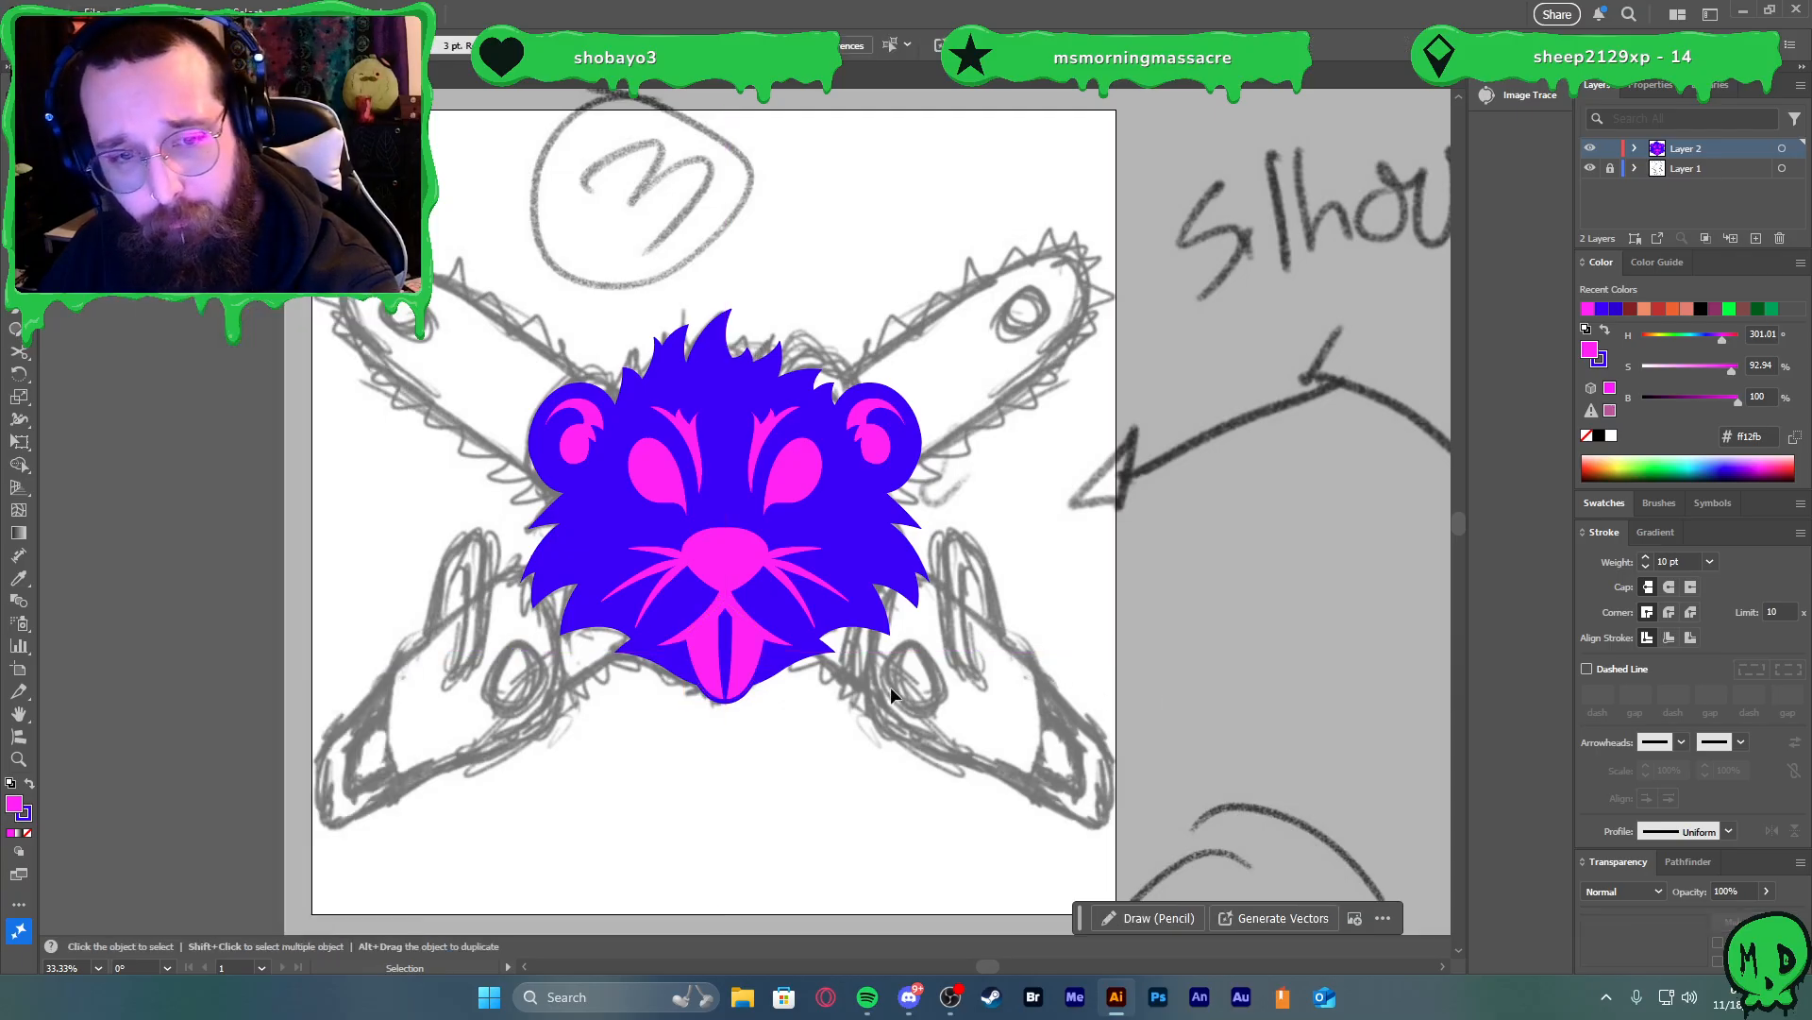
pyautogui.click(744, 649)
pyautogui.hotkey('alt', 'e')
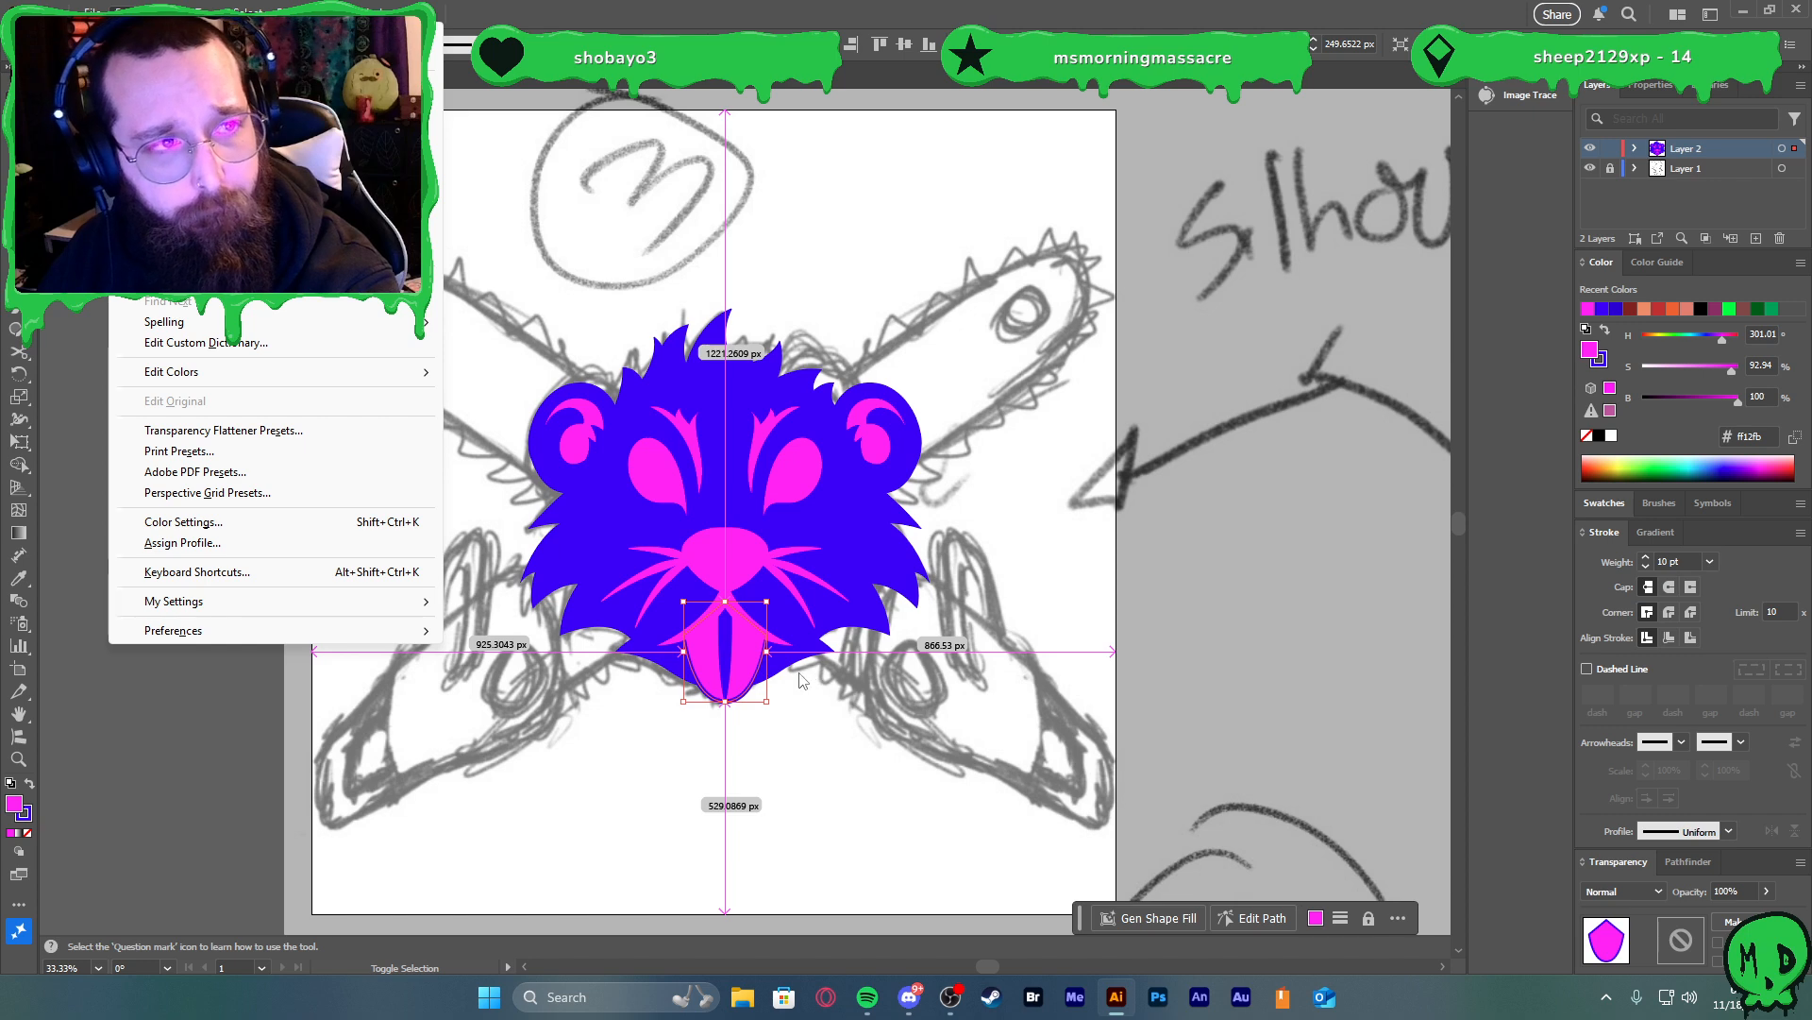
pyautogui.press('Right')
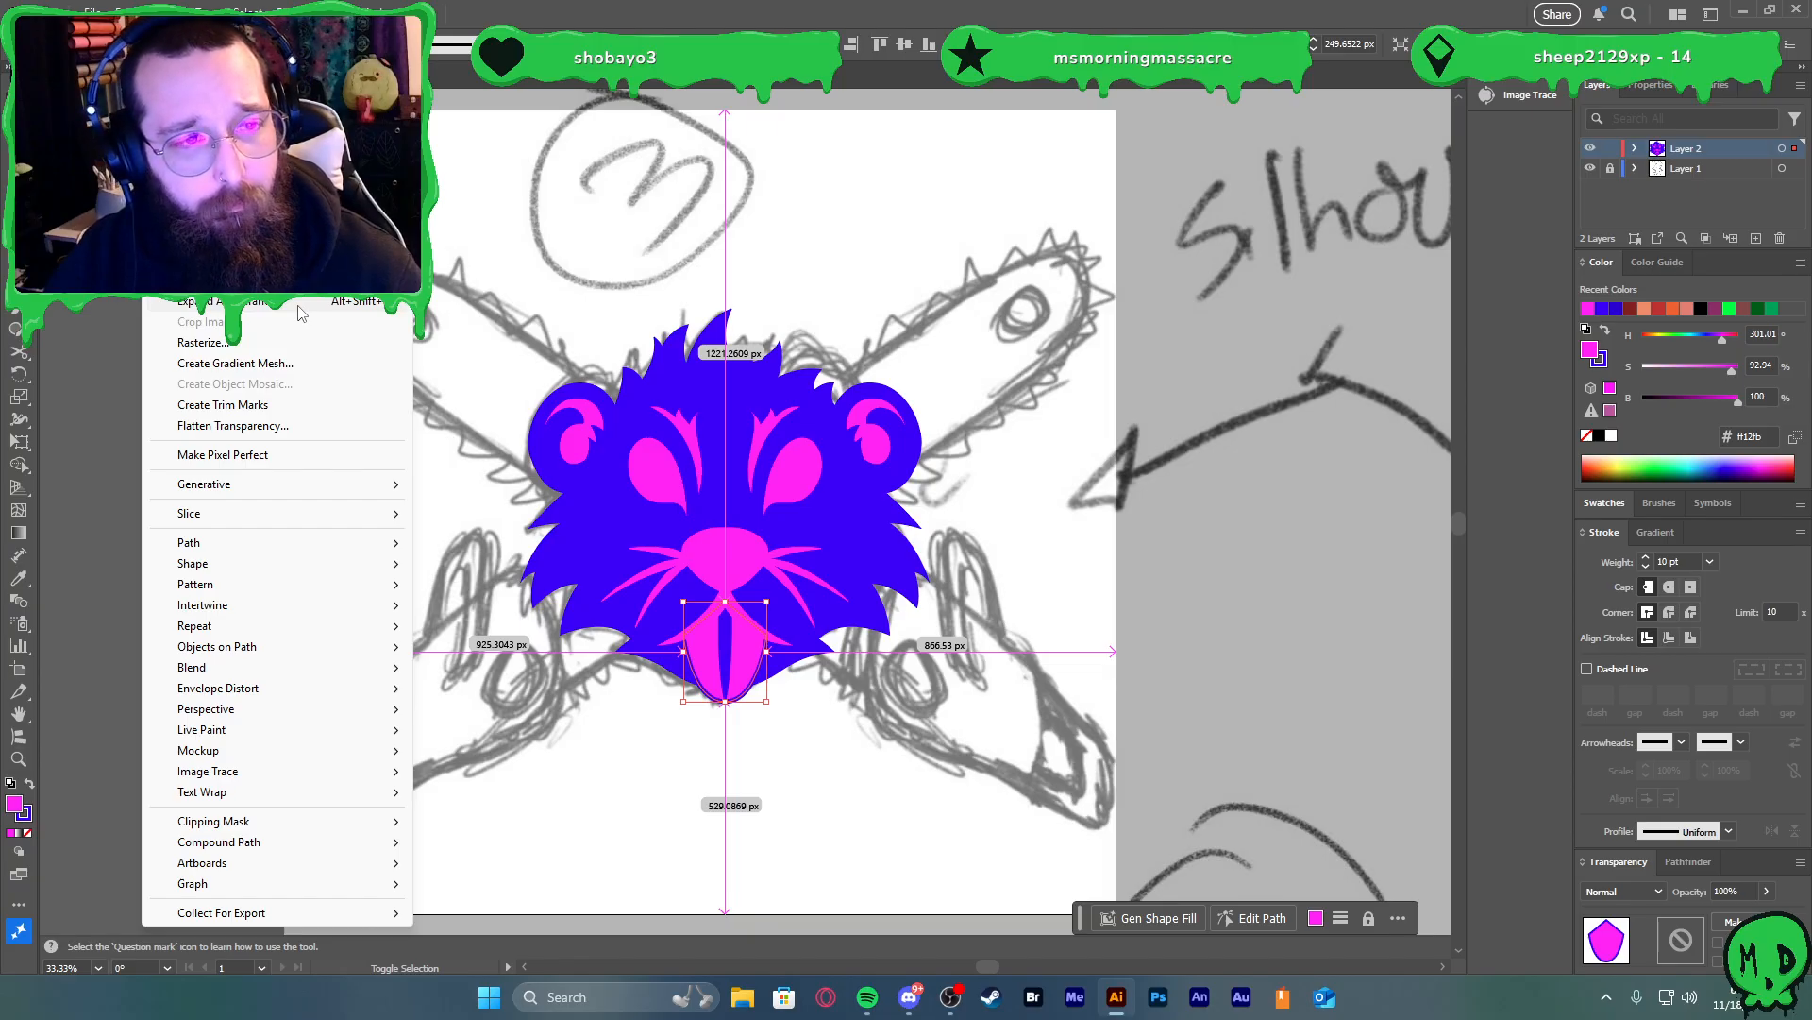
pyautogui.click(892, 365)
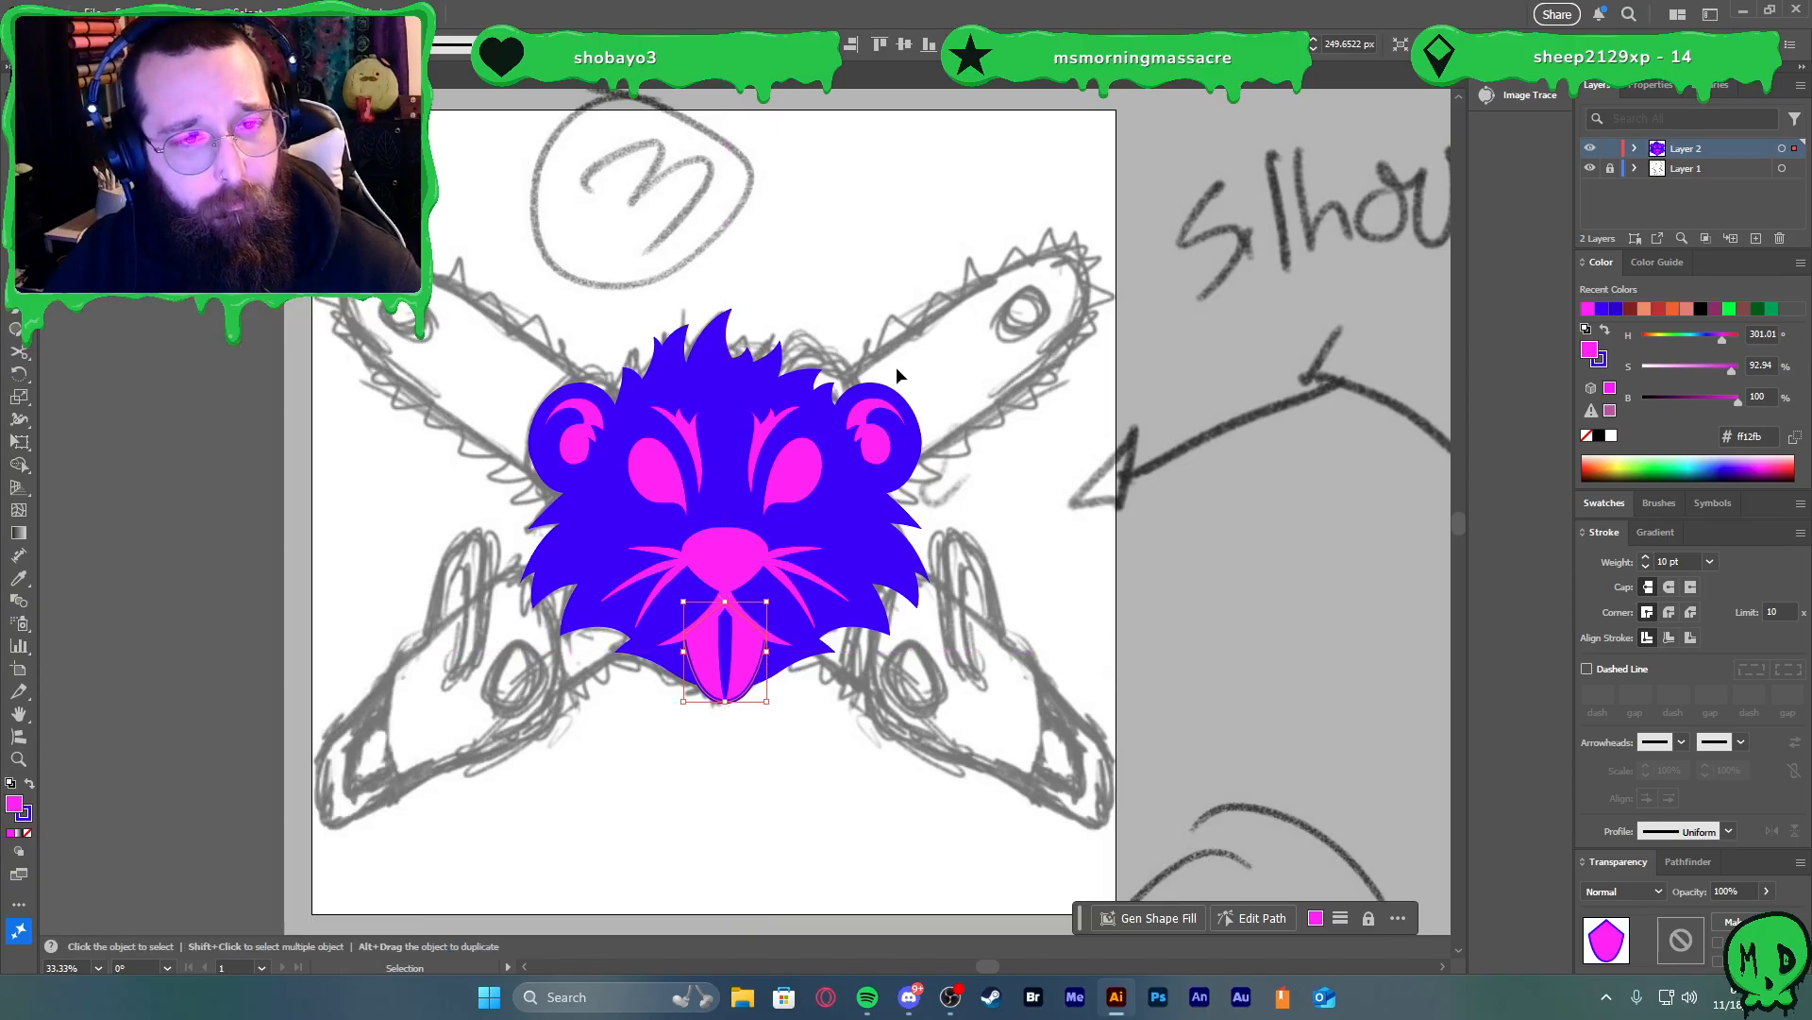
pyautogui.click(1204, 587)
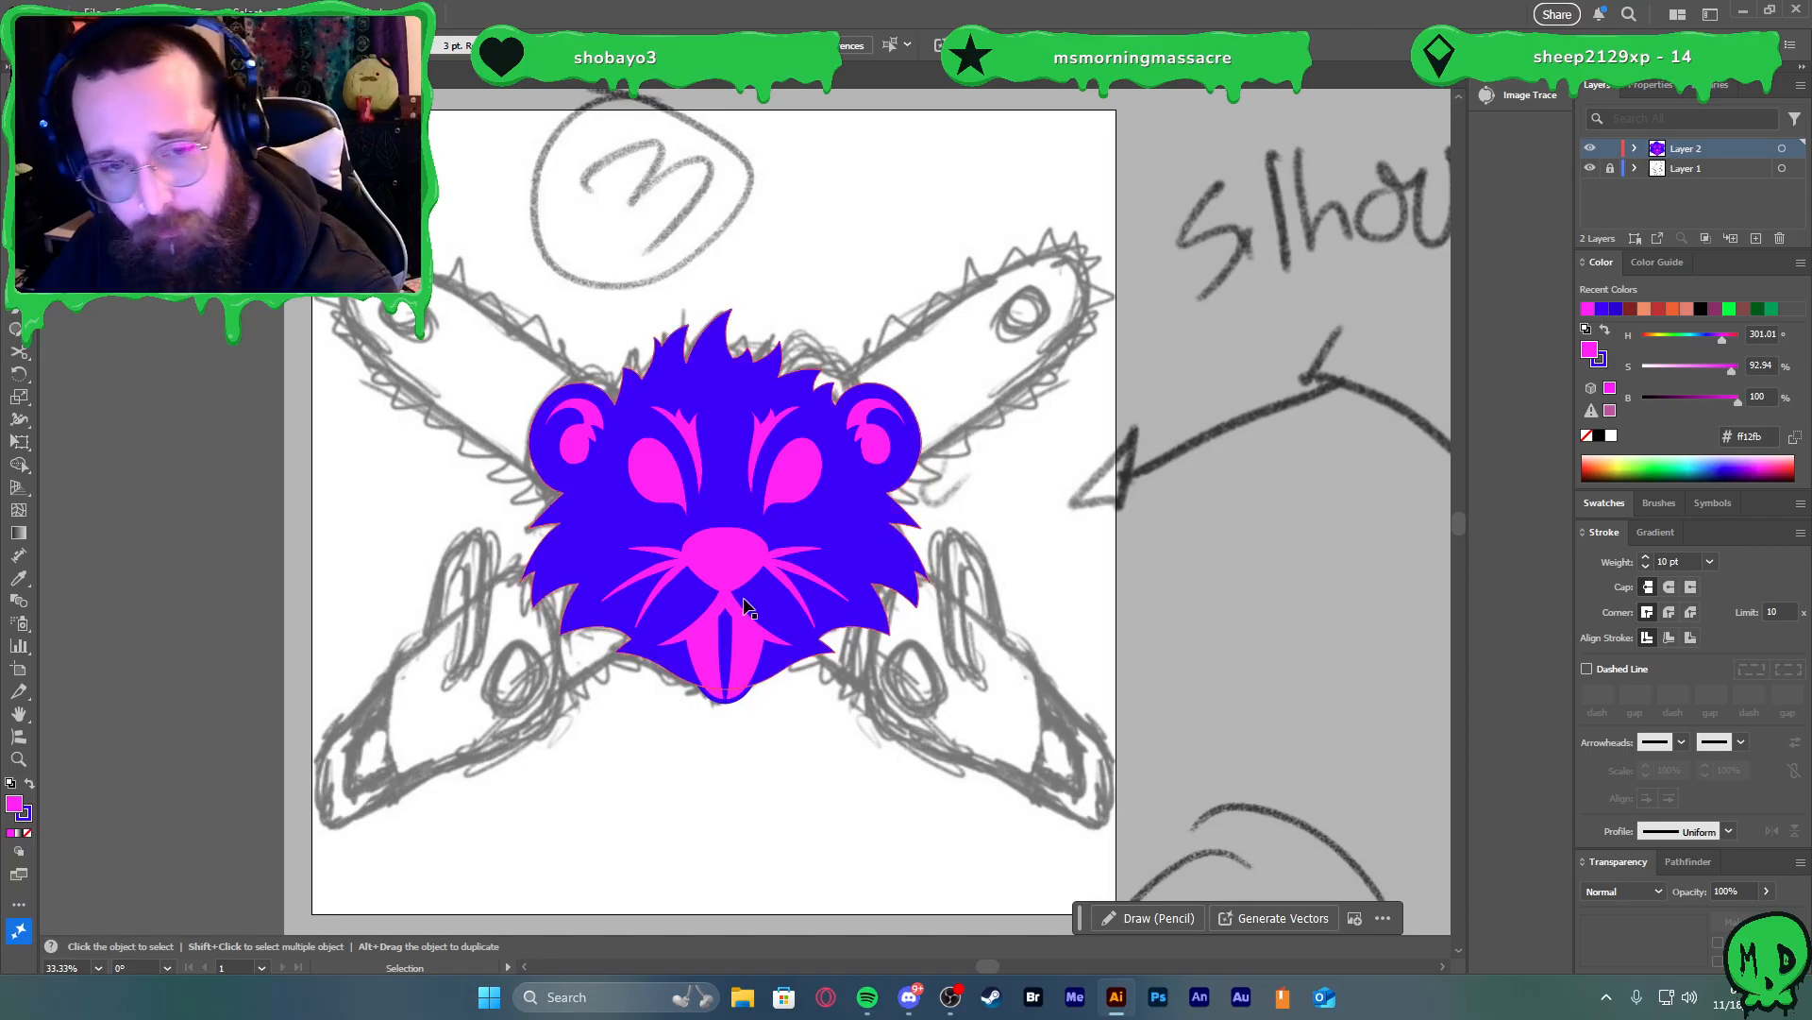
pyautogui.click(742, 650)
pyautogui.hotkey('alt', 'e')
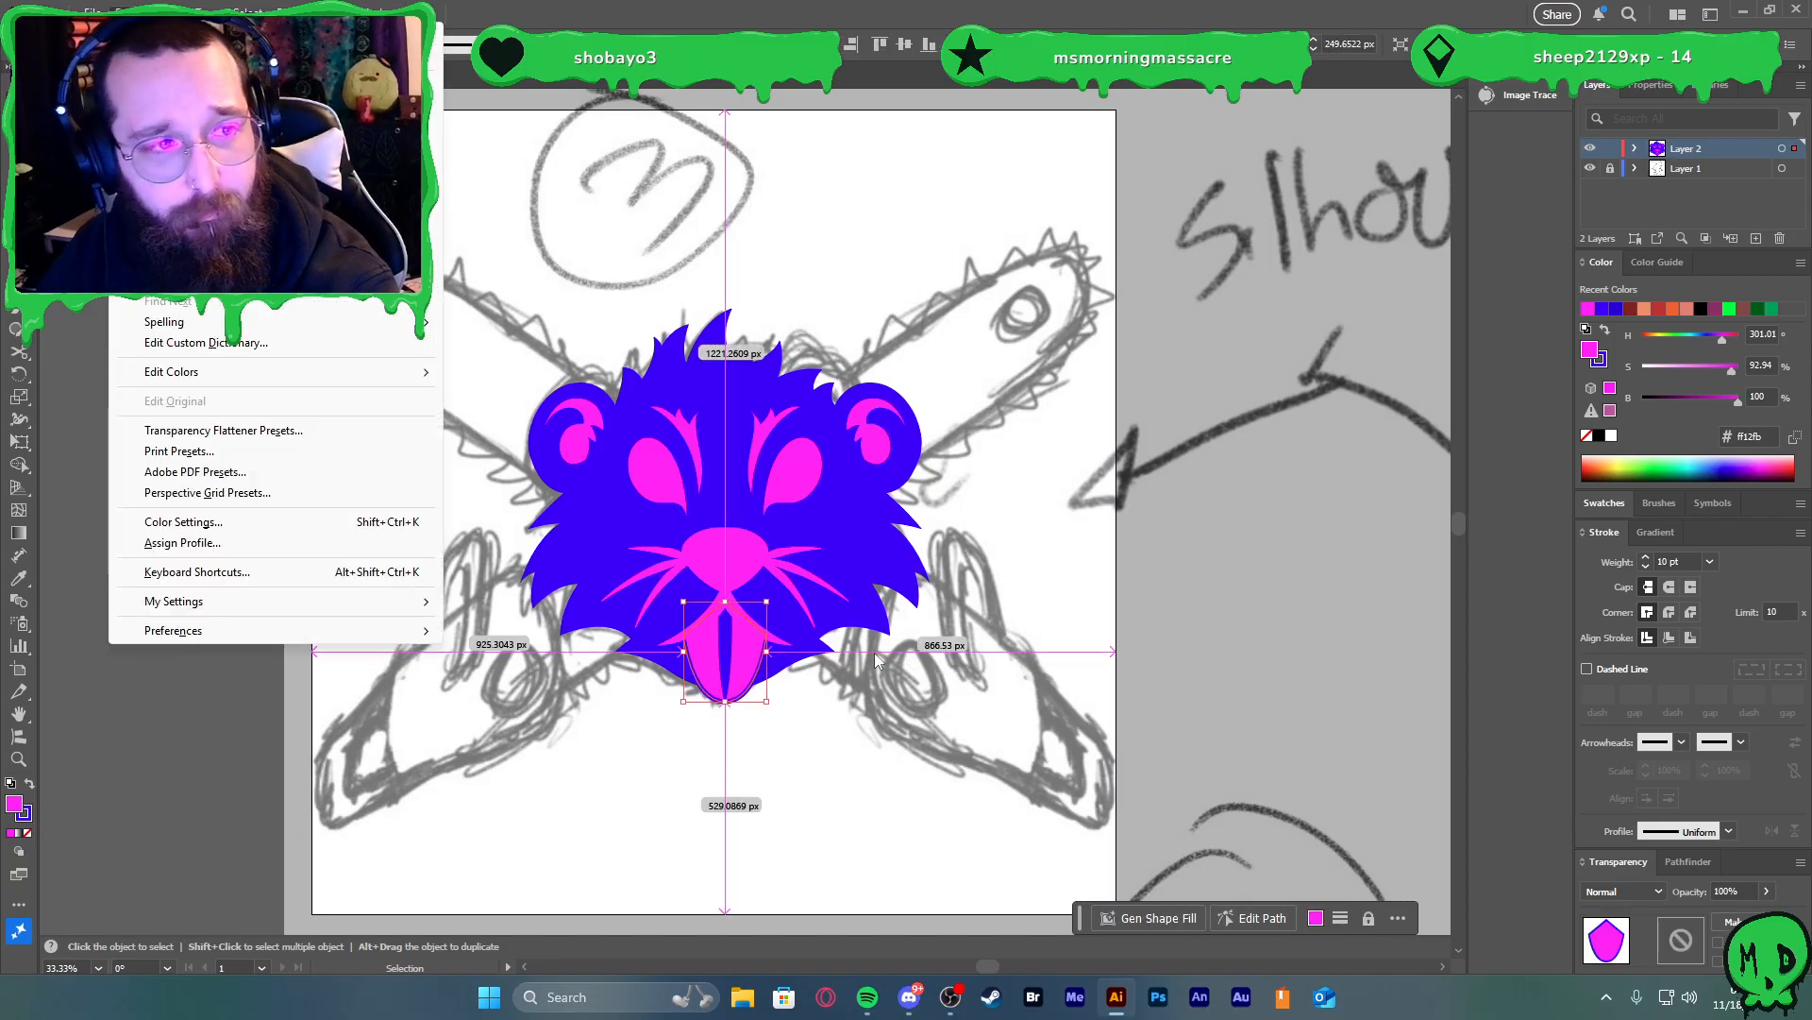
pyautogui.press('Right')
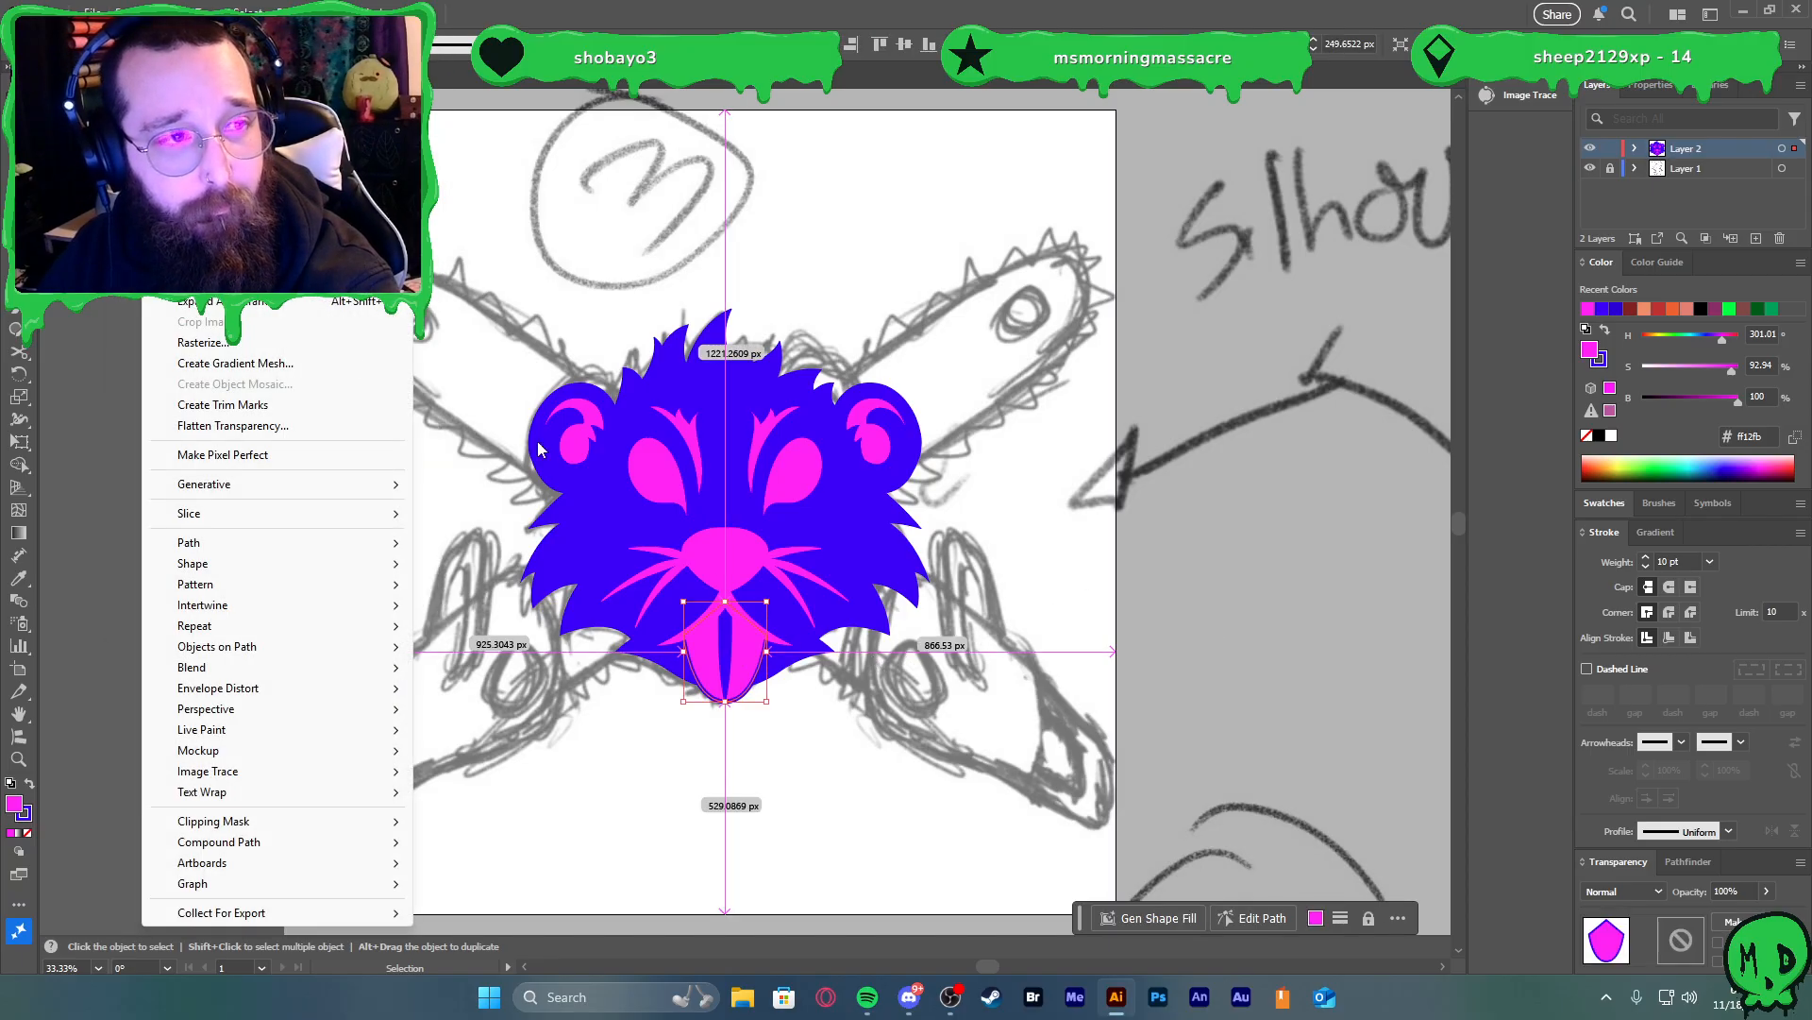
pyautogui.press('Escape')
pyautogui.click(1203, 470)
pyautogui.hotkey('alt', 'e')
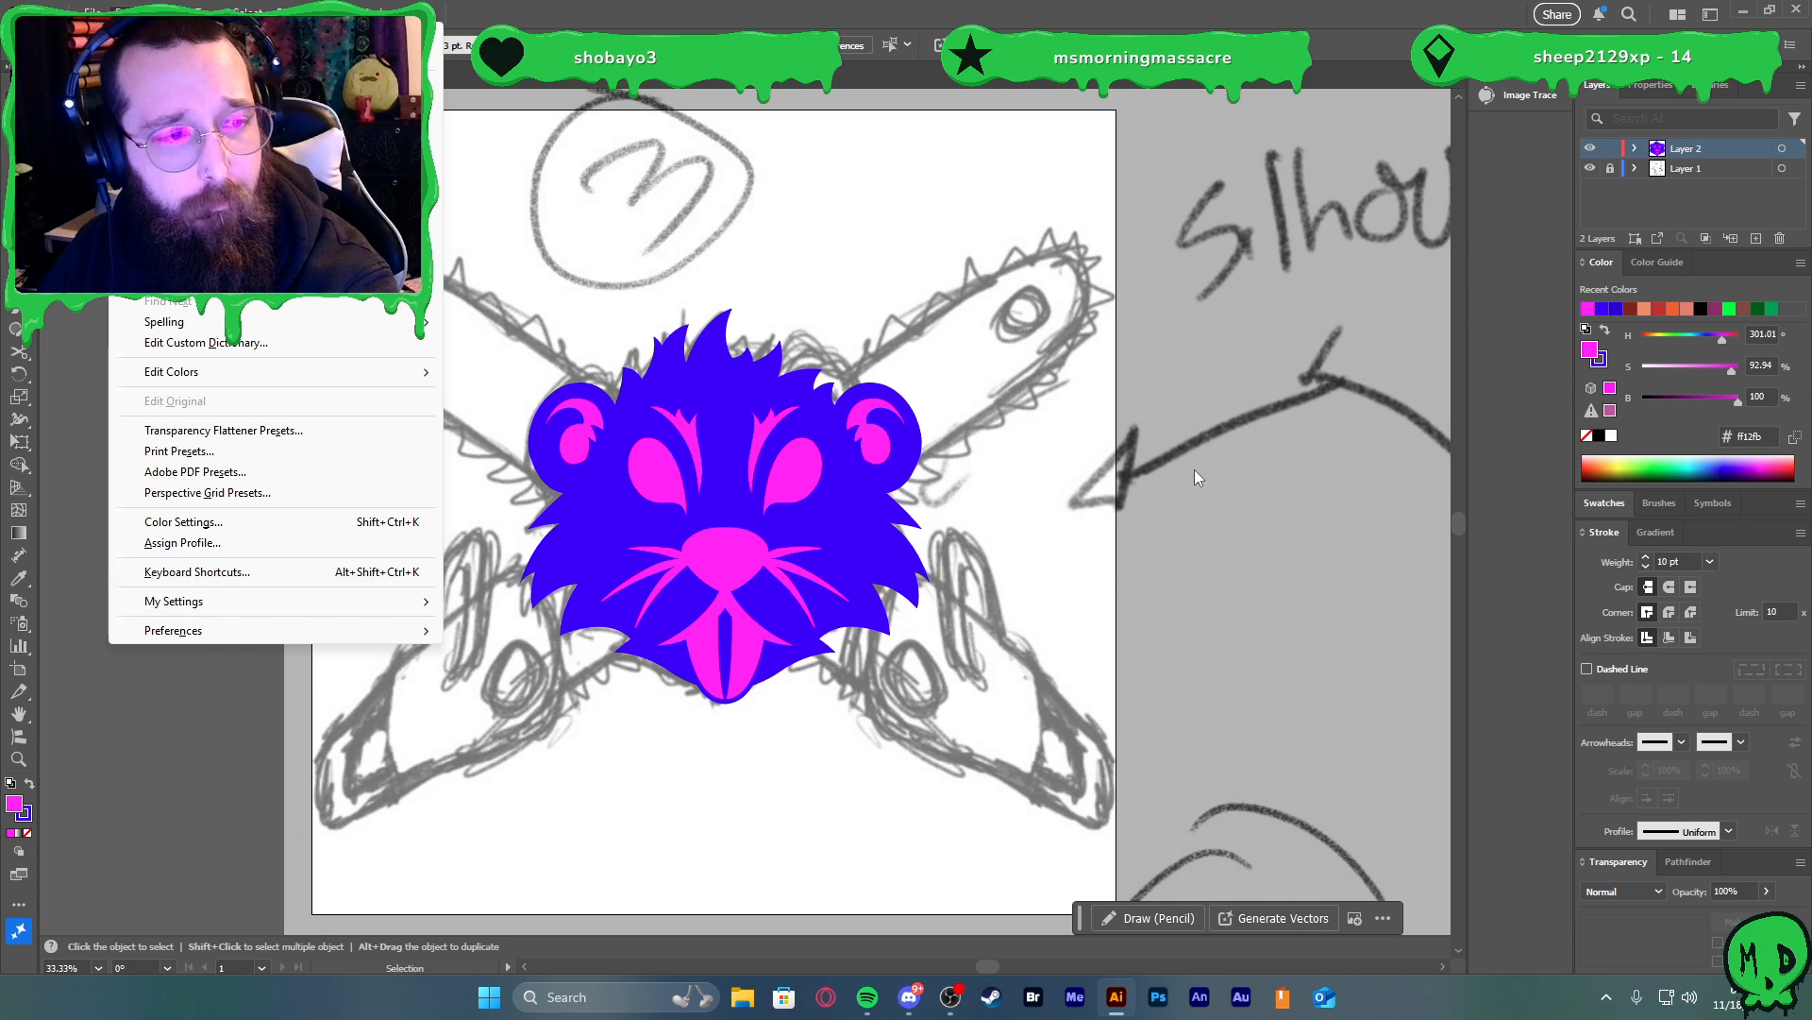
pyautogui.press('Escape')
pyautogui.click(738, 659)
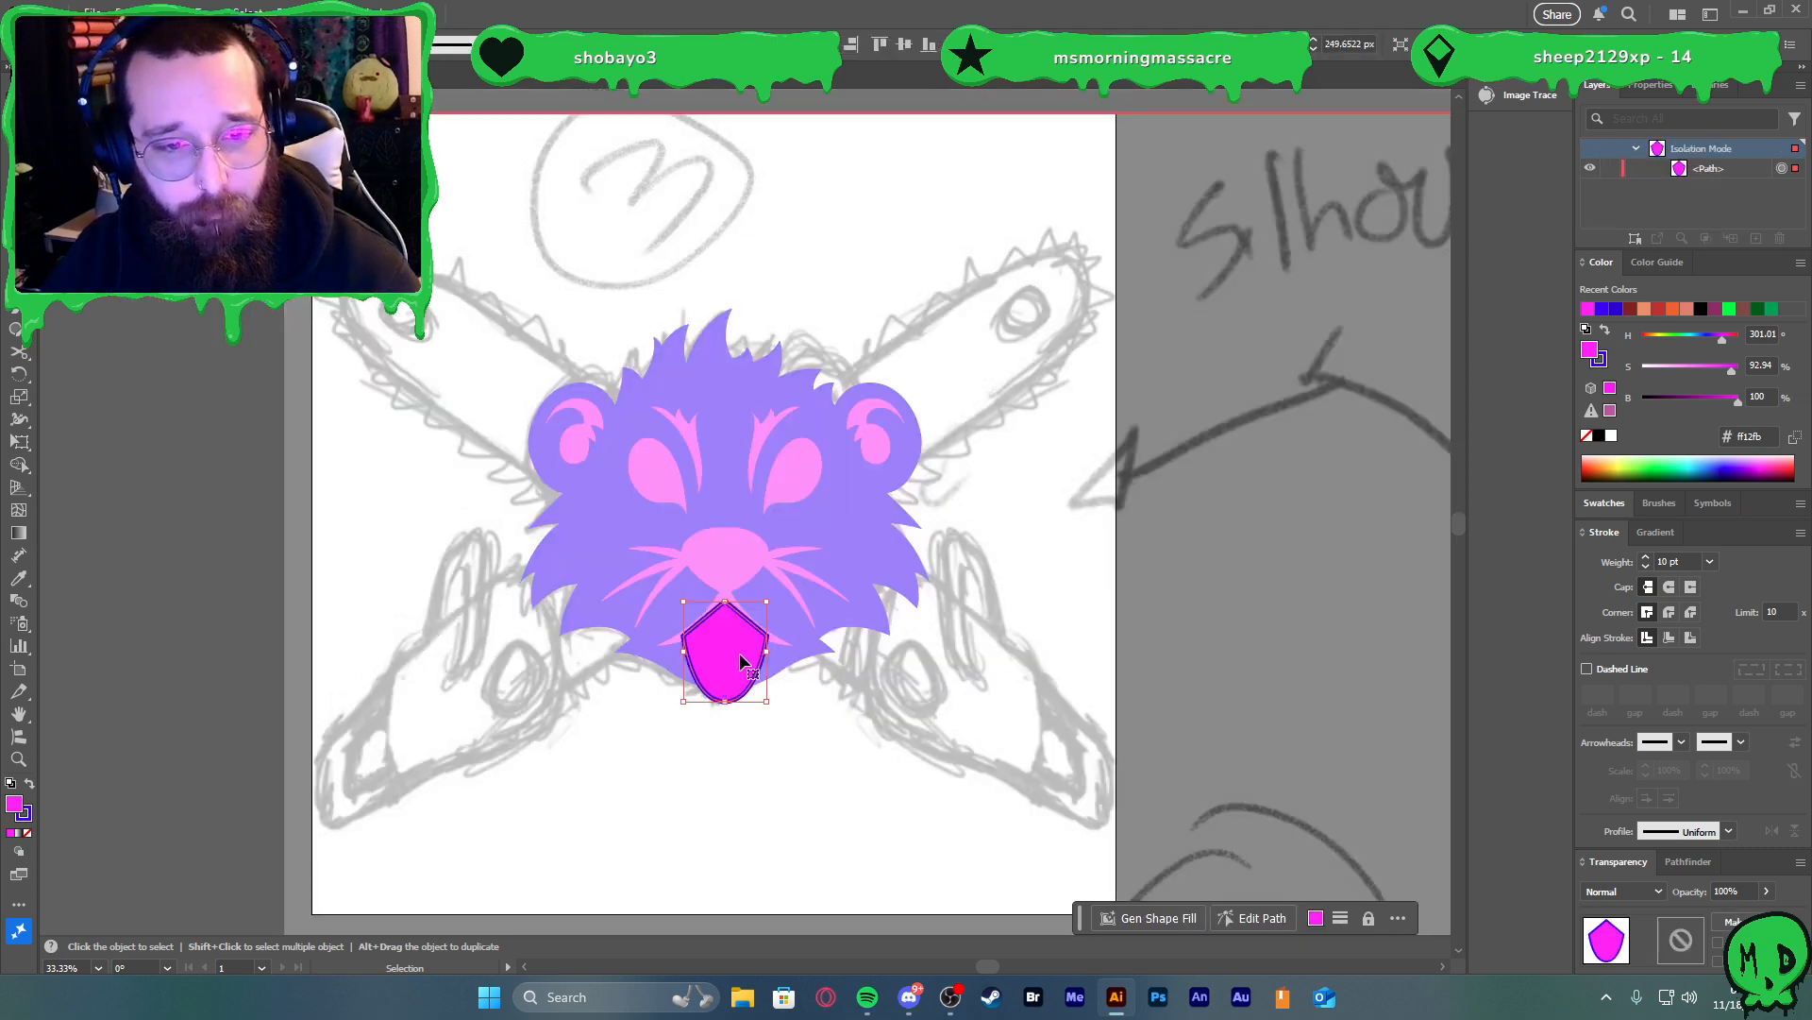
pyautogui.click(164, 12)
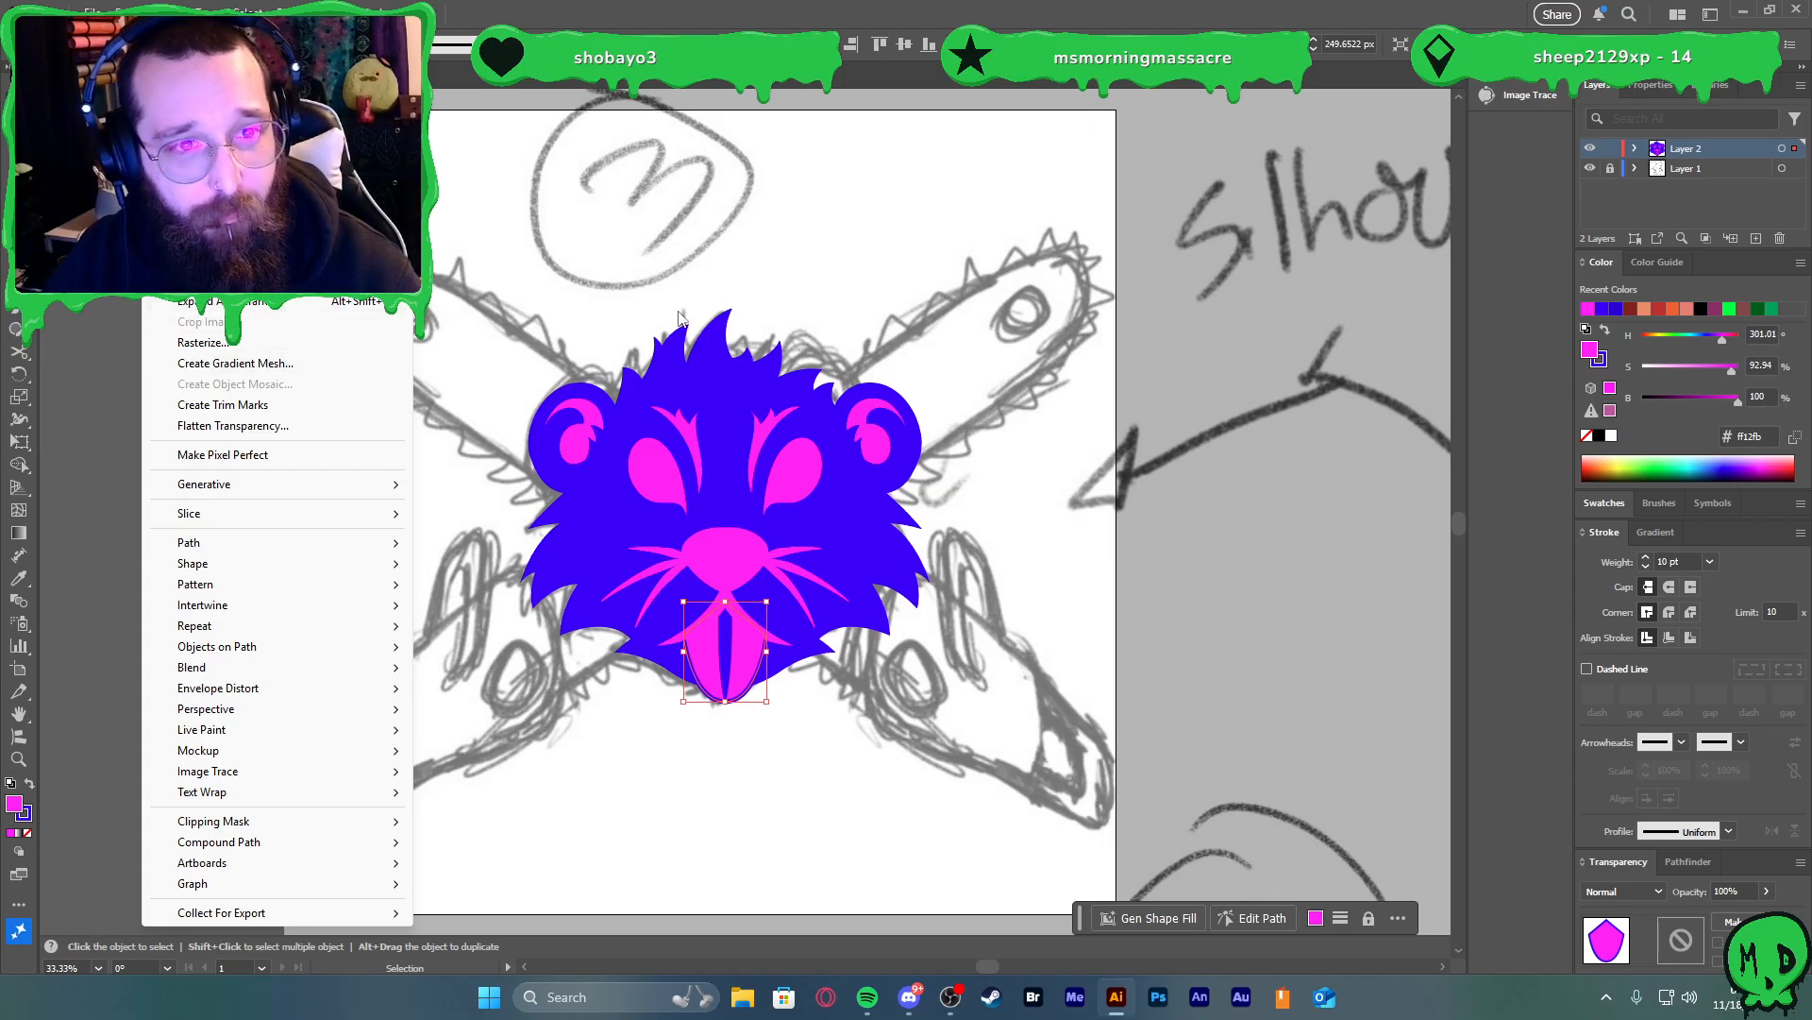
pyautogui.click(1051, 396)
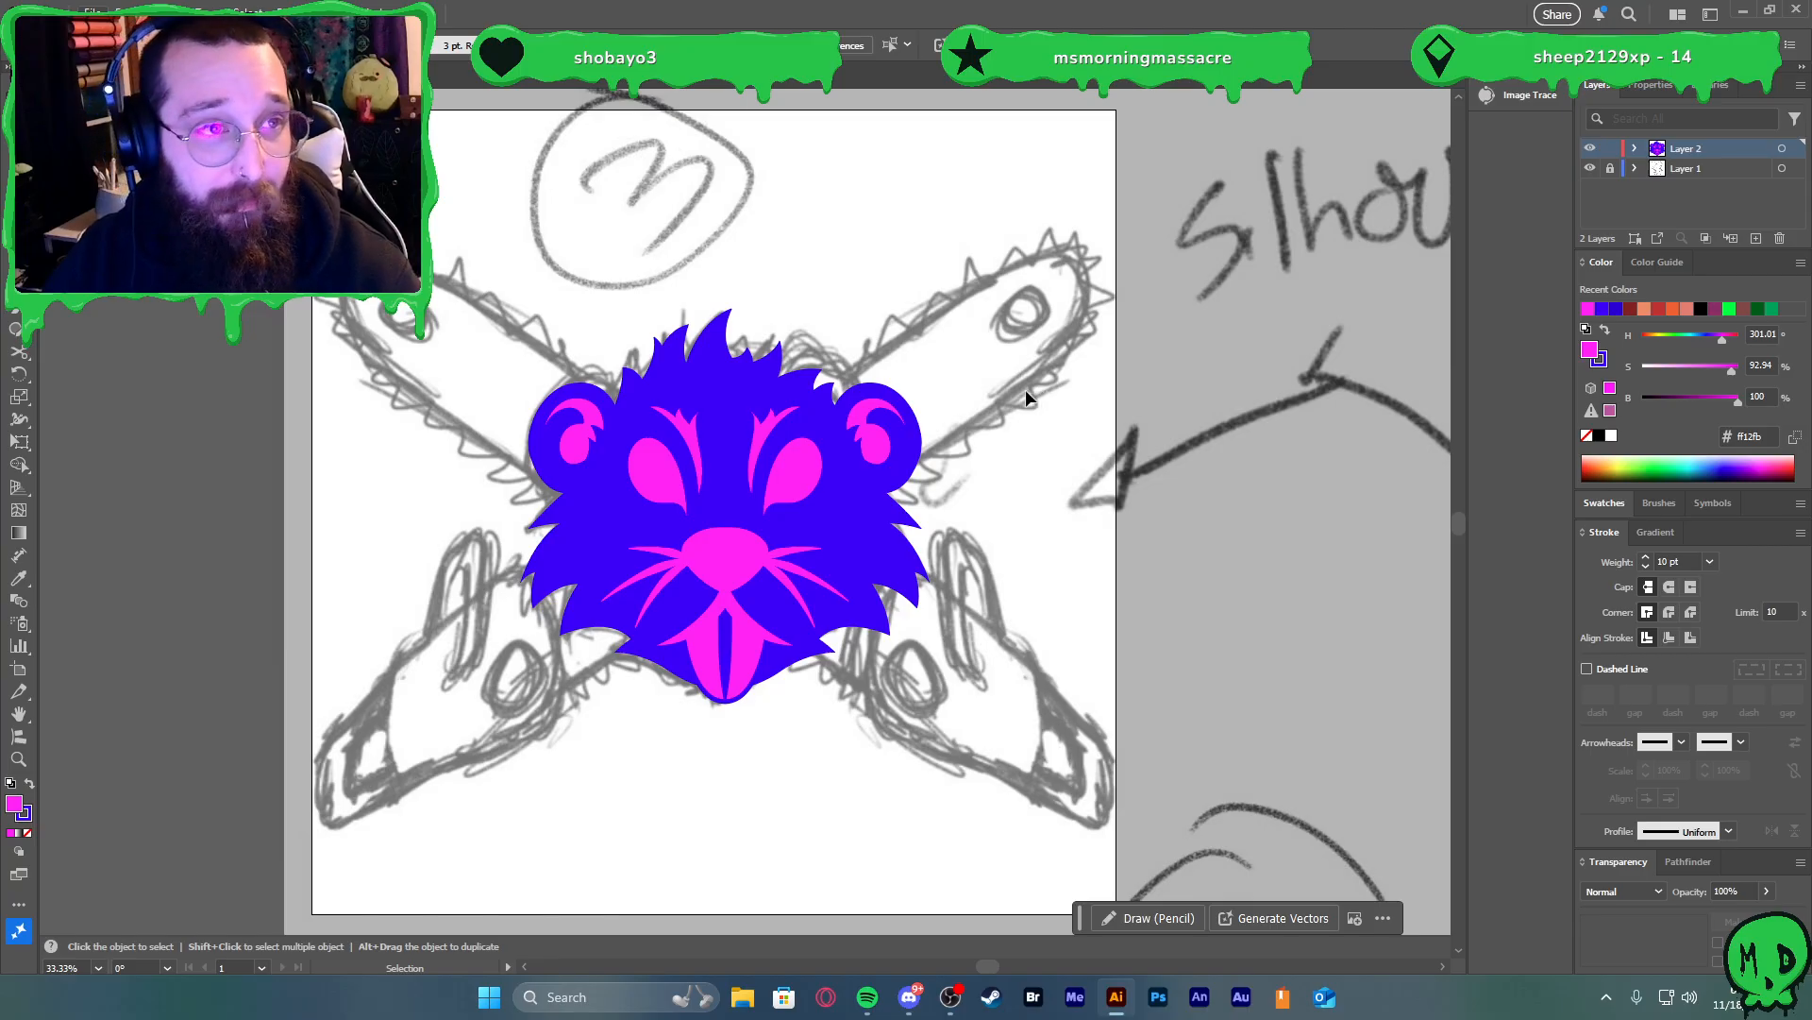
pyautogui.hotkey('alt', 'e')
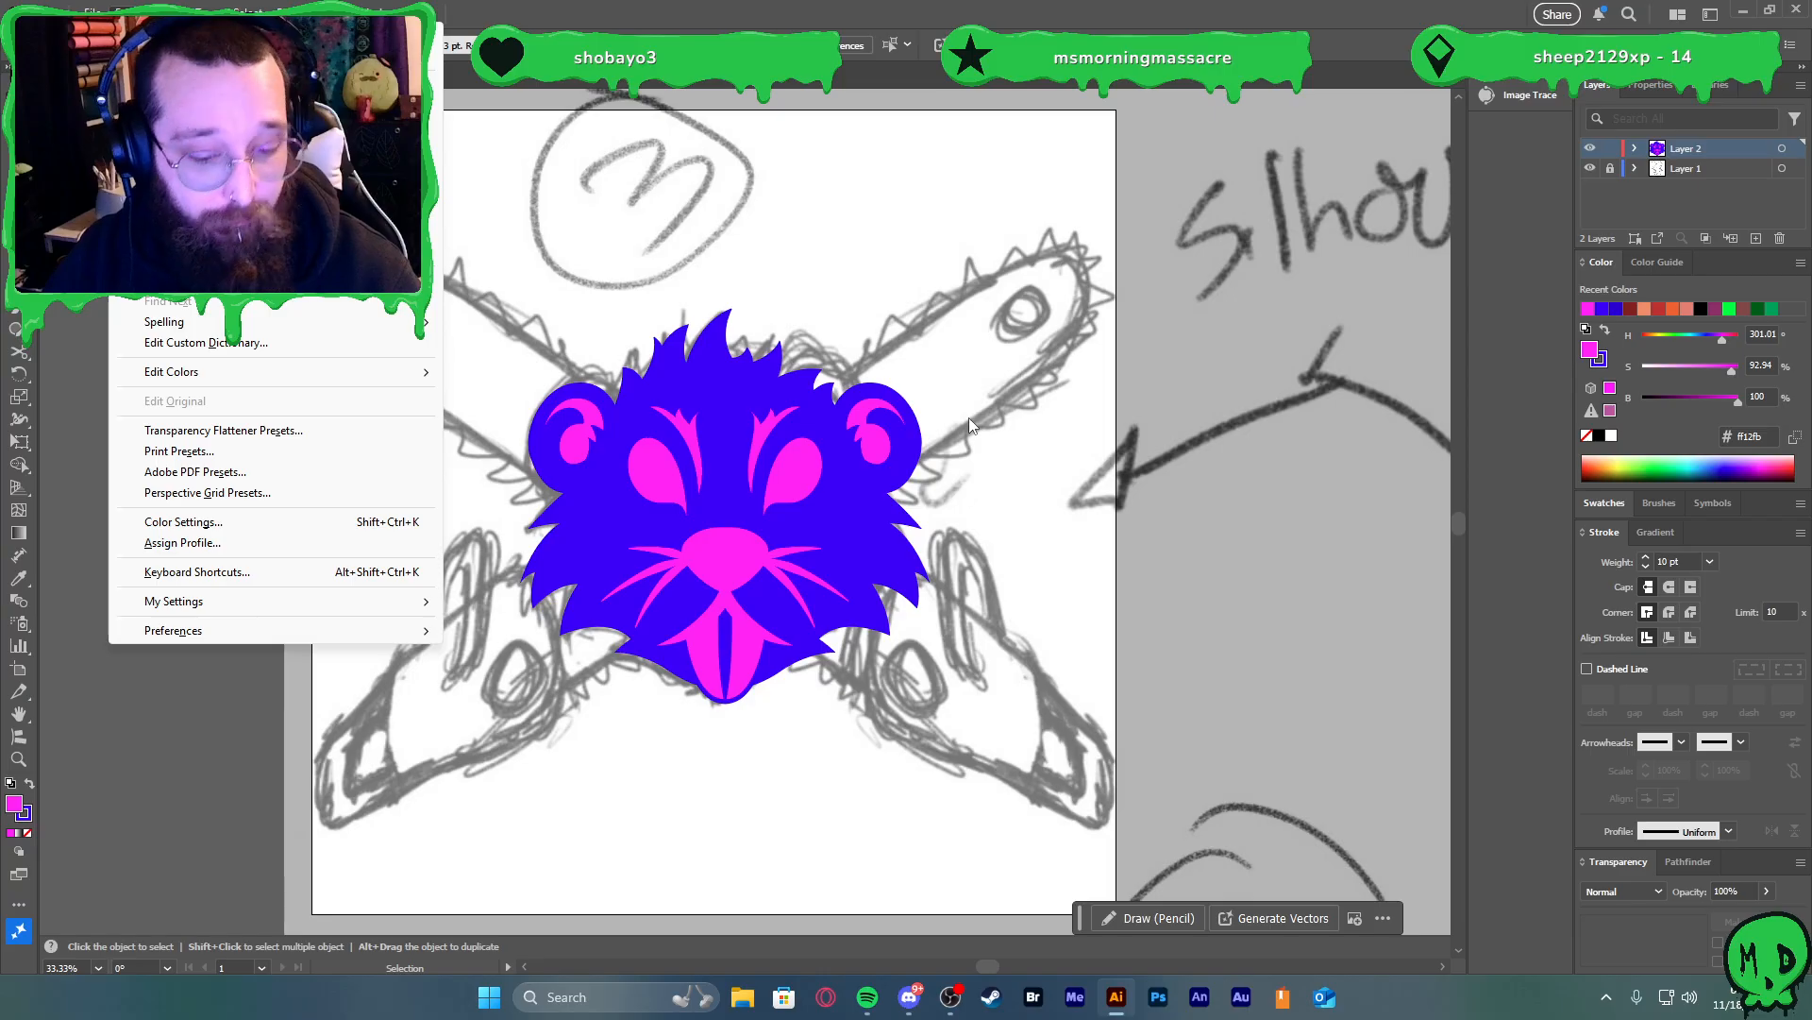
pyautogui.press('Escape')
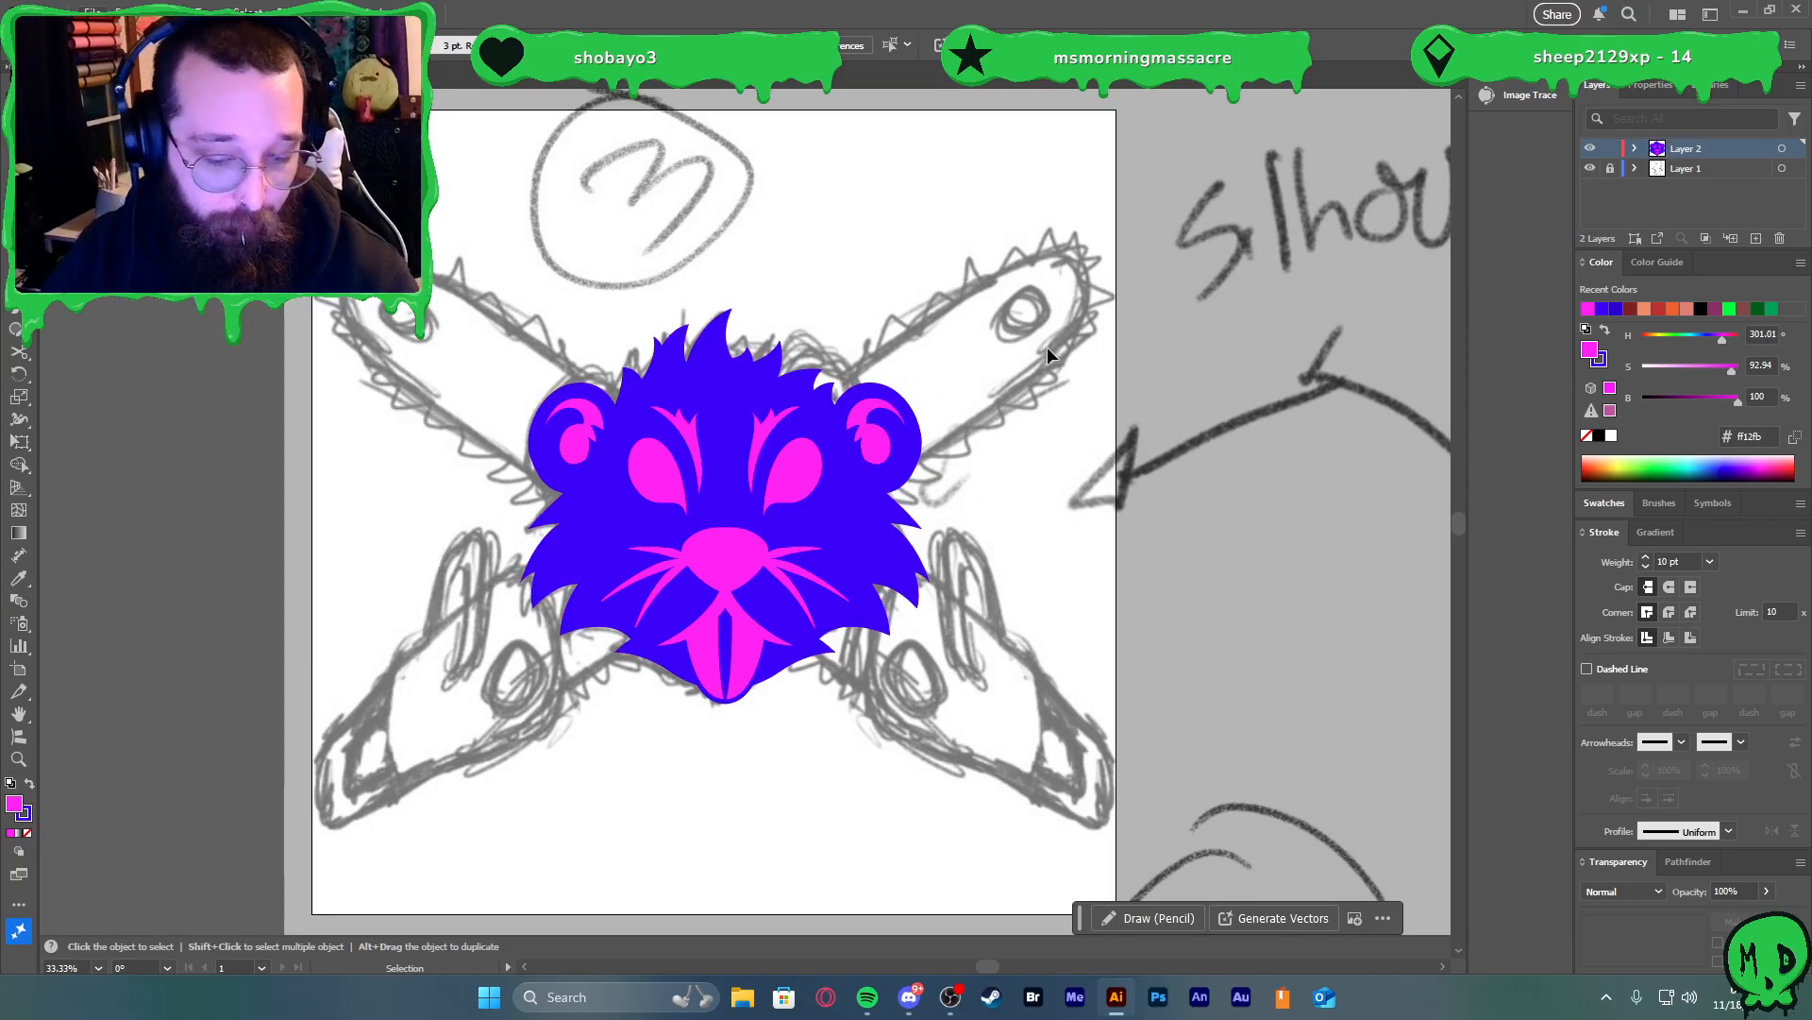
pyautogui.hotkey('alt', 'o')
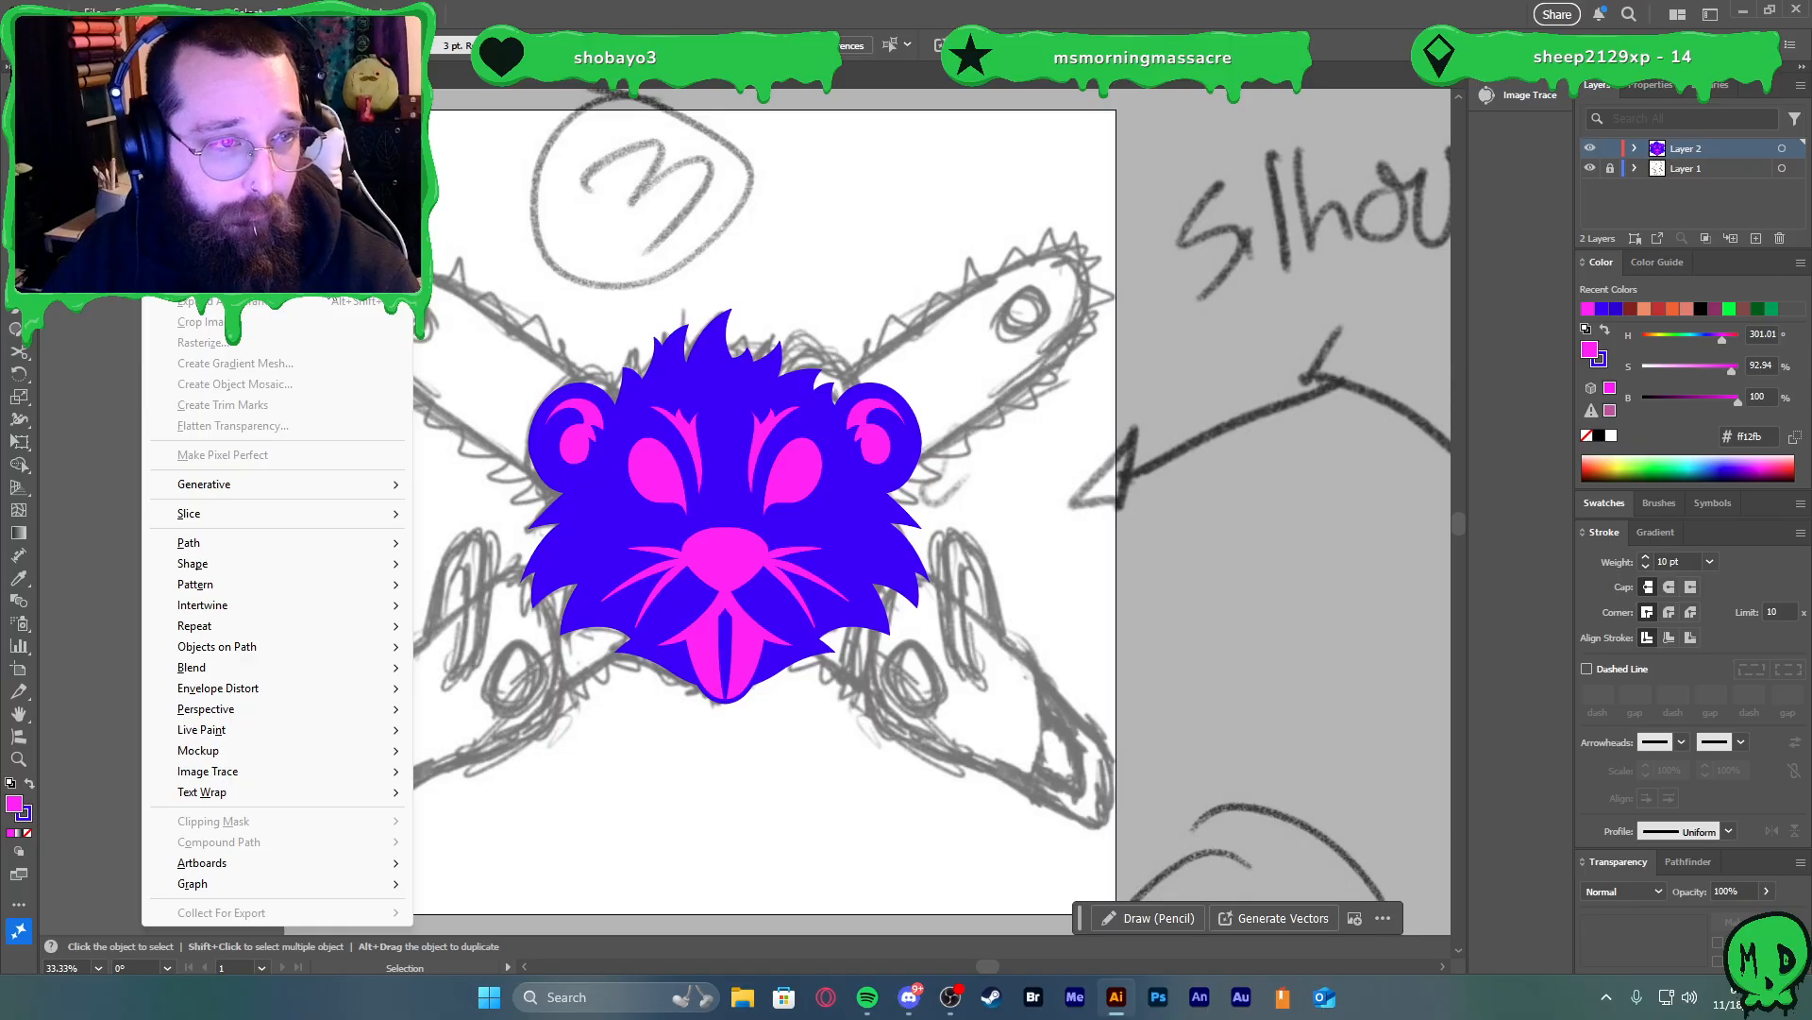
# Expand the beaver's magenta tooth shape, converting its appearance, fill and stroke into plain filled shapes
pyautogui.press('Escape')
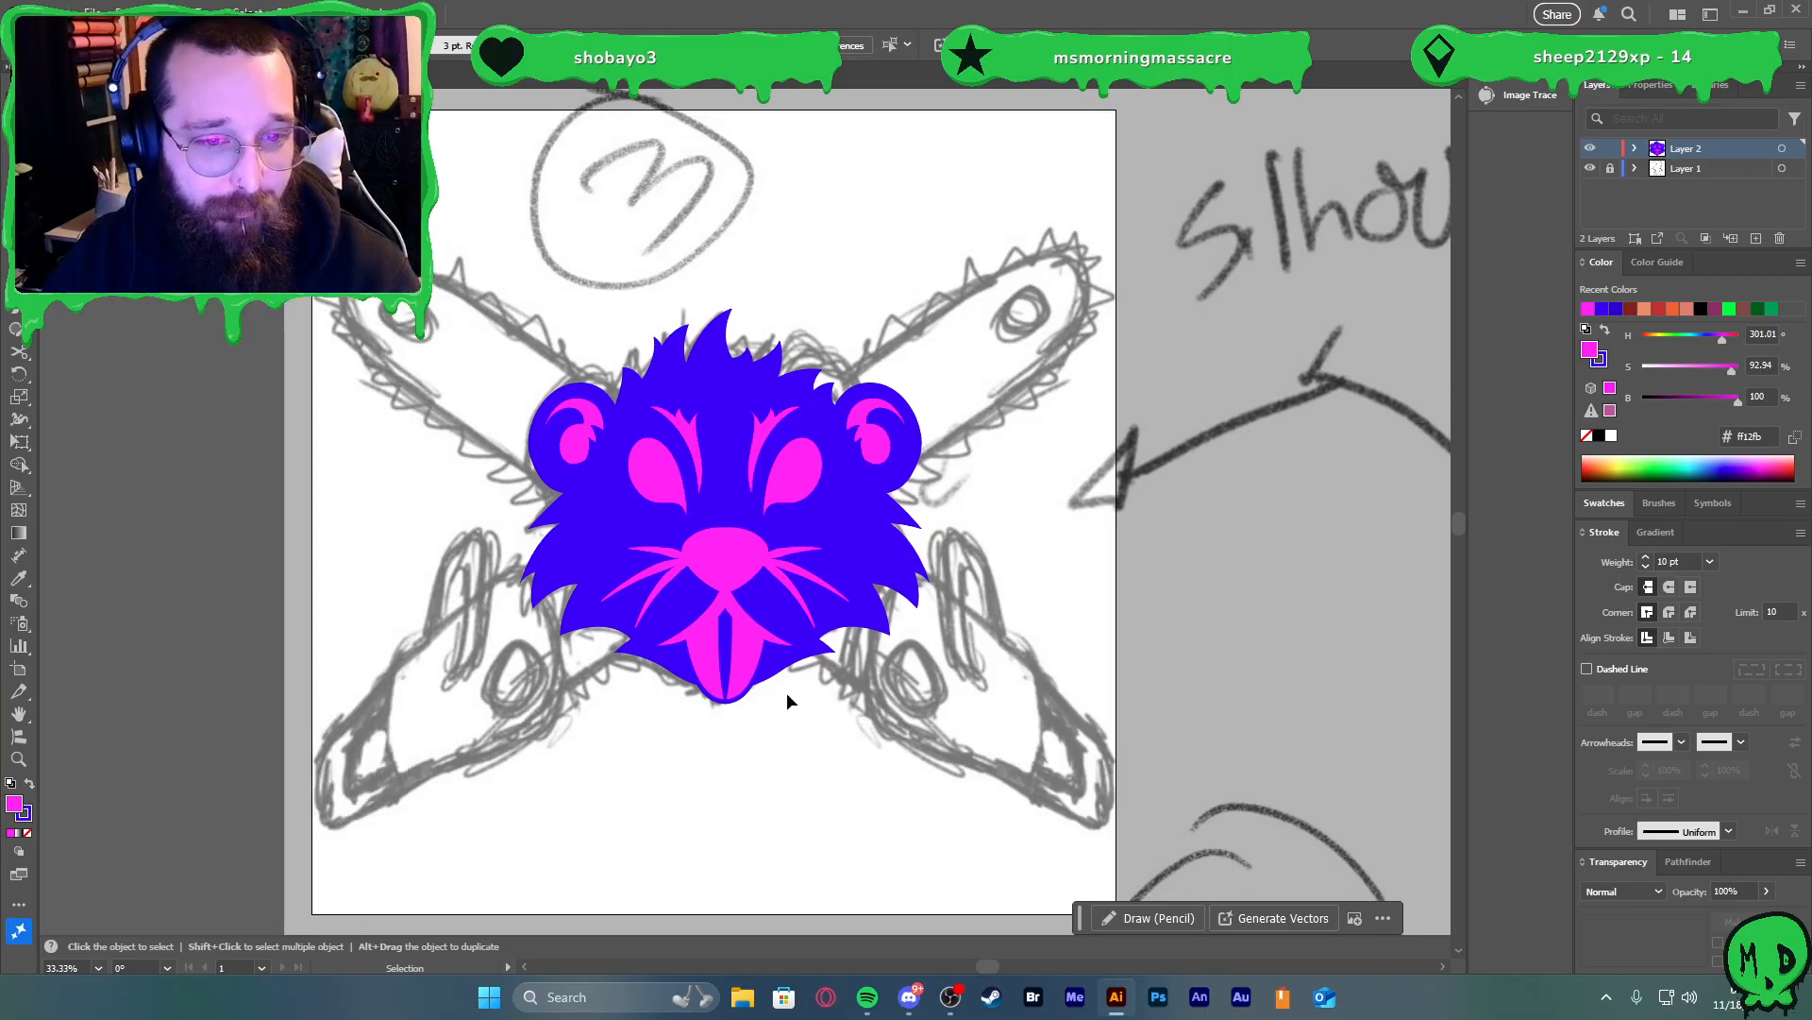
pyautogui.click(750, 660)
pyautogui.hotkey('alt', 'o')
pyautogui.press('Escape')
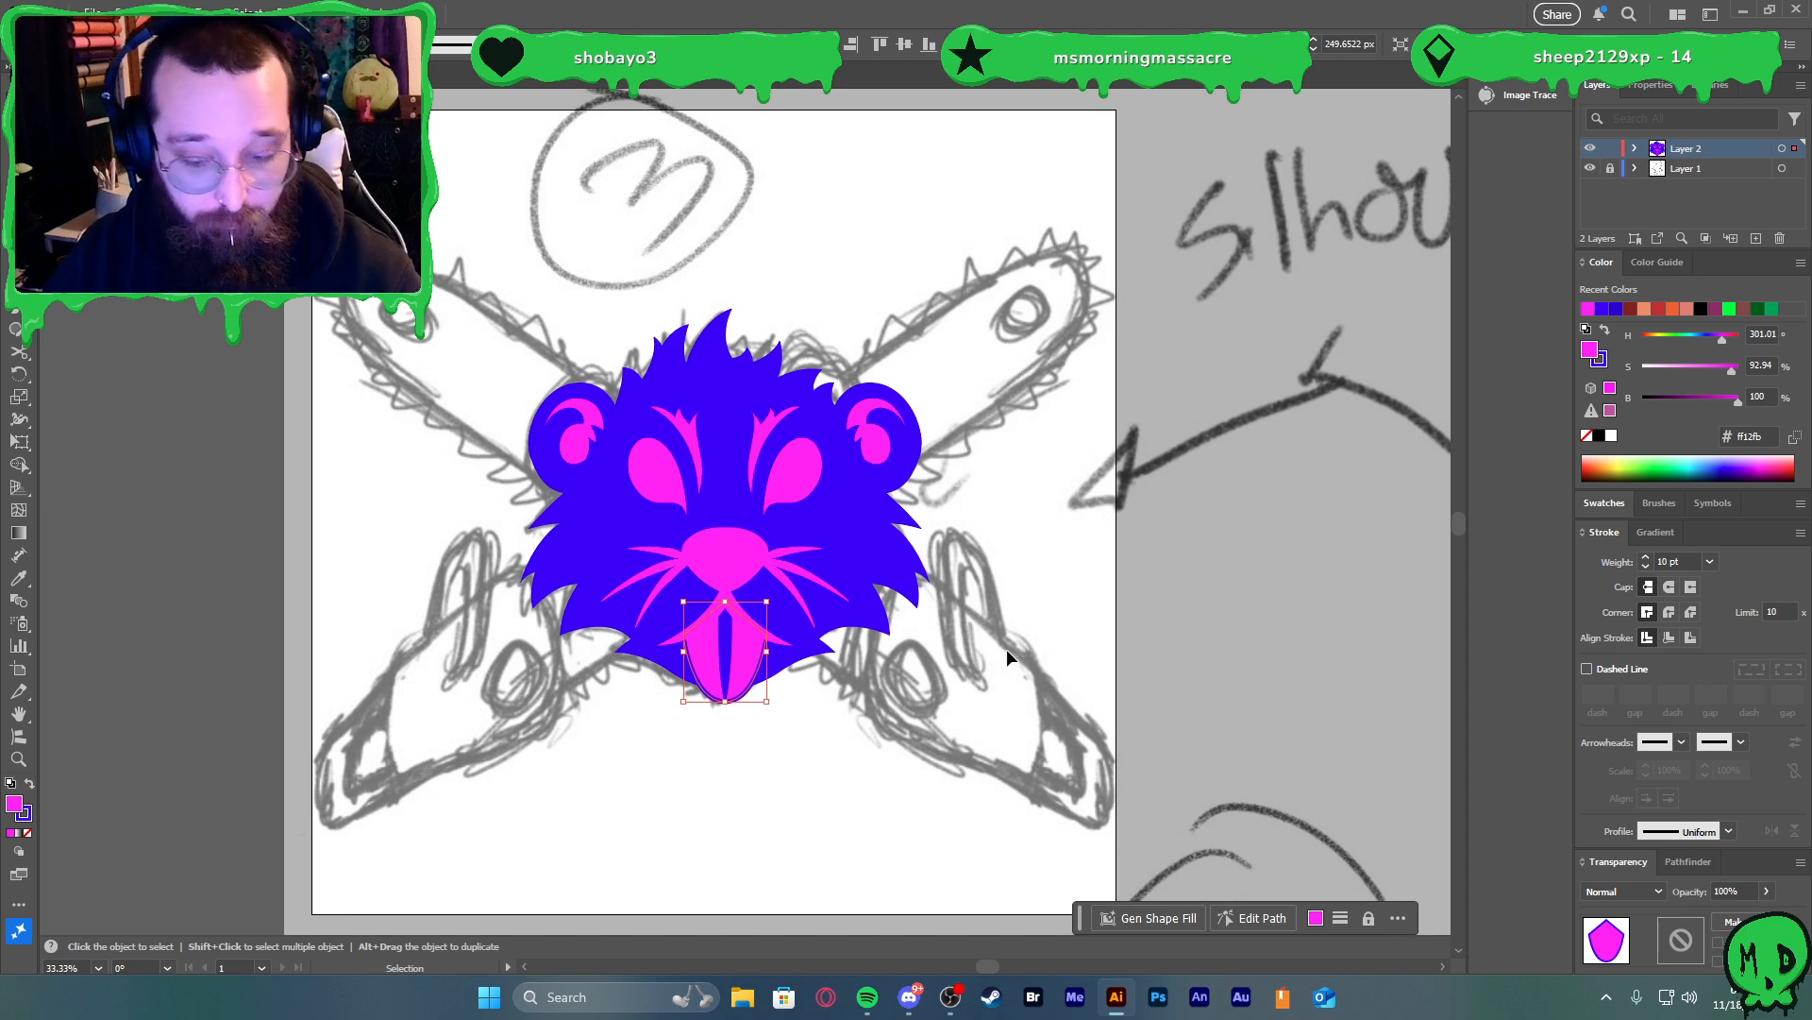
pyautogui.hotkey('alt', 'o')
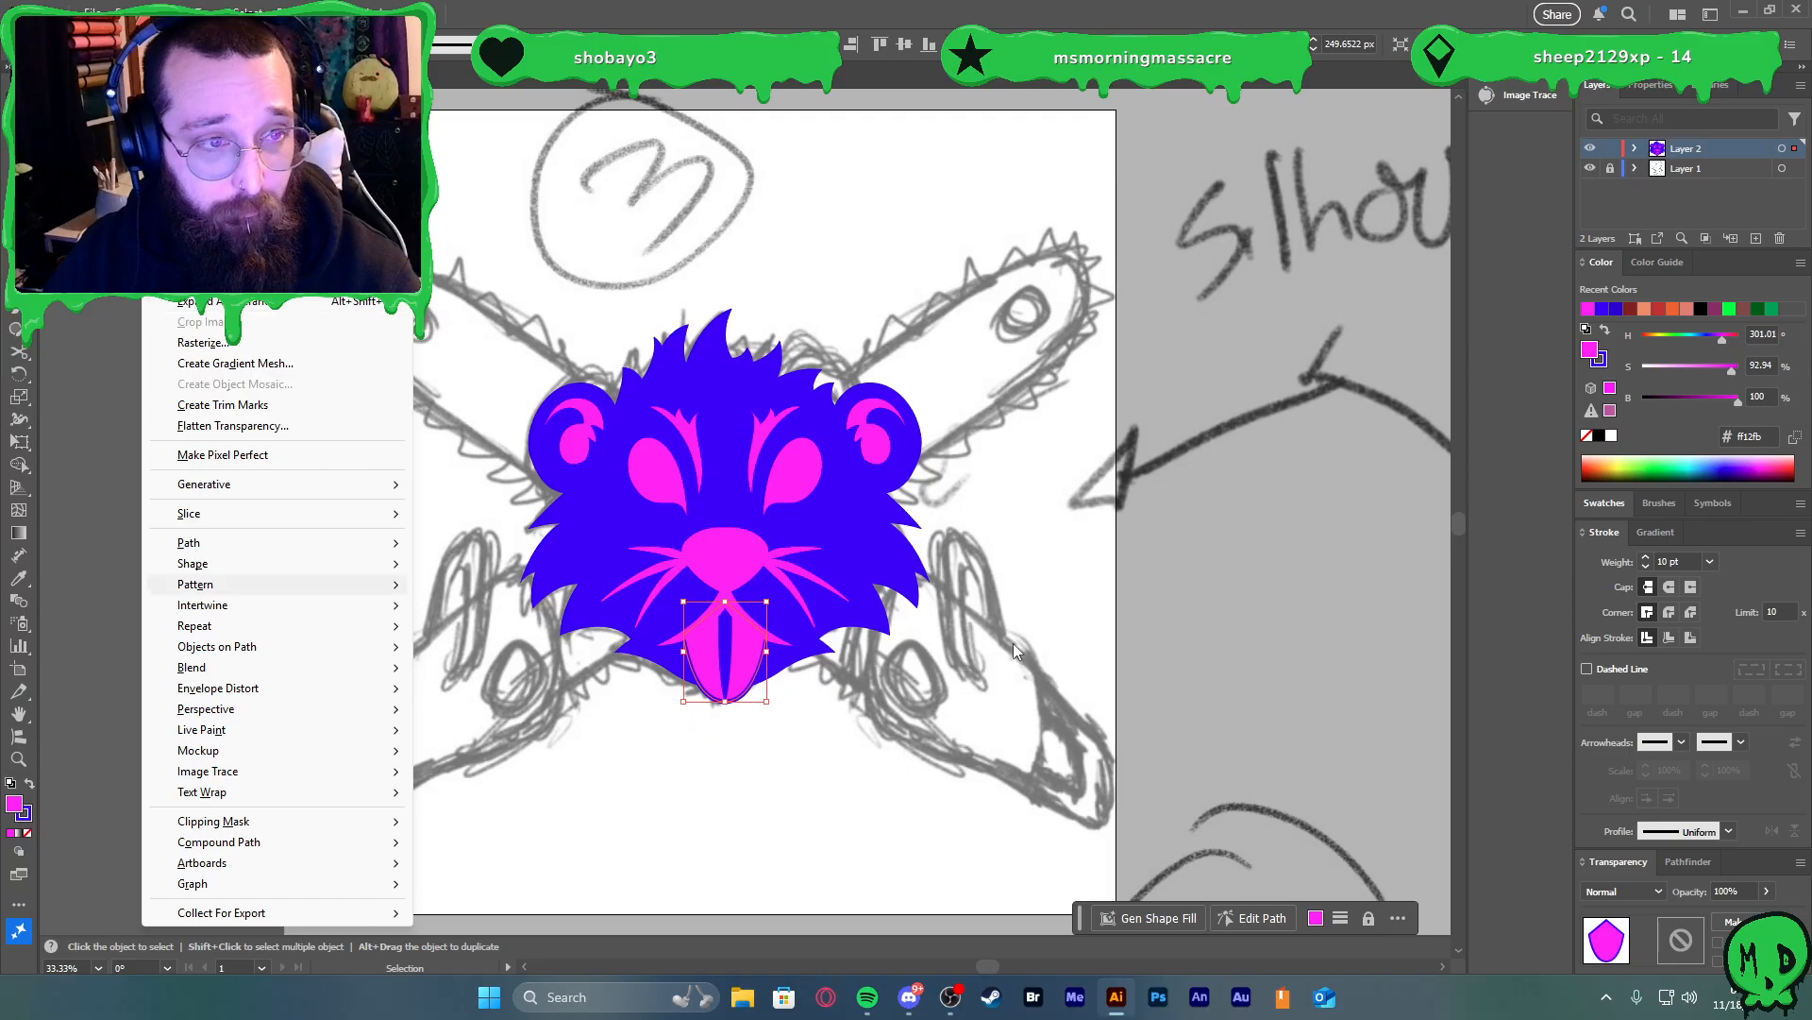
pyautogui.press('e')
pyautogui.press('e')
pyautogui.press('Return')
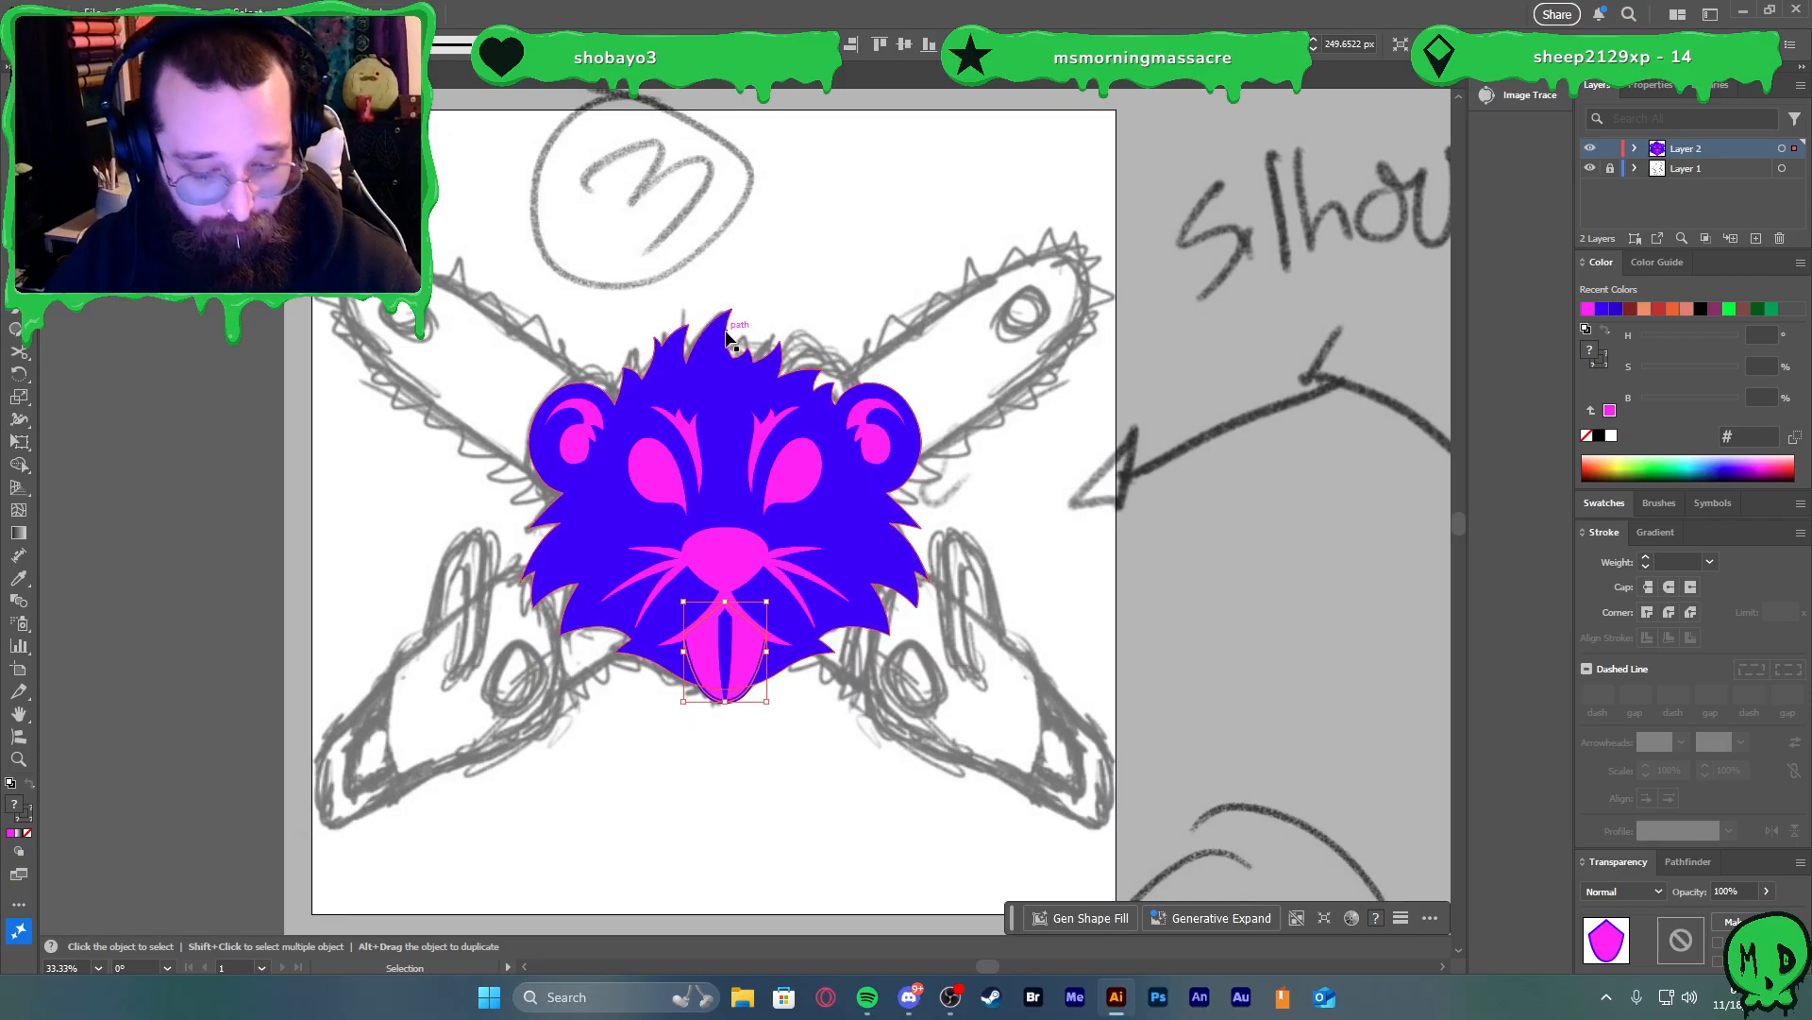
pyautogui.hotkey('alt', 'o')
pyautogui.press('e')
pyautogui.press('Return')
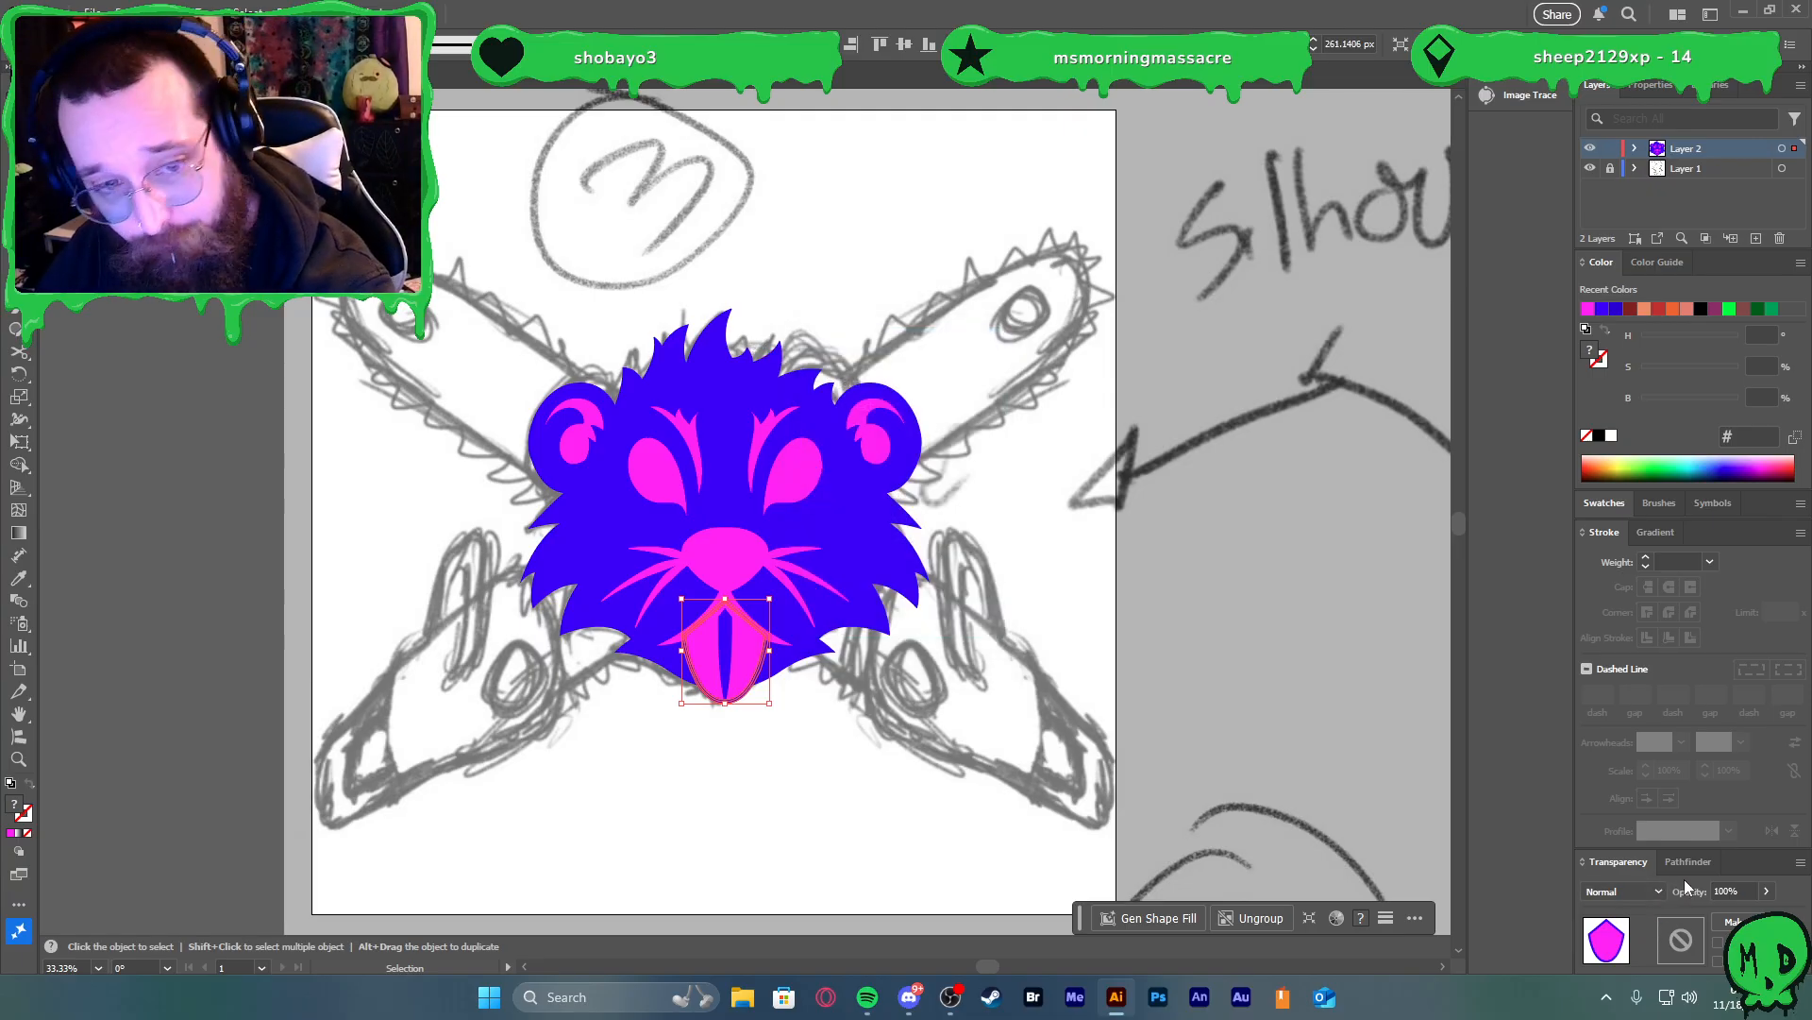
# Isolate the expanded tooth group, unite its overlapping blue outline pieces into one shape, and exit isolation
pyautogui.doubleClick(751, 661)
pyautogui.click(750, 661)
pyautogui.scroll(2, 753, 671)
pyautogui.scroll(1, 753, 683)
pyautogui.click(719, 604)
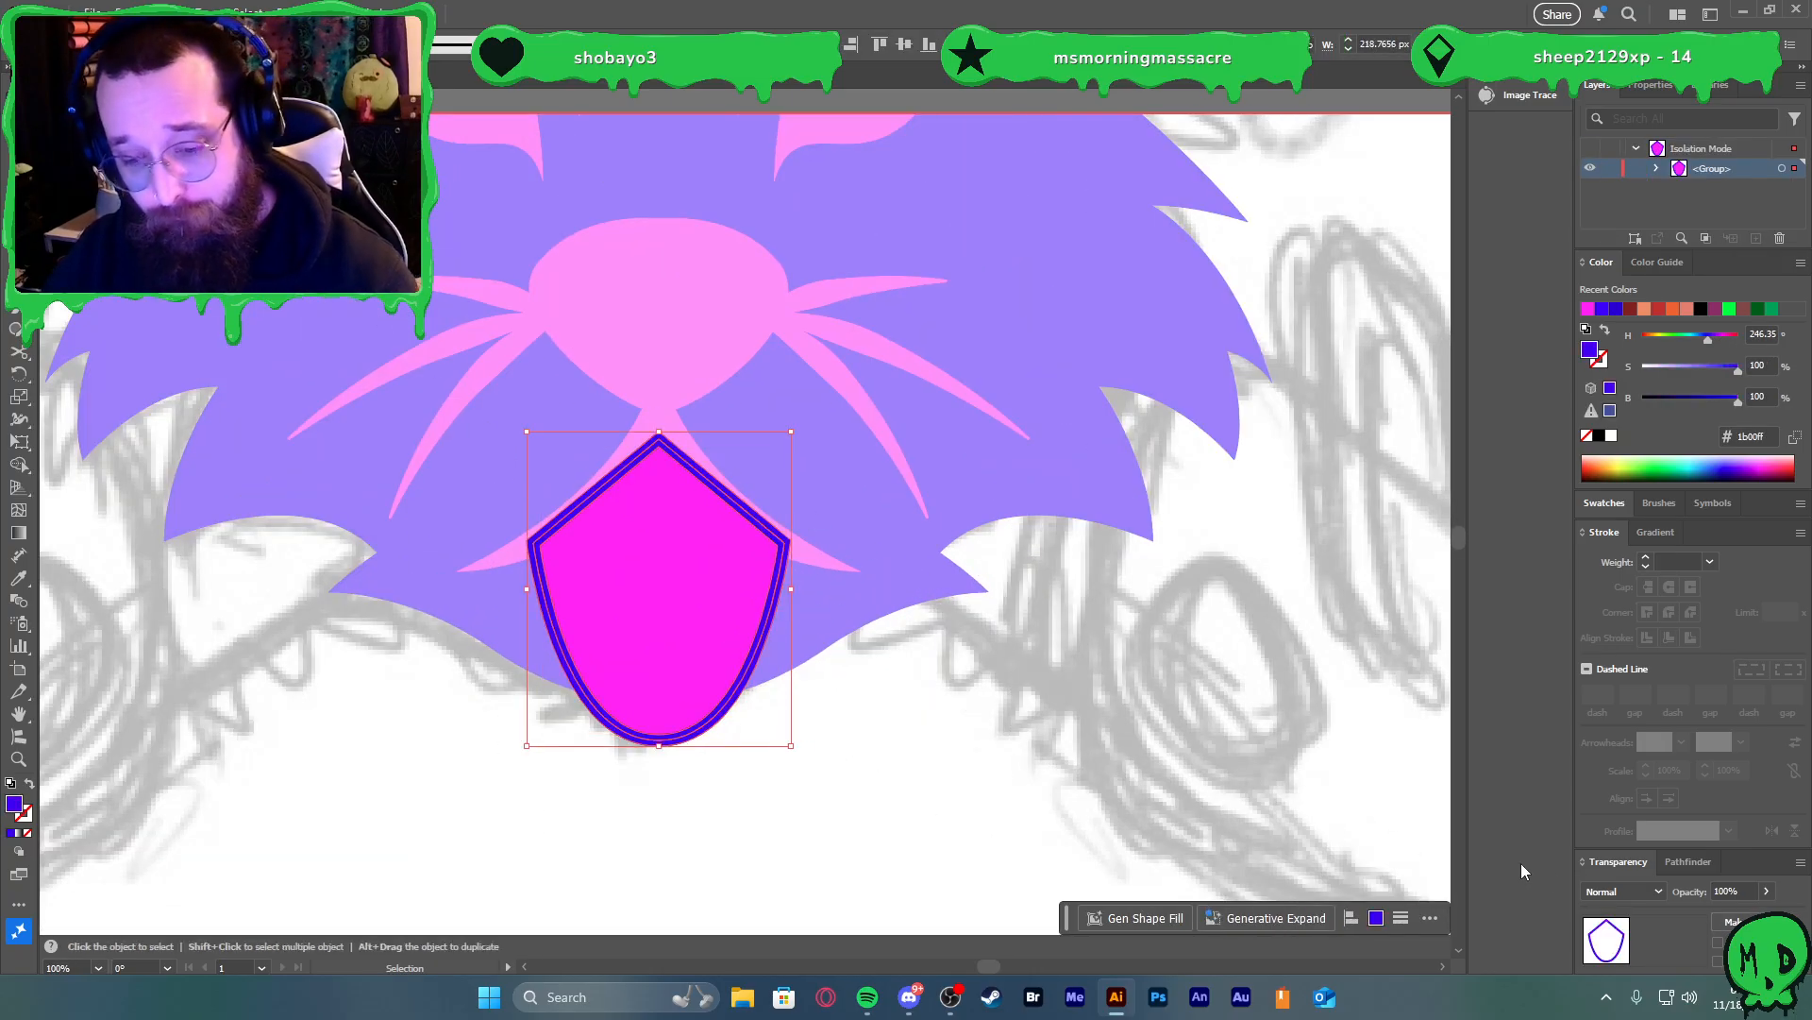
pyautogui.hotkey('ctrl', '4')
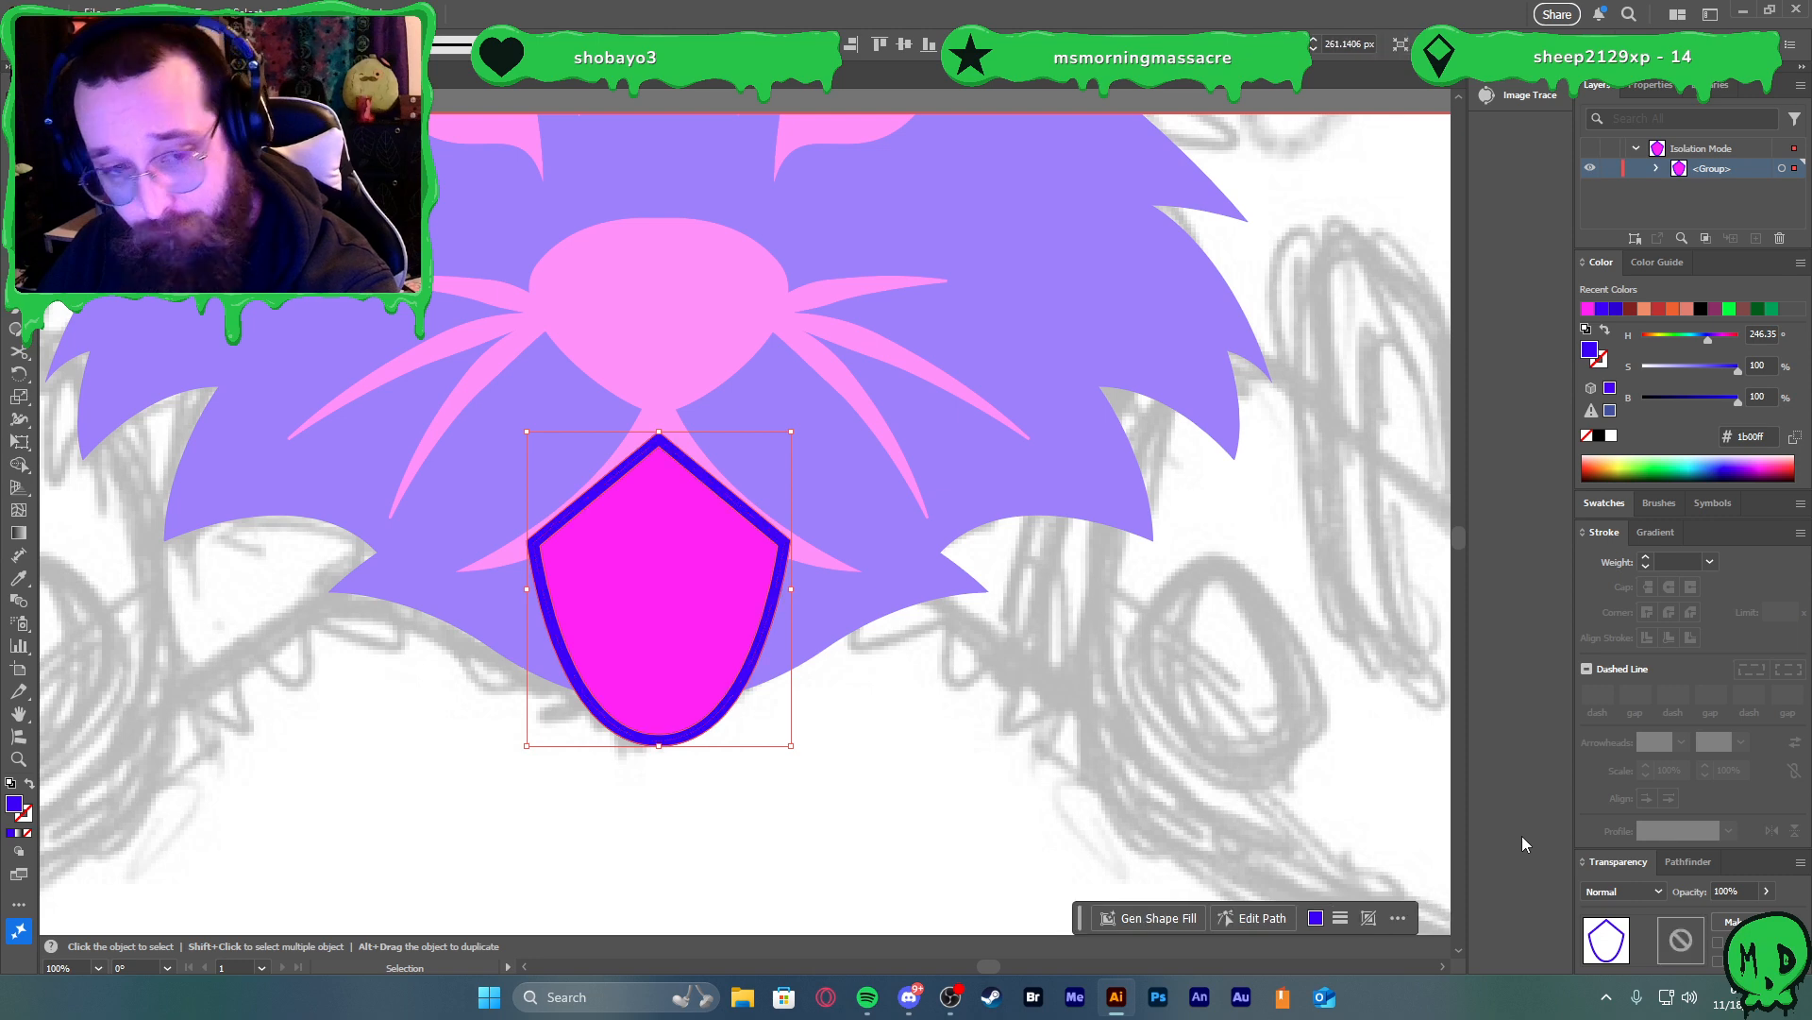
pyautogui.click(768, 572)
pyautogui.doubleClick(1023, 676)
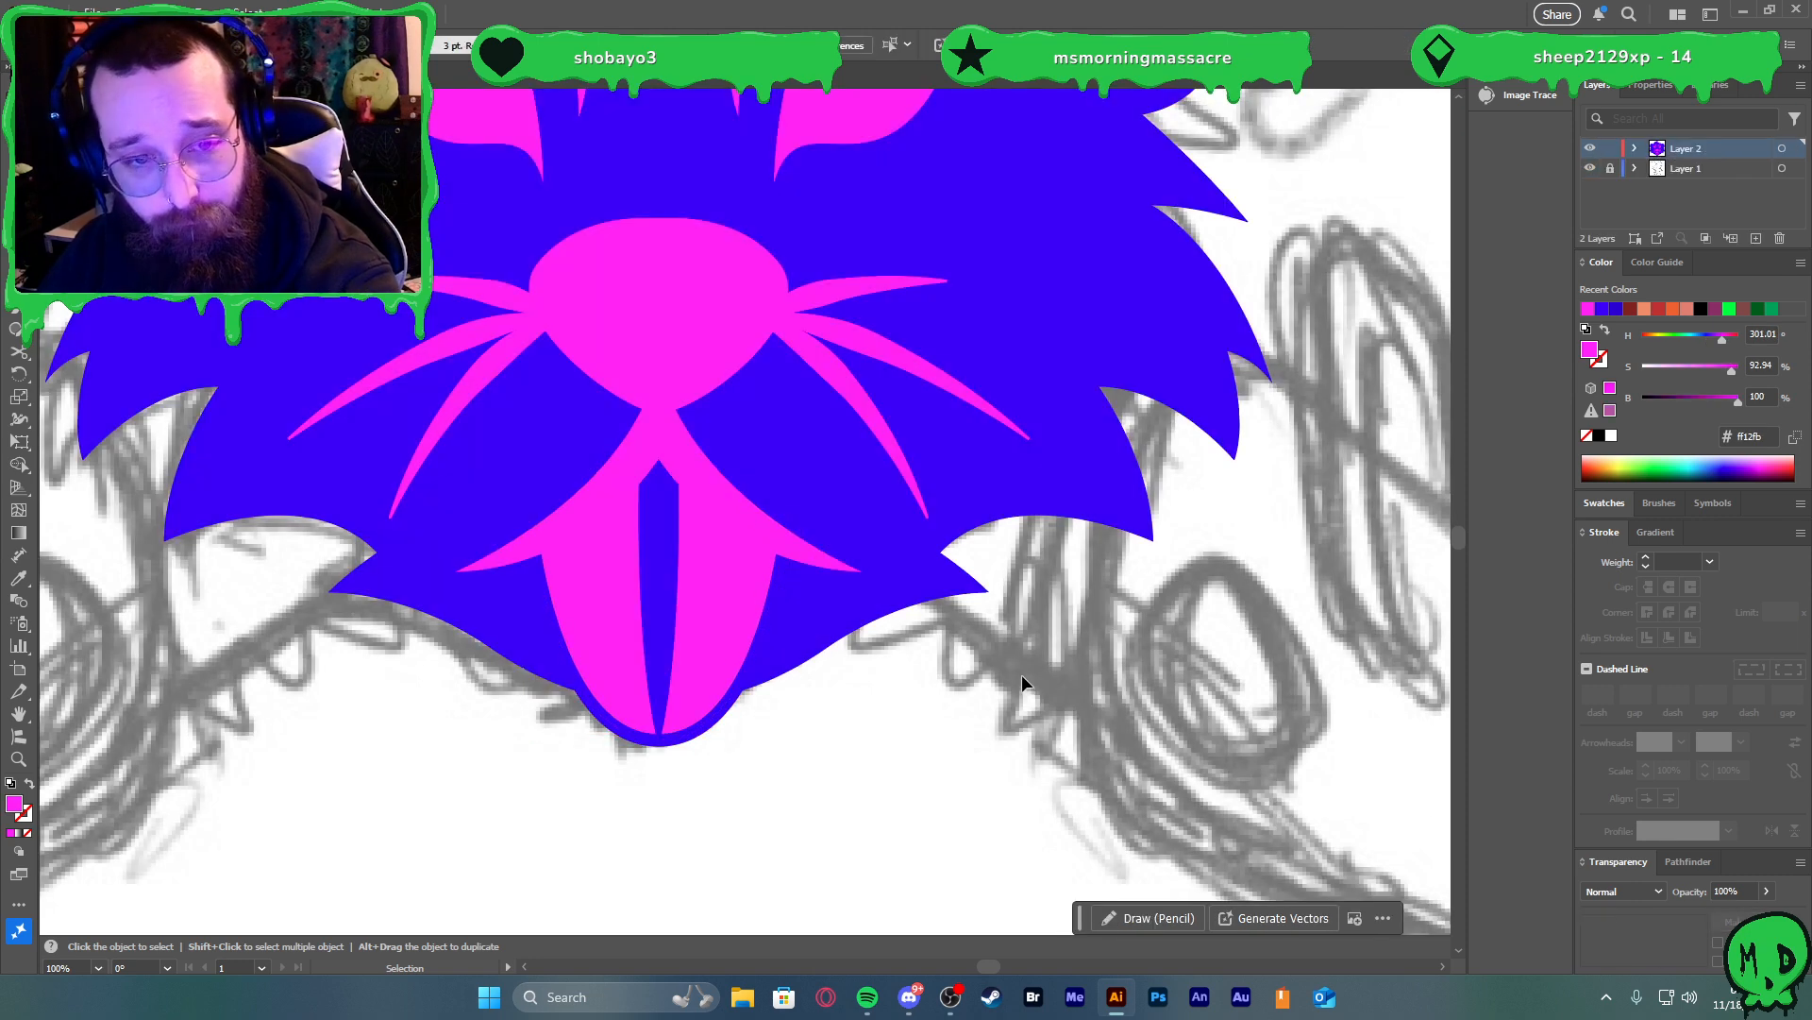
# Select the whole head artwork and remove the magenta teeth, mouth and nose areas with the Shape Builder
pyautogui.scroll(-3, 944, 680)
pyautogui.click(963, 674)
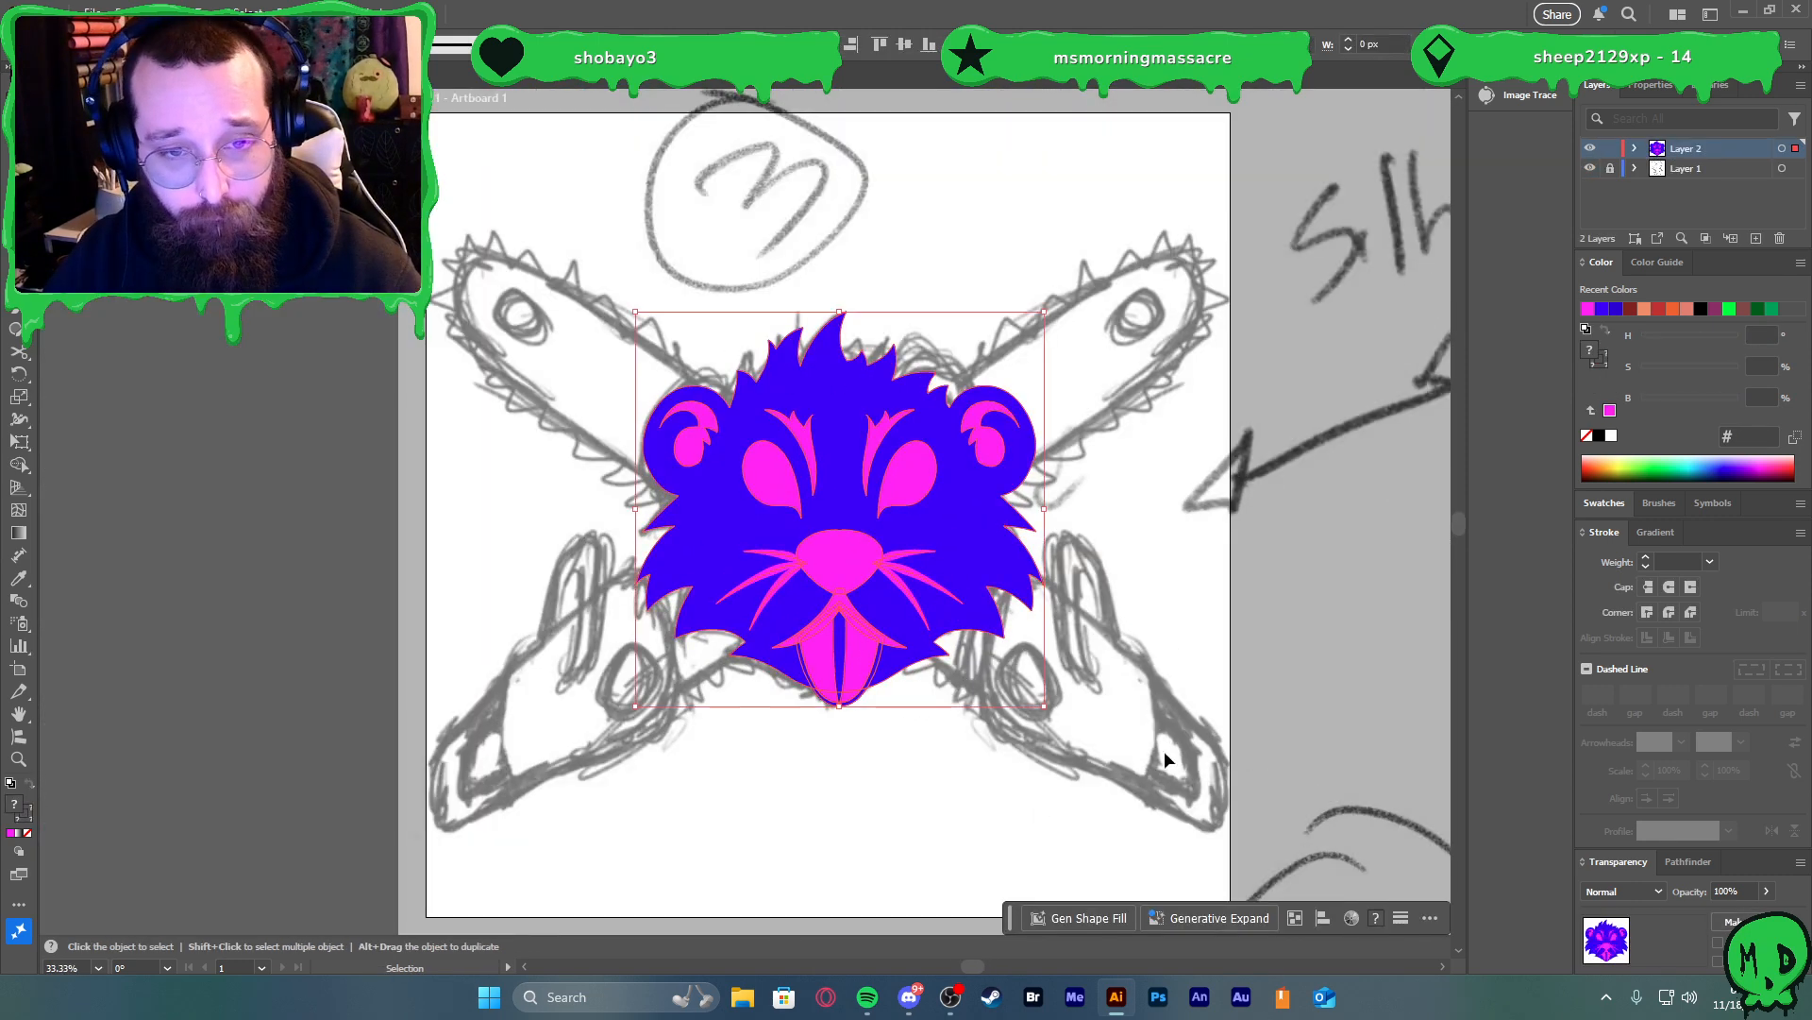
pyautogui.scroll(1, 901, 619)
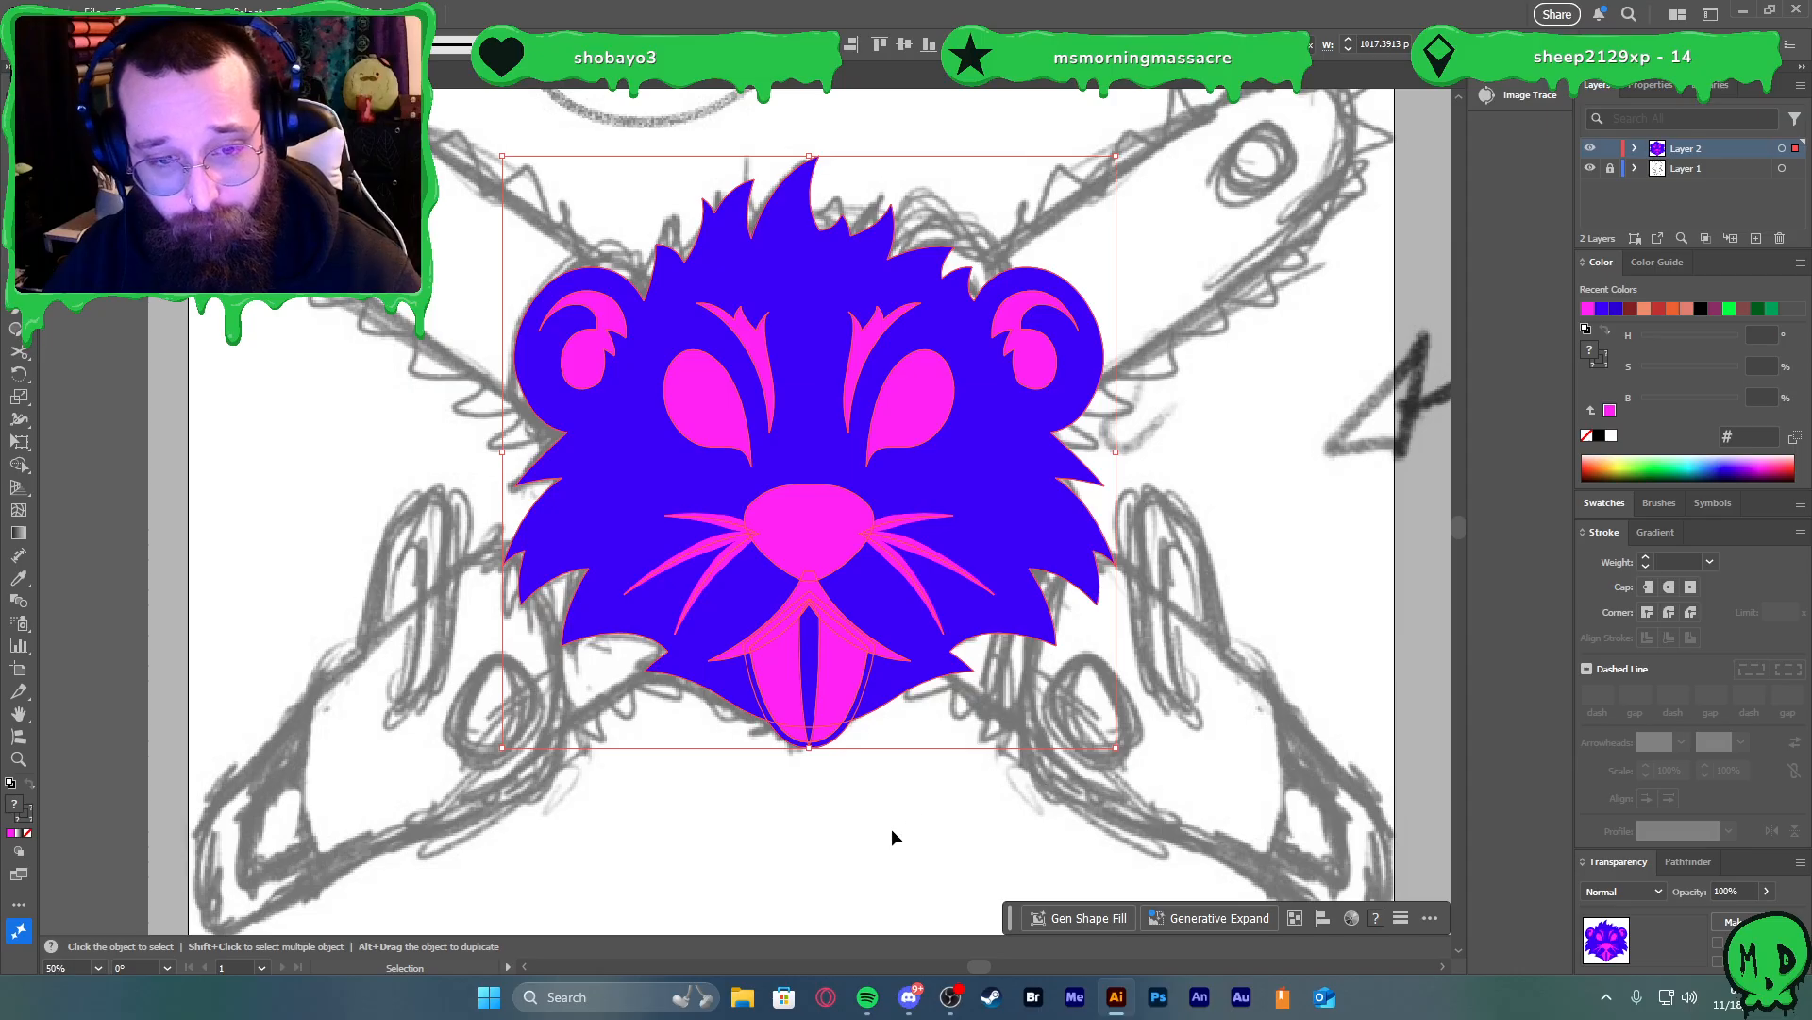
pyautogui.scroll(1, 848, 738)
pyautogui.hotkey('shift', 'm')
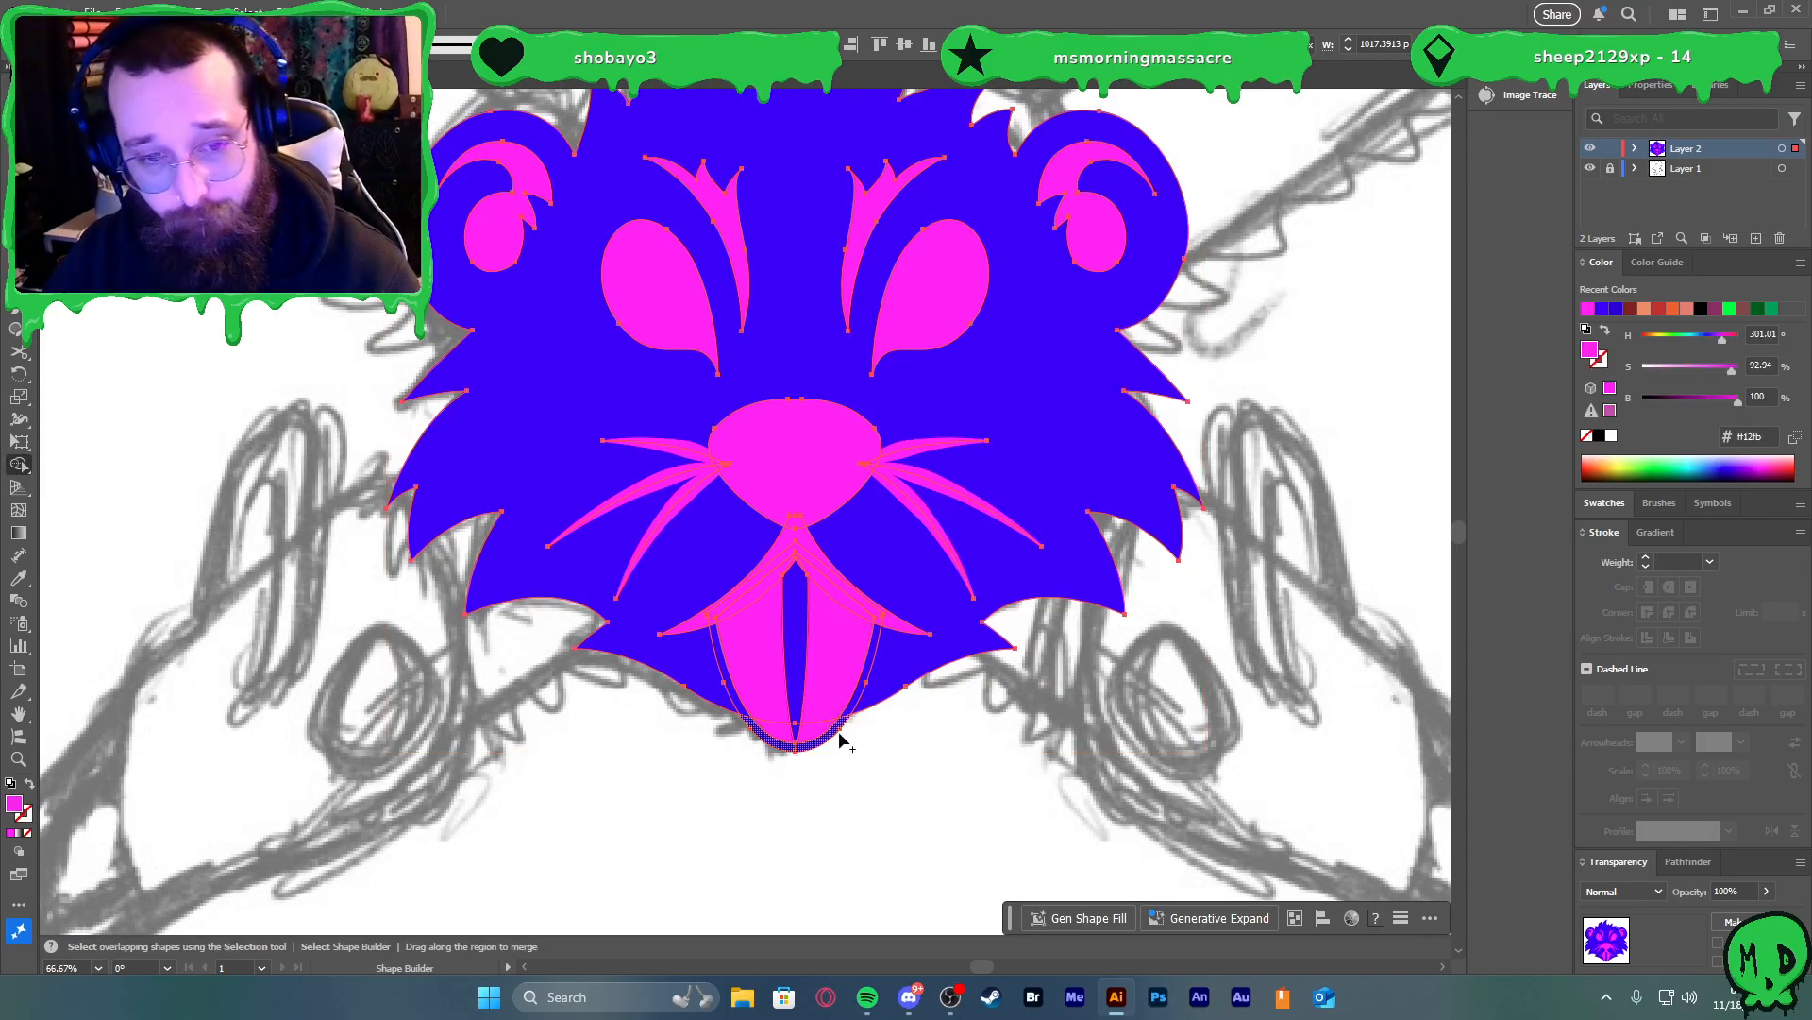
pyautogui.keyDown('alt'); pyautogui.click(814, 698); pyautogui.keyUp('alt')
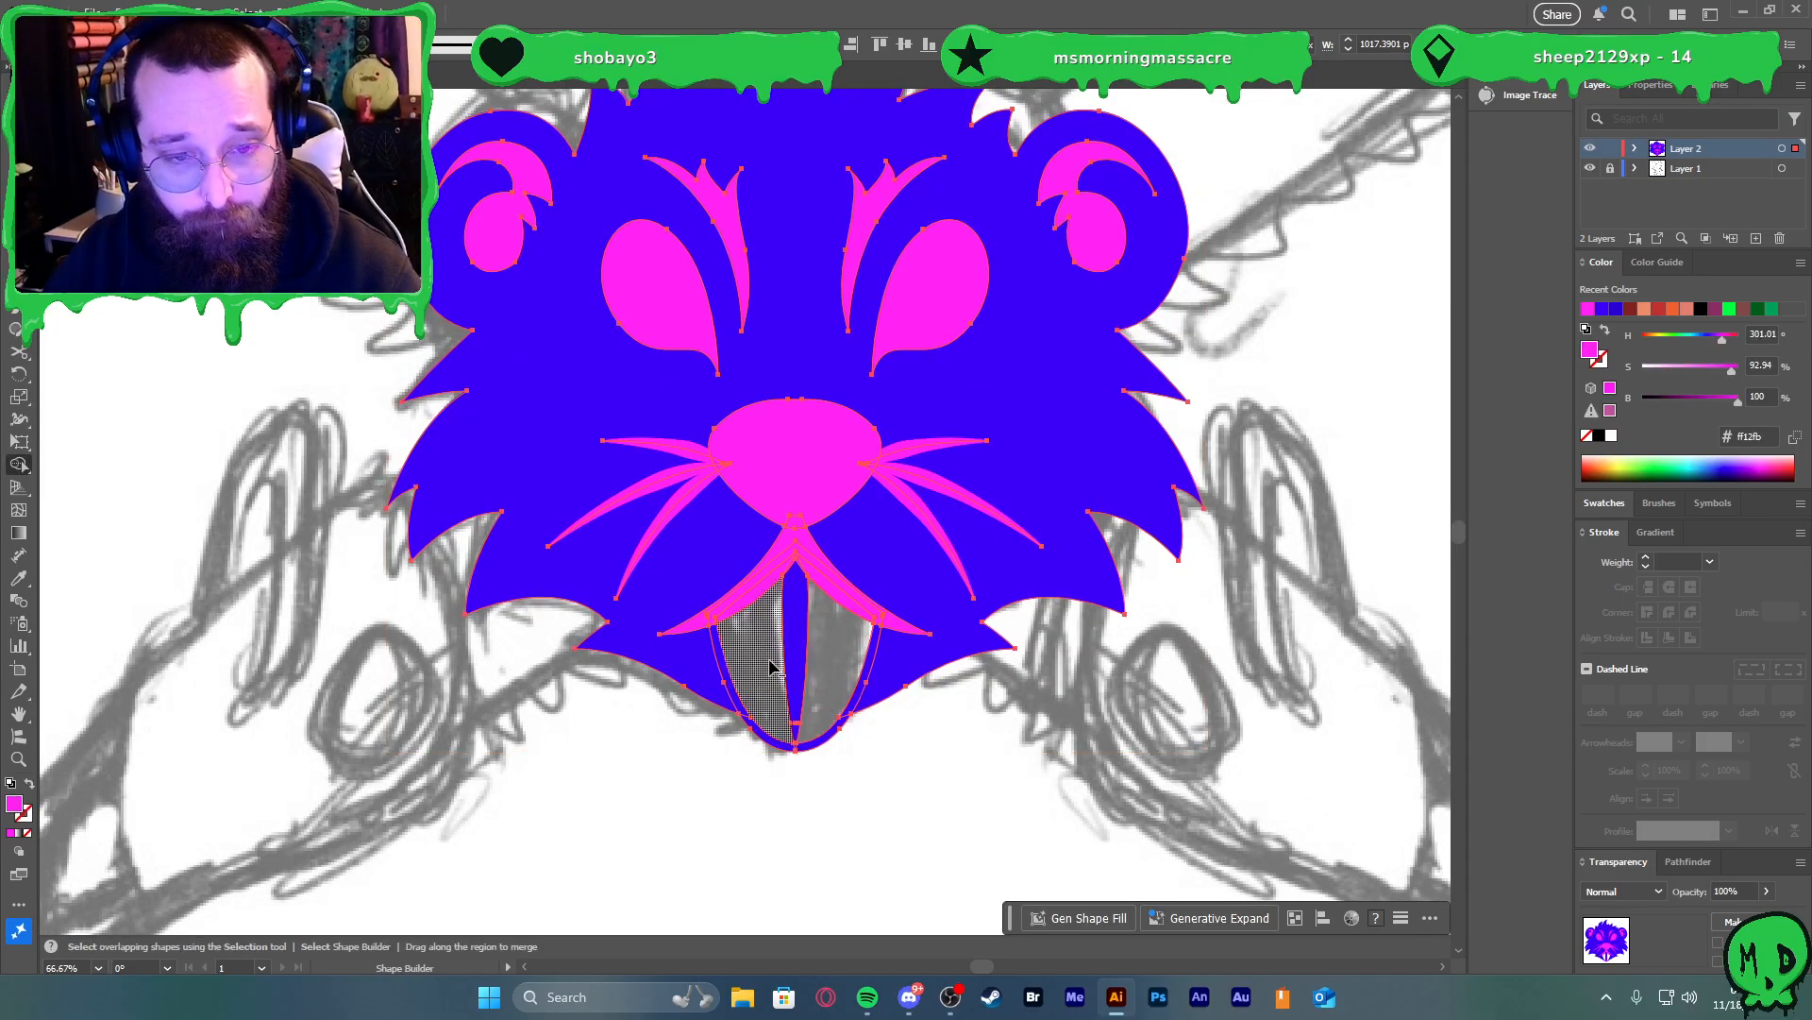
pyautogui.moveTo(761, 610); pyautogui.dragTo(809, 482)
pyautogui.press('v')
pyautogui.hotkey('ctrl', 'shift', 'a')
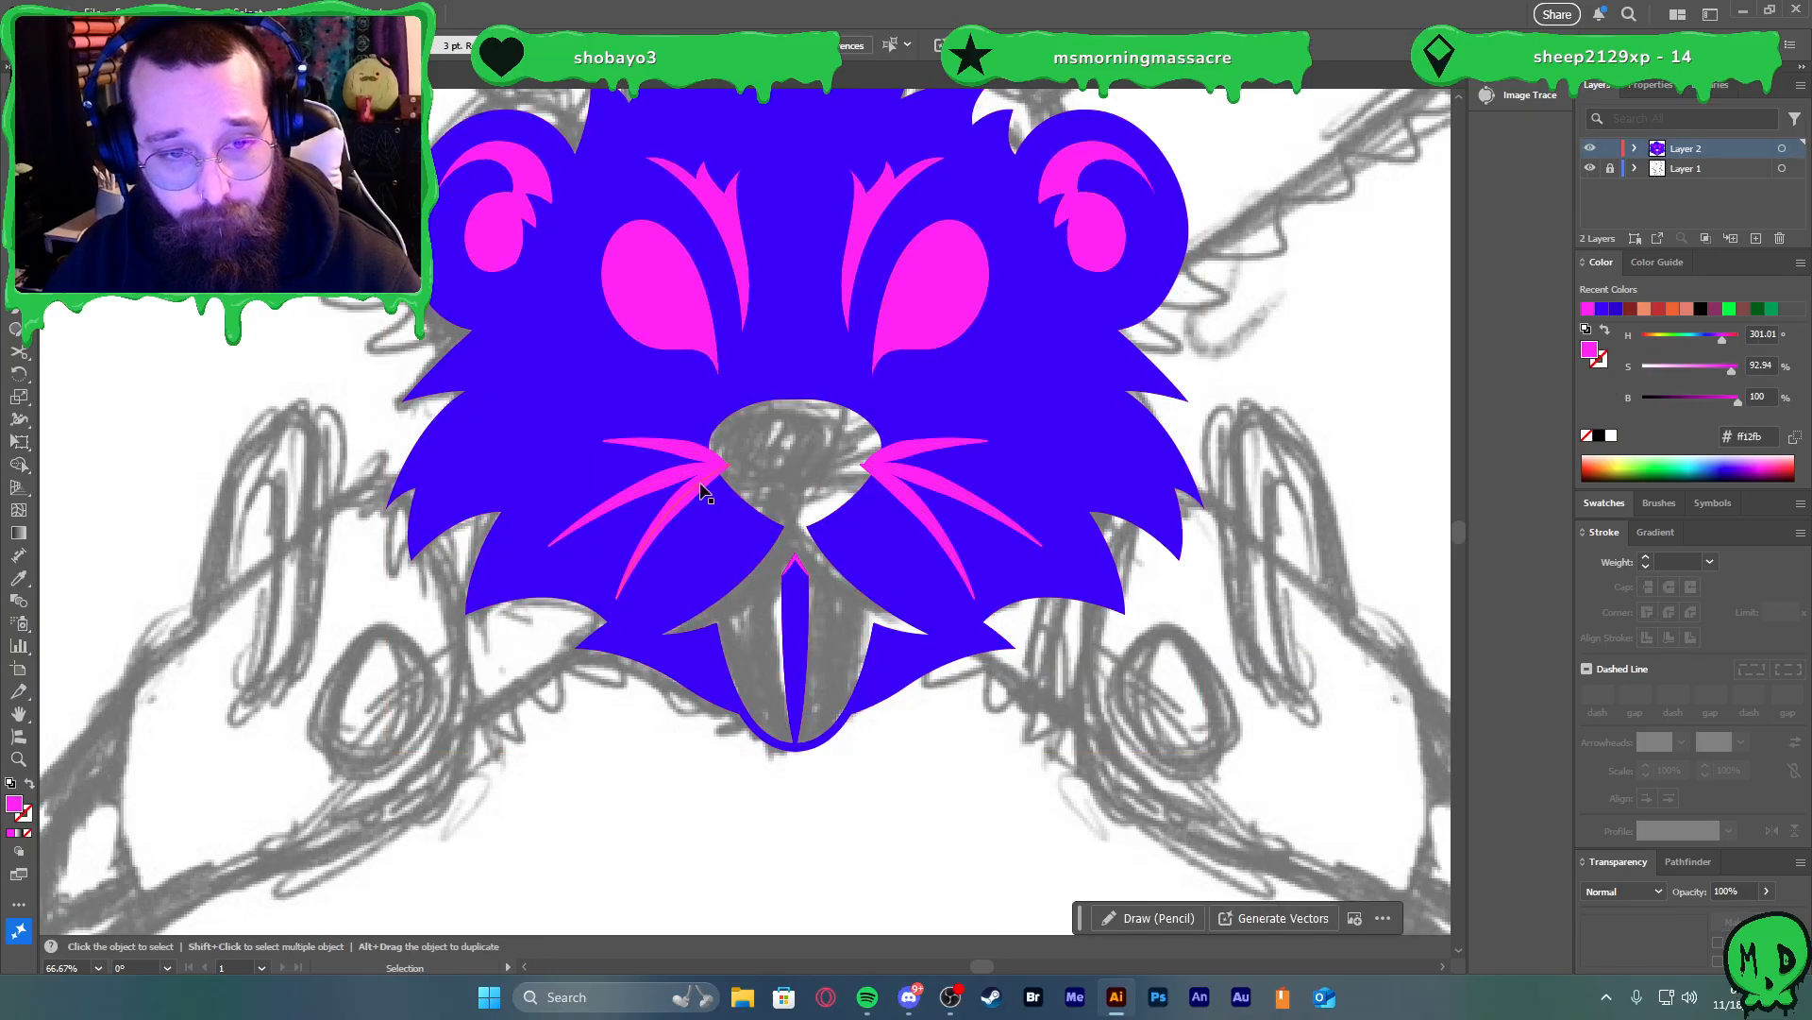
# Expand both sets of whisker strokes into filled magenta shapes
pyautogui.click(706, 470)
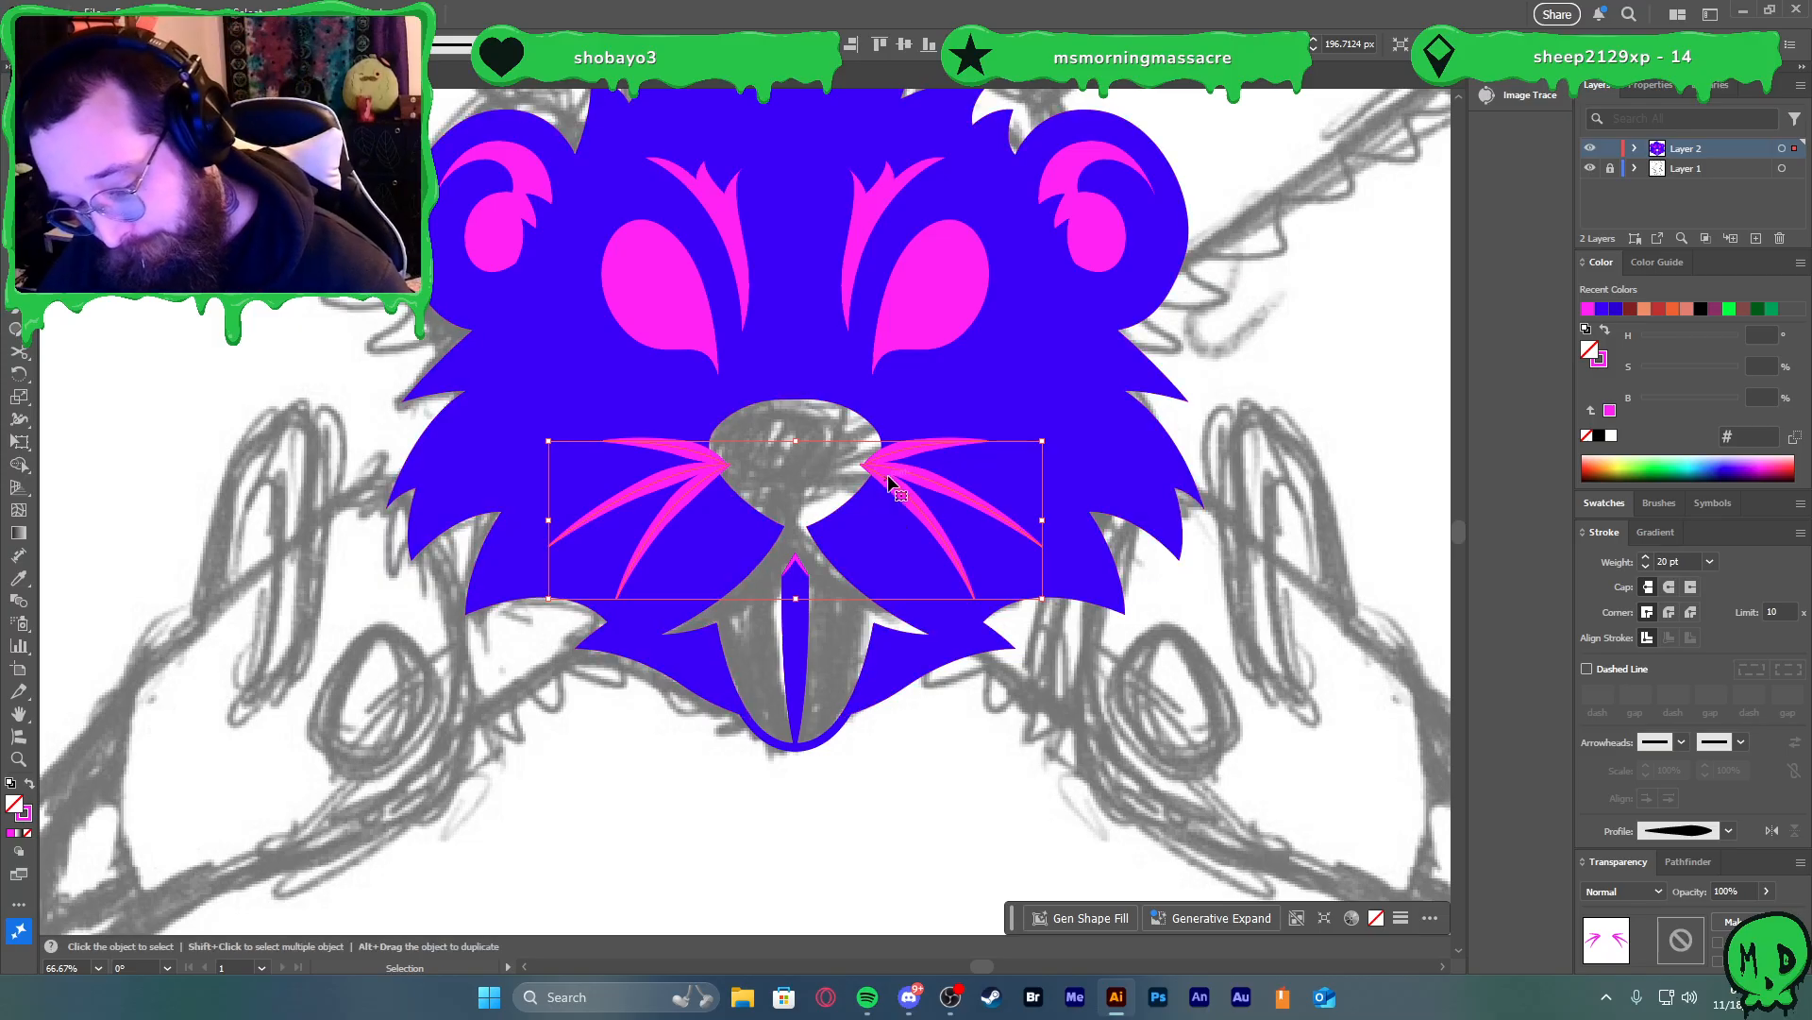
pyautogui.hotkey('alt', 'o')
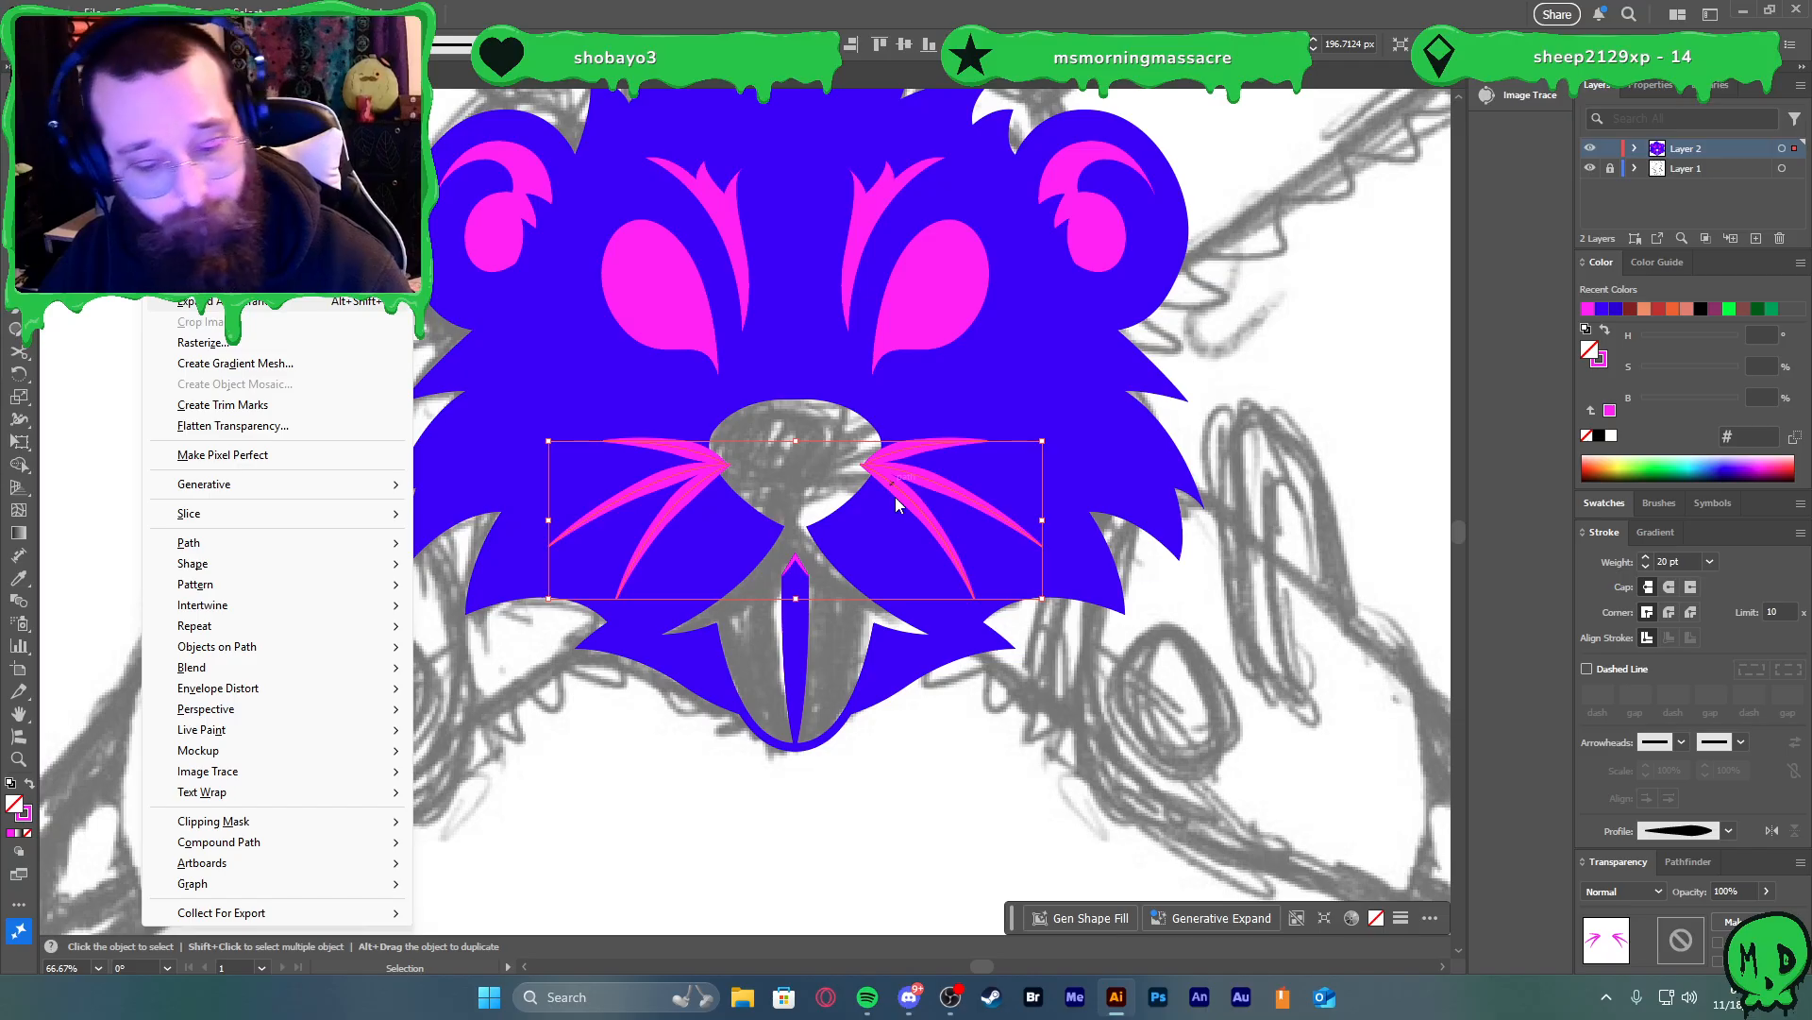
pyautogui.press('Return')
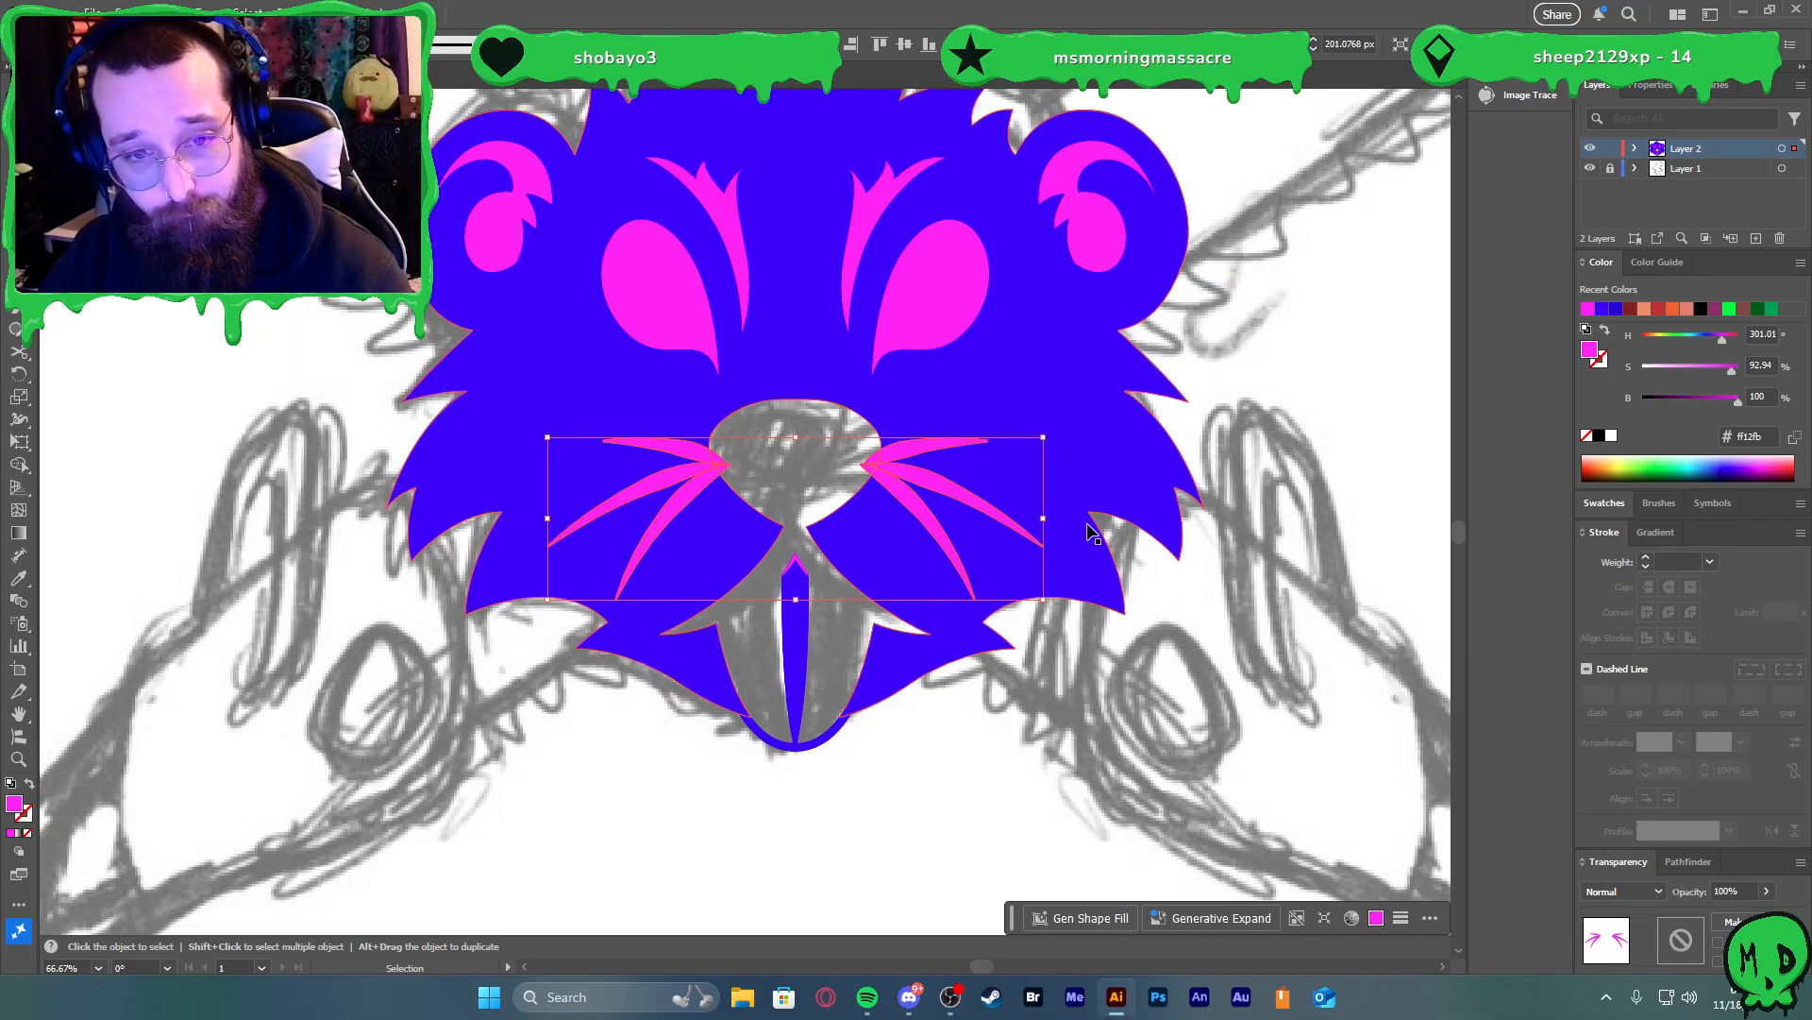
# Select all the artwork and cut the whiskers on both sides, plus their leftover fragments, out of the head with the Shape Builder
pyautogui.hotkey('ctrl', '0')
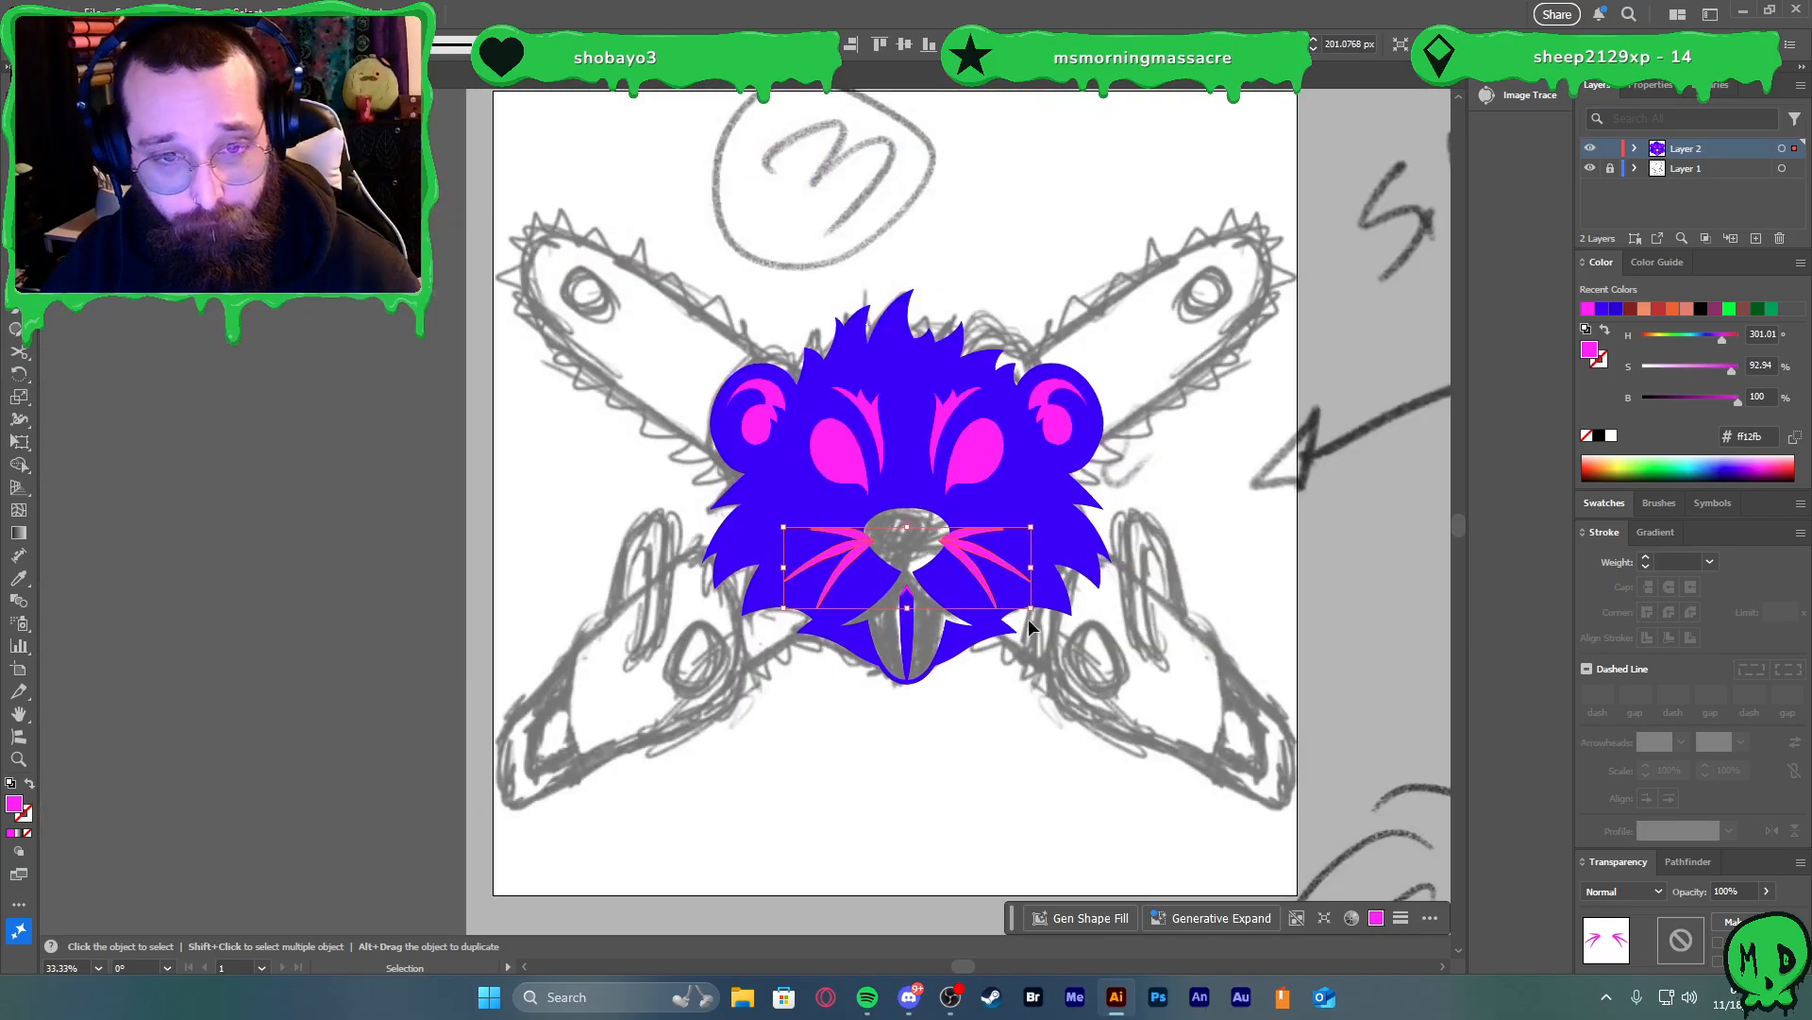
pyautogui.hotkey('ctrl', 'a')
pyautogui.hotkey('ctrl', '1')
pyautogui.hotkey('shift', 'm')
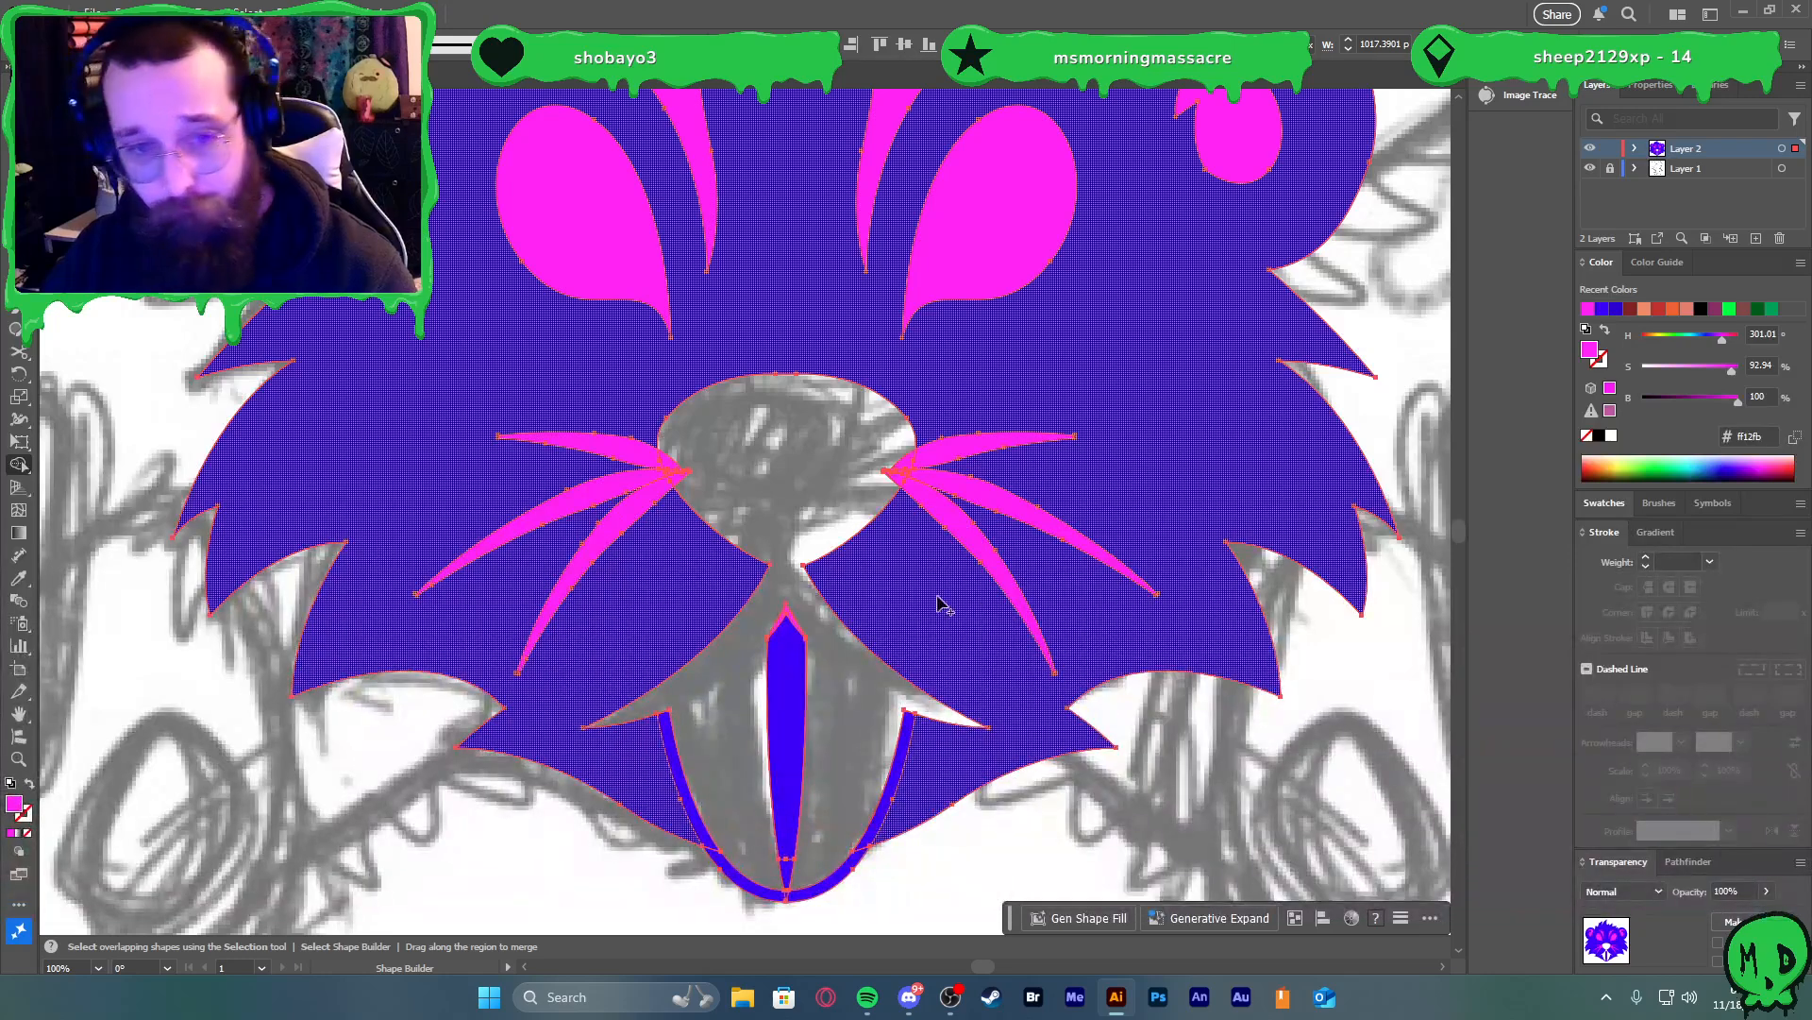
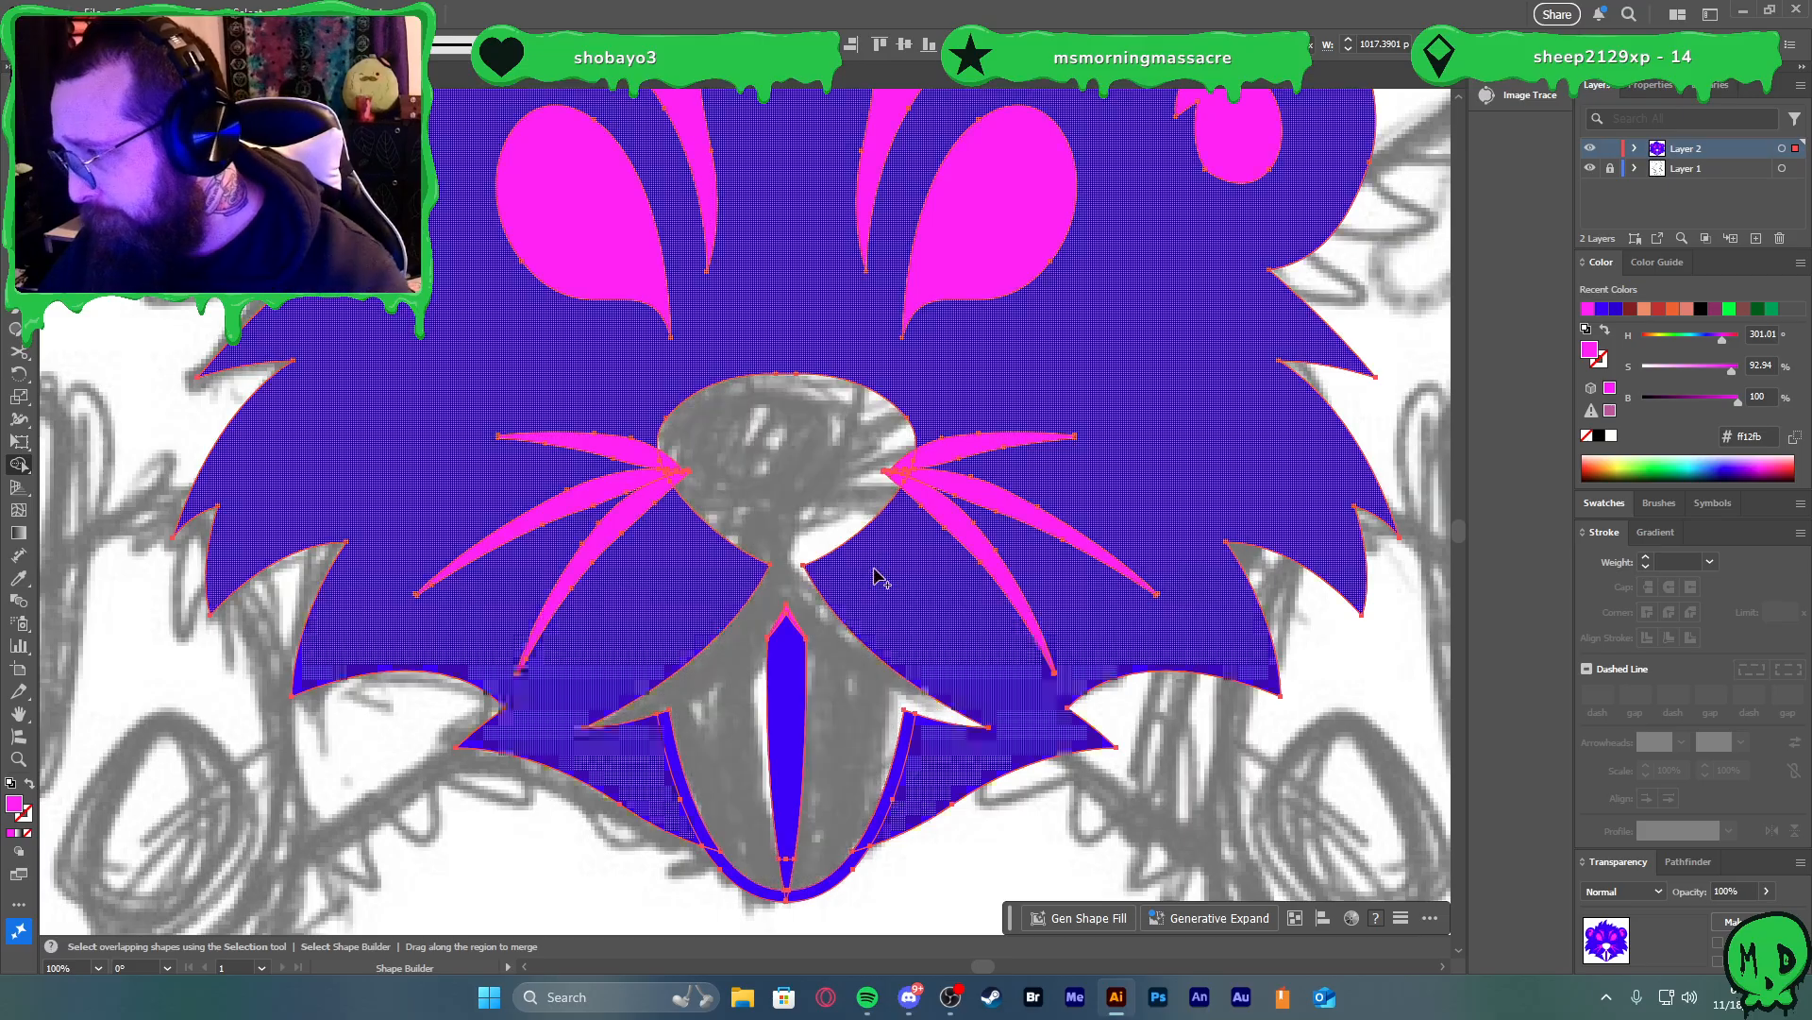
pyautogui.moveTo(708, 463)
pyautogui.mouseDown()
pyautogui.moveTo(656, 484)
pyautogui.moveTo(651, 459)
pyautogui.moveTo(706, 462)
pyautogui.moveTo(662, 487)
pyautogui.moveTo(752, 477)
pyautogui.moveTo(712, 529)
pyautogui.moveTo(789, 502)
pyautogui.moveTo(830, 542)
pyautogui.moveTo(873, 528)
pyautogui.moveTo(736, 552)
pyautogui.moveTo(764, 554)
pyautogui.mouseUp()
pyautogui.scroll(5, 665, 500)
pyautogui.scroll(-1, 857, 498)
pyautogui.scroll(-2, 858, 501)
pyautogui.scroll(5, 831, 519)
pyautogui.scroll(-7, 822, 532)
pyautogui.scroll(3, 1064, 536)
pyautogui.moveTo(959, 512)
pyautogui.mouseDown()
pyautogui.moveTo(1019, 464)
pyautogui.moveTo(1028, 393)
pyautogui.mouseUp()
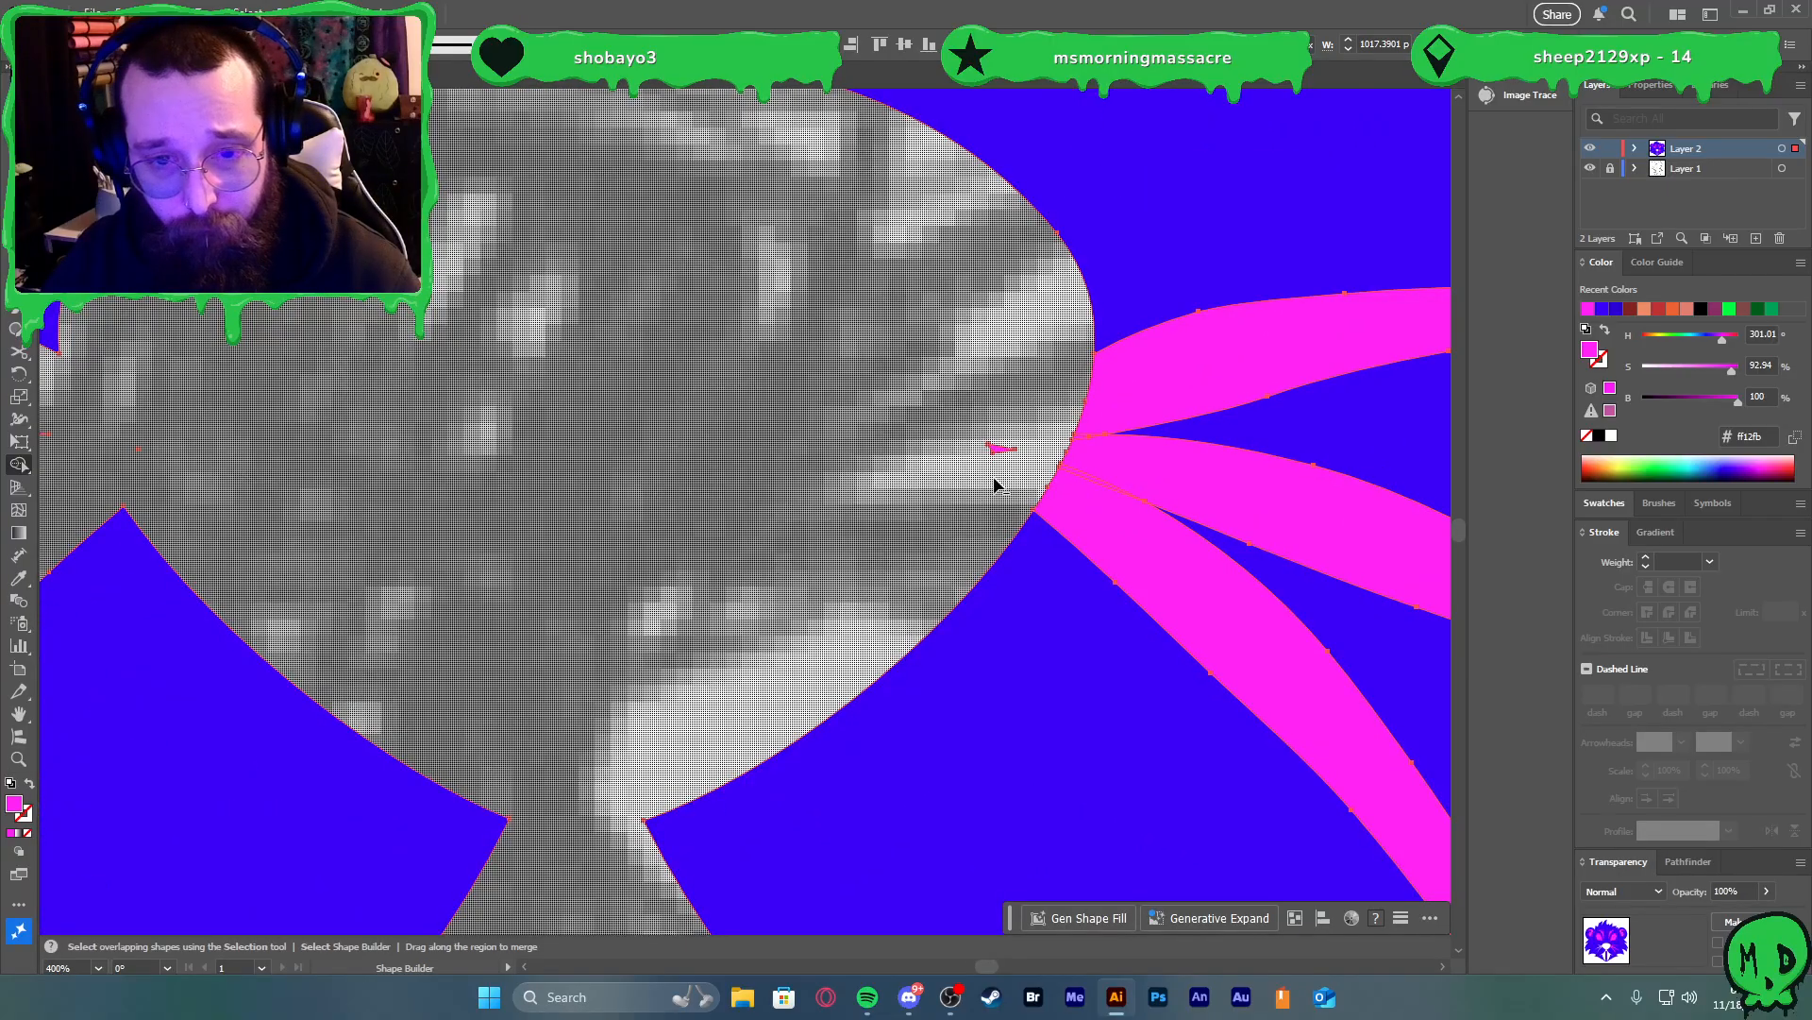
pyautogui.moveTo(988, 458)
pyautogui.mouseDown()
pyautogui.moveTo(1028, 425)
pyautogui.moveTo(1070, 448)
pyautogui.moveTo(1084, 404)
pyautogui.moveTo(992, 457)
pyautogui.mouseUp()
pyautogui.scroll(-3, 929, 434)
pyautogui.press('v')
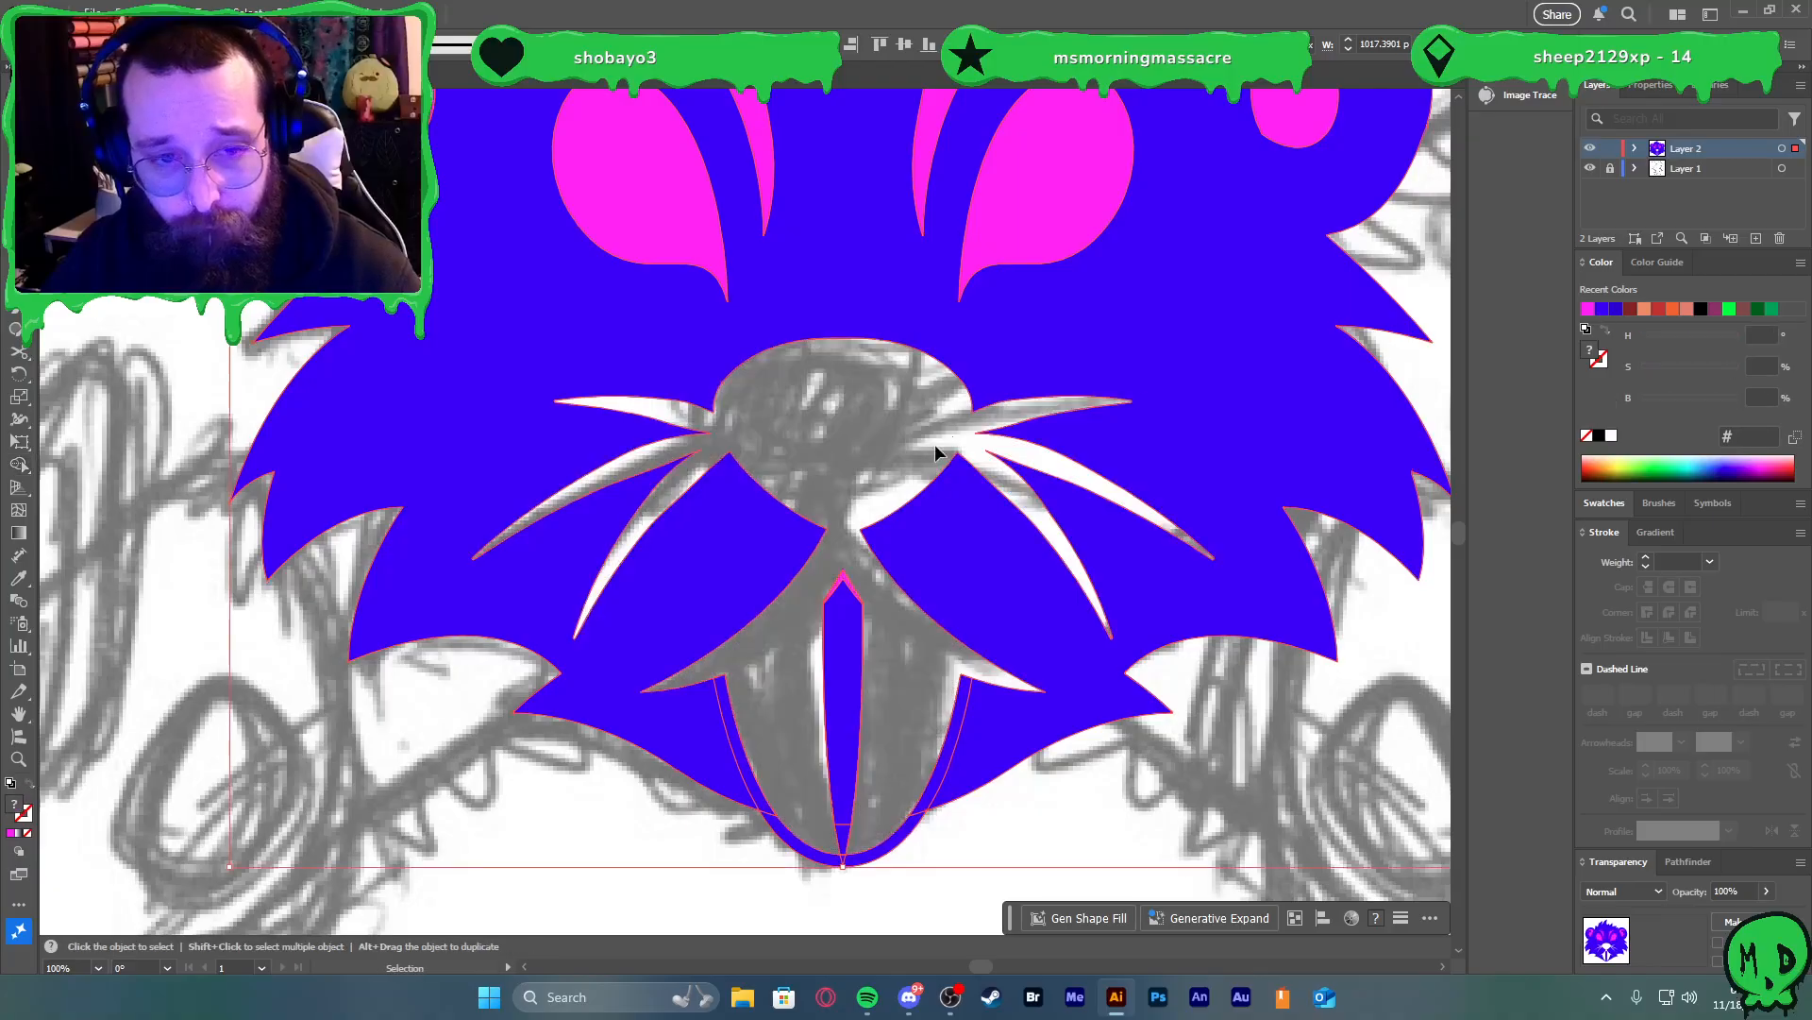
pyautogui.click(963, 516)
pyautogui.scroll(1, 869, 421)
pyautogui.click(914, 457)
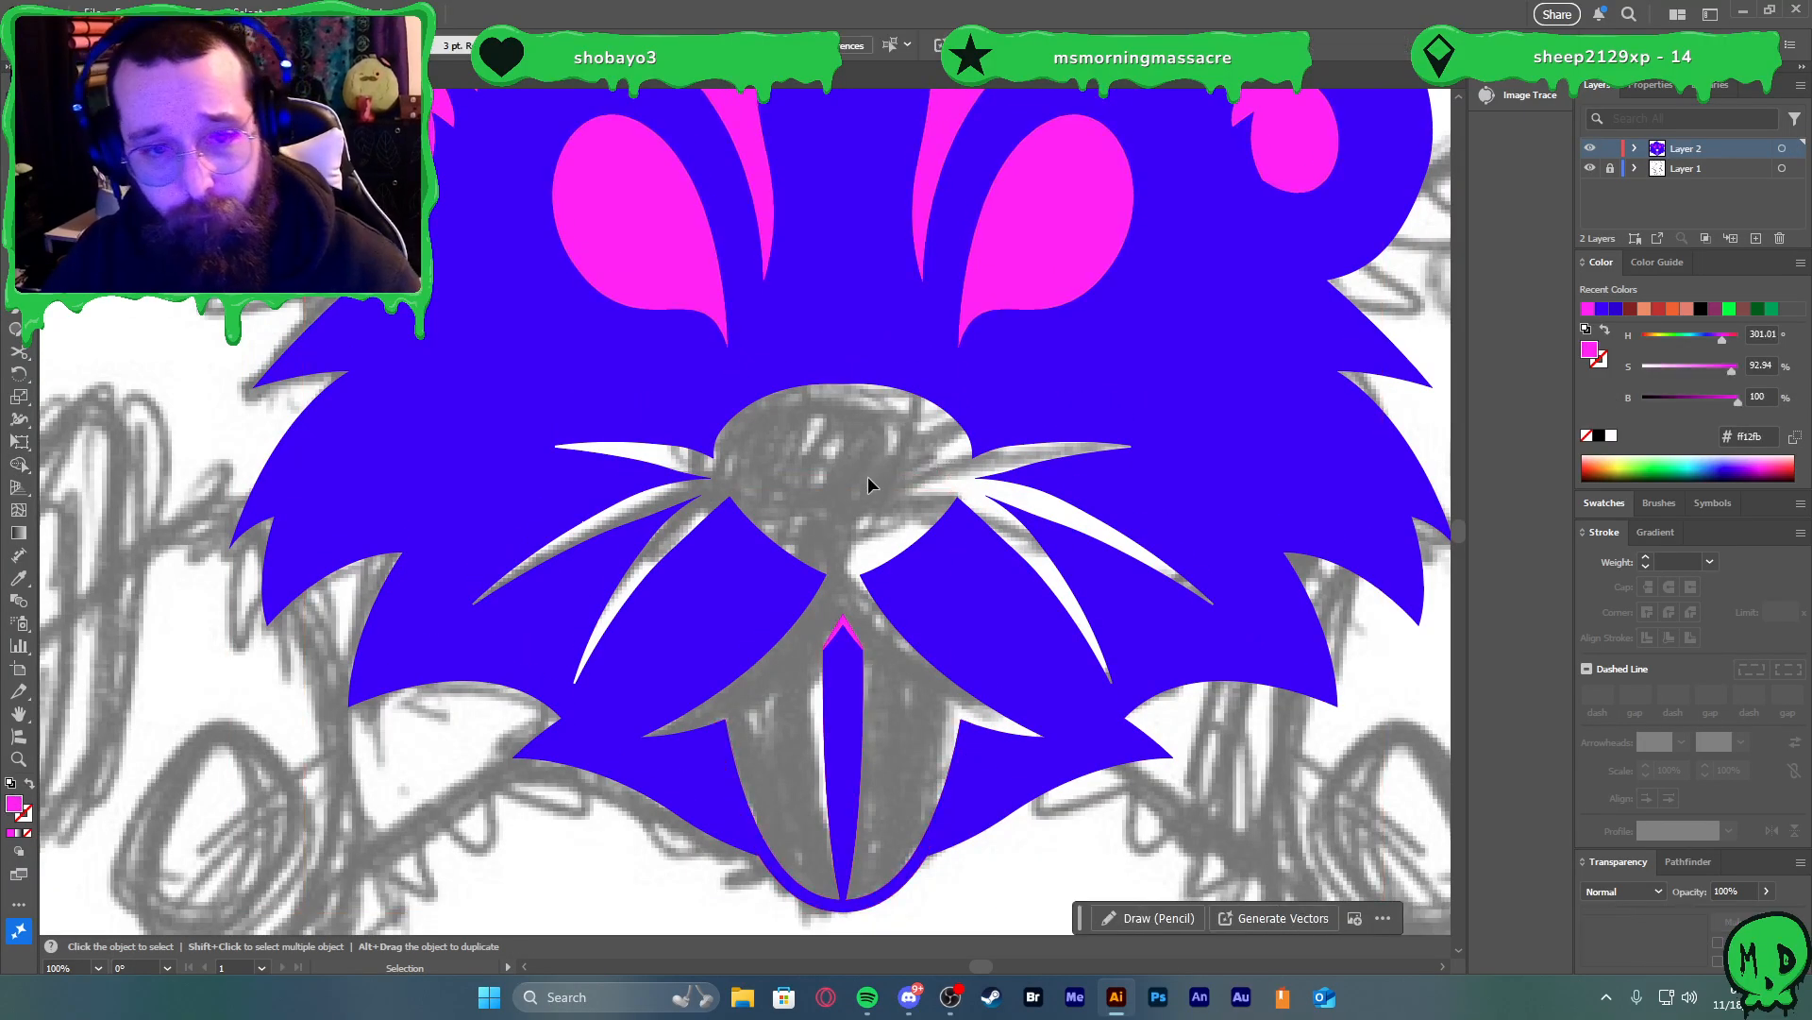
# Try to repeat the last Pathfinder operation on the whole head artwork
pyautogui.scroll(1, 847, 434)
pyautogui.scroll(-4, 834, 445)
pyautogui.hotkey('ctrl', 'a')
pyautogui.scroll(5, 838, 397)
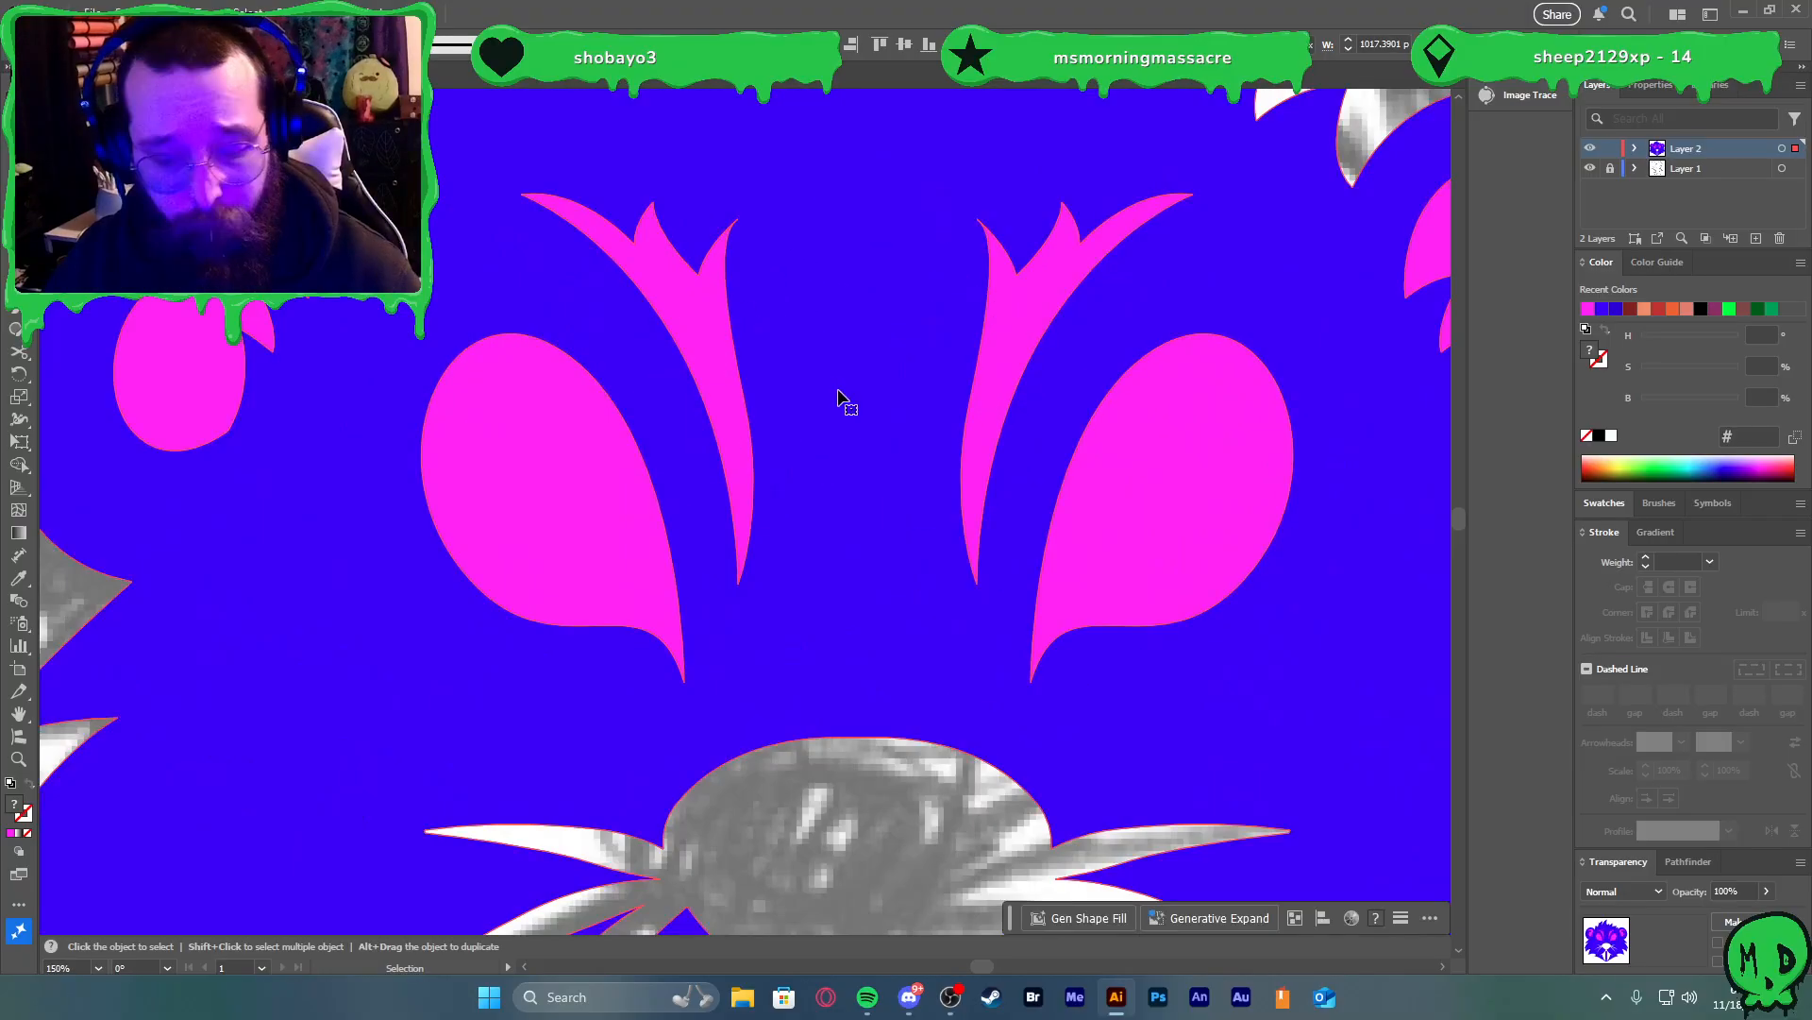
pyautogui.hotkey('shift', 'm')
pyautogui.scroll(-2, 838, 434)
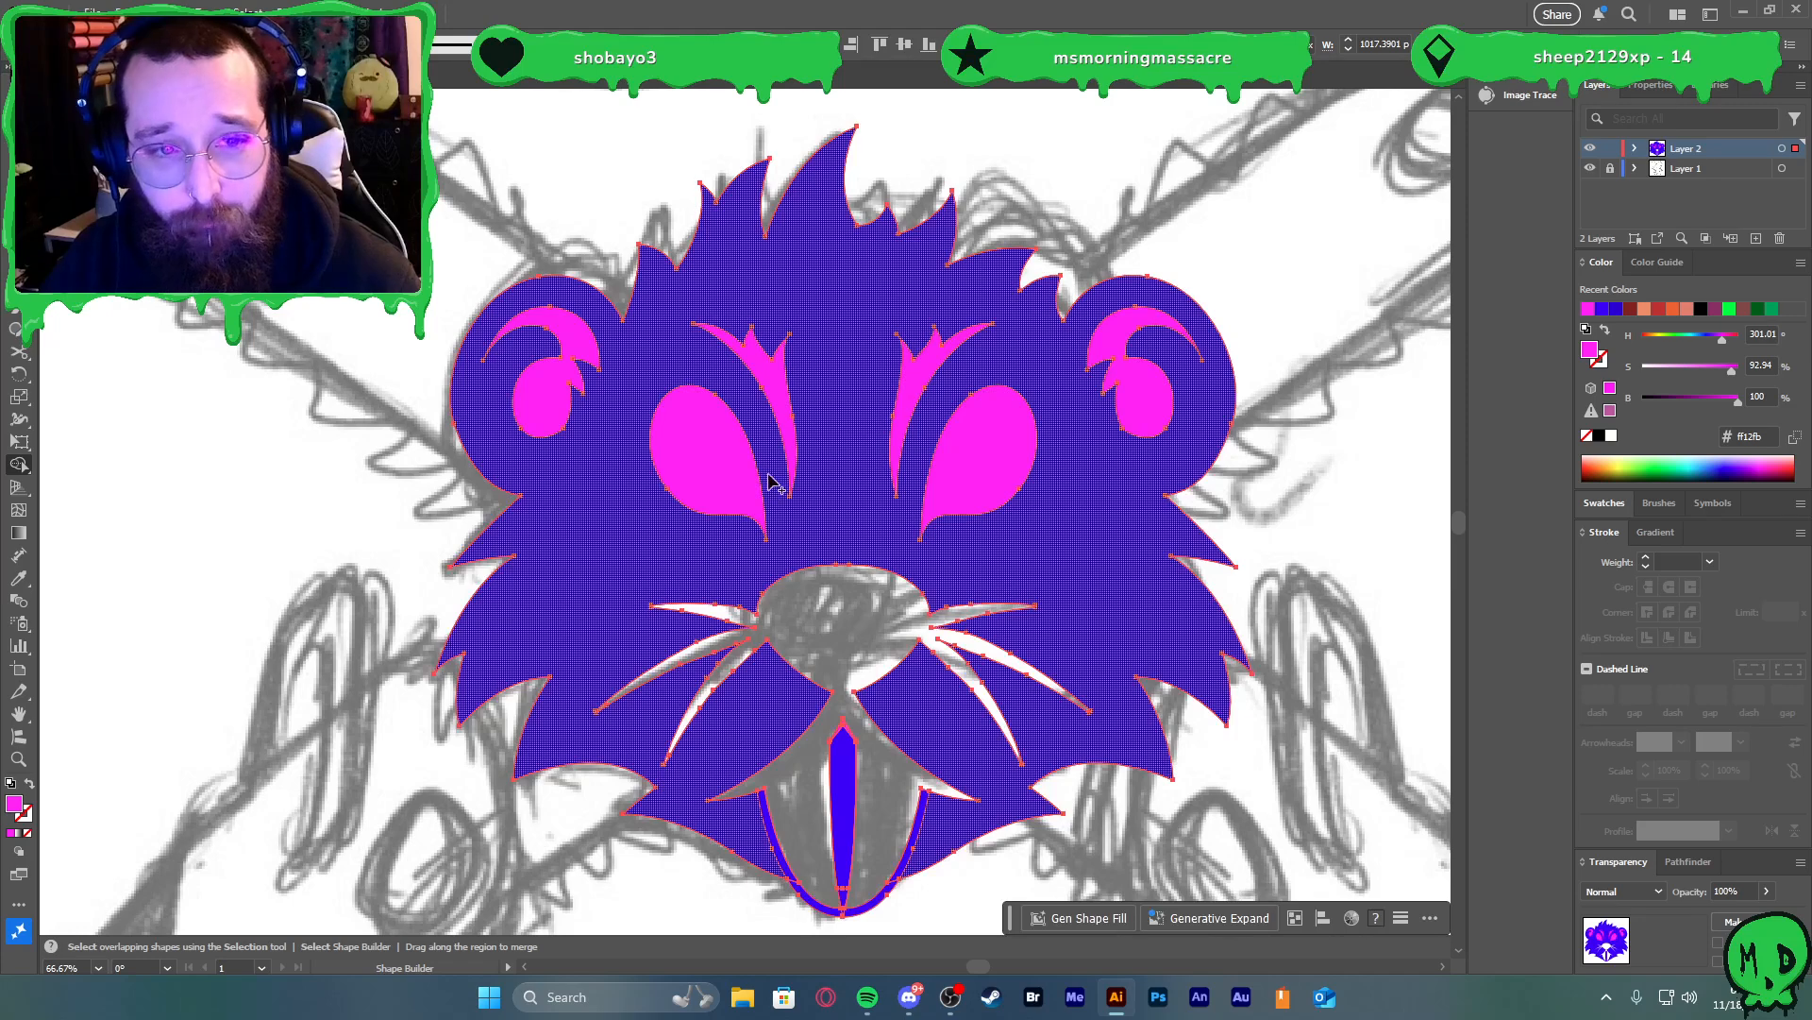
pyautogui.press('v')
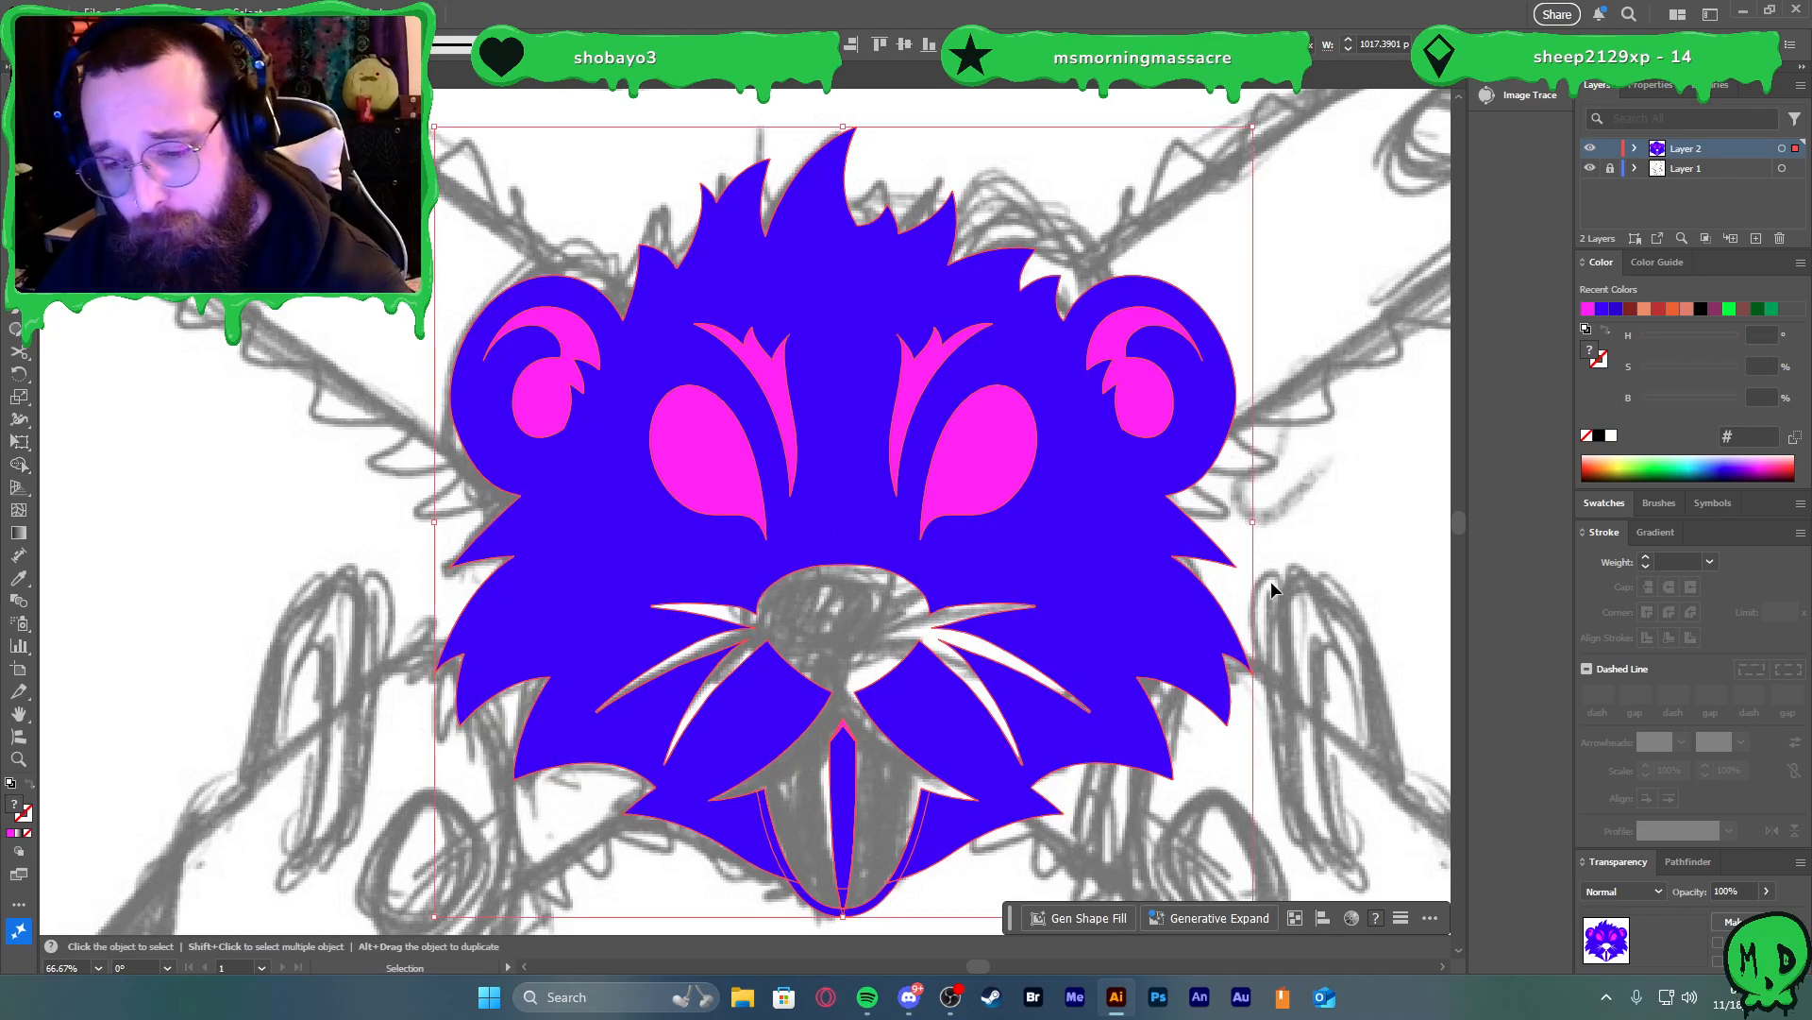
pyautogui.hotkey('ctrl', '4')
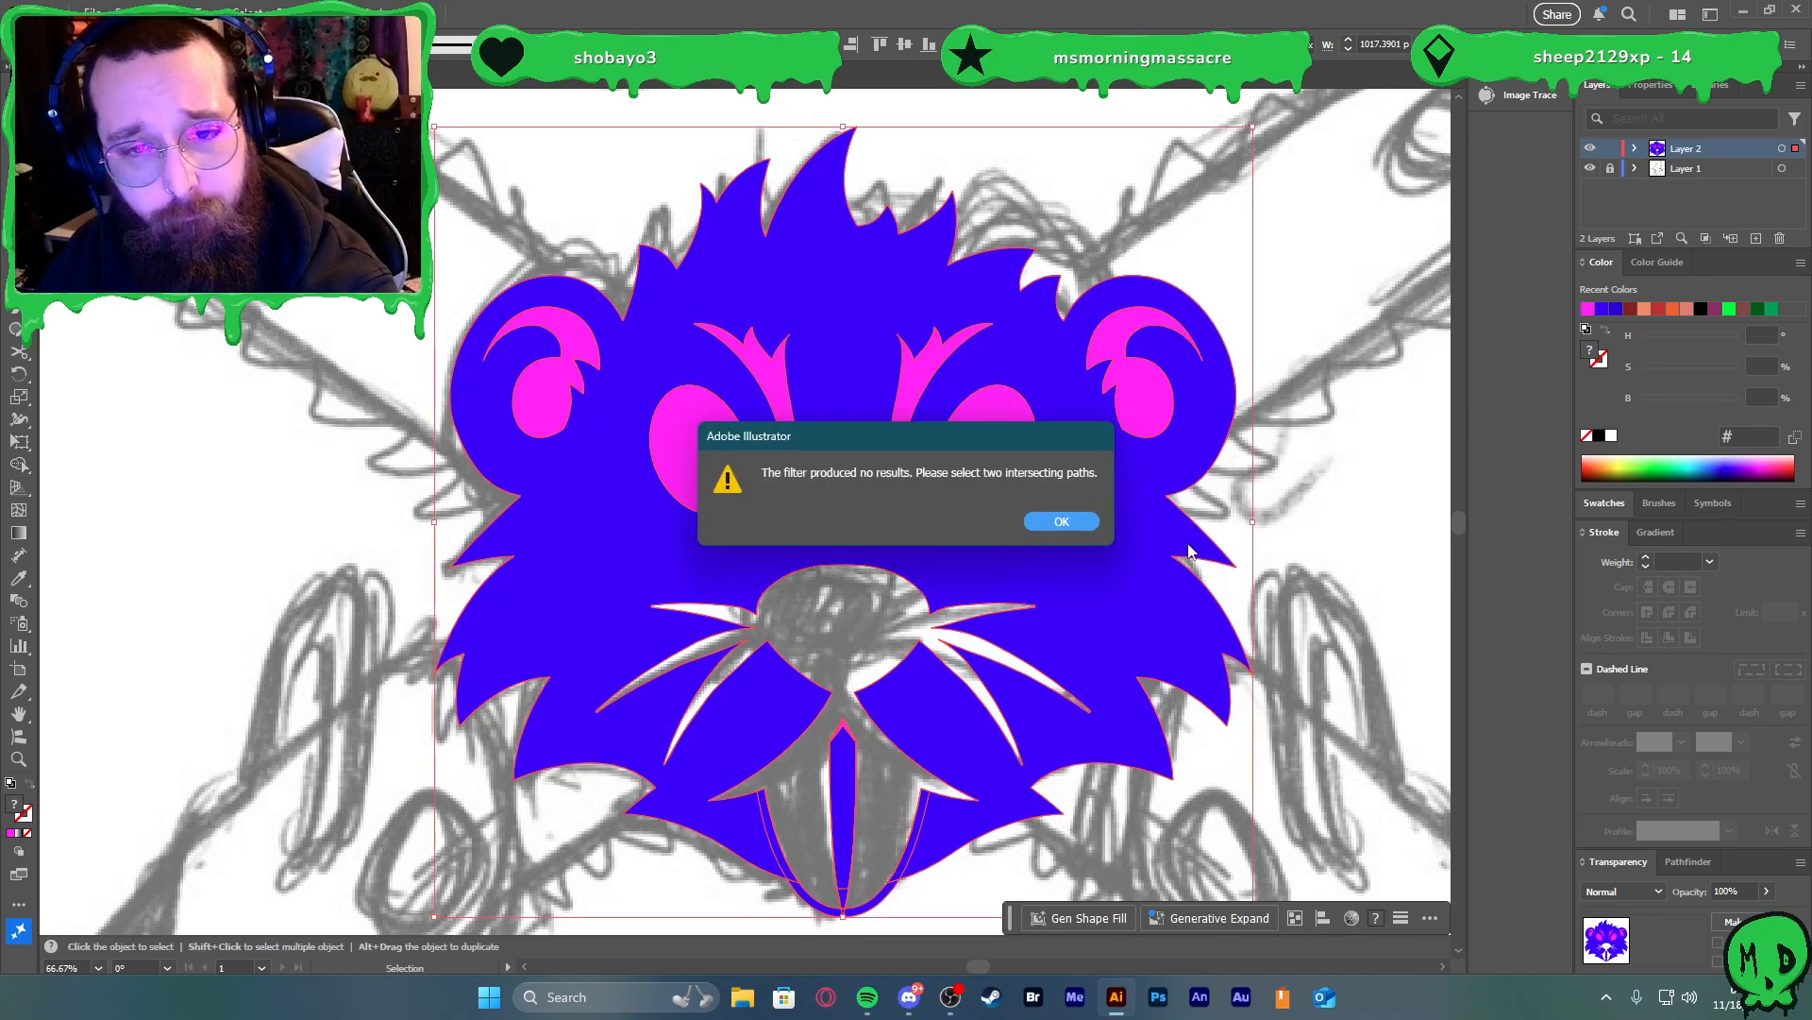
pyautogui.click(1076, 529)
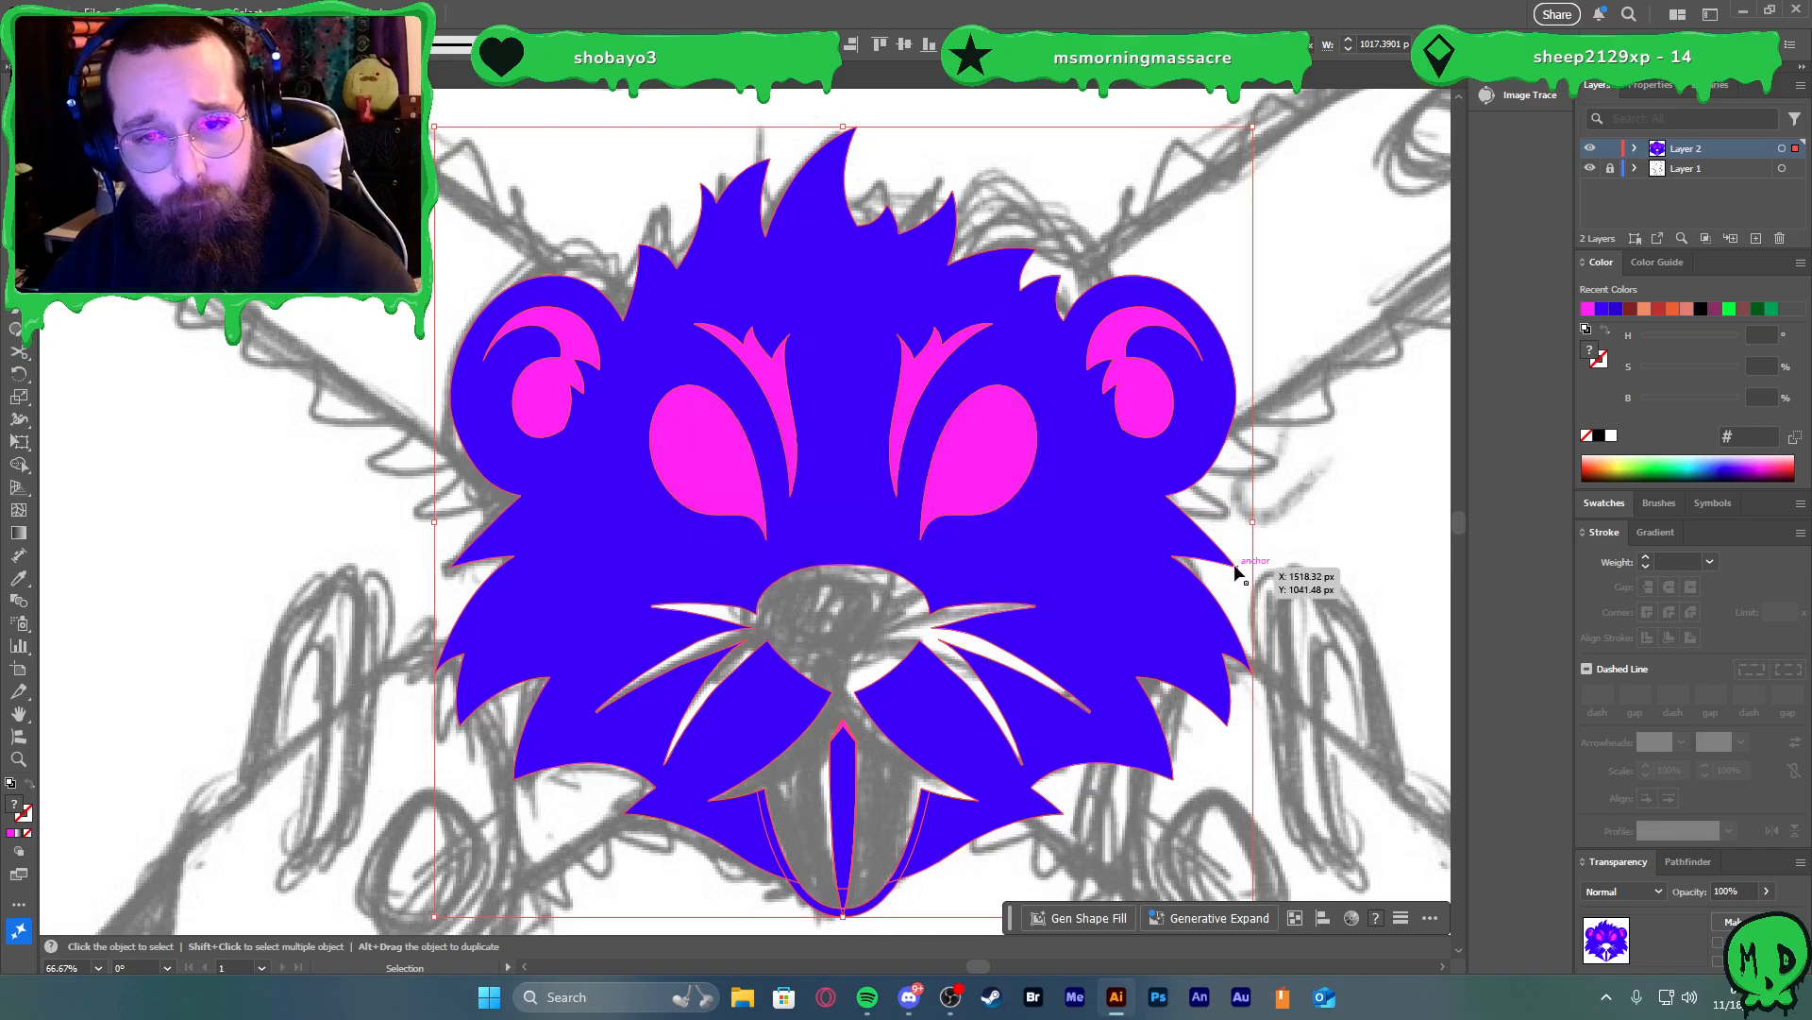
pyautogui.click(1288, 502)
# Cut both eyes out of the blue head by combining them with it as a compound path
pyautogui.click(957, 473)
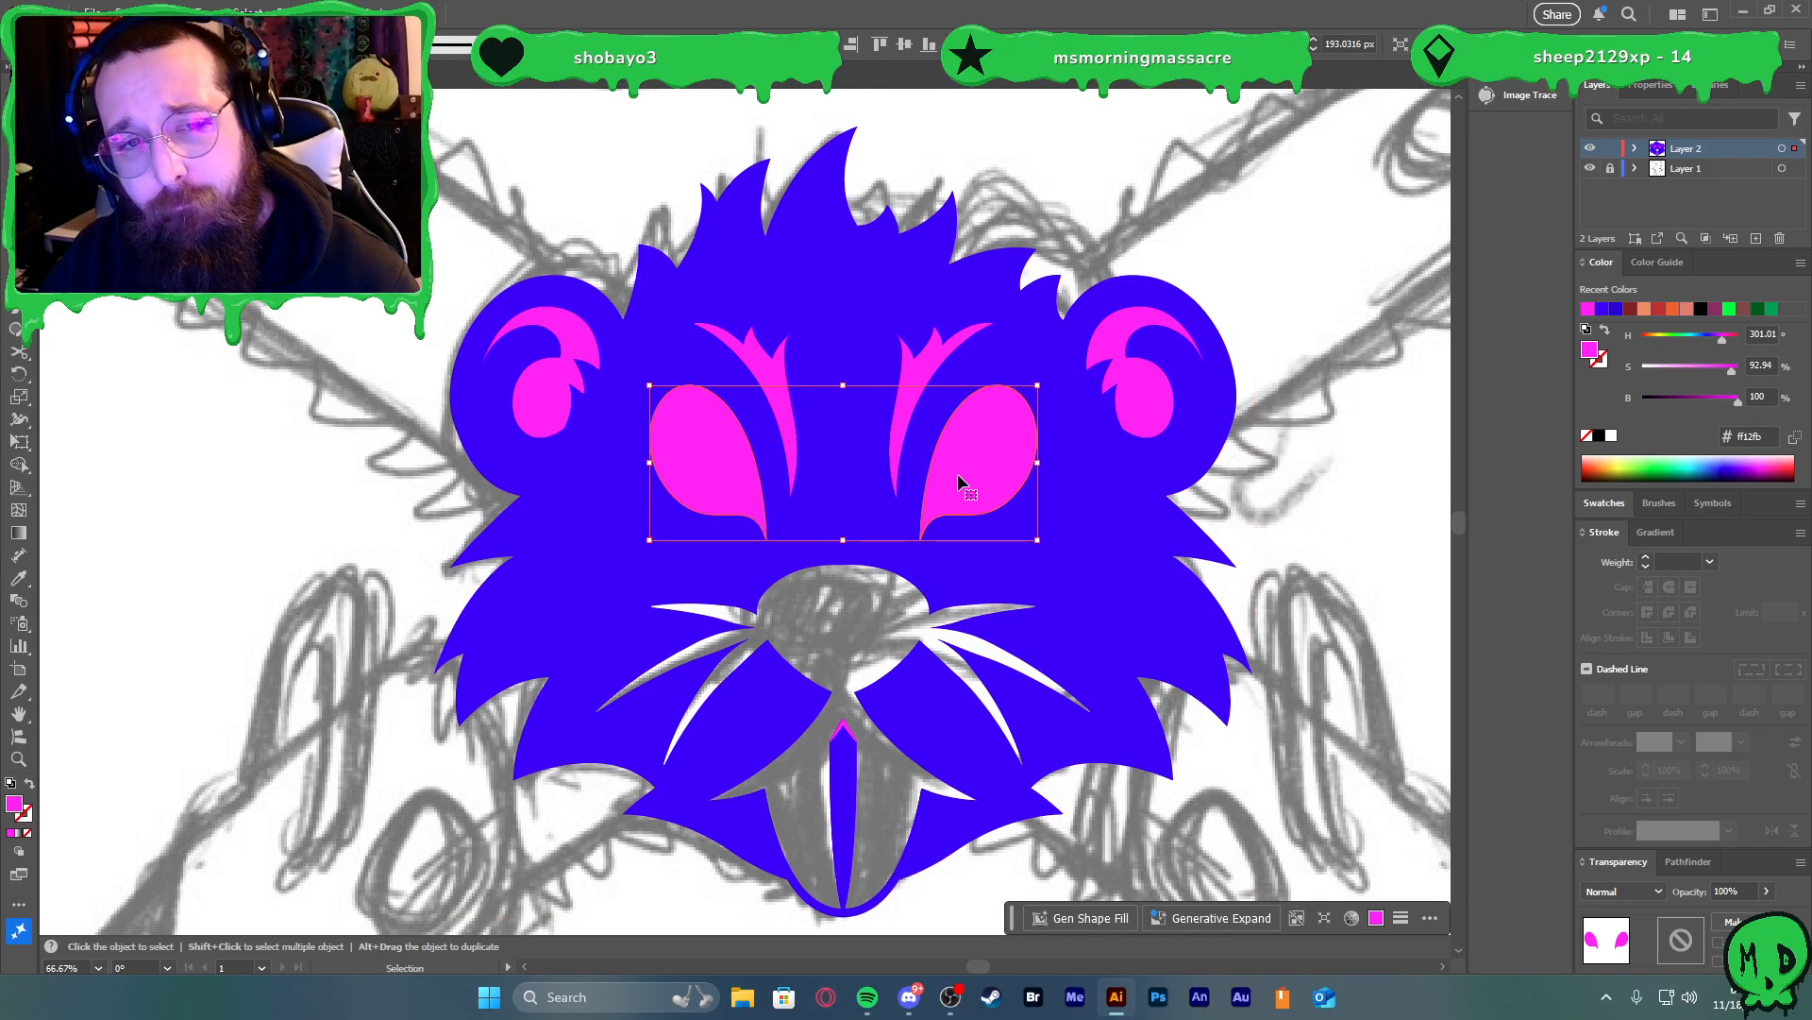
pyautogui.click(863, 493)
pyautogui.hotkey('ctrl', '8')
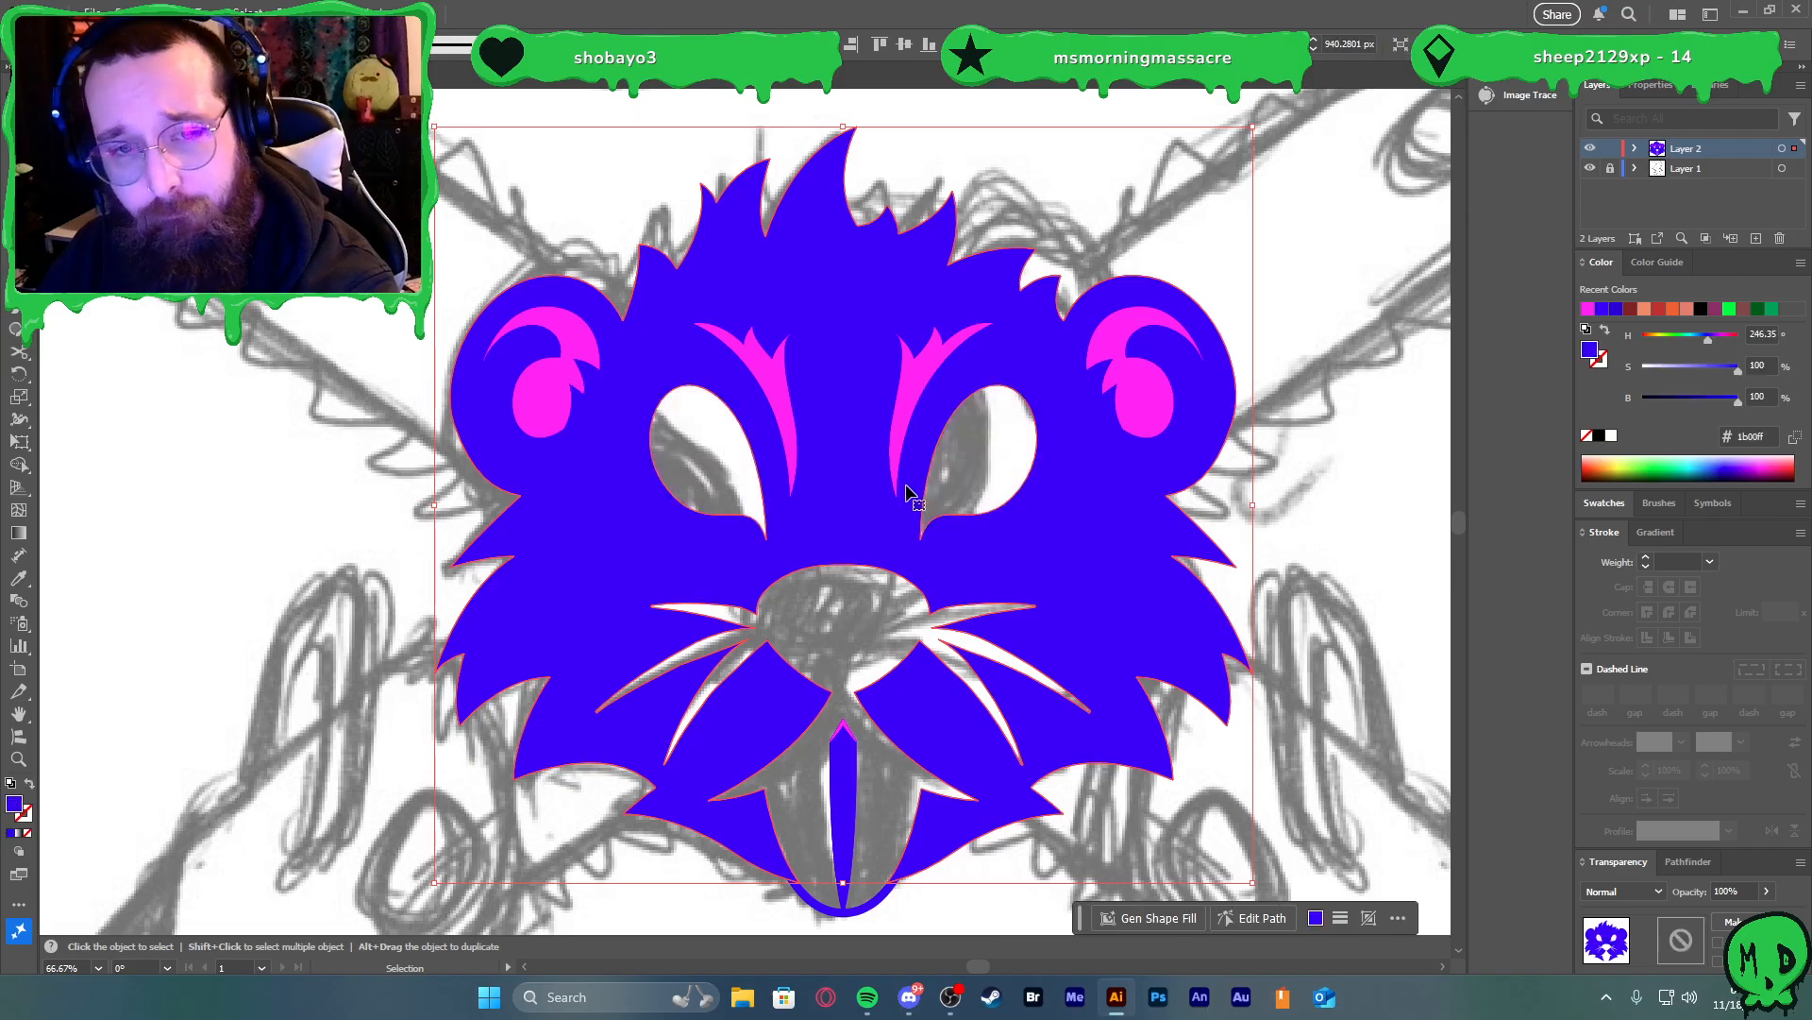
# Combine the inner-ear and brow shapes with the head into a compound path so they become cut-outs
pyautogui.click(595, 364)
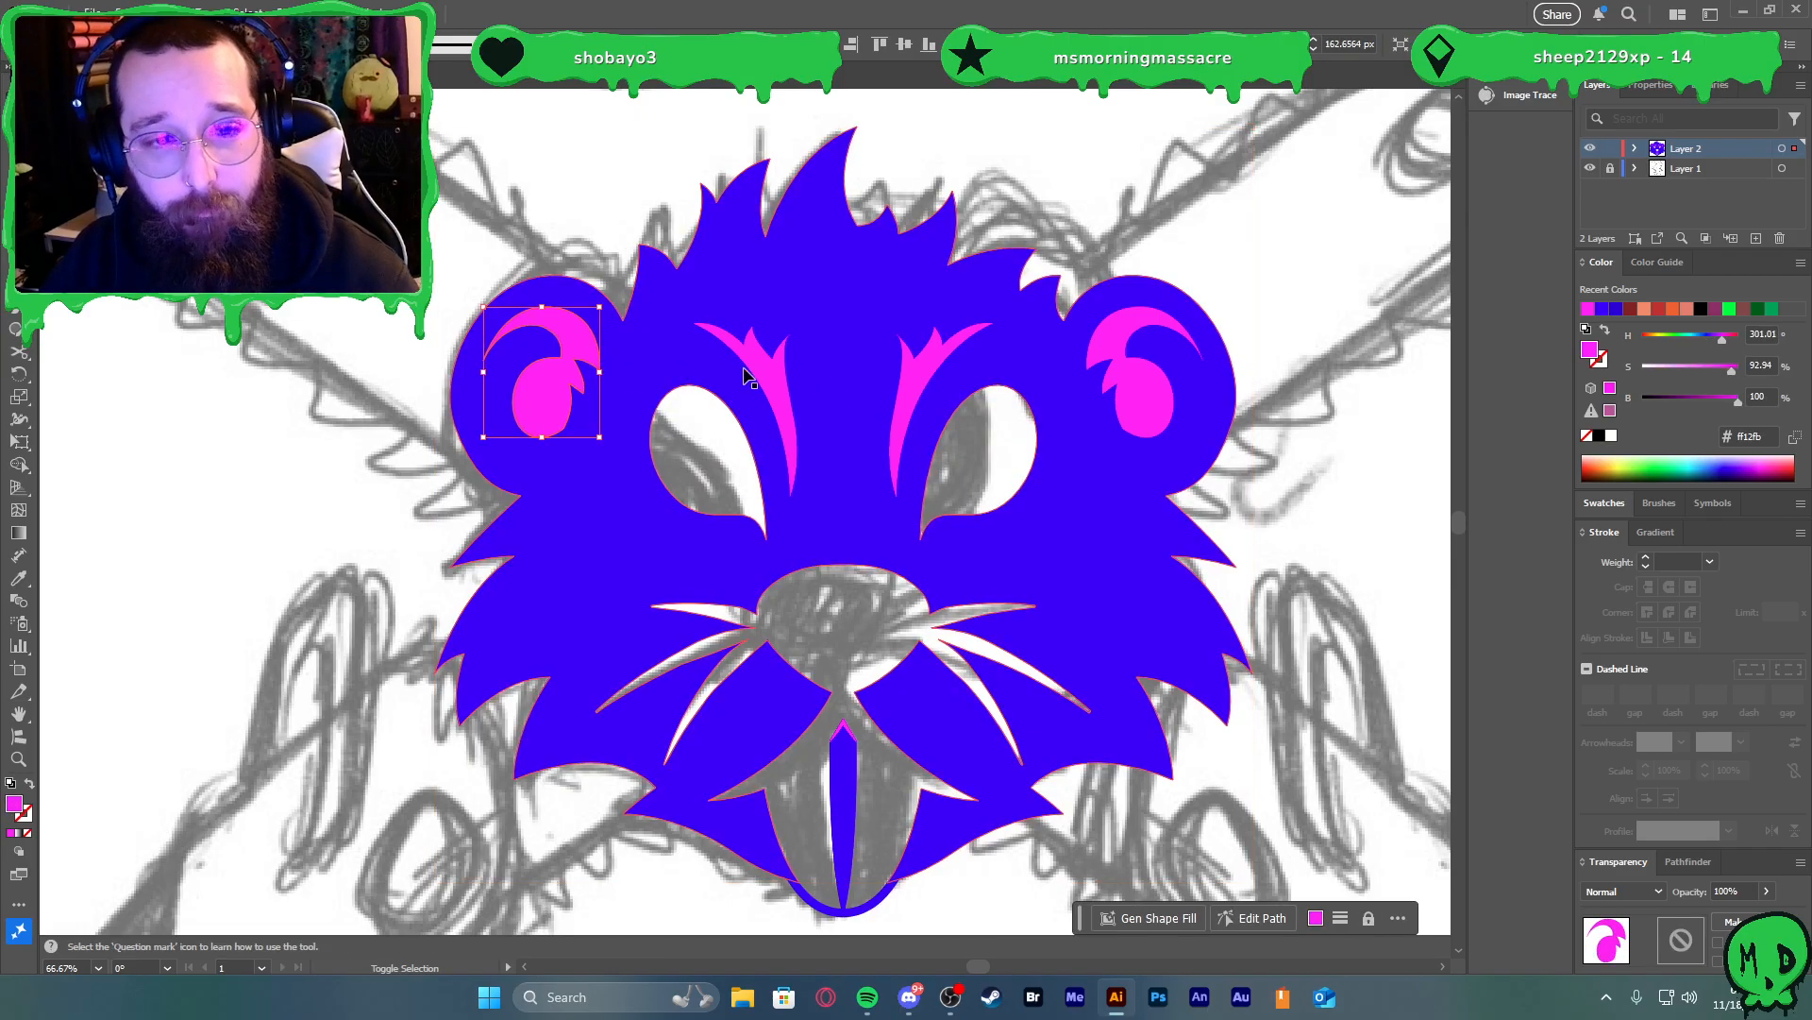
pyautogui.keyDown('shift'); pyautogui.click(774, 377); pyautogui.keyUp('shift')
pyautogui.keyDown('shift'); pyautogui.click(935, 378); pyautogui.keyUp('shift')
pyautogui.keyDown('shift'); pyautogui.click(1111, 349); pyautogui.keyUp('shift')
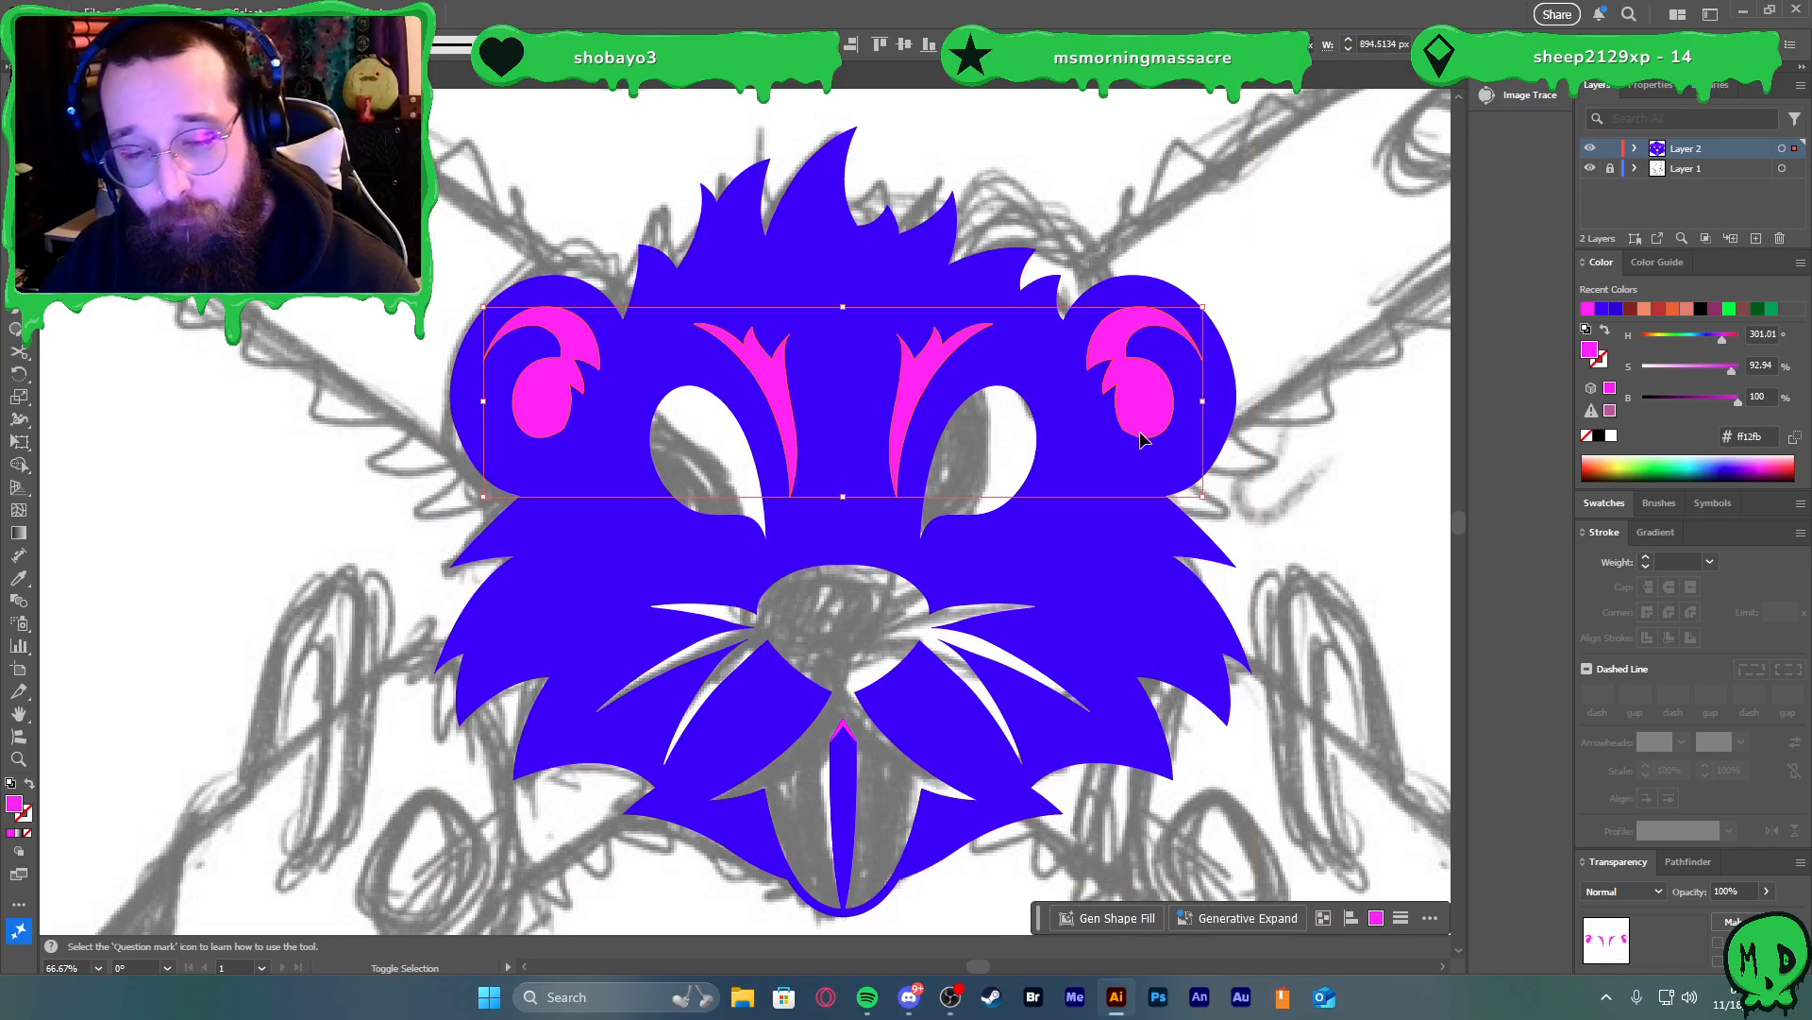
pyautogui.keyDown('shift'); pyautogui.click(1134, 508); pyautogui.keyUp('shift')
pyautogui.hotkey('ctrl', '8')
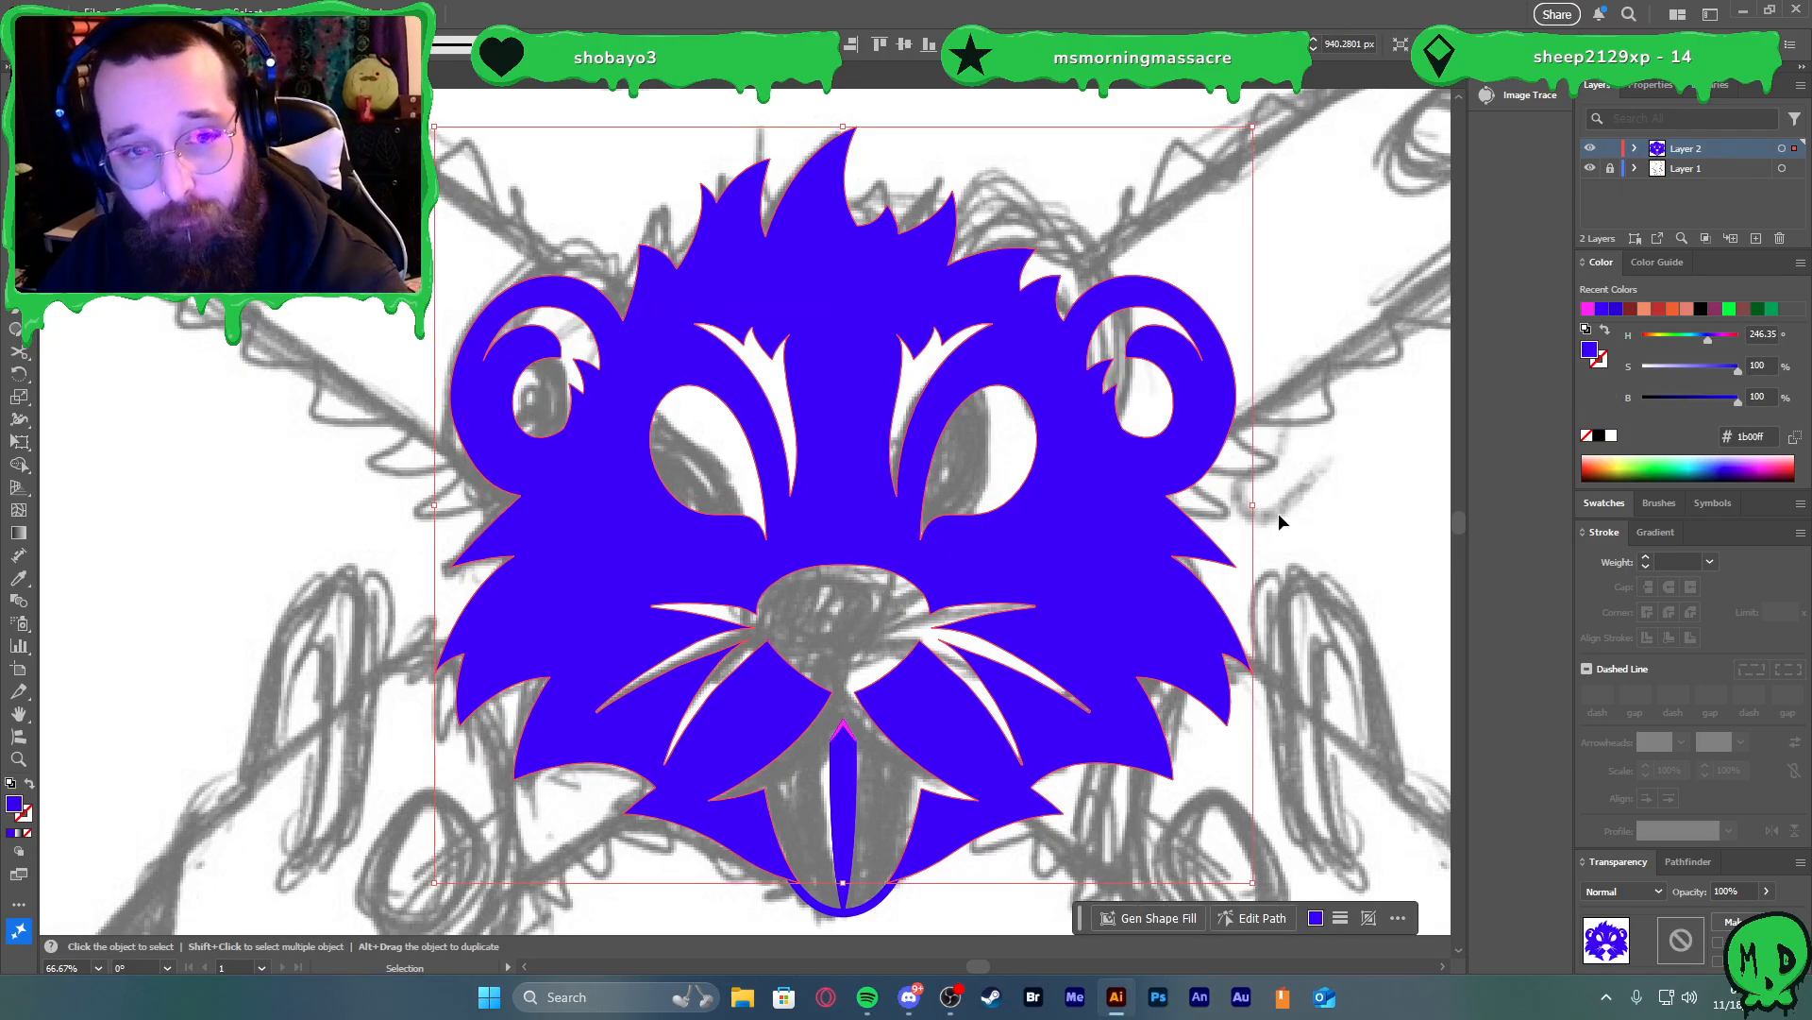
pyautogui.click(1286, 515)
pyautogui.scroll(-1, 1286, 516)
pyautogui.scroll(-2, 1263, 524)
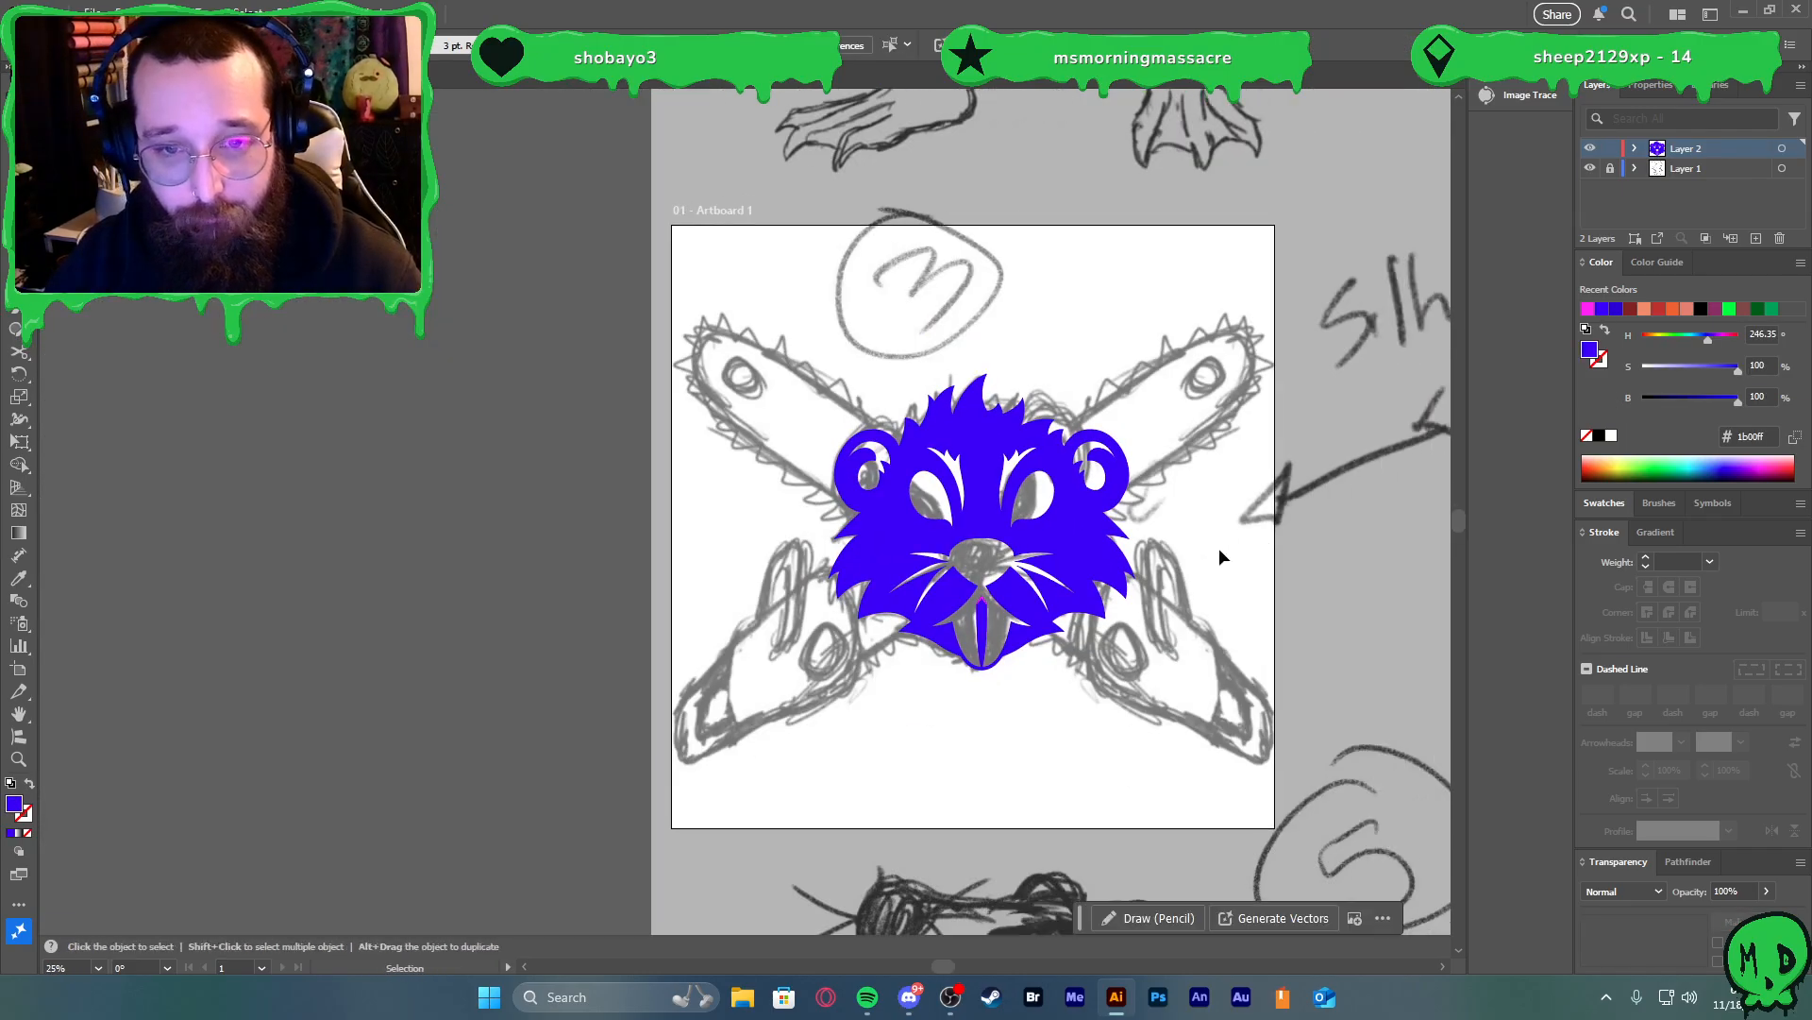
pyautogui.scroll(2, 1208, 537)
pyautogui.scroll(2, 1065, 632)
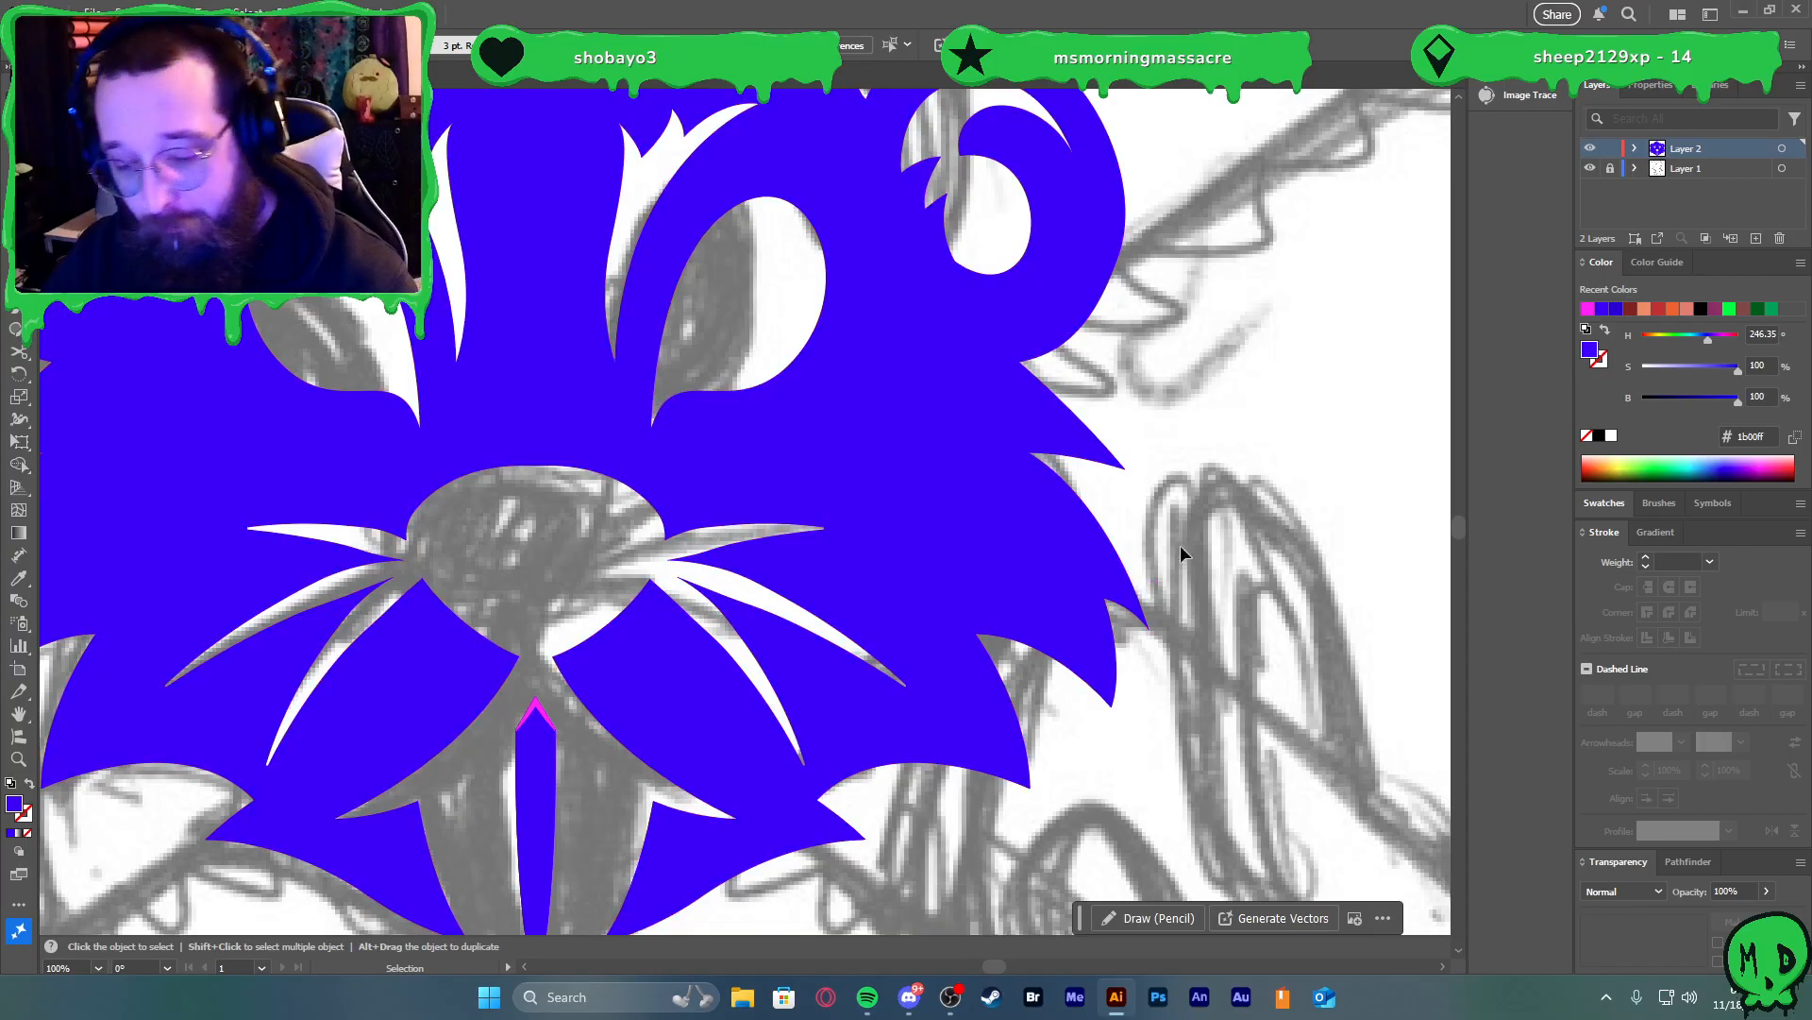
pyautogui.press('p')
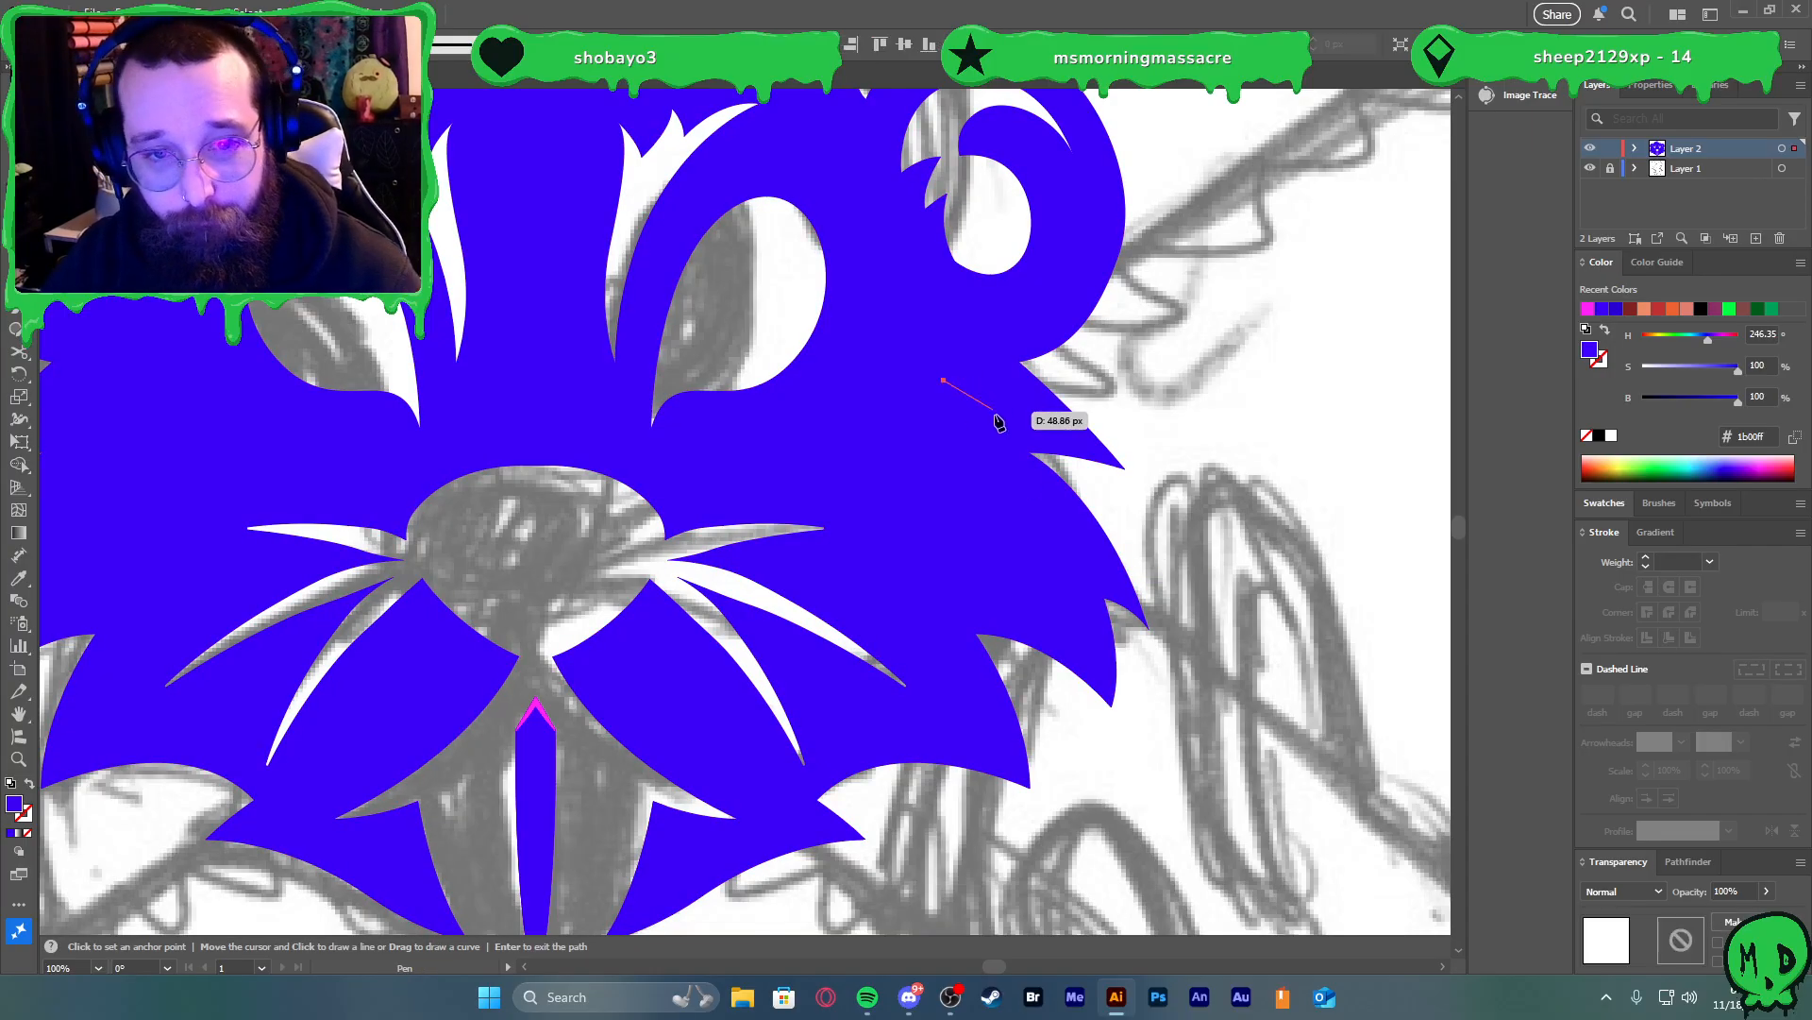
pyautogui.hotkey('shift', 'c')
pyautogui.scroll(-2, 979, 441)
pyautogui.scroll(2, 963, 429)
pyautogui.scroll(-1, 968, 430)
pyautogui.scroll(-3, 986, 438)
pyautogui.scroll(1, 1080, 531)
# Start a Pen path for a fur marking on the left cheek, give it the magenta fill and remove the last stray change
pyautogui.press('p')
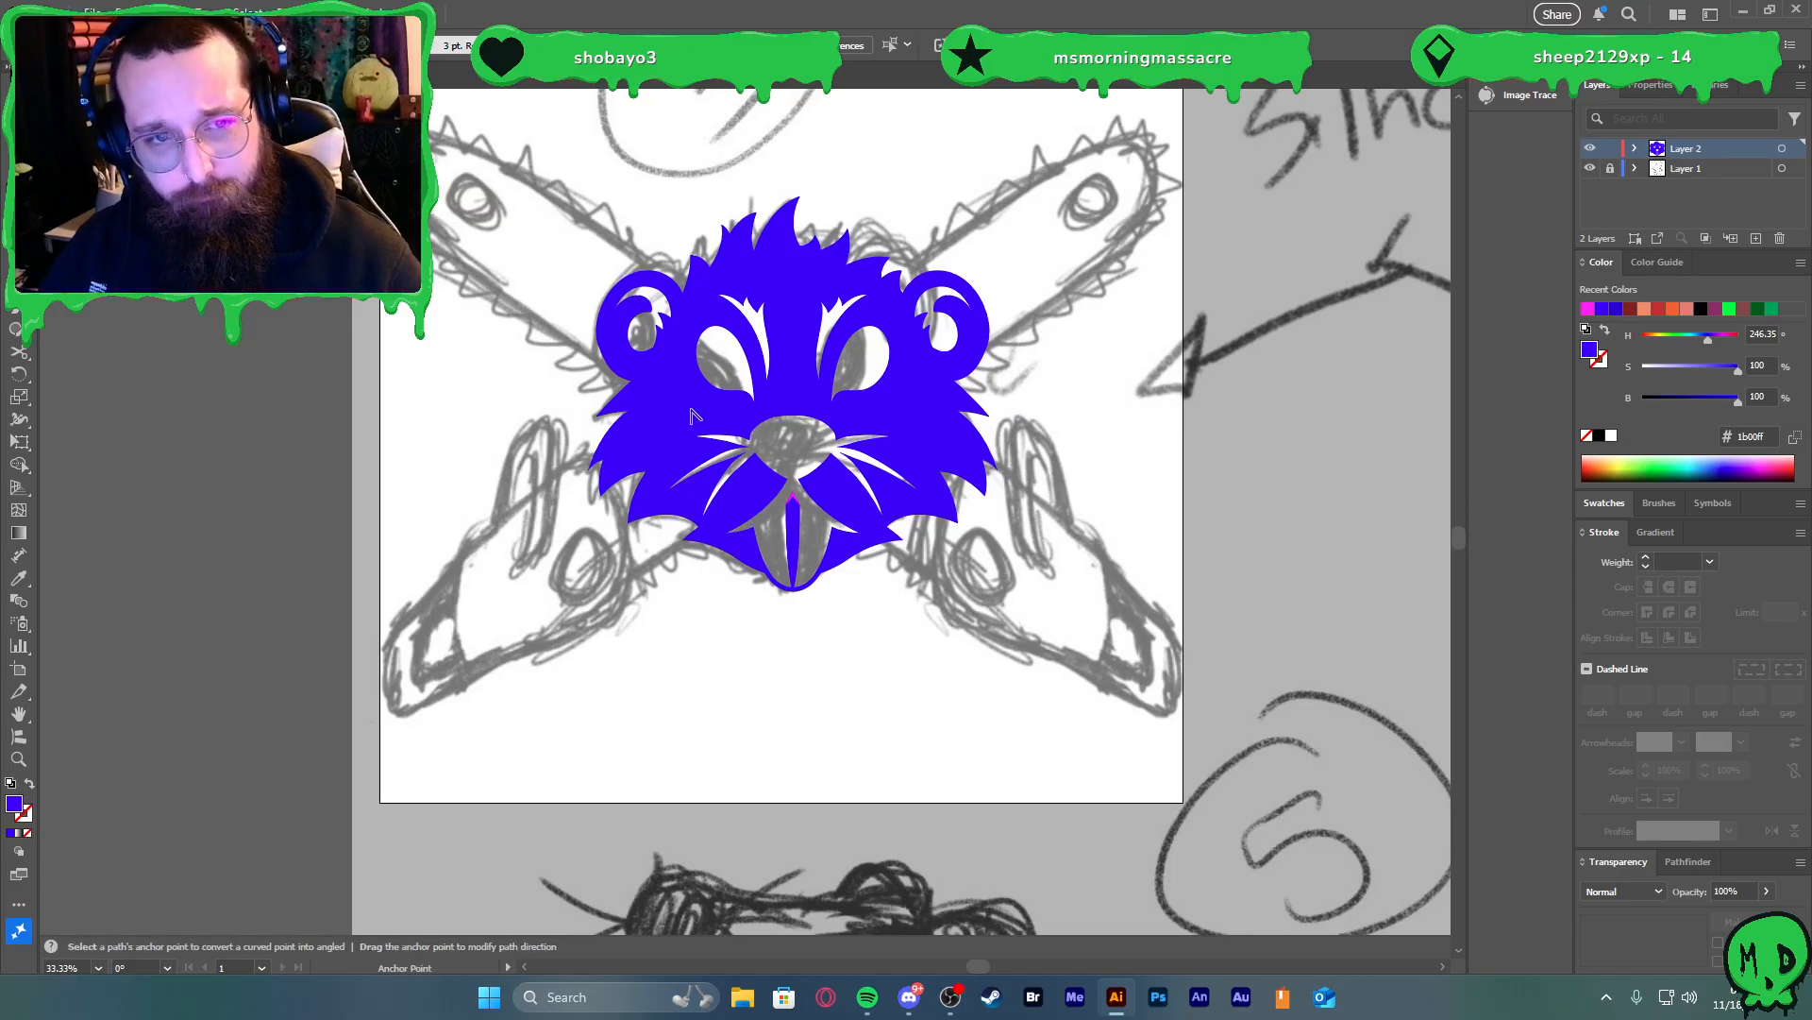
pyautogui.scroll(3, 688, 407)
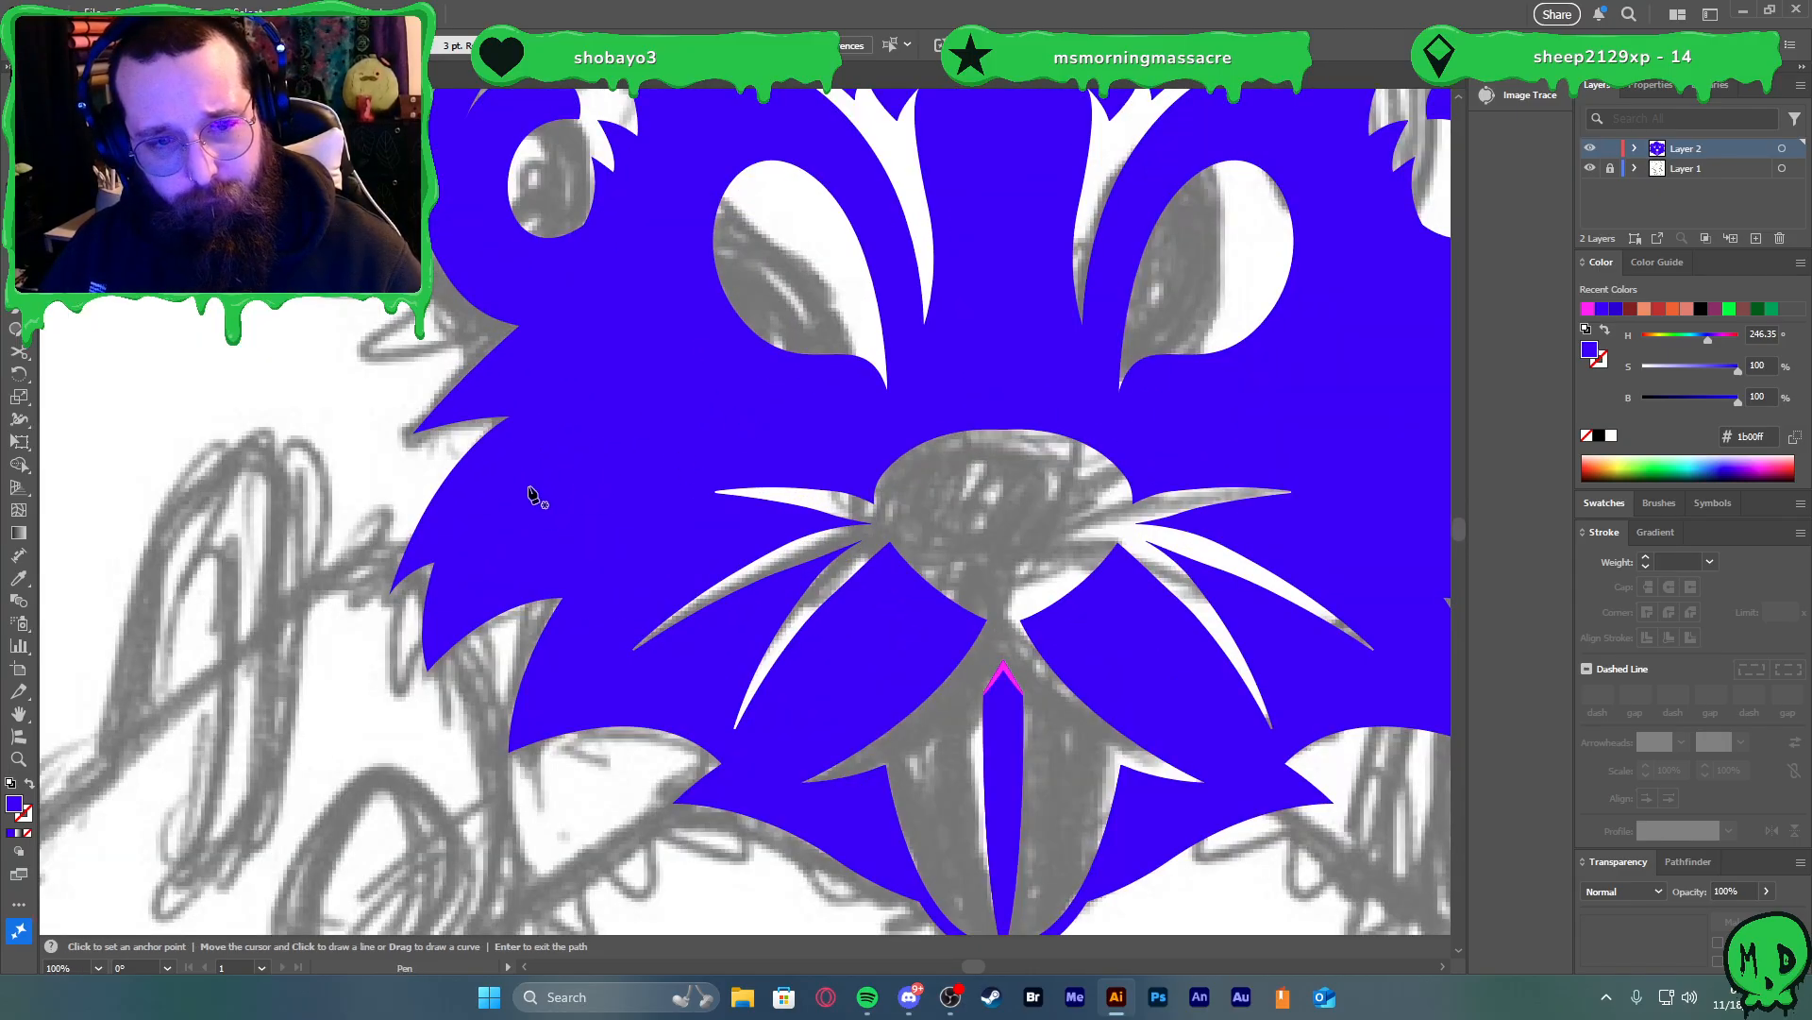
pyautogui.click(565, 387)
pyautogui.moveTo(605, 392); pyautogui.dragTo(625, 400)
pyautogui.click(540, 432)
pyautogui.click(521, 493)
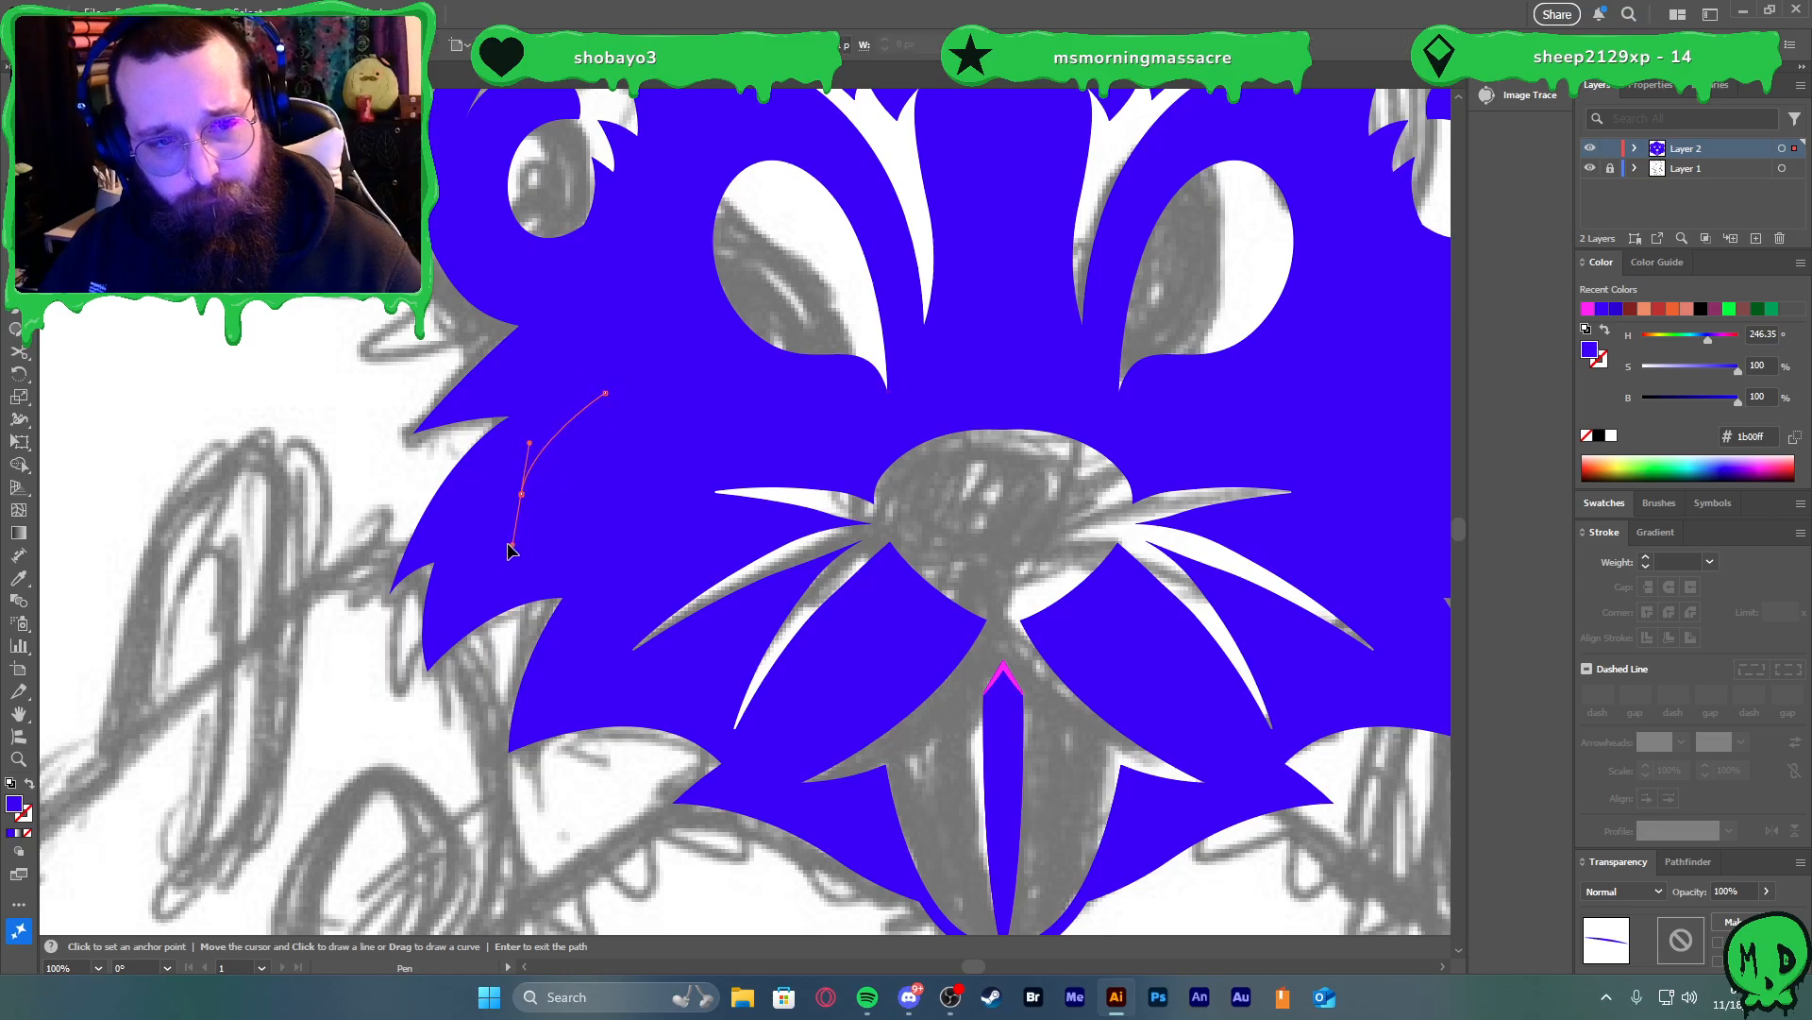
pyautogui.moveTo(502, 549); pyautogui.dragTo(501, 554)
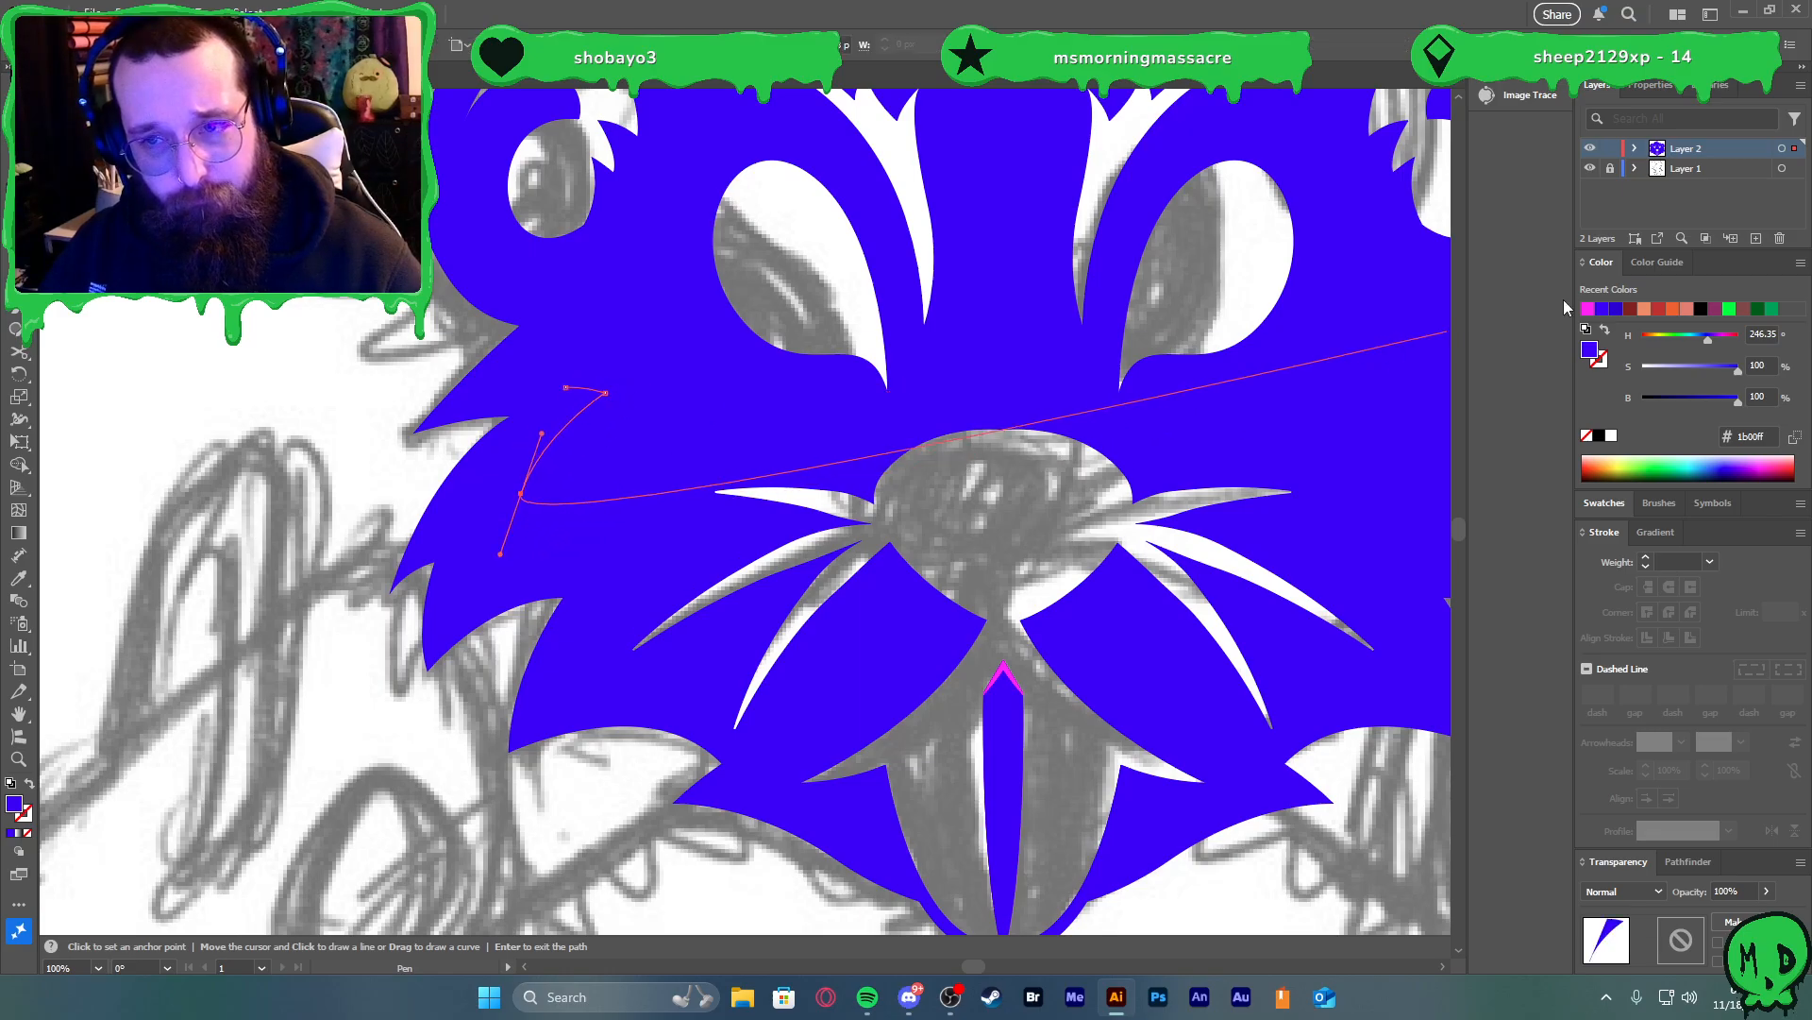
pyautogui.click(1587, 309)
pyautogui.hotkey('ctrl', 'z')
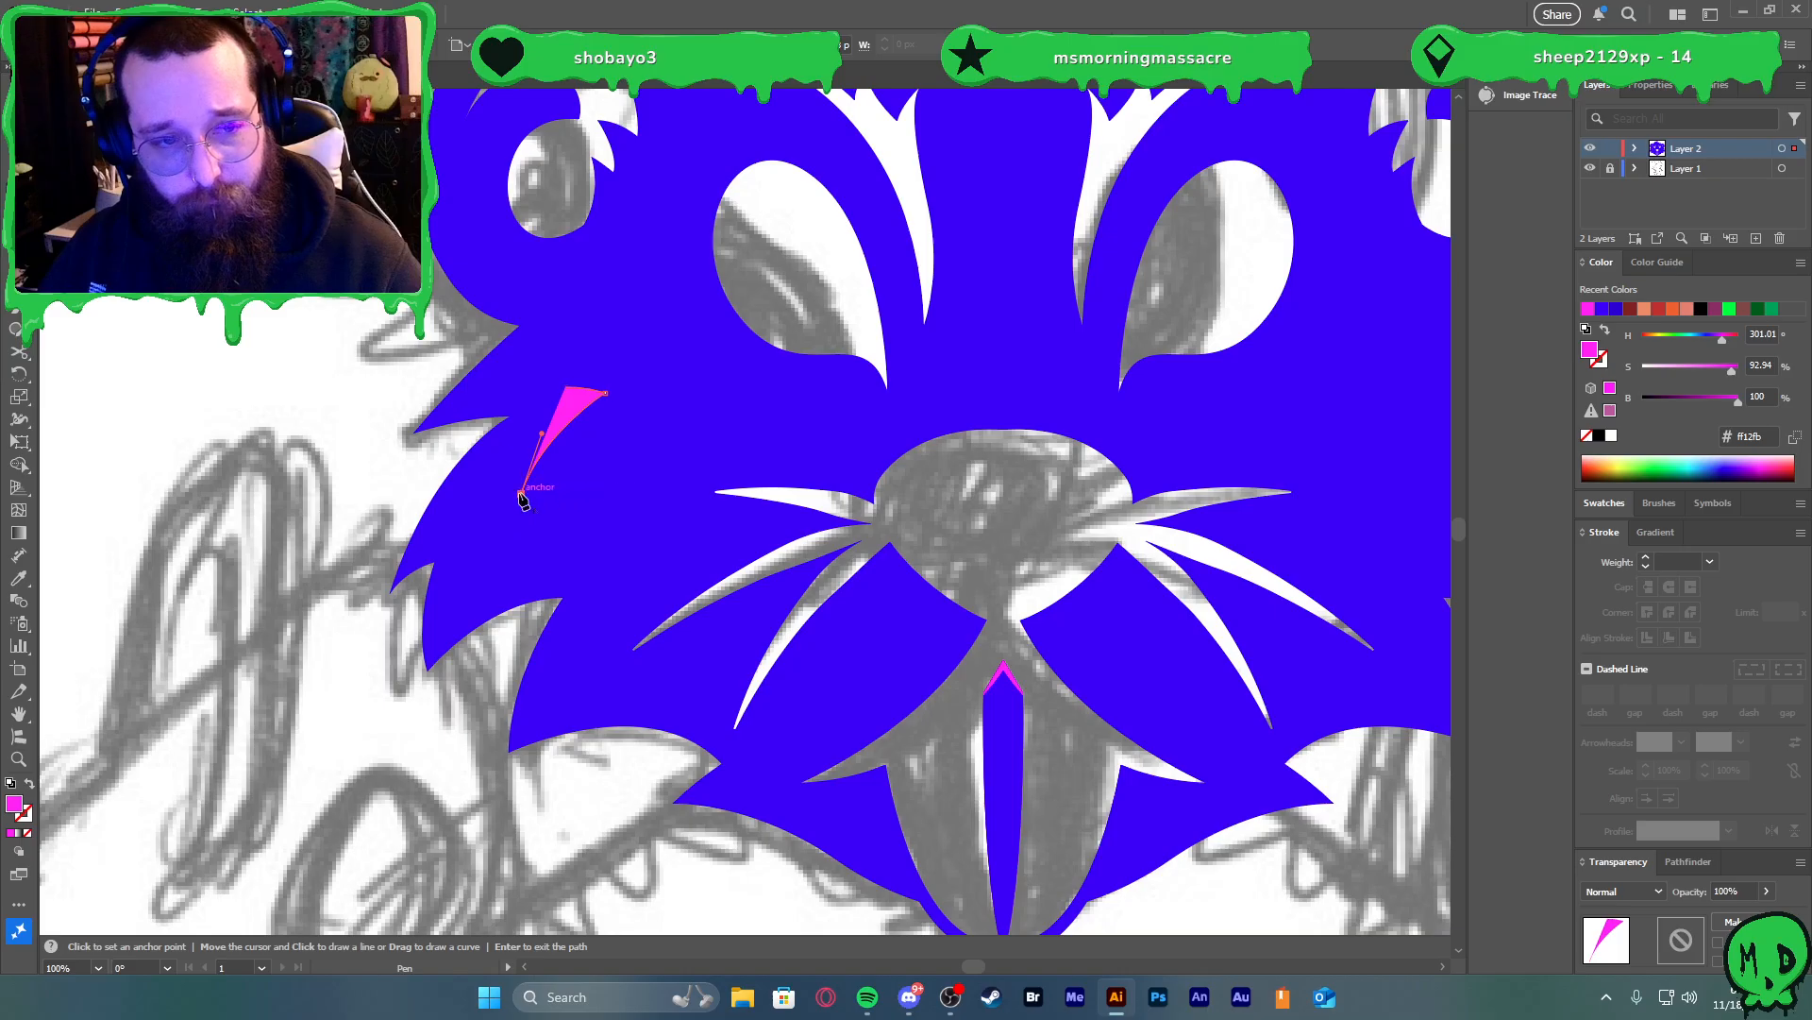
# Continue the magenta cheek path with curved segments and sharp tips, and close it at its starting point as a jagged fur marking
pyautogui.moveTo(606, 465); pyautogui.dragTo(648, 468)
pyautogui.click(605, 463)
pyautogui.click(577, 506)
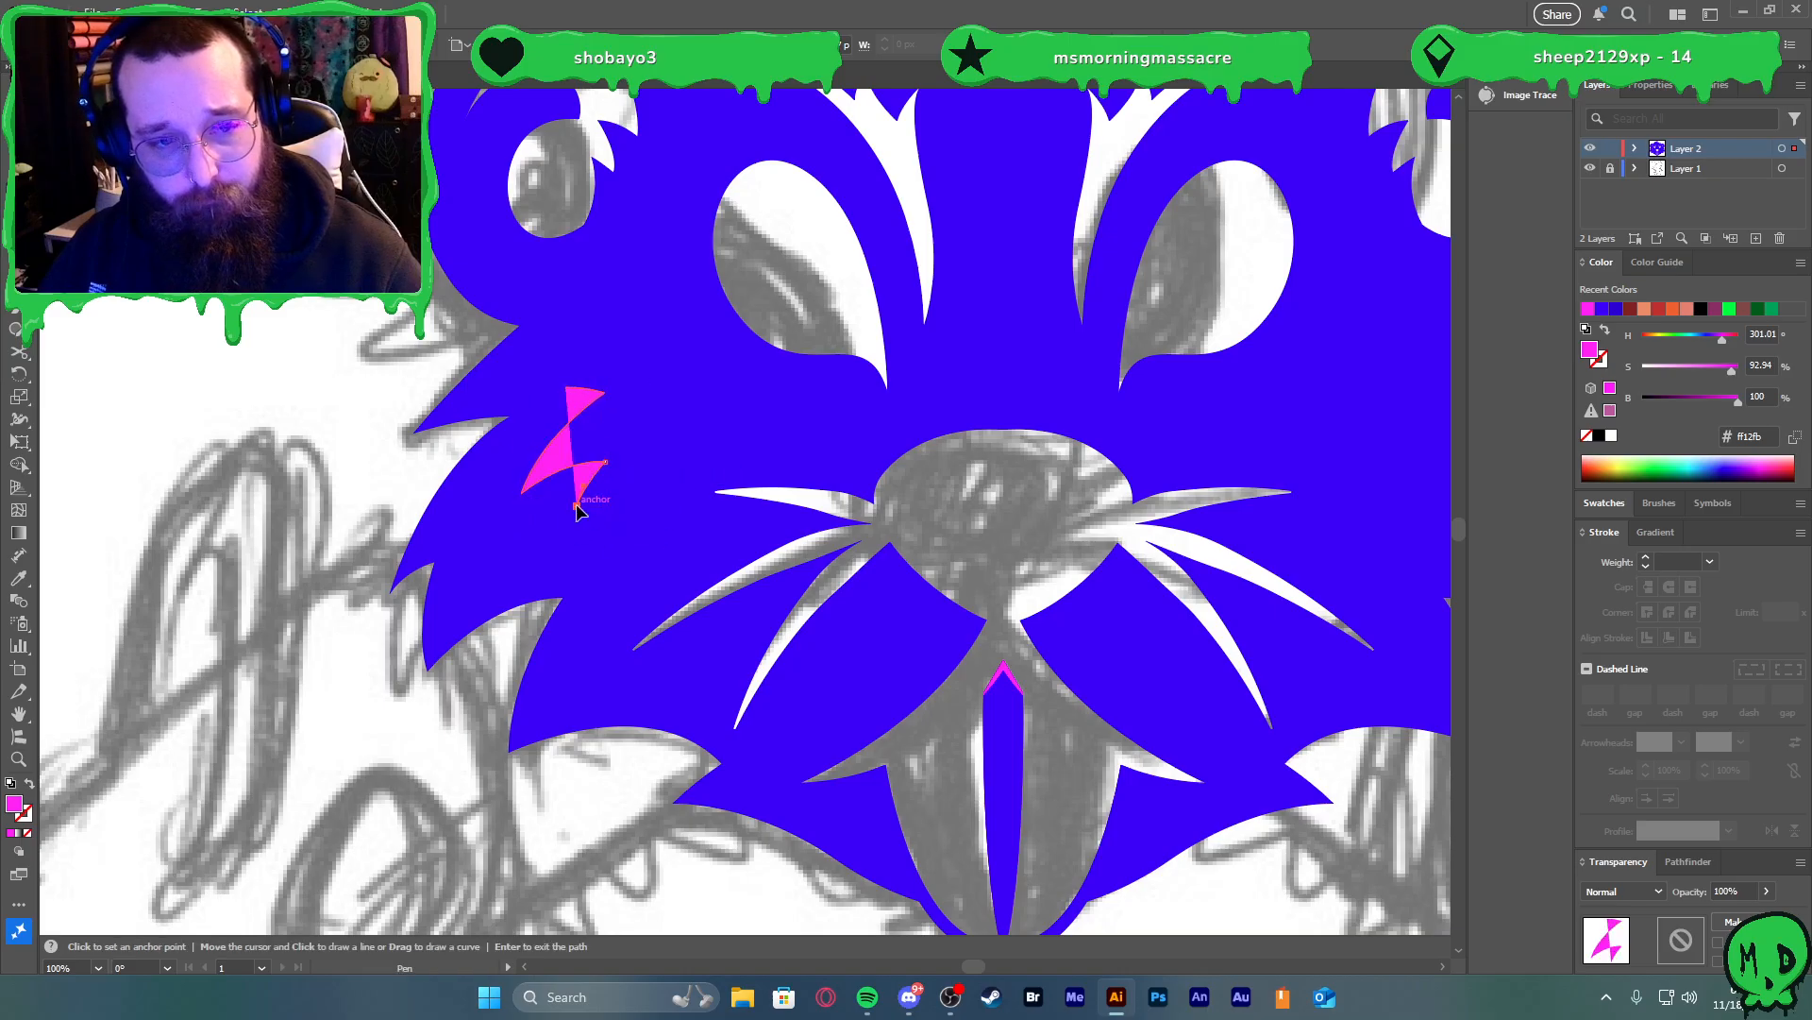
pyautogui.moveTo(664, 462); pyautogui.dragTo(723, 462)
pyautogui.click(662, 460)
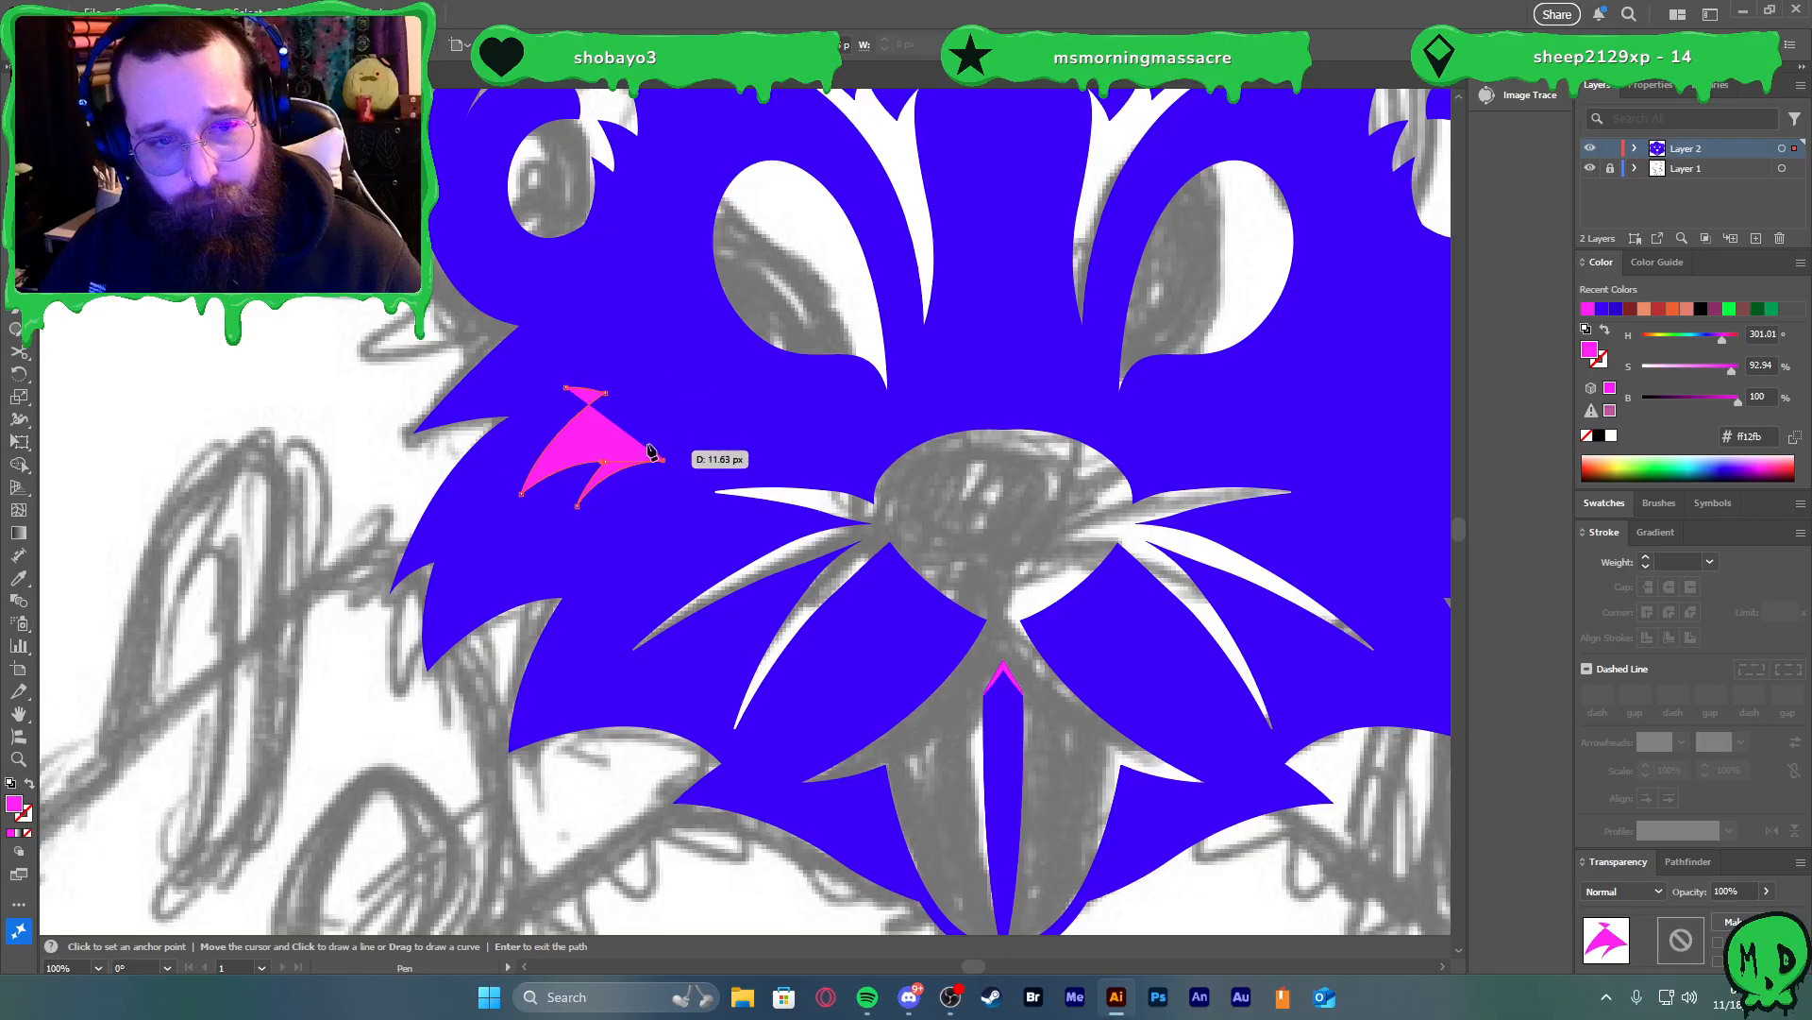
pyautogui.moveTo(602, 430); pyautogui.dragTo(563, 431)
pyautogui.click(602, 430)
pyautogui.moveTo(664, 387); pyautogui.dragTo(724, 387)
pyautogui.click(664, 387)
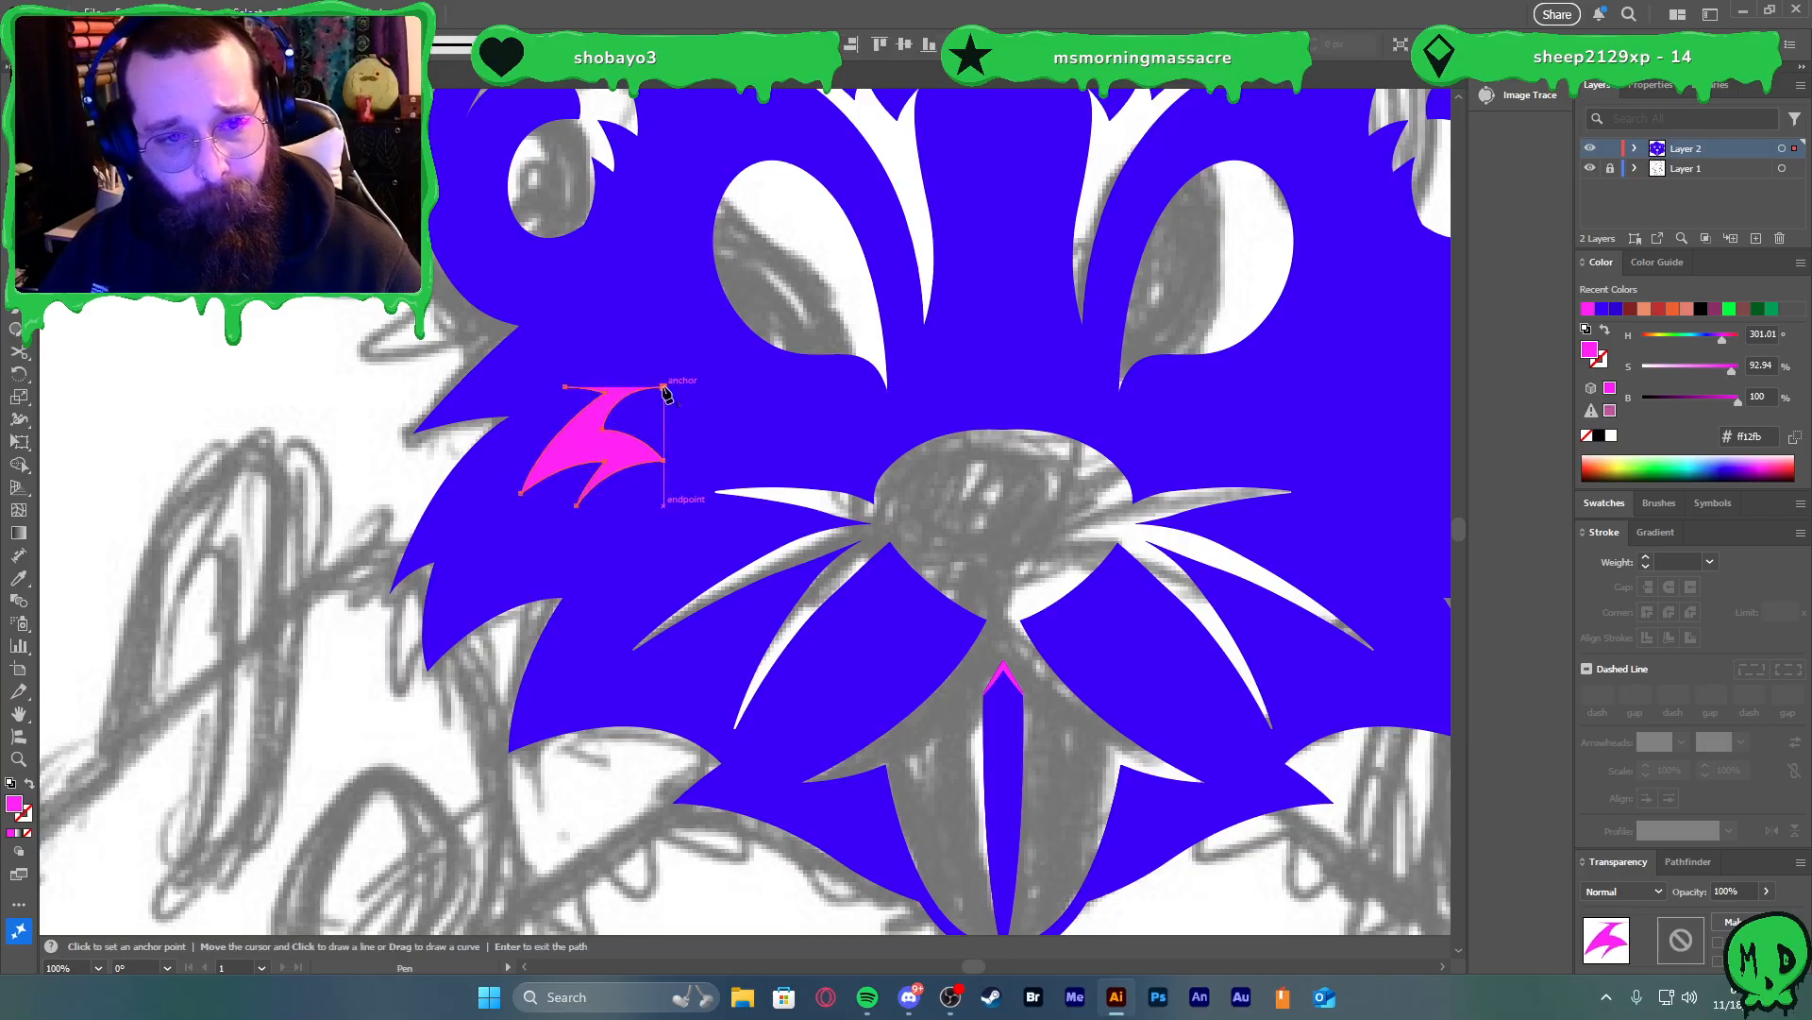
pyautogui.click(565, 387)
# Copy the magenta fur marking onto the right cheek and flip the copy horizontally so it mirrors the left one
pyautogui.press('v')
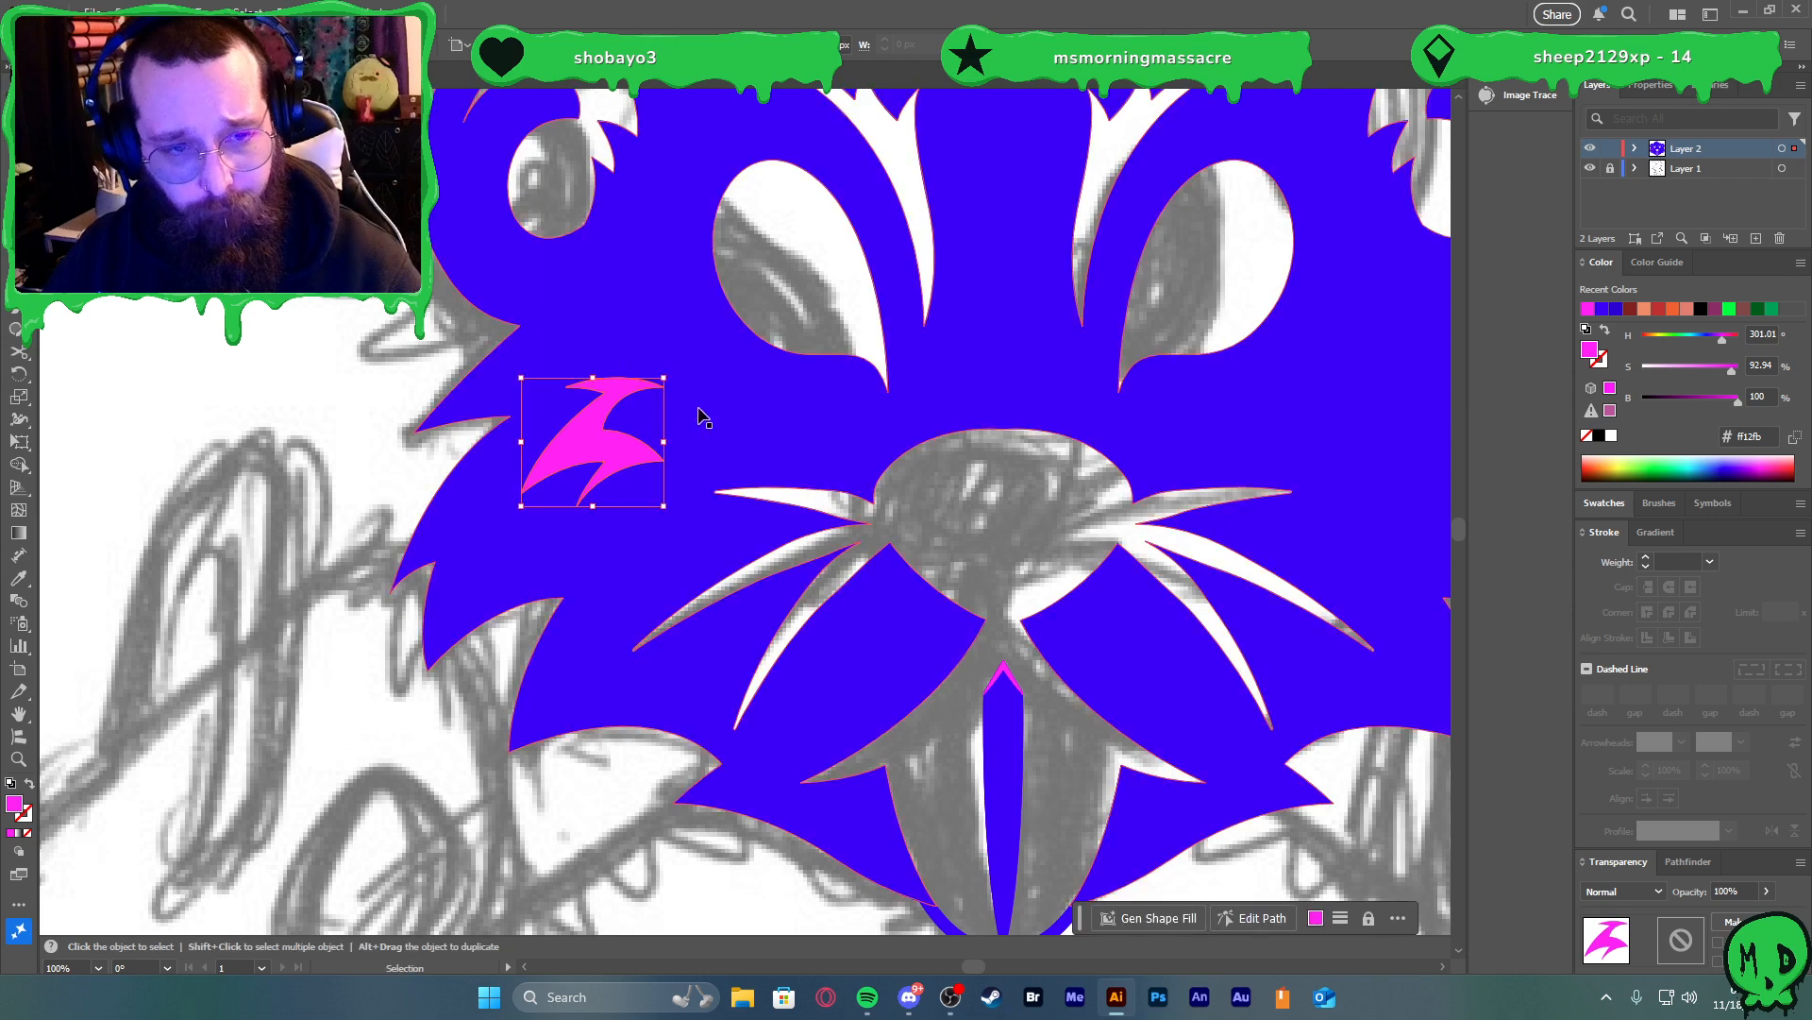
pyautogui.scroll(-3, 699, 409)
pyautogui.scroll(2, 916, 406)
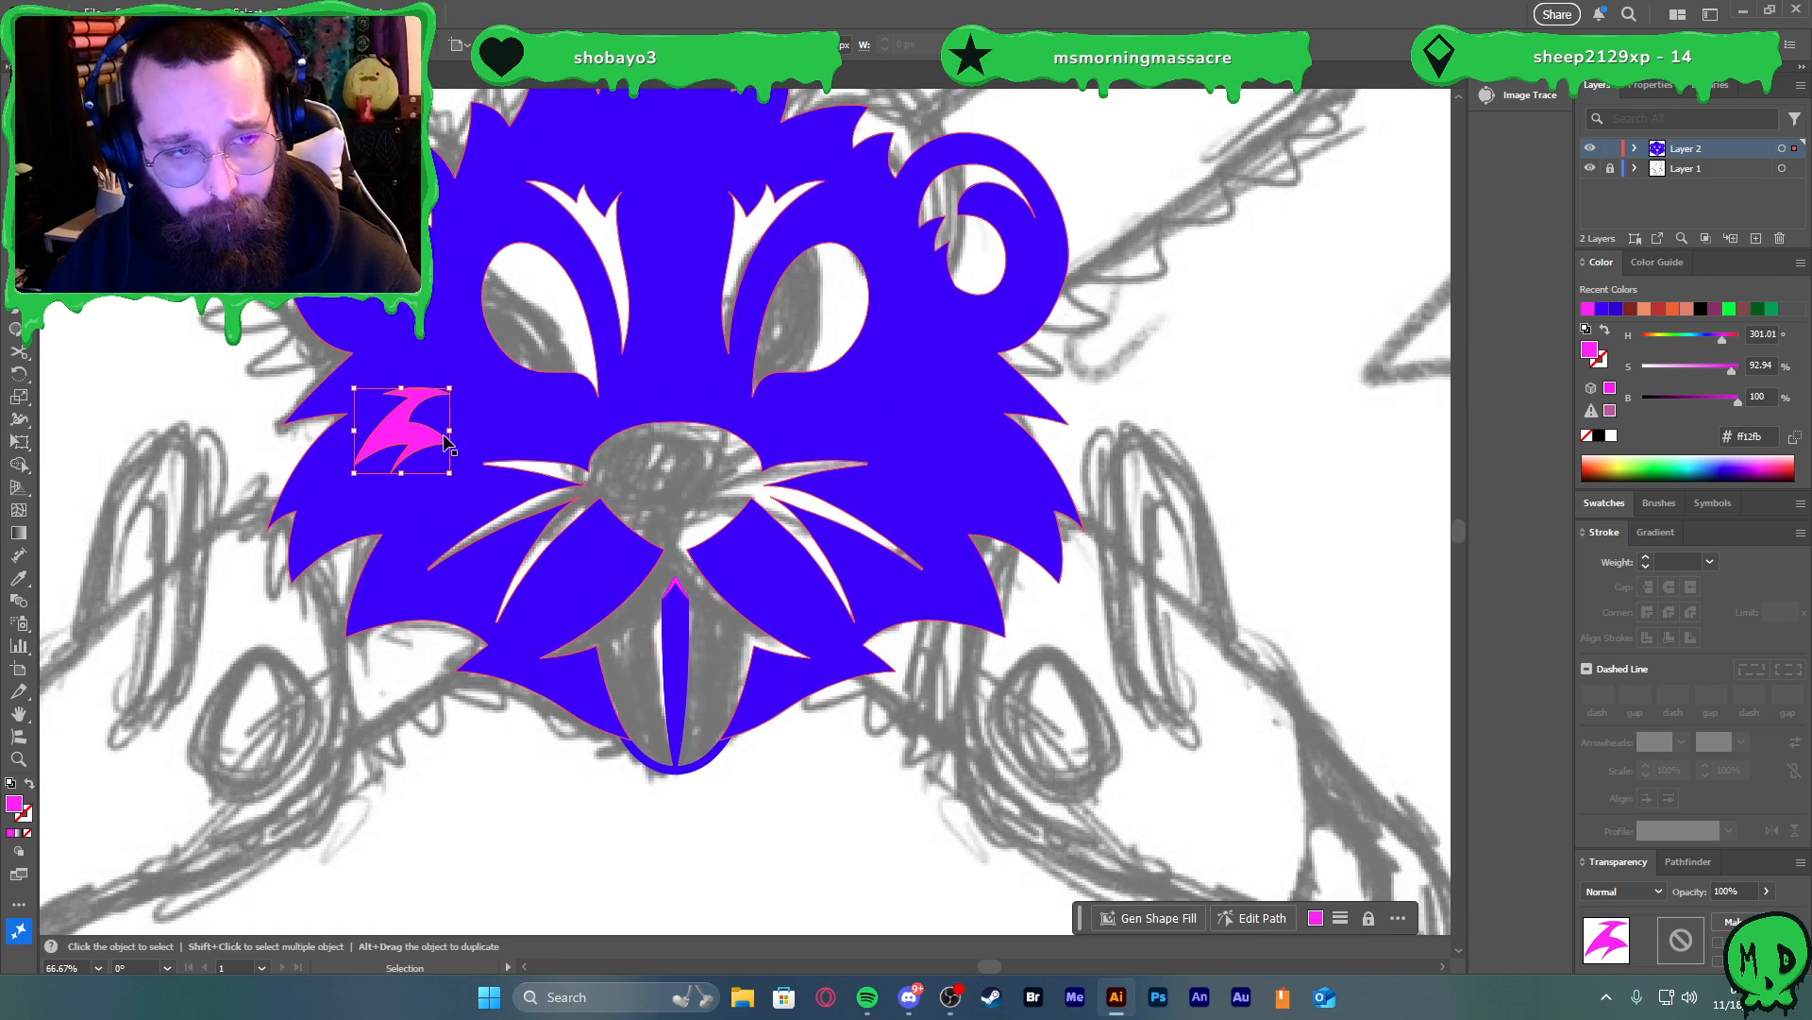
pyautogui.moveTo(430, 448); pyautogui.dragTo(977, 480)
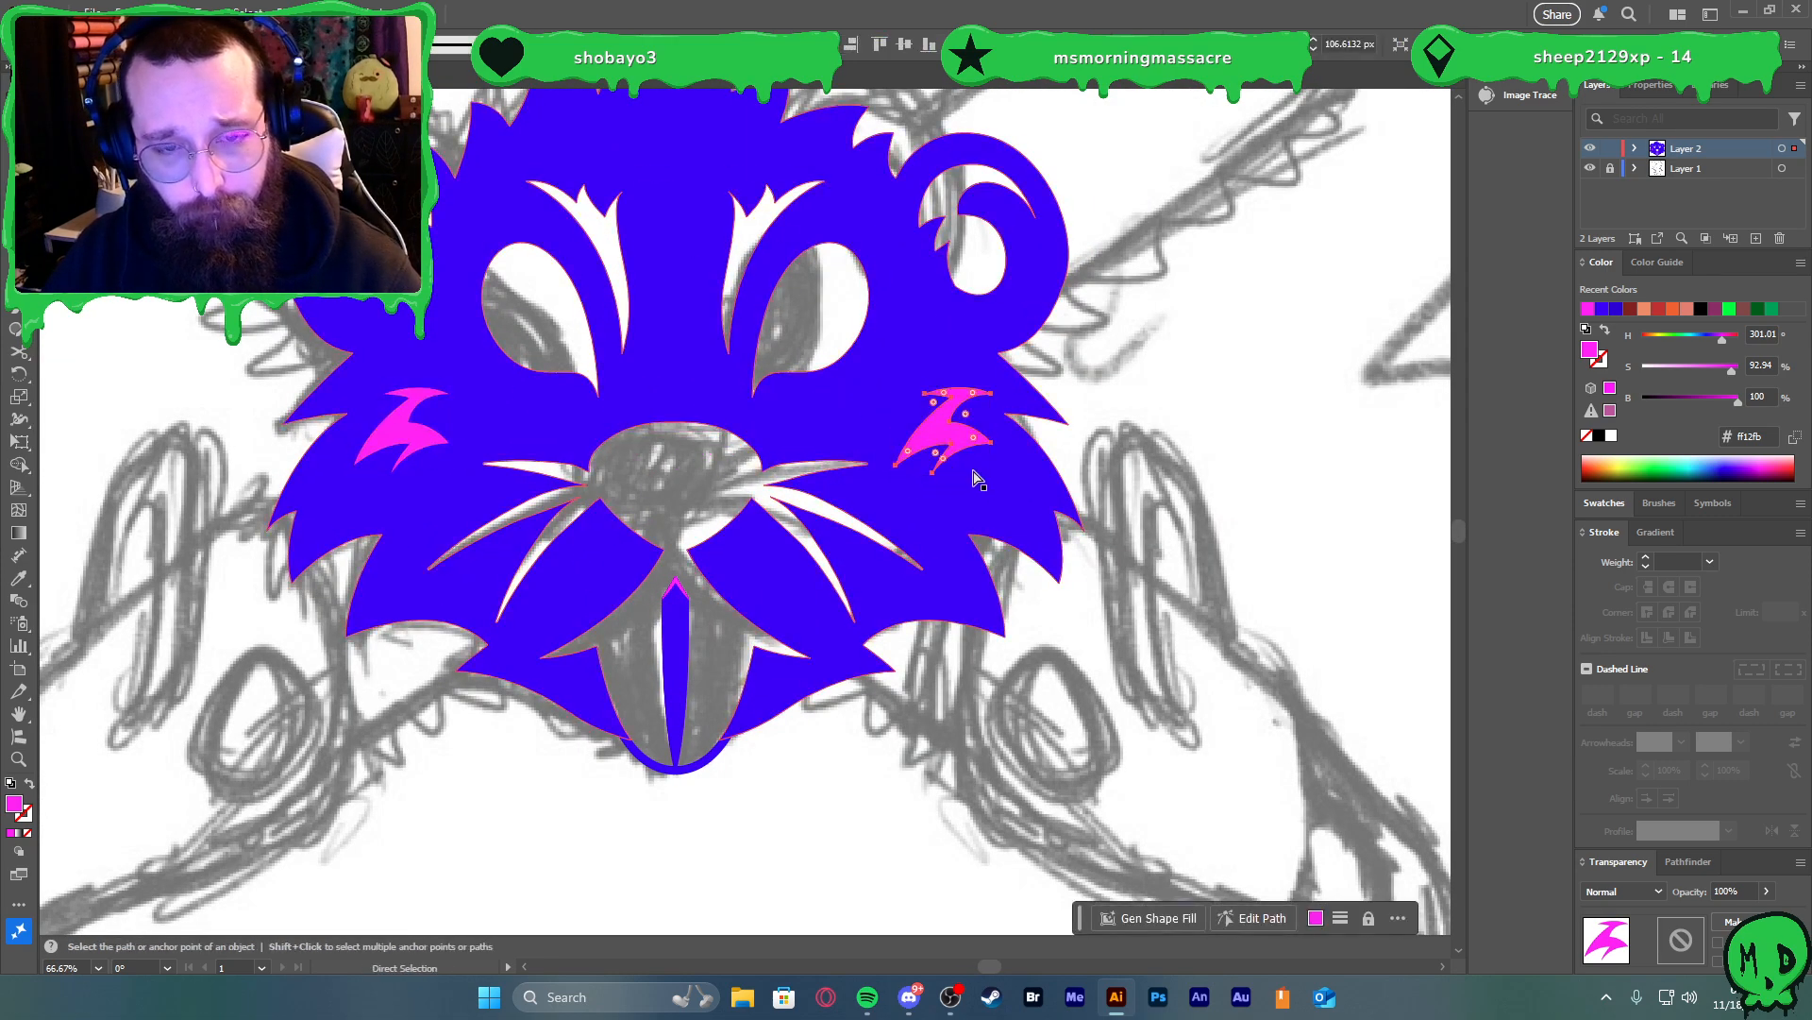
pyautogui.hotkey('ctrl', '3')
pyautogui.hotkey('ctrl', 'z')
pyautogui.rightClick(886, 462)
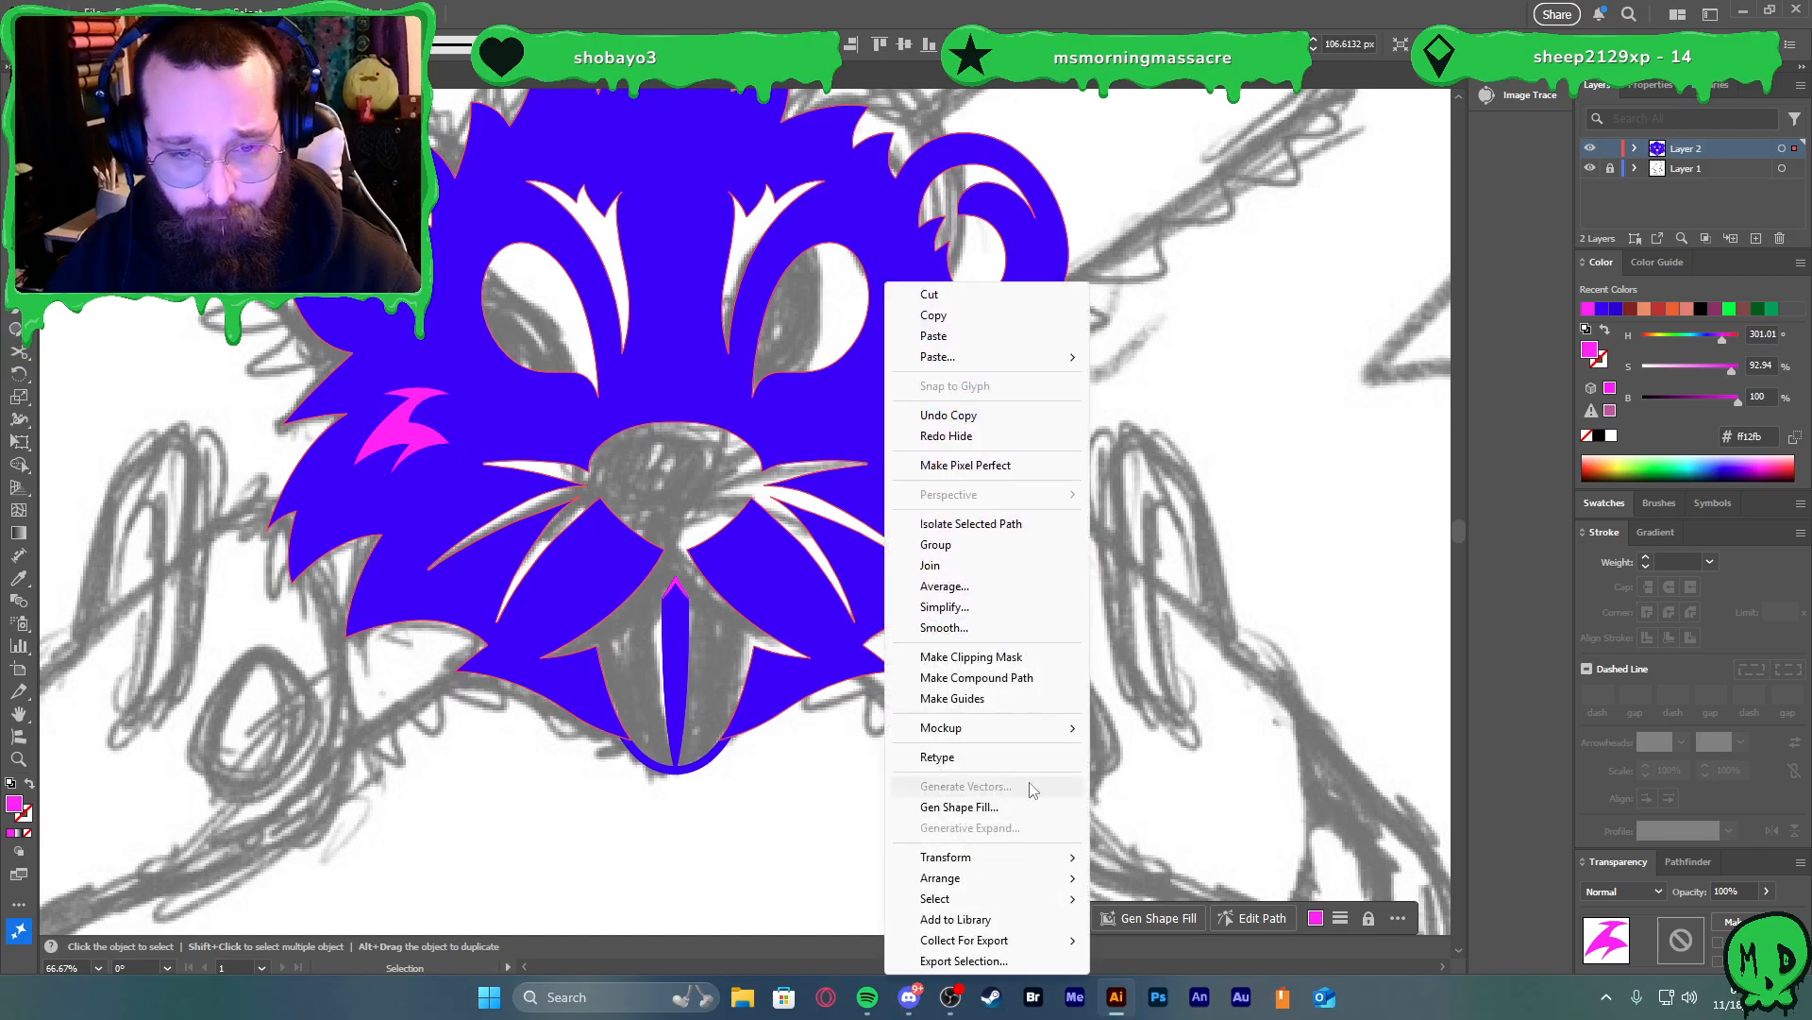
pyautogui.moveTo(1027, 861)
pyautogui.click(1112, 760)
pyautogui.click(936, 624)
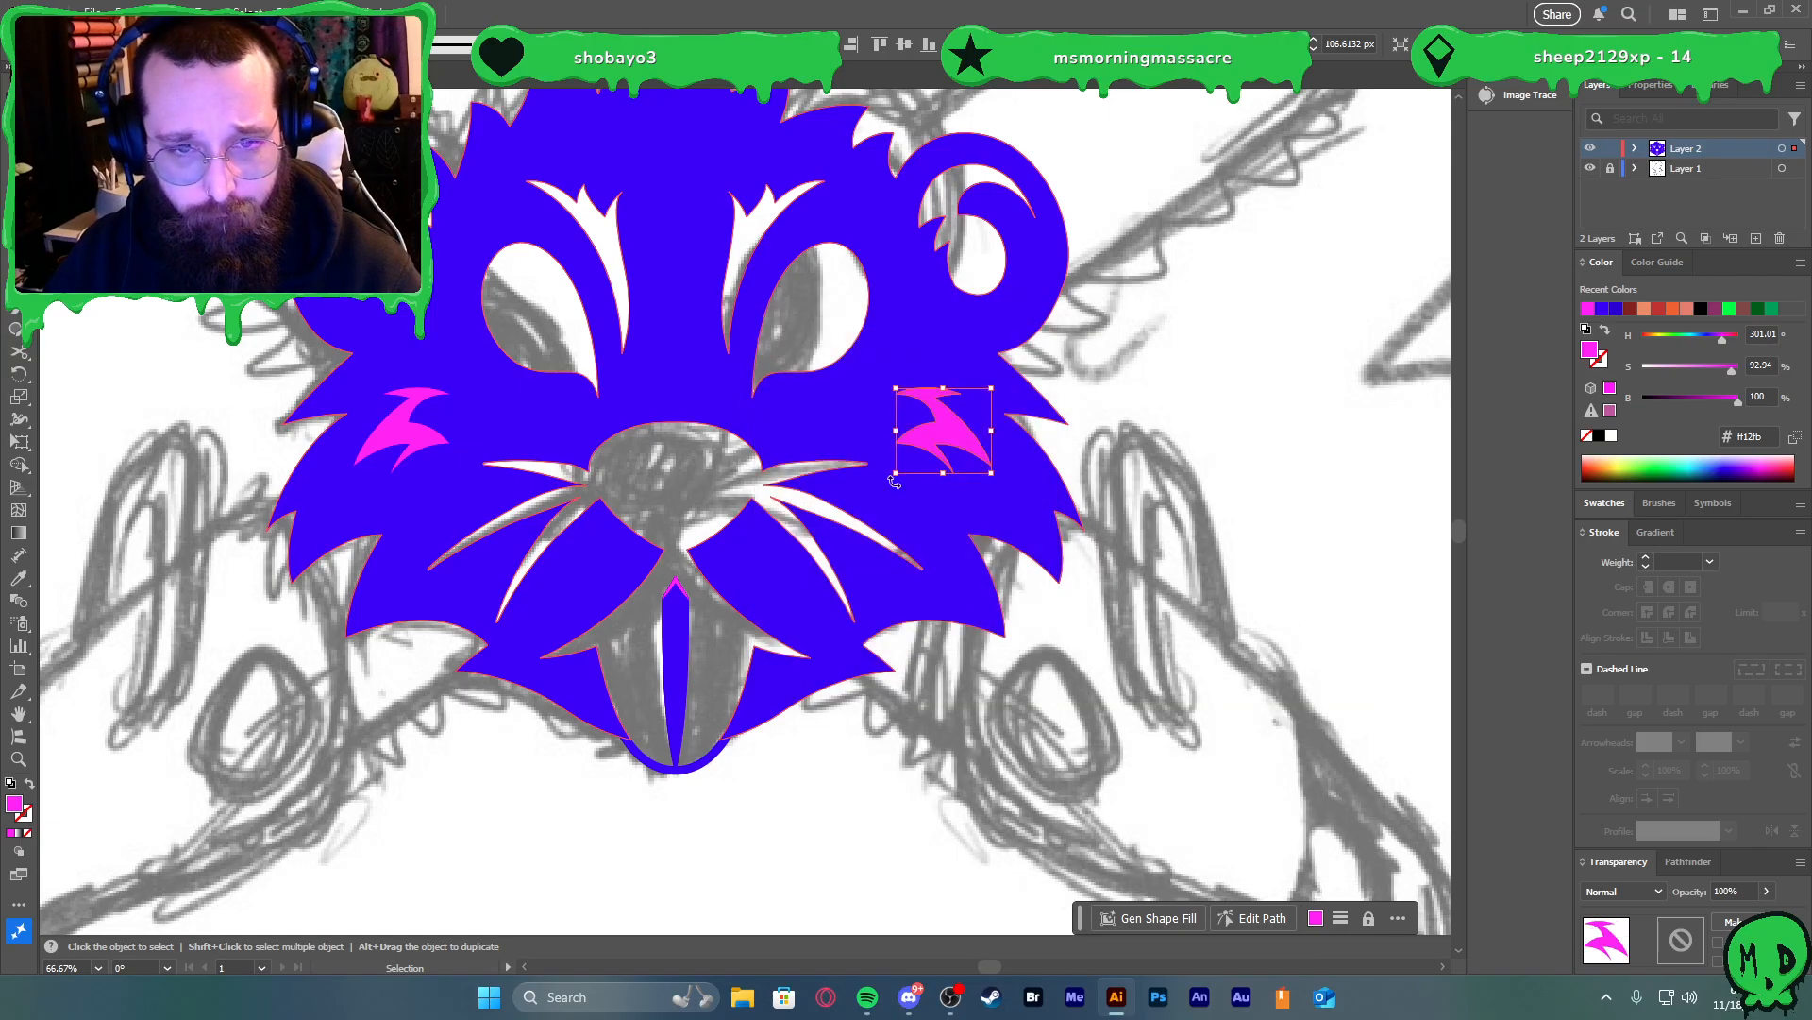
# Combine both magenta cheek markings with the blue head so they become cut-outs
pyautogui.keyDown('shift'); pyautogui.click(409, 438); pyautogui.keyUp('shift')
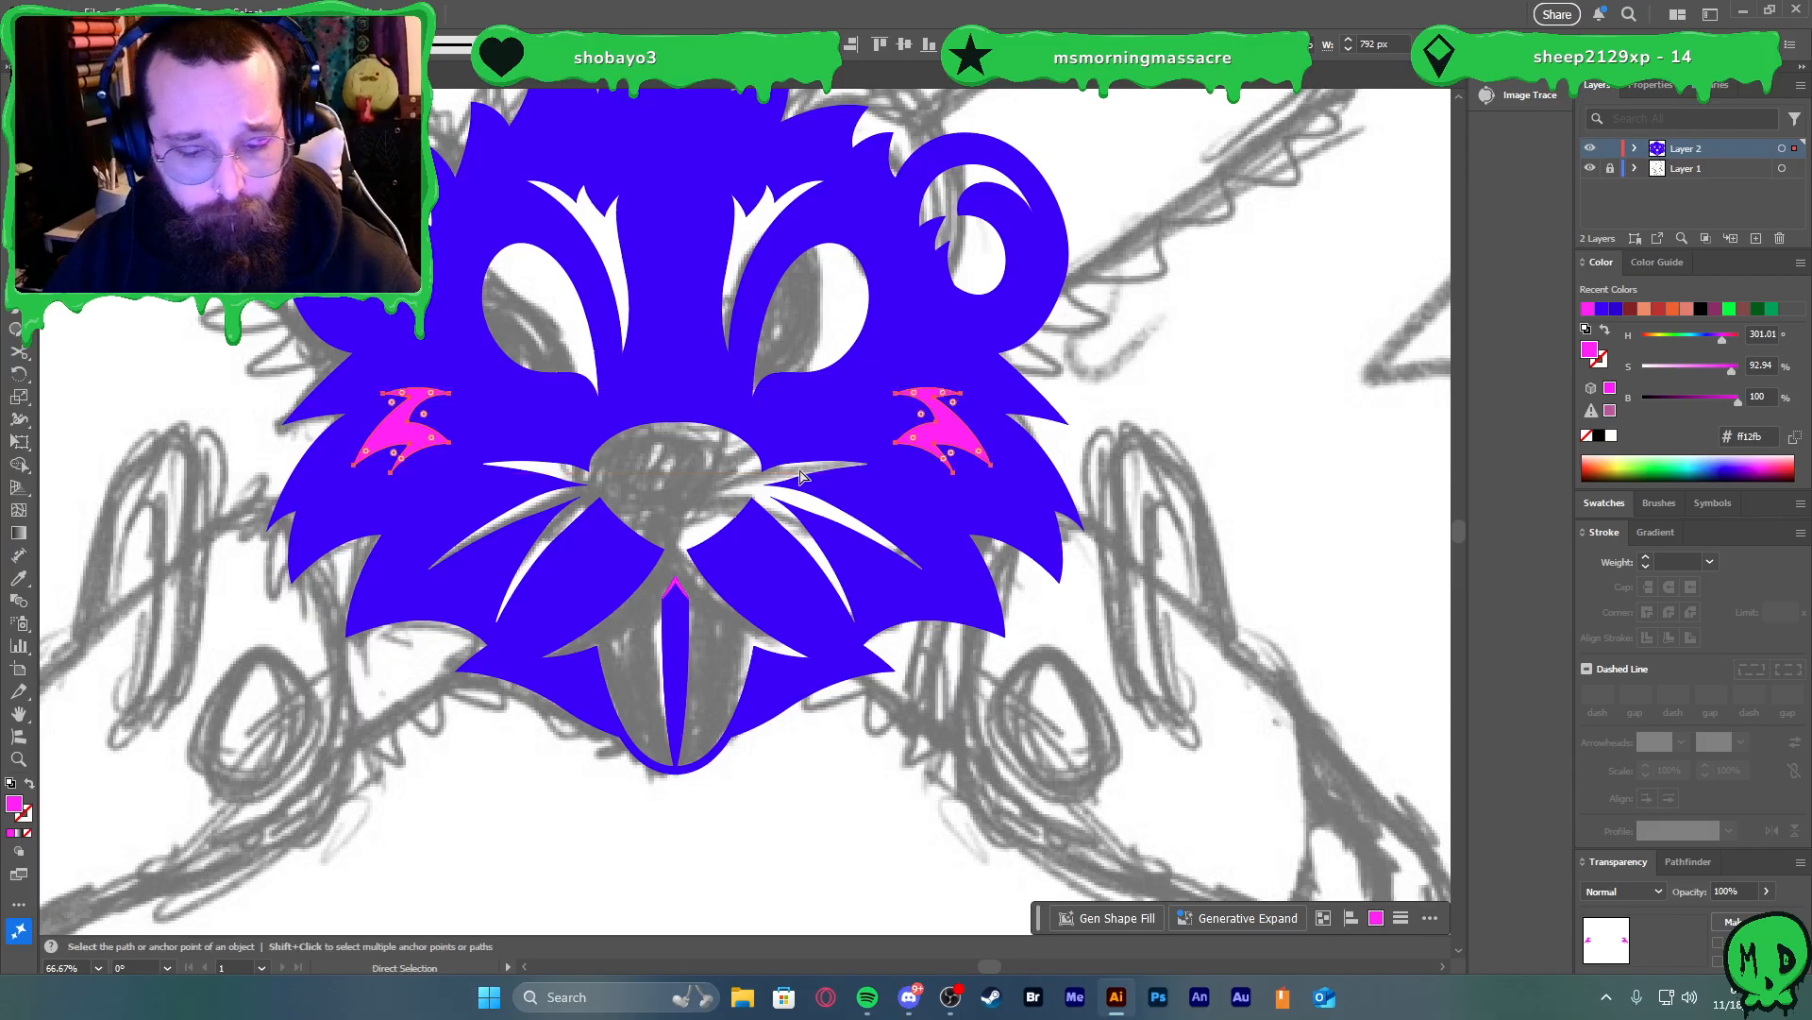
pyautogui.click(847, 422)
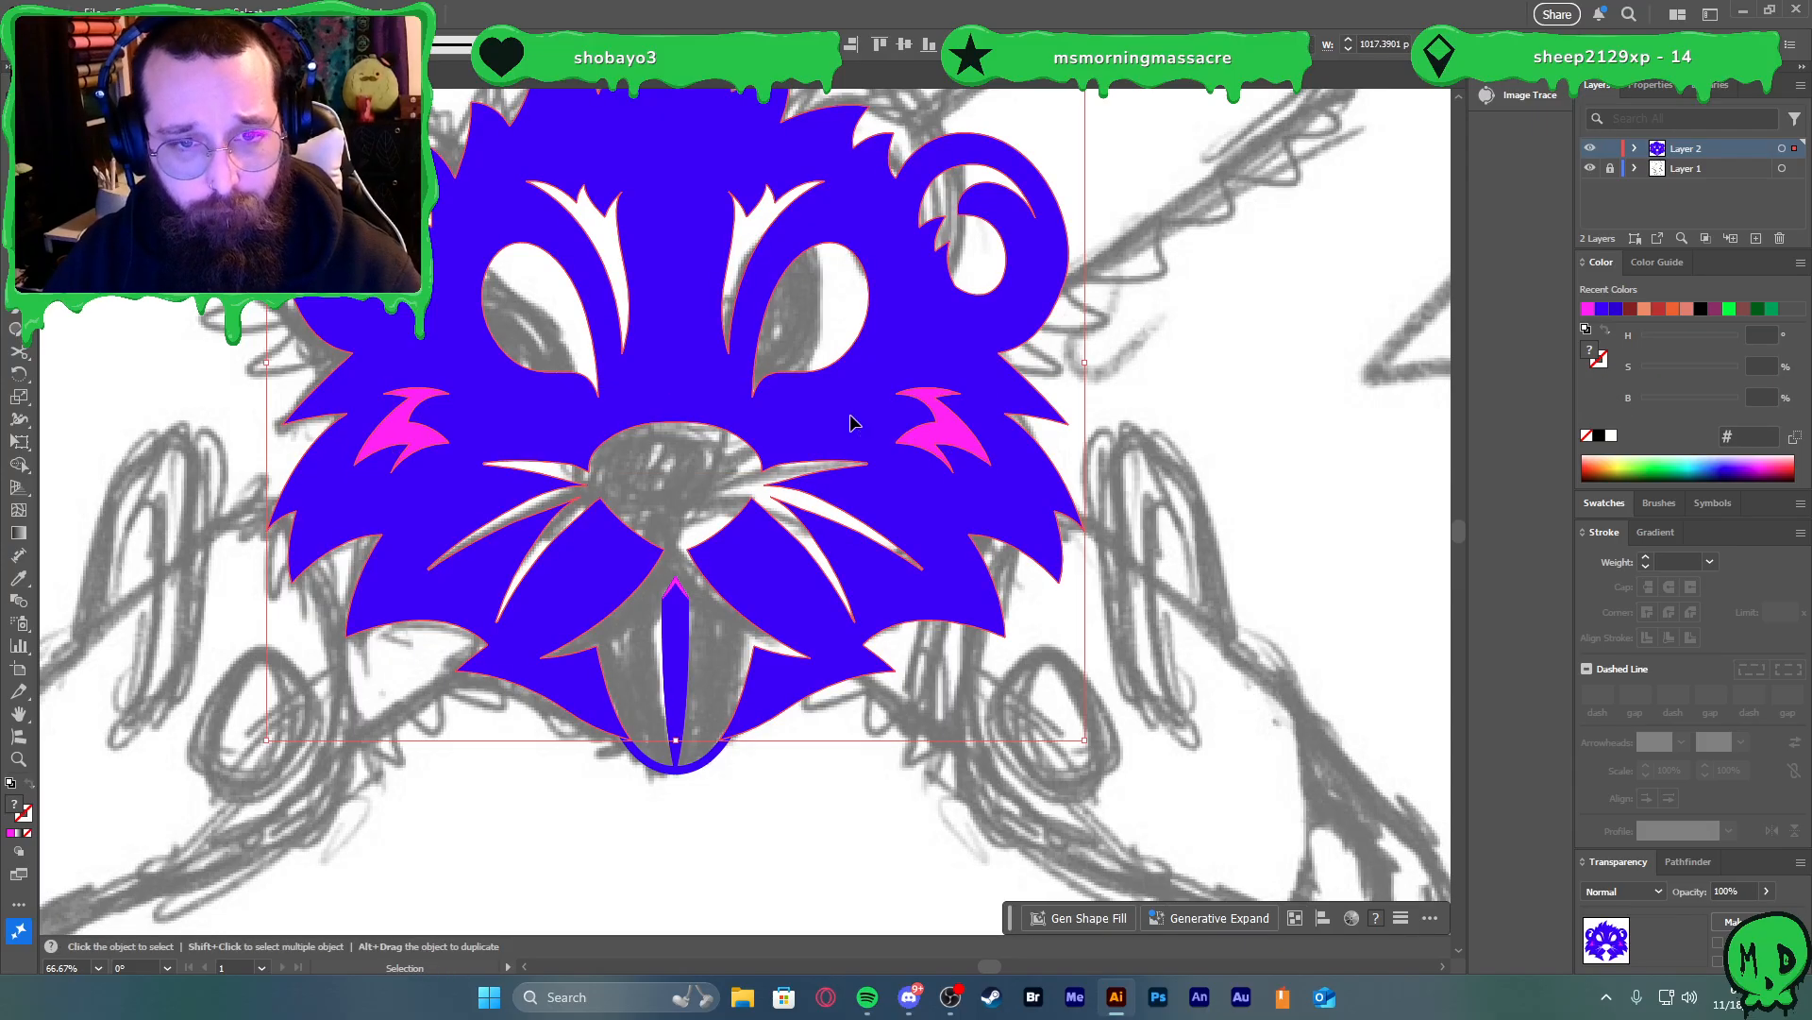
pyautogui.hotkey('ctrl', 'a')
pyautogui.click(829, 46)
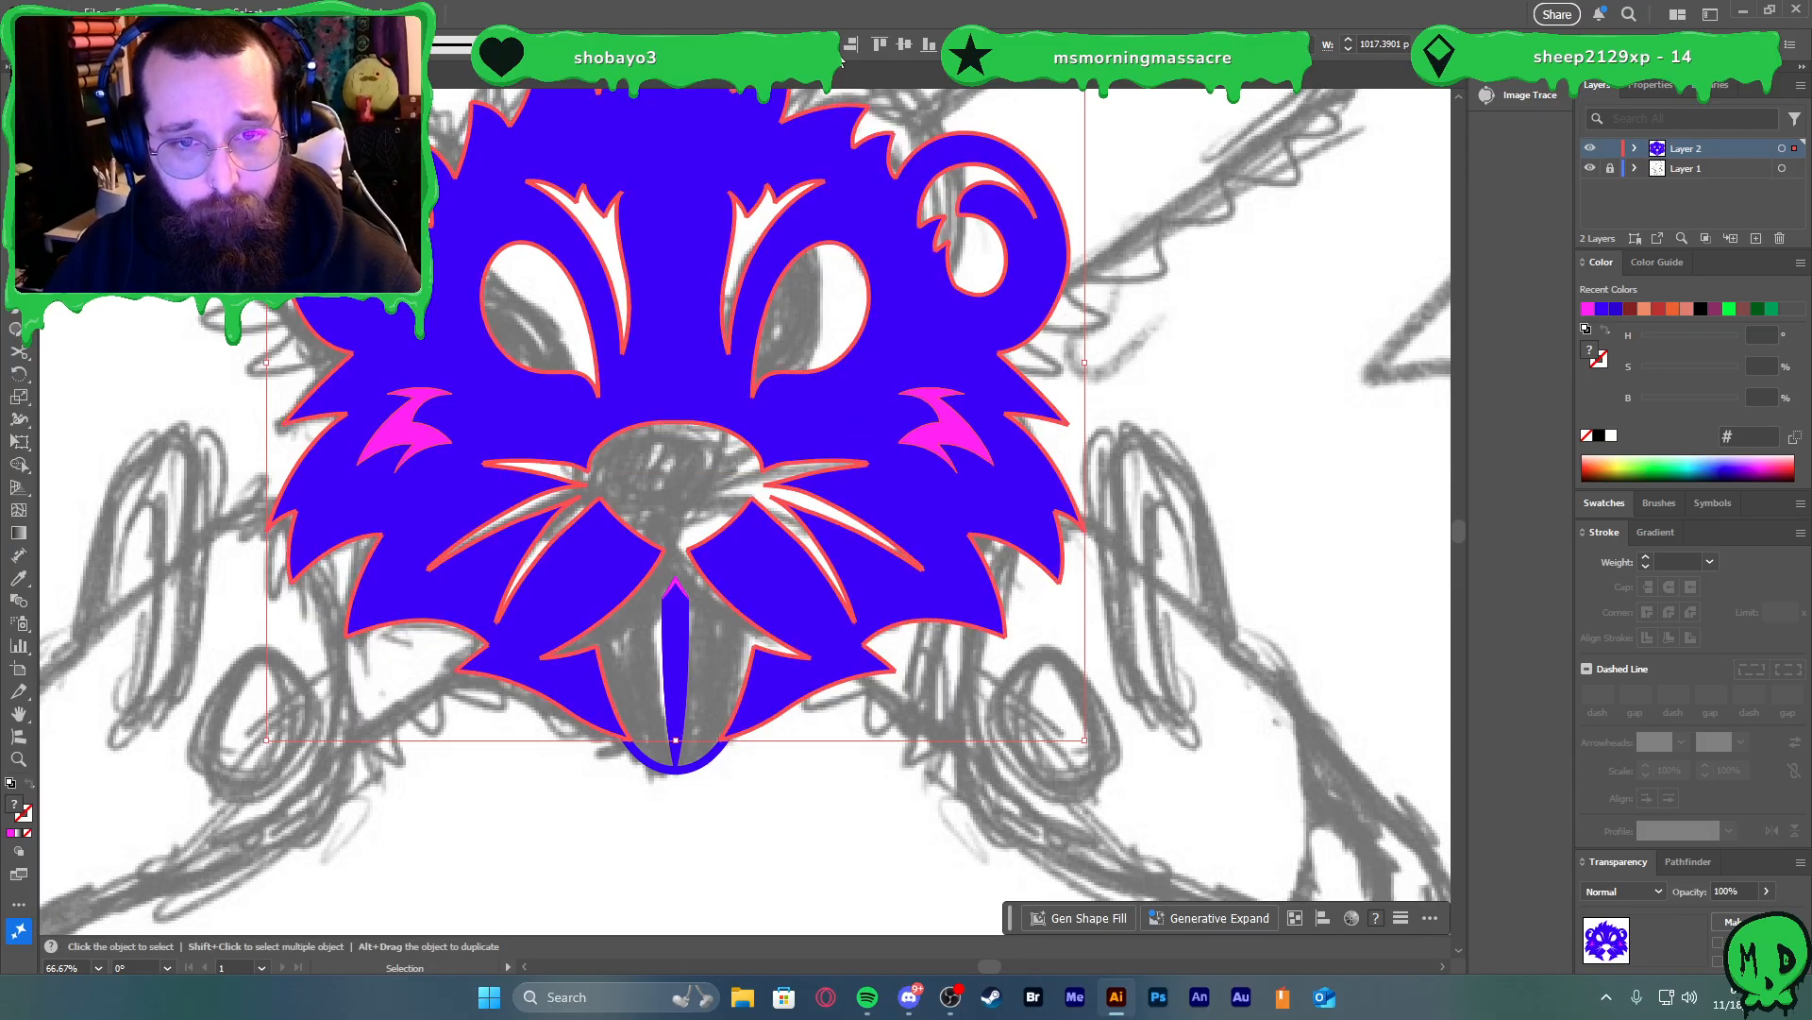
pyautogui.click(1179, 437)
# Hide the sketch layer to examine the head artwork on its own, and show the sketch again
pyautogui.scroll(-2, 1157, 465)
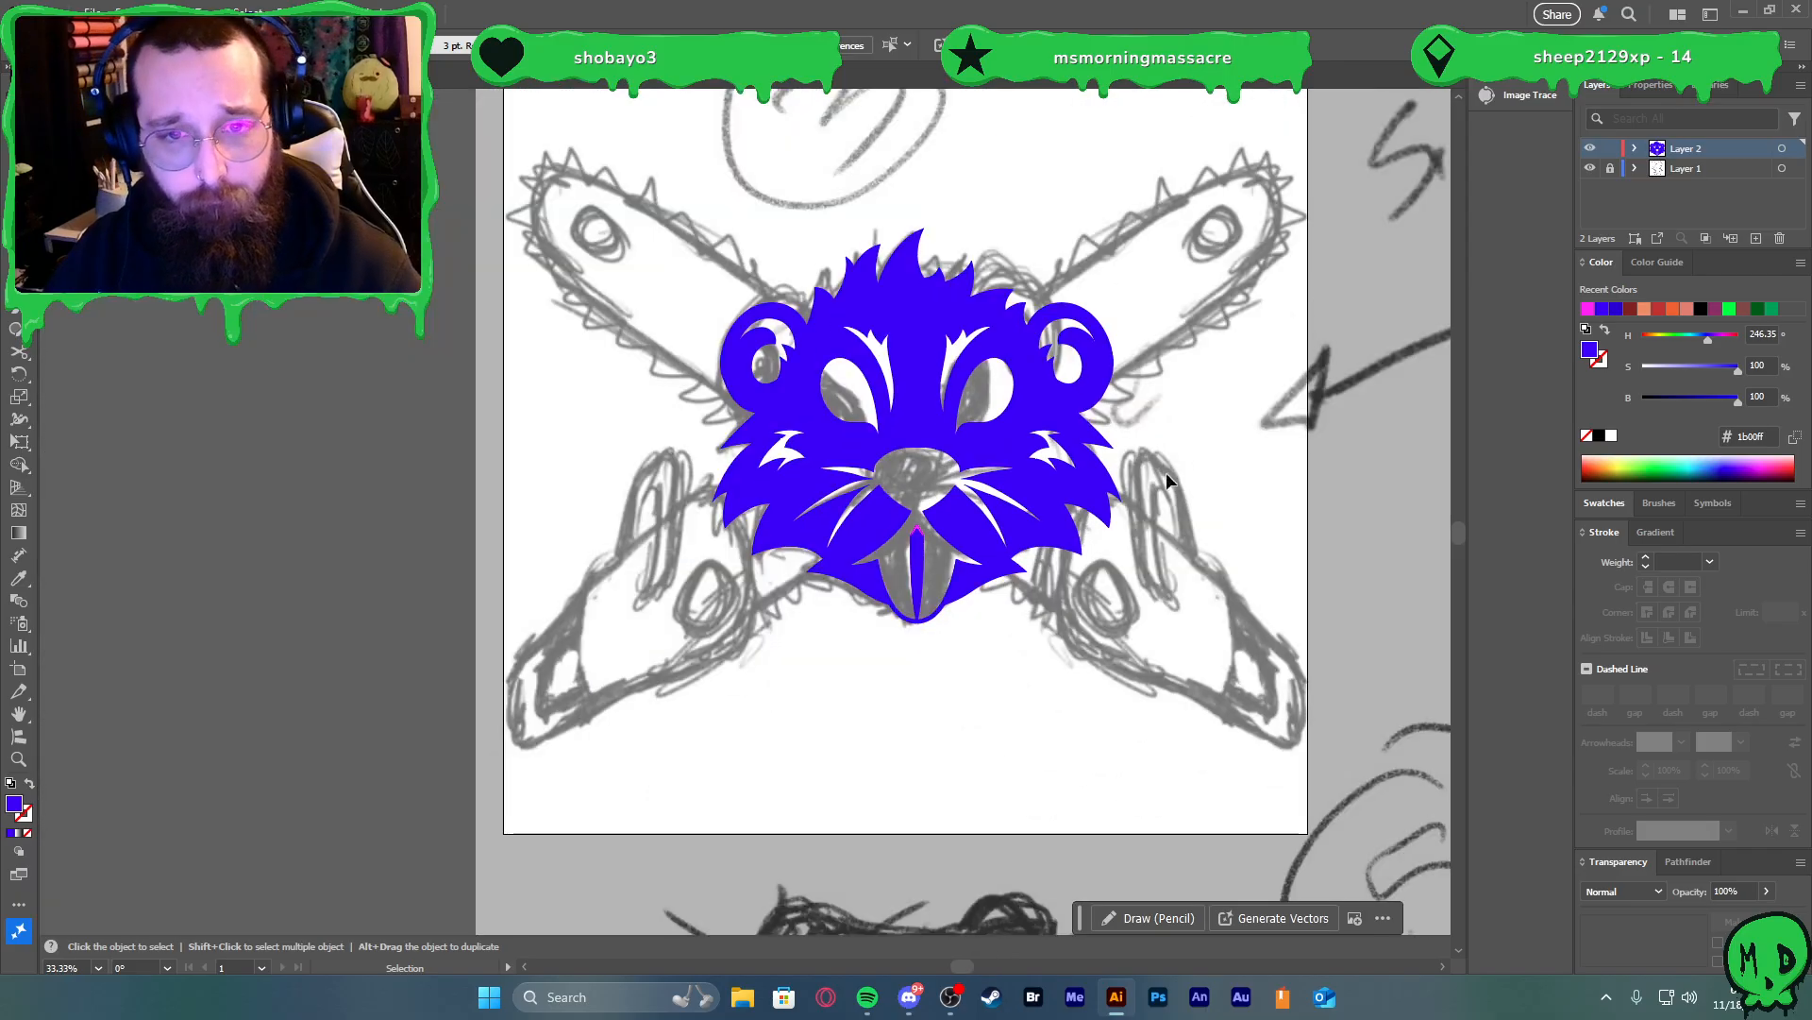
pyautogui.click(1590, 170)
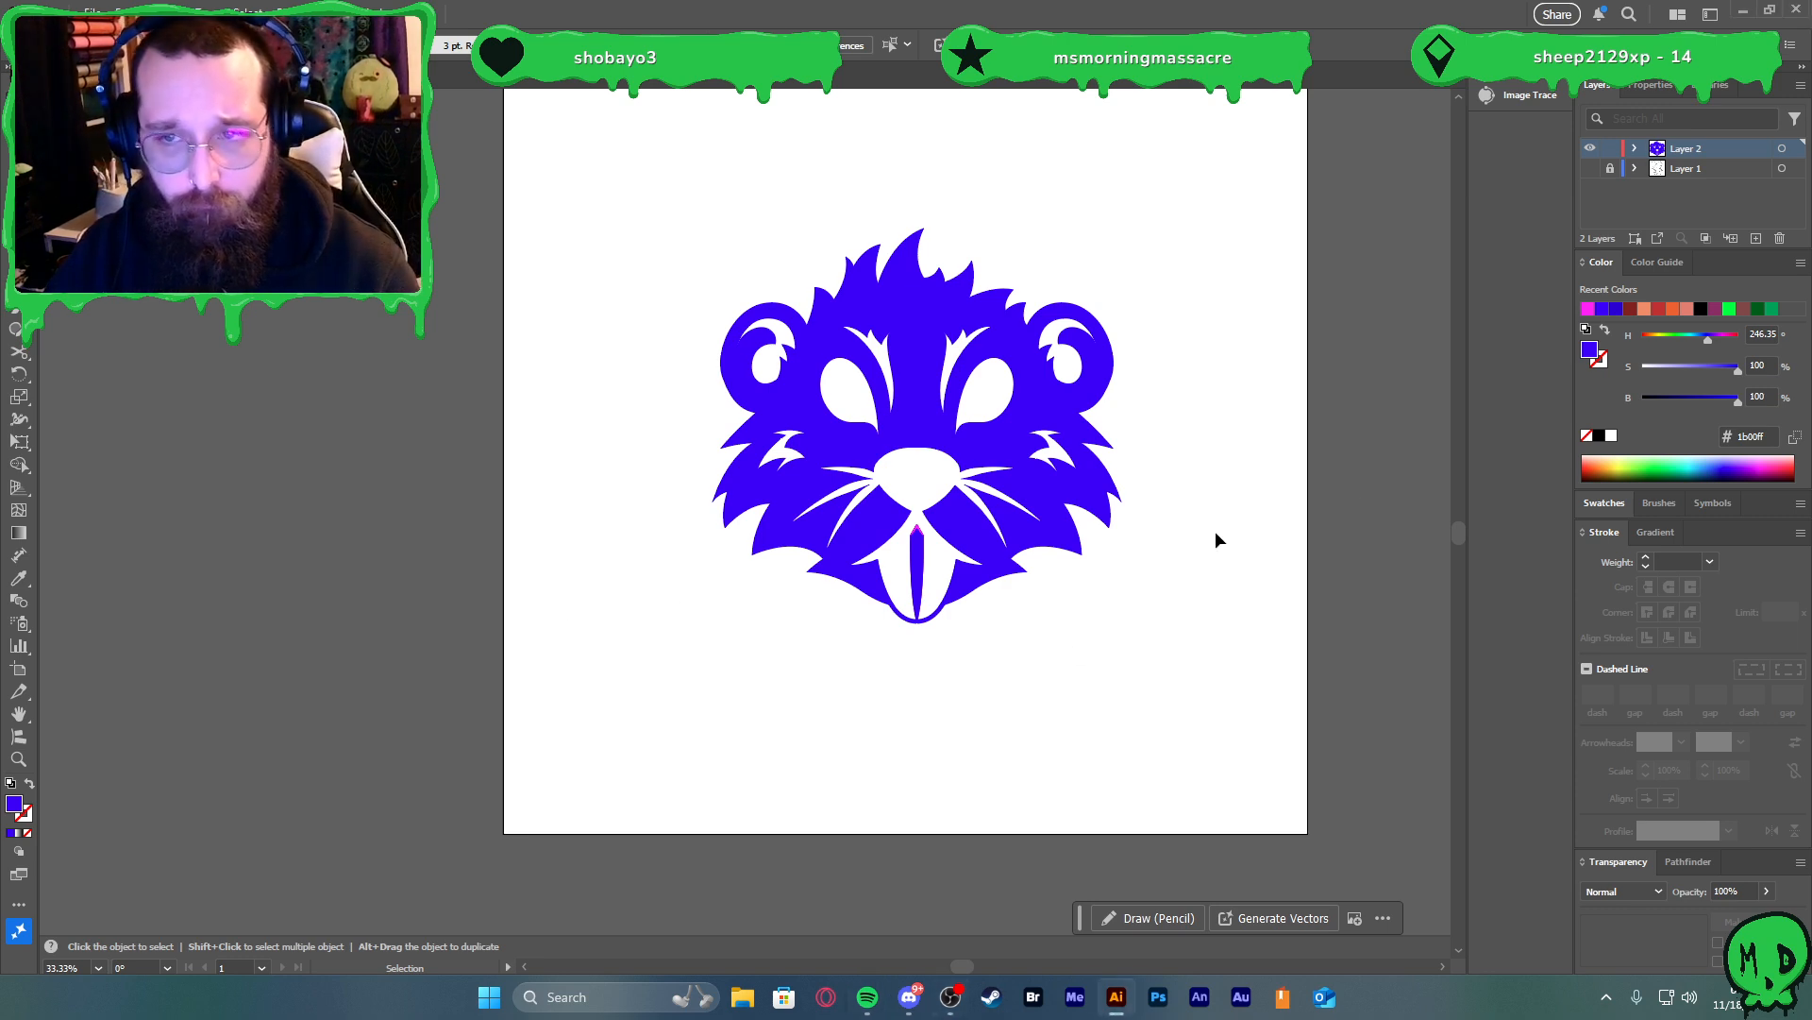
pyautogui.click(1589, 169)
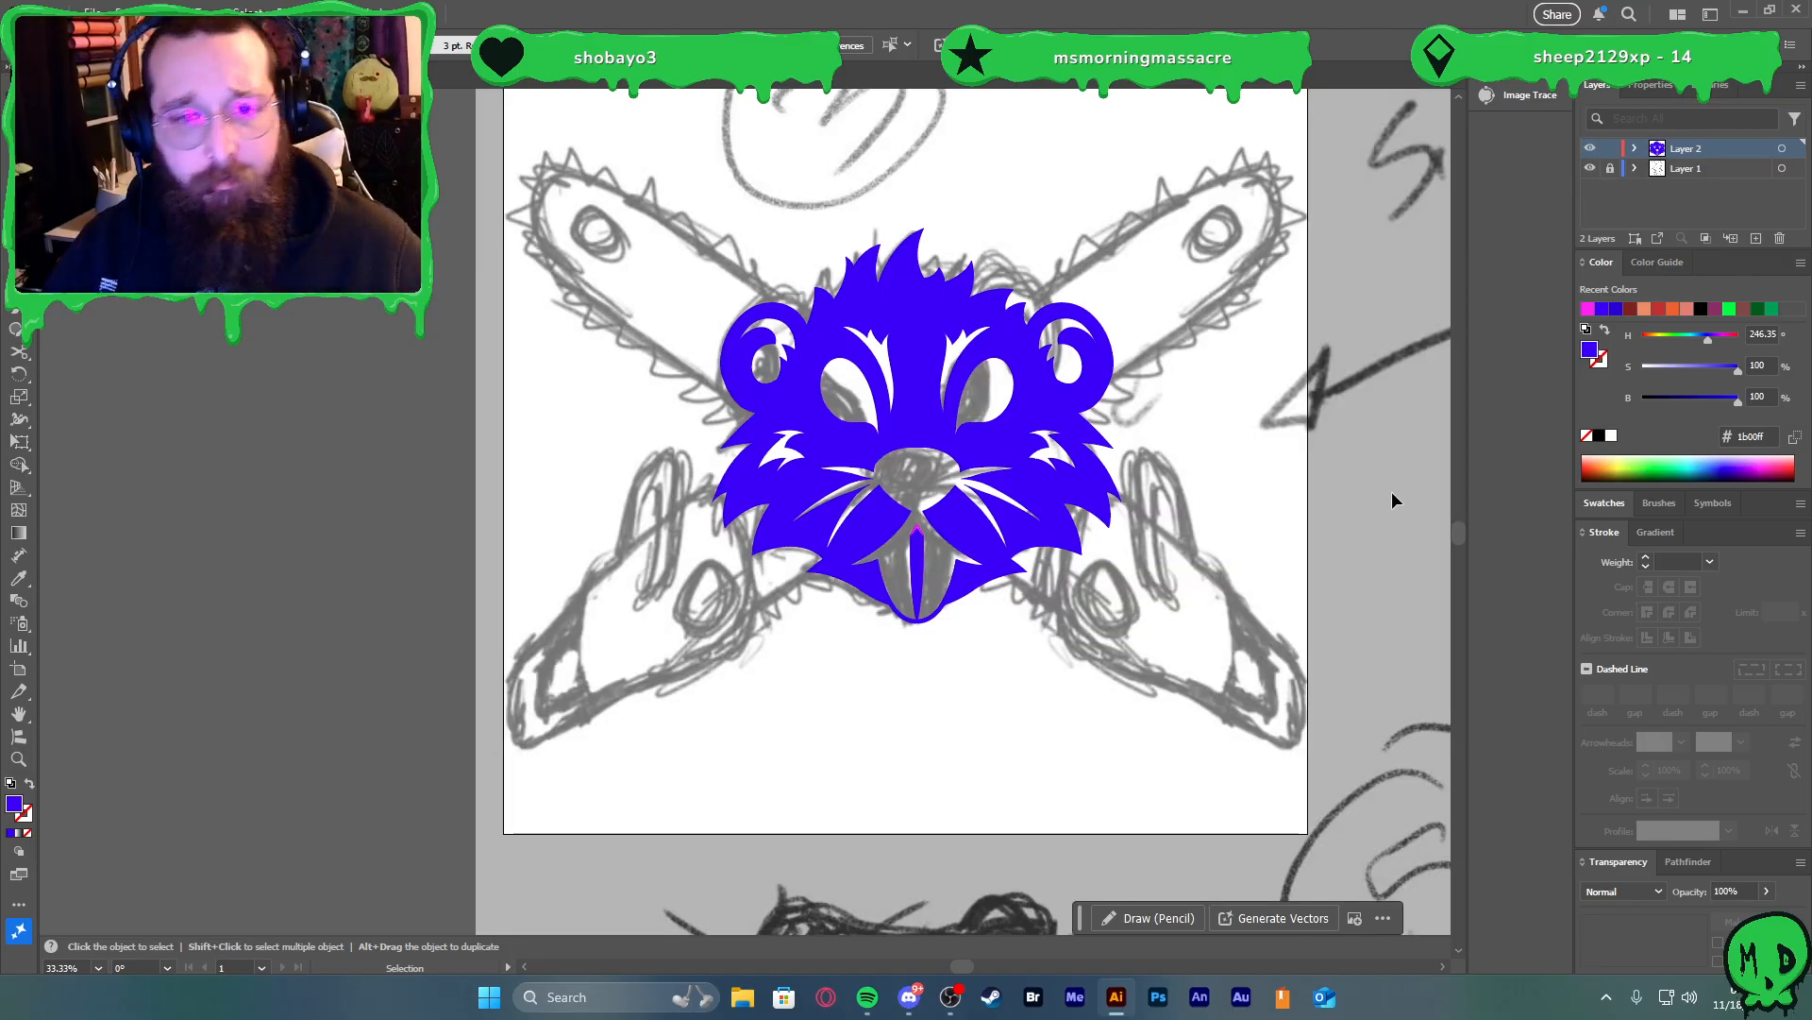
# Remove the magenta sliver above the blue divider between the front teeth with the Shape Builder
pyautogui.scroll(6, 915, 547)
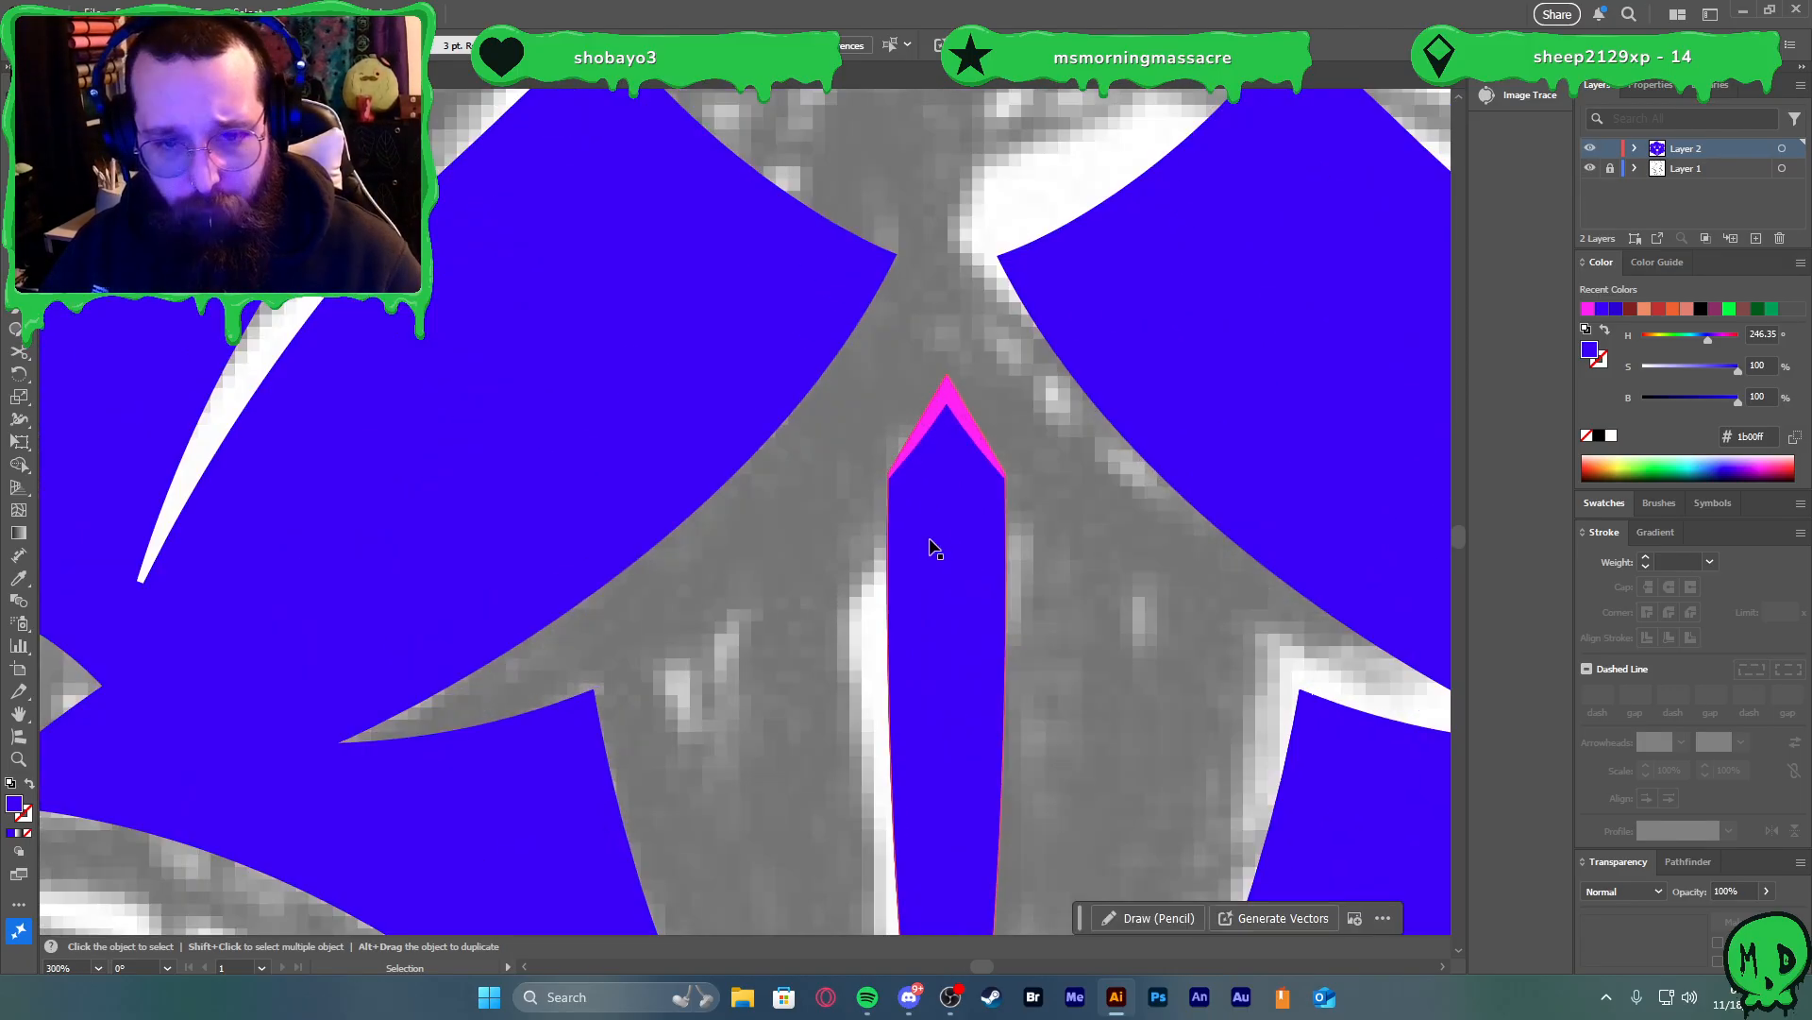
pyautogui.click(973, 427)
pyautogui.keyDown('shift'); pyautogui.click(971, 519); pyautogui.keyUp('shift')
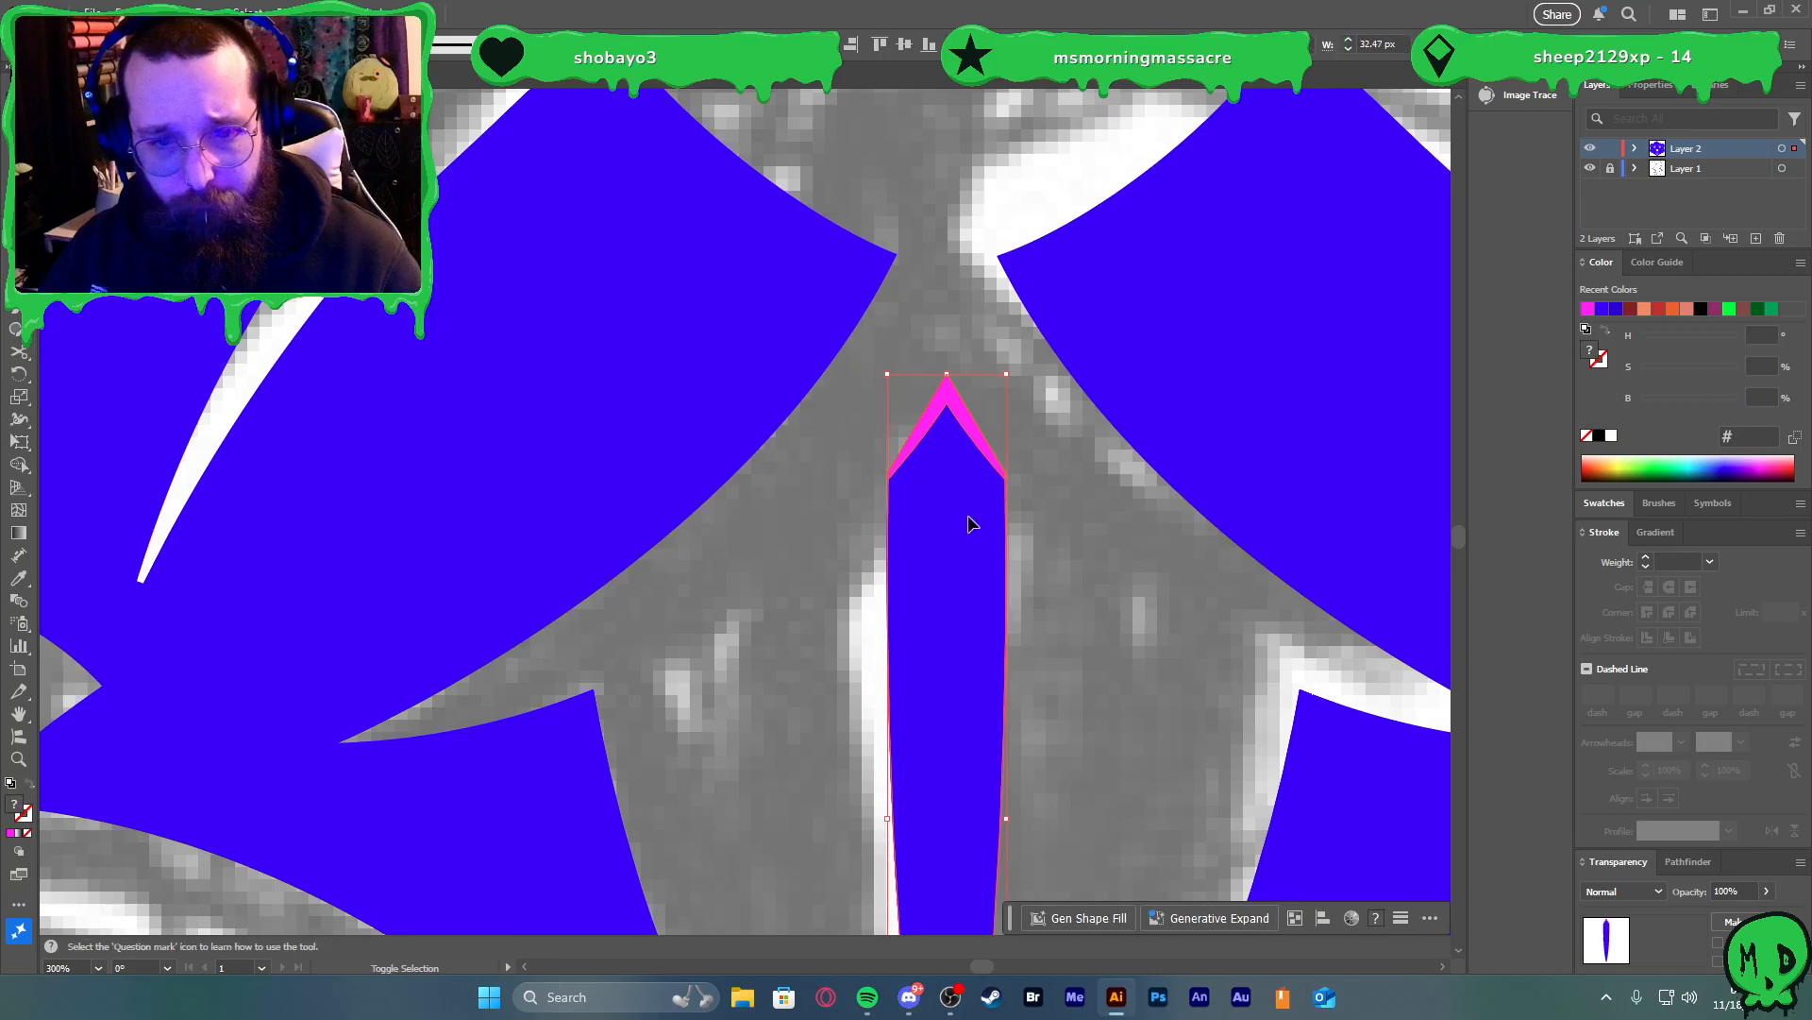
pyautogui.hotkey('shift', 'm')
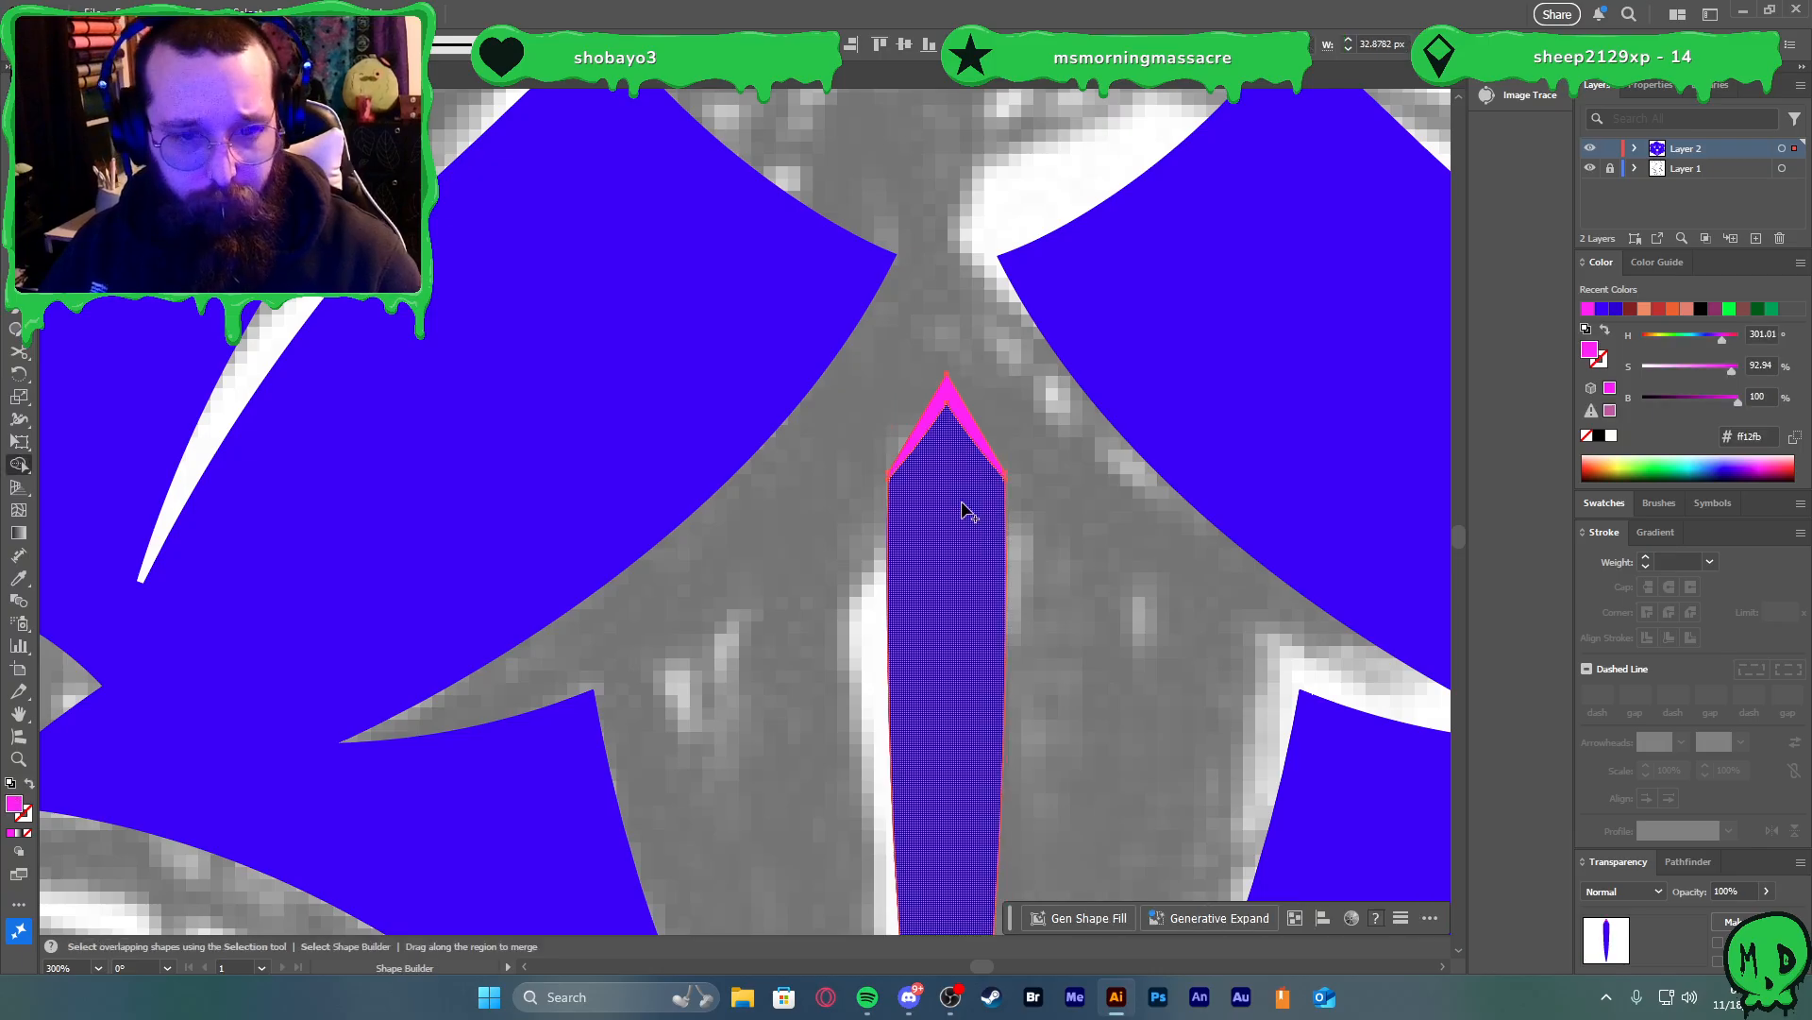
pyautogui.press('v')
pyautogui.keyDown('shift'); pyautogui.click(949, 396); pyautogui.keyUp('shift')
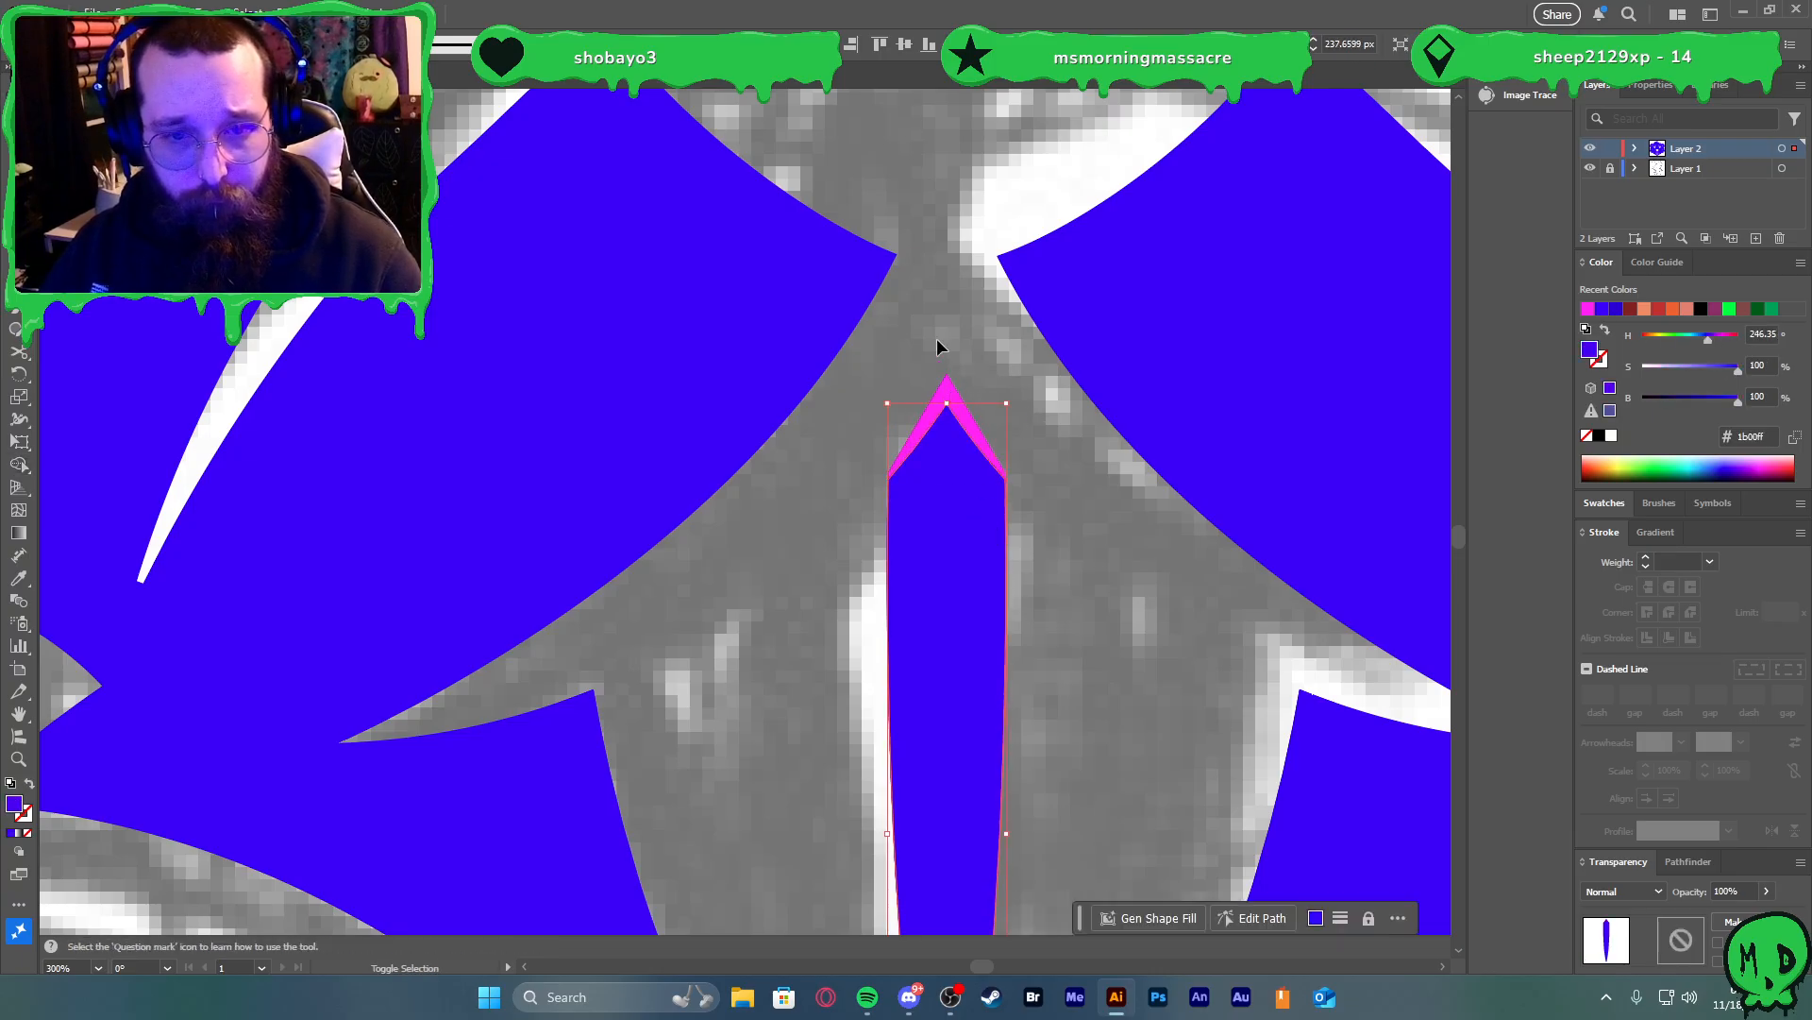
pyautogui.hotkey('ctrl', 'a')
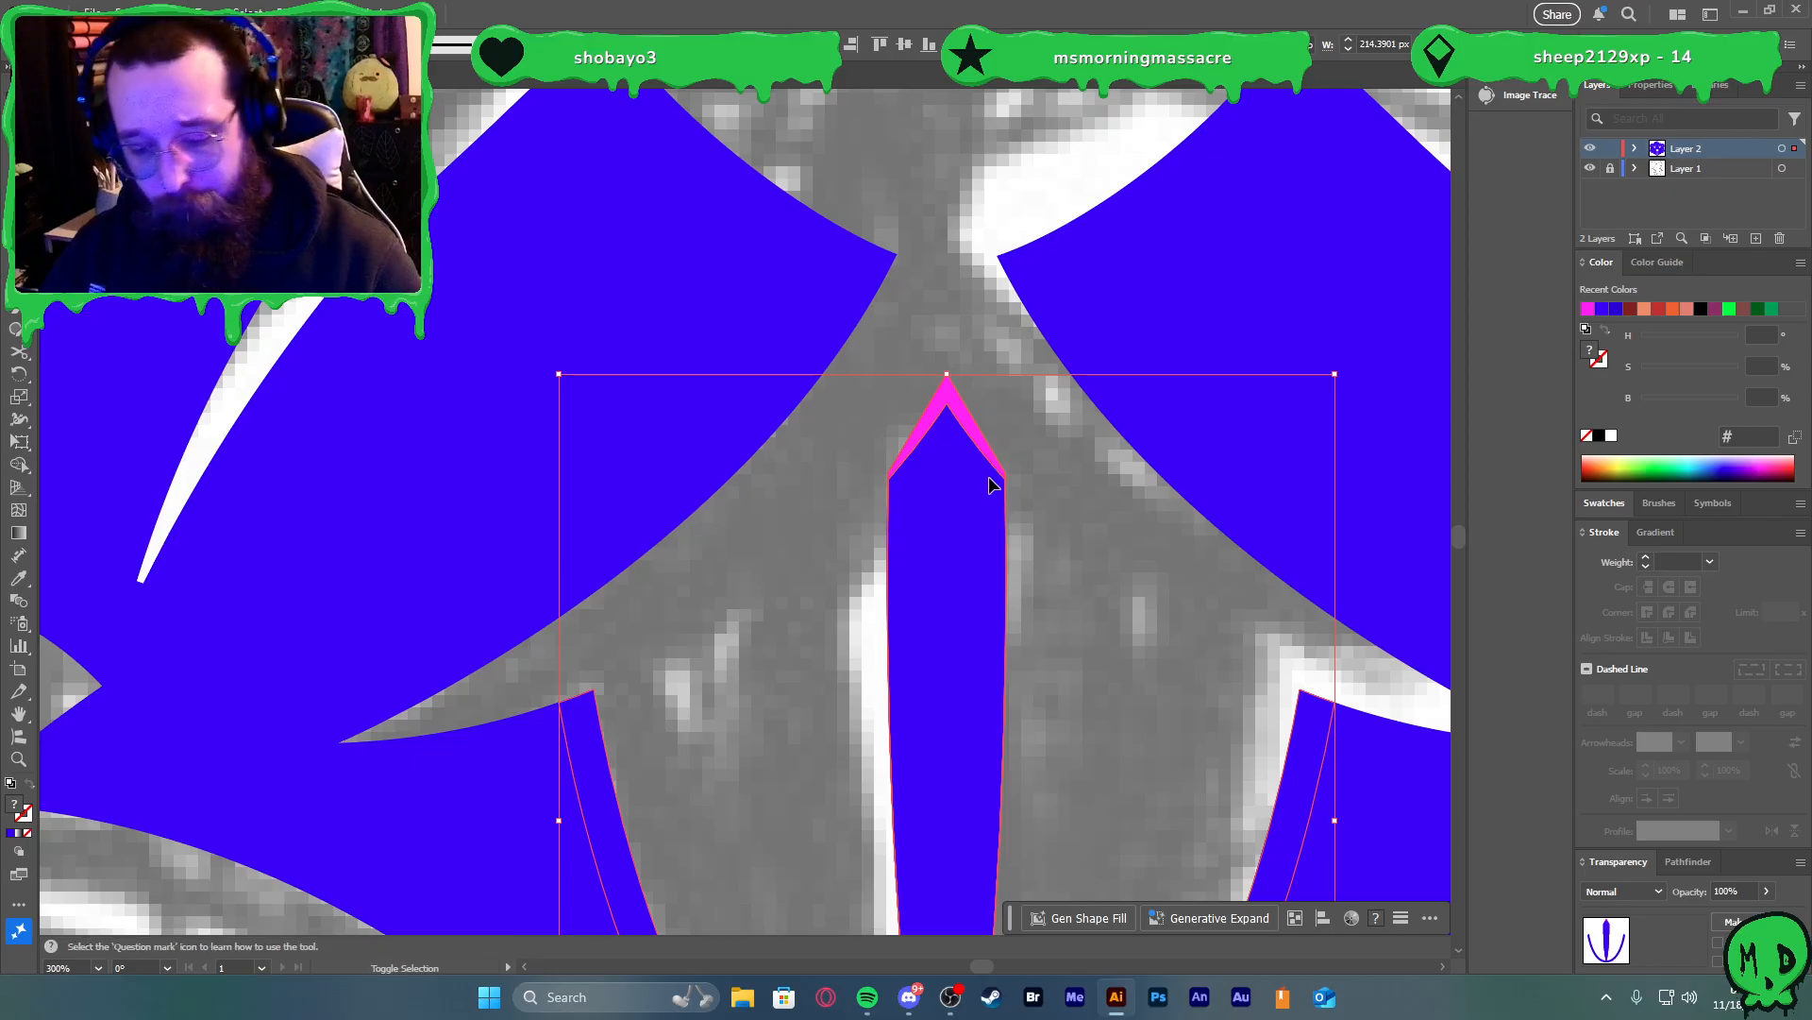
pyautogui.hotkey('shift', 'm')
pyautogui.keyDown('alt'); pyautogui.click(946, 395); pyautogui.keyUp('alt')
pyautogui.press('v')
pyautogui.click(1035, 413)
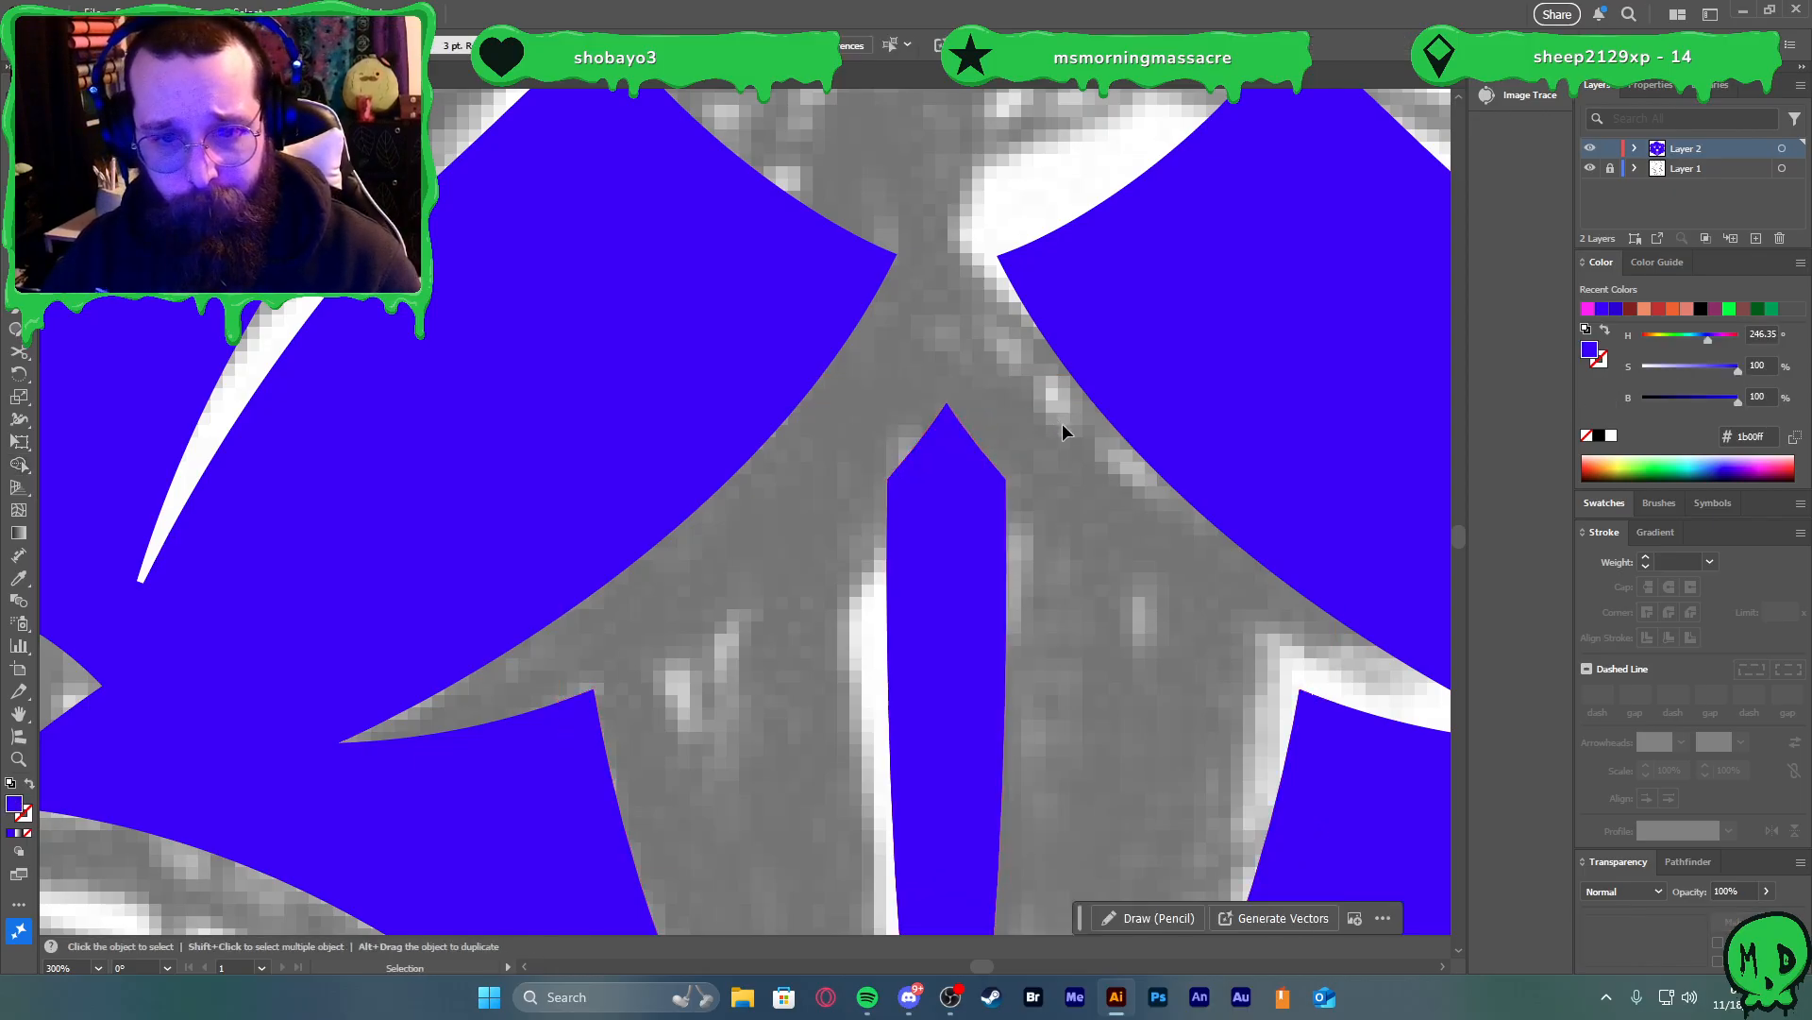
# Move the blue head aside to check which pieces belong to it, and undo the move
pyautogui.scroll(-6, 1075, 444)
pyautogui.hotkey('ctrl', '0')
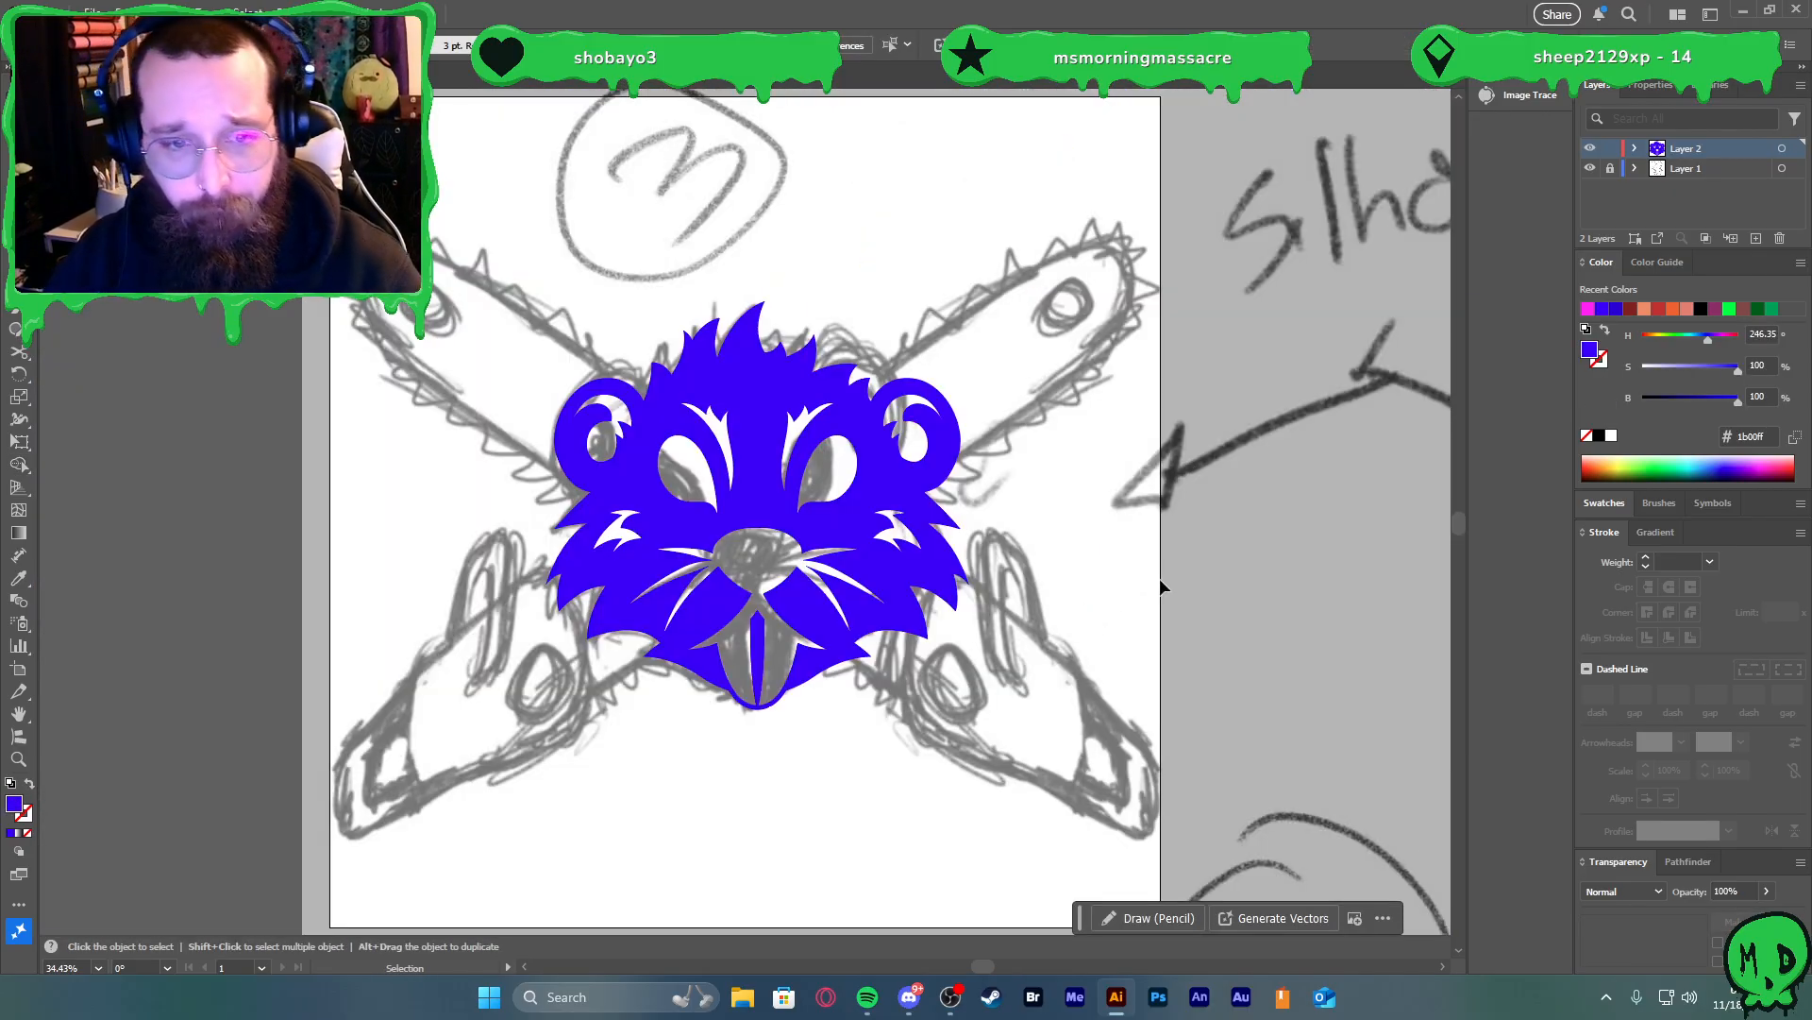
pyautogui.click(892, 542)
pyautogui.moveTo(897, 543); pyautogui.dragTo(1038, 587)
pyautogui.hotkey('ctrl', 'z')
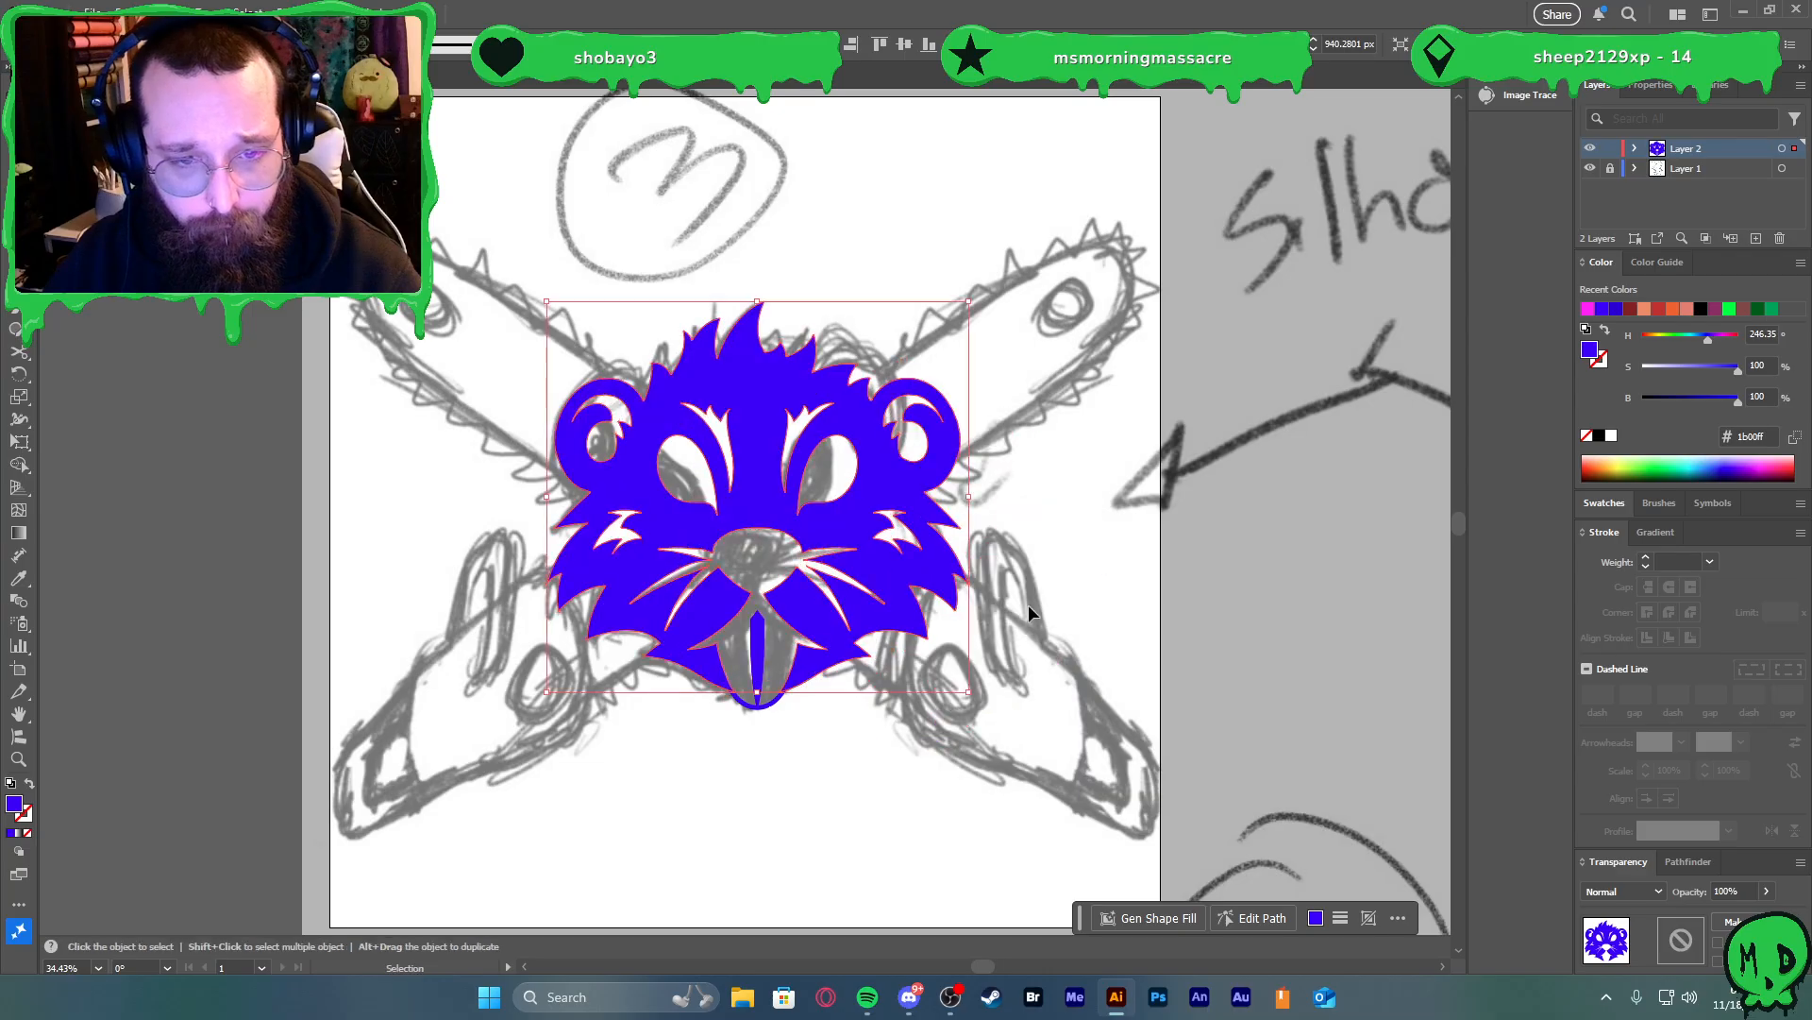
# Unite the head, the divider between the teeth and the chin pieces into one shape with the Pathfinder, and deselect it
pyautogui.scroll(4, 833, 676)
pyautogui.scroll(-4, 799, 682)
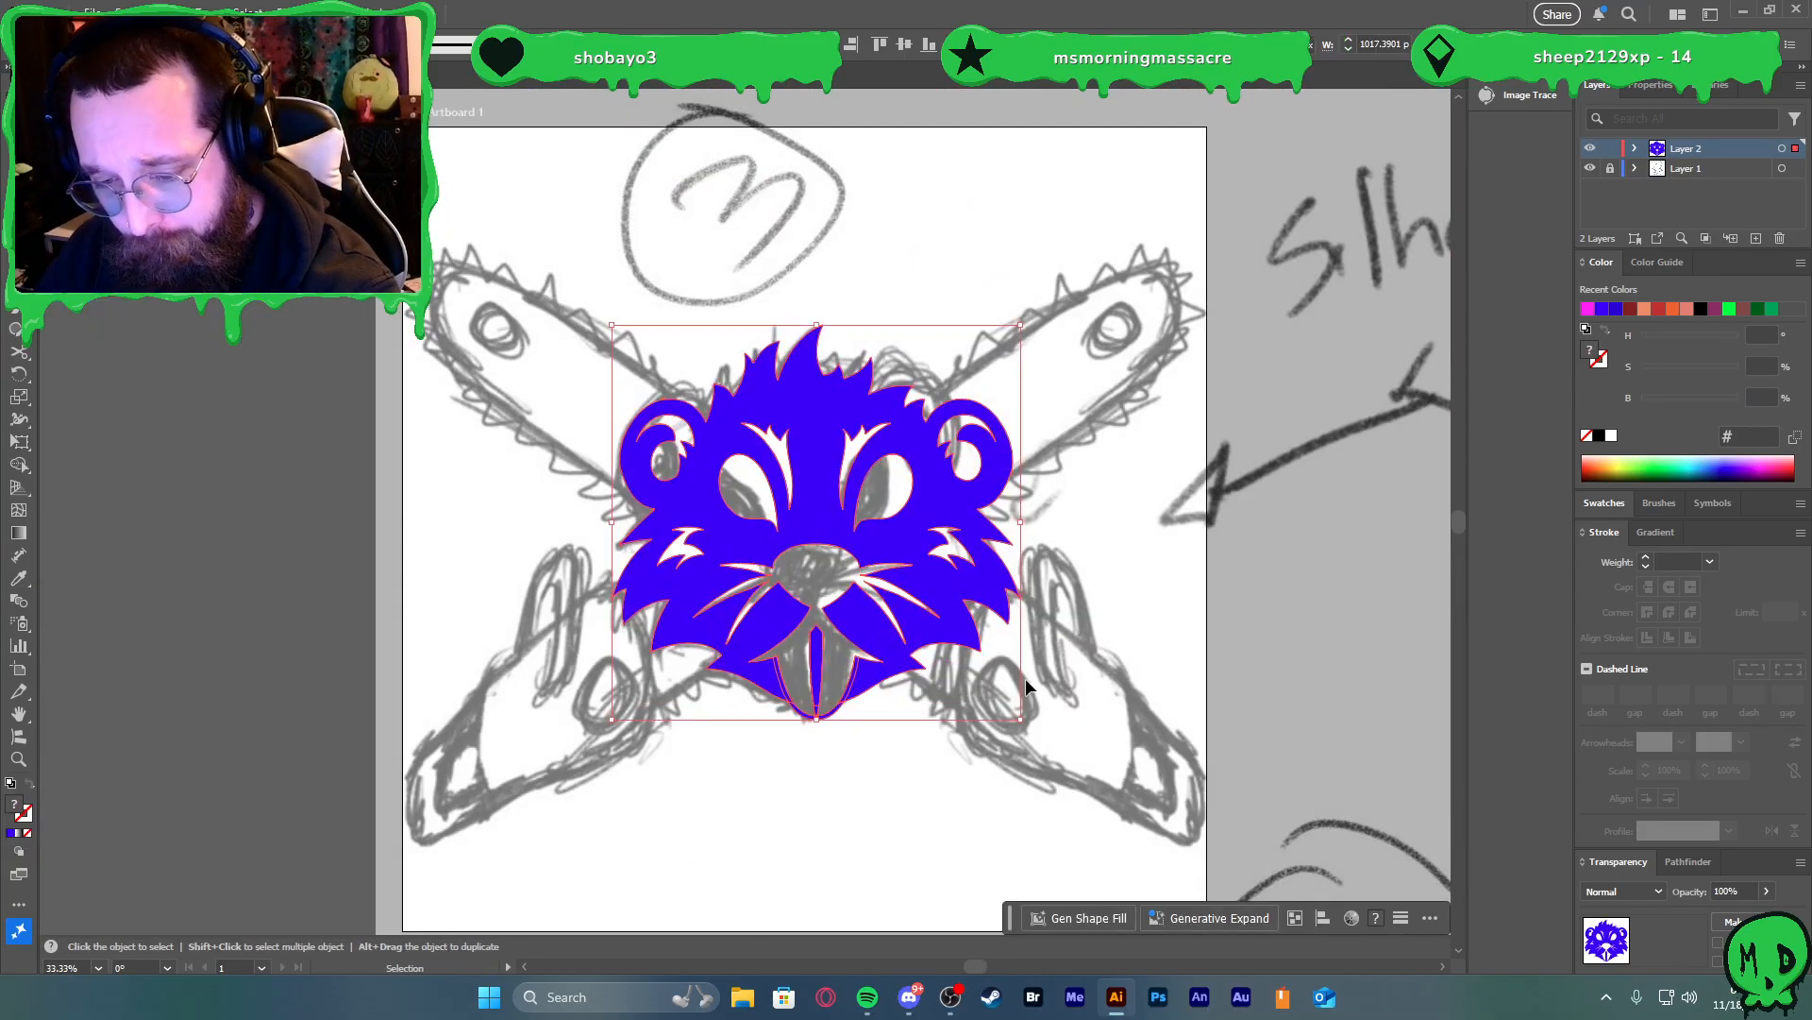
pyautogui.hotkey('ctrl', '4')
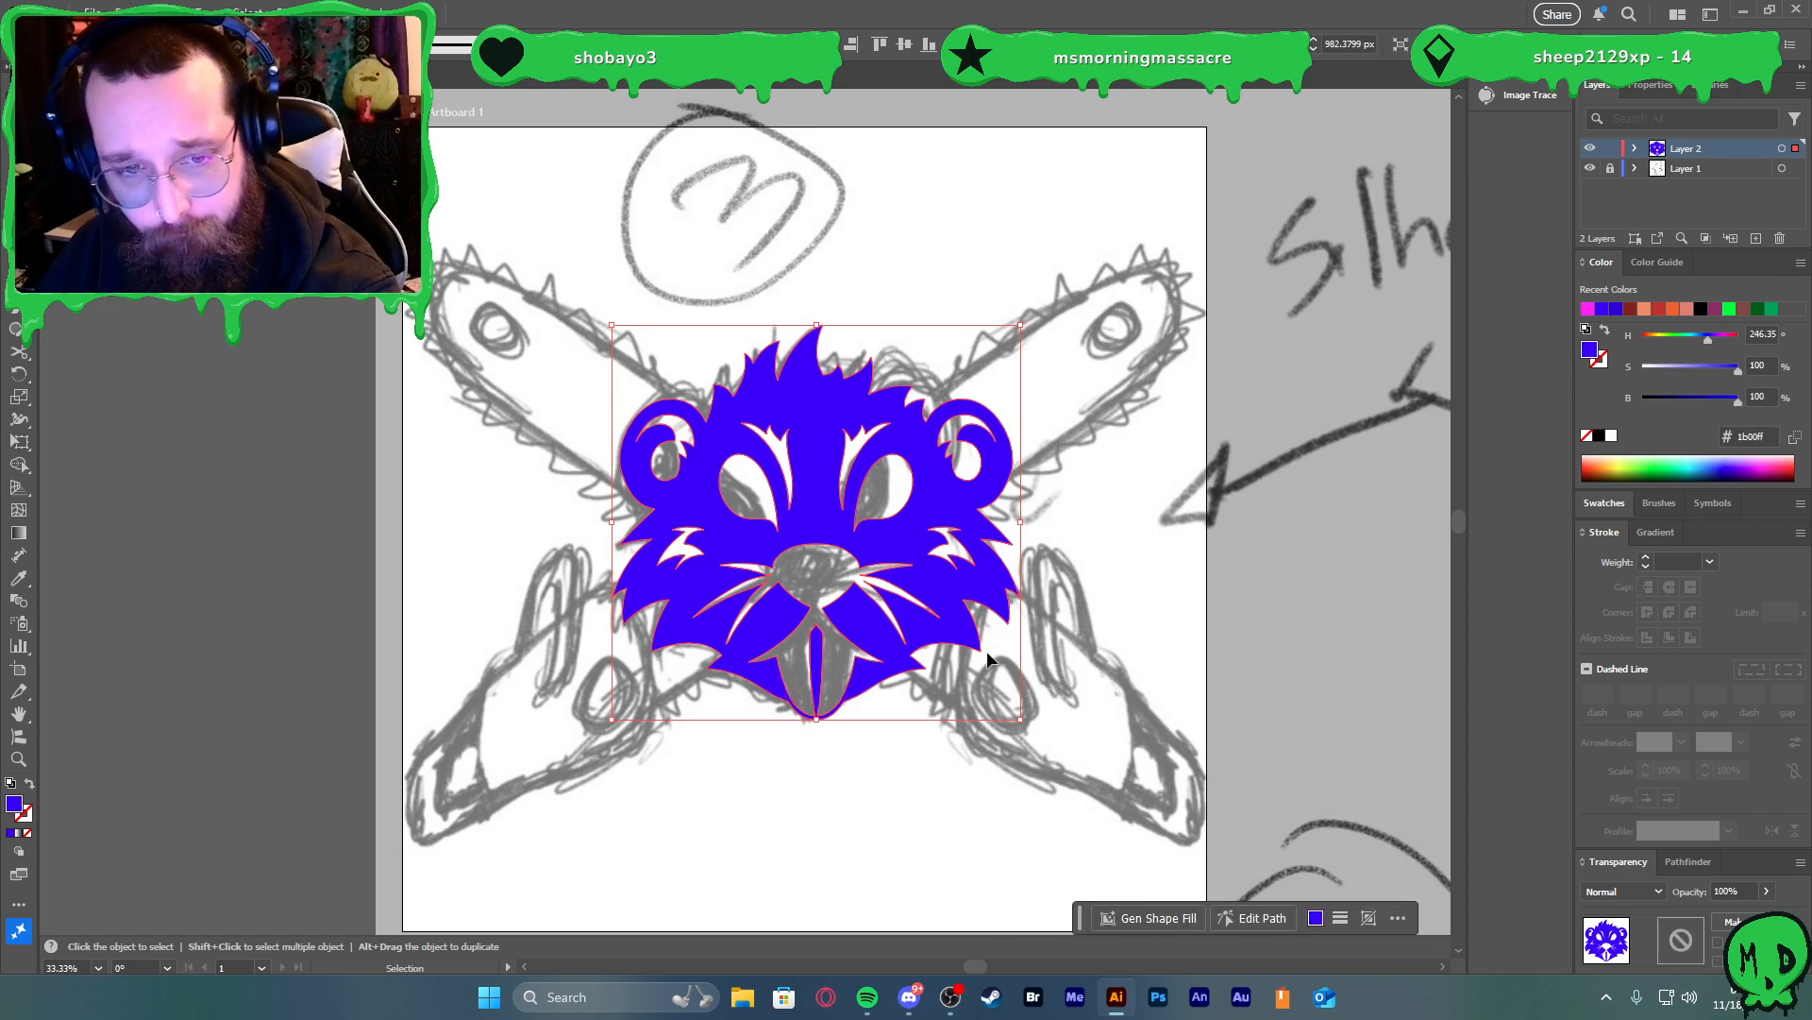
pyautogui.press('alt')
pyautogui.scroll(3, 834, 749)
pyautogui.scroll(-2, 851, 700)
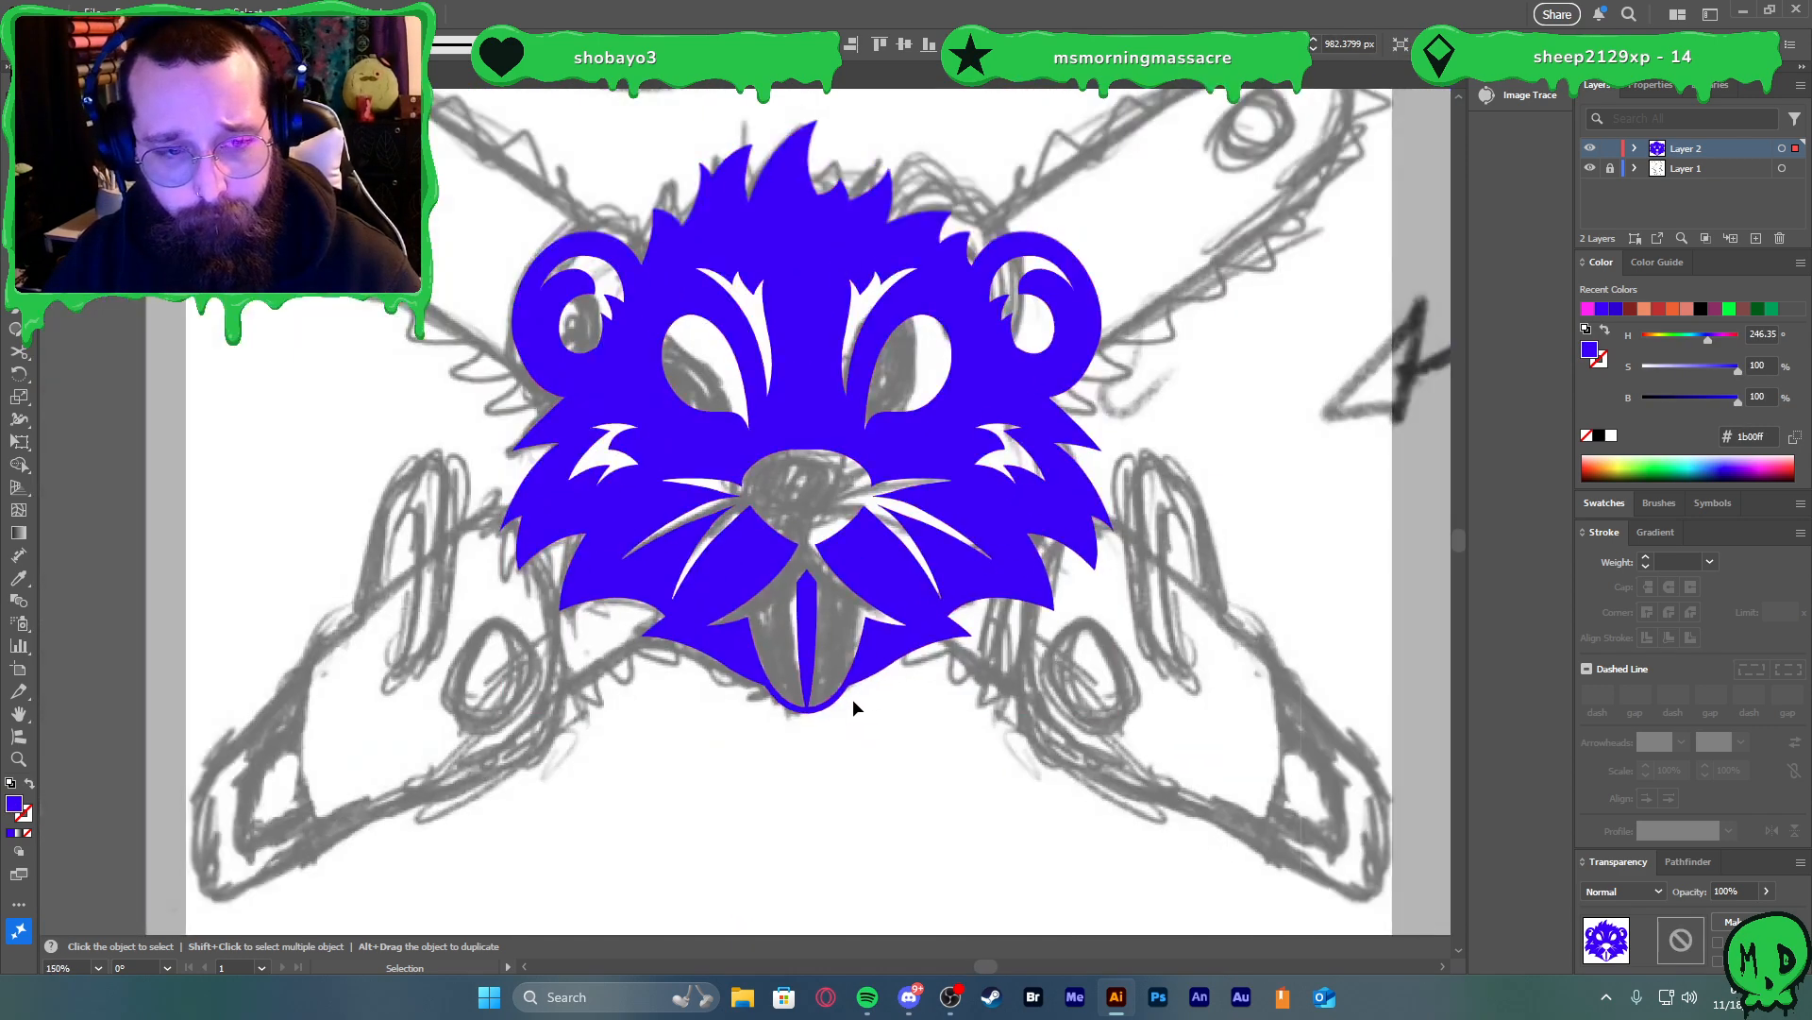
pyautogui.scroll(-1, 1034, 760)
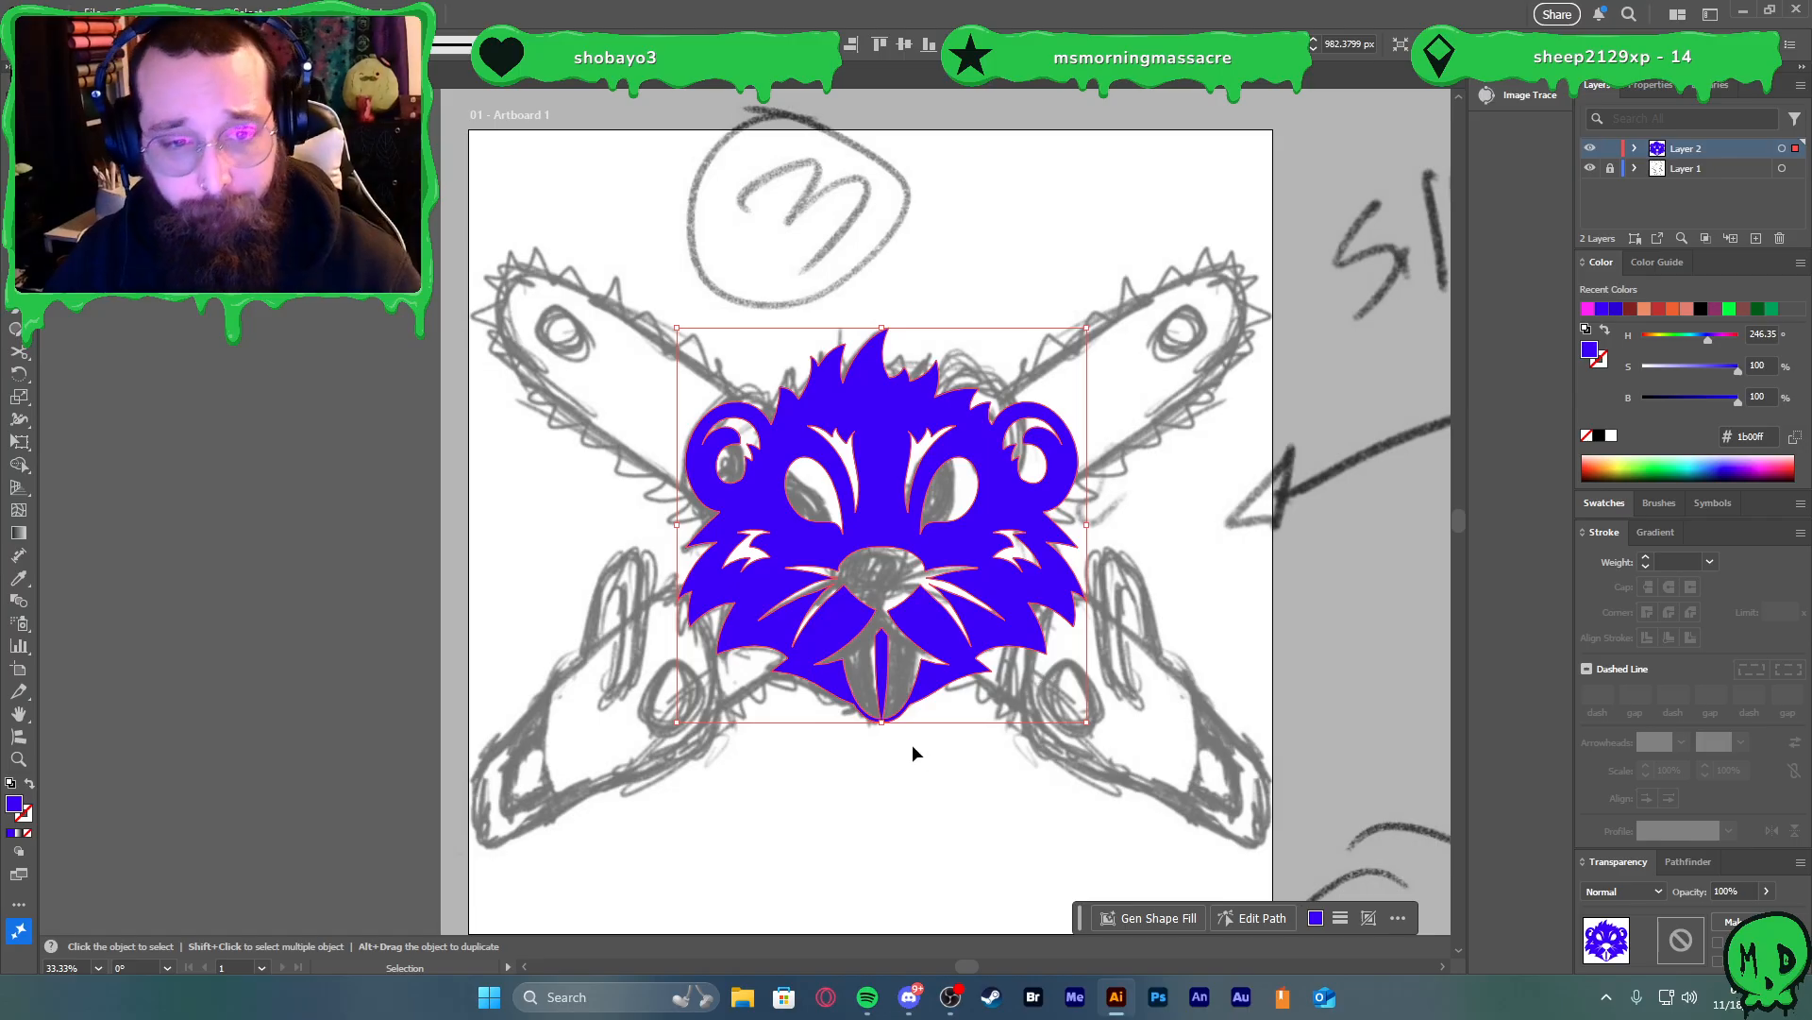
pyautogui.click(1018, 769)
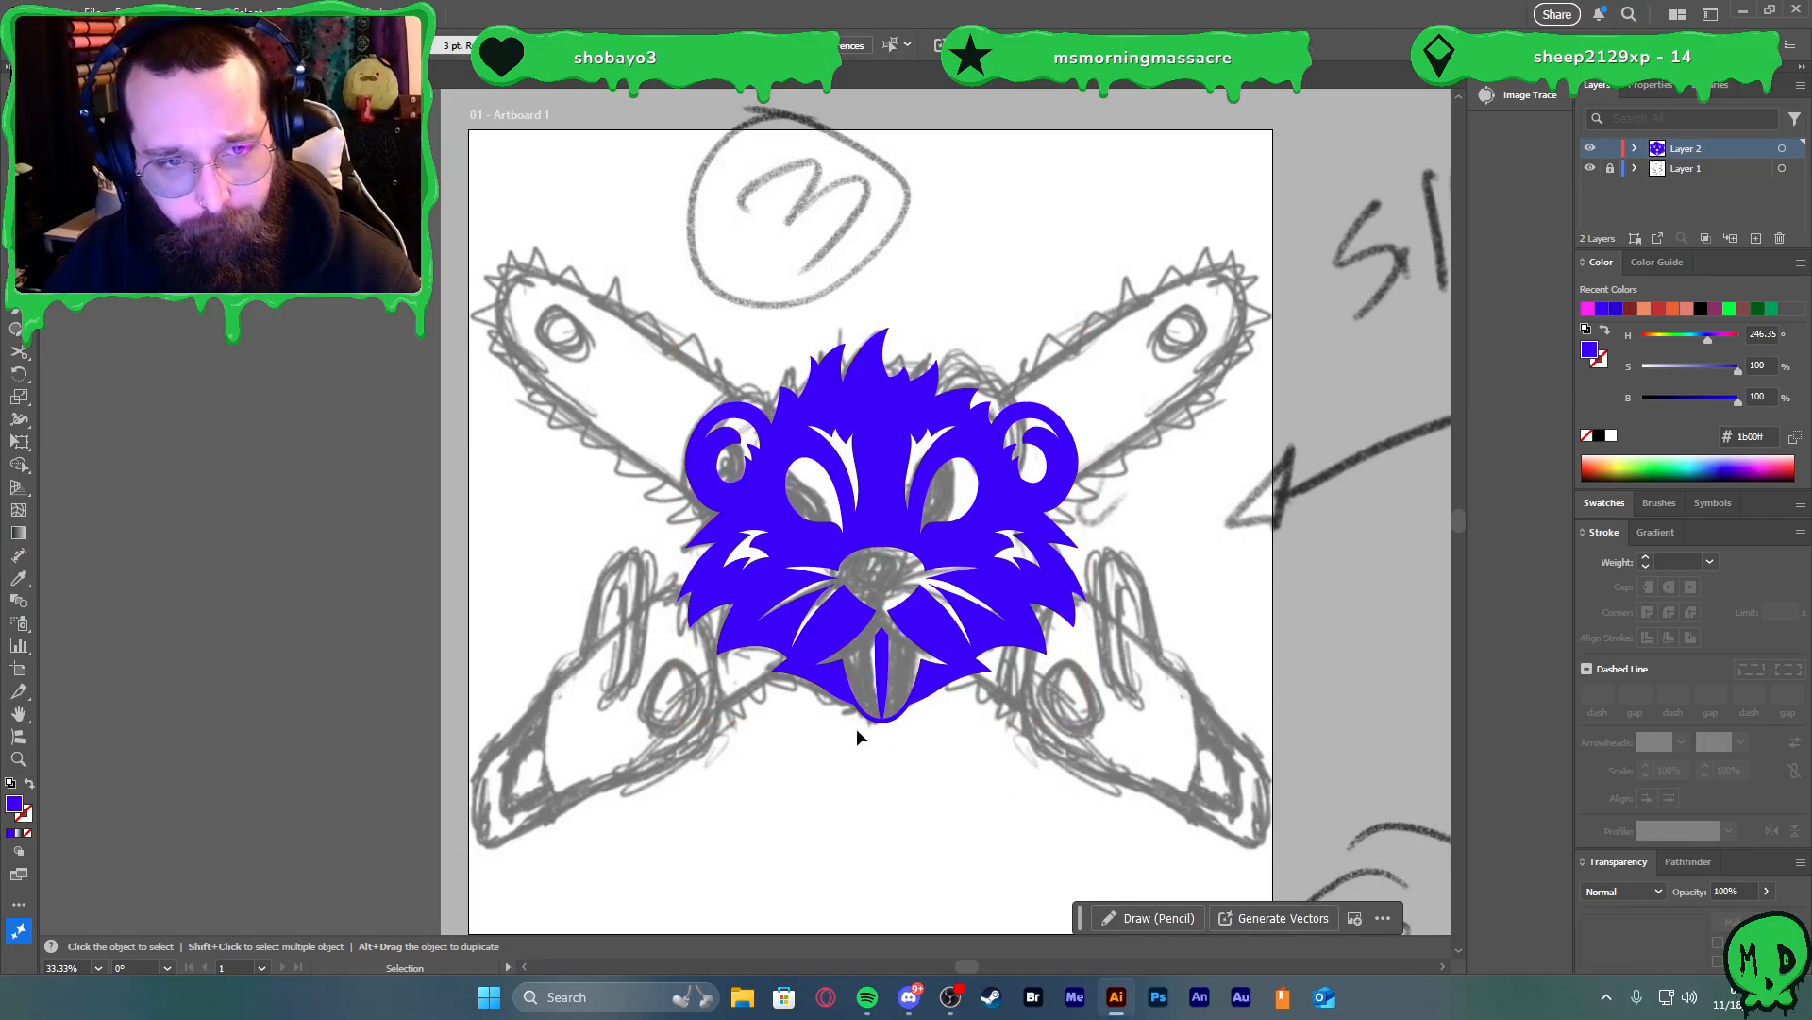
pyautogui.rightClick(1117, 708)
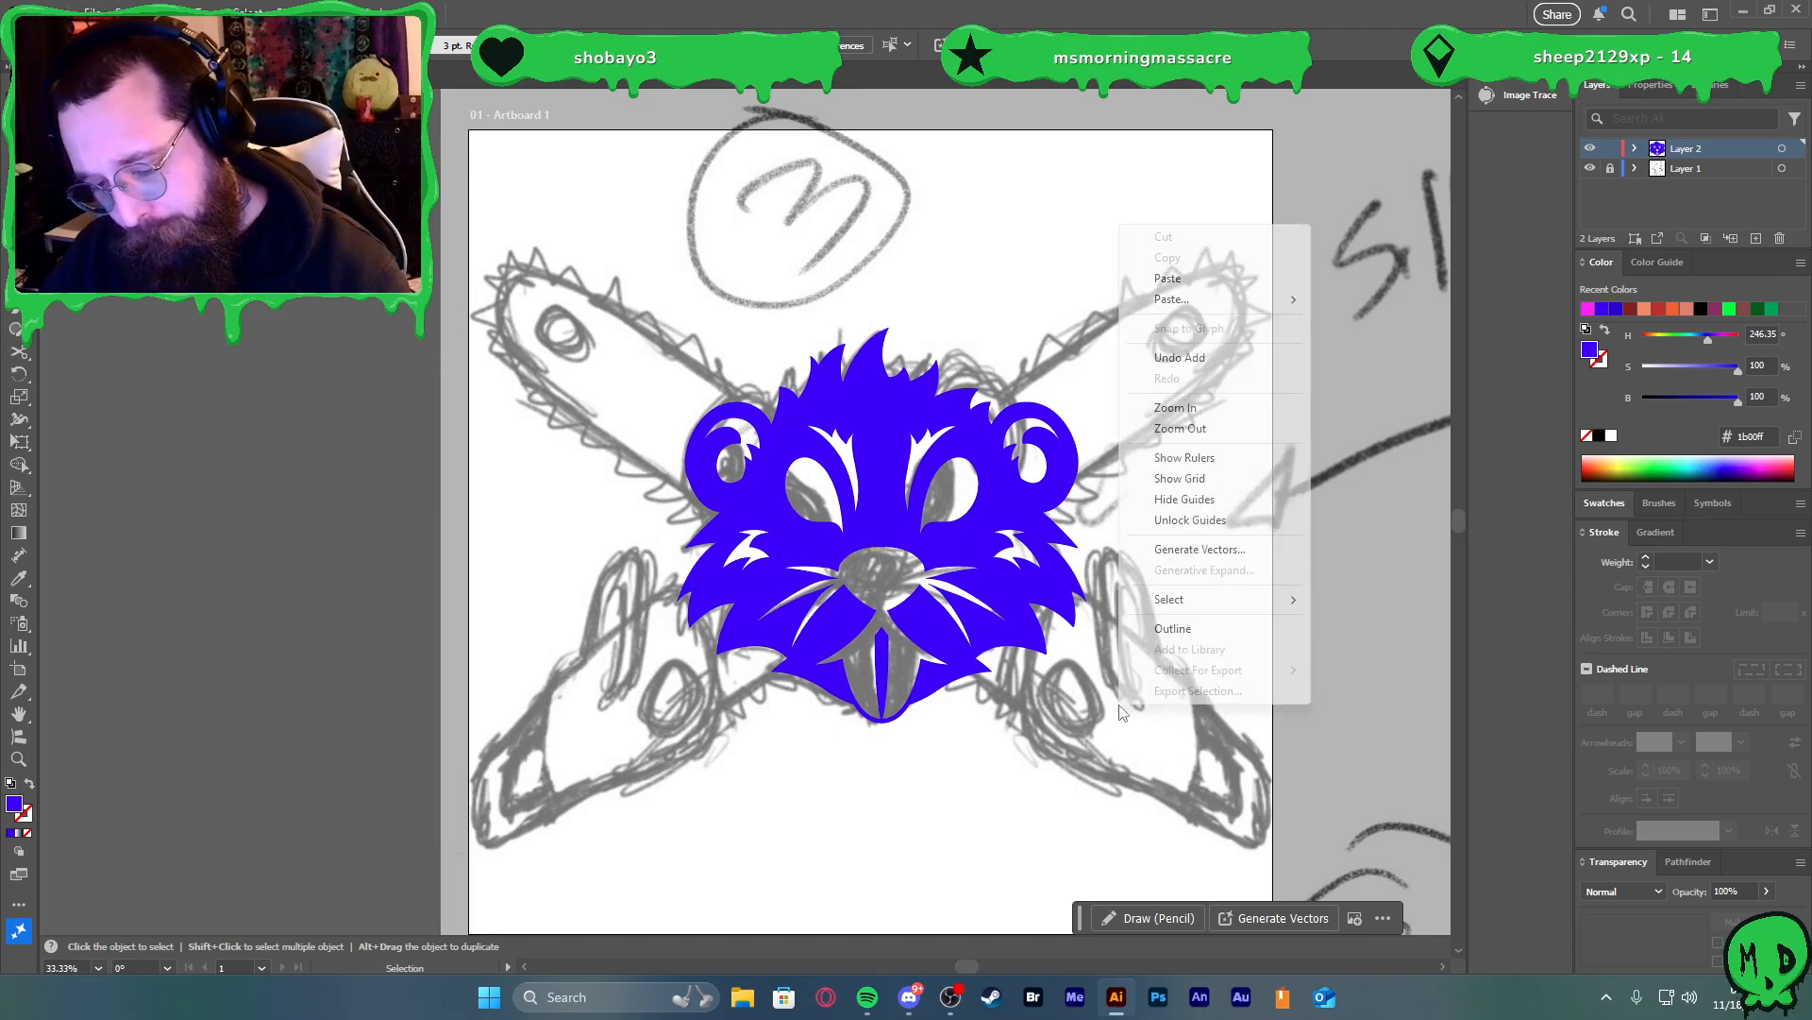
# Draw a blue rectangle about 1700 by 291 px across the head and fully round the corners of its right end
pyautogui.click(1112, 759)
pyautogui.press('m')
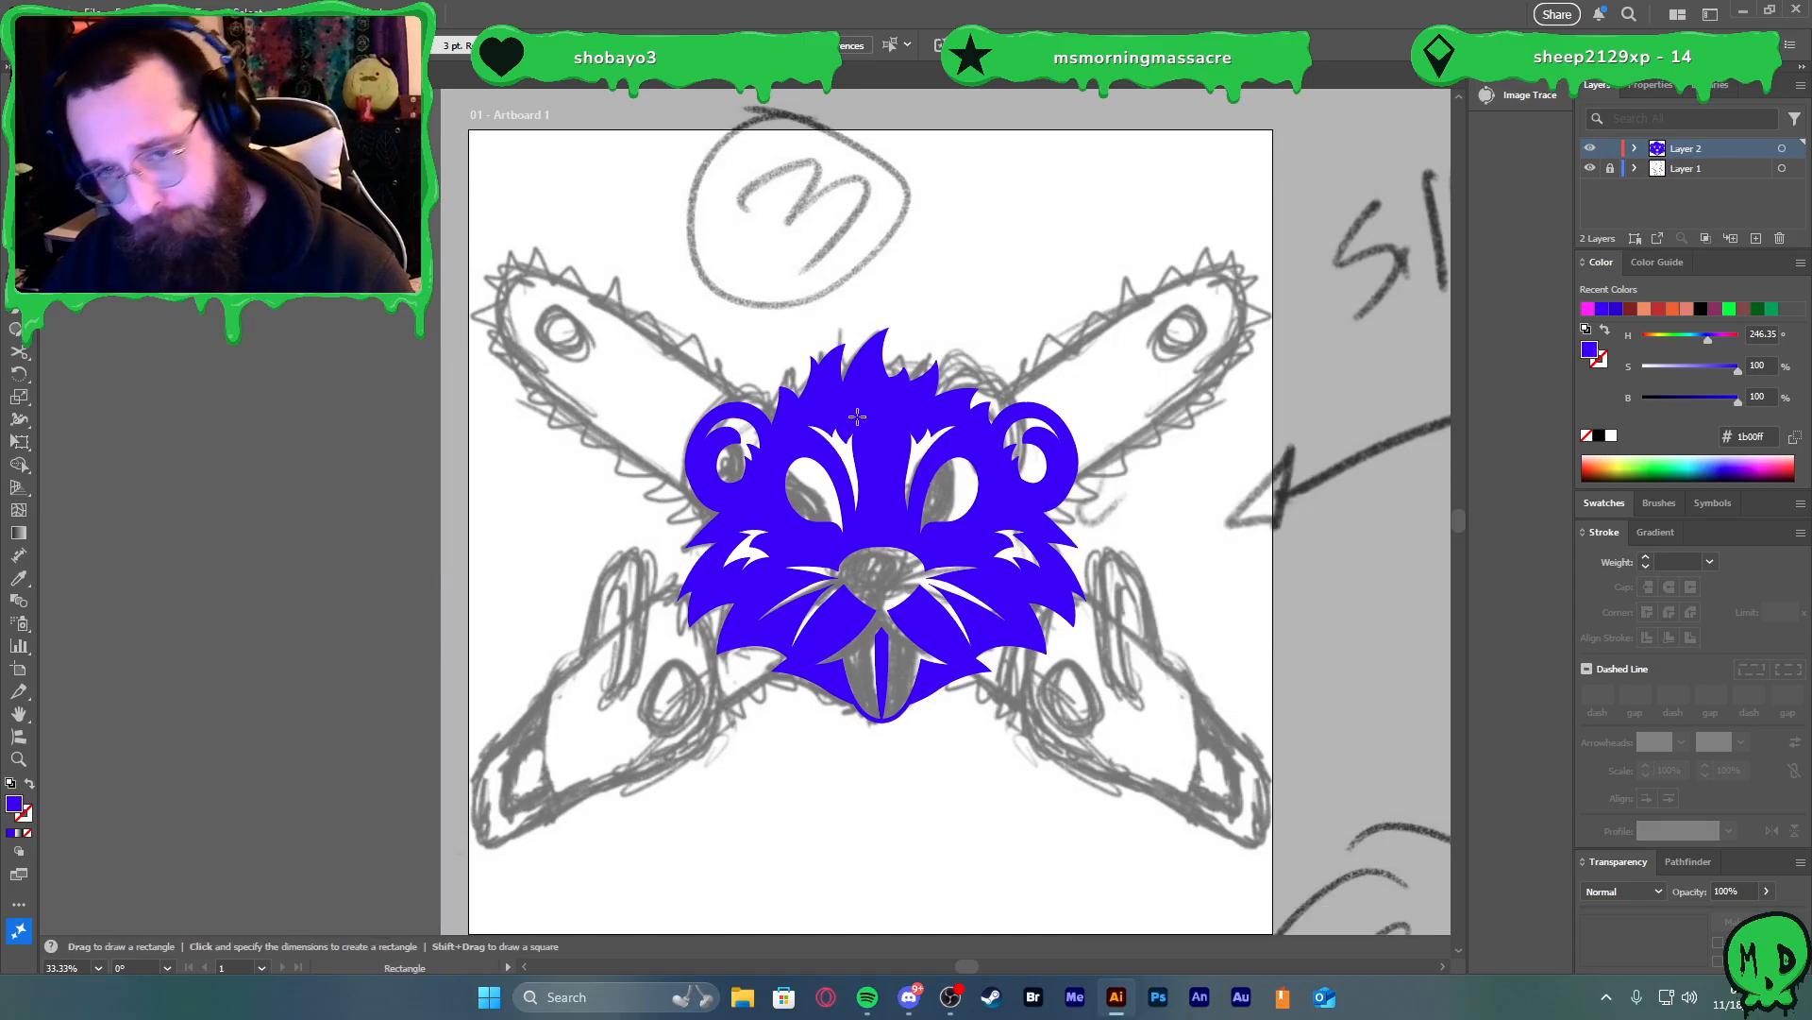
pyautogui.moveTo(623, 249); pyautogui.dragTo(1186, 593)
pyautogui.press('v')
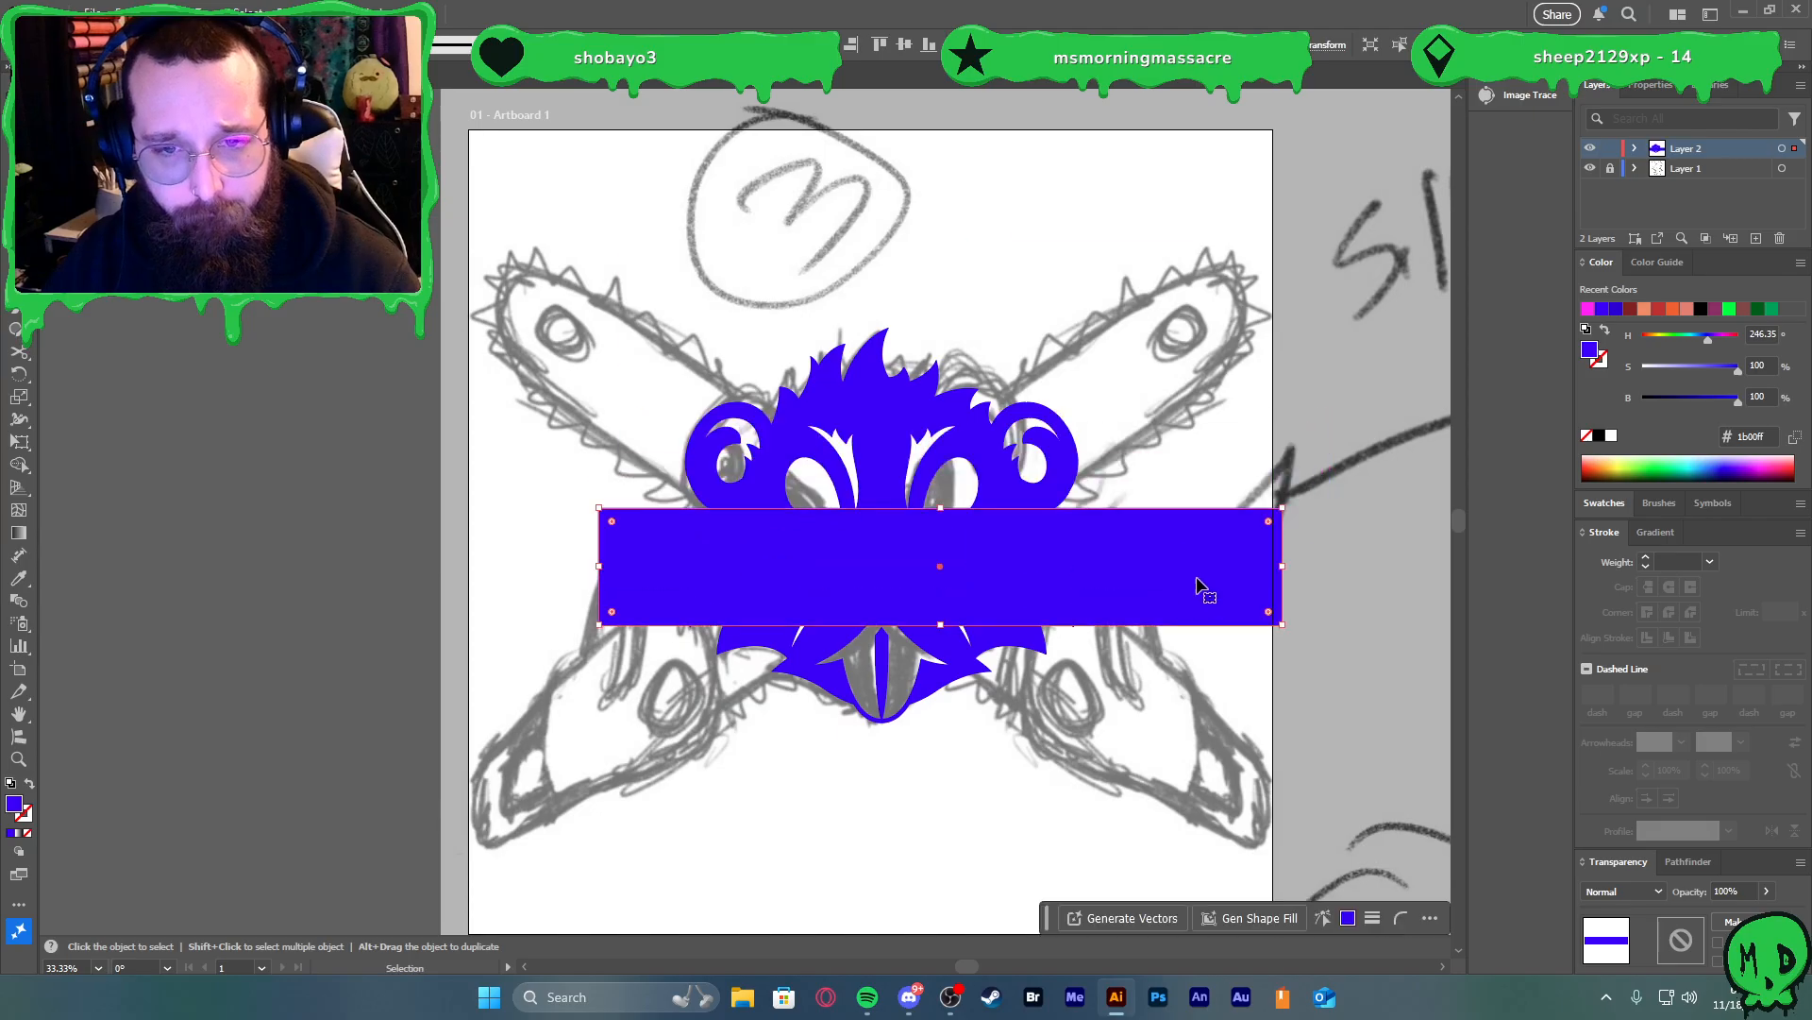
pyautogui.press('a')
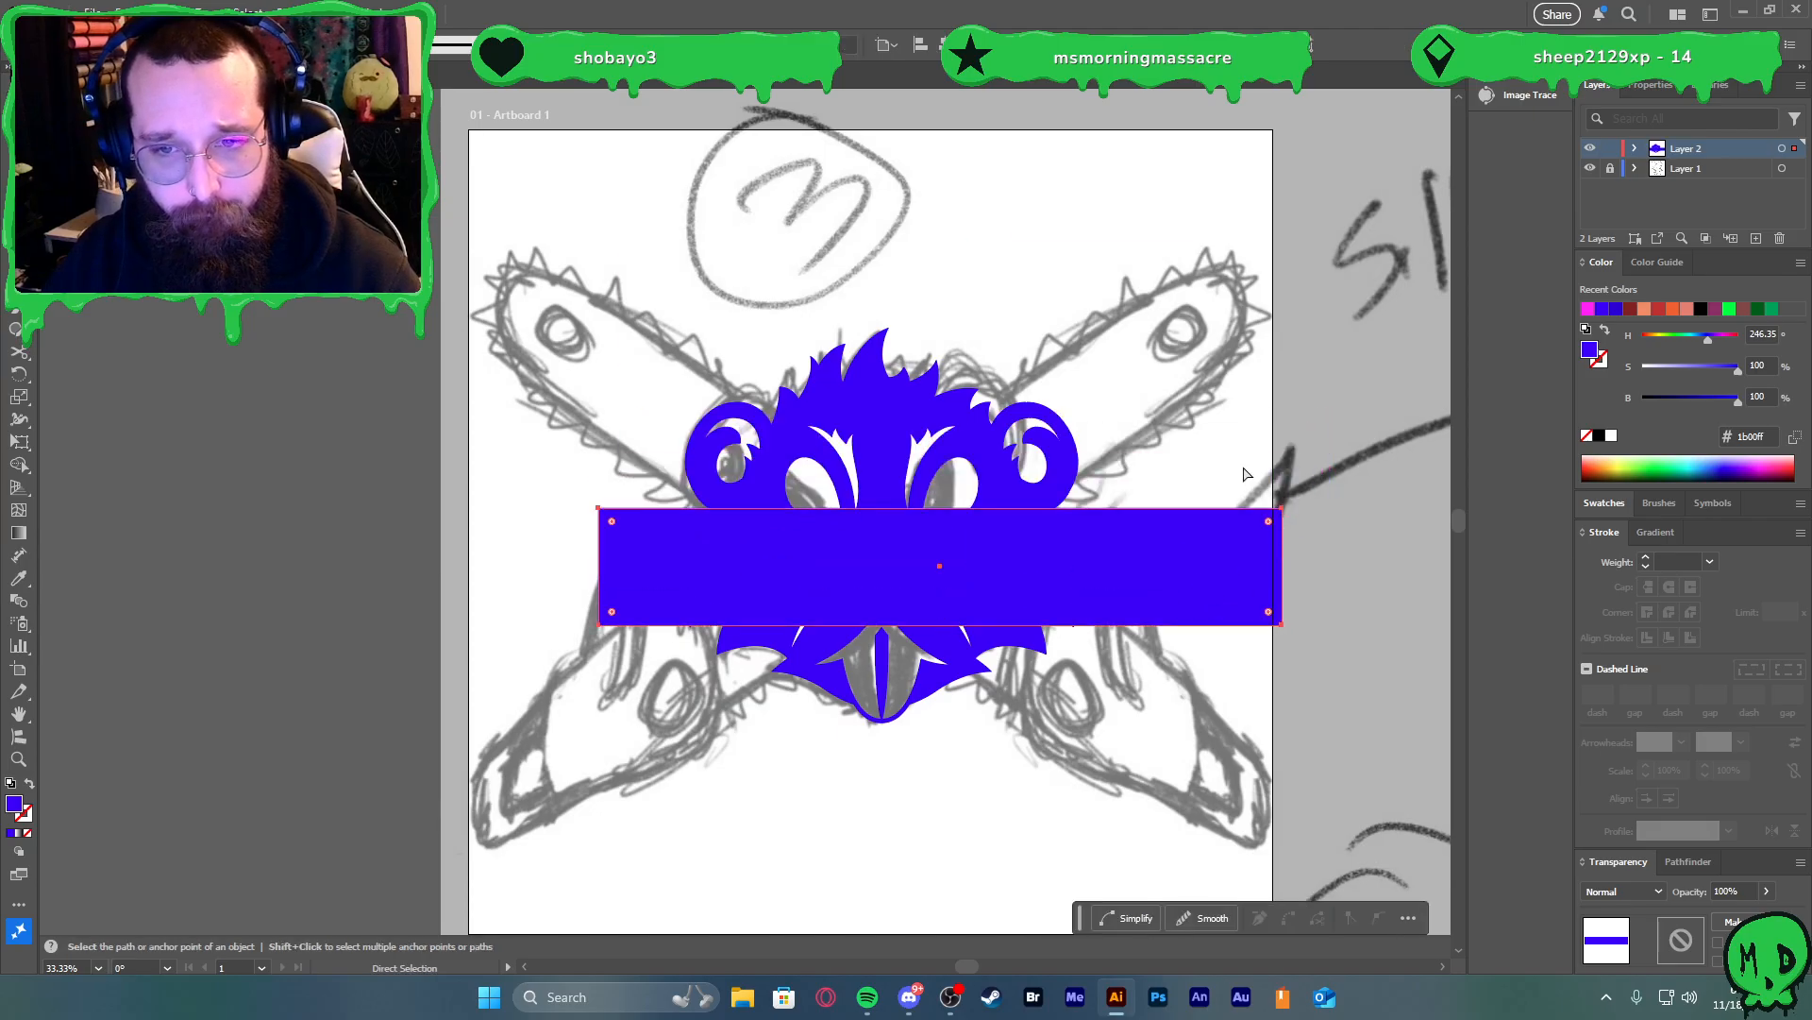
pyautogui.moveTo(1268, 616); pyautogui.dragTo(1145, 607)
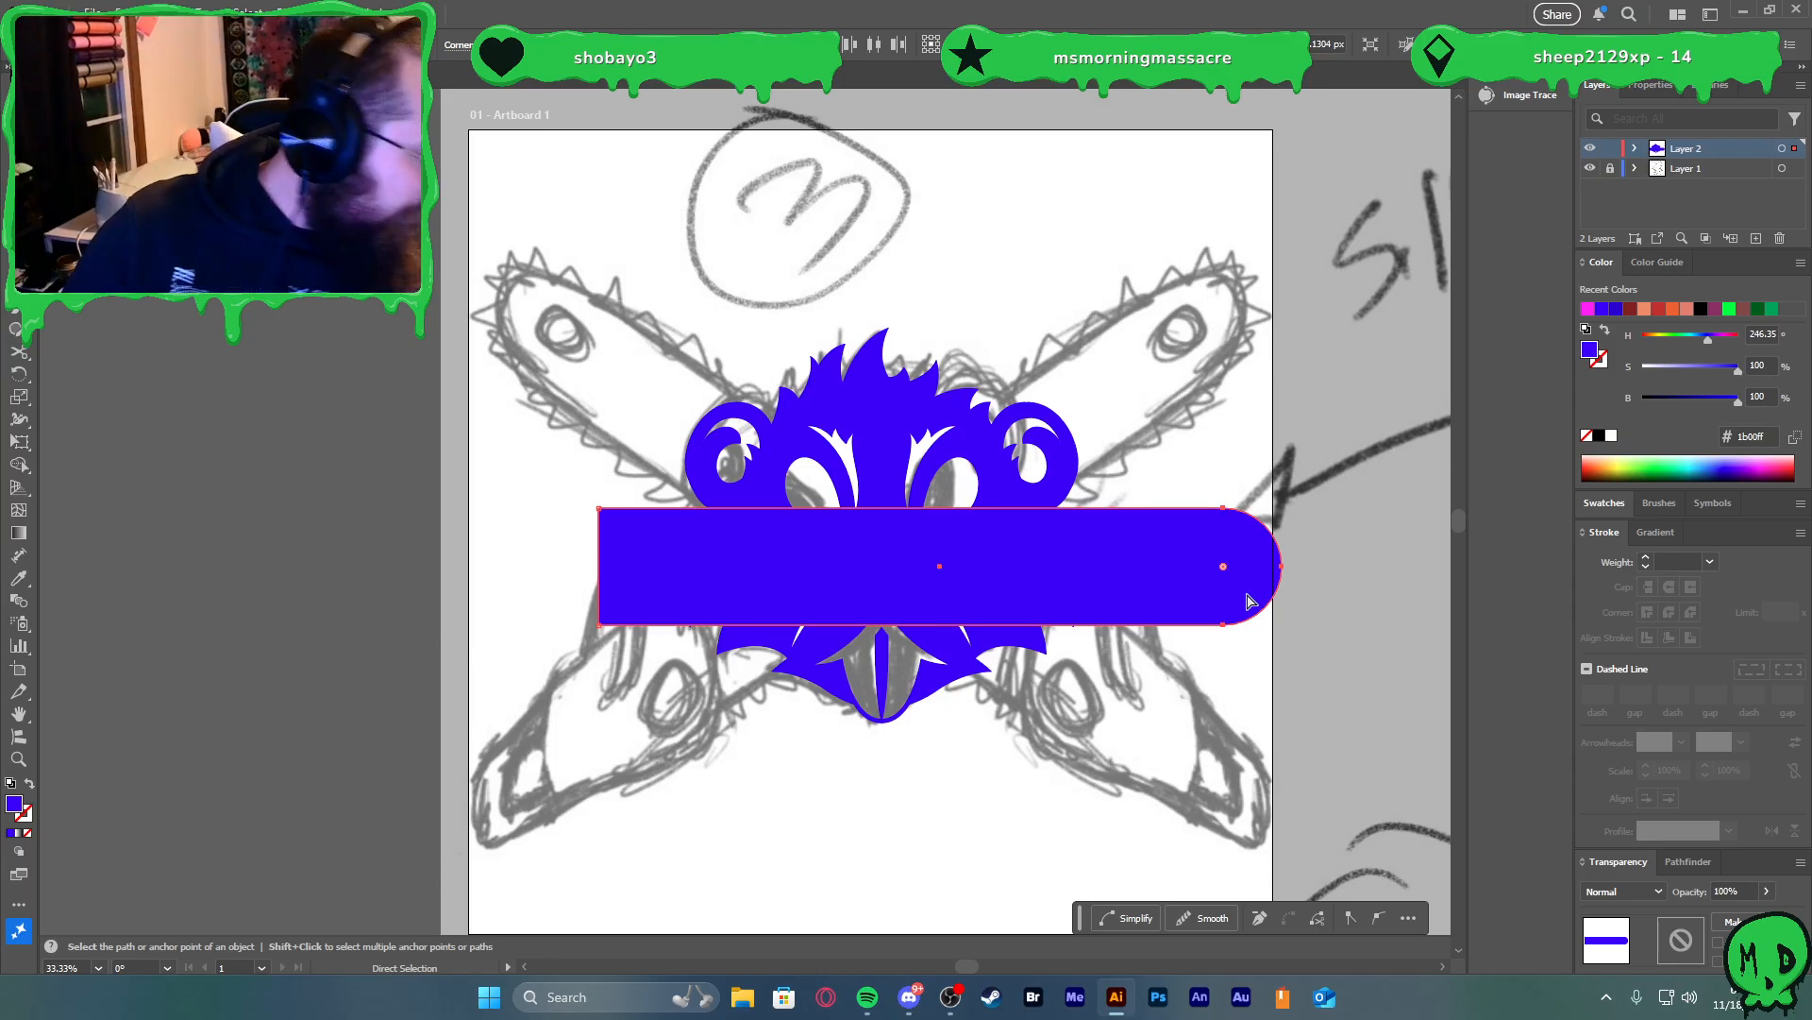
pyautogui.press('v')
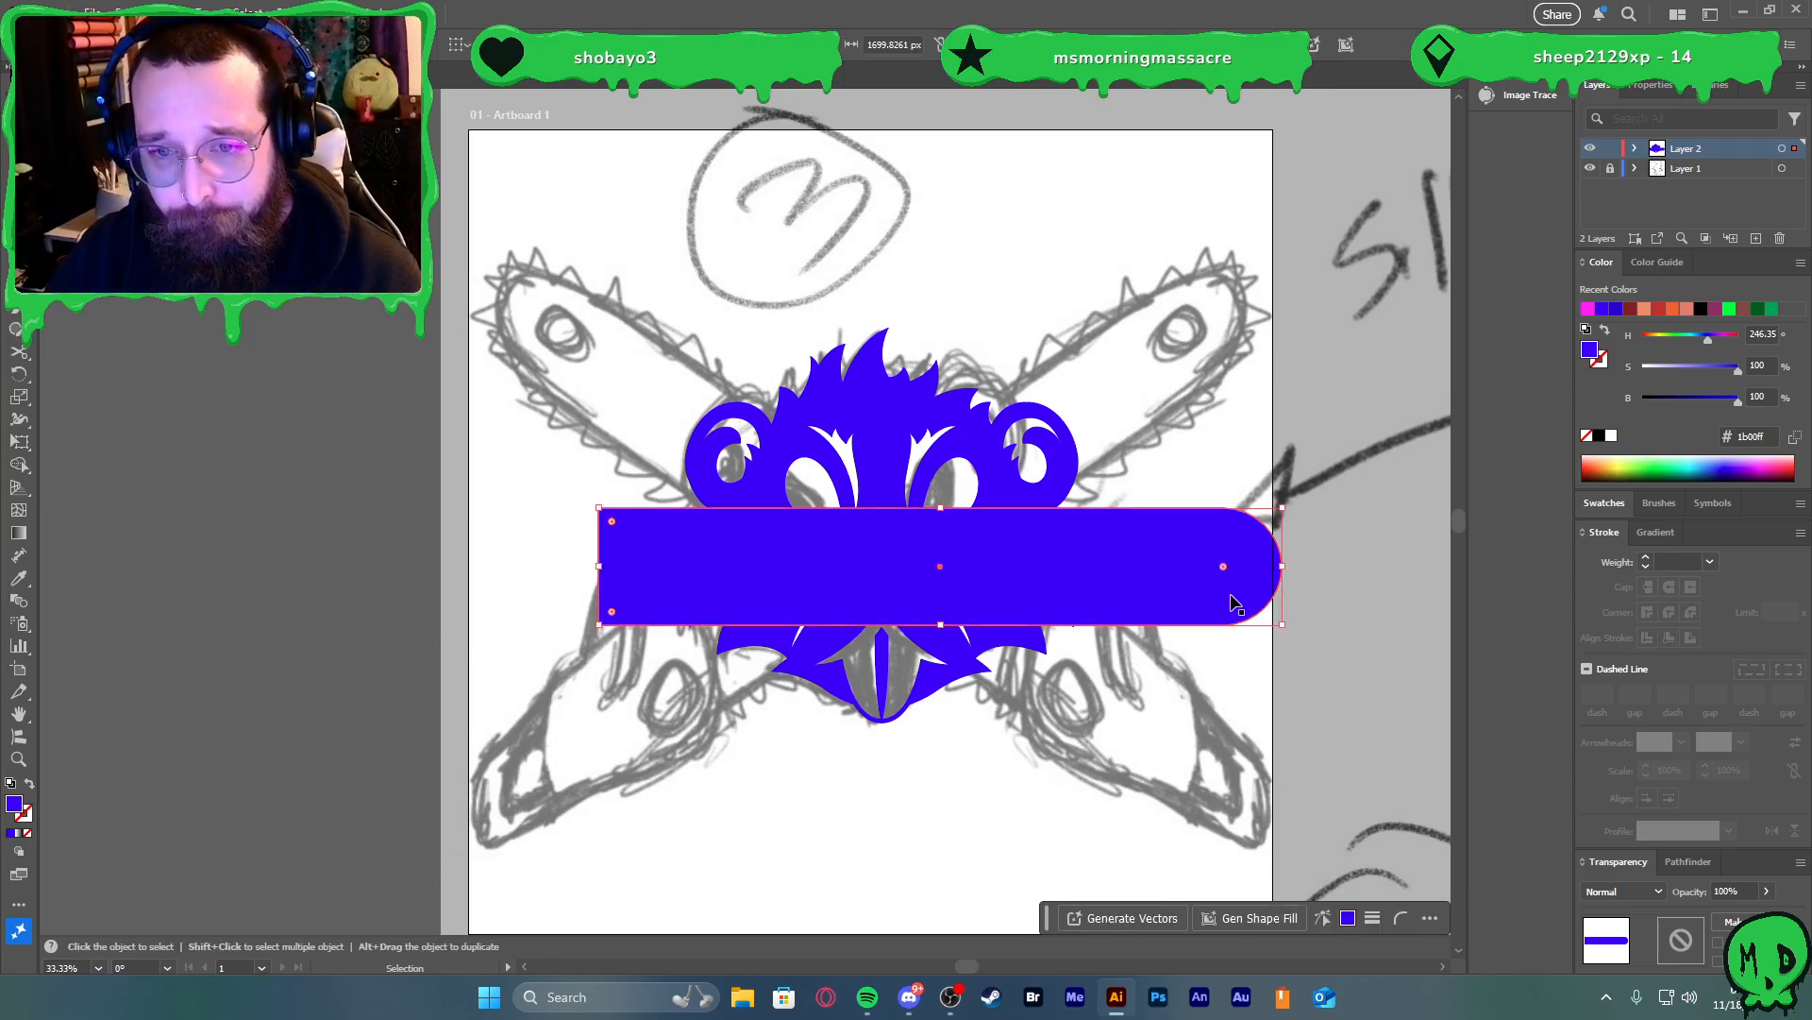
# Move the rounded bar onto a new layer and fill it with red ff3232
pyautogui.press('Delete')
pyautogui.click(1757, 239)
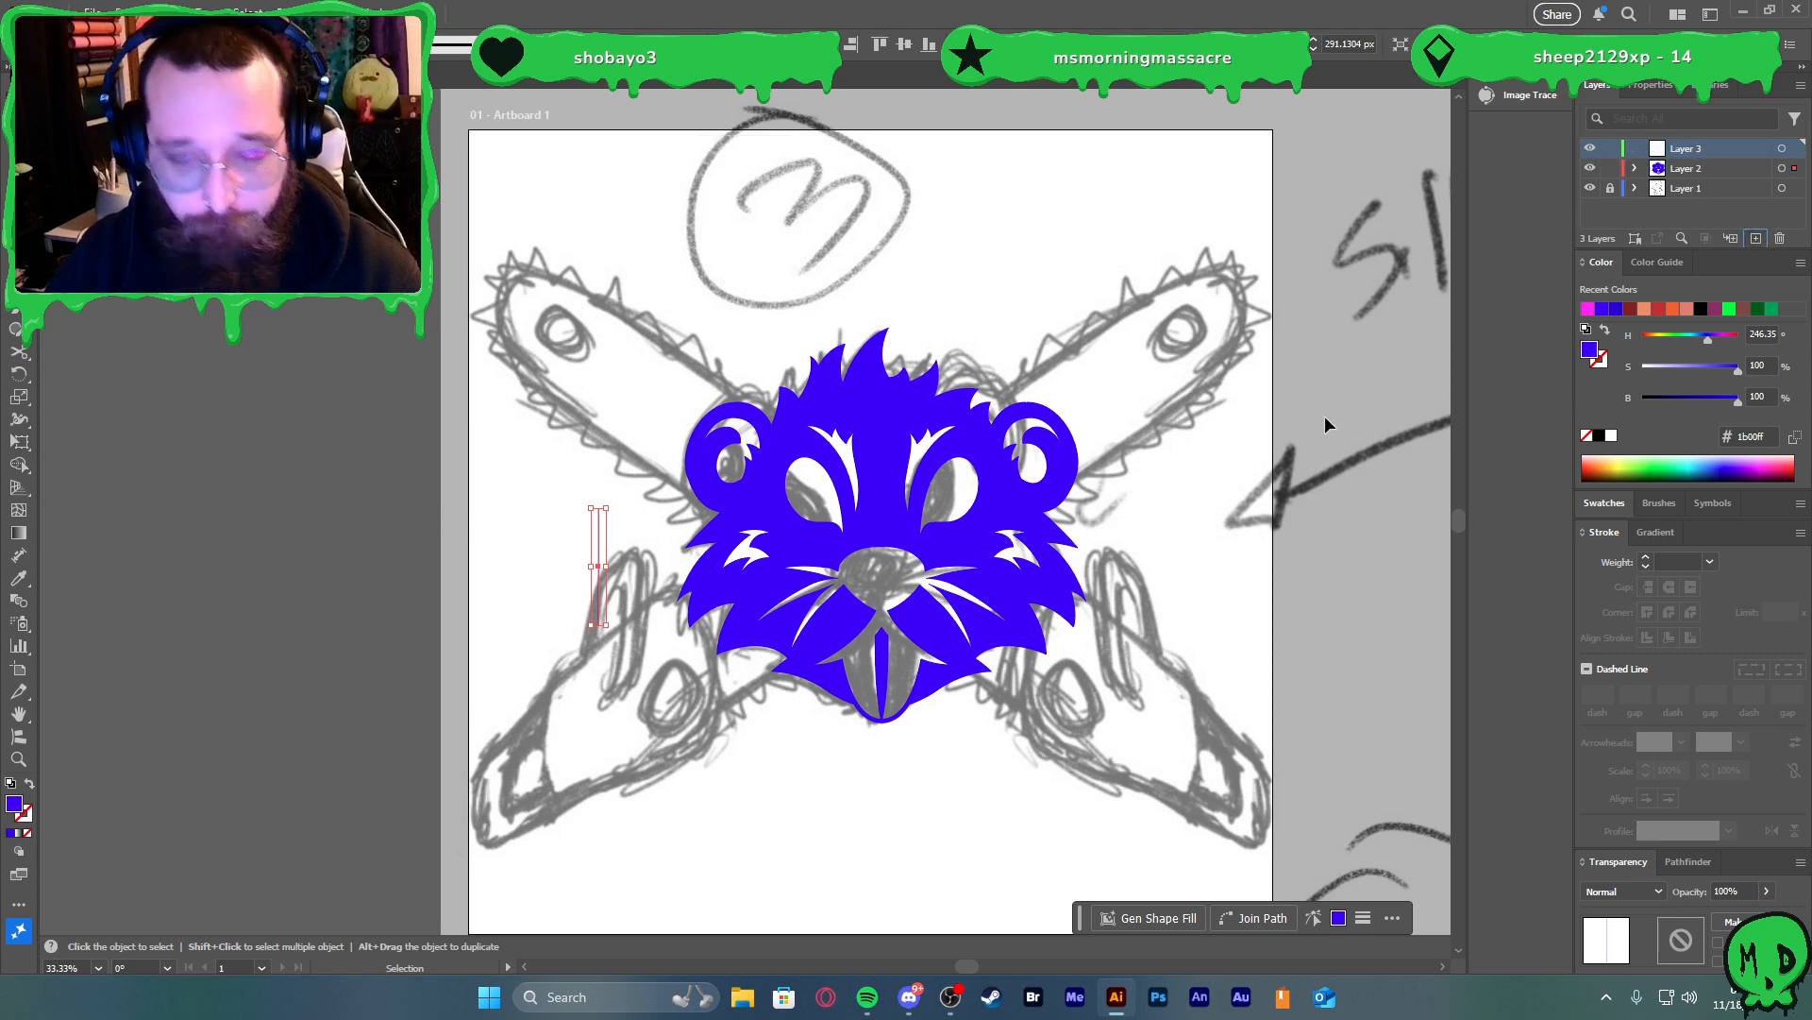
pyautogui.hotkey('ctrl', 'shift', 'v')
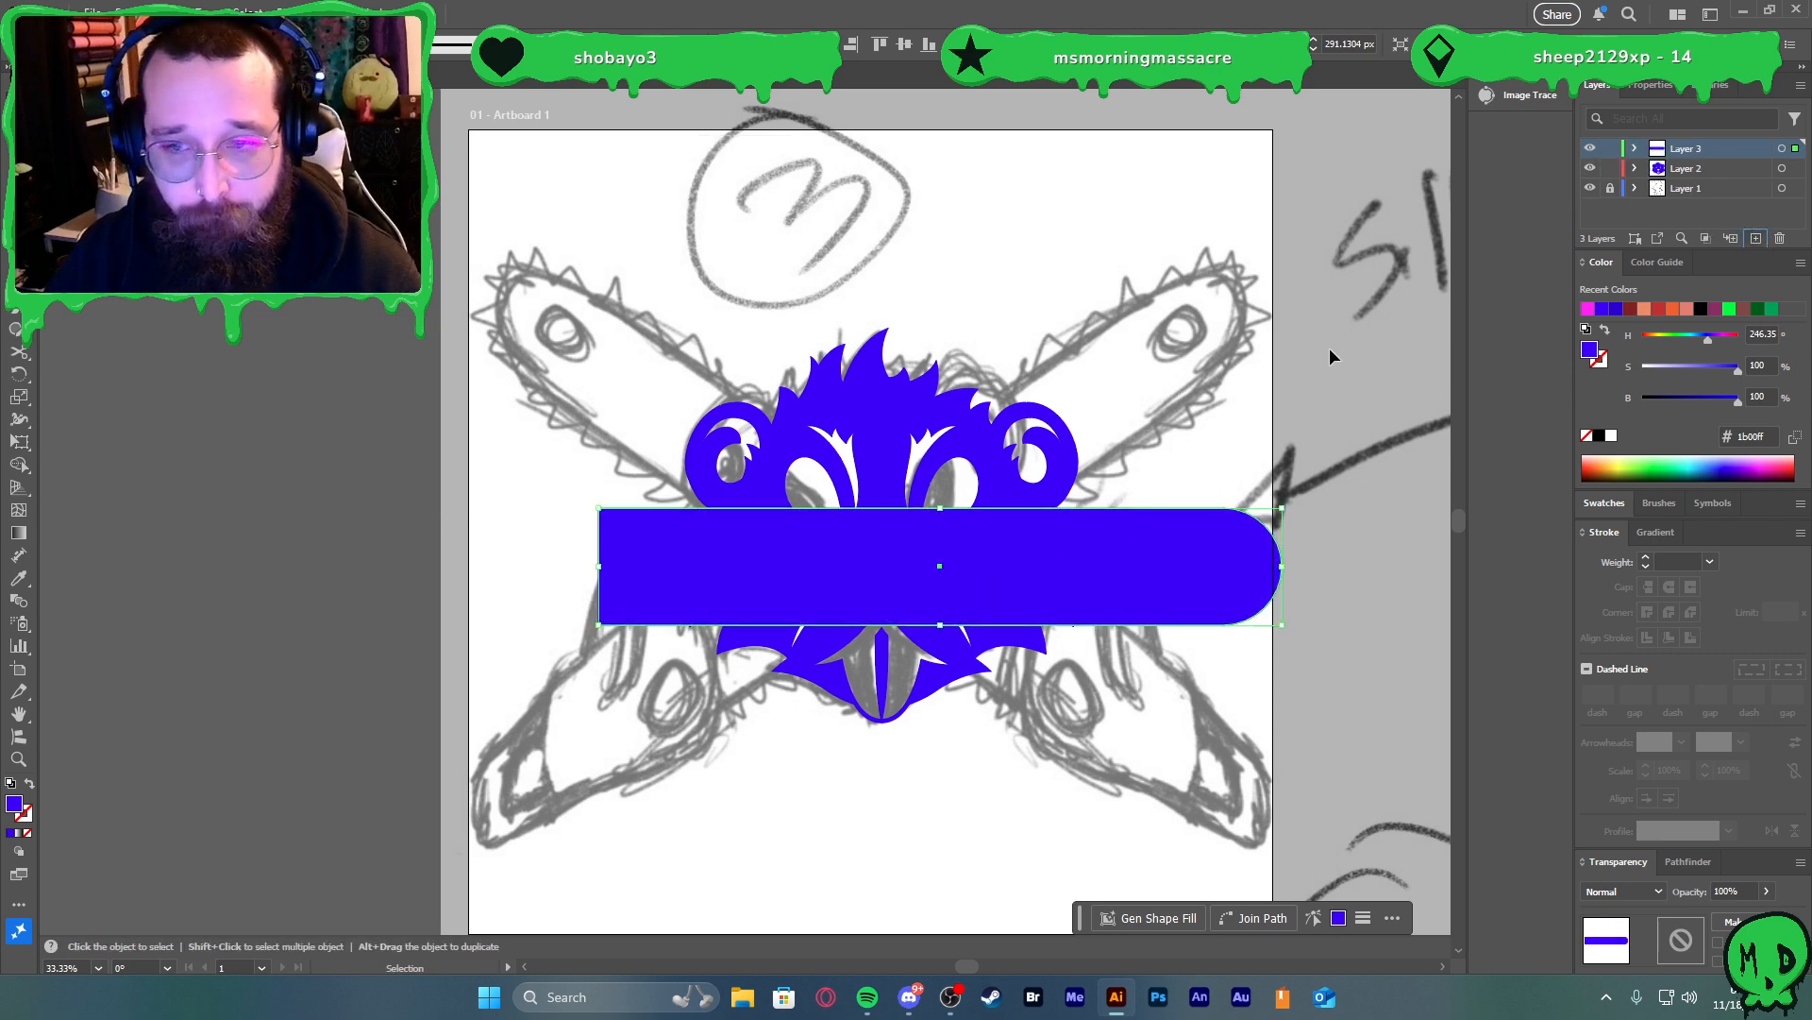
pyautogui.click(1731, 310)
pyautogui.moveTo(1598, 462); pyautogui.dragTo(1591, 465)
# Rotate the red bar to the angle of the sketch's upper-right chainsaw blade and position it over that blade
pyautogui.moveTo(1248, 557); pyautogui.dragTo(1180, 165)
pyautogui.moveTo(1071, 280); pyautogui.dragTo(1056, 412)
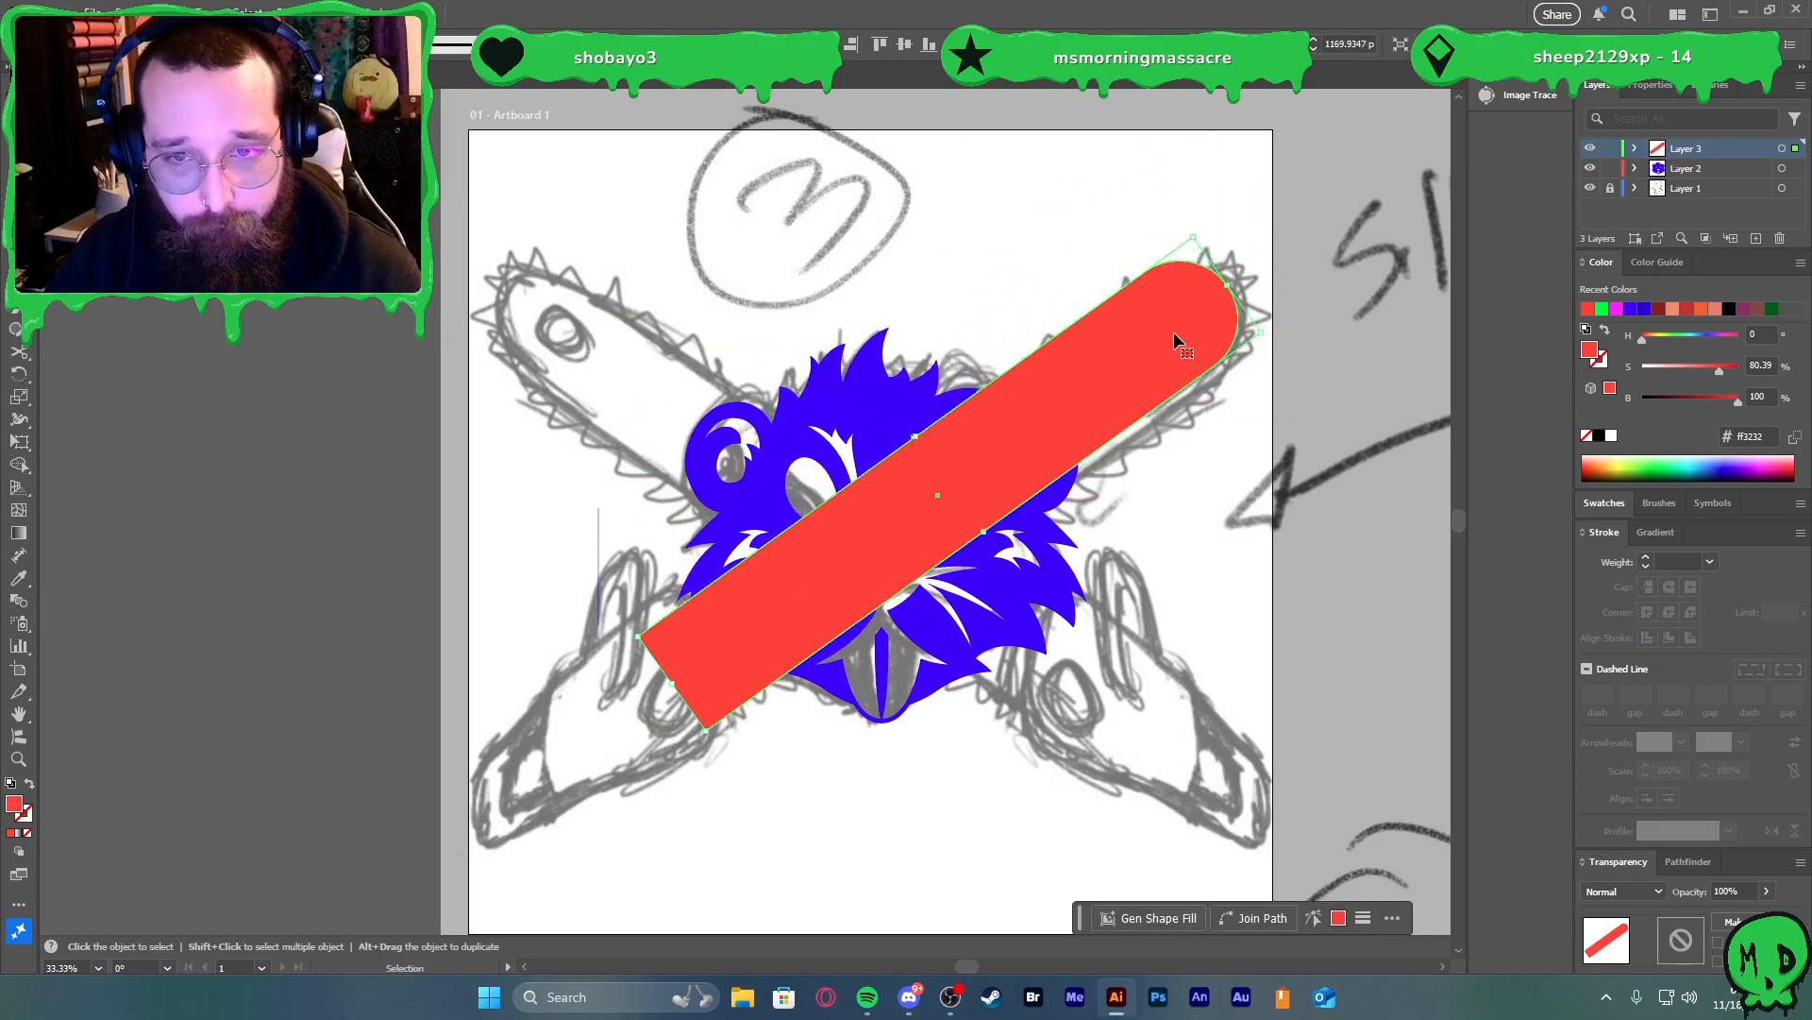
pyautogui.moveTo(1230, 275); pyautogui.dragTo(1213, 309)
pyautogui.click(1274, 502)
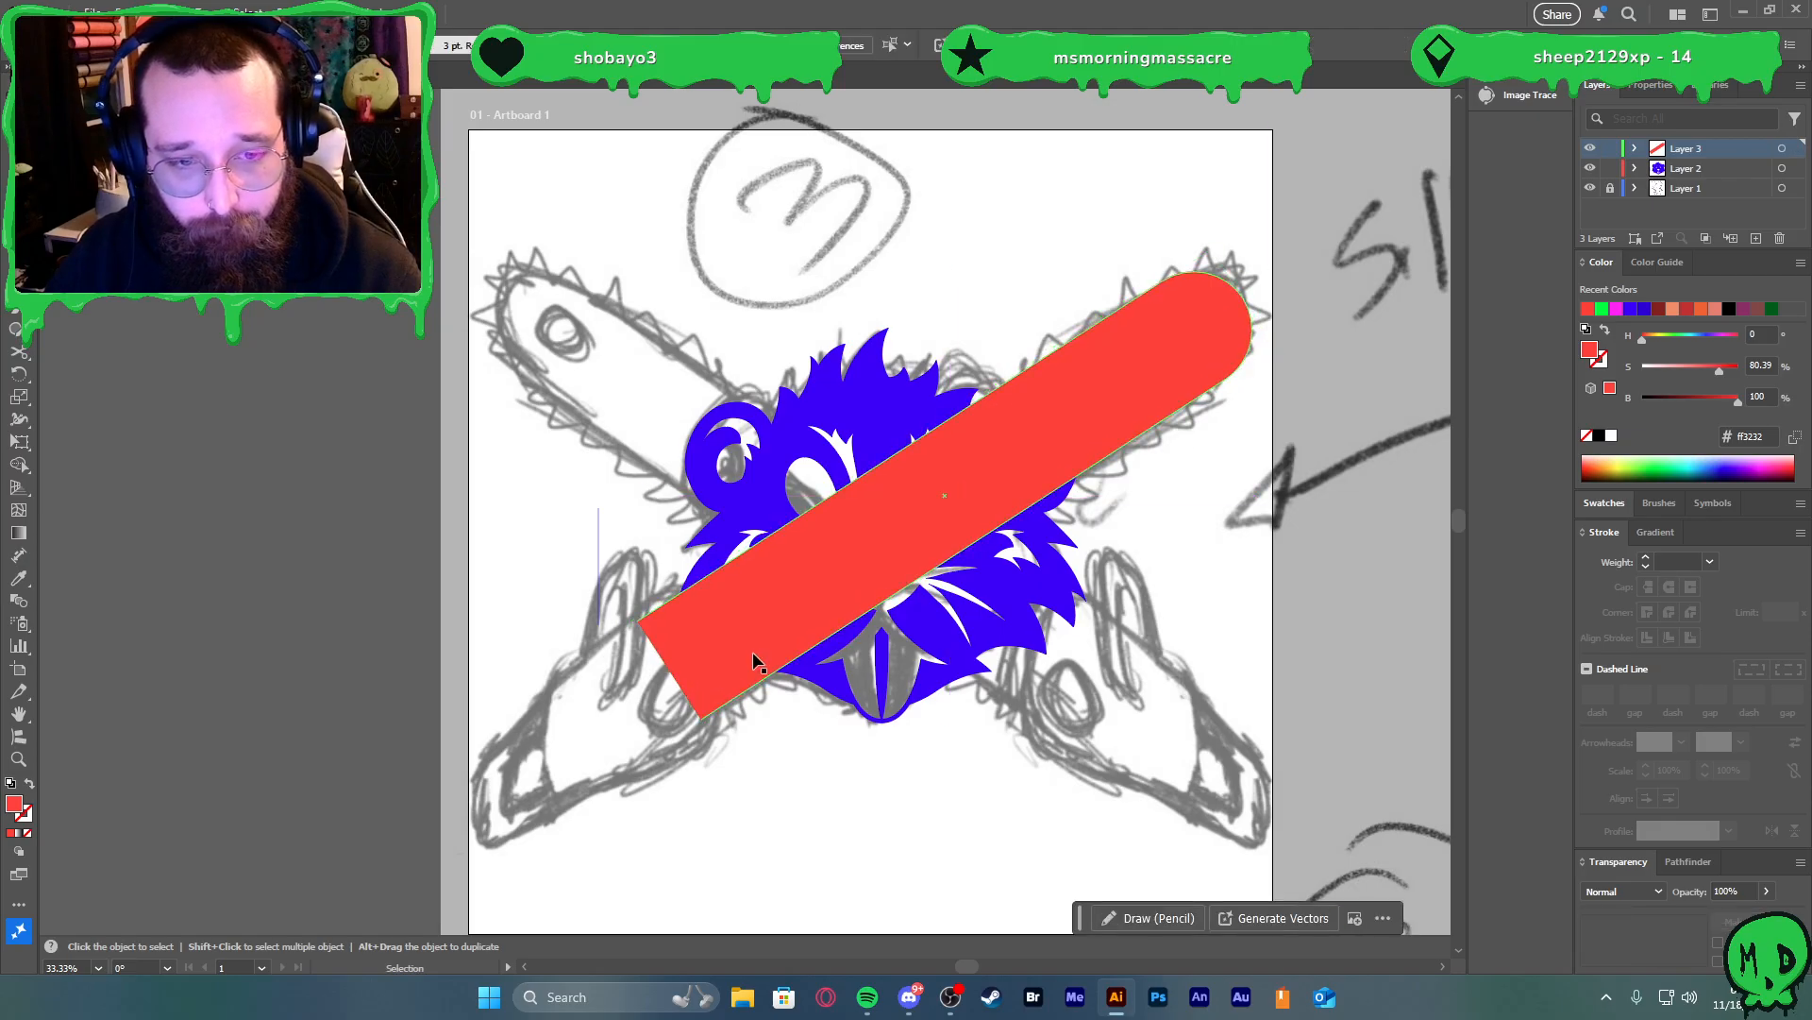
pyautogui.scroll(1, 661, 816)
pyautogui.scroll(-2, 800, 742)
pyautogui.hscroll(1, 910, 748)
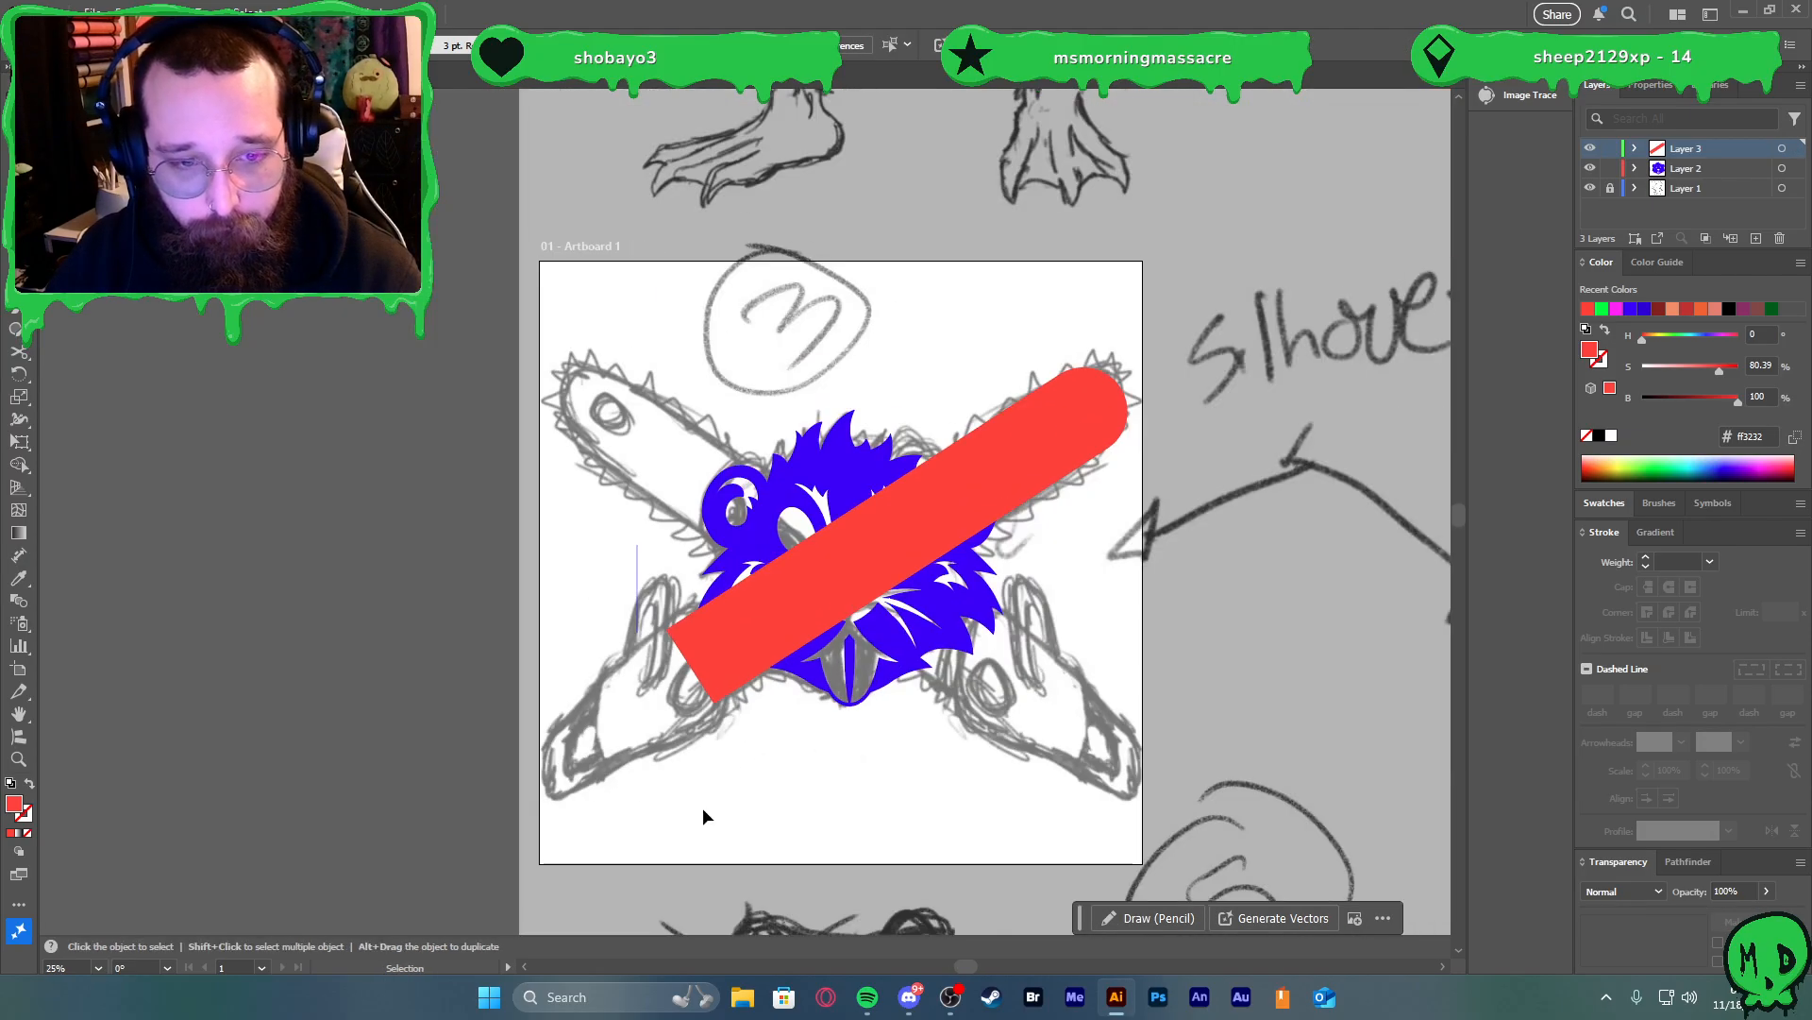
pyautogui.scroll(1, 663, 788)
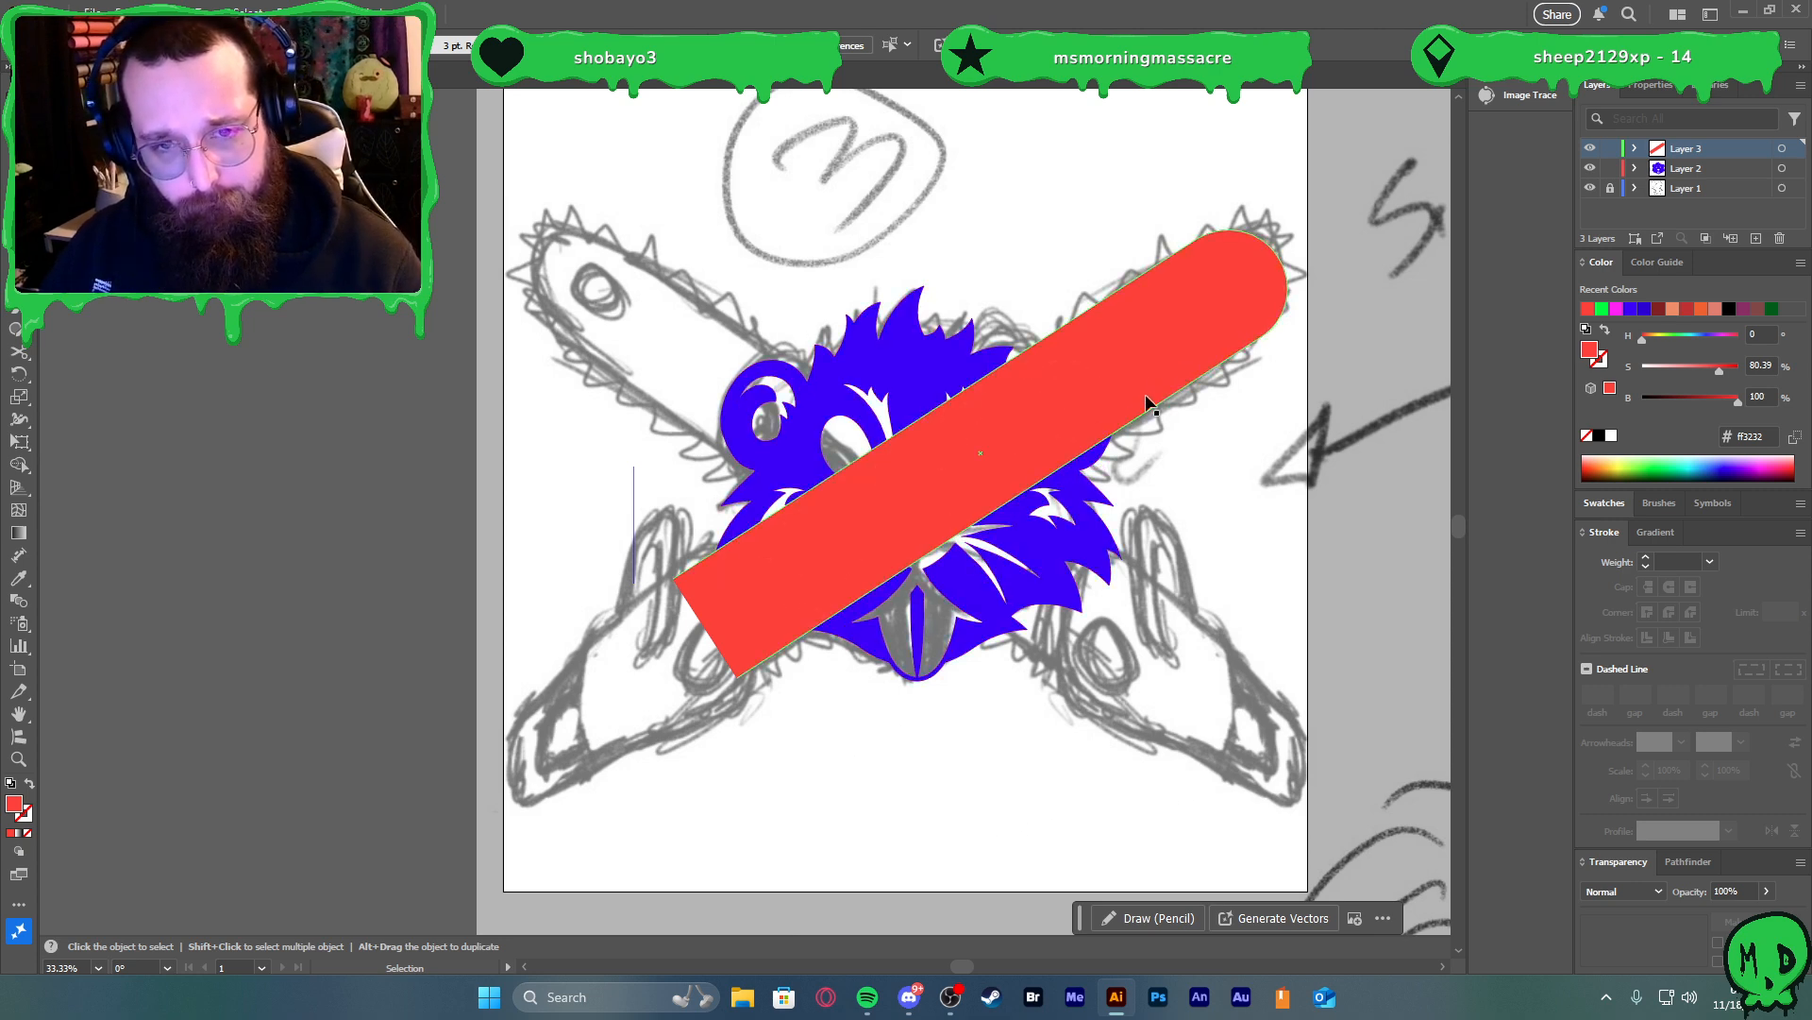
# Try rotating the red bar back to nearly level and moving it below the head, and undo the rotations and moves
pyautogui.click(1194, 357)
pyautogui.moveTo(1280, 246); pyautogui.dragTo(1356, 433)
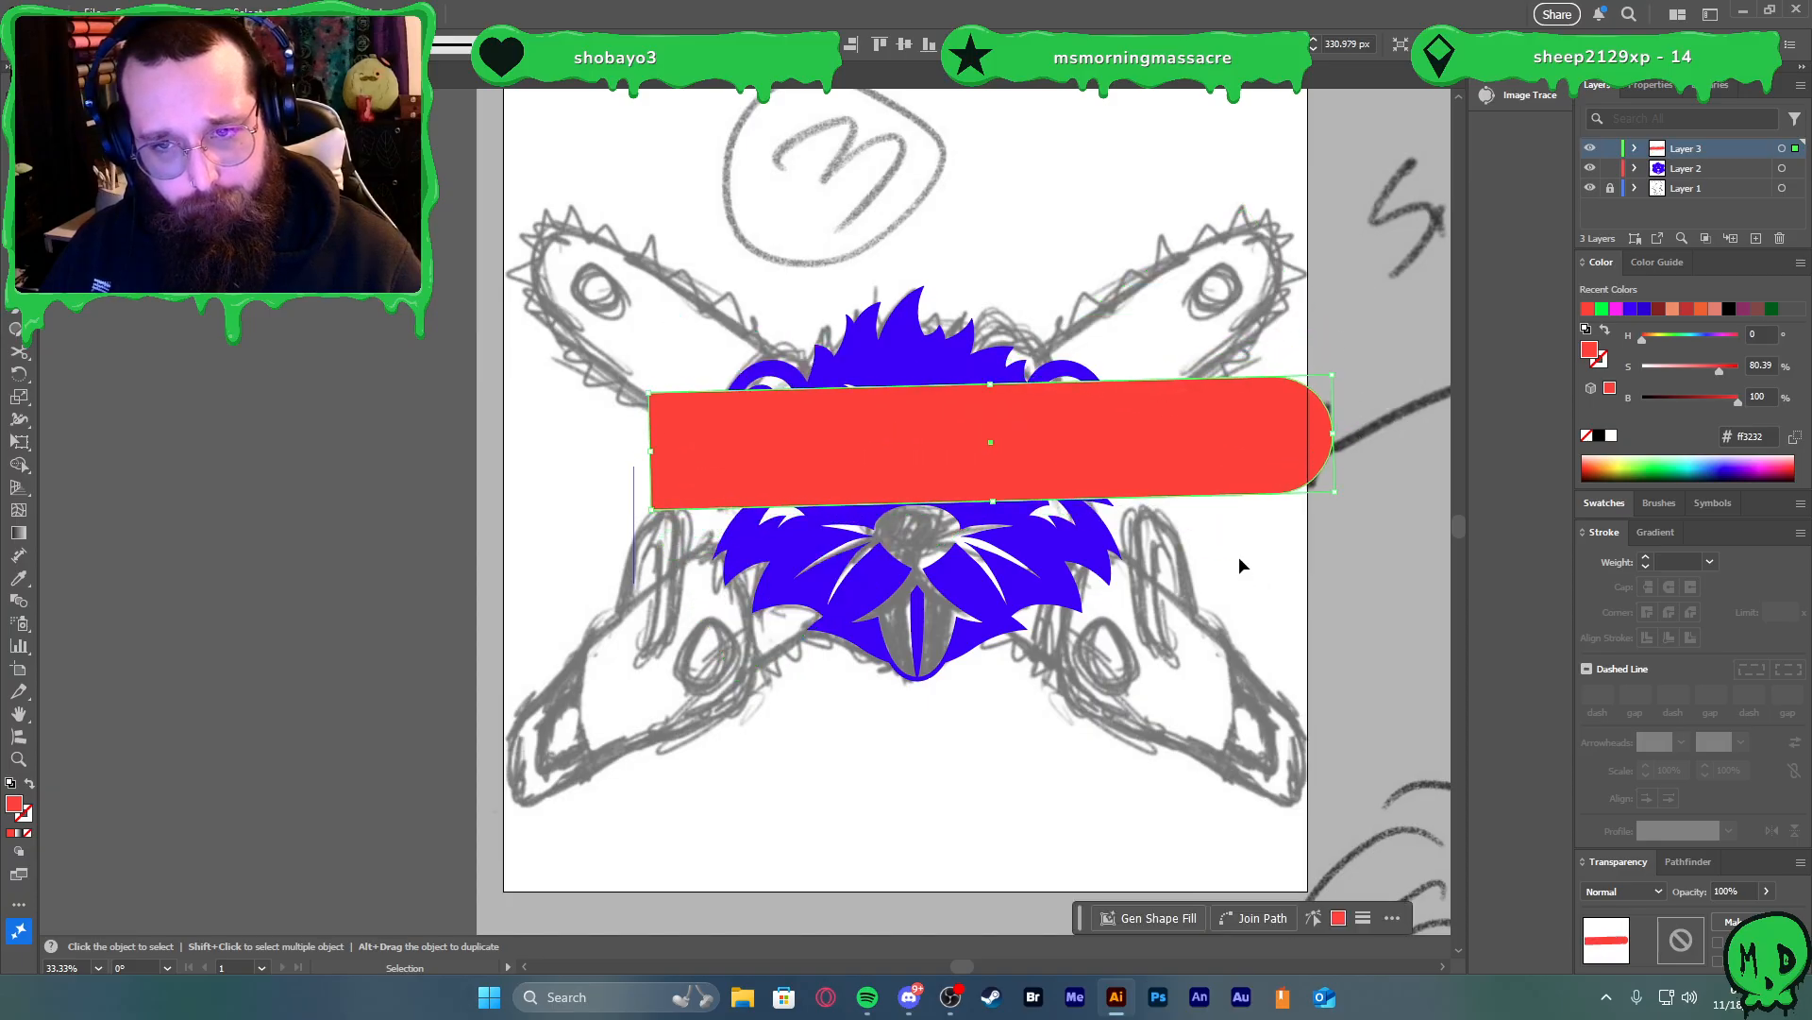
pyautogui.moveTo(1148, 489); pyautogui.dragTo(1112, 852)
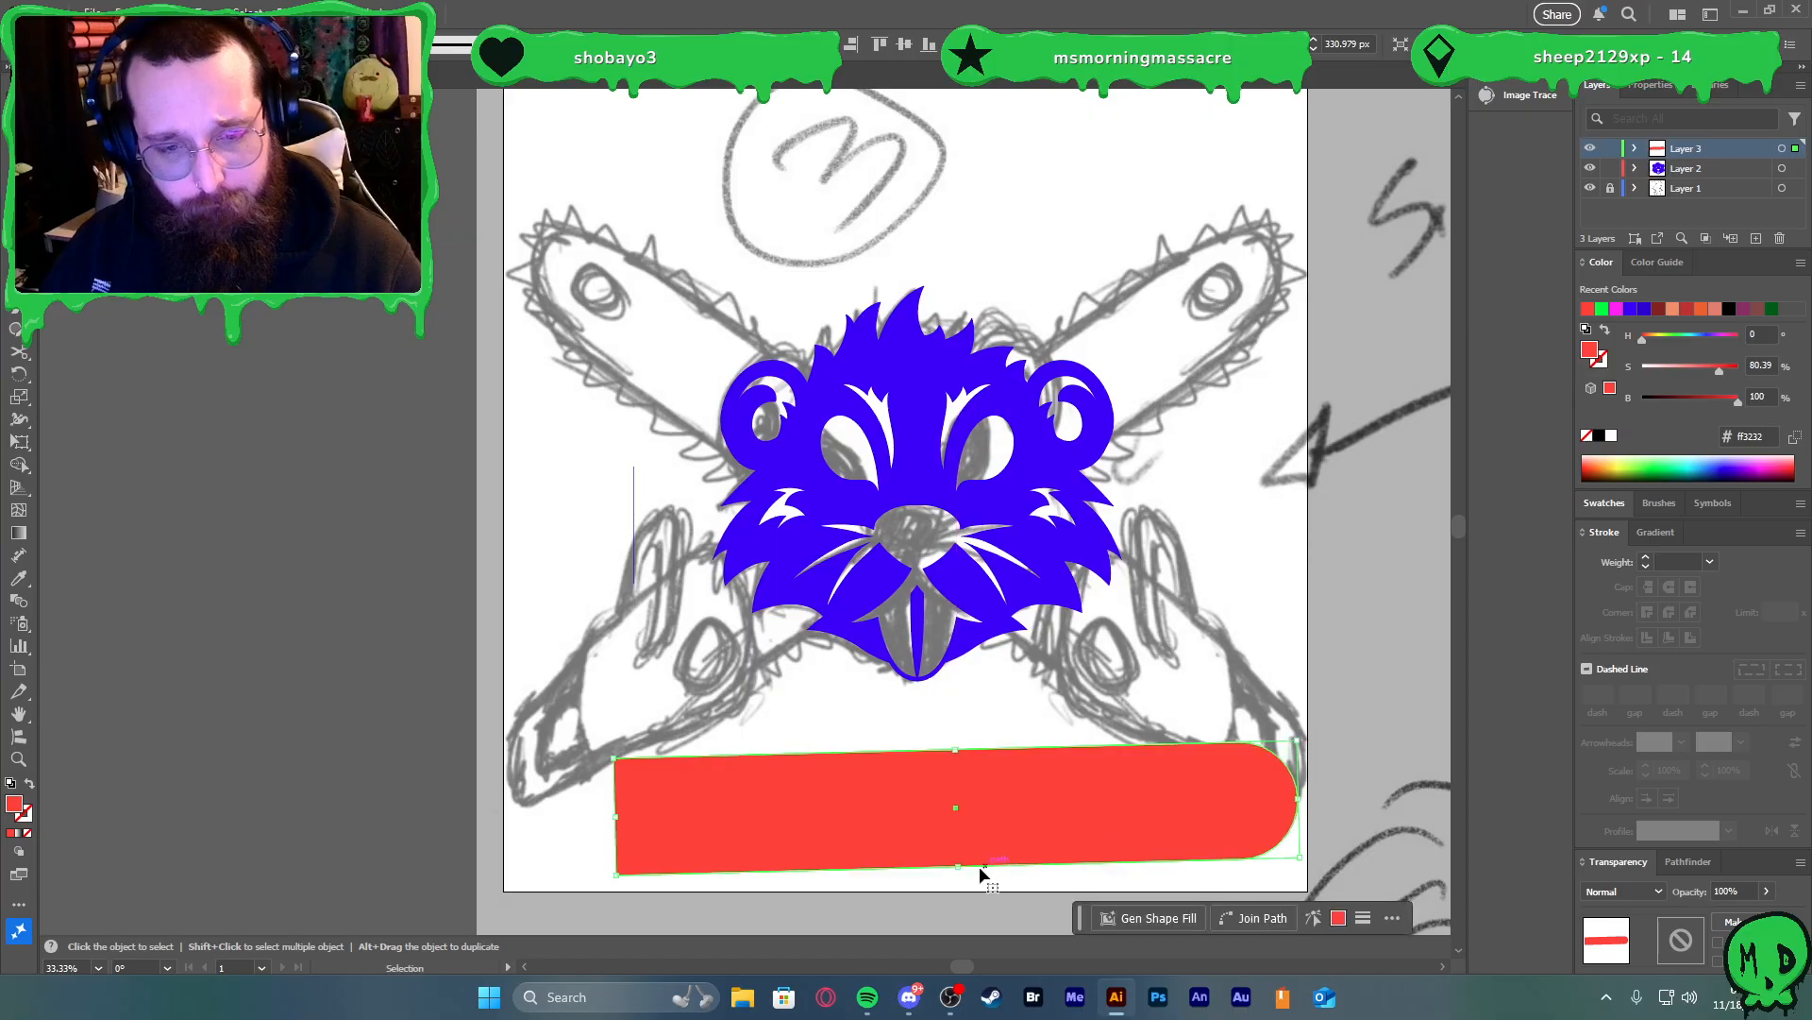
pyautogui.scroll(2, 984, 868)
pyautogui.hotkey('ctrl', 'z')
pyautogui.hotkey('ctrl', 'z')
pyautogui.hotkey('ctrl', 'z')
pyautogui.hotkey('ctrl', 'z')
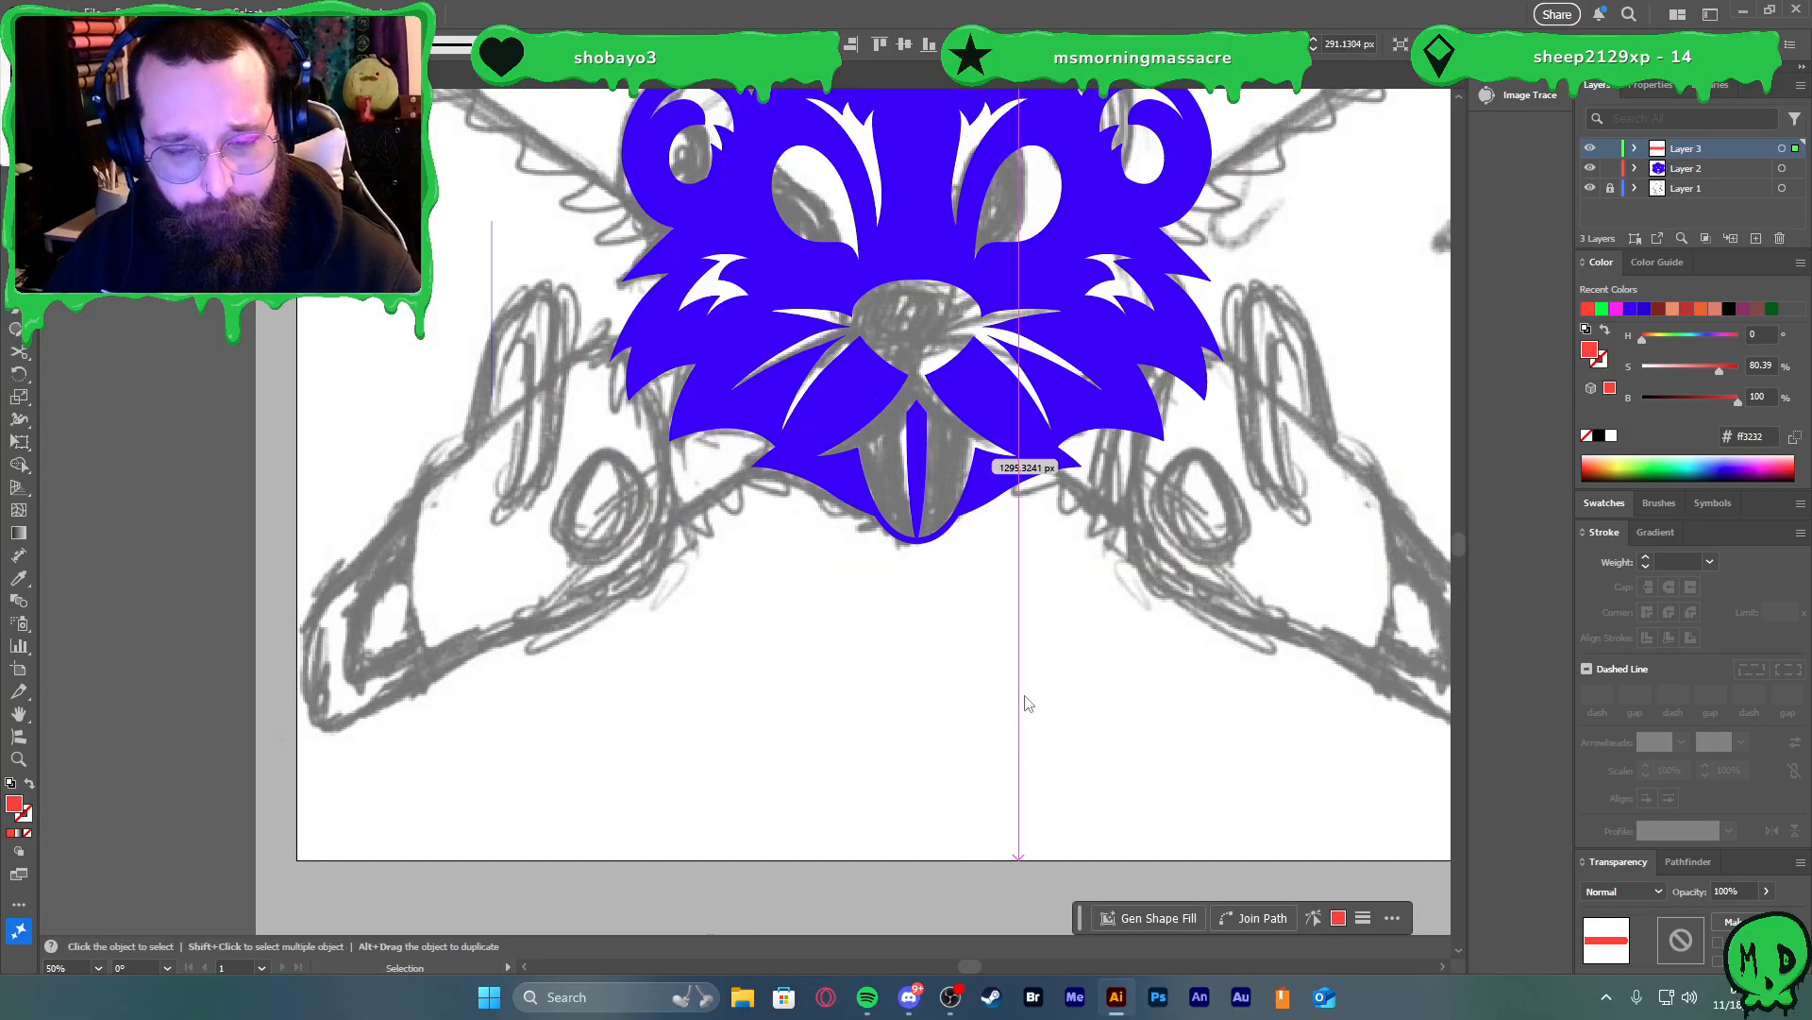
pyautogui.hotkey('ctrl', 'z')
pyautogui.hotkey('ctrl', 'z')
# Move the level red bar below the head and turn it into an unfilled red outline with a 40 pt stroke
pyautogui.moveTo(1057, 377); pyautogui.dragTo(929, 750)
pyautogui.scroll(-2, 973, 724)
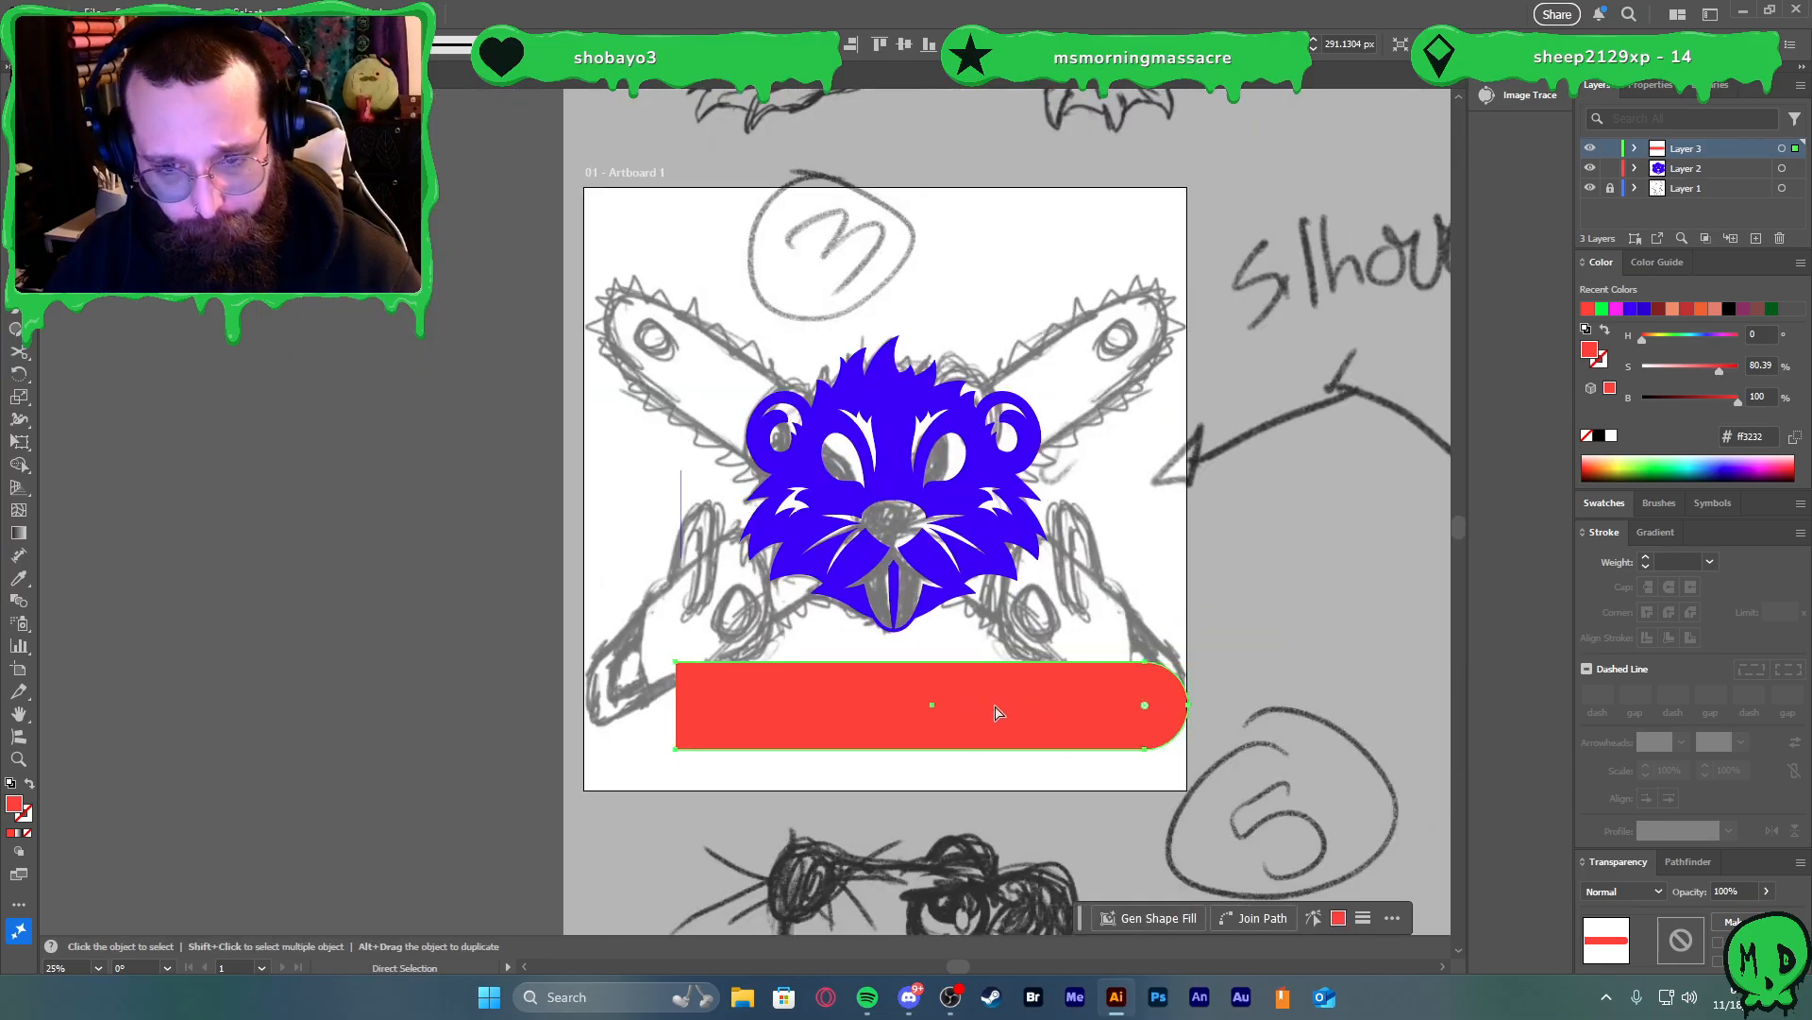
pyautogui.scroll(1, 1000, 718)
pyautogui.hotkey('shift', 'x')
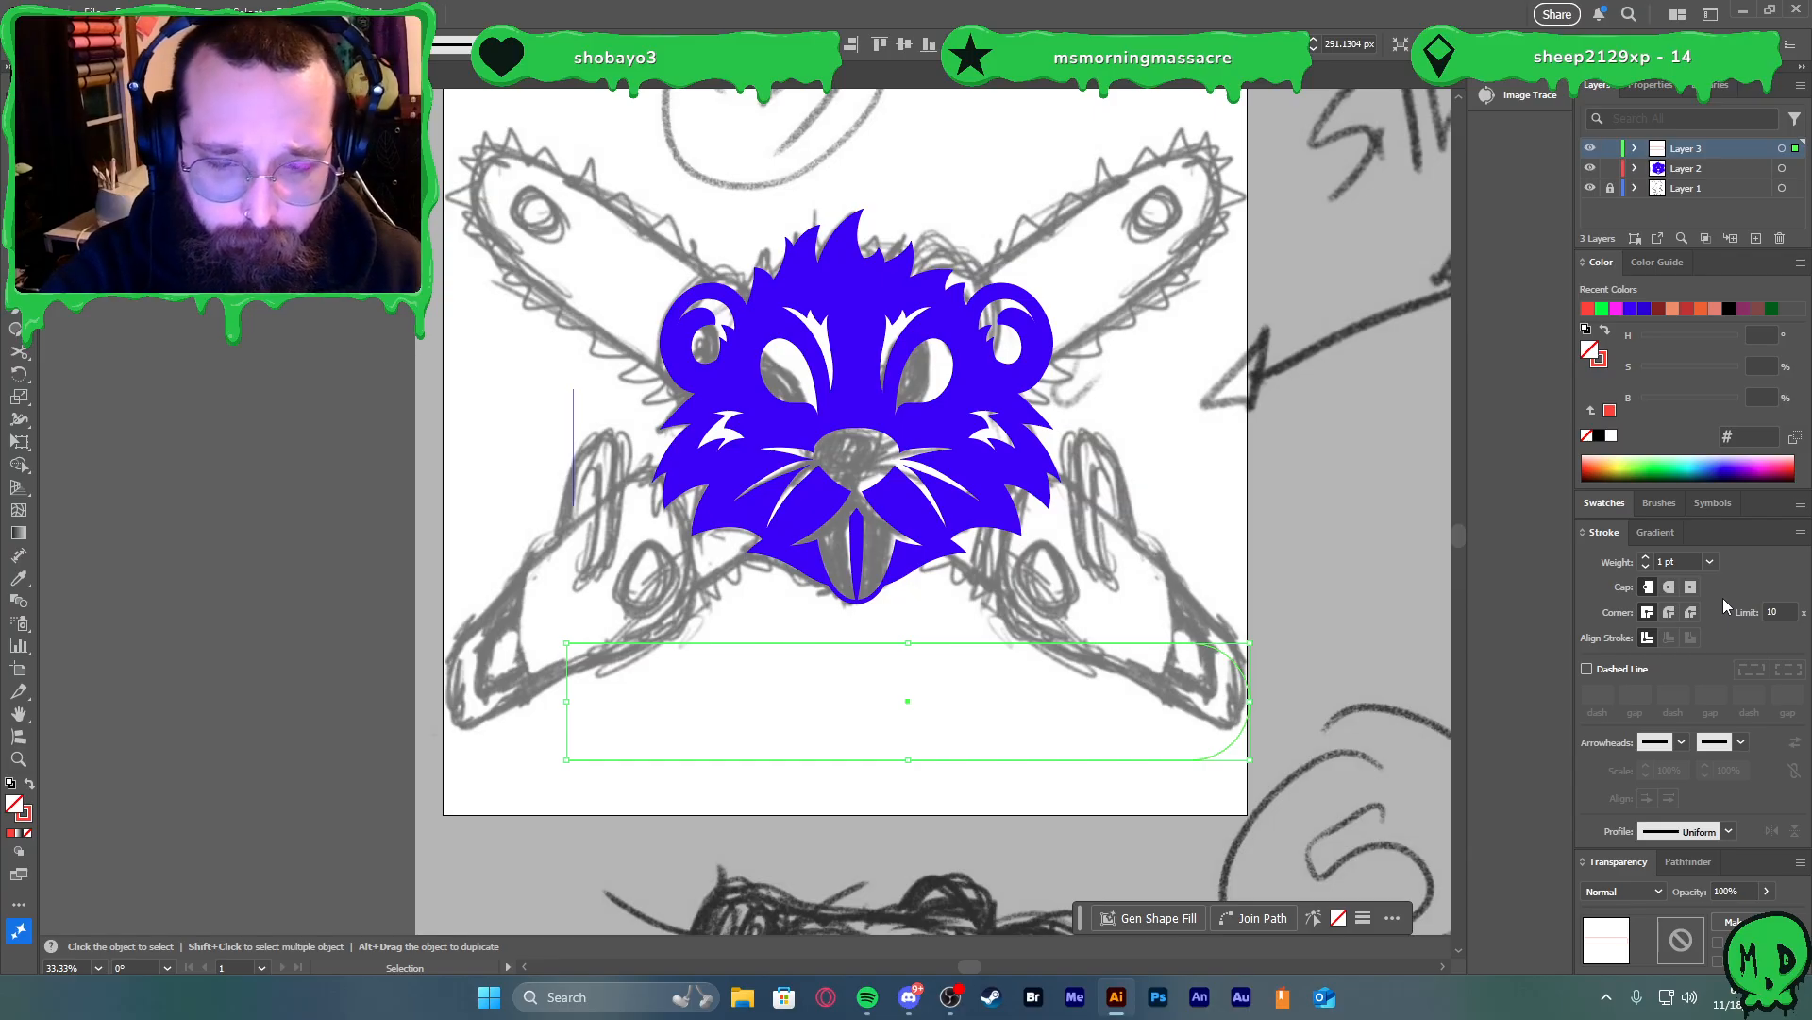
pyautogui.write('20')
pyautogui.press('Return')
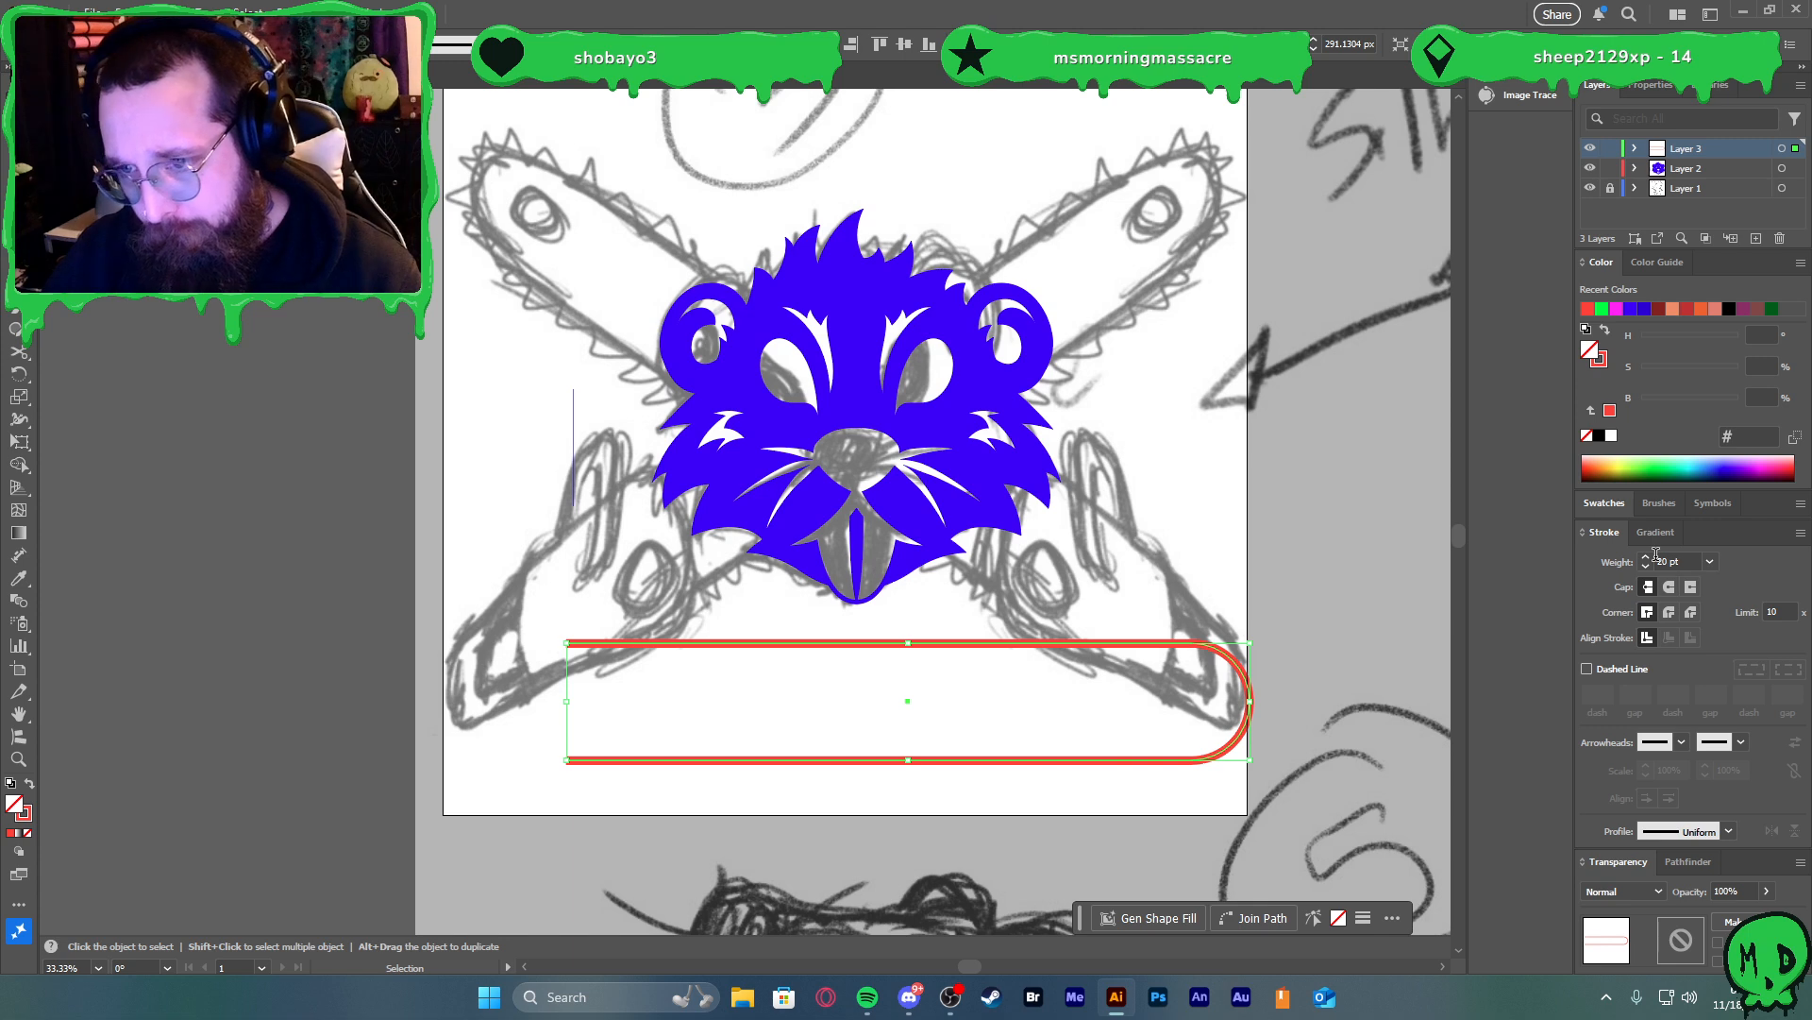
pyautogui.click(1709, 561)
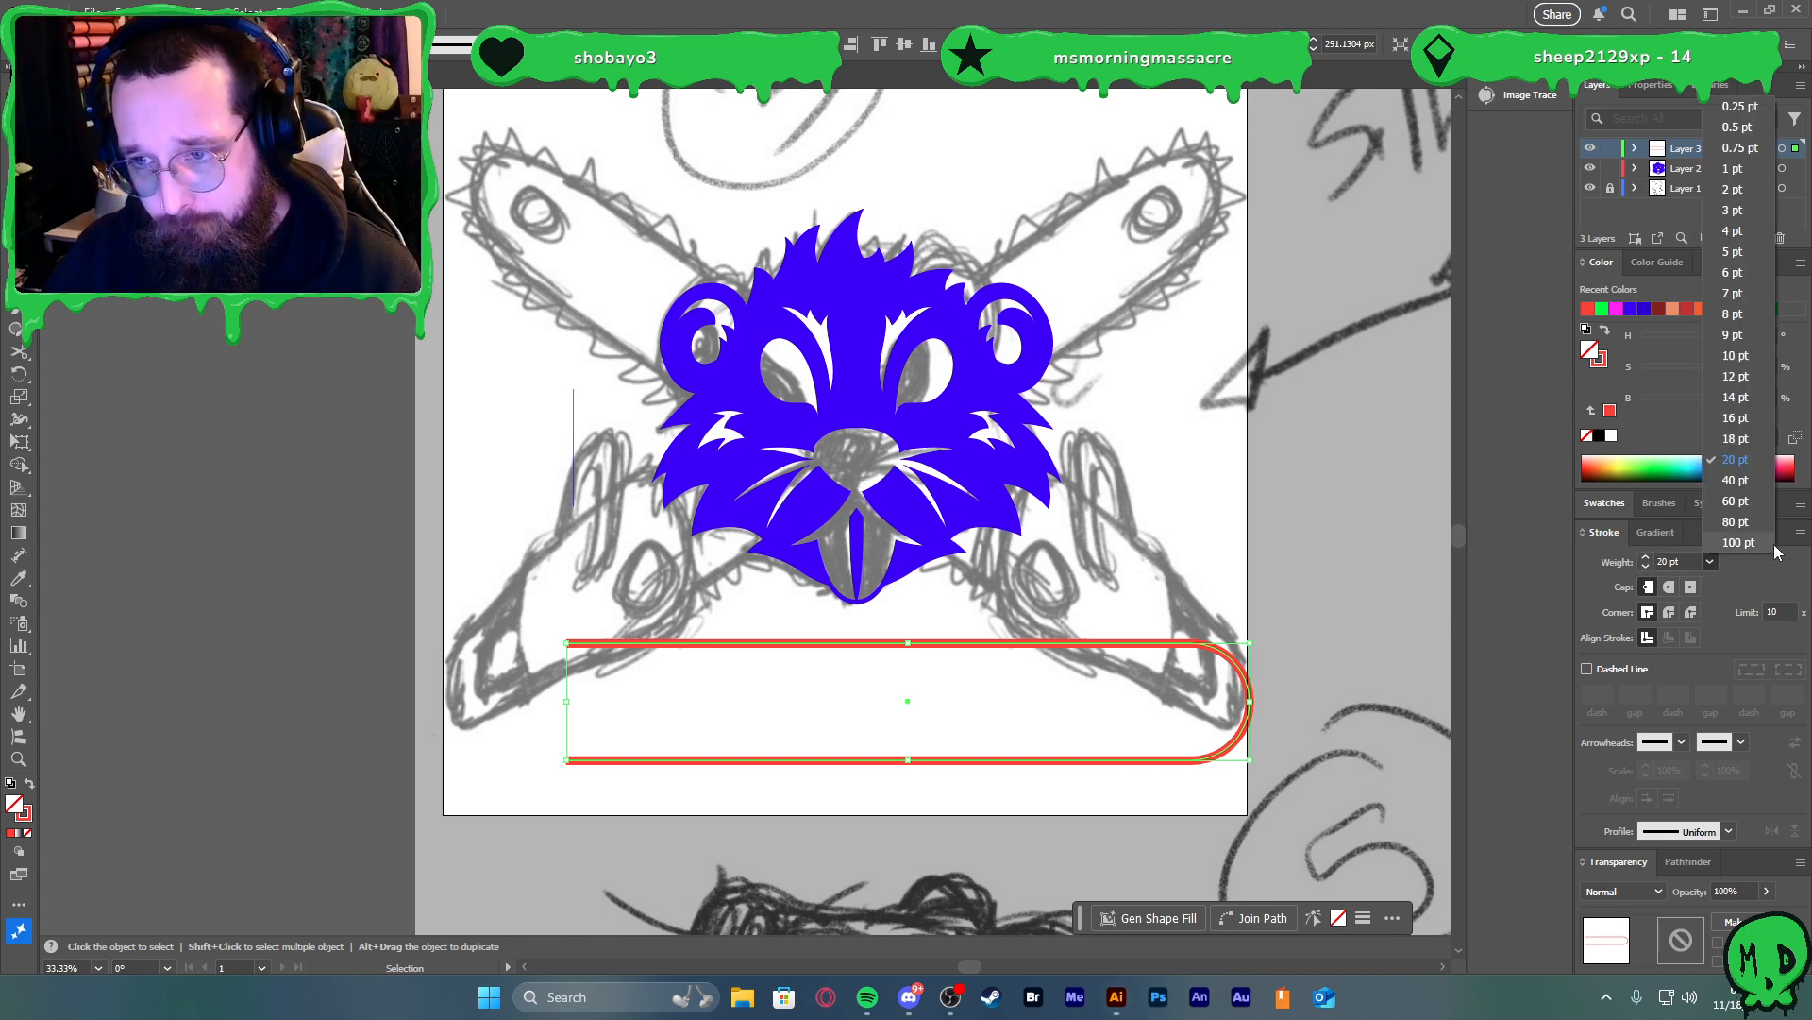
pyautogui.click(1735, 480)
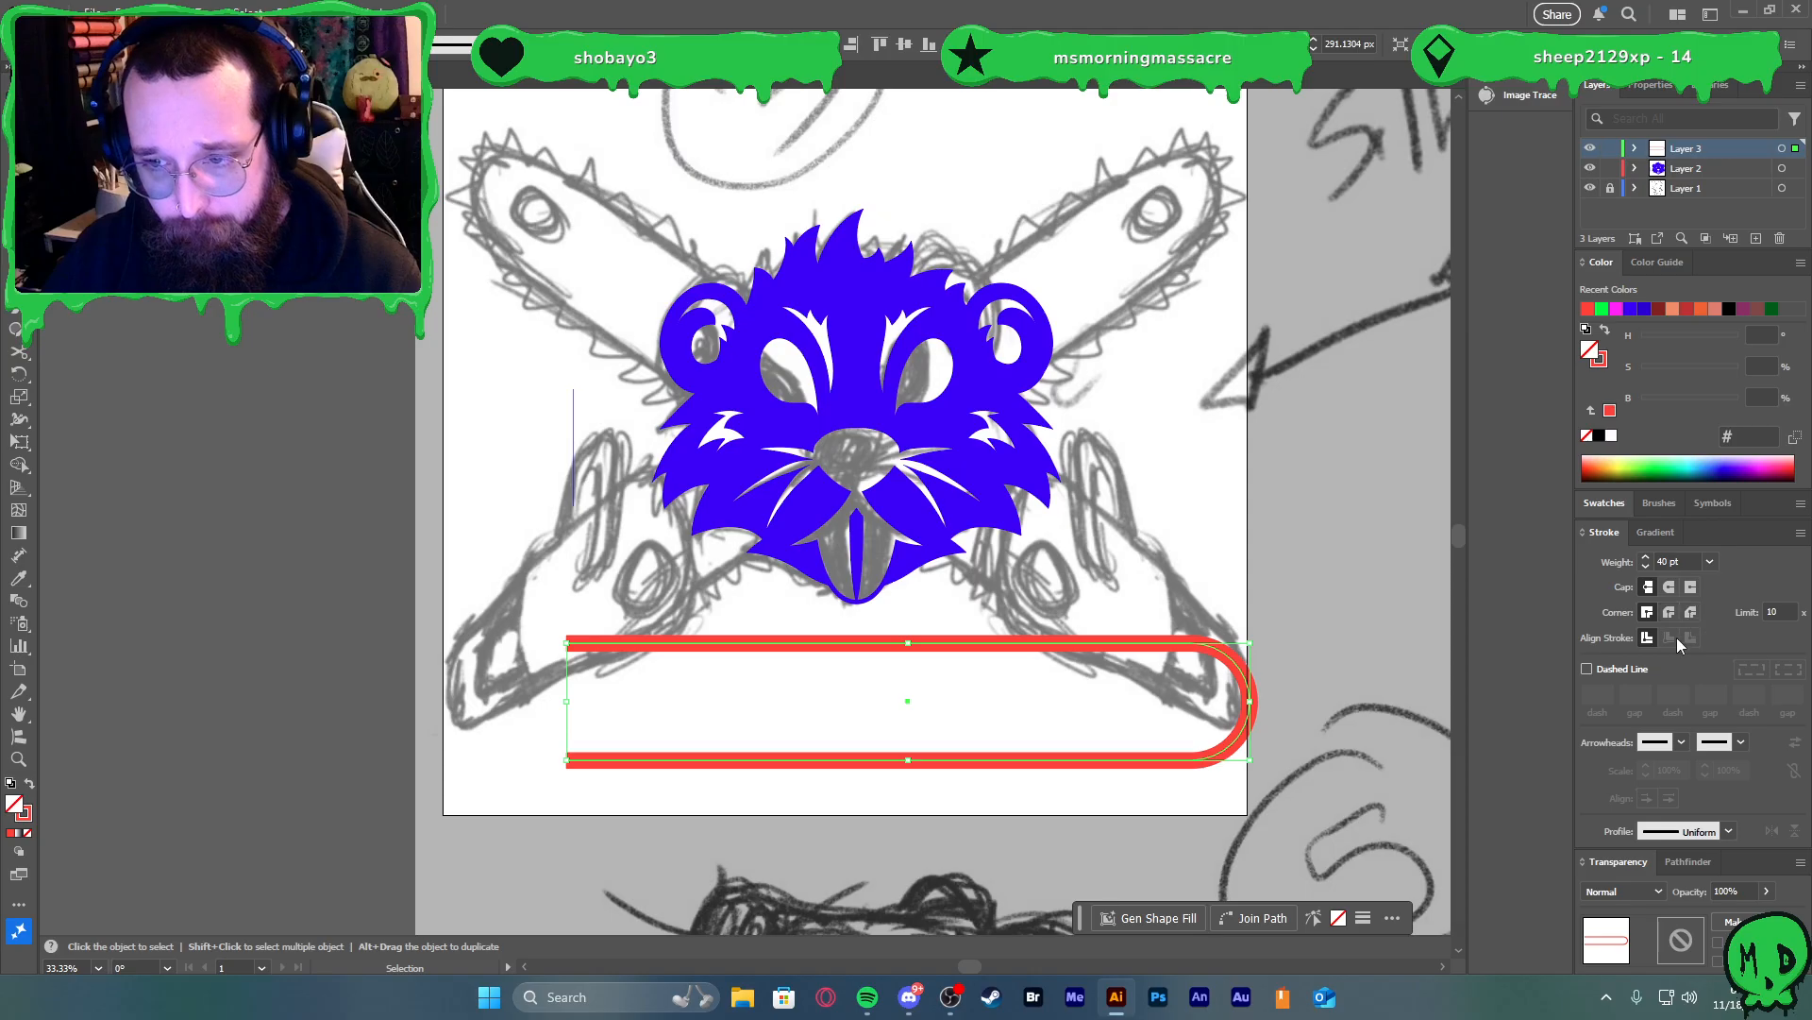
pyautogui.click(755, 726)
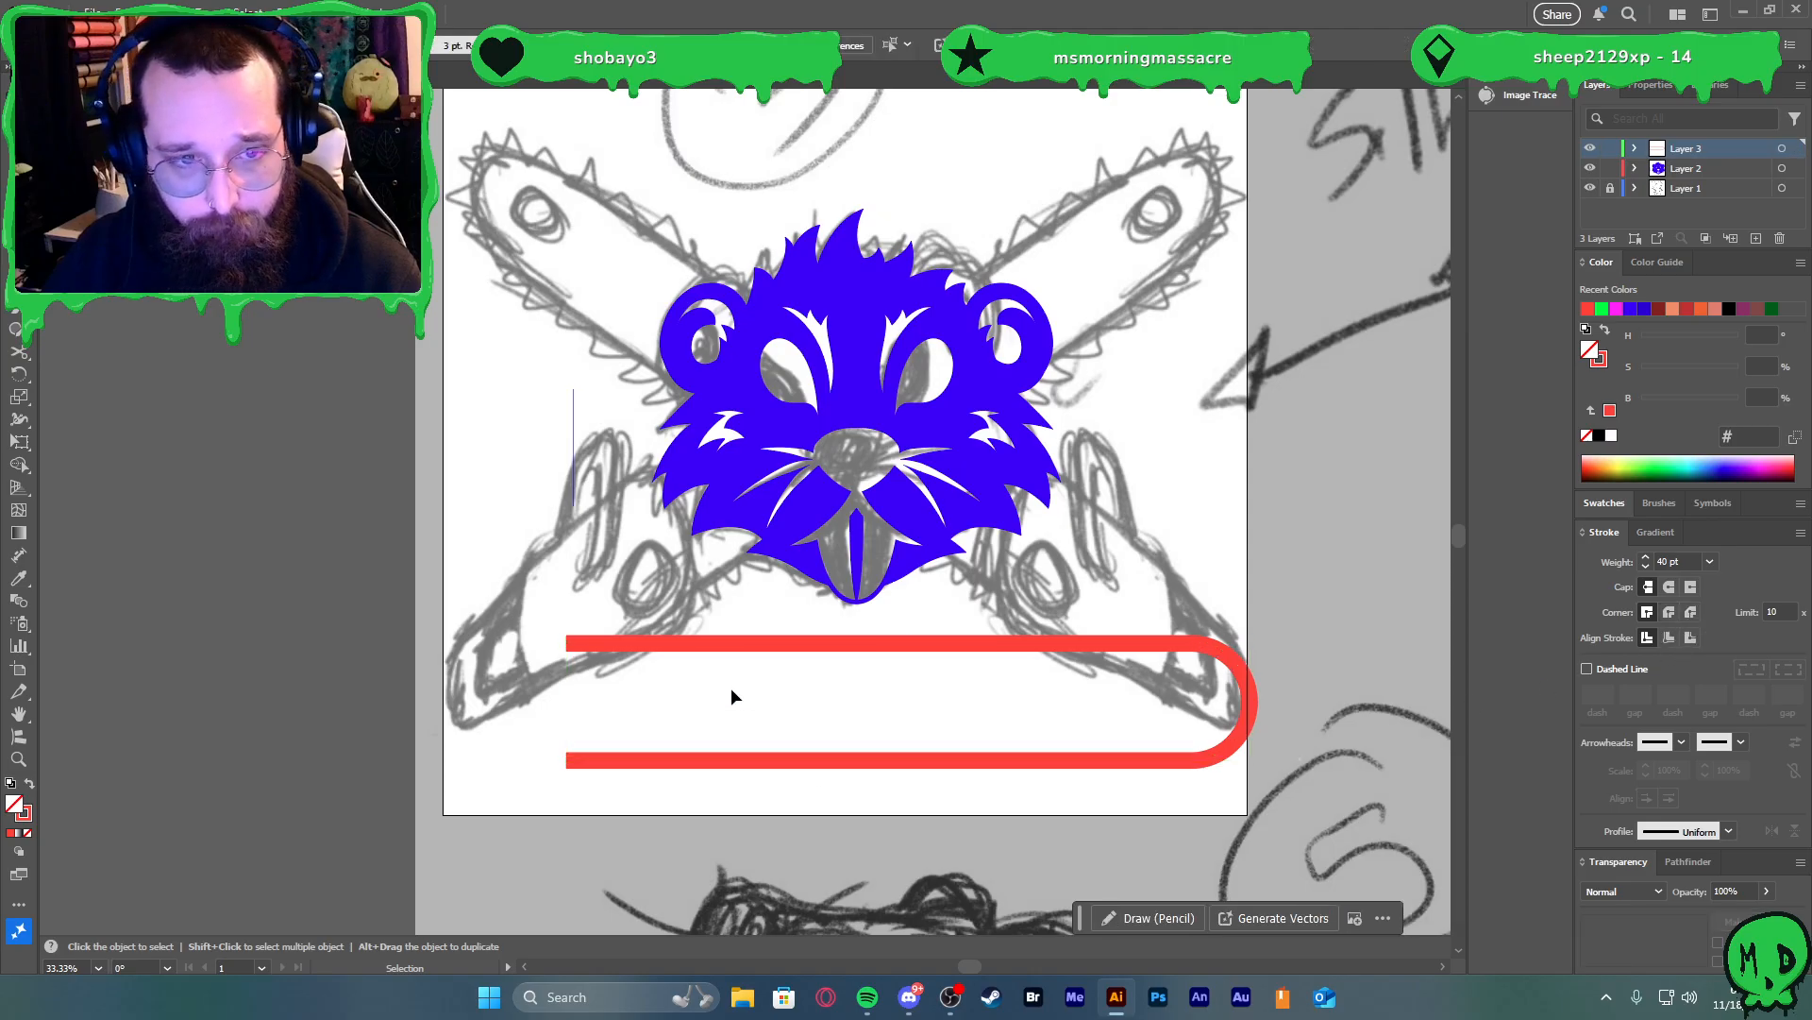
# Undo the bar's outline, colour and layer changes back to the original blue rounded bar
pyautogui.moveTo(591, 498); pyautogui.dragTo(549, 478)
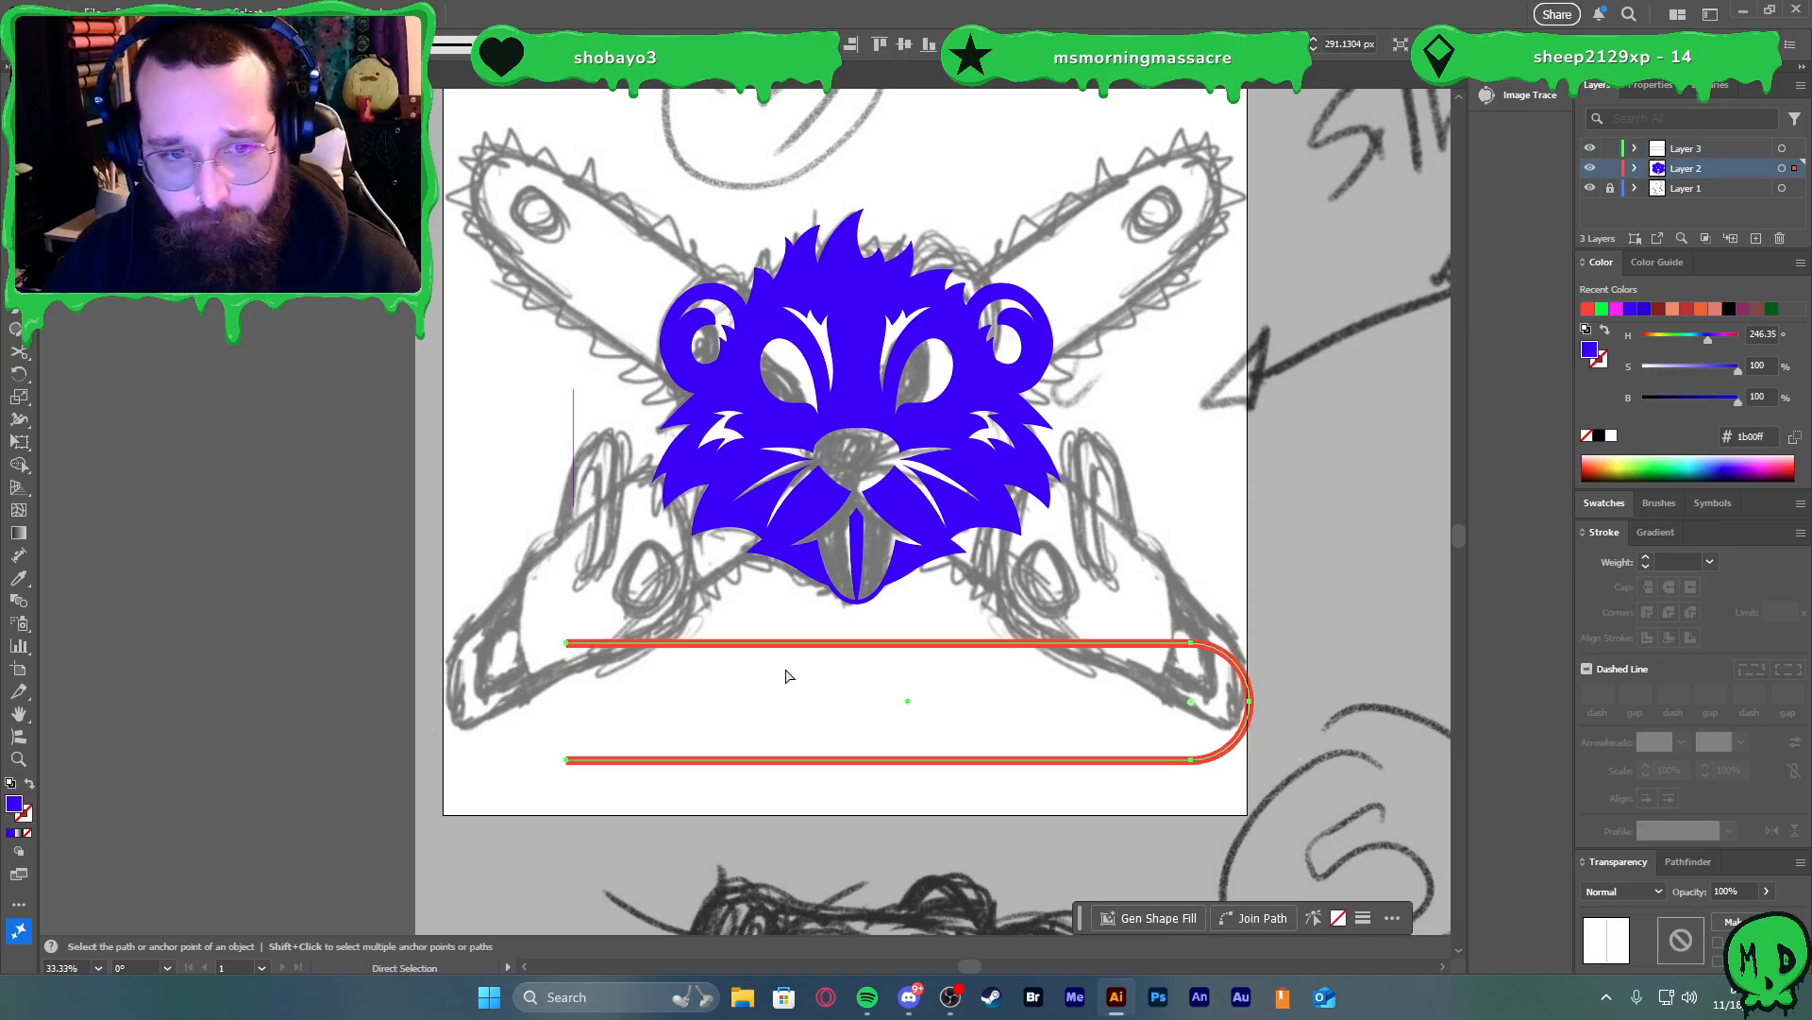
pyautogui.hotkey('ctrl', 'z')
pyautogui.hotkey('ctrl', 'z')
pyautogui.hotkey('ctrl', 'z')
pyautogui.hotkey('ctrl', 'z')
pyautogui.hotkey('ctrl', 'z')
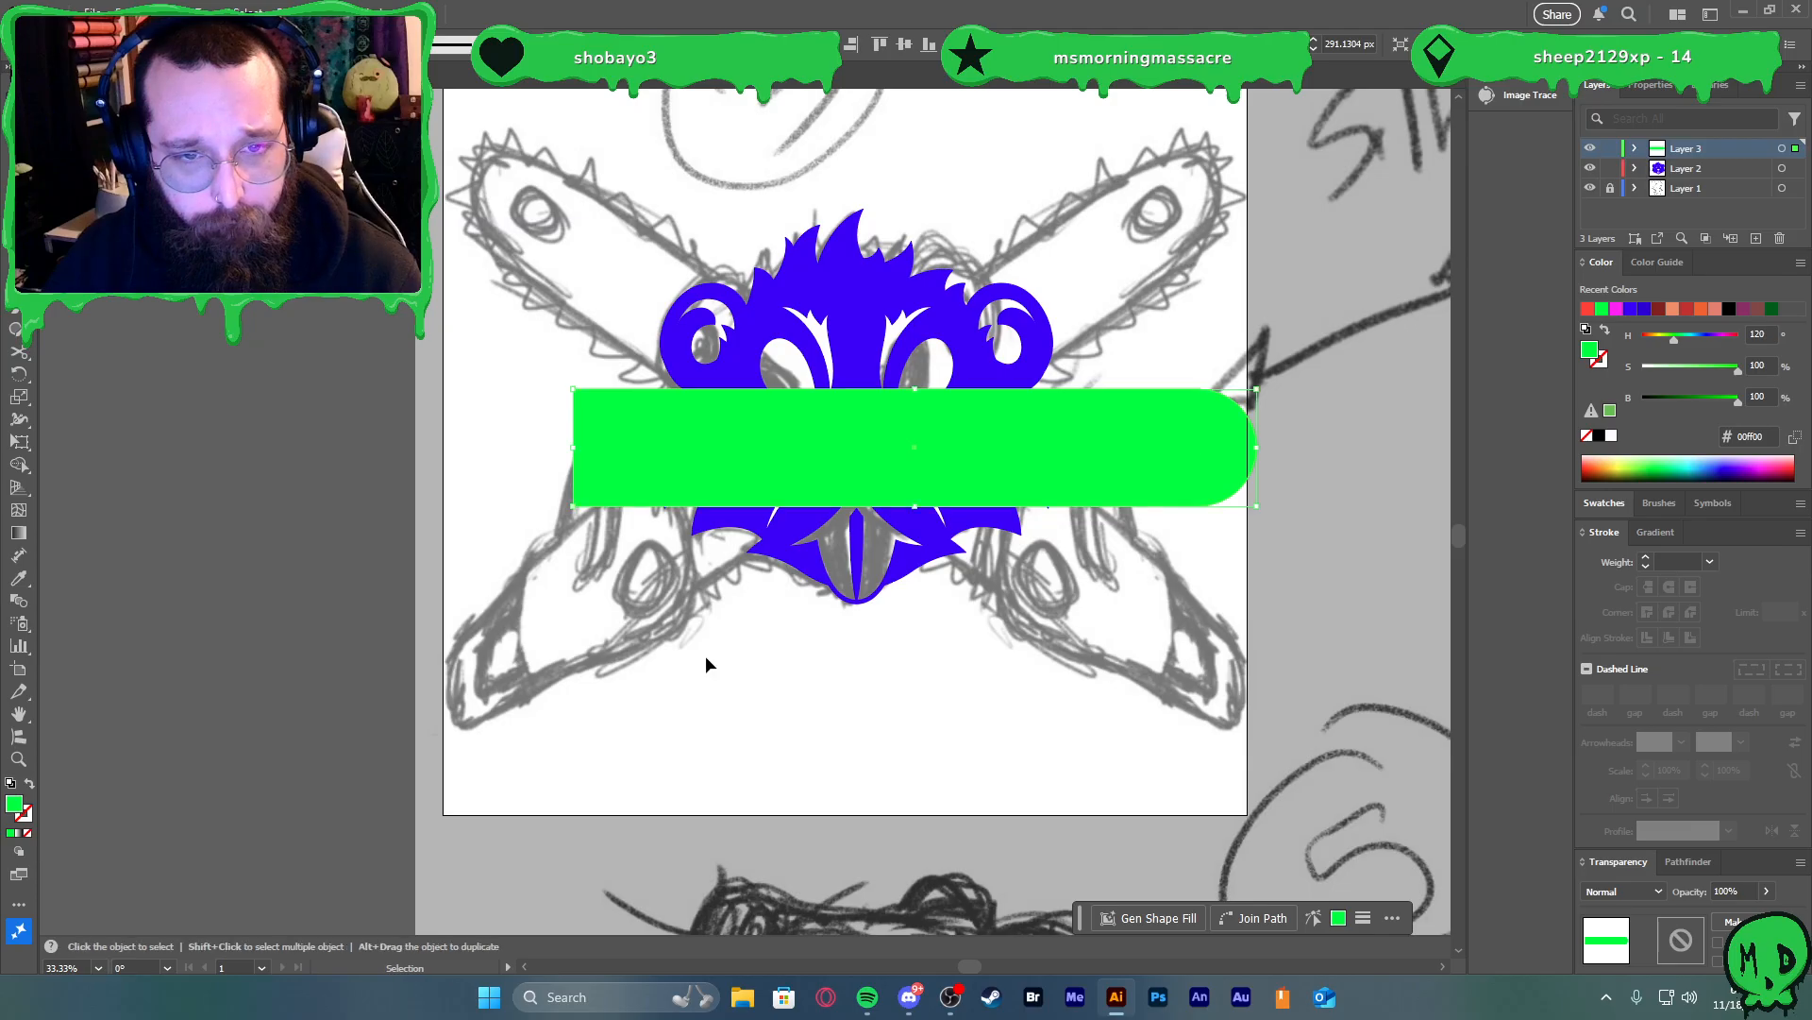
pyautogui.hotkey('ctrl', 'z')
pyautogui.hotkey('ctrl', 'z')
pyautogui.hotkey('ctrl', 'z')
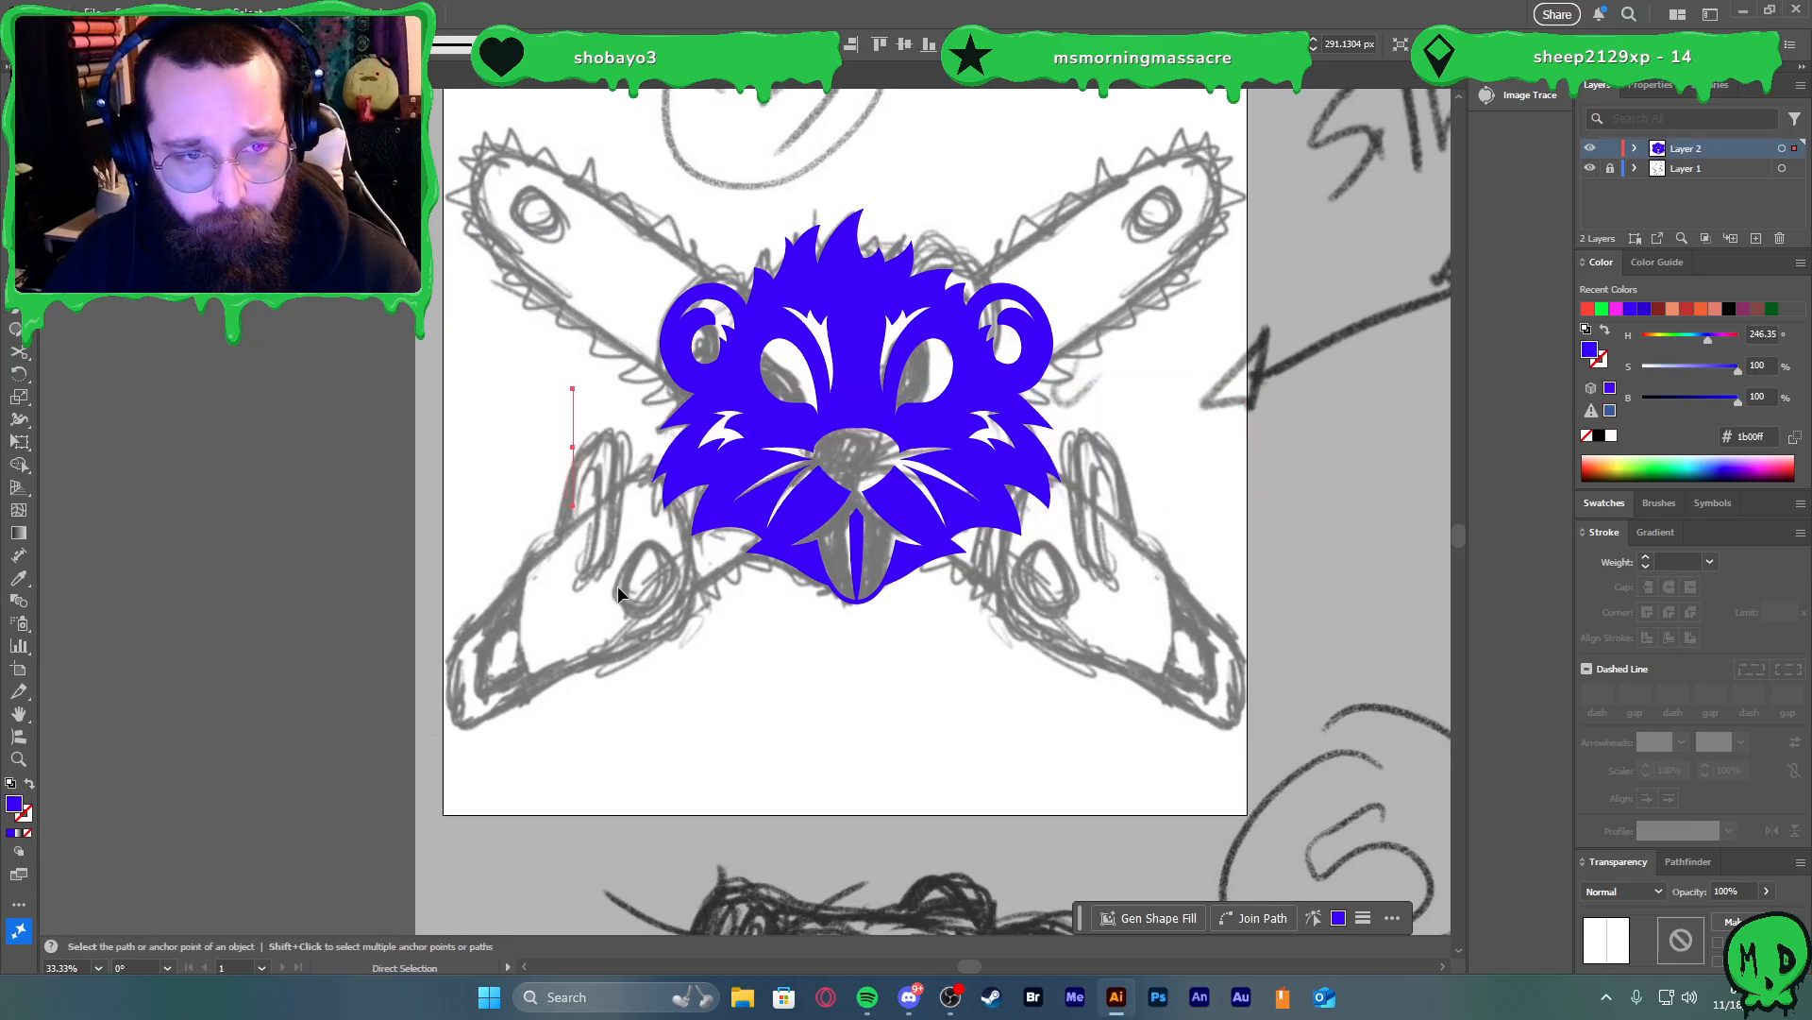
pyautogui.hotkey('ctrl', 'shift', 'z')
# Transfer the whole blue rounded bar to a new layer and place it below the beaver's head
pyautogui.moveTo(606, 500); pyautogui.dragTo(655, 709)
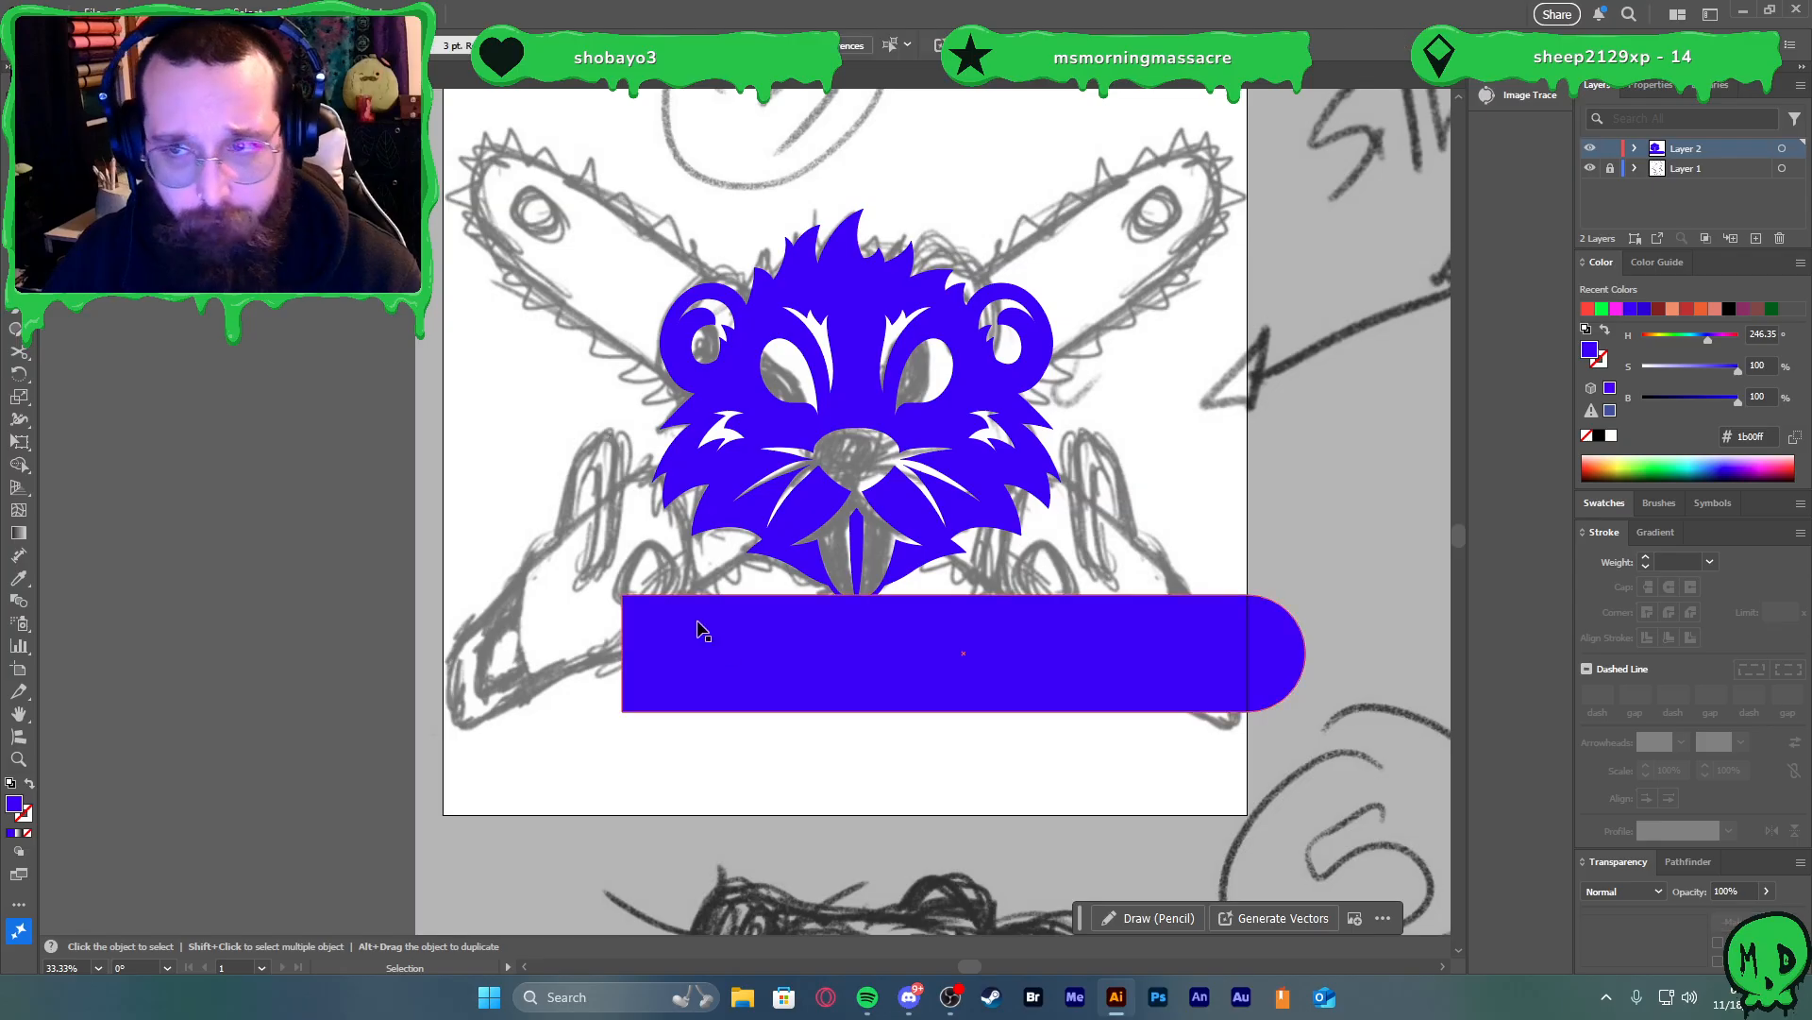
pyautogui.press('a')
pyautogui.press('Delete')
pyautogui.press('v')
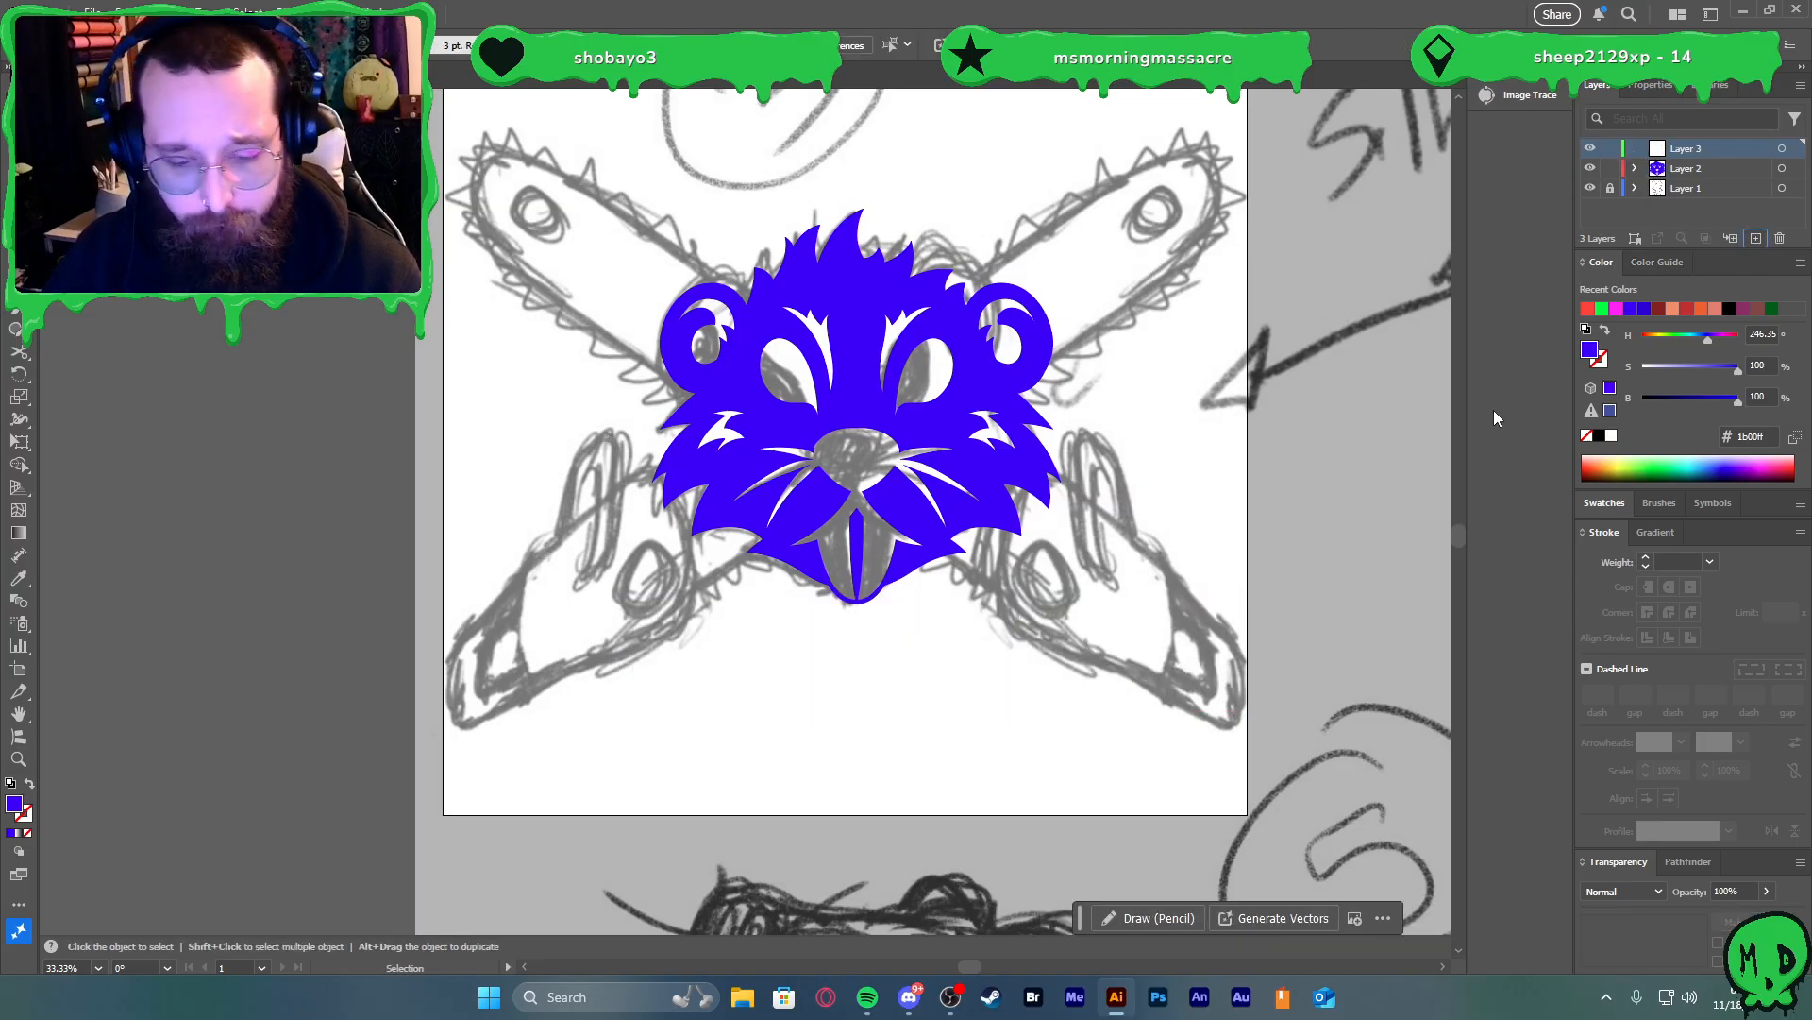
pyautogui.hotkey('ctrl', 'f')
pyautogui.moveTo(1130, 647); pyautogui.dragTo(1038, 717)
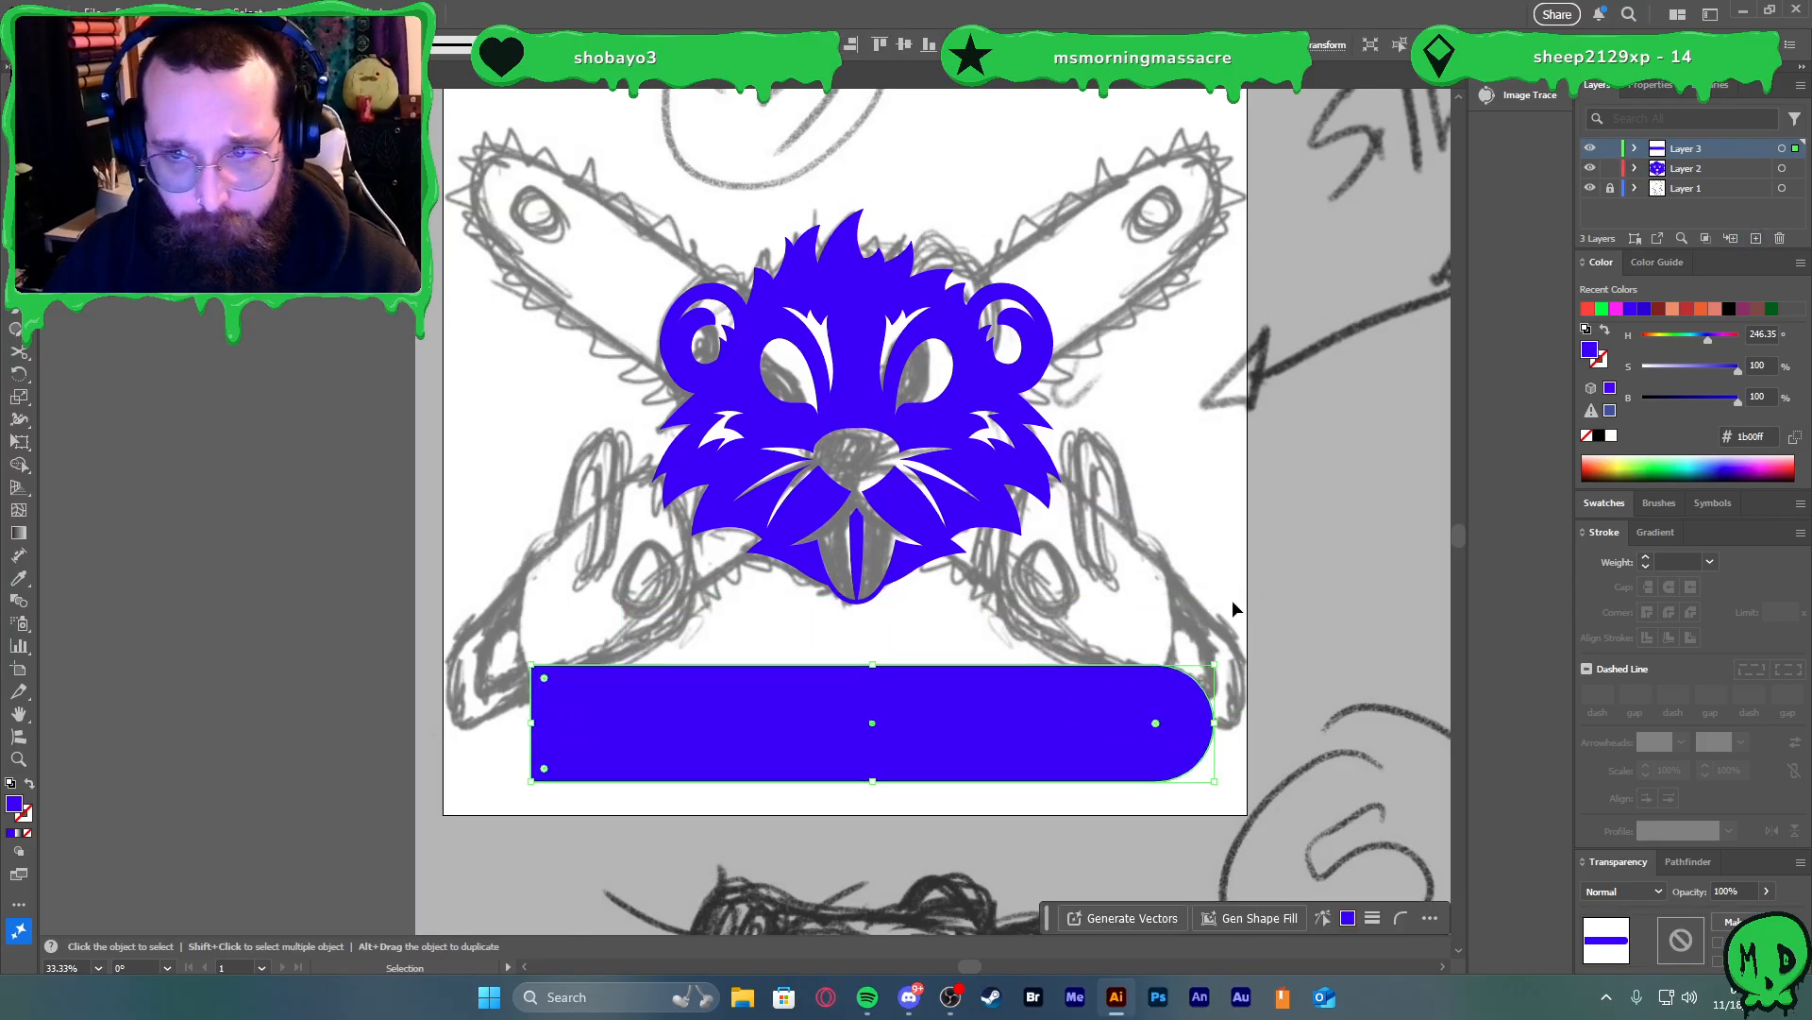
# Turn the bar into an unfilled red outline with a 40 pt stroke aligned to the inside, and deselect it
pyautogui.click(1588, 309)
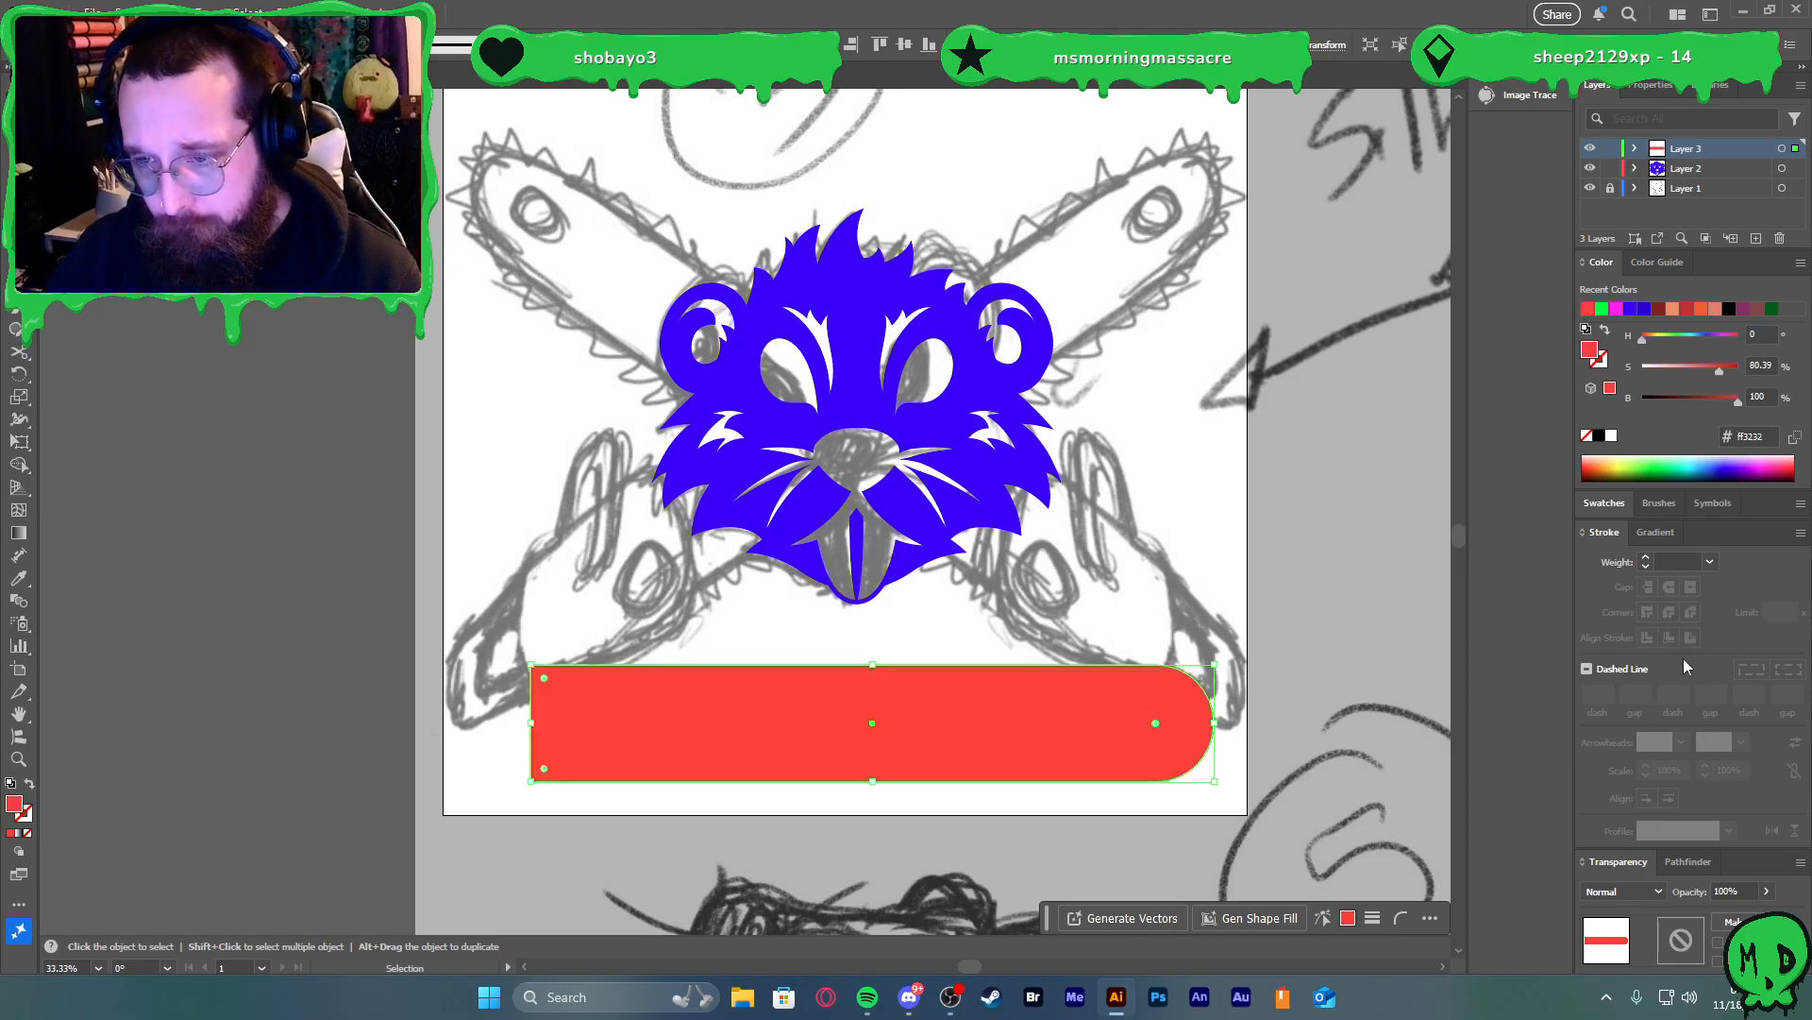
pyautogui.hotkey('shift', 'x')
pyautogui.click(1710, 562)
pyautogui.click(1737, 480)
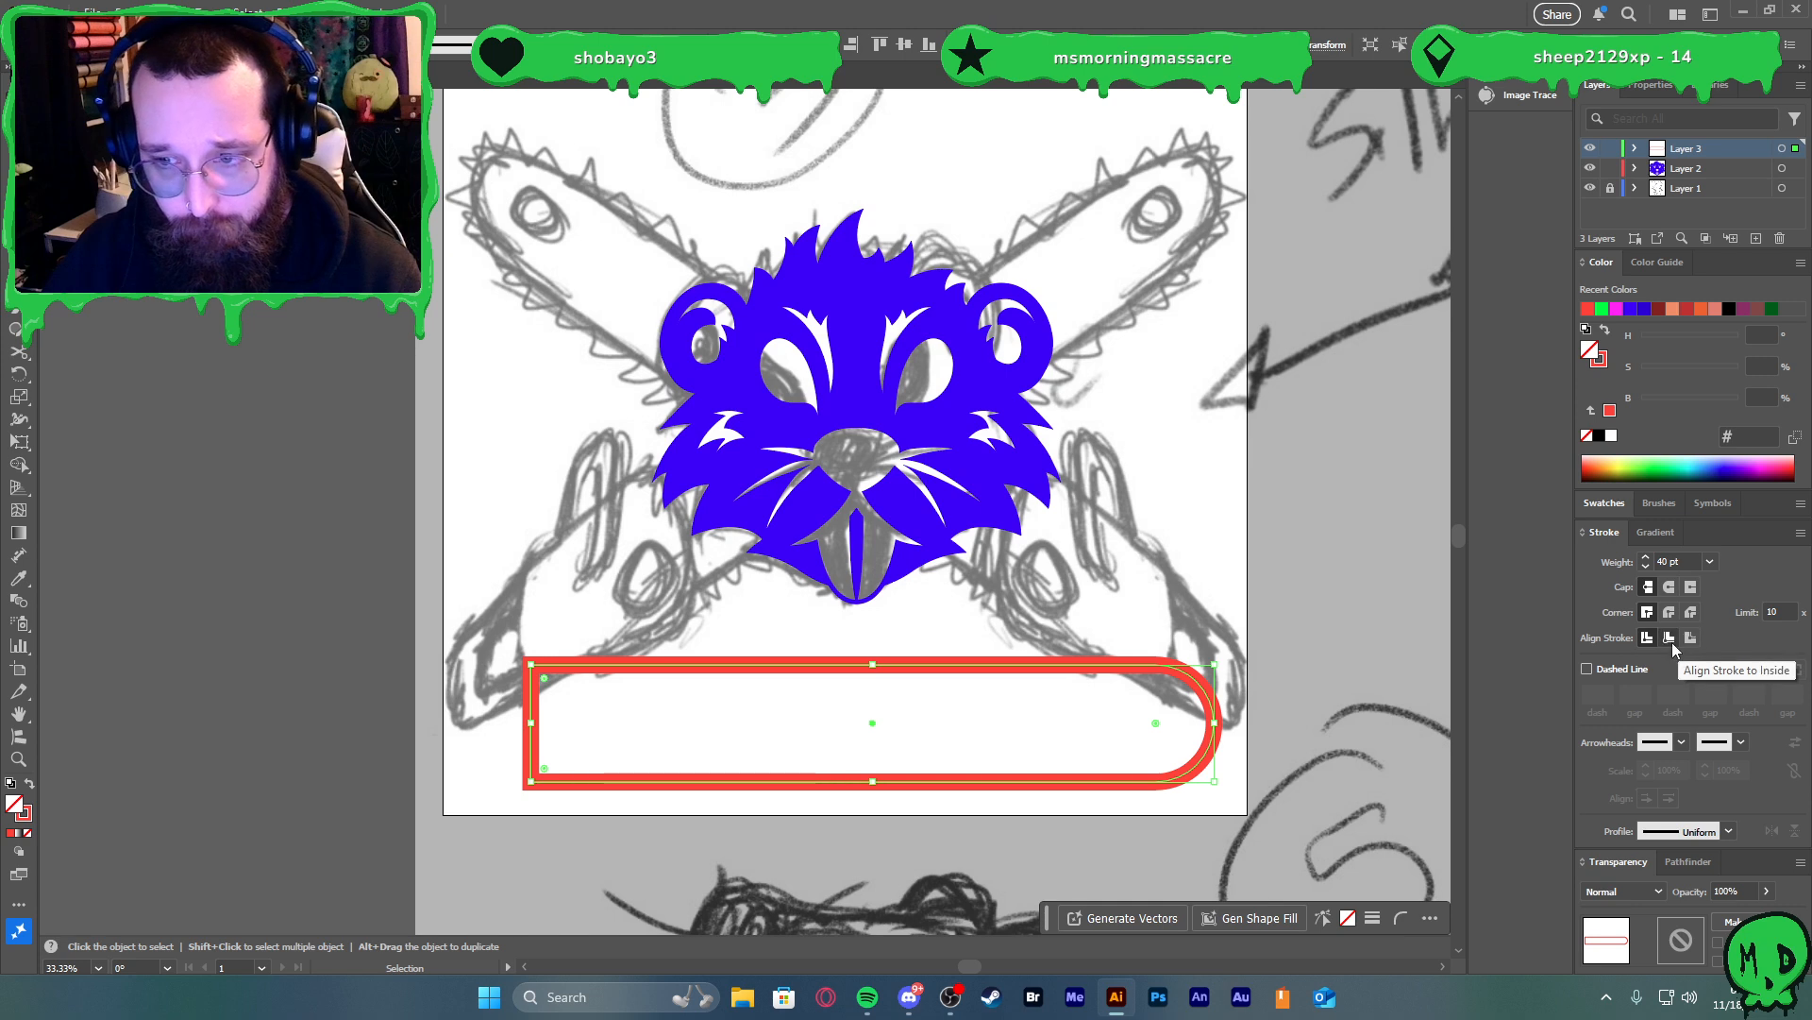
pyautogui.click(1670, 639)
pyautogui.click(1306, 648)
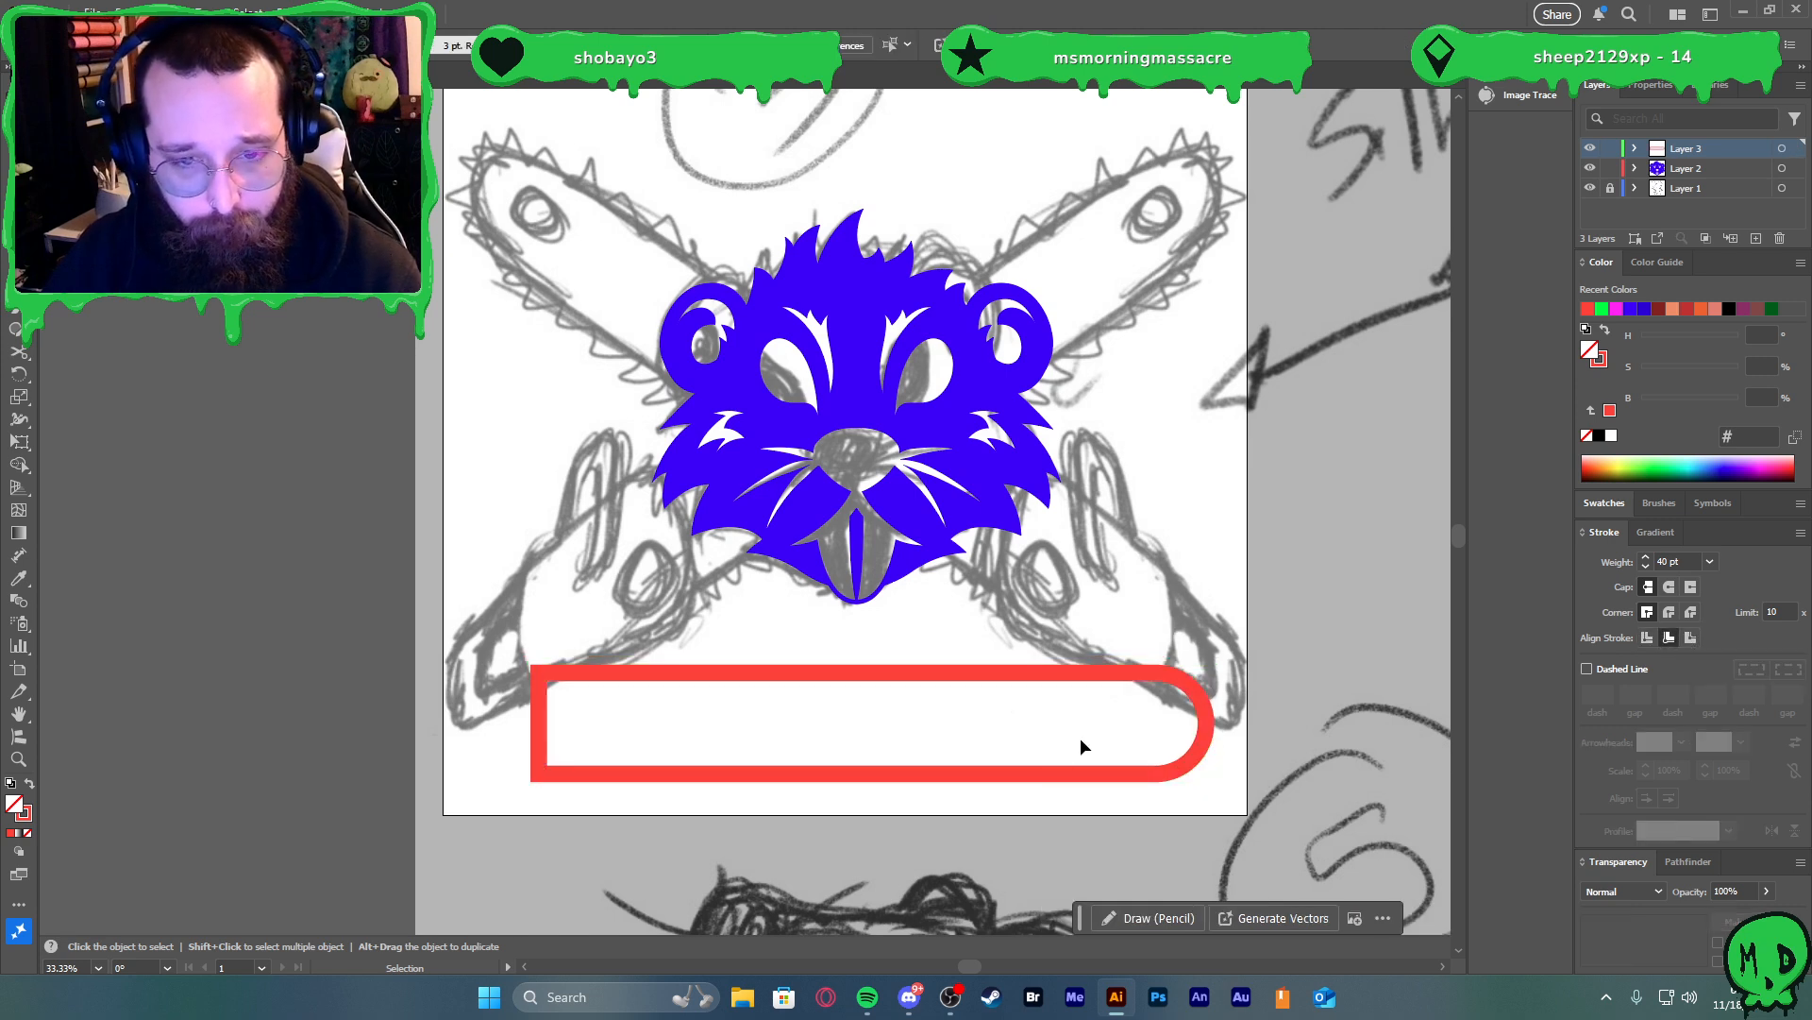
pyautogui.scroll(3, 567, 718)
pyautogui.scroll(-2, 688, 682)
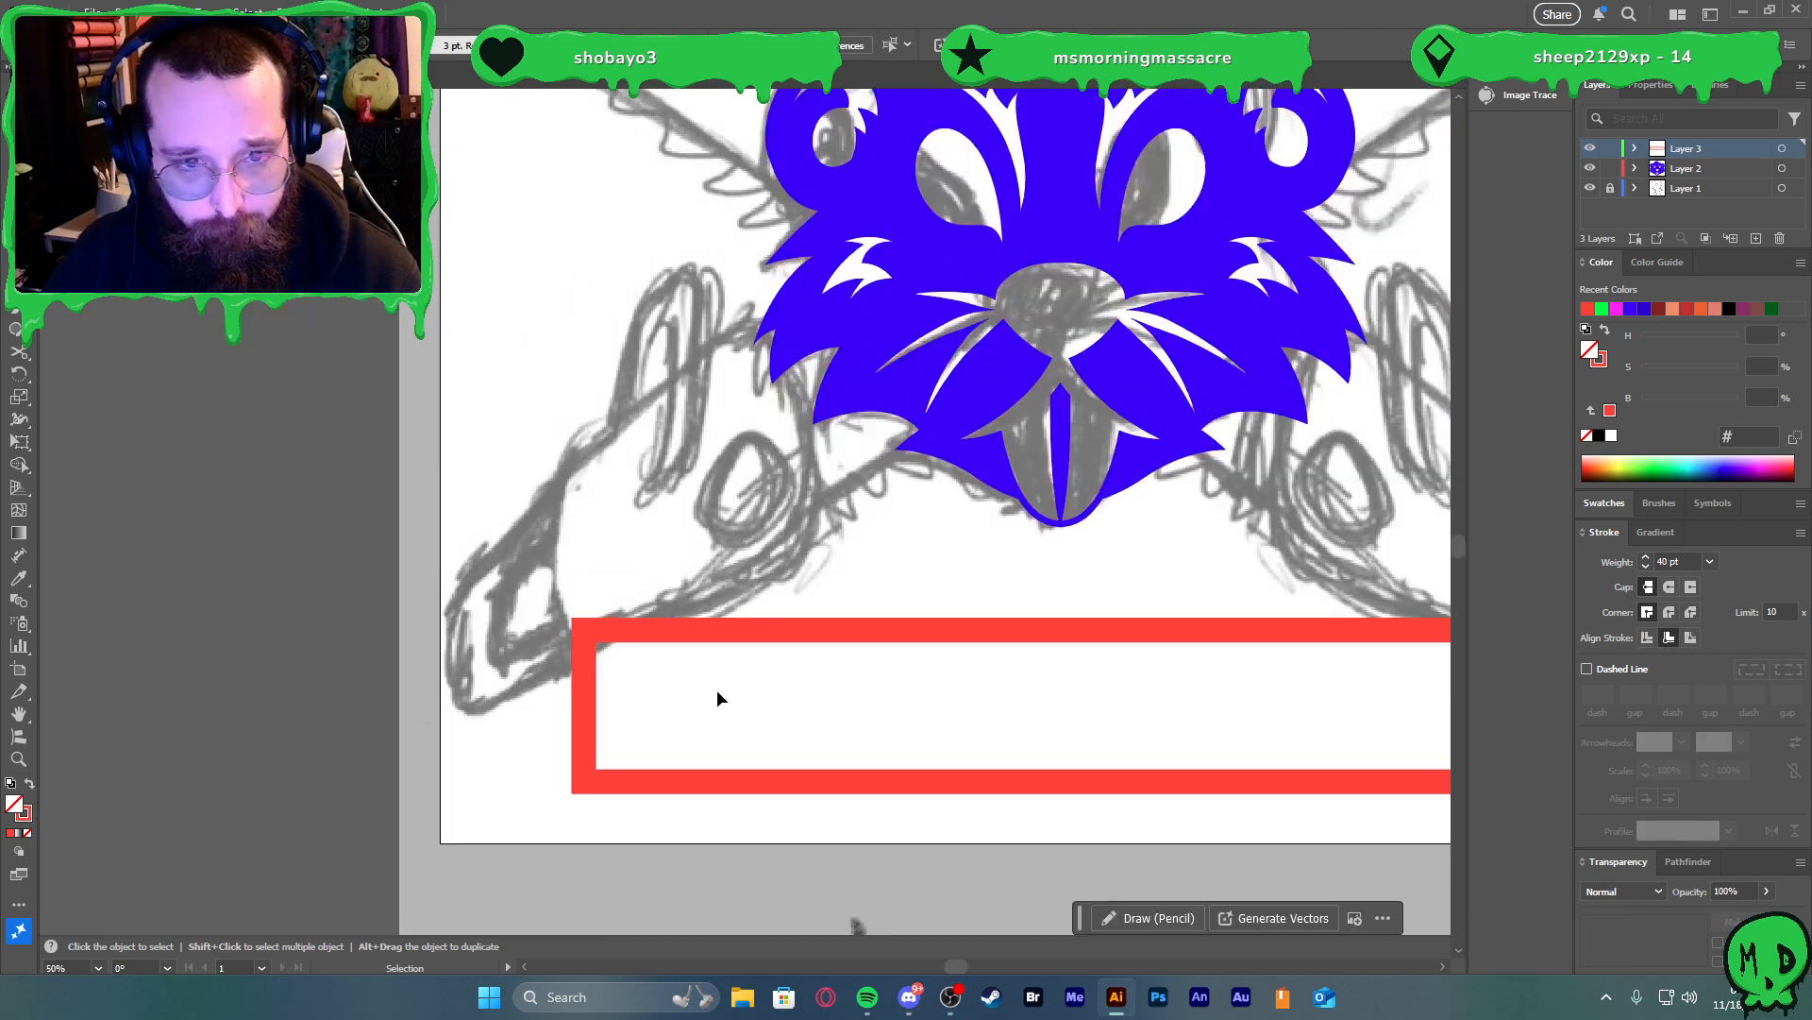
pyautogui.hscroll(6, 906, 728)
pyautogui.hscroll(-3, 878, 733)
pyautogui.scroll(2, 445, 590)
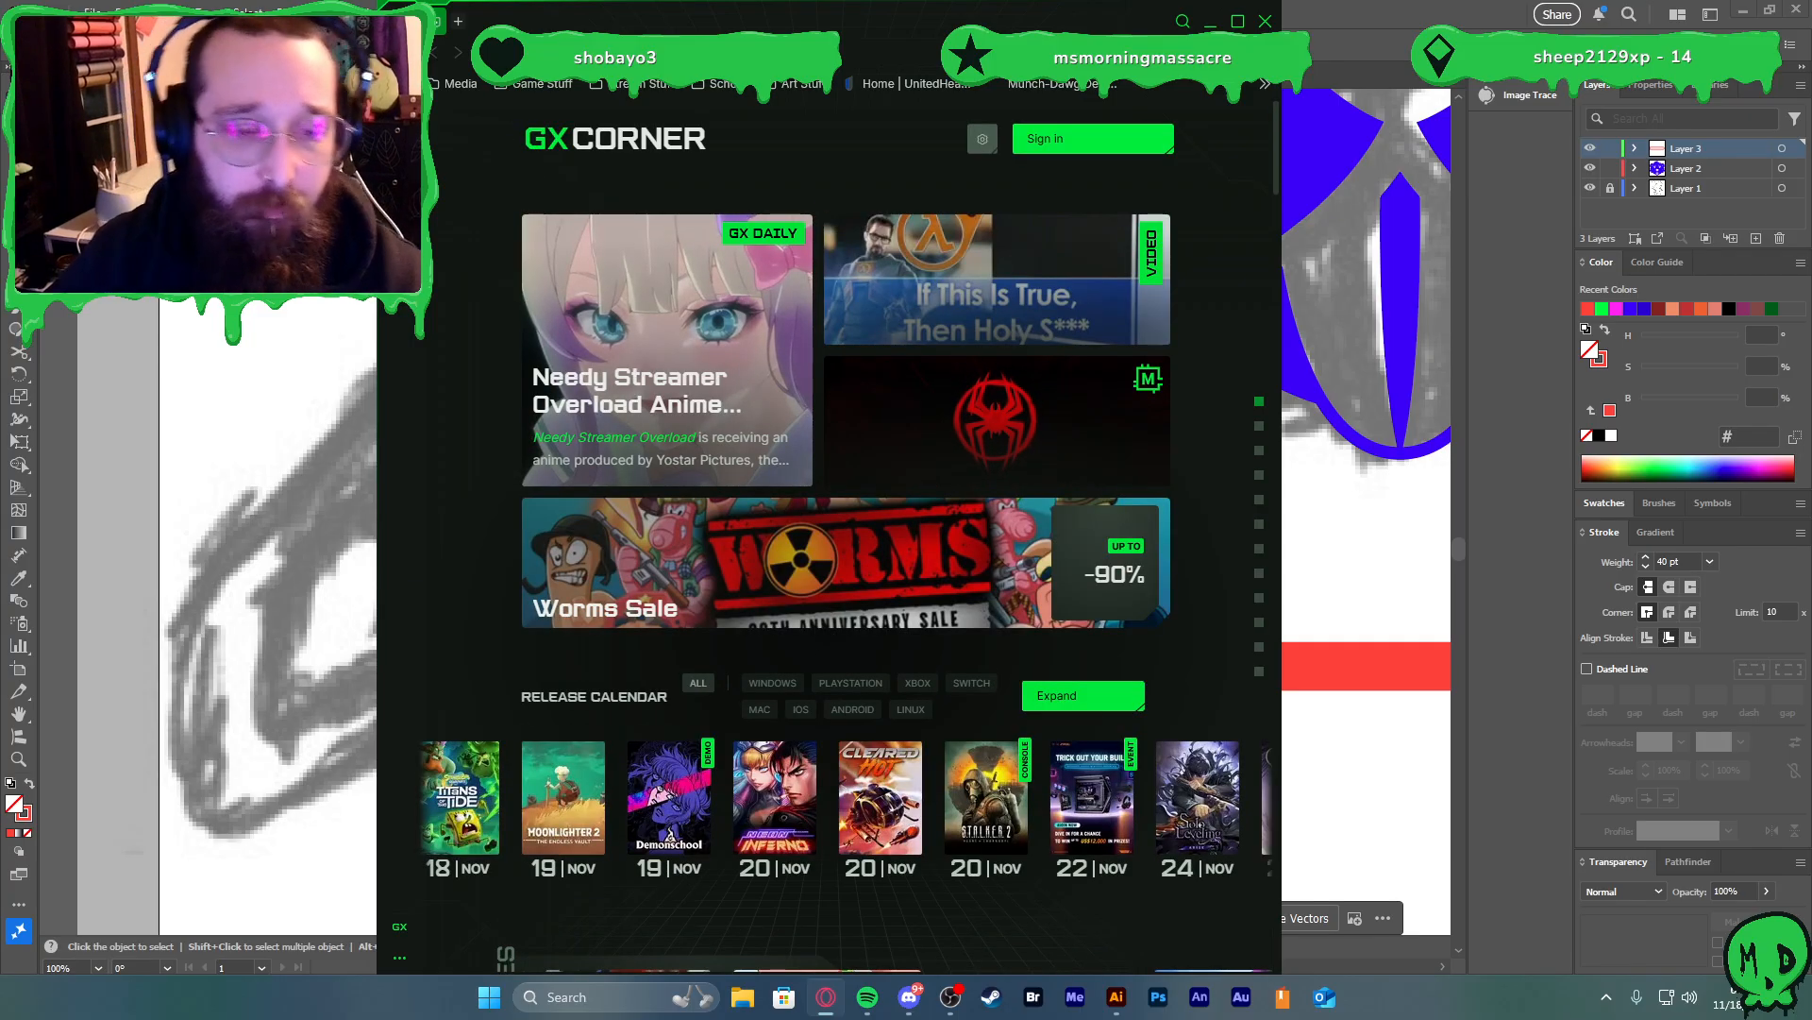
# Search the web for "chainsaw teeth" images in the browser as reference, and return to the red bar in Illustrator
pyautogui.hotkey('ctrl', 'l')
pyautogui.write('chainsaw teeth')
pyautogui.press('Return')
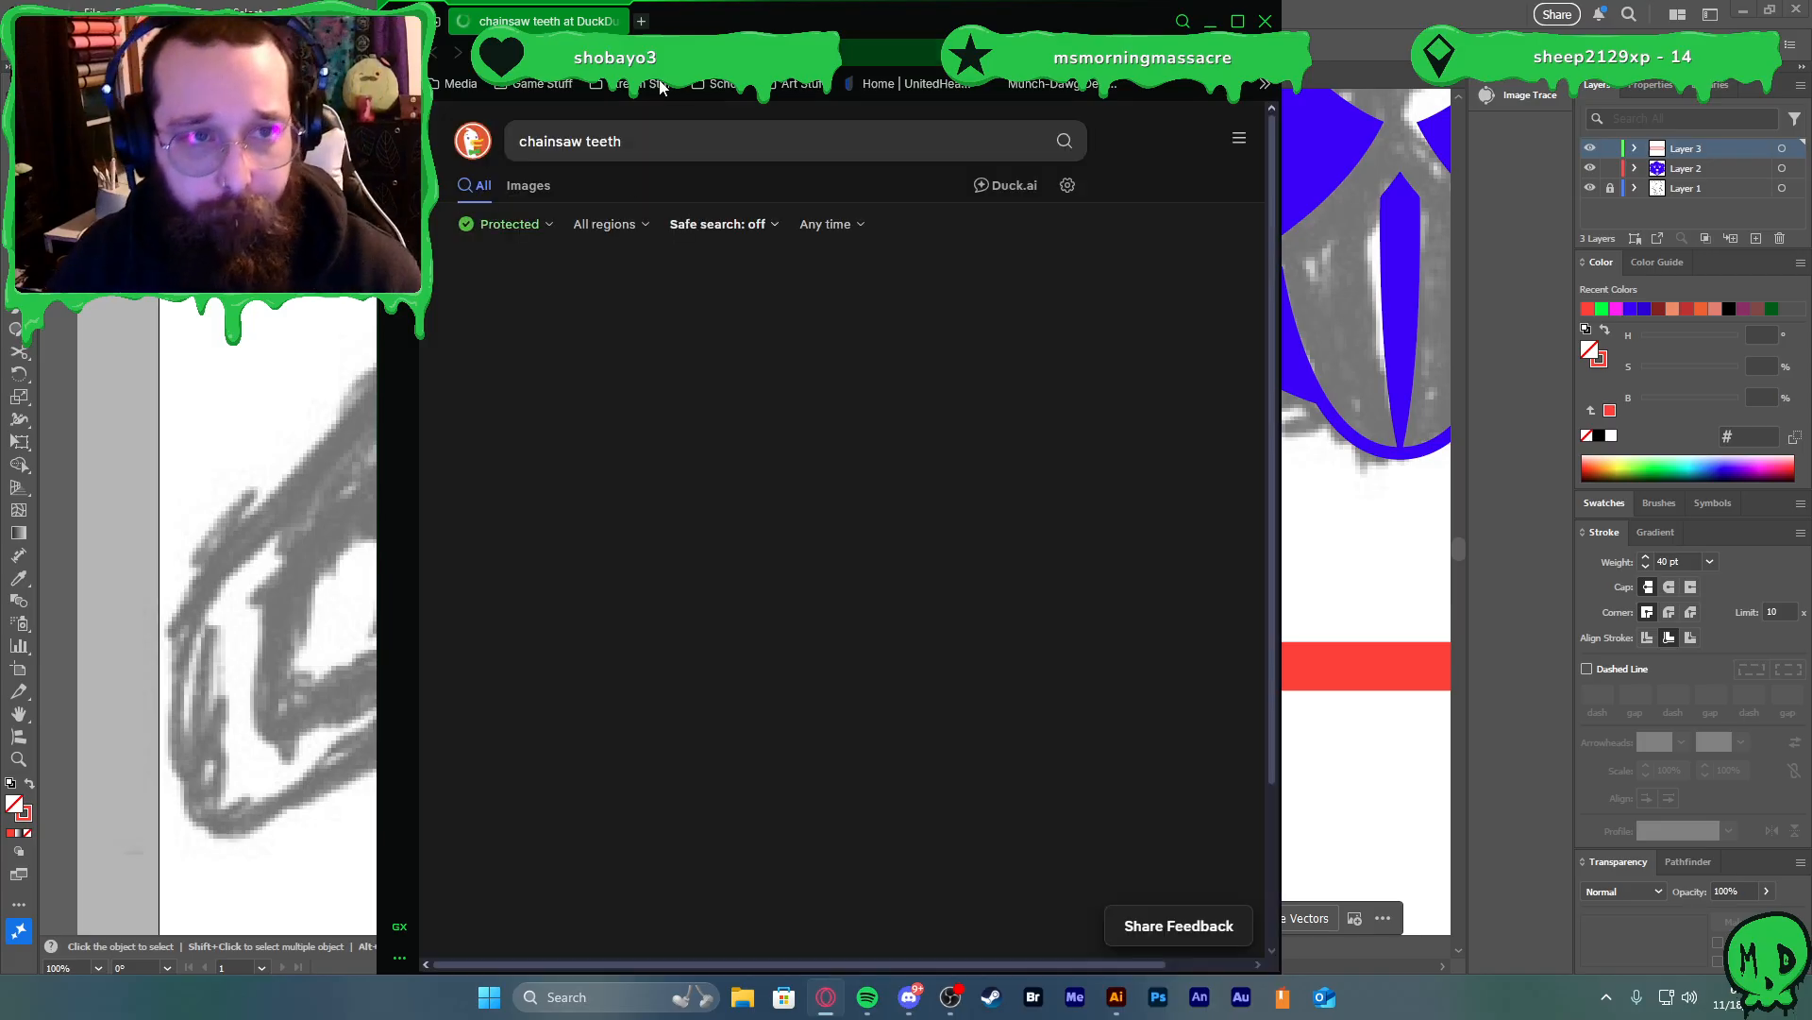
pyautogui.click(528, 185)
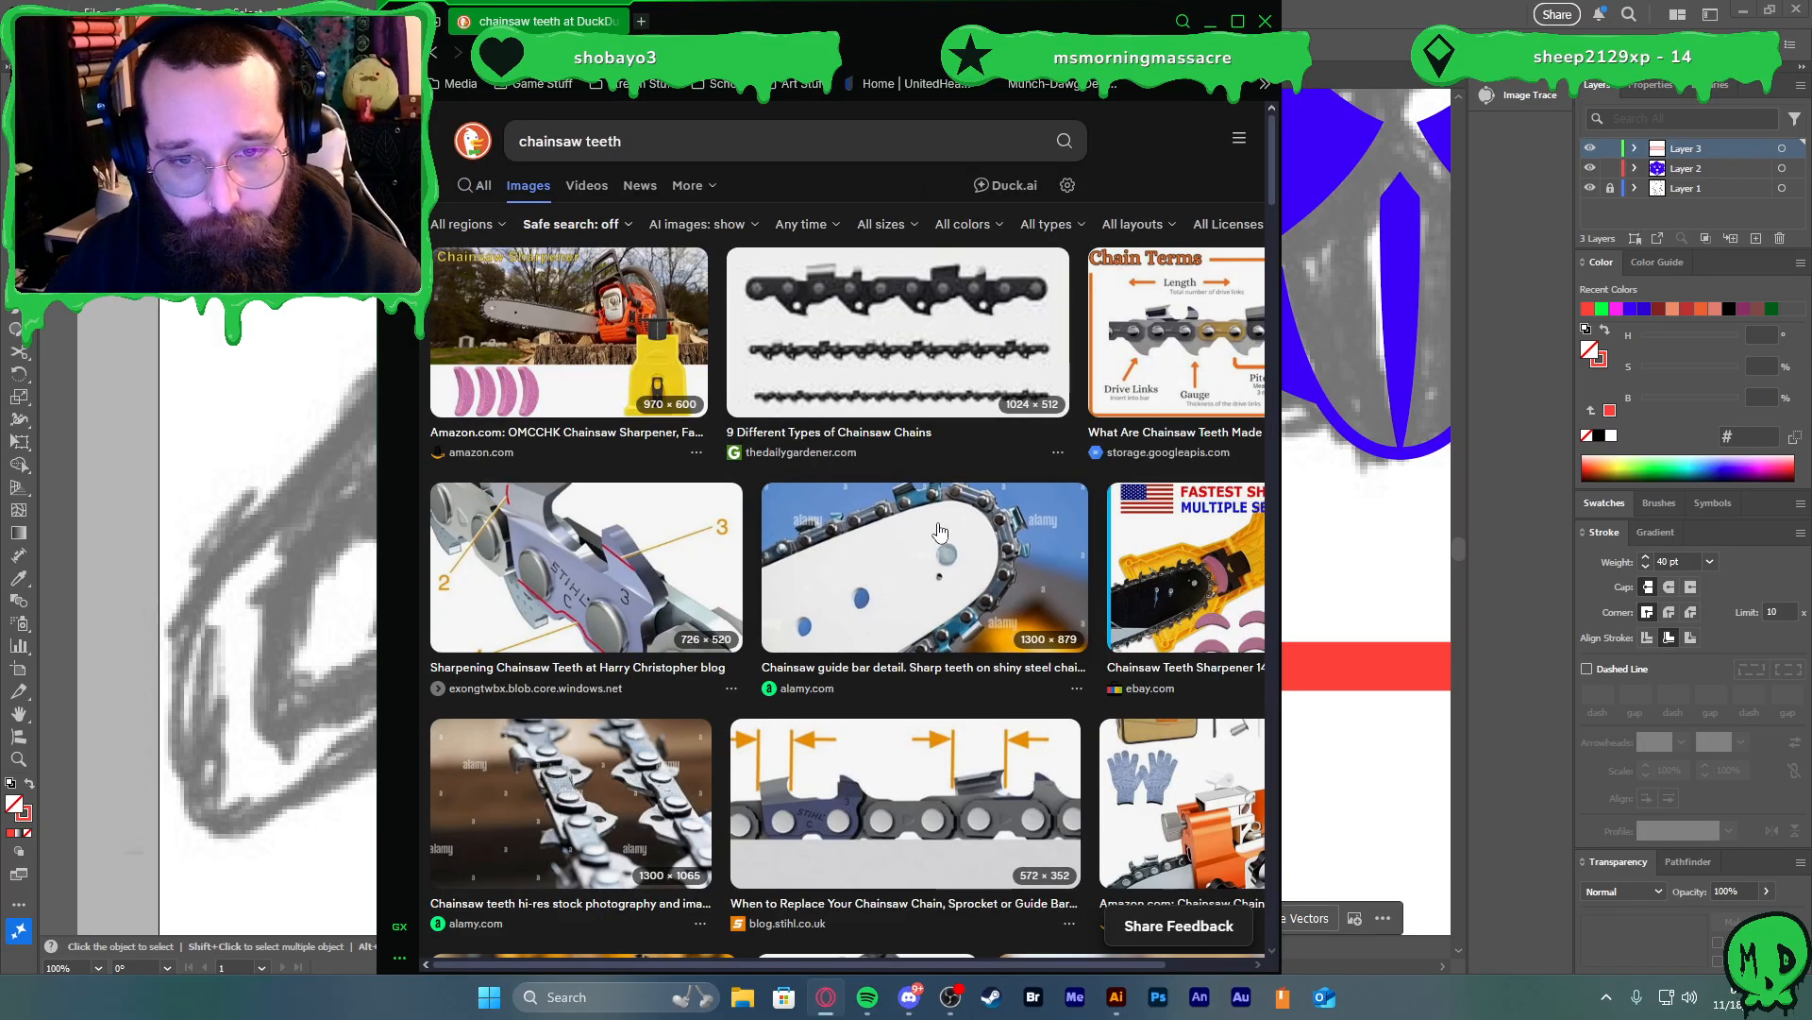
pyautogui.press('alt')
pyautogui.click(898, 79)
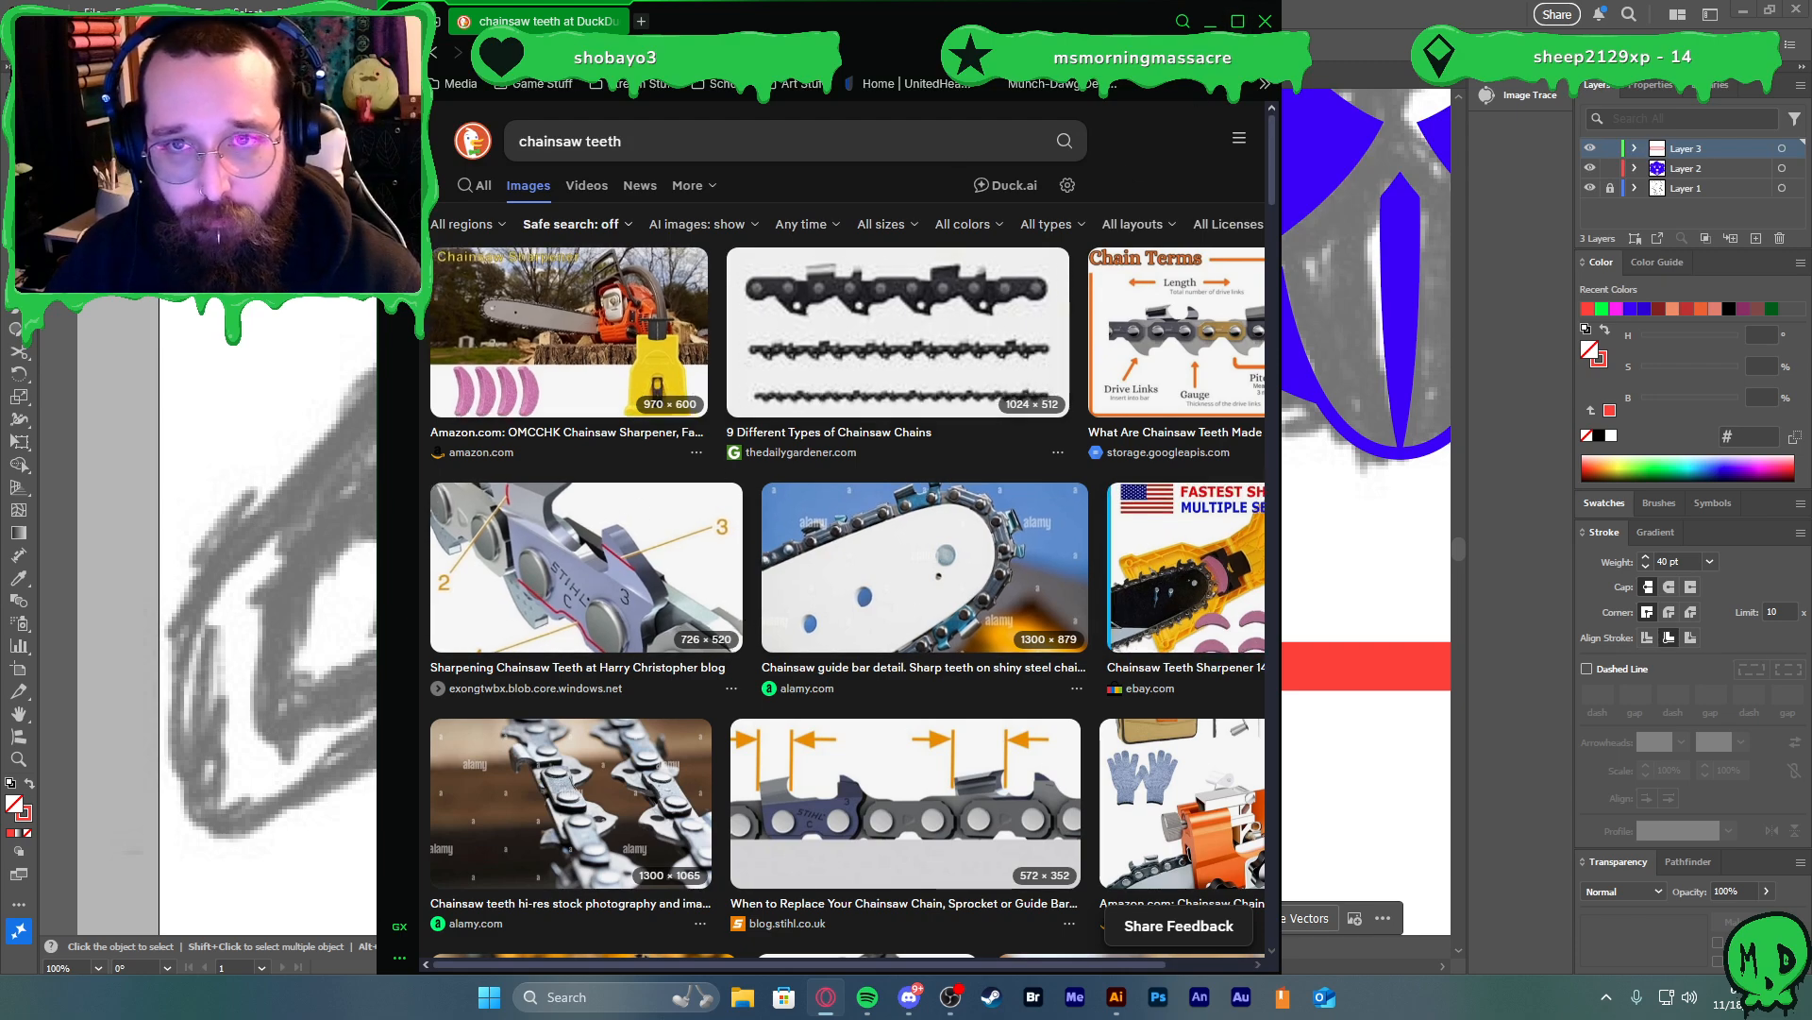
pyautogui.click(1265, 21)
pyautogui.scroll(1, 746, 689)
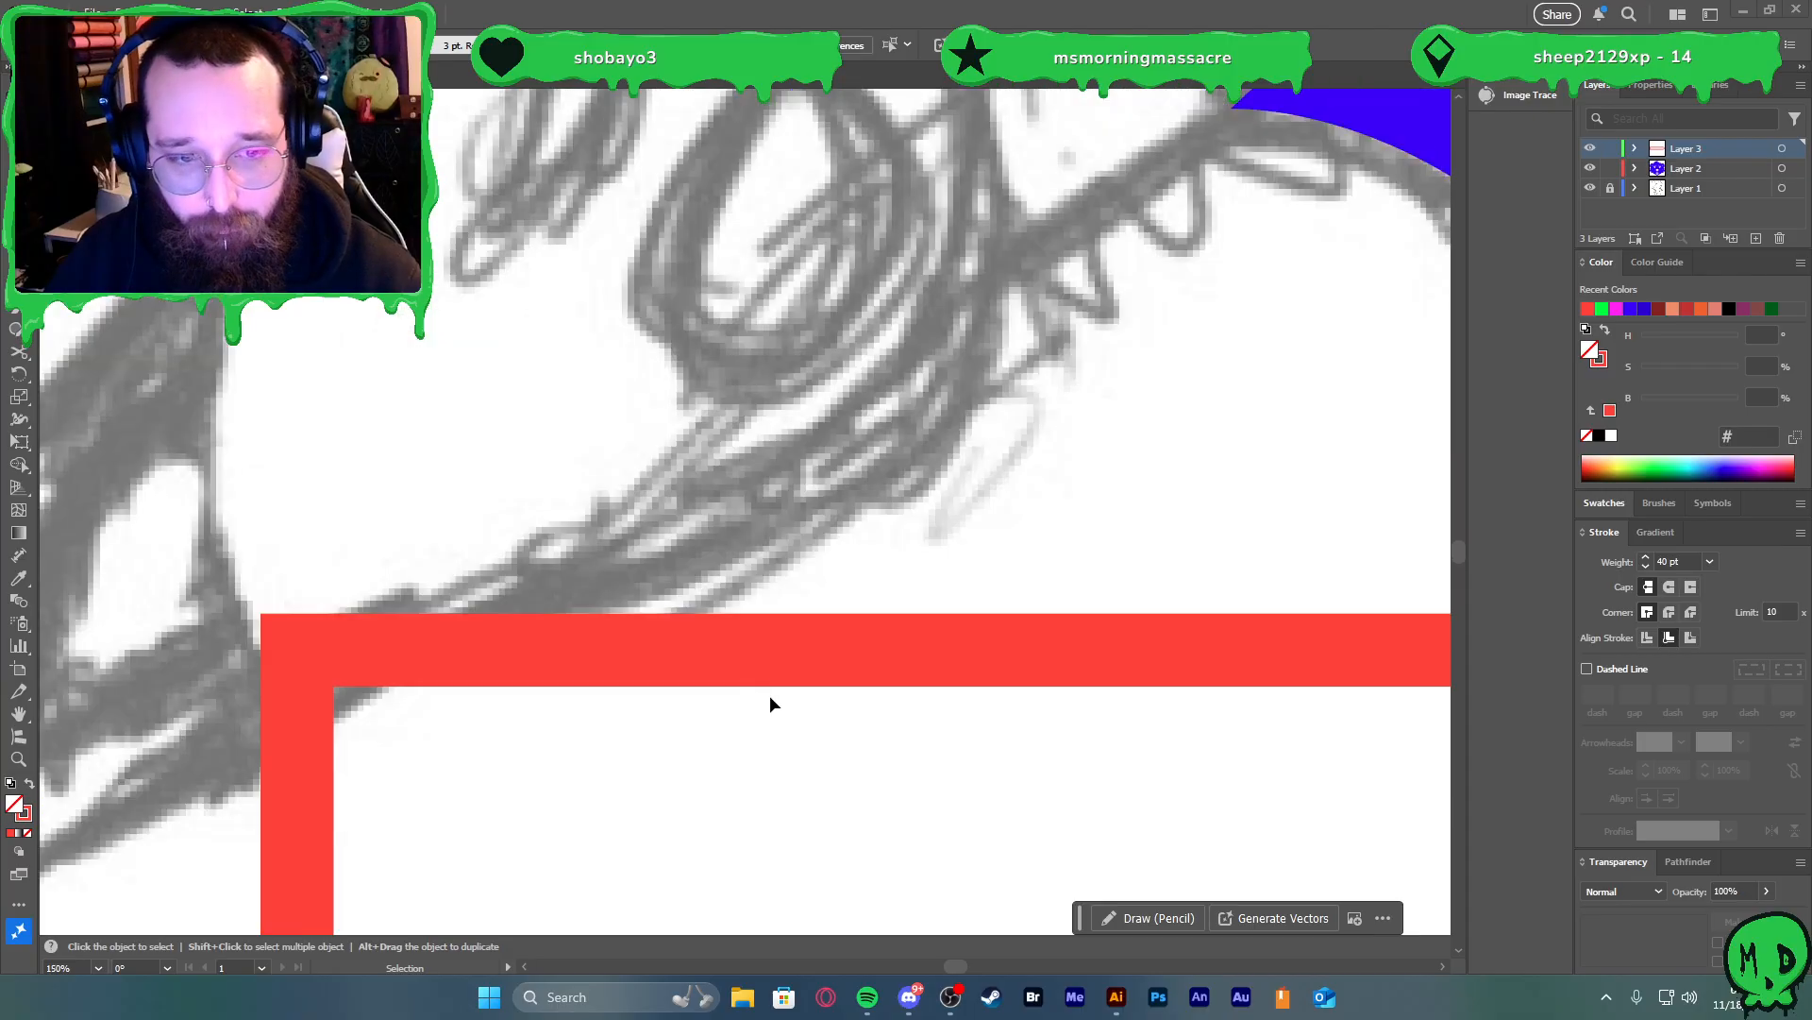
# Draw a closed, curved shark-fin-shaped tooth with the Pen tool on the bar's upper edge near its square end
pyautogui.click(425, 566)
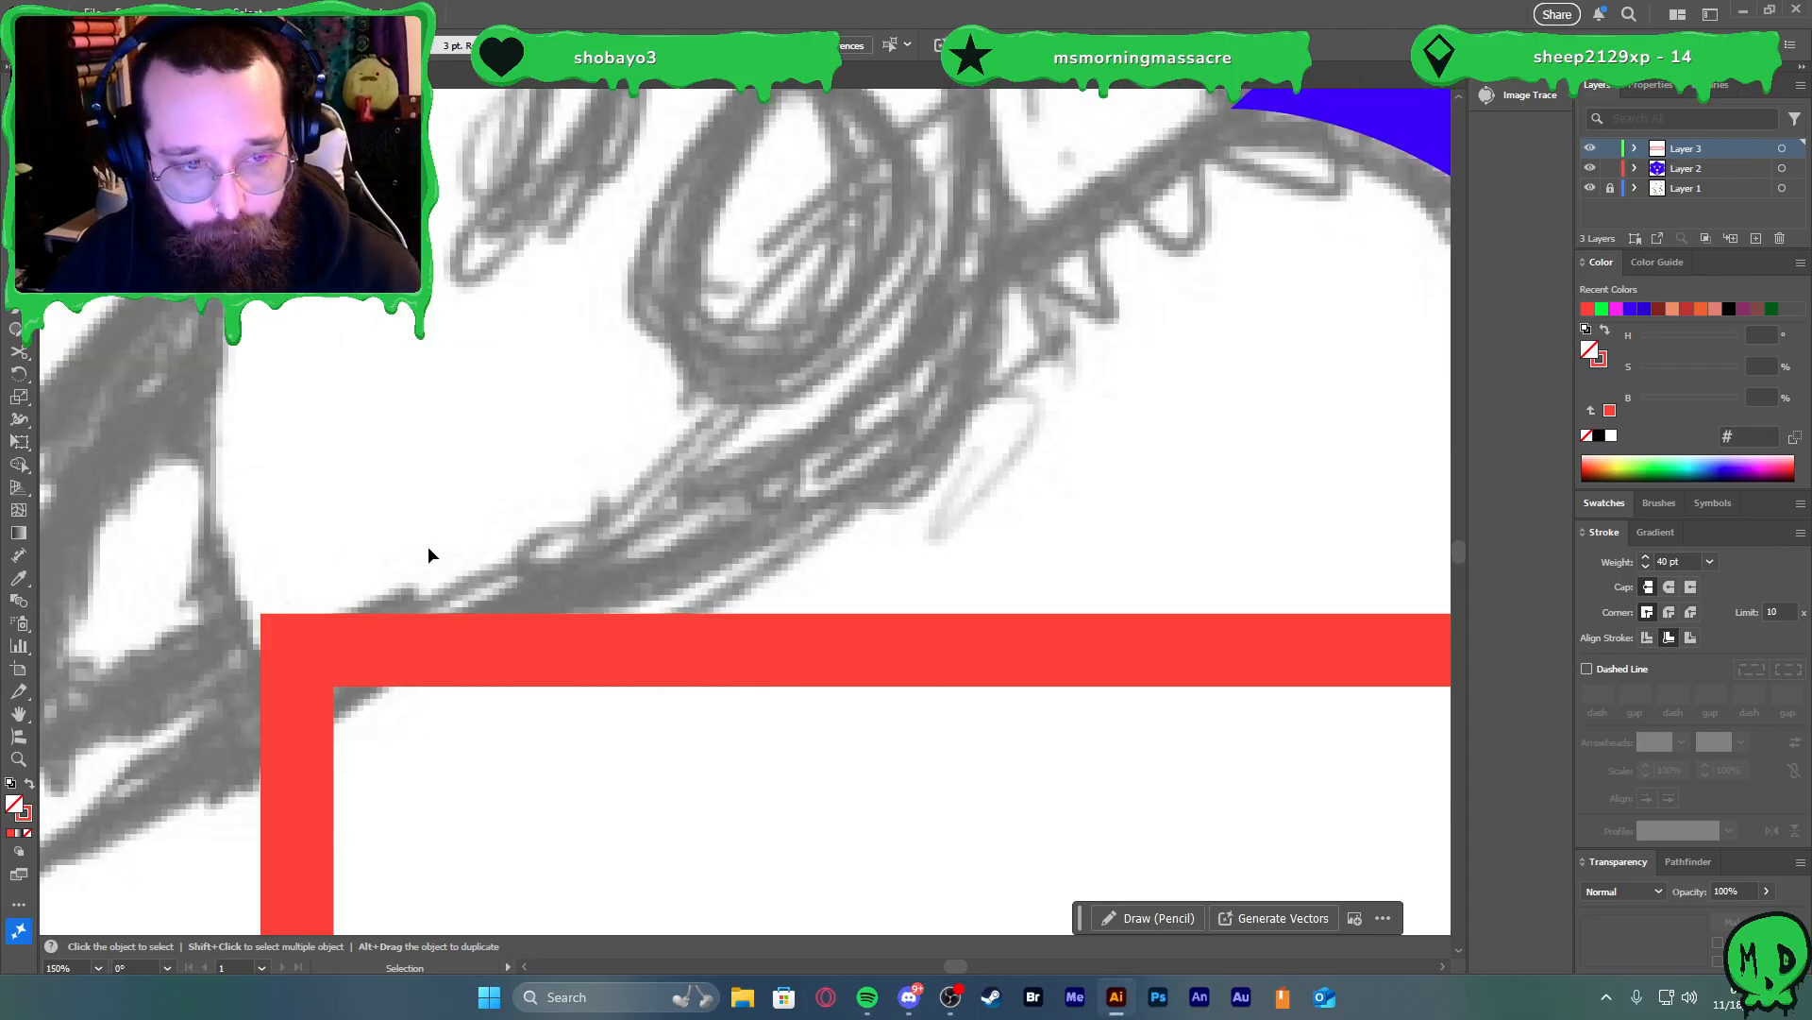
pyautogui.press('p')
pyautogui.click(343, 619)
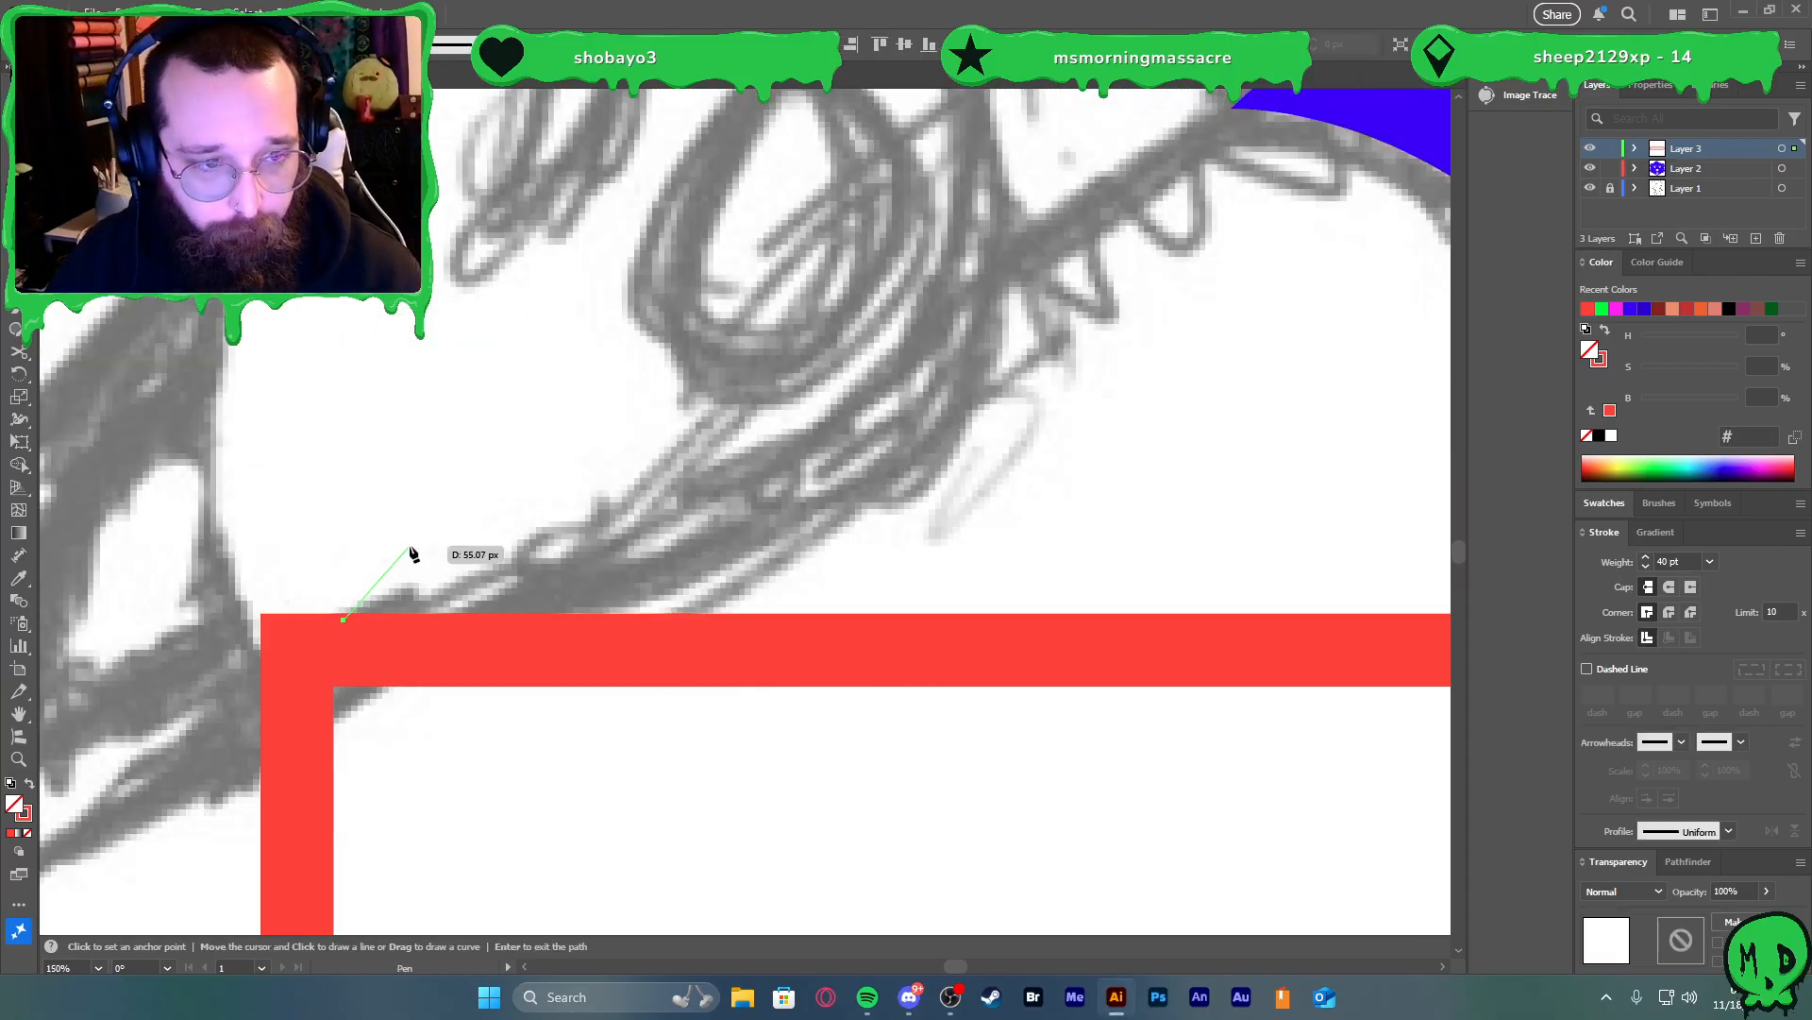
pyautogui.moveTo(417, 544); pyautogui.dragTo(439, 543)
pyautogui.moveTo(558, 513)
pyautogui.mouseDown()
pyautogui.moveTo(599, 526)
pyautogui.moveTo(566, 513)
pyautogui.moveTo(538, 619)
pyautogui.moveTo(595, 662)
pyautogui.mouseUp()
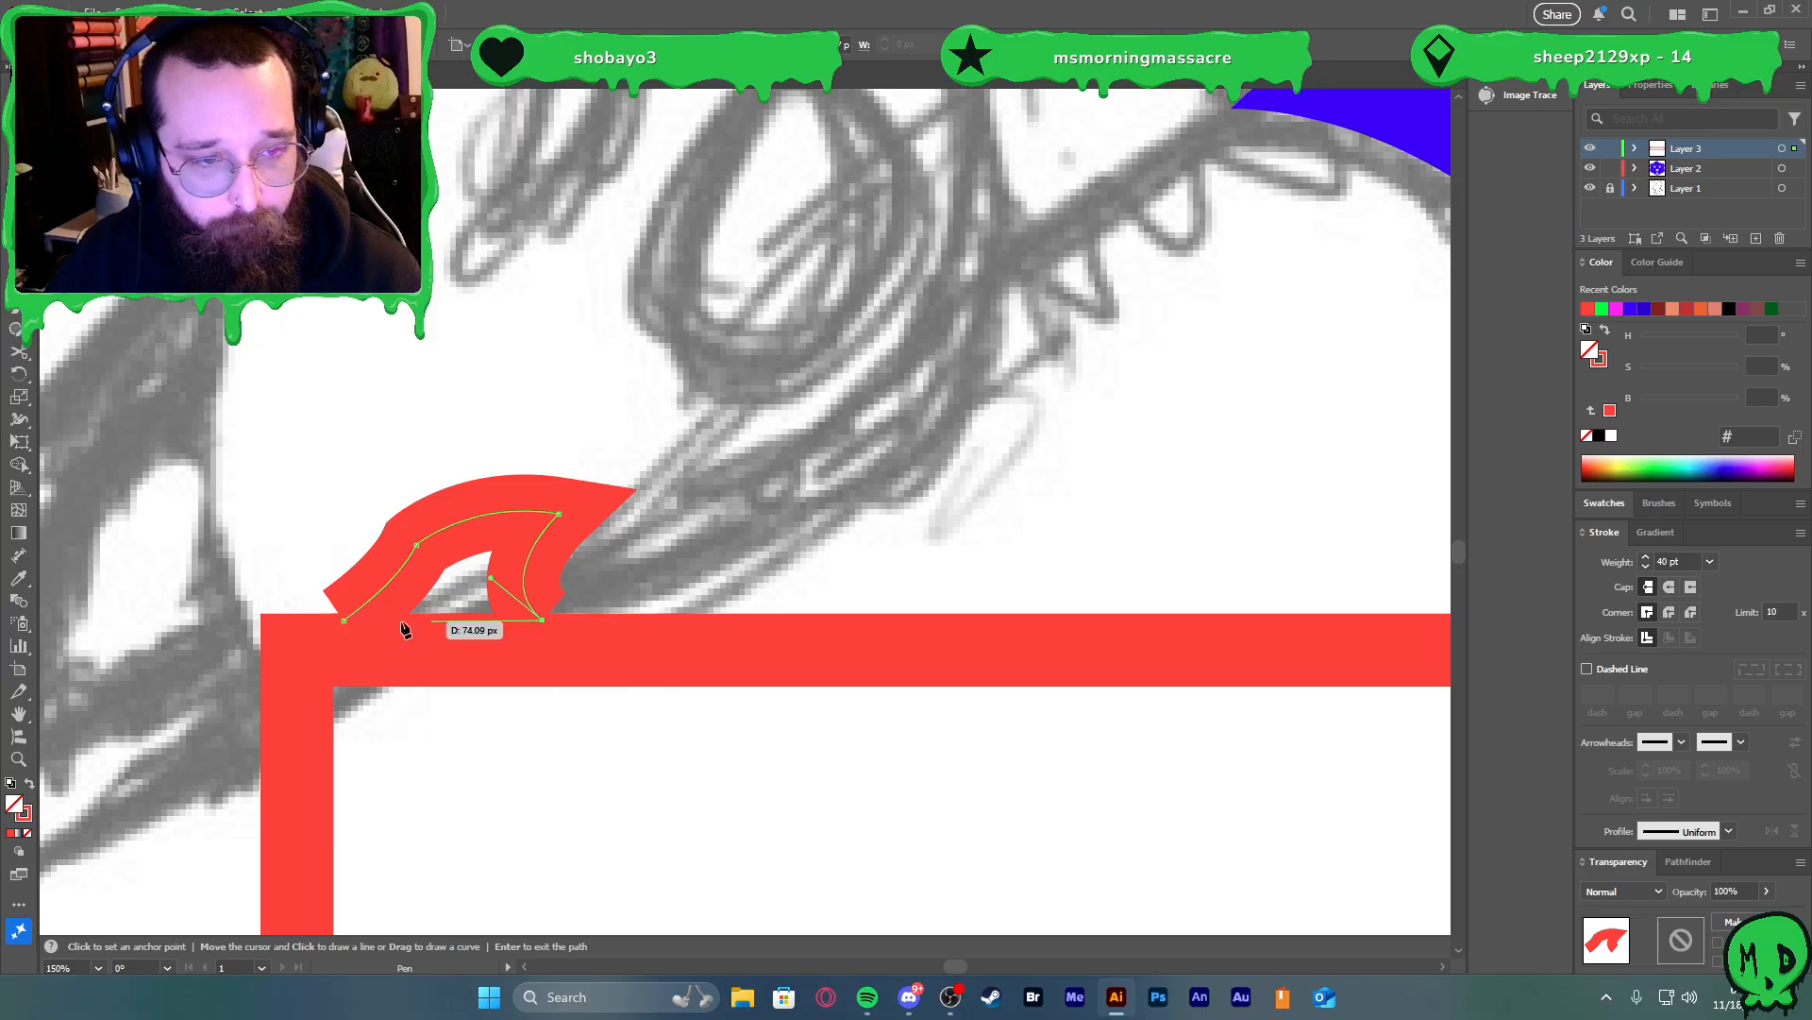
pyautogui.click(344, 620)
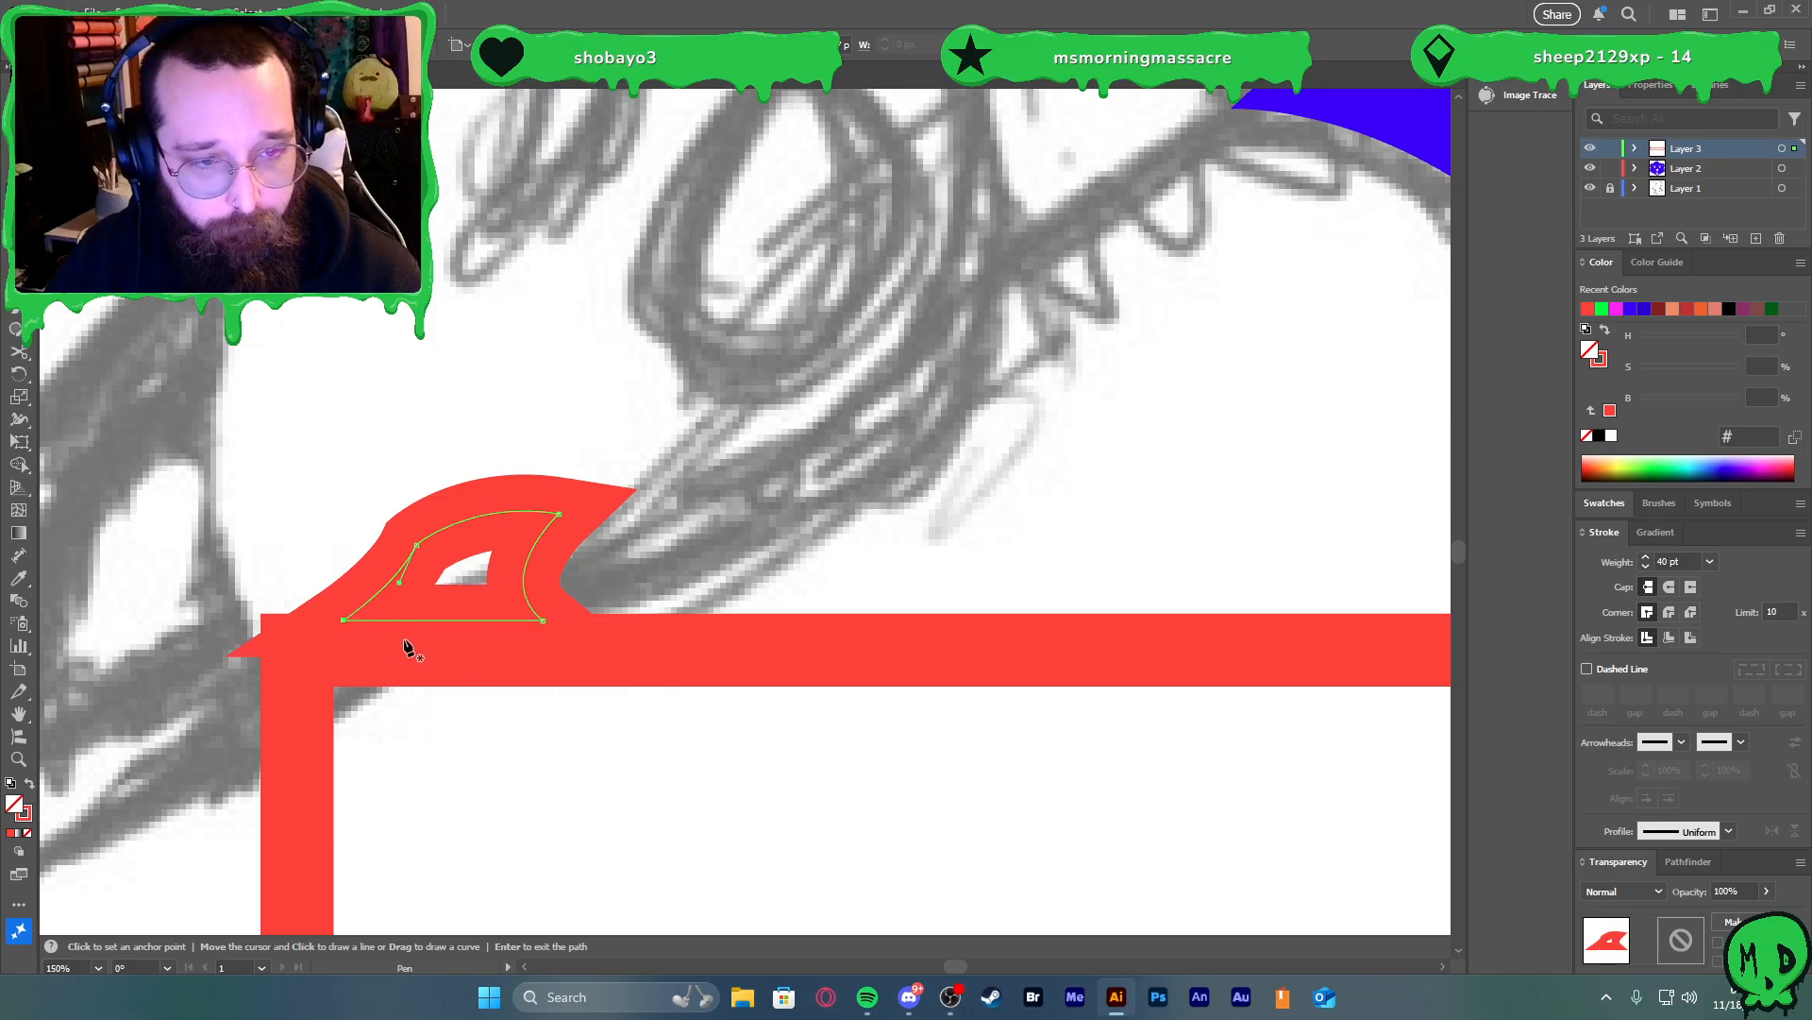
# Reduce the tooth's stroke to 10 pt, and swap its stroke and fill to make it a solid red shape
pyautogui.click(1709, 561)
pyautogui.click(1755, 356)
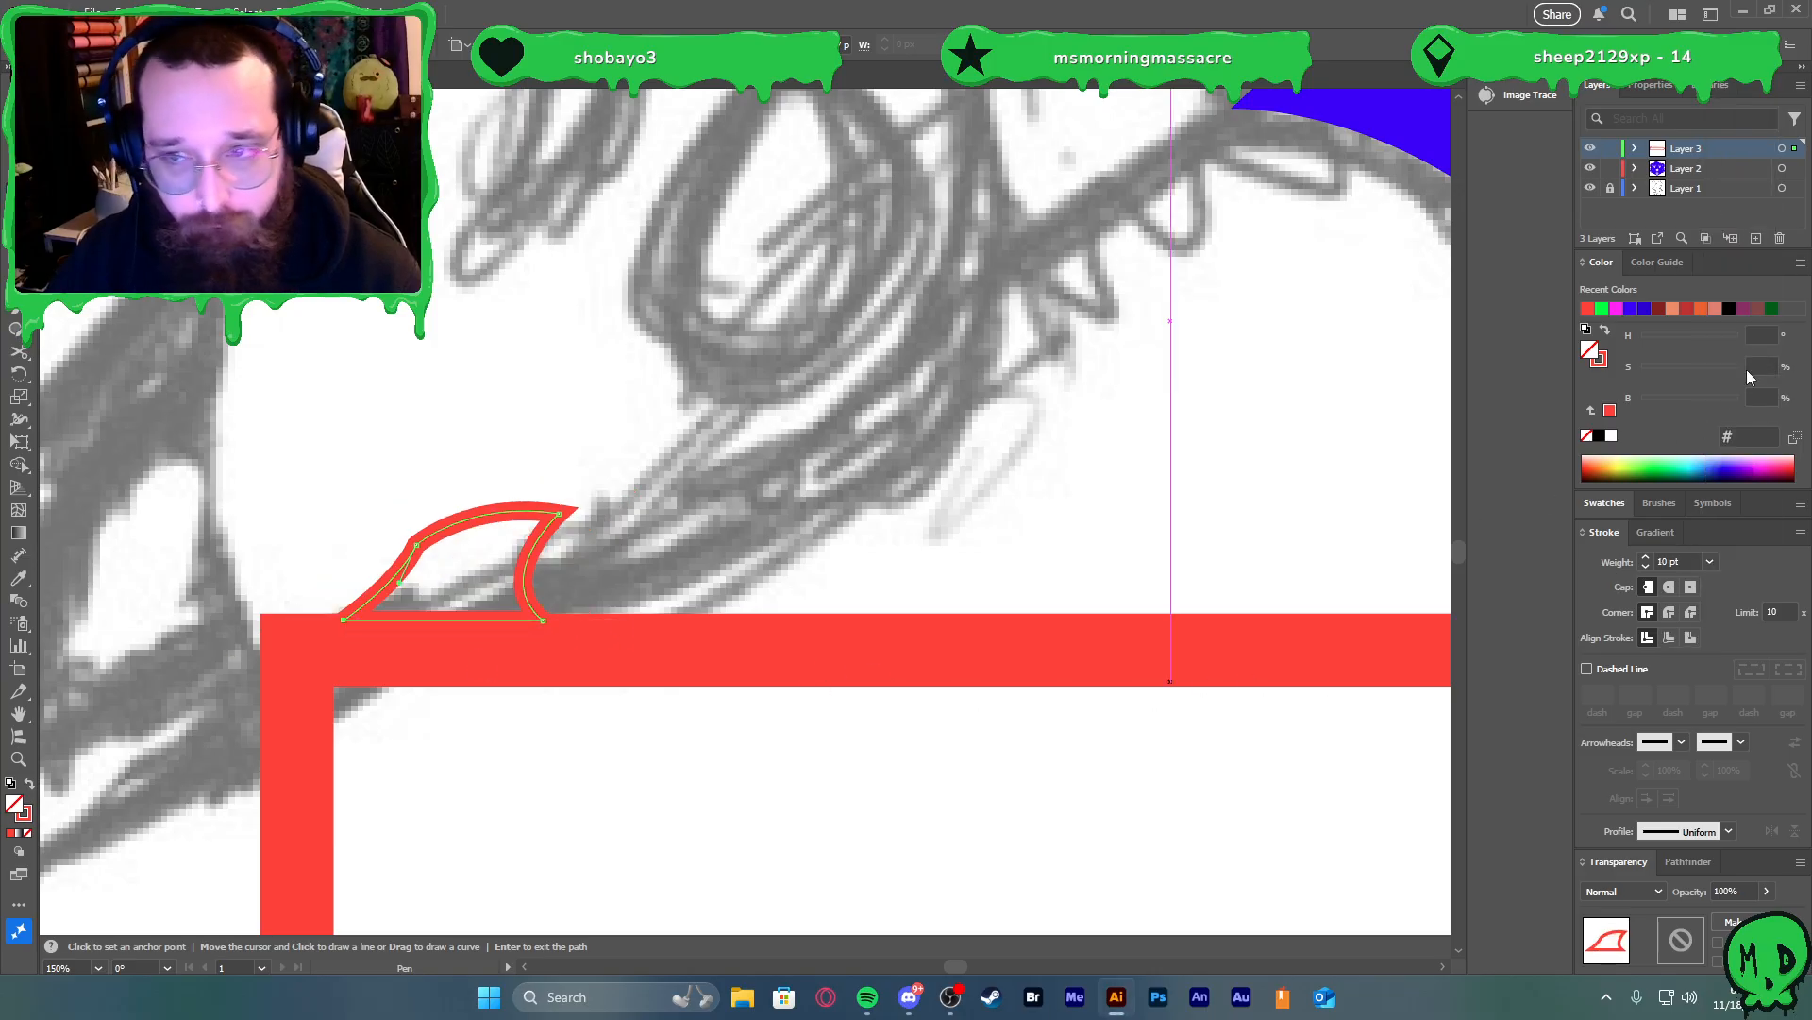
pyautogui.hotkey('shift', 'x')
pyautogui.press('a')
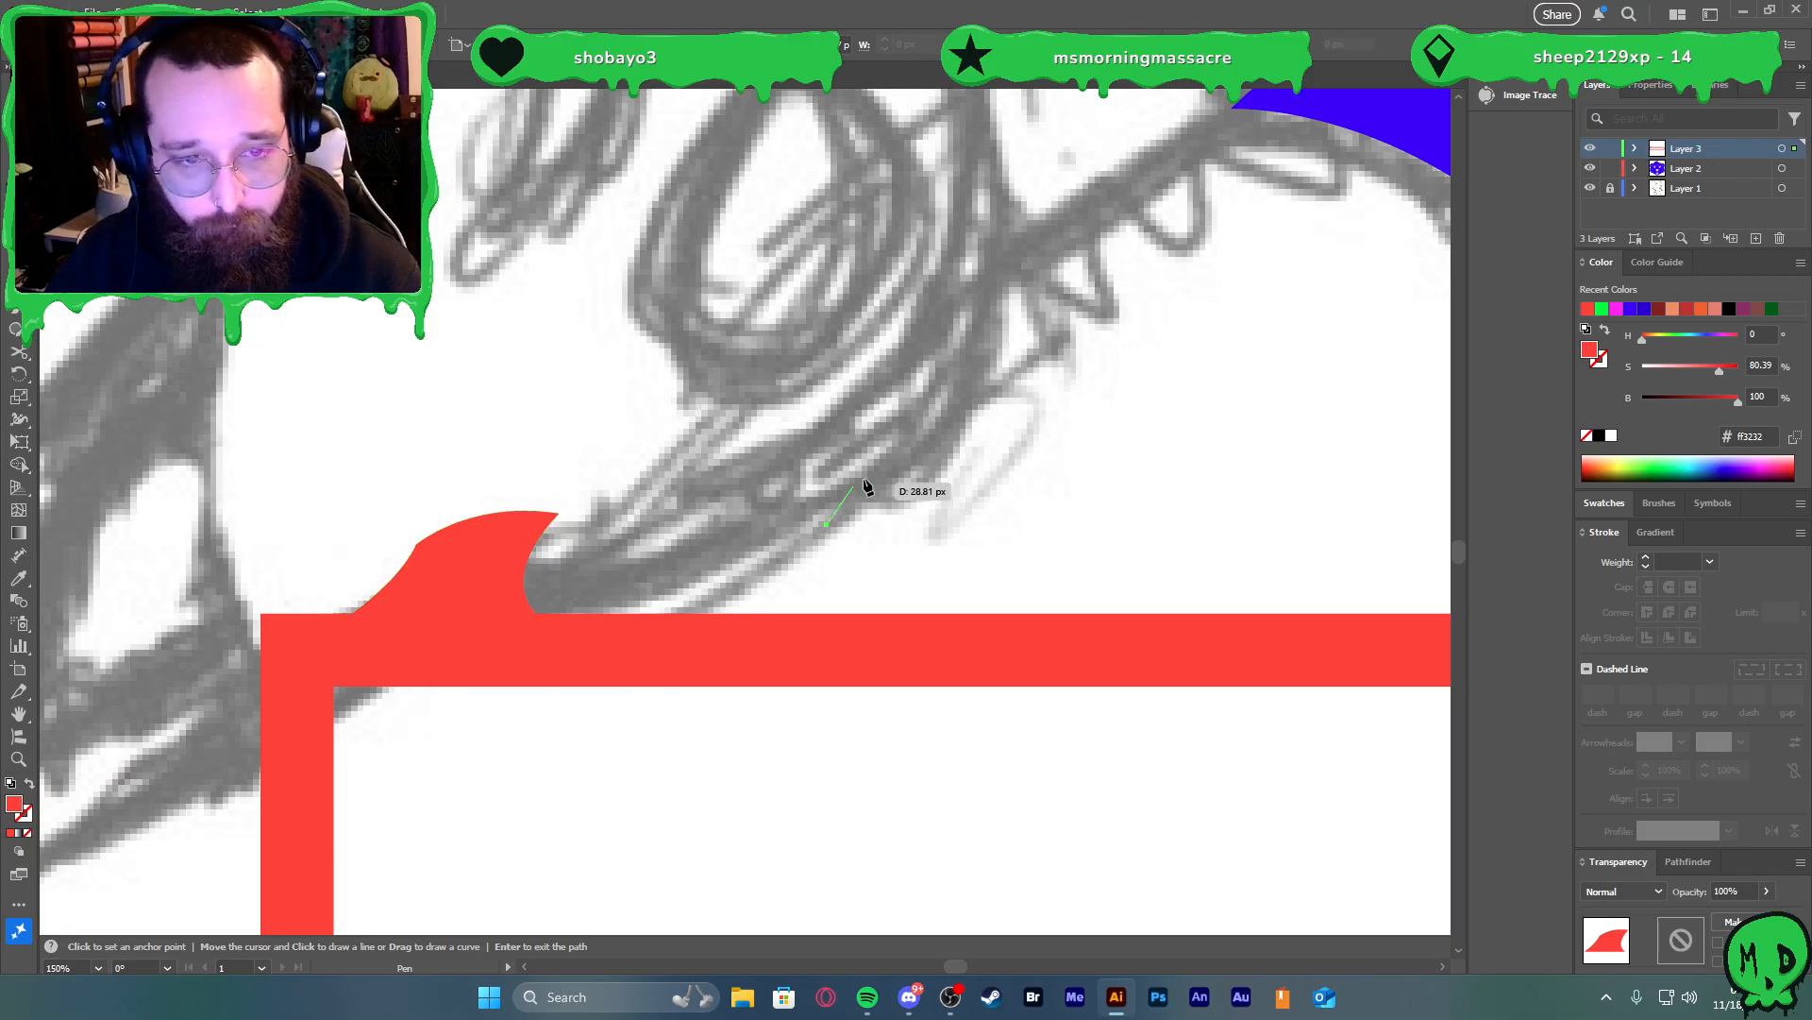
pyautogui.press('v')
# Duplicate the tooth along the upper edge to near the bar's rounded end, and select both teeth
pyautogui.scroll(-3, 852, 499)
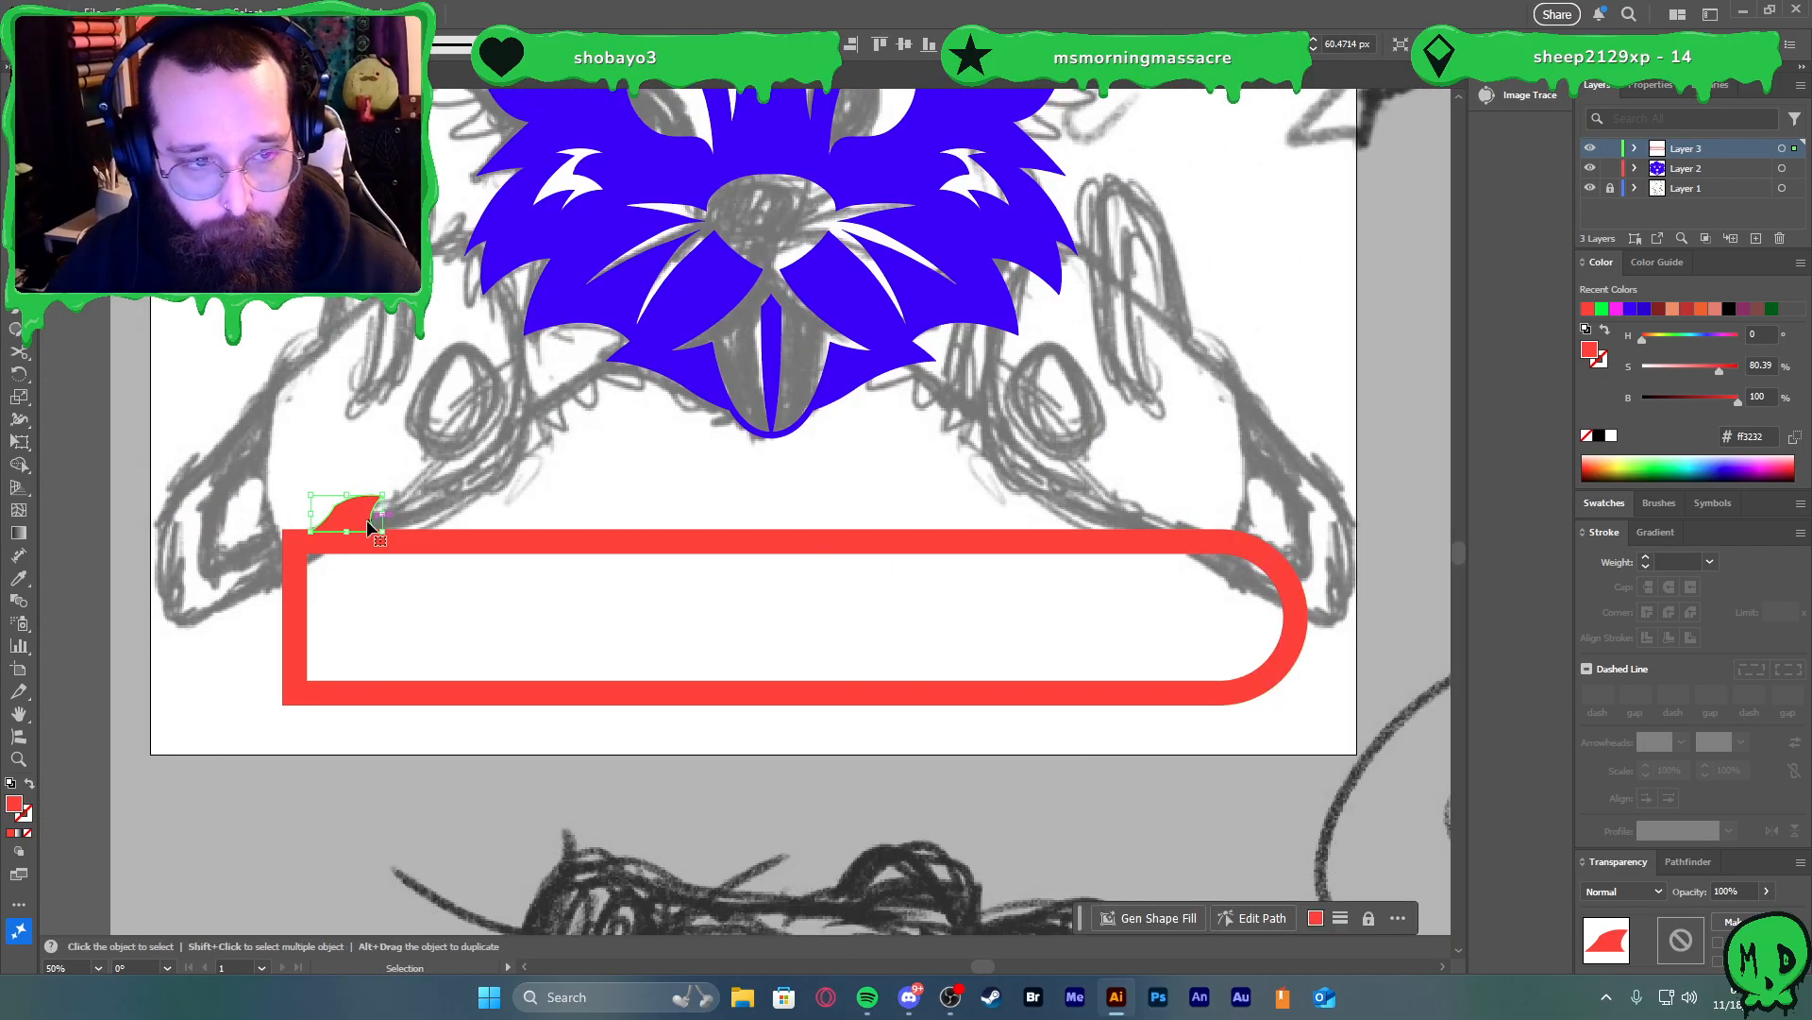
pyautogui.moveTo(370, 527); pyautogui.dragTo(1170, 575)
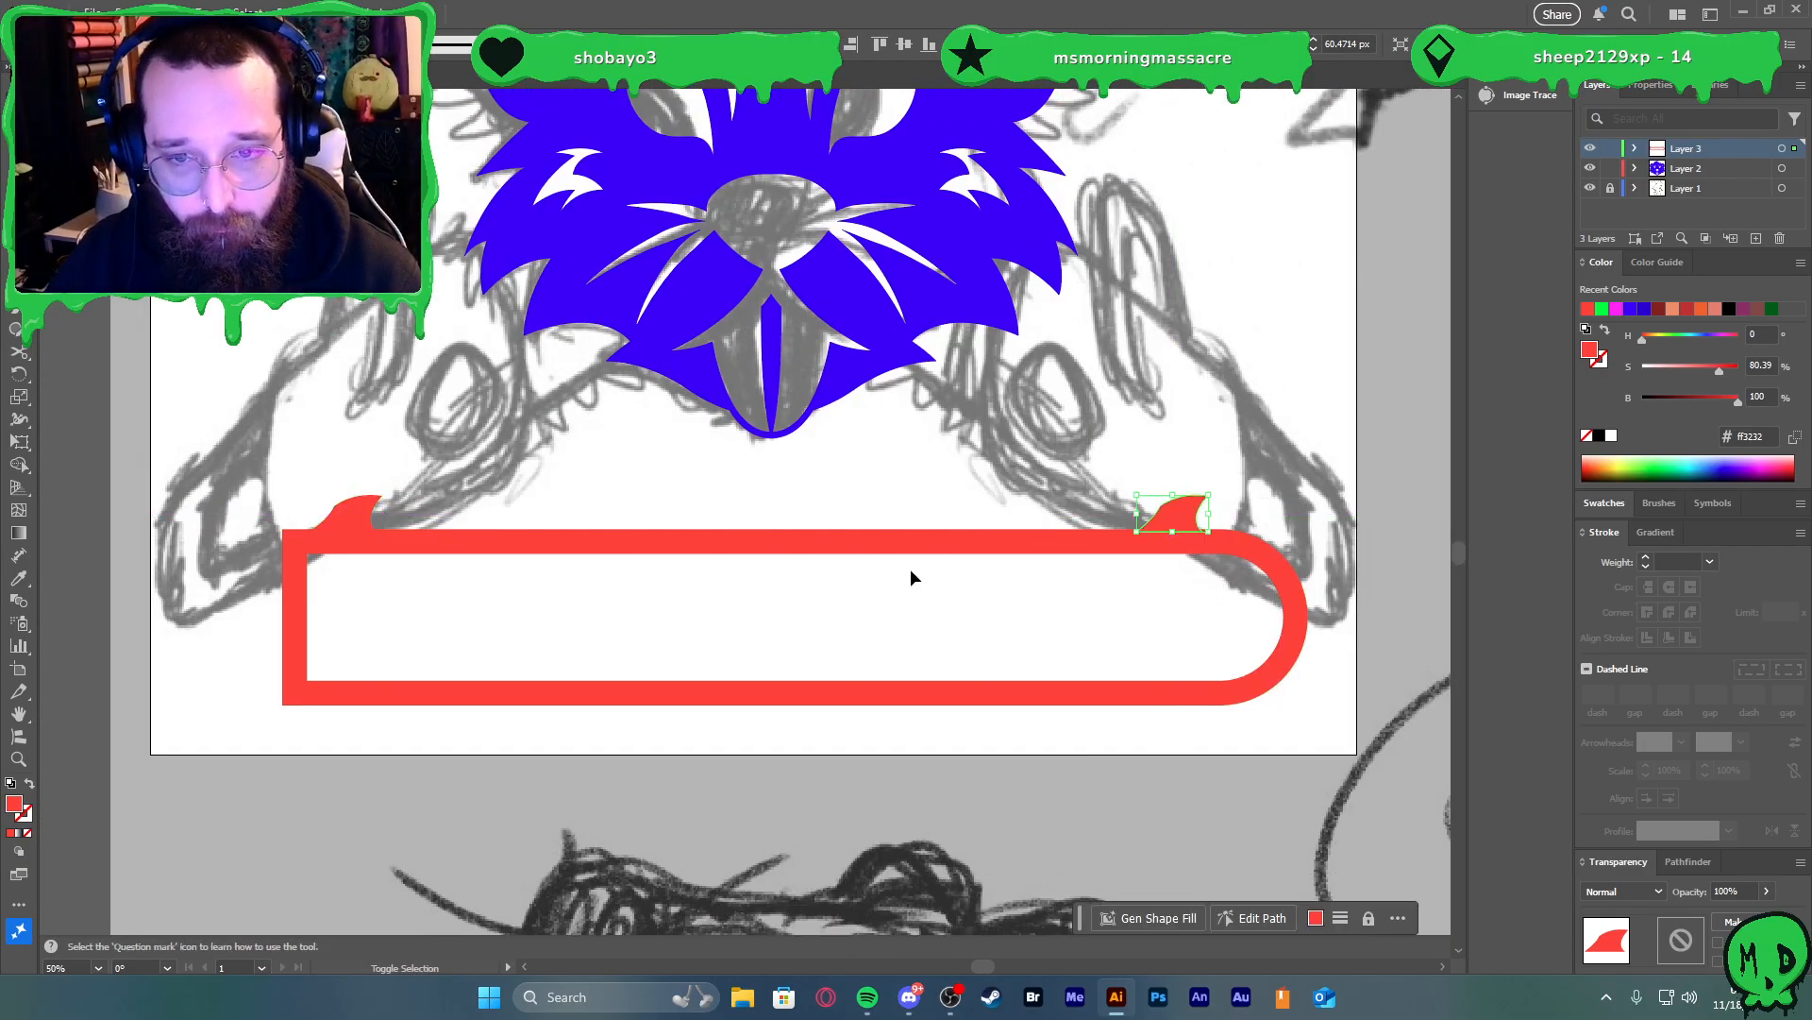
pyautogui.keyDown('shift'); pyautogui.click(349, 517); pyautogui.keyUp('shift')
# Try to fill the space between the two teeth with a Grid repeat
pyautogui.click(163, 12)
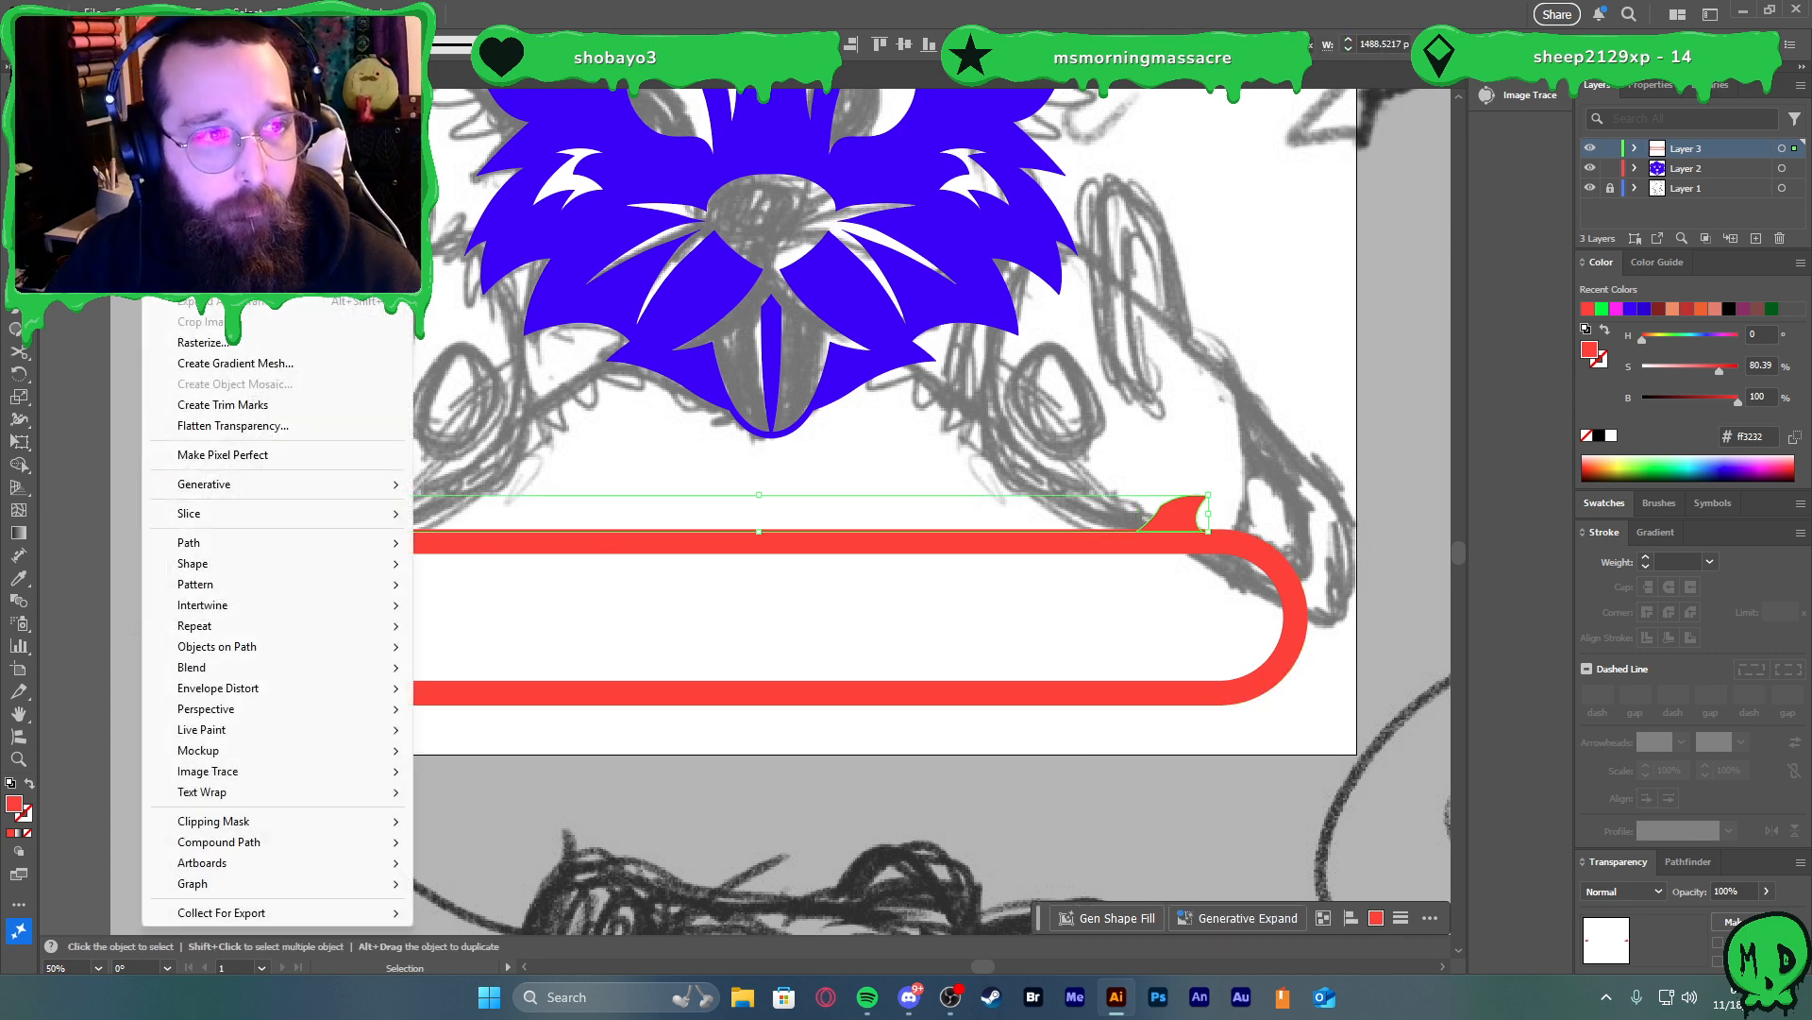
pyautogui.moveTo(124, 12)
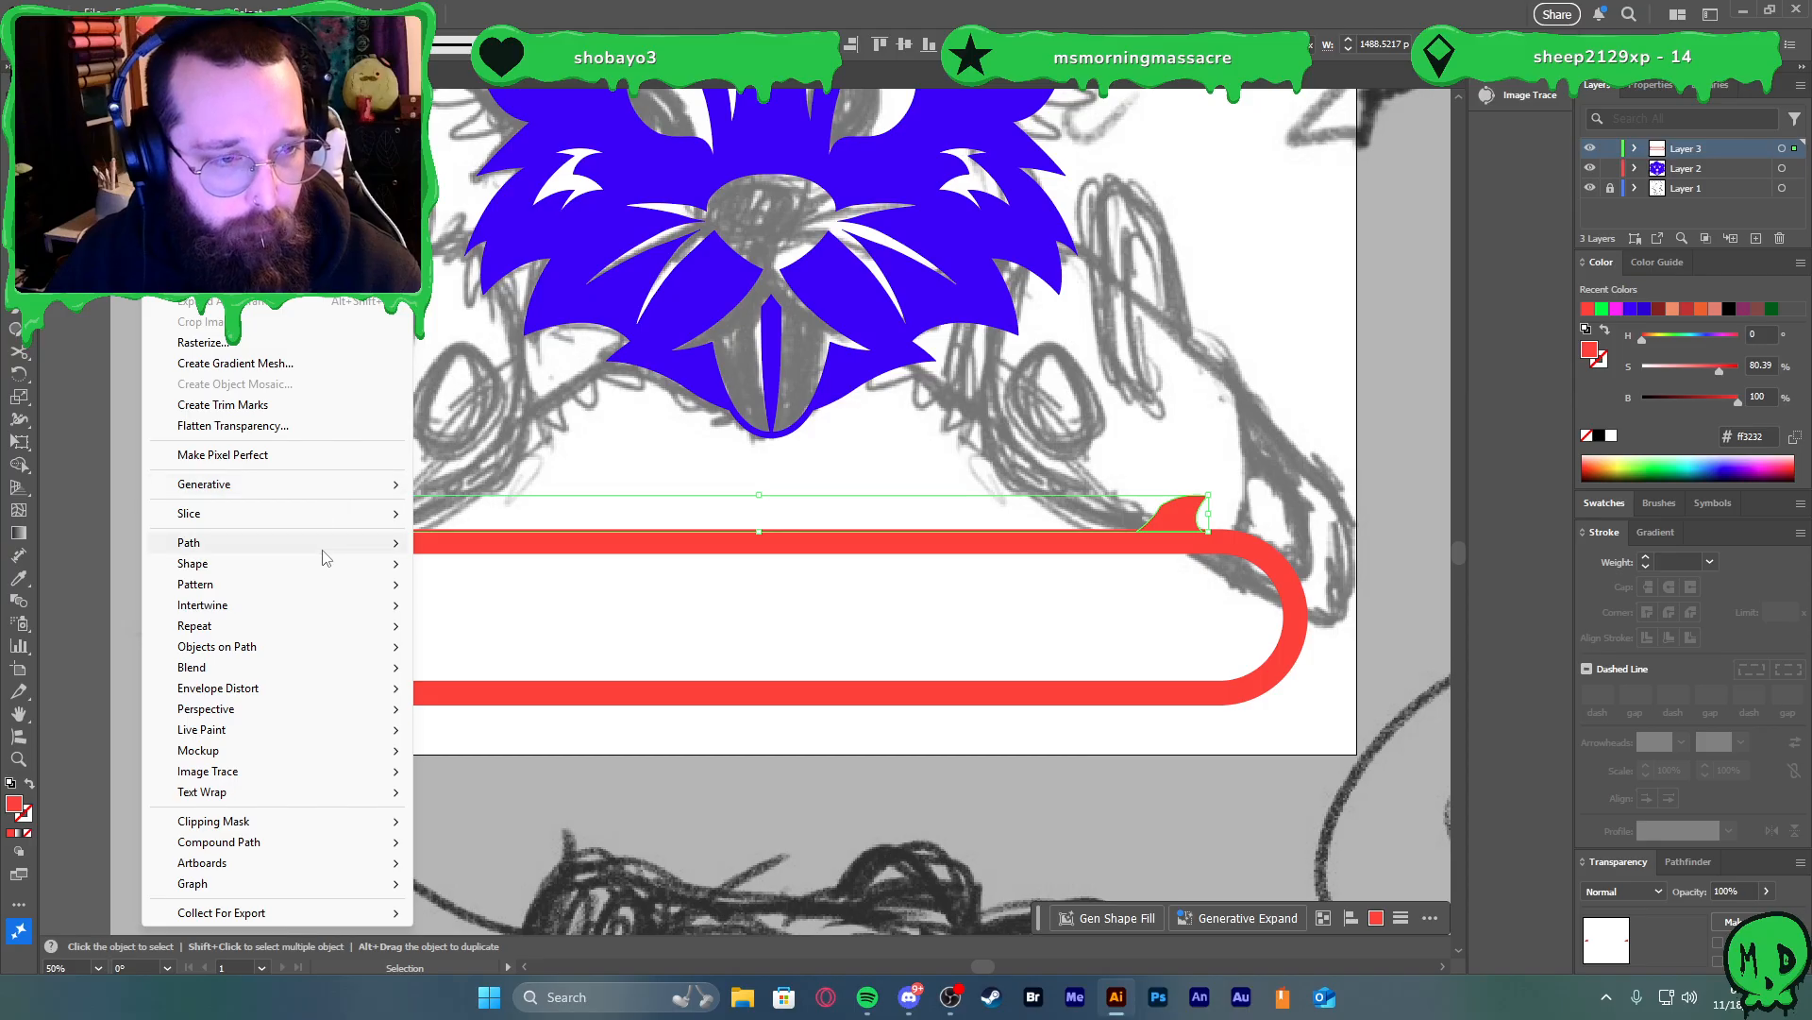
pyautogui.moveTo(343, 594)
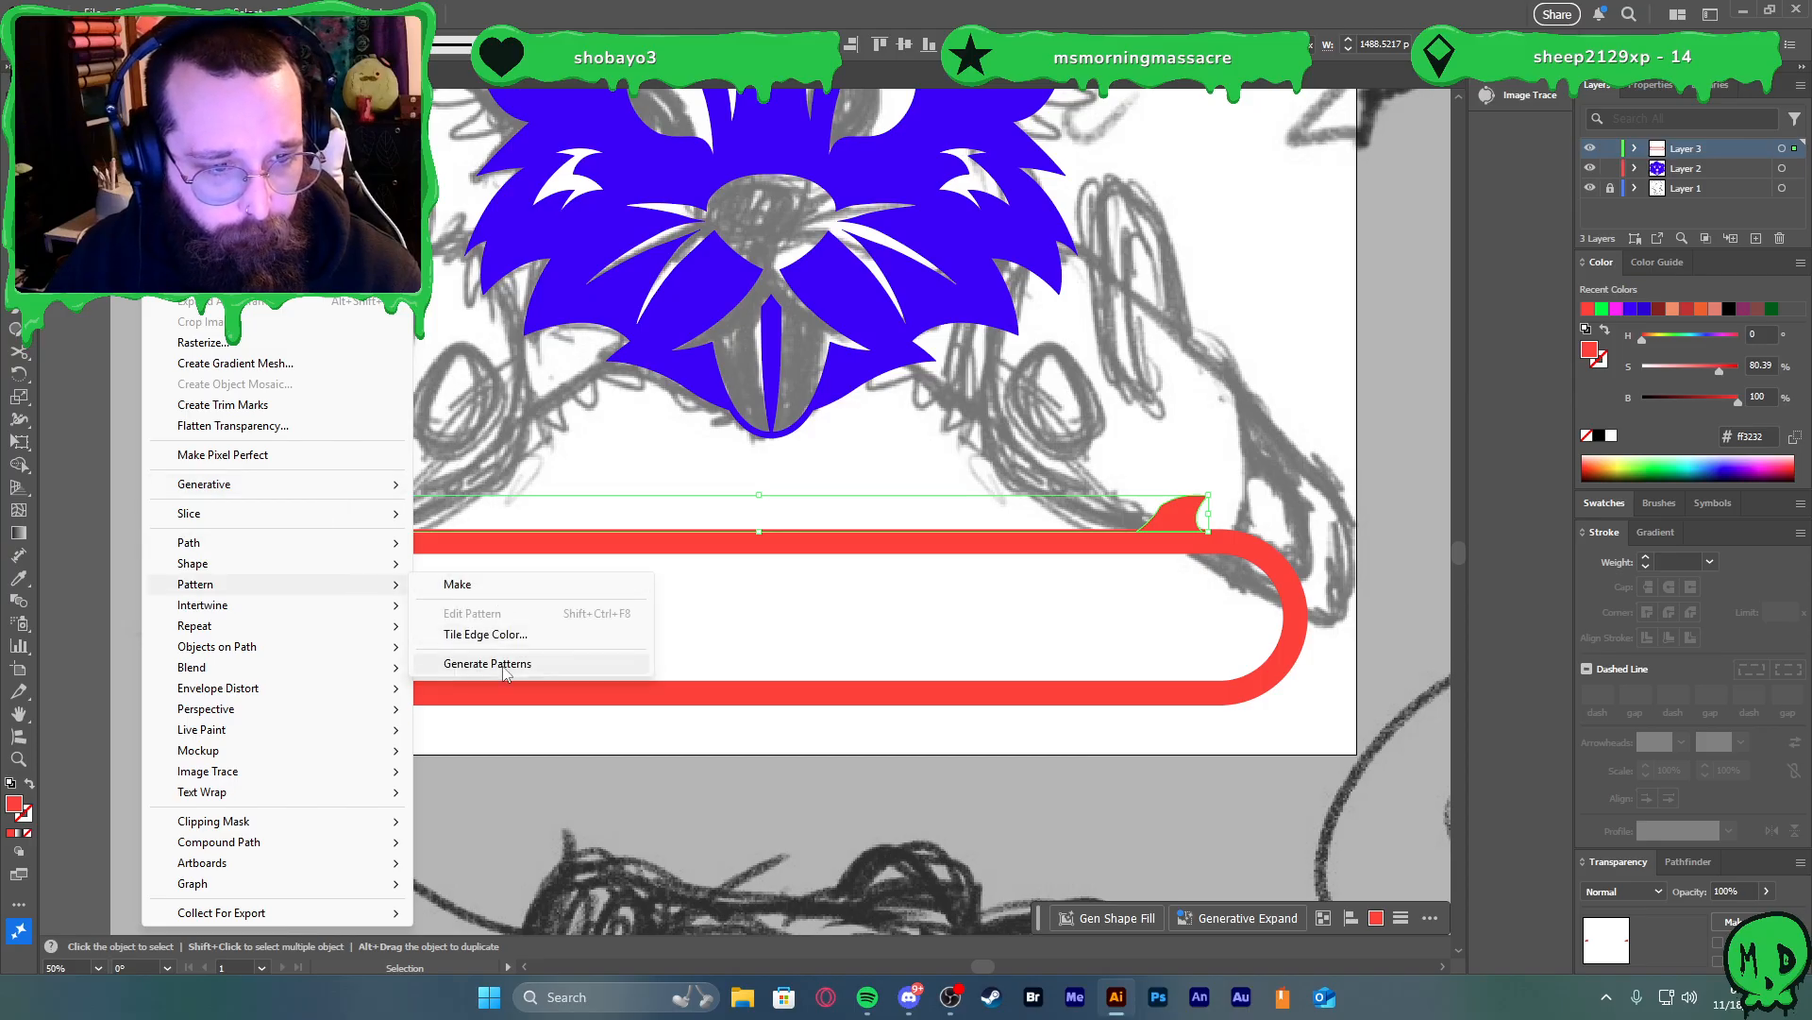
pyautogui.moveTo(382, 625)
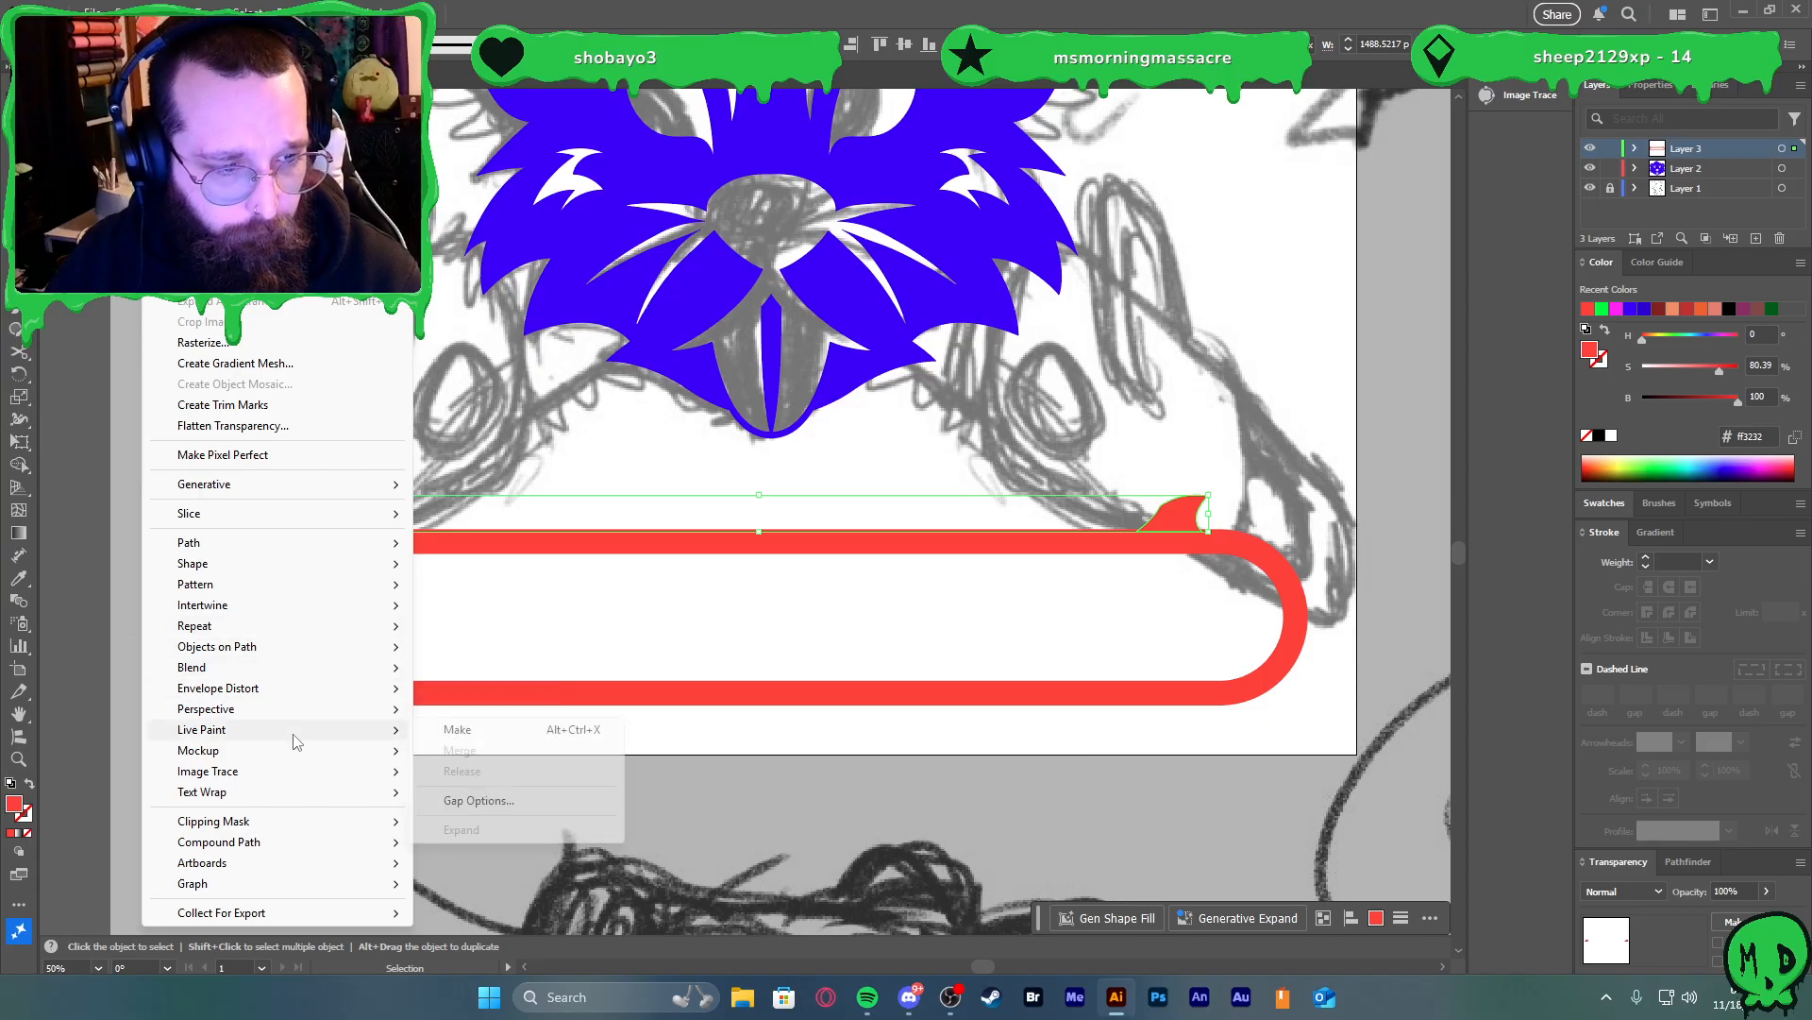
pyautogui.moveTo(302, 551)
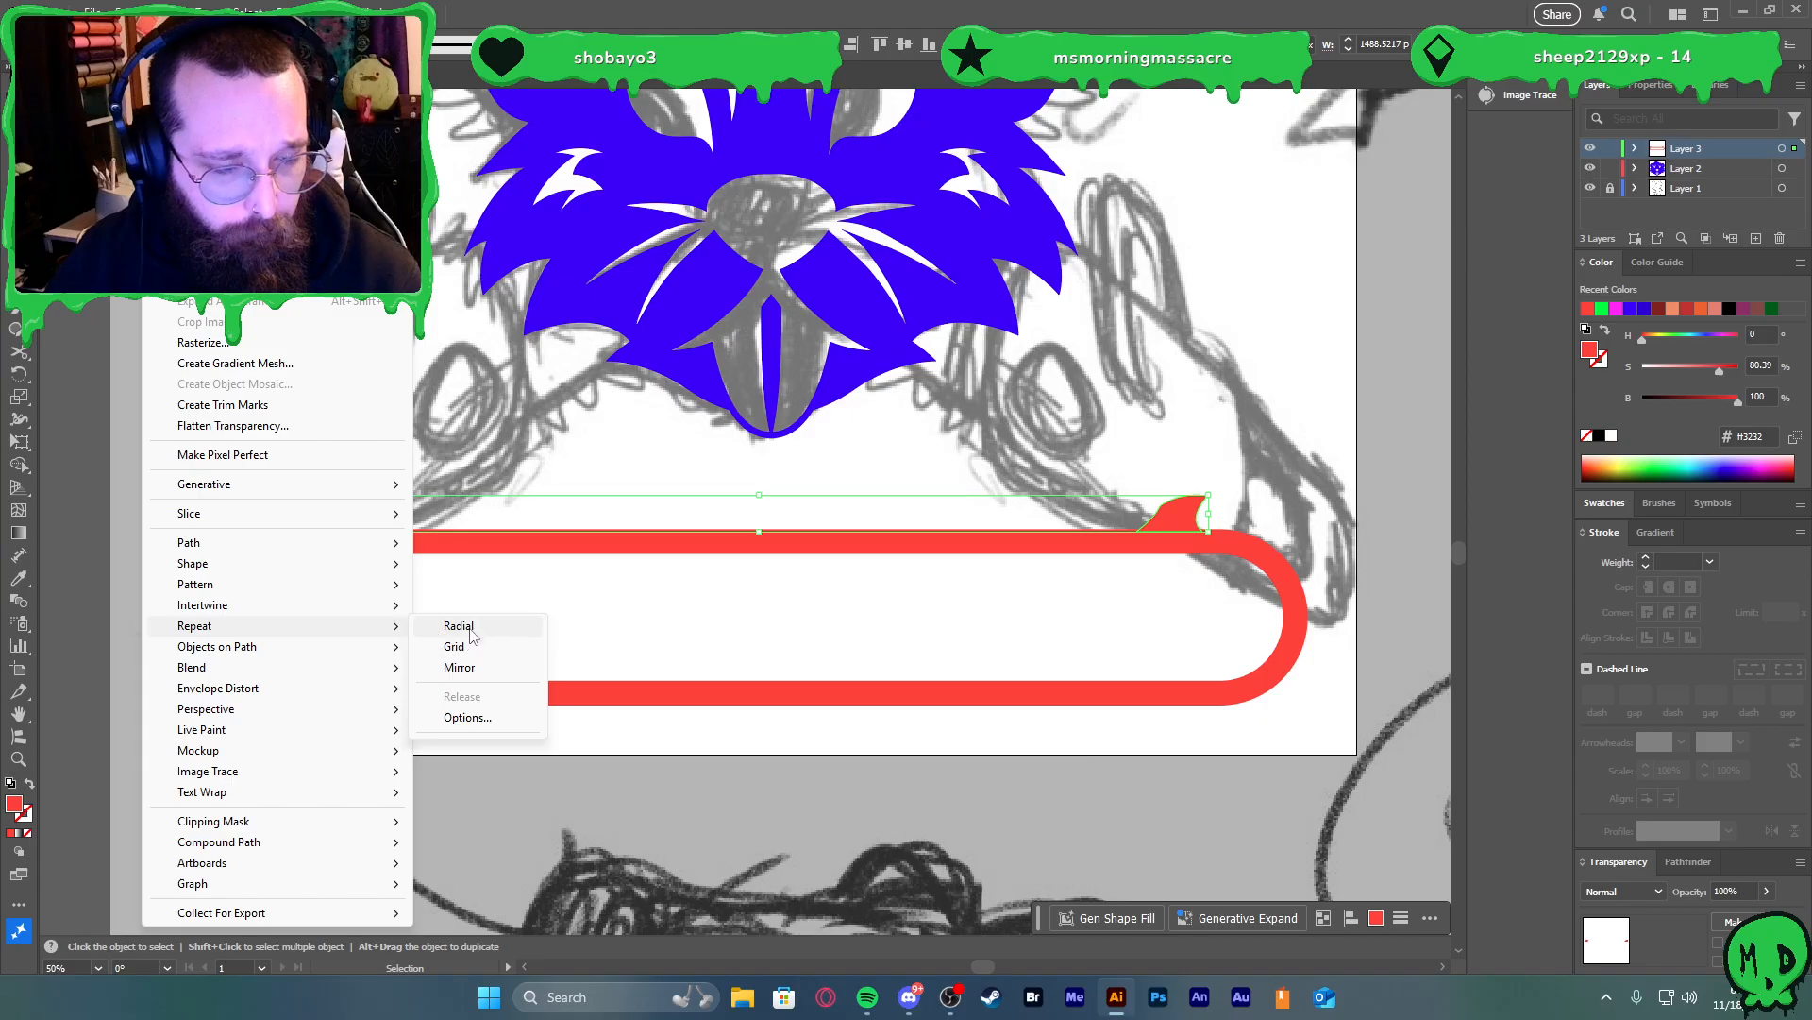
pyautogui.click(470, 648)
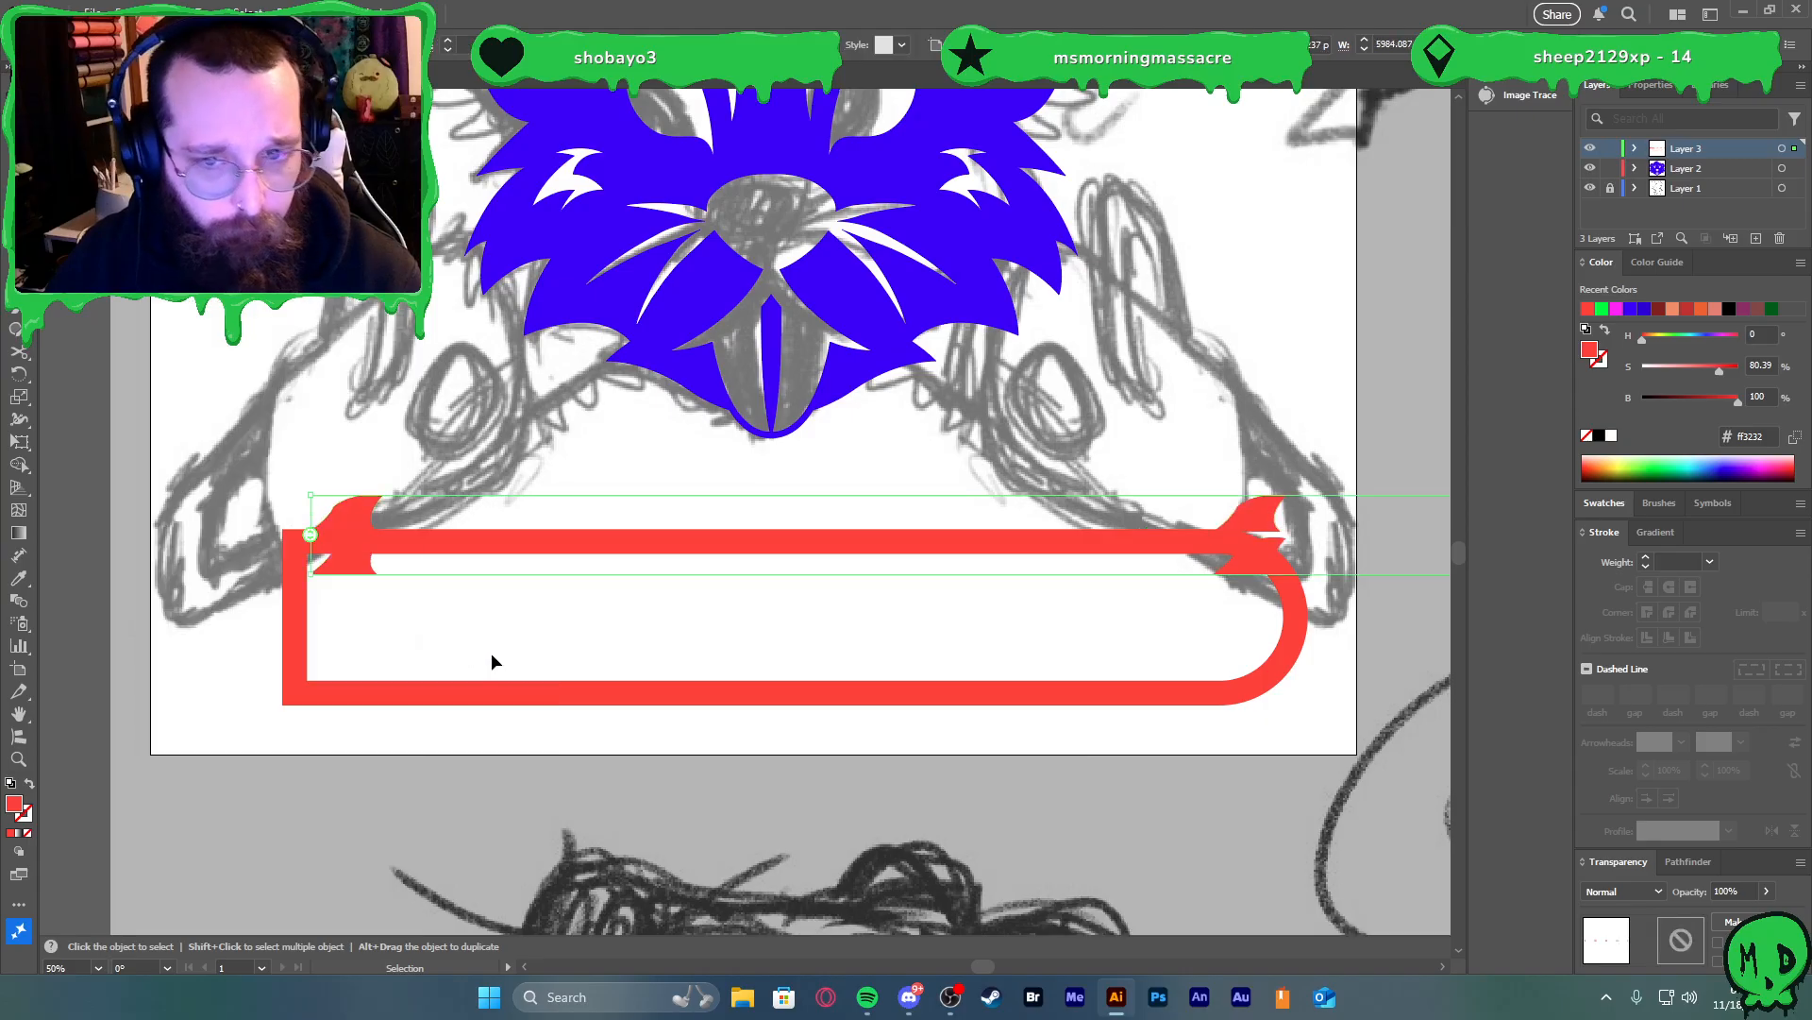
pyautogui.scroll(-6, 676, 616)
pyautogui.scroll(1, 906, 661)
pyautogui.click(600, 584)
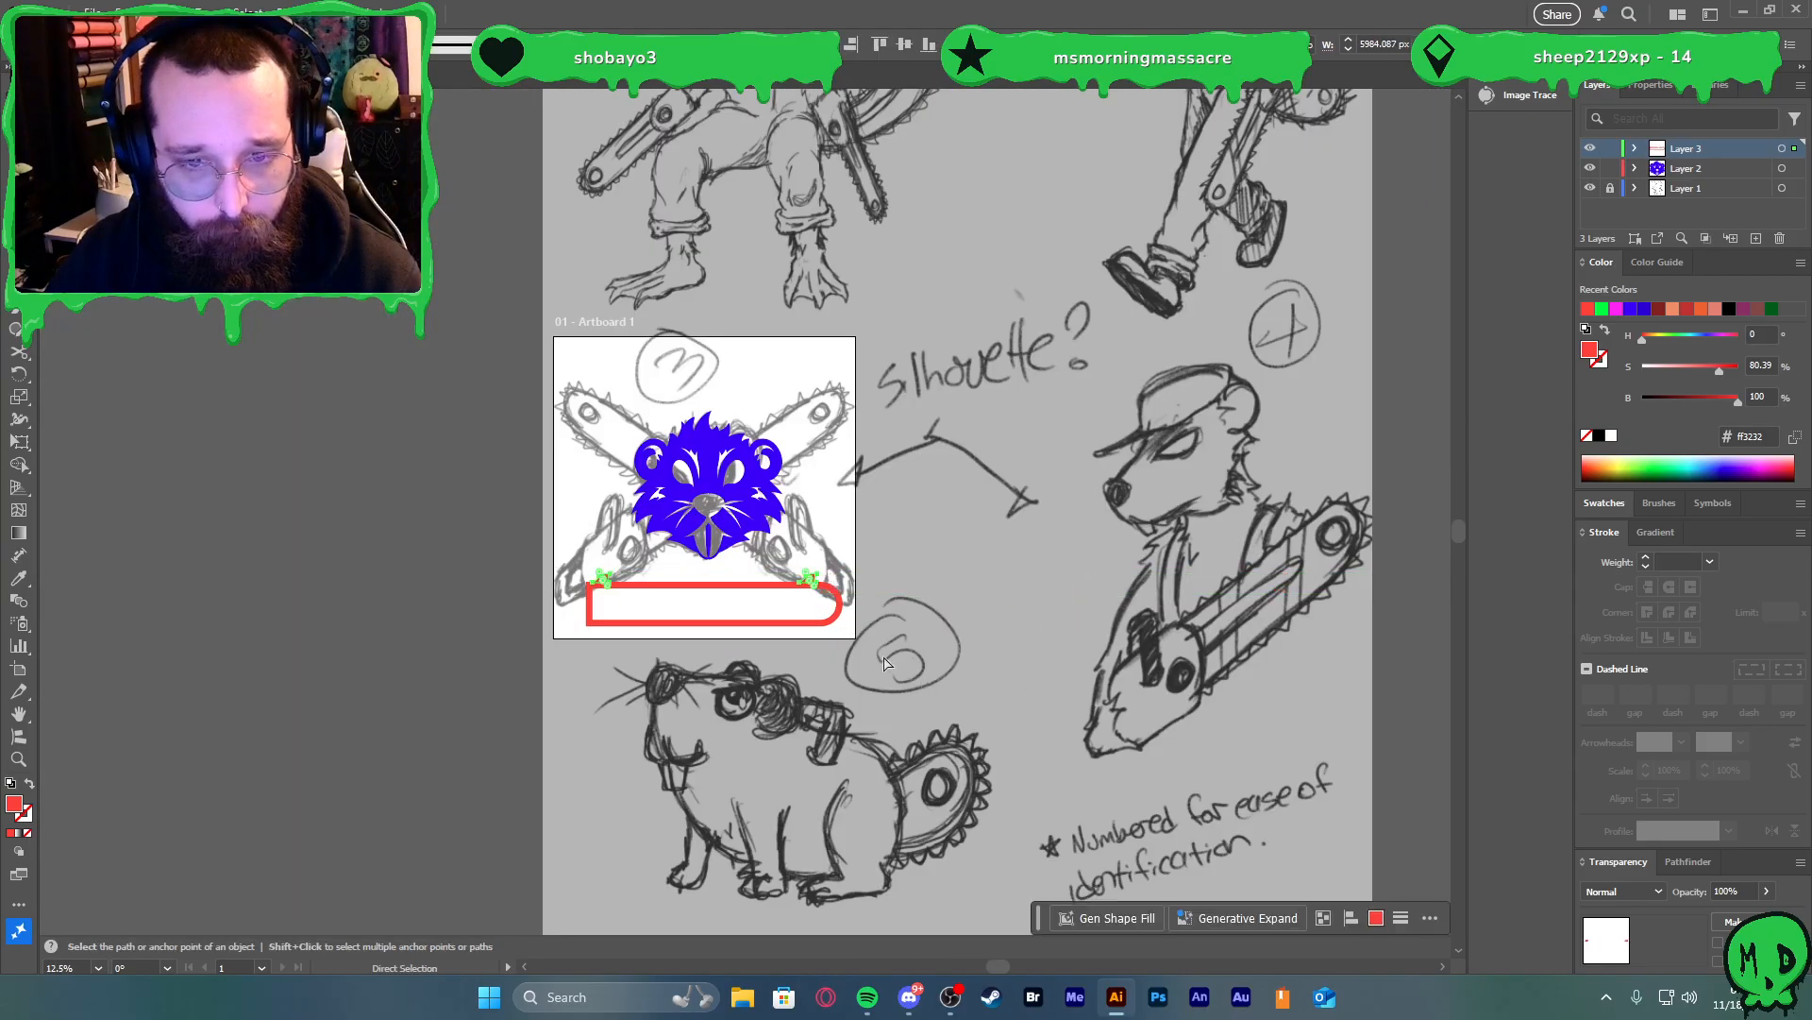
pyautogui.scroll(6, 668, 610)
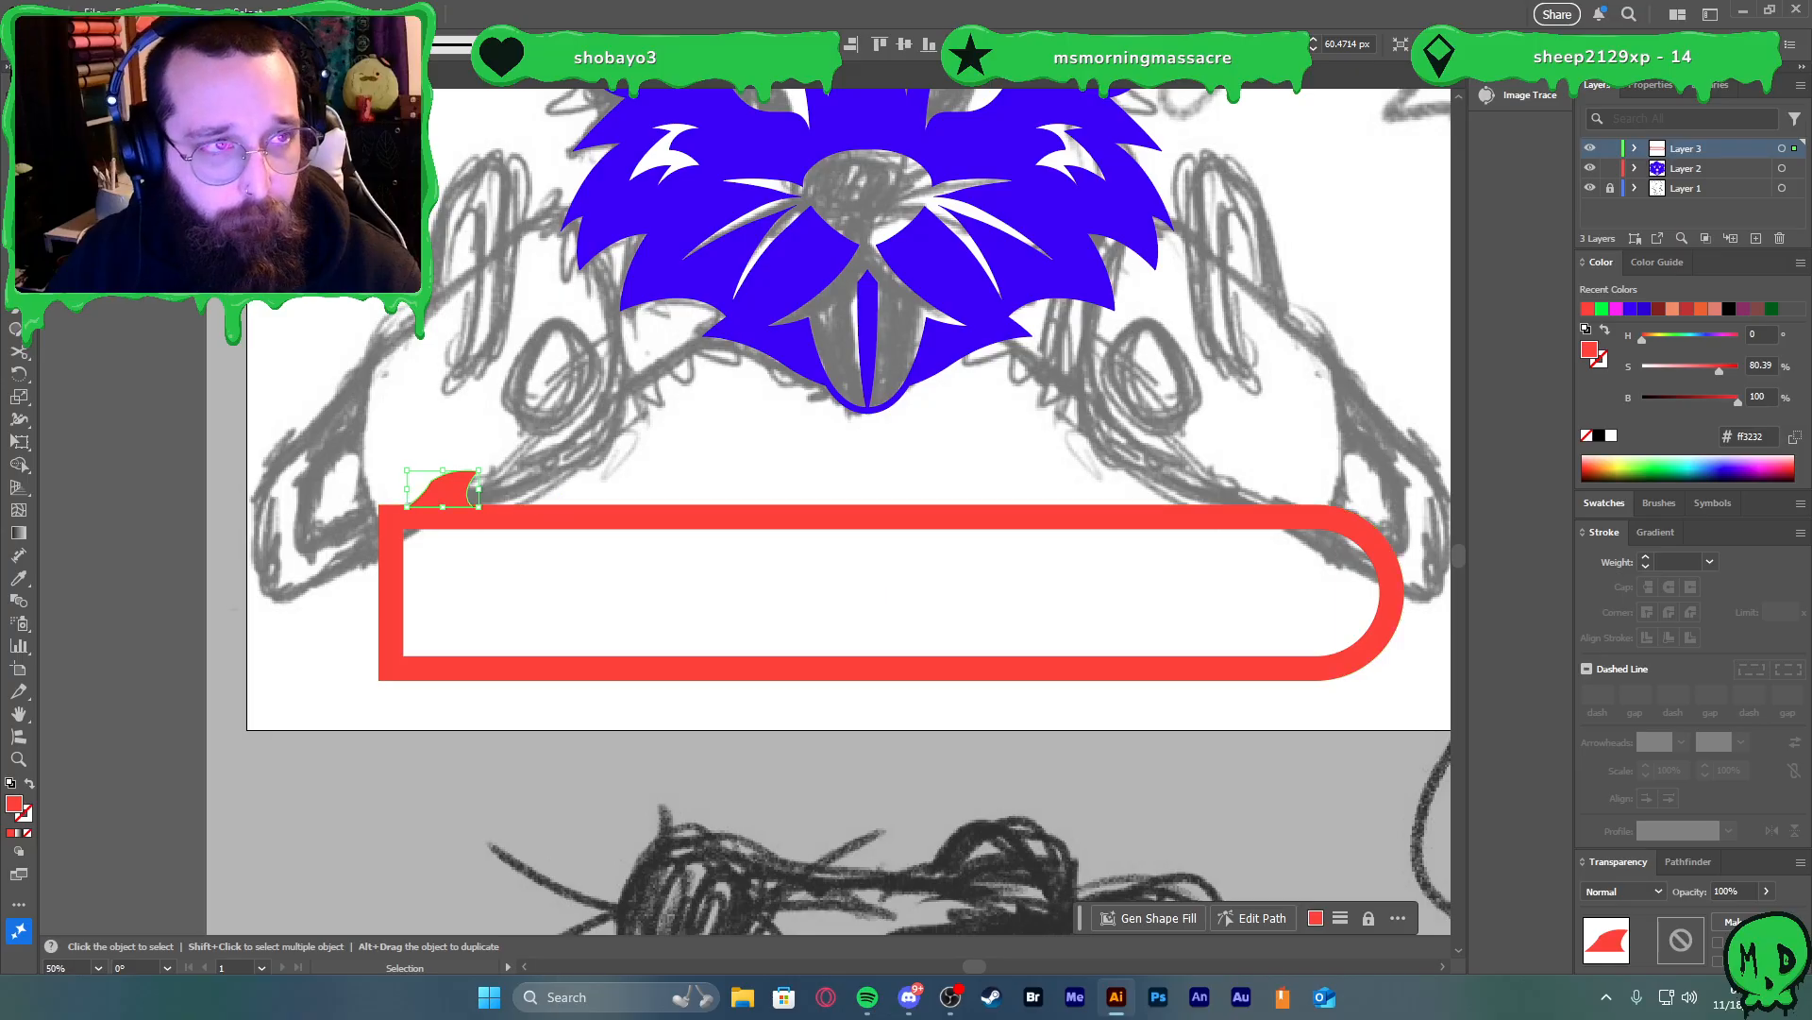
pyautogui.click(162, 12)
pyautogui.moveTo(262, 585)
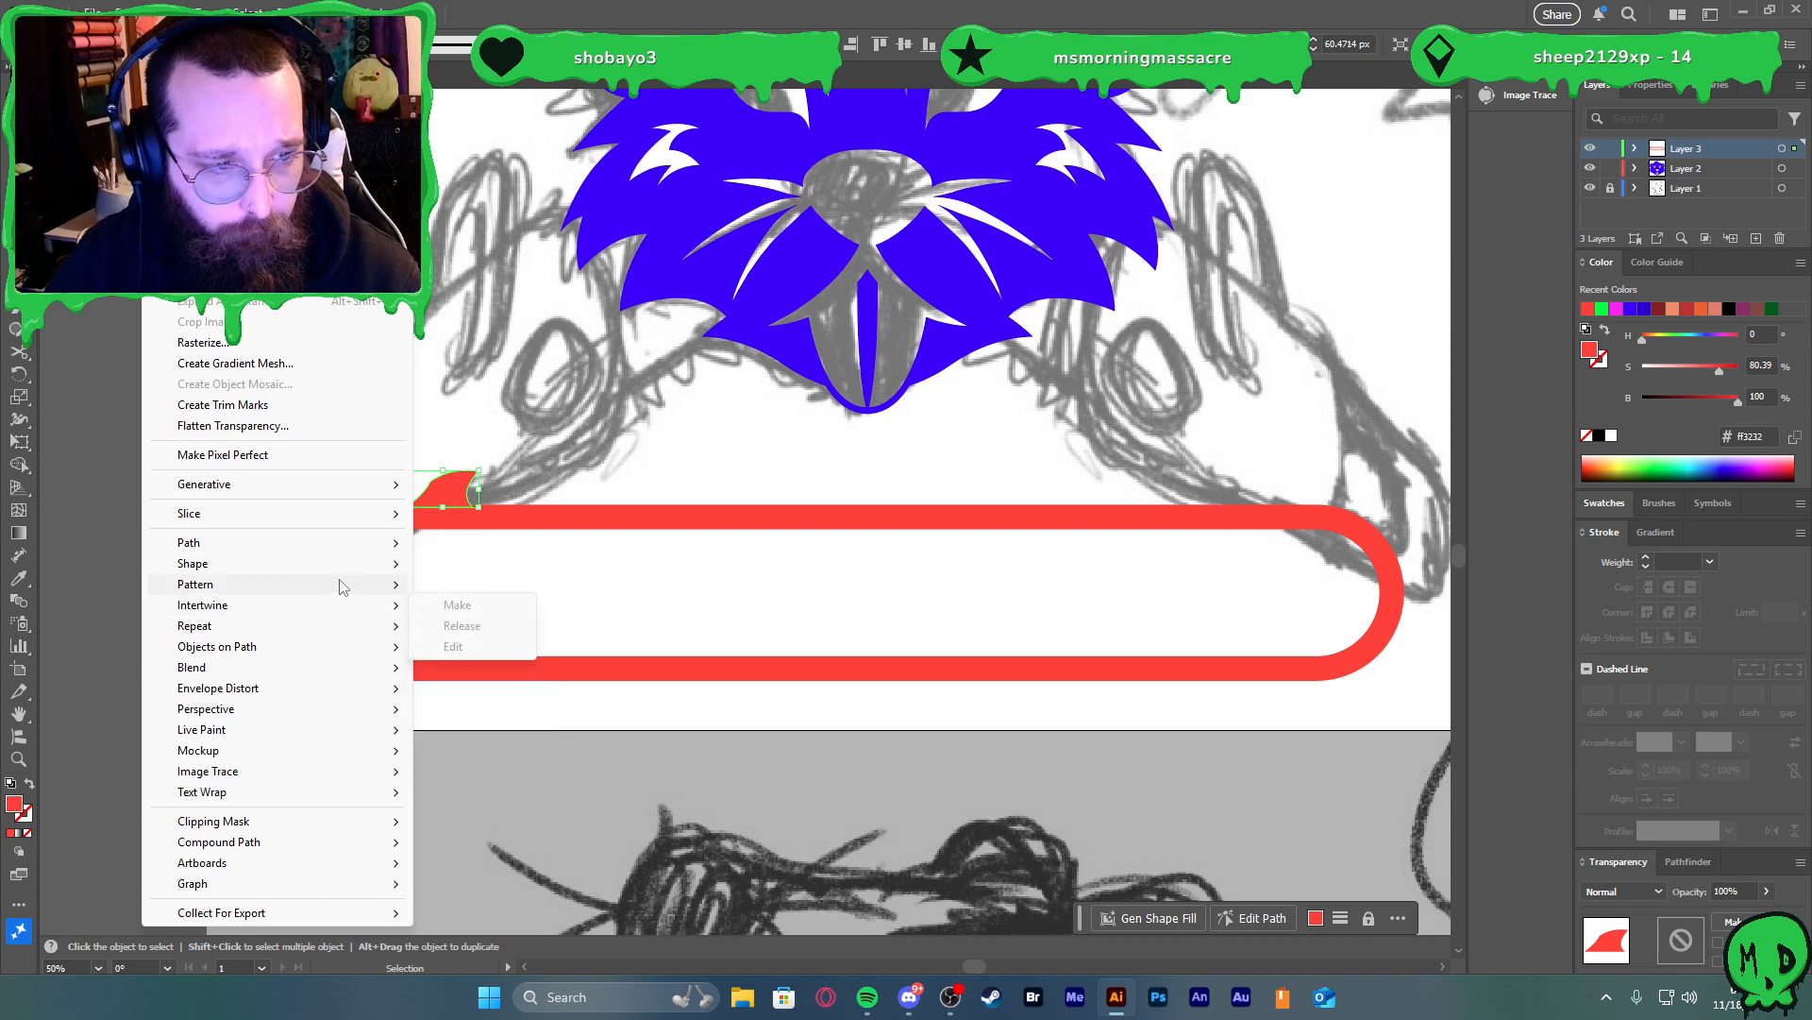
pyautogui.click(486, 664)
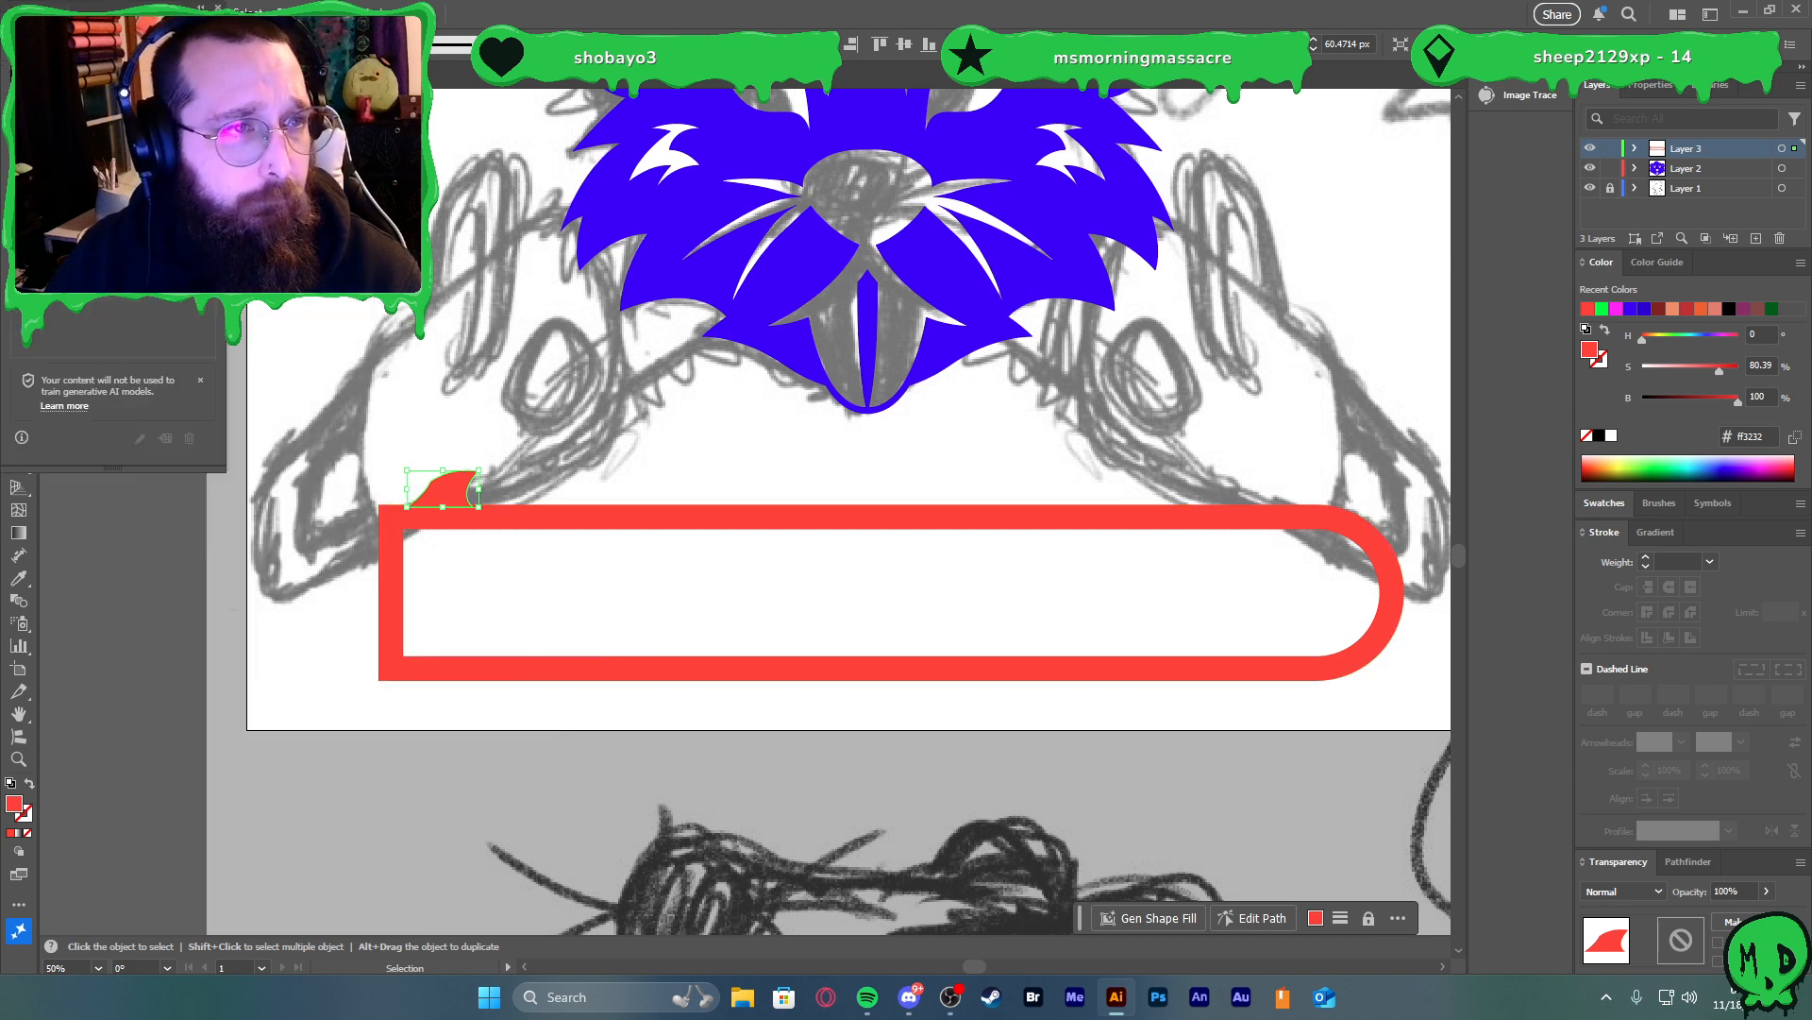
pyautogui.click(217, 8)
# Set the Grid repeat options for the tooth to 0 px vertical spacing, keeping 10 px horizontal spacing
pyautogui.click(168, 12)
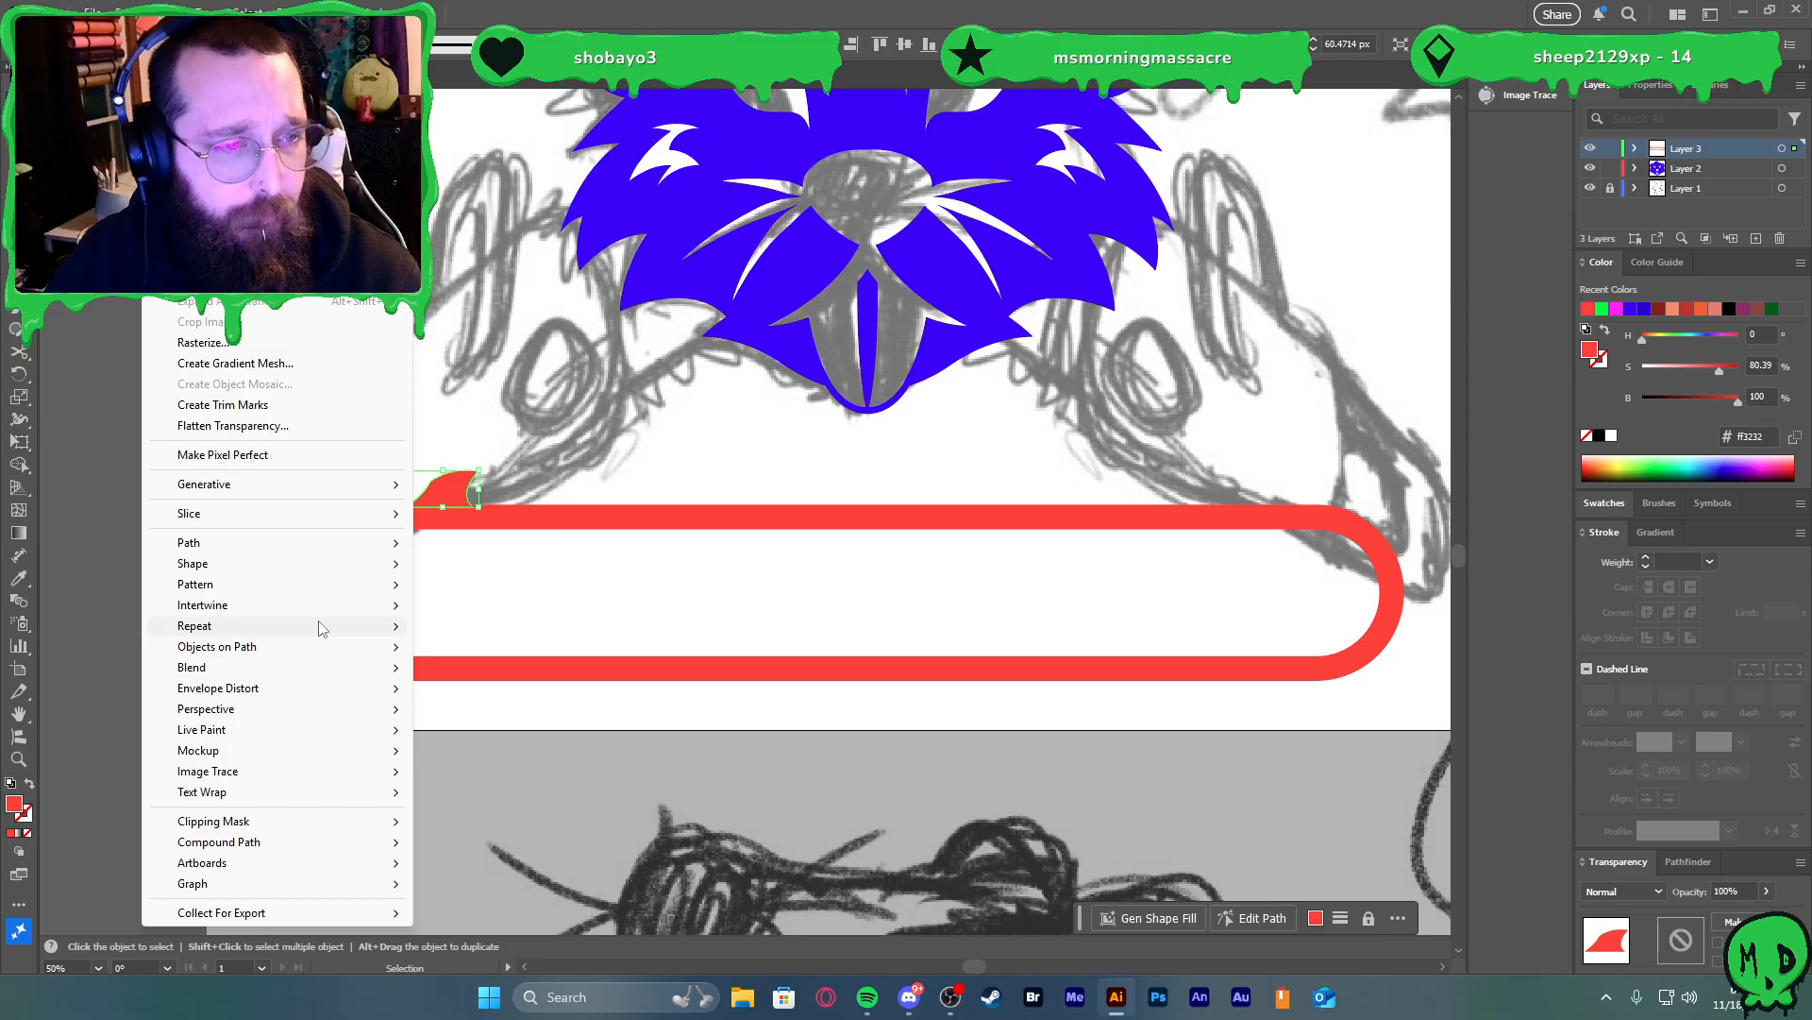
pyautogui.moveTo(343, 625)
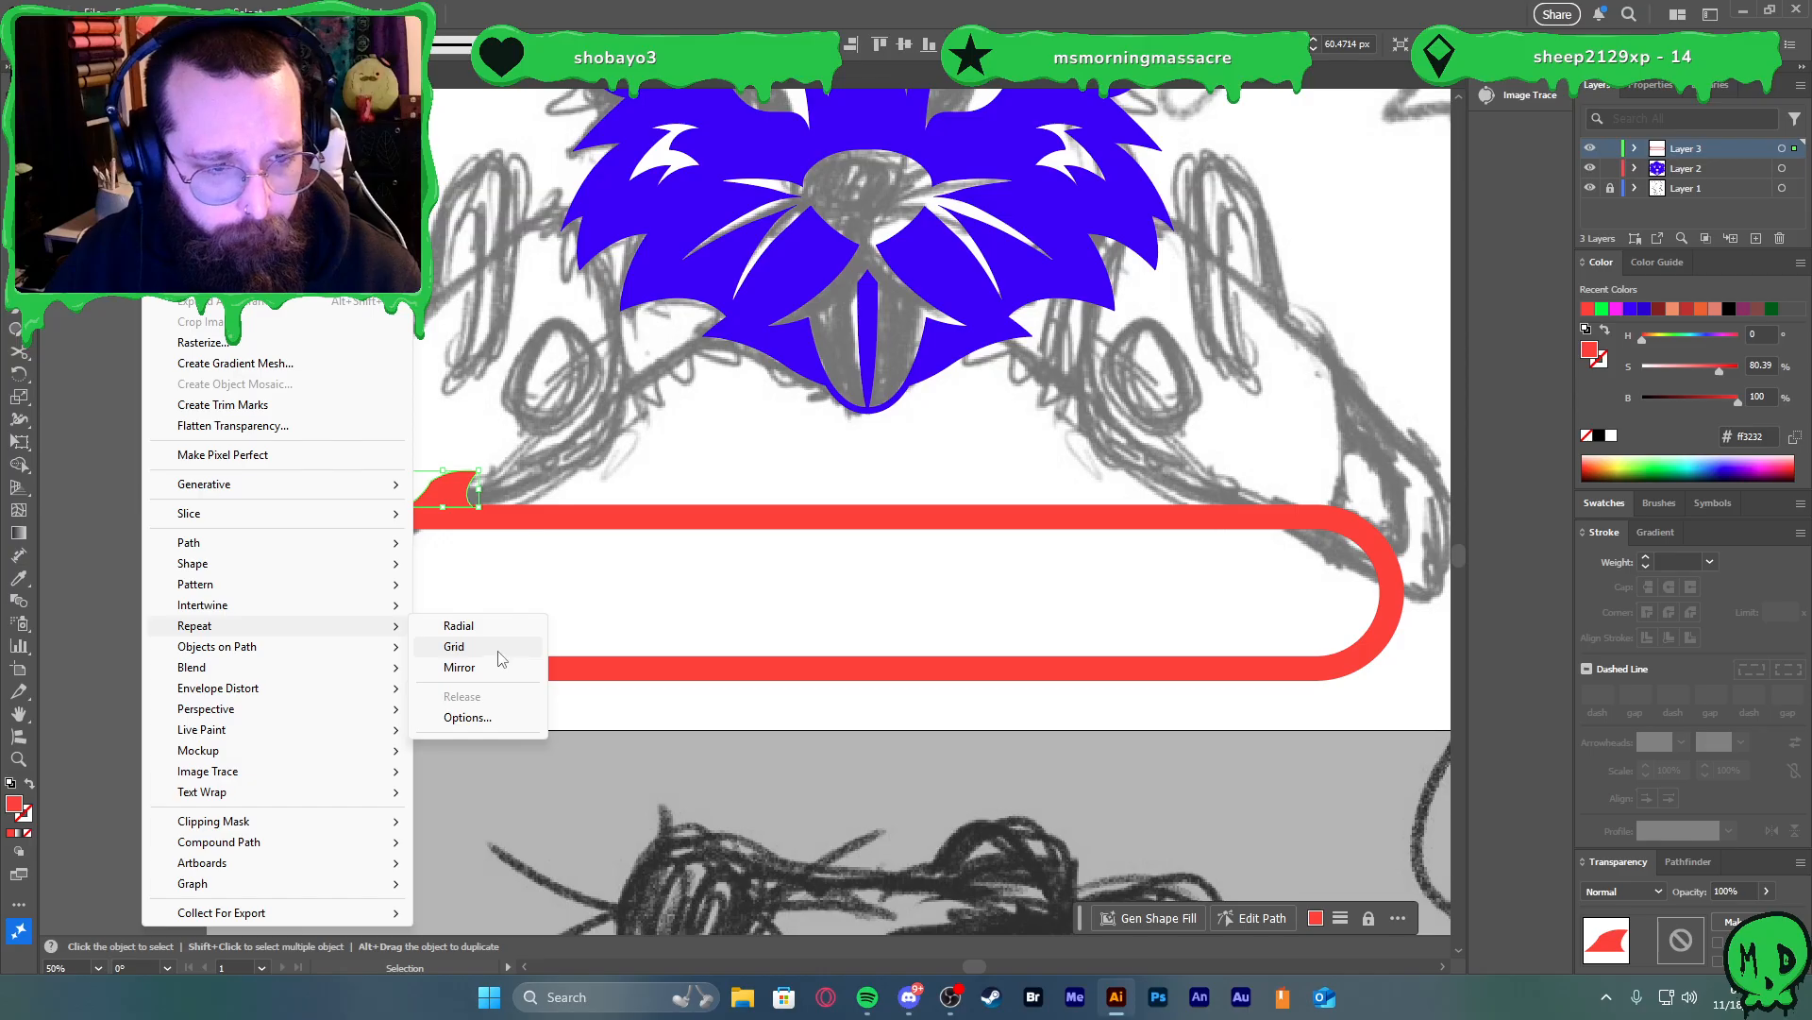
pyautogui.click(491, 719)
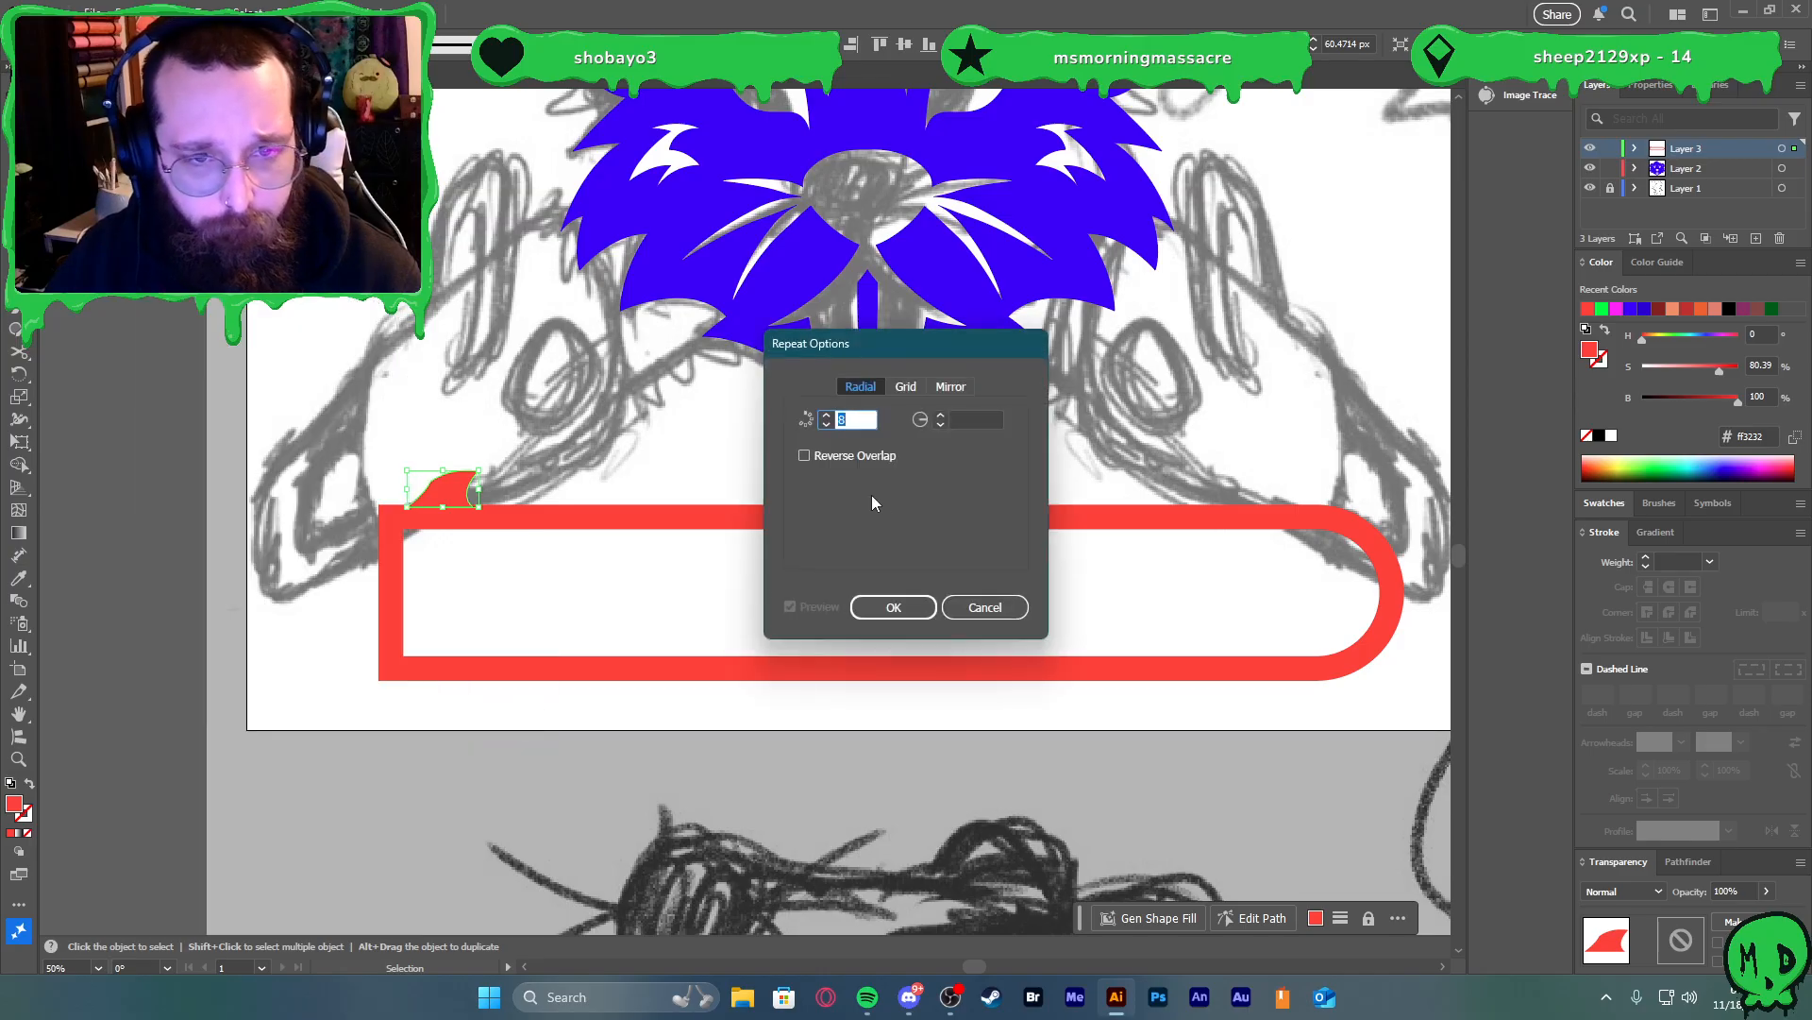
pyautogui.click(906, 387)
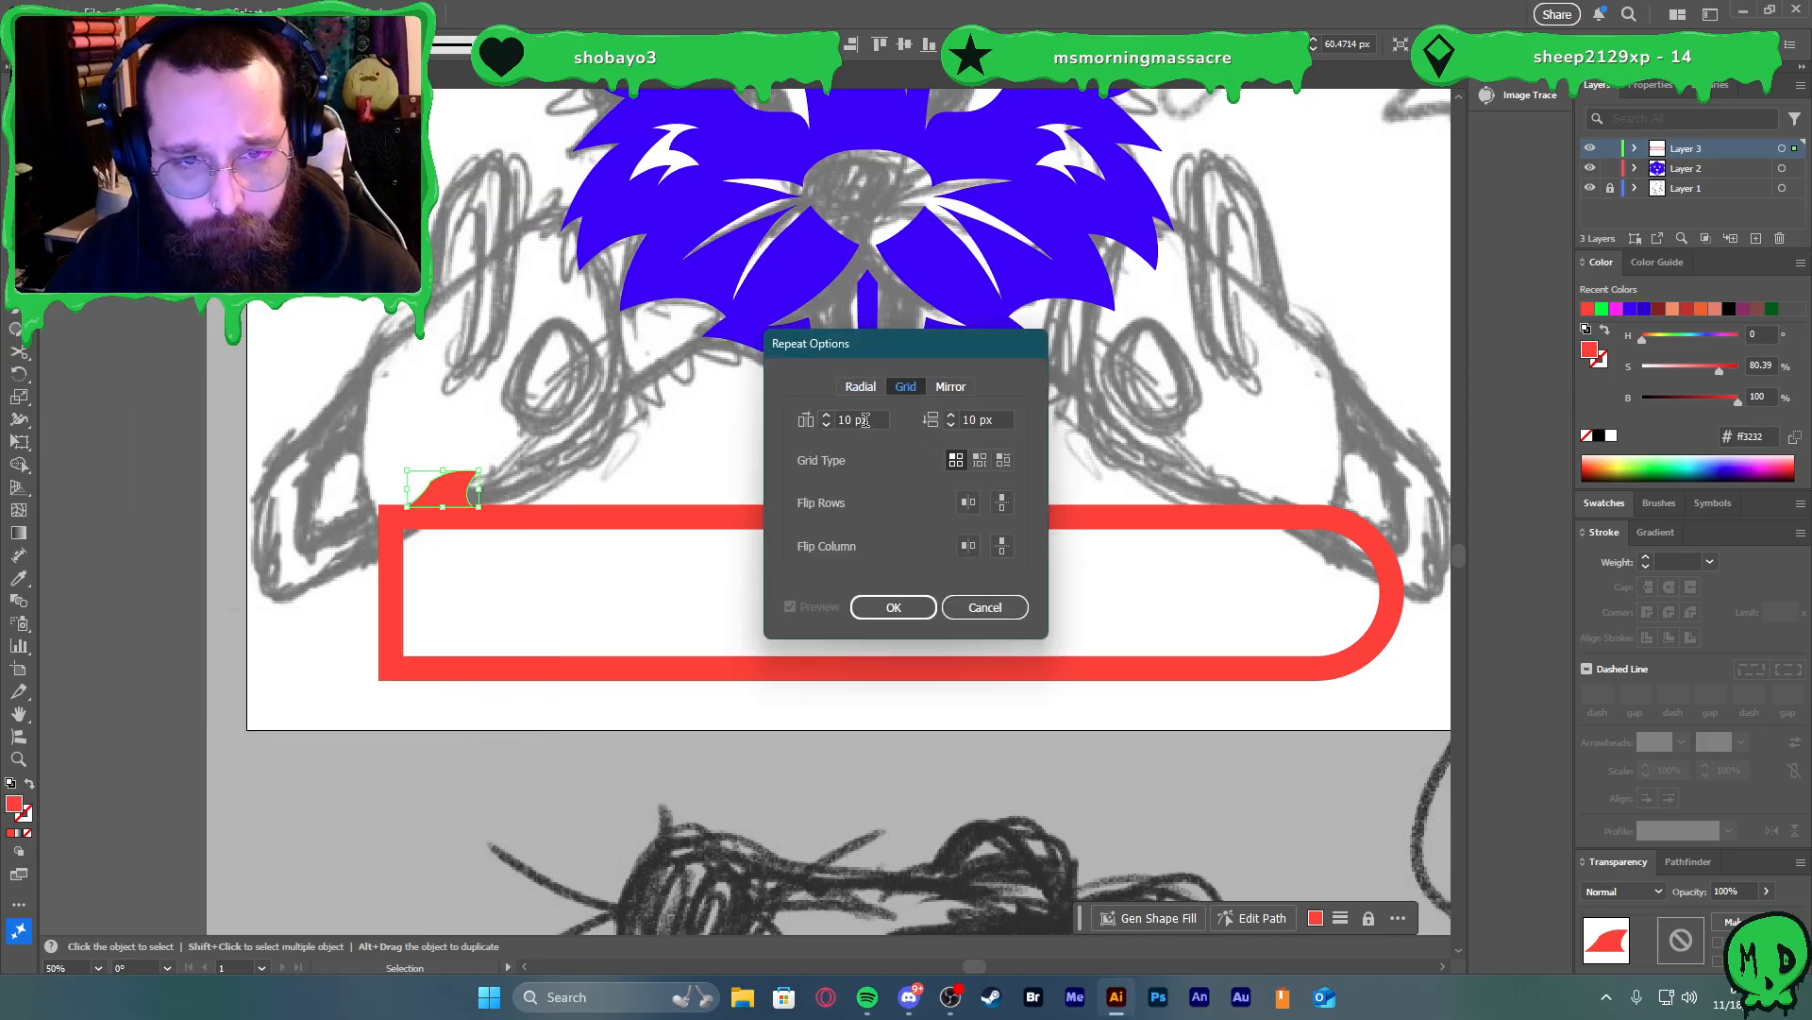
pyautogui.press('BackSpace')
pyautogui.press('BackSpace')
pyautogui.write('0')
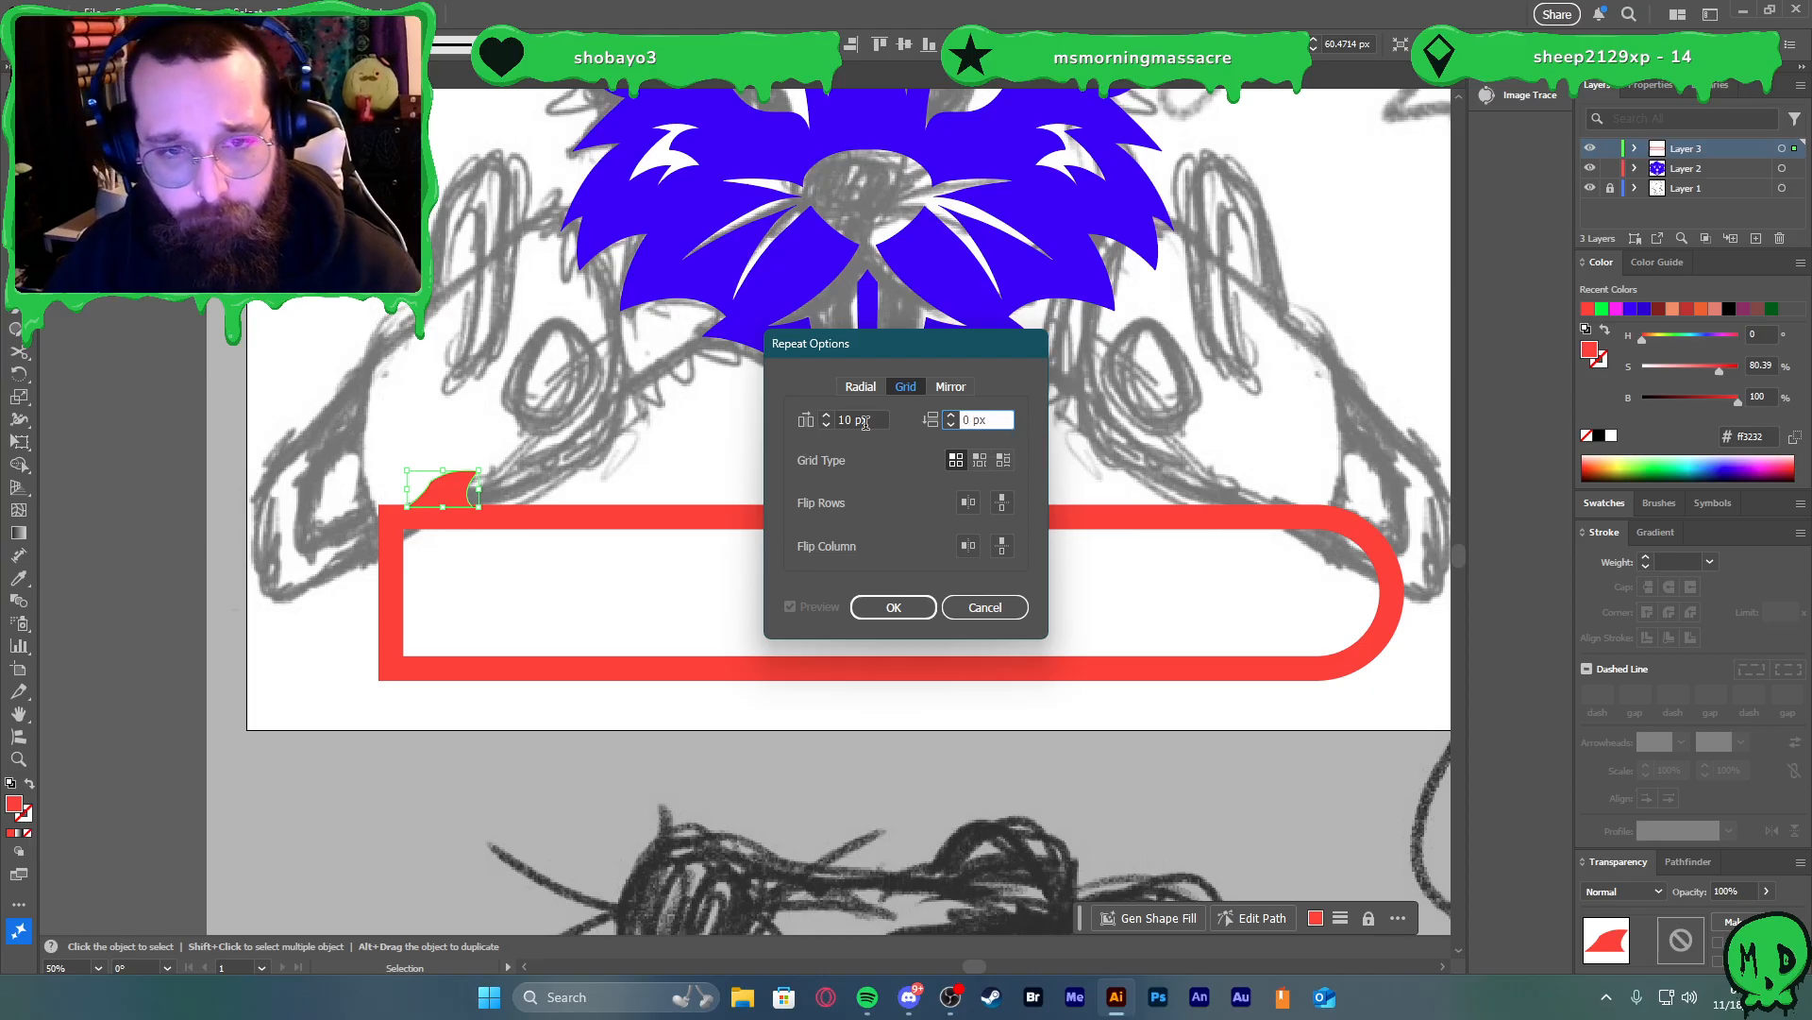
pyautogui.click(852, 420)
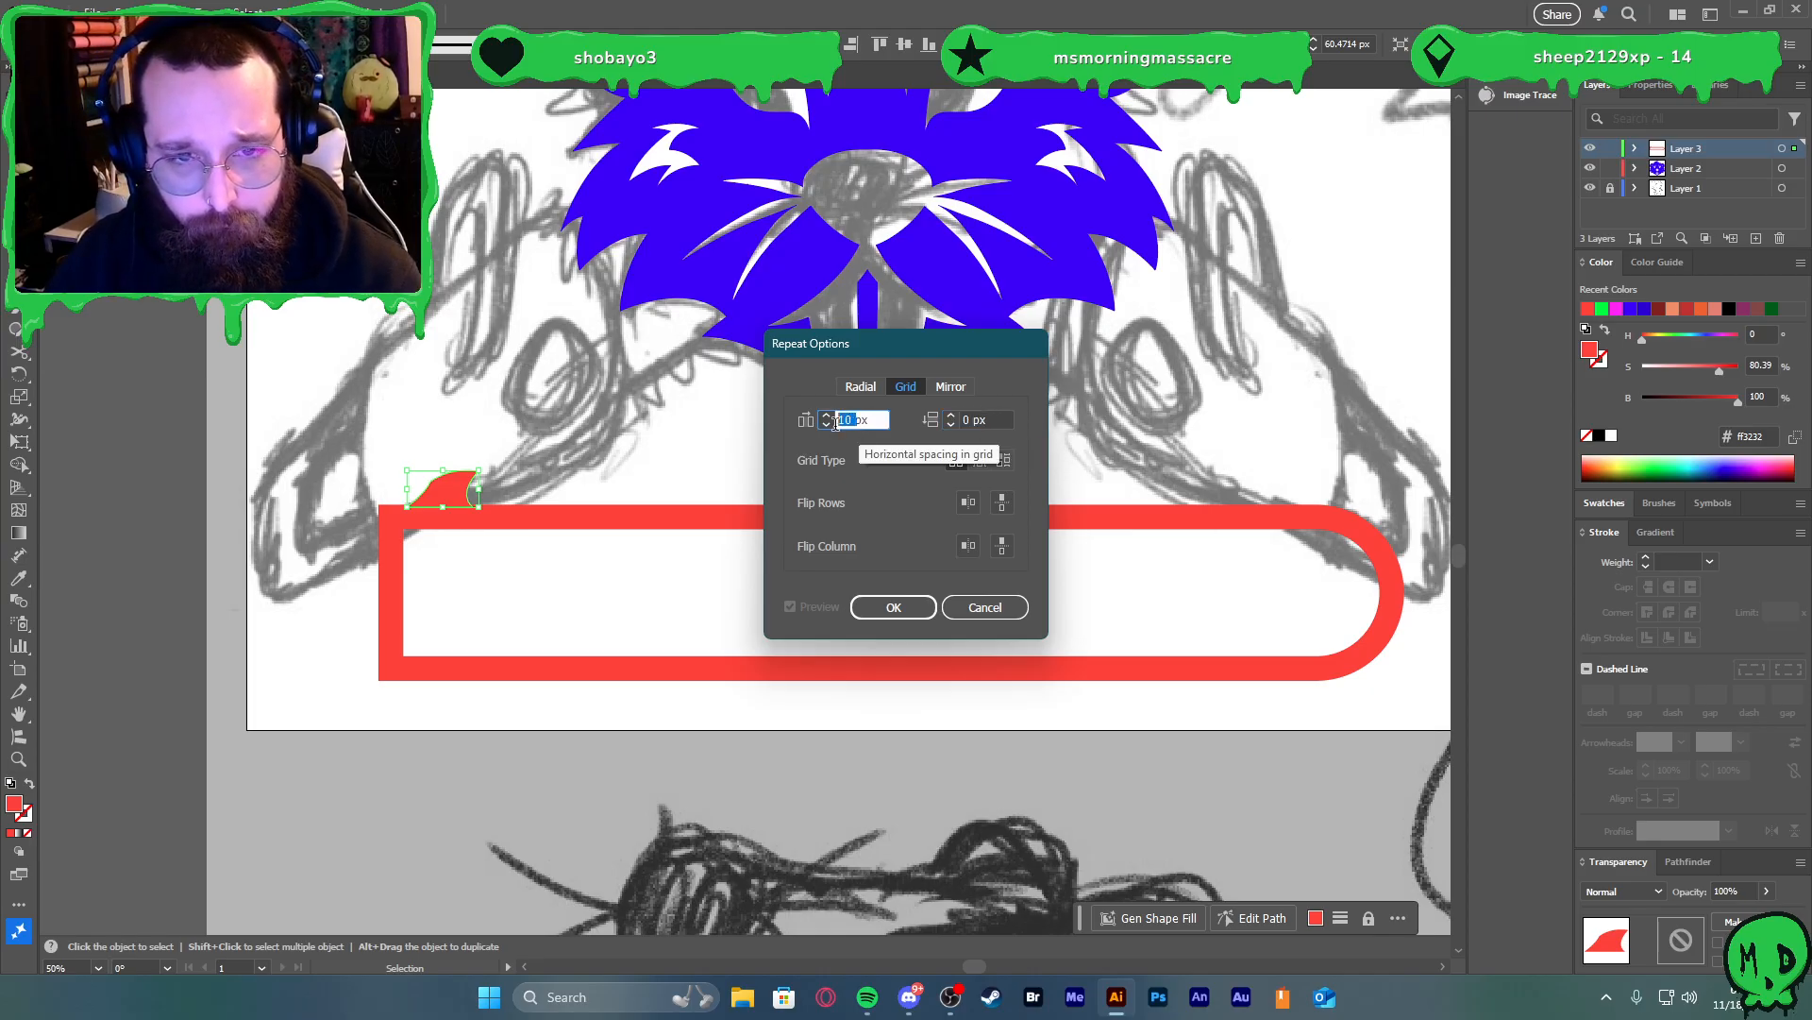
pyautogui.click(891, 605)
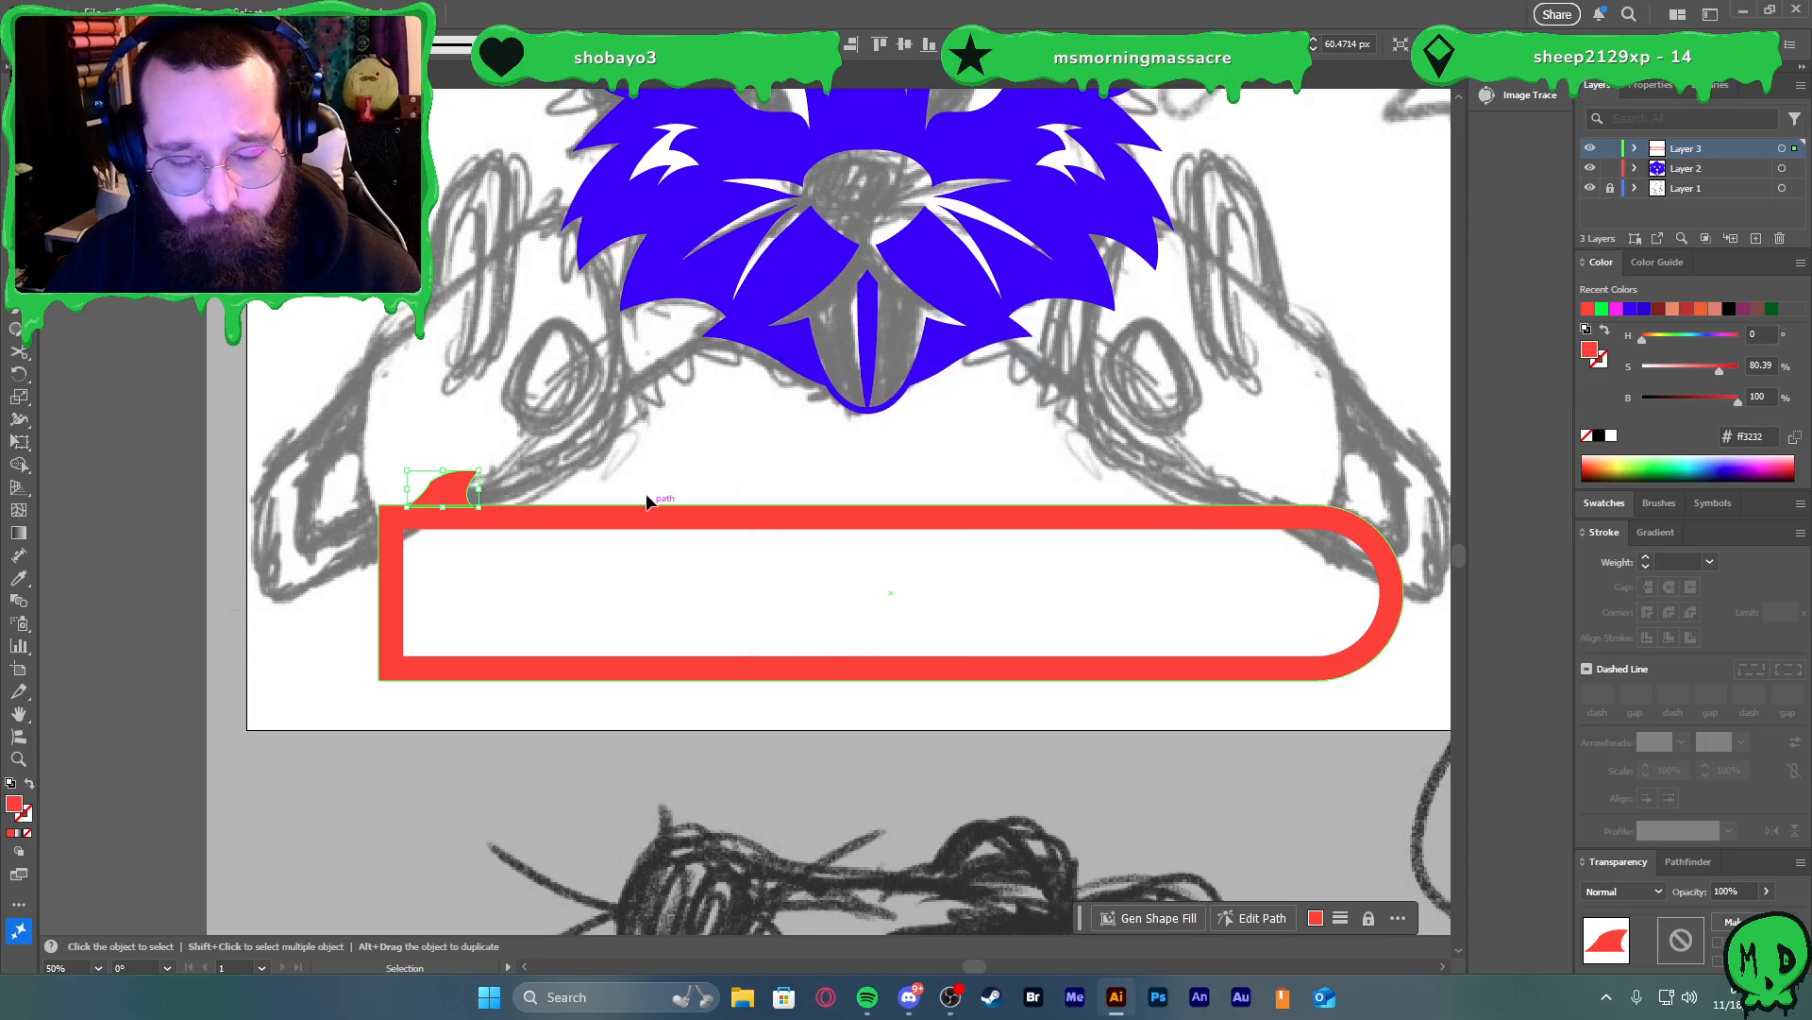
# Reselect the tooth and set the horizontal spacing in its Grid repeat options to 50 px
pyautogui.click(481, 485)
pyautogui.scroll(-5, 616, 455)
pyautogui.scroll(3, 609, 455)
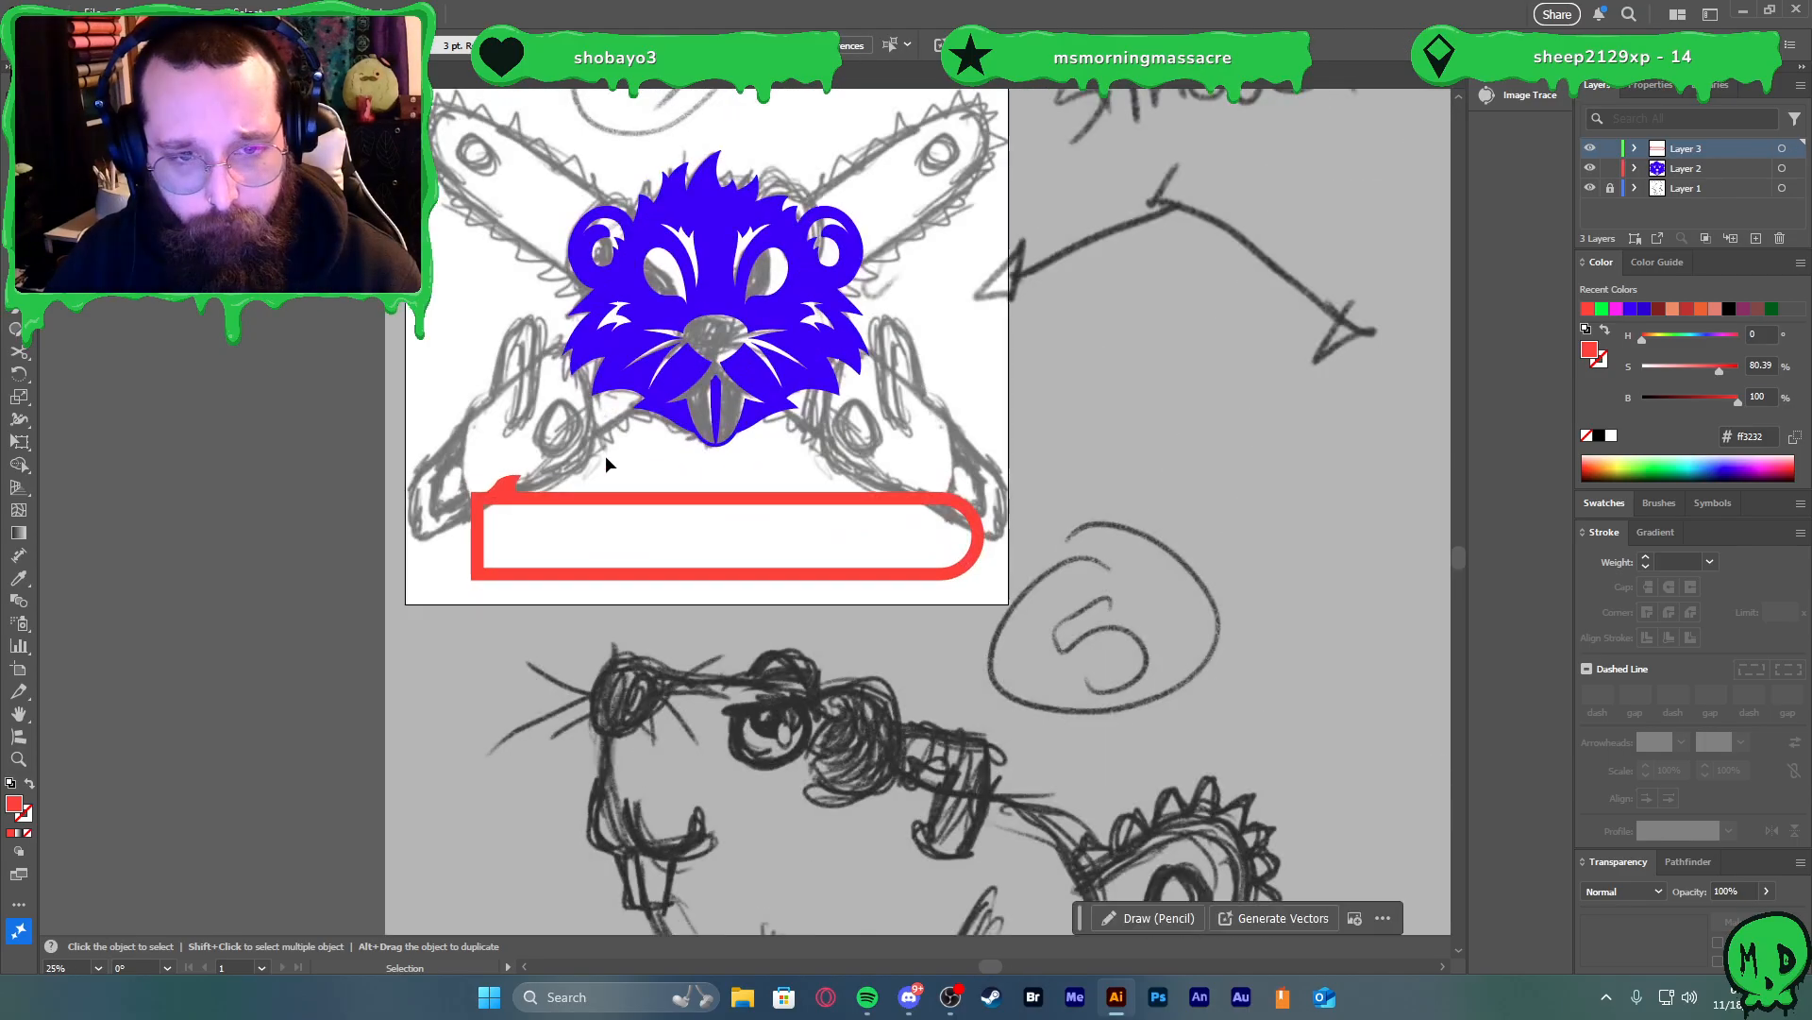
pyautogui.scroll(2, 521, 477)
pyautogui.click(518, 491)
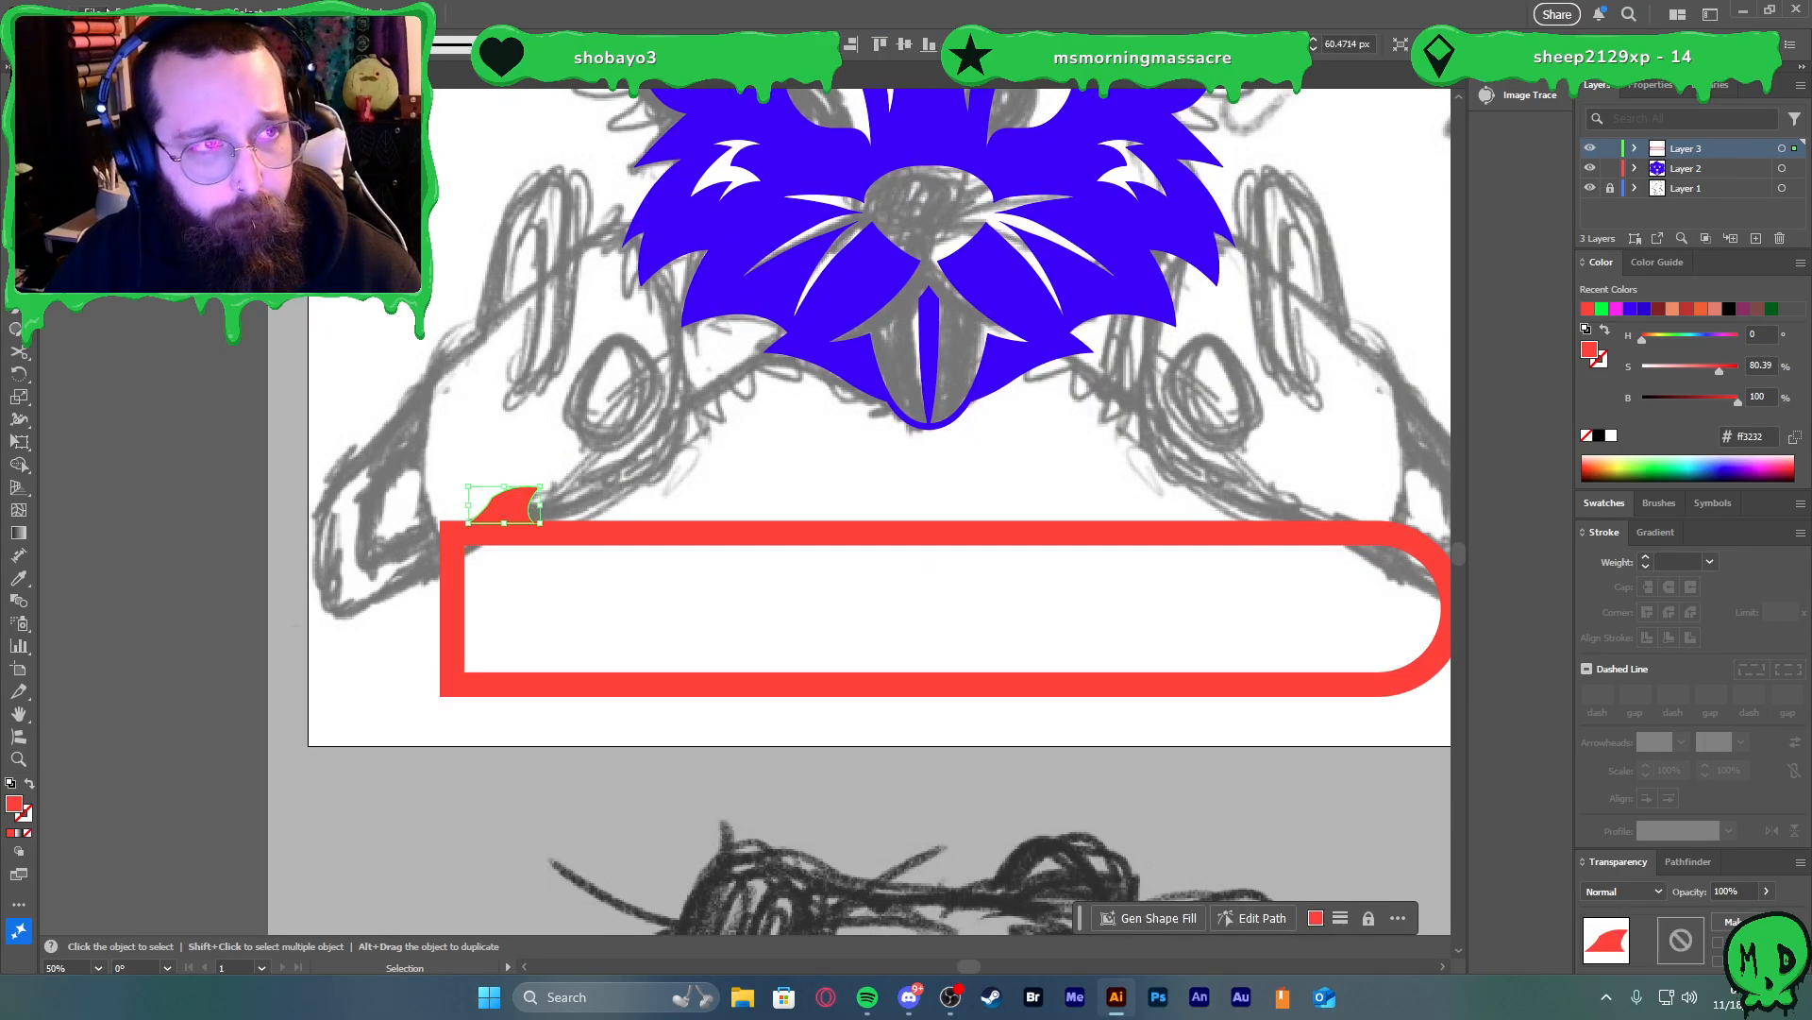
pyautogui.click(167, 12)
pyautogui.moveTo(341, 638)
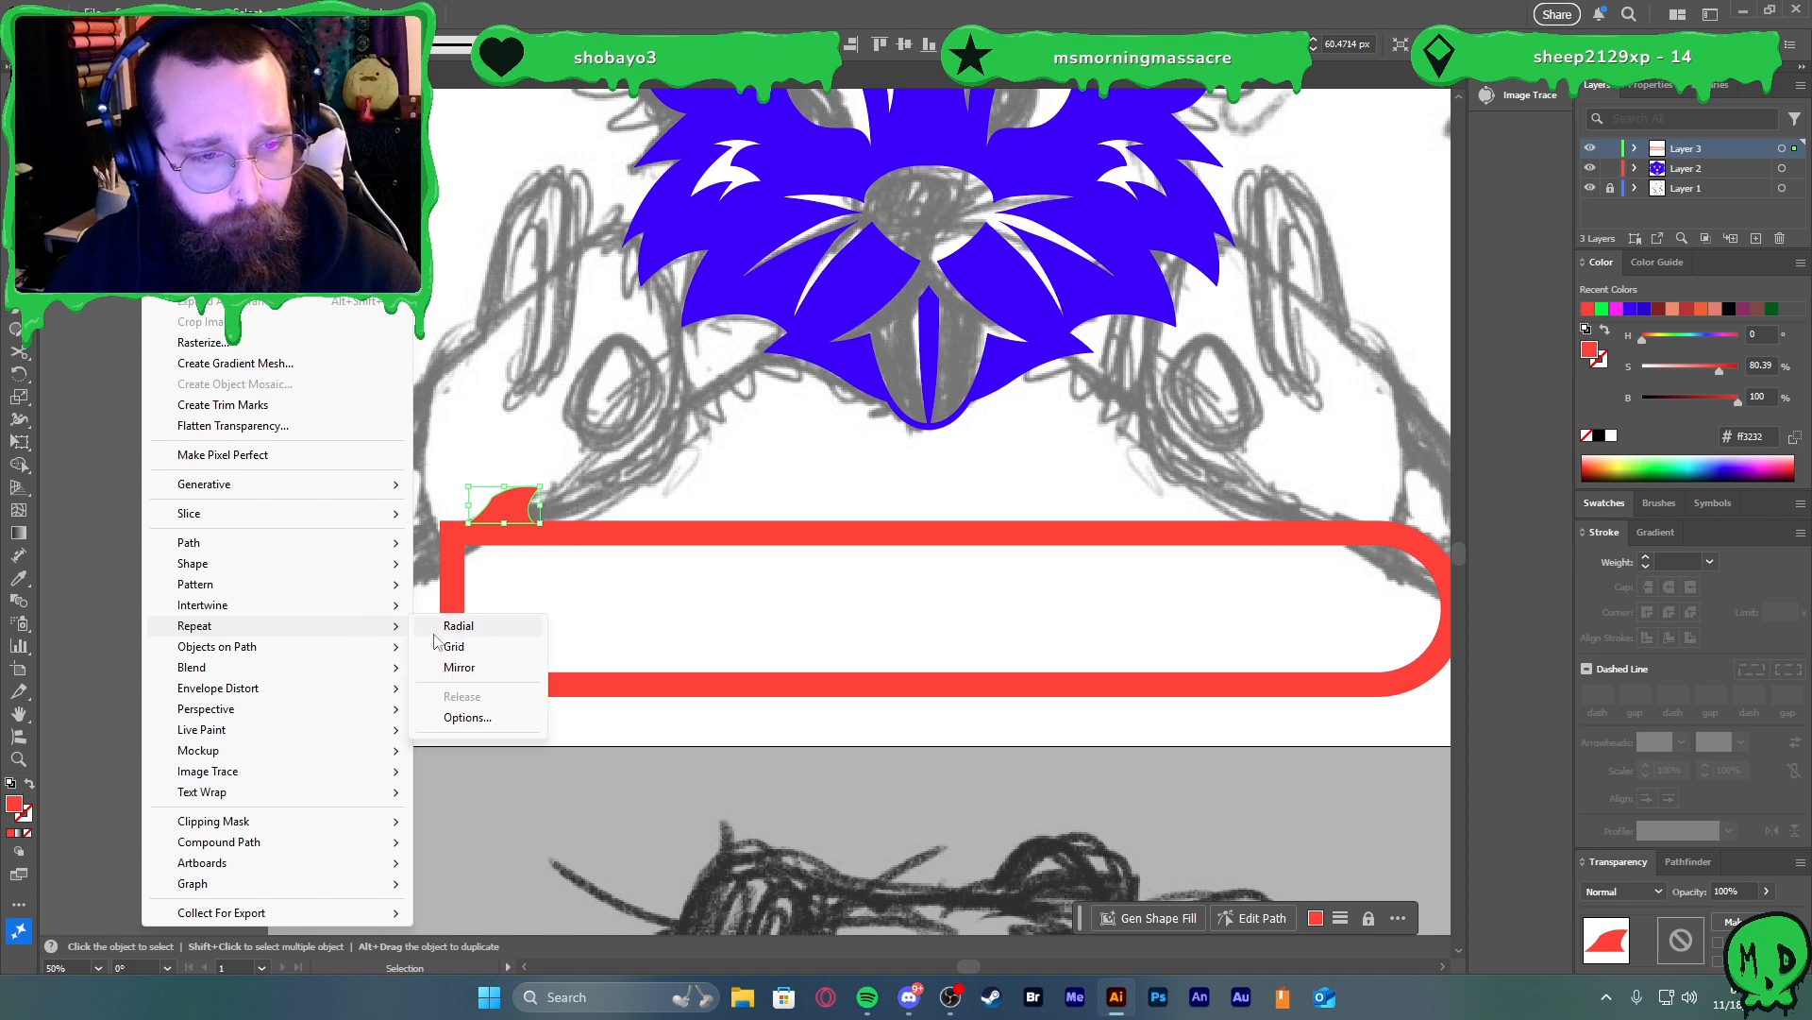
pyautogui.click(481, 718)
pyautogui.click(905, 386)
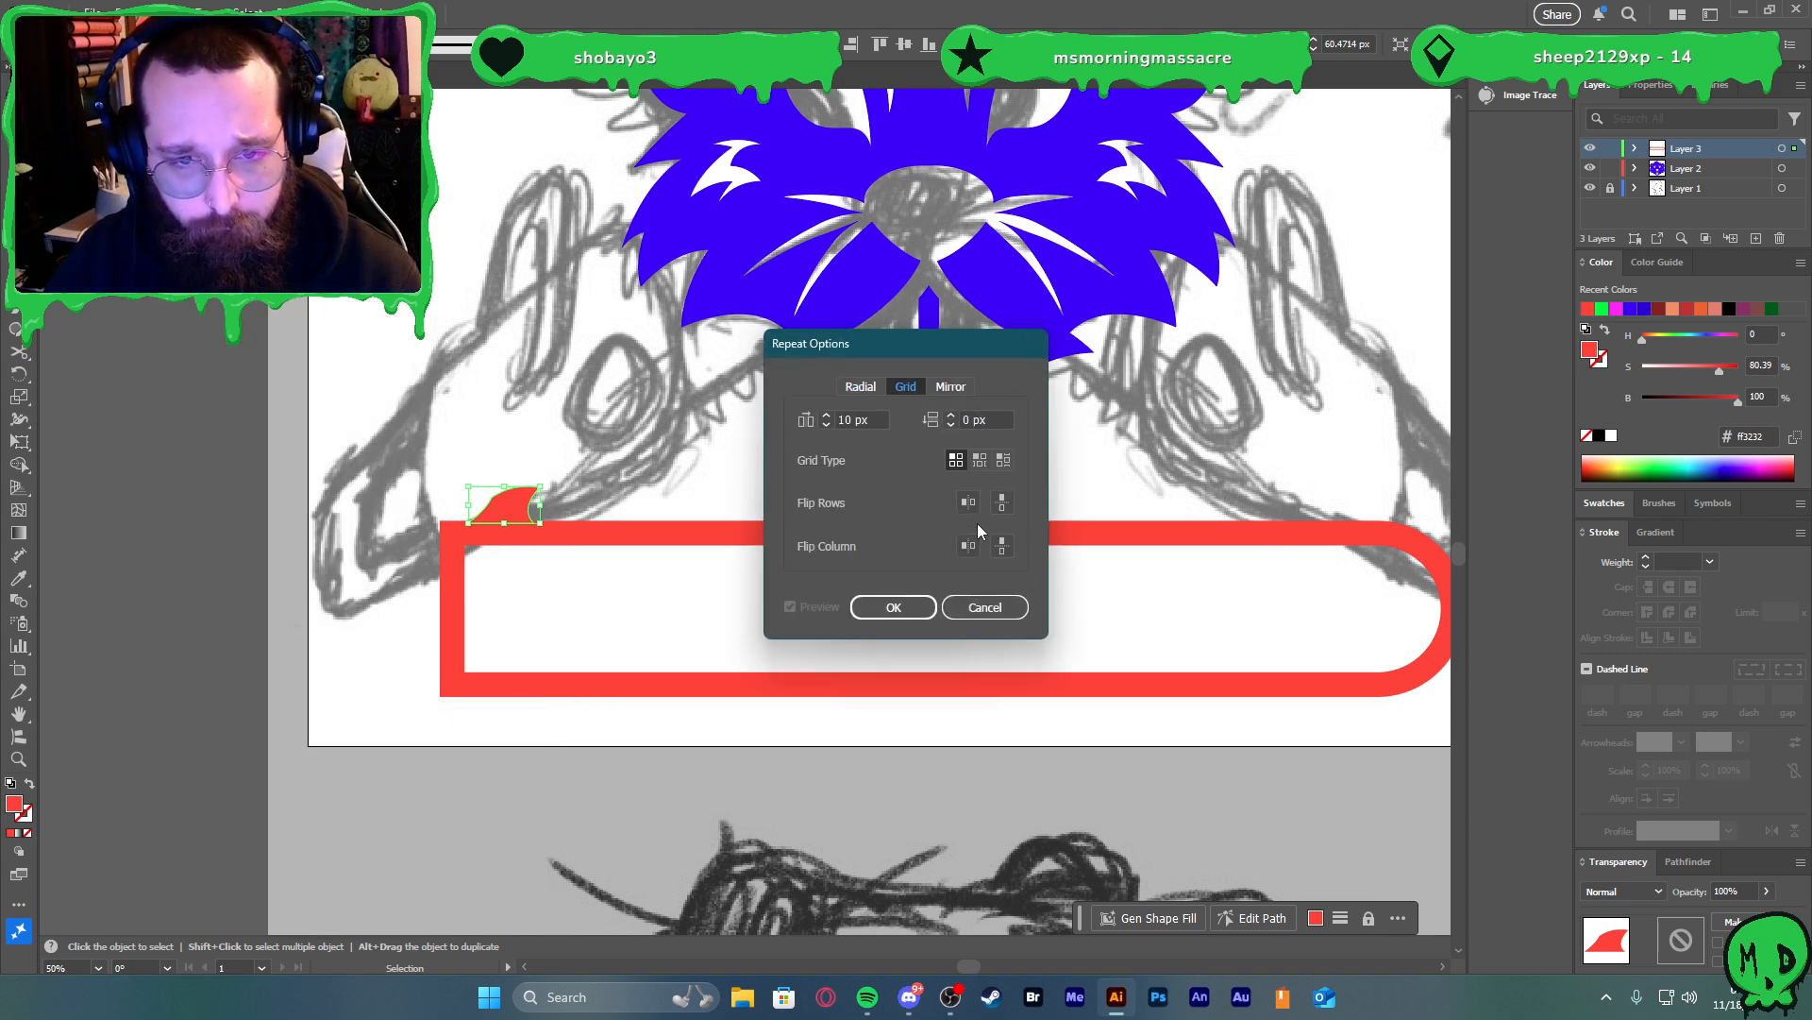
pyautogui.click(845, 420)
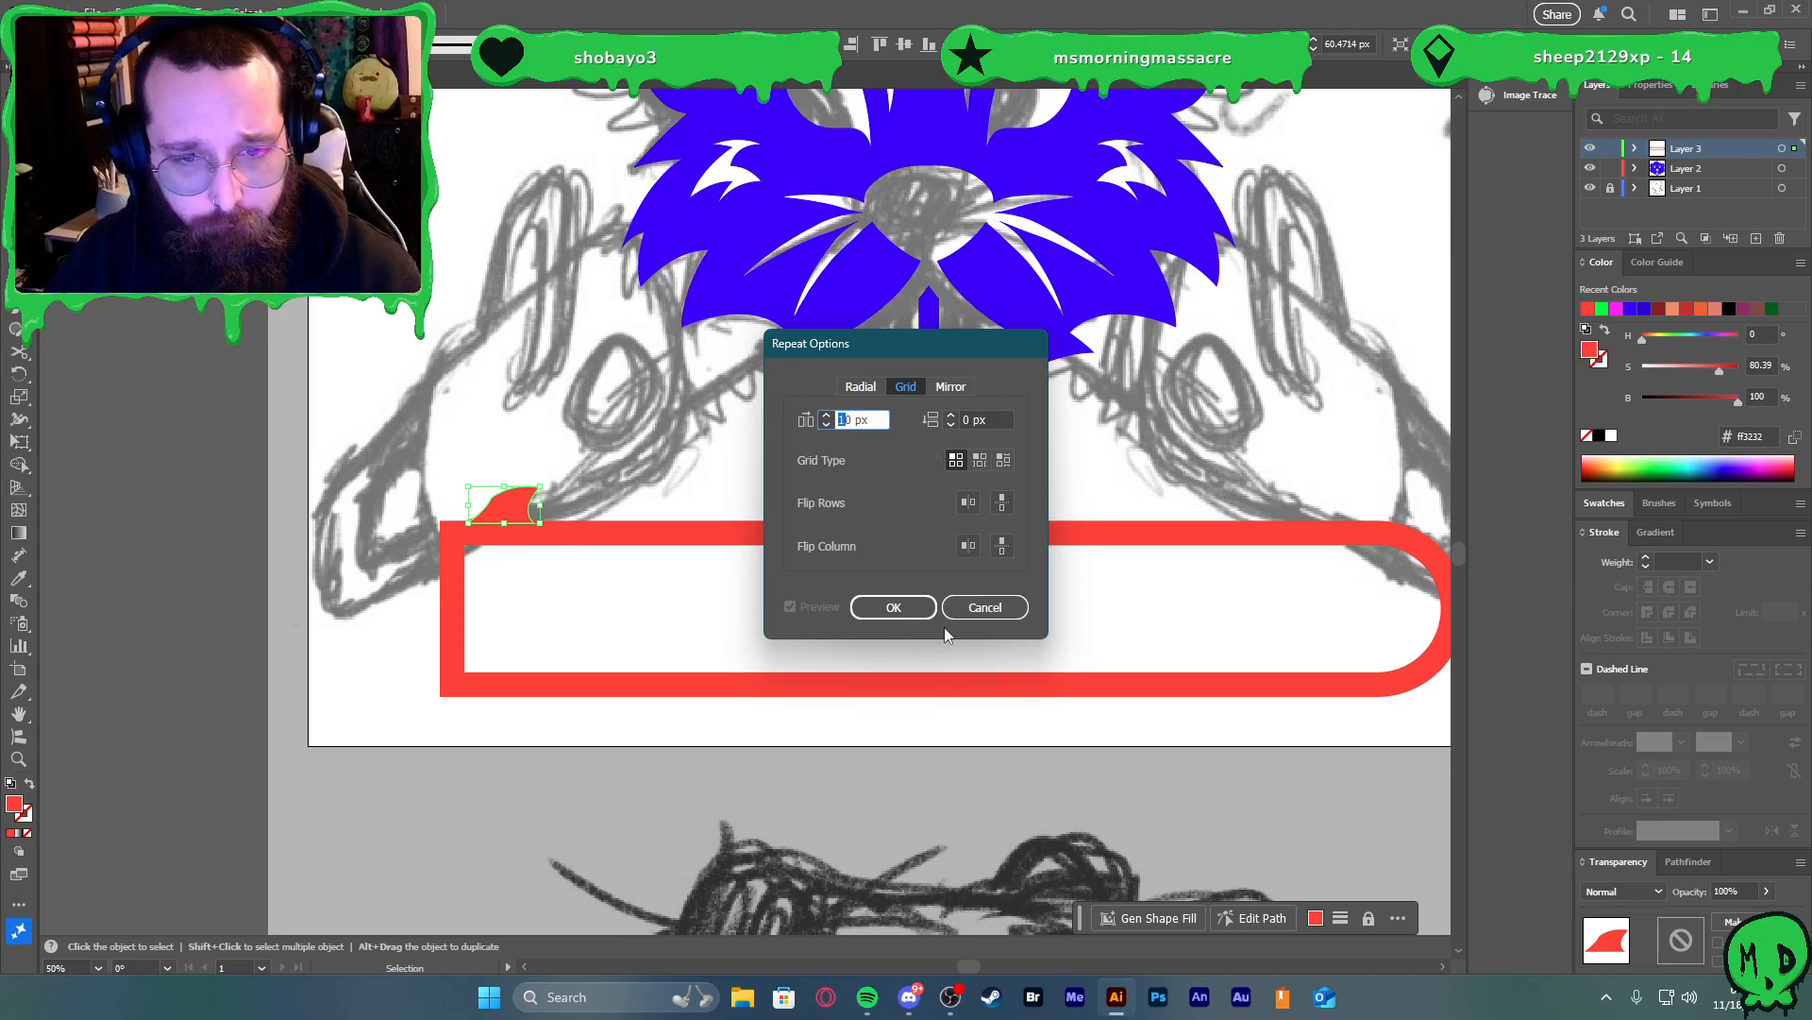
pyautogui.write('50')
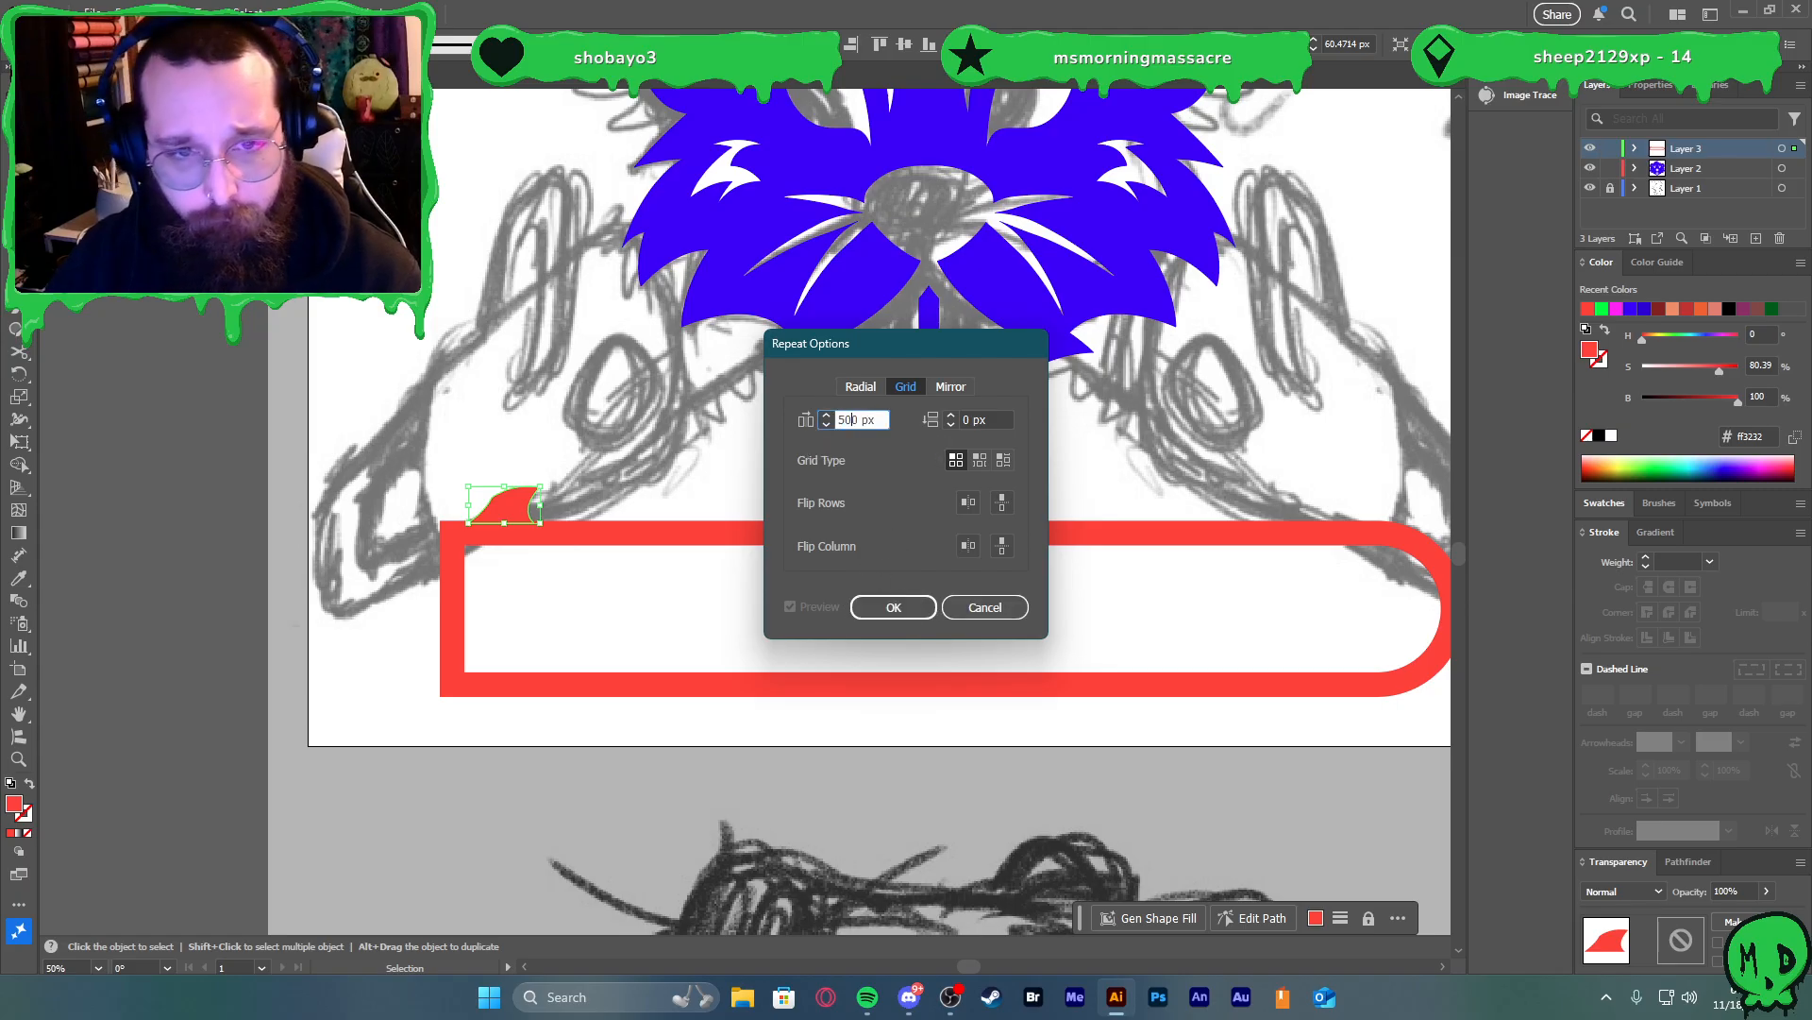
pyautogui.click(914, 607)
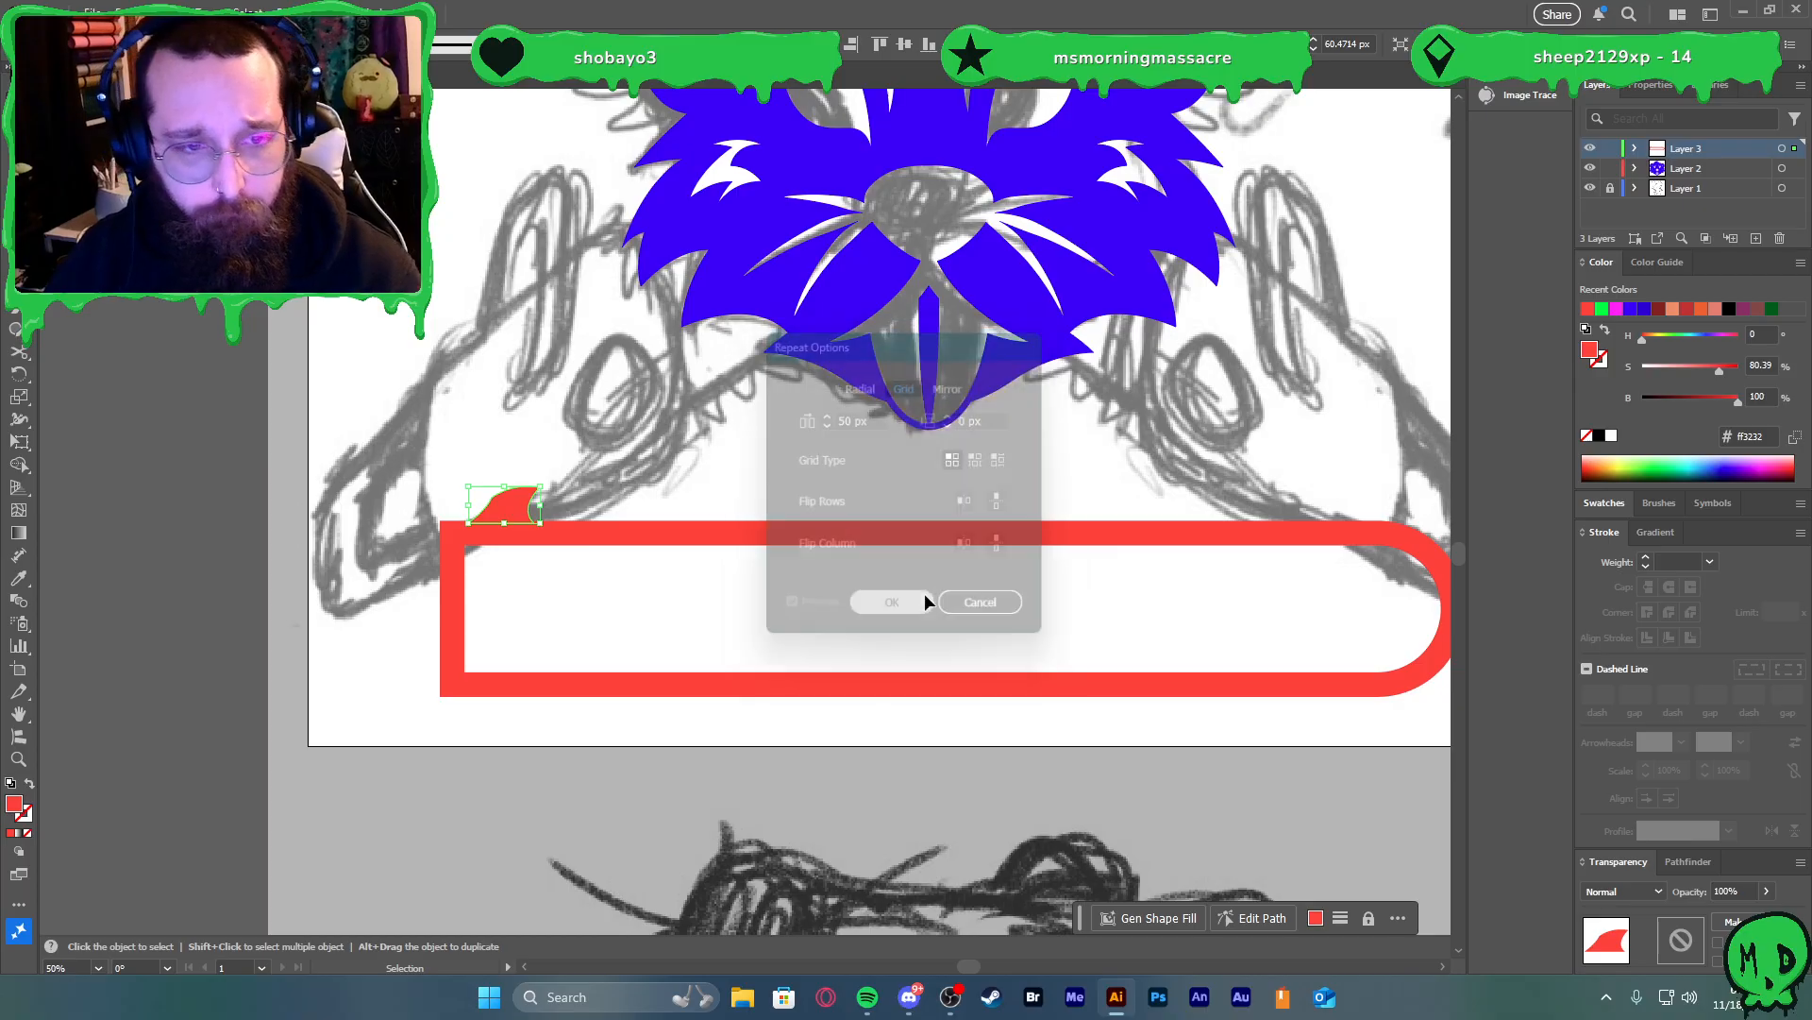
# Duplicate the tooth along the bar's upper edge to build an evenly spaced row of seven teeth
pyautogui.keyDown('alt'); pyautogui.keyDown('shift'); pyautogui.moveTo(509, 516); pyautogui.dragTo(1130, 522); pyautogui.keyUp('shift'); pyautogui.keyUp('alt')
pyautogui.keyDown('shift'); pyautogui.click(525, 509); pyautogui.keyUp('shift')
pyautogui.hscroll(2, 1130, 523)
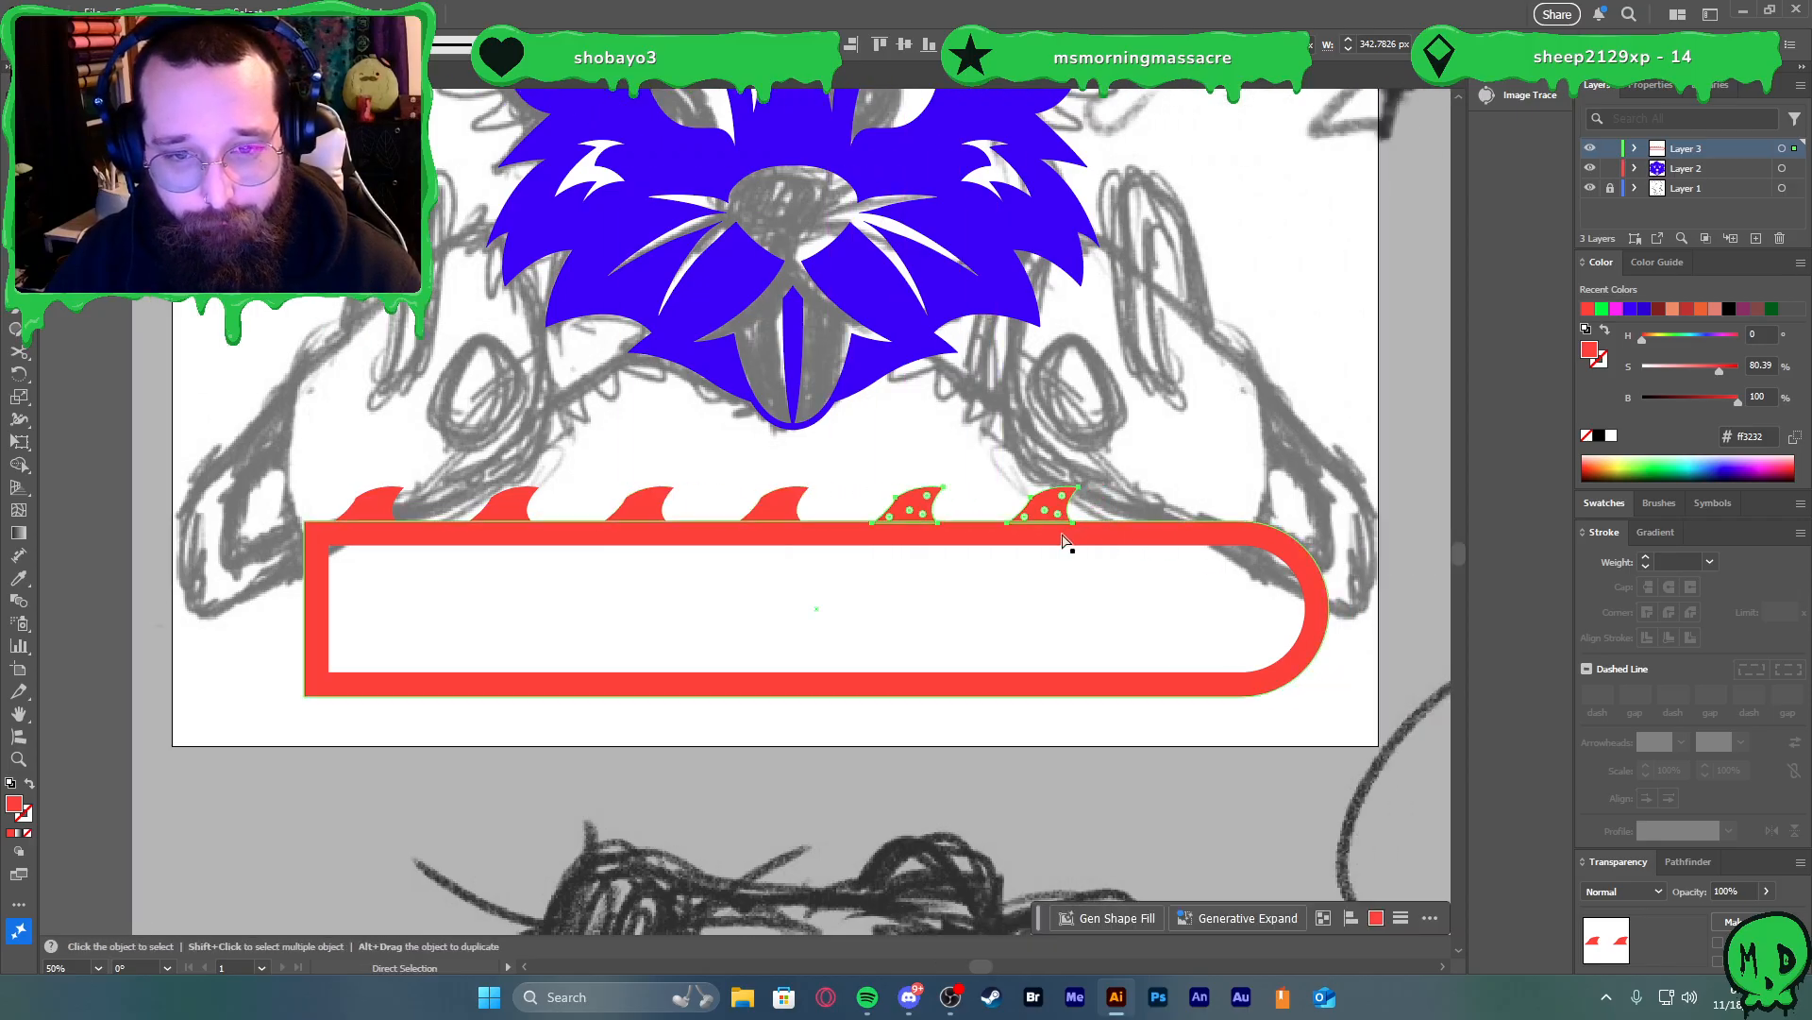
pyautogui.click(996, 458)
pyautogui.moveTo(936, 516); pyautogui.dragTo(1103, 512)
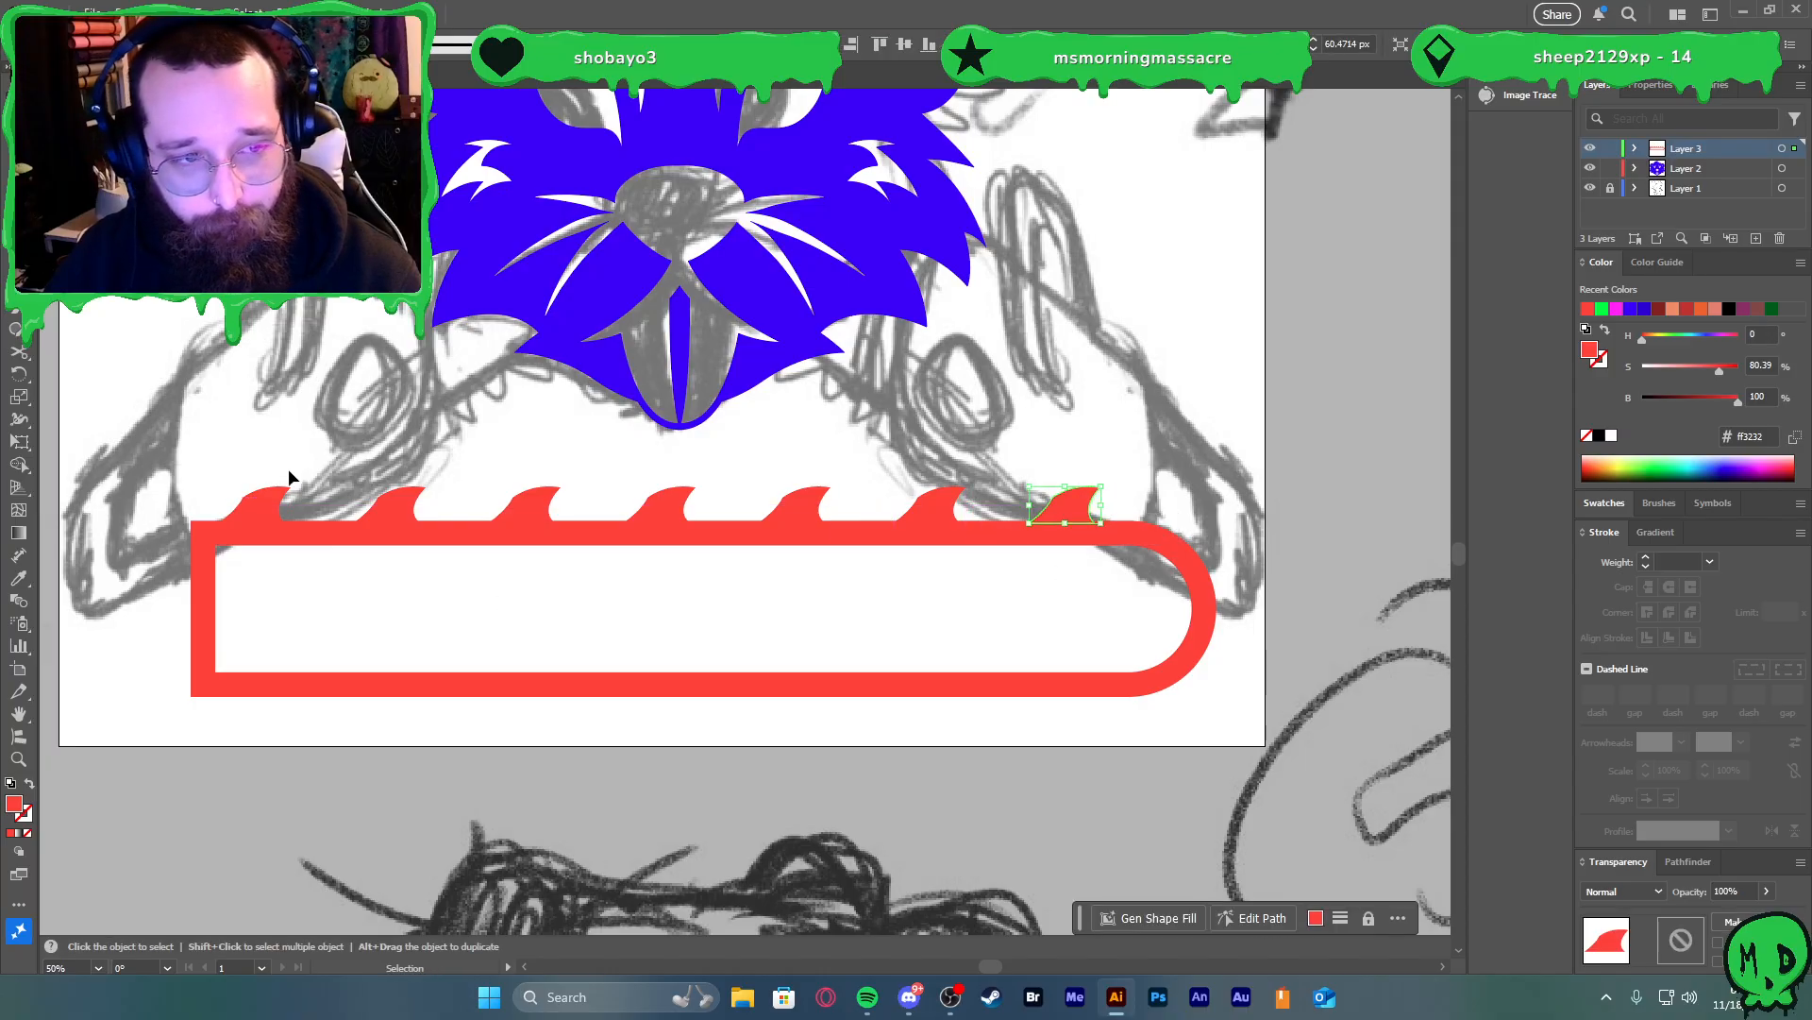
pyautogui.moveTo(942, 524); pyautogui.dragTo(1127, 514)
# Copy the row of teeth to the bar's lower edge and reflect the copy across the horizontal axis
pyautogui.moveTo(1074, 512); pyautogui.dragTo(1057, 725)
pyautogui.press('v')
pyautogui.rightClick(1060, 703)
pyautogui.moveTo(1209, 570)
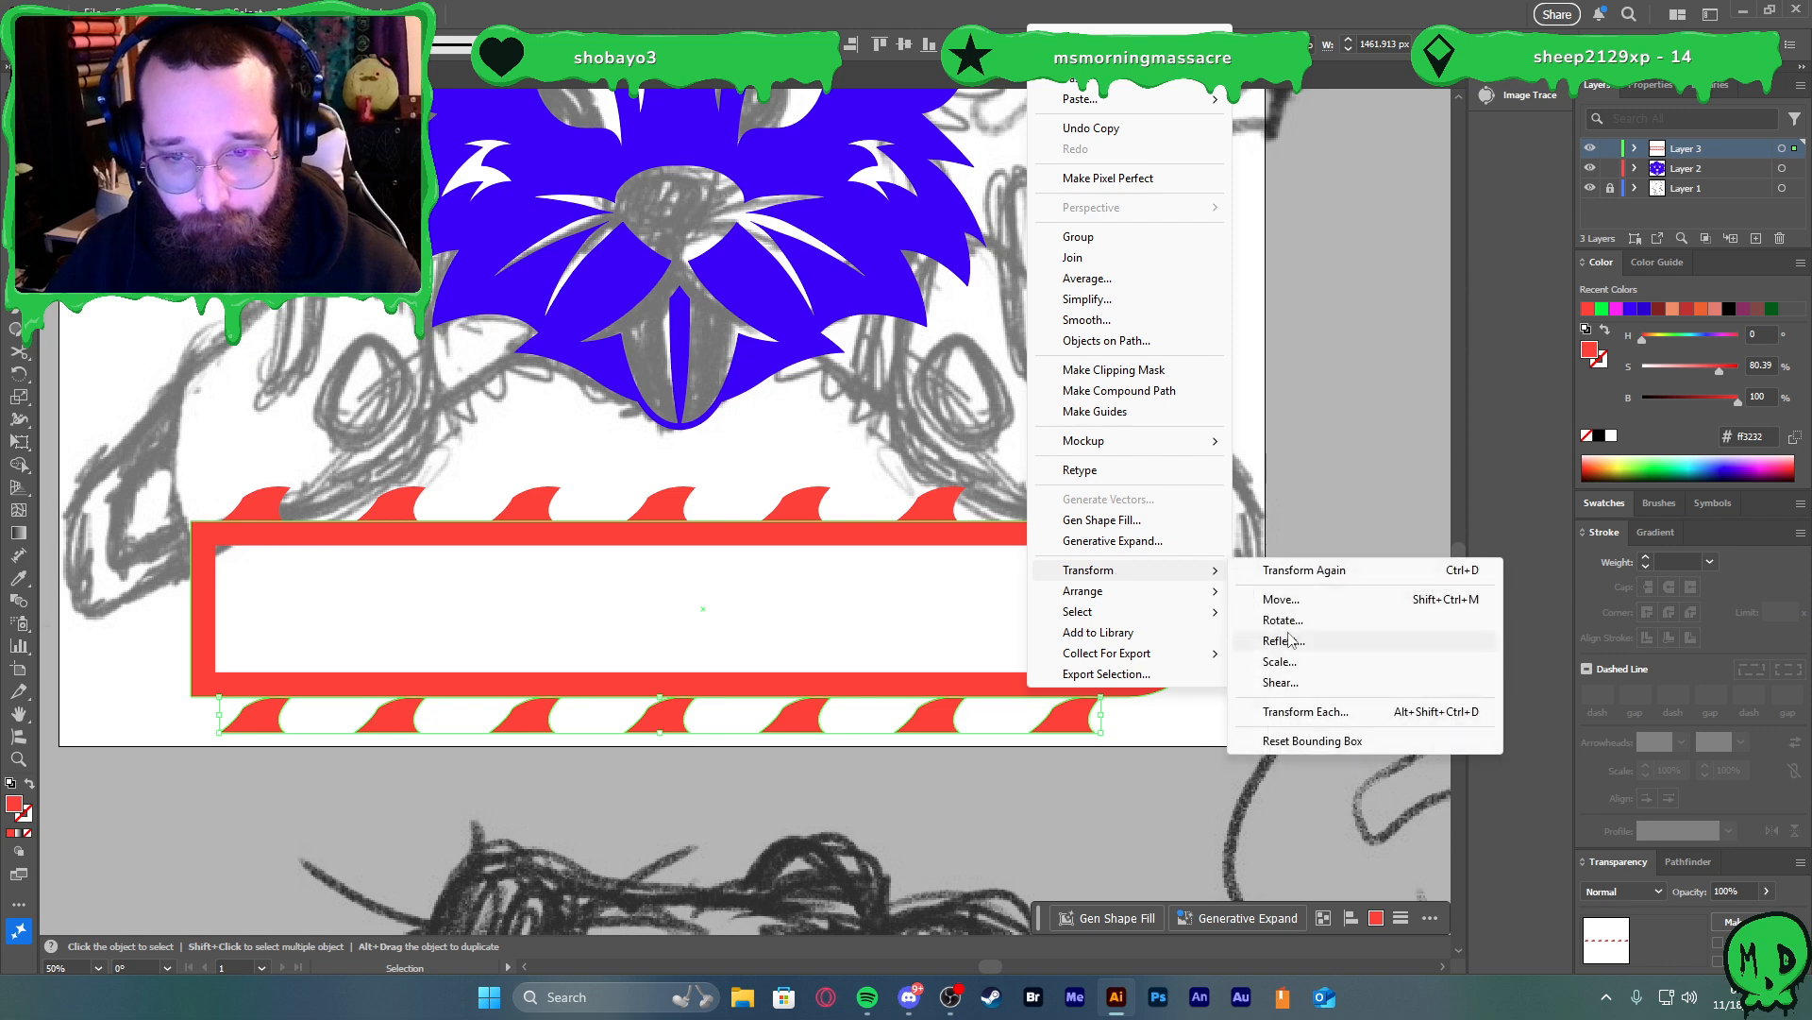
pyautogui.click(1242, 634)
pyautogui.click(812, 394)
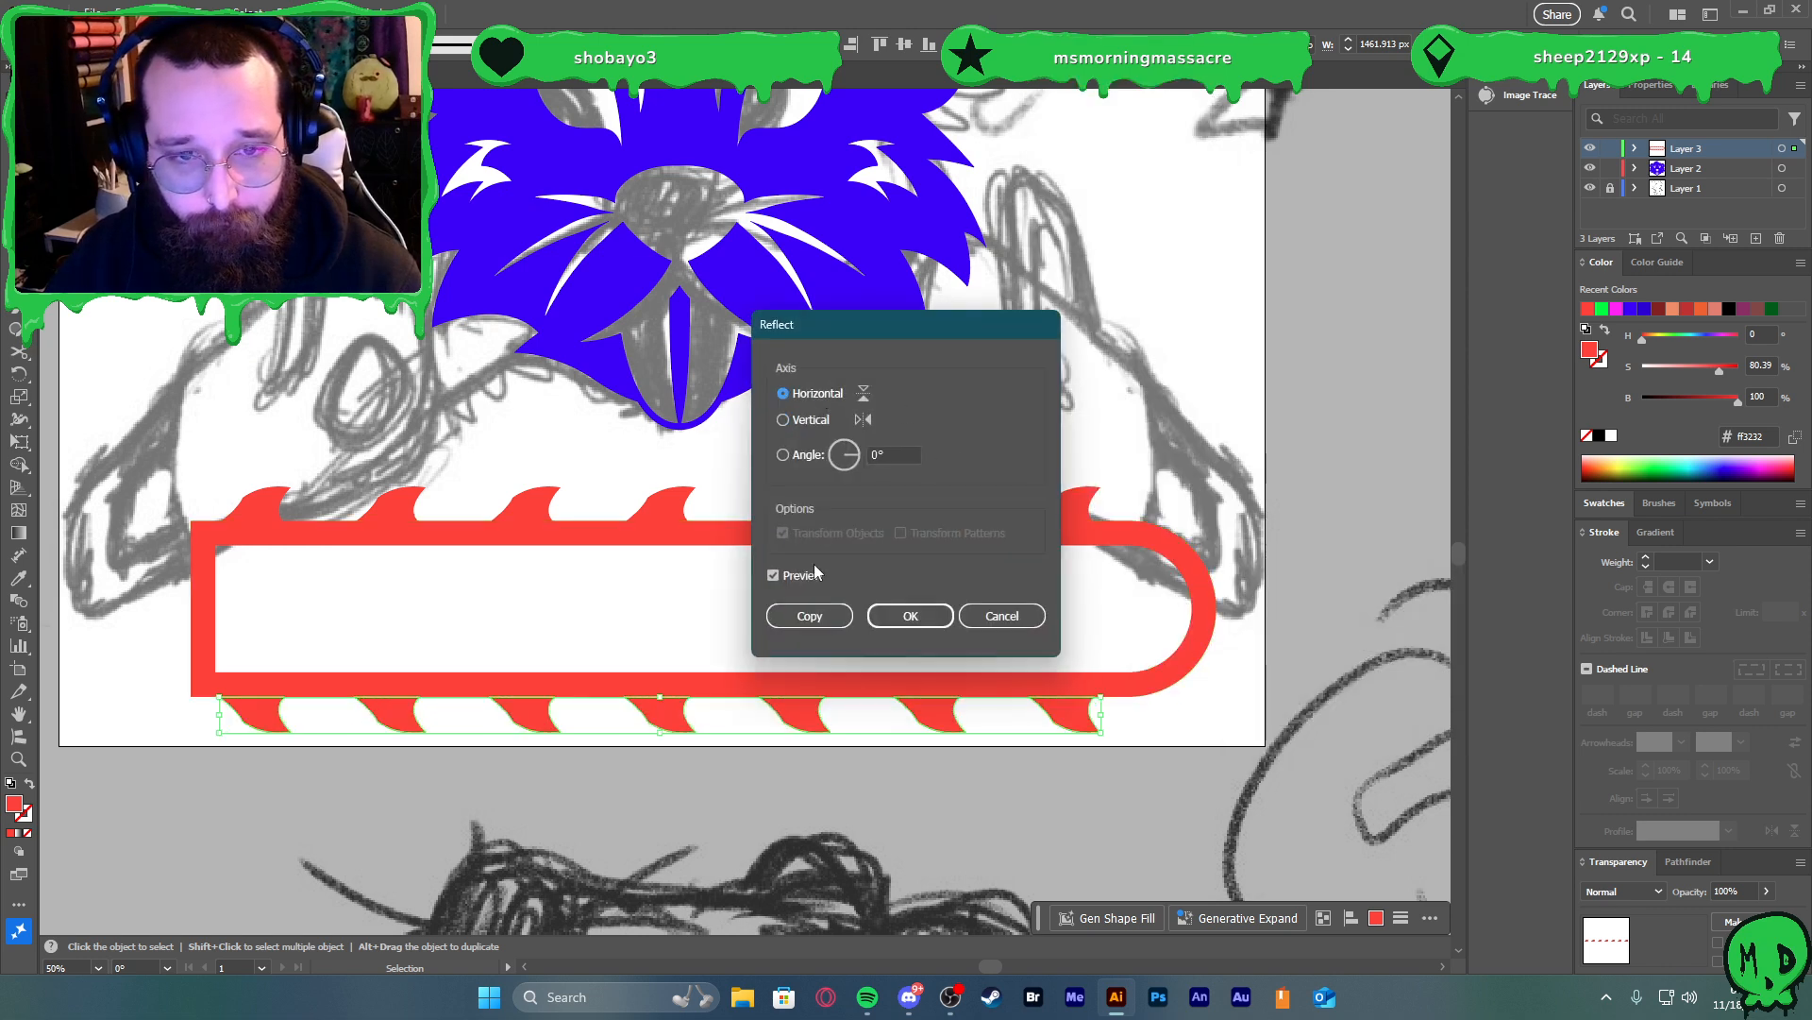
# Reflect the lower row of saw teeth across the horizontal axis and again across the vertical axis
pyautogui.click(909, 613)
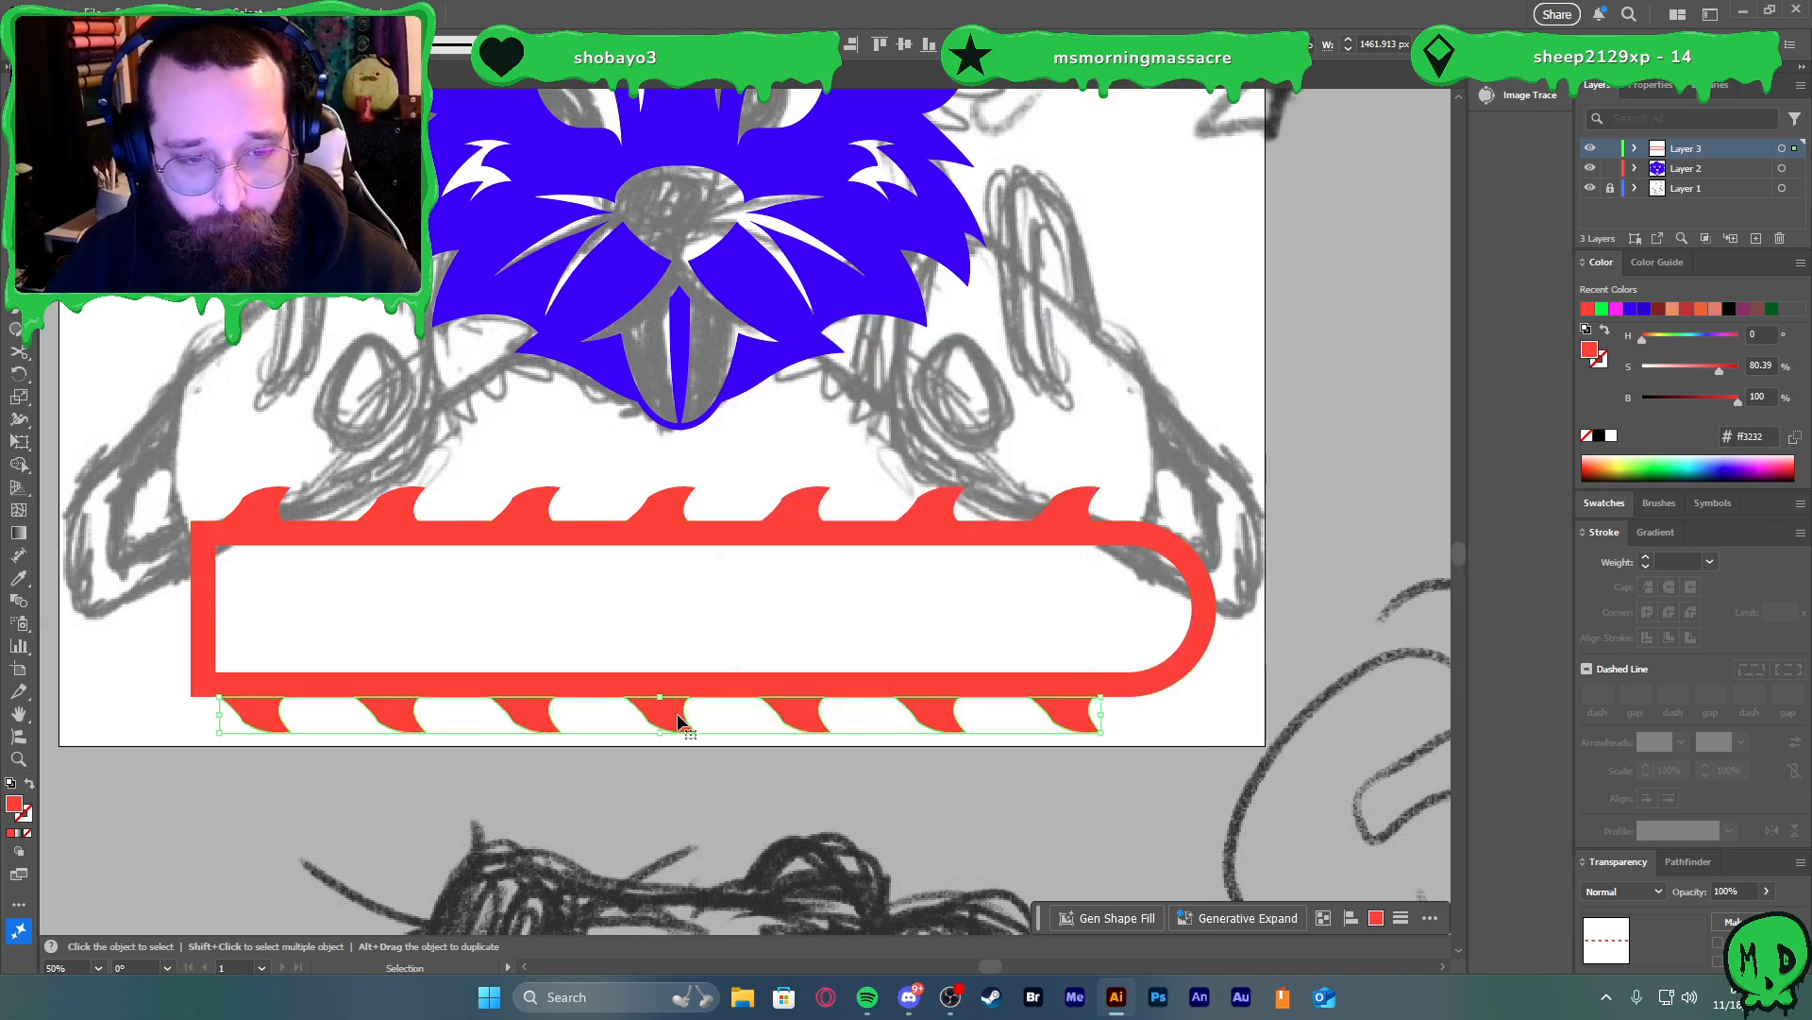
pyautogui.rightClick(681, 723)
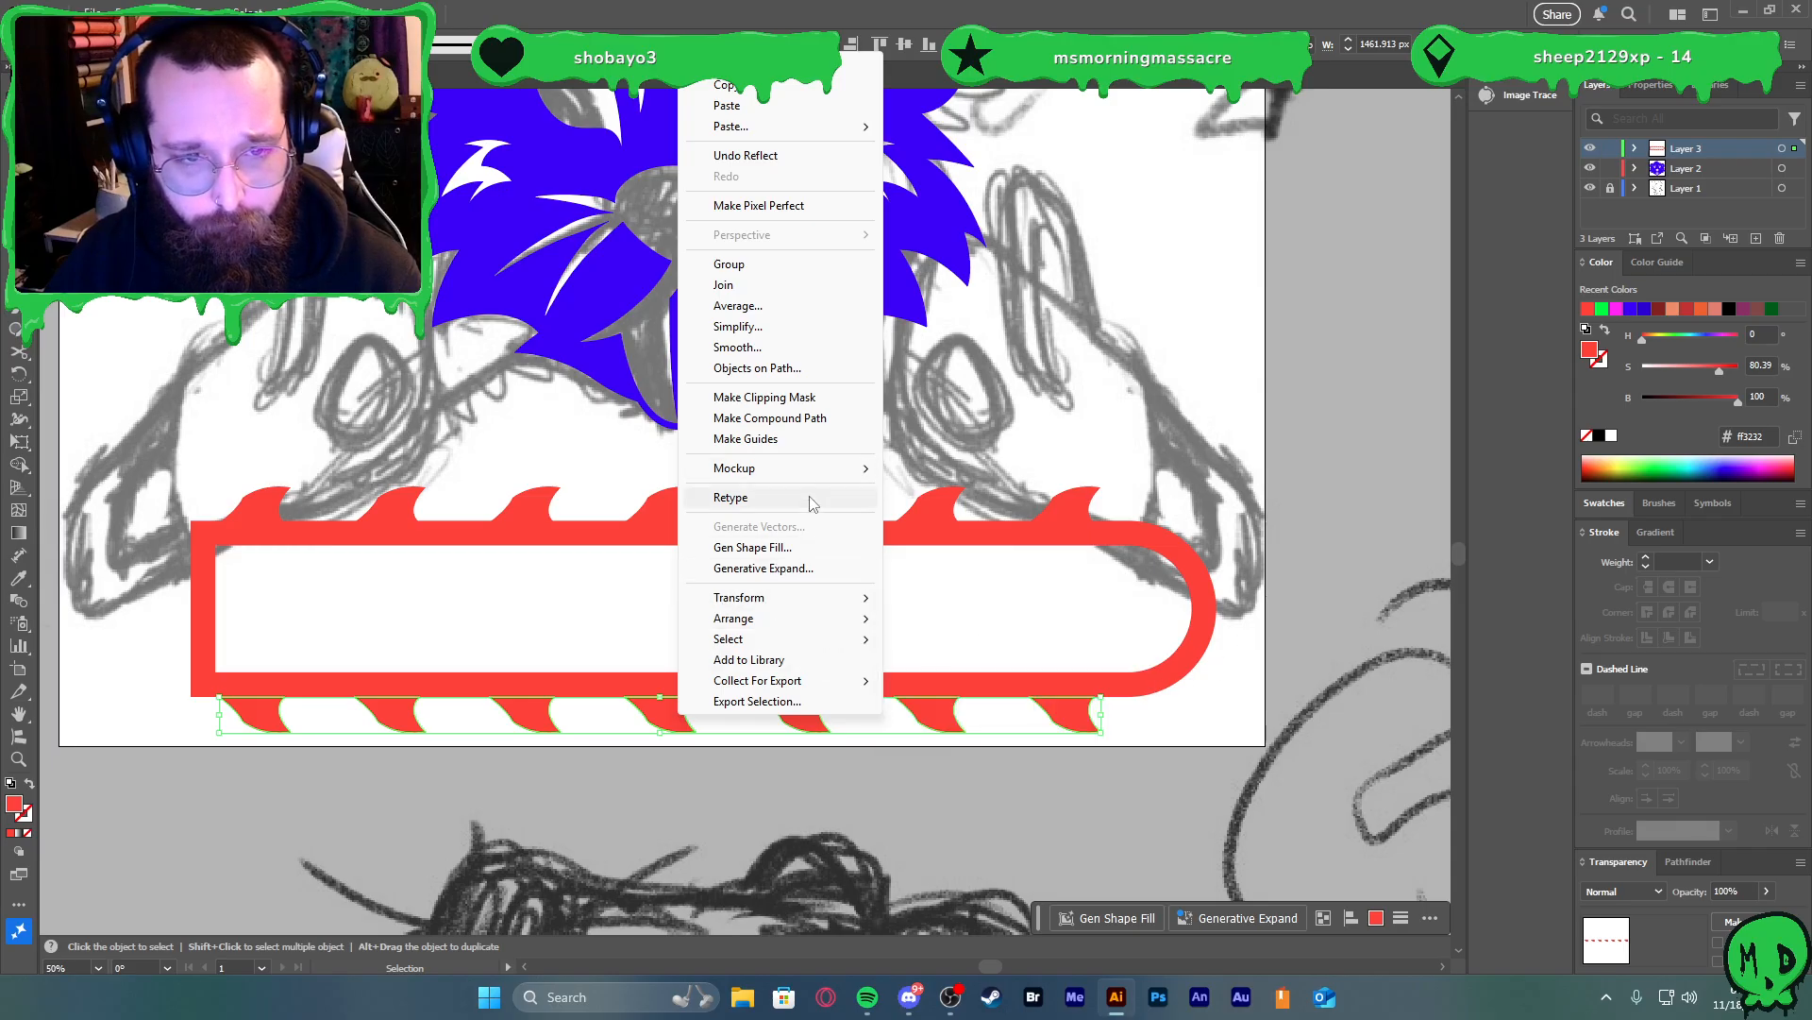
pyautogui.moveTo(810, 604)
pyautogui.click(961, 666)
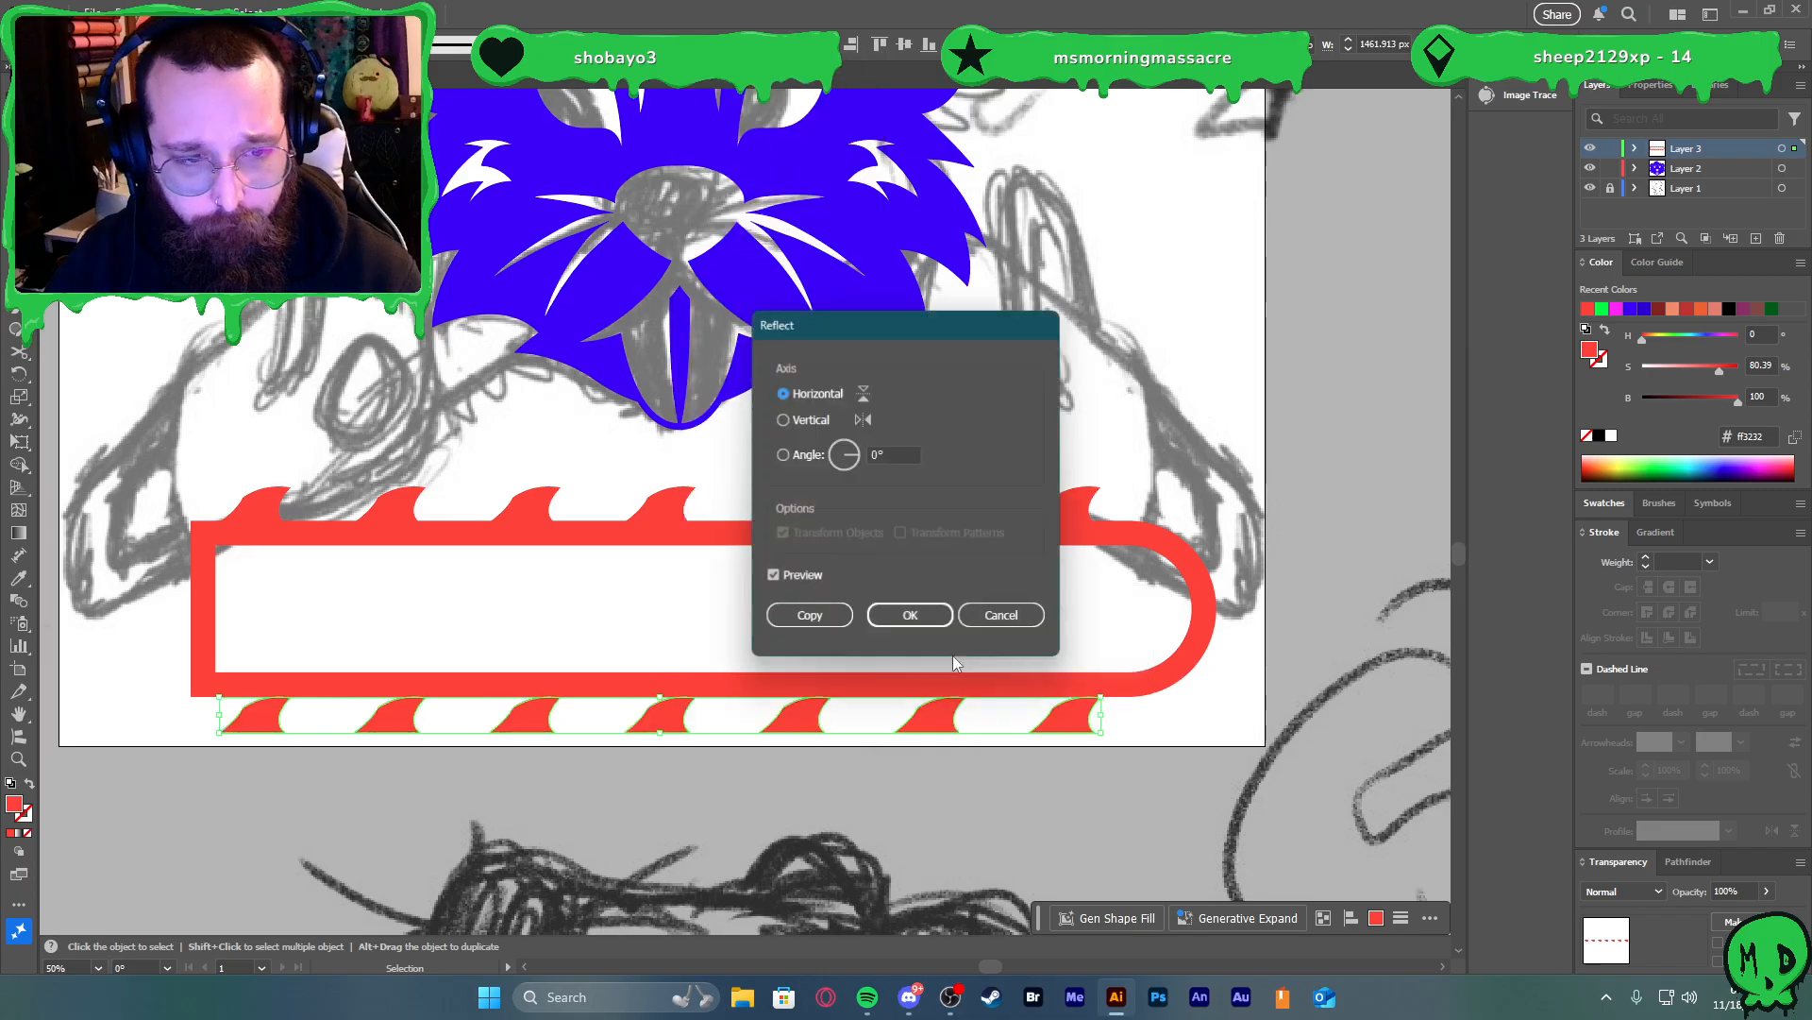
pyautogui.click(802, 421)
pyautogui.click(910, 616)
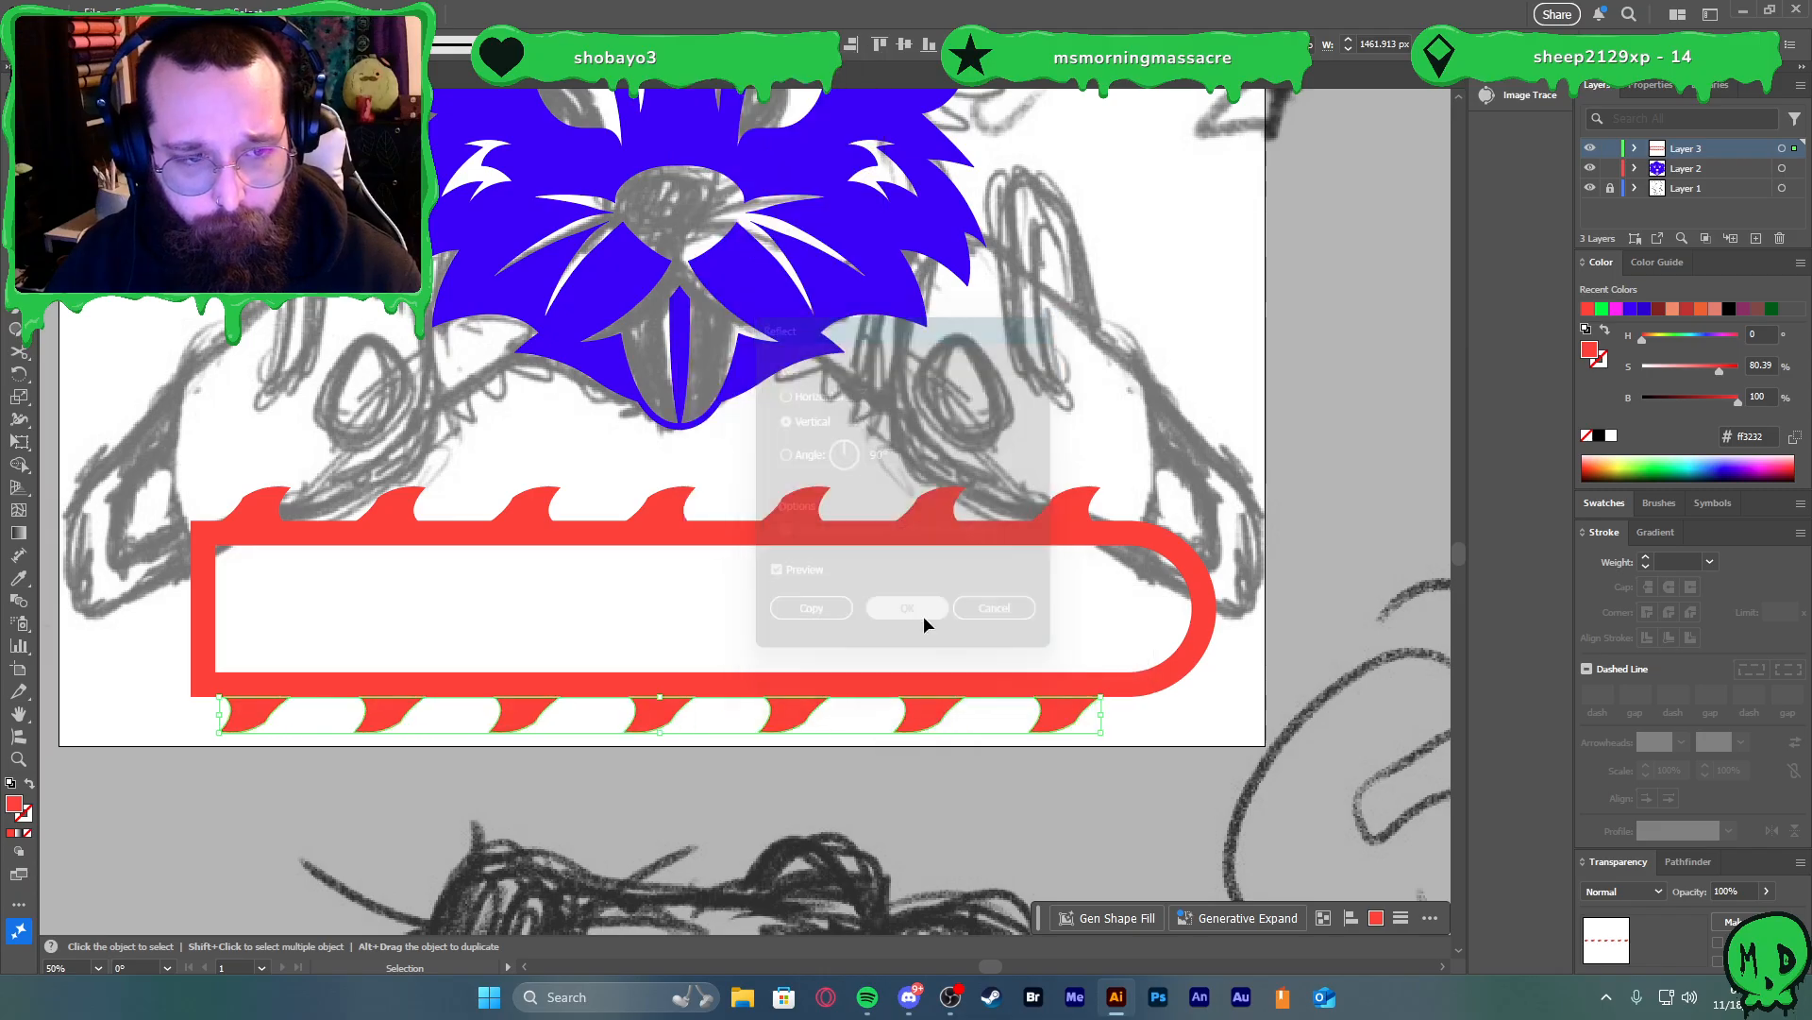
# Shift the lower row of teeth slightly so it sits flush against the bar's bottom edge, and deselect it
pyautogui.moveTo(1068, 704); pyautogui.dragTo(1064, 703)
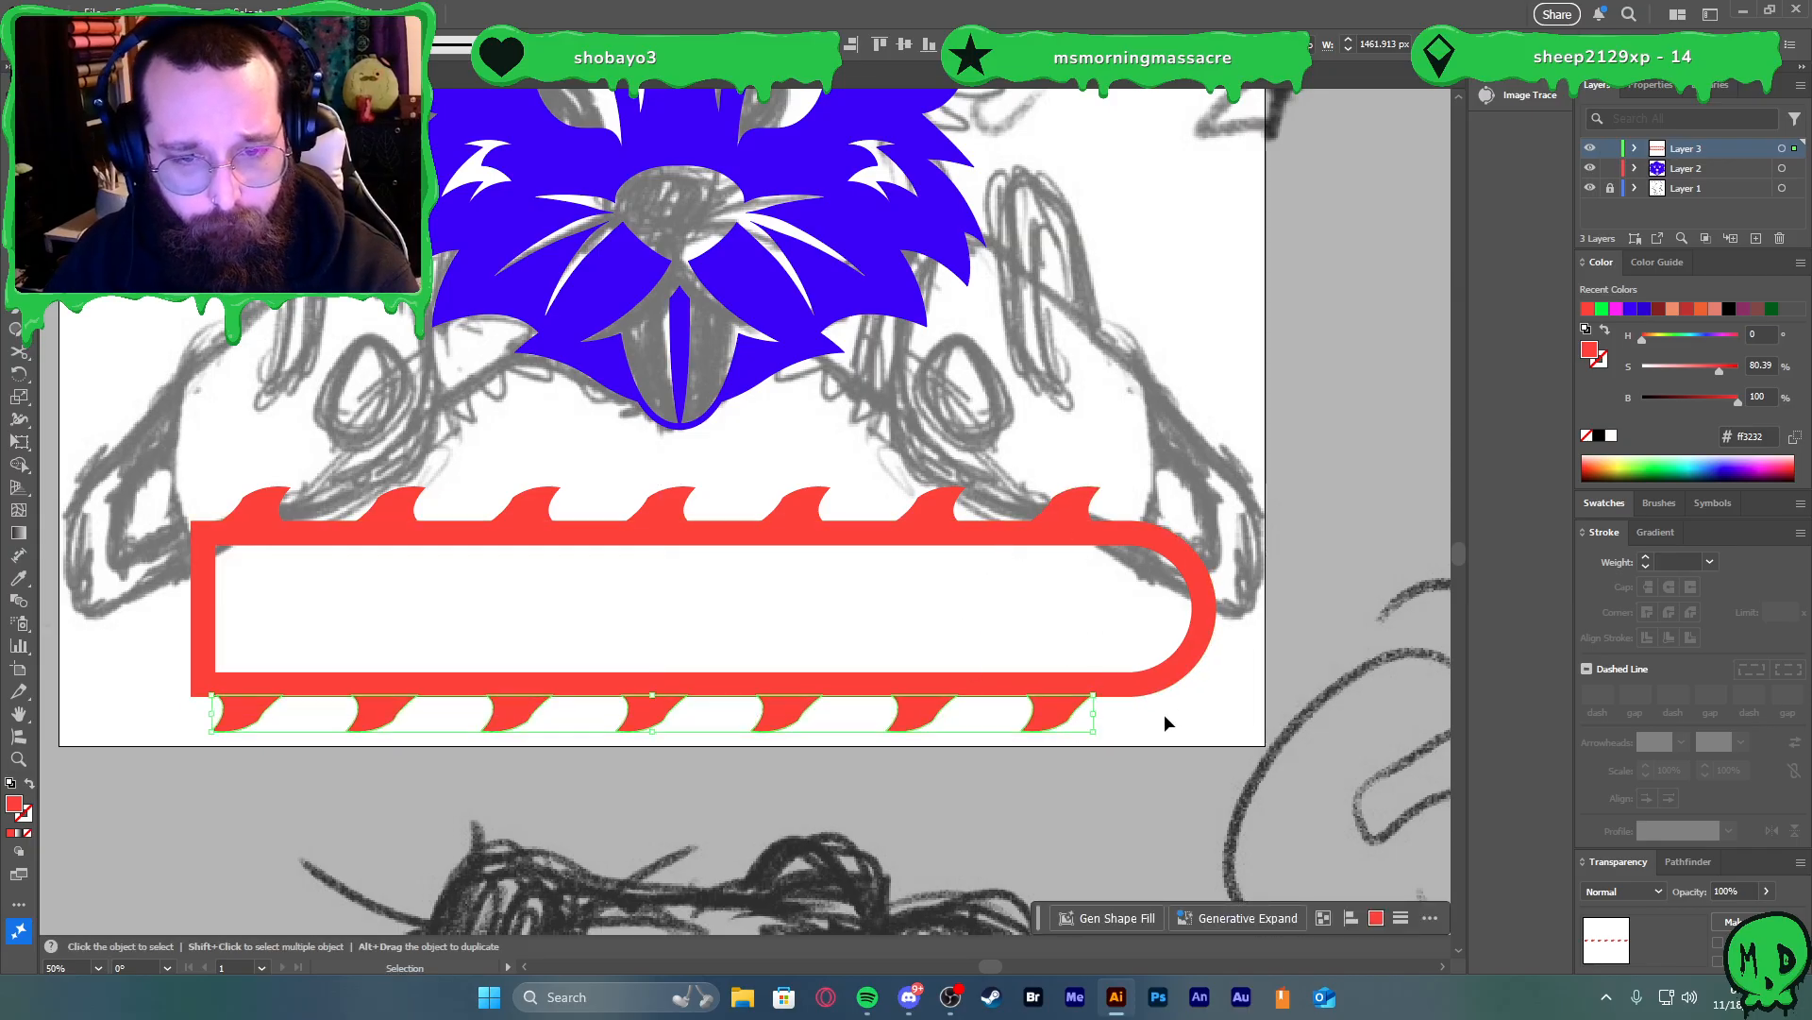
pyautogui.keyDown('shift'); pyautogui.click(1099, 685); pyautogui.keyUp('shift')
pyautogui.press('Up')
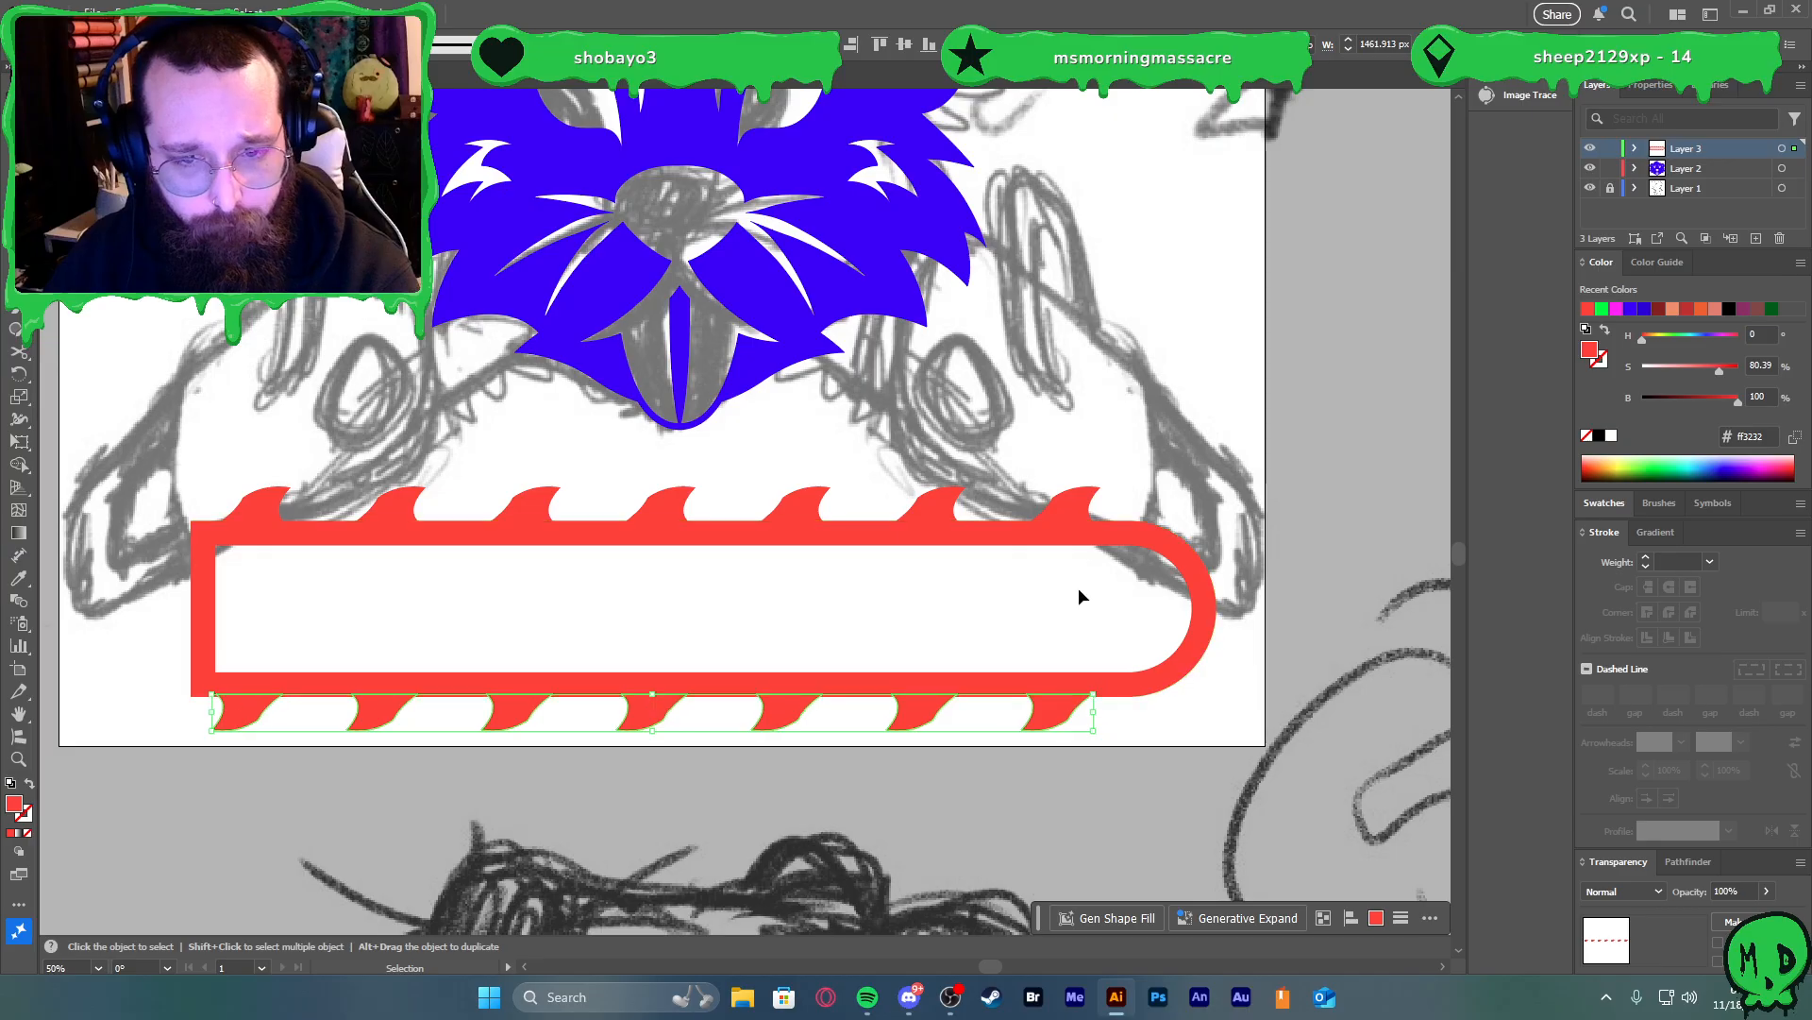
pyautogui.click(1143, 504)
# Place three rotated copies of the saw tooth around the bar's rounded tip, at its upper corner, middle and lower corner
pyautogui.scroll(2, 1323, 613)
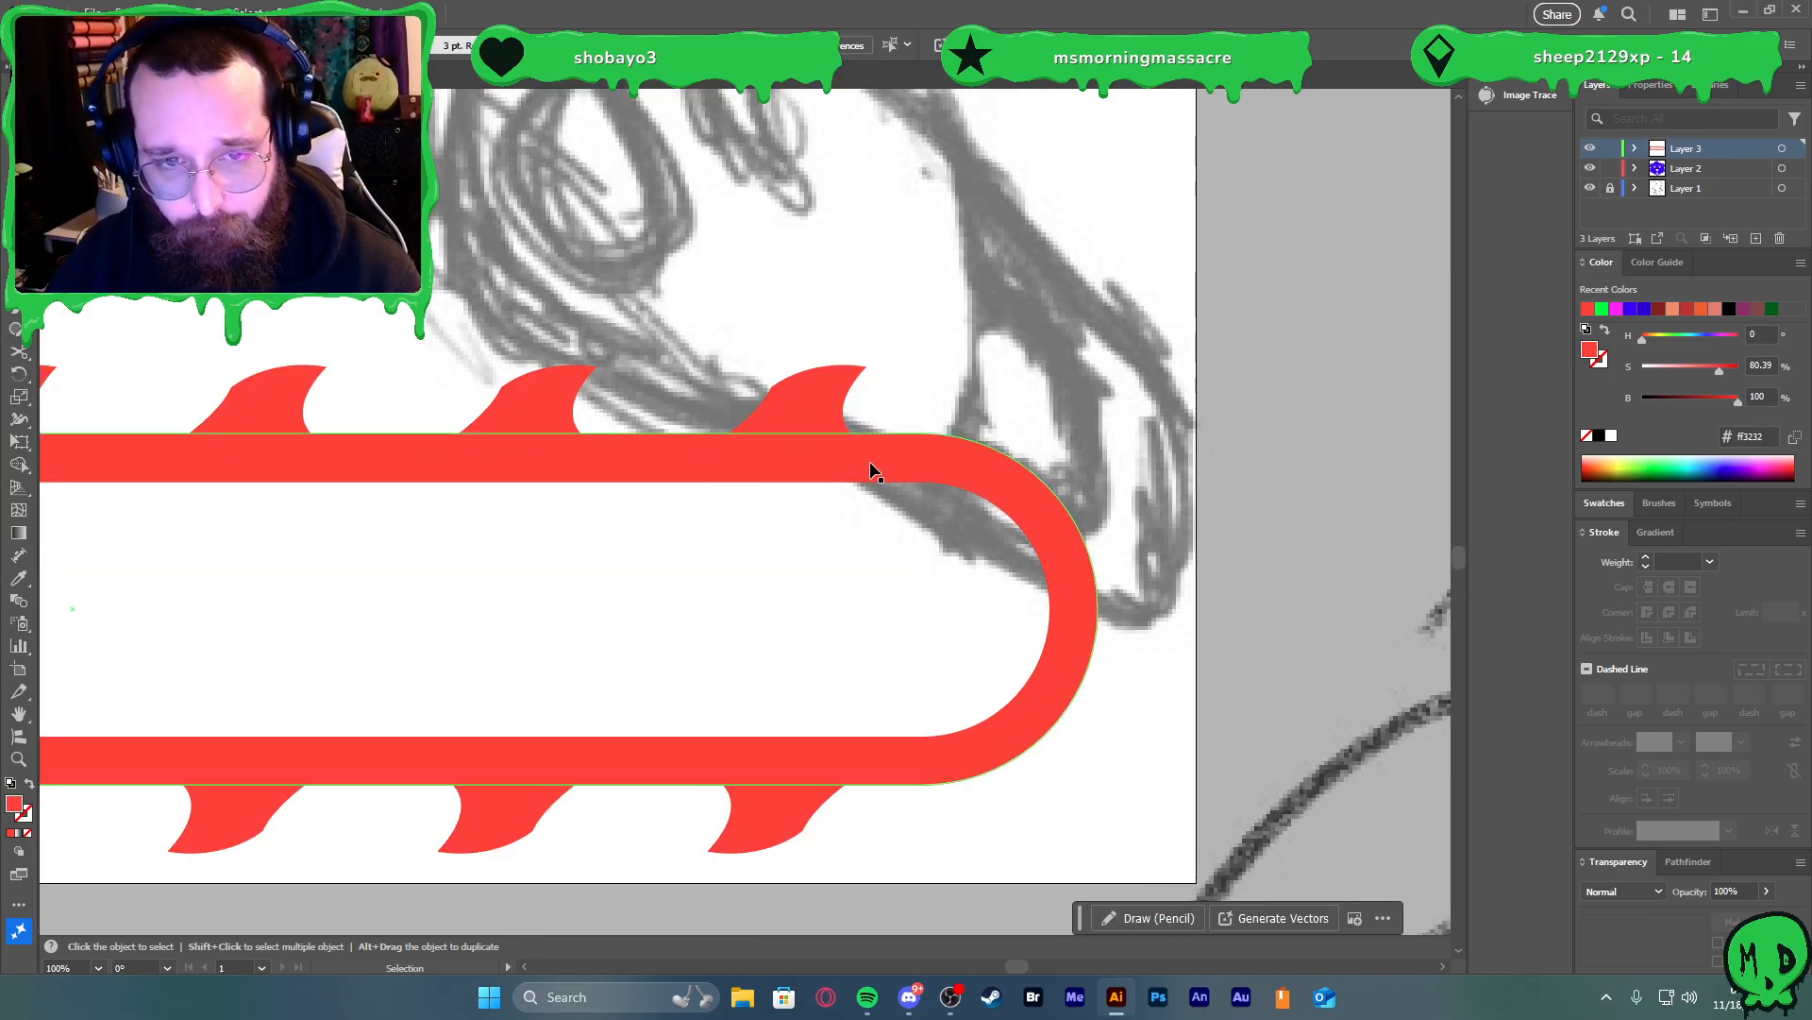
pyautogui.moveTo(858, 415); pyautogui.dragTo(1124, 507)
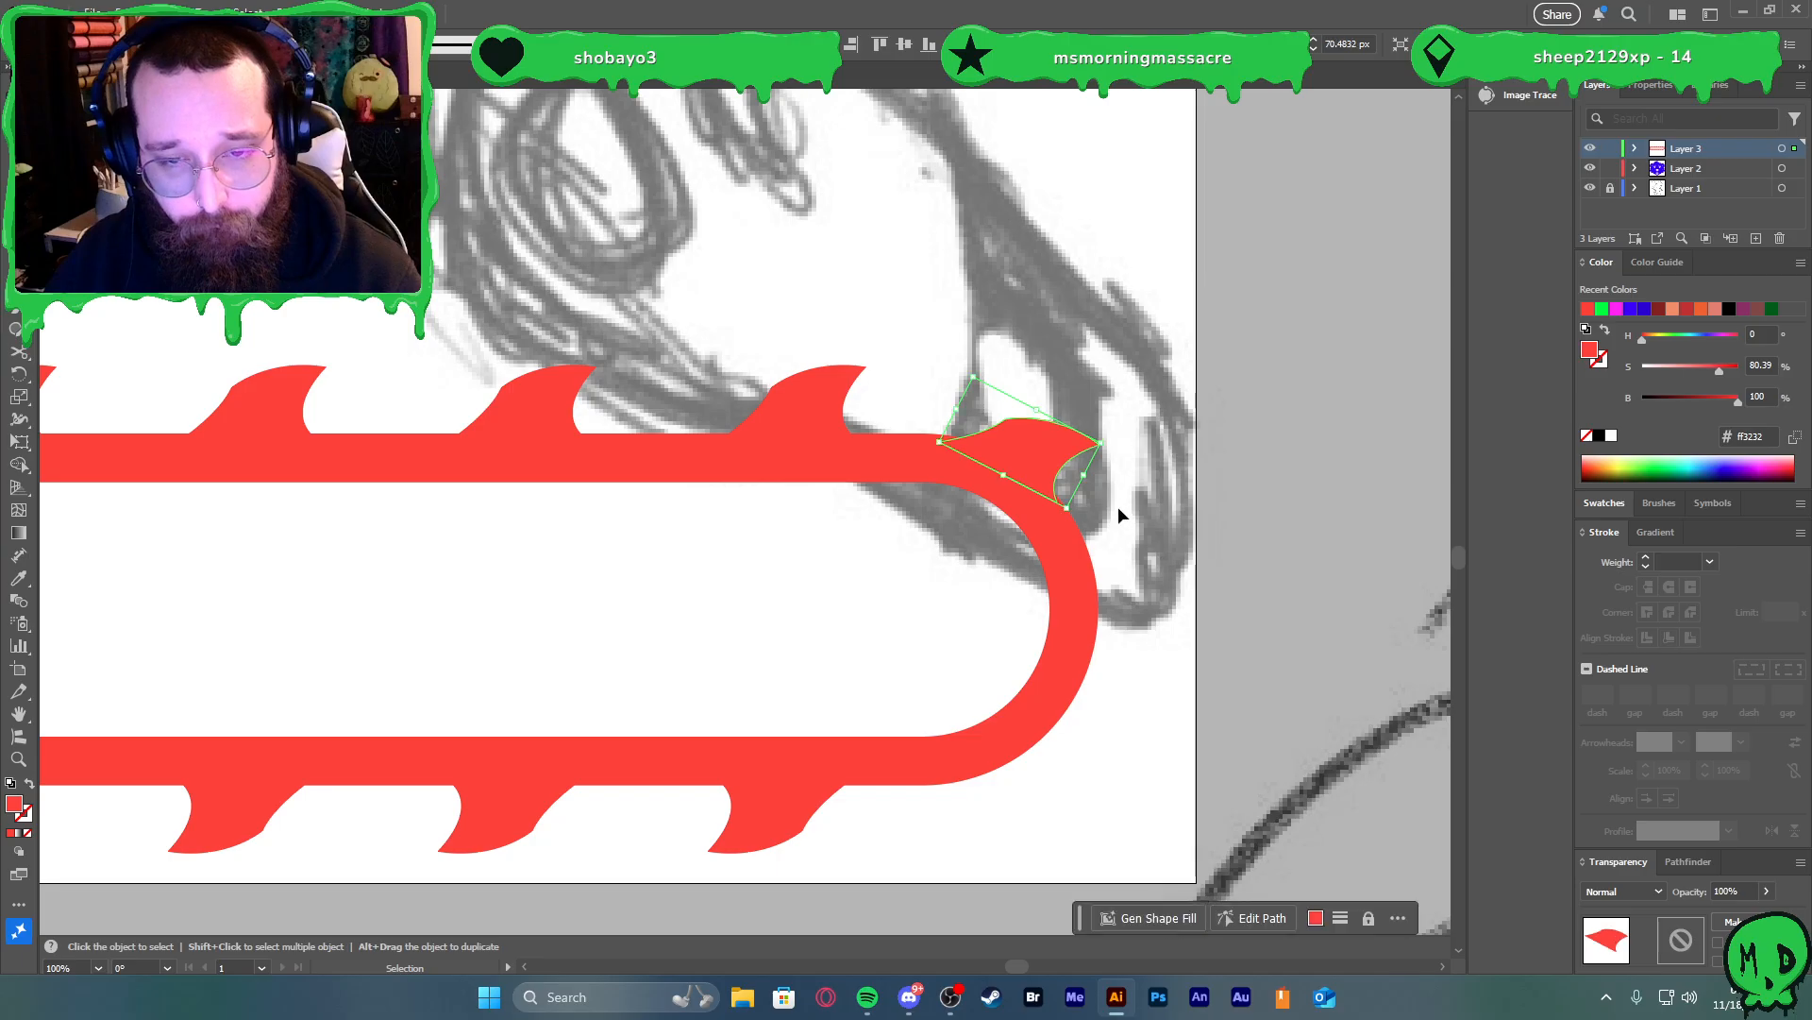
pyautogui.scroll(-2, 1123, 510)
pyautogui.scroll(2, 1135, 519)
pyautogui.moveTo(1022, 451); pyautogui.dragTo(977, 755)
pyautogui.moveTo(1010, 651)
pyautogui.mouseDown()
pyautogui.moveTo(1034, 727)
pyautogui.moveTo(942, 763)
pyautogui.moveTo(956, 776)
pyautogui.moveTo(1050, 745)
pyautogui.moveTo(1057, 763)
pyautogui.mouseUp()
pyautogui.click(1075, 776)
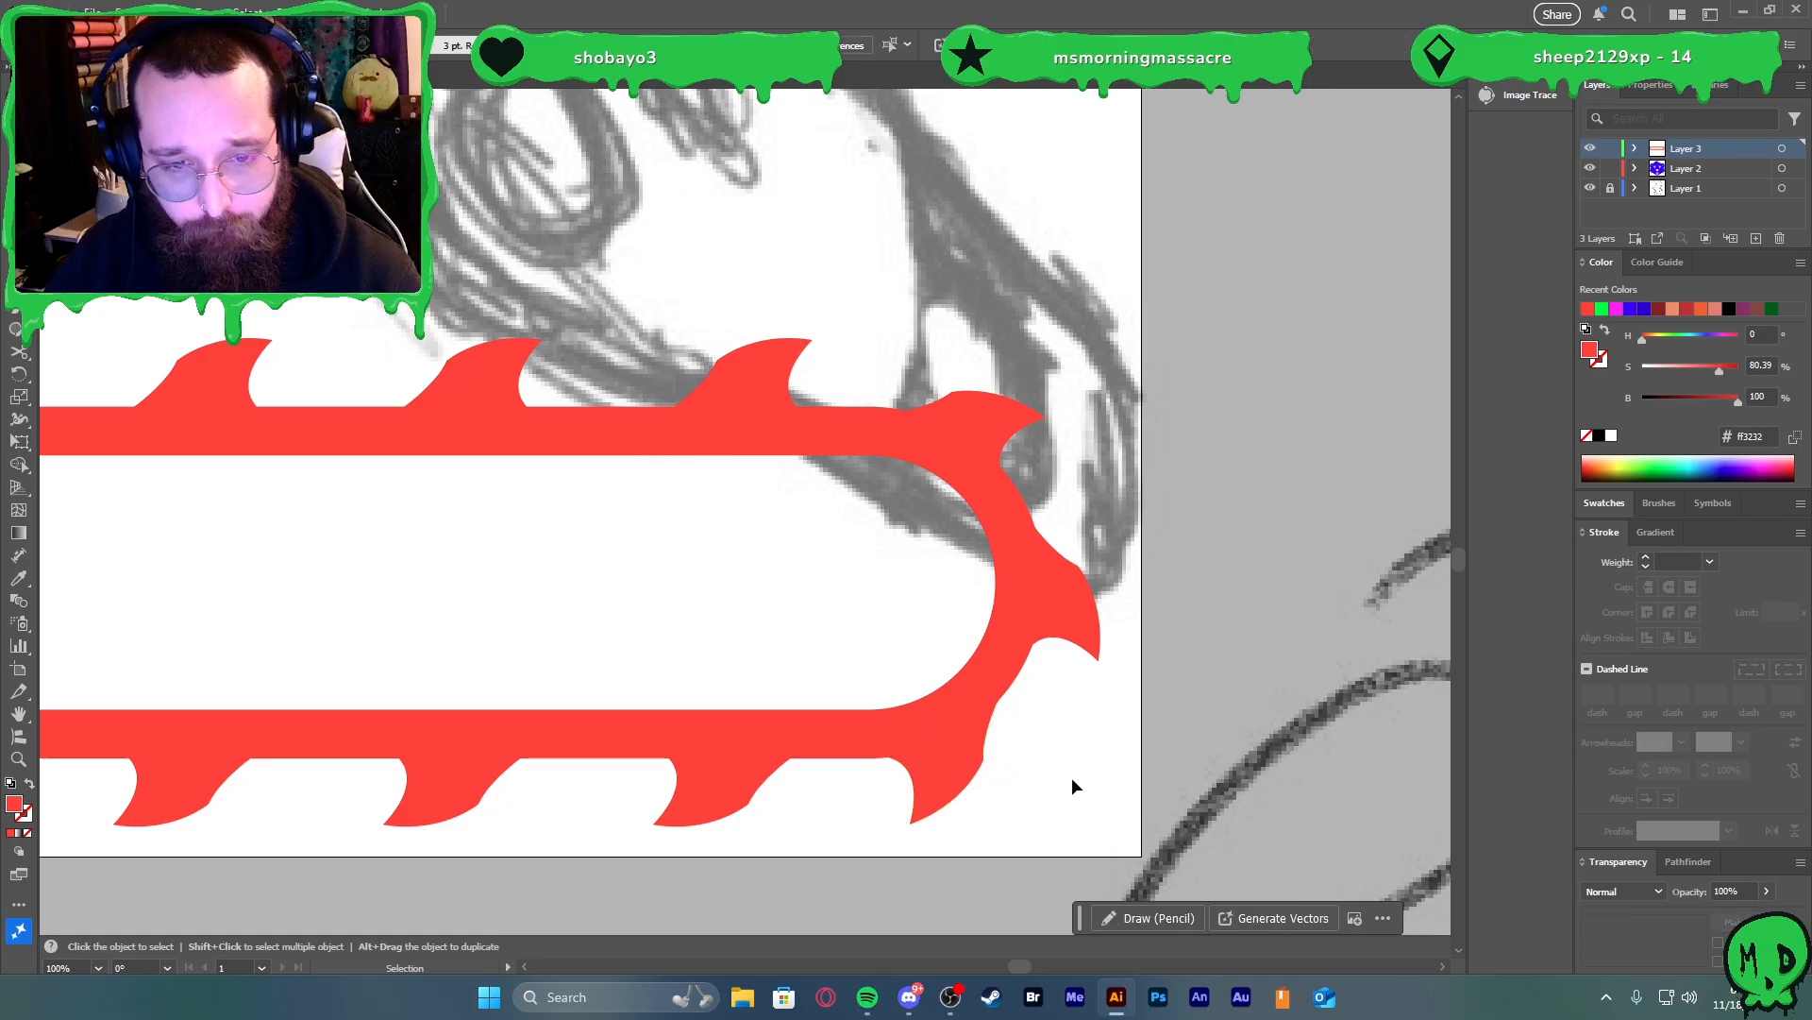
pyautogui.scroll(-3, 1028, 691)
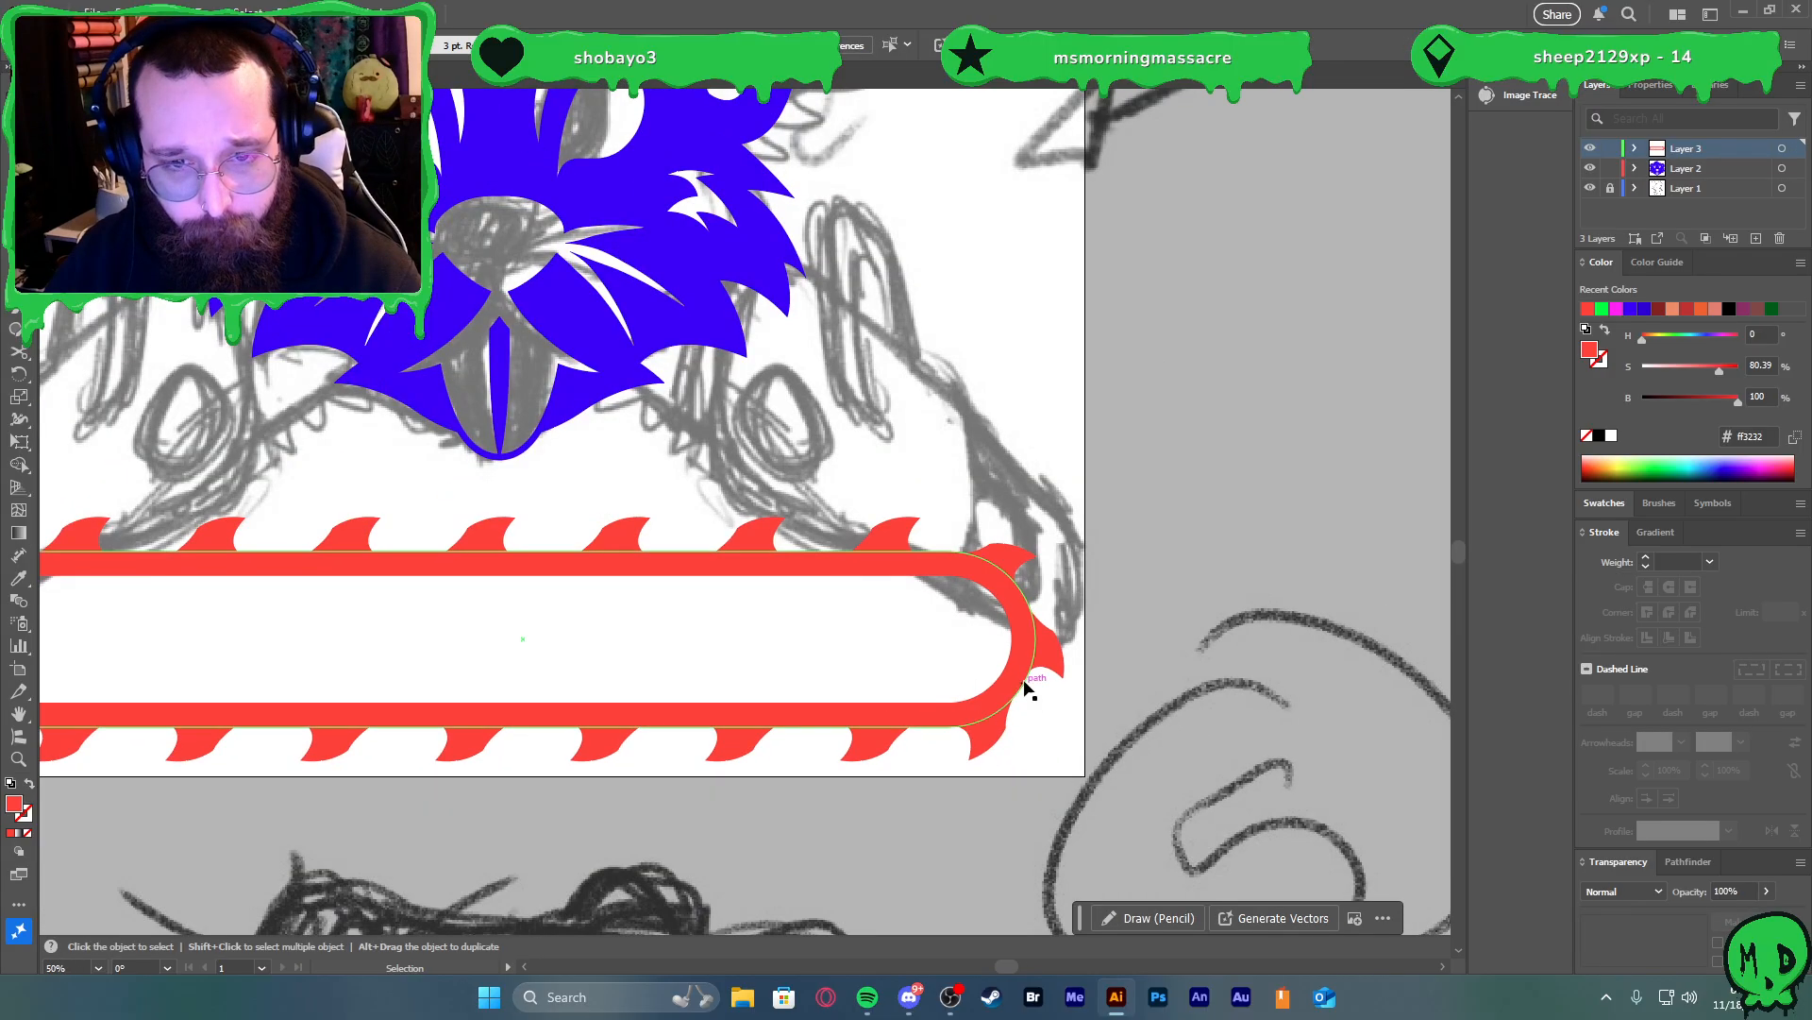
# Fine-tune the position of the upper tooth on the rounded tip so its base follows the bar's curve
pyautogui.scroll(5, 1022, 566)
pyautogui.moveTo(1019, 491); pyautogui.dragTo(1021, 468)
pyautogui.press('Left')
pyautogui.press('Left')
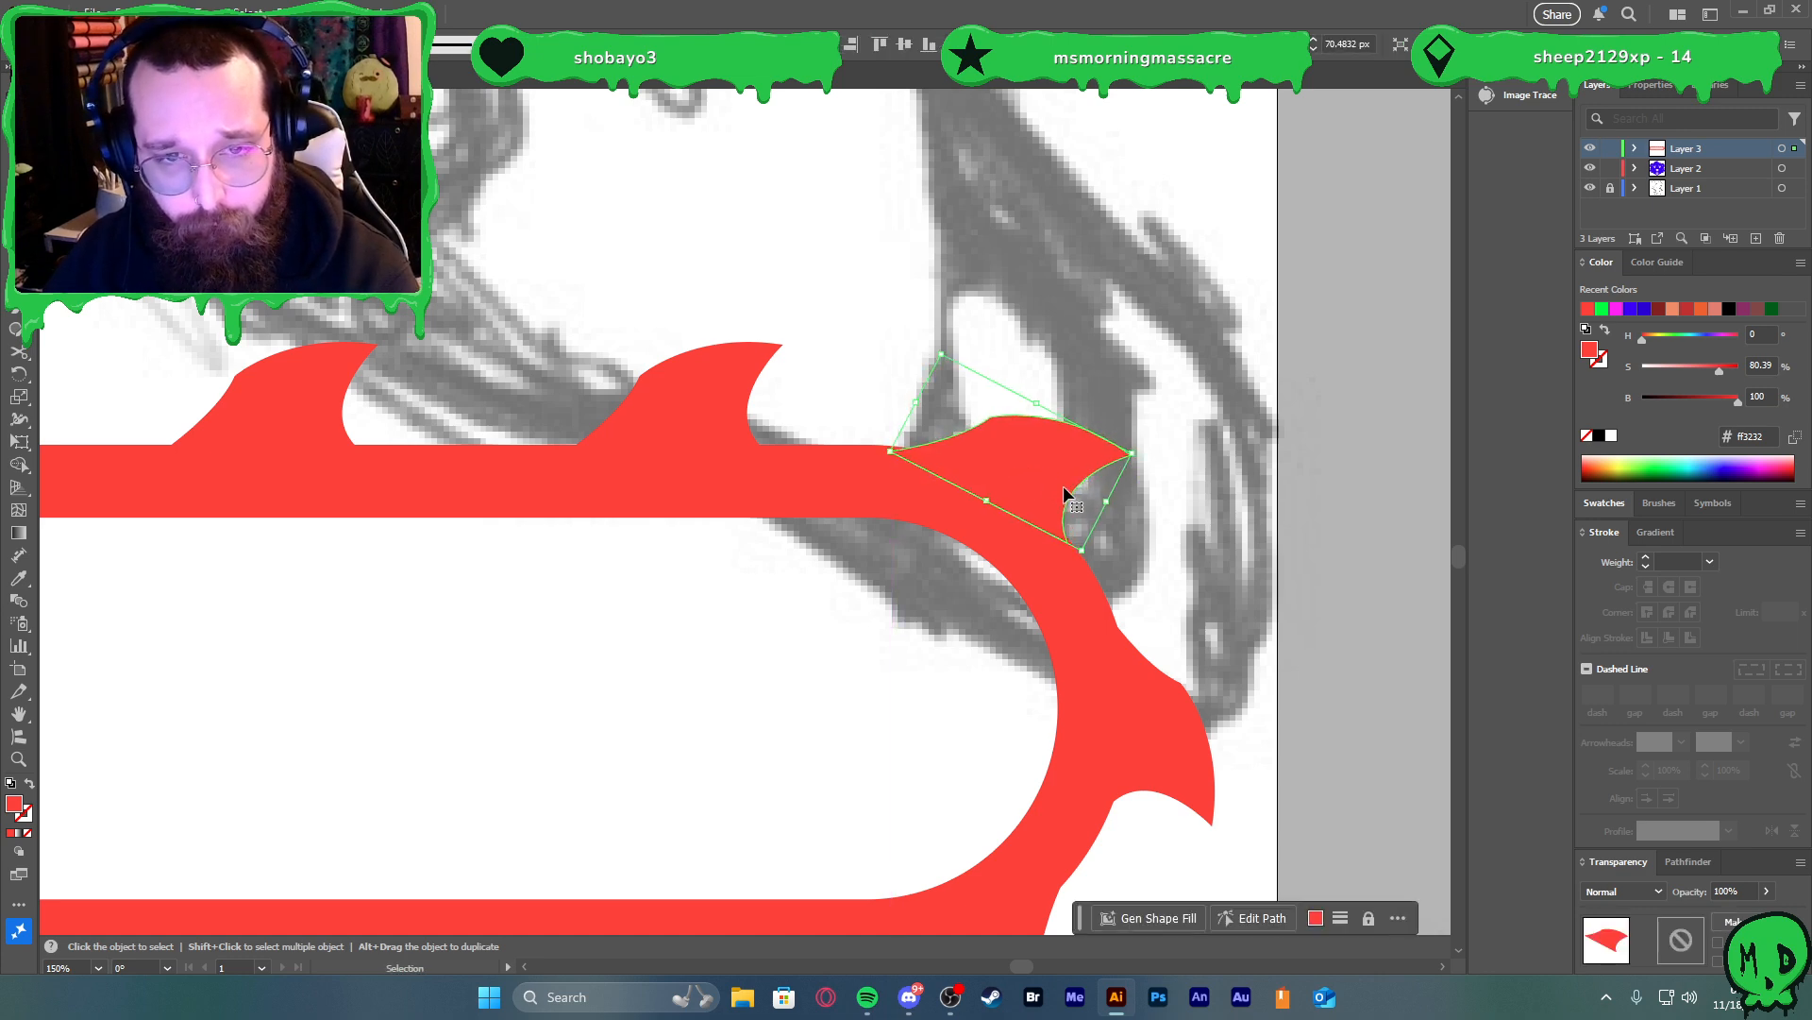
pyautogui.scroll(-2, 1158, 710)
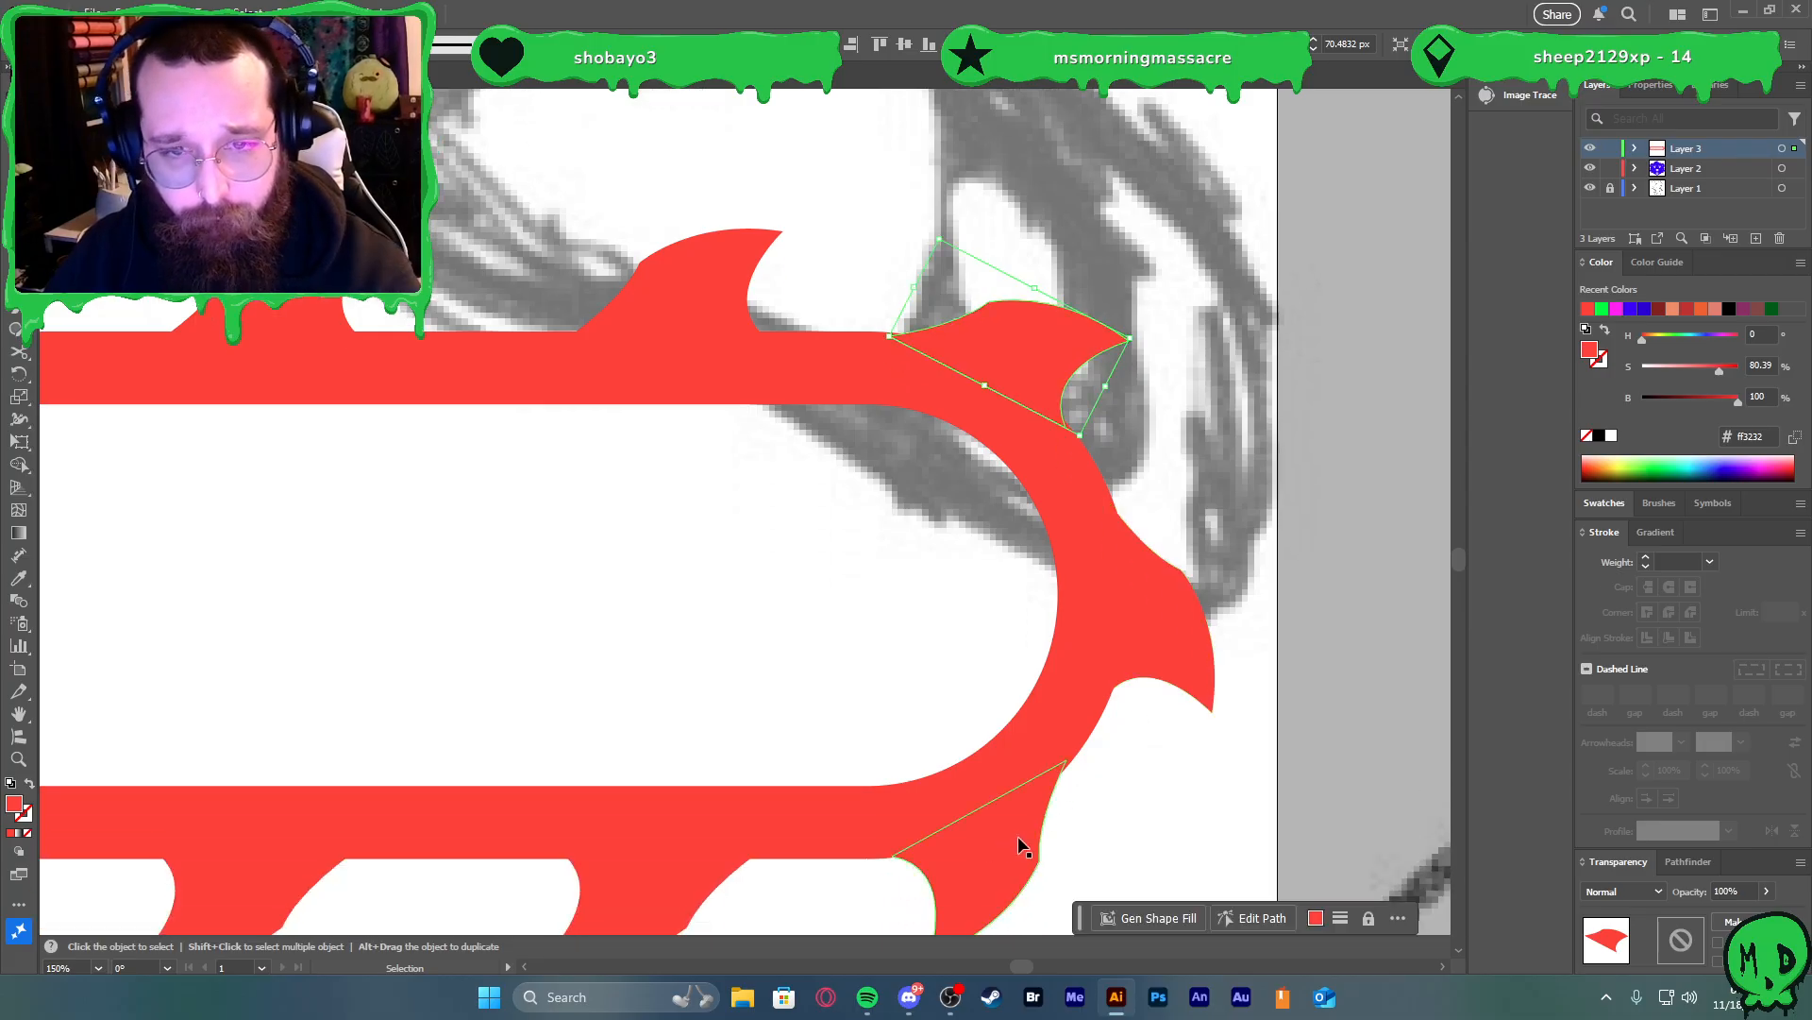
pyautogui.press('Right')
pyautogui.press('Down')
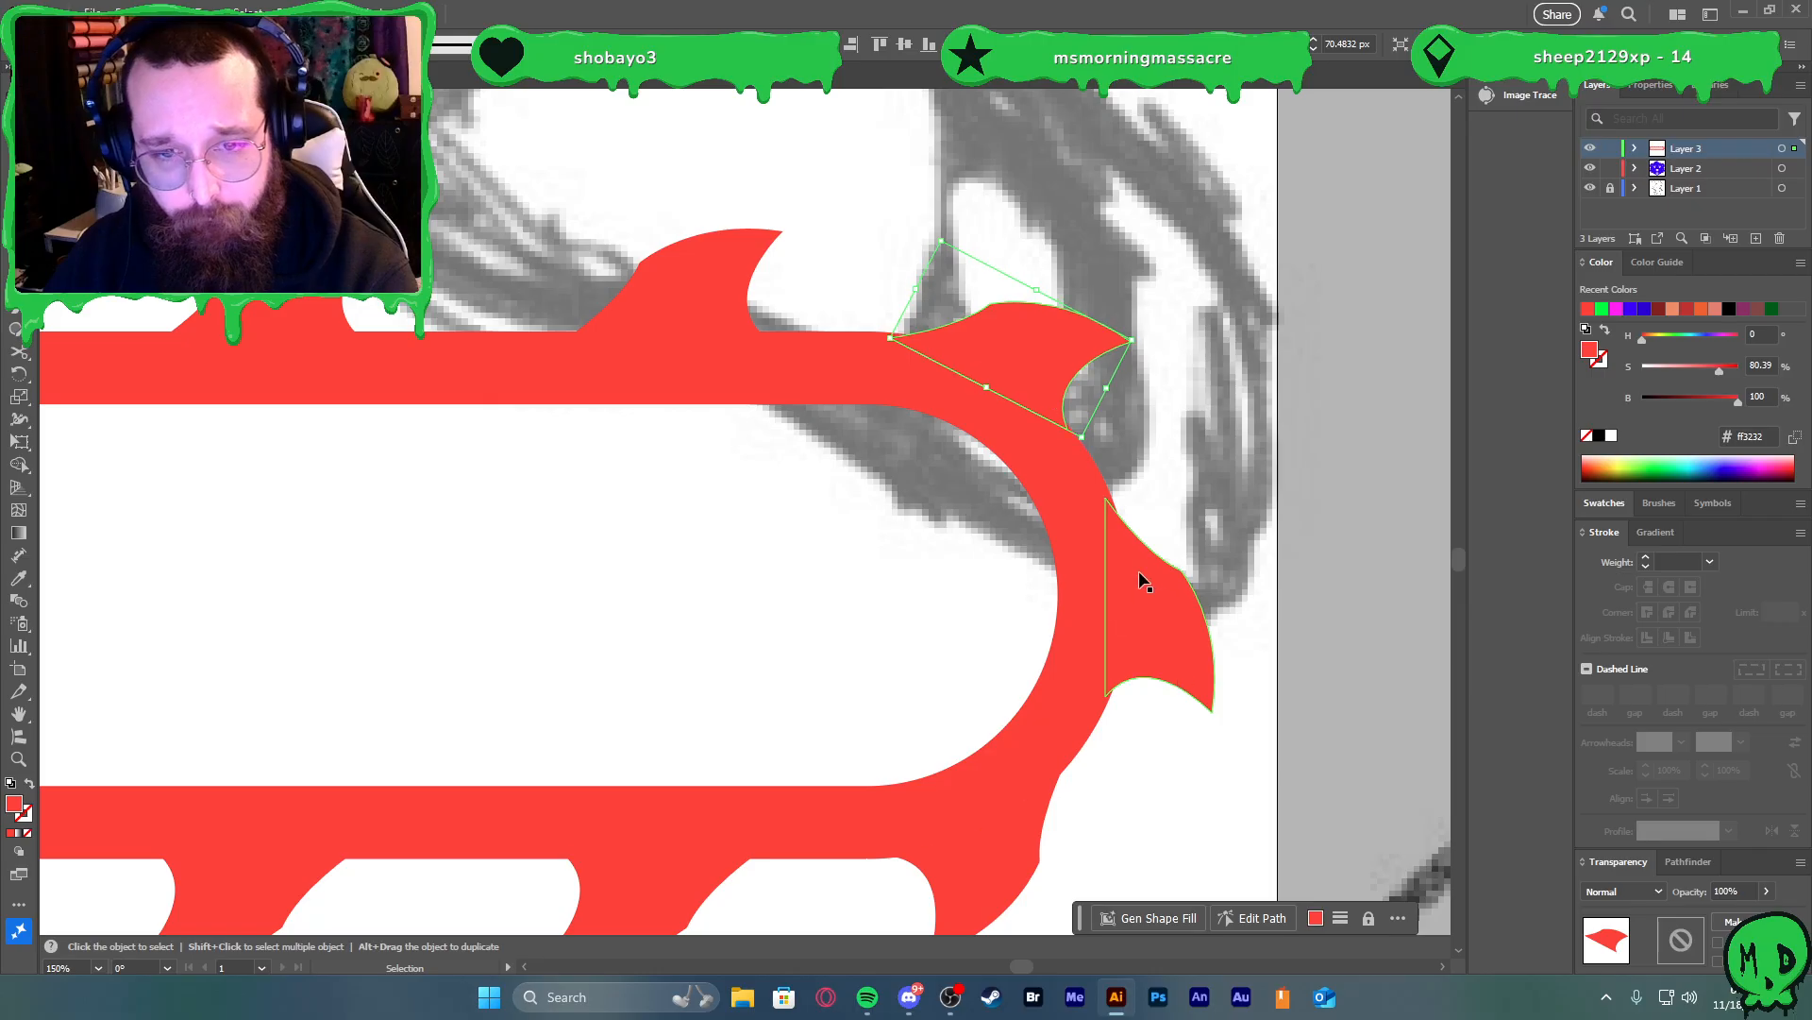
pyautogui.hotkey('ctrl', 'z')
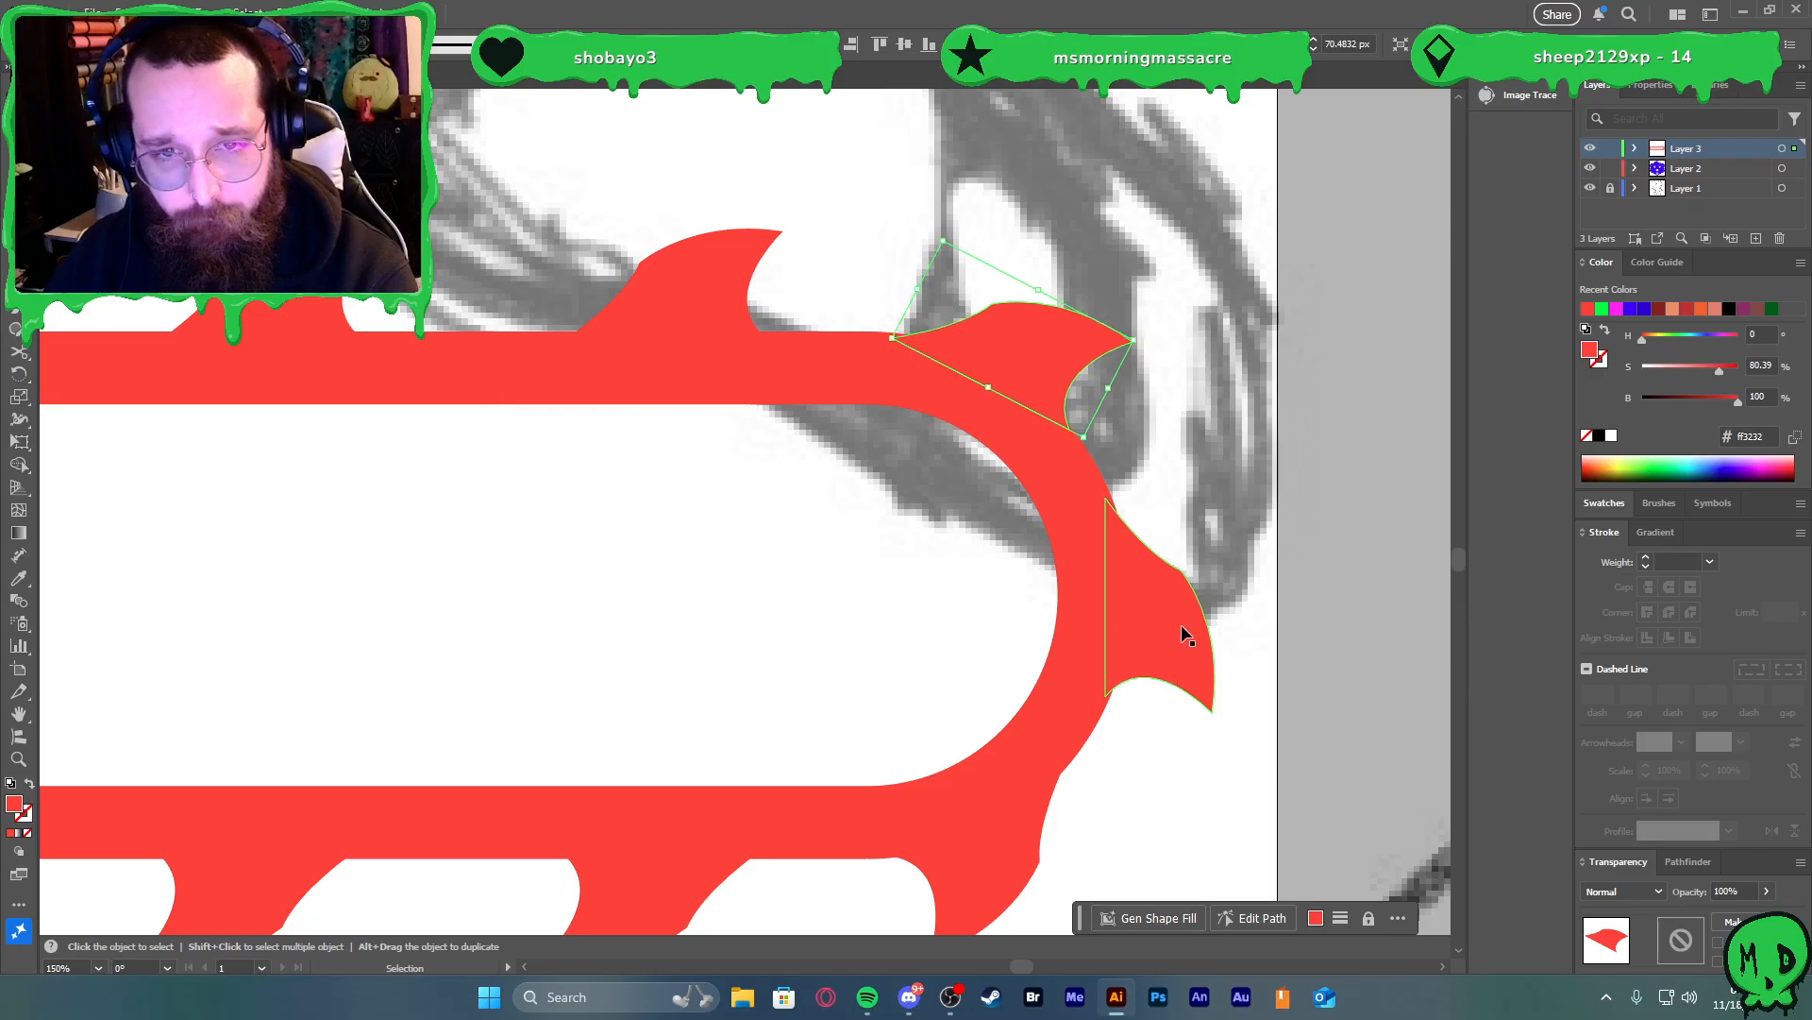
pyautogui.press('Right')
pyautogui.press('Down')
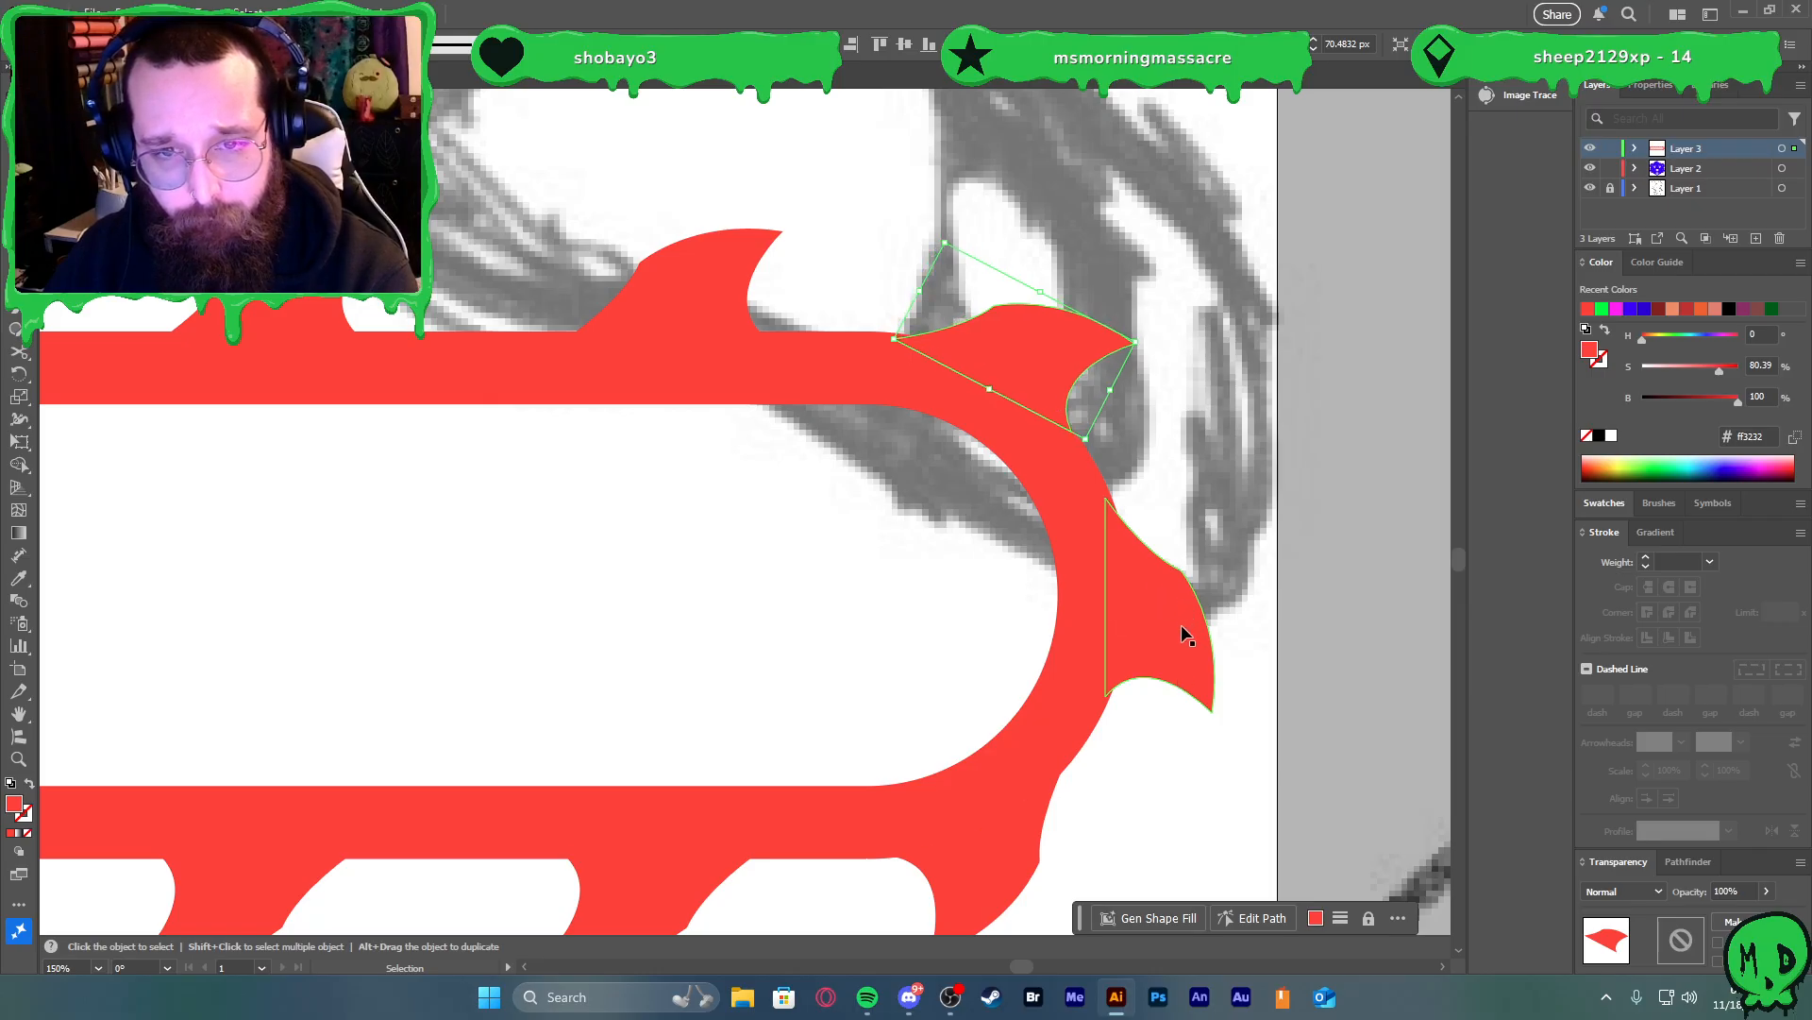
# Nudge the middle tooth on the rounded tip slightly and deselect it
pyautogui.click(1180, 642)
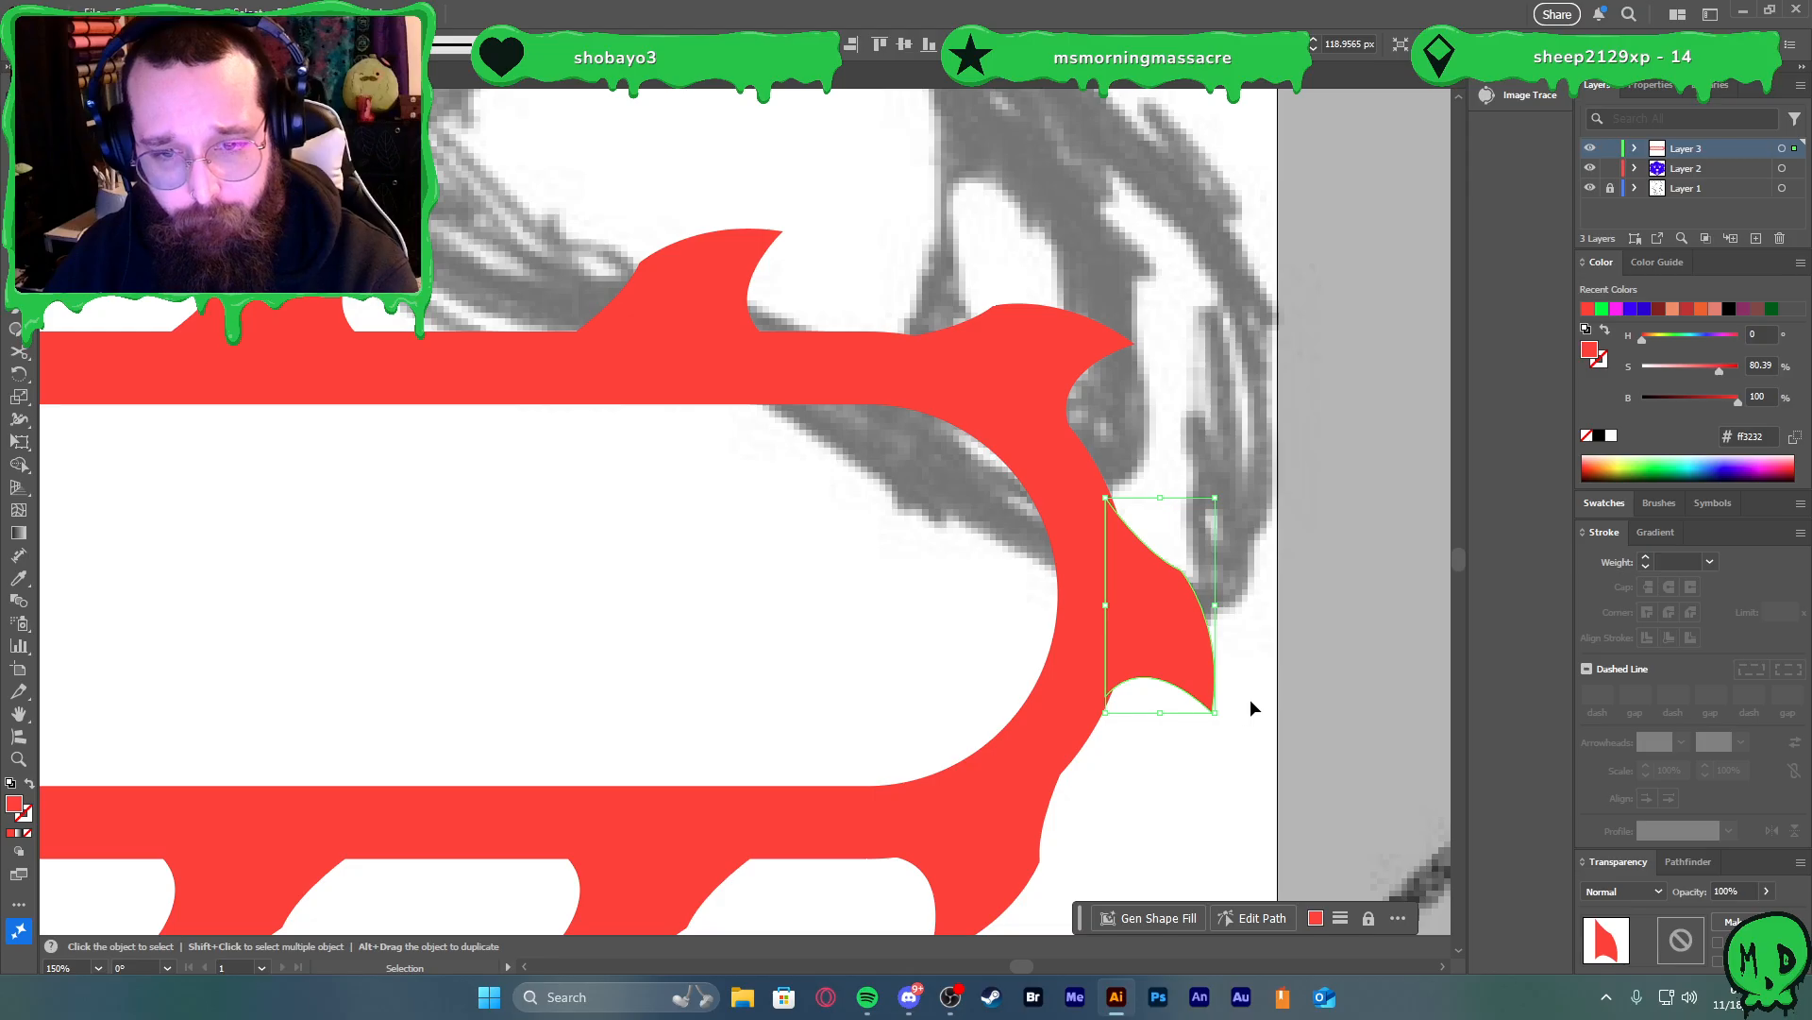
pyautogui.click(1255, 702)
pyautogui.scroll(-6, 1310, 713)
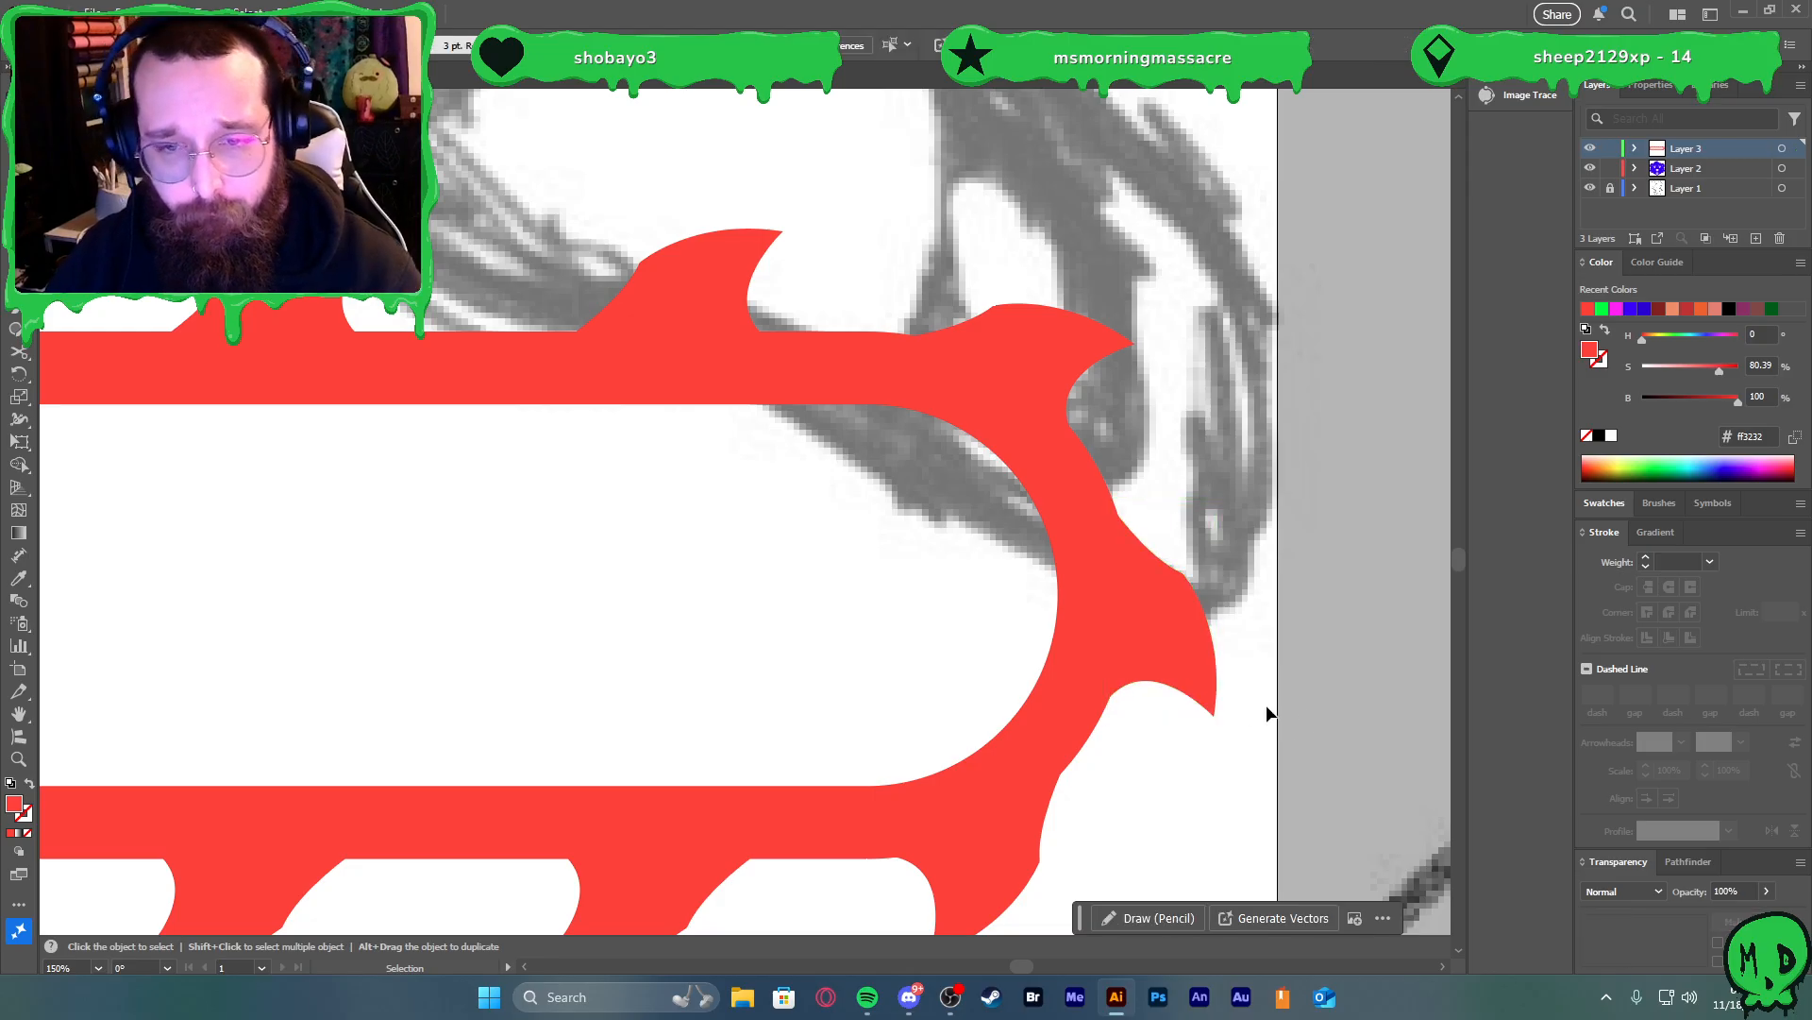
pyautogui.scroll(3, 1276, 820)
pyautogui.scroll(-1, 1263, 784)
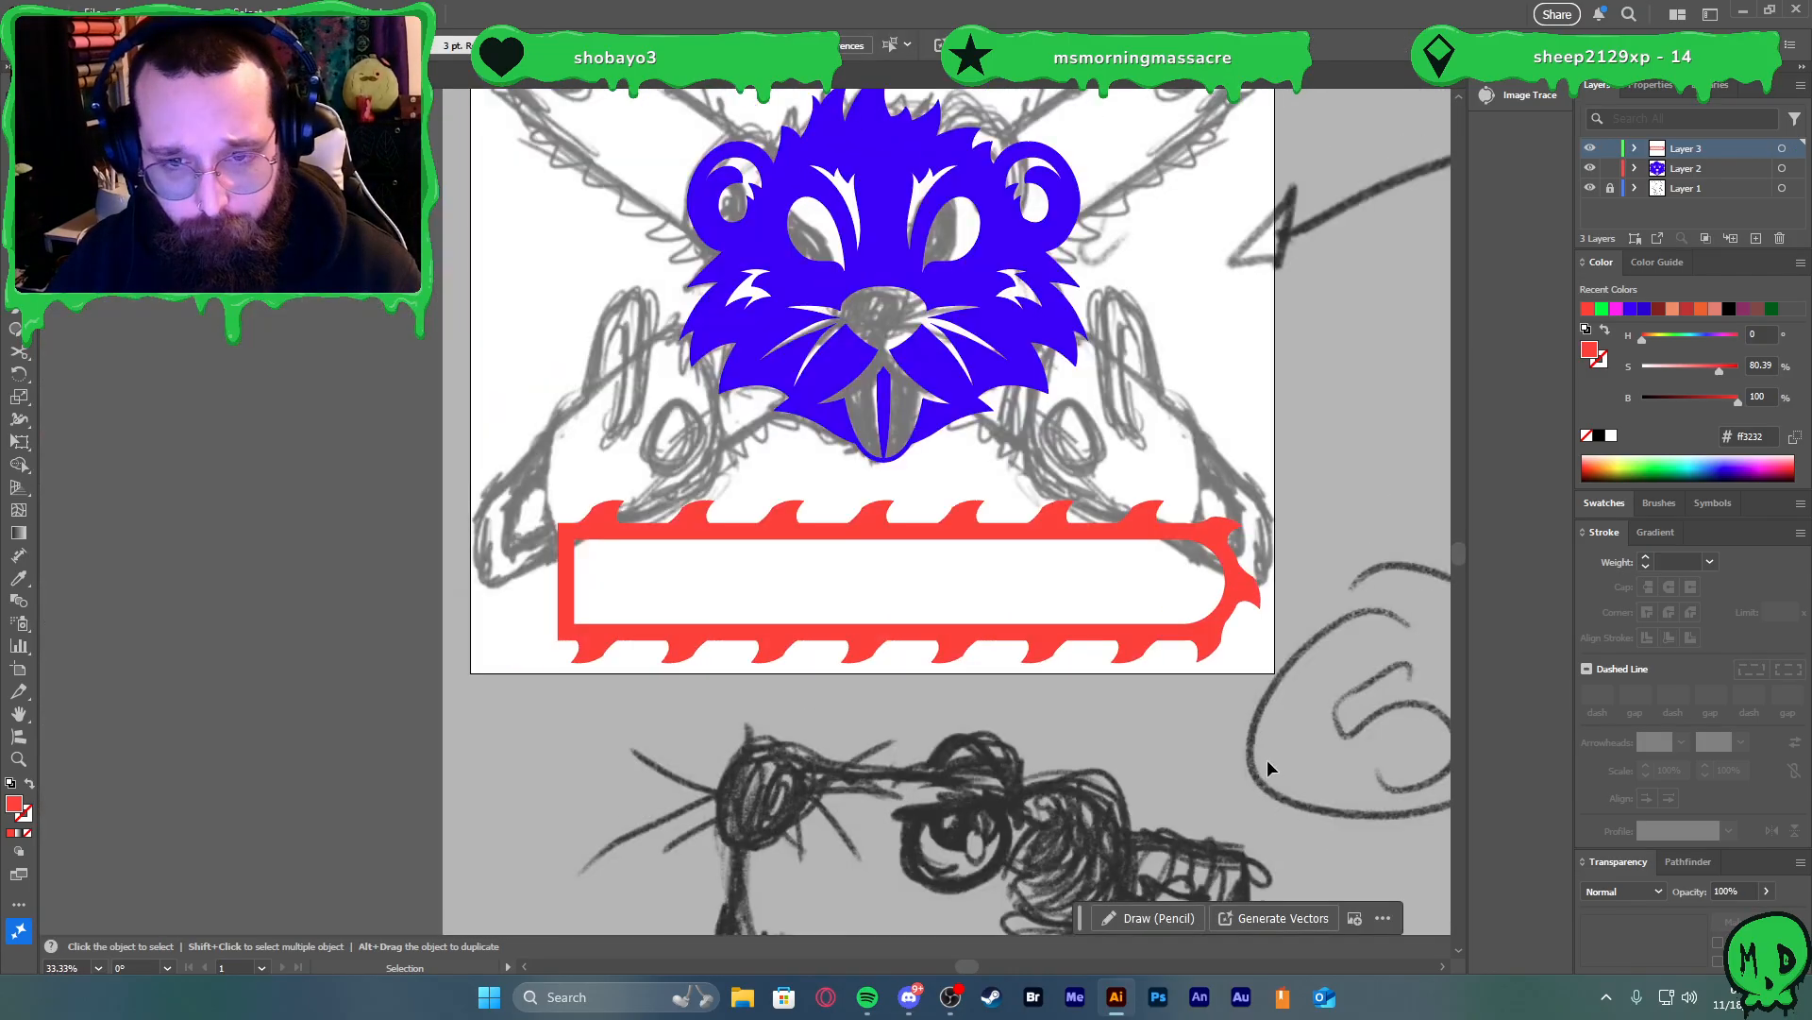
pyautogui.scroll(1, 1317, 732)
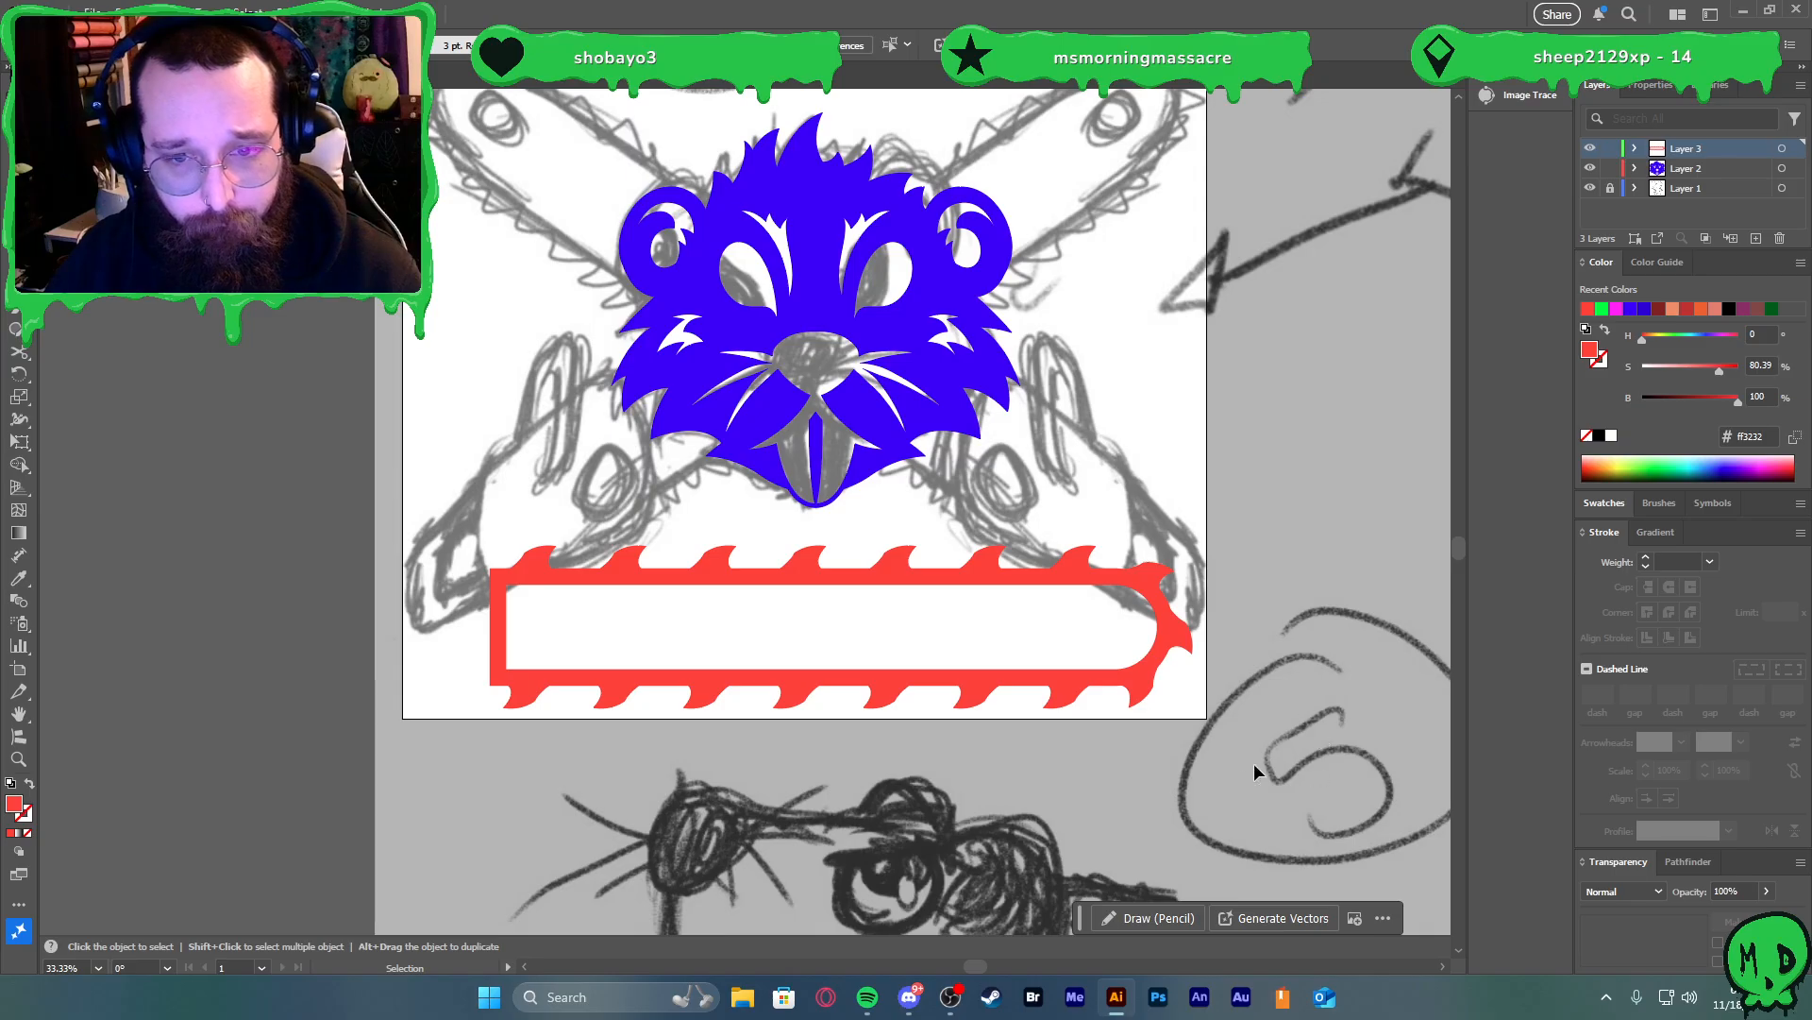
# Draw a small red circle inside the bar's rounded tip and centre it vertically on the bar outline
pyautogui.press('l')
pyautogui.moveTo(1104, 617); pyautogui.dragTo(1154, 663)
pyautogui.press('v')
pyautogui.keyDown('shift'); pyautogui.click(1126, 581); pyautogui.keyUp('shift')
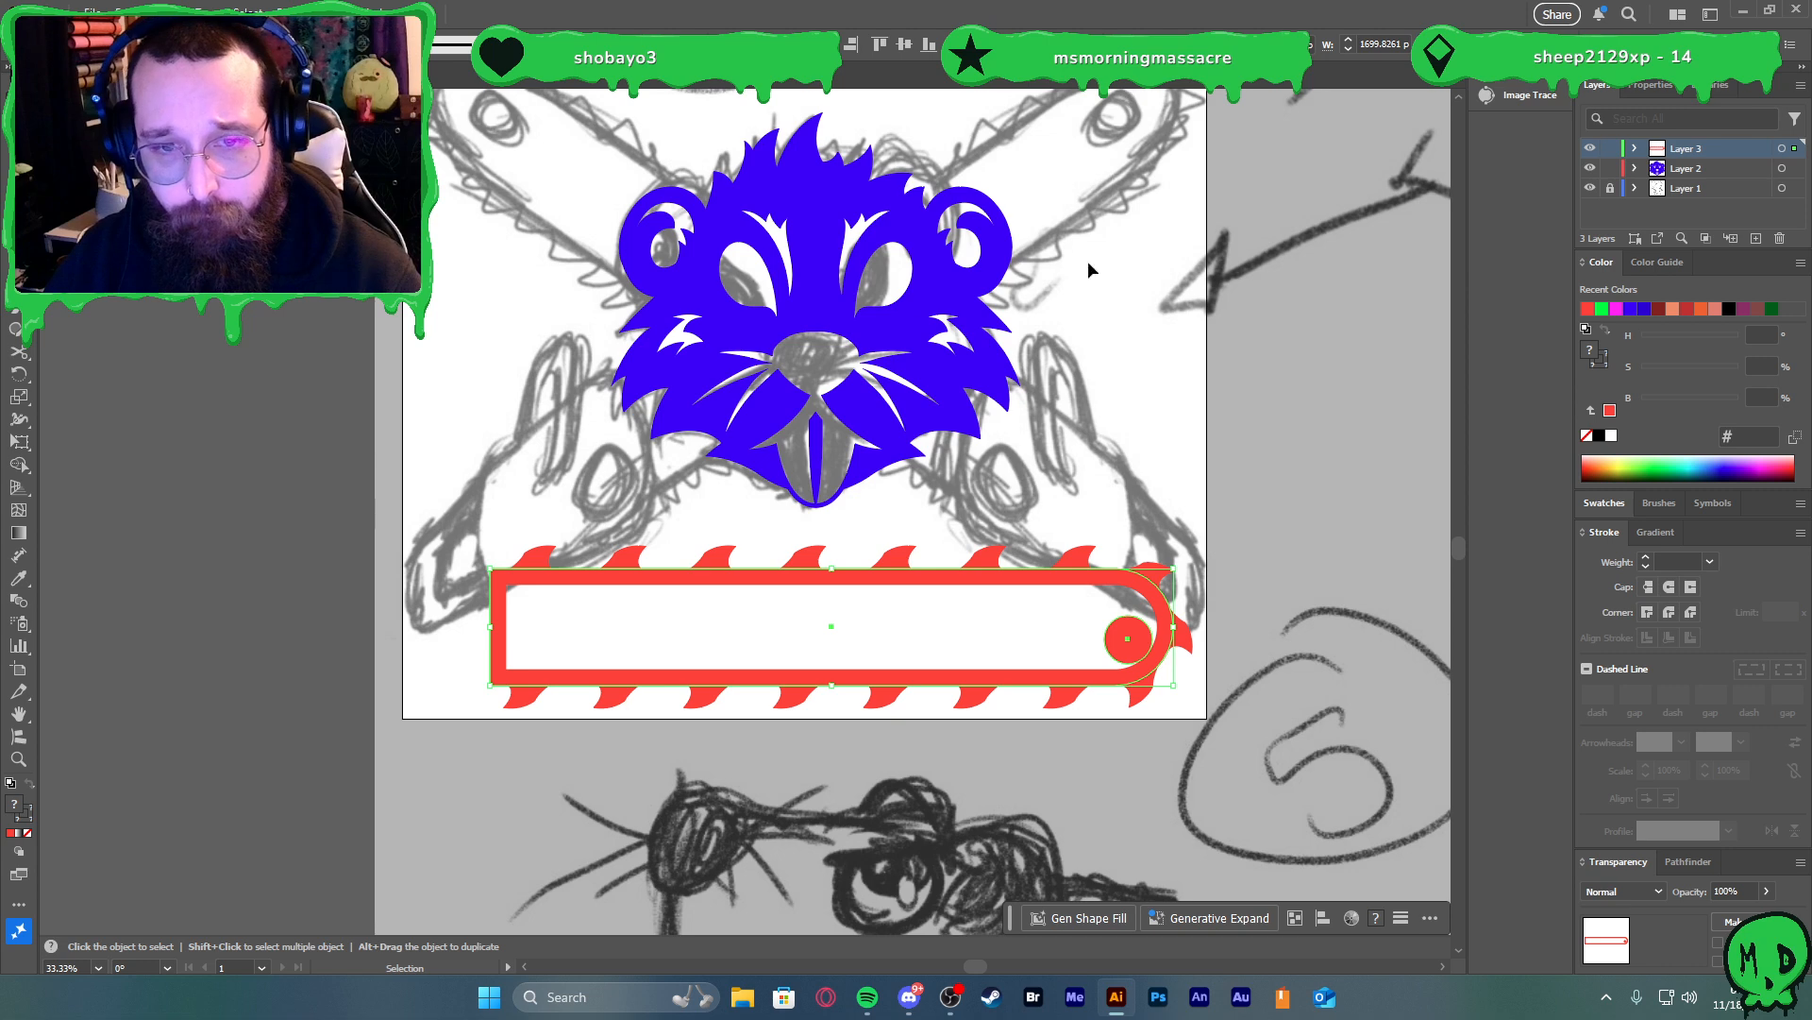
pyautogui.click(905, 44)
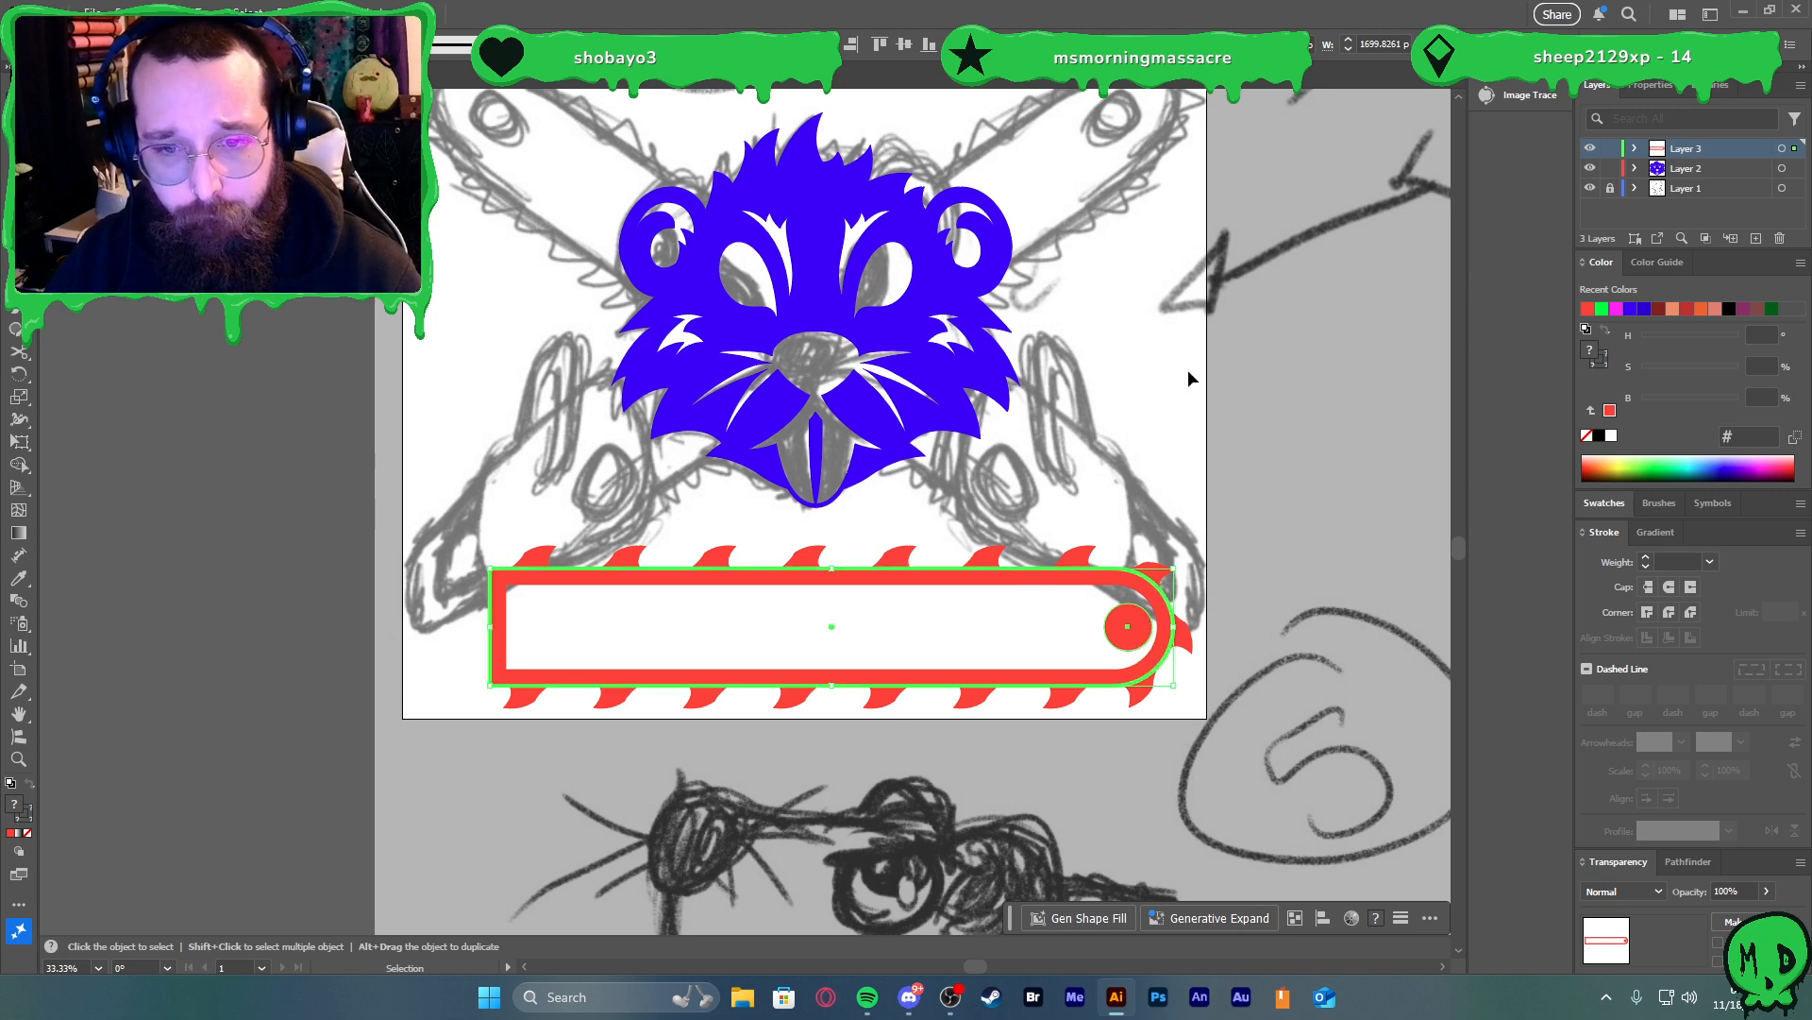
pyautogui.click(1232, 587)
# Move the circle four large nudges away from the bar's rounded tip, towards the square end
pyautogui.click(1142, 626)
pyautogui.hotkey('shift', 'Left')
pyautogui.hotkey('shift', 'Left')
pyautogui.hotkey('shift', 'Left')
pyautogui.hotkey('shift', 'Left')
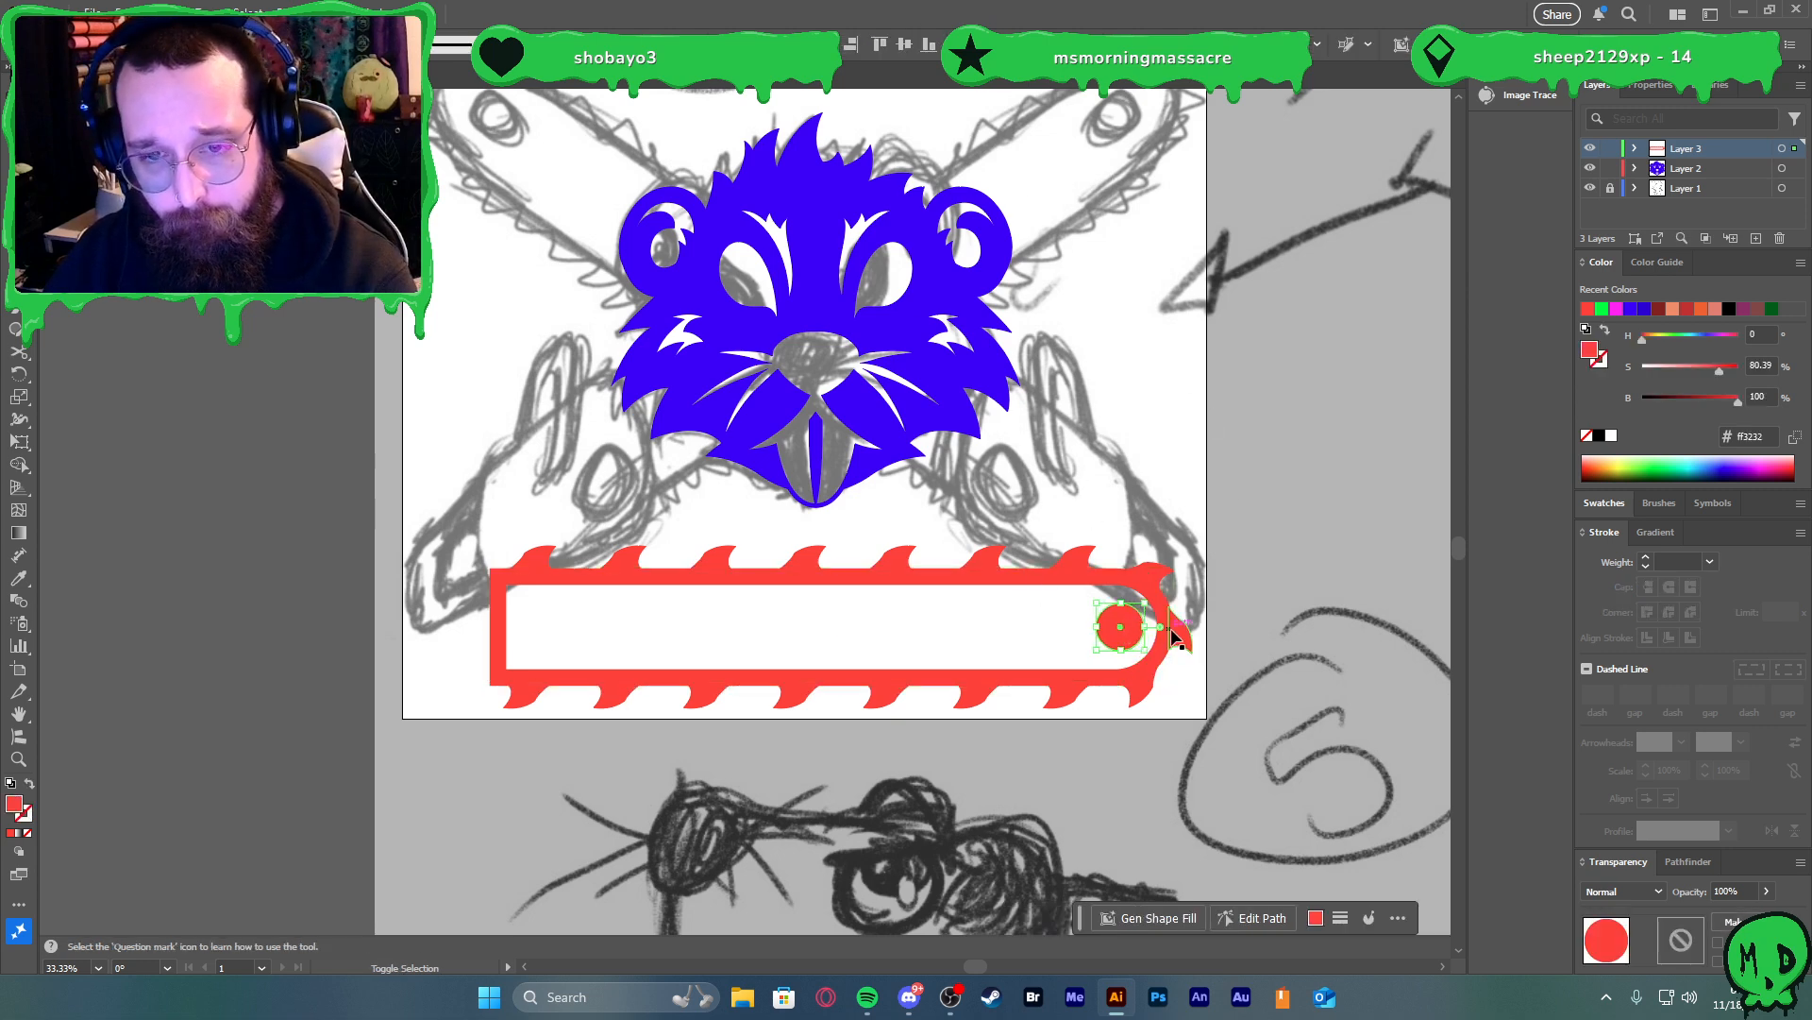
pyautogui.click(1255, 609)
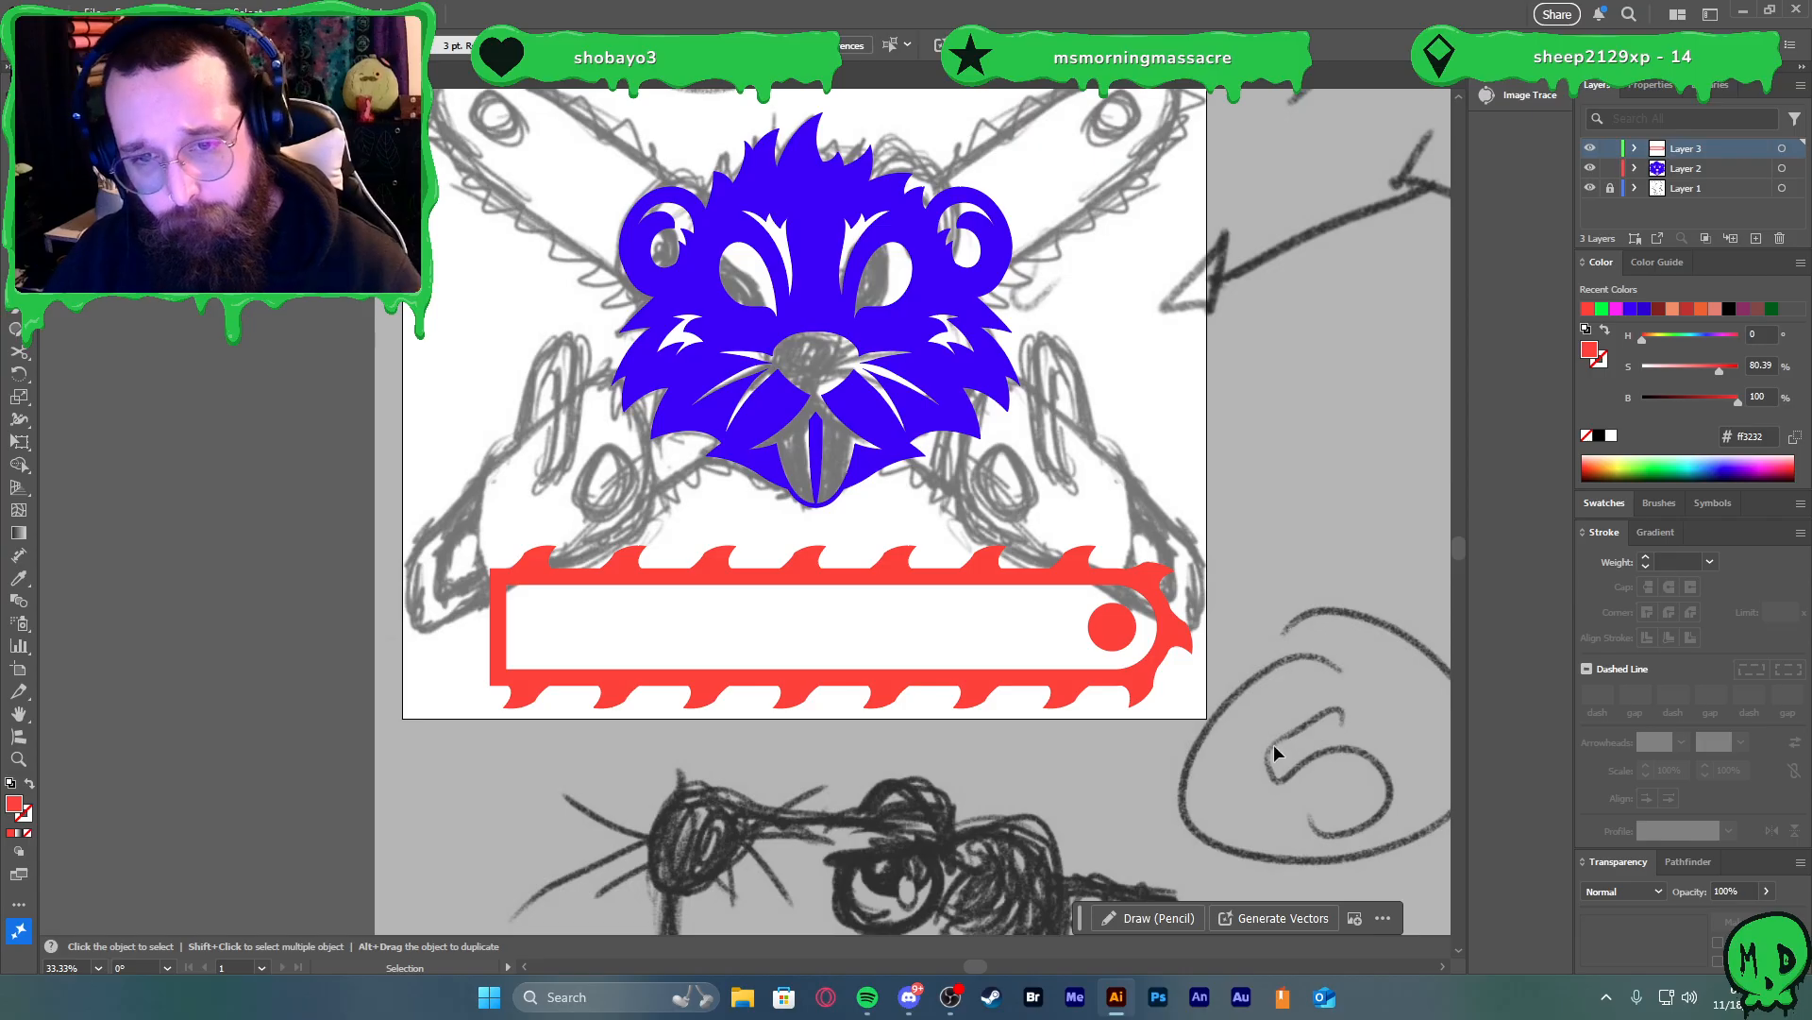
# Convert the bar outline's stroke to a filled shape and unite it with the teeth and circle into one object
pyautogui.click(821, 566)
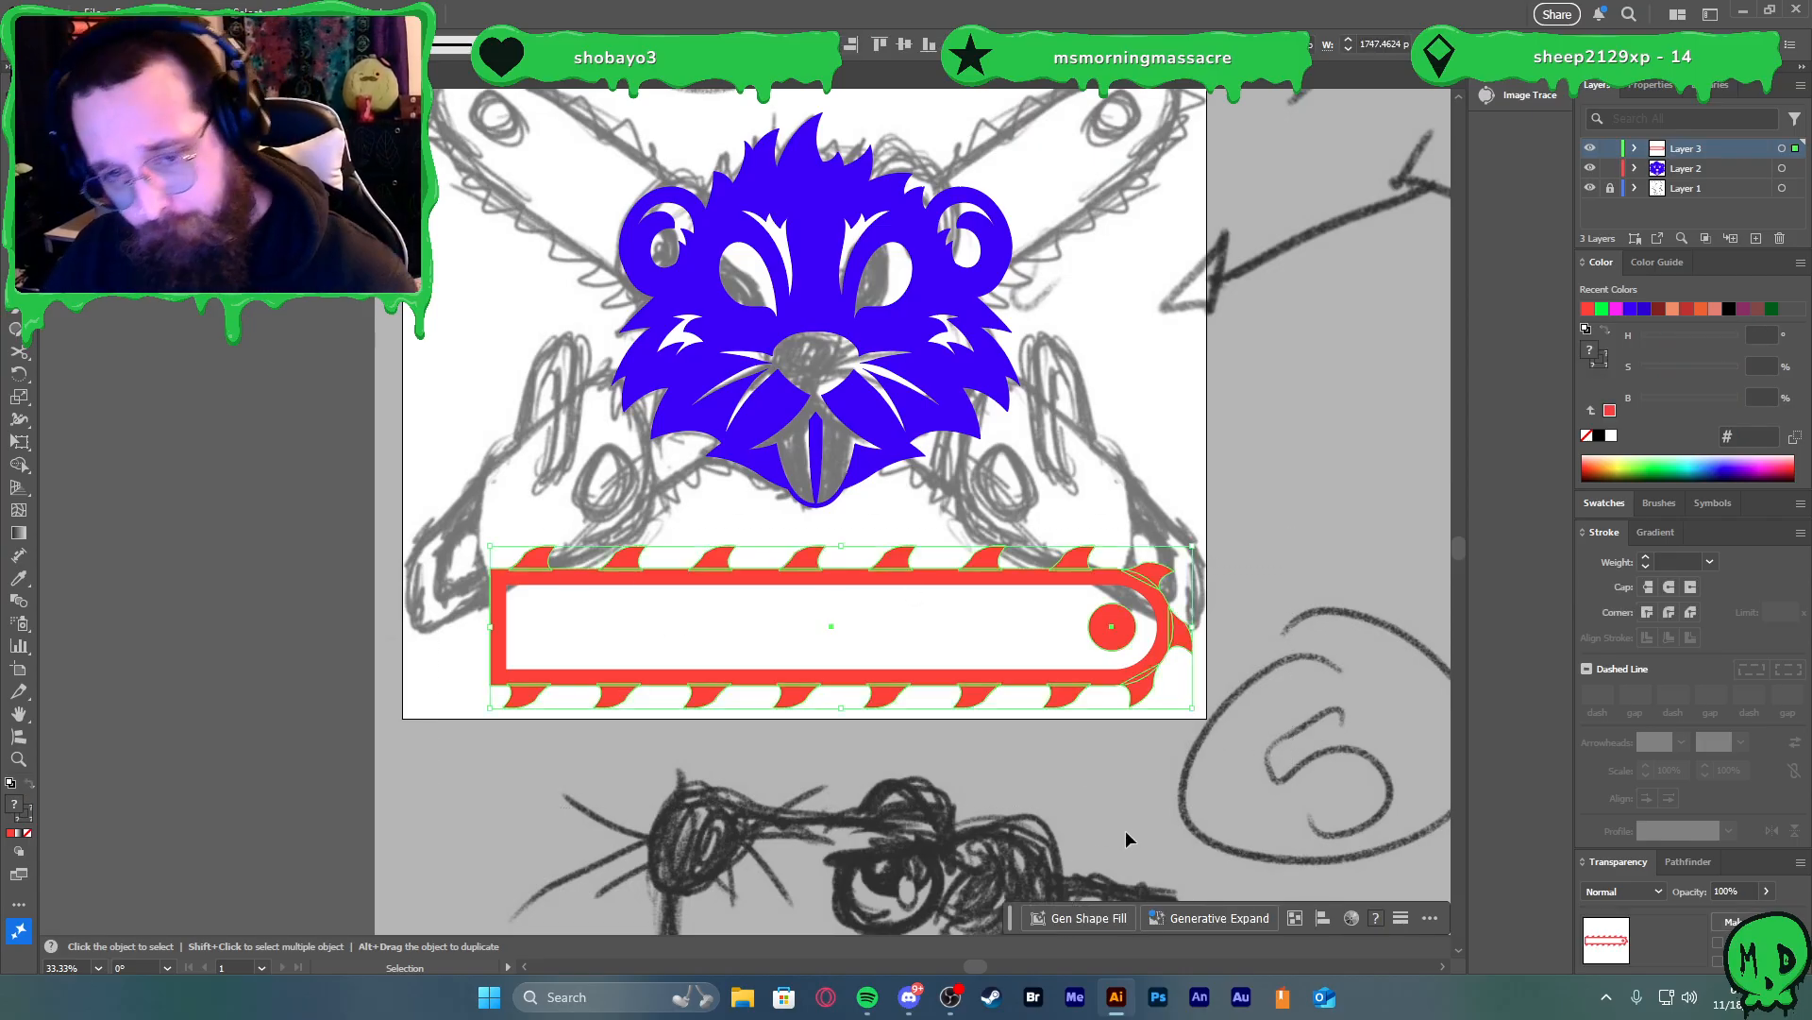
pyautogui.click(1106, 678)
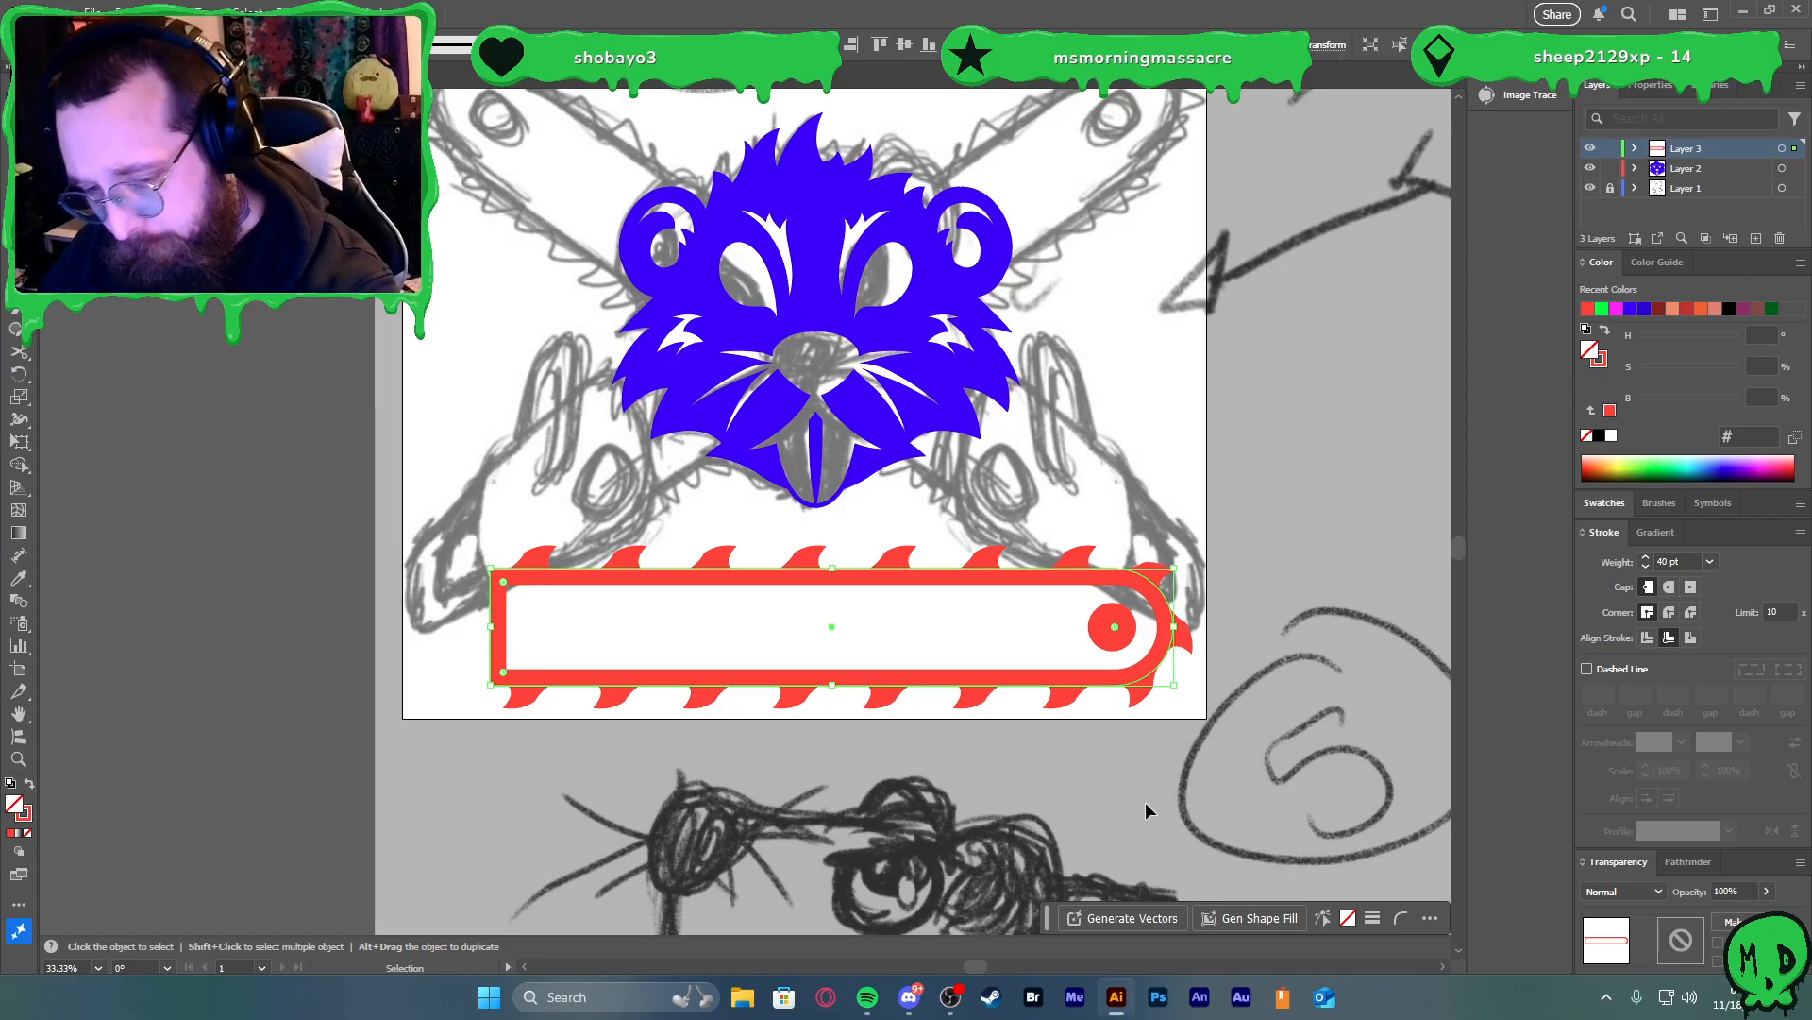
pyautogui.hotkey('alt', 'e')
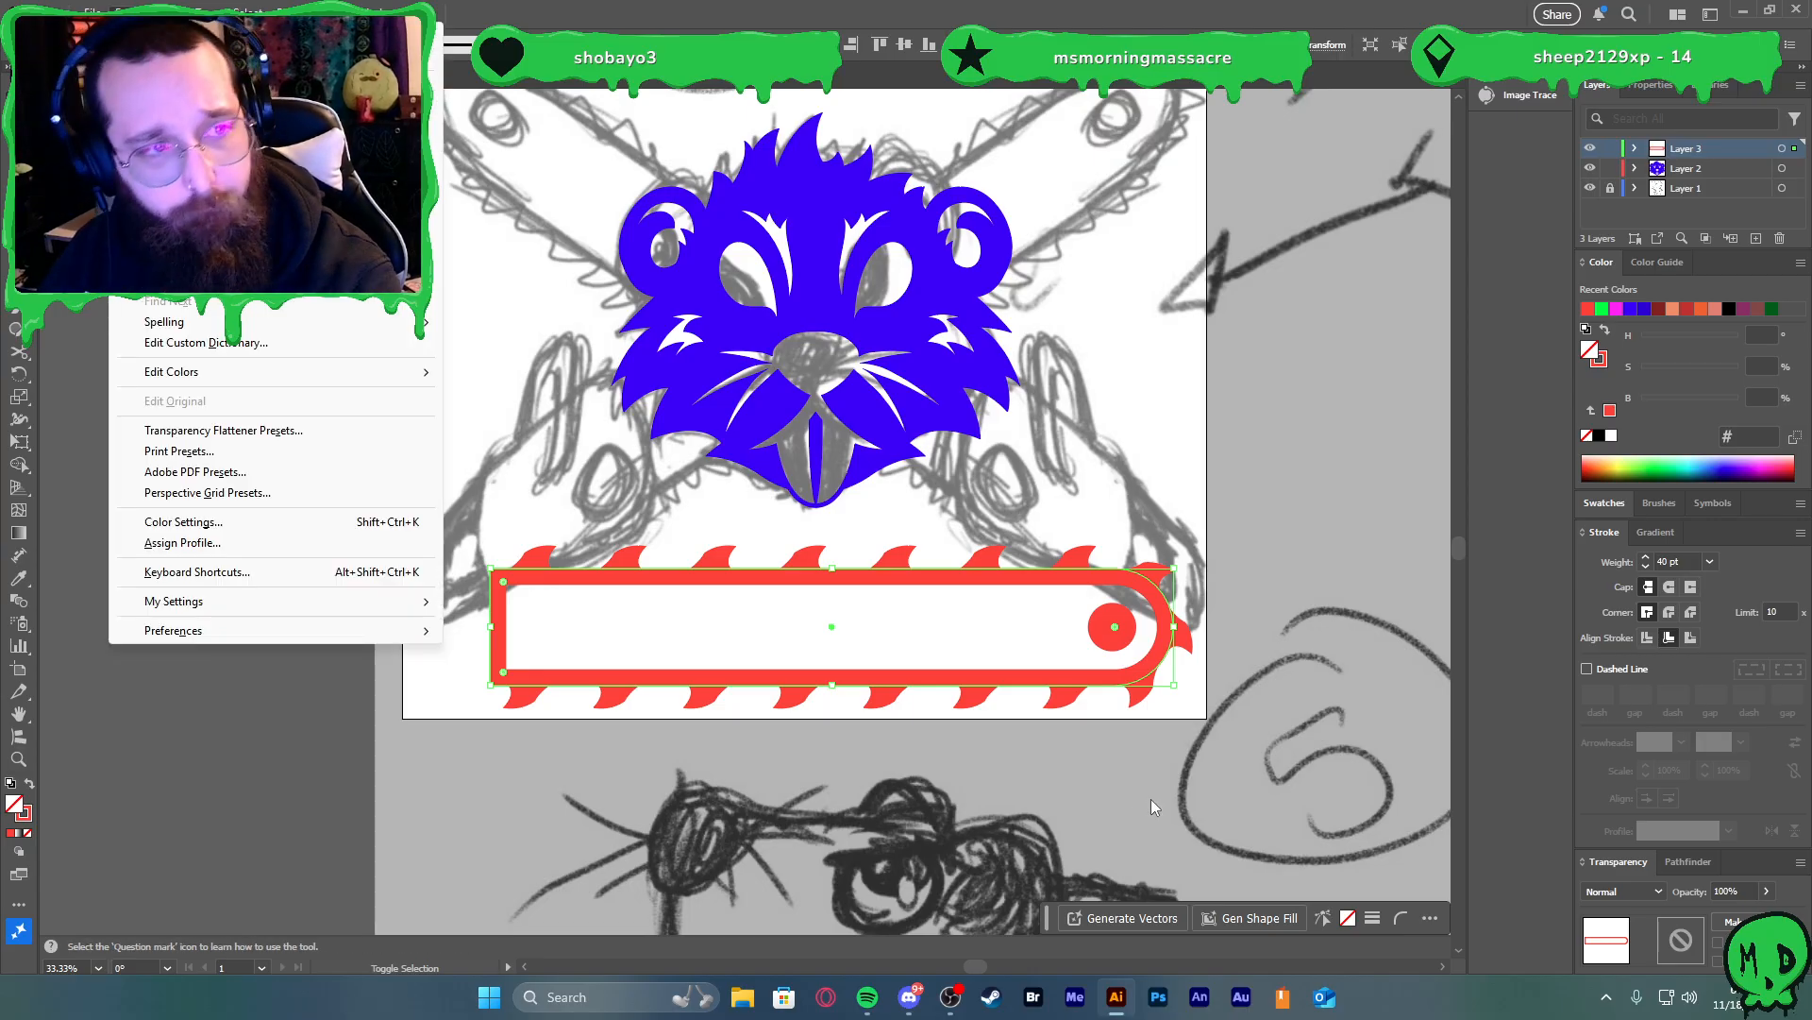
pyautogui.press('Escape')
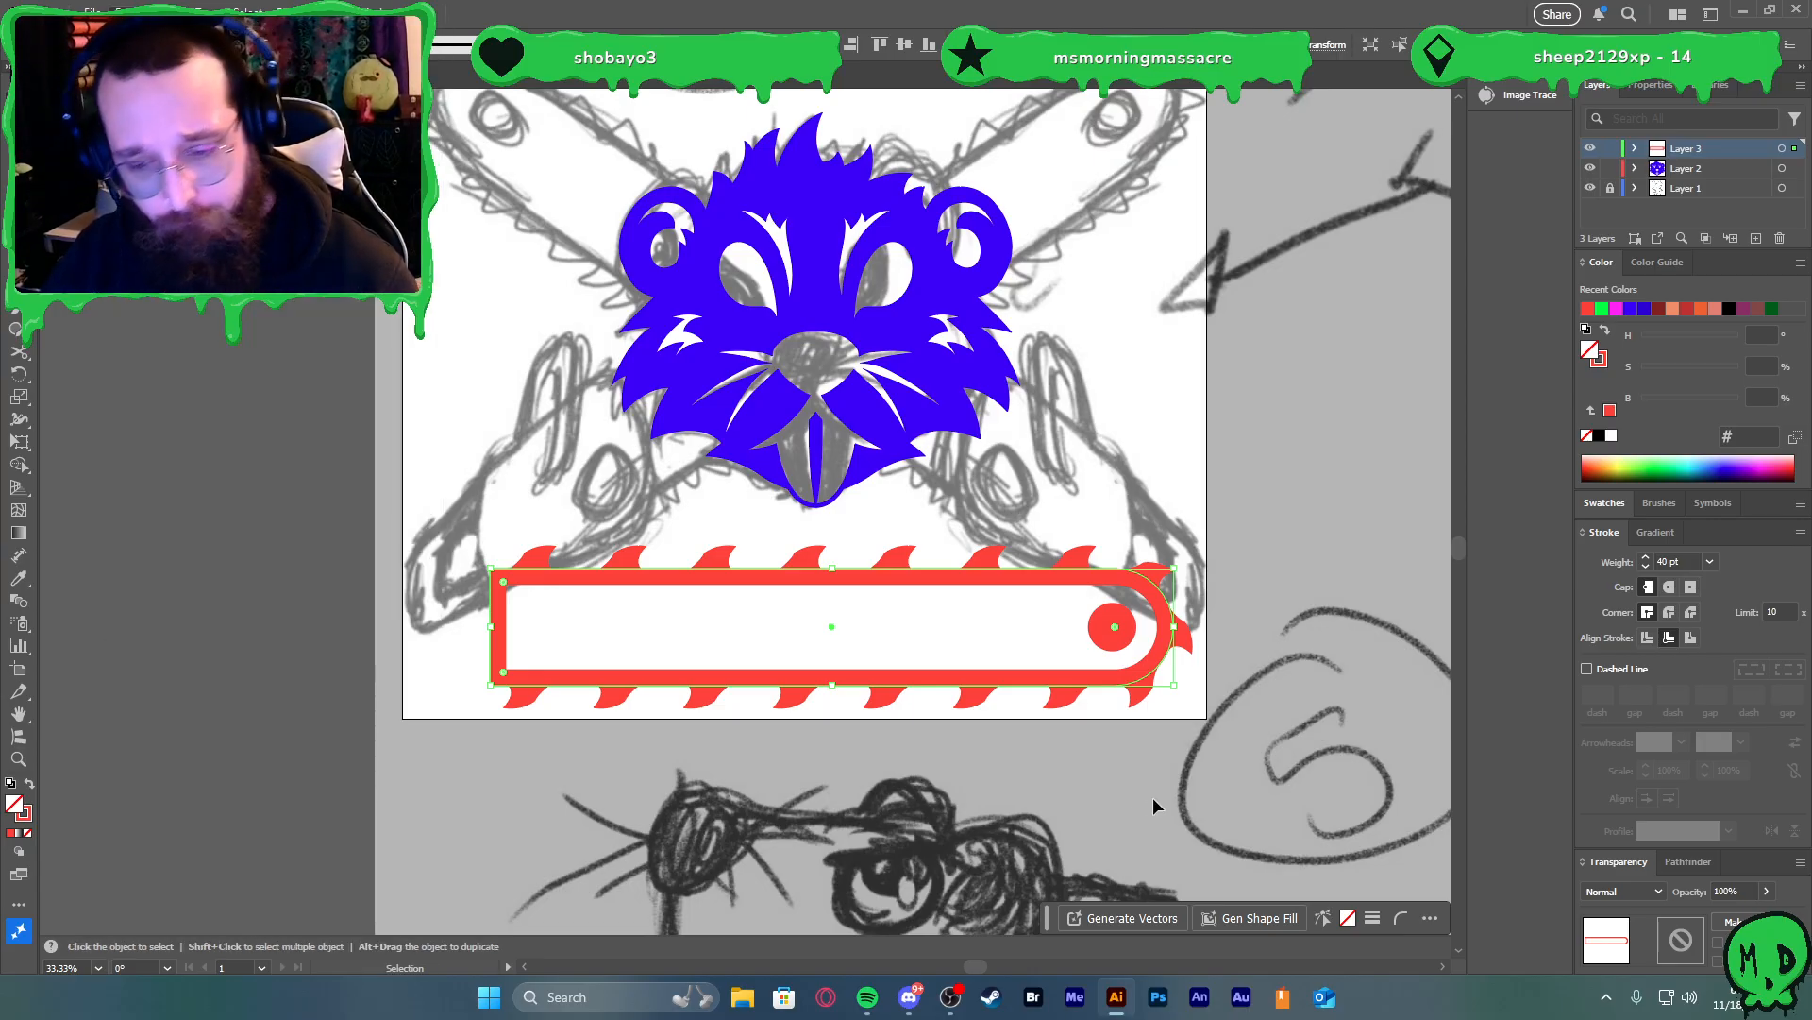
pyautogui.hotkey('alt', 'o')
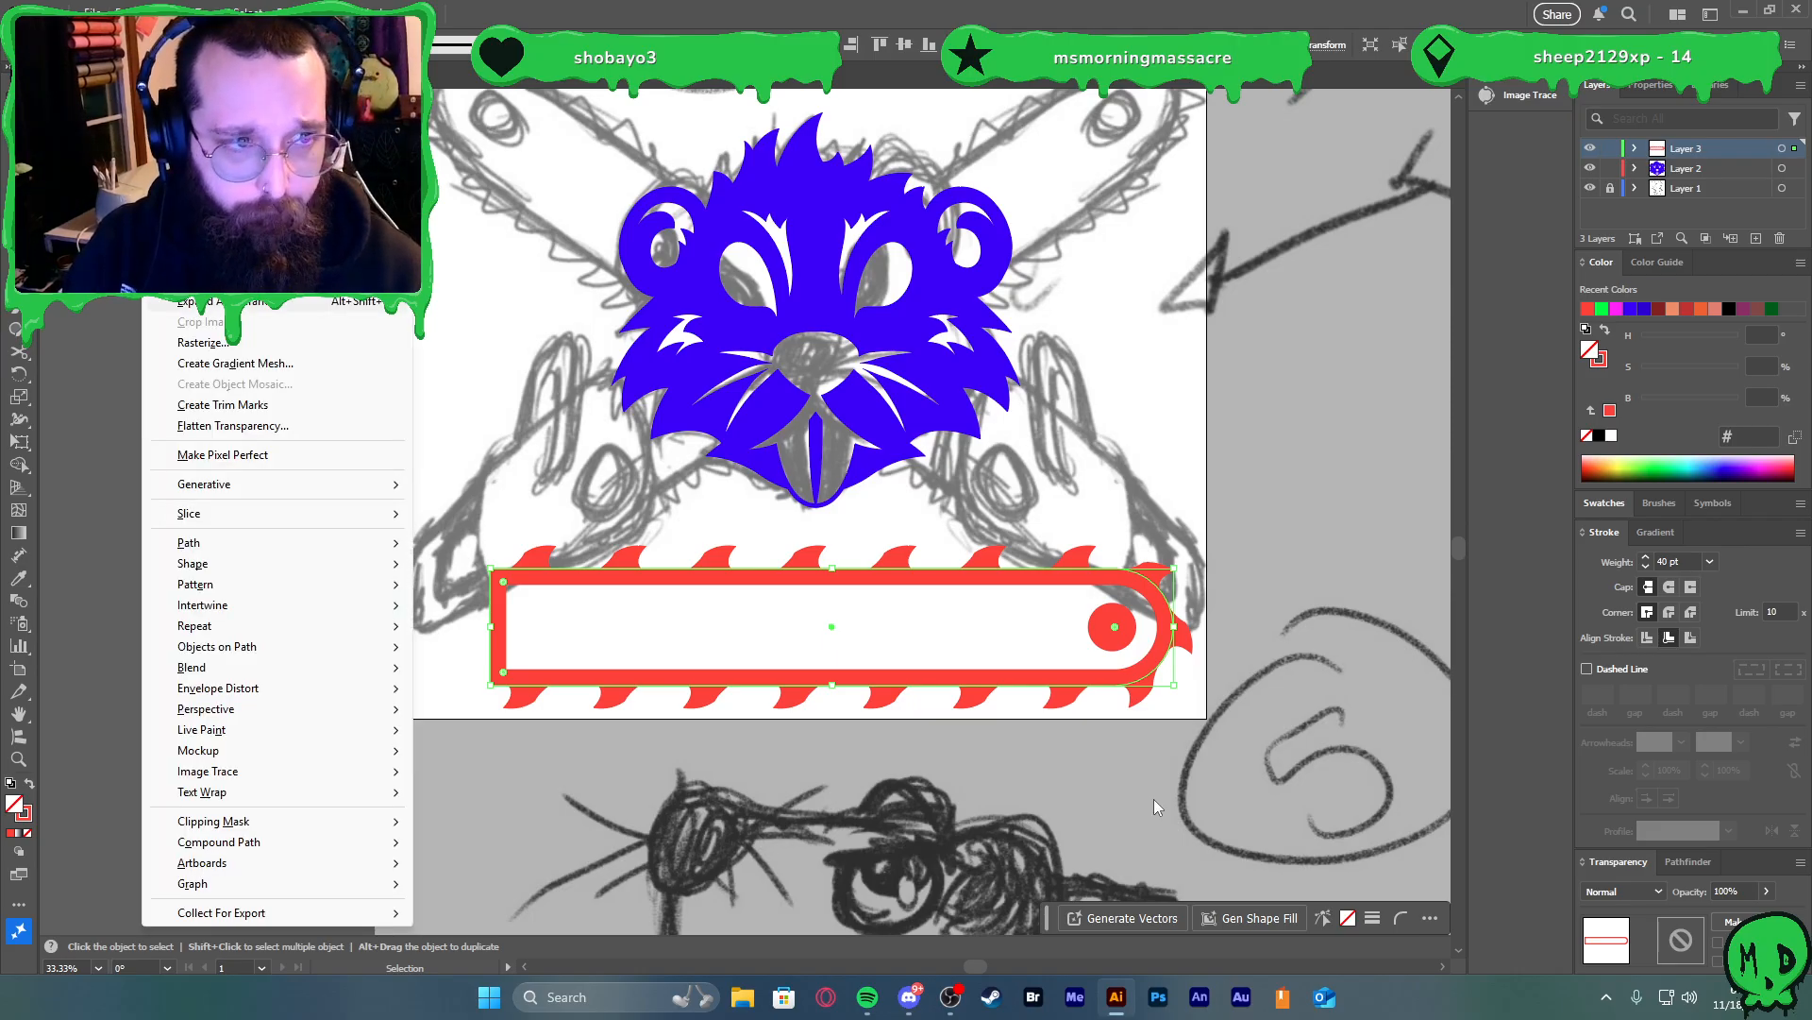
pyautogui.press('Return')
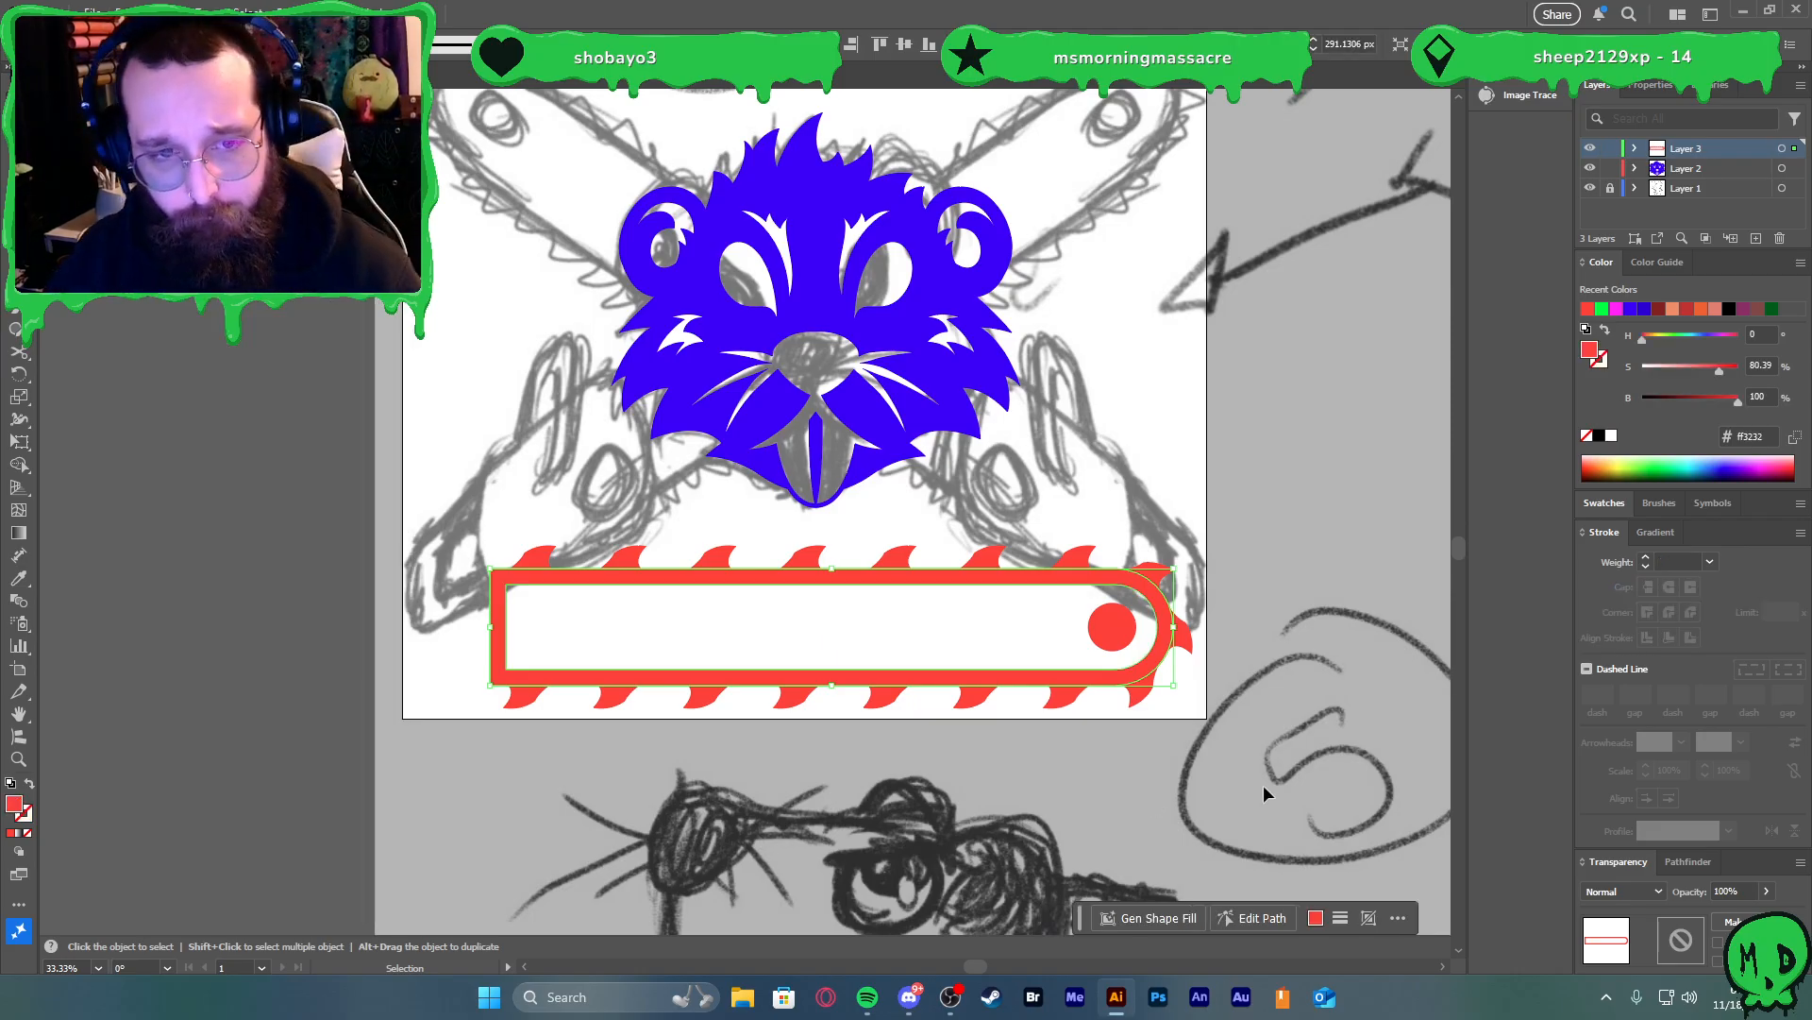
pyautogui.moveTo(435, 543); pyautogui.dragTo(1369, 804)
pyautogui.hotkey('ctrl', '4')
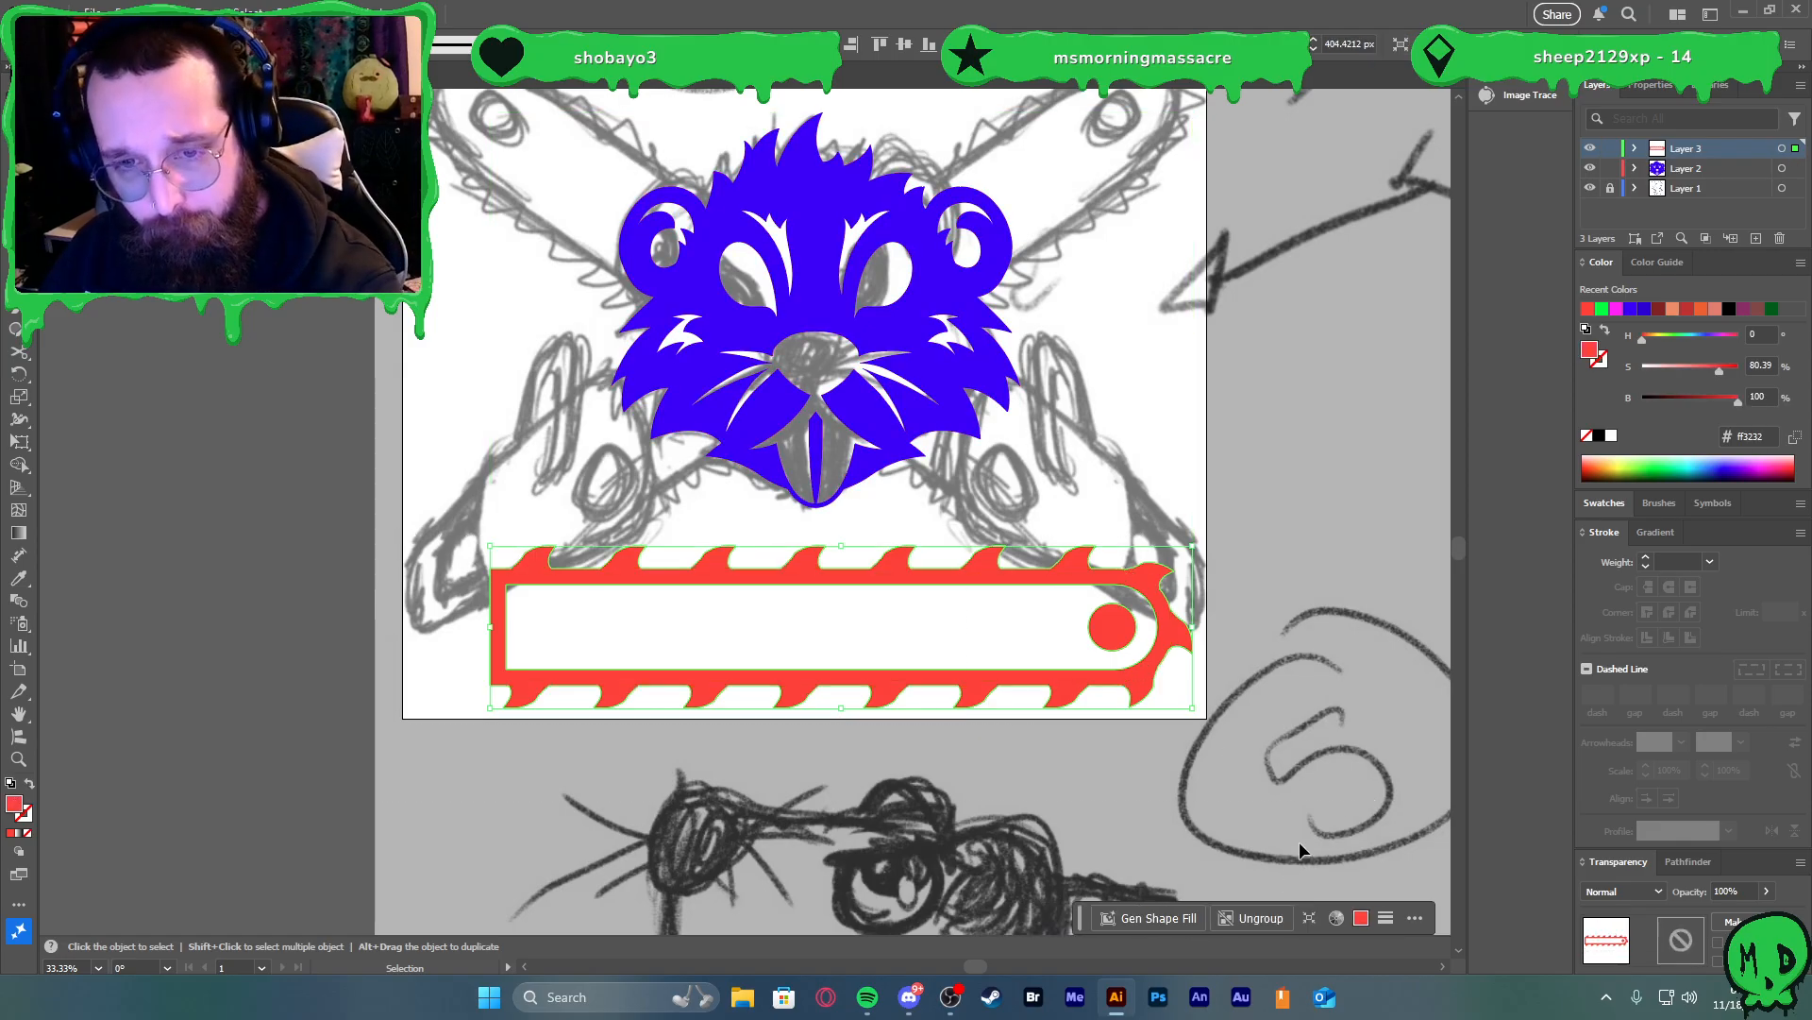
# Rotate the finished saw blade diagonally and position it over the sketched blade at the artboard's upper right
pyautogui.scroll(-1, 1201, 687)
pyautogui.scroll(1, 1271, 649)
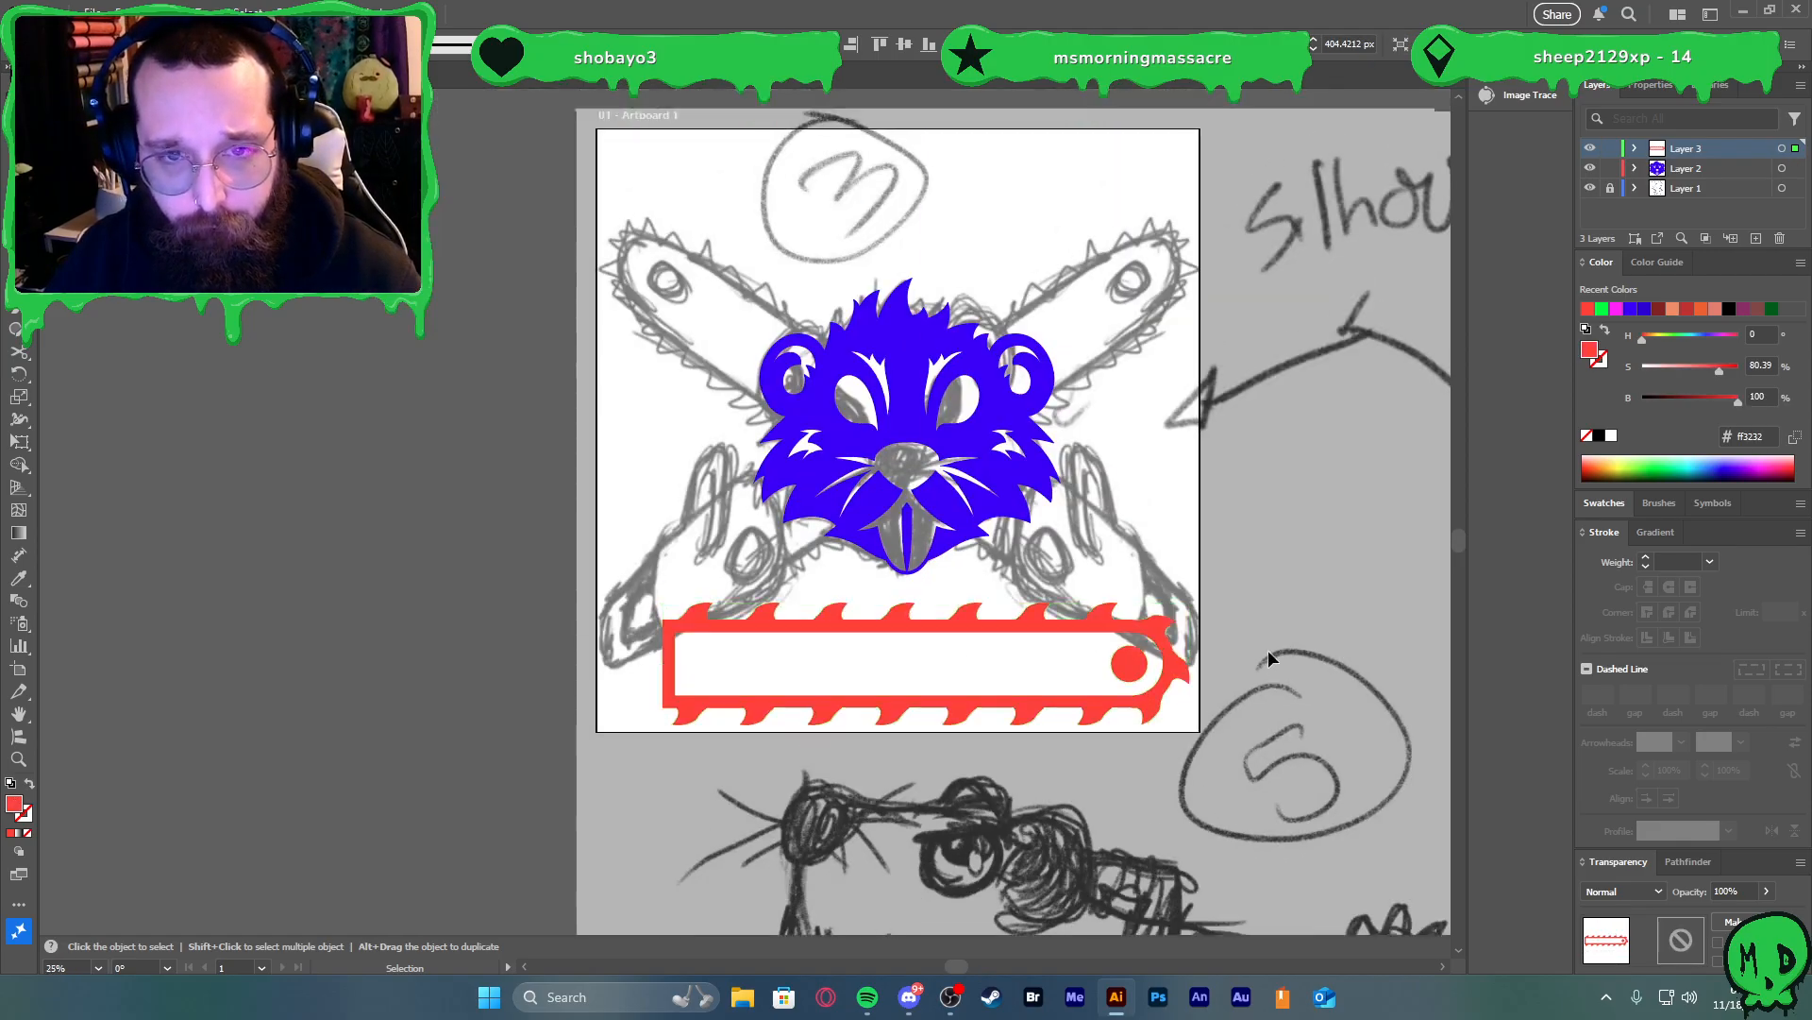
pyautogui.moveTo(1159, 648); pyautogui.dragTo(1140, 316)
pyautogui.moveTo(1156, 225); pyautogui.dragTo(1032, 166)
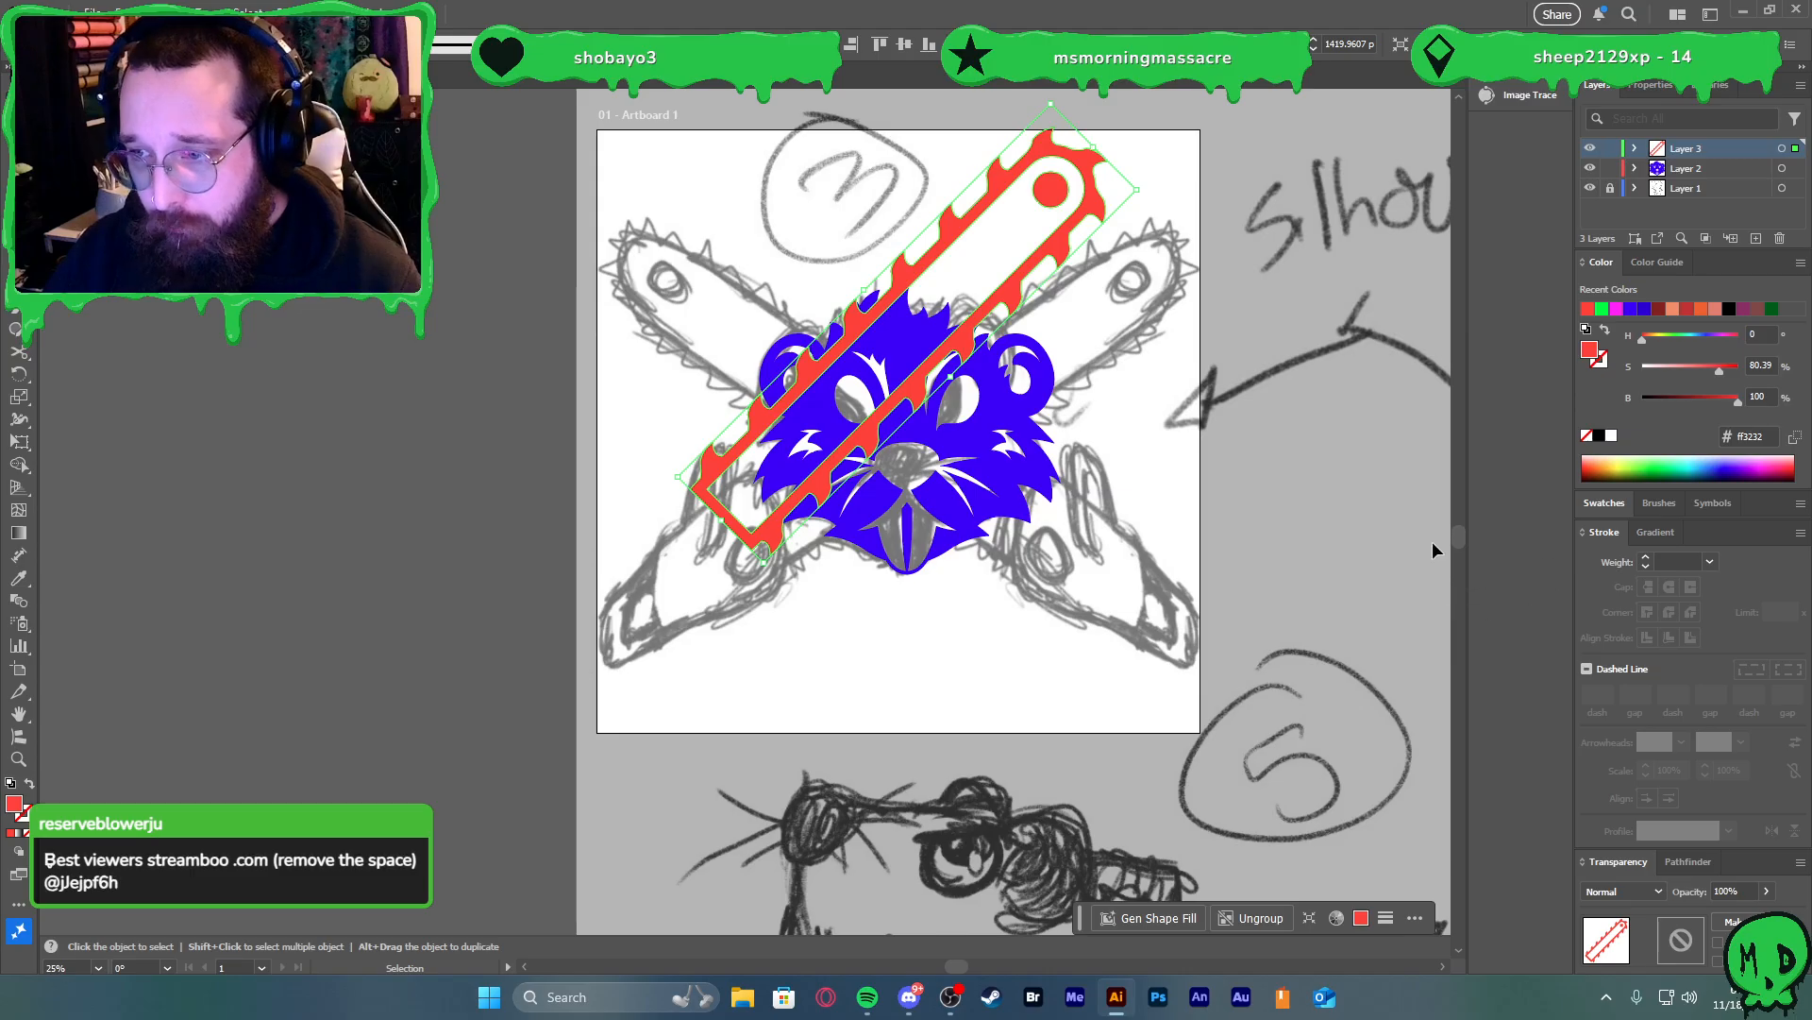
pyautogui.moveTo(1029, 276); pyautogui.dragTo(1242, 360)
pyautogui.hotkey('ctrl', 'z')
pyautogui.press('v')
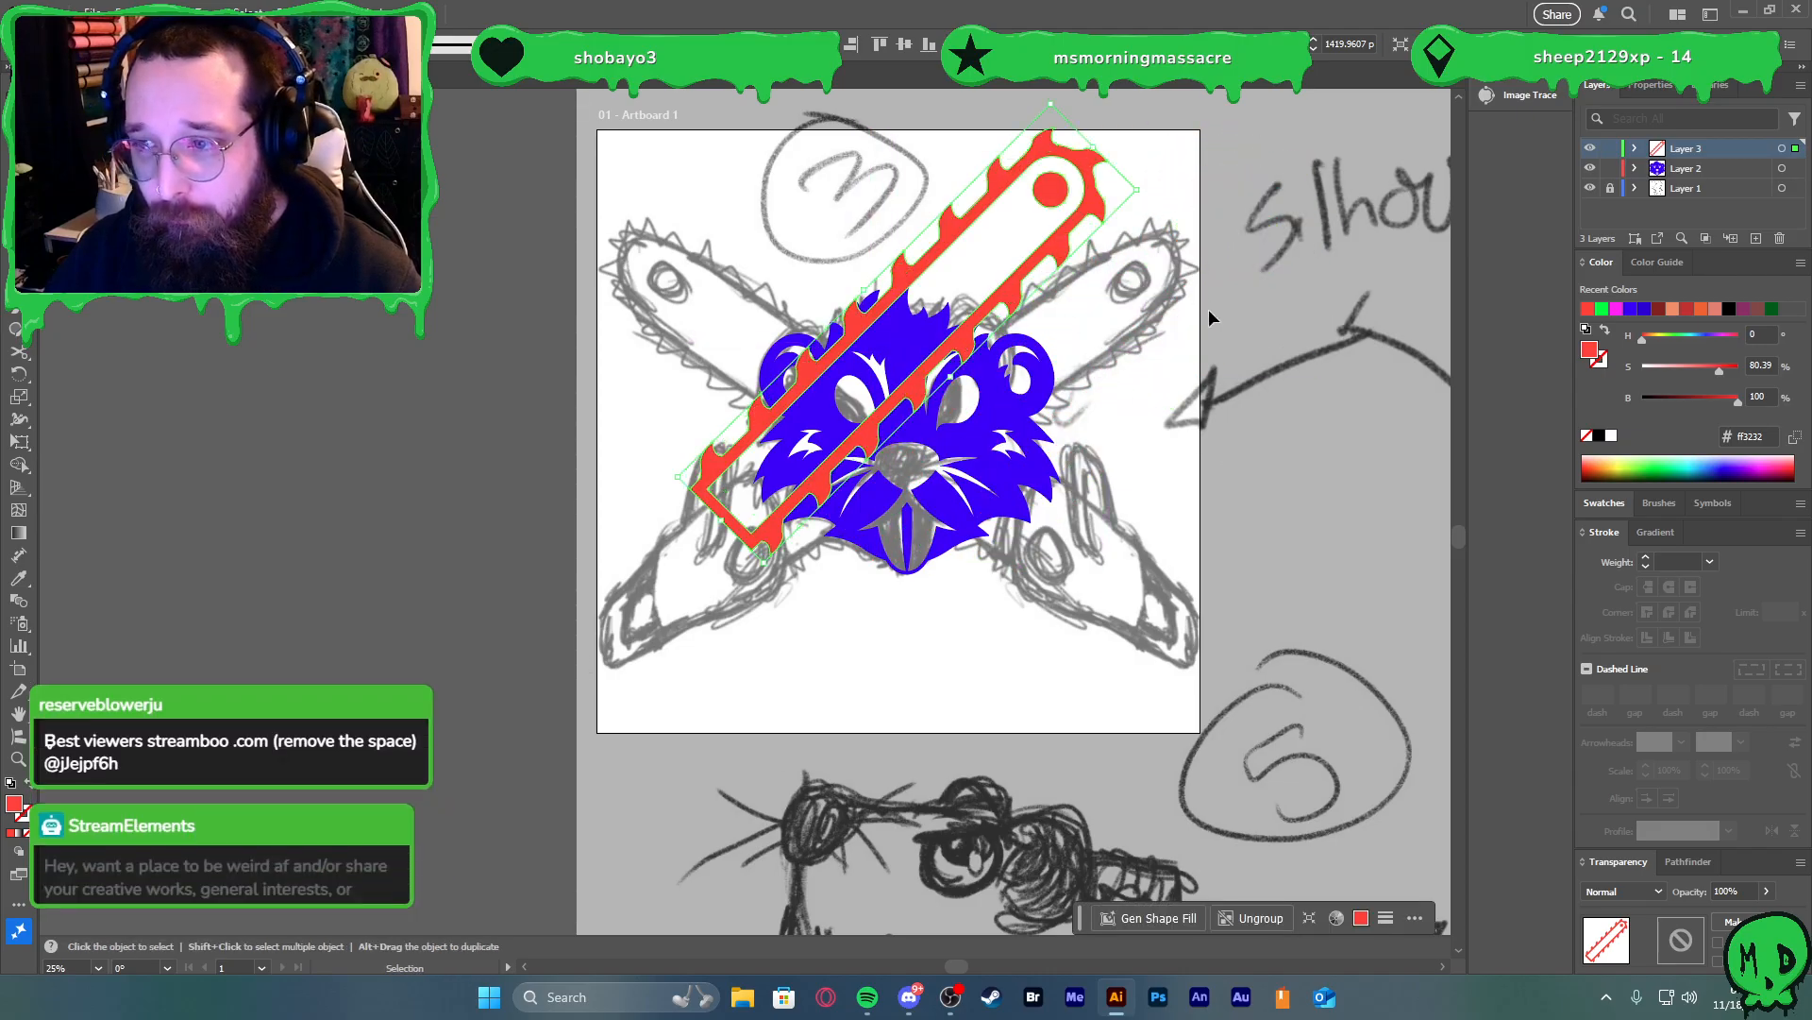
pyautogui.moveTo(1138, 183); pyautogui.dragTo(1155, 225)
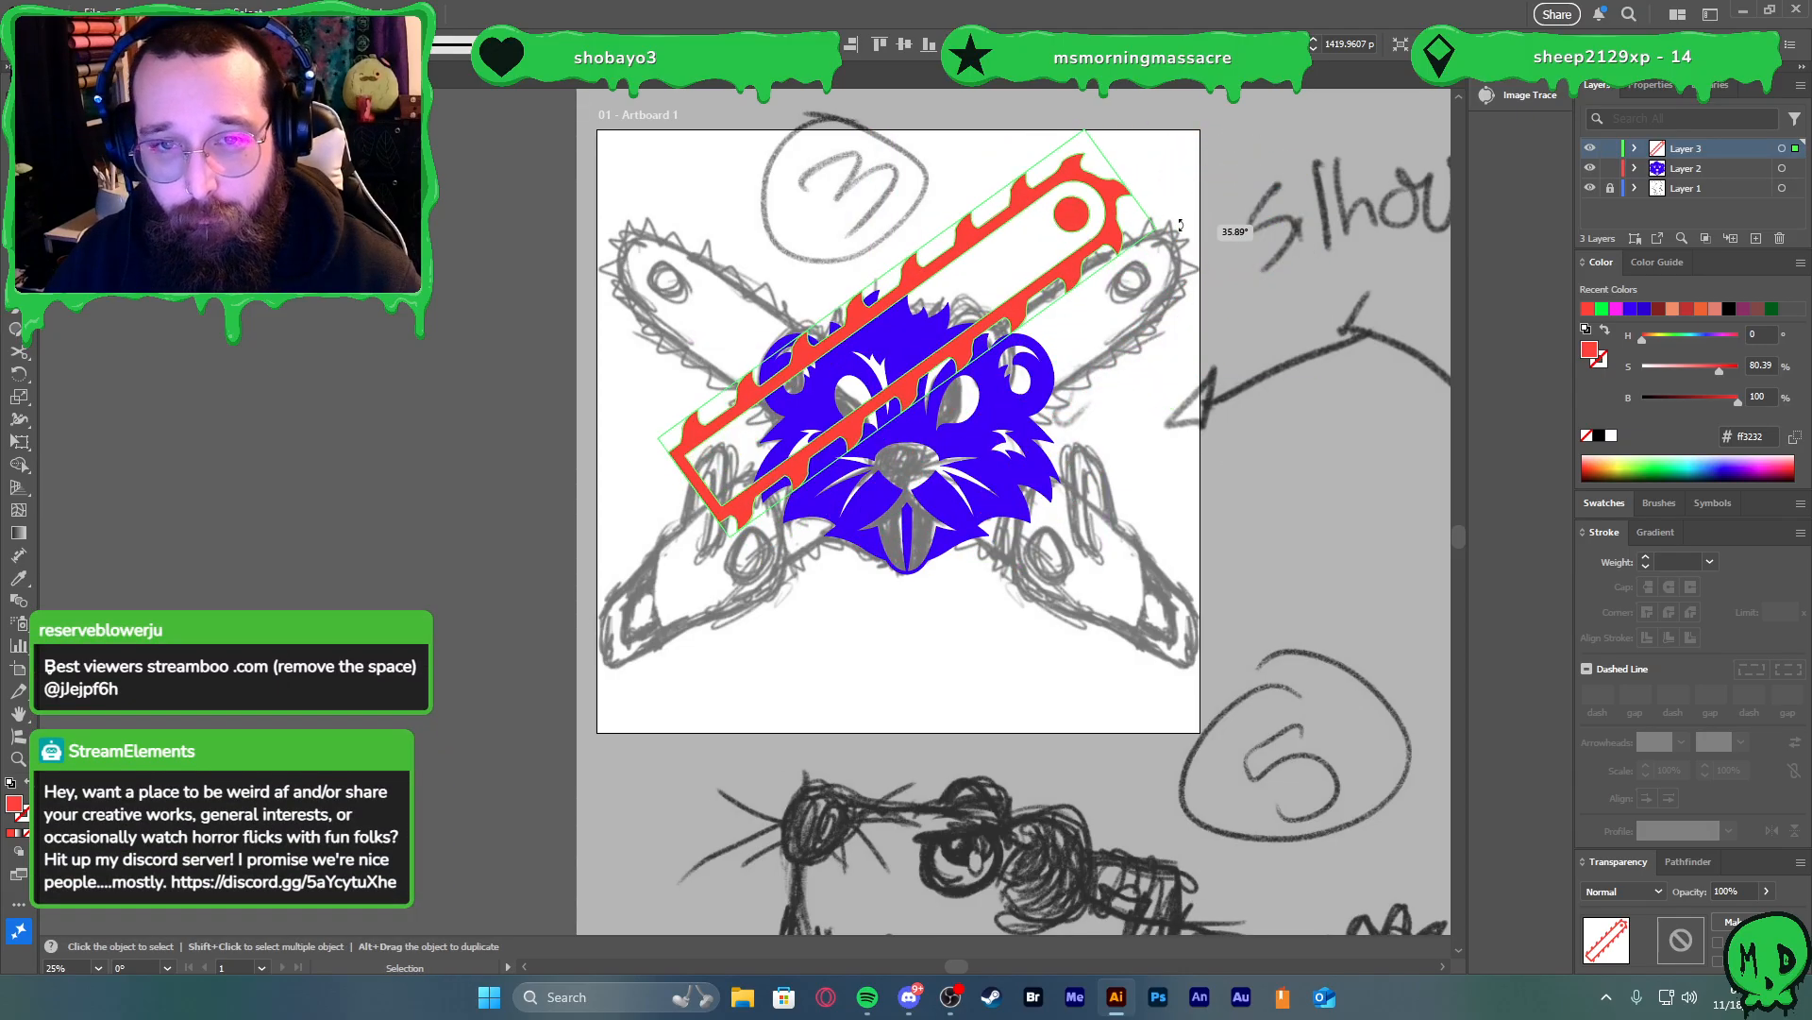
pyautogui.moveTo(1058, 280); pyautogui.dragTo(1268, 243)
# Start the lower-left chainsaw's body outline with the Pen tool, tracing its curved front edge from the upper corner beside the beaver's cheek
pyautogui.scroll(3, 695, 625)
pyautogui.press('p')
pyautogui.click(814, 329)
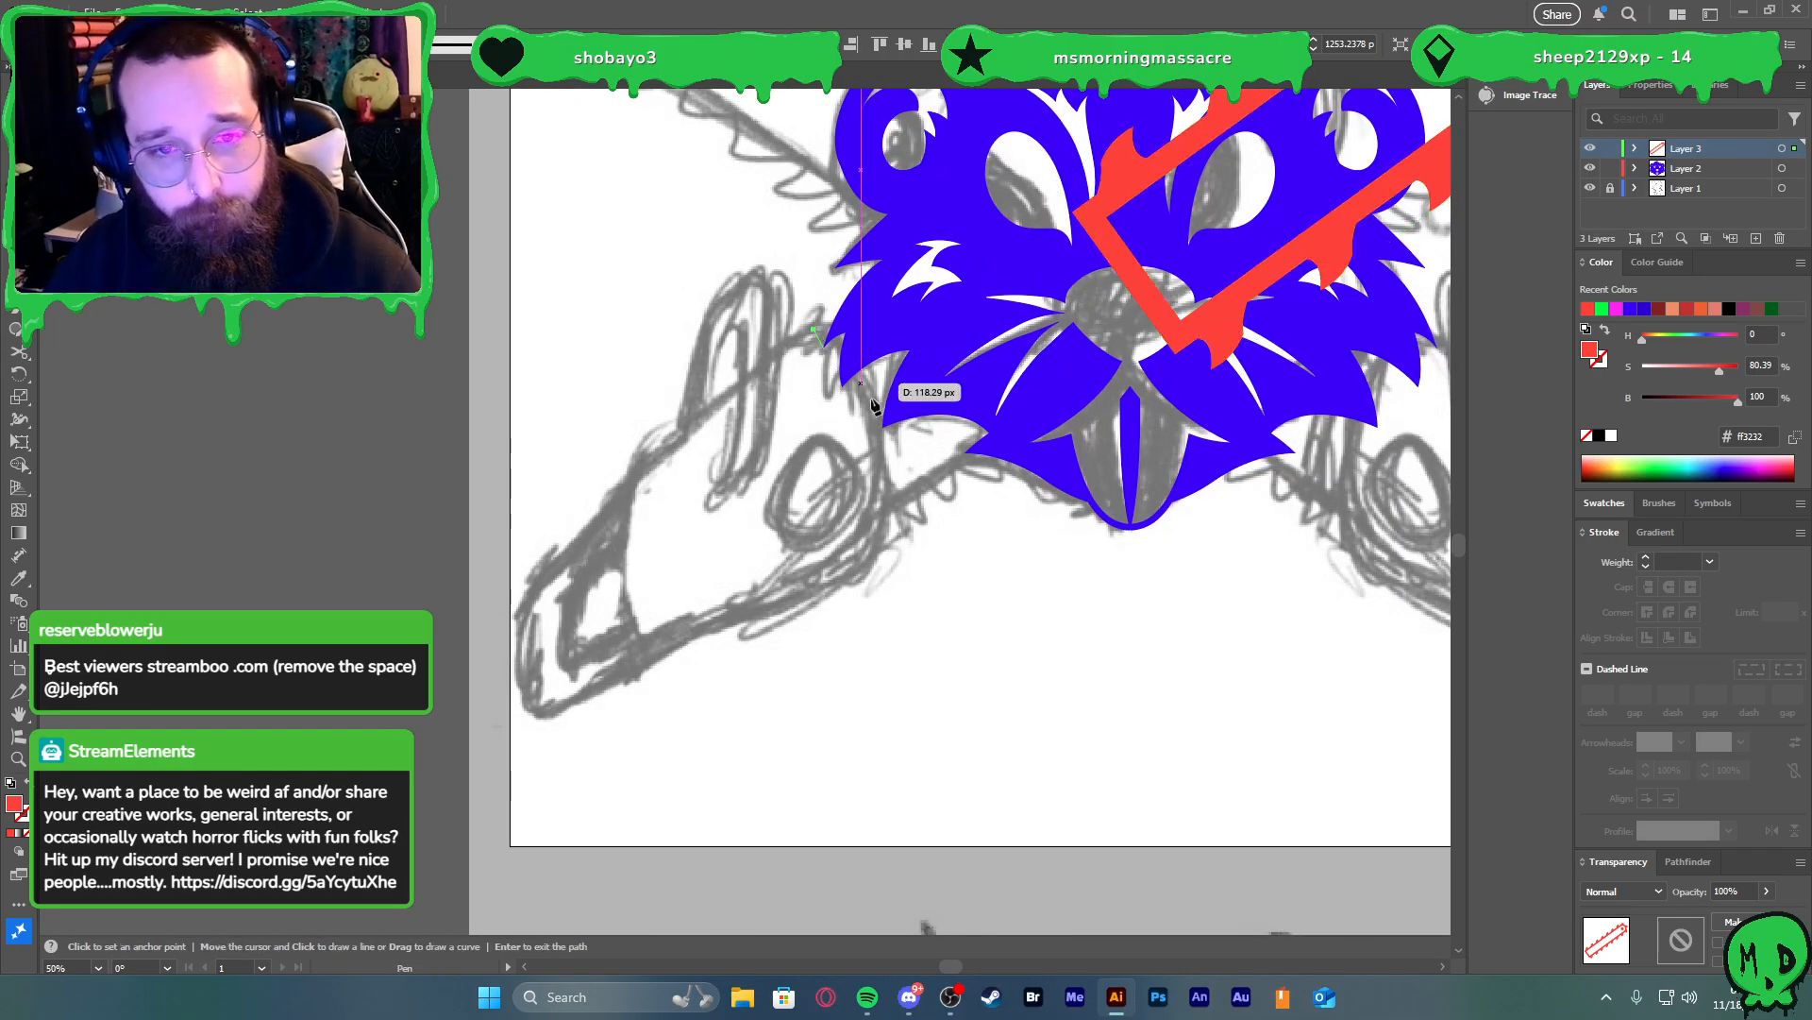
pyautogui.moveTo(890, 460); pyautogui.dragTo(911, 559)
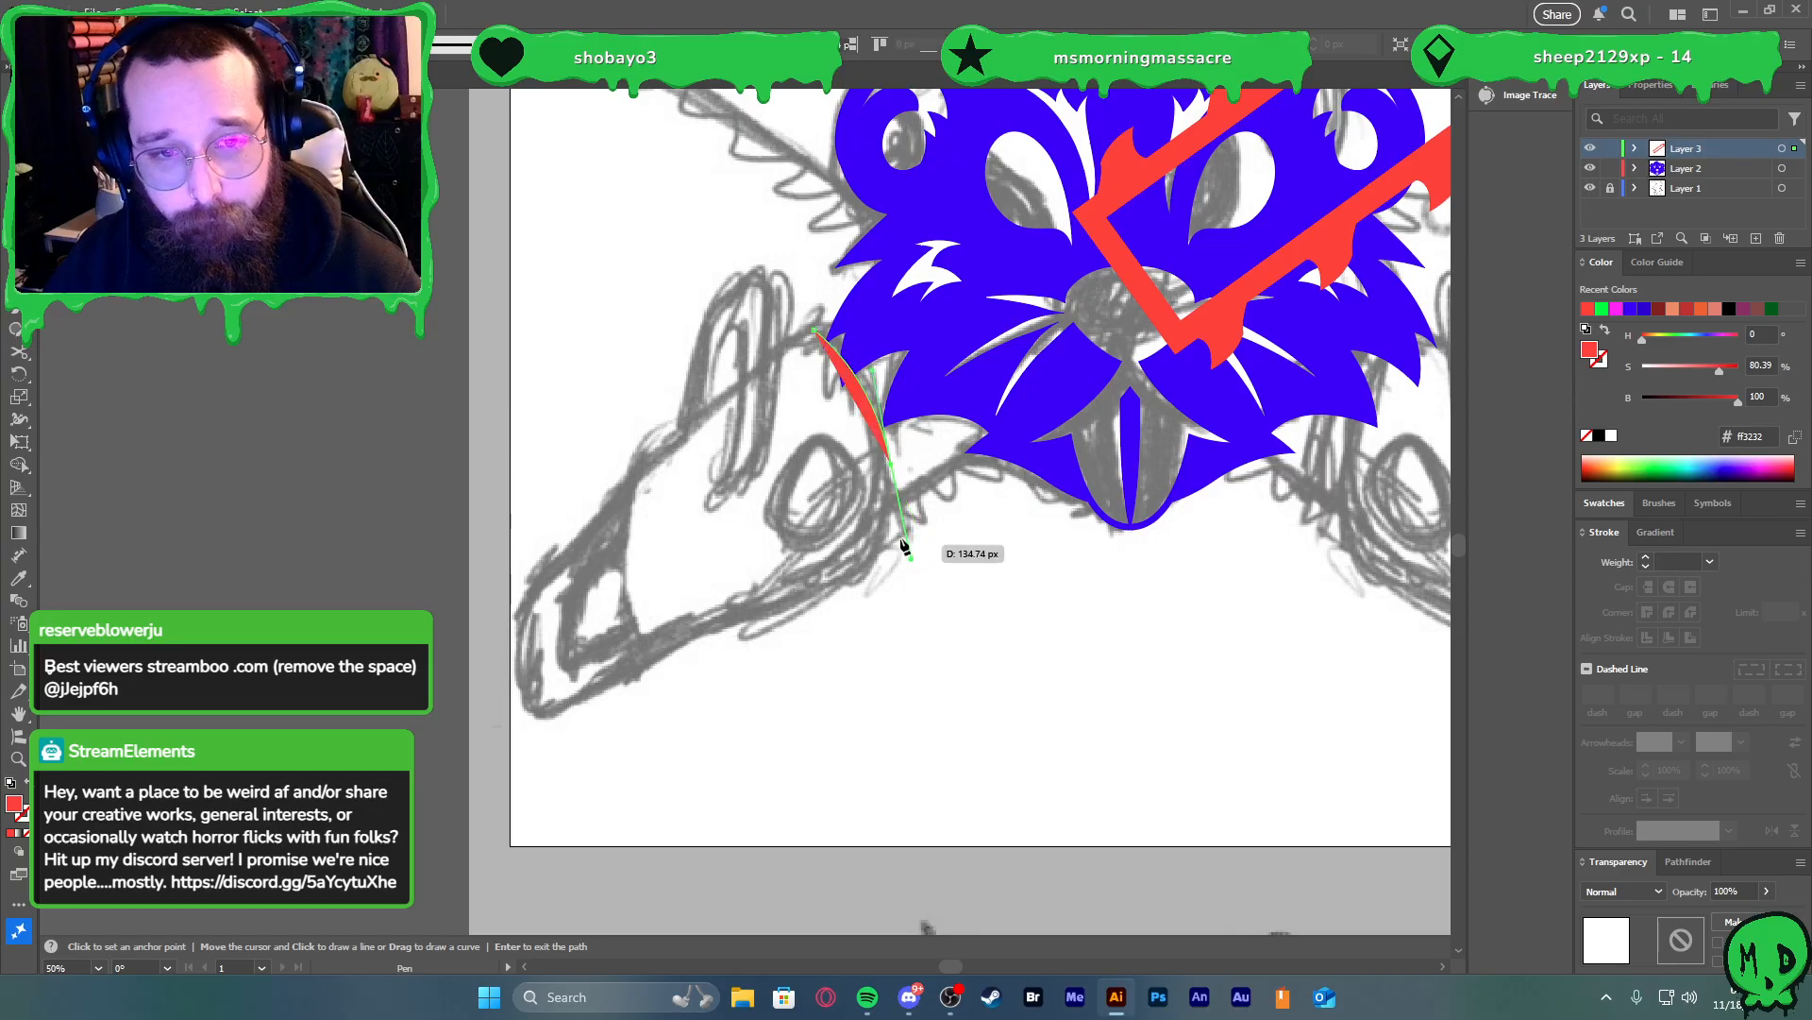
pyautogui.hotkey('ctrl', 'z')
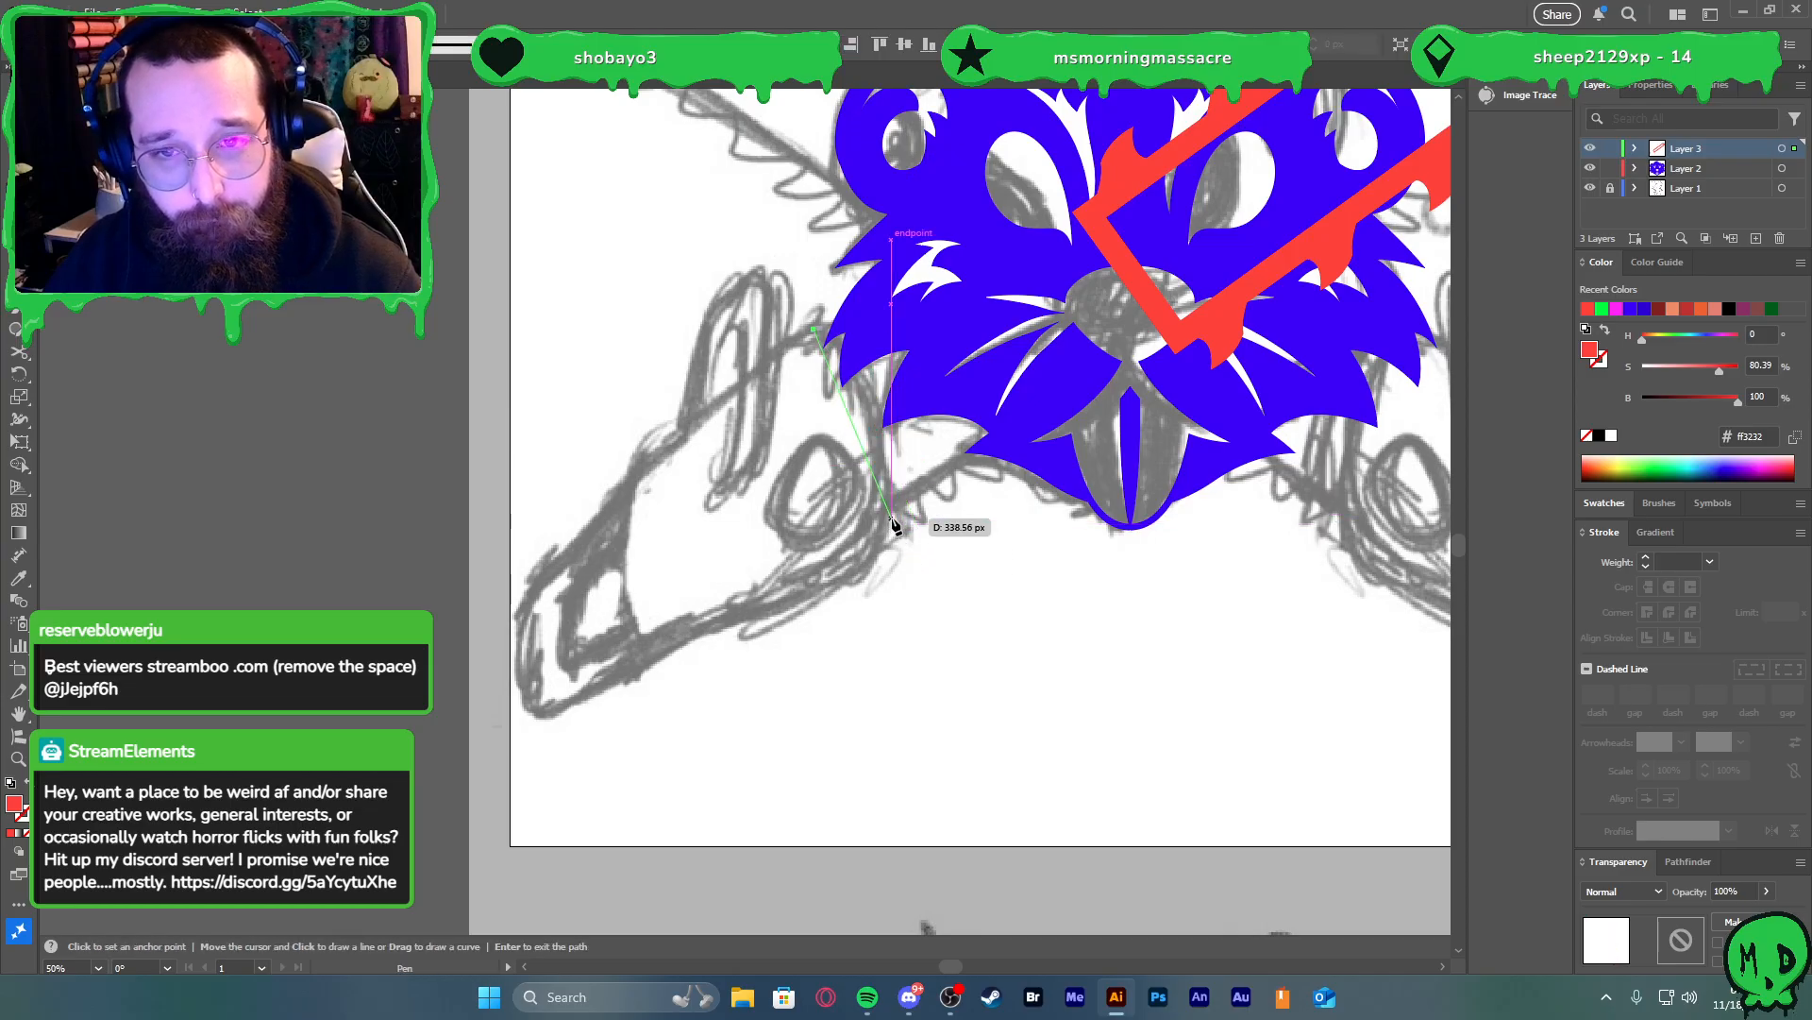
pyautogui.moveTo(900, 530); pyautogui.dragTo(897, 627)
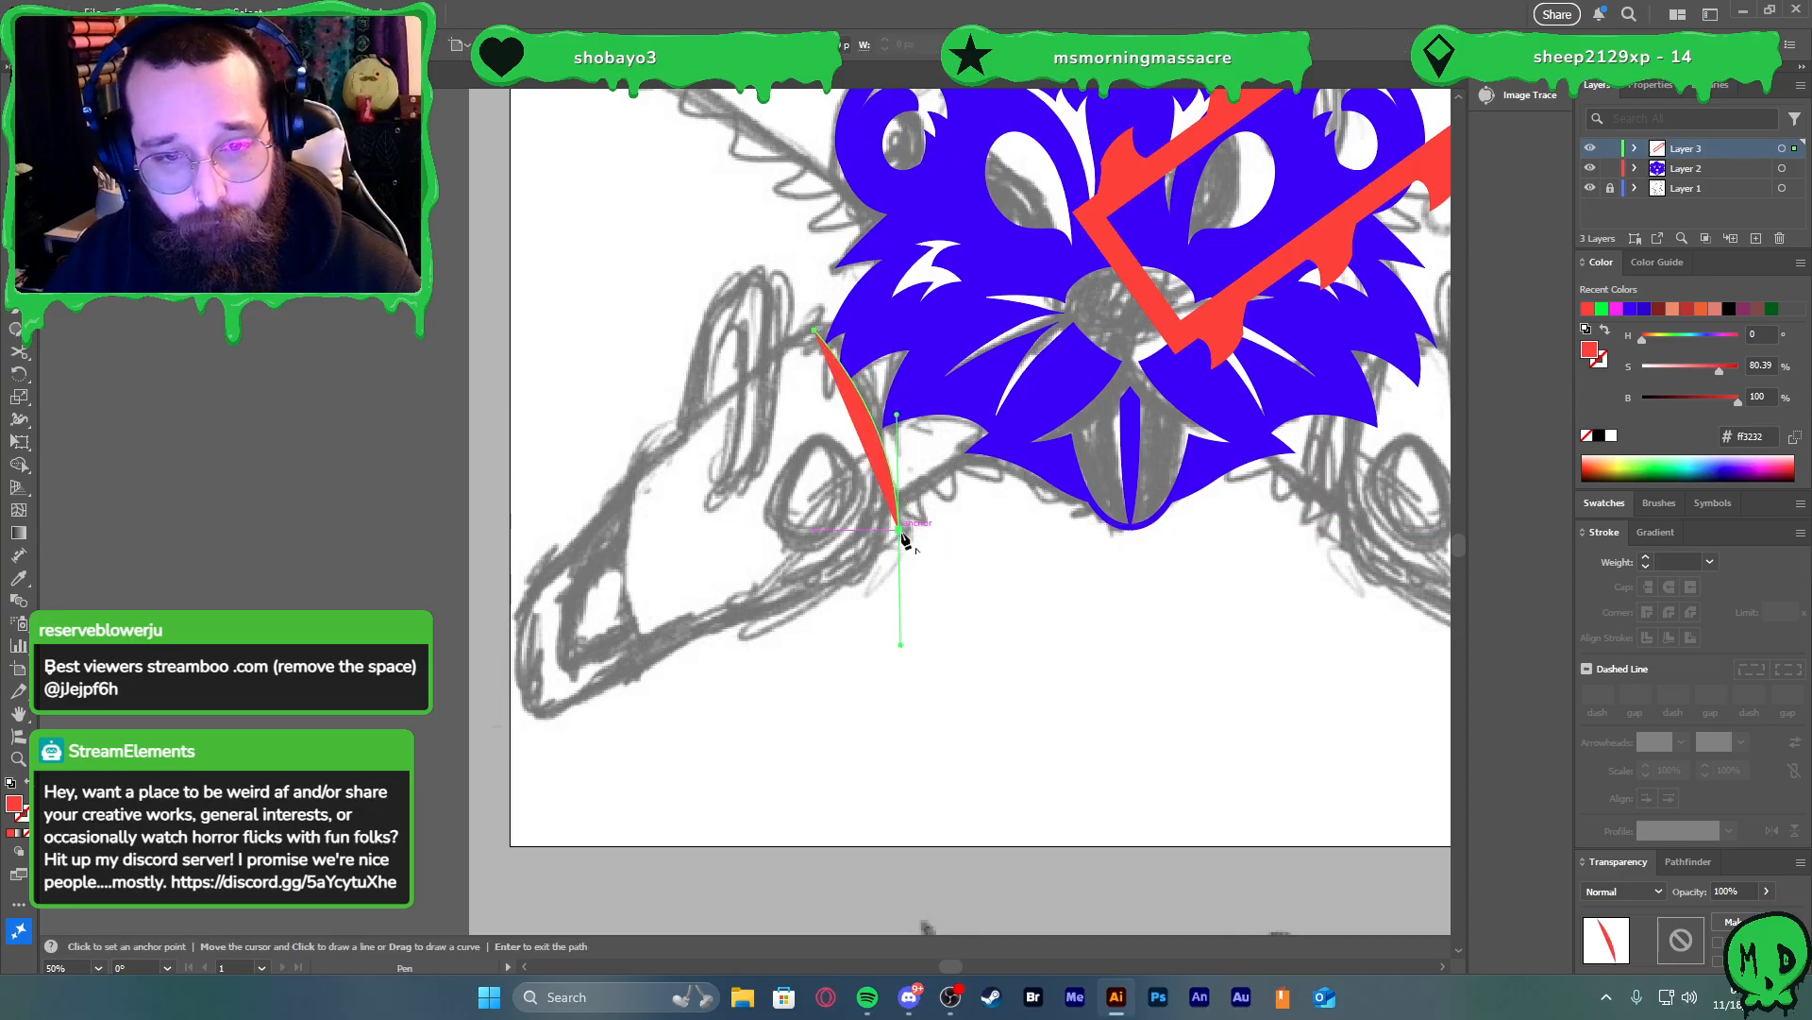
pyautogui.click(899, 527)
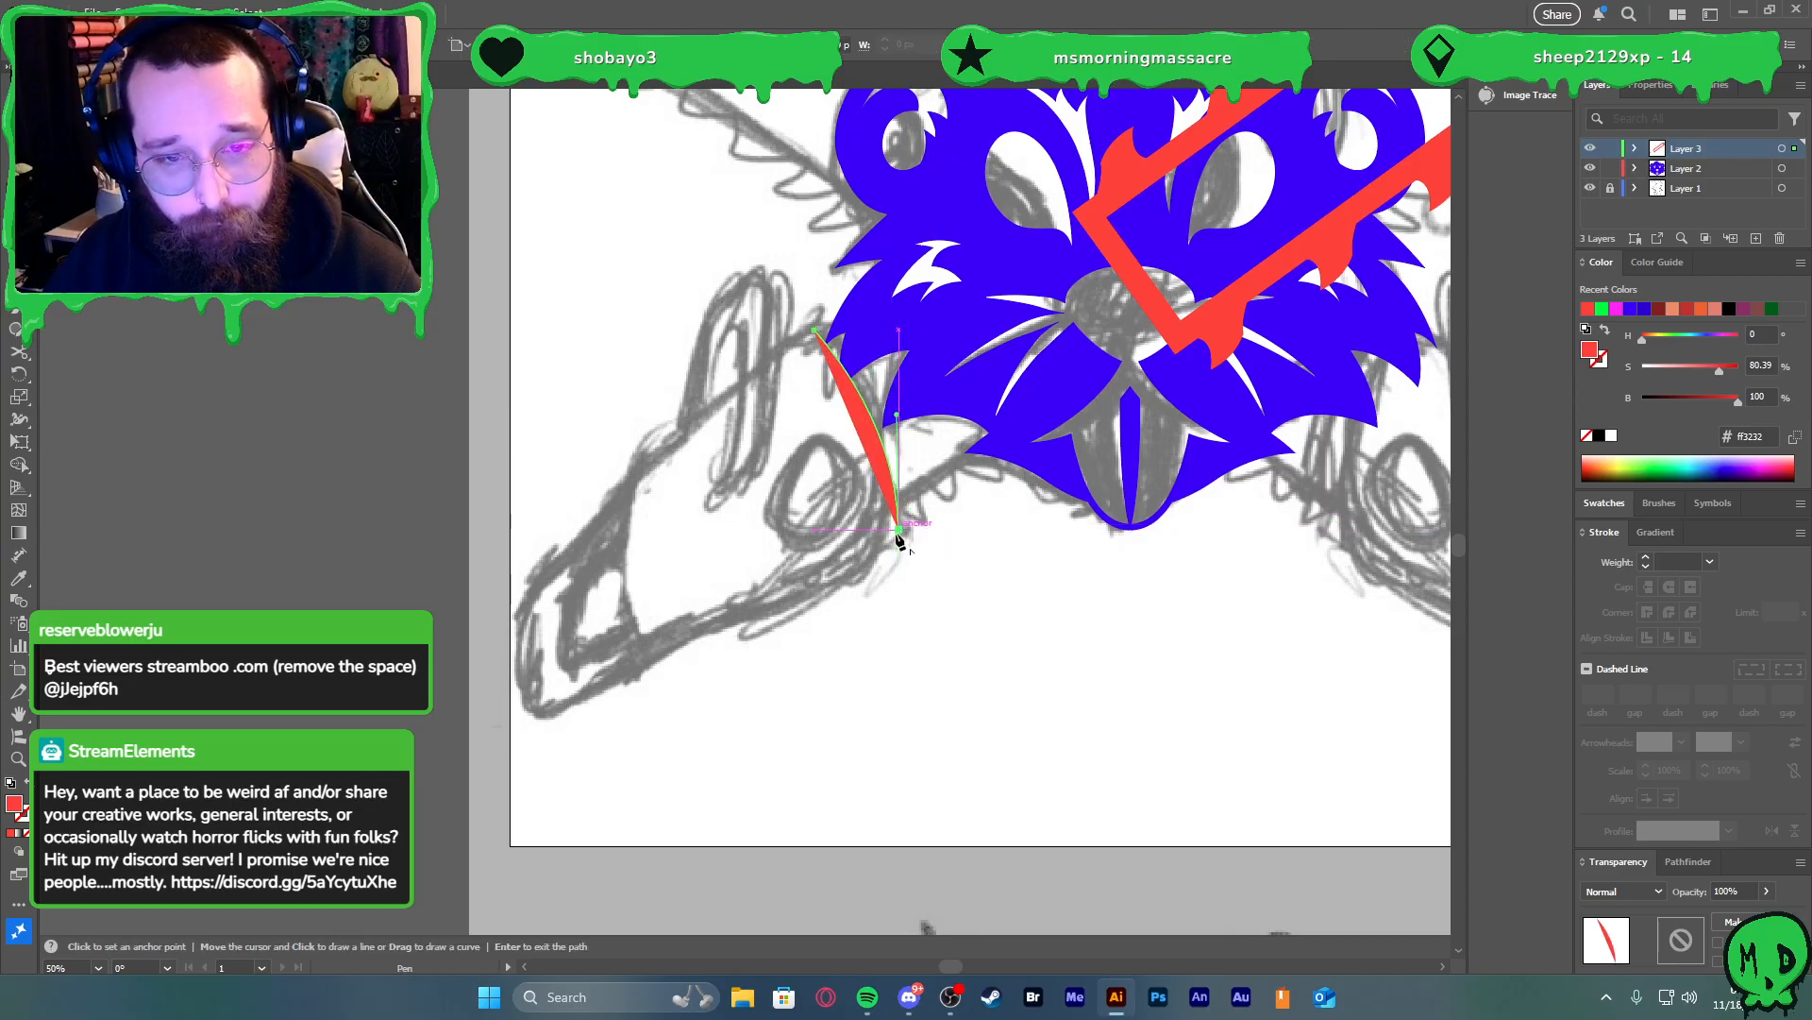
# Trace the saw body's lower and curved rear edges, and close the outline at its upper starting corner
pyautogui.click(770, 616)
pyautogui.moveTo(648, 654); pyautogui.dragTo(568, 710)
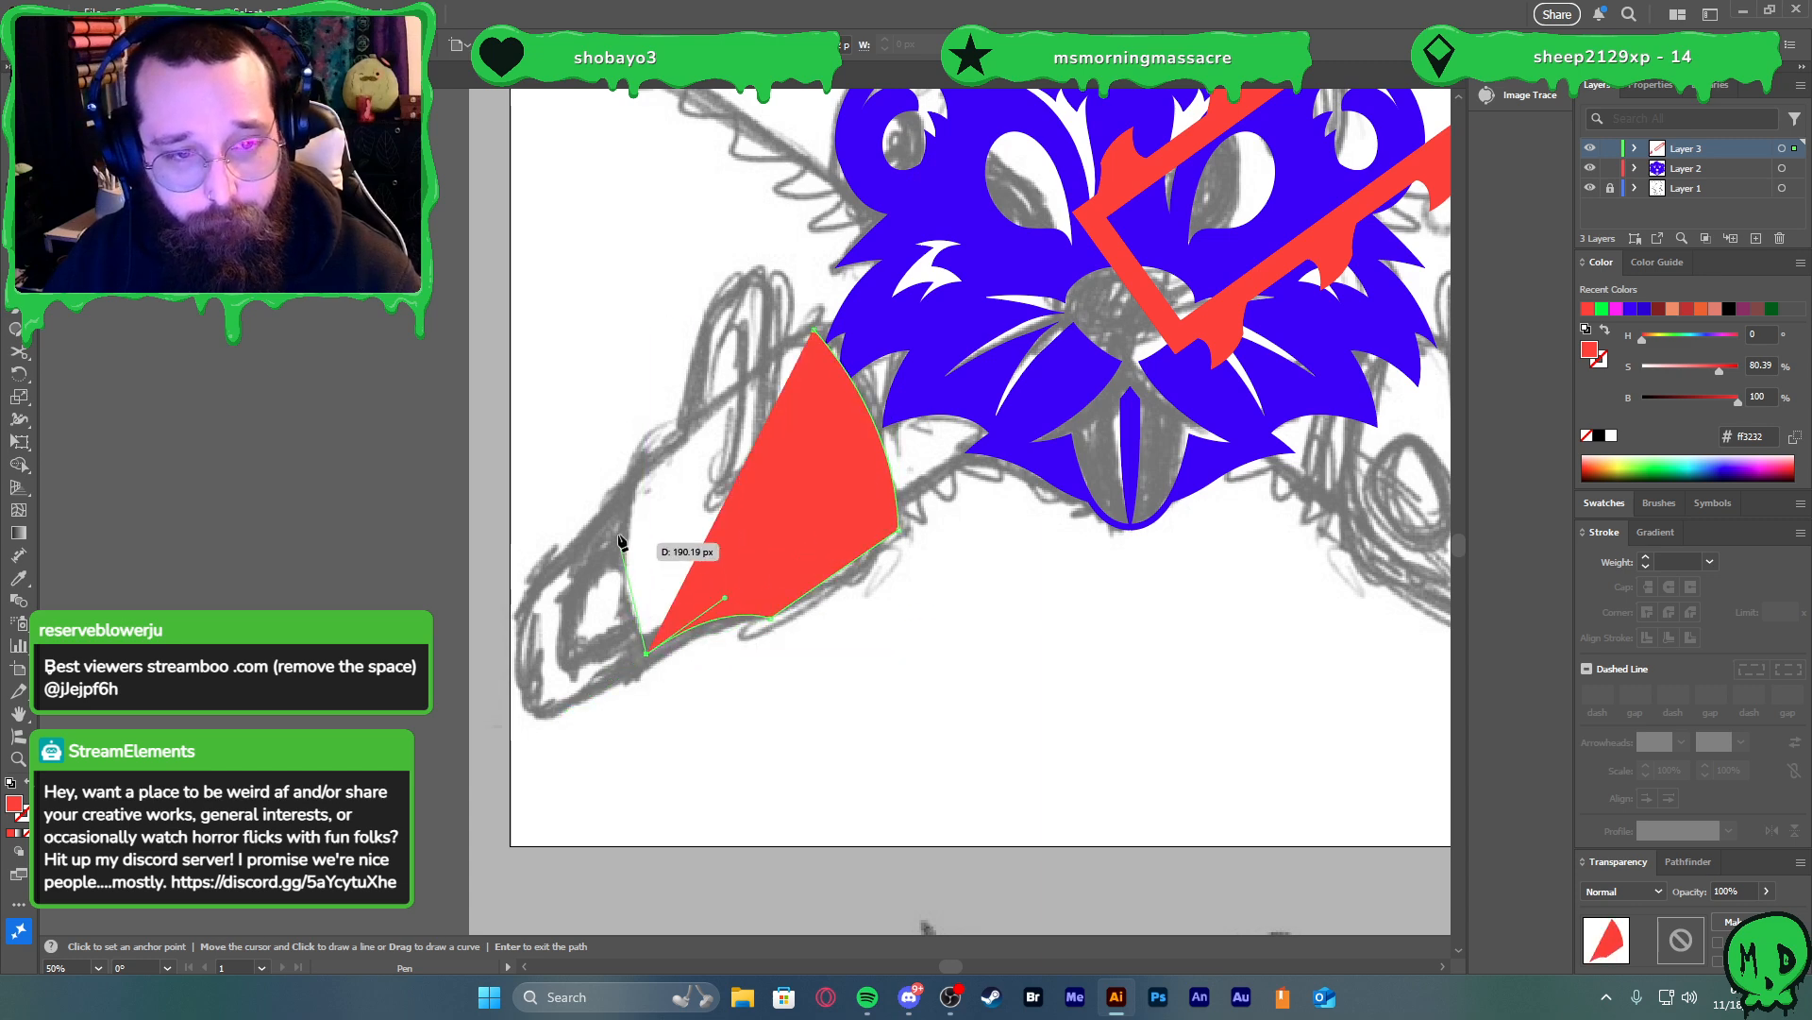
pyautogui.moveTo(626, 483); pyautogui.dragTo(646, 387)
pyautogui.click(628, 484)
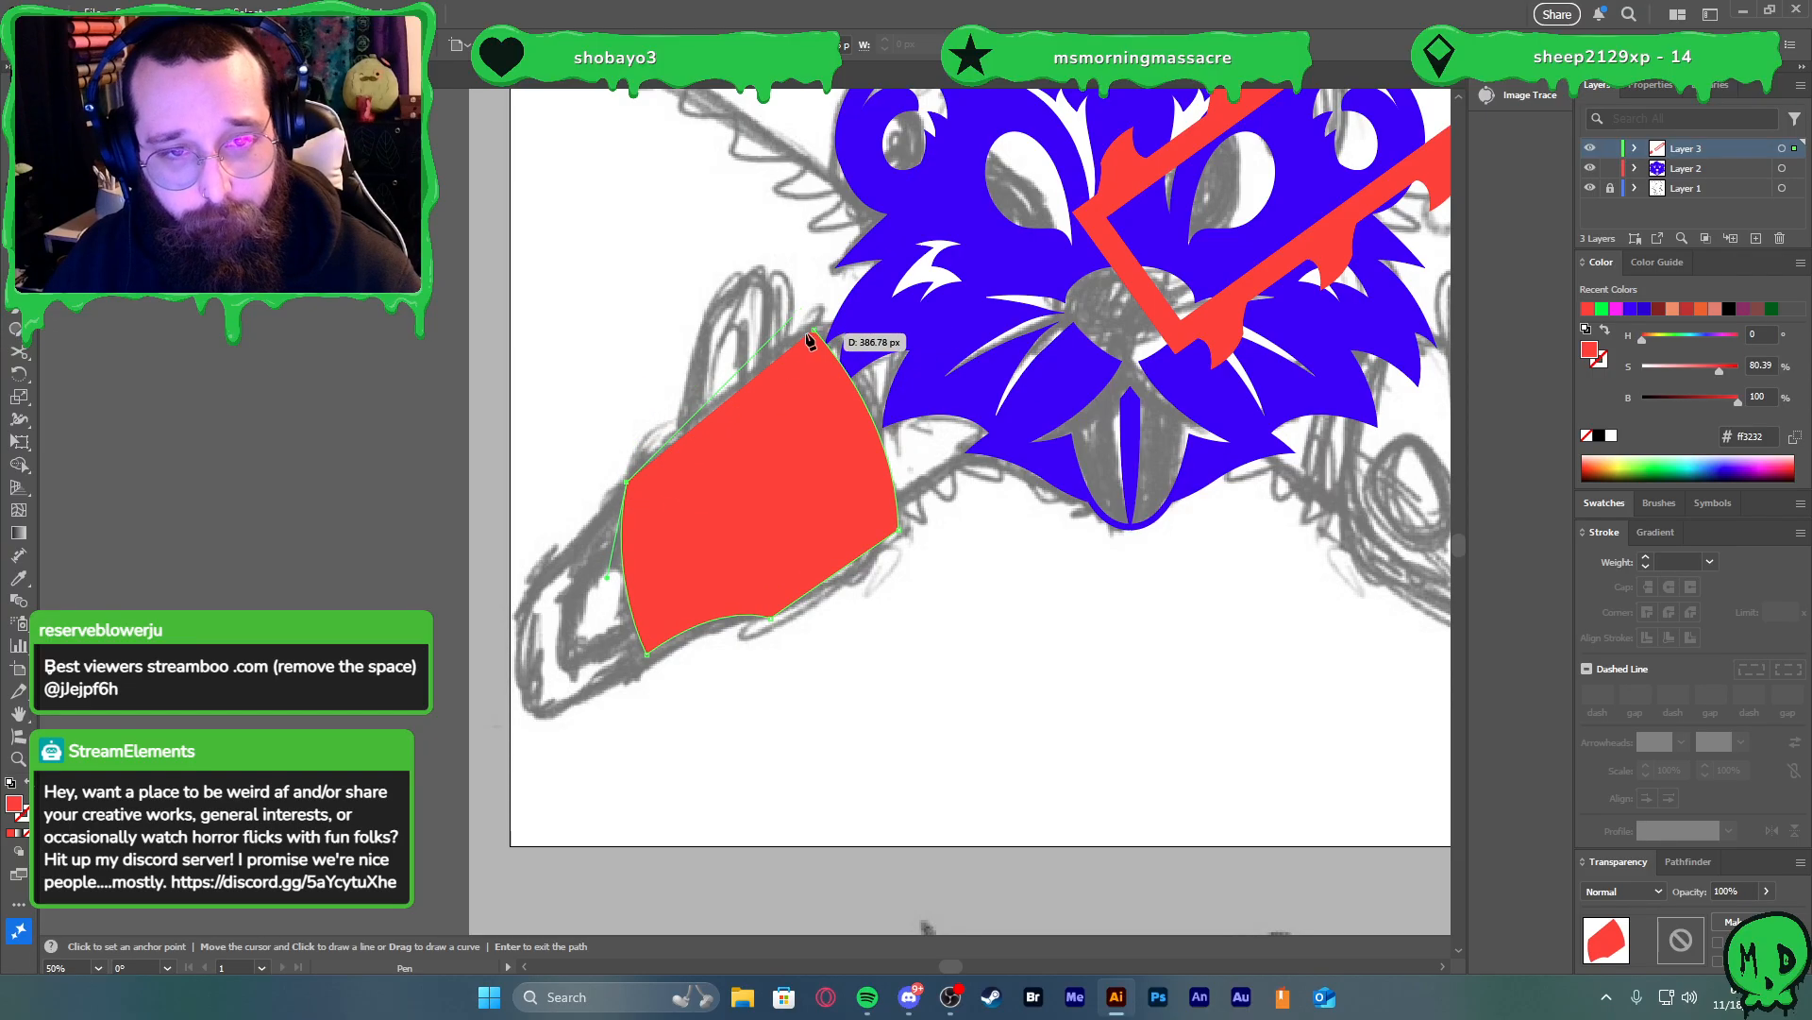
pyautogui.click(813, 331)
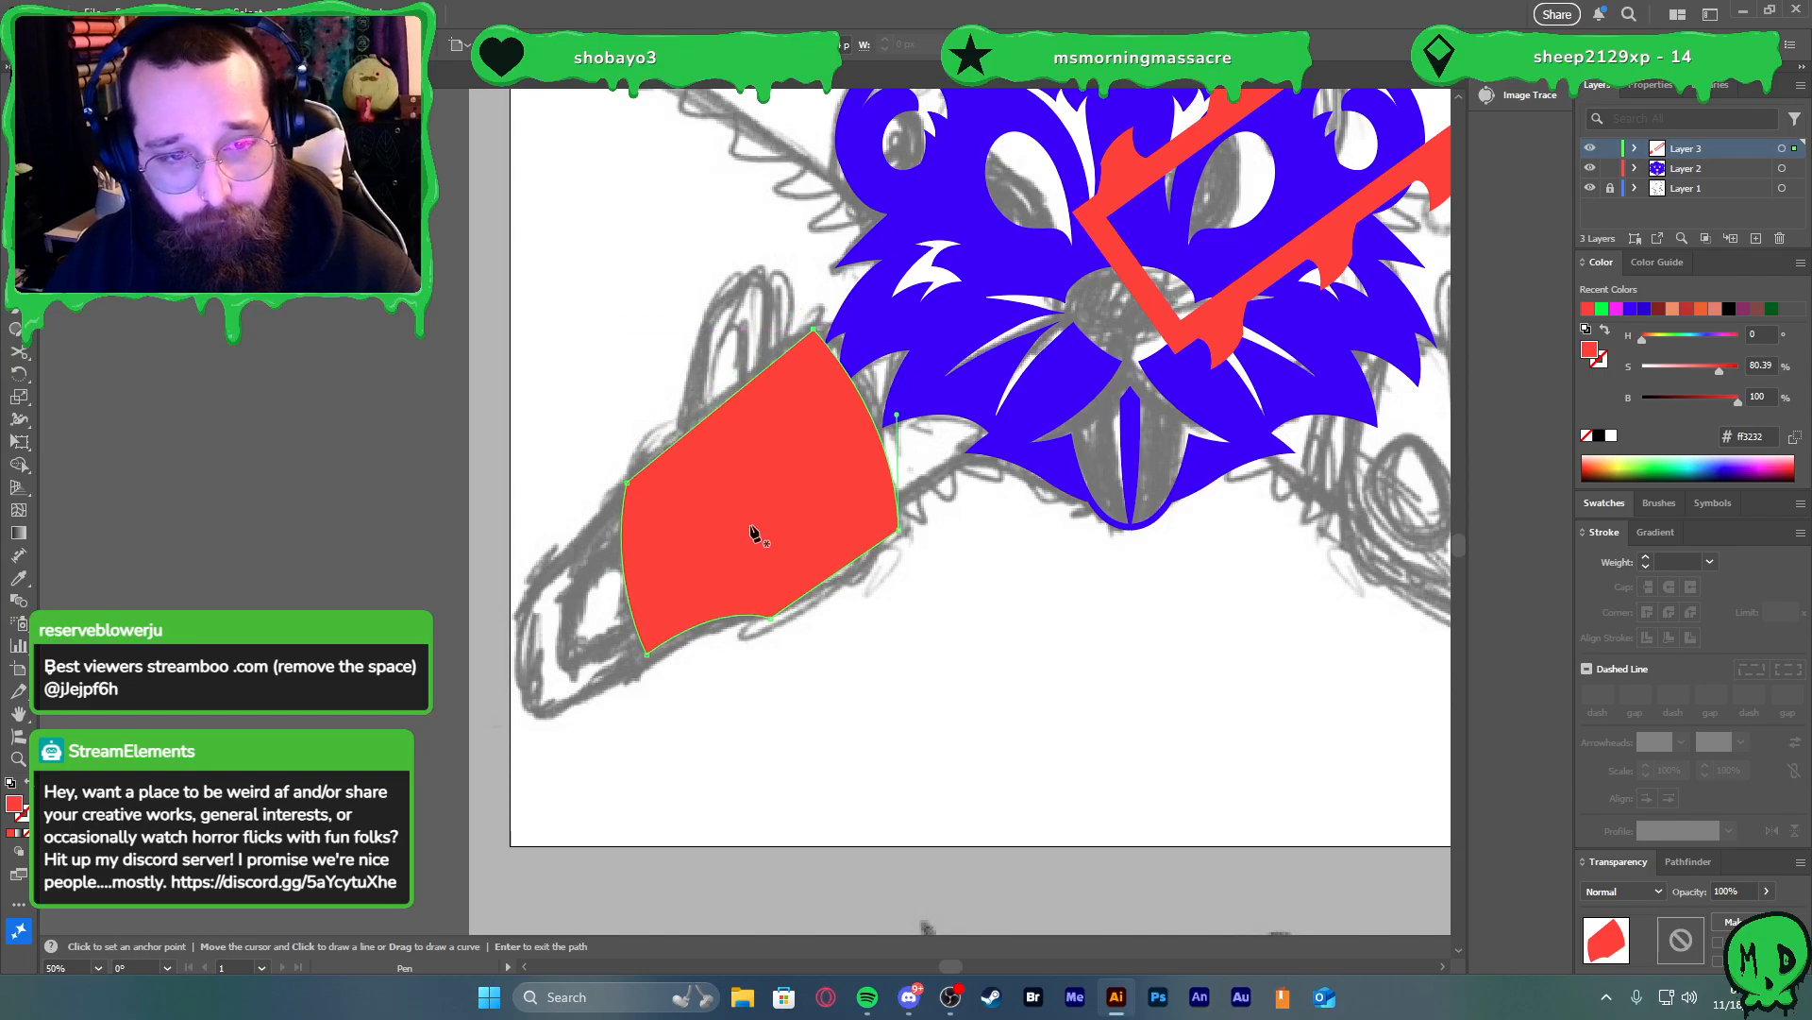
pyautogui.press('v')
pyautogui.click(910, 693)
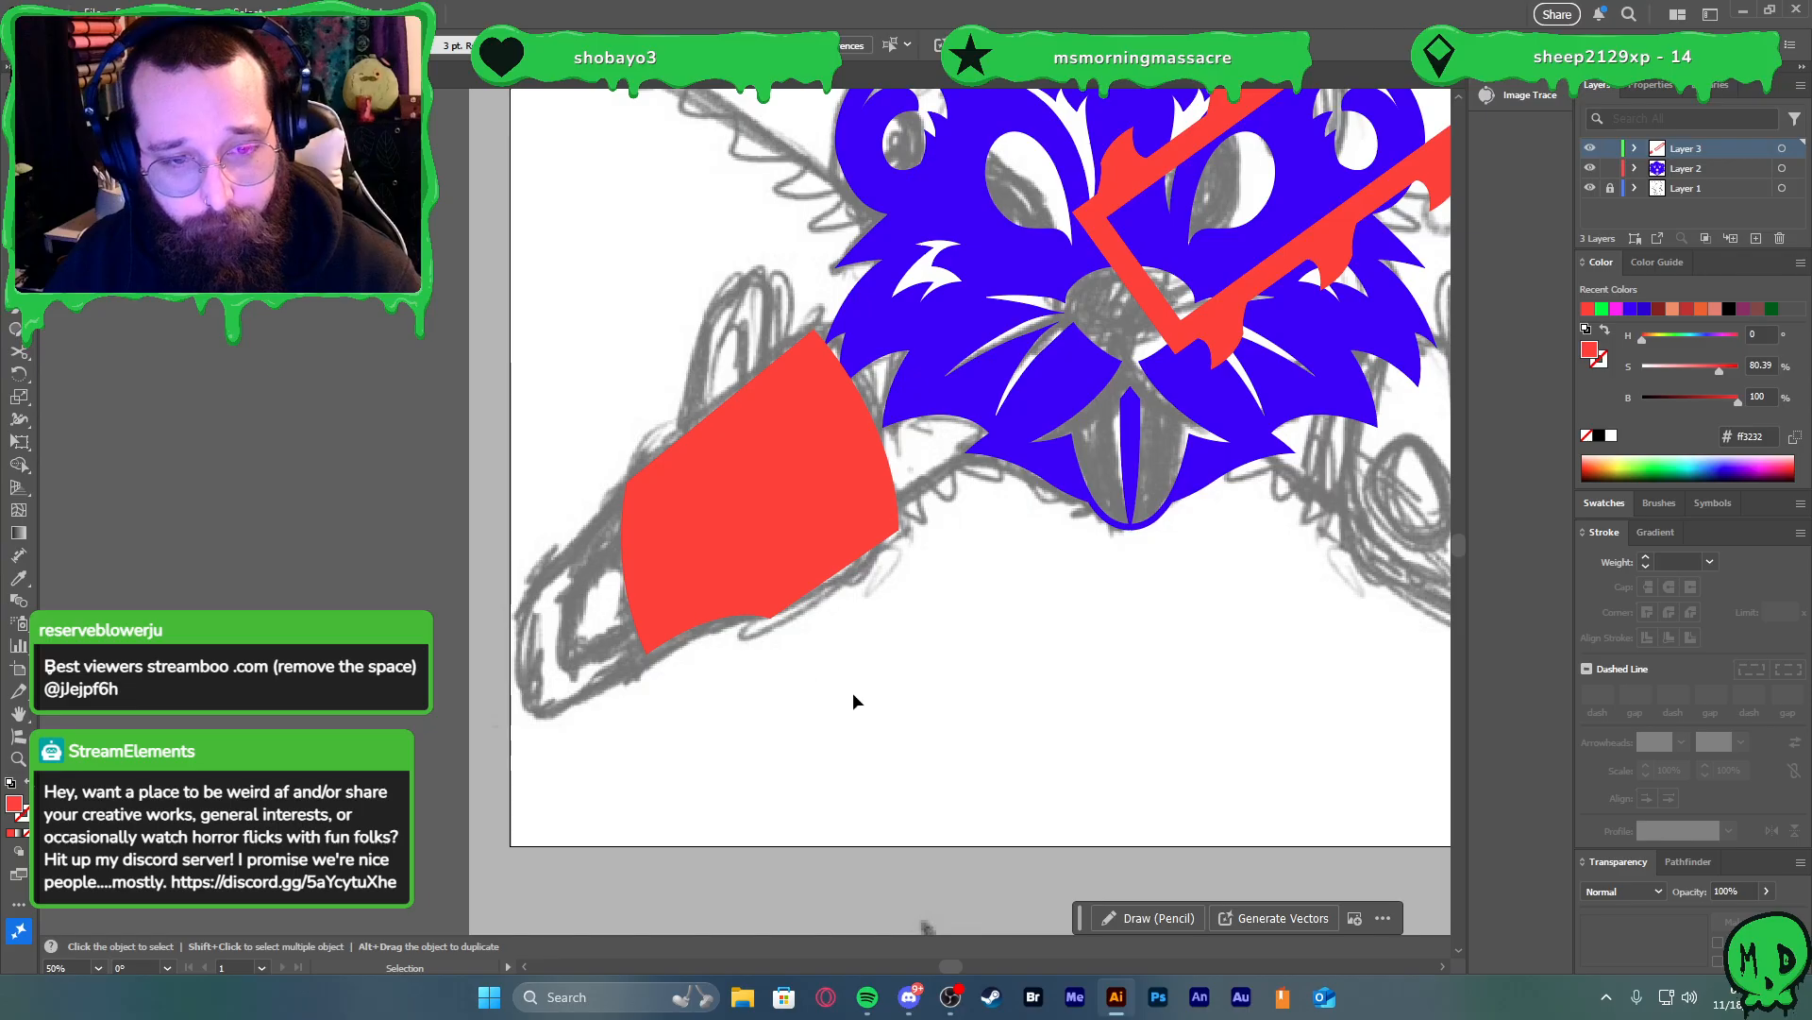
# Turn the saw body's red fill into a 1 pt red stroke with no fill to reveal the sketch beneath
pyautogui.scroll(-3, 780, 582)
pyautogui.scroll(3, 791, 568)
pyautogui.click(711, 474)
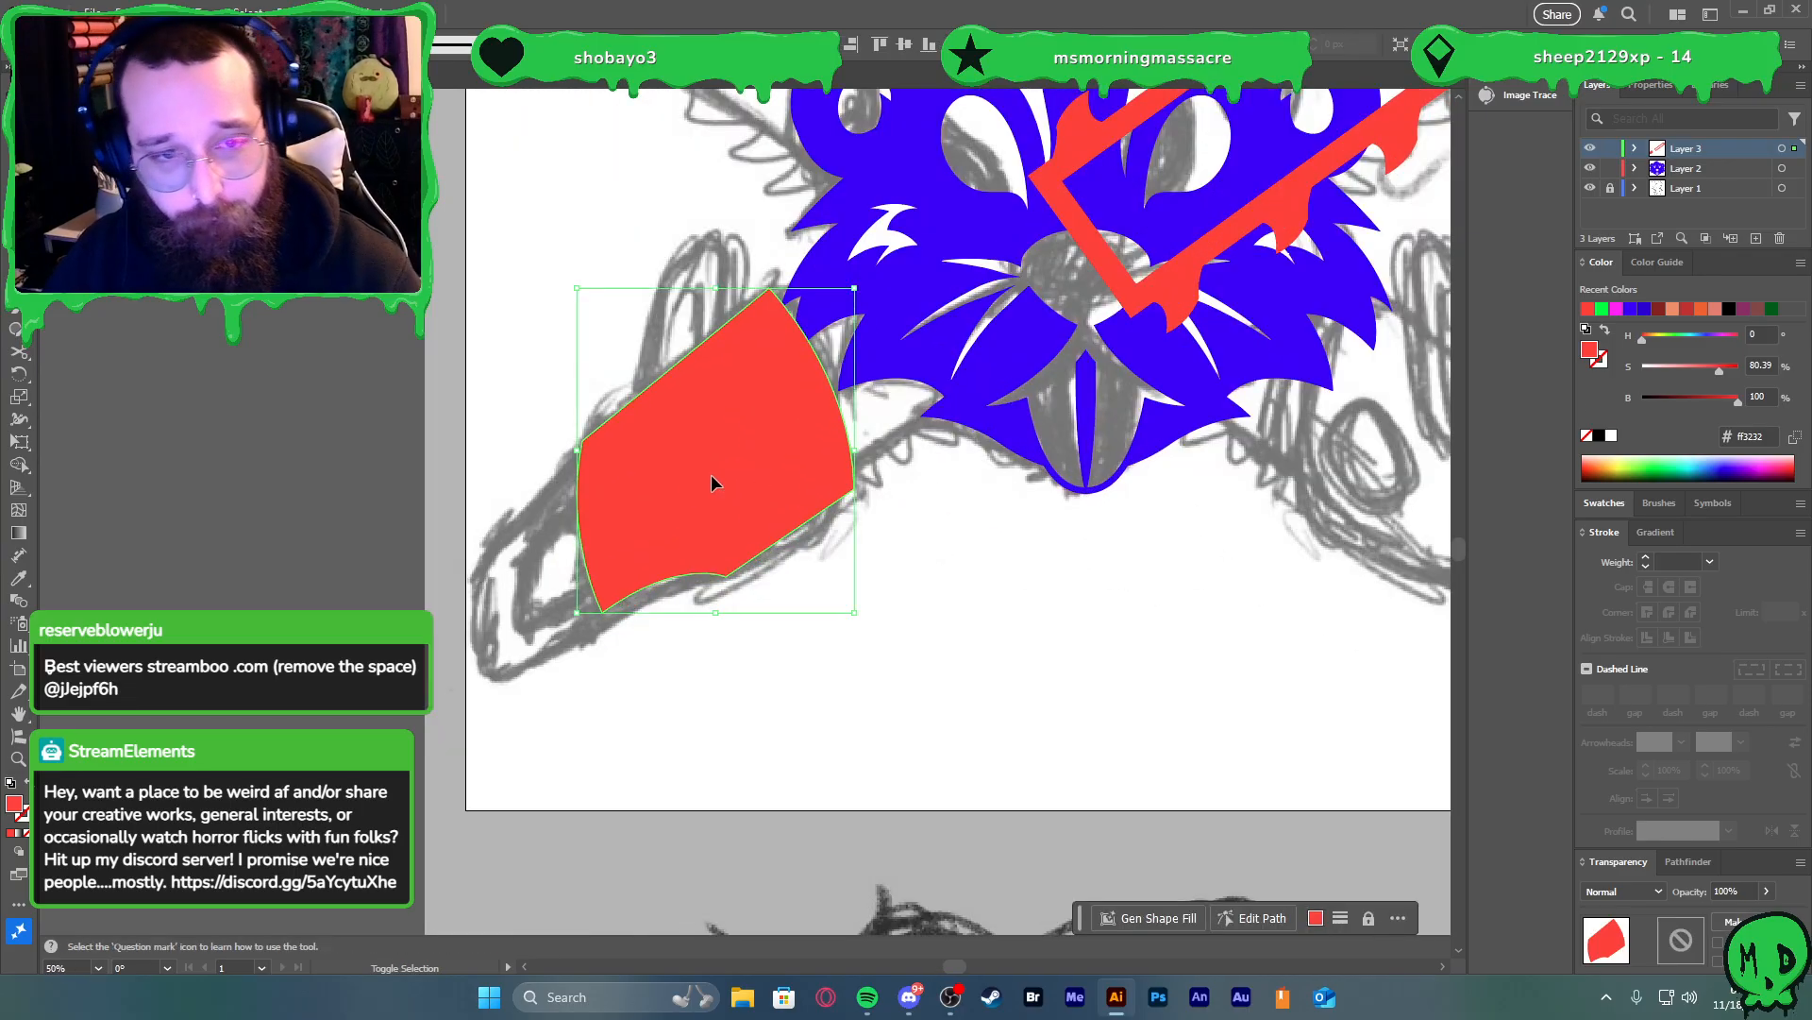
pyautogui.press('/')
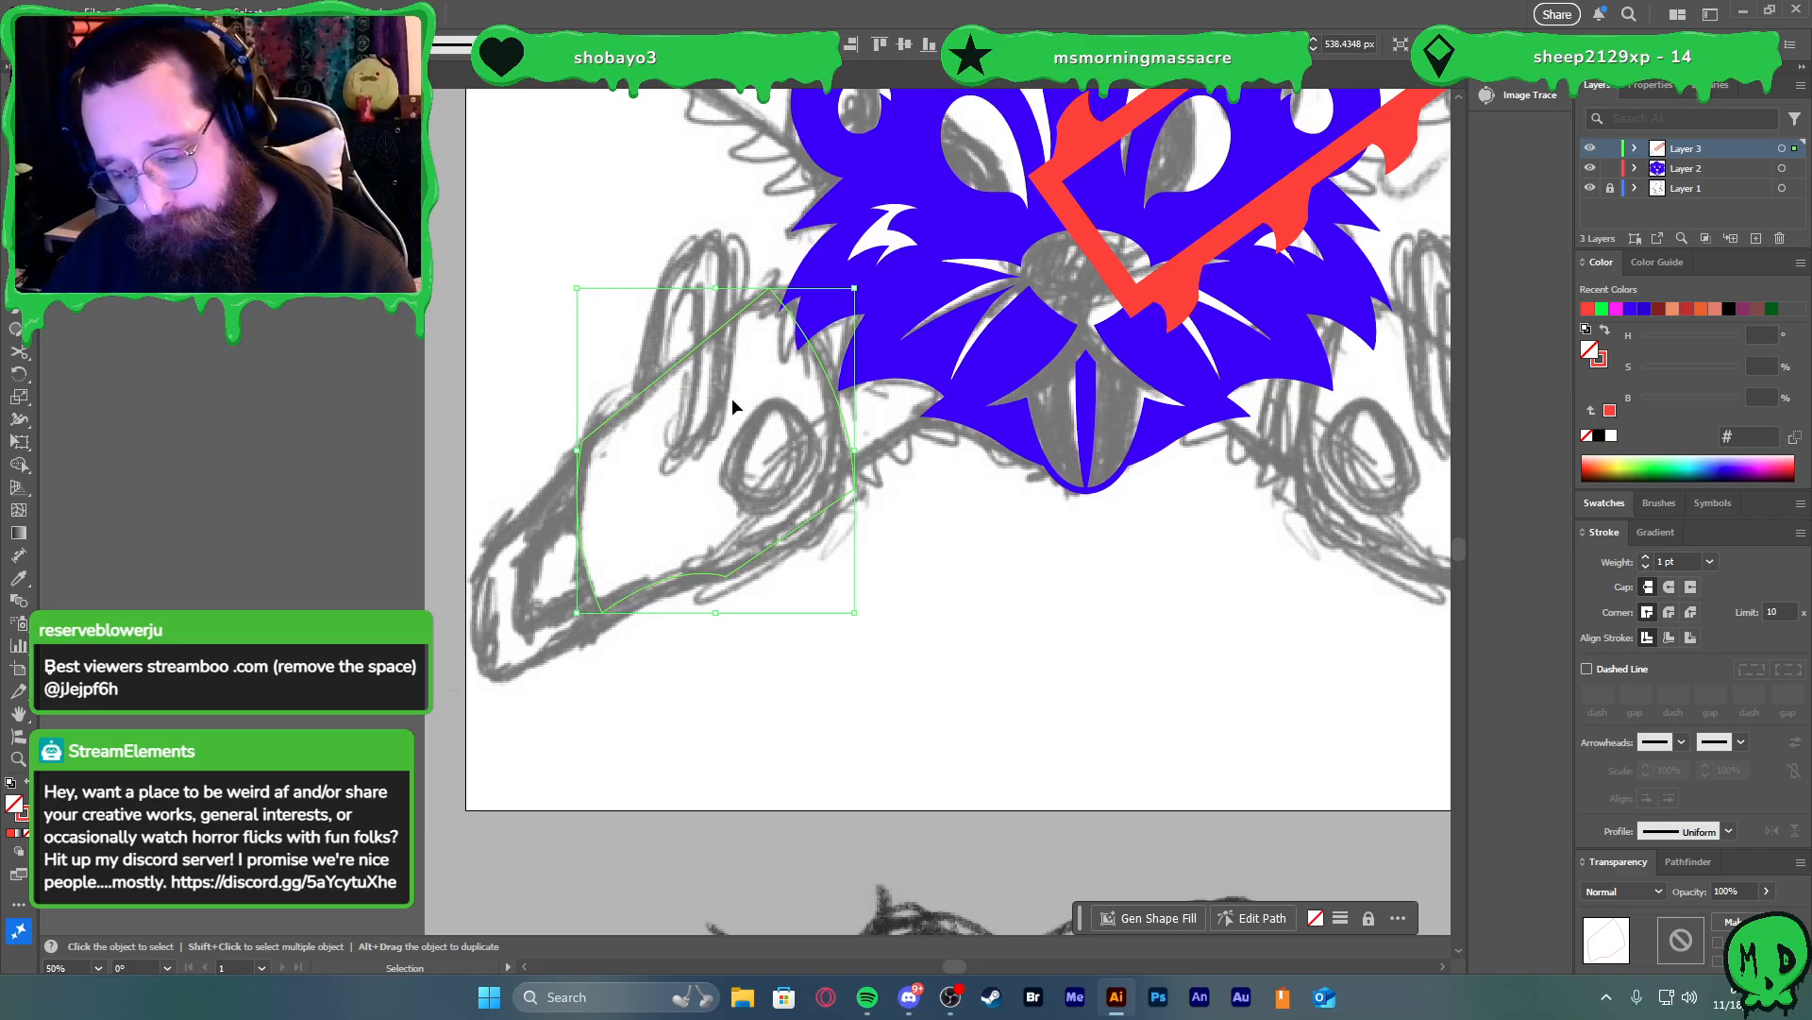
pyautogui.press('l')
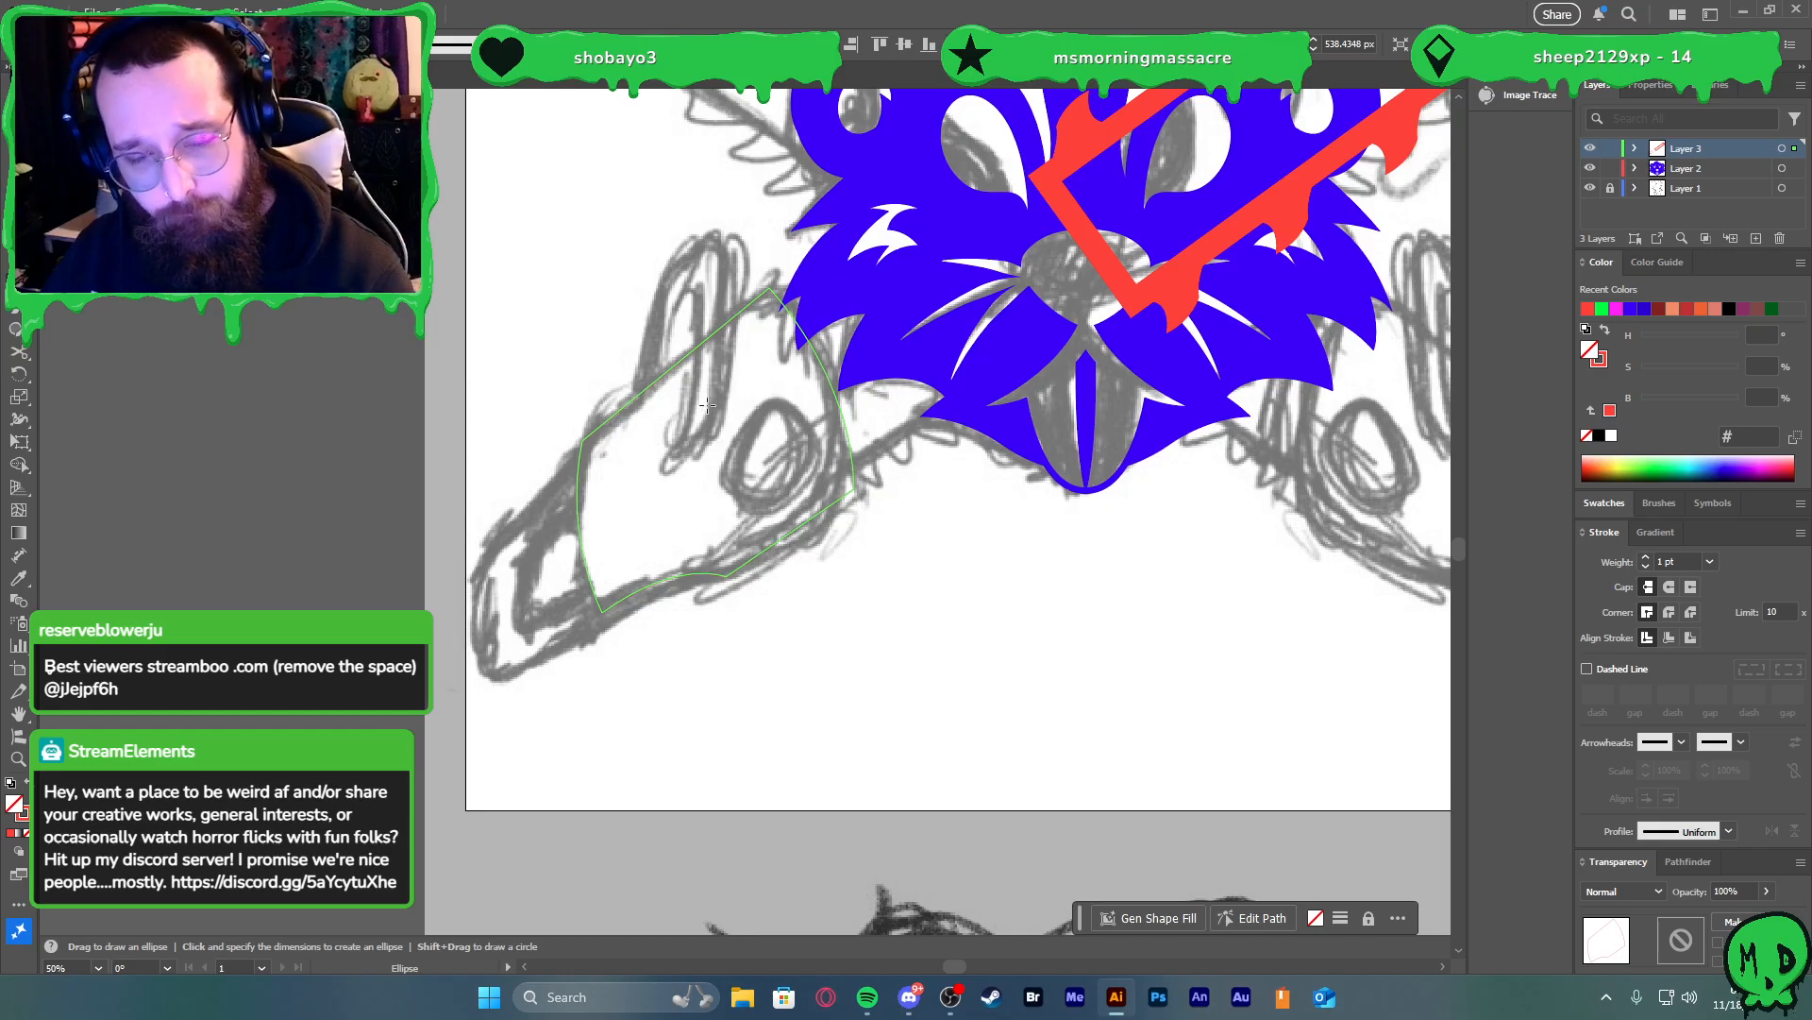
pyautogui.click(678, 445)
pyautogui.press('Escape')
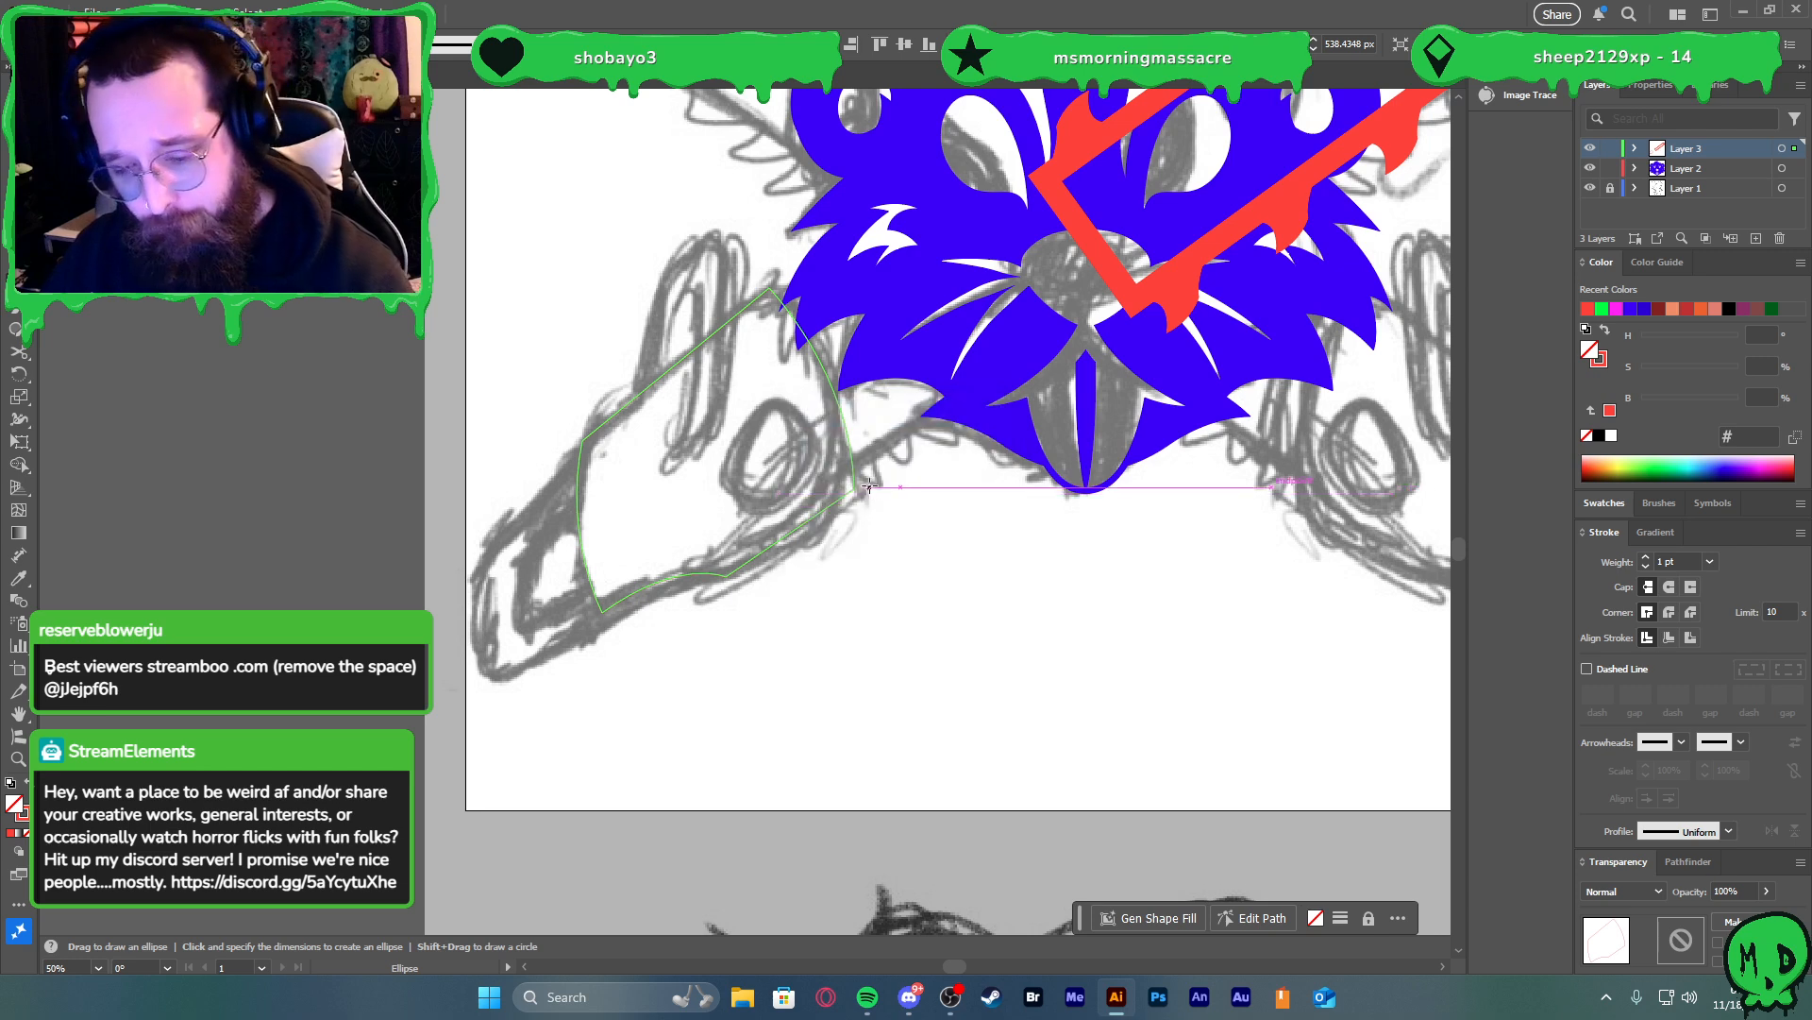
# Trace the sketched handle above the saw body with the Pen tool as a closed arch with inner and outer edges
pyautogui.press('p')
pyautogui.click(676, 450)
pyautogui.moveTo(696, 371); pyautogui.dragTo(693, 340)
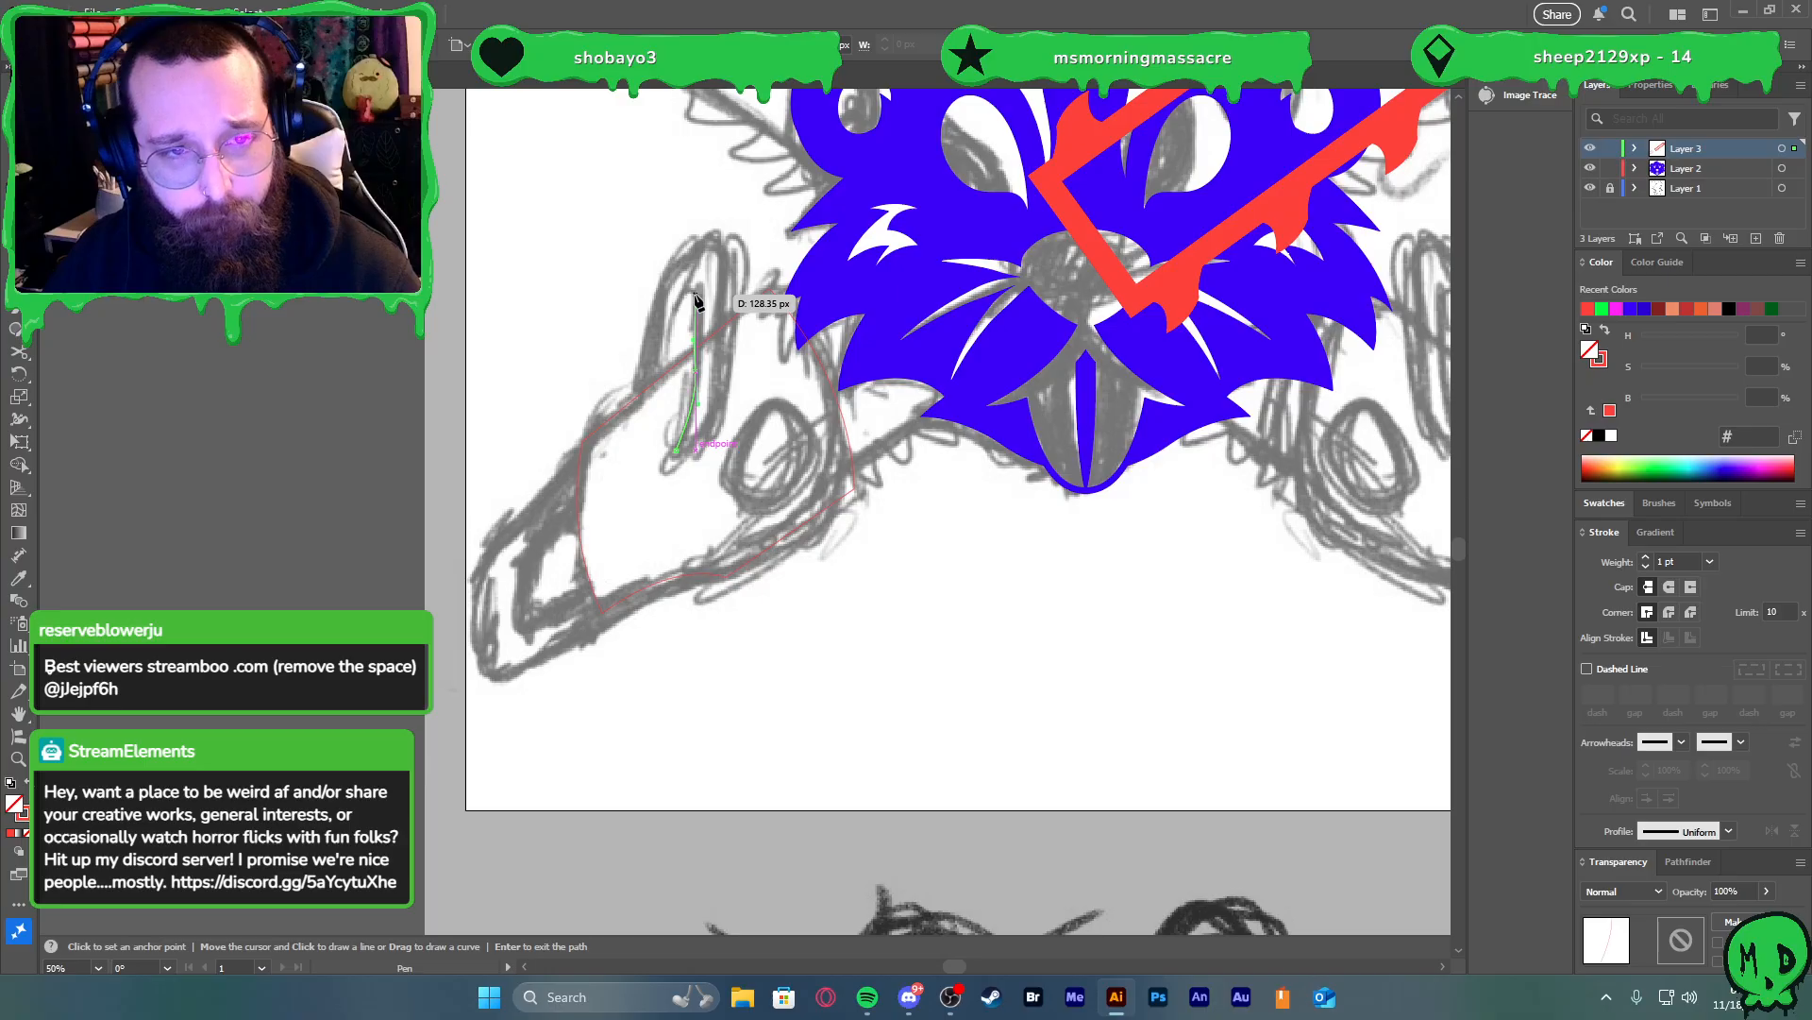
pyautogui.moveTo(693, 283); pyautogui.dragTo(659, 325)
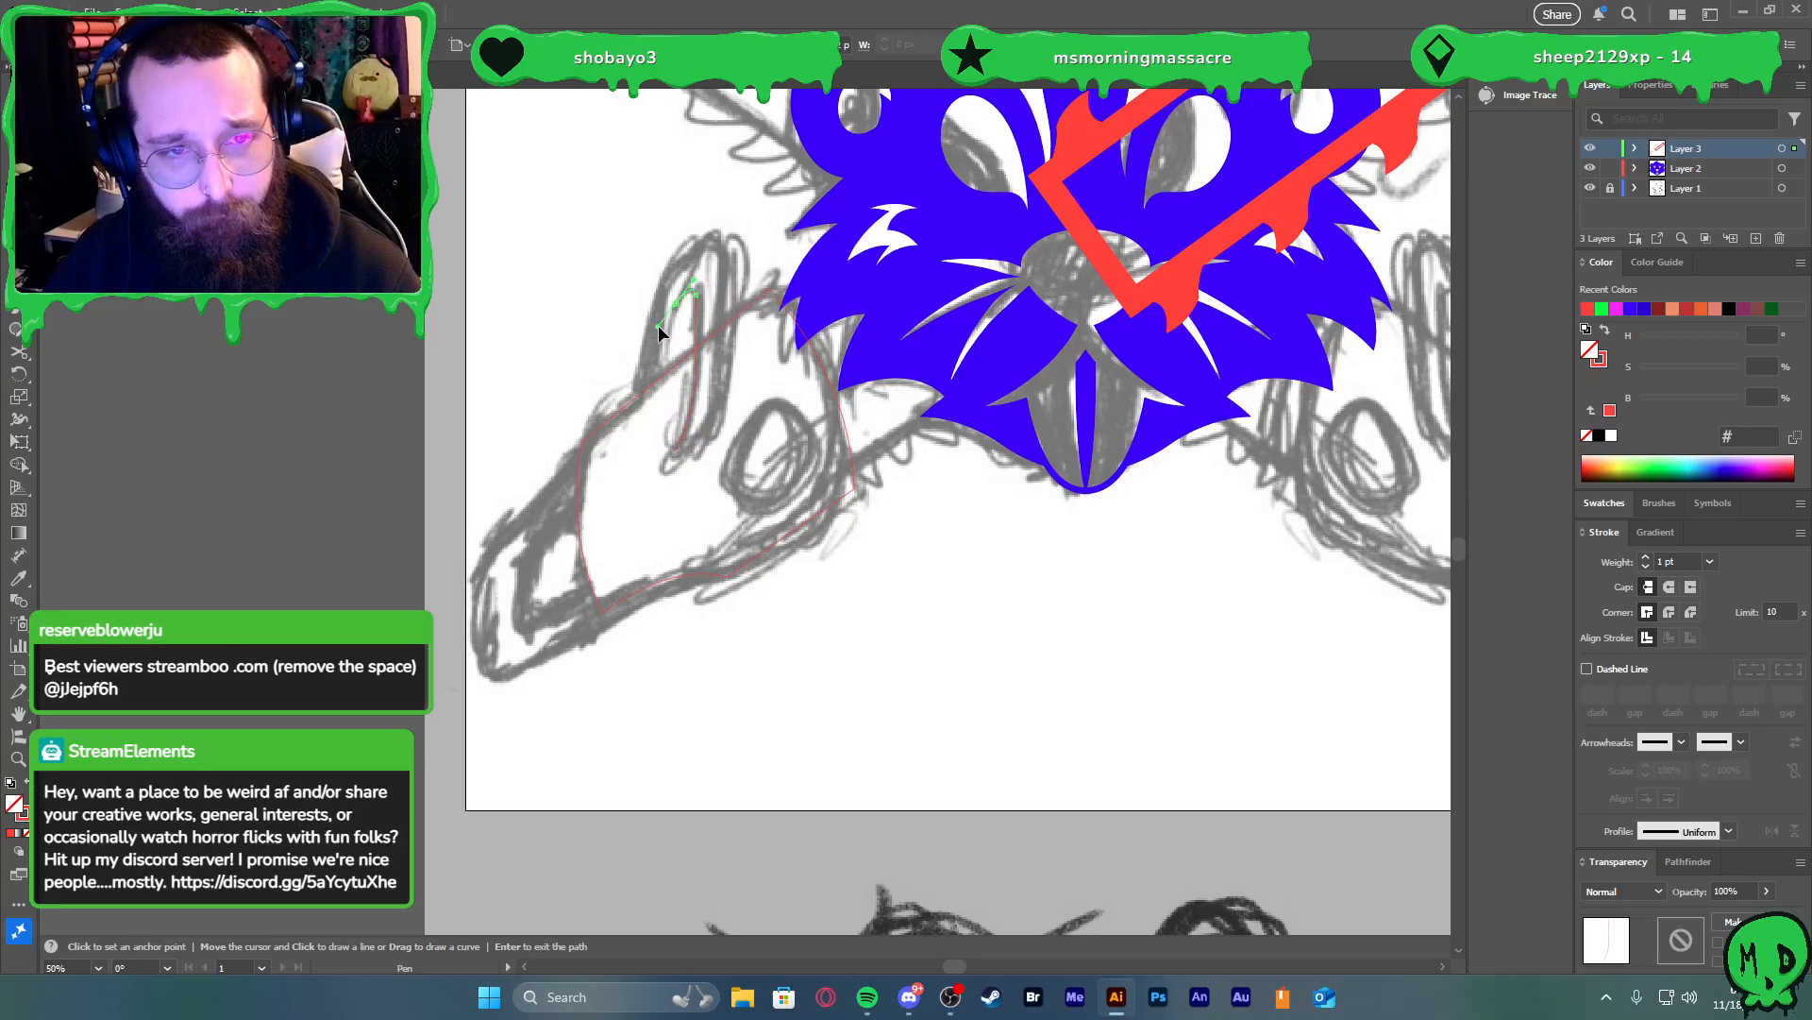
pyautogui.click(658, 379)
pyautogui.press('Return')
pyautogui.click(632, 400)
pyautogui.moveTo(658, 274)
pyautogui.mouseDown()
pyautogui.moveTo(716, 232)
pyautogui.moveTo(734, 290)
pyautogui.mouseUp()
pyautogui.moveTo(730, 392)
pyautogui.mouseDown()
pyautogui.moveTo(721, 461)
pyautogui.moveTo(630, 435)
pyautogui.mouseUp()
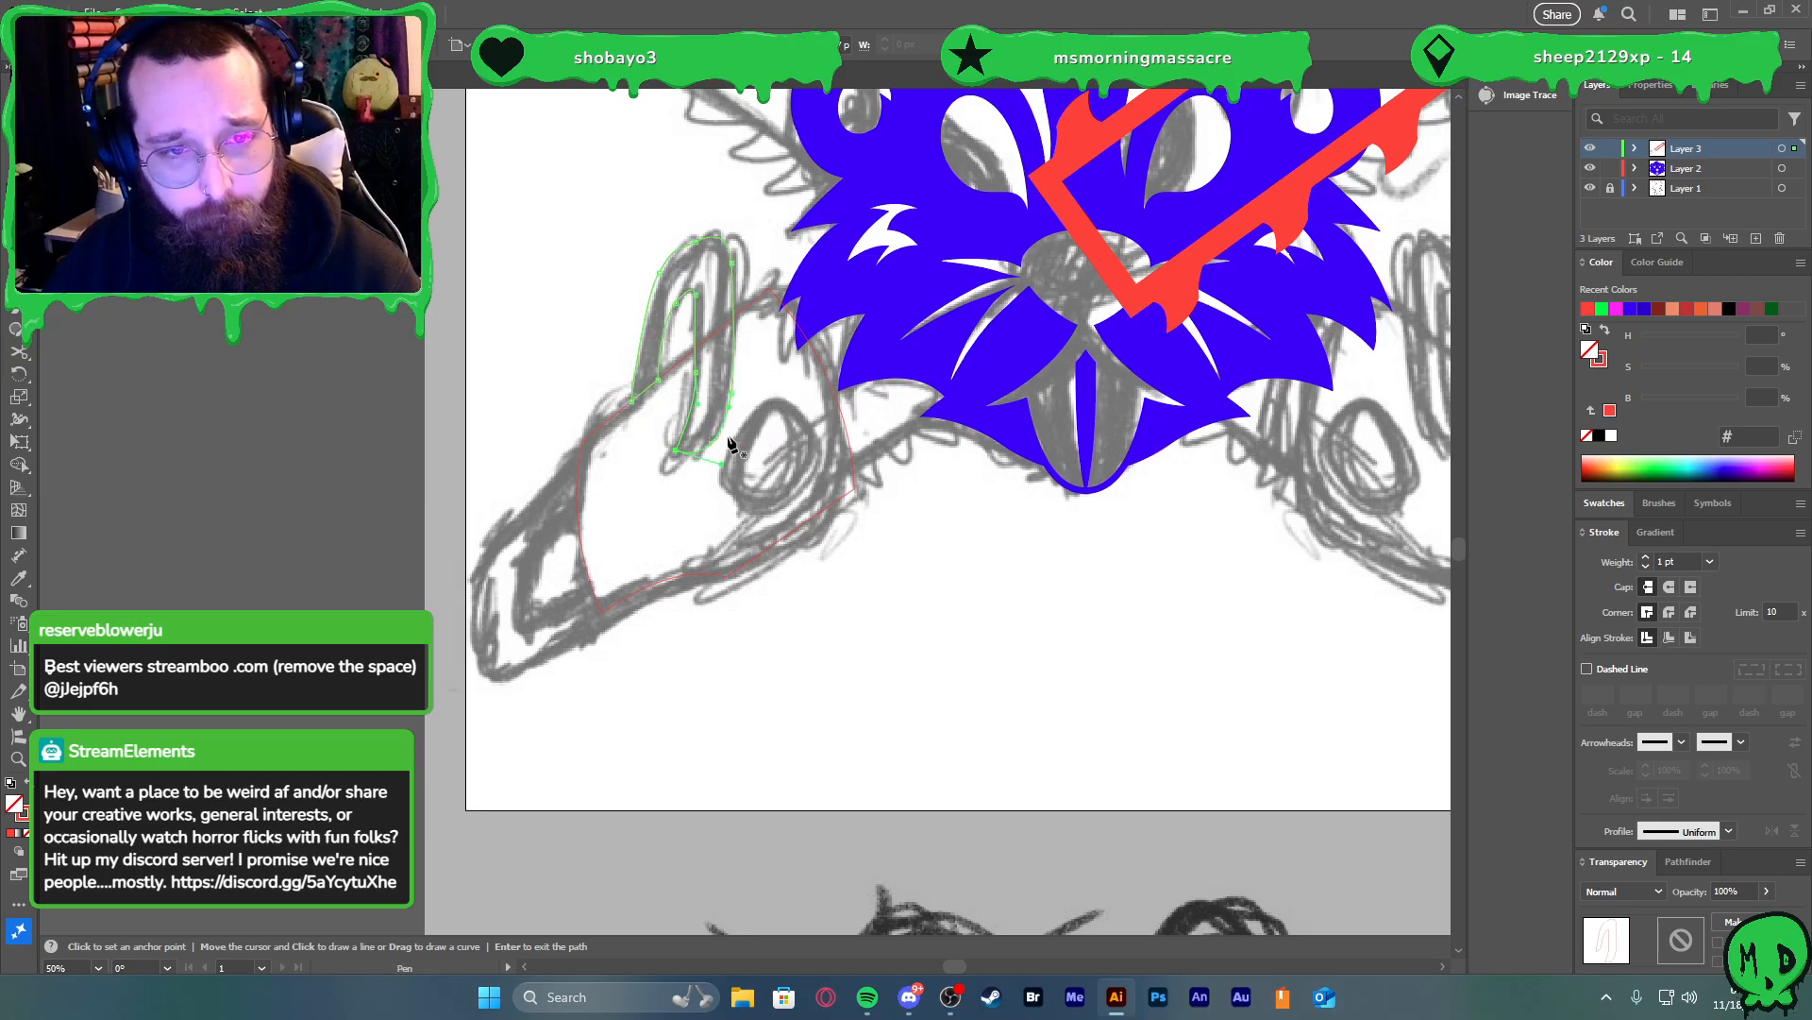
pyautogui.press('v')
# Adjust the curve of the handle's outer edge just above its rounded lower end
pyautogui.scroll(5, 729, 406)
pyautogui.scroll(-2, 732, 413)
pyautogui.press('a')
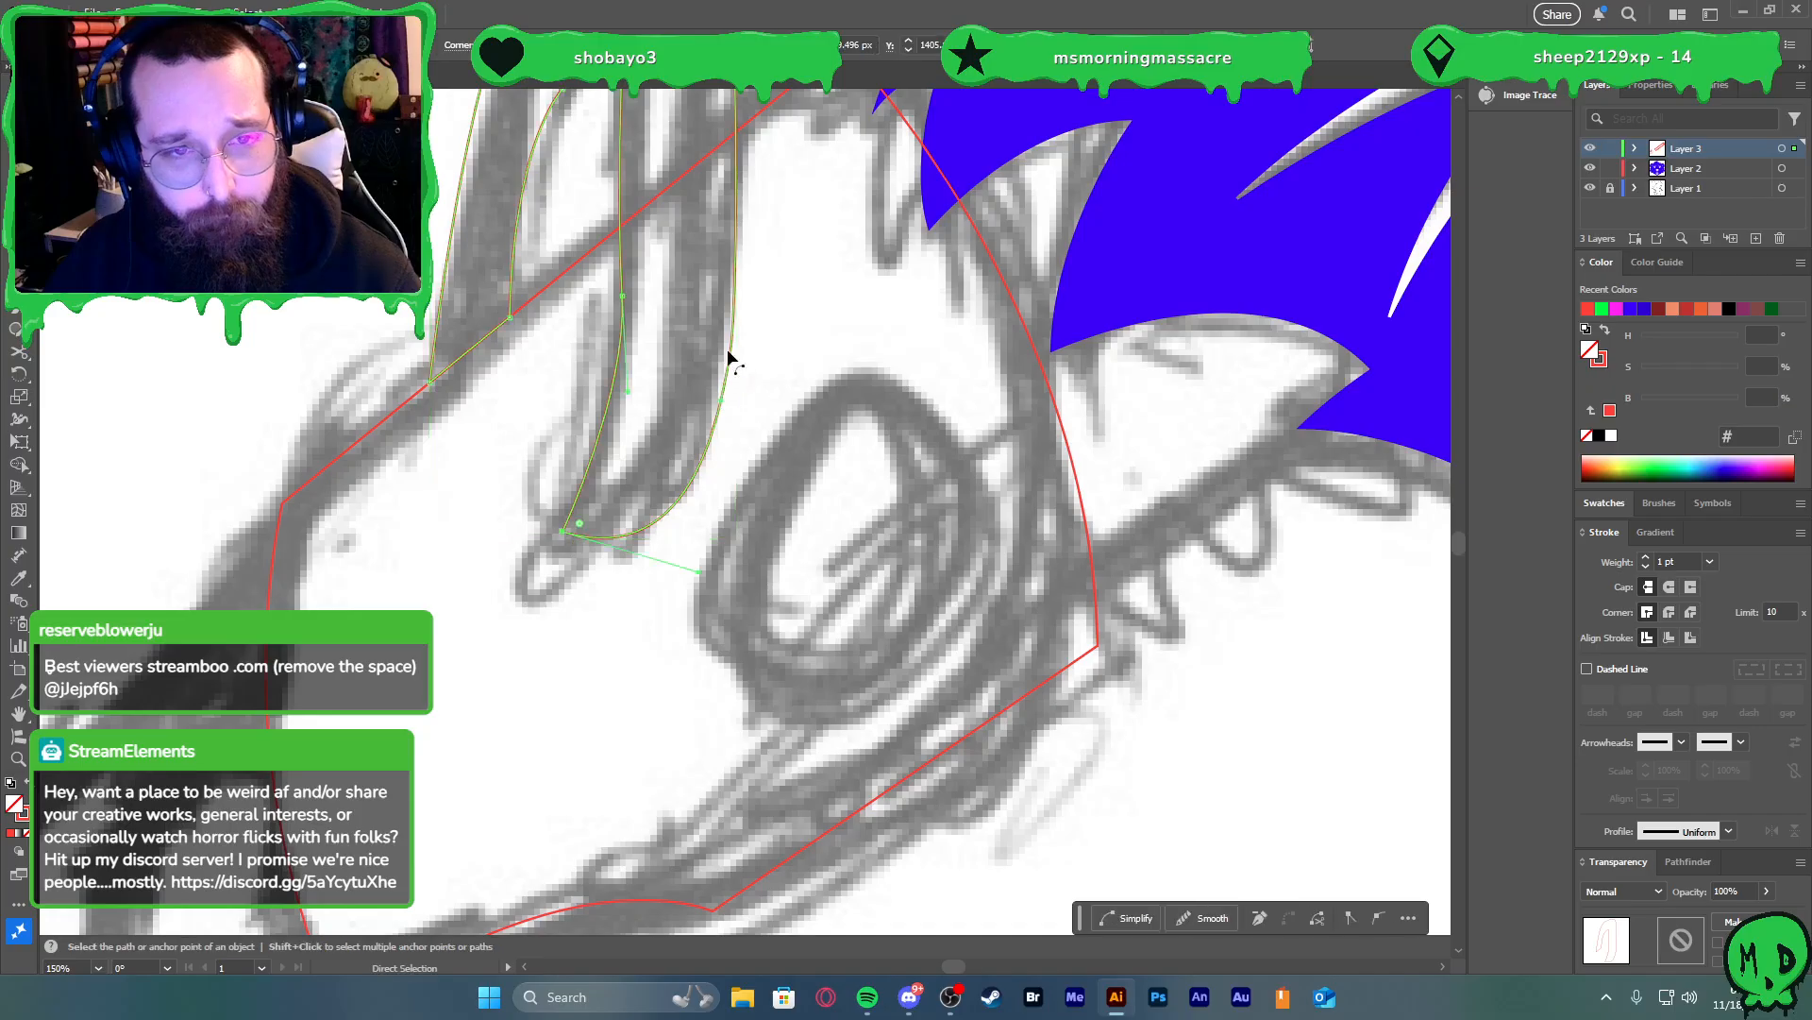
pyautogui.moveTo(723, 399); pyautogui.dragTo(726, 408)
pyautogui.scroll(-2, 663, 364)
# Smooth the handle's inner edge and rounded lower end by reshaping the curves at their anchor points
pyautogui.click(646, 333)
pyautogui.scroll(2, 640, 350)
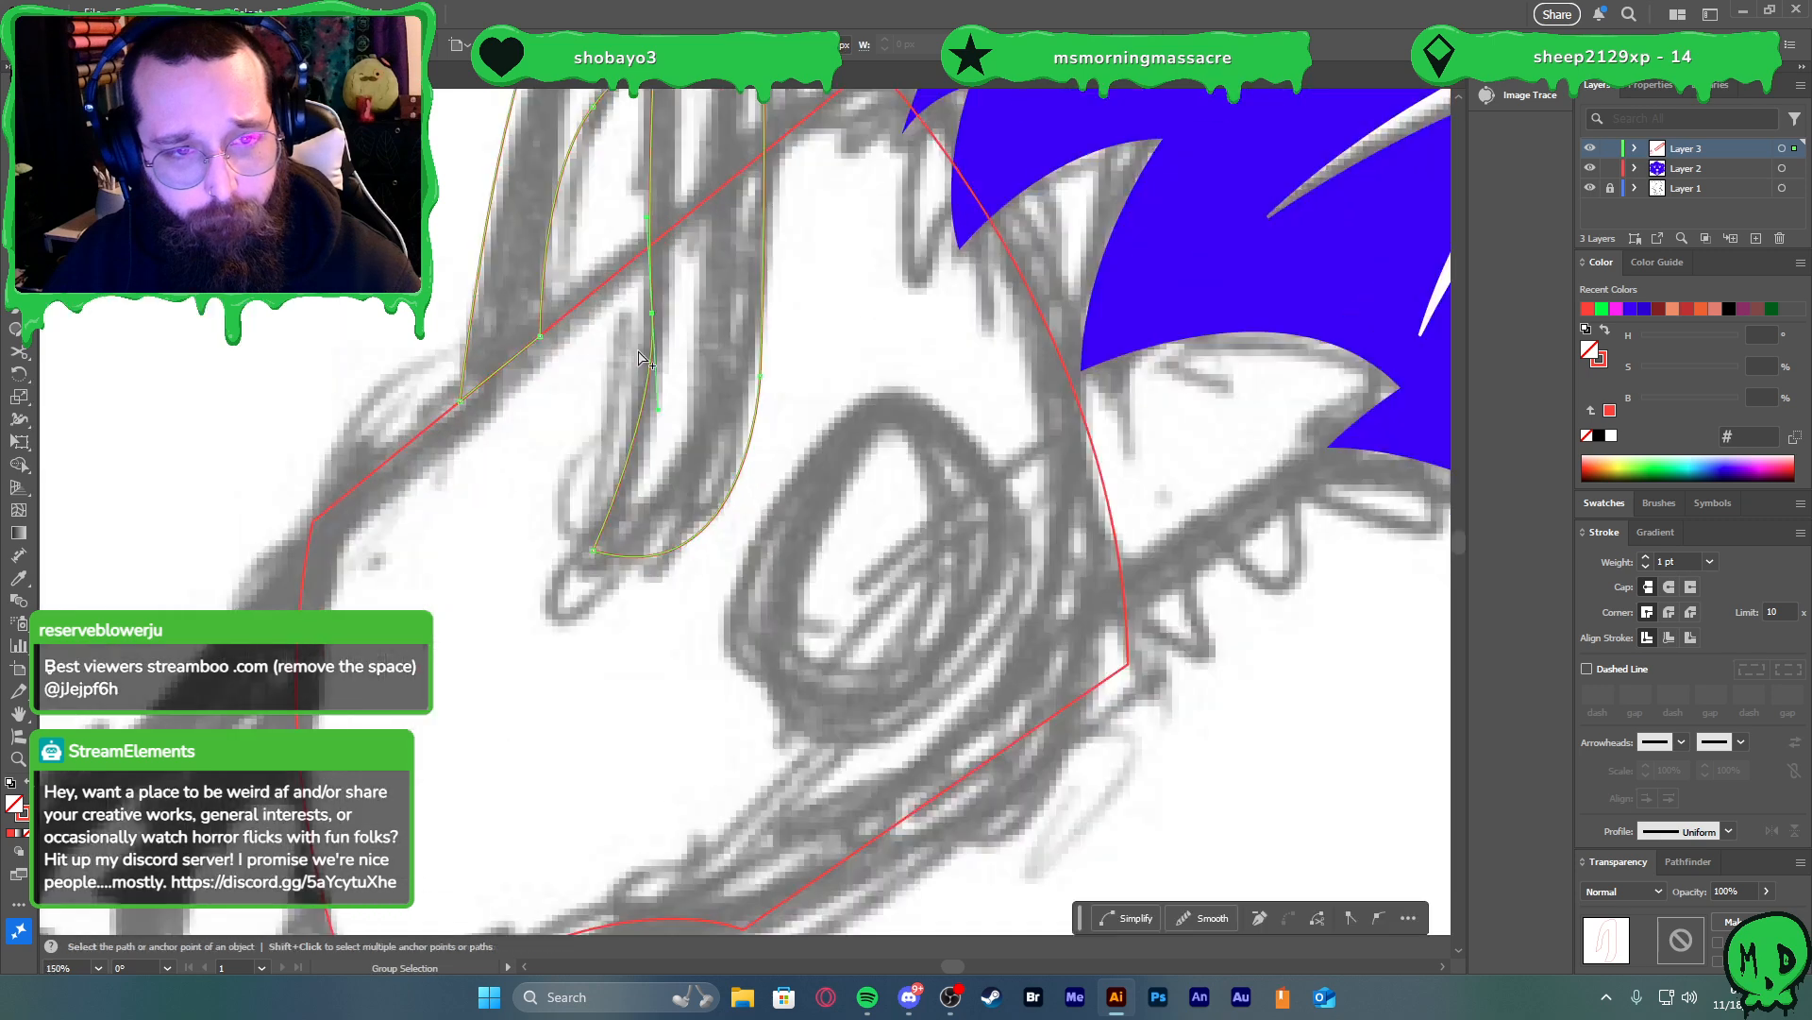
pyautogui.moveTo(657, 411); pyautogui.dragTo(653, 444)
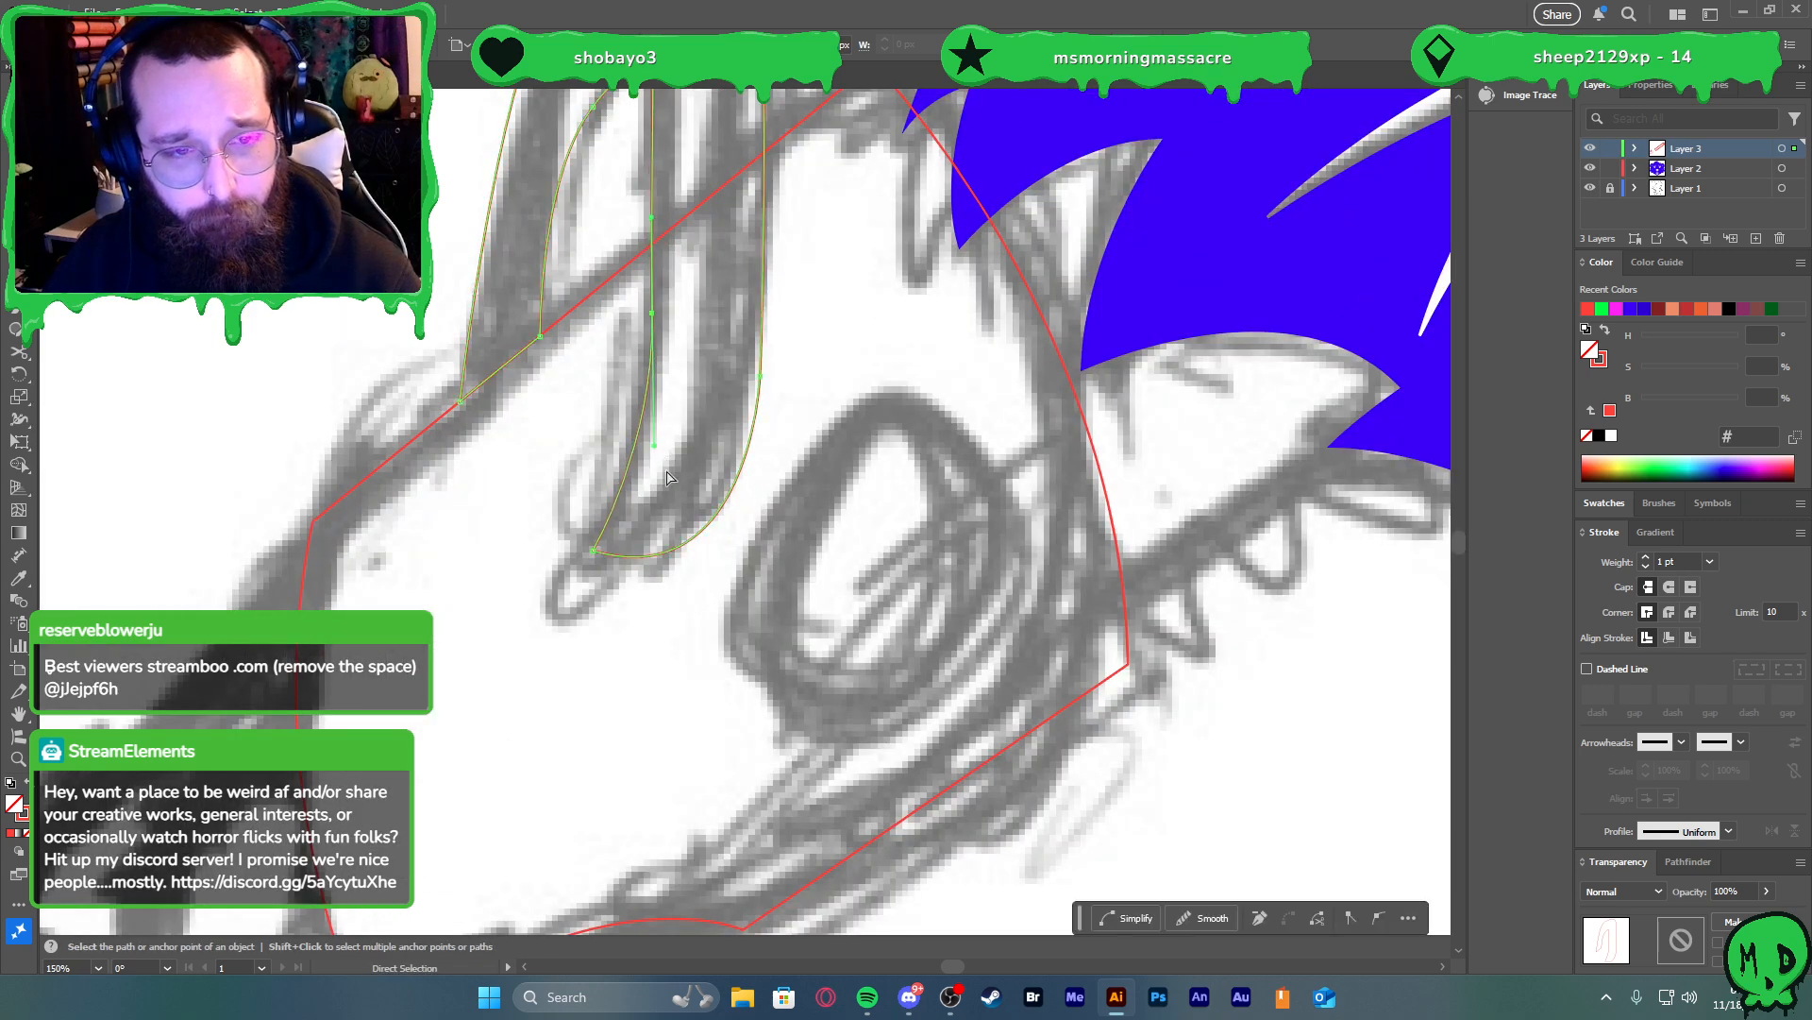
pyautogui.moveTo(654, 599); pyautogui.dragTo(665, 605)
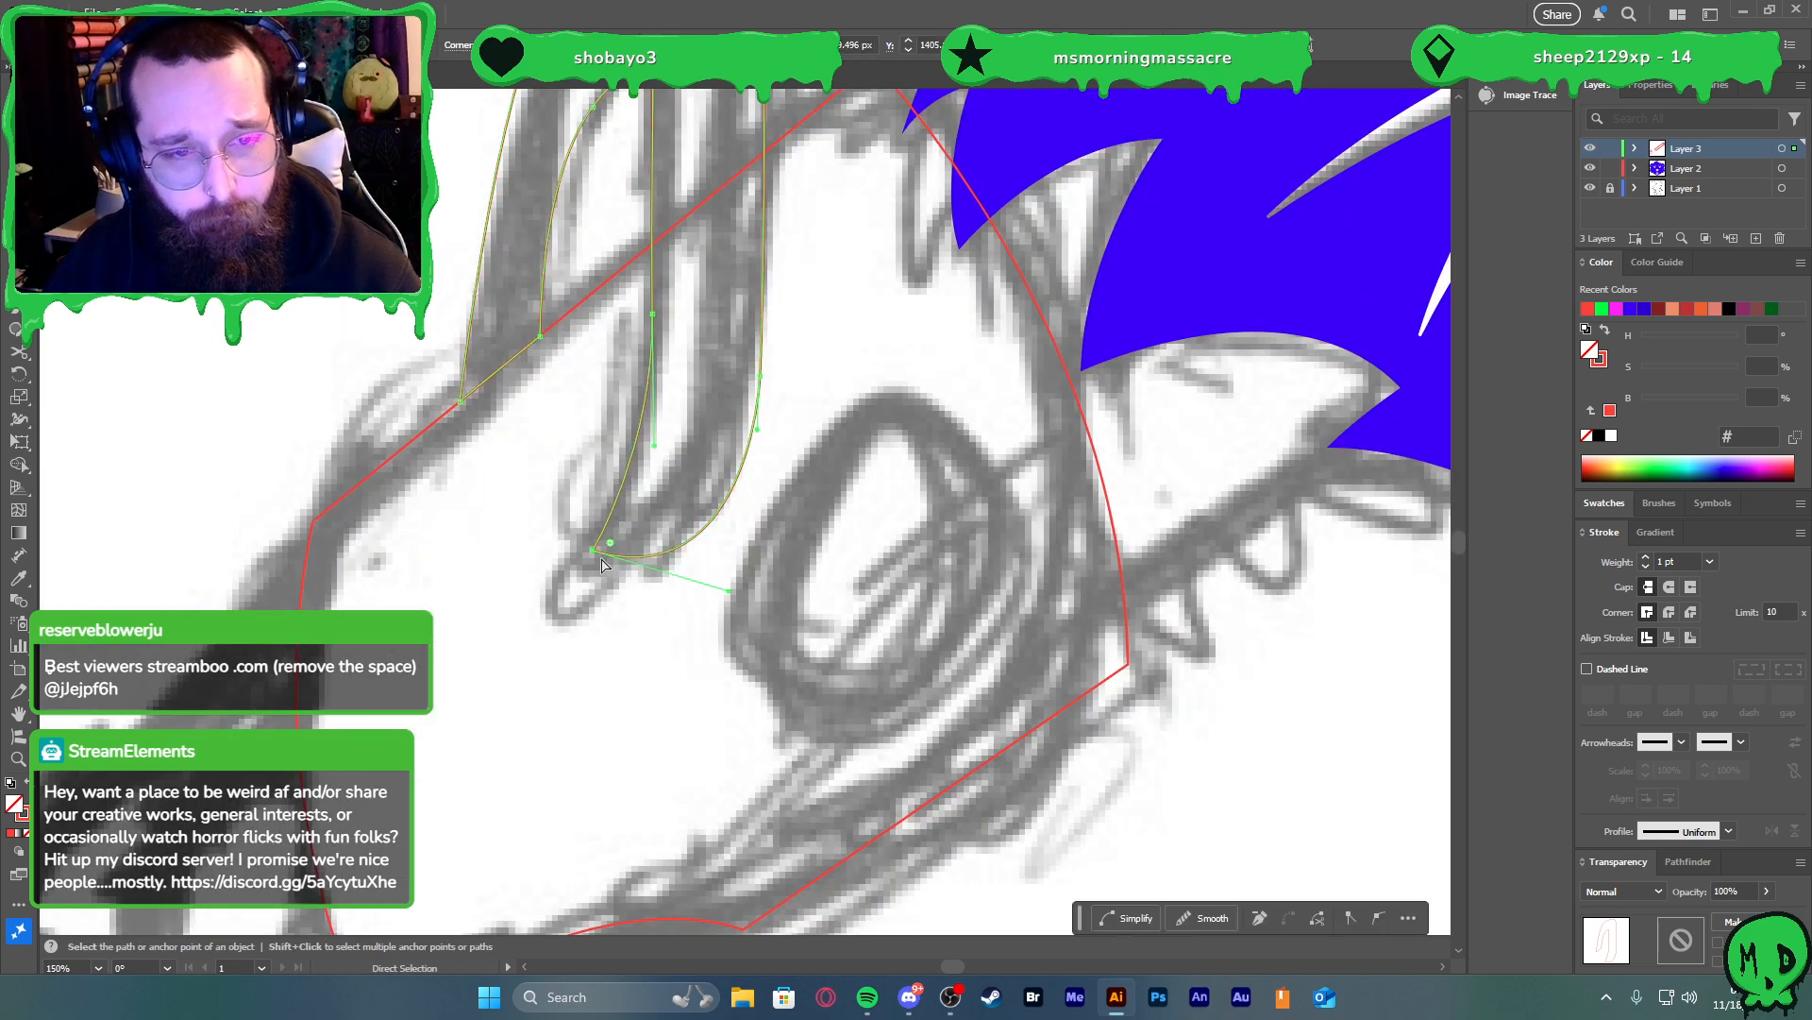
pyautogui.moveTo(614, 541); pyautogui.dragTo(734, 518)
pyautogui.scroll(-3, 703, 501)
pyautogui.press('v')
pyautogui.click(757, 421)
# Reshape the rear shoulder curves at the top of the handle on both its outer and inner arches
pyautogui.scroll(4, 679, 326)
pyautogui.press('a')
pyautogui.click(639, 227)
pyautogui.moveTo(627, 211); pyautogui.dragTo(606, 242)
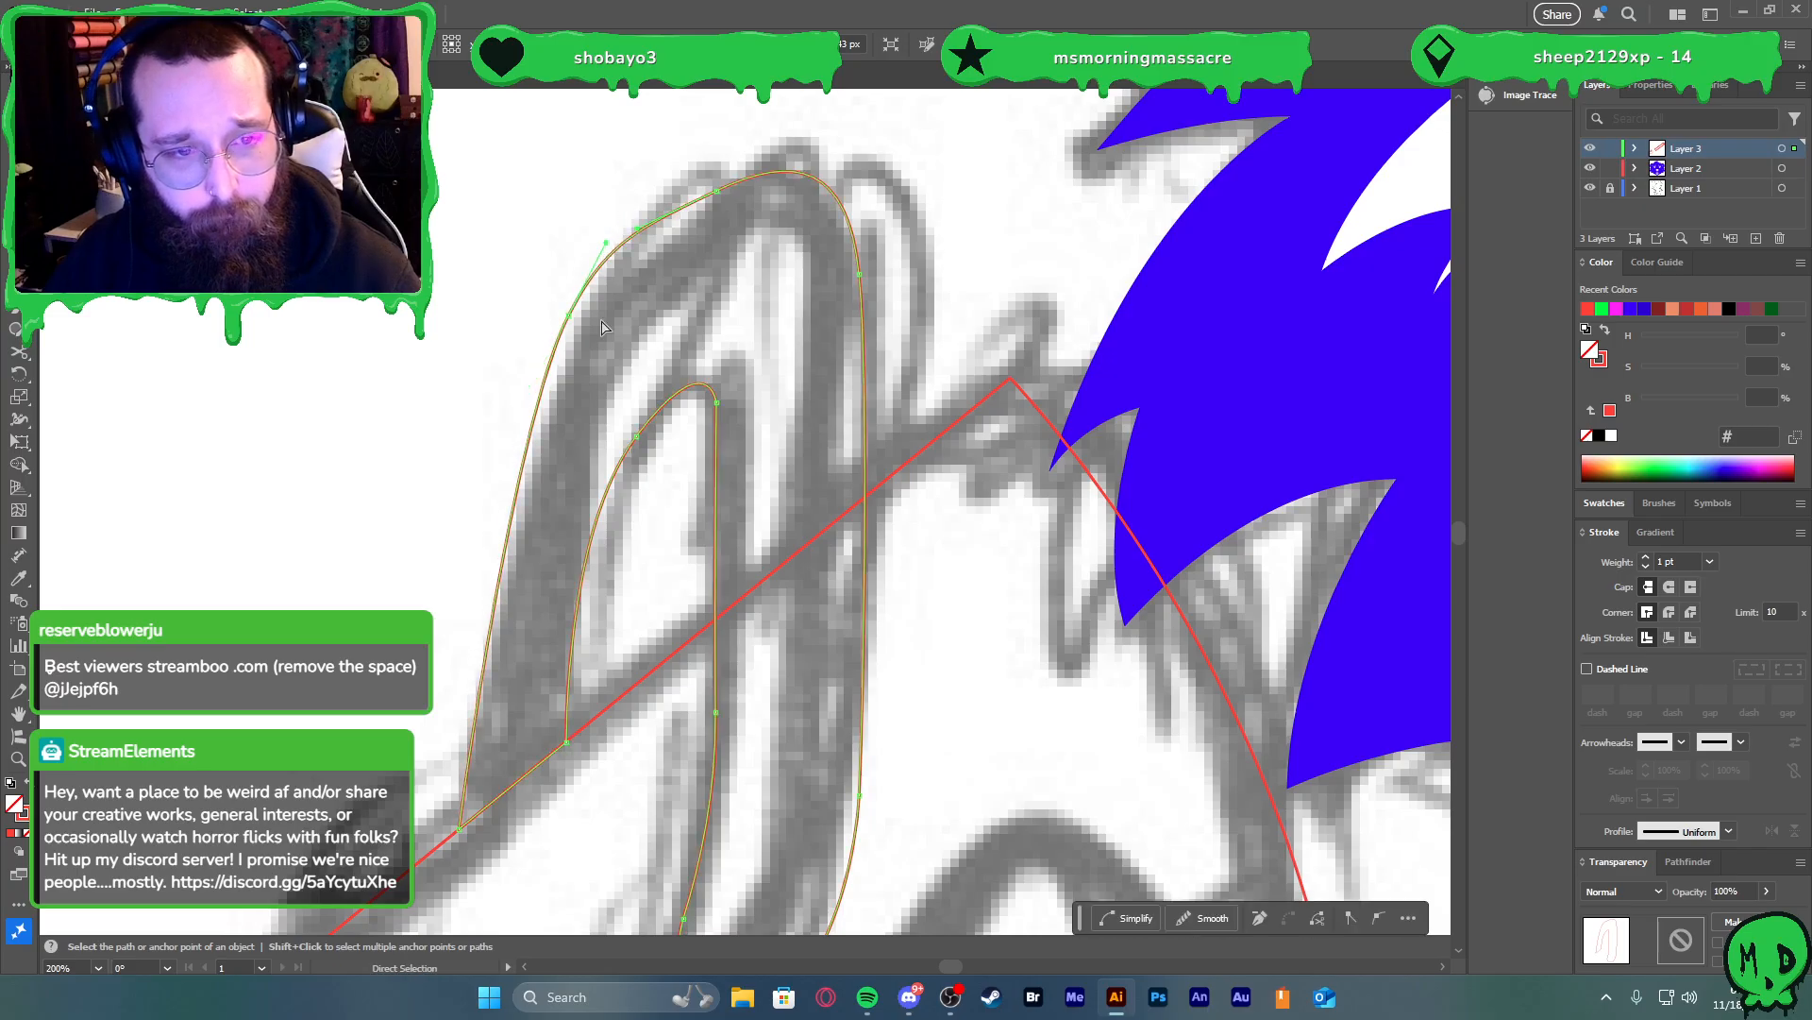
pyautogui.moveTo(514, 430); pyautogui.dragTo(484, 464)
pyautogui.click(635, 436)
pyautogui.moveTo(564, 530); pyautogui.dragTo(591, 472)
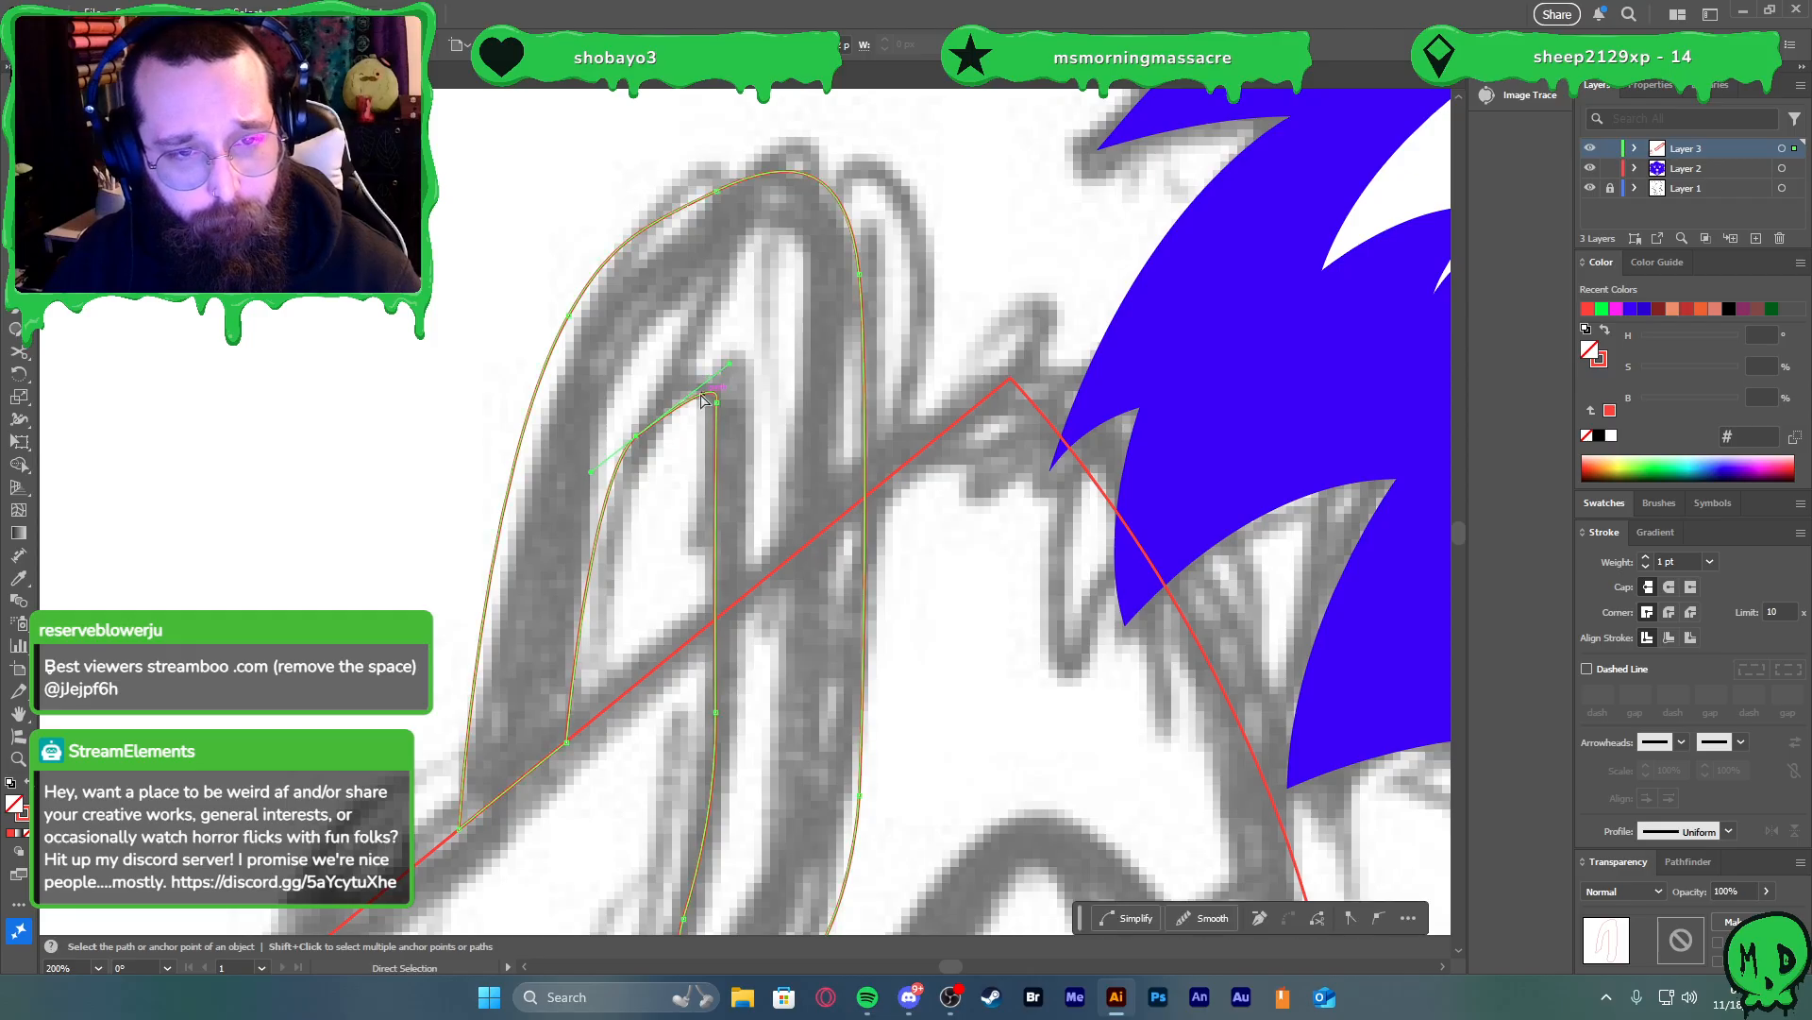
pyautogui.scroll(-2, 649, 370)
pyautogui.press('v')
pyautogui.click(799, 340)
pyautogui.scroll(-2, 810, 366)
pyautogui.scroll(-1, 798, 444)
pyautogui.scroll(-1, 790, 496)
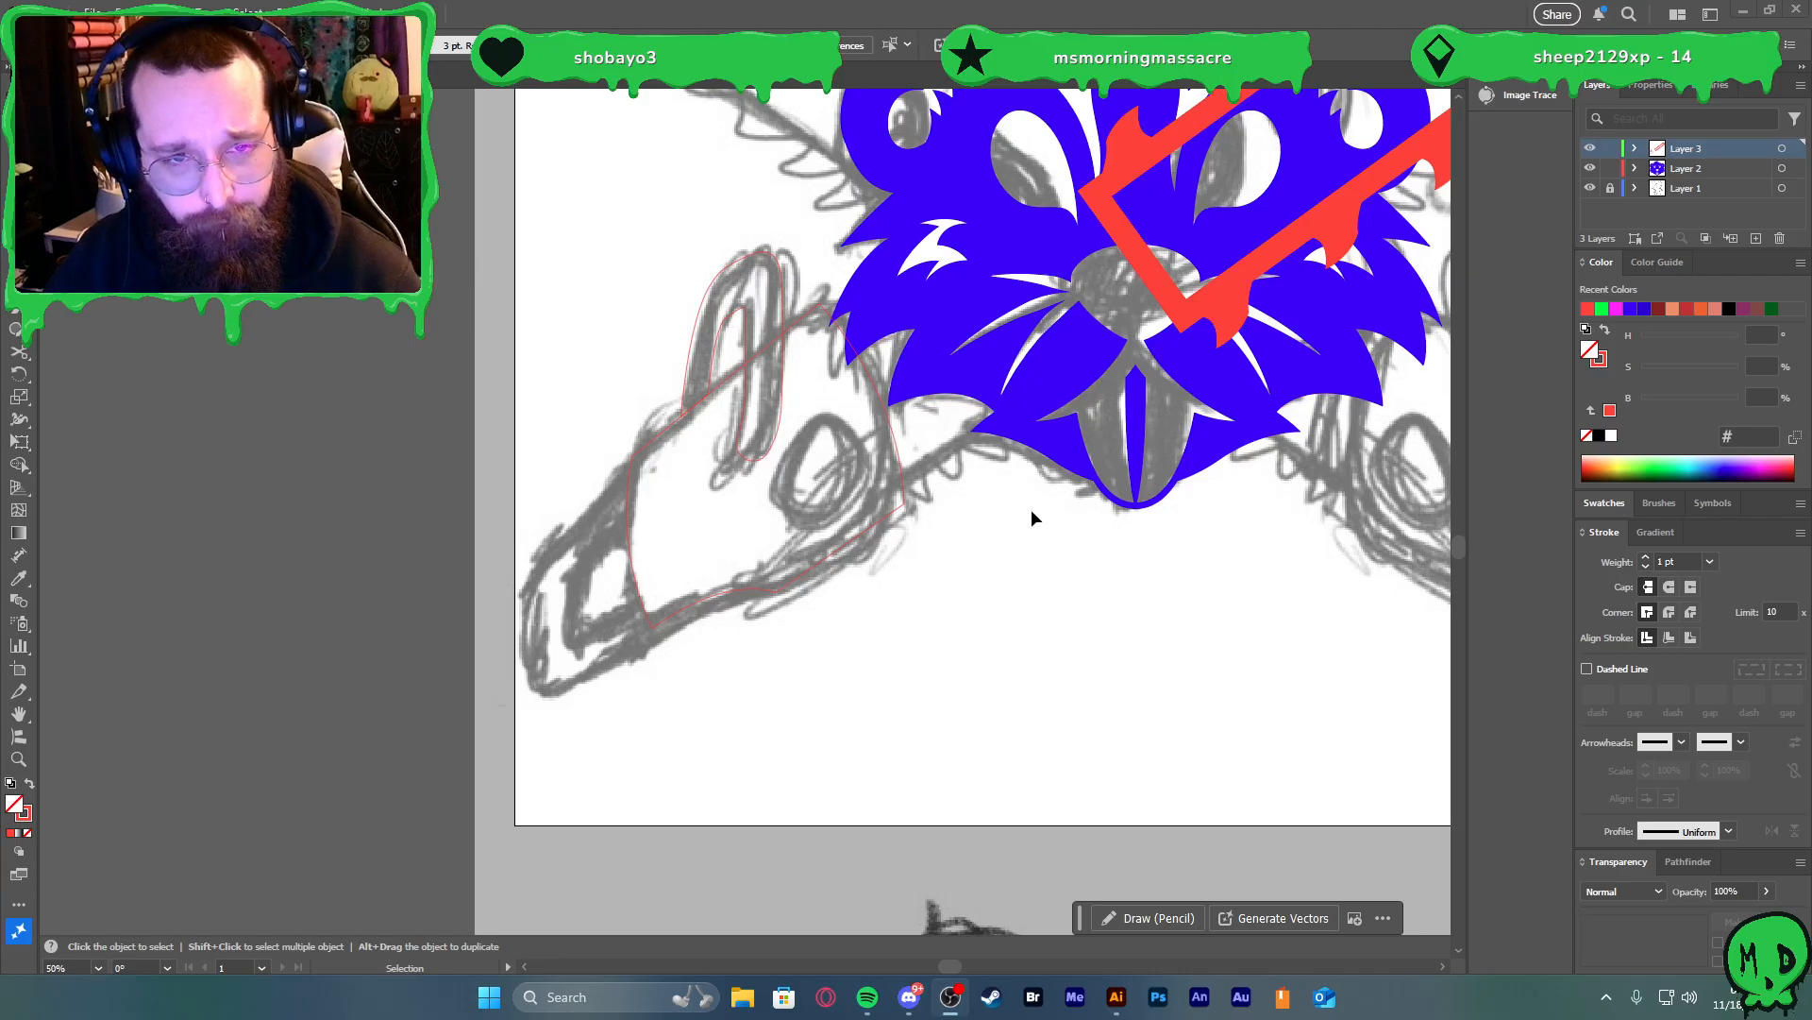
# Round the saw body's sharp upper corner next to the beaver's cheek into a broad curve
pyautogui.scroll(2, 835, 332)
pyautogui.click(799, 272)
pyautogui.press('a')
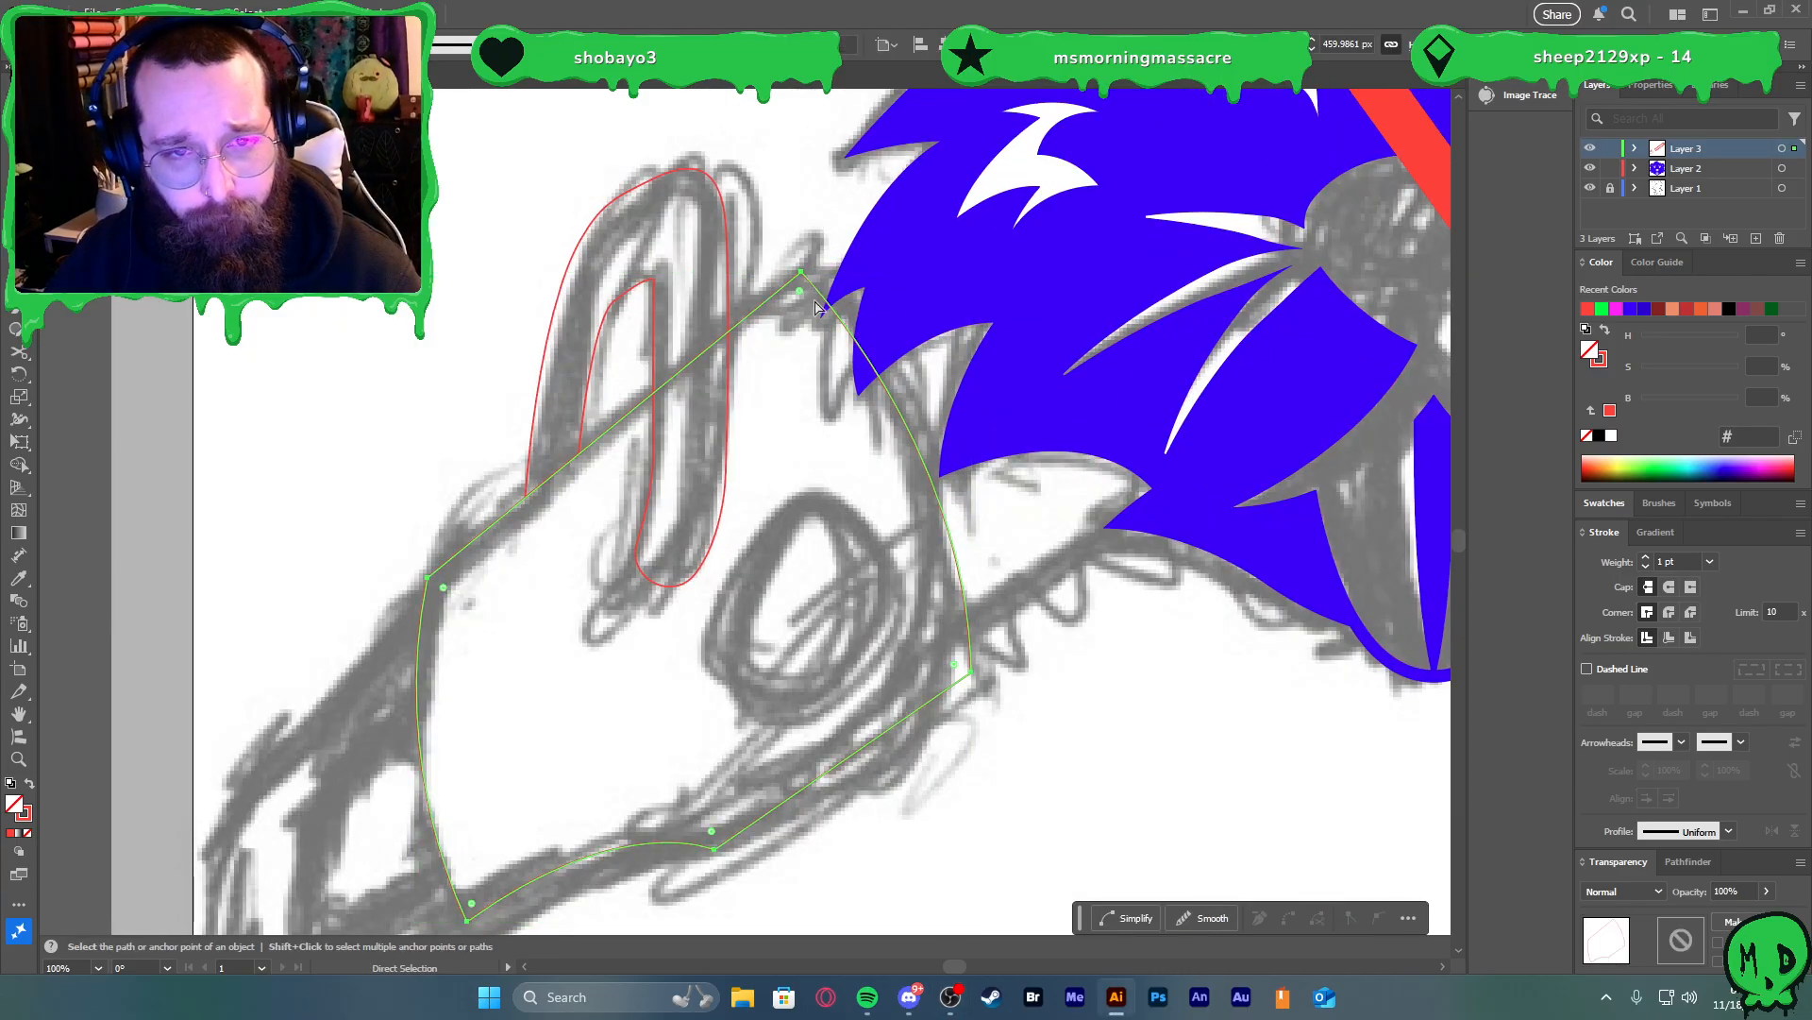
pyautogui.click(800, 273)
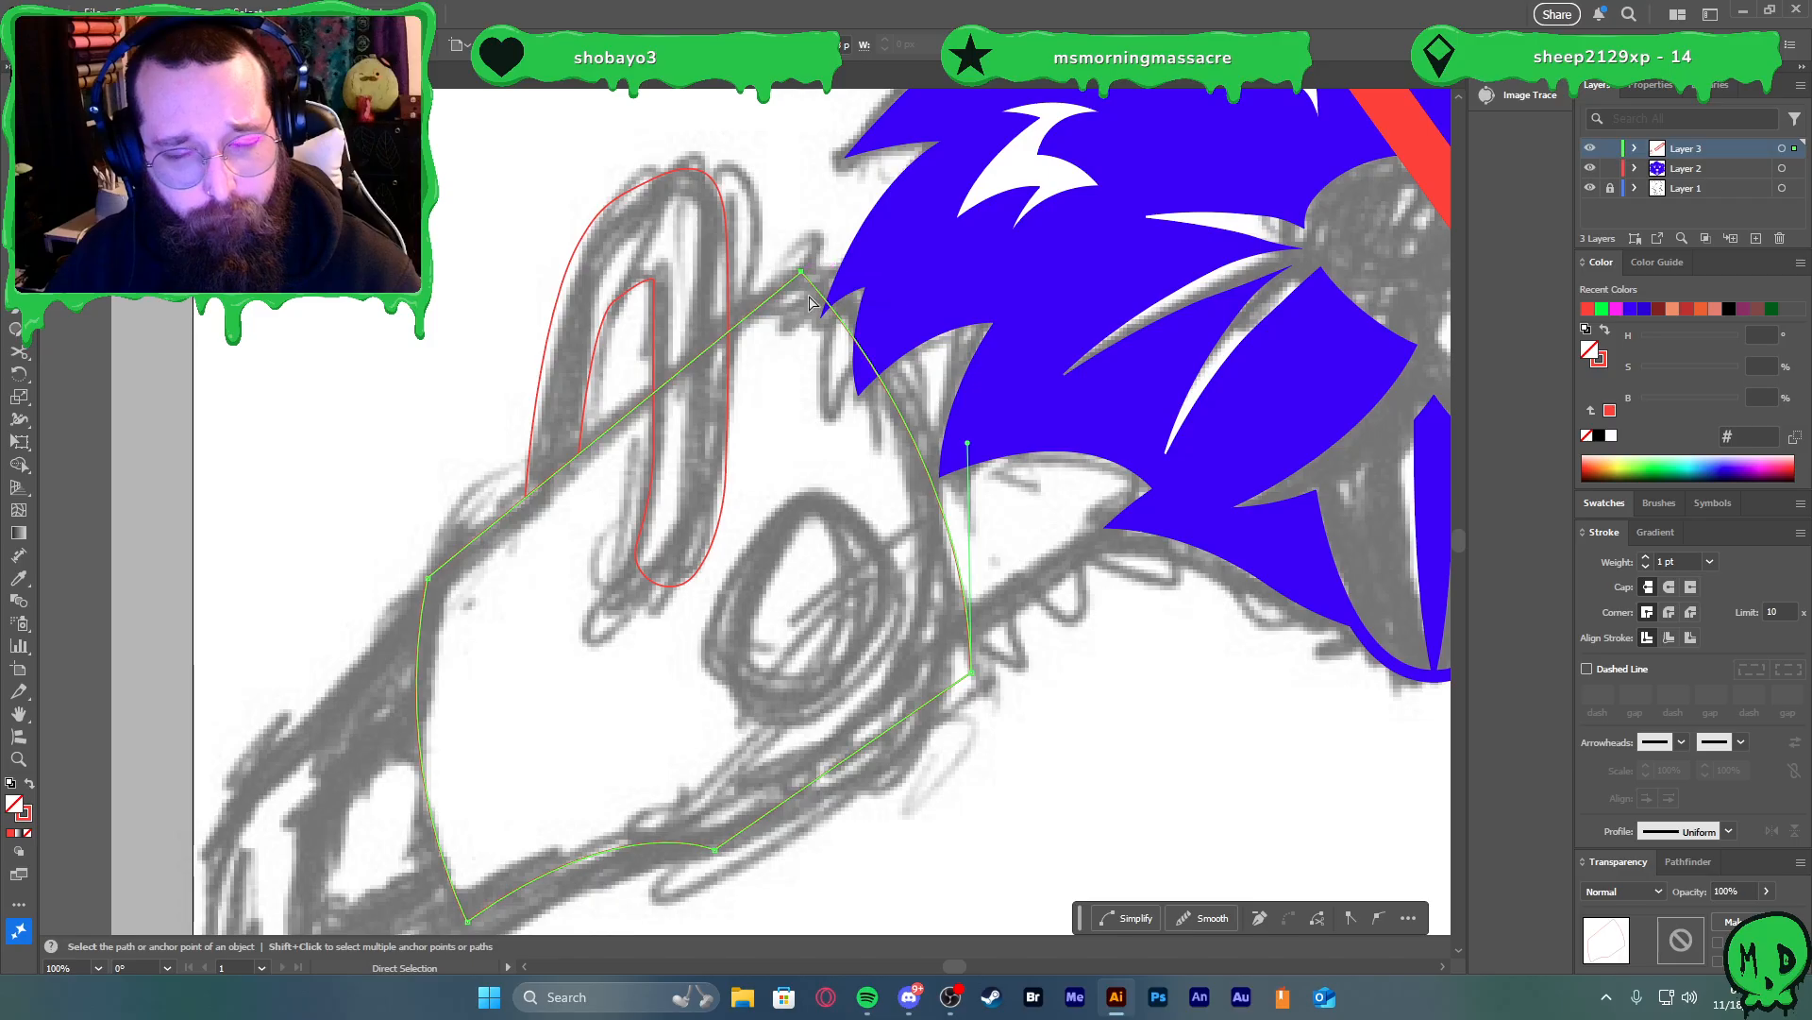
pyautogui.click(760, 420)
pyautogui.click(780, 289)
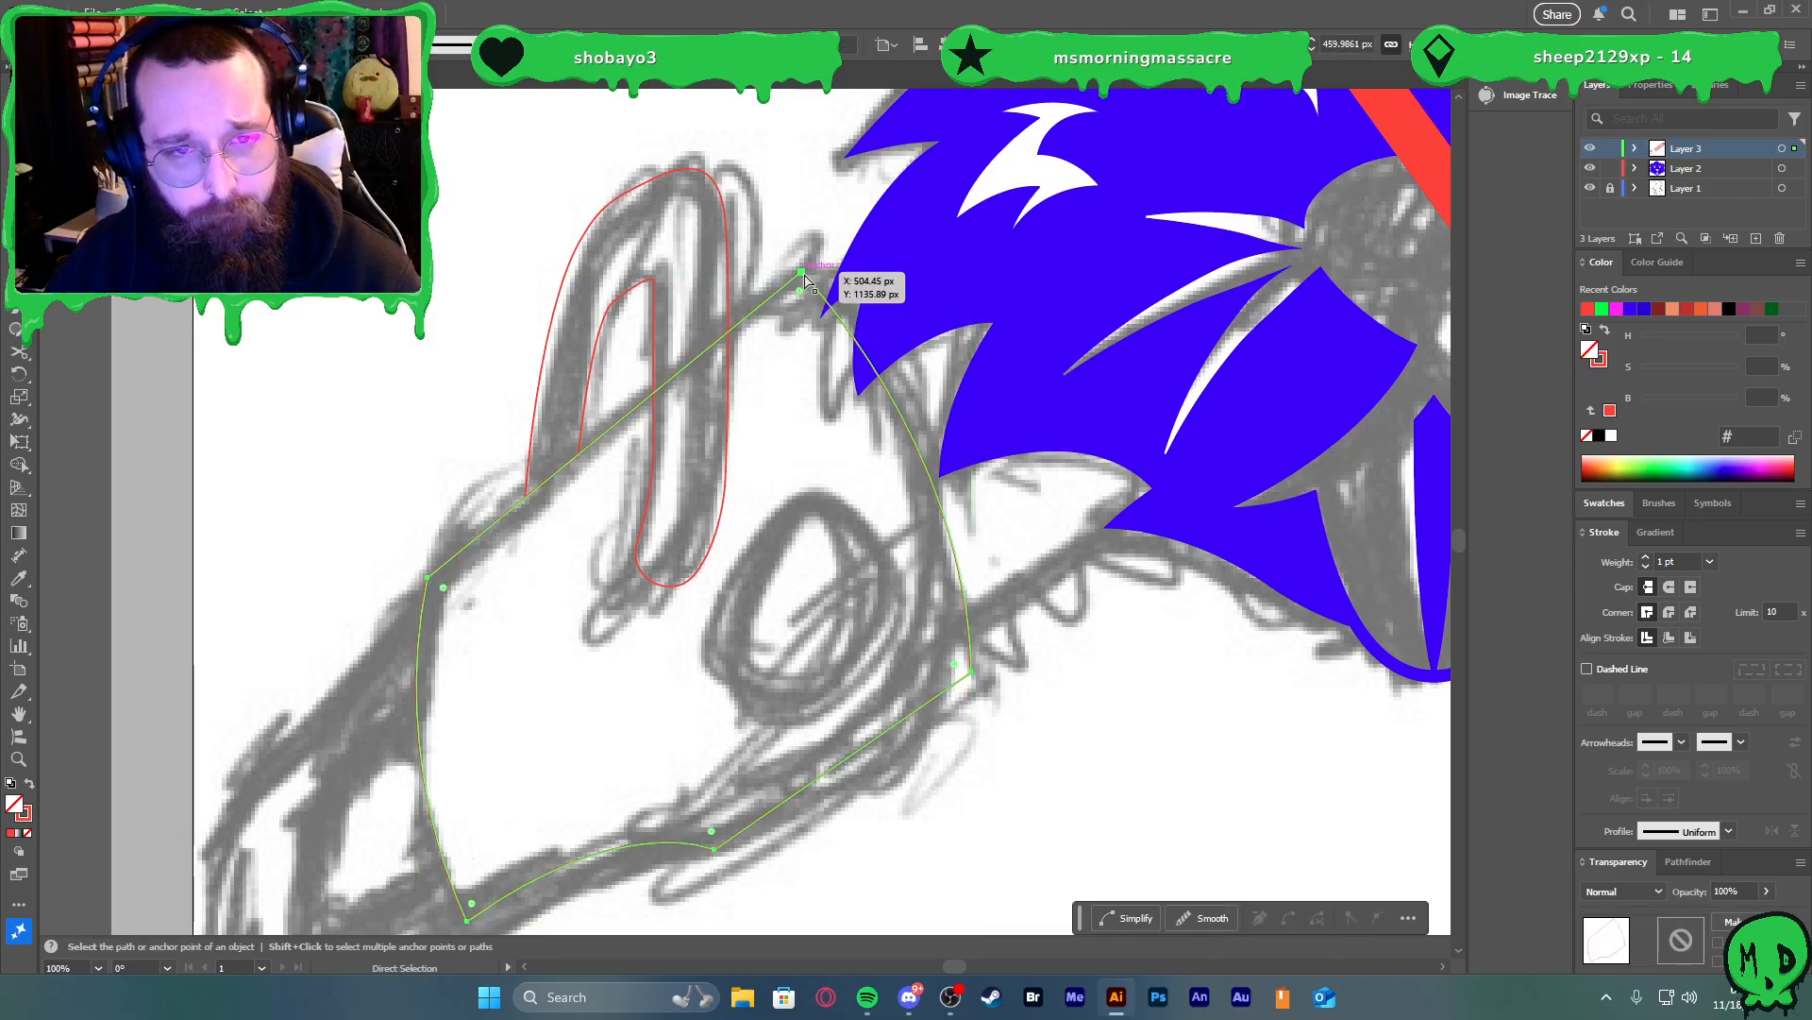
pyautogui.moveTo(798, 271); pyautogui.dragTo(795, 387)
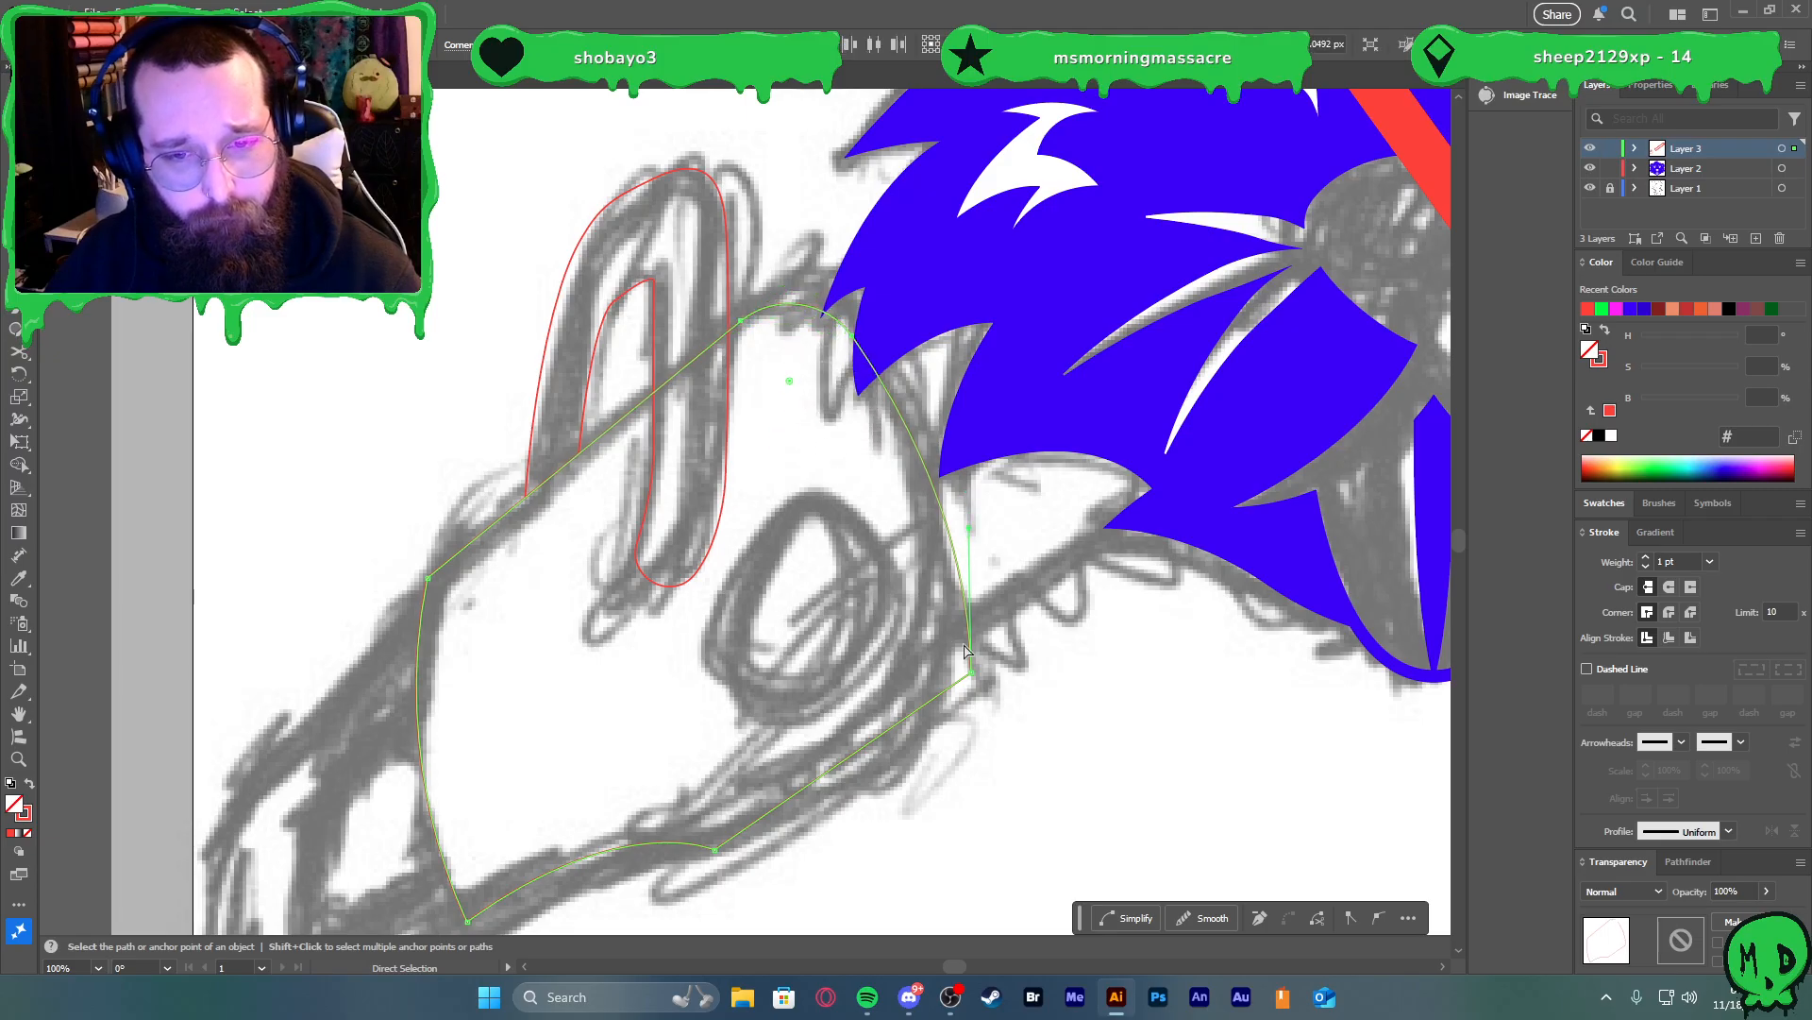
# Pull the saw body's lower front corner inward to the sketched edge and round it slightly
pyautogui.moveTo(975, 678); pyautogui.dragTo(897, 685)
pyautogui.press('v')
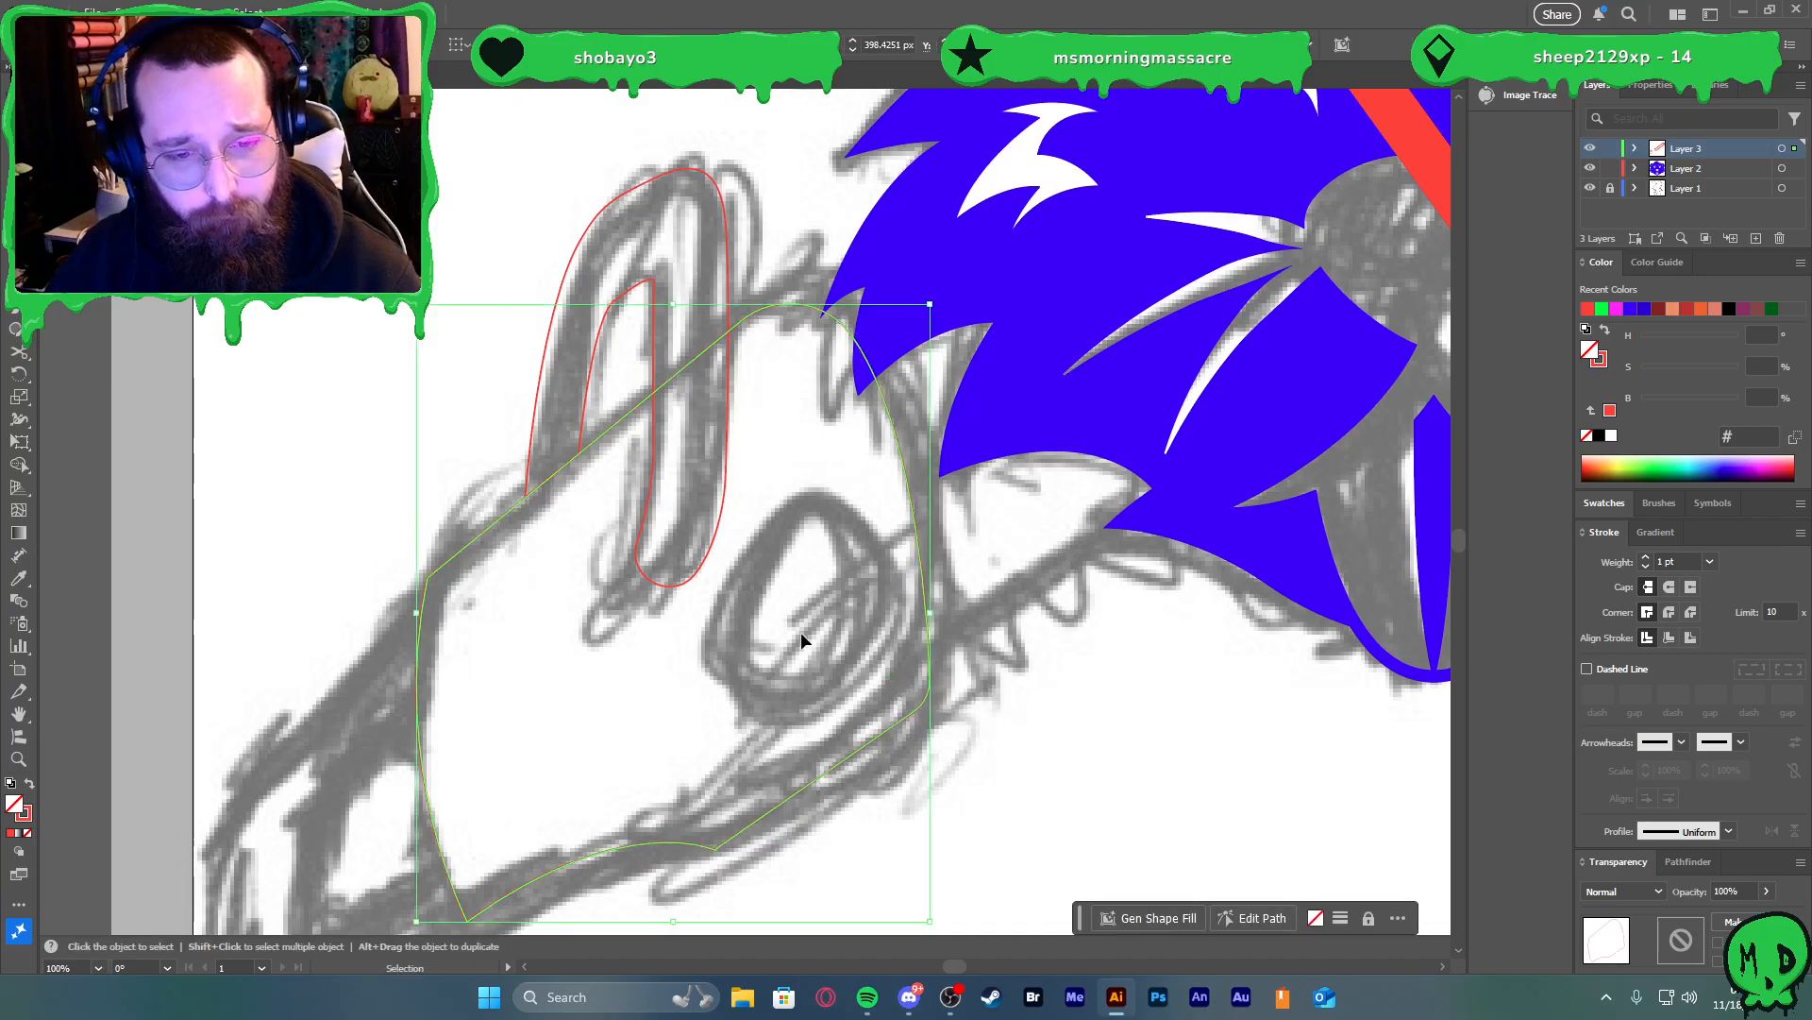
pyautogui.click(801, 631)
pyautogui.scroll(-3, 755, 618)
pyautogui.scroll(2, 708, 640)
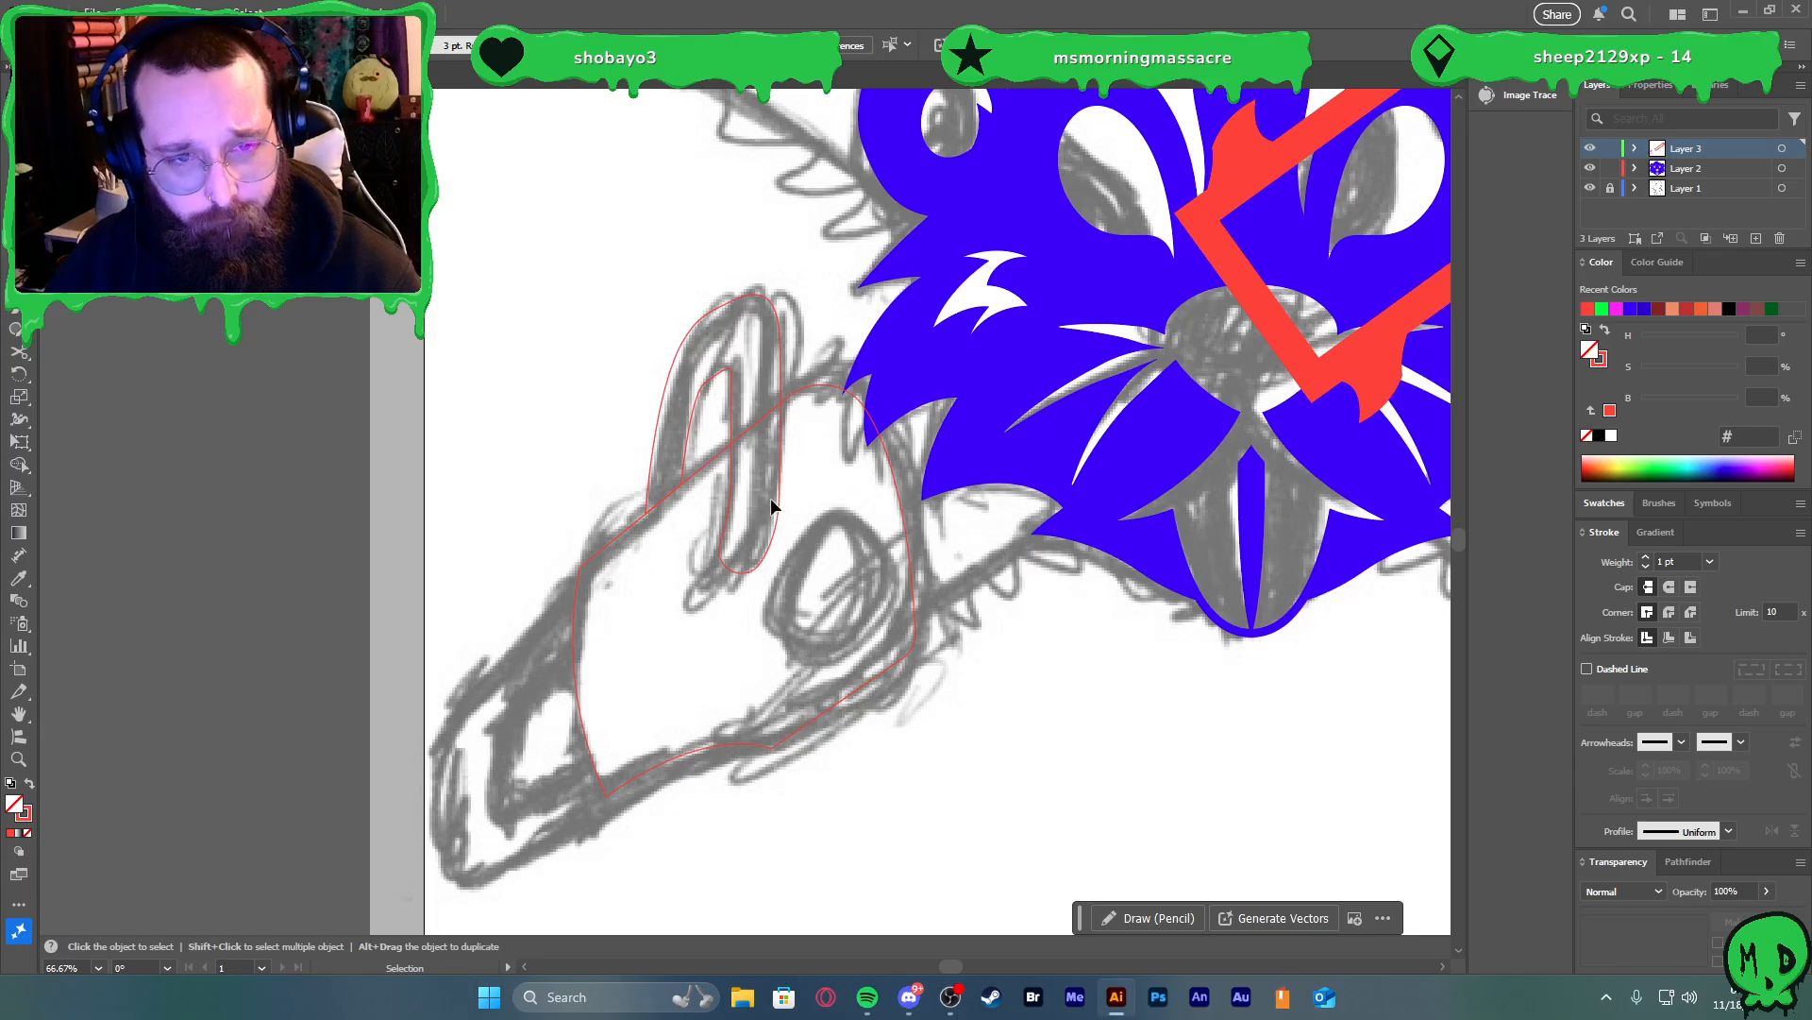
# Swap fill and stroke on the handle and saw body so both become solid red shapes
pyautogui.click(804, 394)
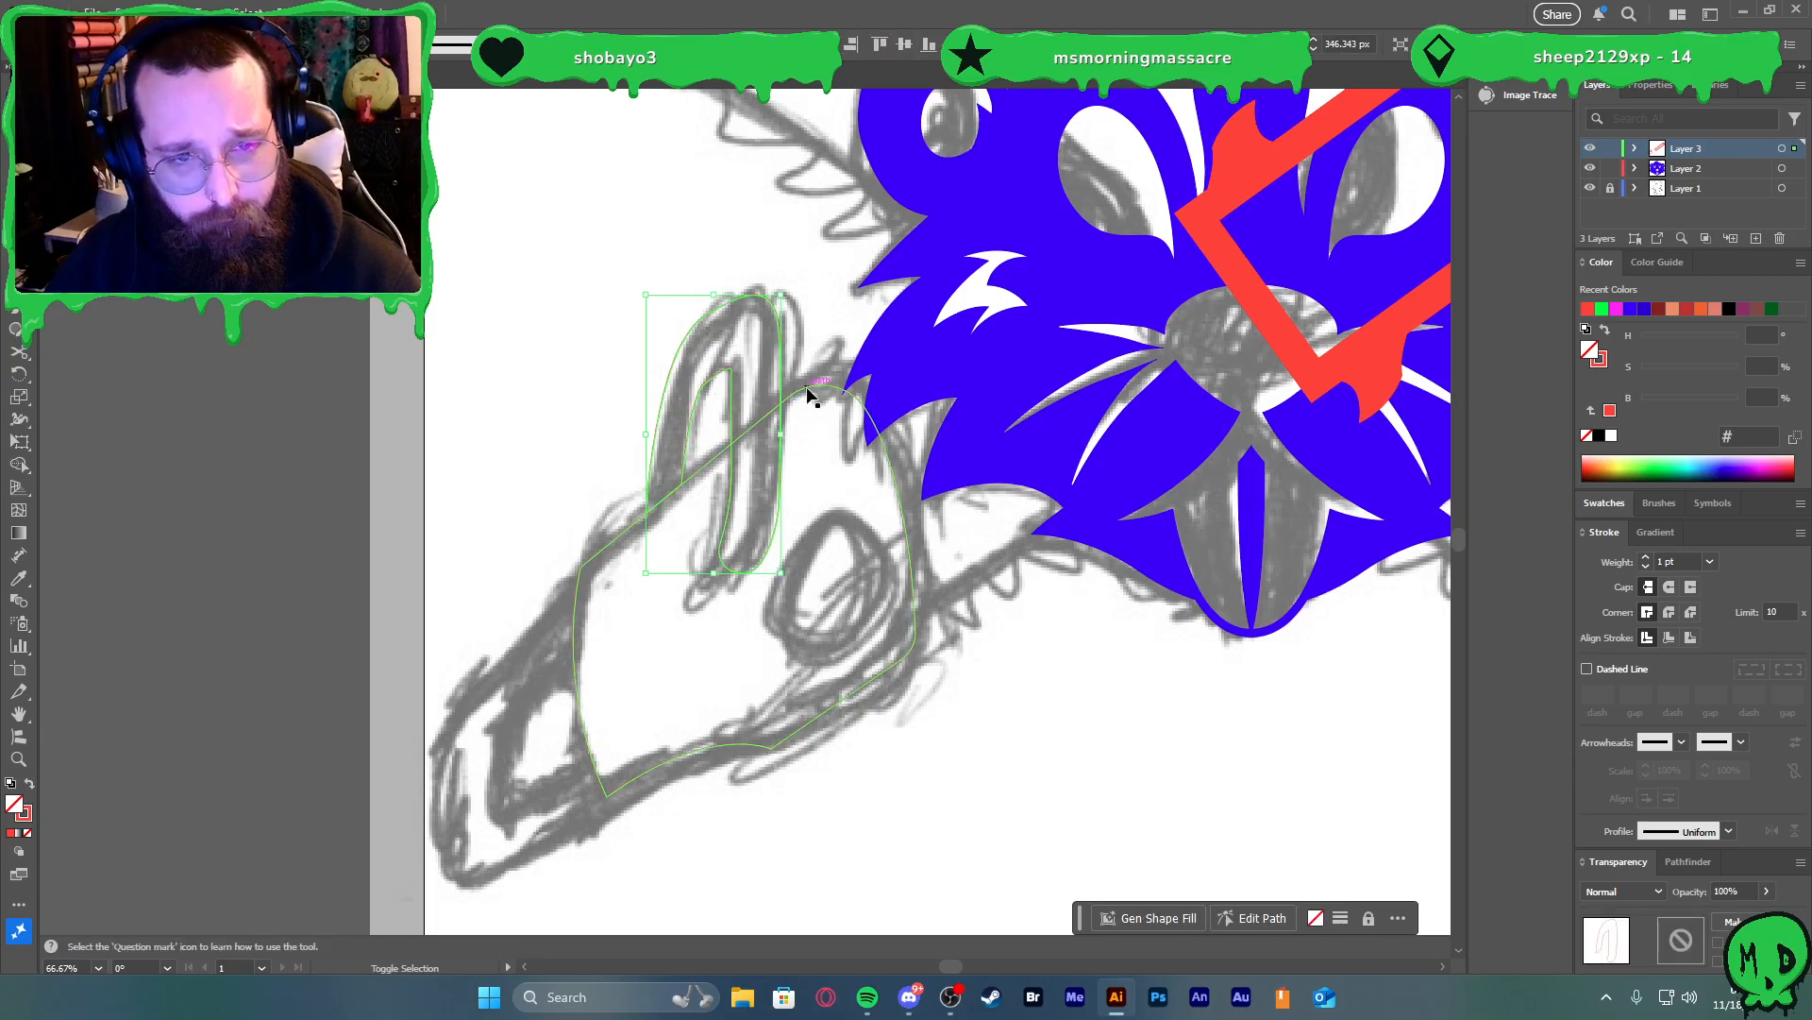
pyautogui.hotkey('shift', 'x')
pyautogui.click(586, 513)
# Cut the handle's overlap out of the saw body with the Shape Builder tool
pyautogui.click(746, 483)
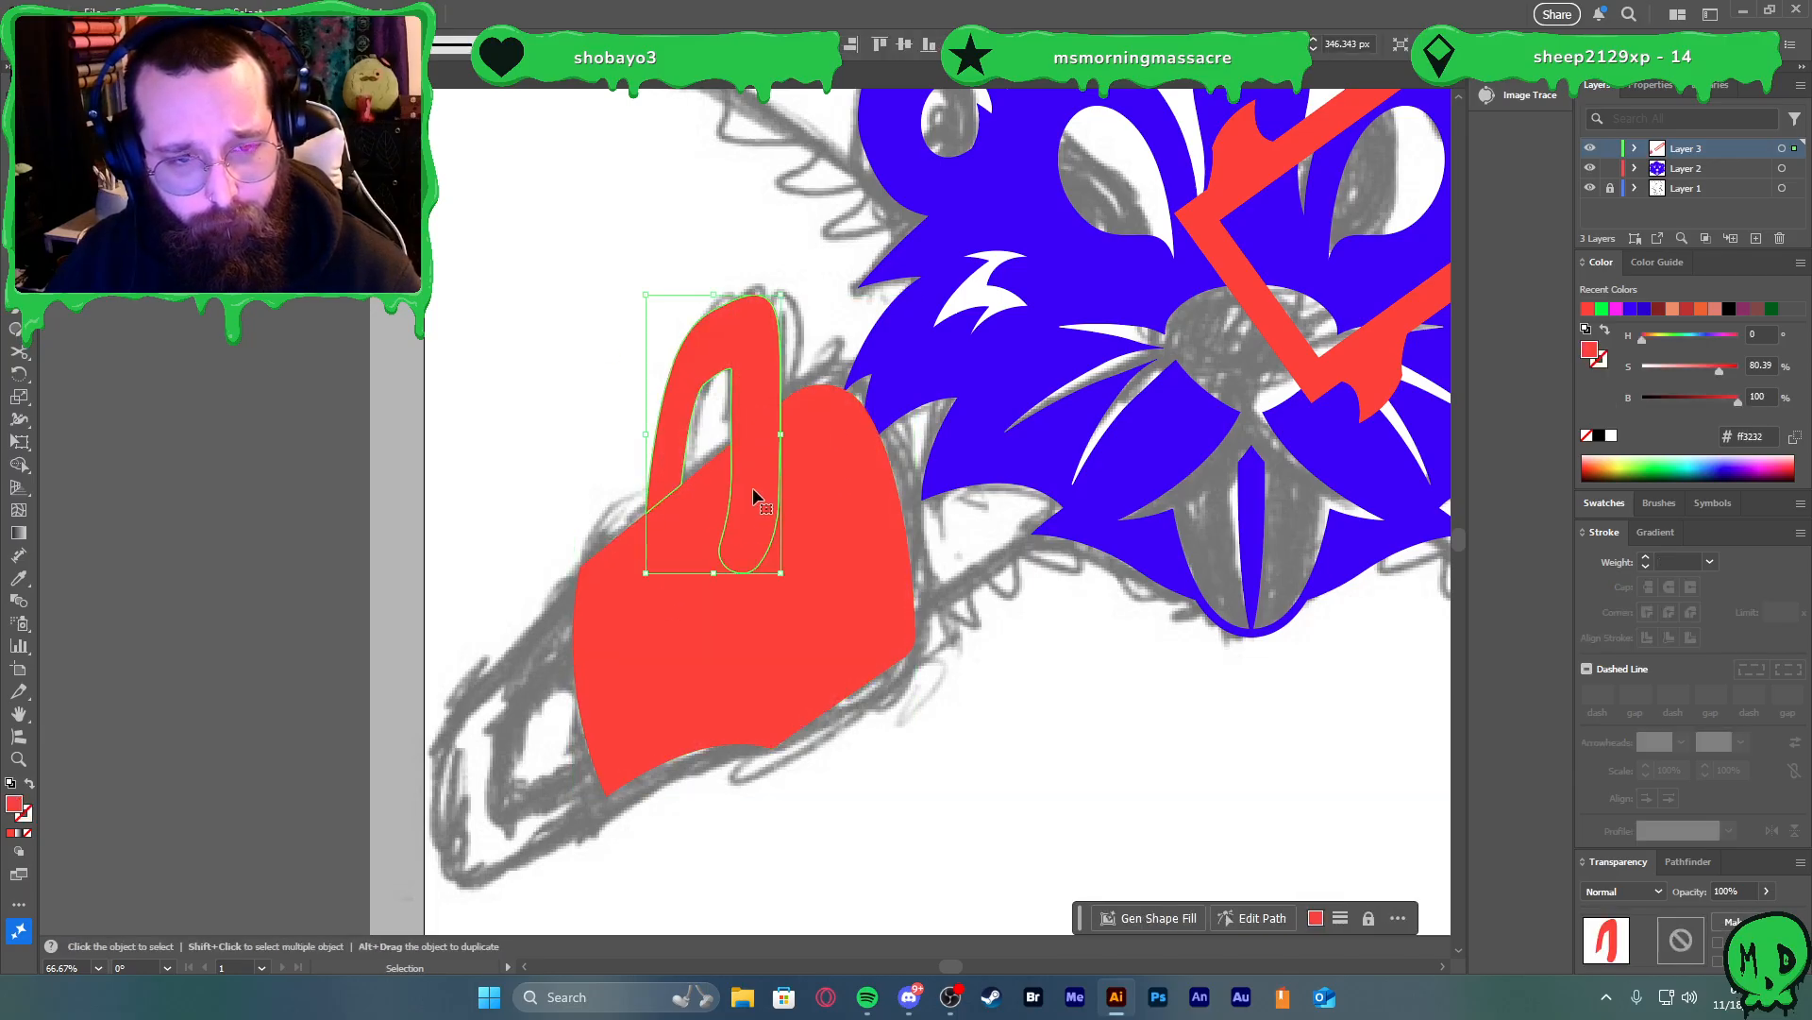
pyautogui.keyDown('shift'); pyautogui.click(853, 485); pyautogui.keyUp('shift')
pyautogui.hotkey('shift', 'm')
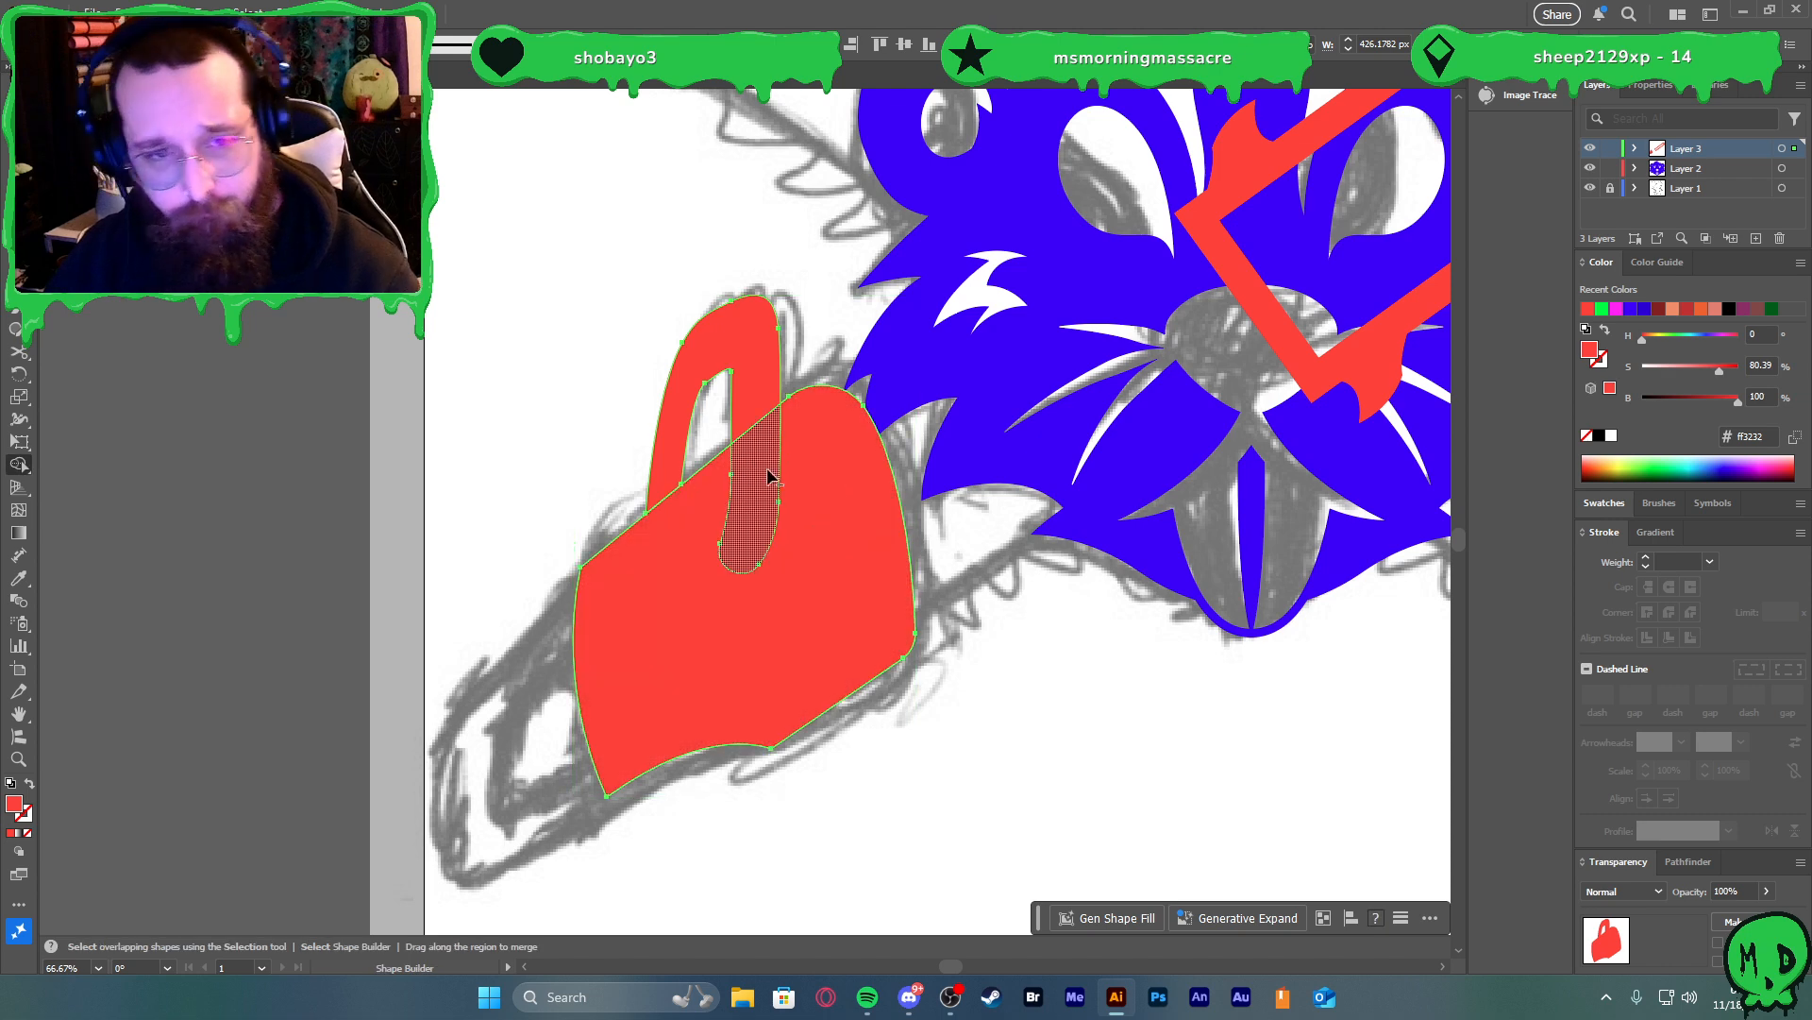
pyautogui.keyDown('alt'); pyautogui.click(768, 483); pyautogui.keyUp('alt')
pyautogui.press('v')
pyautogui.click(597, 438)
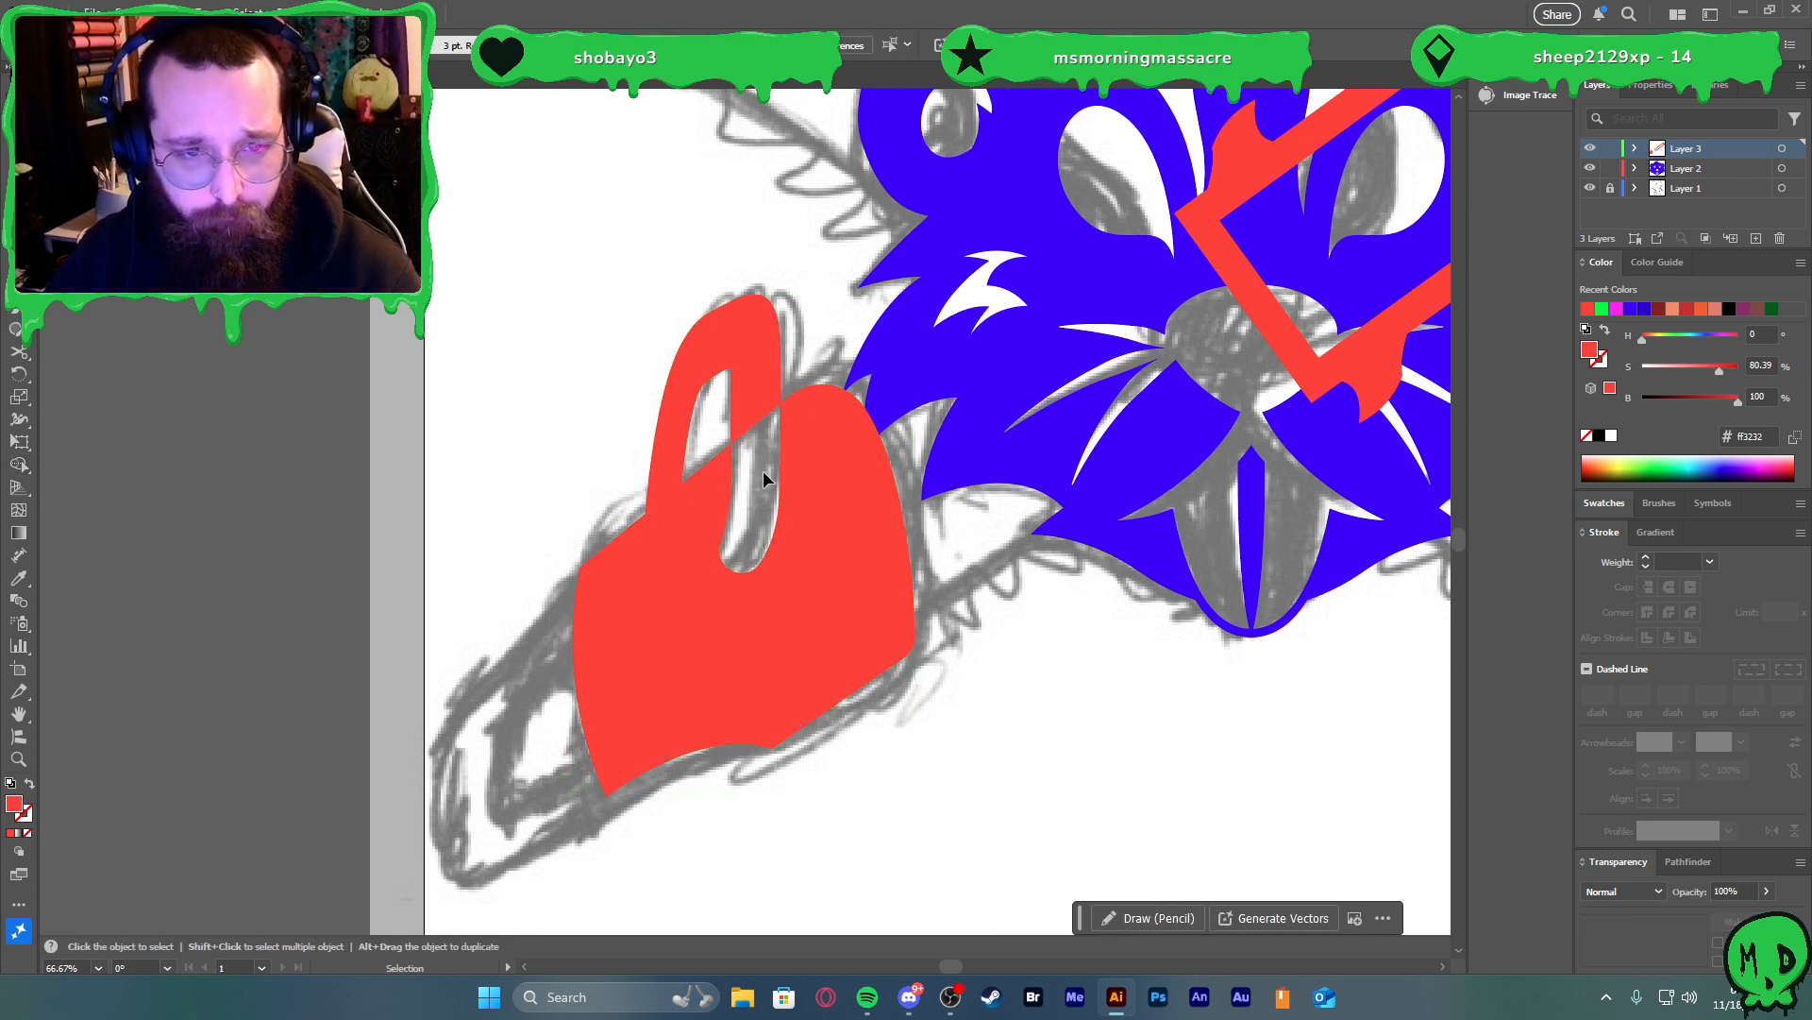
# Draw a small curved sliver with the Pen tool at the upper tip of the opening in the saw handle
pyautogui.scroll(3, 764, 454)
pyautogui.scroll(3, 722, 327)
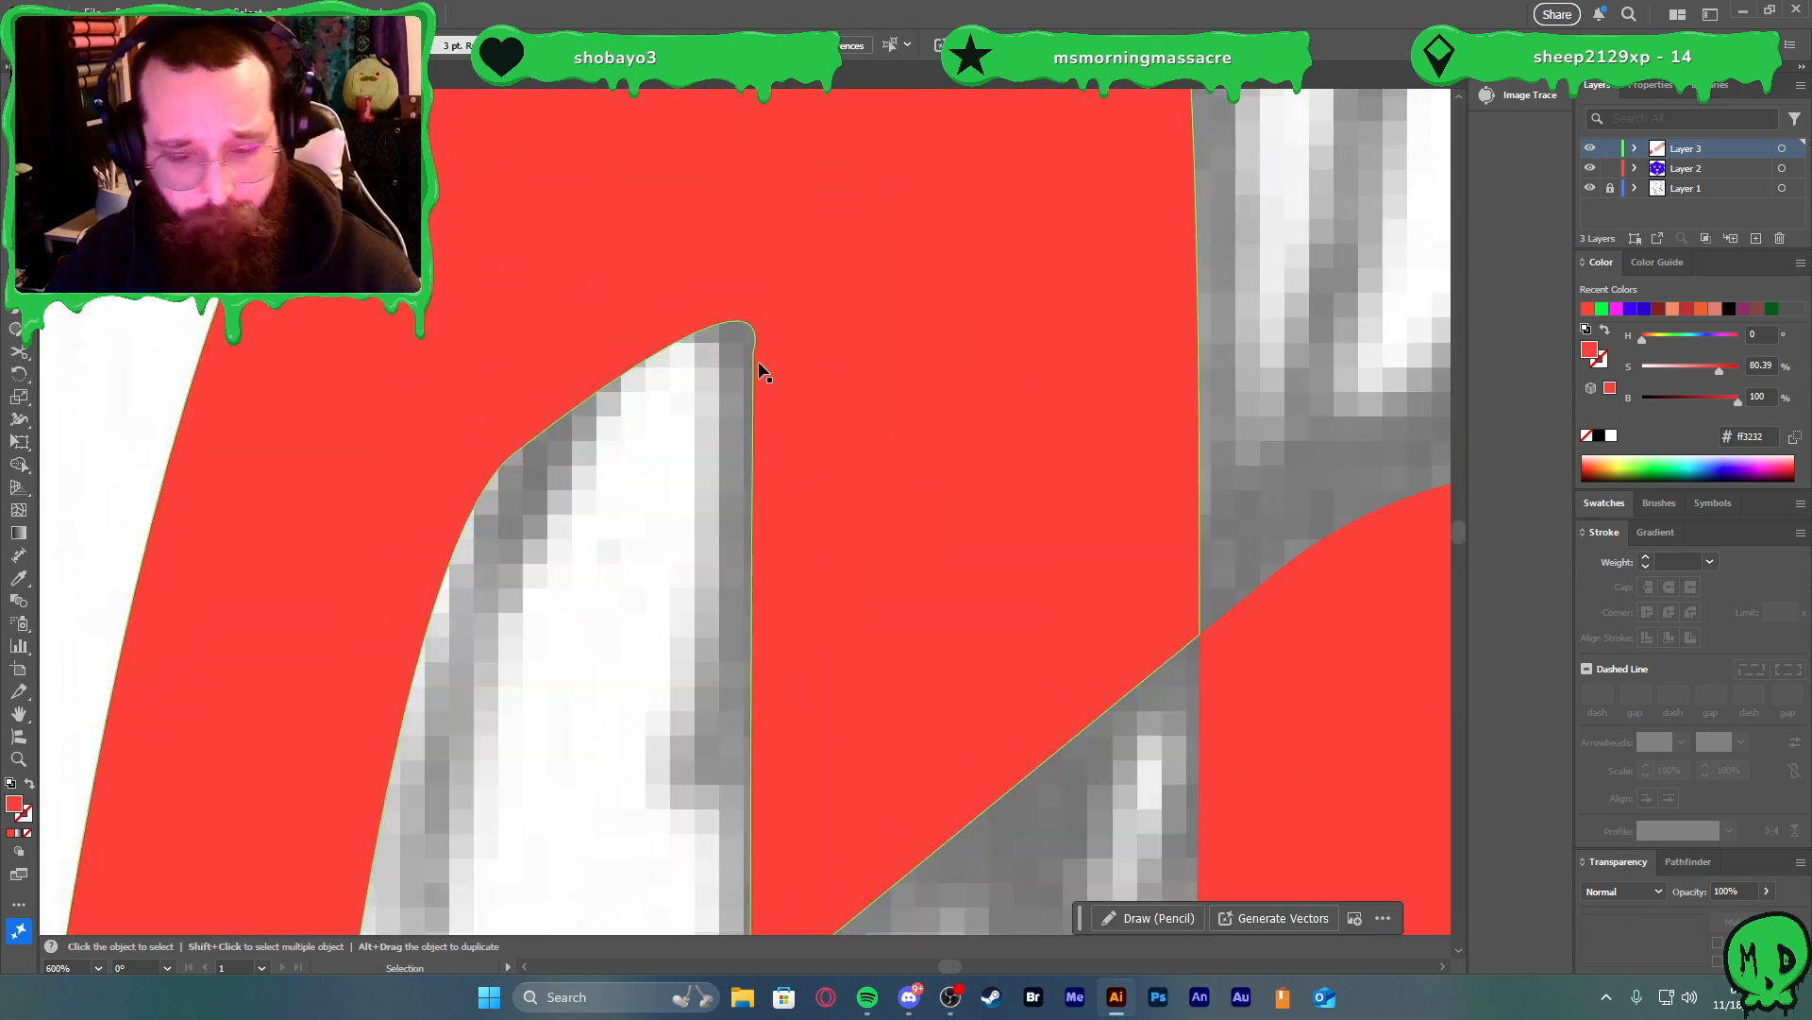
pyautogui.scroll(-2, 746, 364)
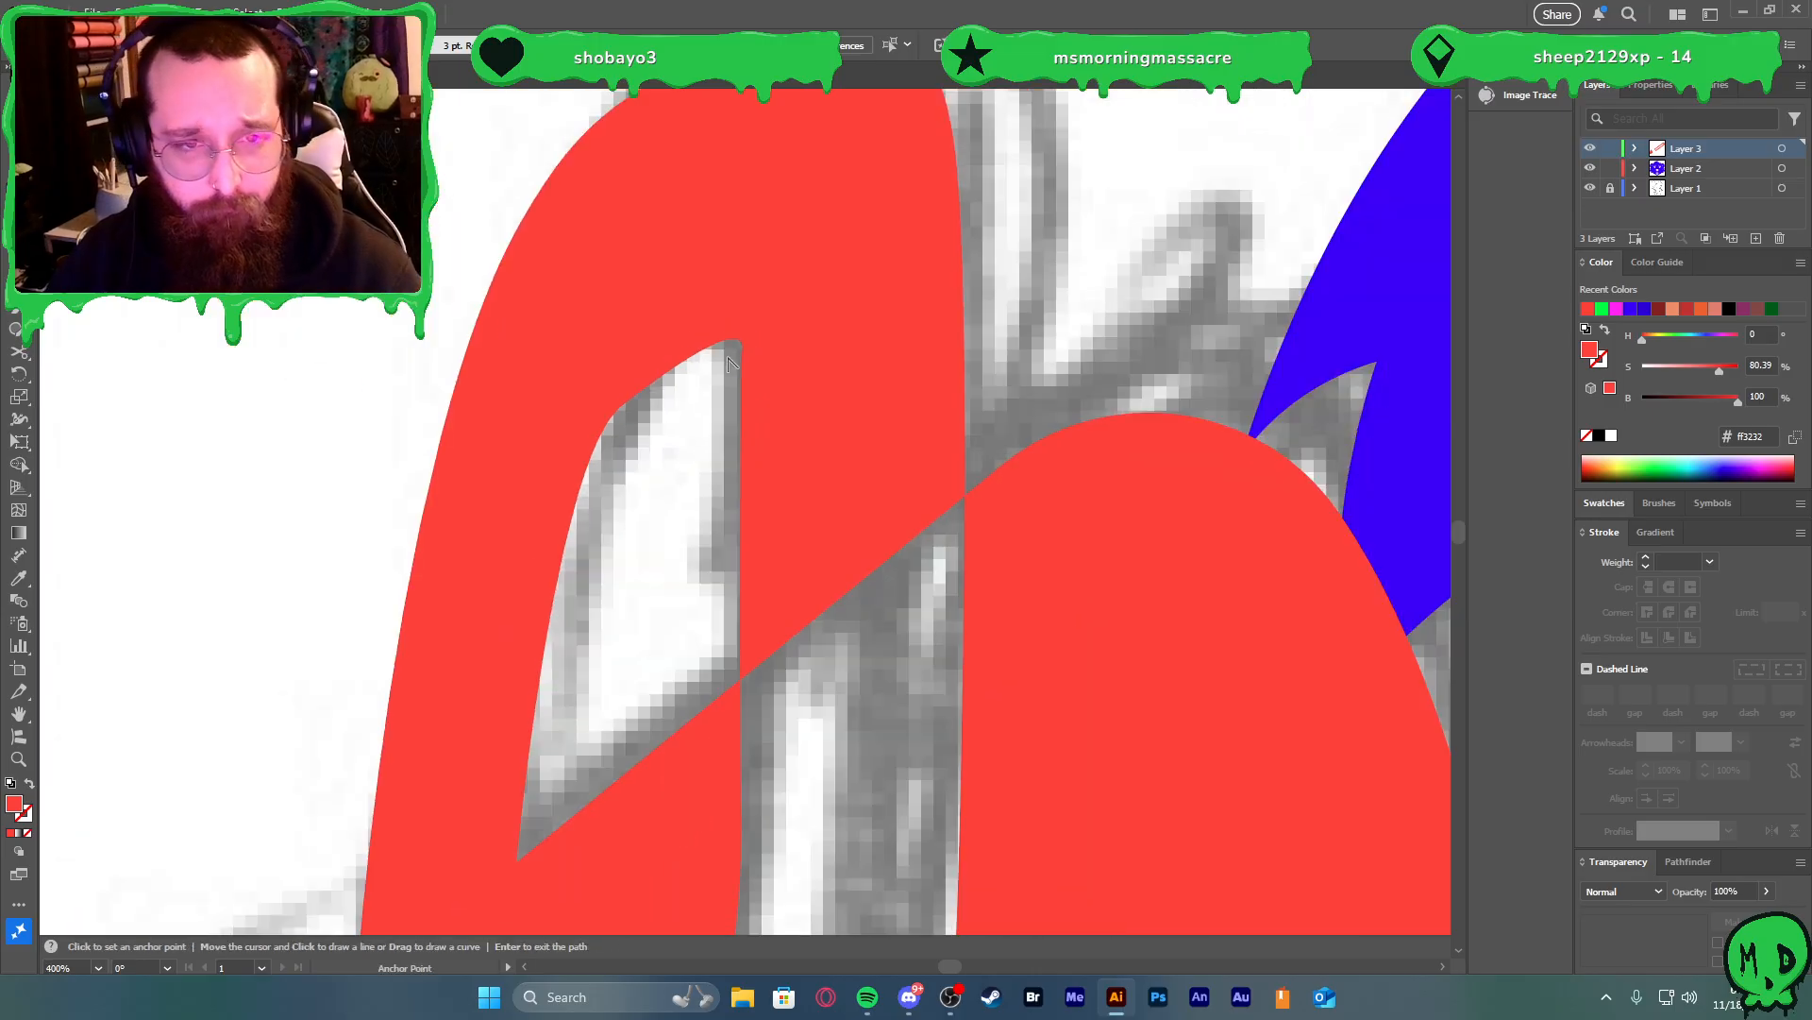
pyautogui.press('p')
pyautogui.click(742, 398)
pyautogui.moveTo(709, 294); pyautogui.dragTo(676, 249)
pyautogui.hotkey('ctrl', 'z')
pyautogui.moveTo(702, 320); pyautogui.dragTo(661, 315)
pyautogui.click(703, 320)
pyautogui.moveTo(719, 407); pyautogui.dragTo(700, 441)
pyautogui.press('a')
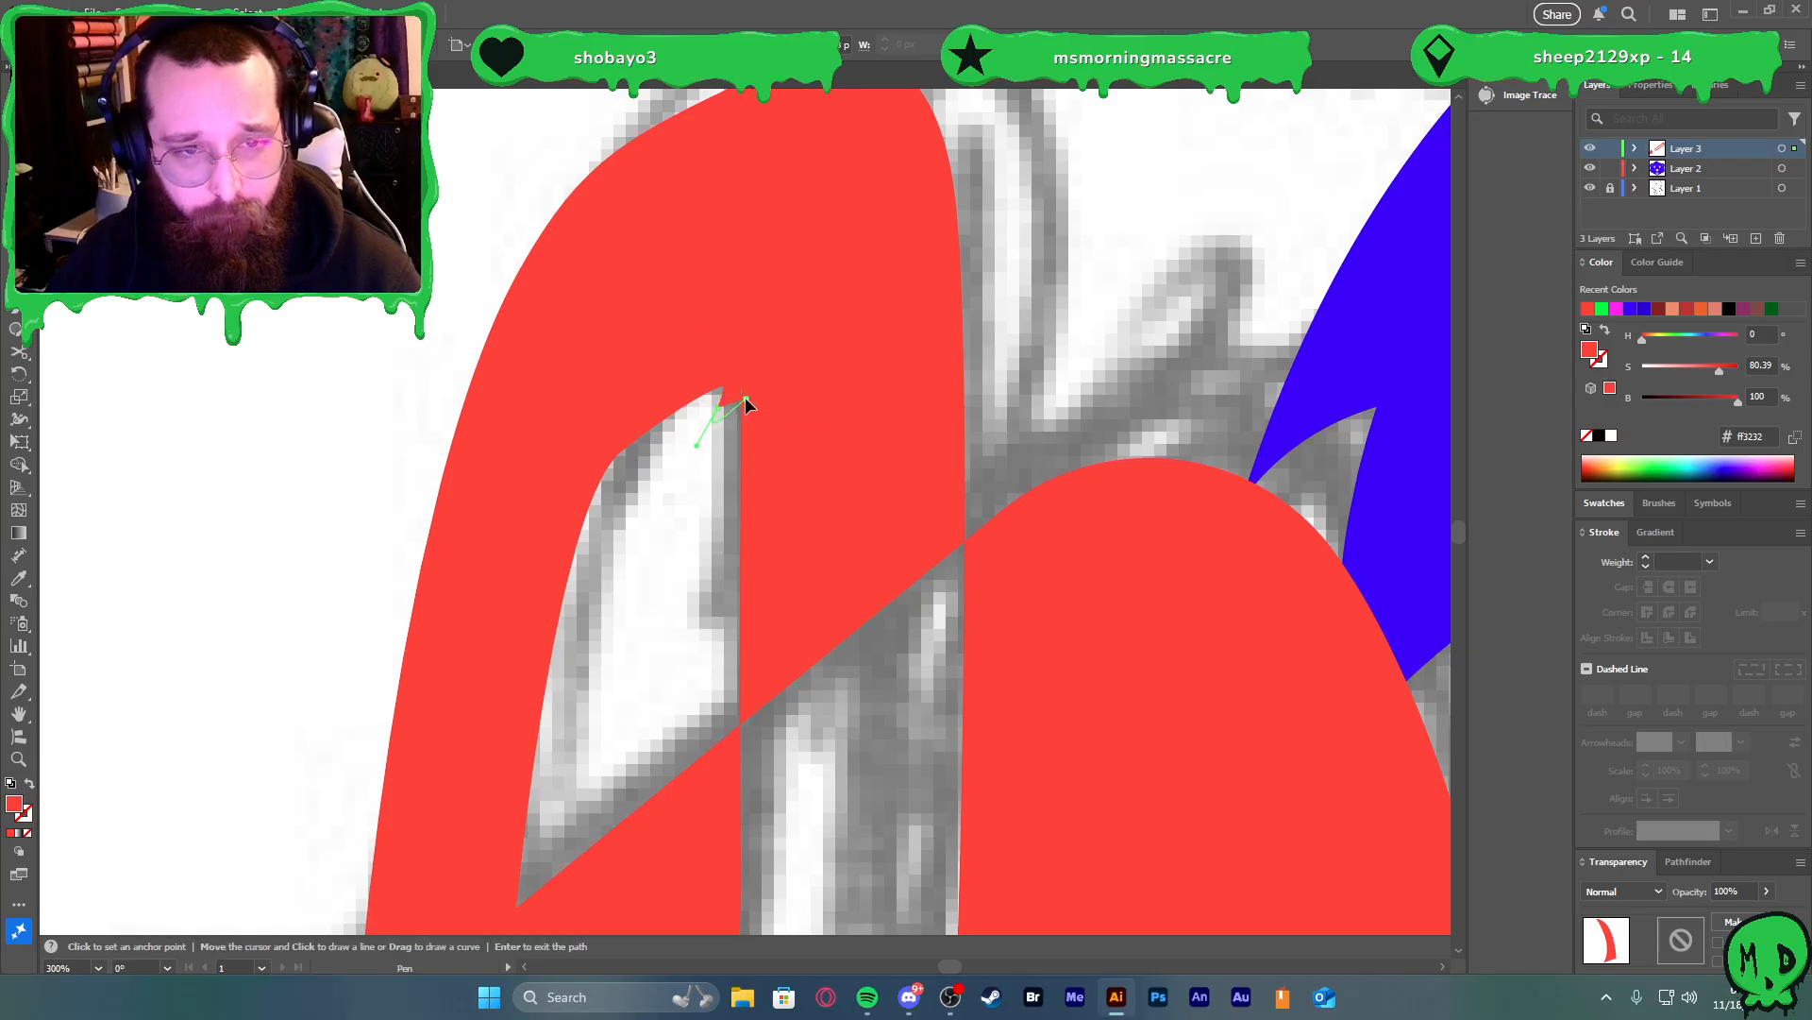
# Combine the sliver with the handle as a compound path to cut it out as a hooked extension of the opening
pyautogui.press('v')
pyautogui.click(793, 403)
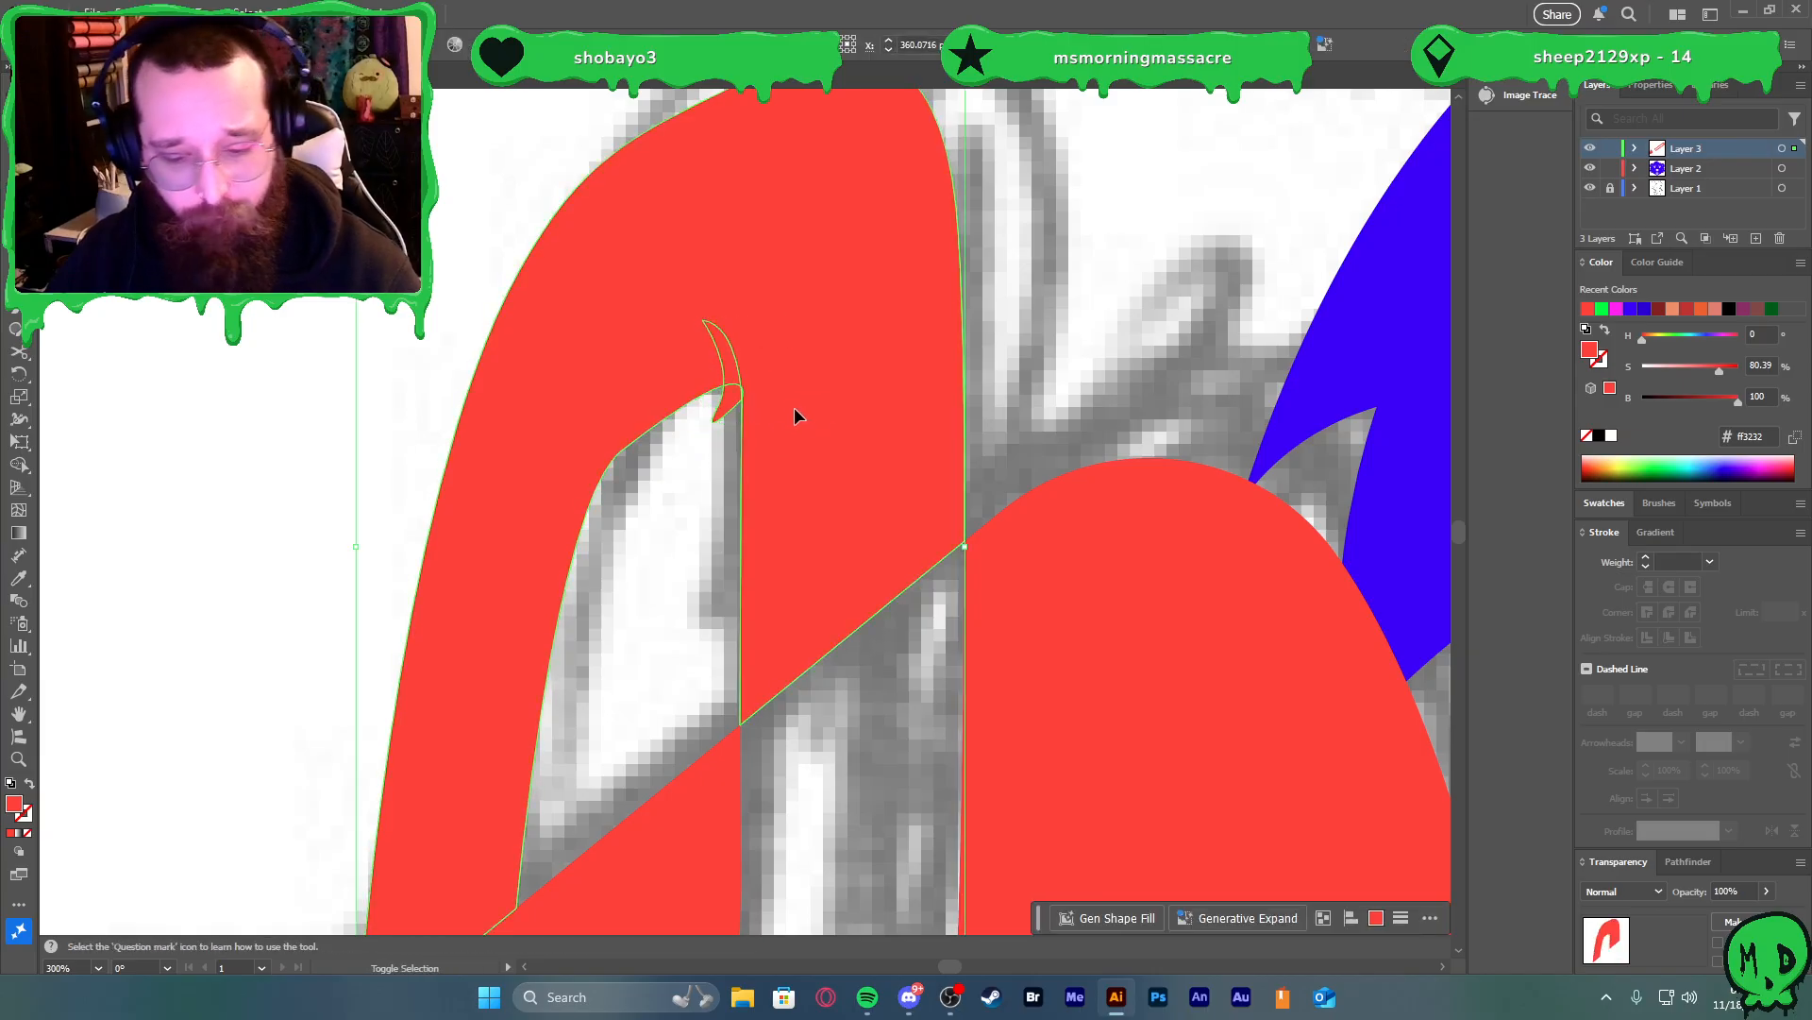
pyautogui.hotkey('ctrl', '8')
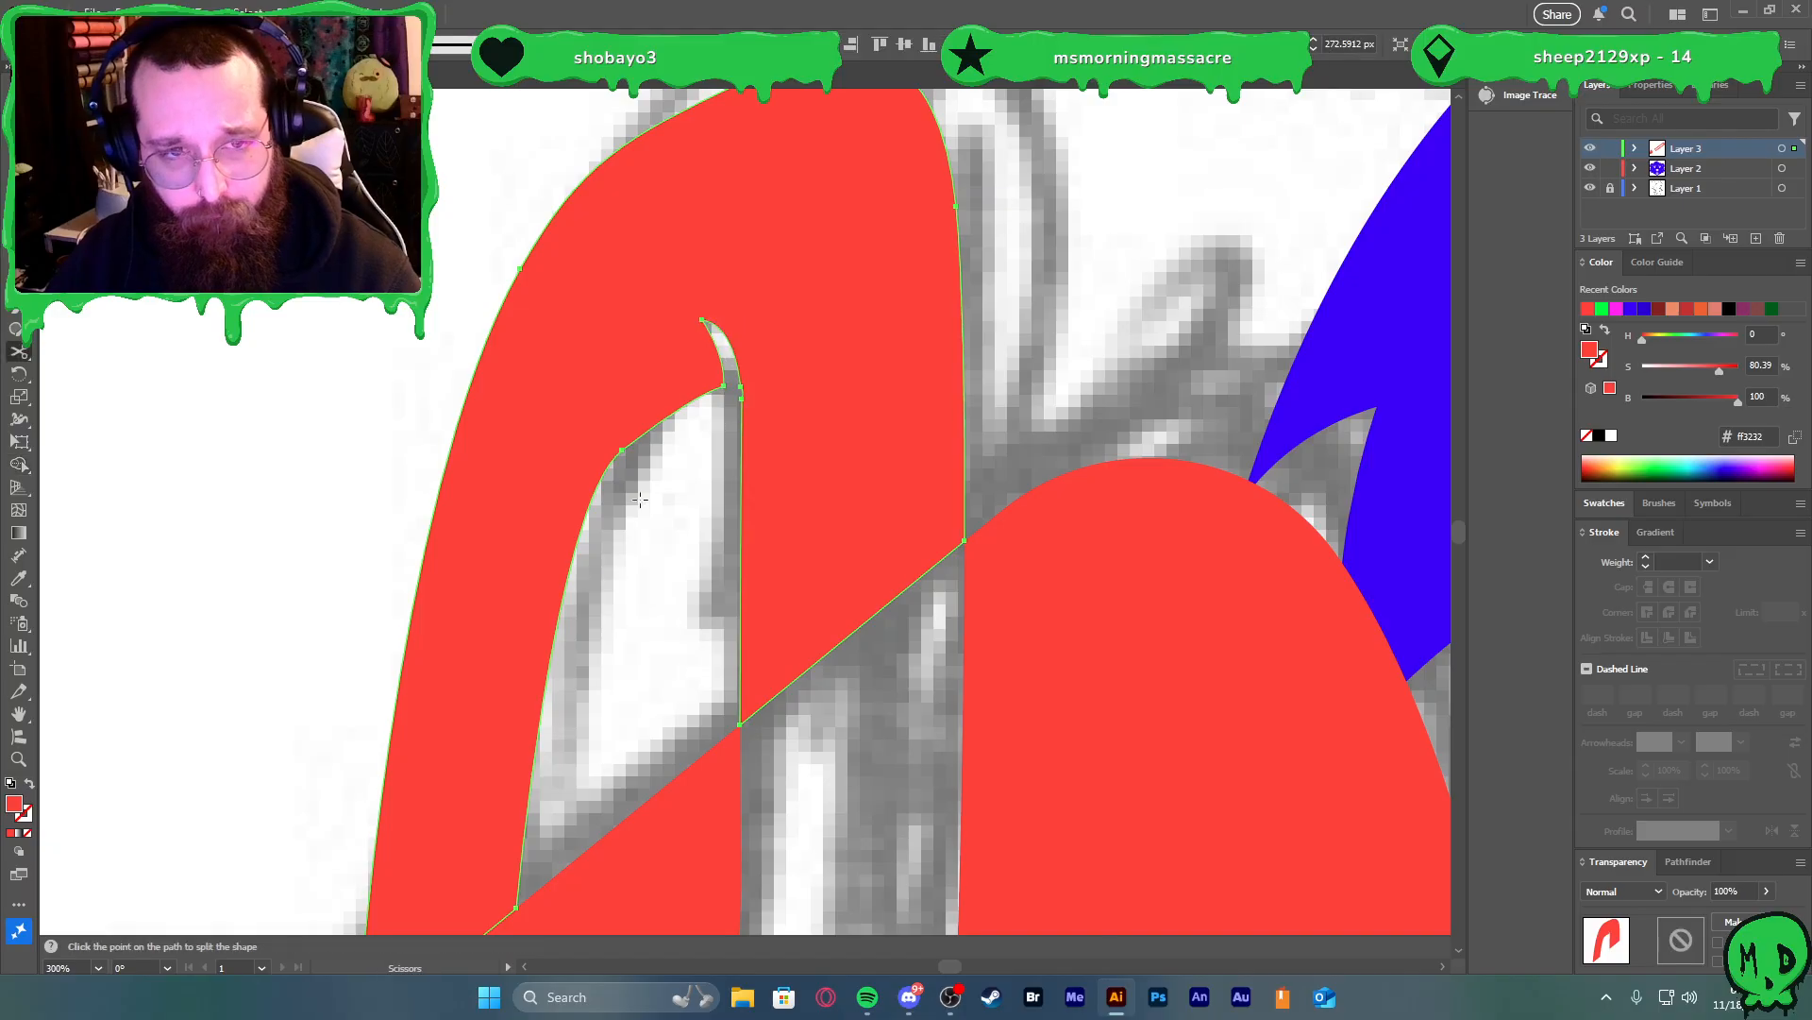
# Adjust the anchor point where the hooked cutout meets the handle opening's straight edge to smooth the junction
pyautogui.scroll(4, 729, 391)
pyautogui.press('a')
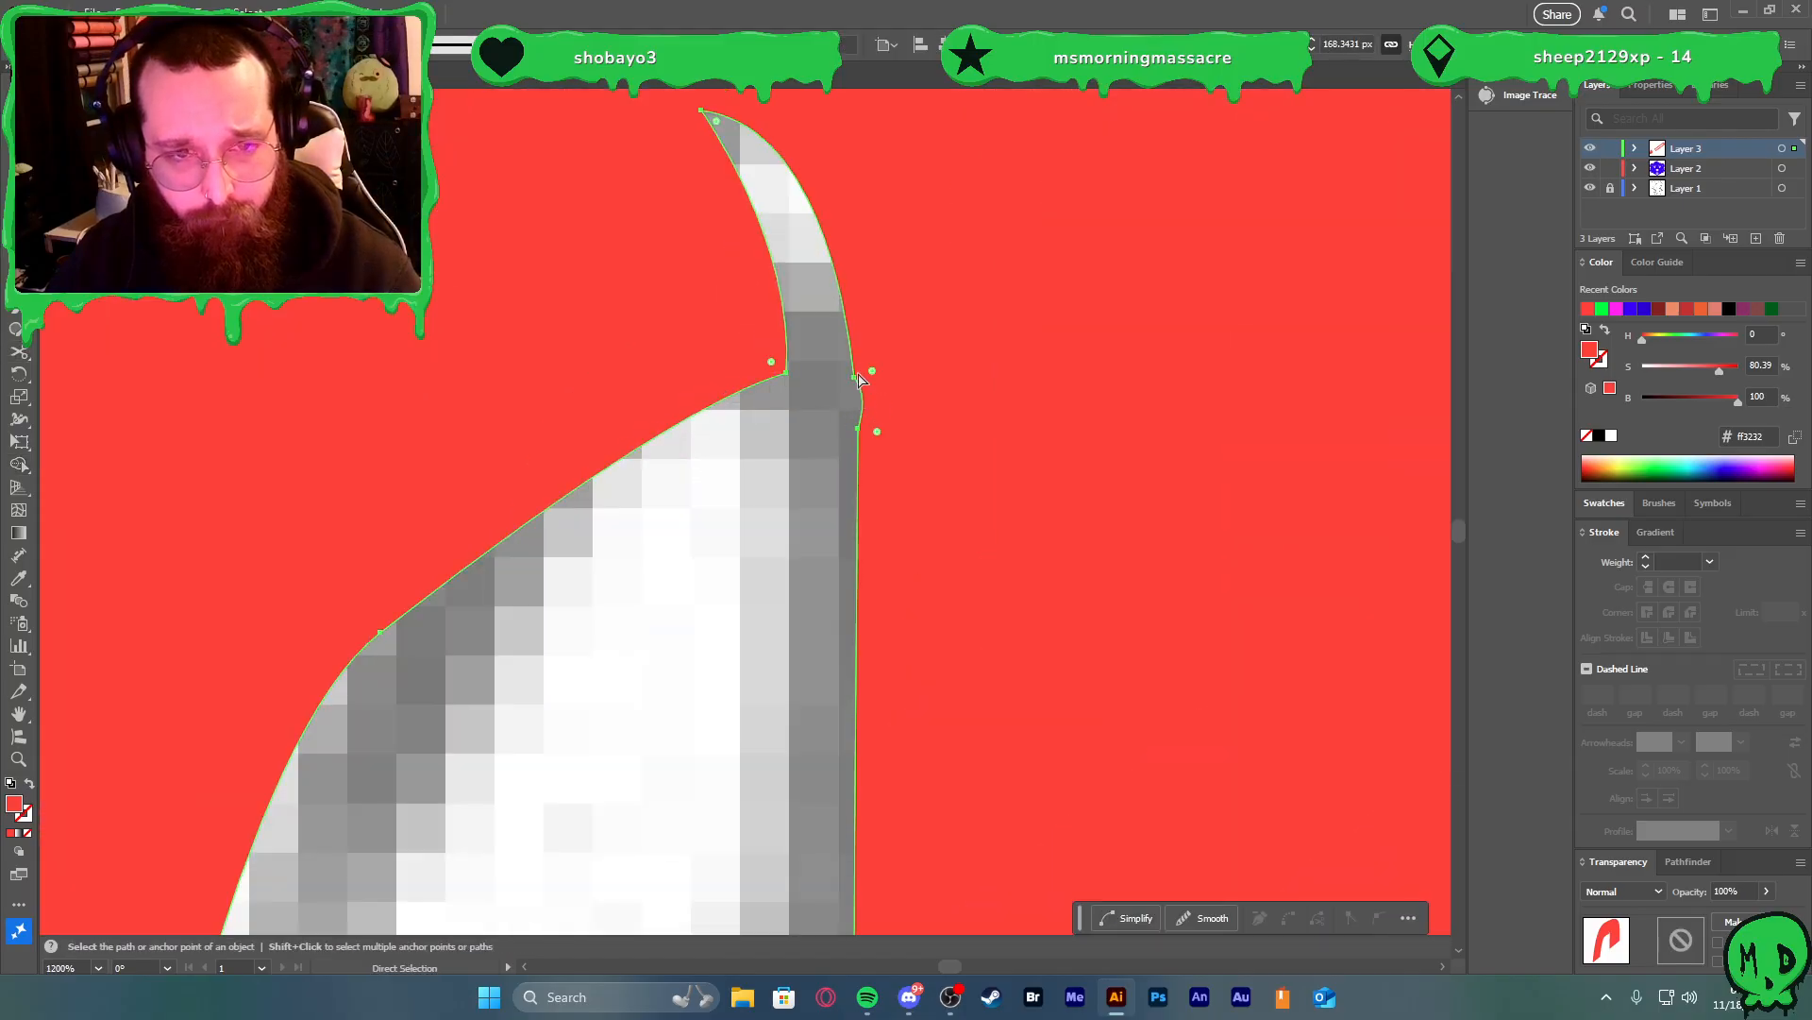
pyautogui.click(854, 377)
pyautogui.moveTo(866, 397)
pyautogui.mouseDown()
pyautogui.moveTo(857, 414)
pyautogui.moveTo(854, 370)
pyautogui.mouseUp()
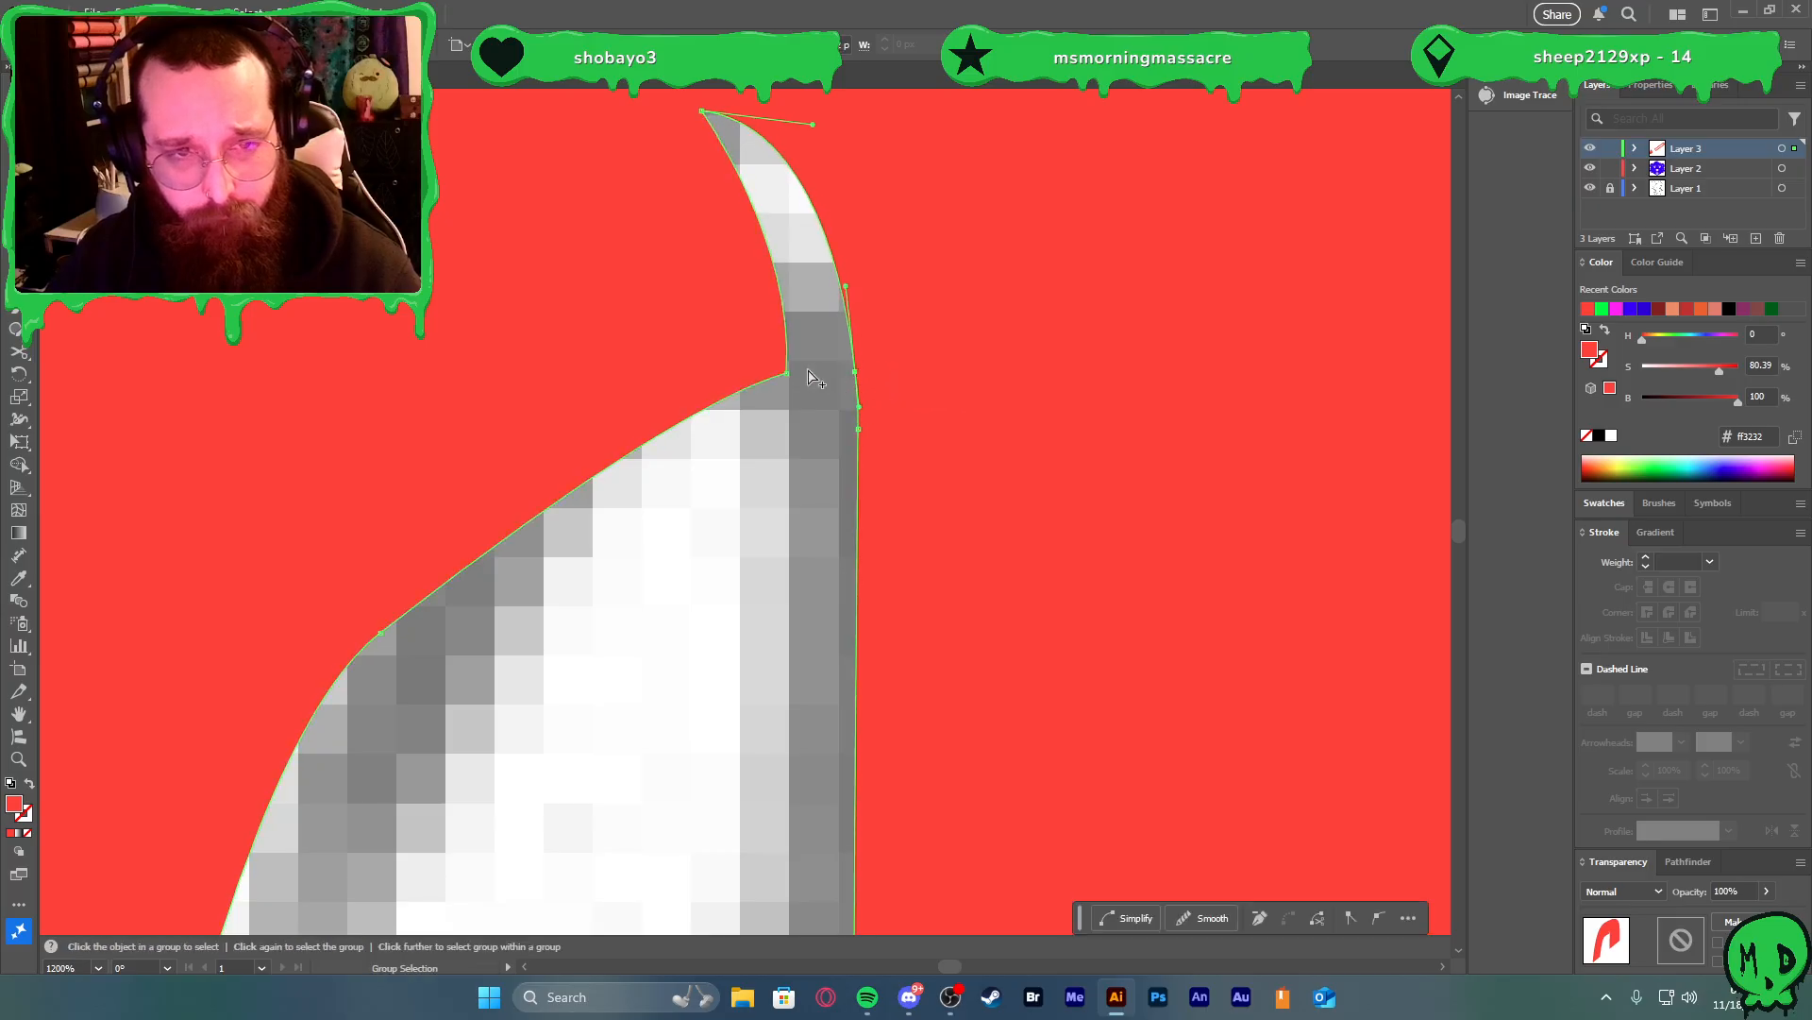
pyautogui.scroll(-2, 801, 368)
pyautogui.press('v')
pyautogui.click(759, 473)
pyautogui.scroll(-3, 756, 475)
pyautogui.scroll(1, 704, 531)
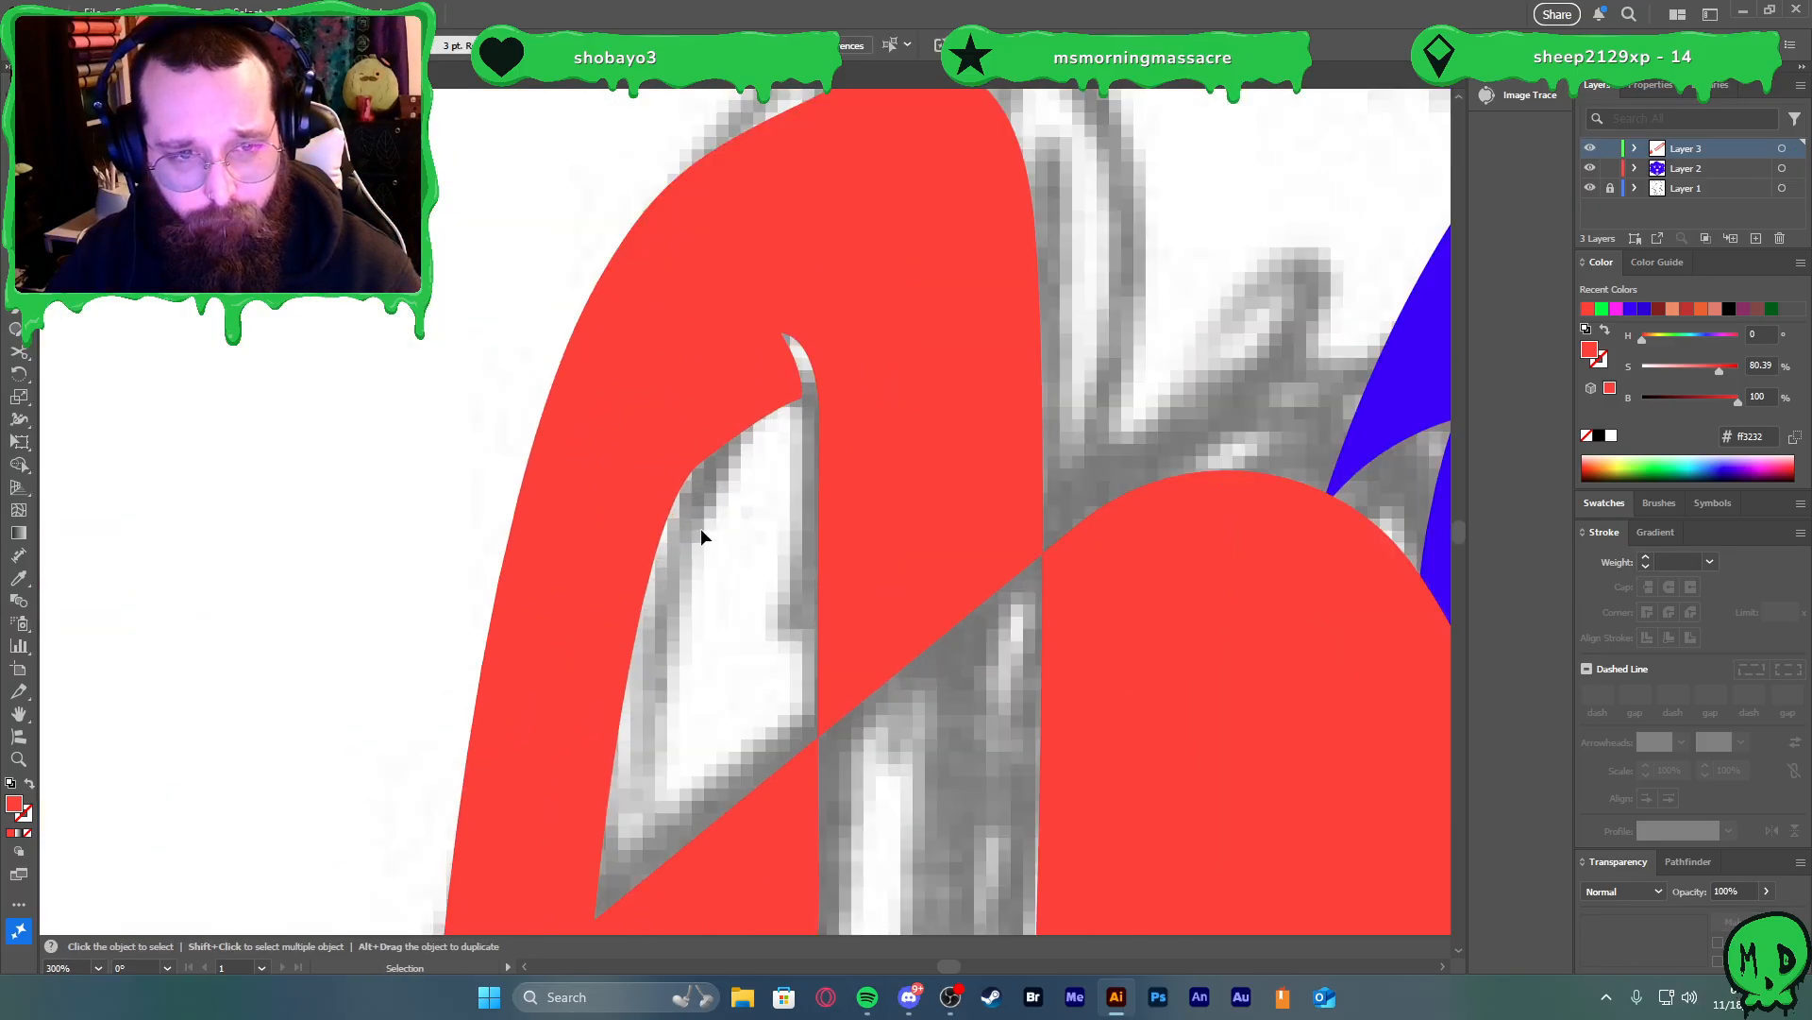
pyautogui.scroll(-3, 681, 557)
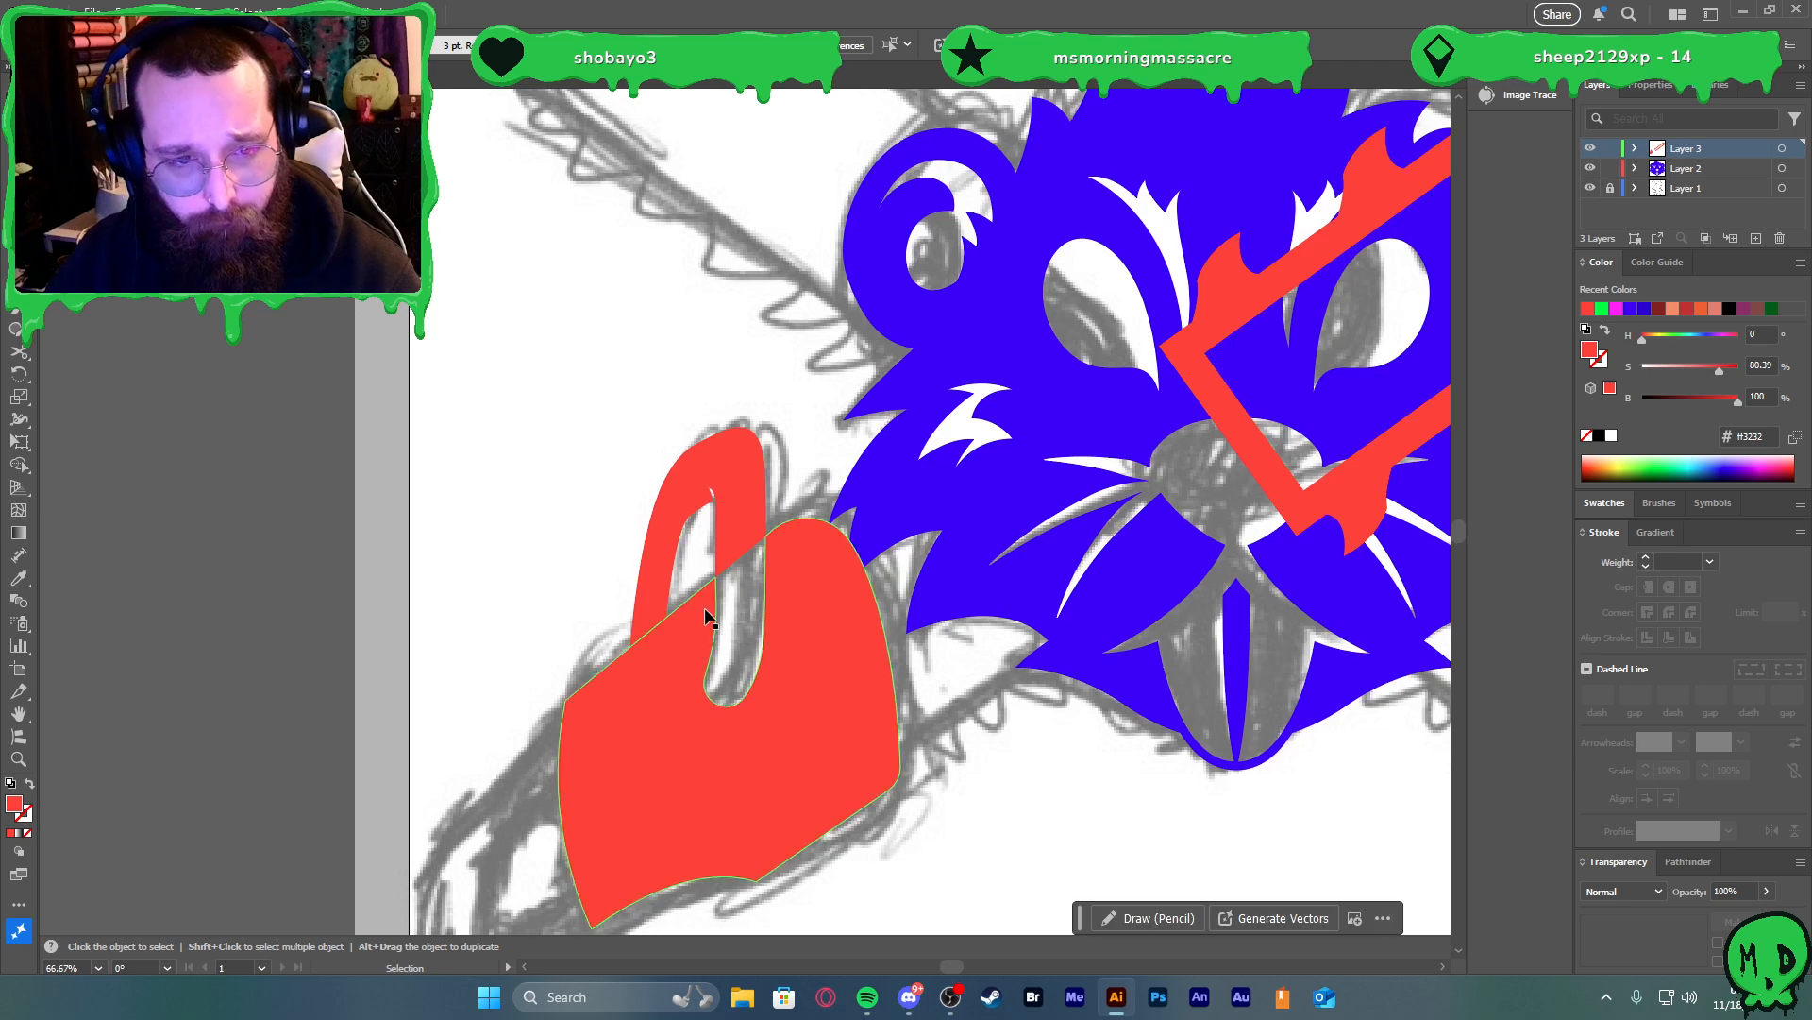
pyautogui.scroll(3, 661, 623)
pyautogui.click(620, 711)
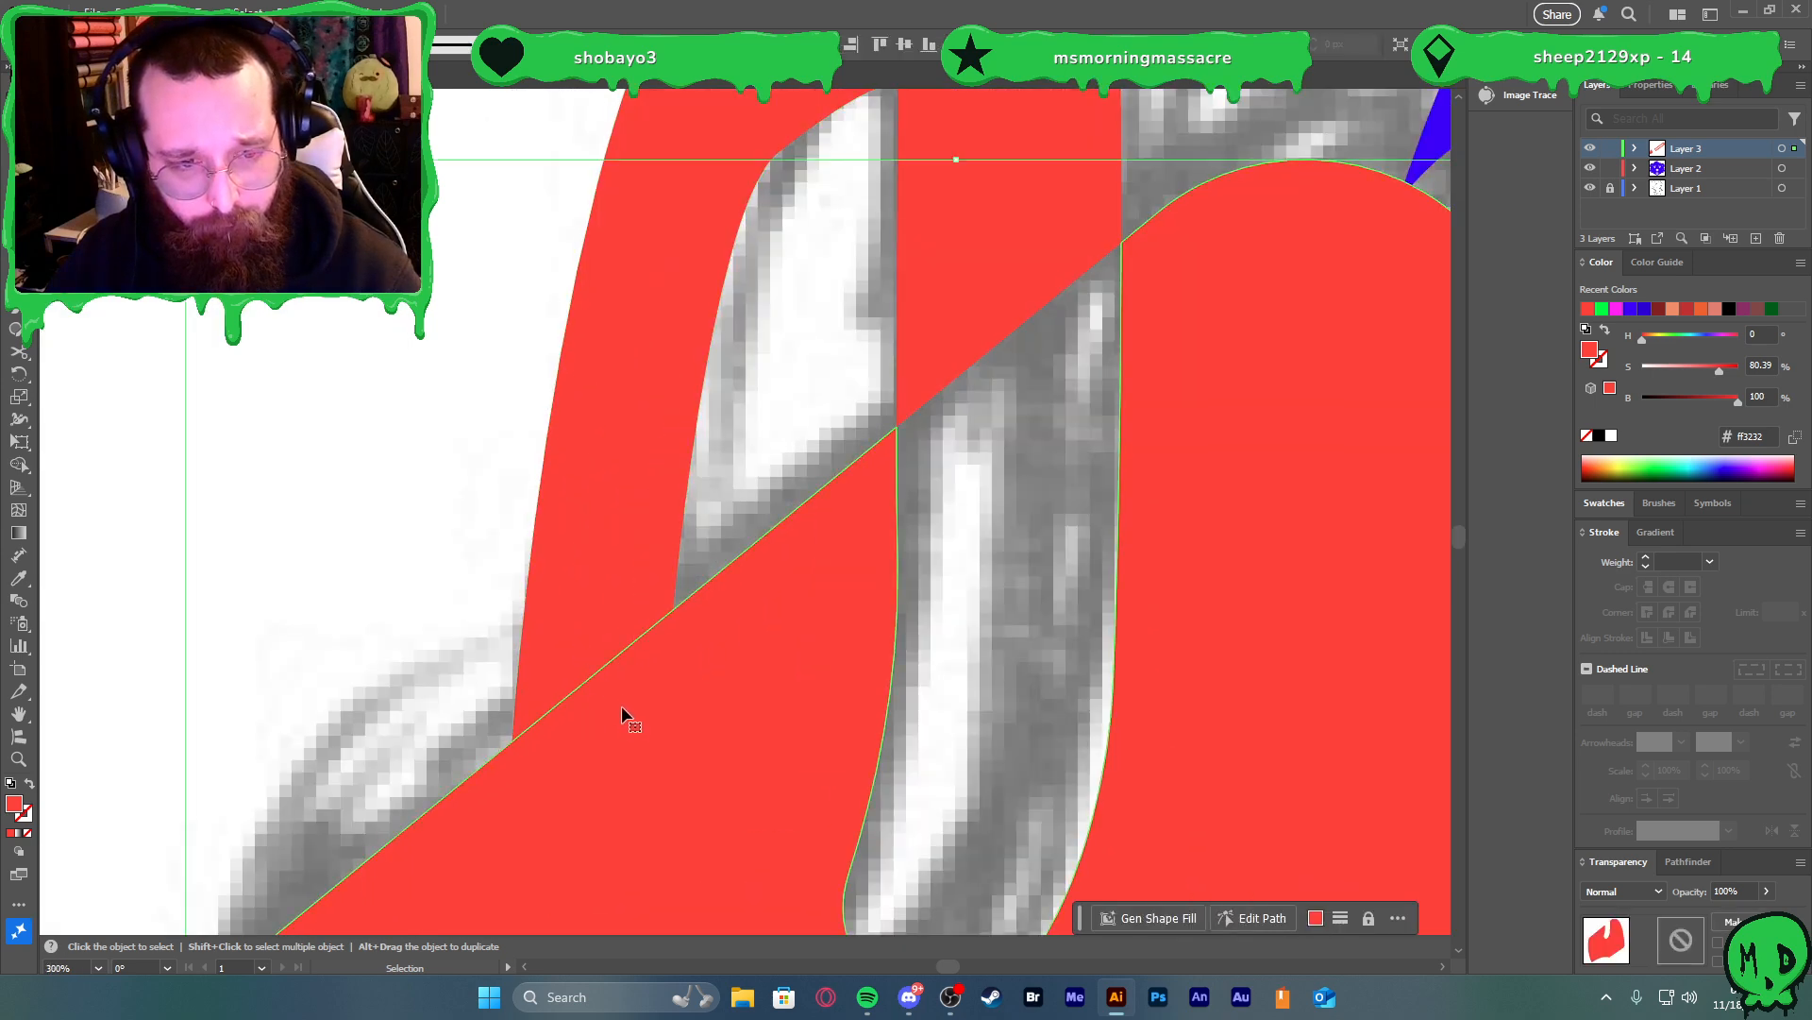
pyautogui.press('x')
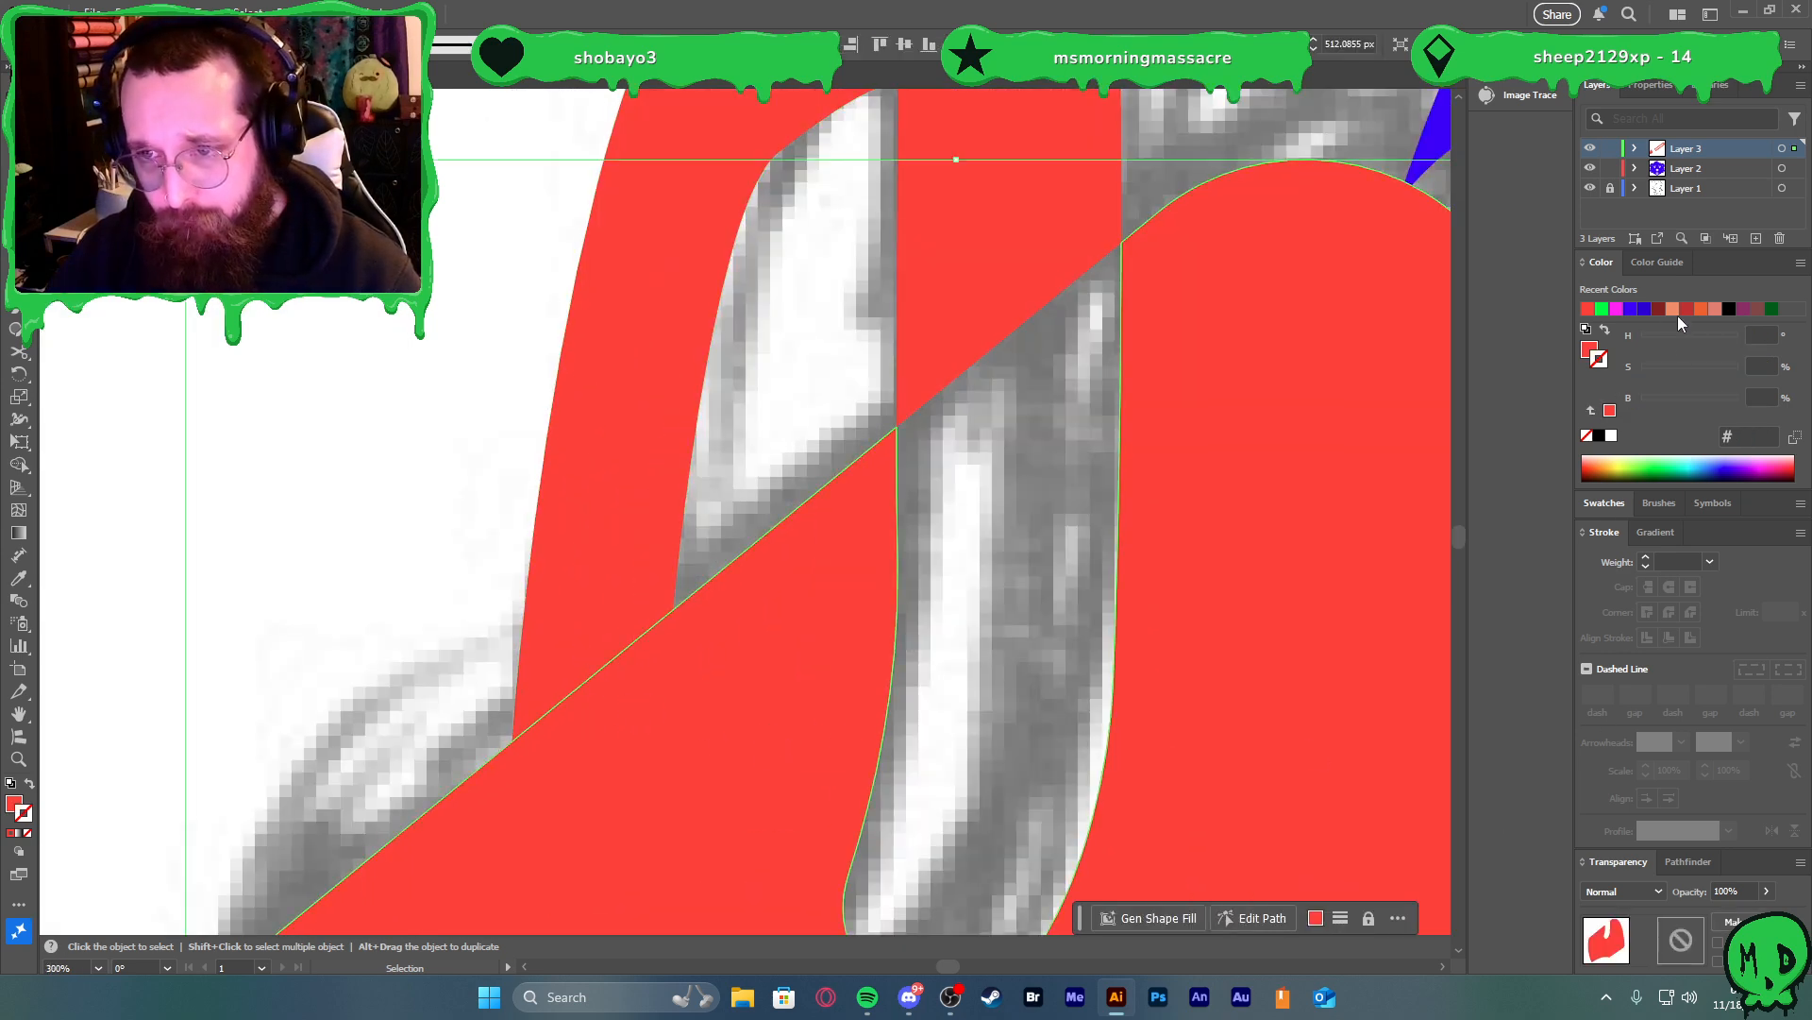
pyautogui.press('x')
pyautogui.click(580, 591)
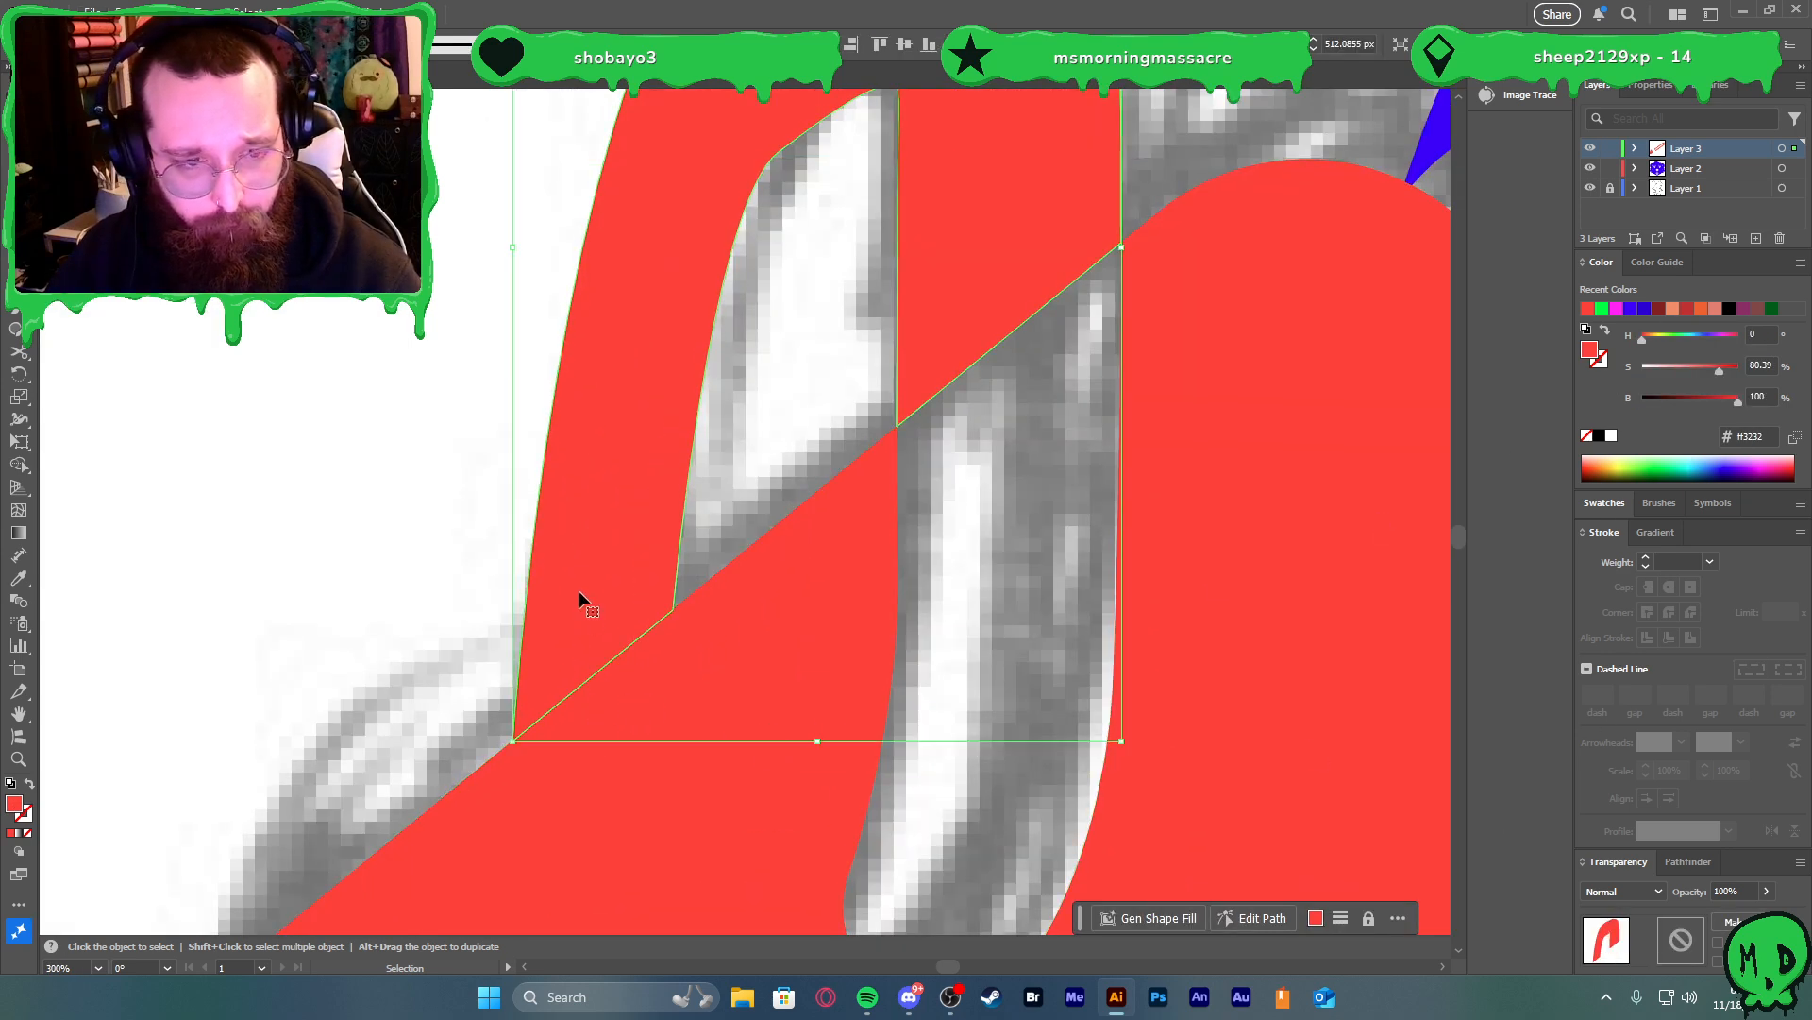
pyautogui.press('a')
pyautogui.keyDown('shift'); pyautogui.click(598, 690); pyautogui.keyUp('shift')
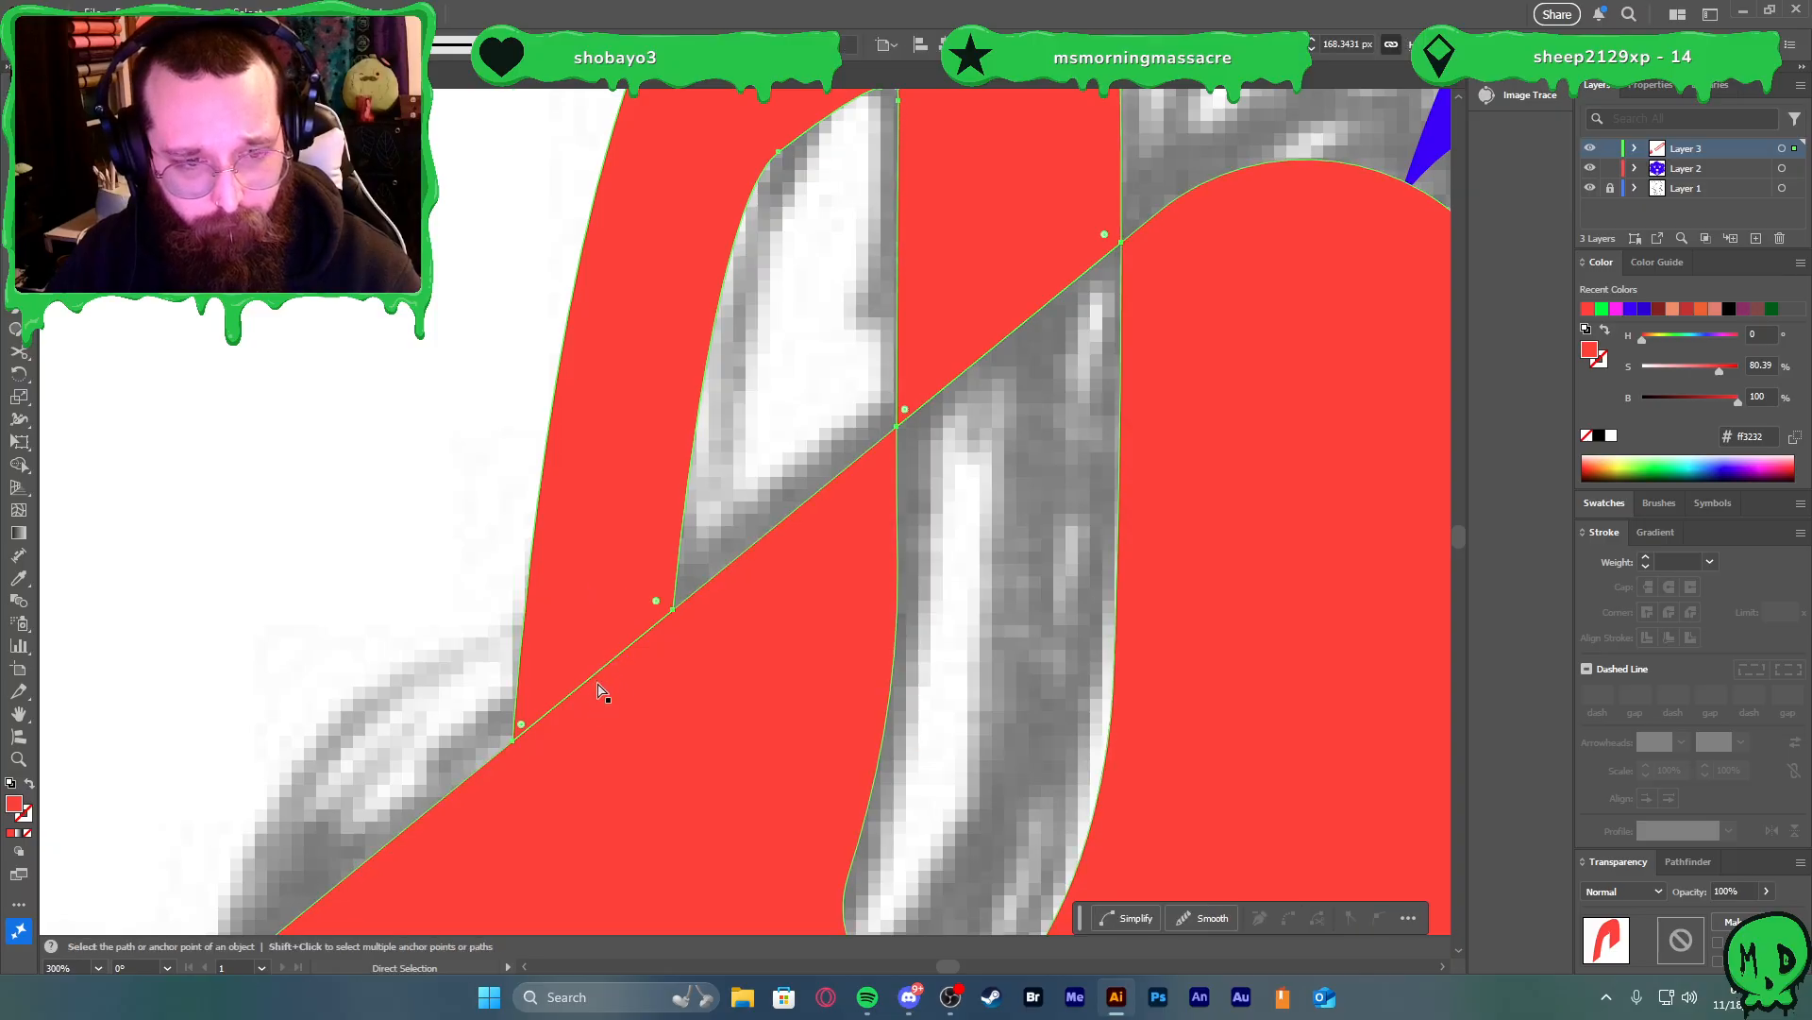
pyautogui.press('v')
pyautogui.click(965, 602)
pyautogui.scroll(-3, 964, 602)
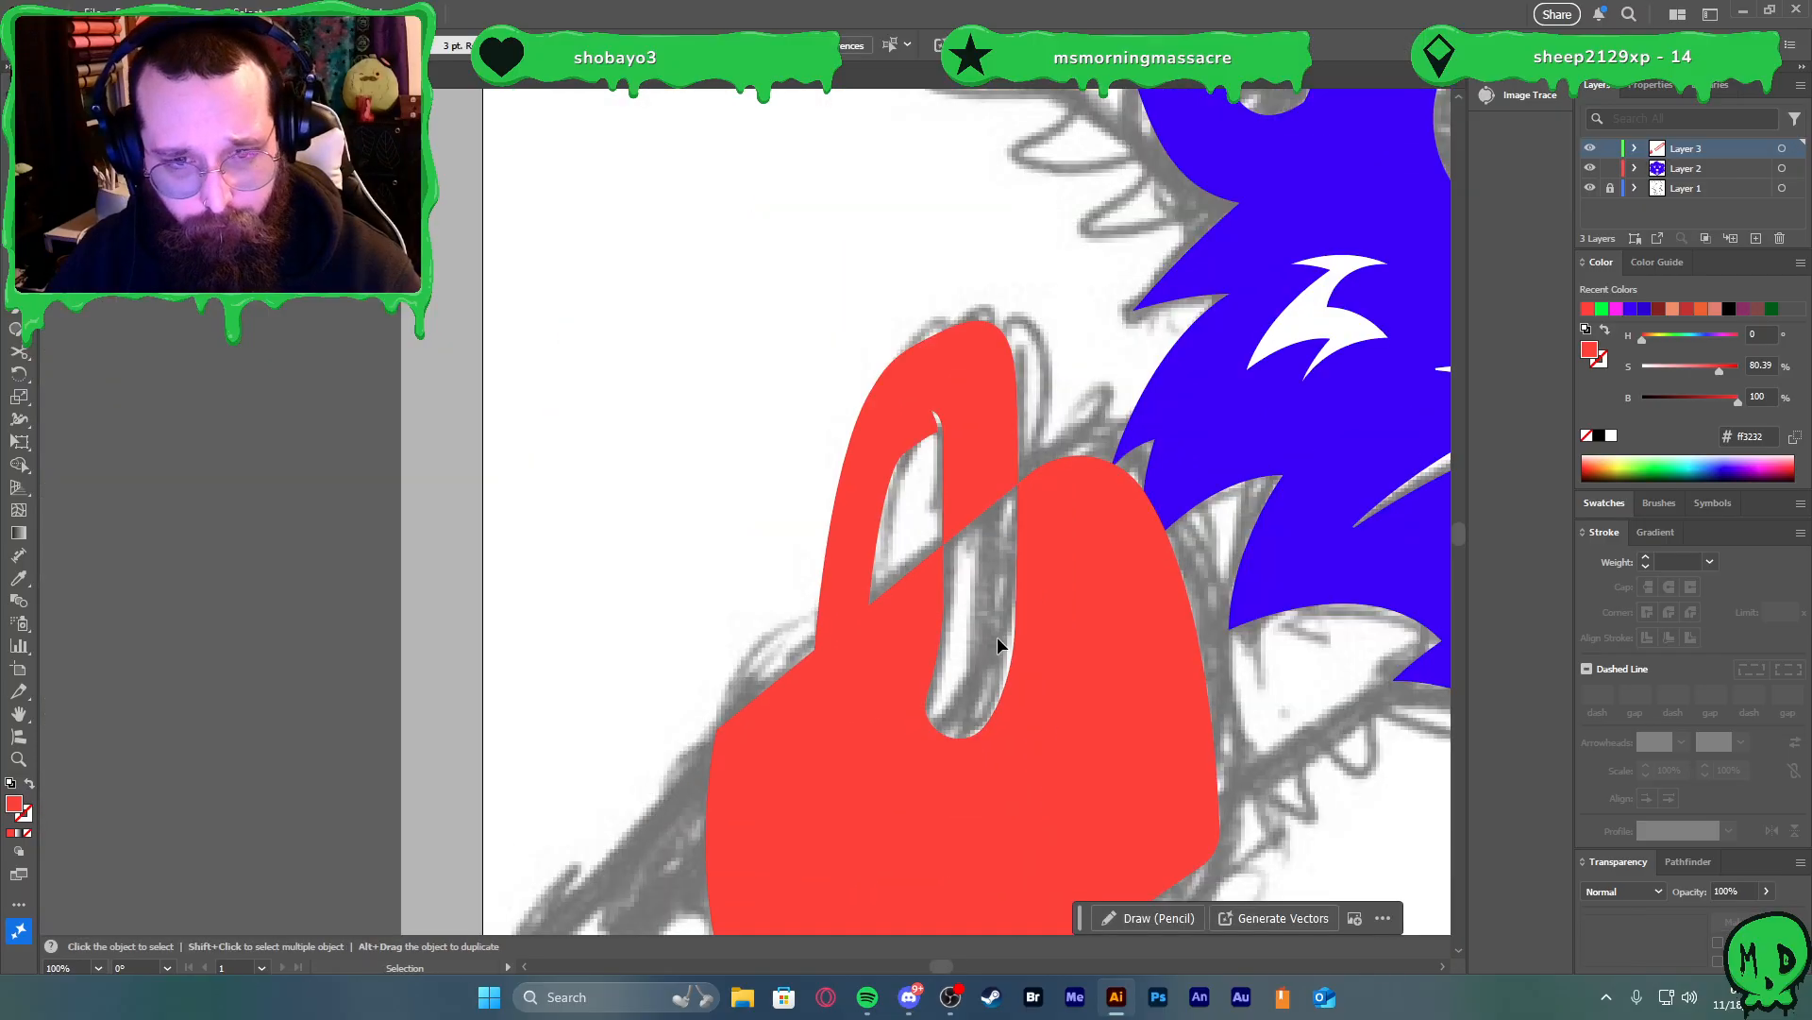
# Give the saw body a dark red (#821a1e) stroke, 2 pt wide and aligned to the outside
pyautogui.scroll(4, 906, 566)
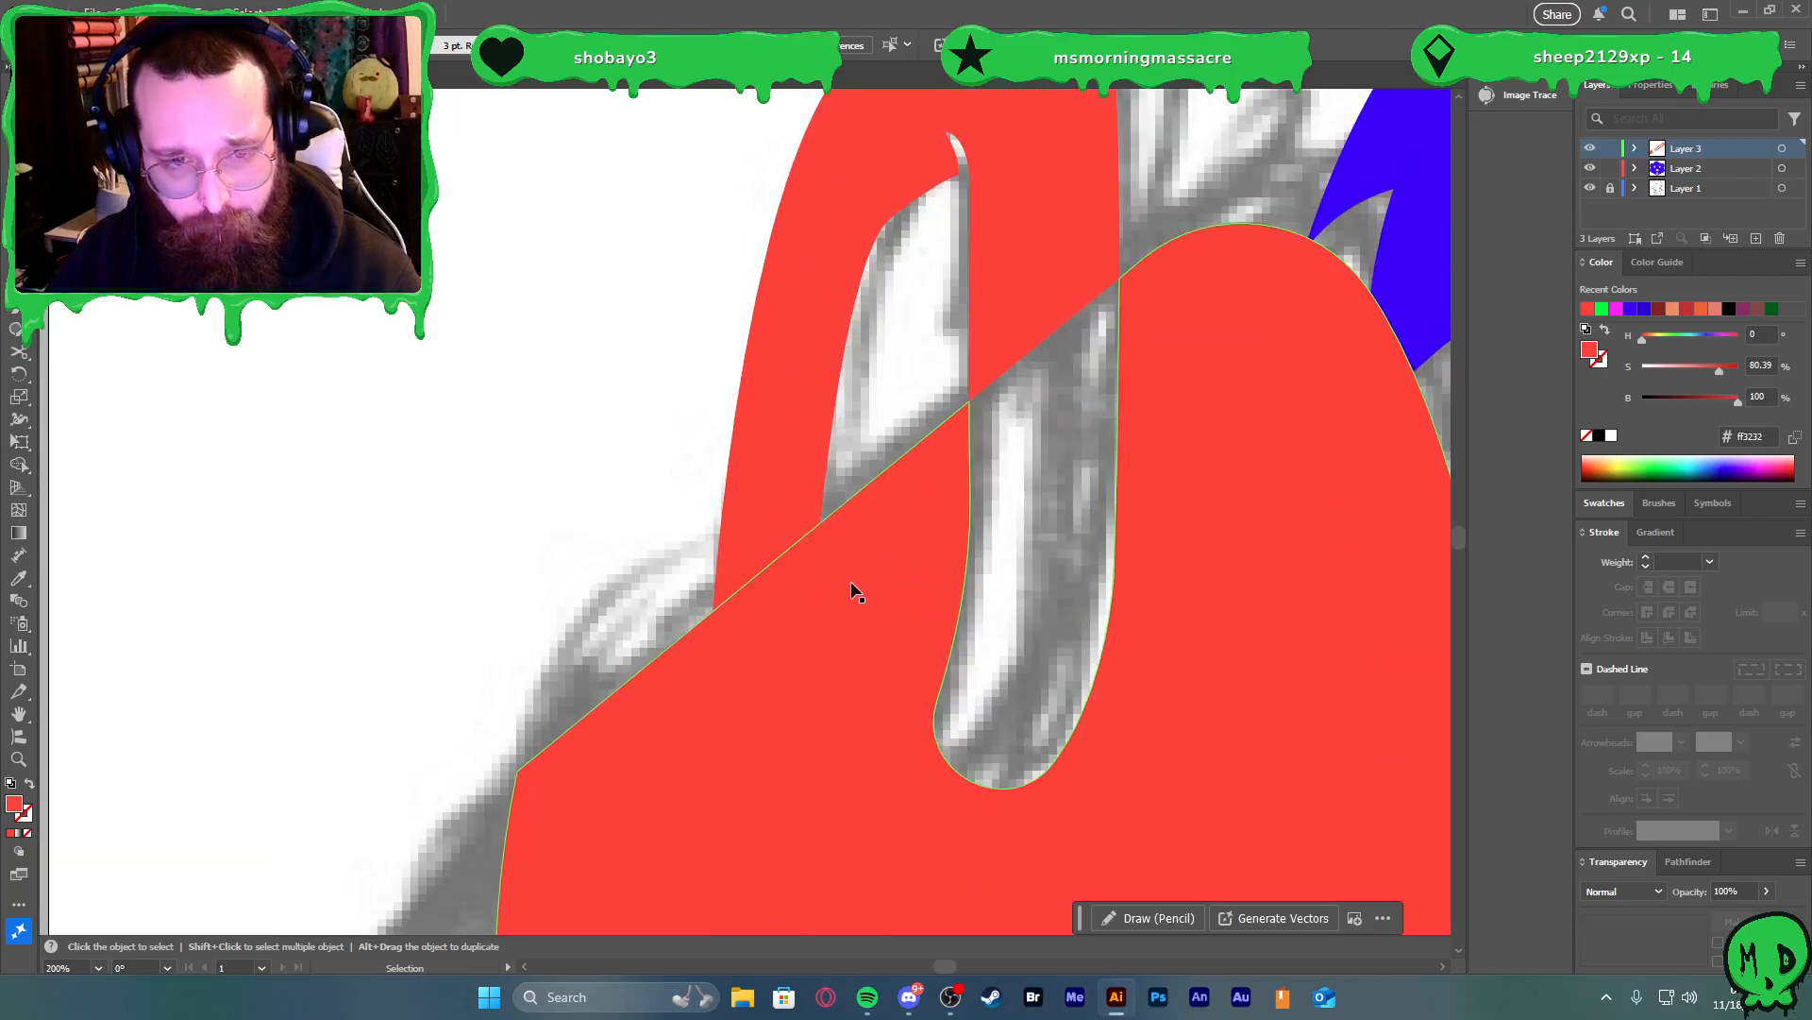
pyautogui.scroll(1, 714, 625)
pyautogui.click(814, 455)
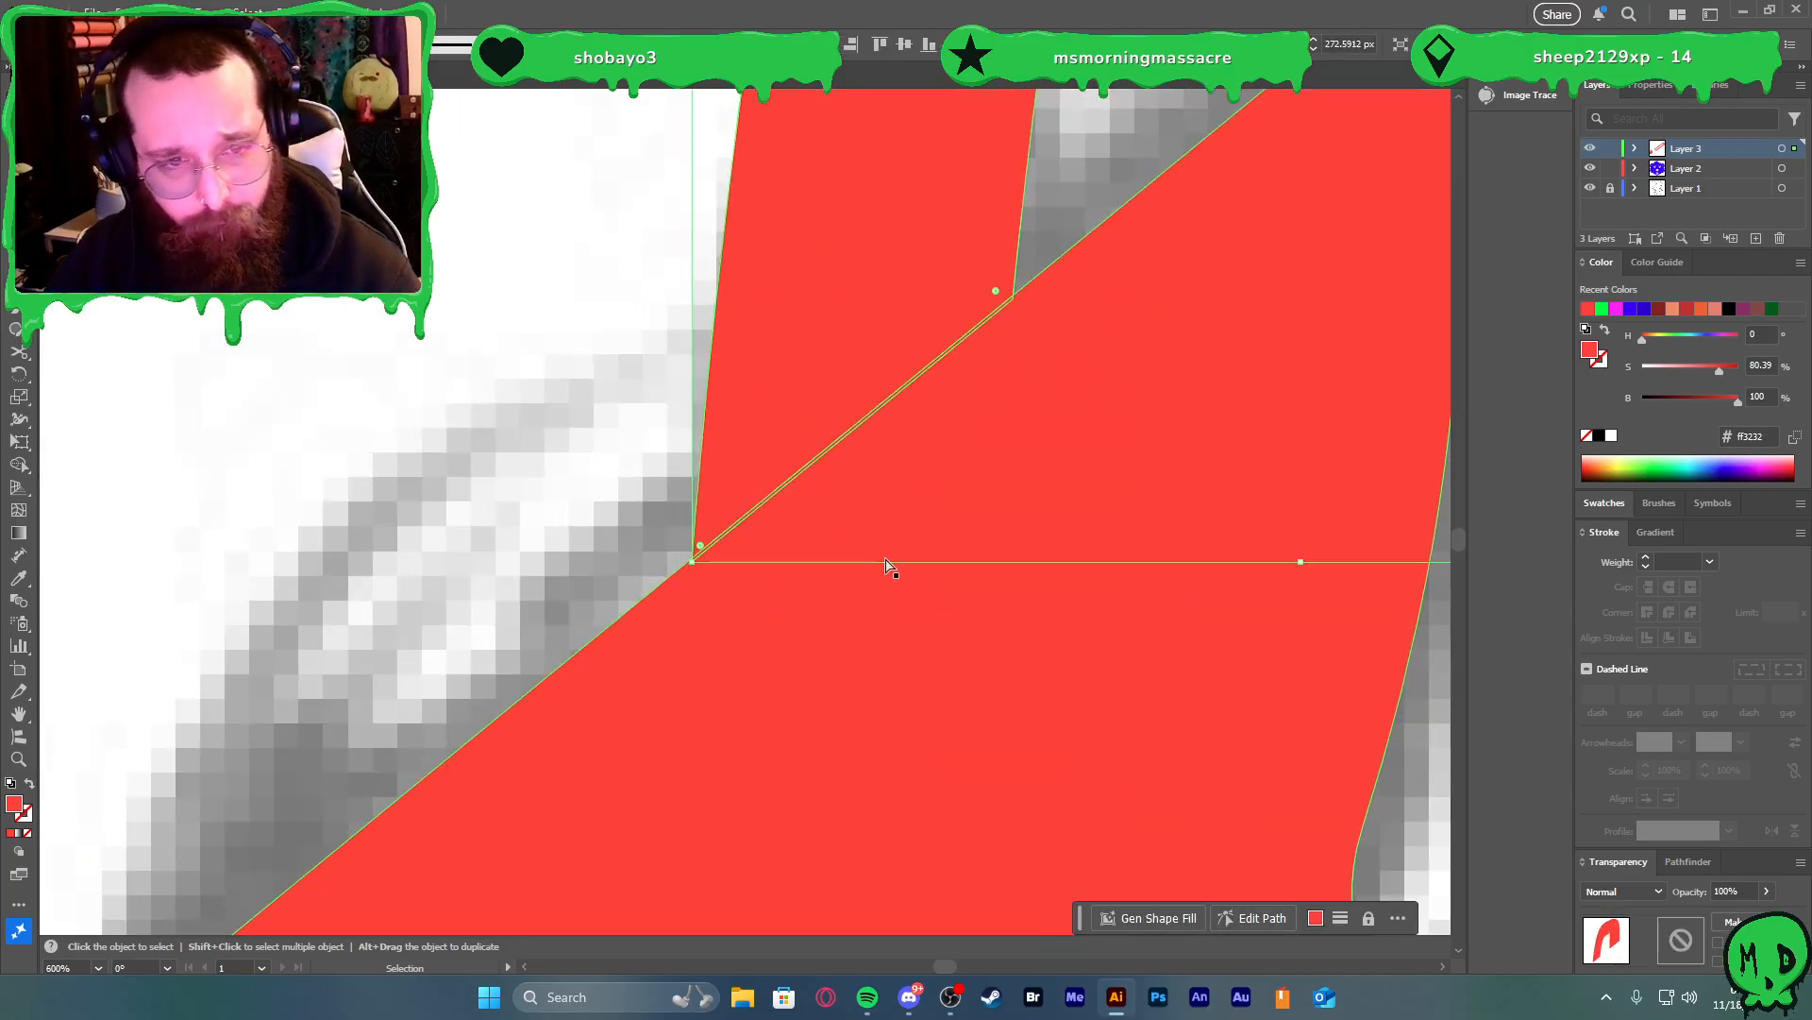
pyautogui.press('x')
pyautogui.click(1661, 309)
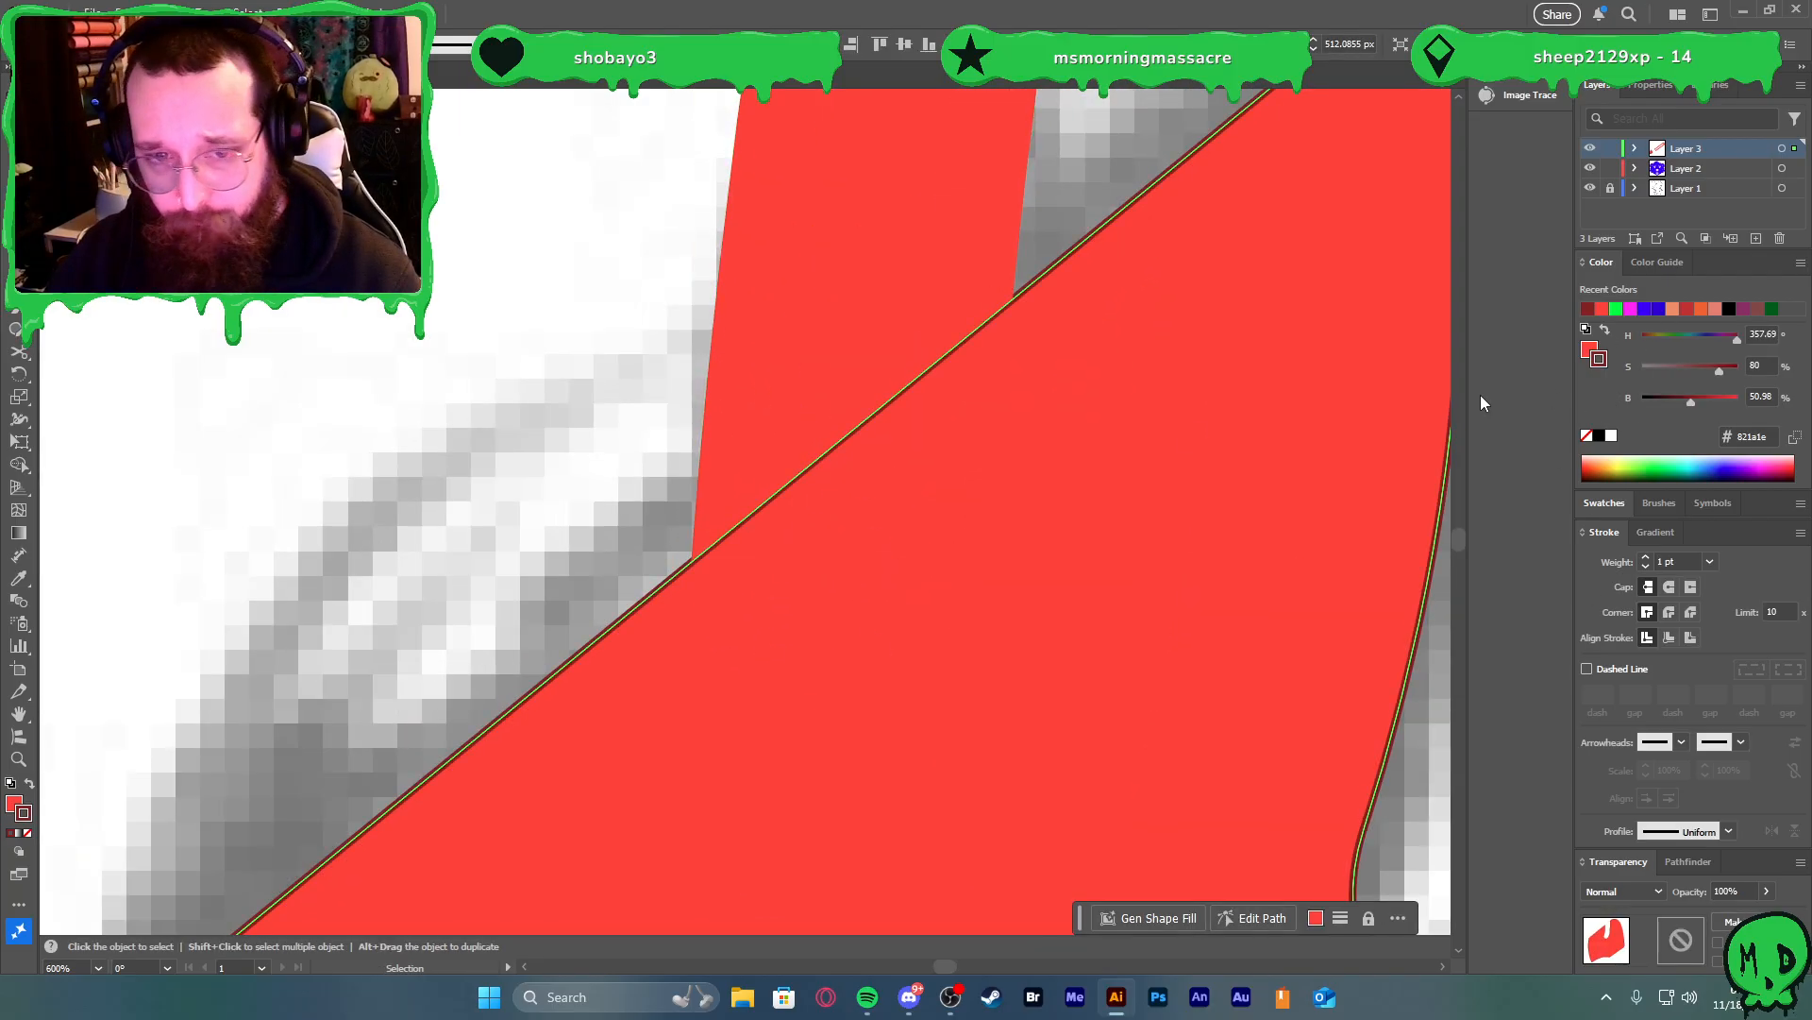
pyautogui.press('x')
pyautogui.click(1689, 641)
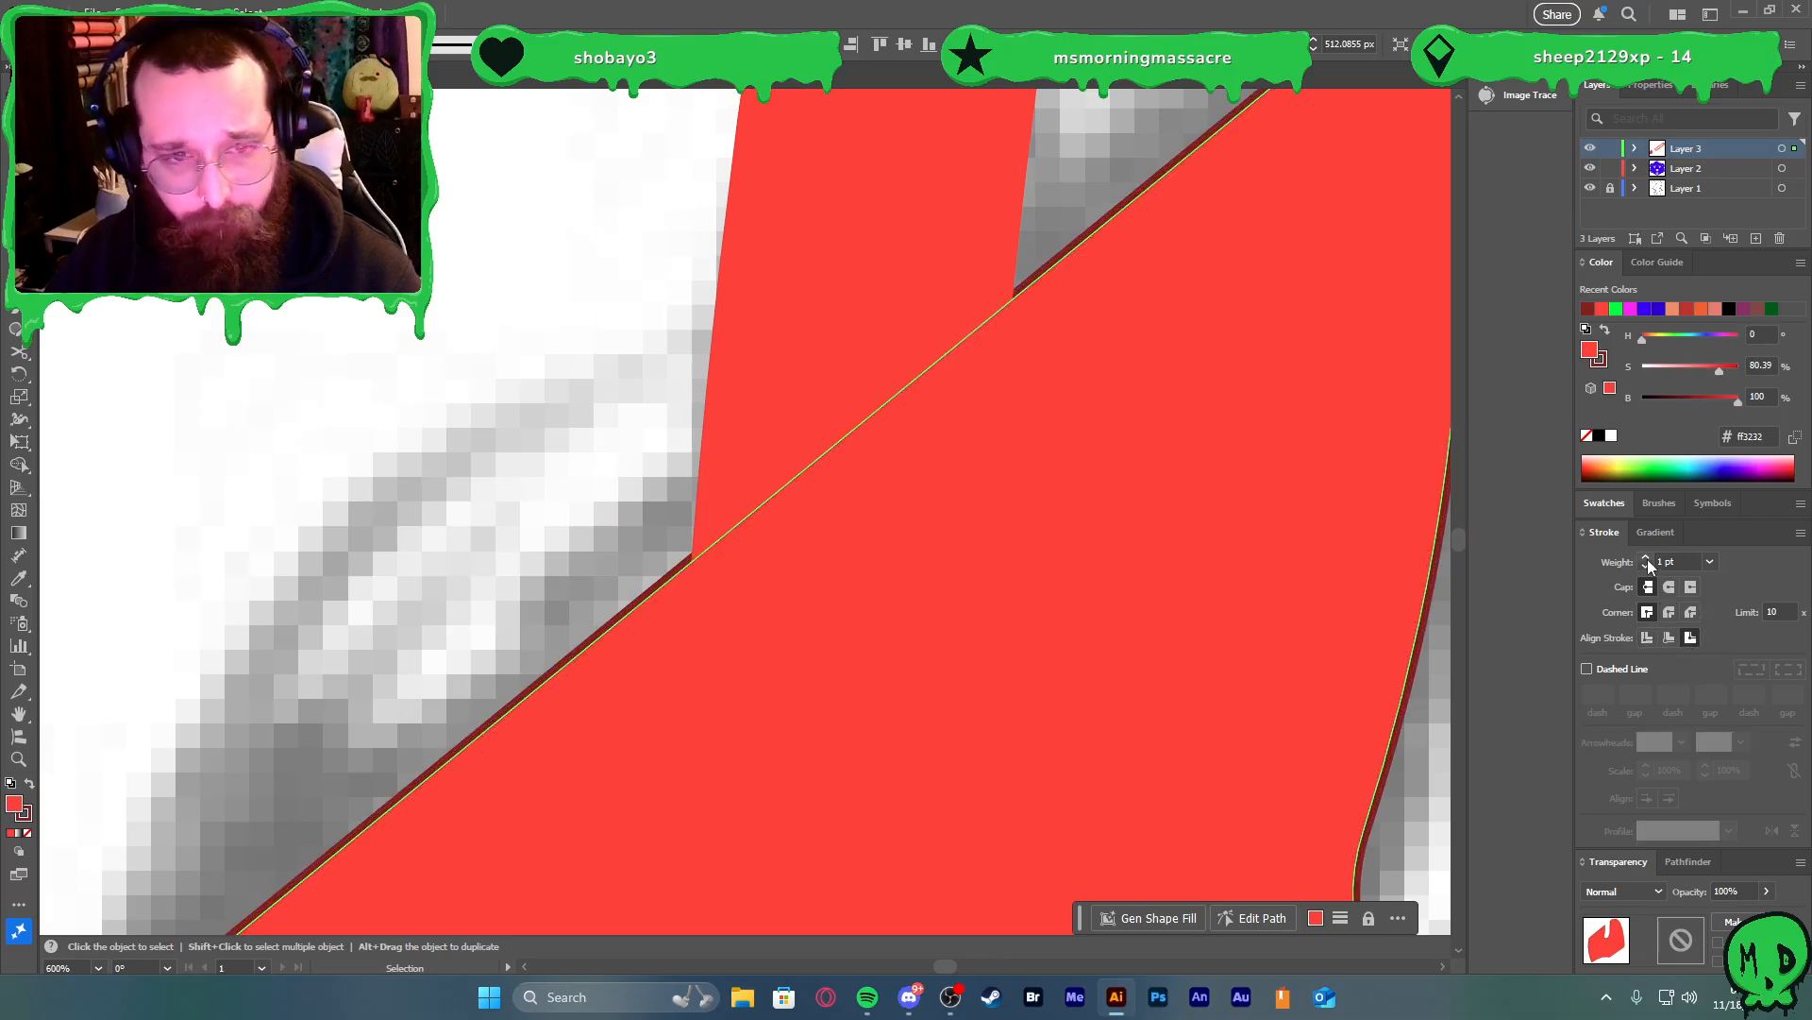
pyautogui.click(1646, 558)
pyautogui.scroll(-2, 1104, 558)
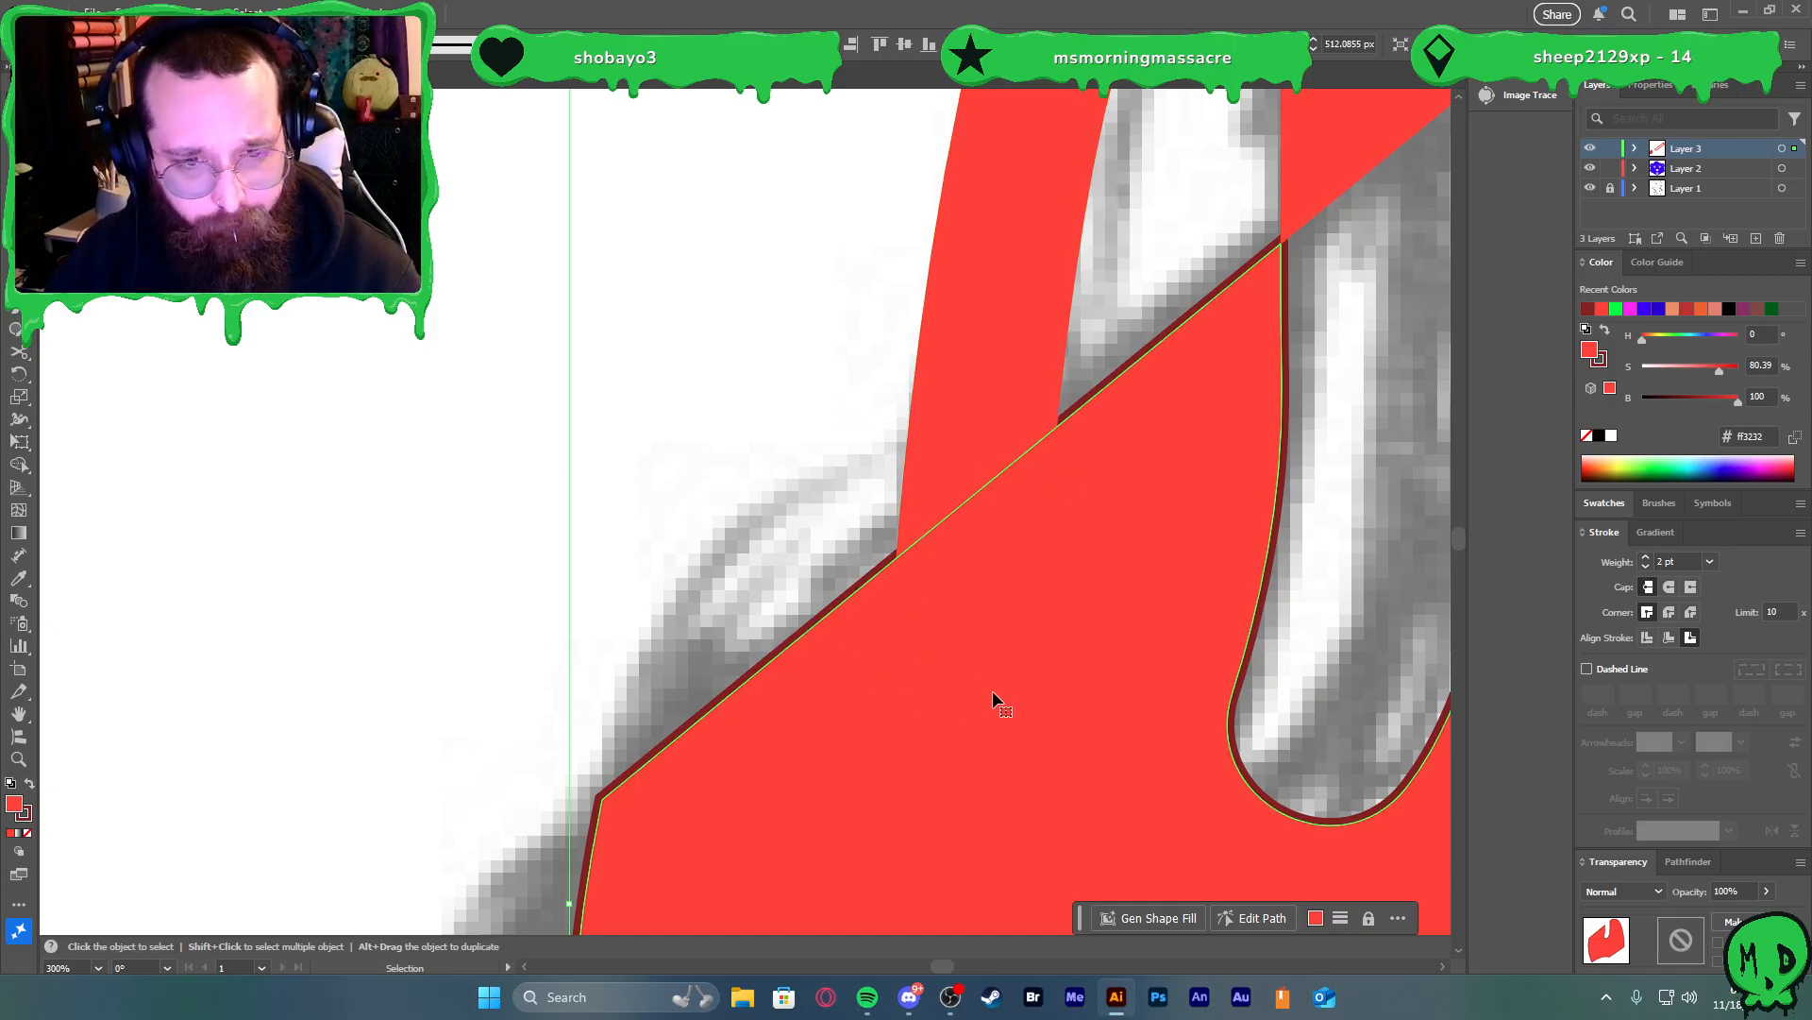
# Expand the saw body's stroke into an outline shape separate from its fill
pyautogui.click(164, 12)
pyautogui.click(274, 301)
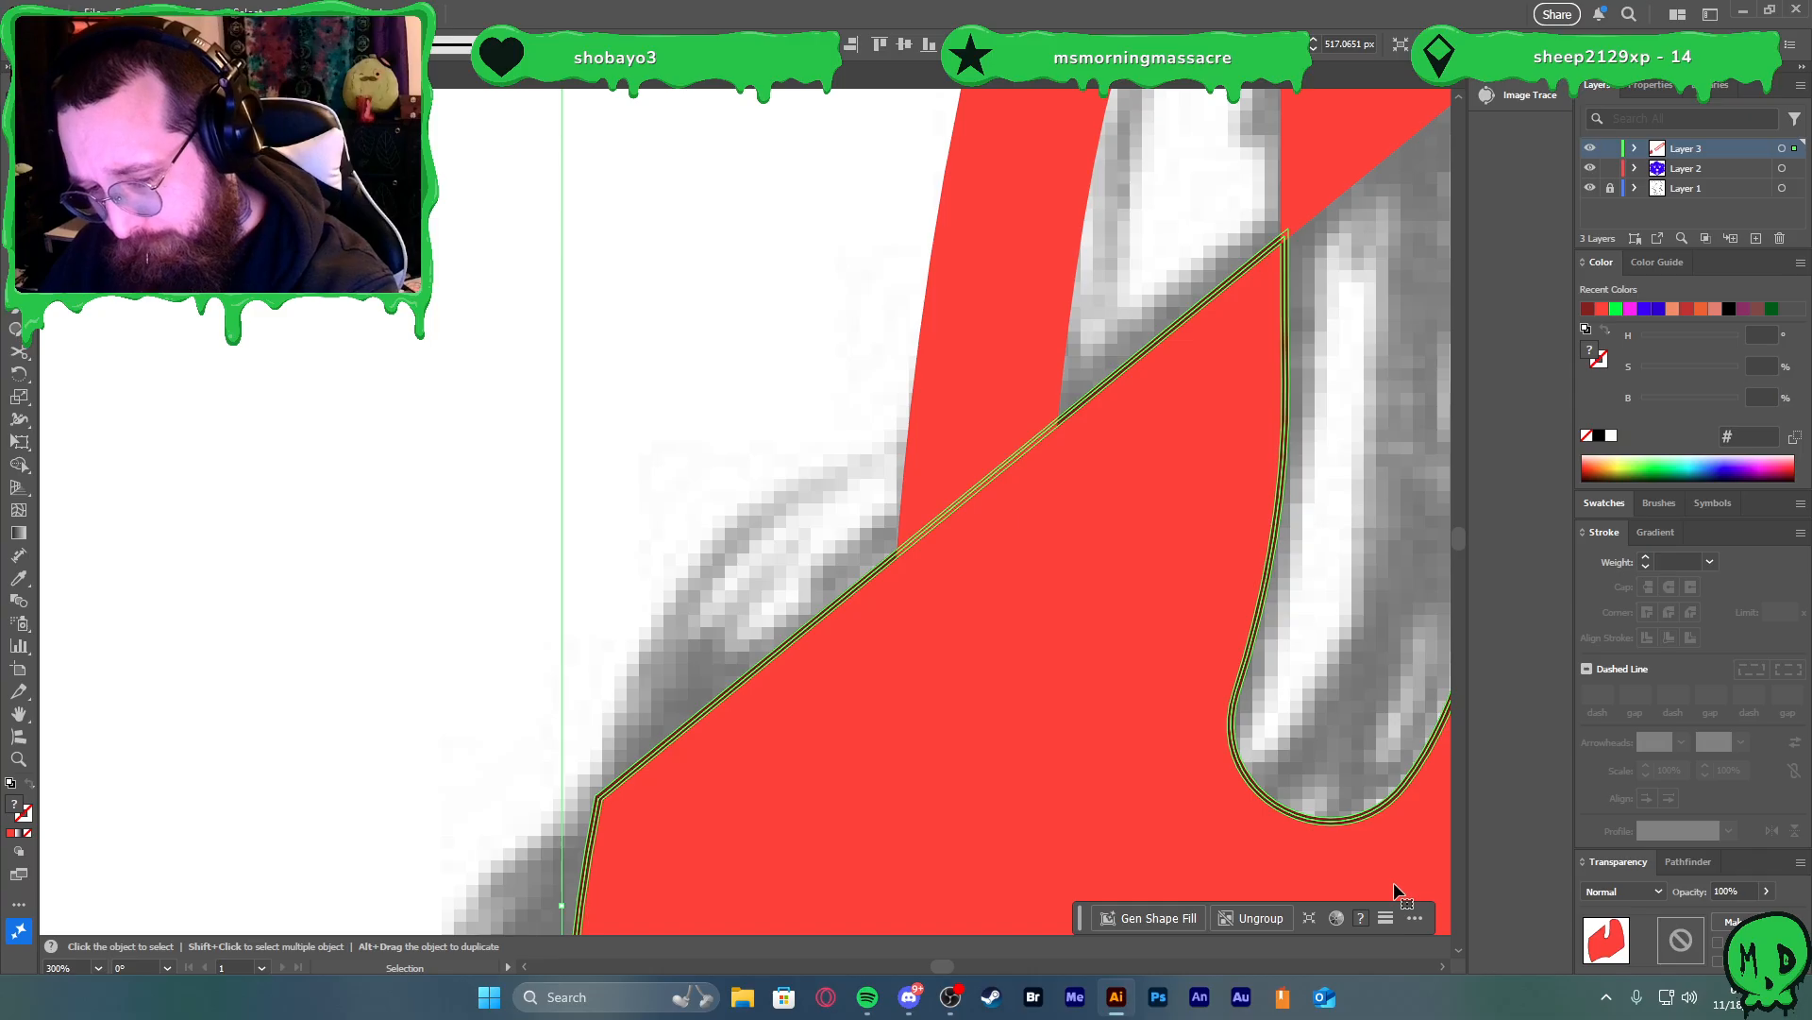
pyautogui.doubleClick(1197, 669)
pyautogui.click(1197, 666)
pyautogui.hotkey('ctrl', '-')
pyautogui.hotkey('ctrl', '-')
pyautogui.hotkey('ctrl', '-')
pyautogui.hotkey('ctrl', '-')
pyautogui.hotkey('ctrl', '-')
pyautogui.moveTo(1433, 870); pyautogui.dragTo(1444, 876)
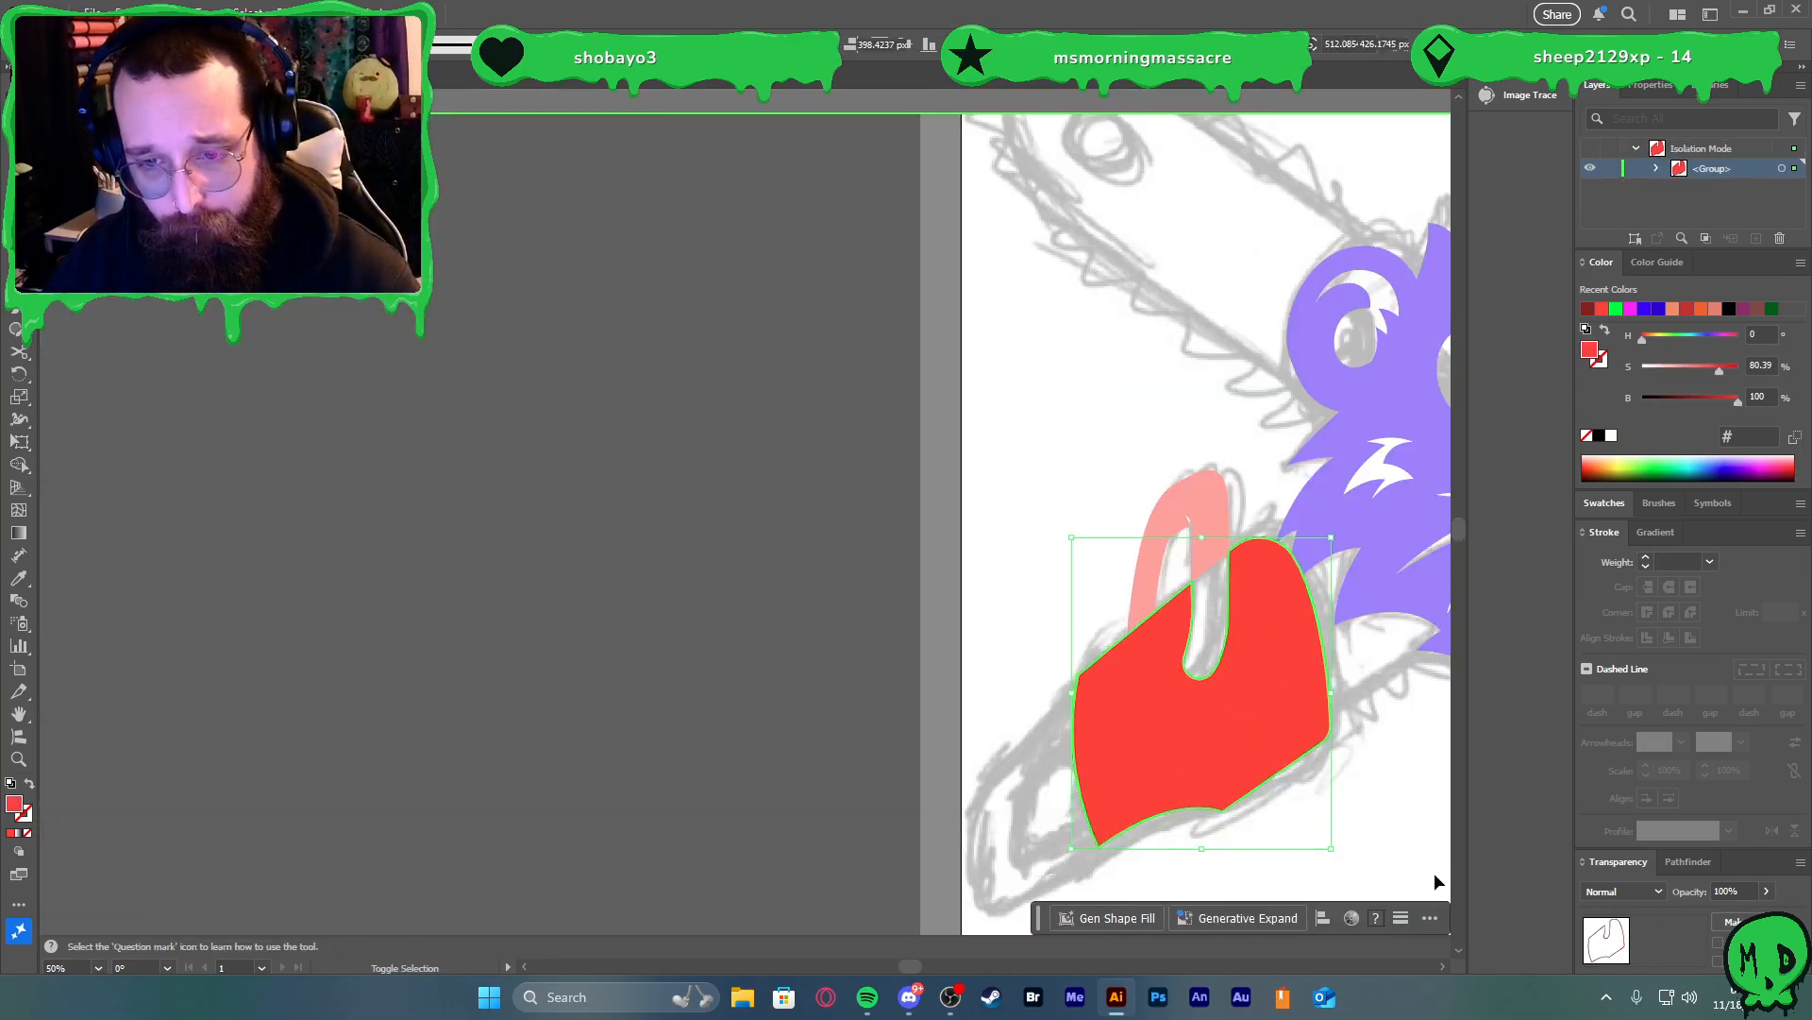
pyautogui.click(1410, 782)
pyautogui.doubleClick(1397, 767)
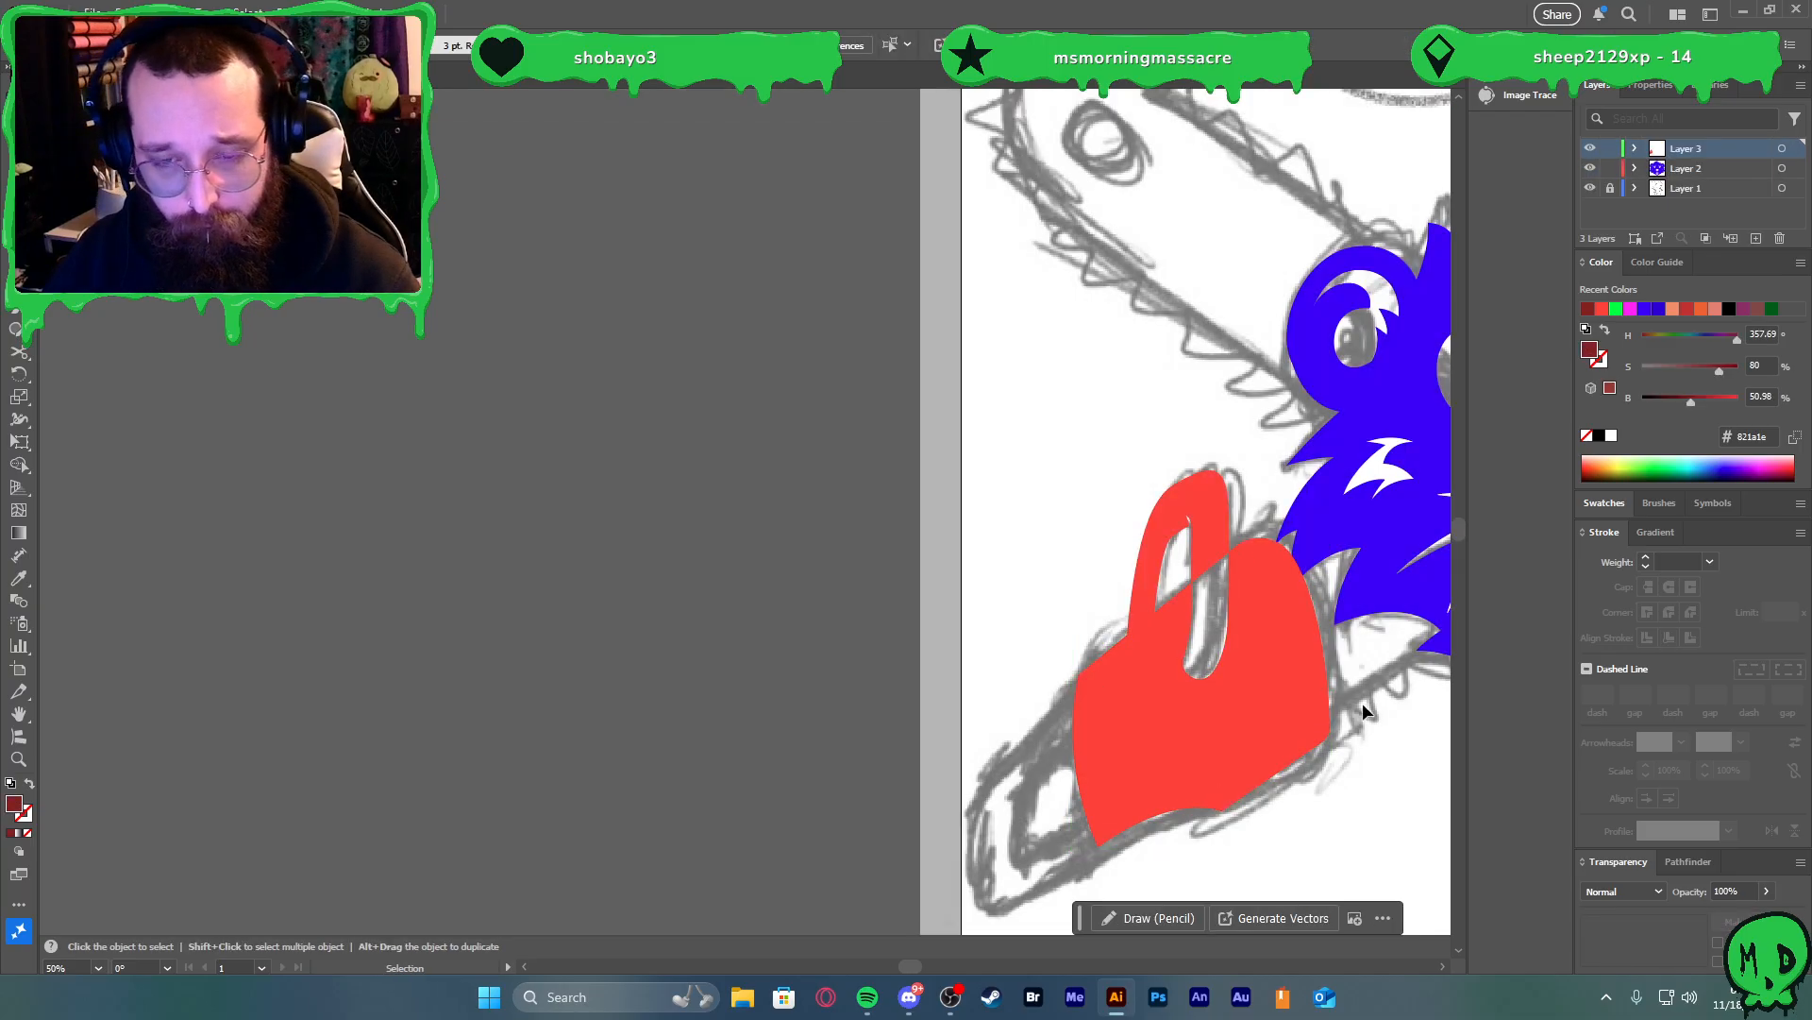
# Try to pull the saw body's pointed corner beside the slot downward
pyautogui.scroll(3, 1333, 685)
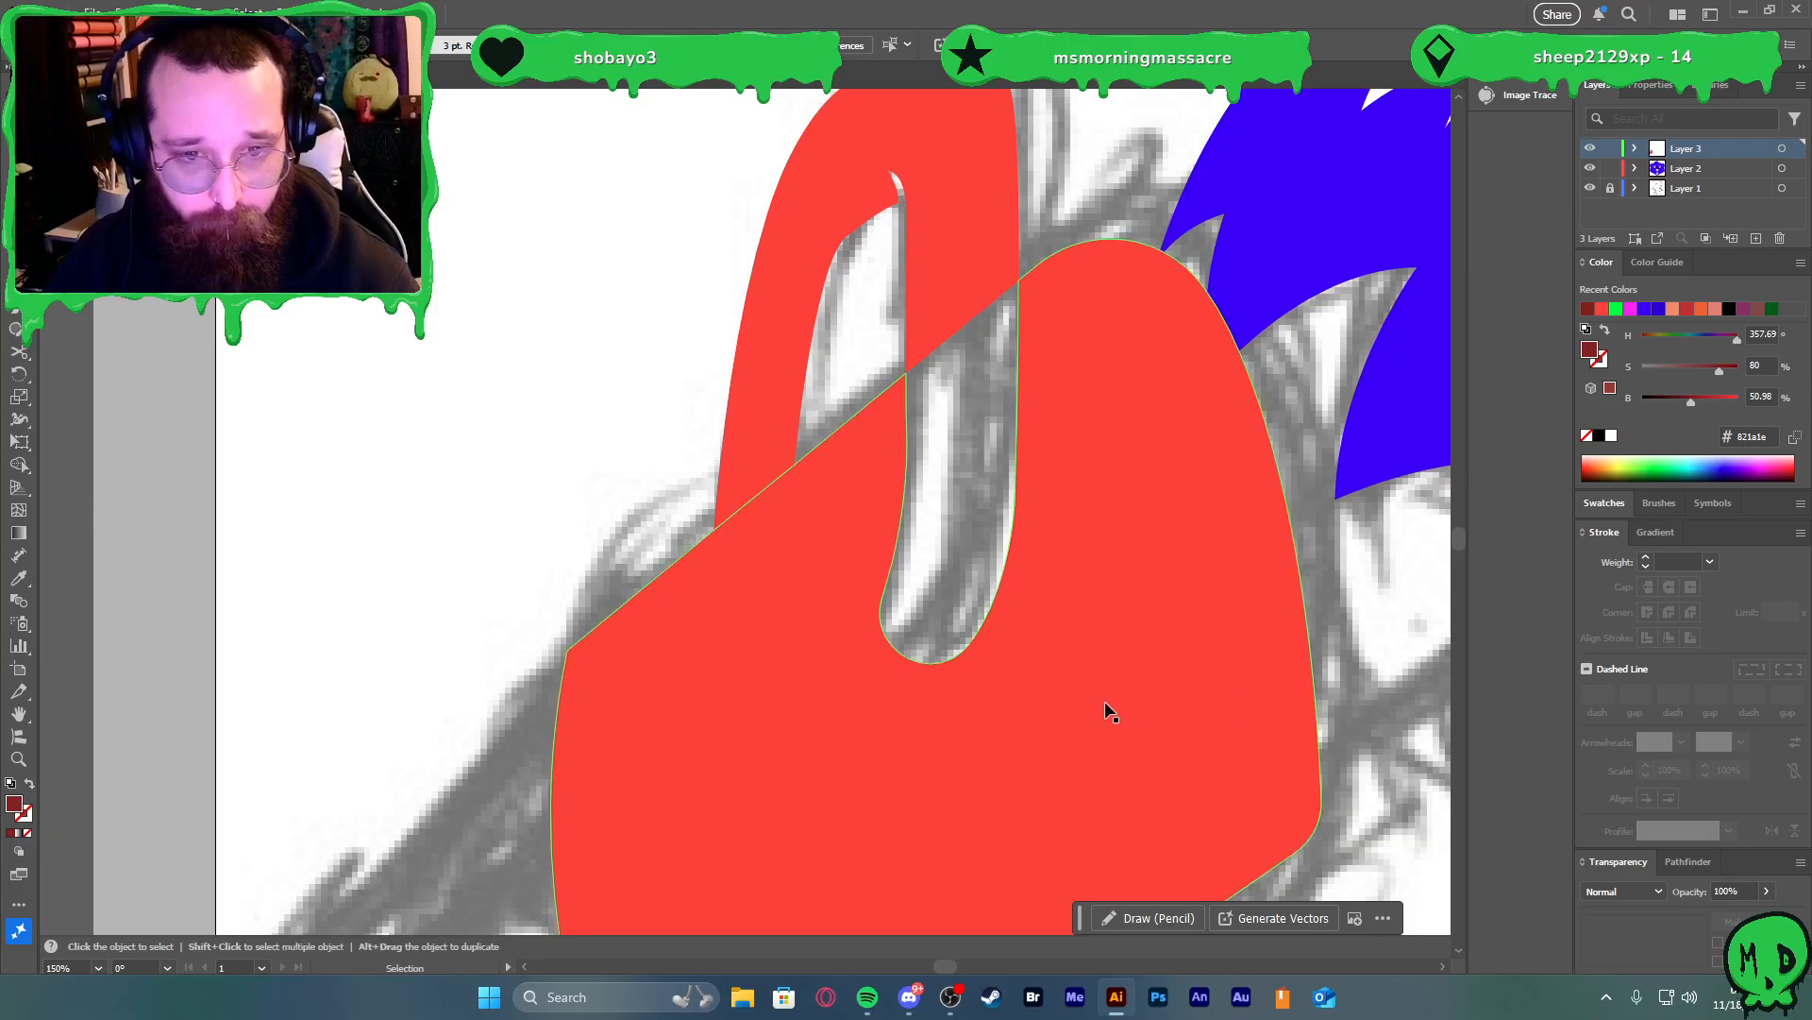
pyautogui.click(1154, 694)
pyautogui.scroll(3, 815, 477)
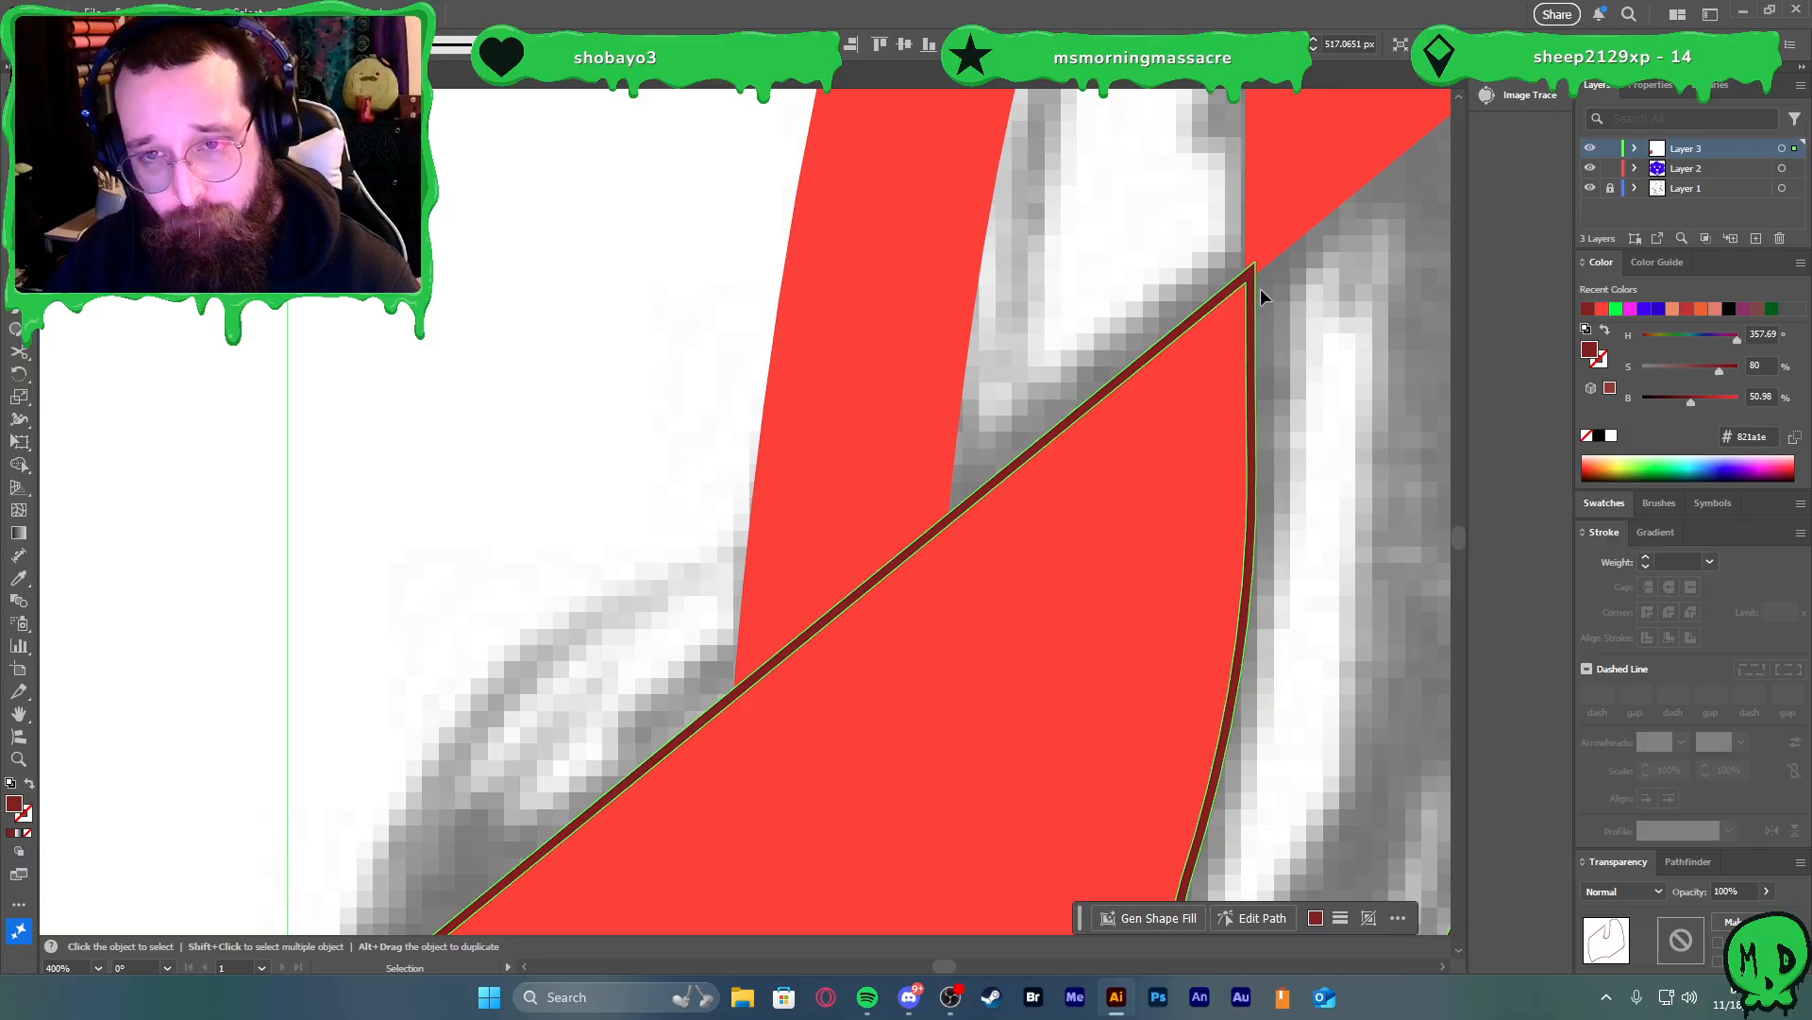
pyautogui.press('a')
pyautogui.moveTo(1253, 264); pyautogui.dragTo(1221, 364)
pyautogui.hotkey('ctrl', 'z')
pyautogui.press('v')
pyautogui.click(934, 440)
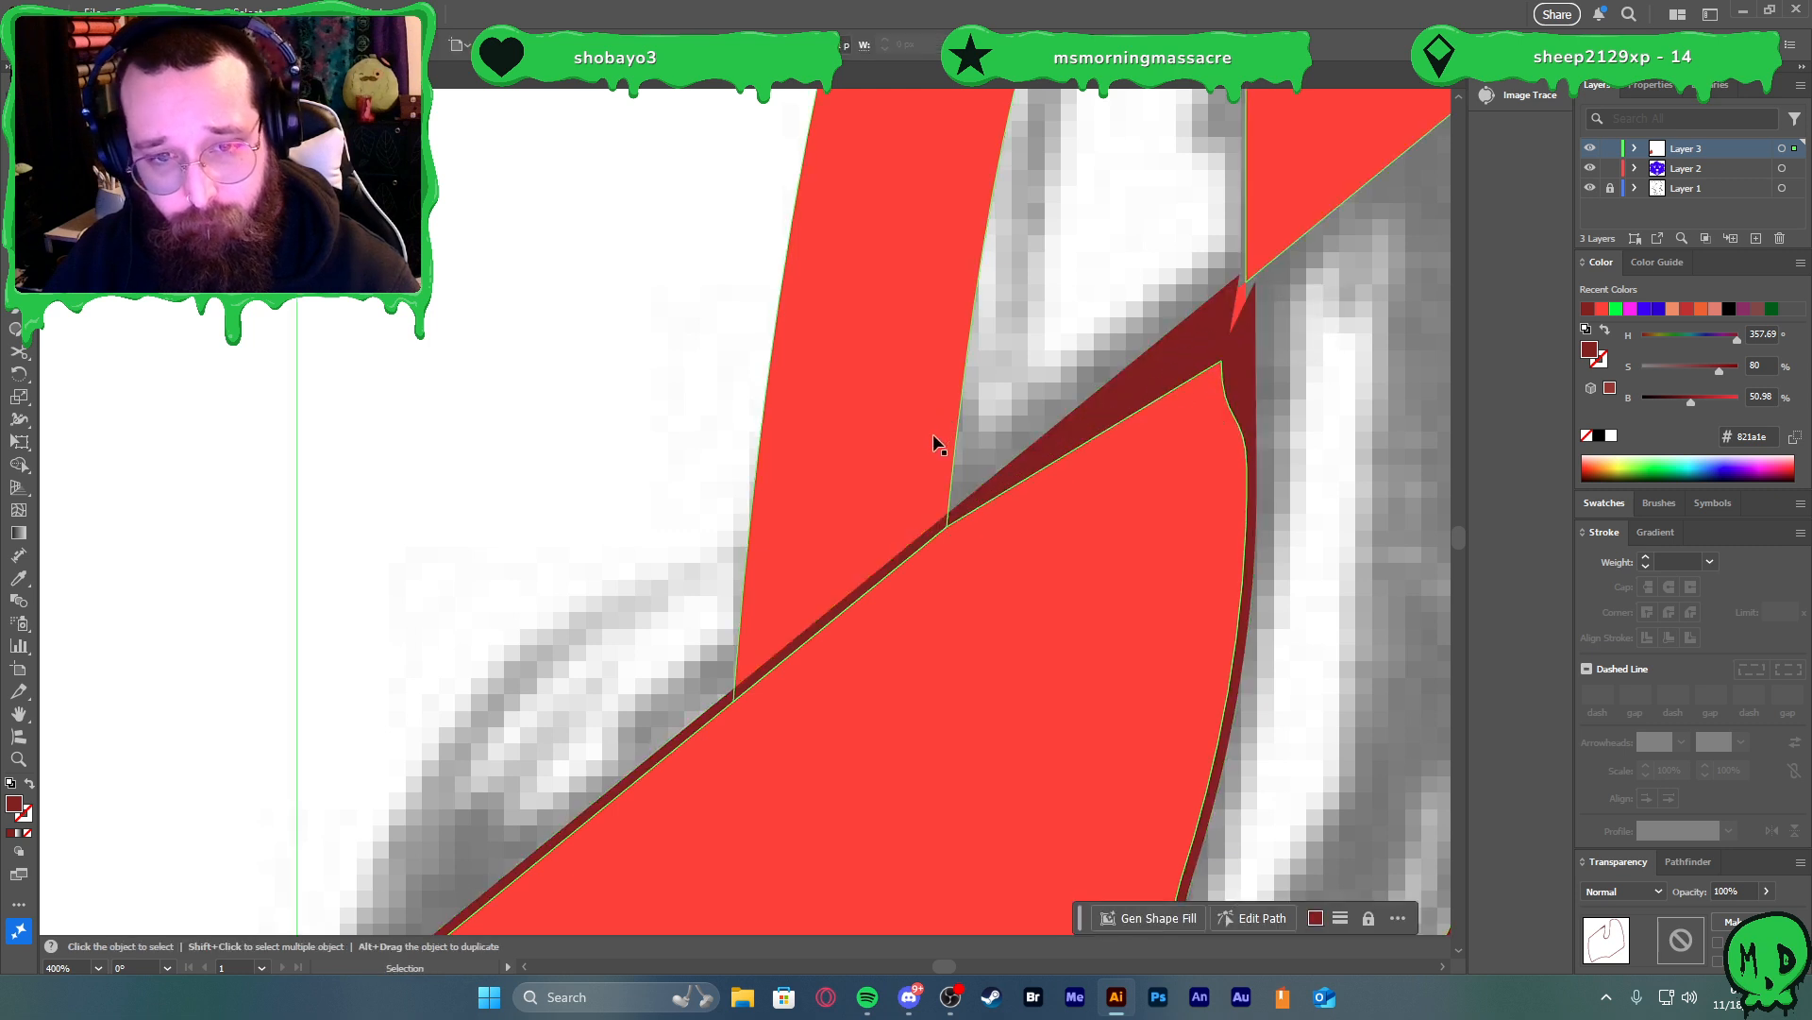
# Cut the dark outline's overlap away with the Shape Builder tool, leaving a thin gap between the handle and saw body
pyautogui.click(1001, 488)
pyautogui.press('a')
pyautogui.press('v')
pyautogui.keyDown('shift'); pyautogui.click(936, 468); pyautogui.keyUp('shift')
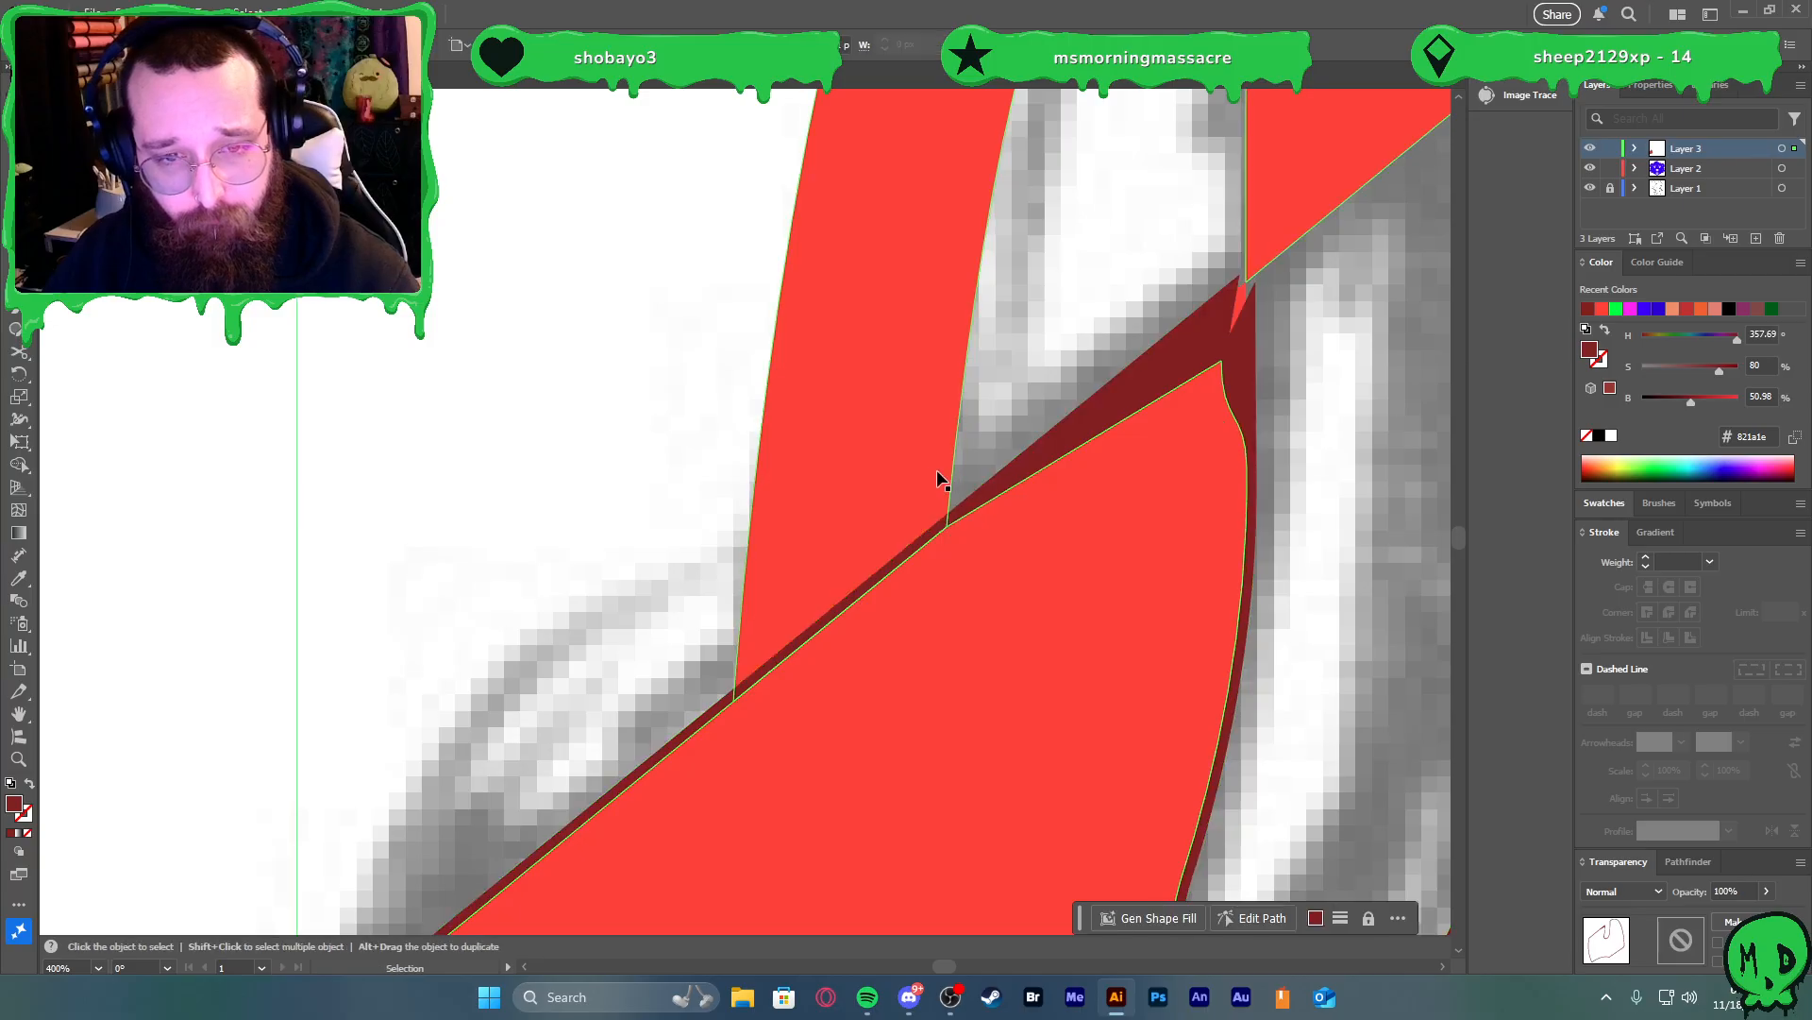
pyautogui.keyDown('shift'); pyautogui.click(1029, 465); pyautogui.keyUp('shift')
pyautogui.hotkey('shift', 'm')
pyautogui.moveTo(672, 699)
pyautogui.mouseDown()
pyautogui.moveTo(728, 718)
pyautogui.moveTo(768, 682)
pyautogui.mouseUp()
pyautogui.moveTo(1034, 472); pyautogui.dragTo(1089, 425)
pyautogui.press('v')
pyautogui.scroll(-5, 1108, 527)
pyautogui.scroll(2, 1146, 603)
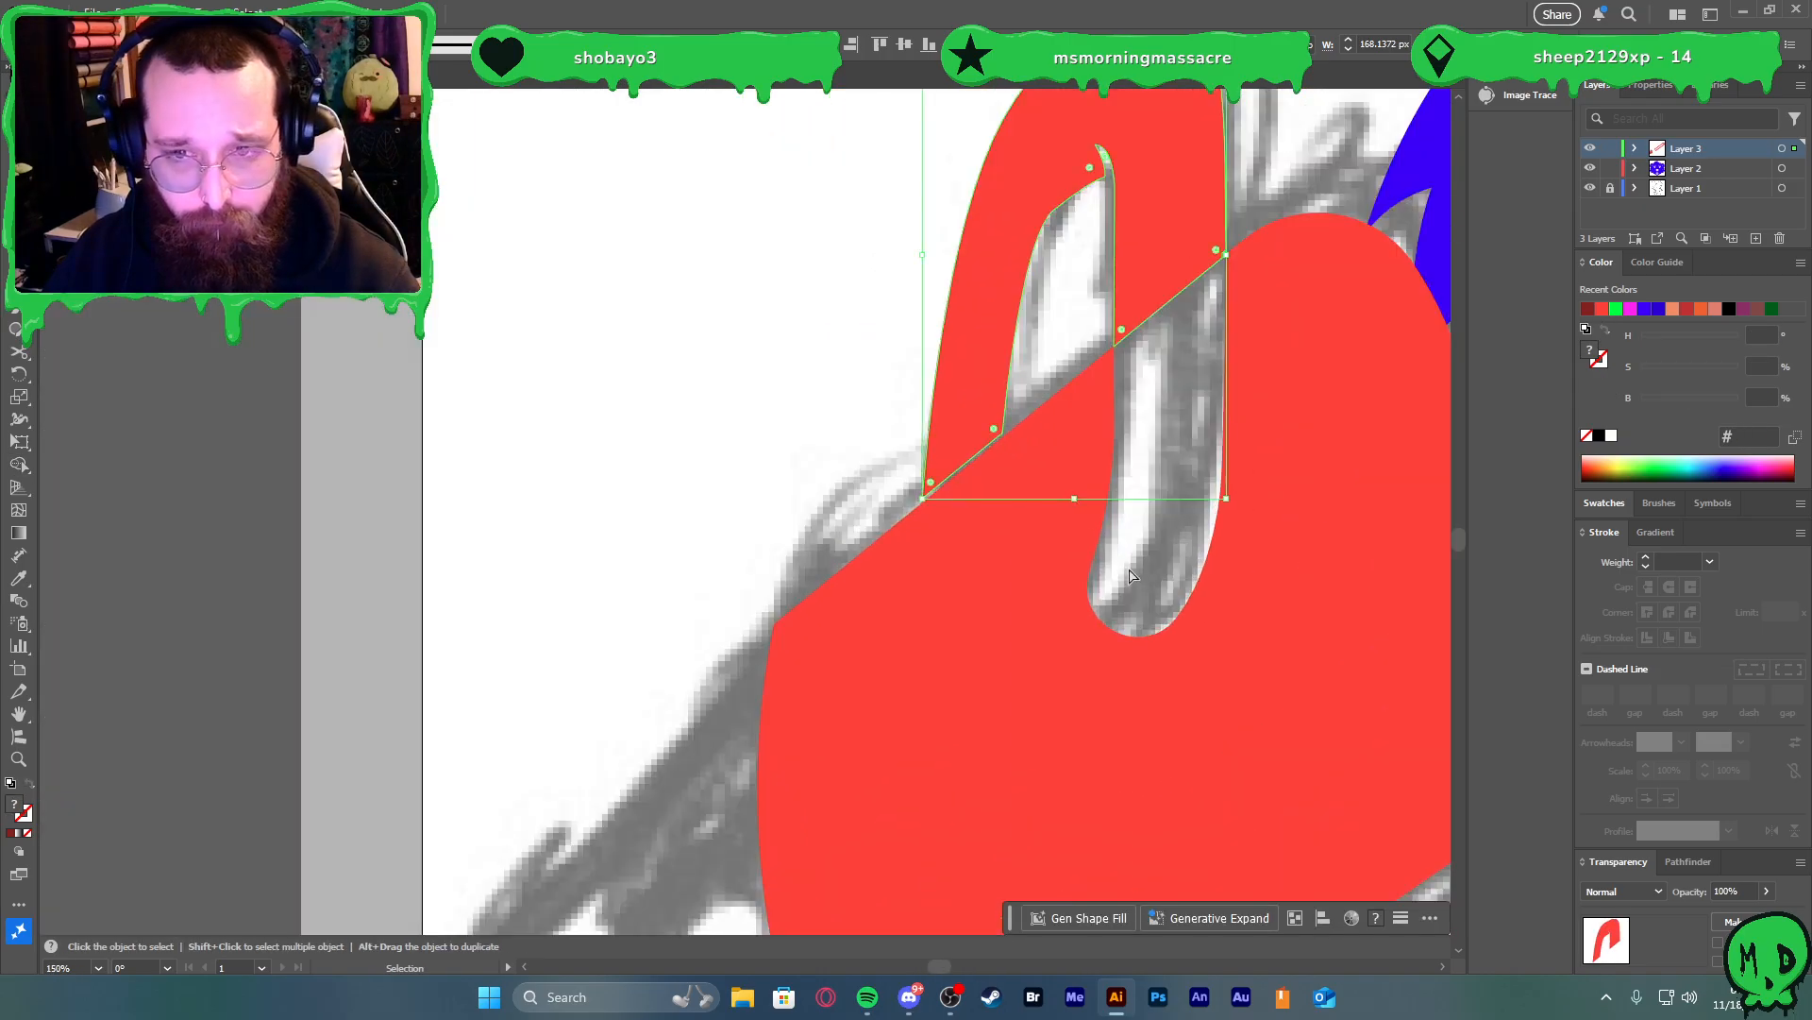
pyautogui.hscroll(1, 1129, 571)
pyautogui.click(1102, 510)
pyautogui.scroll(-2, 1102, 500)
pyautogui.scroll(4, 1095, 491)
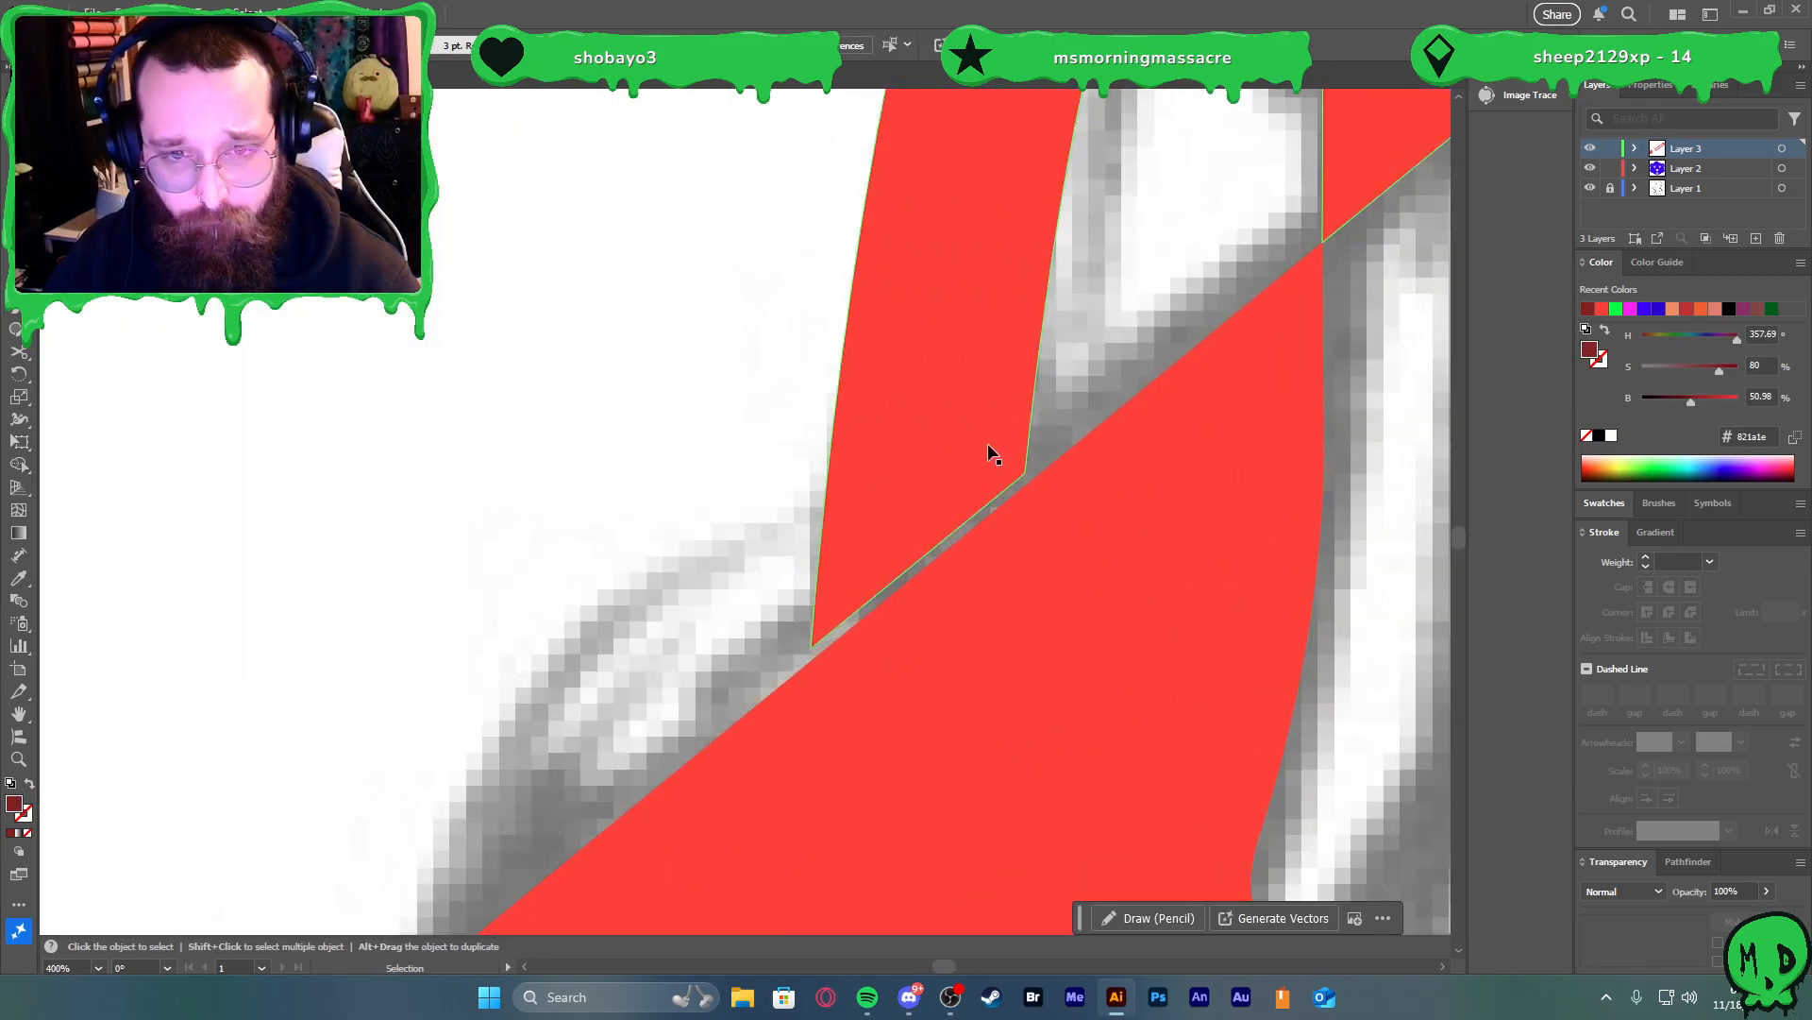
# Check the shapes with the sketch layer hidden, show it again, and delete the dark red sliver at the handle's lower corner
pyautogui.scroll(-5, 999, 463)
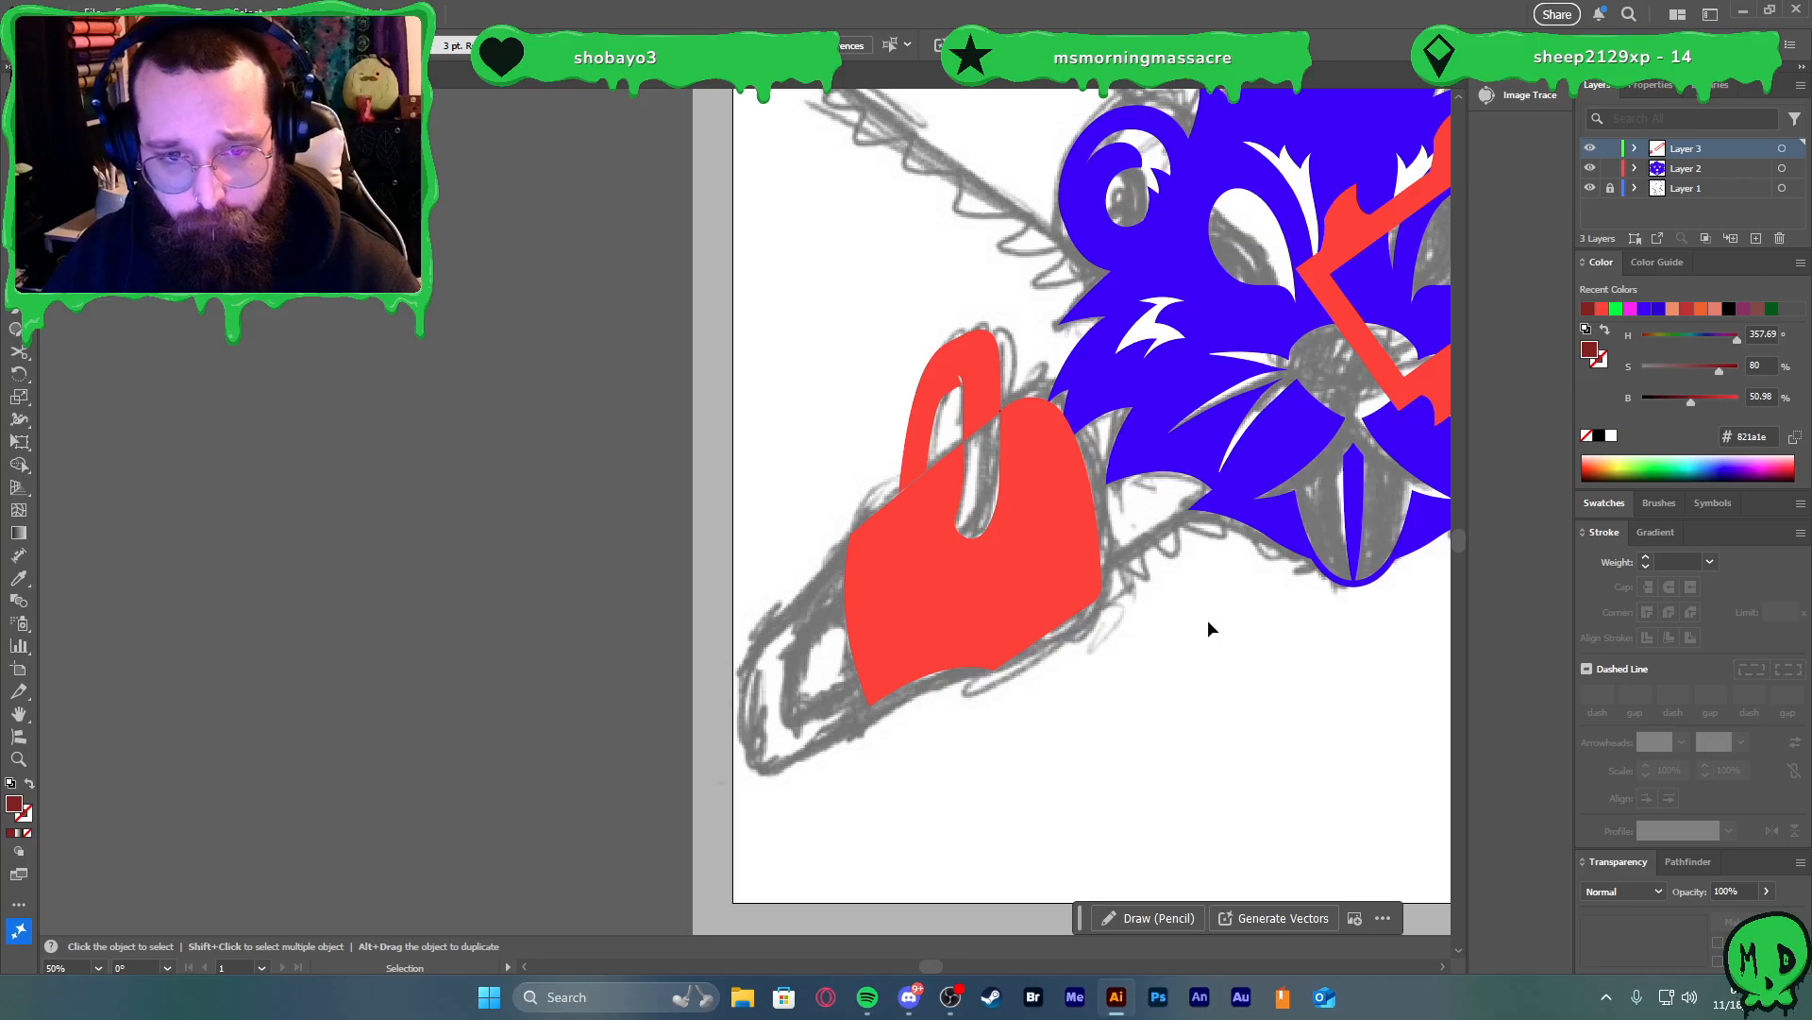
pyautogui.click(1589, 189)
pyautogui.click(1589, 190)
pyautogui.scroll(6, 1112, 385)
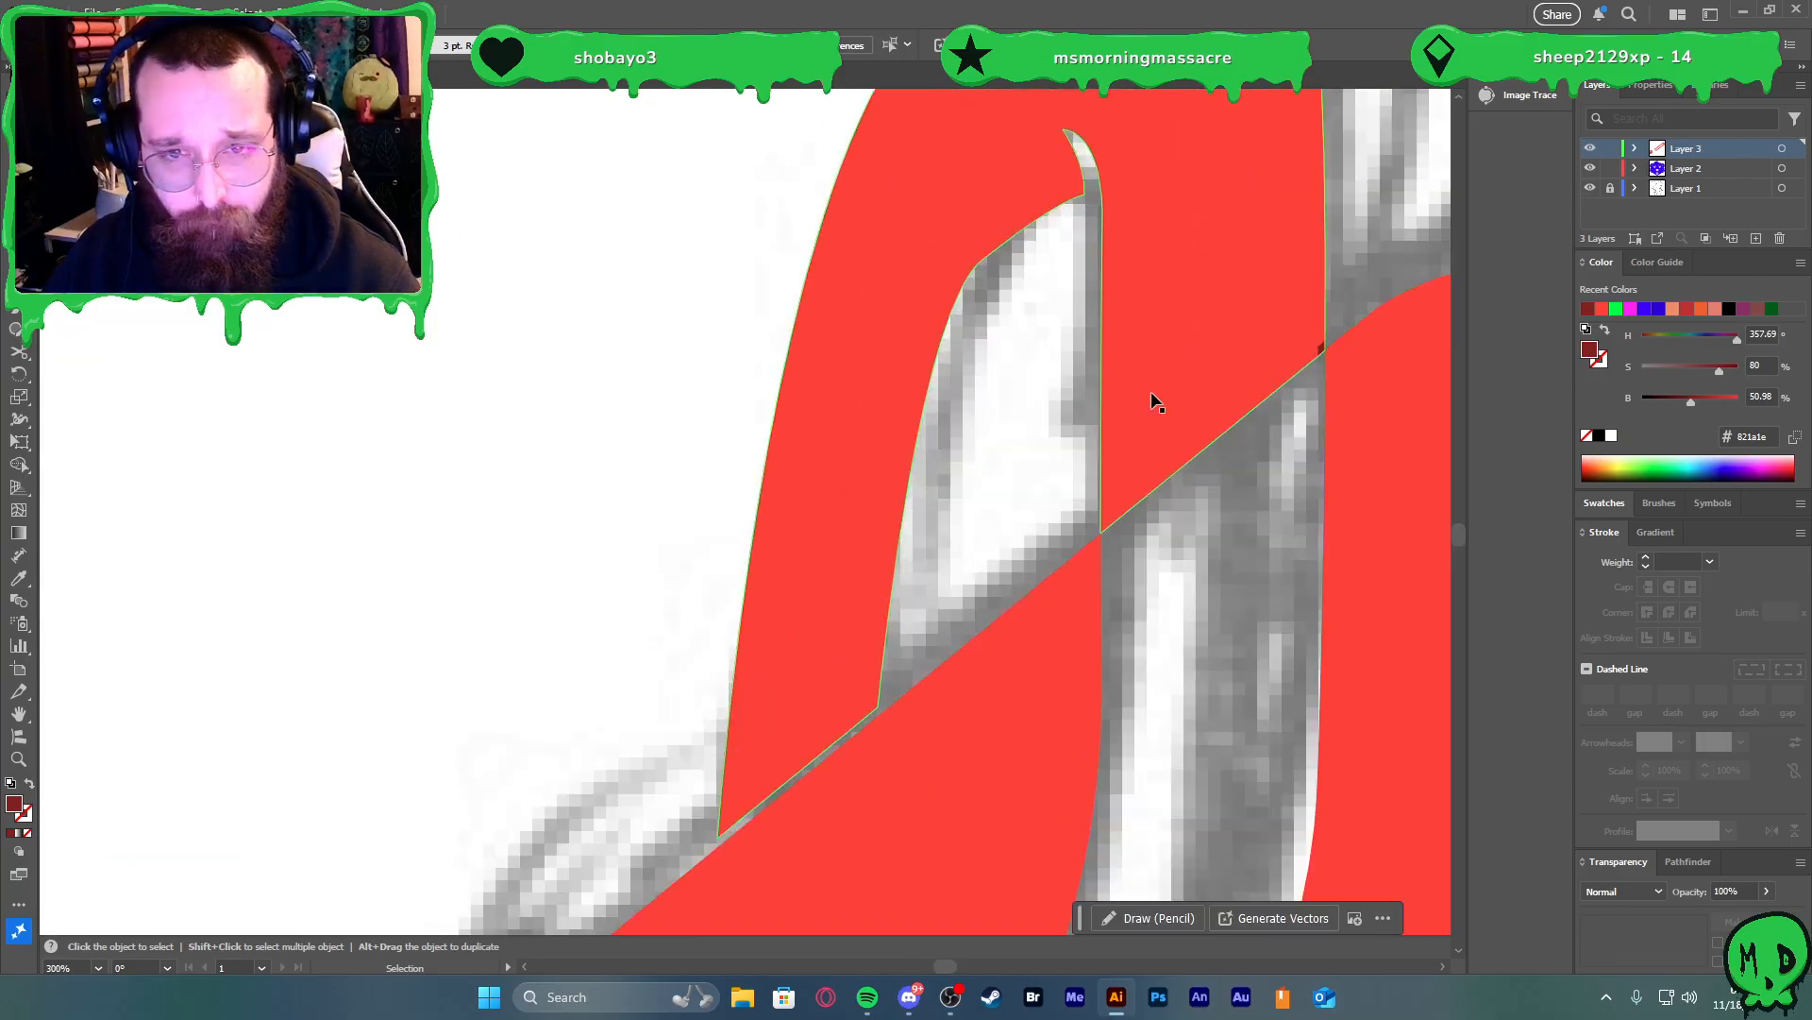
pyautogui.click(1320, 348)
pyautogui.press('Delete')
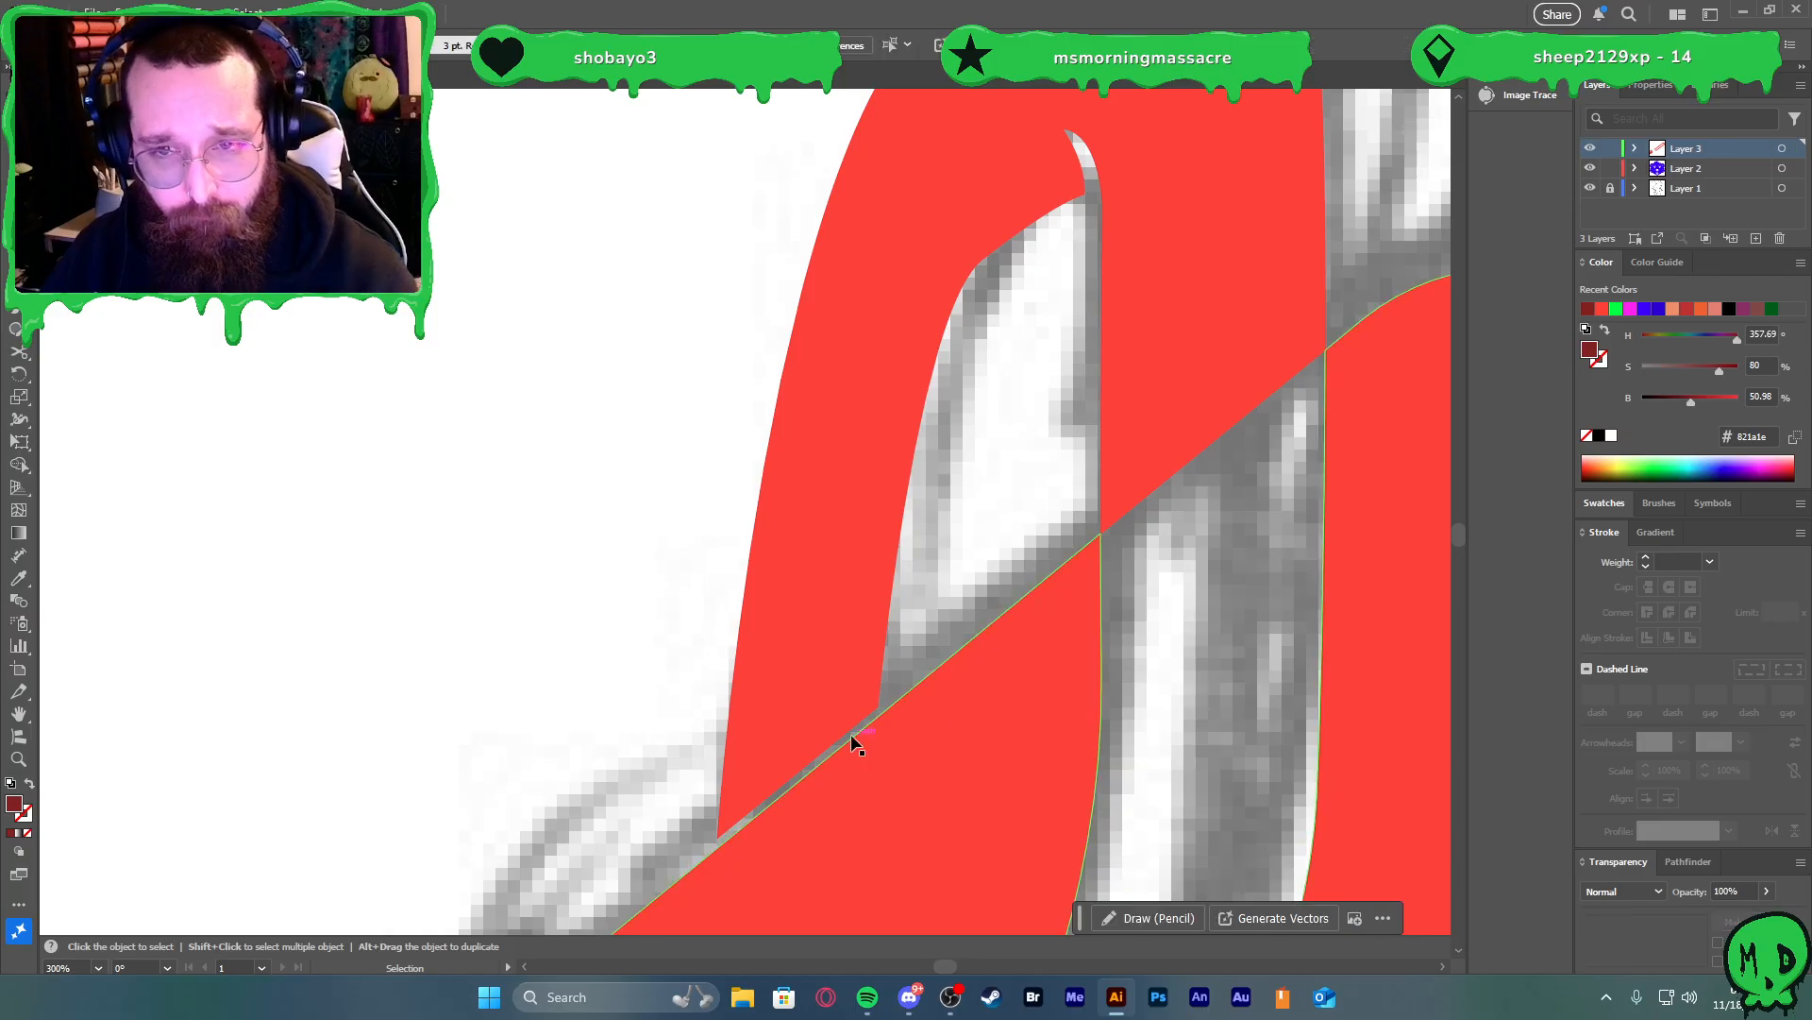
pyautogui.scroll(-3, 855, 718)
pyautogui.scroll(4, 860, 689)
pyautogui.press('d')
pyautogui.press('s')
pyautogui.click(858, 653)
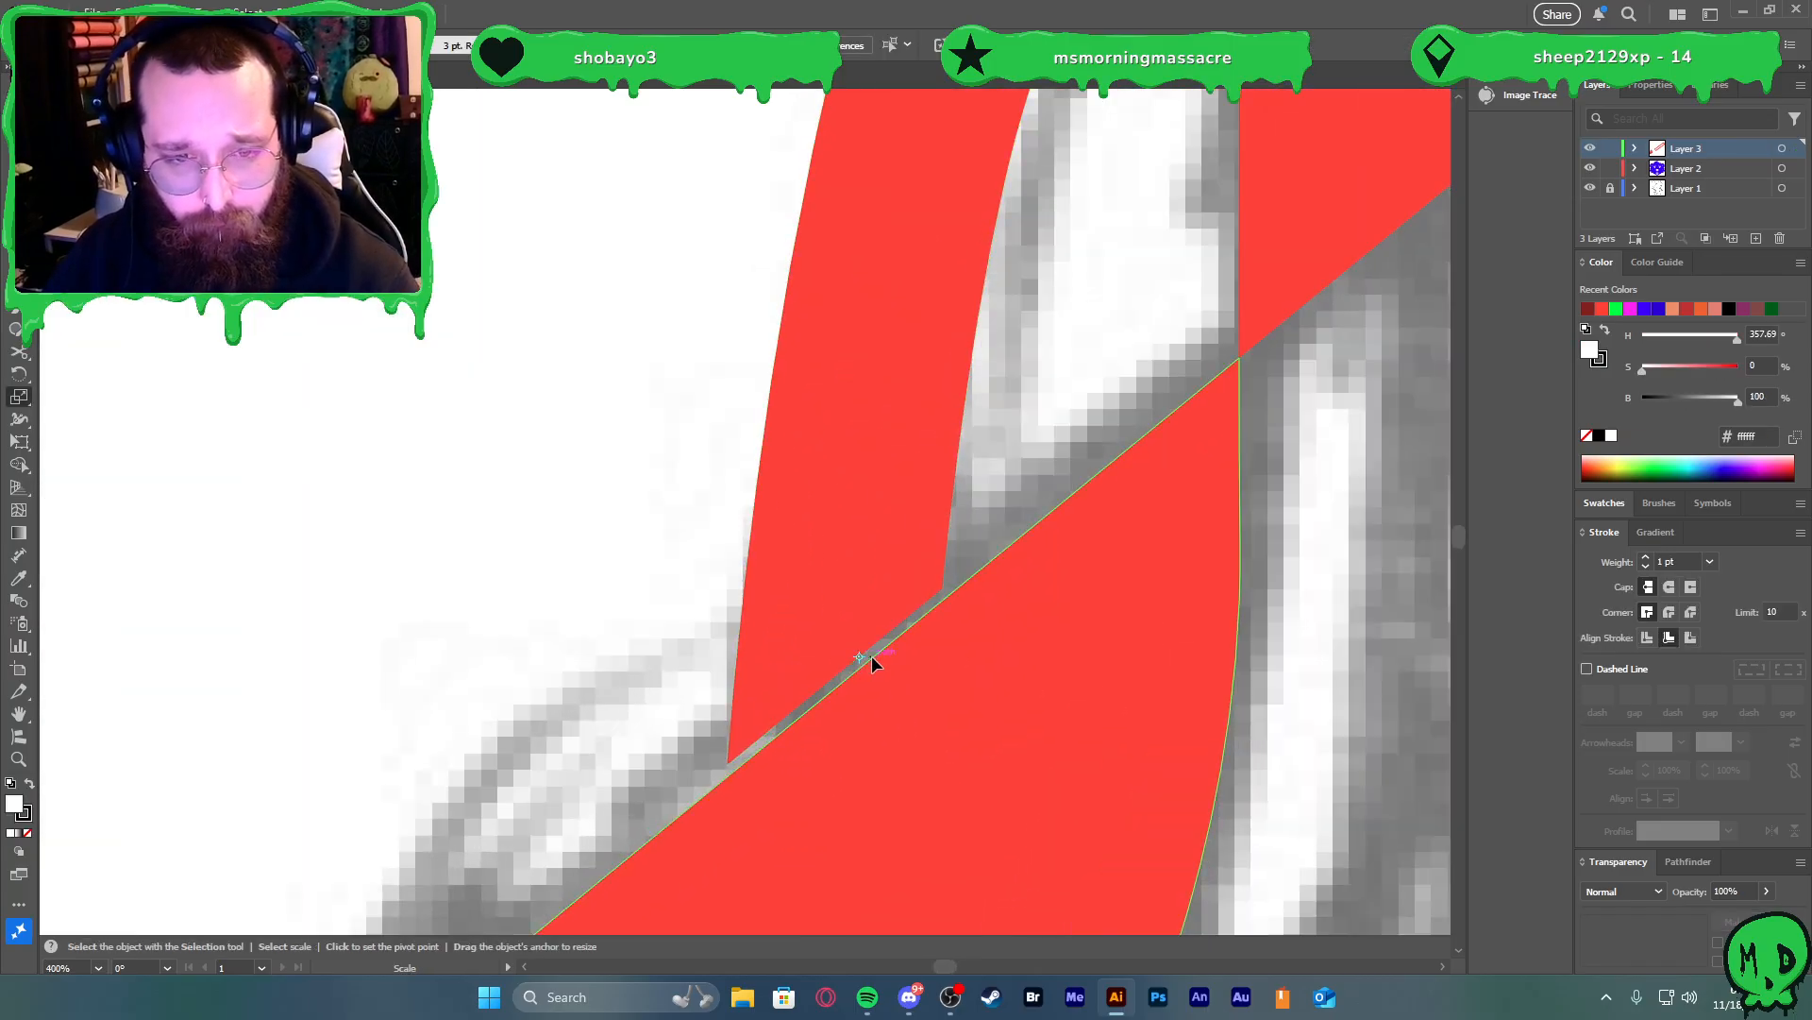
pyautogui.press('v')
pyautogui.click(867, 603)
pyautogui.press('d')
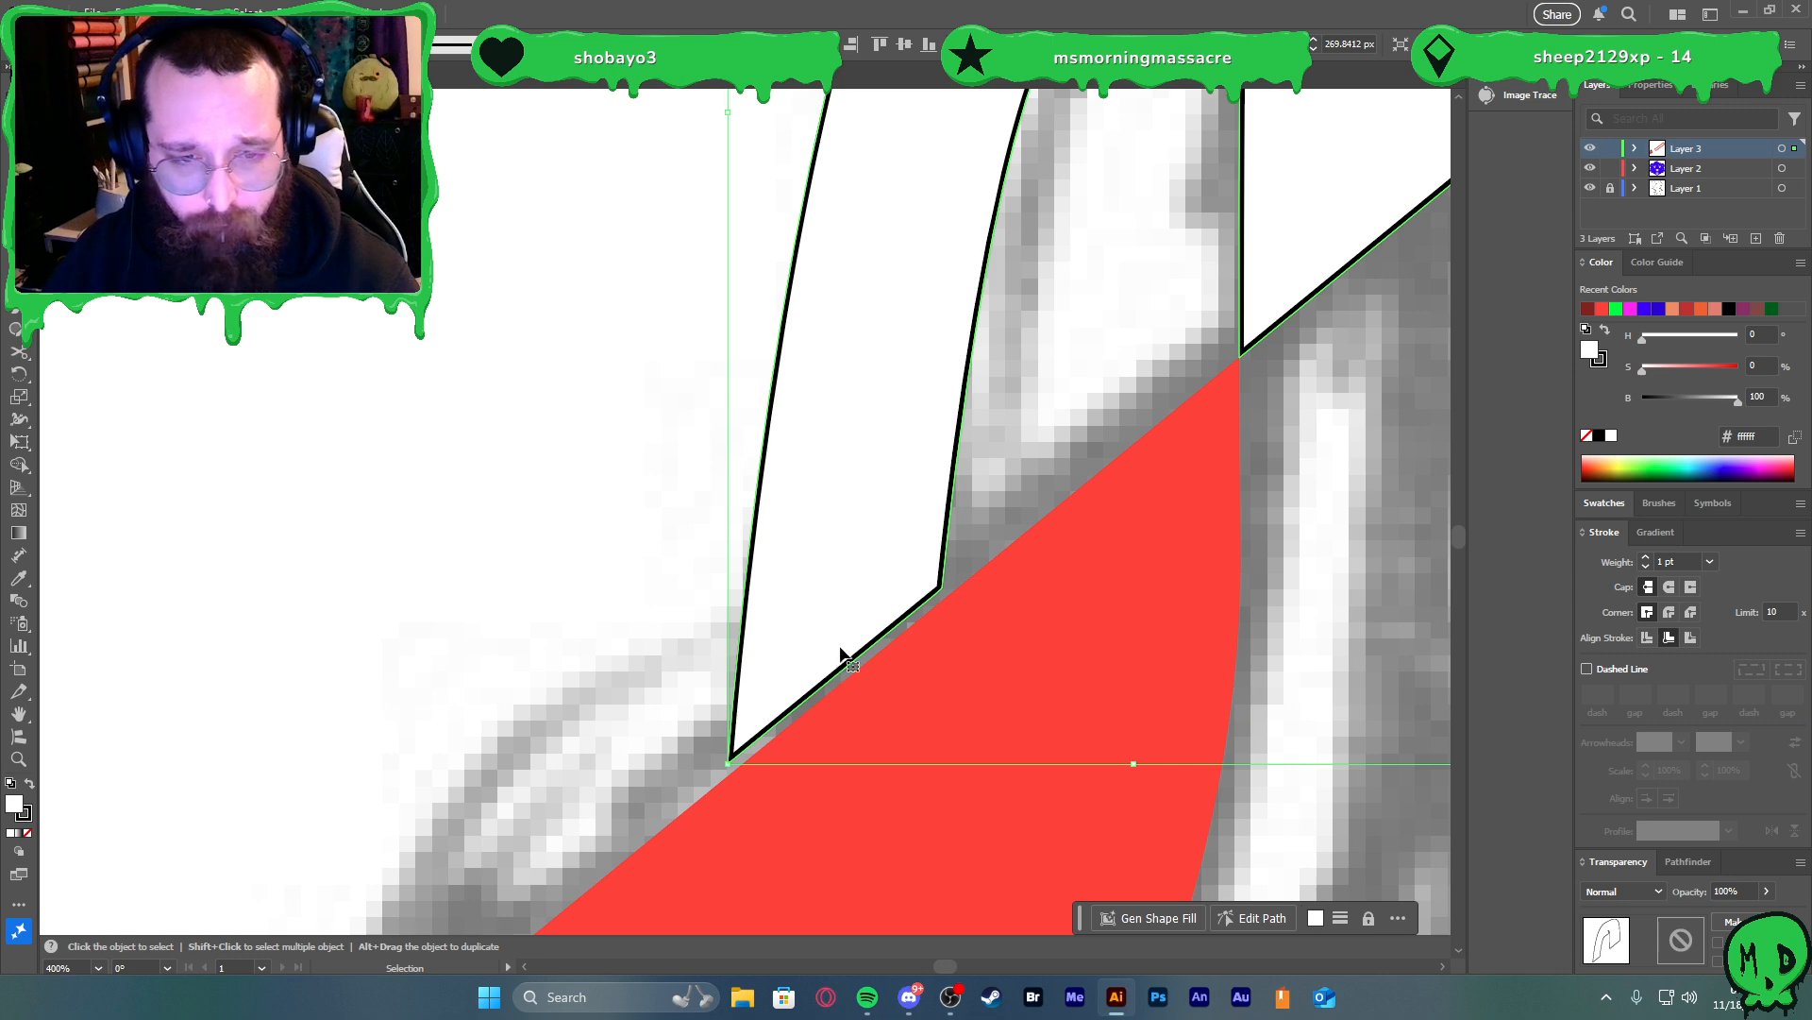
pyautogui.press('a')
pyautogui.hotkey('ctrl', 'z')
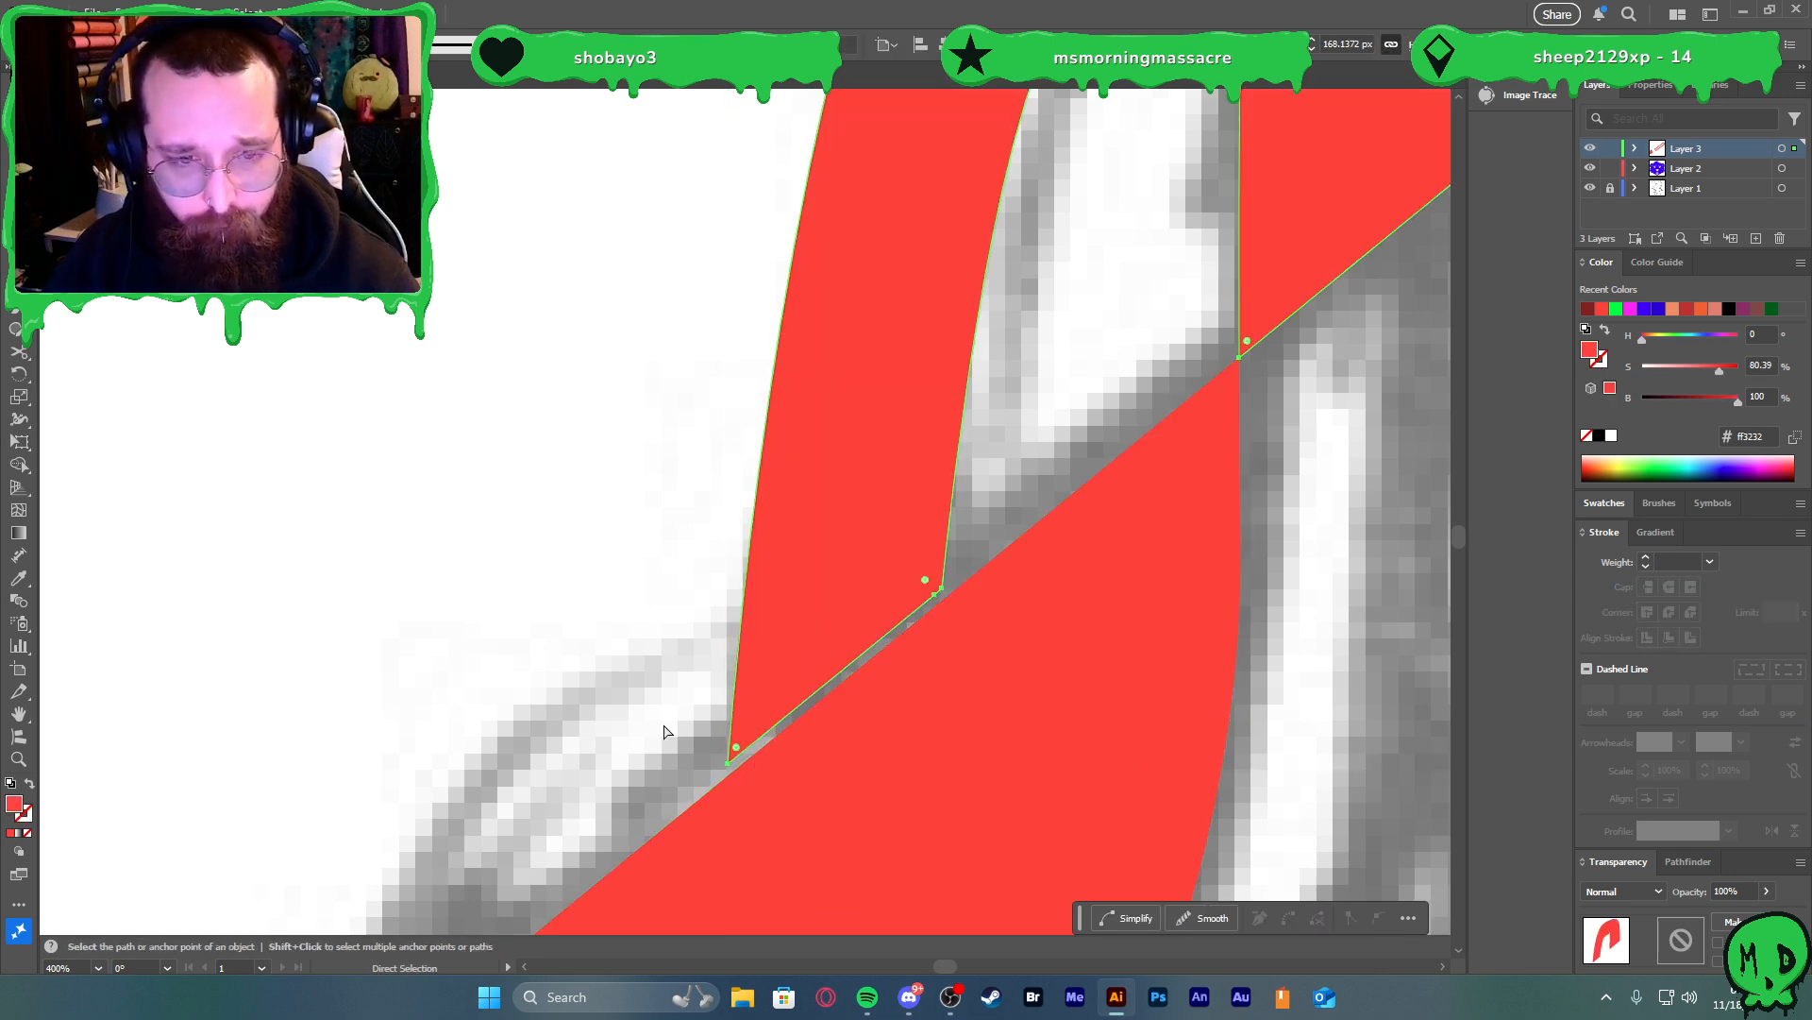
# Raise the two lower corner points of the handle's end to widen its gap from the saw body
pyautogui.moveTo(967, 805); pyautogui.dragTo(572, 722)
pyautogui.moveTo(650, 537); pyautogui.dragTo(1045, 861)
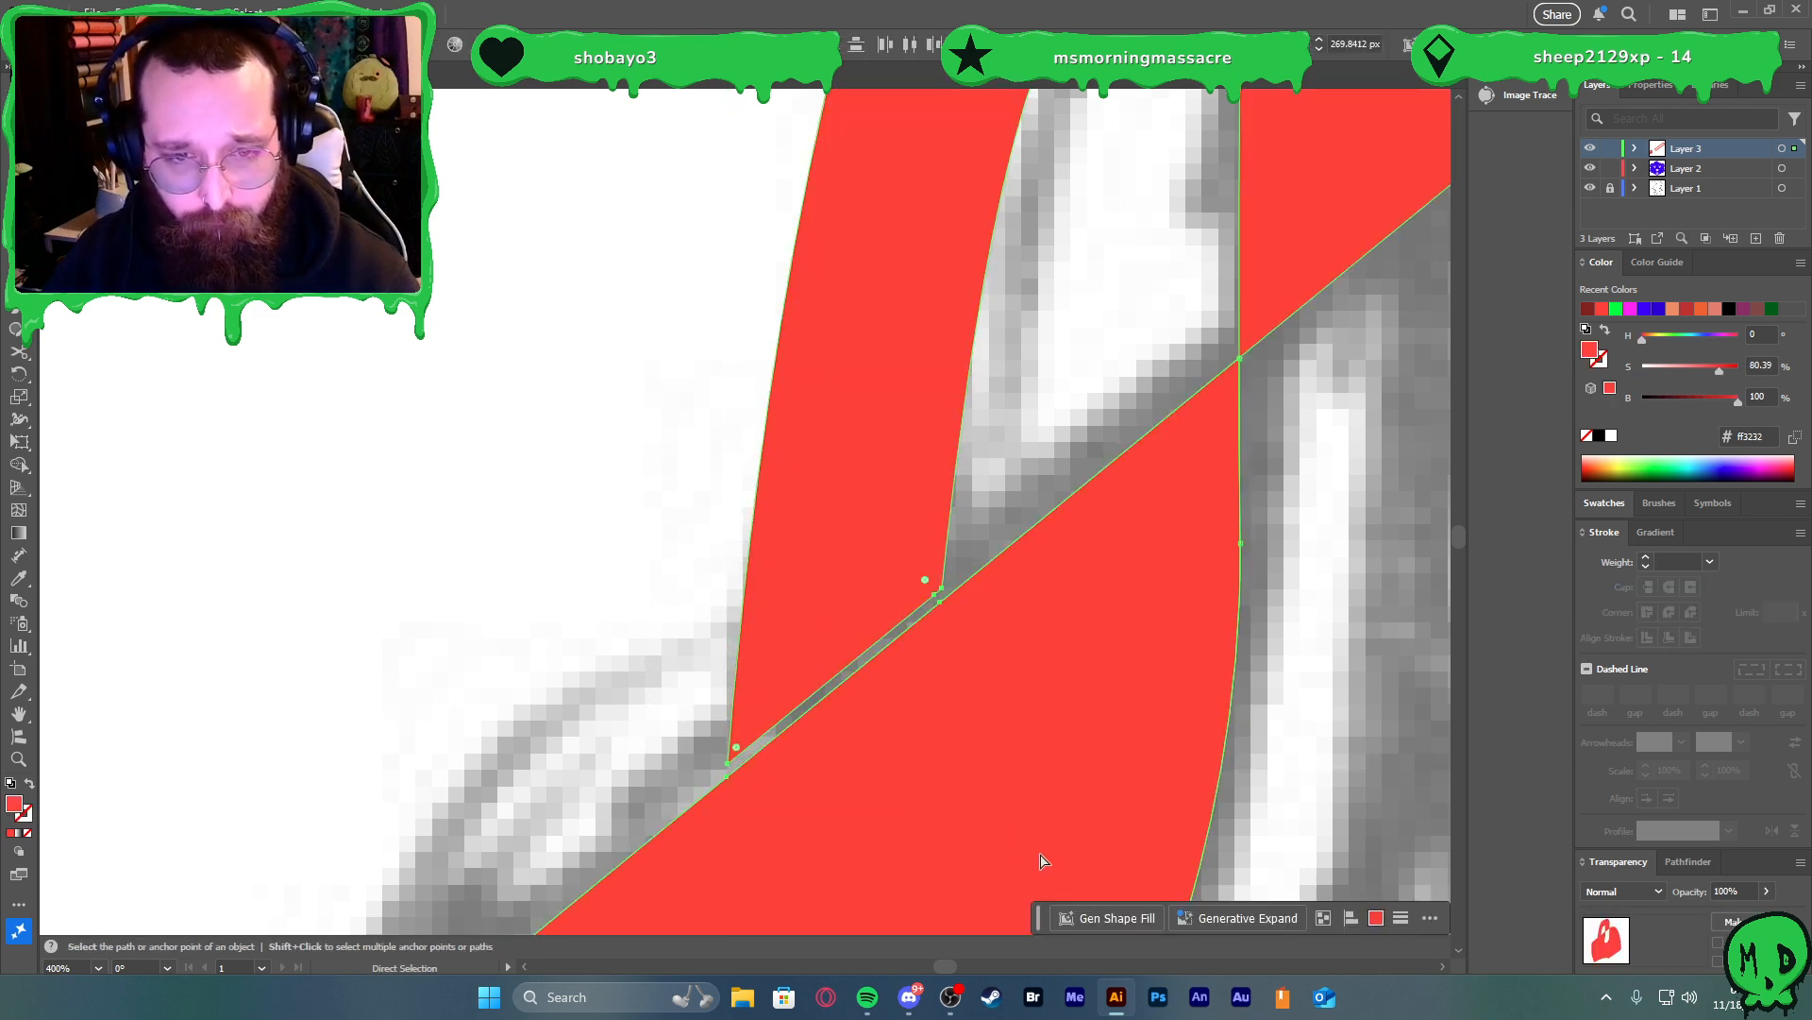
pyautogui.click(941, 591)
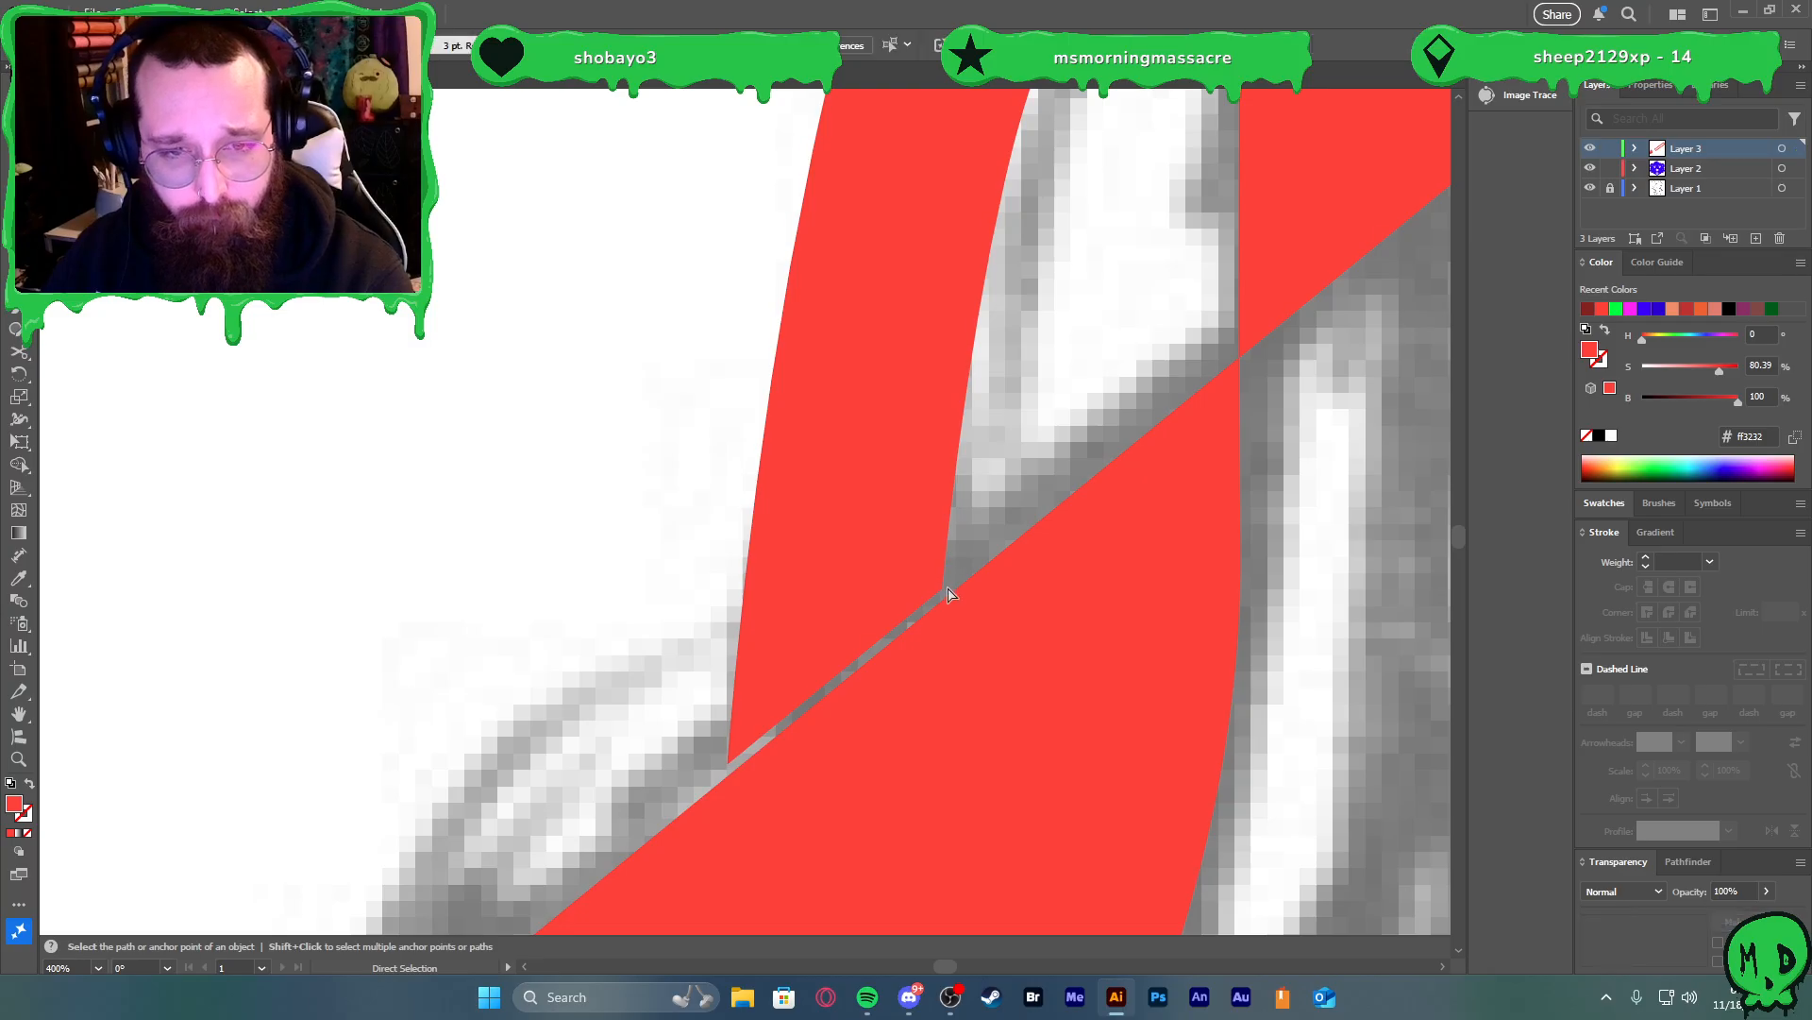
pyautogui.keyDown('shift'); pyautogui.click(729, 763); pyautogui.keyUp('shift')
pyautogui.hotkey('shift', 'Up')
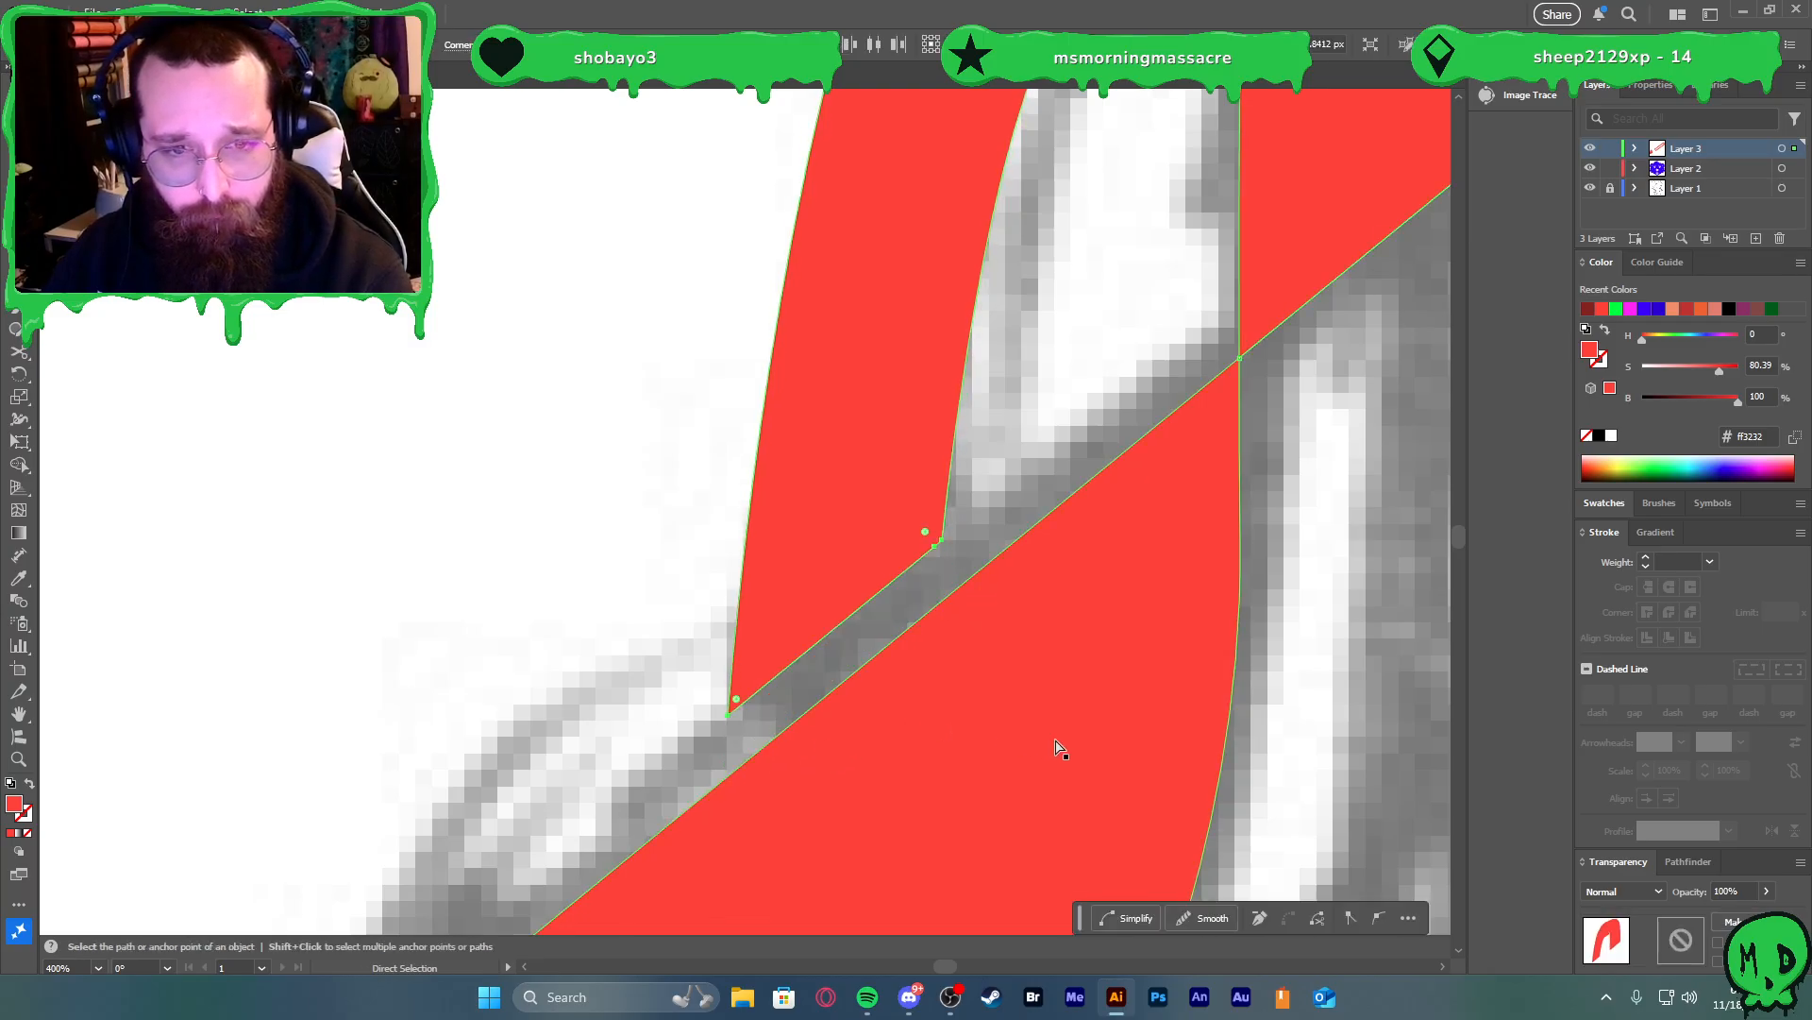
pyautogui.scroll(-4, 1201, 708)
pyautogui.click(988, 676)
pyautogui.press('v')
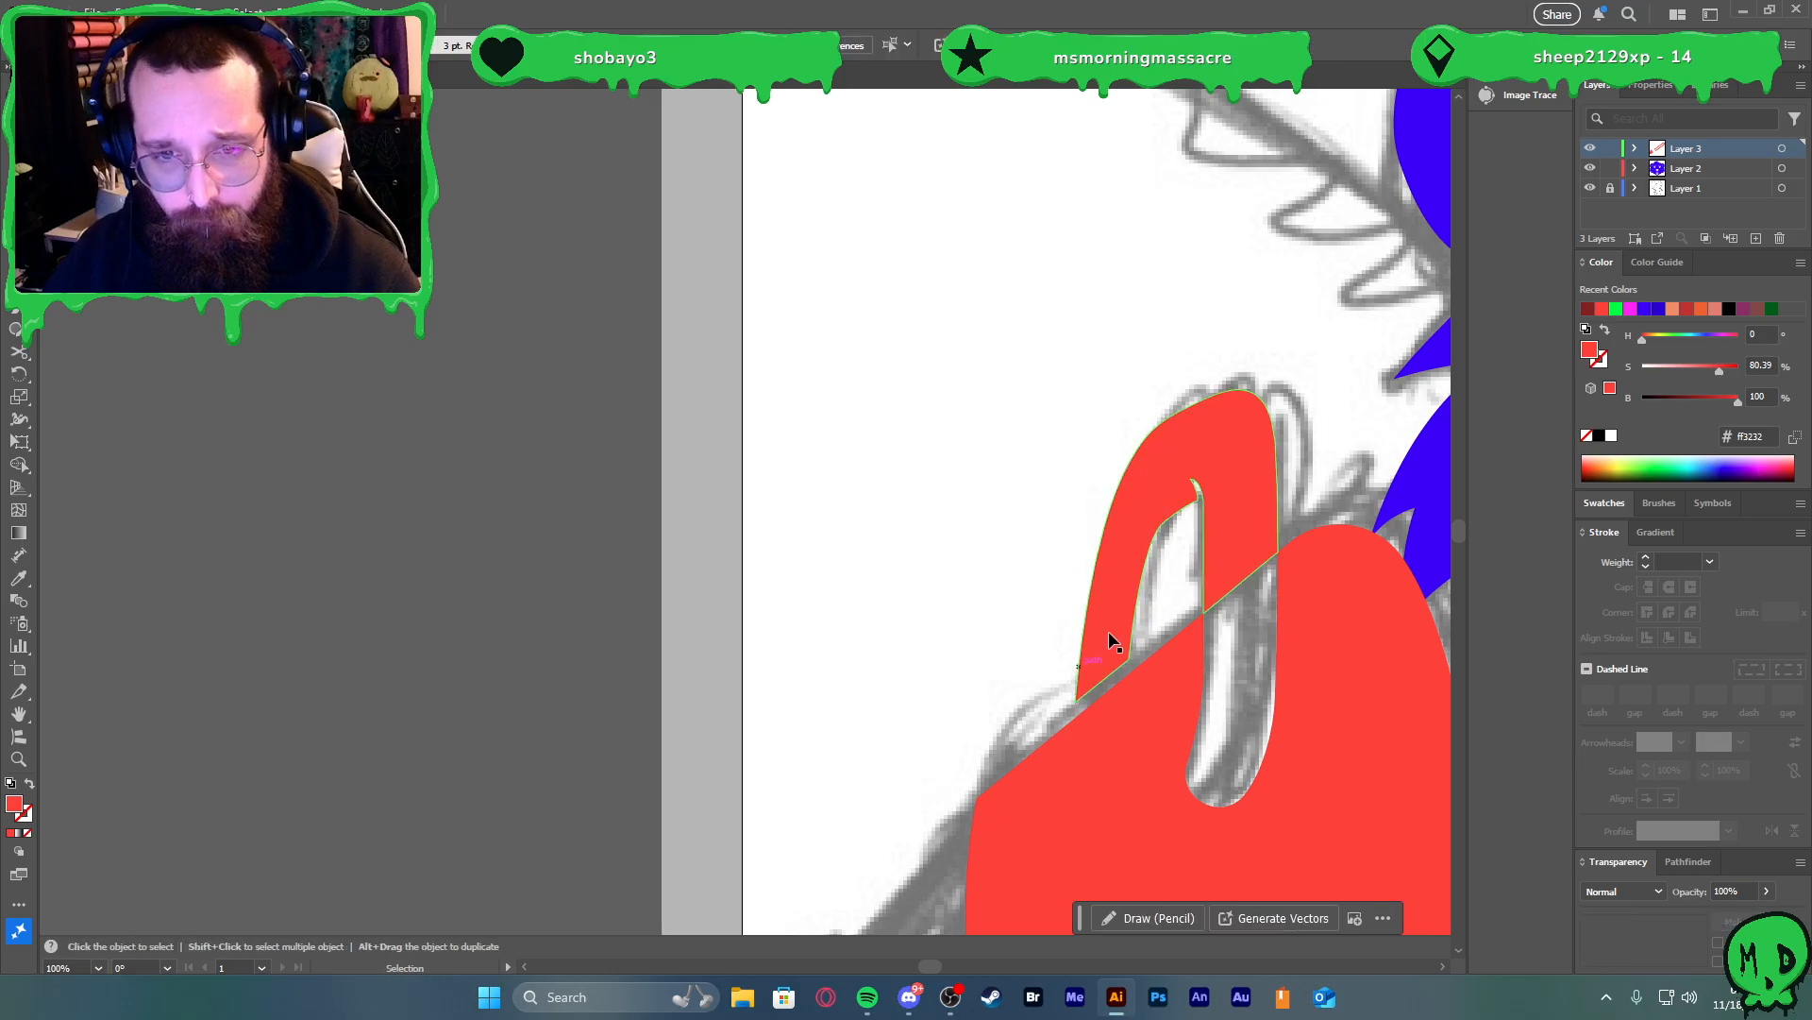
# Draw a closed, curved sliver with the Pen tool inside the handle's bend for a highlight
pyautogui.scroll(3, 1208, 565)
pyautogui.press('p')
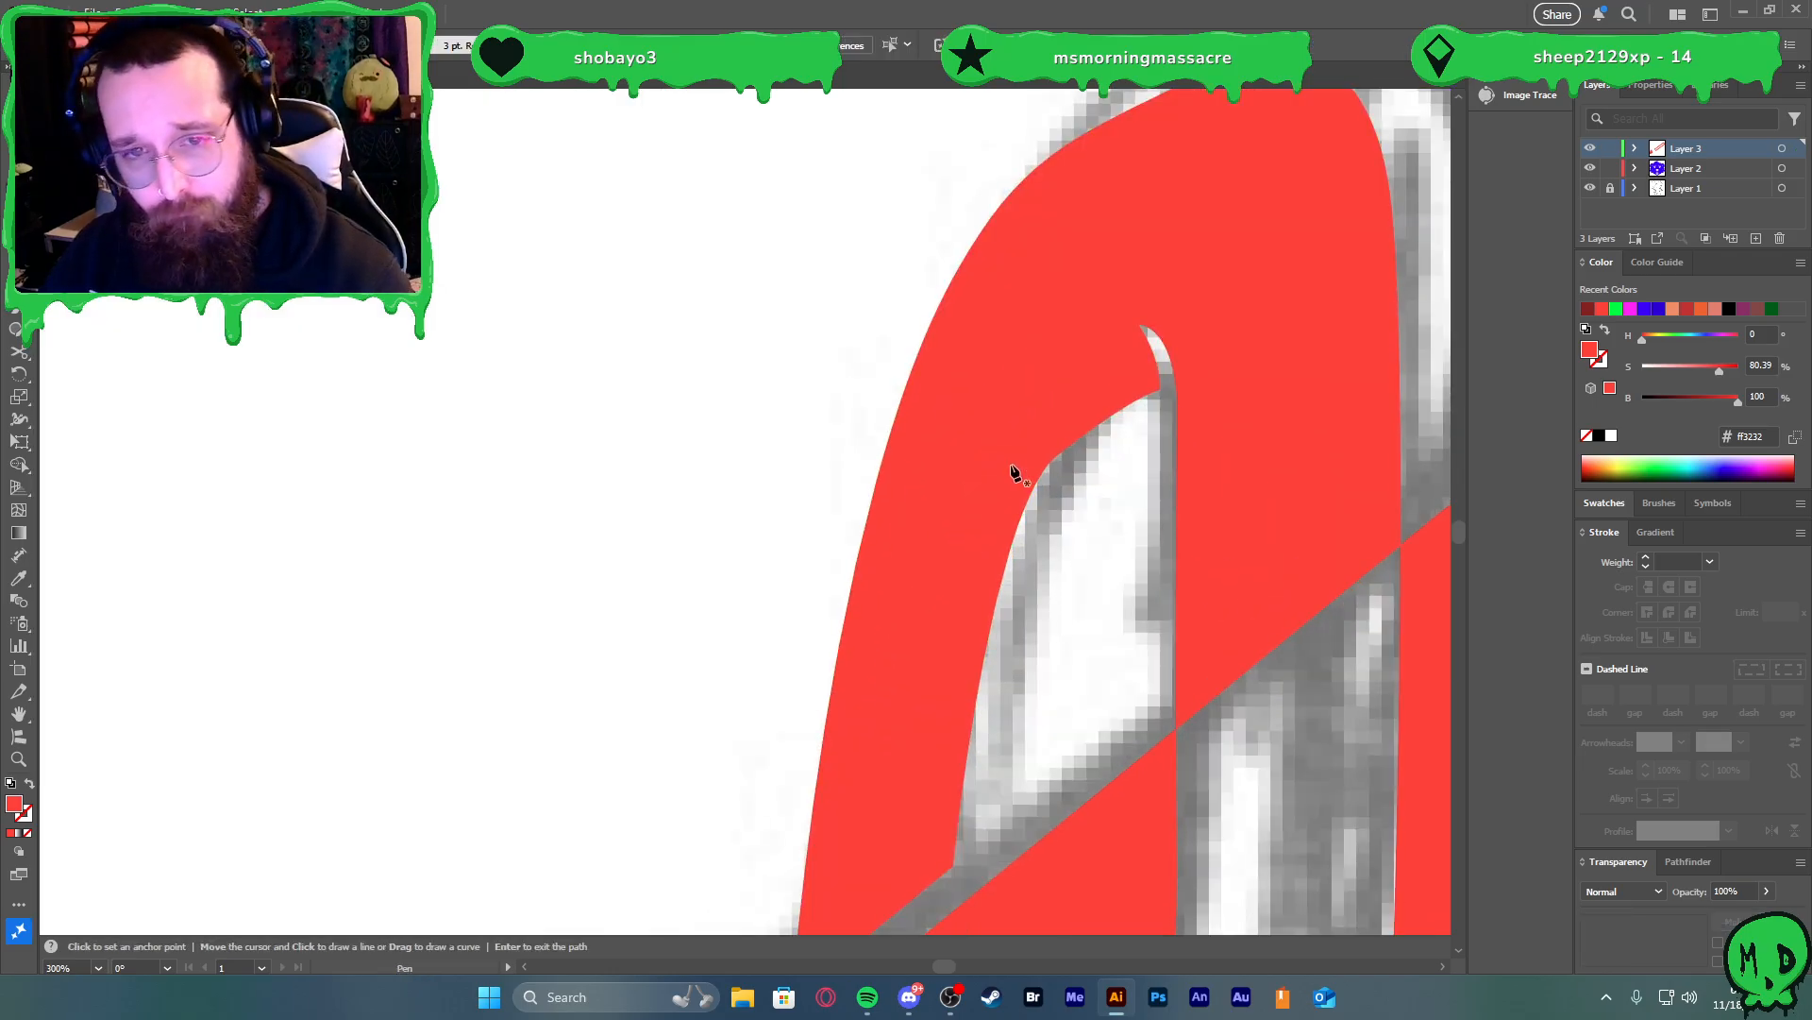
pyautogui.click(1064, 306)
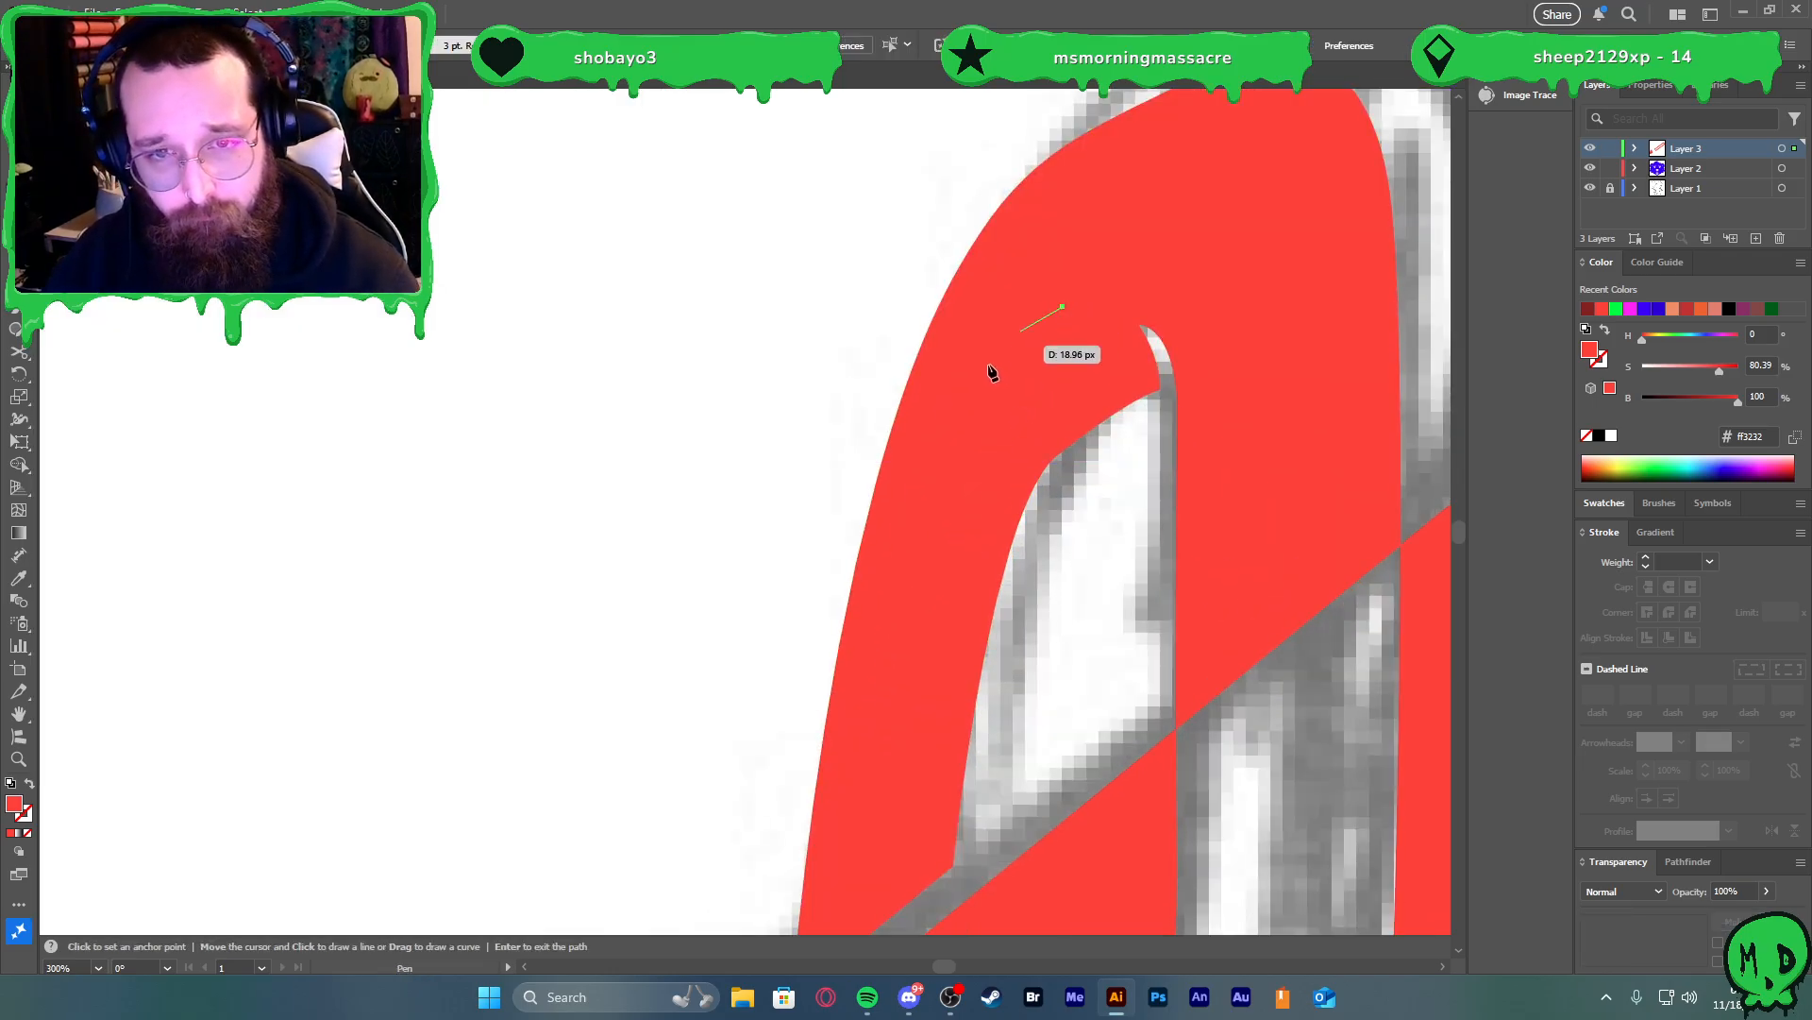
pyautogui.moveTo(997, 492); pyautogui.dragTo(999, 599)
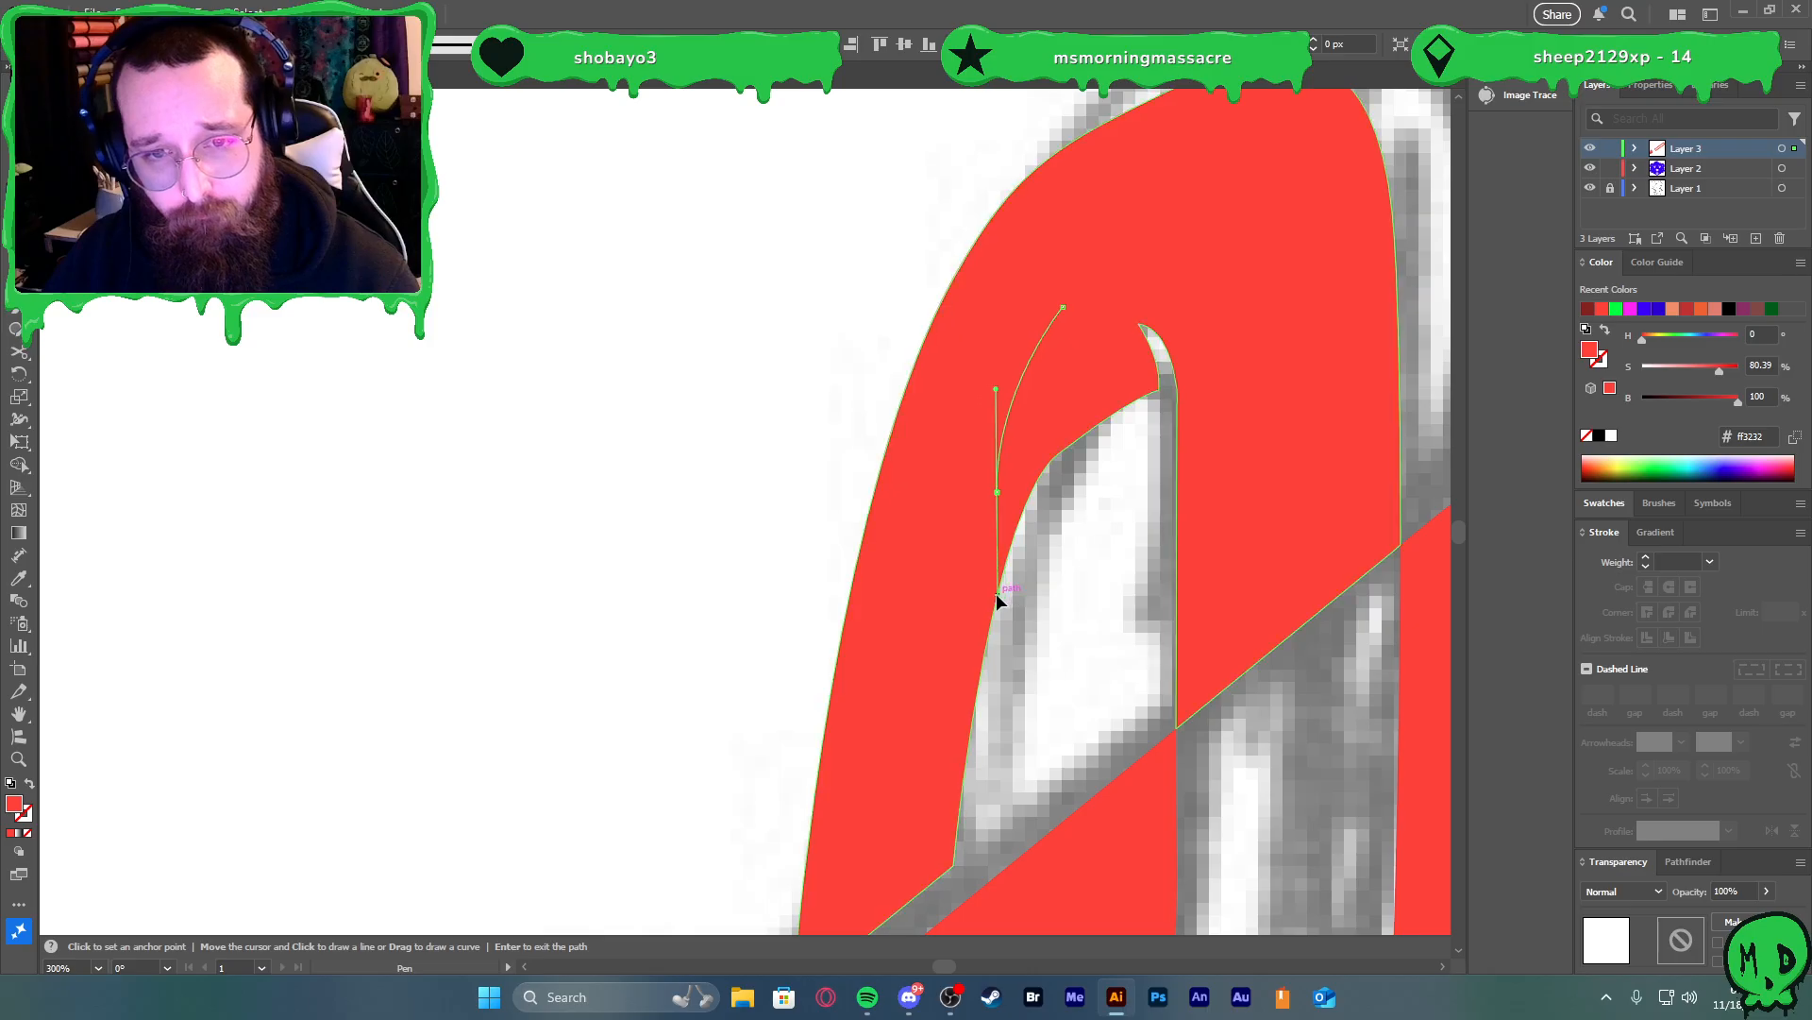
pyautogui.click(996, 492)
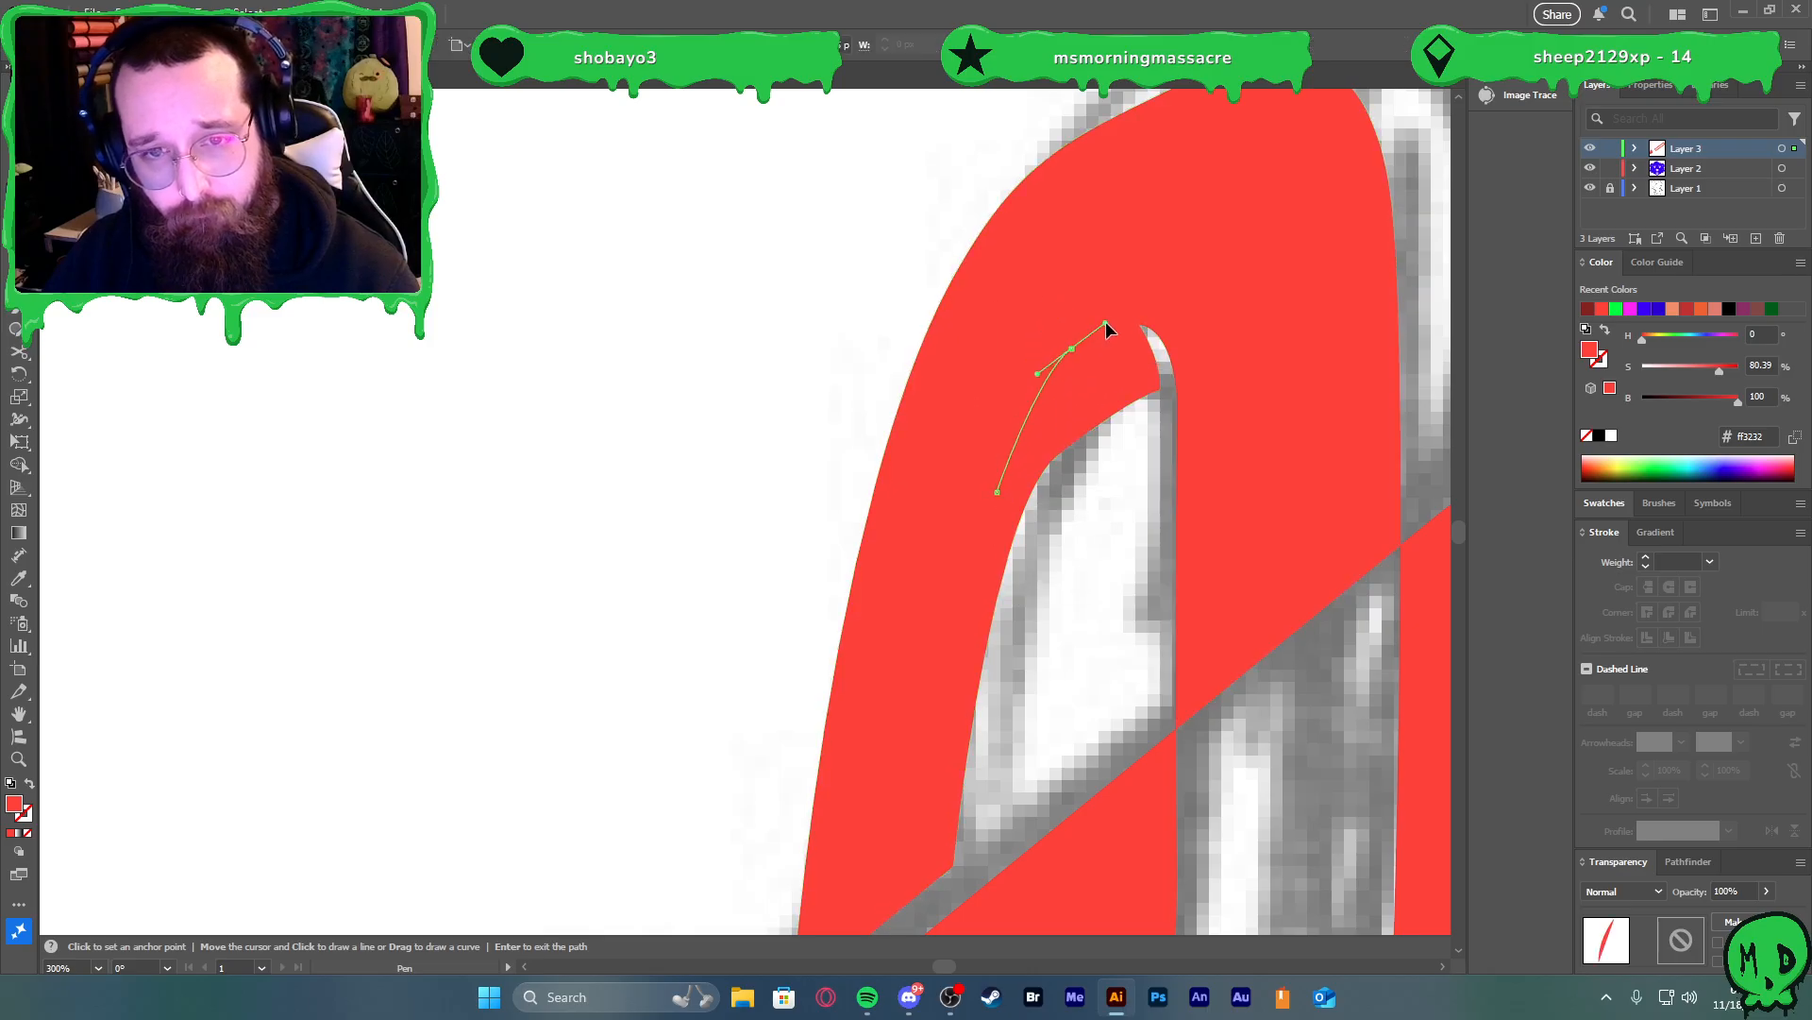
pyautogui.moveTo(1064, 306); pyautogui.dragTo(982, 378)
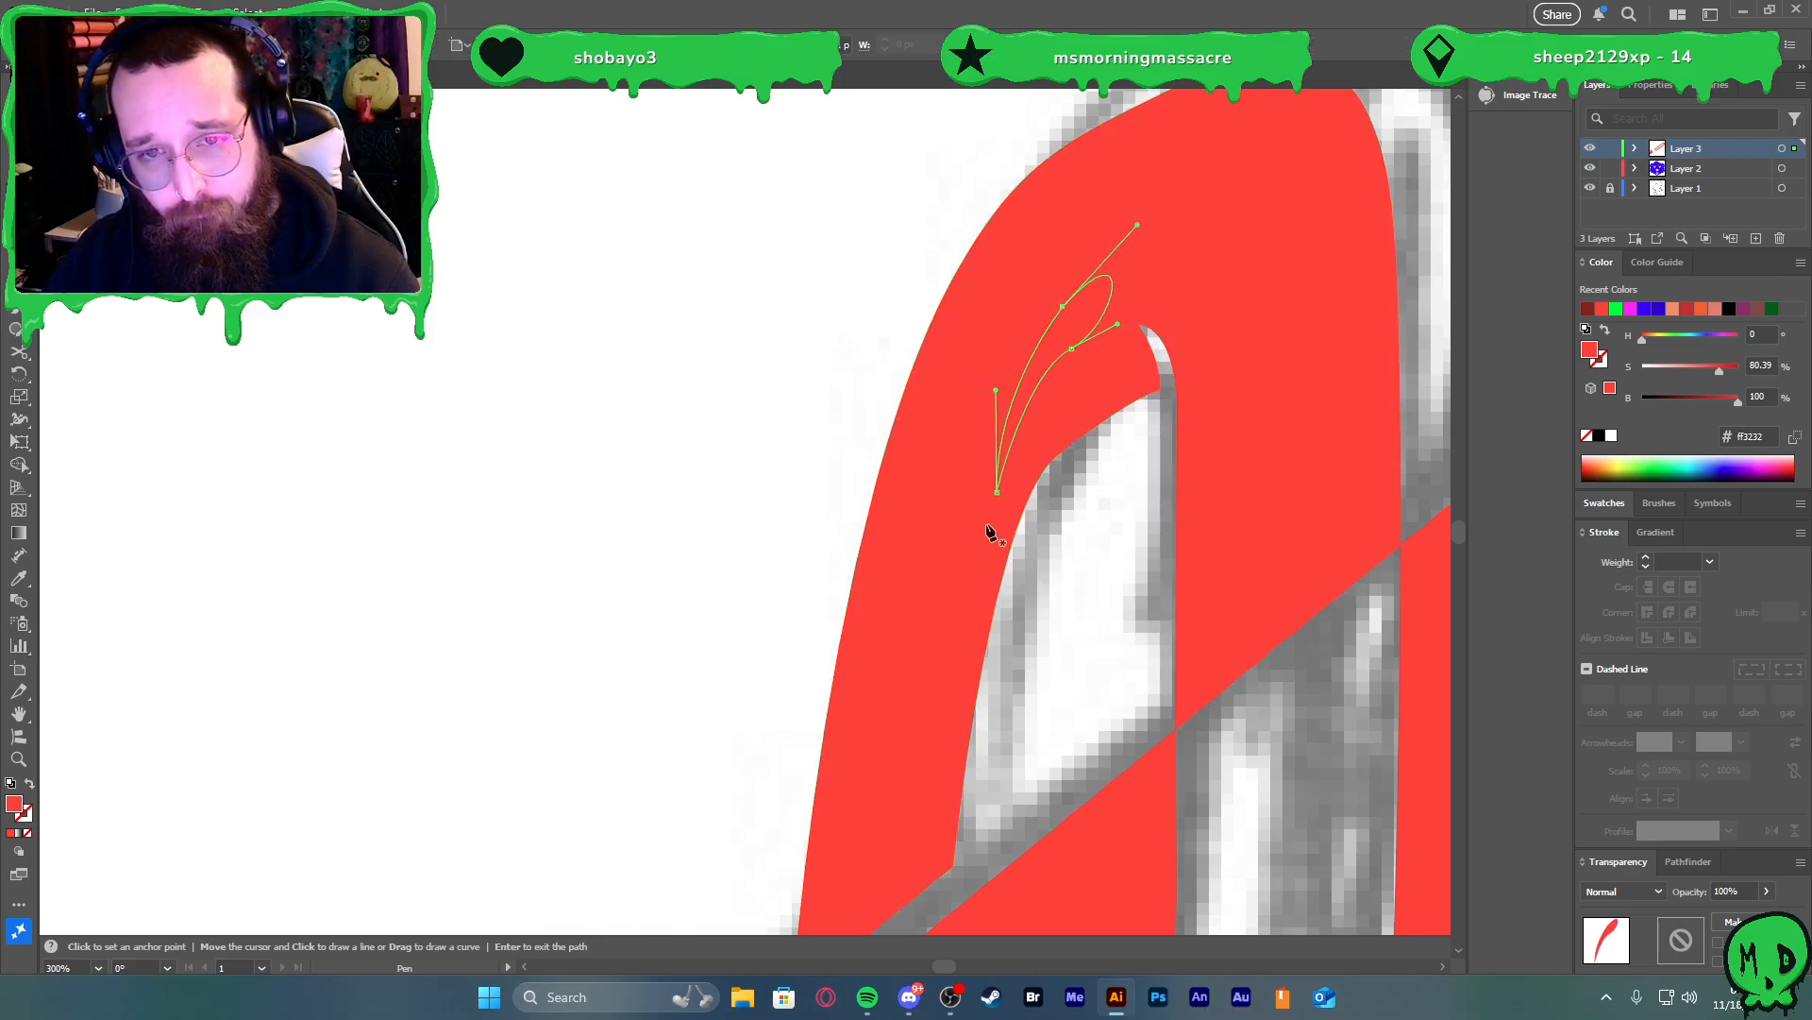
# Reshape the highlight's upper points and curves into a smooth leaf with a rounded upper end
pyautogui.press('v')
pyautogui.press('a')
pyautogui.moveTo(1077, 317); pyautogui.dragTo(1357, 548)
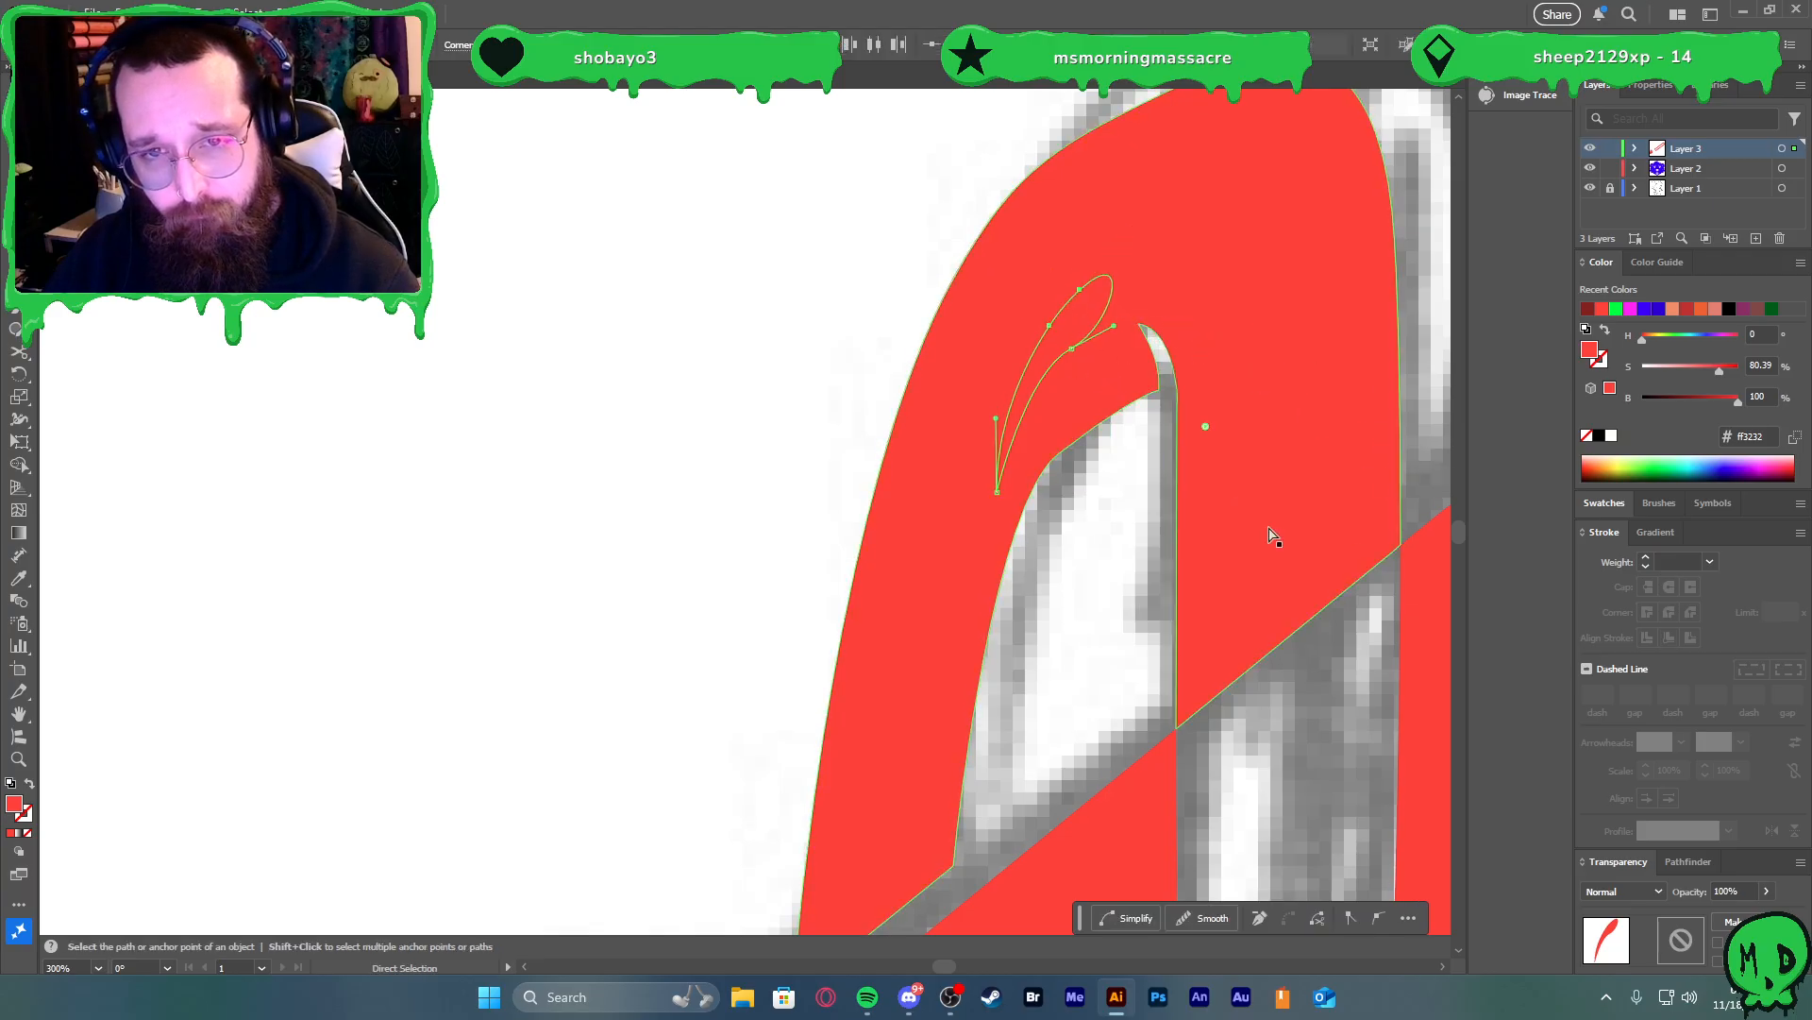
pyautogui.click(1116, 324)
pyautogui.click(1093, 329)
pyautogui.moveTo(1068, 349); pyautogui.dragTo(1127, 302)
pyautogui.press('v')
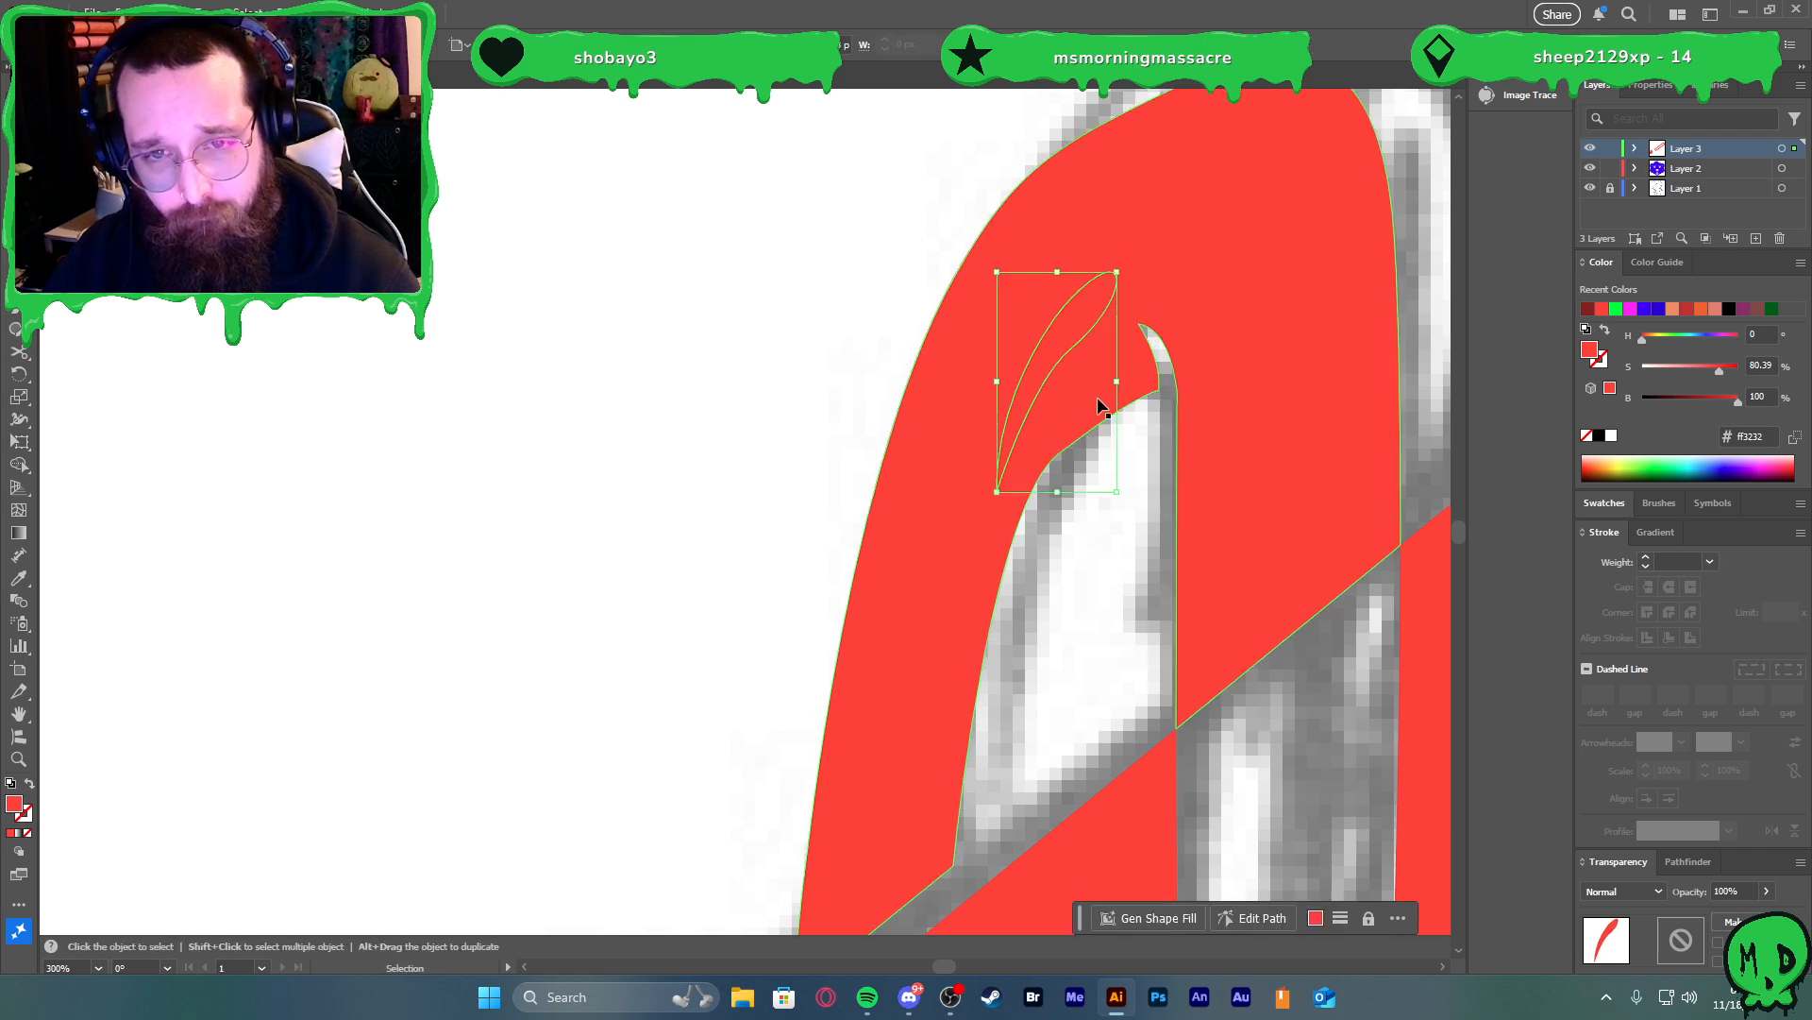
# Cut the leaf-shaped highlight out of the handle with the Shape Builder tool
pyautogui.keyDown('shift'); pyautogui.click(1101, 422); pyautogui.keyUp('shift')
pyautogui.hotkey('shift', 'm')
pyautogui.keyDown('alt'); pyautogui.click(1078, 331); pyautogui.keyUp('alt')
pyautogui.press('v')
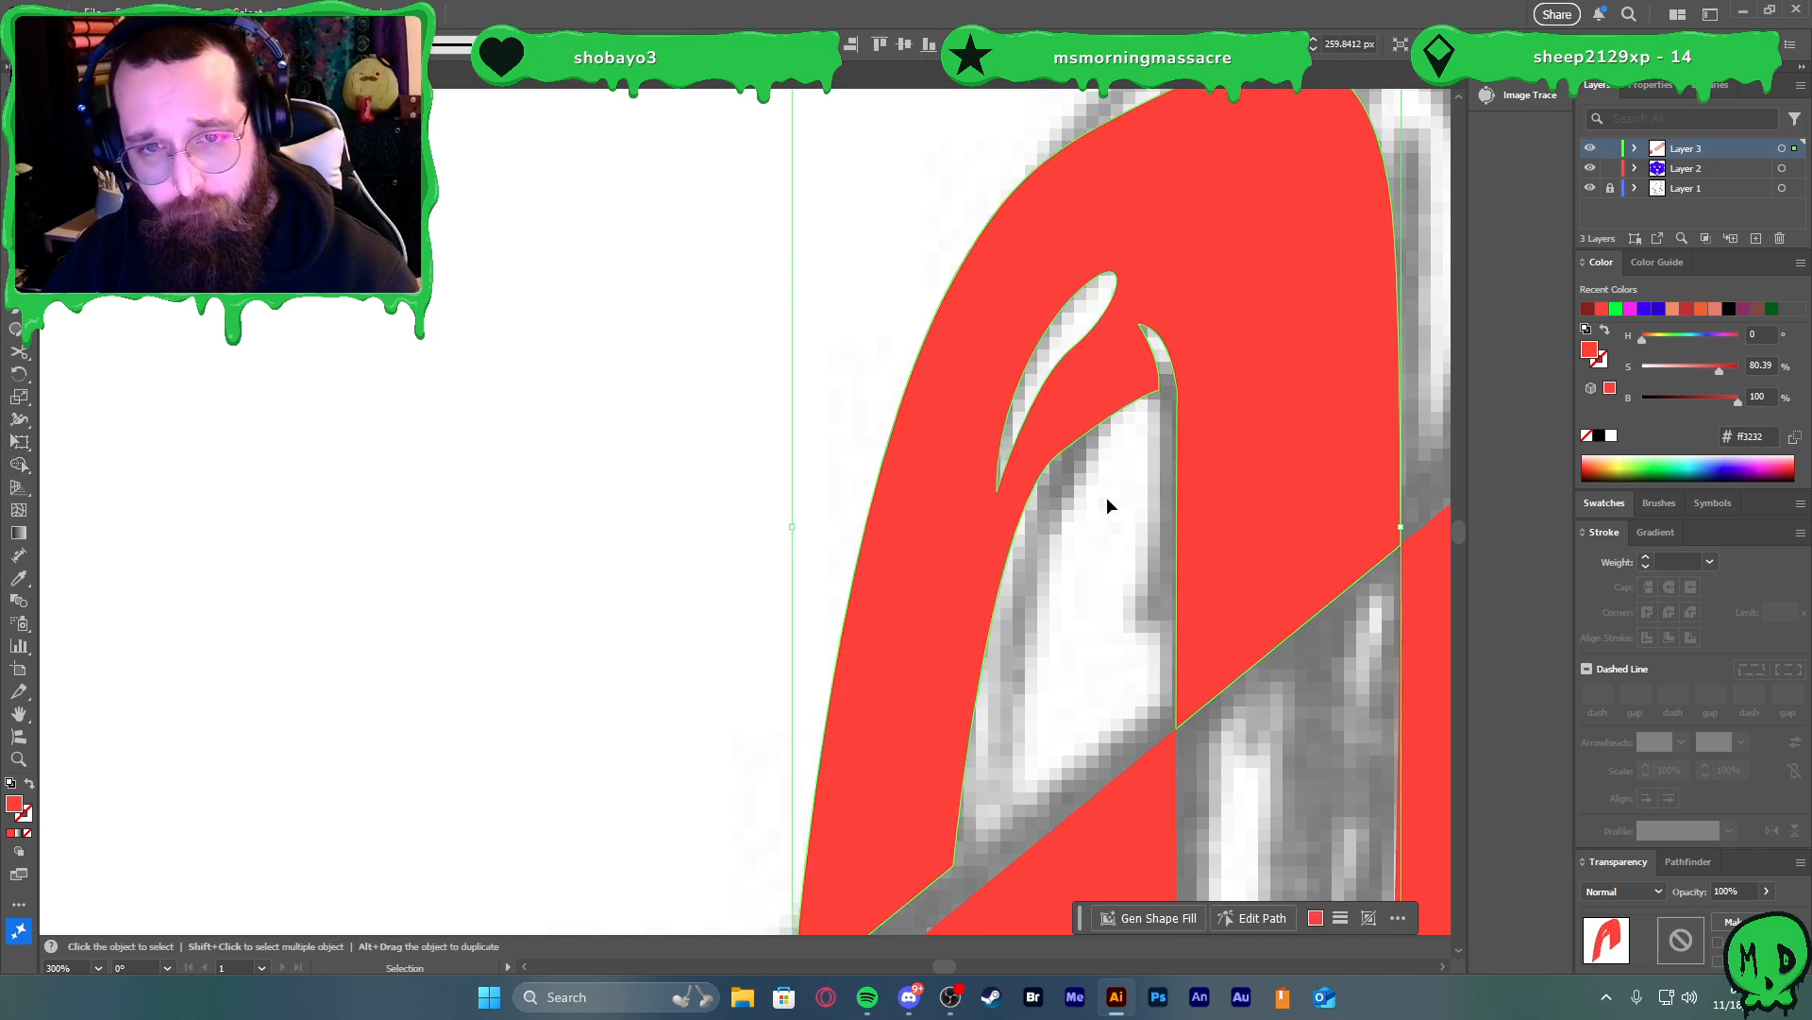
pyautogui.click(1105, 498)
pyautogui.scroll(-4, 1101, 493)
pyautogui.scroll(-1, 1225, 564)
pyautogui.scroll(-1, 1225, 565)
pyautogui.hscroll(5, 1226, 565)
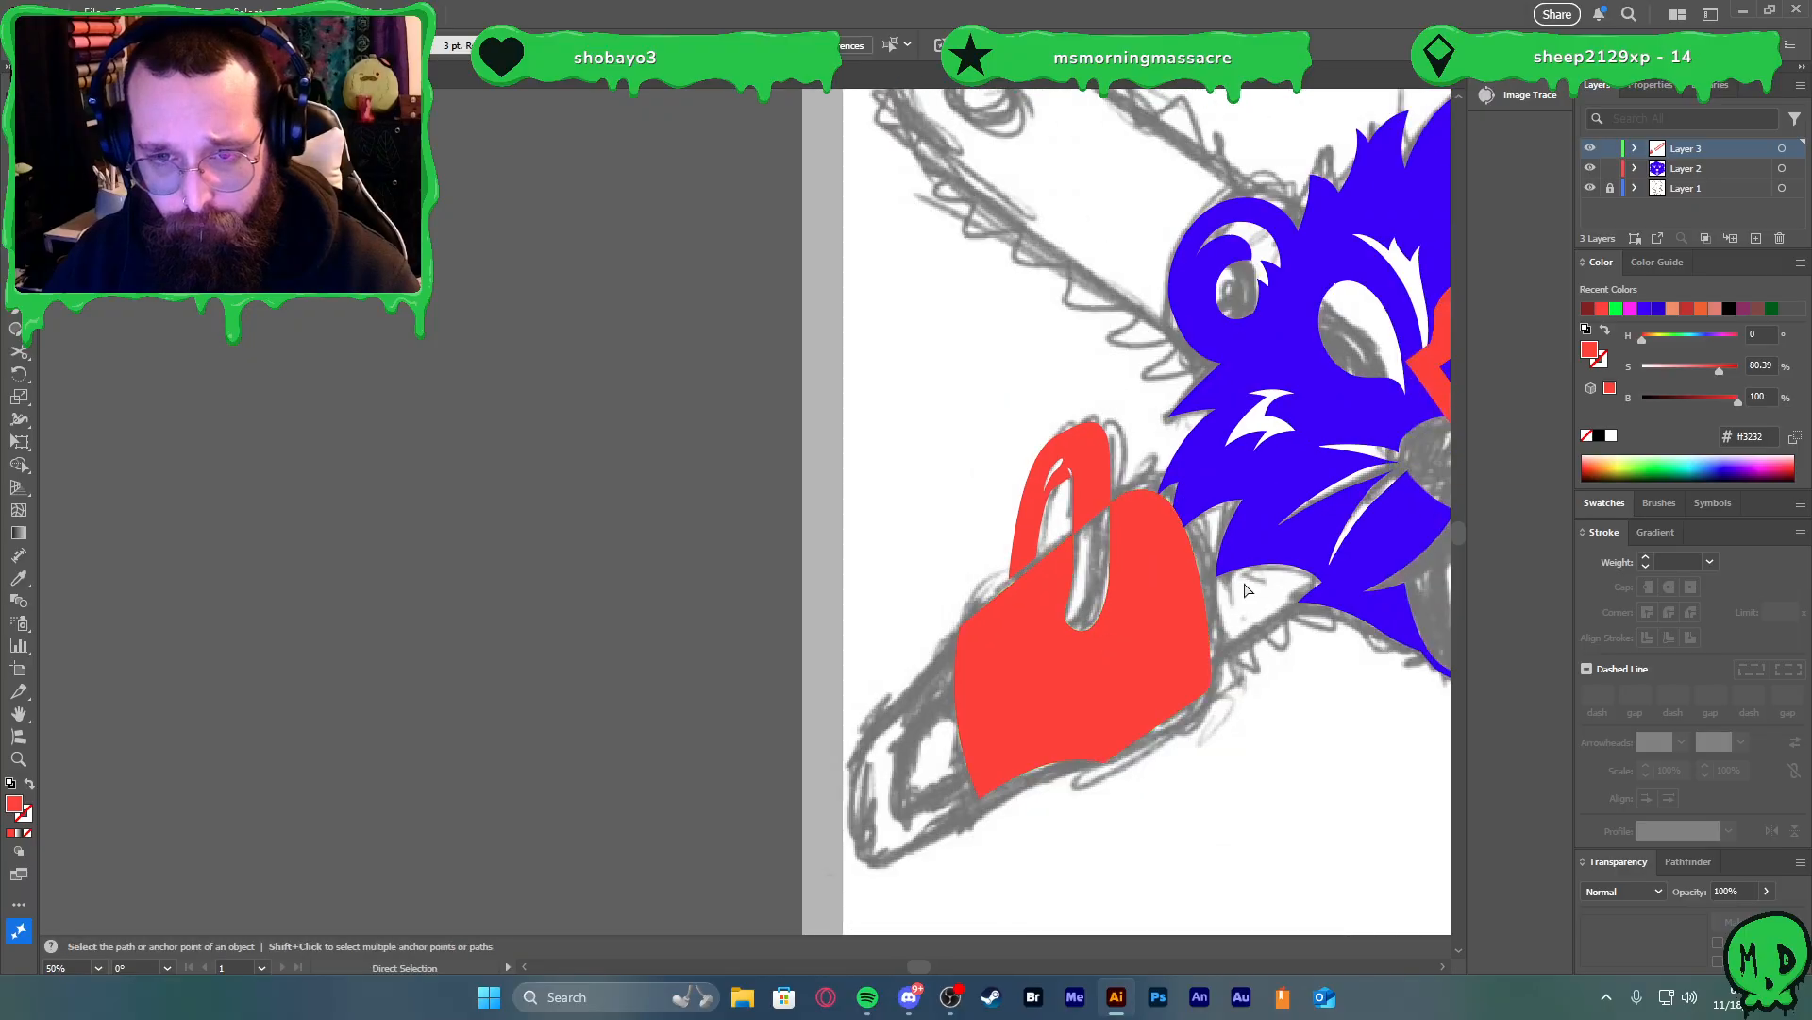
# Draw a circle on the saw body, narrow it into an upright ellipse, and move it over the sketched round opening
pyautogui.scroll(4, 1053, 413)
pyautogui.scroll(-4, 1106, 455)
pyautogui.scroll(4, 1176, 591)
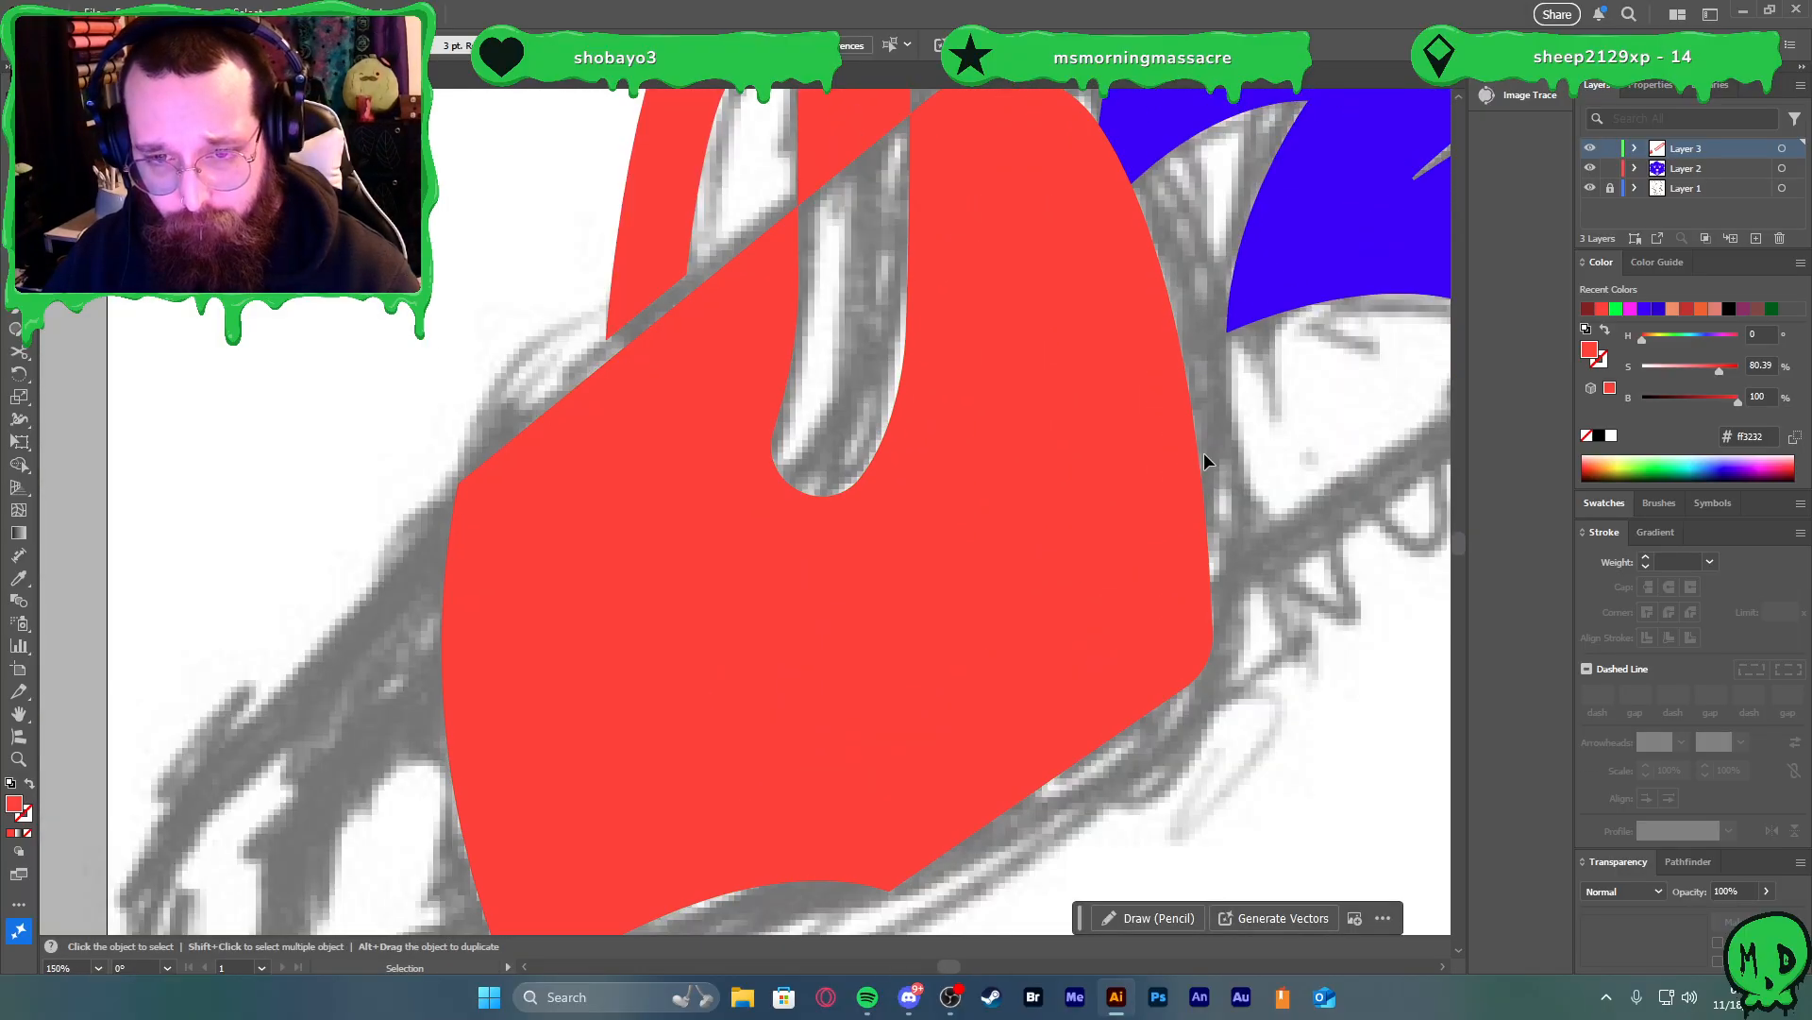
pyautogui.click(1191, 481)
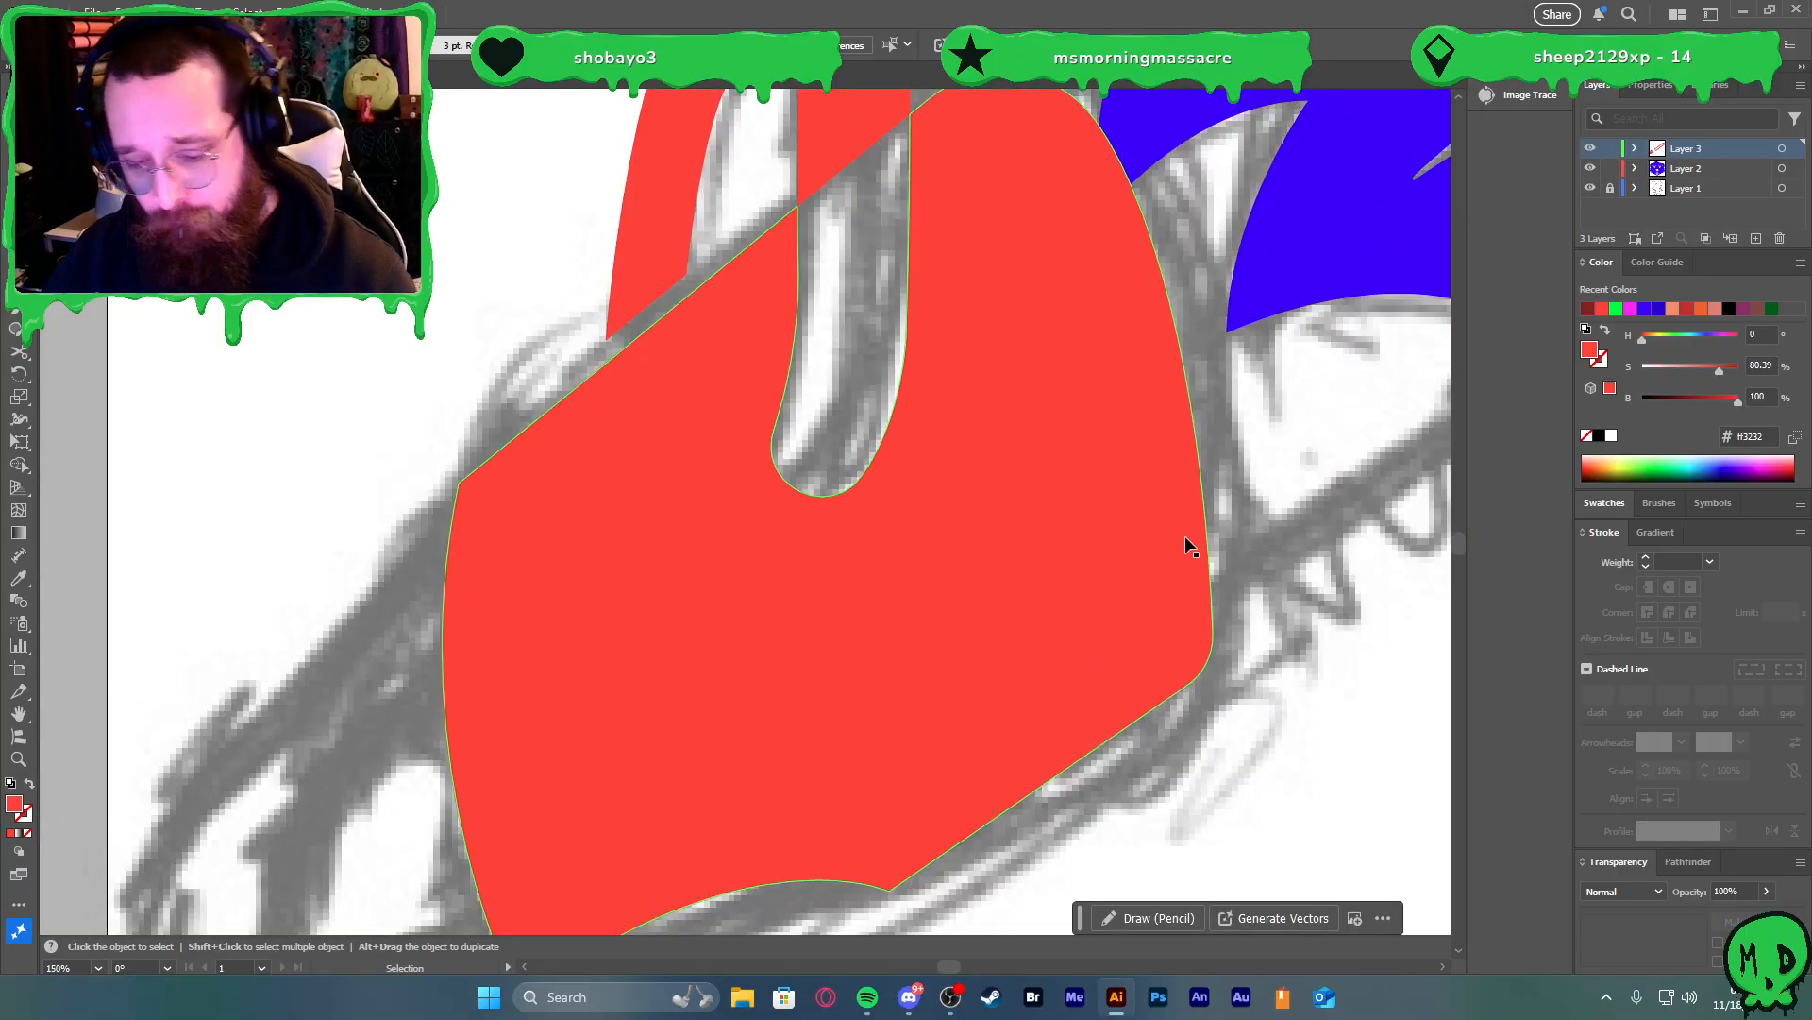
pyautogui.click(1138, 480)
pyautogui.press('l')
pyautogui.moveTo(1056, 523)
pyautogui.mouseDown()
pyautogui.moveTo(1157, 579)
pyautogui.moveTo(1174, 607)
pyautogui.moveTo(1139, 617)
pyautogui.mouseUp()
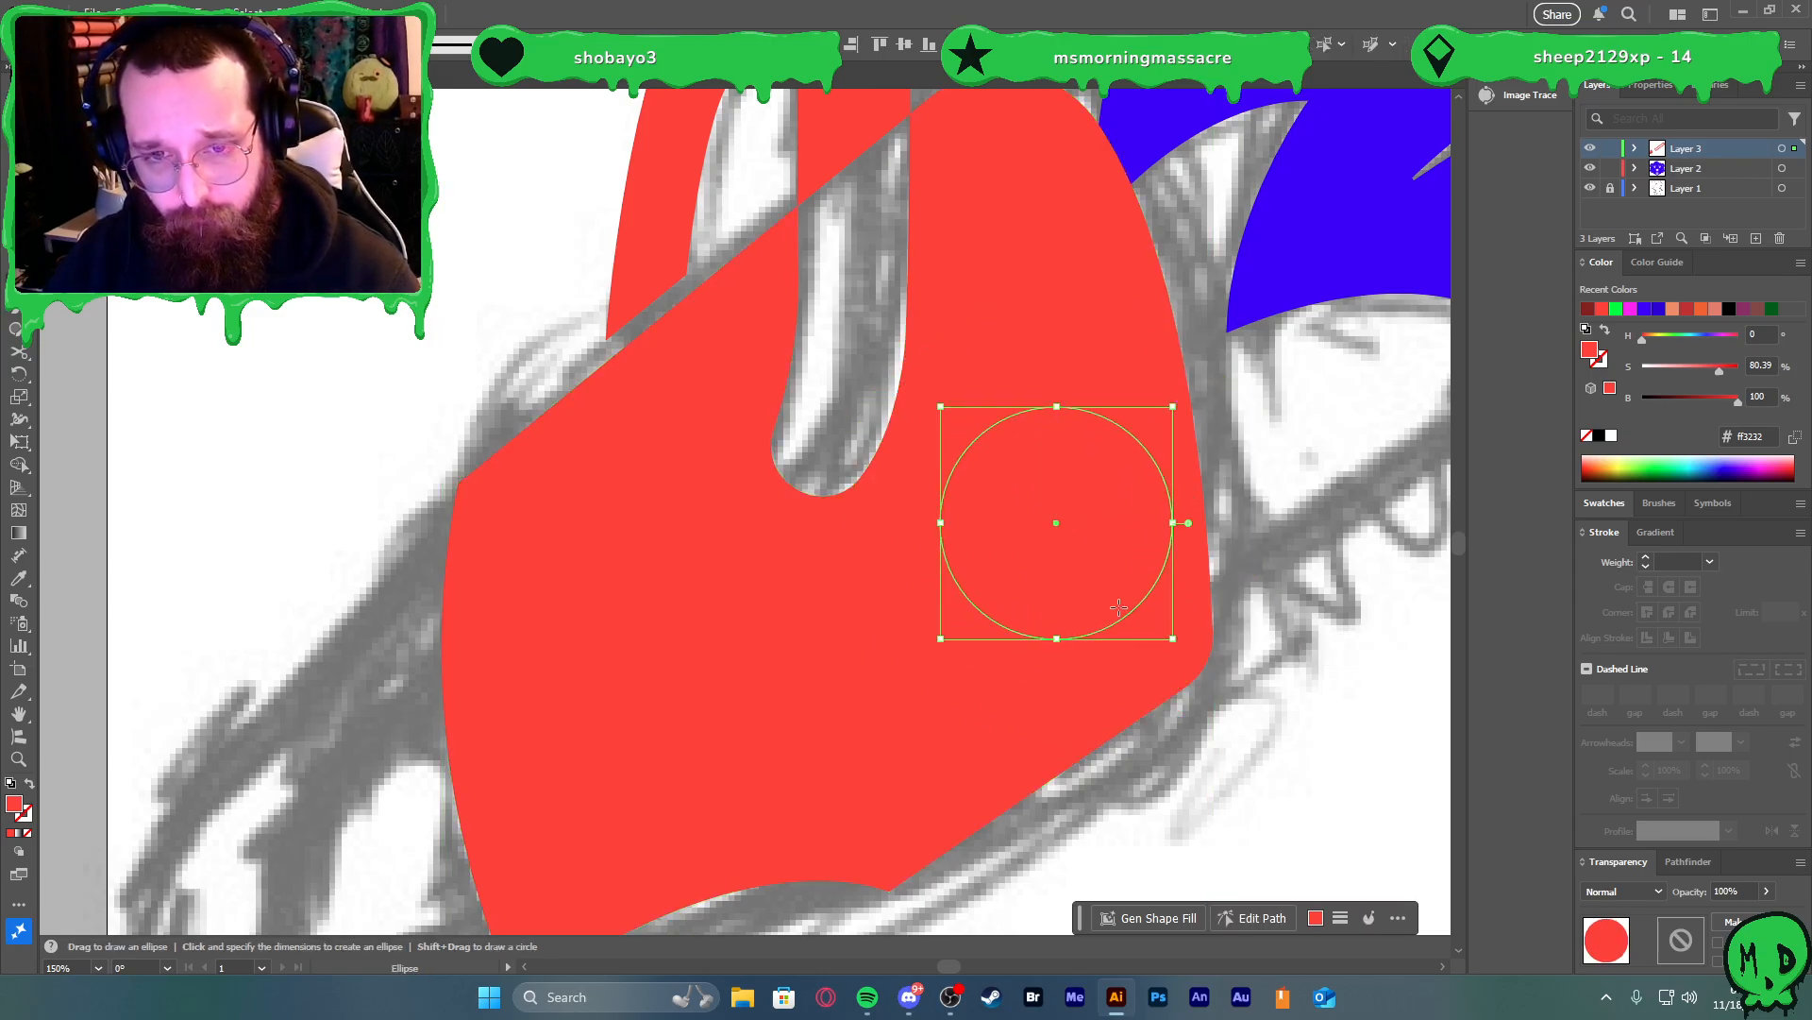
pyautogui.moveTo(944, 525); pyautogui.dragTo(966, 524)
pyautogui.press('v')
pyautogui.moveTo(1119, 519)
pyautogui.mouseDown()
pyautogui.moveTo(1124, 451)
pyautogui.moveTo(1139, 539)
pyautogui.moveTo(1068, 568)
pyautogui.mouseUp()
# Compare the ellipse with the sketch beneath and cut it out of the saw body with the Shape Builder tool
pyautogui.click(1193, 600)
pyautogui.hotkey('shift', 'x')
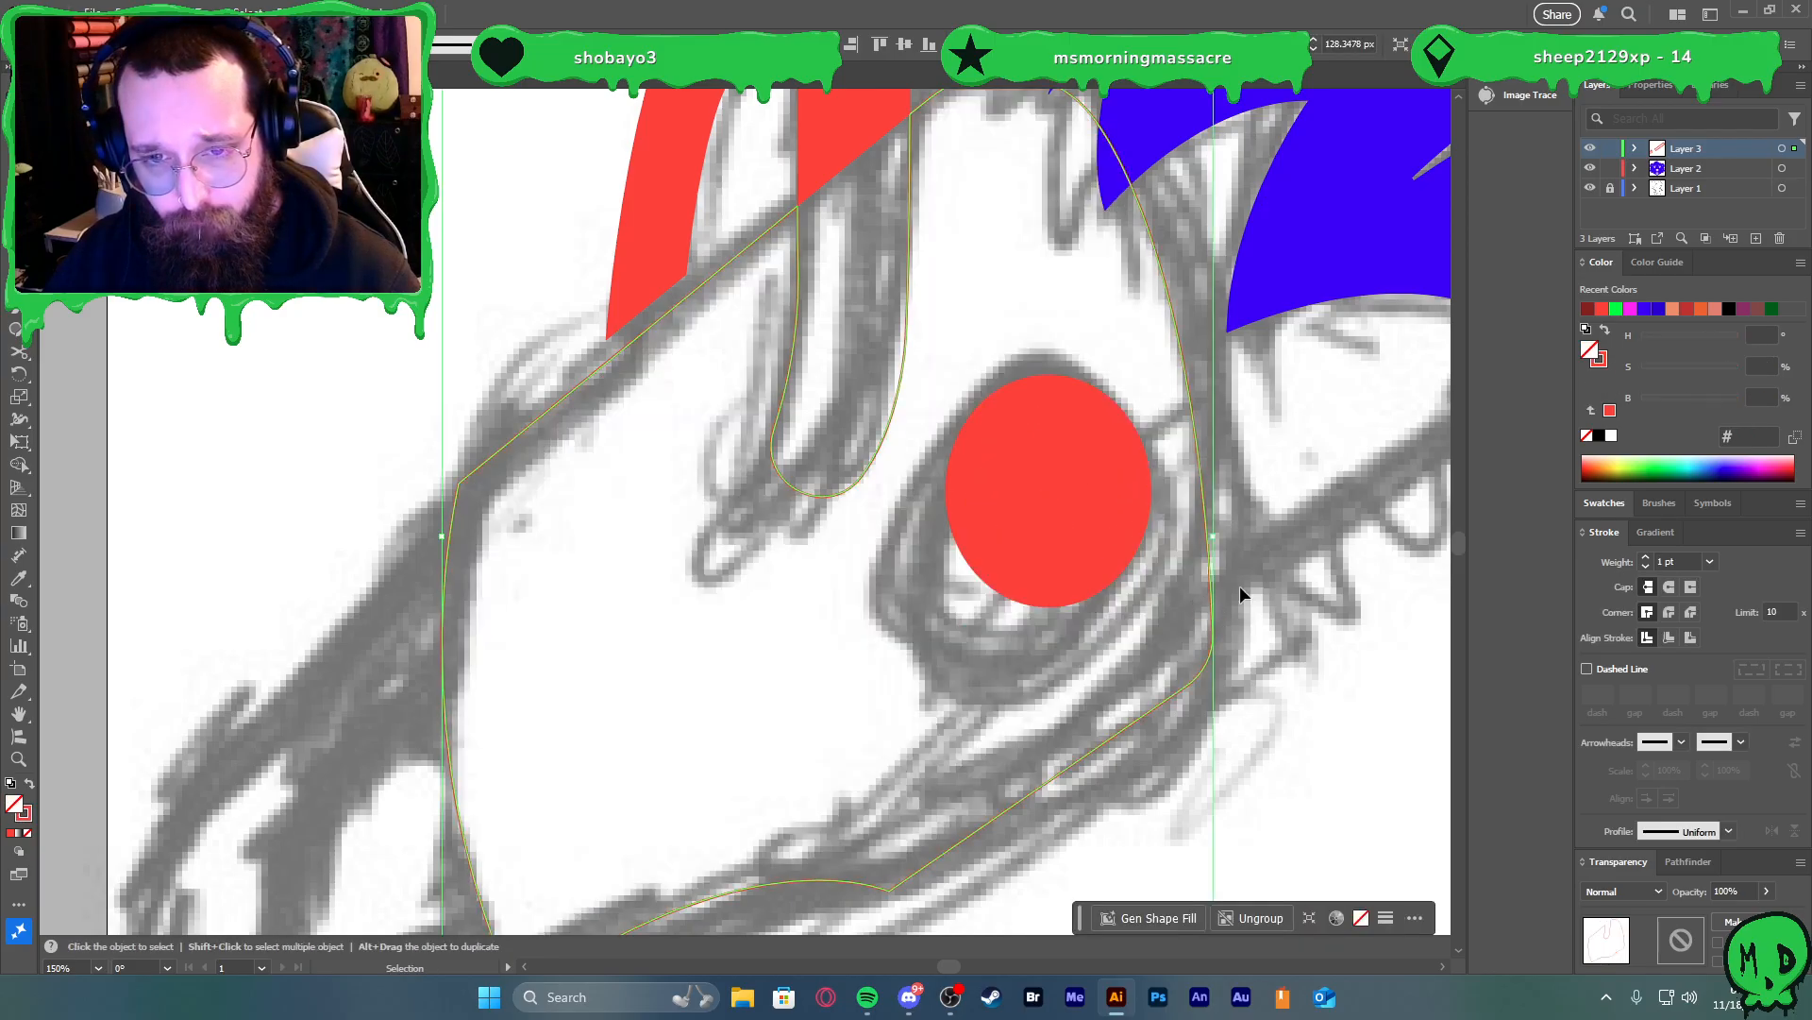
pyautogui.hotkey('shift', 'x')
pyautogui.click(1049, 580)
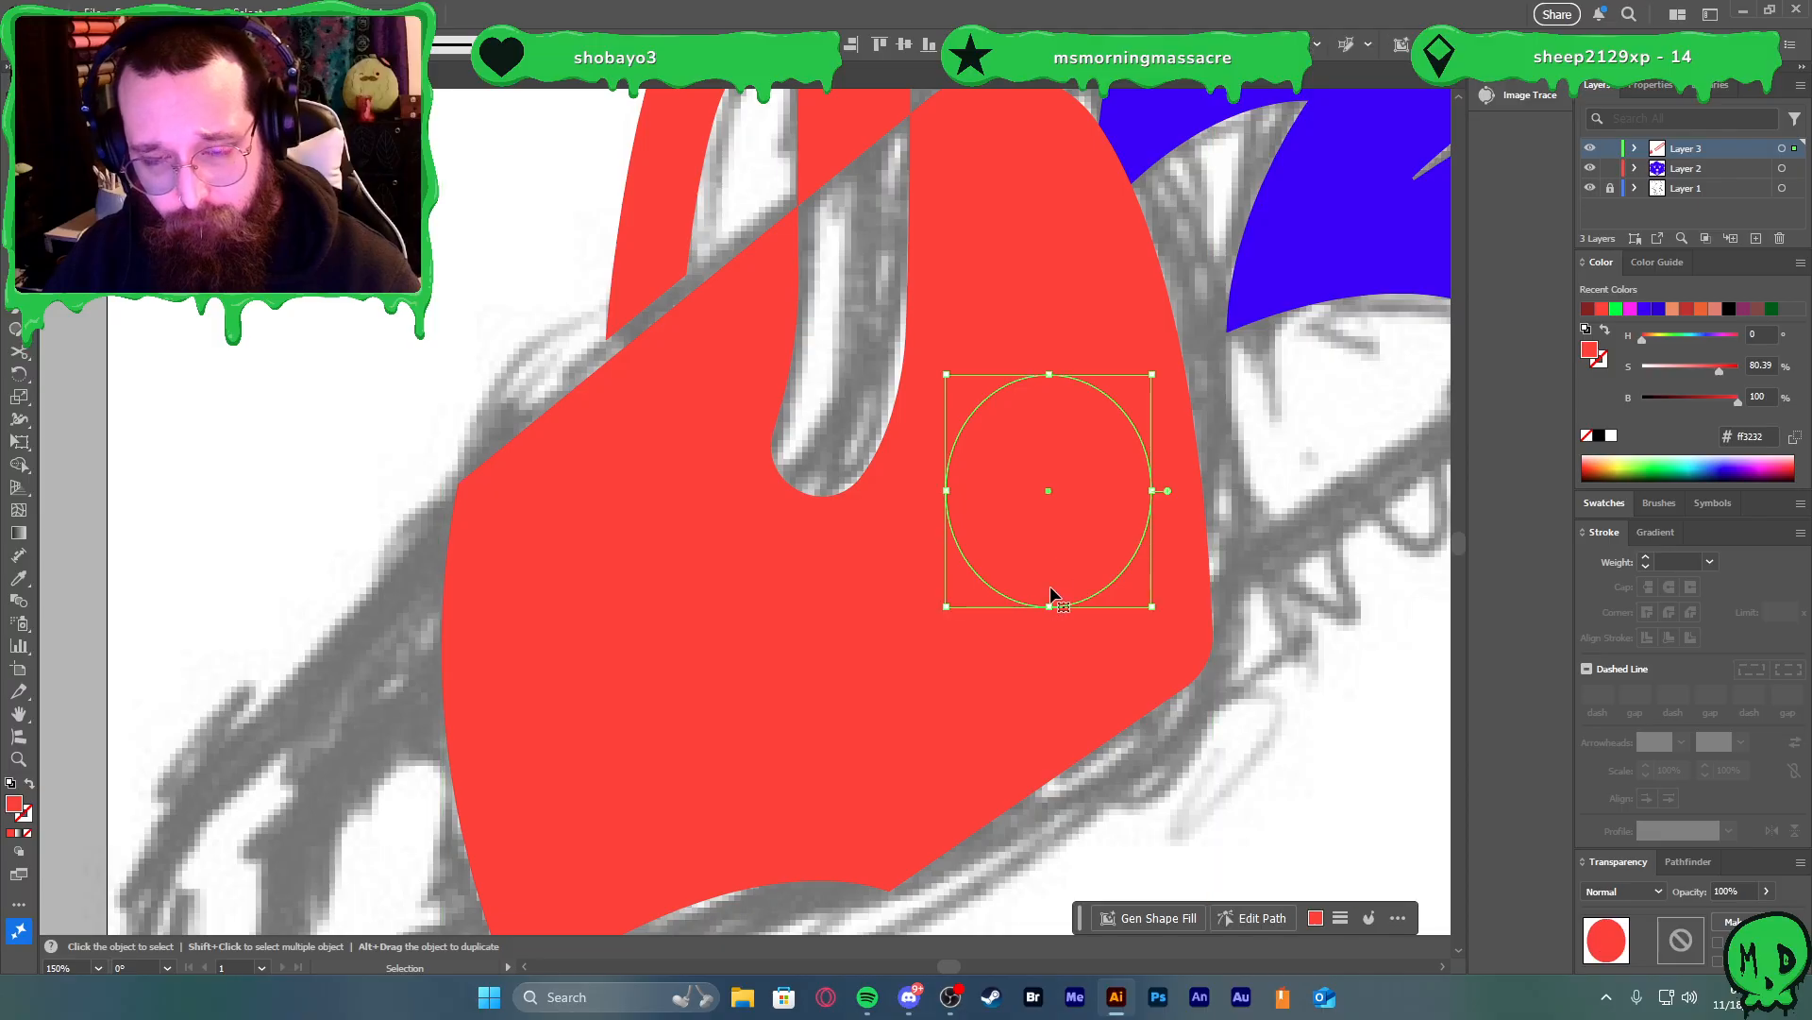
pyautogui.keyDown('shift'); pyautogui.click(1089, 658); pyautogui.keyUp('shift')
pyautogui.hotkey('shift', 'm')
pyautogui.keyDown('alt'); pyautogui.click(1095, 515); pyautogui.keyUp('alt')
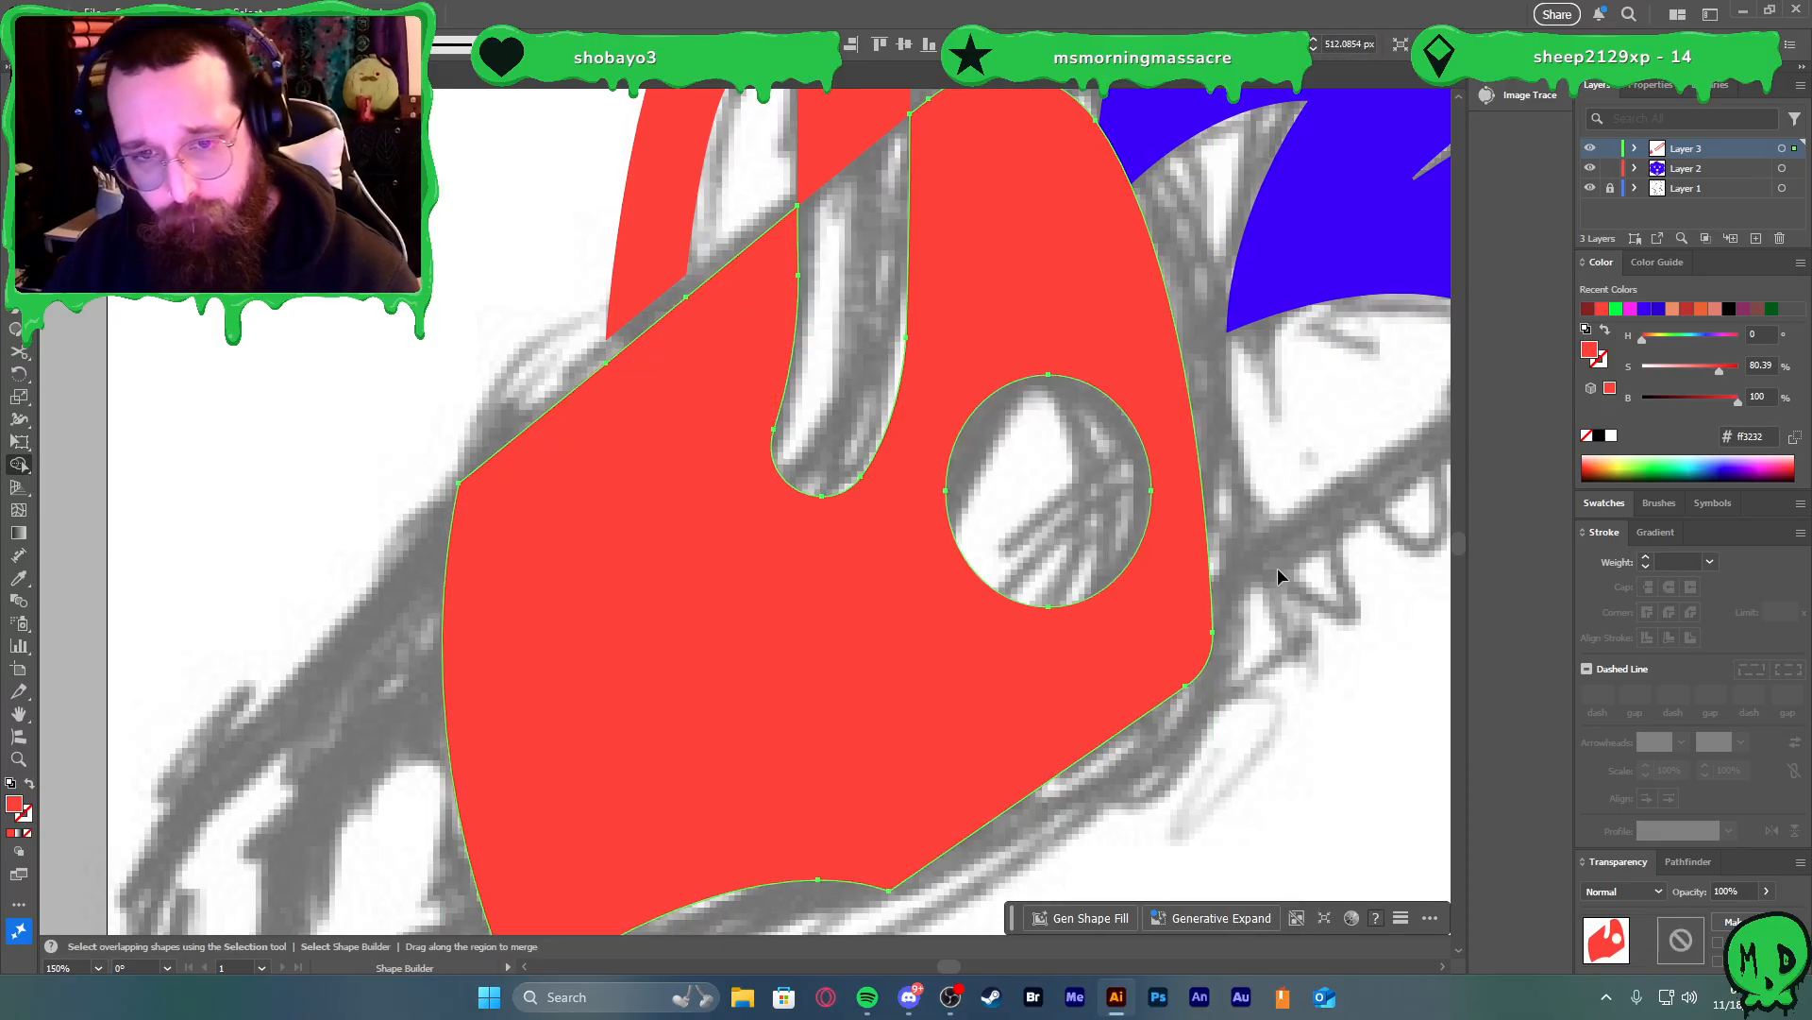
pyautogui.press('v')
pyautogui.click(1266, 571)
pyautogui.scroll(-2, 1265, 553)
pyautogui.scroll(-3, 1267, 555)
pyautogui.scroll(7, 1270, 557)
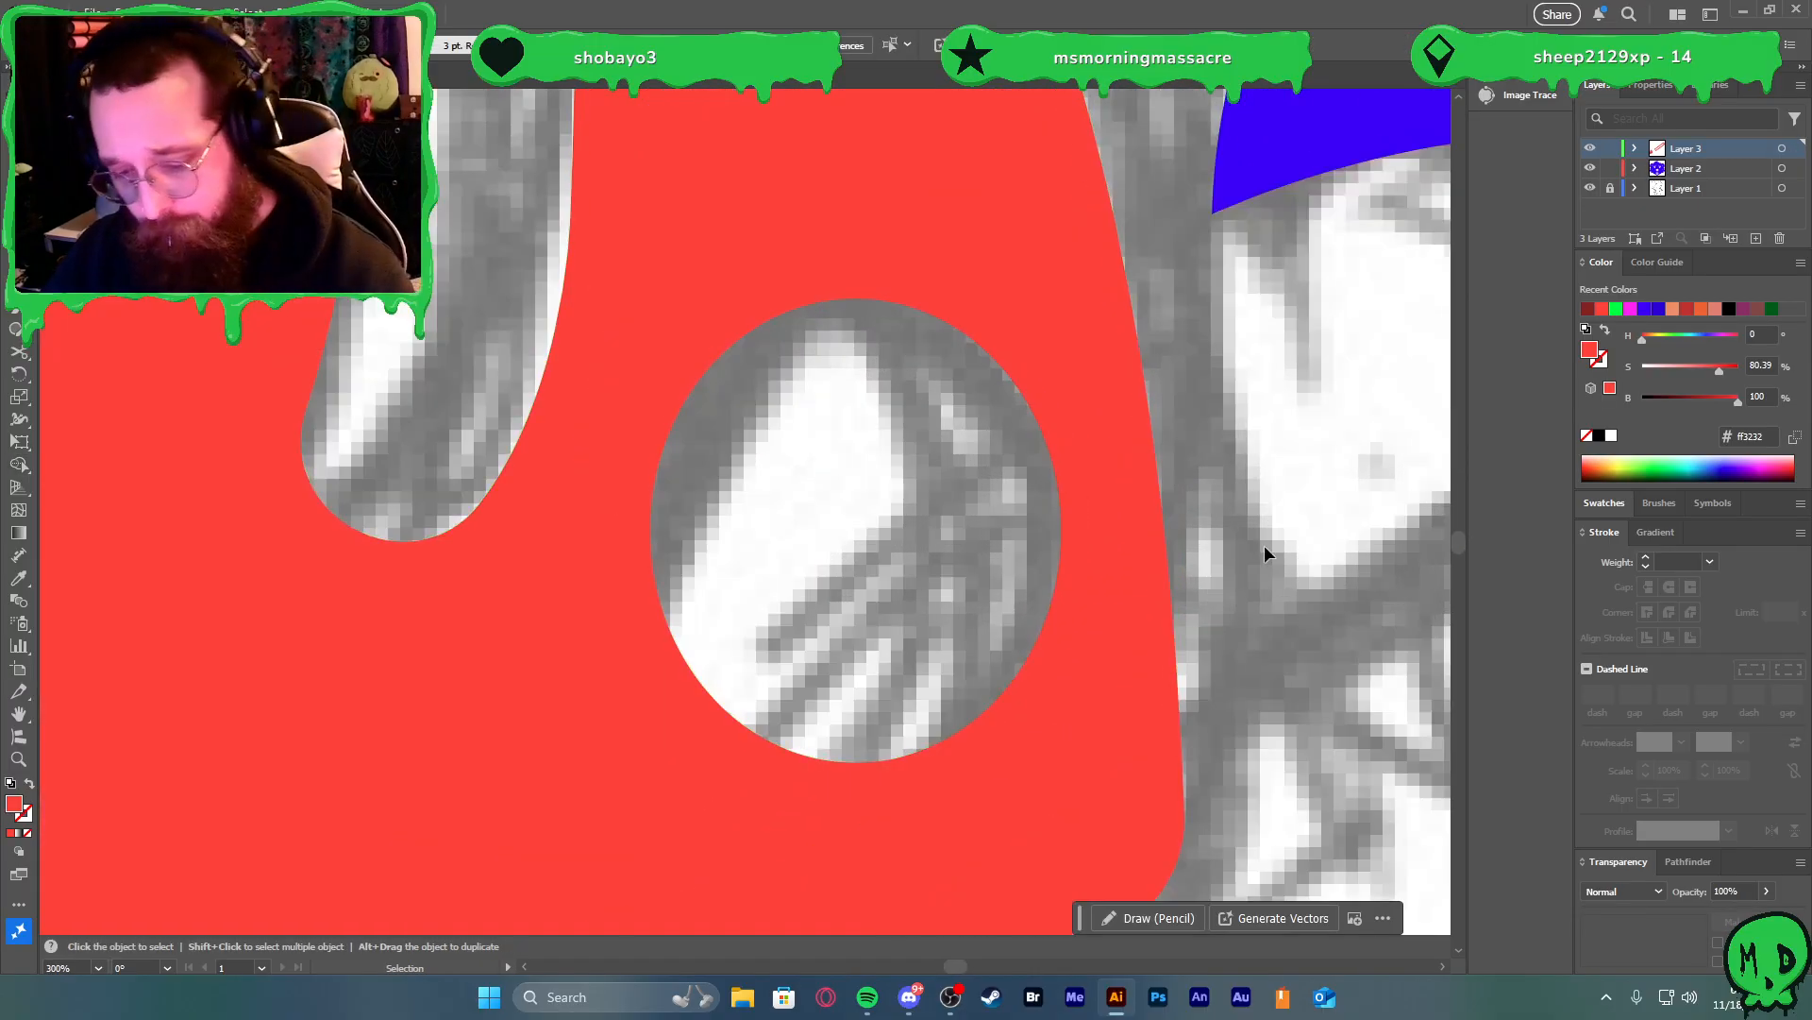
pyautogui.press('p')
pyautogui.moveTo(945, 657); pyautogui.dragTo(982, 648)
pyautogui.click(1016, 563)
pyautogui.moveTo(911, 713); pyautogui.dragTo(825, 729)
pyautogui.click(761, 653)
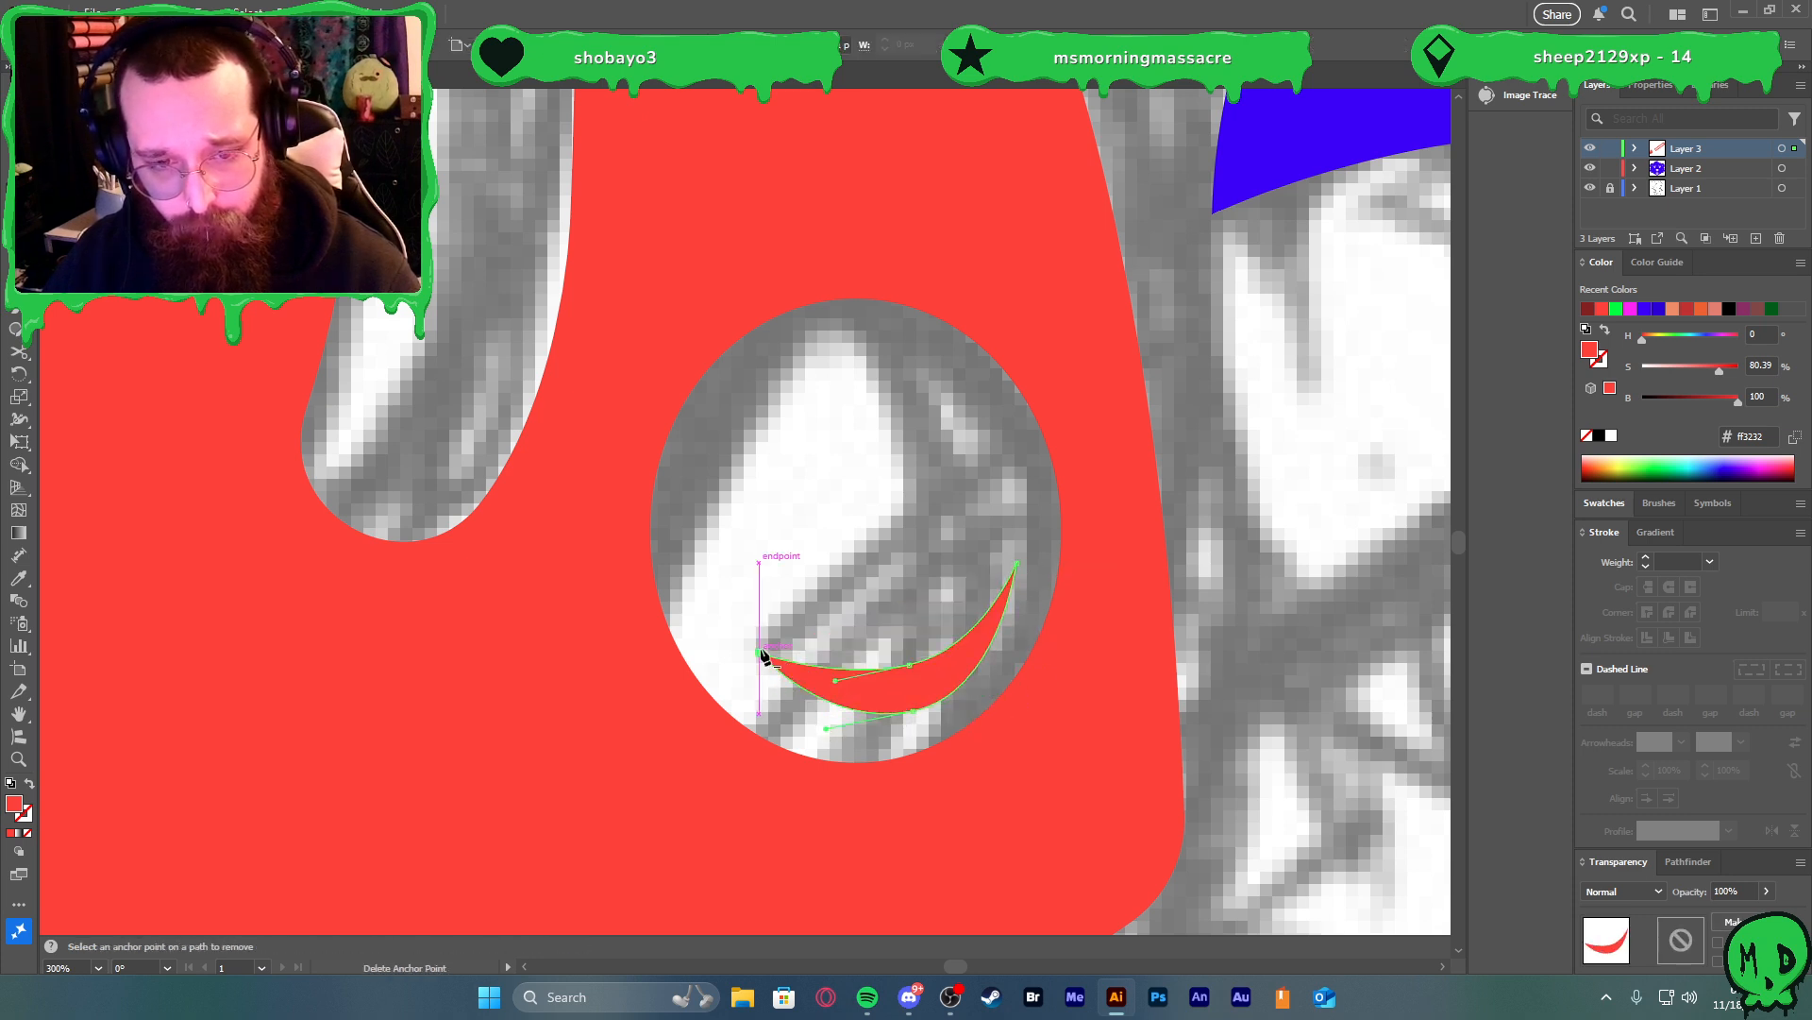
pyautogui.press('v')
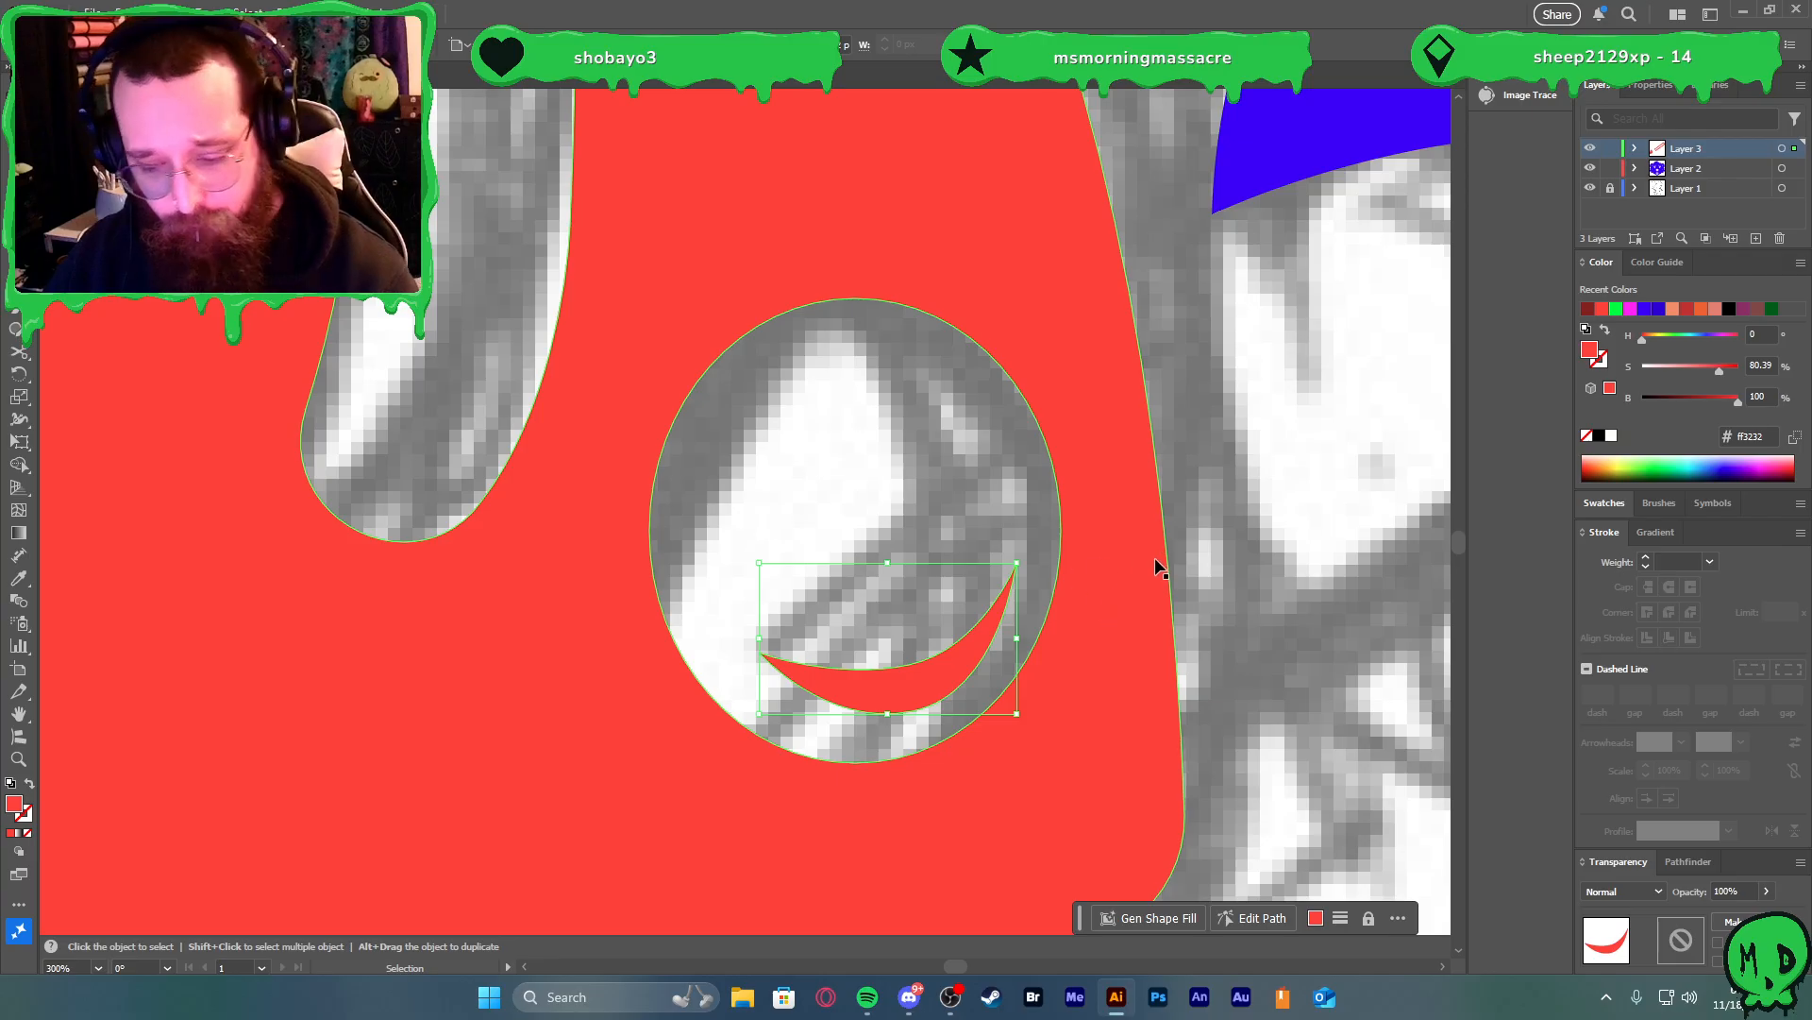
pyautogui.hotkey('ctrl', 'z')
pyautogui.hotkey('ctrl', 'z')
pyautogui.hotkey('ctrl', 'z')
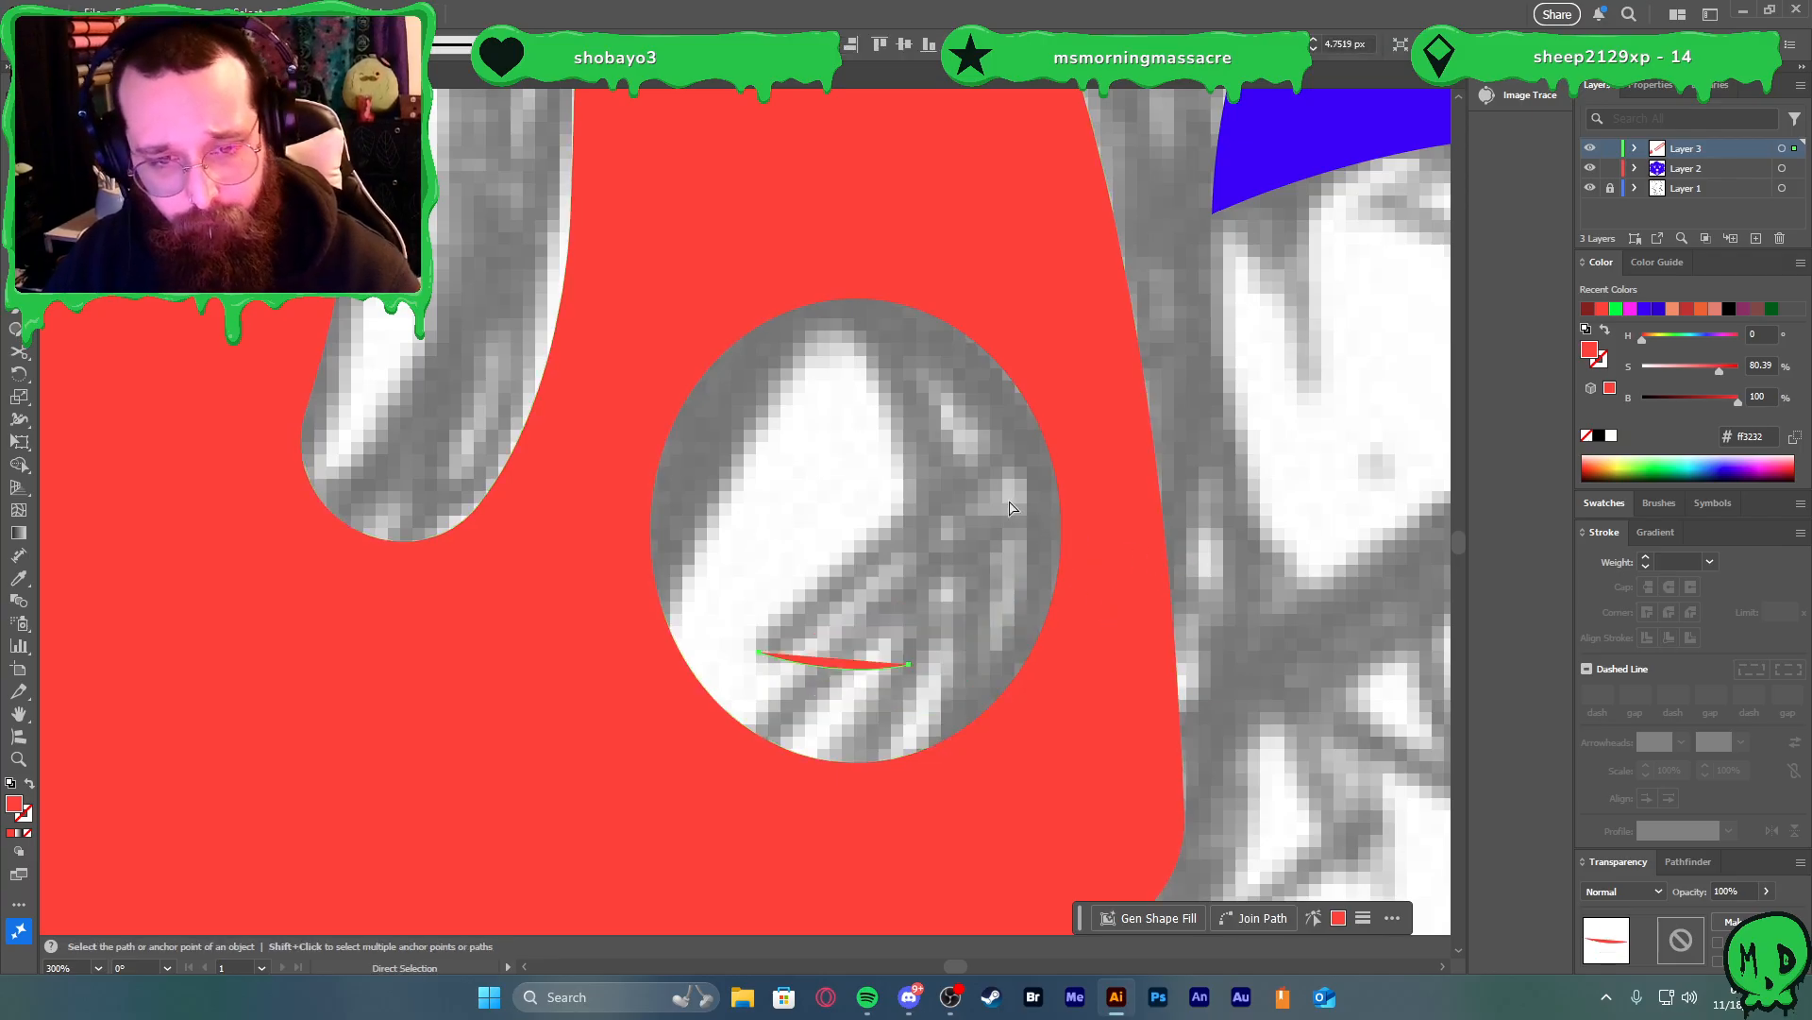
pyautogui.hotkey('ctrl', 'z')
# Draw two overlapping, slightly offset ellipses inside the saw body's round opening
pyautogui.press('l')
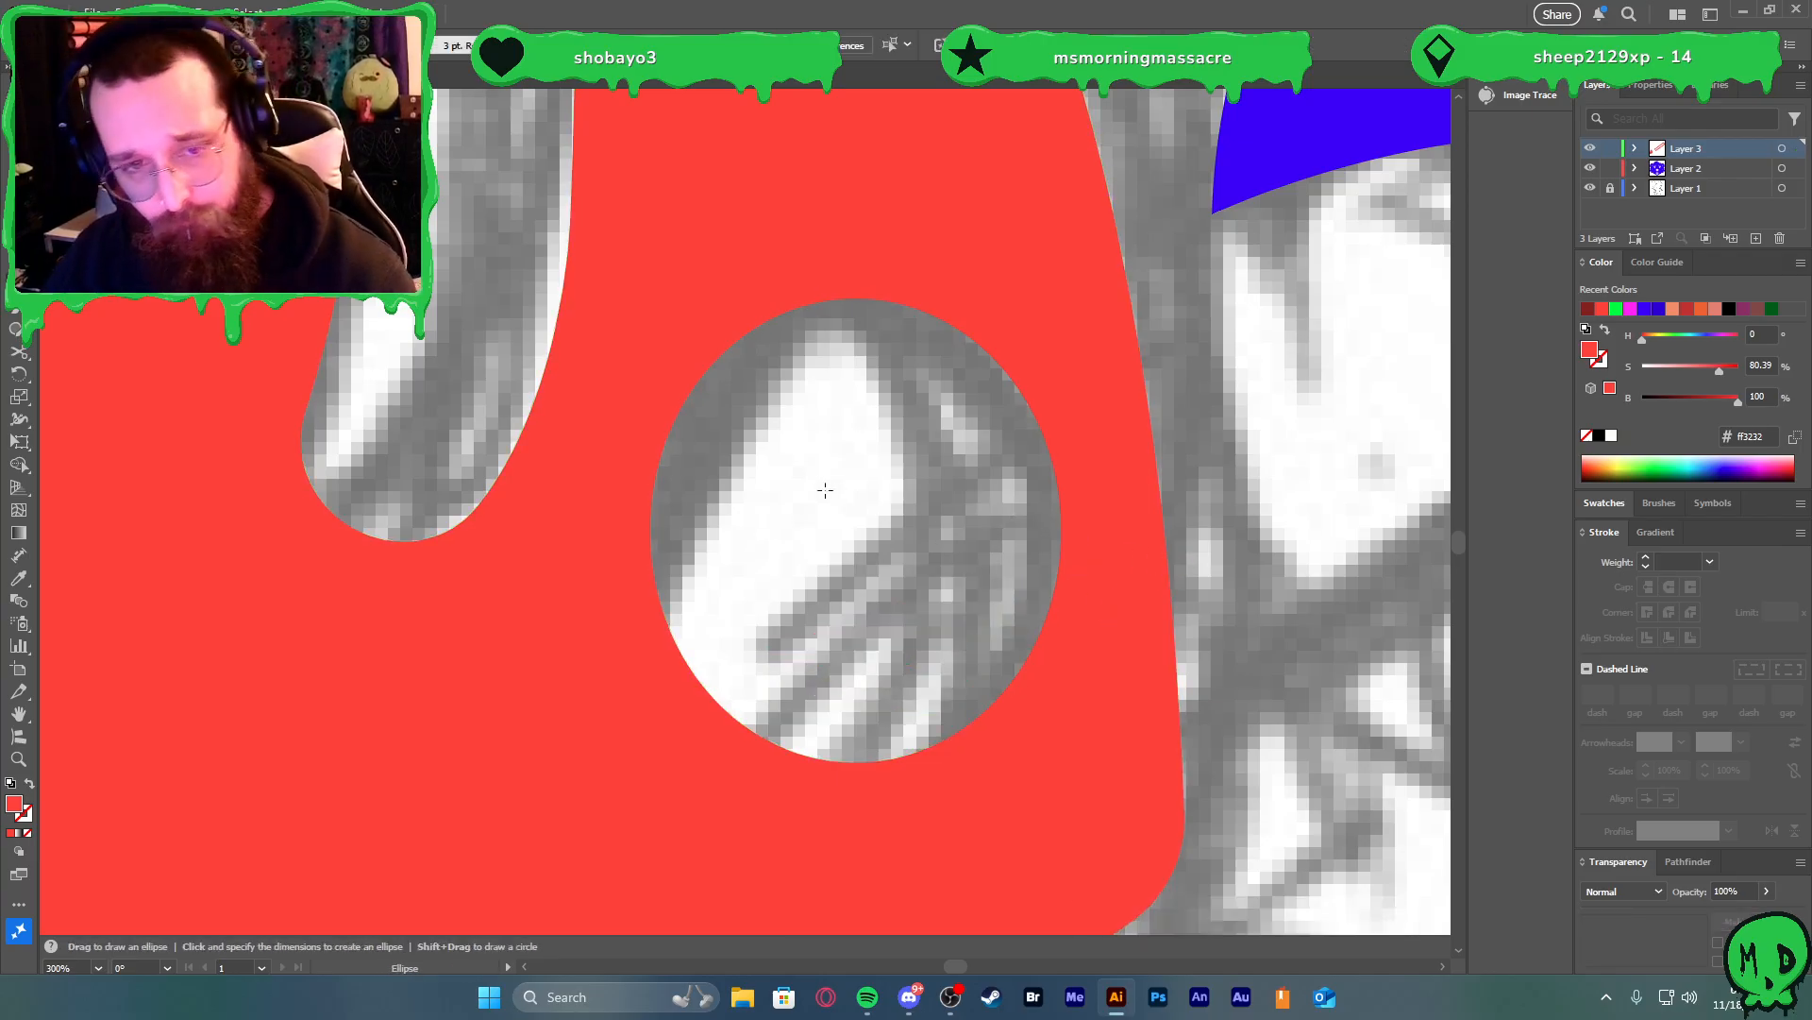
pyautogui.moveTo(738, 418); pyautogui.dragTo(1035, 732)
pyautogui.moveTo(728, 391); pyautogui.dragTo(1041, 674)
# Remove the ellipses' excess areas with the Shape Builder tool, keeping a crescent, and position it low inside the round opening
pyautogui.keyDown('ctrl'); pyautogui.keyDown('shift'); pyautogui.click(972, 692); pyautogui.keyUp('shift'); pyautogui.keyUp('ctrl')
pyautogui.hotkey('shift', 'm')
pyautogui.keyDown('alt'); pyautogui.click(744, 467); pyautogui.keyUp('alt')
pyautogui.keyDown('alt'); pyautogui.click(926, 570); pyautogui.keyUp('alt')
pyautogui.press('v')
pyautogui.moveTo(941, 664); pyautogui.dragTo(978, 649)
pyautogui.click(1187, 580)
# Draw an open four-point path along the sketched rear handle with the Pen tool, both ends overlapping the saw body
pyautogui.scroll(-7, 1189, 582)
pyautogui.hscroll(3, 1244, 581)
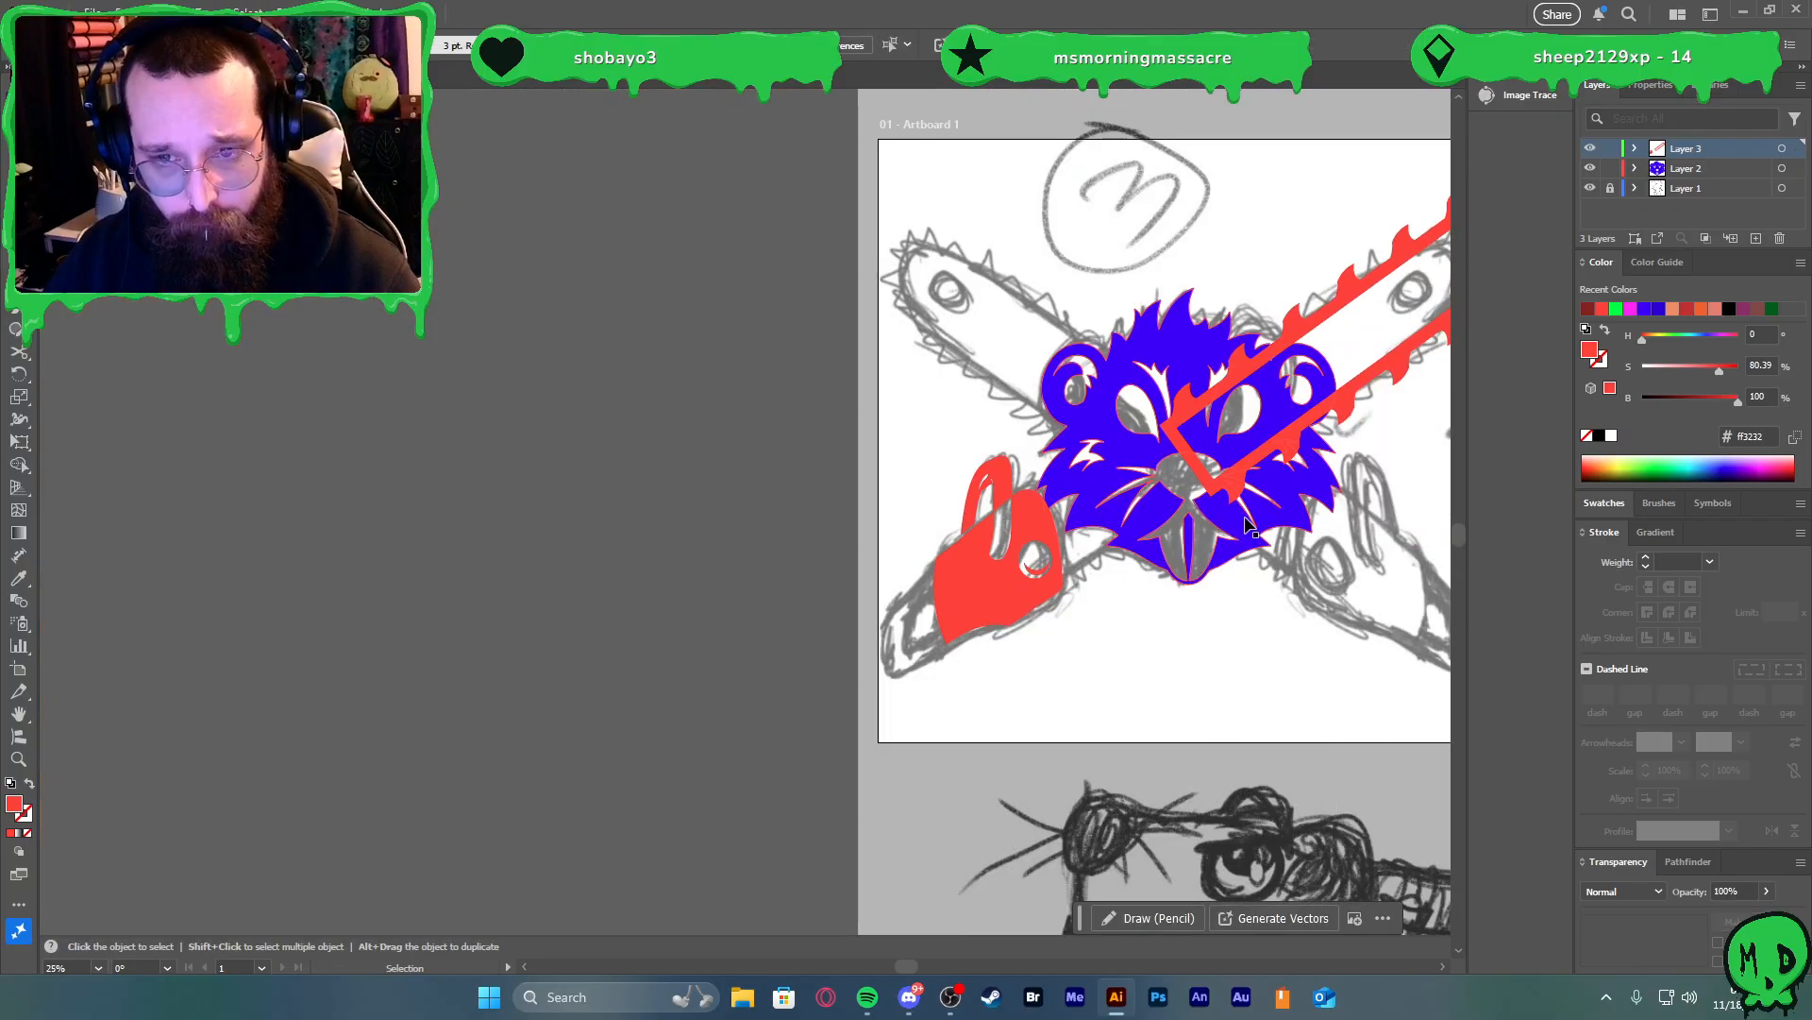
pyautogui.scroll(2, 1244, 581)
pyautogui.scroll(-2, 976, 660)
pyautogui.hscroll(-2, 977, 663)
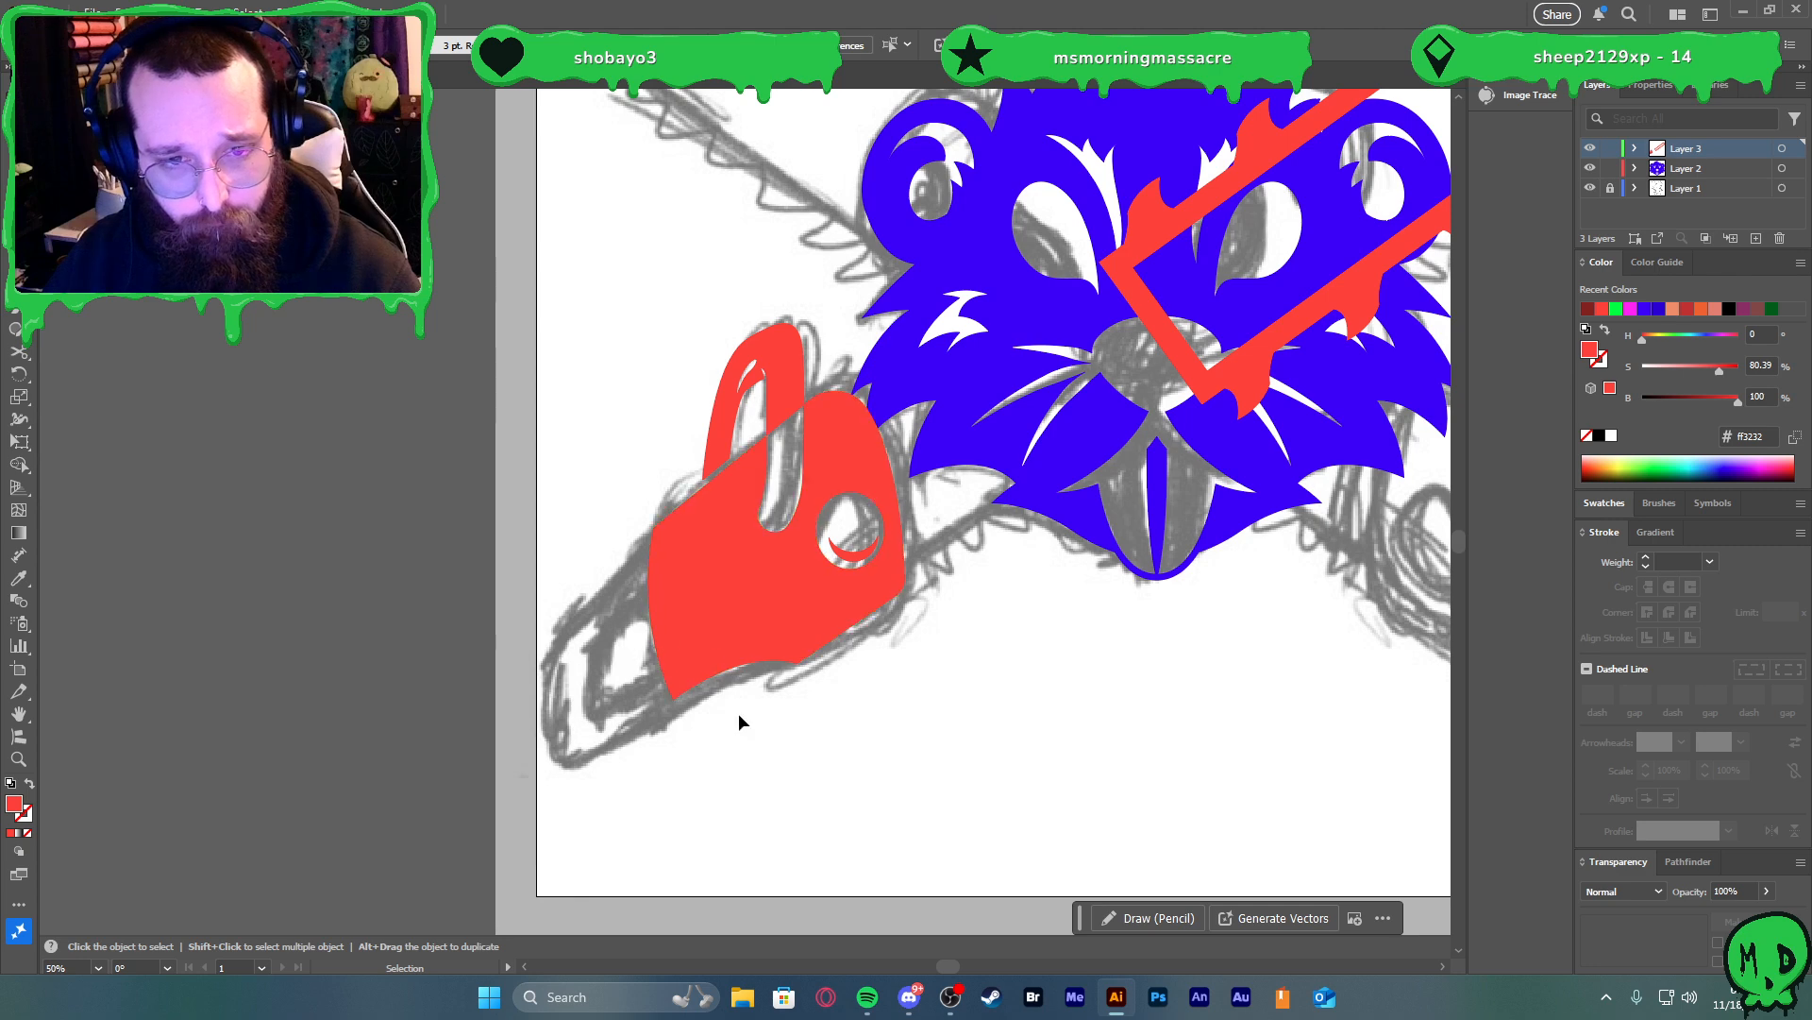
pyautogui.click(713, 625)
pyautogui.scroll(3, 608, 660)
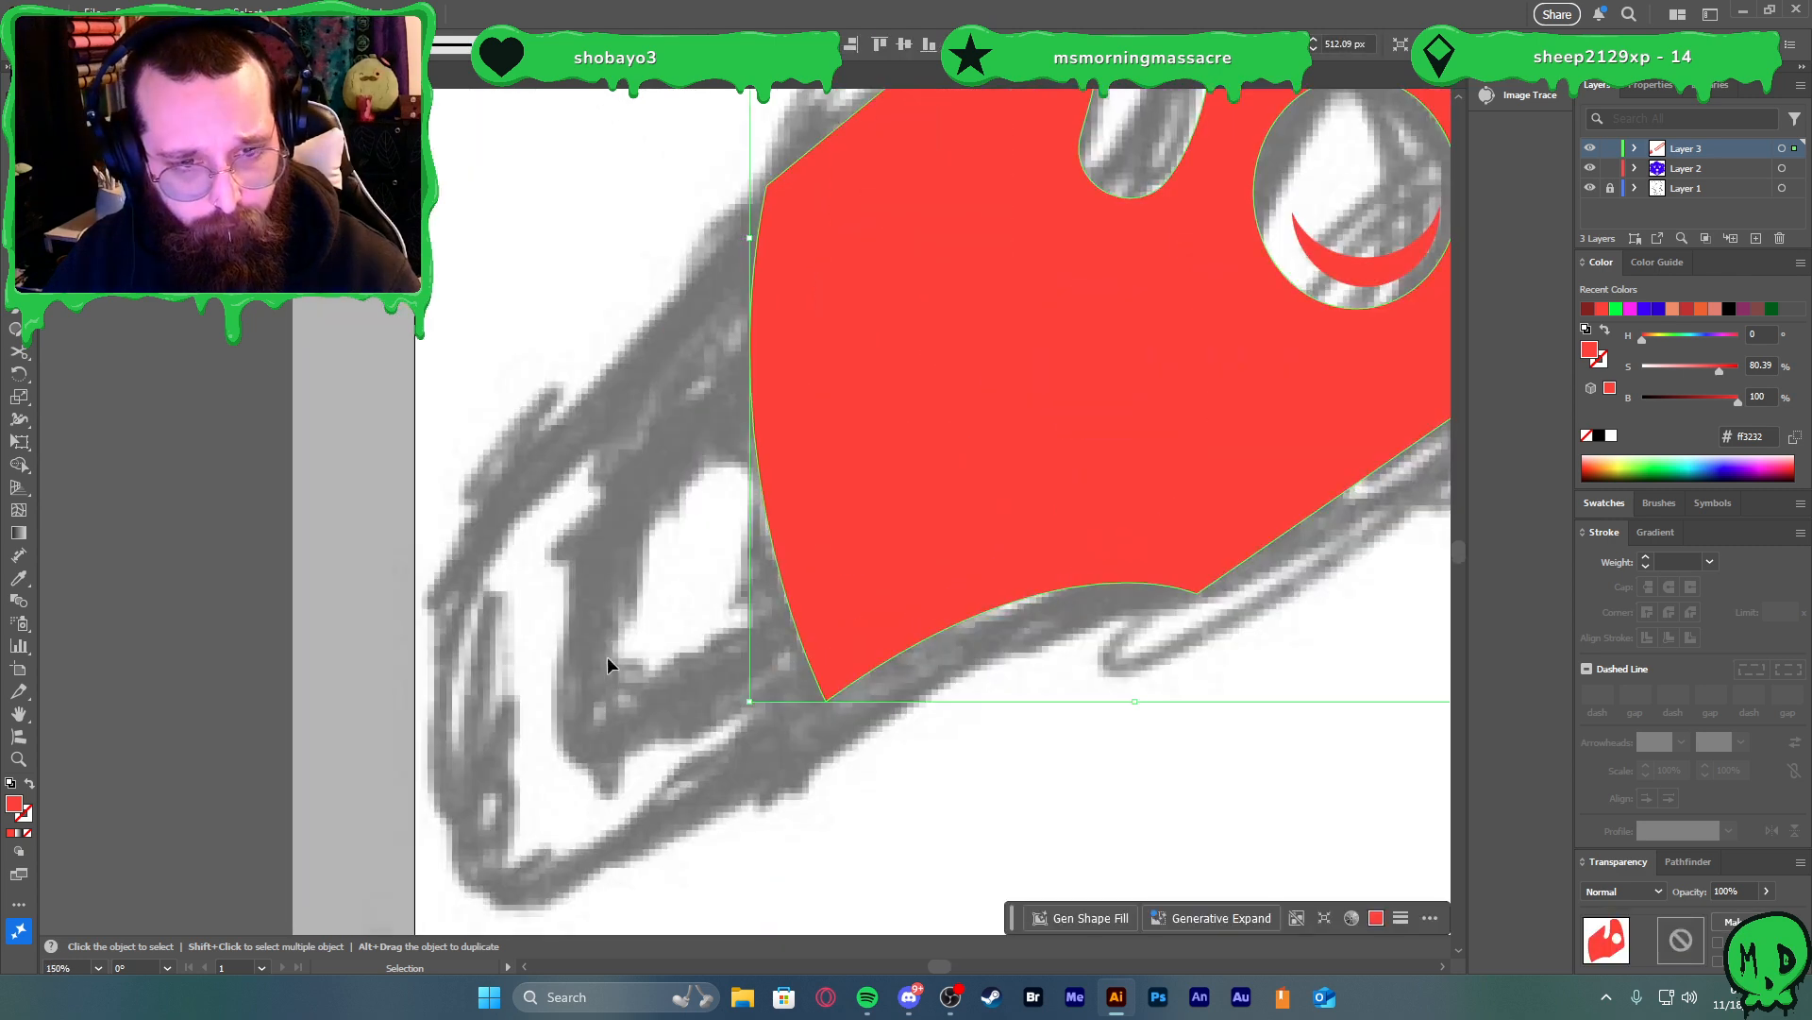
pyautogui.press('l')
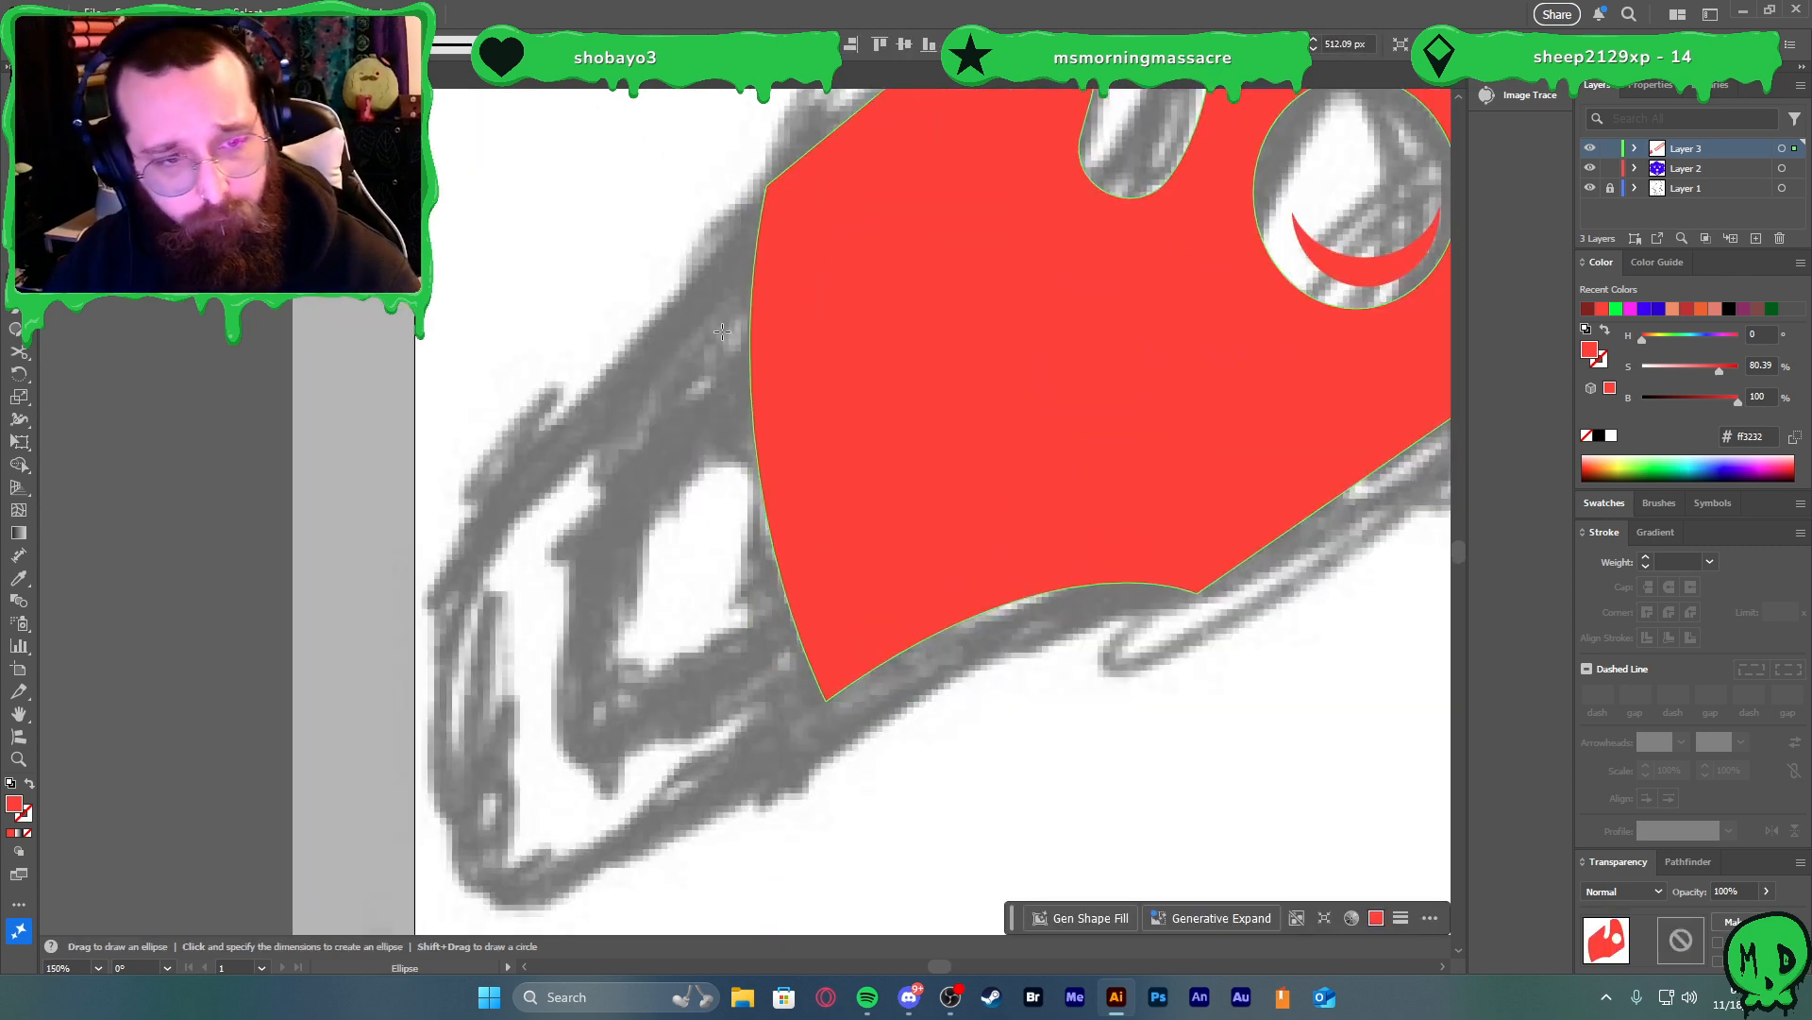
pyautogui.click(485, 533)
pyautogui.click(961, 540)
pyautogui.press('p')
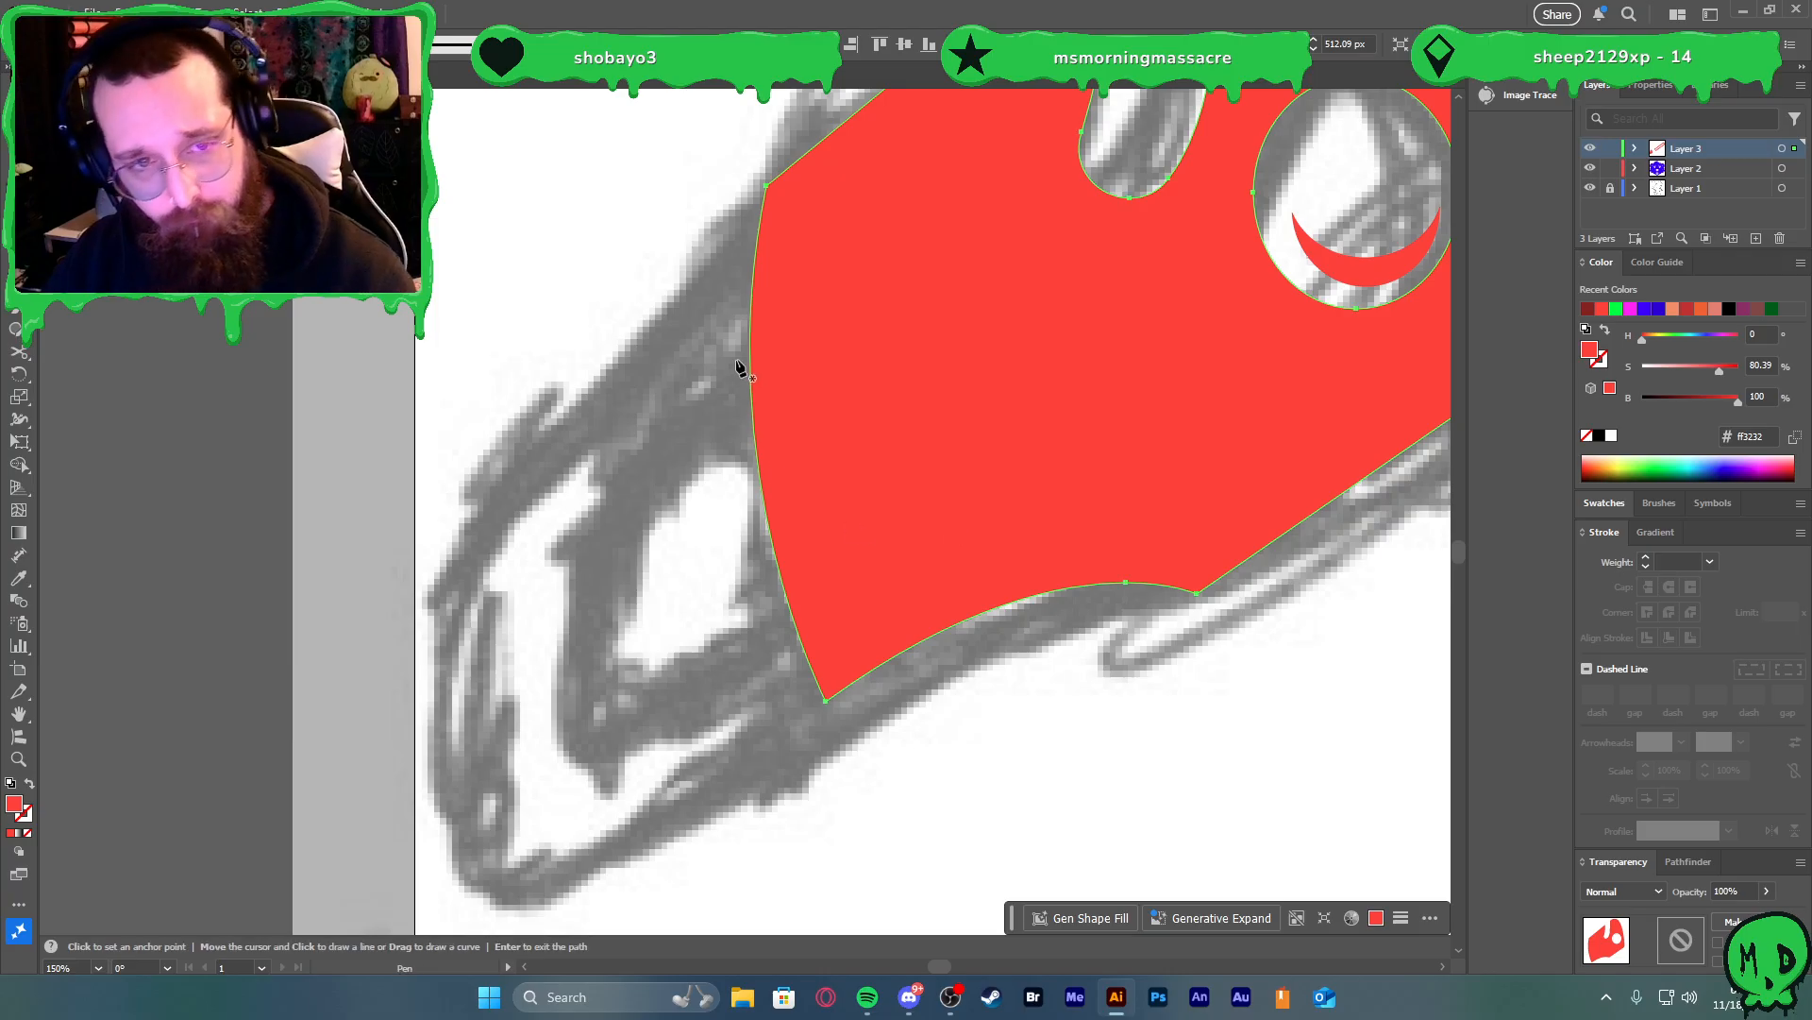
pyautogui.click(779, 275)
pyautogui.click(549, 482)
pyautogui.moveTo(520, 807); pyautogui.dragTo(562, 920)
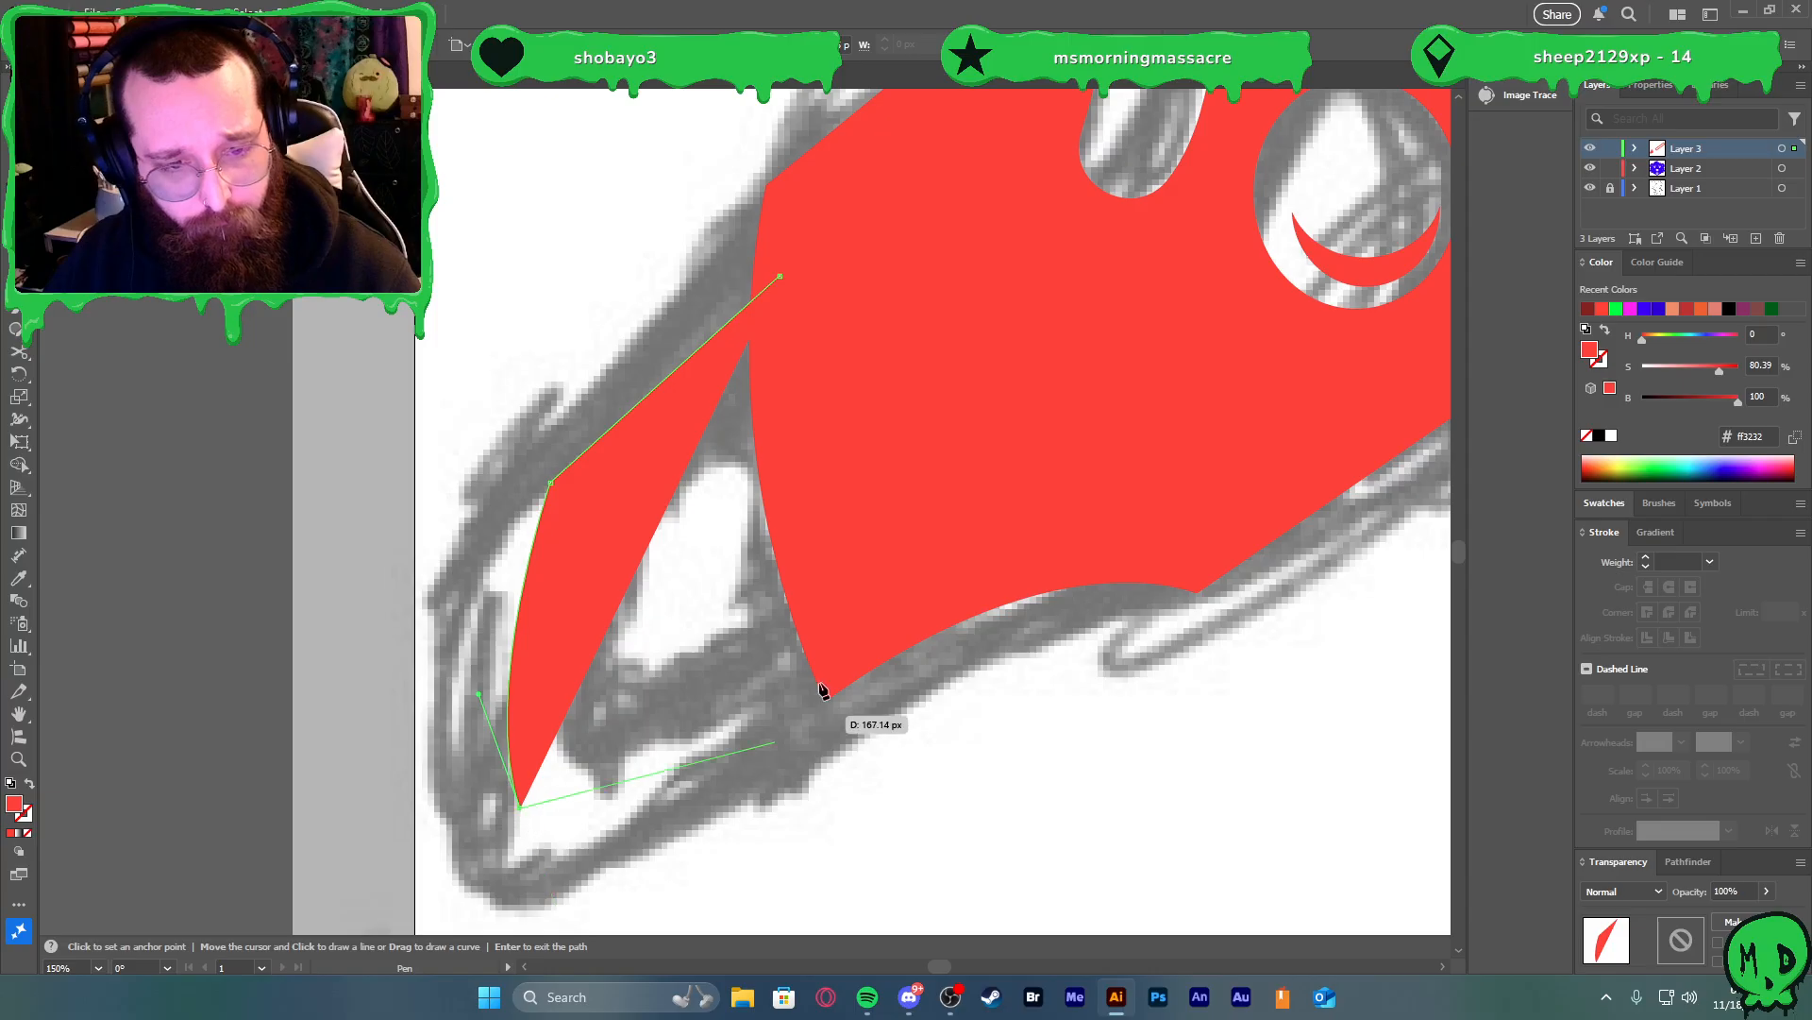
pyautogui.click(837, 612)
pyautogui.press('v')
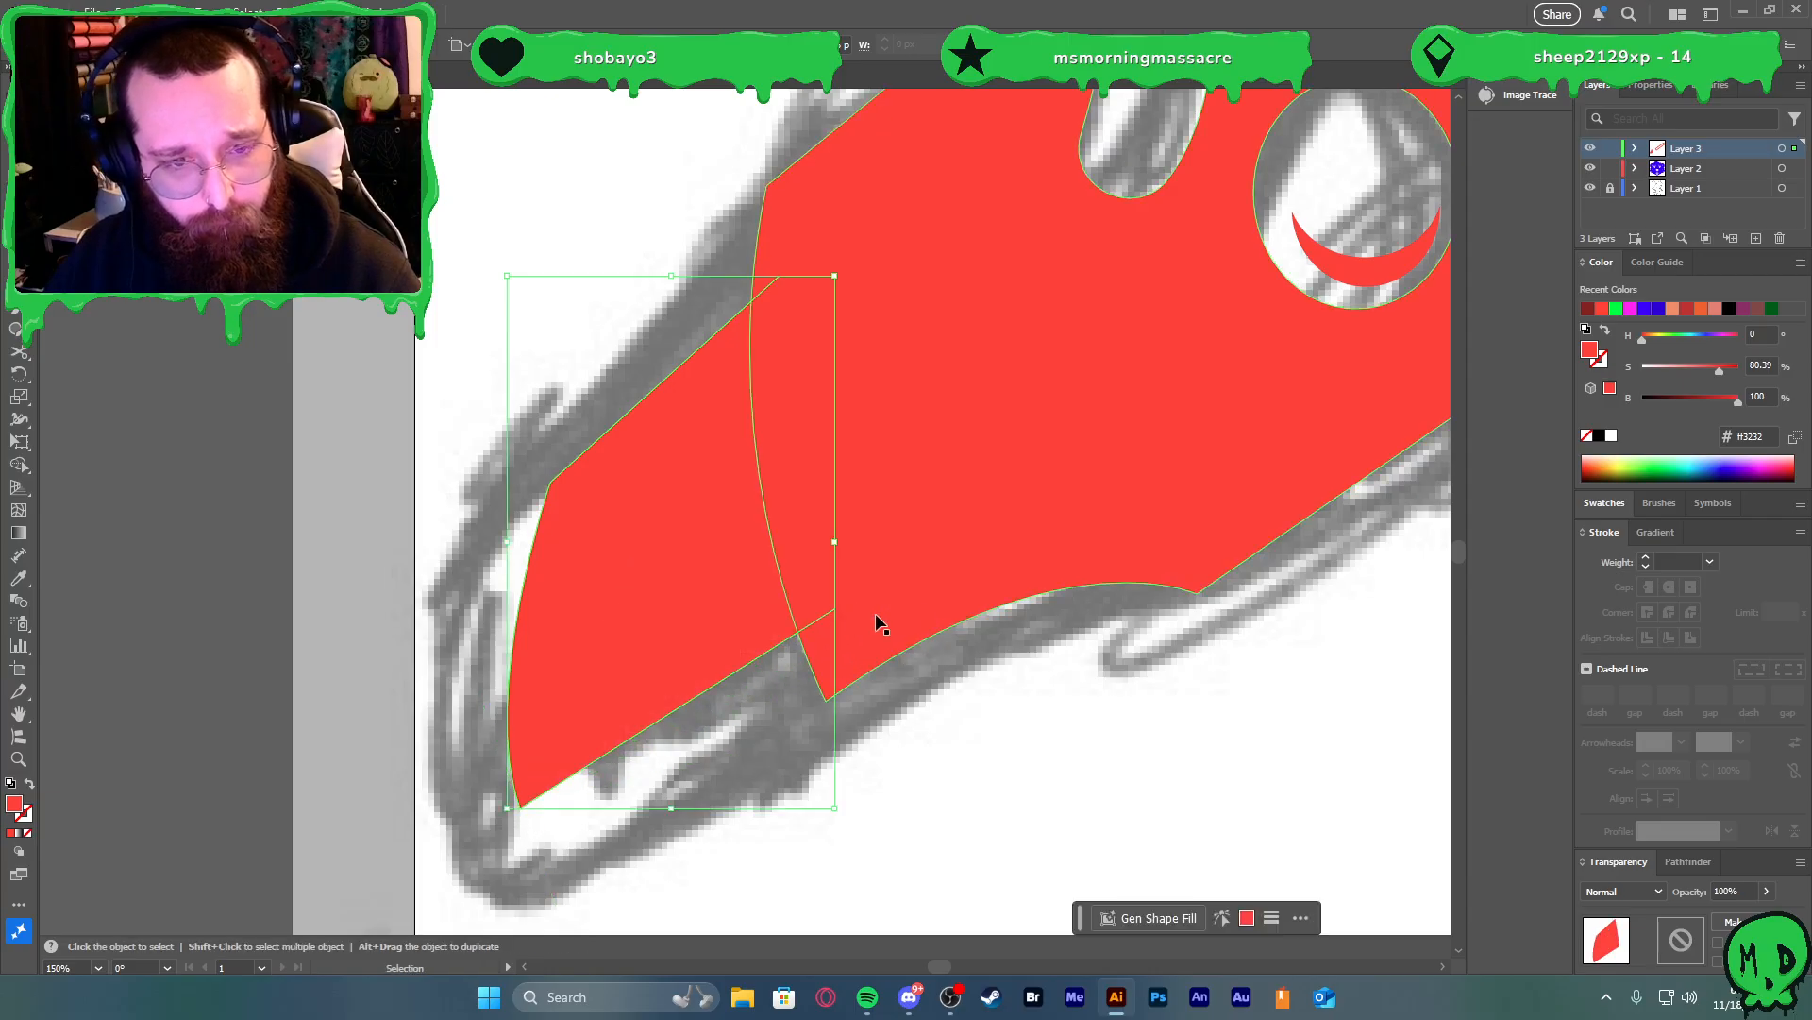
# Convert the rear handle path's fill to a 60 pt red stroke and extend its upper end farther into the saw body
pyautogui.hotkey('shift', 'x')
pyautogui.click(1709, 560)
pyautogui.click(1742, 500)
pyautogui.press('a')
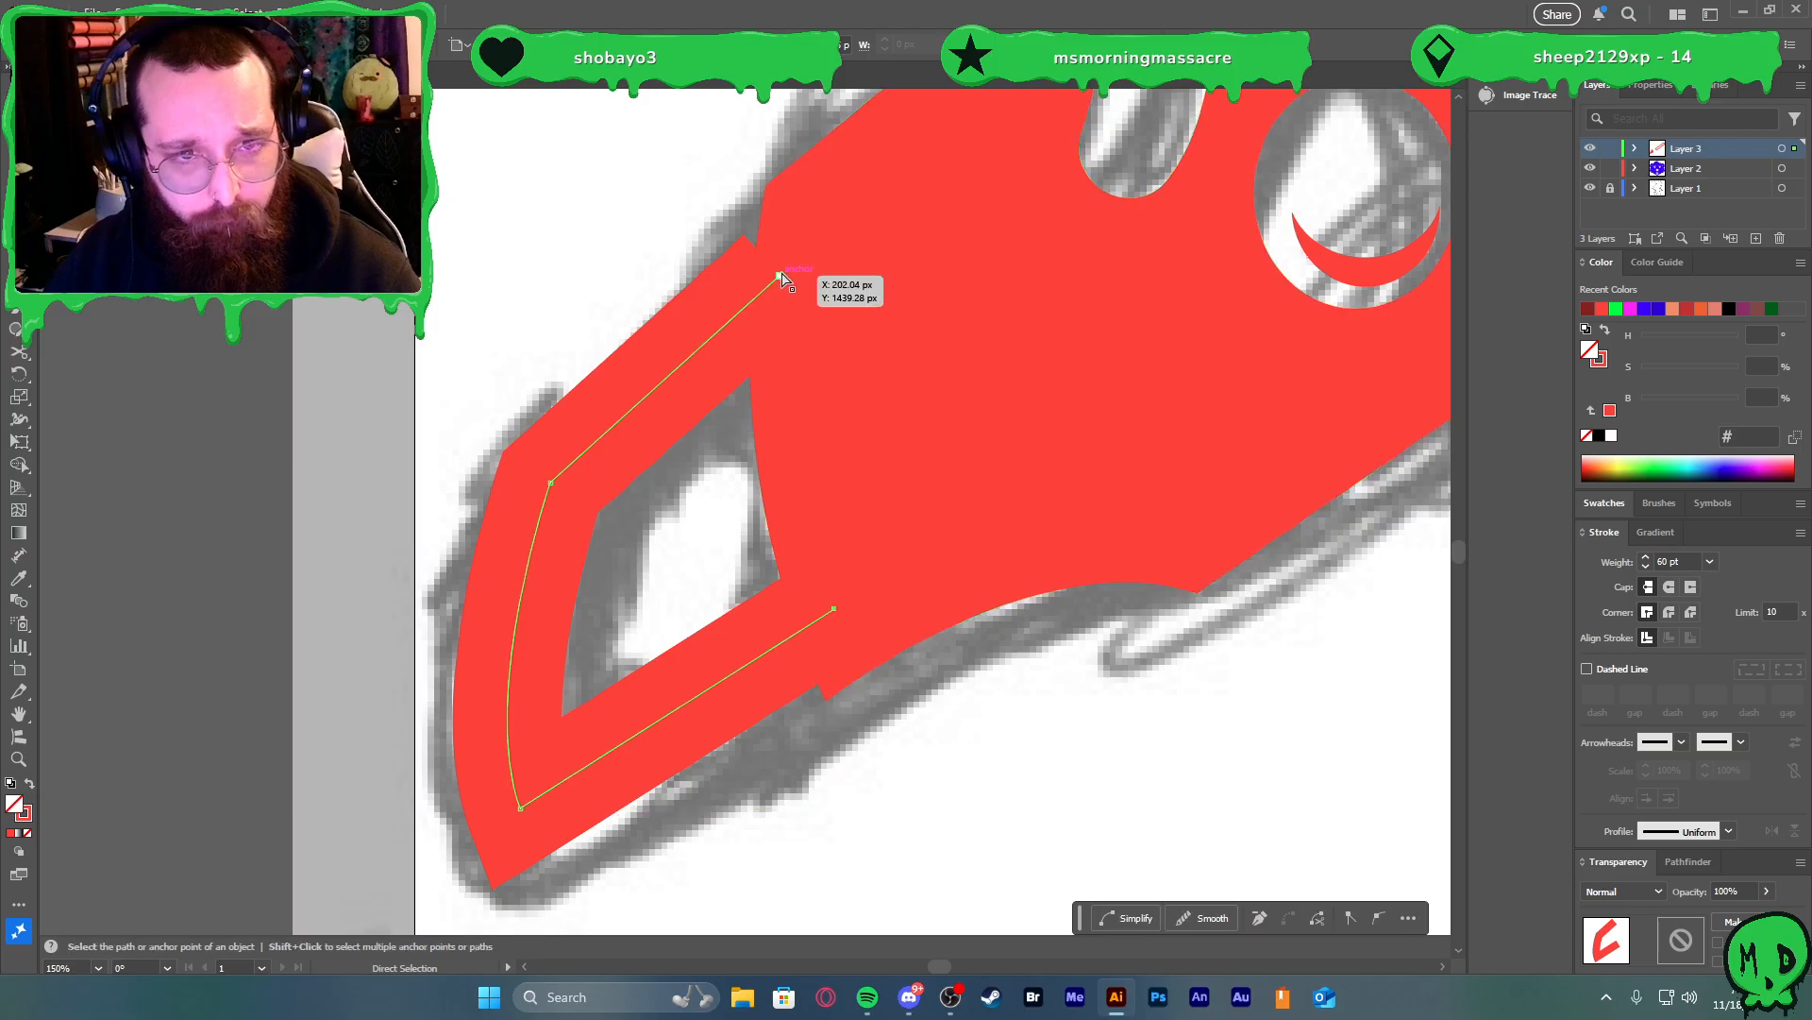
pyautogui.moveTo(778, 276); pyautogui.dragTo(846, 247)
# Round the rear handle path's two outer corners slightly
pyautogui.press('v')
pyautogui.press('a')
pyautogui.click(519, 808)
pyautogui.keyDown('shift'); pyautogui.click(551, 483); pyautogui.keyUp('shift')
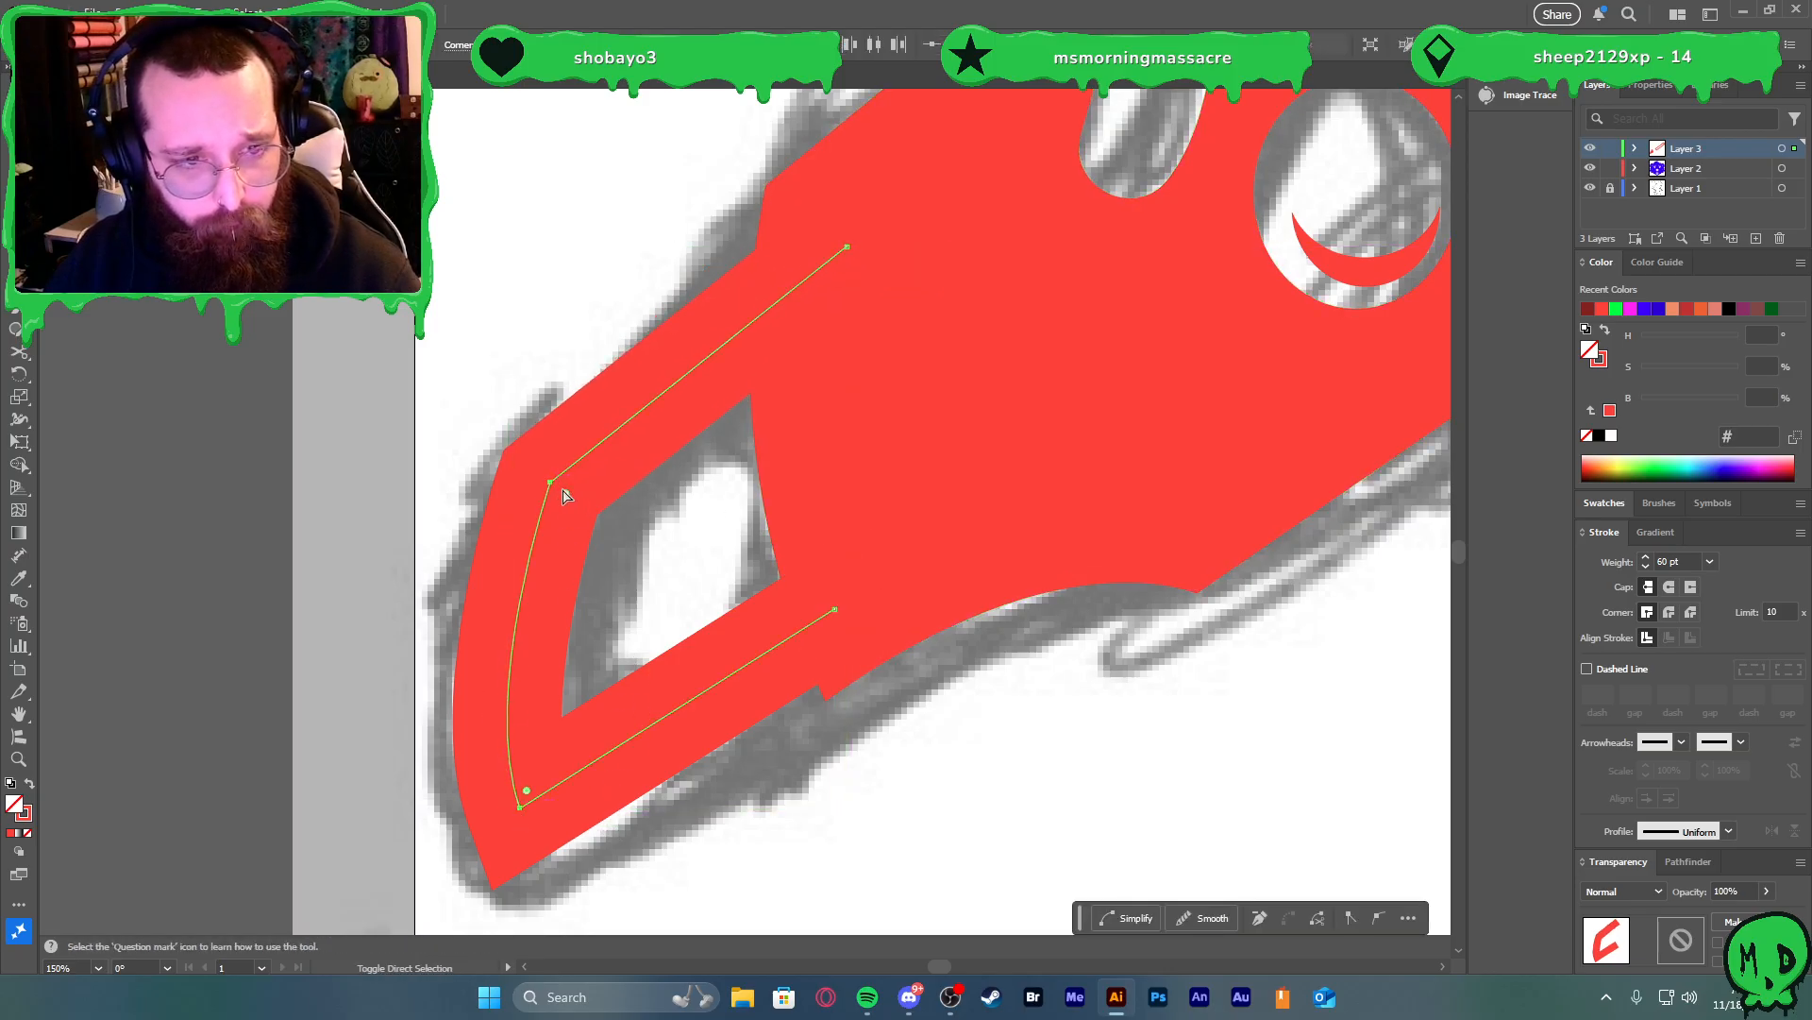
pyautogui.moveTo(561, 489); pyautogui.dragTo(575, 501)
pyautogui.press('v')
# Undo the last change and shift the rear handle slightly upward against the saw body
pyautogui.scroll(-3, 853, 696)
pyautogui.hscroll(1, 849, 704)
pyautogui.scroll(1, 840, 704)
pyautogui.hotkey('ctrl', 'z')
pyautogui.click(802, 766)
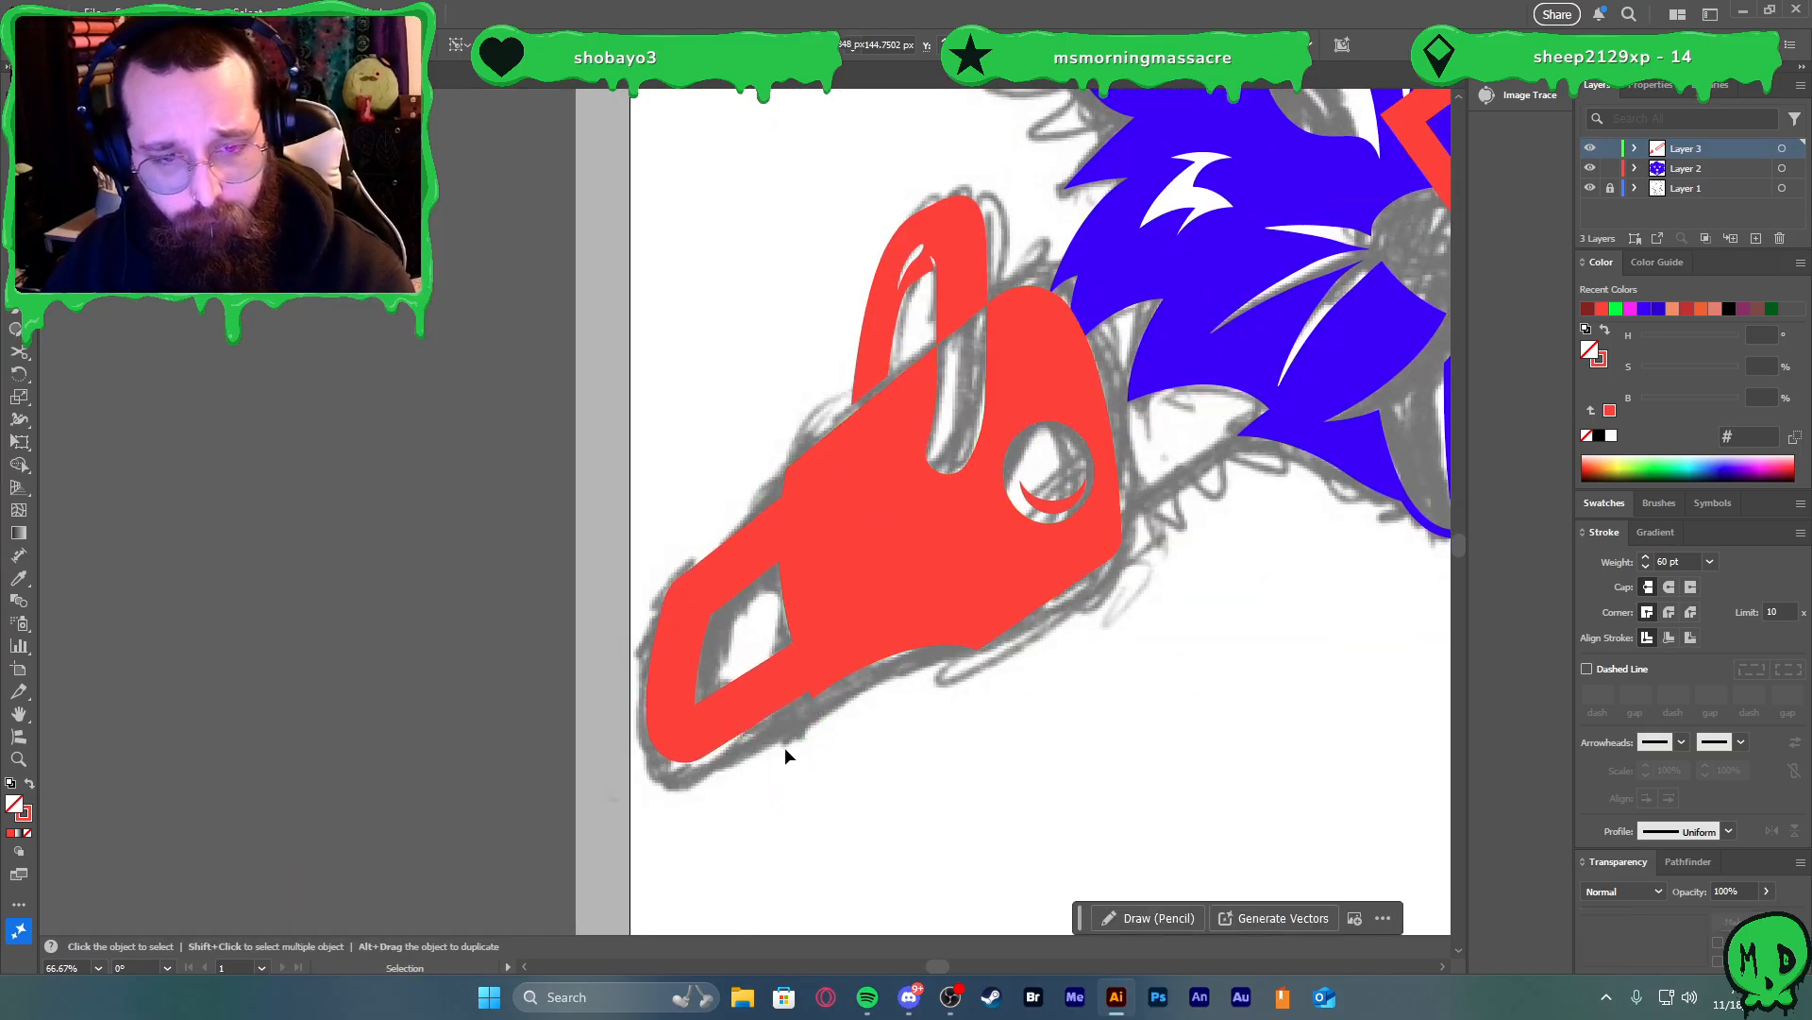
pyautogui.click(774, 686)
pyautogui.moveTo(777, 694); pyautogui.dragTo(779, 687)
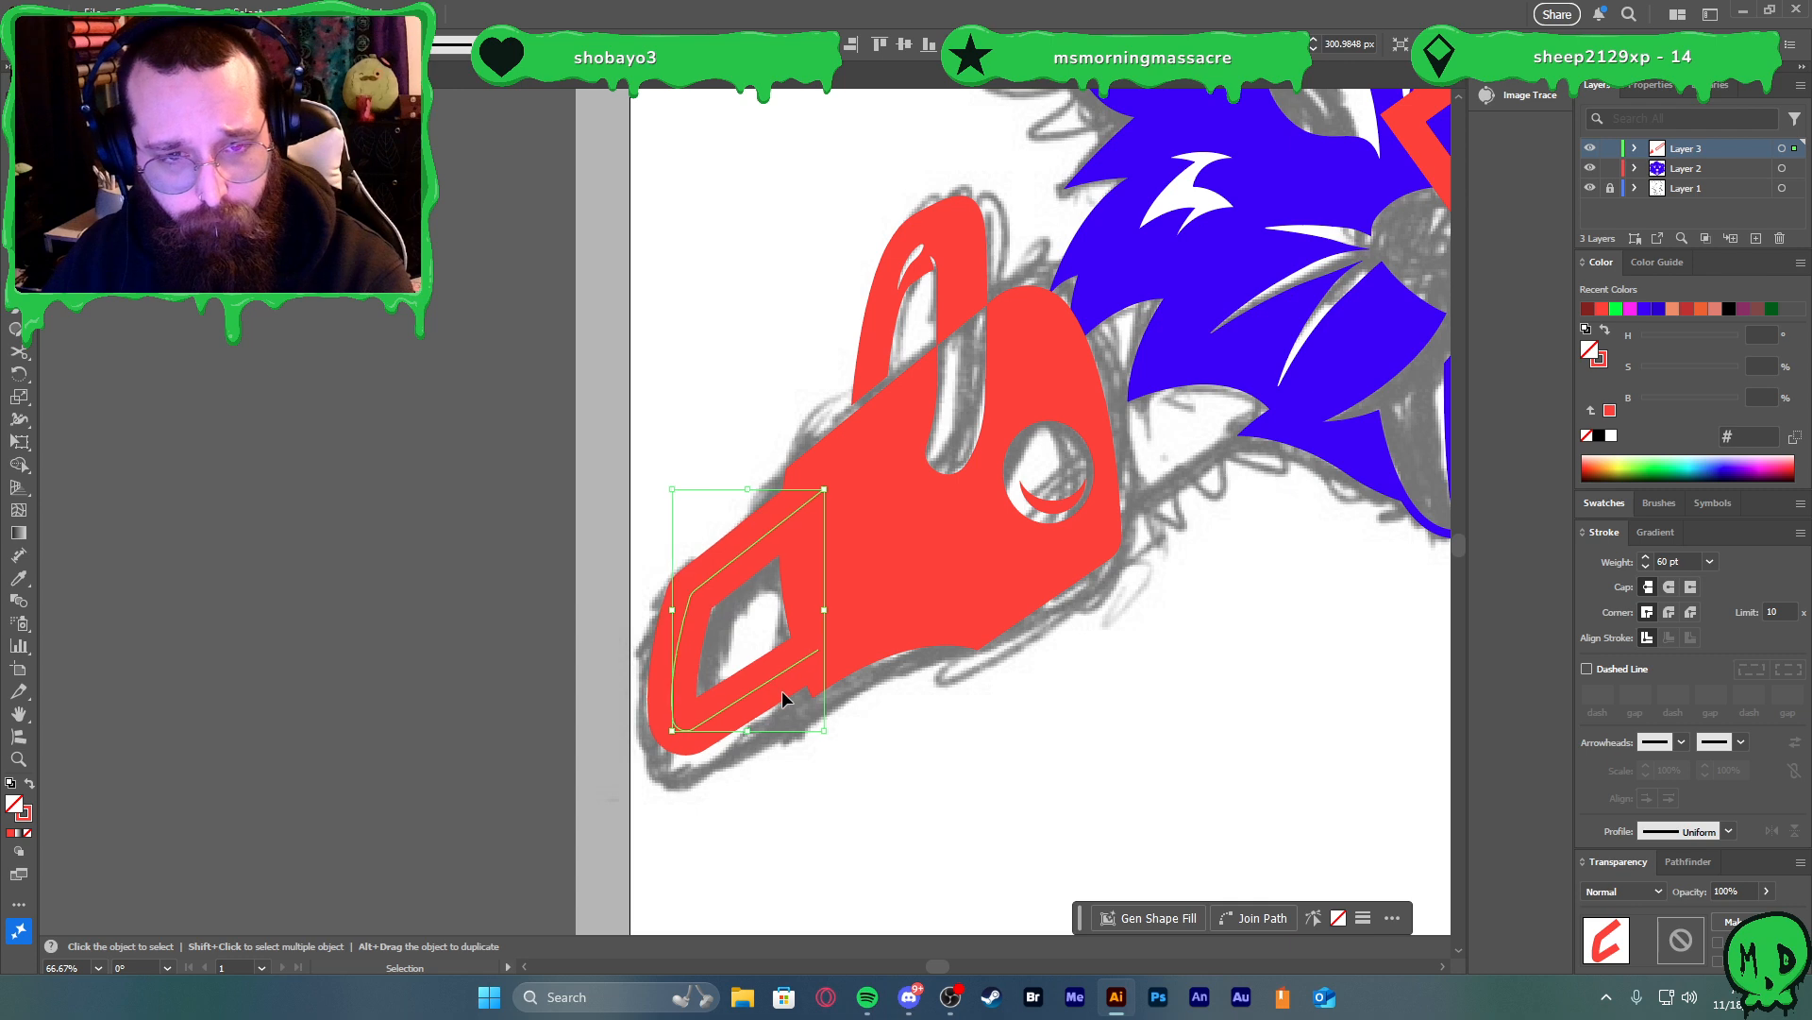
# Draw a small closed, curved trigger hanging into the rear handle's opening with the Pen tool and give it a red fill without a stroke
pyautogui.click(943, 744)
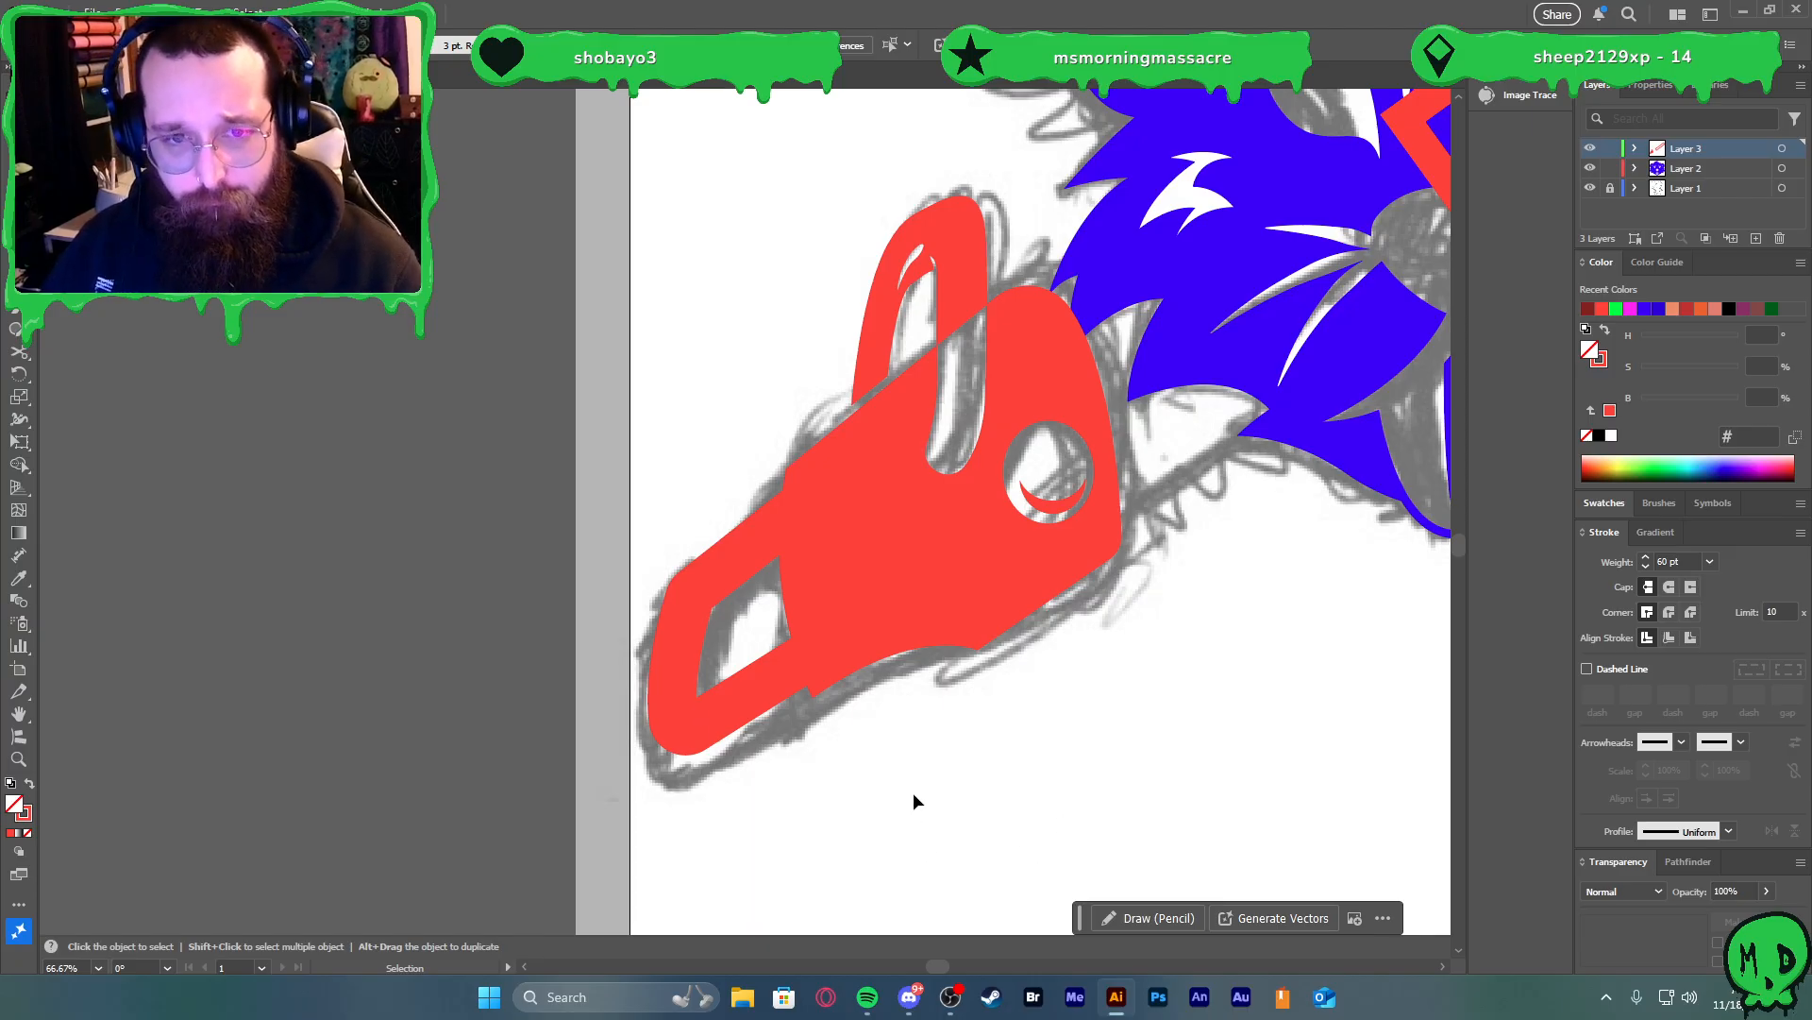
pyautogui.scroll(3, 701, 611)
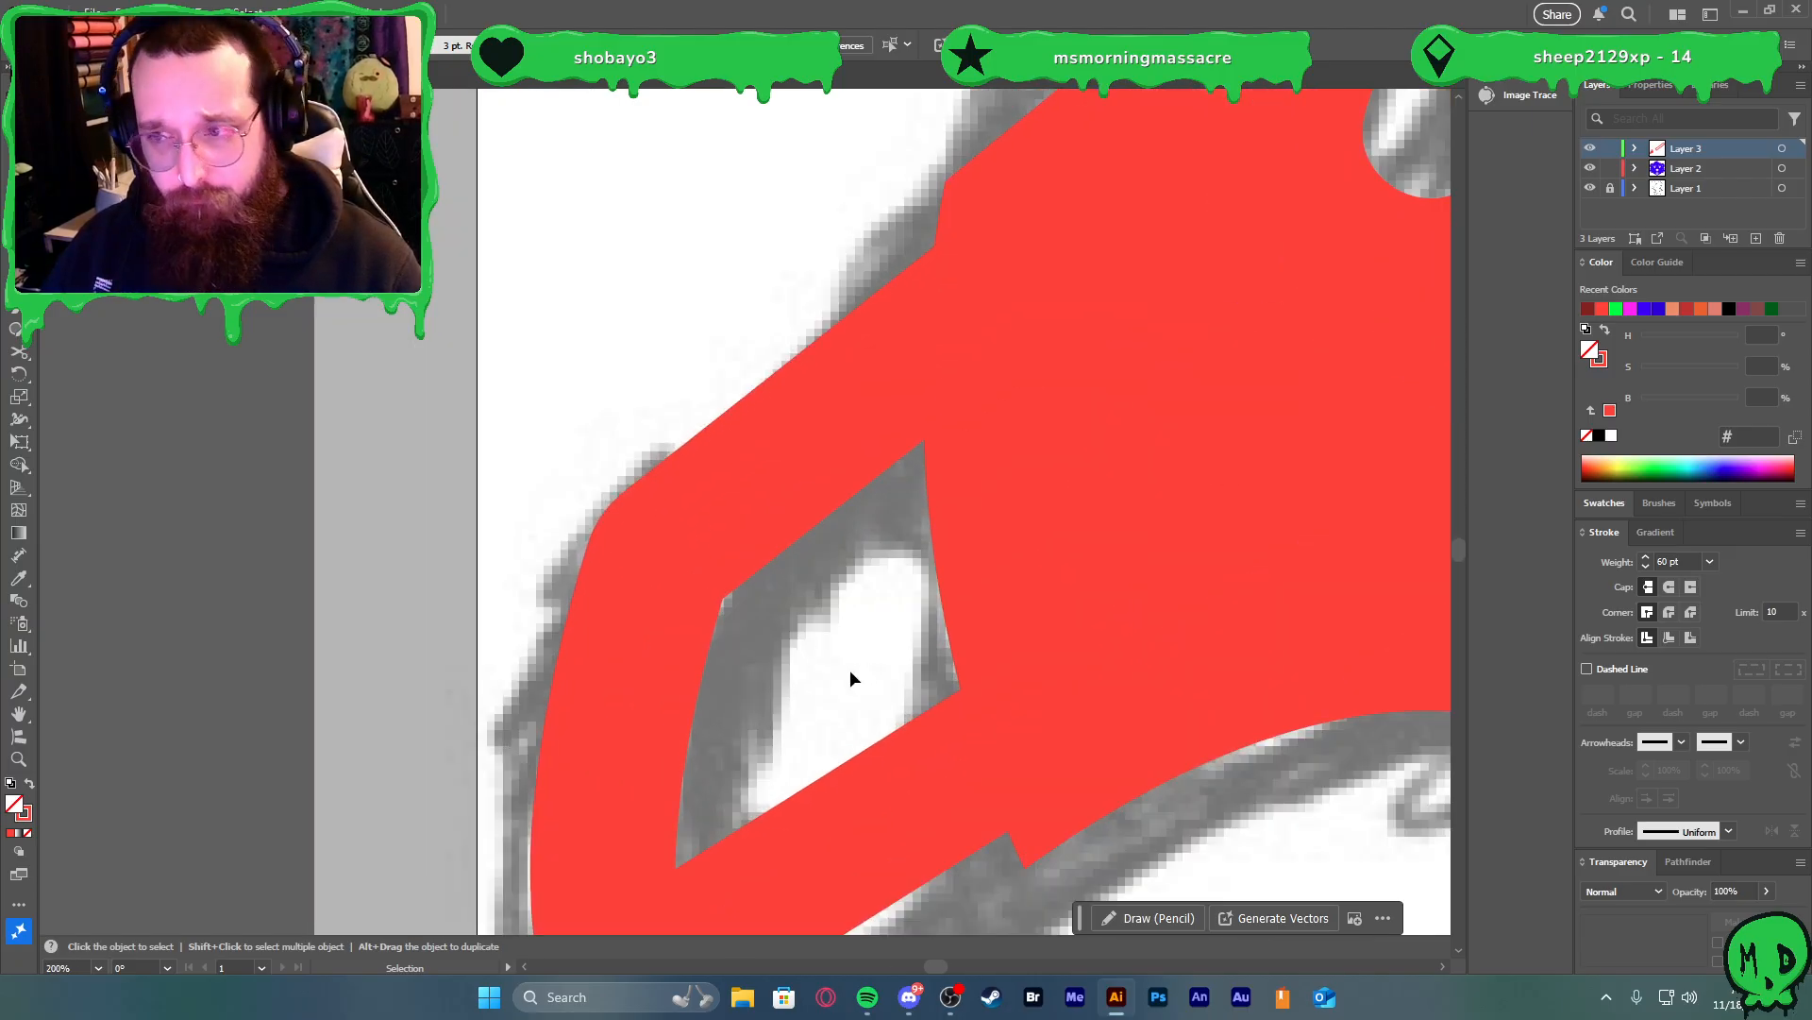
pyautogui.press('p')
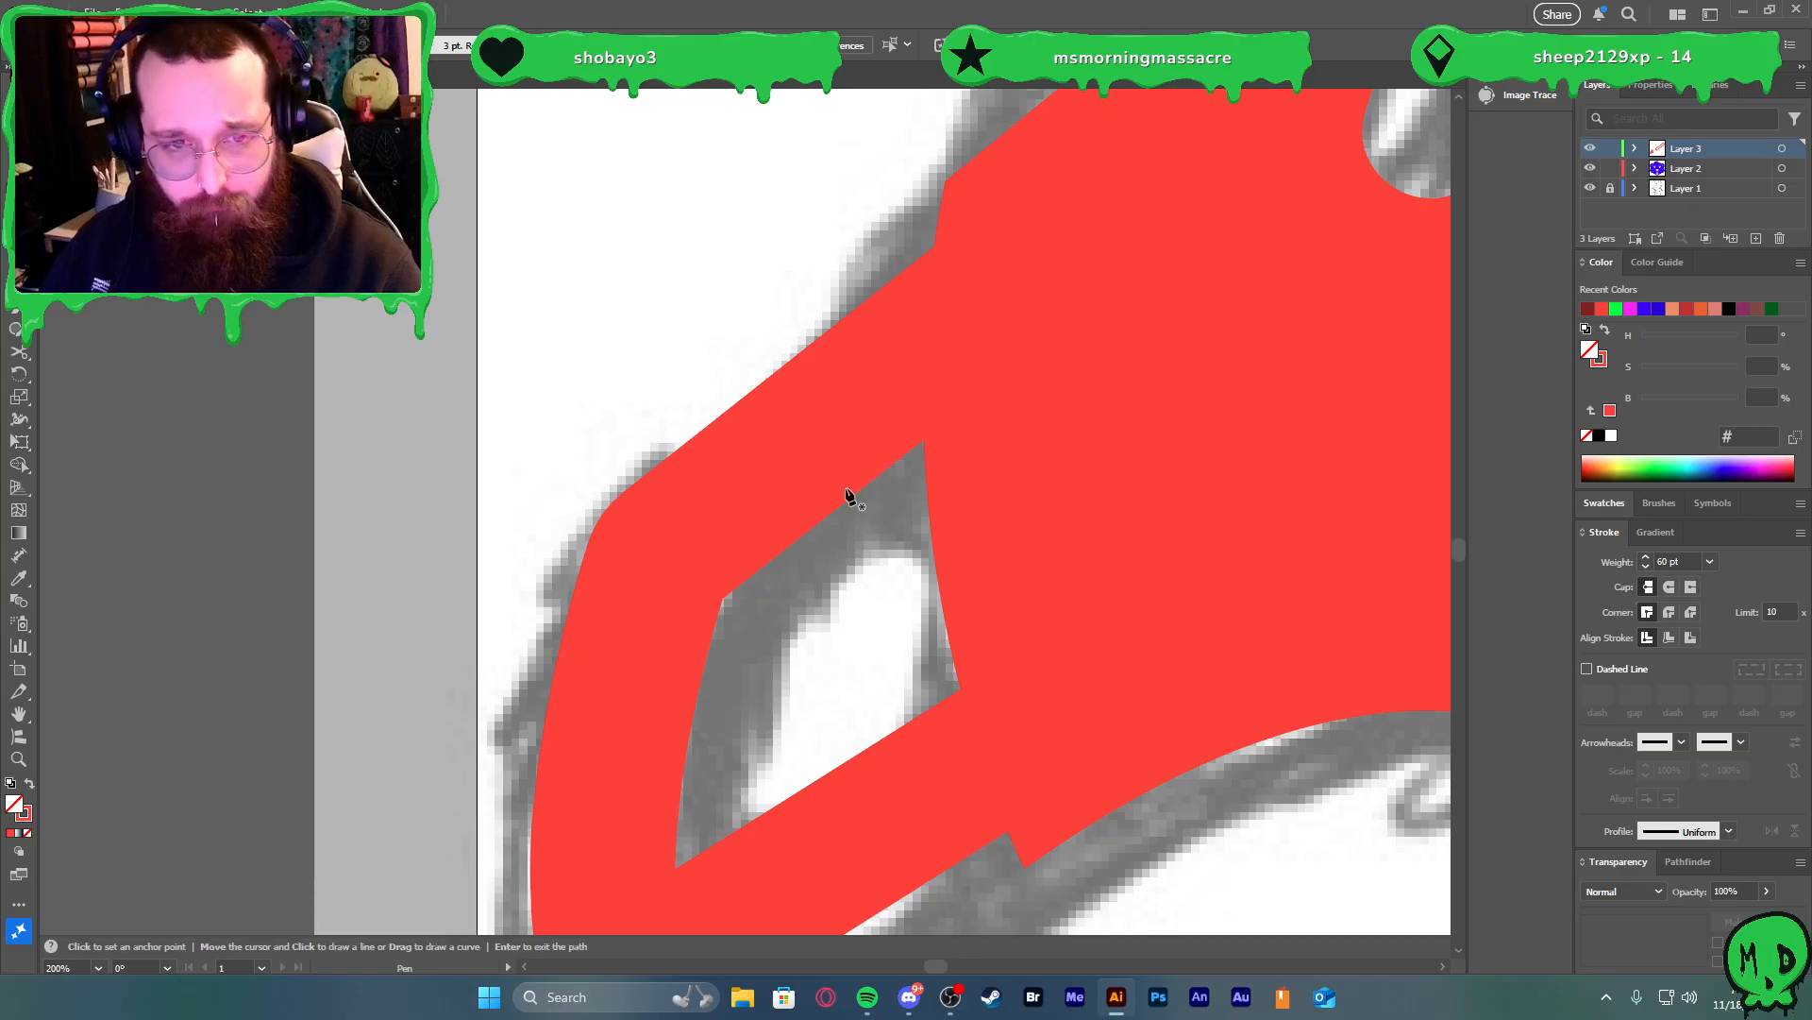
pyautogui.click(840, 480)
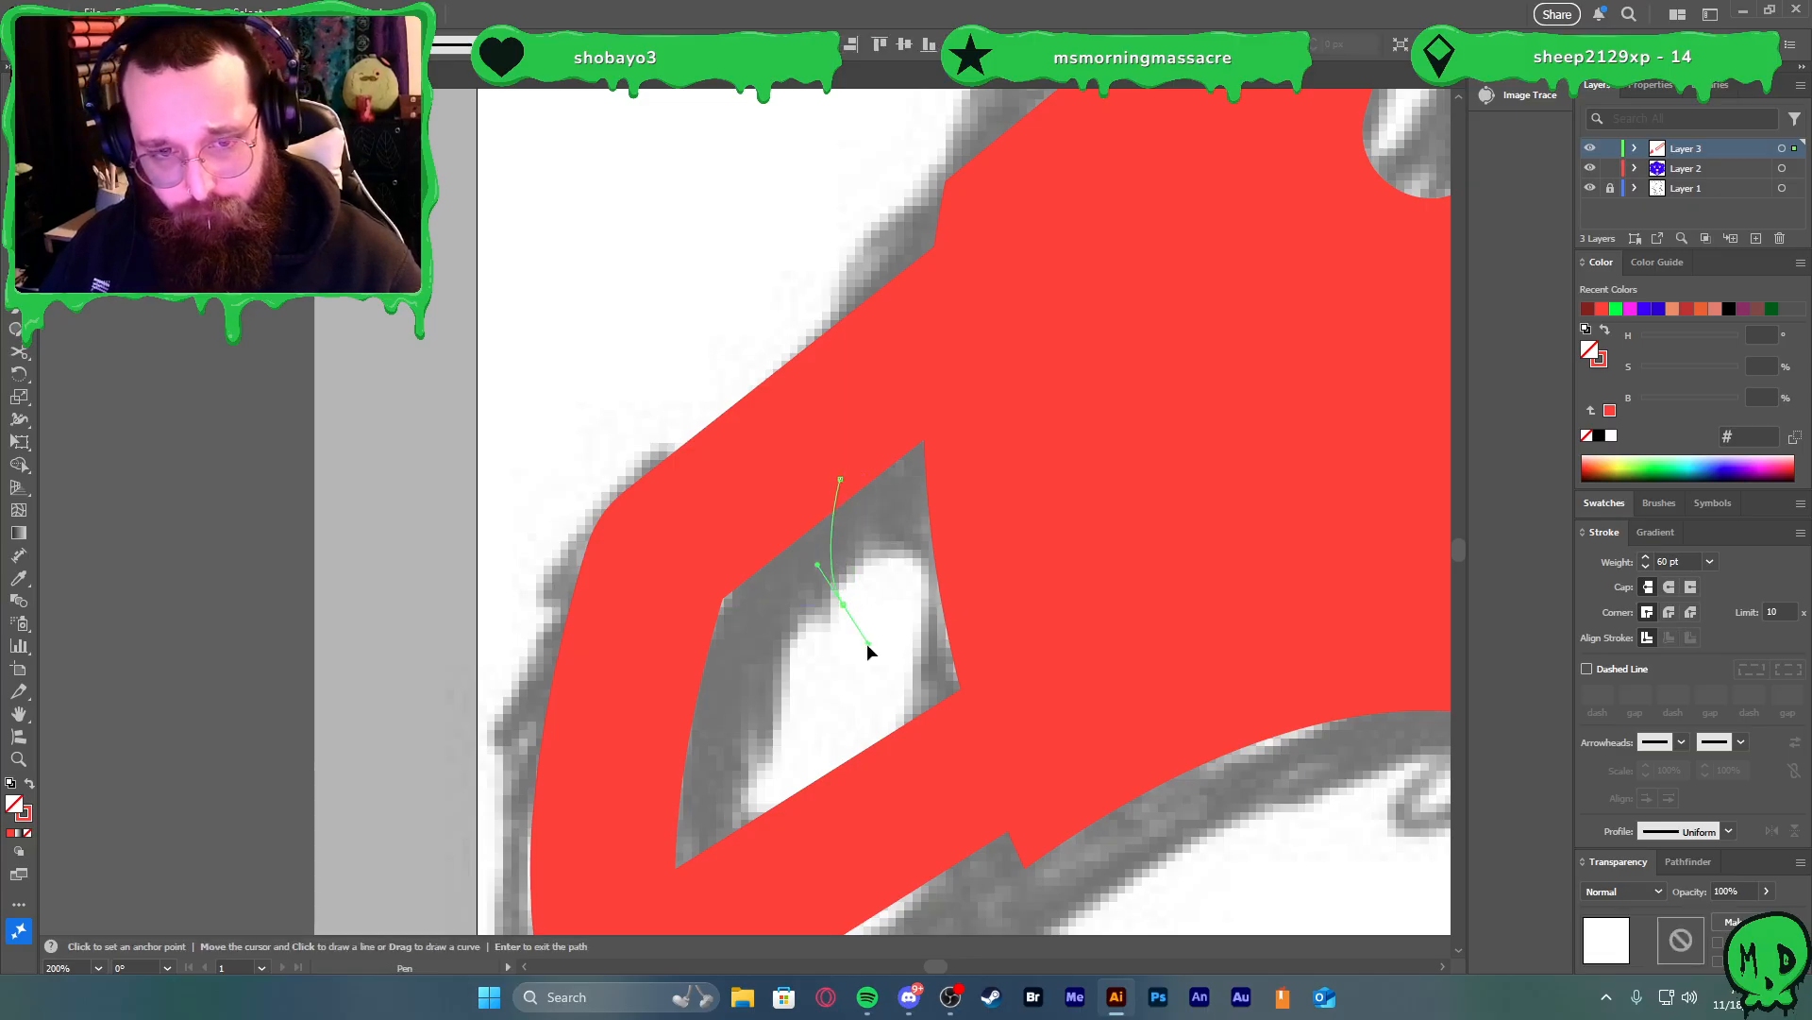
pyautogui.moveTo(867, 644); pyautogui.dragTo(869, 644)
pyautogui.click(843, 604)
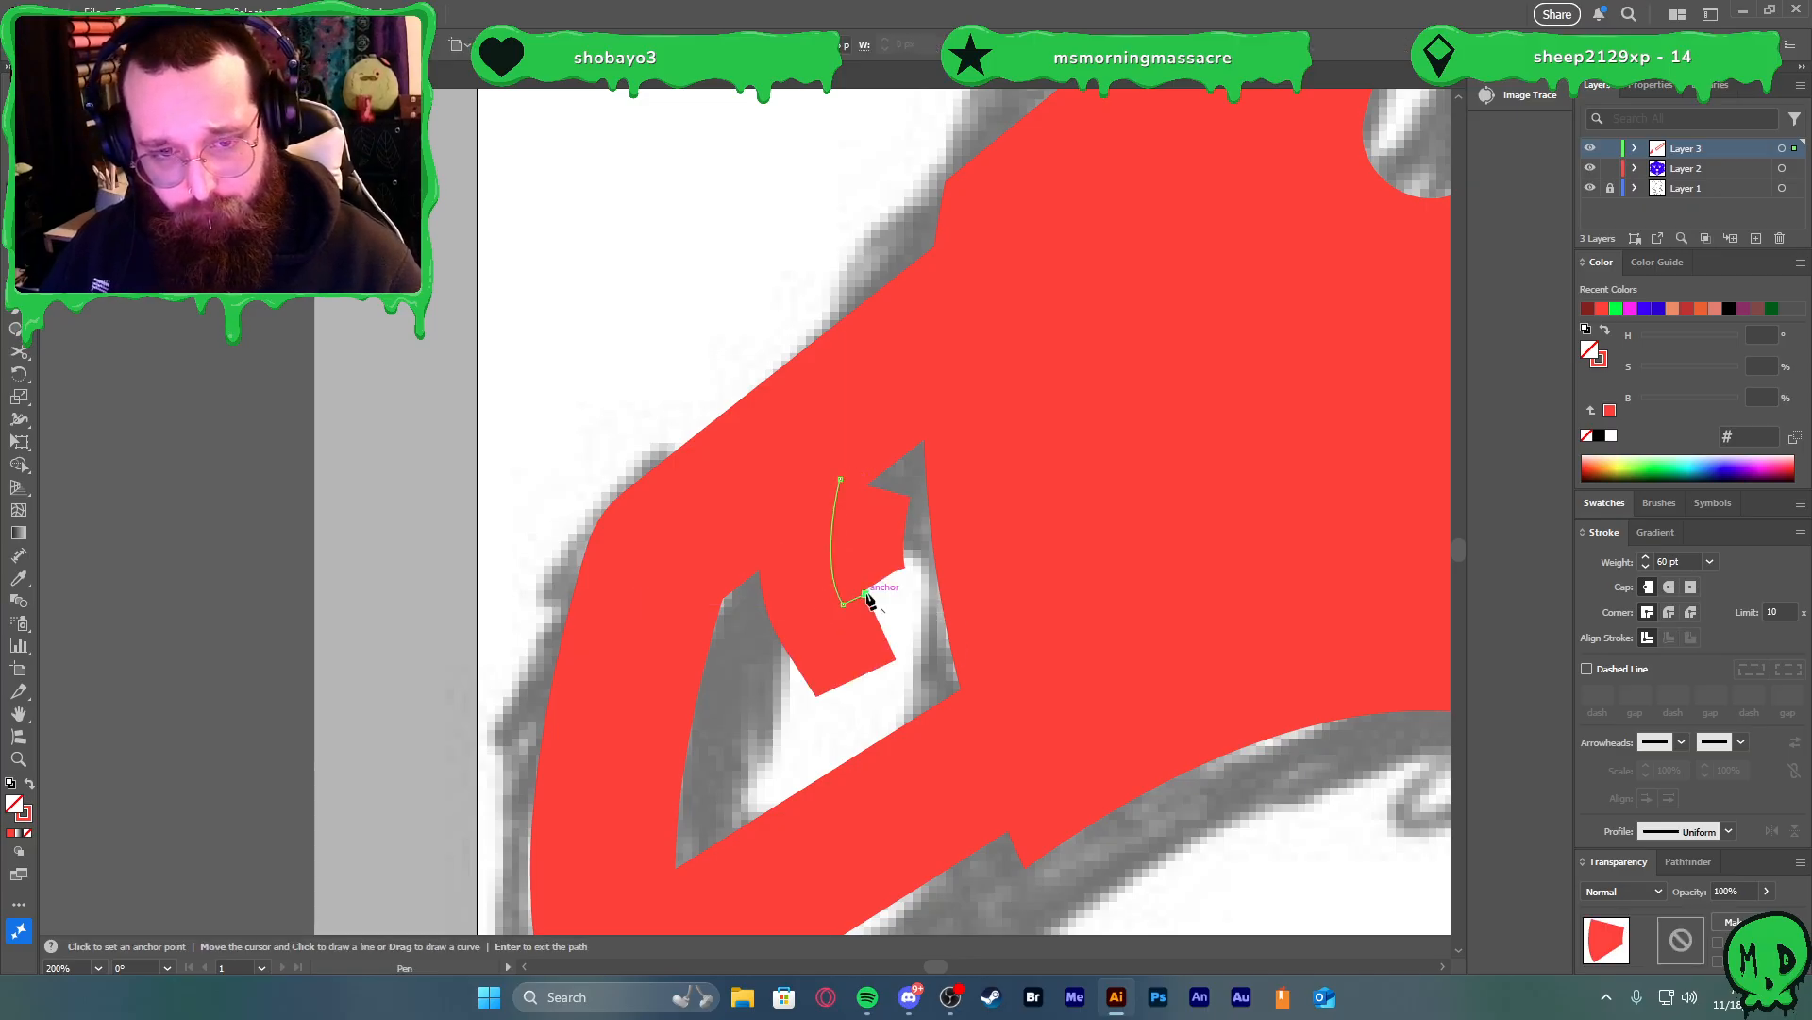
pyautogui.moveTo(897, 455); pyautogui.dragTo(936, 416)
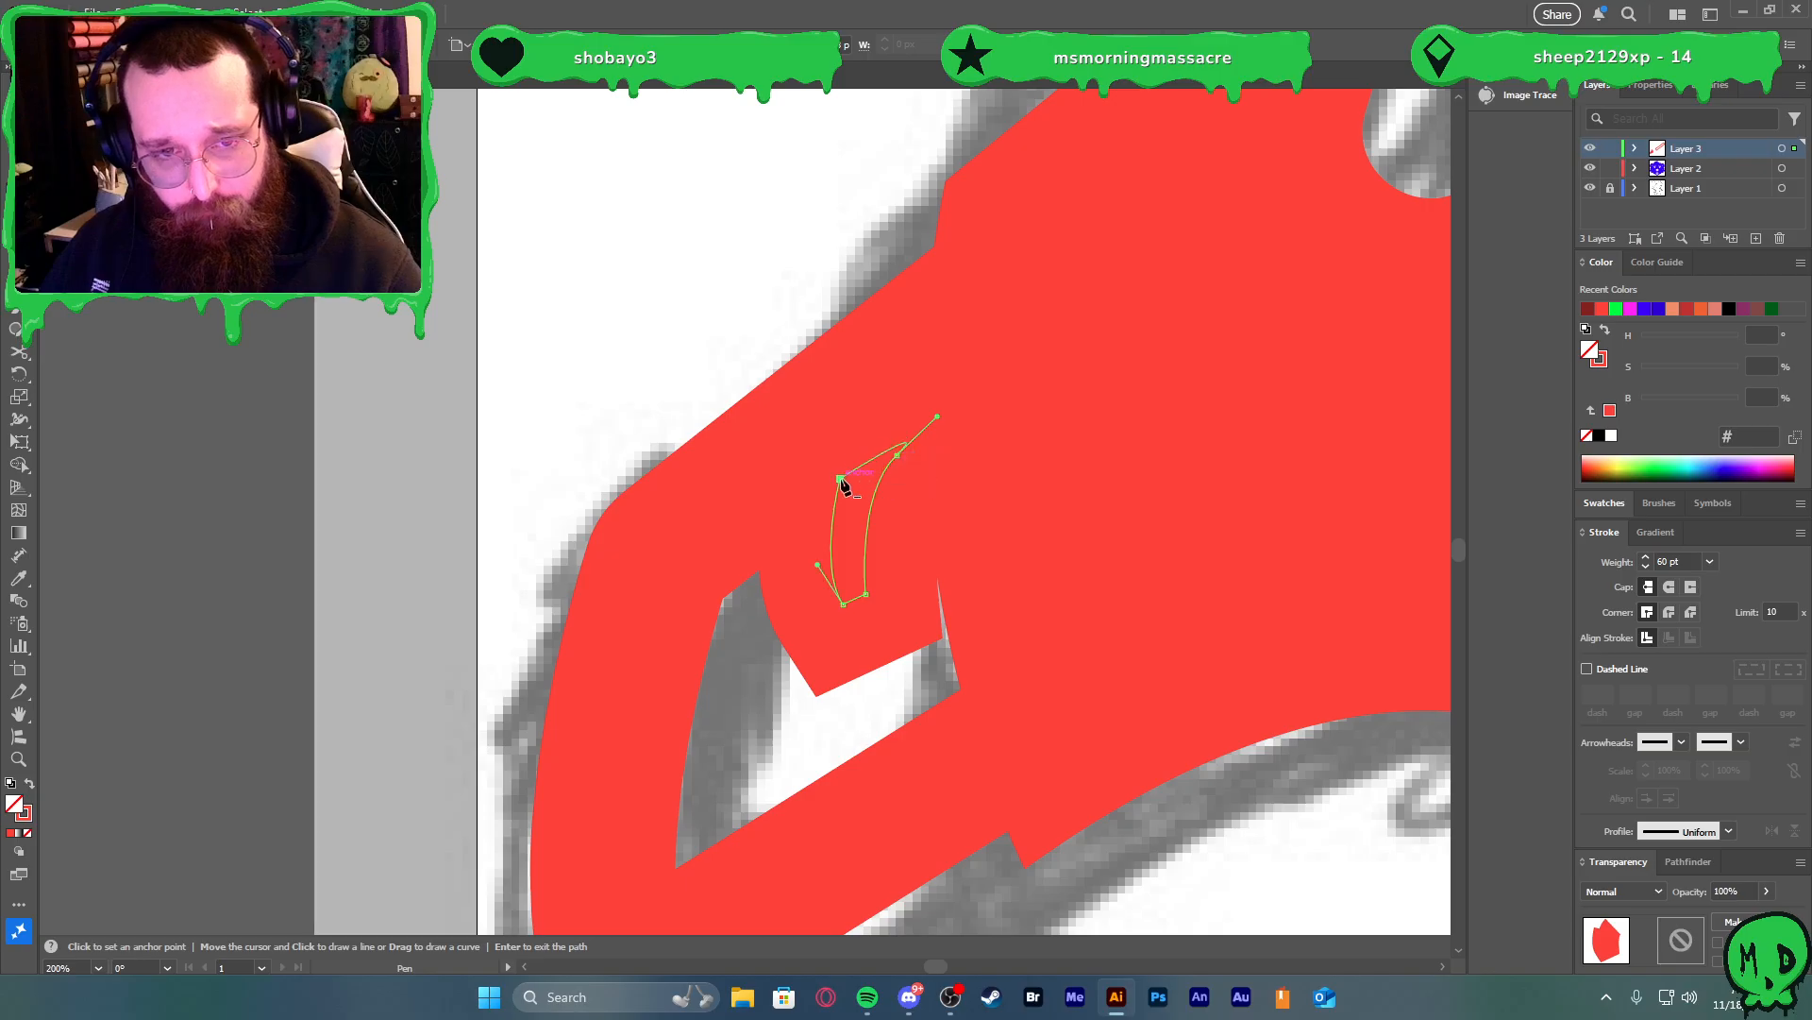
pyautogui.click(839, 479)
pyautogui.press('v')
pyautogui.hotkey('shift', 'x')
pyautogui.scroll(-2, 863, 603)
pyautogui.click(1021, 738)
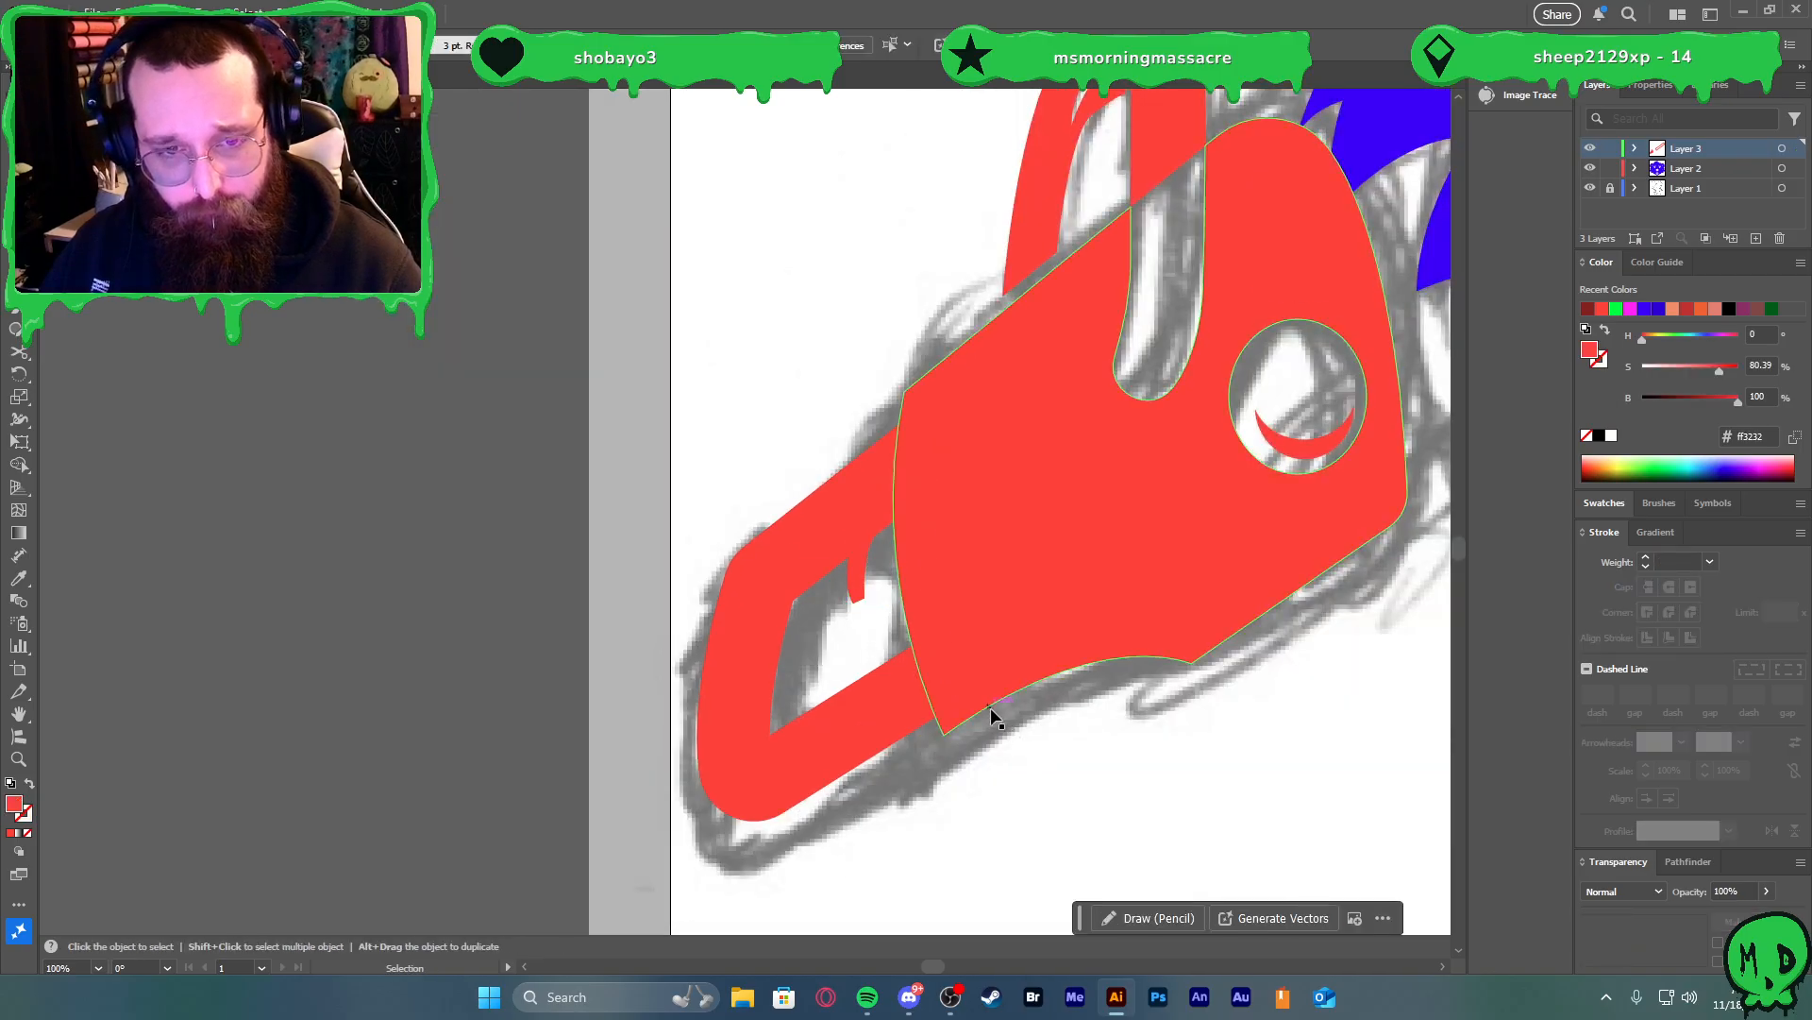
pyautogui.scroll(-2, 992, 706)
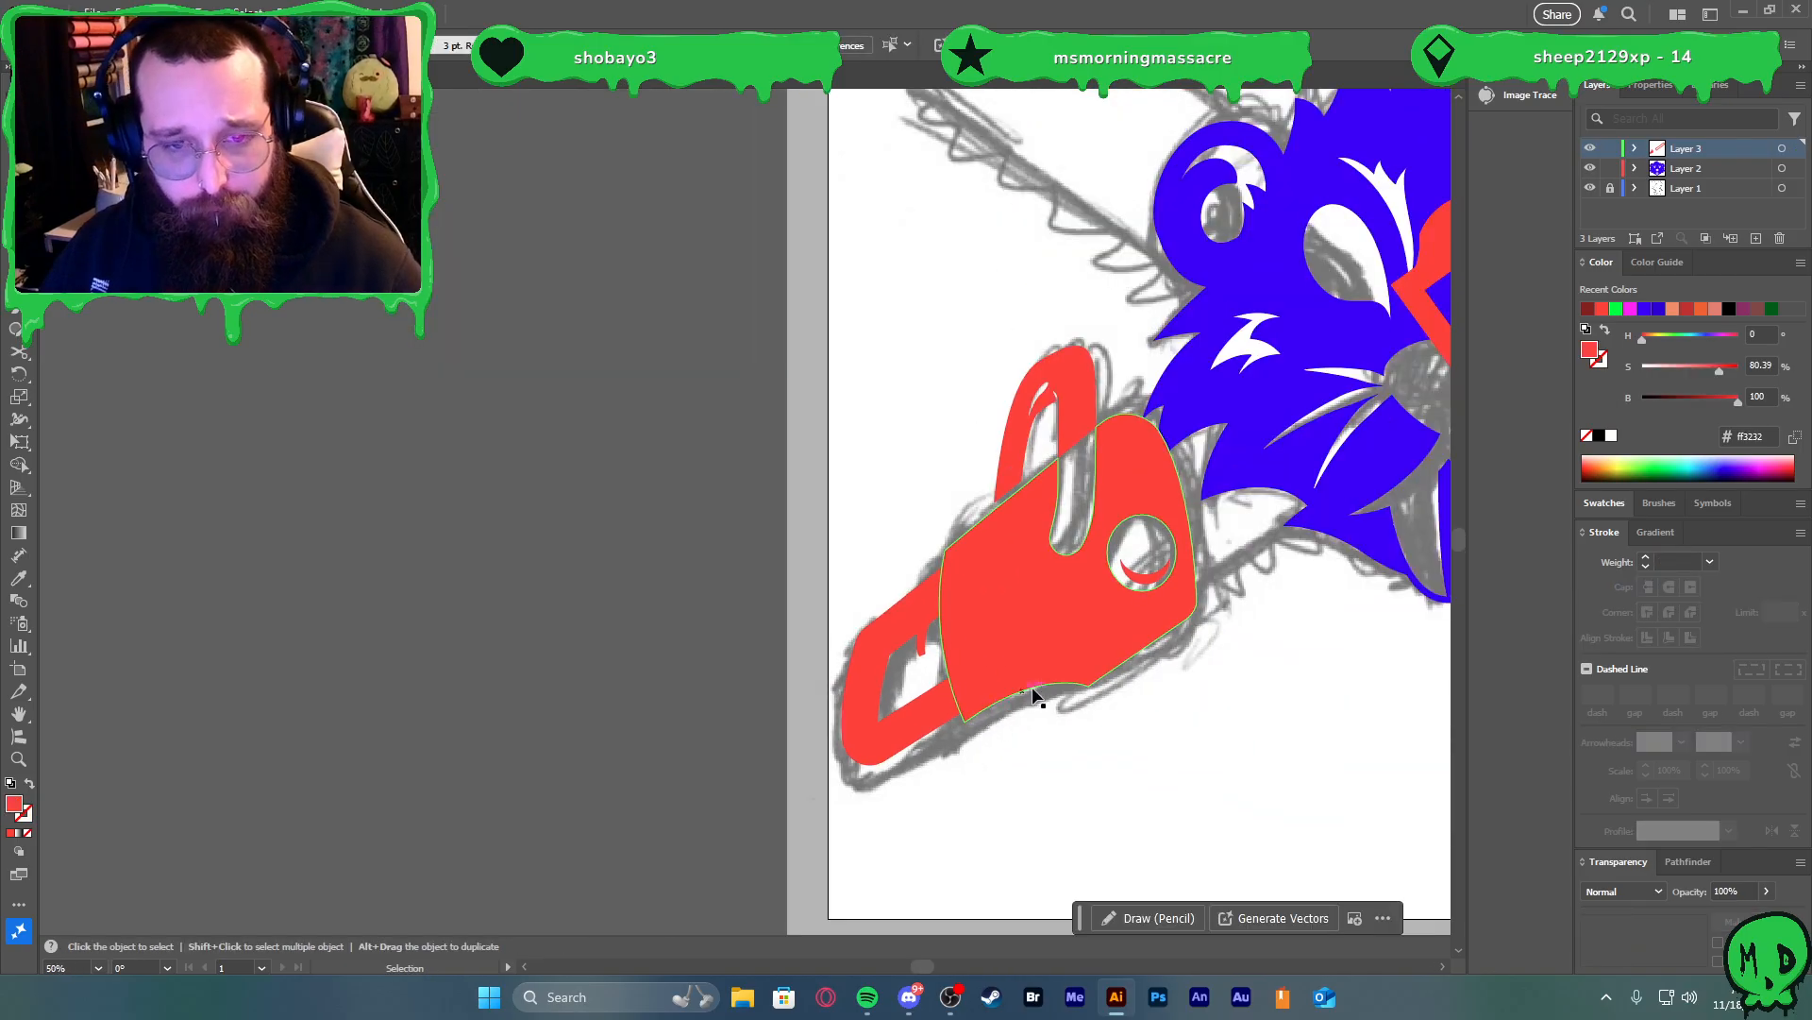
pyautogui.click(932, 666)
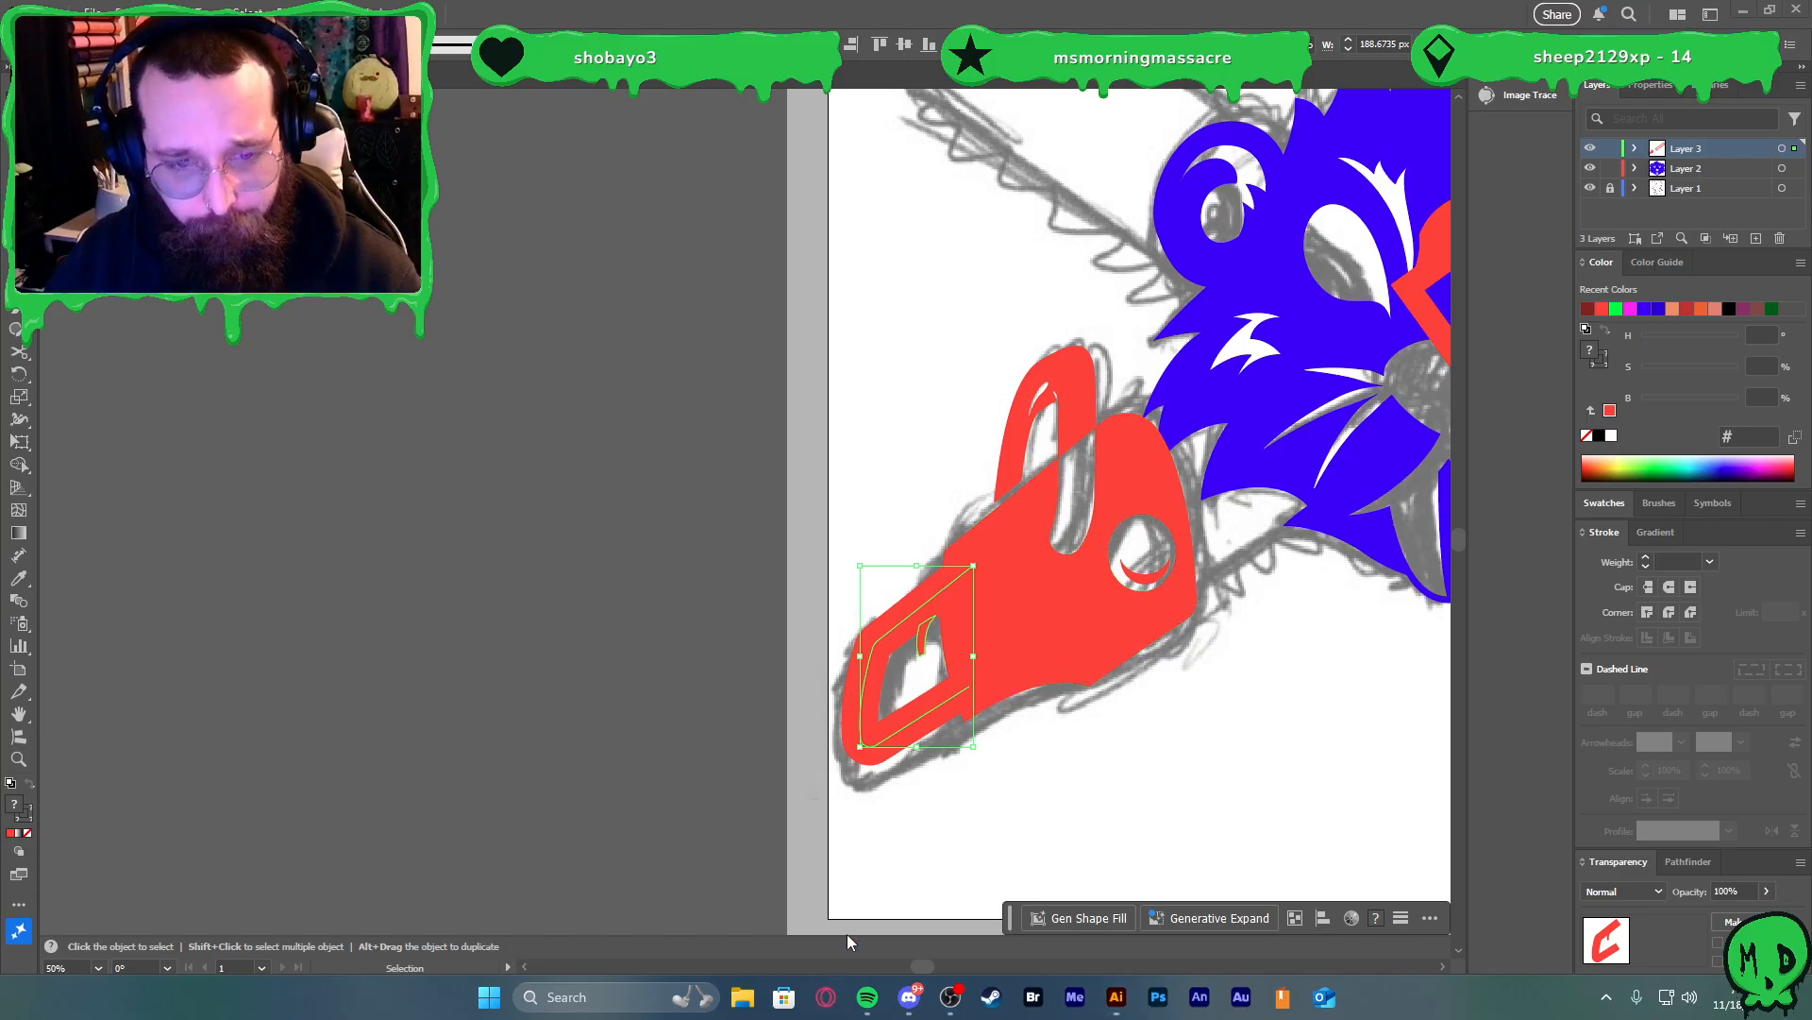
# Switch to the browser, search images for "chainsaw", examine the handle references, and return to Illustrator
pyautogui.click(825, 996)
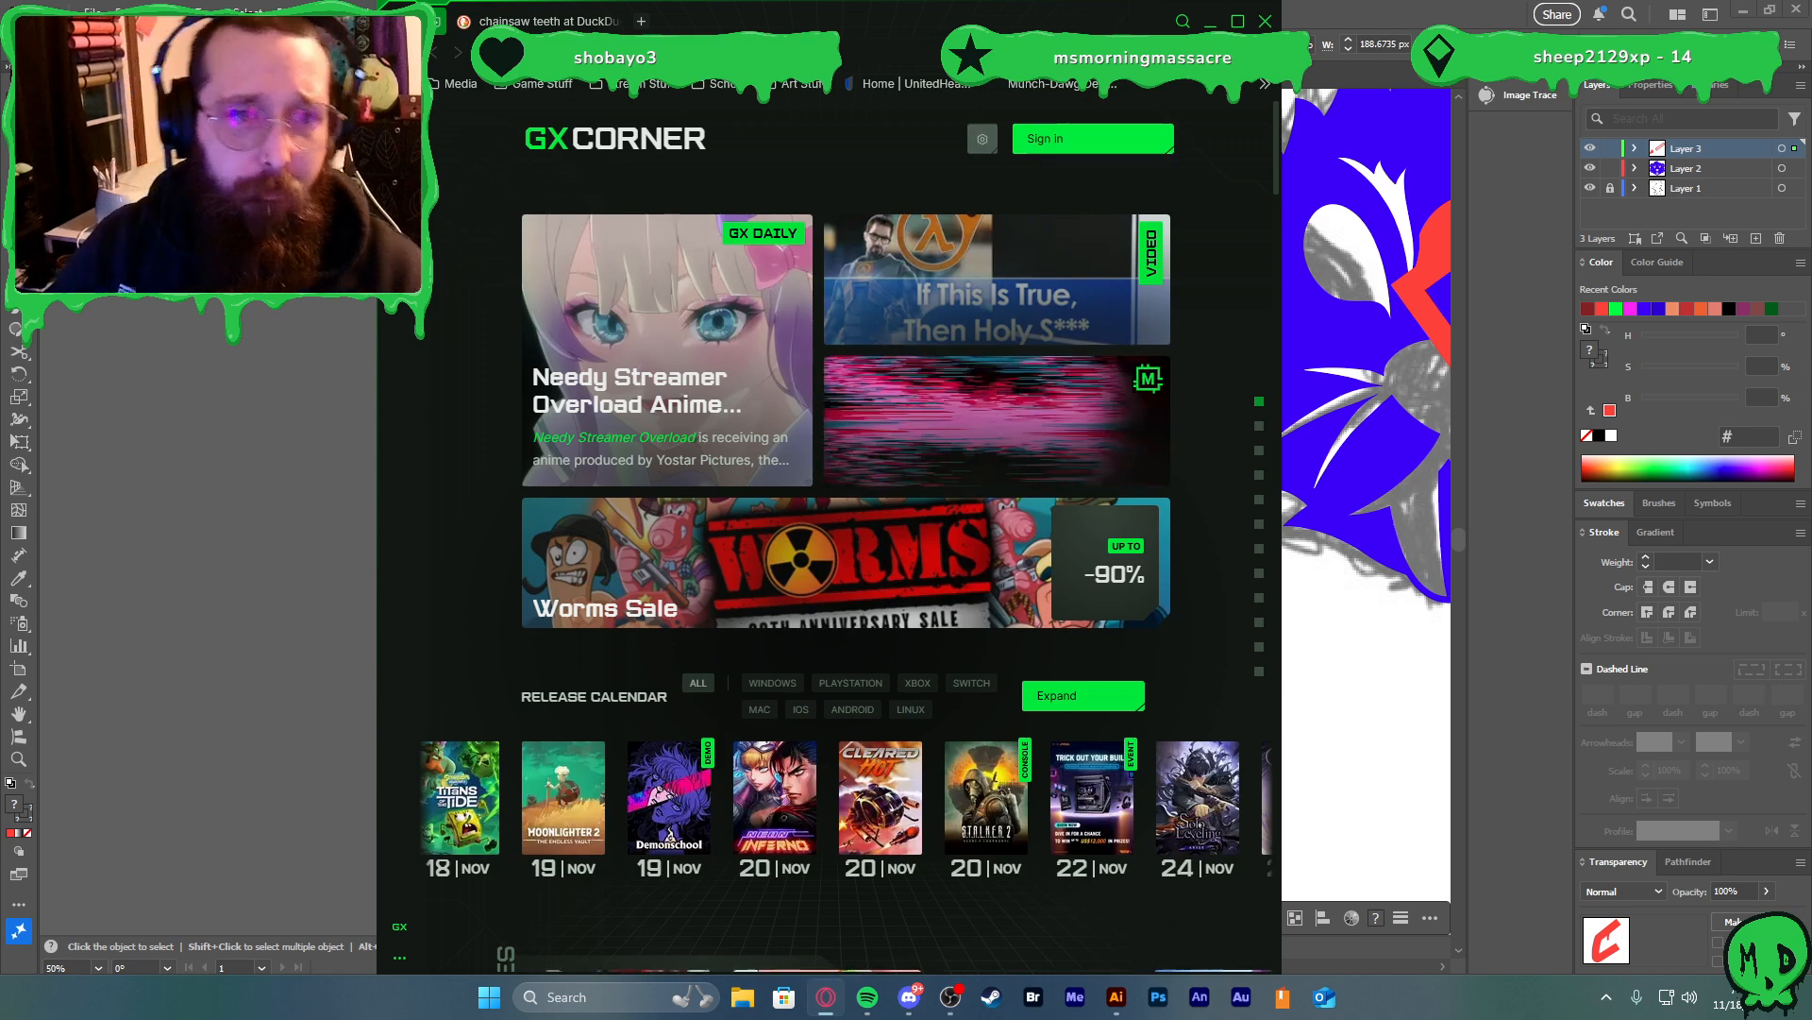
pyautogui.click(546, 21)
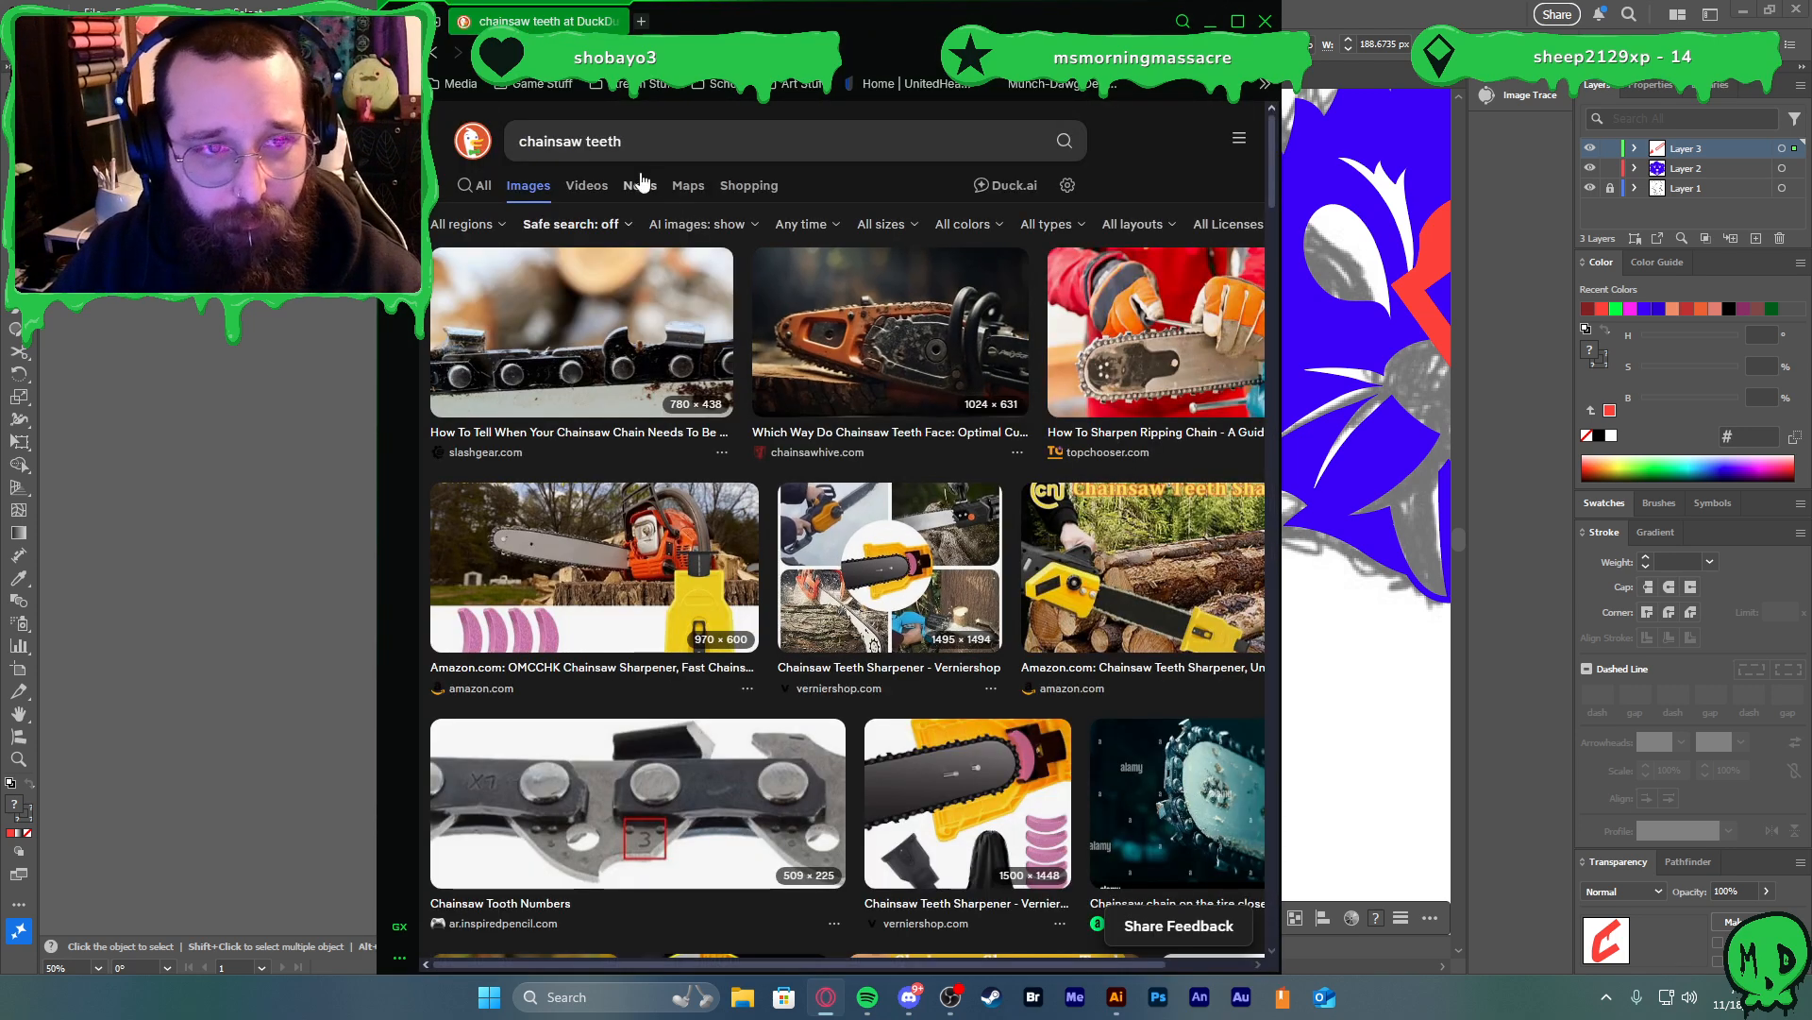
pyautogui.doubleClick(614, 141)
pyautogui.press('BackSpace')
pyautogui.press('Return')
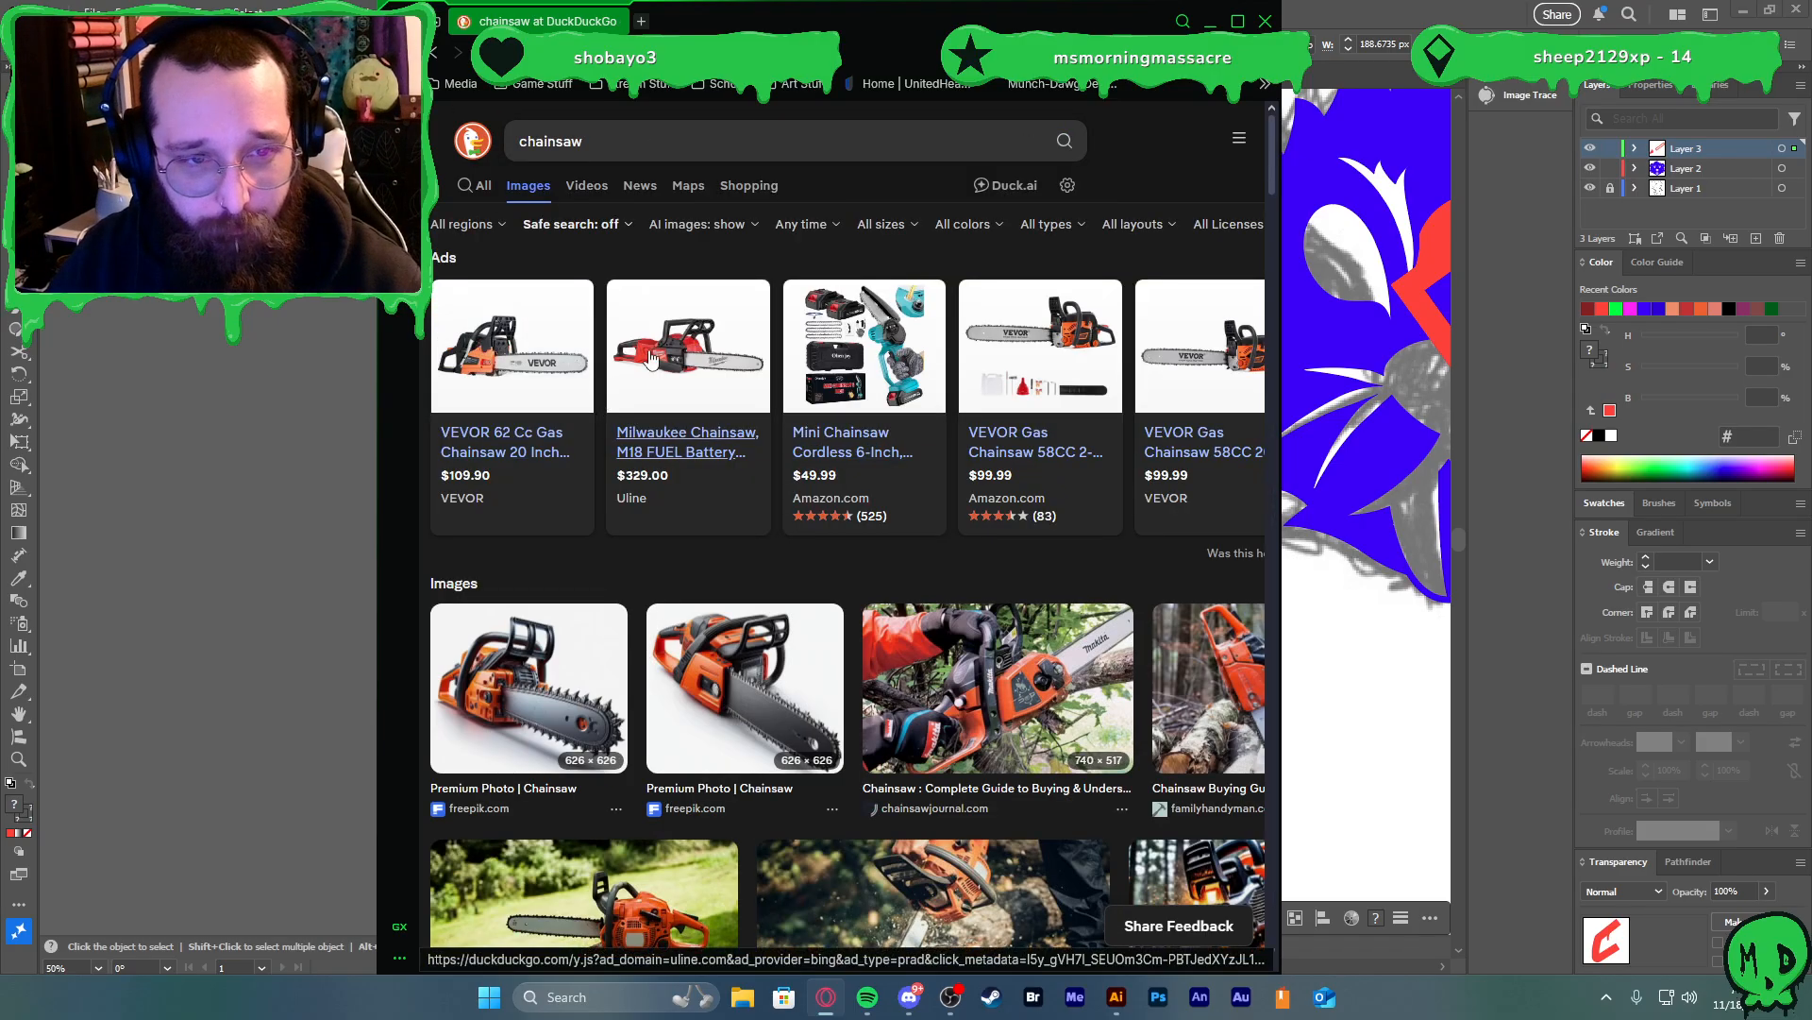
pyautogui.press('alt')
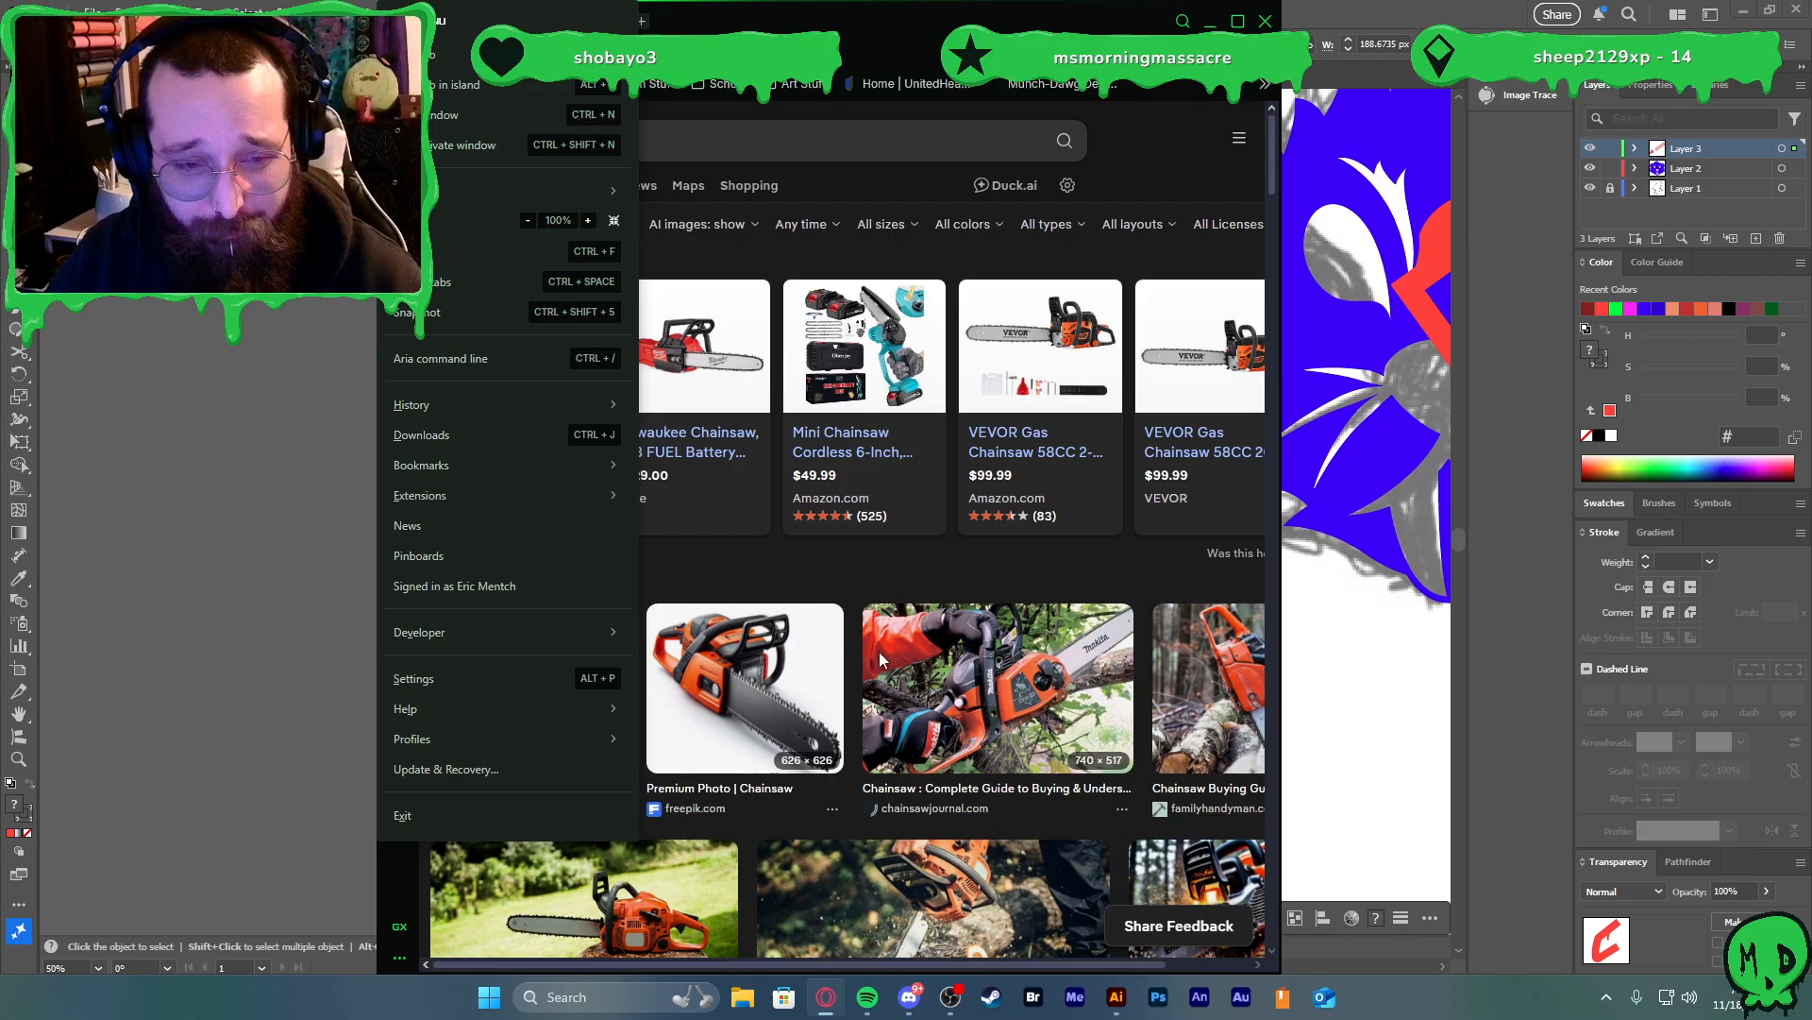
pyautogui.press('Escape')
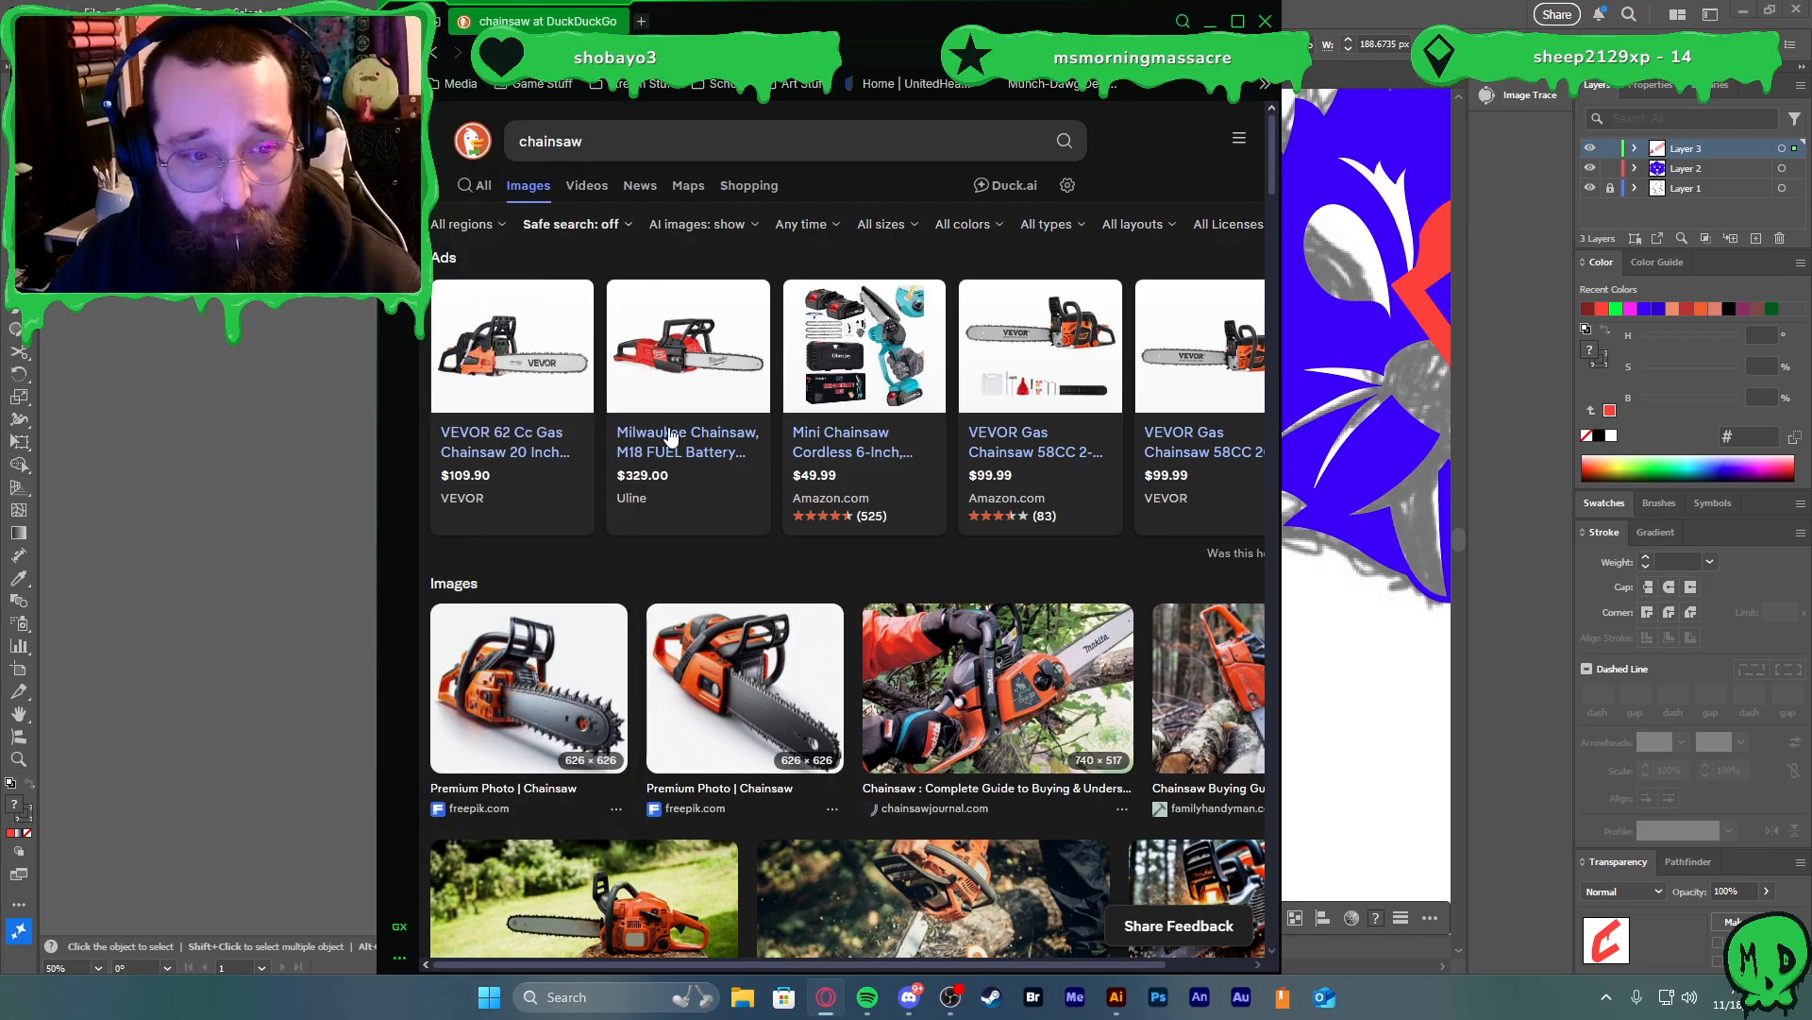
pyautogui.scroll(-5, 728, 577)
pyautogui.click(1342, 725)
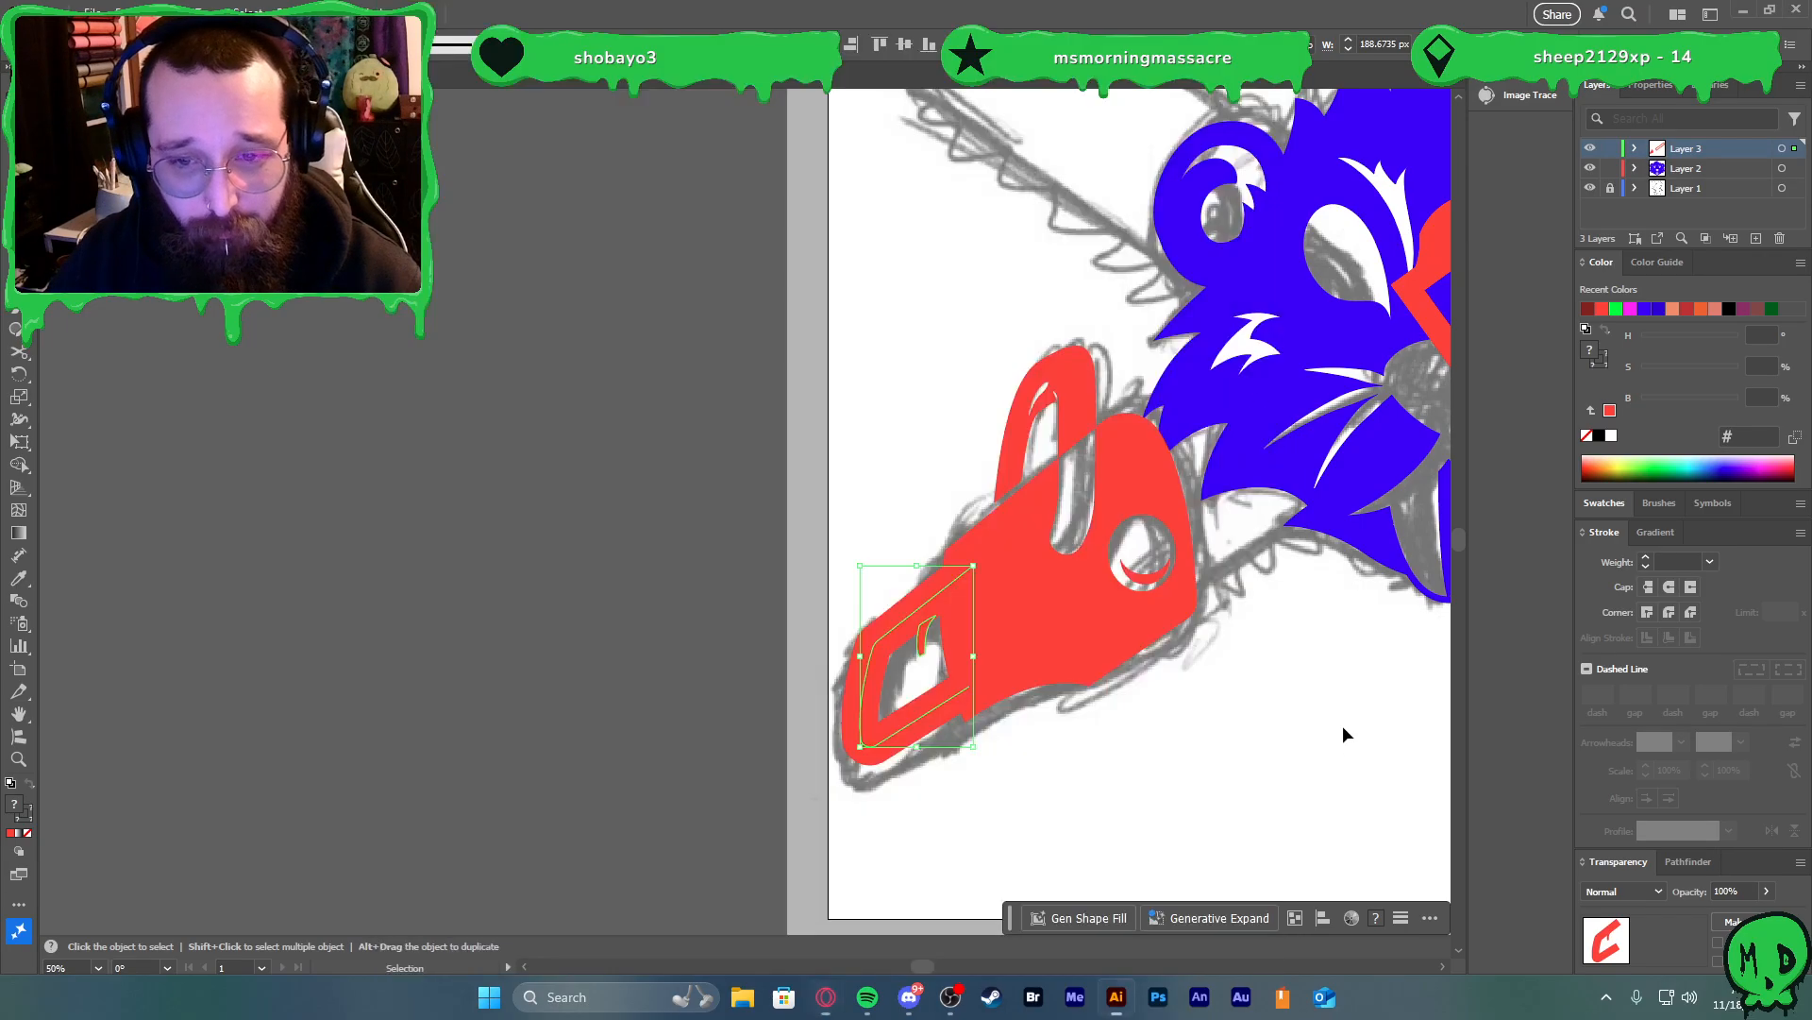
# Reshape the trigger by extending its upper corner toward the saw body and shortening its lower end, and adjust its placement slightly
pyautogui.scroll(4, 953, 665)
pyautogui.click(842, 625)
pyautogui.press('a')
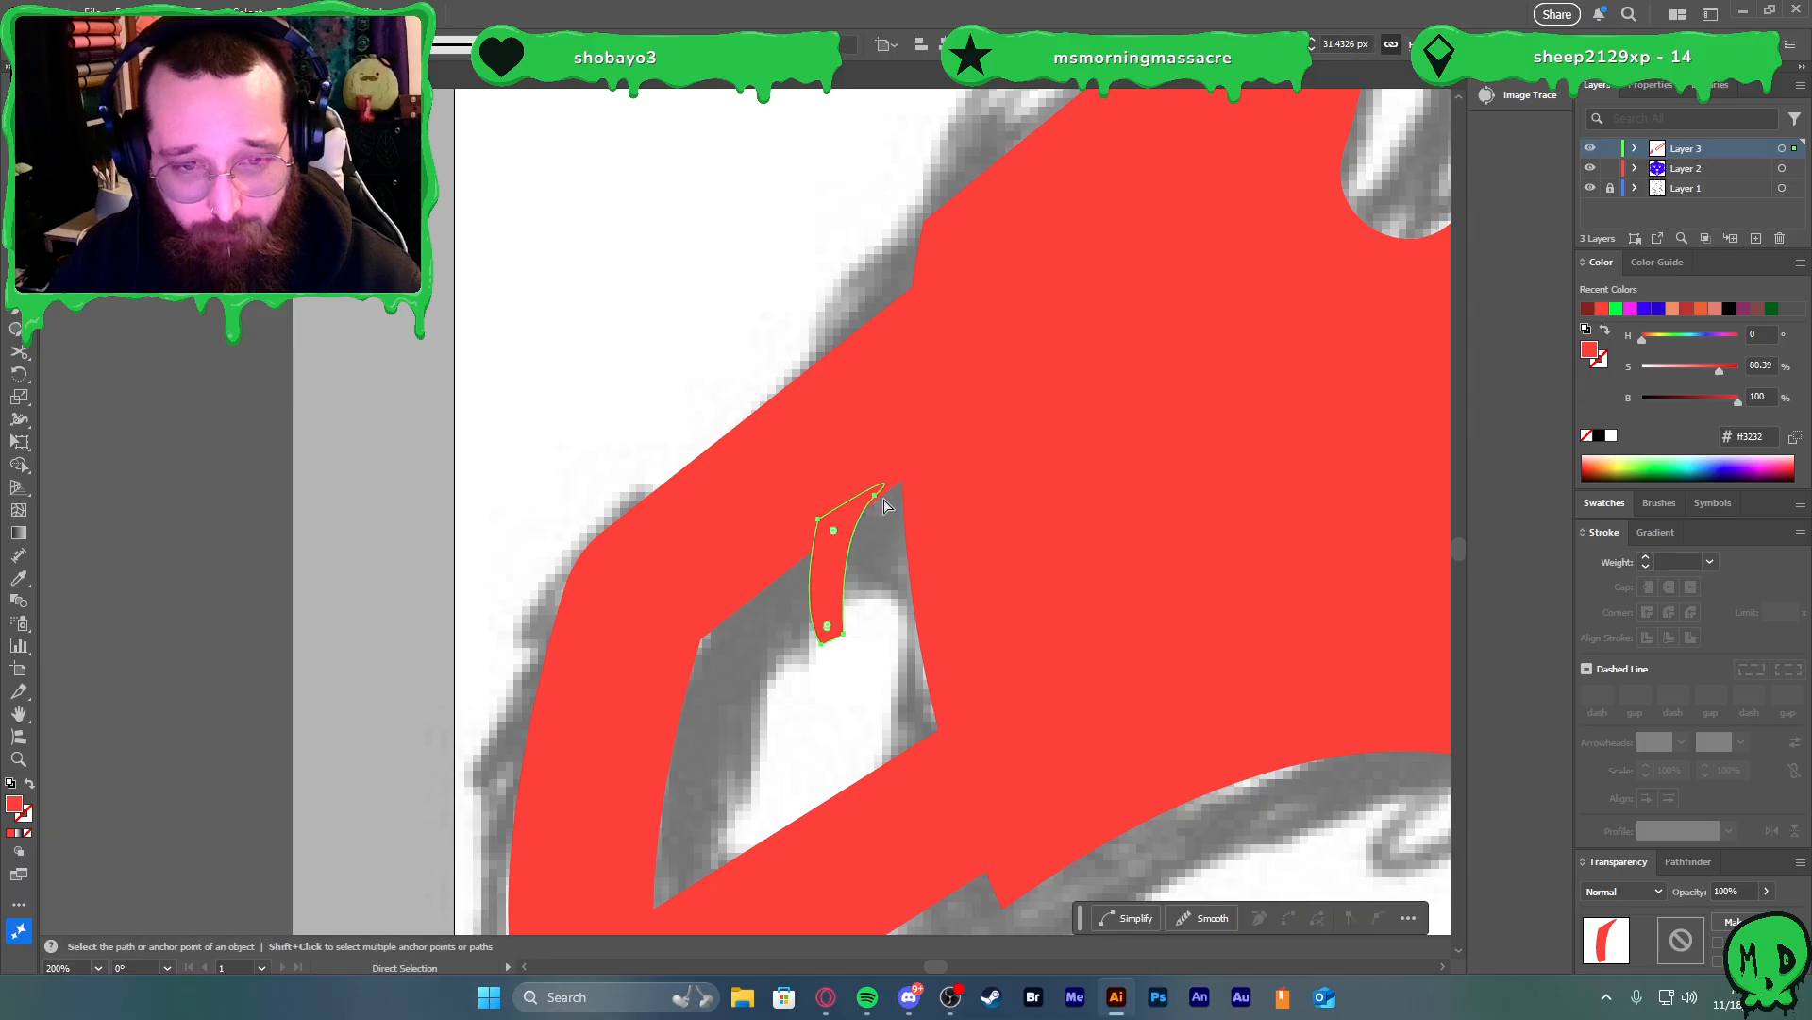
pyautogui.moveTo(874, 496); pyautogui.dragTo(902, 473)
pyautogui.click(845, 636)
pyautogui.moveTo(798, 617); pyautogui.dragTo(848, 609)
pyautogui.press('v')
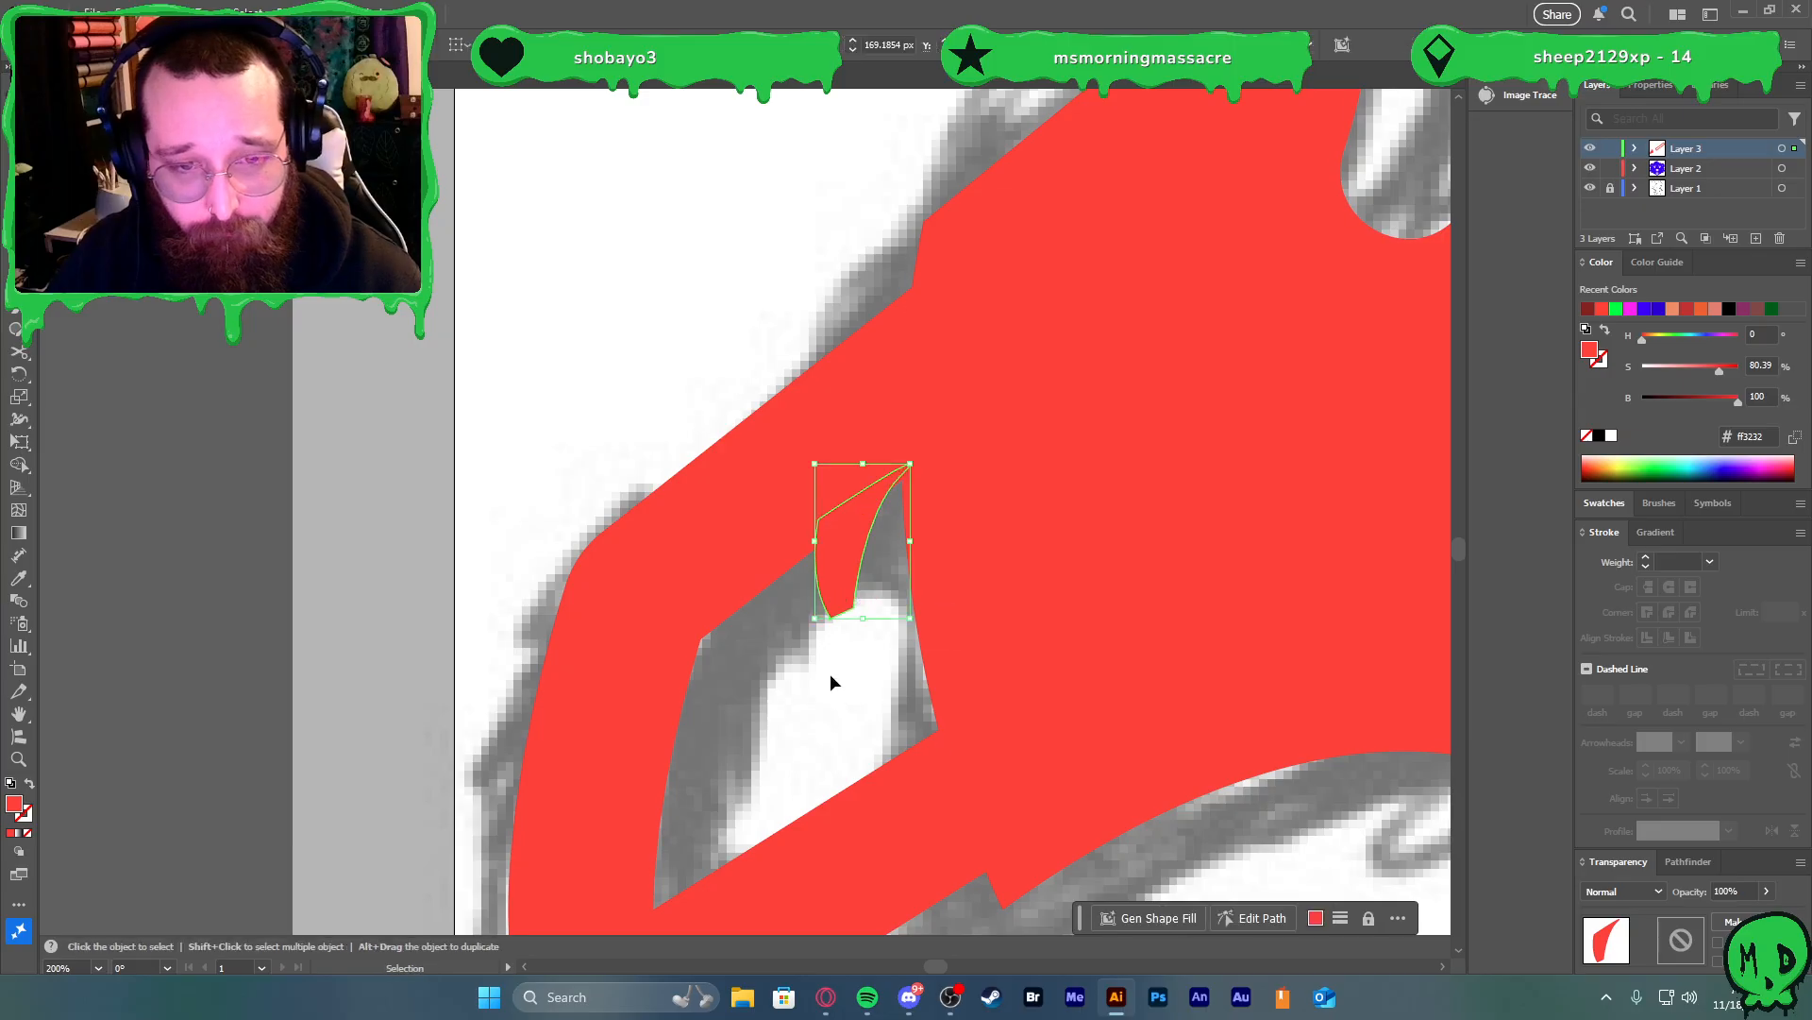
pyautogui.scroll(-2, 857, 614)
pyautogui.moveTo(847, 583); pyautogui.dragTo(853, 588)
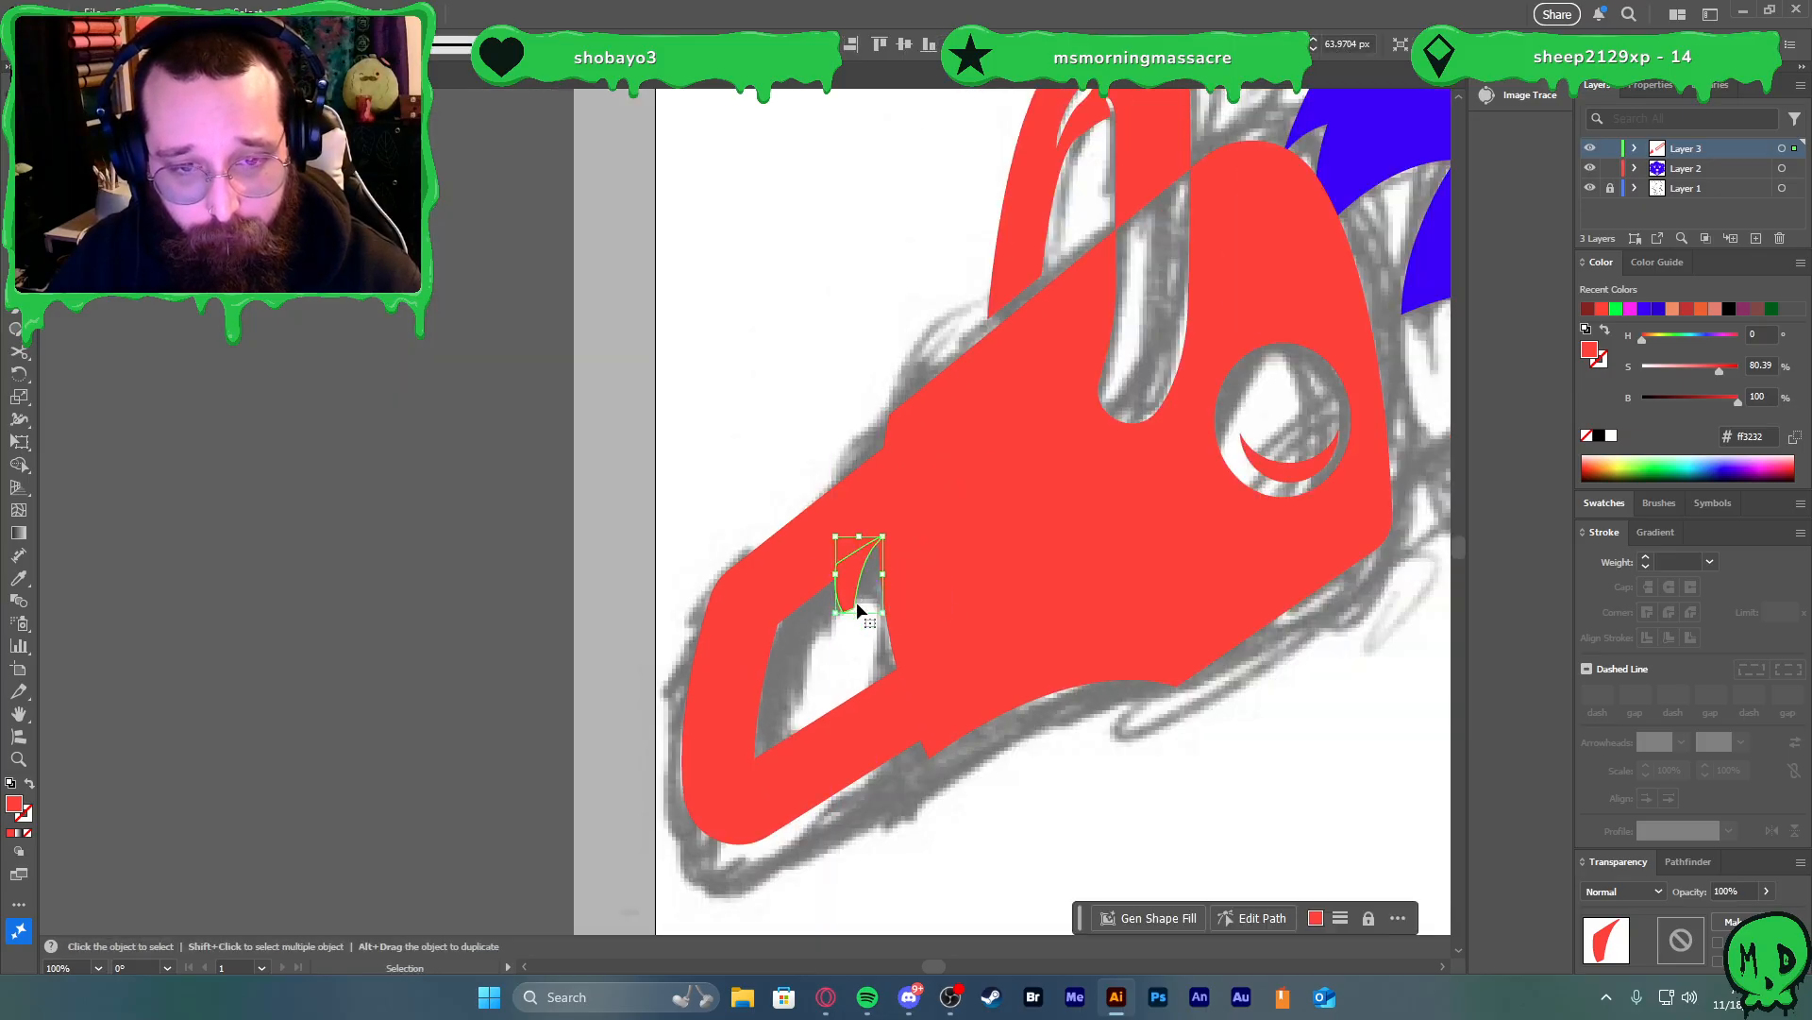
# Expand the rear handle's stroke into a filled shape and unite it with the trigger
pyautogui.click(805, 581)
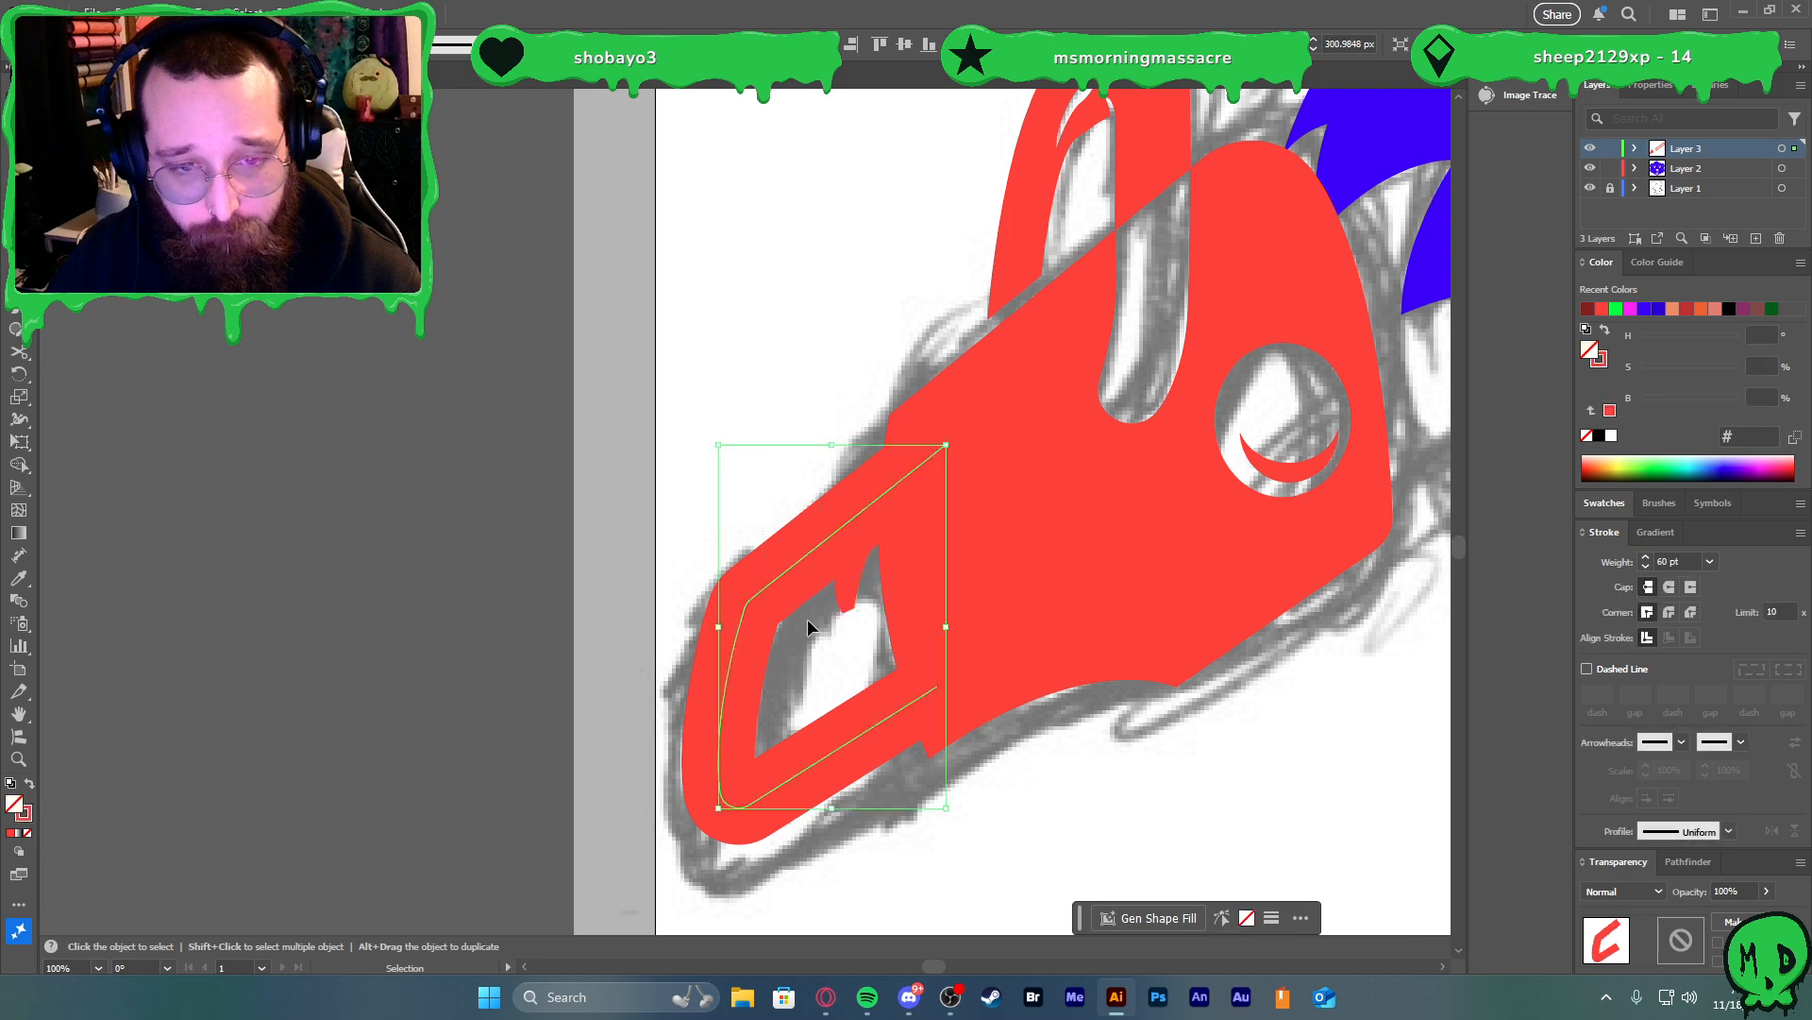
pyautogui.click(162, 13)
pyautogui.click(189, 283)
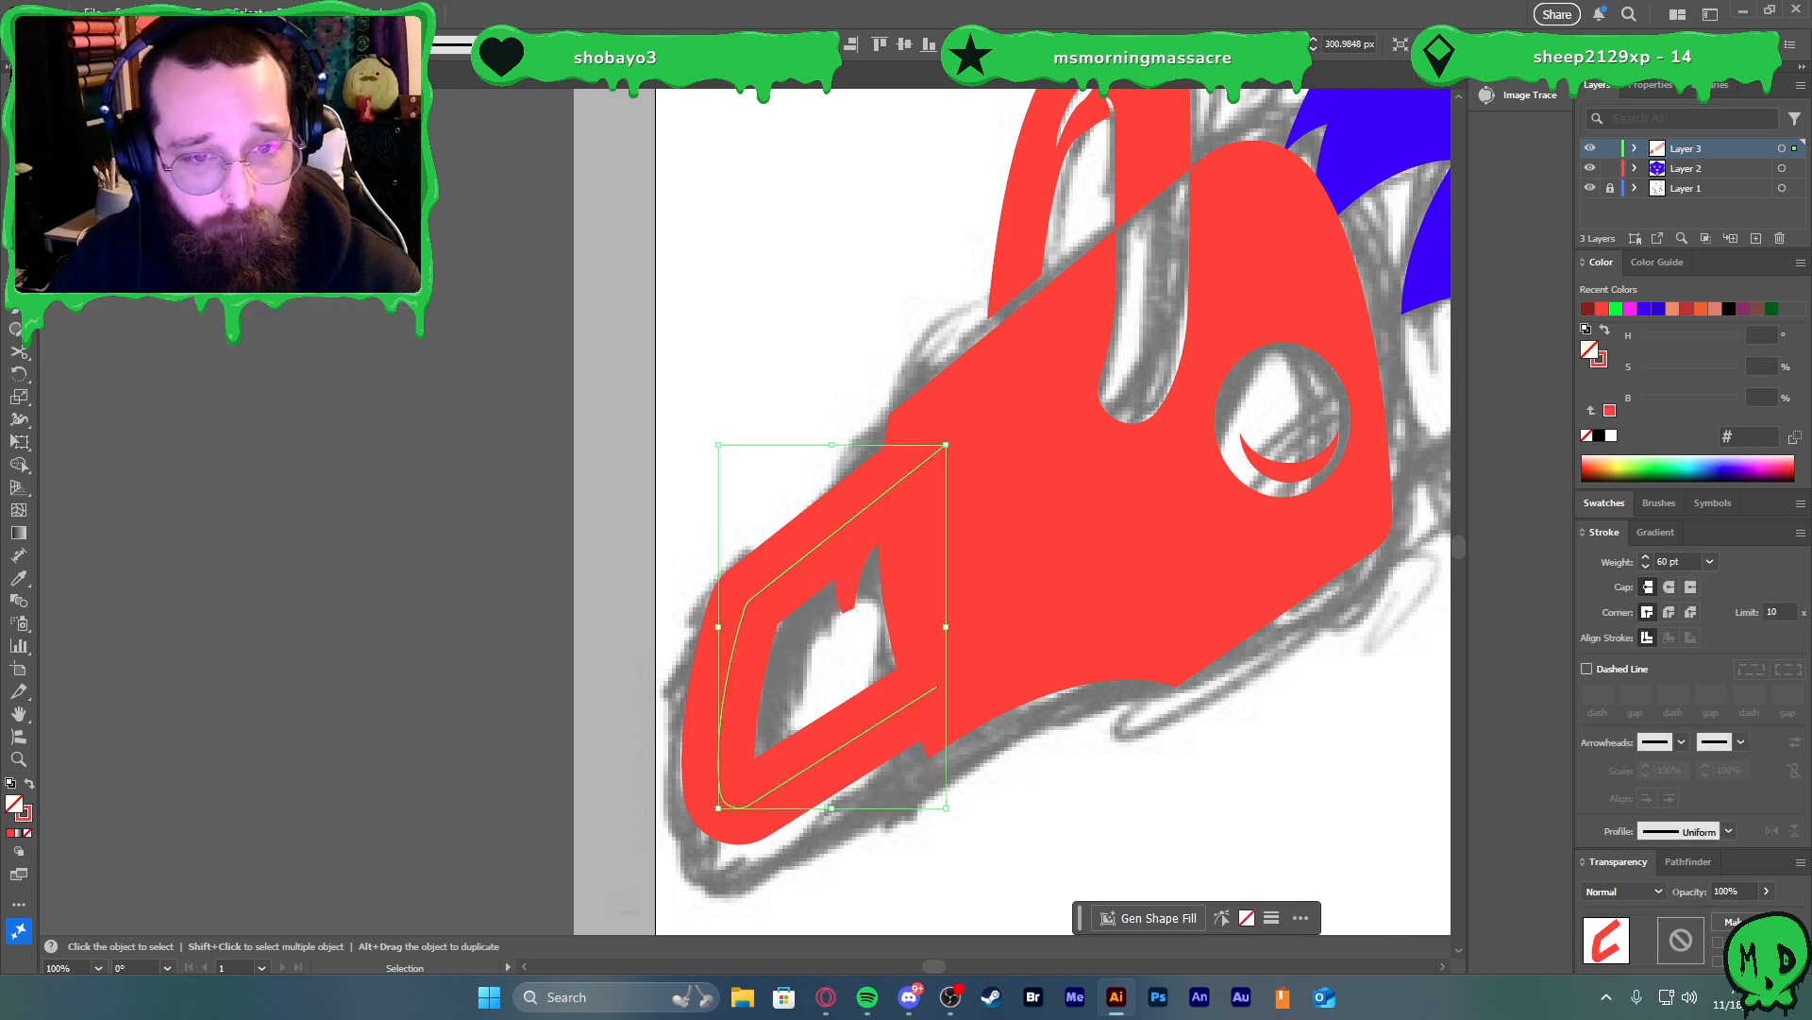
pyautogui.press('Return')
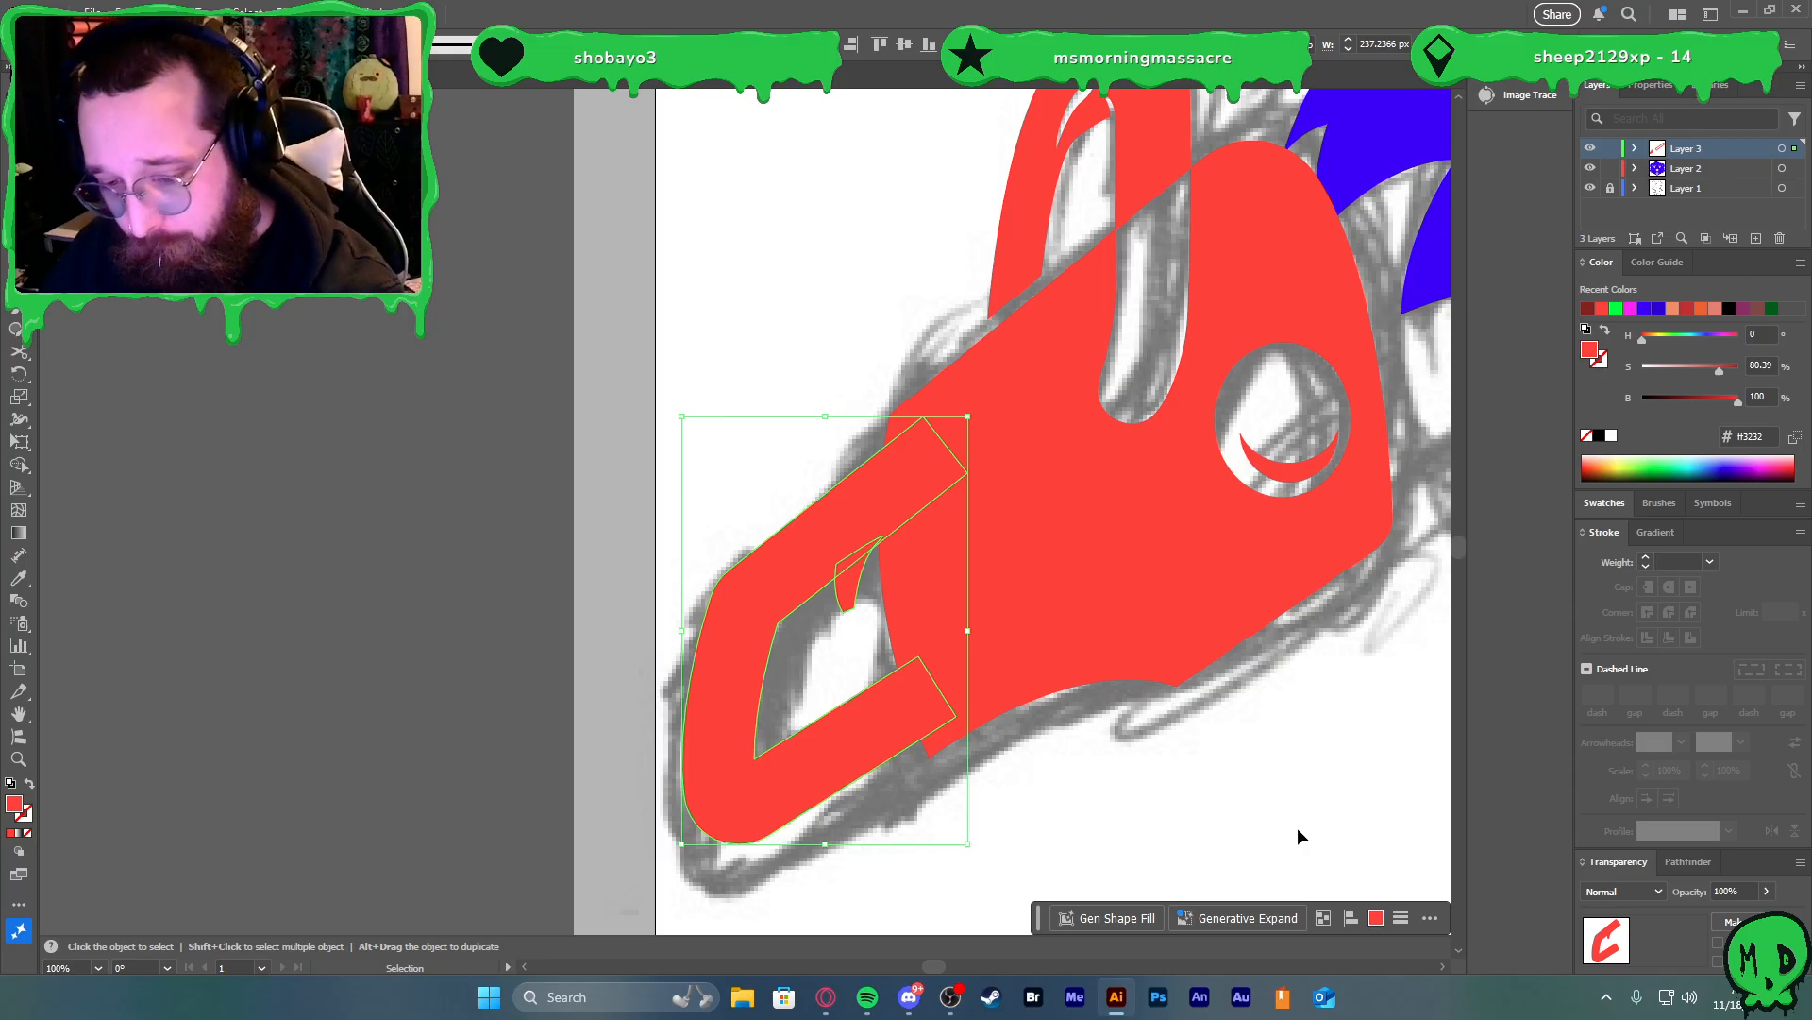
pyautogui.hotkey('ctrl', '4')
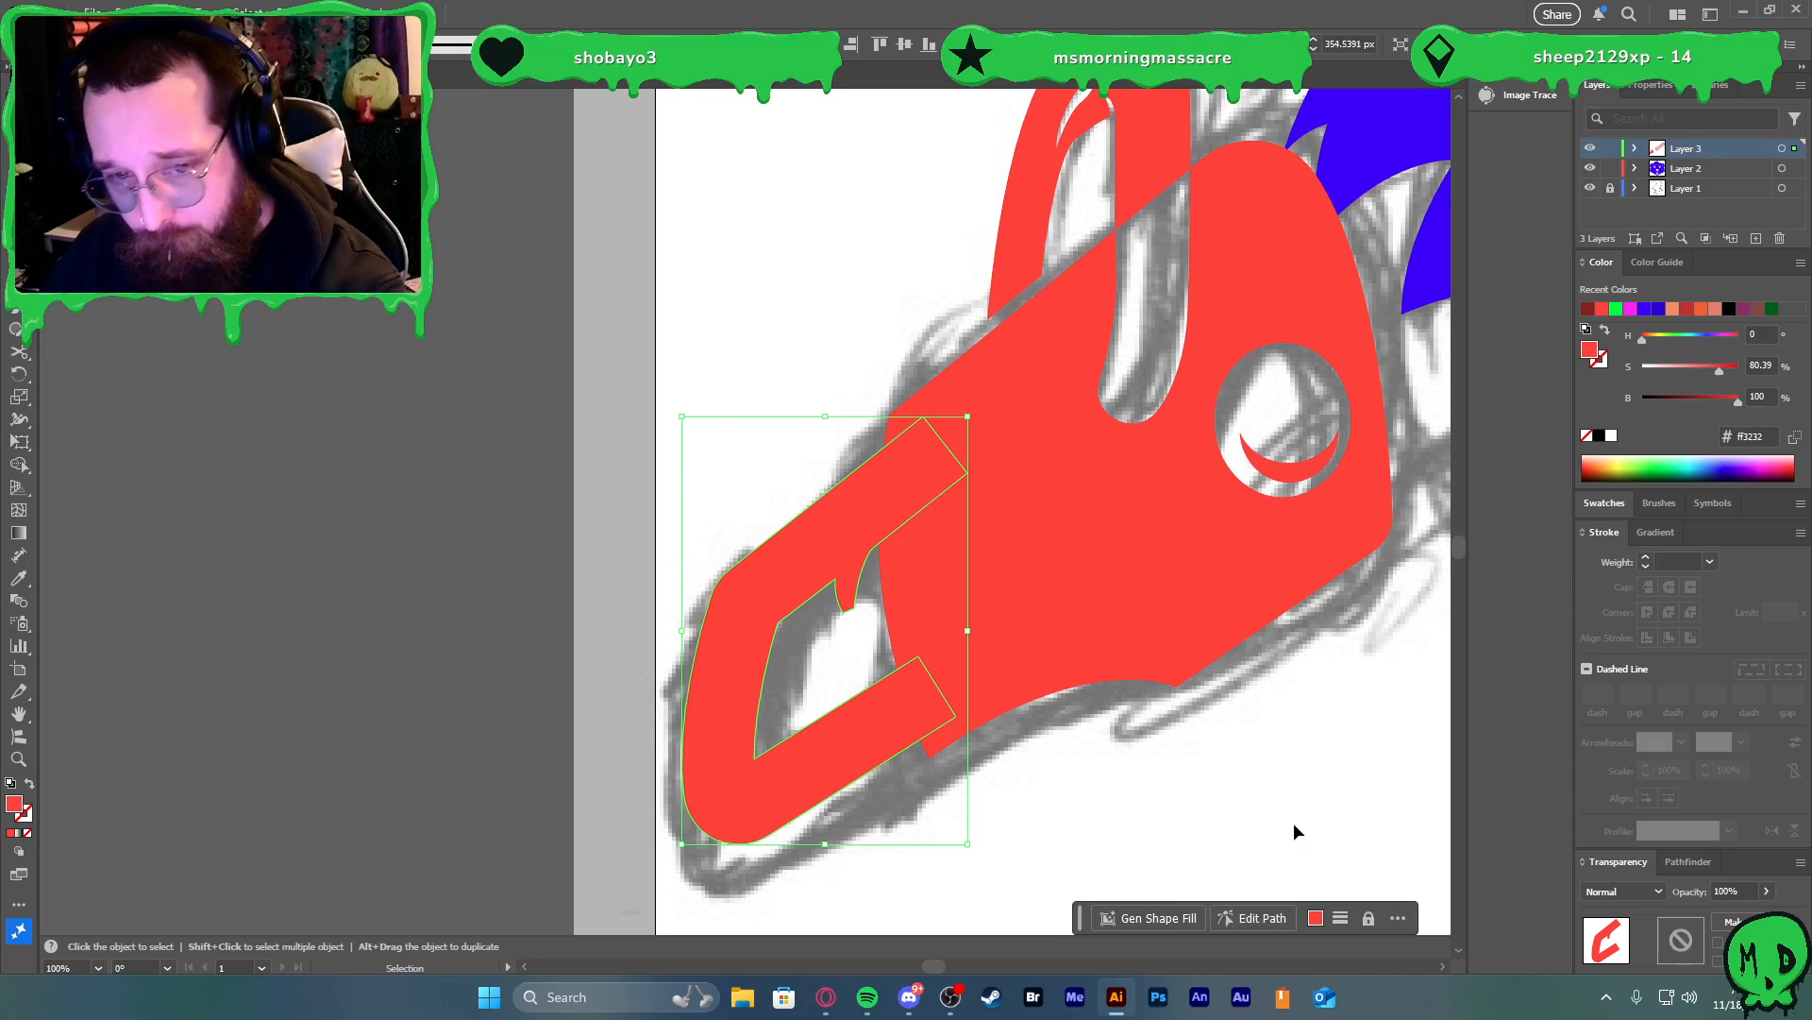
# Give the saw body a white stroke aligned to the outside of its path
pyautogui.click(1048, 697)
pyautogui.press('x')
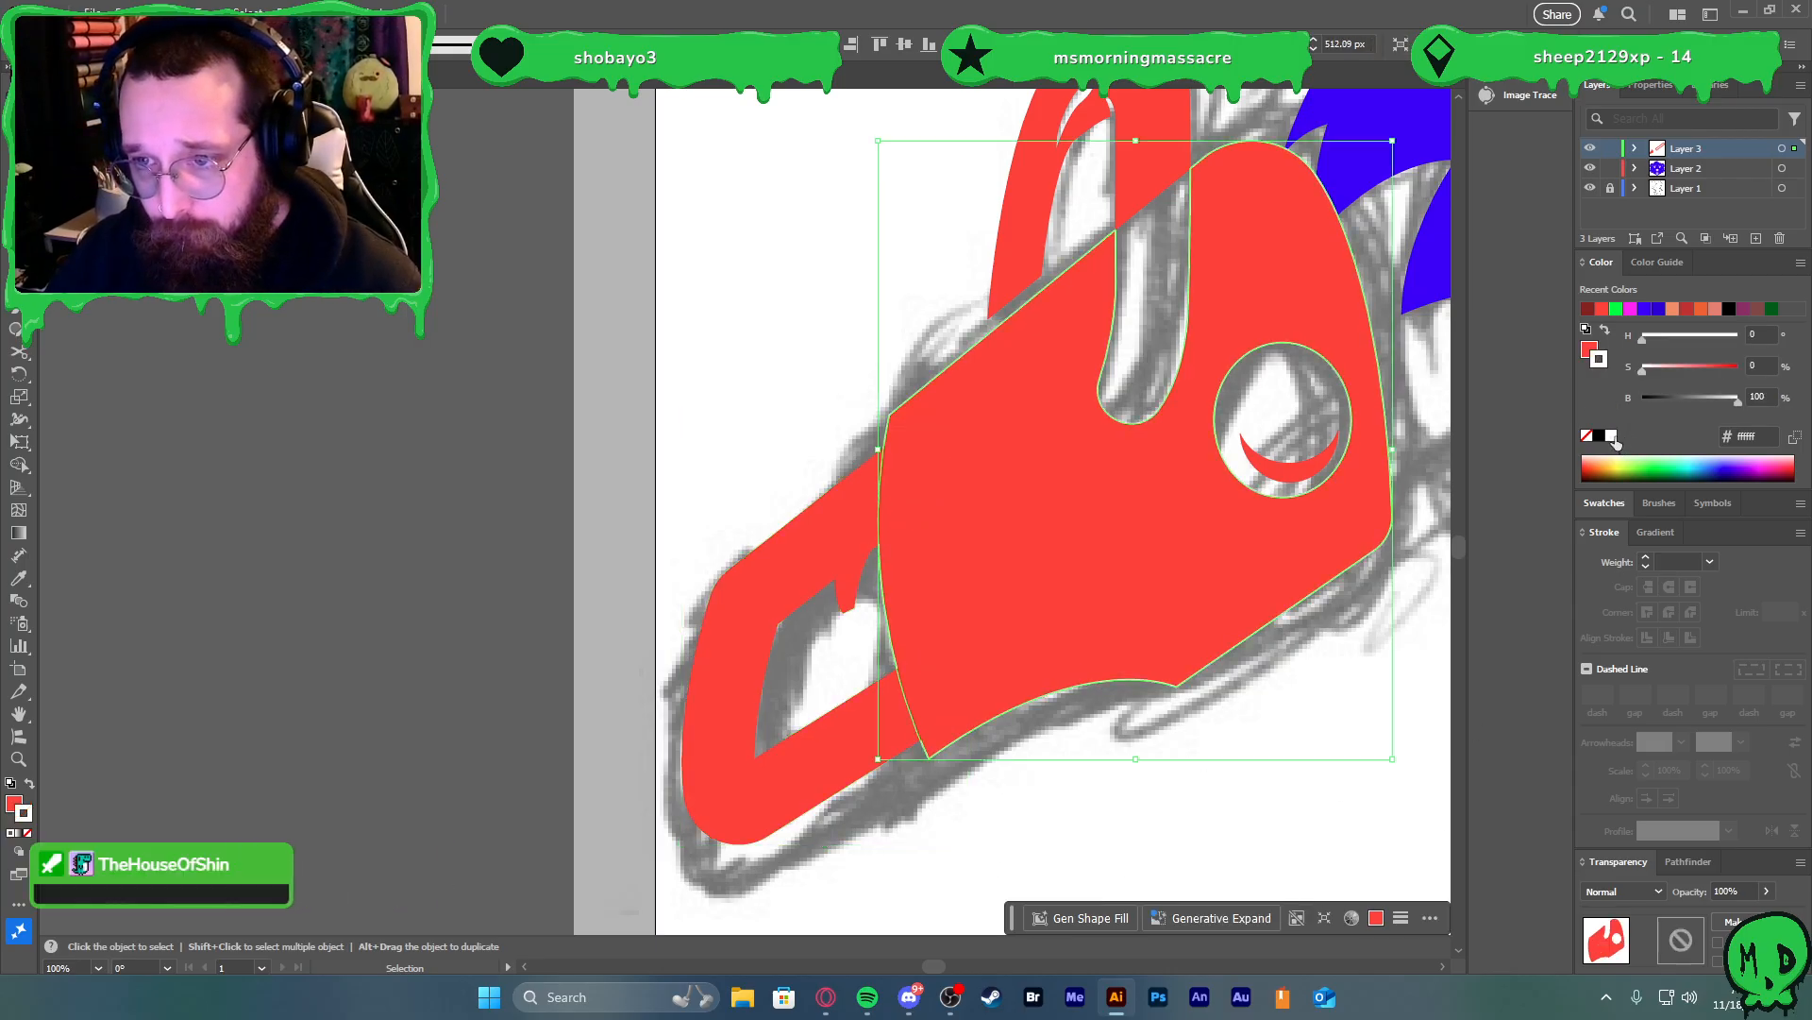
pyautogui.click(1612, 436)
pyautogui.press('x')
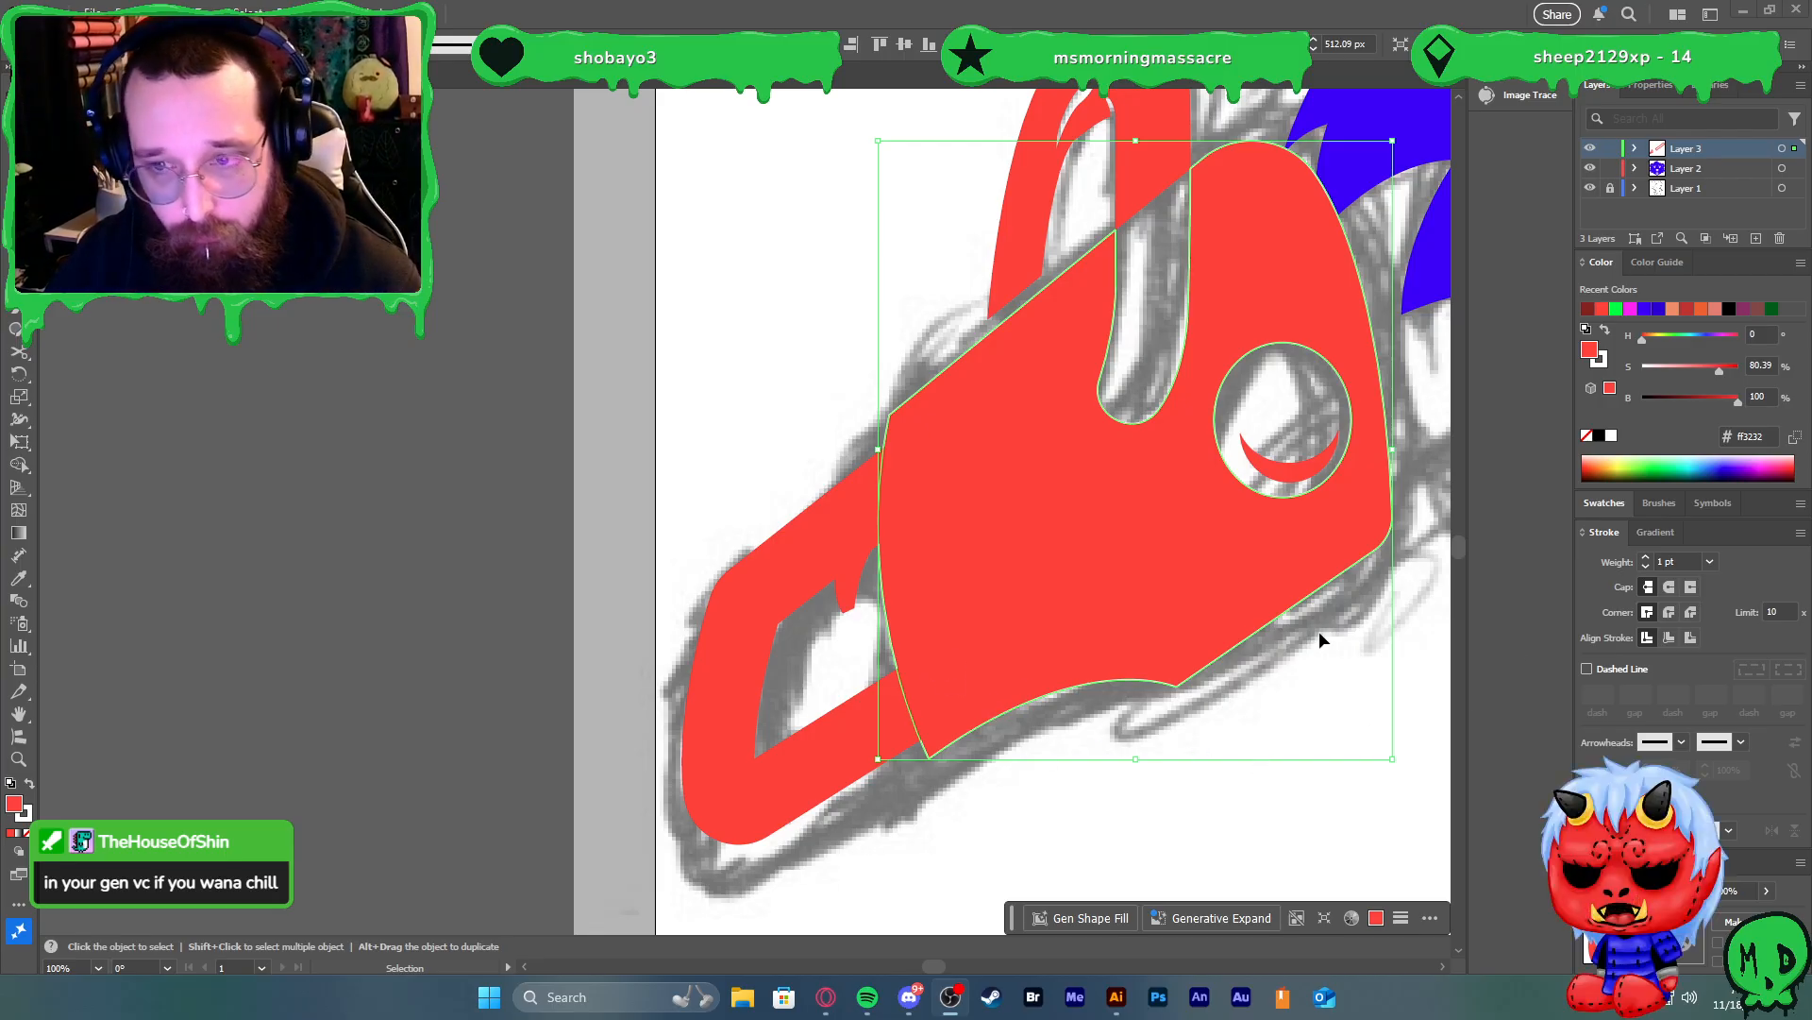
pyautogui.click(1691, 637)
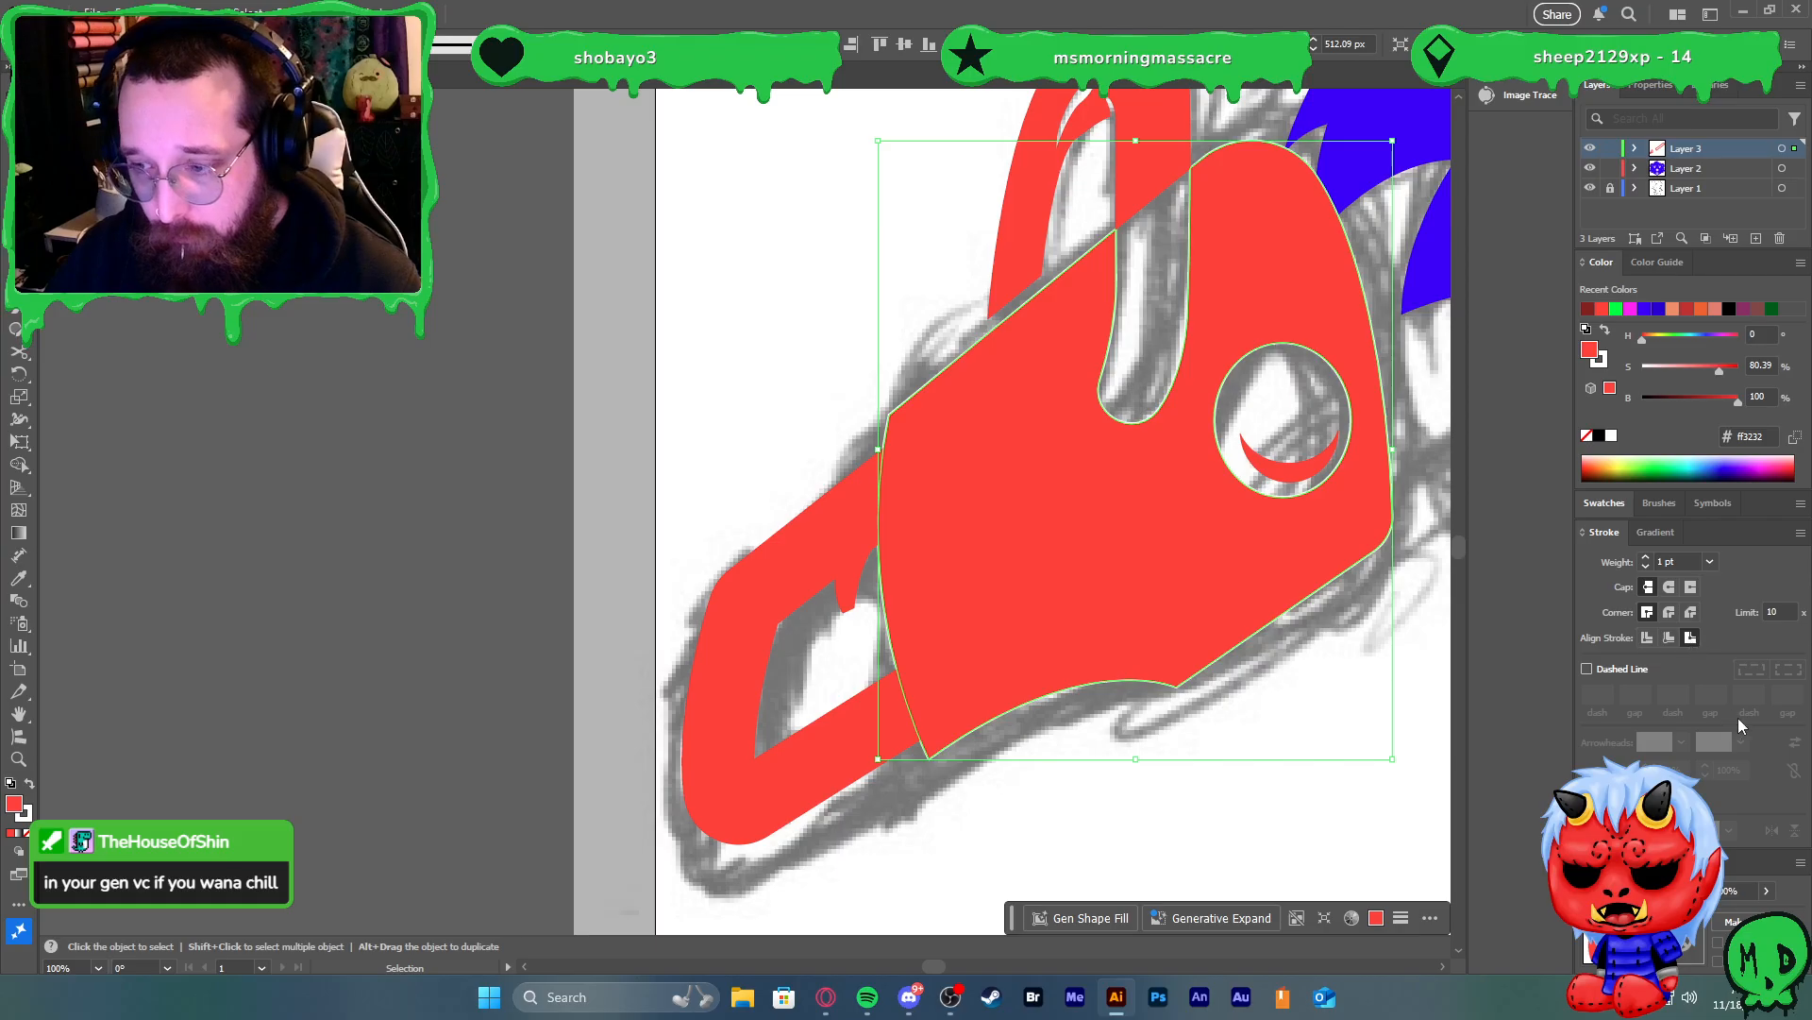
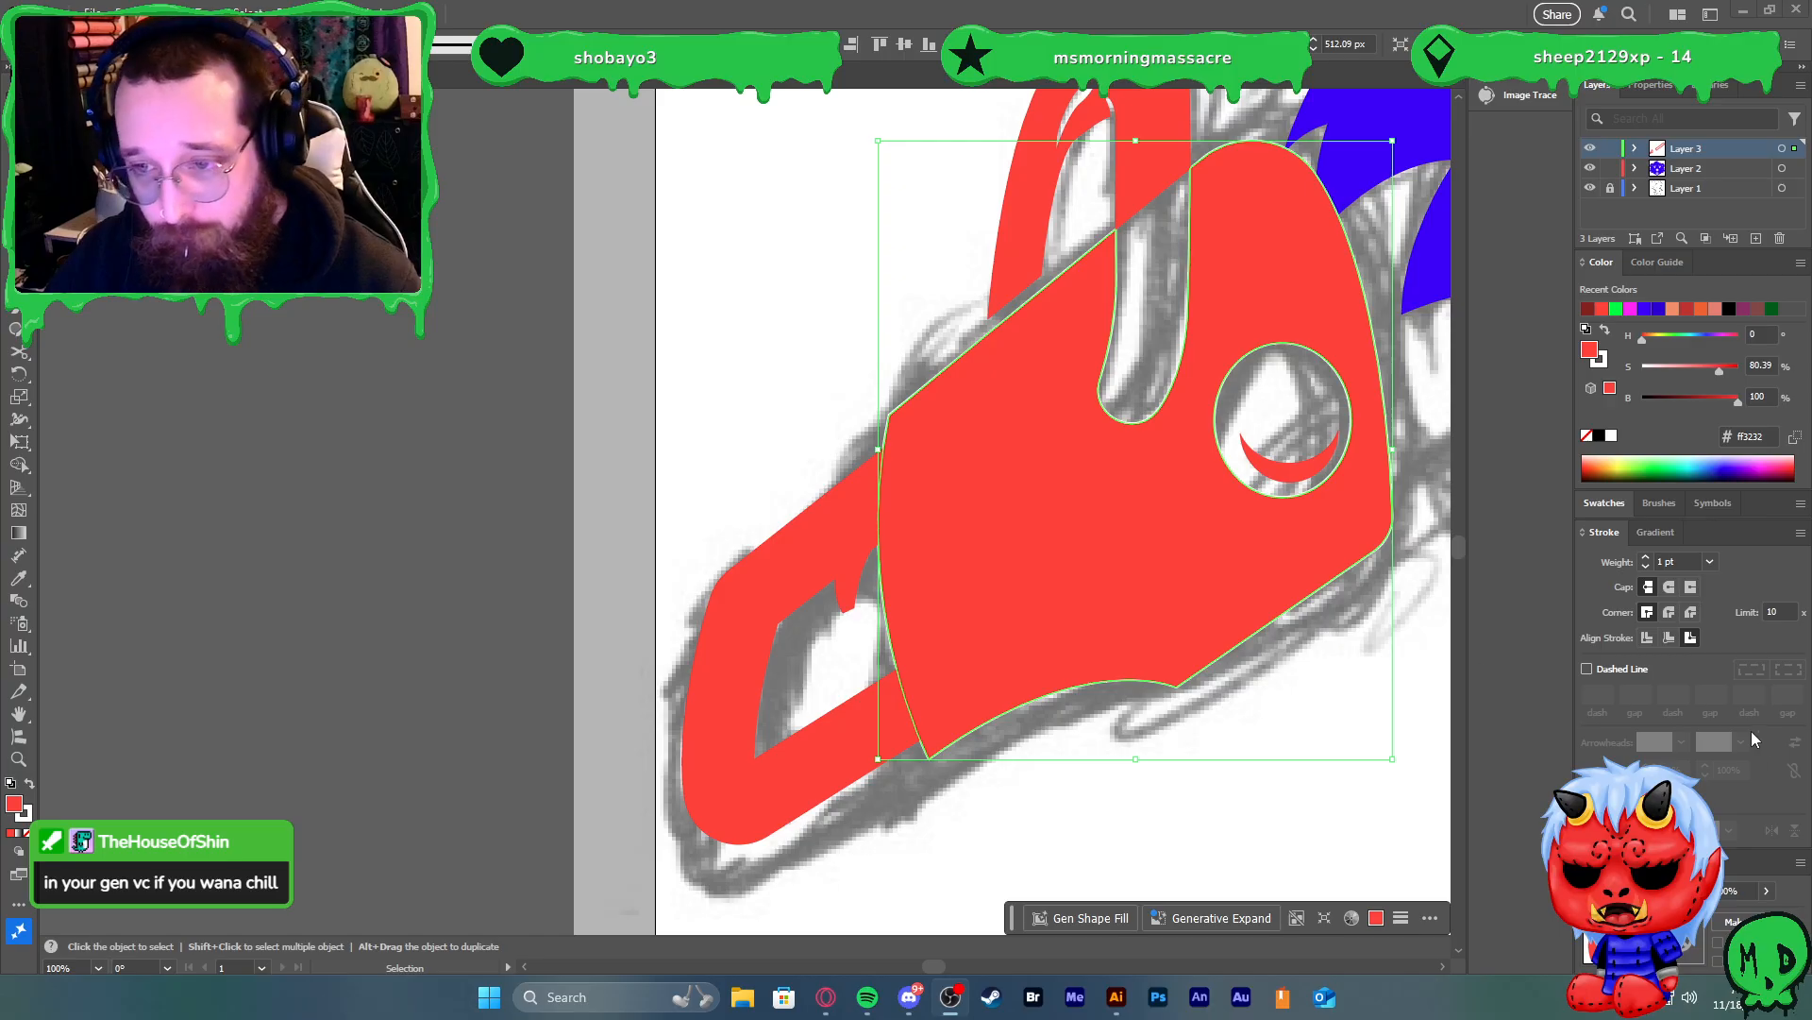
# Set the weight of the saw body's white outline to 10 pt
pyautogui.click(1709, 563)
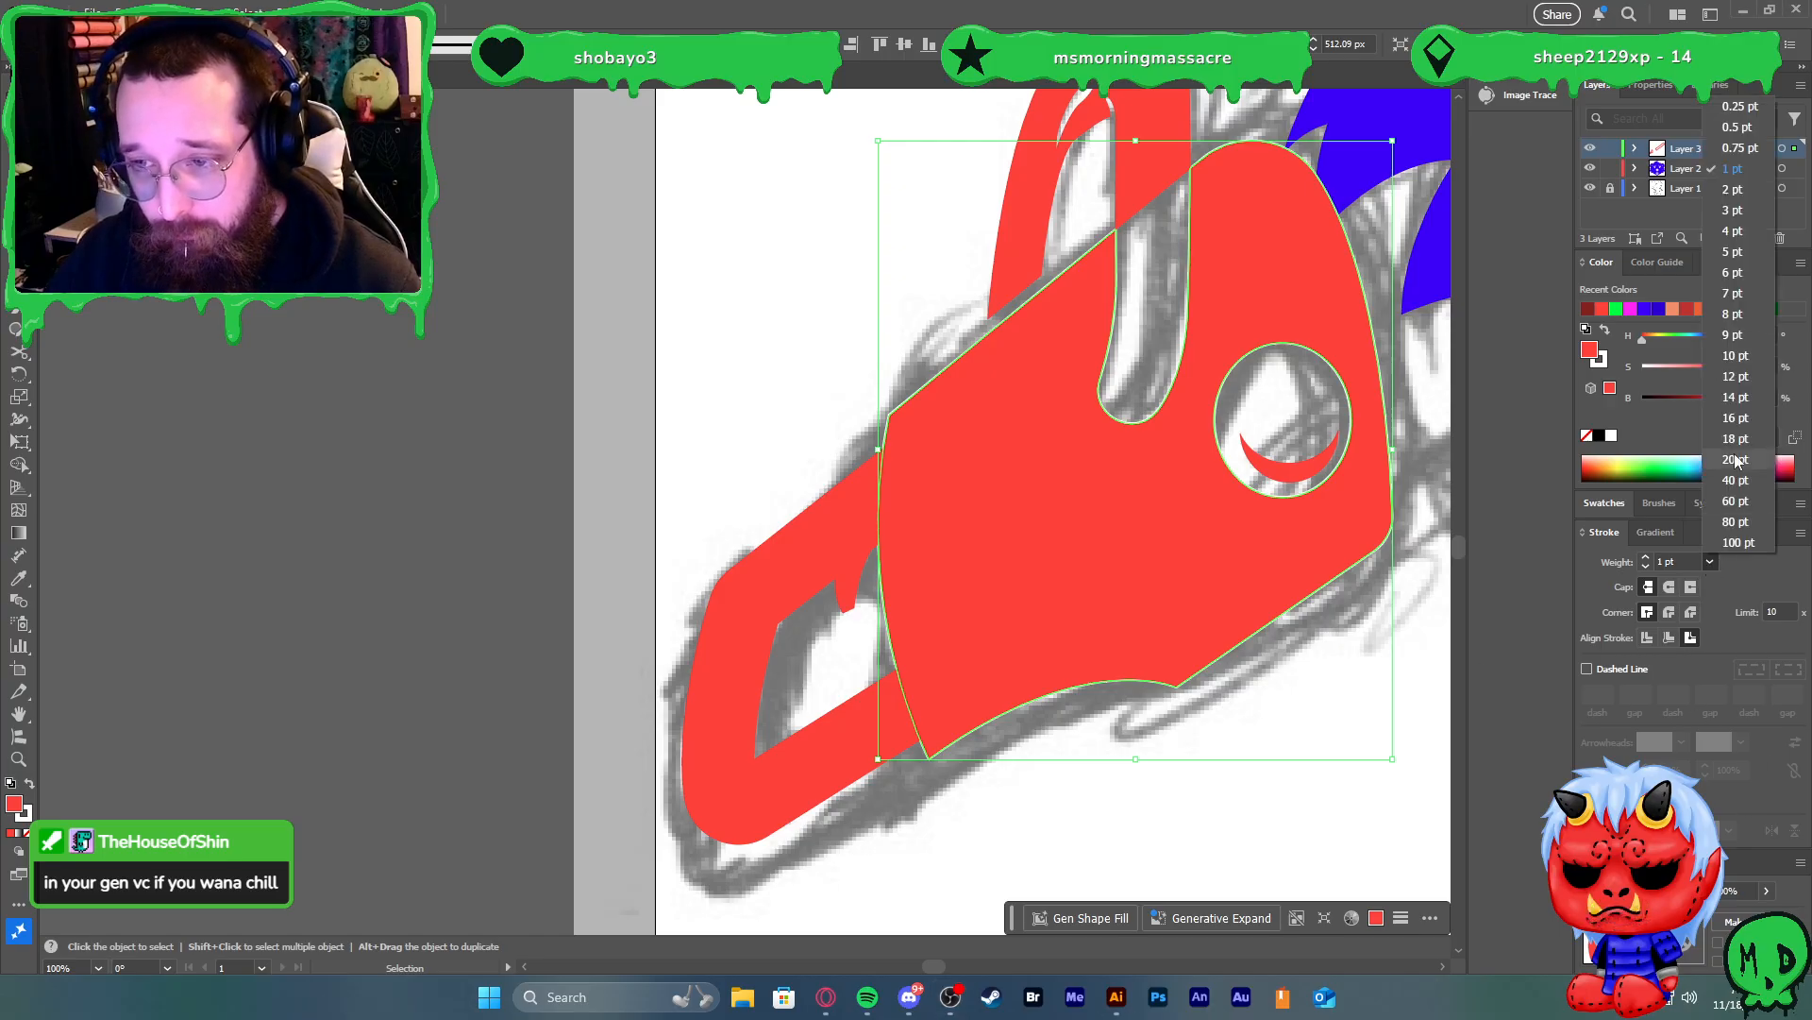
pyautogui.click(1739, 461)
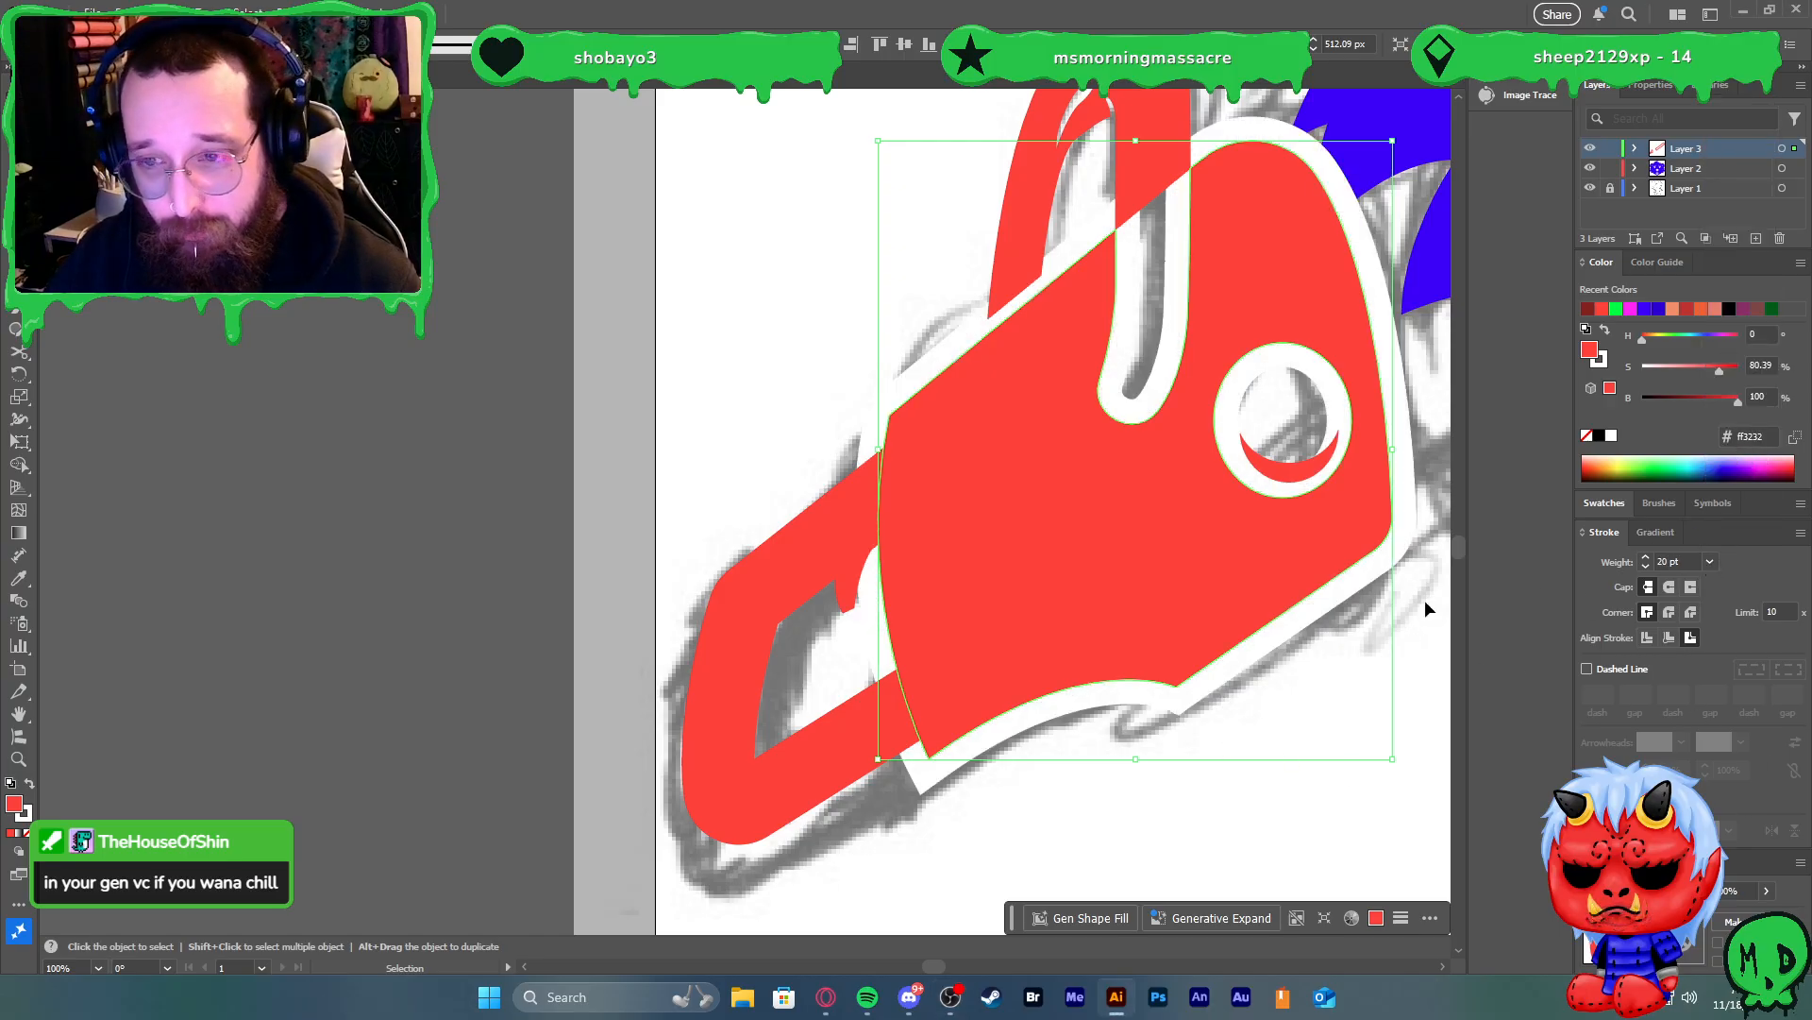
pyautogui.click(1647, 567)
pyautogui.click(1646, 567)
pyautogui.click(1646, 566)
pyautogui.click(1646, 566)
pyautogui.click(1646, 566)
pyautogui.click(1646, 566)
pyautogui.click(1647, 567)
pyautogui.click(1644, 566)
pyautogui.click(1644, 566)
pyautogui.click(1644, 567)
# Expand the saw body so its white outline becomes a filled shape separate from the red fill
pyautogui.click(1033, 733)
pyautogui.click(1057, 698)
pyautogui.click(123, 10)
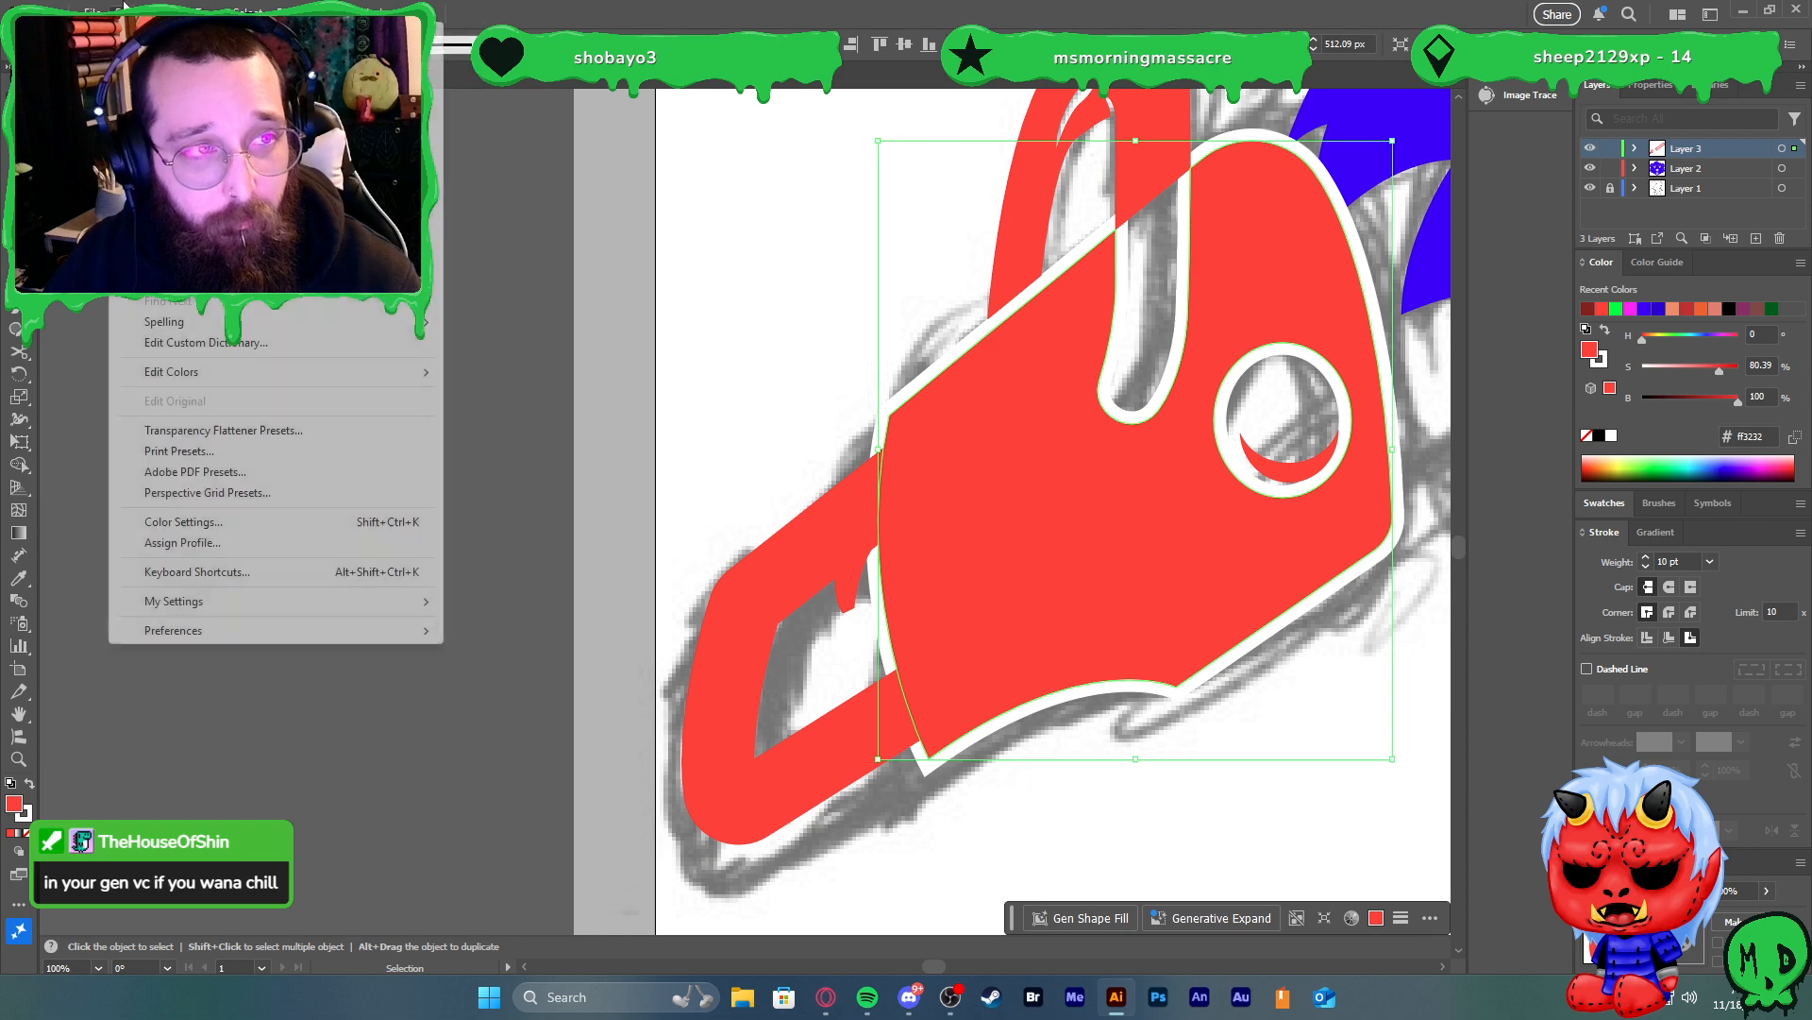
pyautogui.moveTo(162, 11)
pyautogui.click(203, 279)
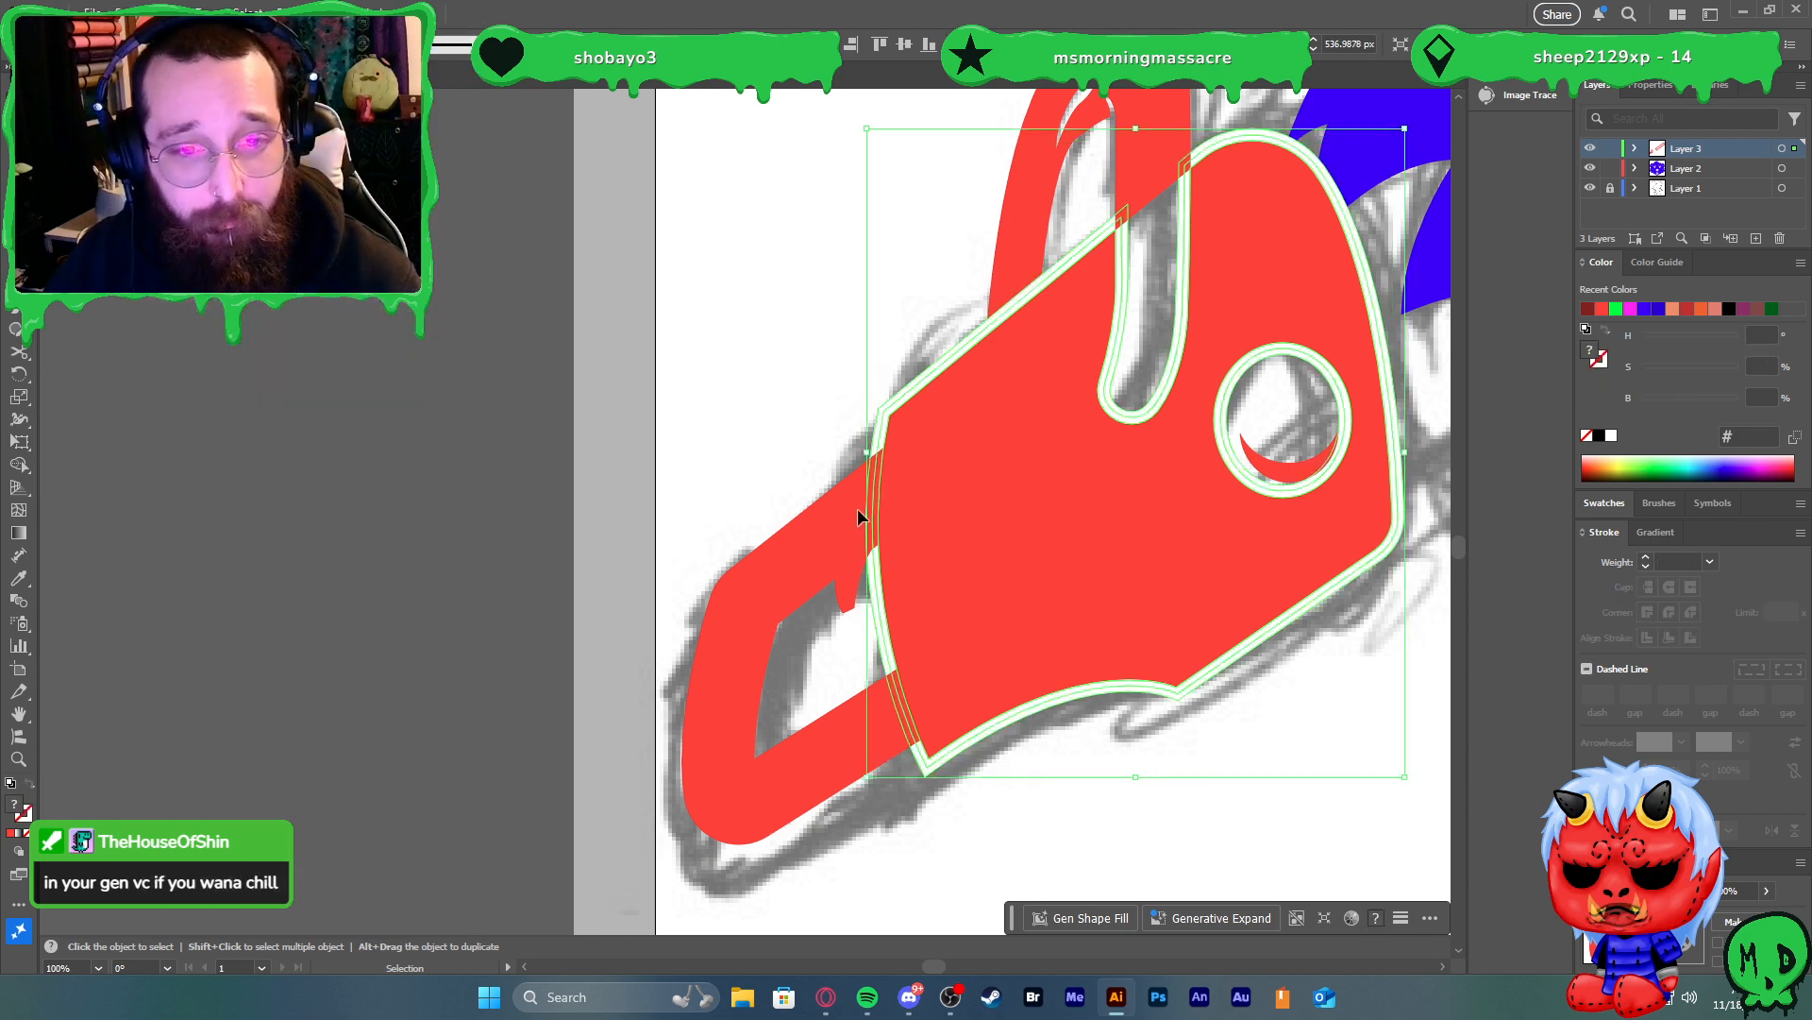
# Isolate the expanded saw body's group and unite the pieces of its outer white outline into one shape
pyautogui.click(163, 11)
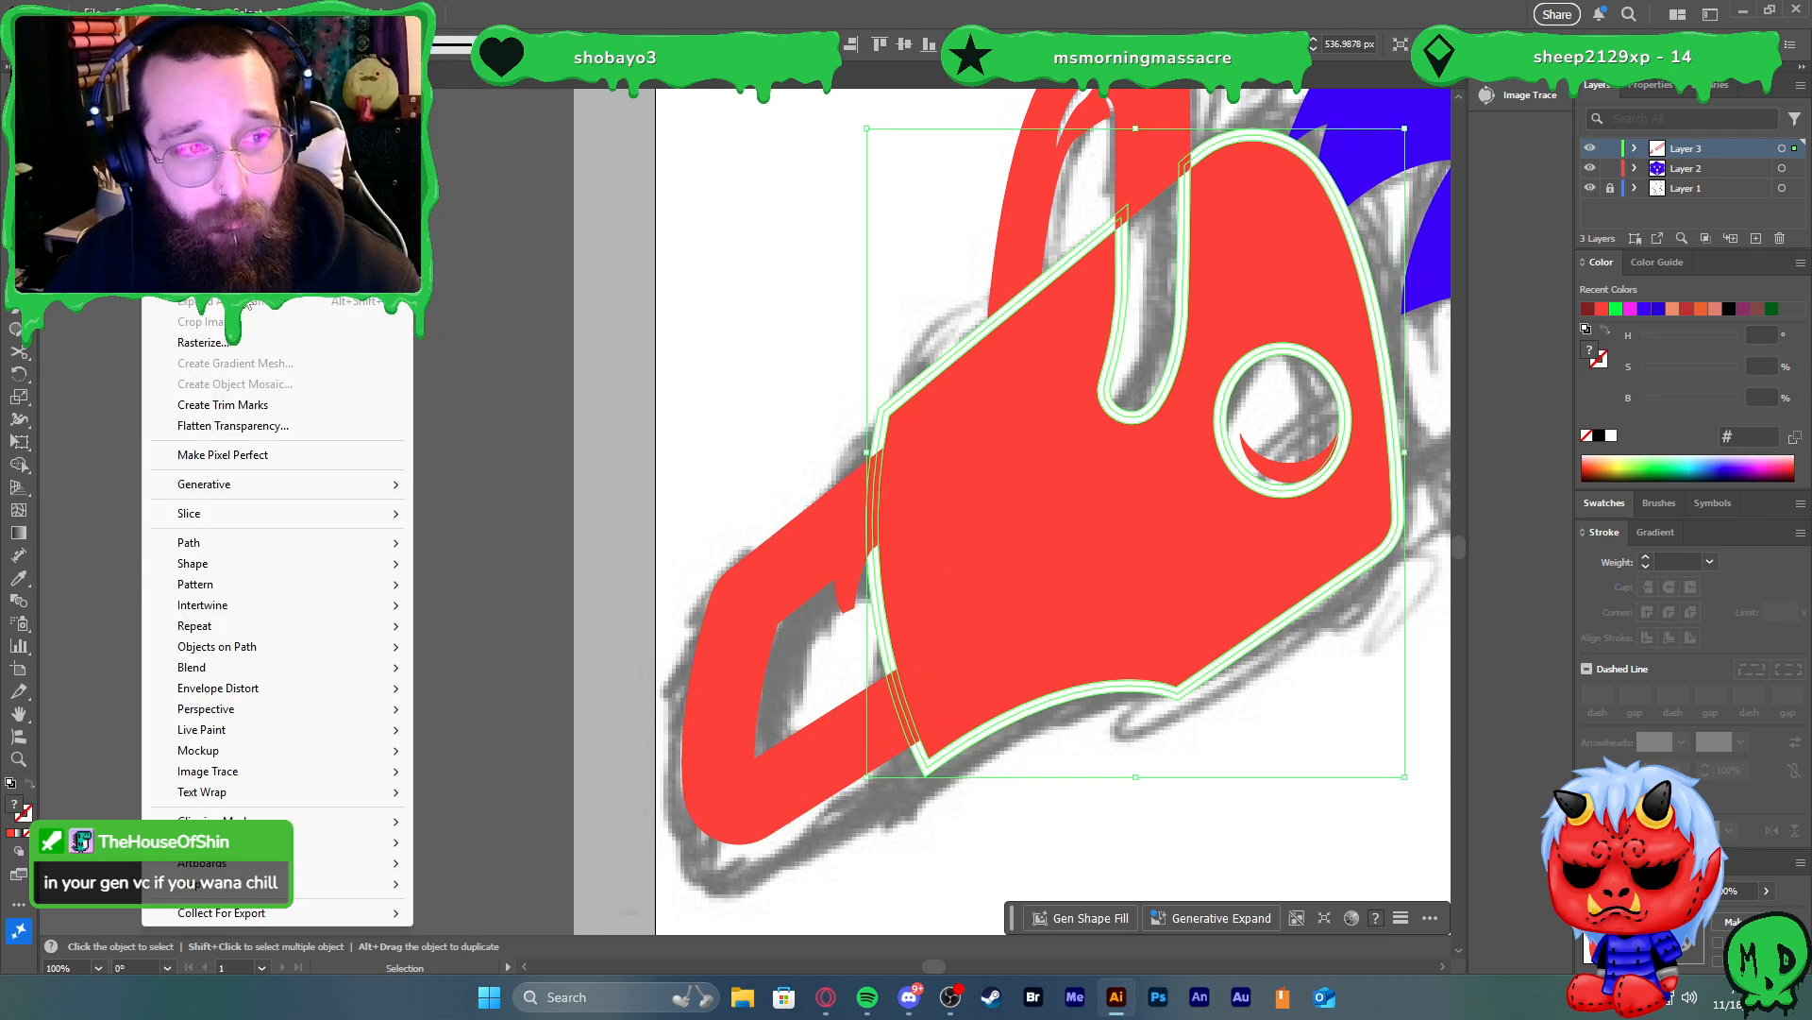
pyautogui.press('Escape')
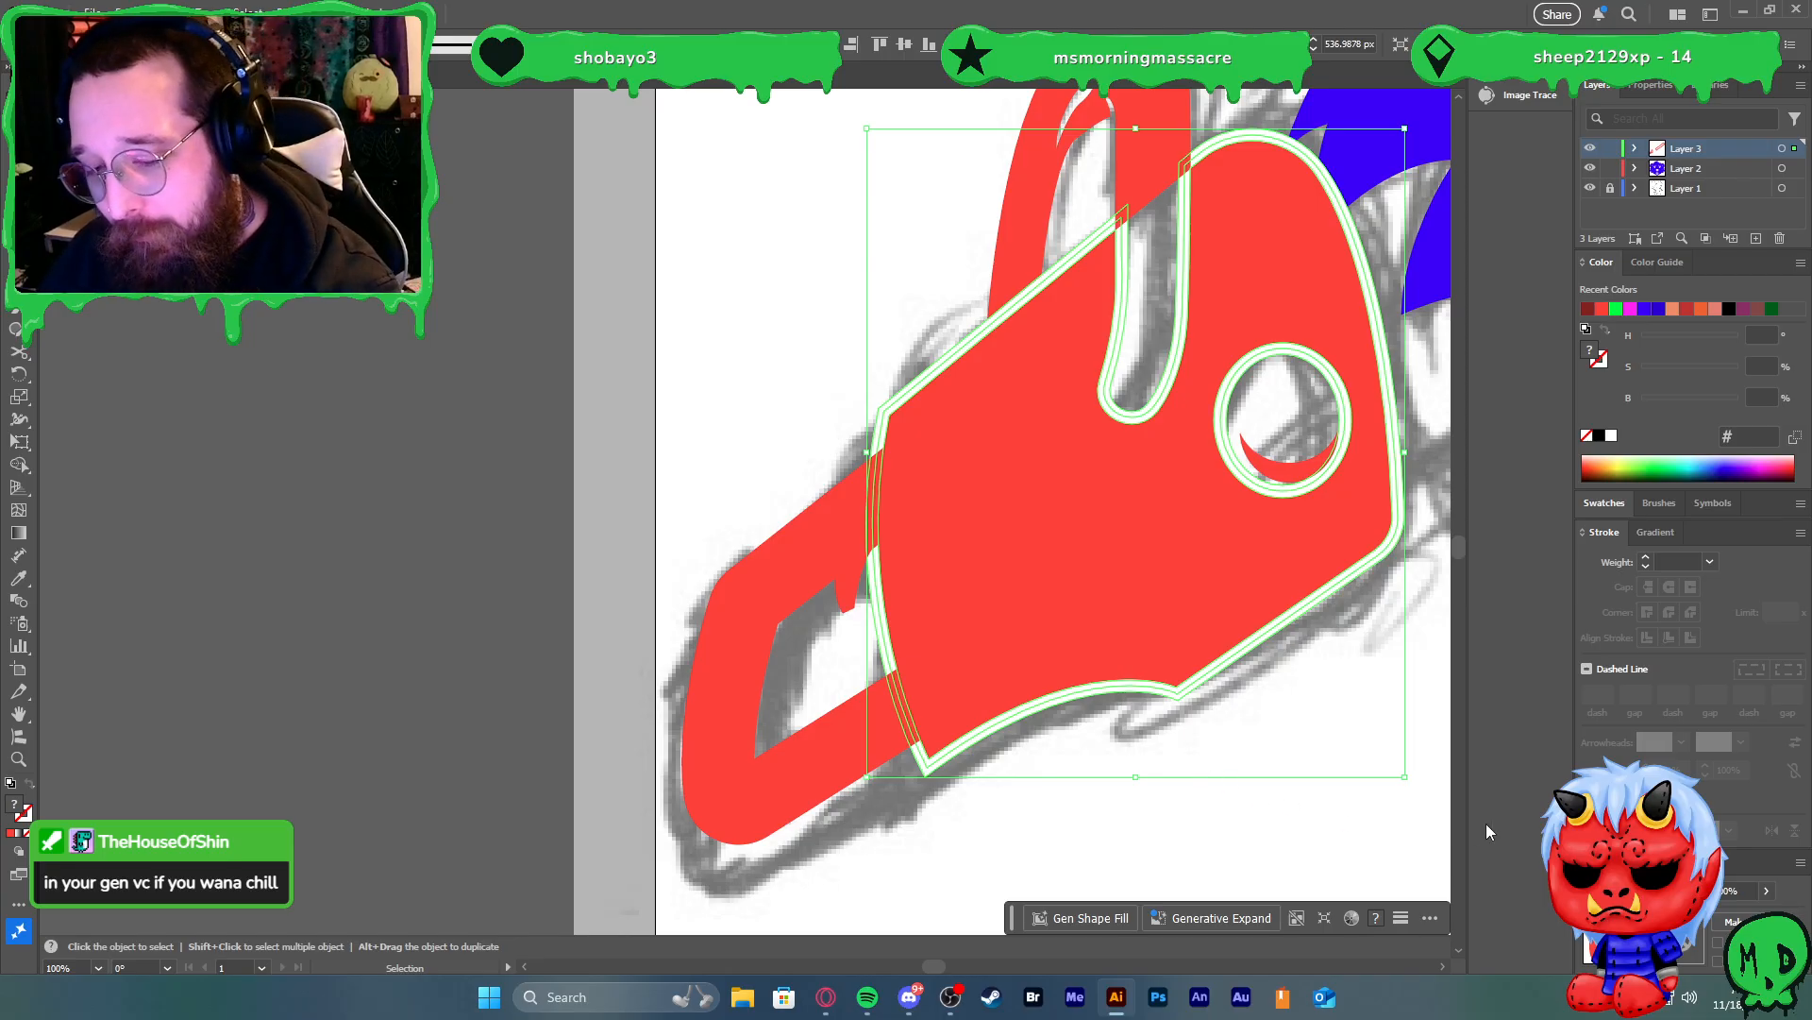
pyautogui.hotkey('ctrl', 'g')
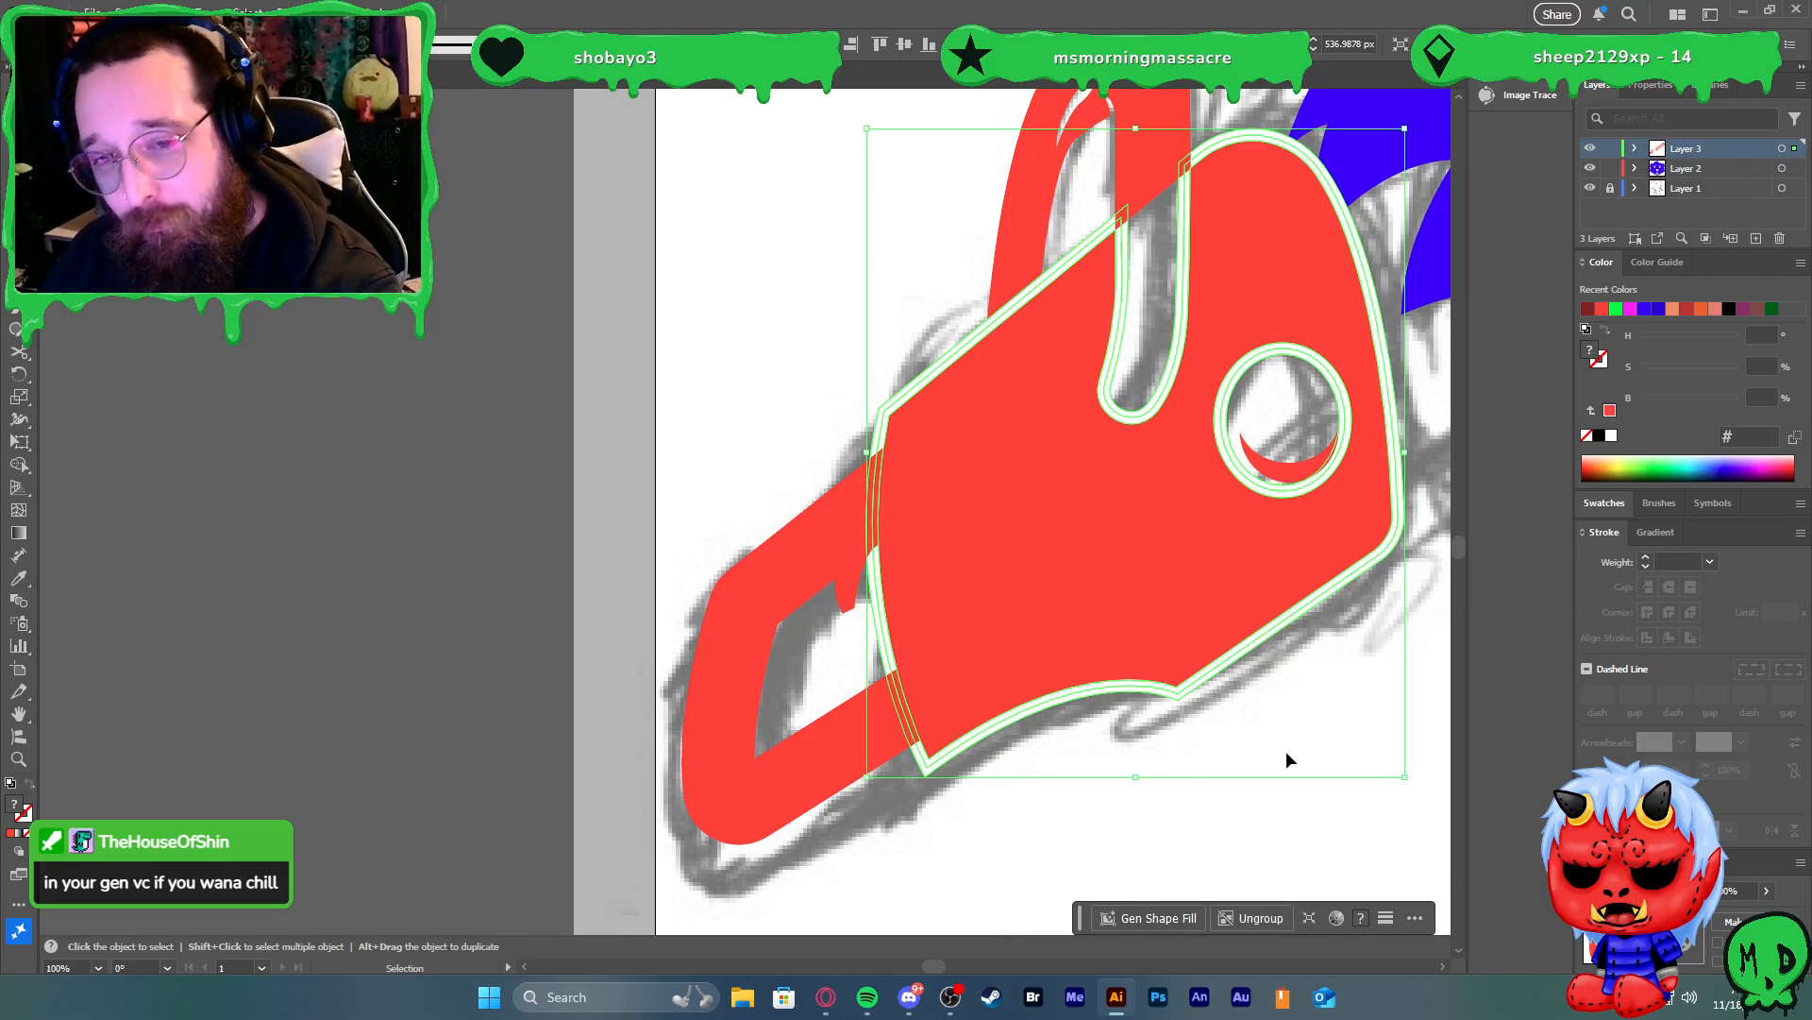
pyautogui.doubleClick(1182, 596)
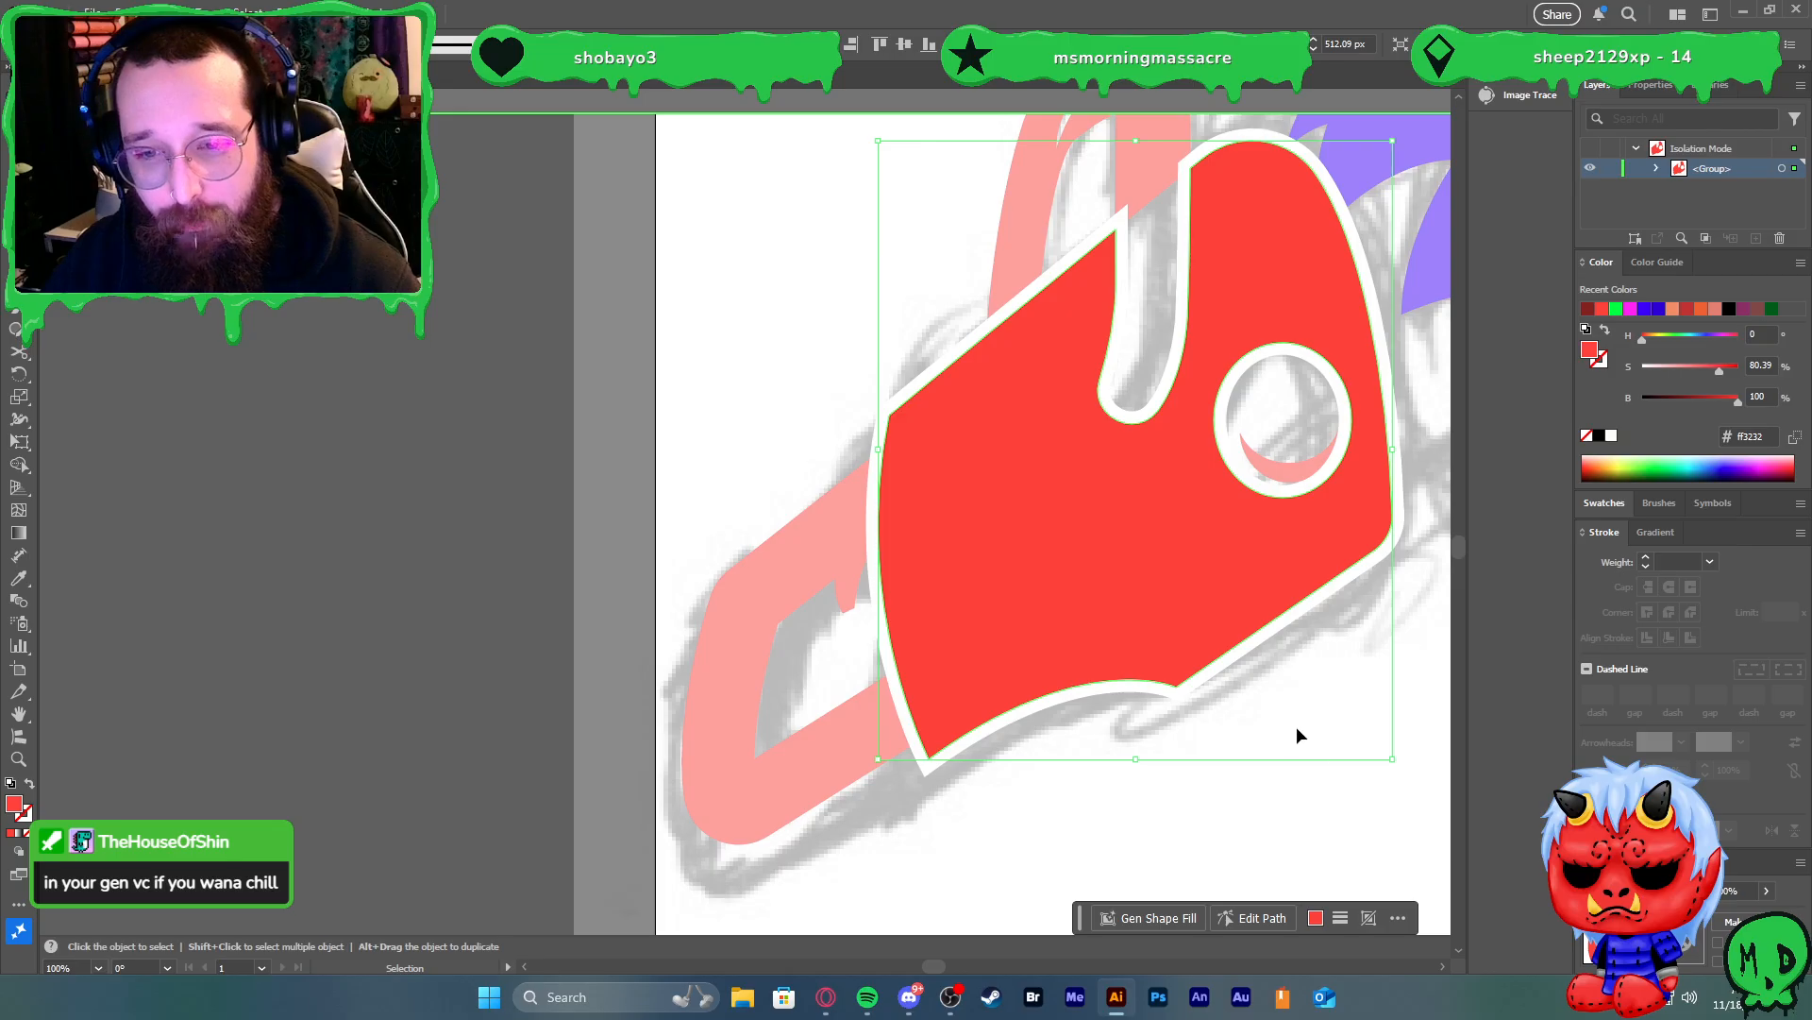
pyautogui.moveTo(1296, 735); pyautogui.dragTo(1215, 625)
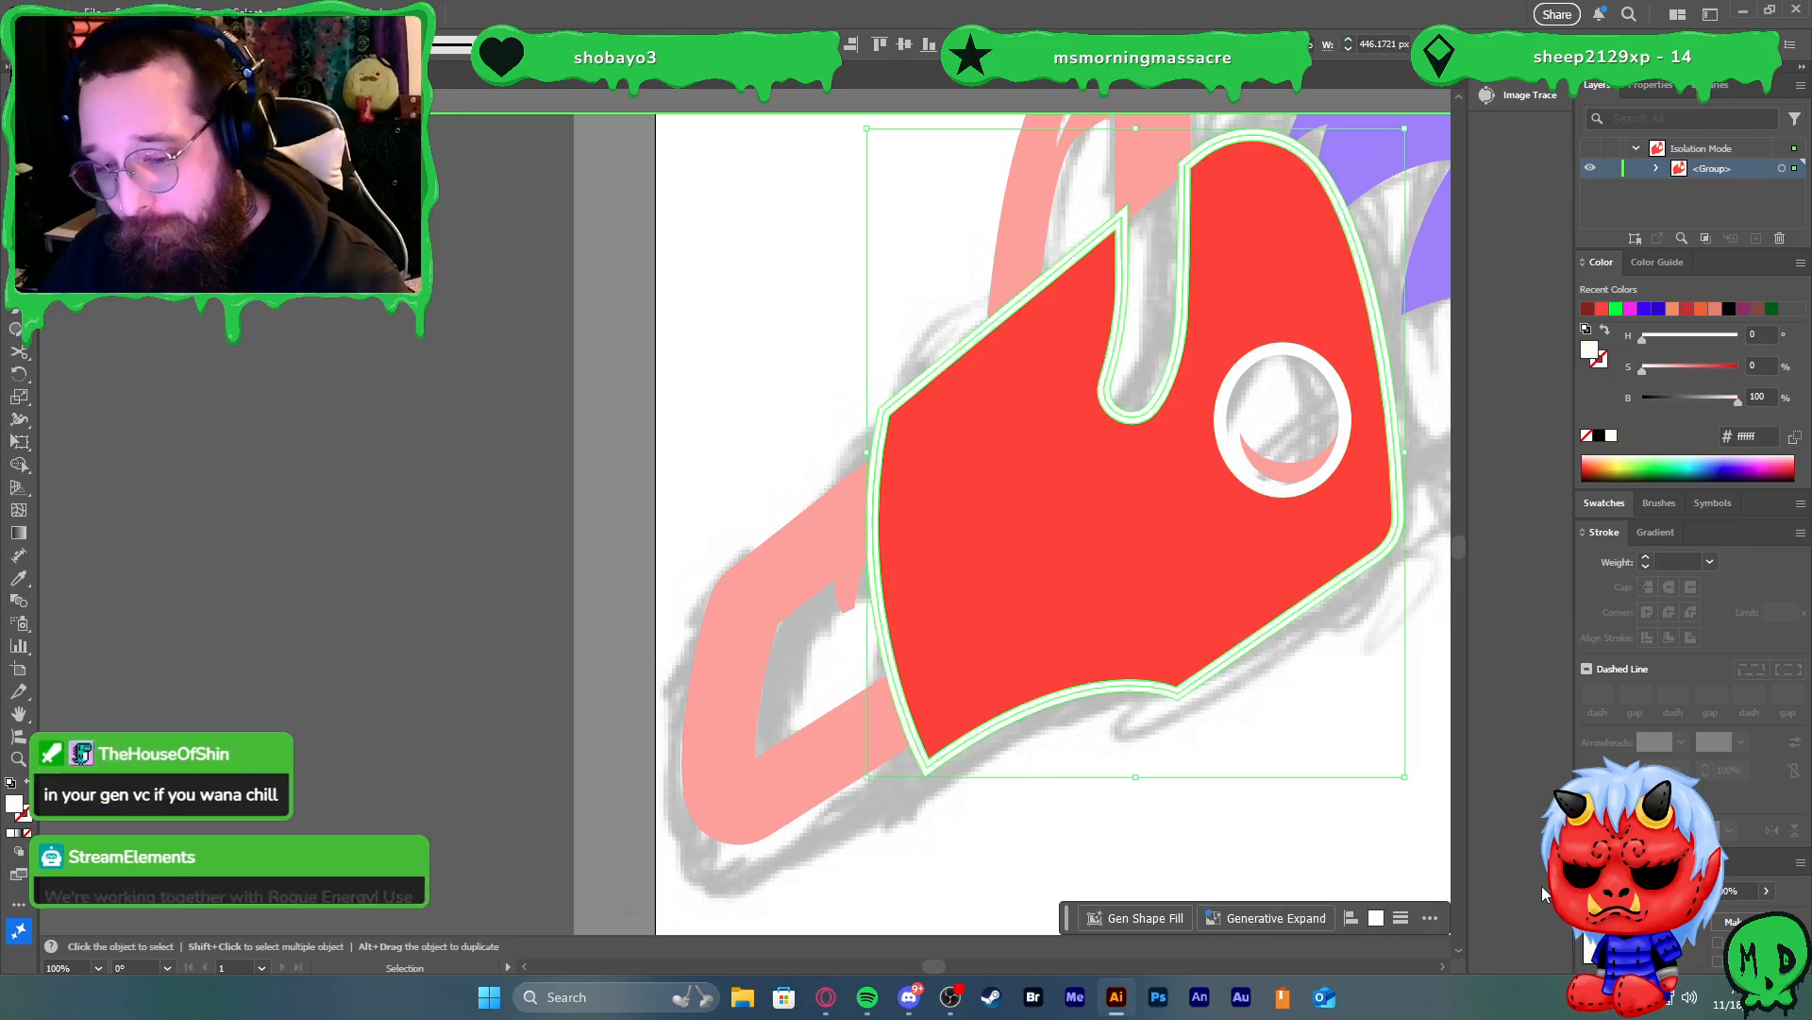
pyautogui.hotkey('ctrl', '4')
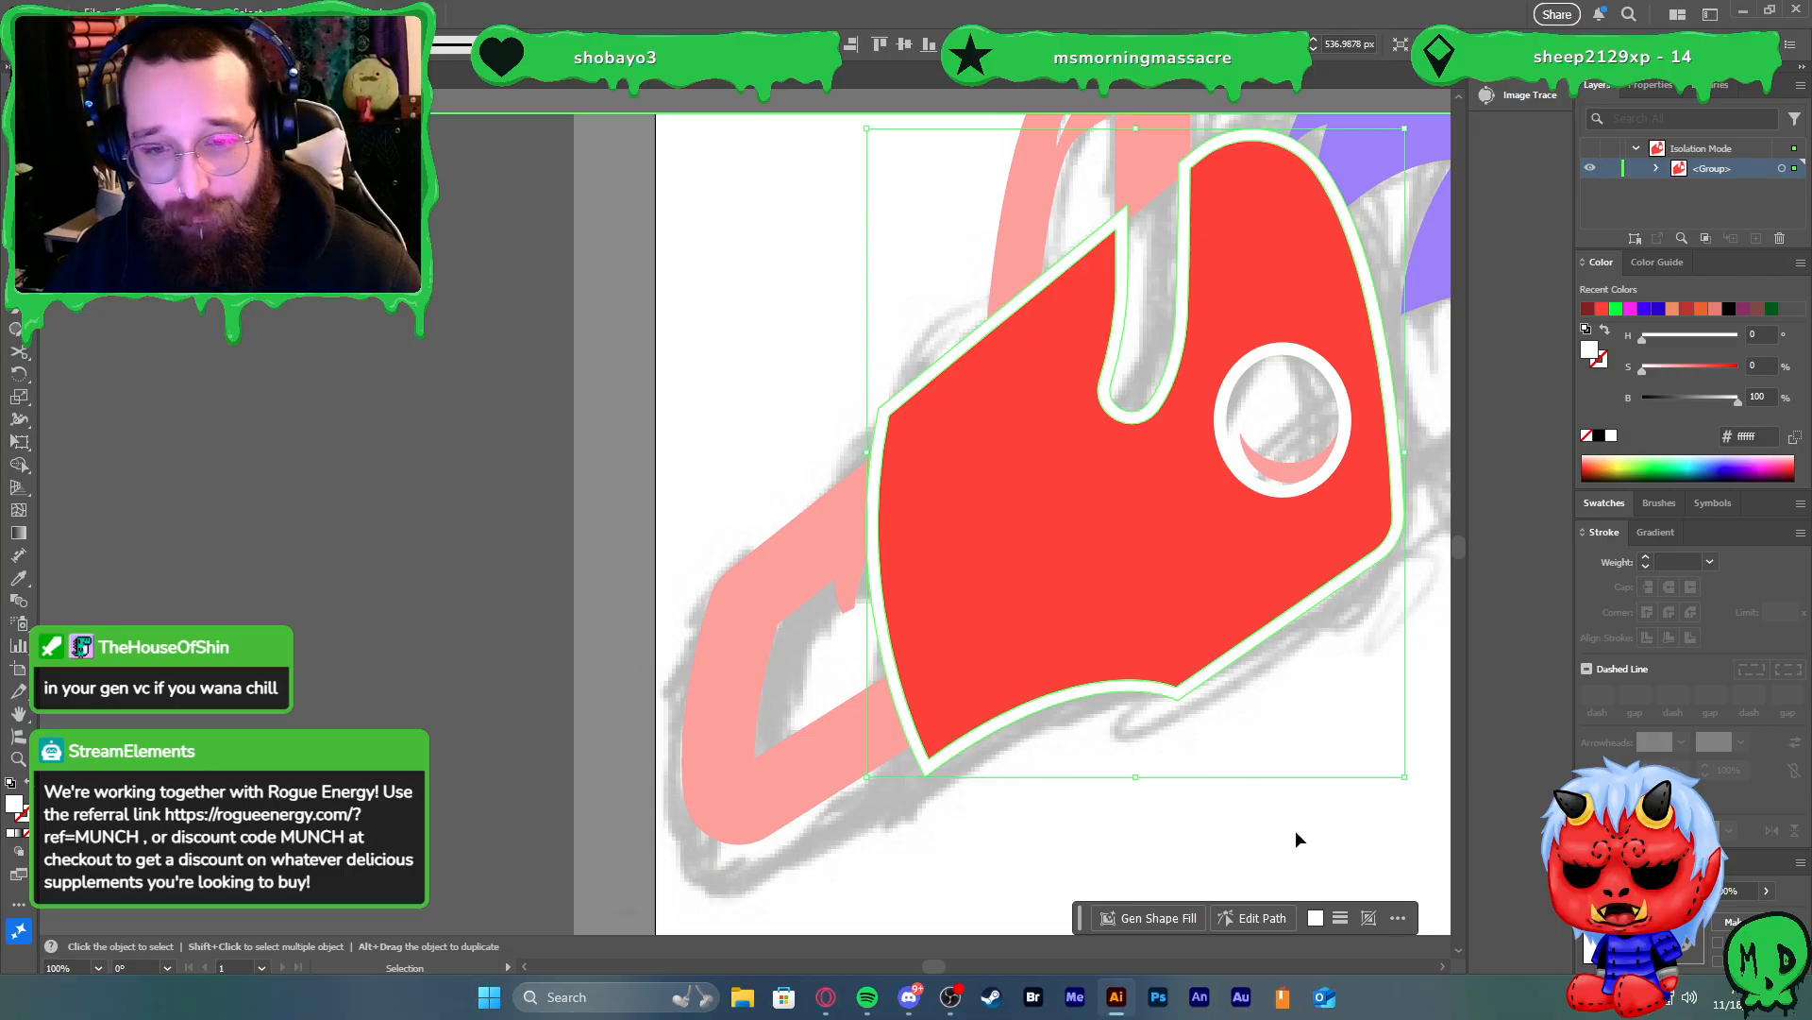
pyautogui.doubleClick(1108, 740)
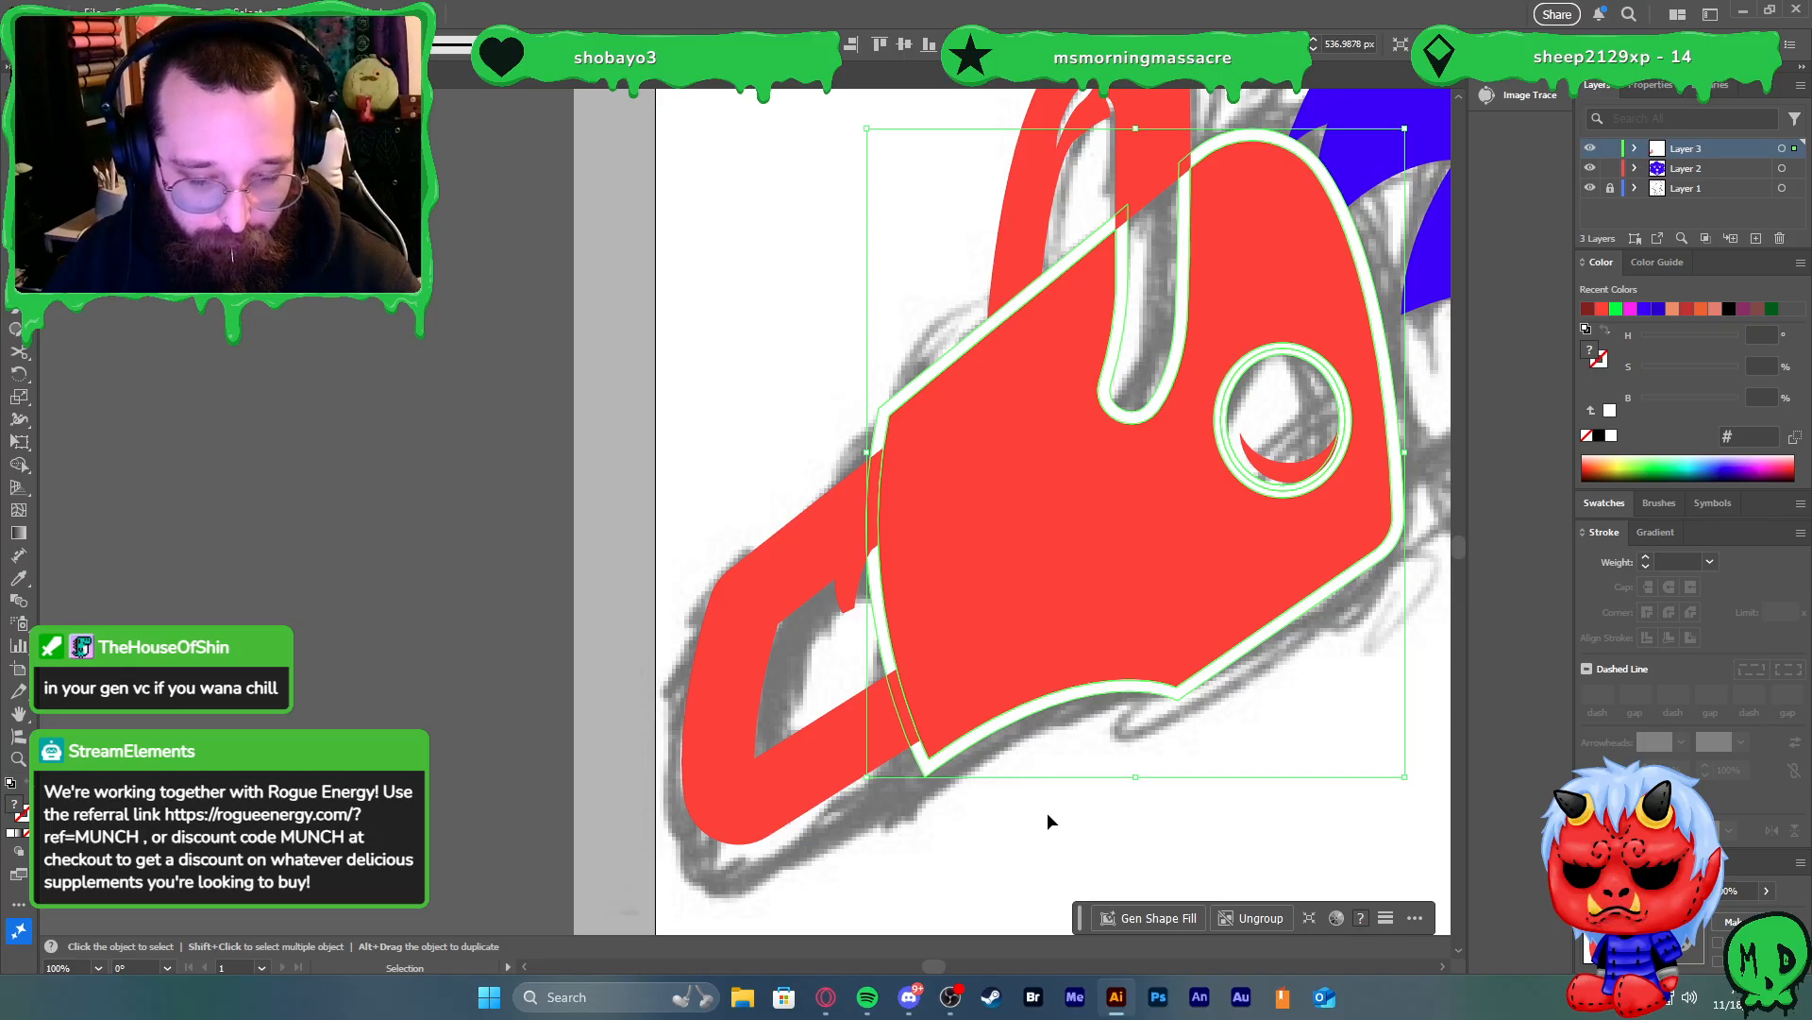
# Ungroup the saw body and use Shape Builder with the white outline to cut the rear handle away, removing the outline and overlap
pyautogui.hotkey('ctrl', 'shift', 'g')
pyautogui.click(990, 827)
pyautogui.click(949, 751)
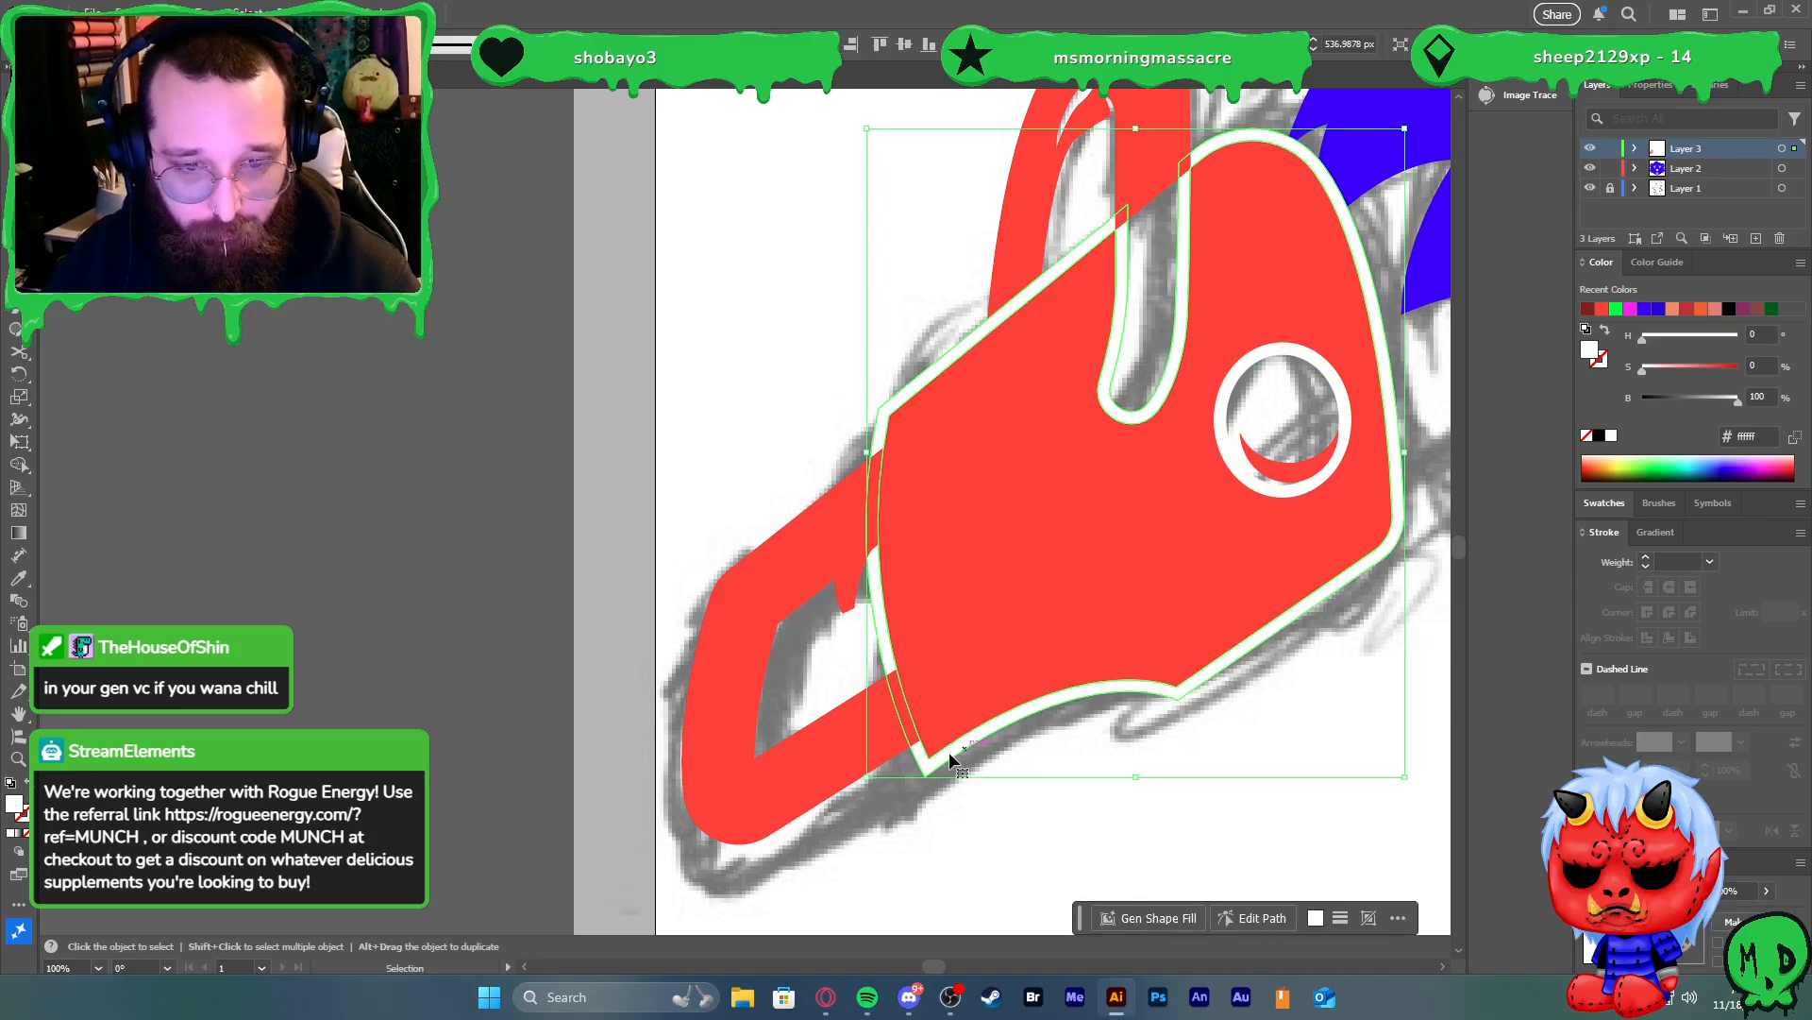
pyautogui.keyDown('shift'); pyautogui.click(844, 757); pyautogui.keyUp('shift')
pyautogui.hotkey('shift', 'm')
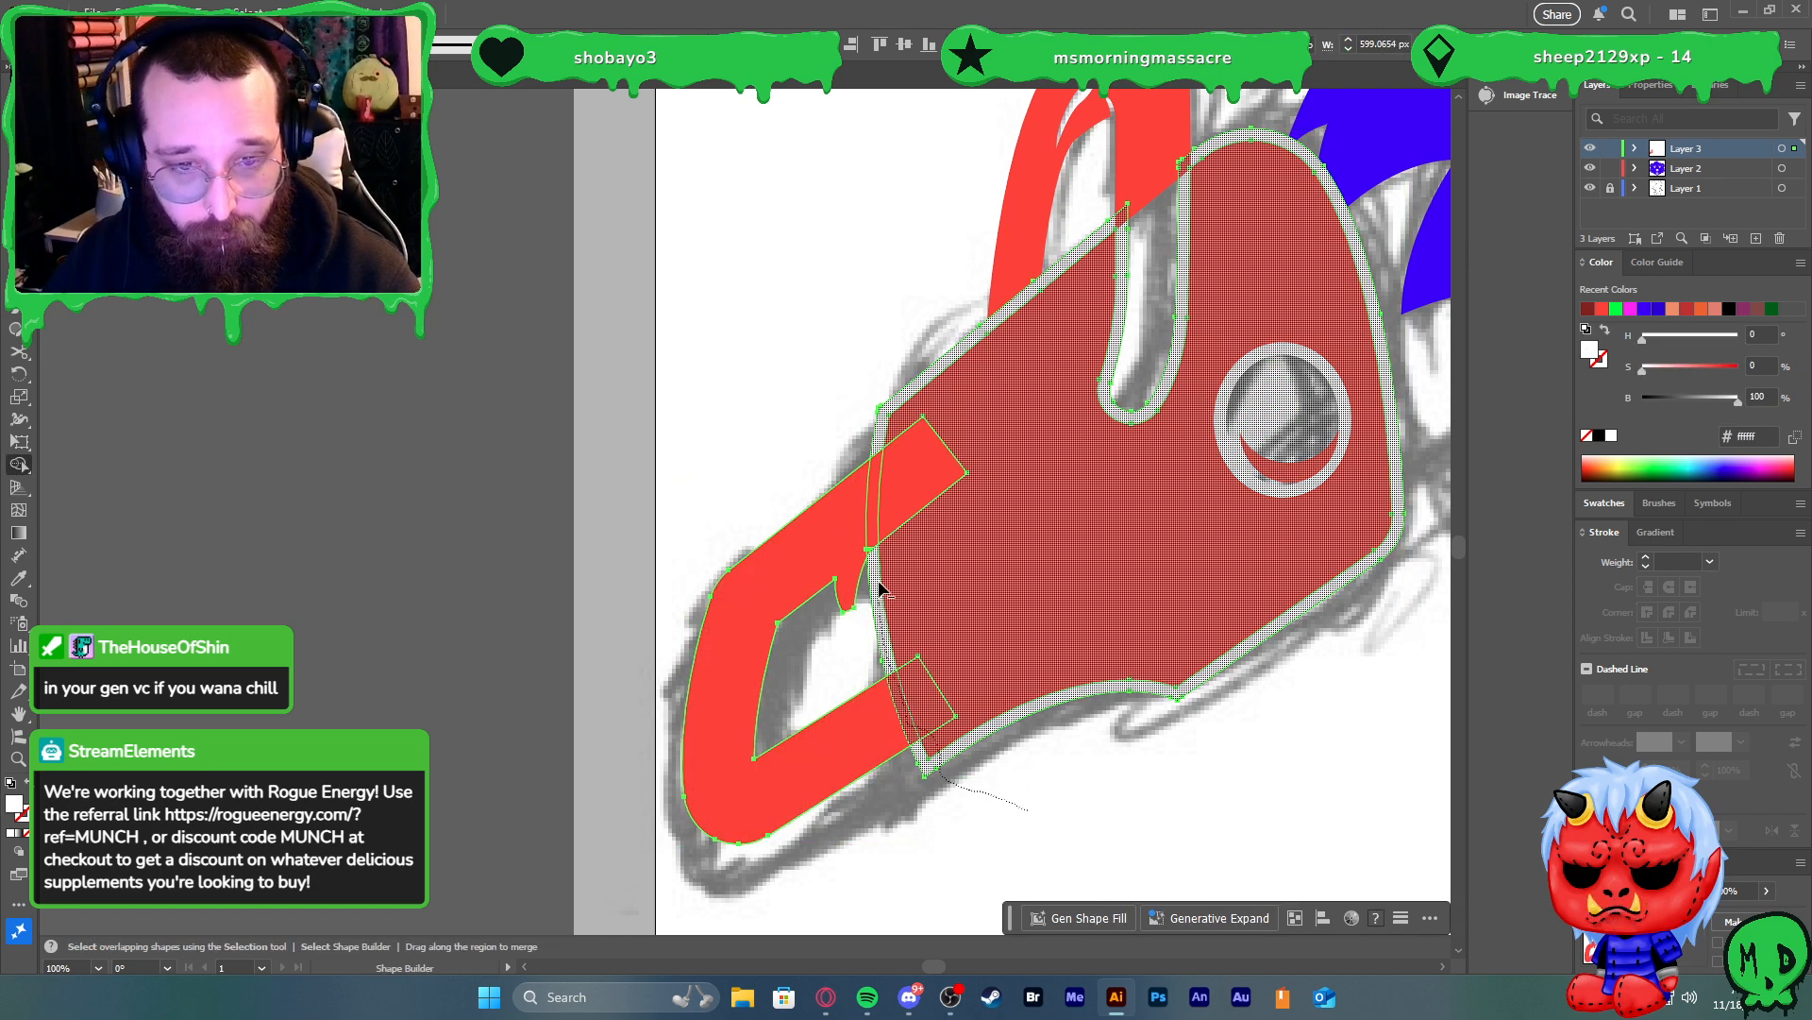
pyautogui.moveTo(880, 527); pyautogui.dragTo(880, 486)
pyautogui.press('v')
pyautogui.click(868, 395)
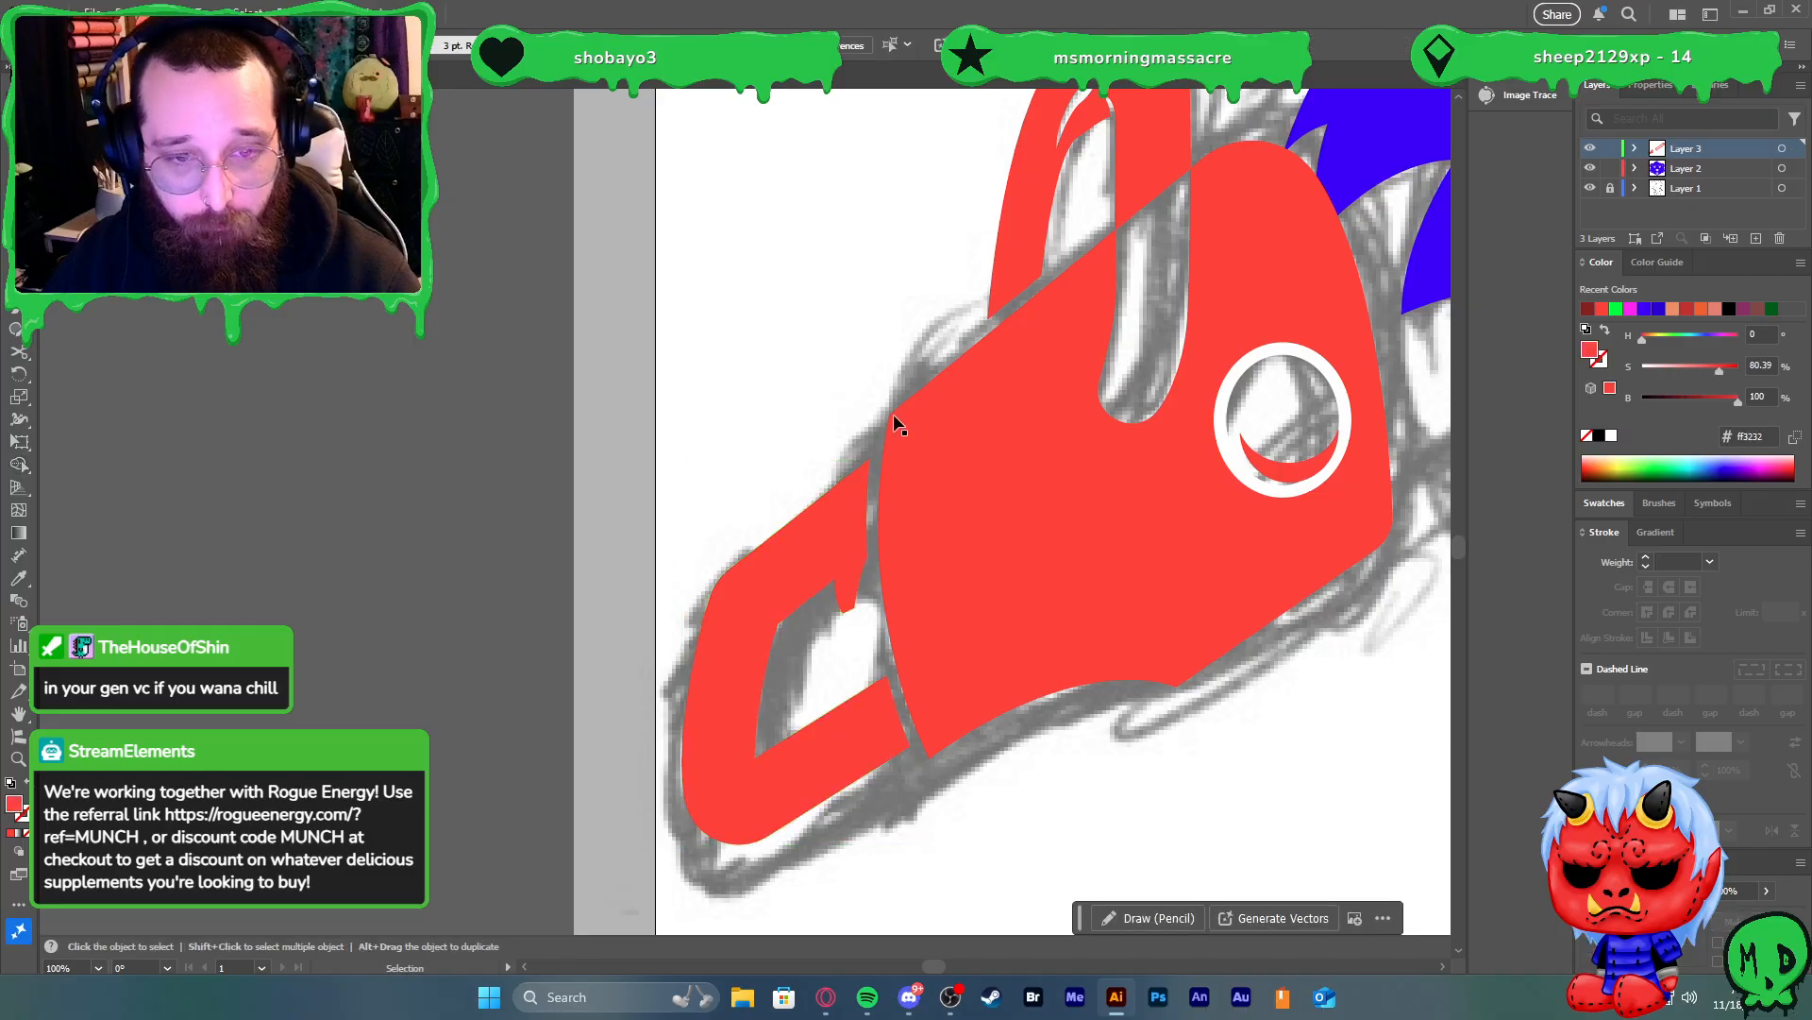
# Delete the white ring around the circular hole in the saw body
pyautogui.scroll(-3, 961, 490)
pyautogui.scroll(4, 1099, 468)
pyautogui.click(1038, 408)
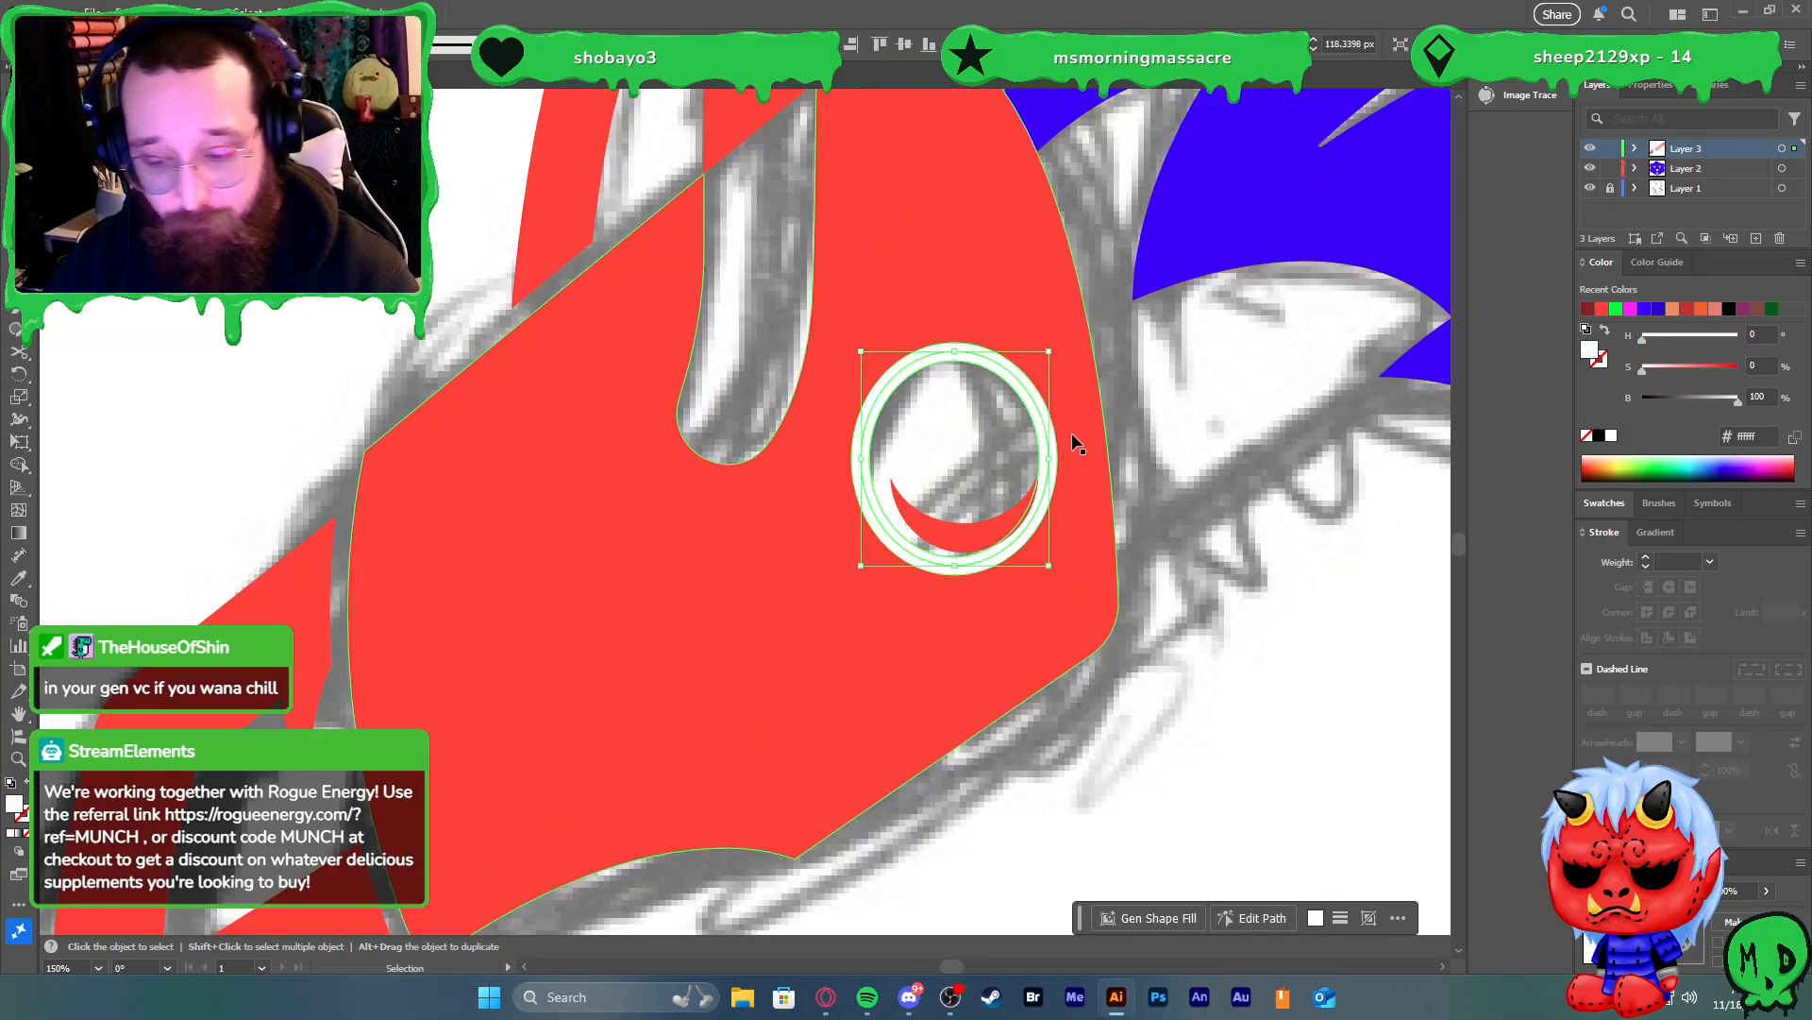
pyautogui.click(1036, 408)
pyautogui.press('Delete')
# Move the toothed chain bar down along its sketch so its rear end overlaps the front of the saw body
pyautogui.scroll(-4, 1259, 541)
pyautogui.hscroll(2, 1265, 566)
pyautogui.hscroll(4, 1256, 556)
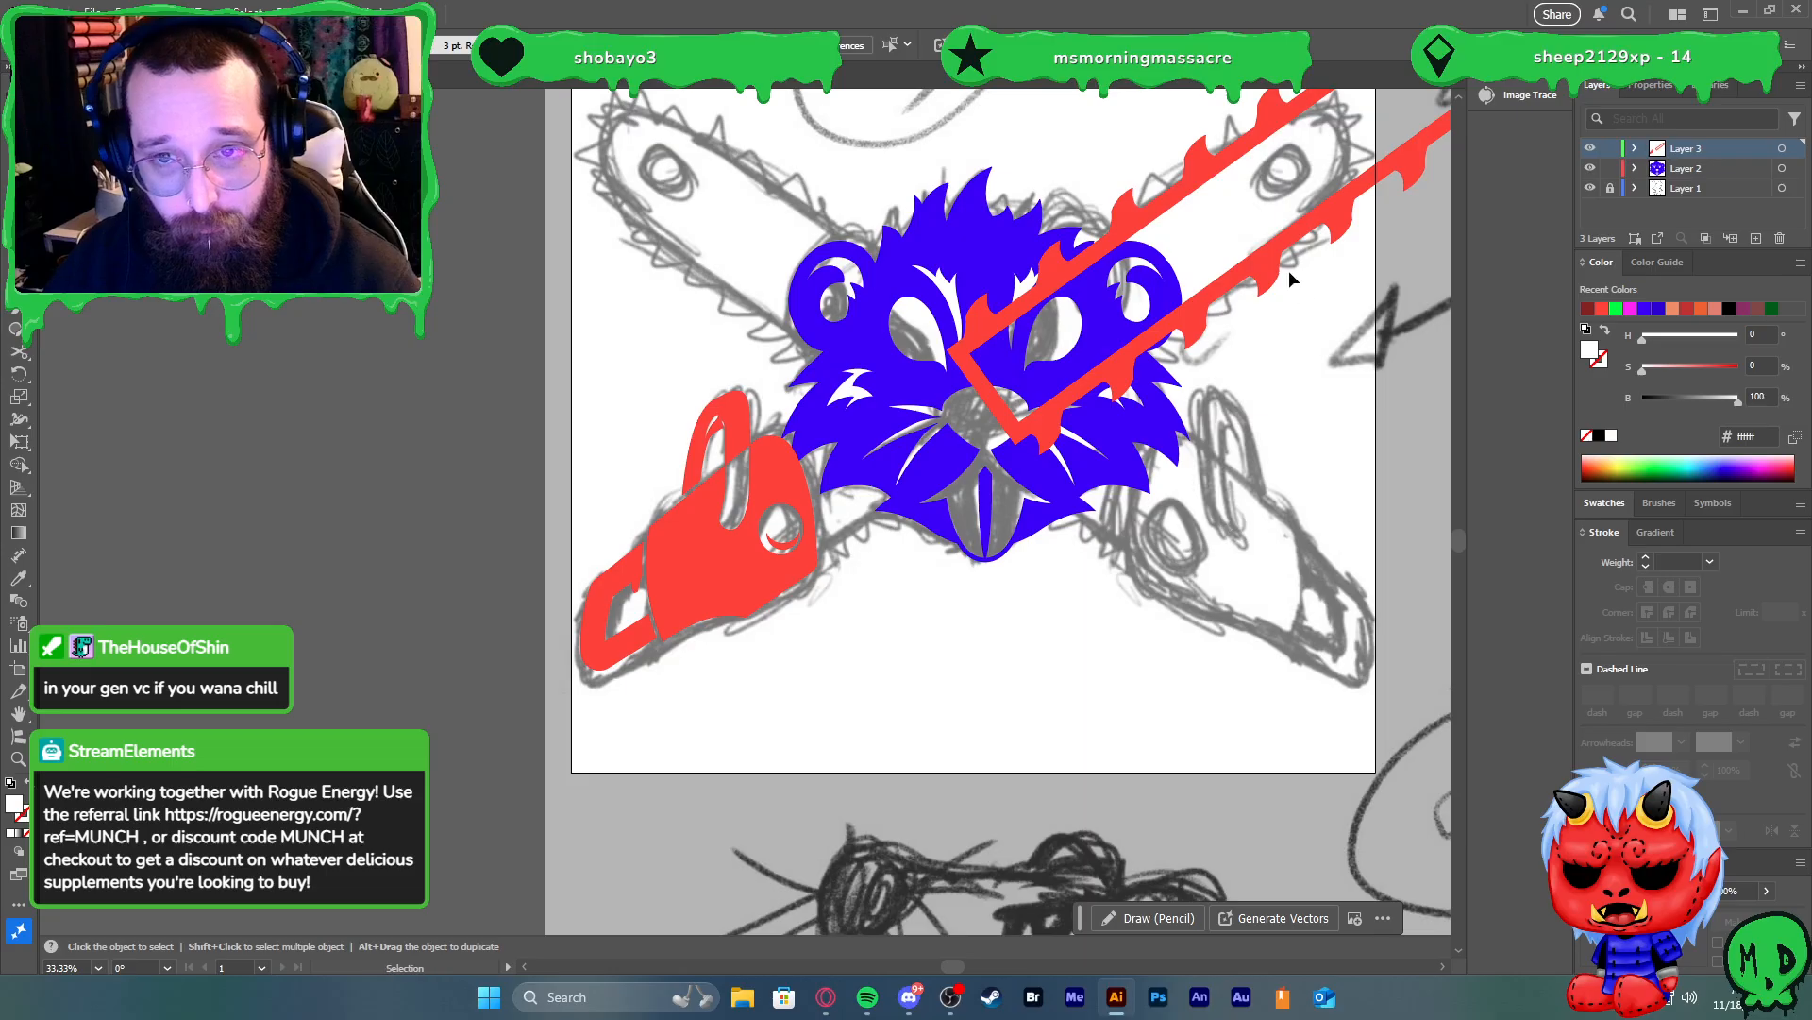
pyautogui.scroll(-1, 1314, 307)
pyautogui.hscroll(1, 1274, 274)
pyautogui.moveTo(1225, 279); pyautogui.dragTo(1111, 359)
pyautogui.moveTo(1312, 202); pyautogui.dragTo(1326, 211)
pyautogui.moveTo(1188, 275); pyautogui.dragTo(1203, 281)
pyautogui.scroll(3, 852, 463)
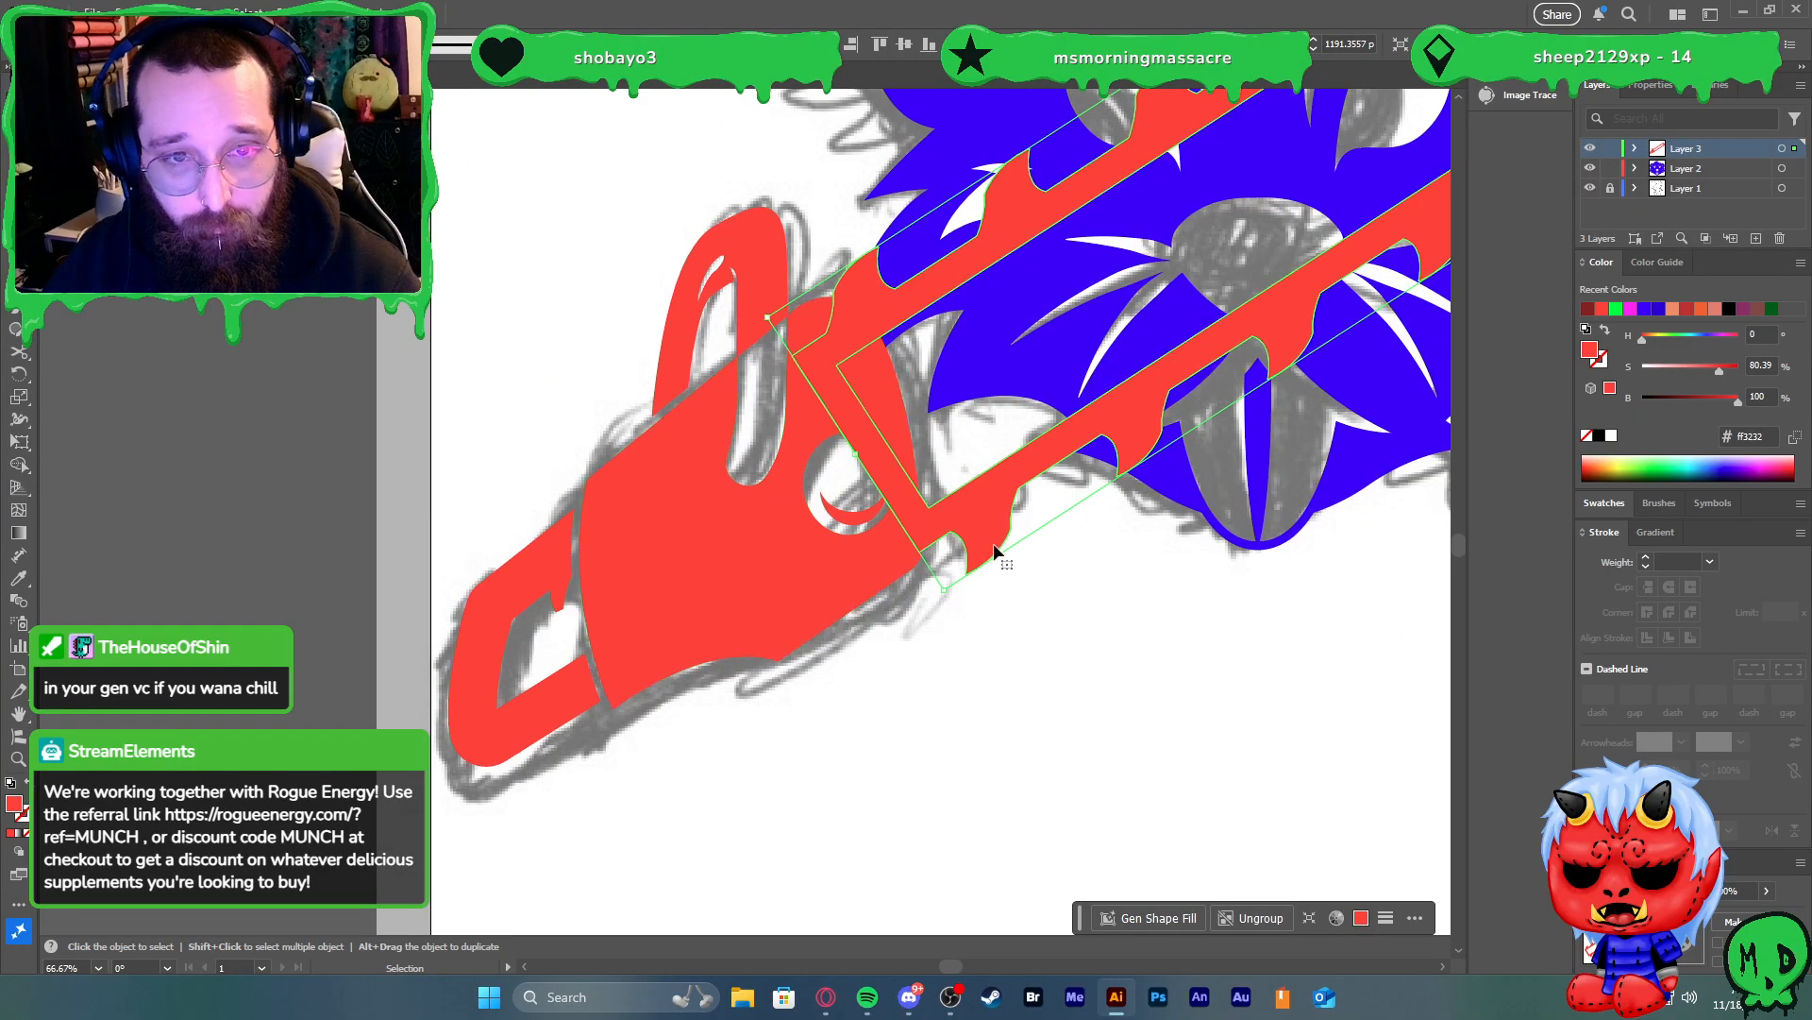
# Enlarge the saw body and both handles slightly together, and shift the chain bar outward to meet the larger body
pyautogui.click(855, 576)
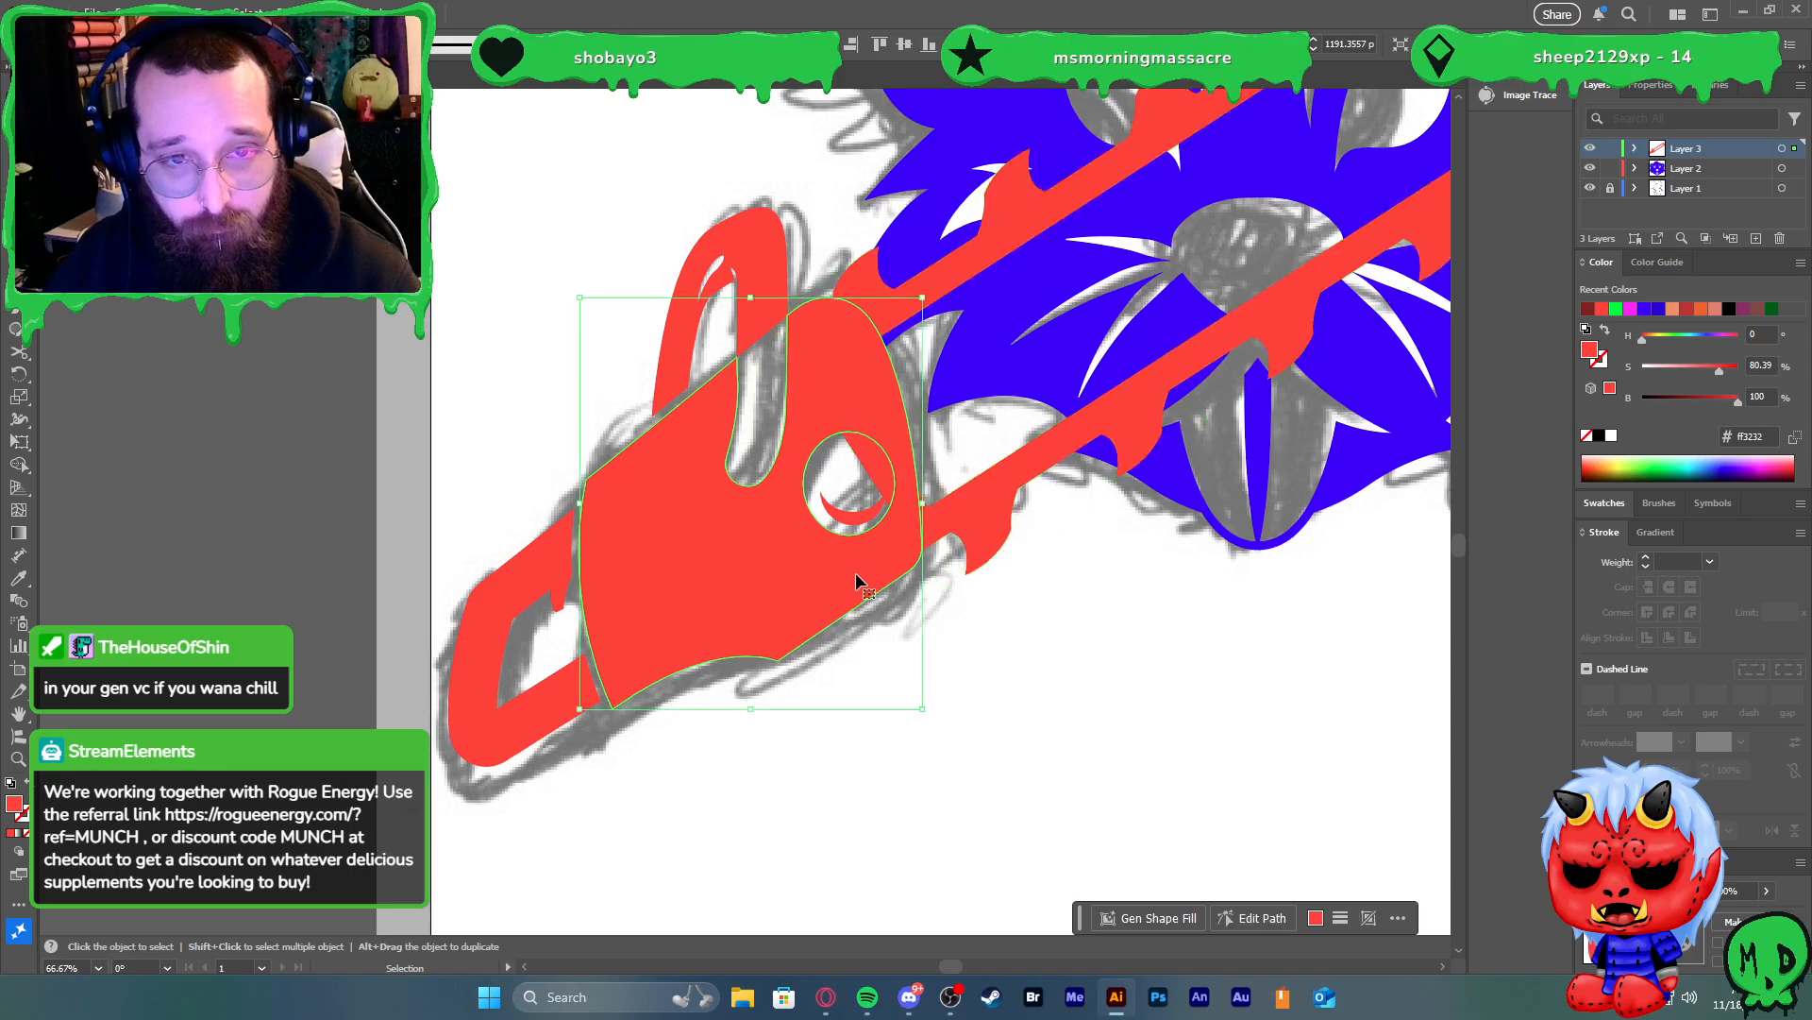
pyautogui.scroll(-3, 887, 599)
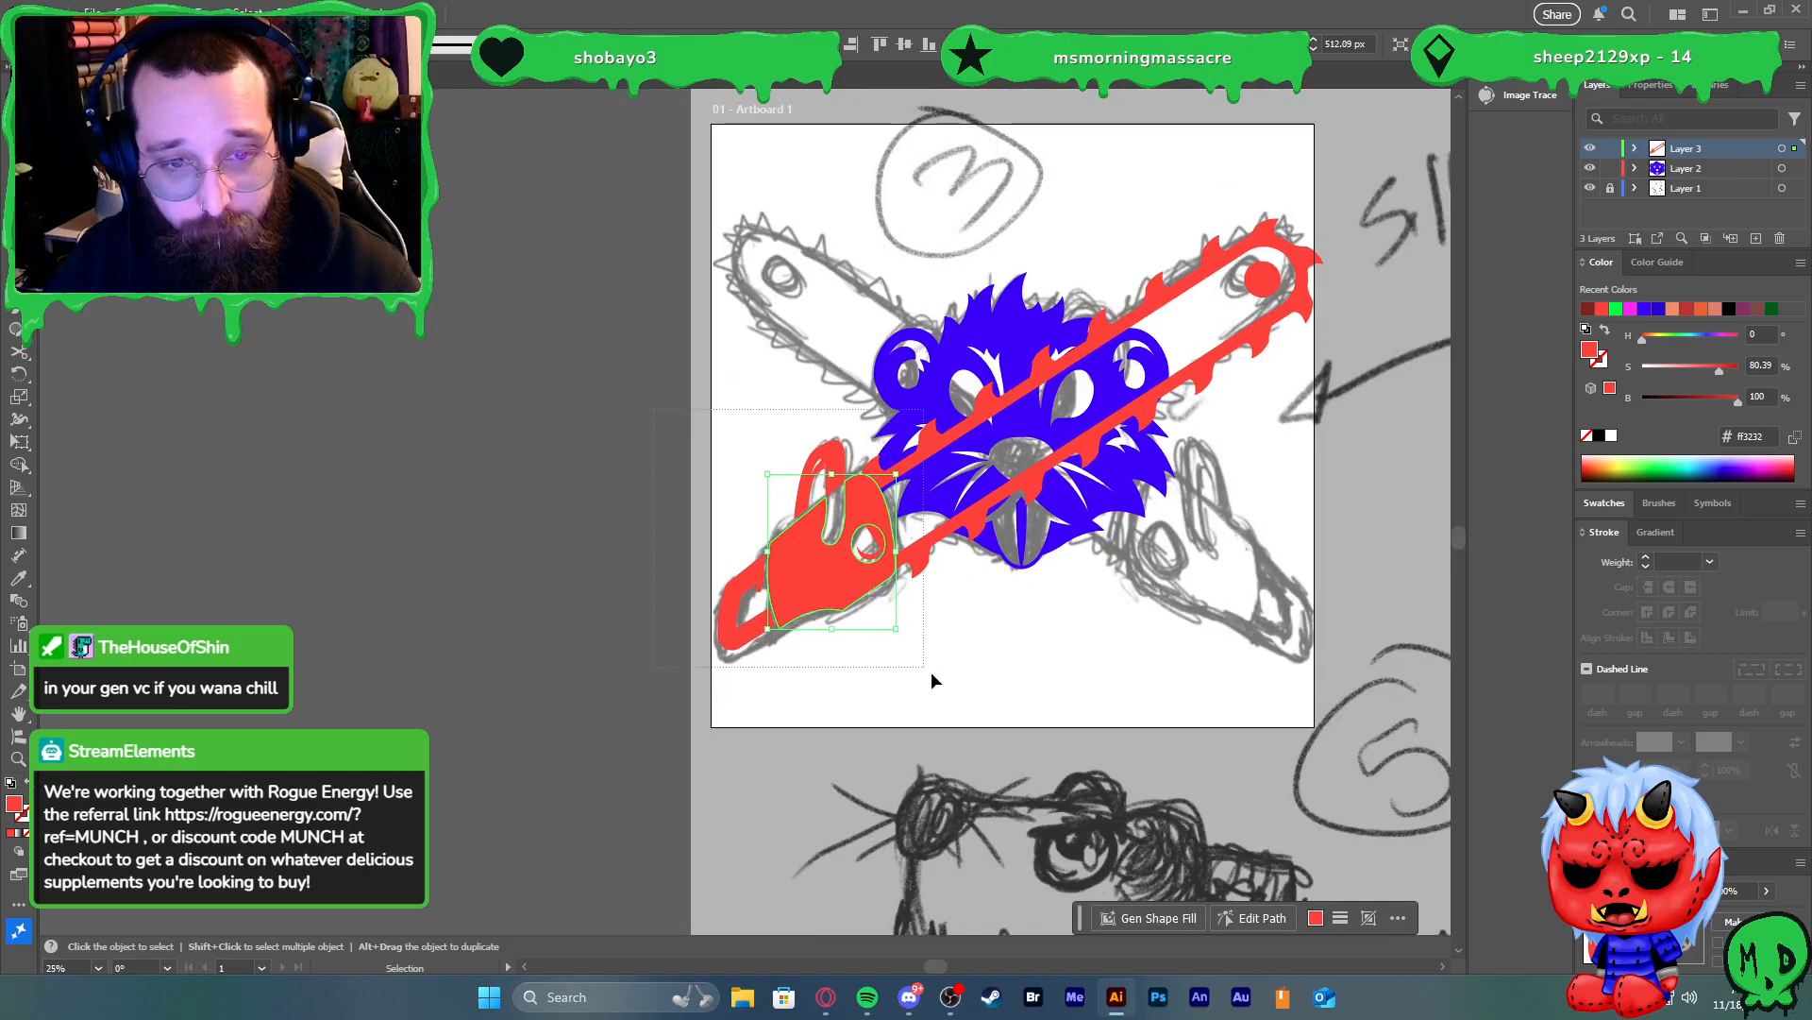
pyautogui.moveTo(923, 665); pyautogui.dragTo(926, 664)
pyautogui.keyDown('shift'); pyautogui.click(959, 540); pyautogui.keyUp('shift')
pyautogui.keyDown('shift'); pyautogui.click(921, 558); pyautogui.keyUp('shift')
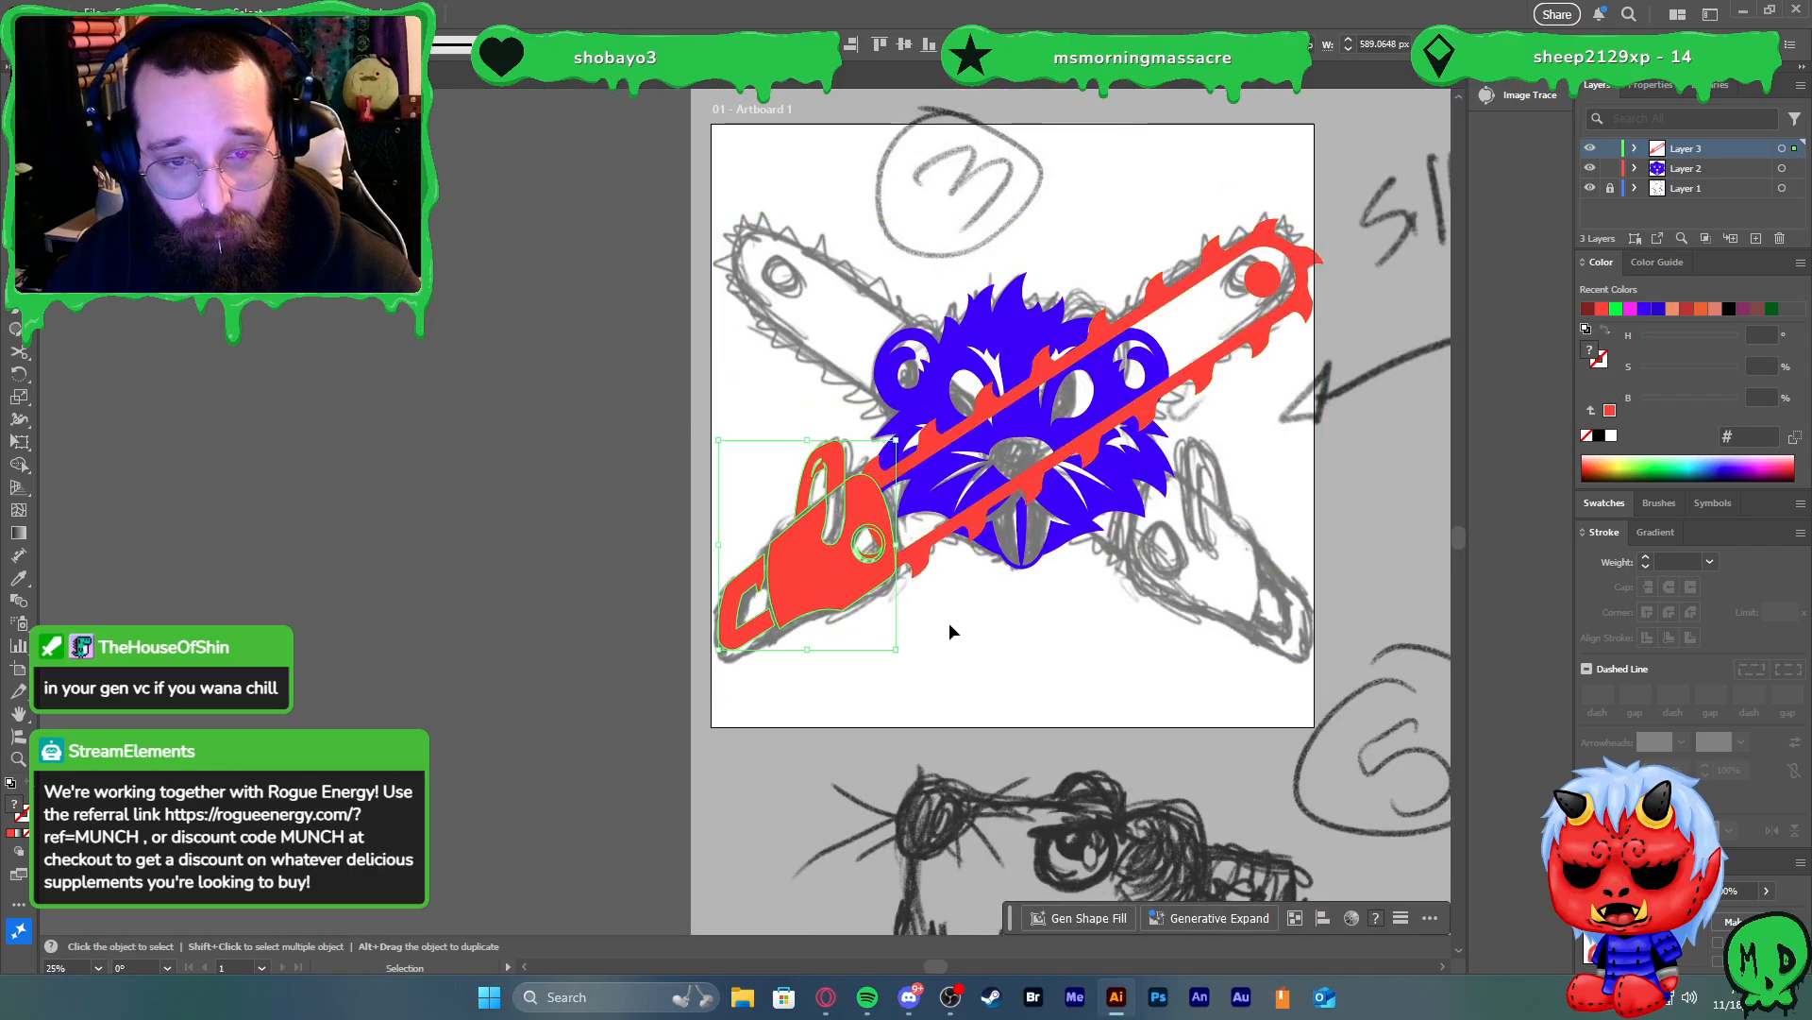
pyautogui.moveTo(895, 440); pyautogui.dragTo(921, 413)
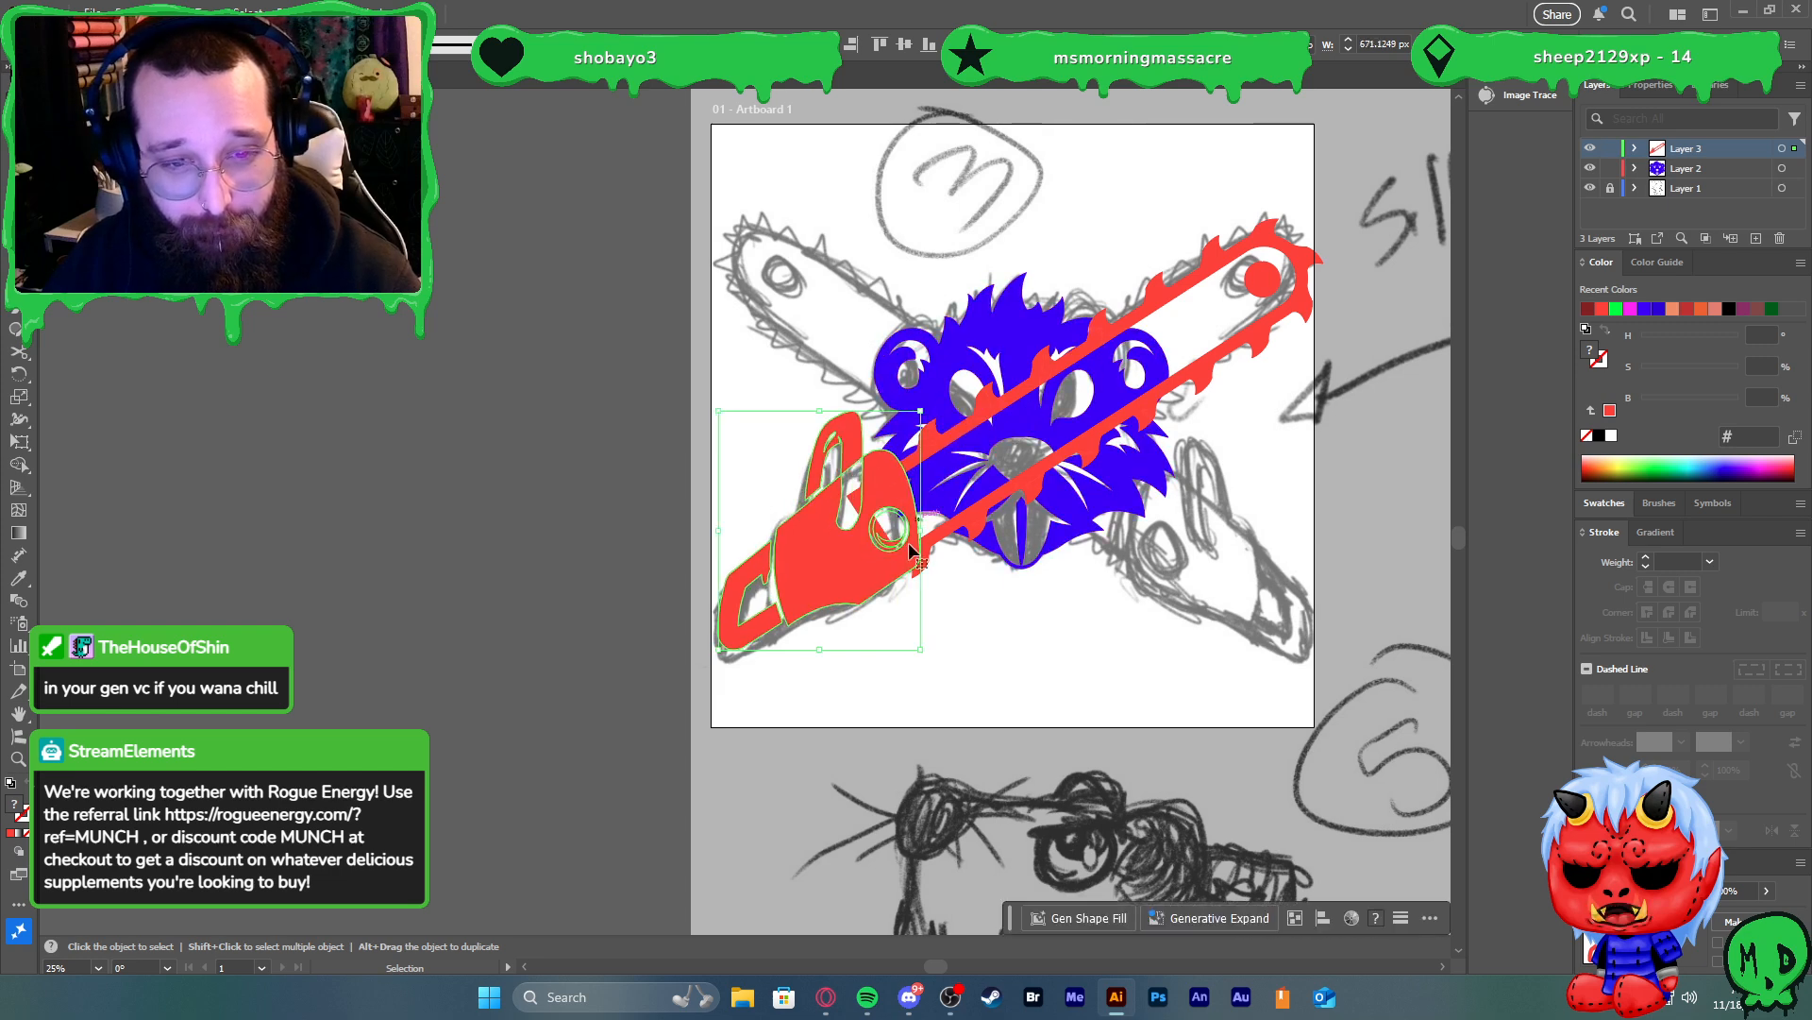
pyautogui.click(1022, 489)
pyautogui.moveTo(1022, 498); pyautogui.dragTo(1043, 481)
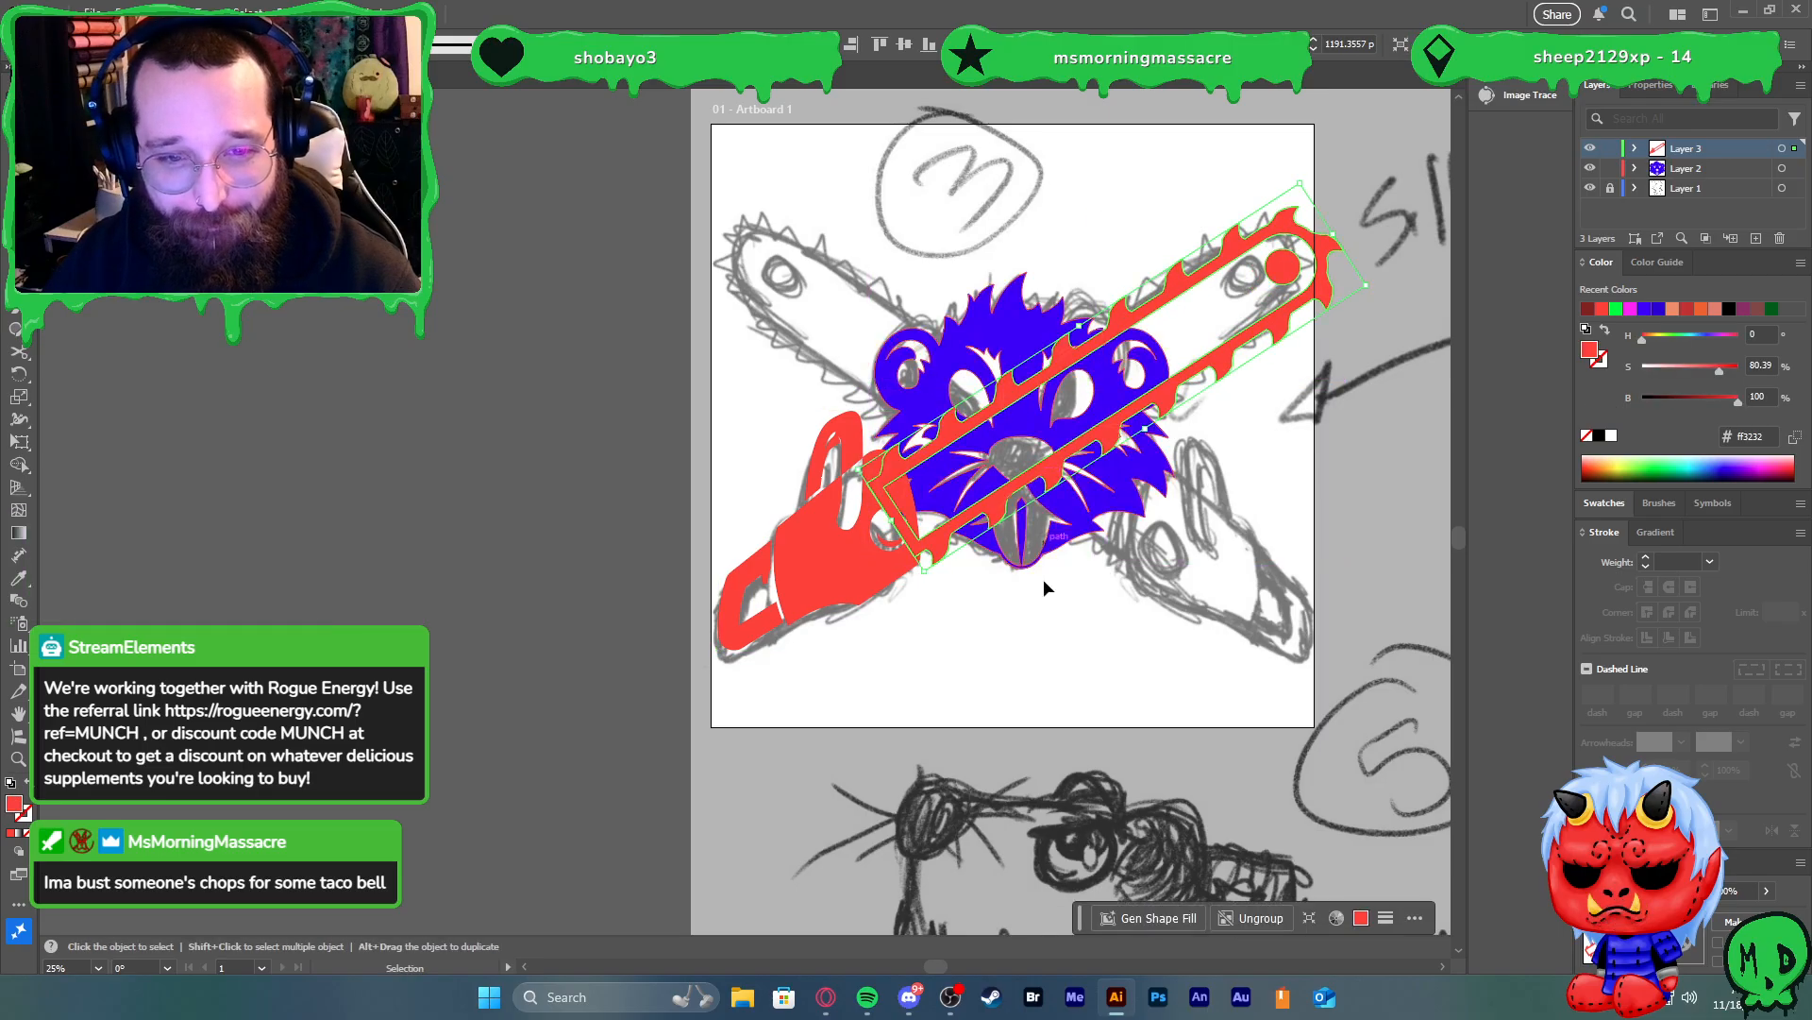
# Give the saw body a white 10 pt stroke aligned to the outside of its path
pyautogui.click(897, 568)
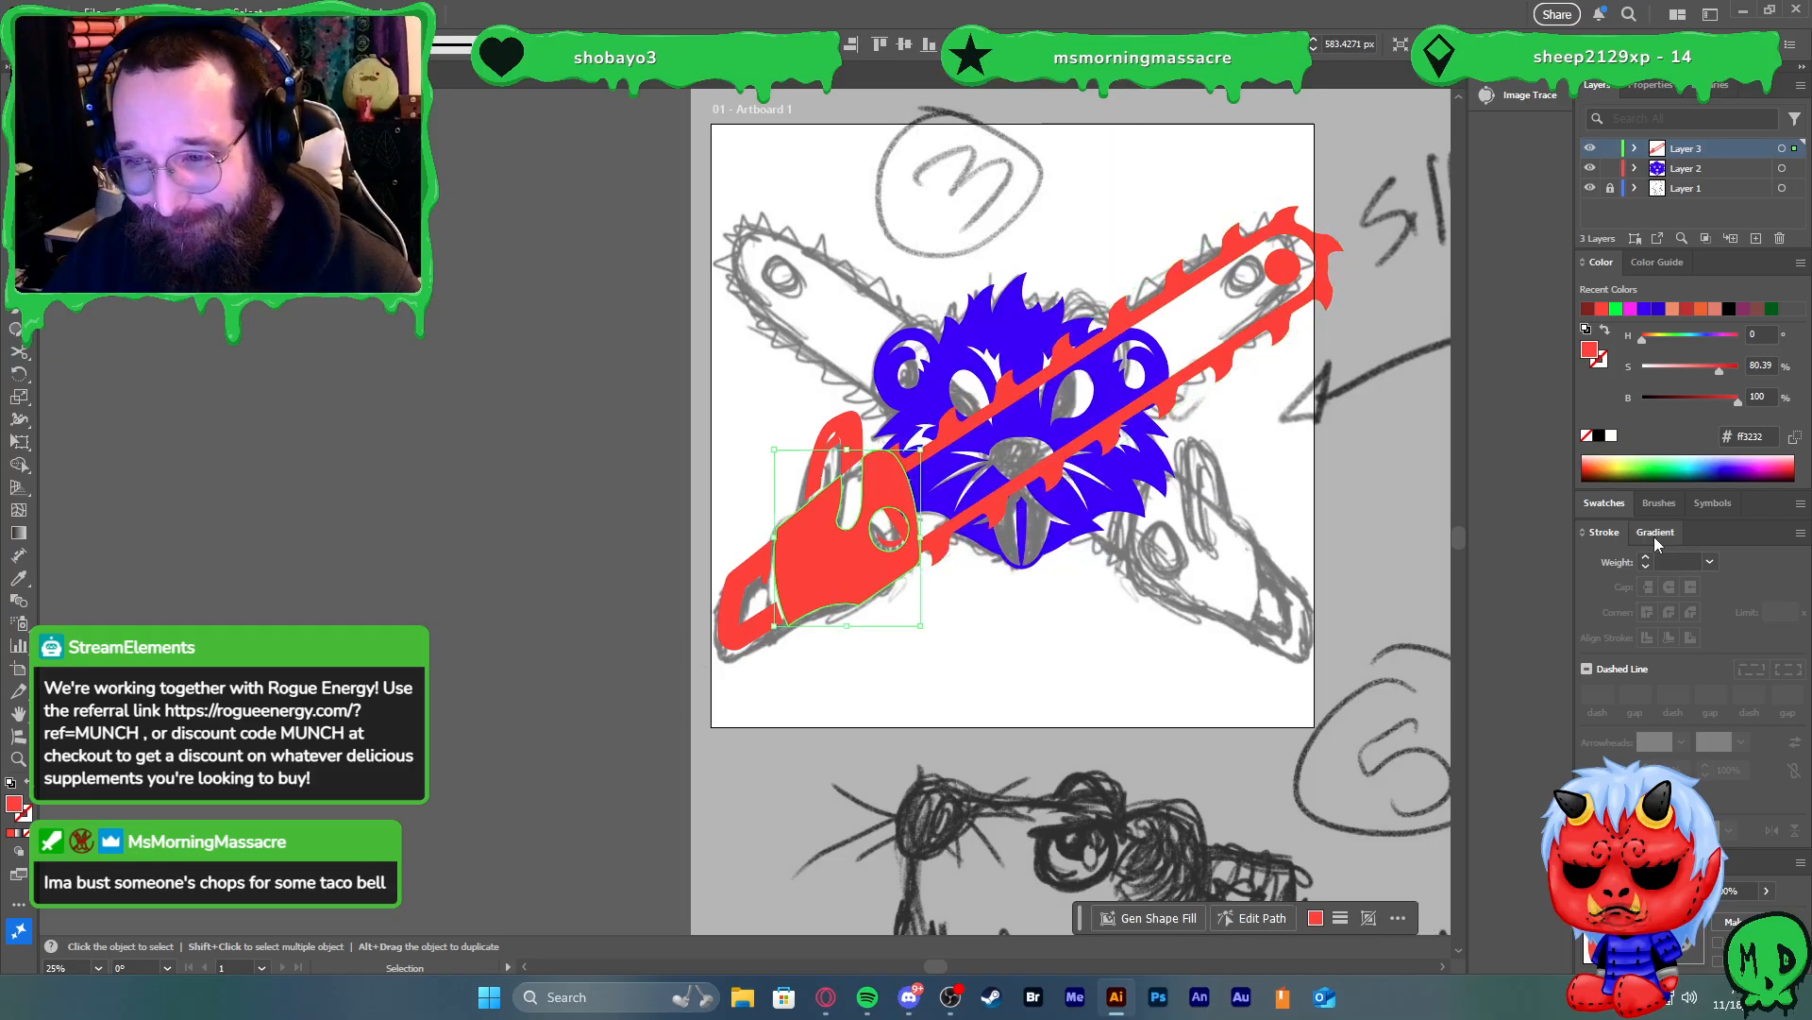
pyautogui.click(1601, 361)
pyautogui.click(1612, 435)
pyautogui.press('x')
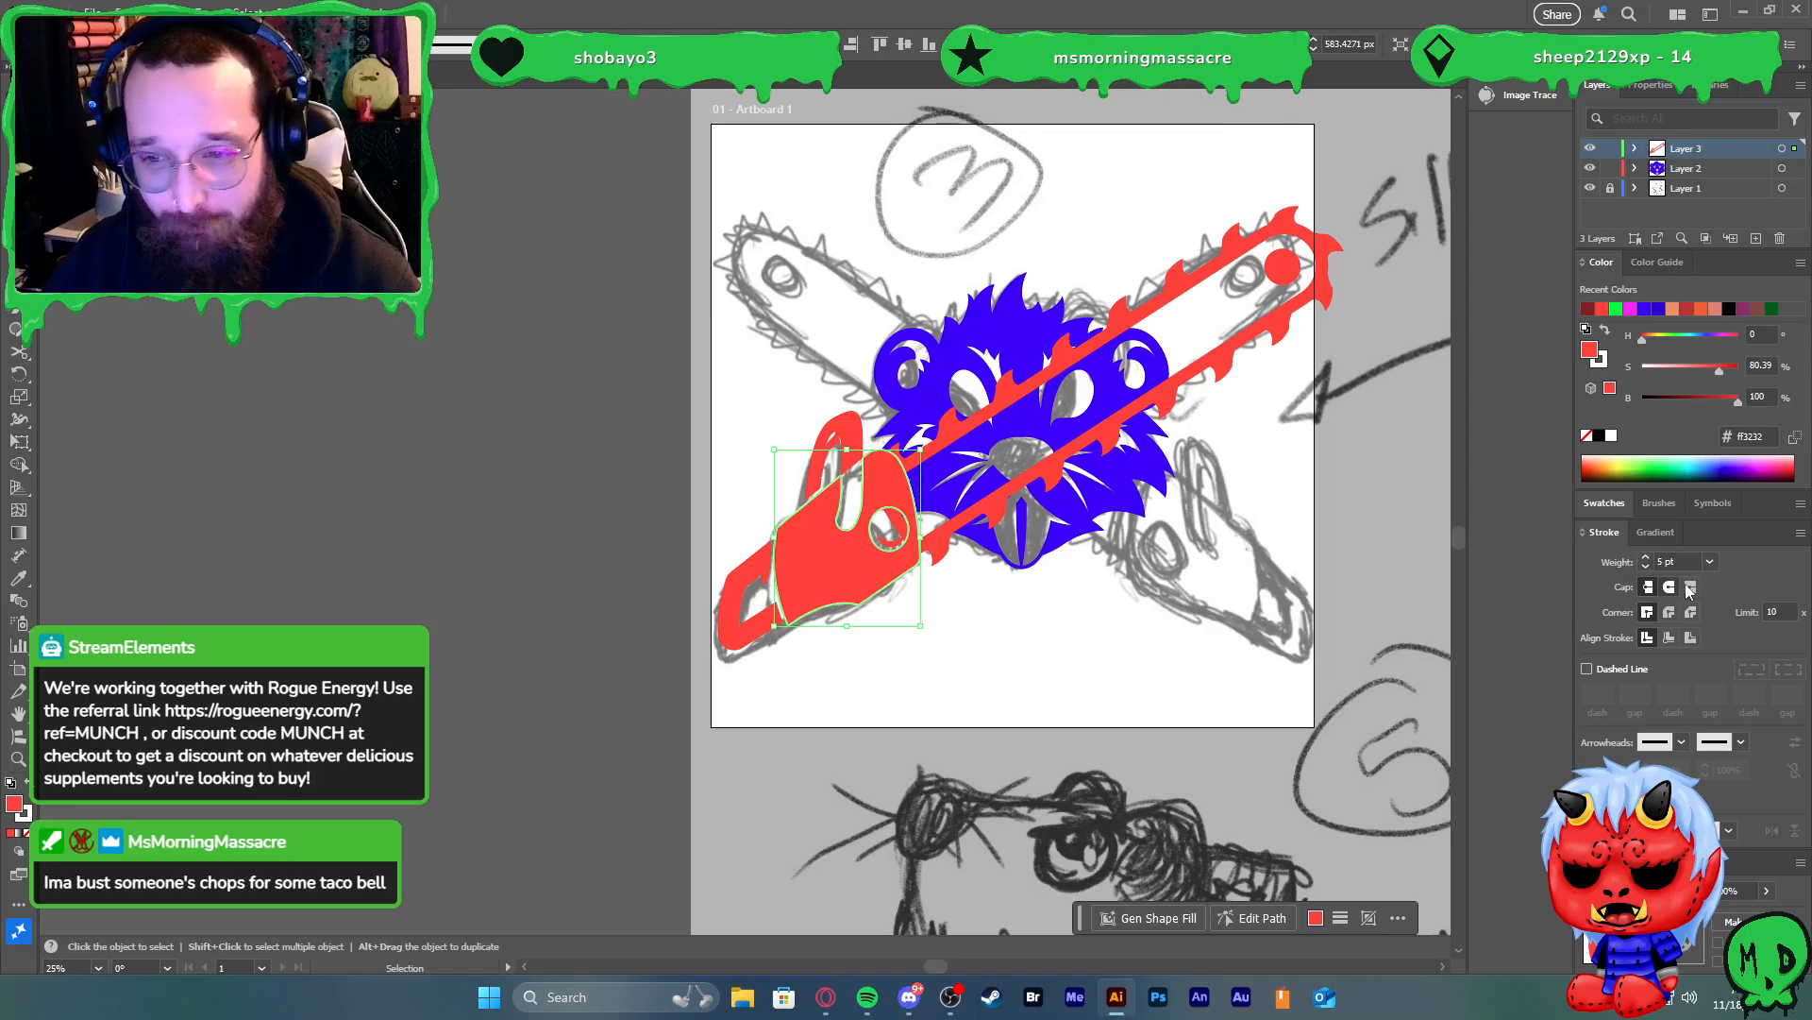
pyautogui.click(1710, 561)
pyautogui.click(1737, 368)
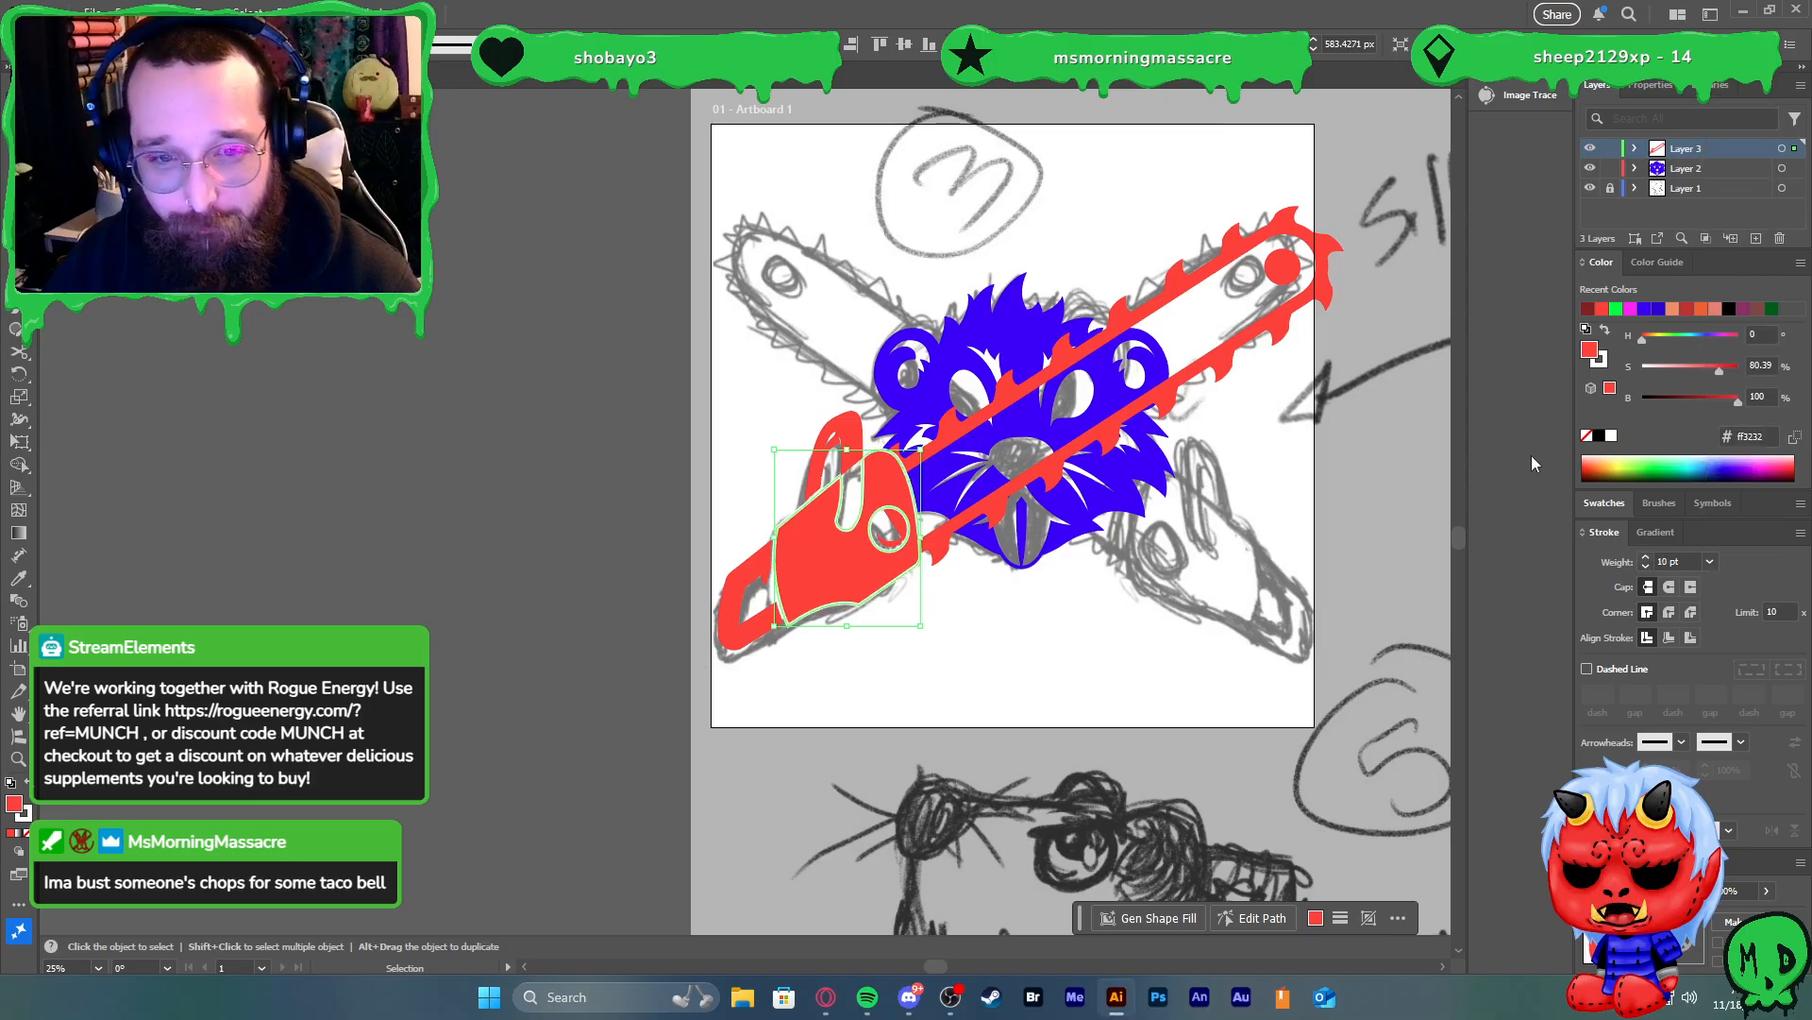
pyautogui.click(1691, 639)
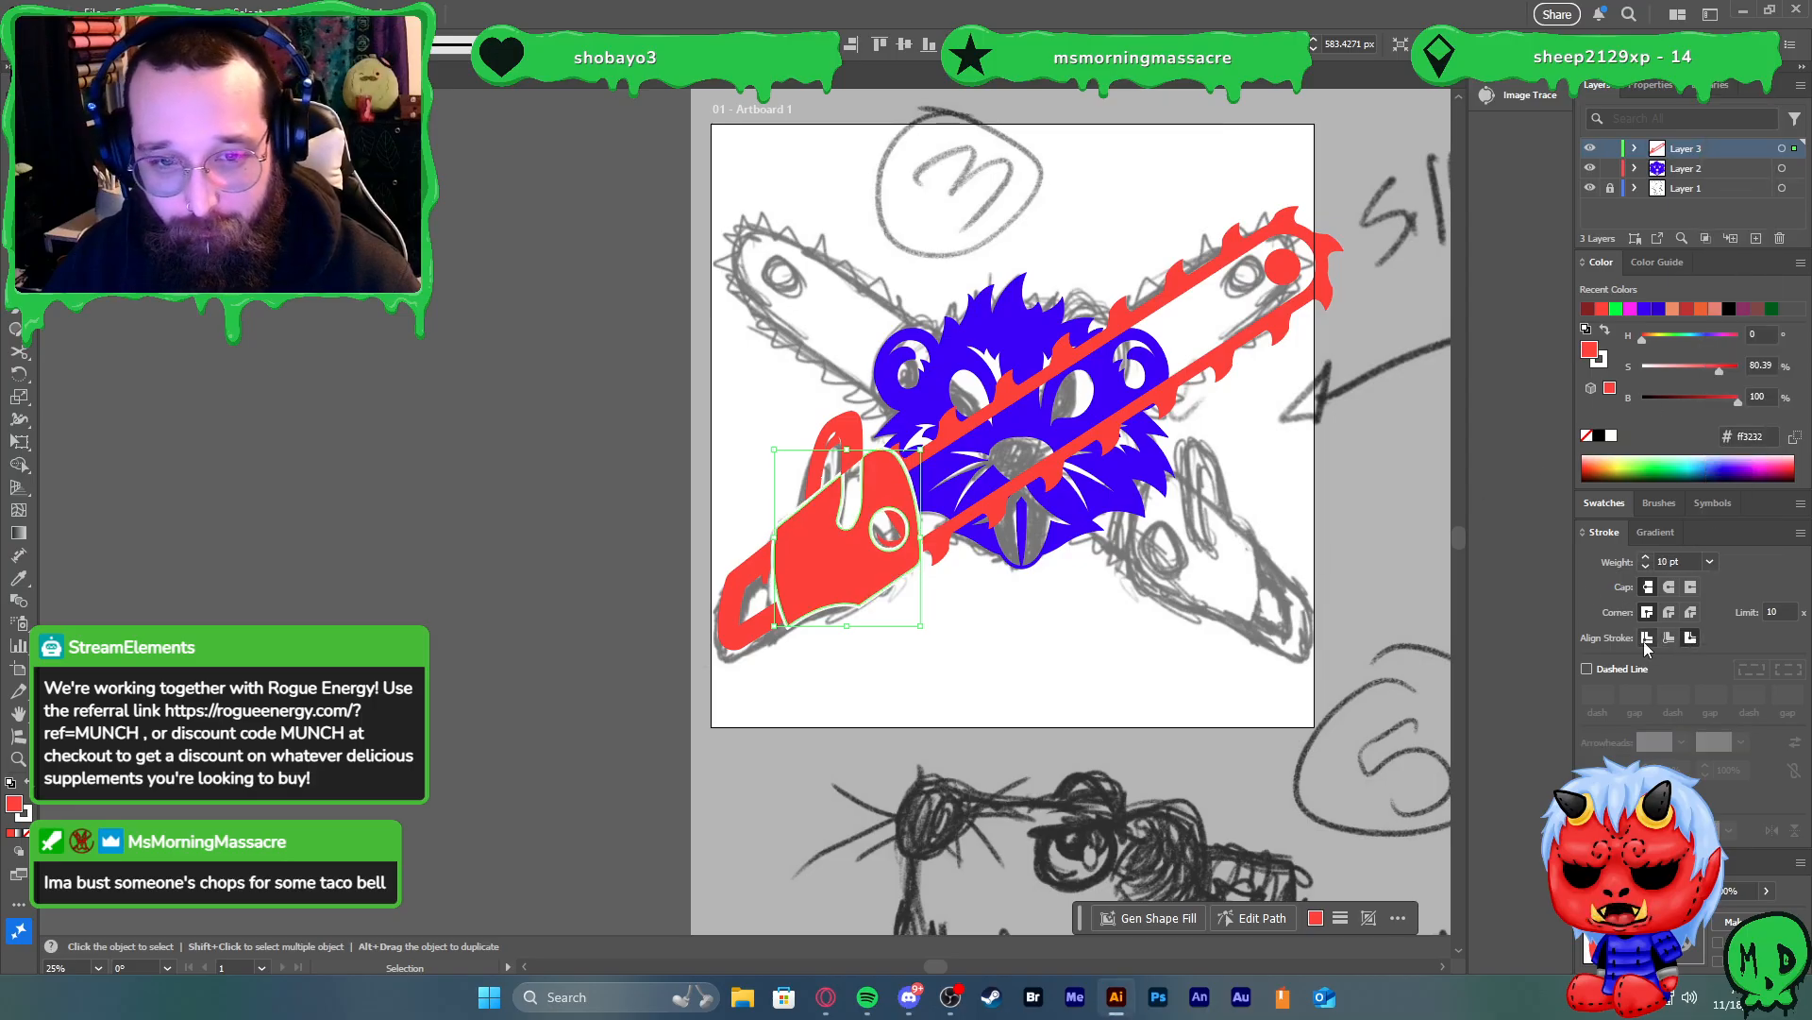
pyautogui.click(1108, 630)
# Expand the saw body's fill and white stroke into separate filled shapes
pyautogui.scroll(3, 865, 519)
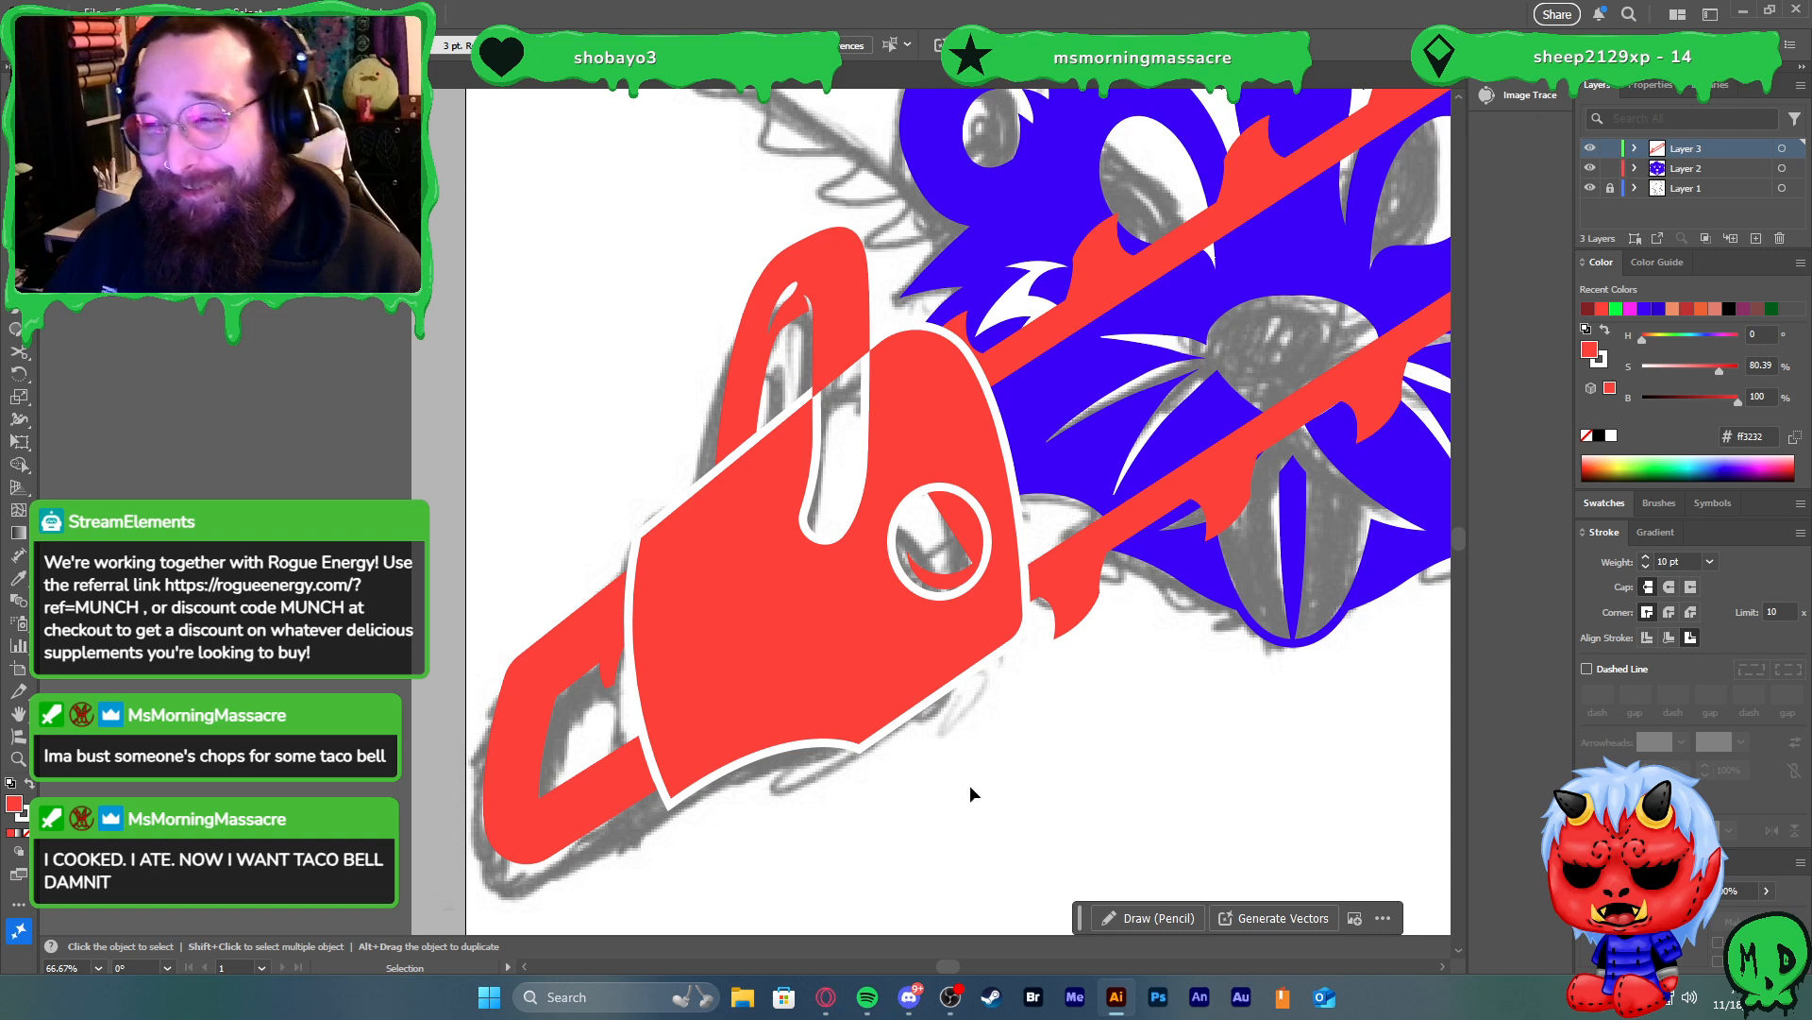
pyautogui.click(886, 661)
pyautogui.click(166, 12)
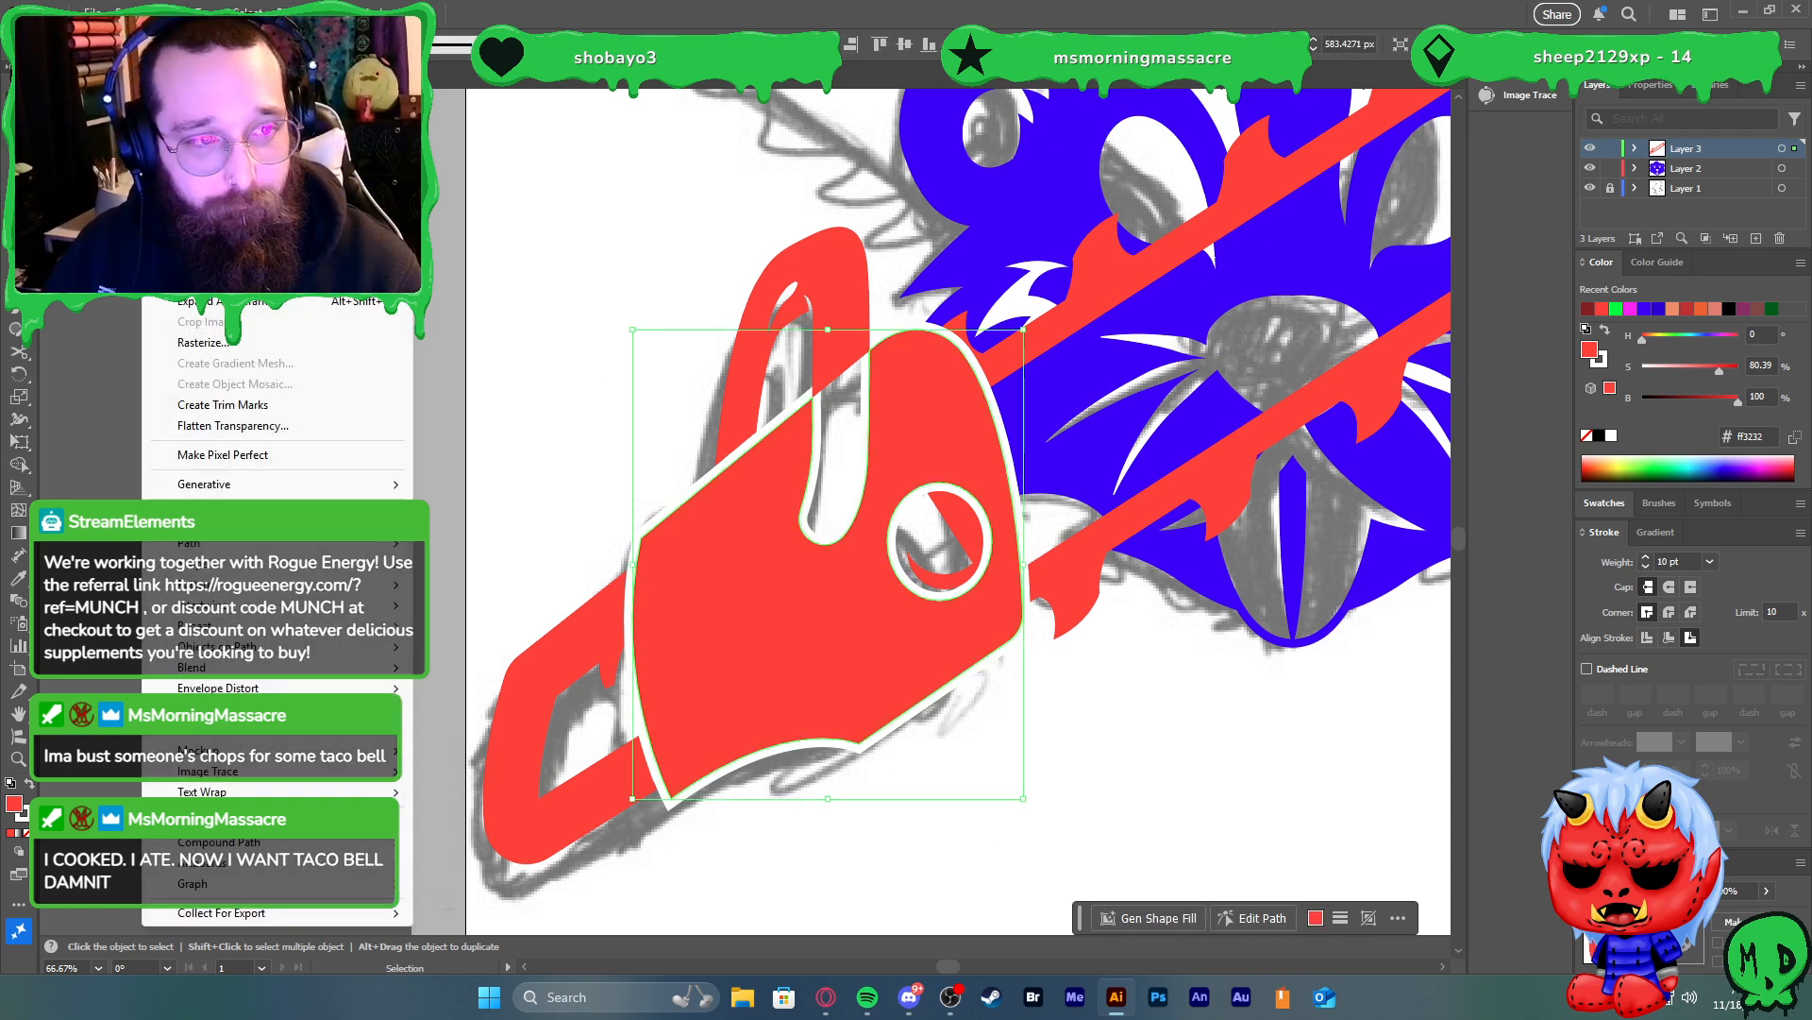
pyautogui.click(189, 264)
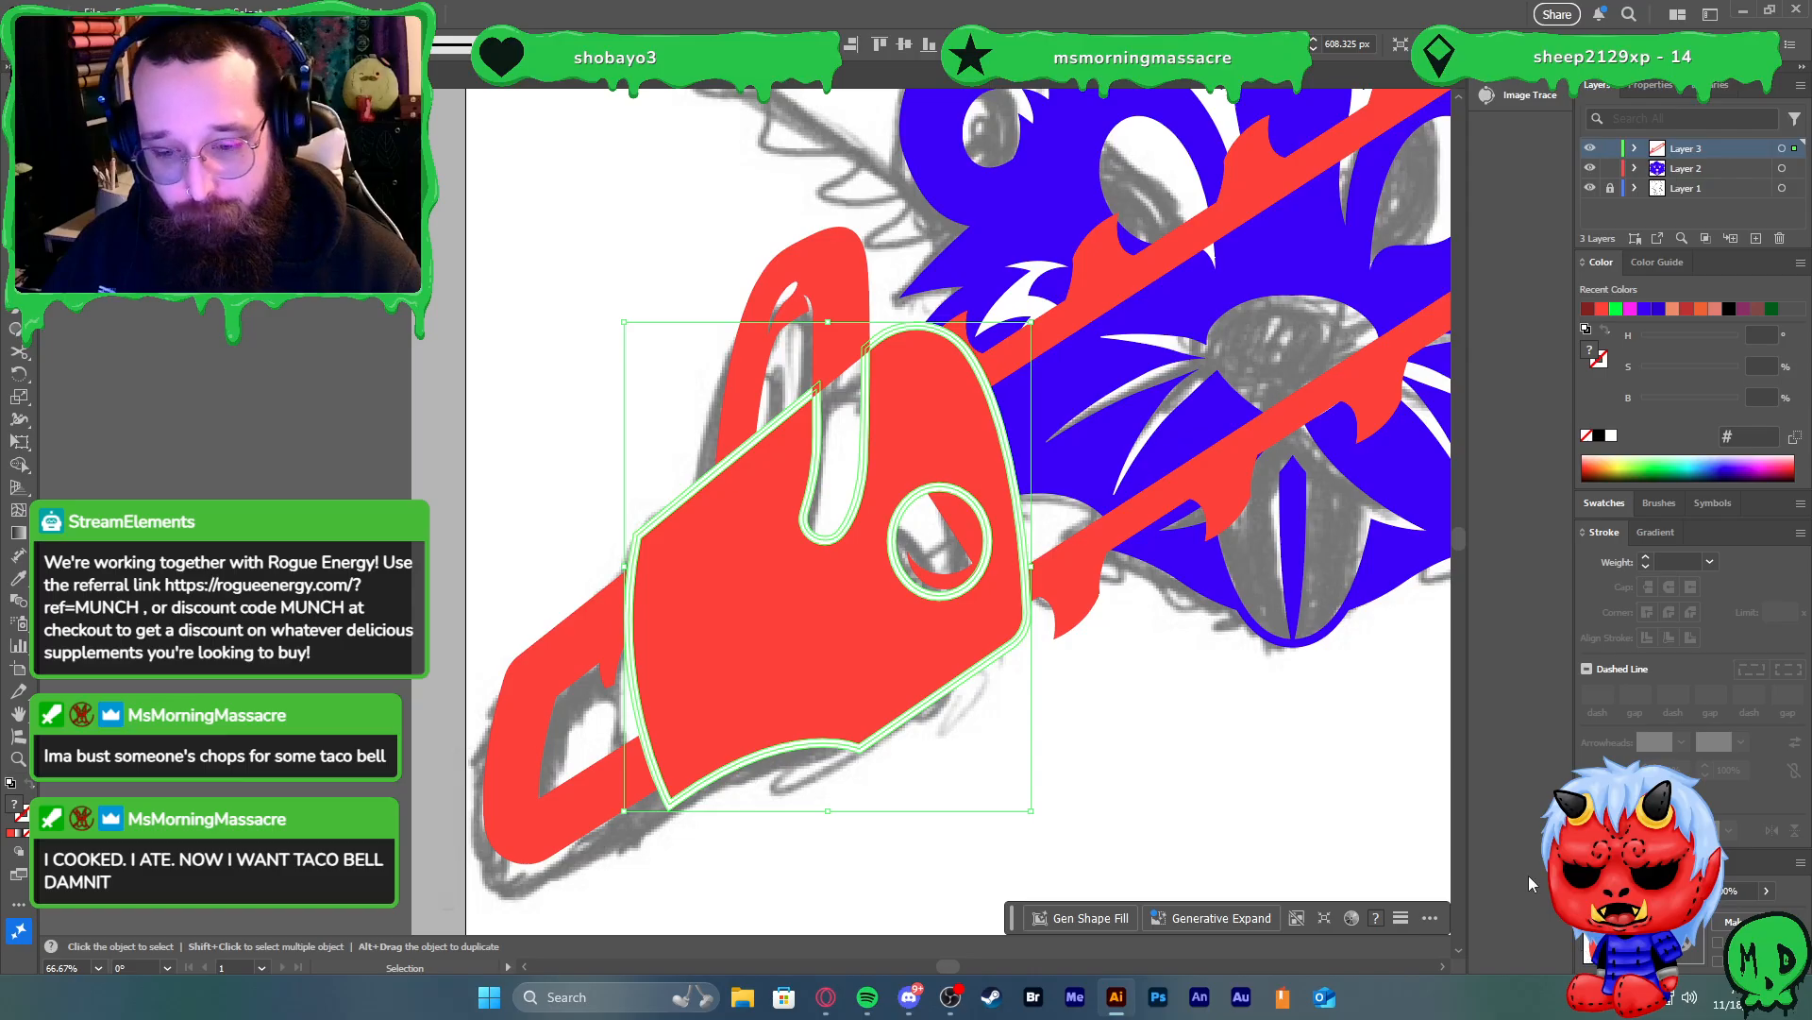
# Isolate the expanded group and delete the white ring pieces around the saw body's circular hole
pyautogui.doubleClick(949, 643)
pyautogui.click(985, 583)
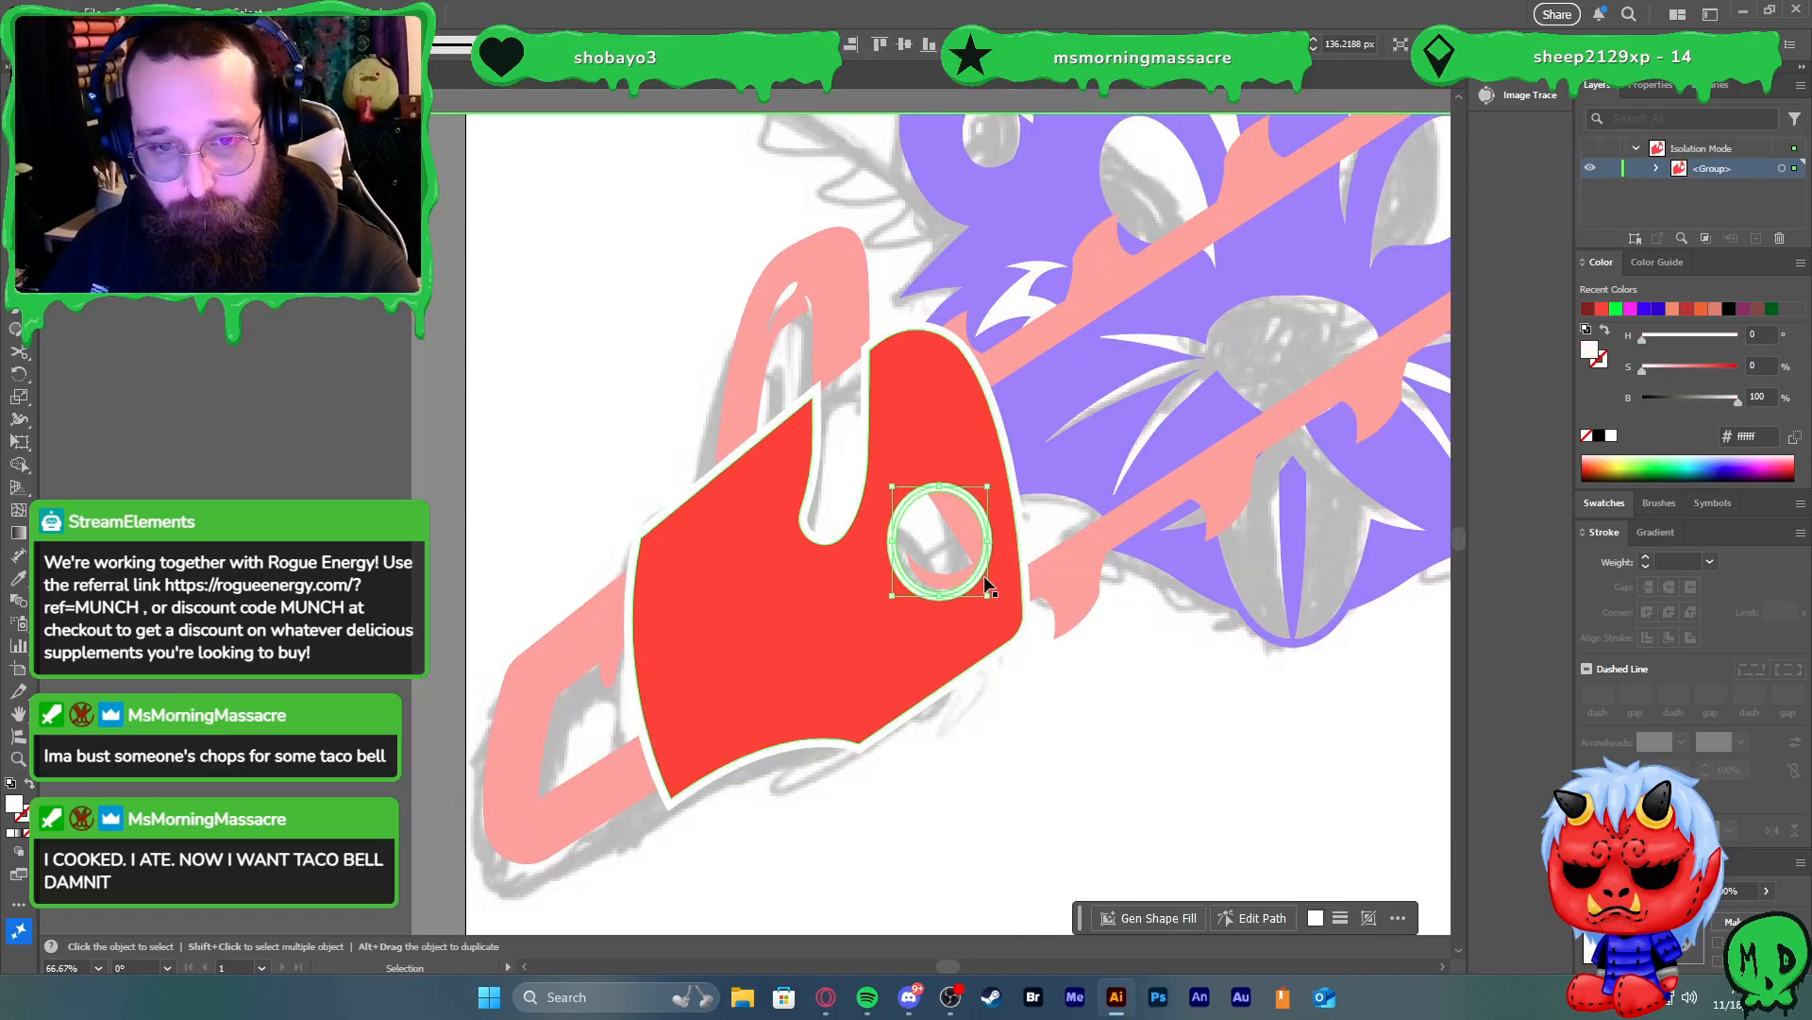
pyautogui.press('Delete')
pyautogui.click(979, 574)
pyautogui.press('Delete')
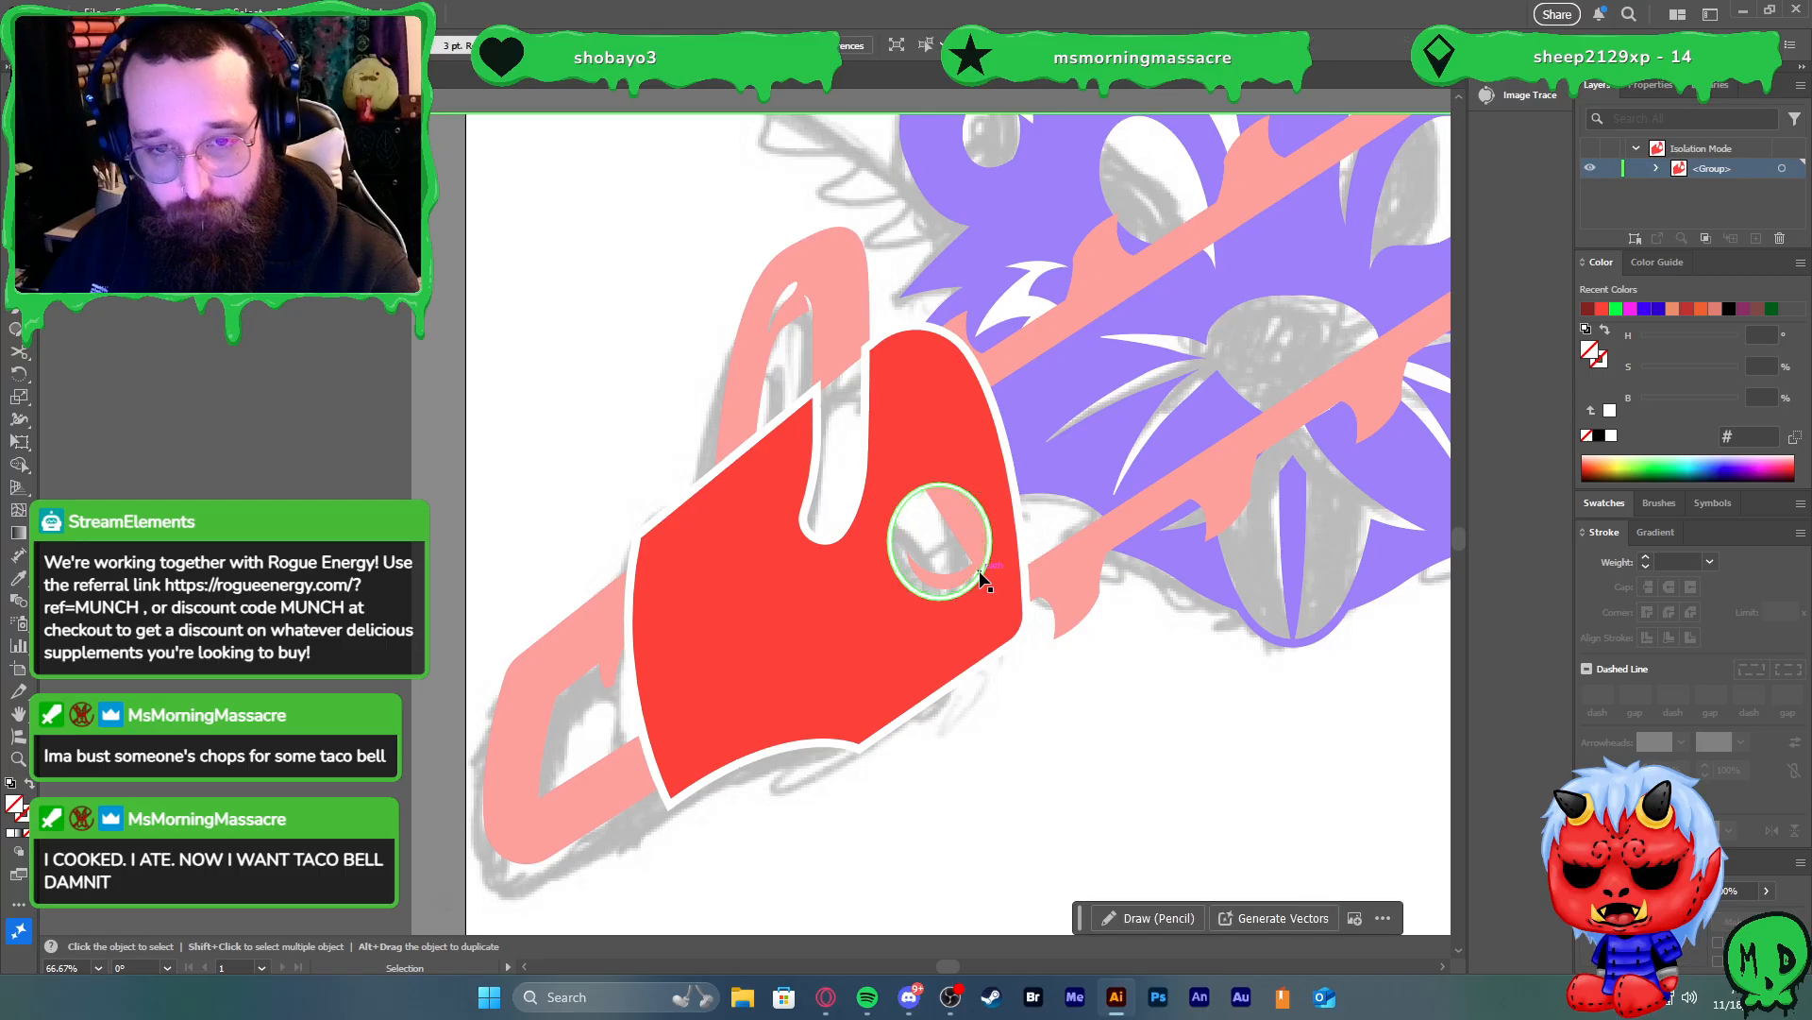
# Unite the remaining white outline pieces around the saw body into one shape and leave isolation mode
pyautogui.click(1025, 573)
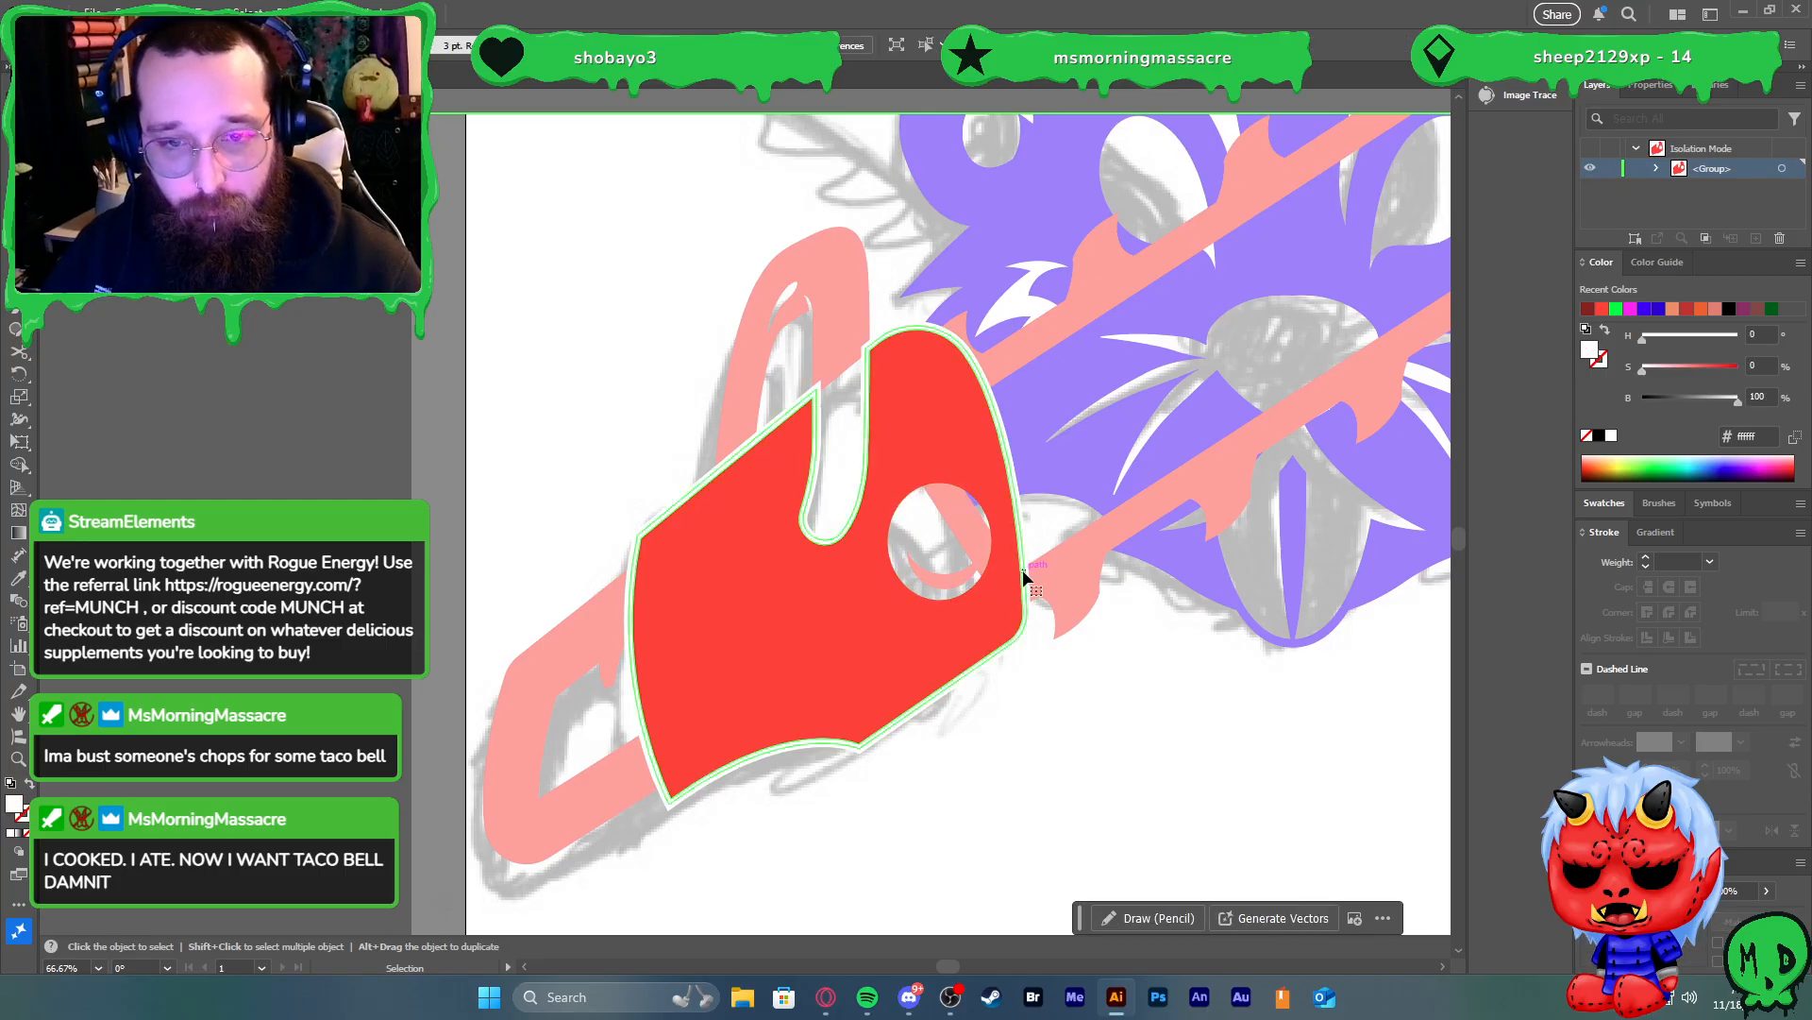
pyautogui.click(988, 640)
pyautogui.moveTo(1210, 785); pyautogui.dragTo(600, 336)
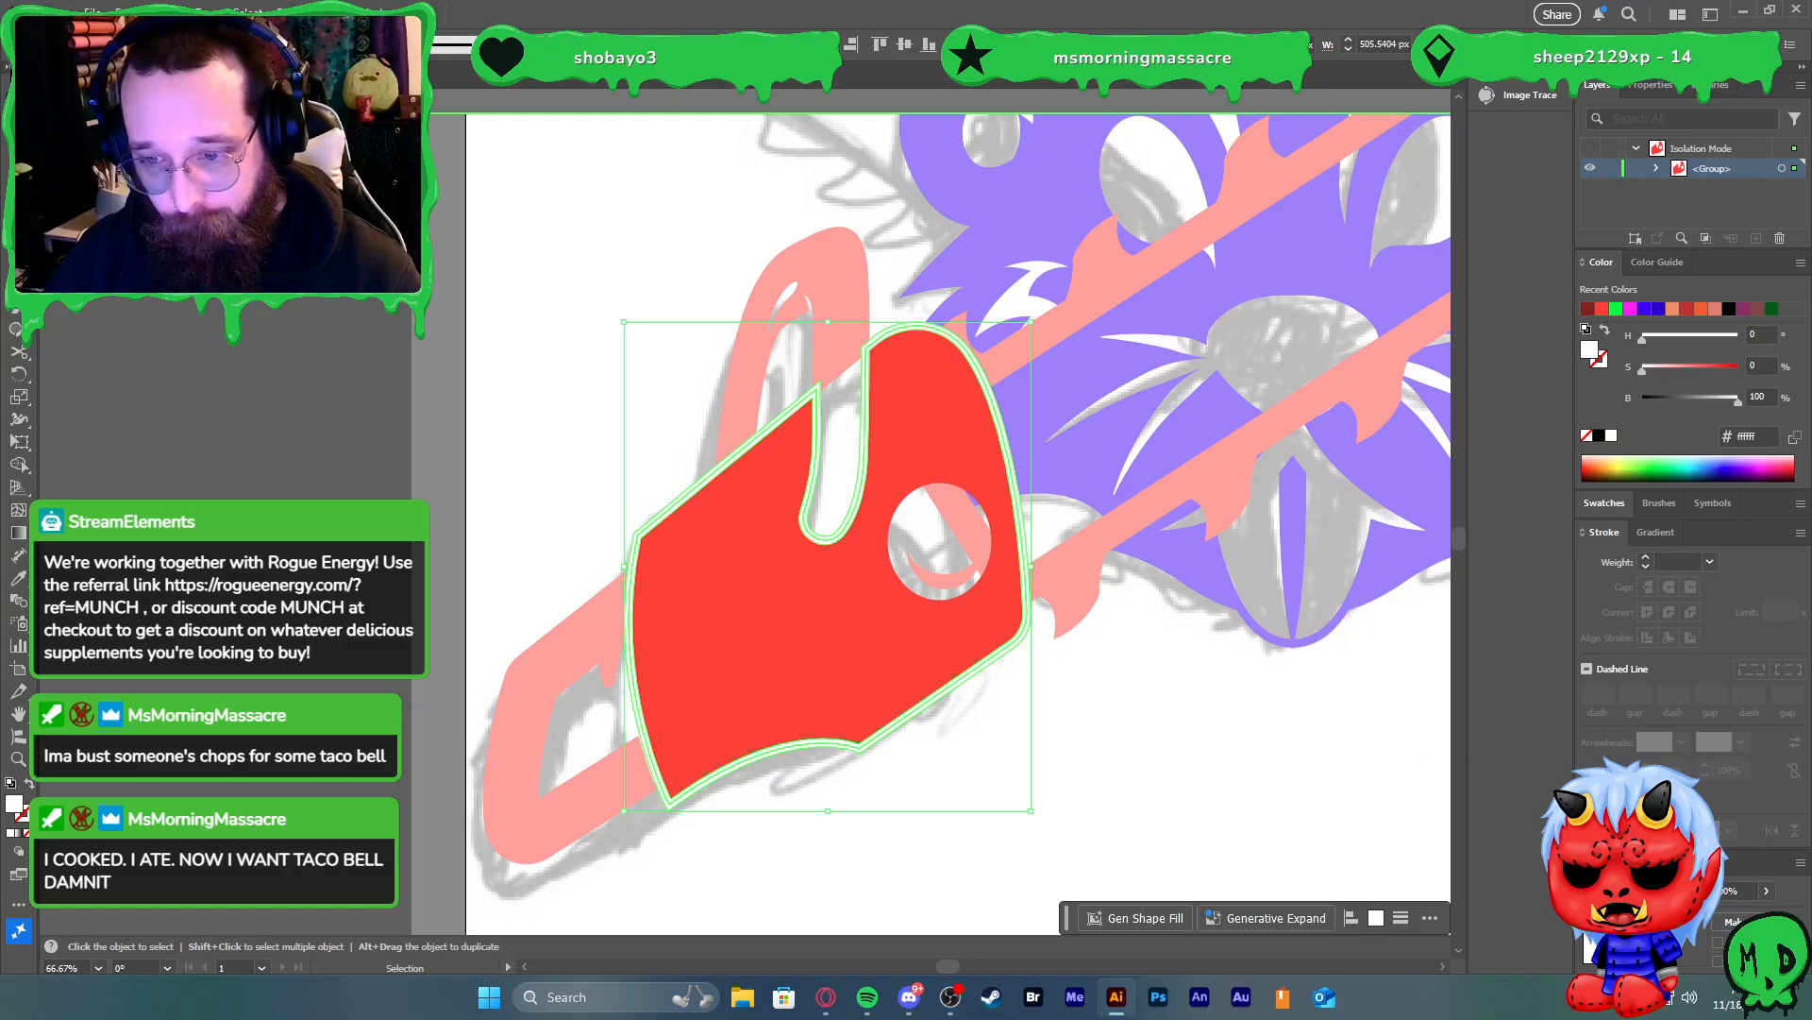
pyautogui.hotkey('ctrl', '4')
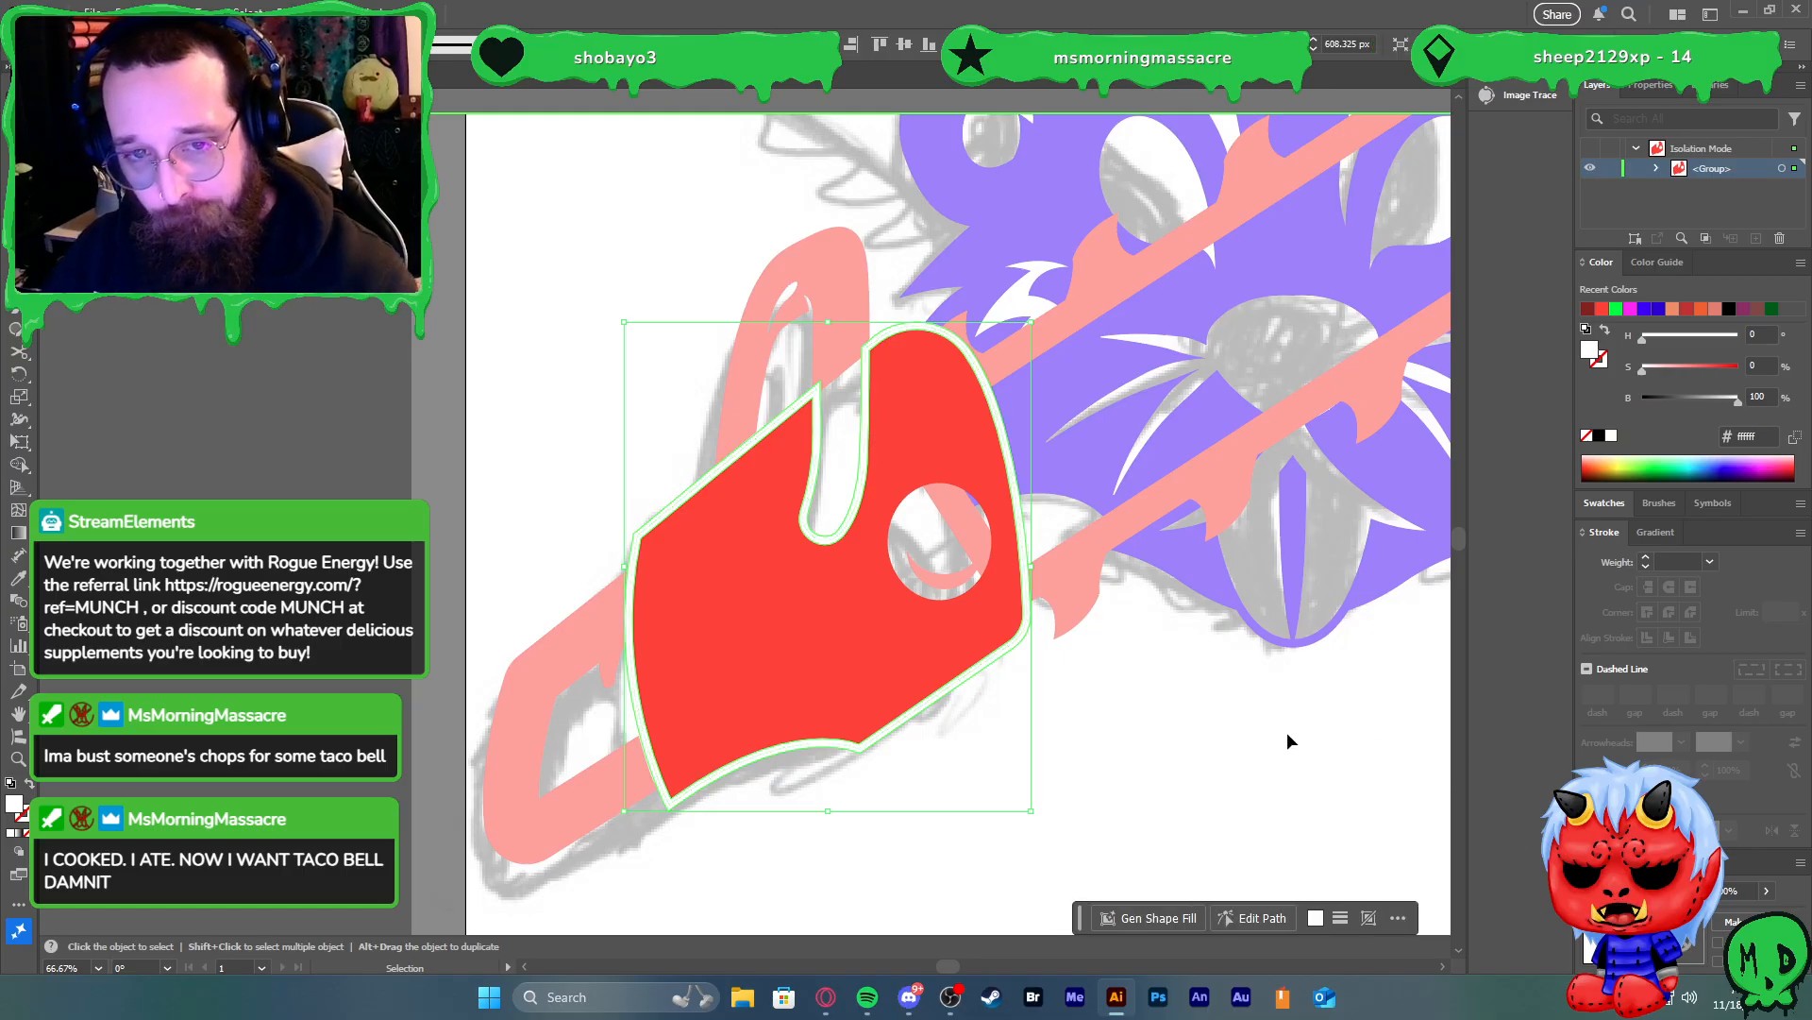
pyautogui.doubleClick(1056, 552)
# Use Shape Builder on the white outline and chain bar to remove the outline and the bar's overlap, leaving a gap beside the body
pyautogui.keyDown('shift'); pyautogui.click(1066, 568); pyautogui.keyUp('shift')
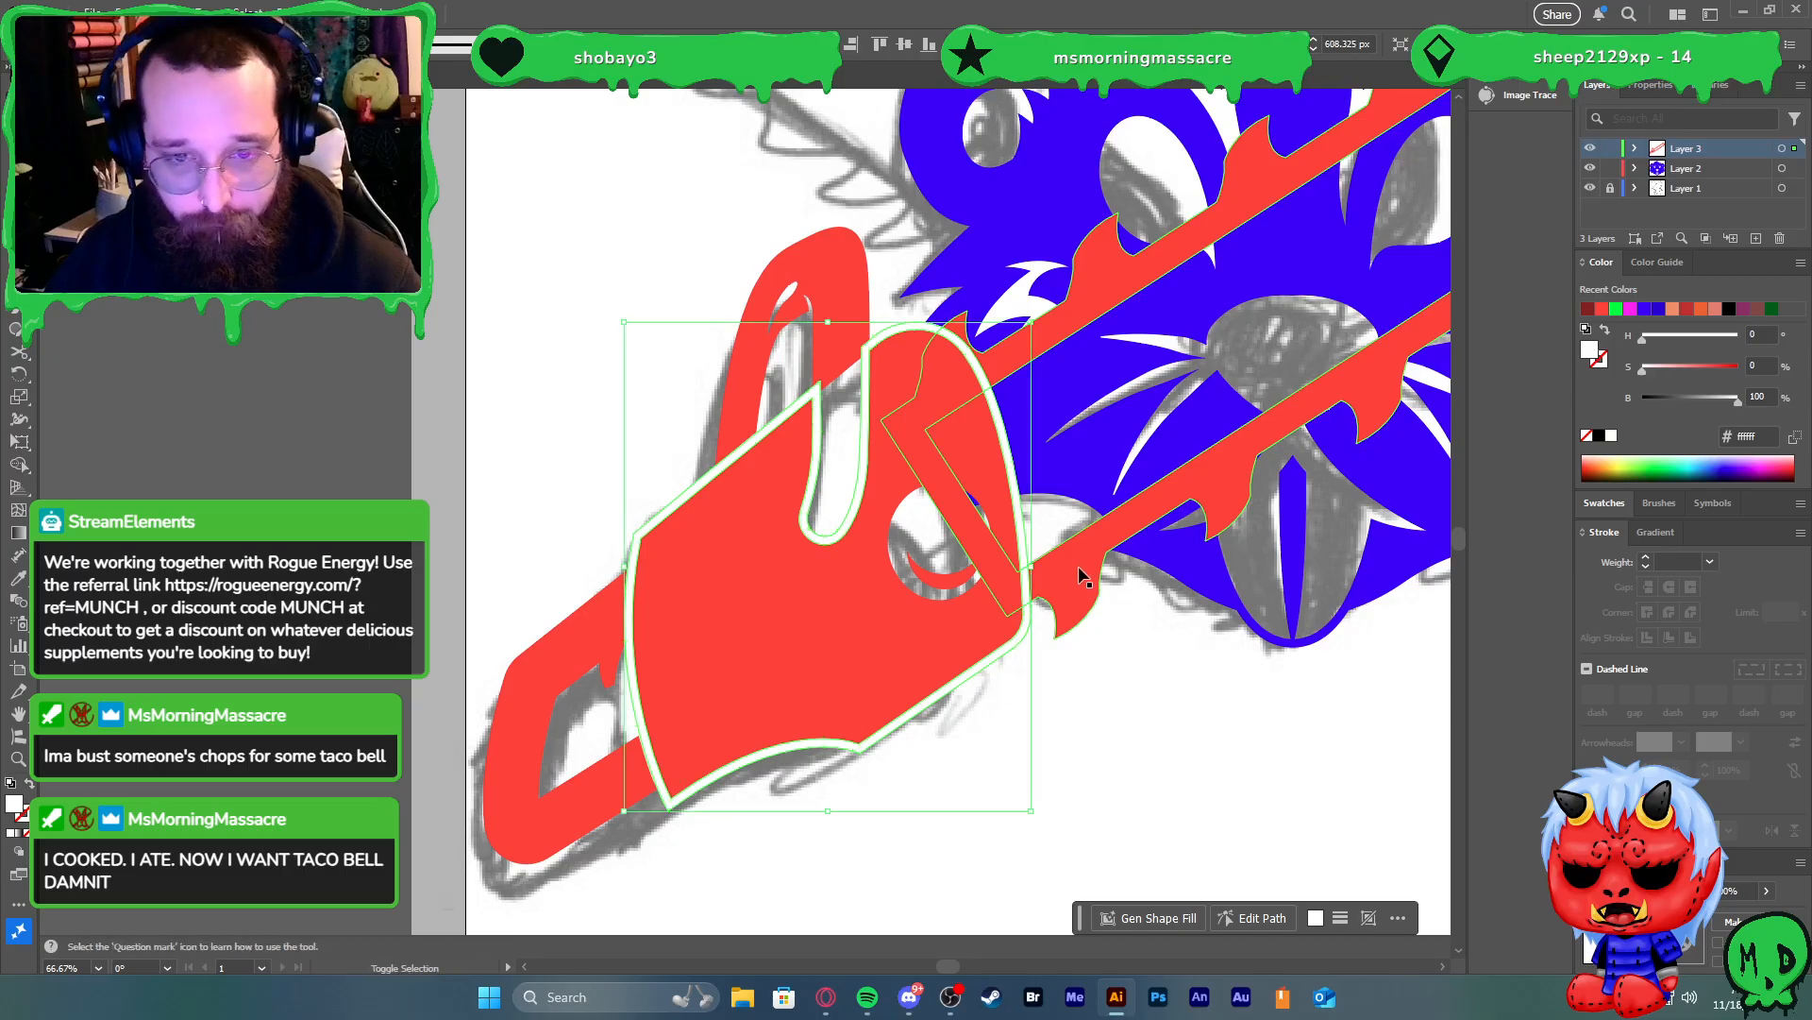
pyautogui.hotkey('shift', 'm')
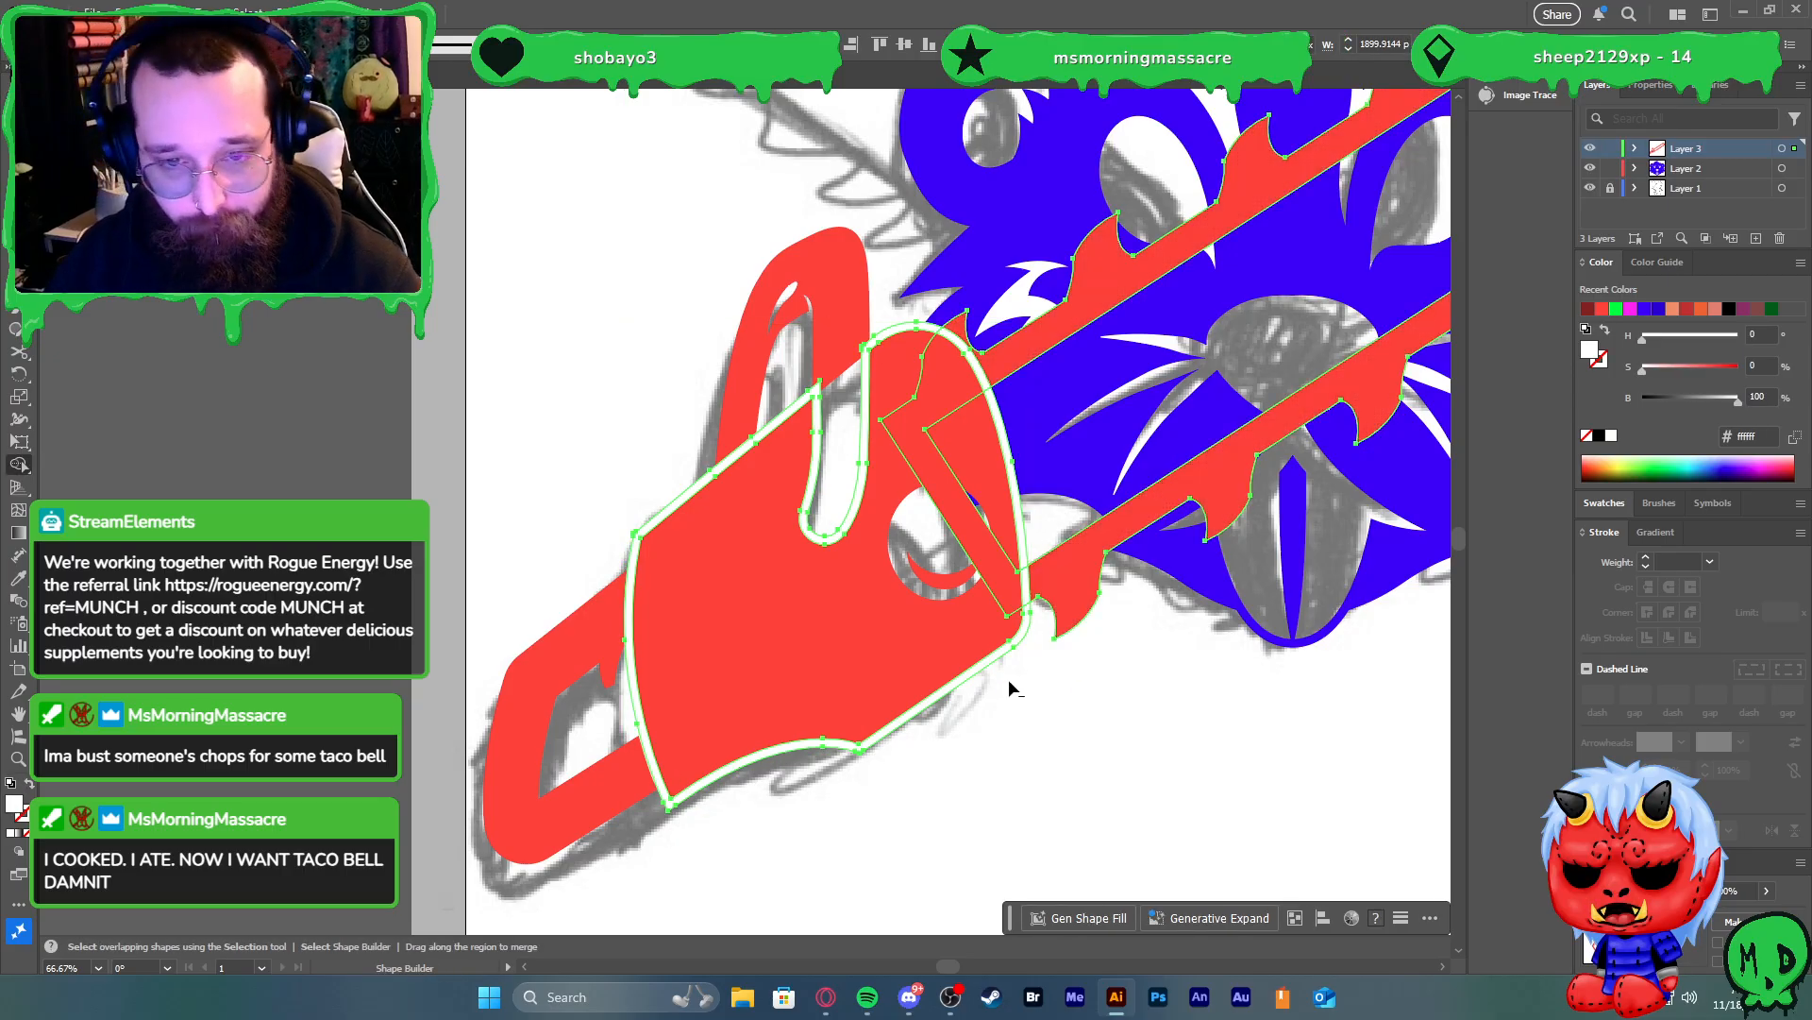
pyautogui.moveTo(1005, 672)
pyautogui.mouseDown()
pyautogui.moveTo(1025, 588)
pyautogui.moveTo(1015, 493)
pyautogui.mouseUp()
pyautogui.moveTo(960, 349); pyautogui.dragTo(947, 341)
pyautogui.press('v')
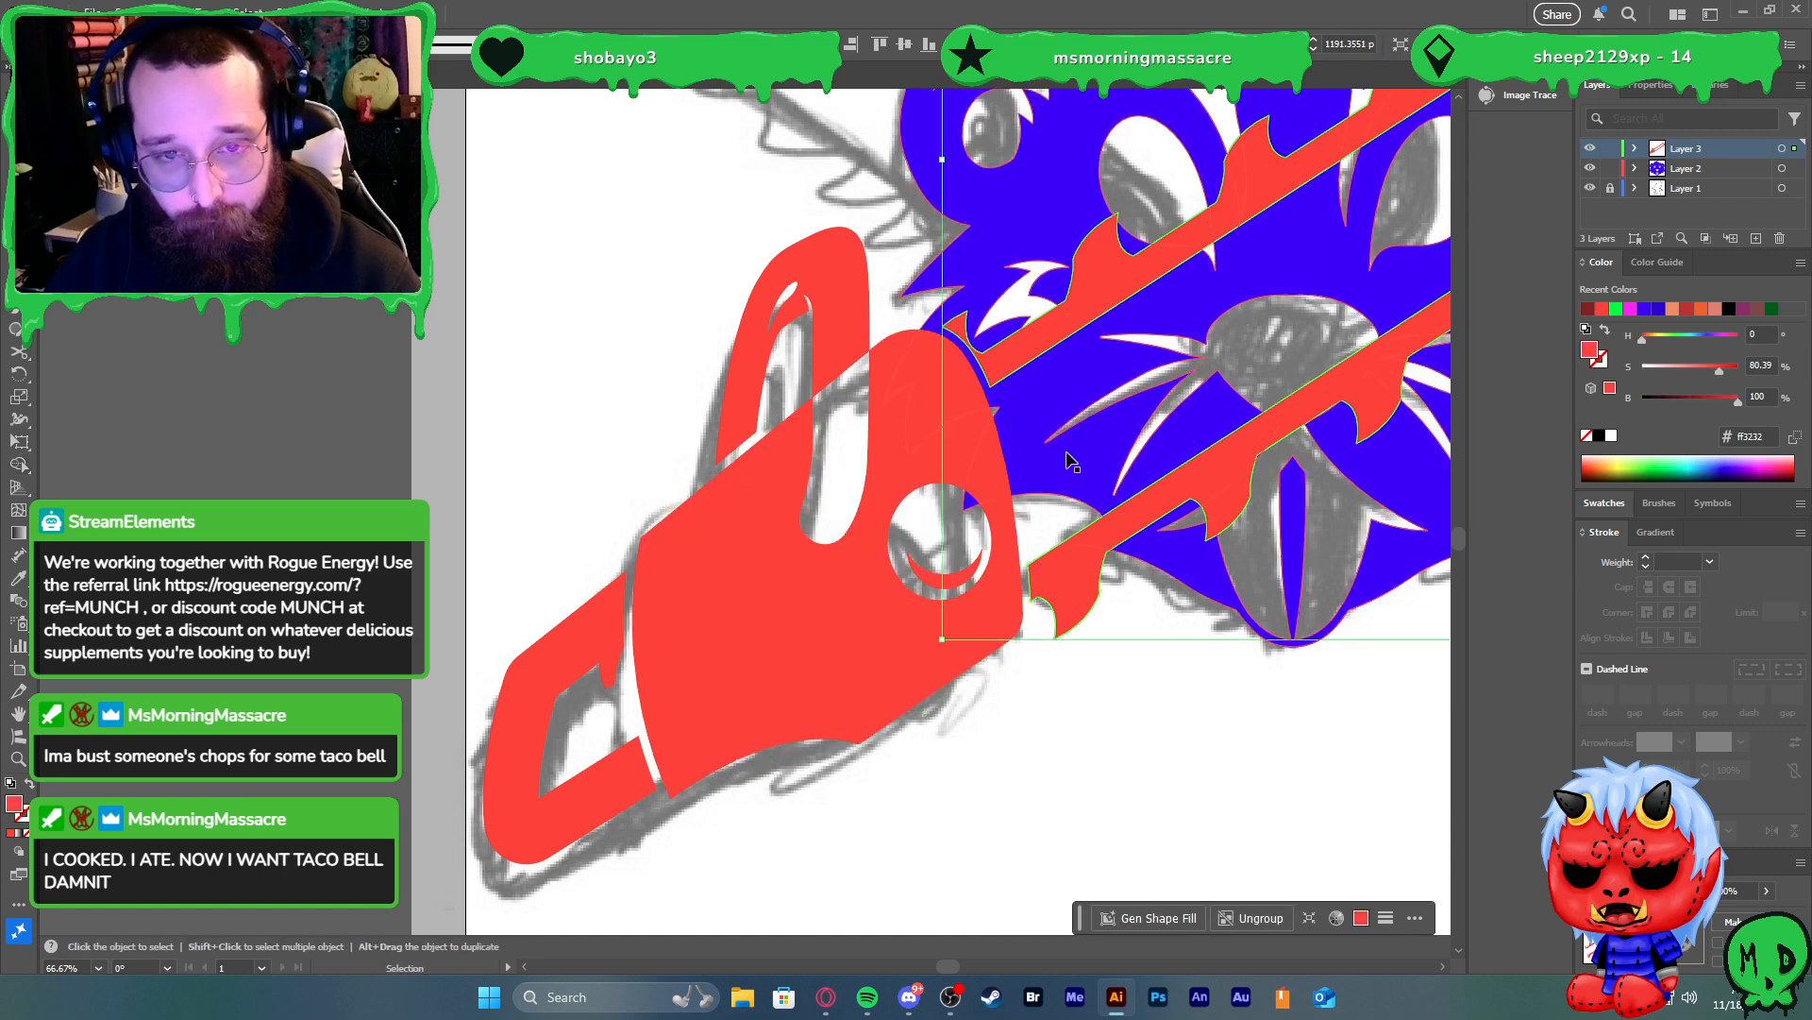
pyautogui.click(1057, 454)
pyautogui.click(1101, 665)
pyautogui.scroll(-5, 1139, 627)
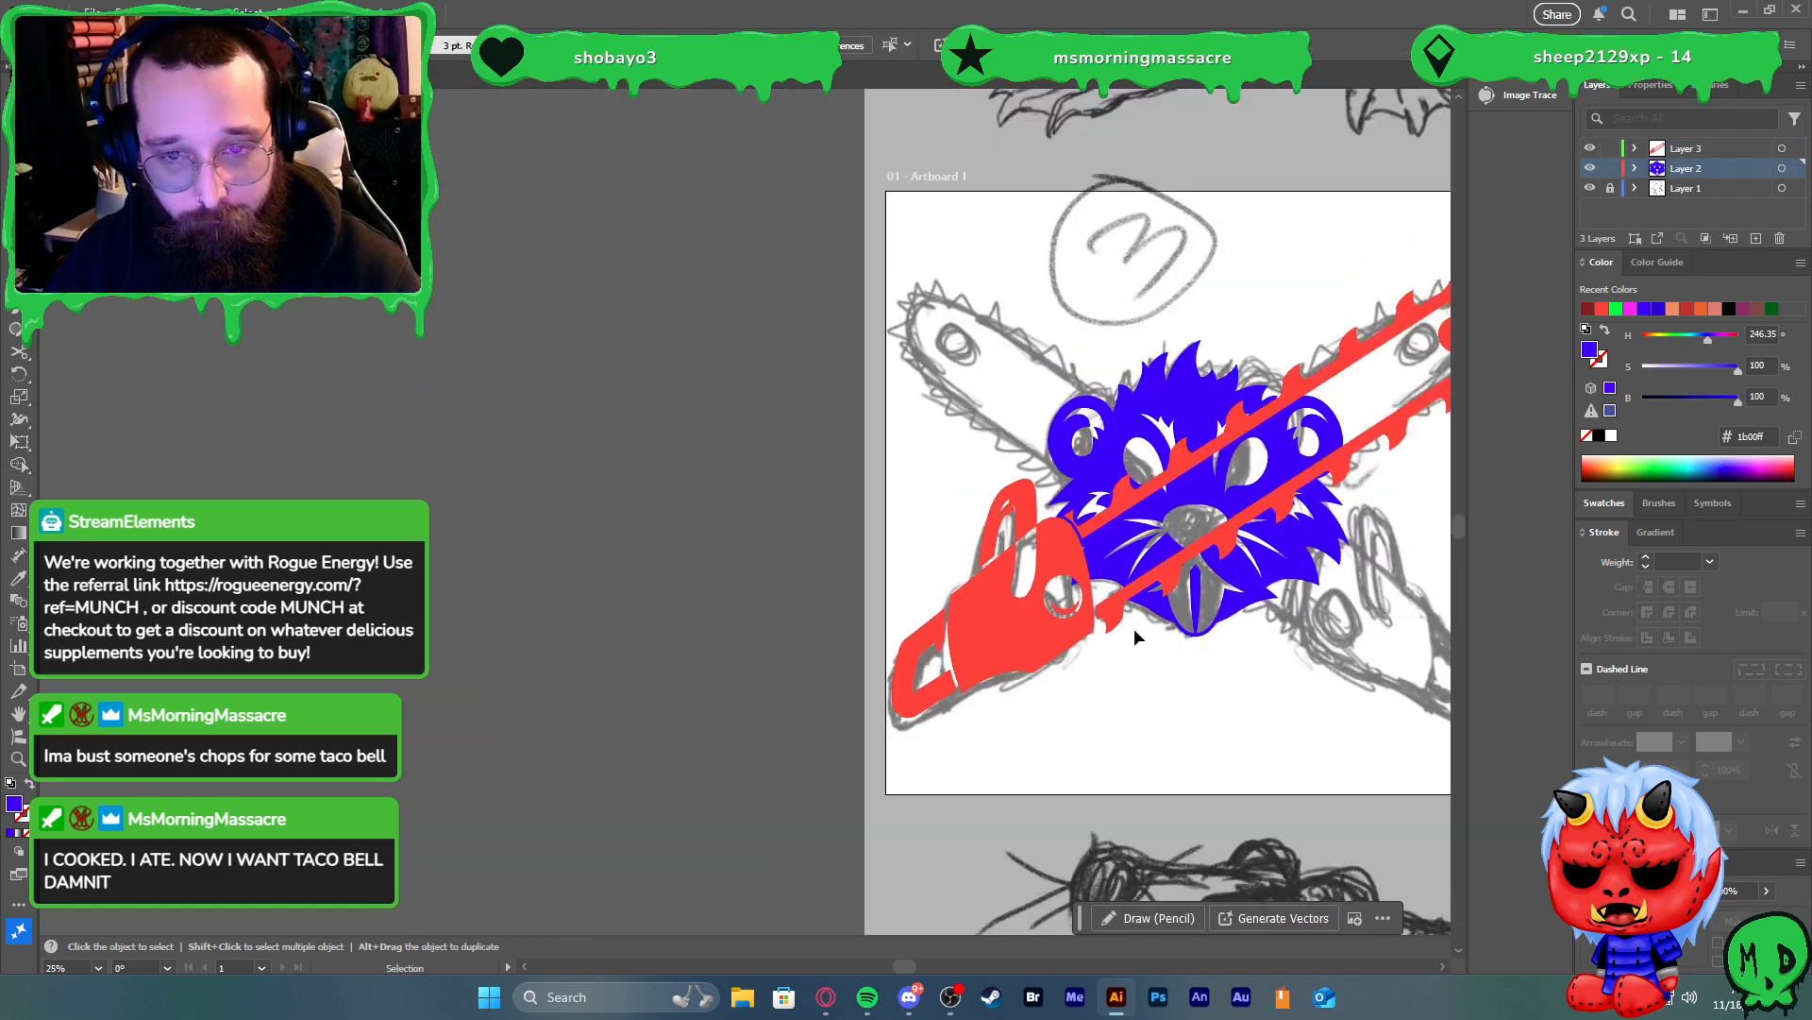
pyautogui.moveTo(1291, 646); pyautogui.dragTo(1203, 645)
pyautogui.scroll(2, 1202, 646)
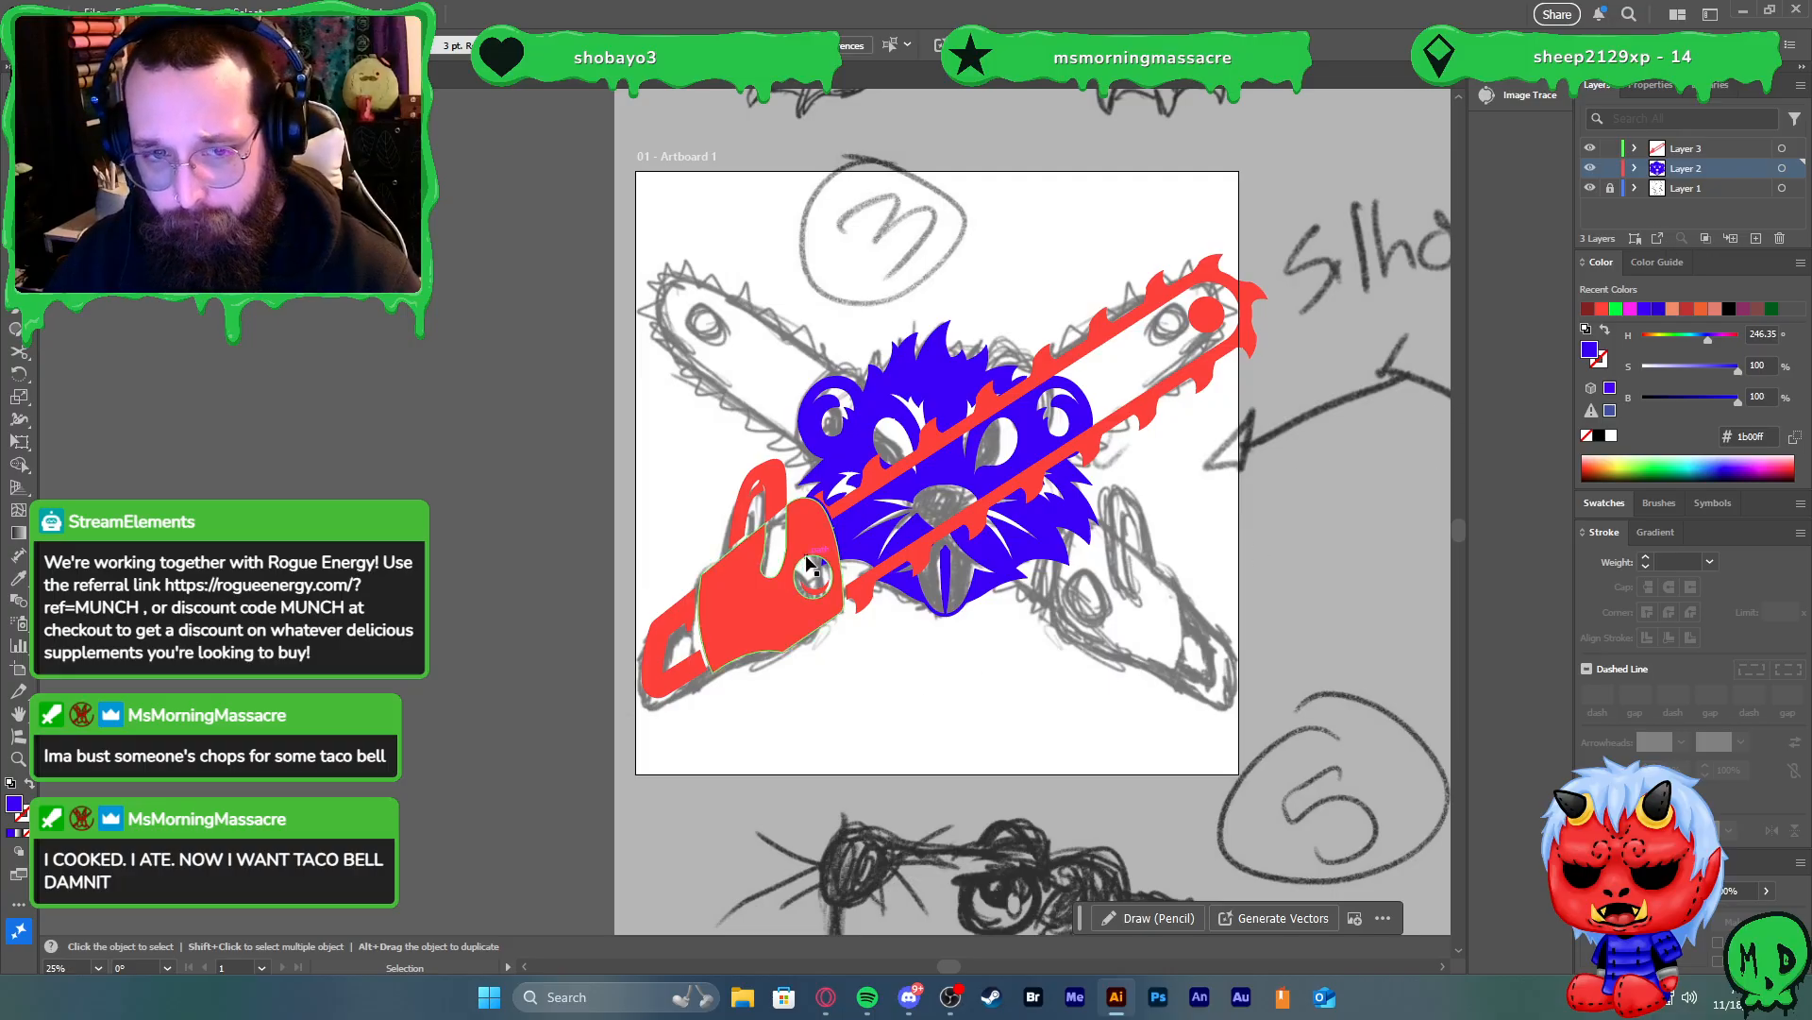
# Select the chainsaw's body, handle pieces and chain bar together and group them
pyautogui.click(833, 612)
pyautogui.click(859, 581)
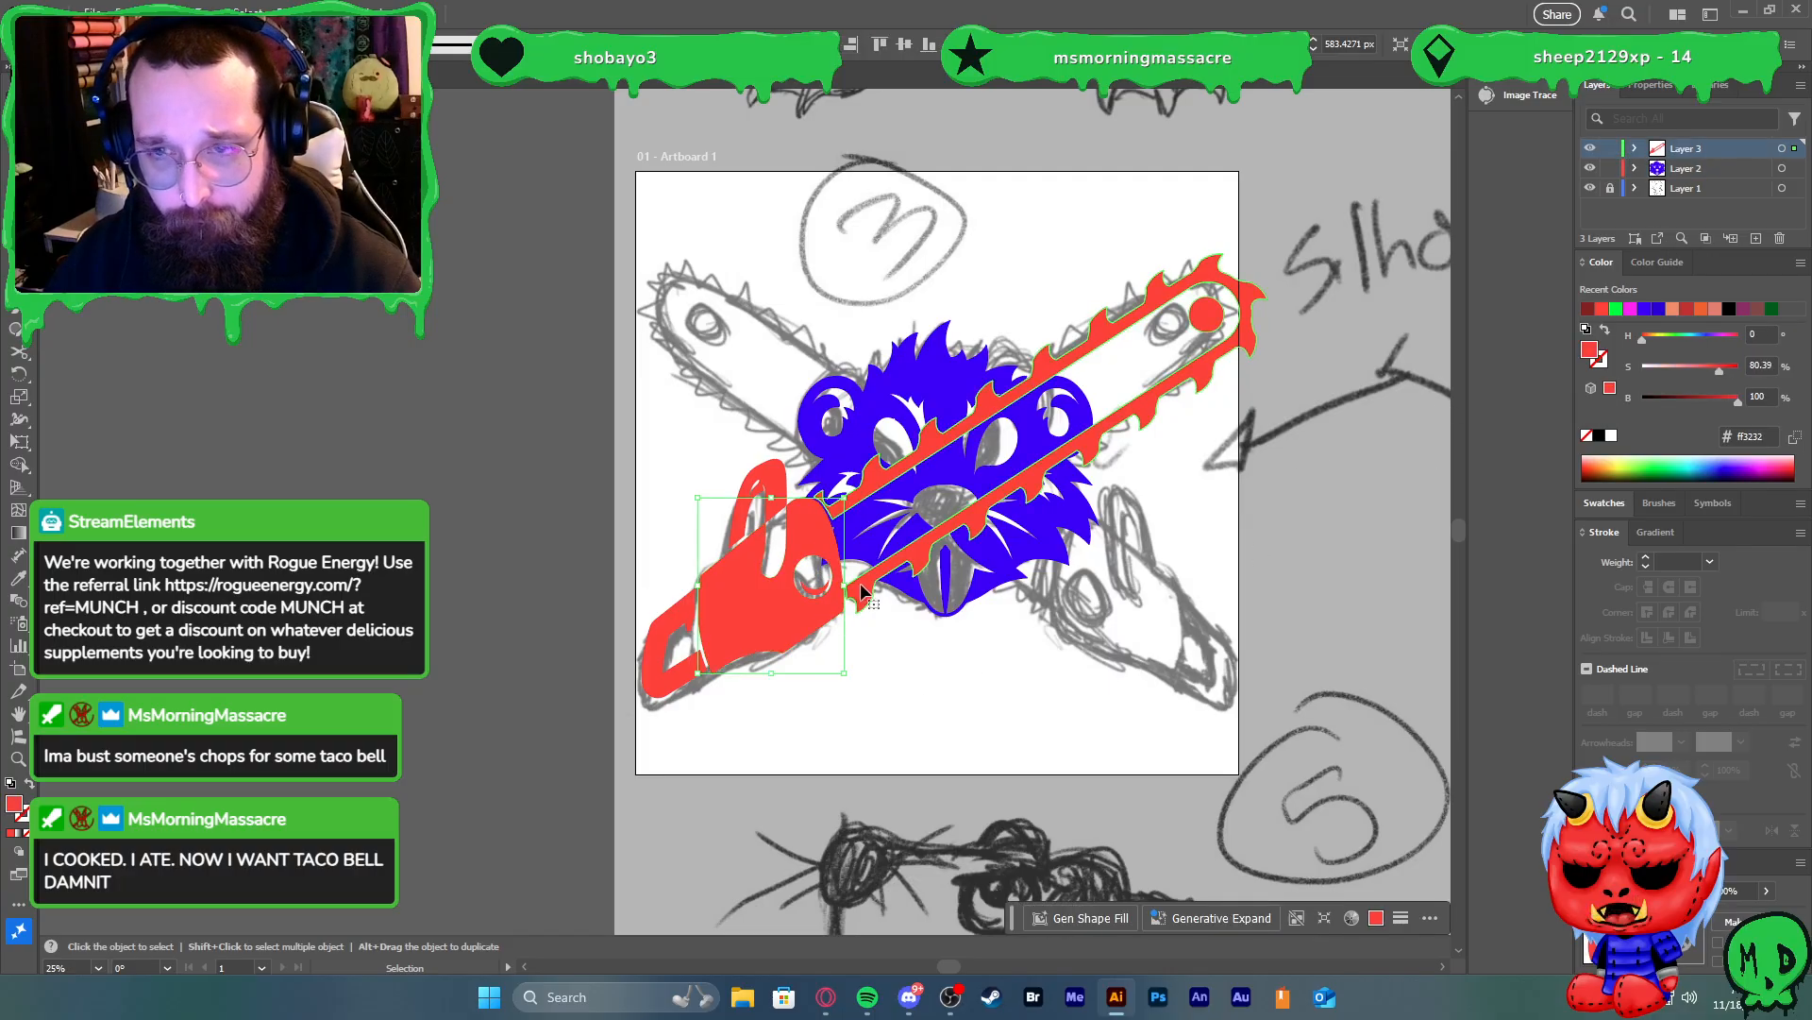
pyautogui.click(780, 496)
pyautogui.keyDown('shift'); pyautogui.click(767, 594); pyautogui.keyUp('shift')
pyautogui.keyDown('shift'); pyautogui.click(864, 583); pyautogui.keyUp('shift')
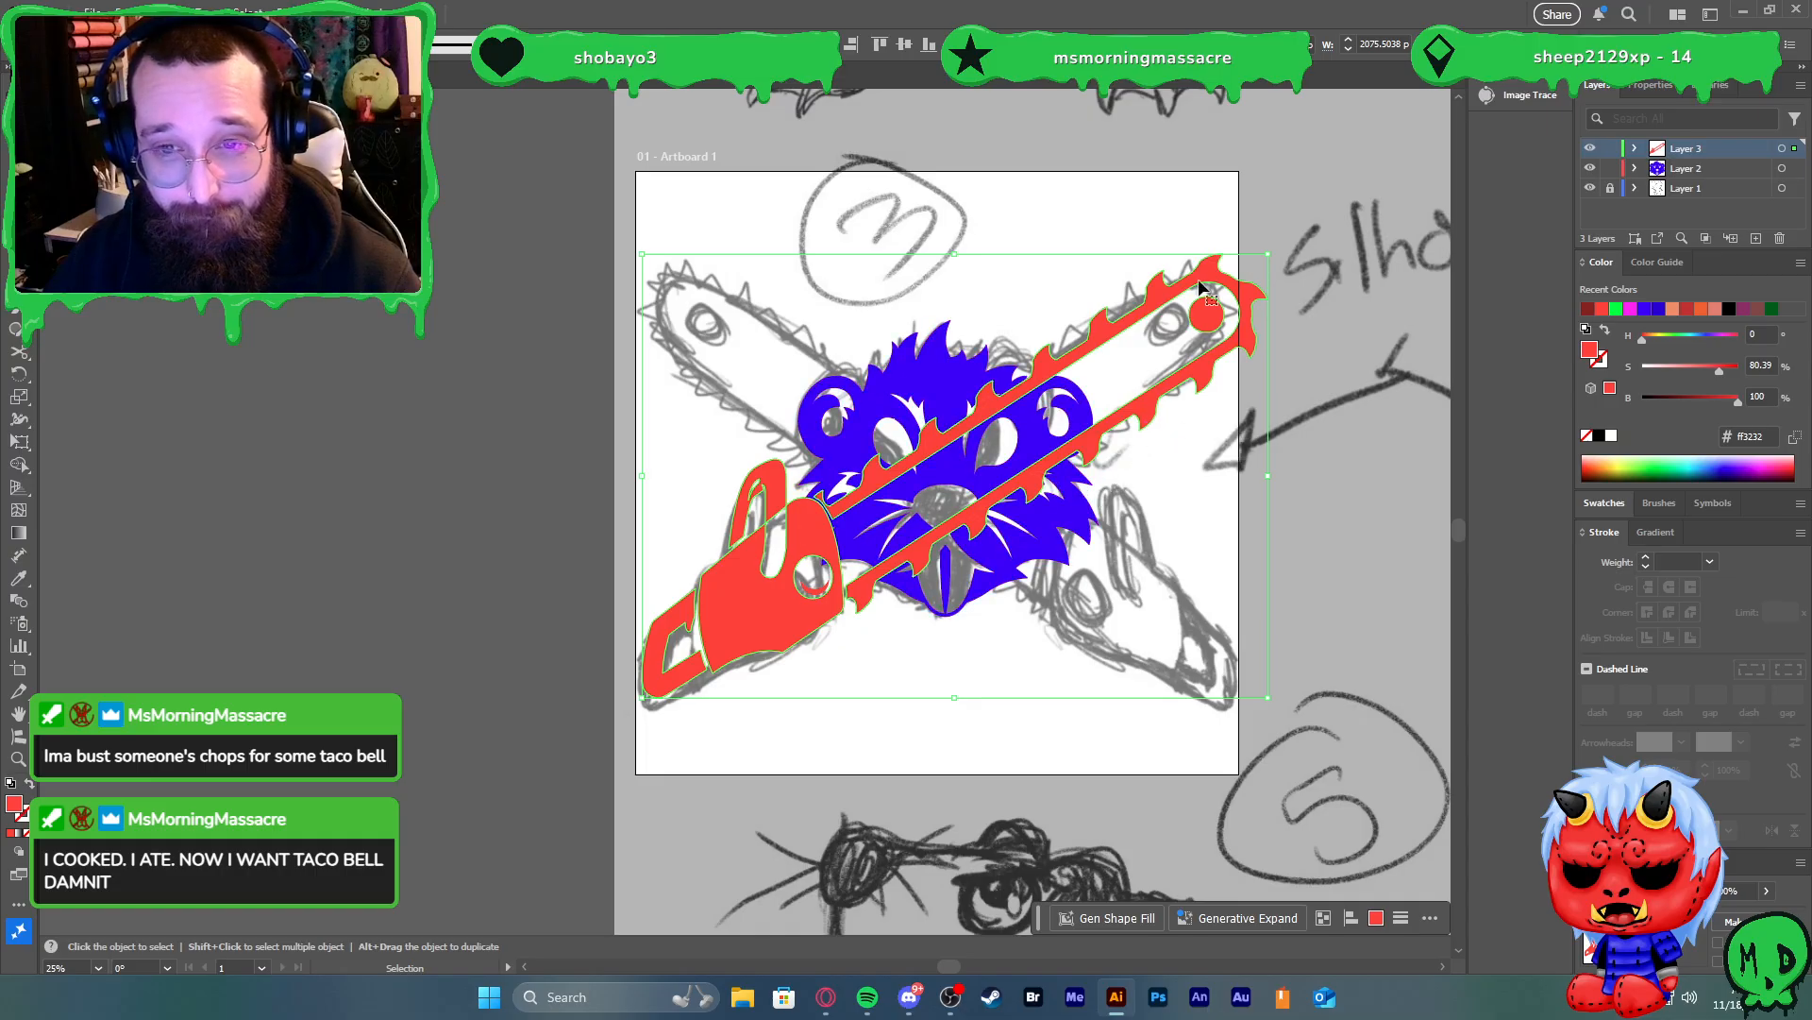
pyautogui.moveTo(1274, 248); pyautogui.dragTo(1232, 209)
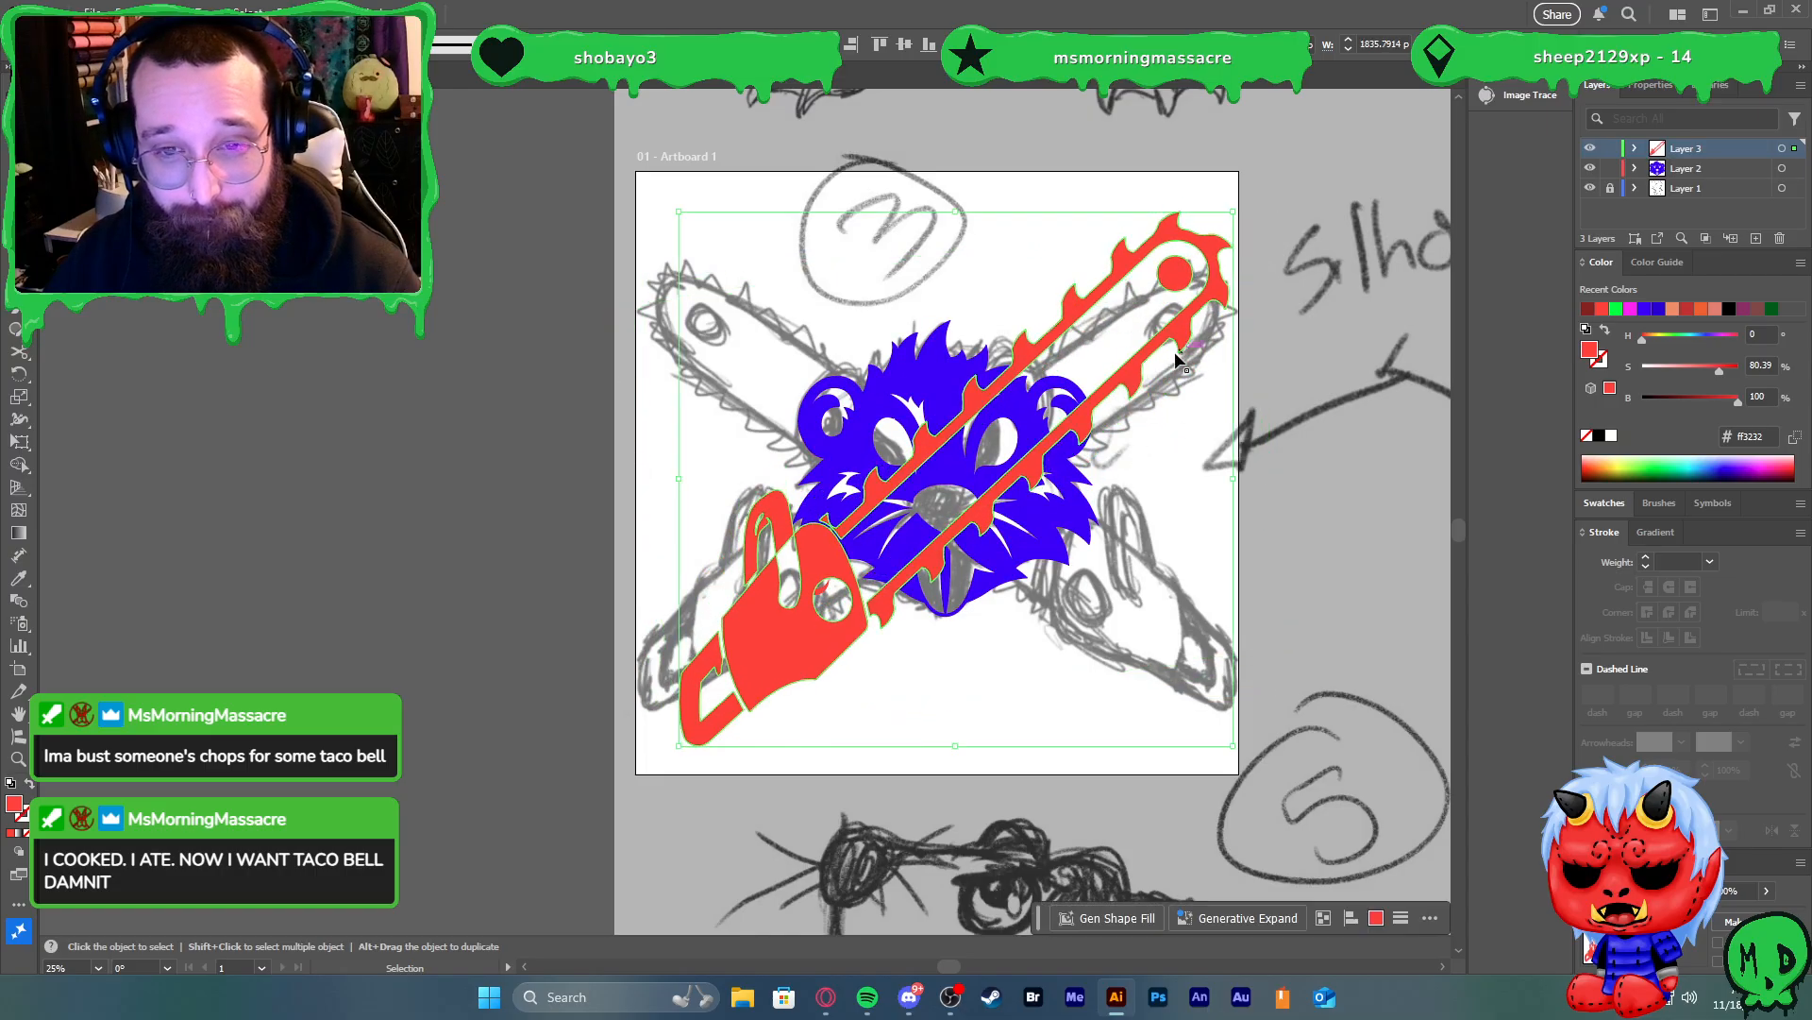
pyautogui.moveTo(1151, 349); pyautogui.dragTo(1123, 354)
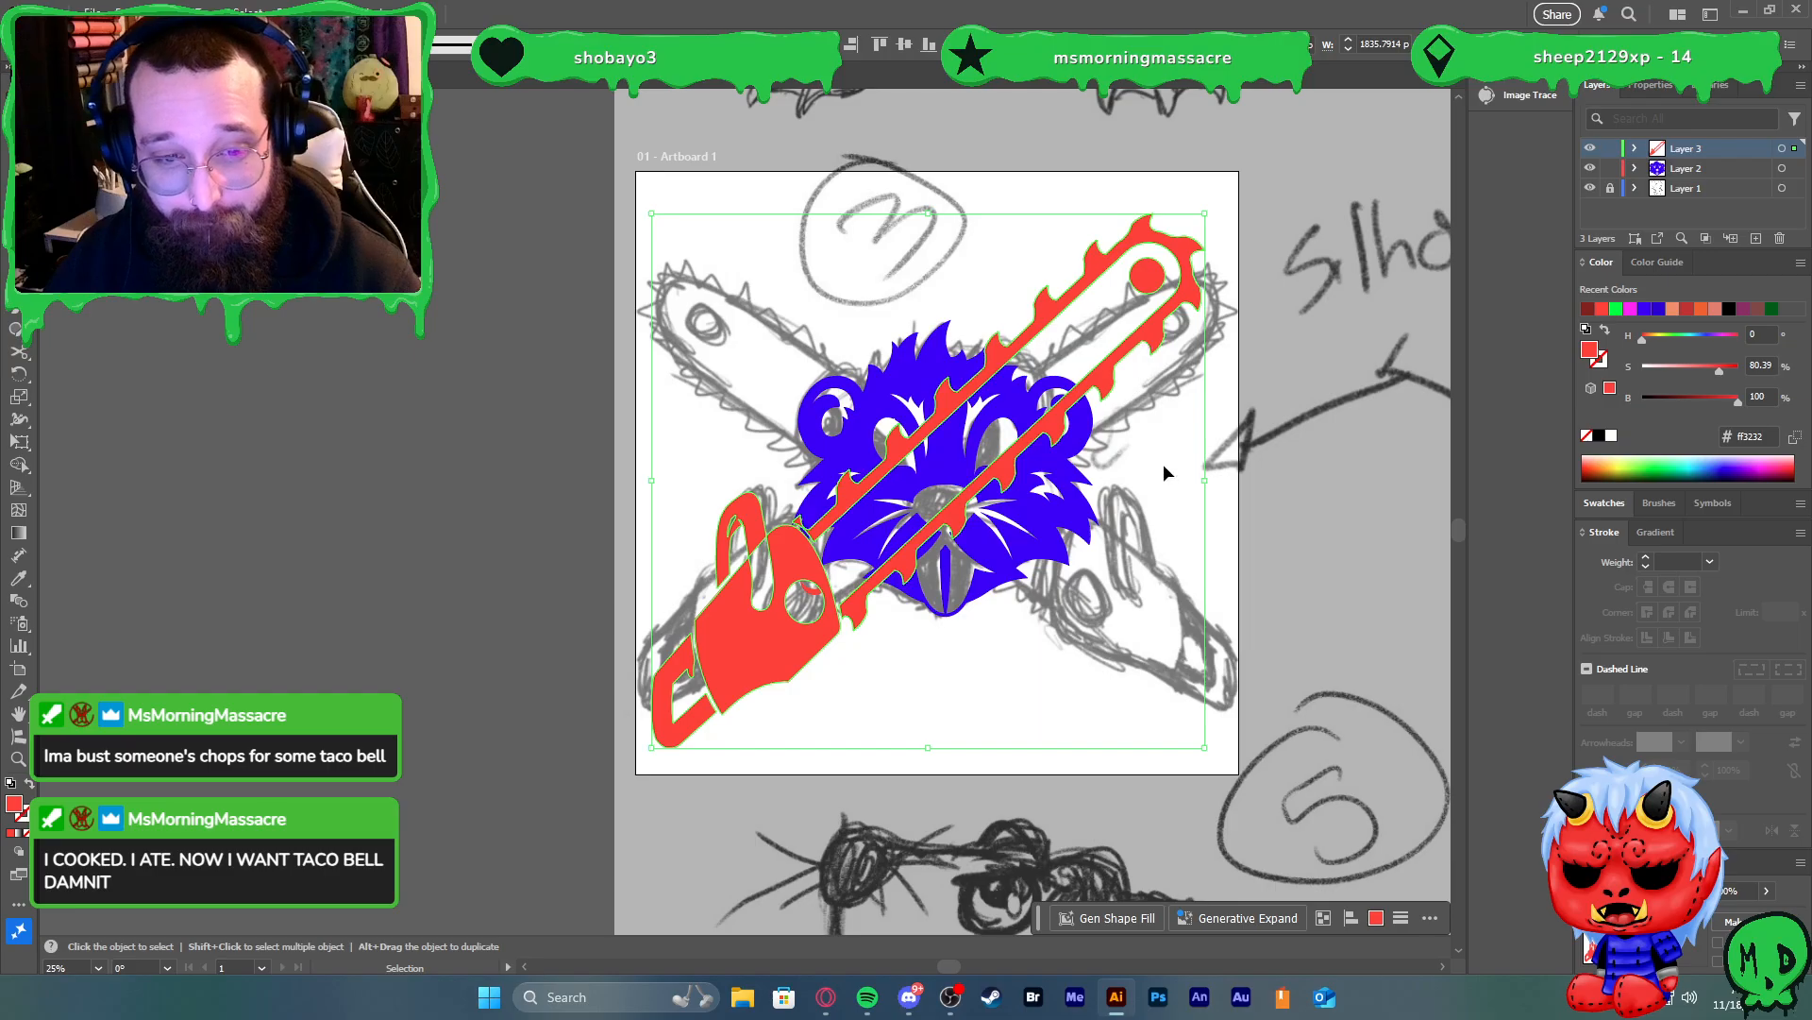
pyautogui.hotkey('ctrl', 'z')
pyautogui.hotkey('ctrl', 'z')
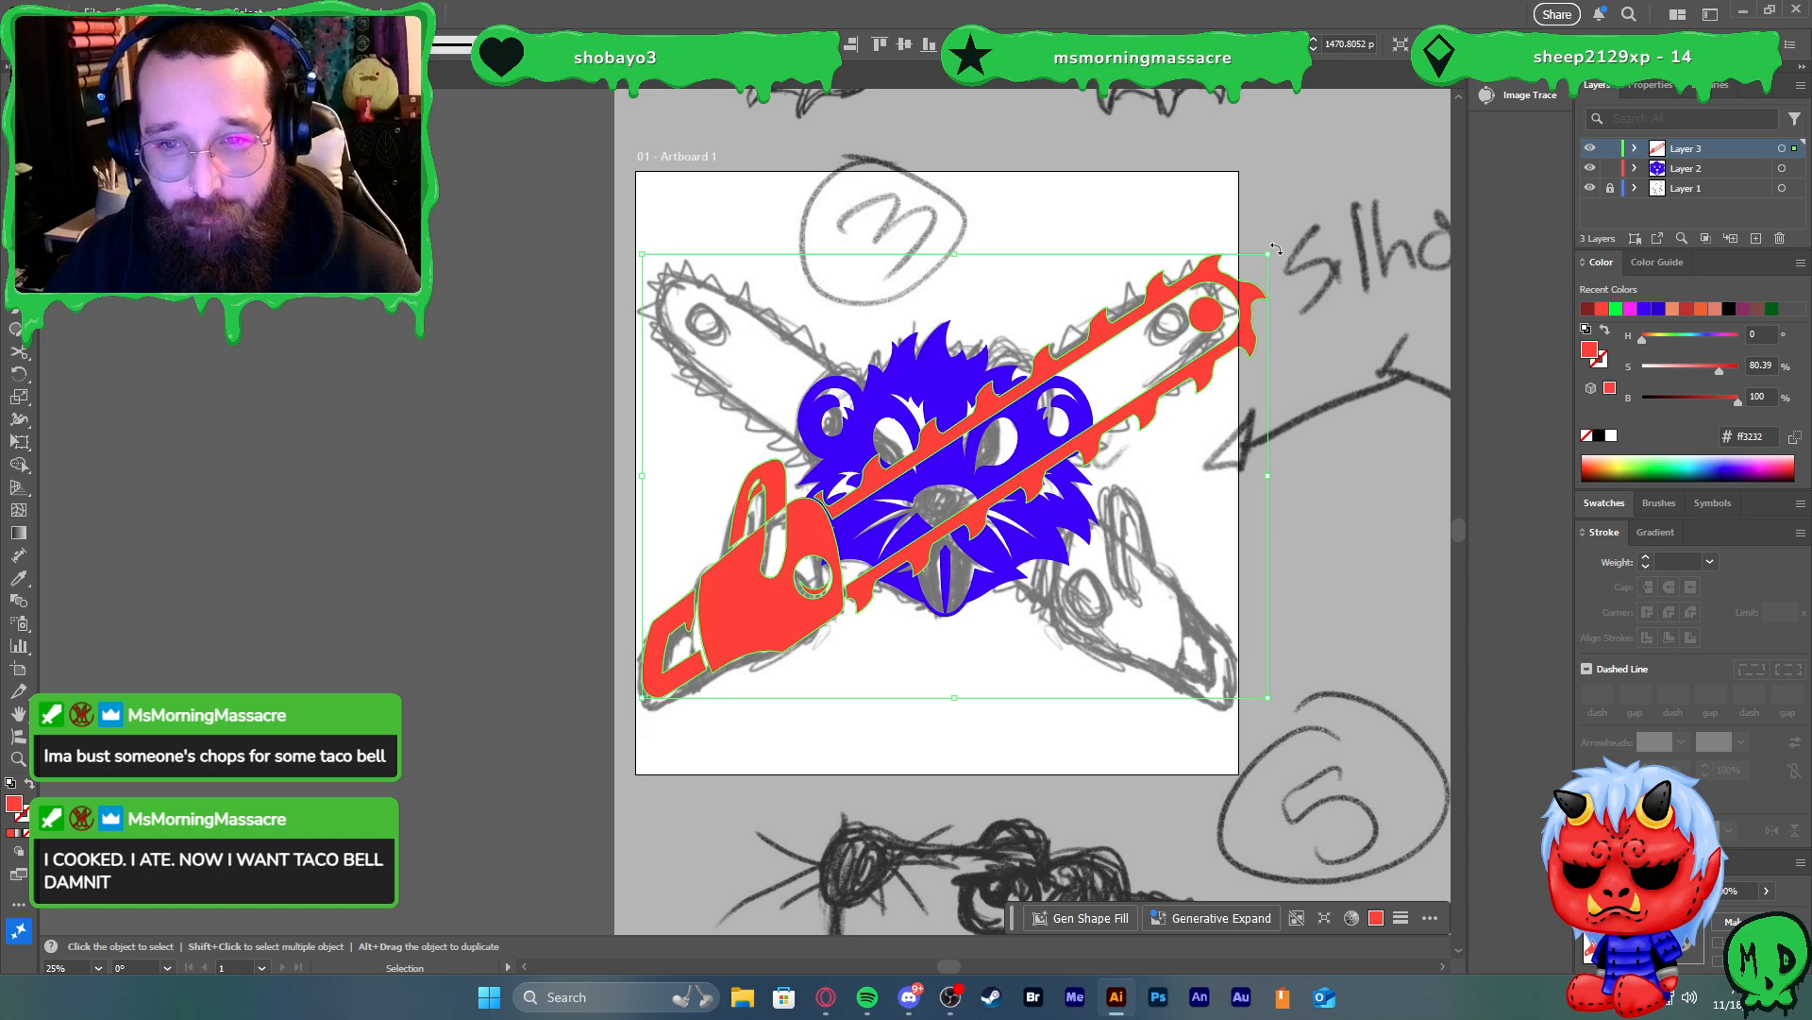
# Rotate the whole chainsaw counter-clockwise to a steeper diagonal and nudge it into place across the beaver head
pyautogui.moveTo(1276, 248); pyautogui.dragTo(1227, 194)
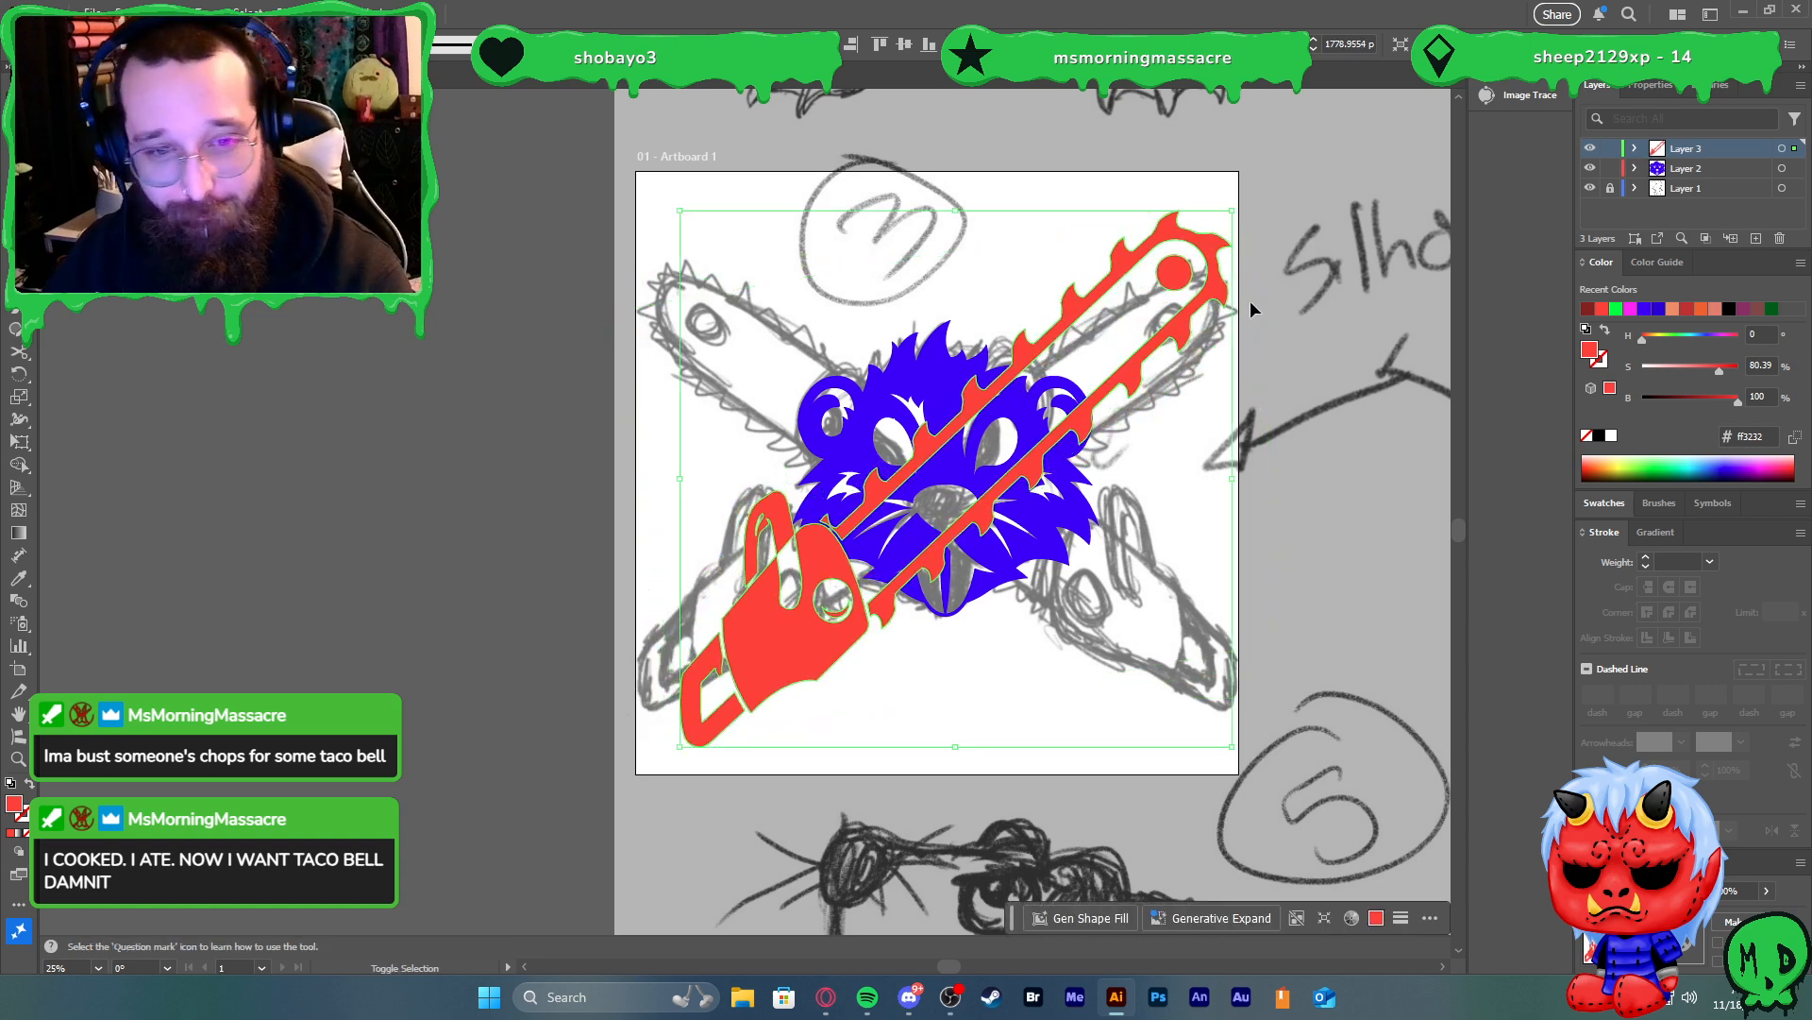
pyautogui.hotkey('shift', 'Left')
pyautogui.hotkey('shift', 'Down')
pyautogui.hotkey('shift', 'Down')
pyautogui.hotkey('shift', 'Left')
pyautogui.hotkey('shift', 'Left')
pyautogui.hotkey('shift', 'Left')
pyautogui.hotkey('shift', 'Left')
pyautogui.hotkey('shift', 'Left')
pyautogui.hotkey('shift', 'Left')
pyautogui.hotkey('shift', 'Up')
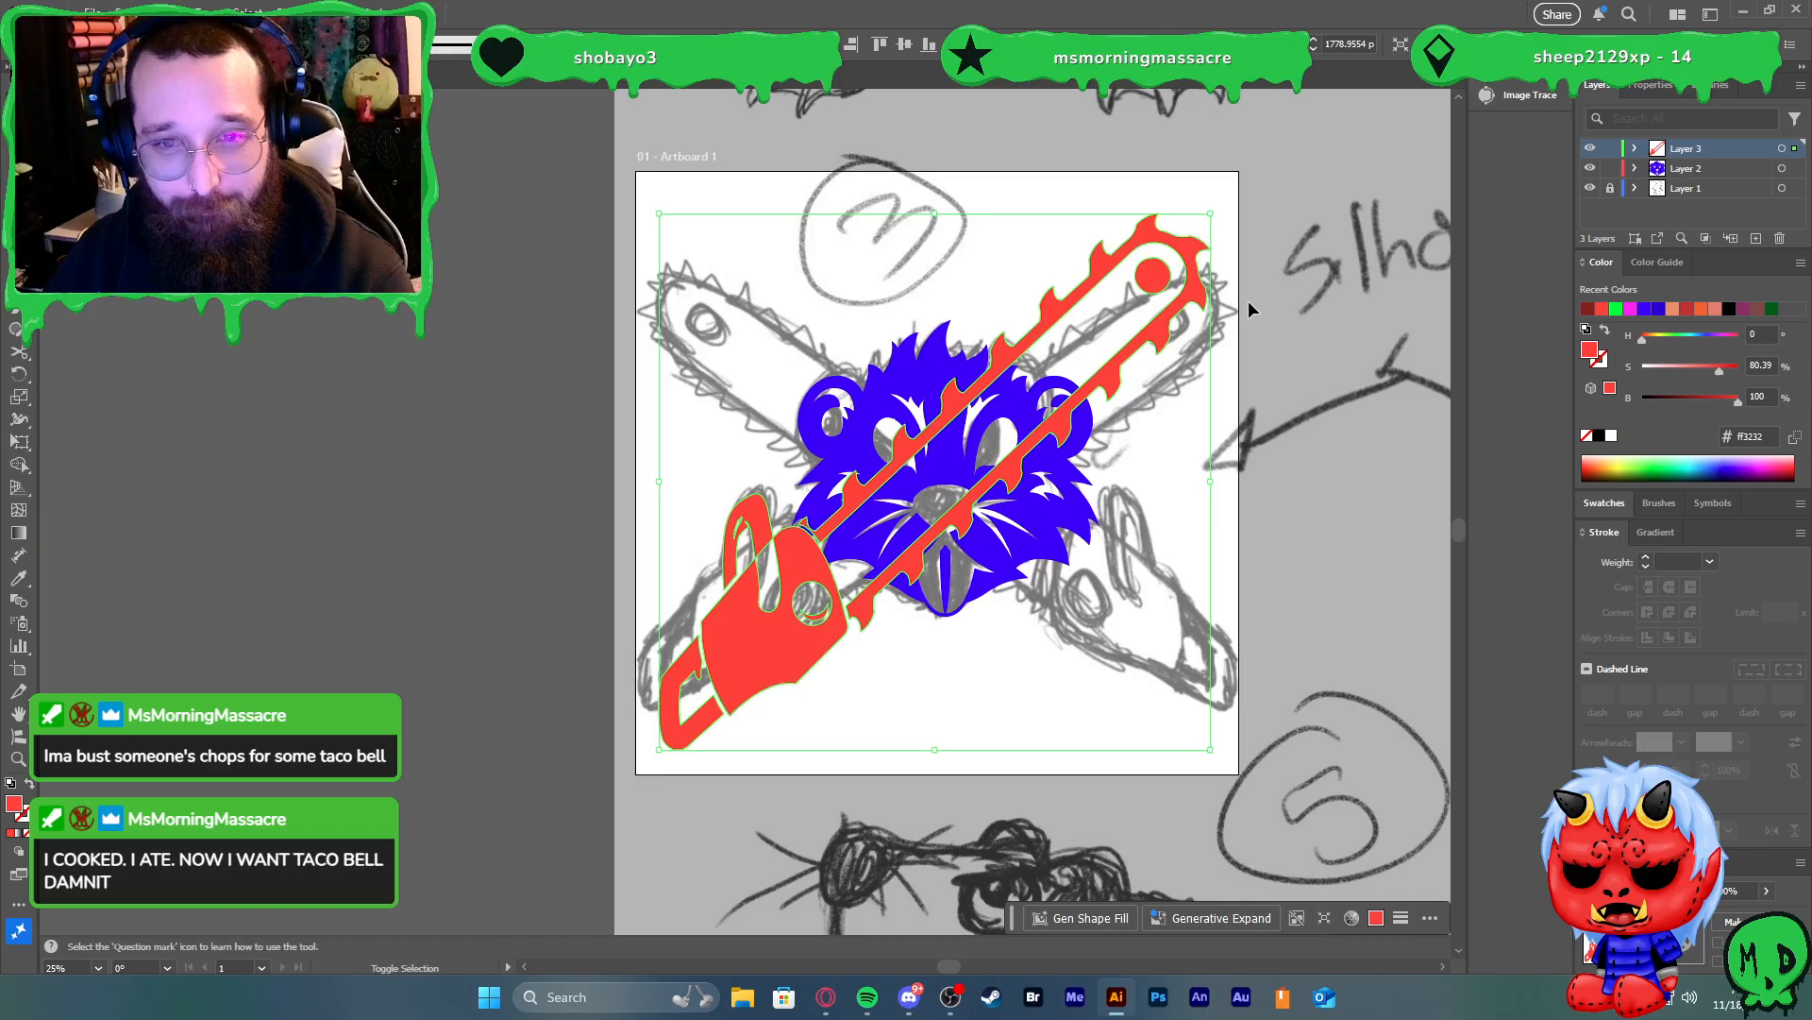
pyautogui.hotkey('shift', 'Up')
pyautogui.hotkey('shift', 'Up')
pyautogui.hotkey('shift', 'Right')
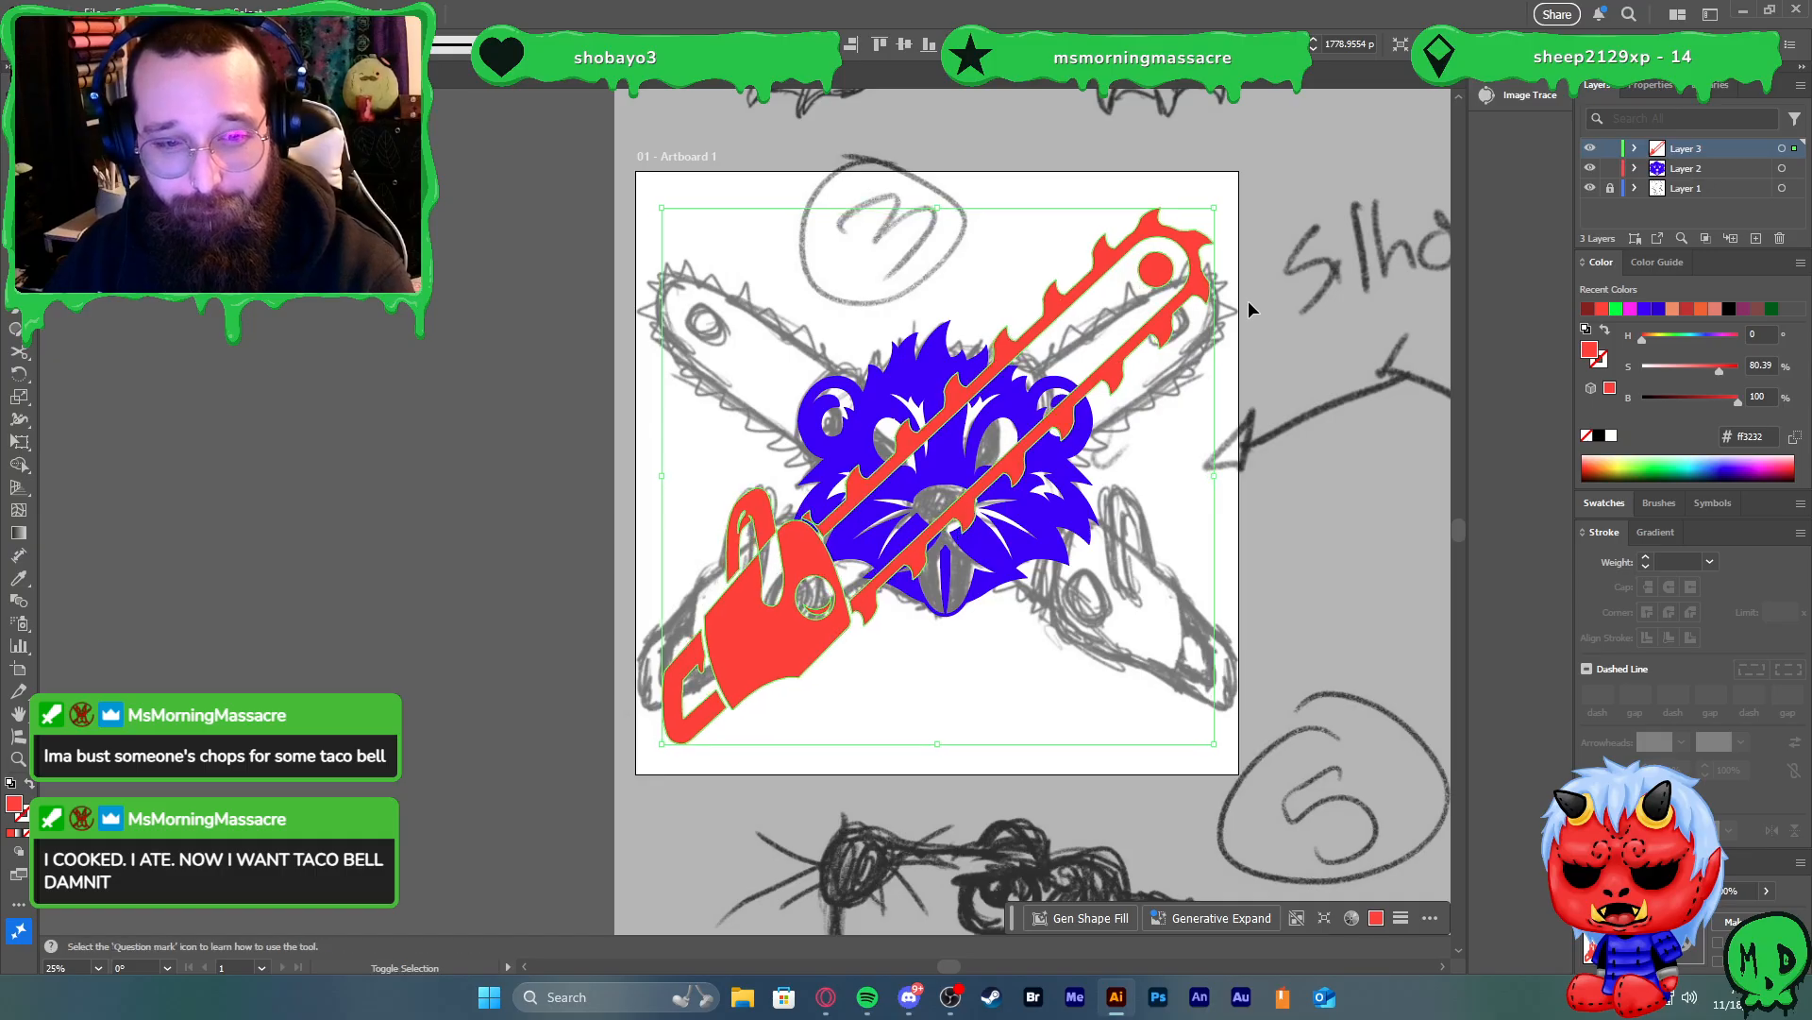
pyautogui.hotkey('shift', 'Up')
pyautogui.hotkey('shift', 'Right')
pyautogui.press('Left')
pyautogui.press('Left')
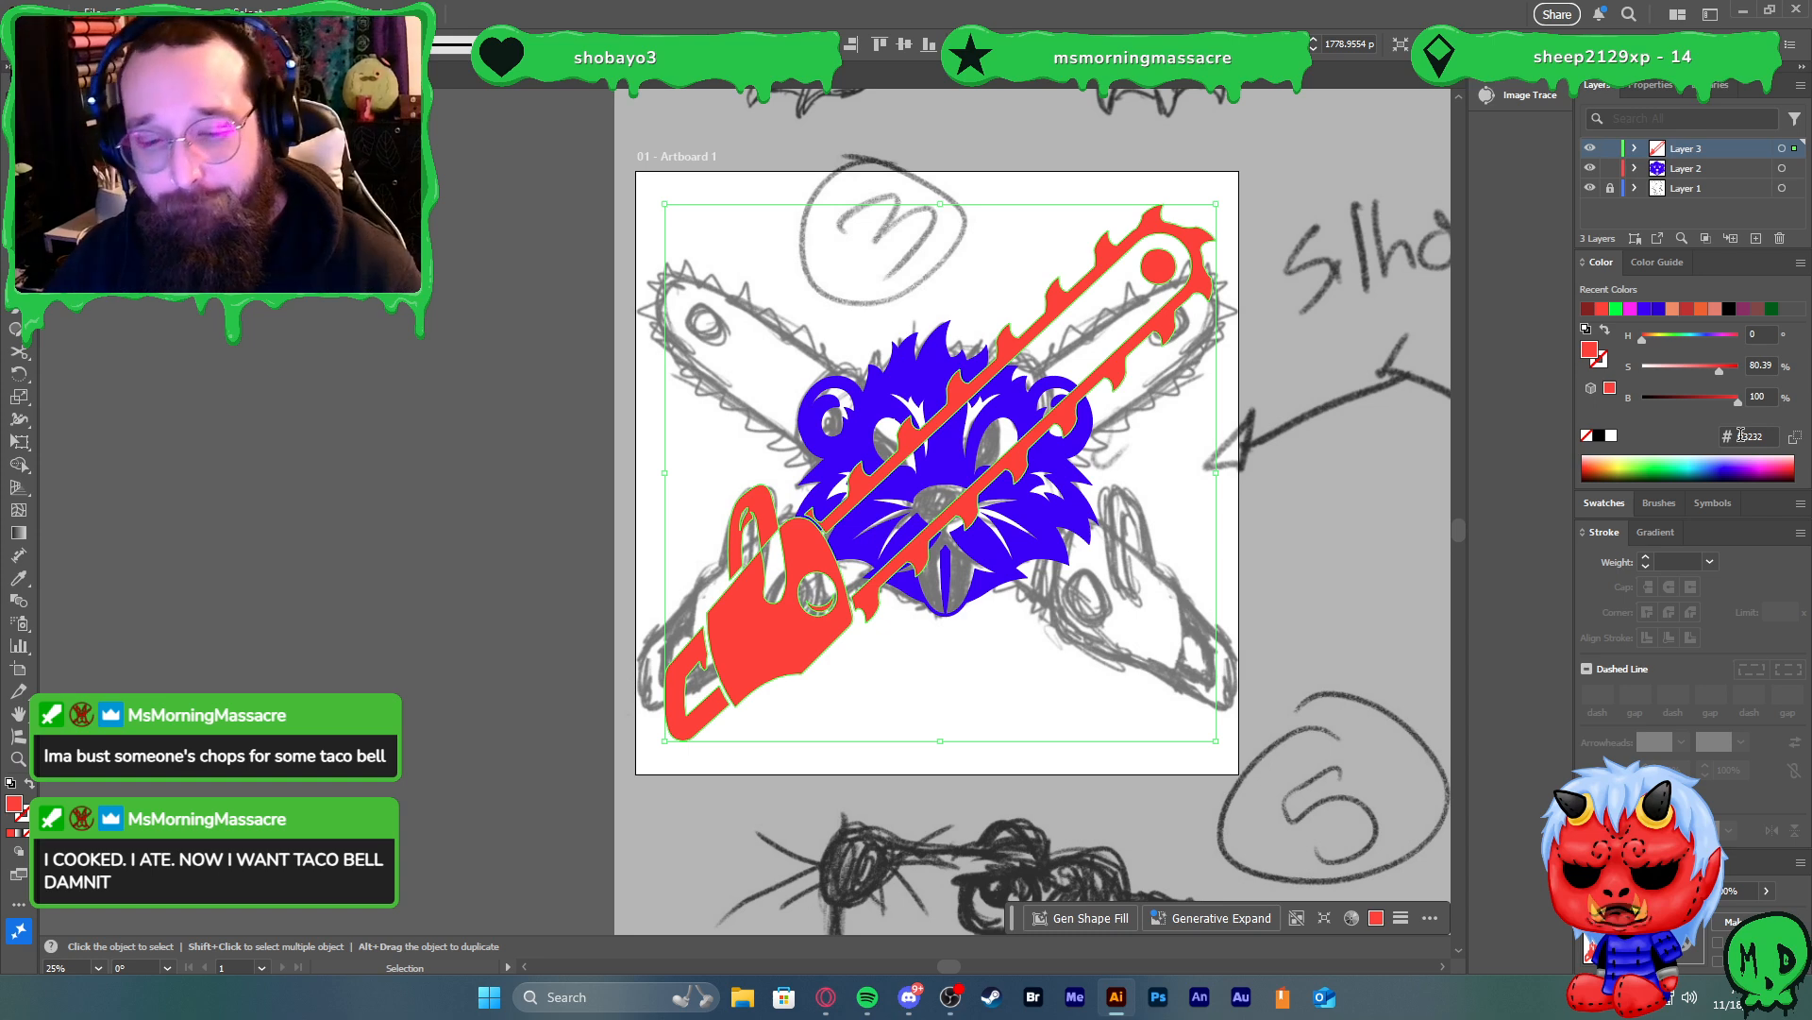
# Center the chainsaw and the beaver head horizontally and vertically on the artboard
pyautogui.click(1069, 547)
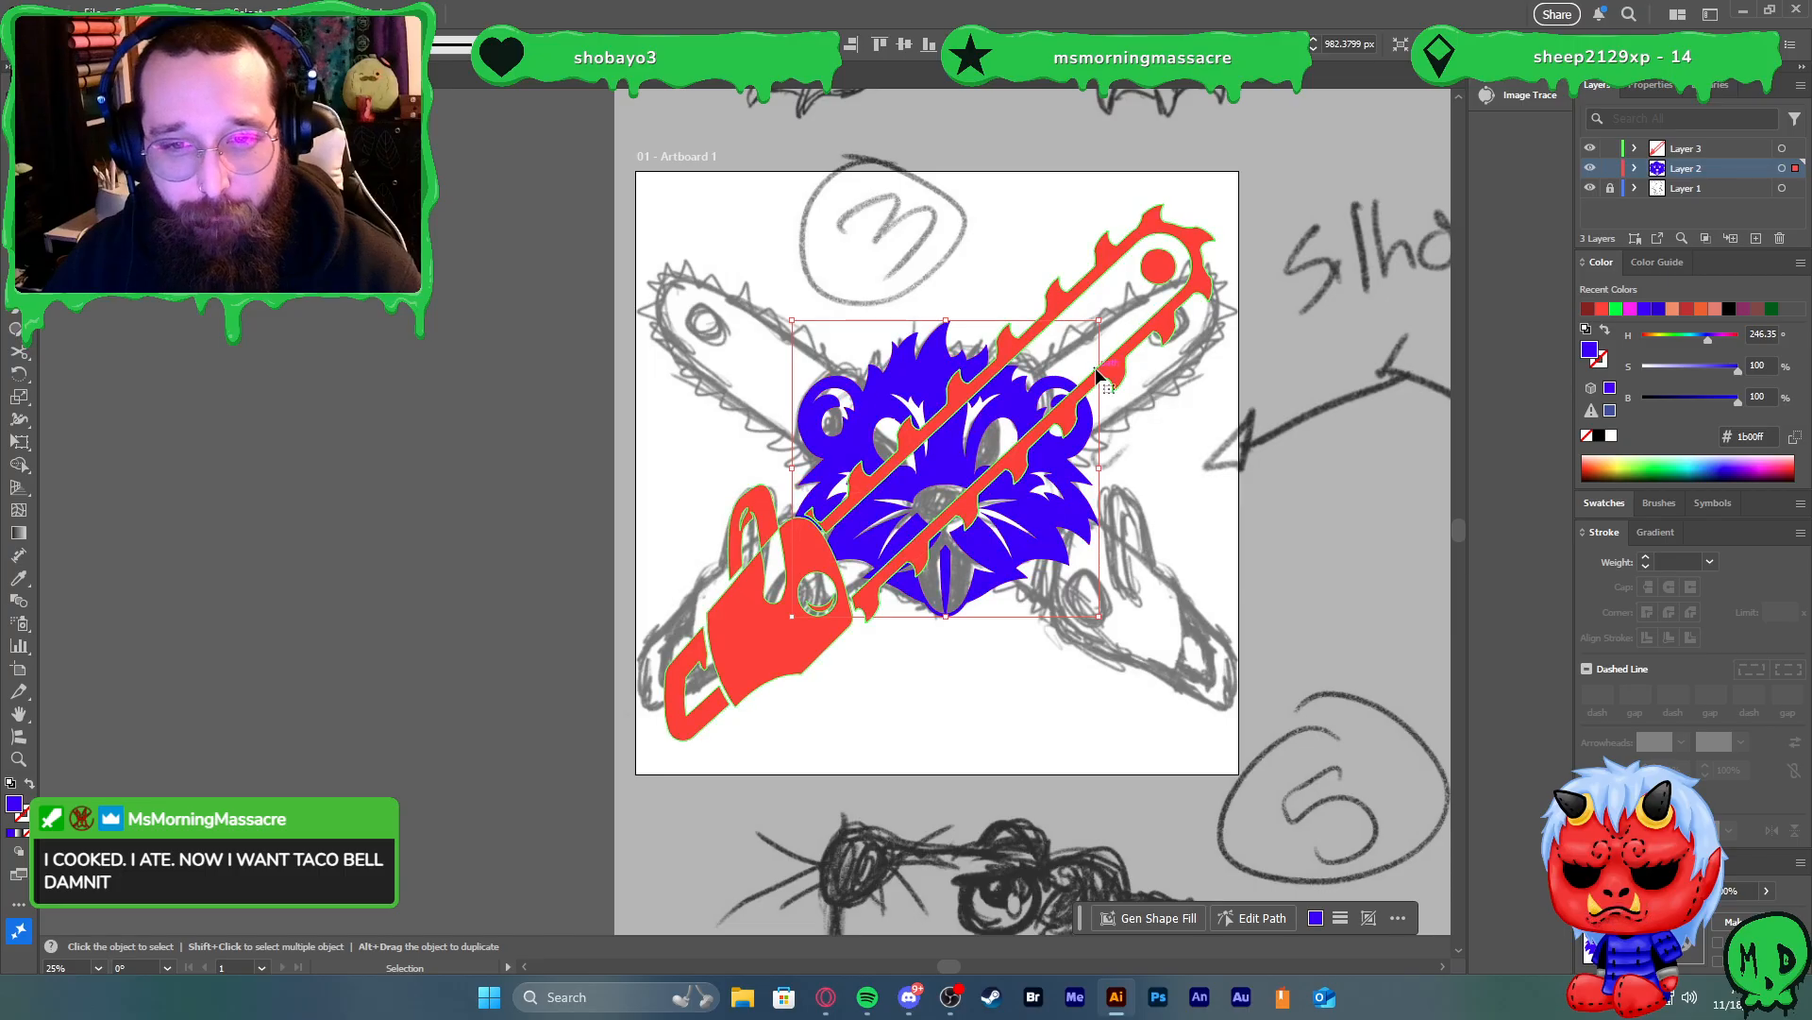
pyautogui.click(1003, 351)
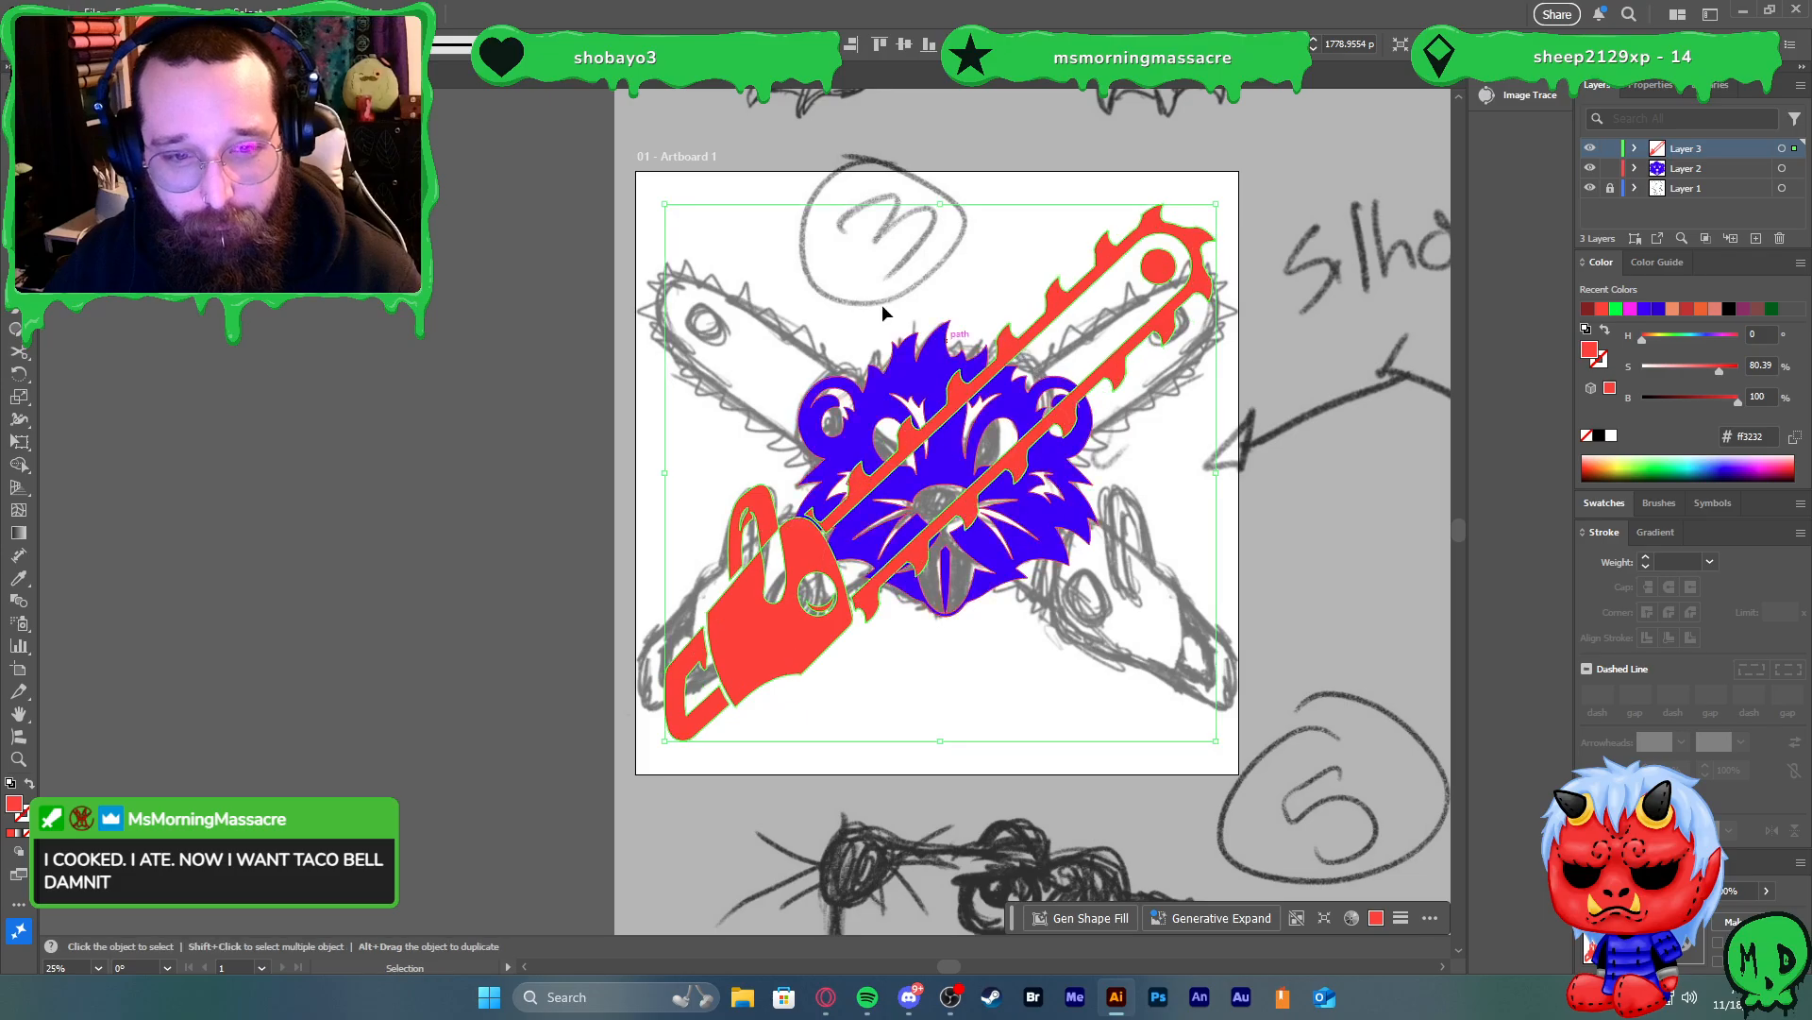
pyautogui.click(827, 44)
pyautogui.click(899, 46)
pyautogui.click(1062, 496)
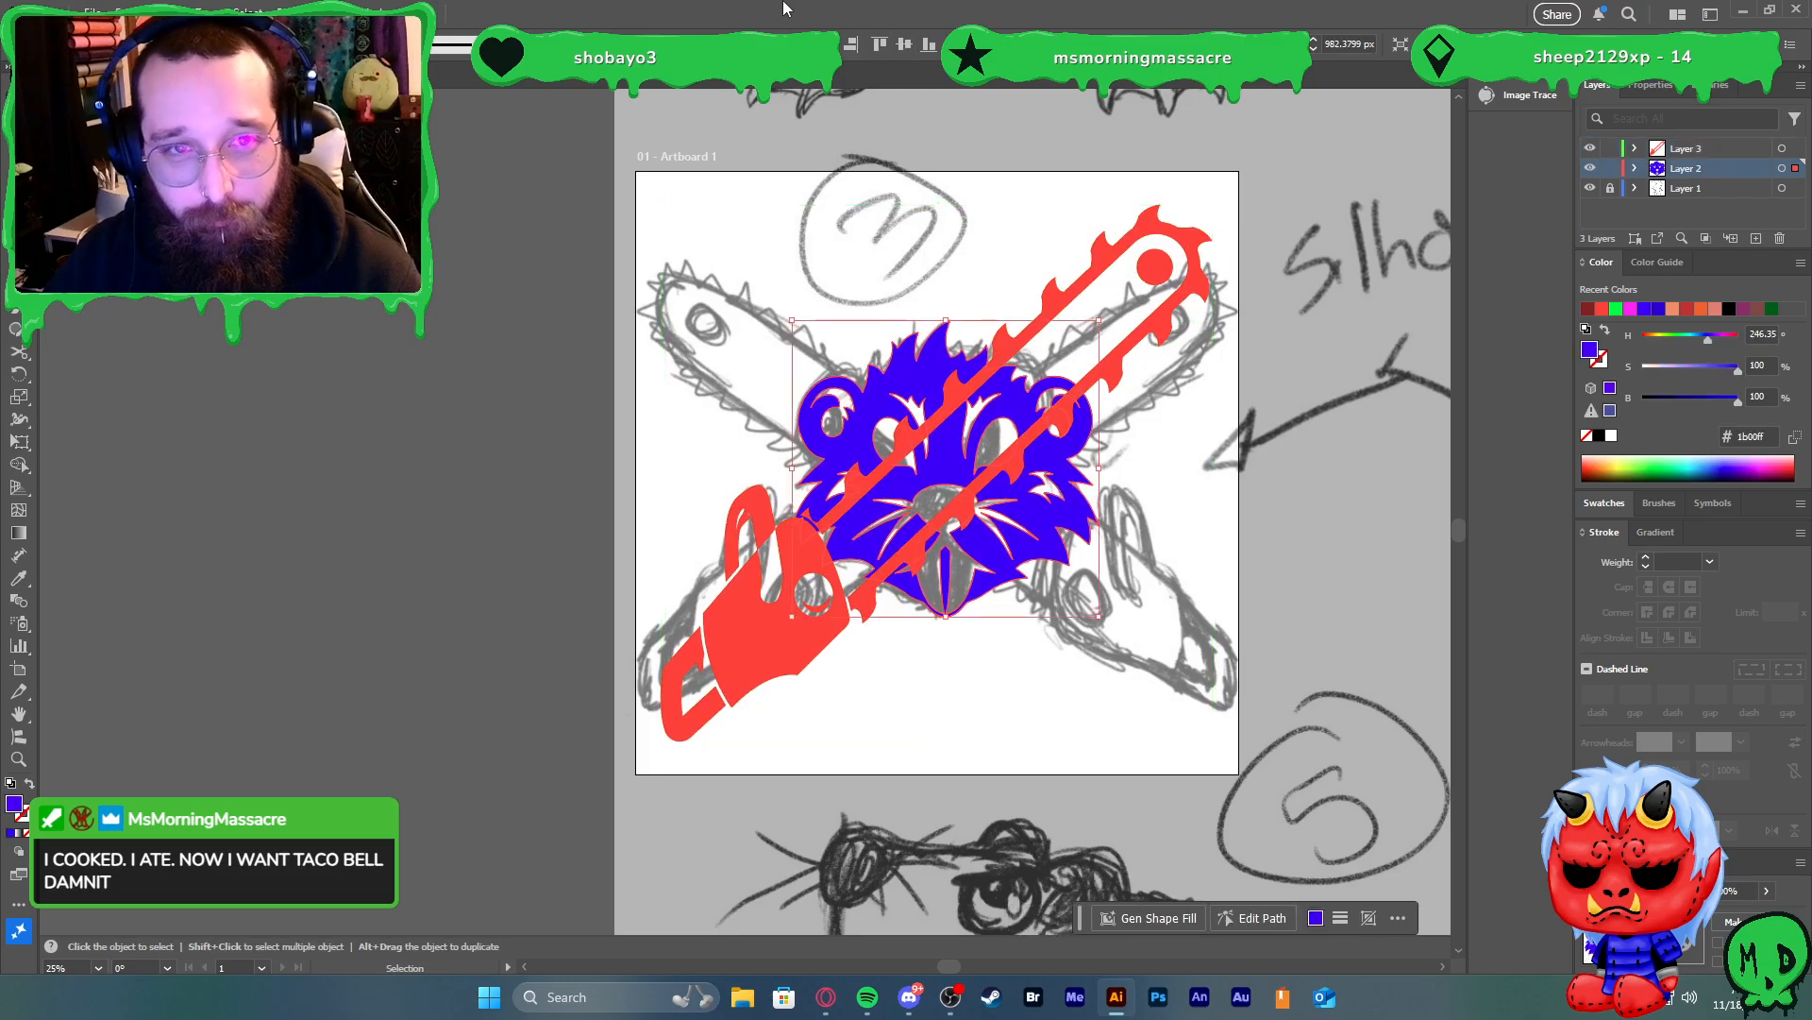
pyautogui.click(827, 44)
pyautogui.click(901, 45)
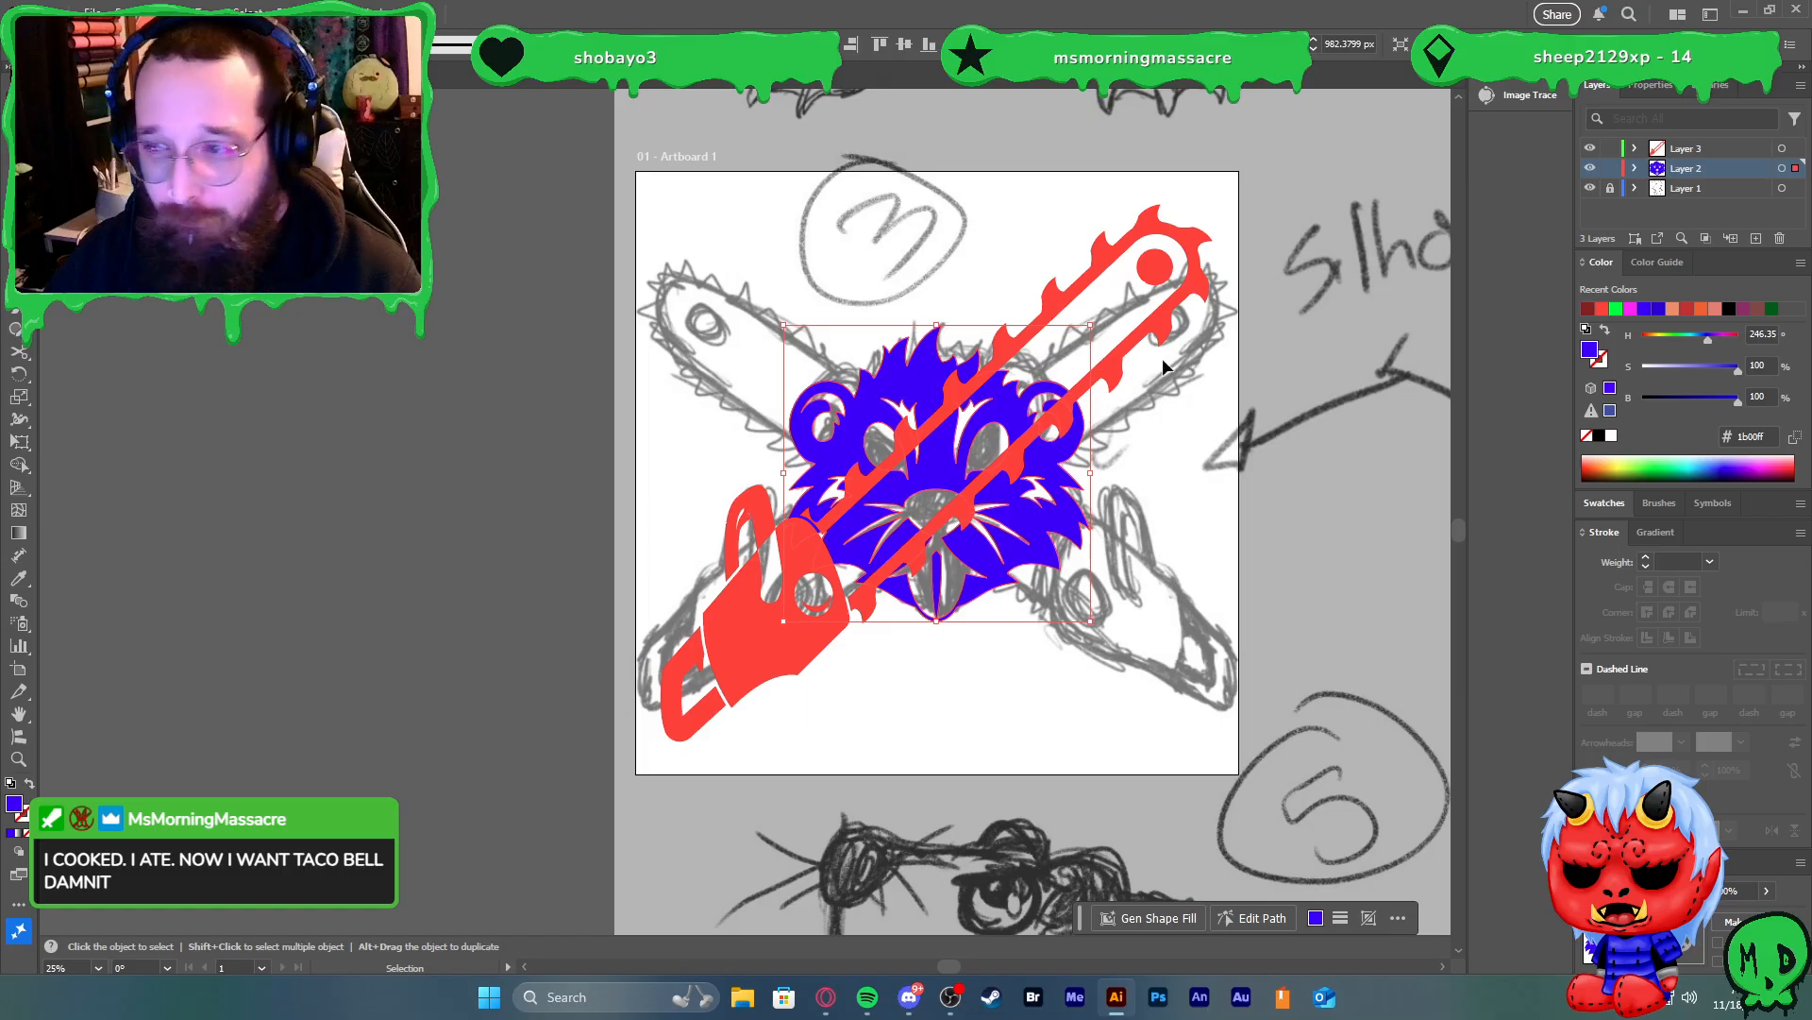
# Duplicate the chainsaw in place reflected across the vertical axis, and move Layer 3 beneath the beaver head's Layer 2
pyautogui.click(1214, 444)
pyautogui.click(1135, 341)
pyautogui.hotkey('ctrl', 'c')
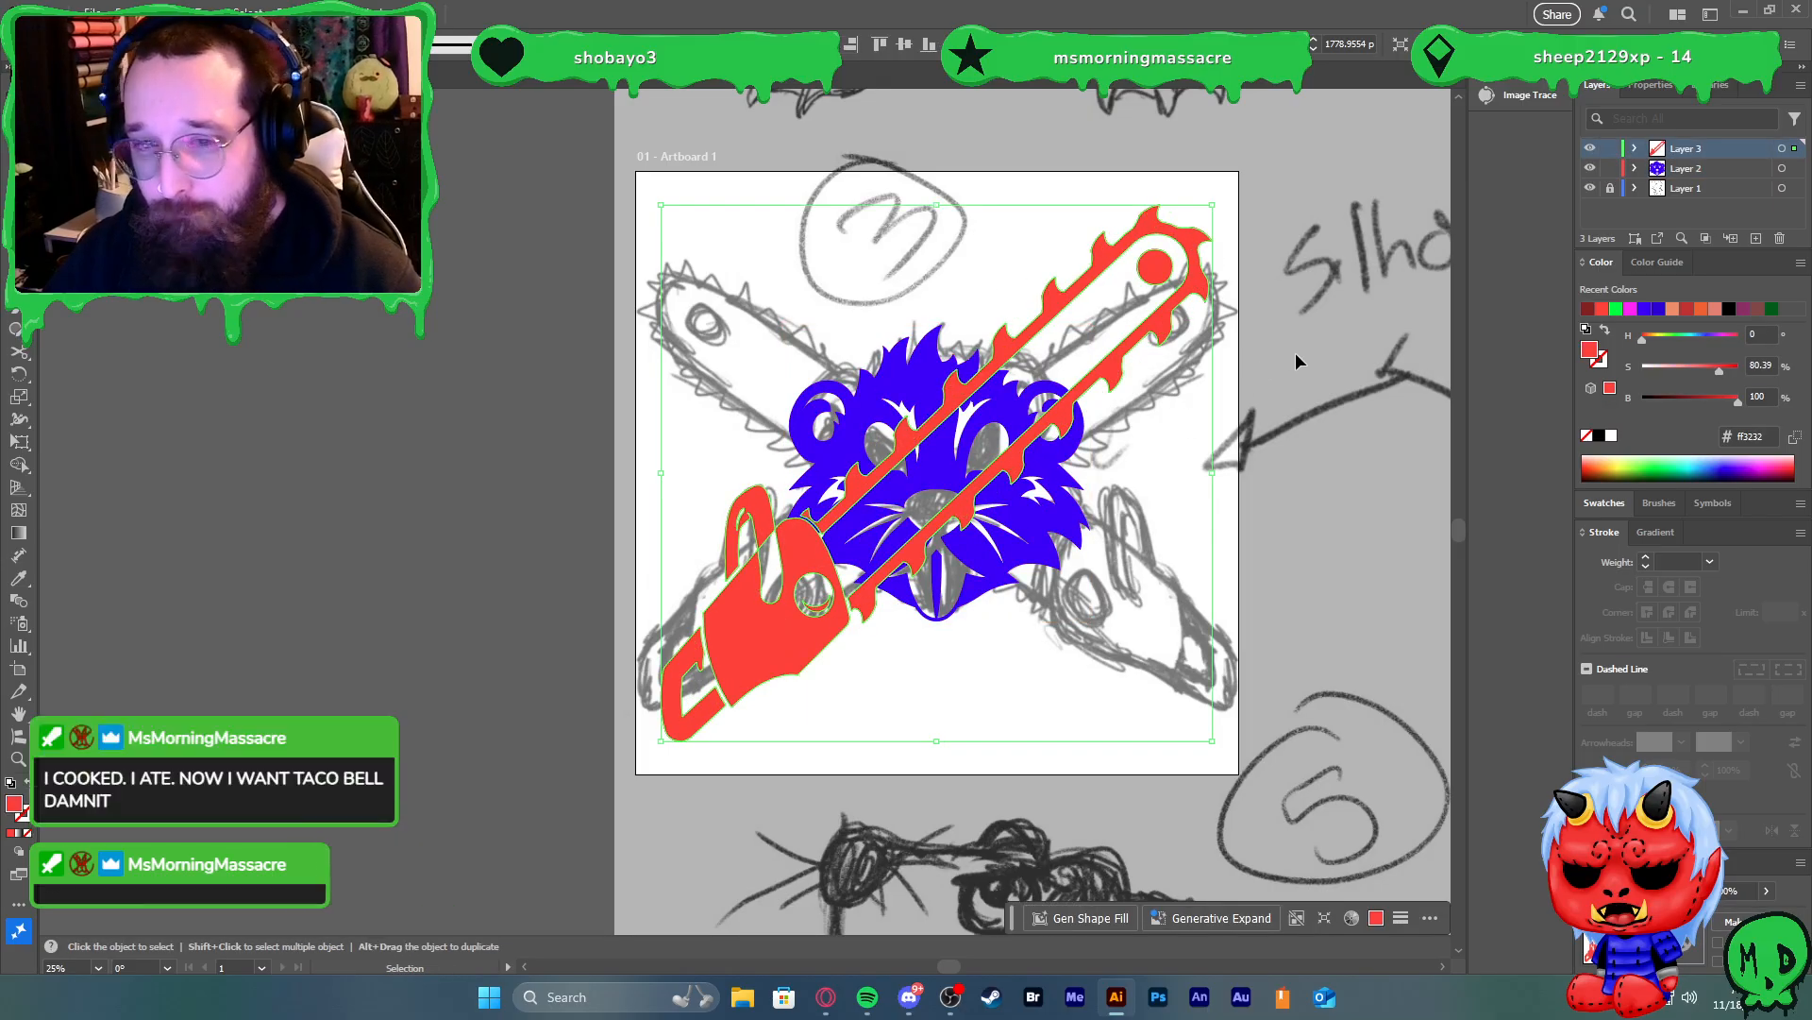
pyautogui.rightClick(1255, 418)
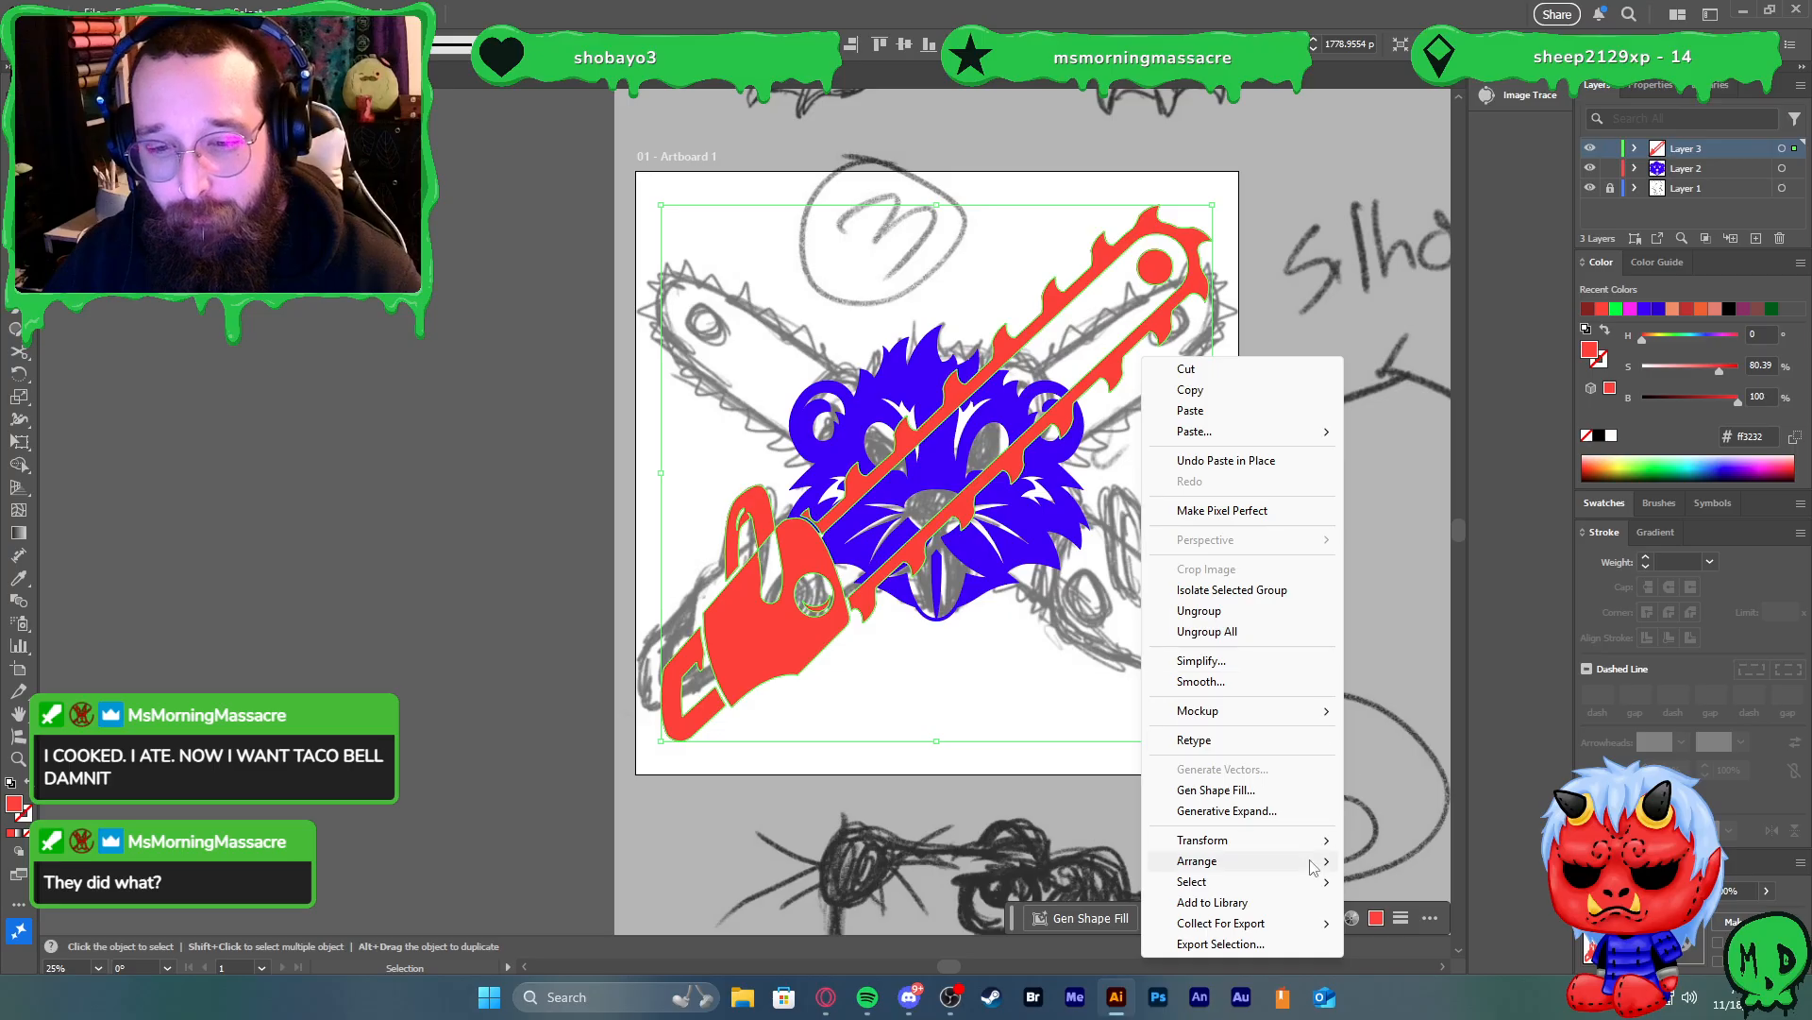
pyautogui.moveTo(1312, 840)
pyautogui.click(1416, 740)
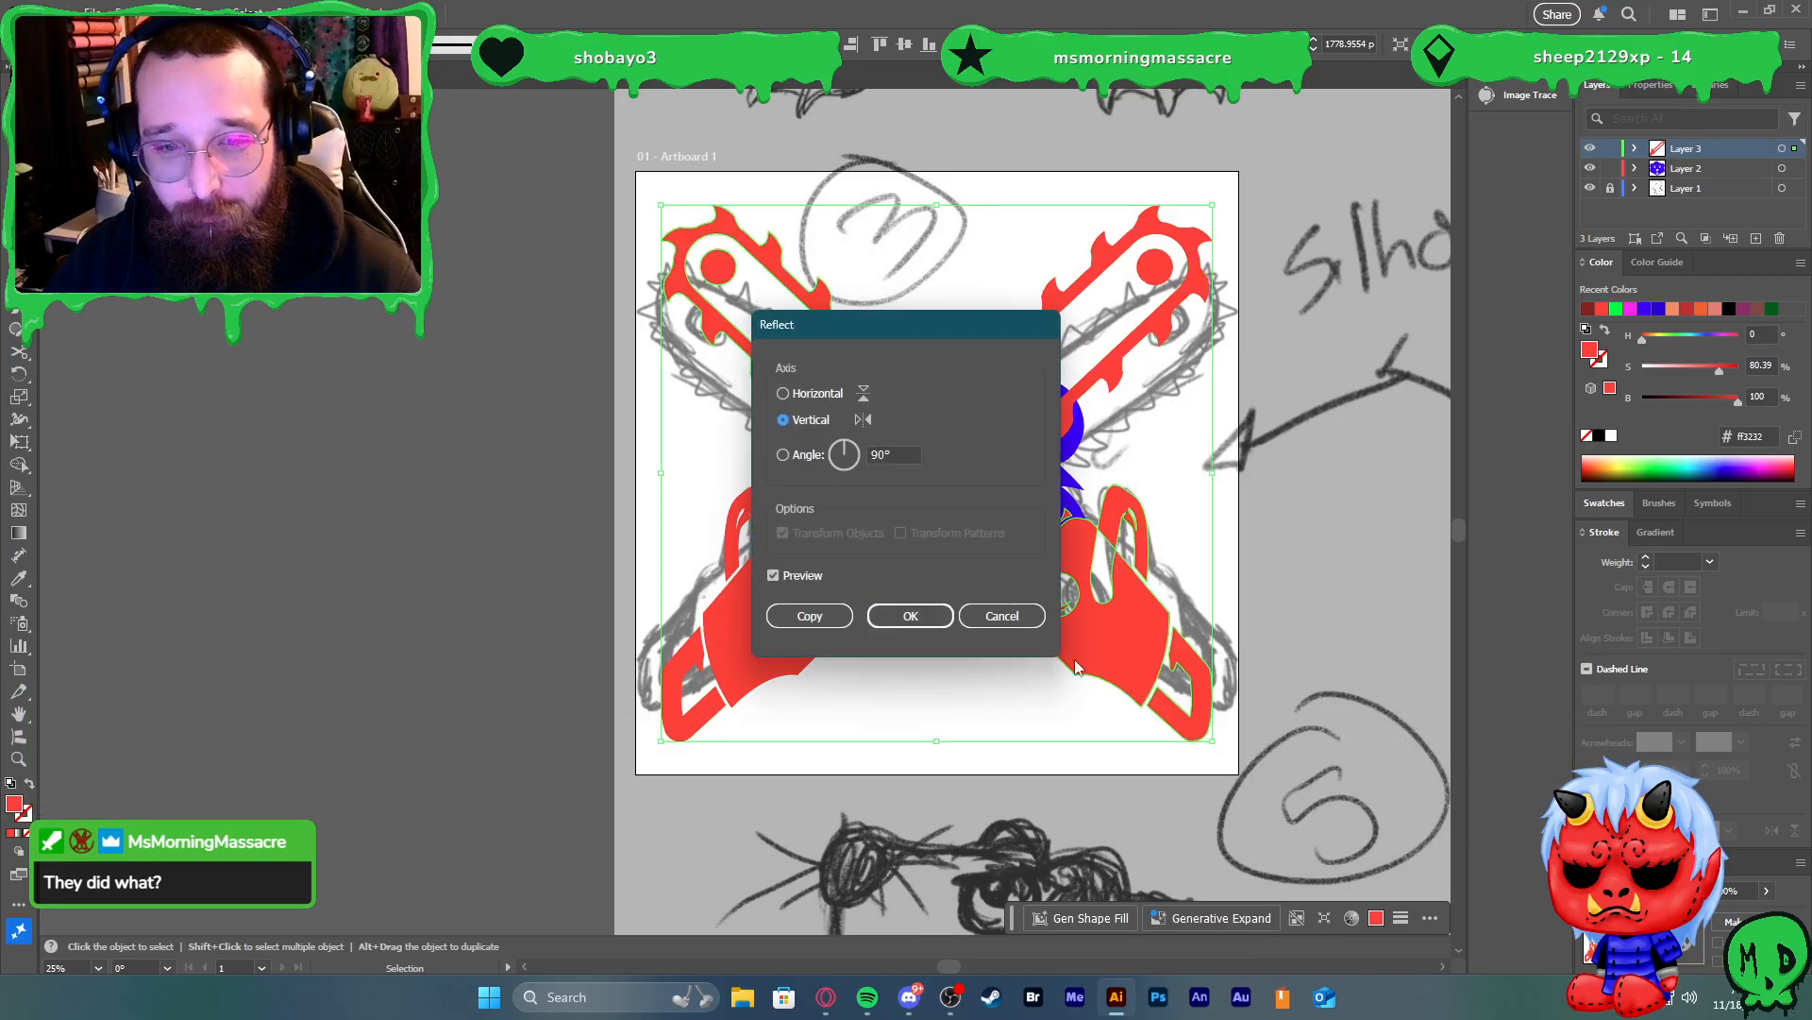
pyautogui.click(912, 615)
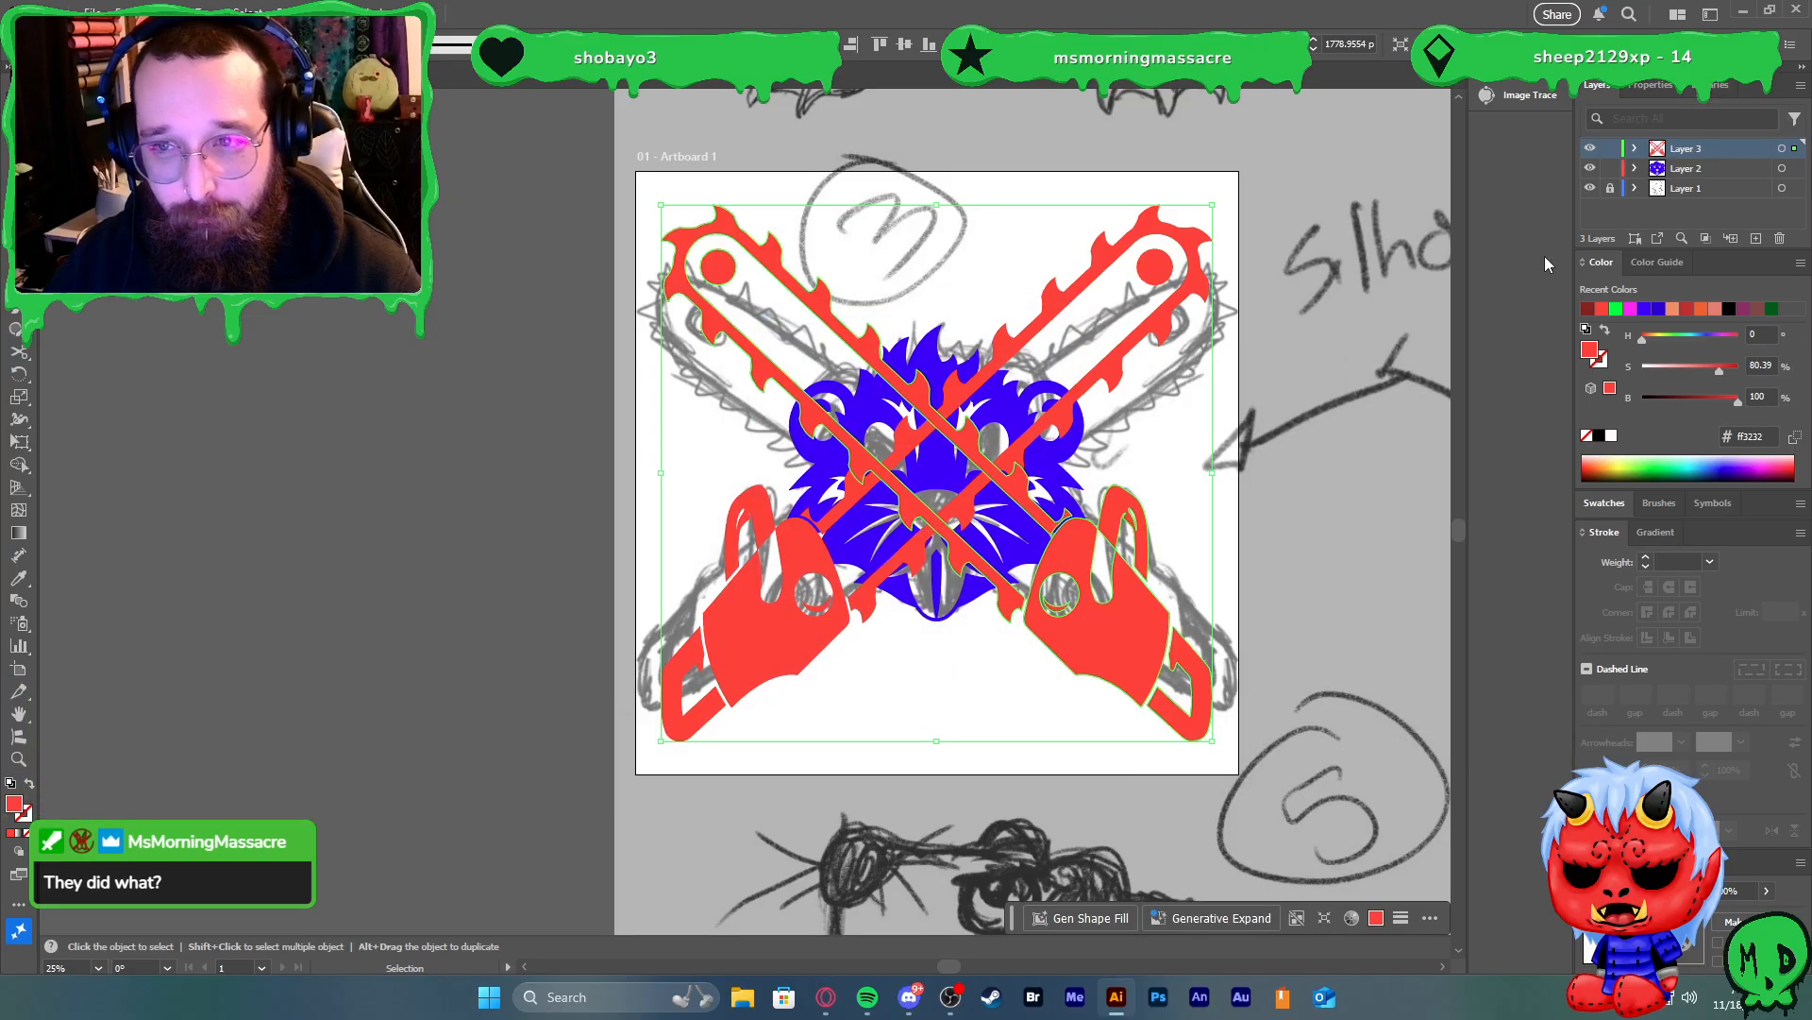
pyautogui.moveTo(1698, 148); pyautogui.dragTo(1703, 179)
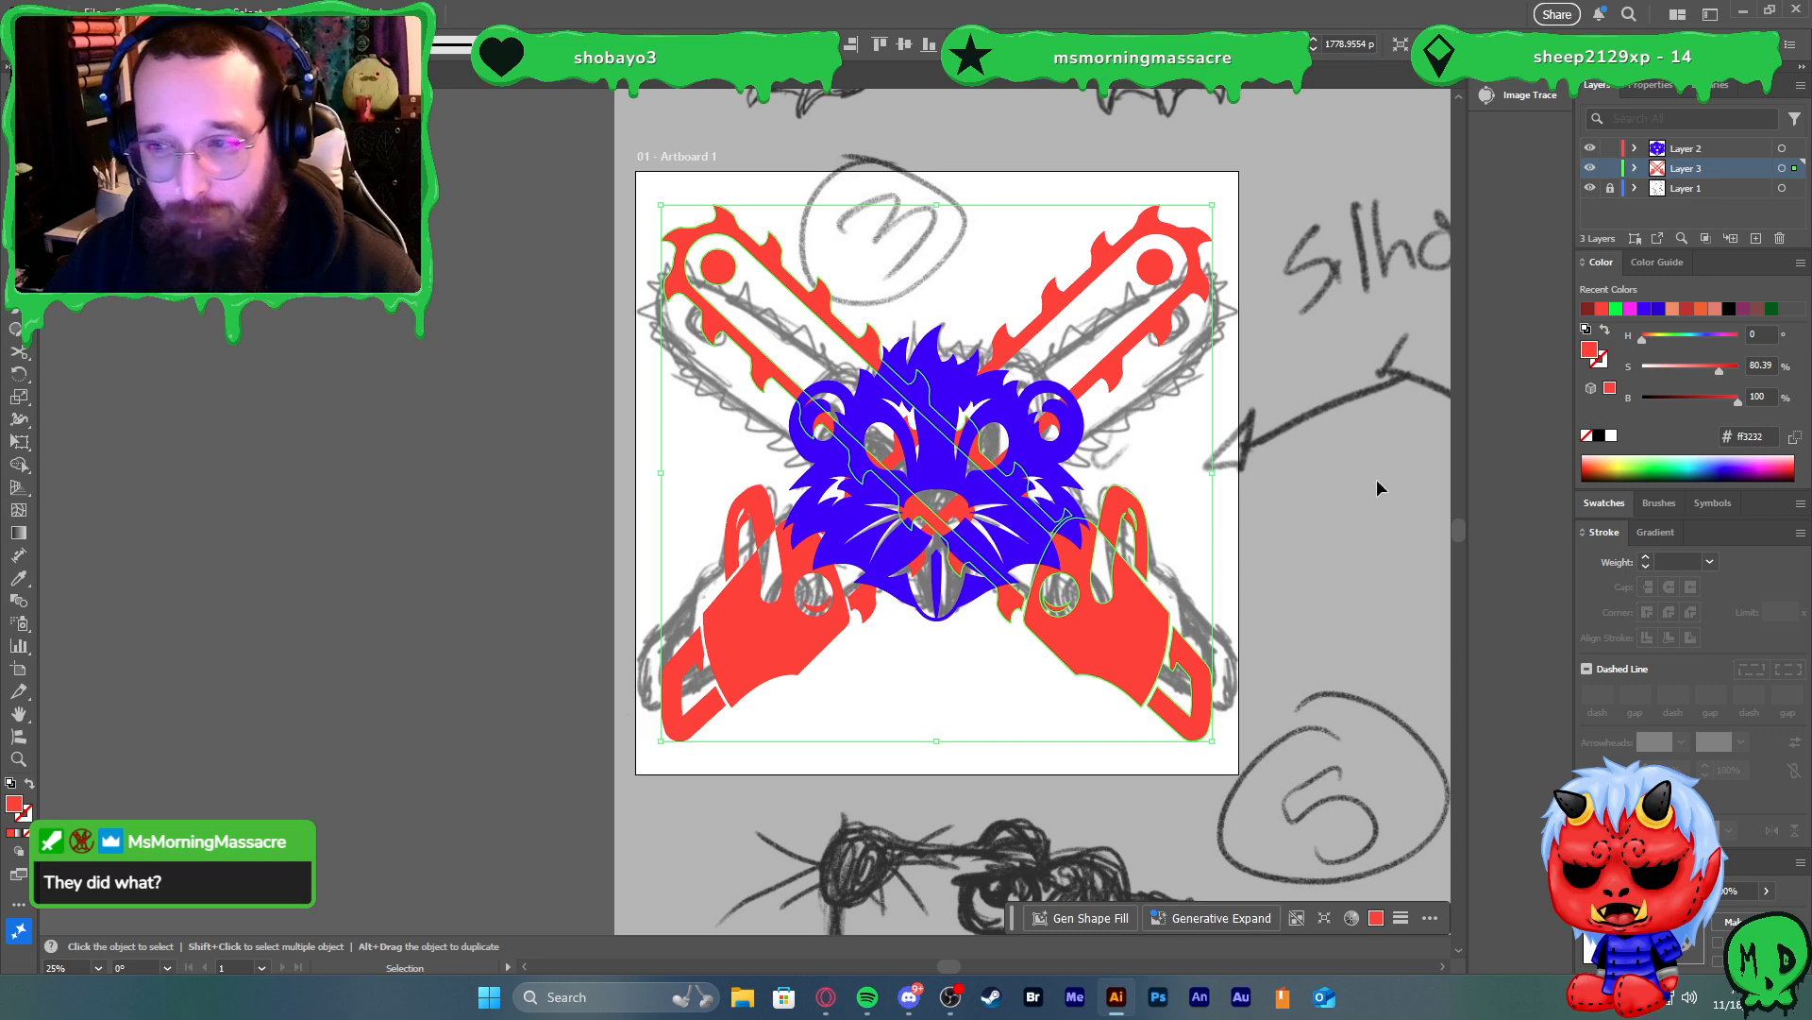
pyautogui.click(1258, 536)
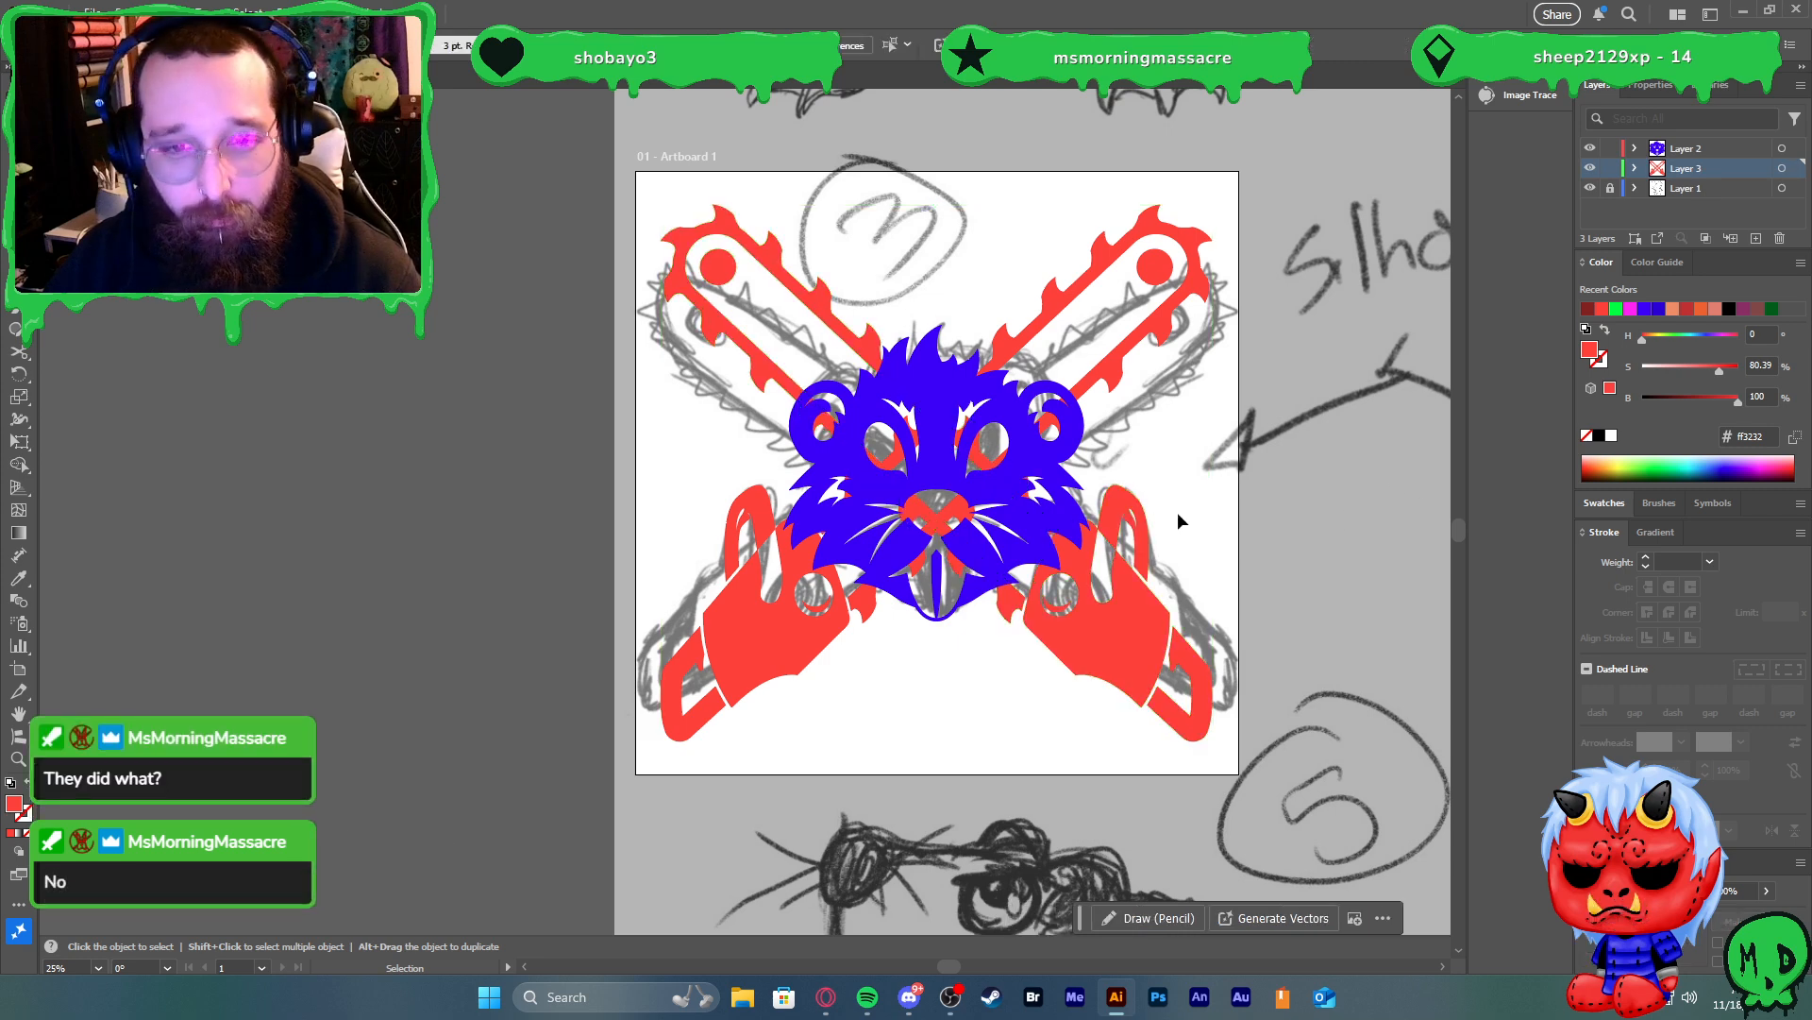
# Create a duplicate of the beaver head in place as a solid blue silhouette without the inner openings
pyautogui.click(1029, 538)
pyautogui.press('a')
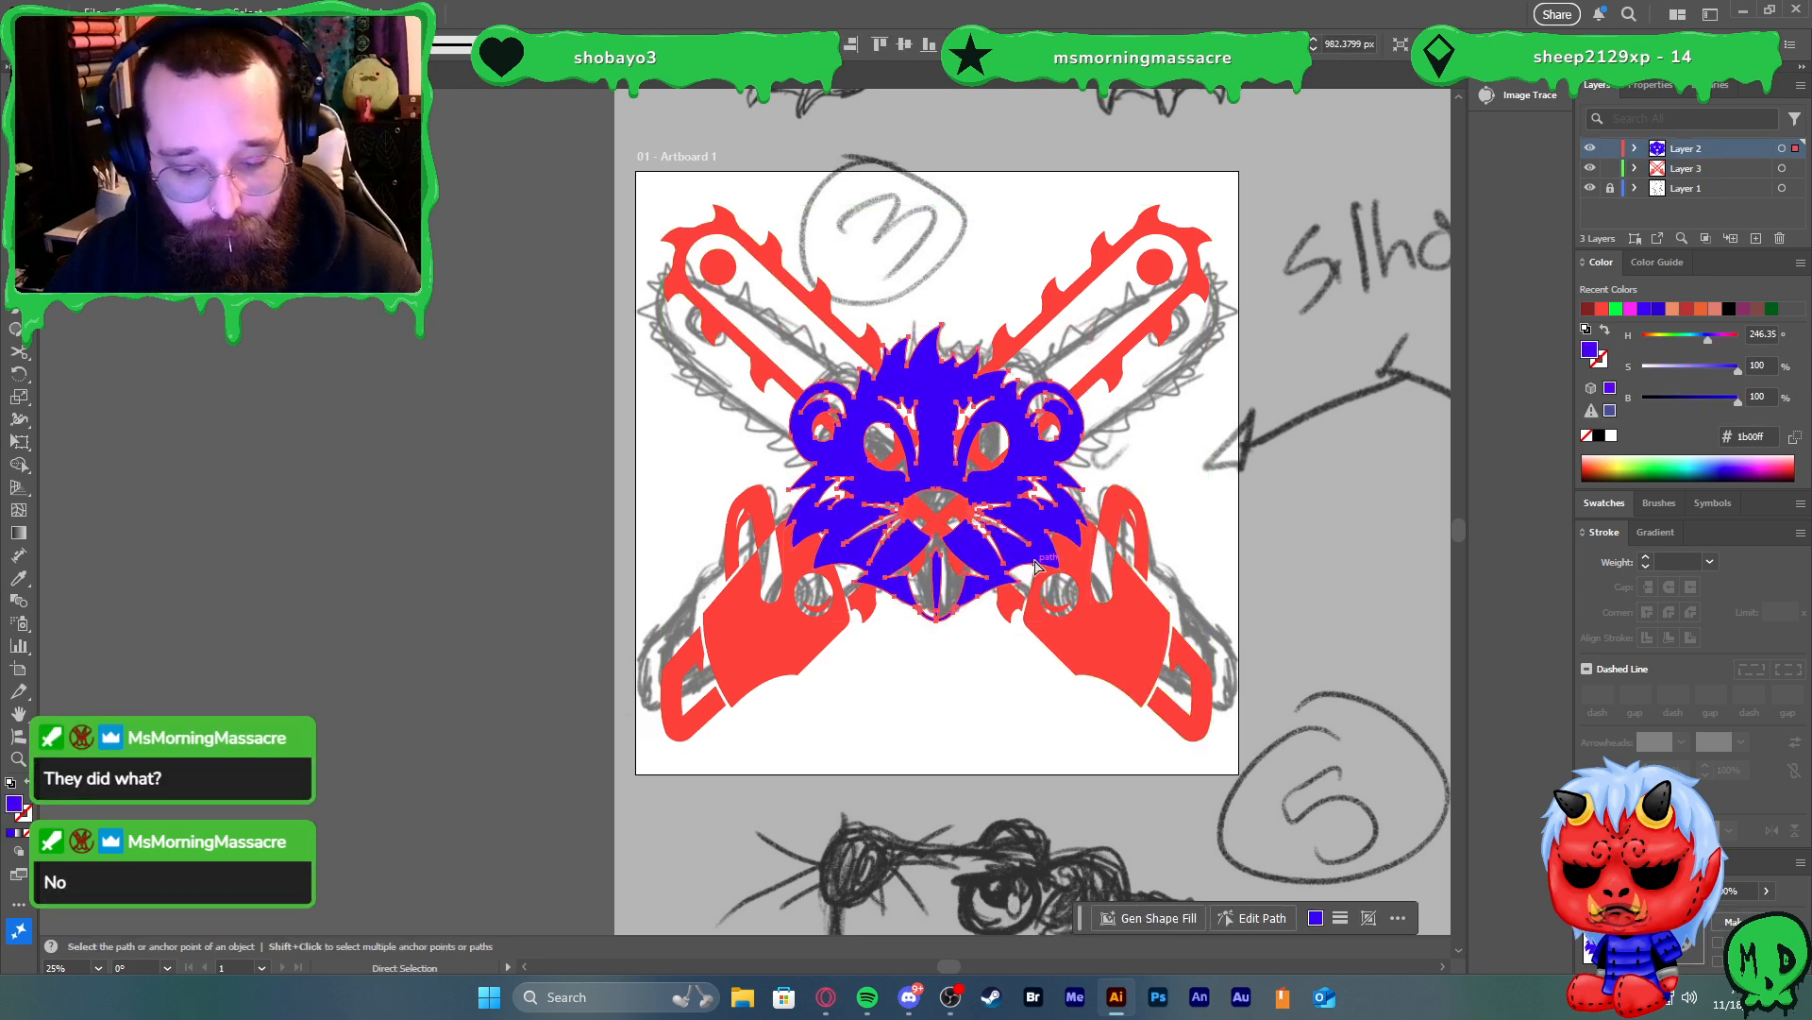
pyautogui.press('v')
pyautogui.hotkey('ctrl', 'z')
pyautogui.hotkey('ctrl', 'z')
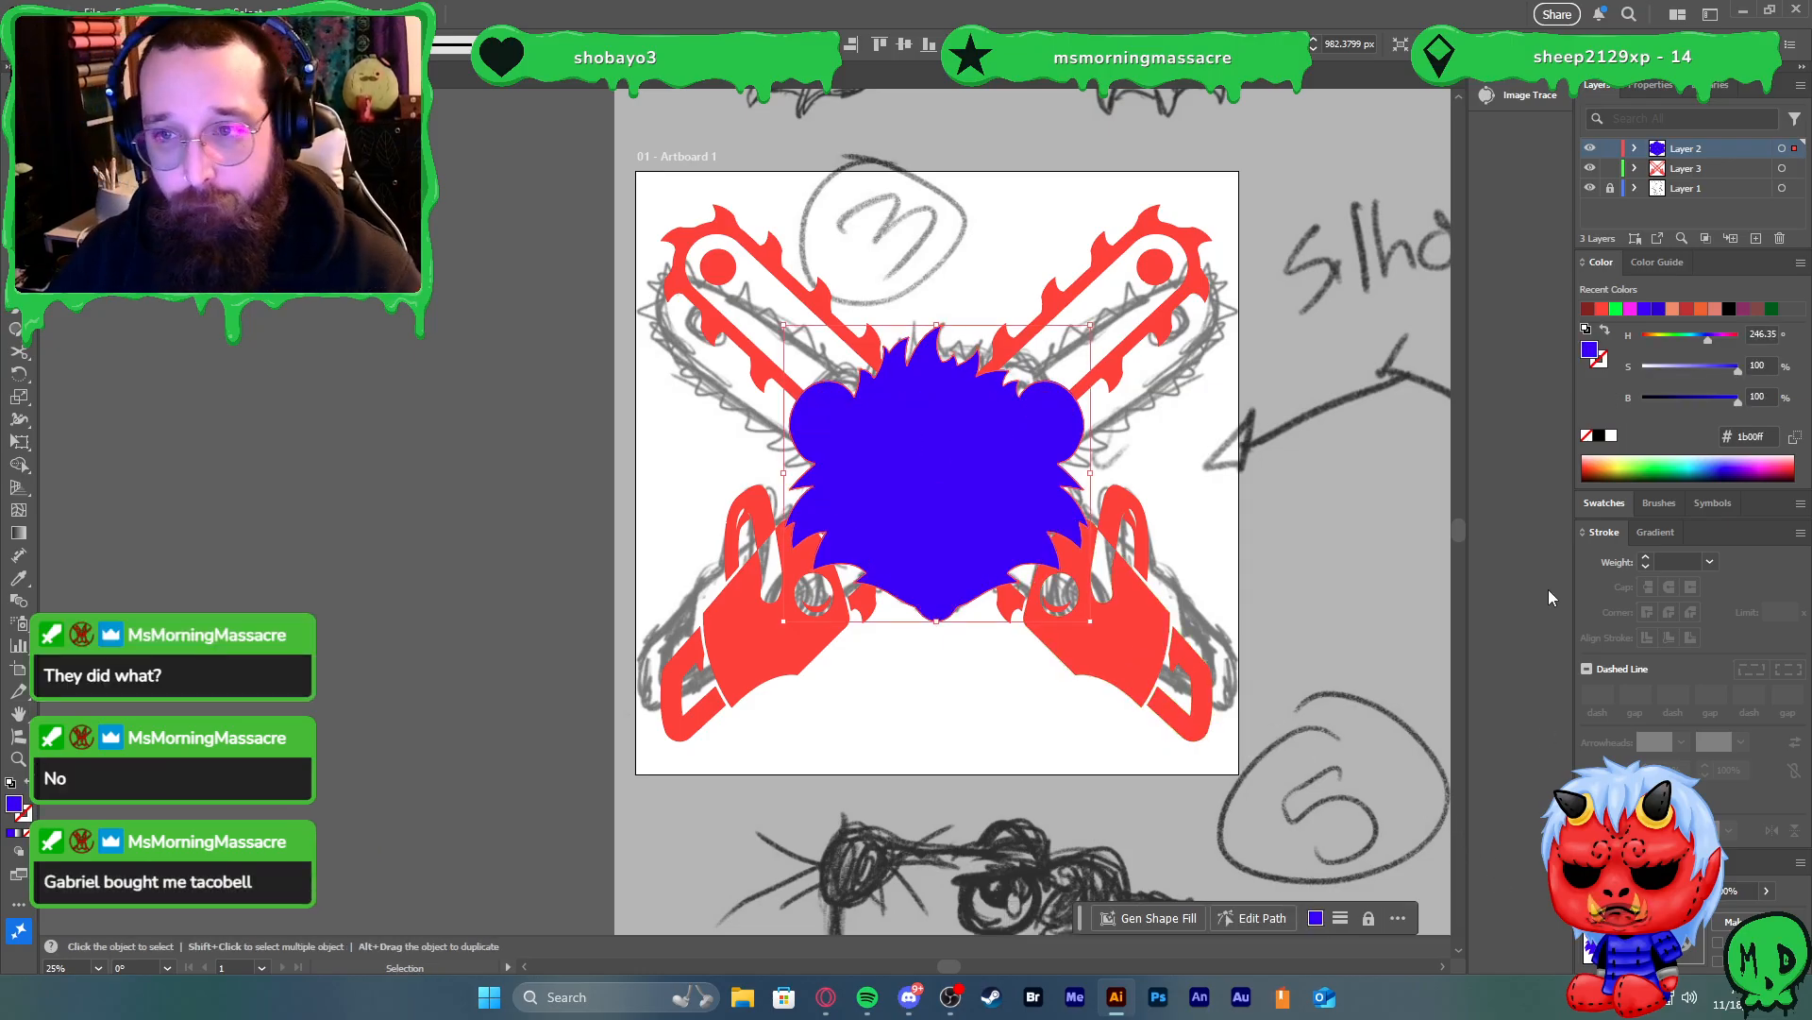
# Give the head silhouette a 10 pt blue stroke aligned to the outside, with round caps and round corners
pyautogui.press('x')
pyautogui.click(1607, 416)
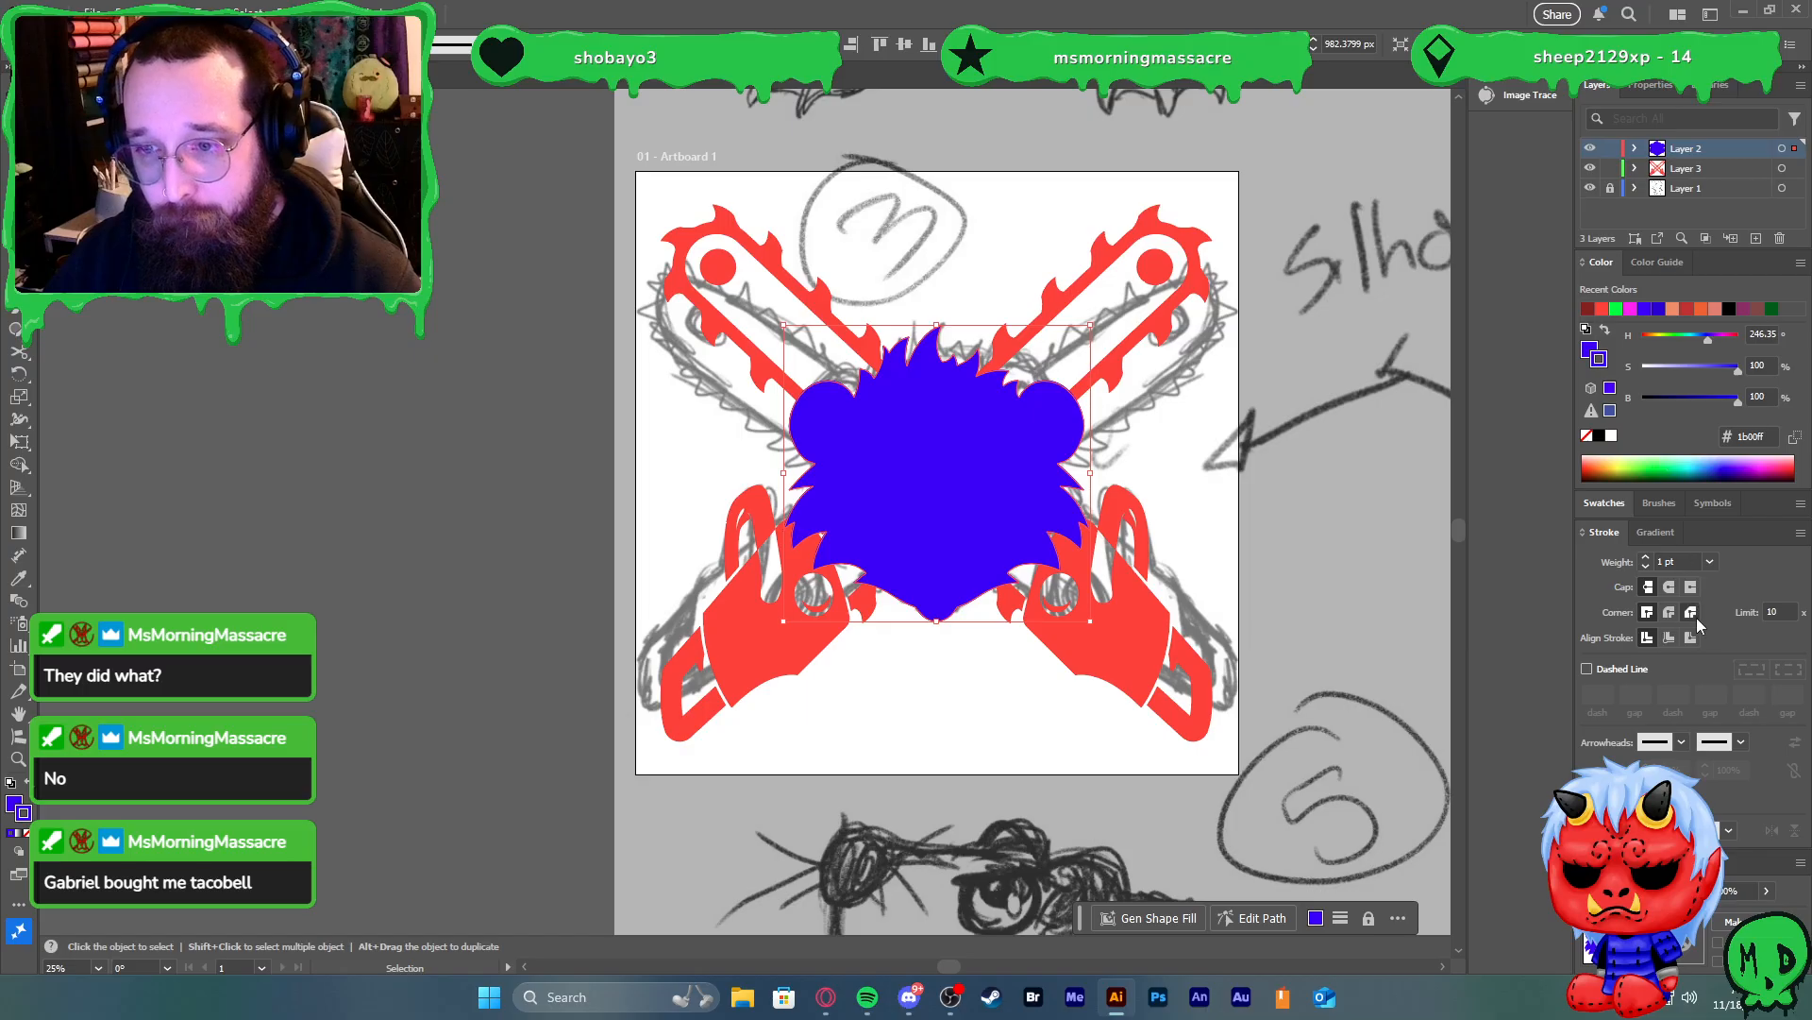
pyautogui.click(1691, 637)
pyautogui.click(1709, 561)
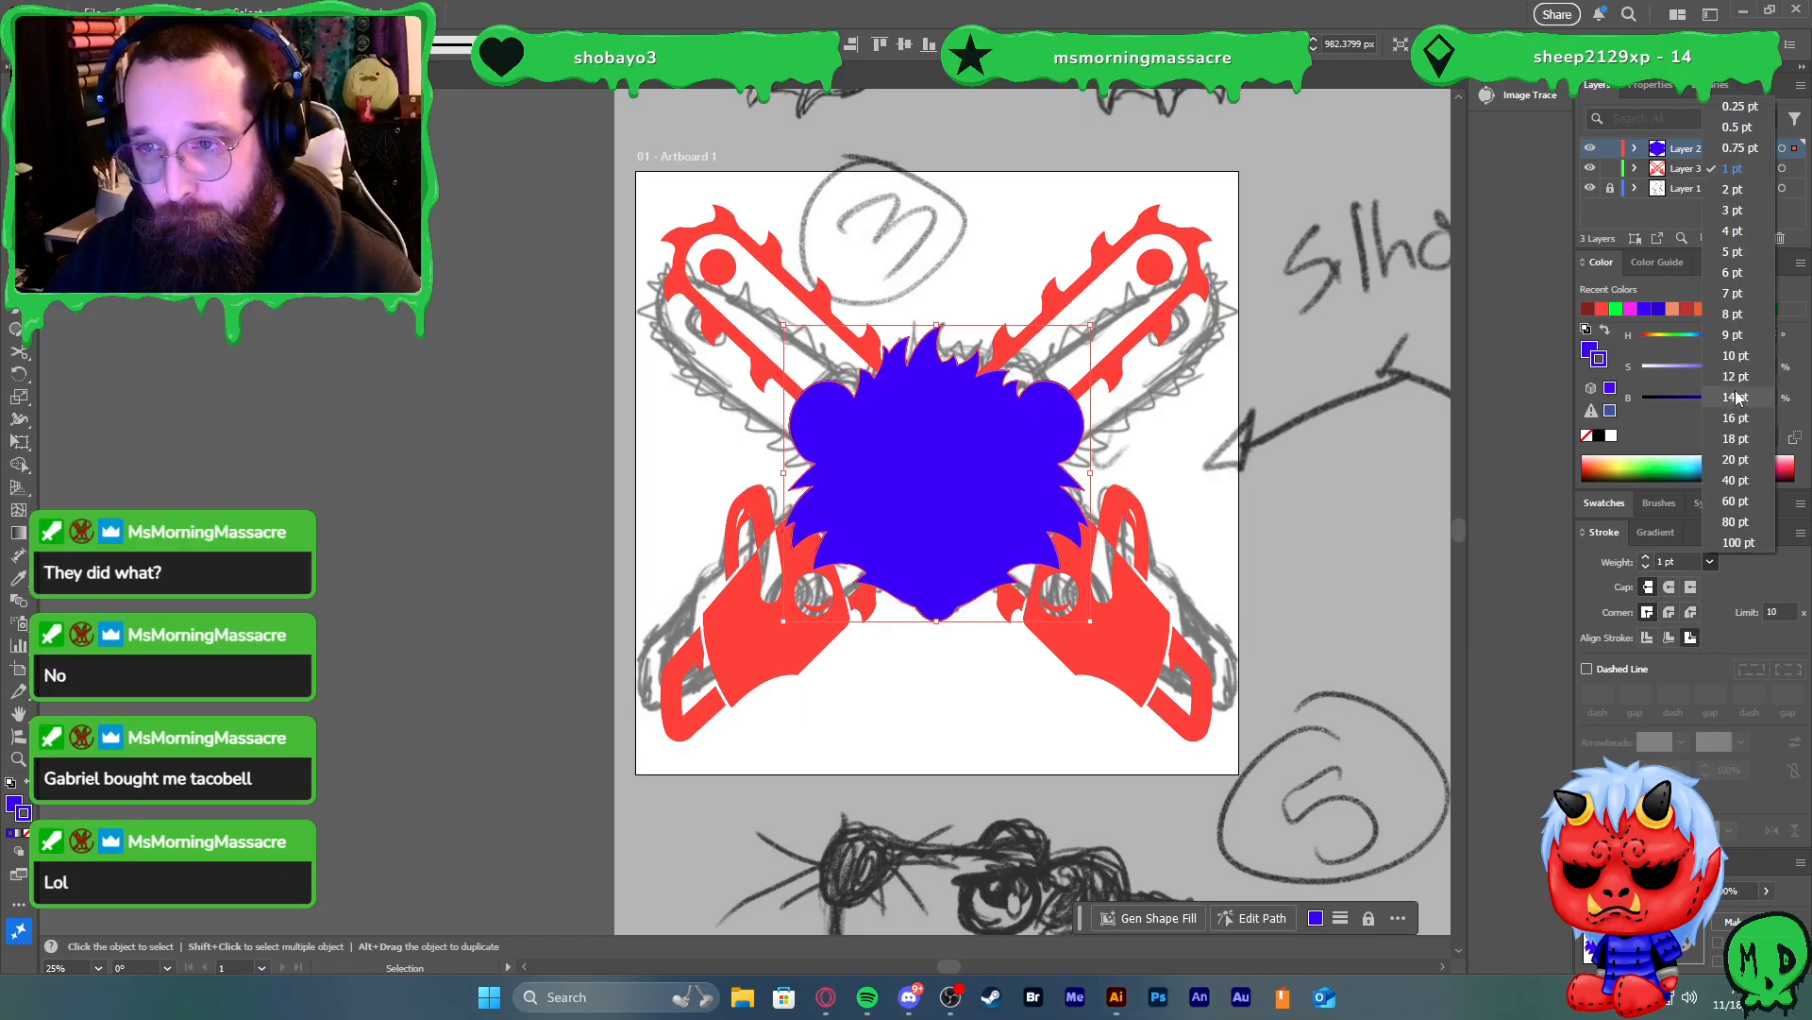
pyautogui.click(1739, 357)
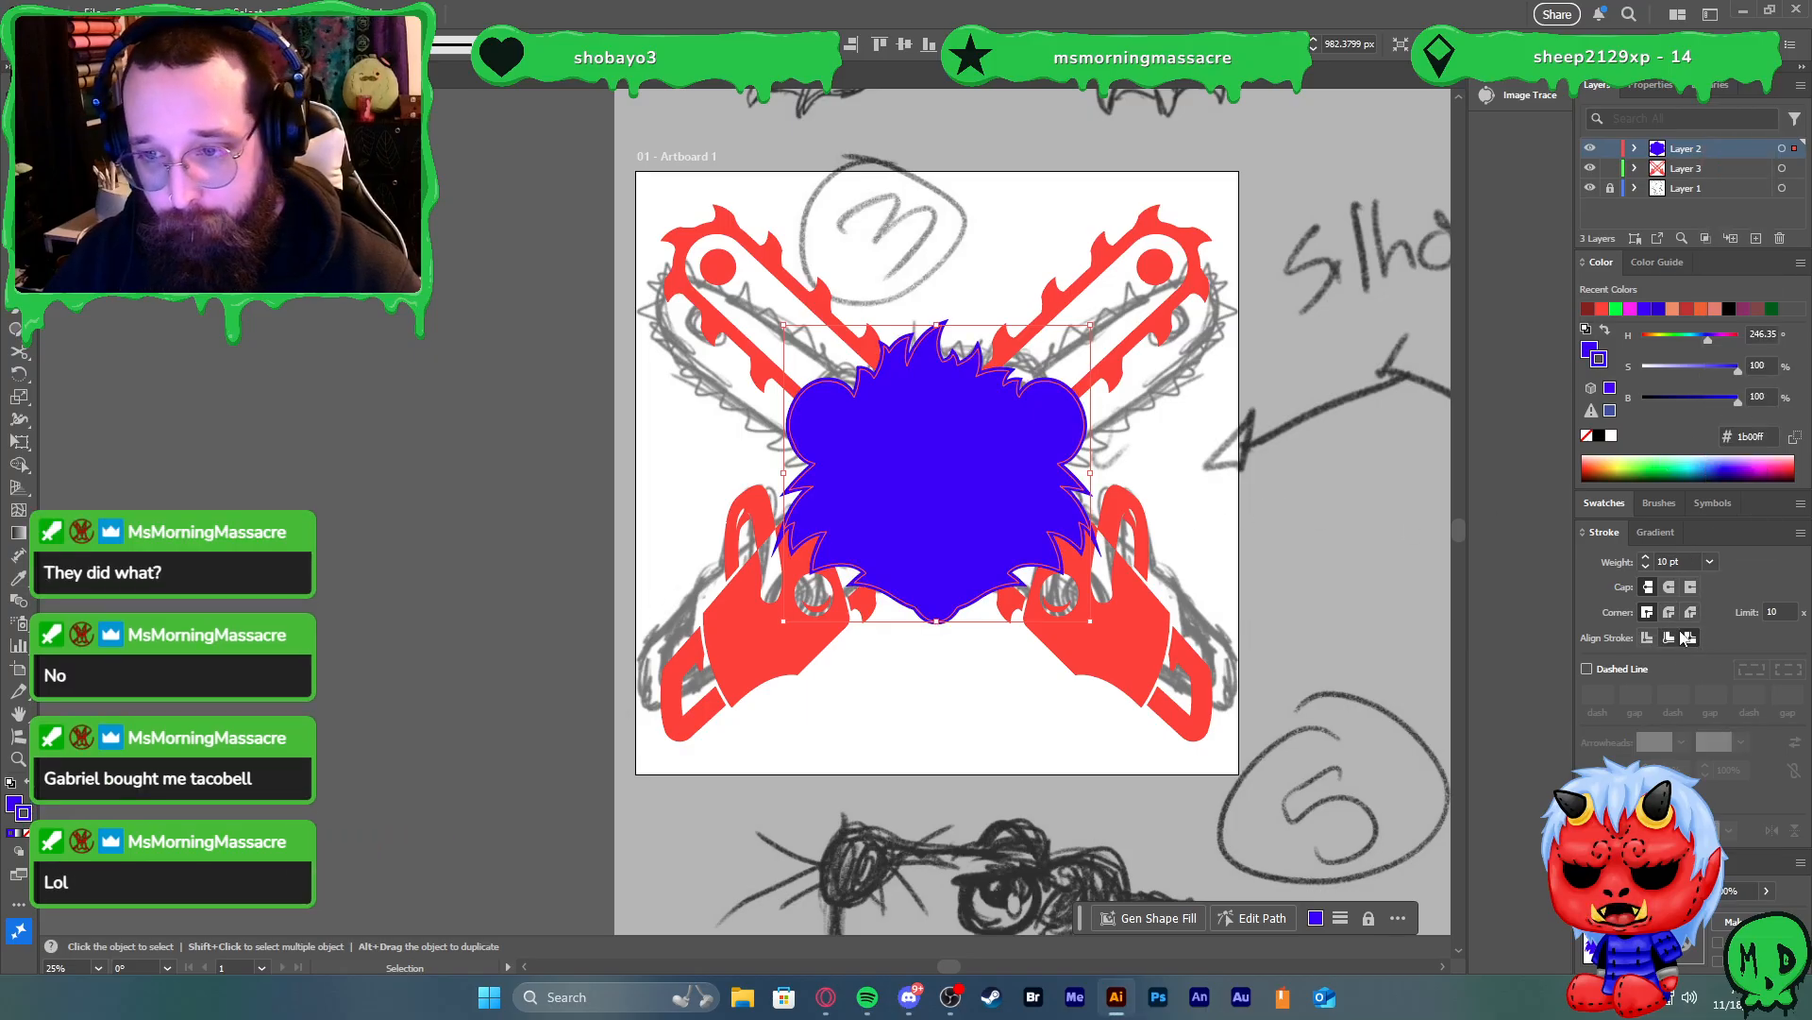
pyautogui.click(1669, 587)
pyautogui.click(1667, 612)
pyautogui.click(1312, 554)
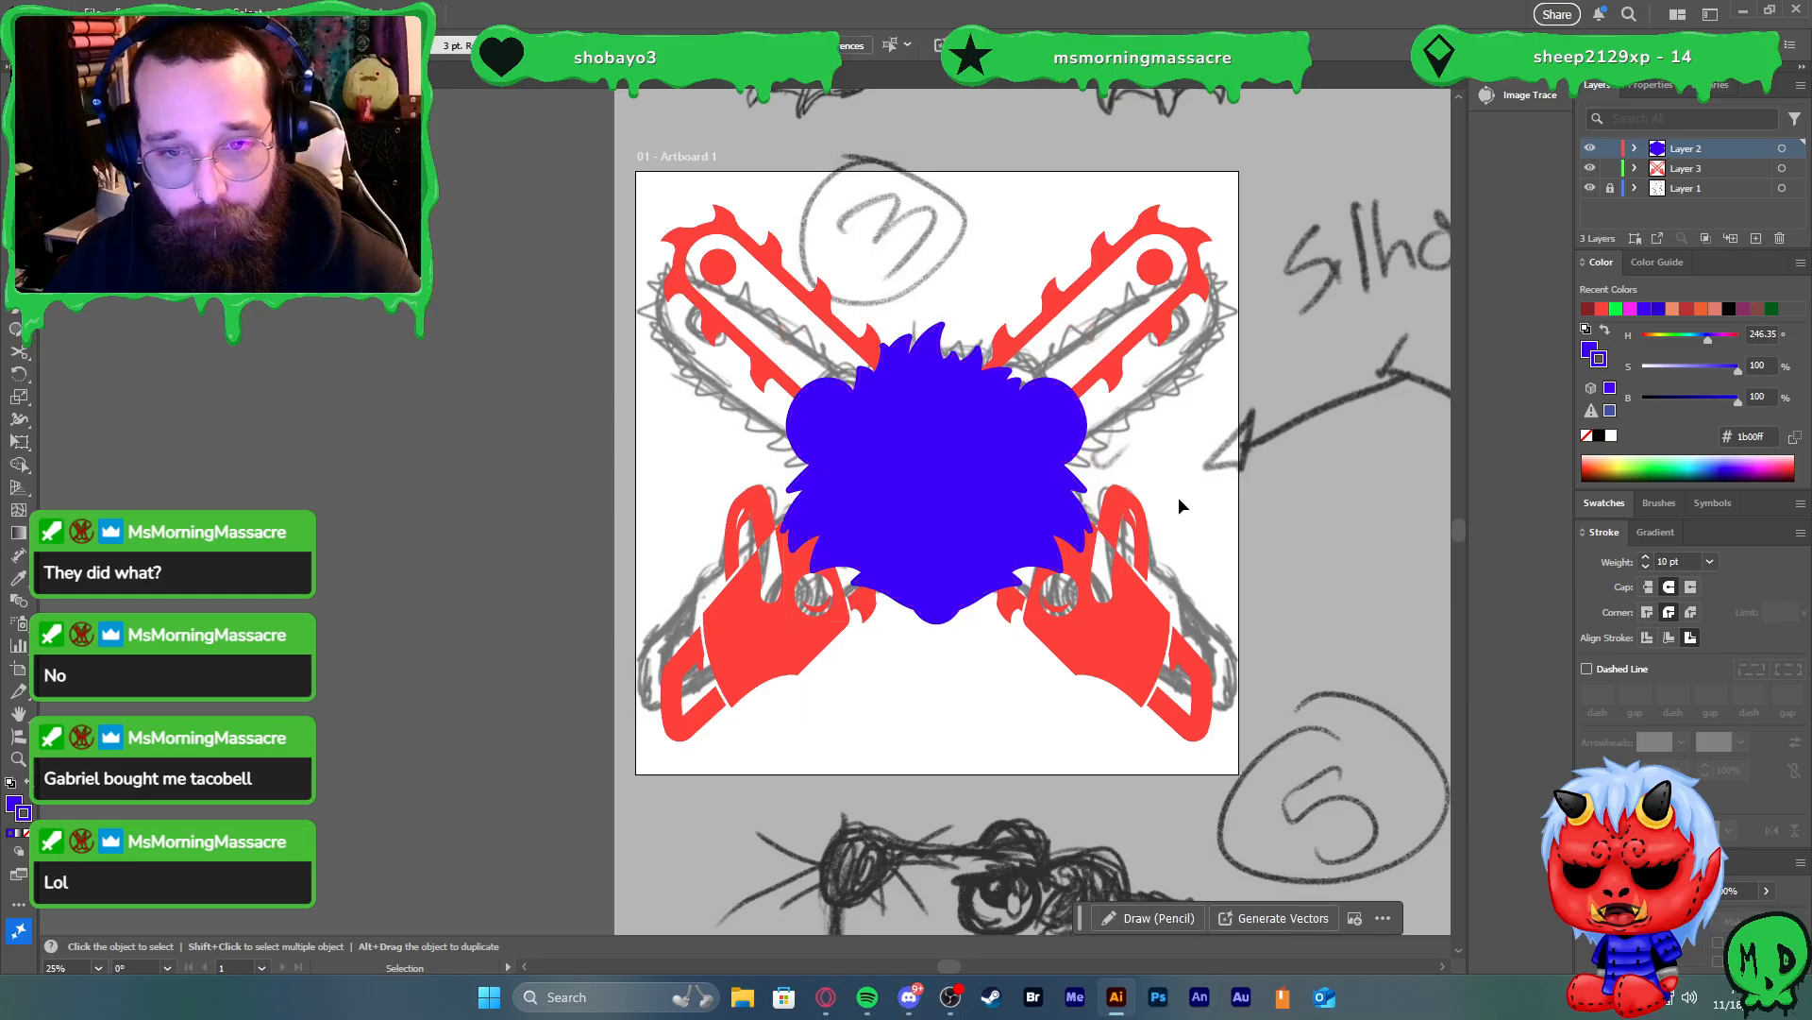
# Expand the silhouette's fill and stroke and unite them into one enlarged head shape
pyautogui.click(1087, 443)
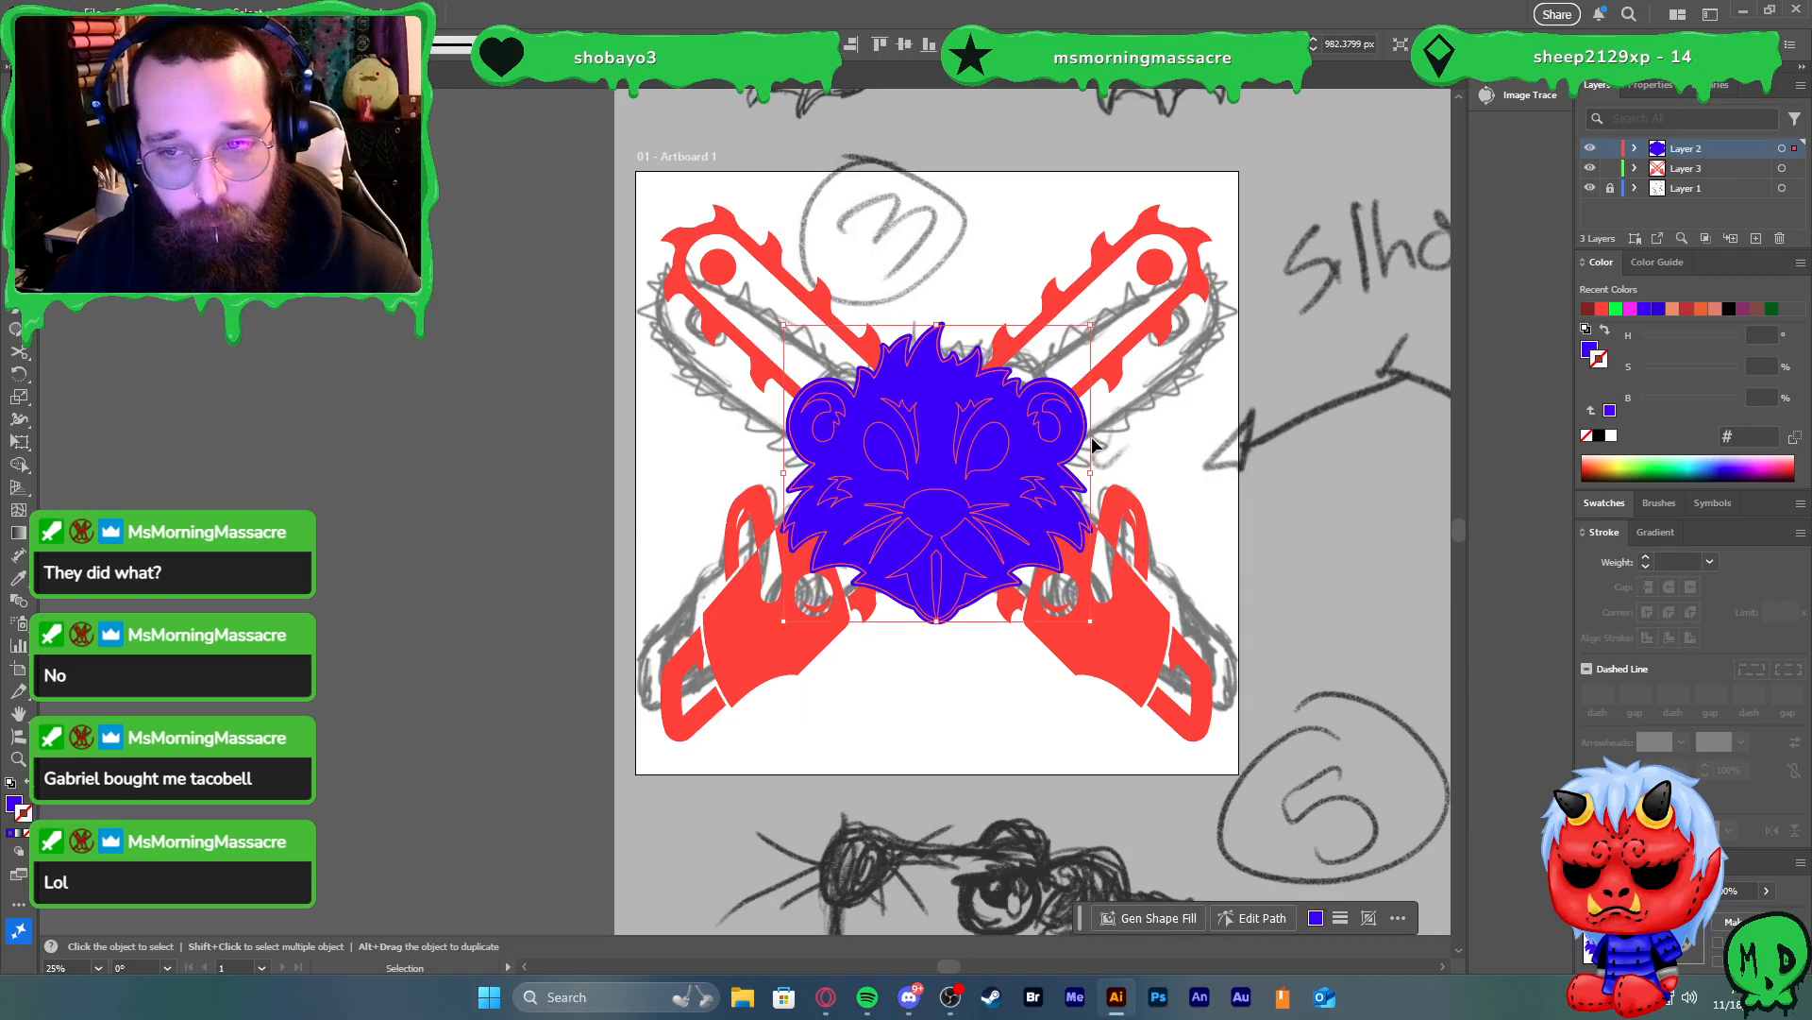
pyautogui.click(1129, 431)
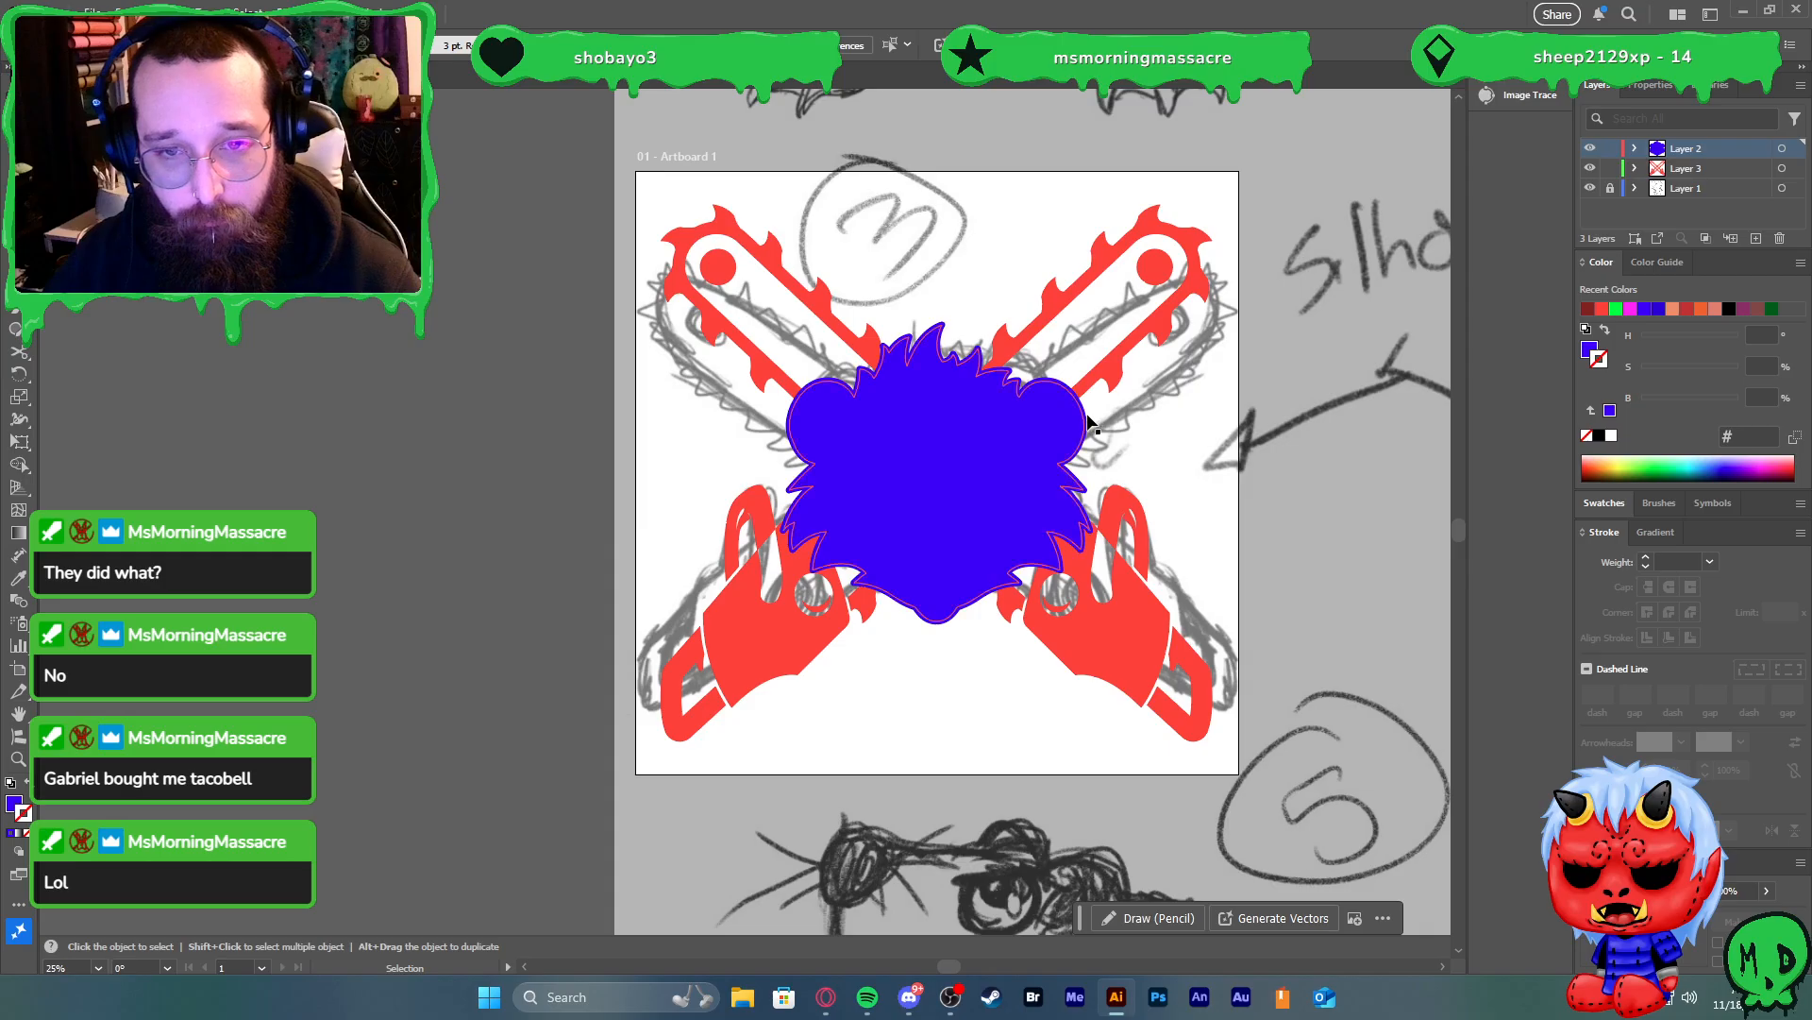
pyautogui.click(1089, 419)
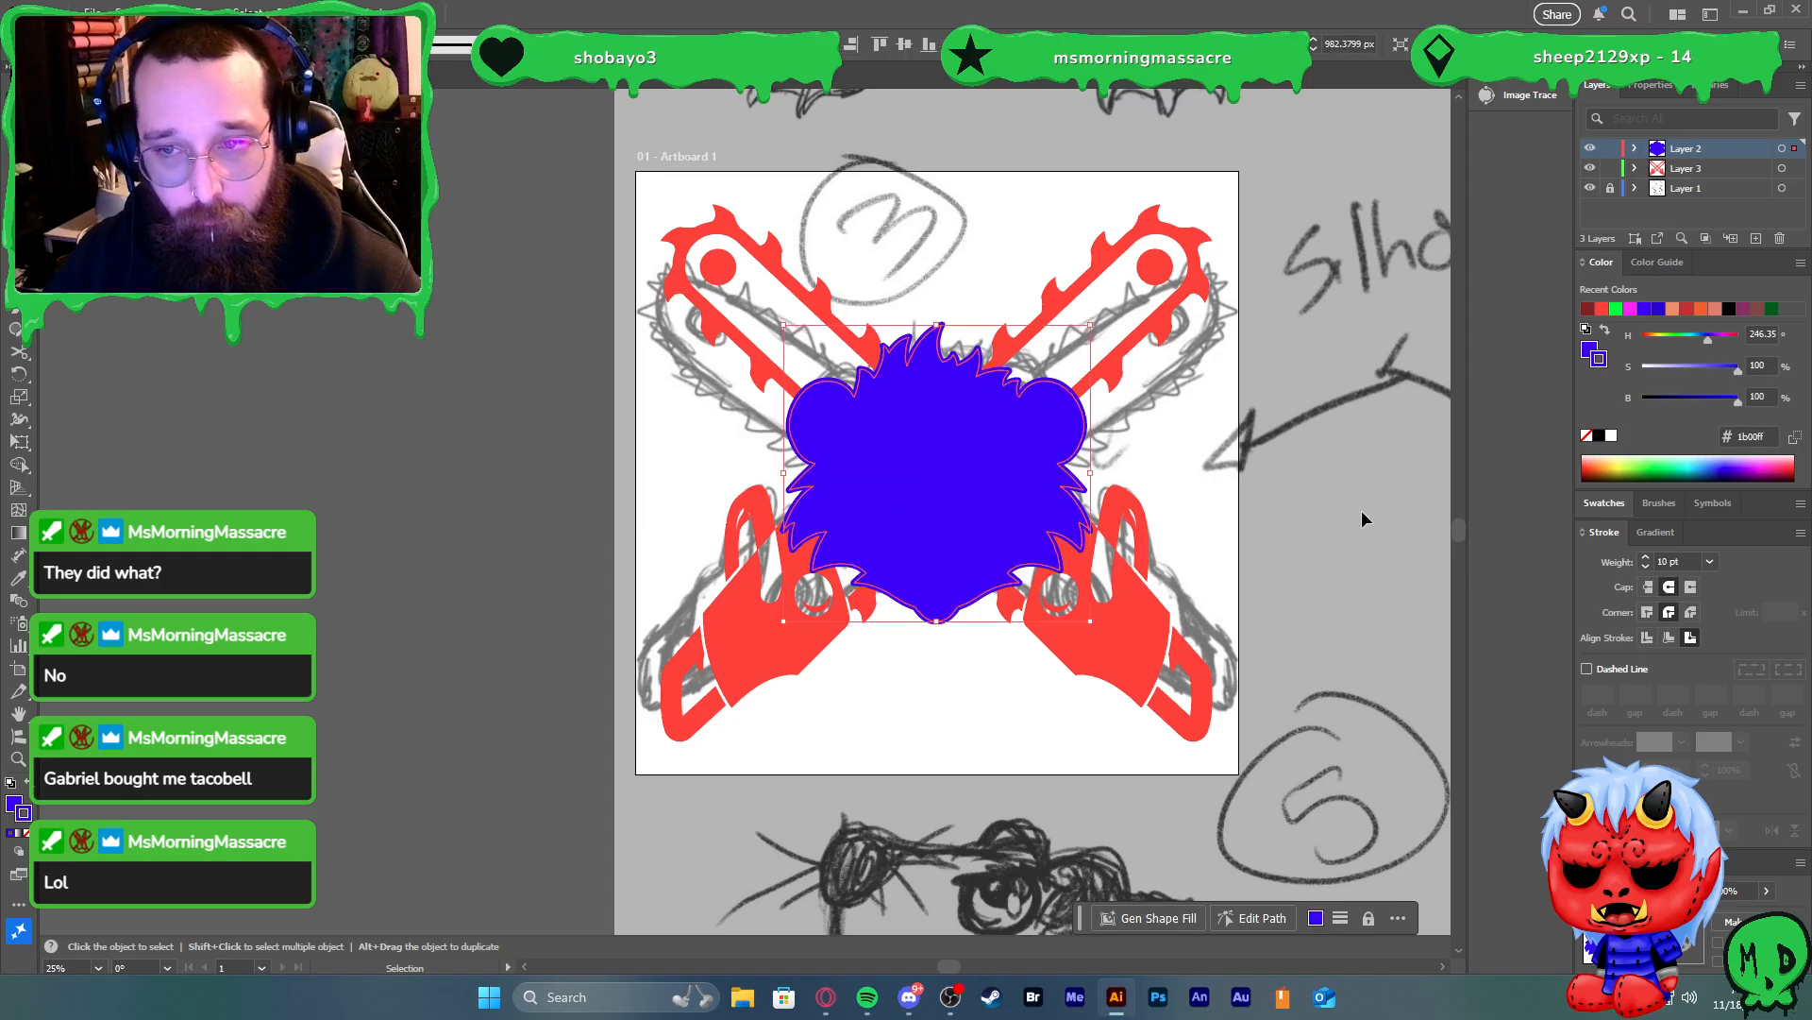
pyautogui.click(156, 10)
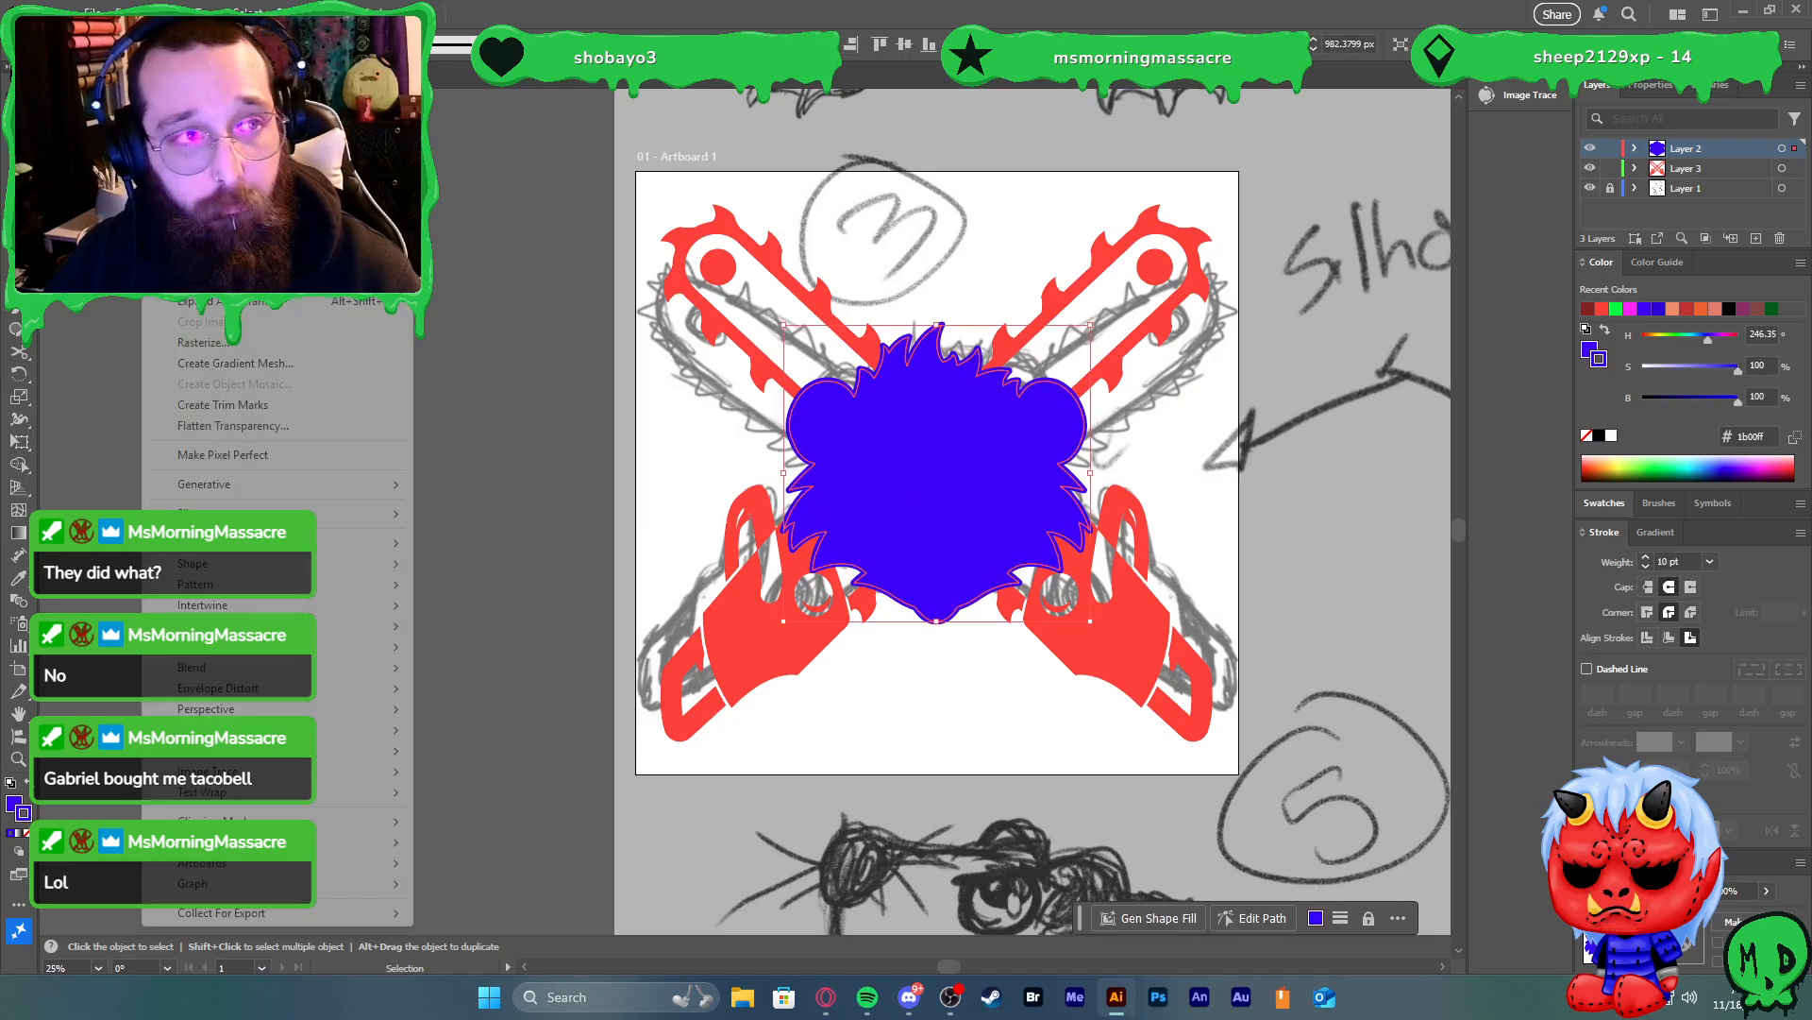
pyautogui.click(277, 306)
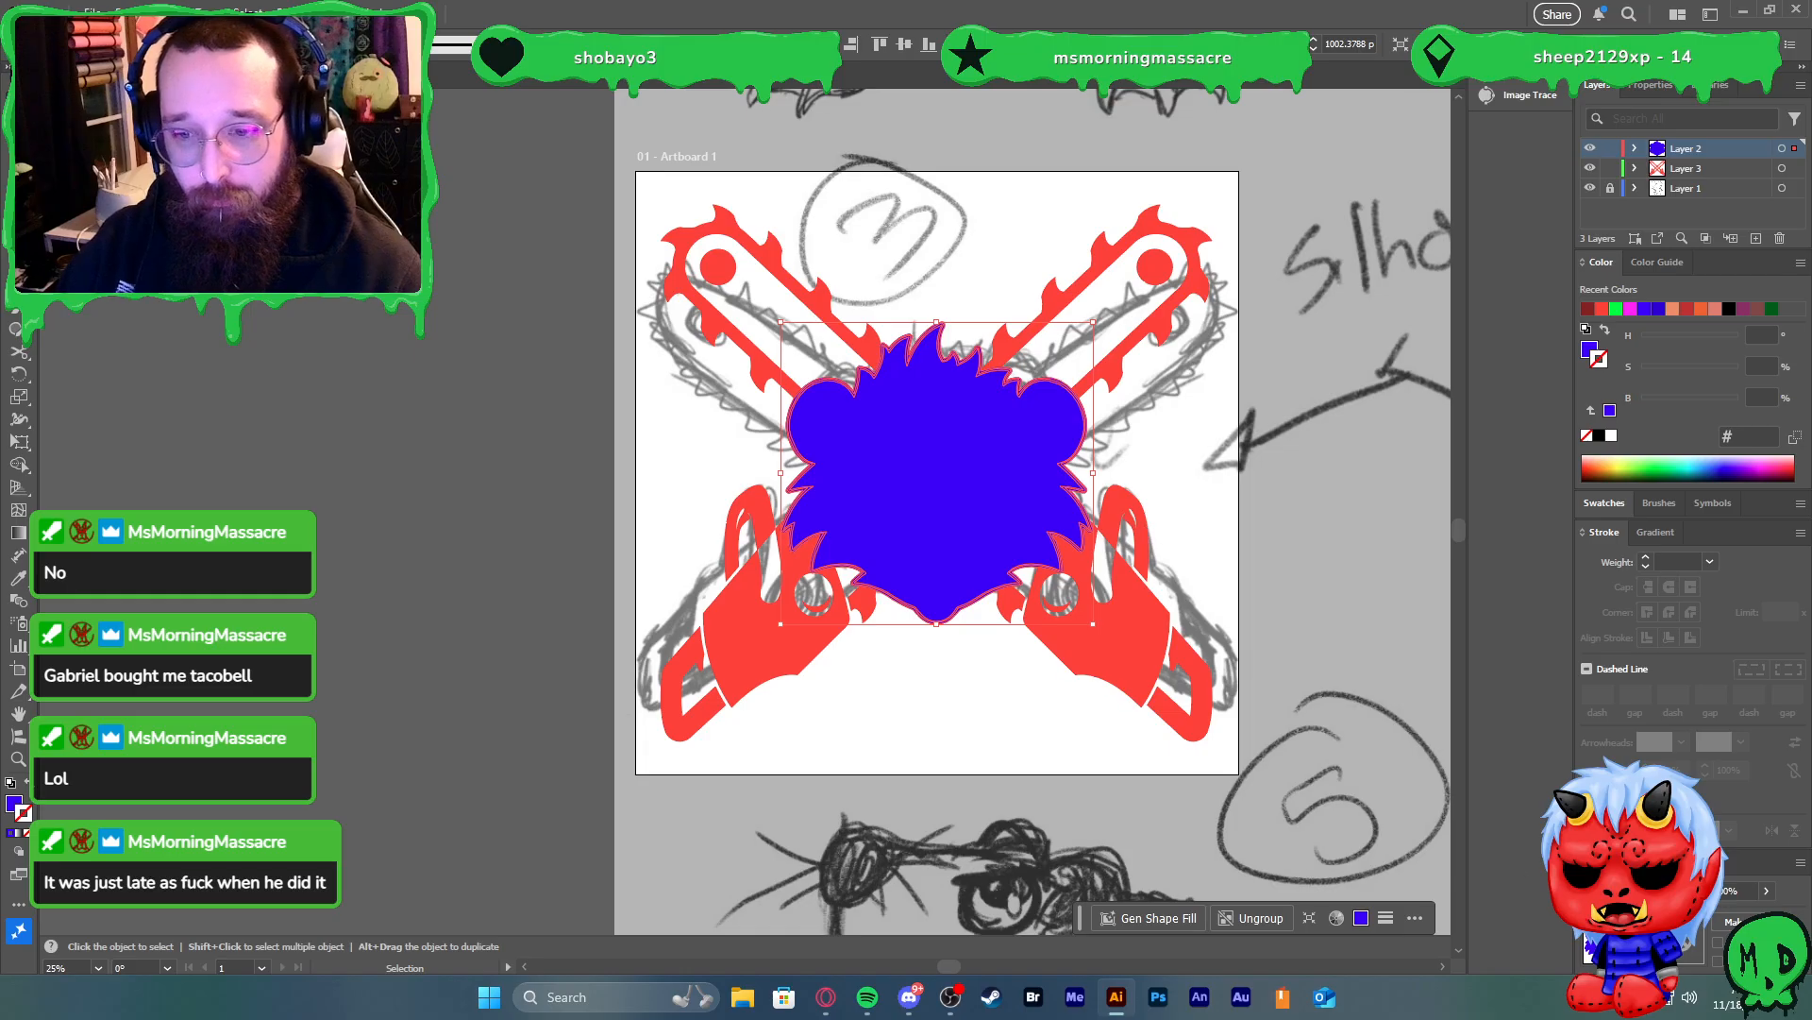
pyautogui.hotkey('ctrl', '4')
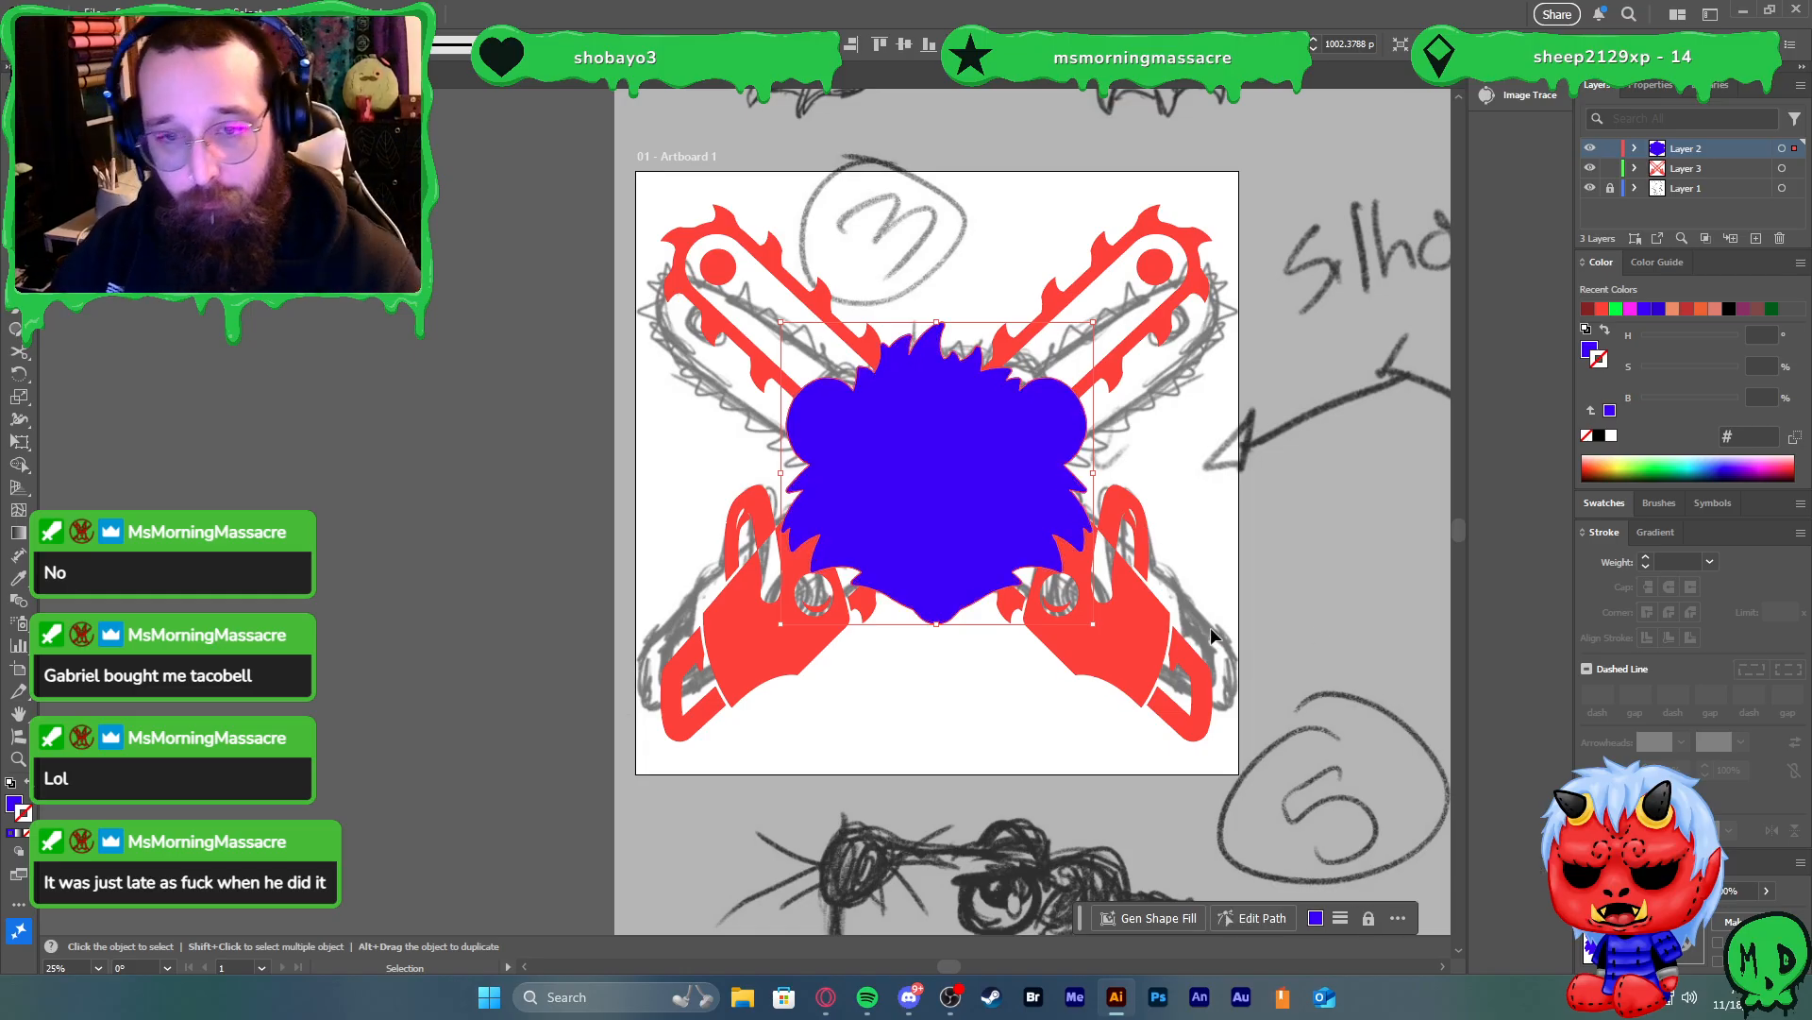
# Move the enlarged head silhouette in place from Layer 2 to the chainsaws' Layer 3
pyautogui.click(956, 499)
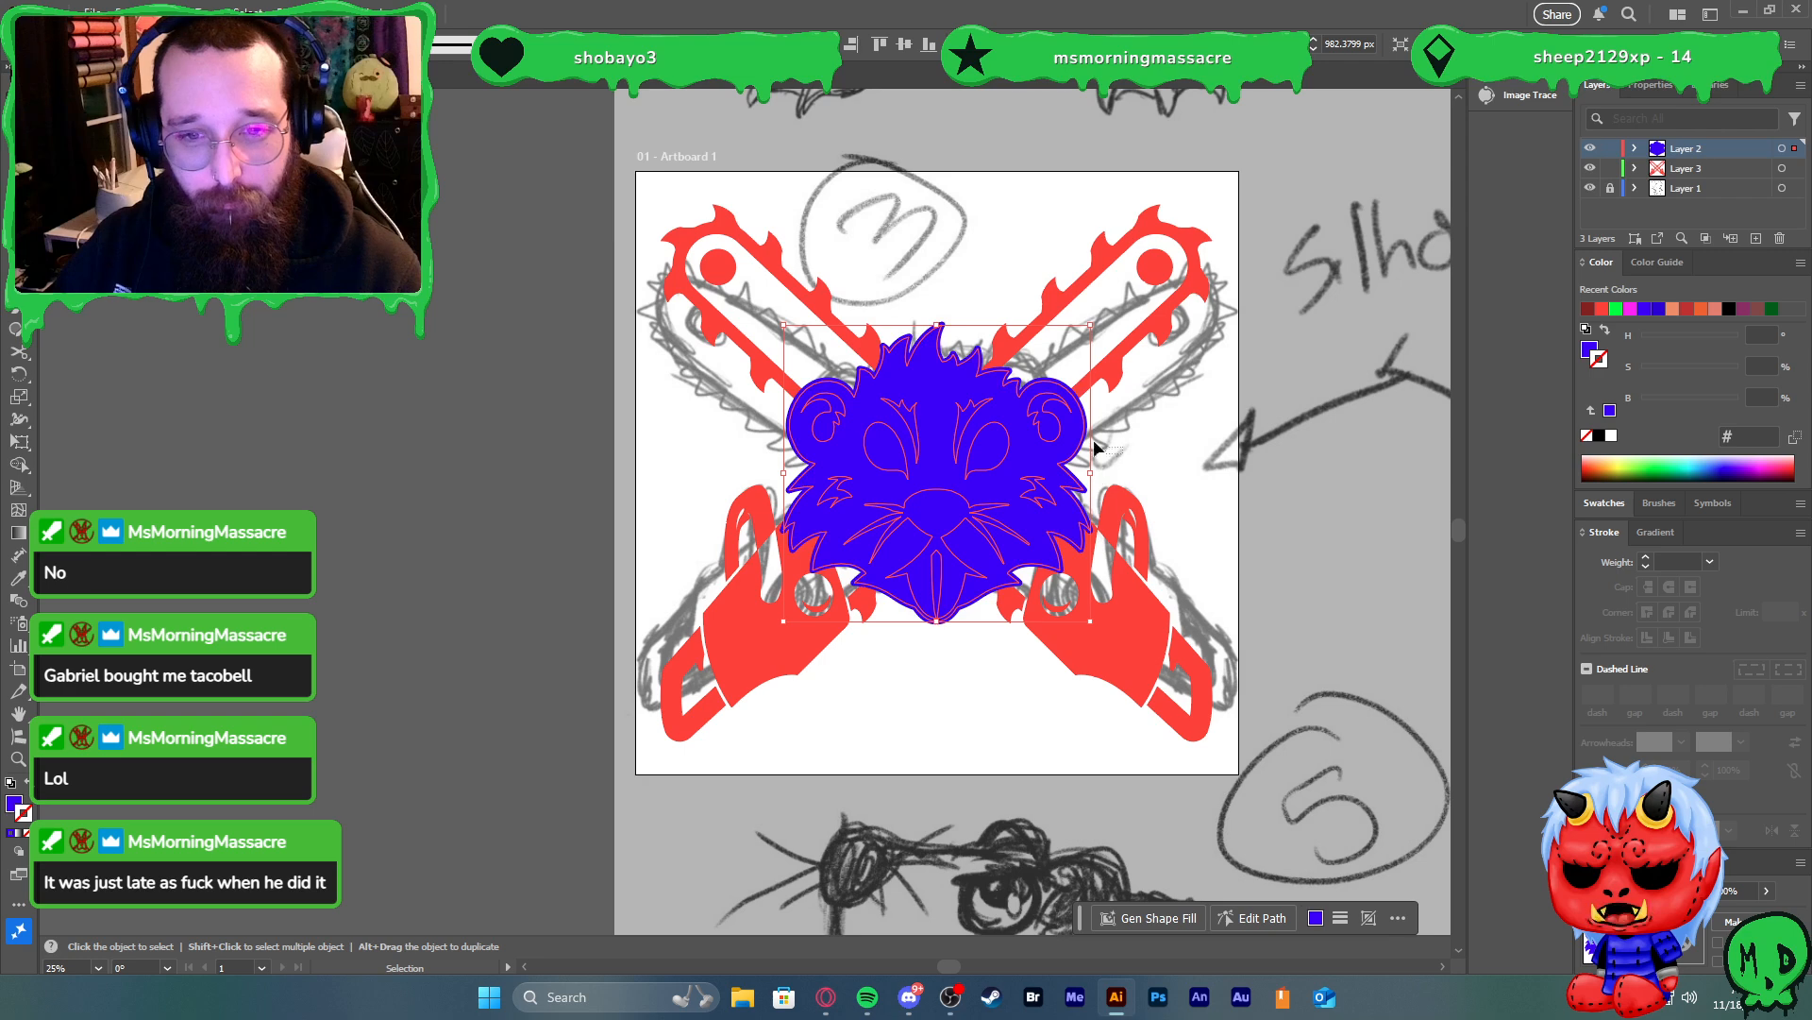
pyautogui.hotkey('ctrl', 'z')
pyautogui.hotkey('ctrl', 'z')
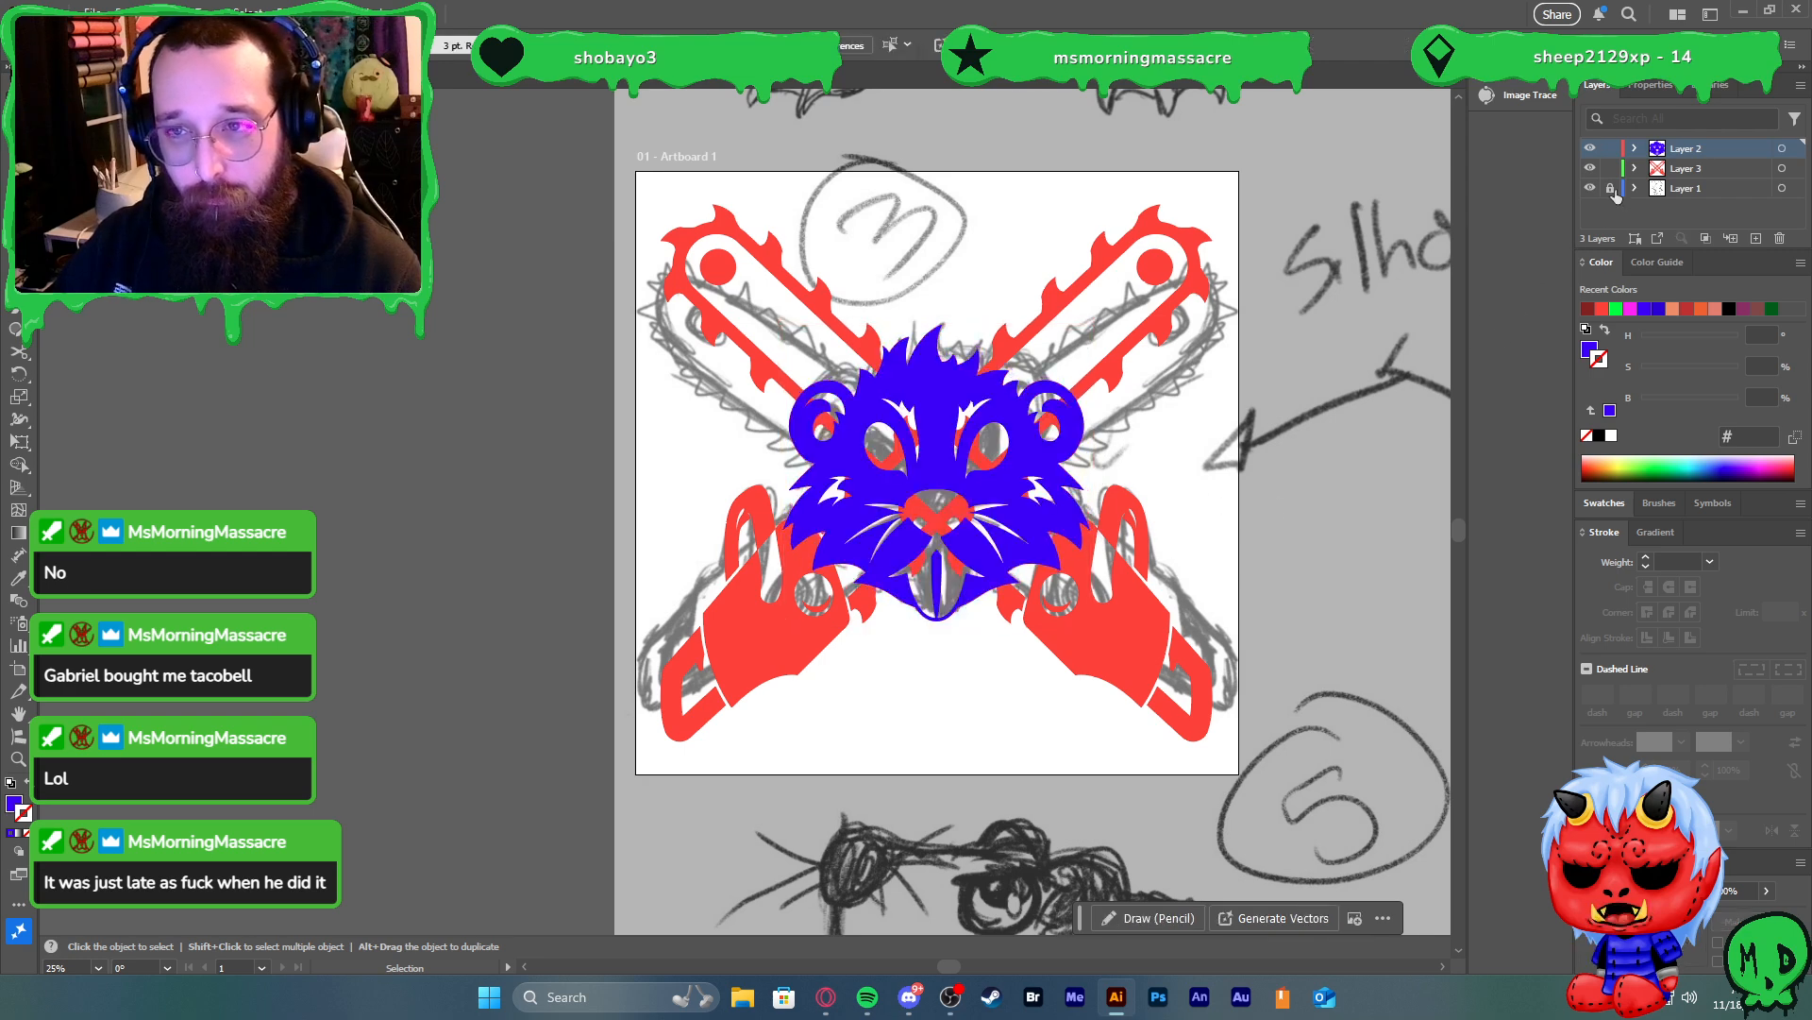
pyautogui.click(1682, 174)
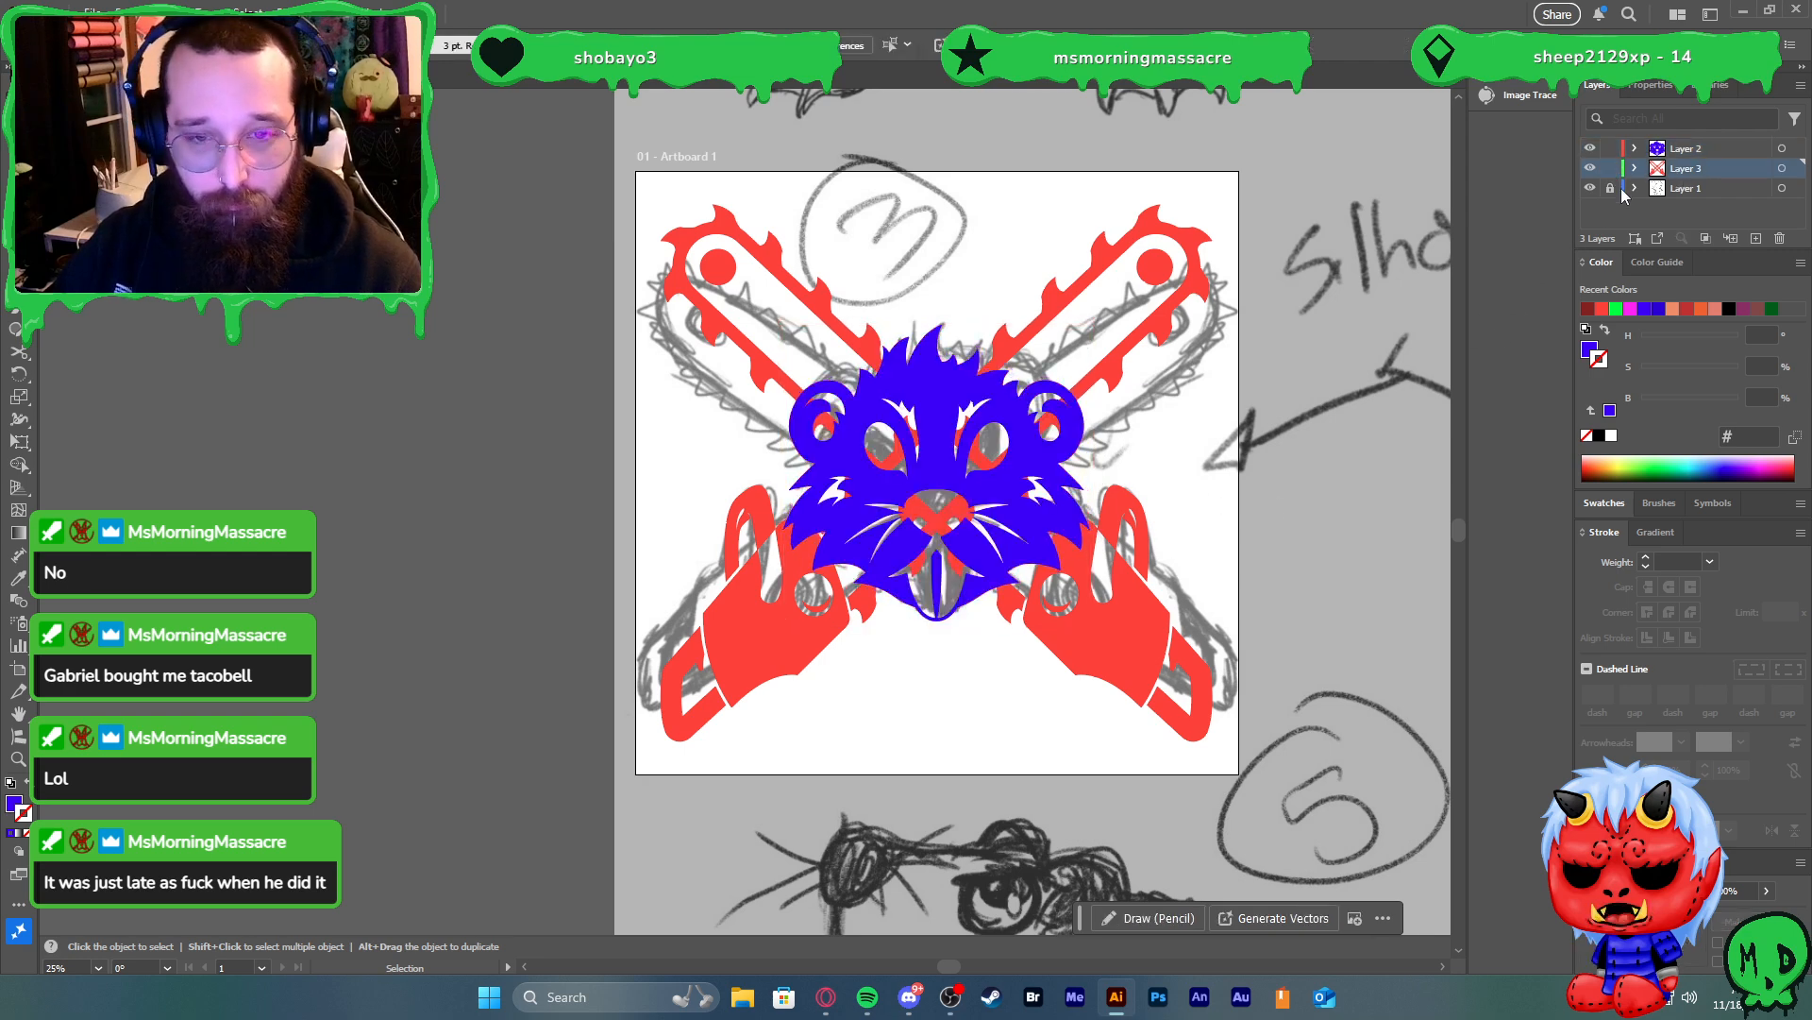
pyautogui.hotkey('ctrl', 'shift', 'z')
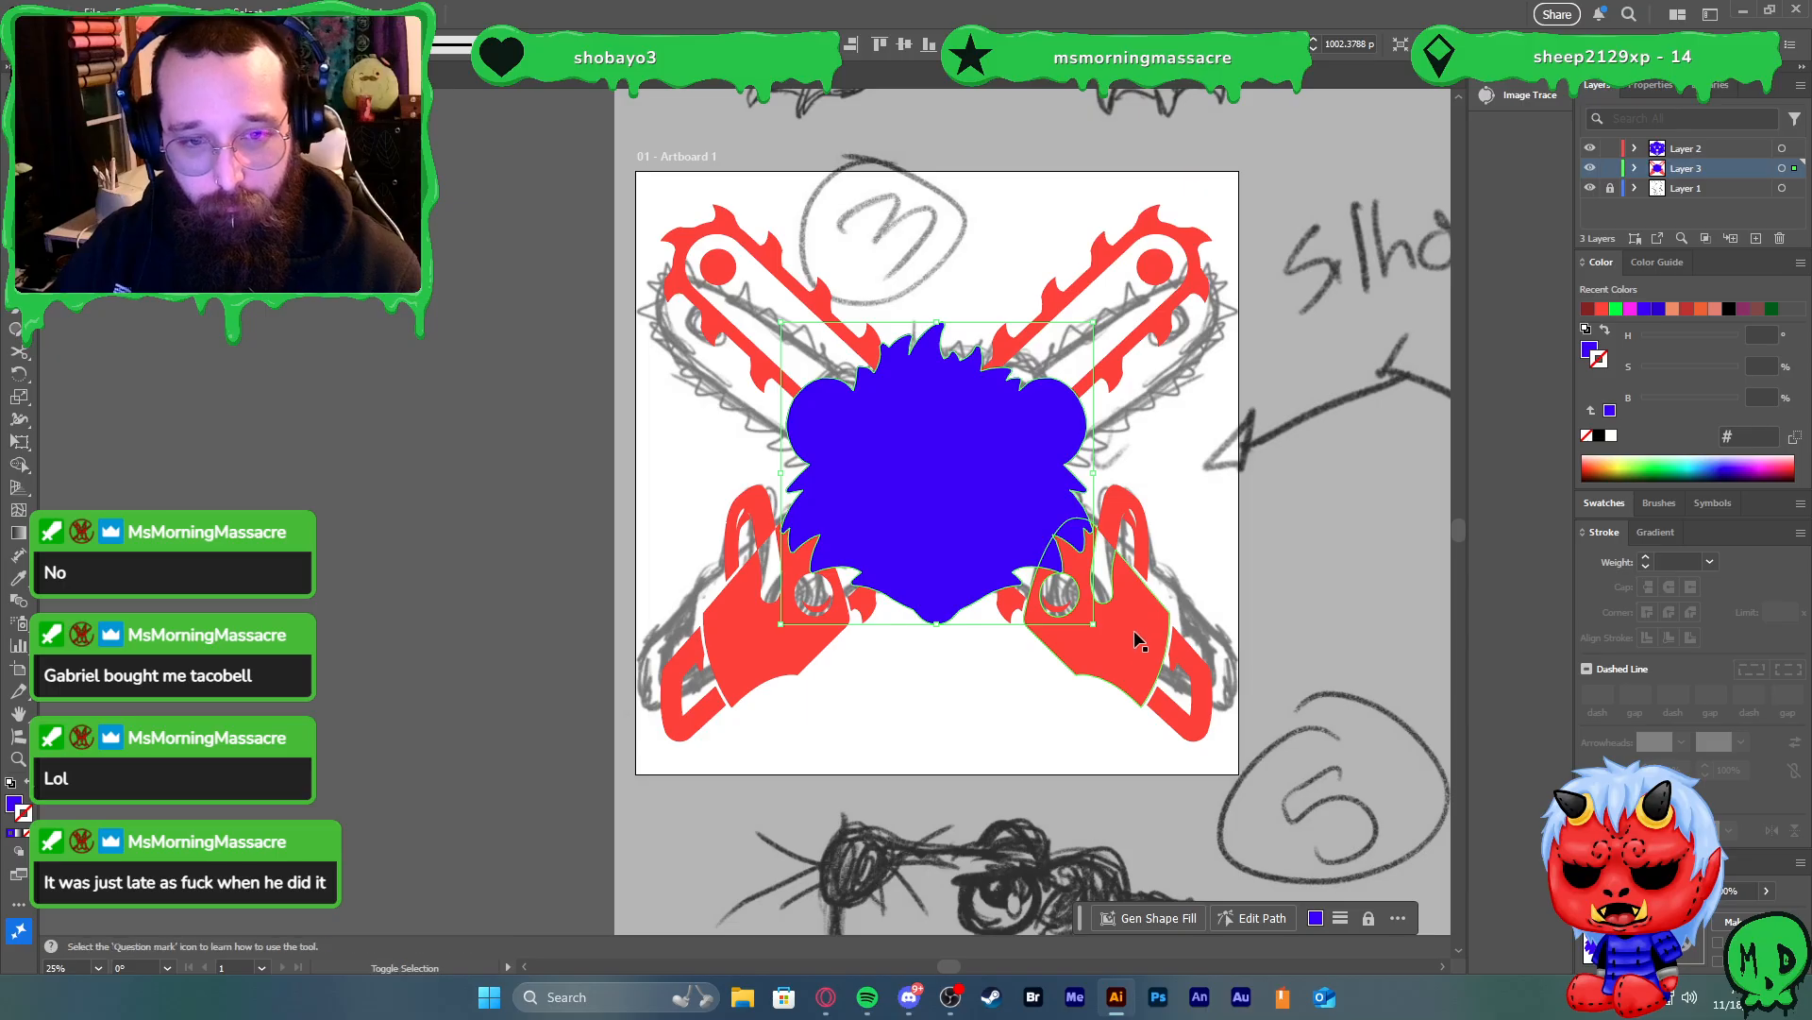
# Try to subtract the enlarged head silhouette from the red chainsaws with a Pathfinder operation, with Layer 2 hidden
pyautogui.click(779, 653)
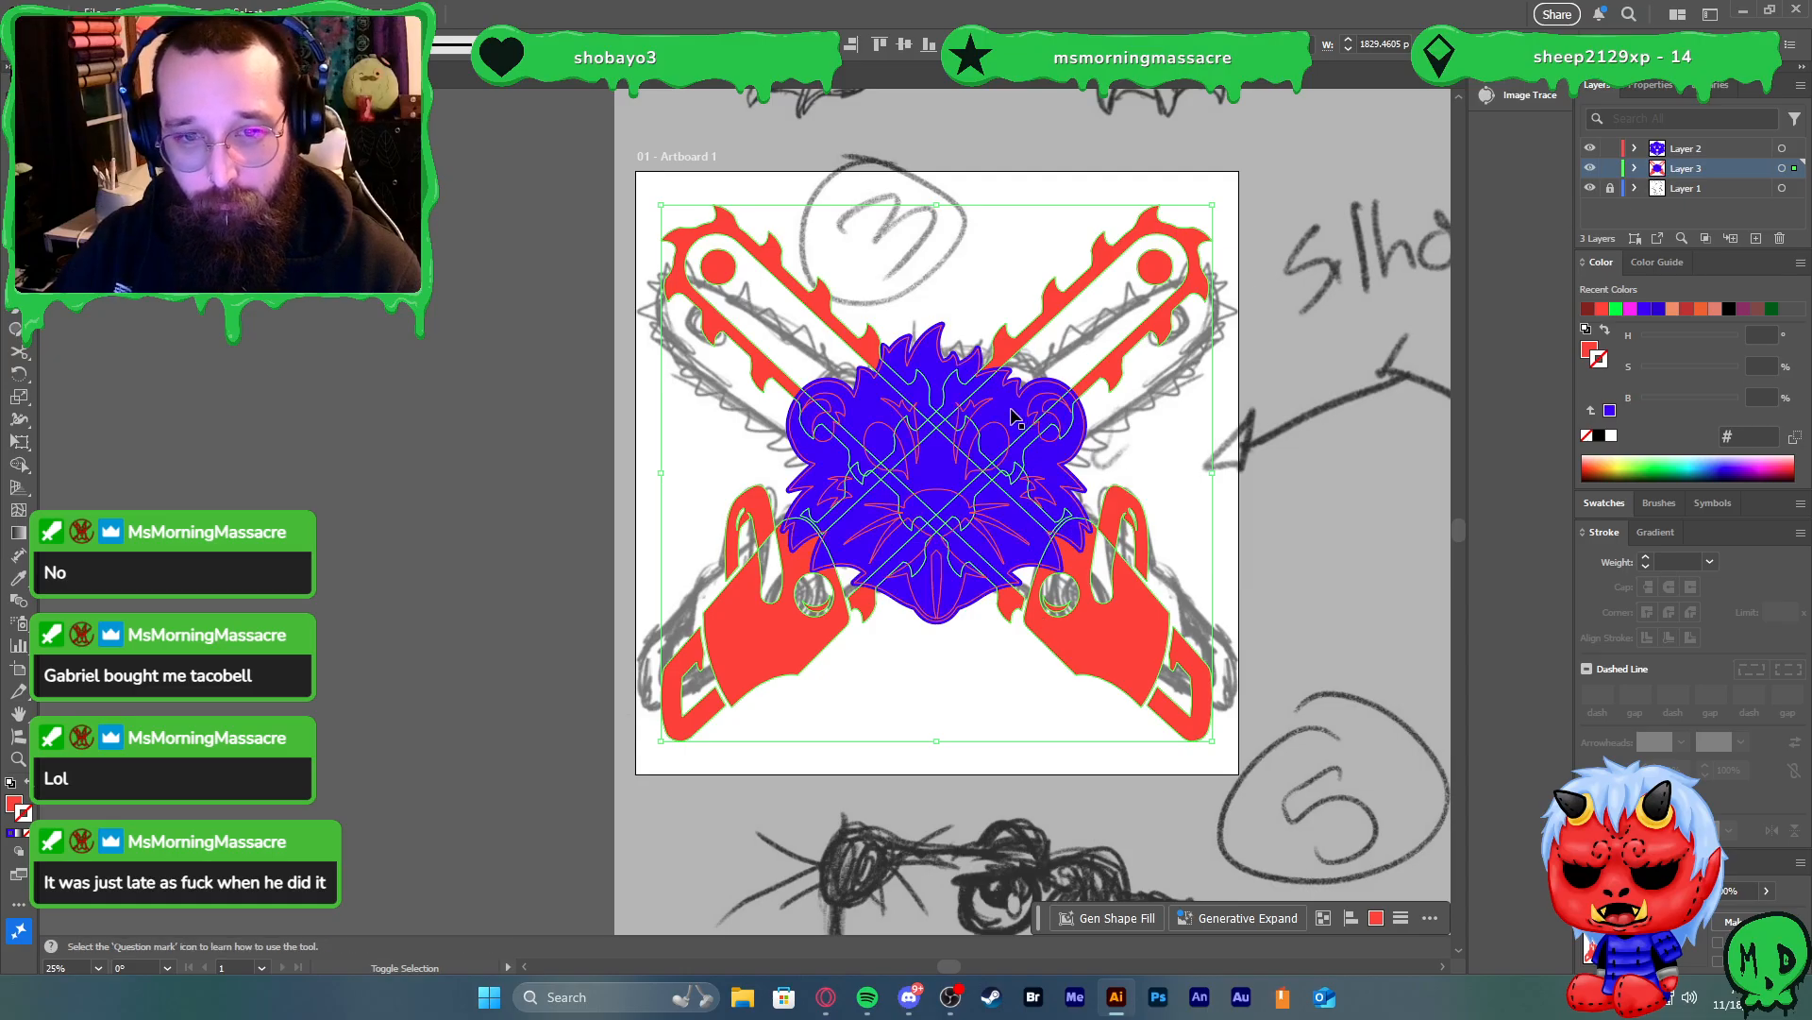
pyautogui.keyDown('shift'); pyautogui.click(1069, 514); pyautogui.keyUp('shift')
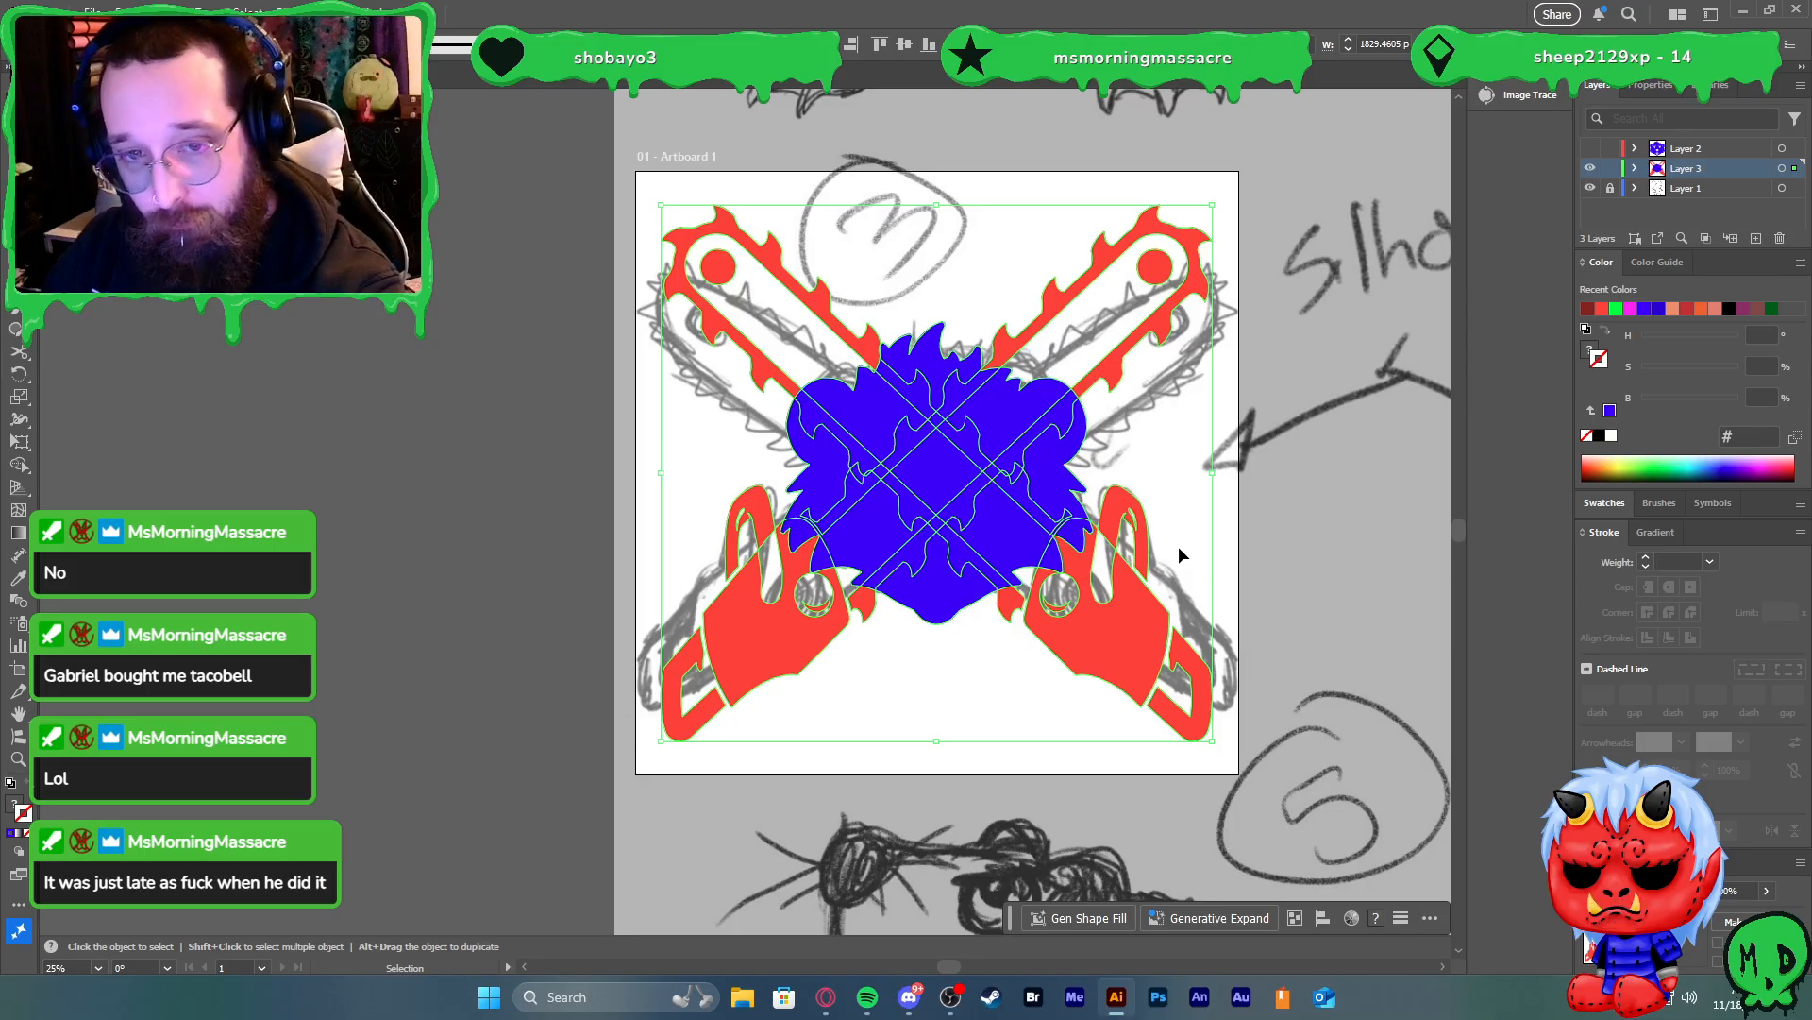
pyautogui.hotkey('ctrl', '4')
pyautogui.hotkey('ctrl', 'shift', 'z')
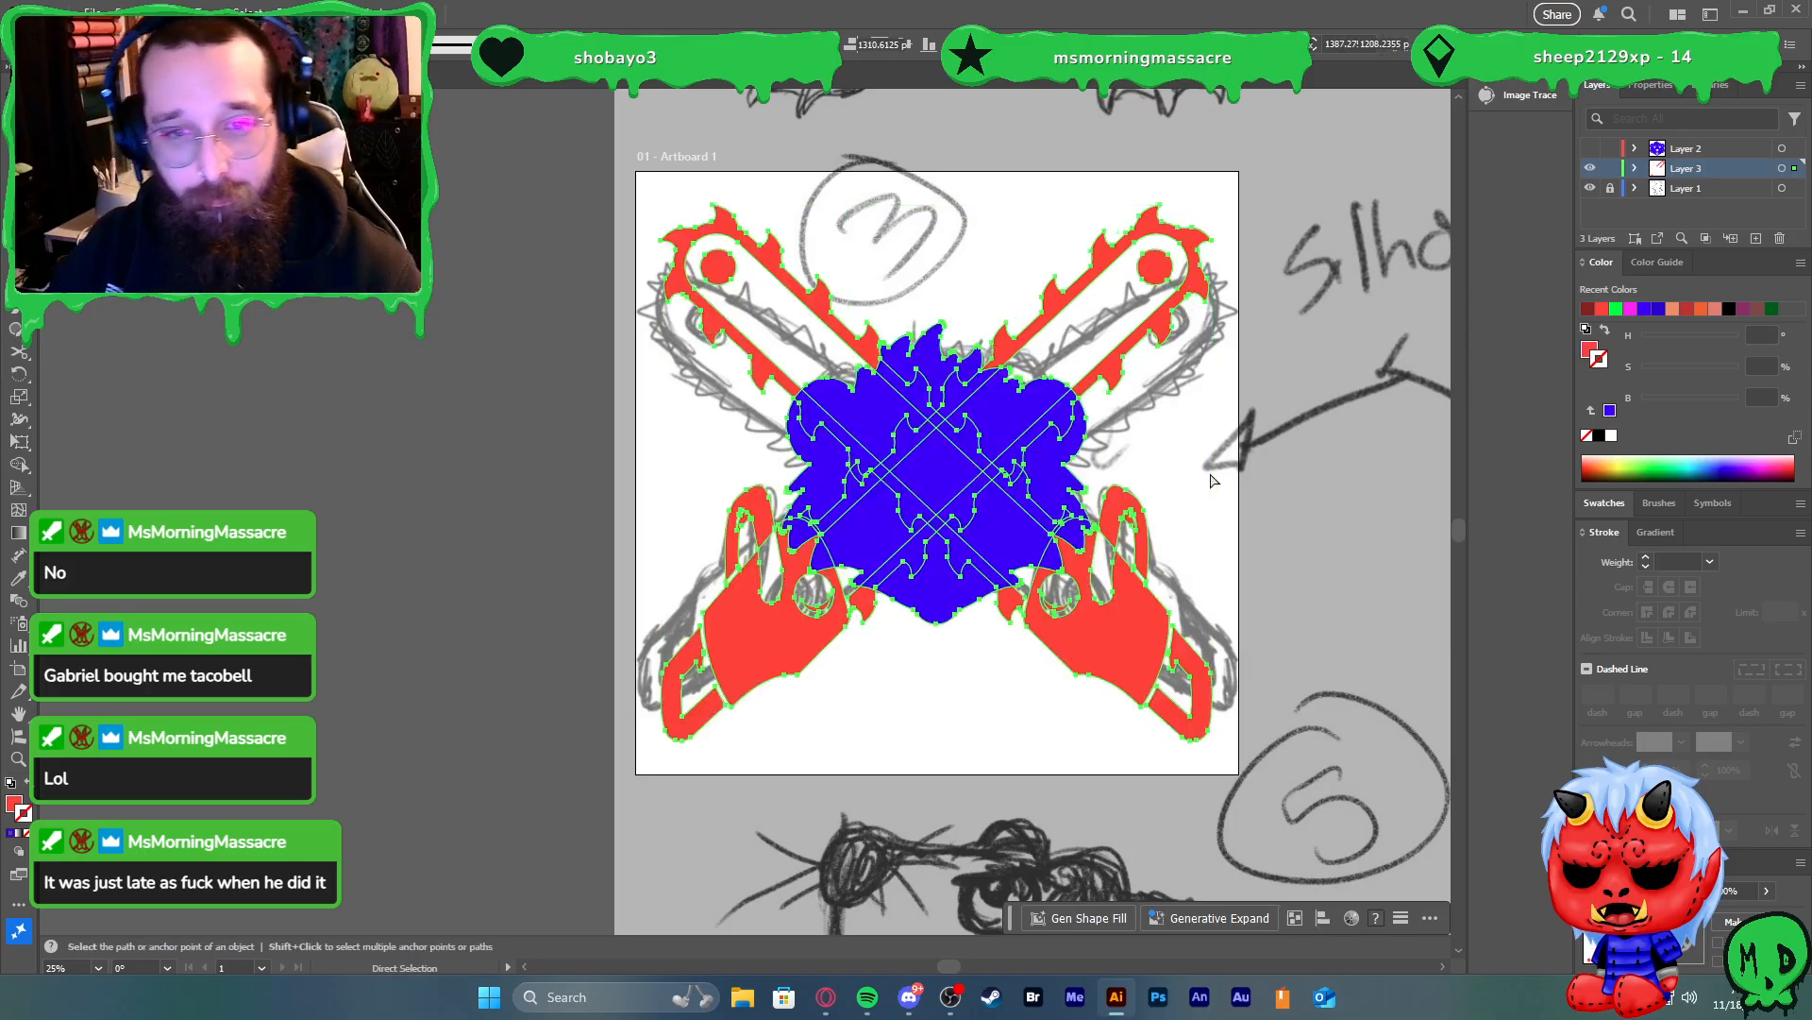
pyautogui.hotkey('ctrl', 'a')
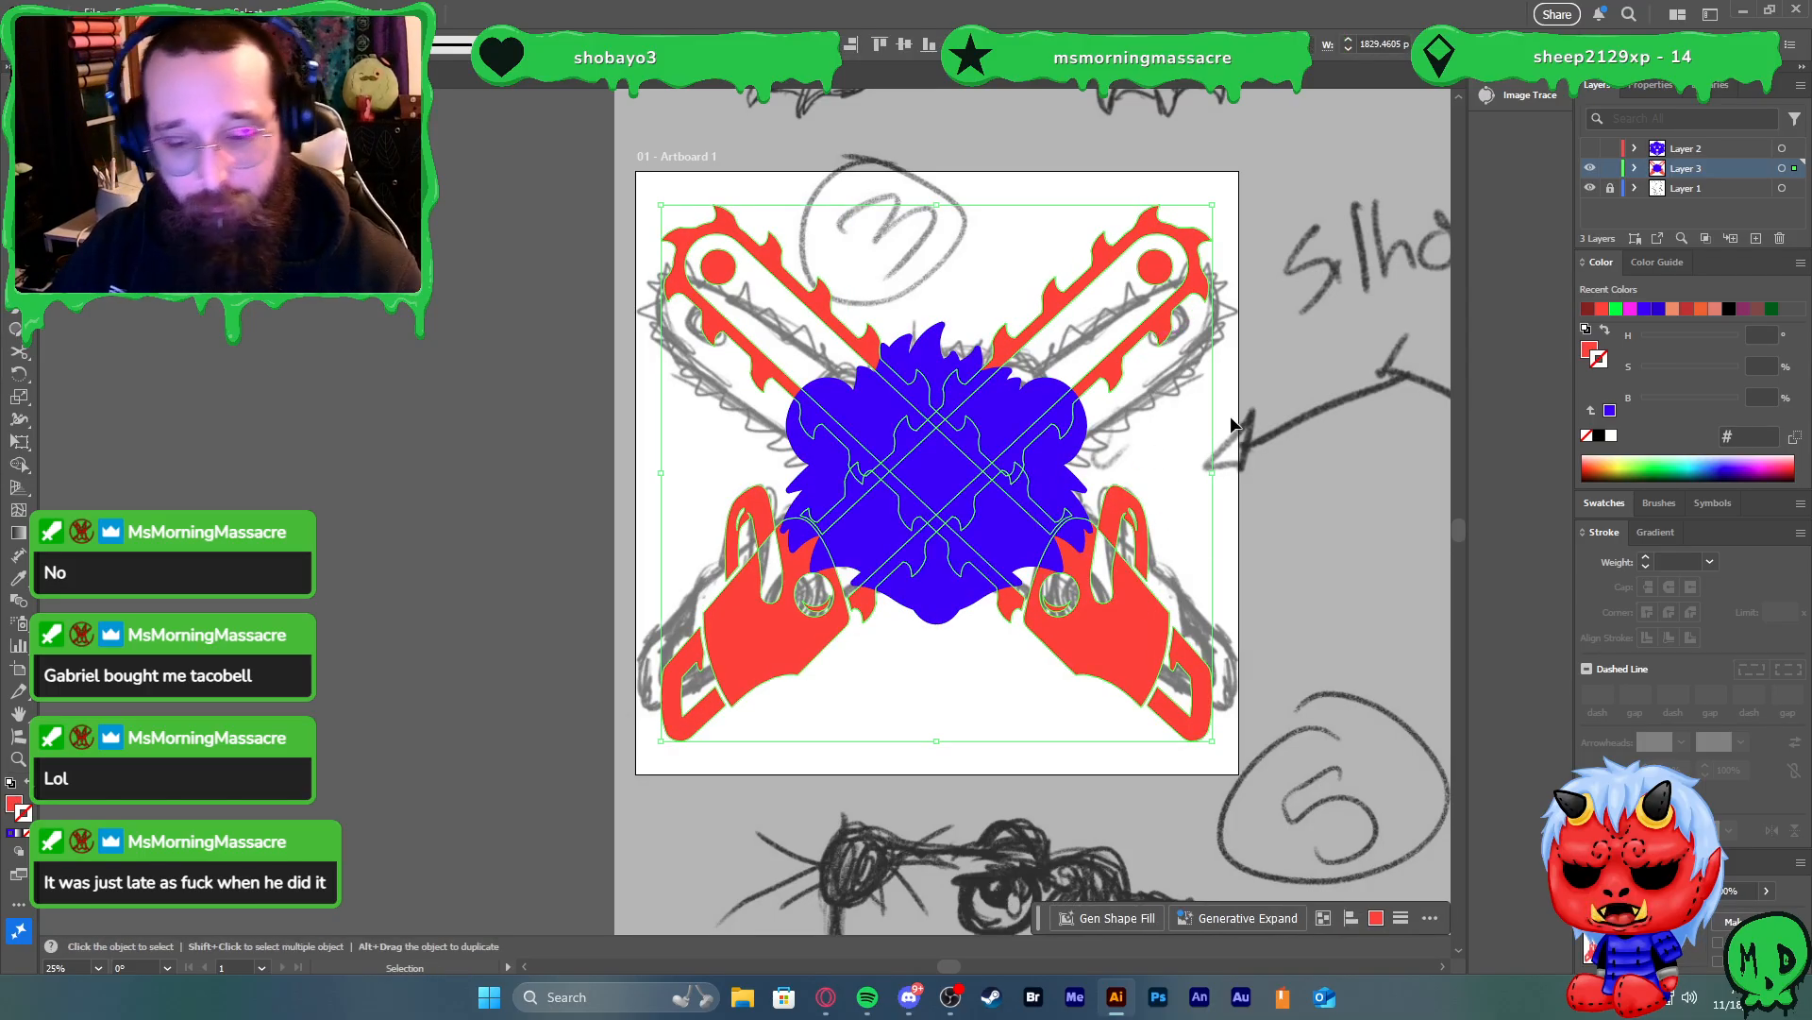
pyautogui.hotkey('ctrl', 'a')
pyautogui.hotkey('ctrl', '4')
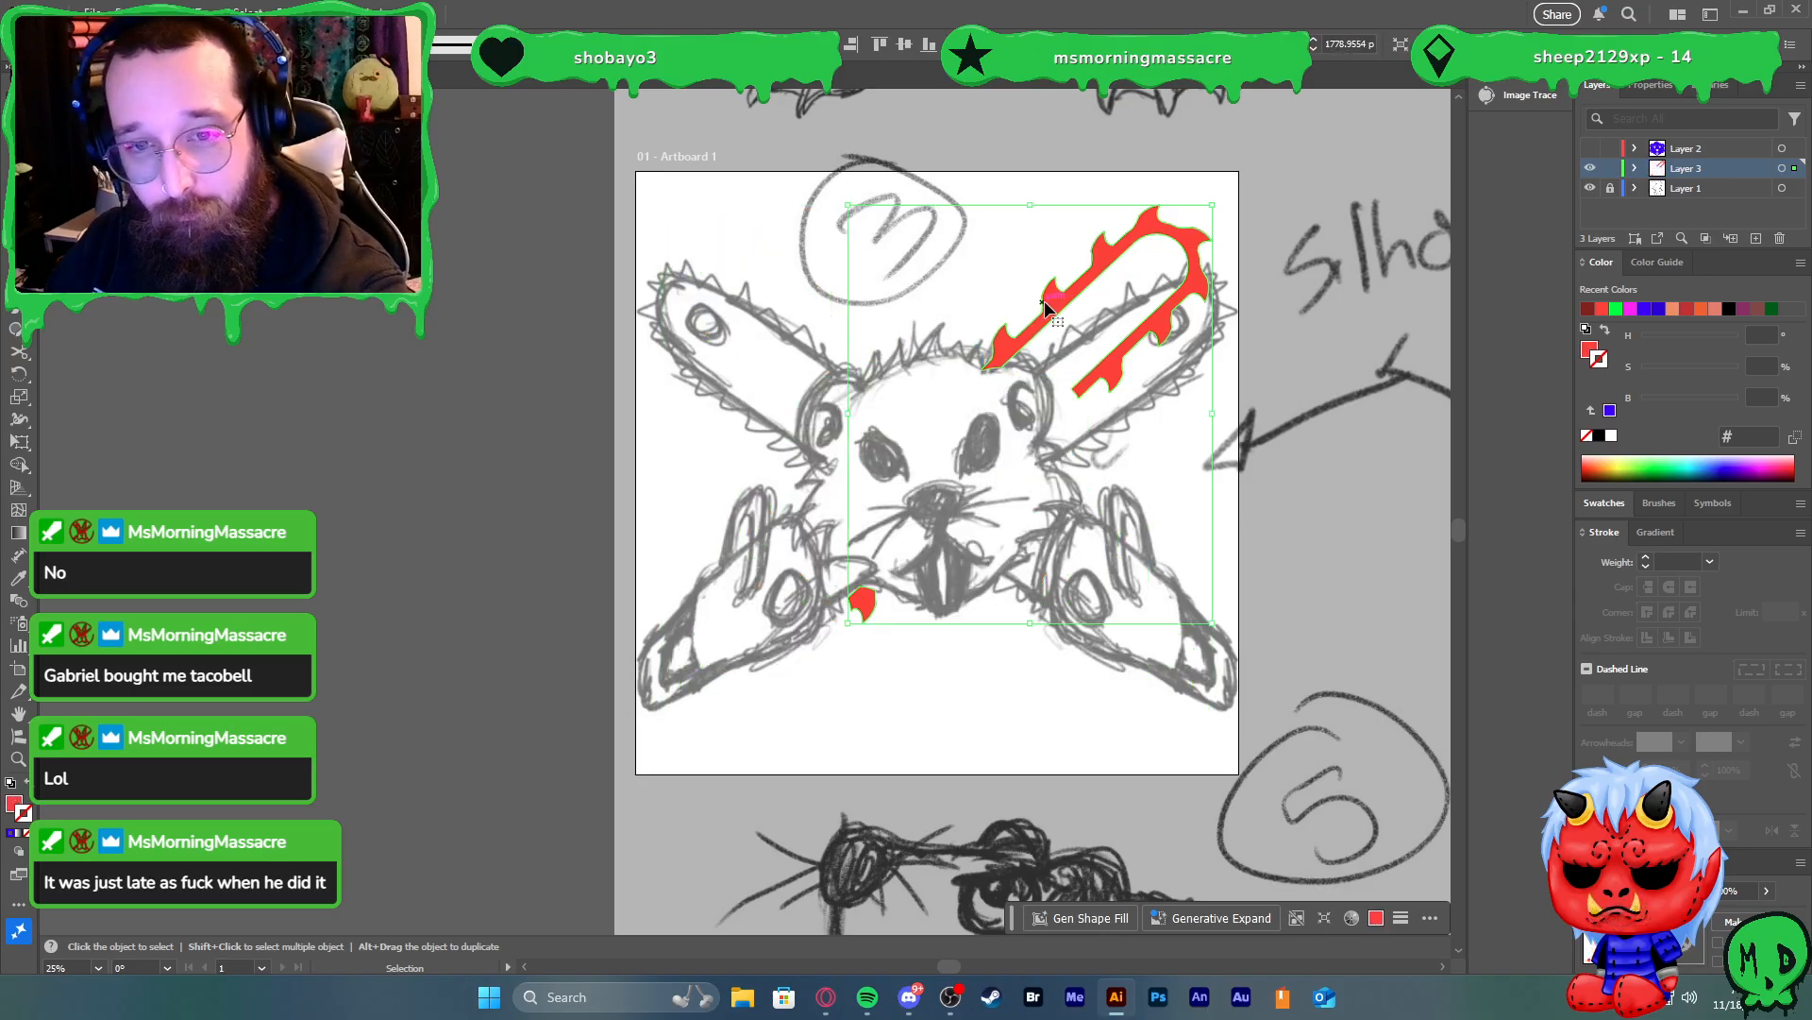
pyautogui.hotkey('ctrl', 'z')
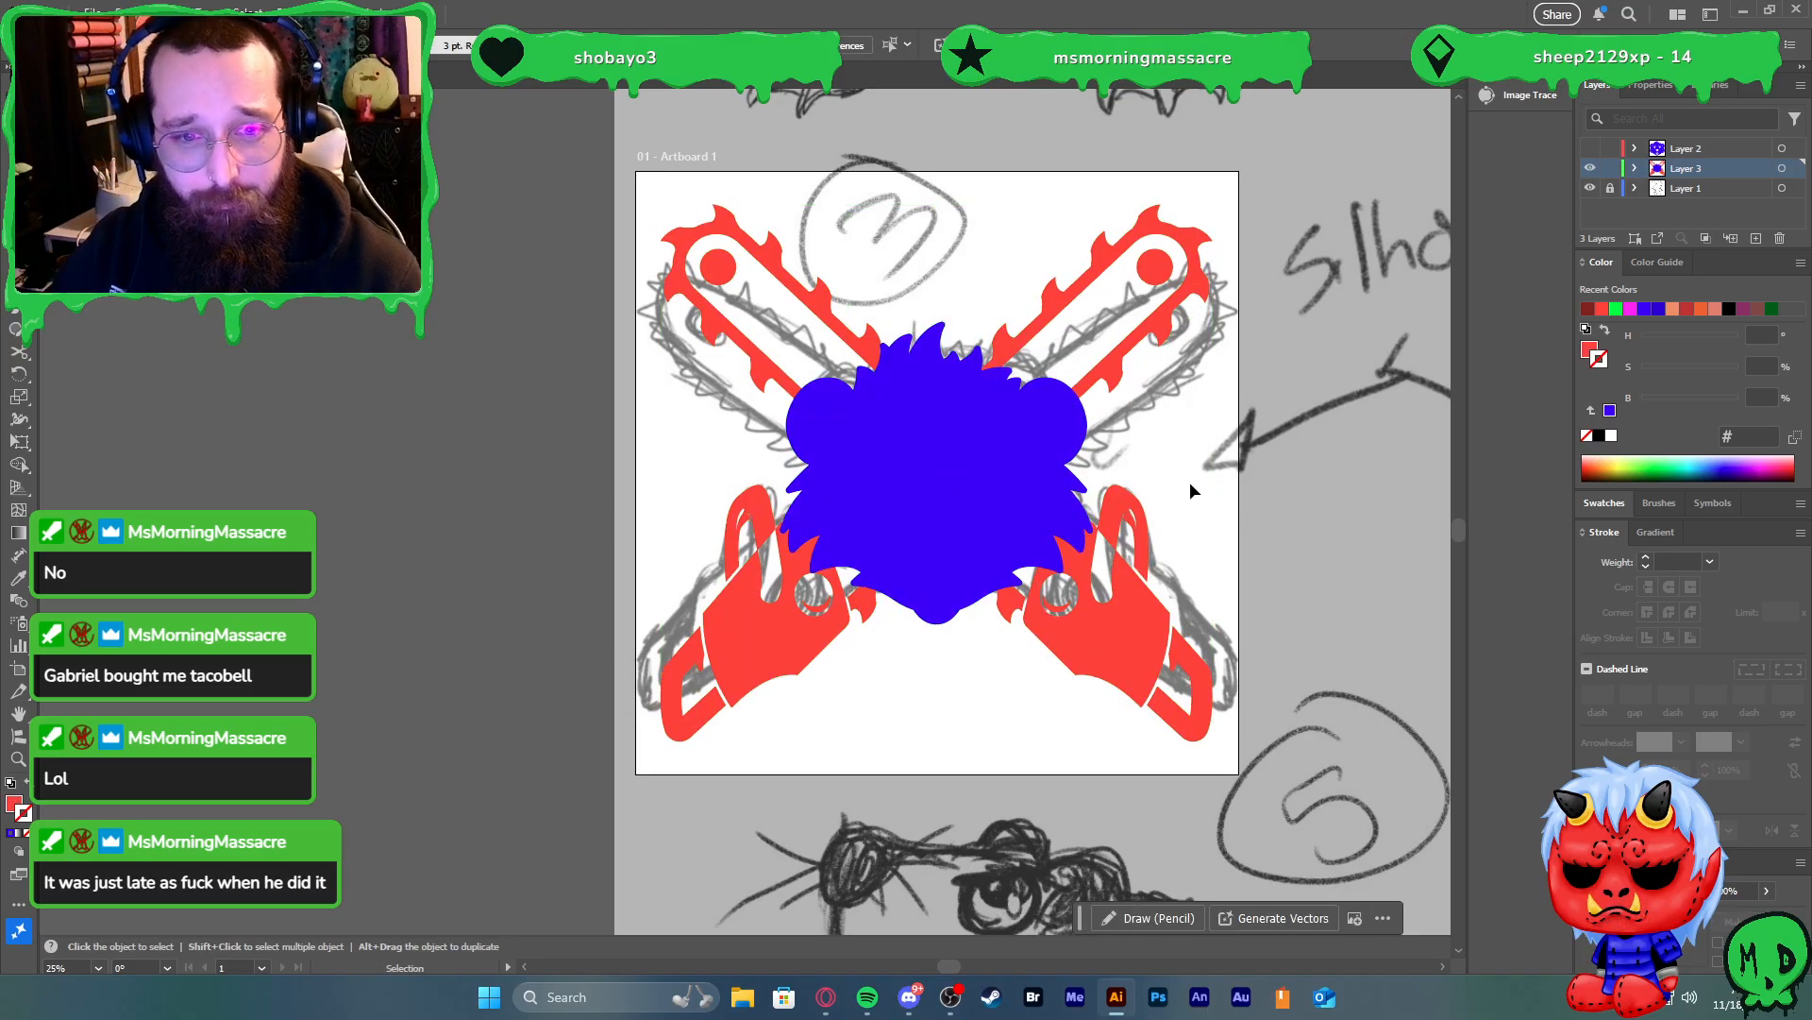
# Cut the enlarged head silhouette out of the red chainsaws with the Shape Builder tool, removing all the overlapping regions
pyautogui.keyDown('shift'); pyautogui.click(916, 354); pyautogui.keyUp('shift')
pyautogui.hotkey('shift', 'm')
pyautogui.moveTo(932, 429)
pyautogui.mouseDown()
pyautogui.moveTo(935, 611)
pyautogui.moveTo(1061, 477)
pyautogui.moveTo(1065, 439)
pyautogui.moveTo(1068, 531)
pyautogui.moveTo(1016, 536)
pyautogui.moveTo(1042, 555)
pyautogui.moveTo(1042, 424)
pyautogui.moveTo(916, 341)
pyautogui.moveTo(878, 400)
pyautogui.moveTo(812, 427)
pyautogui.moveTo(815, 519)
pyautogui.moveTo(857, 547)
pyautogui.mouseUp()
pyautogui.press('v')
pyautogui.click(964, 597)
pyautogui.keyDown('shift'); pyautogui.click(1003, 615); pyautogui.keyUp('shift')
pyautogui.hotkey('shift', 'm')
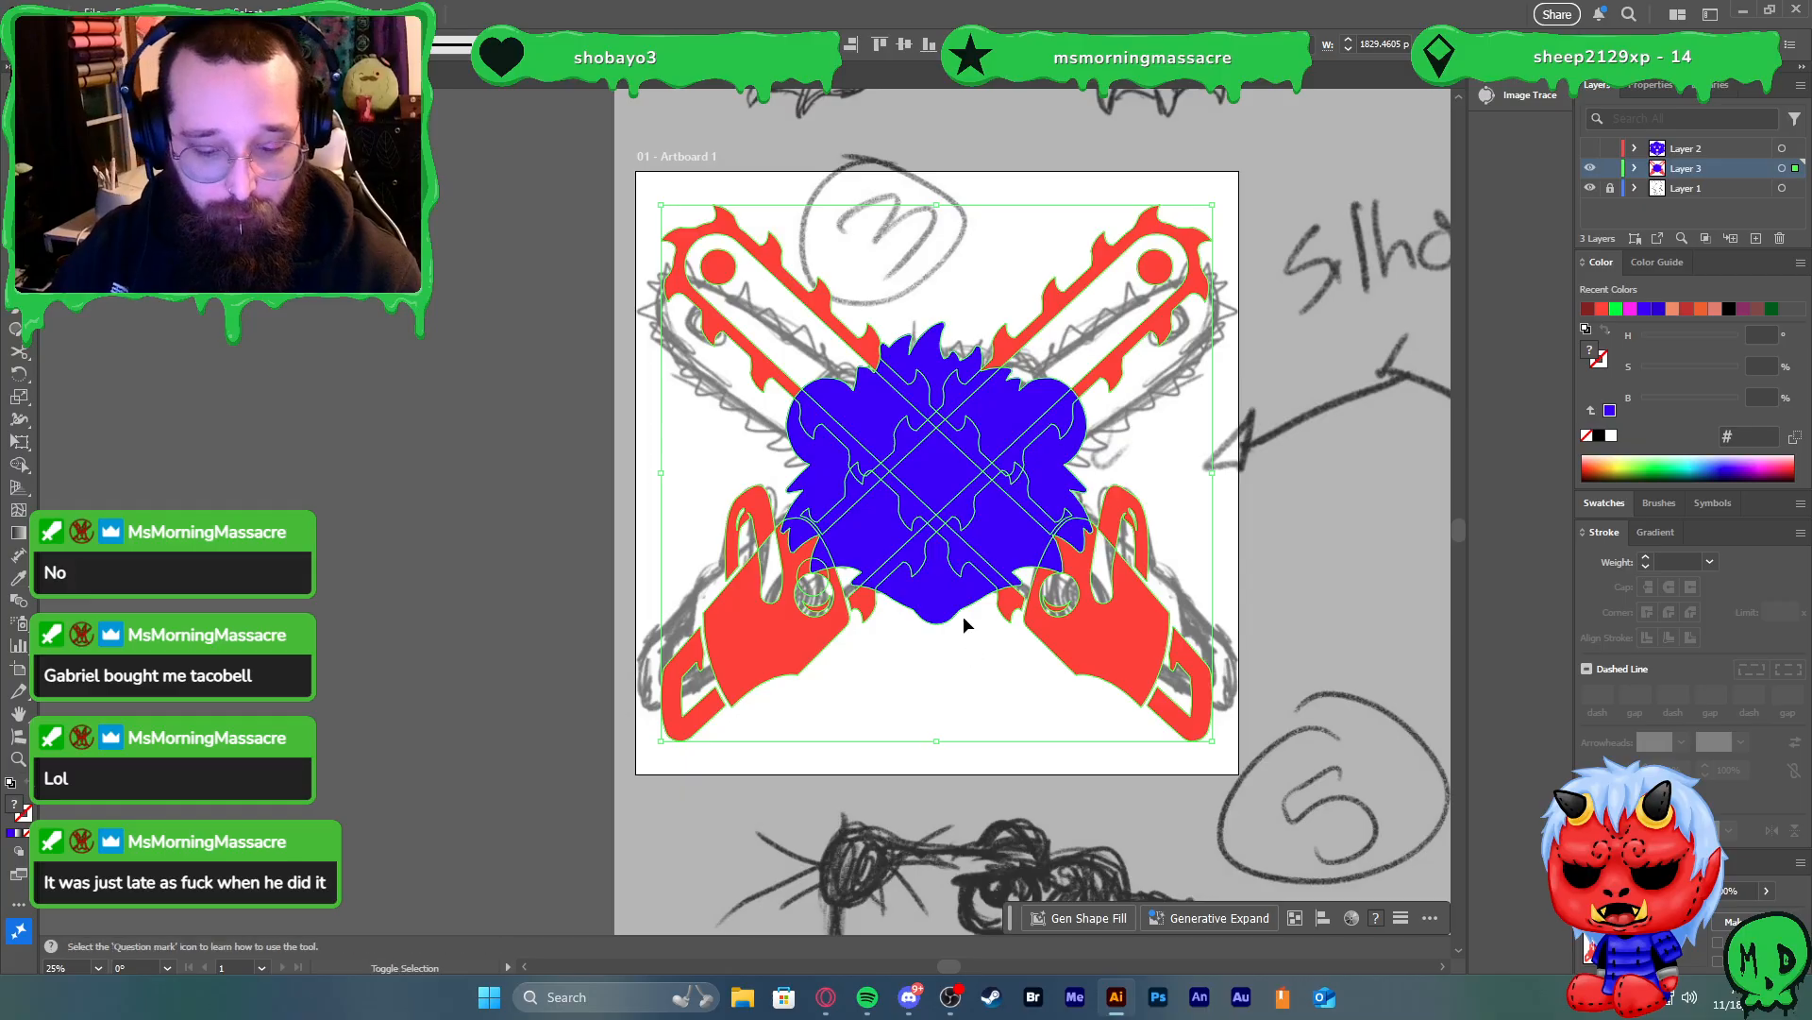
pyautogui.moveTo(956, 650)
pyautogui.mouseDown()
pyautogui.moveTo(966, 564)
pyautogui.moveTo(1044, 493)
pyautogui.moveTo(1017, 420)
pyautogui.moveTo(931, 364)
pyautogui.moveTo(882, 417)
pyautogui.moveTo(836, 429)
pyautogui.moveTo(823, 456)
pyautogui.moveTo(847, 515)
pyautogui.mouseUp()
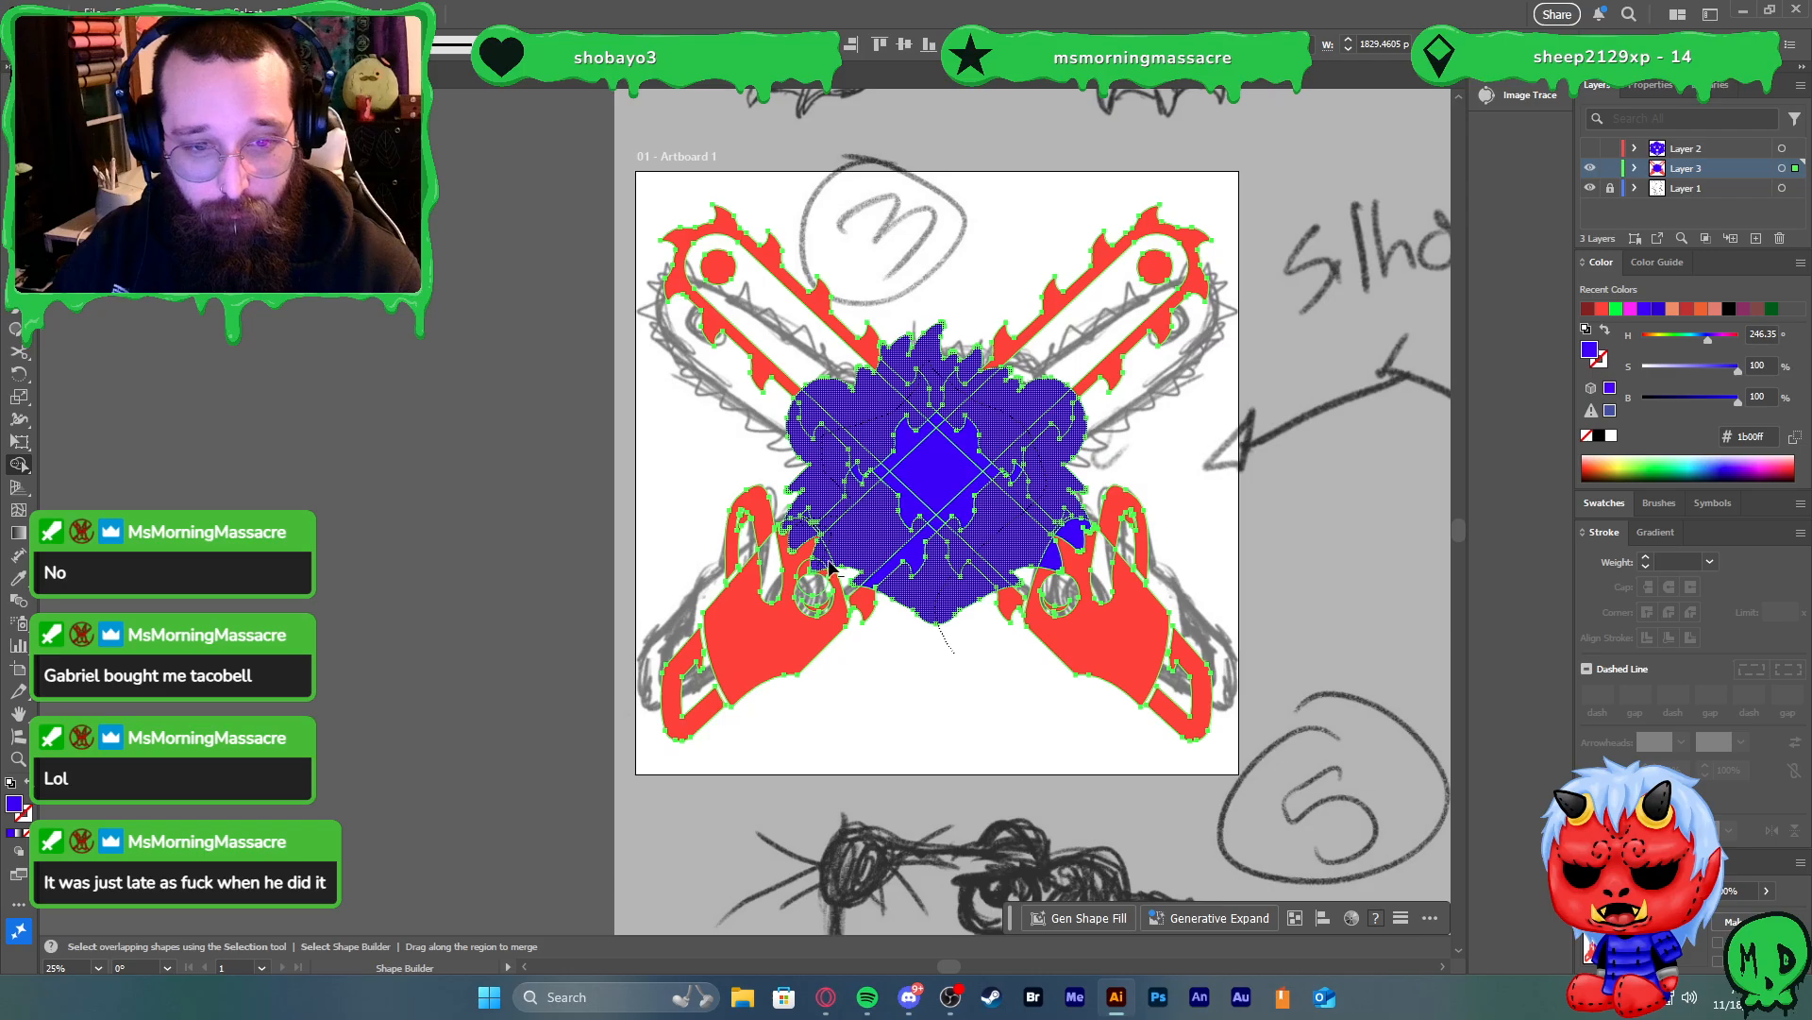
pyautogui.moveTo(876, 565)
pyautogui.mouseDown()
pyautogui.moveTo(934, 493)
pyautogui.moveTo(979, 483)
pyautogui.moveTo(962, 518)
pyautogui.moveTo(910, 516)
pyautogui.moveTo(869, 466)
pyautogui.moveTo(846, 476)
pyautogui.moveTo(895, 482)
pyautogui.moveTo(881, 474)
pyautogui.moveTo(939, 422)
pyautogui.mouseUp()
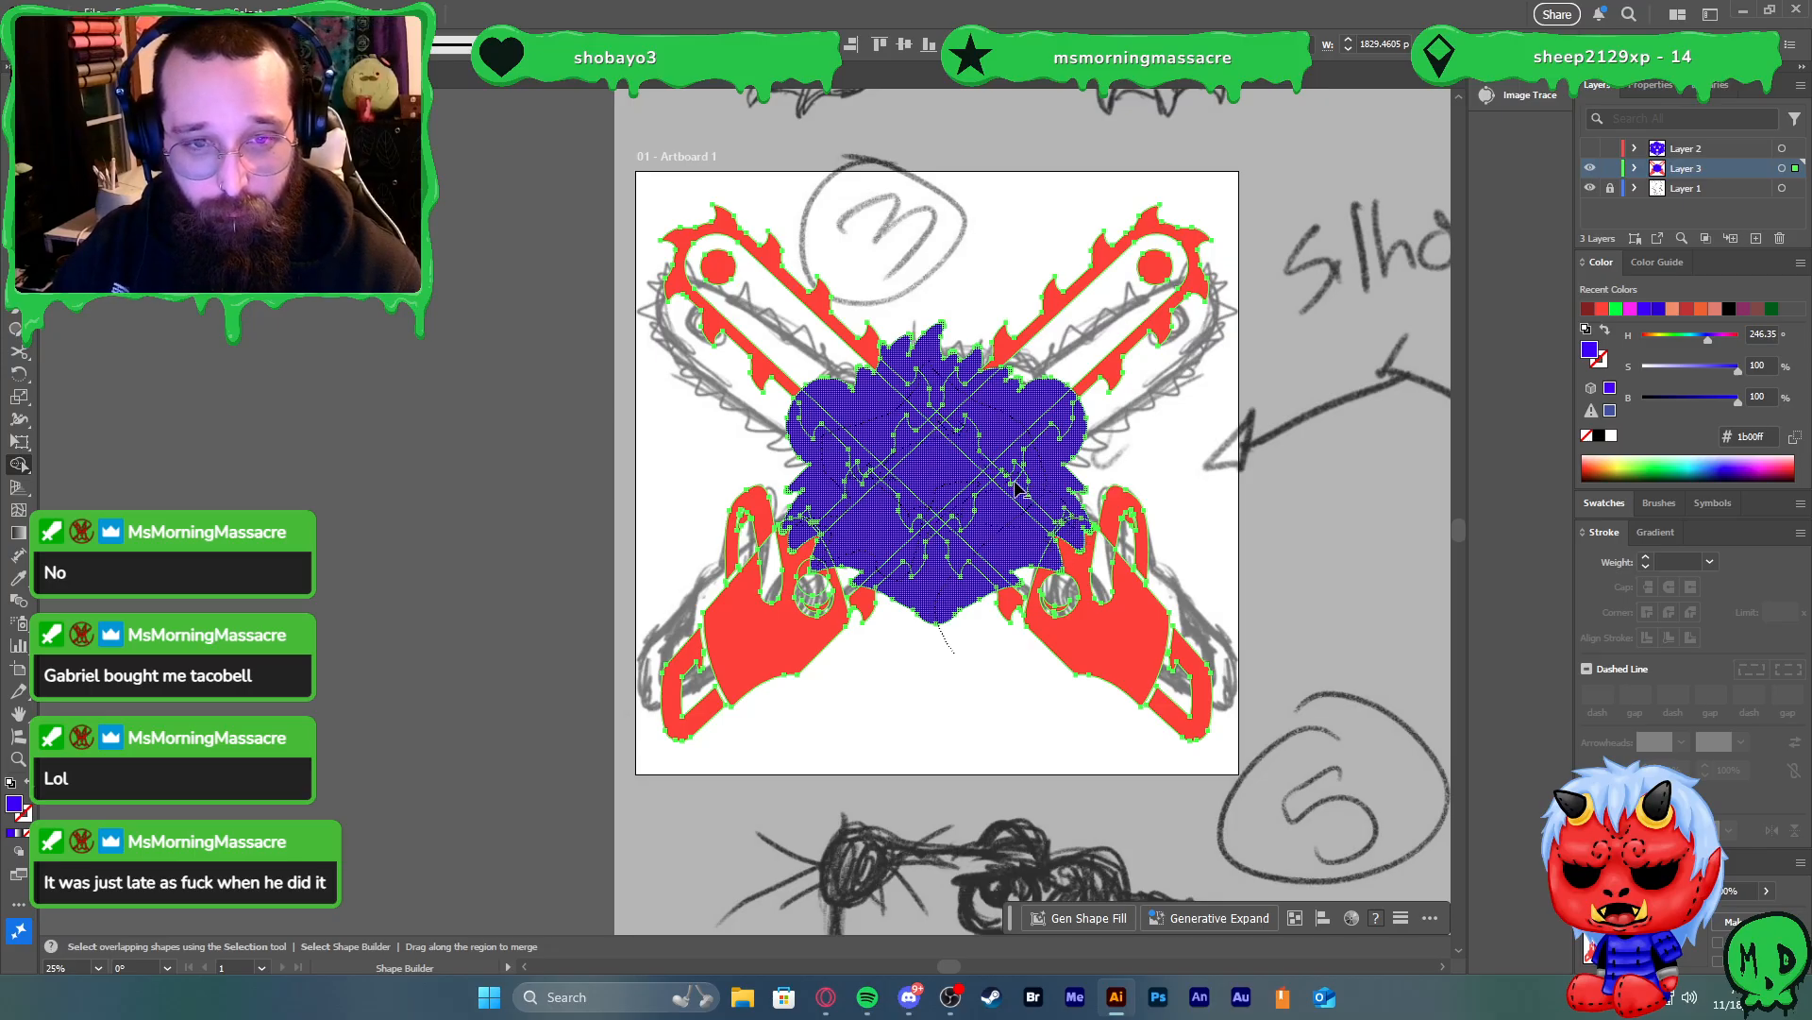
pyautogui.moveTo(1016, 487); pyautogui.dragTo(986, 509)
pyautogui.press('v')
pyautogui.click(980, 551)
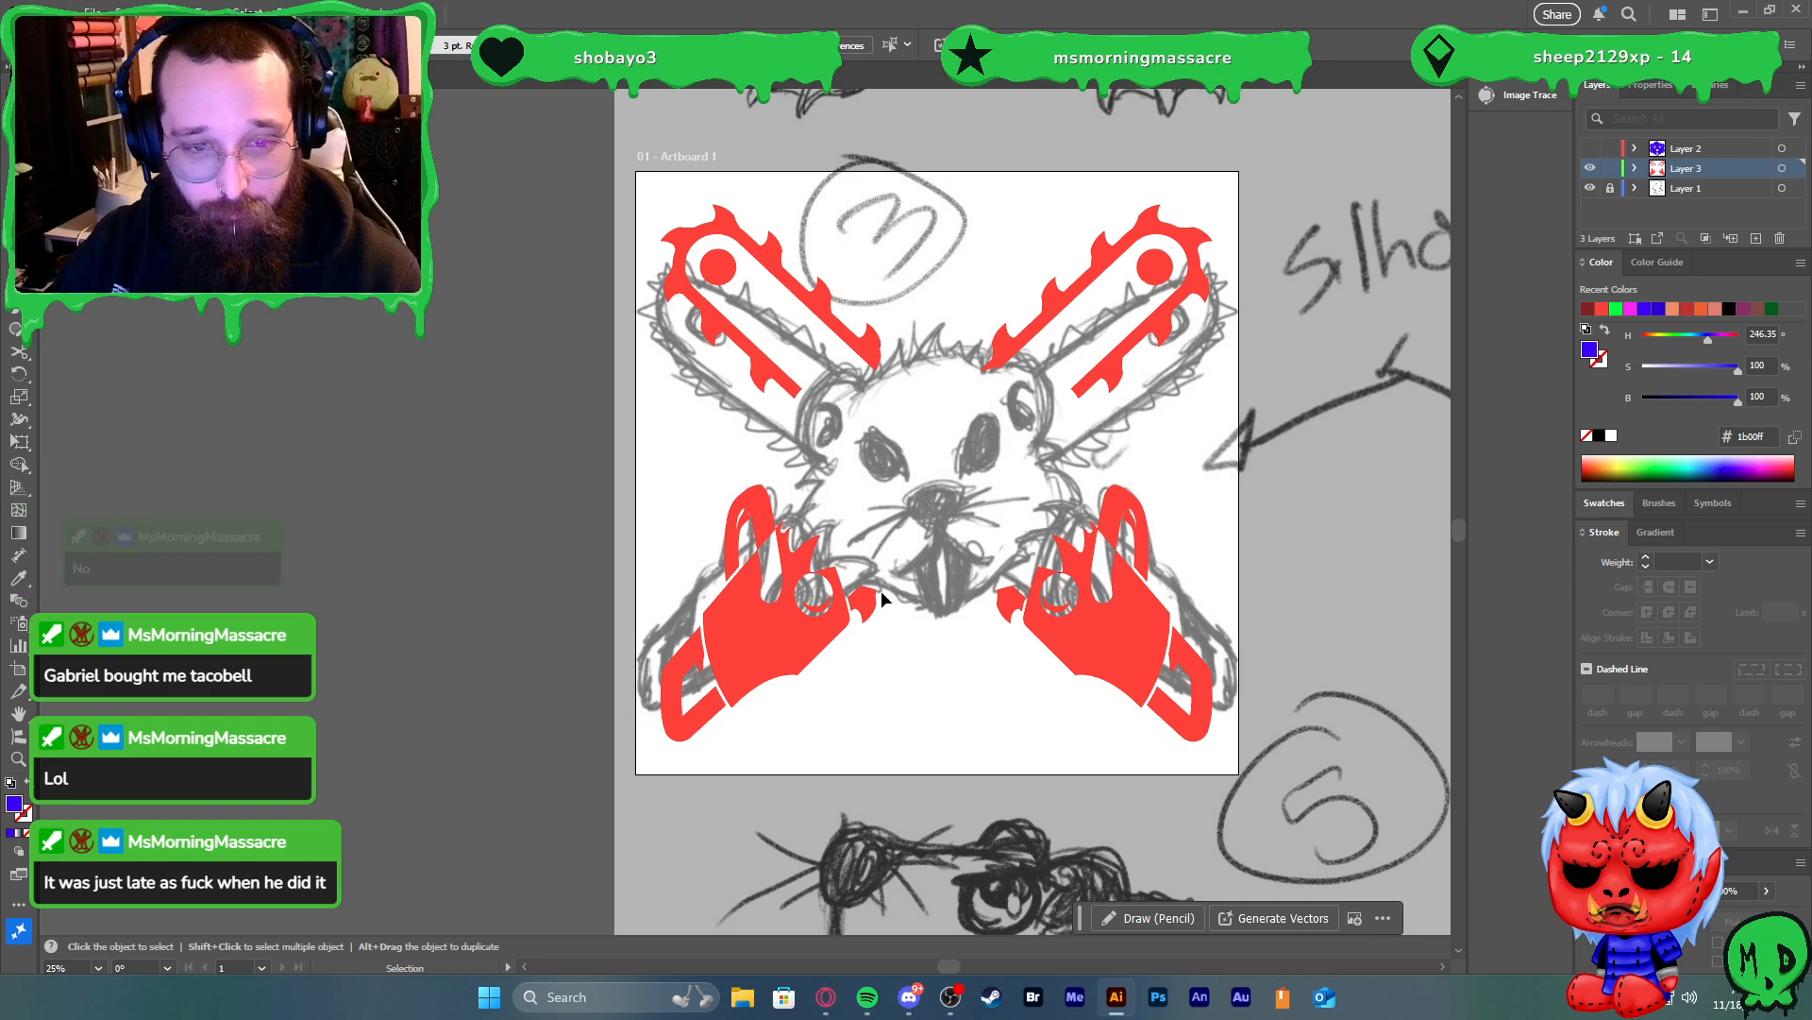
# Delete the leftover unfilled circle near one hand and the small blue slivers above the round openings in both hands
pyautogui.scroll(3, 883, 601)
pyautogui.click(727, 581)
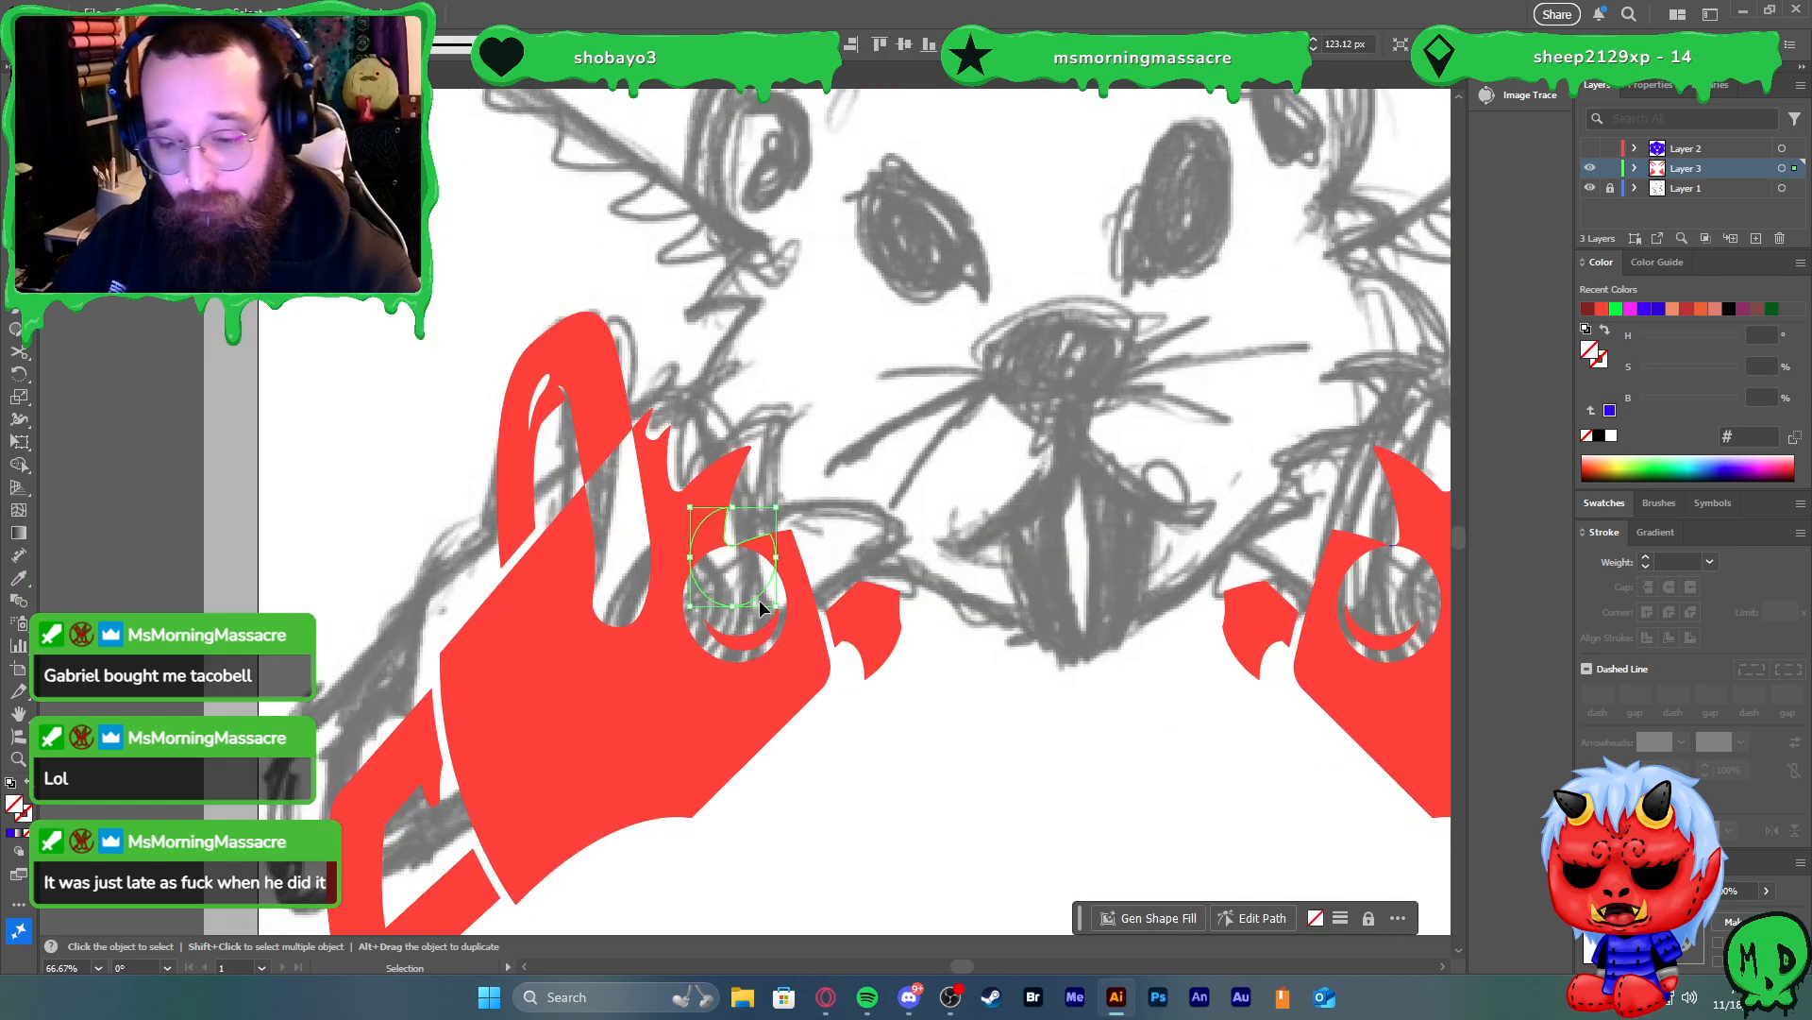
pyautogui.press('Delete')
pyautogui.scroll(6, 705, 582)
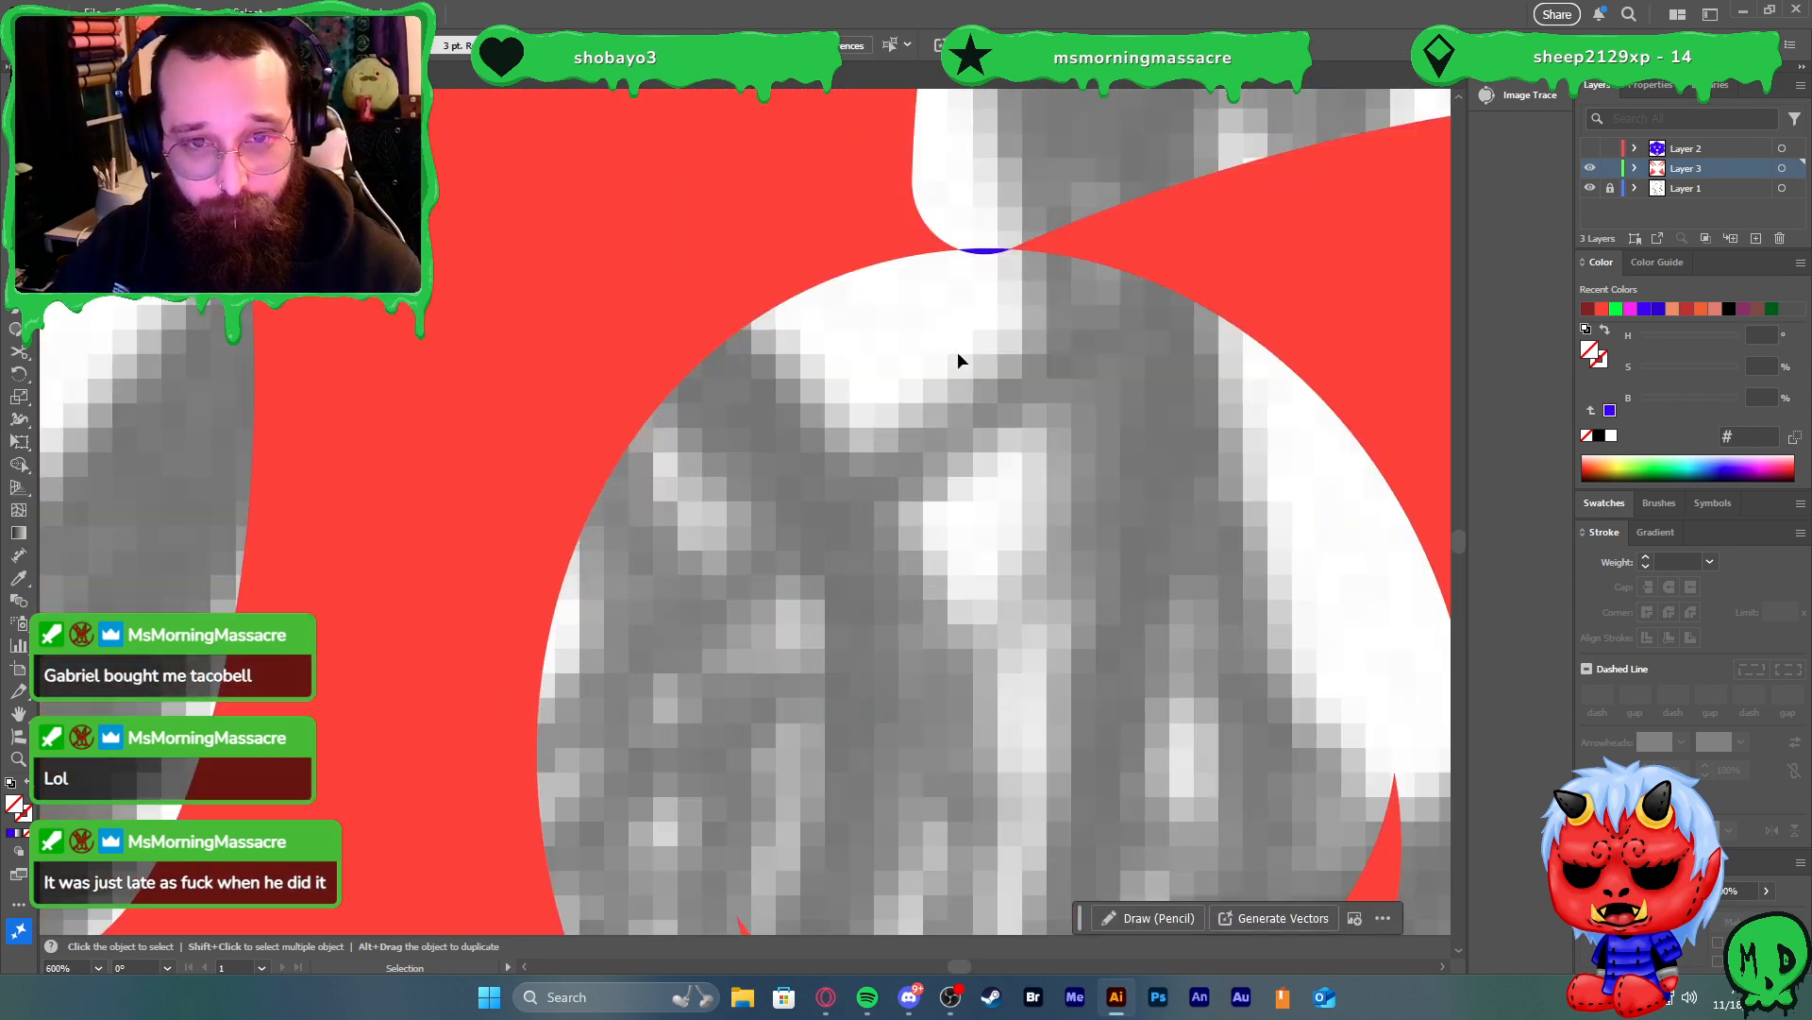
pyautogui.click(989, 253)
pyautogui.press('Delete')
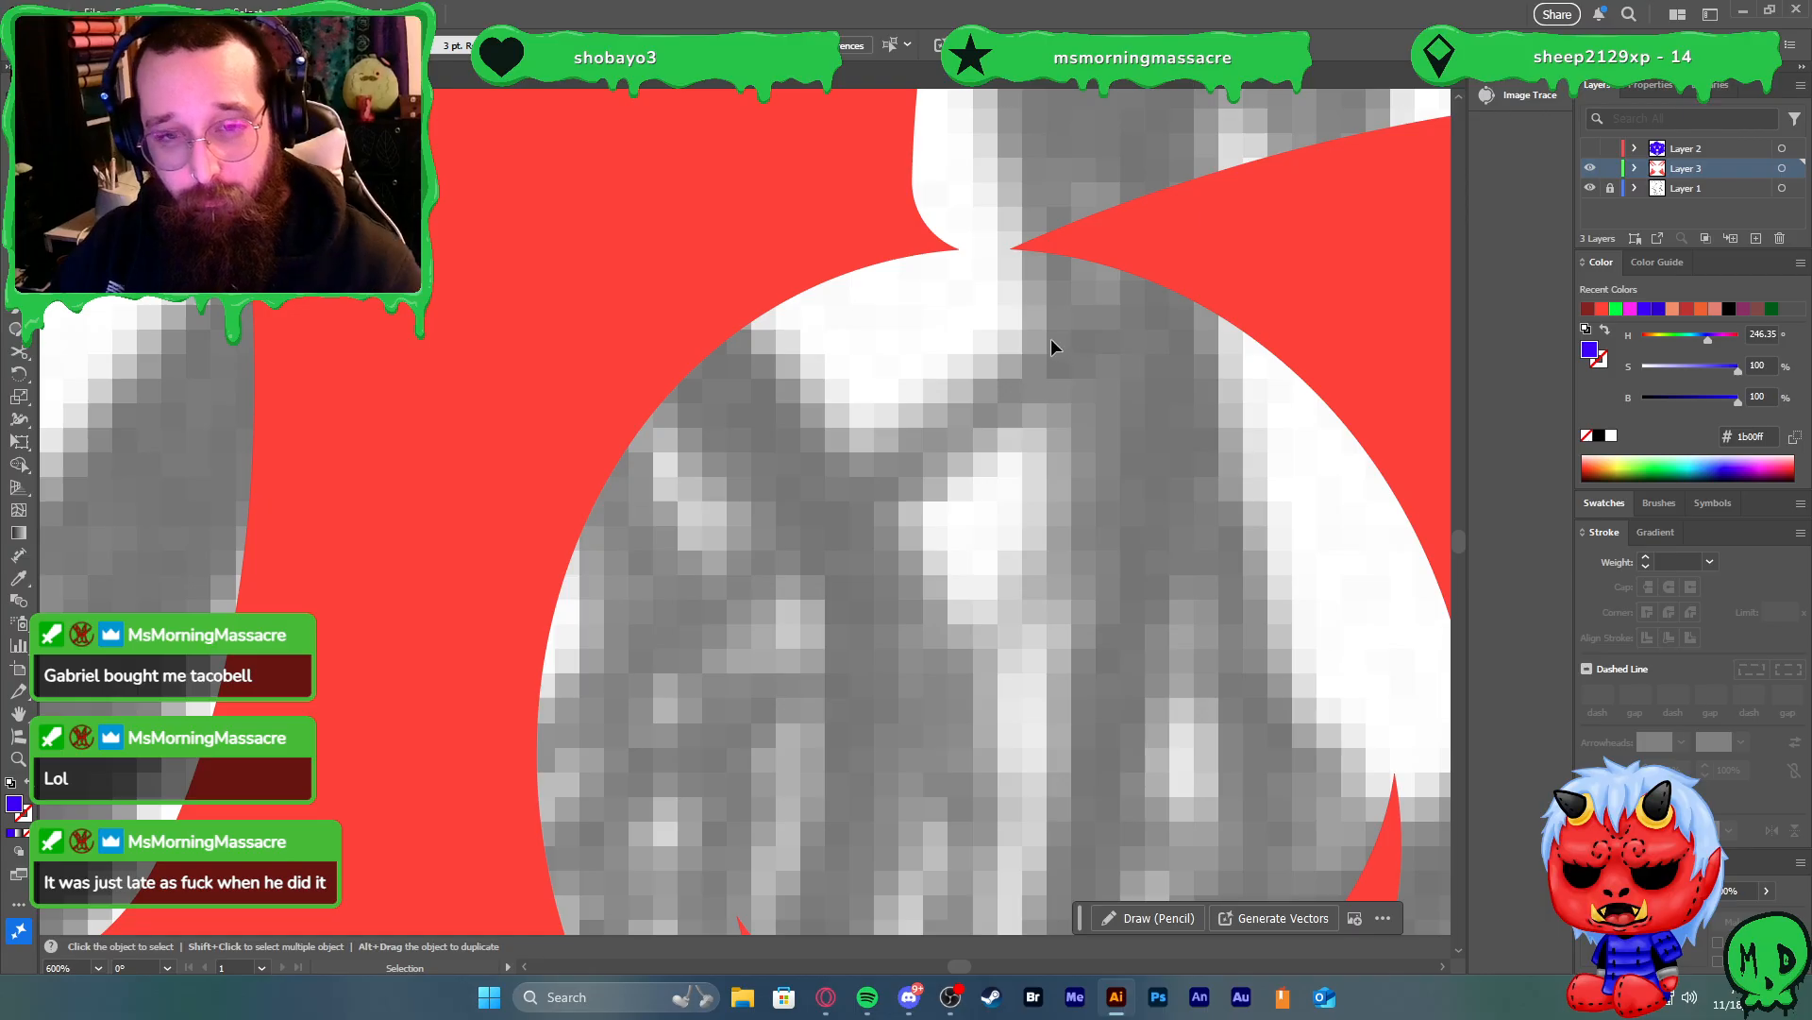
pyautogui.scroll(-7, 1064, 357)
pyautogui.scroll(-2, 1081, 363)
pyautogui.scroll(8, 1123, 389)
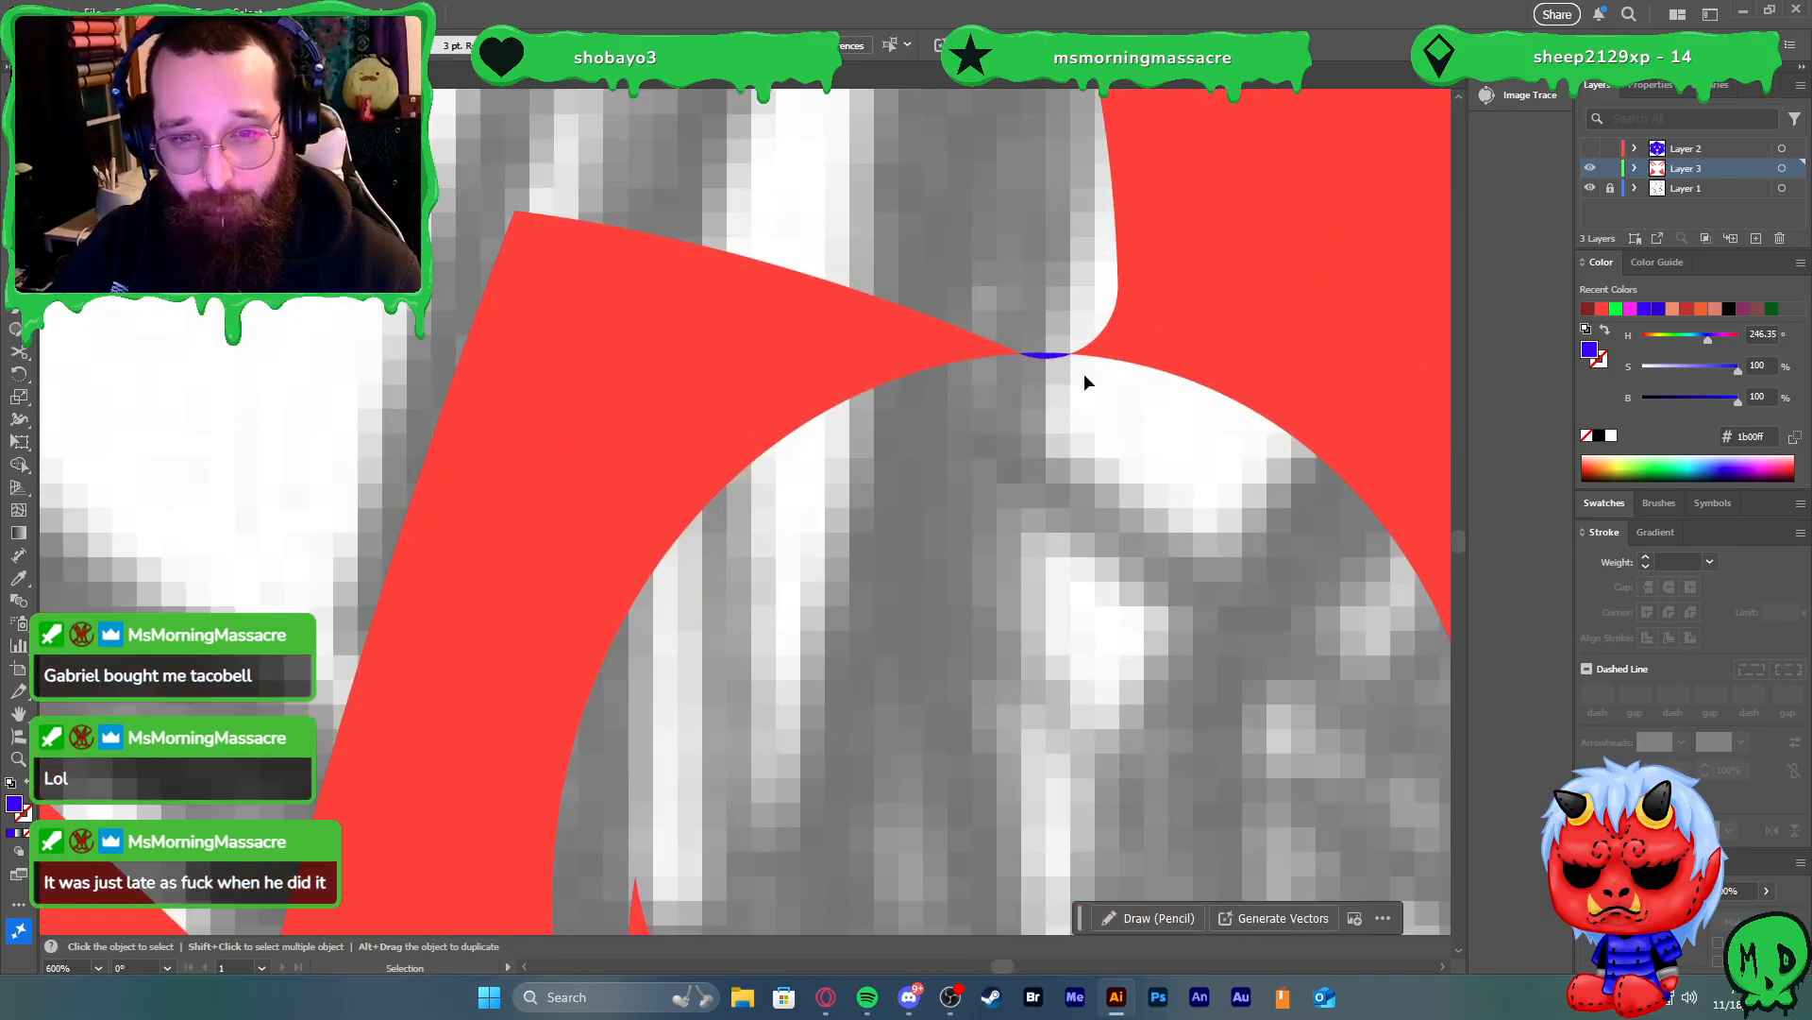
pyautogui.press('Delete')
pyautogui.scroll(-10, 1095, 443)
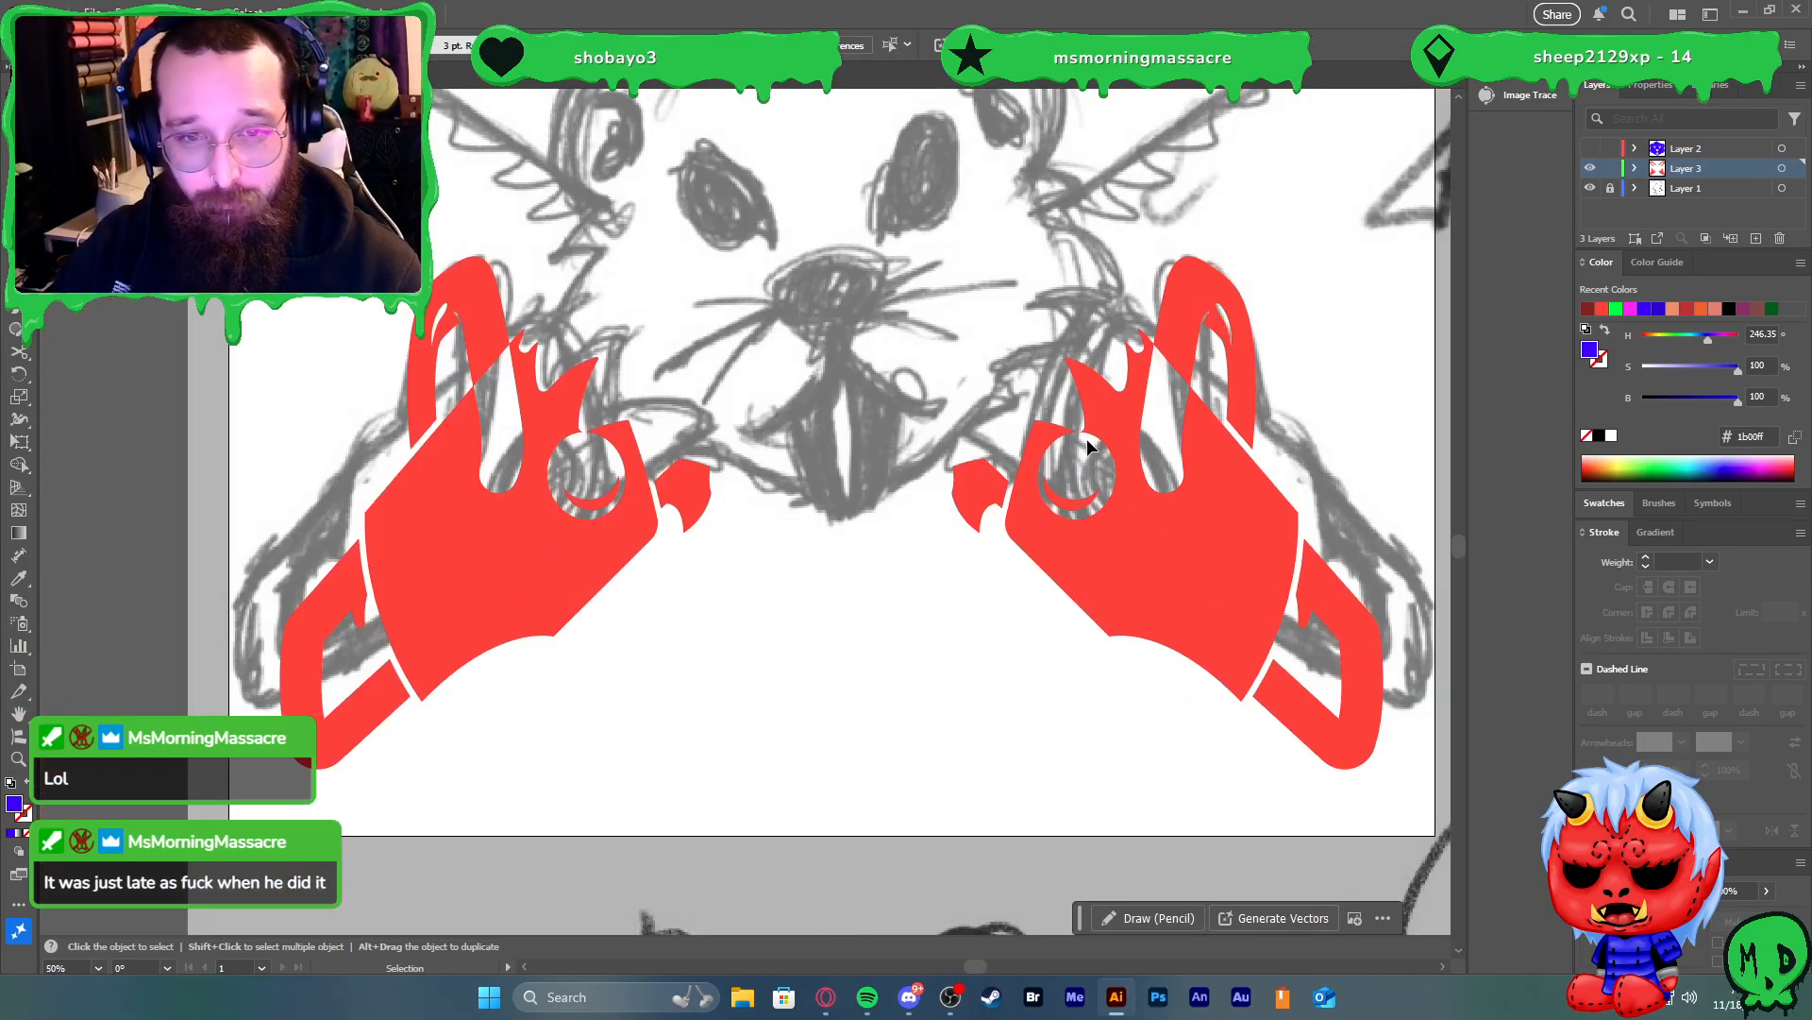
pyautogui.scroll(2, 1063, 349)
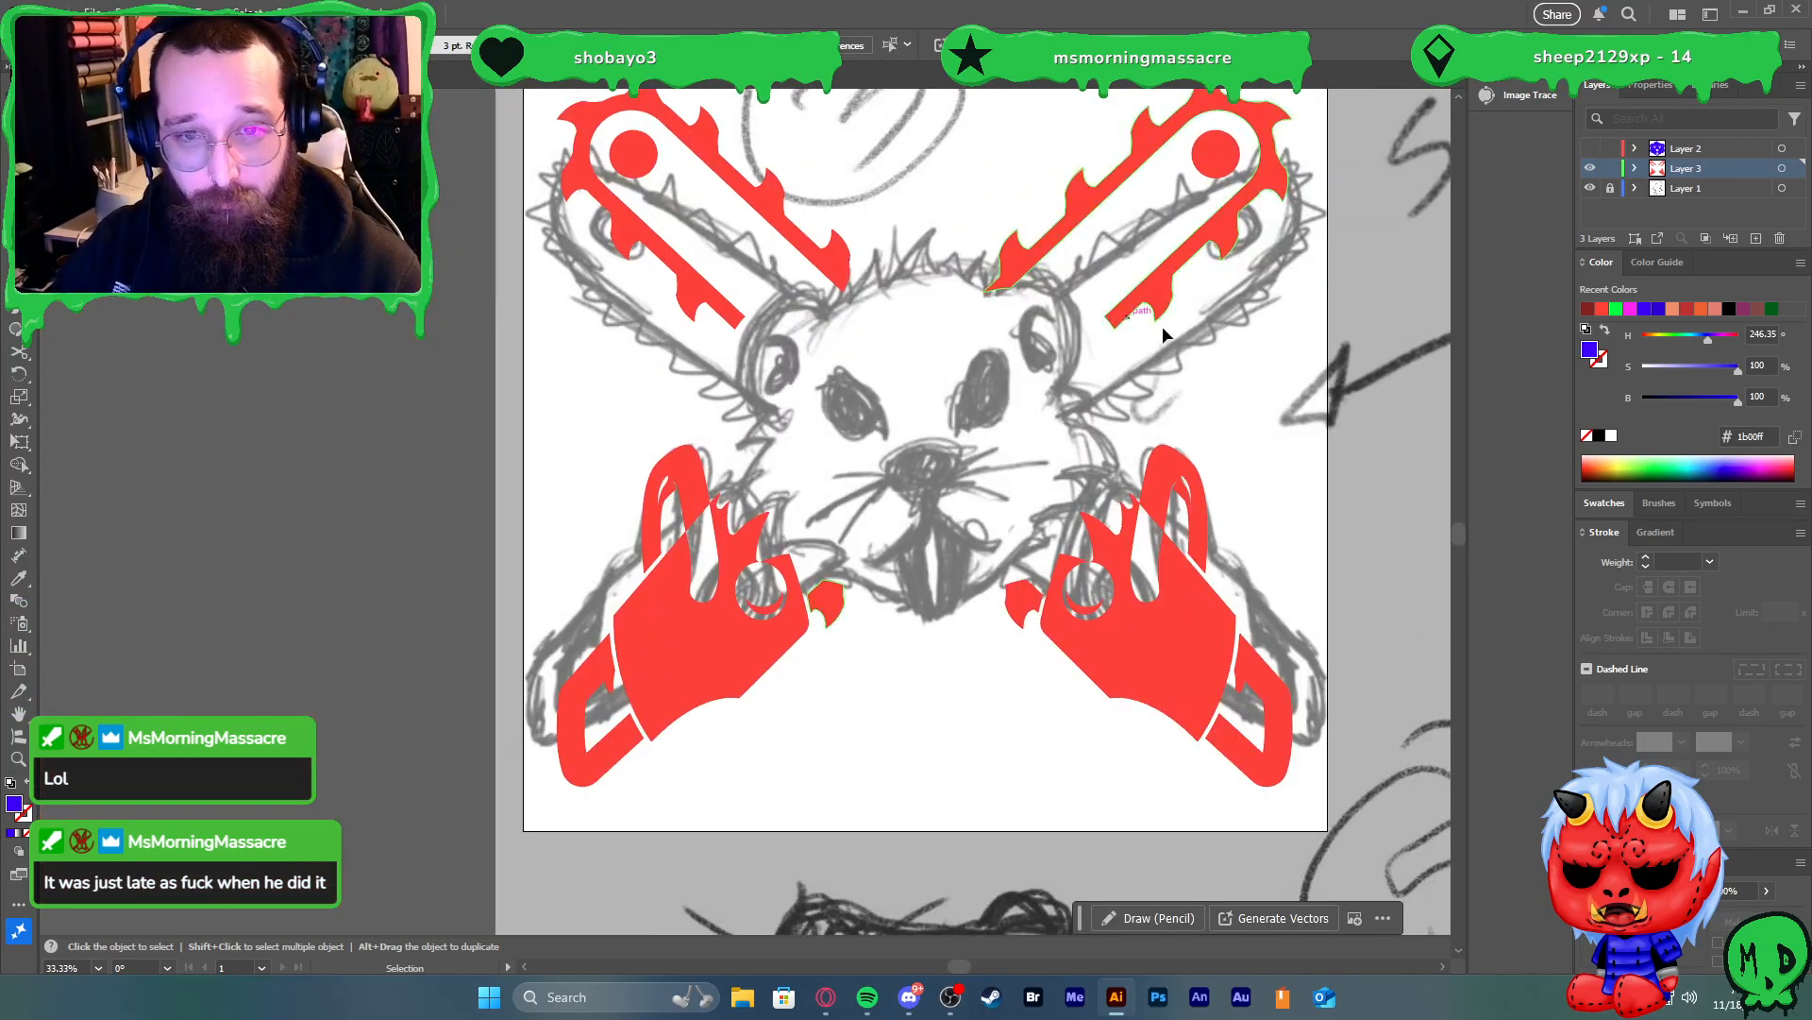
# Show Layer 2 and fill the entire beaver head and chainsaw artwork with black
pyautogui.click(1589, 148)
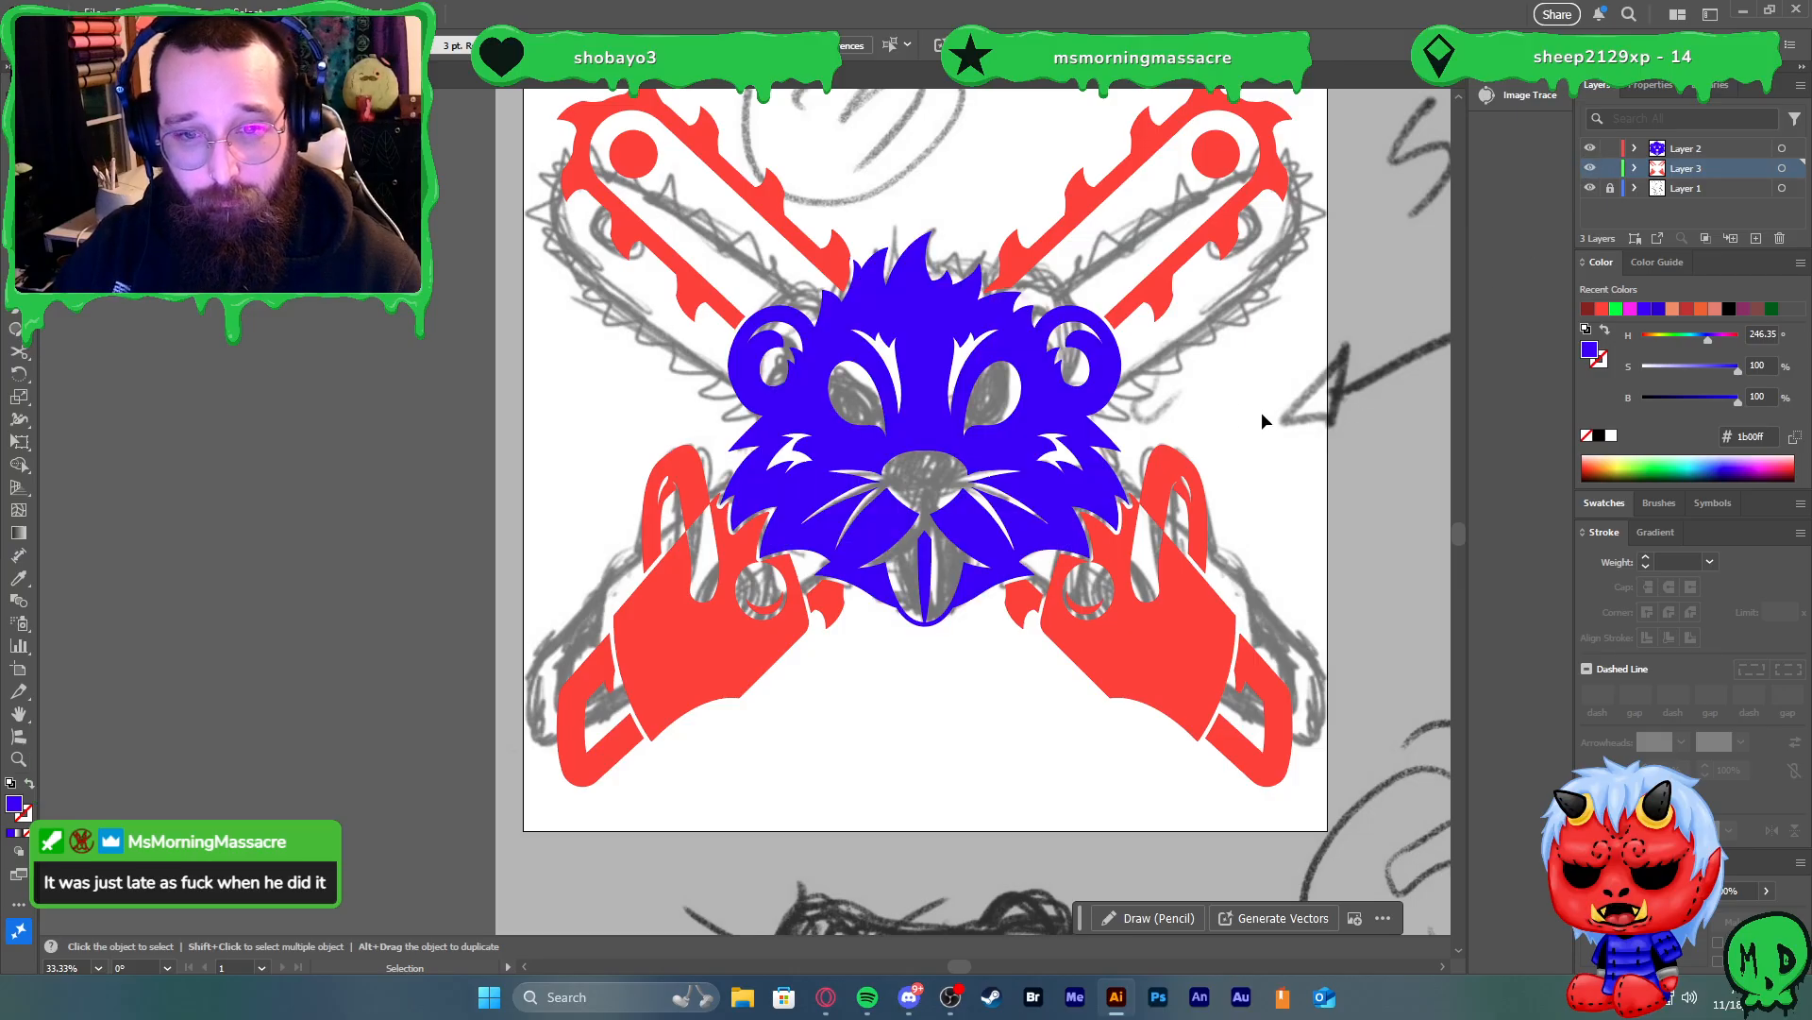
pyautogui.scroll(-2, 1249, 375)
pyautogui.hscroll(1, 1246, 378)
pyautogui.scroll(1, 1243, 381)
pyautogui.scroll(2, 1222, 426)
pyautogui.hotkey('ctrl', 'a')
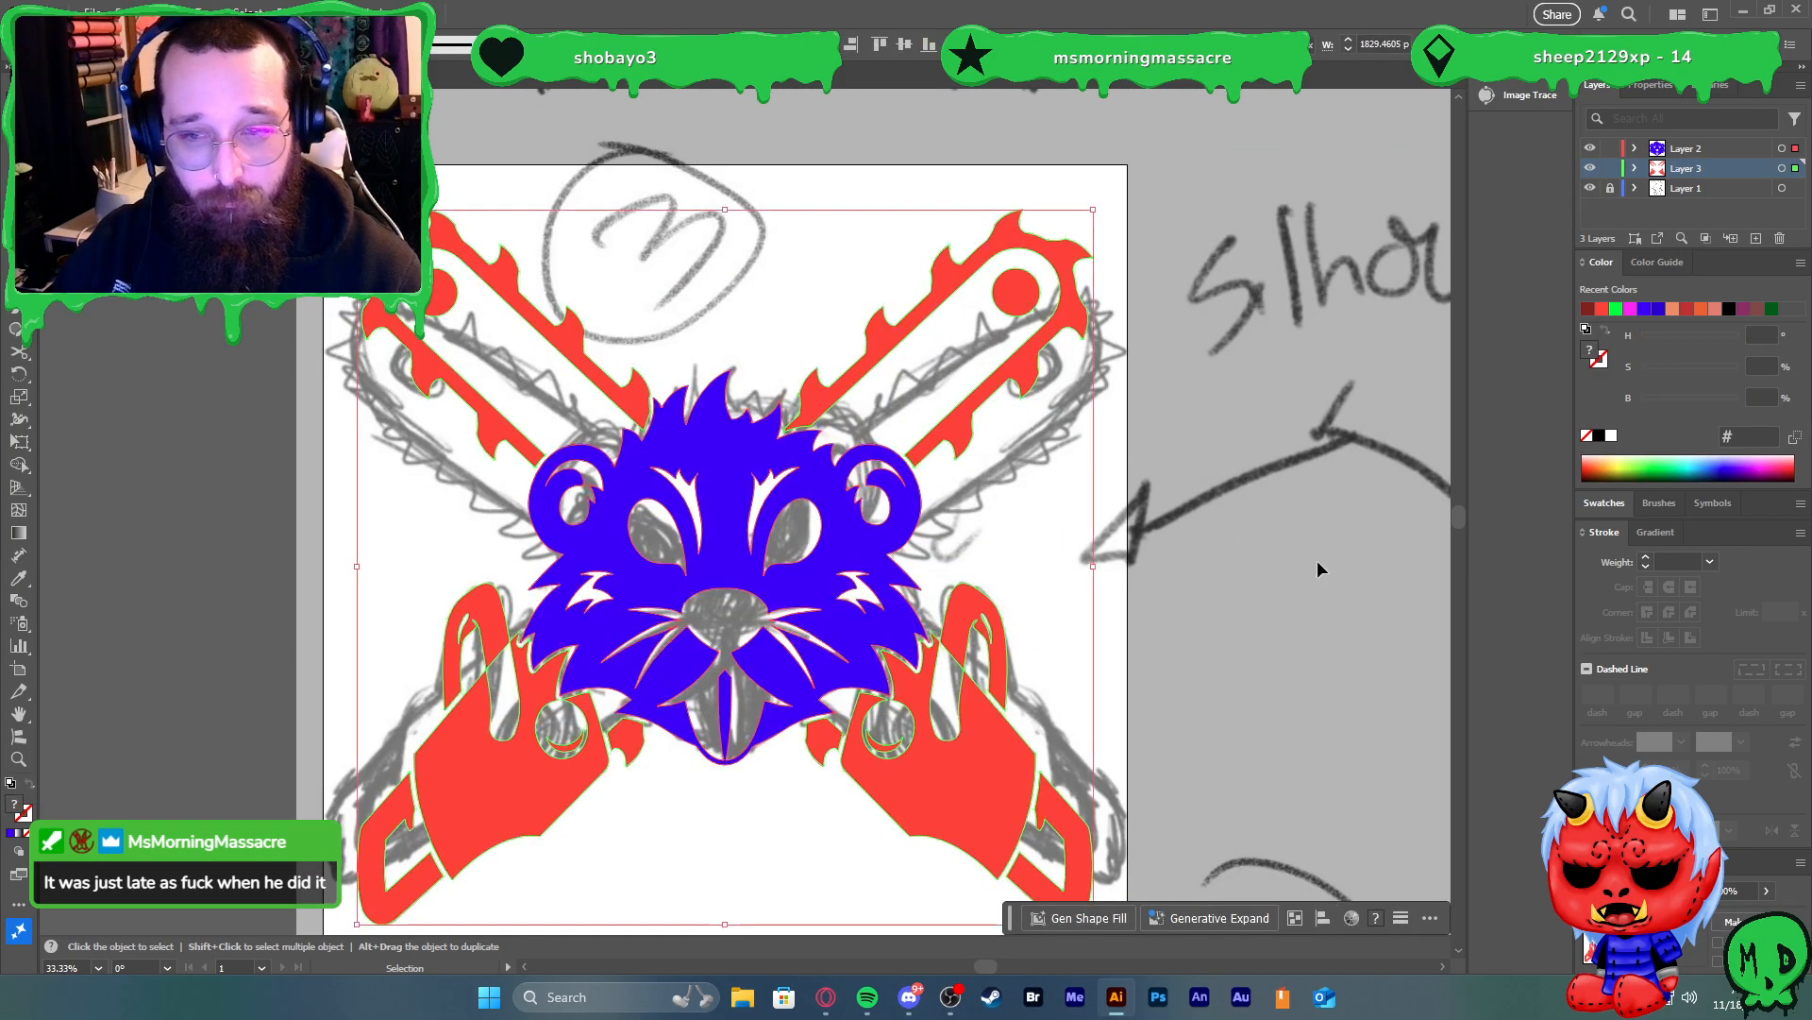
pyautogui.click(1609, 438)
pyautogui.click(1329, 476)
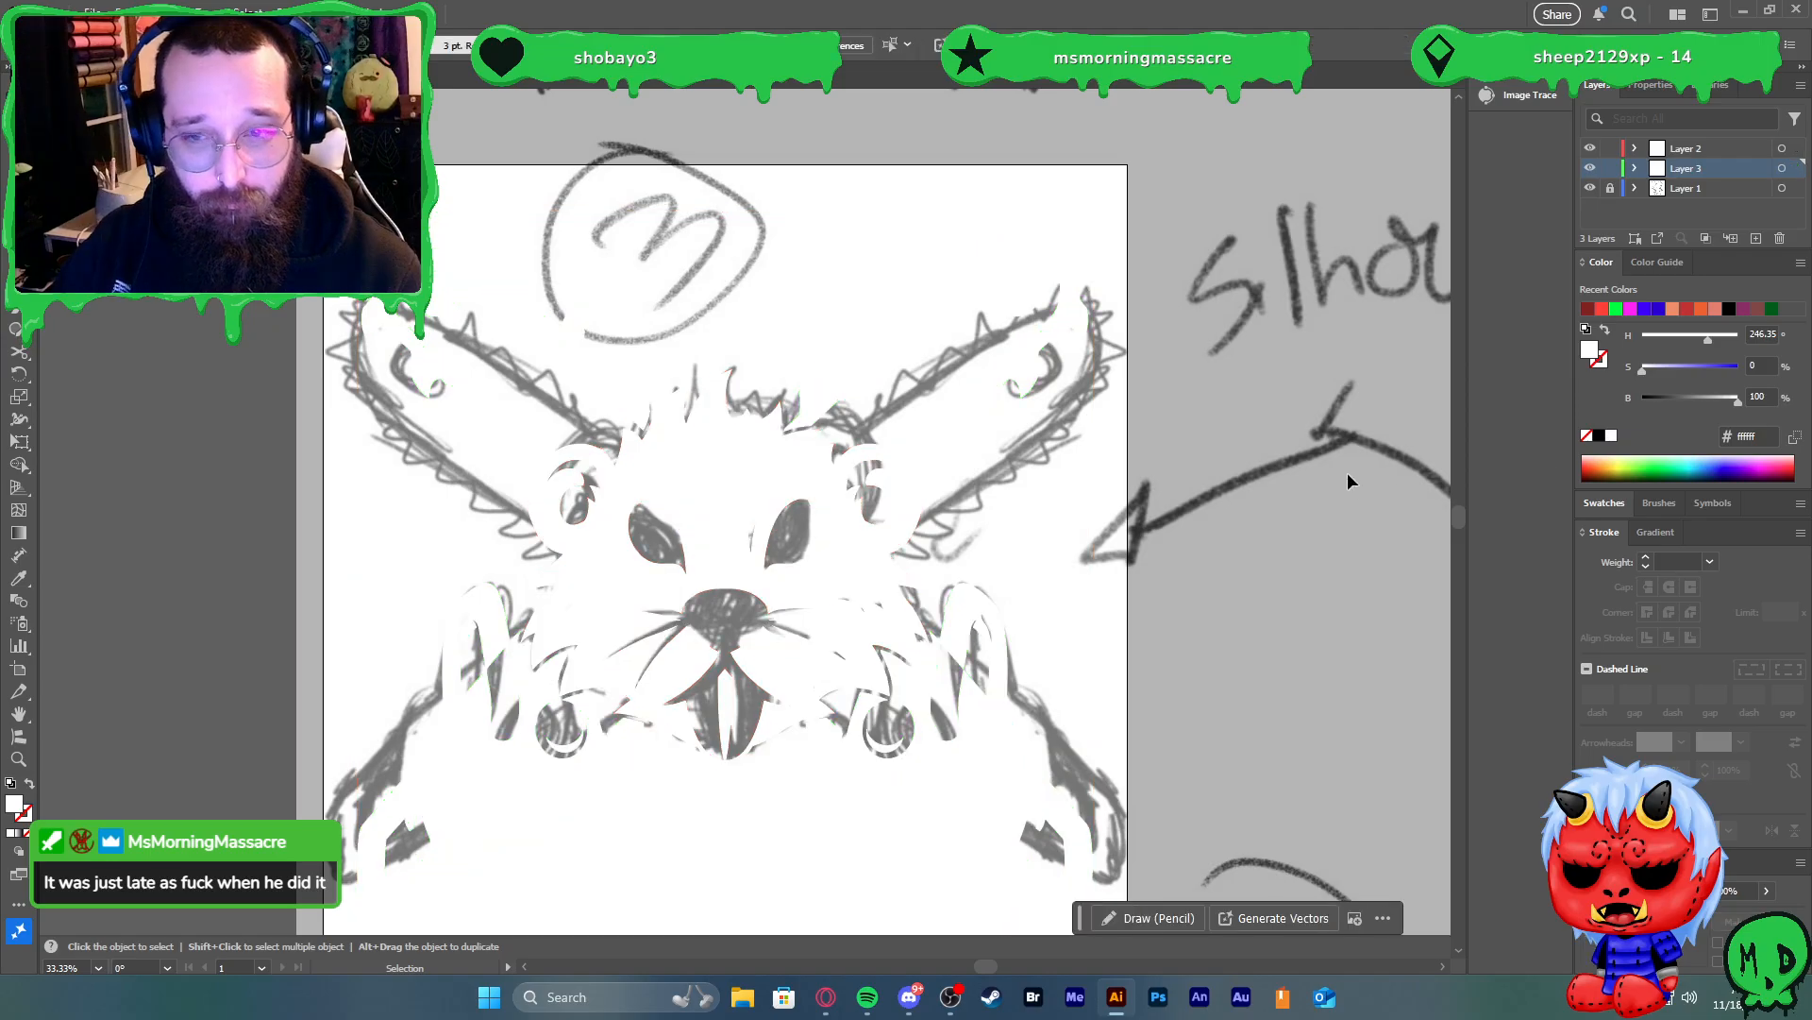
pyautogui.hotkey('ctrl', 'z')
pyautogui.click(1606, 439)
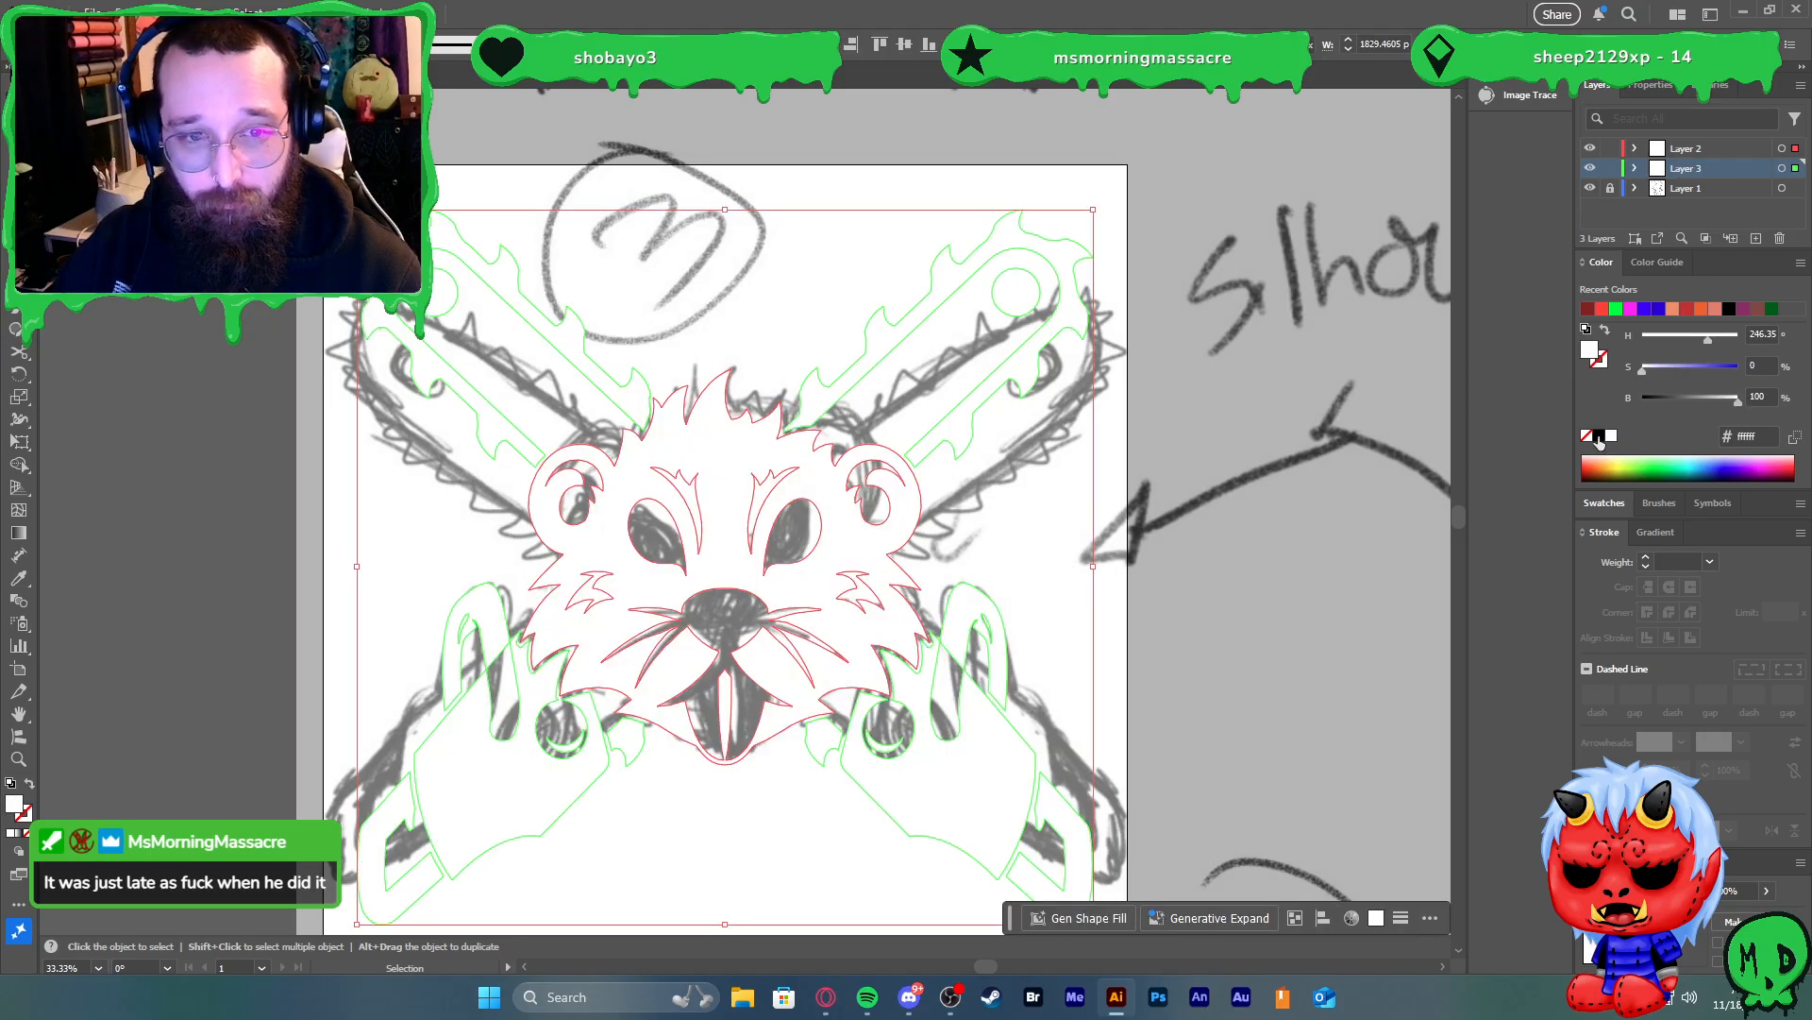
pyautogui.click(1599, 436)
pyautogui.click(1252, 523)
# Hide the Layer 1 sketch so only the black logo shows on the artboard
pyautogui.click(1590, 188)
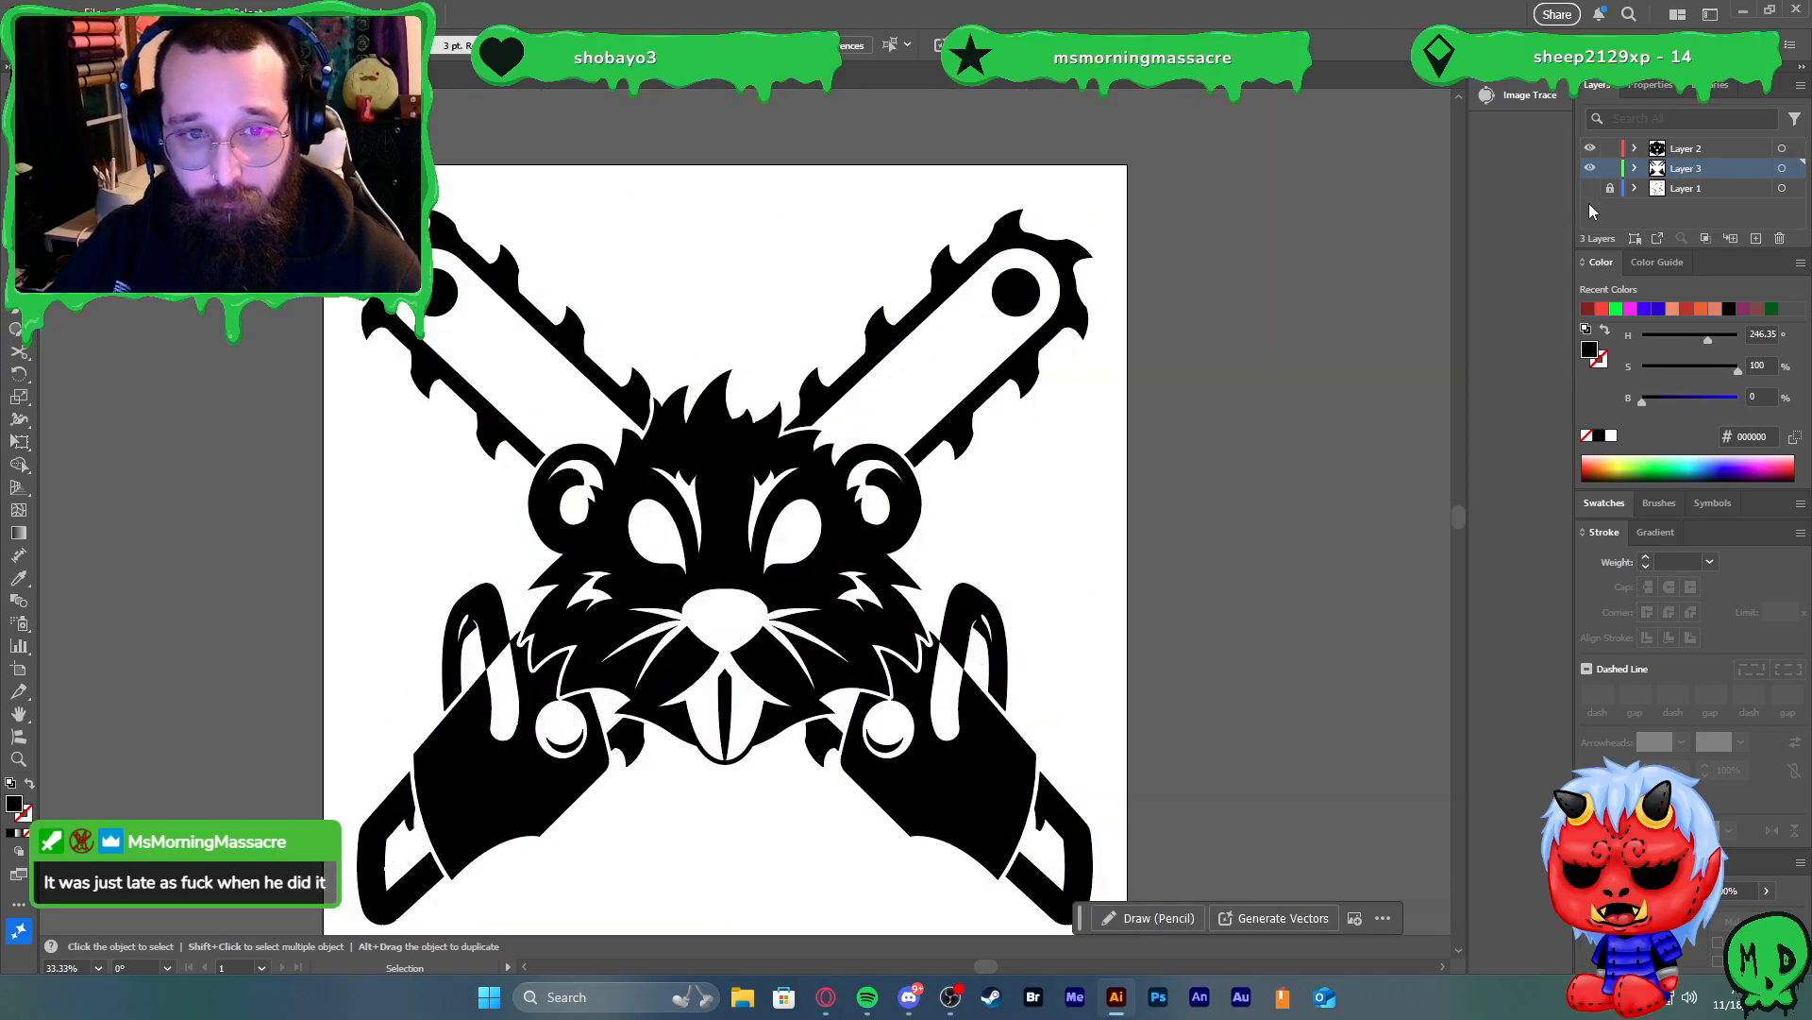
pyautogui.scroll(-1, 1215, 382)
pyautogui.scroll(-1, 1215, 381)
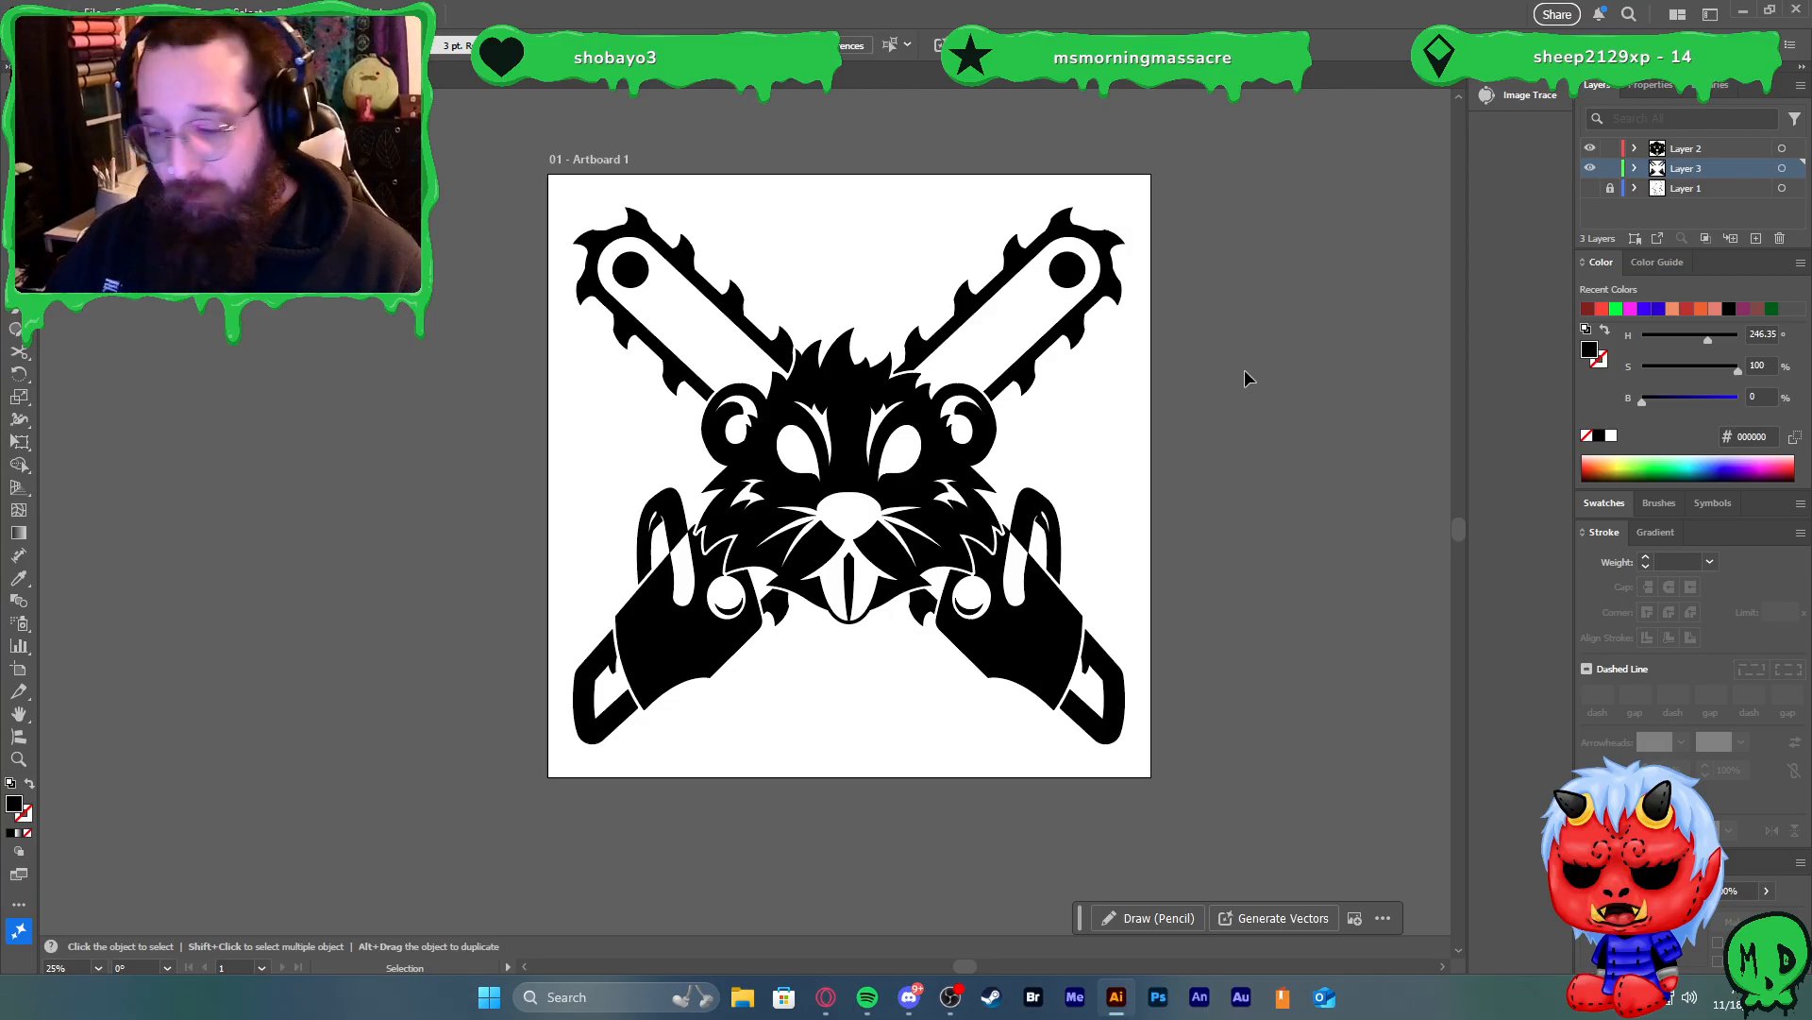
# Draw a small black crescent with the Pen tool inside the rounded lower end of the left hand's white slot
pyautogui.scroll(6, 689, 592)
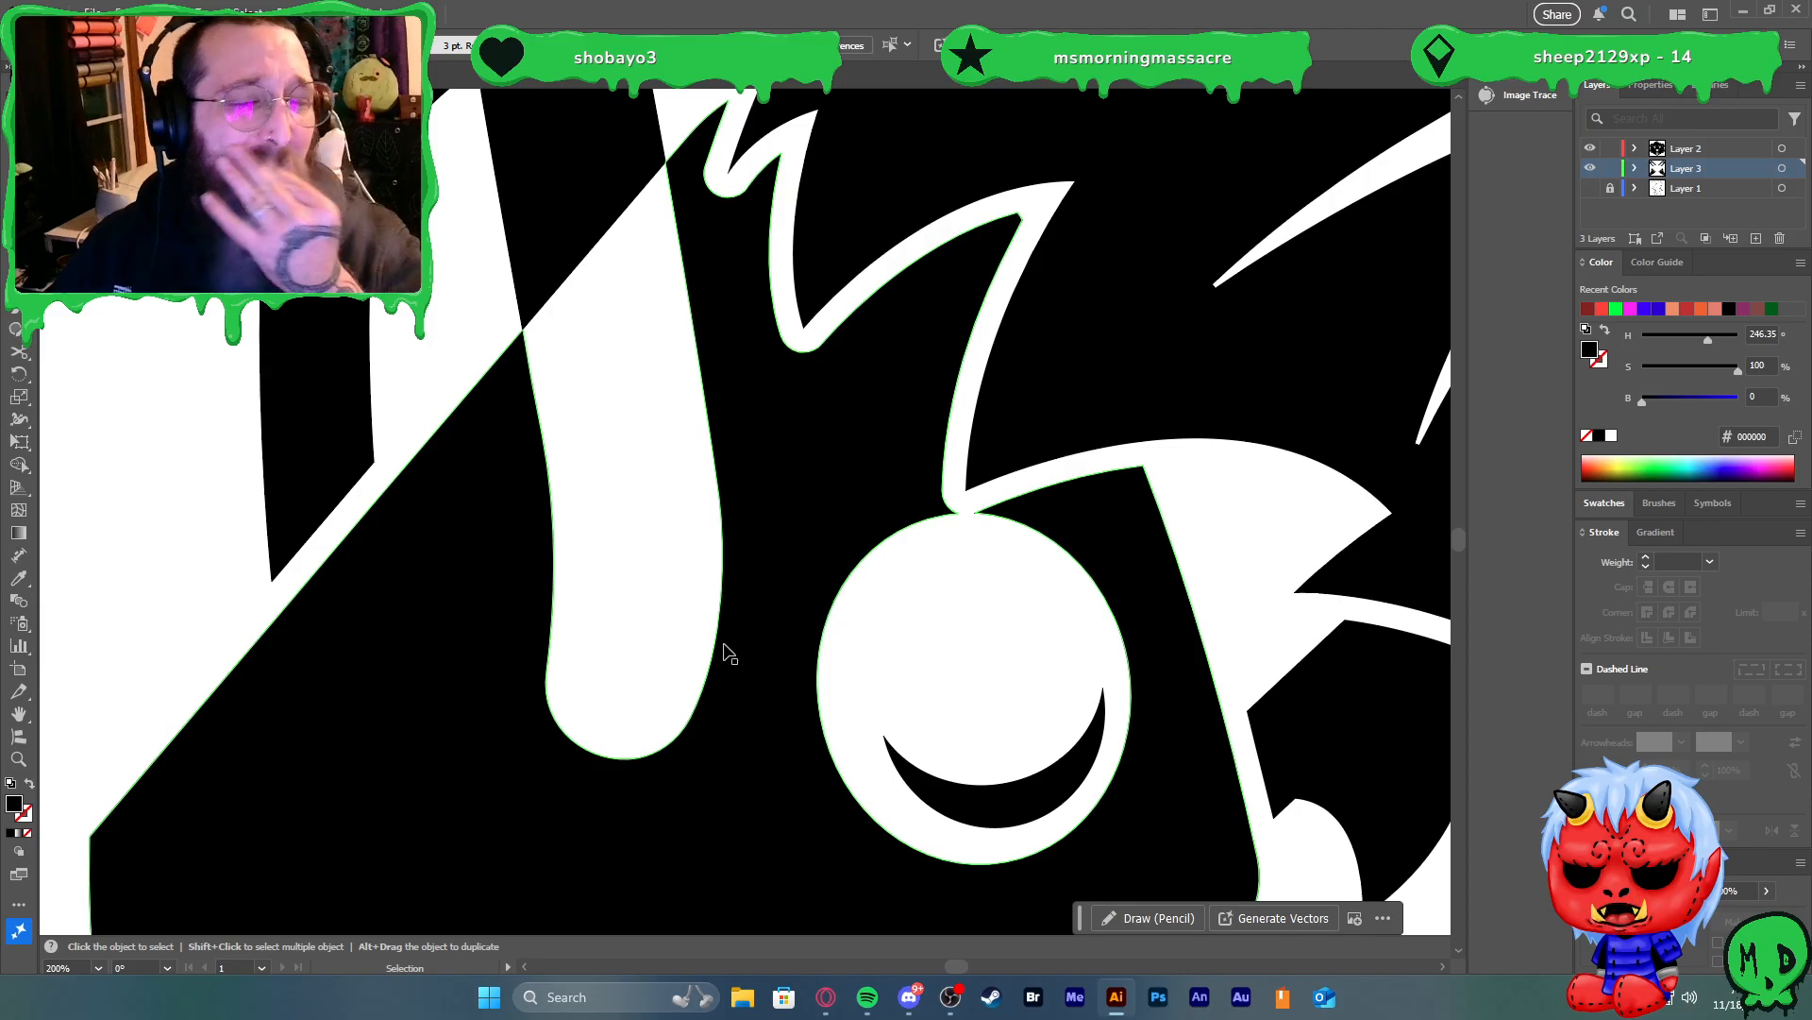
pyautogui.press('l')
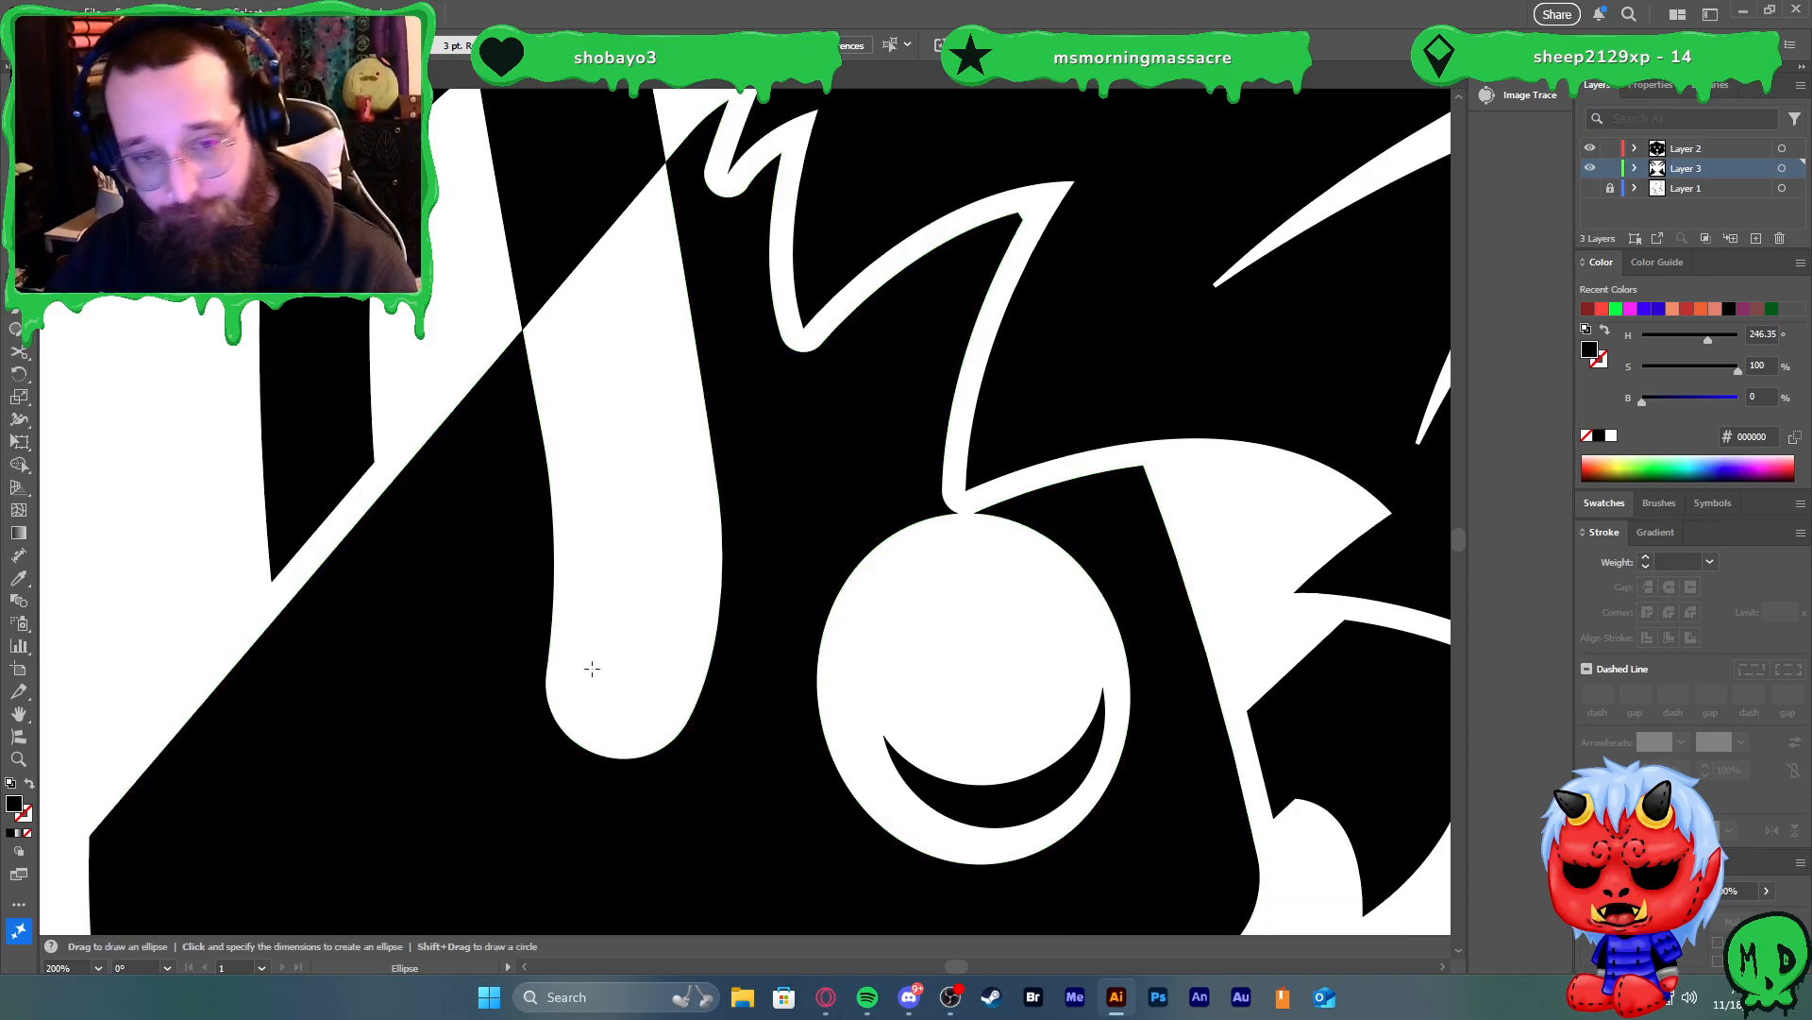
pyautogui.press('p')
pyautogui.click(604, 706)
pyautogui.moveTo(695, 629); pyautogui.dragTo(703, 591)
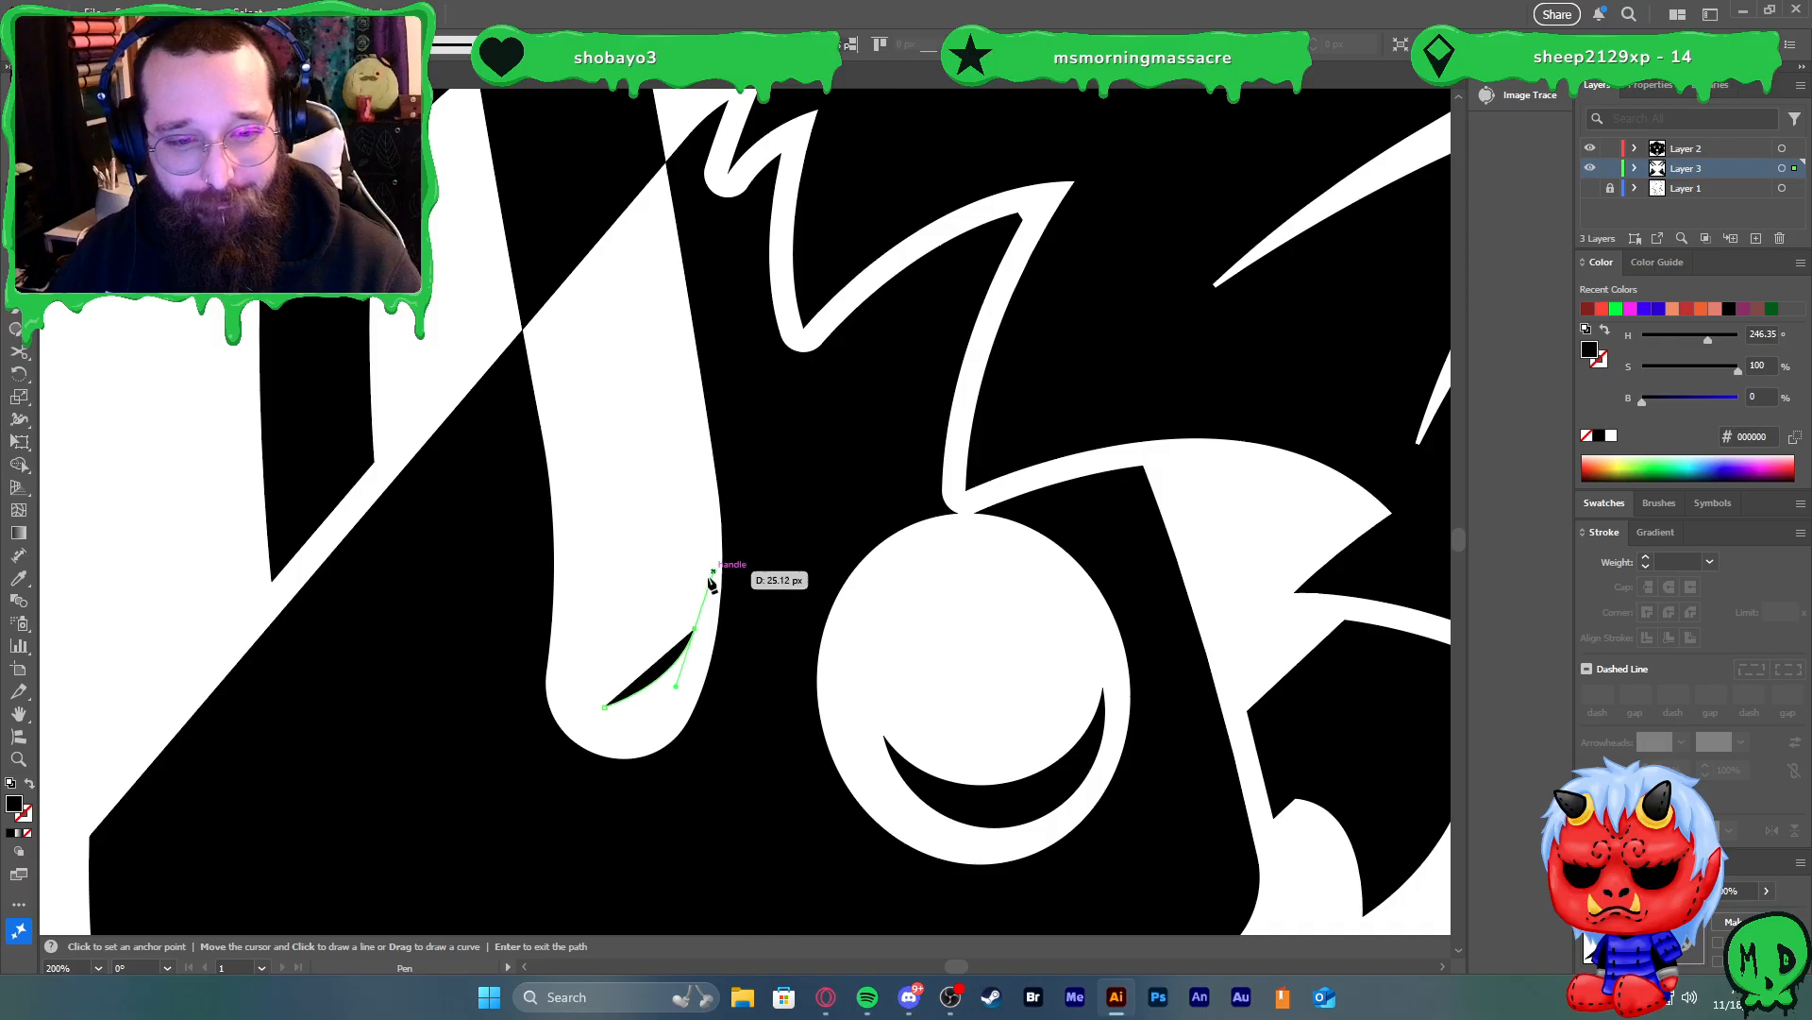
pyautogui.moveTo(651, 724); pyautogui.dragTo(607, 740)
pyautogui.click(604, 706)
pyautogui.press('v')
pyautogui.scroll(-3, 653, 680)
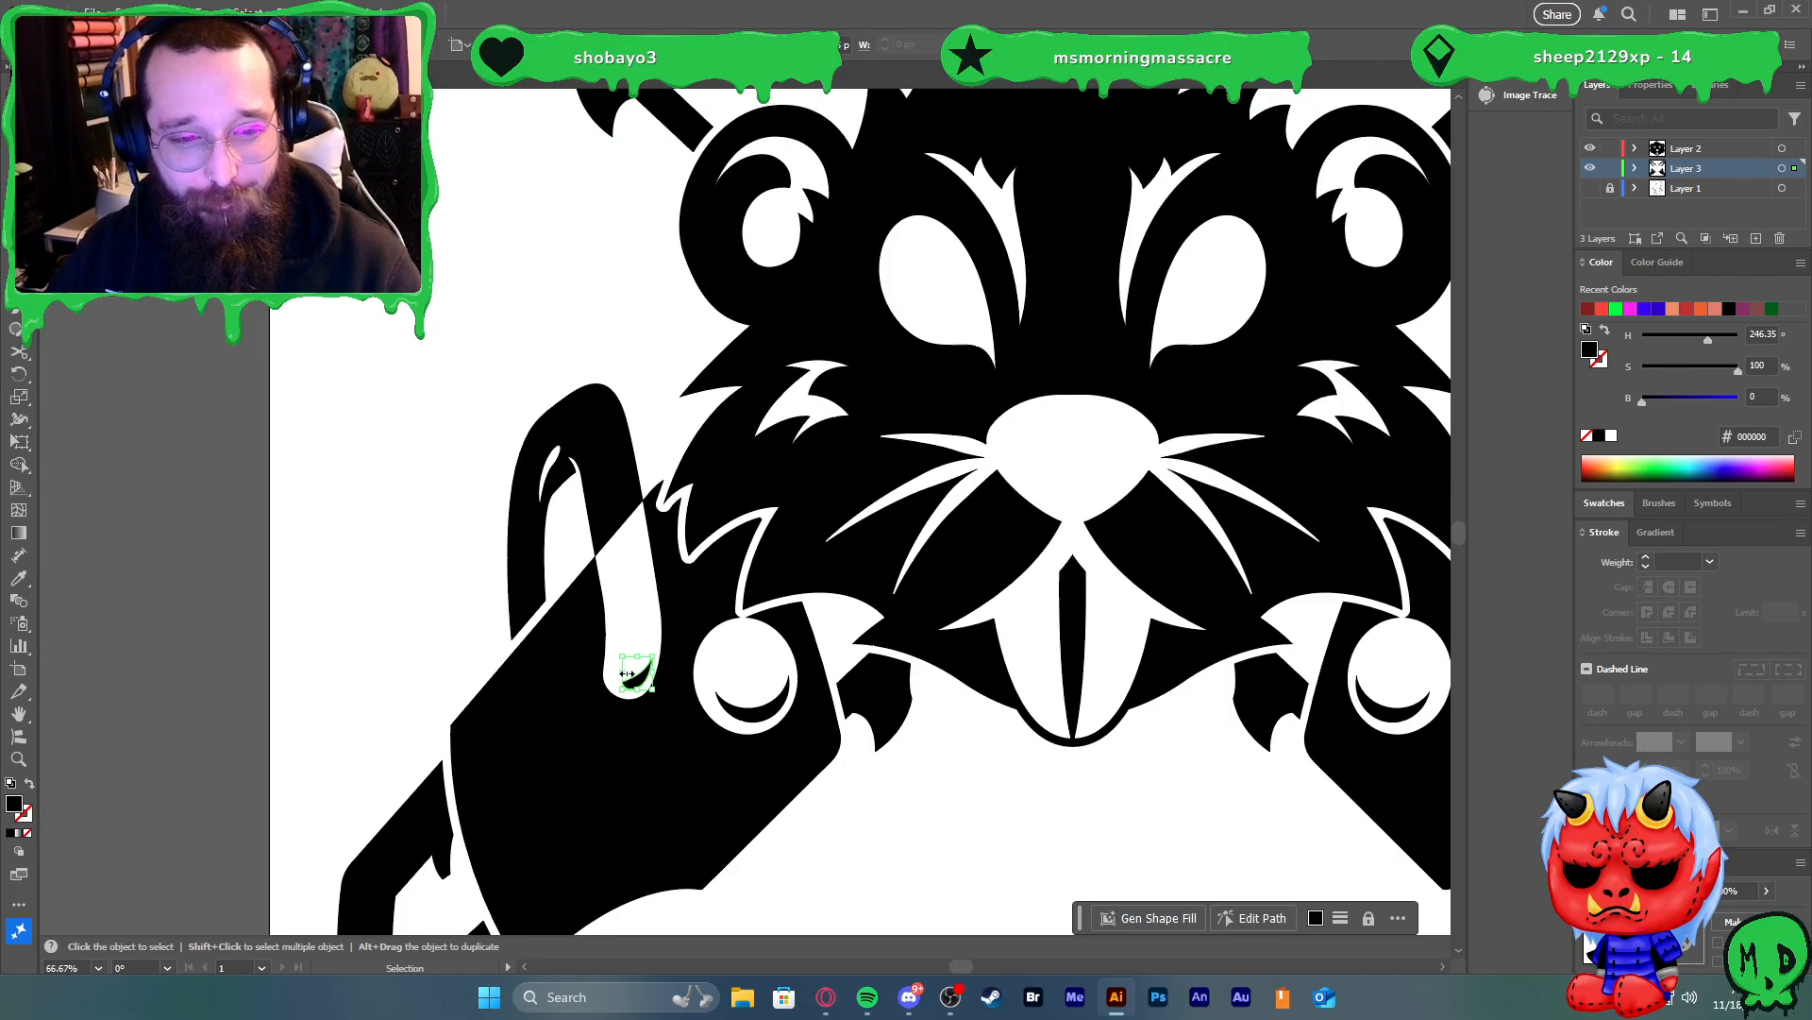
# Copy the small crescent to the right hand's slot, reflect the copy across the vertical axis and nudge it into matching position
pyautogui.hscroll(4, 718, 670)
pyautogui.click(788, 810)
pyautogui.moveTo(349, 676); pyautogui.dragTo(1227, 758)
pyautogui.rightClick(1240, 692)
pyautogui.moveTo(1303, 856)
pyautogui.click(1497, 758)
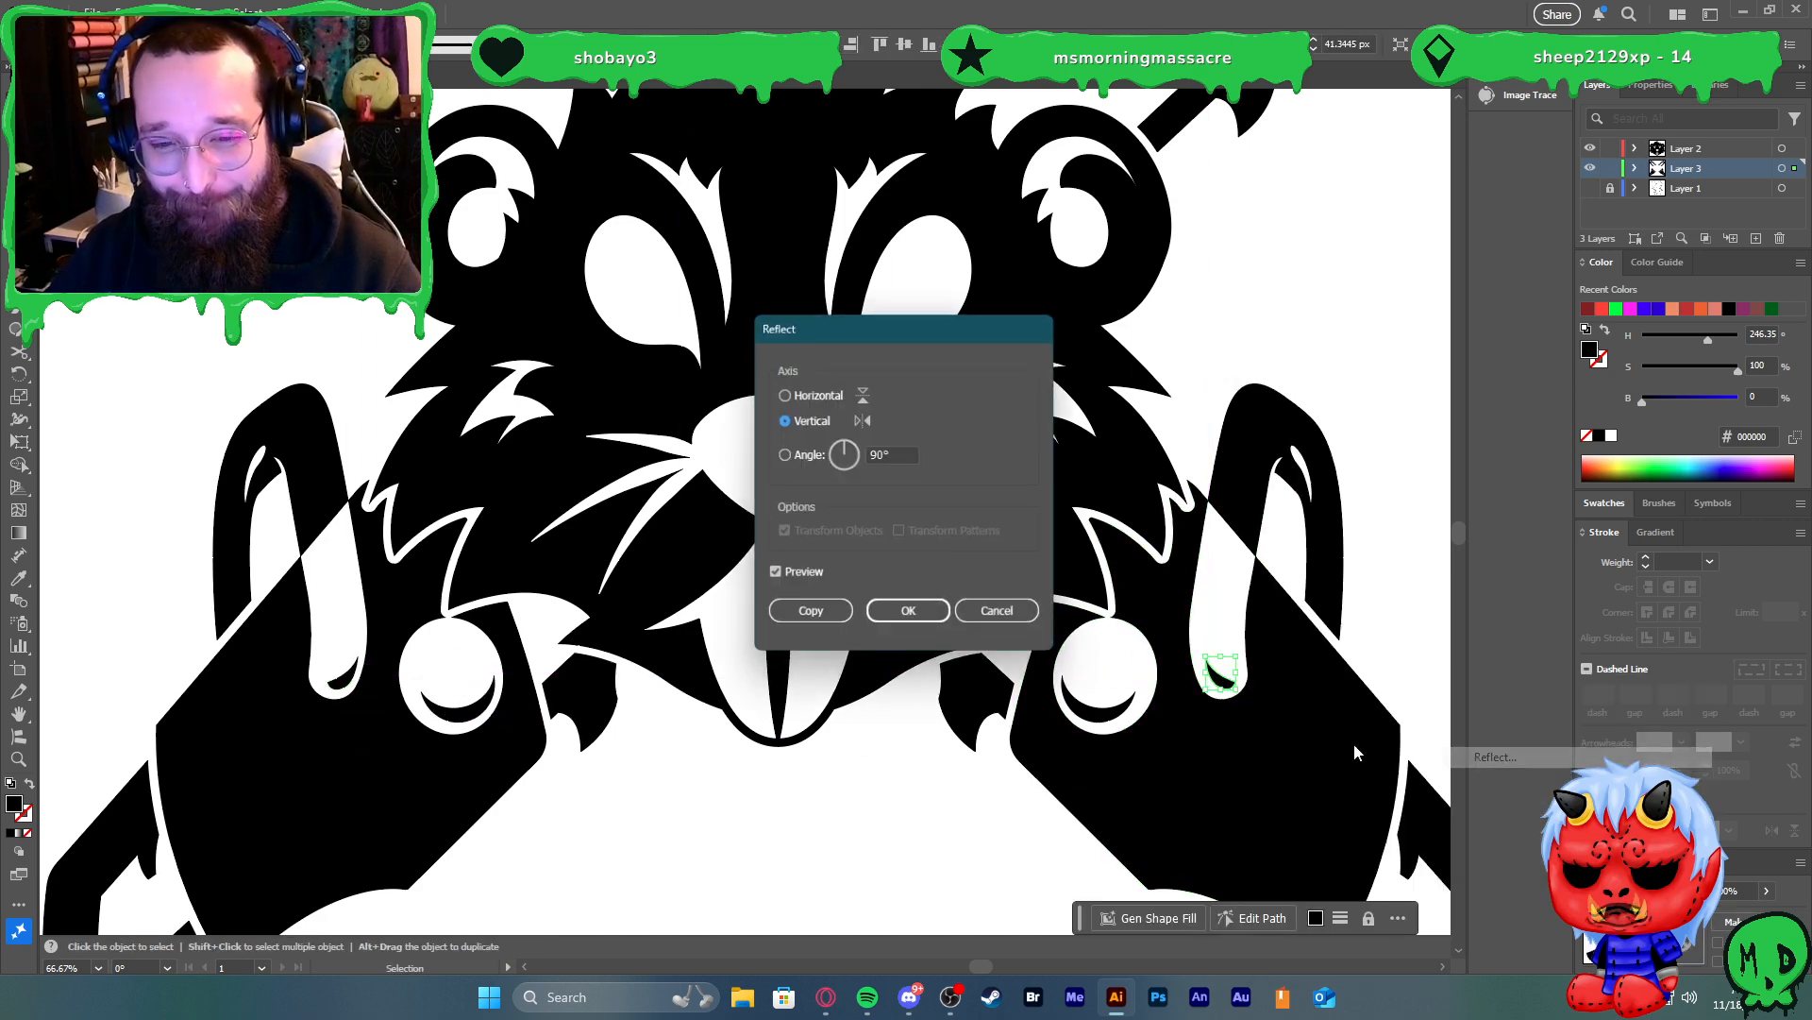
pyautogui.click(985, 621)
pyautogui.moveTo(1217, 686); pyautogui.dragTo(1214, 684)
pyautogui.keyDown('shift'); pyautogui.click(342, 676); pyautogui.keyUp('shift')
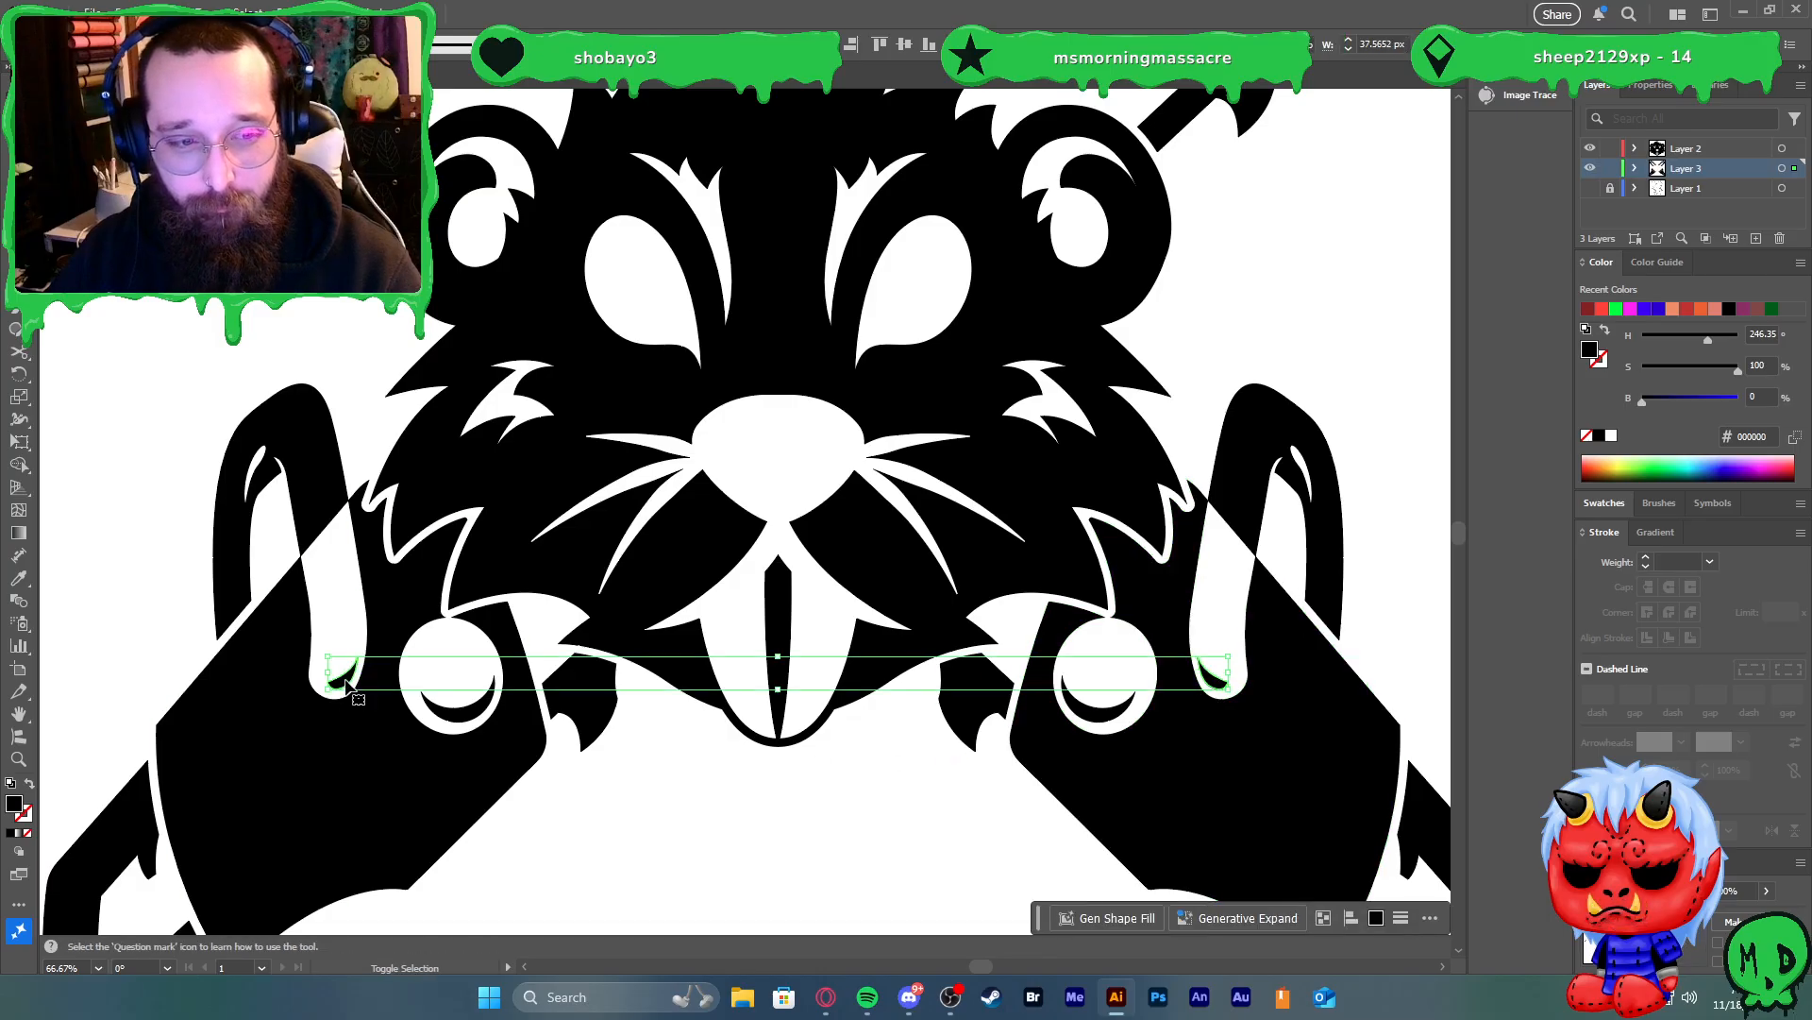
pyautogui.click(1303, 251)
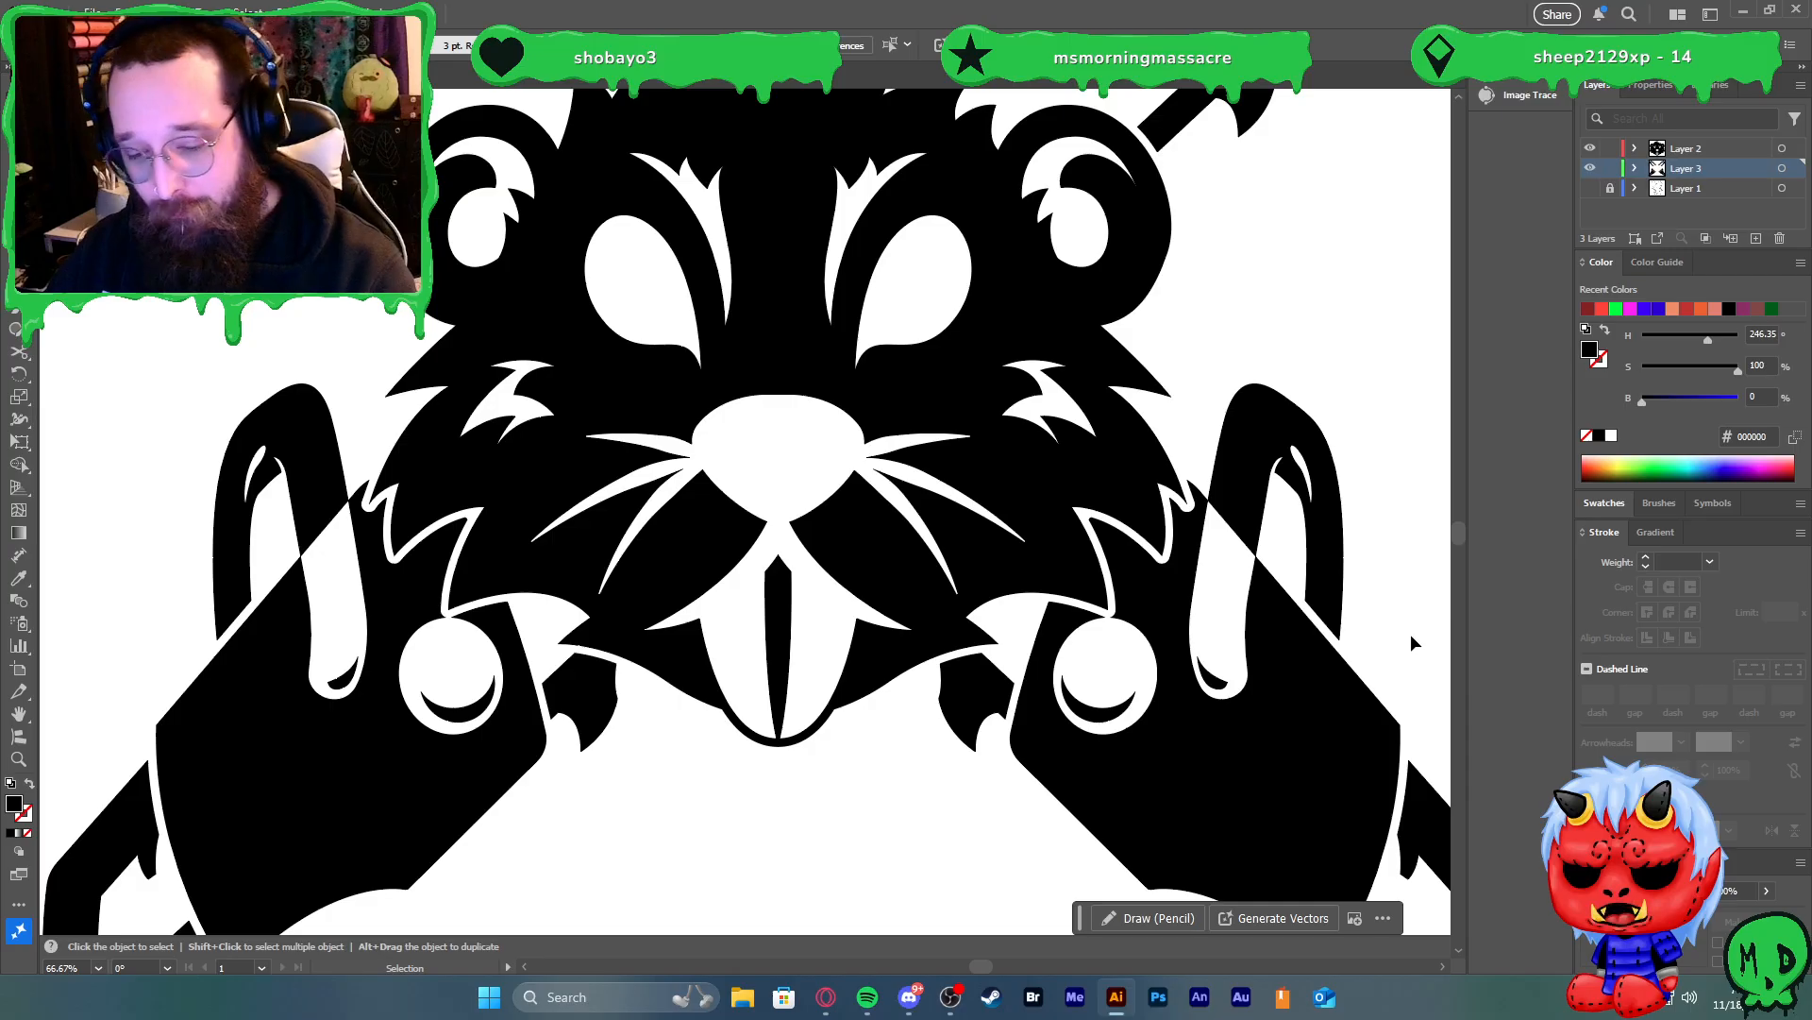
pyautogui.hotkey('ctrl', '0')
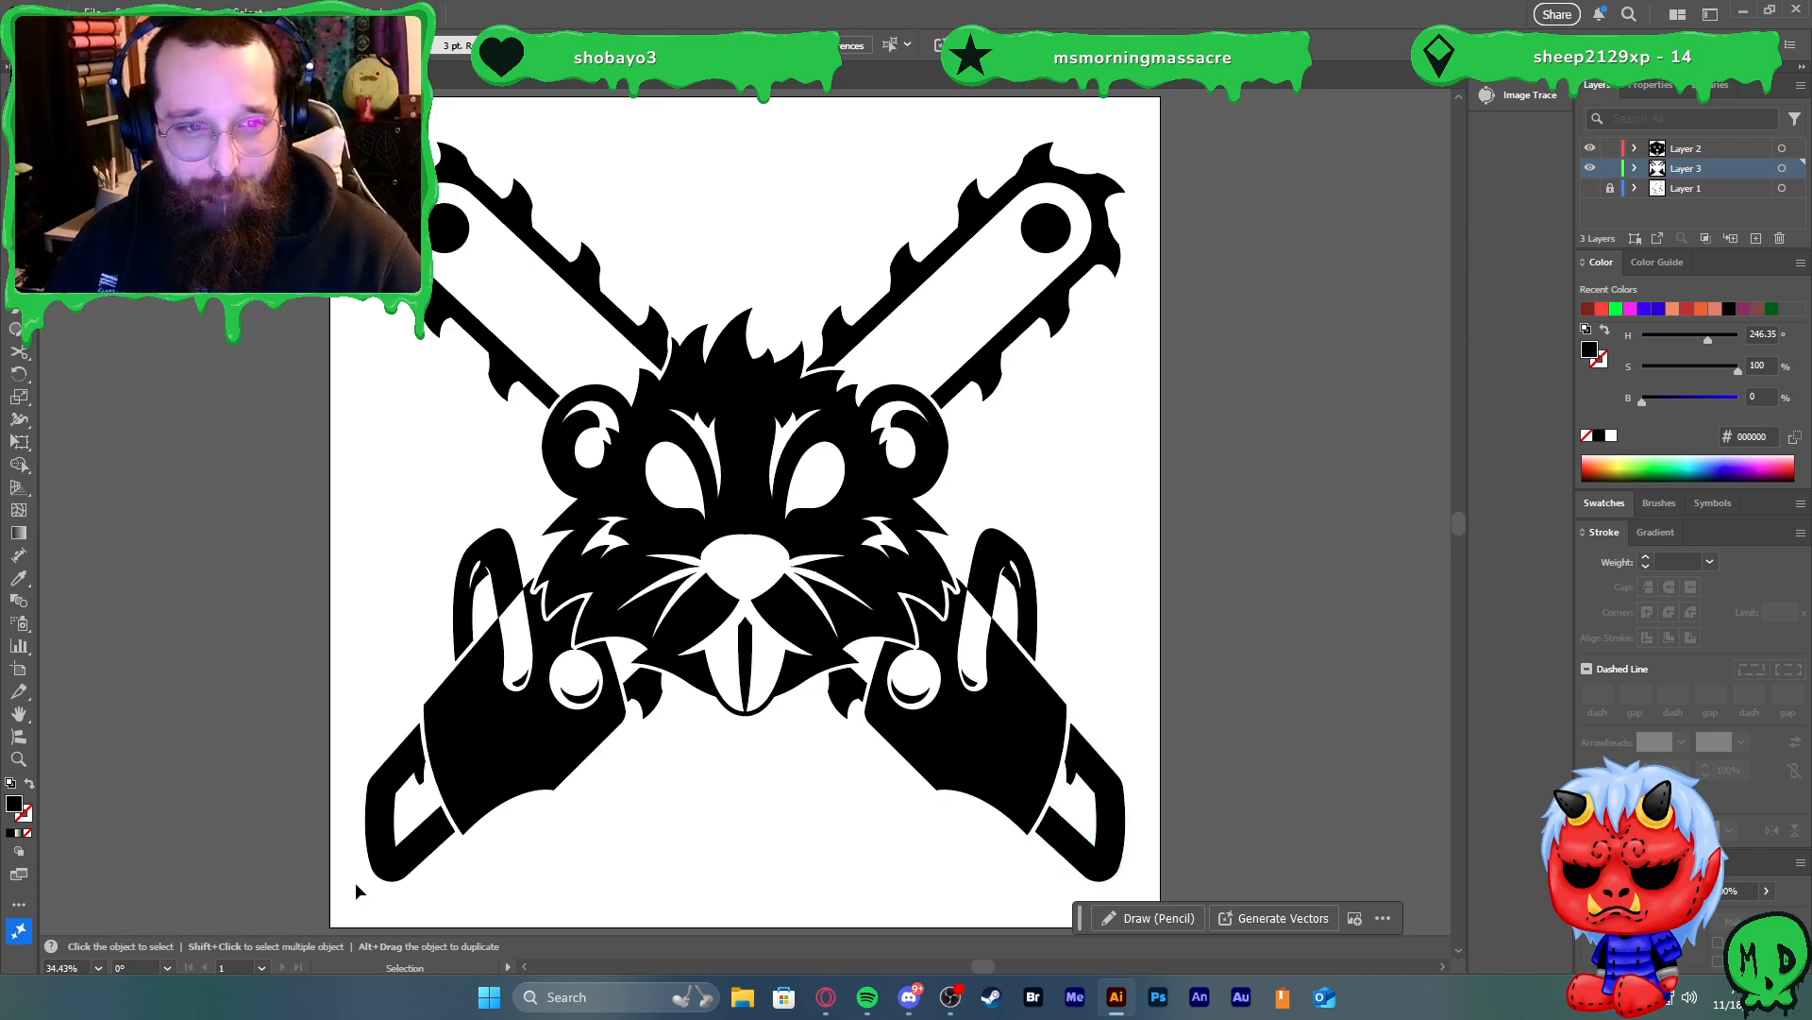
pyautogui.scroll(3, 387, 904)
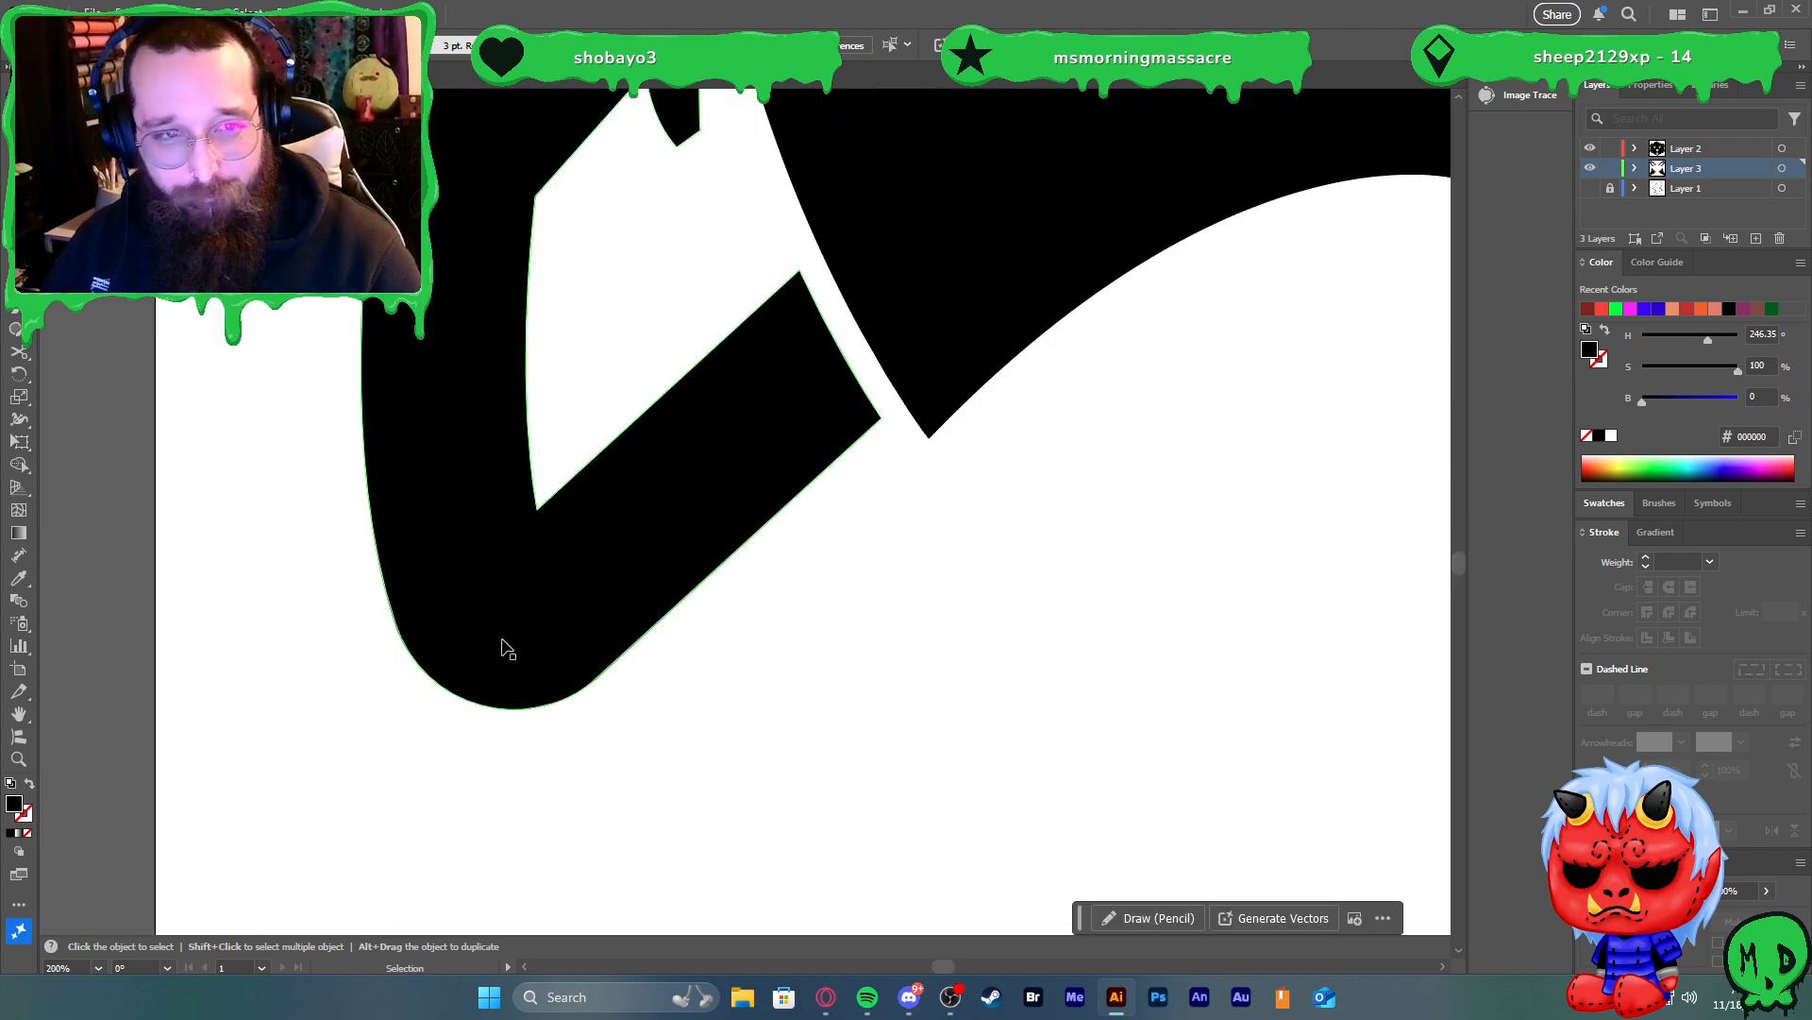
pyautogui.scroll(-2, 490, 651)
pyautogui.scroll(4, 518, 648)
pyautogui.press('p')
pyautogui.click(435, 574)
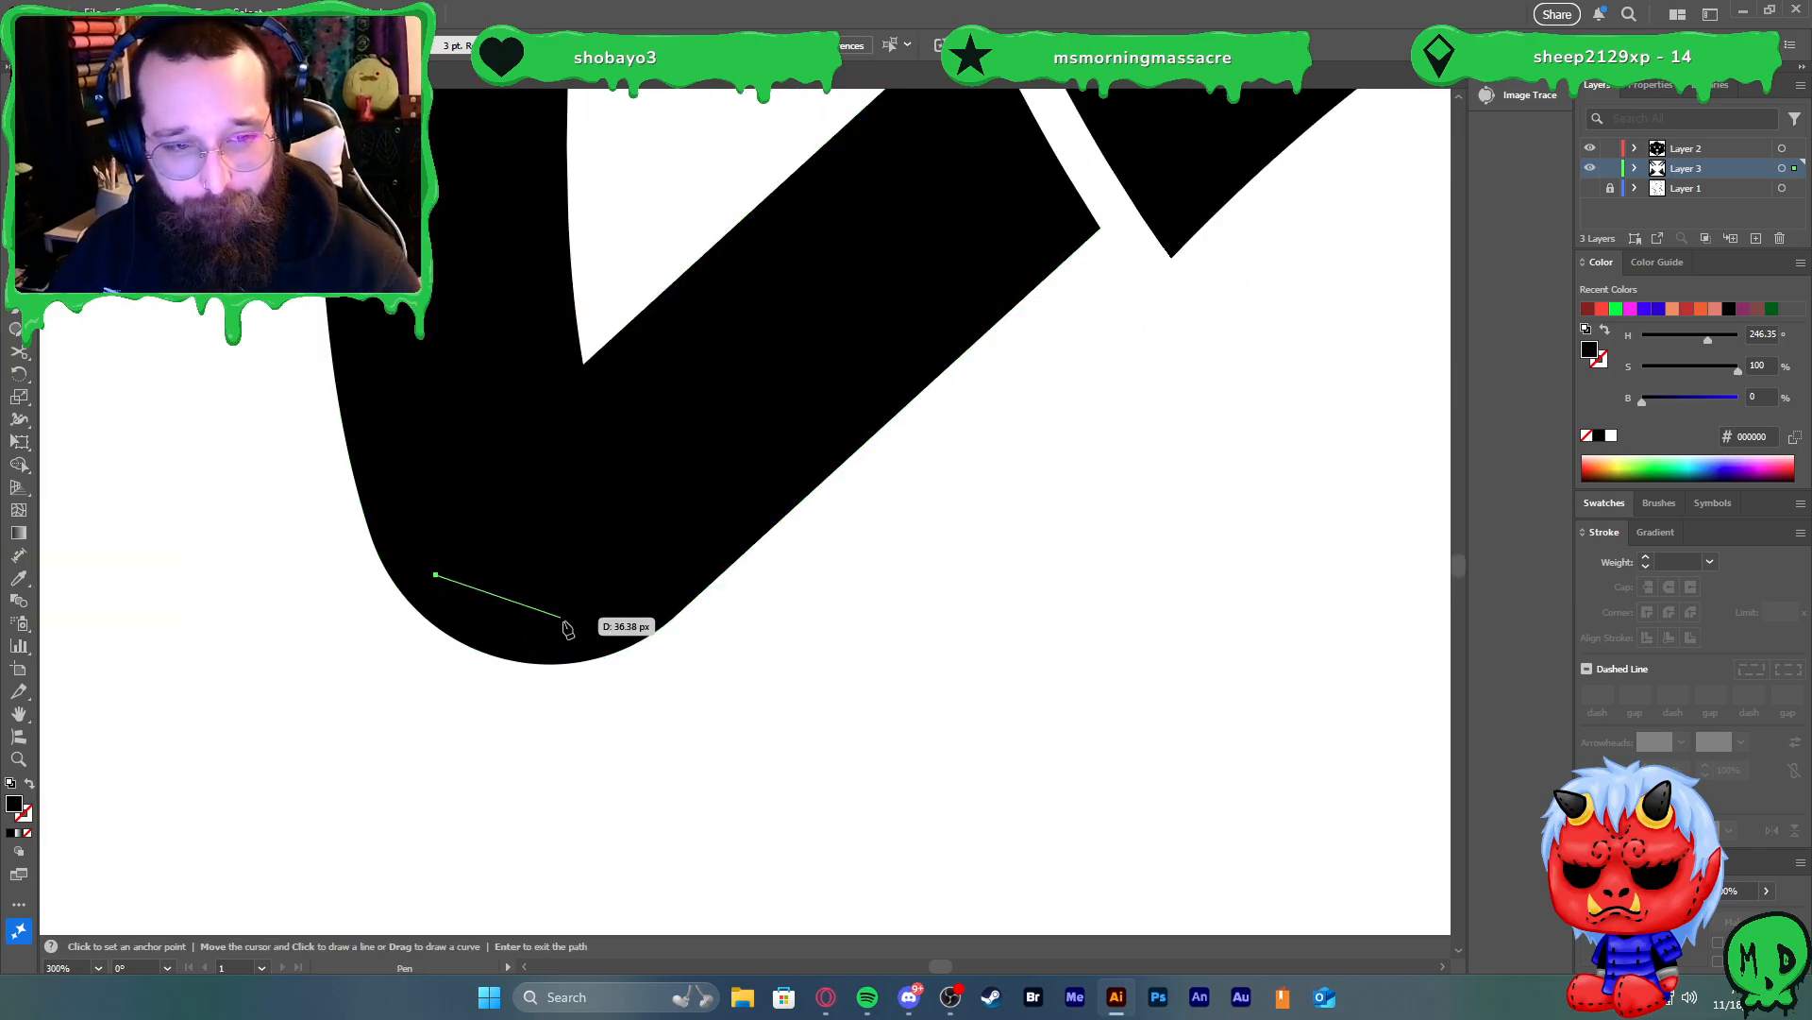
pyautogui.moveTo(632, 607); pyautogui.dragTo(764, 545)
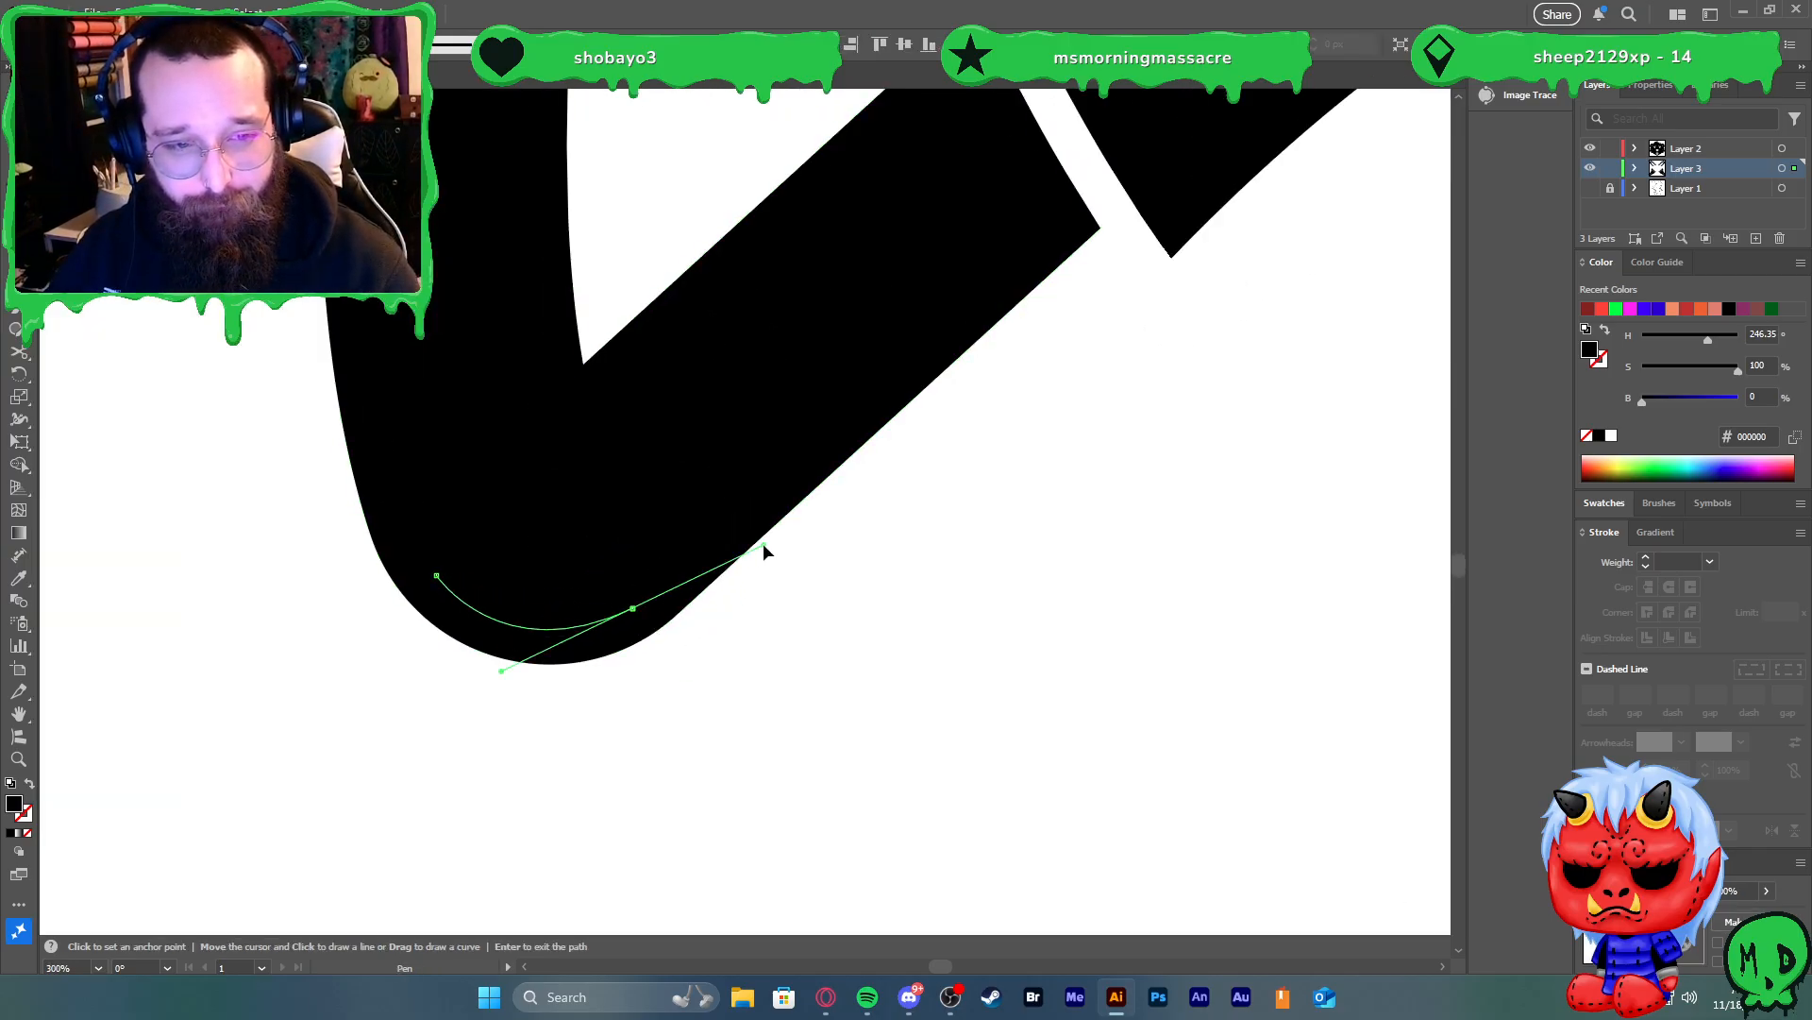
pyautogui.click(633, 607)
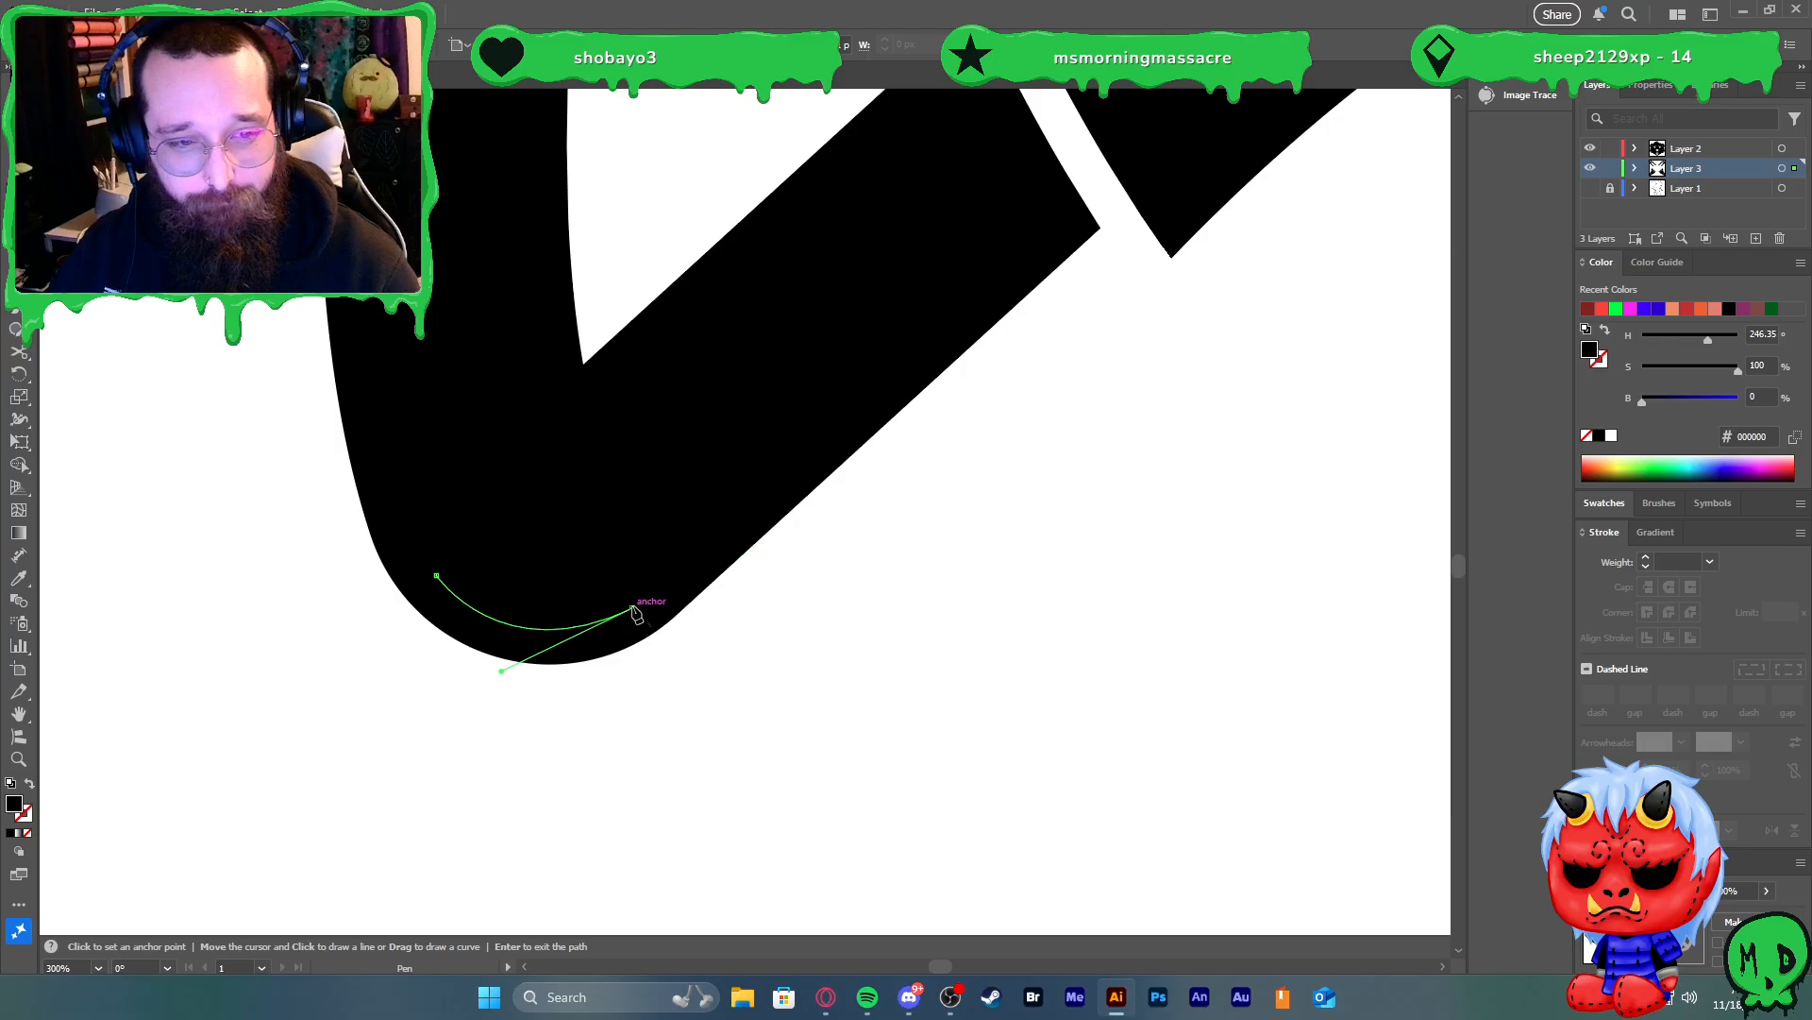
pyautogui.hotkey('ctrl', 'z')
pyautogui.hotkey('ctrl', 'z')
pyautogui.hotkey('ctrl', 'z')
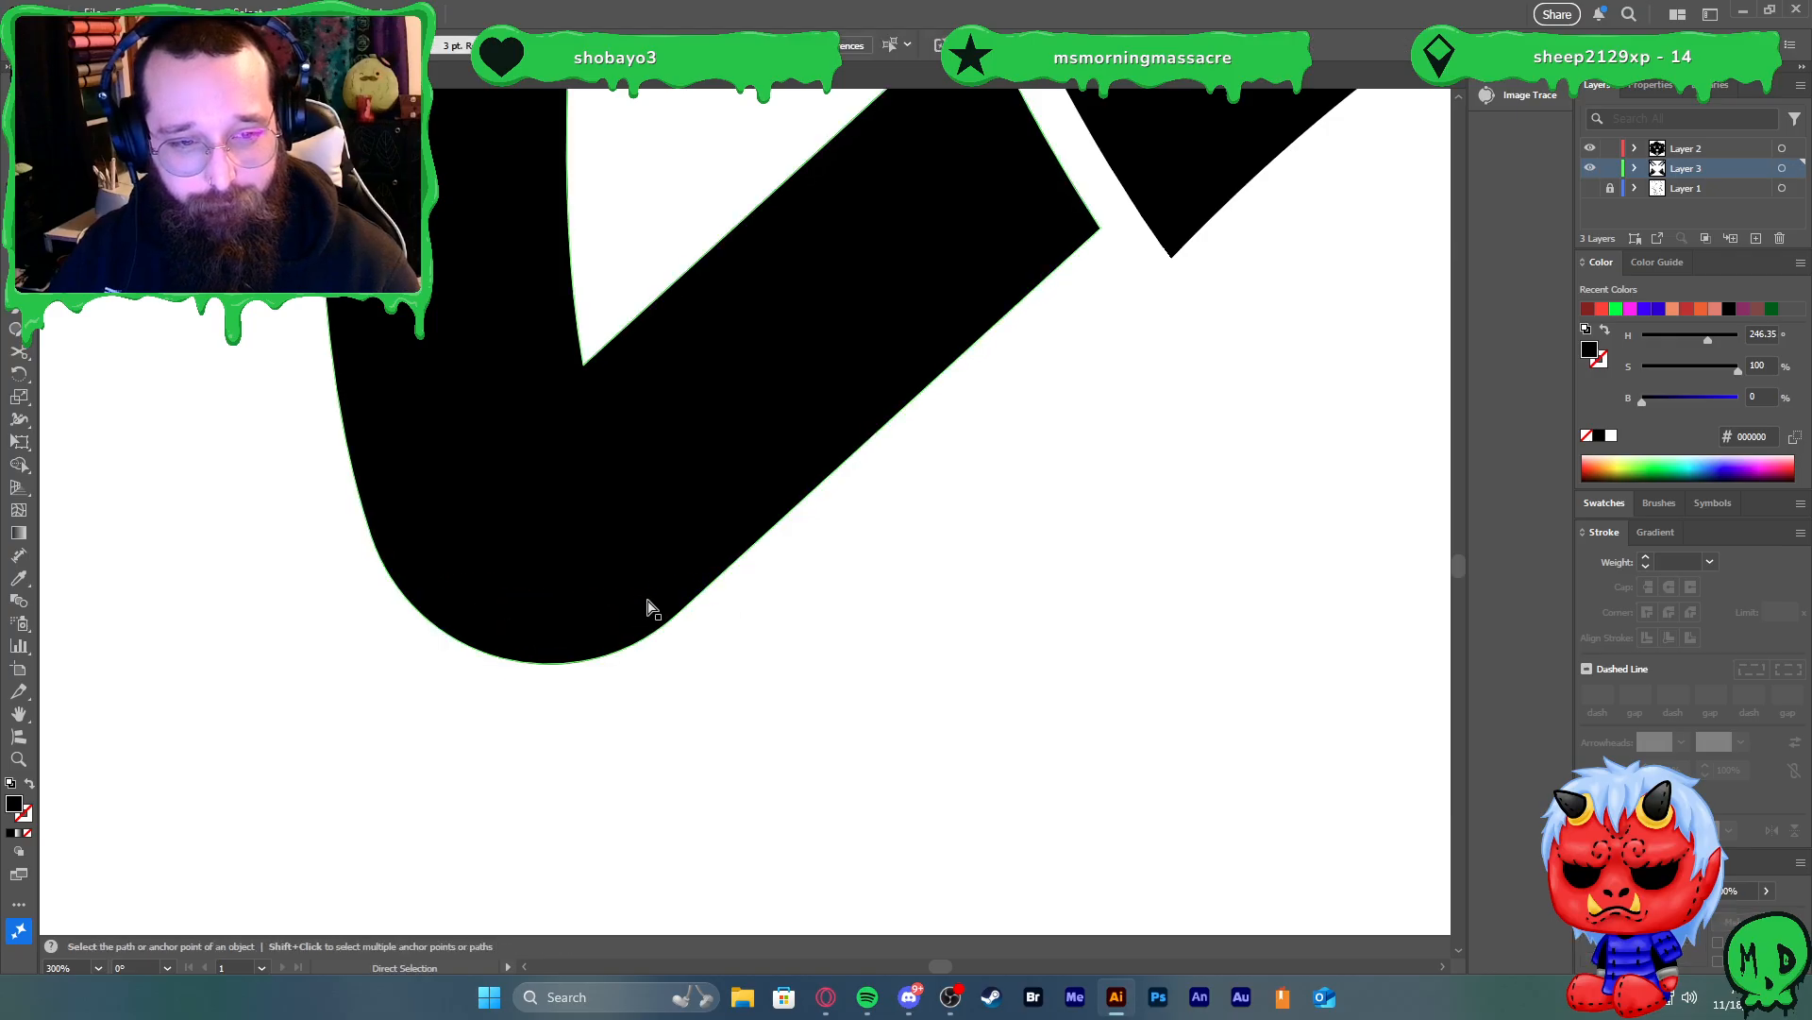
# Draw a closed crescent with the Pen tool inside the rounded lower end of the left chainsaw handle
pyautogui.click(665, 576)
pyautogui.moveTo(563, 626); pyautogui.dragTo(498, 629)
pyautogui.moveTo(410, 521); pyautogui.dragTo(402, 464)
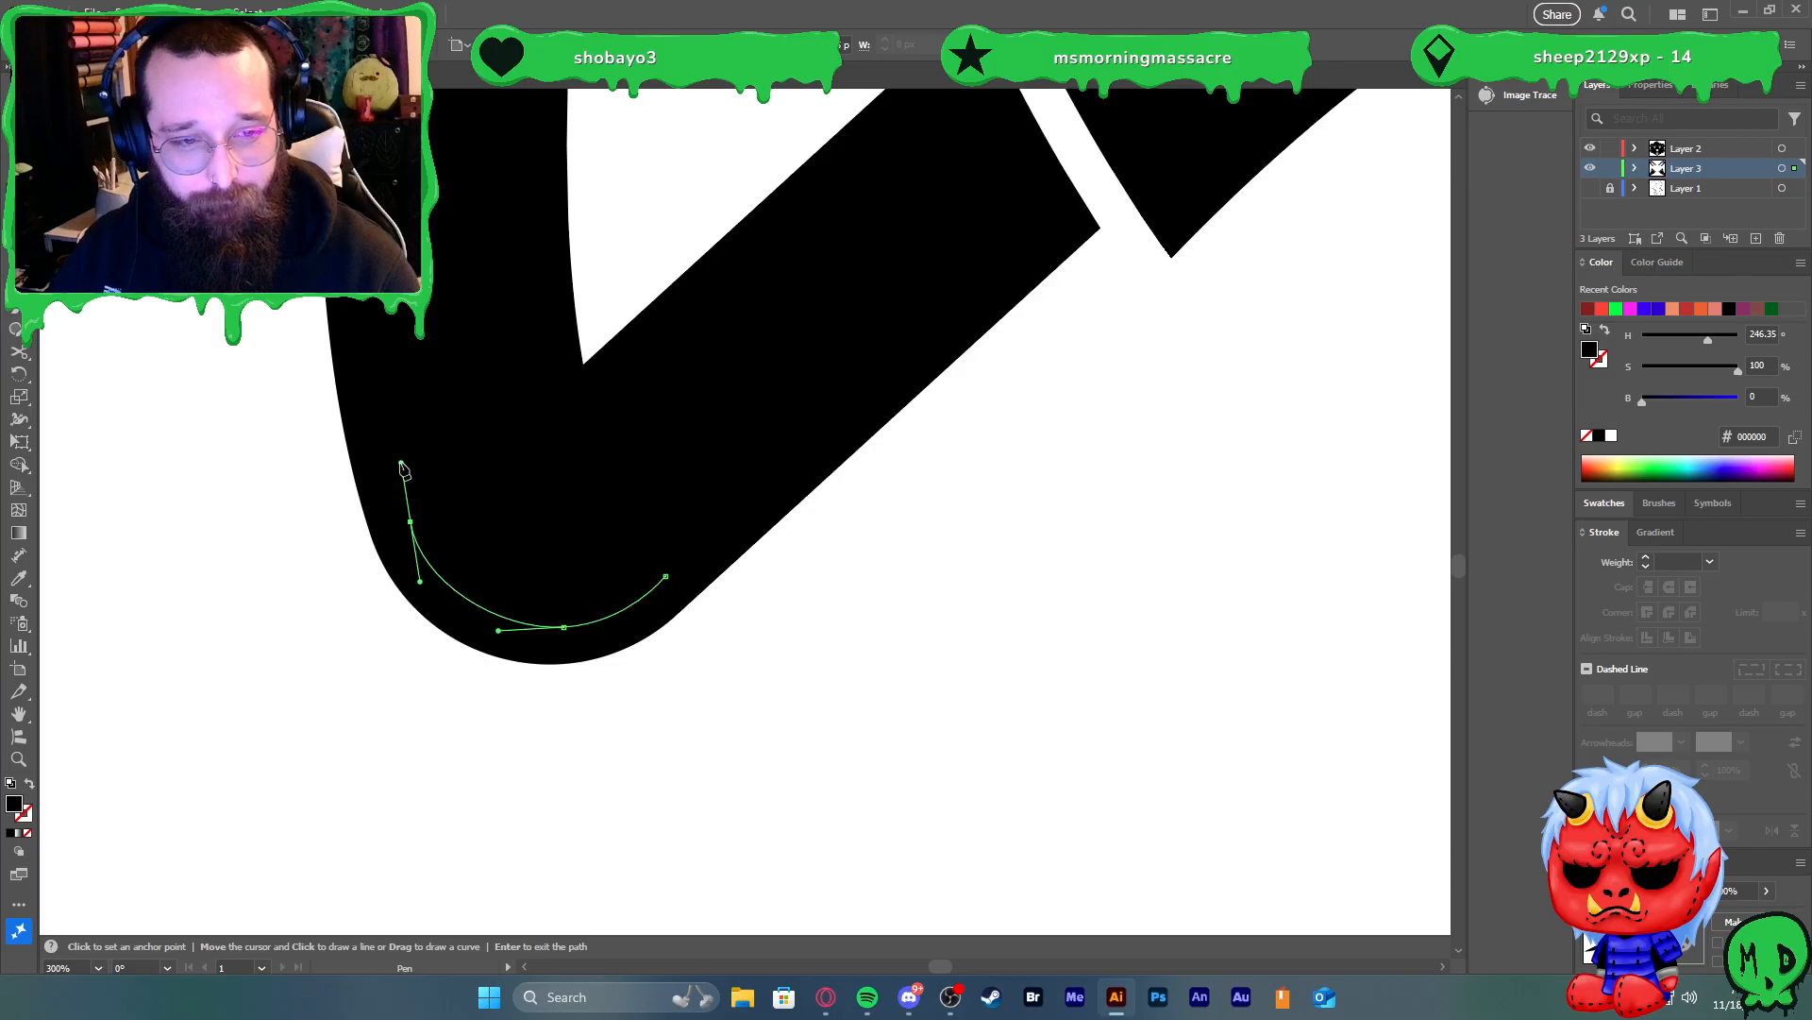
pyautogui.click(409, 522)
pyautogui.moveTo(569, 584); pyautogui.dragTo(646, 565)
pyautogui.click(667, 573)
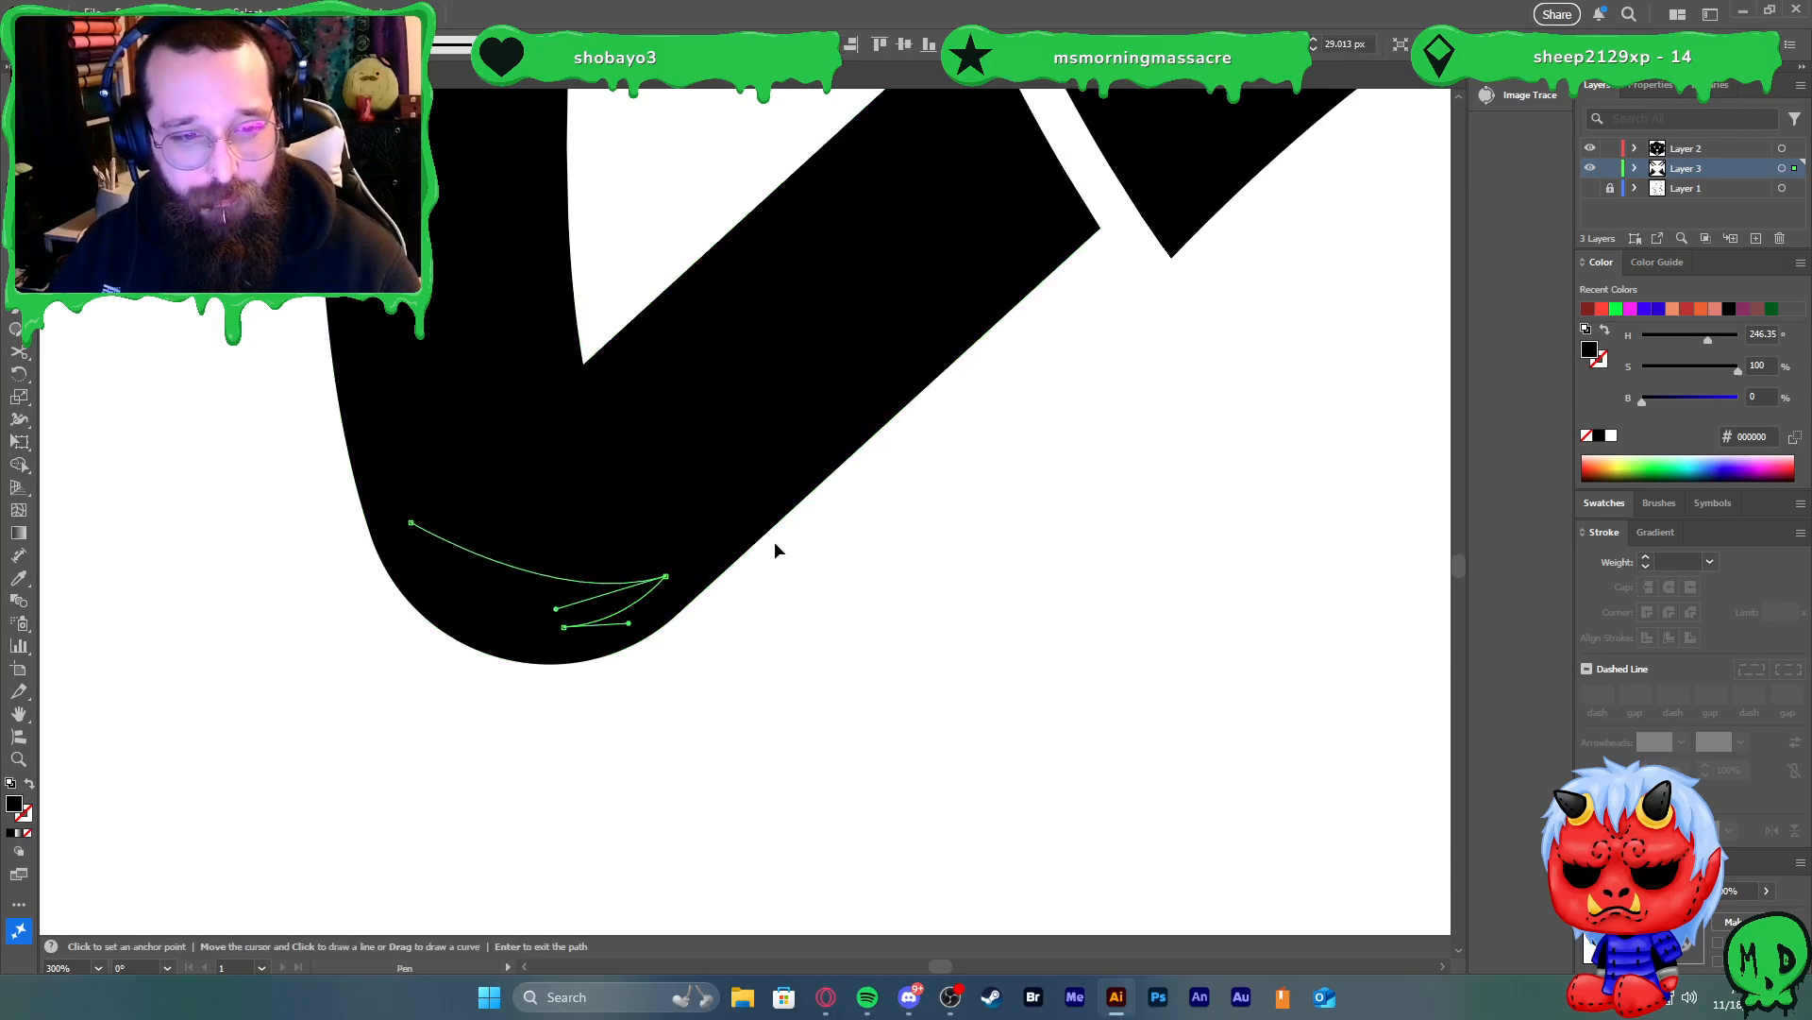
# Fill the new crescent on the left chainsaw handle with white
pyautogui.press('v')
pyautogui.scroll(-5, 791, 557)
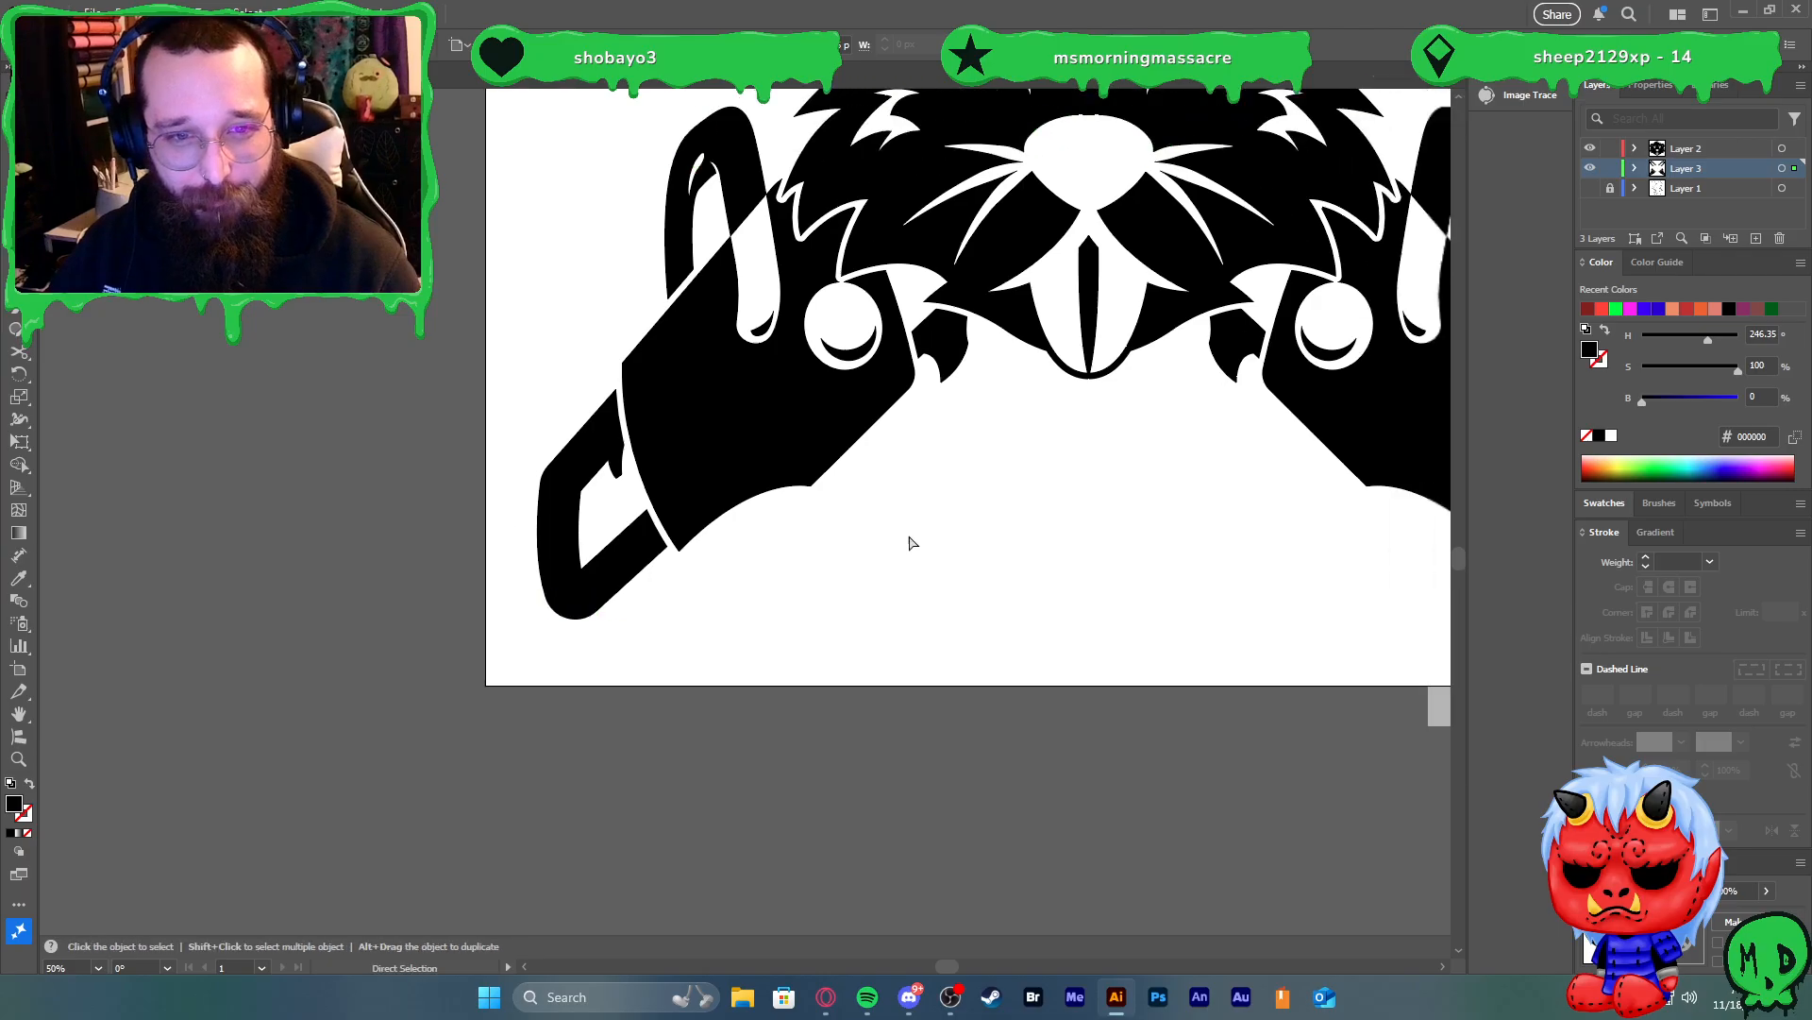
pyautogui.hscroll(4, 731, 574)
pyautogui.click(265, 624)
pyautogui.click(276, 605)
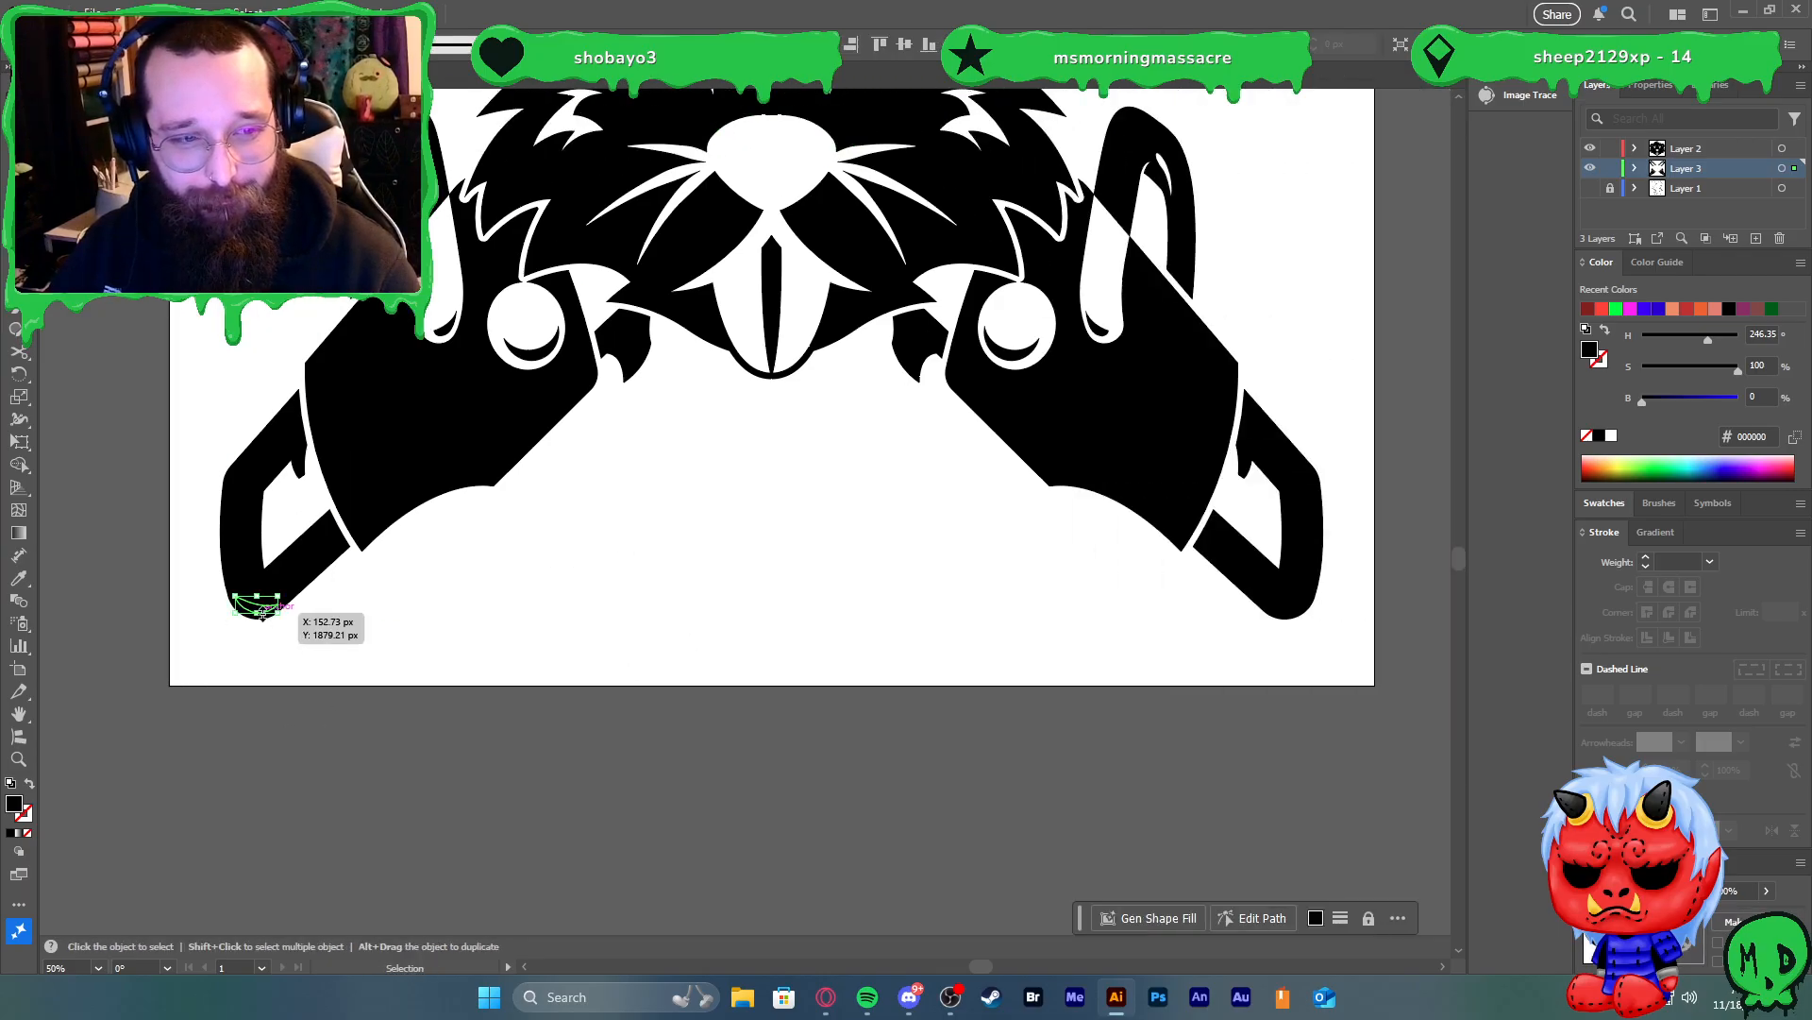
pyautogui.click(1612, 436)
# Place a copy of the white crescent, reflected across the vertical axis, on the right handle and group the pair centred horizontally
pyautogui.moveTo(257, 606); pyautogui.dragTo(1255, 655)
pyautogui.rightClick(1300, 652)
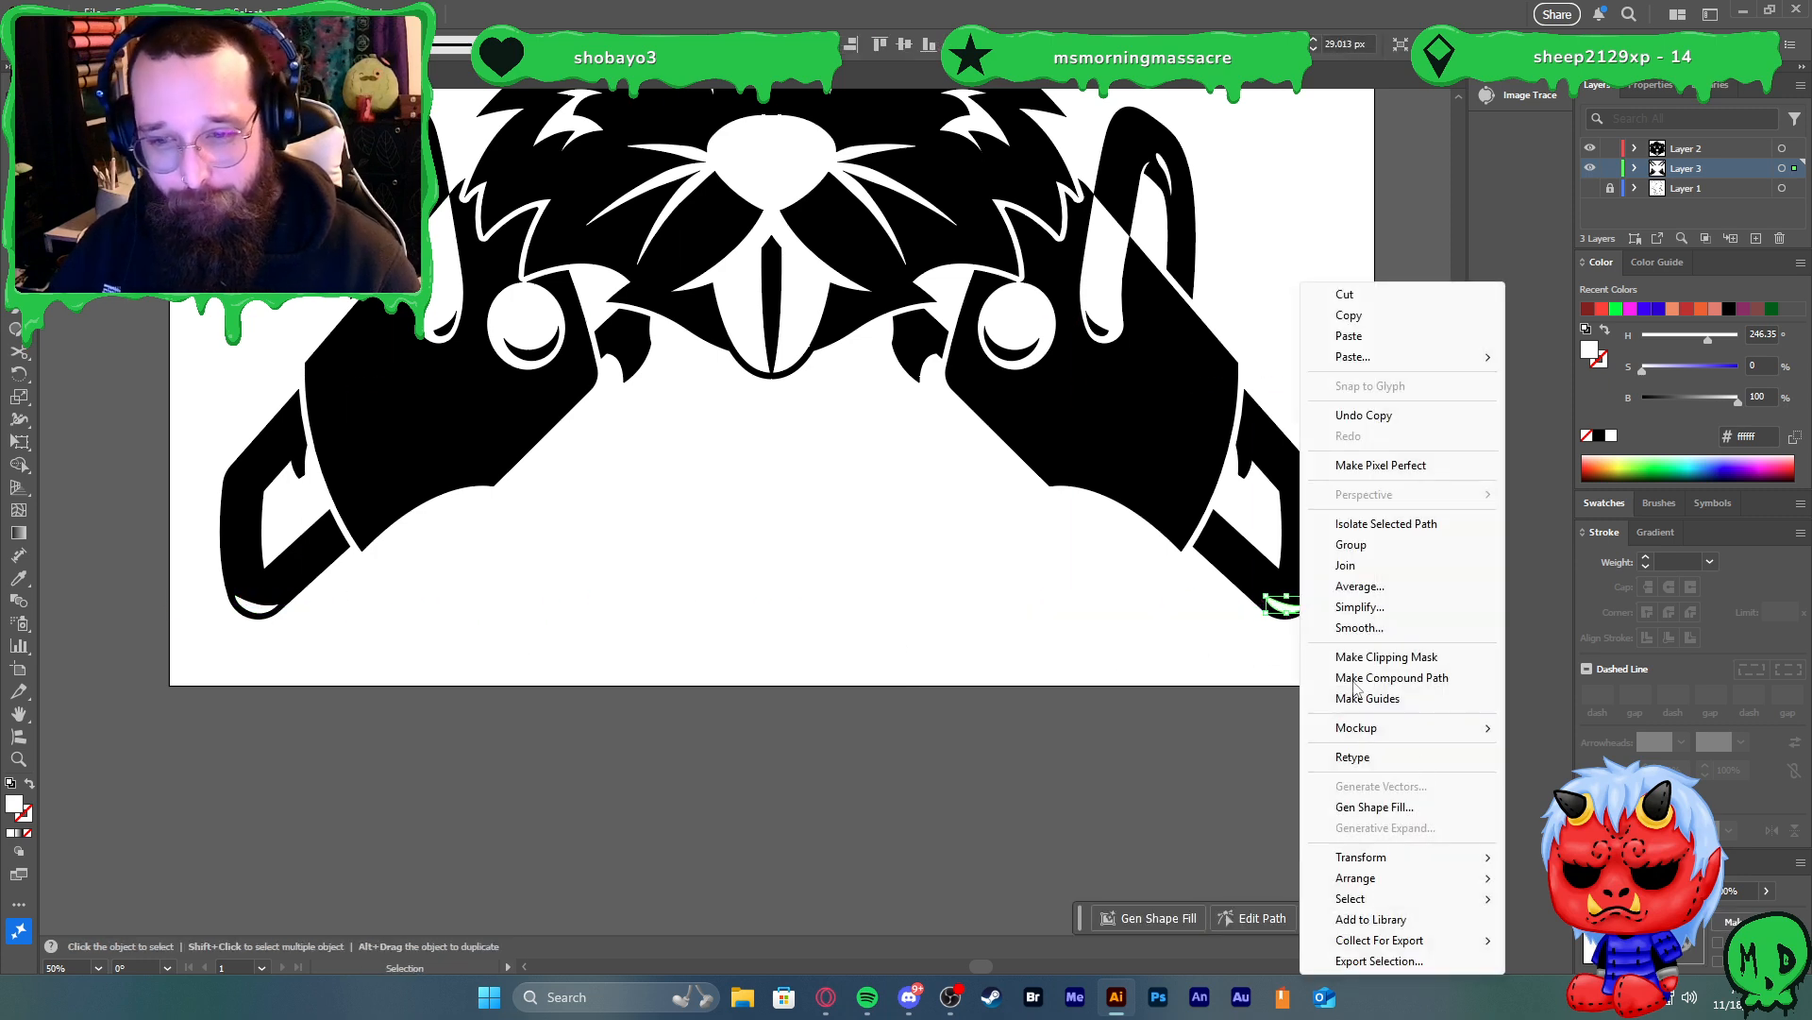
pyautogui.moveTo(1427, 861)
pyautogui.click(1557, 757)
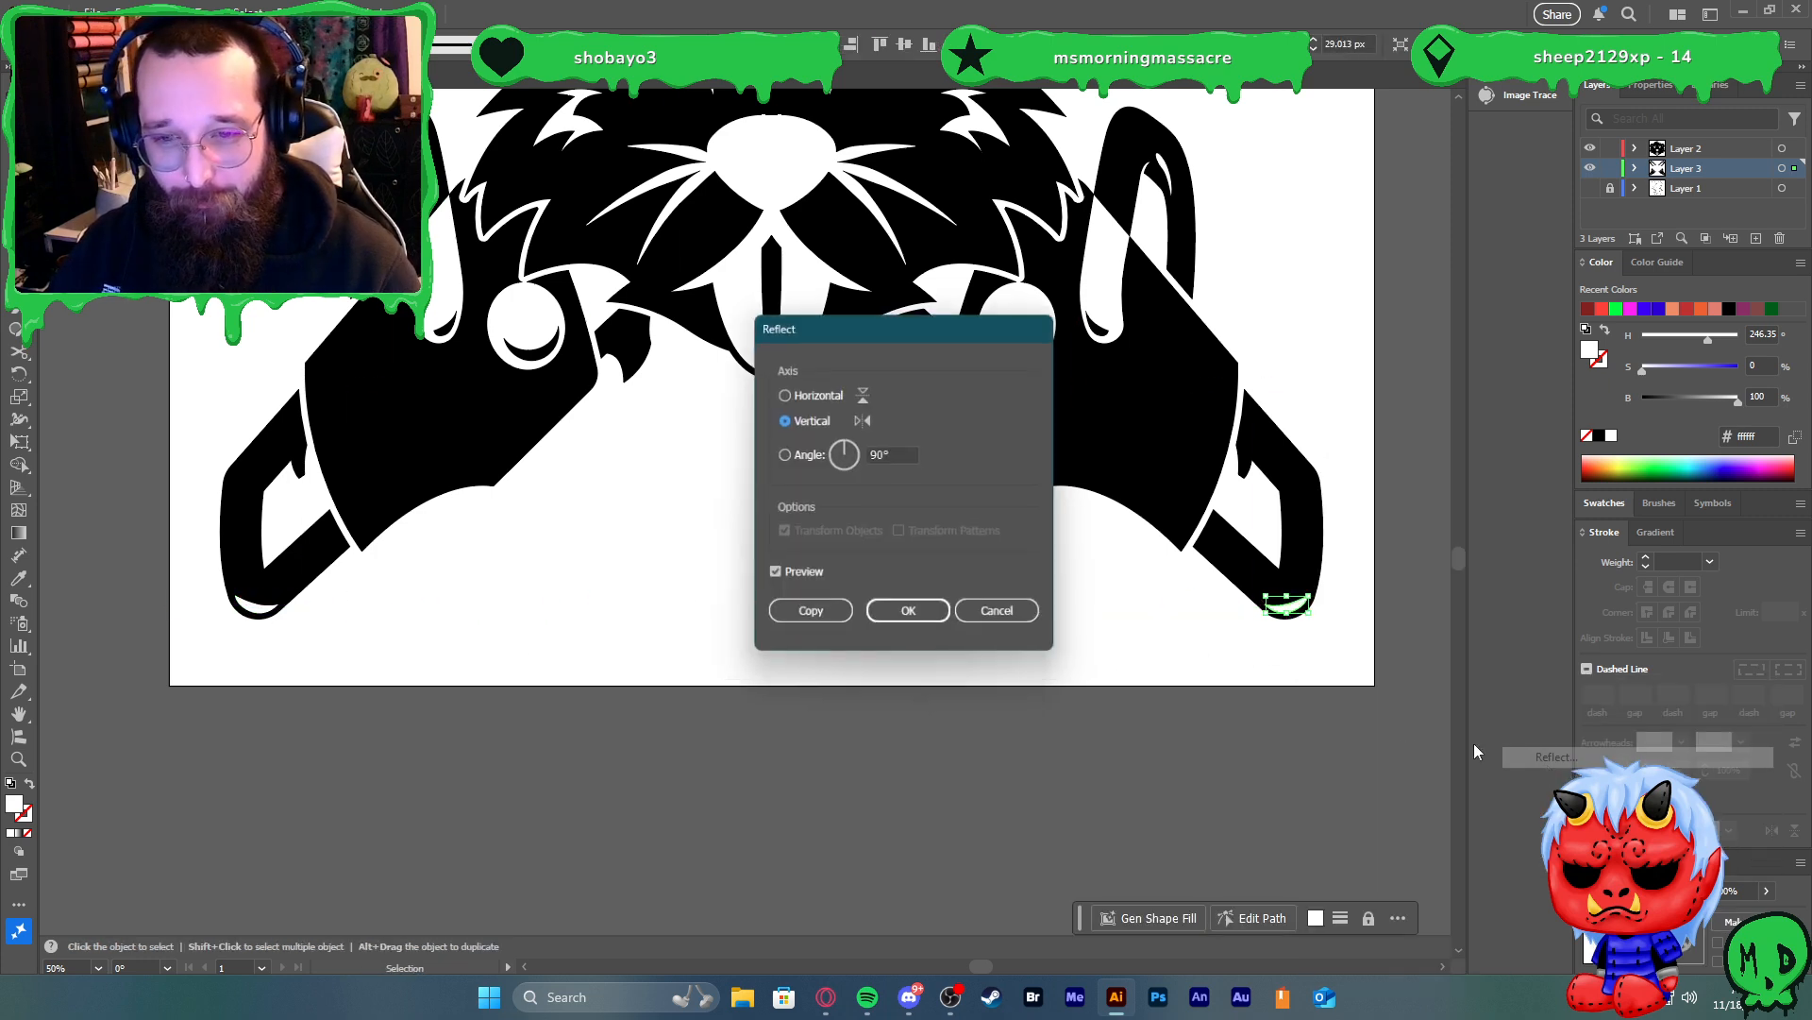
pyautogui.click(934, 618)
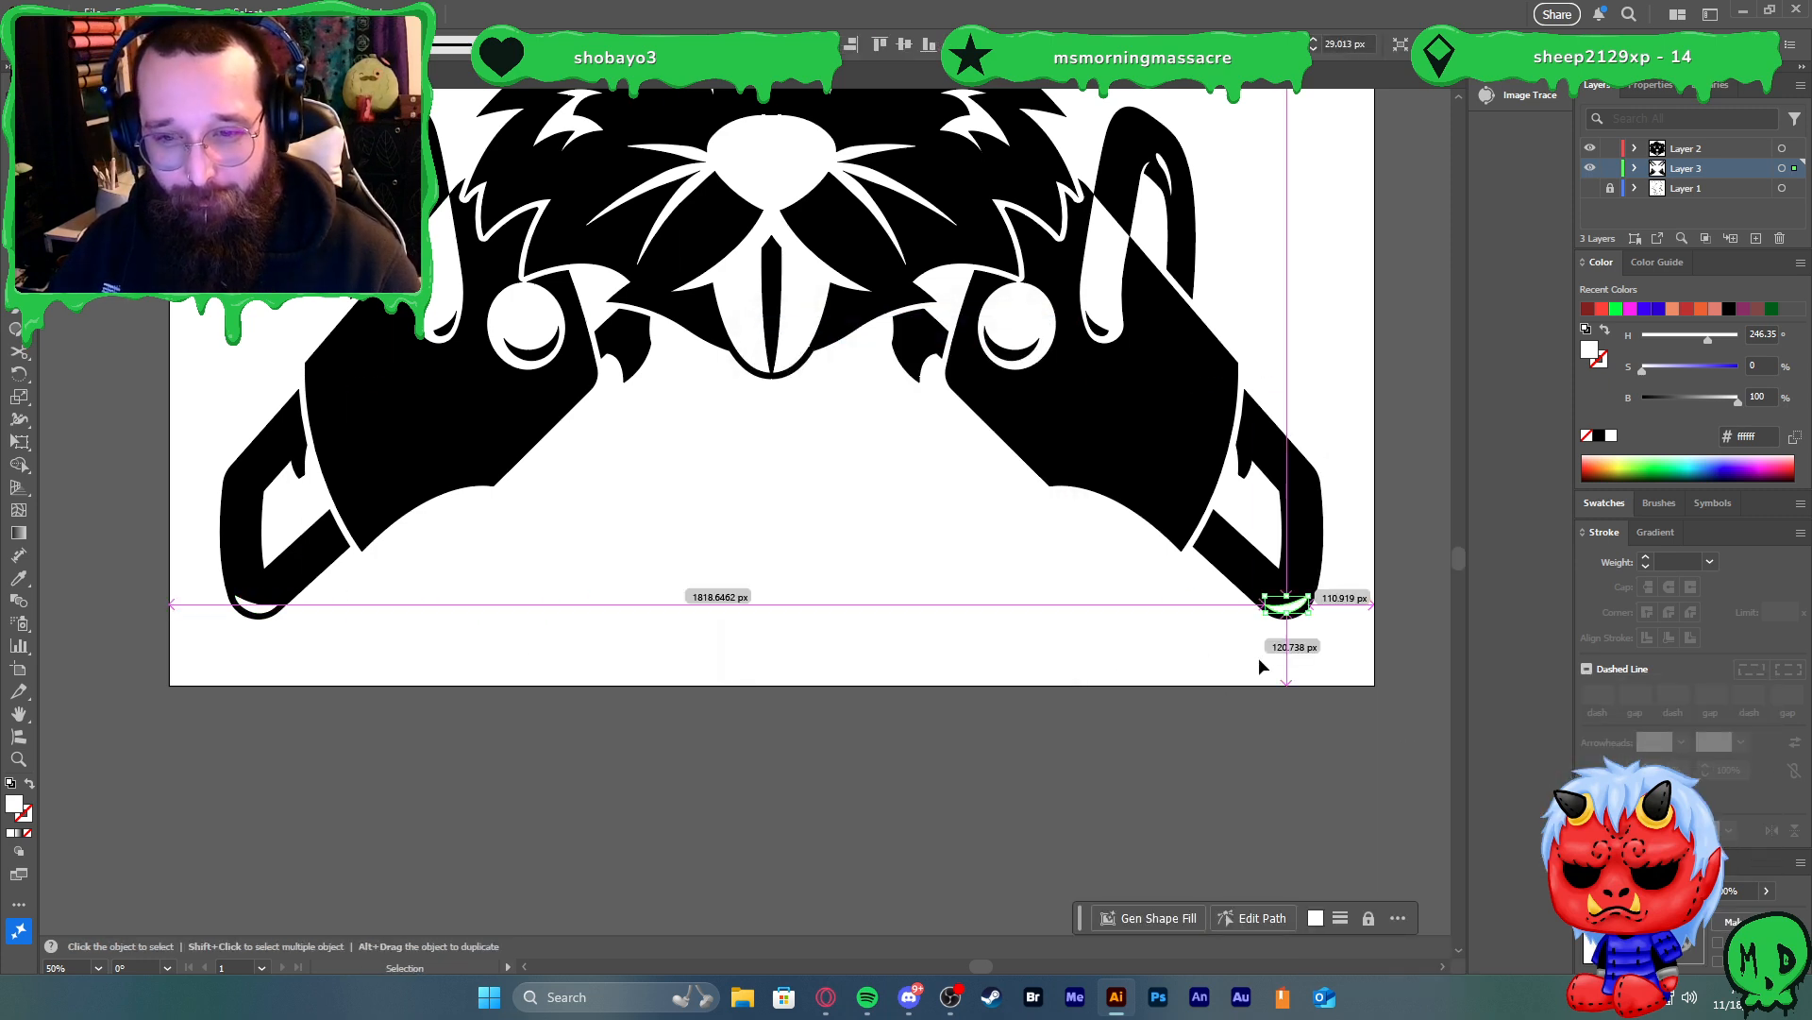
pyautogui.keyDown('shift'); pyautogui.click(253, 605); pyautogui.keyUp('shift')
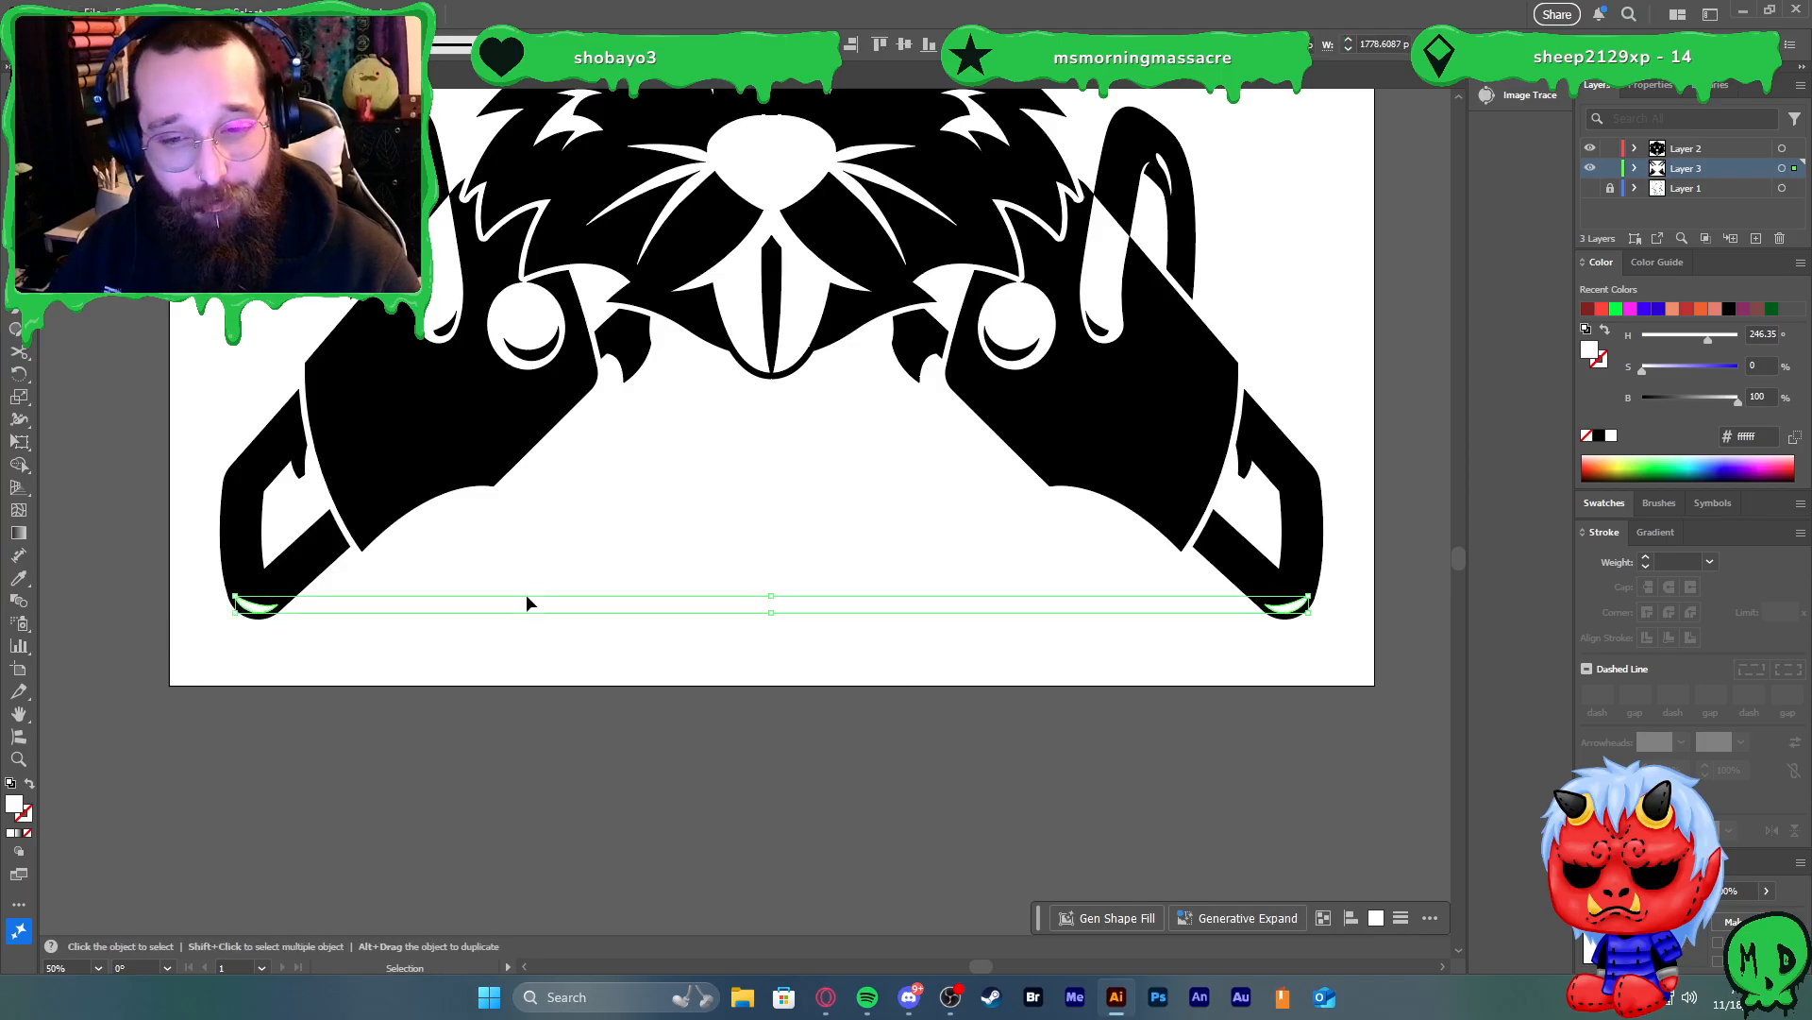
pyautogui.hotkey('ctrl', 'g')
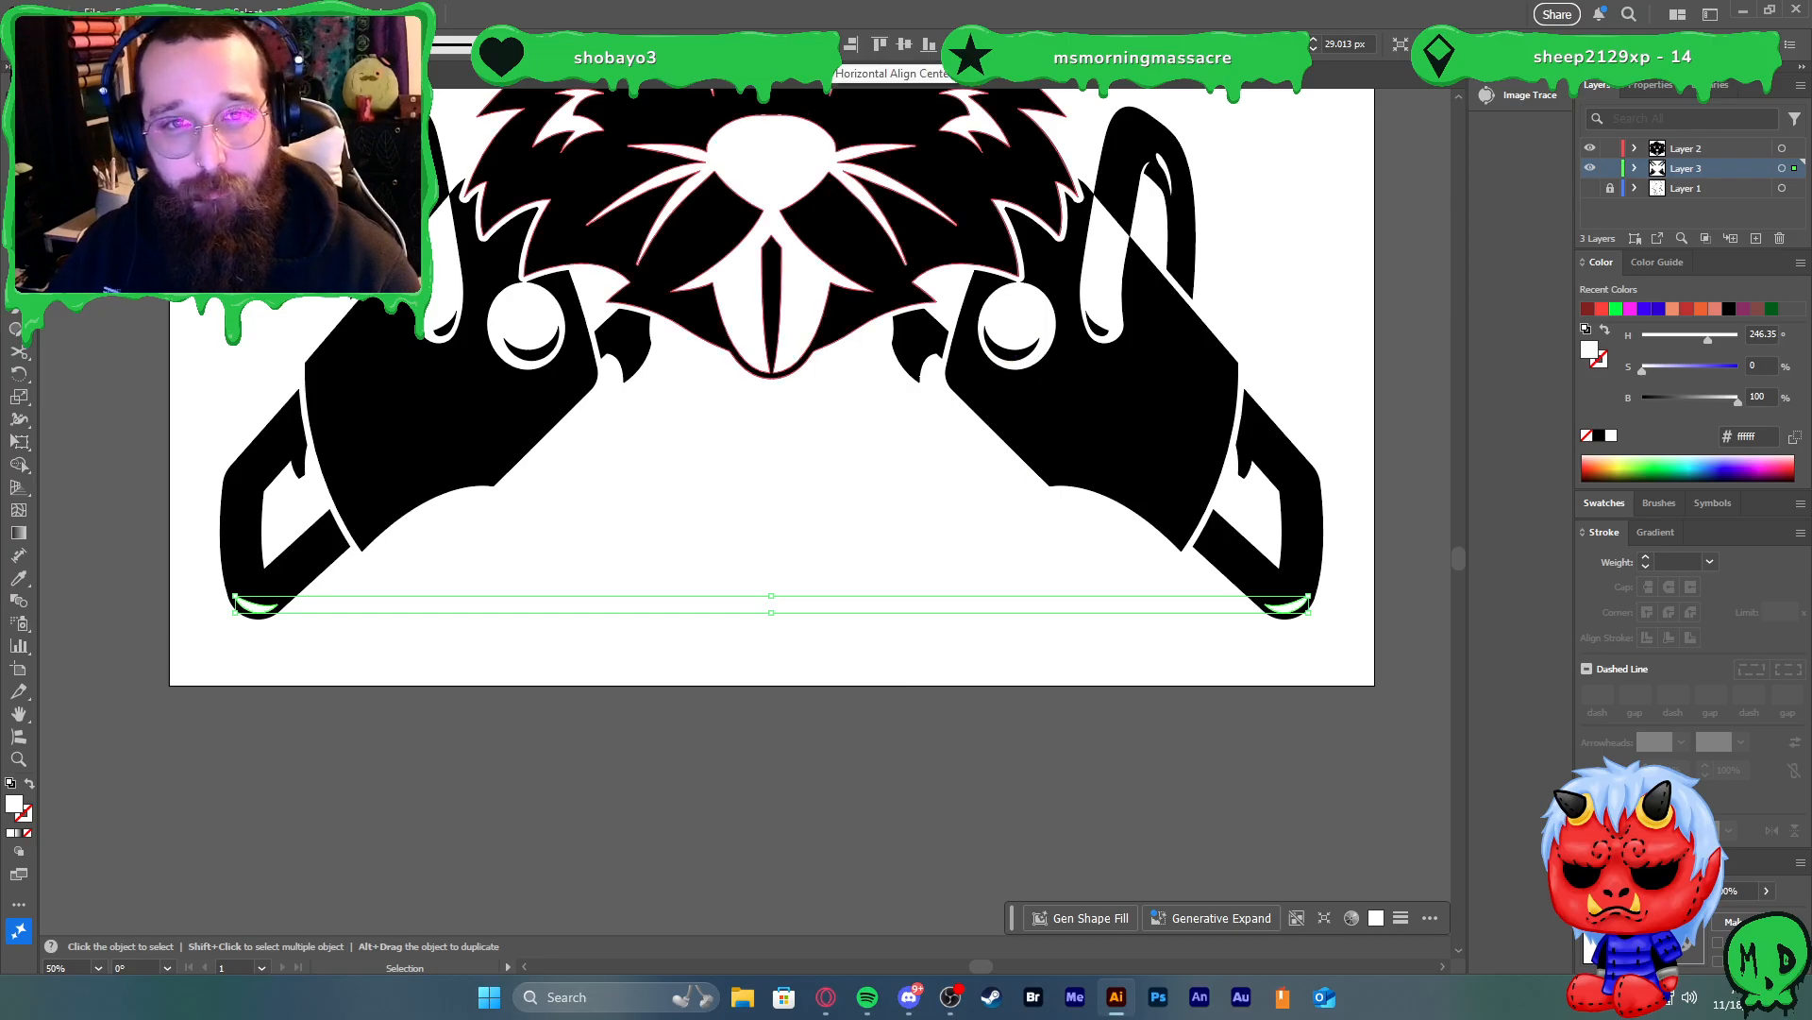
# Cut both crescents out of the black chainsaw handles with the Shape Builder tool
pyautogui.keyDown('shift'); pyautogui.click(1230, 554); pyautogui.keyUp('shift')
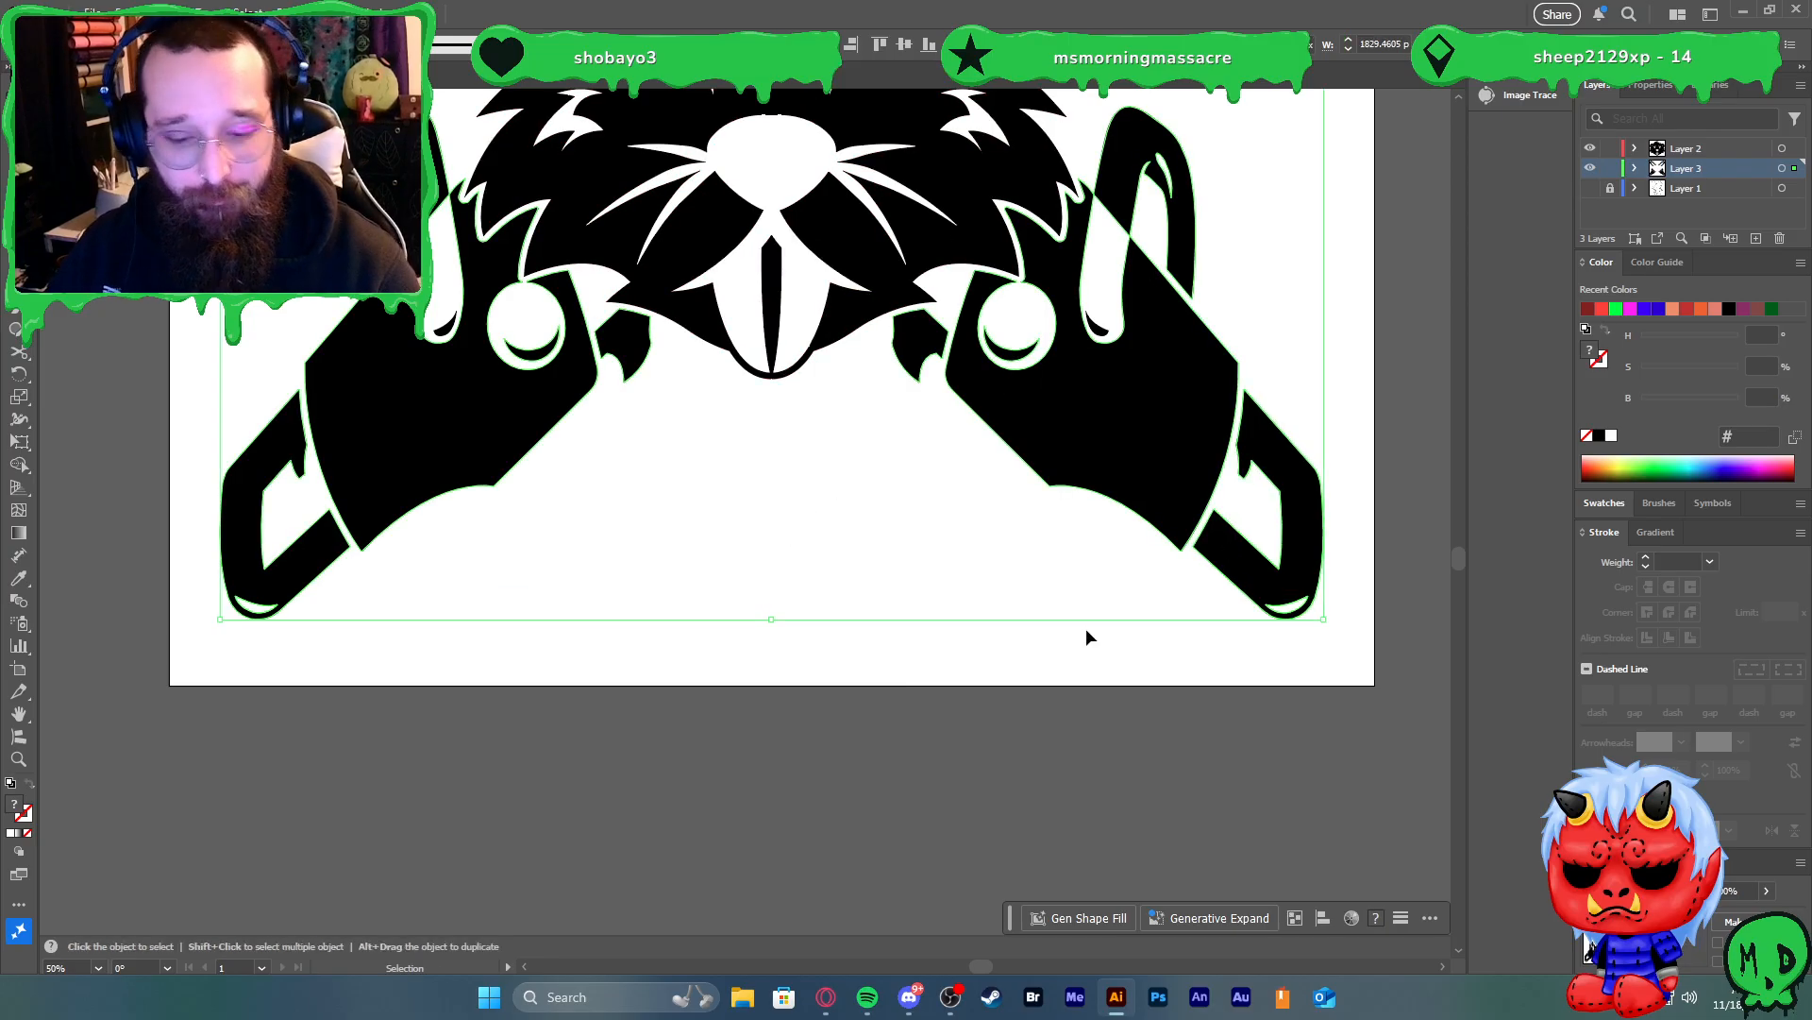
pyautogui.hotkey('shift', 'm')
pyautogui.scroll(4, 272, 627)
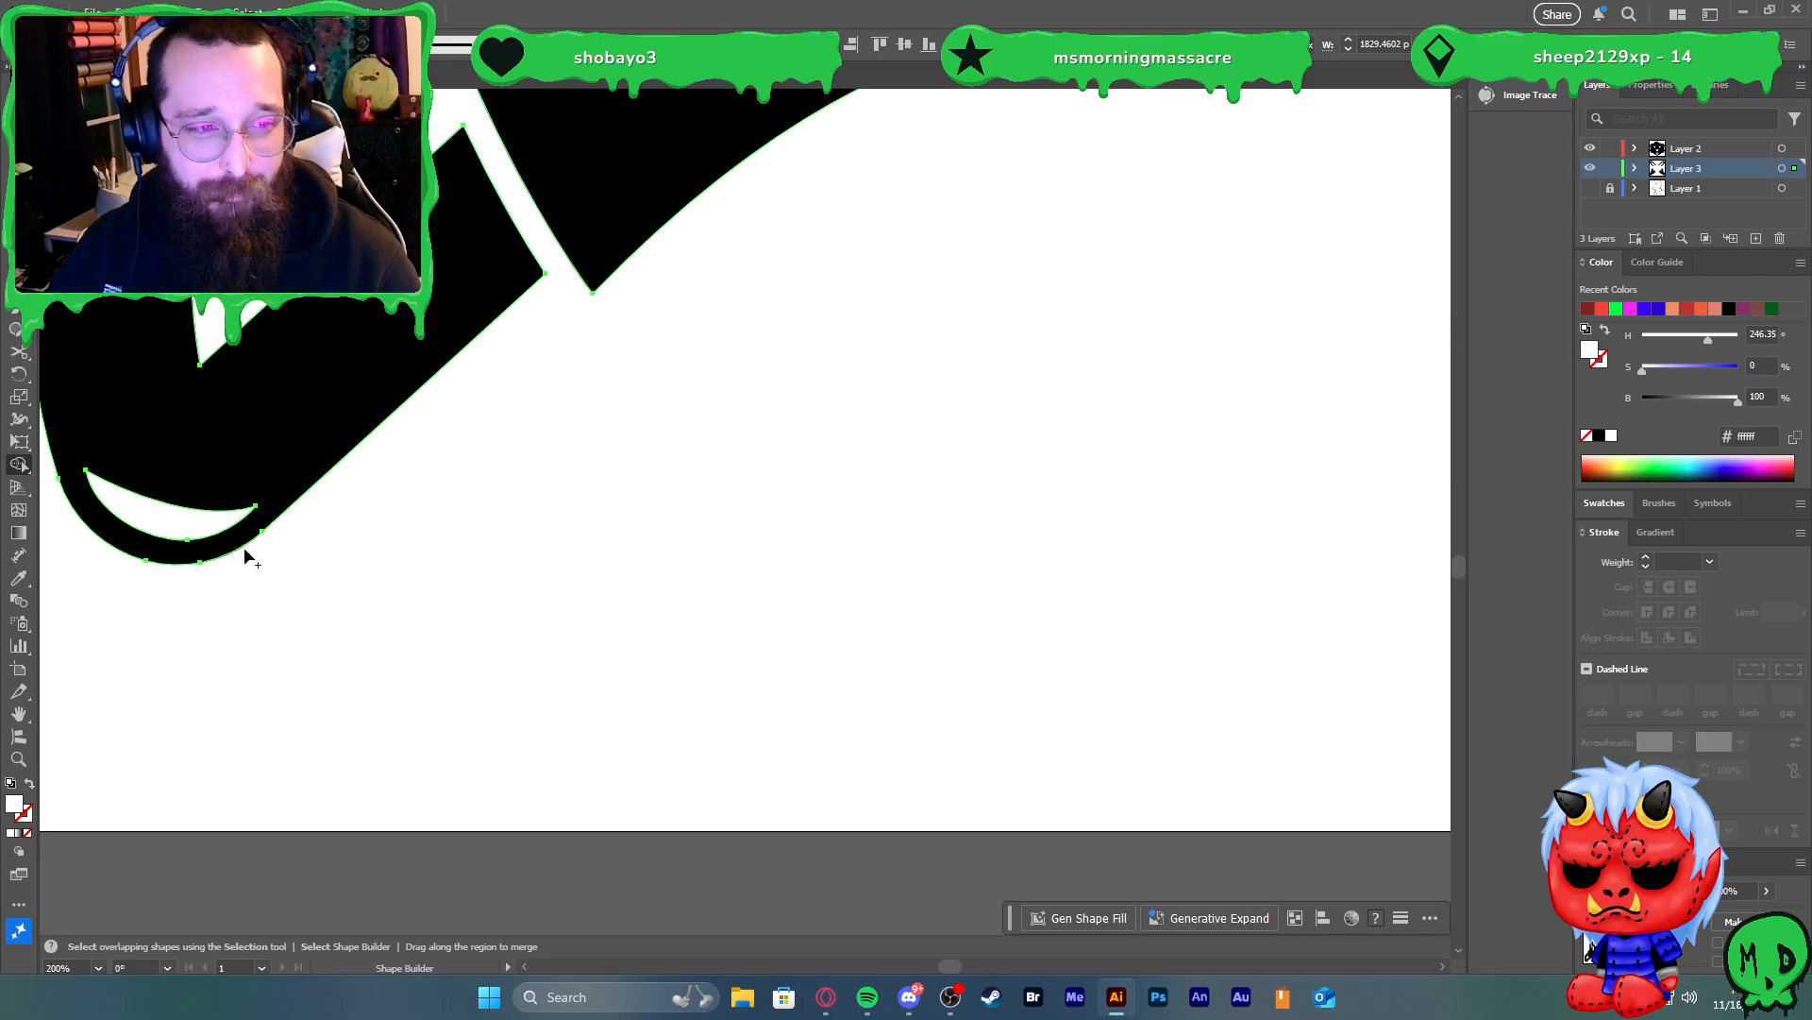
pyautogui.scroll(-6, 198, 538)
pyautogui.scroll(5, 688, 549)
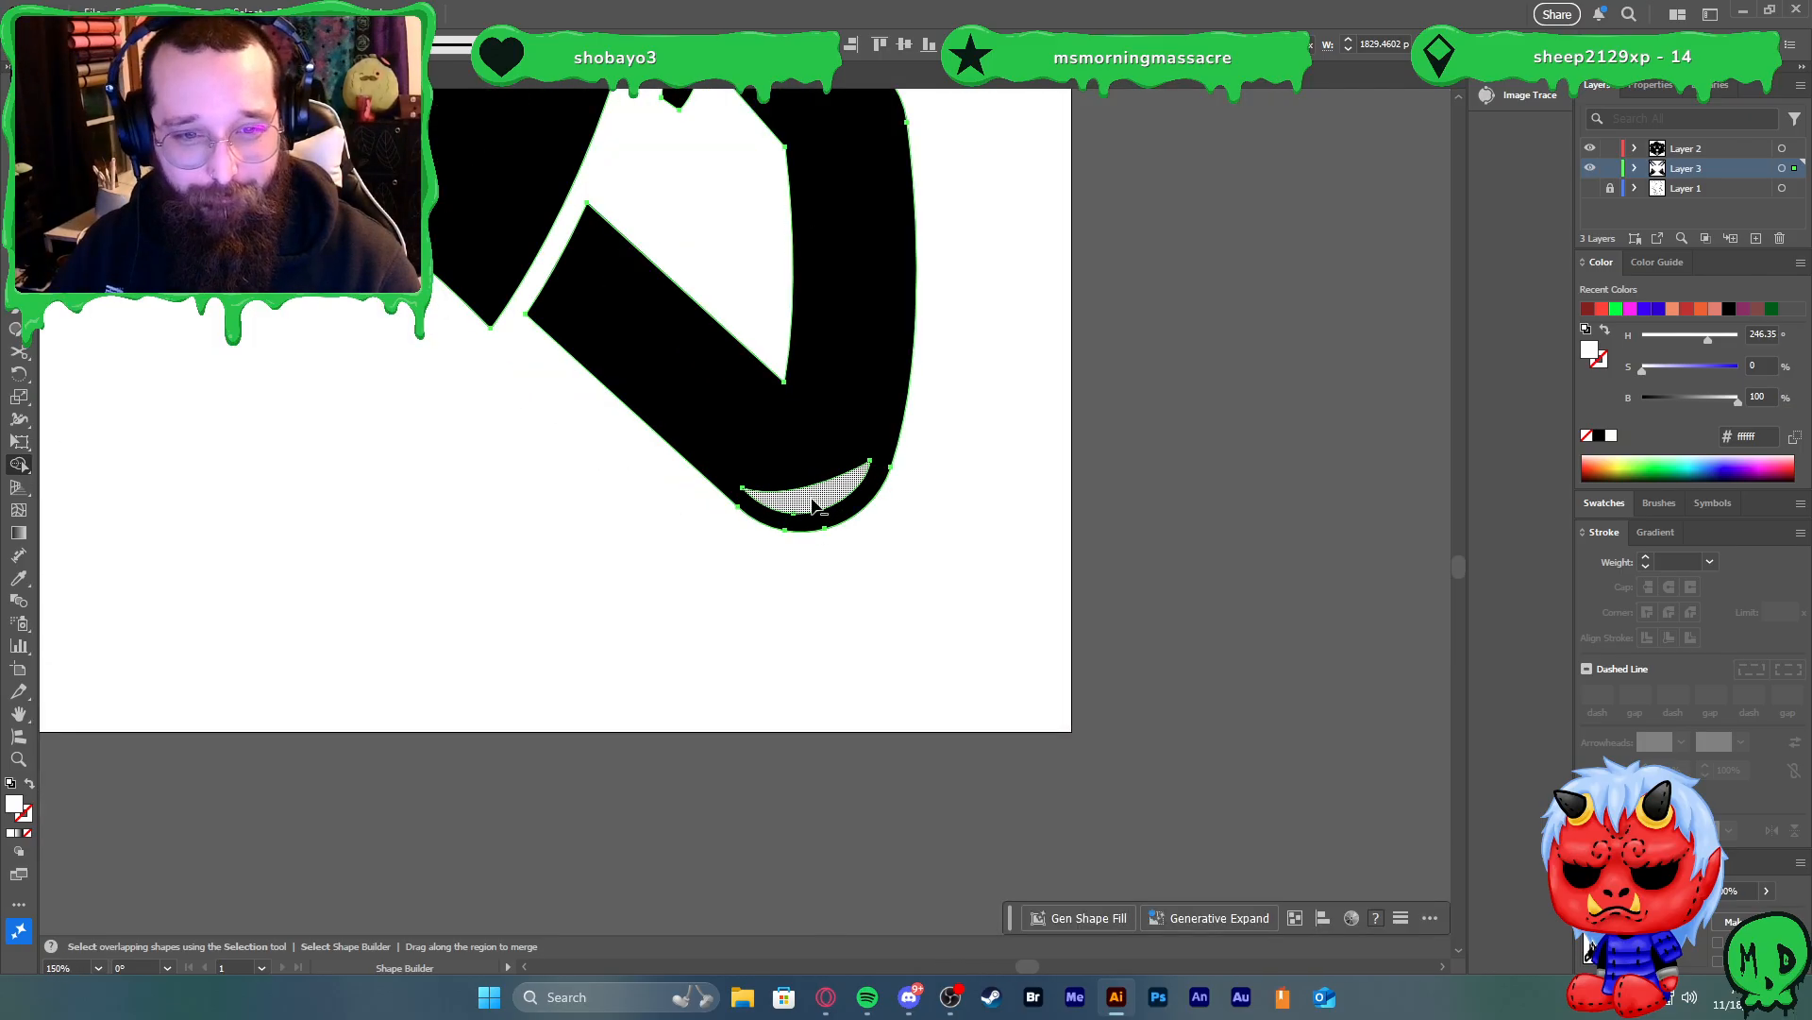
pyautogui.keyDown('alt'); pyautogui.click(817, 506); pyautogui.keyUp('alt')
pyautogui.press('v')
pyautogui.click(908, 557)
pyautogui.moveTo(880, 487); pyautogui.dragTo(1142, 518)
pyautogui.scroll(-5, 1067, 542)
pyautogui.moveTo(646, 480); pyautogui.dragTo(630, 572)
pyautogui.click(780, 683)
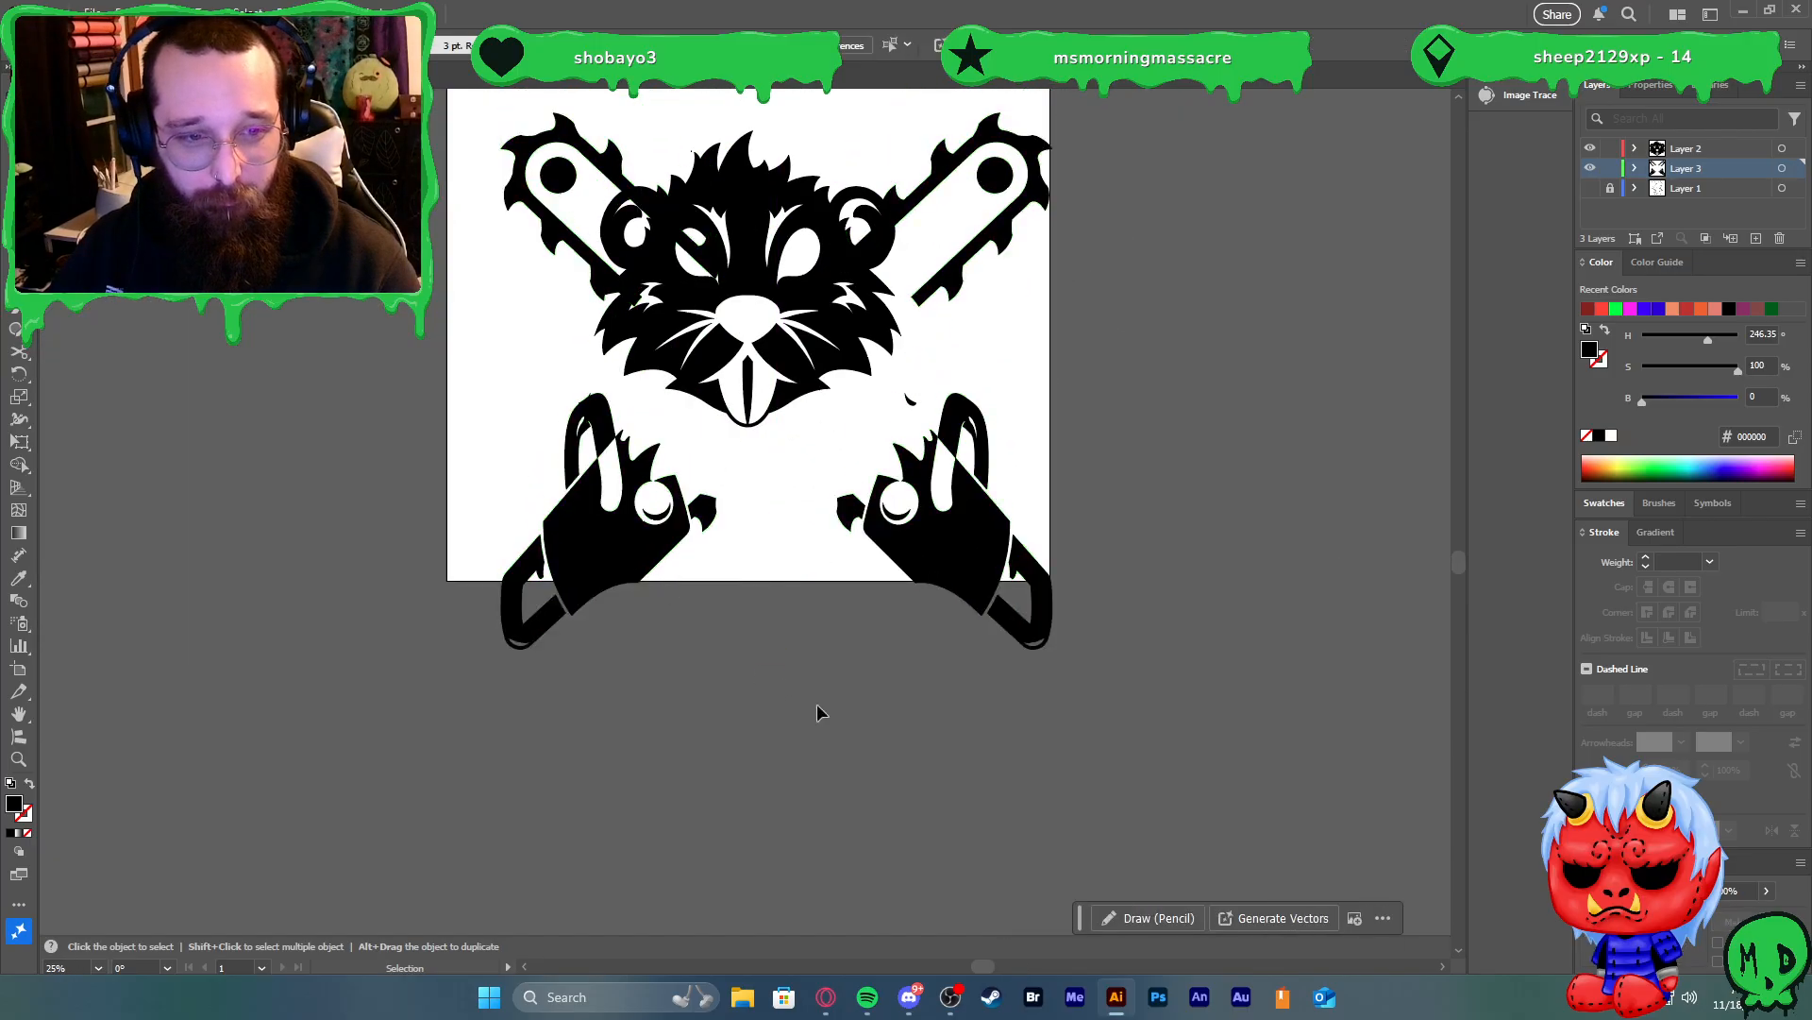
pyautogui.hotkey('ctrl', 'z')
pyautogui.hotkey('ctrl', 'z')
# Move all of the Layer 2 artwork onto Layer 3 without changing its position
pyautogui.click(825, 663)
pyautogui.scroll(-2, 825, 671)
pyautogui.hotkey('ctrl', 'a')
pyautogui.press('a')
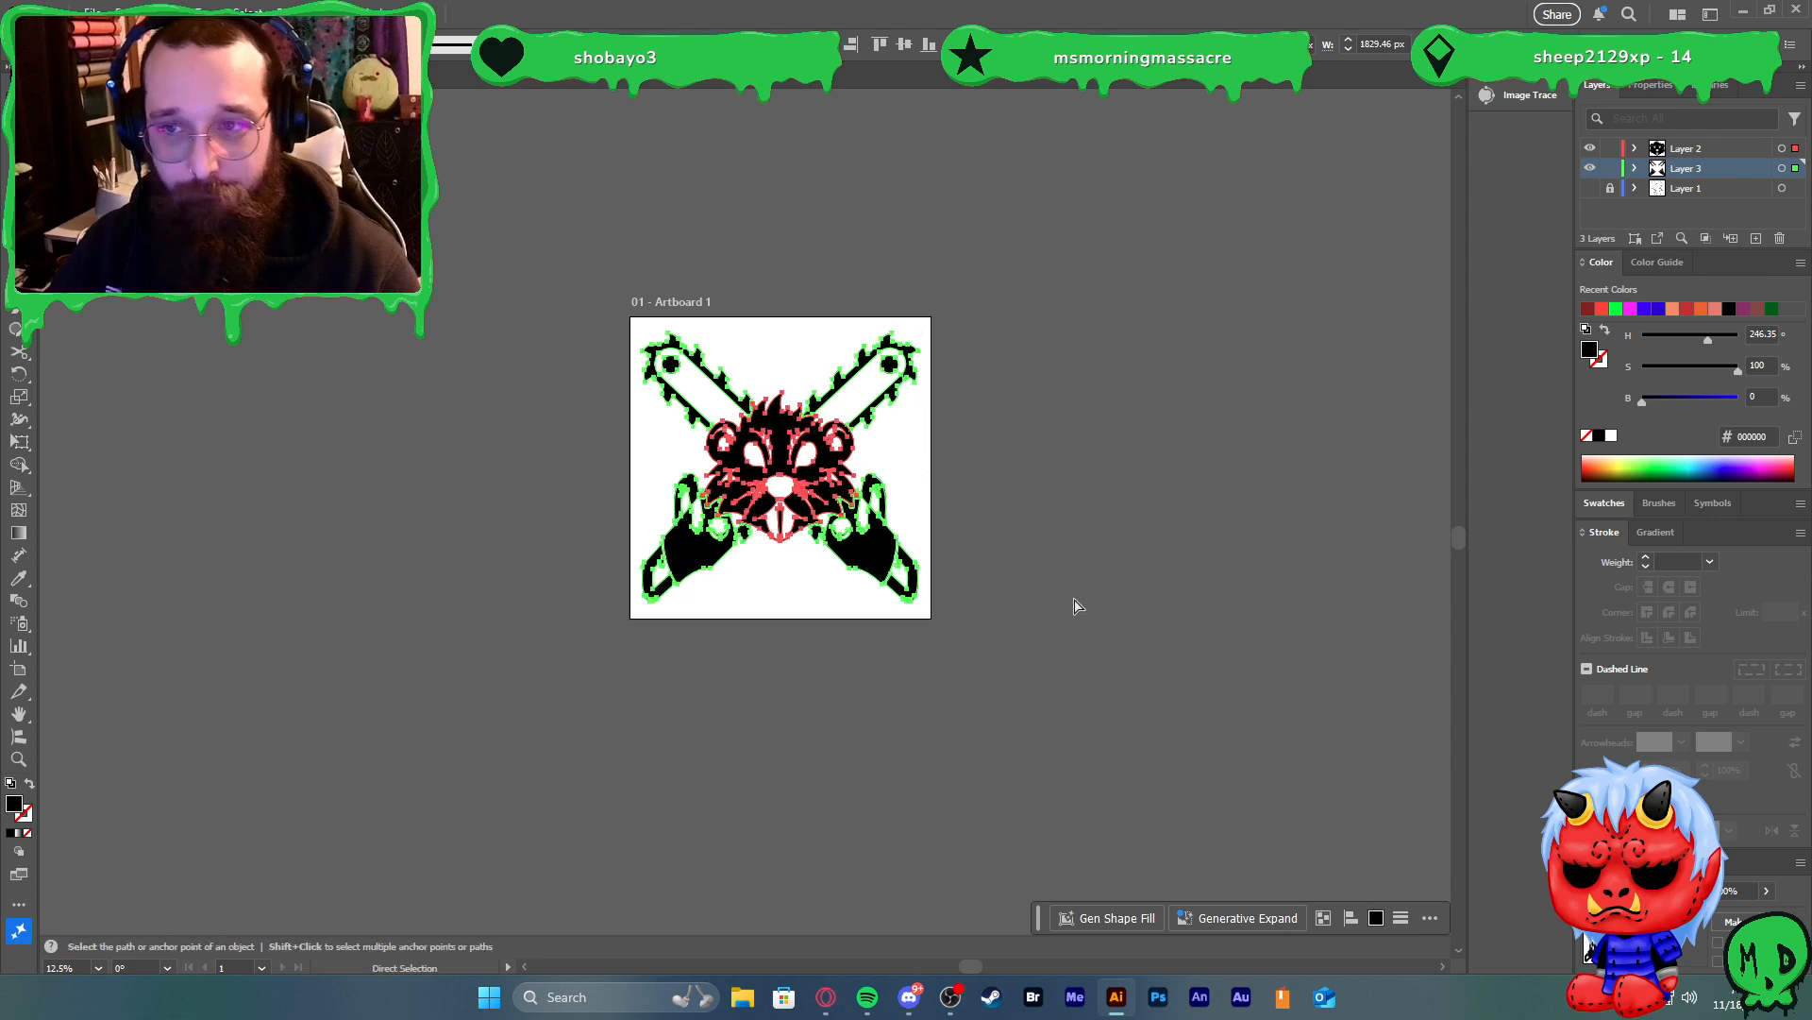
pyautogui.press('Delete')
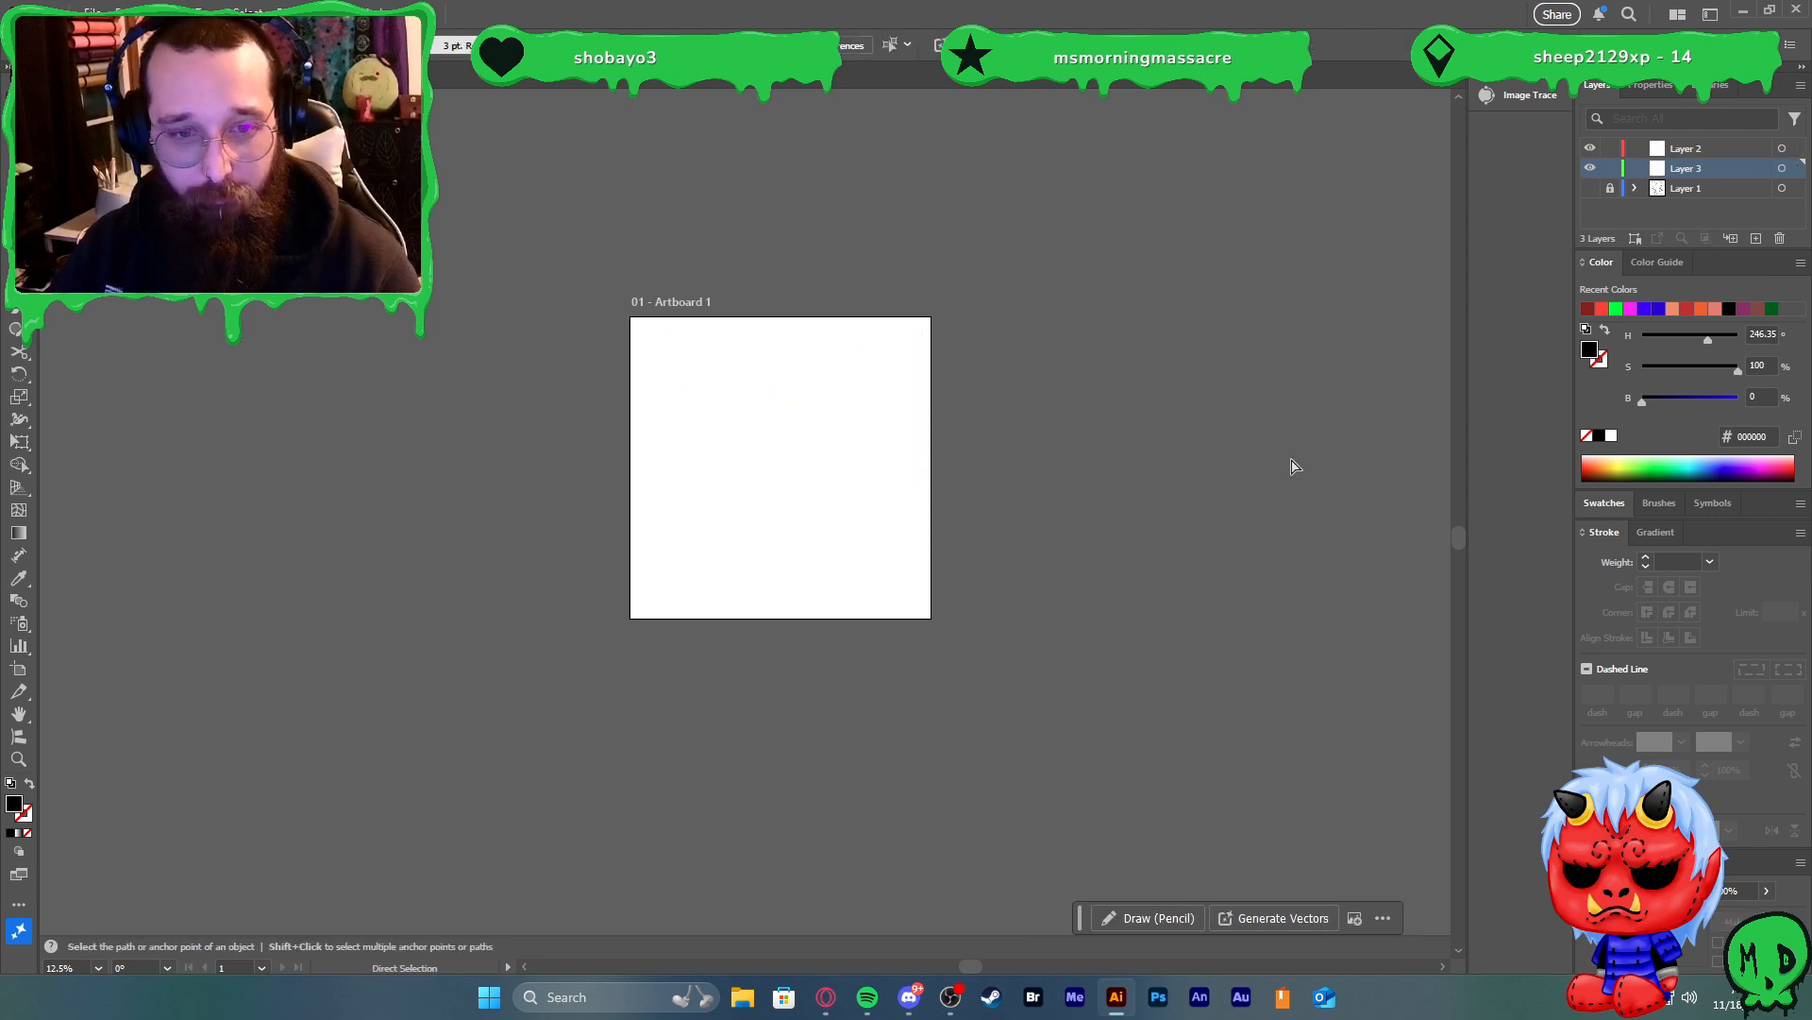
pyautogui.press('v')
pyautogui.hotkey('ctrl', 'z')
# Delete the empty Layer 2
pyautogui.click(1712, 150)
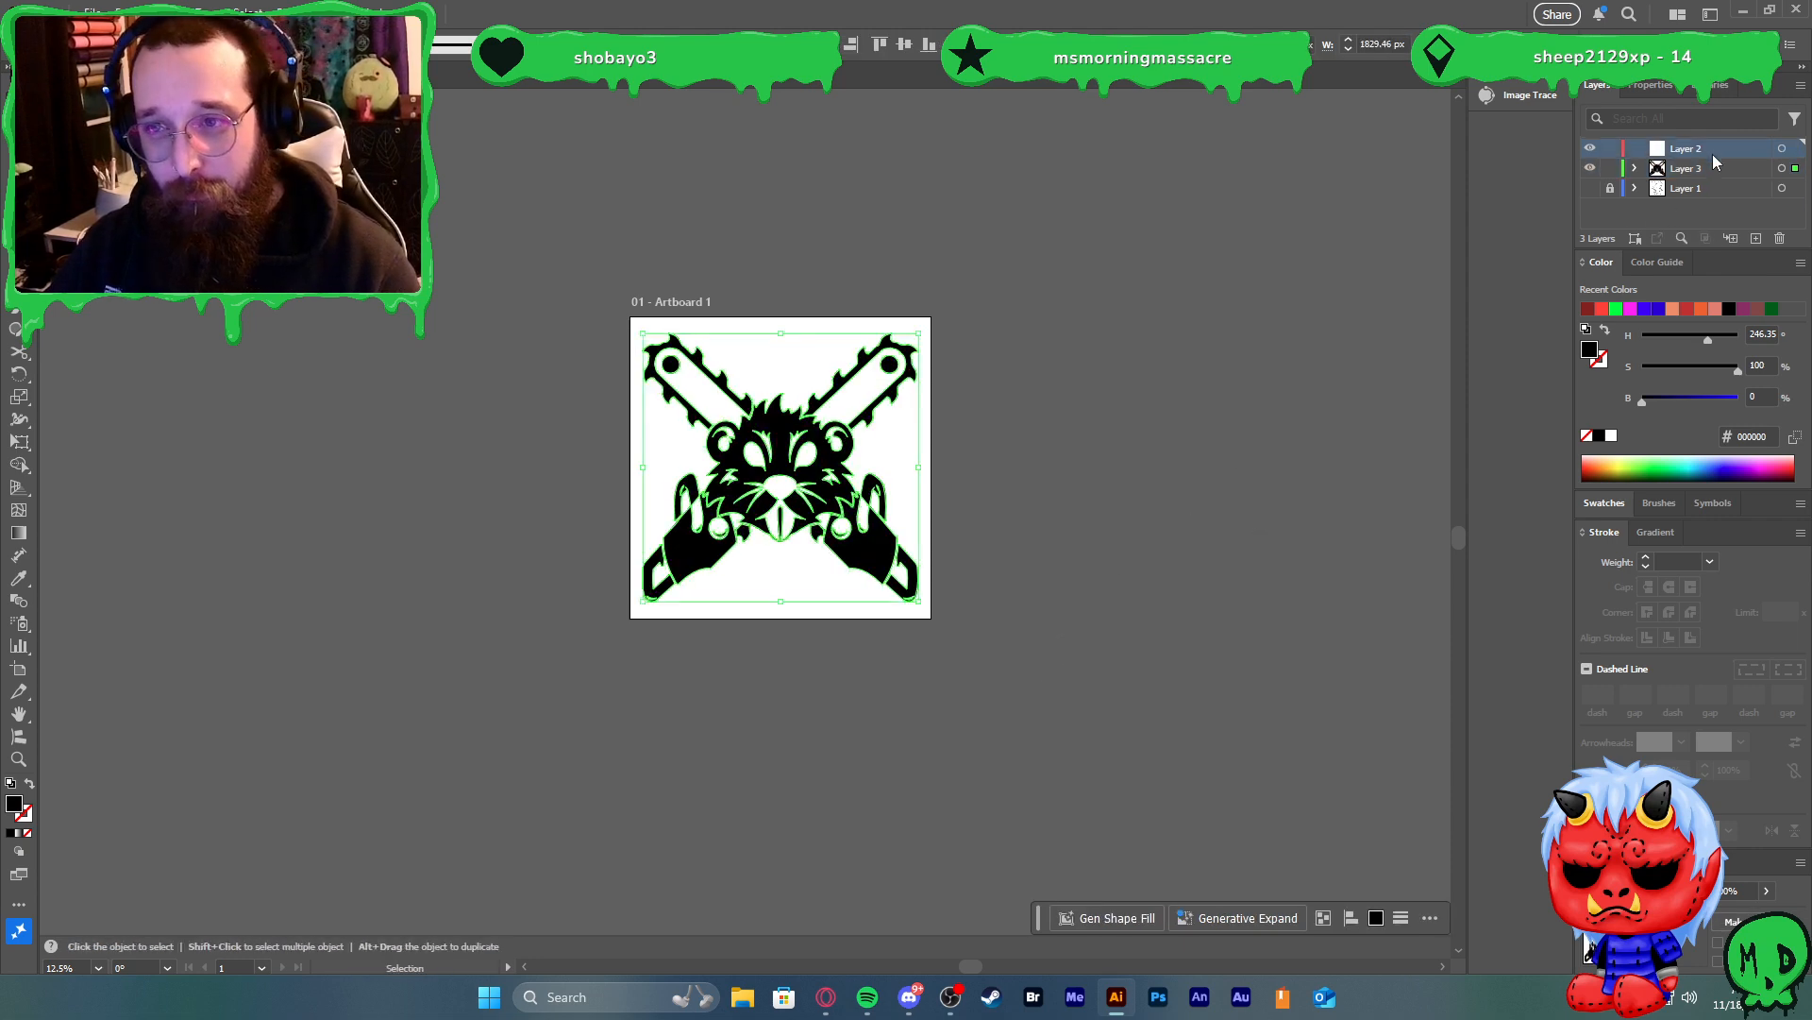
pyautogui.click(1780, 238)
pyautogui.click(1261, 371)
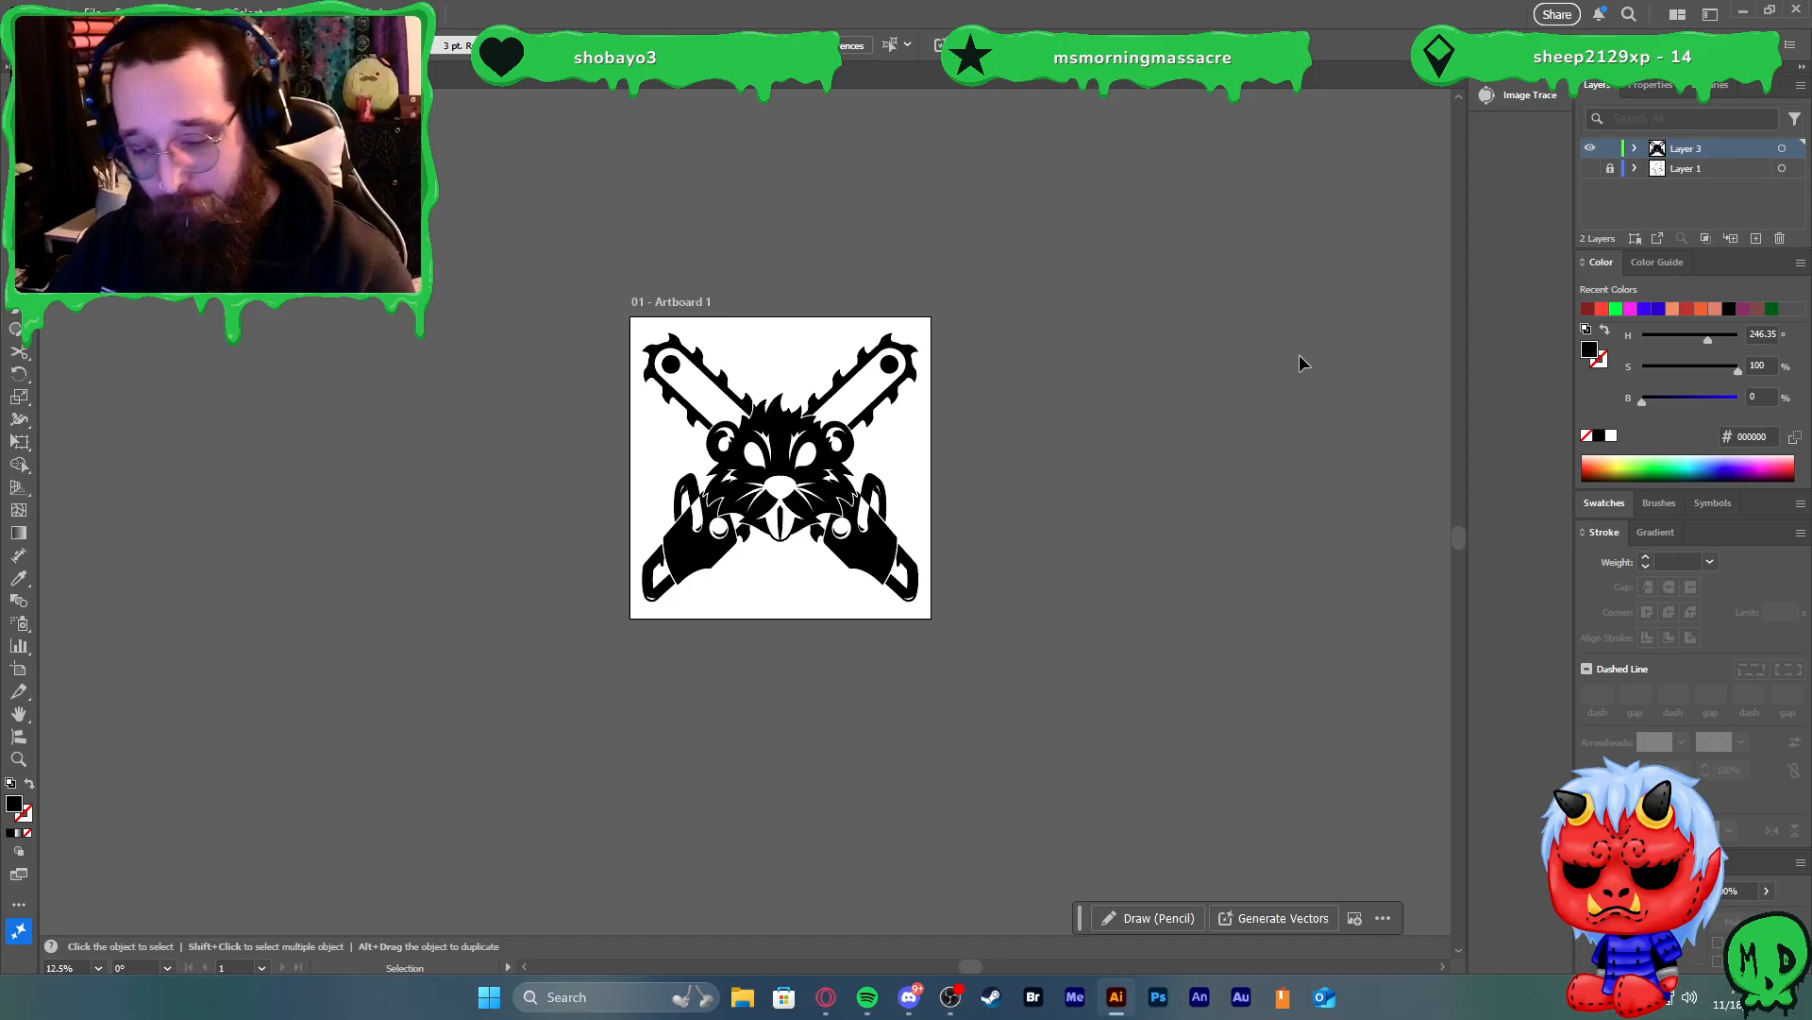
# Start a Pen tool path inside the lower part of the left black hand for an angular highlight
pyautogui.hotkey('ctrl', '0')
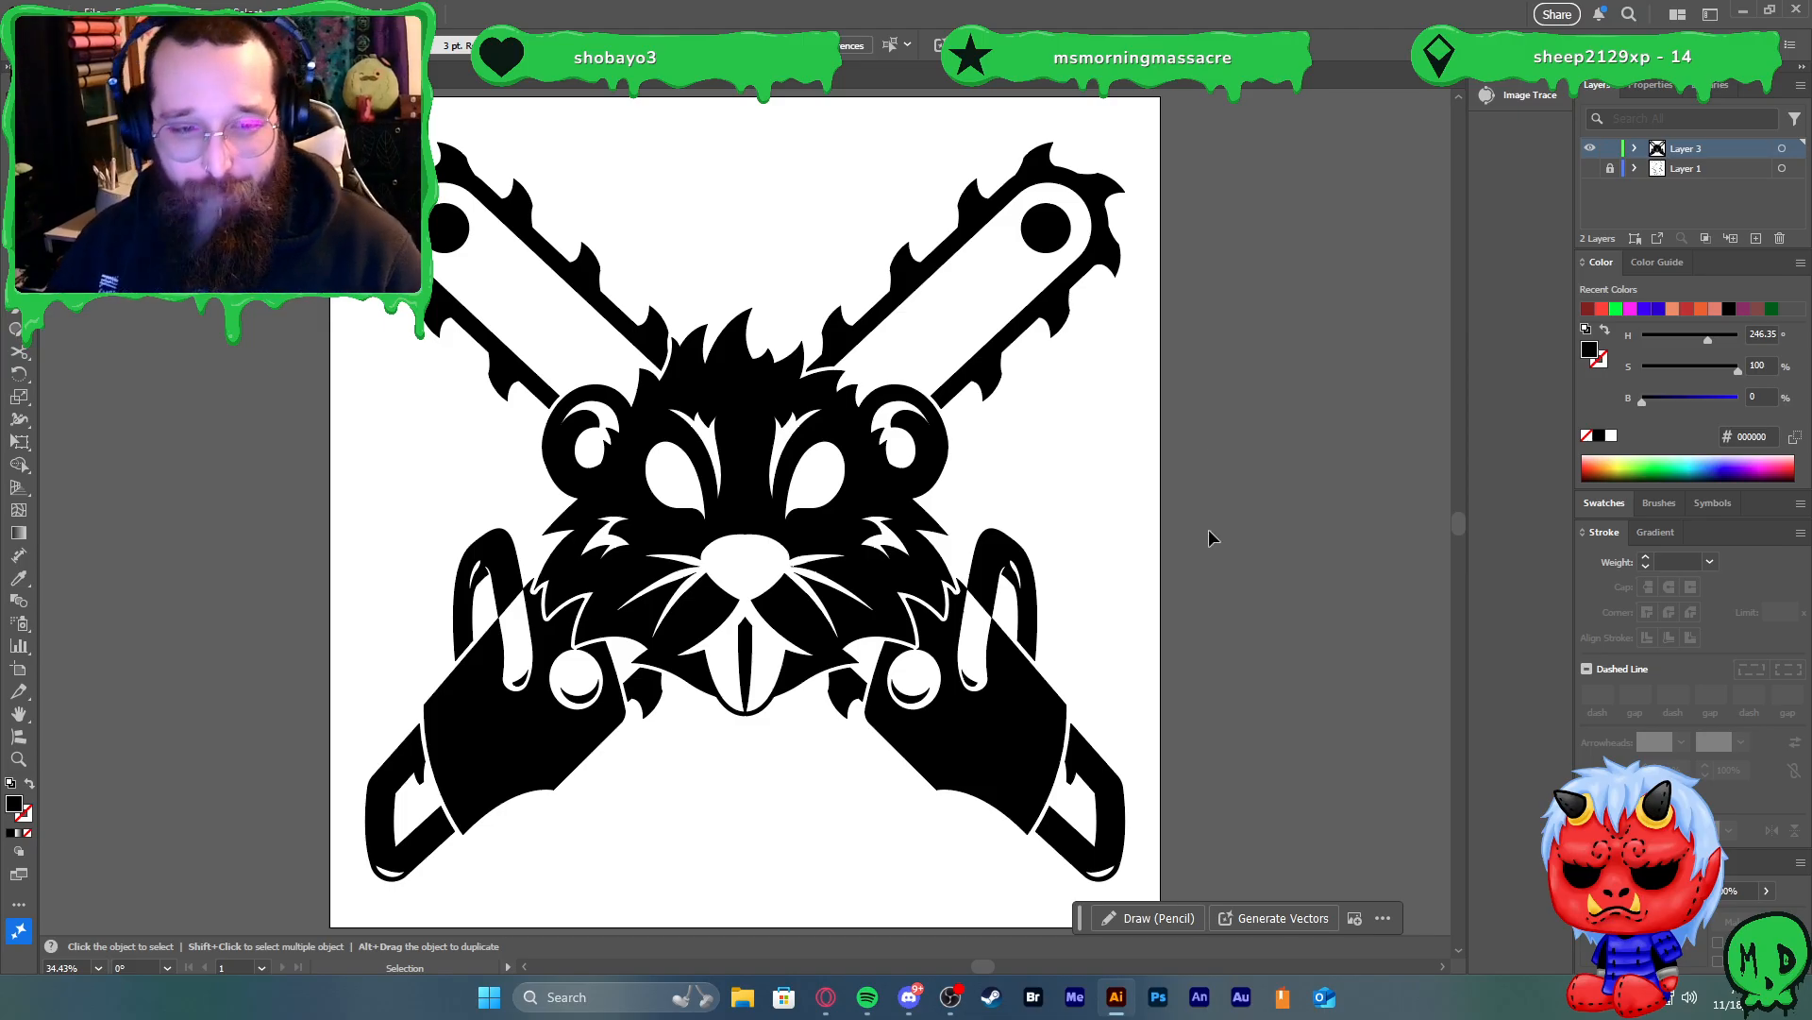
pyautogui.scroll(1, 504, 845)
pyautogui.scroll(1, 503, 836)
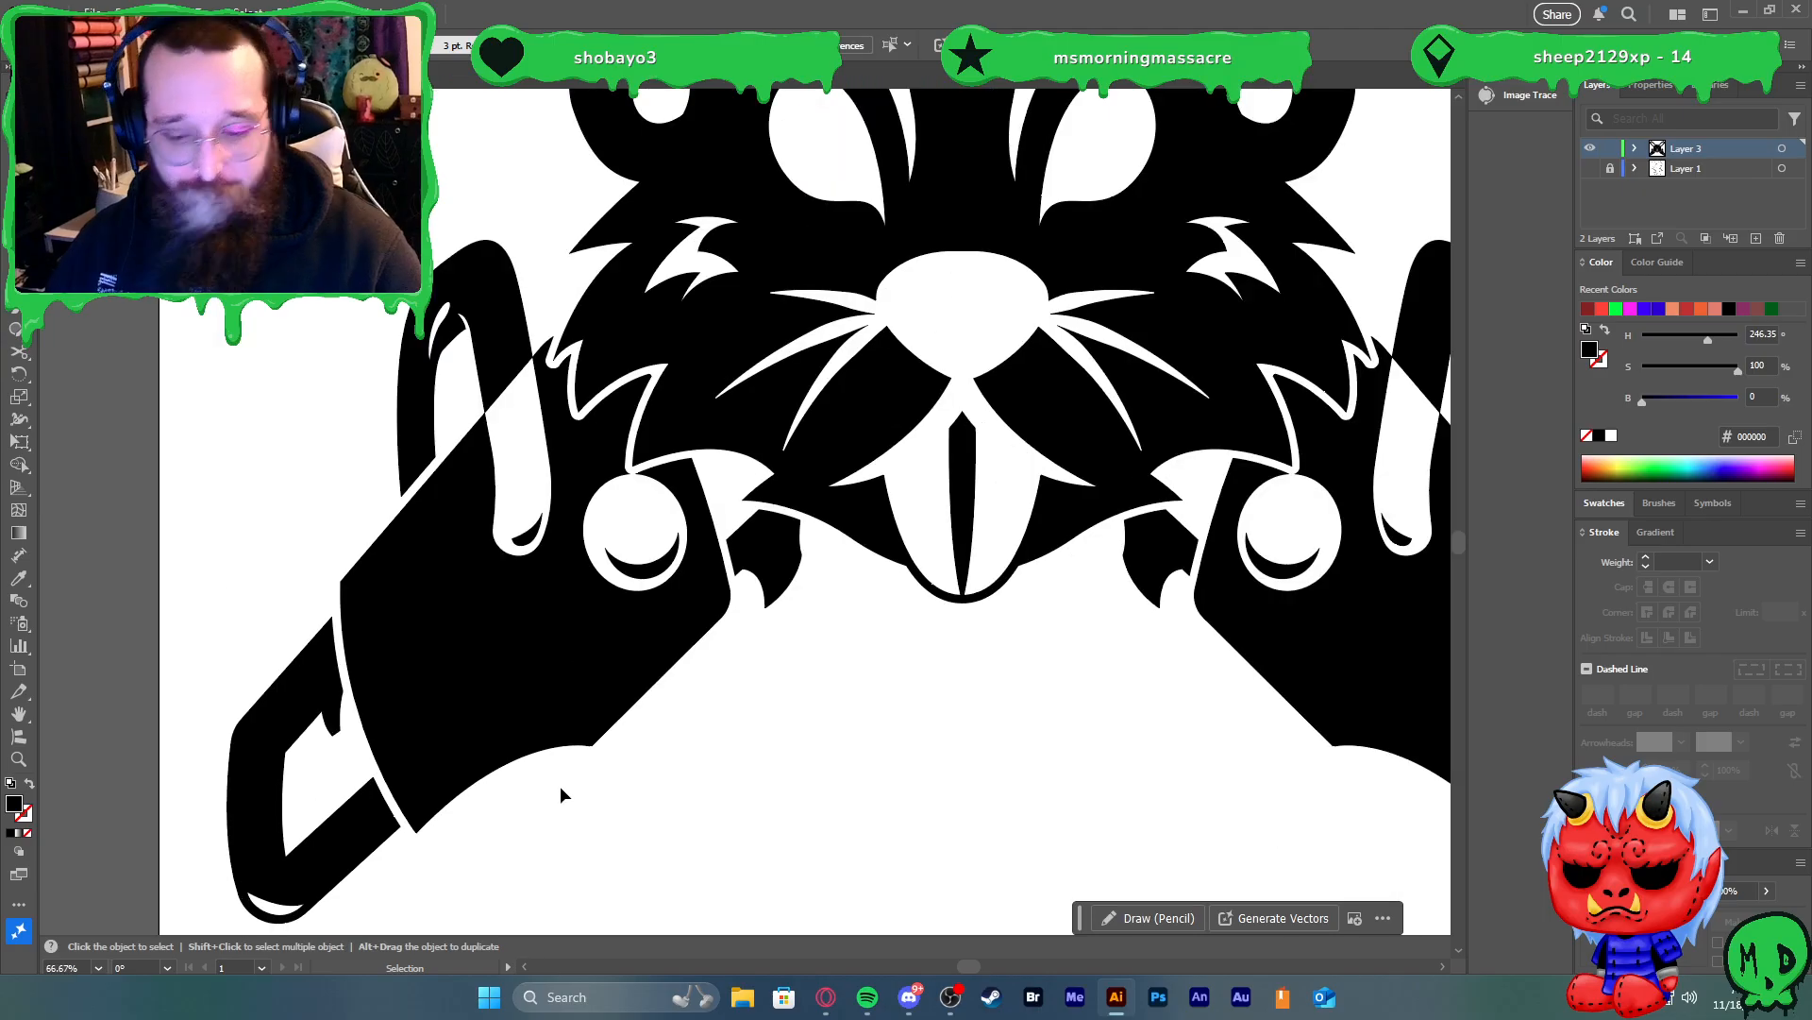
pyautogui.press('p')
pyautogui.click(419, 732)
pyautogui.click(548, 657)
pyautogui.click(587, 728)
pyautogui.moveTo(588, 731); pyautogui.dragTo(592, 770)
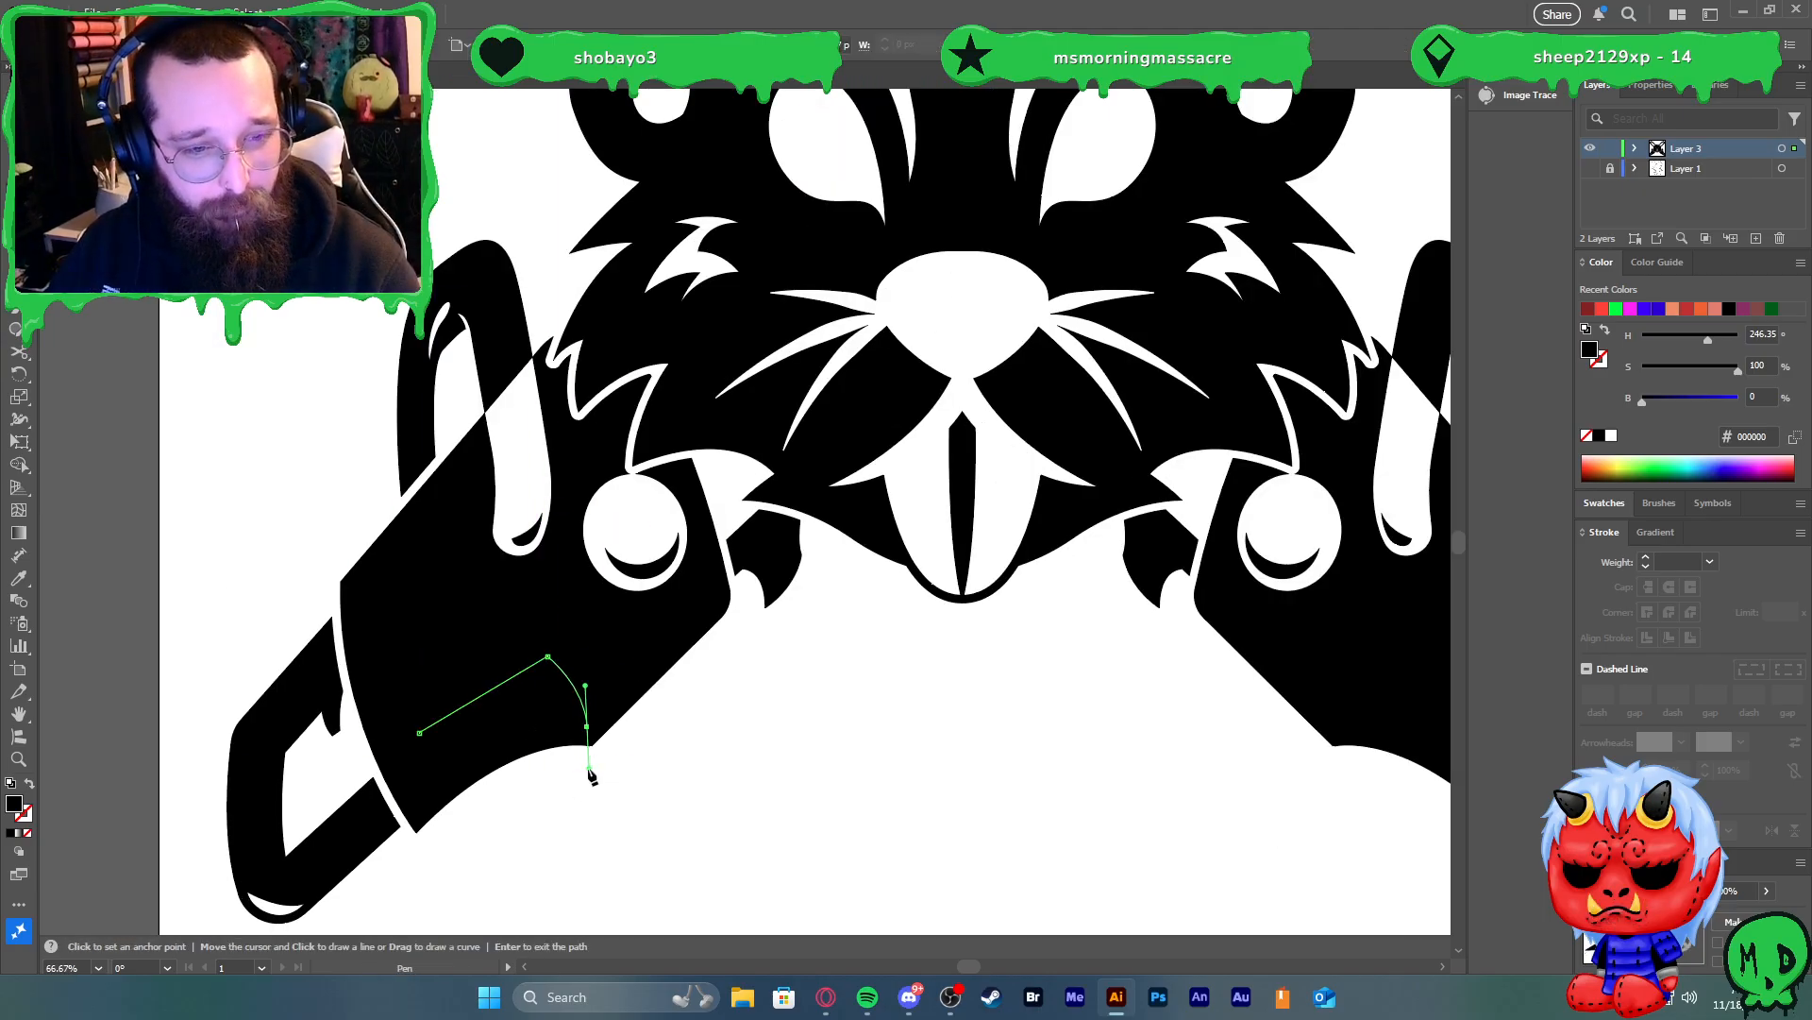
pyautogui.hotkey('ctrl', 'z')
pyautogui.hotkey('ctrl', 'z')
pyautogui.press('Return')
# Finish the path as a thin, curved chevron highlight on the left hand and fill it with blue 0500d9
pyautogui.click(527, 647)
pyautogui.moveTo(581, 724); pyautogui.dragTo(588, 774)
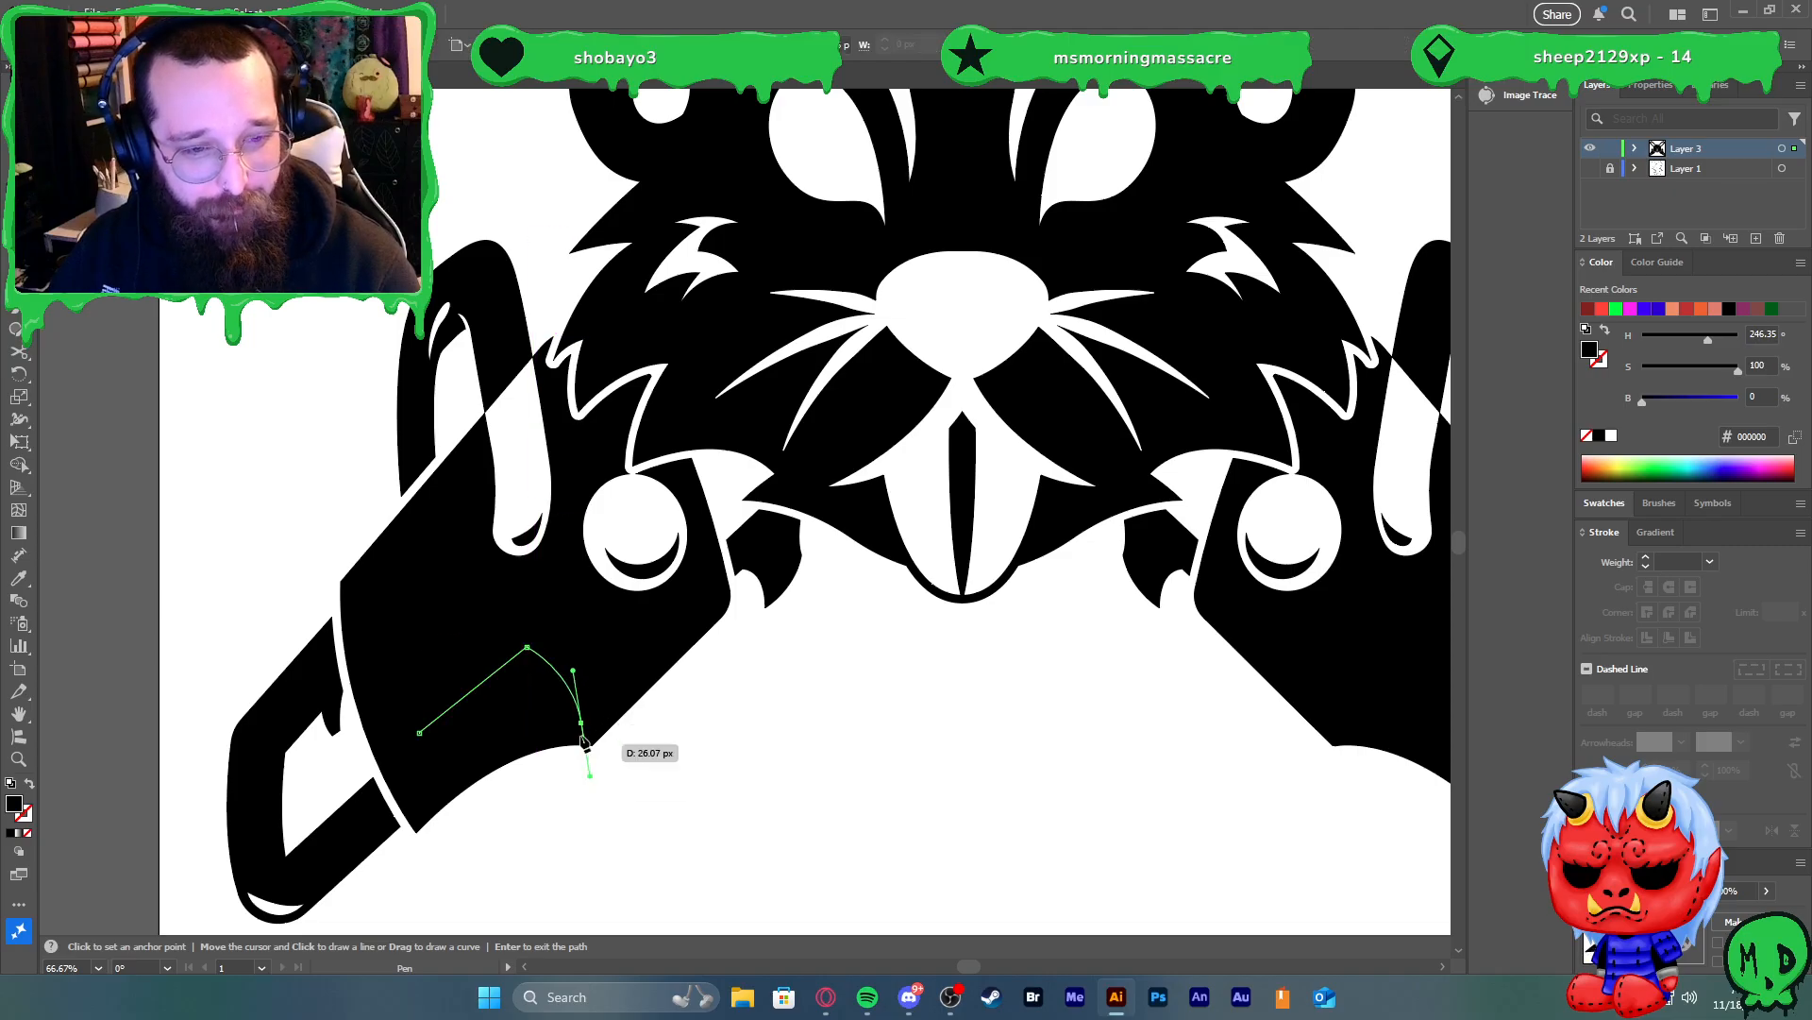
pyautogui.click(581, 723)
pyautogui.moveTo(527, 678); pyautogui.dragTo(487, 677)
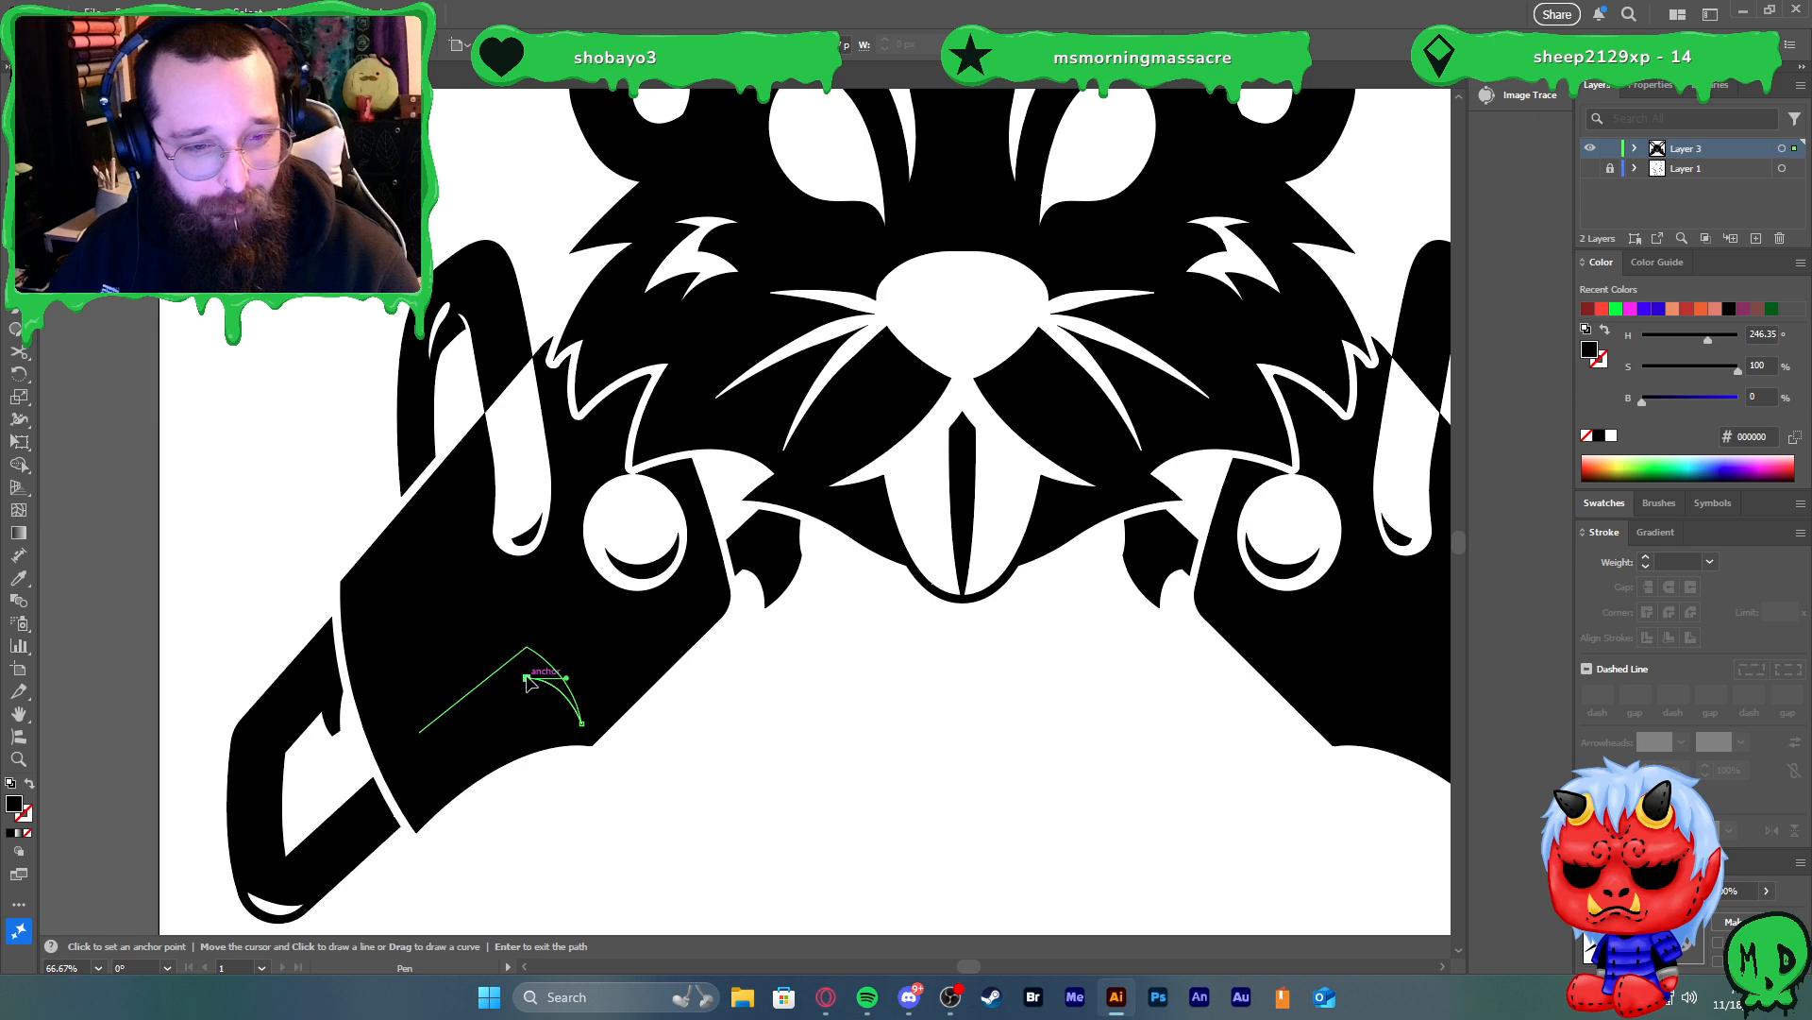
pyautogui.click(418, 732)
pyautogui.press('v')
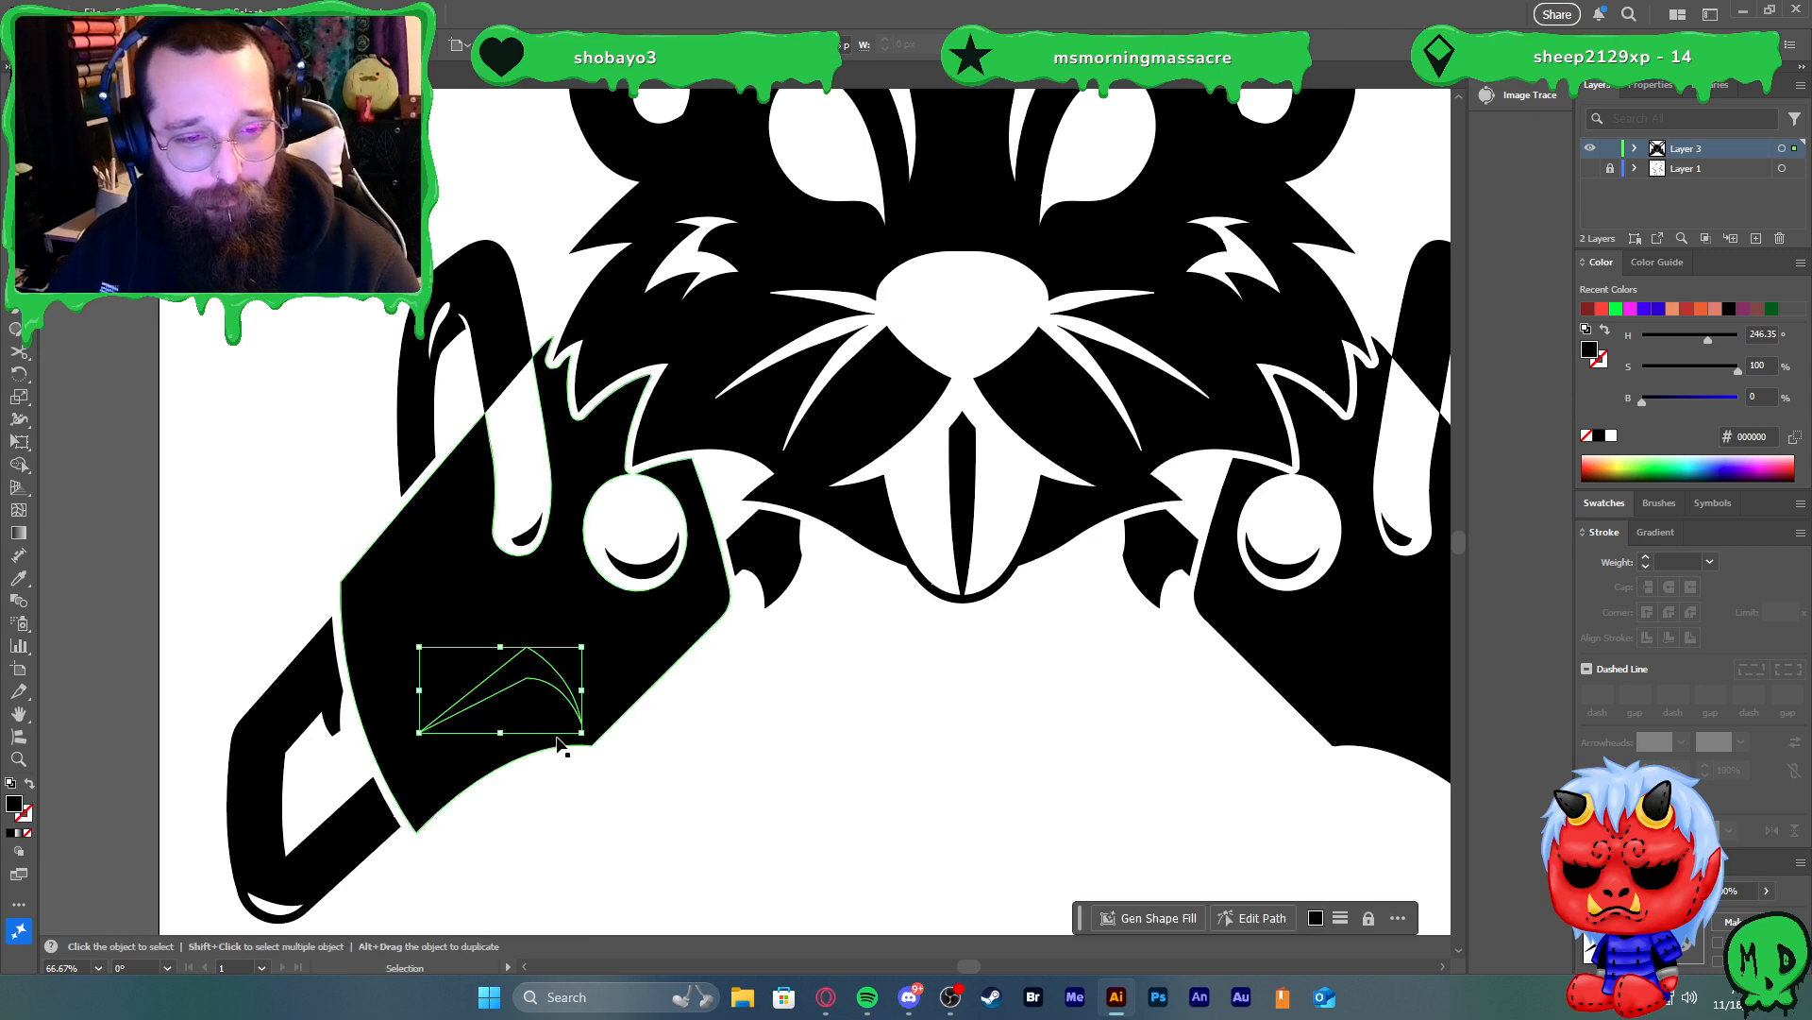
pyautogui.hotkey('ctrl', '-')
pyautogui.hotkey('ctrl', '-')
pyautogui.click(1657, 309)
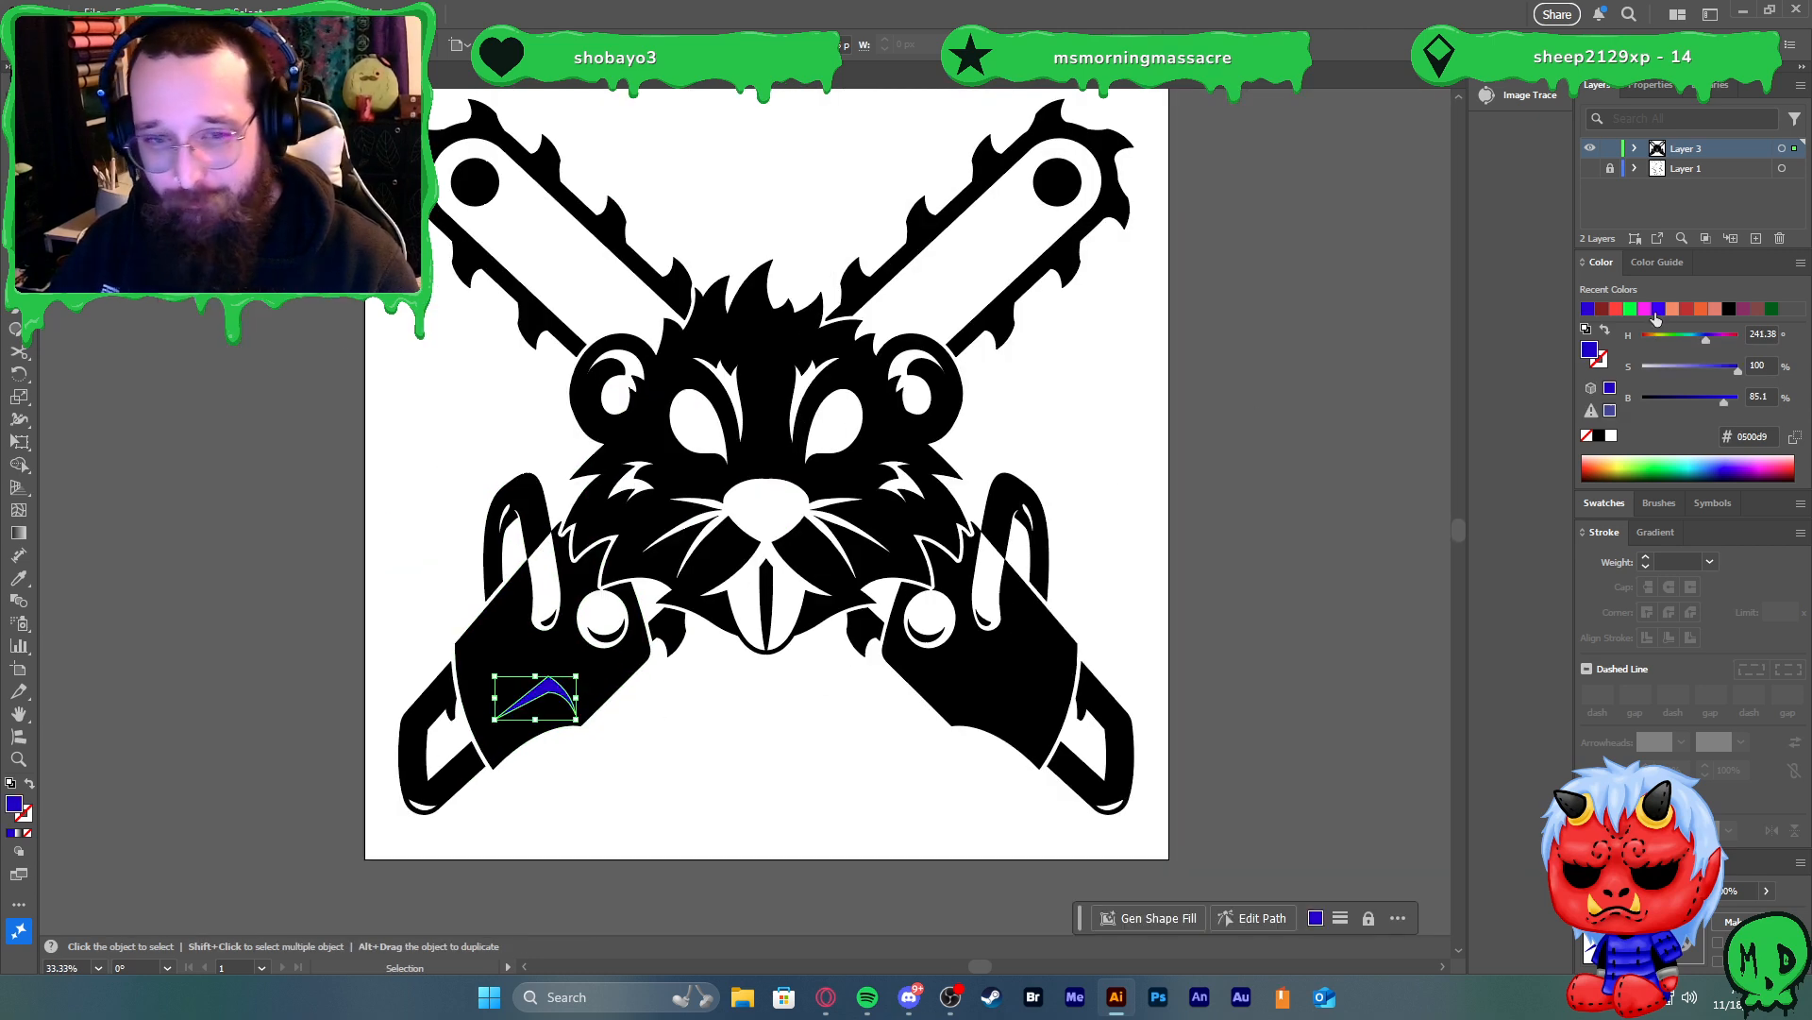
# Place a copy of the blue highlight, reflected across the vertical axis, on the right hand and centre the pair horizontally
pyautogui.moveTo(564, 706); pyautogui.dragTo(1027, 745)
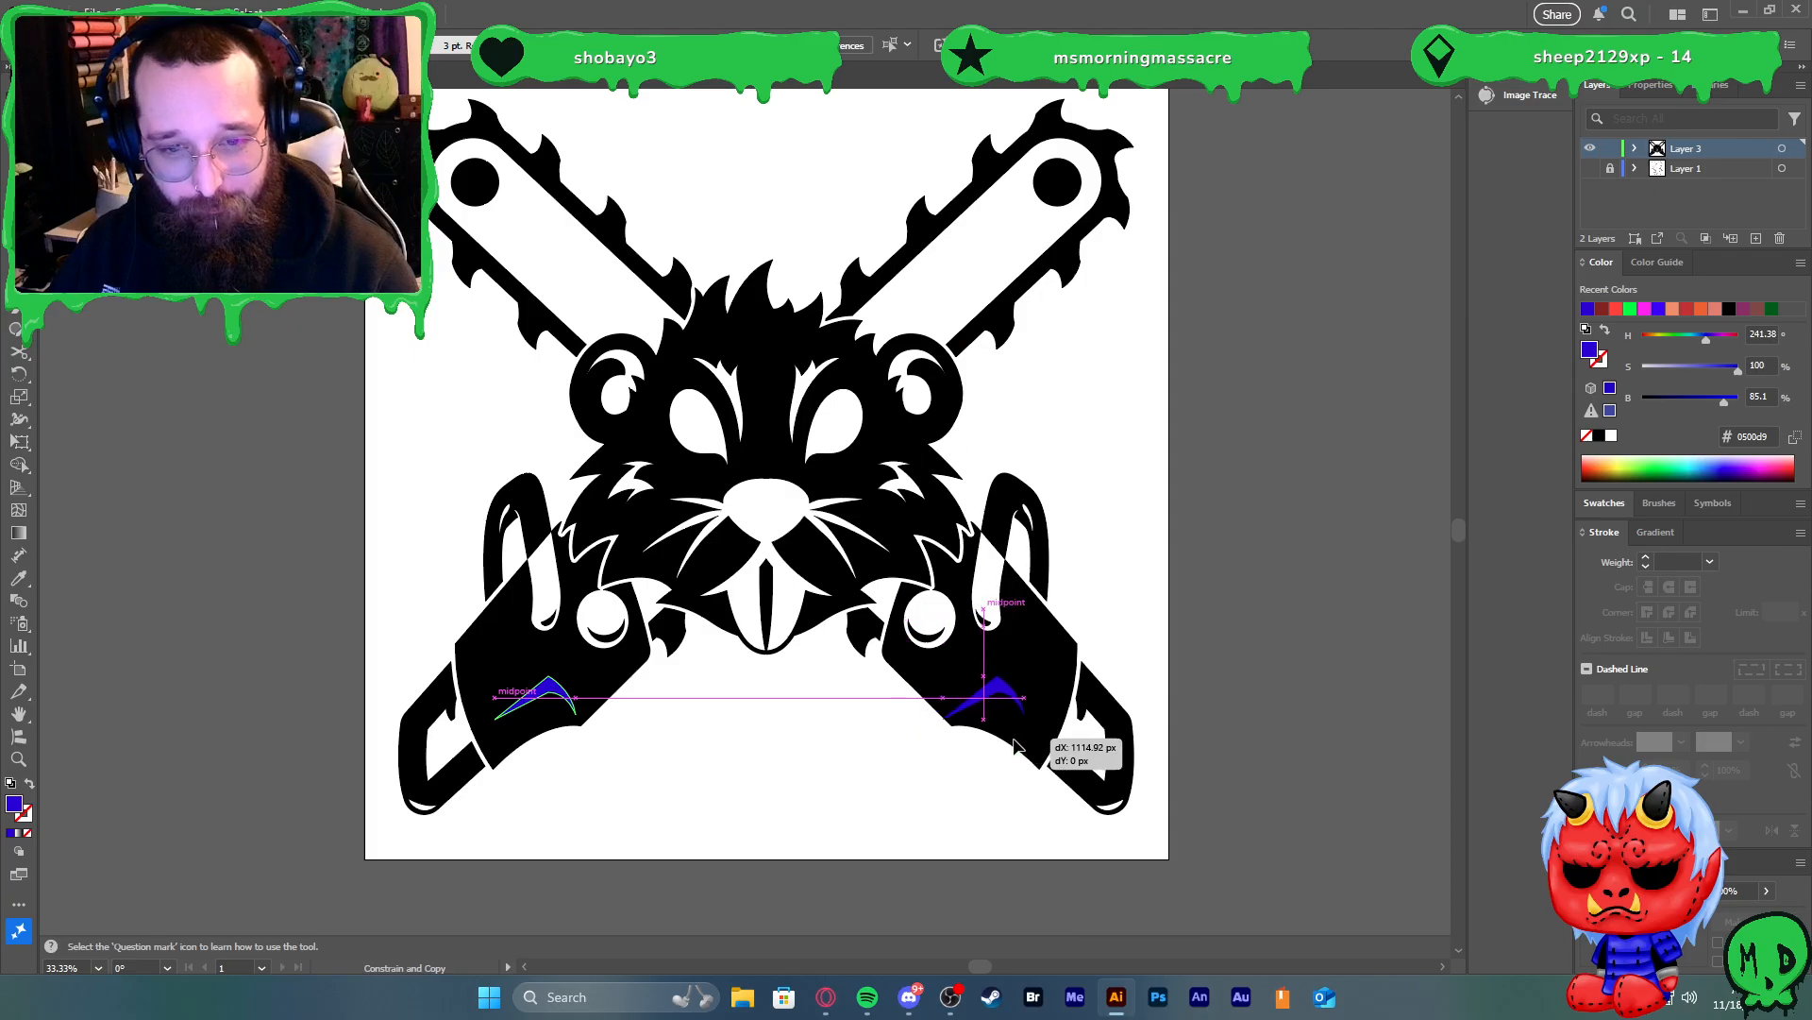
pyautogui.rightClick(1001, 704)
pyautogui.moveTo(1144, 867)
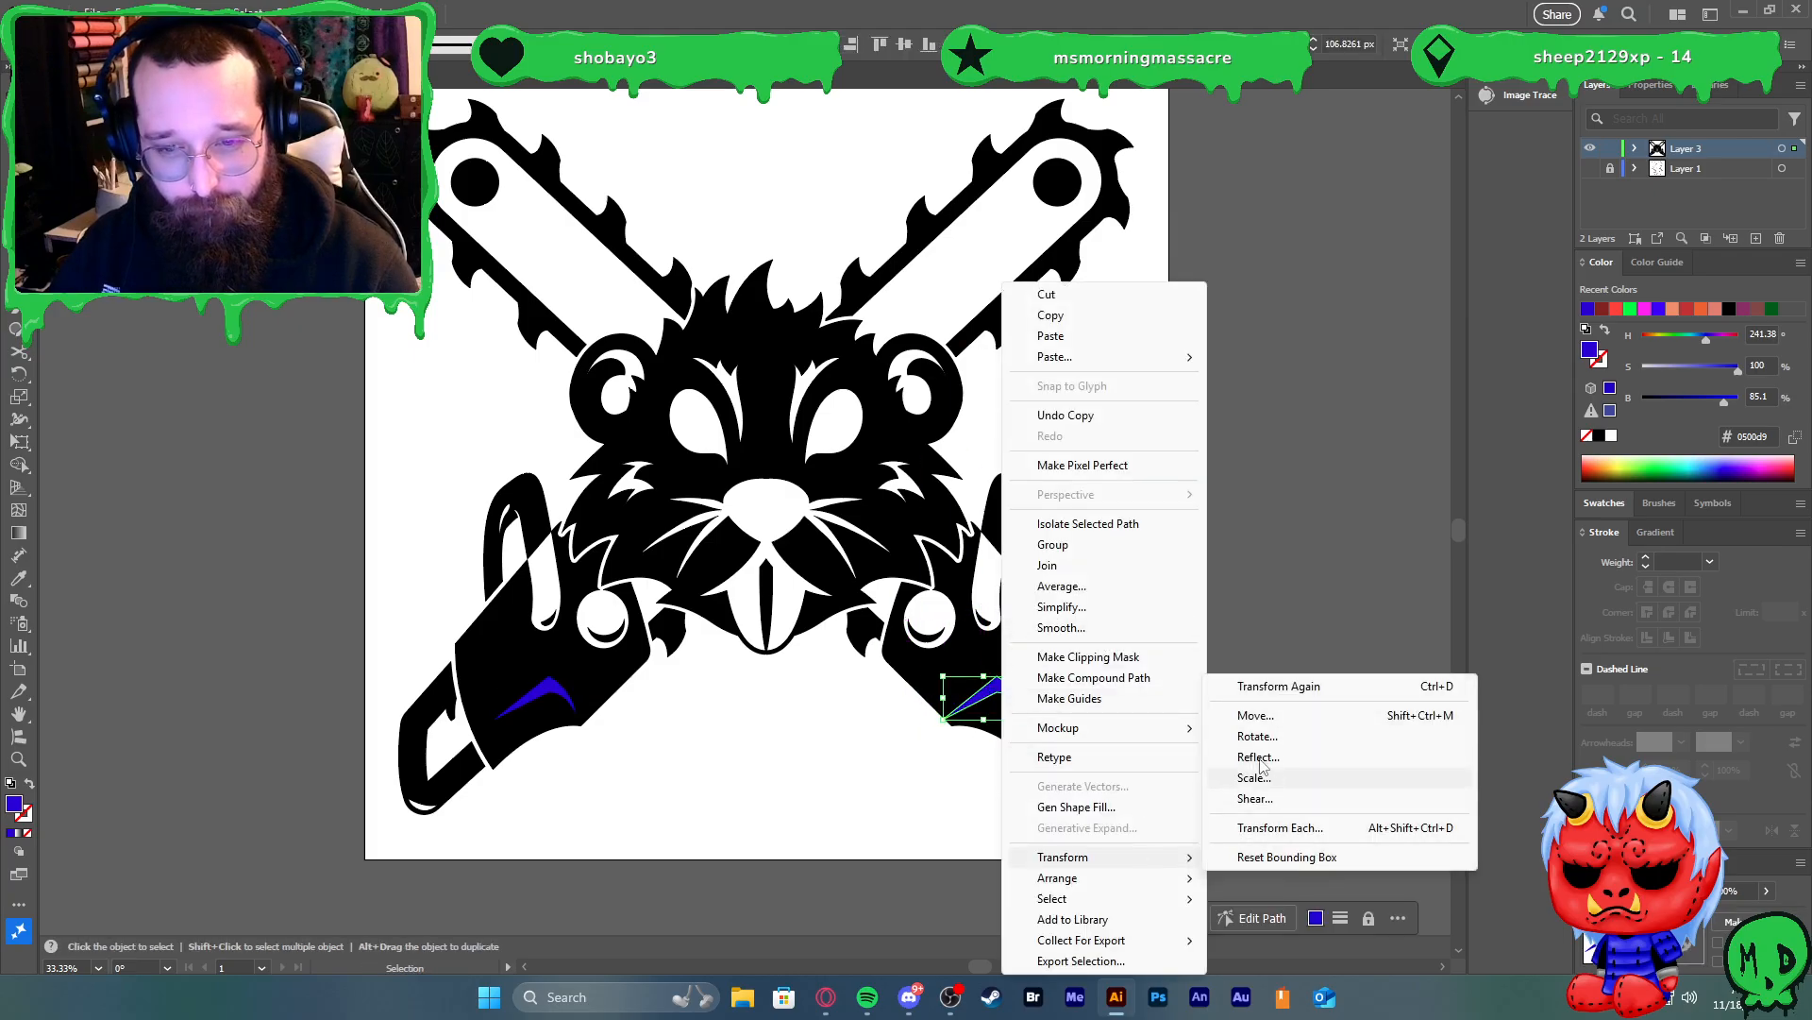
pyautogui.click(1255, 757)
pyautogui.click(923, 623)
pyautogui.moveTo(976, 696); pyautogui.dragTo(983, 696)
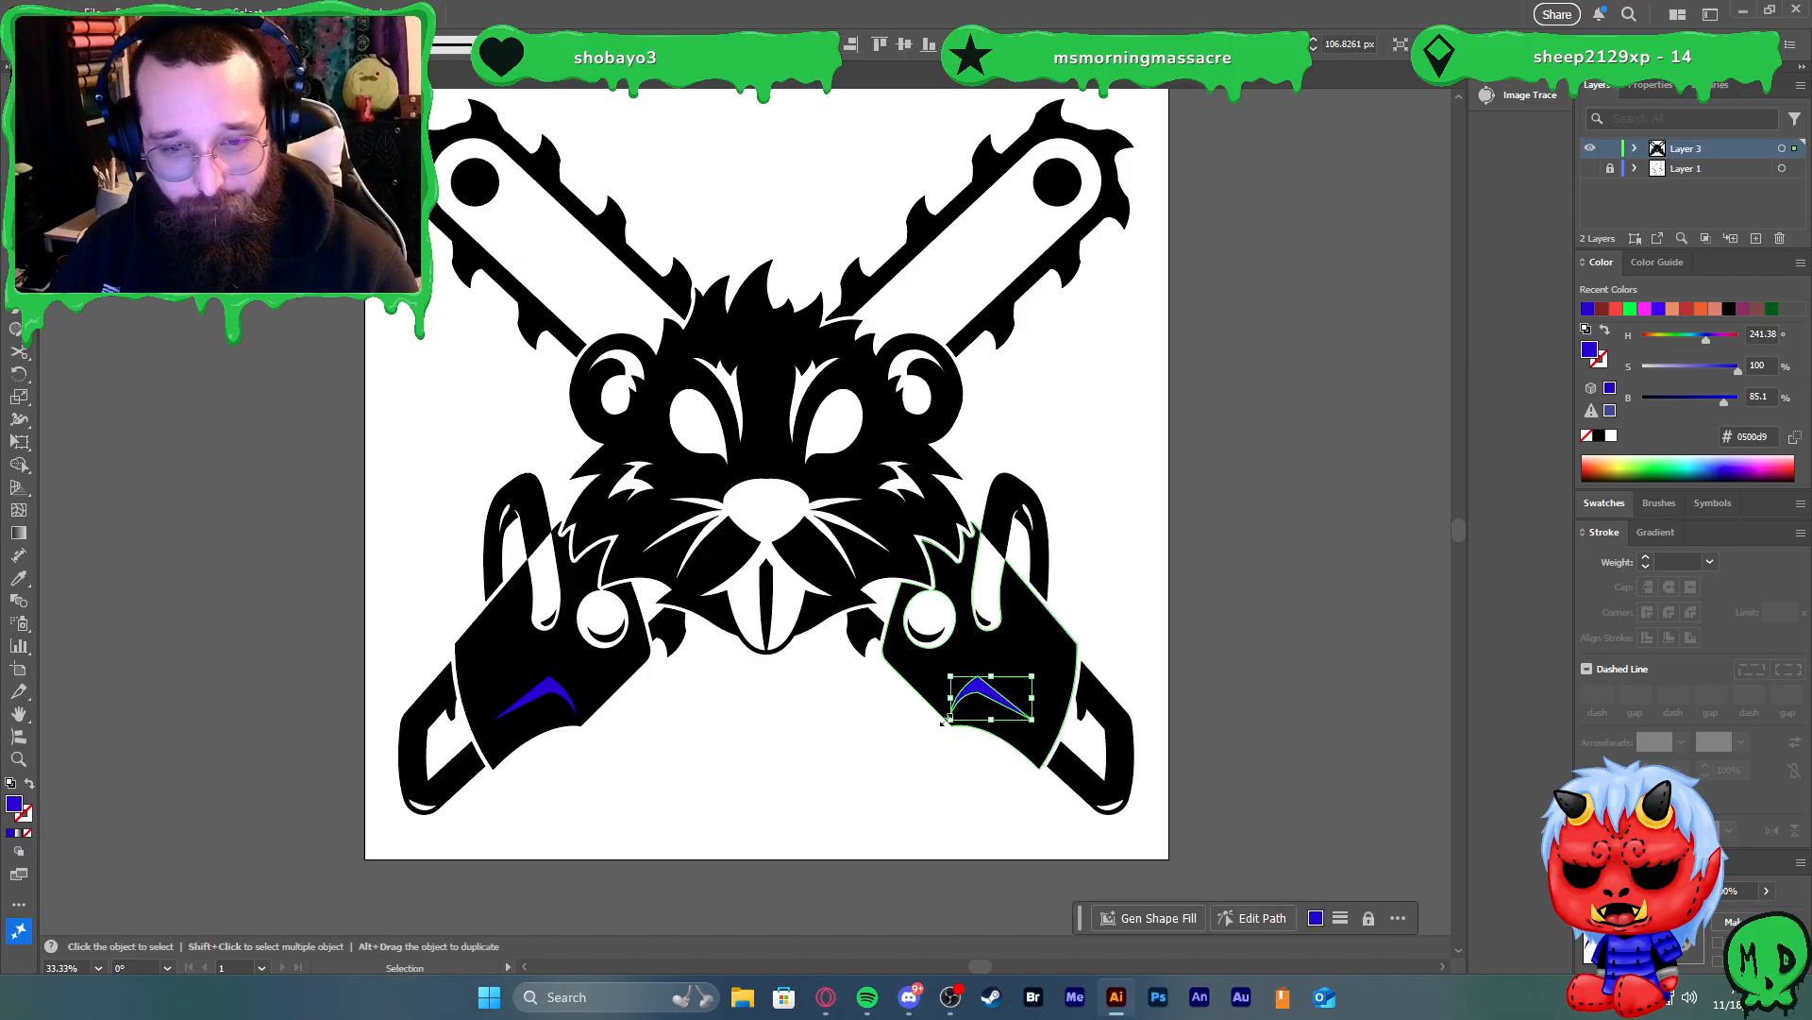
pyautogui.keyDown('shift'); pyautogui.click(559, 692); pyautogui.keyUp('shift')
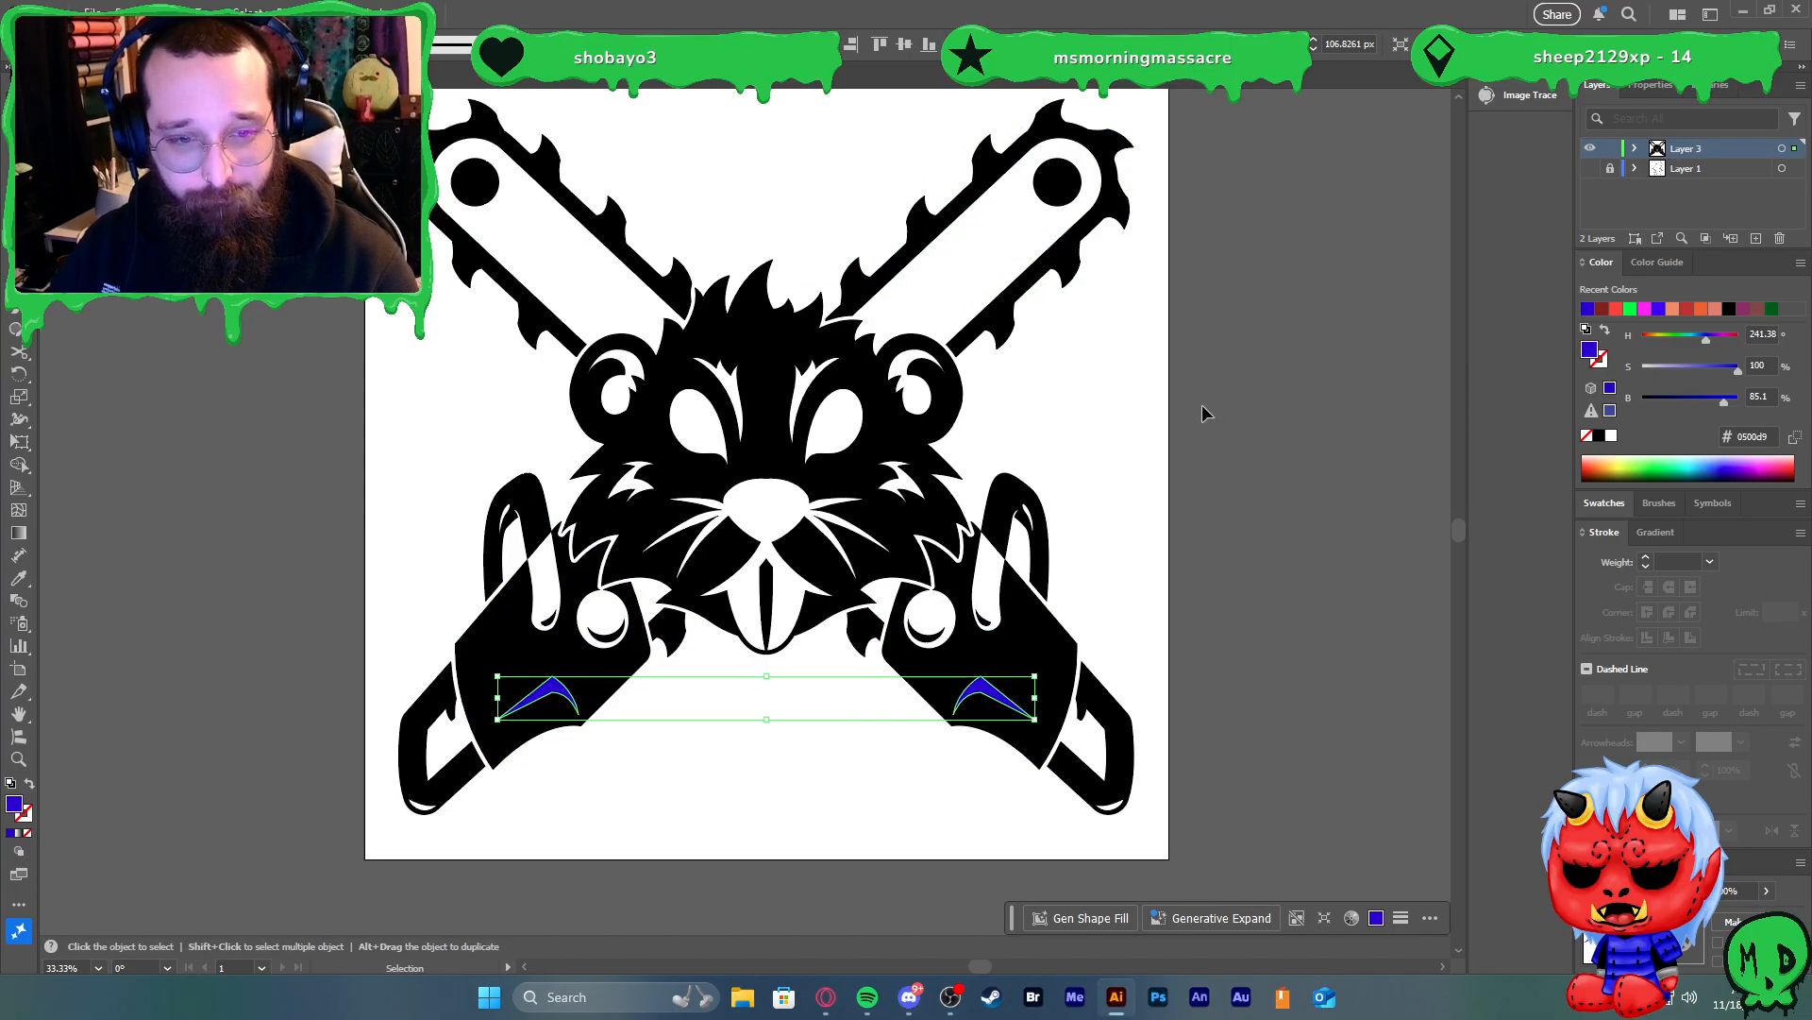
# Cut both blue highlights out of the black hands with the Shape Builder tool
pyautogui.keyDown('shift'); pyautogui.click(923, 691); pyautogui.keyUp('shift')
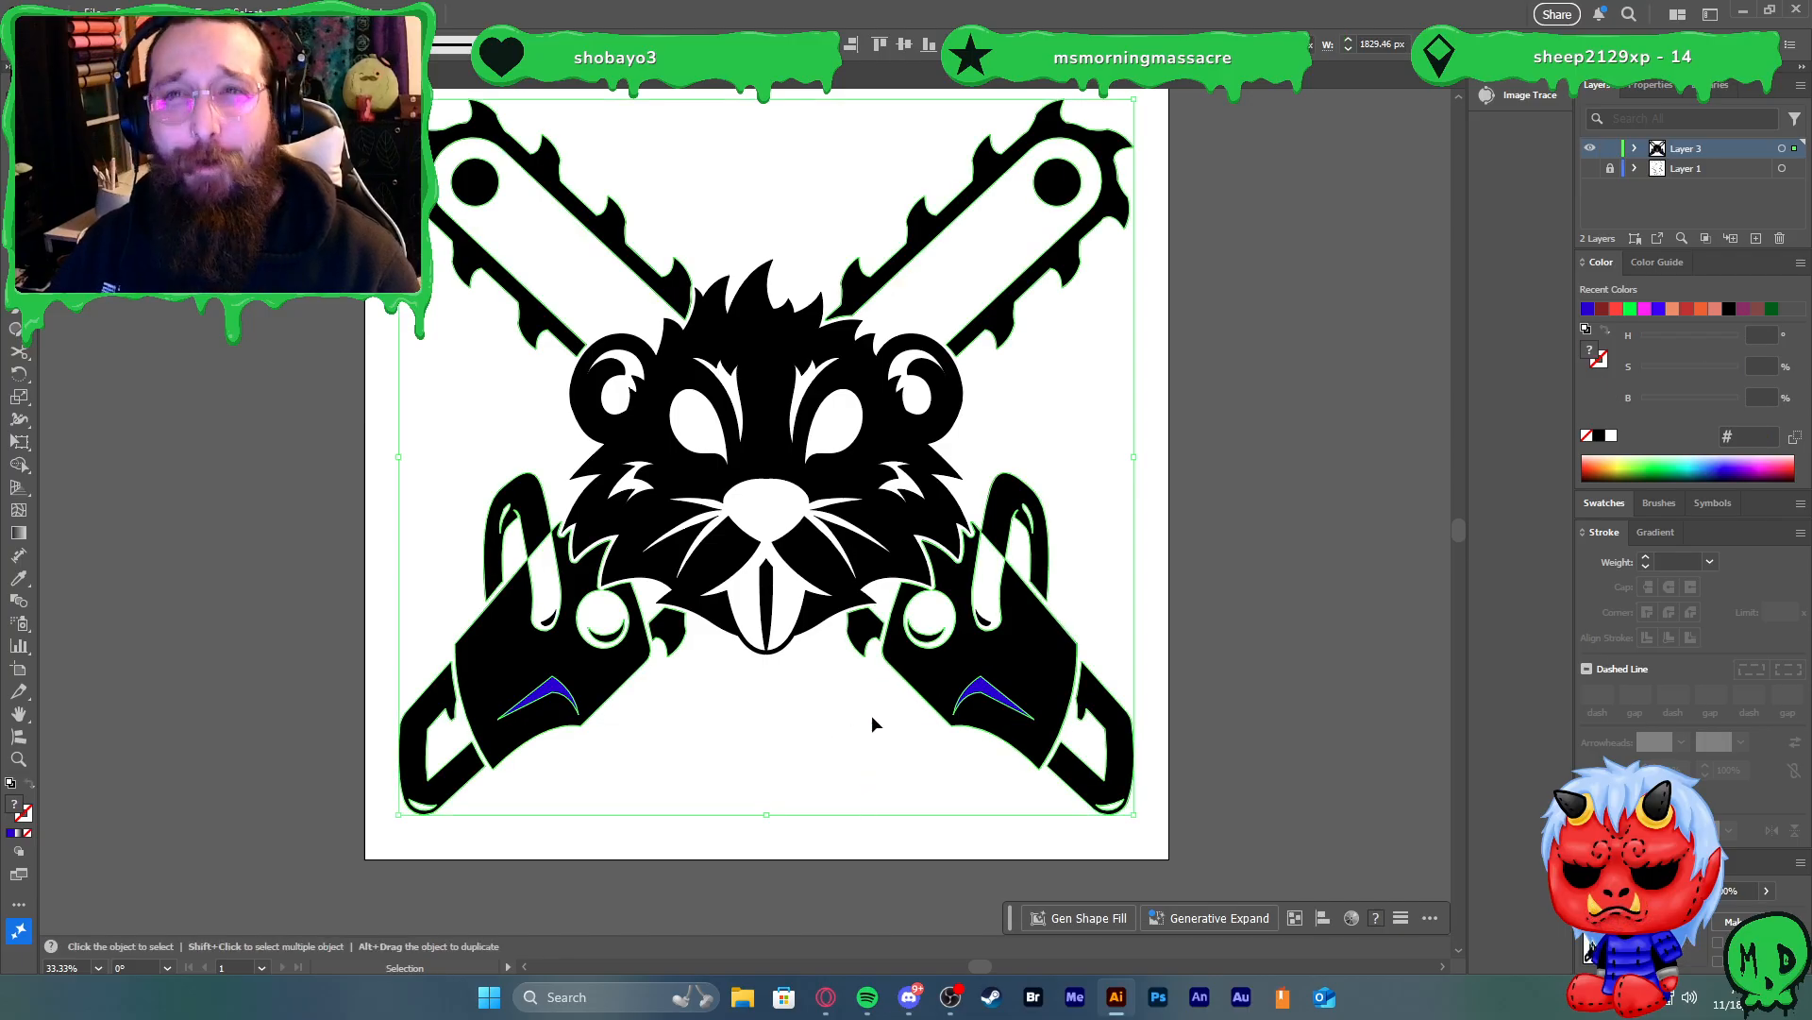
pyautogui.scroll(2, 791, 736)
pyautogui.hotkey('shift', 'm')
pyautogui.hotkey('ctrl', 'a')
pyautogui.keyDown('alt'); pyautogui.click(331, 640); pyautogui.keyUp('alt')
pyautogui.keyDown('alt'); pyautogui.click(1187, 653); pyautogui.keyUp('alt')
pyautogui.press('v')
pyautogui.click(920, 709)
pyautogui.hotkey('ctrl', '0')
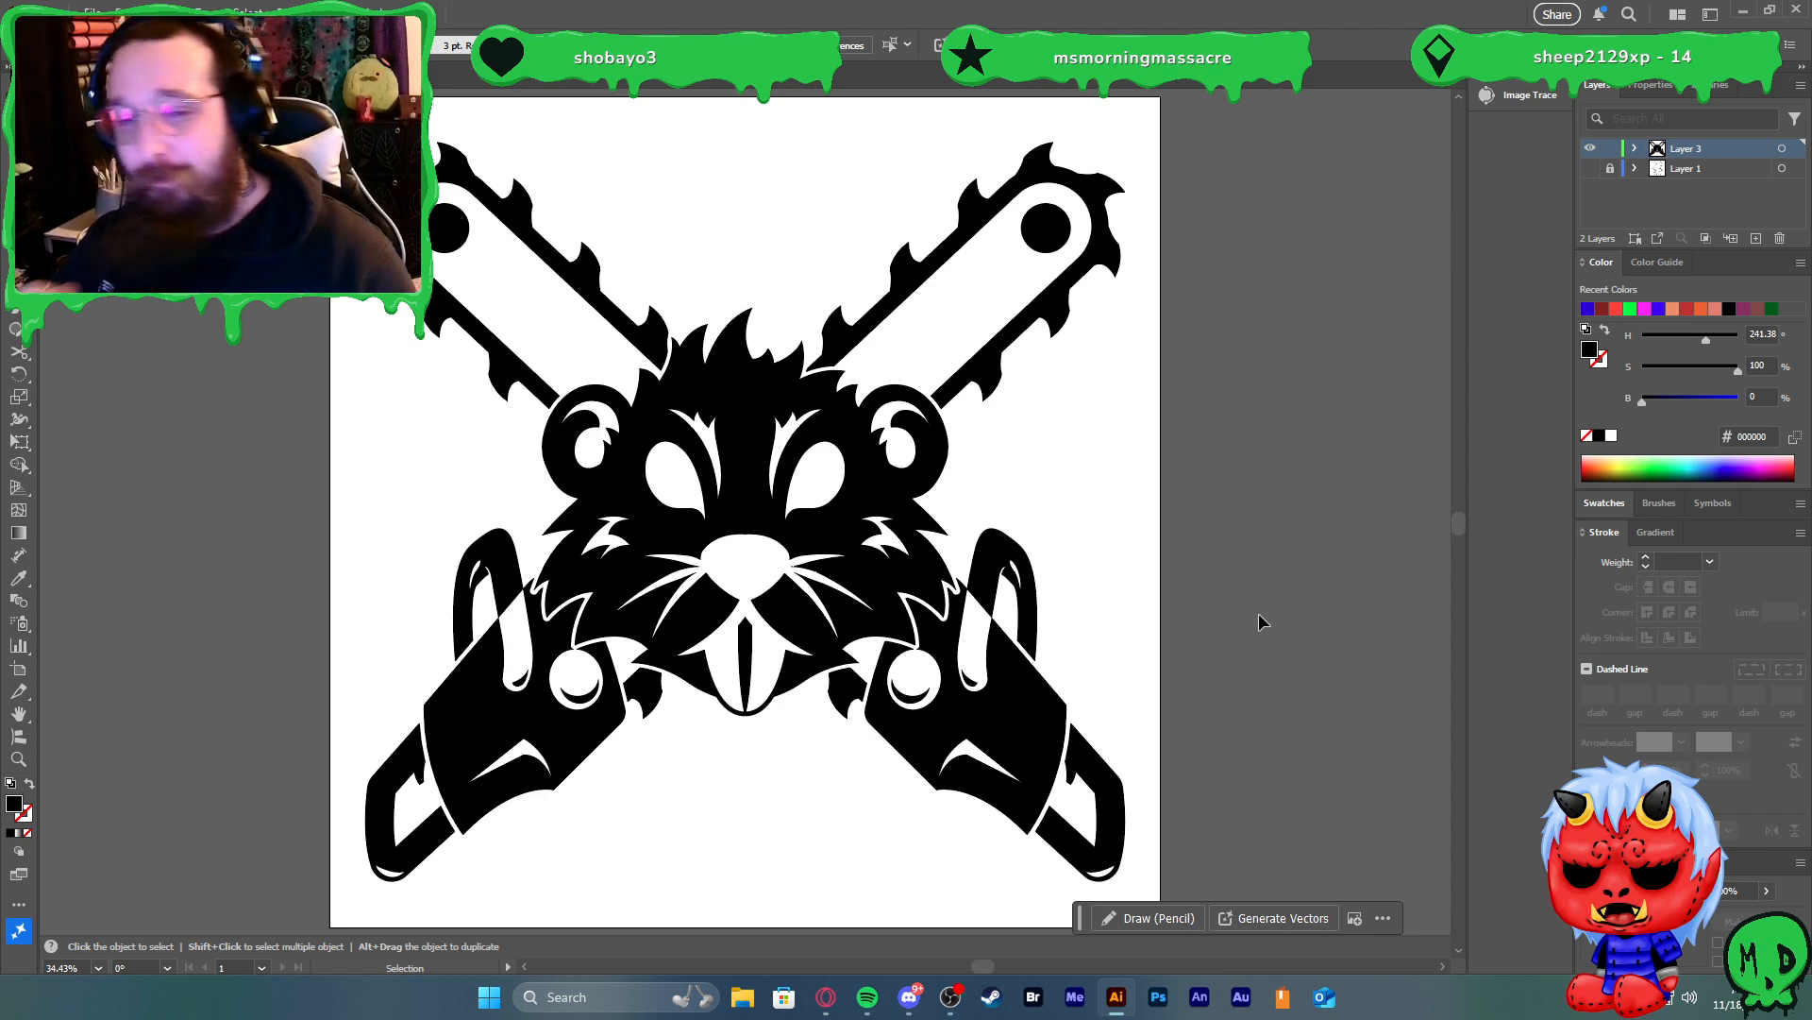
# Group the entire beaver and chainsaw artwork into one object
pyautogui.click(1122, 693)
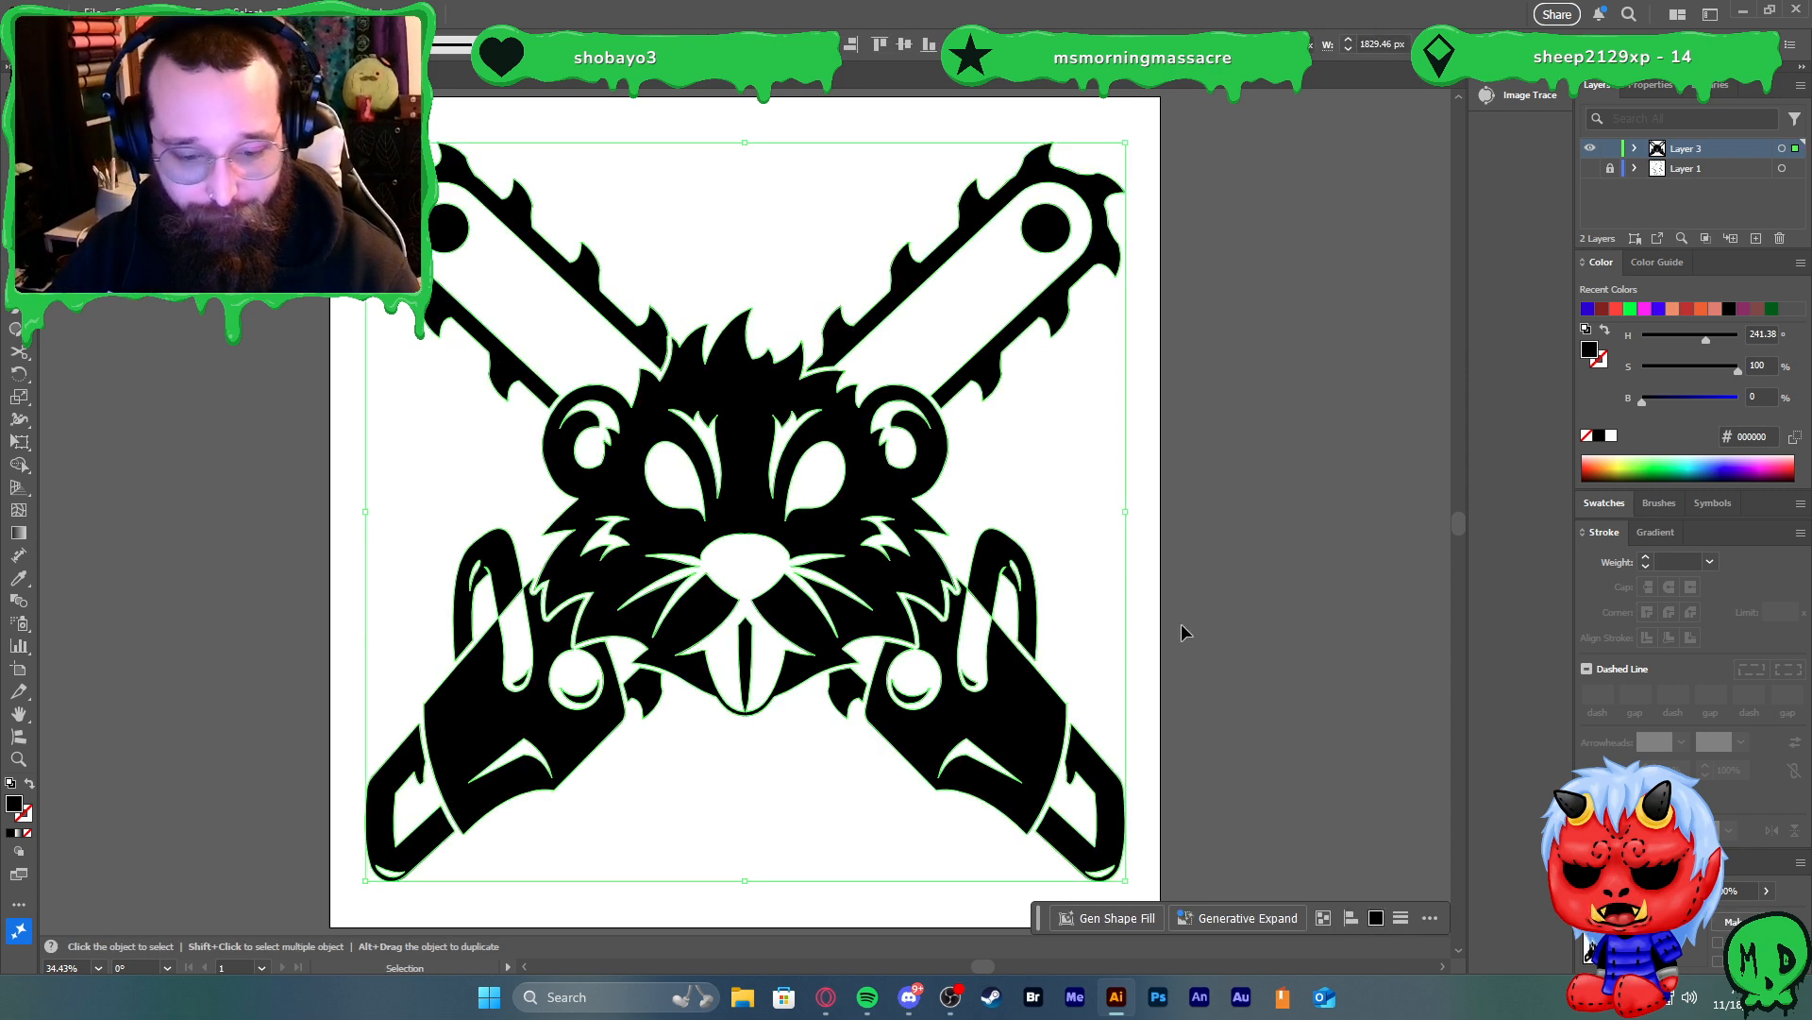
pyautogui.click(1210, 604)
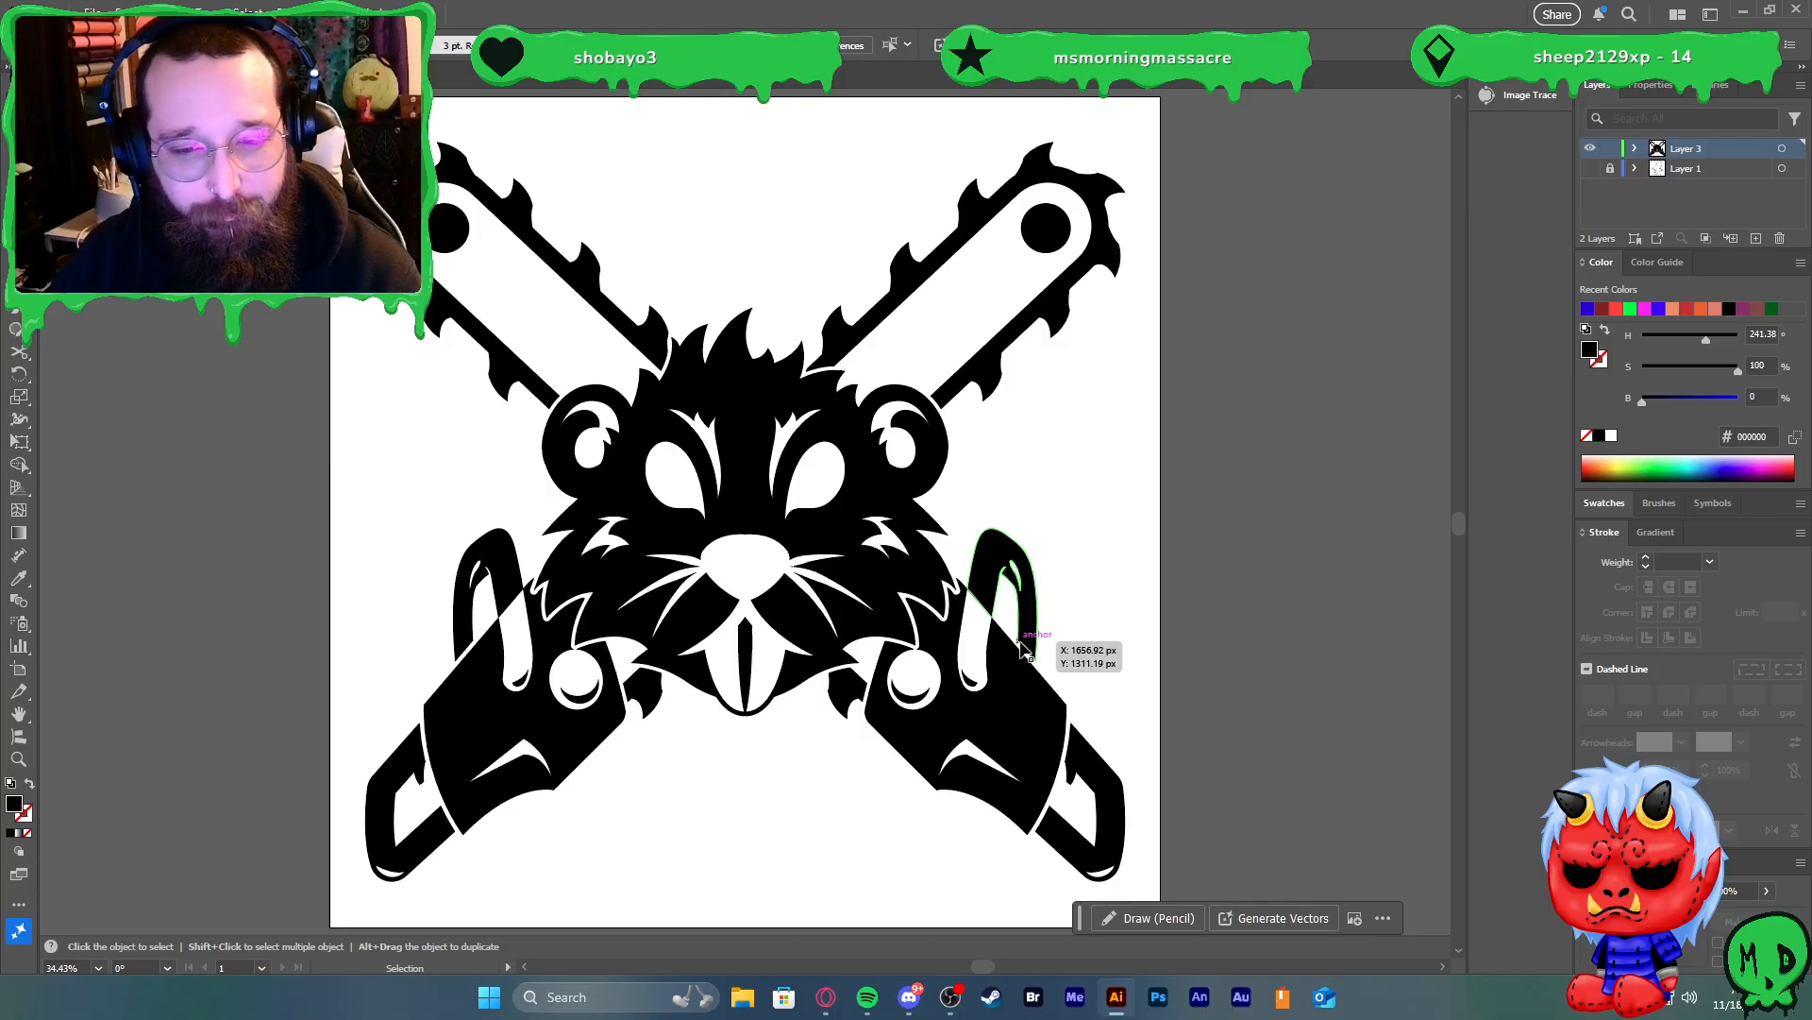
pyautogui.click(1006, 357)
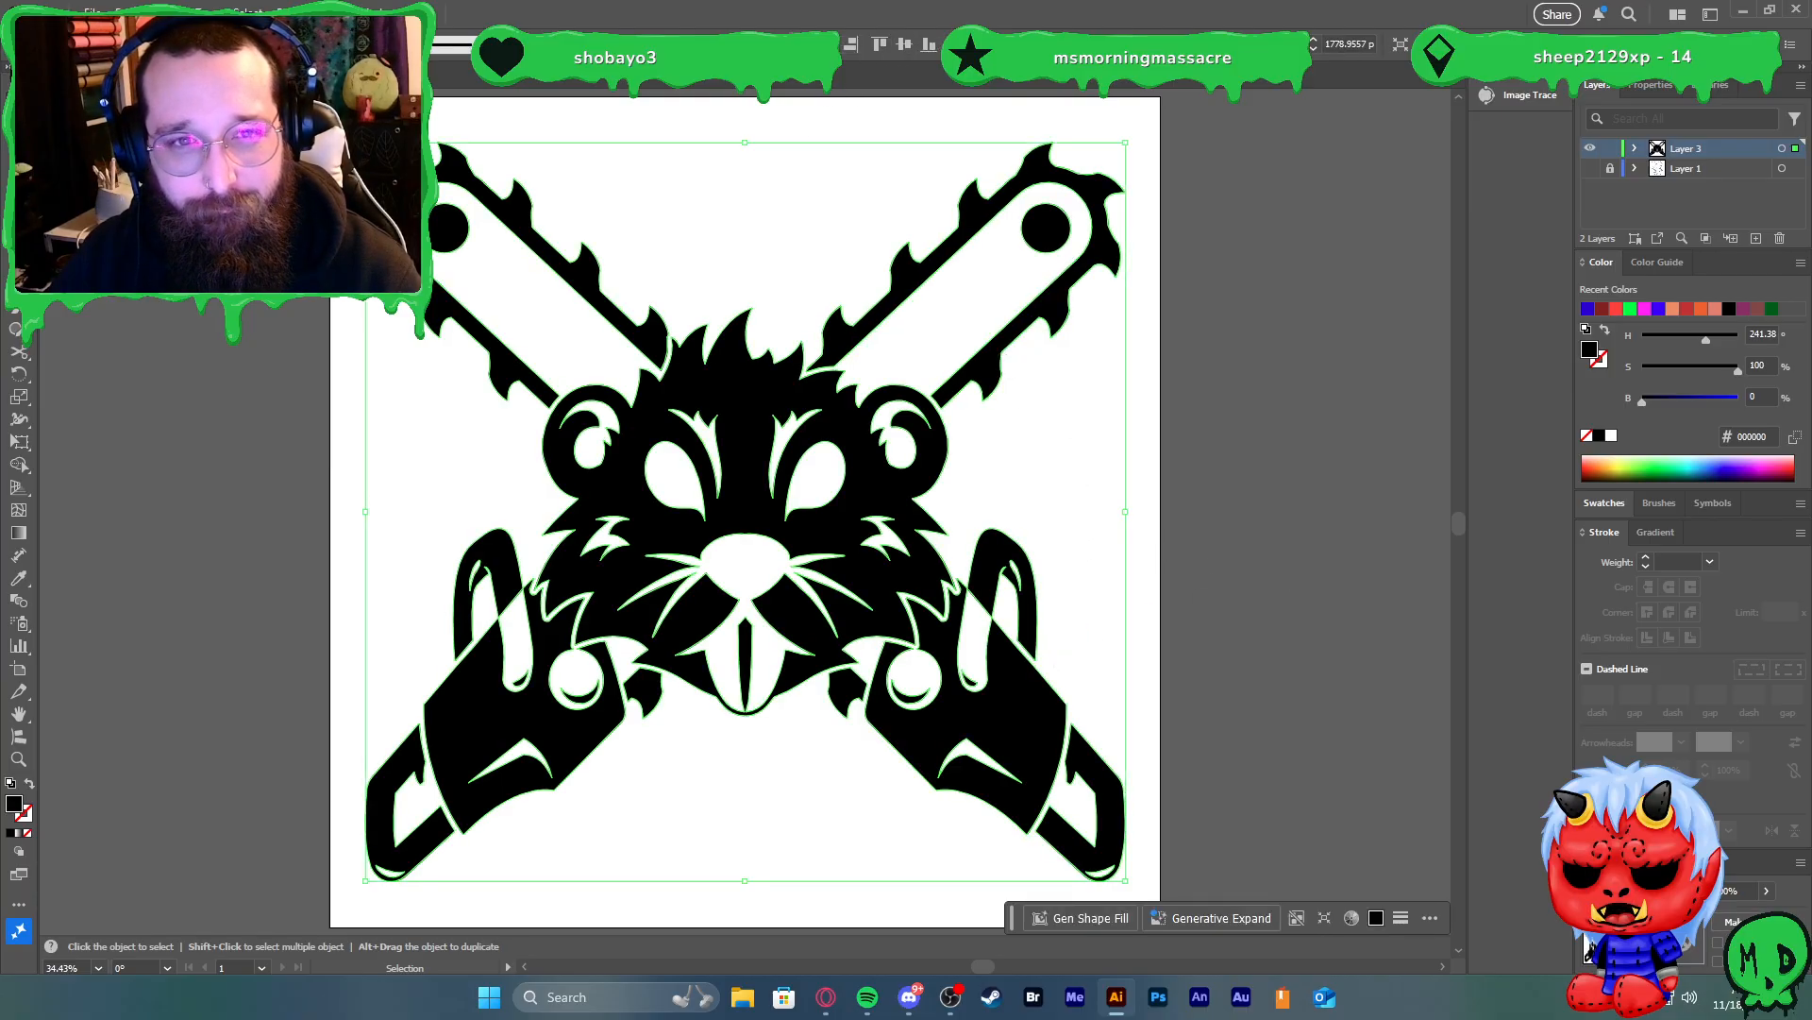
pyautogui.click(1241, 291)
# Scale the grouped logo up proportionally until it nearly fills the artboard, and centre it
pyautogui.scroll(-2, 1091, 313)
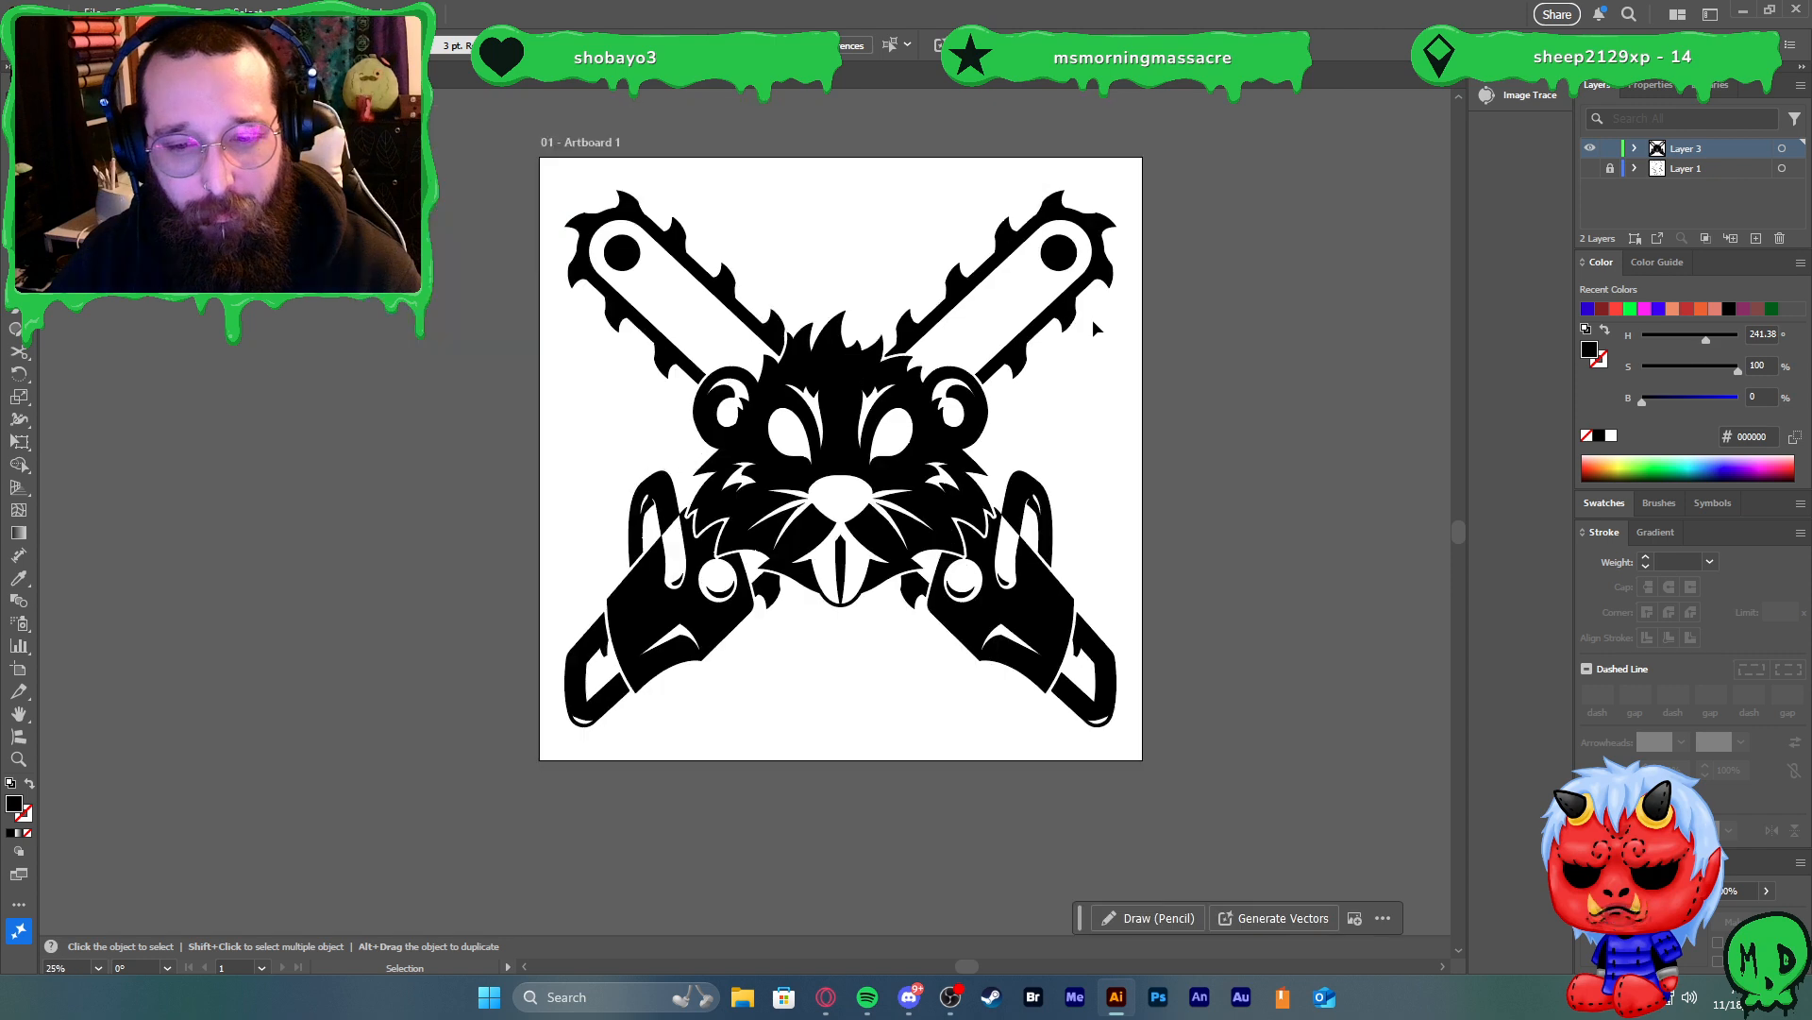
pyautogui.hscroll(1, 1028, 302)
pyautogui.press('v')
pyautogui.click(1025, 236)
pyautogui.moveTo(1047, 195); pyautogui.dragTo(1077, 167)
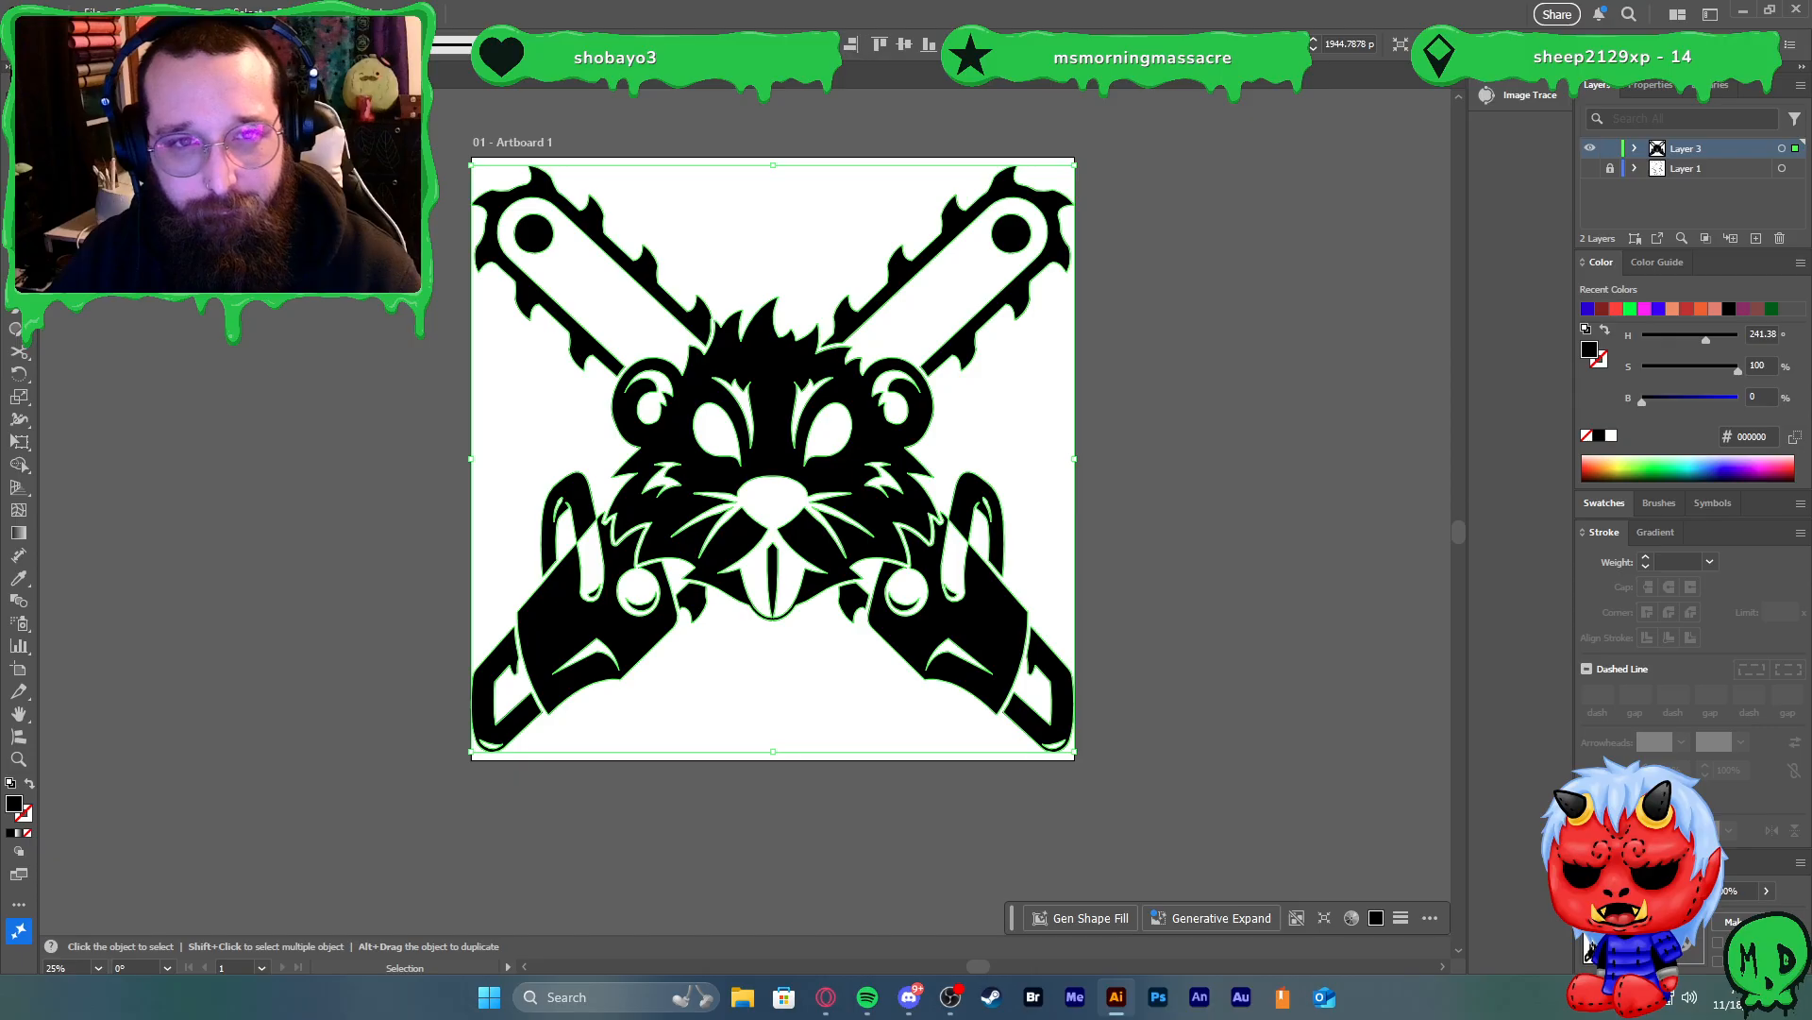
# Deselect the logo and choose to save the document on the computer instead of in Adobe cloud storage
pyautogui.click(1261, 244)
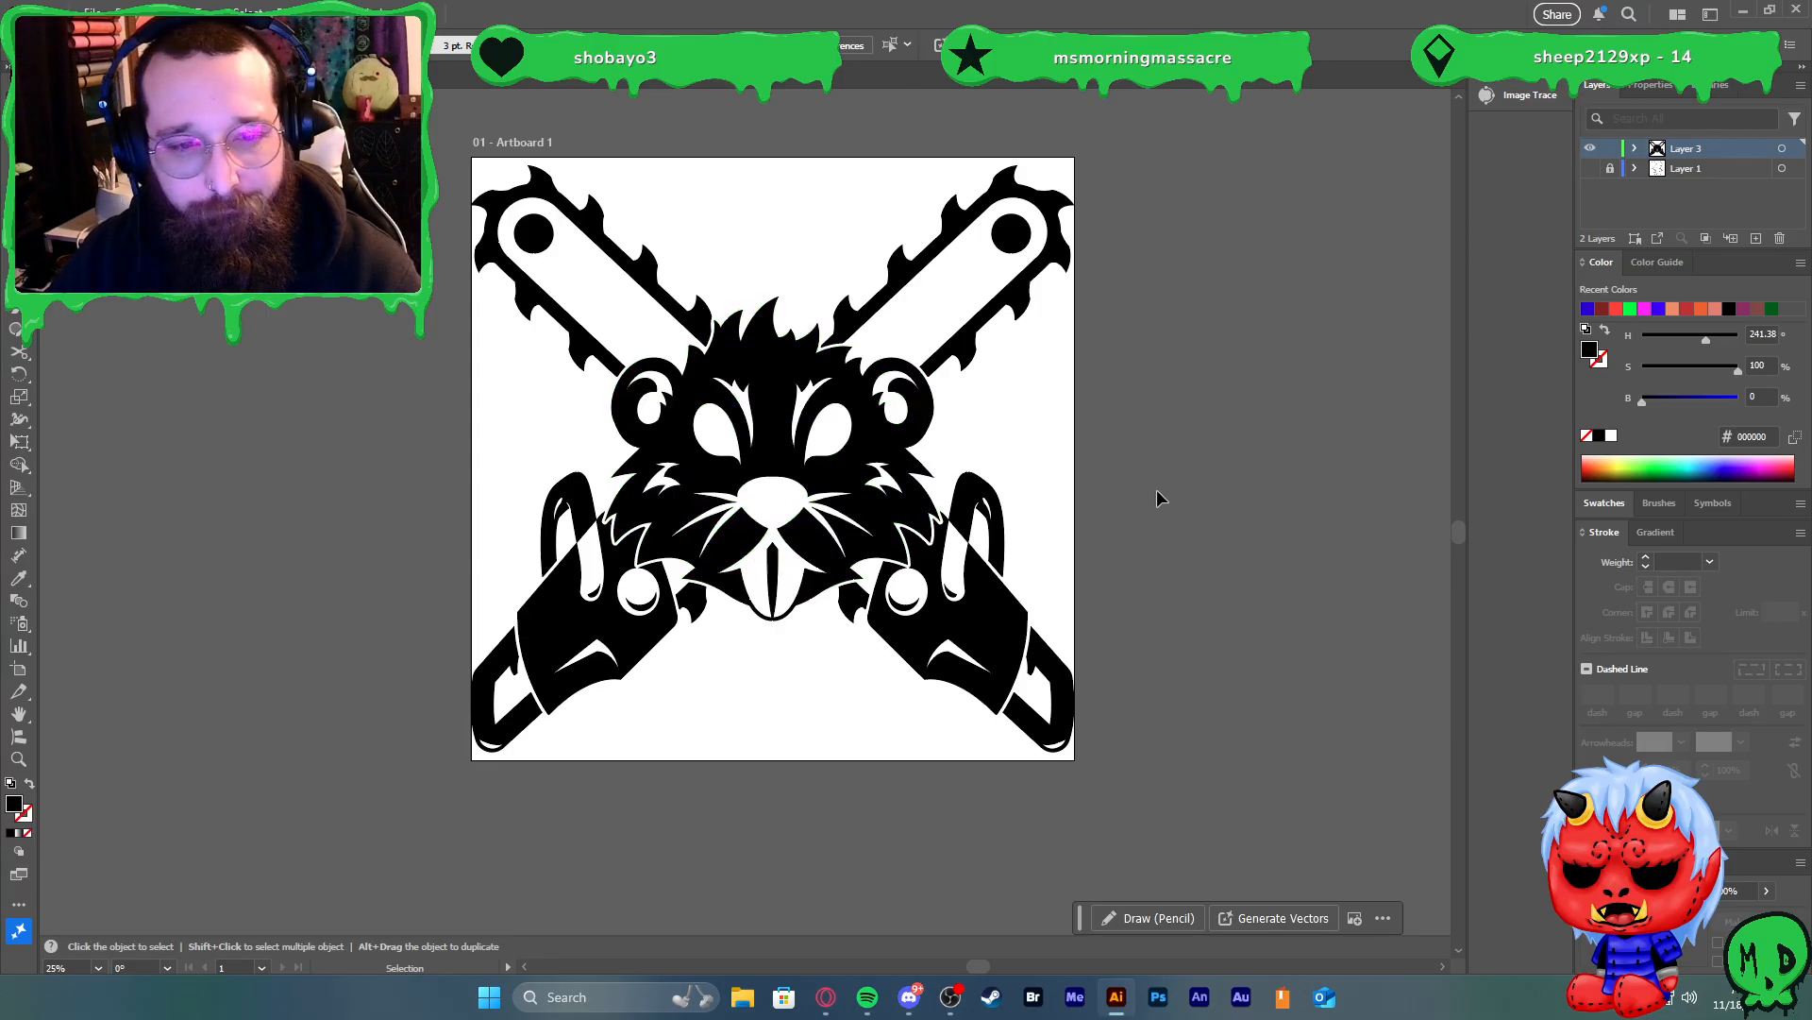
pyautogui.press('a')
pyautogui.press('s')
pyautogui.hotkey('ctrl', 's')
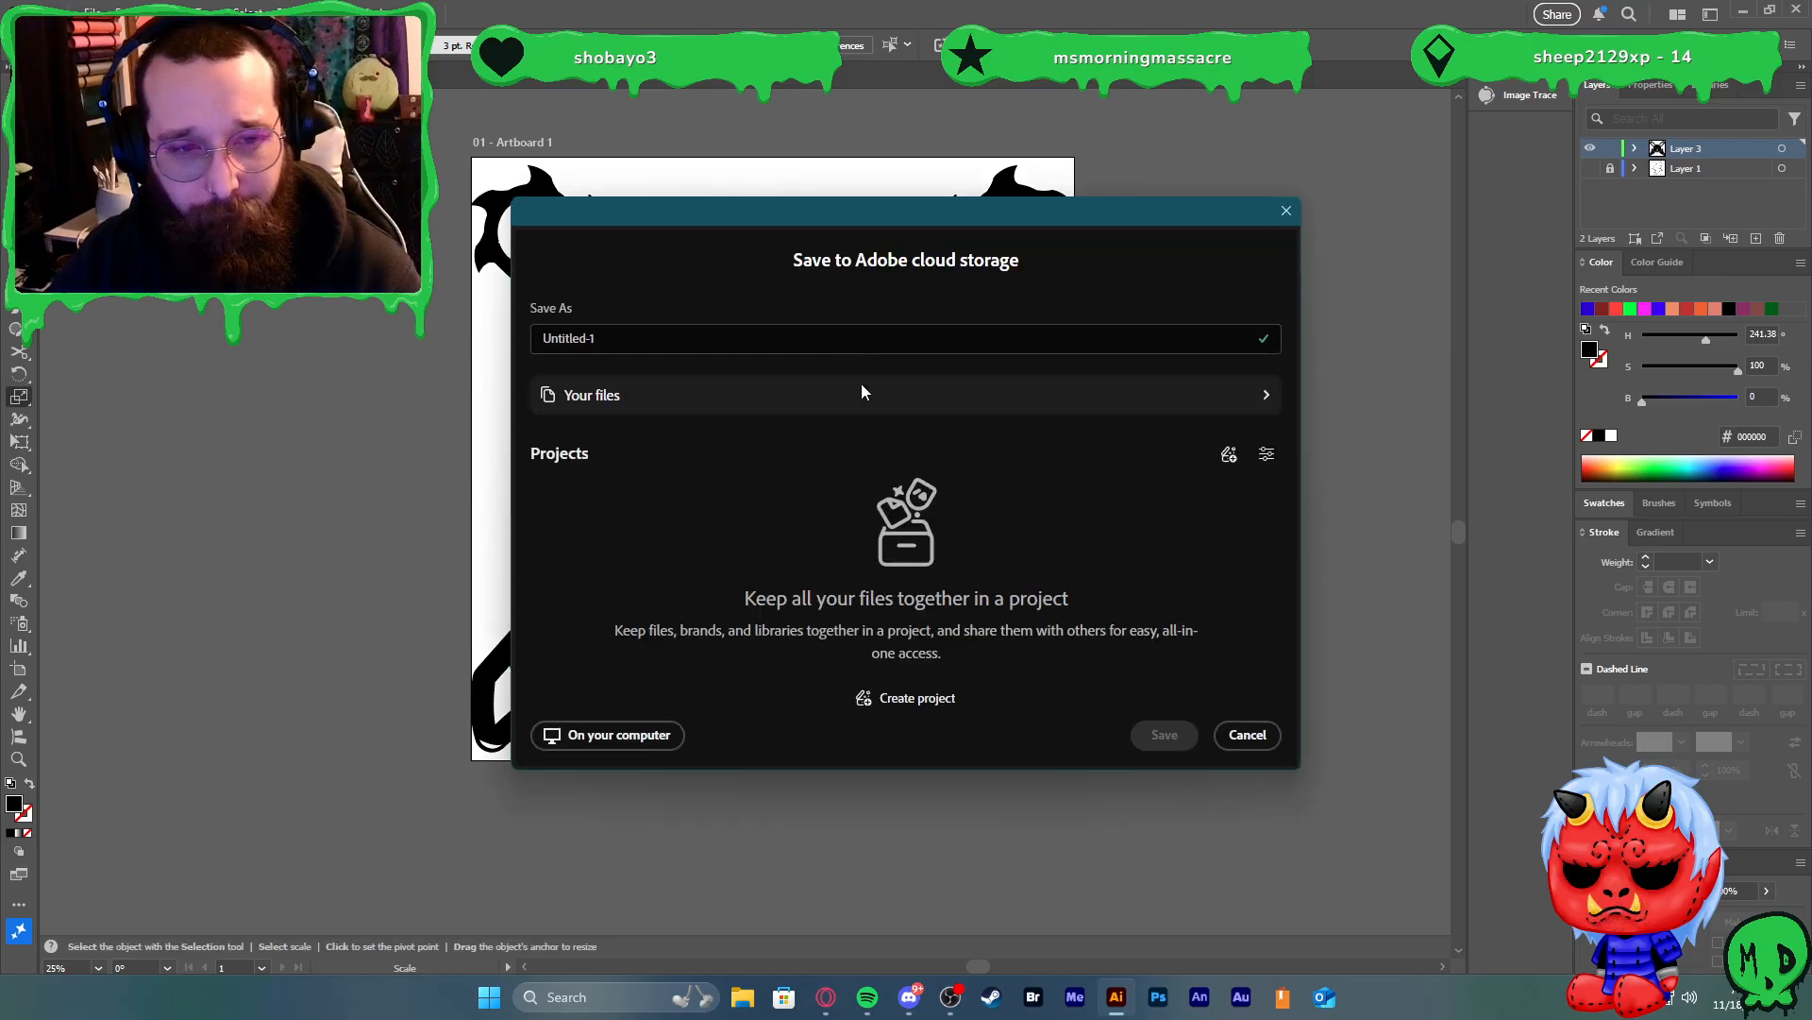
pyautogui.click(755, 397)
pyautogui.click(660, 740)
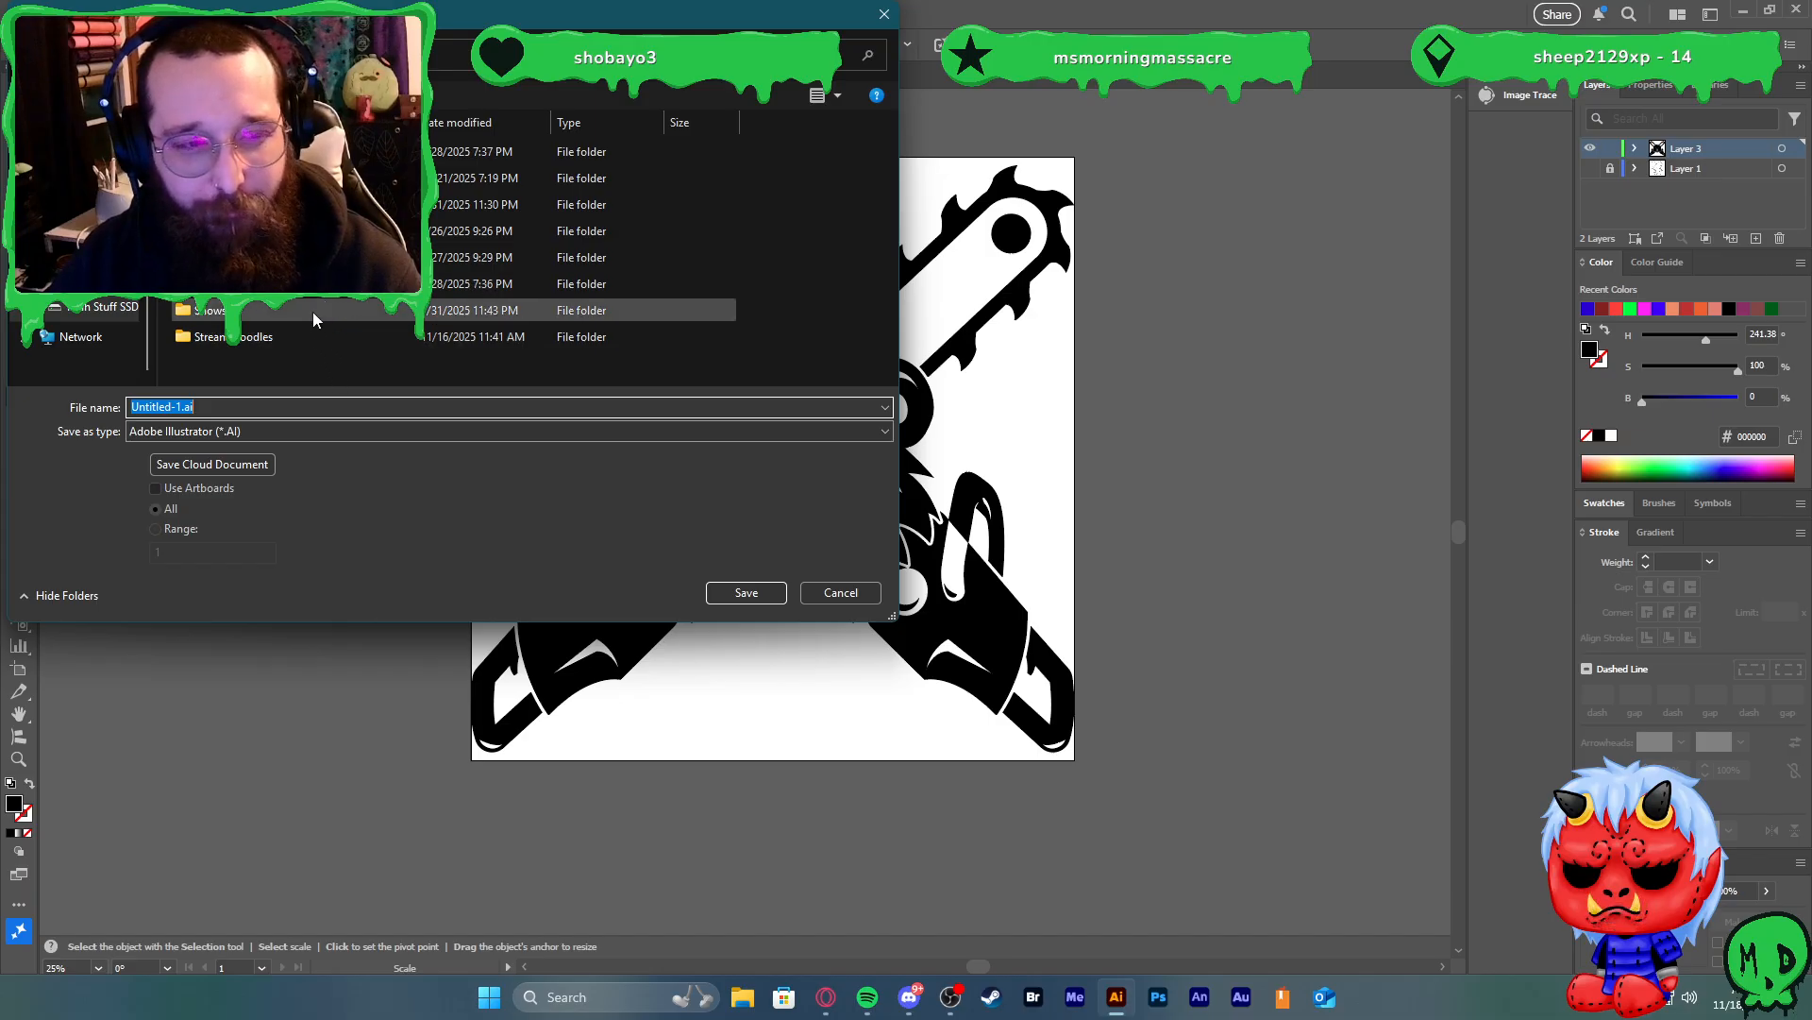
# Create a new folder inside the Commissions folder and open it as the save location
pyautogui.click(275, 337)
pyautogui.rightClick(275, 339)
pyautogui.click(248, 366)
pyautogui.doubleClick(249, 343)
pyautogui.doubleClick(227, 175)
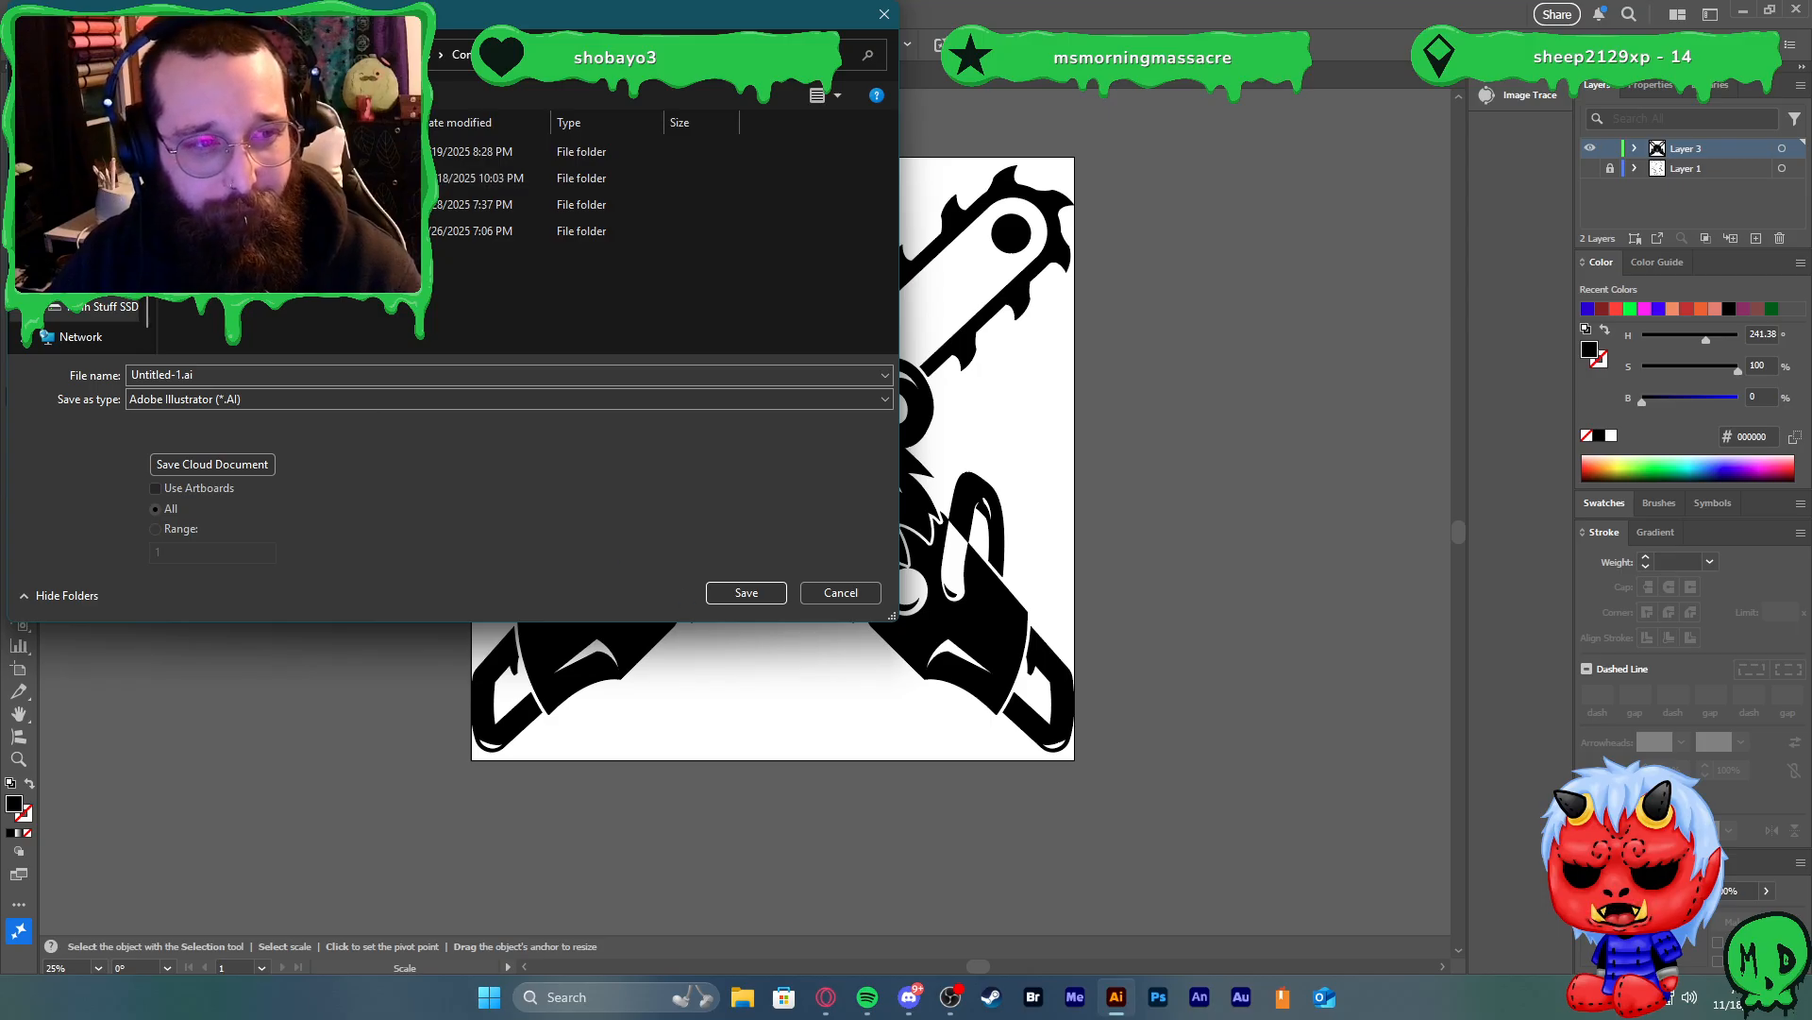
pyautogui.click(909, 997)
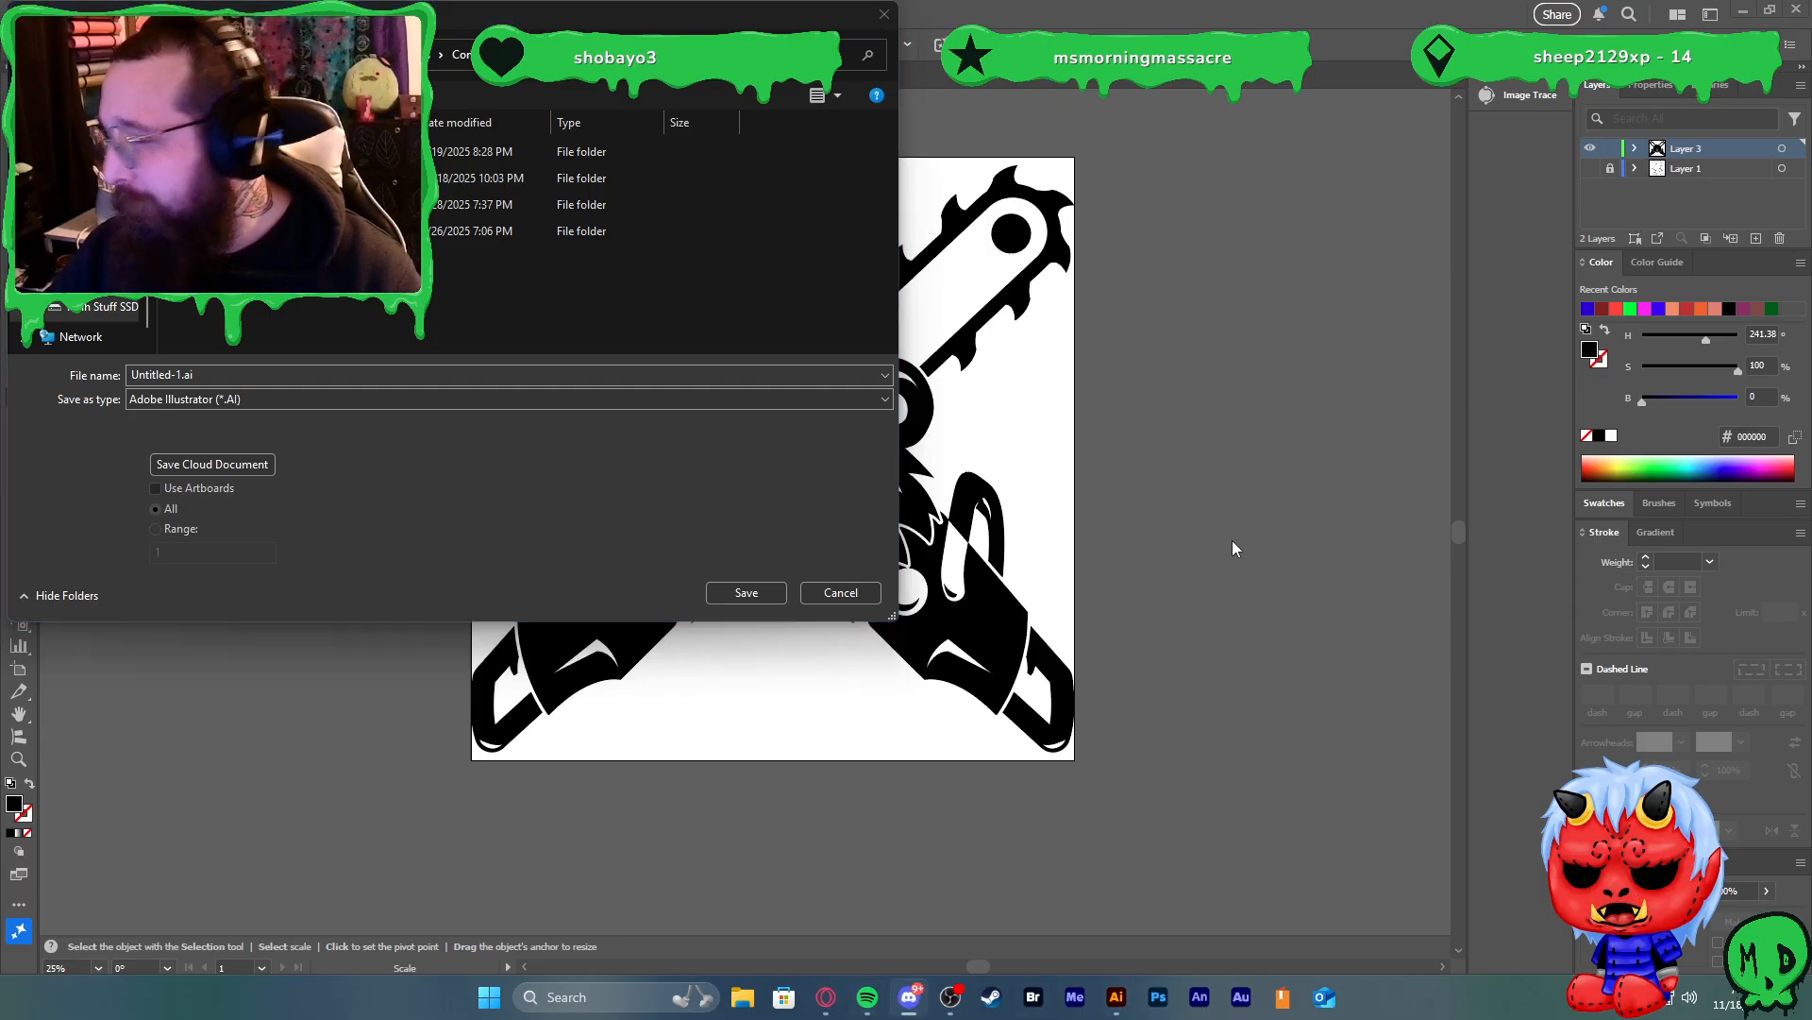
pyautogui.click(123, 95)
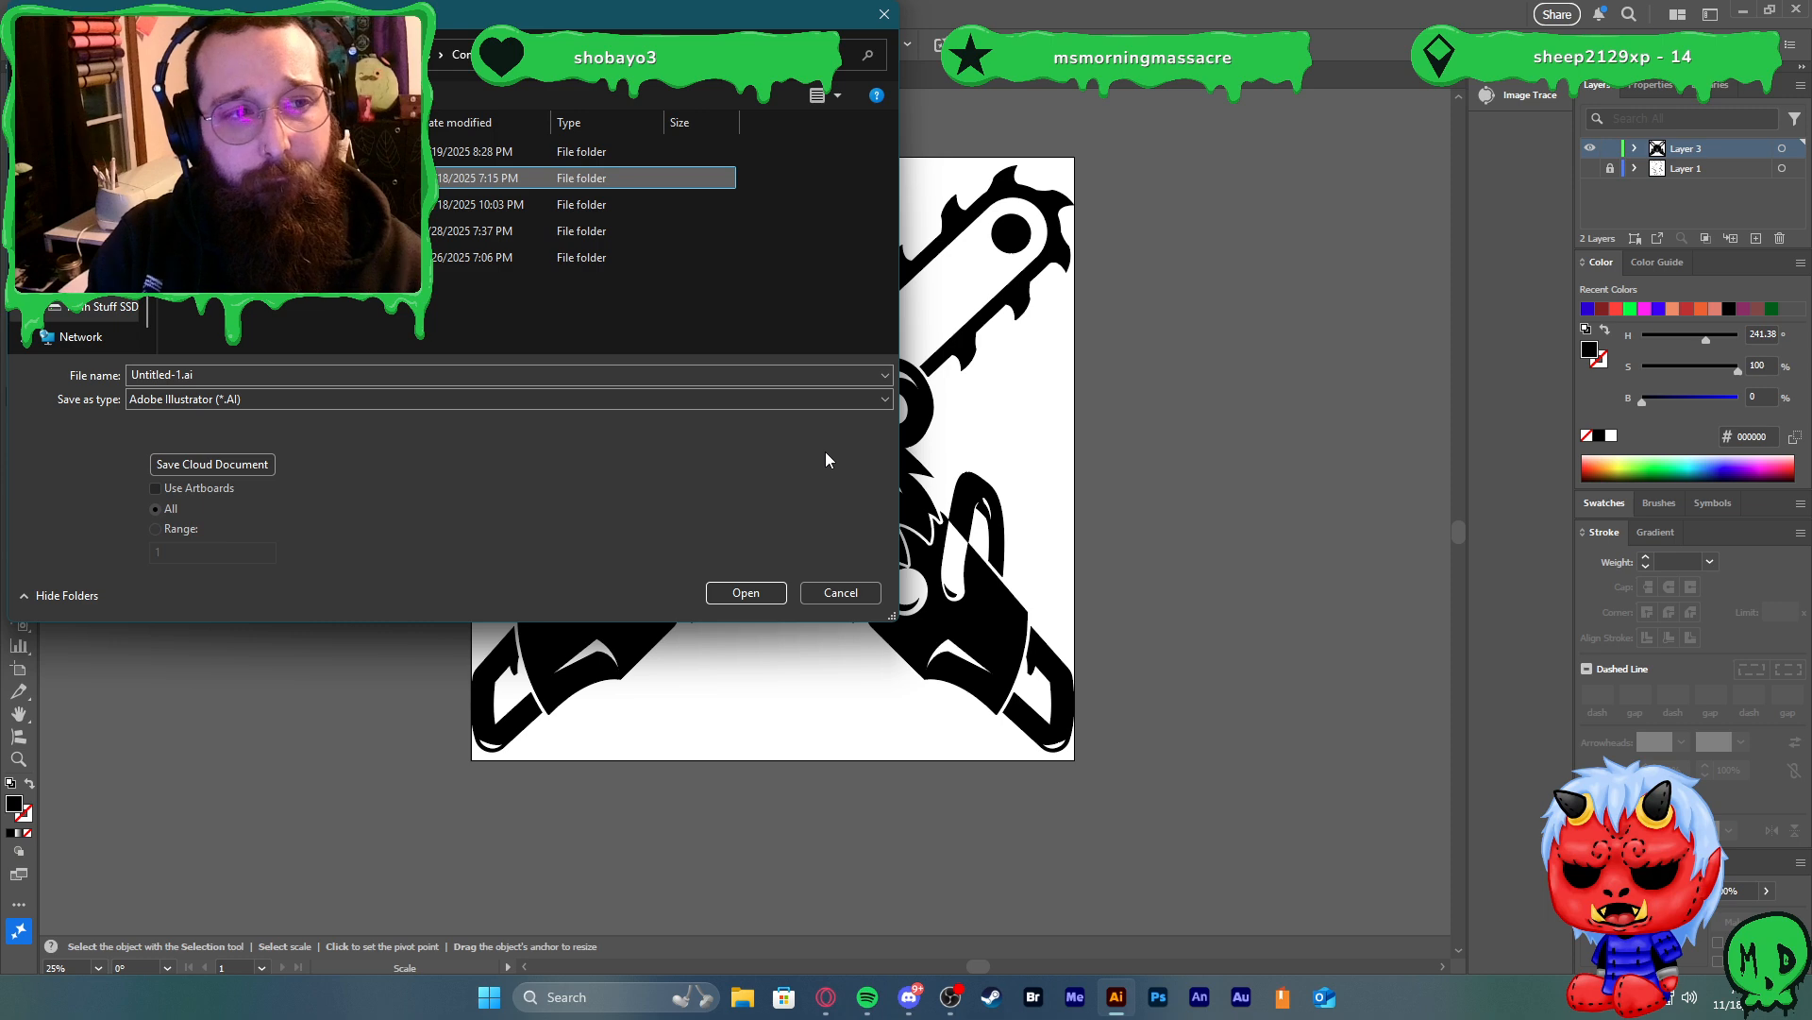
pyautogui.press('Return')
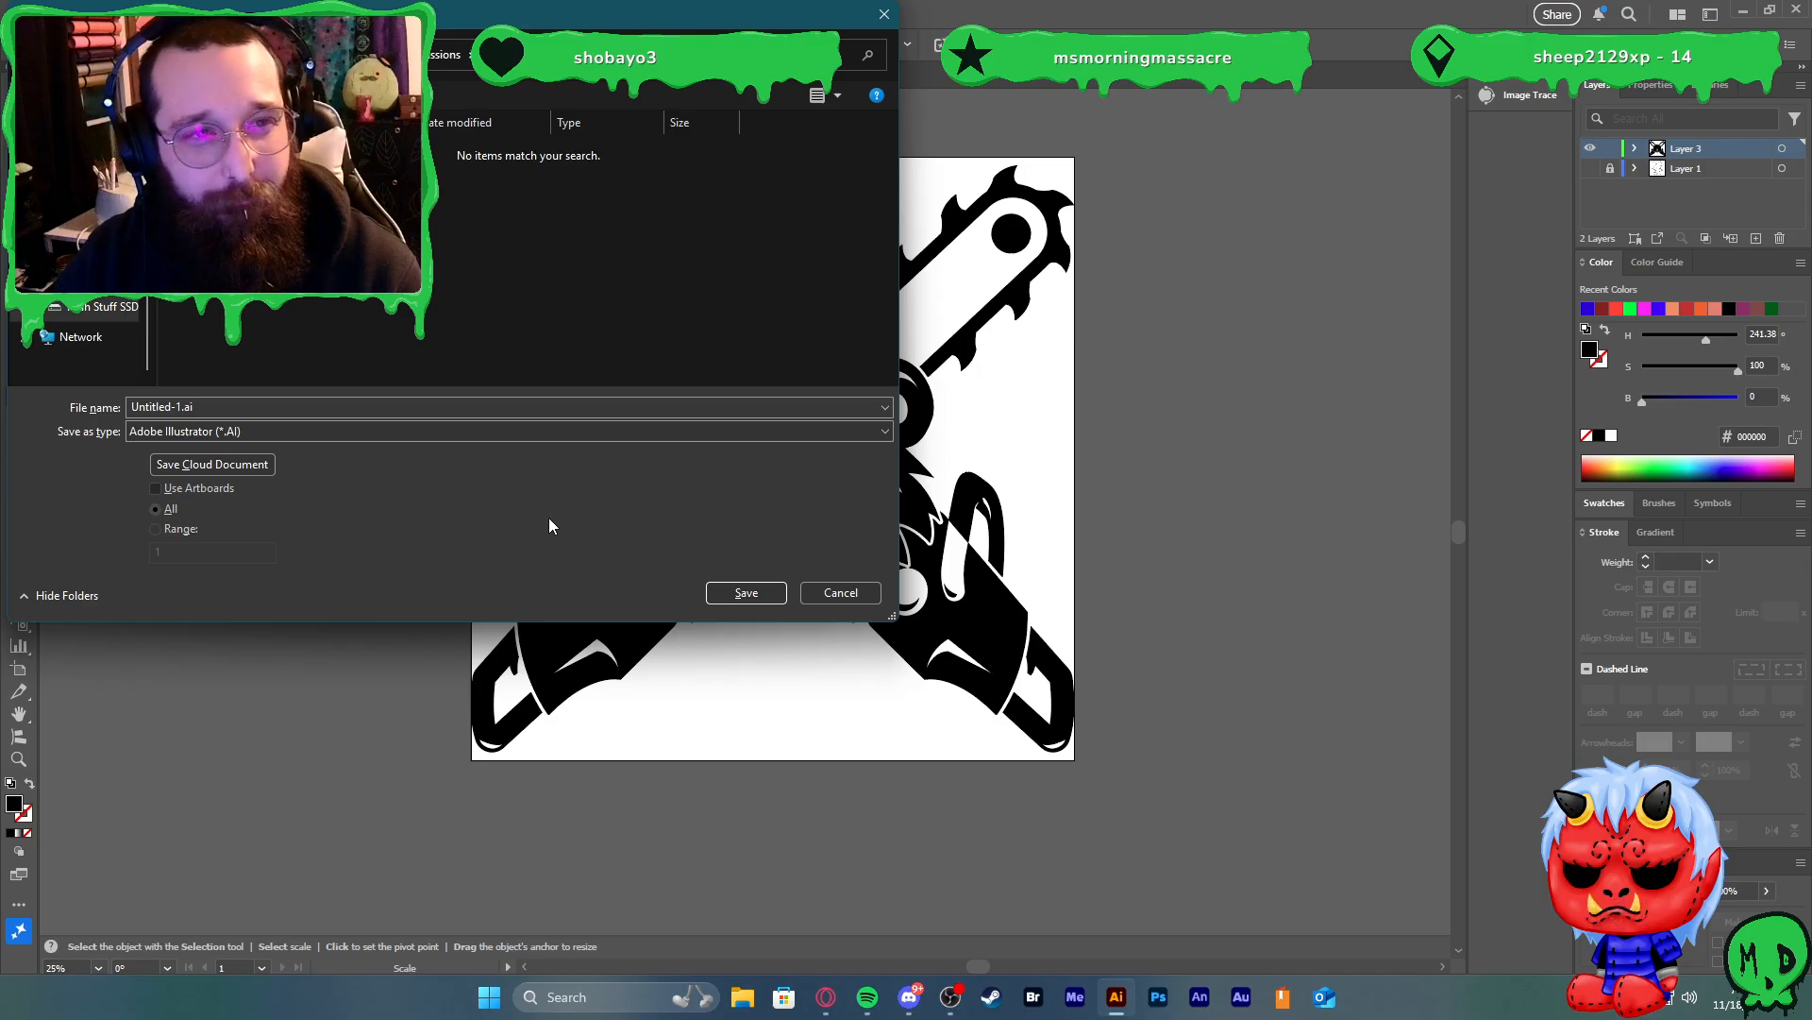
# Save the document as "T-Shirt Logo" in Adobe Illustrator format, accepting the Illustrator 2020 options
pyautogui.click(274, 404)
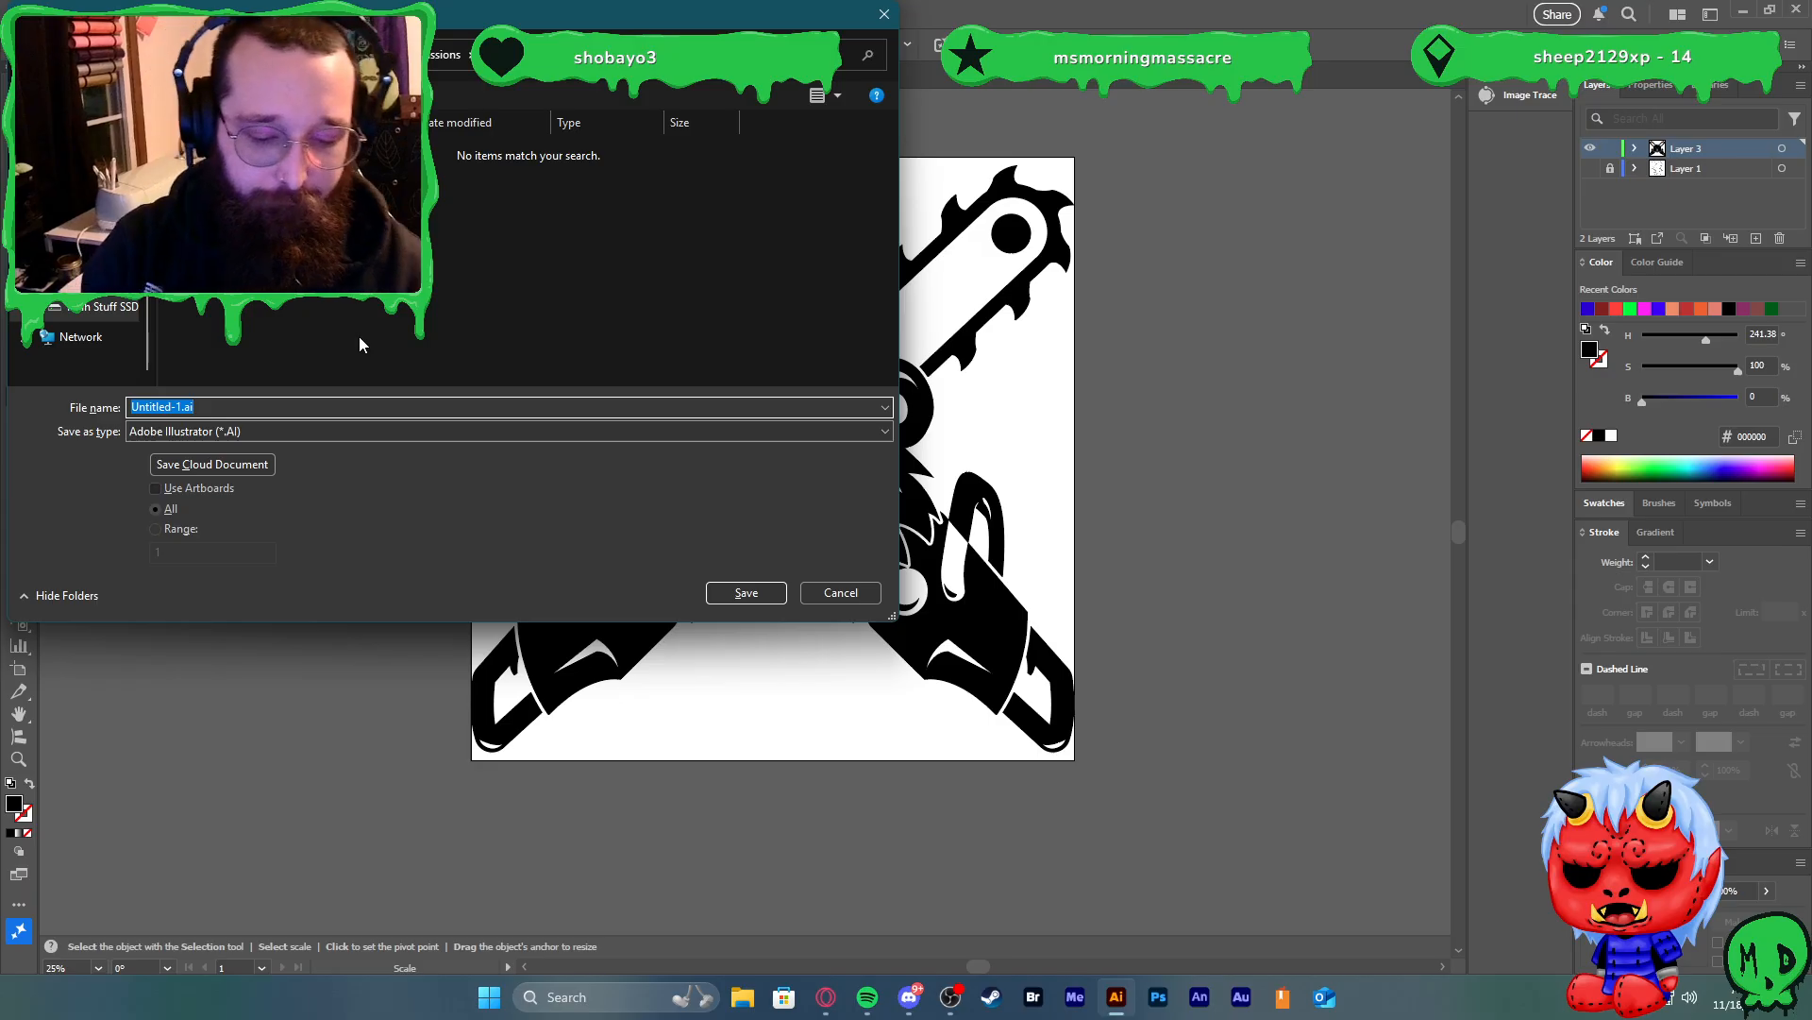
pyautogui.write('T-Shirt')
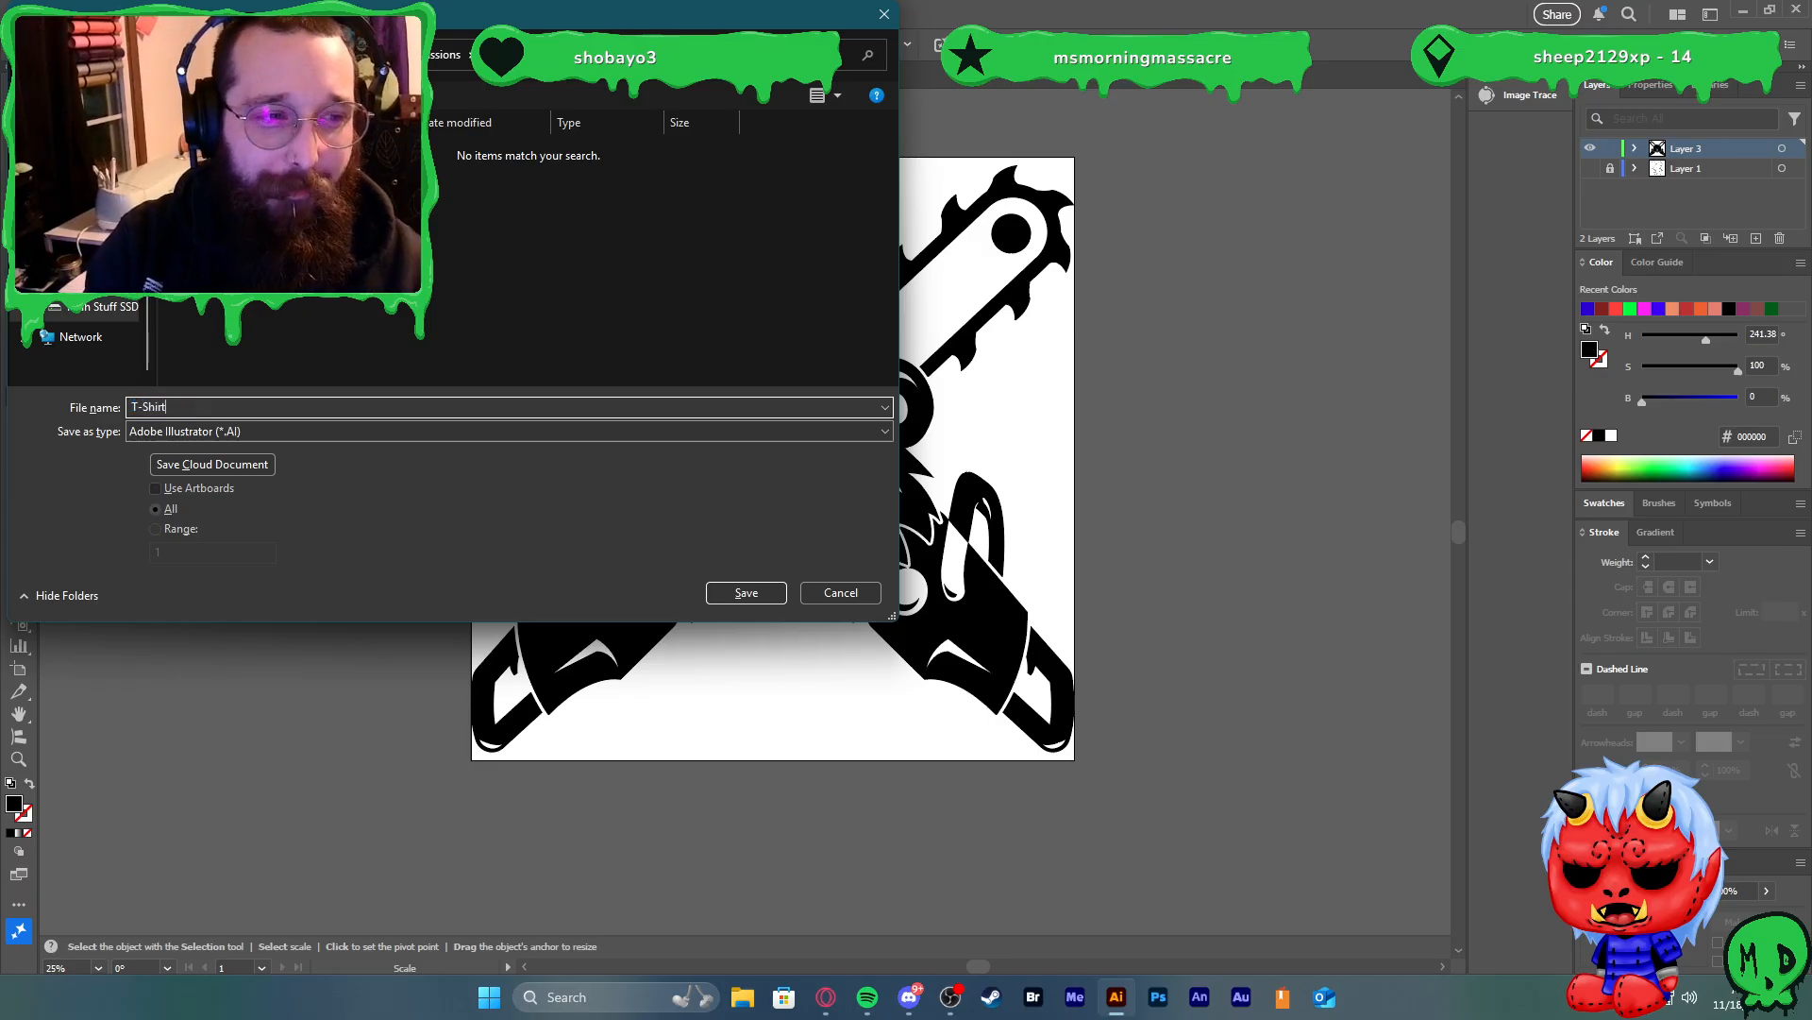
pyautogui.write(' Logo')
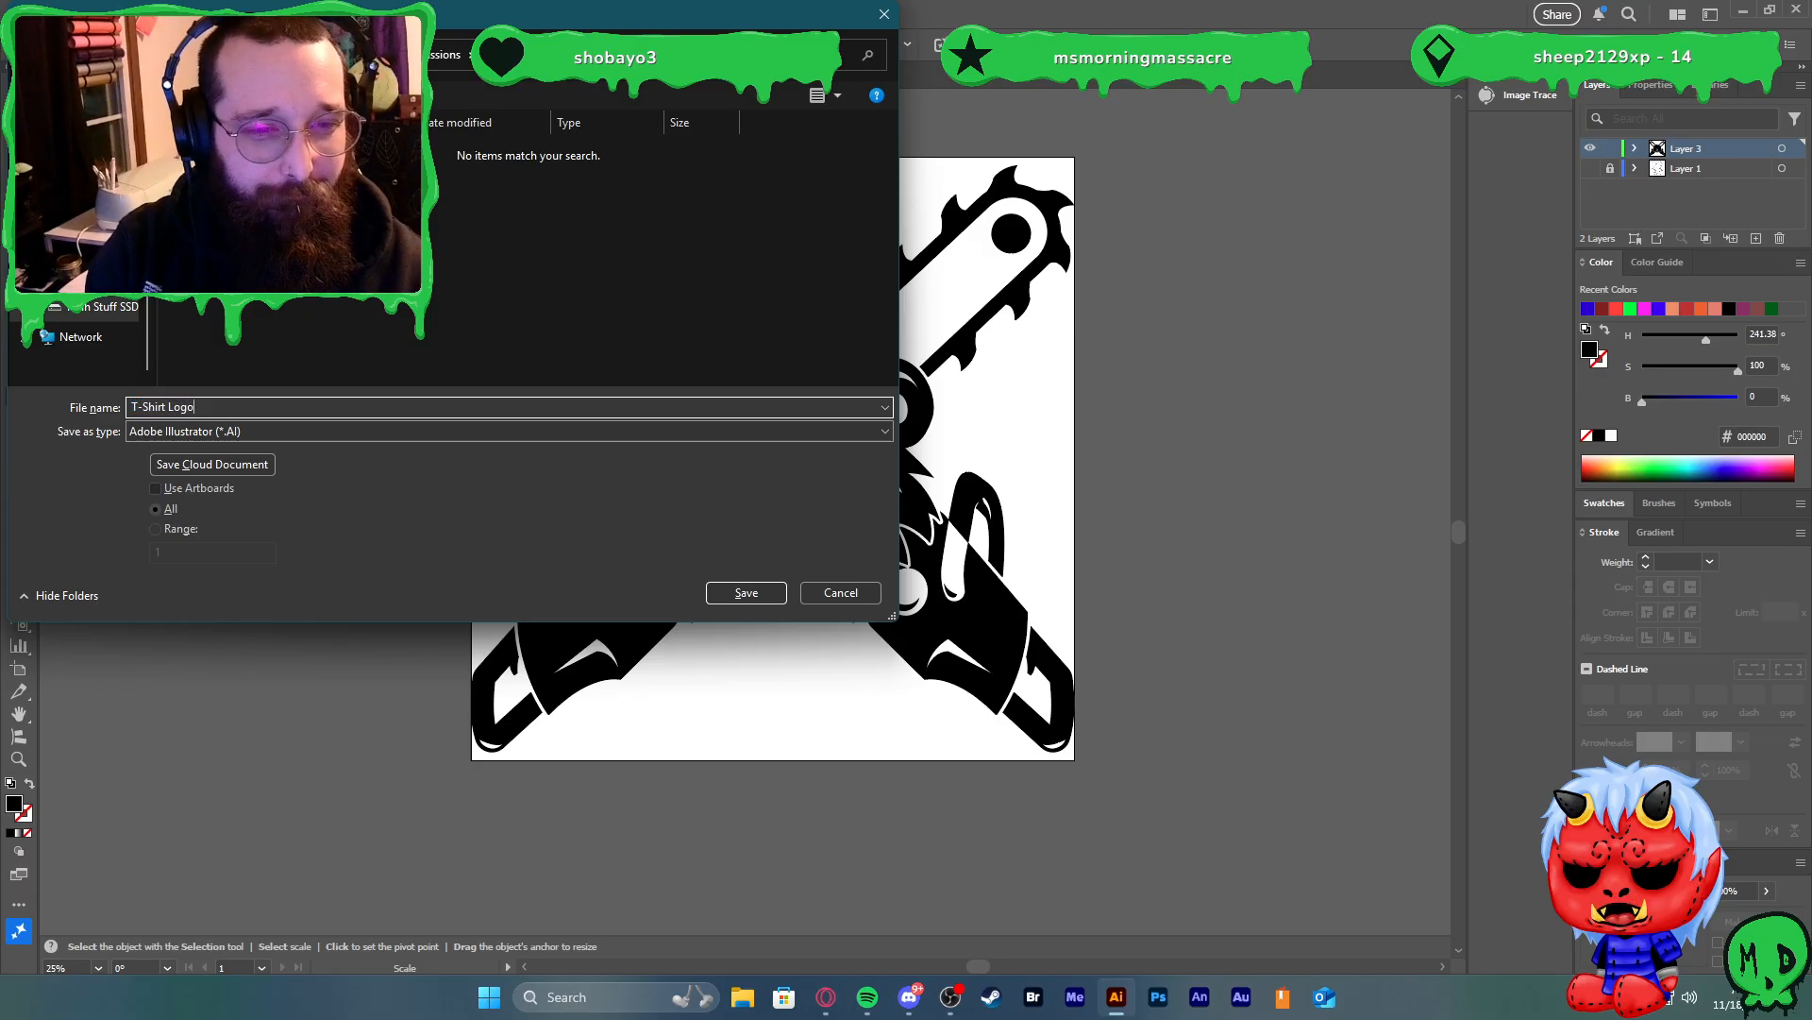
pyautogui.press('Return')
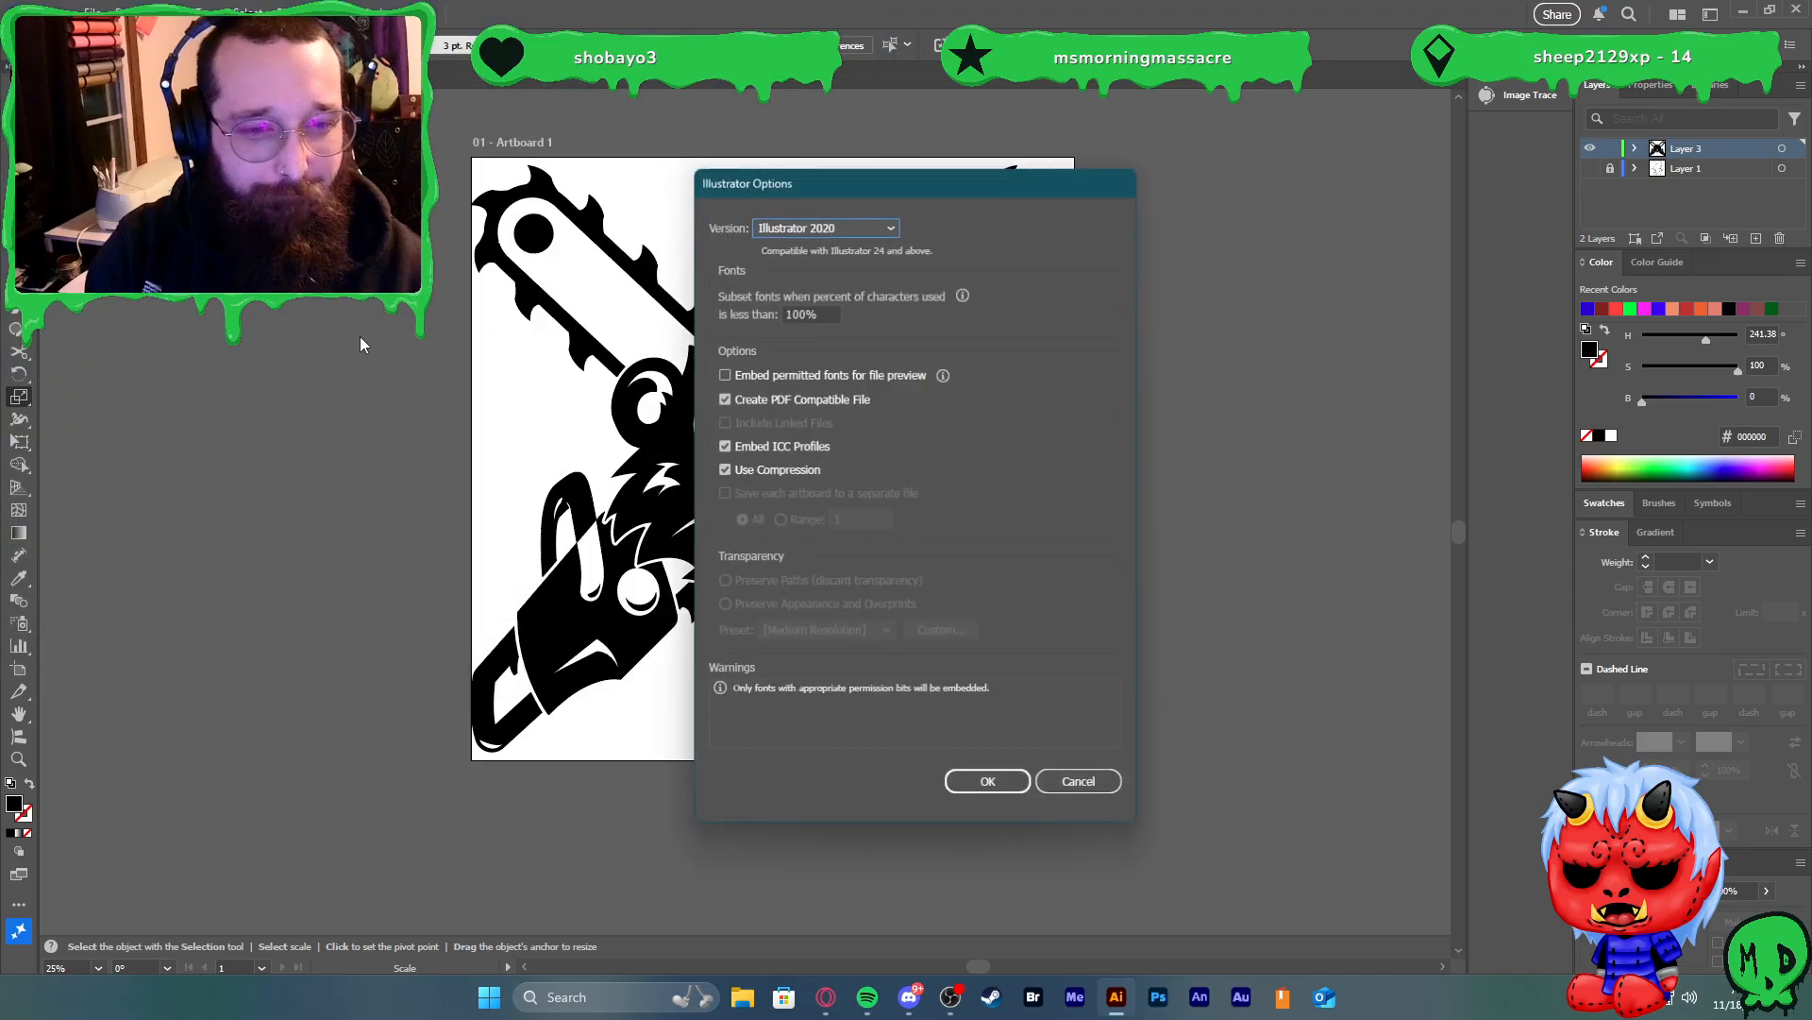
pyautogui.press('Return')
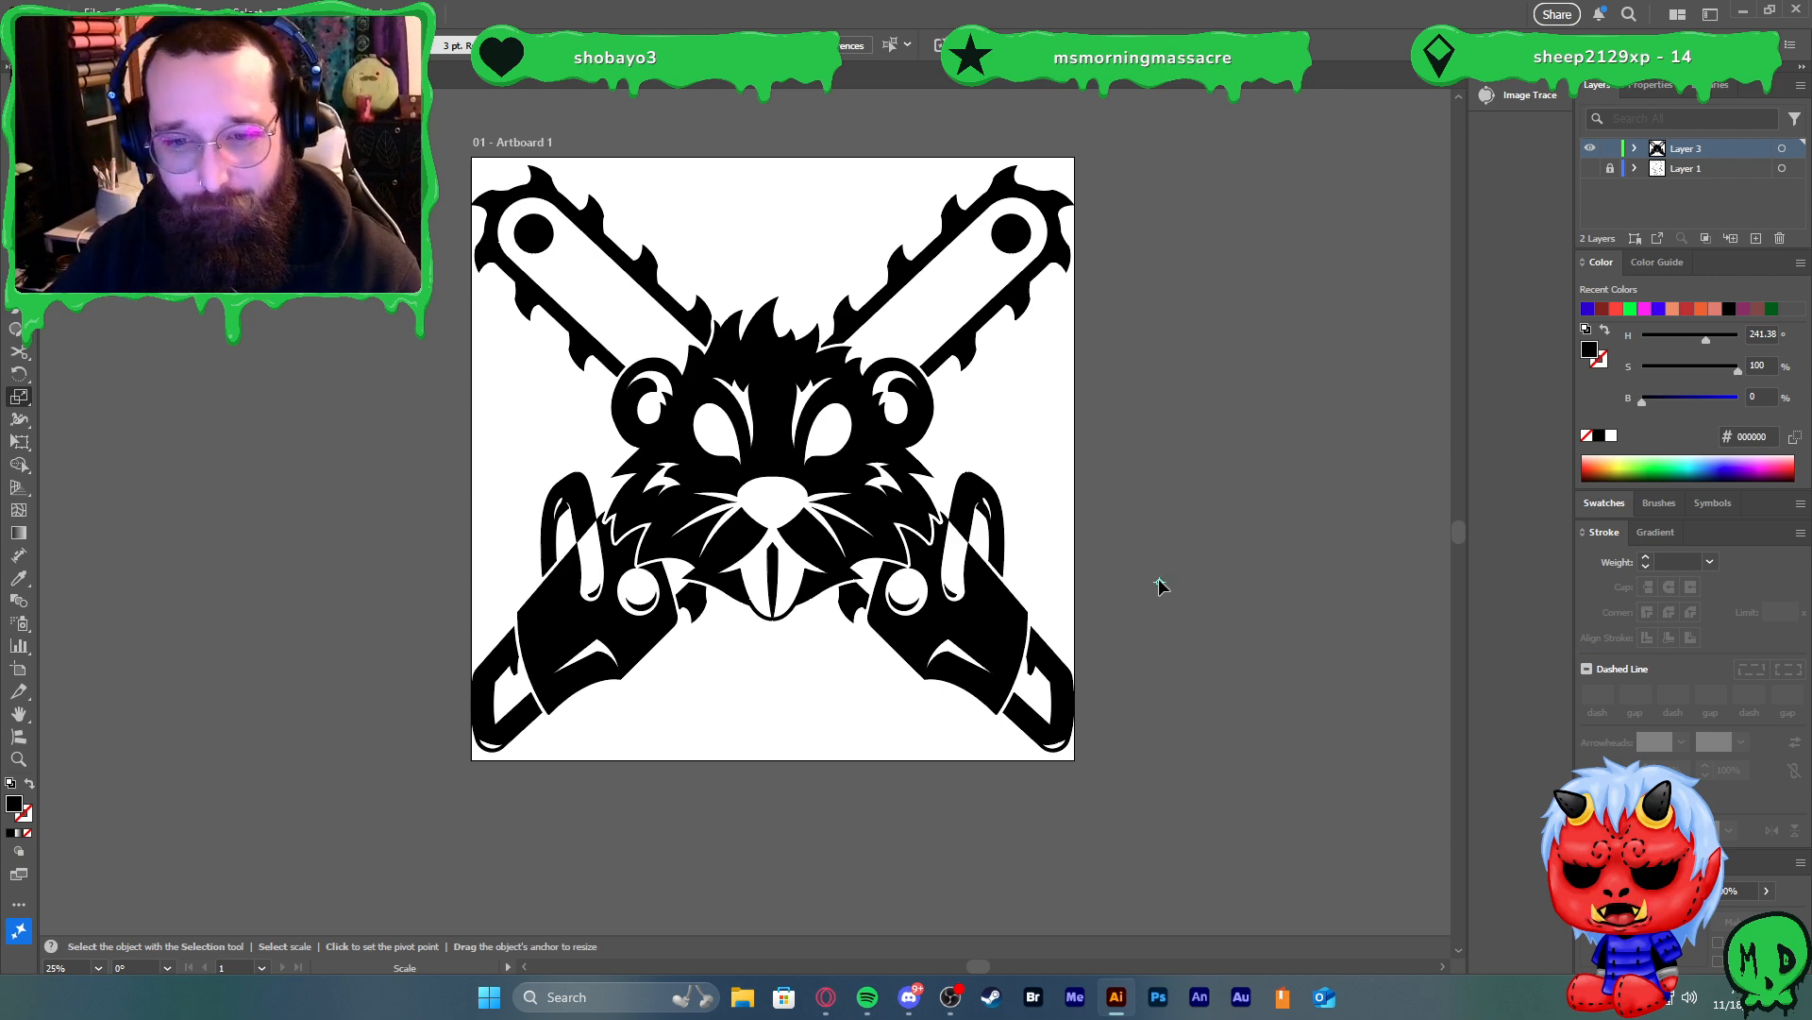
# Examine the finished beaver and chainsaw logo at smaller and larger sizes
pyautogui.press('a')
pyautogui.hotkey('ctrl', '-')
pyautogui.hotkey('ctrl', '-')
pyautogui.hotkey('ctrl', '-')
pyautogui.press('v')
pyautogui.scroll(2, 1185, 674)
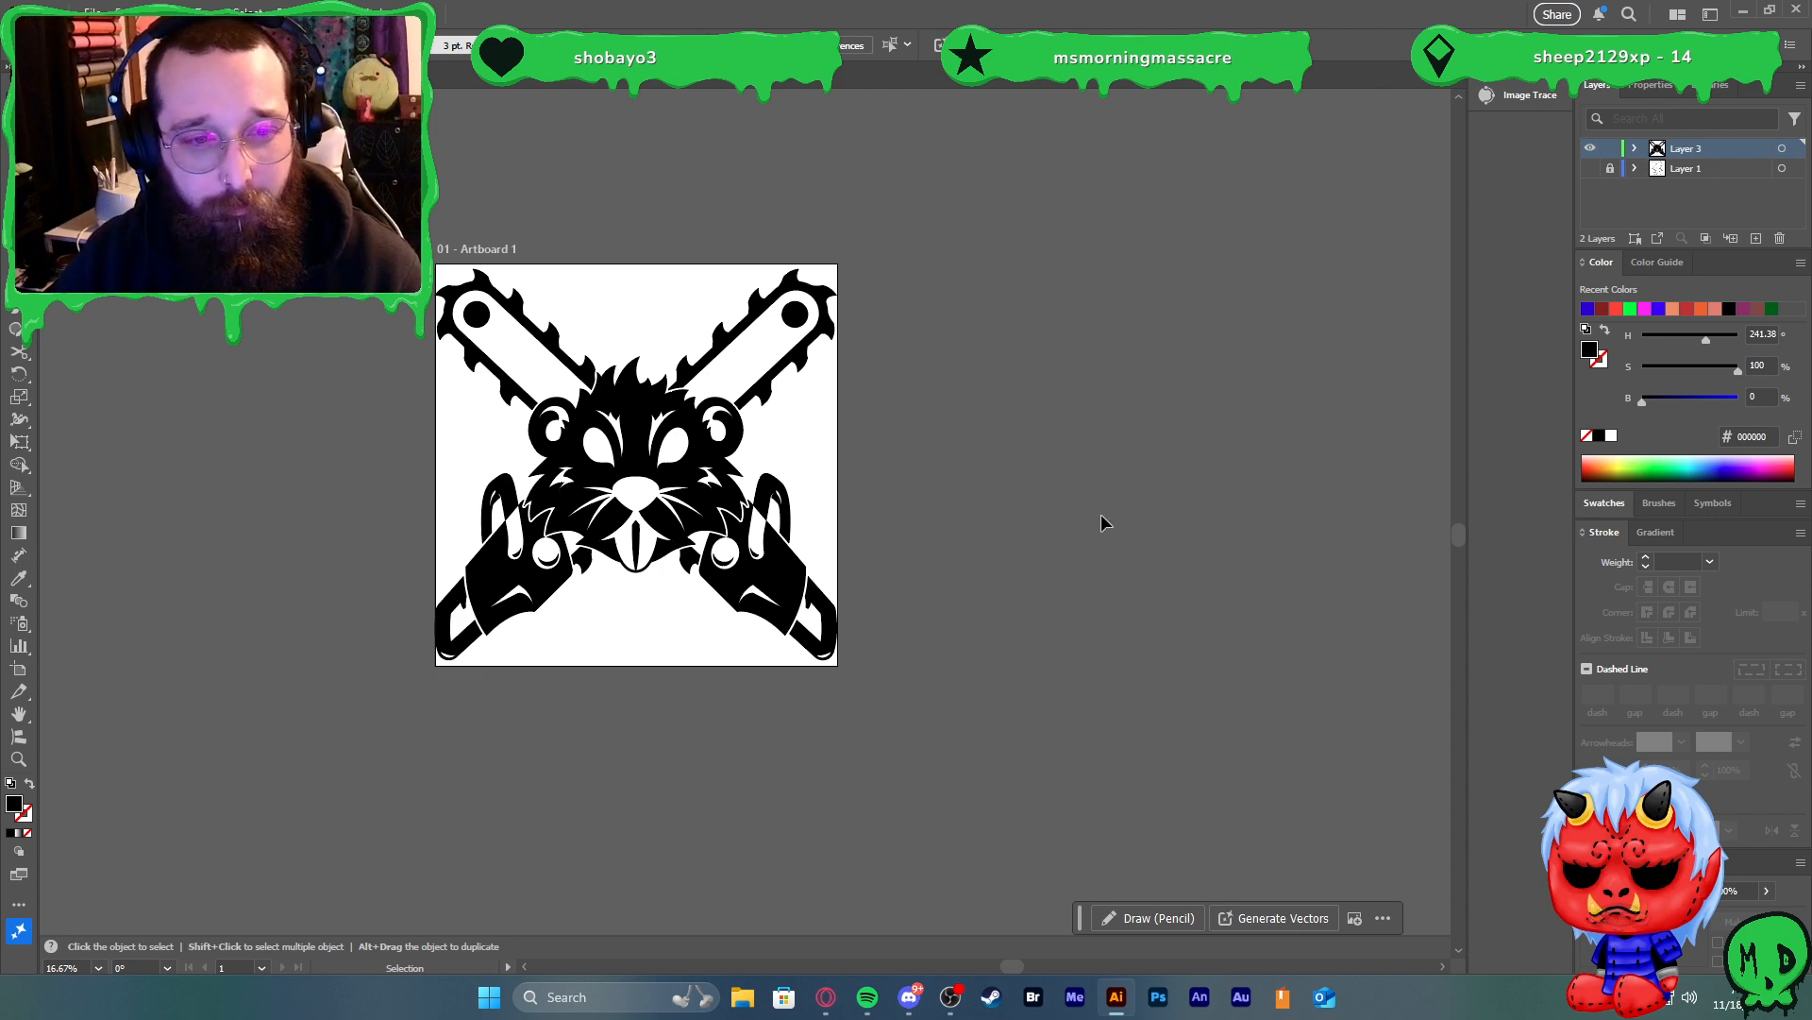
pyautogui.scroll(2, 541, 405)
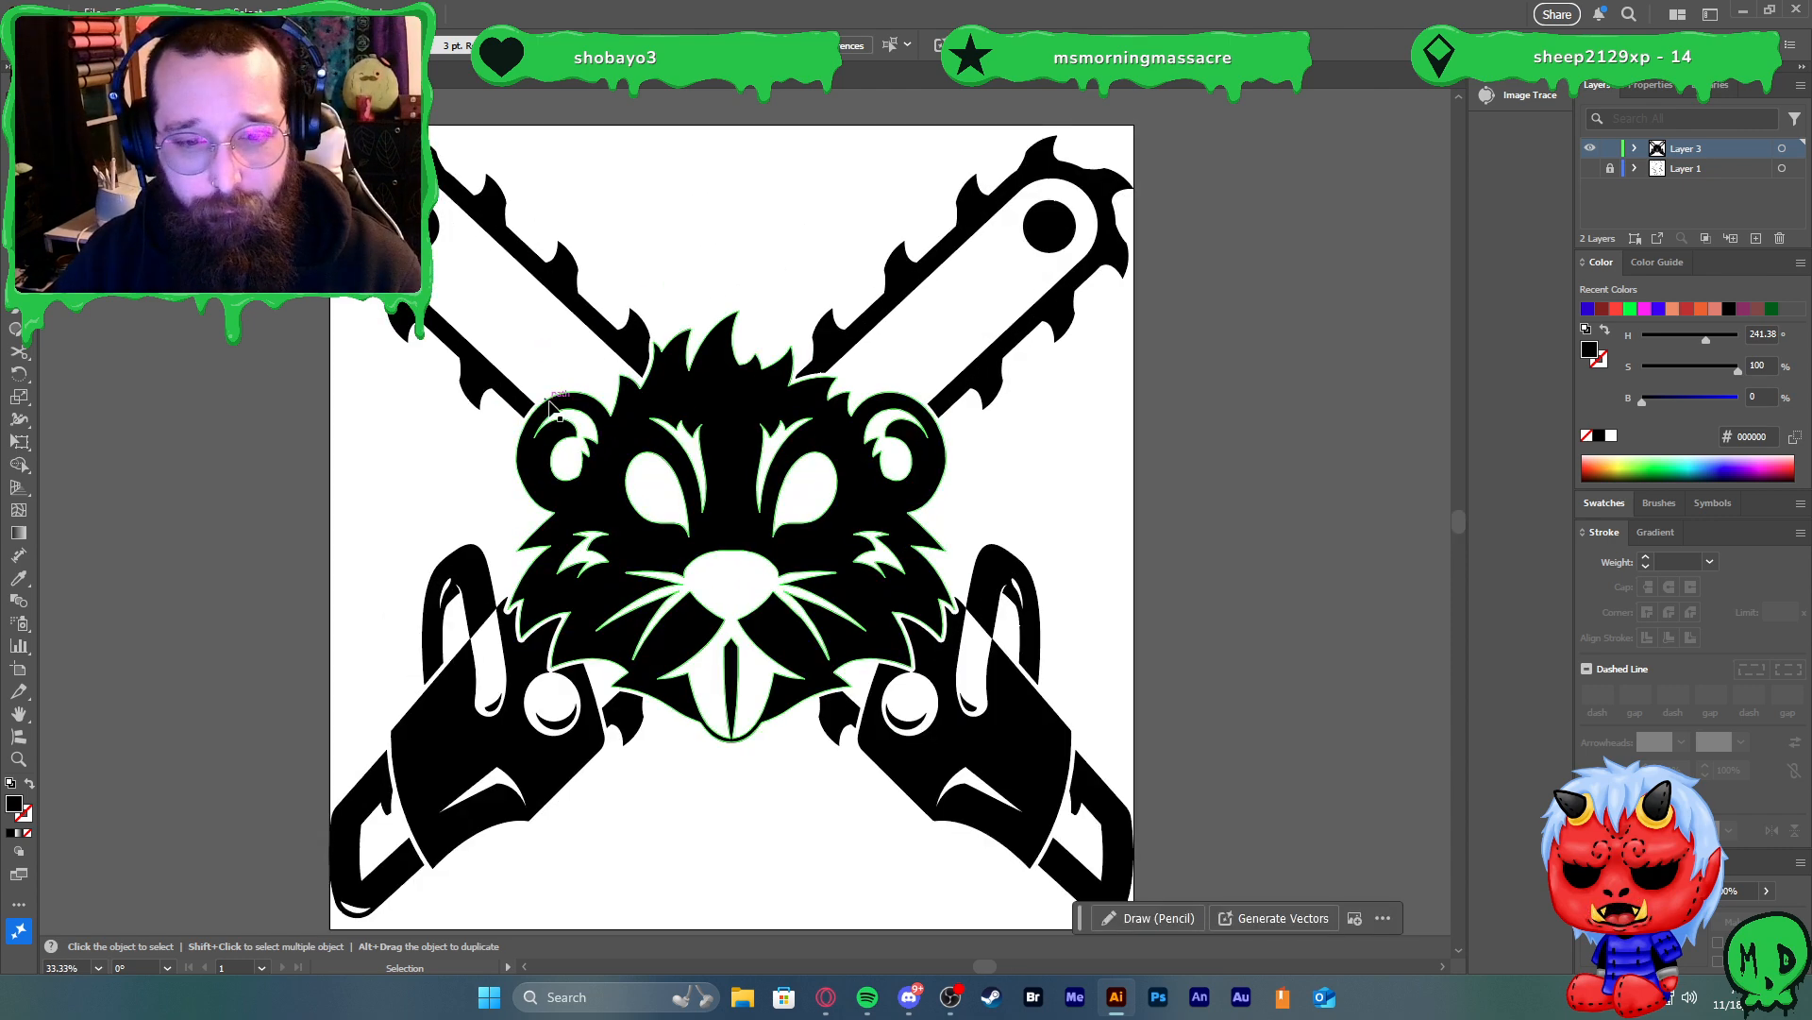
pyautogui.scroll(-1, 634, 431)
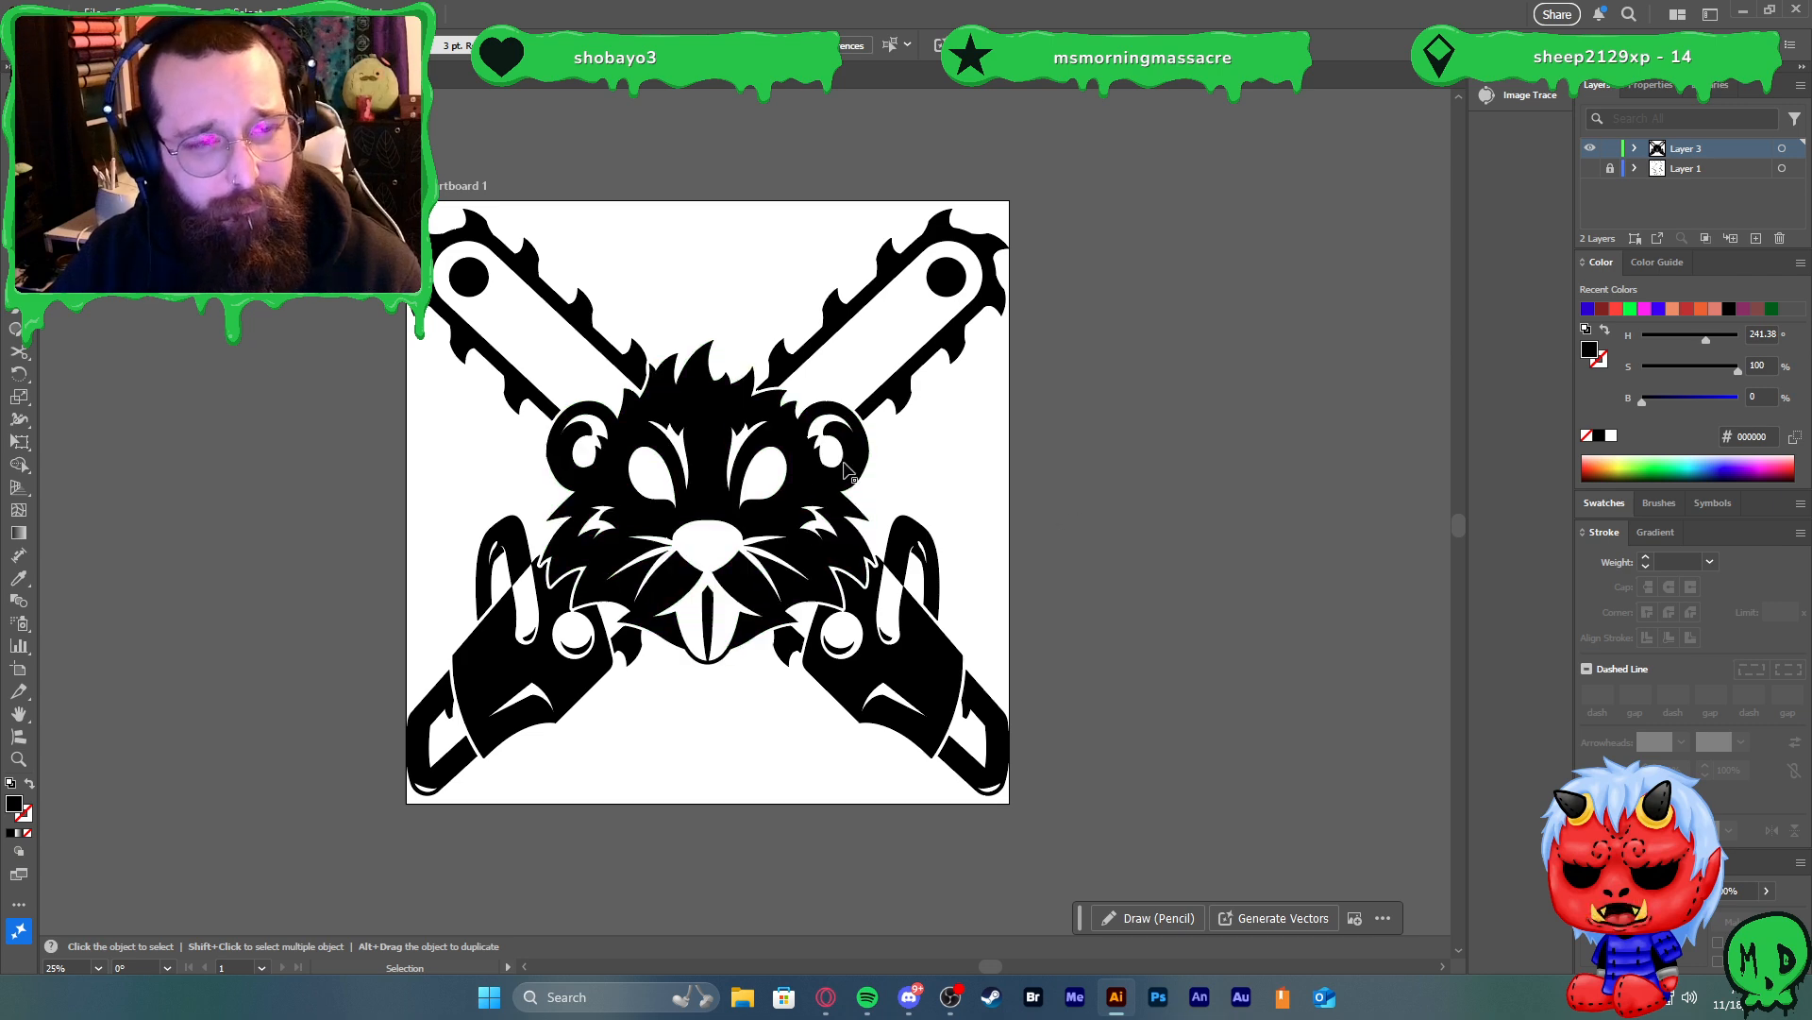
# Close the logo document and create a new 2000 px wide, 6000 px high RGB document
pyautogui.hotkey('ctrl', 'w')
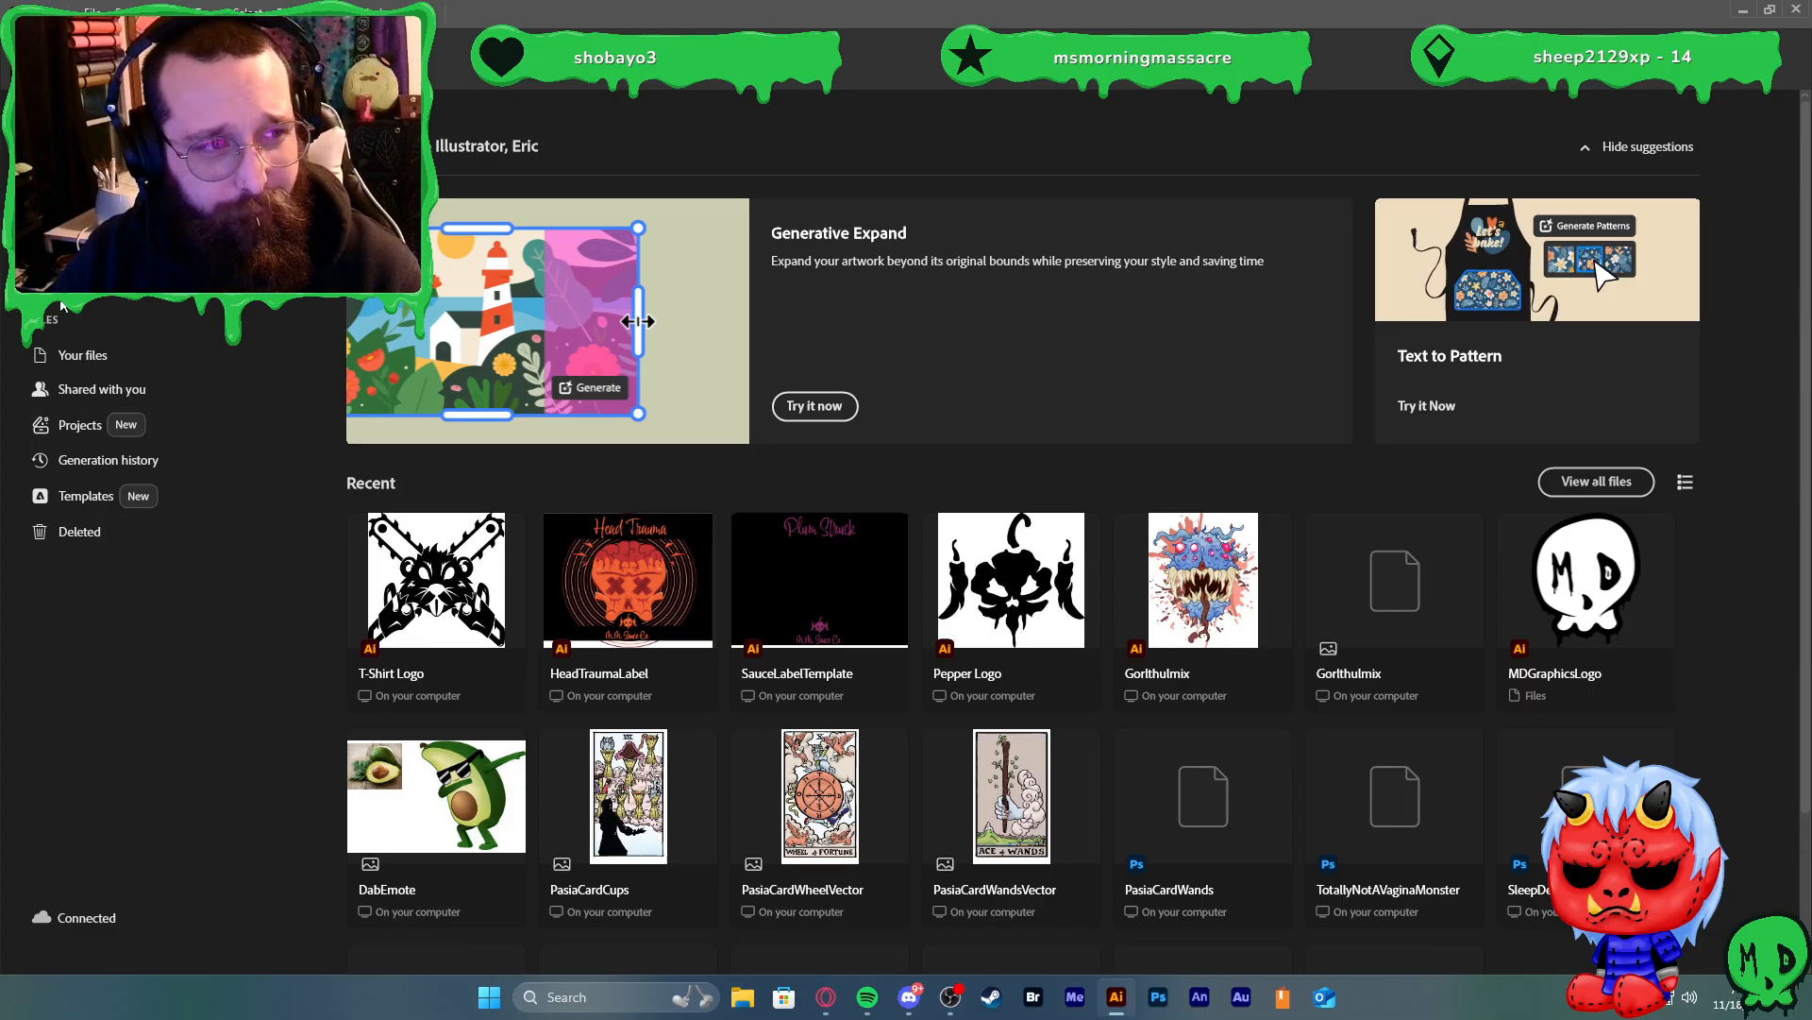
pyautogui.hotkey('ctrl', 'n')
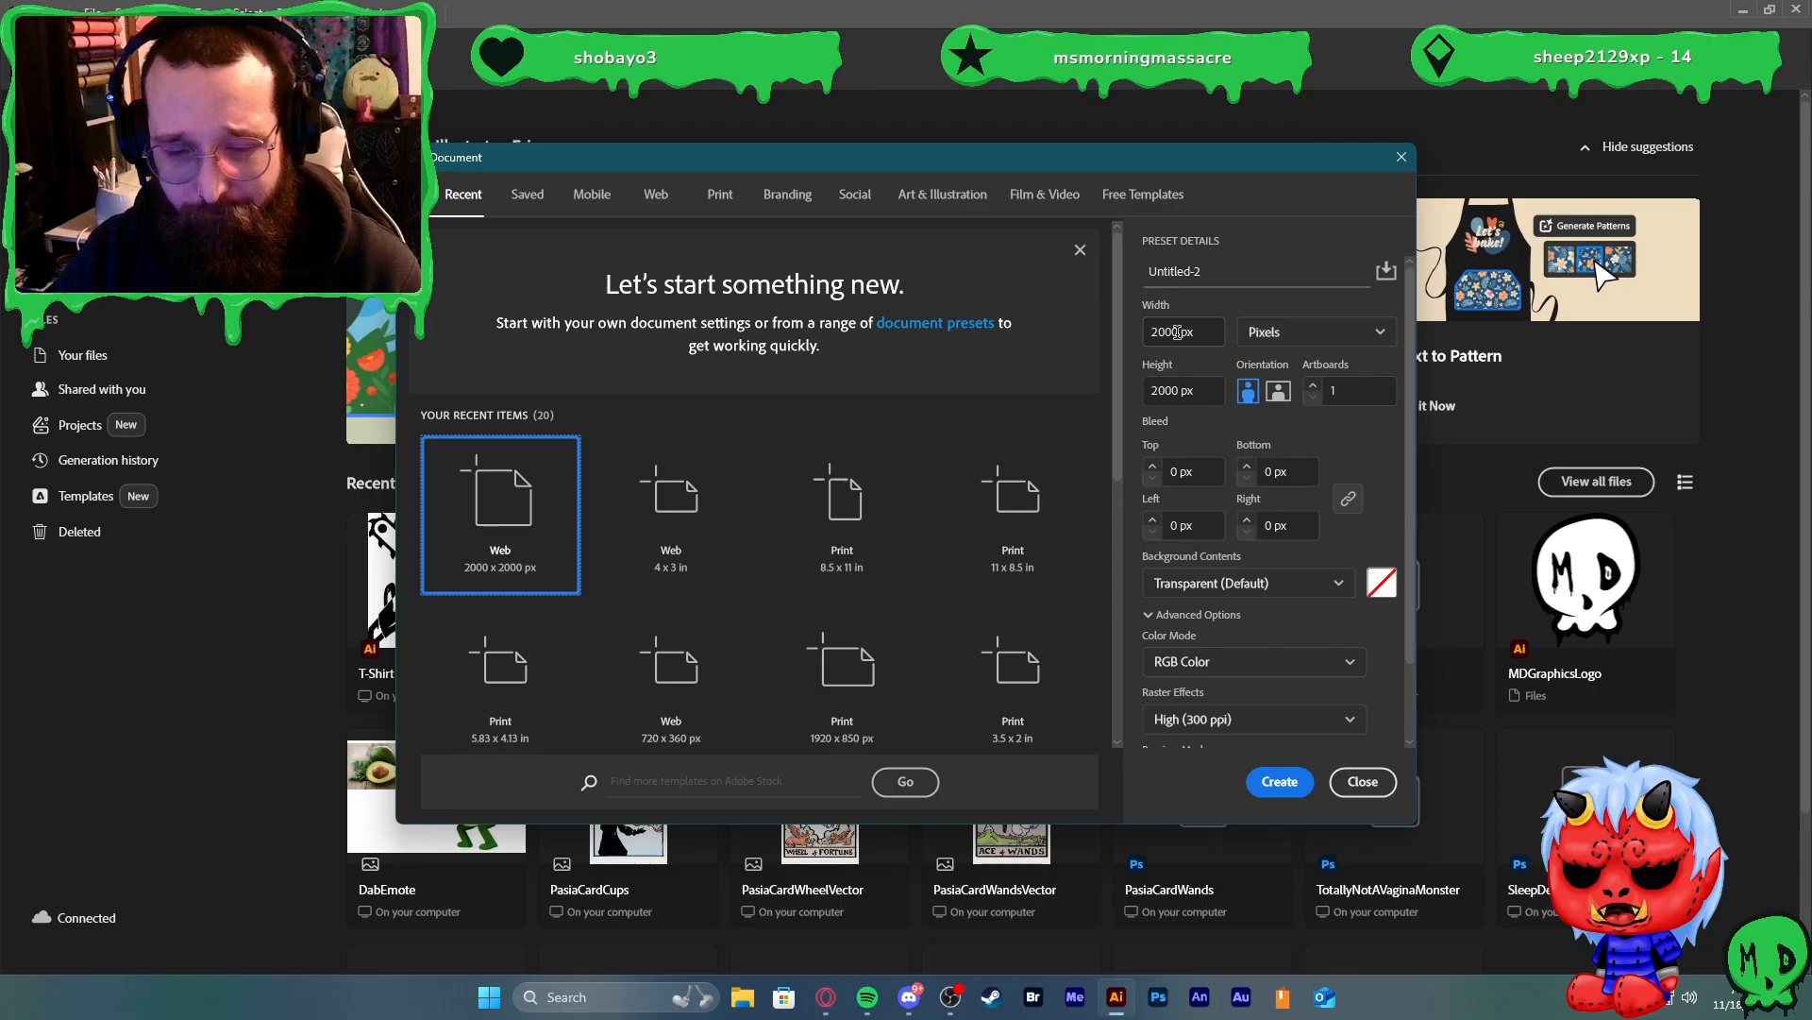
pyautogui.doubleClick(1180, 389)
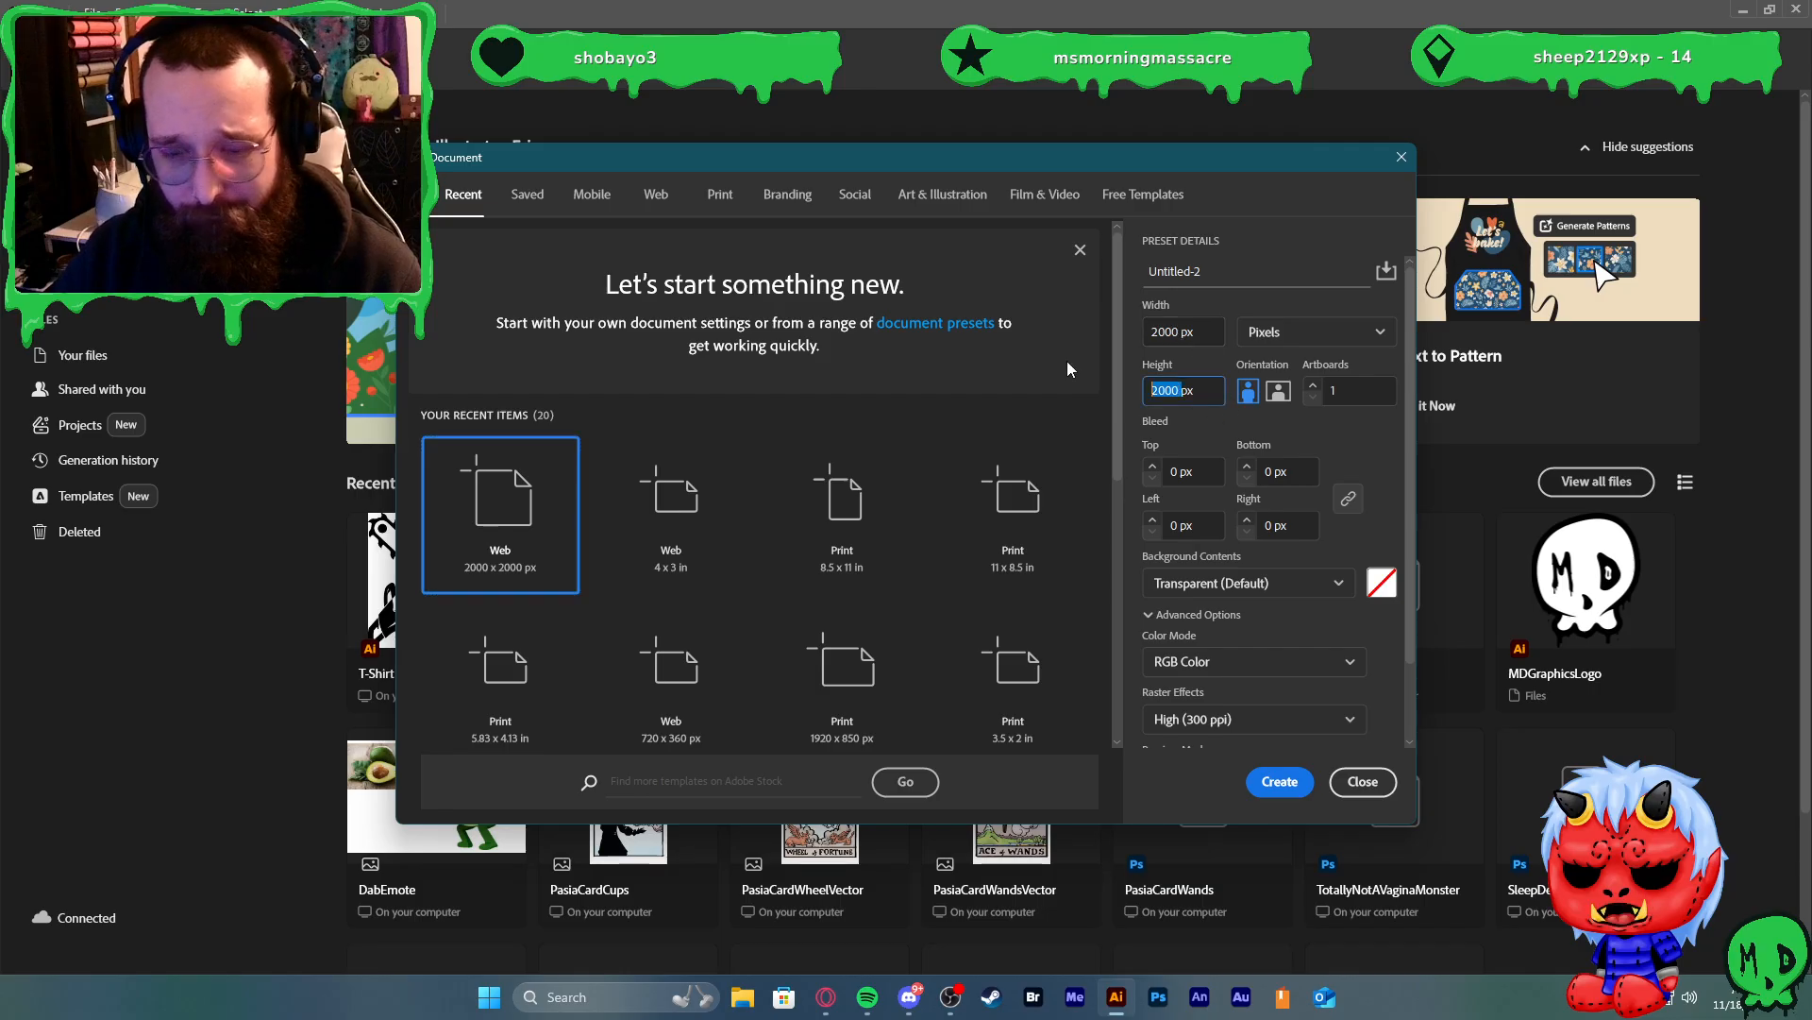
pyautogui.write('6600')
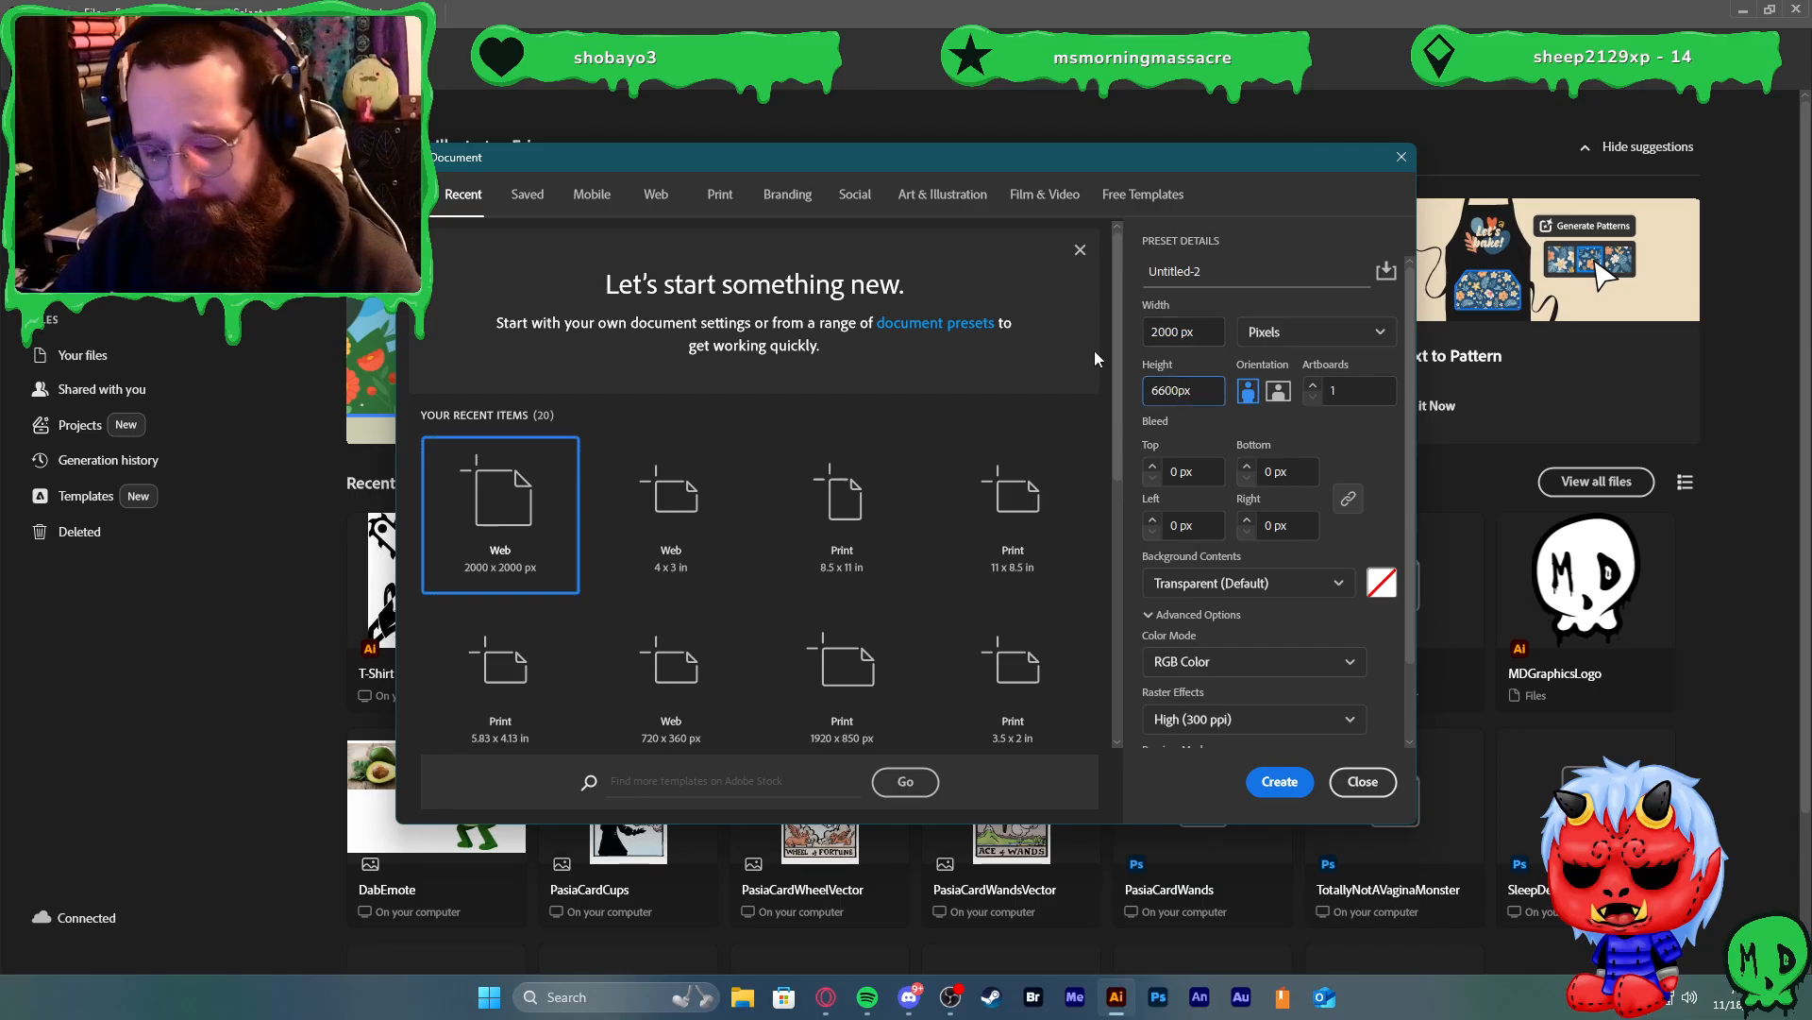
pyautogui.press('Left')
pyautogui.press('Left')
pyautogui.press('BackSpace')
pyautogui.write('0')
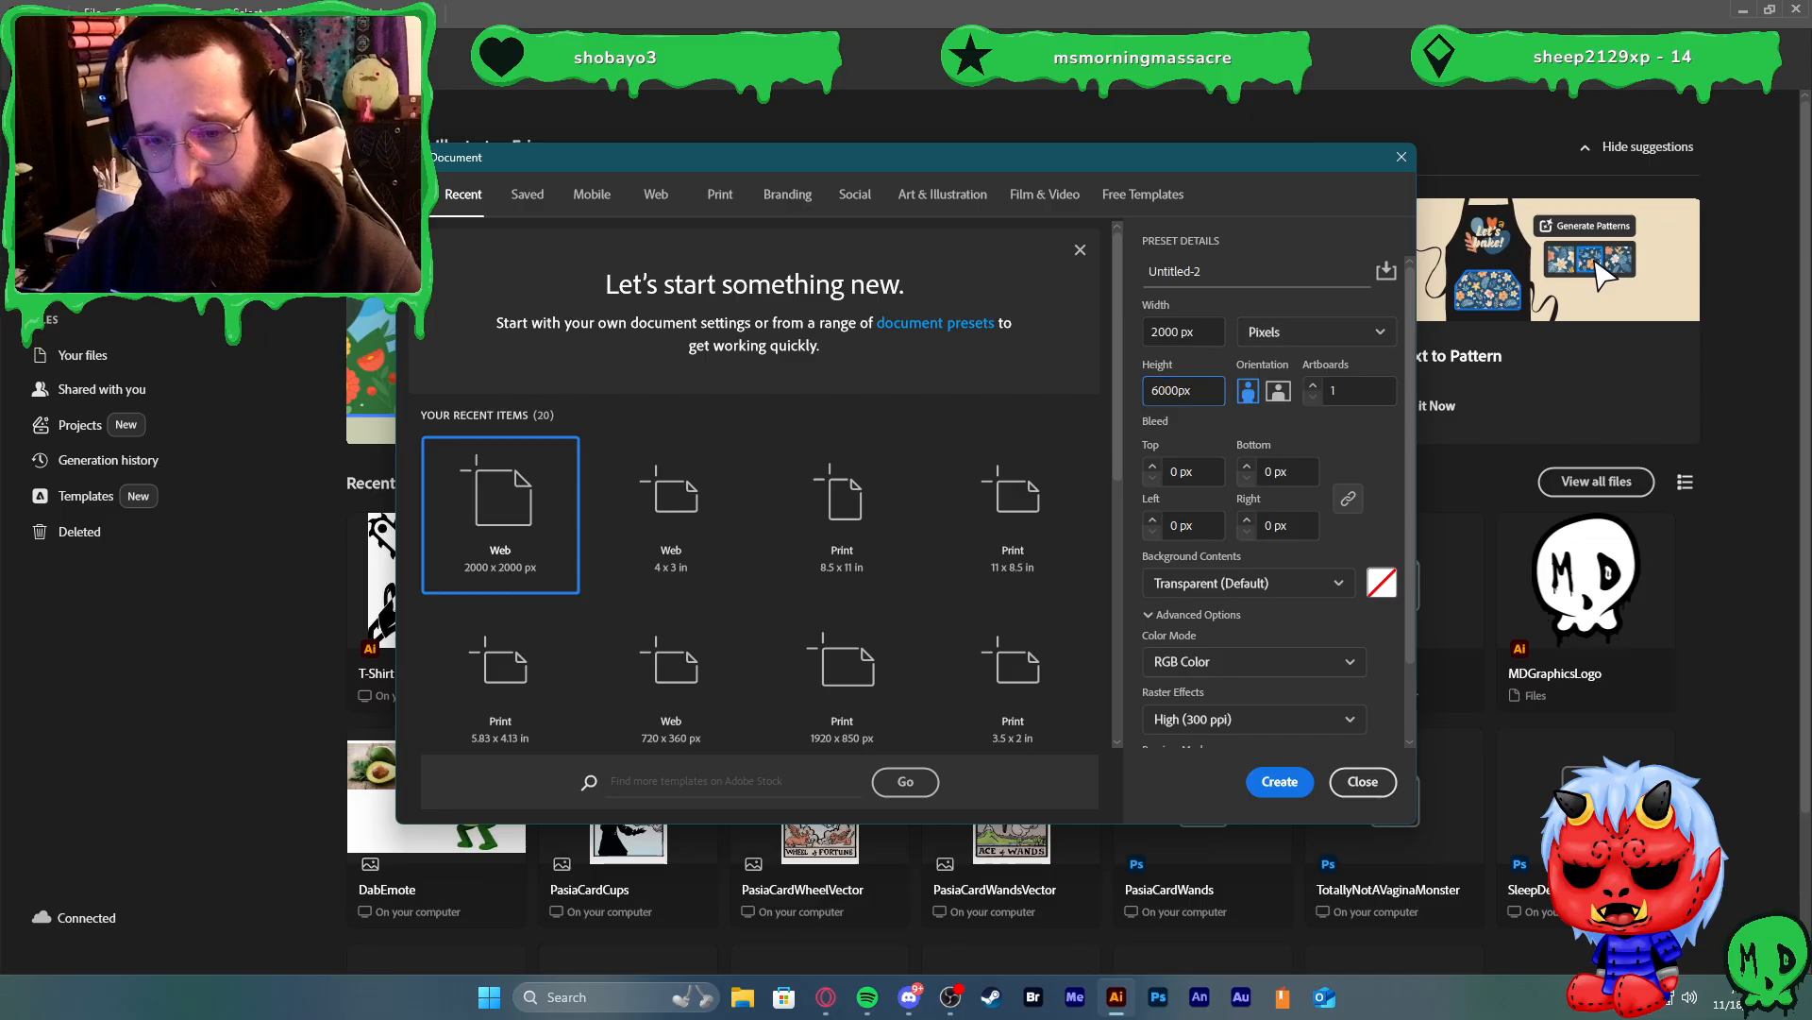
pyautogui.press('Return')
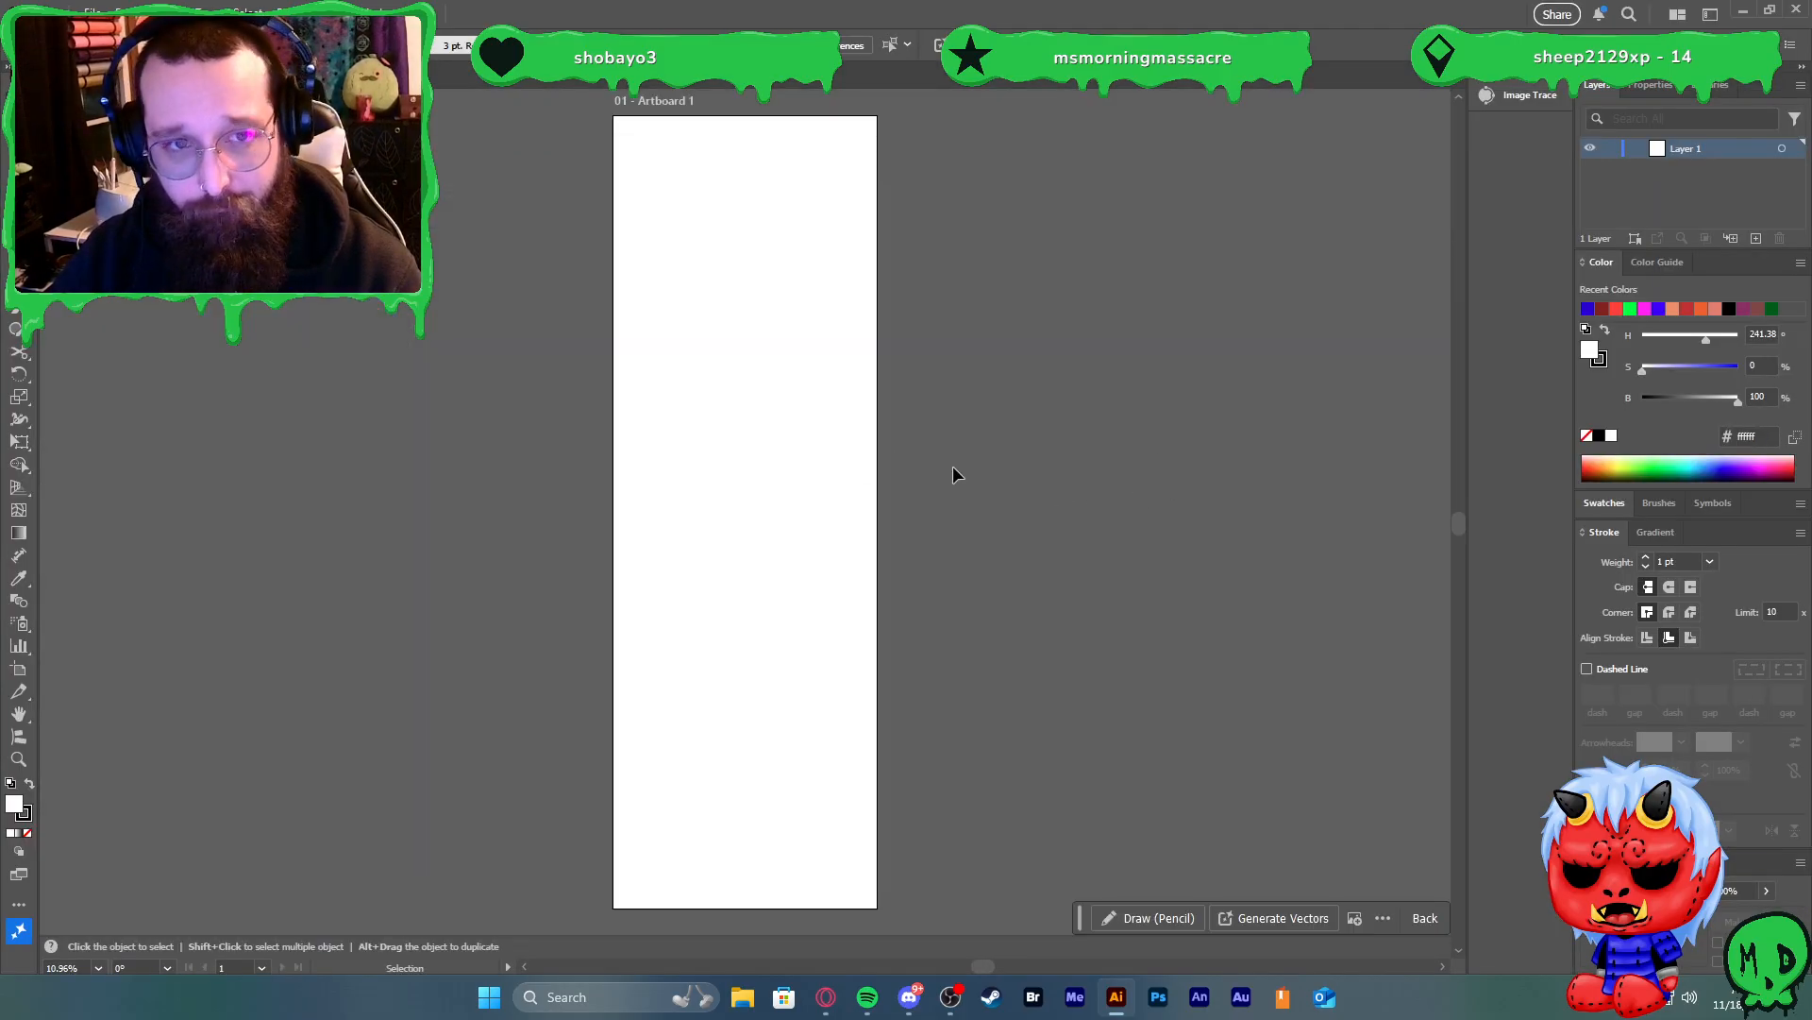
# Set the artboard's height to 4000 px with the Artboard tool
pyautogui.hotkey('shift', 'o')
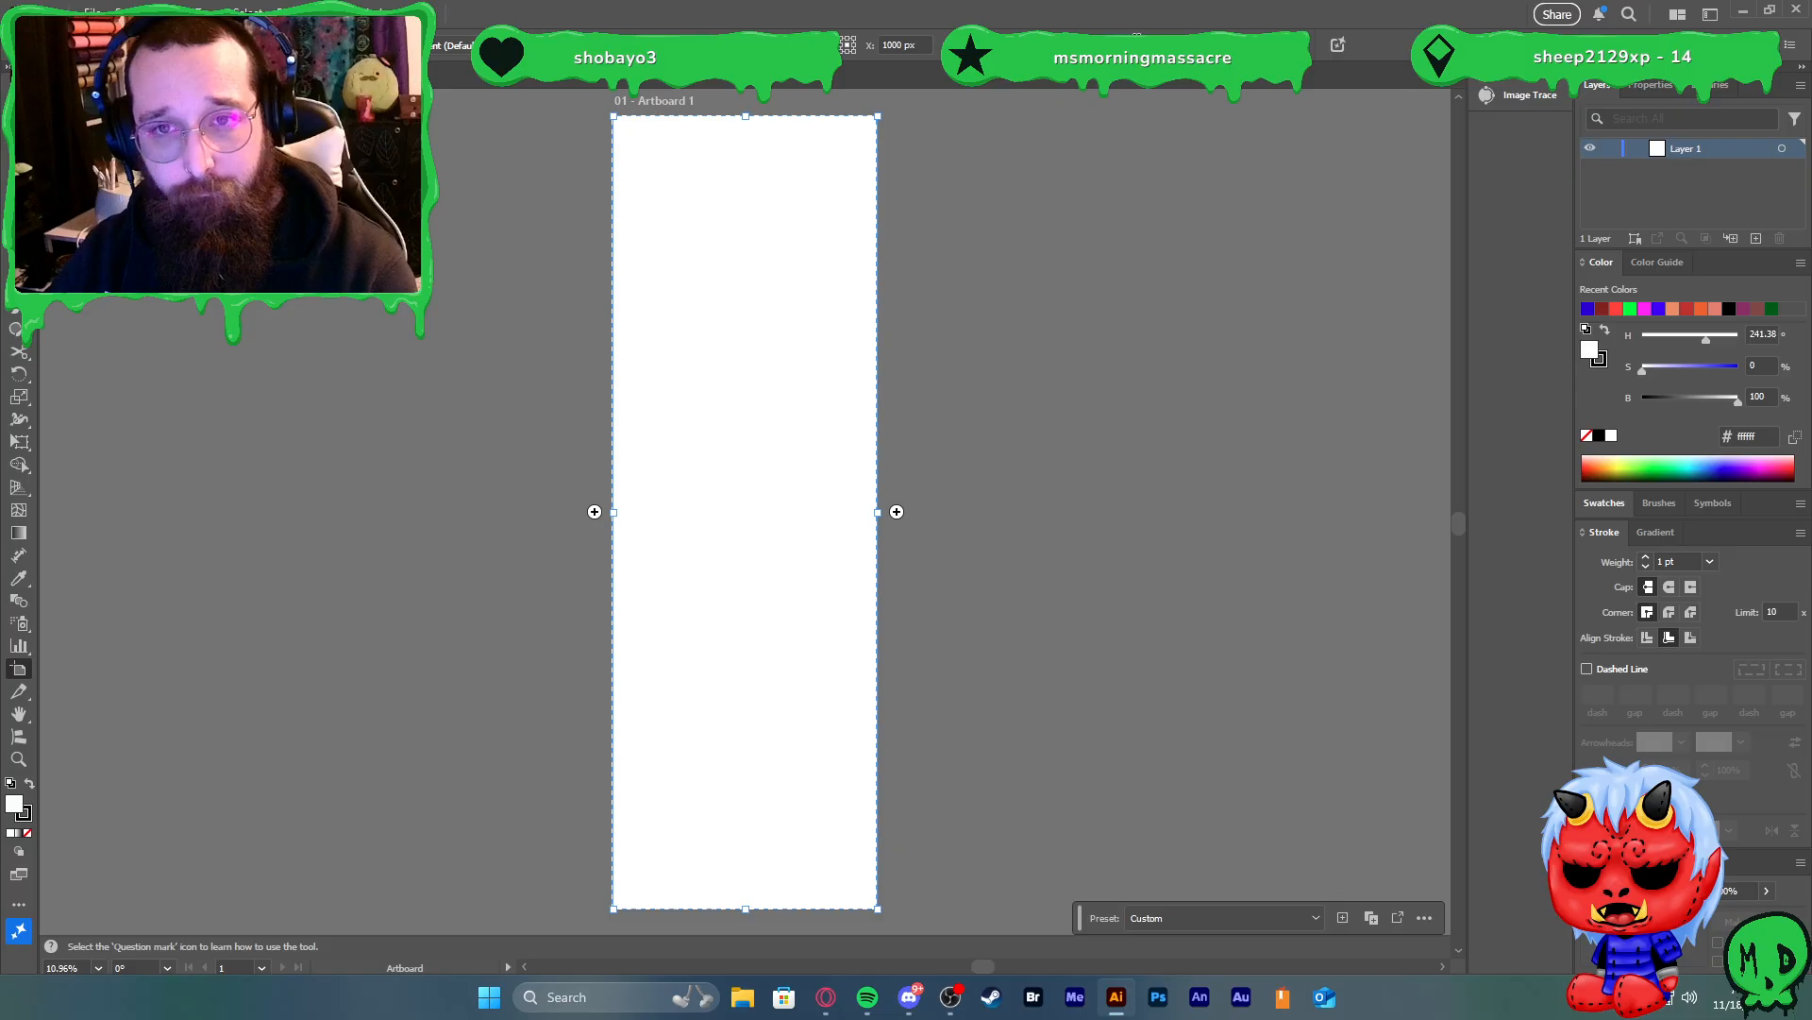
pyautogui.write('4000')
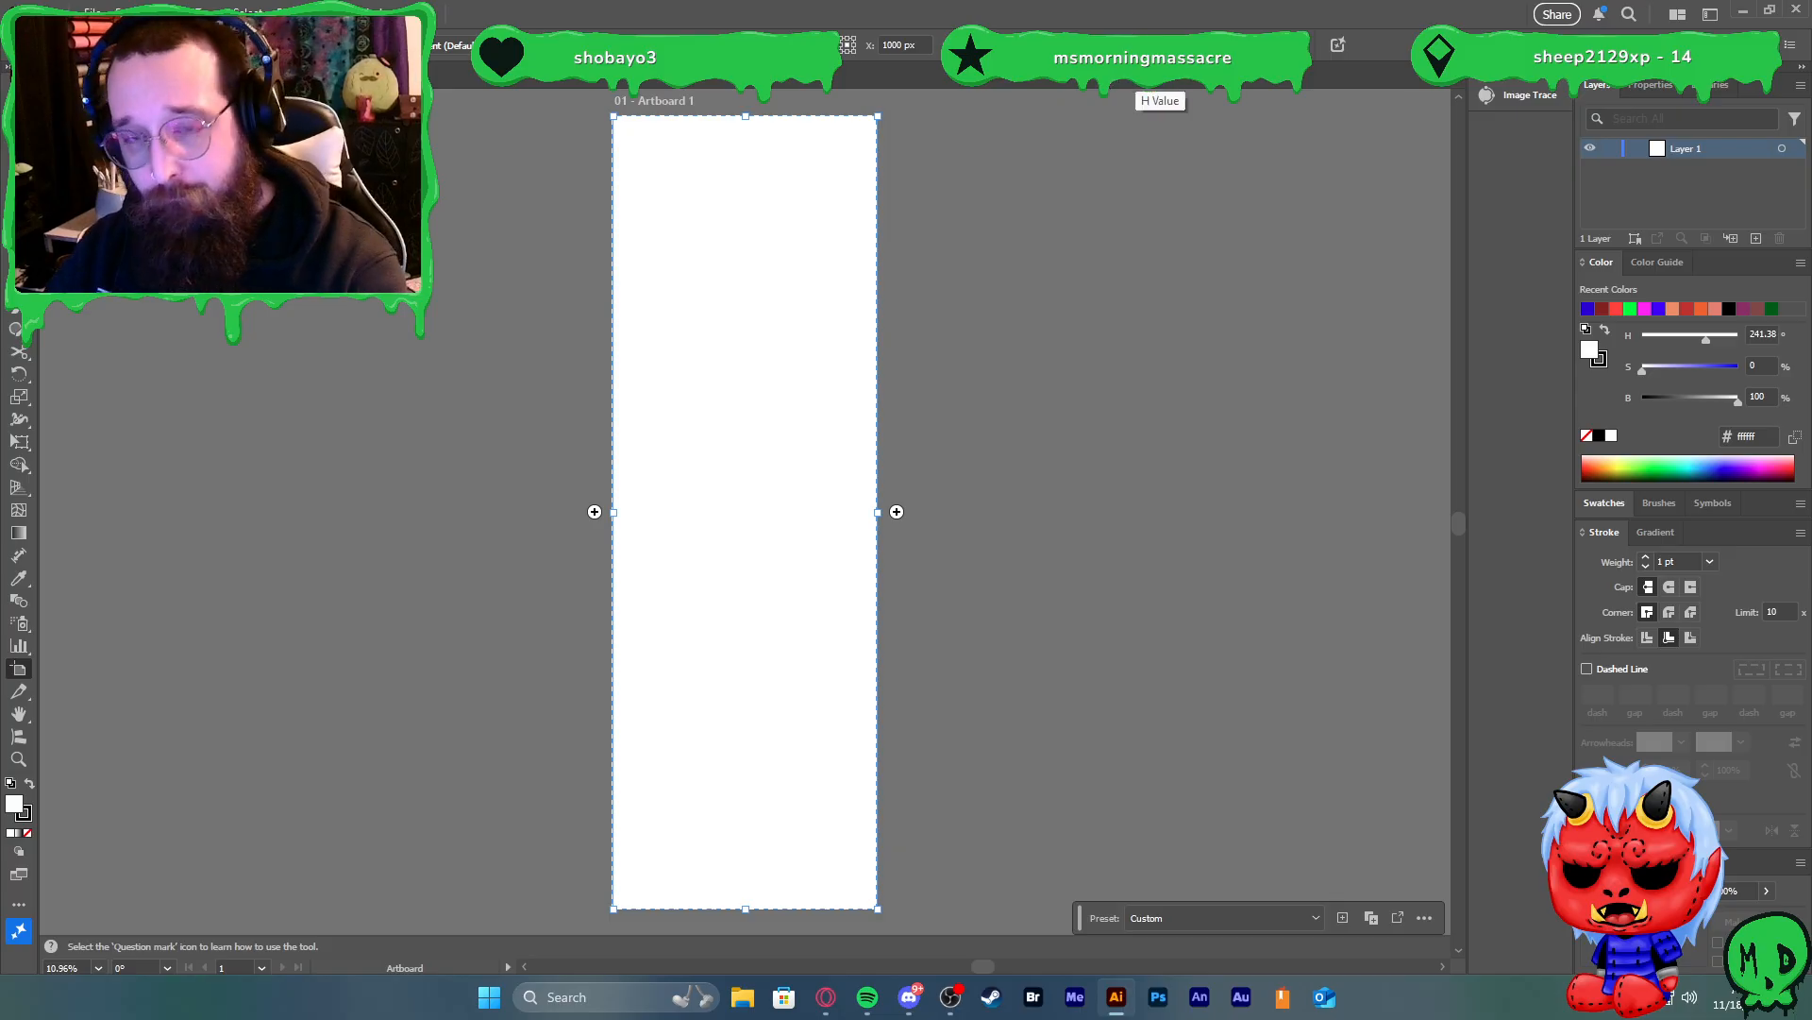
pyautogui.press('Return')
pyautogui.press('Escape')
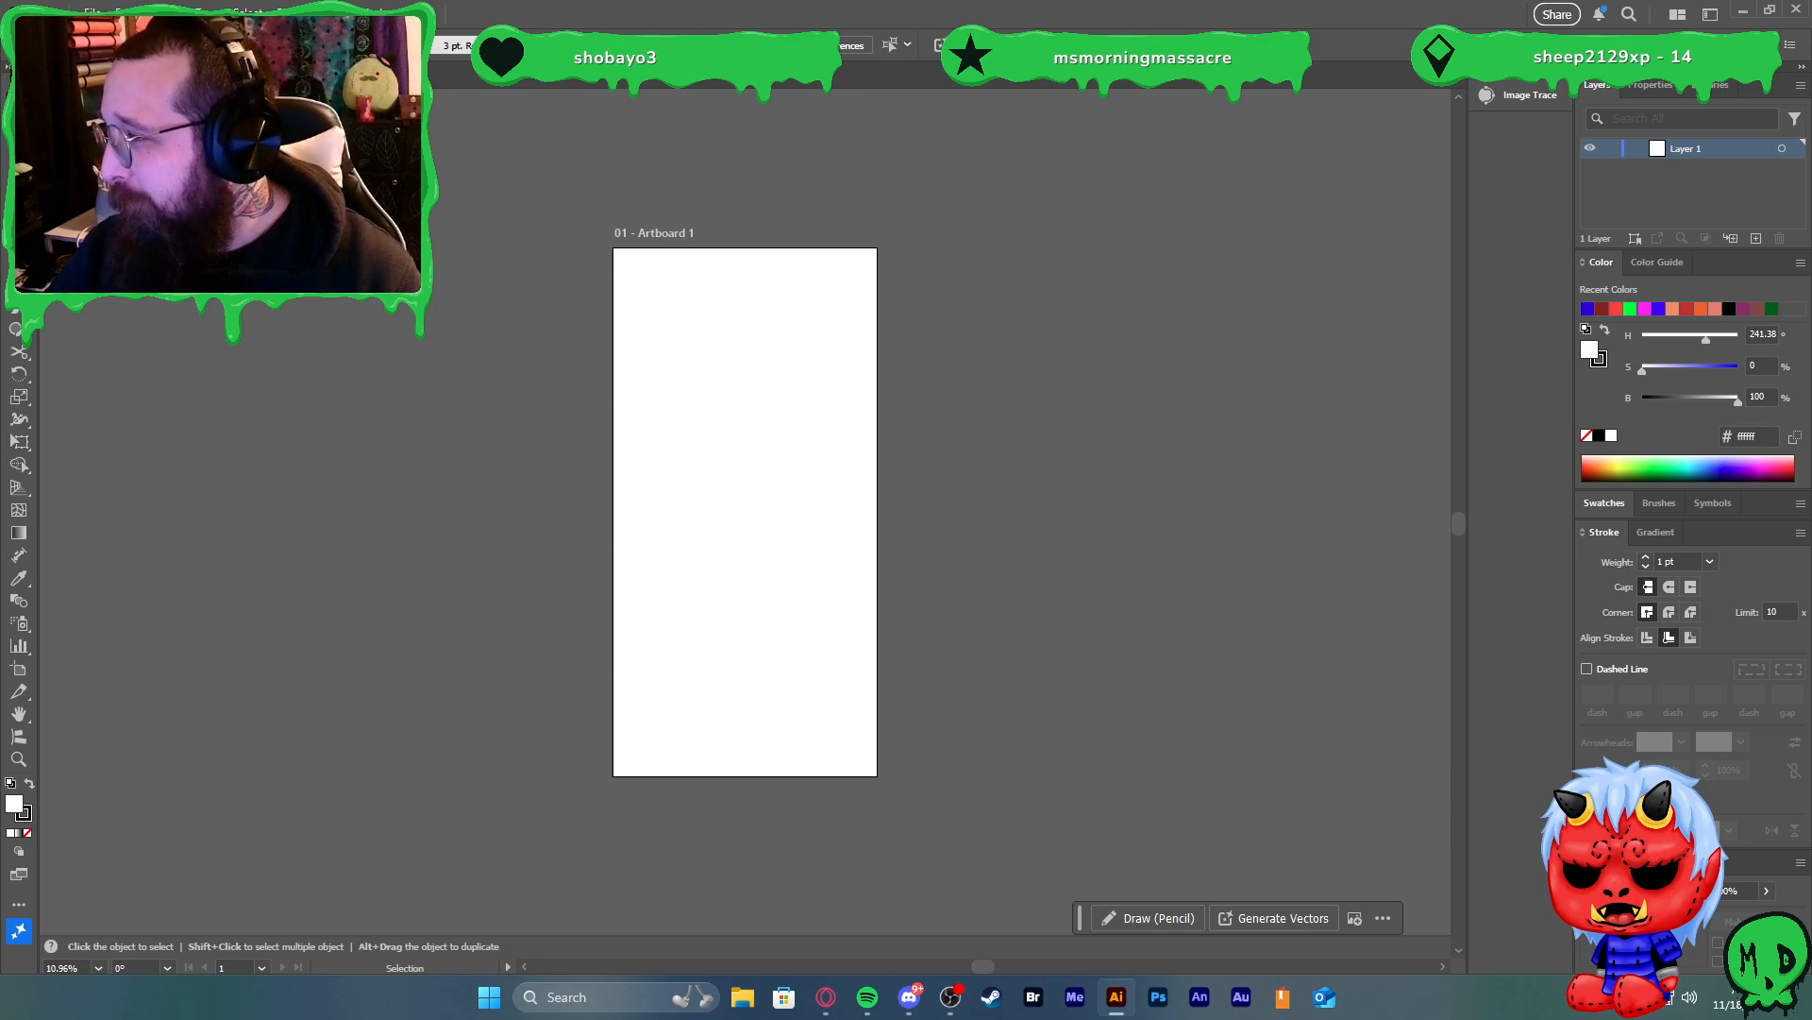
# Switch to Discord and examine the L&H Tree Service business card photo at full size
pyautogui.moveTo(1811, 477); pyautogui.dragTo(924, 8)
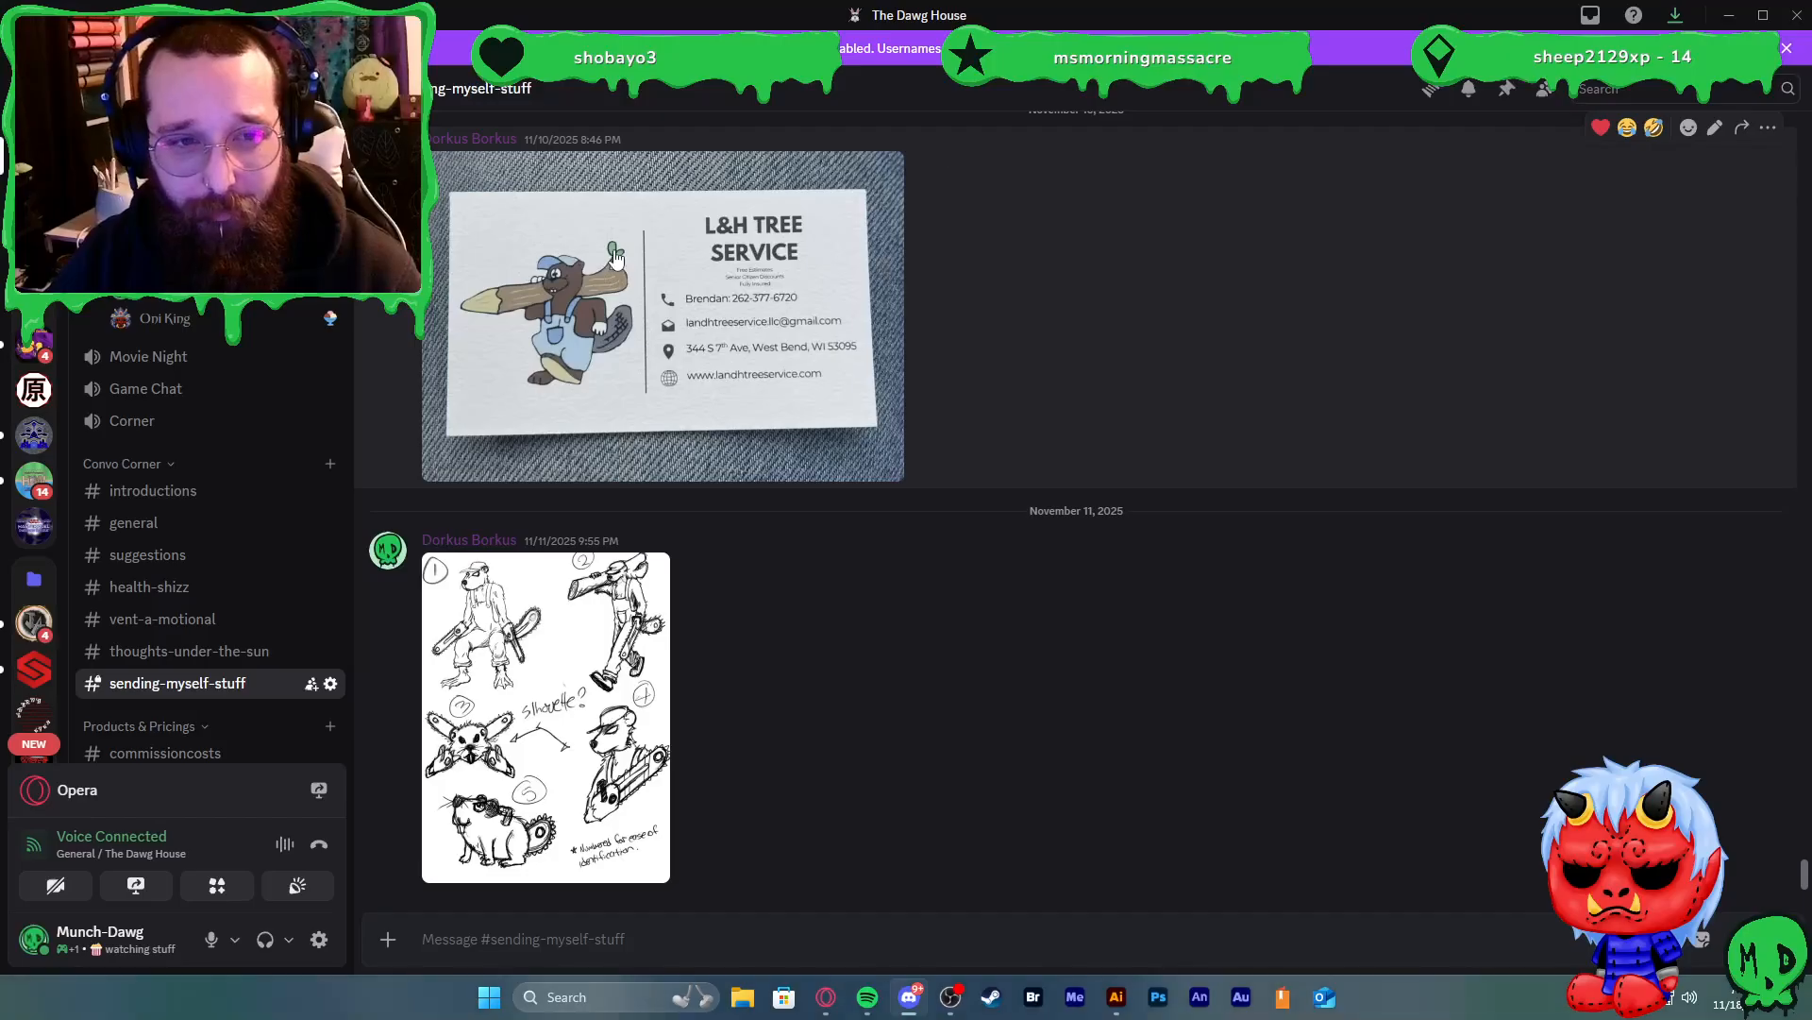
pyautogui.click(626, 312)
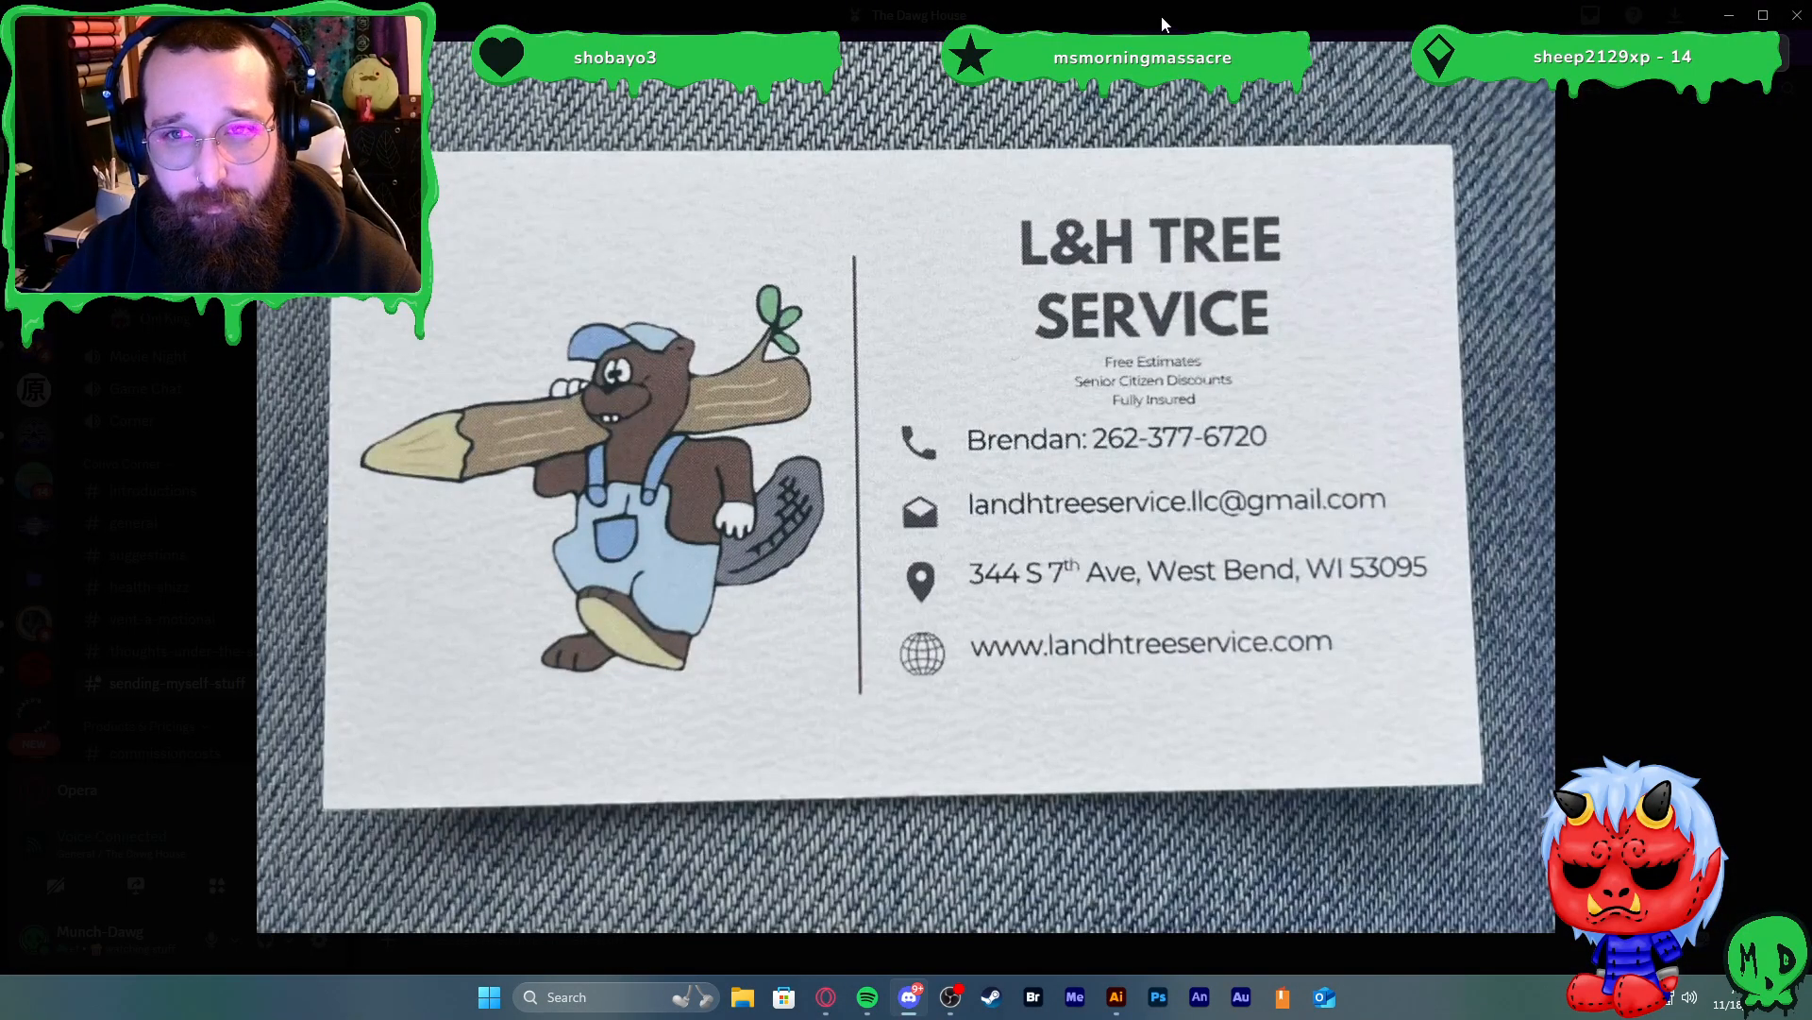
pyautogui.moveTo(1161, 23); pyautogui.dragTo(1811, 123)
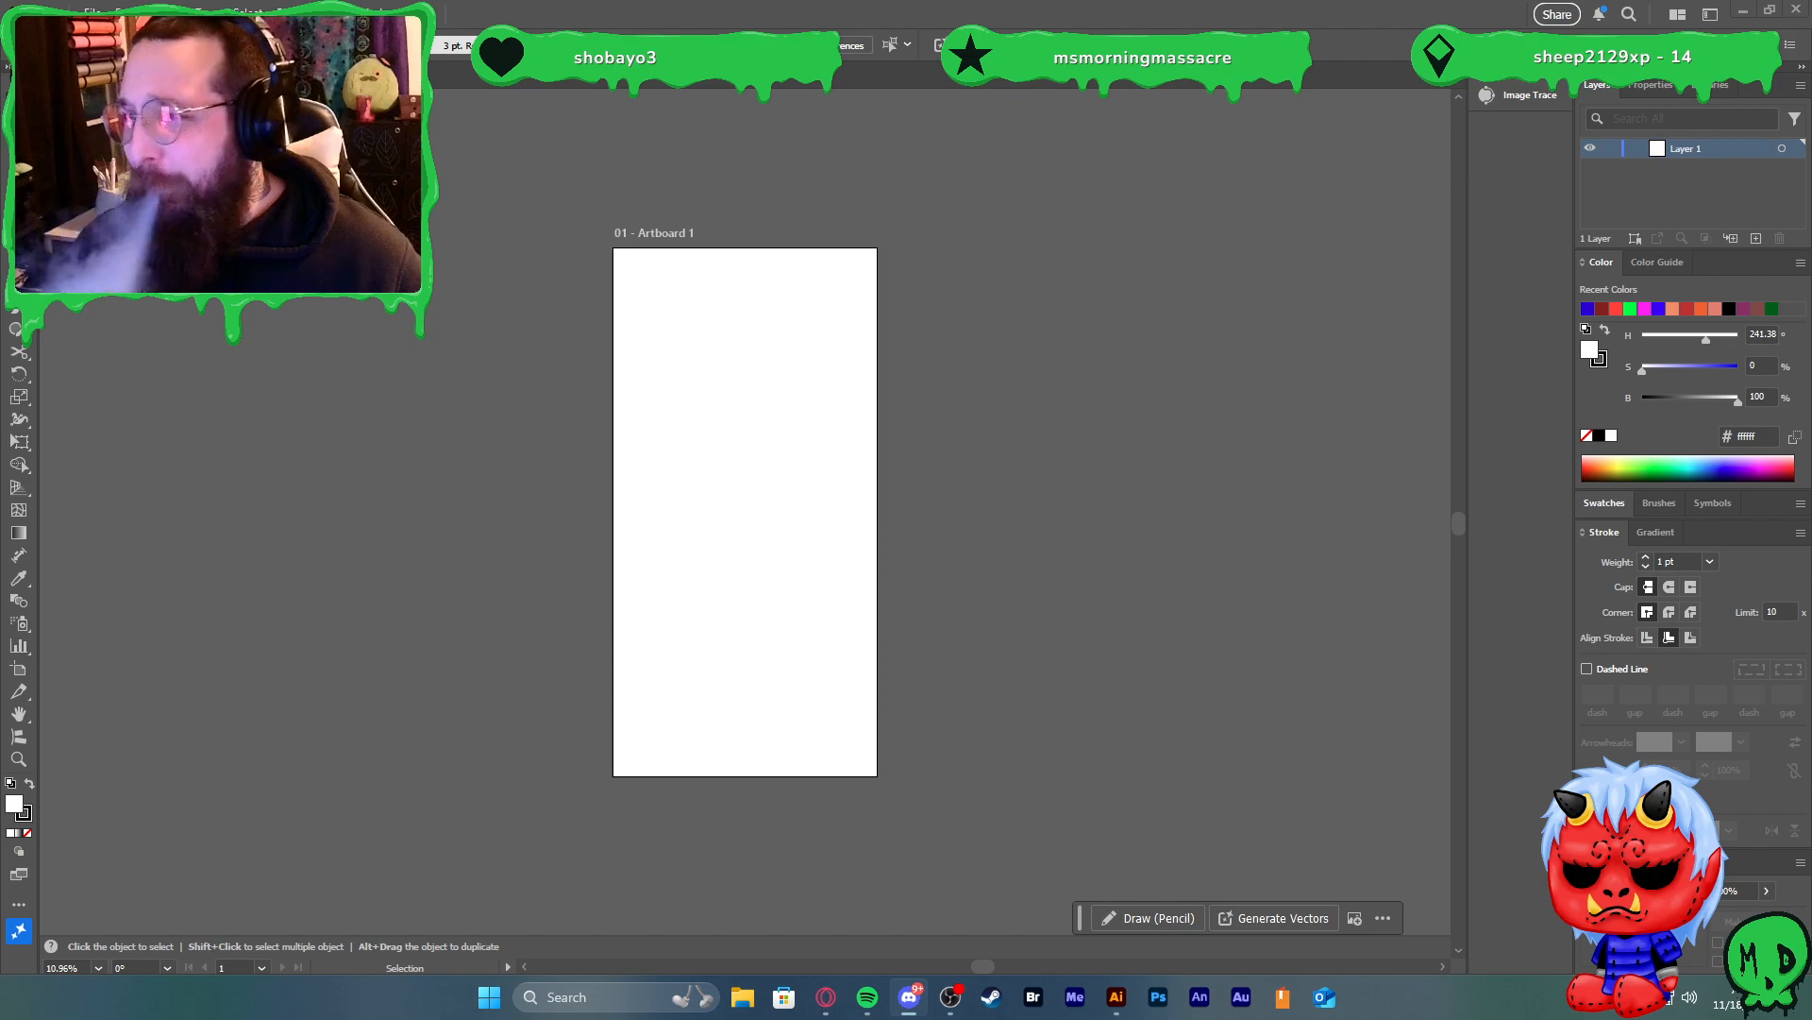
# Open the numbered beaver sketch sheet in Discord and examine the individual concepts up close
pyautogui.moveTo(1811, 342)
pyautogui.mouseDown()
pyautogui.moveTo(1594, 342)
pyautogui.moveTo(1113, 2)
pyautogui.mouseUp()
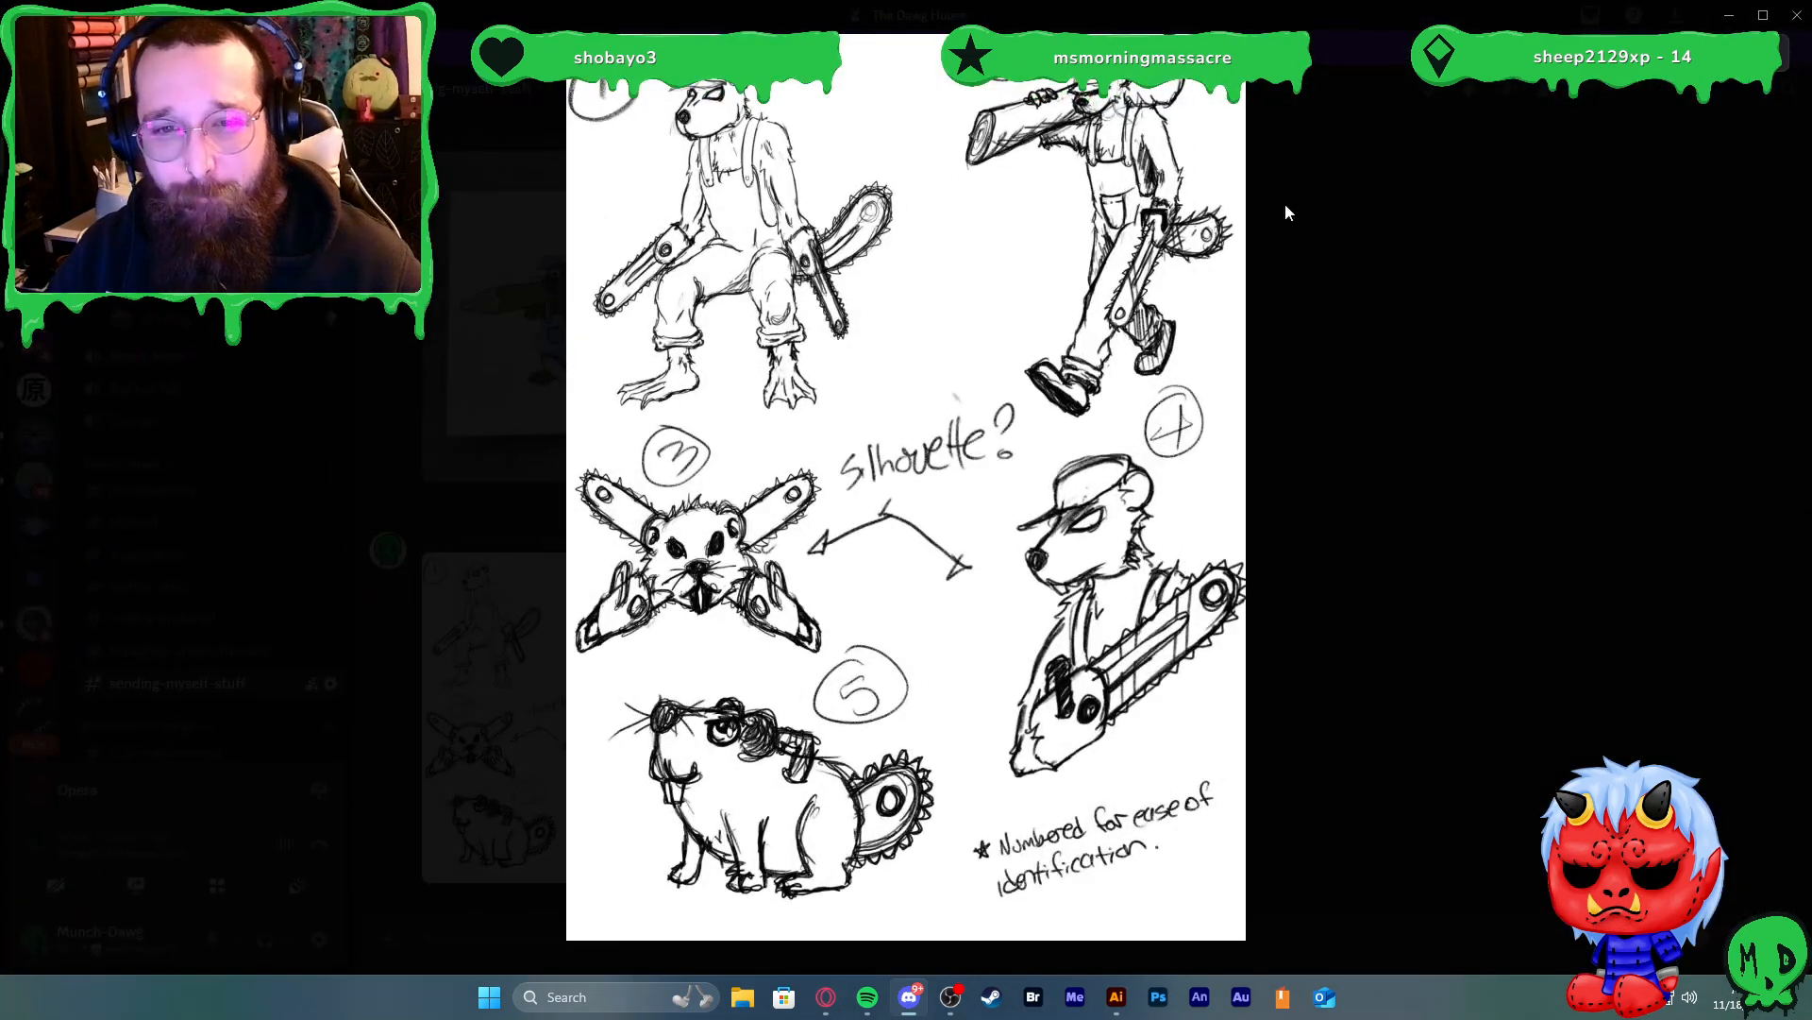
pyautogui.click(1316, 243)
pyautogui.click(550, 614)
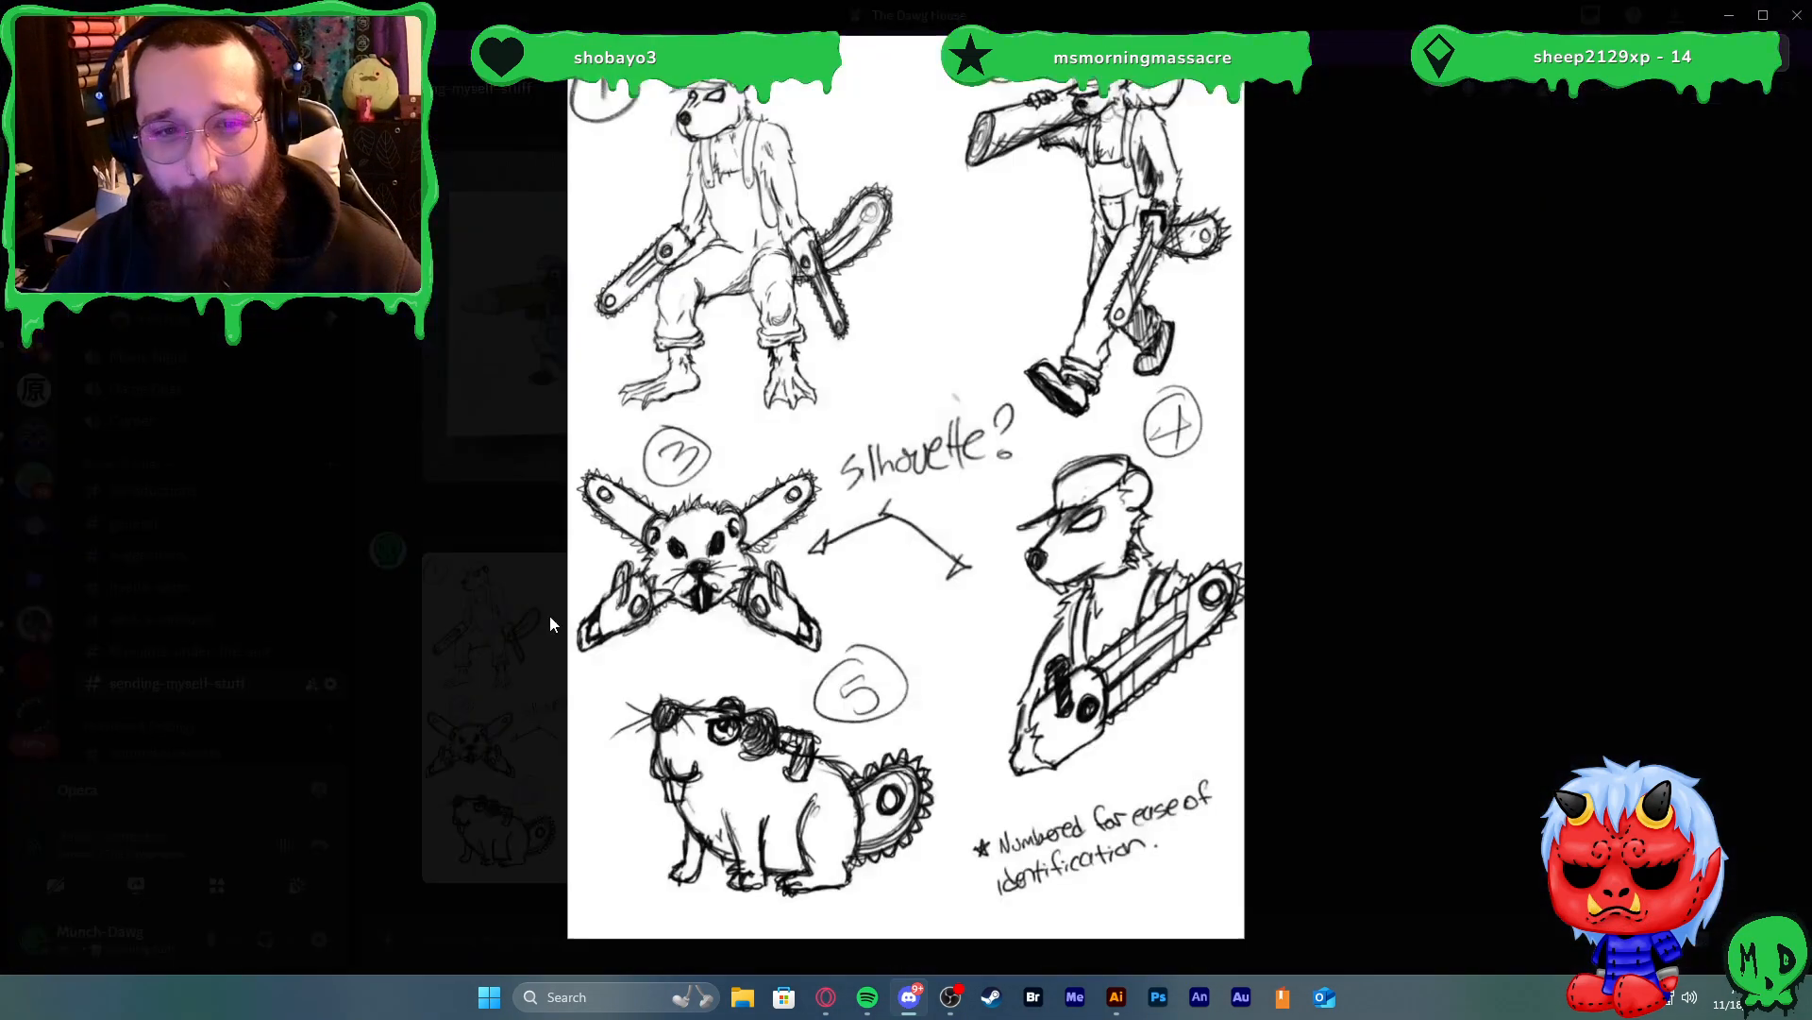
pyautogui.click(1114, 111)
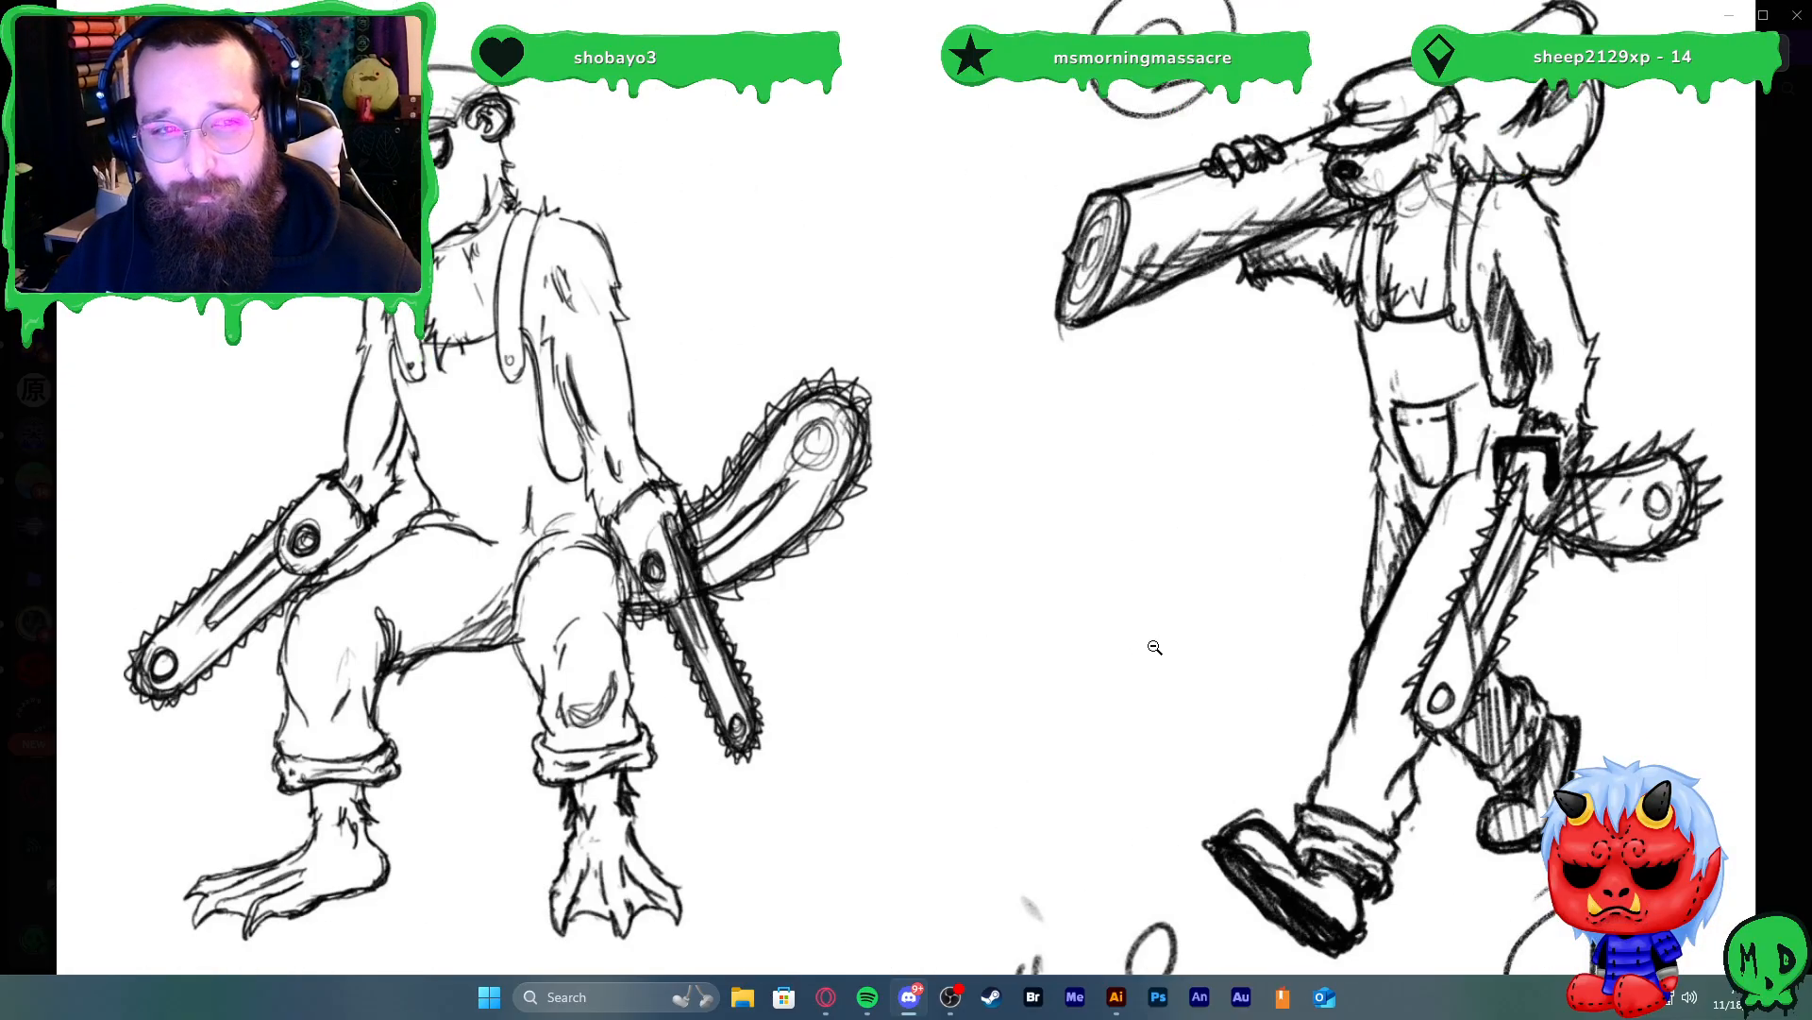
pyautogui.scroll(-12, 1146, 553)
pyautogui.scroll(4, 1149, 559)
pyautogui.scroll(-4, 1148, 560)
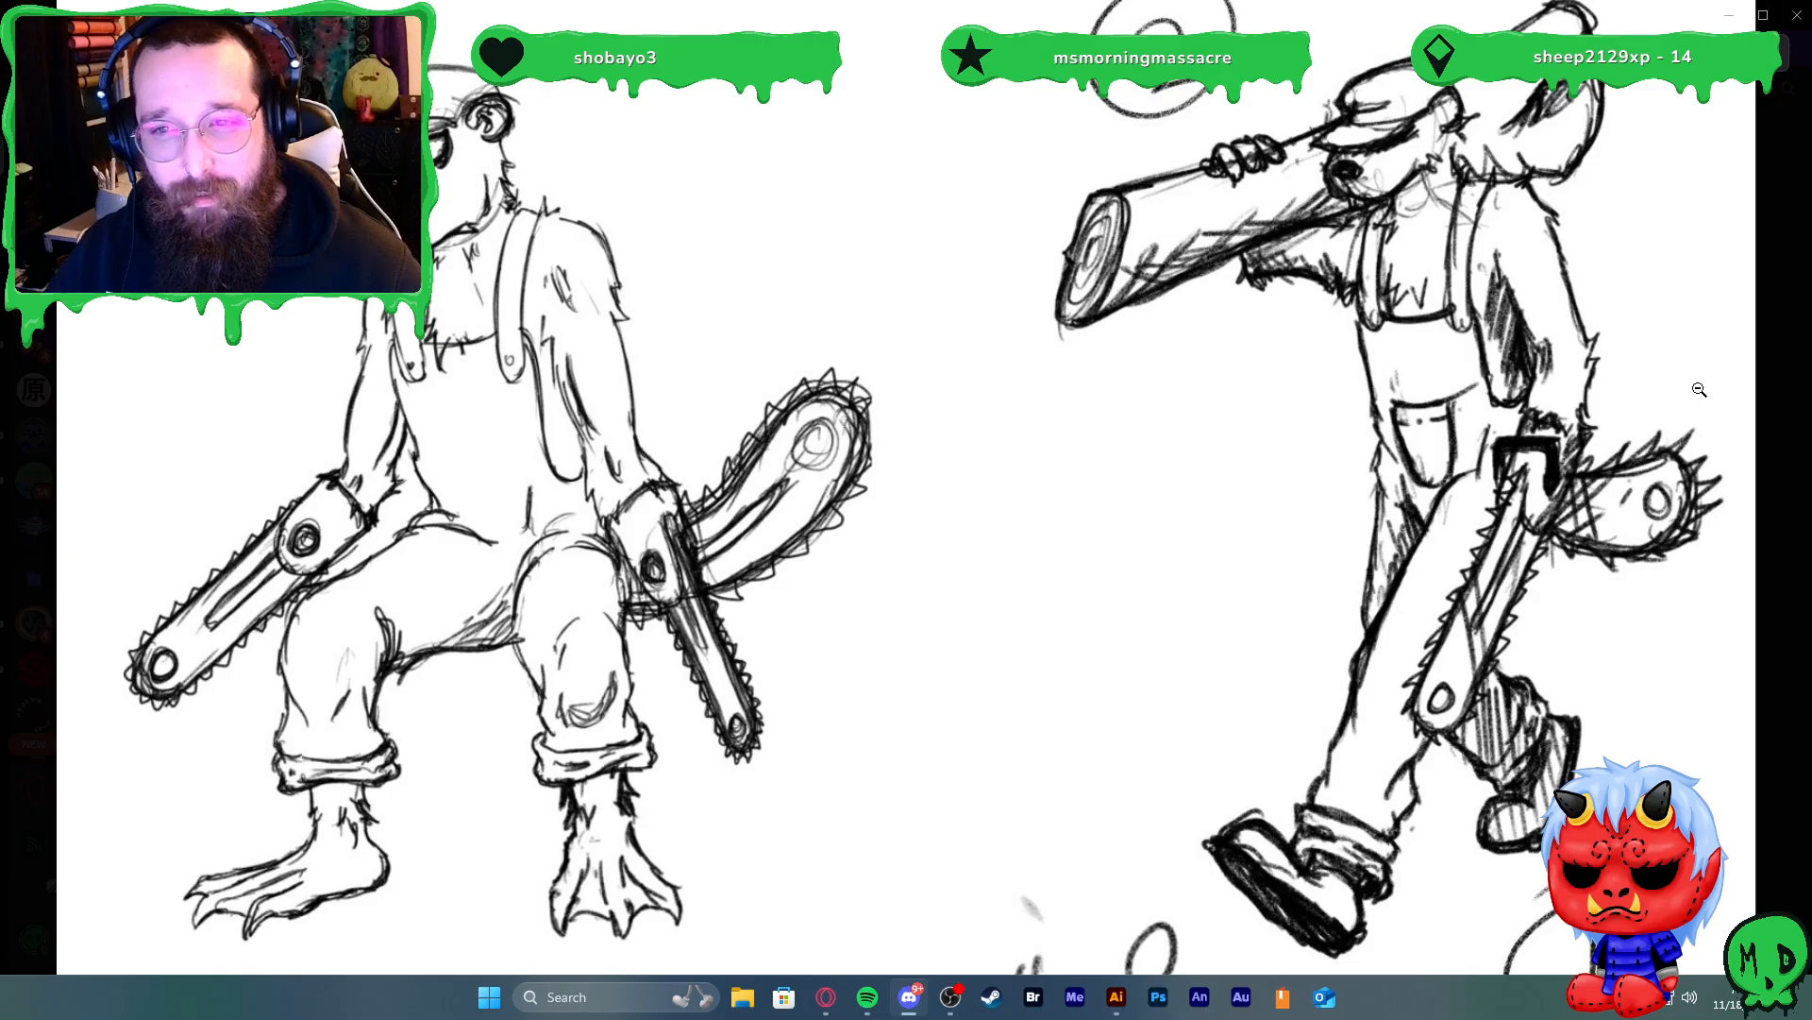
pyautogui.rightClick(931, 535)
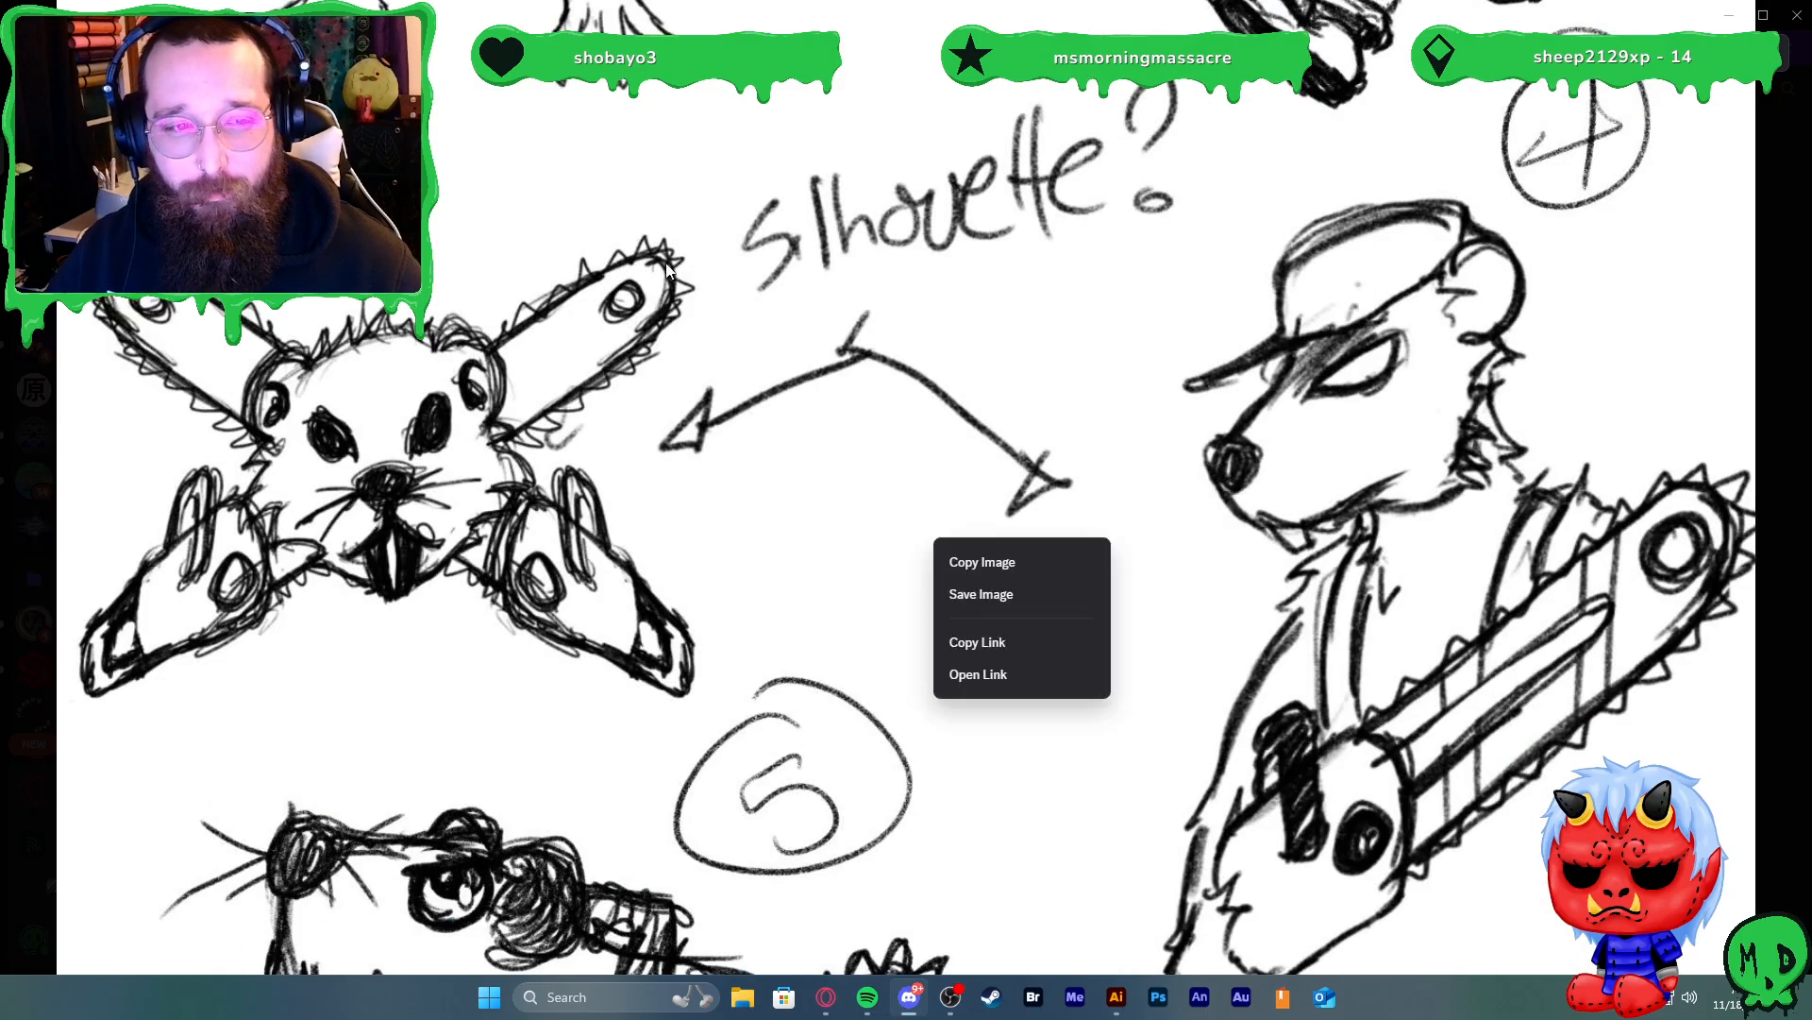
pyautogui.click(1012, 433)
pyautogui.scroll(8, 1688, 653)
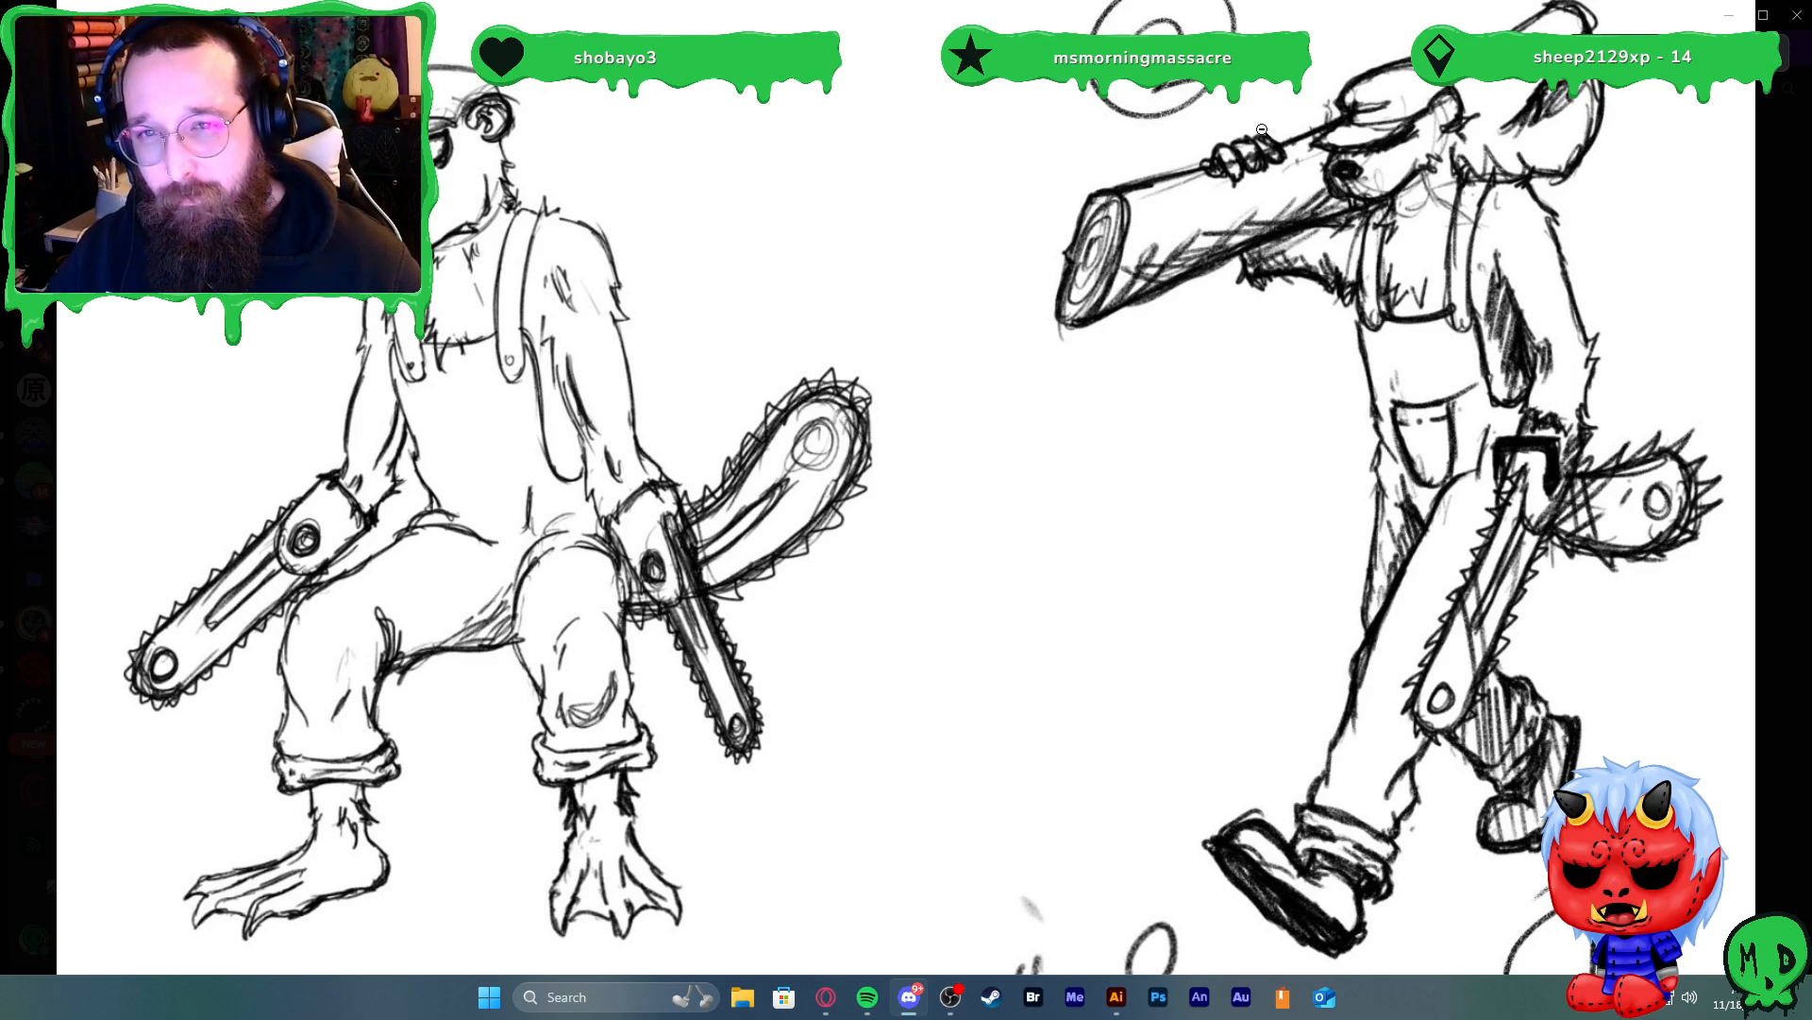
# Return the beaver sketch sheet to its full view and copy the image to the clipboard
pyautogui.click(1292, 94)
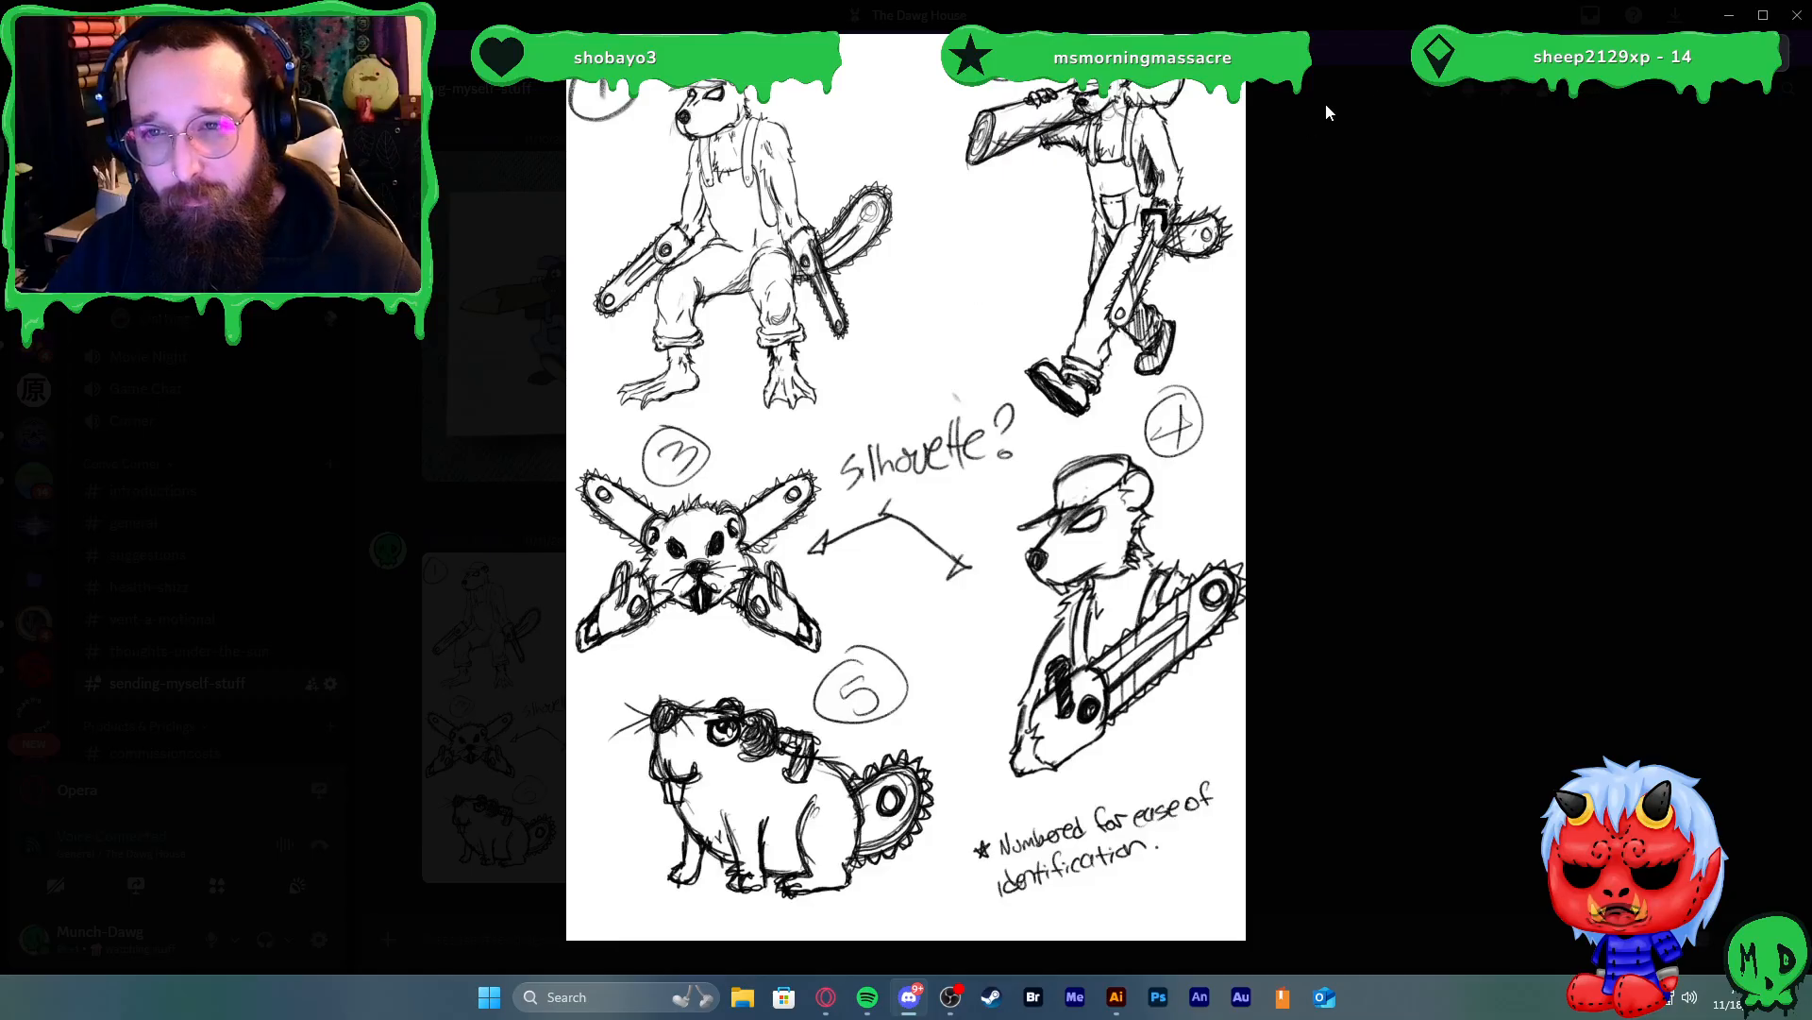
pyautogui.rightClick(1189, 195)
pyautogui.click(1246, 215)
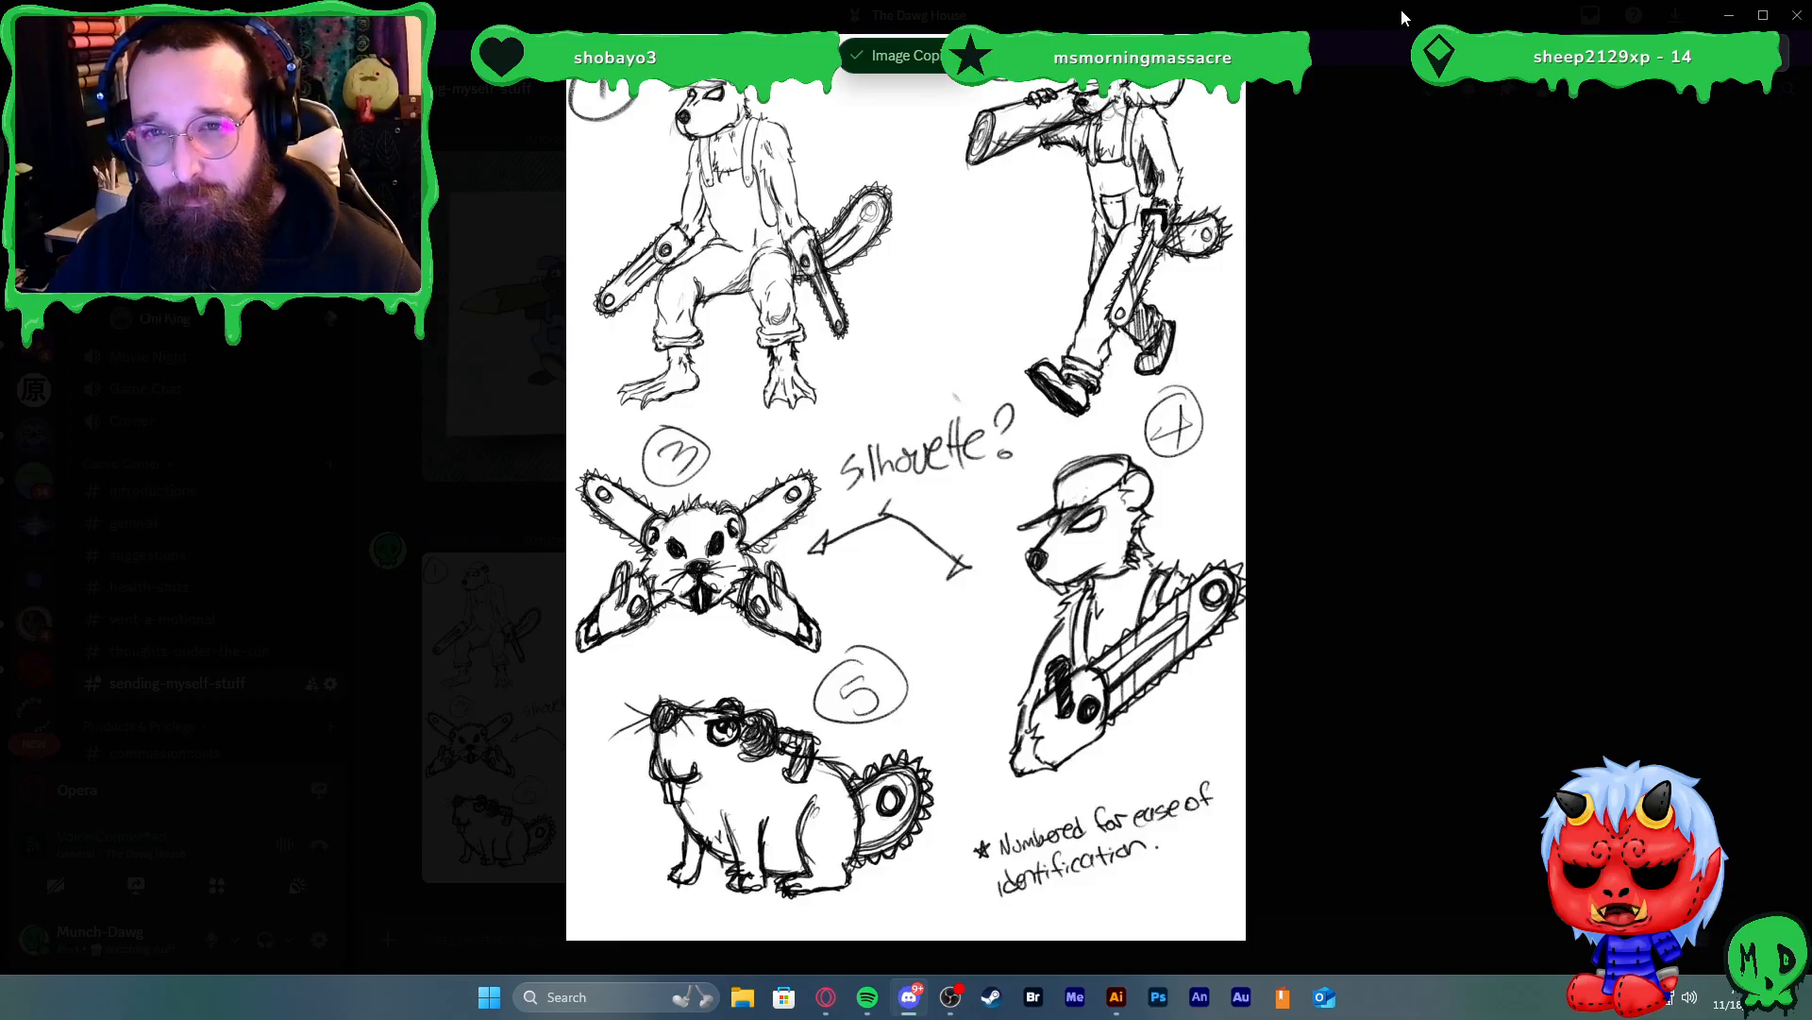
# Switch to Illustrator, paste the beaver sketch sheet, and enlarge and position it so sketch 2 lies over the artboard
pyautogui.moveTo(1389, 10); pyautogui.dragTo(1811, 317)
pyautogui.click(1435, 323)
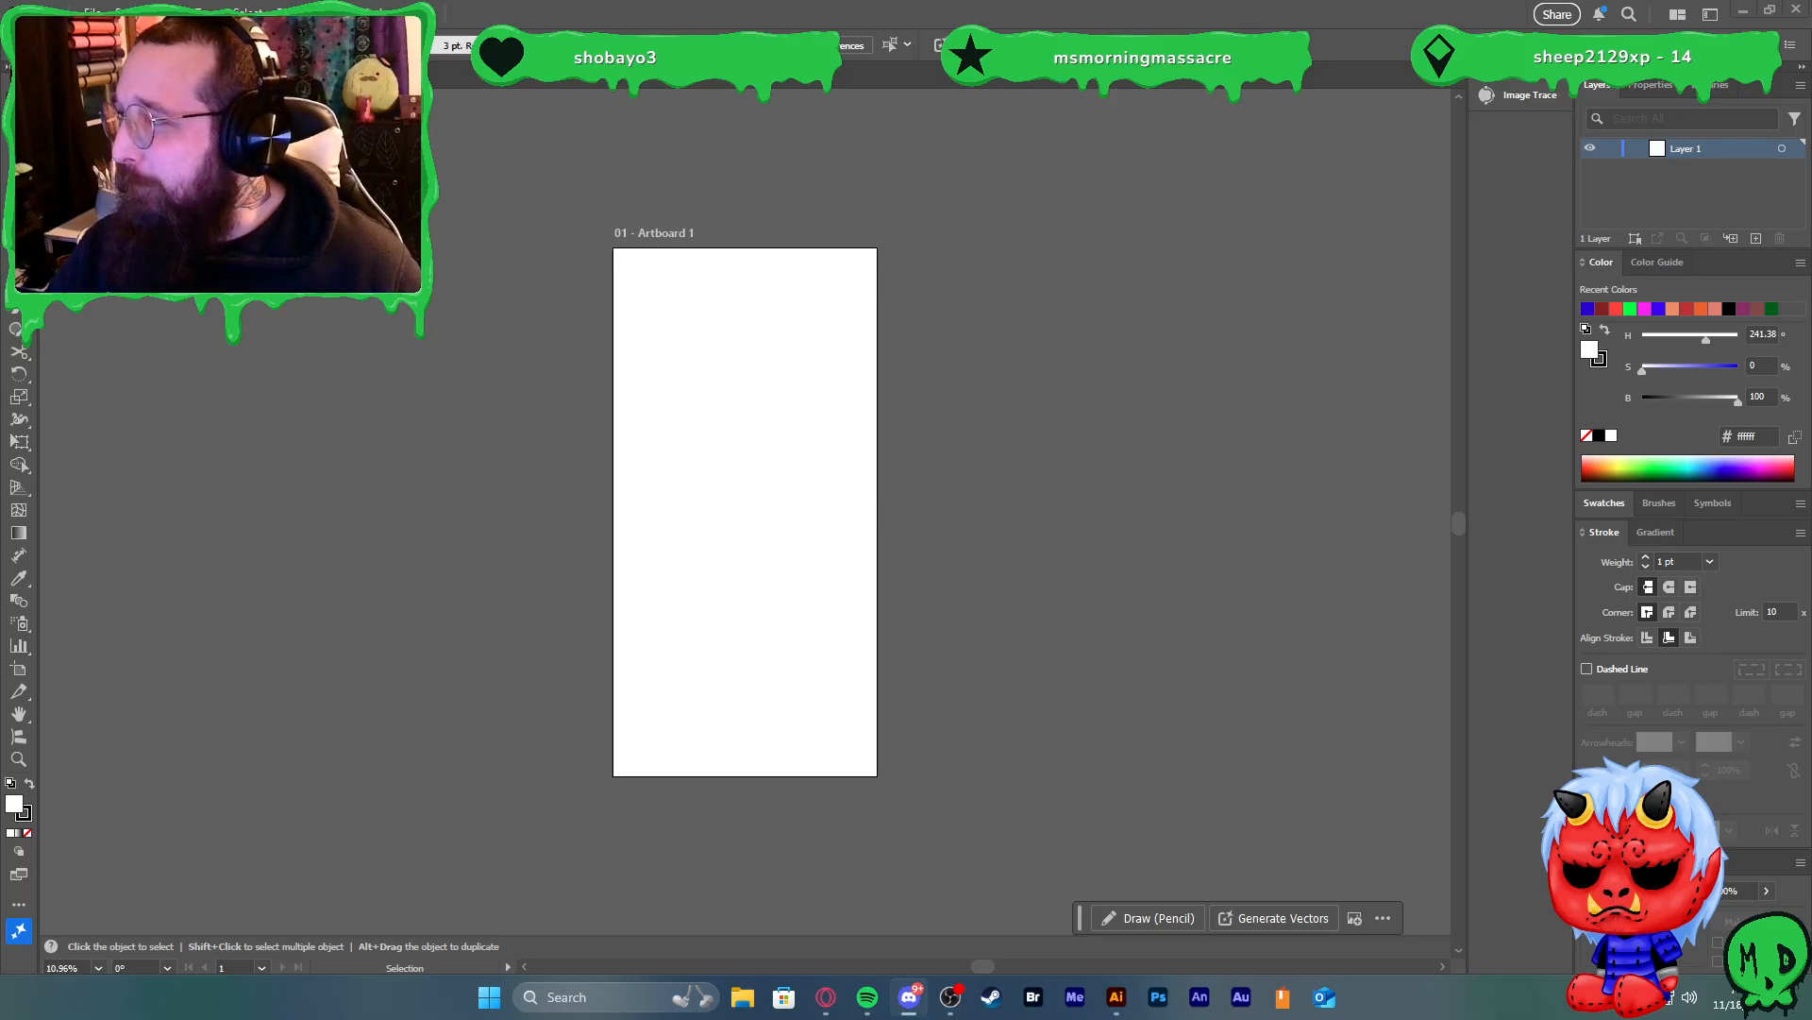
pyautogui.rightClick(768, 404)
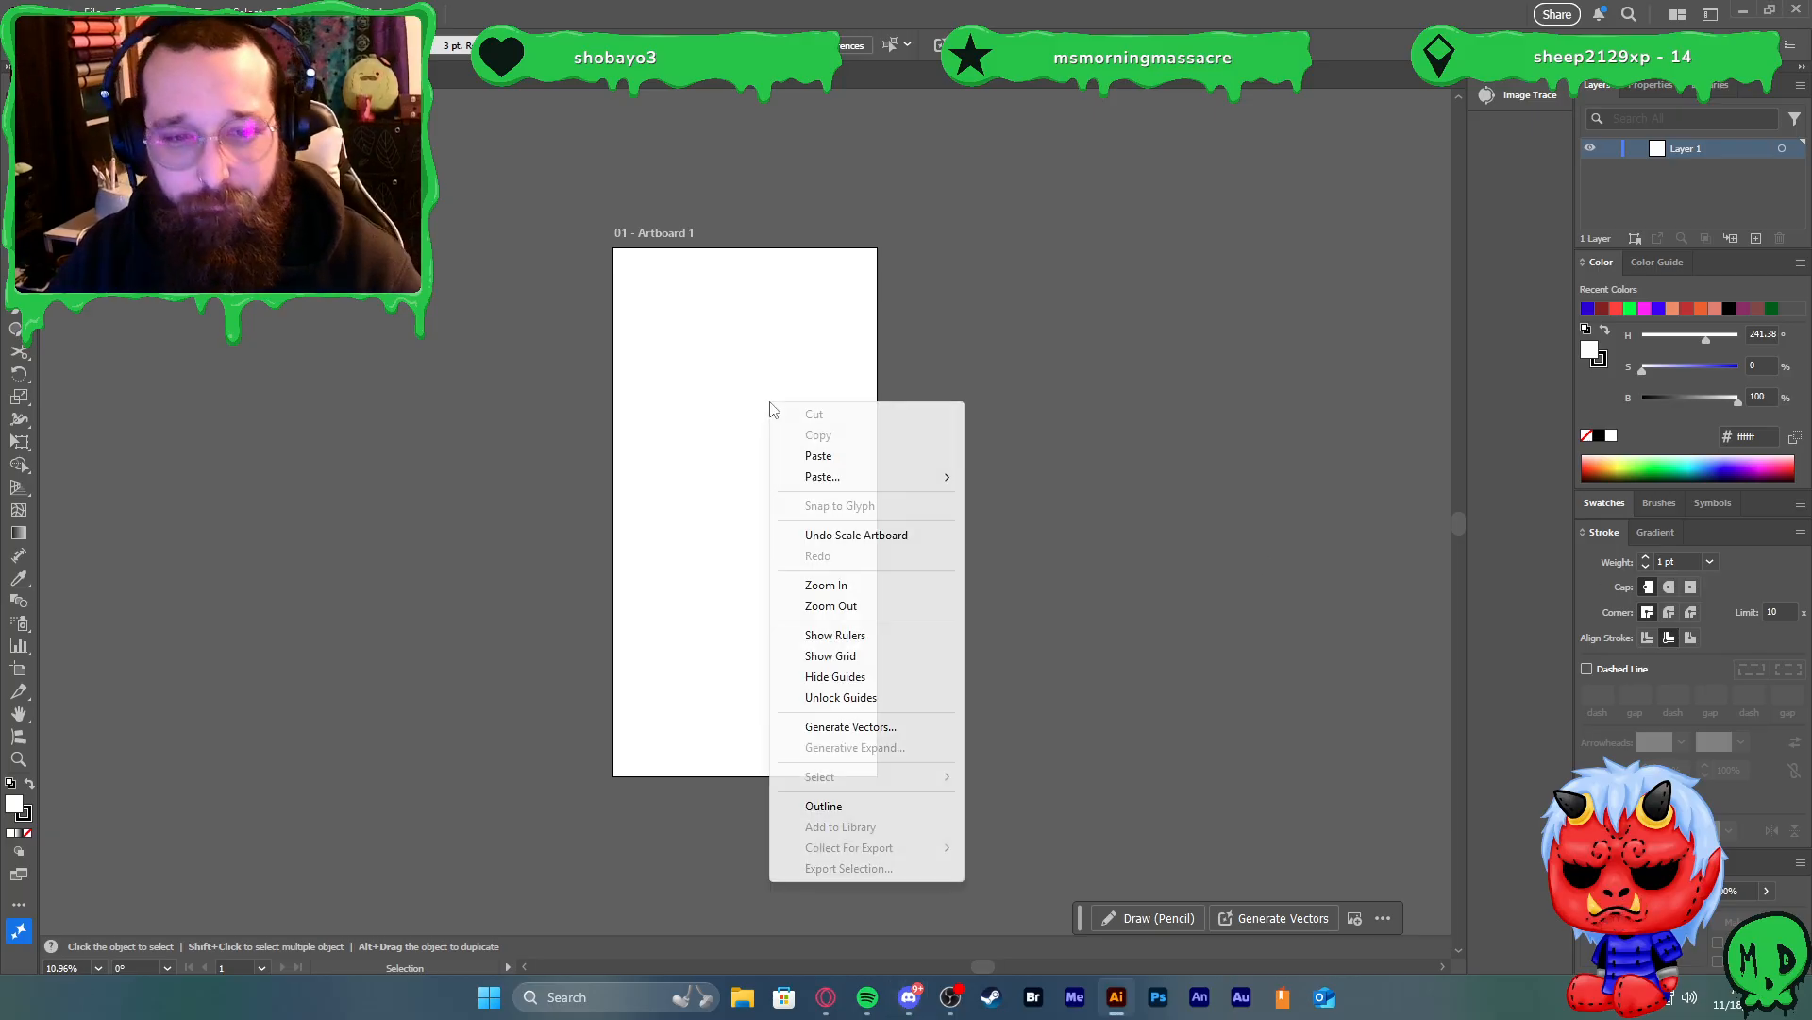
pyautogui.click(820, 453)
pyautogui.moveTo(638, 654)
pyautogui.mouseDown()
pyautogui.moveTo(518, 736)
pyautogui.moveTo(425, 849)
pyautogui.moveTo(303, 870)
pyautogui.moveTo(242, 989)
pyautogui.moveTo(264, 973)
pyautogui.mouseUp()
pyautogui.scroll(-3, 520, 647)
pyautogui.moveTo(614, 461)
pyautogui.mouseDown()
pyautogui.moveTo(792, 340)
pyautogui.moveTo(578, 518)
pyautogui.moveTo(569, 550)
pyautogui.moveTo(619, 510)
pyautogui.moveTo(655, 511)
pyautogui.mouseUp()
pyautogui.scroll(3, 534, 524)
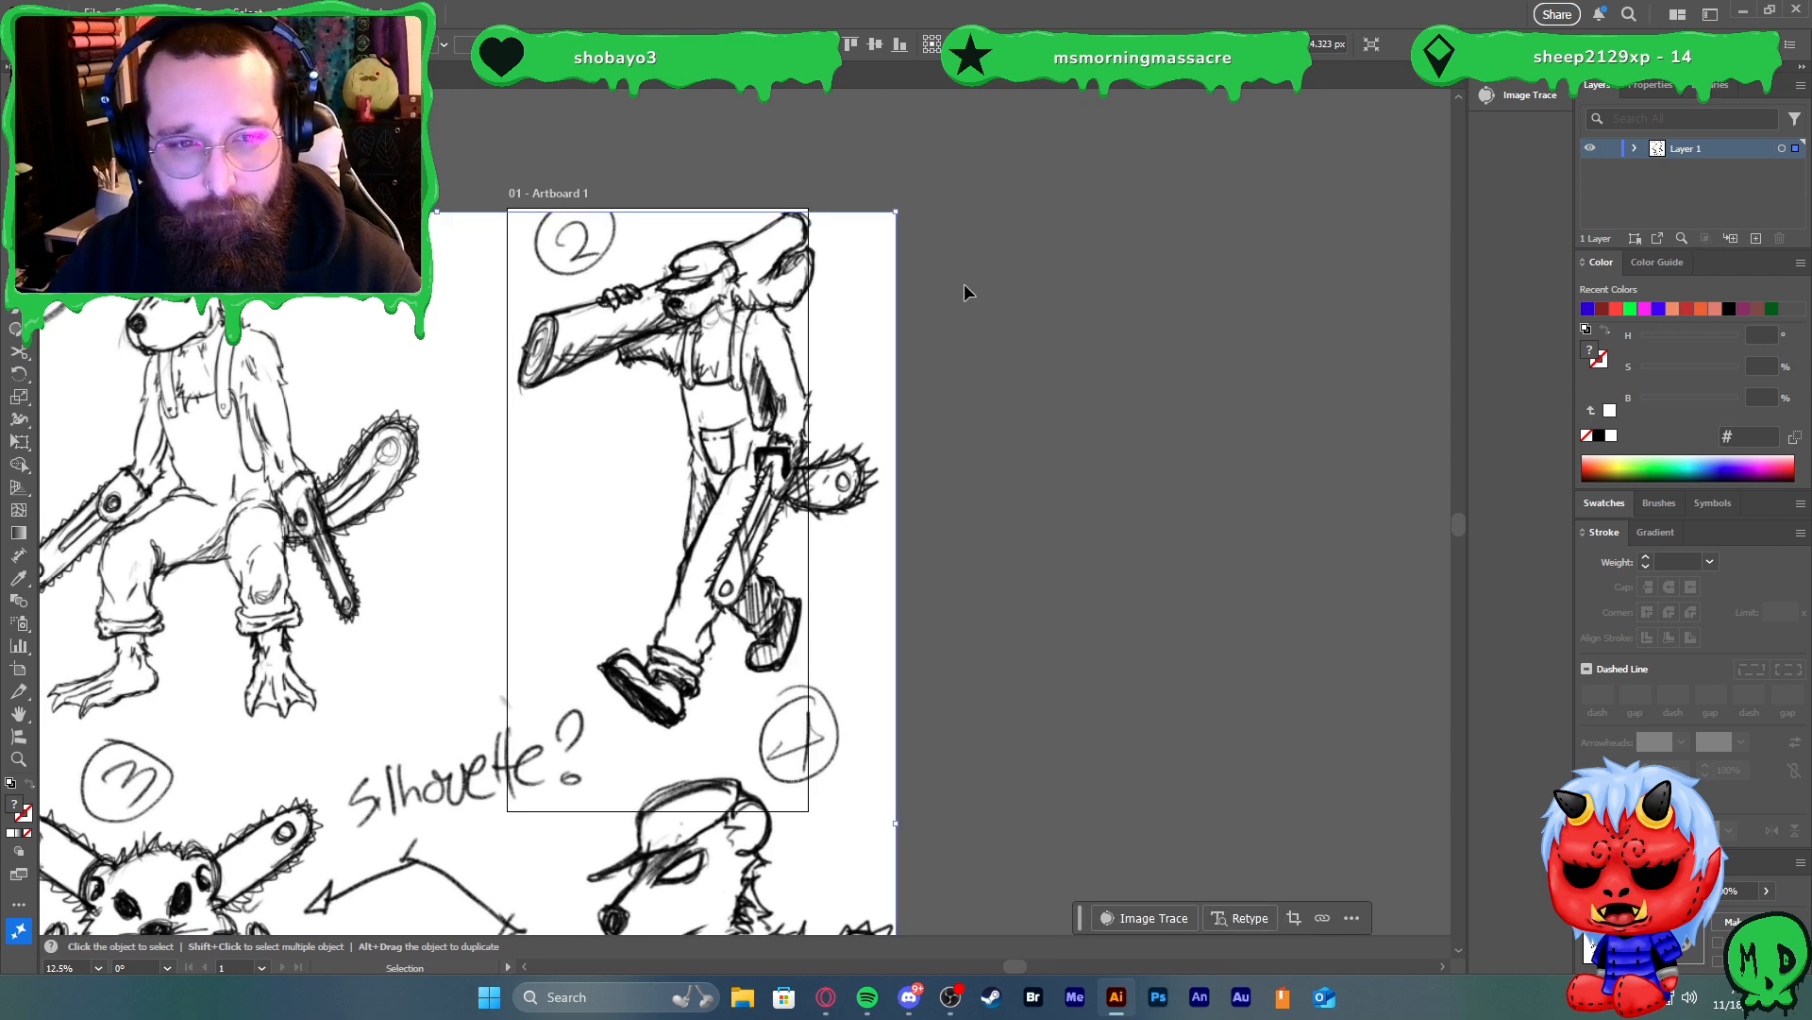
# Lower the opacity of the pasted sketch sheet so it serves as a faint tracing reference
pyautogui.rightClick(1720, 865)
pyautogui.click(1754, 890)
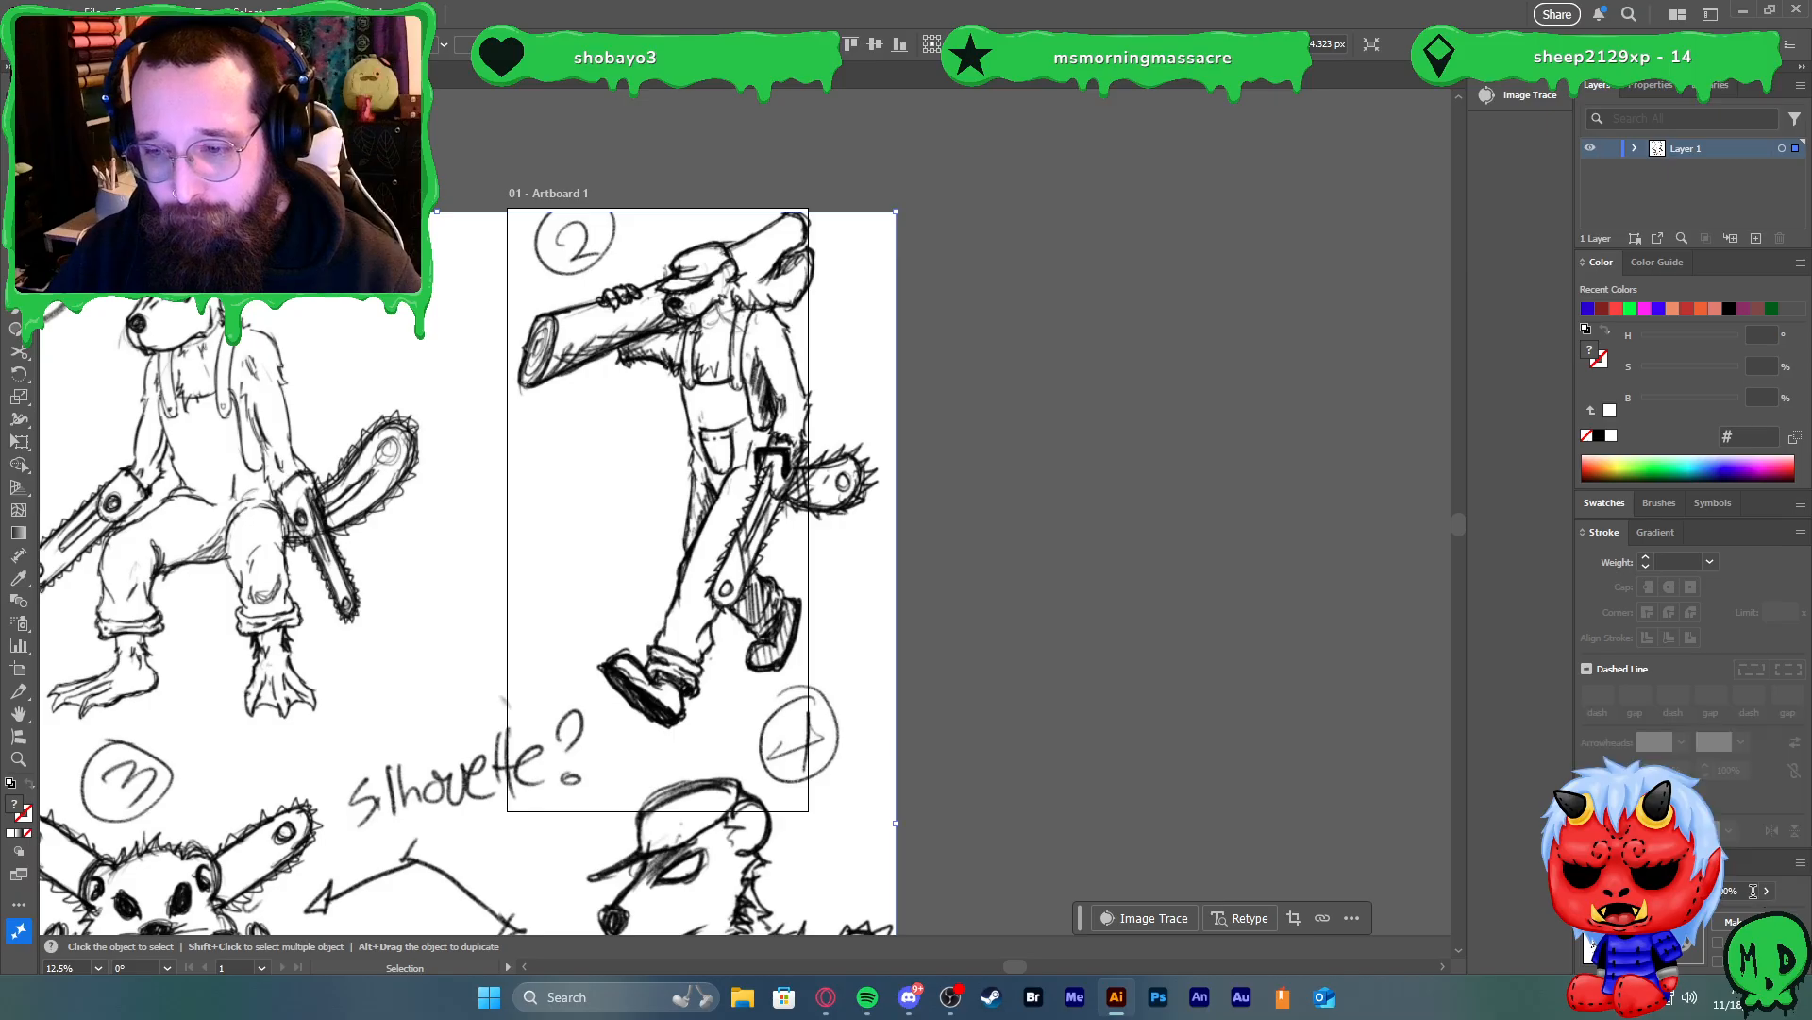
pyautogui.click(1765, 896)
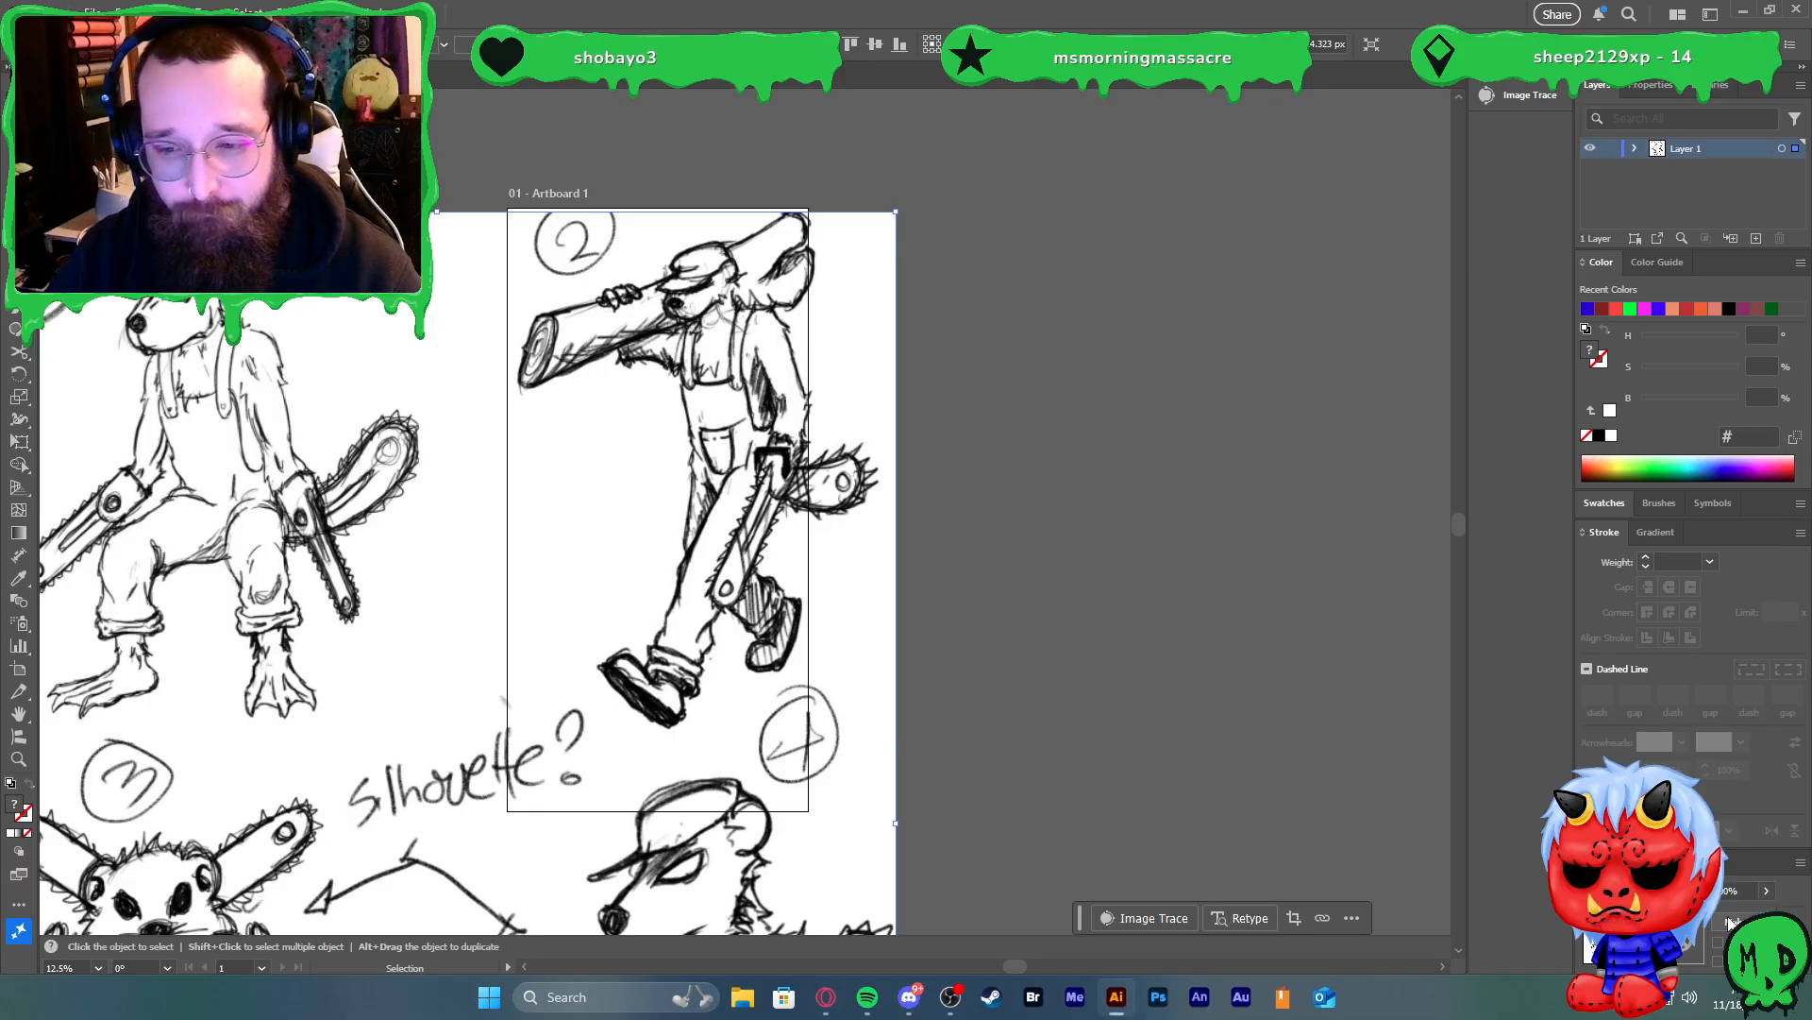
pyautogui.moveTo(1739, 915); pyautogui.dragTo(1726, 920)
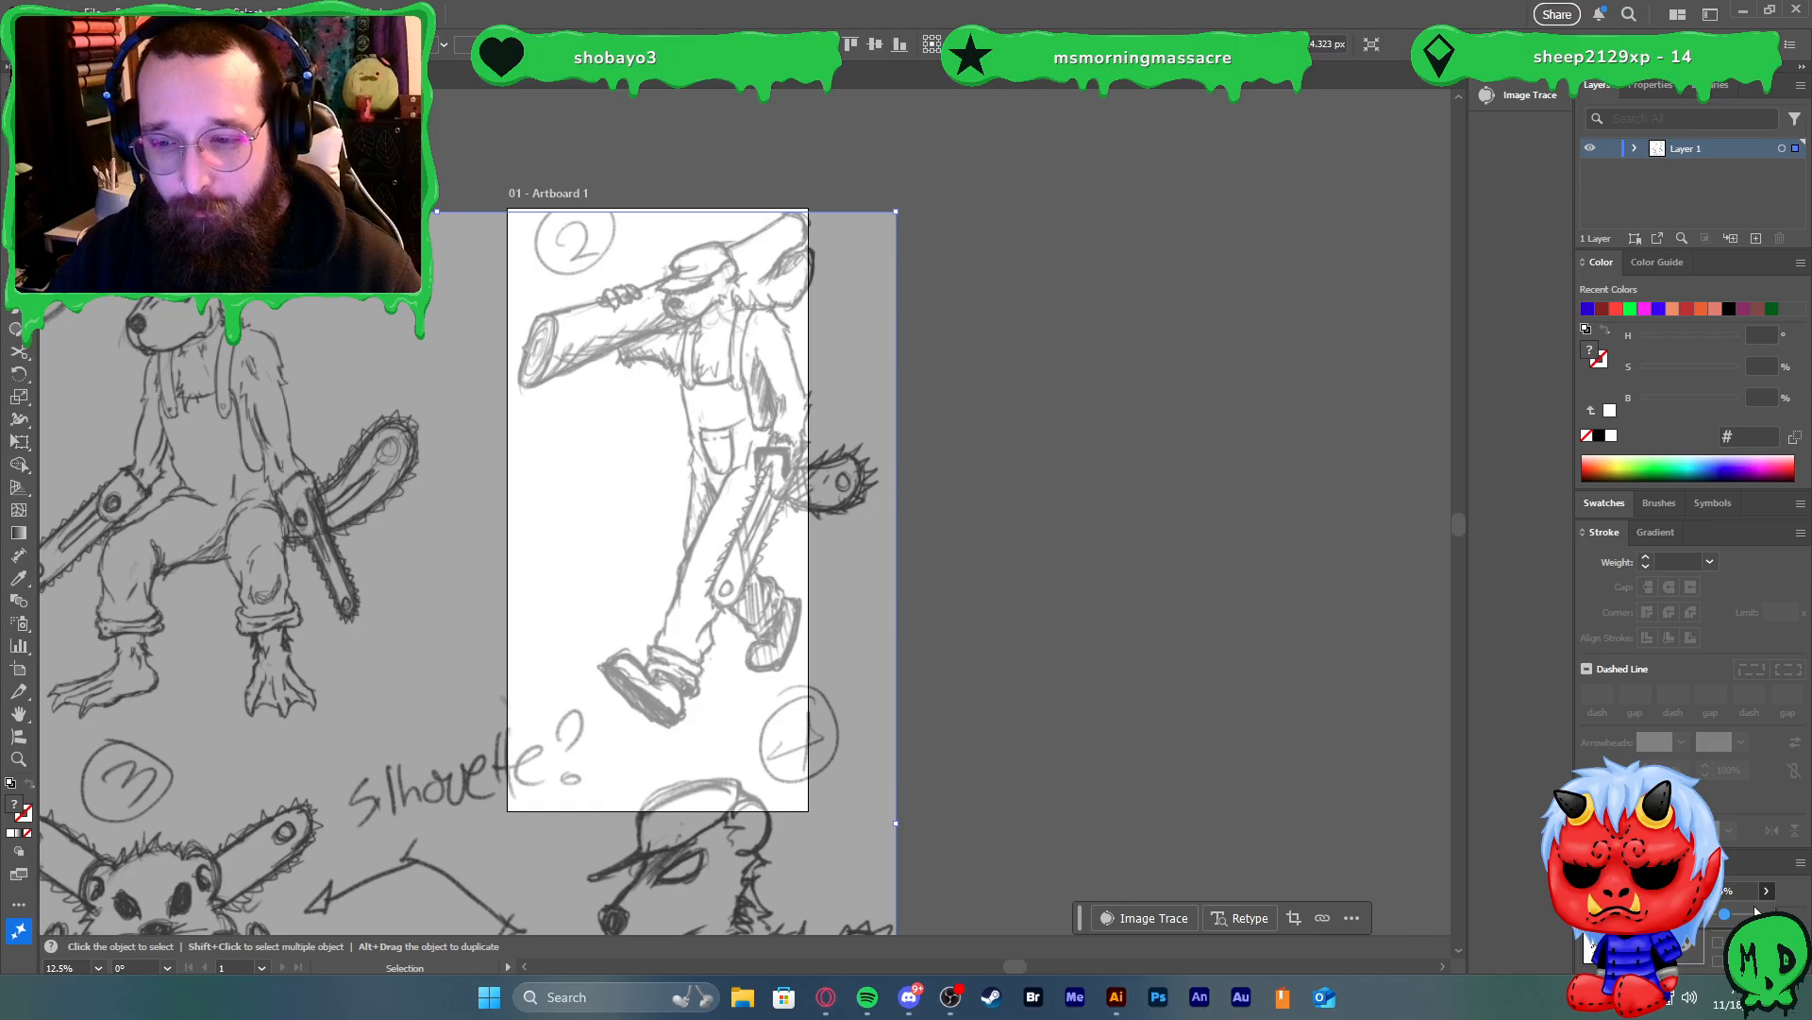
pyautogui.moveTo(1735, 920); pyautogui.dragTo(1734, 919)
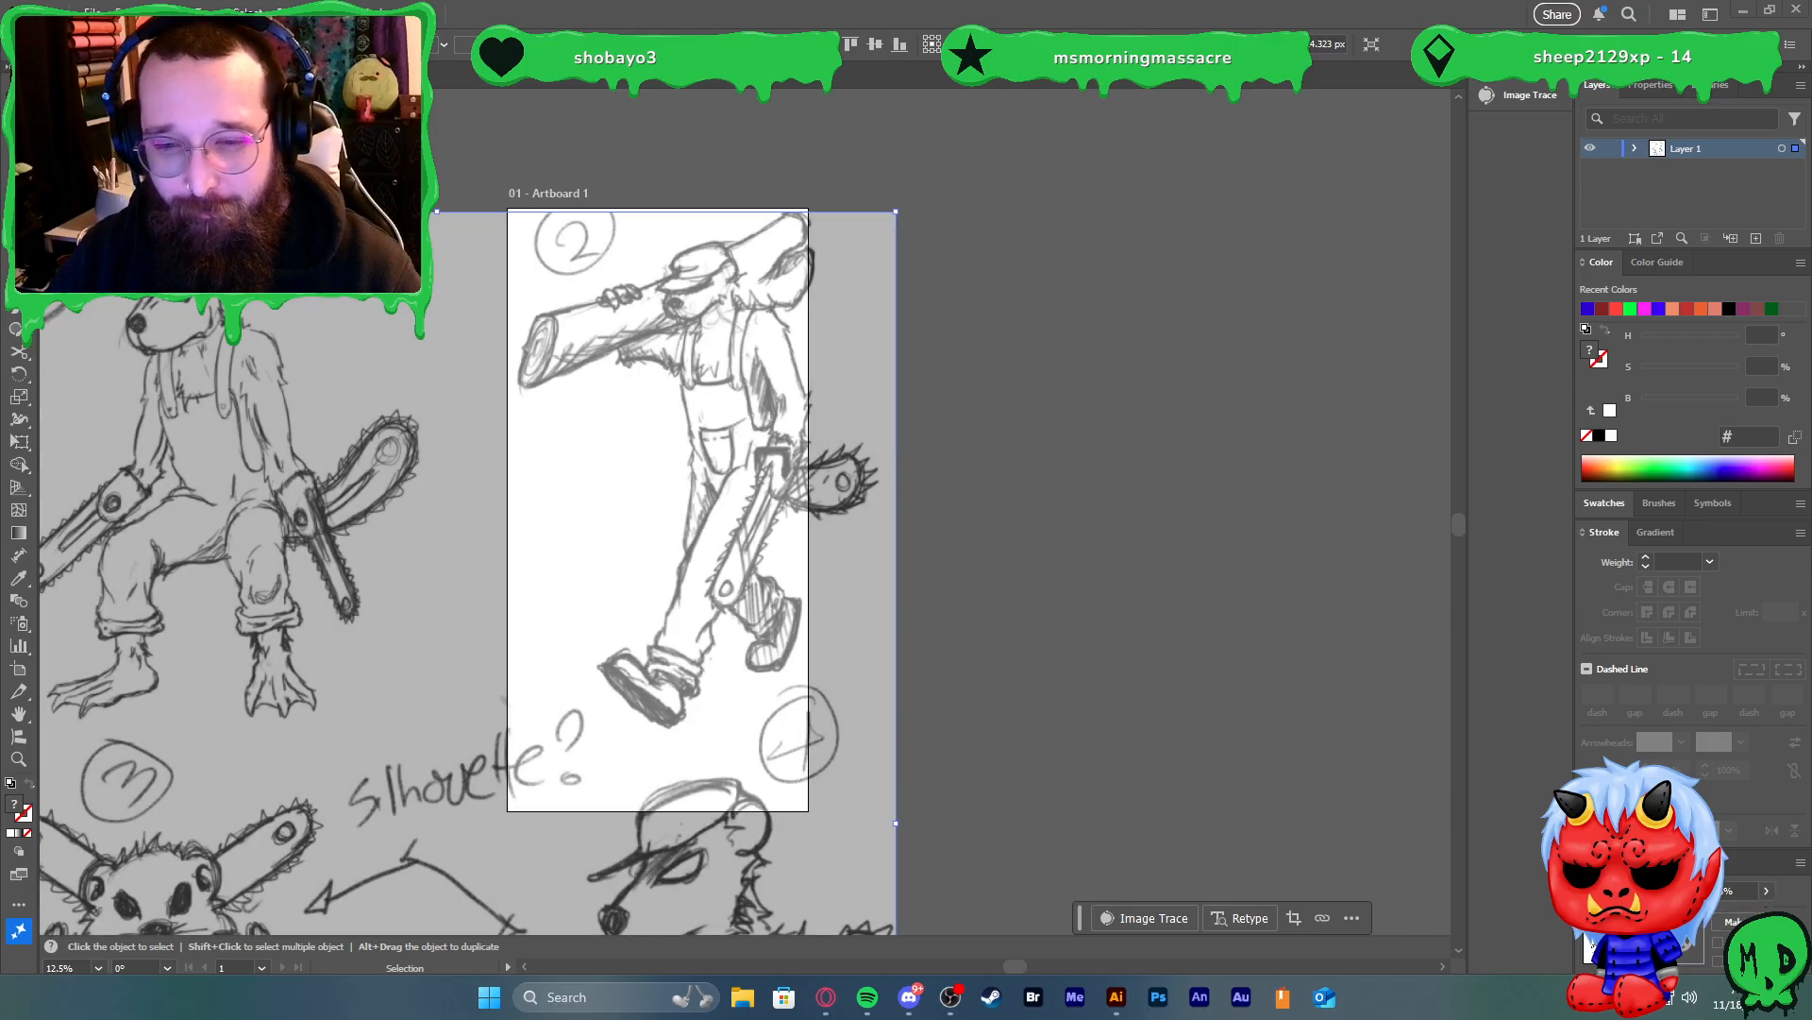
# Shift the sketch sheet slightly up and left, and resize the artboard to fit around the log-carrying beaver
pyautogui.moveTo(710, 340); pyautogui.dragTo(706, 332)
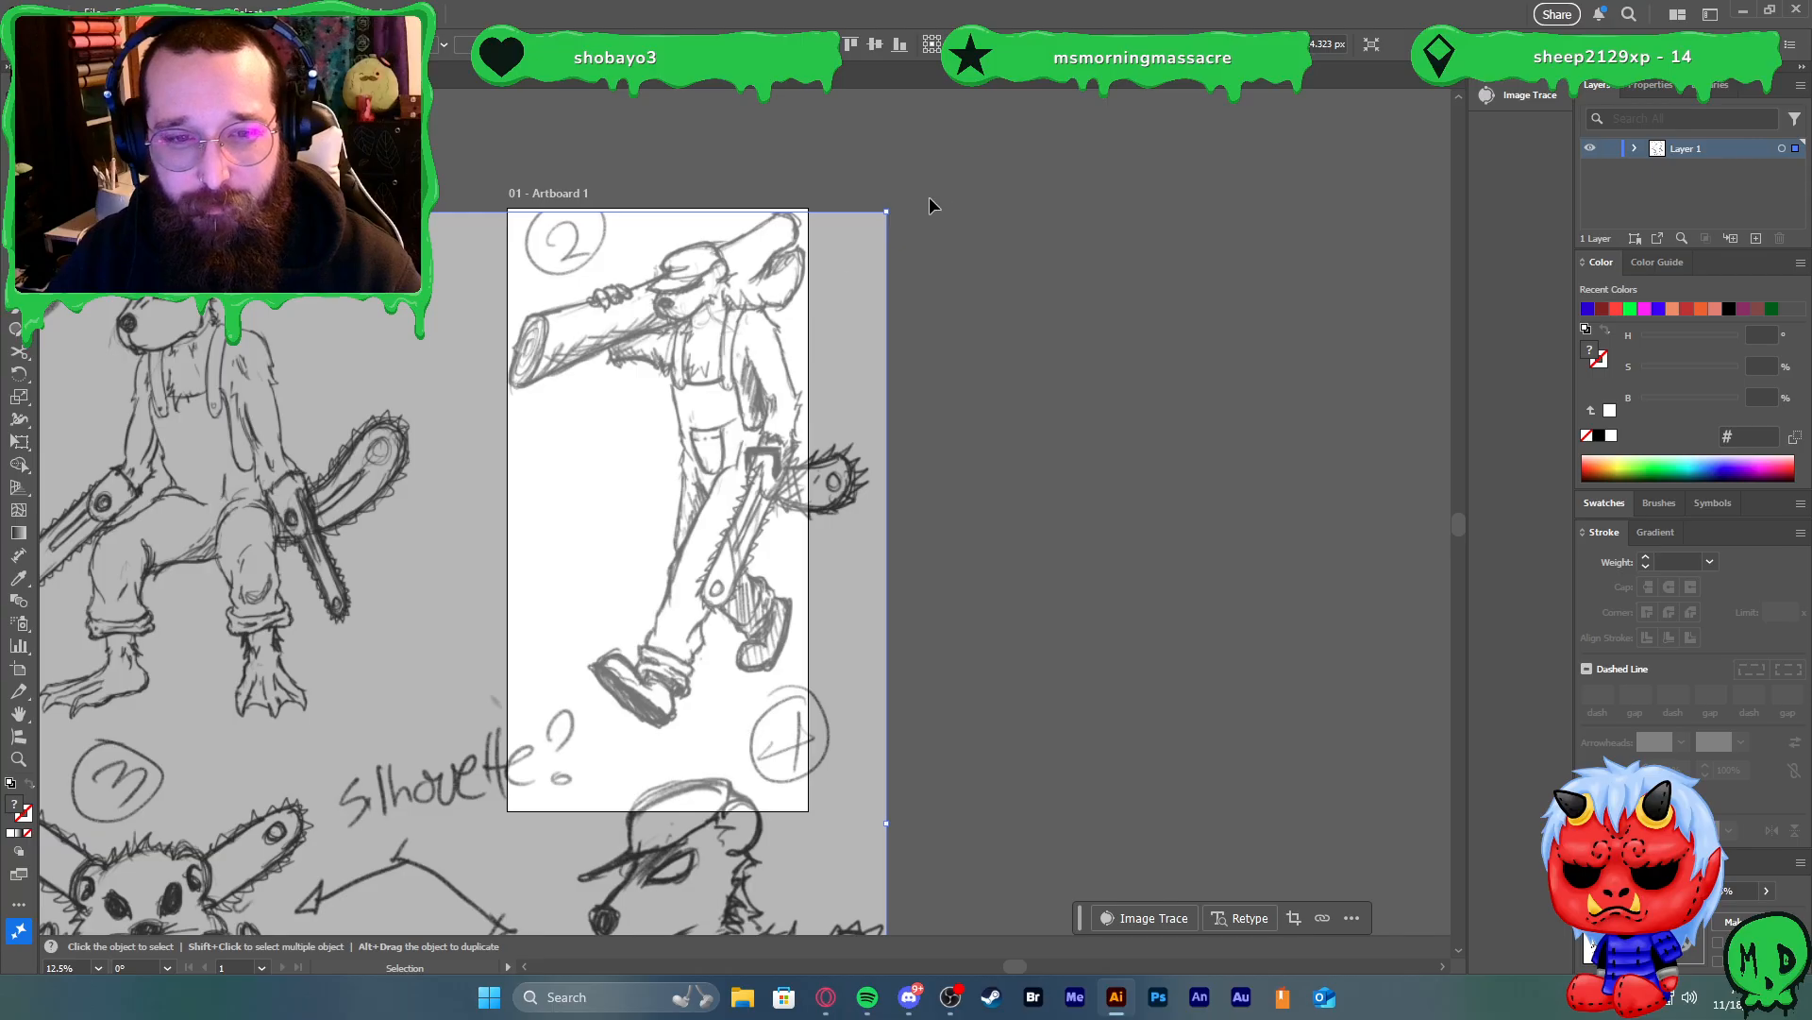
pyautogui.hotkey('shift', 'o')
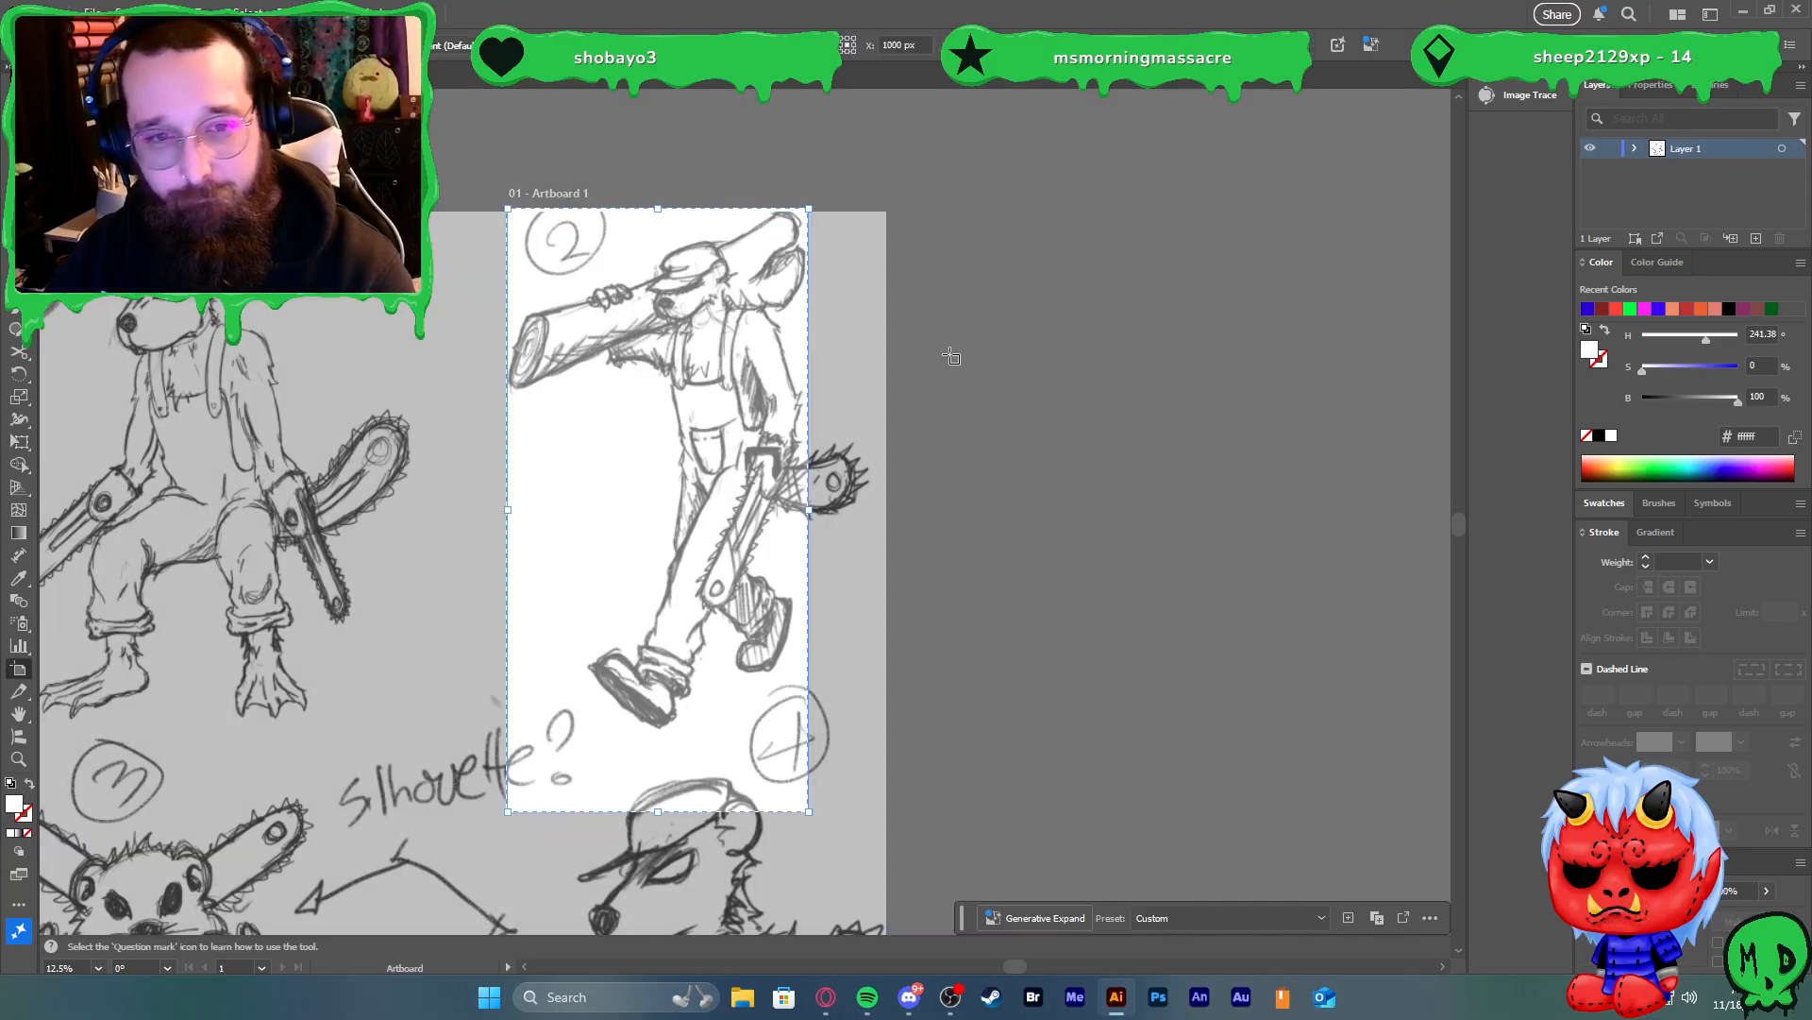
pyautogui.moveTo(704, 811); pyautogui.dragTo(707, 732)
pyautogui.moveTo(810, 468); pyautogui.dragTo(874, 488)
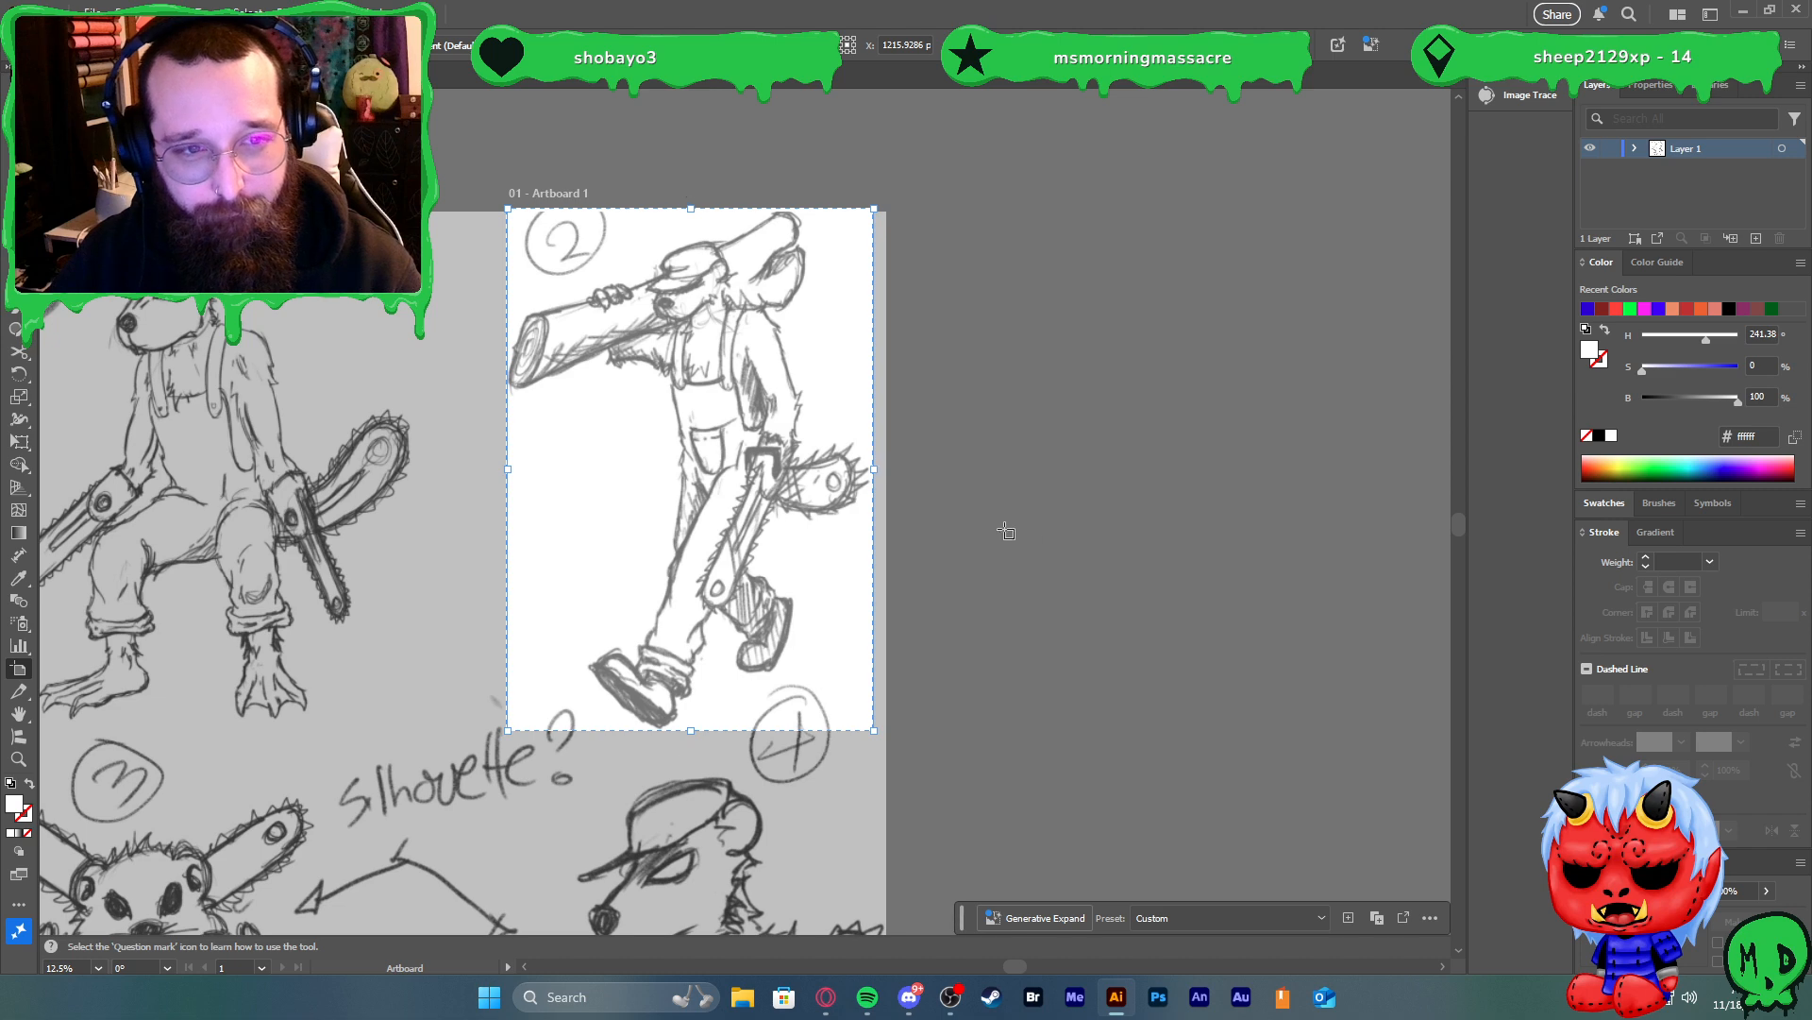
# Nudge the sketch sheet slightly right, and lock its layer beneath a new empty drawing layer
pyautogui.press('v')
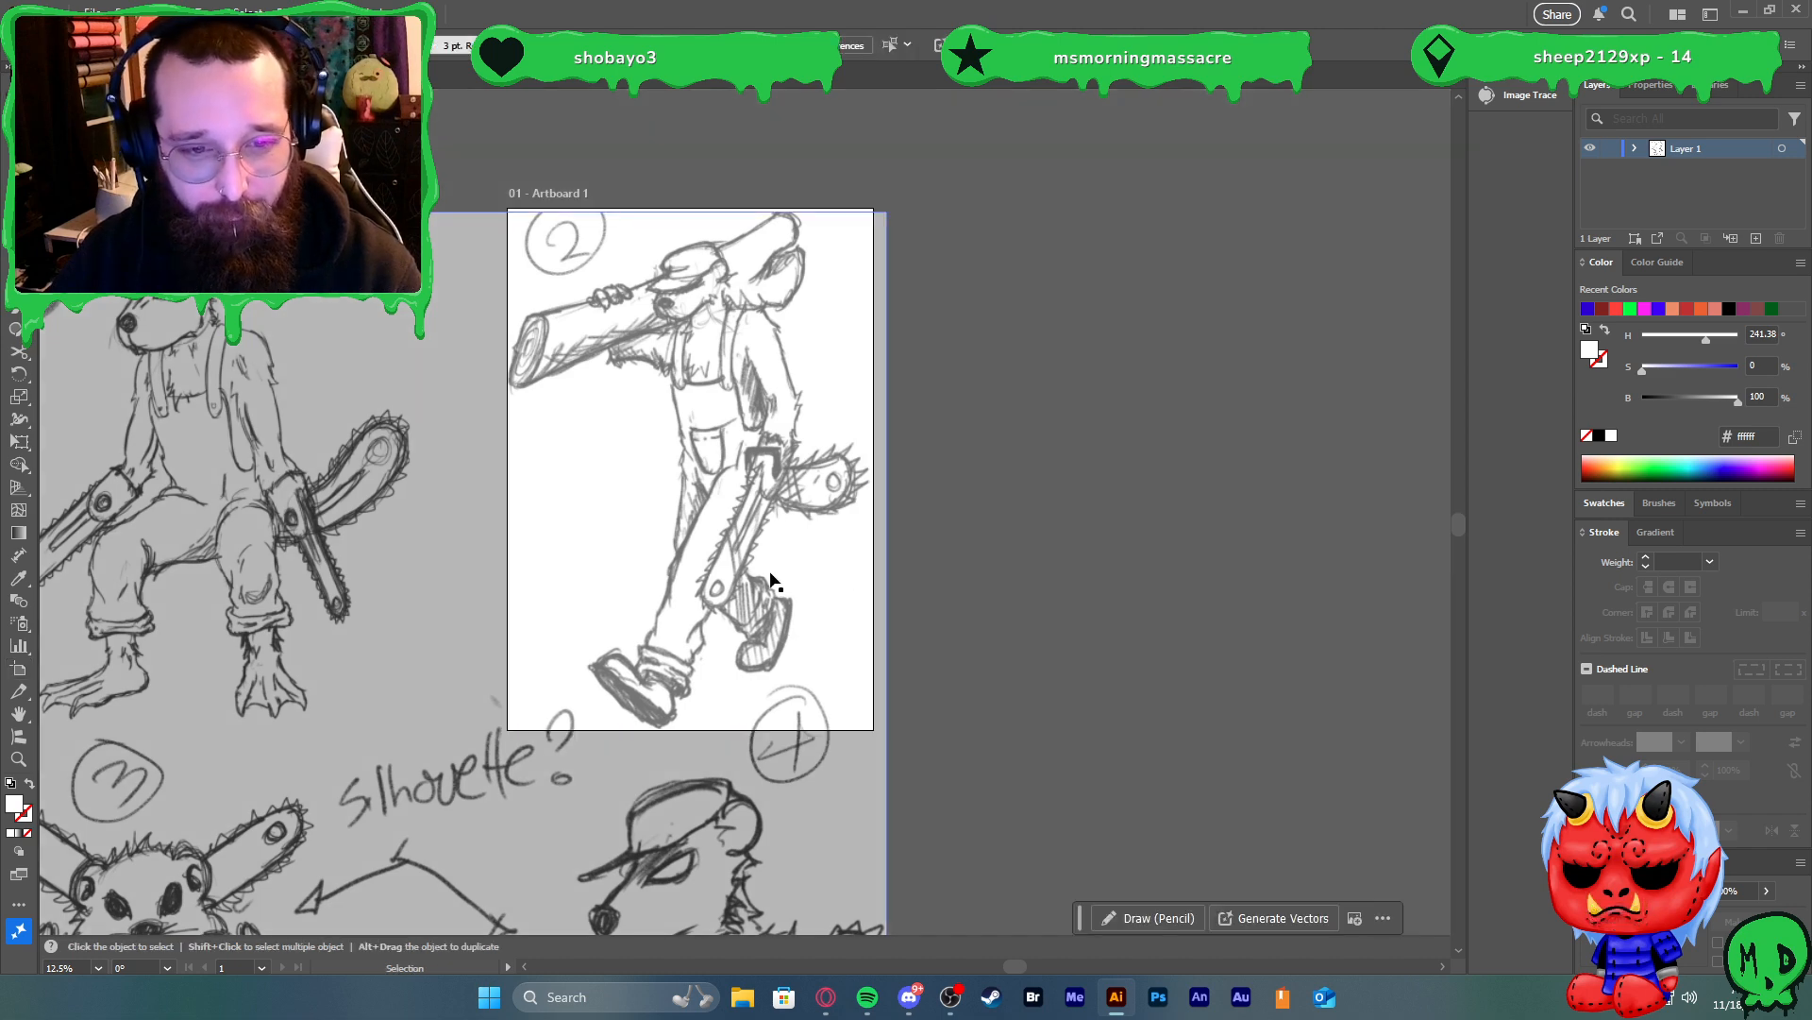
pyautogui.click(773, 570)
pyautogui.hotkey('shift', 'Right')
pyautogui.hotkey('shift', 'Right')
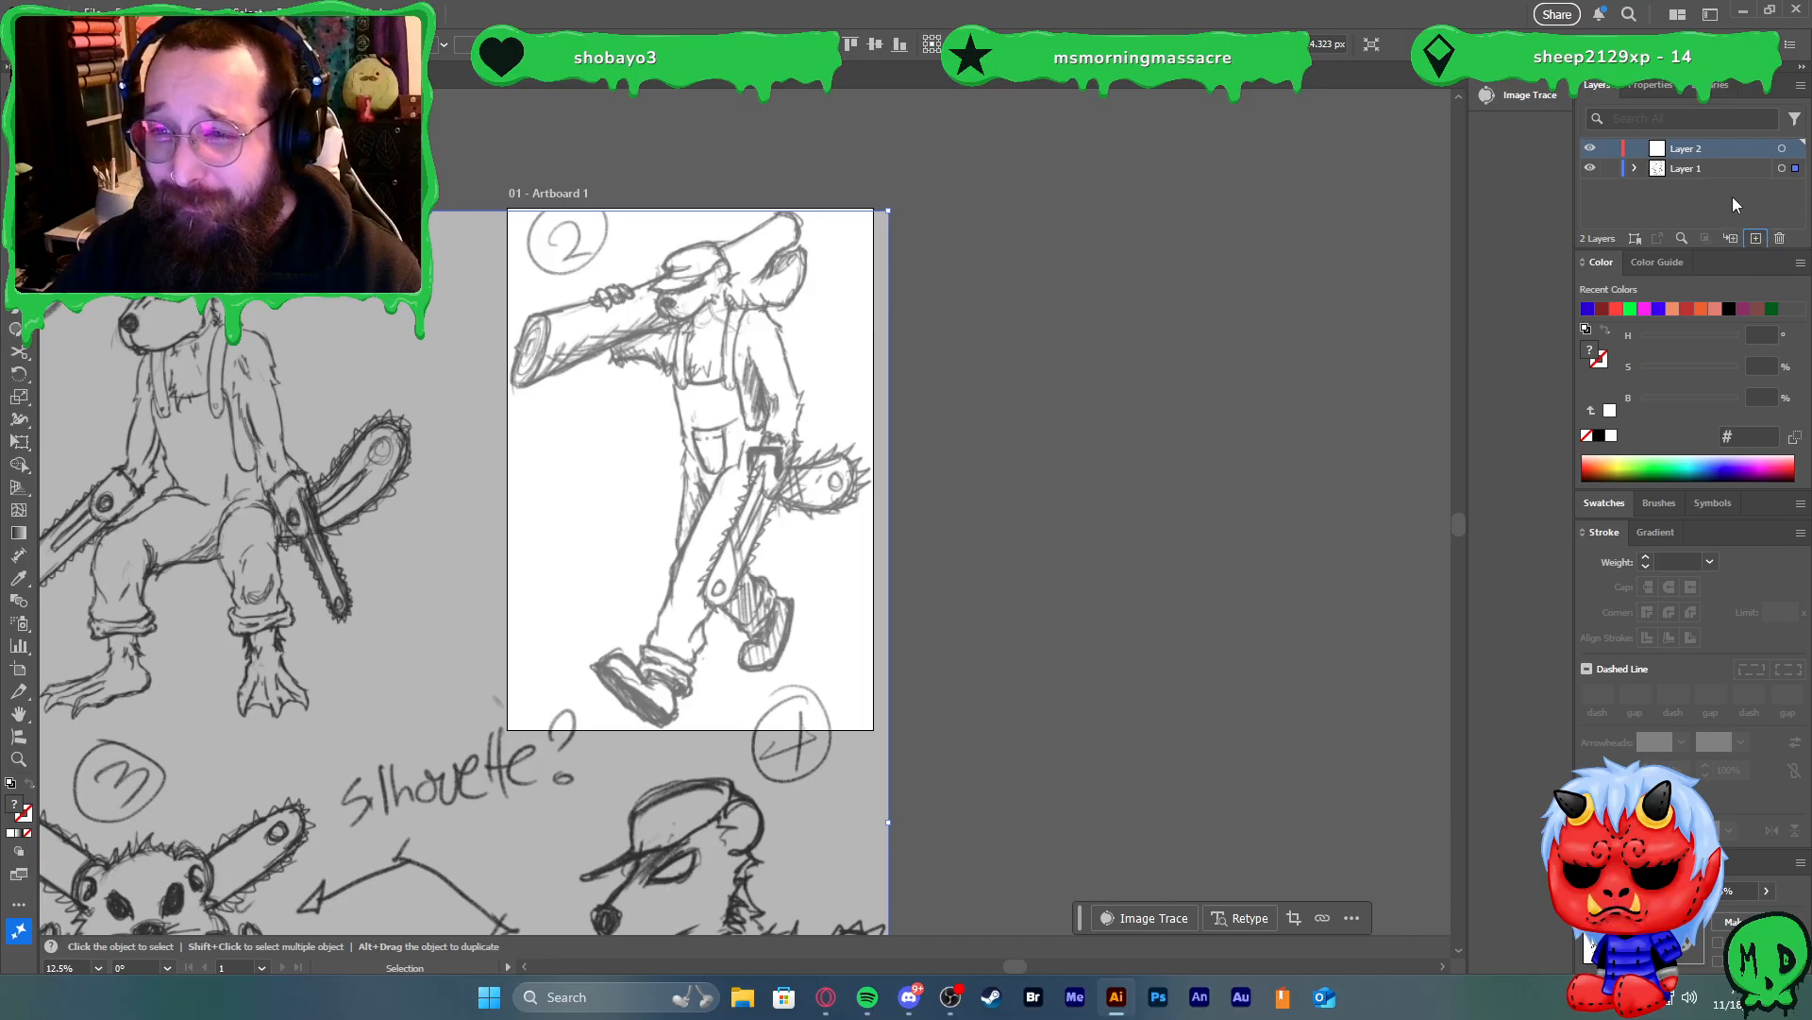
pyautogui.click(1609, 168)
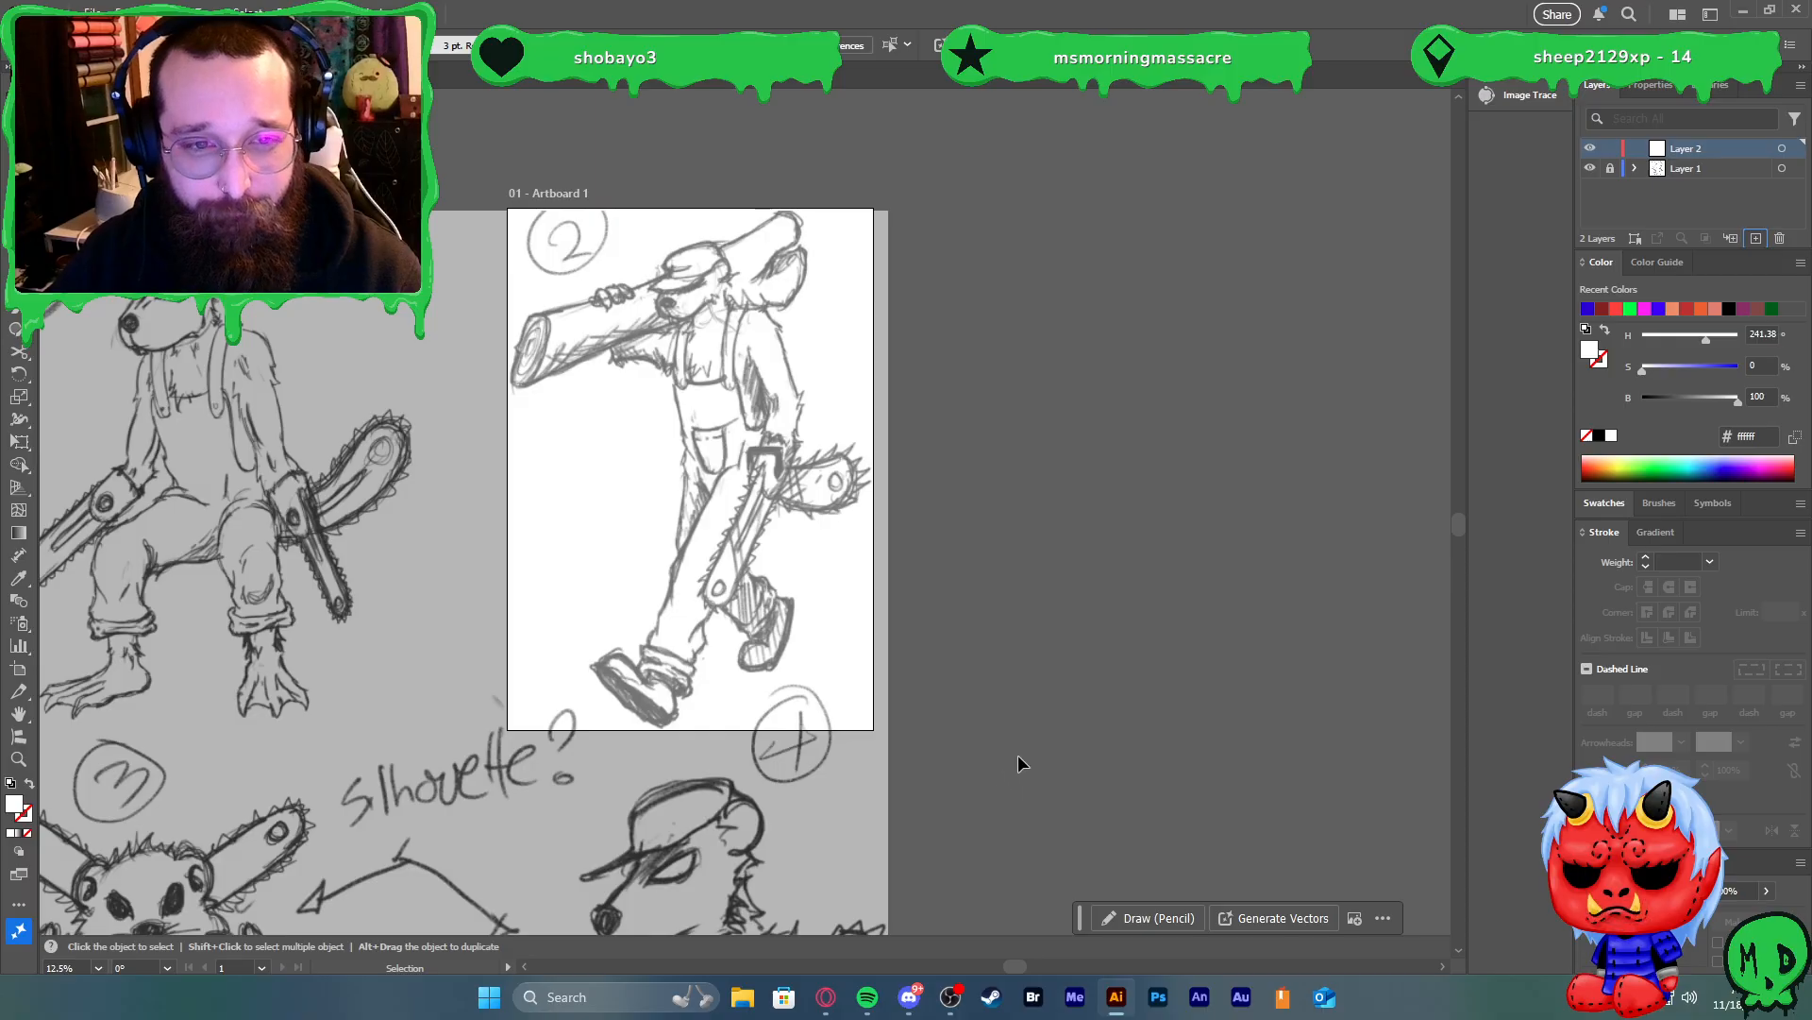
# Trace the log-carrying beaver's muzzle and jaw on Layer 2 with the Pen tool, from below the cap brim to the cheek fur
pyautogui.scroll(3, 656, 248)
pyautogui.scroll(-2, 551, 348)
pyautogui.moveTo(696, 337); pyautogui.dragTo(787, 269)
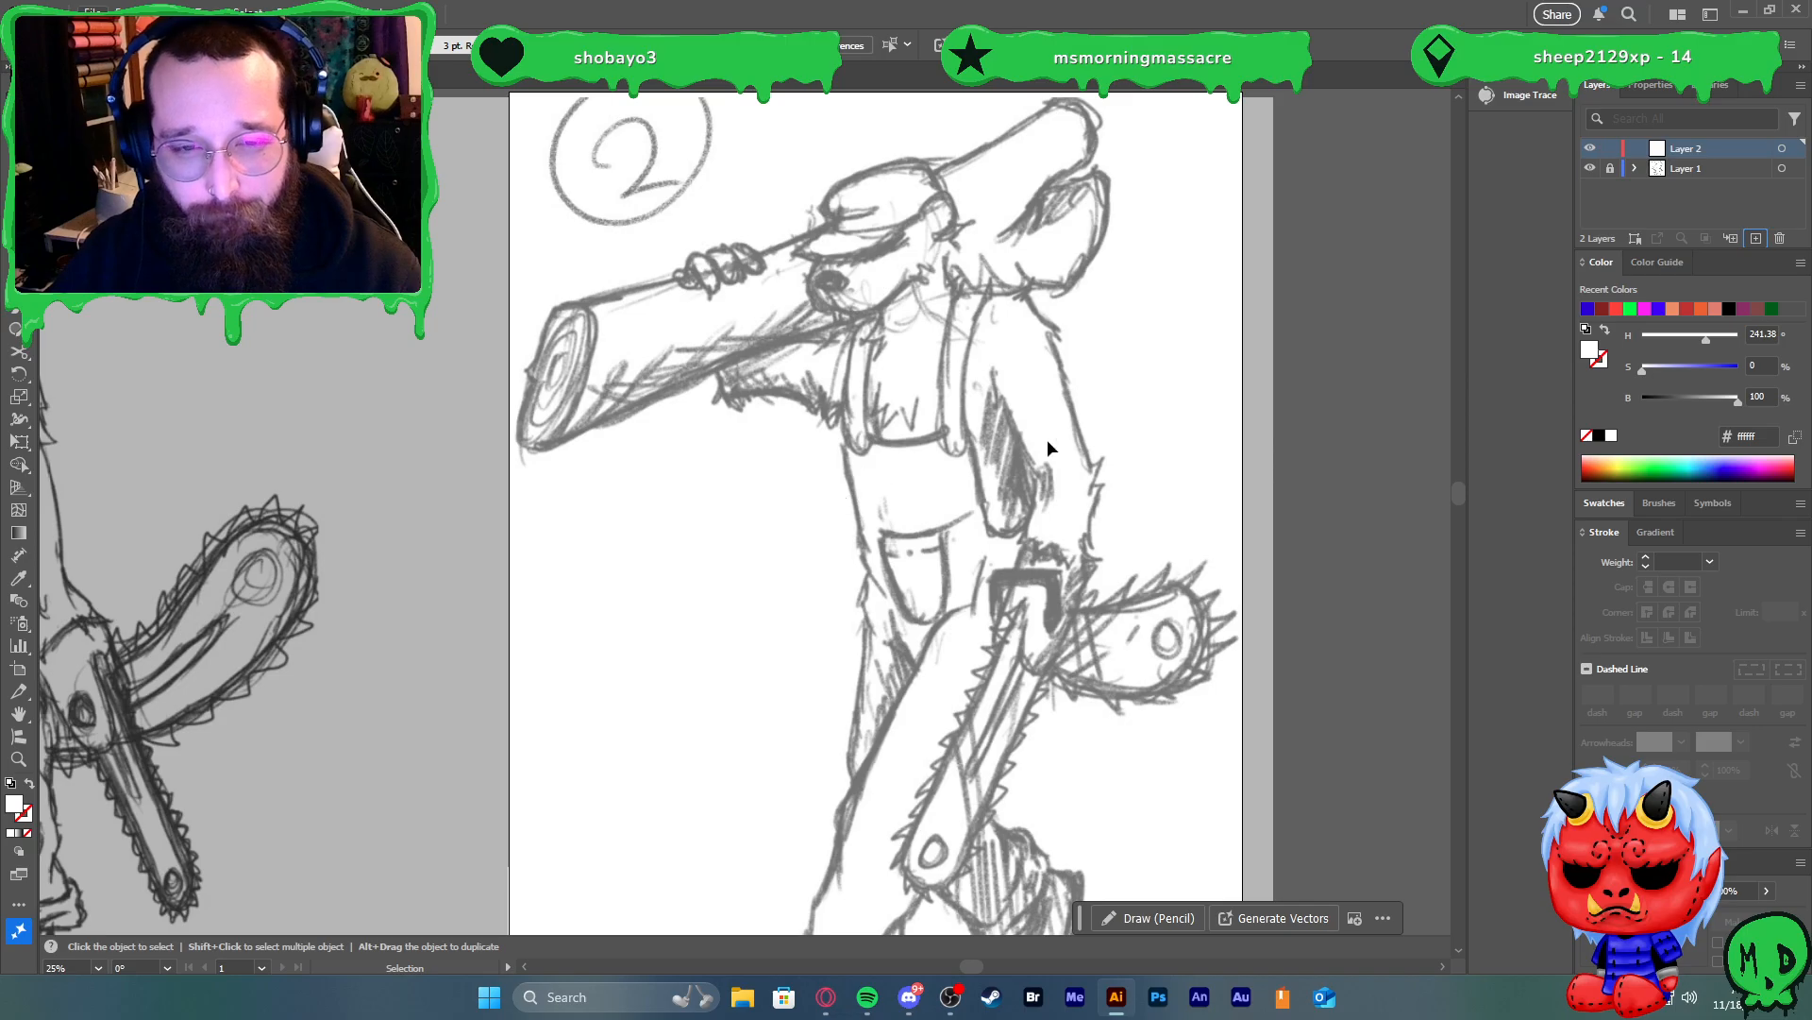
pyautogui.scroll(-1, 916, 329)
pyautogui.scroll(1, 961, 326)
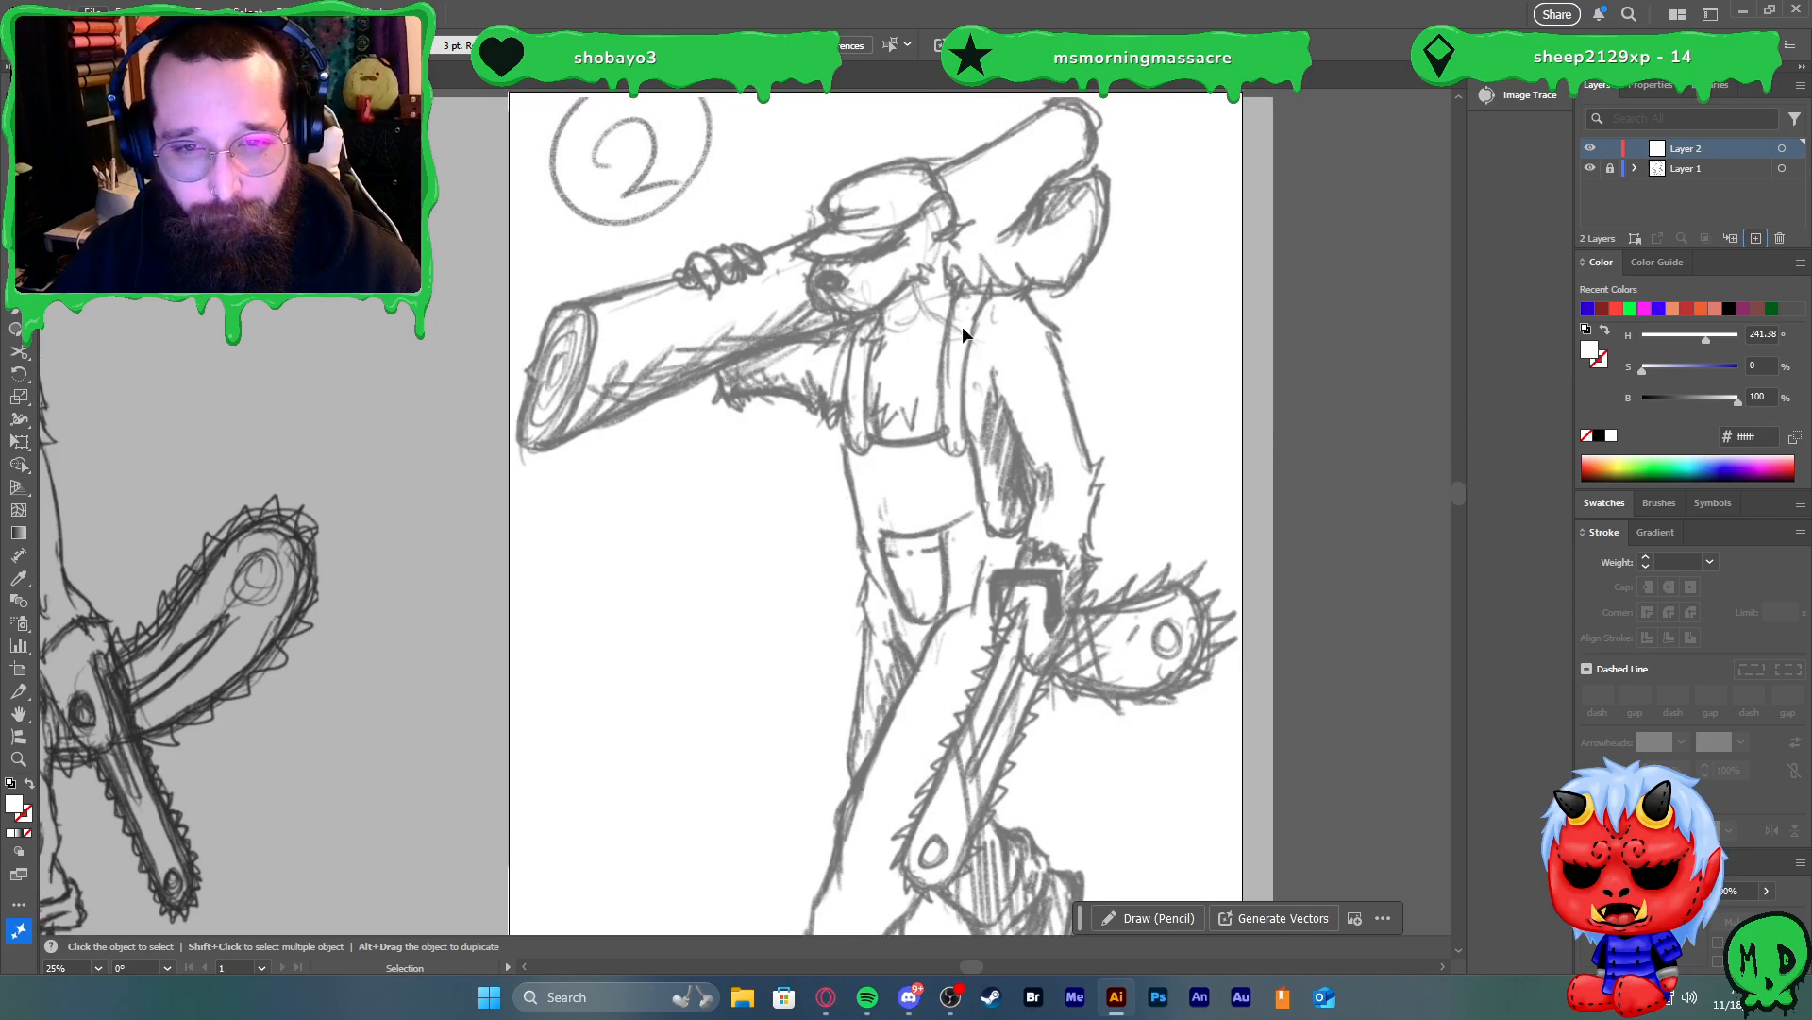
pyautogui.scroll(3, 968, 276)
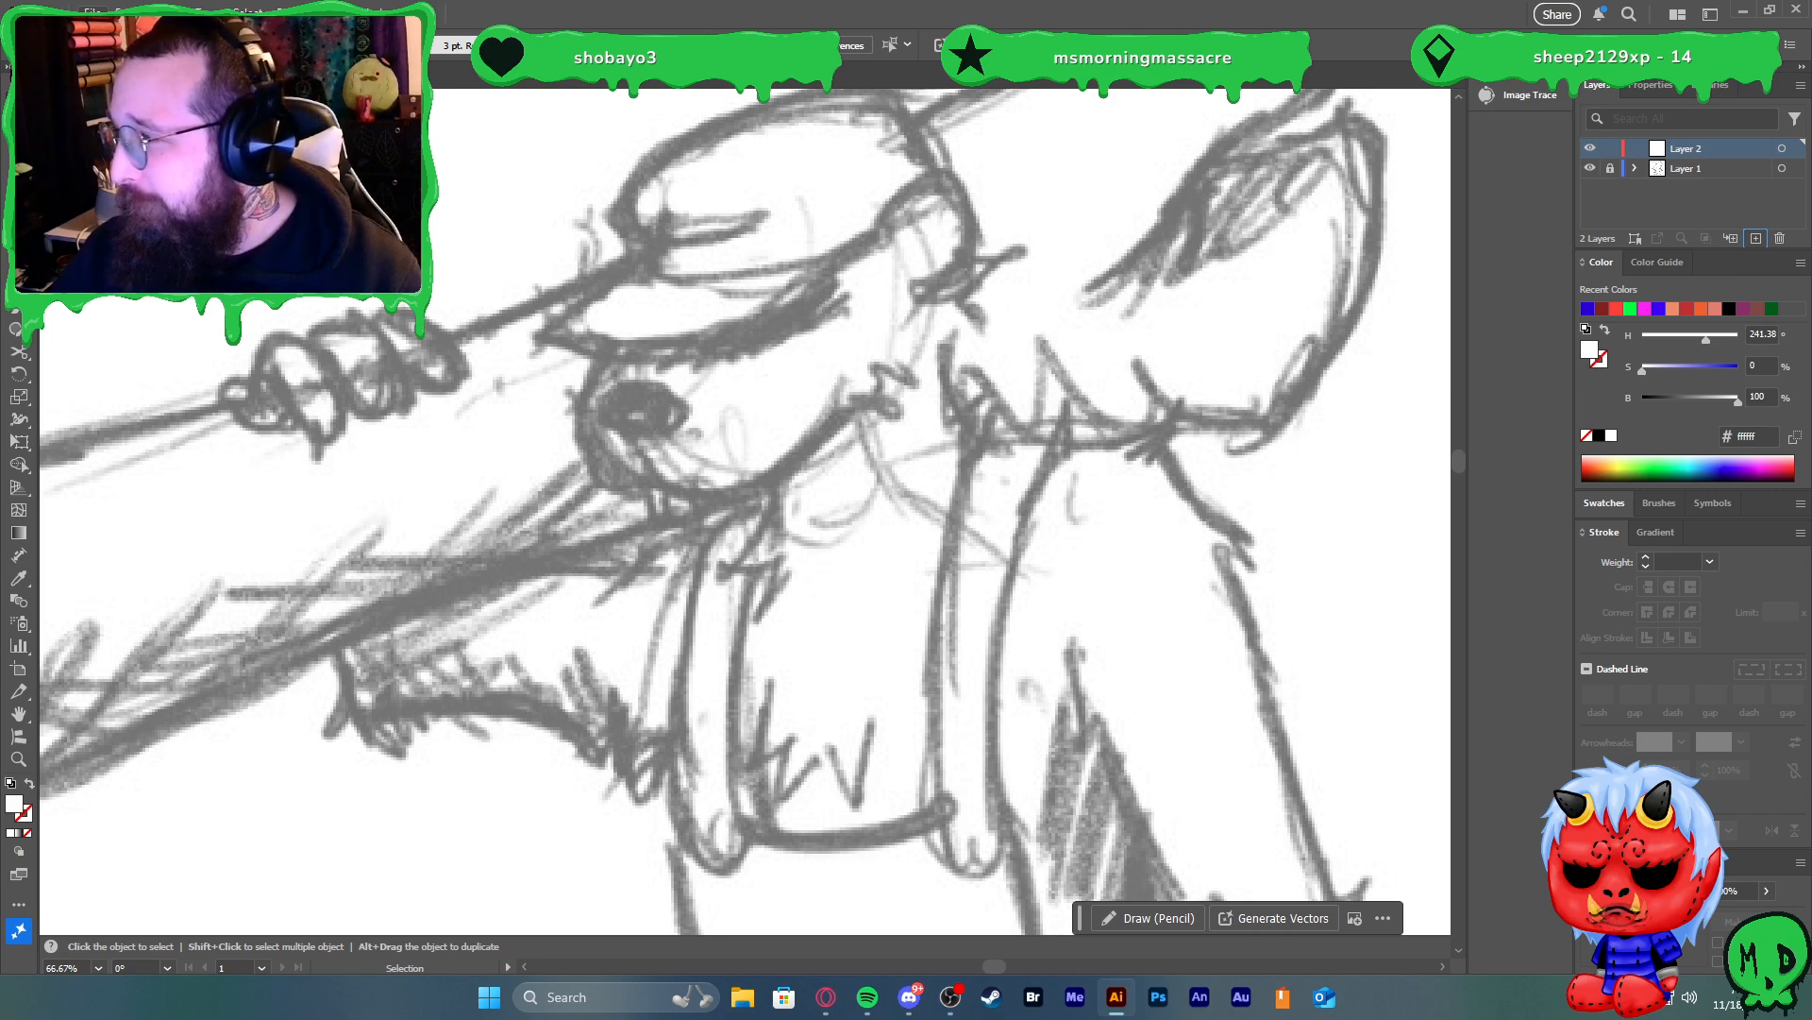
pyautogui.scroll(-2, 1181, 384)
pyautogui.scroll(2, 1019, 365)
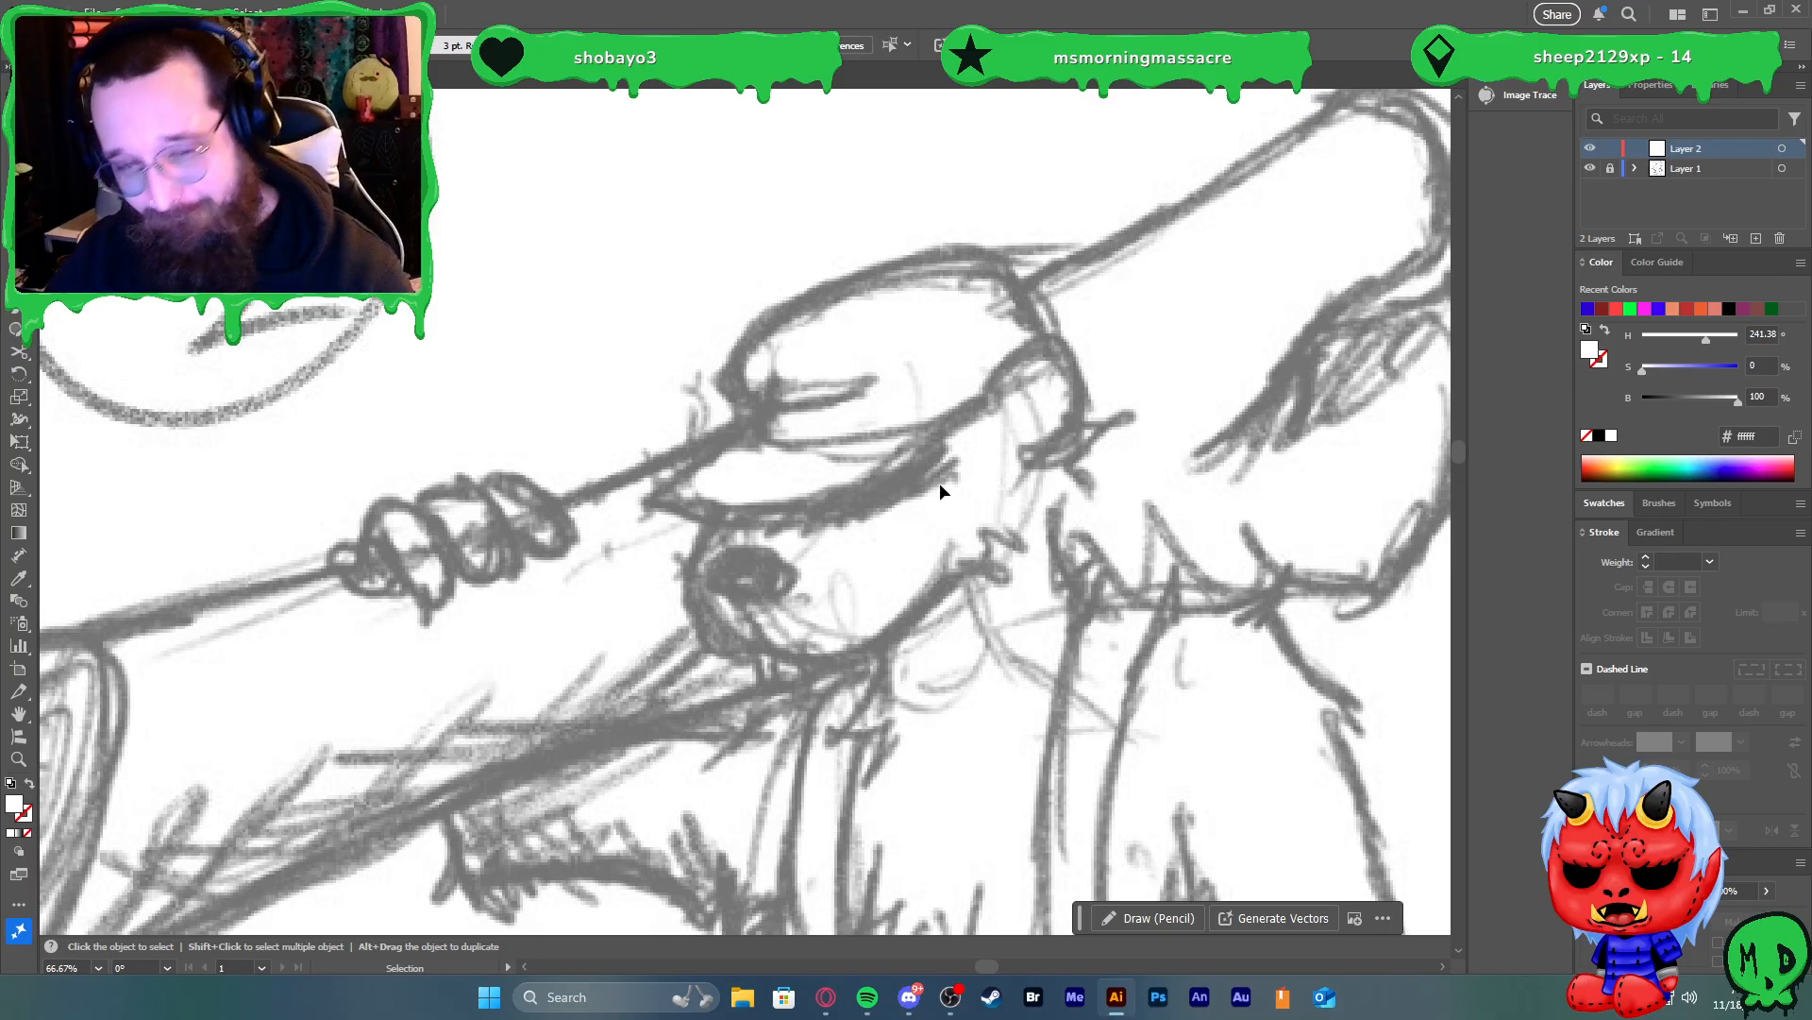
pyautogui.press('p')
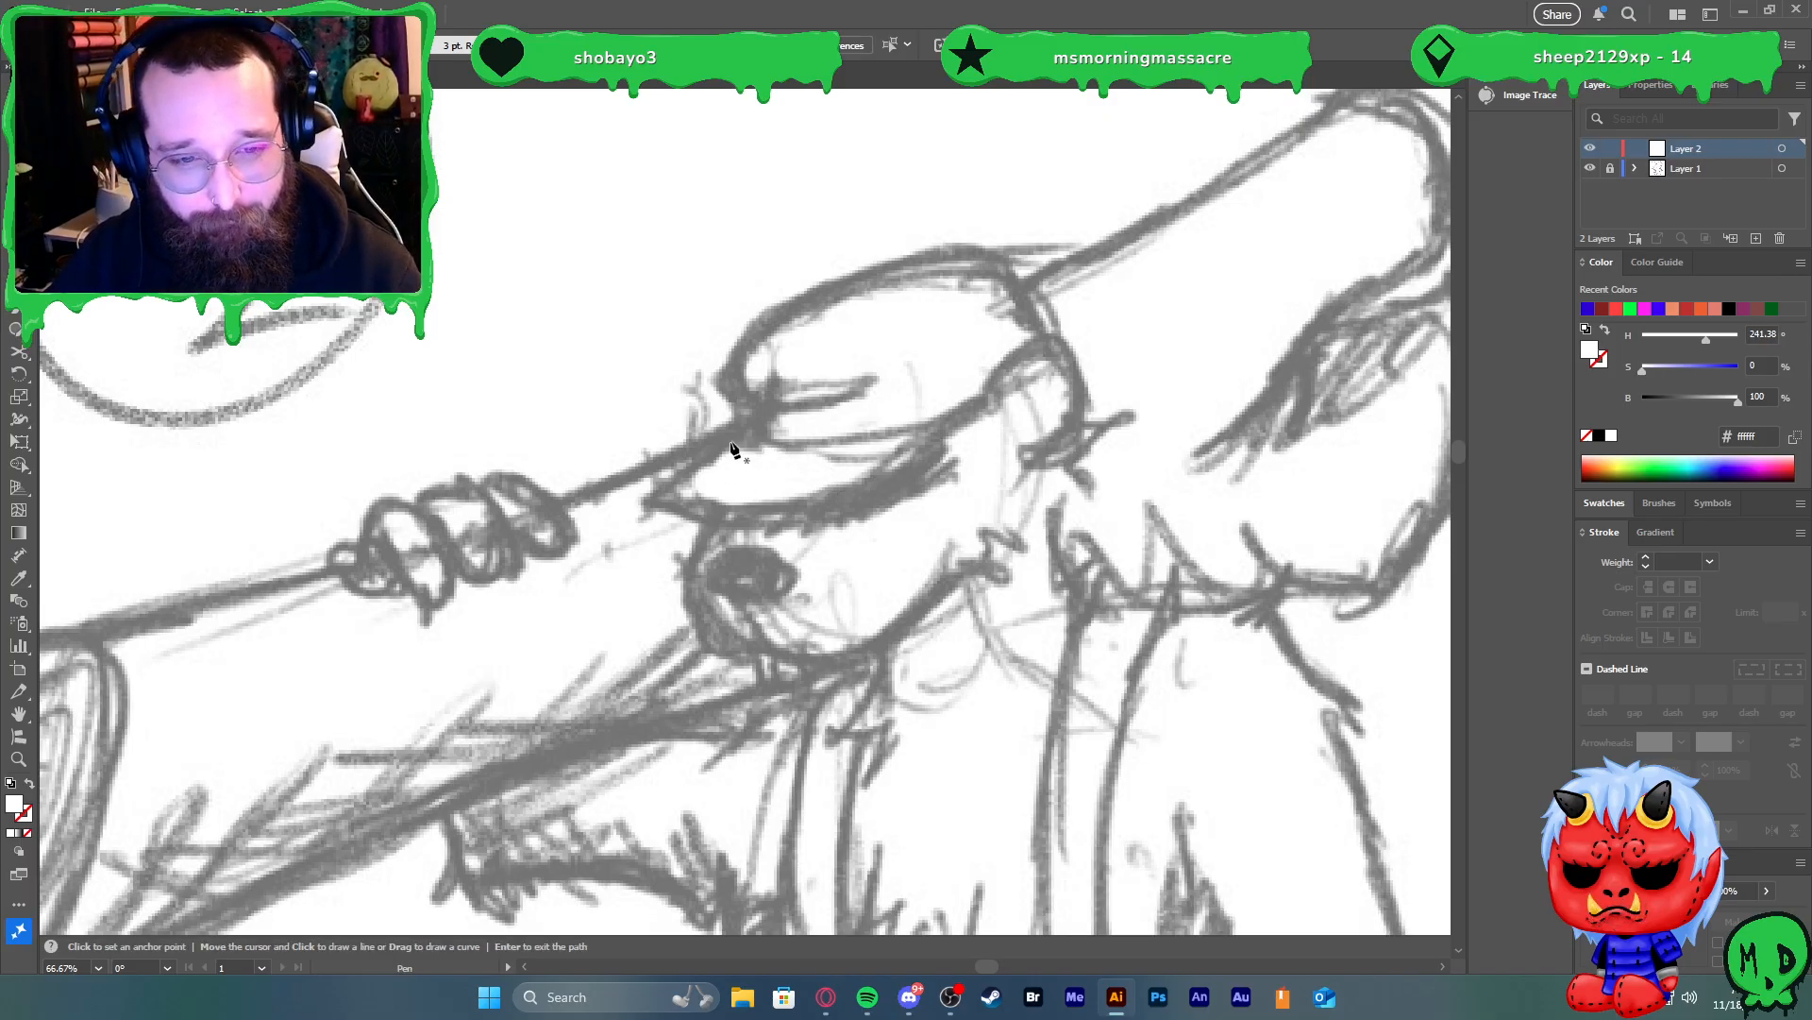
pyautogui.click(734, 494)
pyautogui.moveTo(698, 594)
pyautogui.mouseDown()
pyautogui.moveTo(710, 632)
pyautogui.moveTo(672, 571)
pyautogui.mouseUp()
pyautogui.hotkey('ctrl', 'z')
pyautogui.moveTo(729, 650); pyautogui.dragTo(965, 580)
pyautogui.moveTo(999, 574); pyautogui.dragTo(1002, 519)
pyautogui.click(999, 574)
pyautogui.press('v')
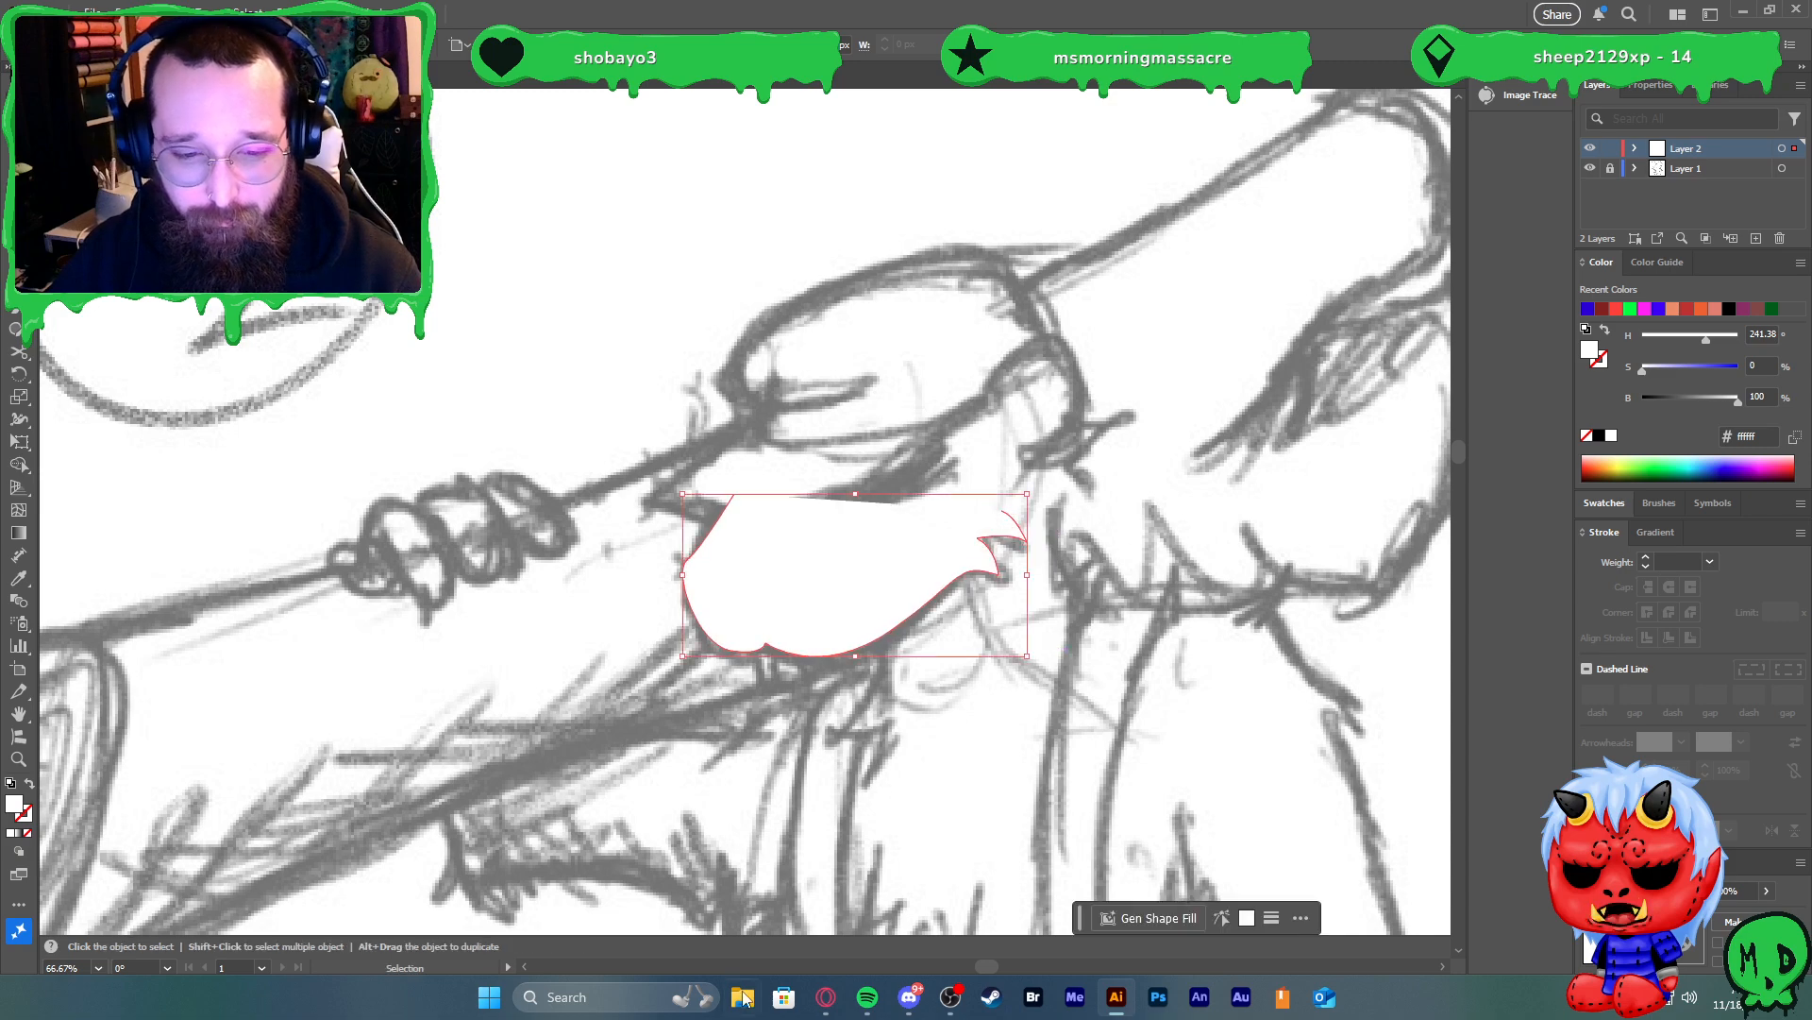
# Switch to the web browser and run an image search for "leonardo da vinci"
pyautogui.click(824, 999)
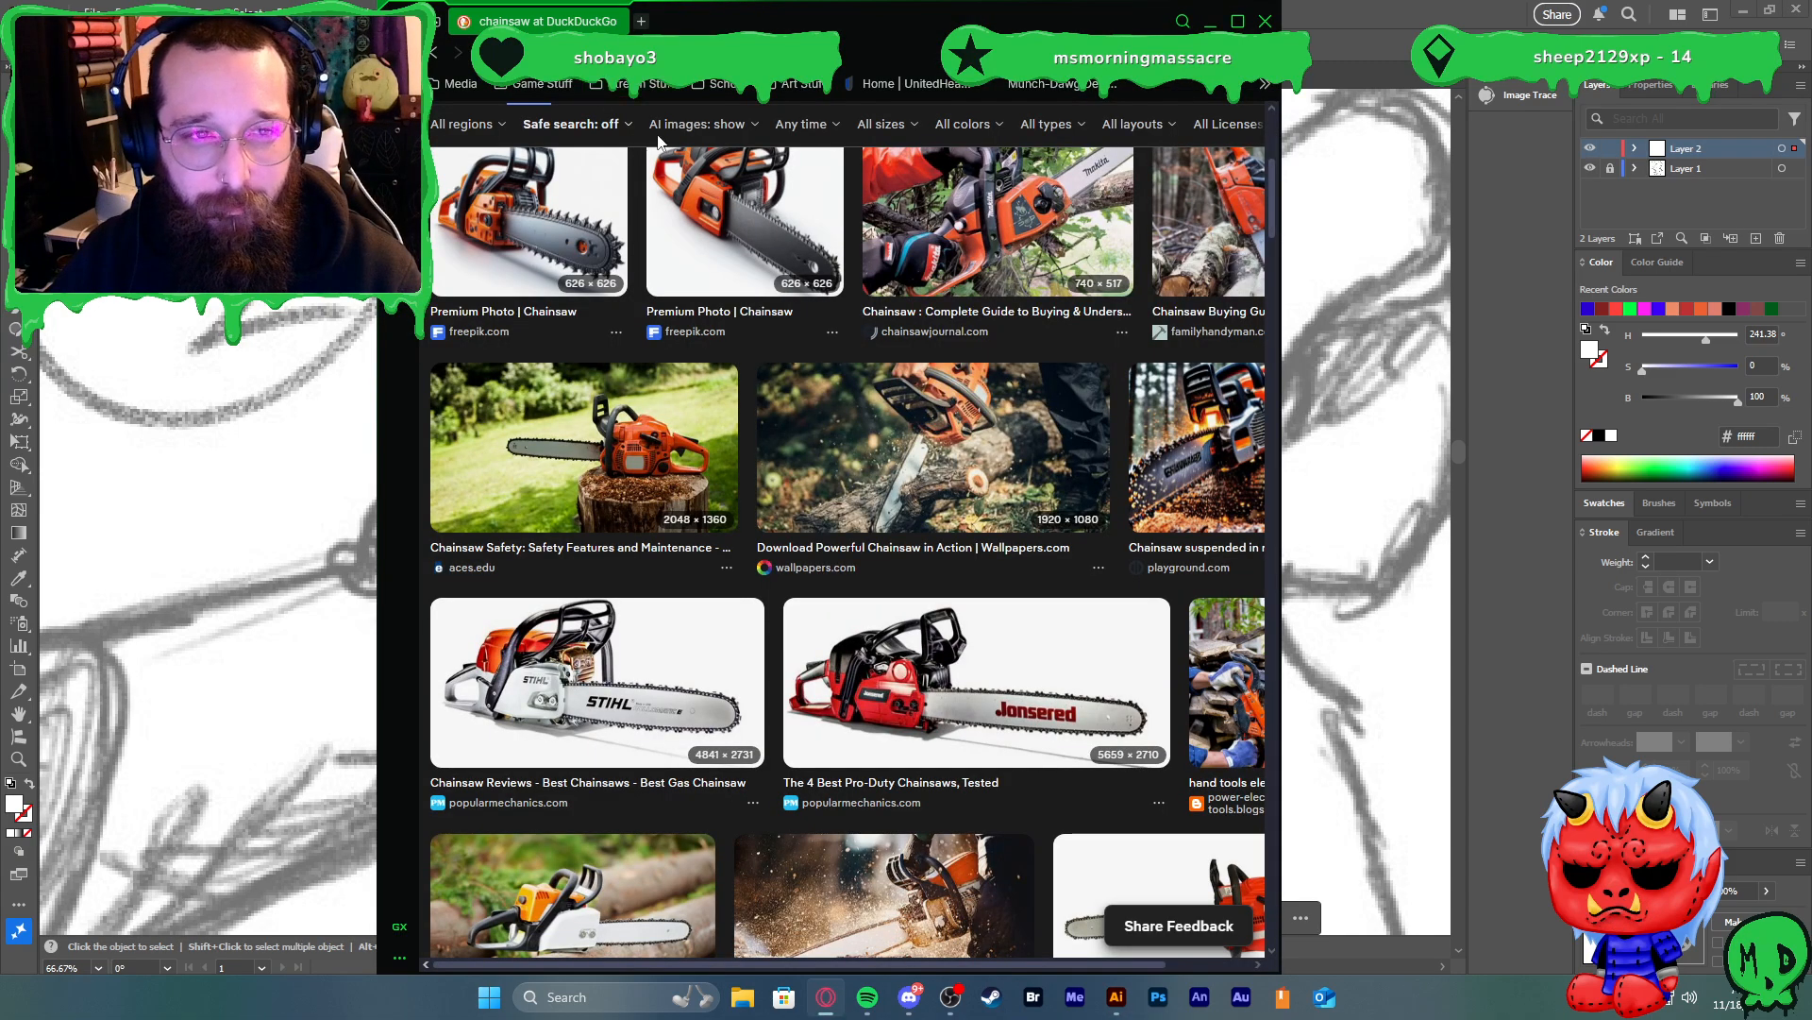
pyautogui.scroll(3, 651, 149)
pyautogui.moveTo(652, 149); pyautogui.dragTo(514, 133)
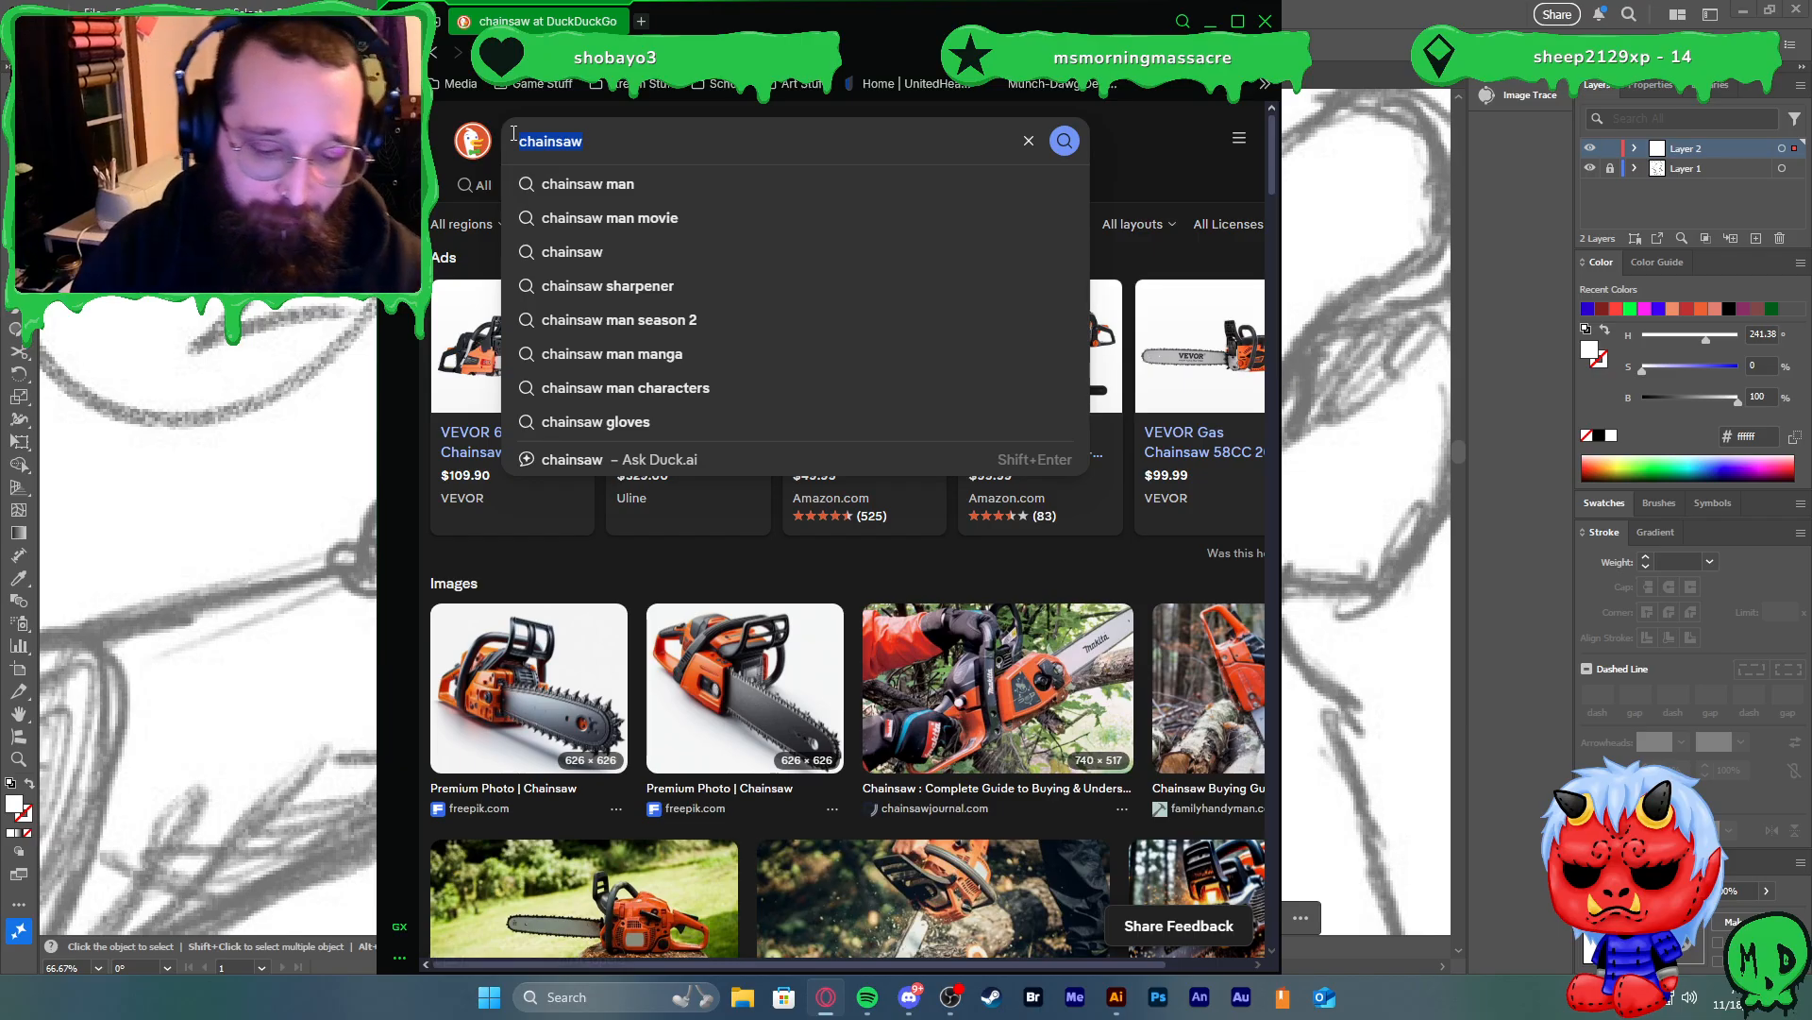
pyautogui.write('leonardo da')
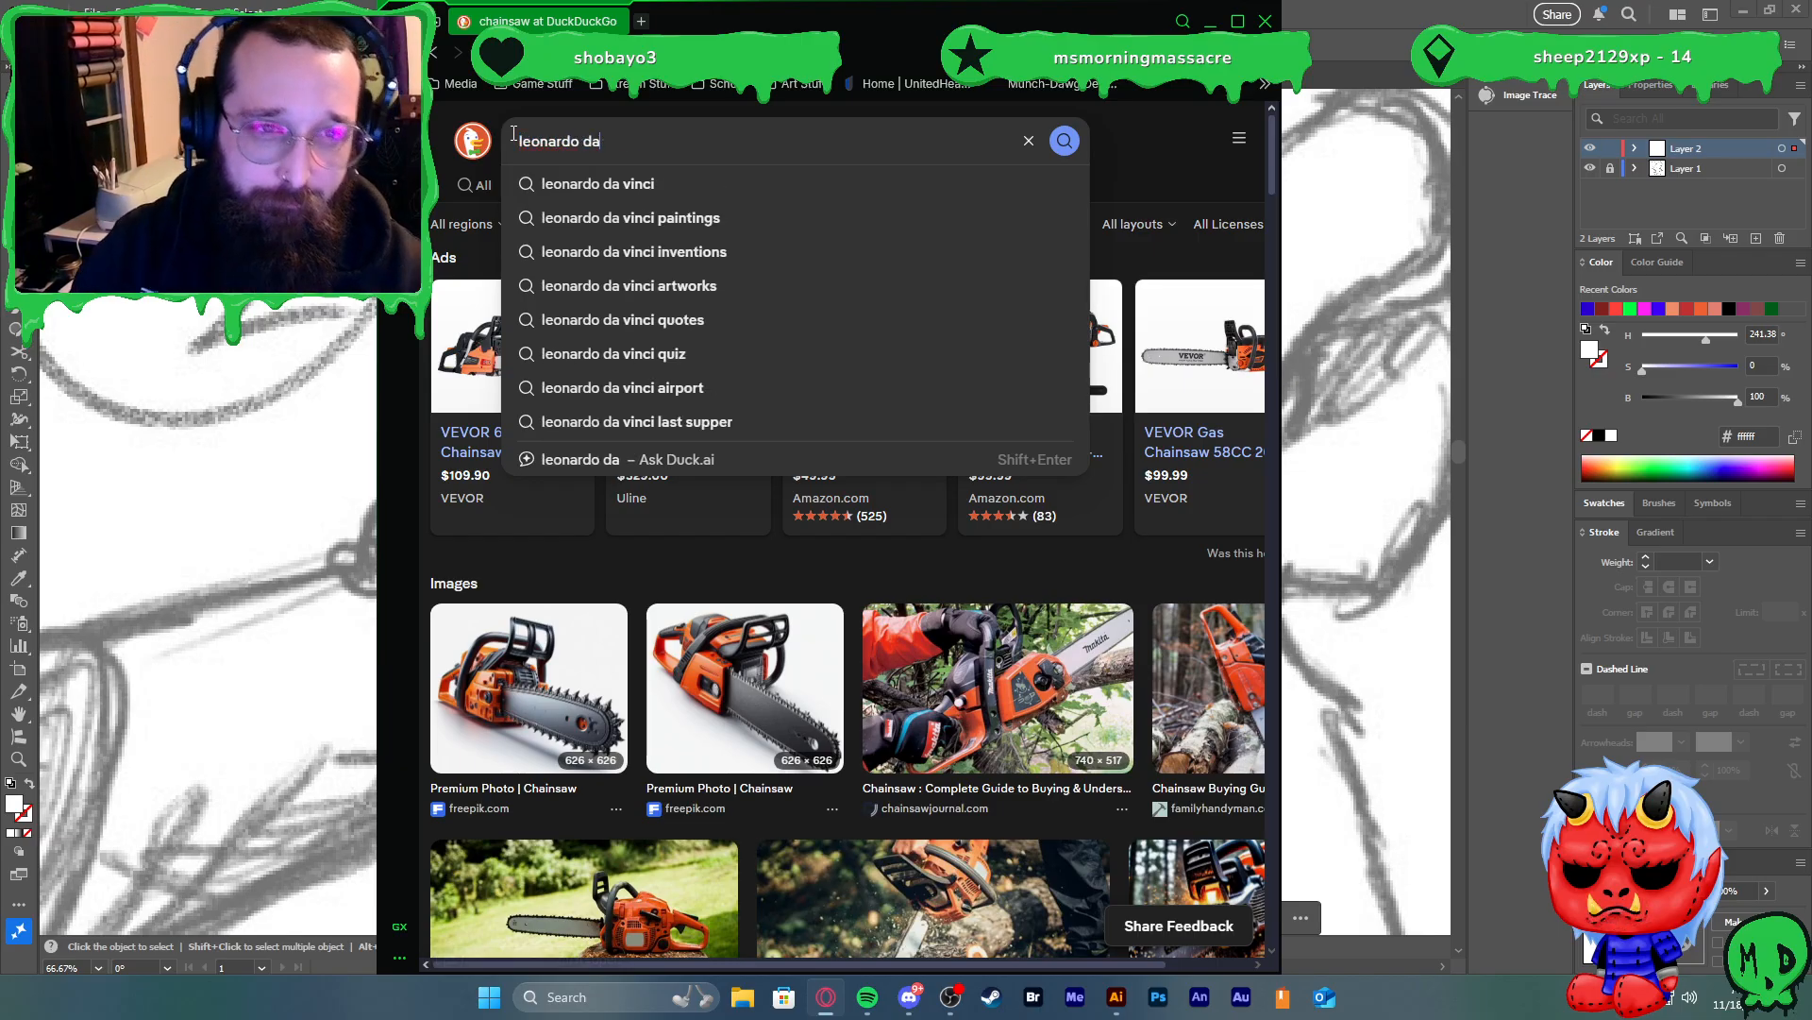
pyautogui.write(' vinci')
pyautogui.press('Return')
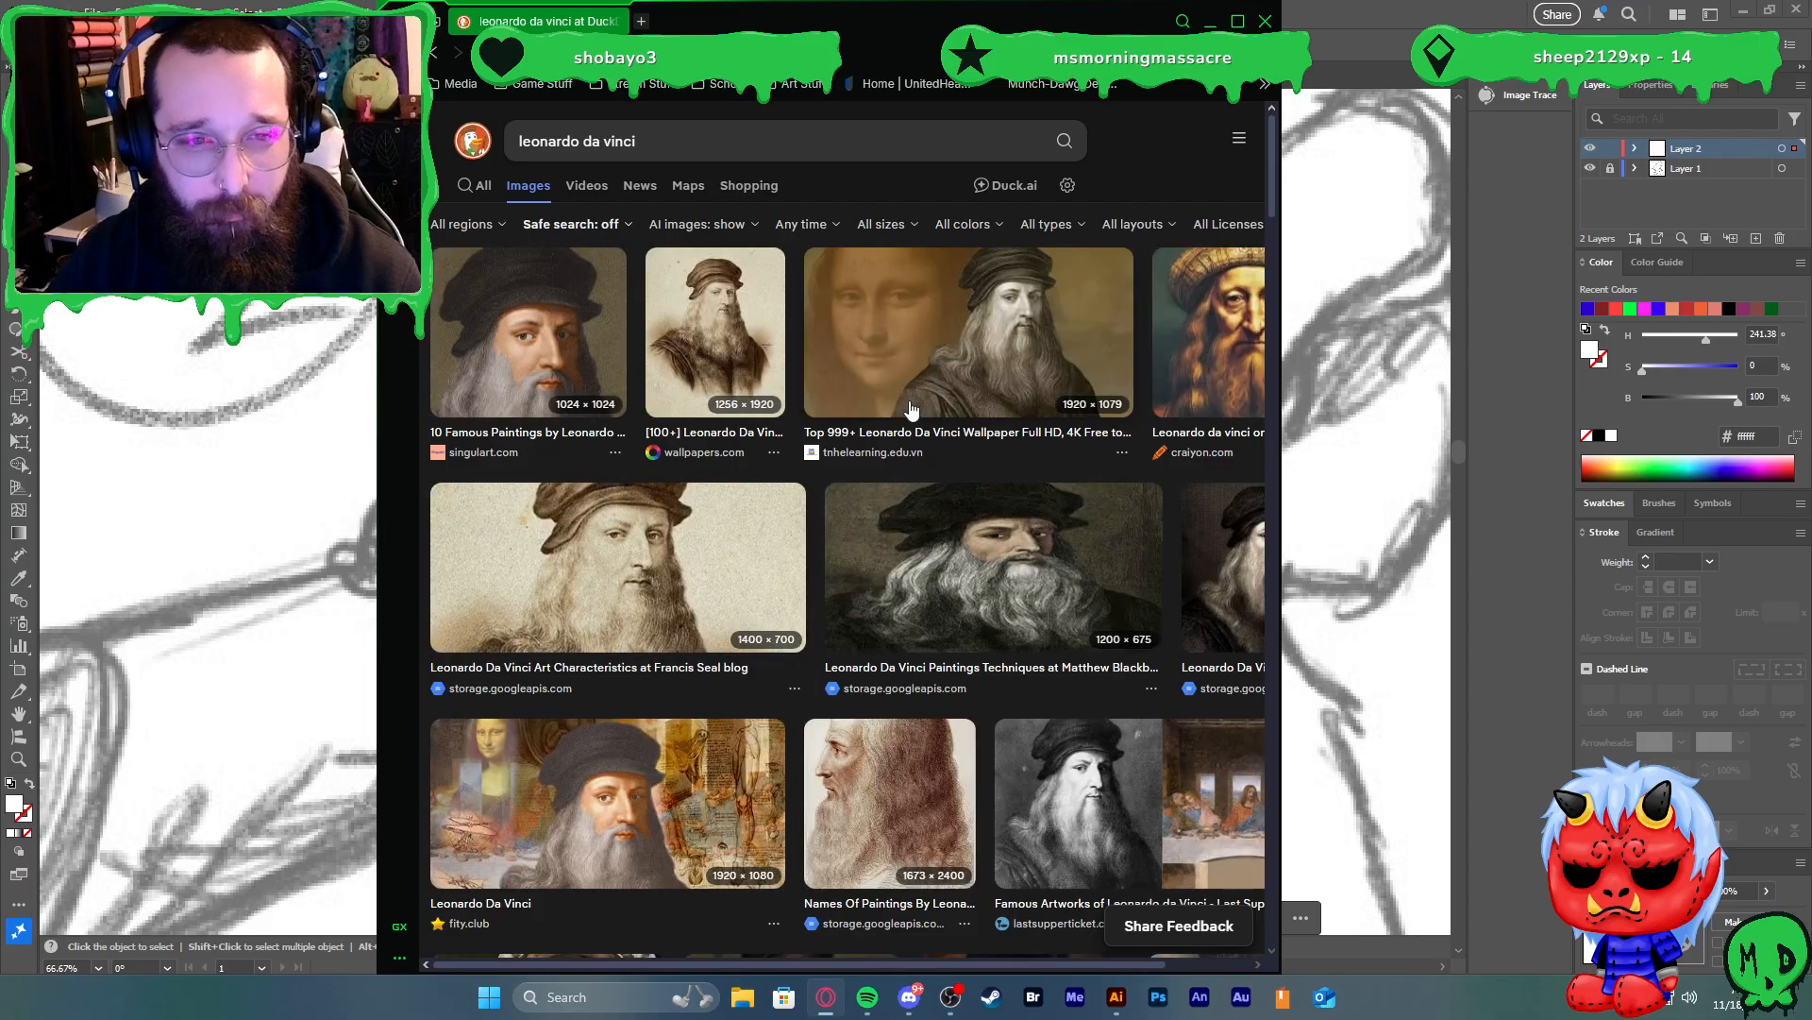
# Refine the image search to "leonardo da vinci works" and browse the paintings and drawings in the results
pyautogui.click(748, 149)
pyautogui.write('works')
pyautogui.press('Return')
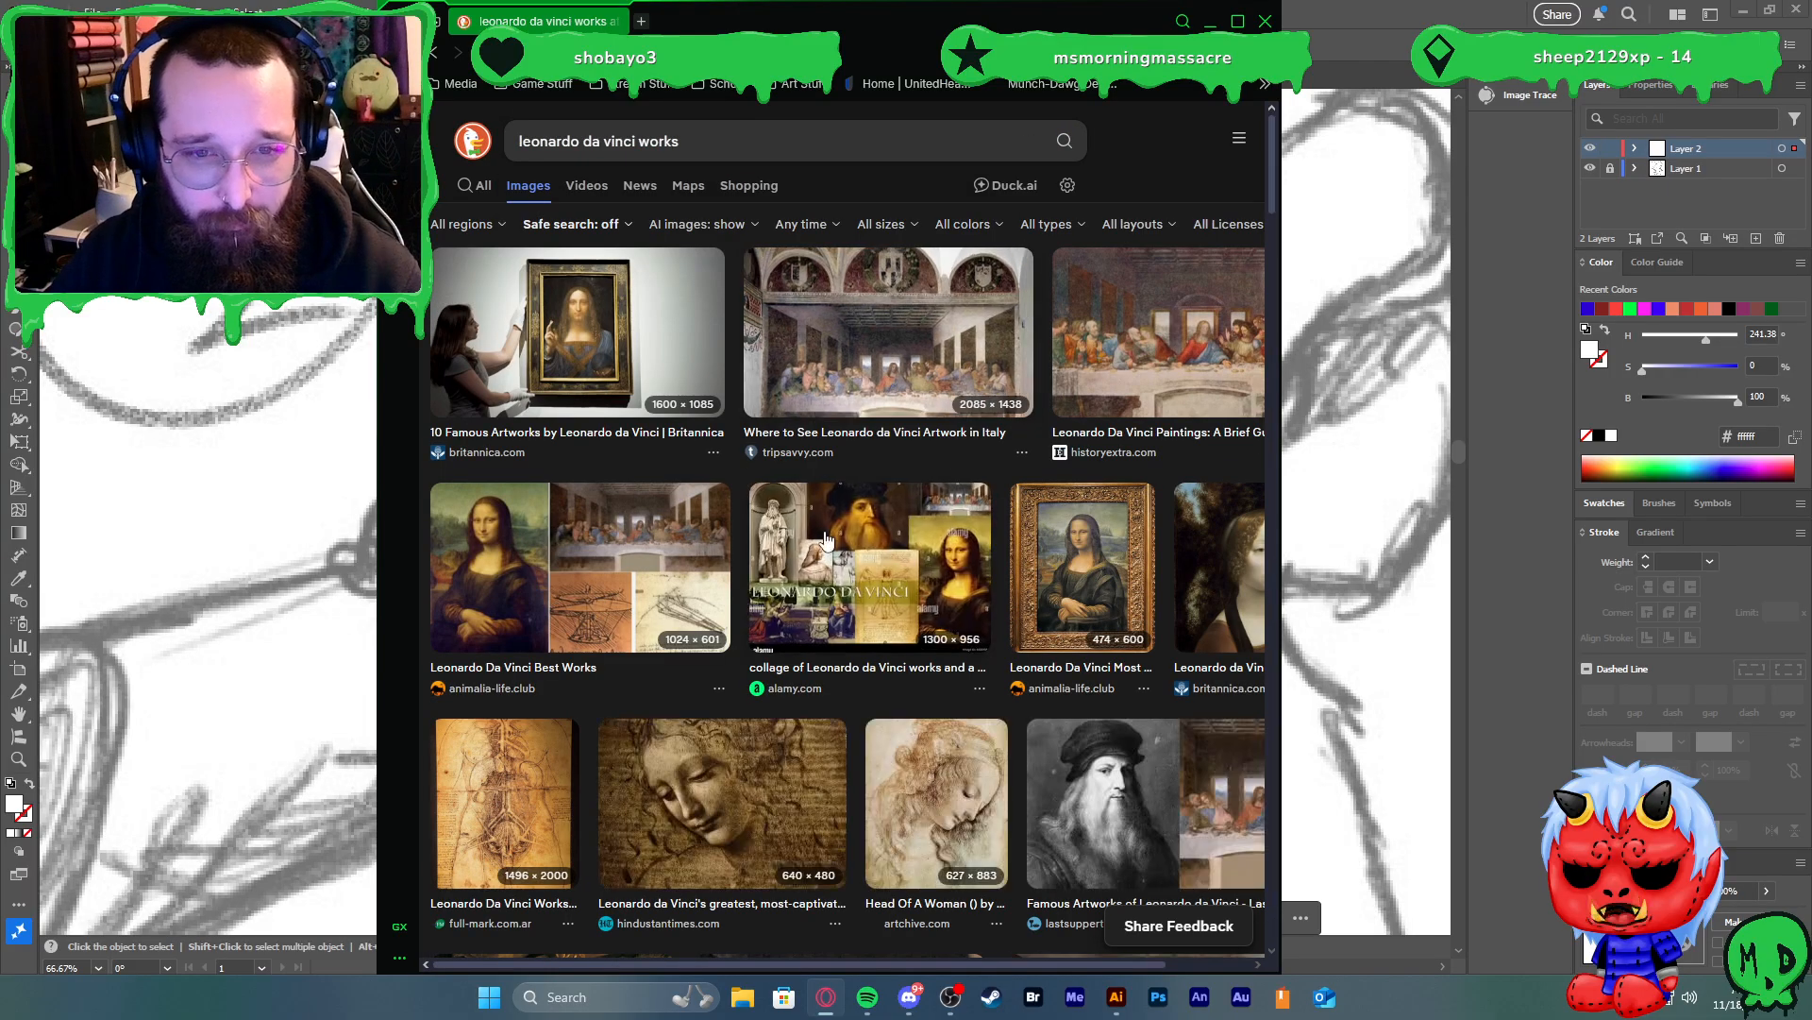
pyautogui.scroll(-2, 994, 342)
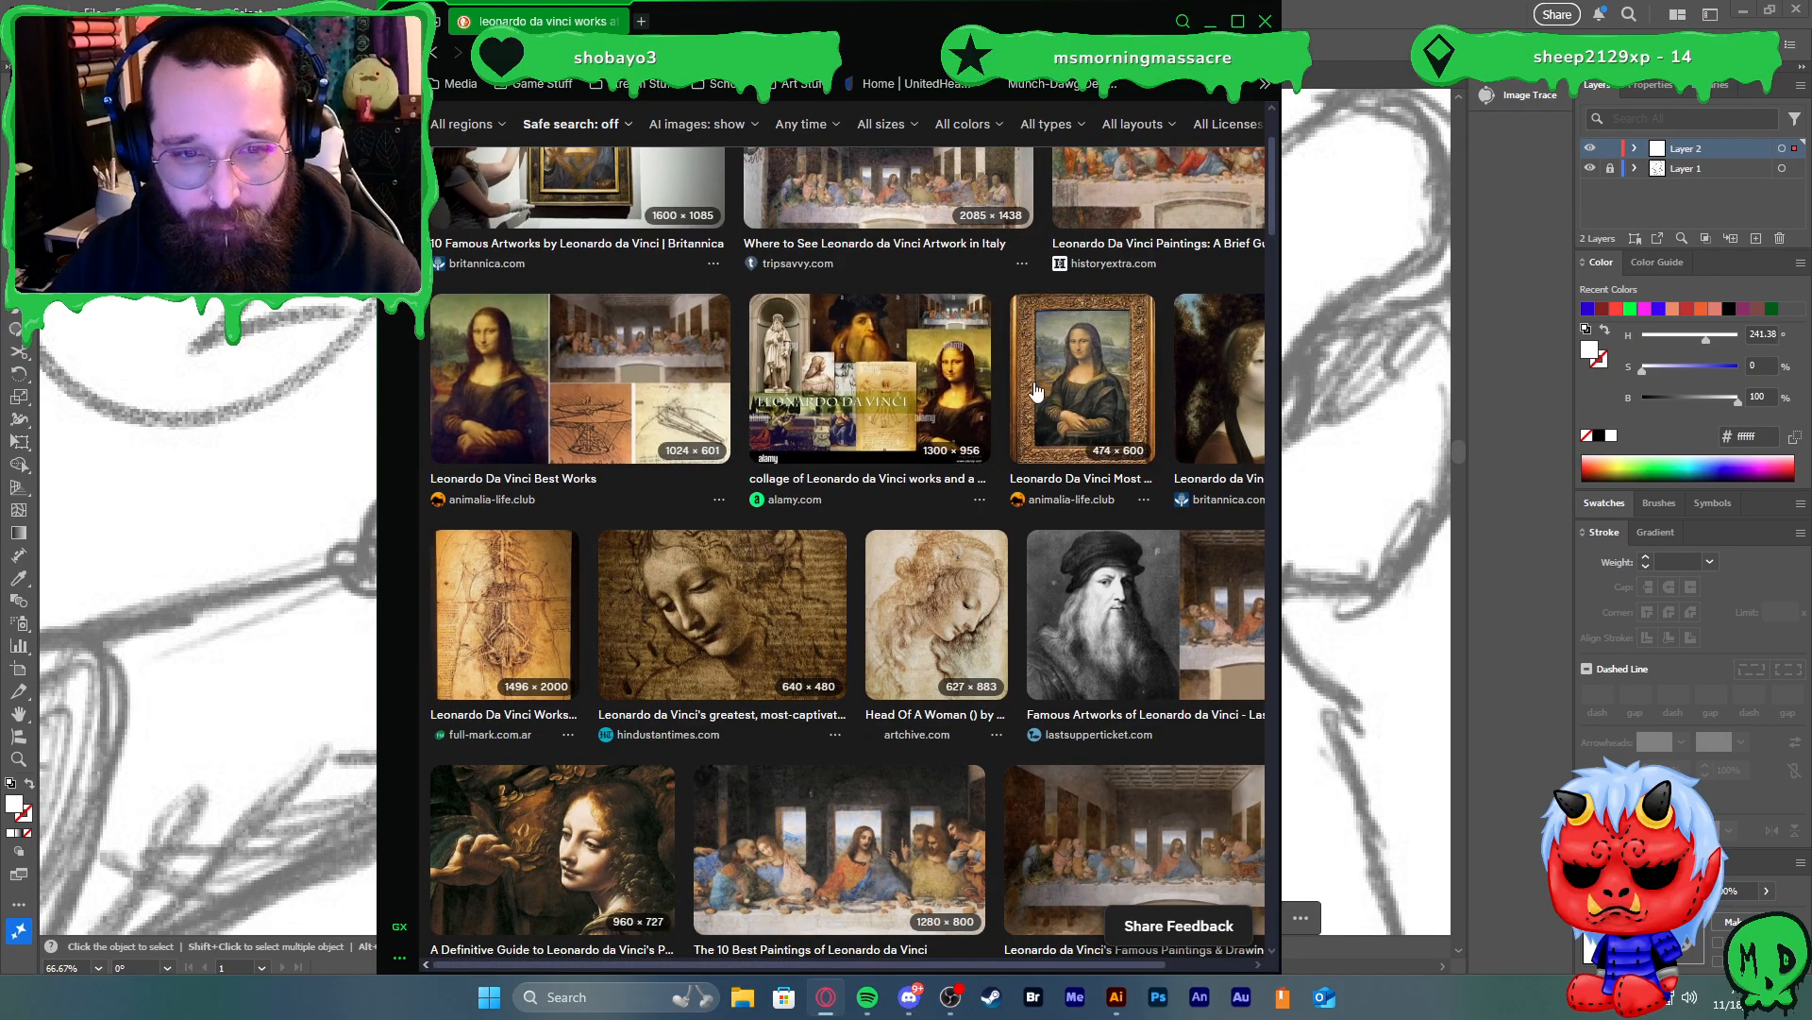
pyautogui.scroll(-2, 1153, 444)
pyautogui.scroll(-8, 1153, 444)
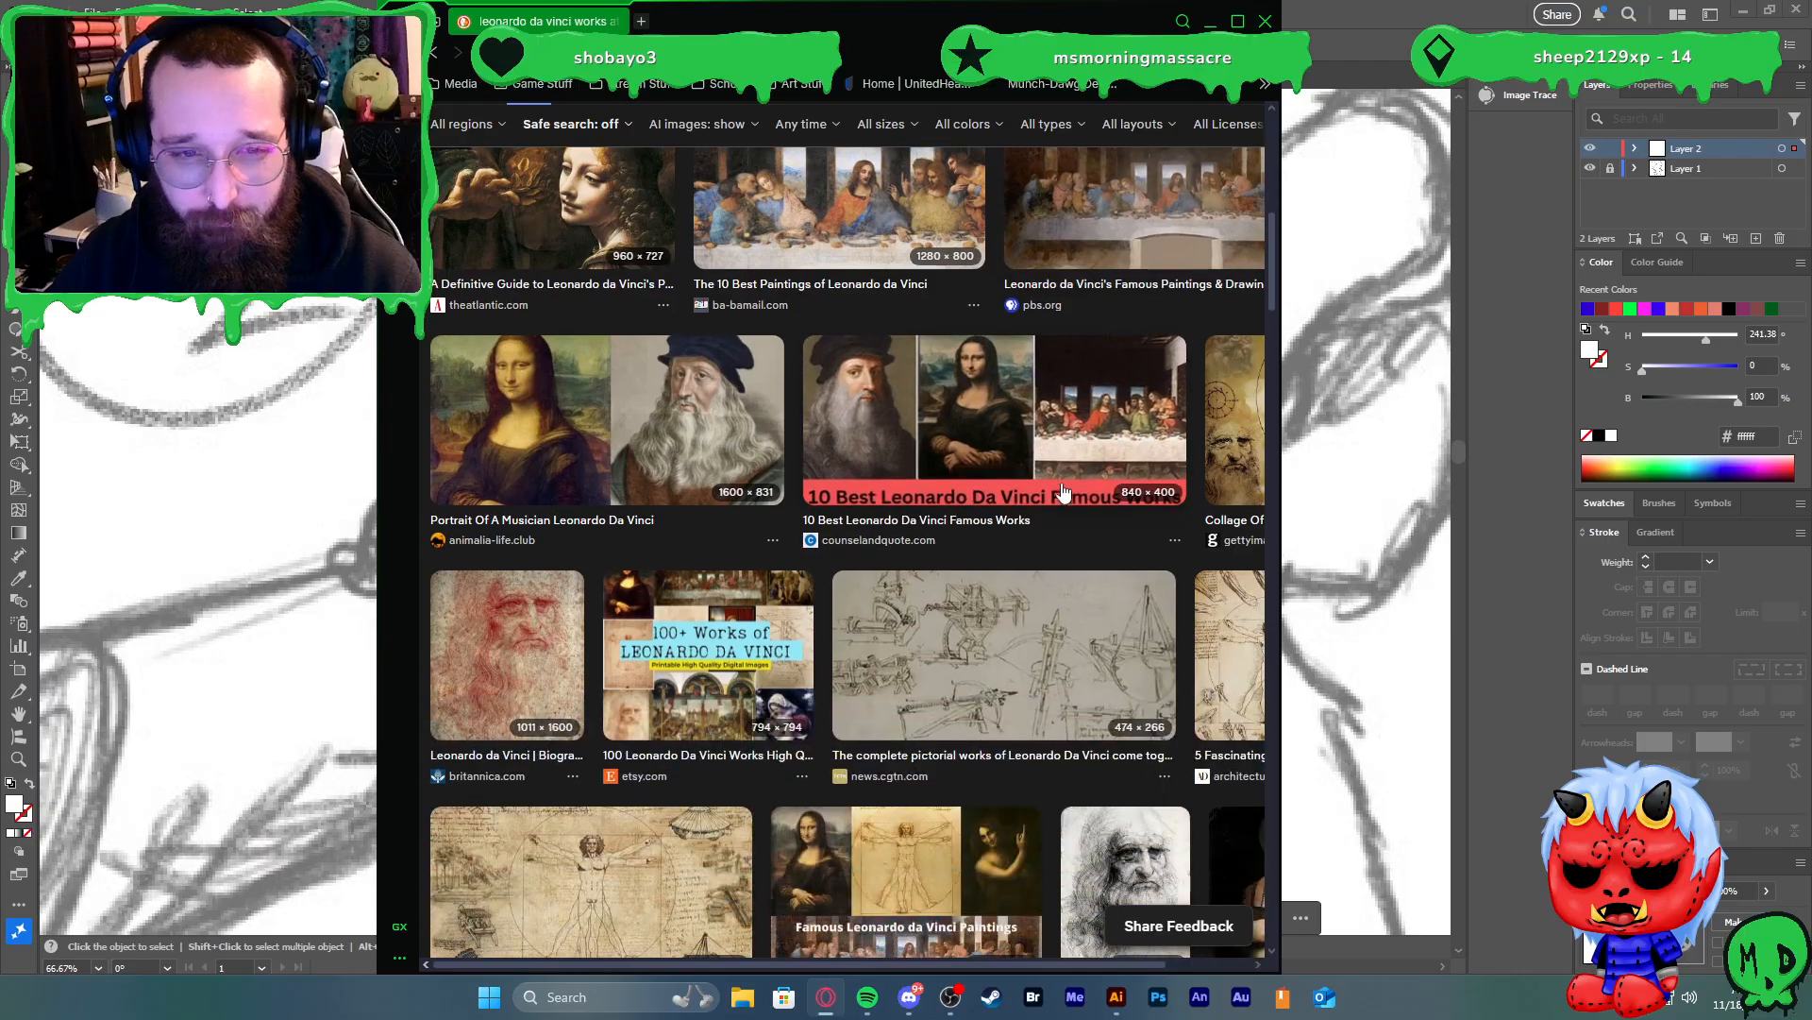
pyautogui.scroll(-3, 1008, 501)
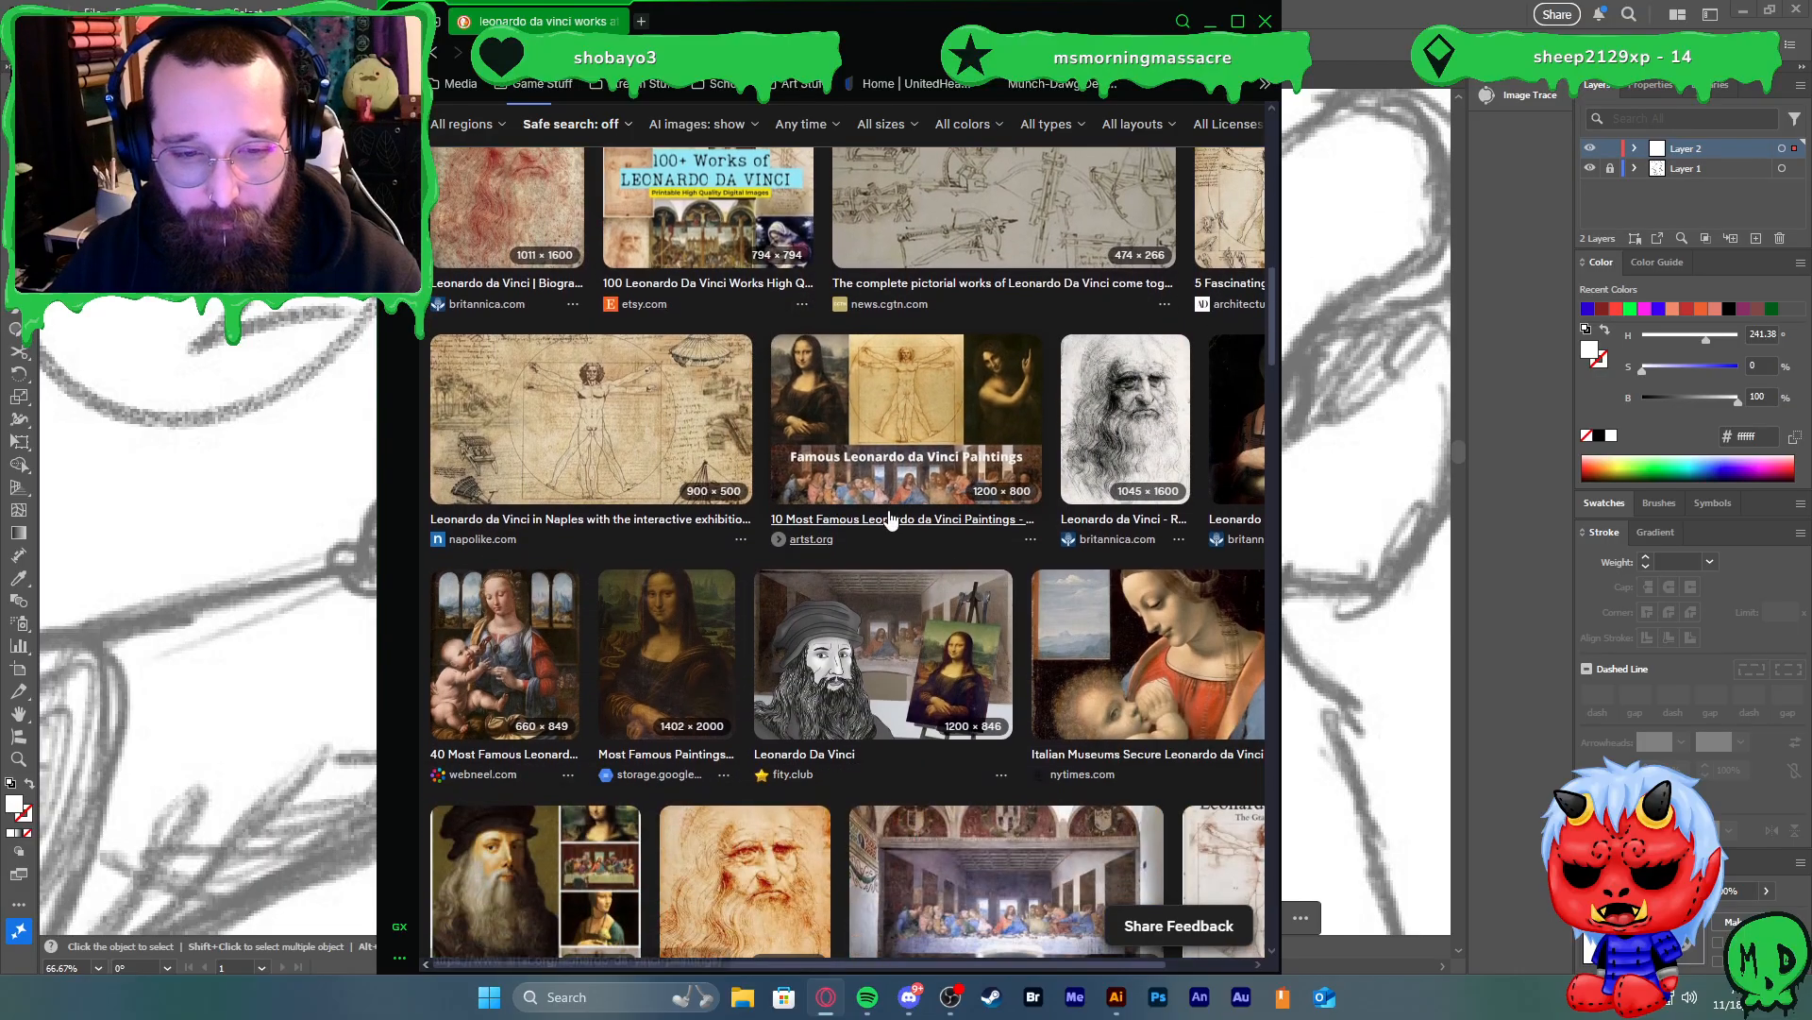
# Browse the image results for Leonardo da Vinci's works and close the browser to return to the Illustrator artwork
pyautogui.scroll(-7, 986, 580)
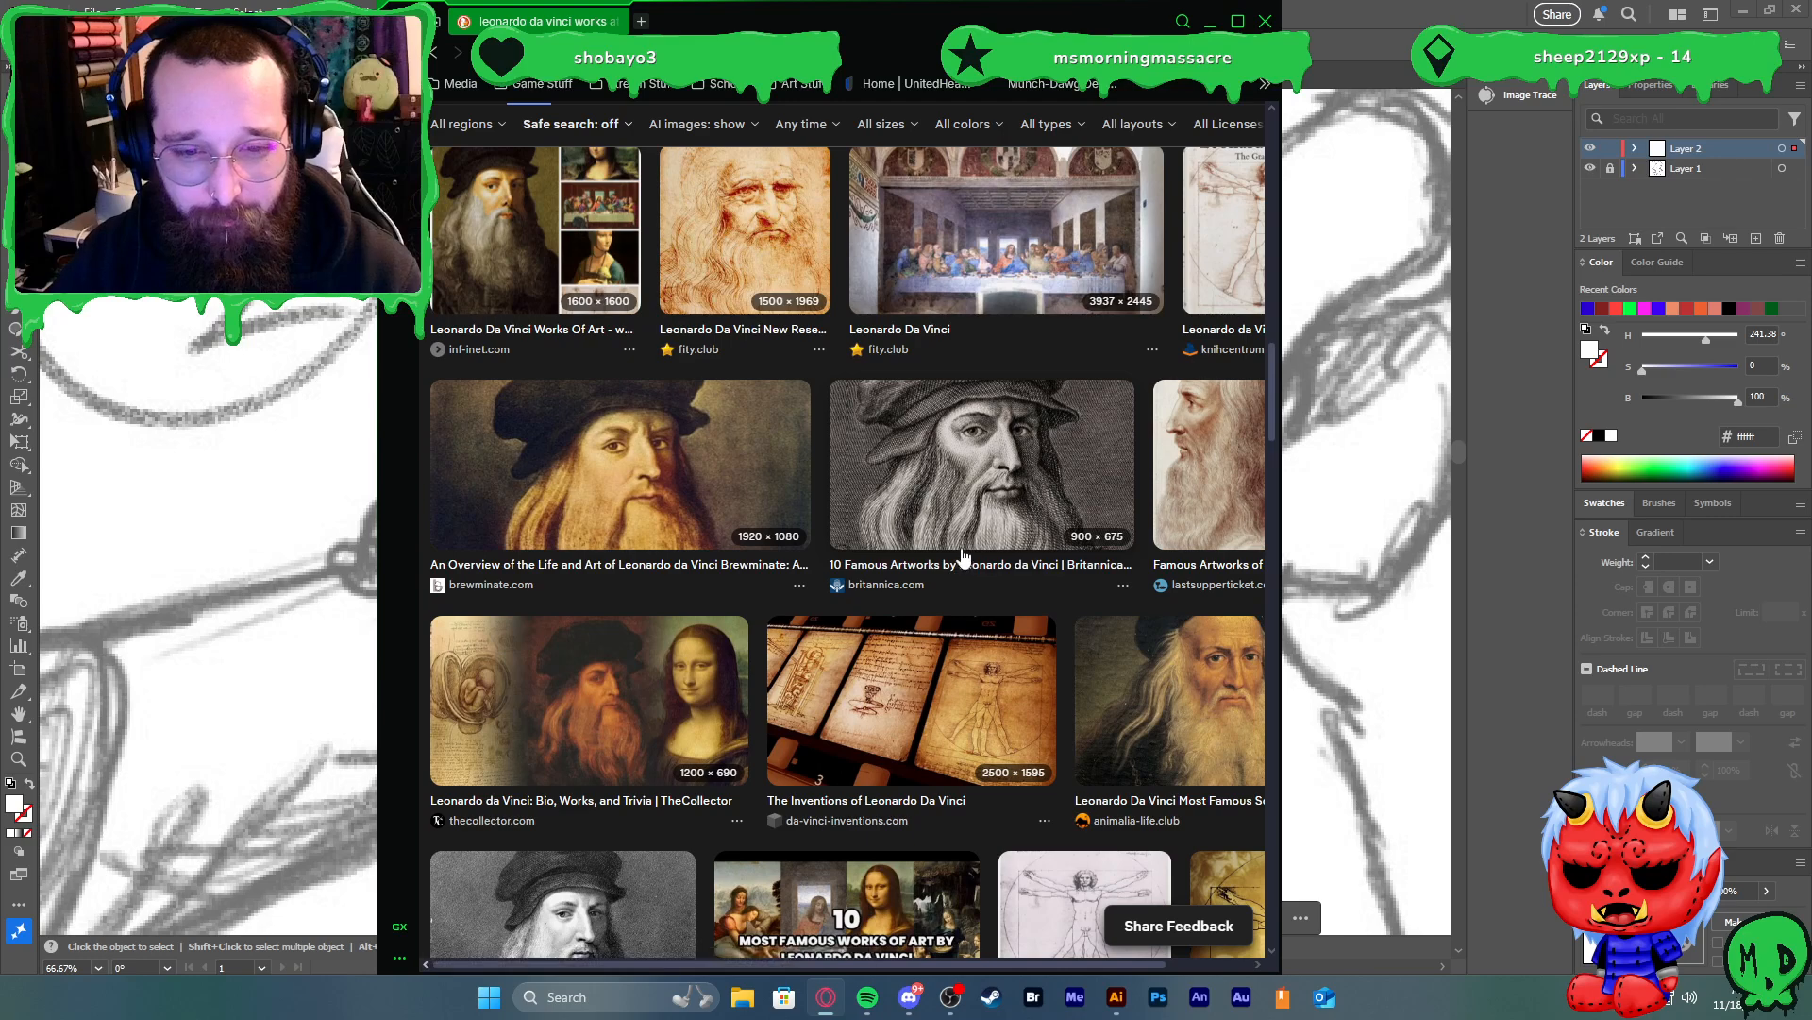
pyautogui.scroll(-3, 977, 573)
pyautogui.scroll(-8, 981, 571)
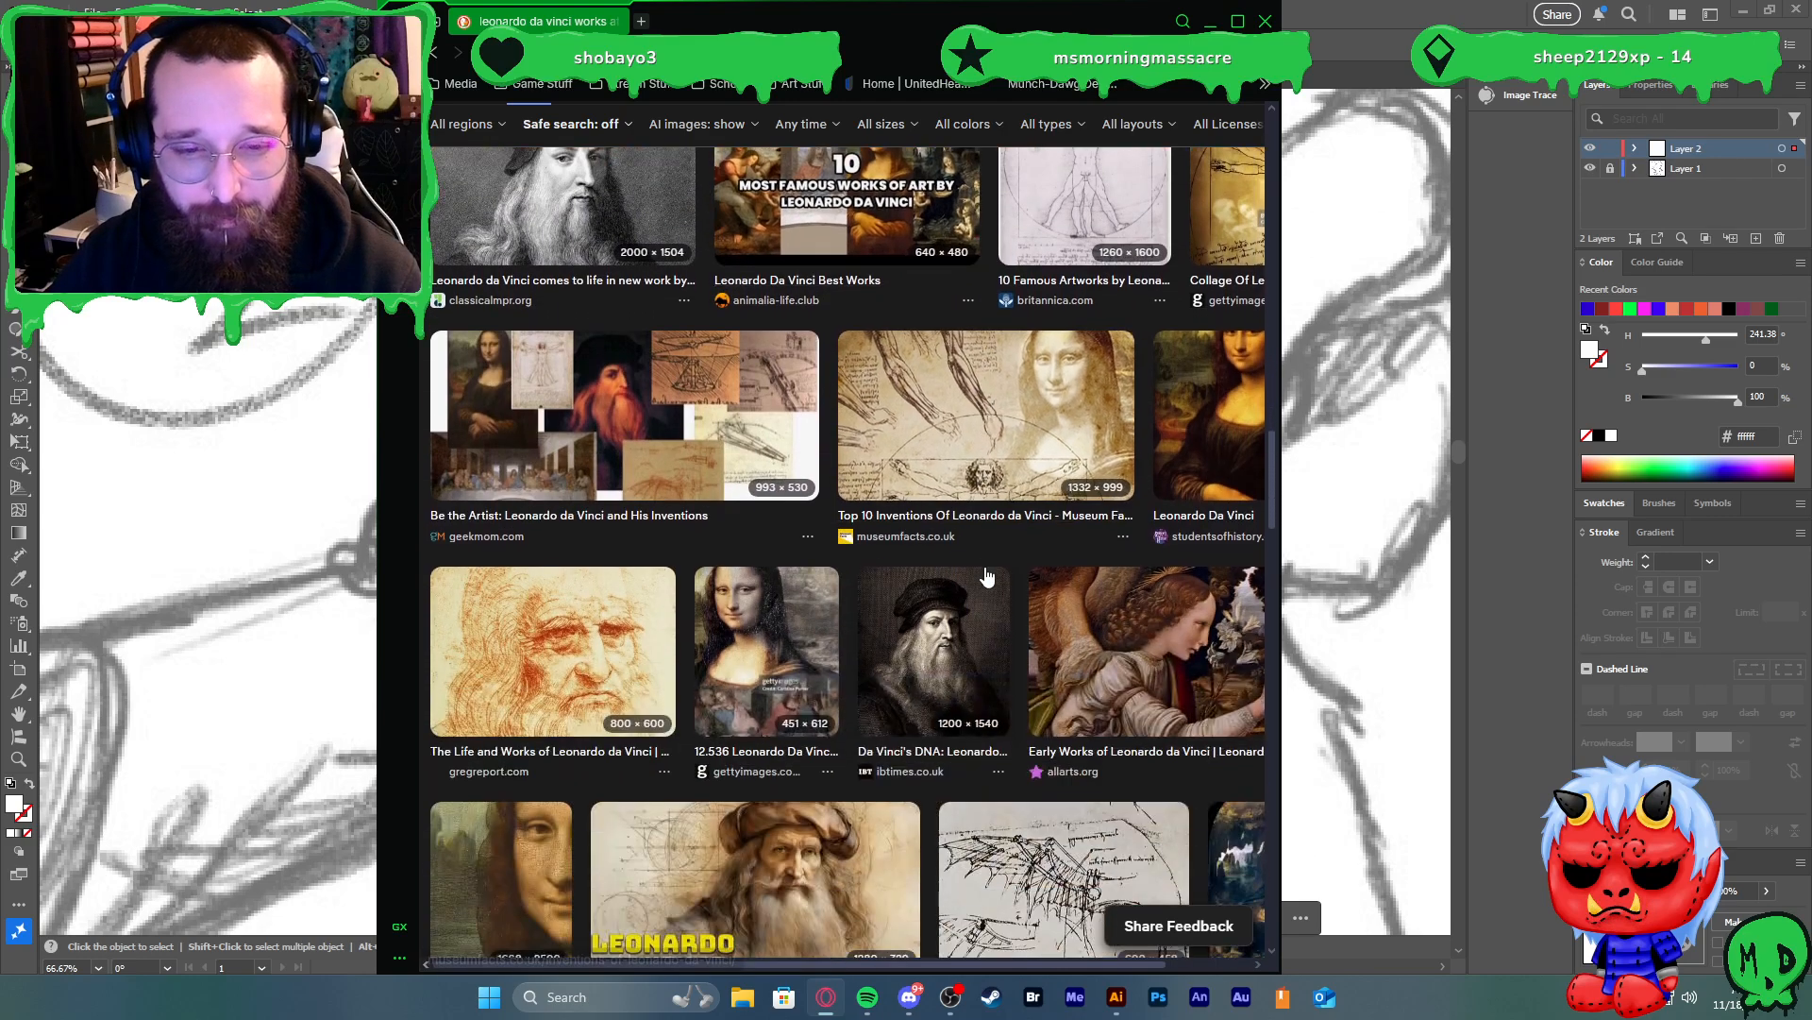
pyautogui.scroll(-2, 989, 578)
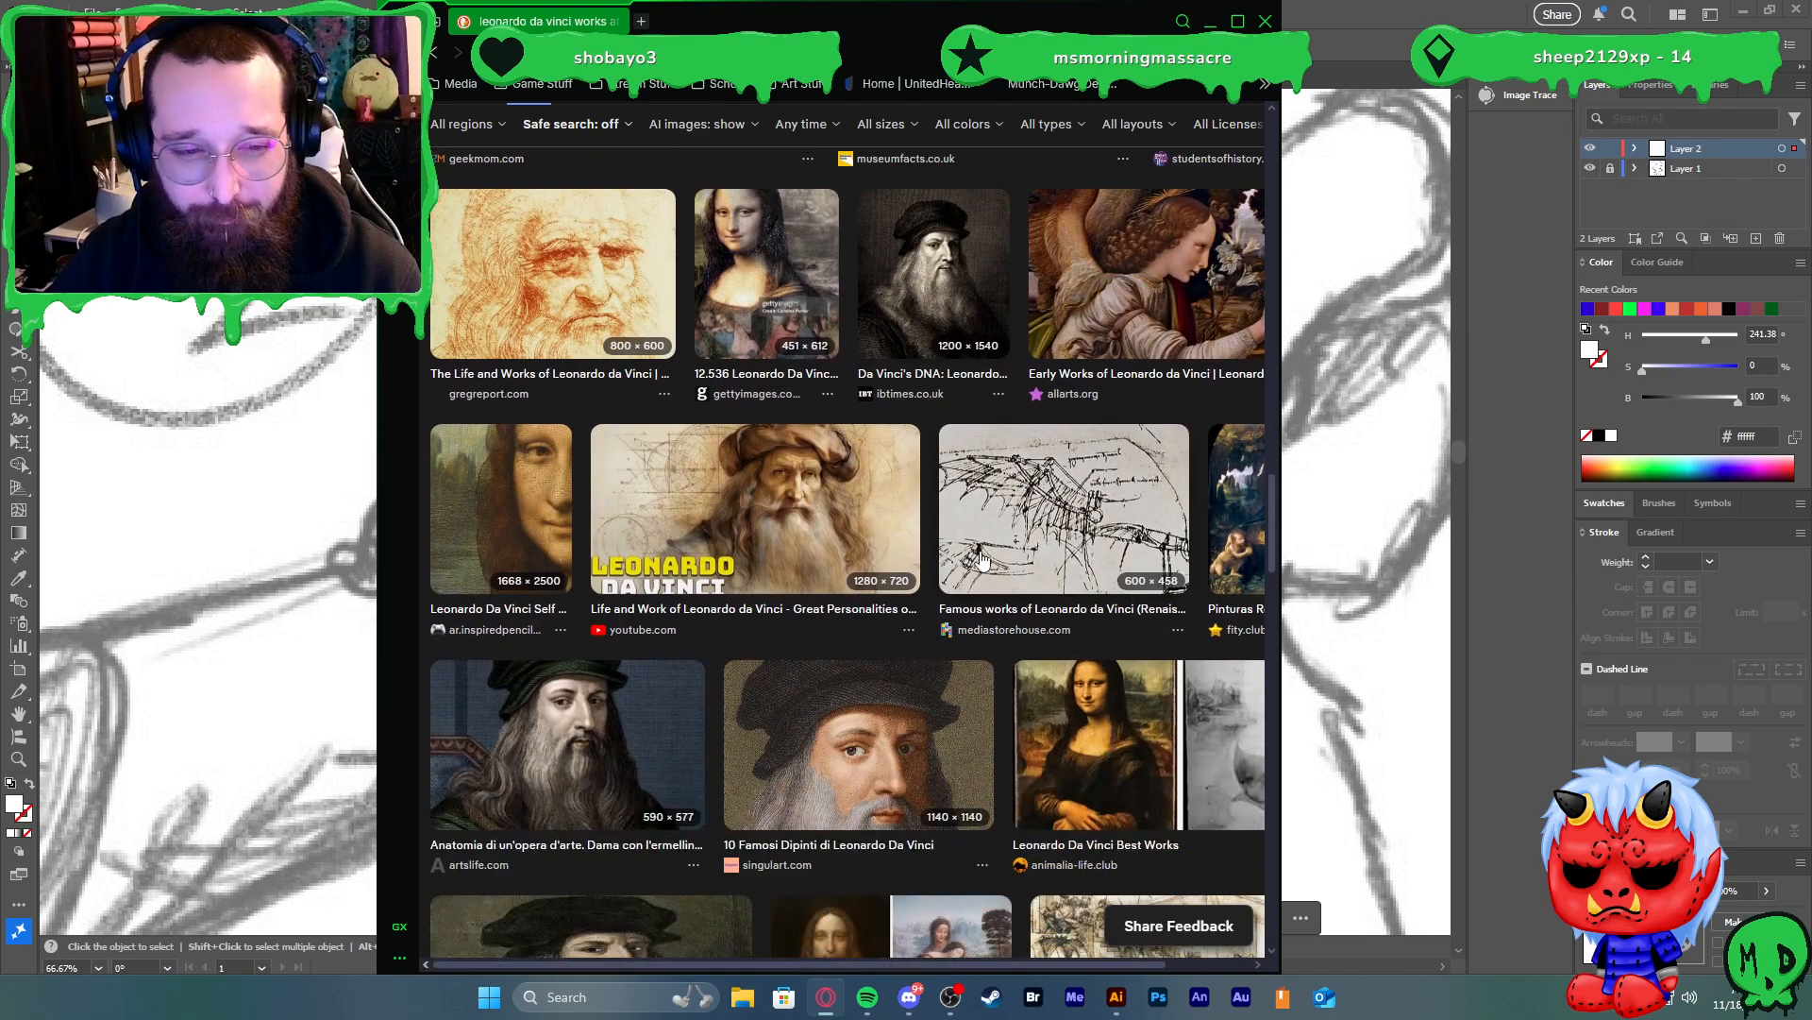
pyautogui.click(1265, 21)
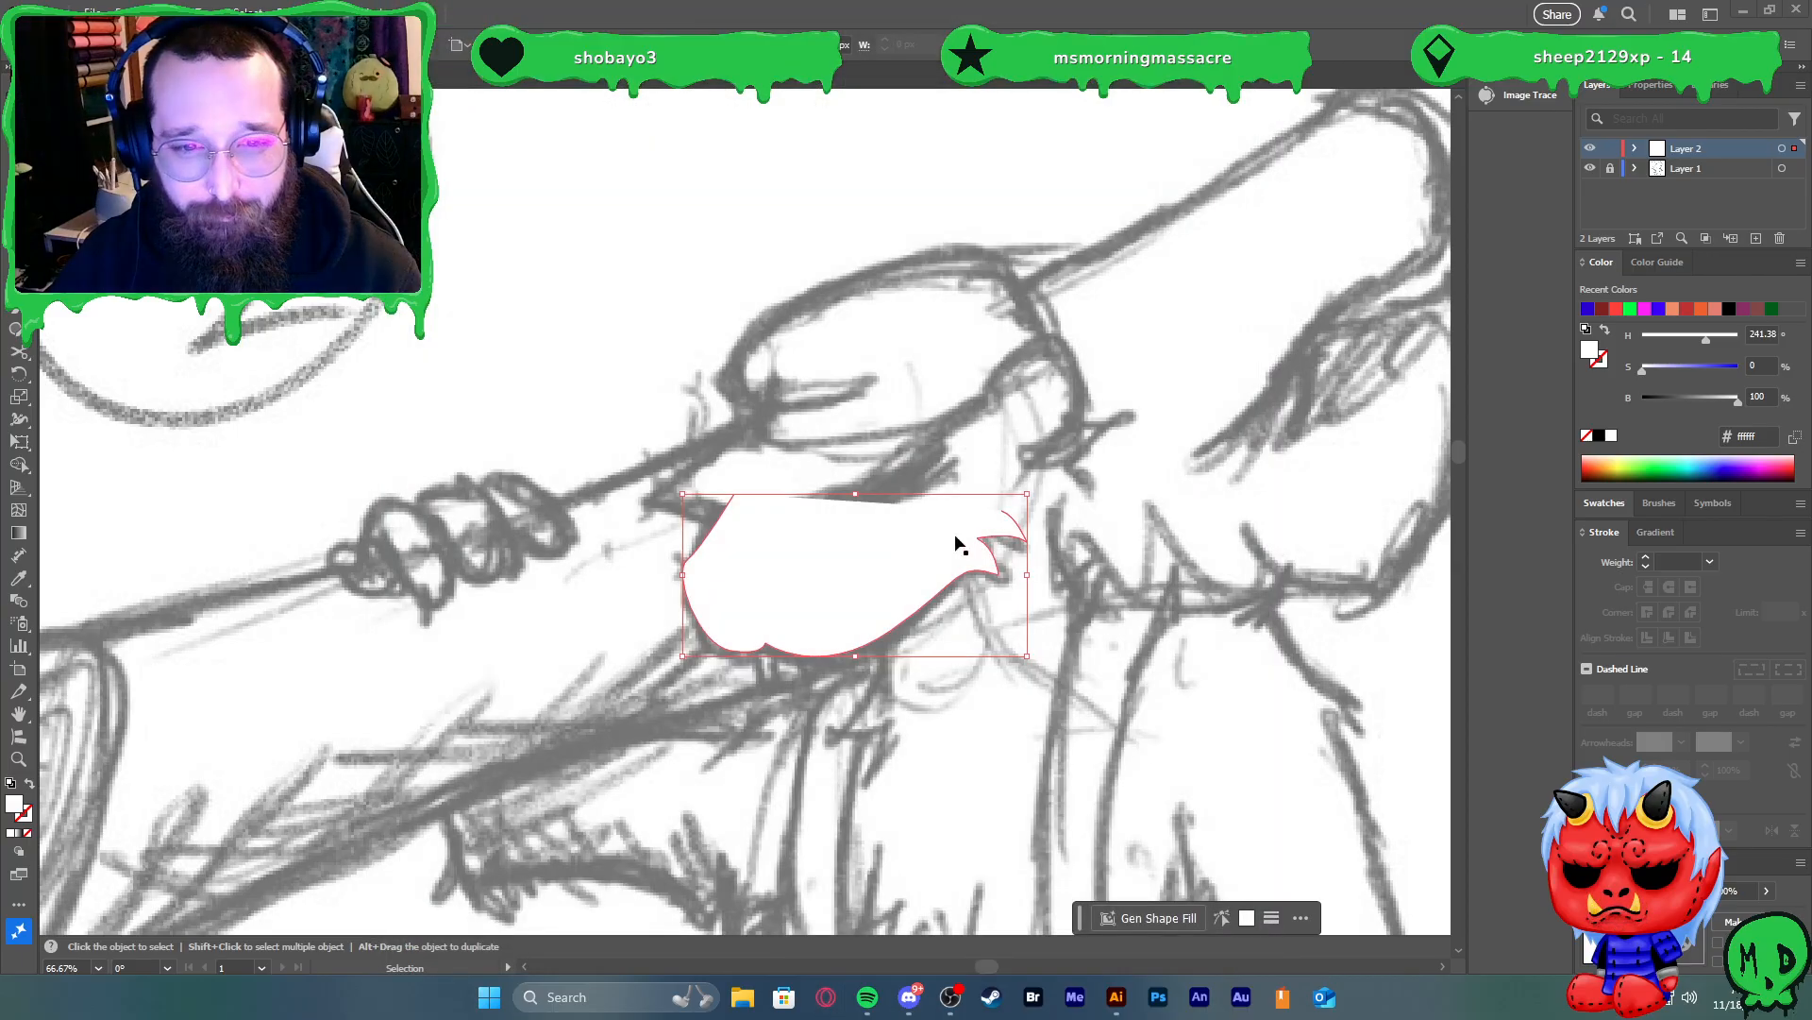
# Start a new Pen path at the neck, just inside the lower edge of the white face shape
pyautogui.scroll(-1, 1147, 480)
pyautogui.press('a')
pyautogui.press('v')
pyautogui.scroll(2, 1096, 457)
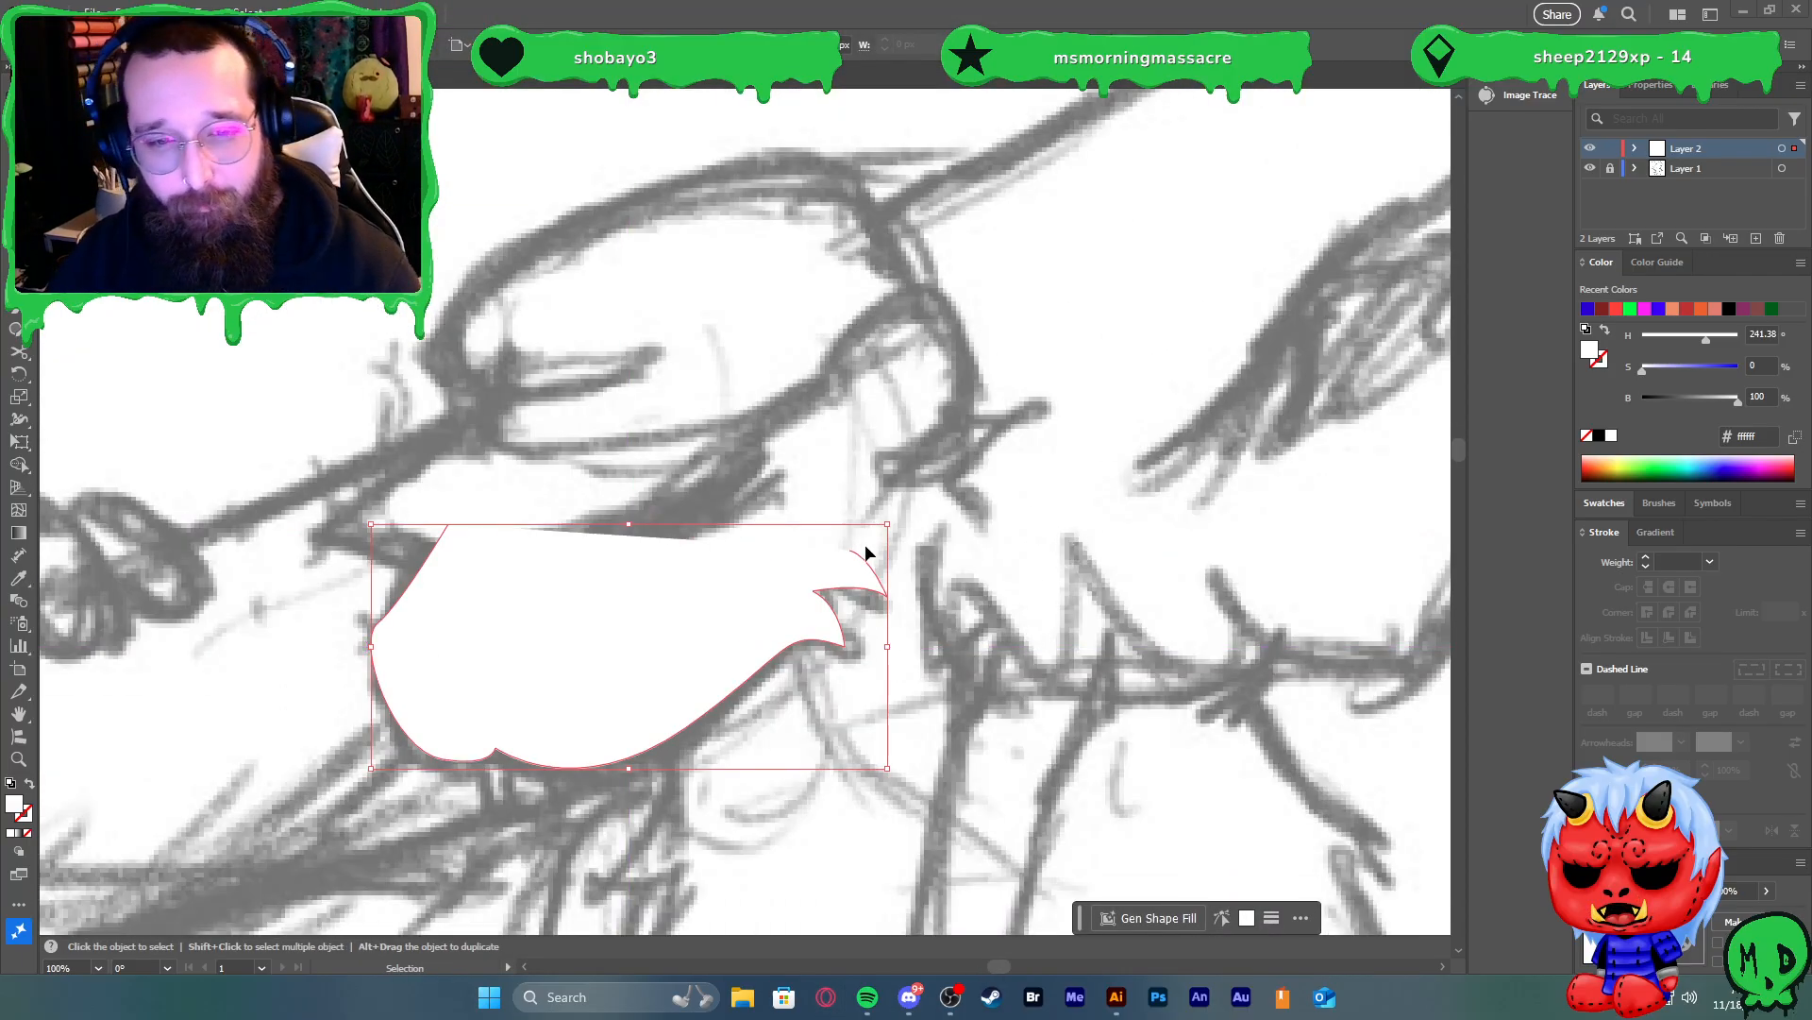
pyautogui.press('p')
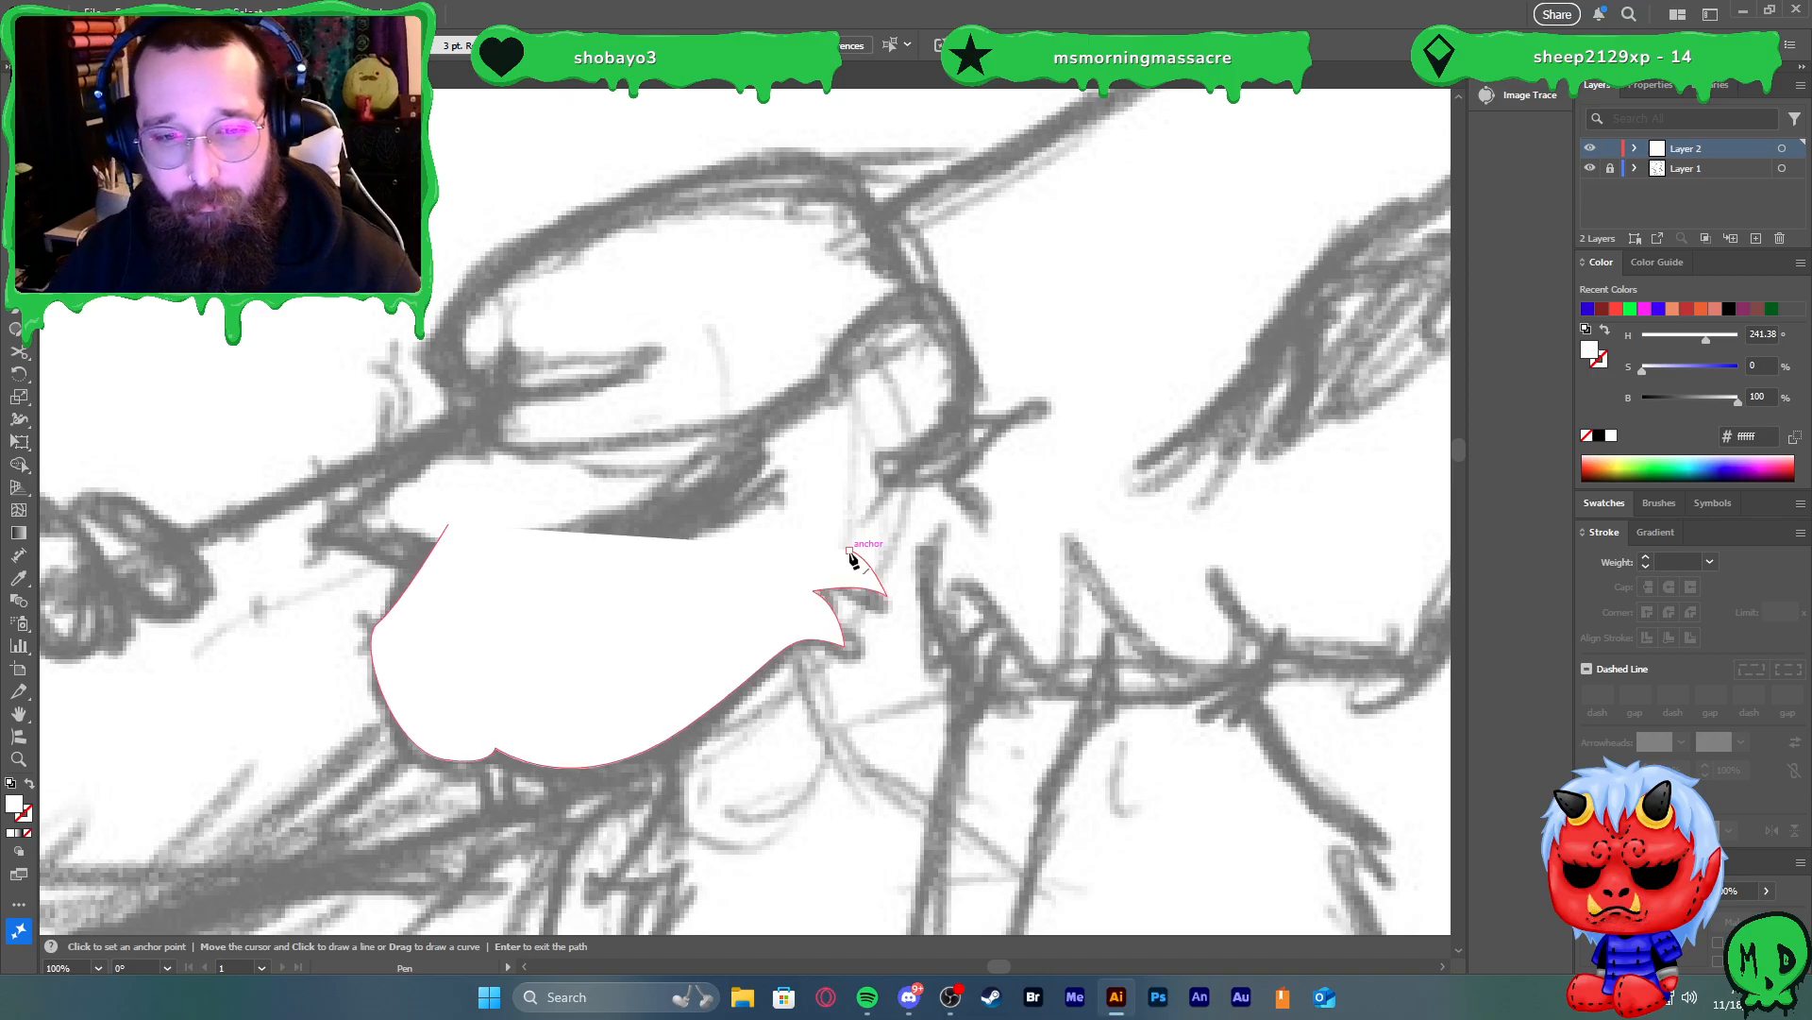
pyautogui.scroll(-2, 805, 639)
pyautogui.scroll(-2, 784, 692)
pyautogui.scroll(3, 782, 661)
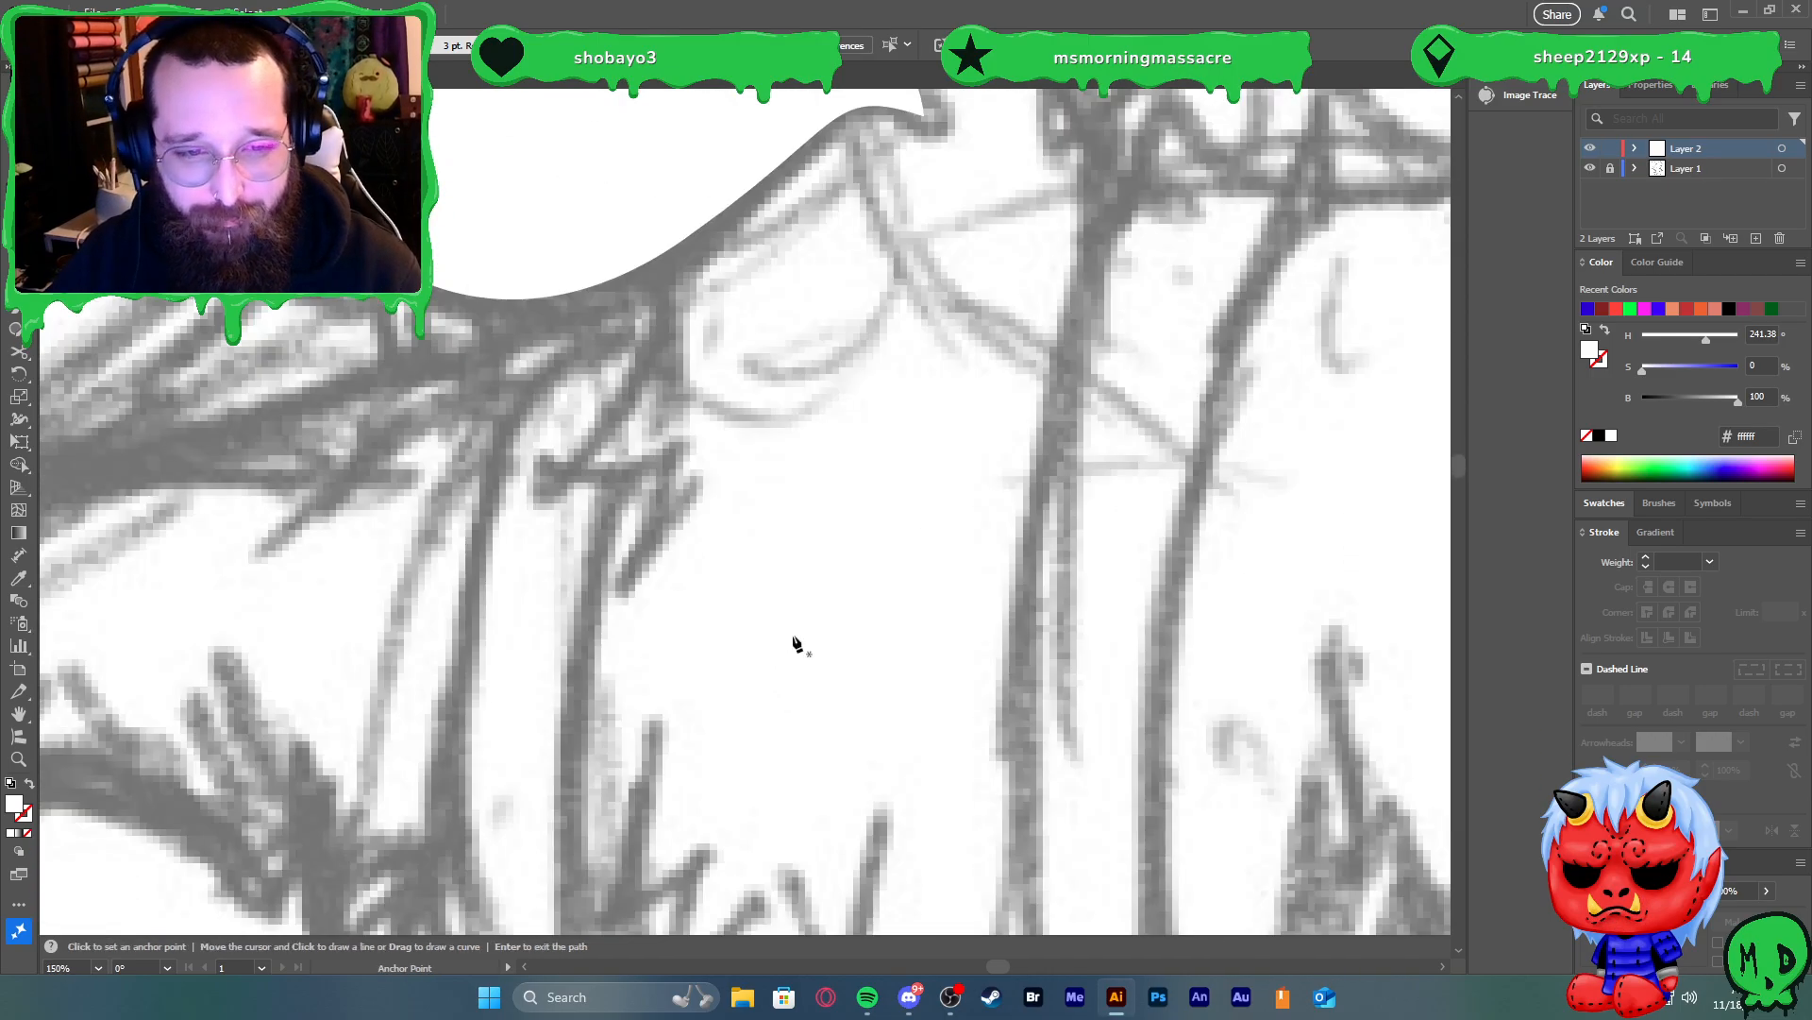
pyautogui.scroll(-2, 781, 651)
pyautogui.click(702, 346)
pyautogui.moveTo(717, 420); pyautogui.dragTo(707, 449)
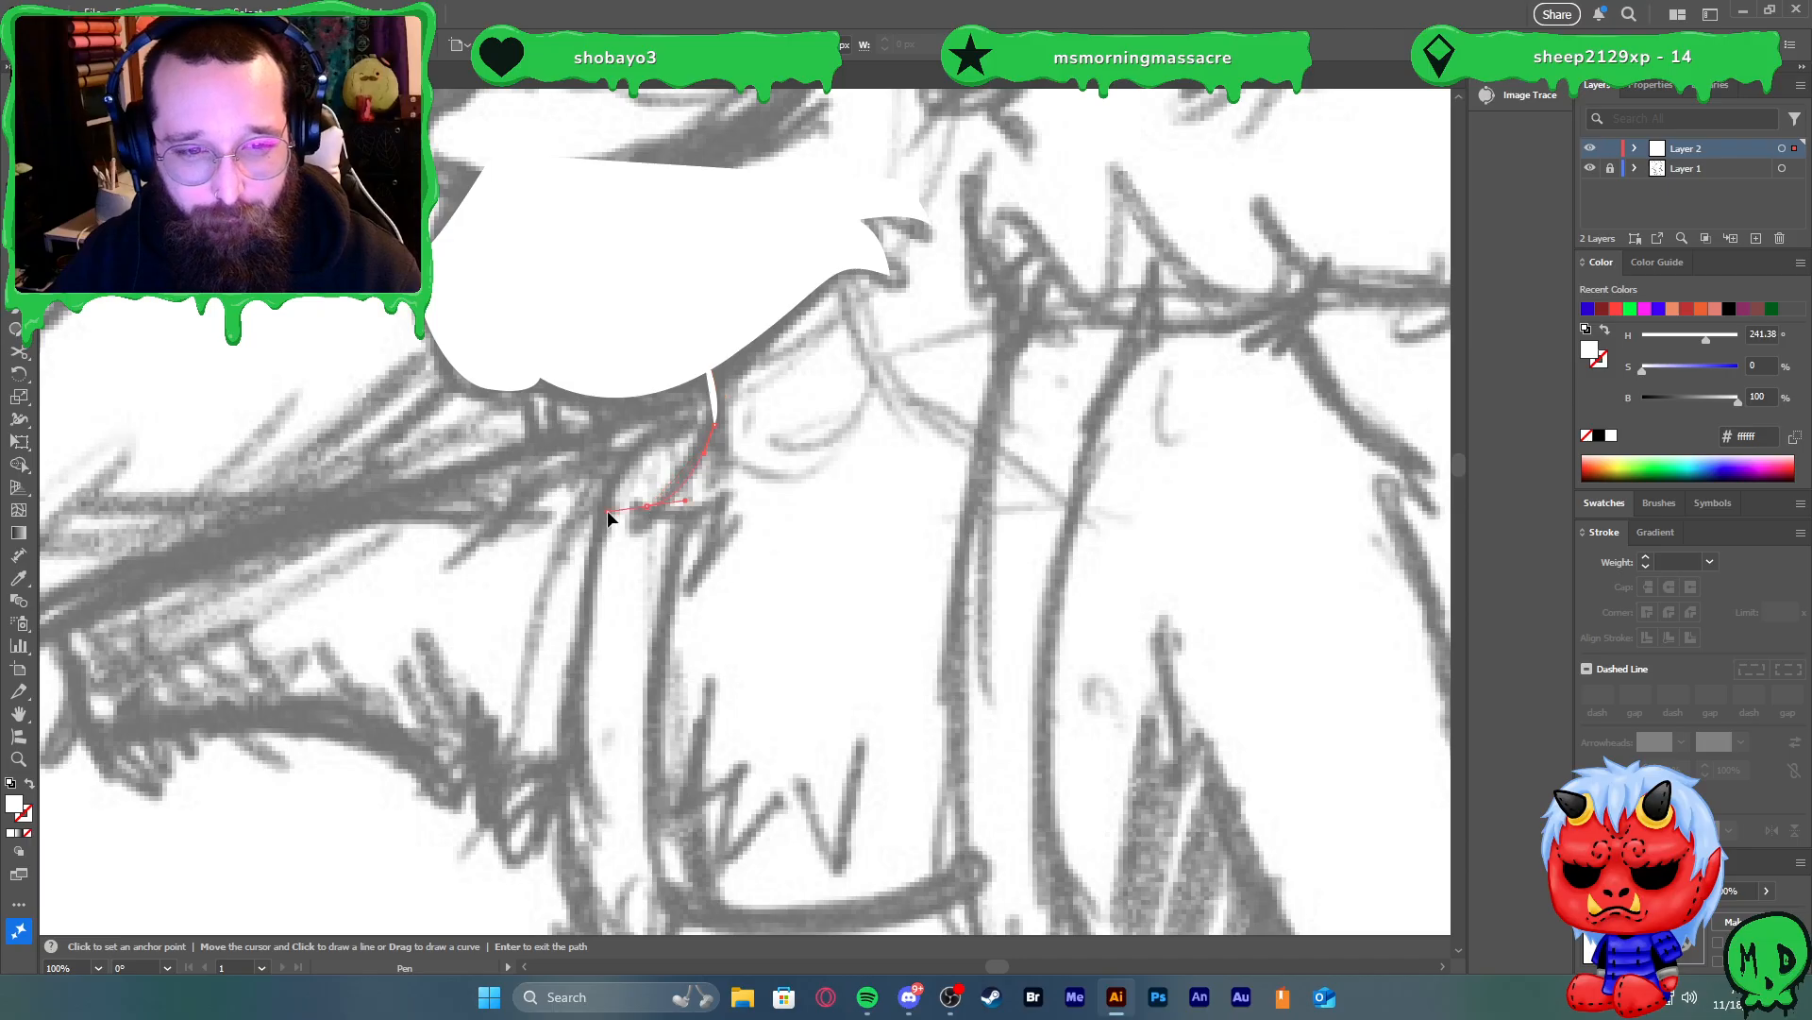
pyautogui.moveTo(645, 505); pyautogui.dragTo(745, 492)
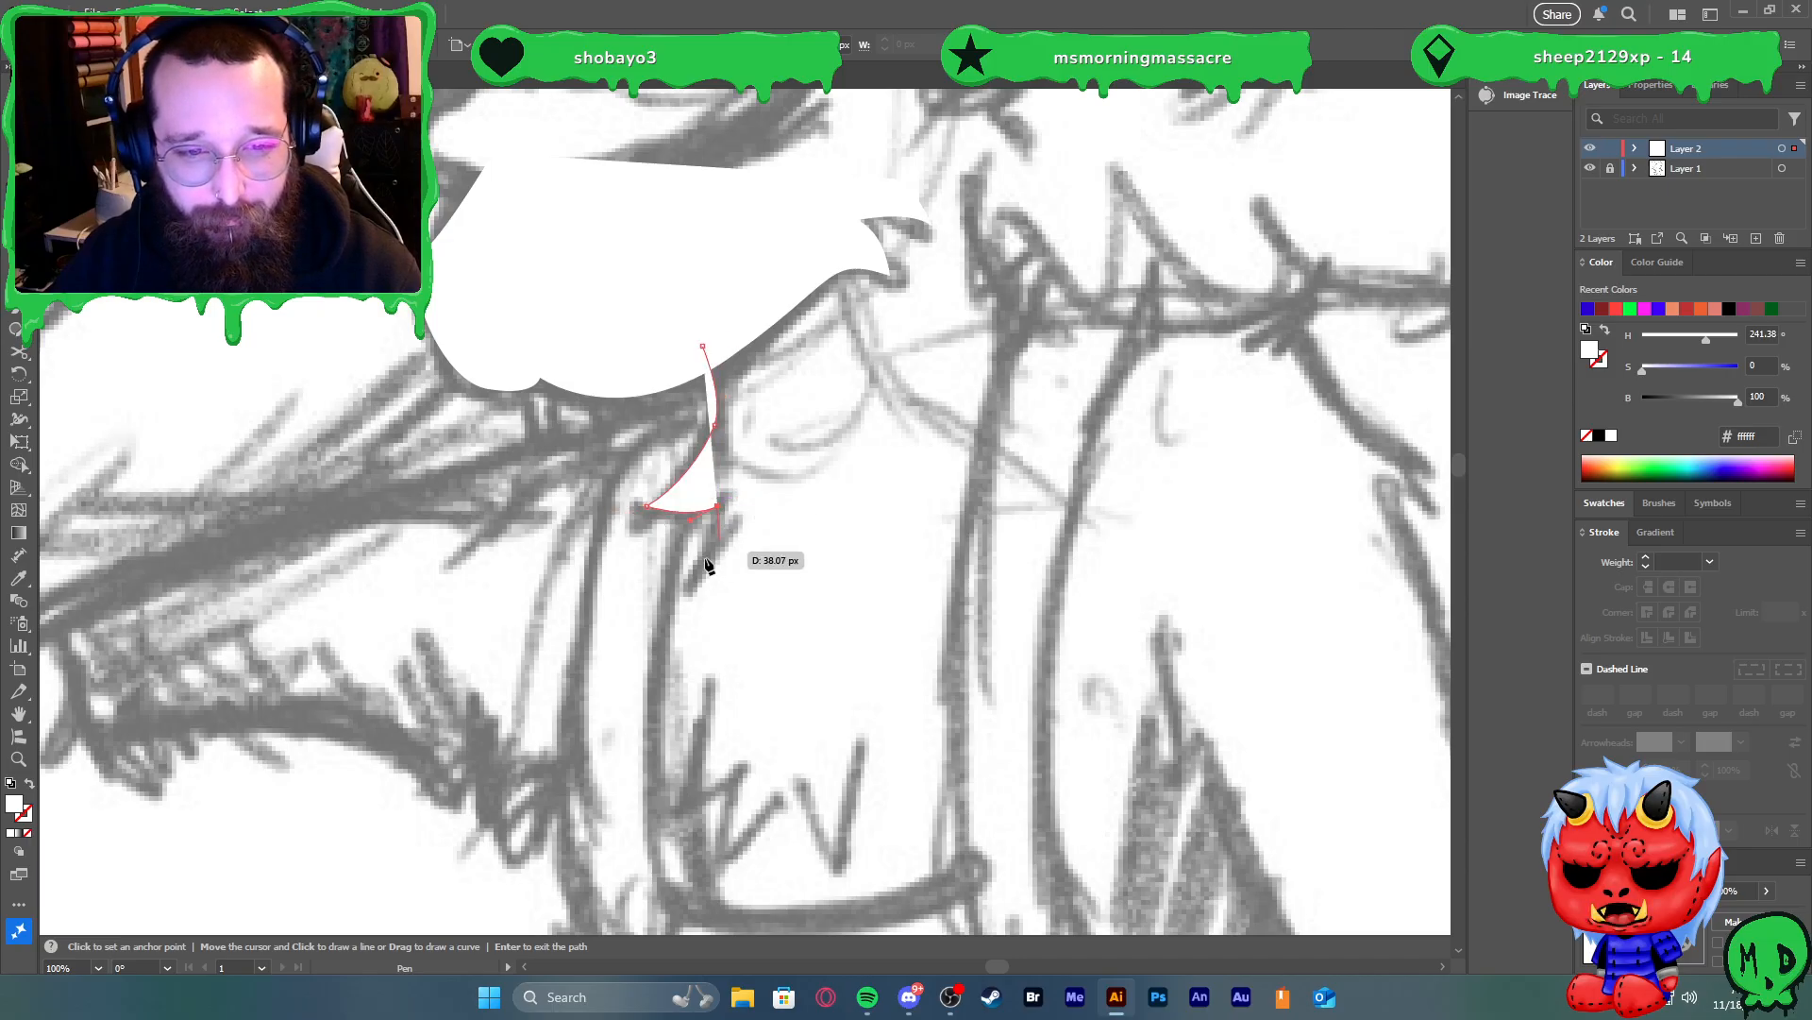
pyautogui.press('a')
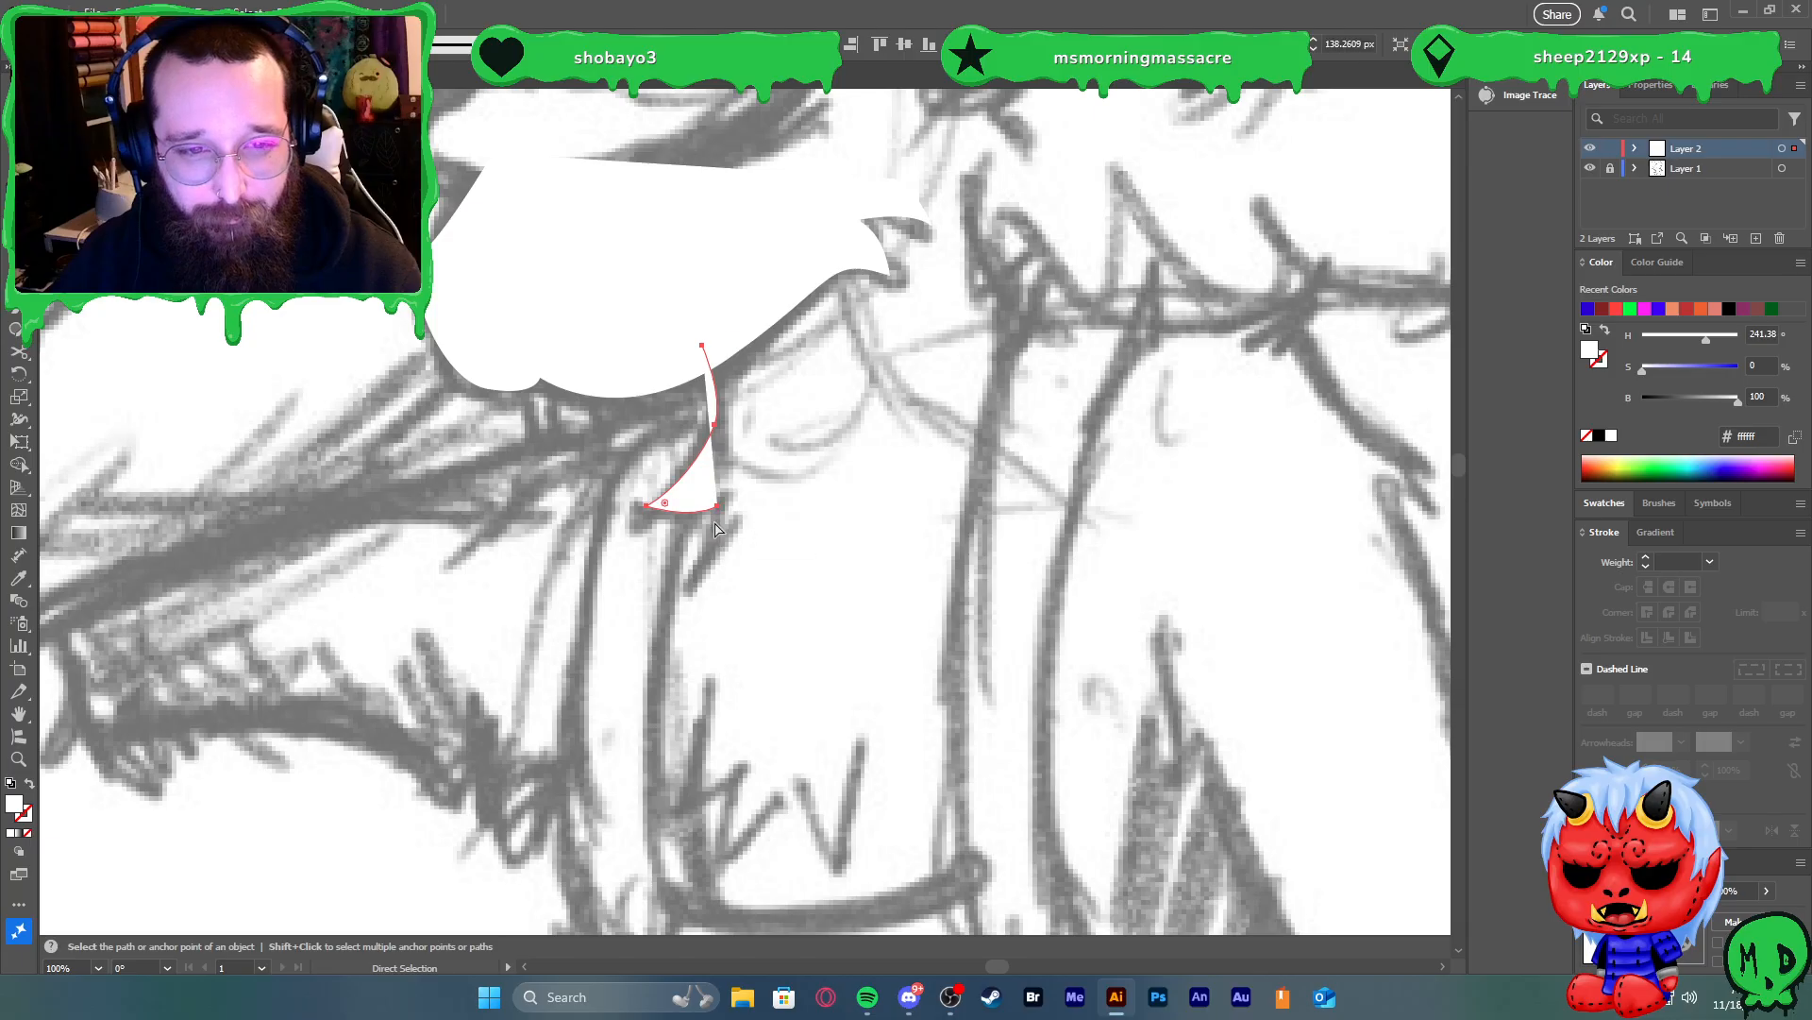
pyautogui.hotkey('ctrl', 'z')
pyautogui.hotkey('ctrl', 'z')
pyautogui.hotkey('ctrl', 'z')
# Continue the Pen path from the face shape down the neck, and undo the trial fur-tuft segments beside the strap
pyautogui.scroll(-1, 696, 441)
pyautogui.hscroll(-1, 698, 444)
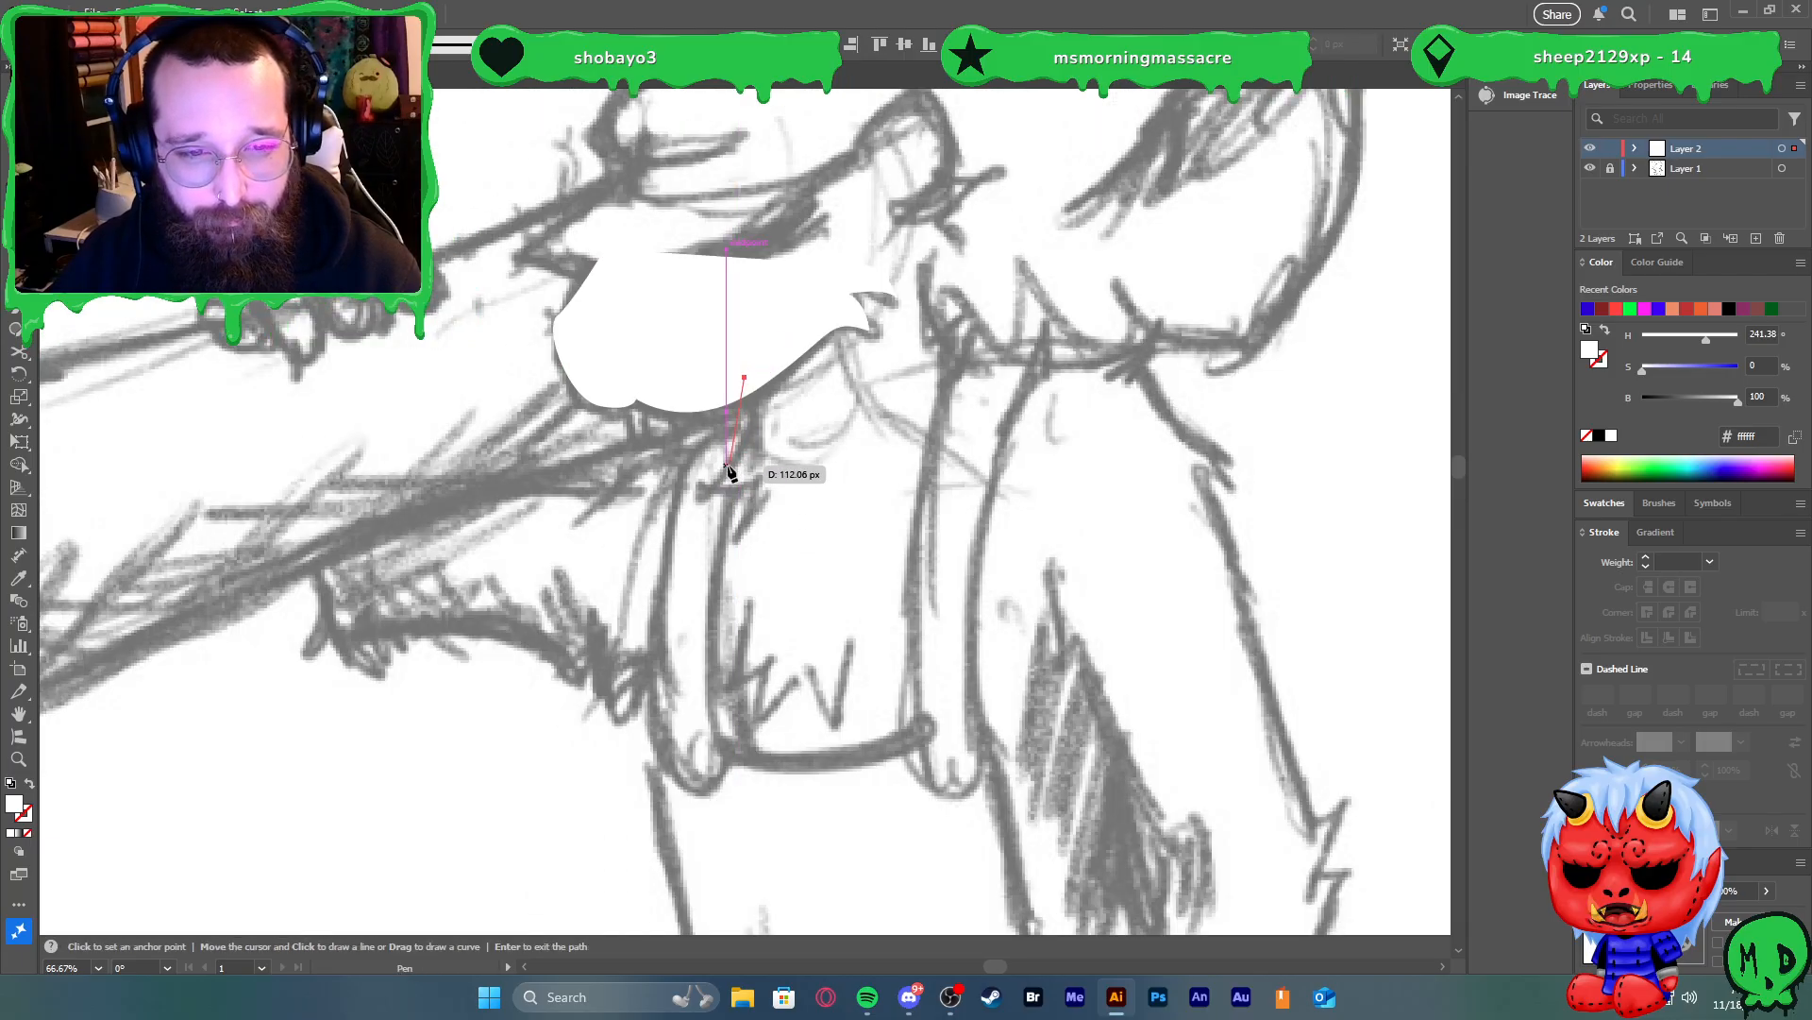
pyautogui.moveTo(744, 445); pyautogui.dragTo(797, 478)
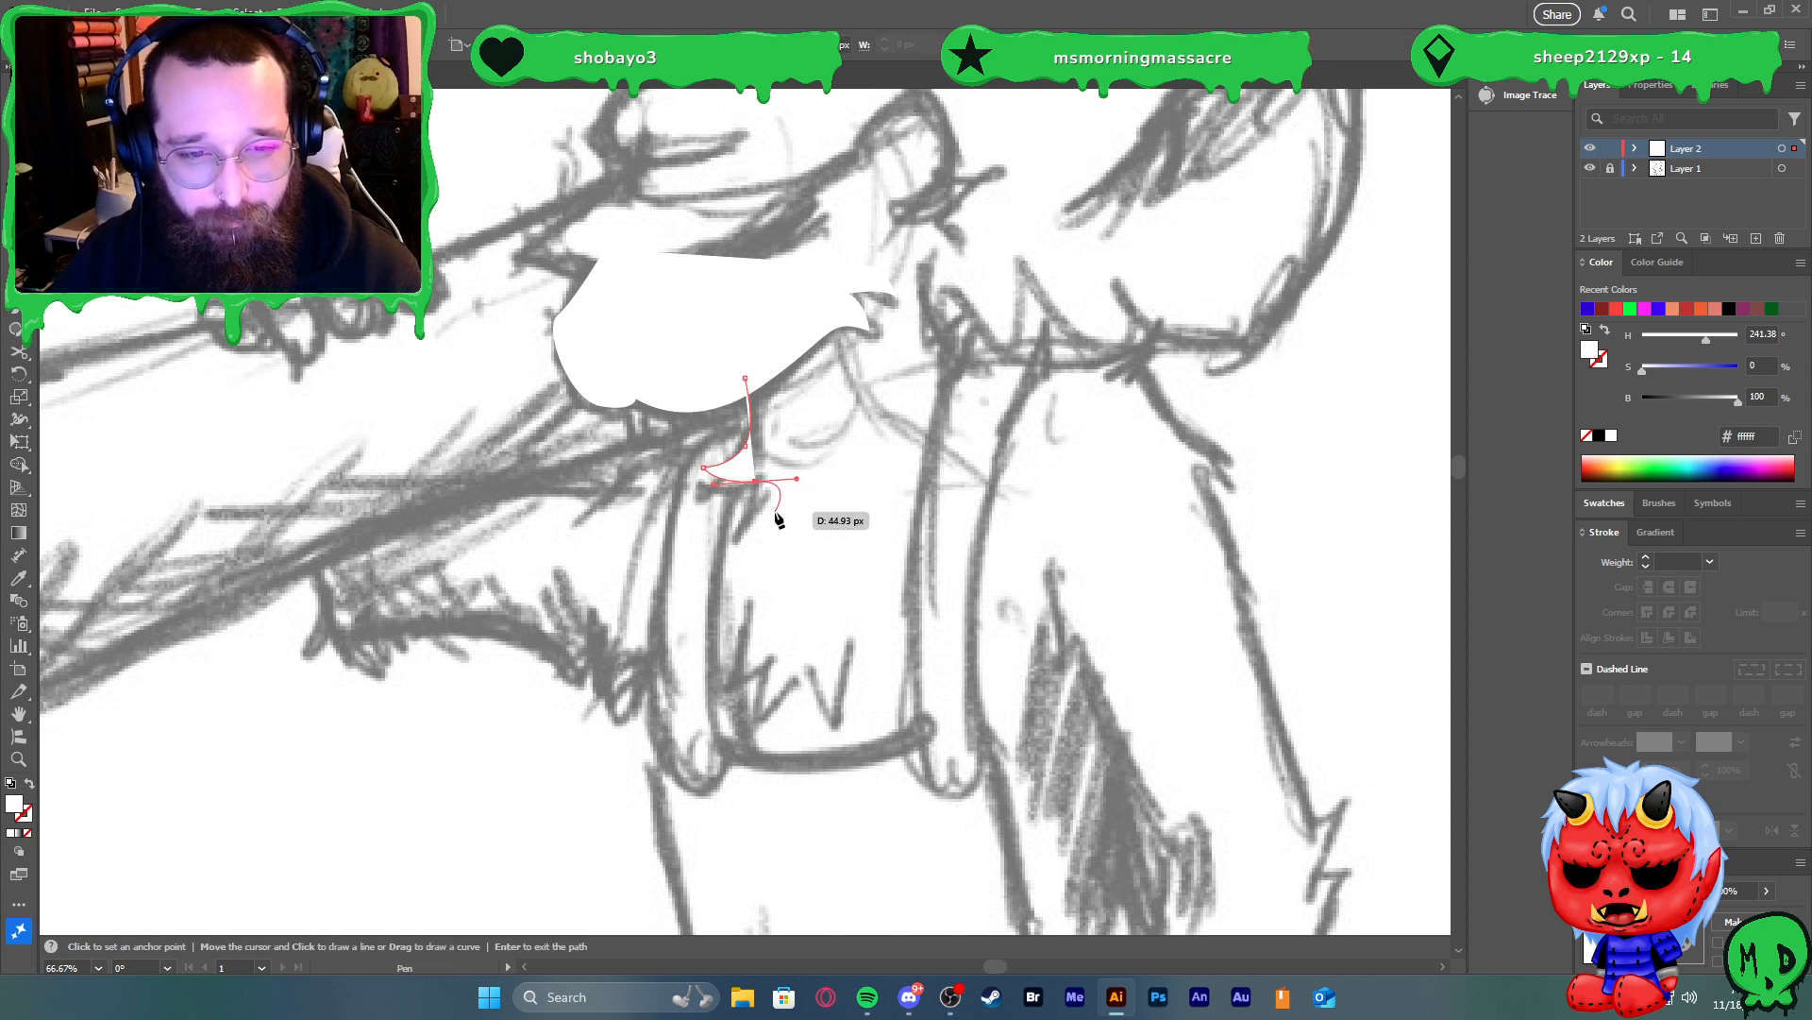
pyautogui.hotkey('ctrl', 'z')
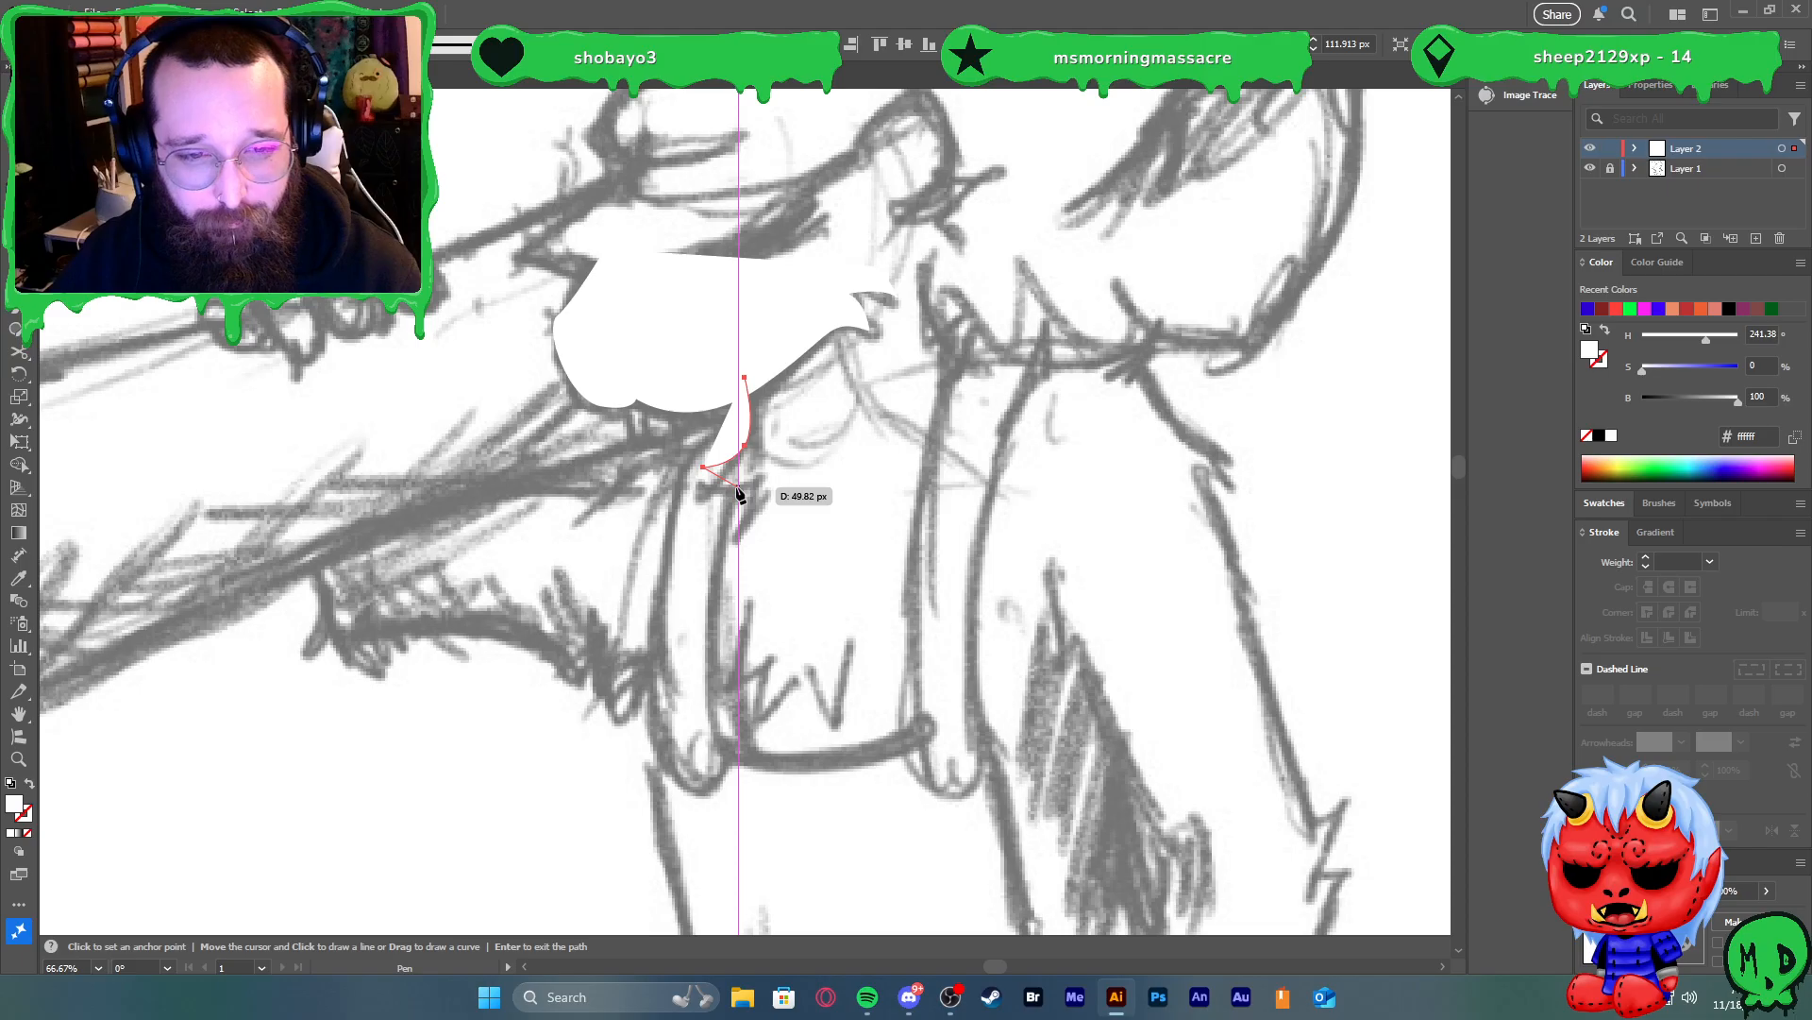
pyautogui.moveTo(742, 493); pyautogui.dragTo(707, 510)
pyautogui.hotkey('ctrl', 'z')
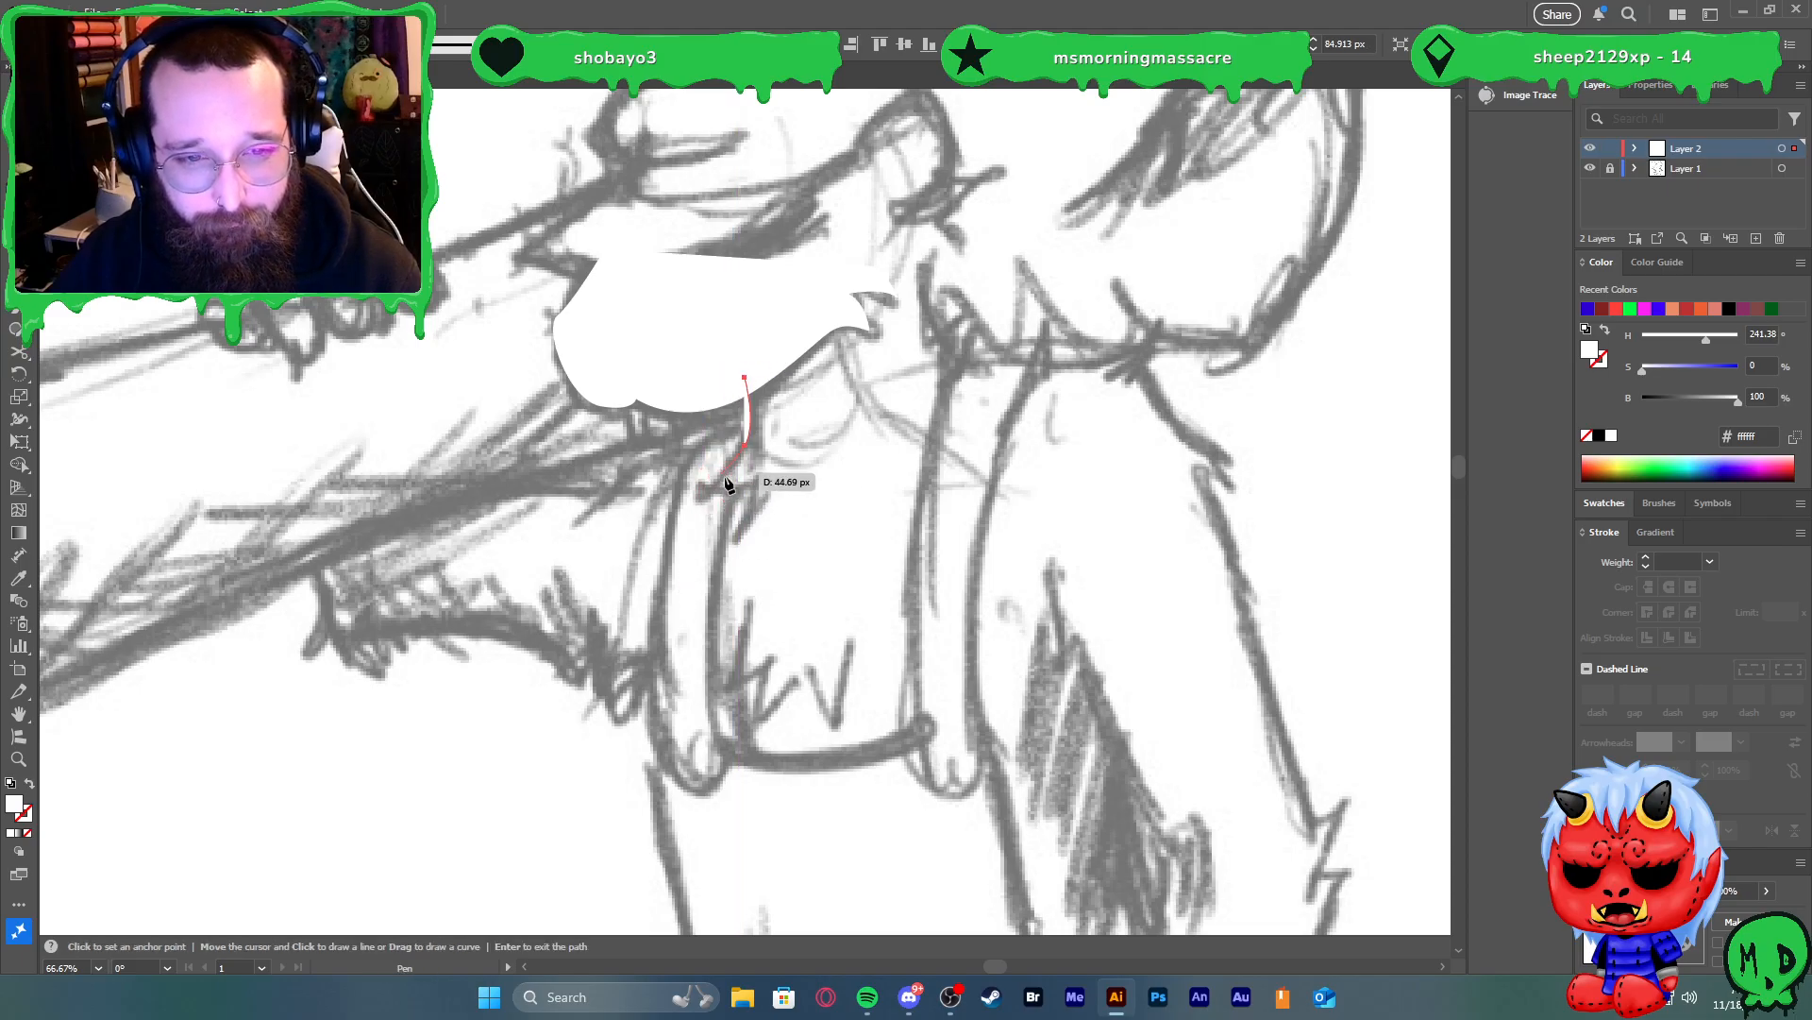
# Trace the front edge of the torso down along the front strap and turn along the belly below it
pyautogui.click(709, 520)
pyautogui.click(688, 668)
pyautogui.click(688, 773)
pyautogui.moveTo(821, 800); pyautogui.dragTo(892, 814)
# Carry the body path diagonally across the lower body to the shaded area's lower tip and back up inside the hanging arm
pyautogui.scroll(-1, 896, 812)
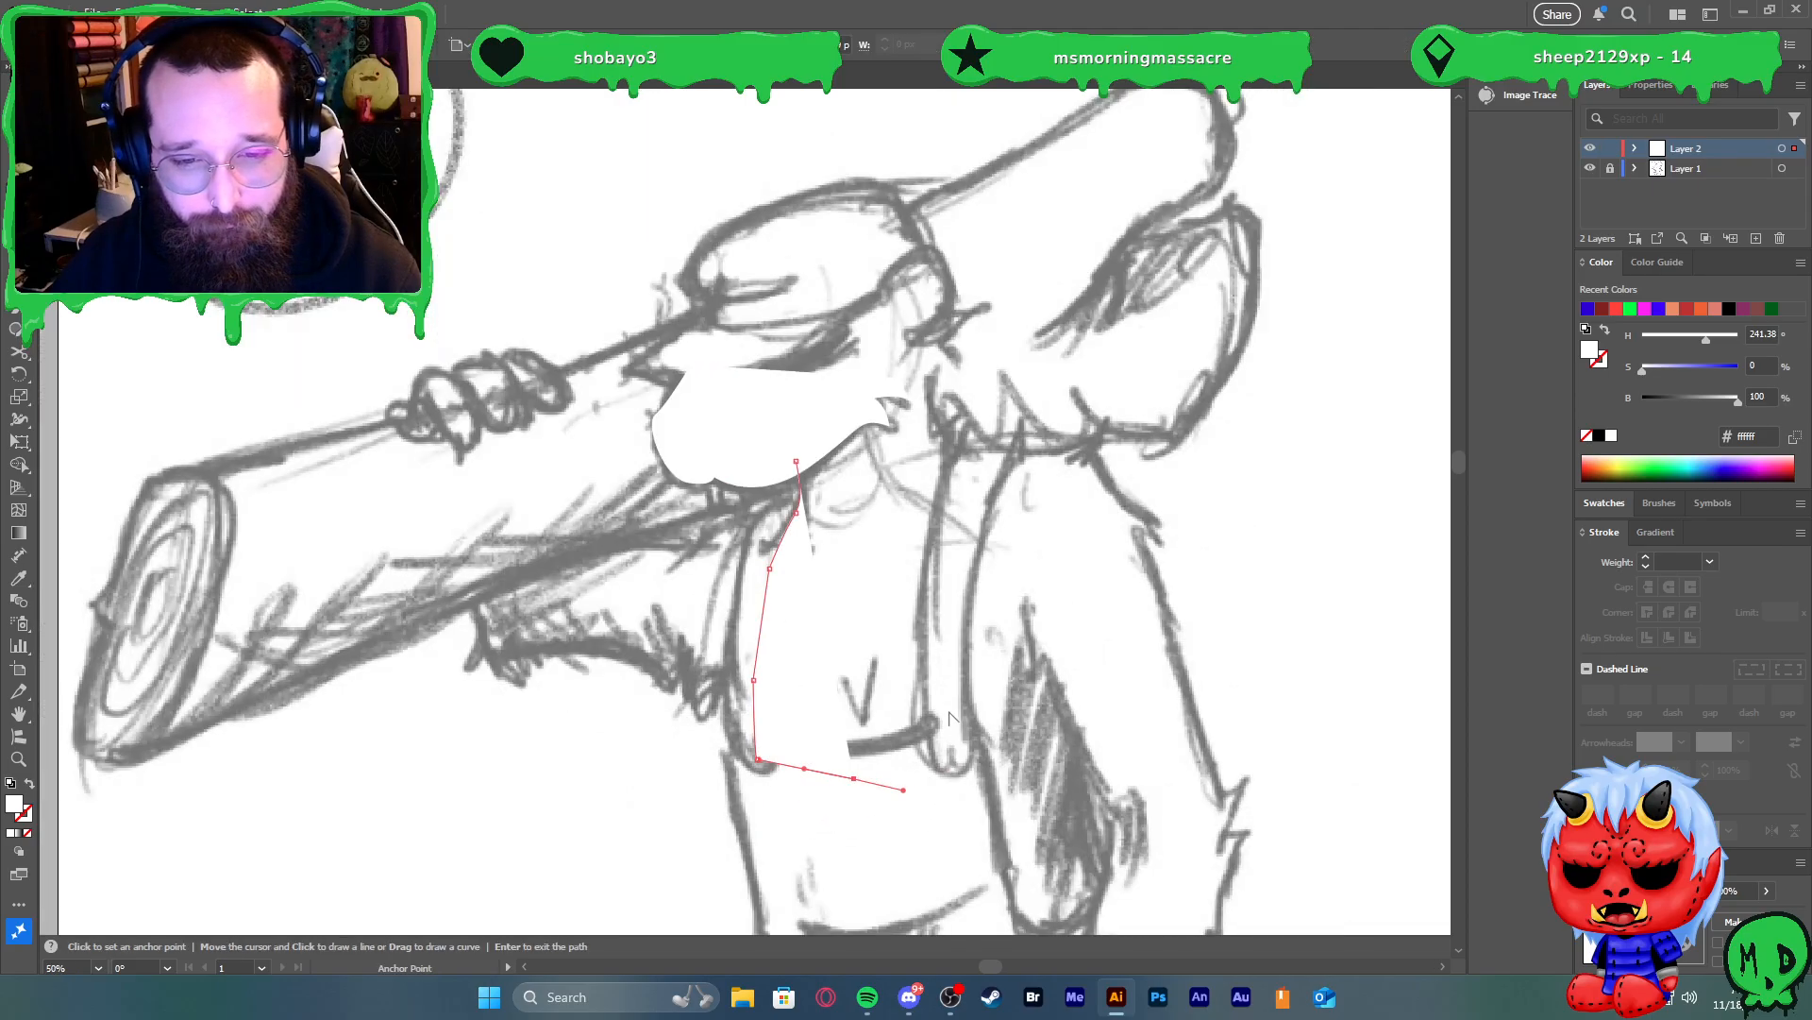
pyautogui.scroll(-3, 963, 717)
pyautogui.click(978, 761)
pyautogui.click(1039, 826)
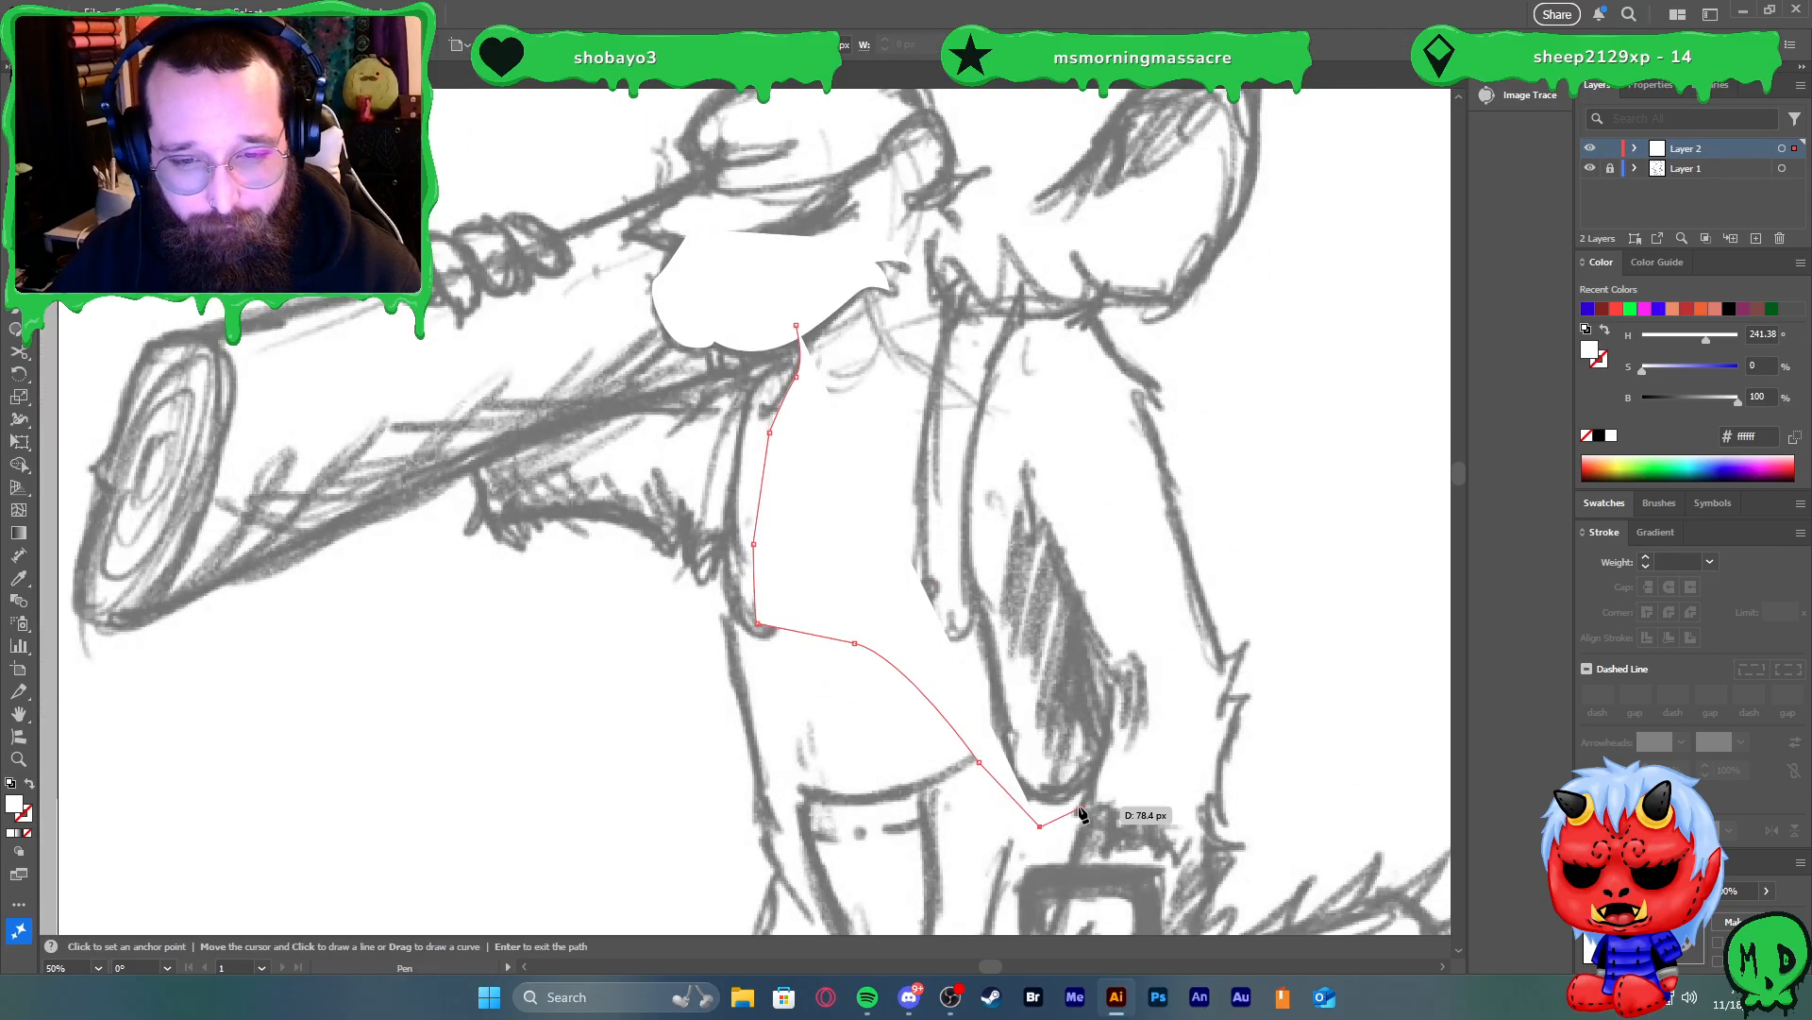
pyautogui.moveTo(1102, 785); pyautogui.dragTo(1105, 753)
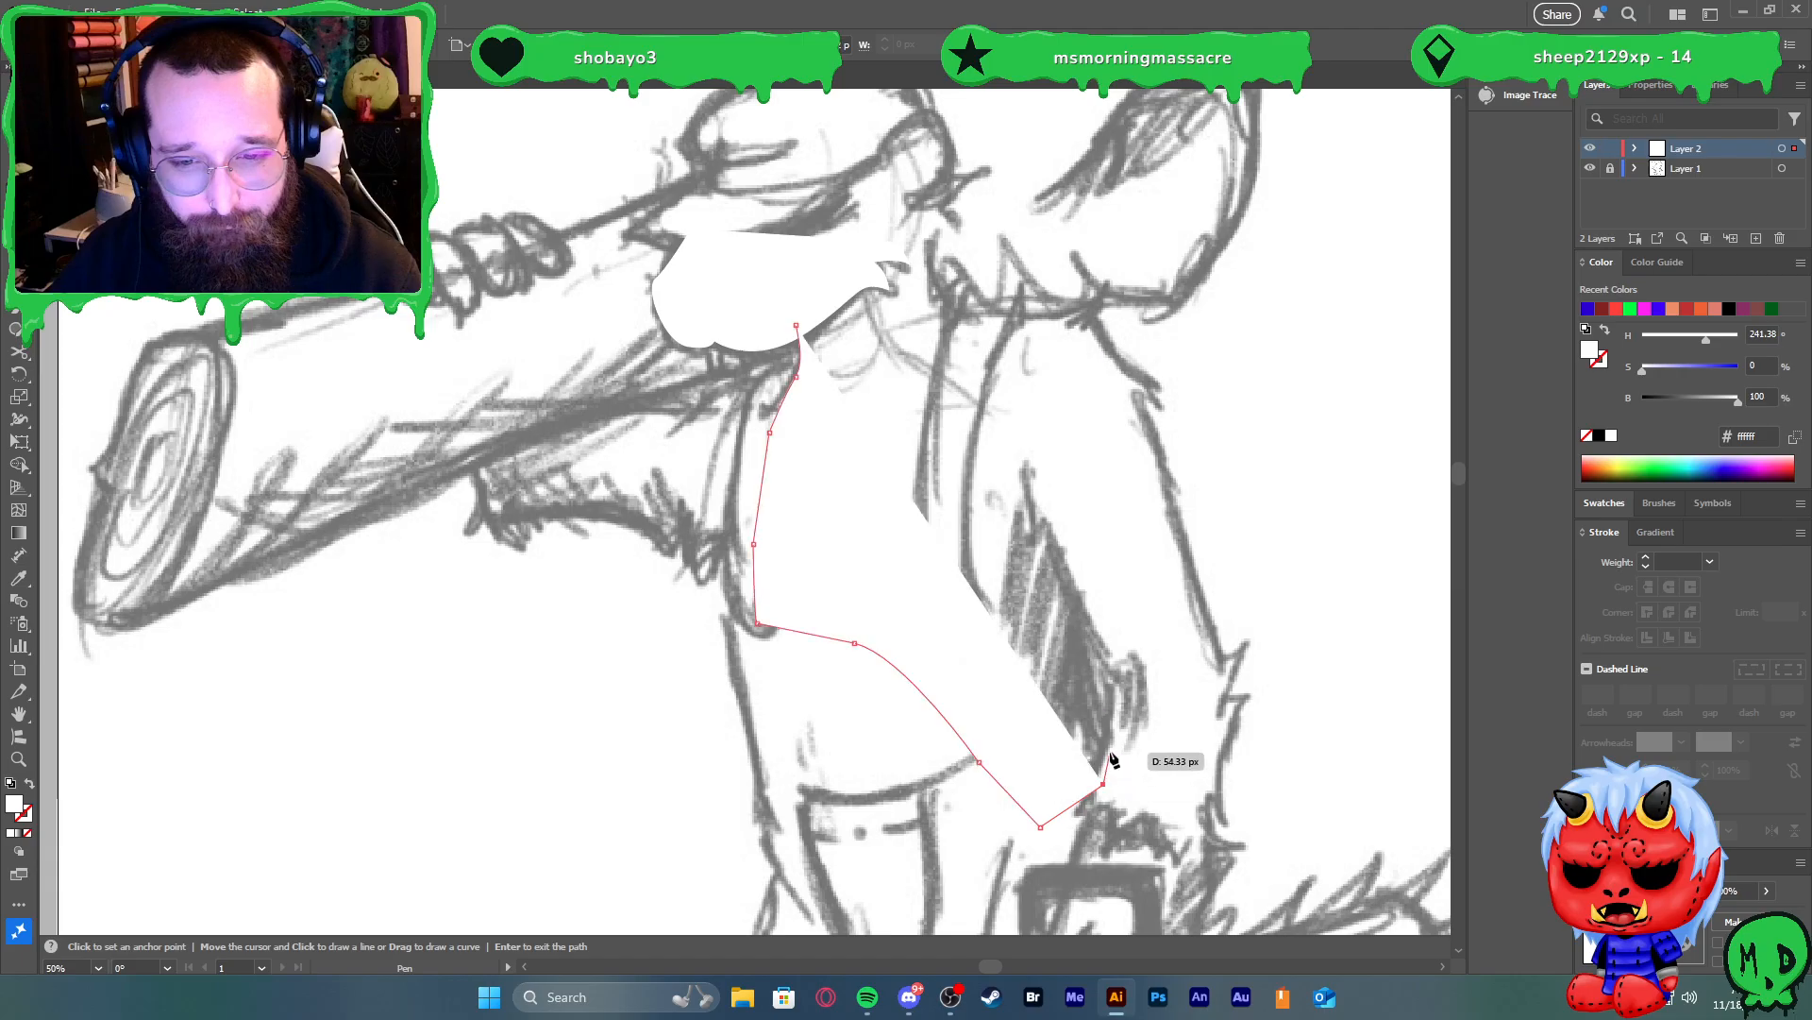
pyautogui.click(1104, 746)
pyautogui.moveTo(1076, 523); pyautogui.dragTo(1075, 519)
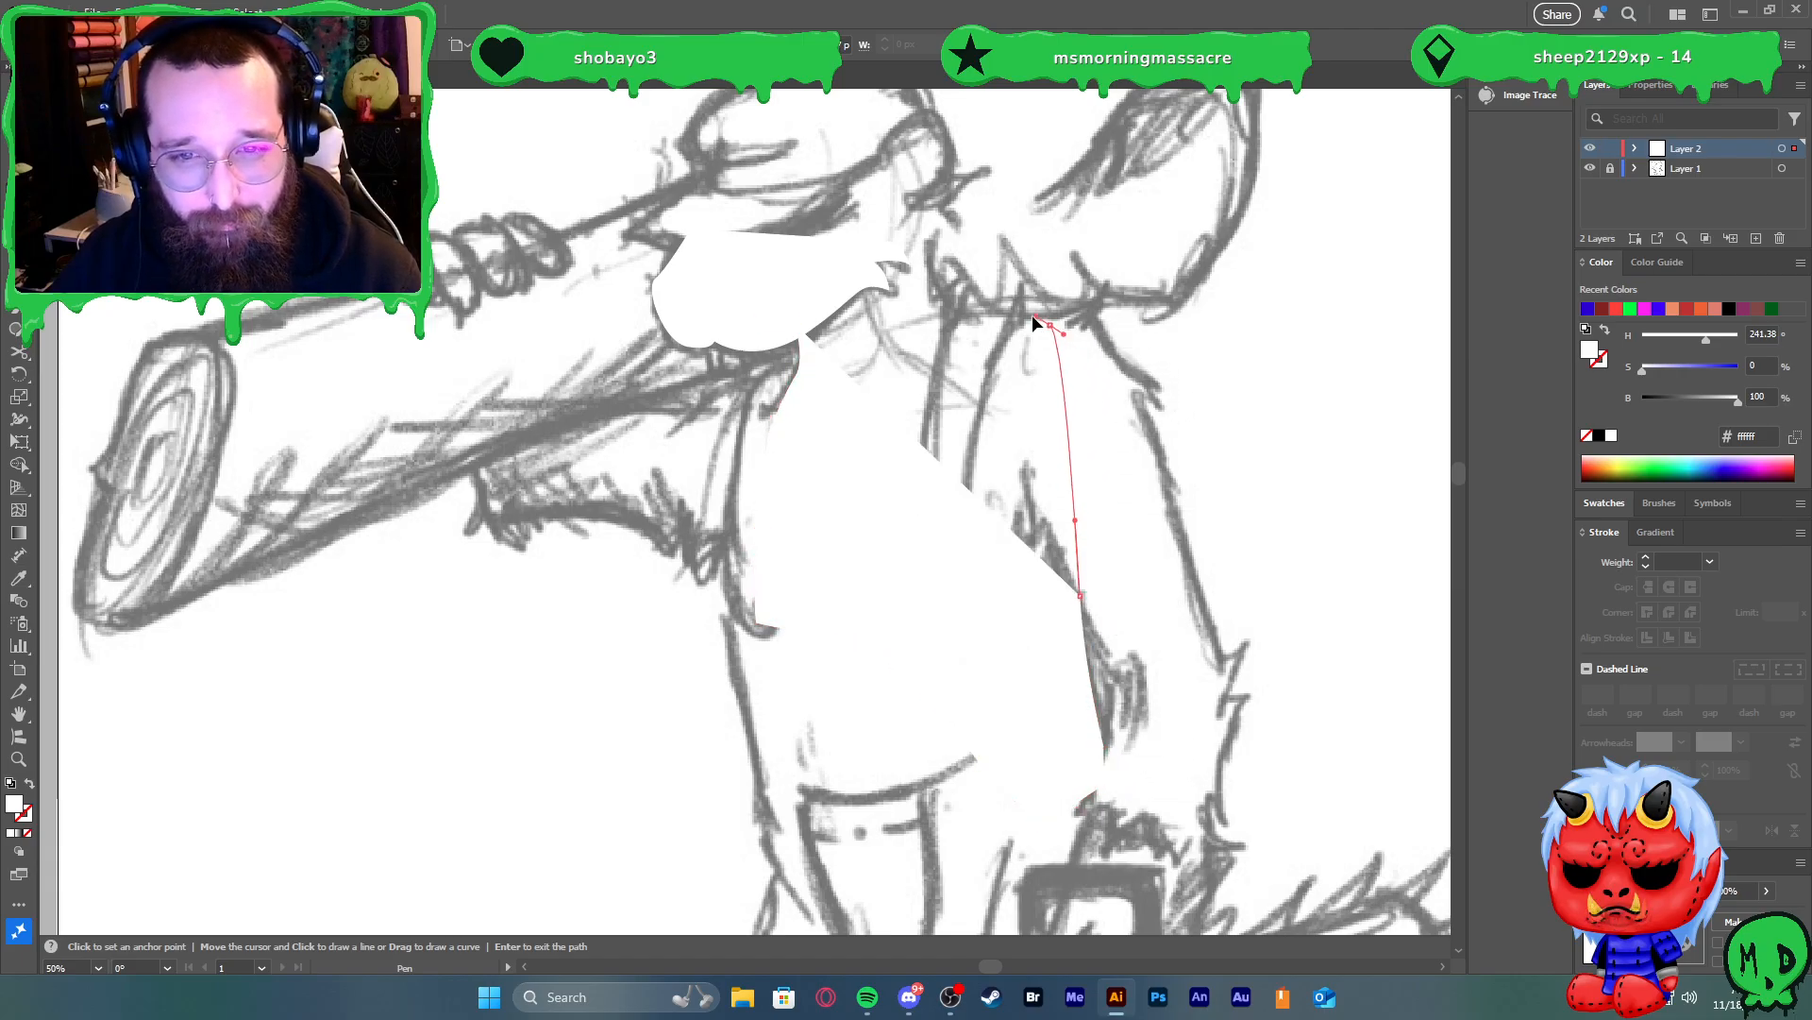
# Trace the body's upper edge along the jagged hem behind the straps and up toward the back of the neck
pyautogui.scroll(3, 1023, 321)
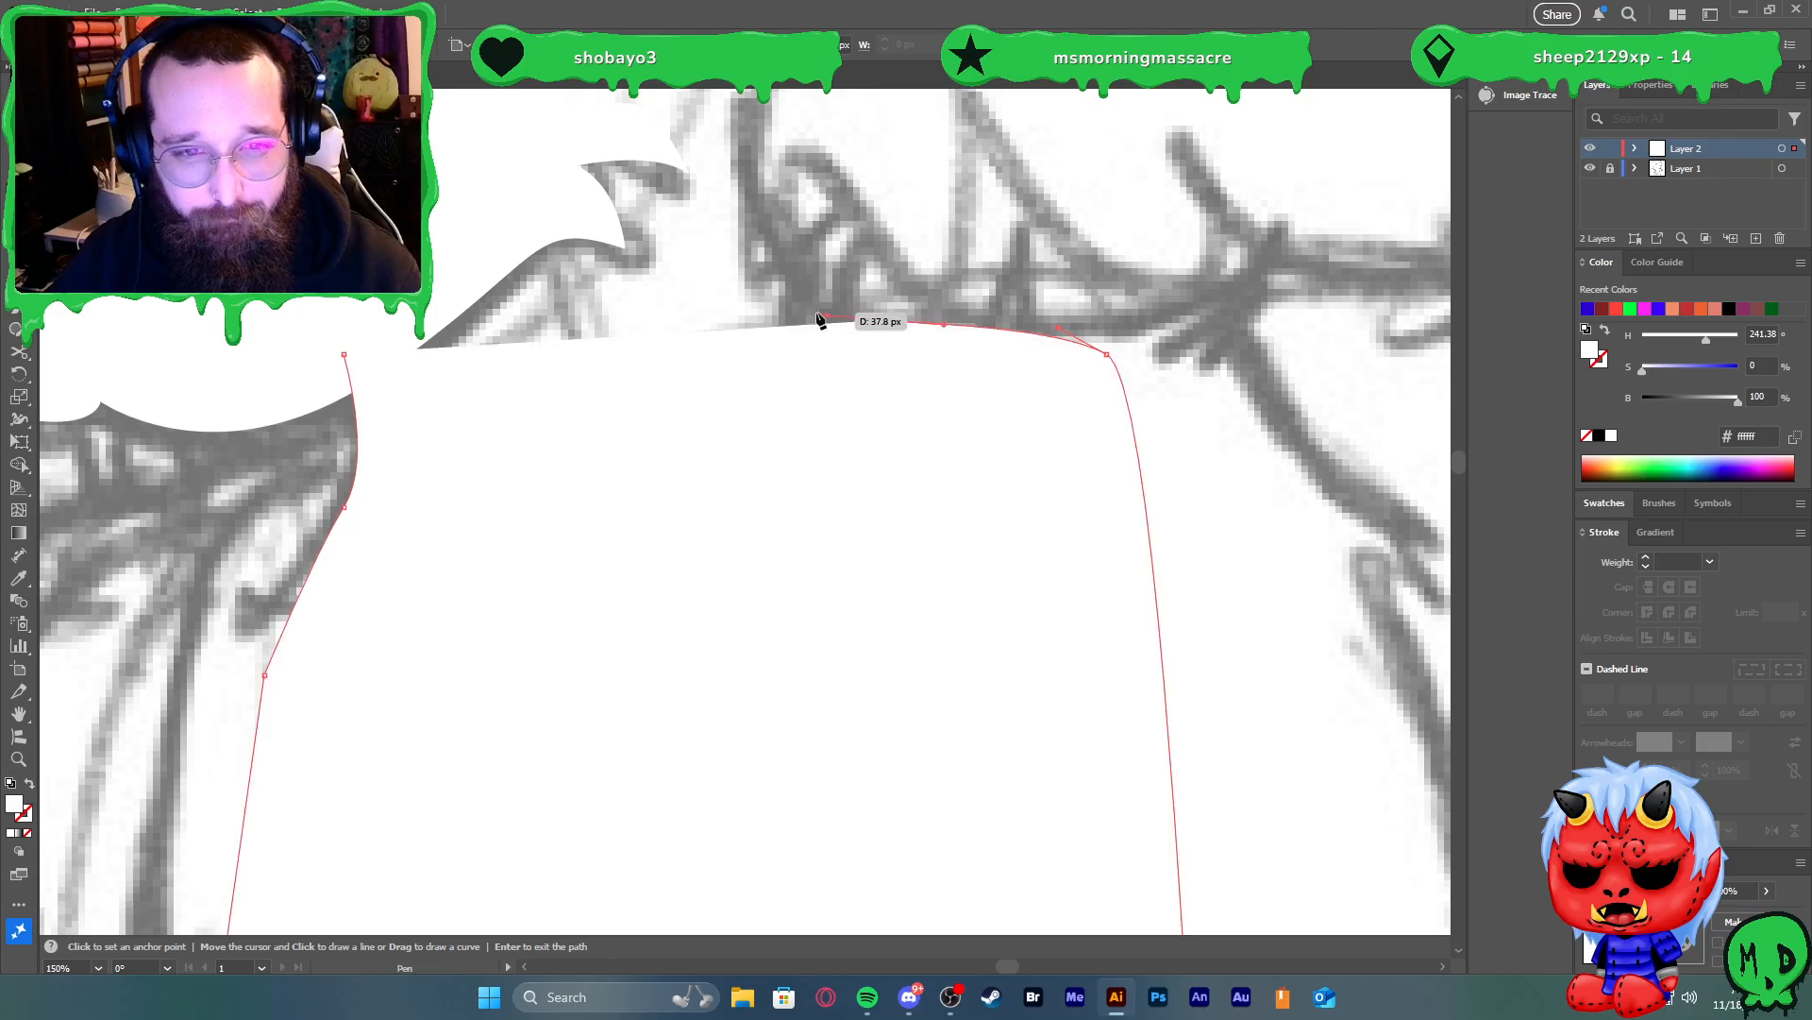
pyautogui.scroll(-2, 818, 319)
pyautogui.moveTo(790, 280); pyautogui.dragTo(775, 220)
pyautogui.scroll(1, 780, 227)
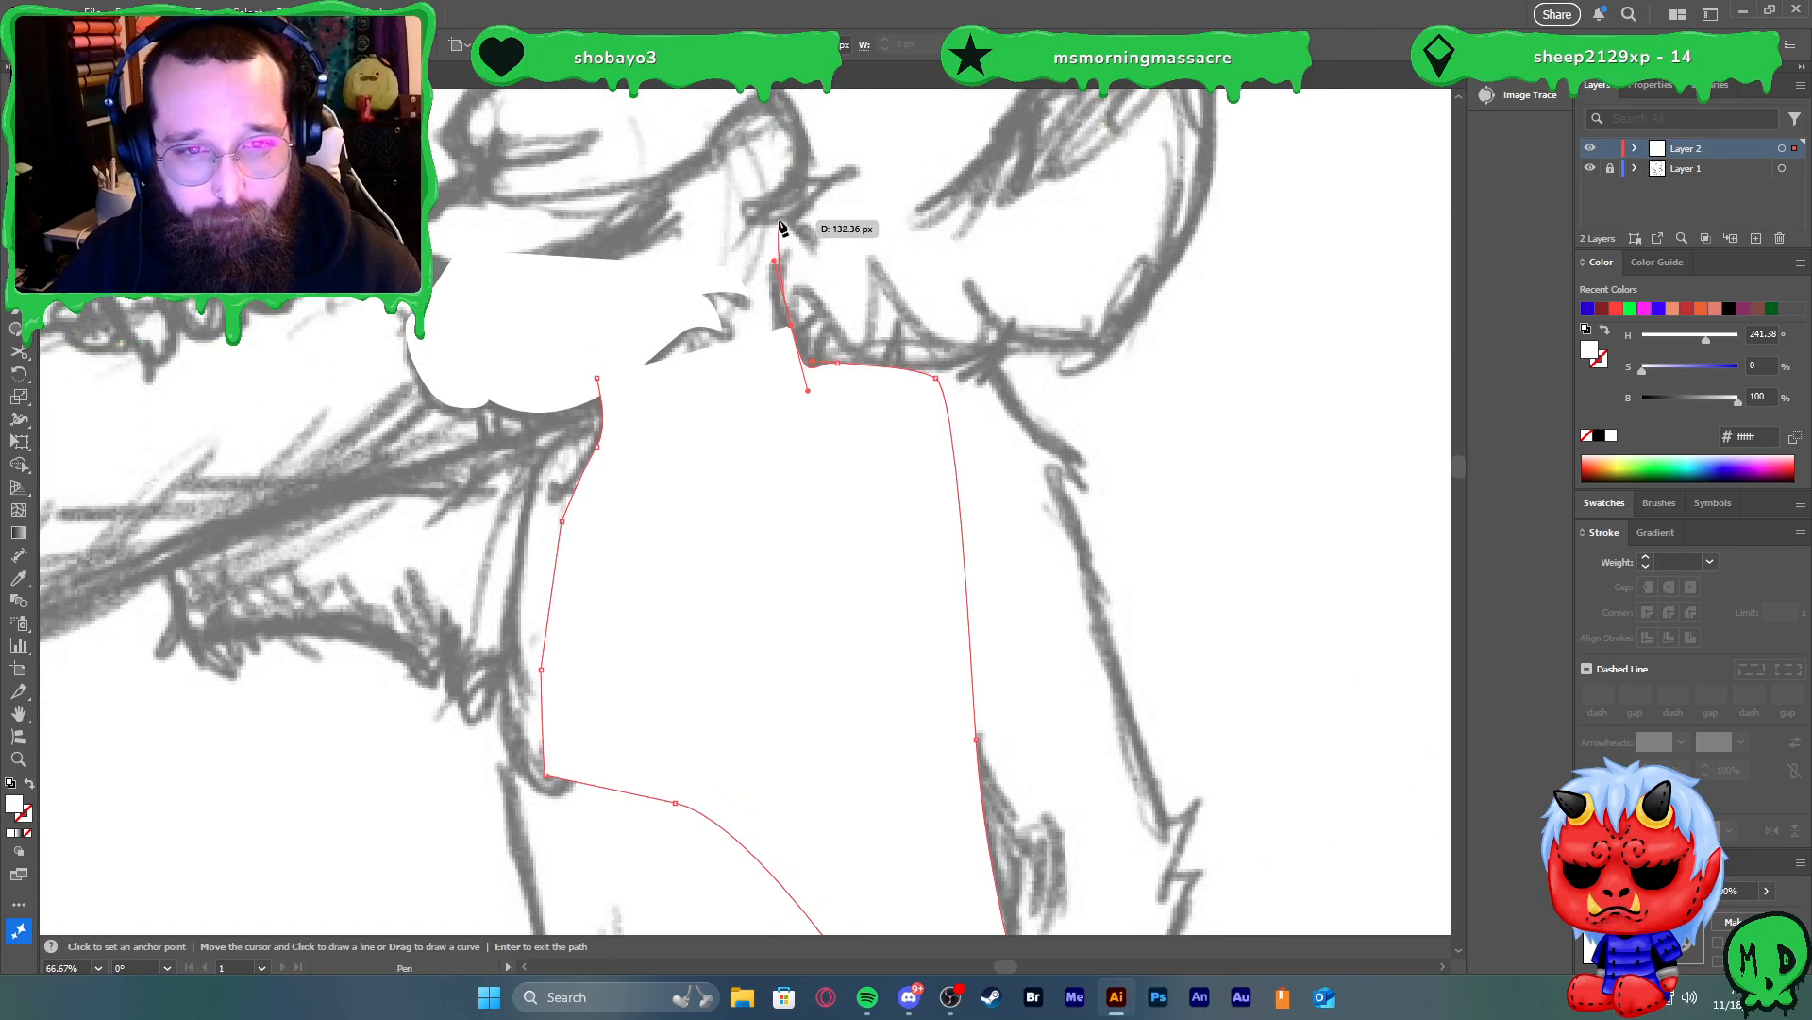
# Trace the pointed fur tufts at the back of the neck and head up to the tip behind the cap
pyautogui.scroll(2, 779, 230)
pyautogui.moveTo(853, 238); pyautogui.dragTo(876, 273)
pyautogui.scroll(2, 869, 262)
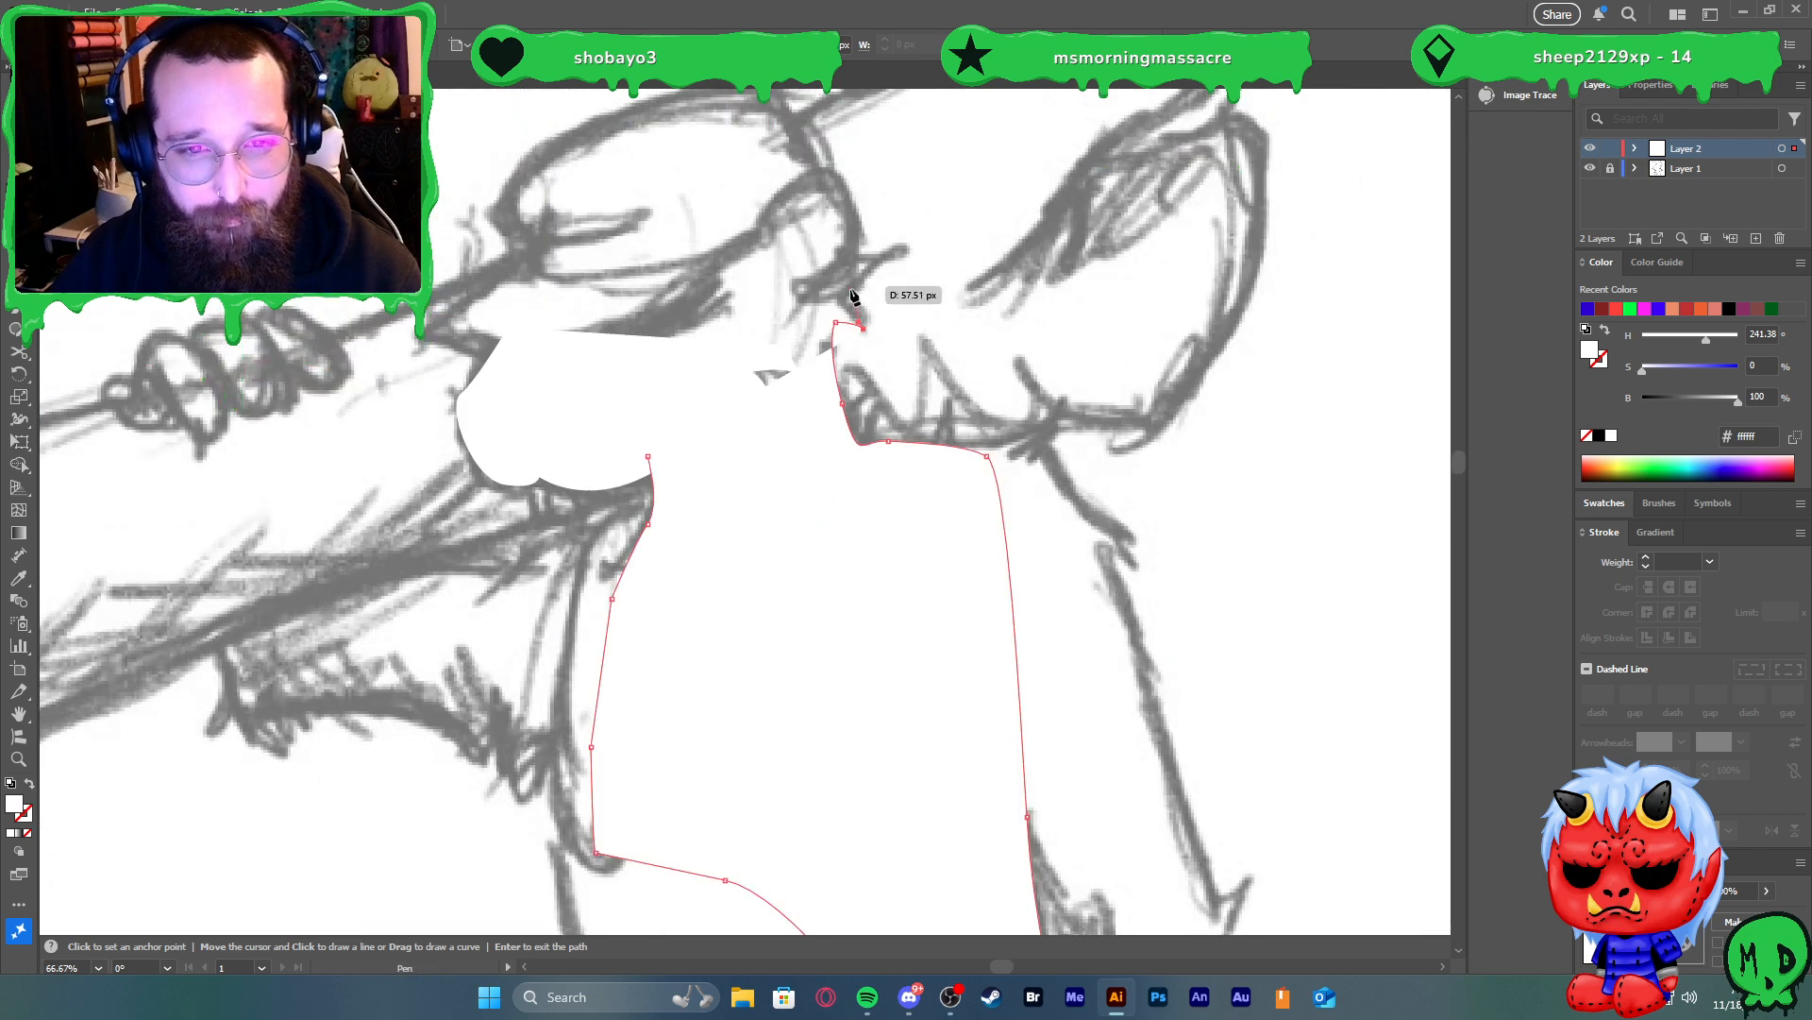
pyautogui.moveTo(825, 297); pyautogui.dragTo(801, 291)
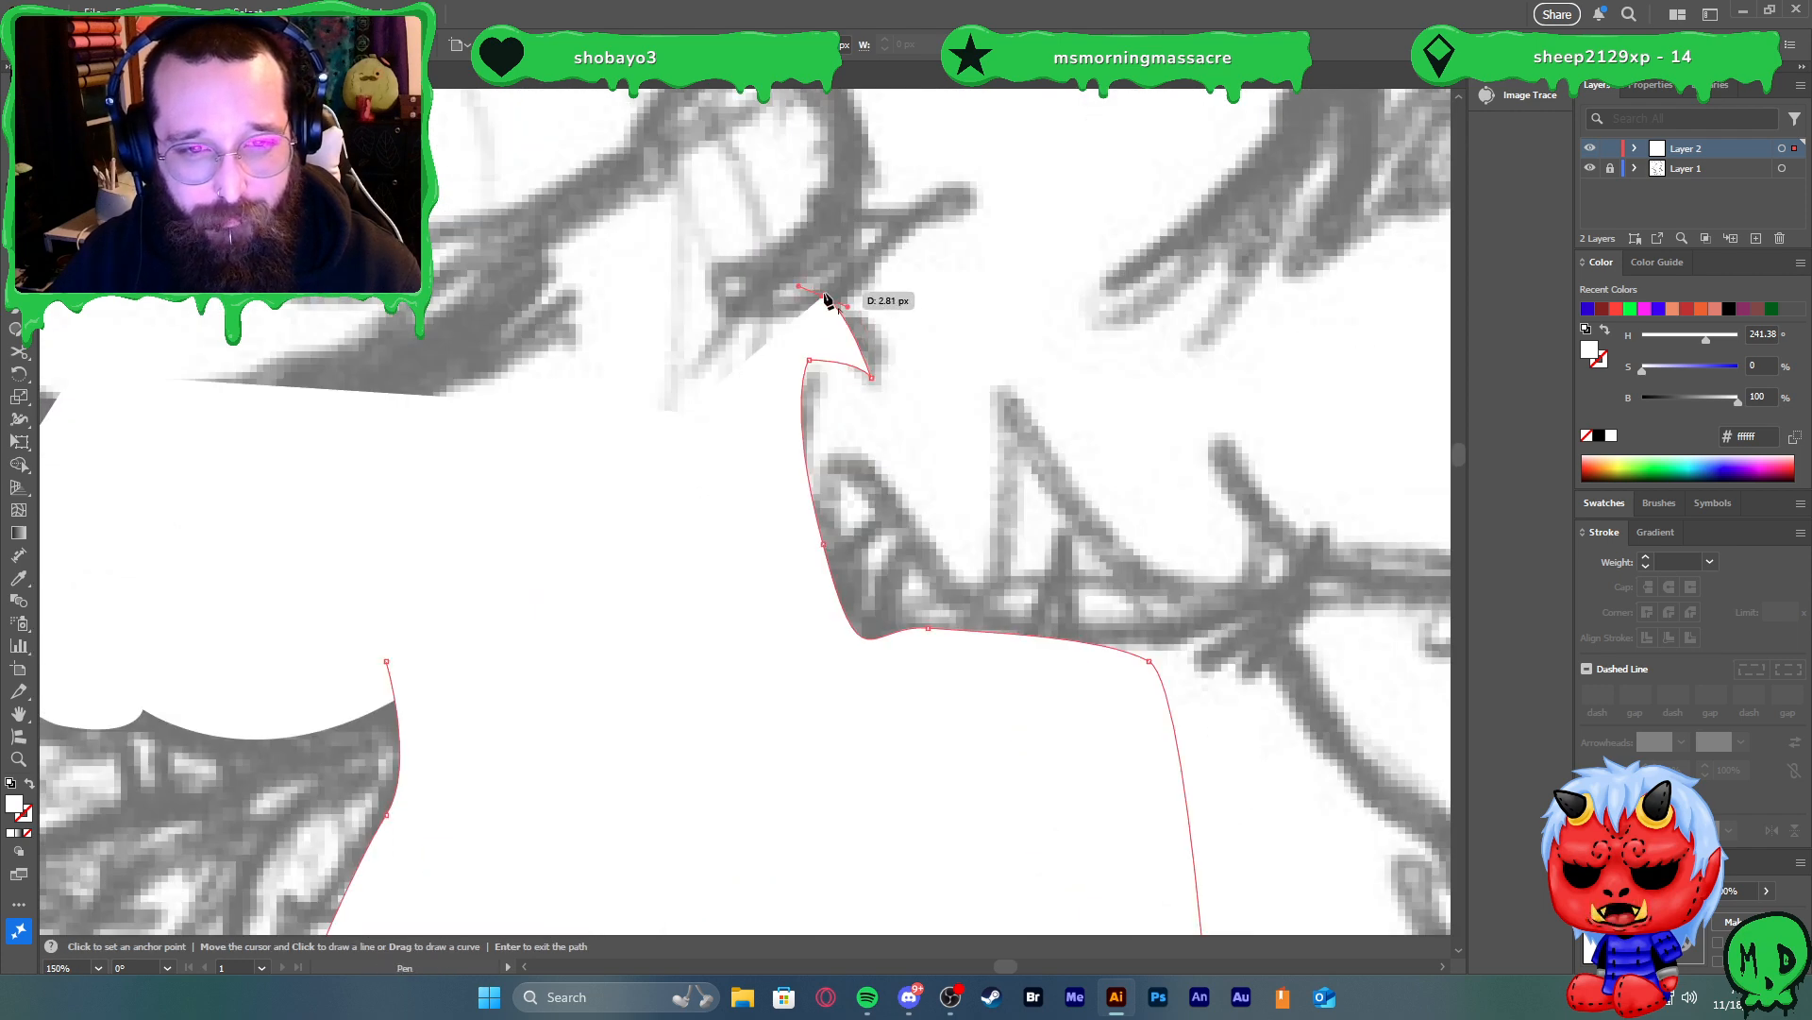
pyautogui.scroll(-2, 826, 298)
pyautogui.scroll(2, 818, 326)
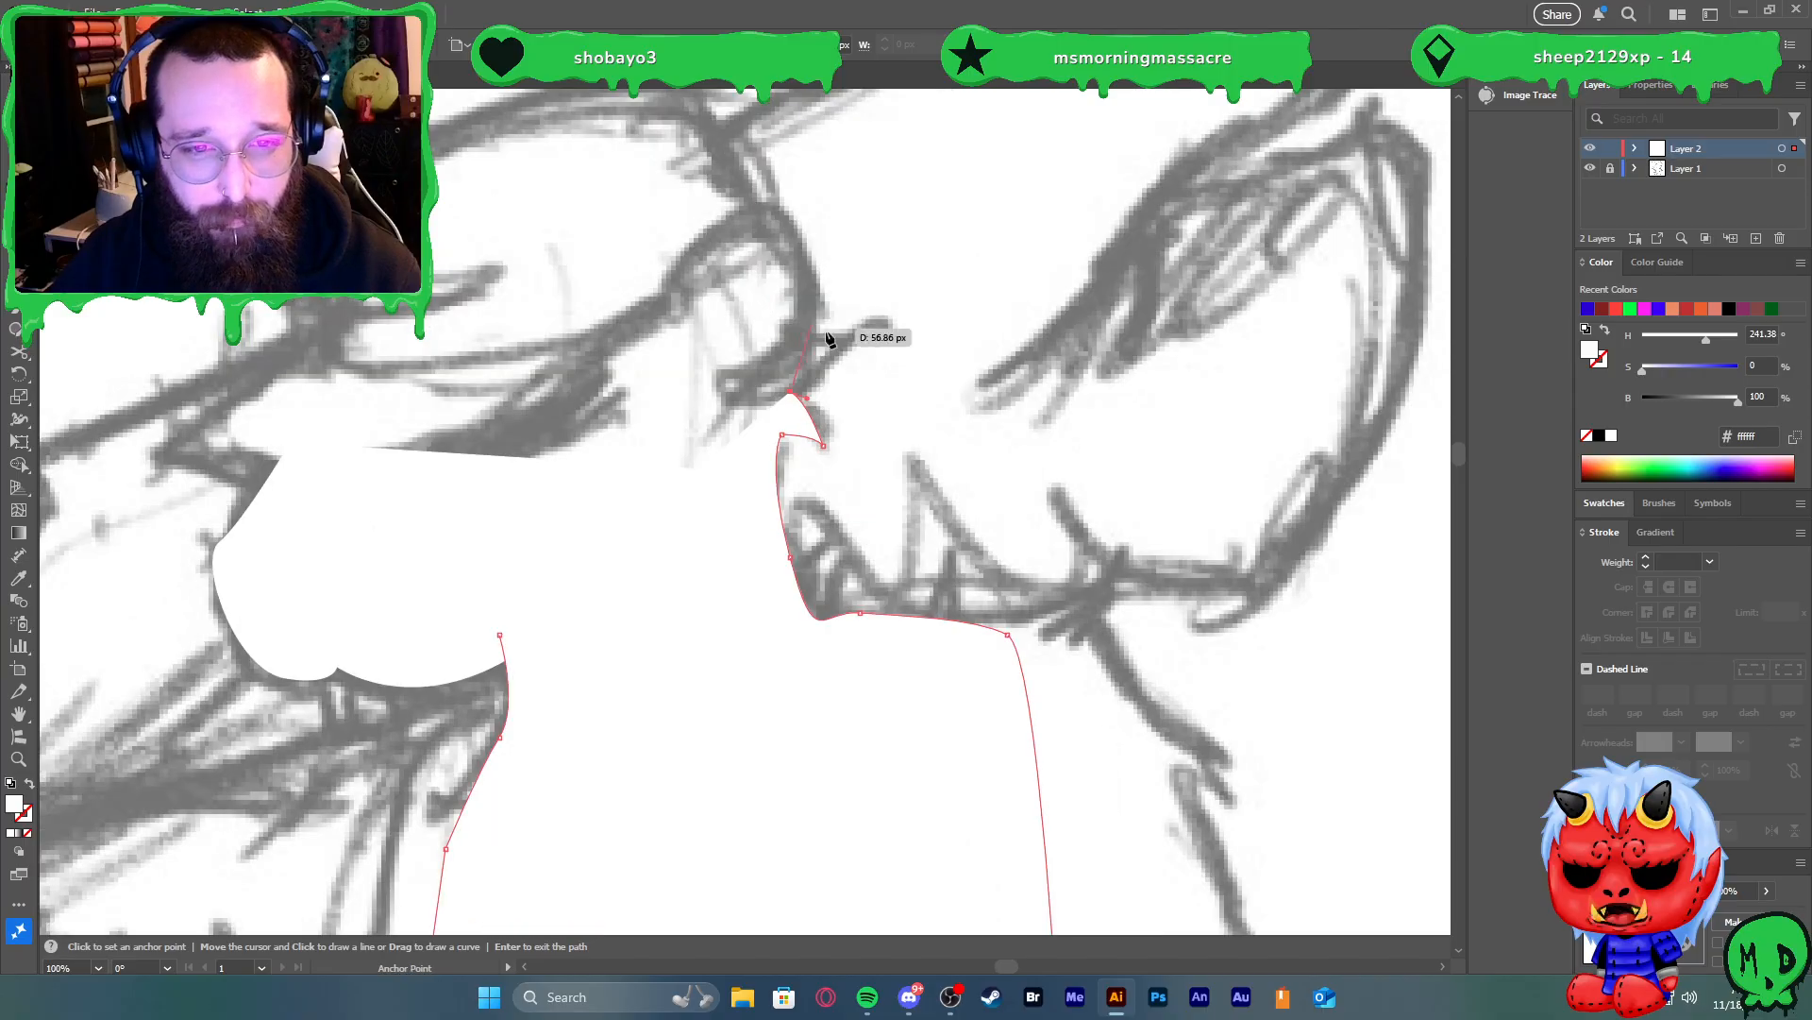
pyautogui.moveTo(851, 337); pyautogui.dragTo(857, 313)
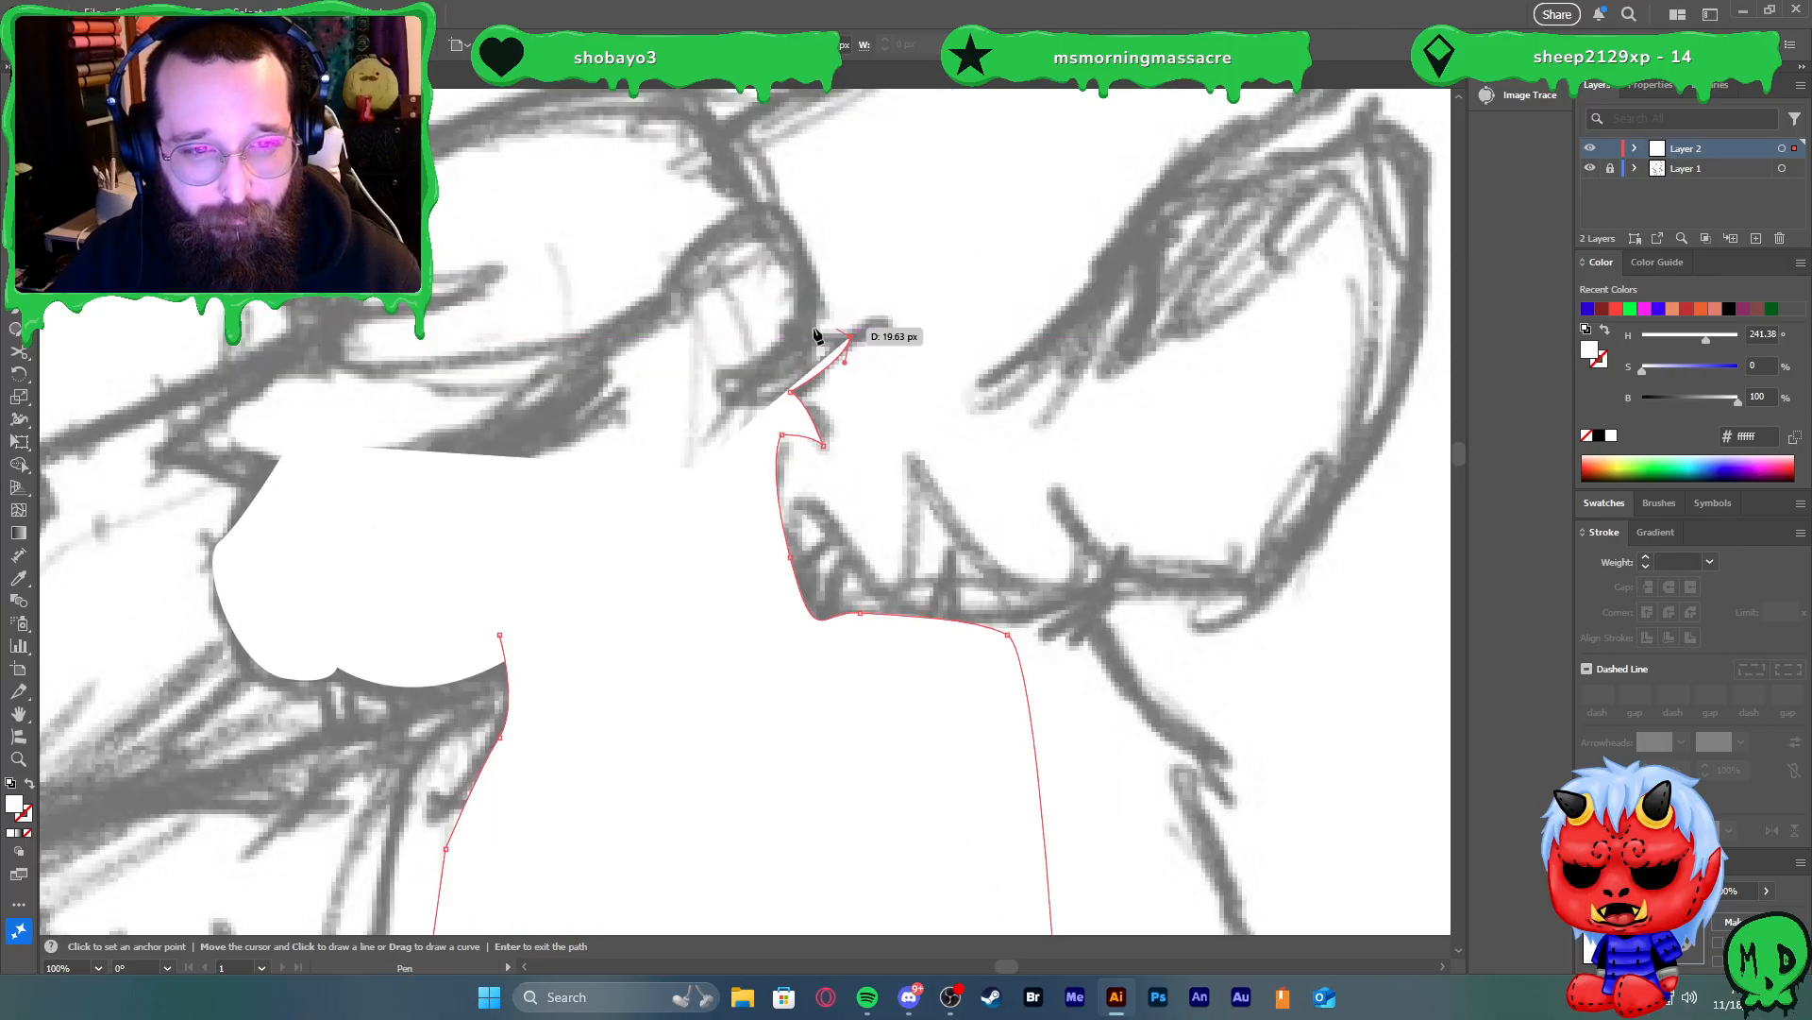
# Trace across the head beneath the cap, join the path to the white face shape, and close the combined outline
pyautogui.moveTo(648, 269); pyautogui.dragTo(626, 227)
pyautogui.click(297, 445)
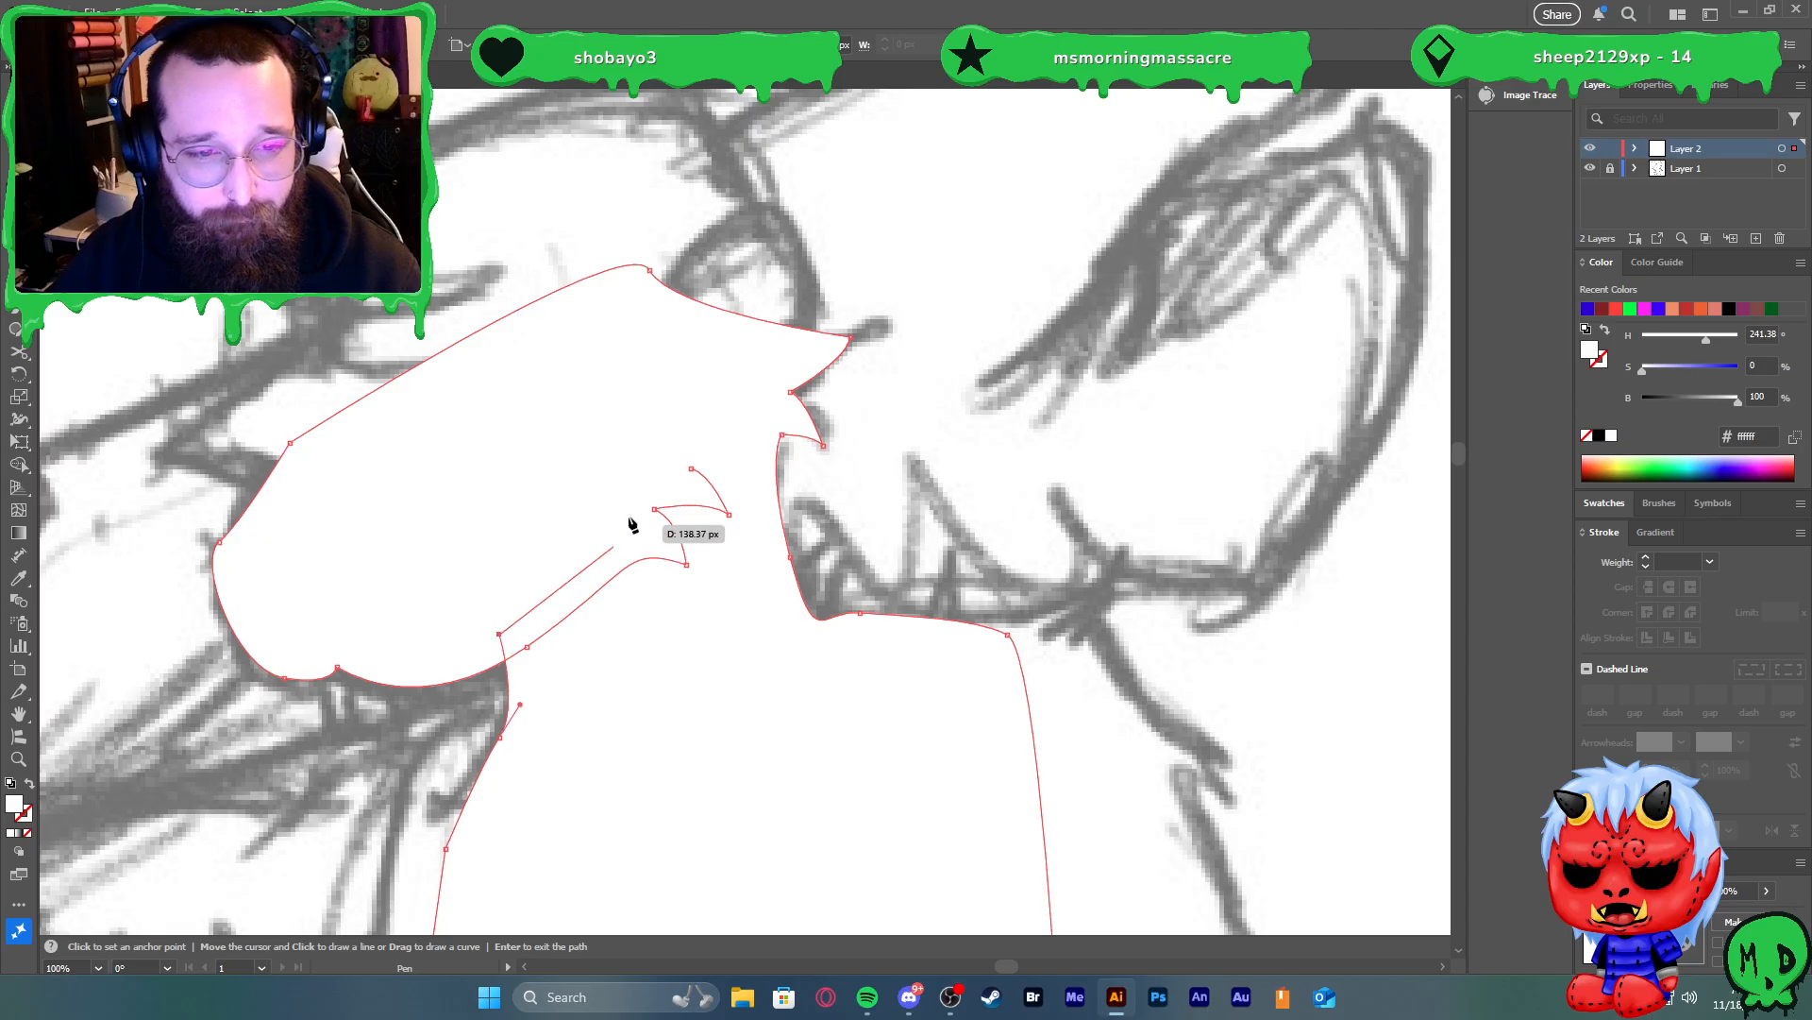
pyautogui.click(691, 469)
pyautogui.press('v')
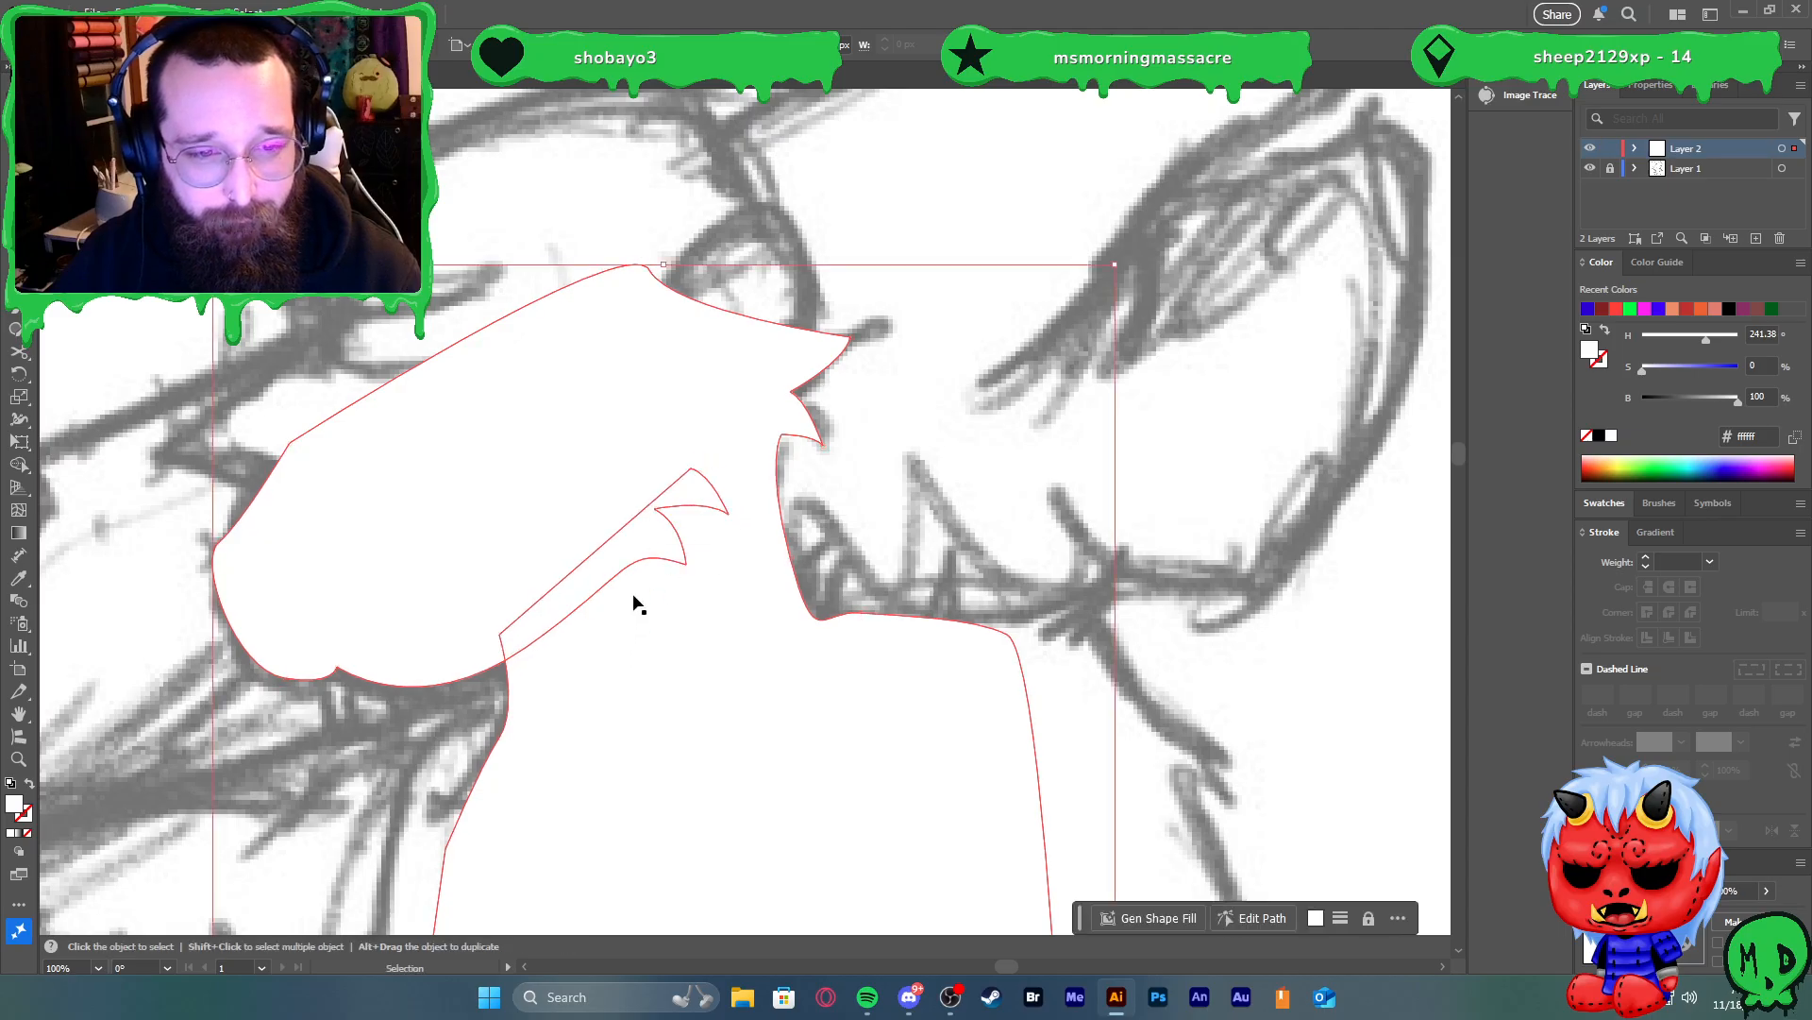
# Delete the leftover fur-tuft anchor points inside the merged head and body shape, undoing the last extra anchor deletion
pyautogui.press('a')
pyautogui.click(690, 469)
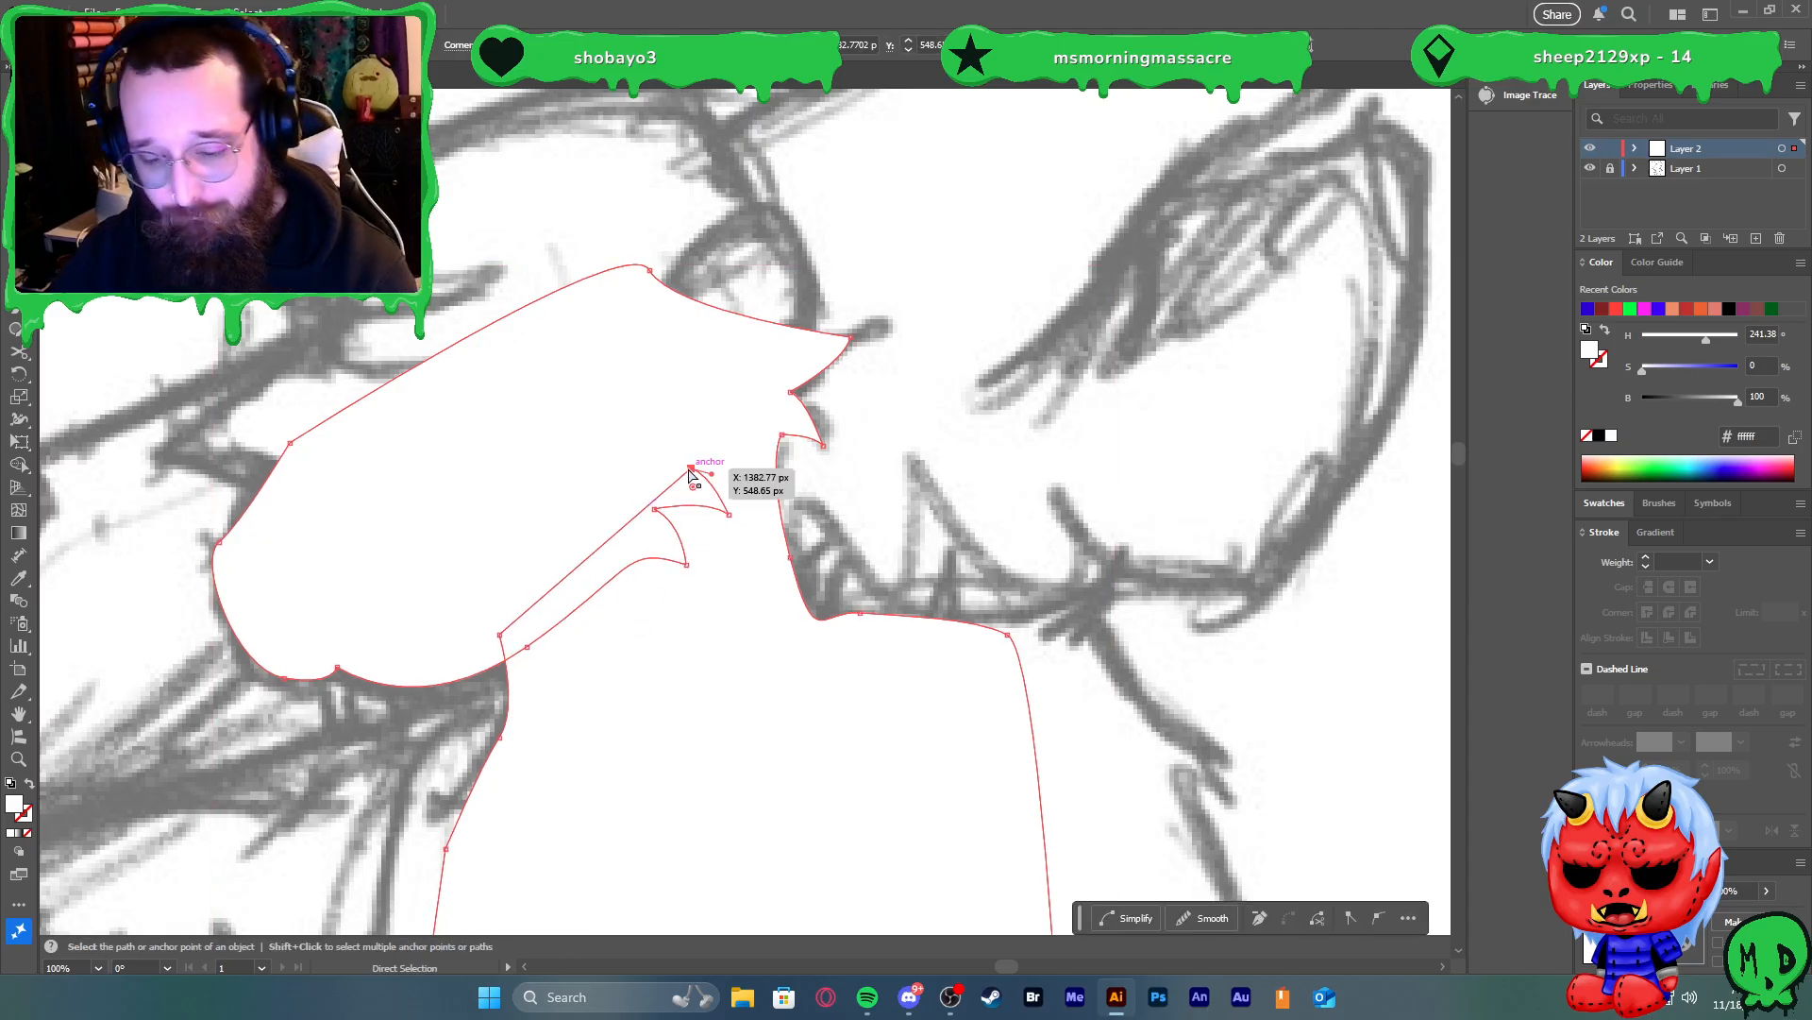
pyautogui.press('Delete')
pyautogui.press('p')
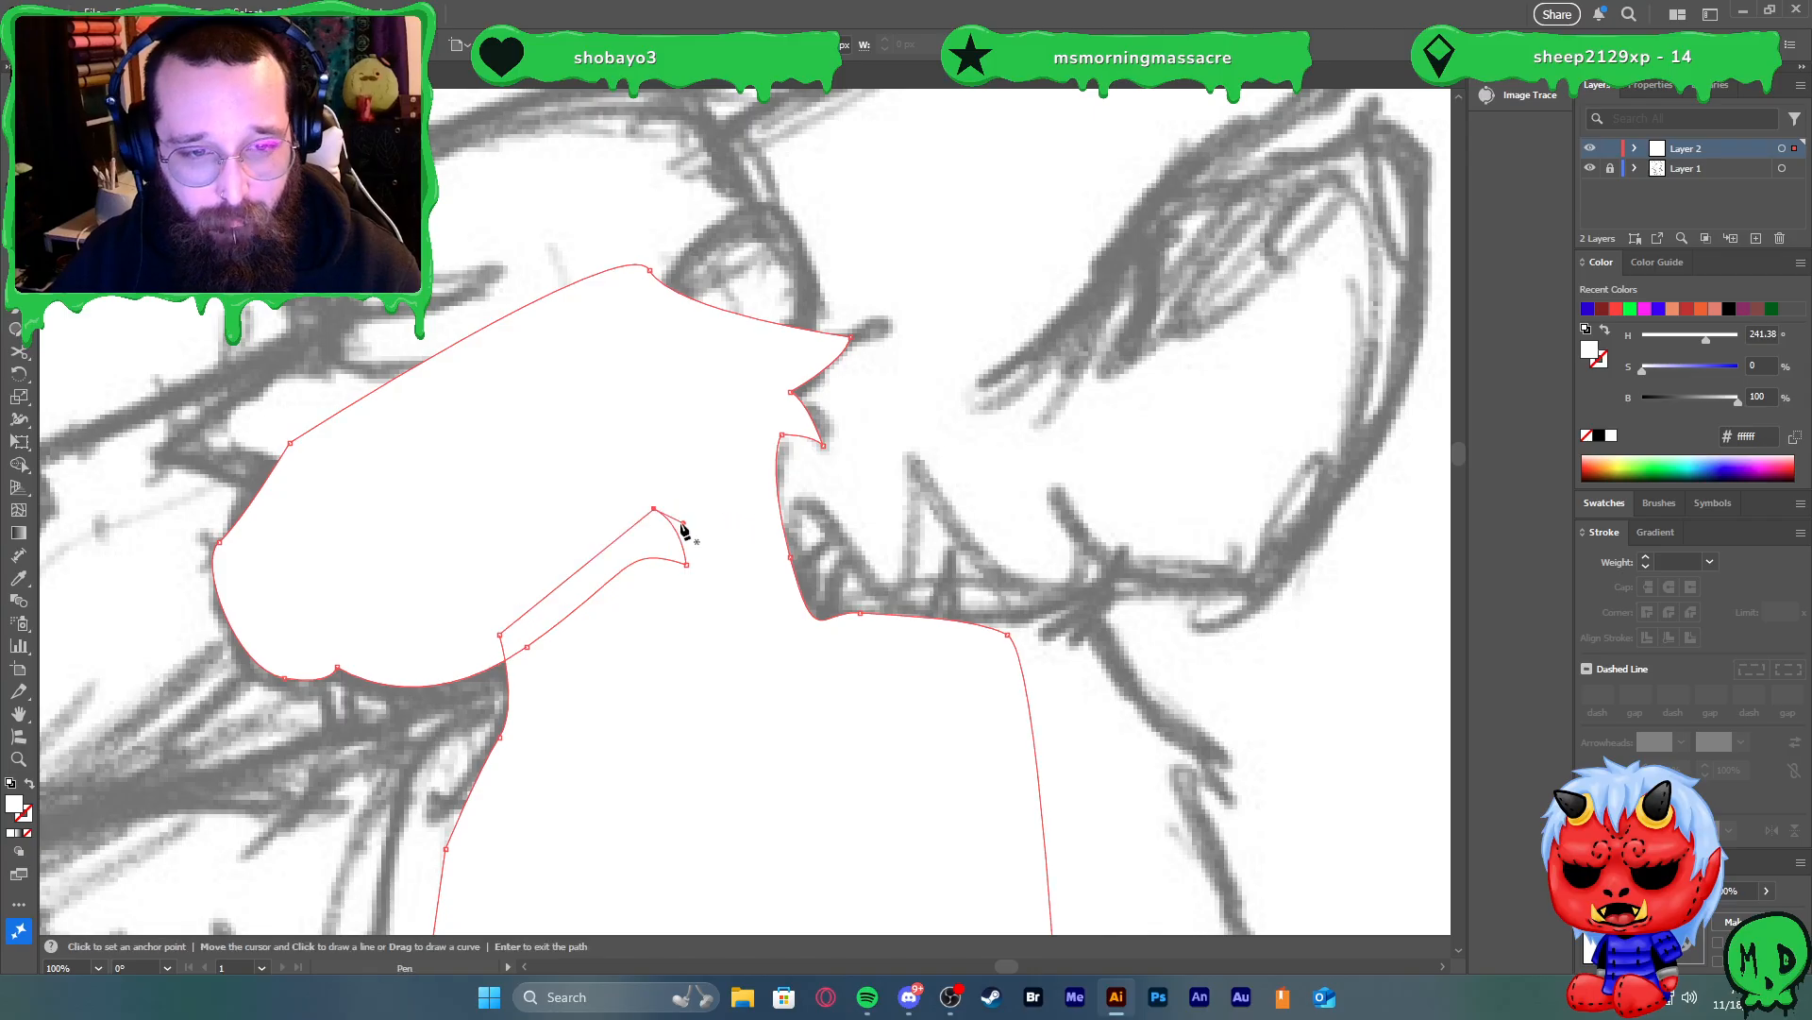
pyautogui.click(653, 509)
pyautogui.click(686, 565)
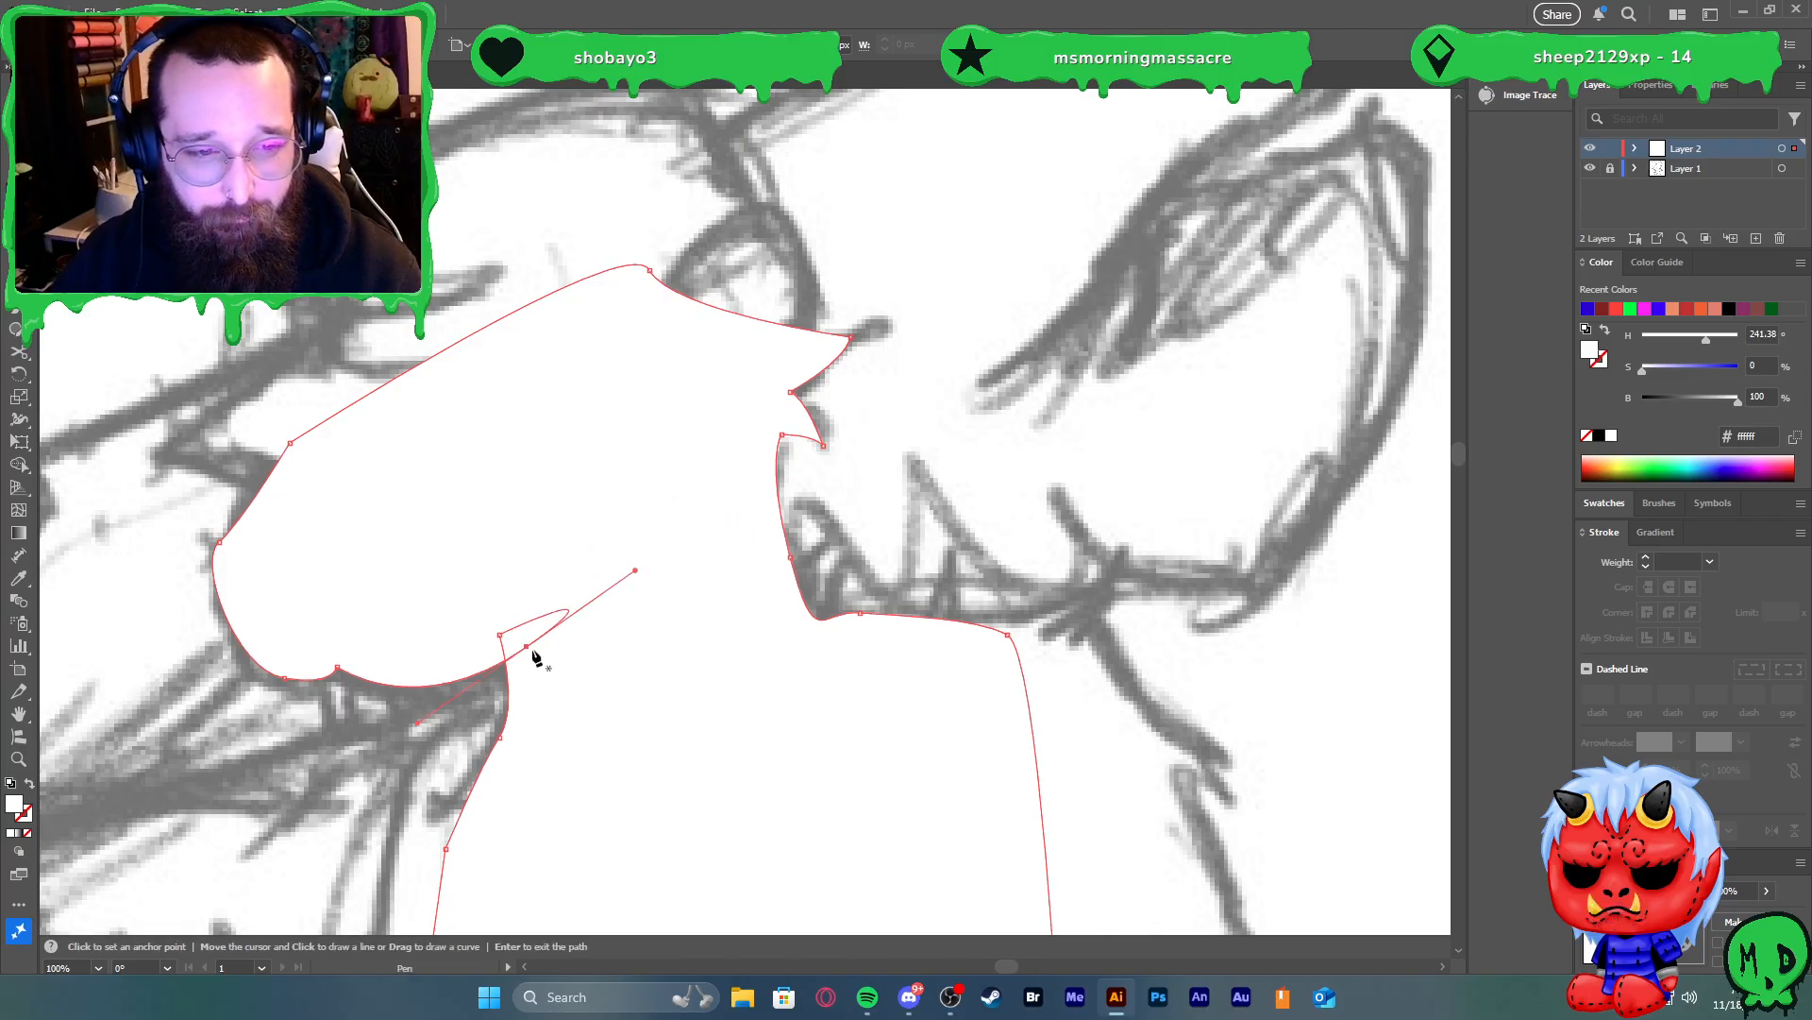
pyautogui.click(527, 647)
pyautogui.hotkey('ctrl', 'z')
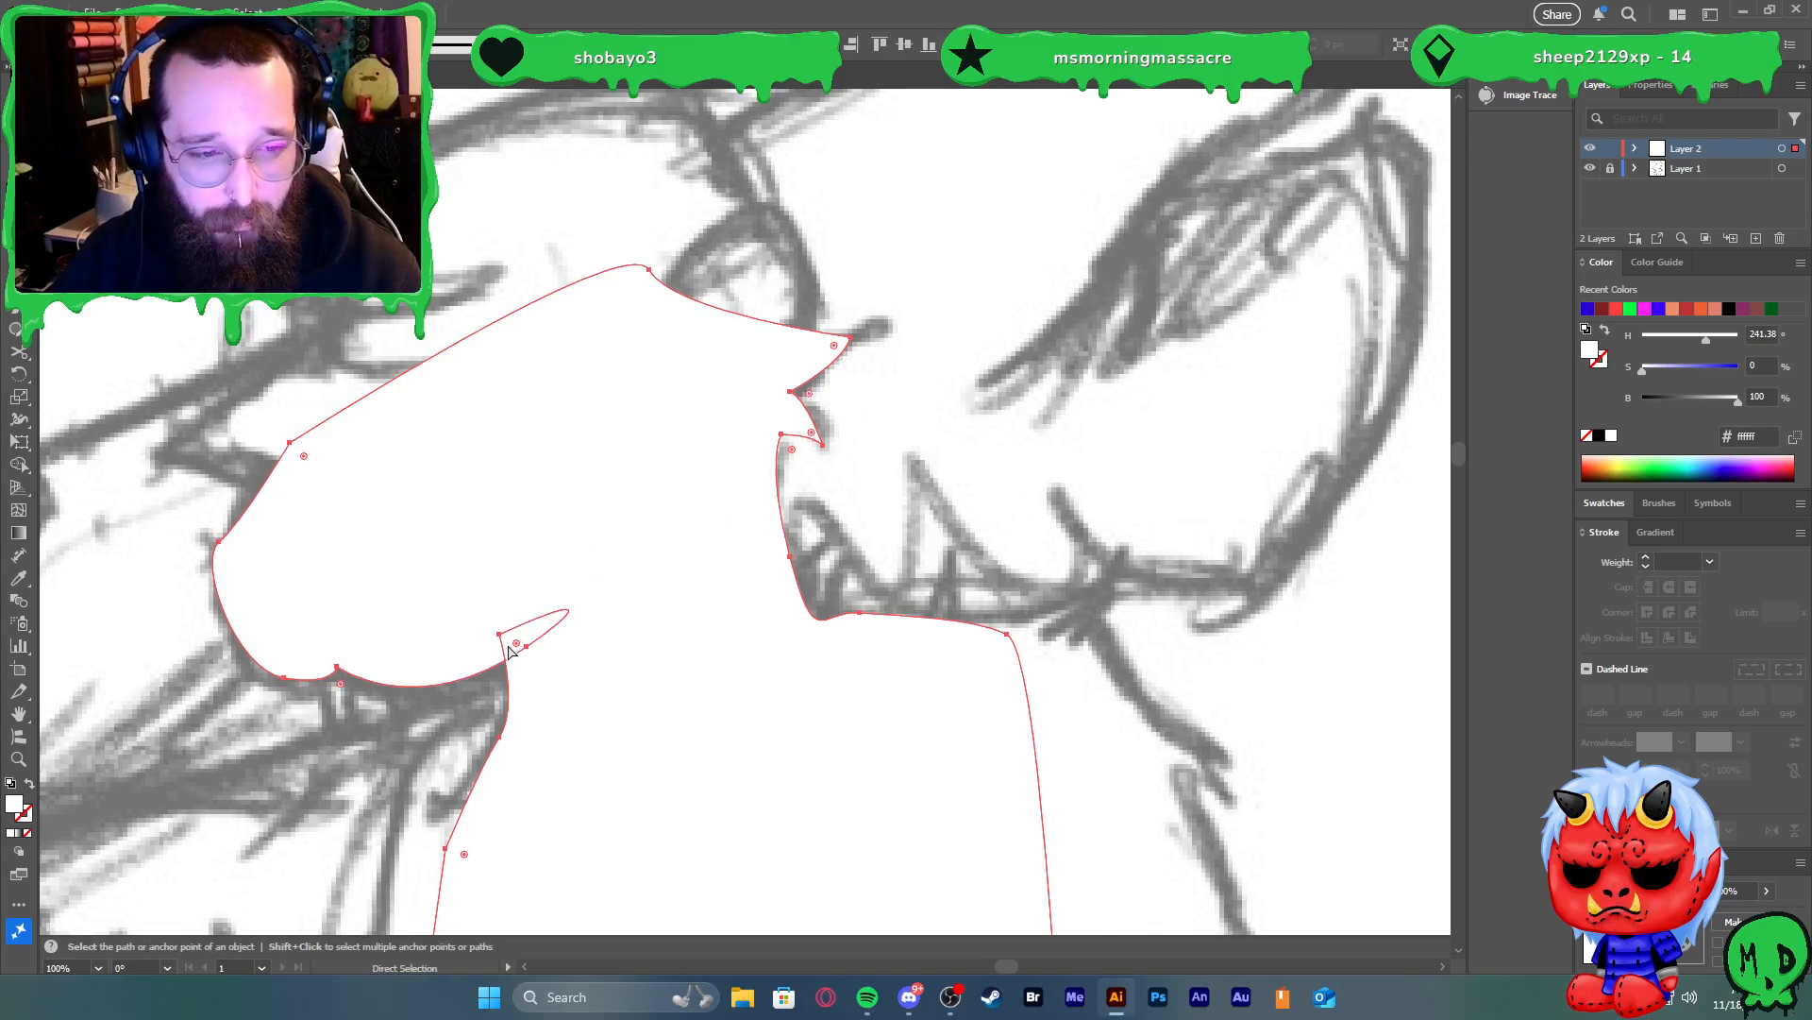
# Add anchor points where the face and neck outlines cross at the base of the overlapping loop
pyautogui.press('p')
pyautogui.scroll(1, 489, 661)
pyautogui.scroll(4, 489, 661)
pyautogui.click(570, 724)
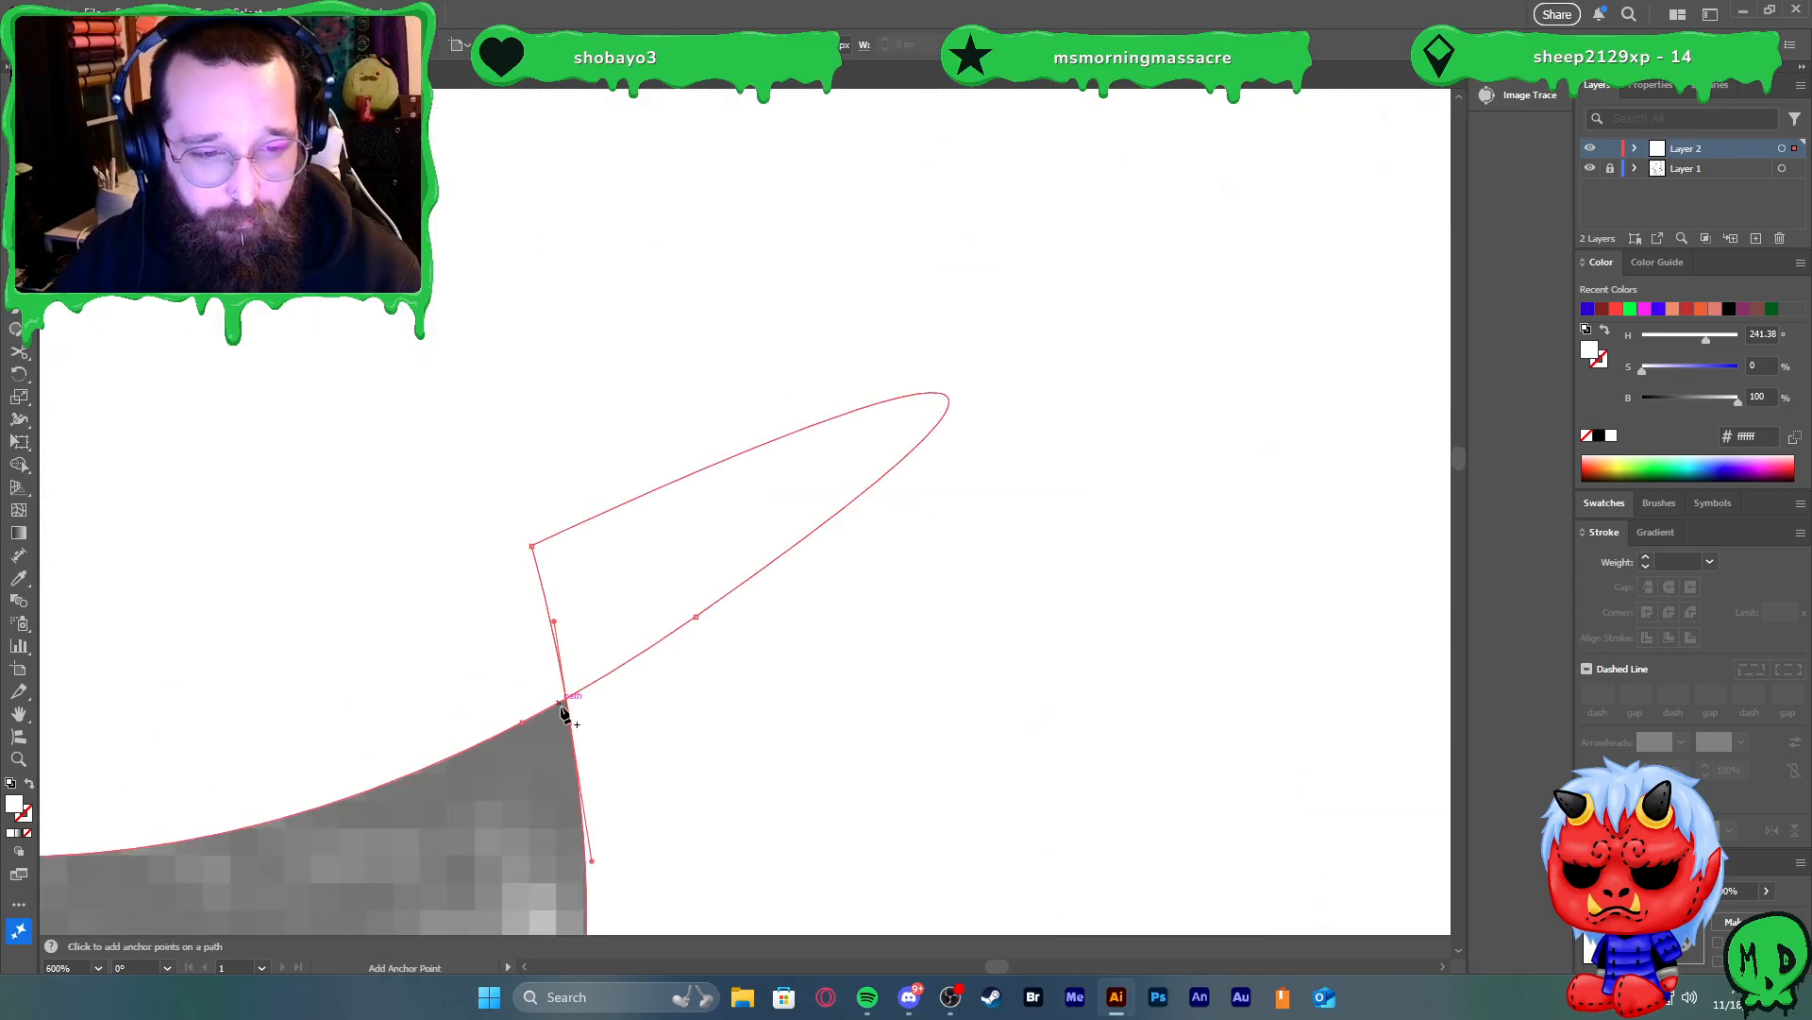
# Delete the loop's outer anchor points and retract the upper direction handle into the anchor at the crossing
pyautogui.press('a')
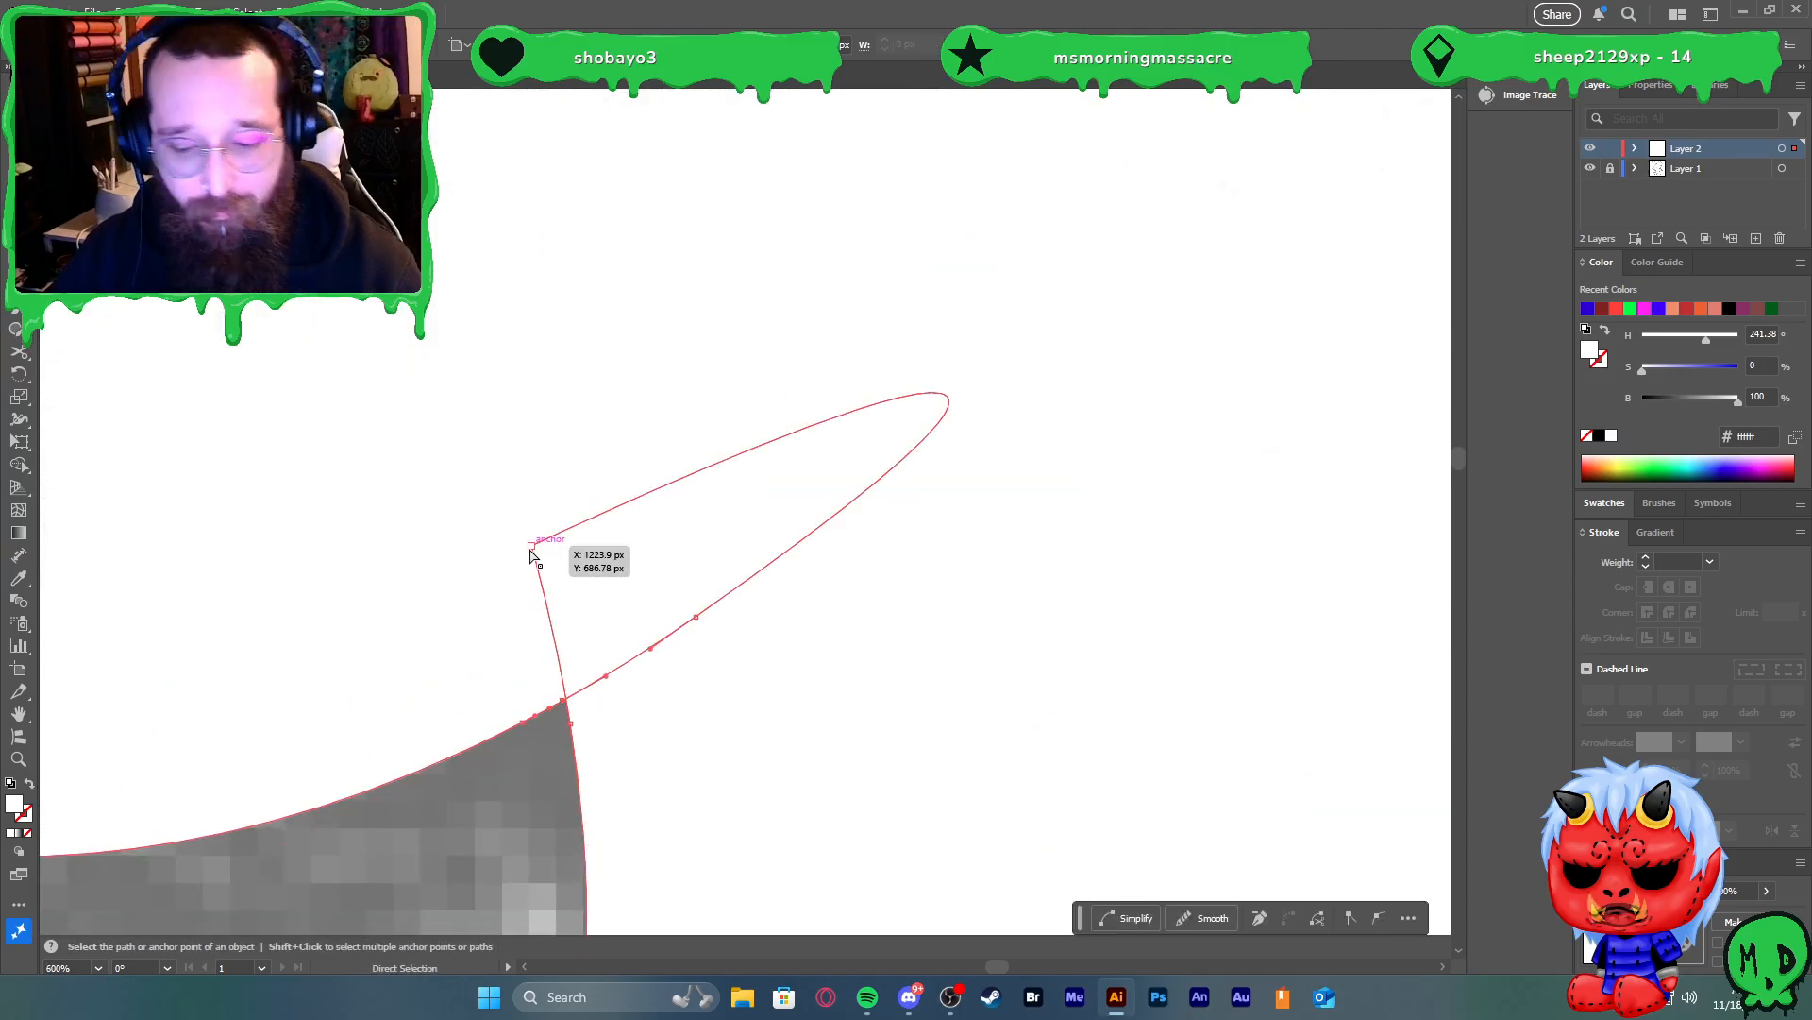
pyautogui.press('p')
pyautogui.click(531, 547)
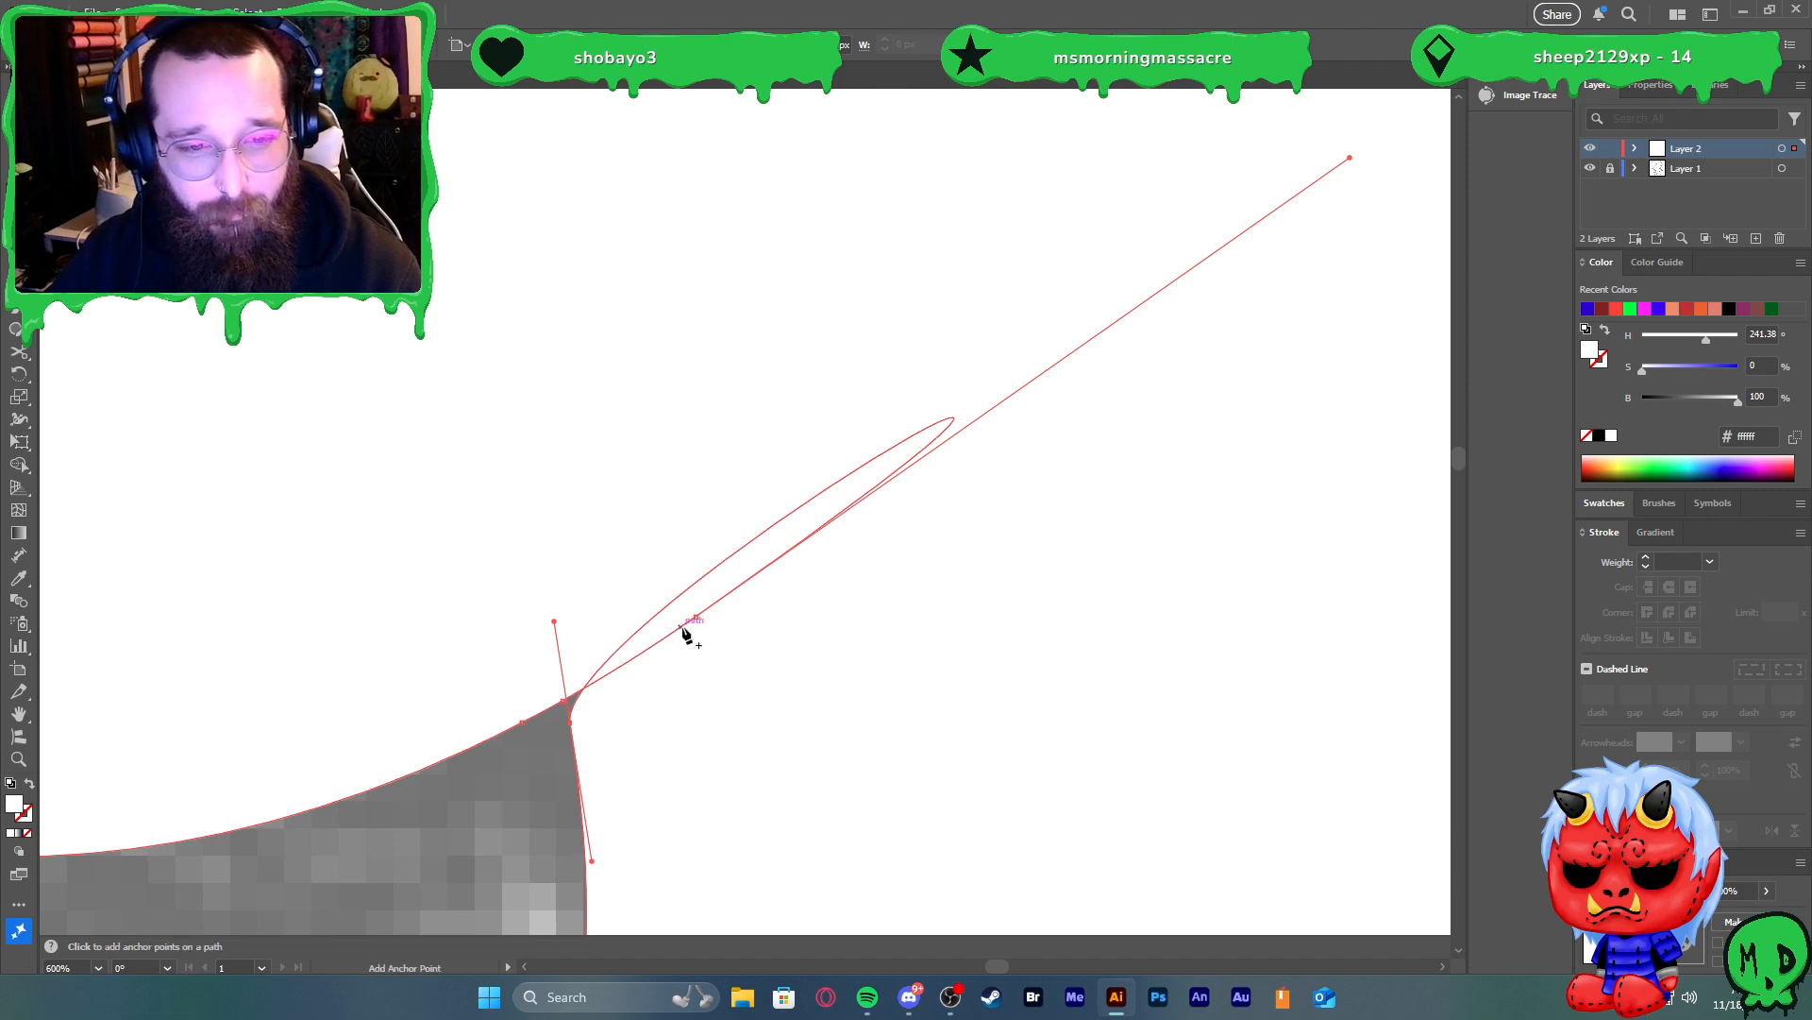
pyautogui.hotkey('ctrl', 'z')
pyautogui.press('a')
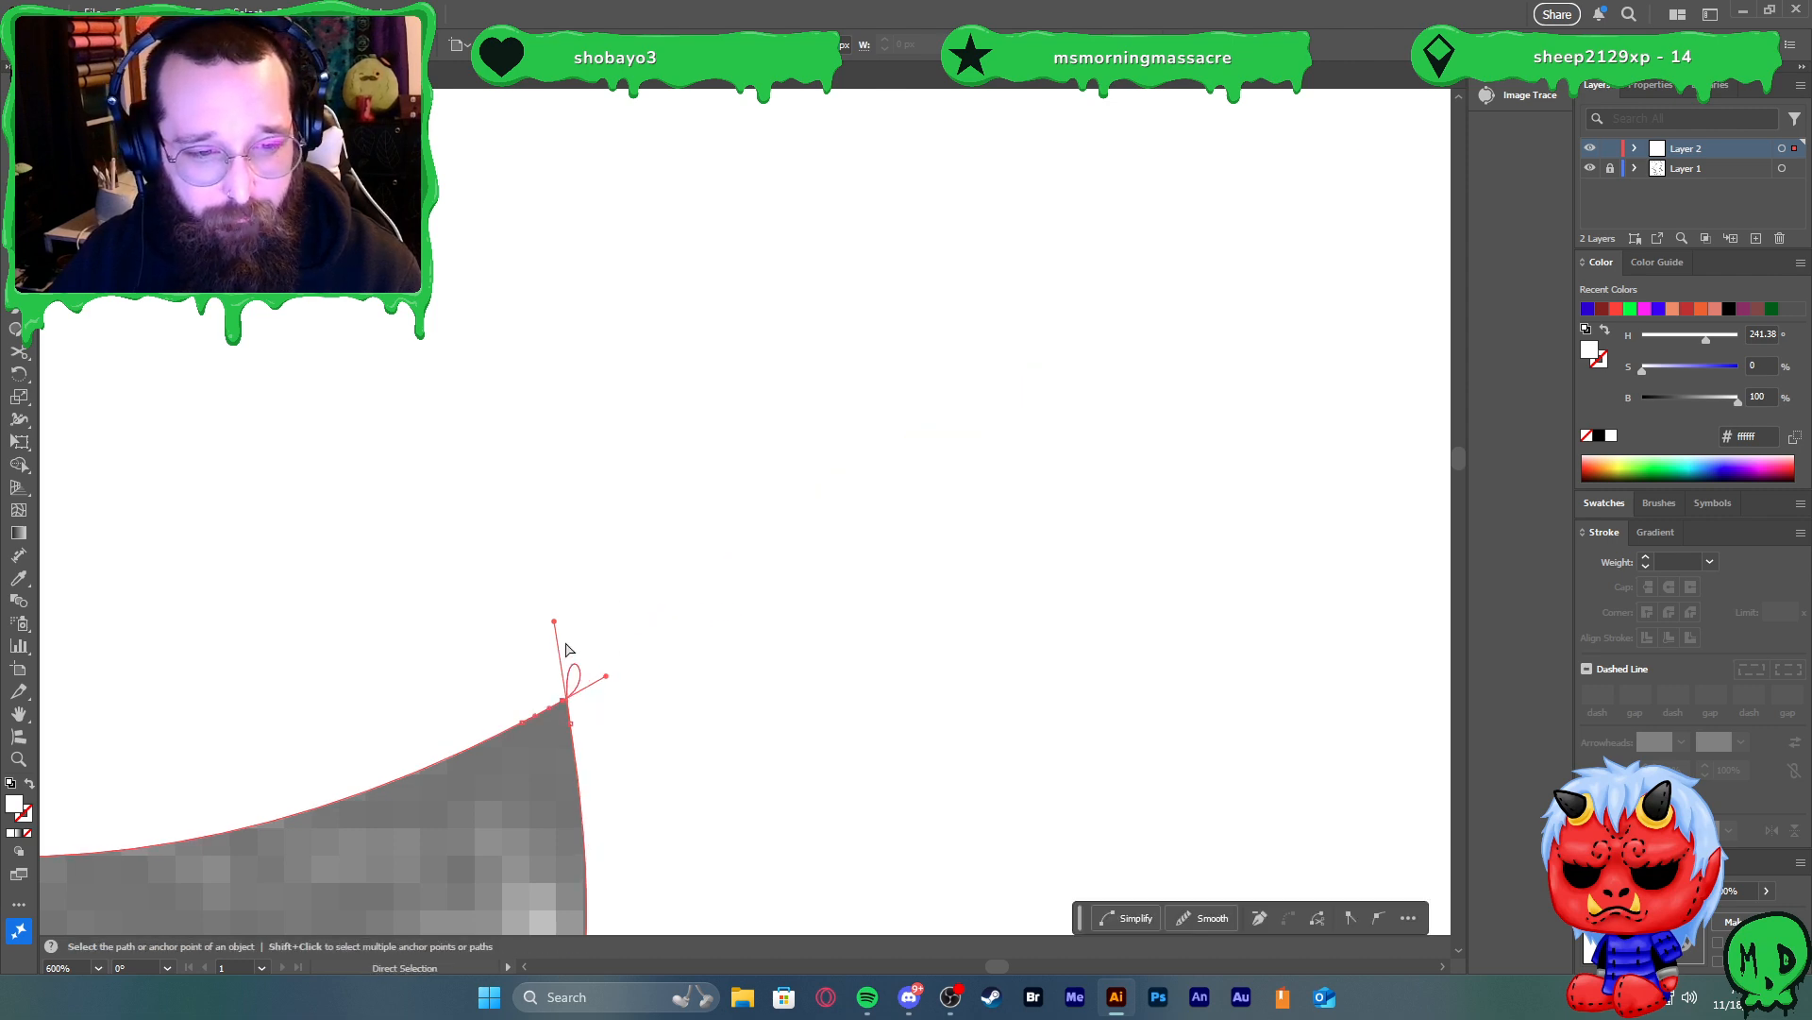
pyautogui.moveTo(554, 623); pyautogui.dragTo(565, 700)
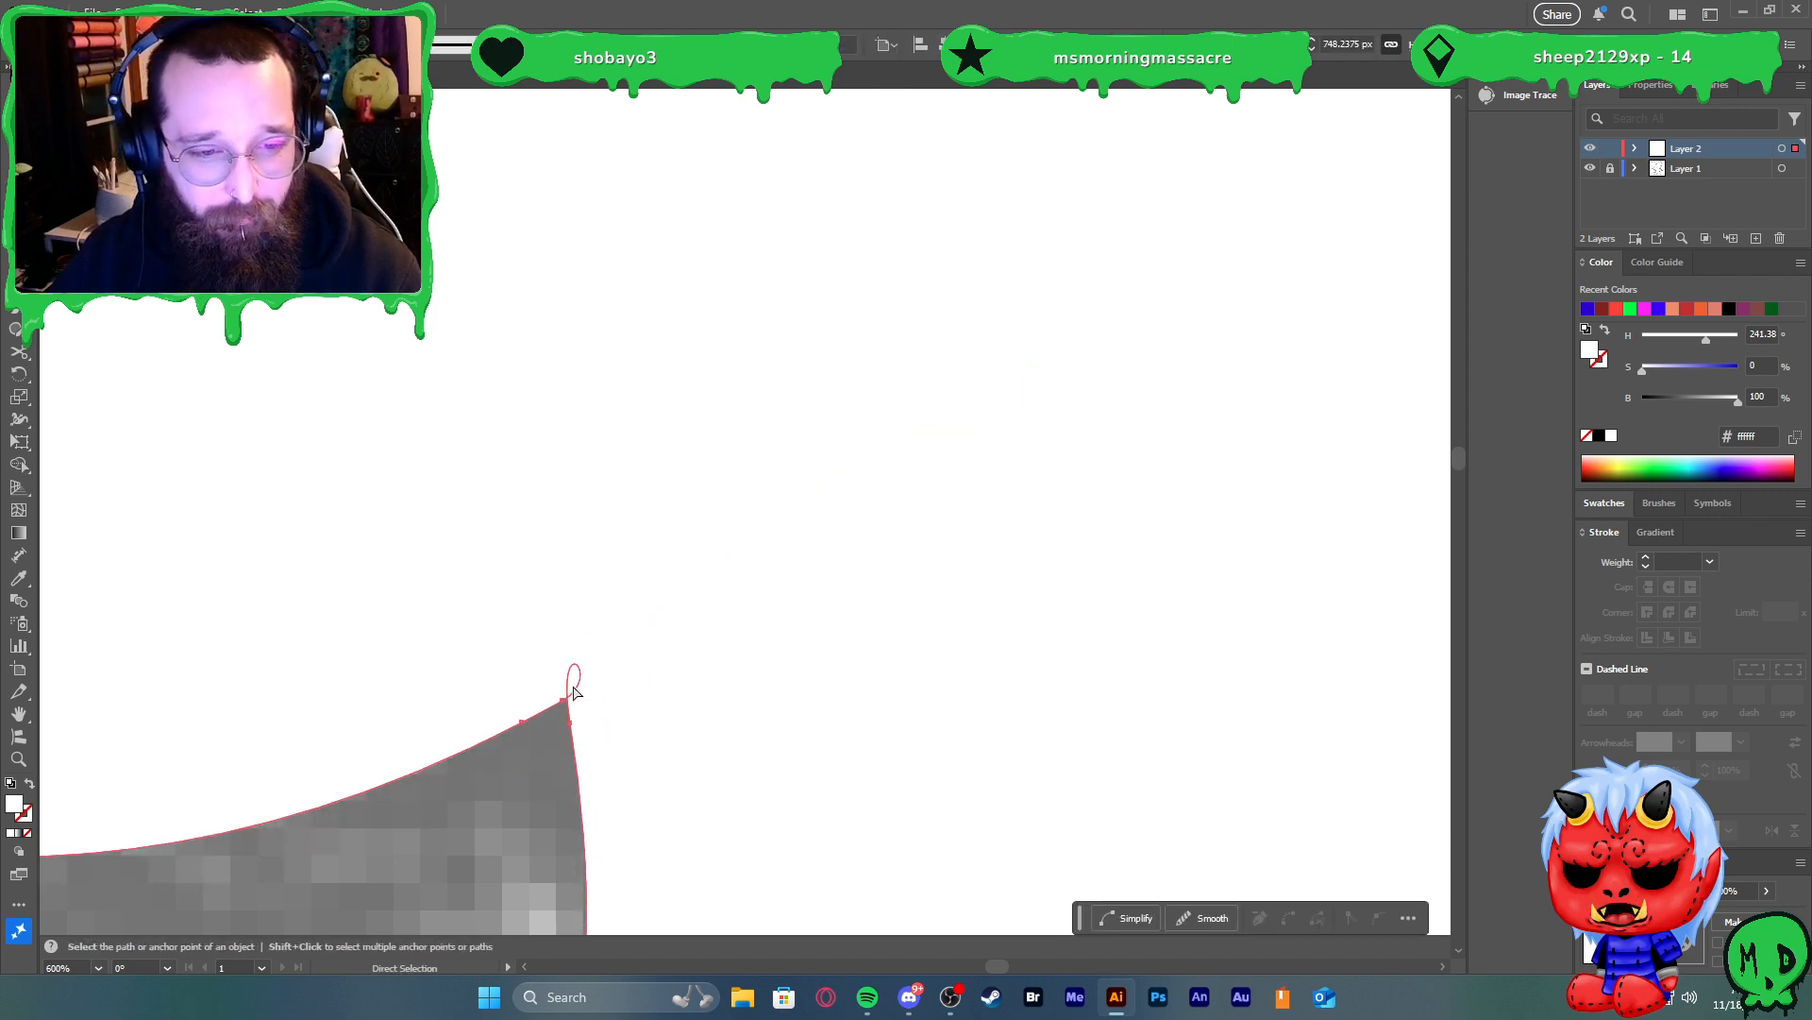
# Retract the direction handles into the anchor at the face and neck crossing to remove the leftover tiny loop
pyautogui.click(565, 703)
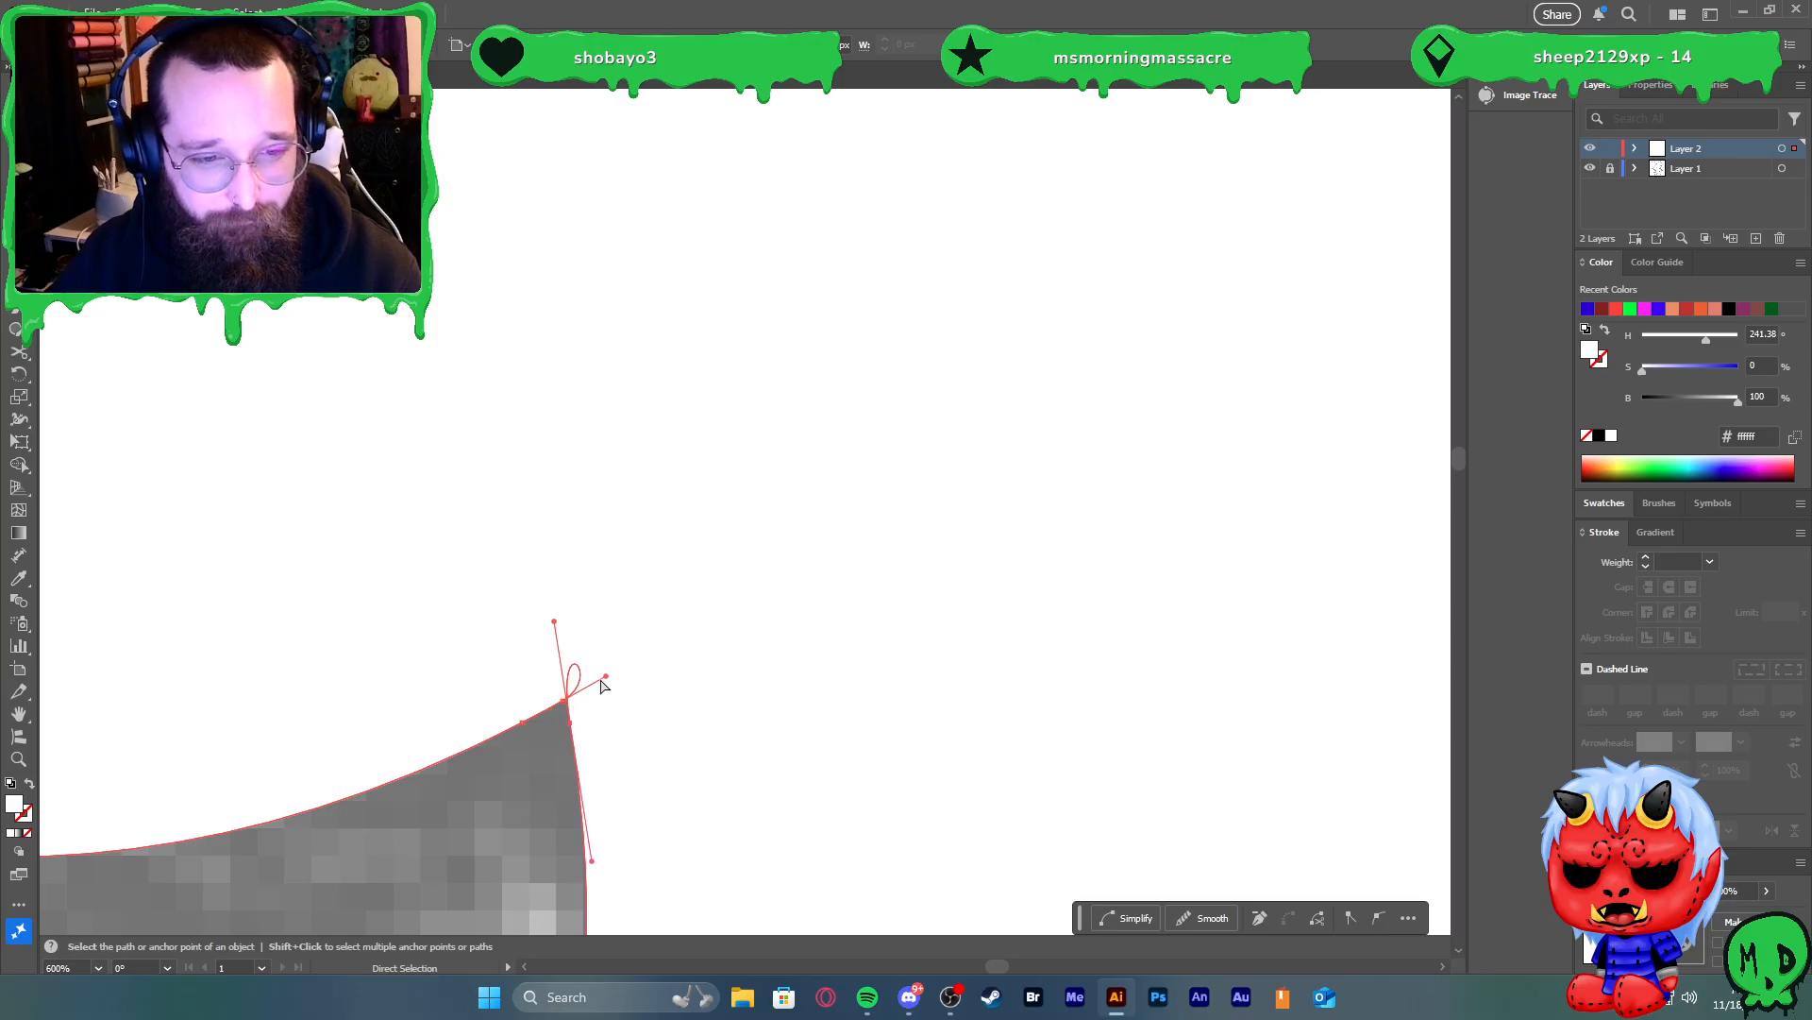
pyautogui.moveTo(605, 680); pyautogui.dragTo(569, 699)
pyautogui.hotkey('ctrl', 'z')
pyautogui.click(568, 698)
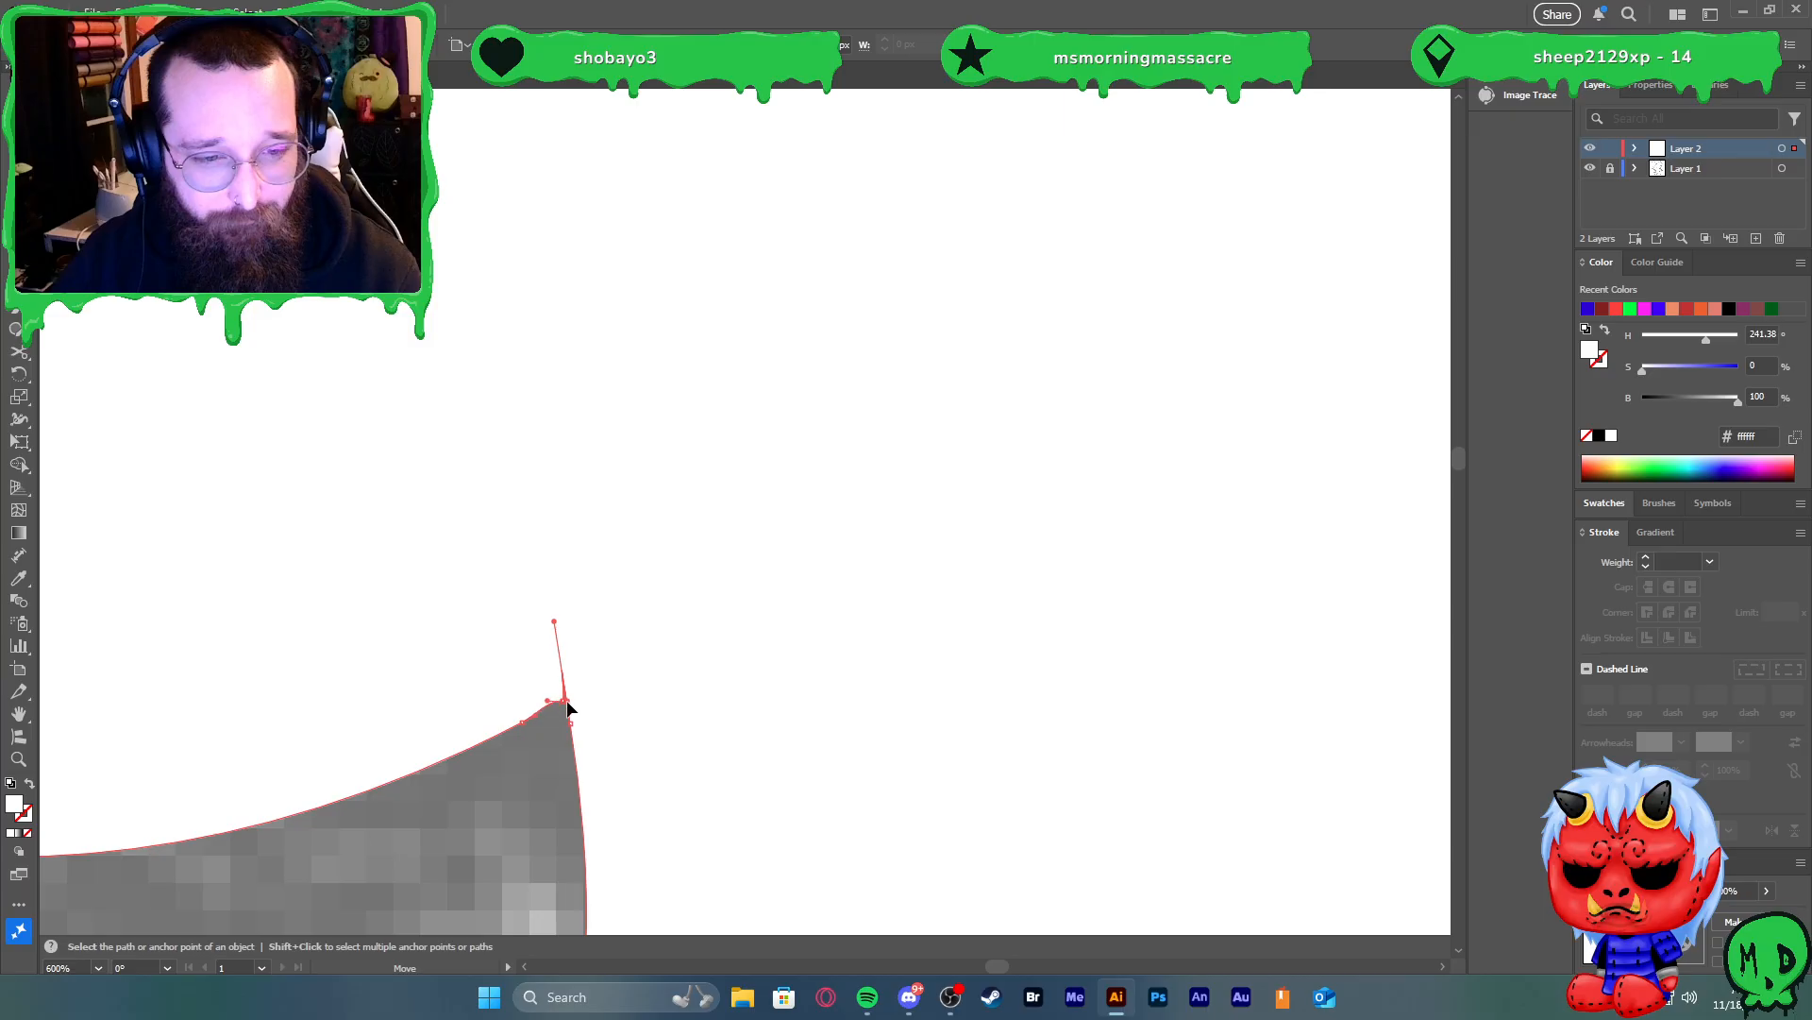
pyautogui.moveTo(555, 627); pyautogui.dragTo(569, 703)
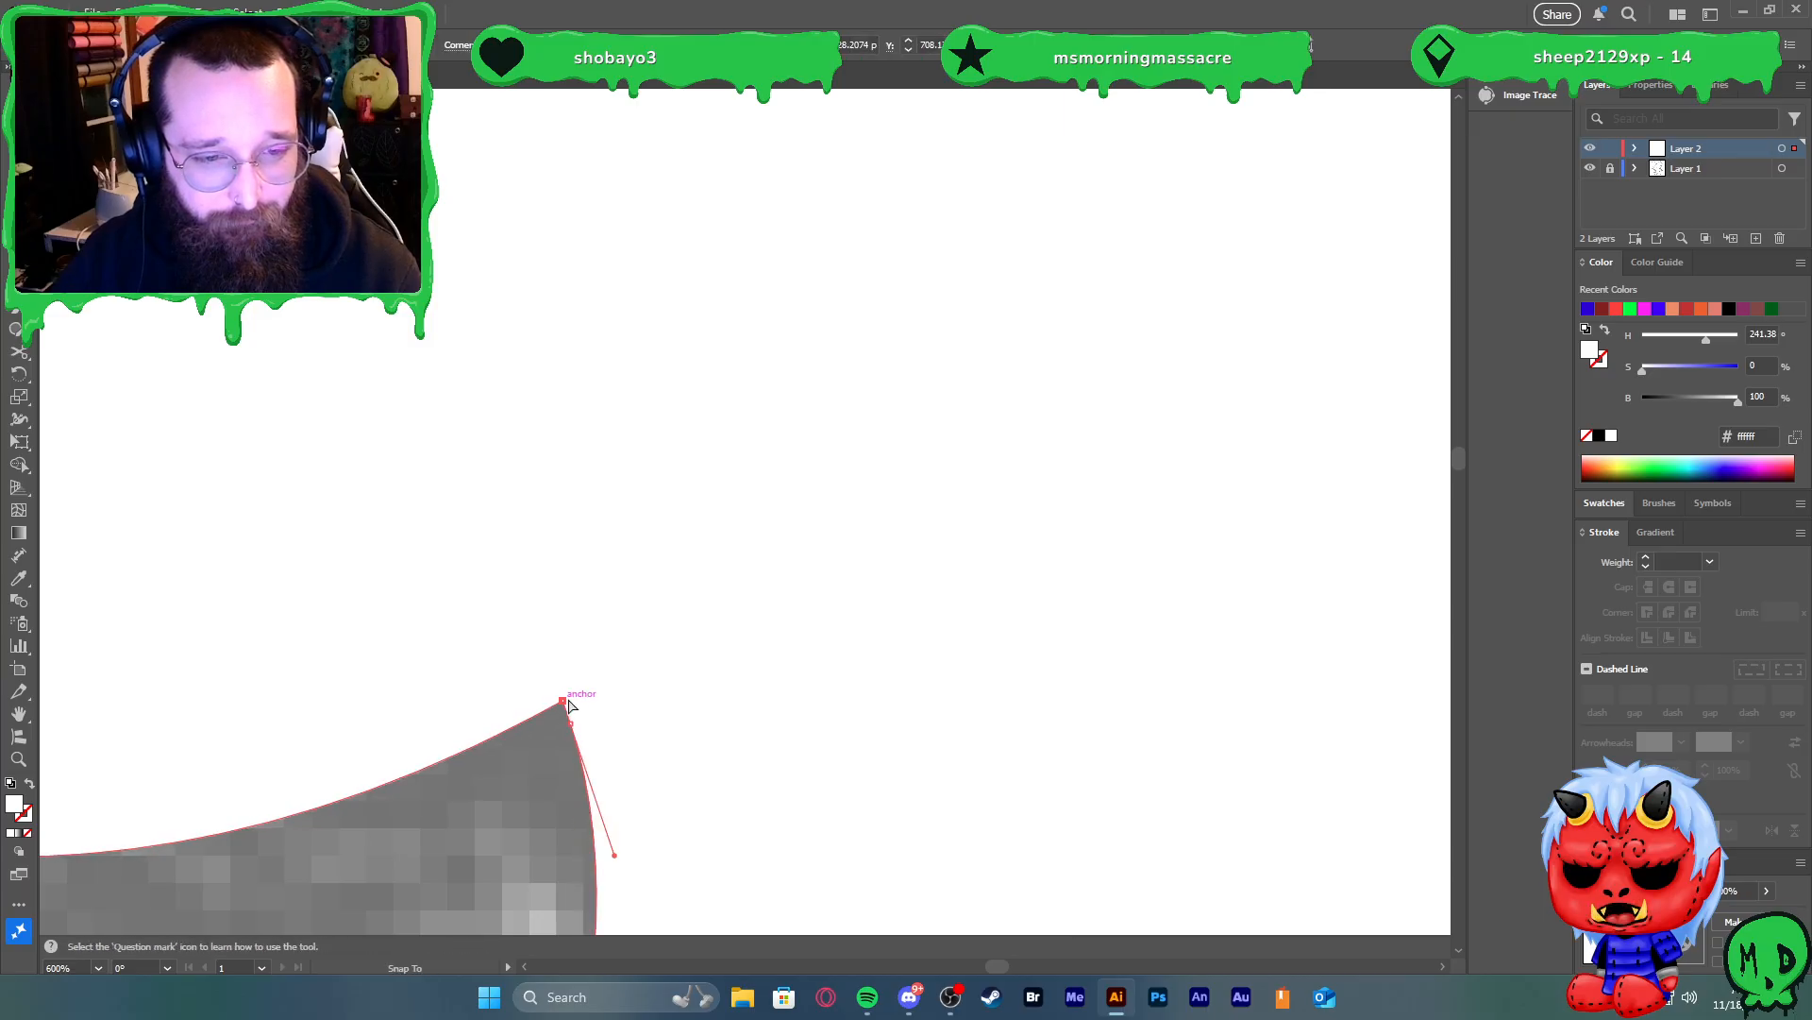
# Change the merged head and body shape to no fill with a 4 pt magenta stroke
pyautogui.press('v')
pyautogui.scroll(-8, 570, 706)
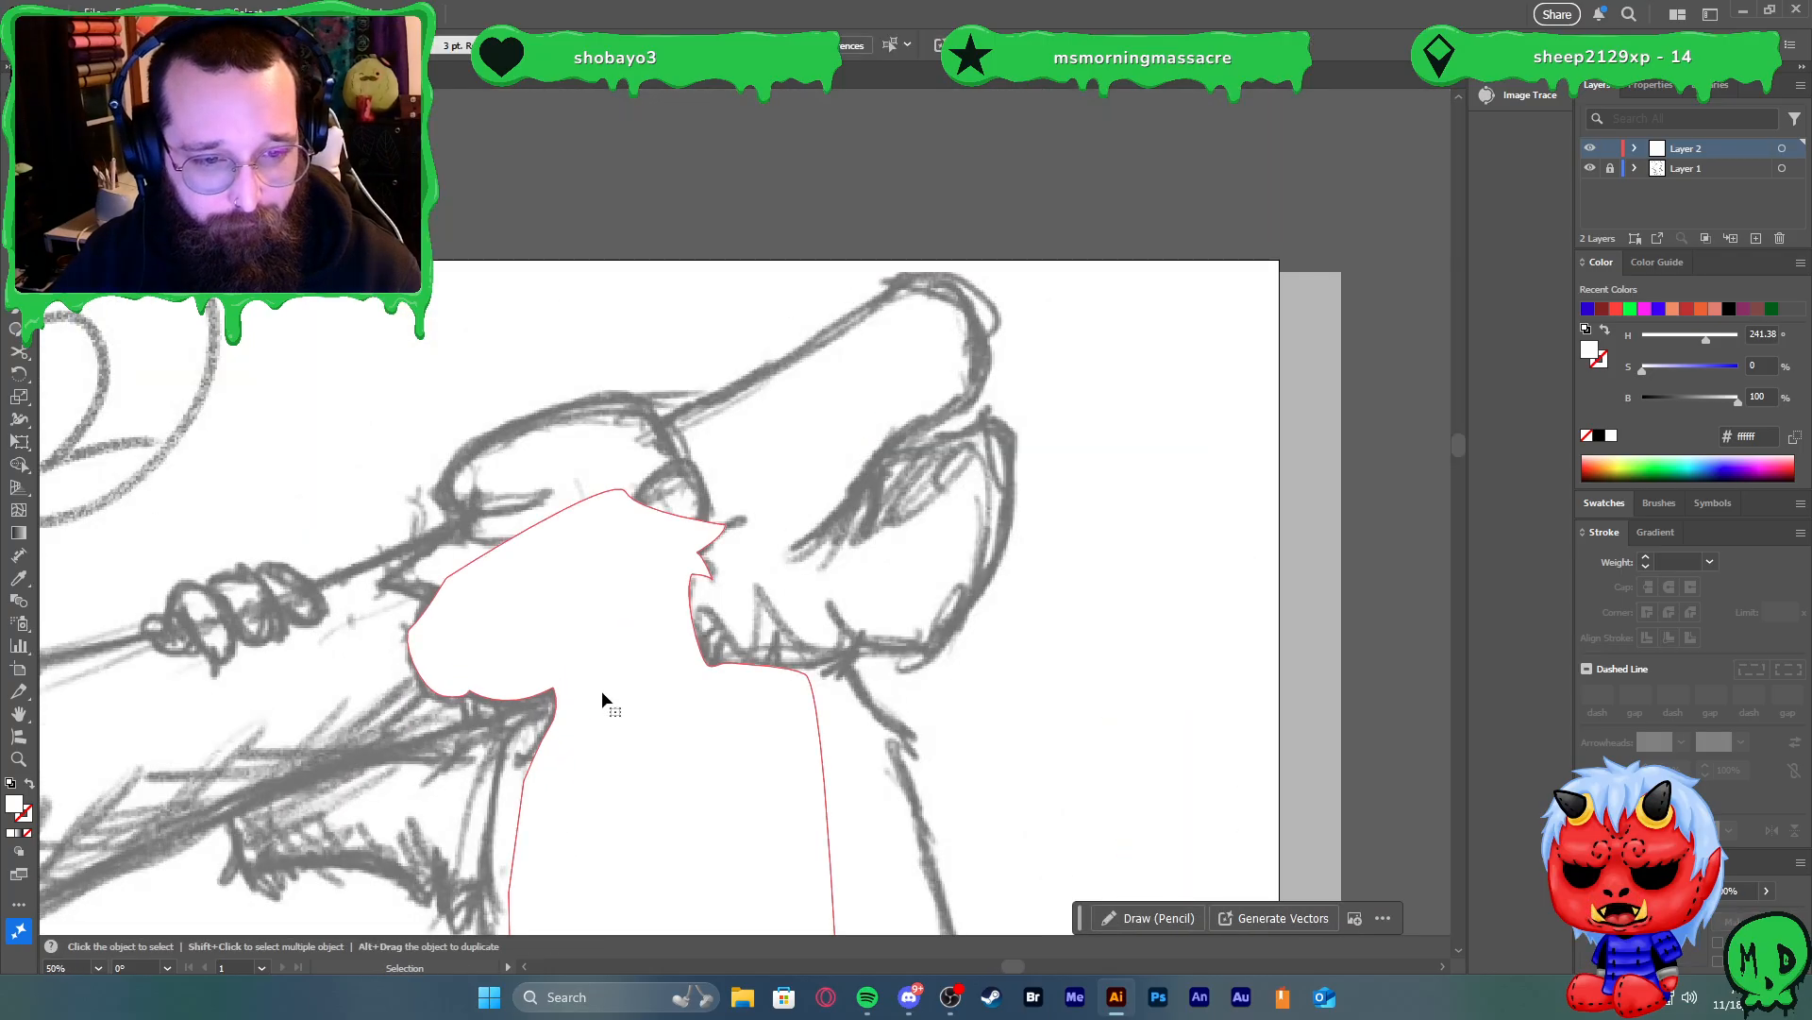
pyautogui.click(603, 701)
pyautogui.hotkey('shift', 'x')
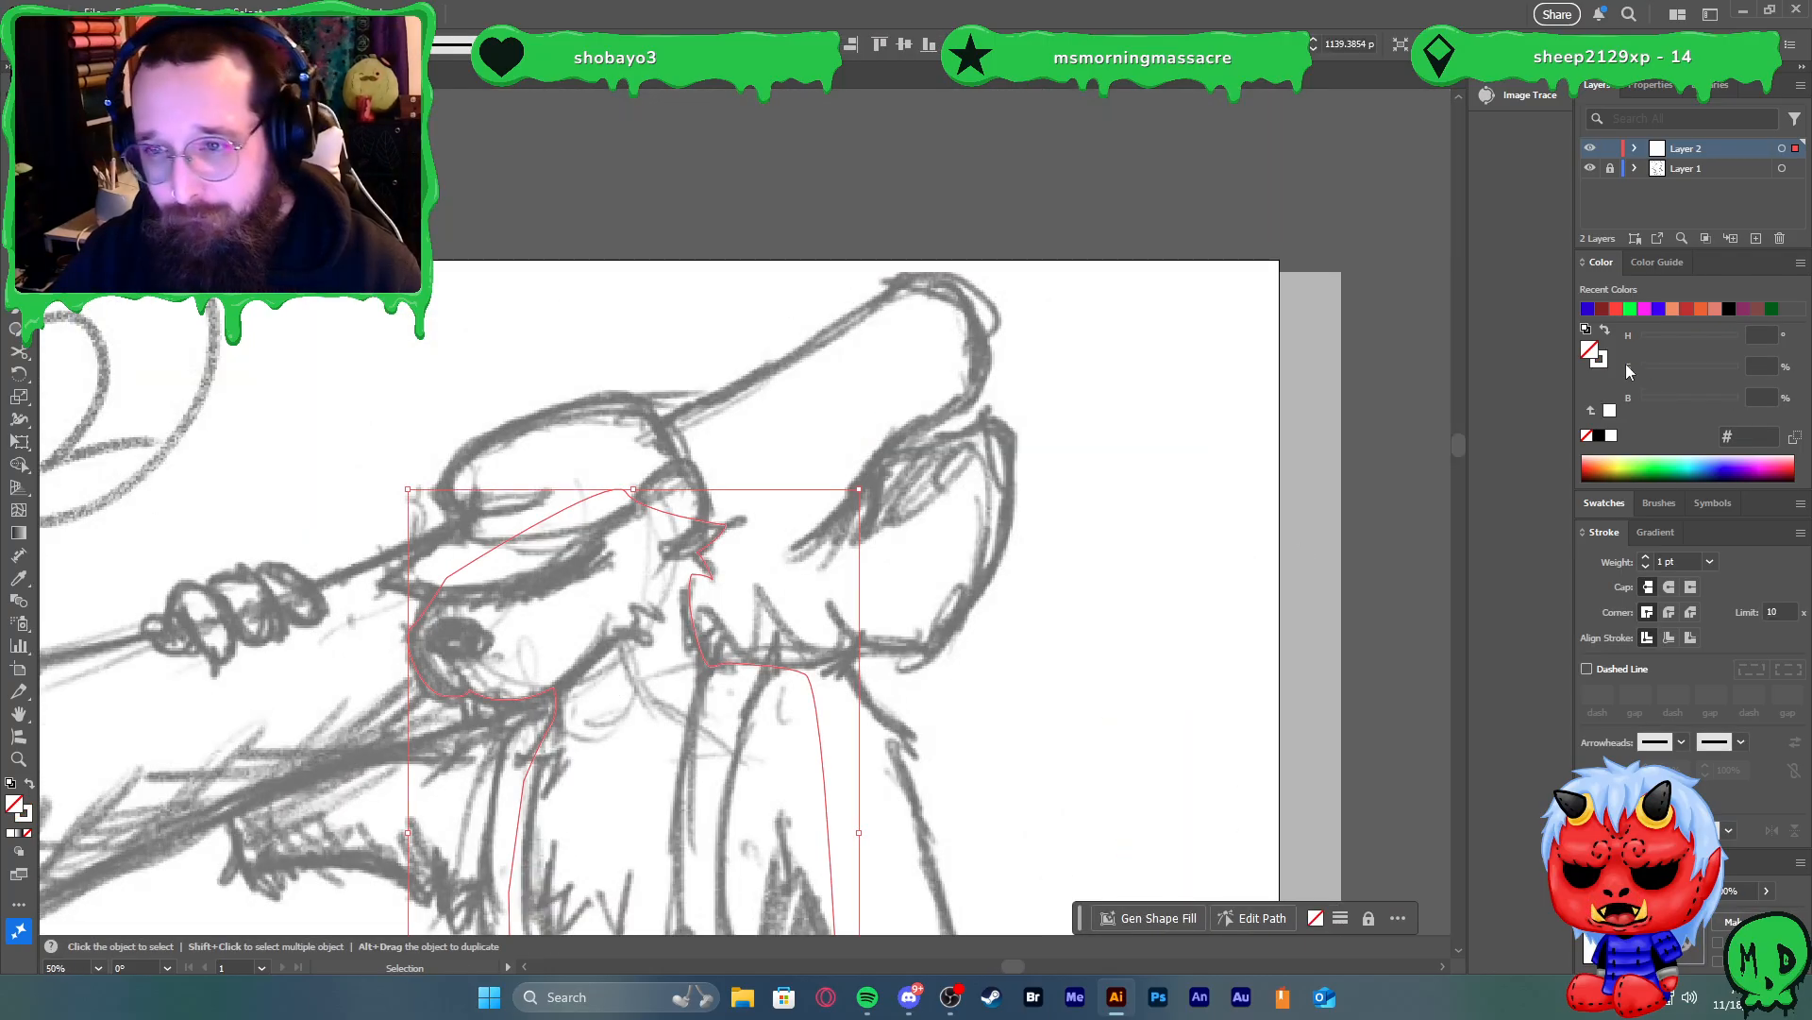
pyautogui.click(1645, 309)
pyautogui.click(1645, 556)
pyautogui.click(1645, 556)
pyautogui.click(1646, 556)
pyautogui.click(1093, 612)
# Ready the Pen tool for tracing the cap, with blue #1b00ff as the drawing colour
pyautogui.scroll(-2, 1039, 604)
pyautogui.scroll(4, 916, 640)
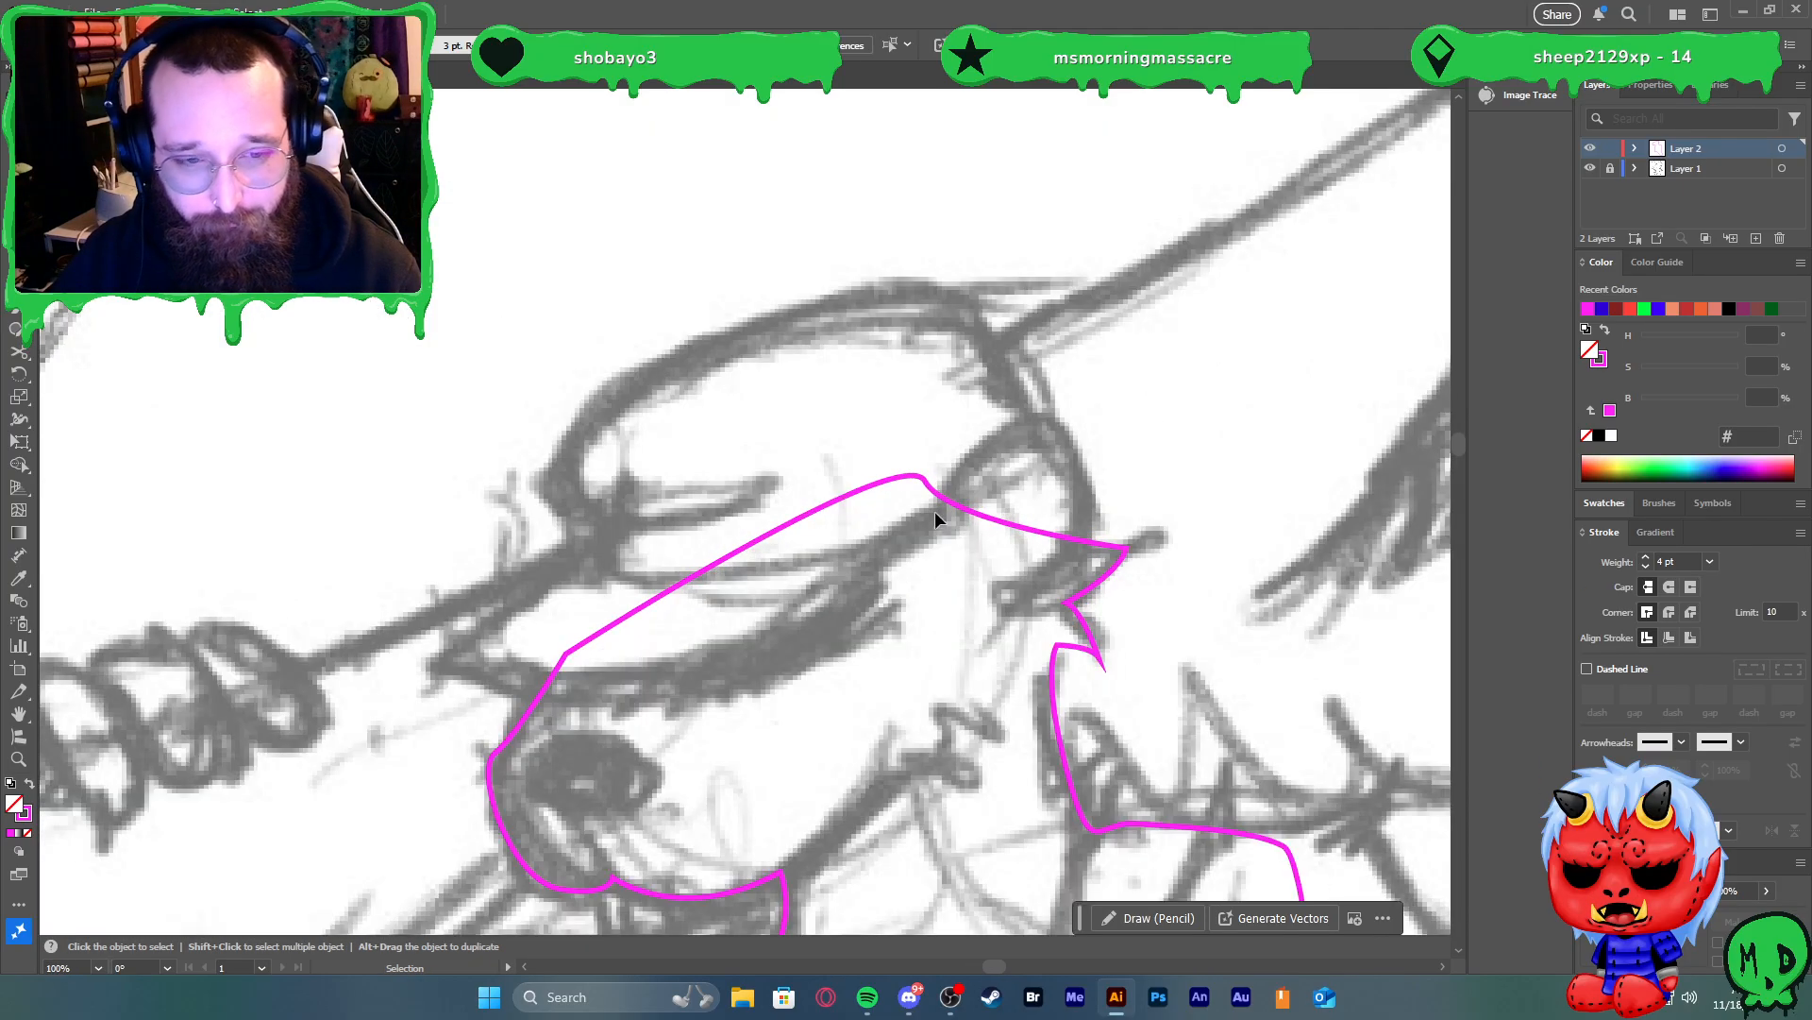
pyautogui.press('l')
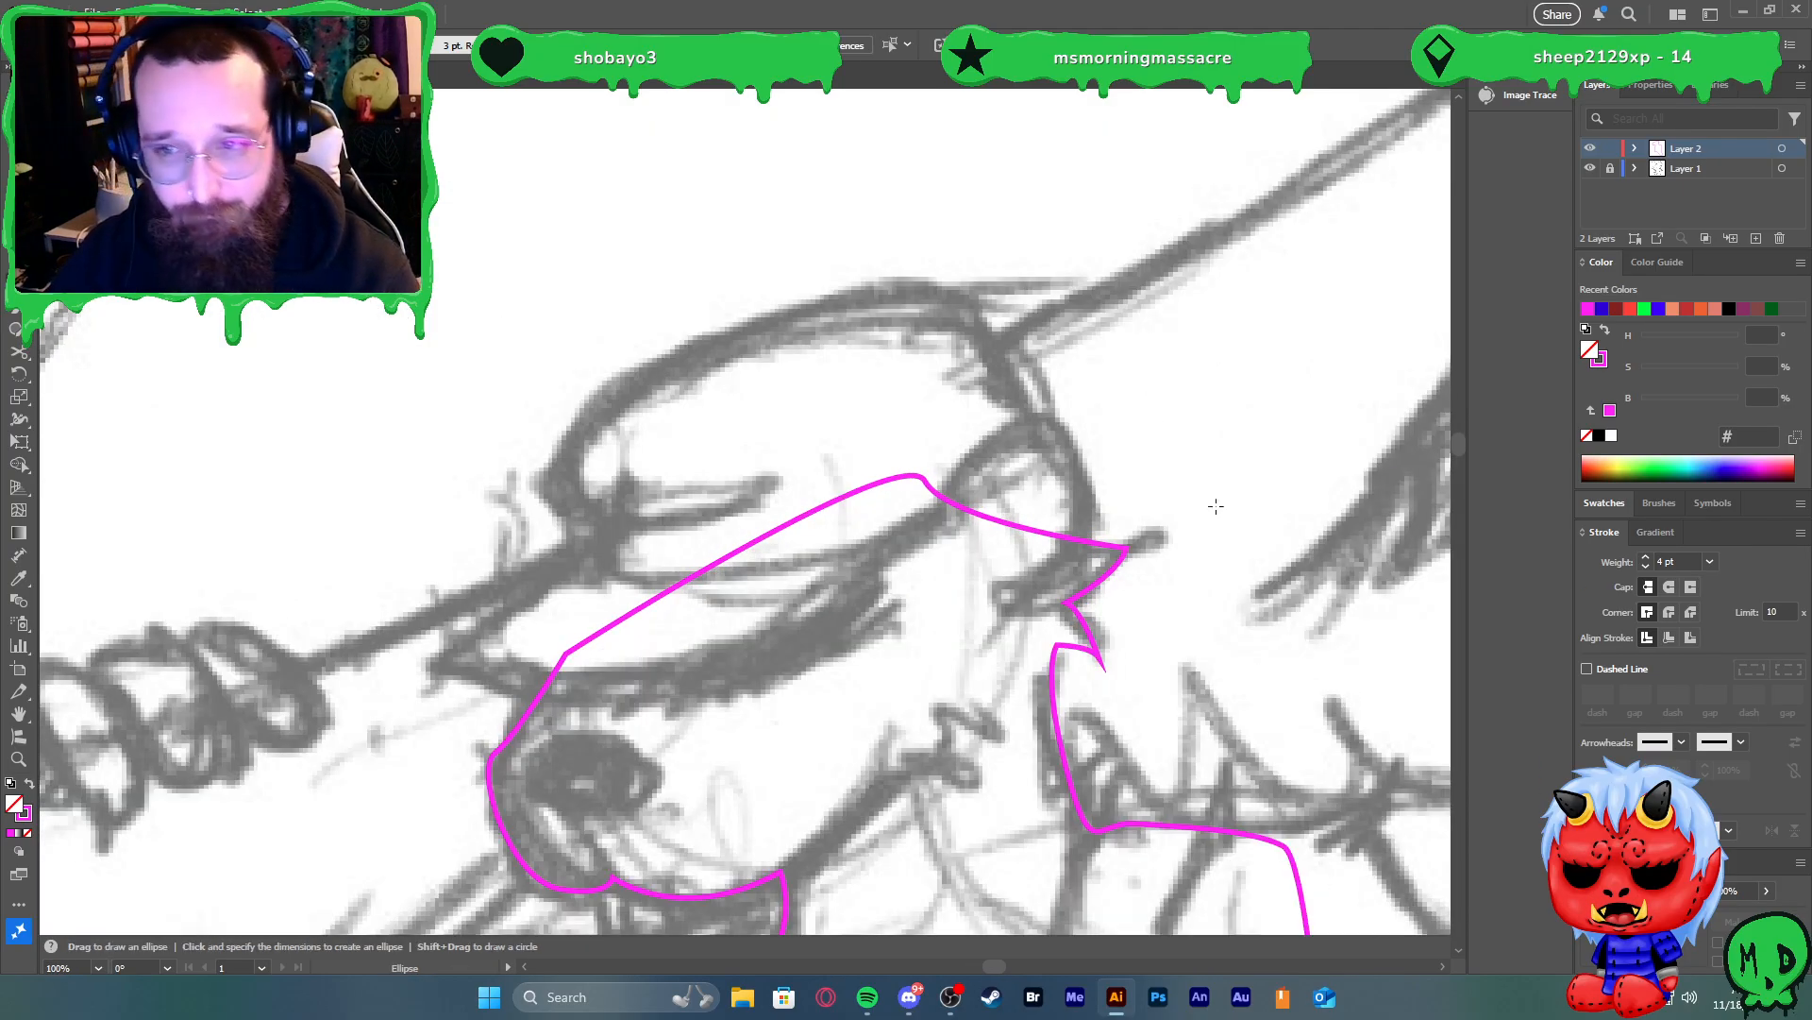
pyautogui.press('p')
pyautogui.click(1656, 311)
pyautogui.rightClick(1278, 404)
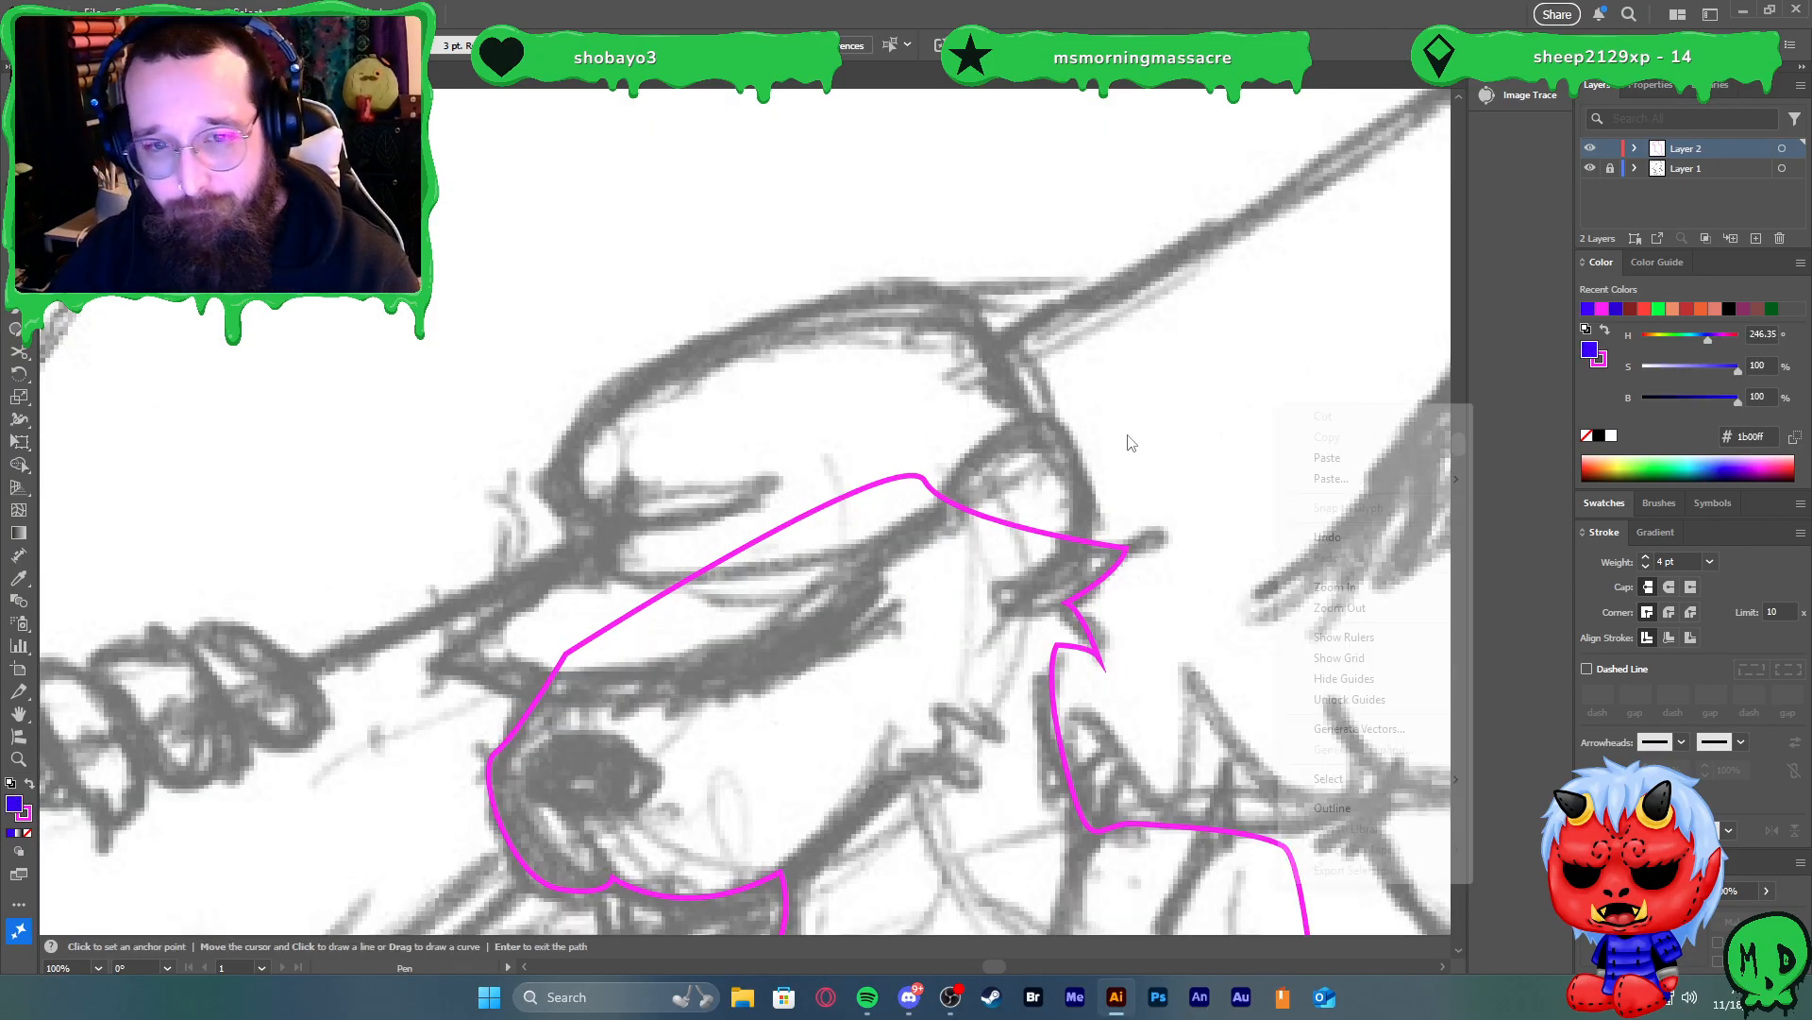
pyautogui.click(853, 548)
pyautogui.press('a')
pyautogui.press('p')
# Start the cap path from its back corner to the inner end of the brim, using a blue stroke and no fill
pyautogui.click(1038, 460)
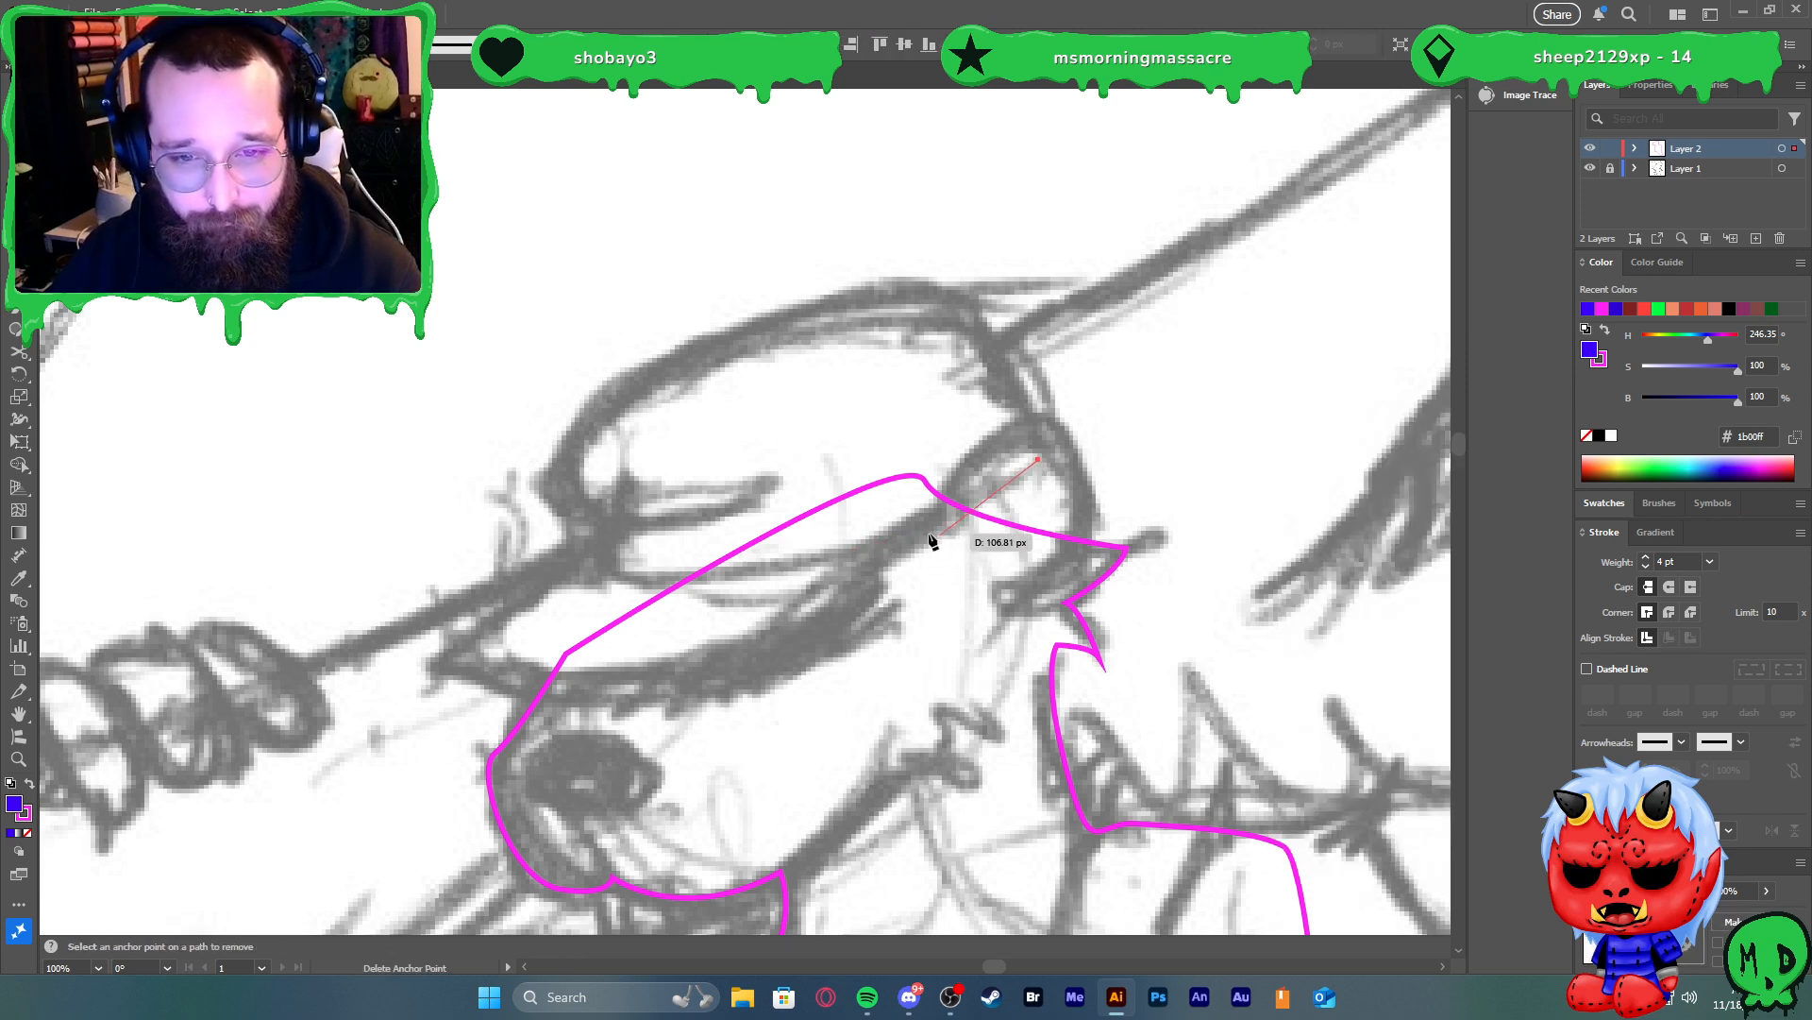
pyautogui.moveTo(863, 555); pyautogui.dragTo(866, 559)
pyautogui.hotkey('ctrl', 'z')
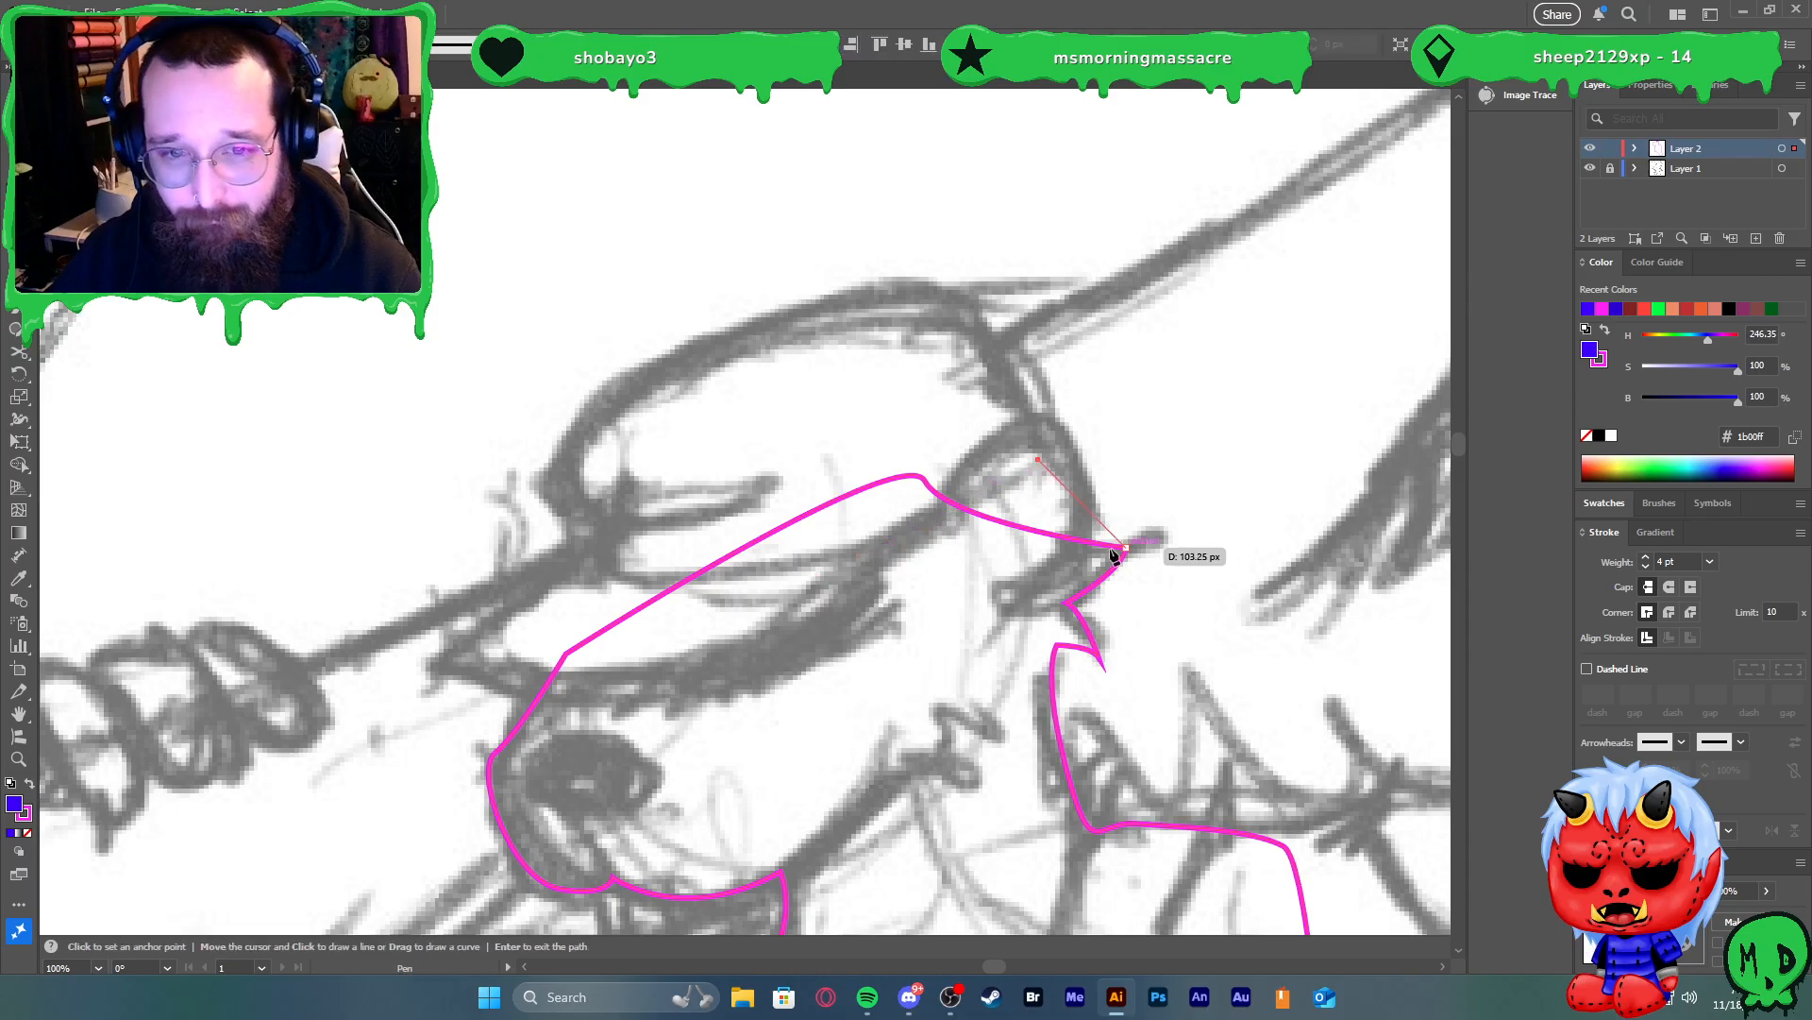
pyautogui.hotkey('shift', 'x')
pyautogui.click(1598, 435)
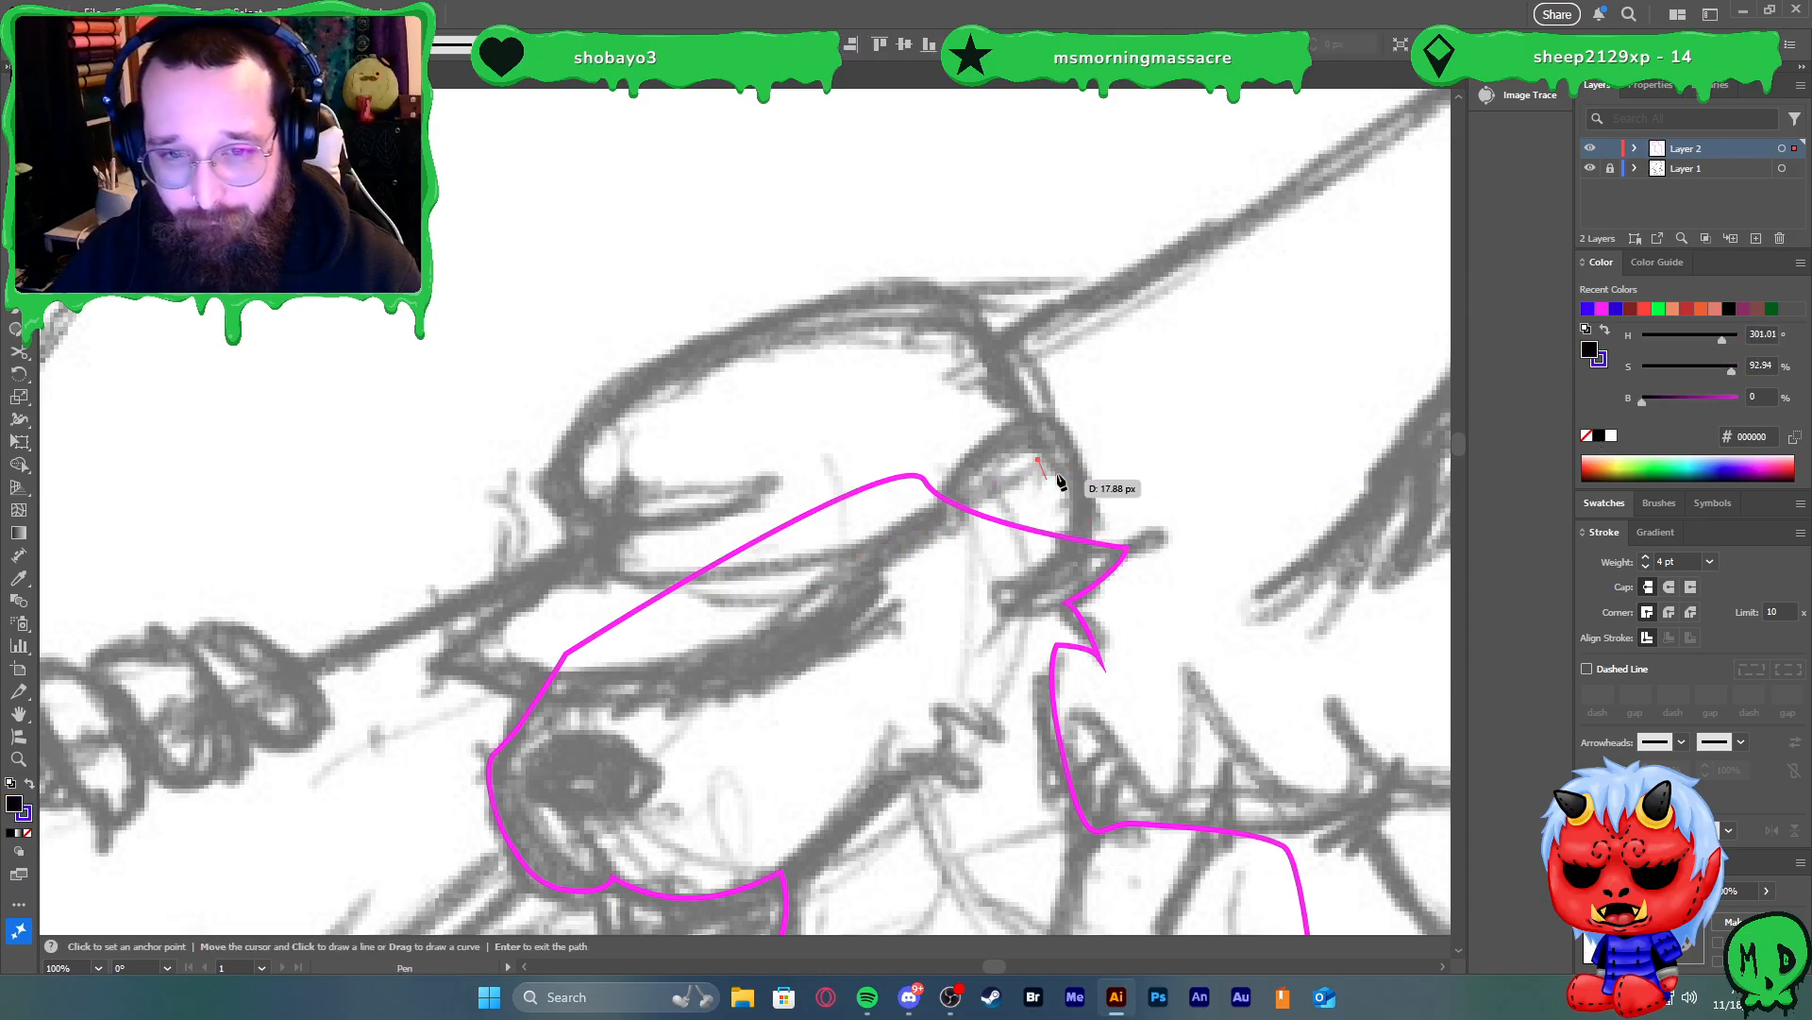
pyautogui.moveTo(880, 551); pyautogui.dragTo(844, 569)
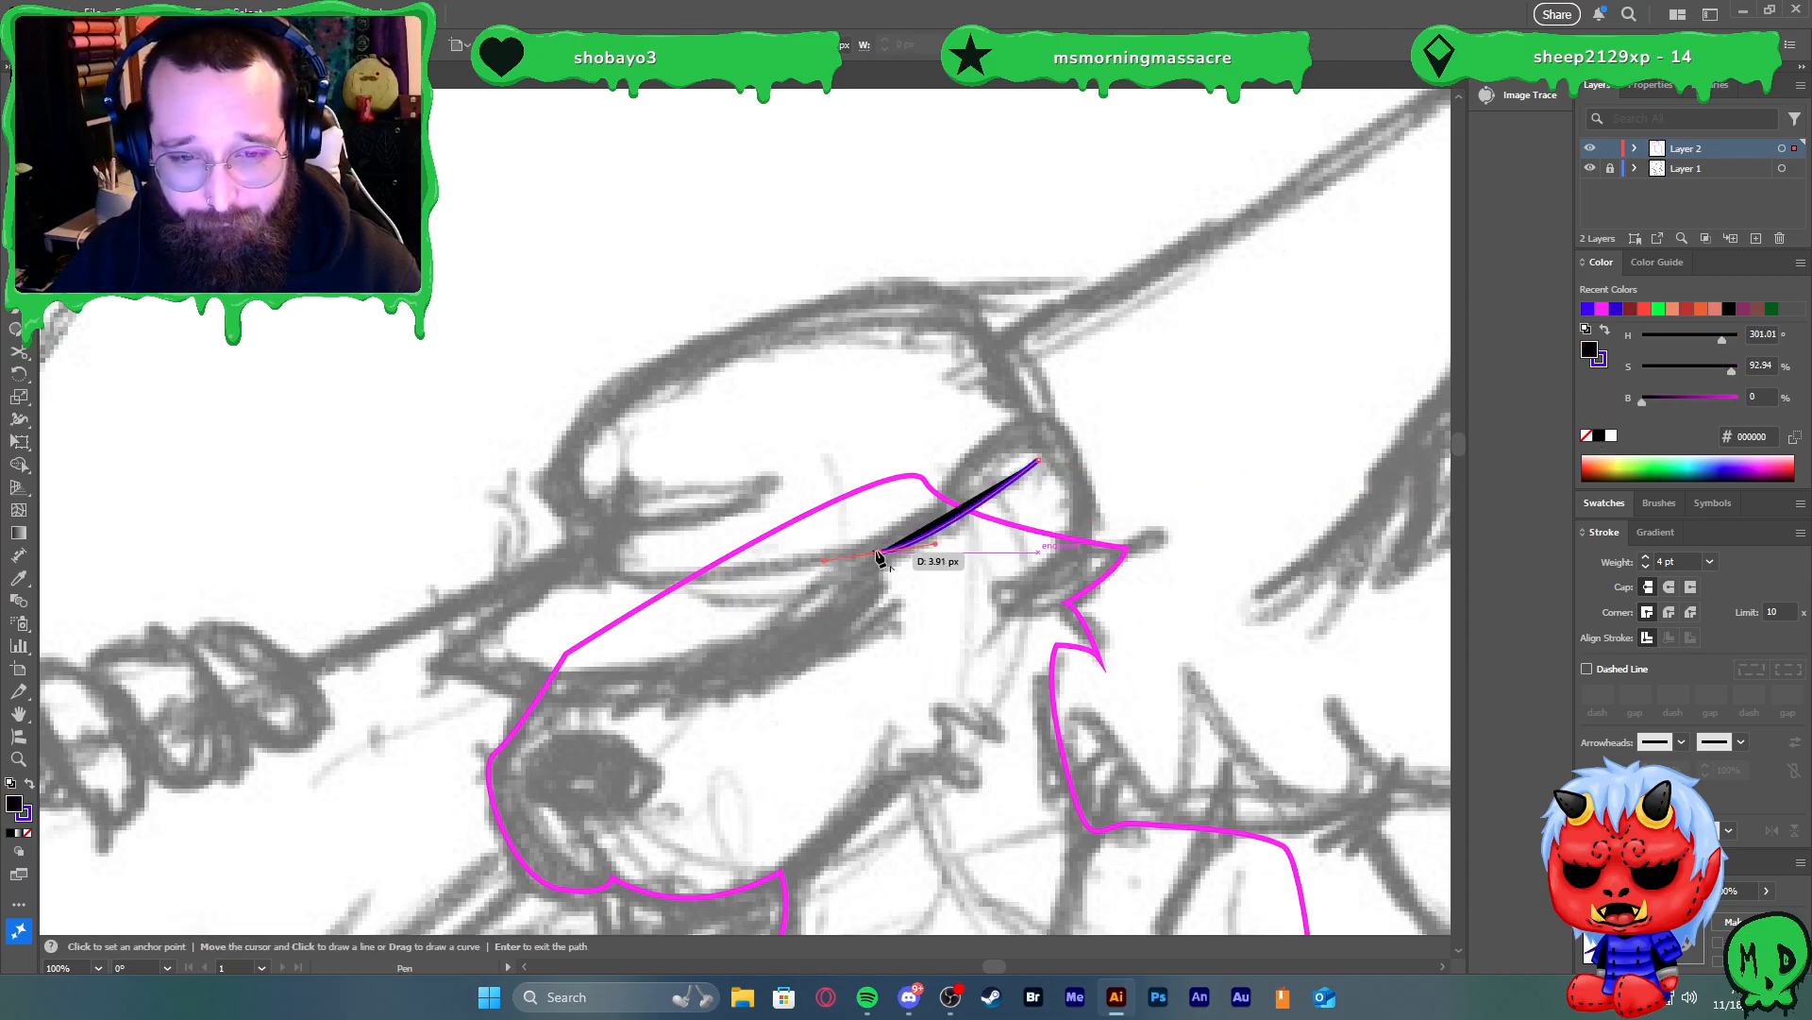
pyautogui.click(1587, 437)
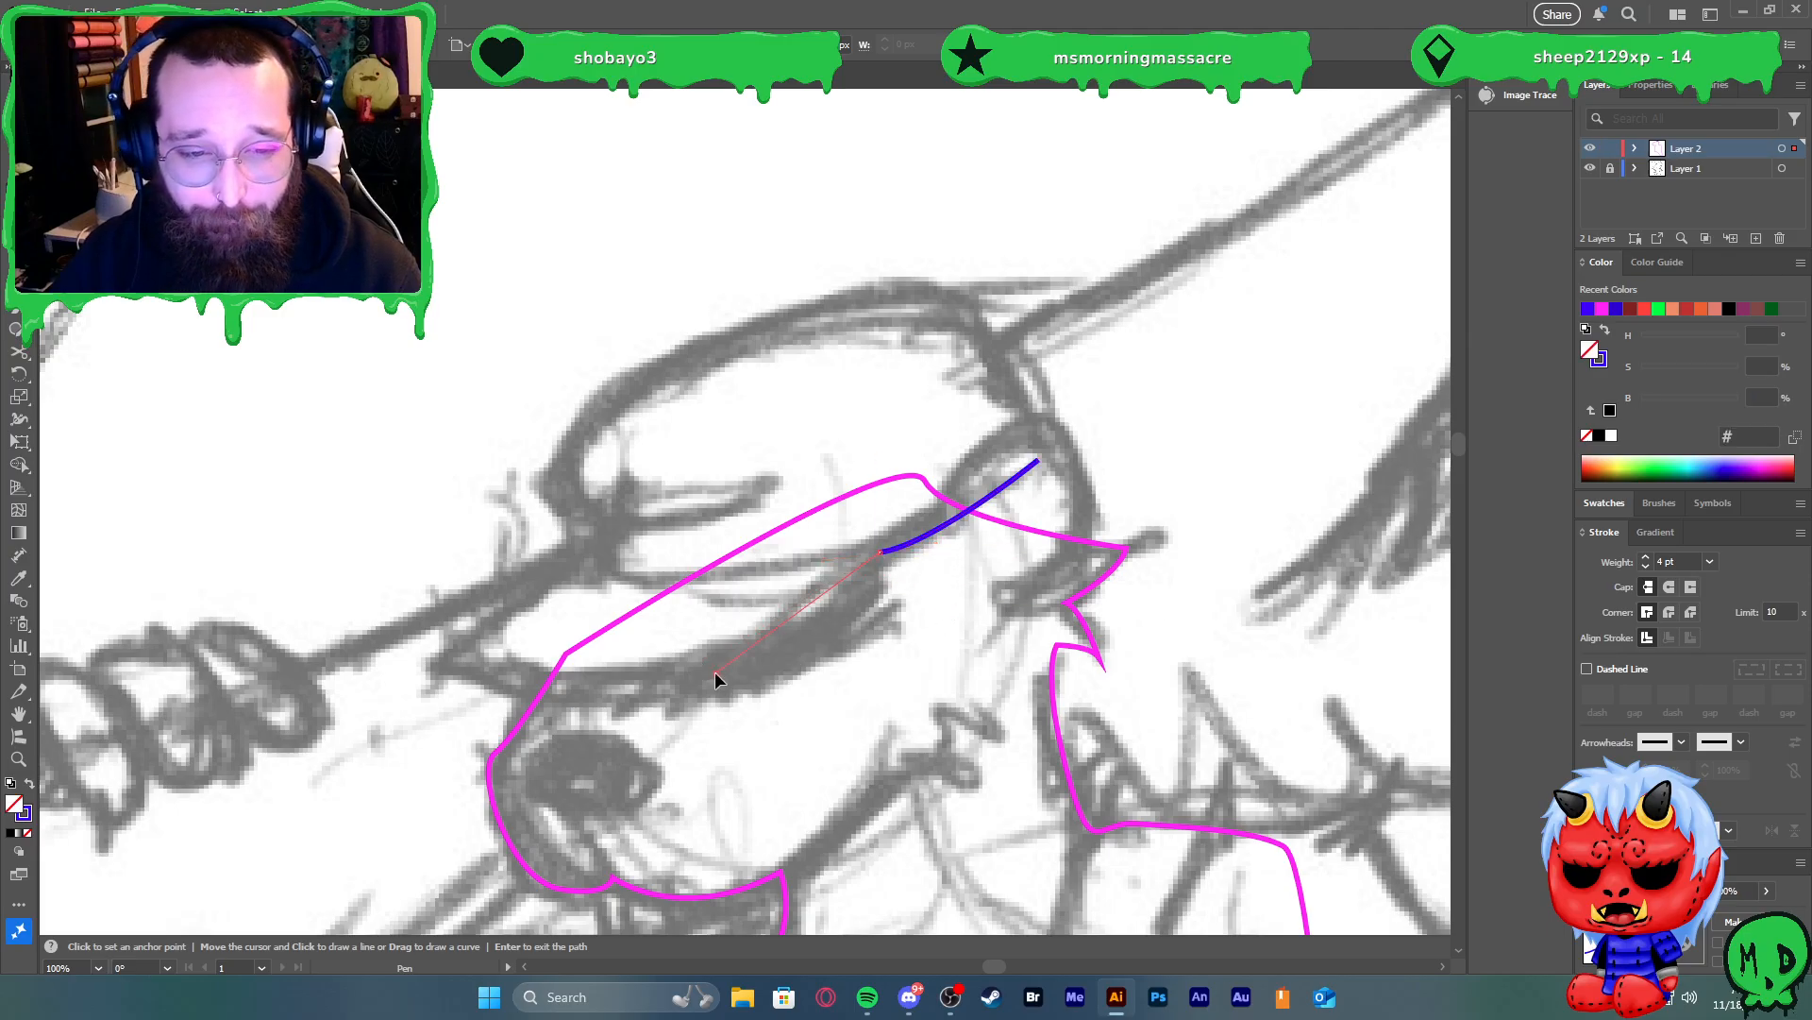
# Trace the underside and tip of the brim, continue over the crown, and close the cap outline at its back corner
pyautogui.moveTo(504, 681); pyautogui.dragTo(420, 651)
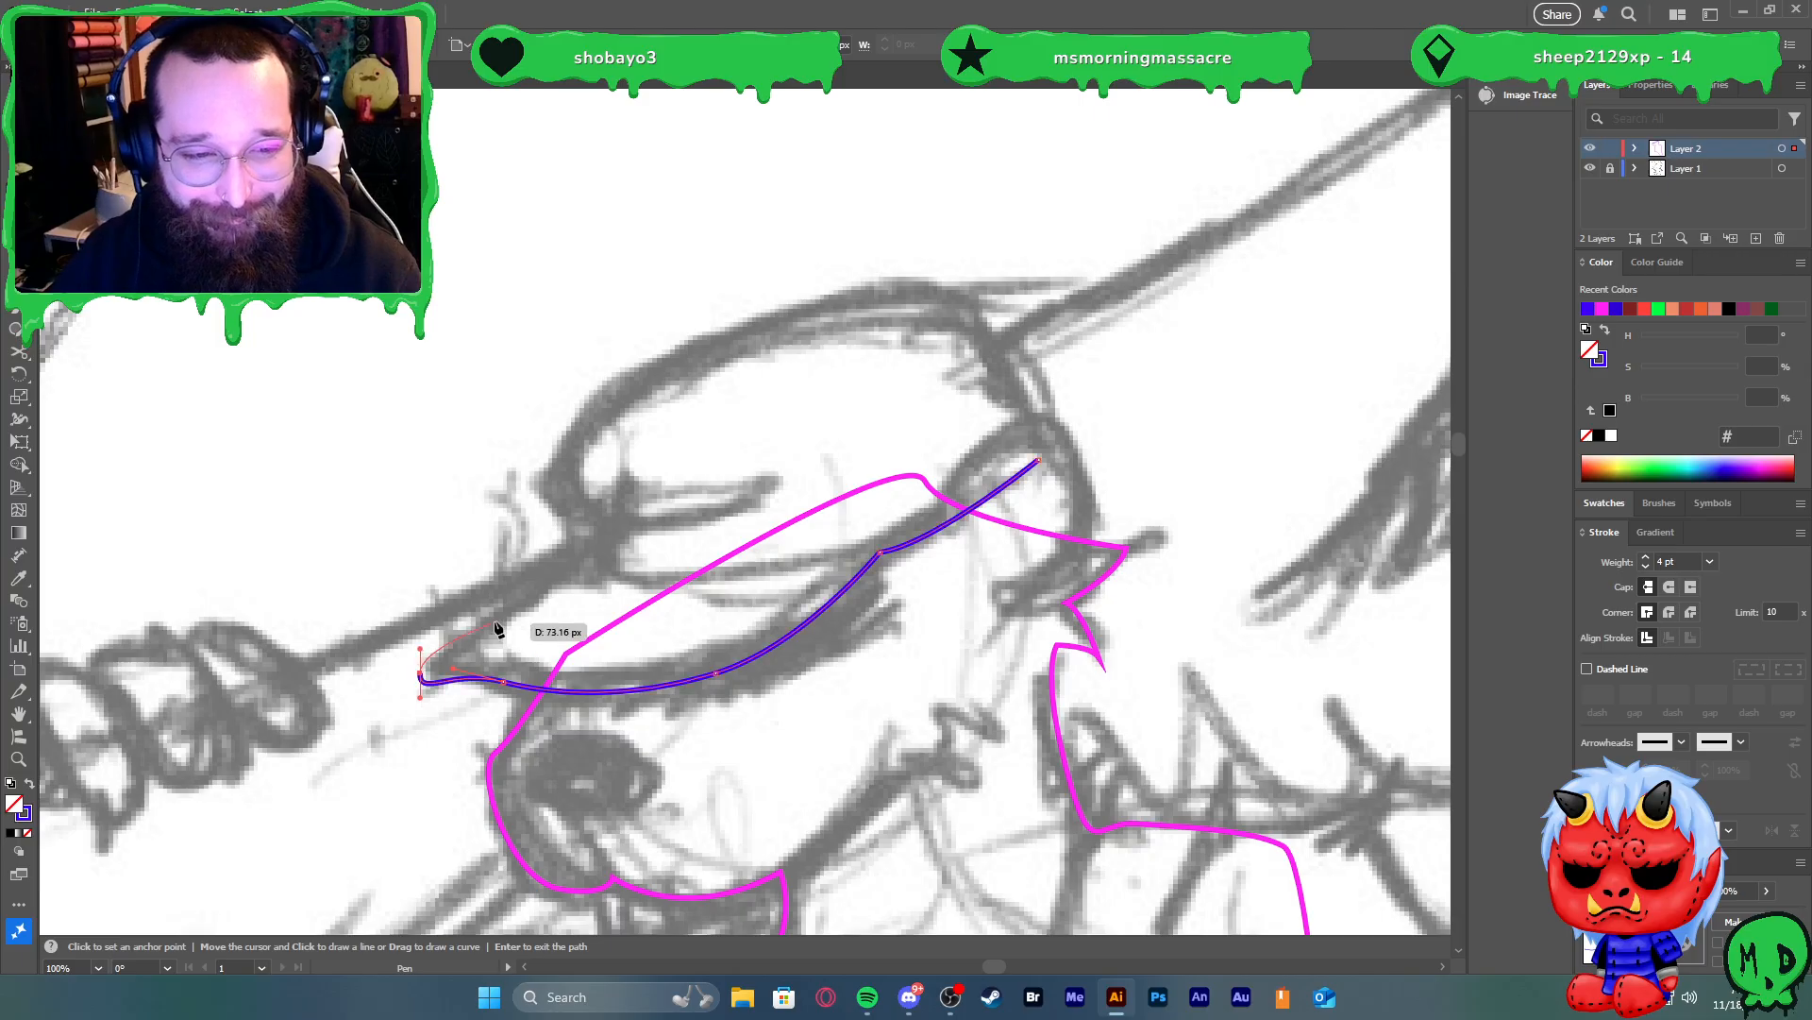
pyautogui.click(569, 568)
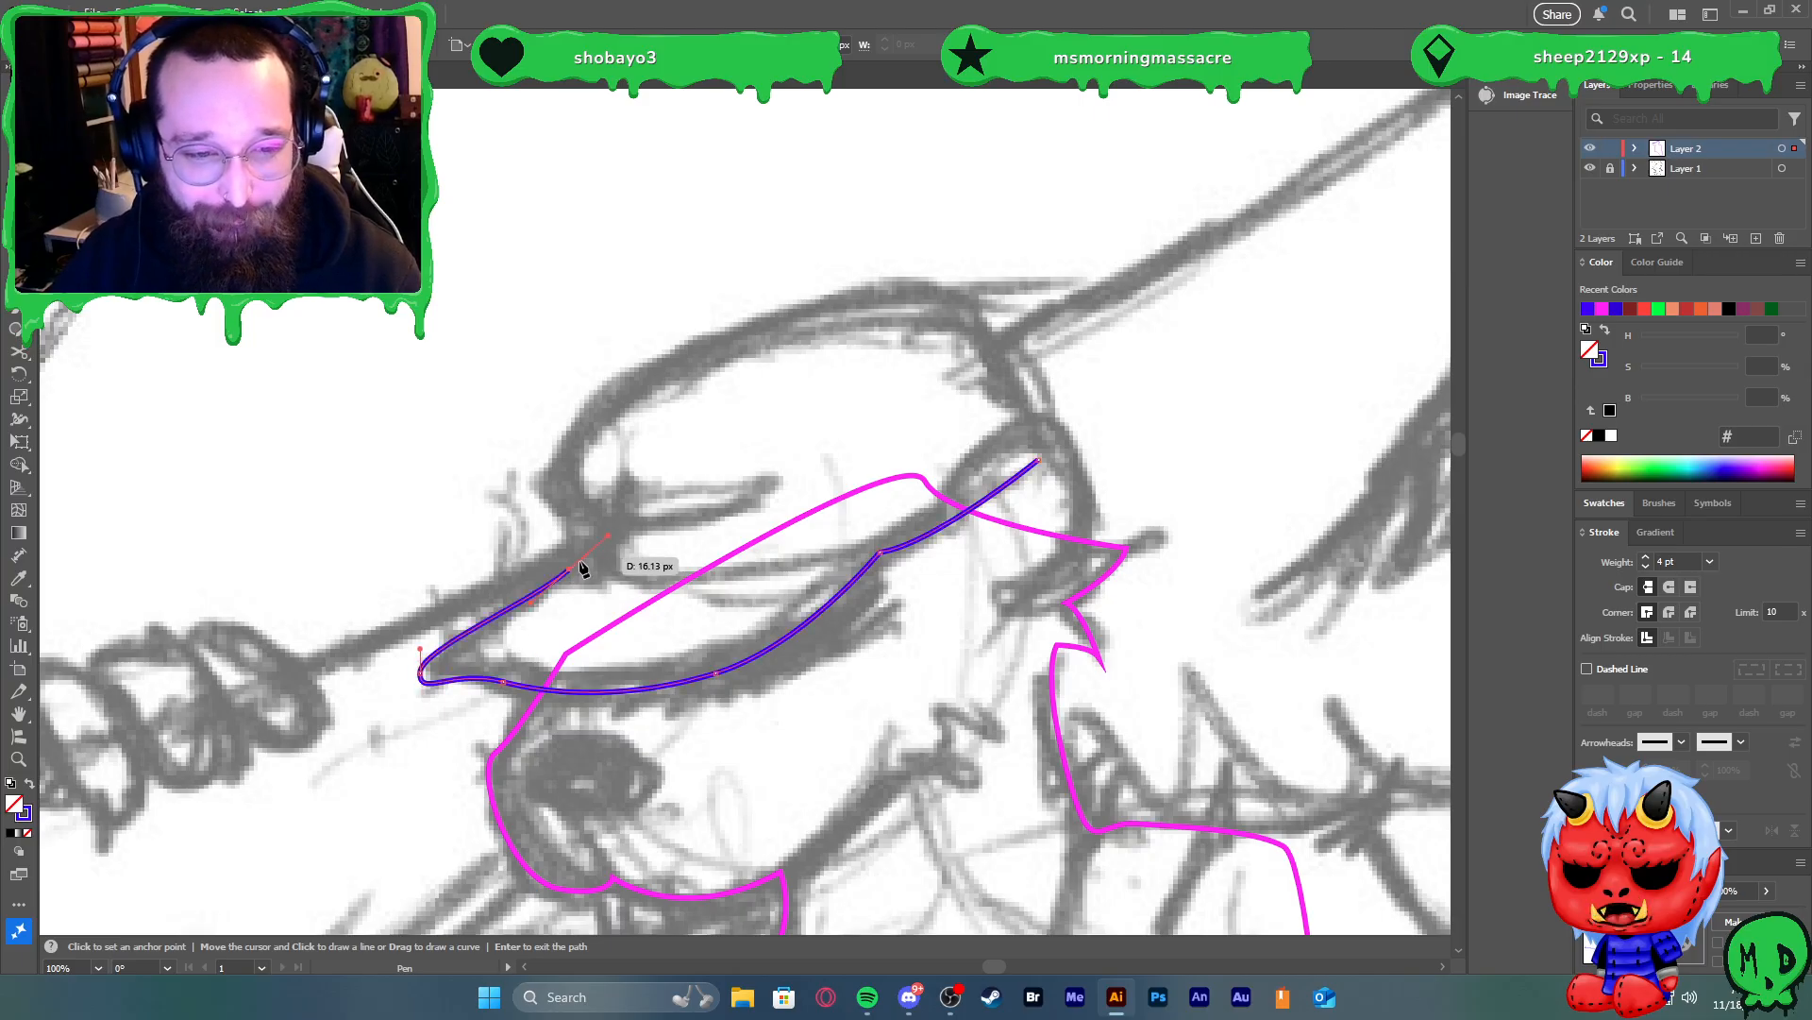
pyautogui.moveTo(571, 525); pyautogui.dragTo(601, 388)
pyautogui.moveTo(723, 345); pyautogui.dragTo(783, 322)
pyautogui.moveTo(911, 299); pyautogui.dragTo(997, 328)
pyautogui.moveTo(1039, 460); pyautogui.dragTo(1050, 552)
pyautogui.press('v')
pyautogui.scroll(-3, 1107, 466)
pyautogui.scroll(2, 1152, 519)
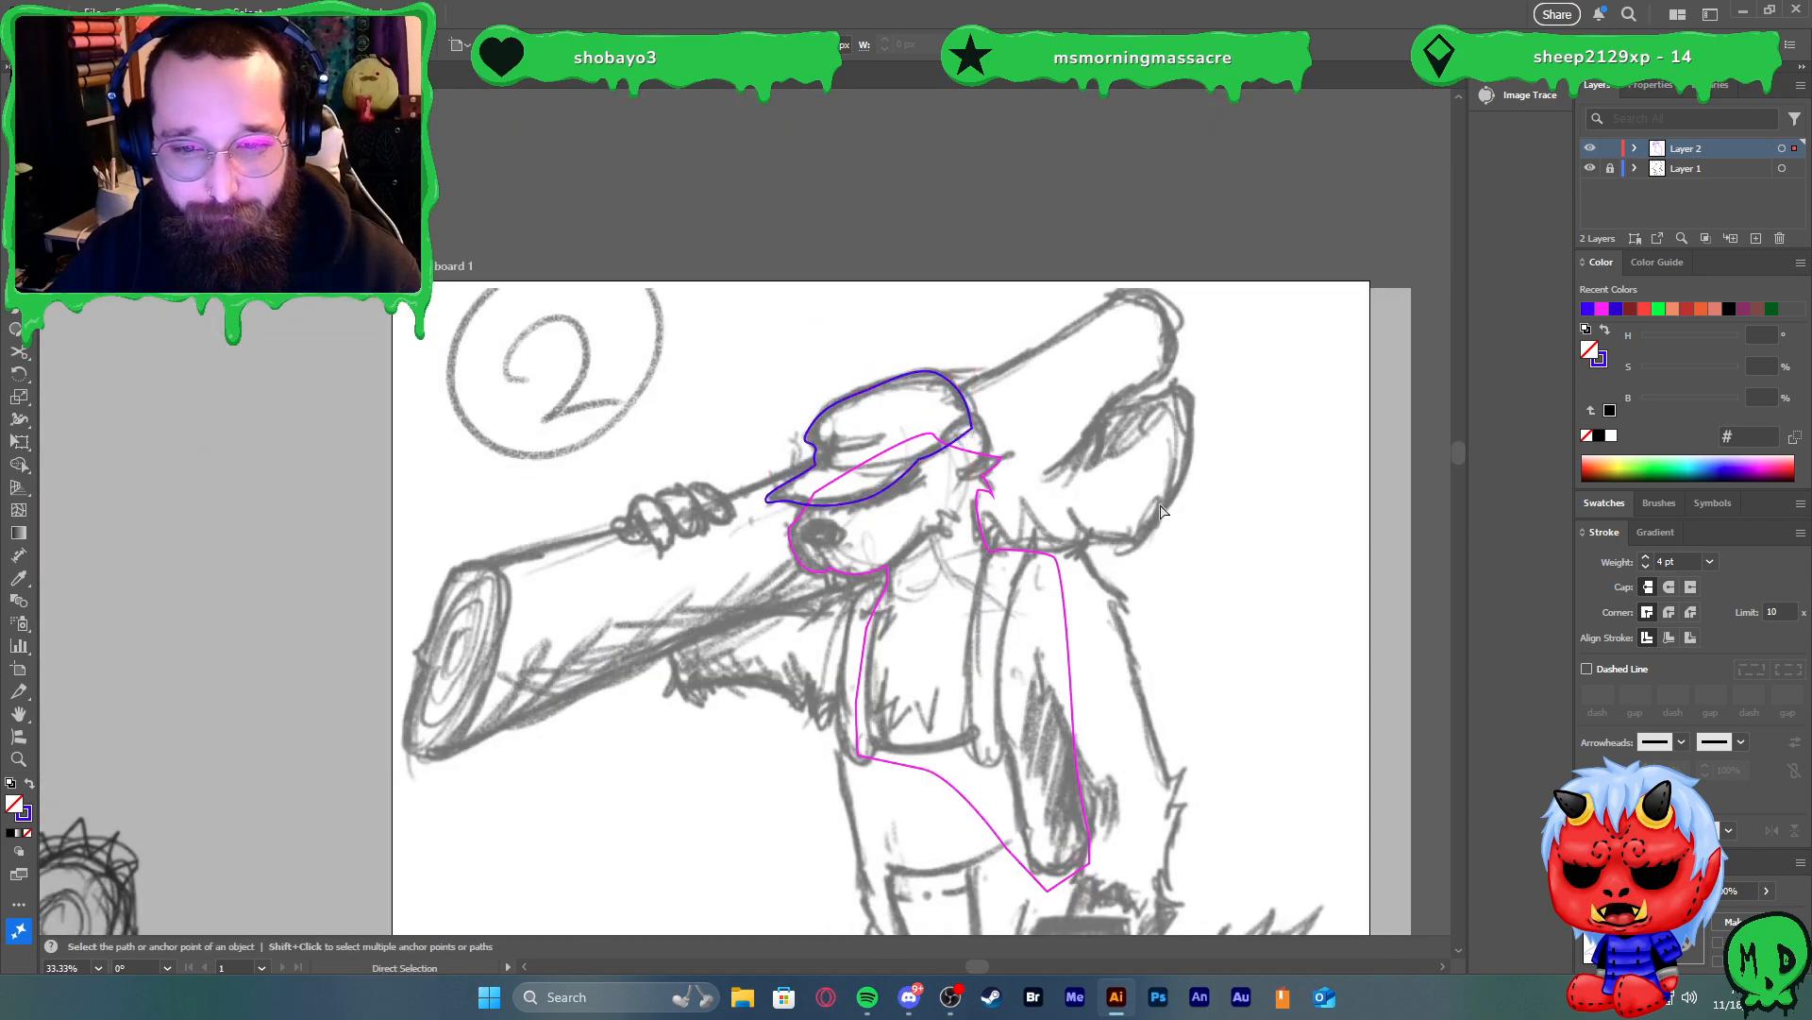
# Trace the small rounded ear overlapping the back of the cap and close its path at the starting anchor
pyautogui.scroll(2, 906, 498)
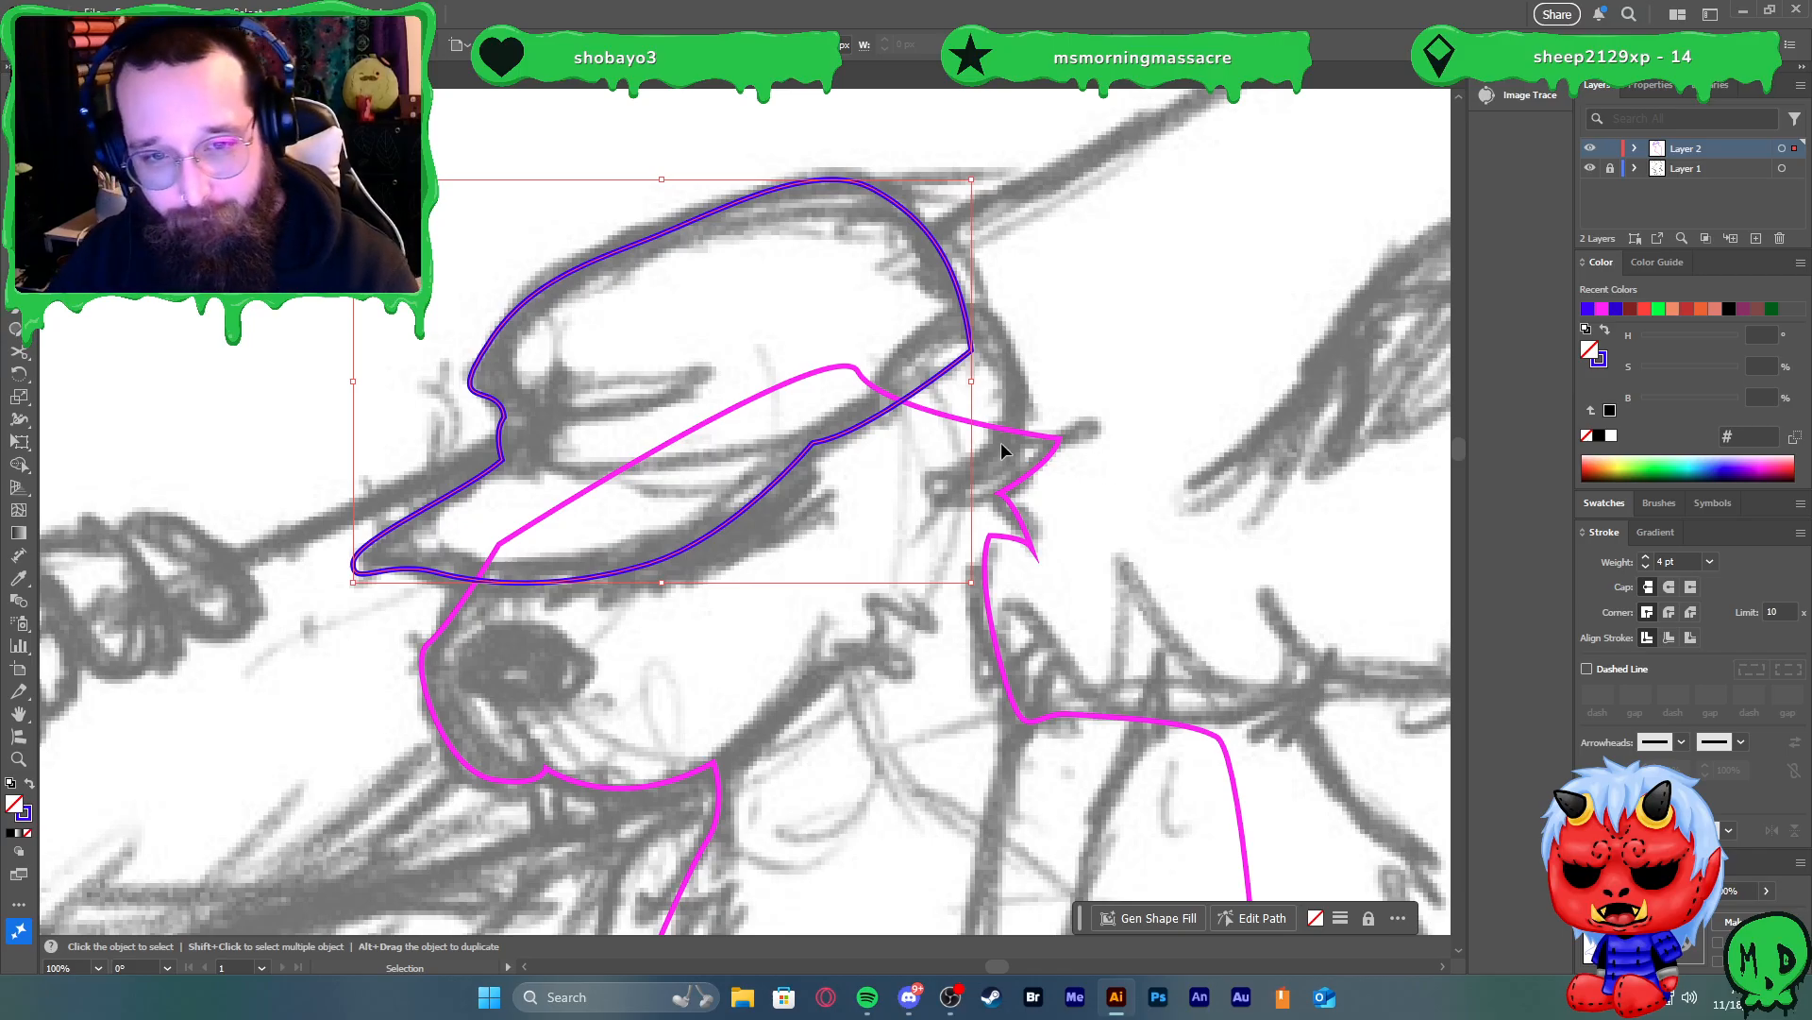
pyautogui.press('p')
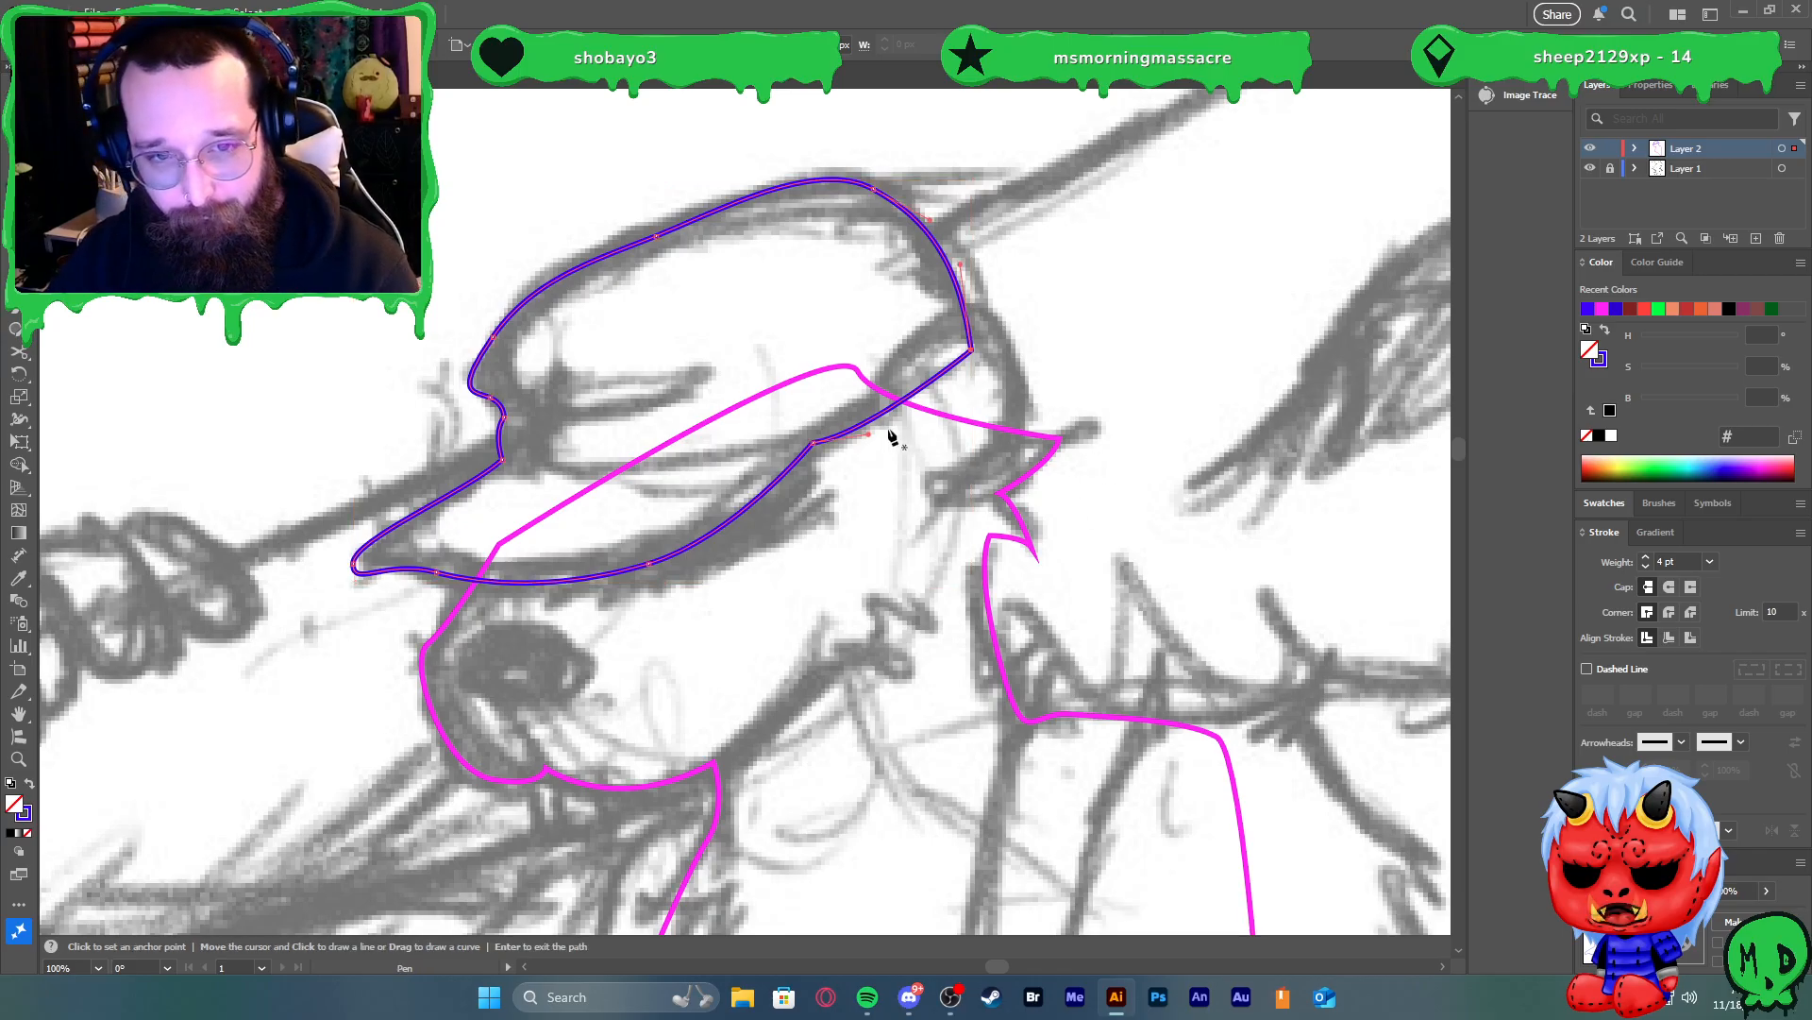
pyautogui.moveTo(881, 433); pyautogui.dragTo(944, 307)
pyautogui.moveTo(1017, 362); pyautogui.dragTo(1035, 417)
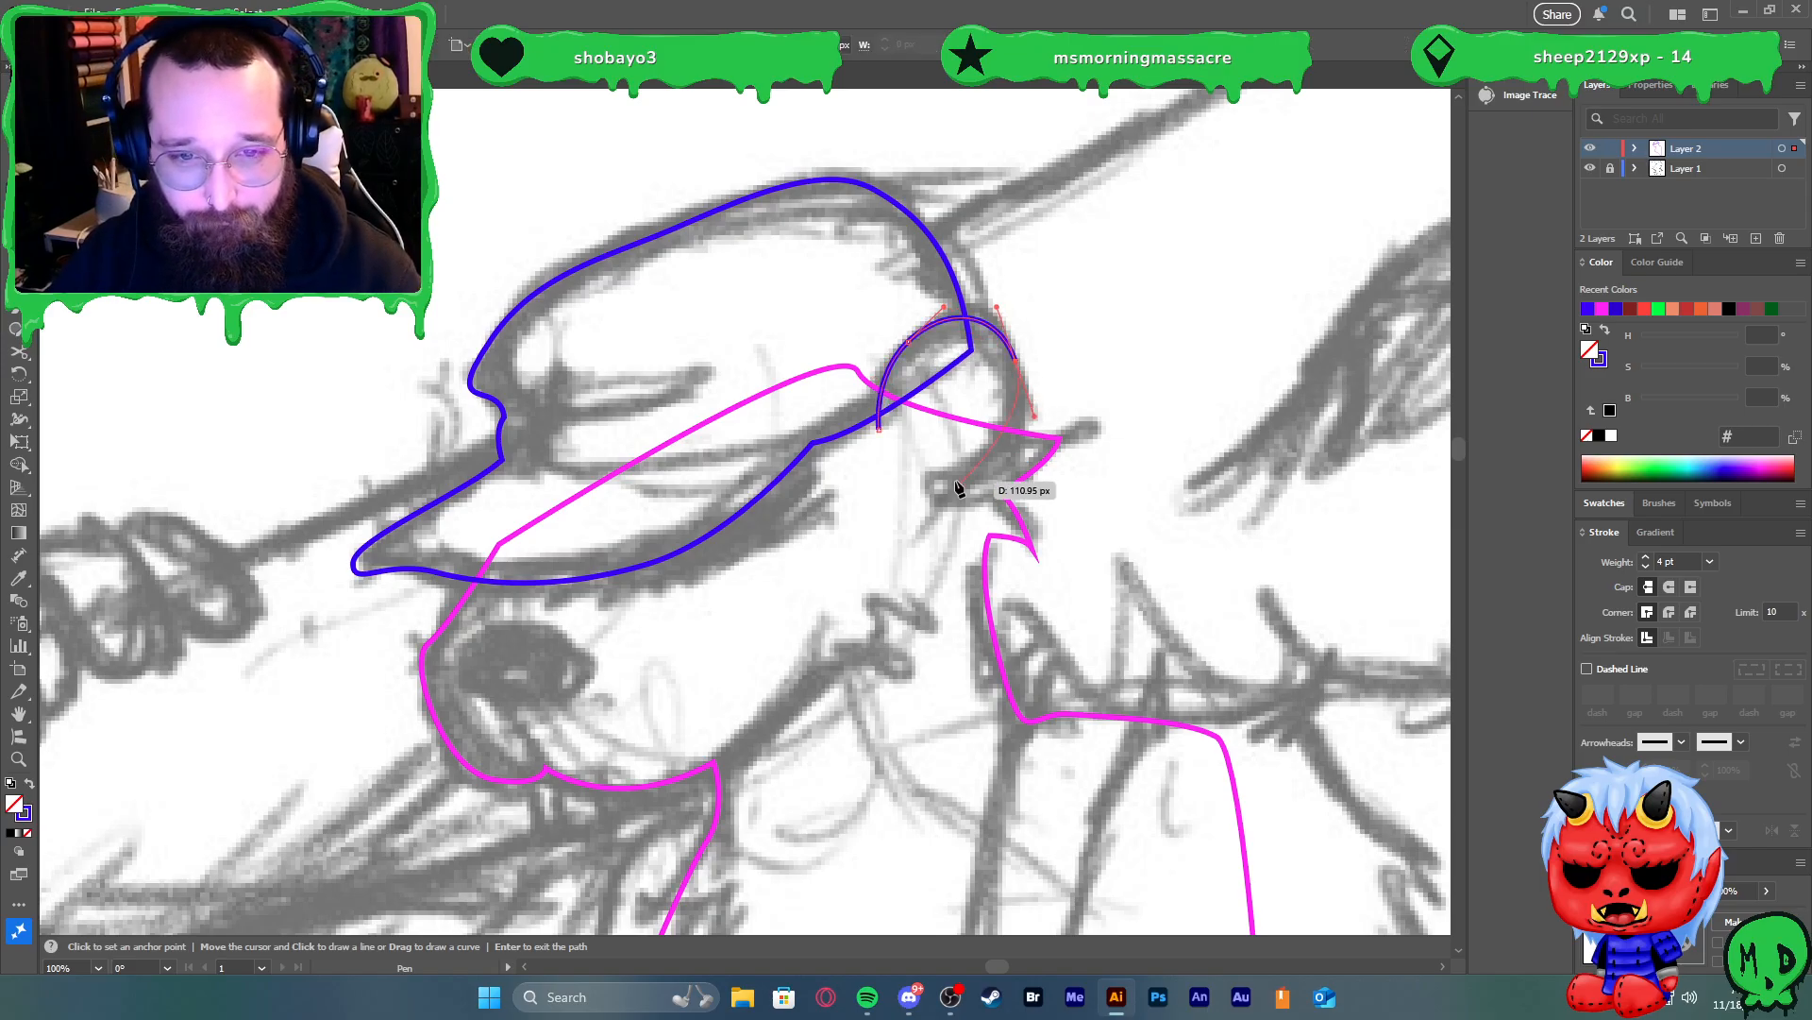
pyautogui.moveTo(931, 471); pyautogui.dragTo(854, 457)
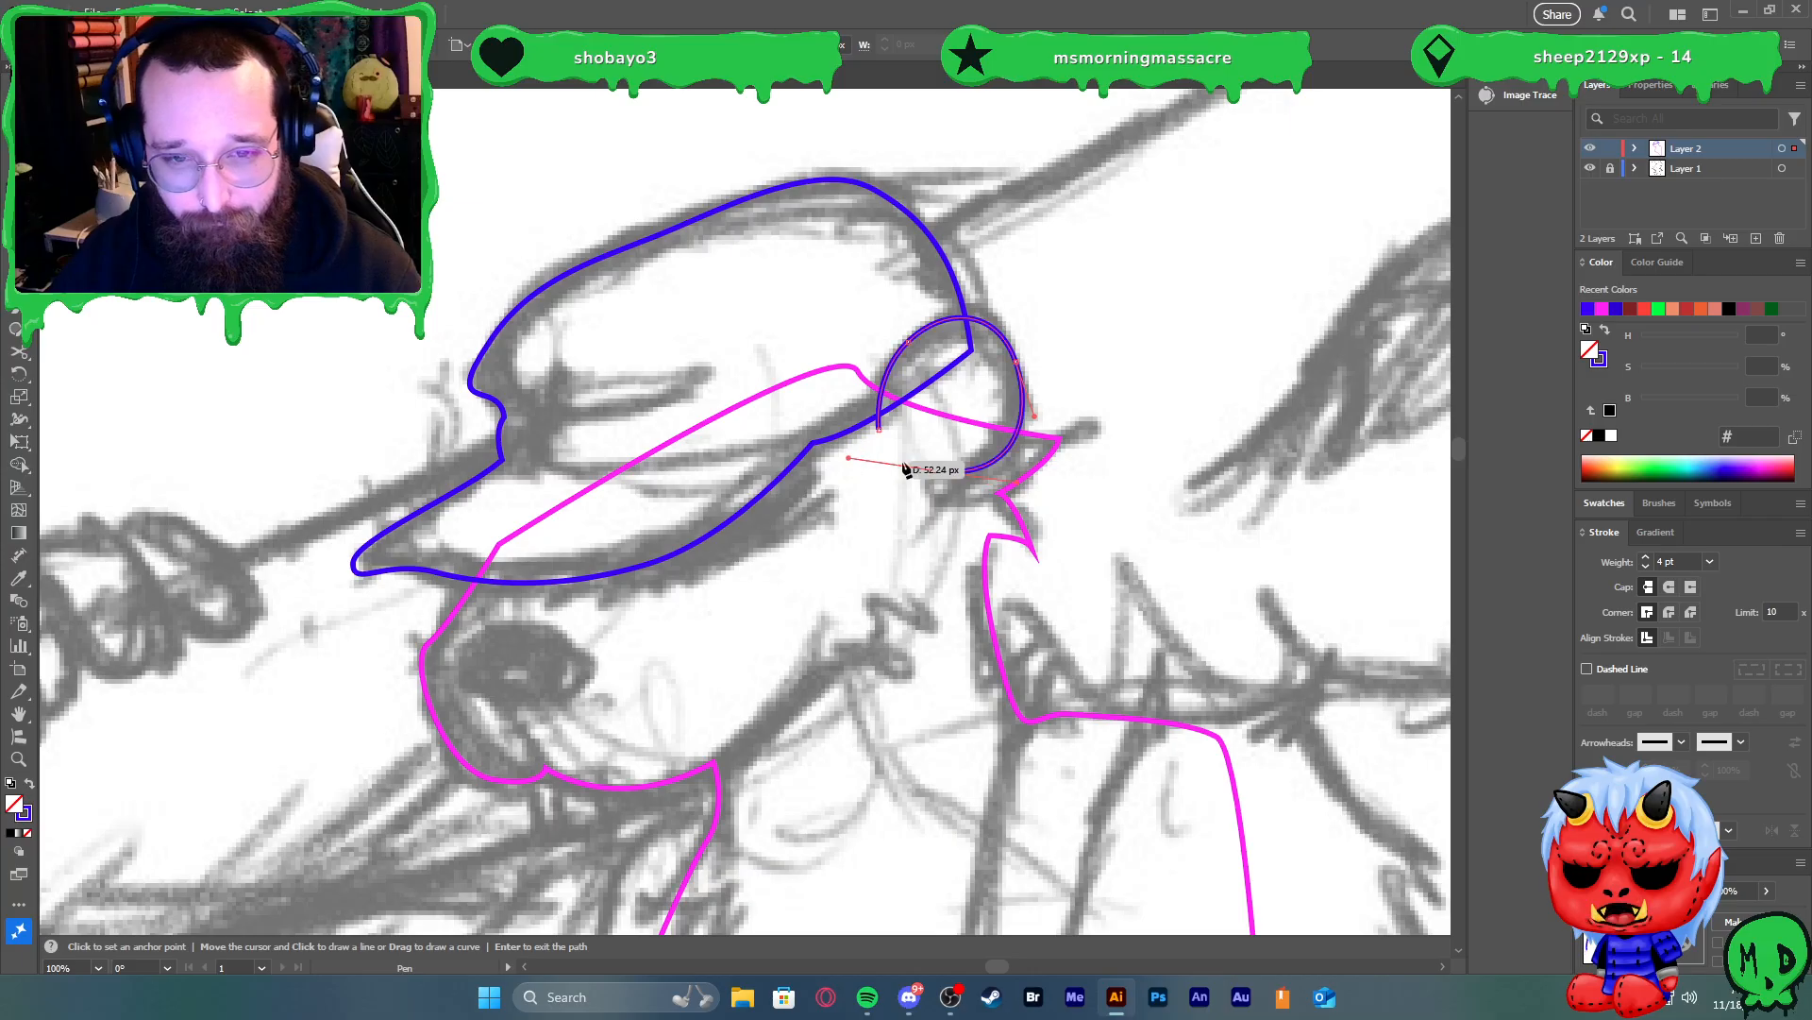
pyautogui.press('v')
pyautogui.click(877, 475)
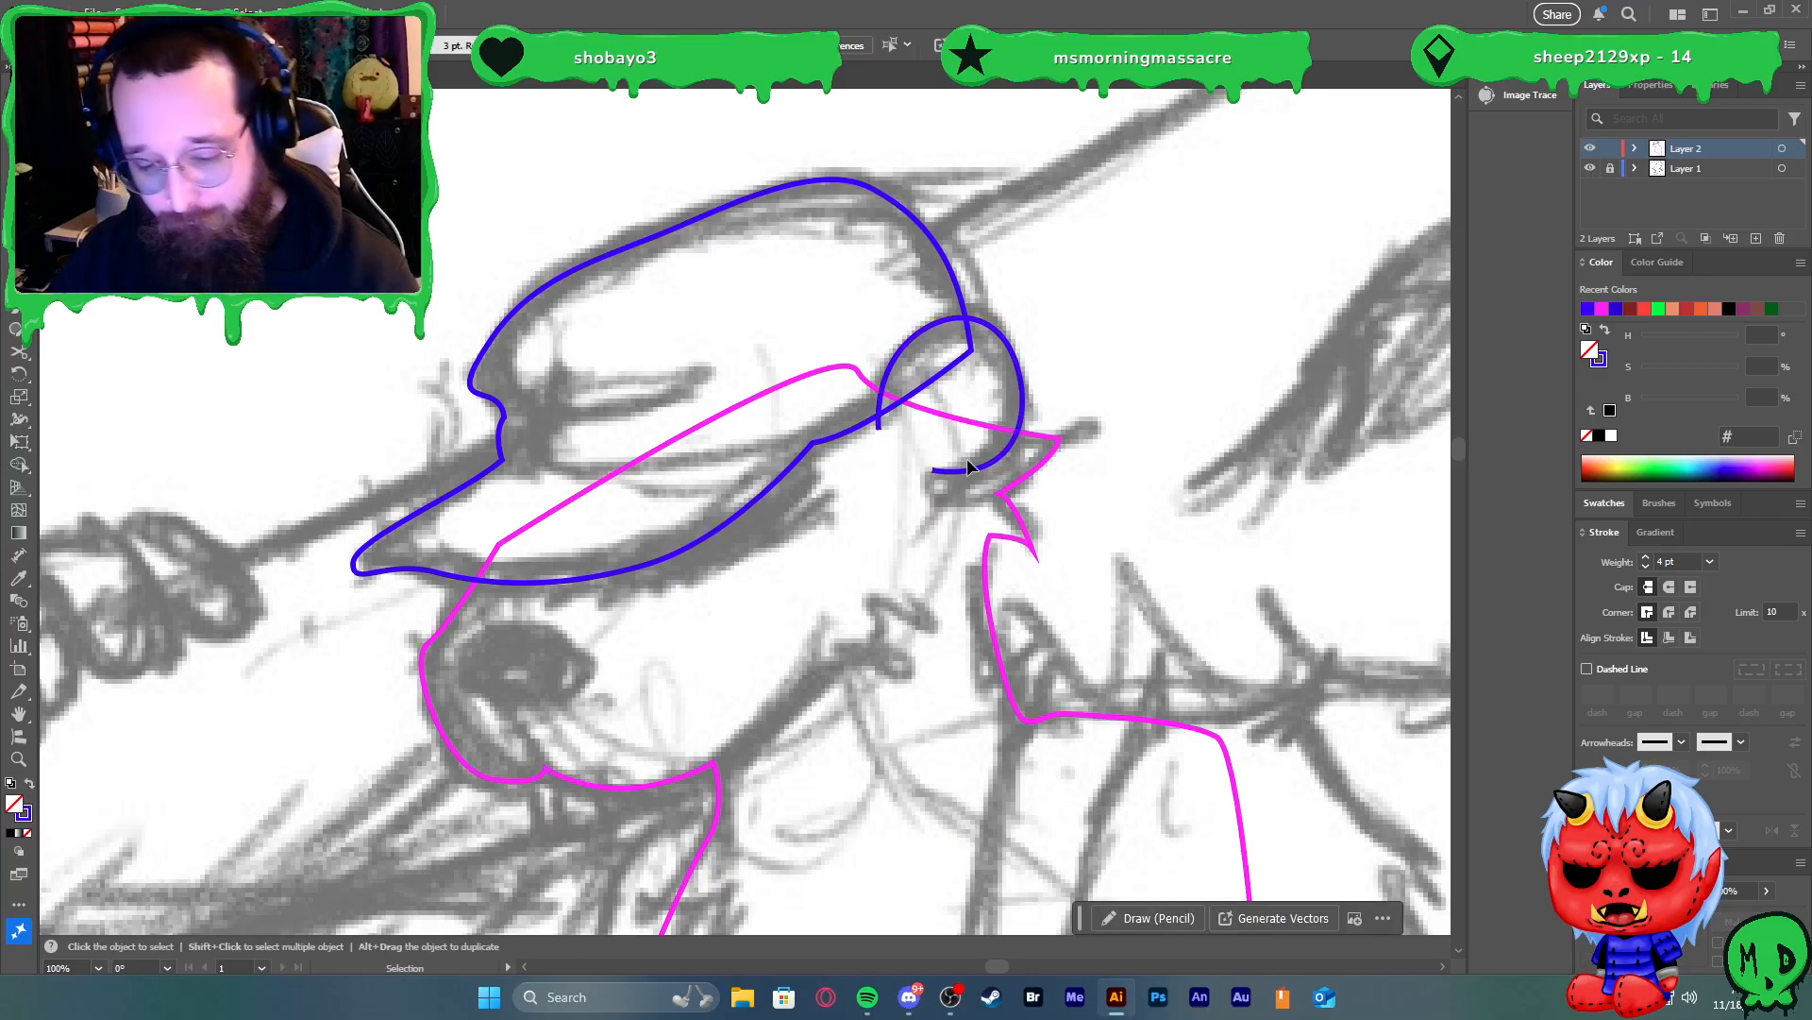
pyautogui.press('p')
pyautogui.click(878, 430)
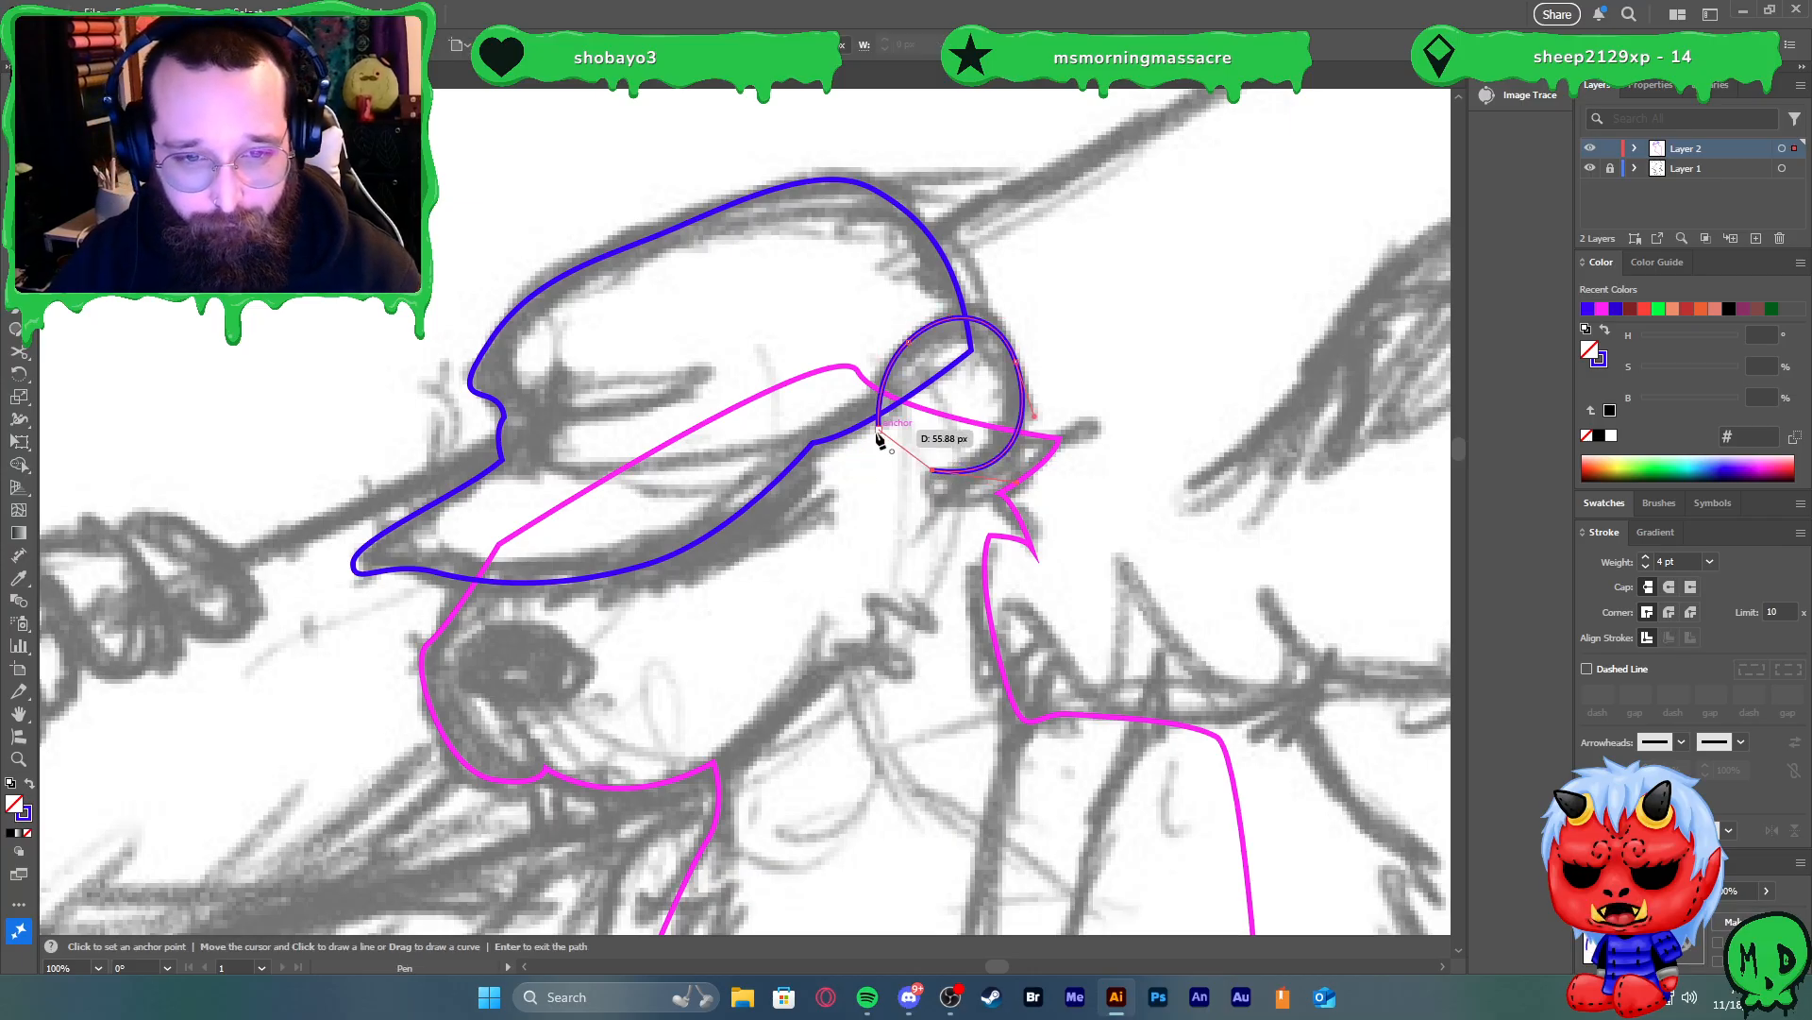
# Give the rounded ear outline a black stroke with no fill, undoing the mistaken black fill
pyautogui.press('v')
pyautogui.scroll(-1, 833, 453)
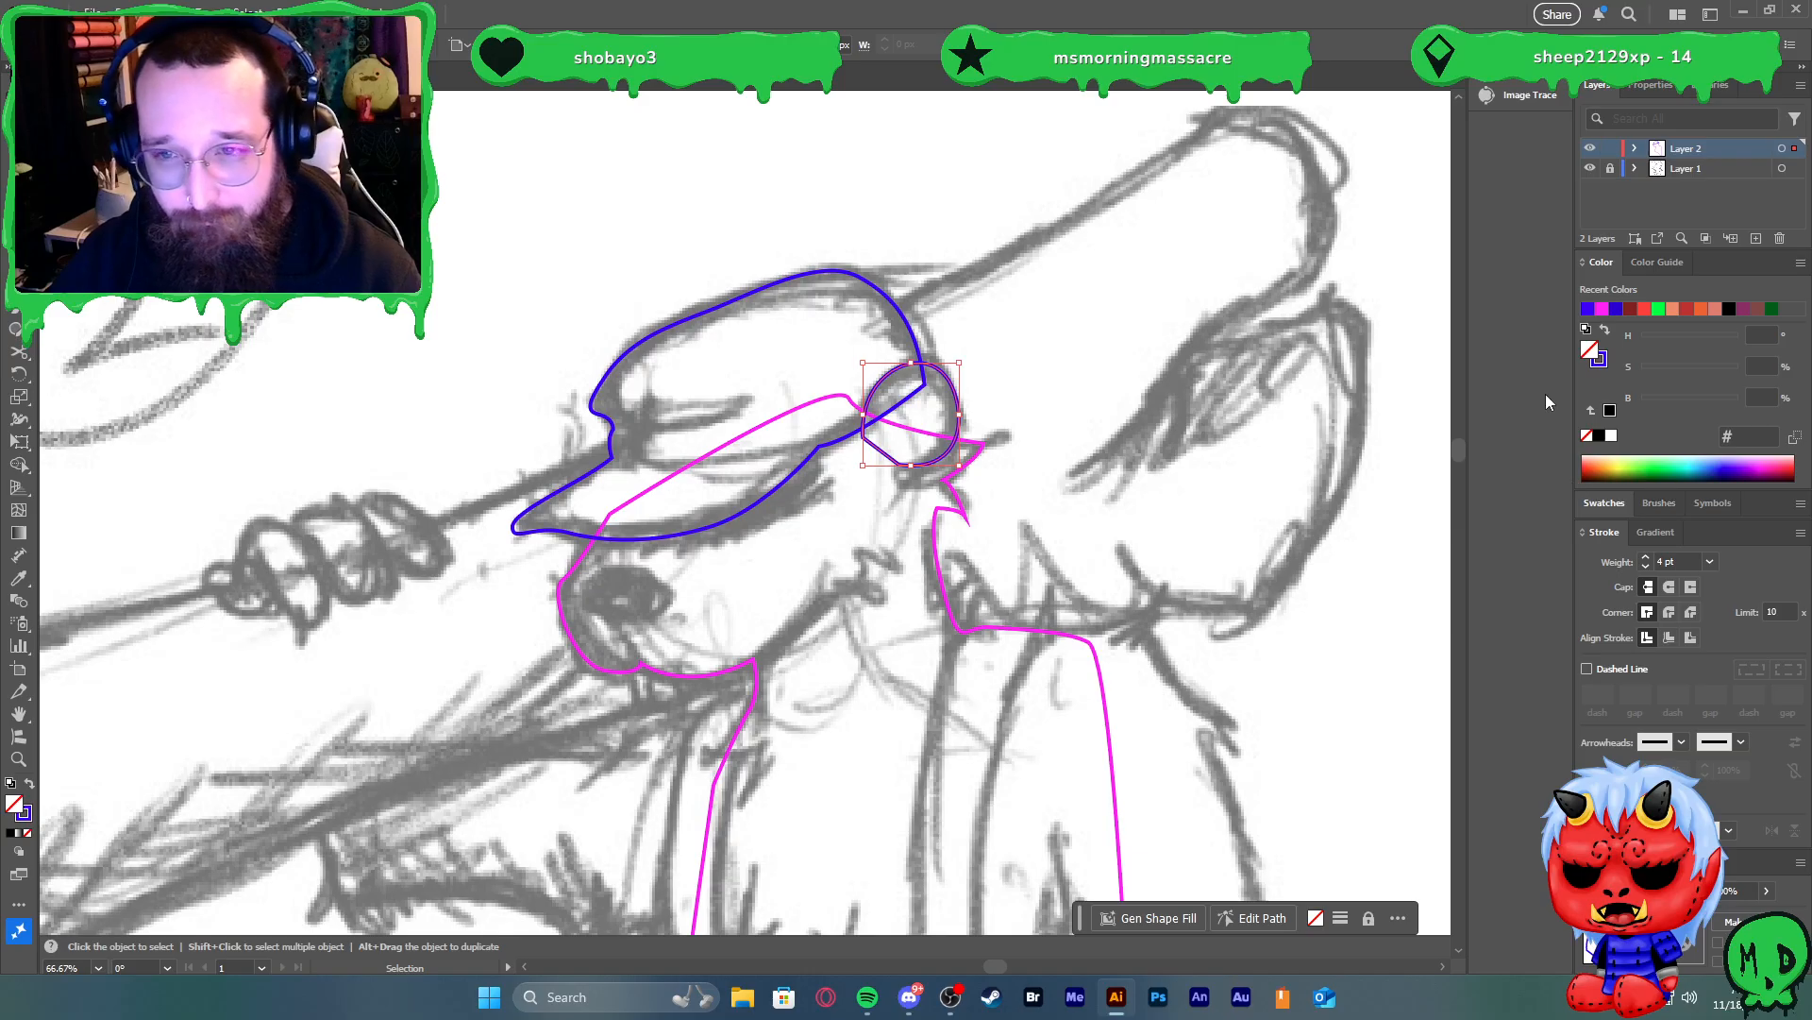
pyautogui.click(1729, 310)
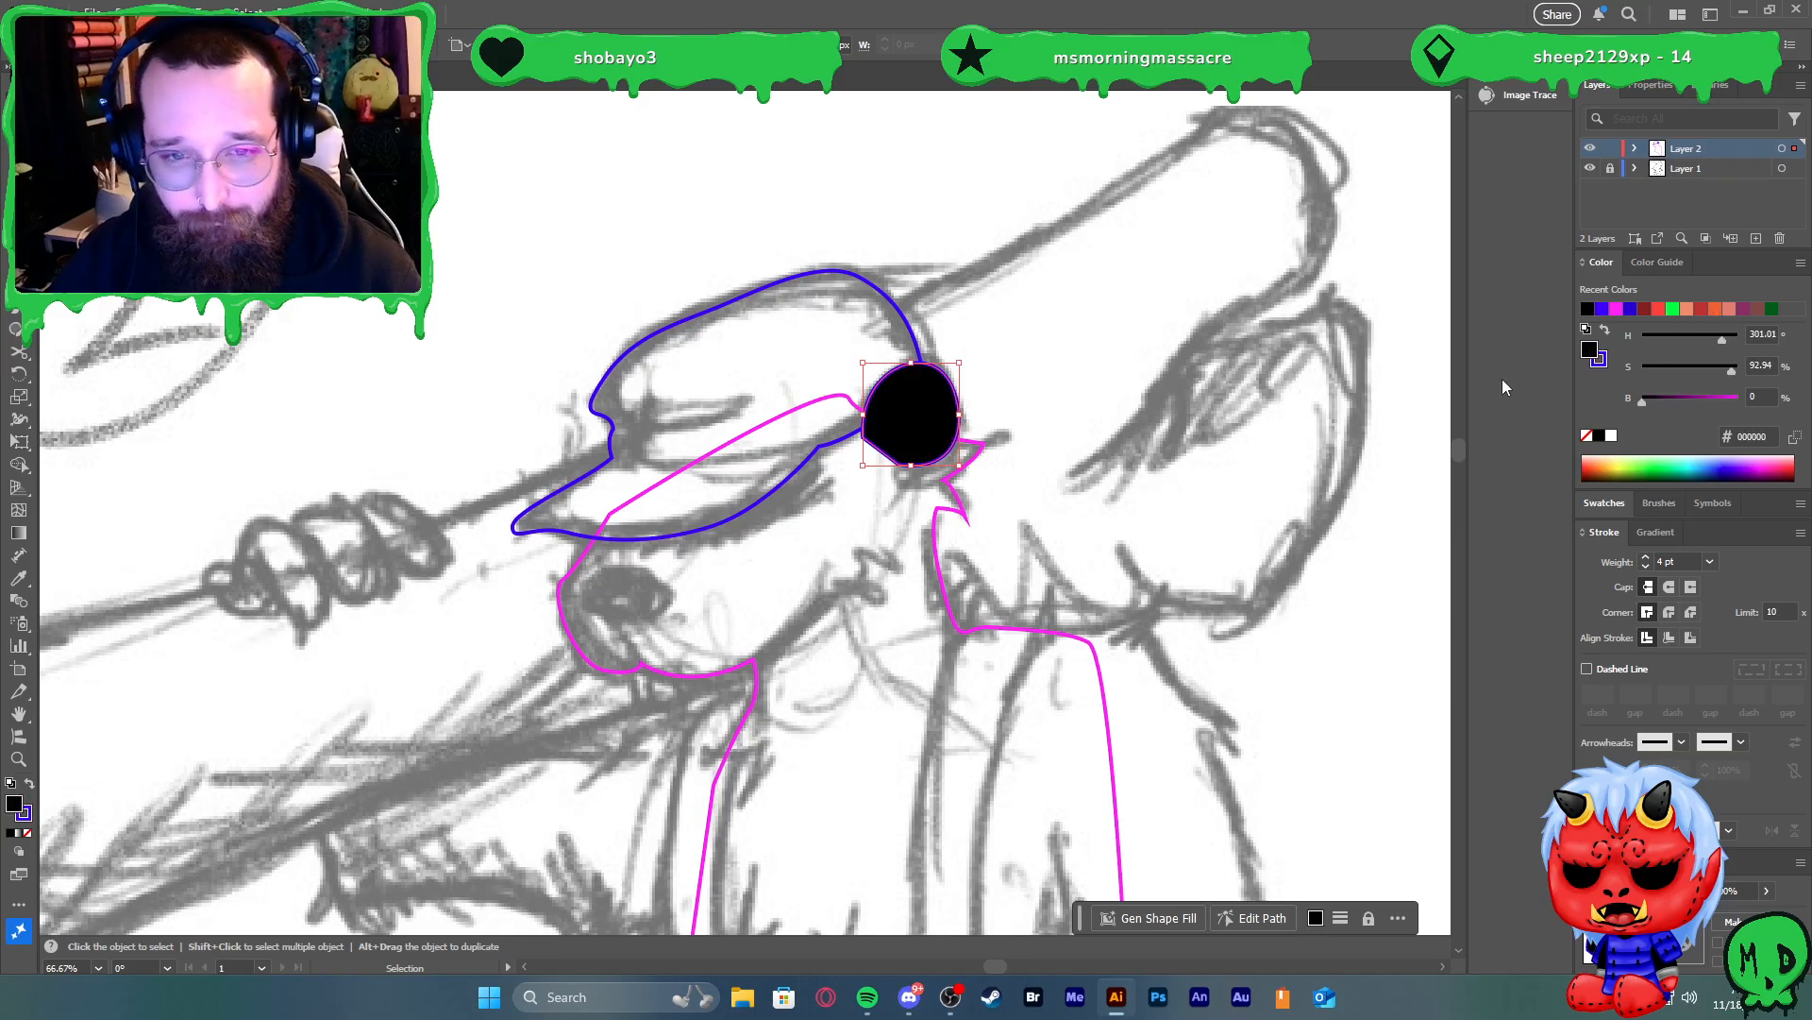
pyautogui.hotkey('ctrl', 'z')
pyautogui.press('x')
pyautogui.click(1588, 309)
pyautogui.click(1114, 439)
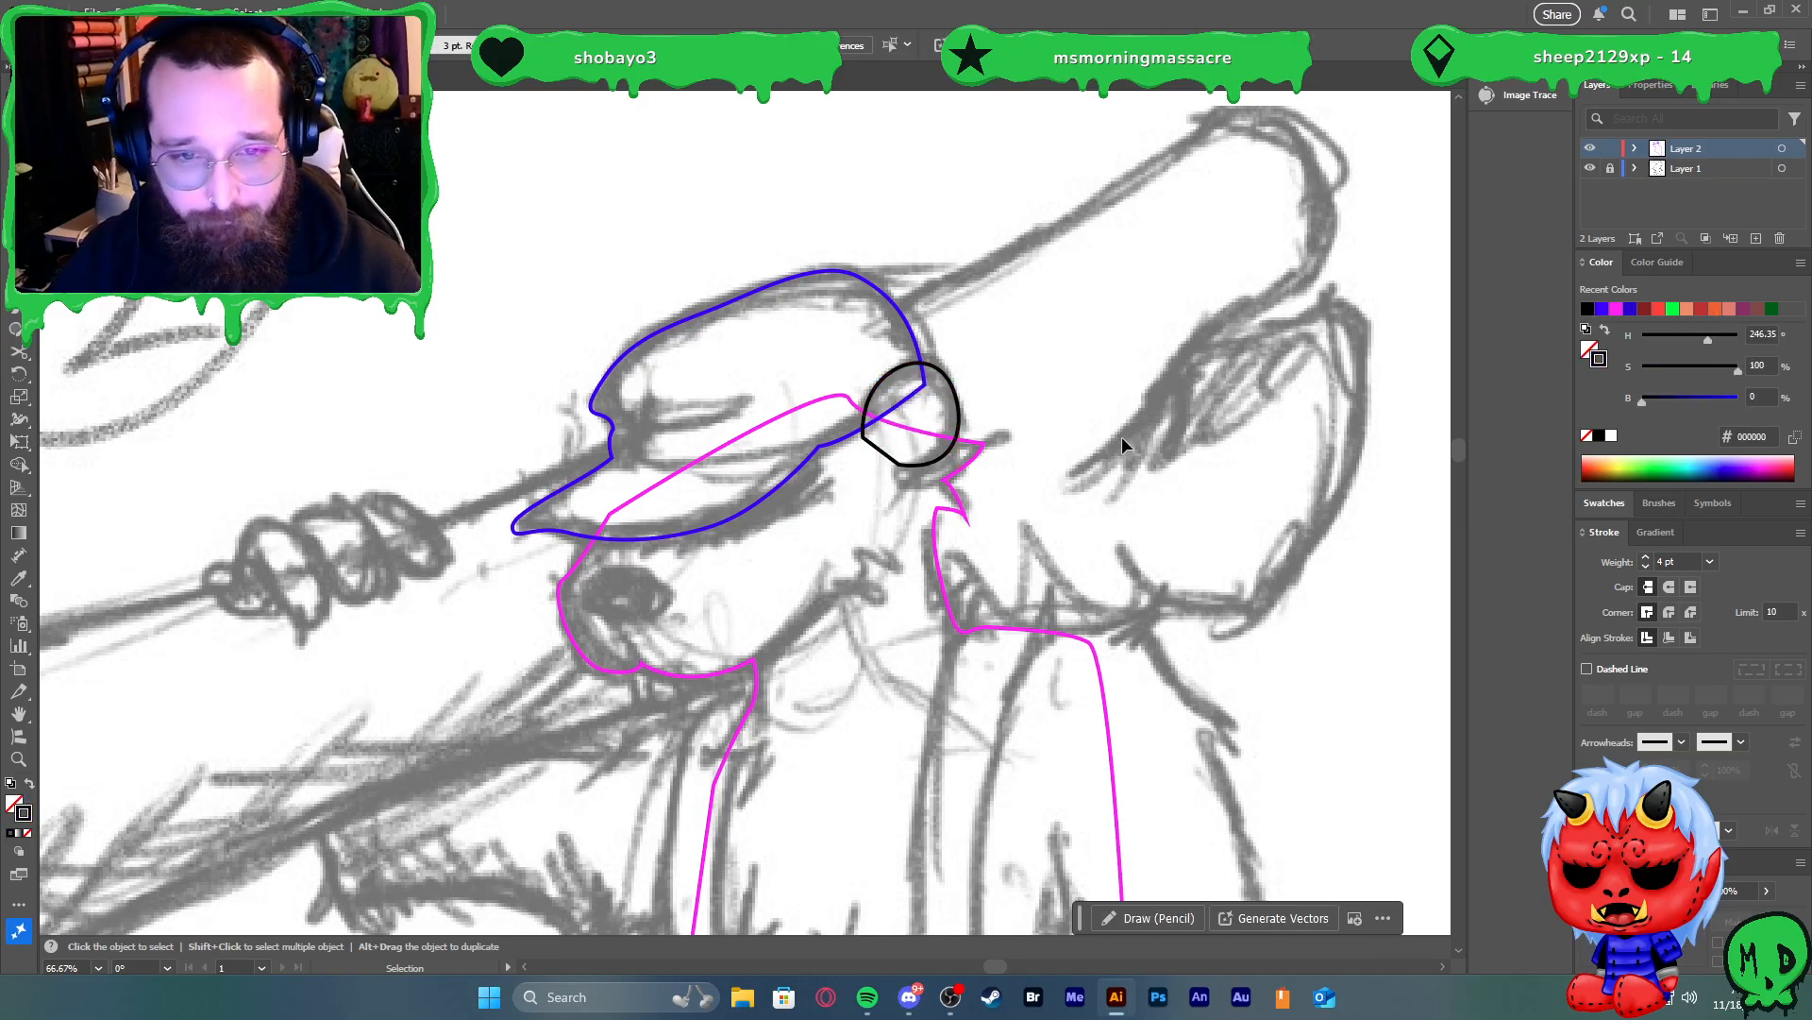
# Start a black path at the front base of the ear and trace the first pointed fur tuft
pyautogui.scroll(-3, 749, 514)
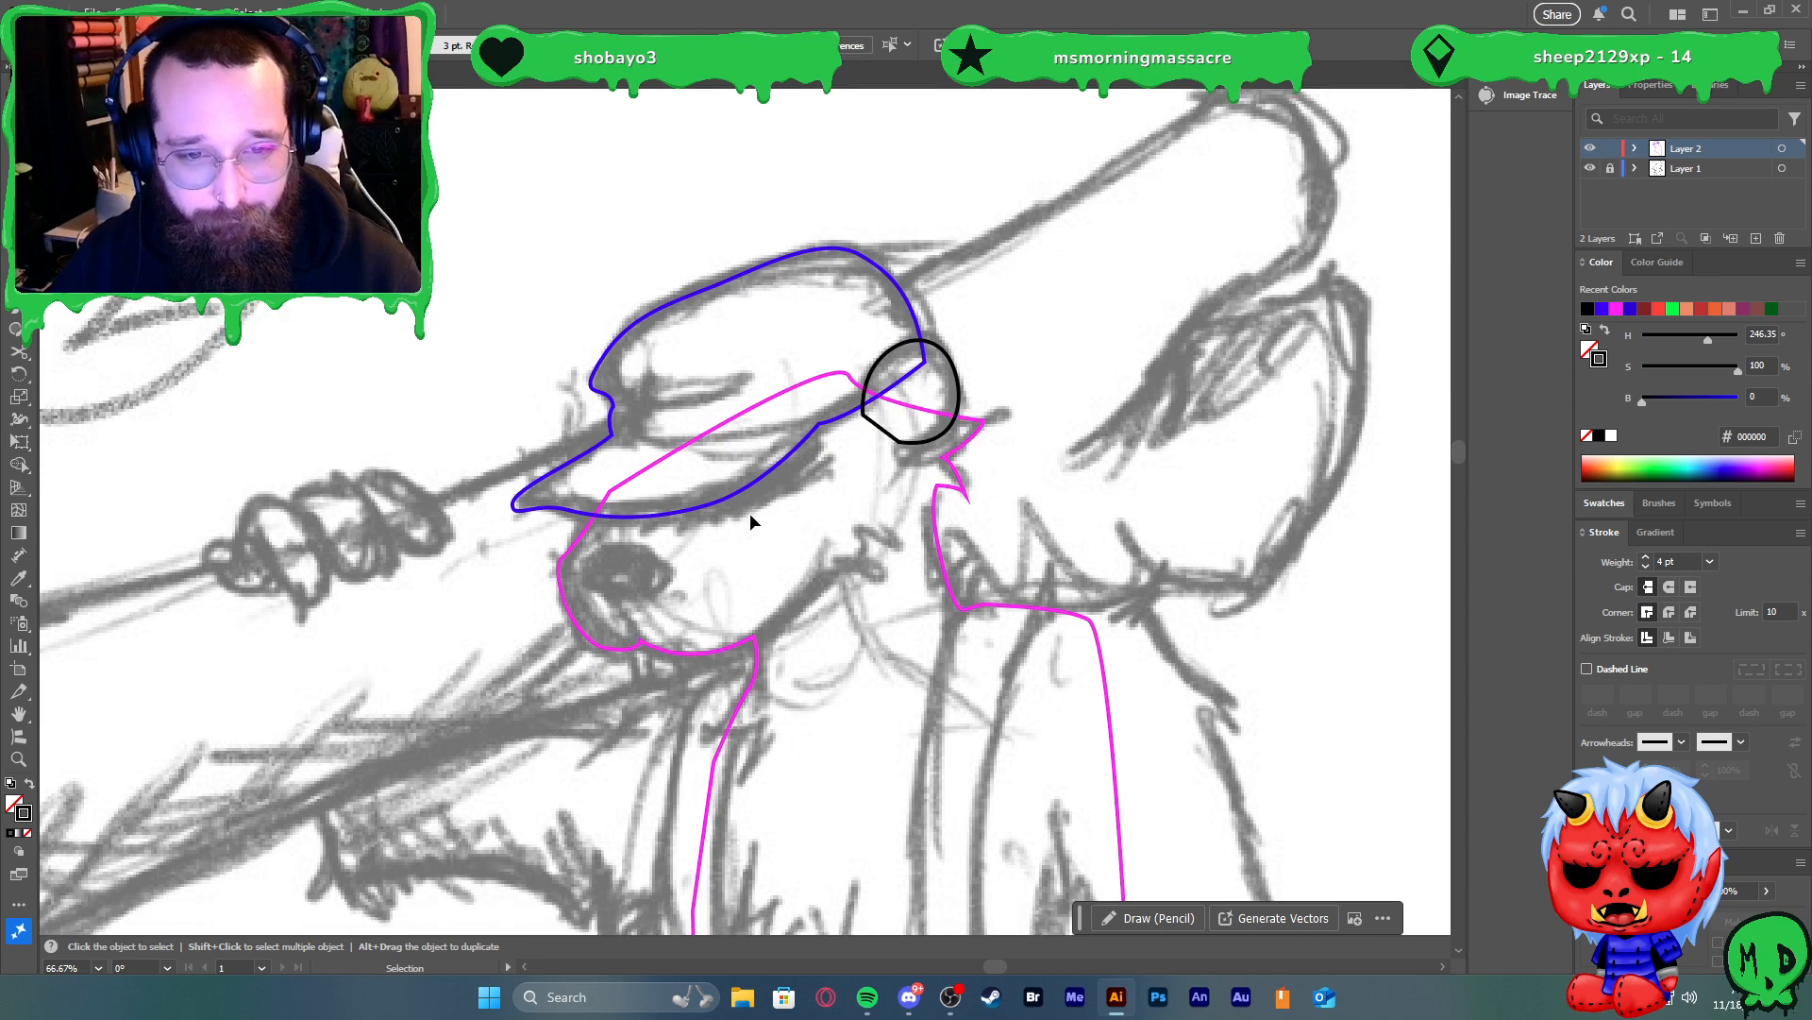
pyautogui.scroll(-2, 762, 501)
pyautogui.scroll(2, 682, 557)
pyautogui.scroll(1, 682, 565)
pyautogui.scroll(-1, 795, 478)
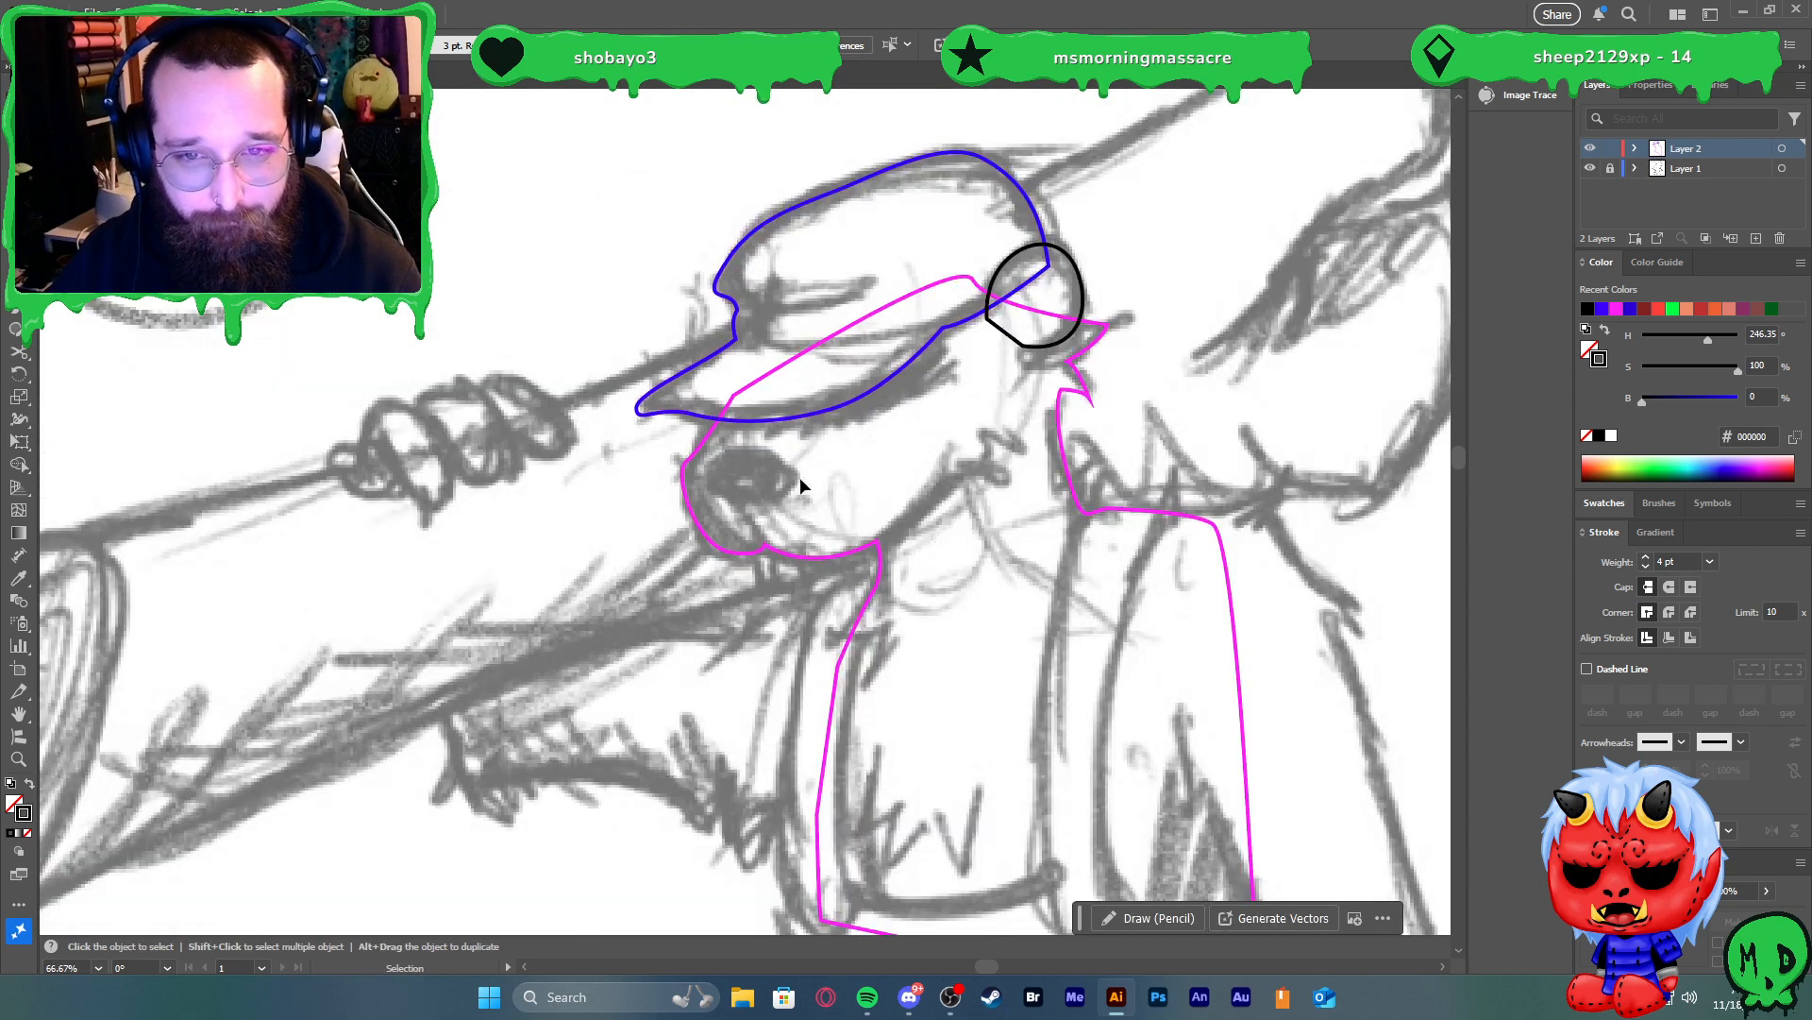
pyautogui.hscroll(2, 850, 444)
pyautogui.scroll(2, 929, 321)
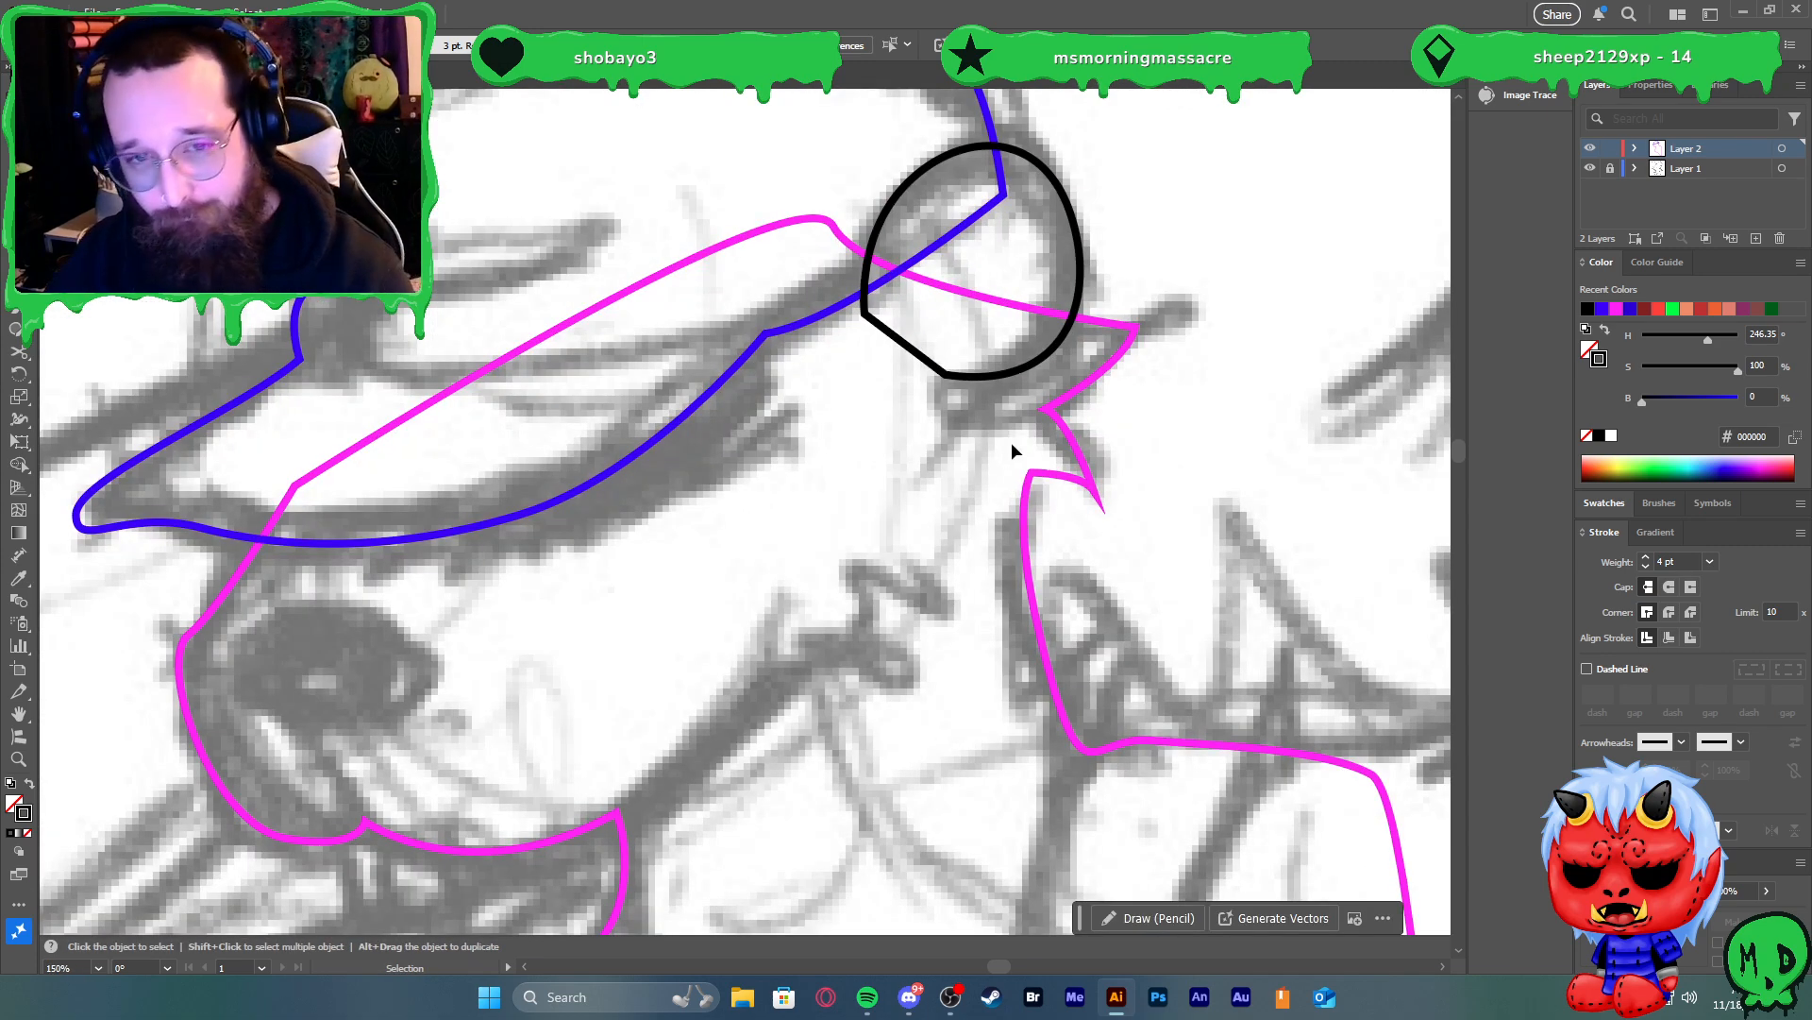
pyautogui.press('p')
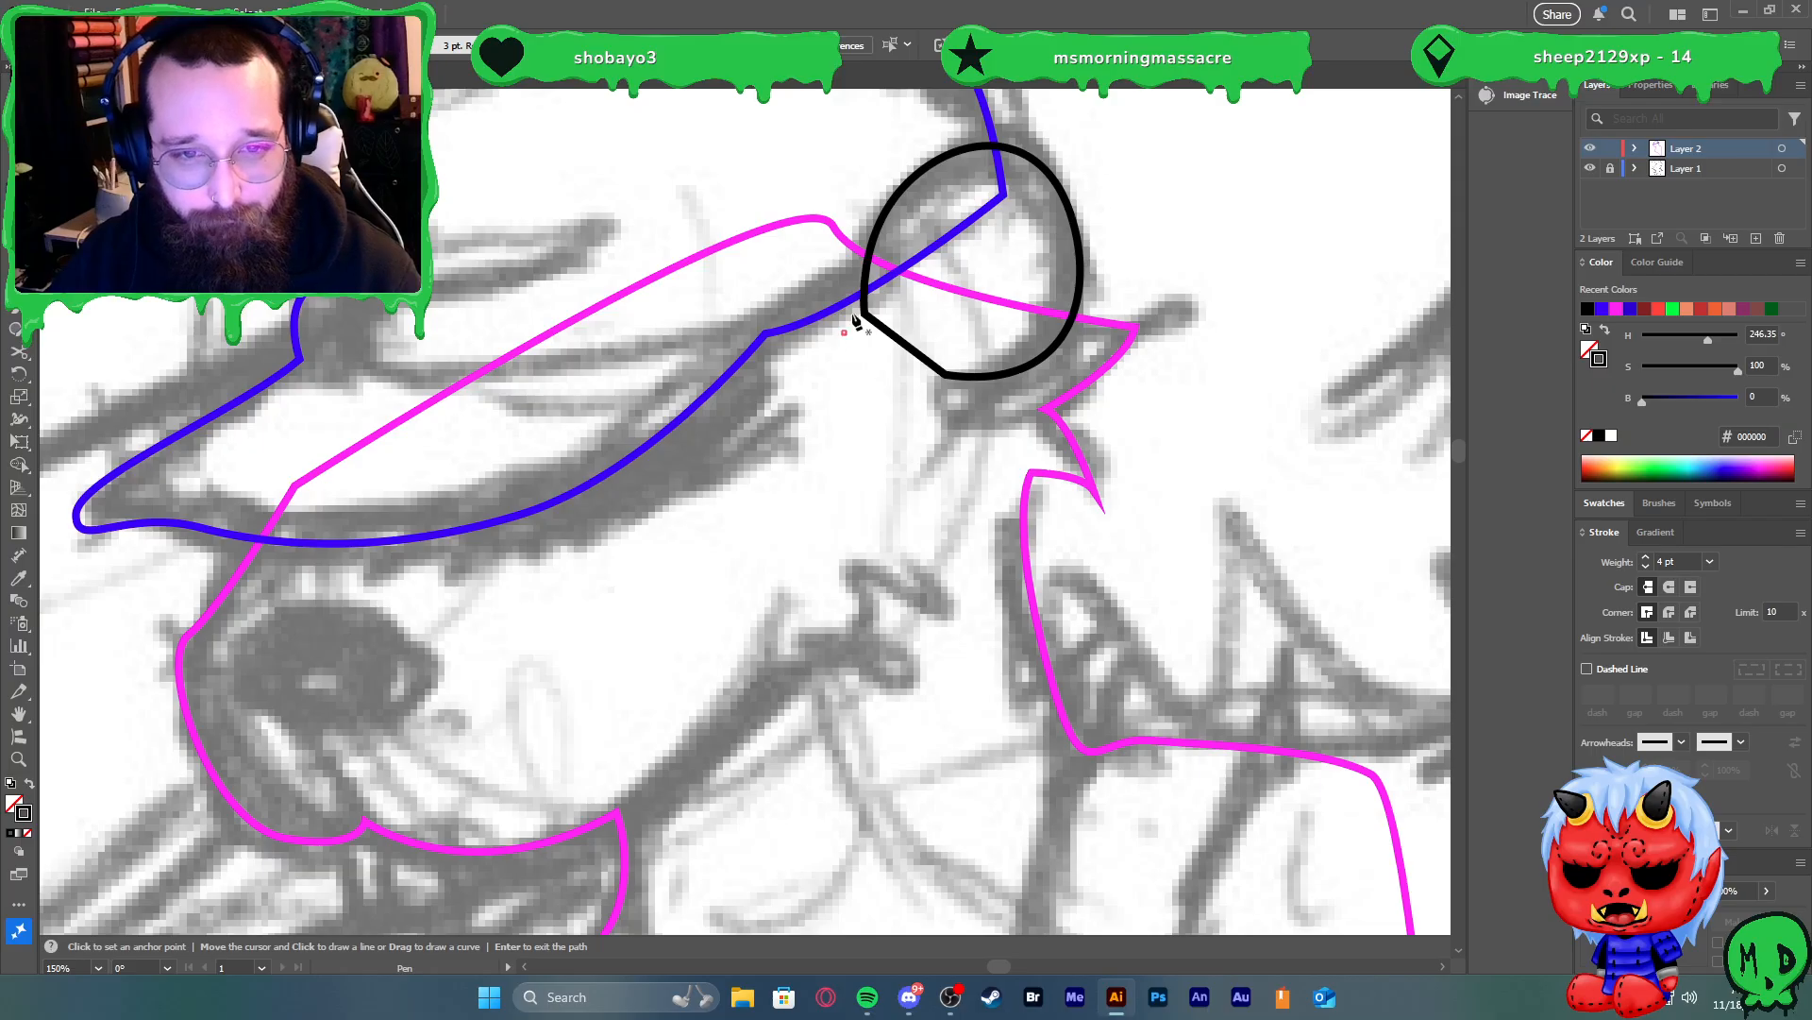
pyautogui.click(843, 332)
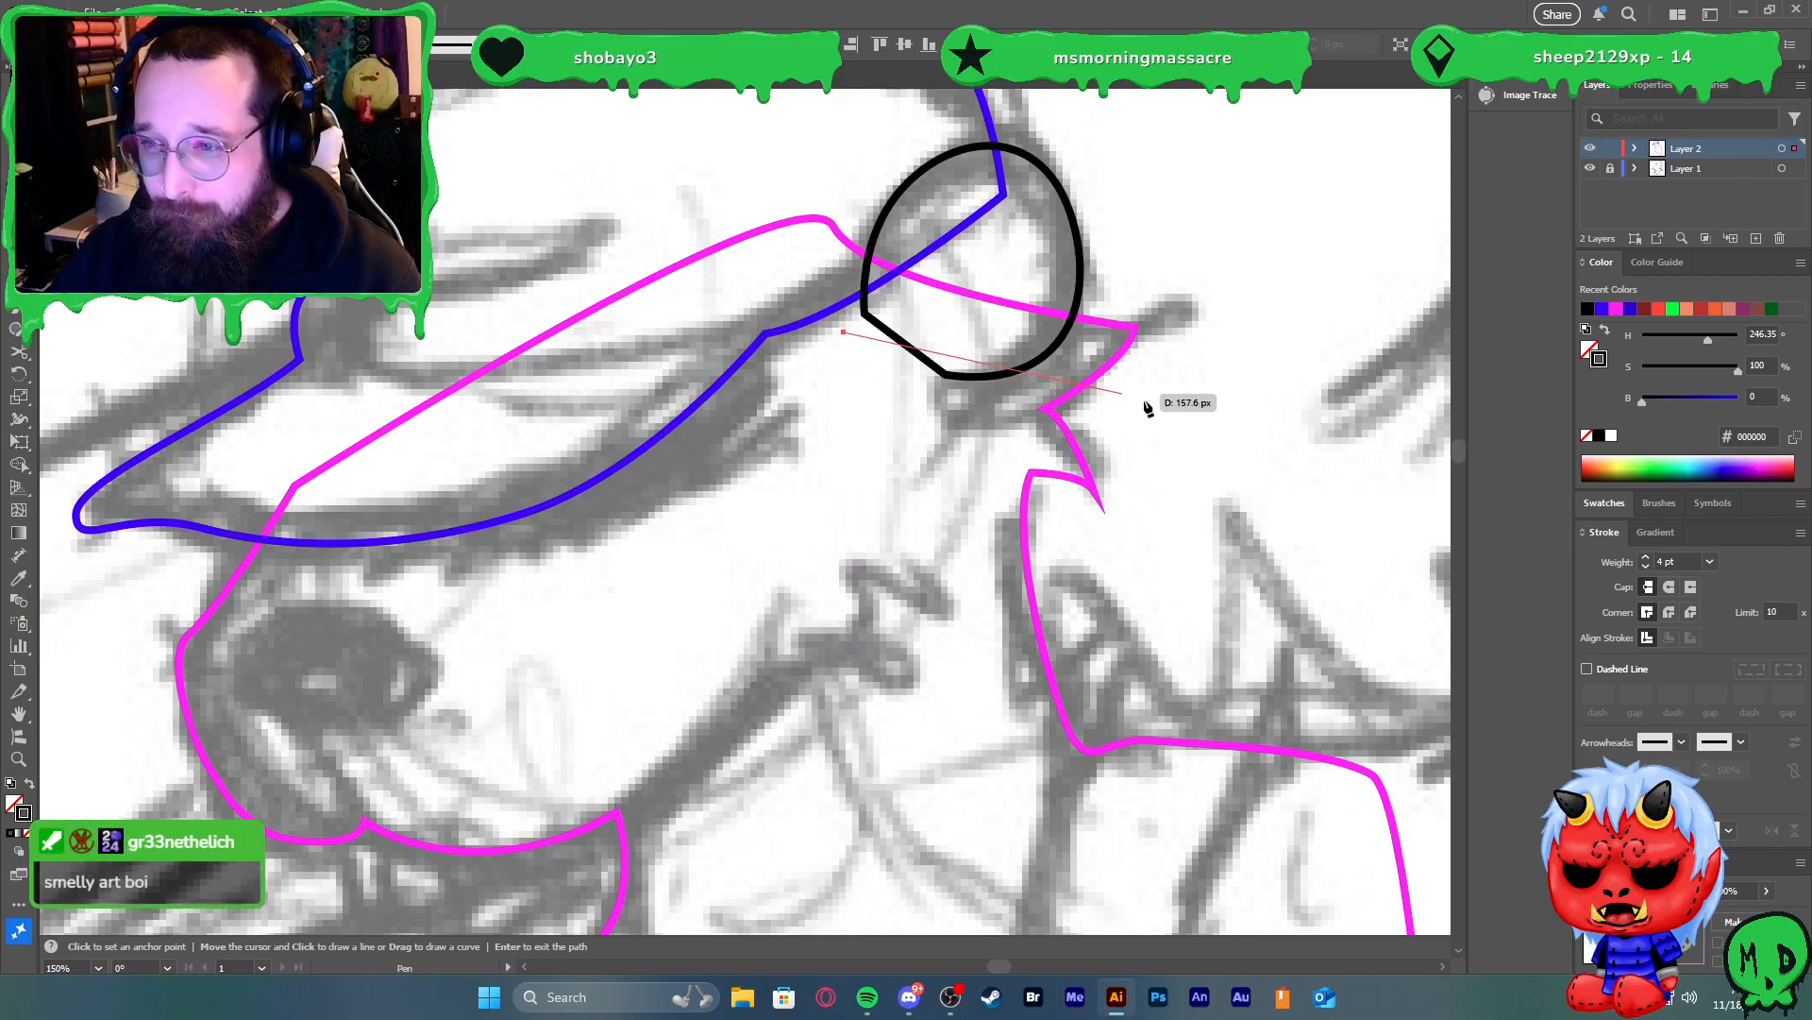
pyautogui.moveTo(843, 248); pyautogui.dragTo(846, 242)
pyautogui.click(850, 270)
pyautogui.click(893, 332)
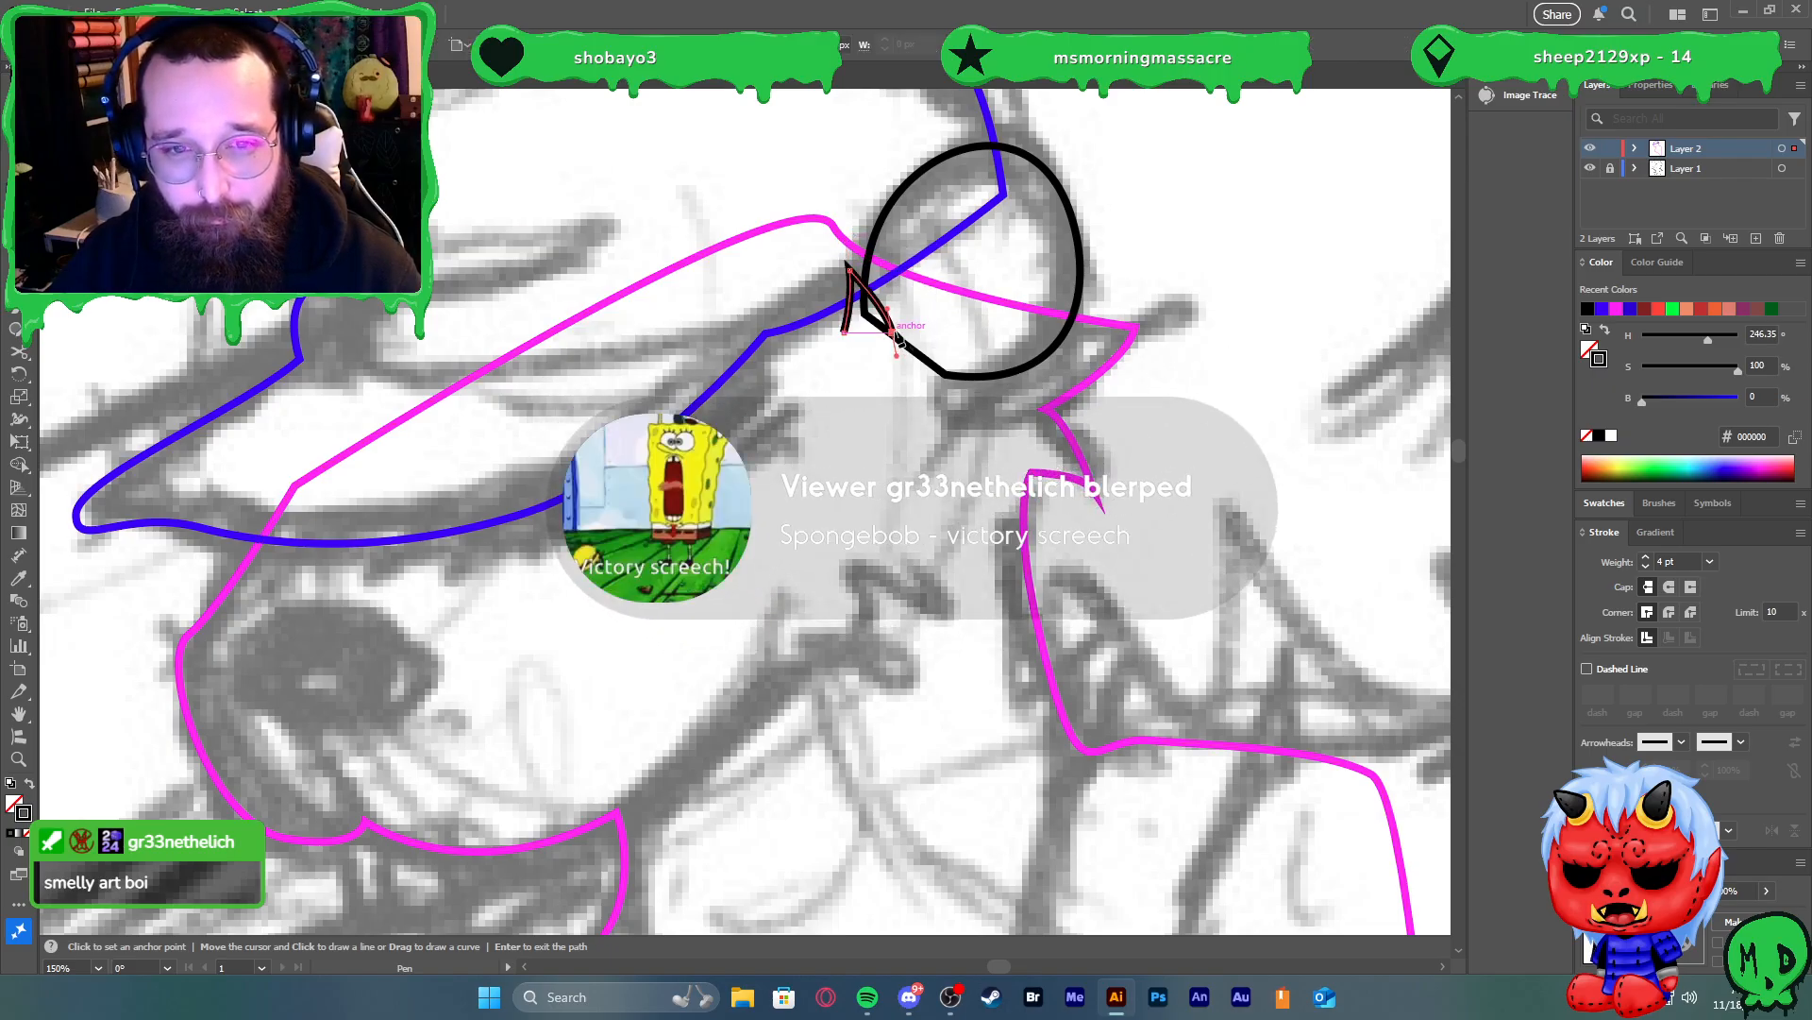
# Trace the remaining pointed fur tufts along the ear's base, redoing the misplaced curves, and close the outline with a curved bottom edge
pyautogui.moveTo(925, 316); pyautogui.dragTo(937, 381)
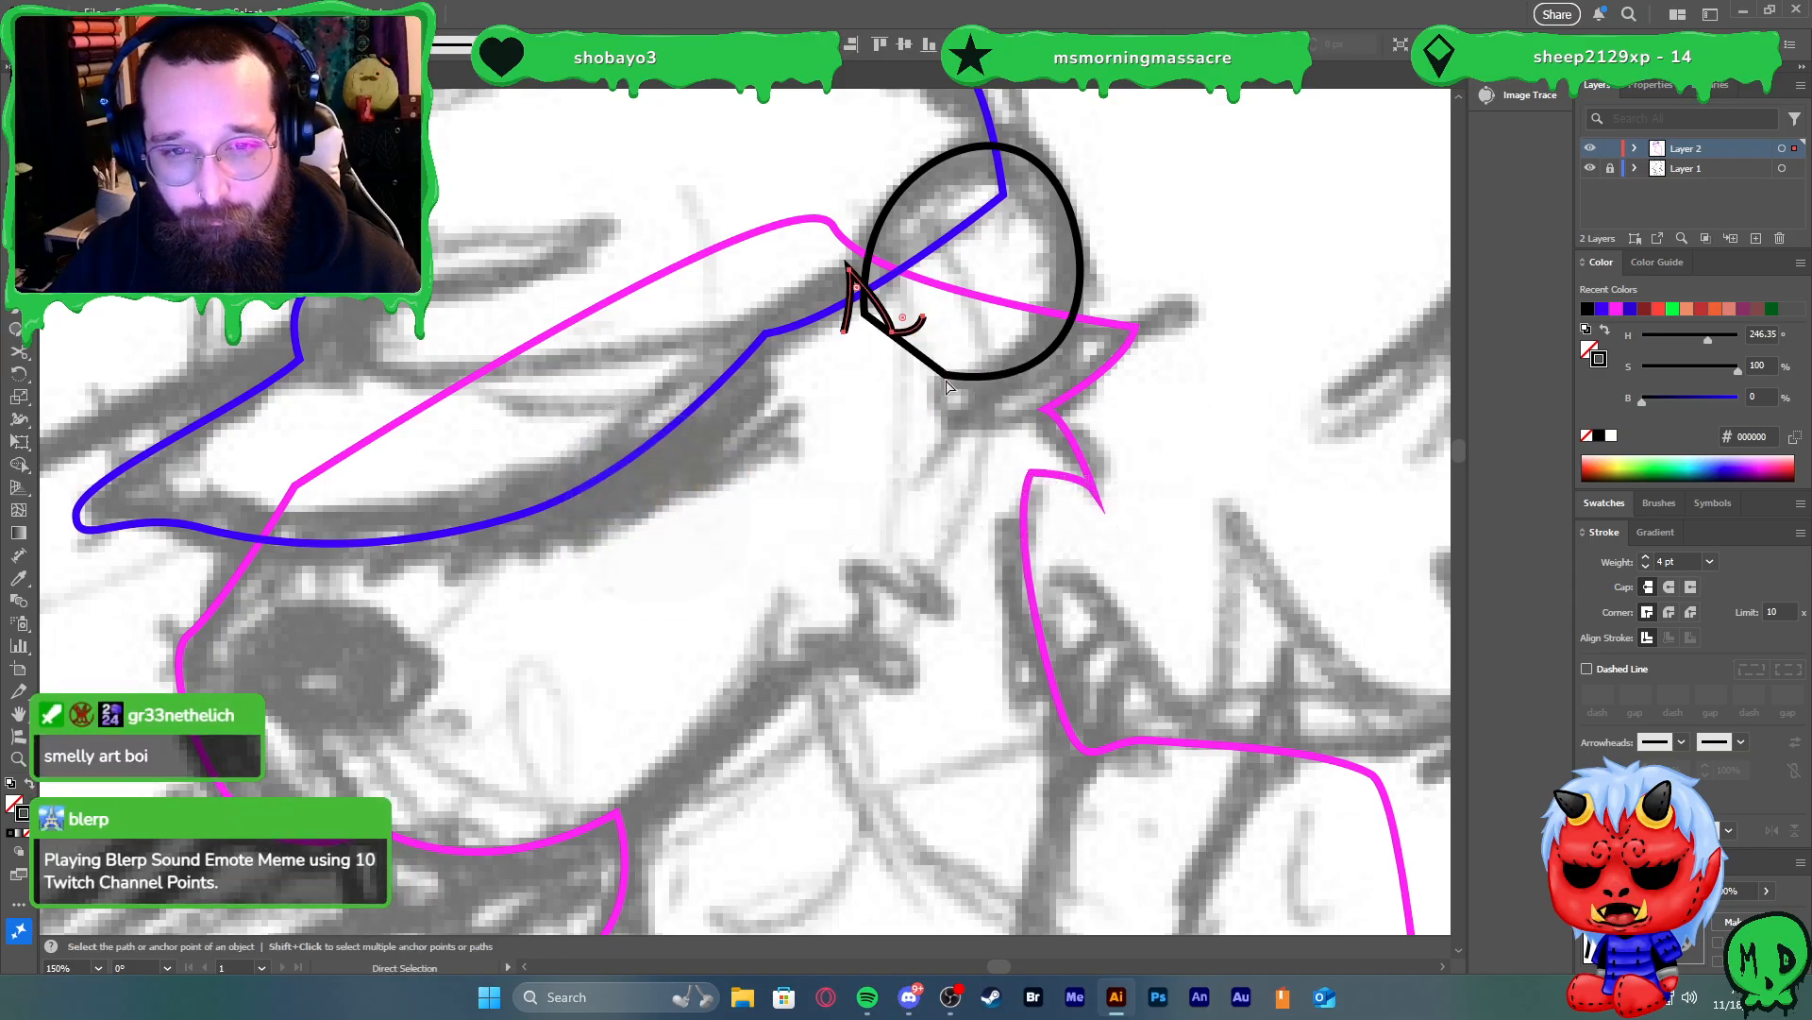
pyautogui.hotkey('ctrl', 'z')
pyautogui.moveTo(933, 303); pyautogui.dragTo(940, 287)
pyautogui.moveTo(944, 349)
pyautogui.mouseDown()
pyautogui.moveTo(943, 369)
pyautogui.moveTo(979, 355)
pyautogui.mouseUp()
pyautogui.click(944, 348)
pyautogui.hotkey('ctrl', 'z')
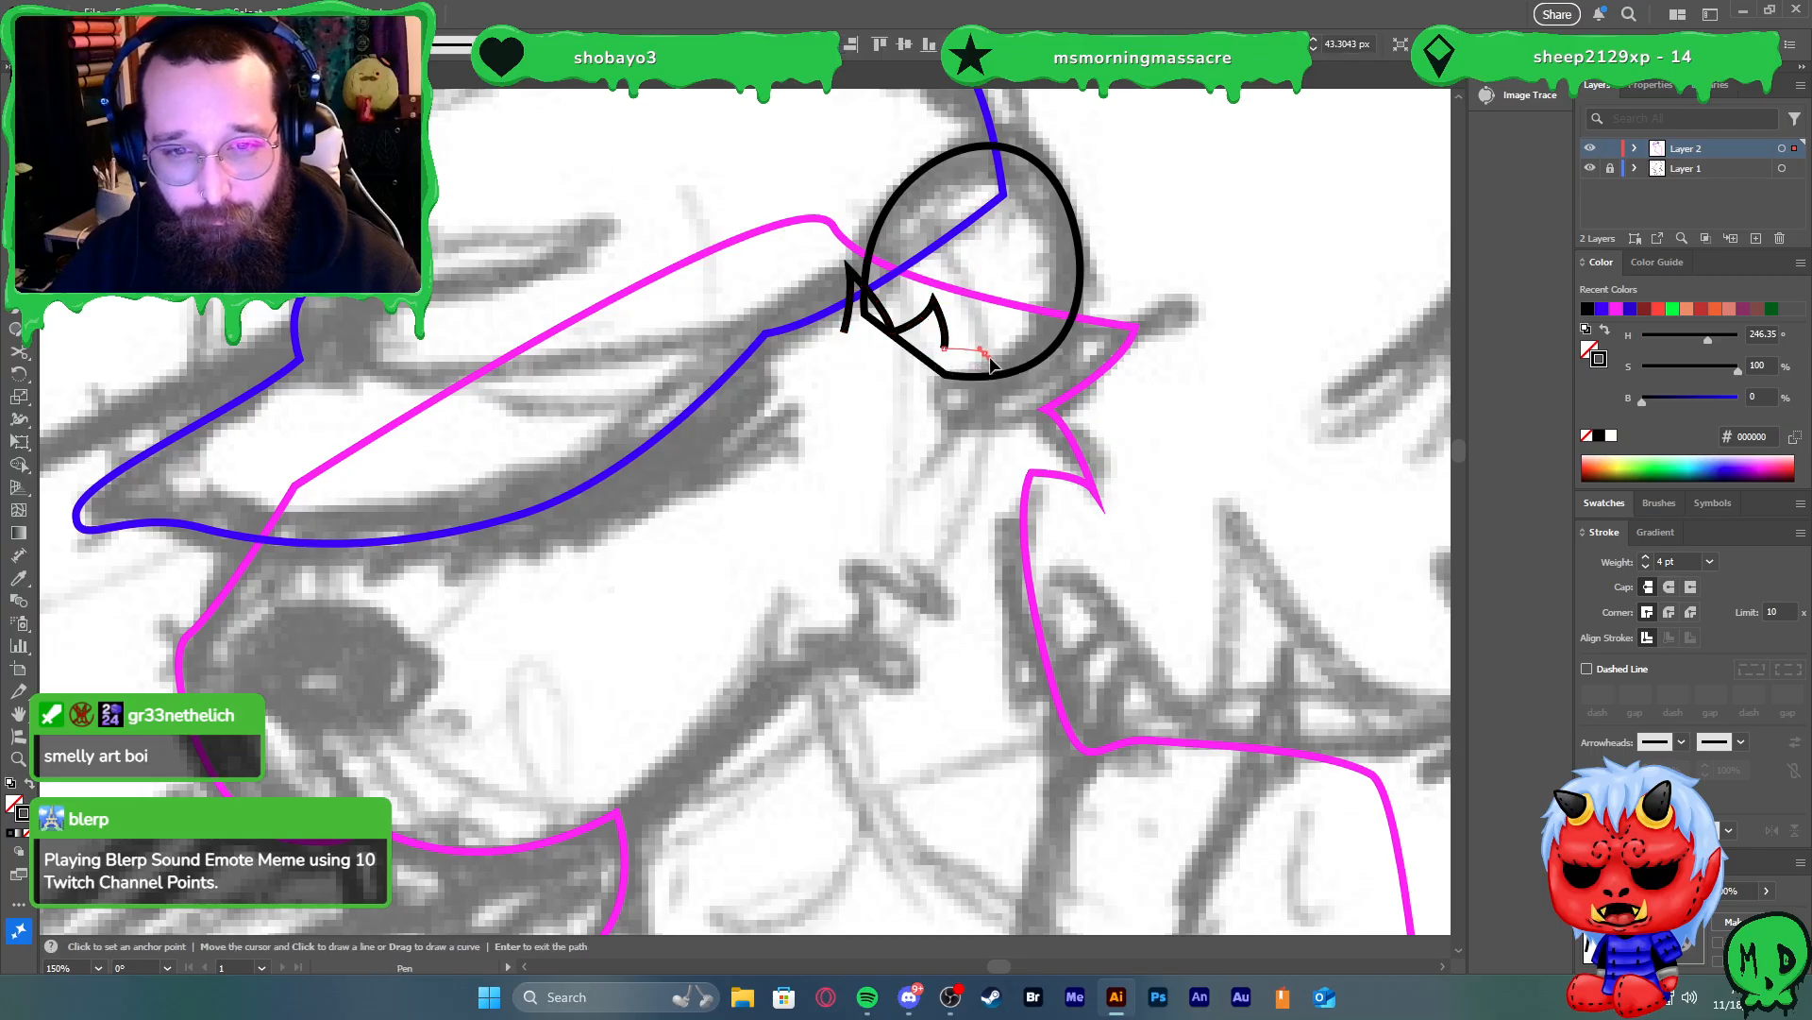
pyautogui.click(984, 354)
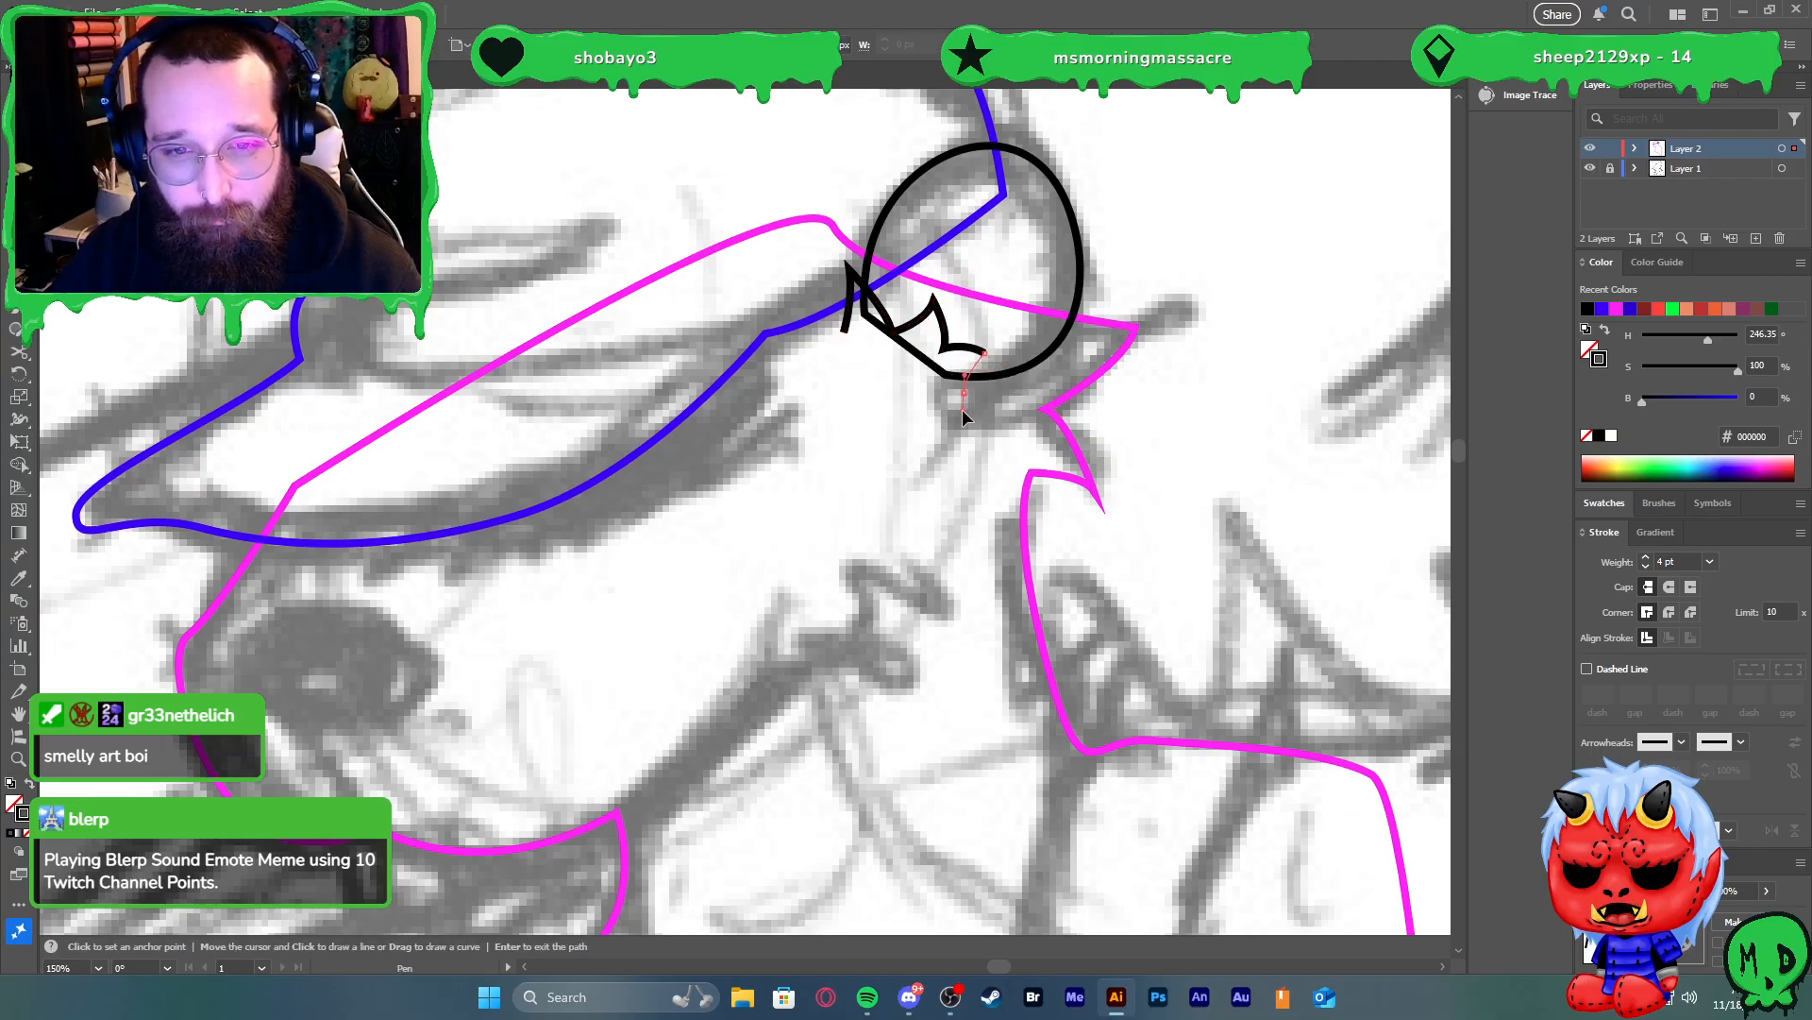
pyautogui.click(964, 392)
pyautogui.moveTo(845, 333); pyautogui.dragTo(824, 285)
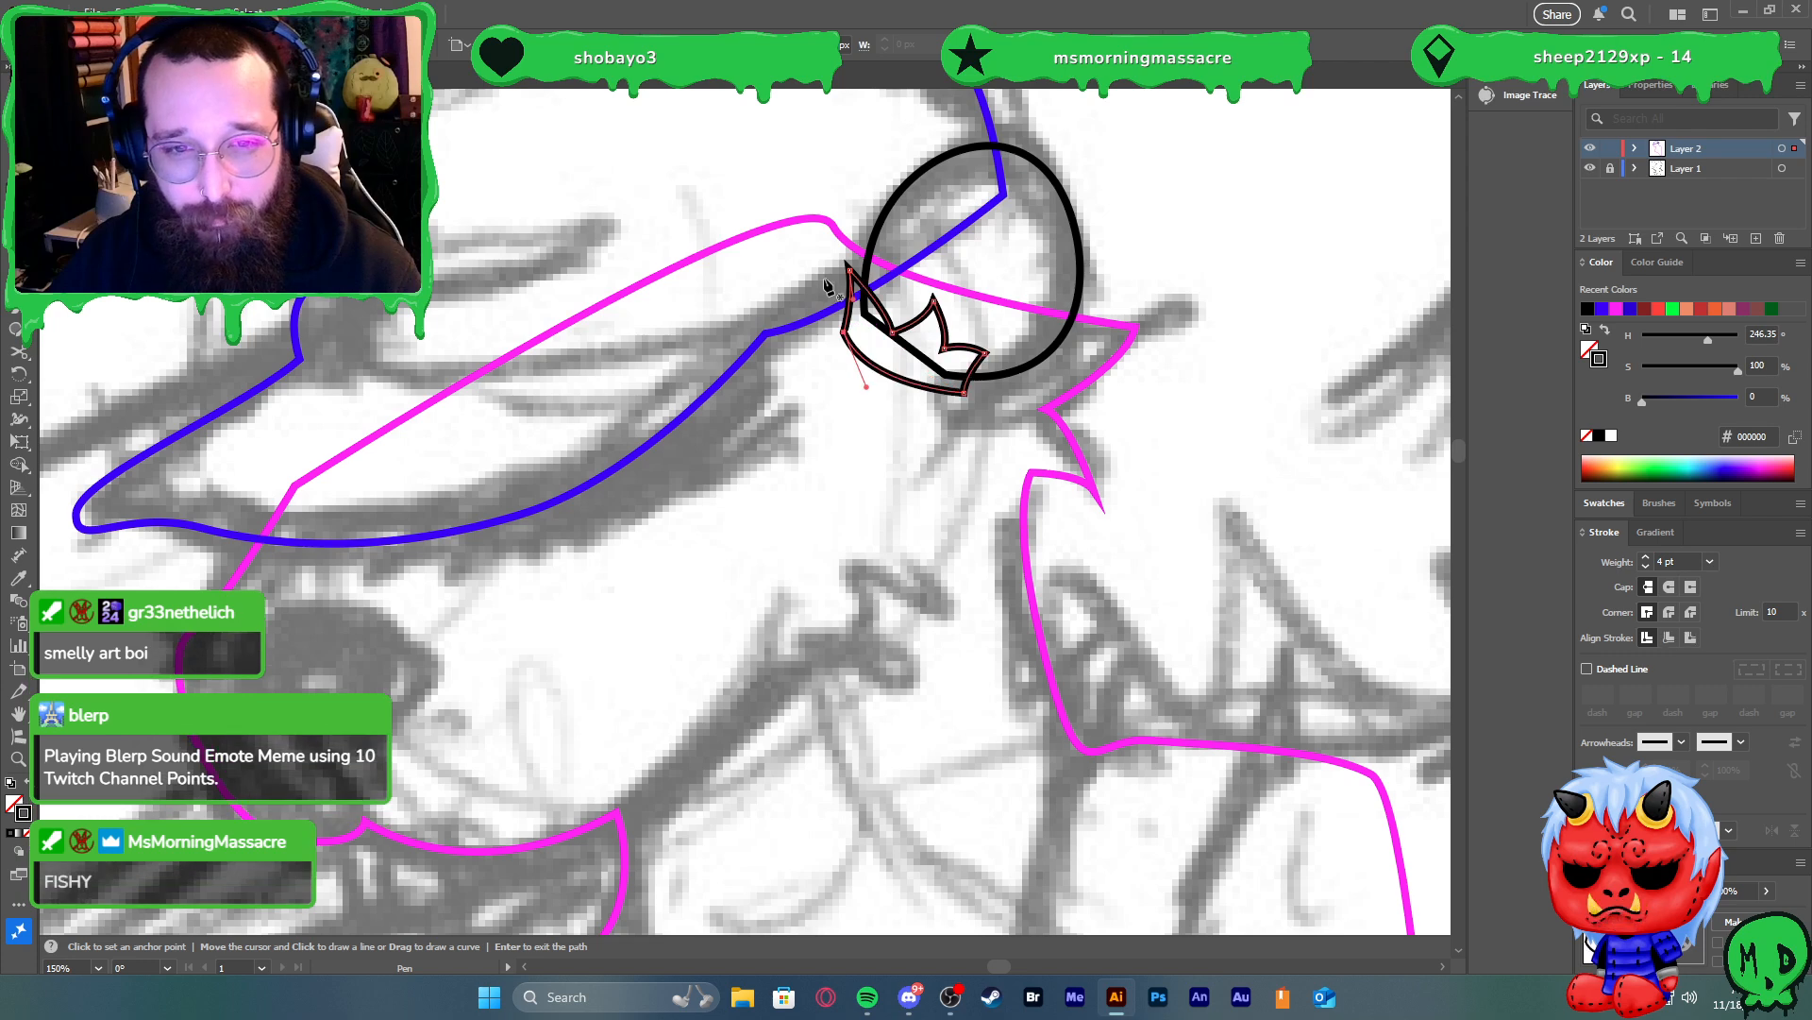
# Change the stroke of the fur tuft outline at the ear's base to magenta and deselect it
pyautogui.press('v')
pyautogui.scroll(-2, 891, 400)
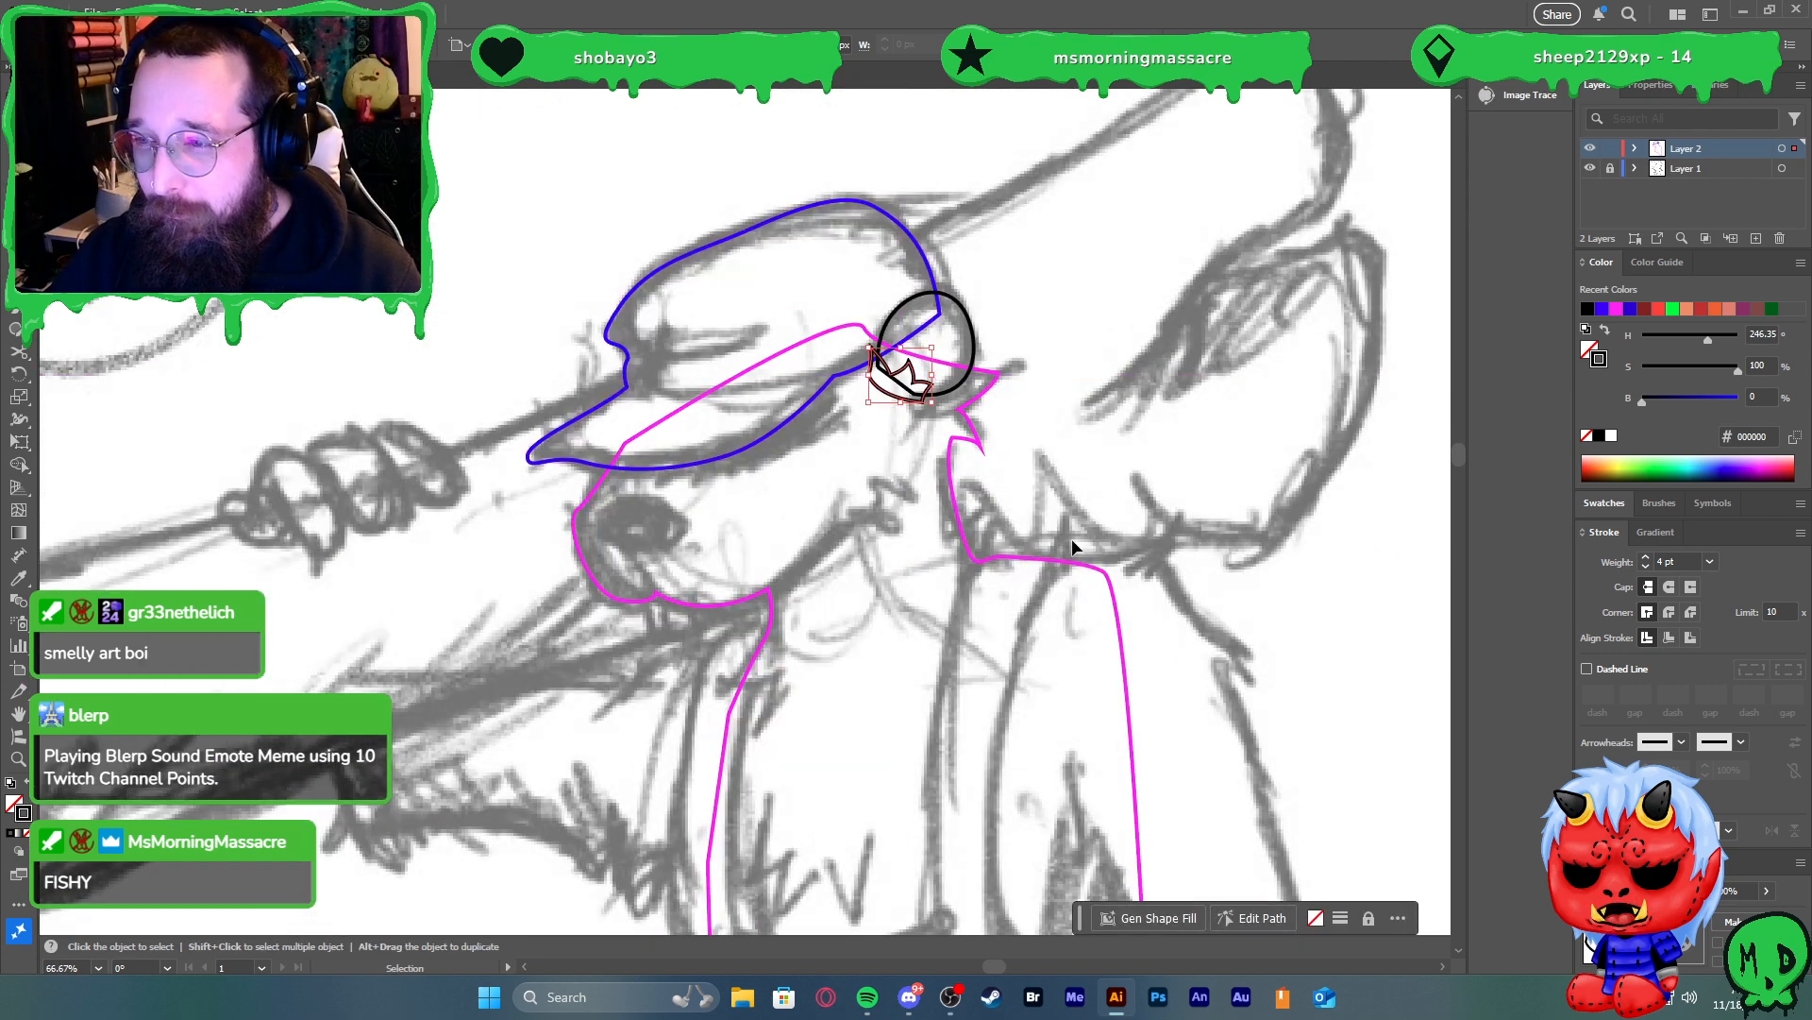
pyautogui.click(1614, 311)
pyautogui.click(1137, 454)
# Trace the oval nose at the tip of the snout with the Pen tool and close its path
pyautogui.scroll(-2, 817, 417)
pyautogui.hscroll(-2, 844, 464)
pyautogui.scroll(4, 845, 463)
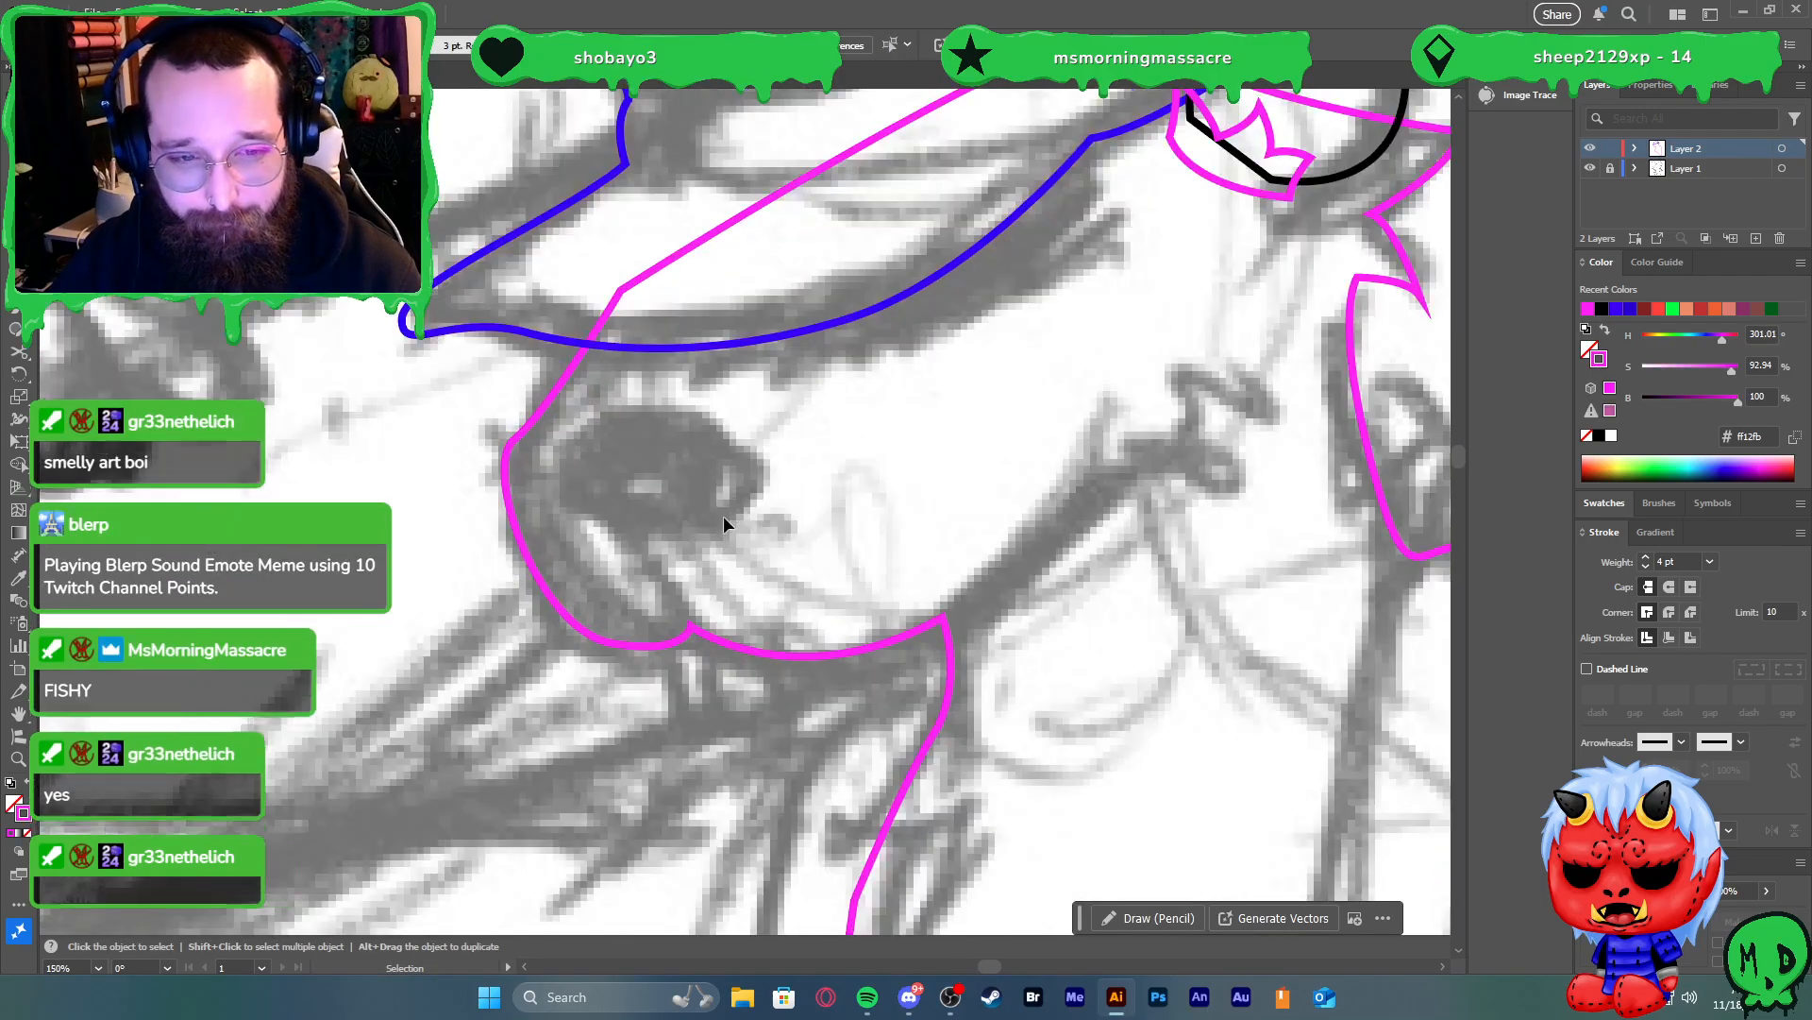
pyautogui.press('p')
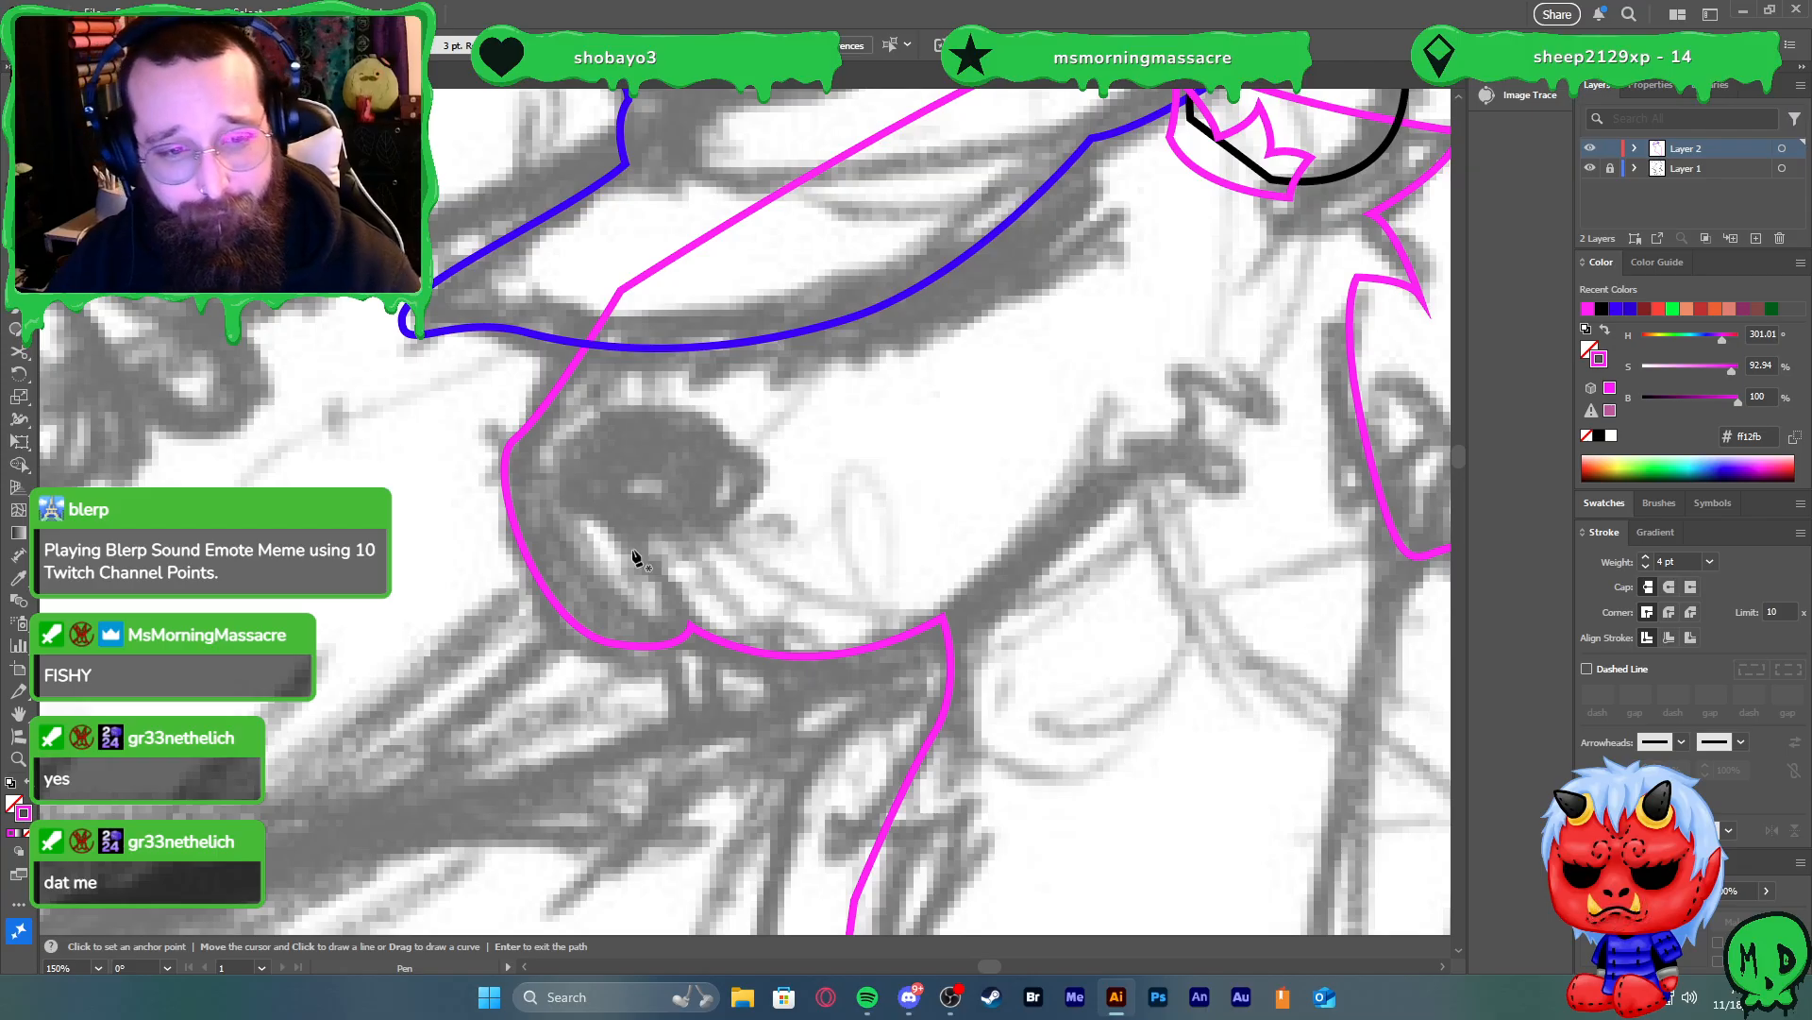
pyautogui.click(646, 542)
pyautogui.moveTo(727, 512)
pyautogui.mouseDown()
pyautogui.moveTo(762, 476)
pyautogui.moveTo(699, 424)
pyautogui.moveTo(600, 411)
pyautogui.mouseUp()
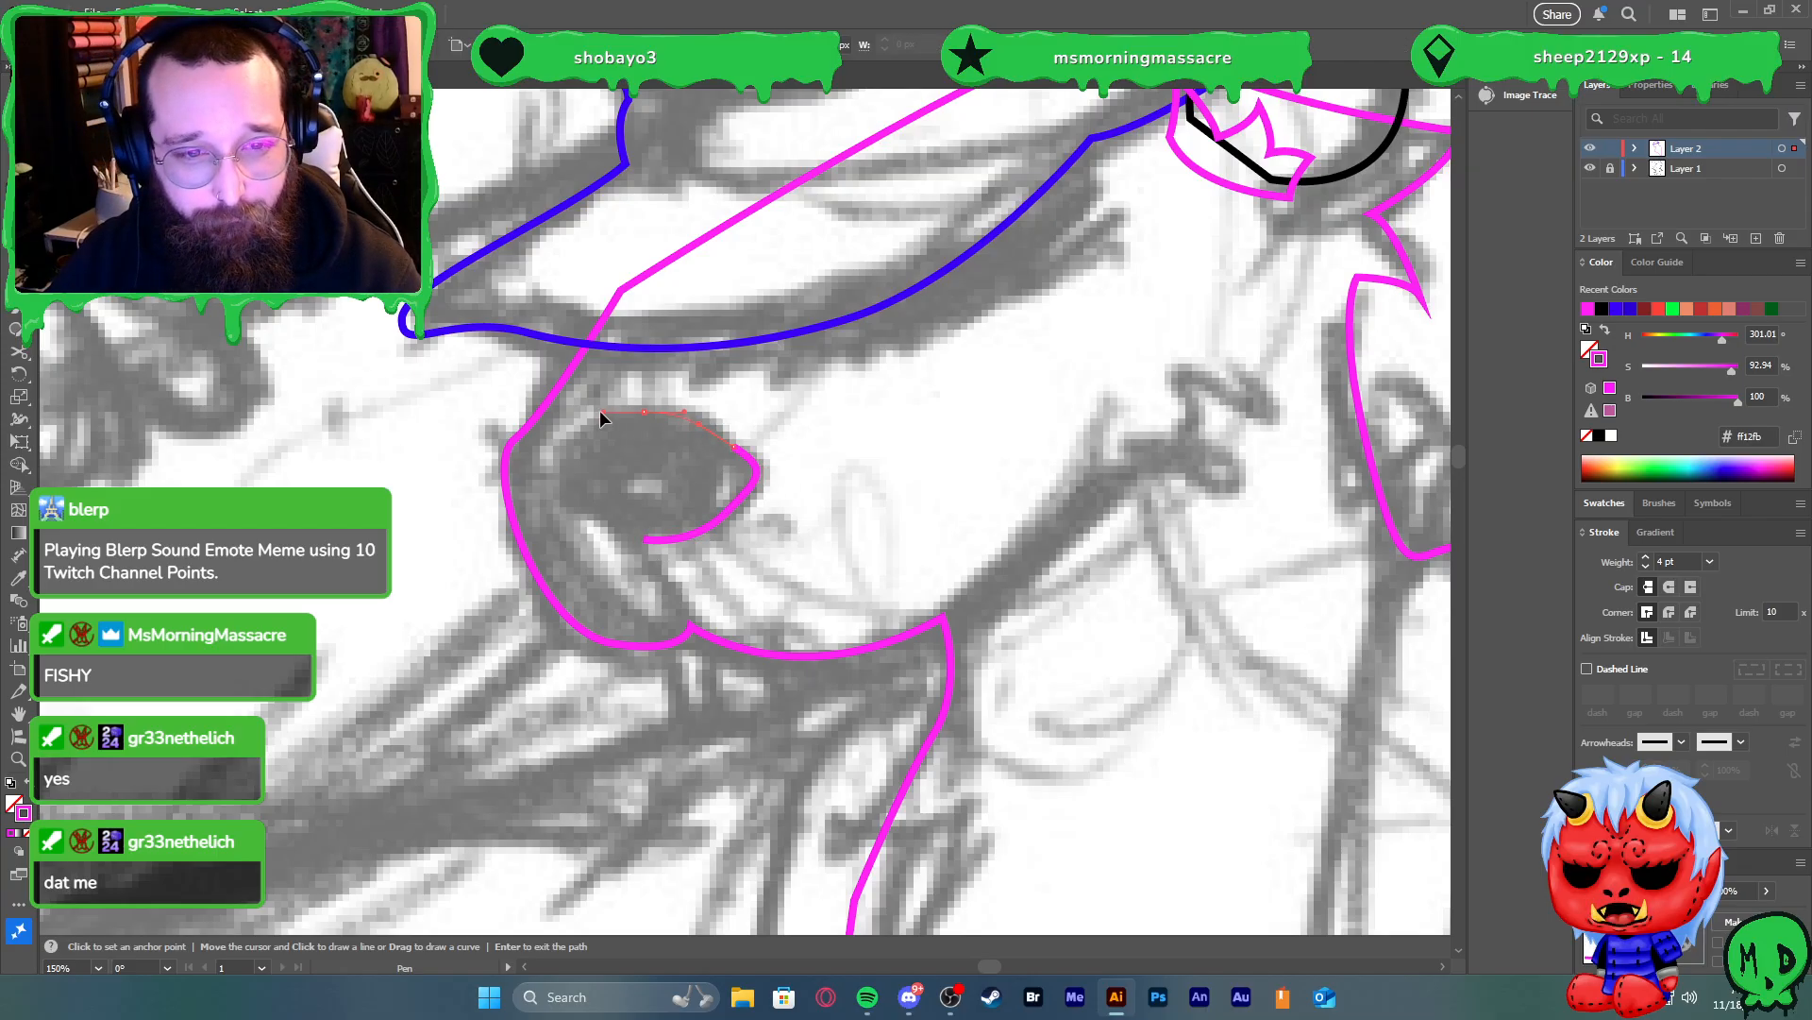
pyautogui.click(547, 462)
pyautogui.moveTo(646, 540); pyautogui.dragTo(770, 552)
pyautogui.press('v')
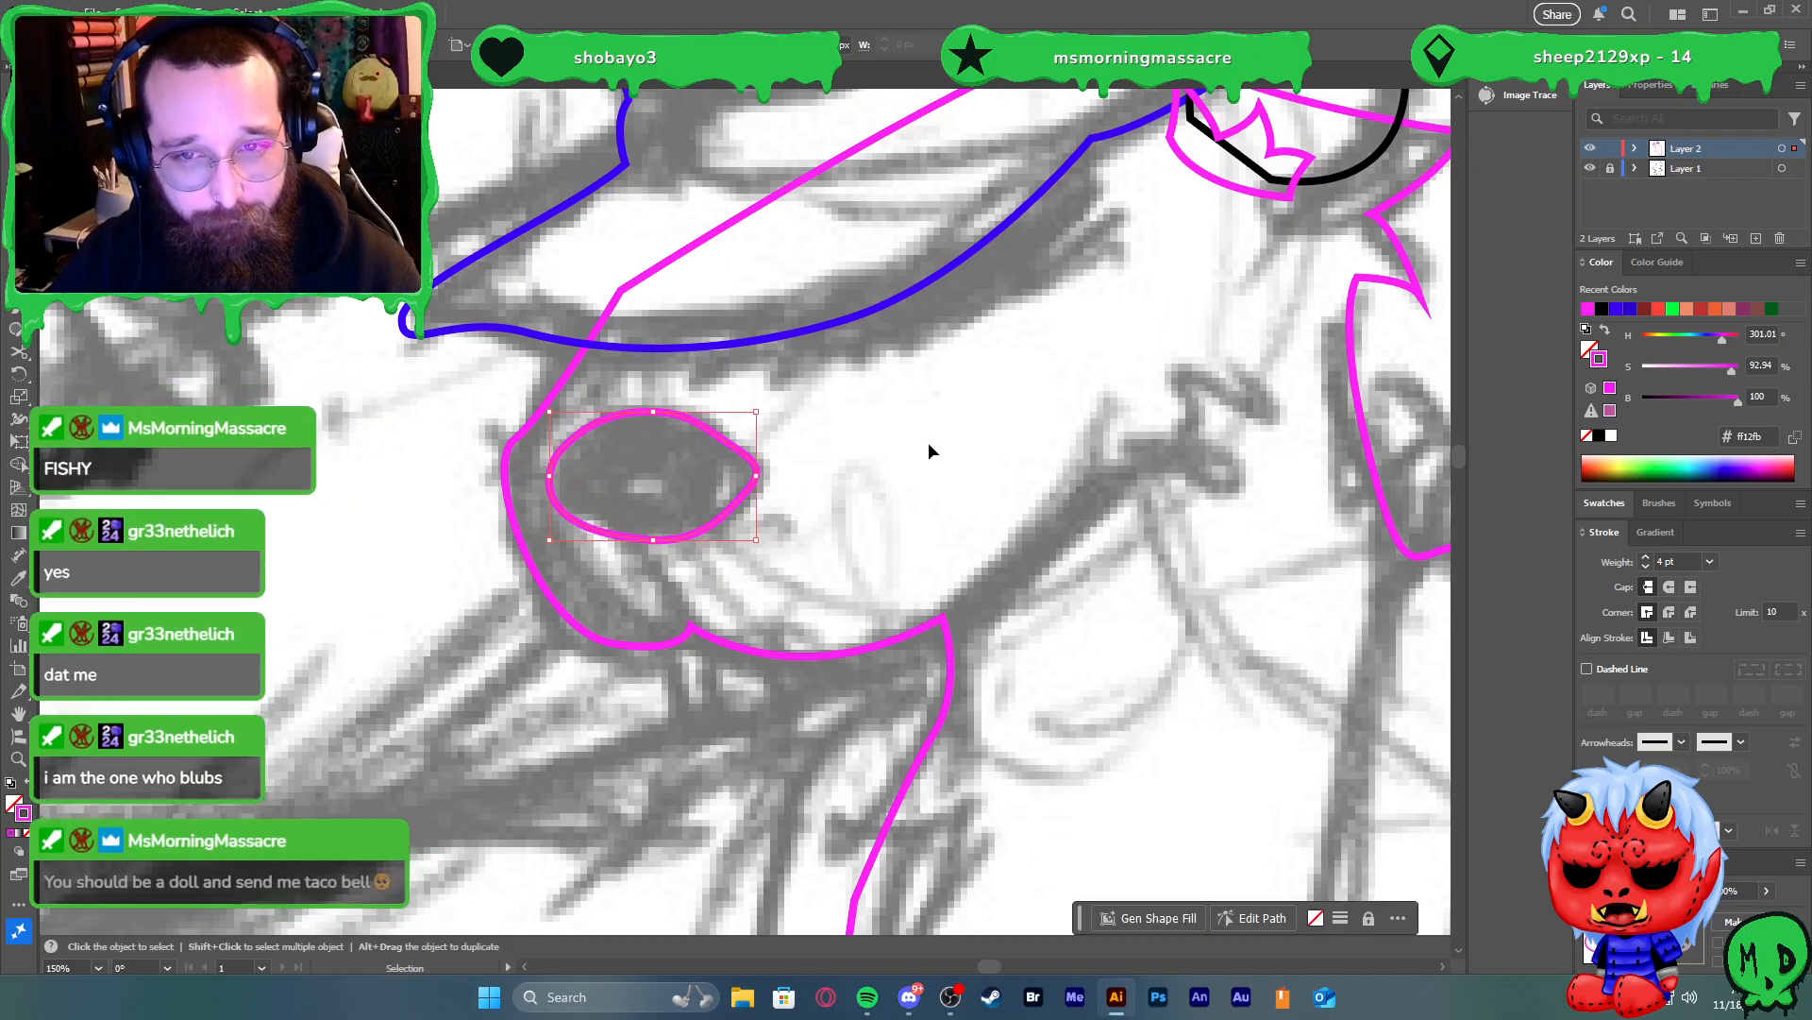
# Change the nose outline's stroke to black and deselect it
pyautogui.scroll(-4, 972, 432)
pyautogui.scroll(2, 1007, 377)
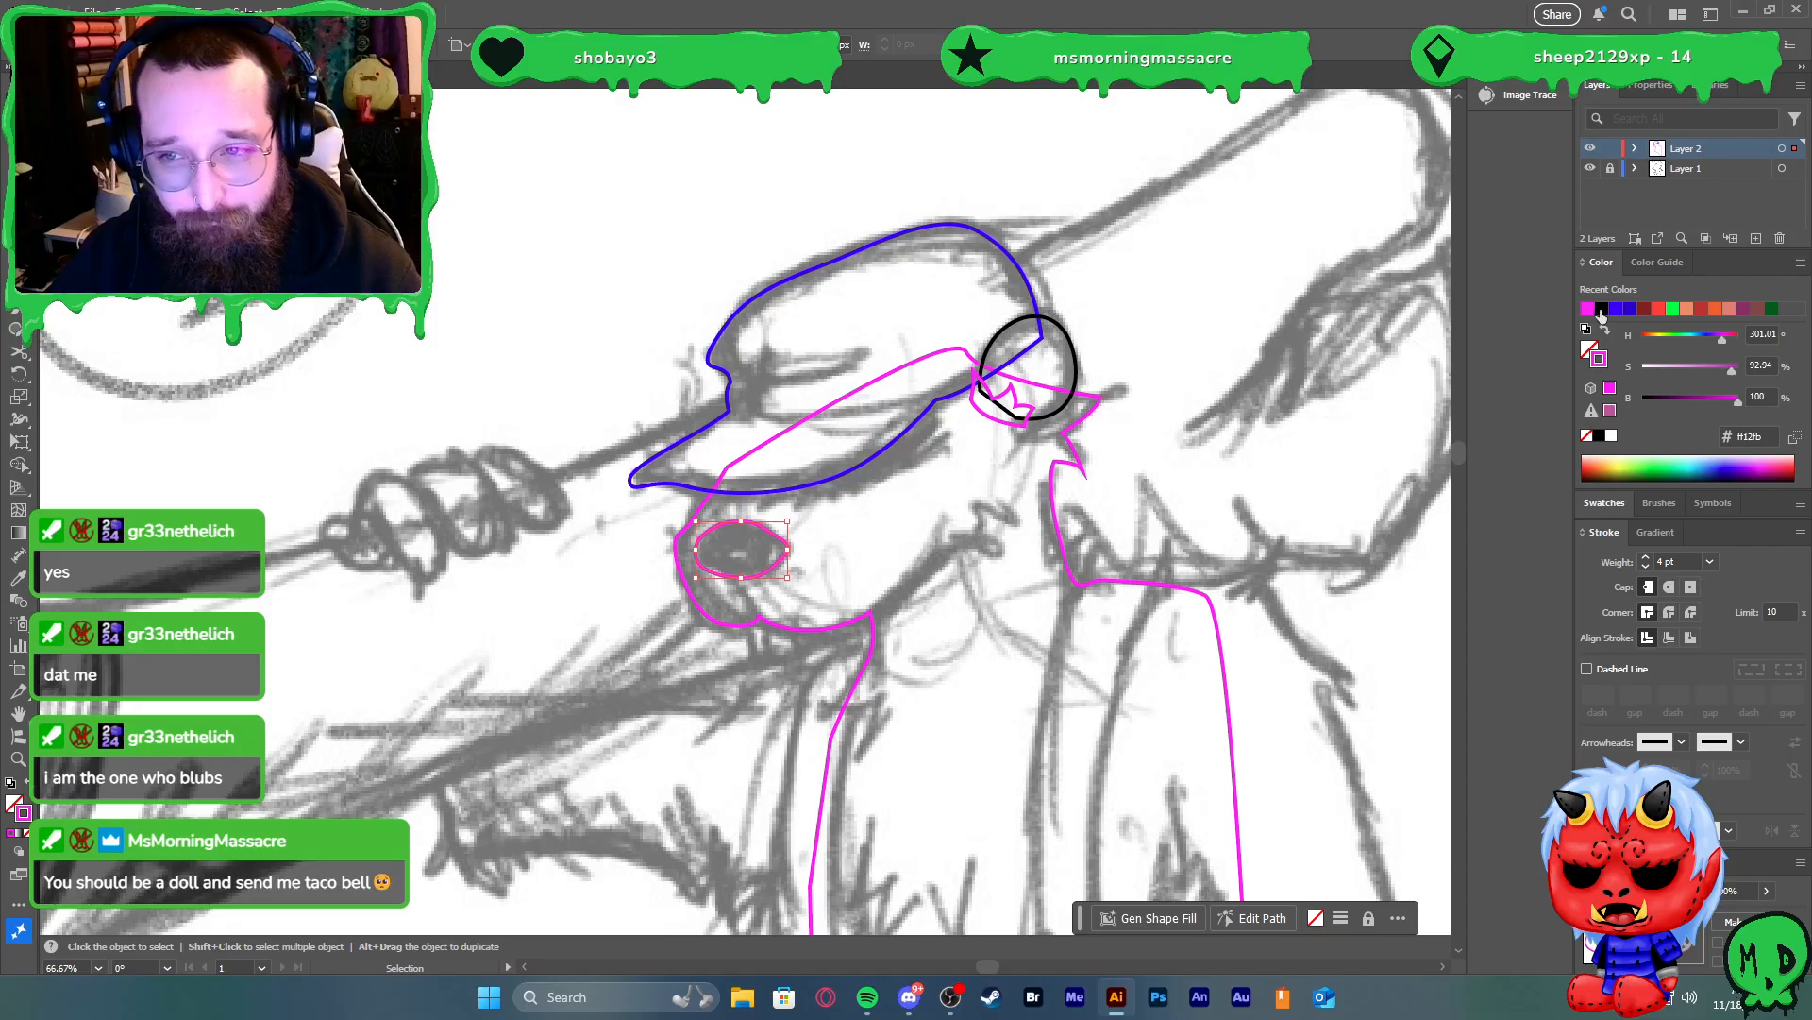
pyautogui.click(1602, 312)
pyautogui.click(1184, 480)
# Examine the traced head and body outlines against the sketch from the cap down to the arm
pyautogui.scroll(-1, 1133, 510)
pyautogui.scroll(-3, 1055, 542)
pyautogui.hscroll(1, 899, 510)
pyautogui.scroll(-1, 947, 525)
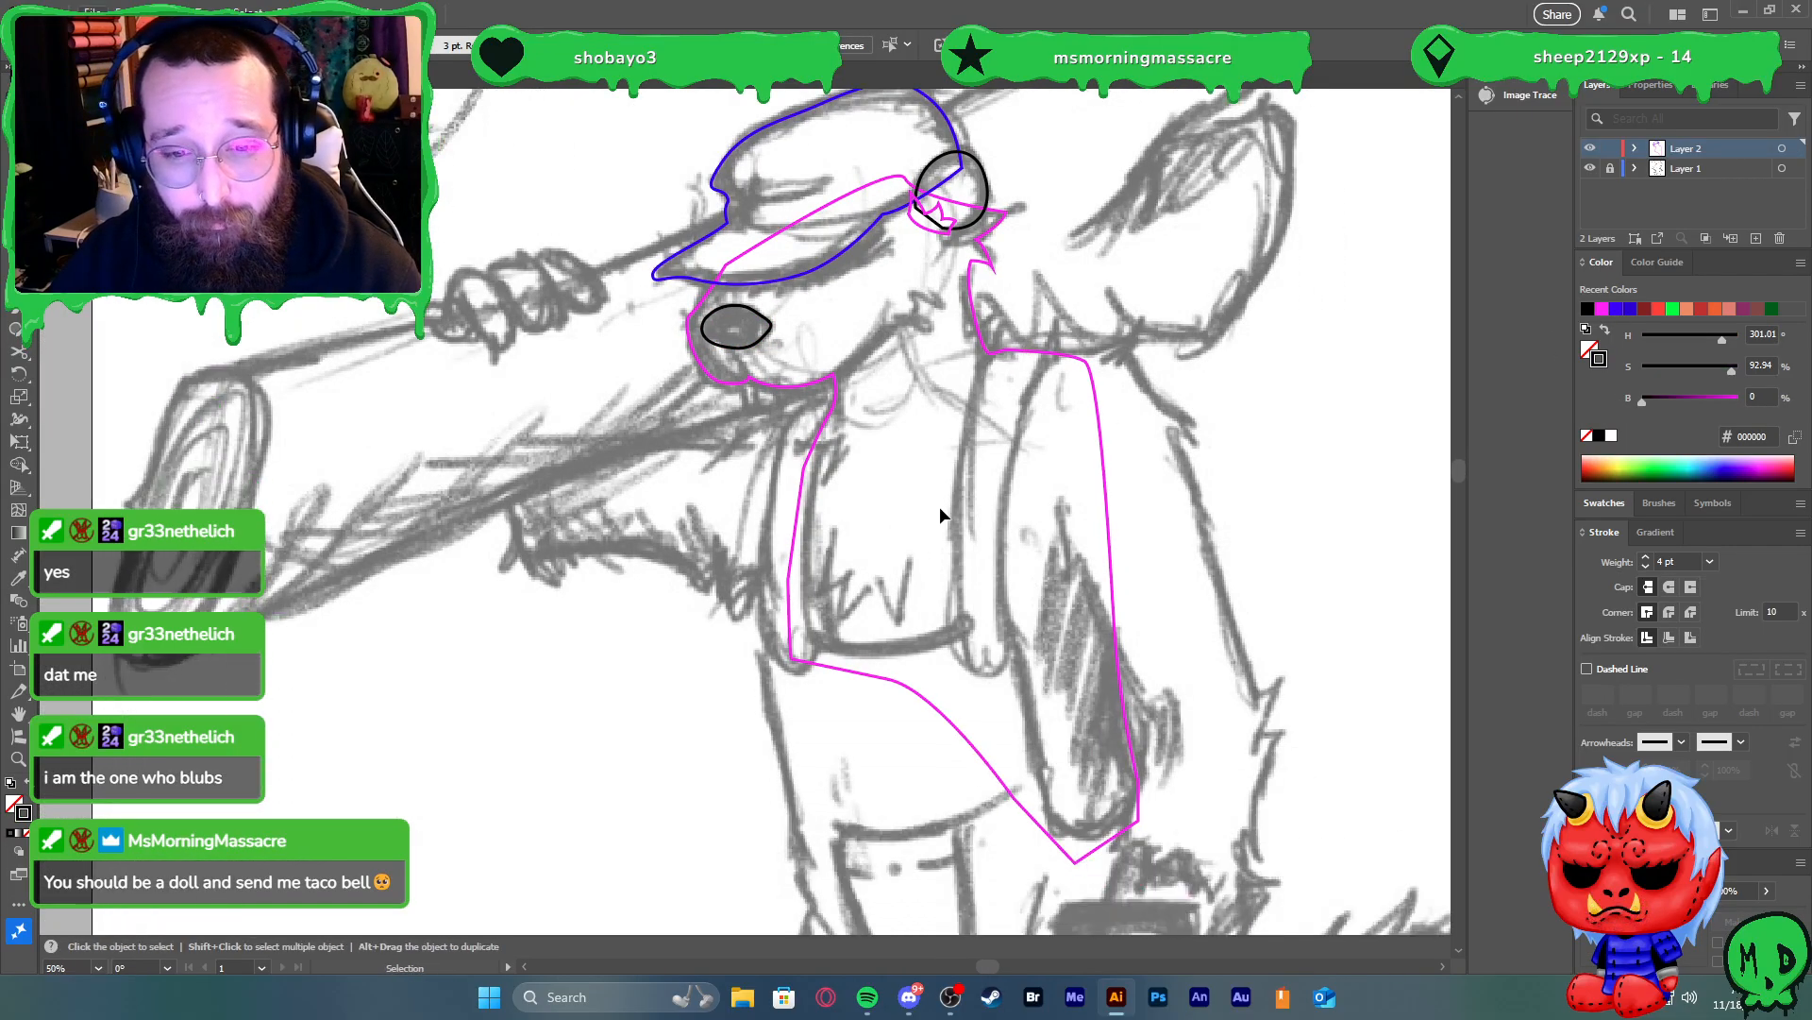
pyautogui.scroll(-2, 954, 512)
pyautogui.scroll(3, 926, 489)
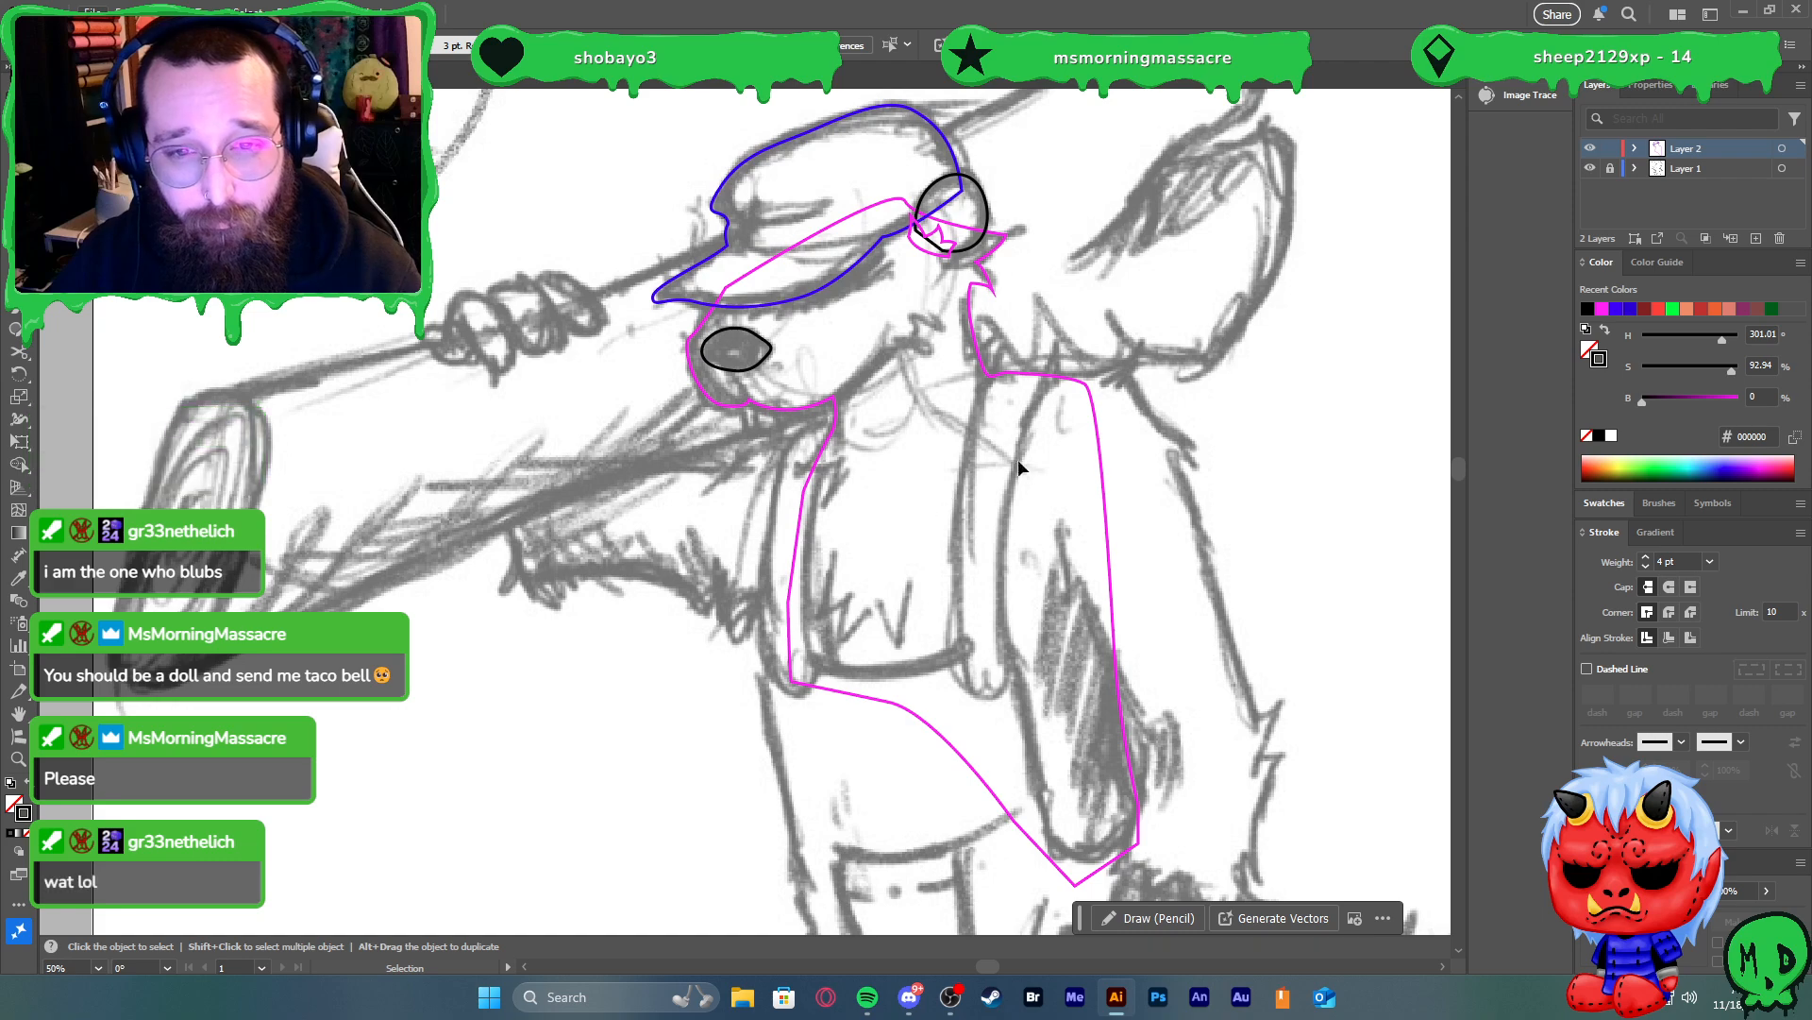
pyautogui.scroll(1, 868, 313)
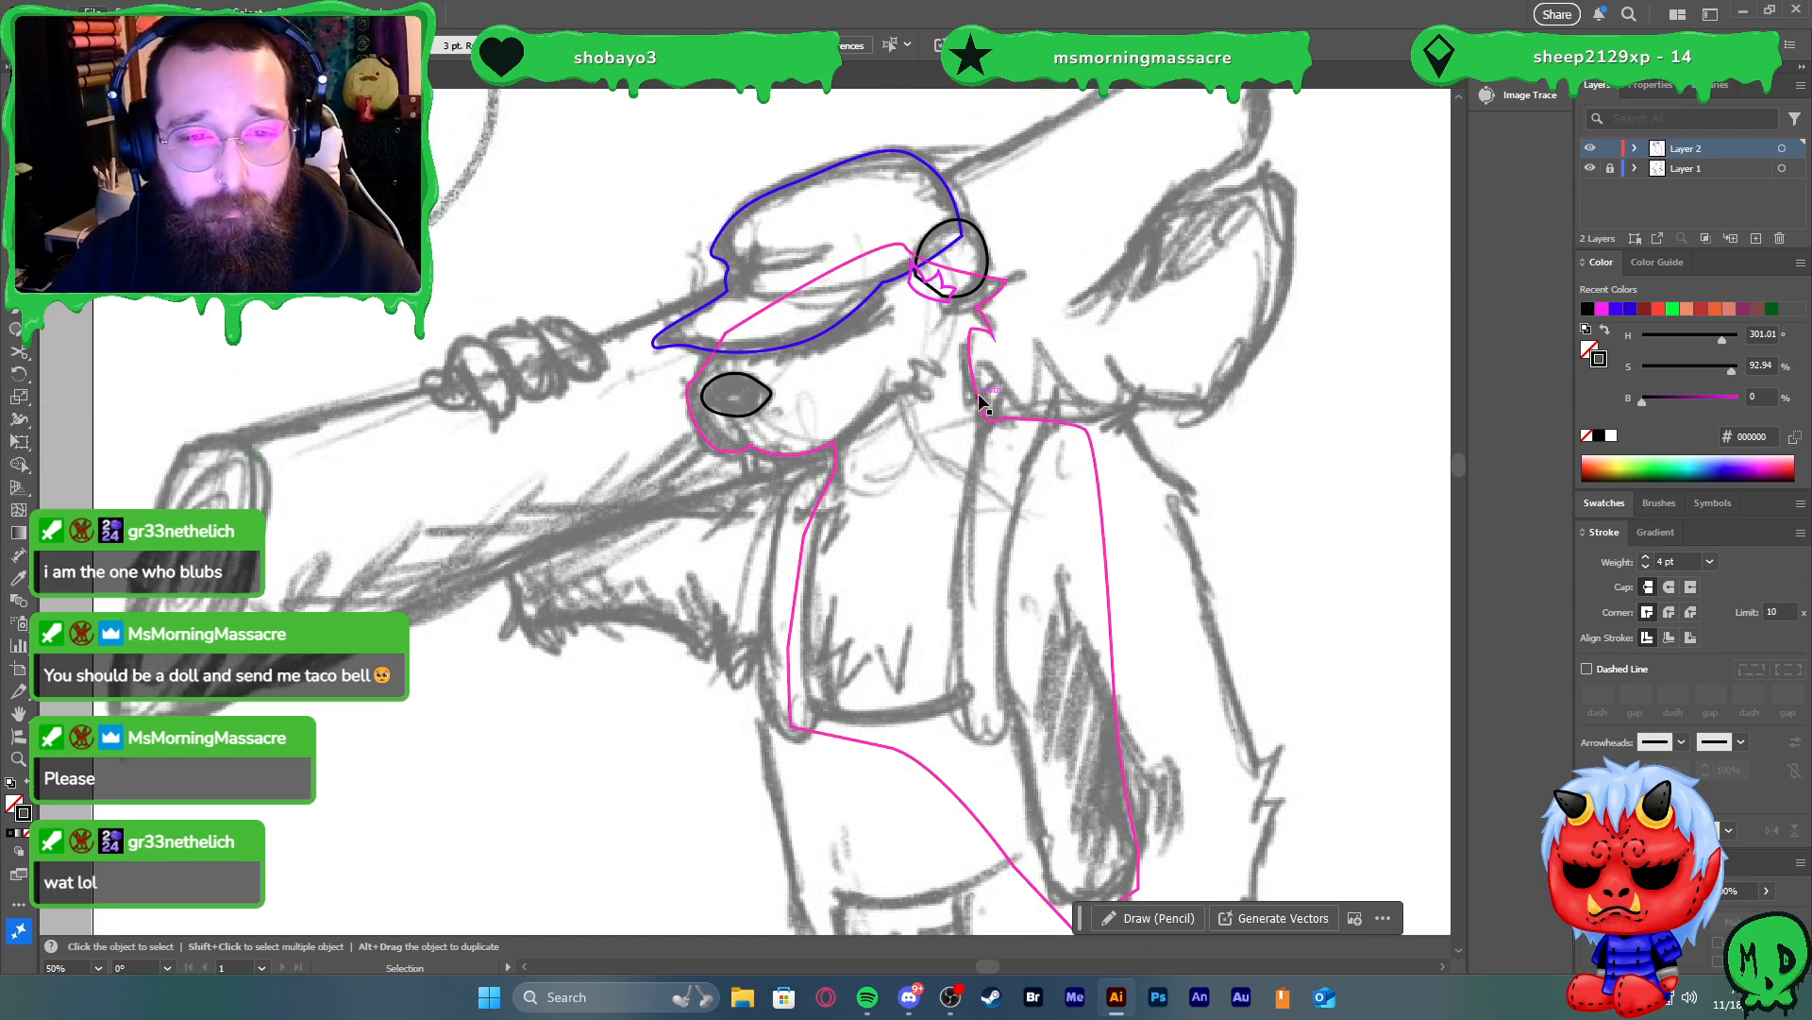
pyautogui.scroll(2, 812, 219)
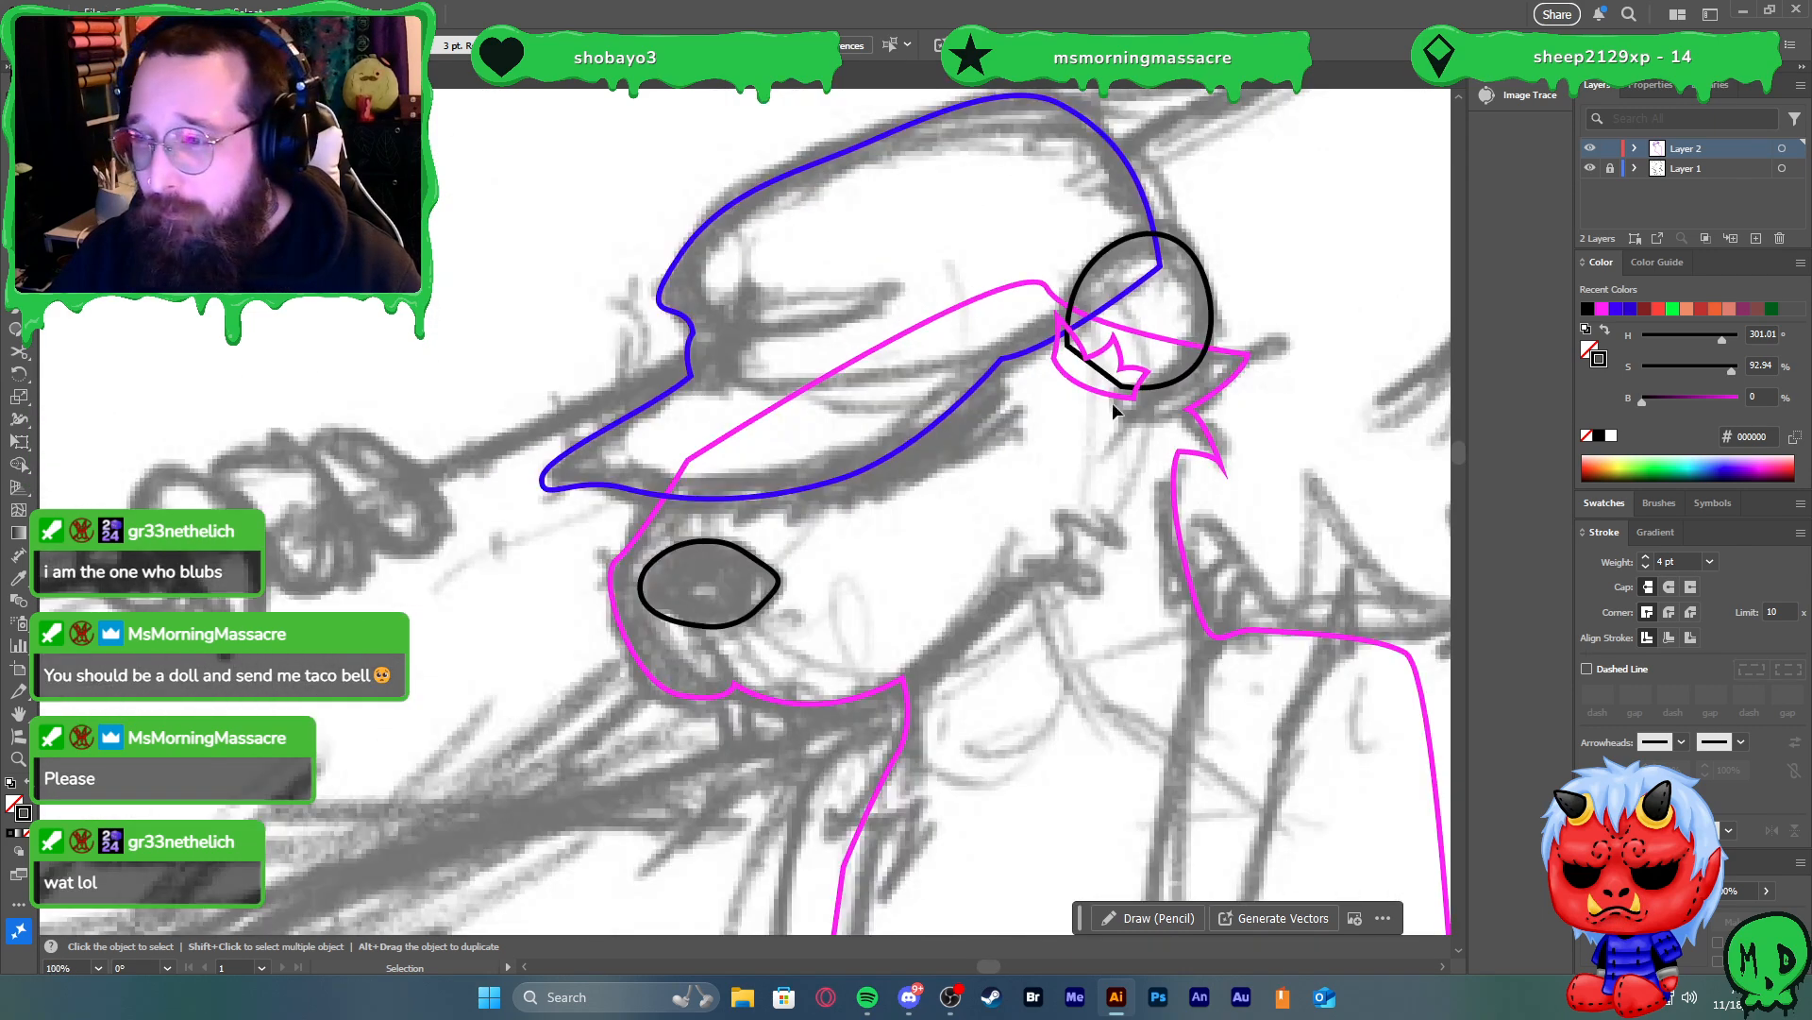
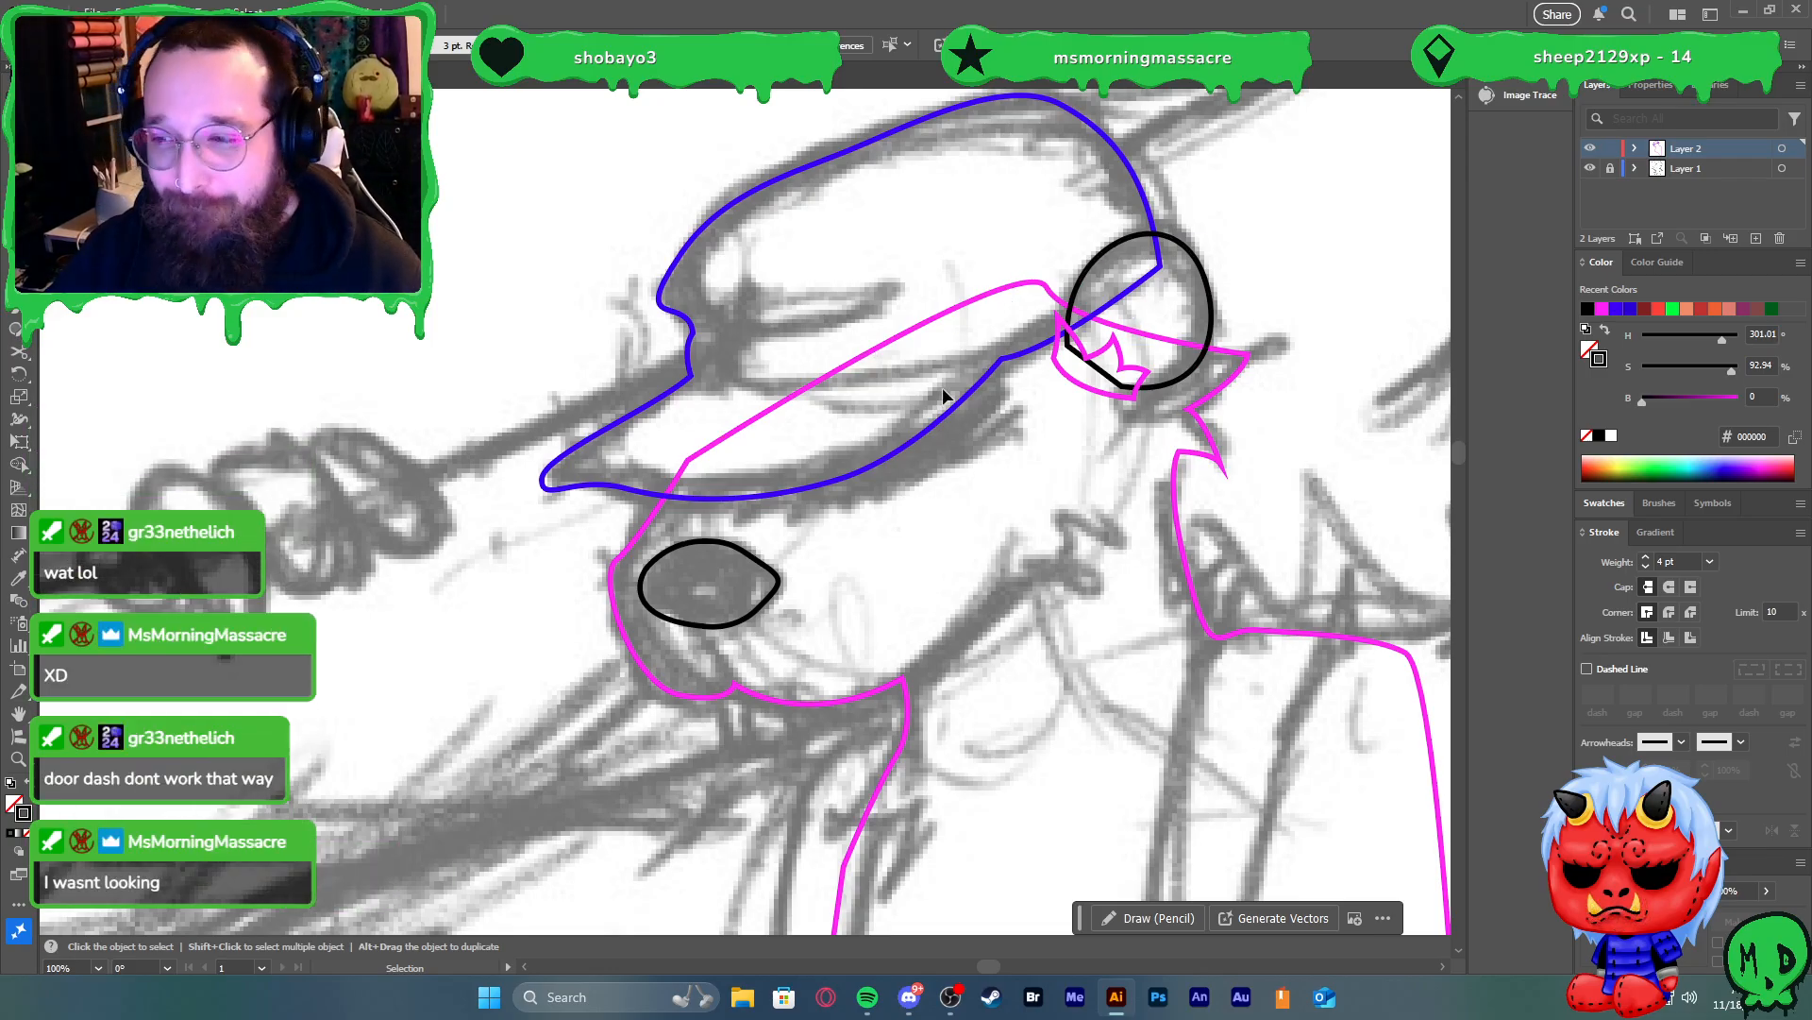
# Recolour the cap outline's stroke to light blue, hue about 203 and saturation about 68%, then deselect it
pyautogui.click(833, 488)
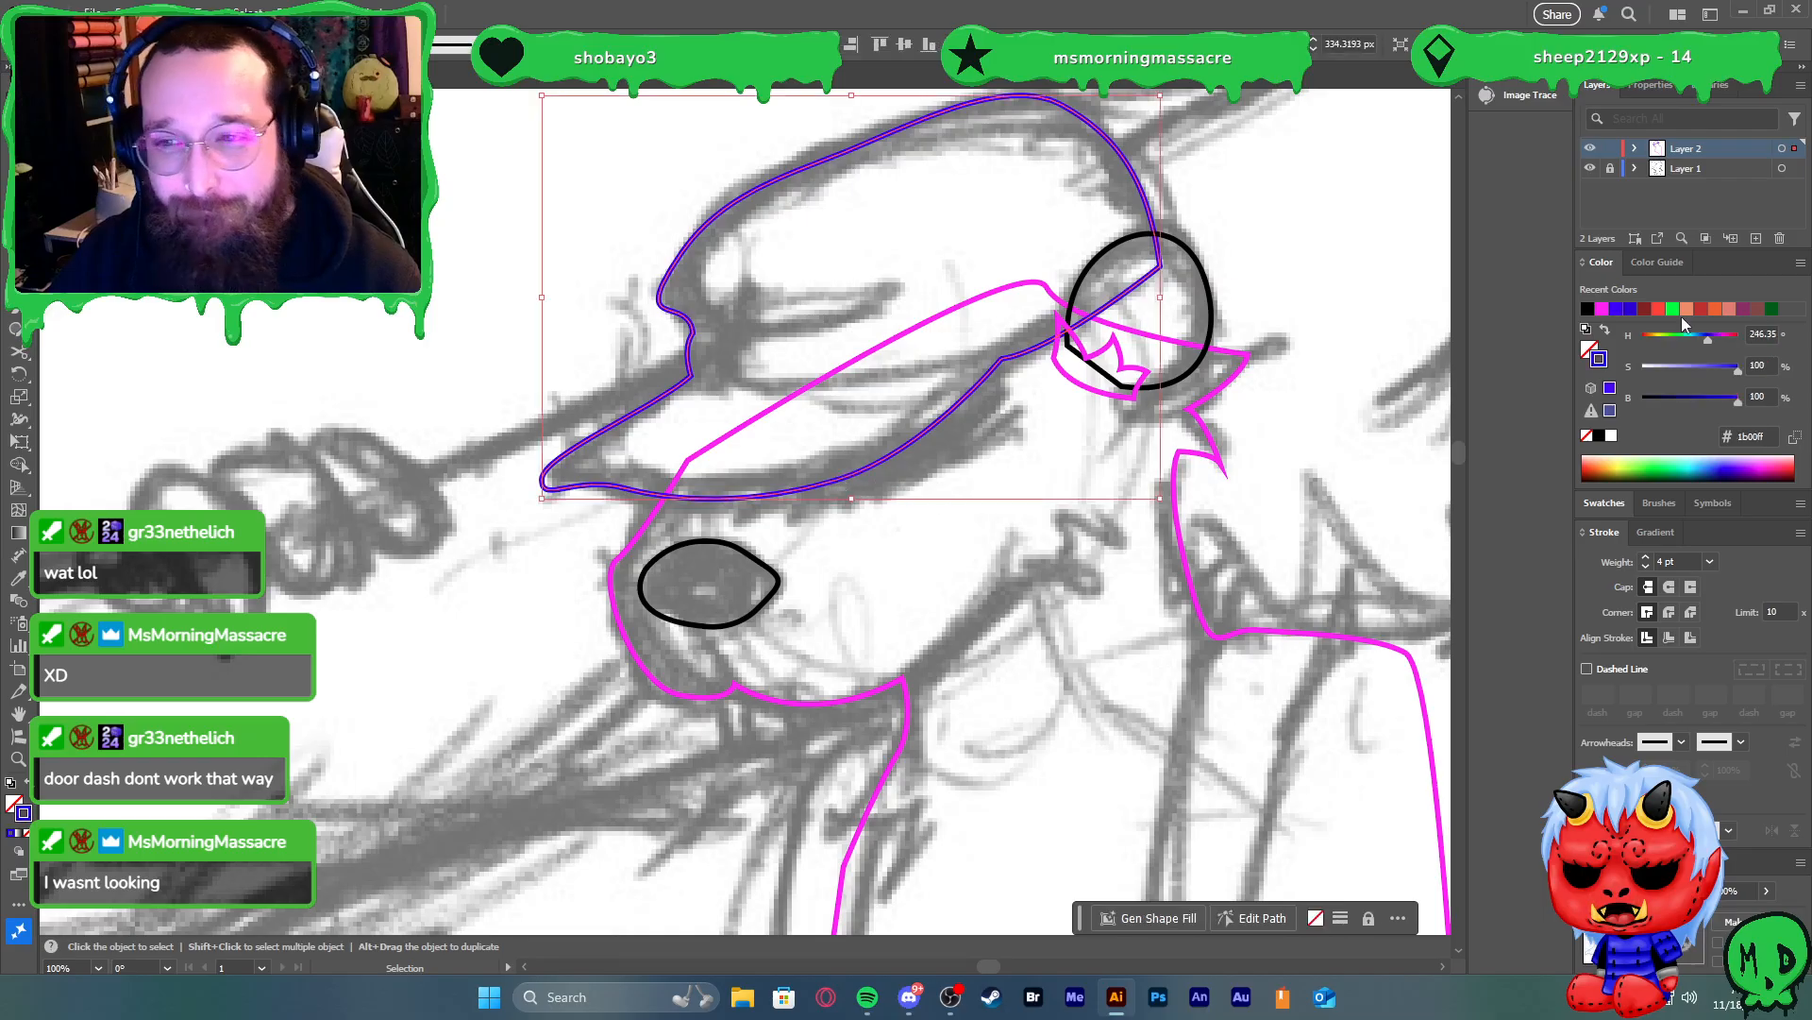
pyautogui.moveTo(1706, 342); pyautogui.dragTo(1690, 336)
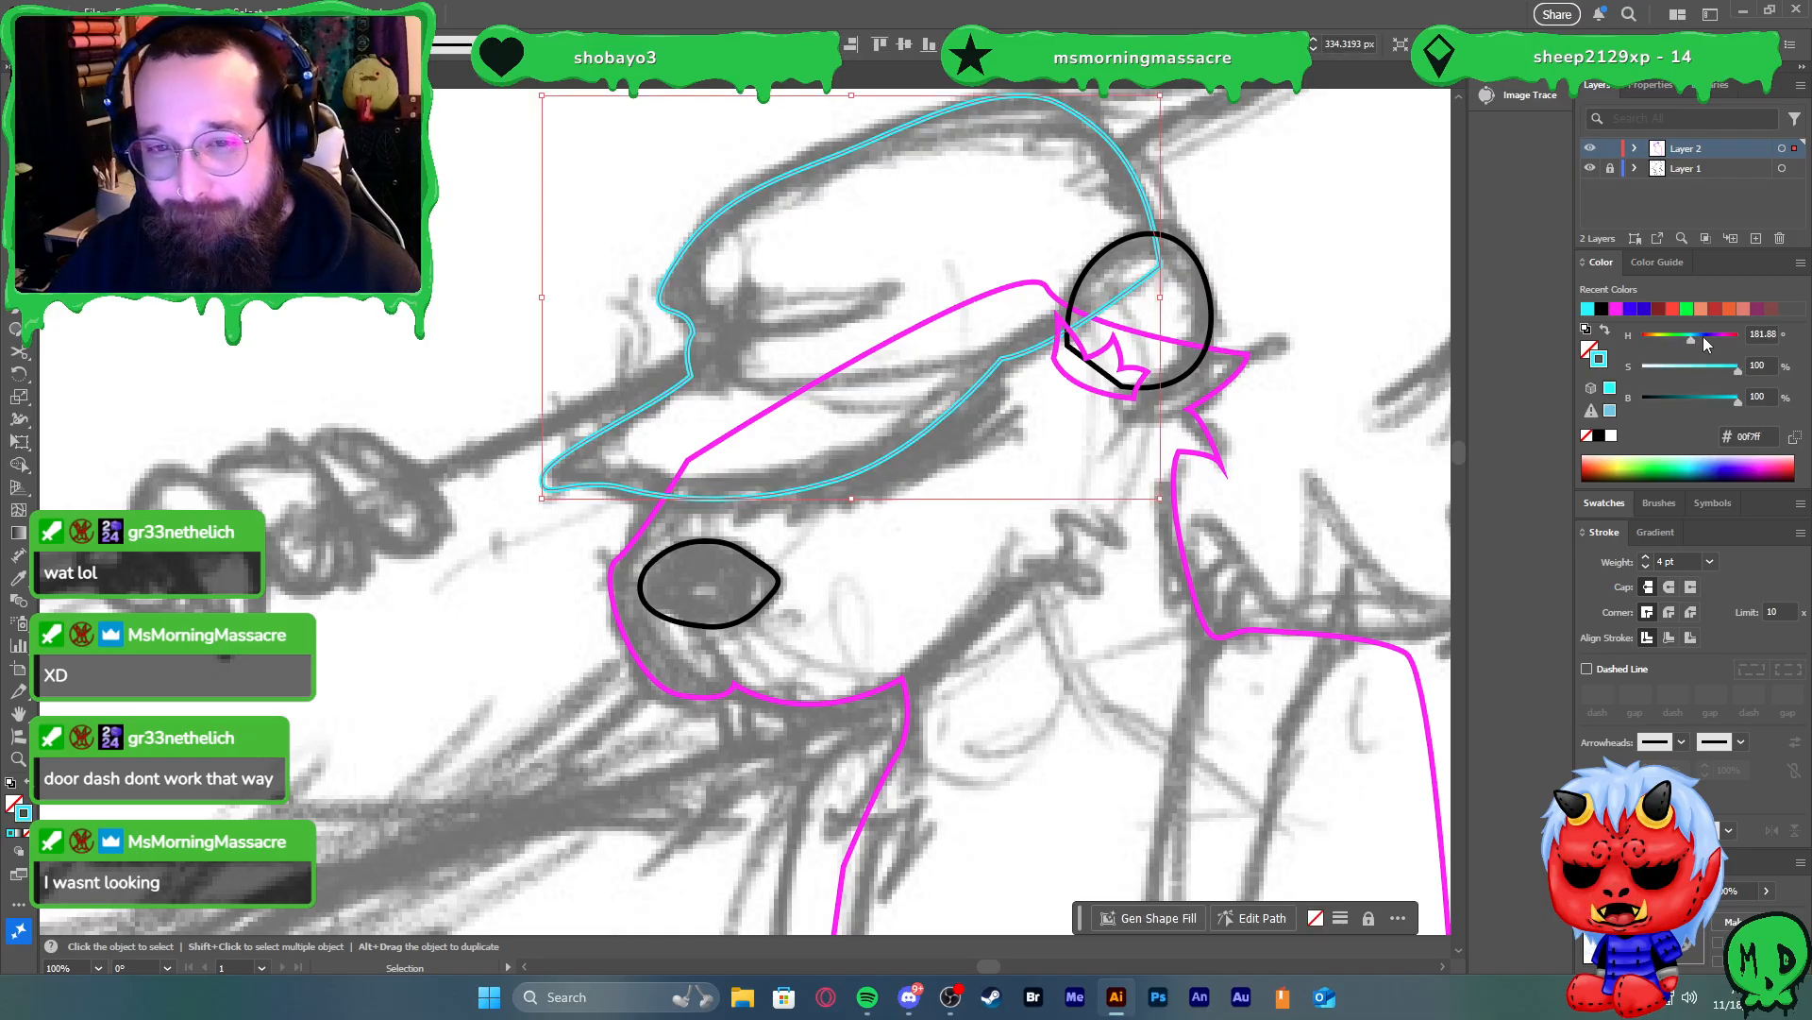
pyautogui.click(1697, 336)
pyautogui.click(1719, 366)
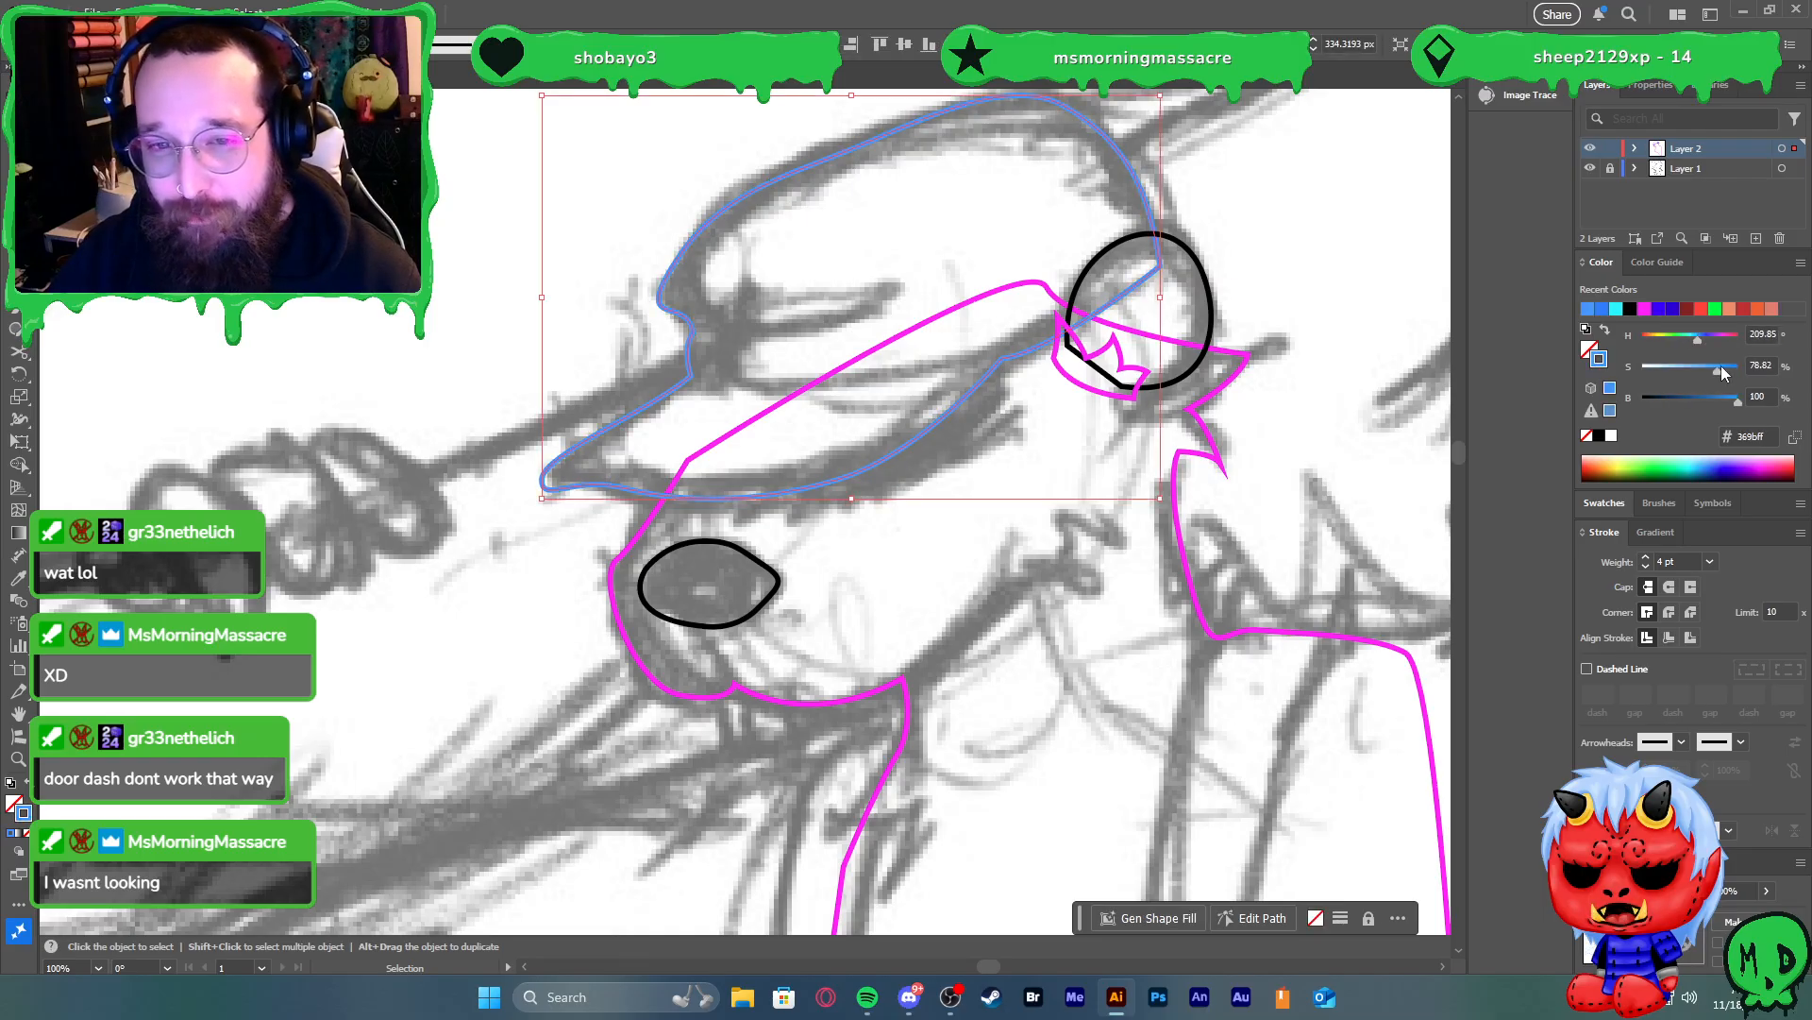
pyautogui.click(1707, 369)
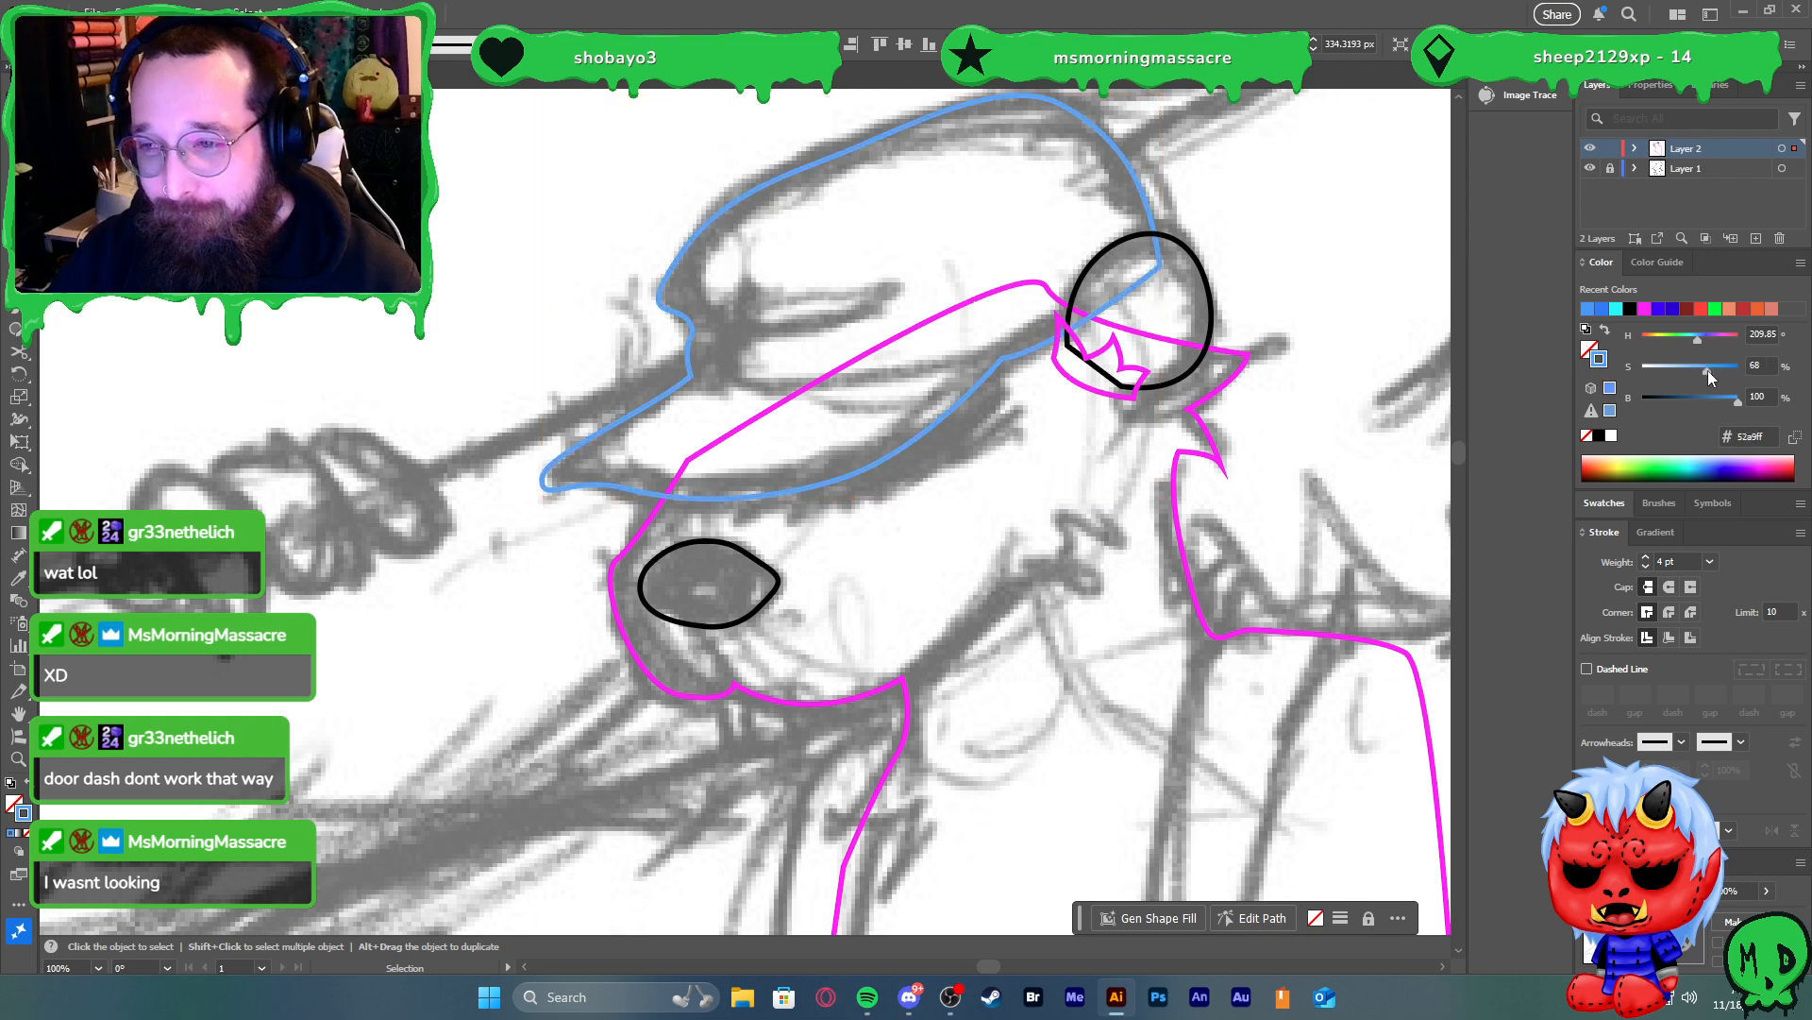
pyautogui.moveTo(1695, 339); pyautogui.dragTo(1696, 338)
pyautogui.click(1692, 338)
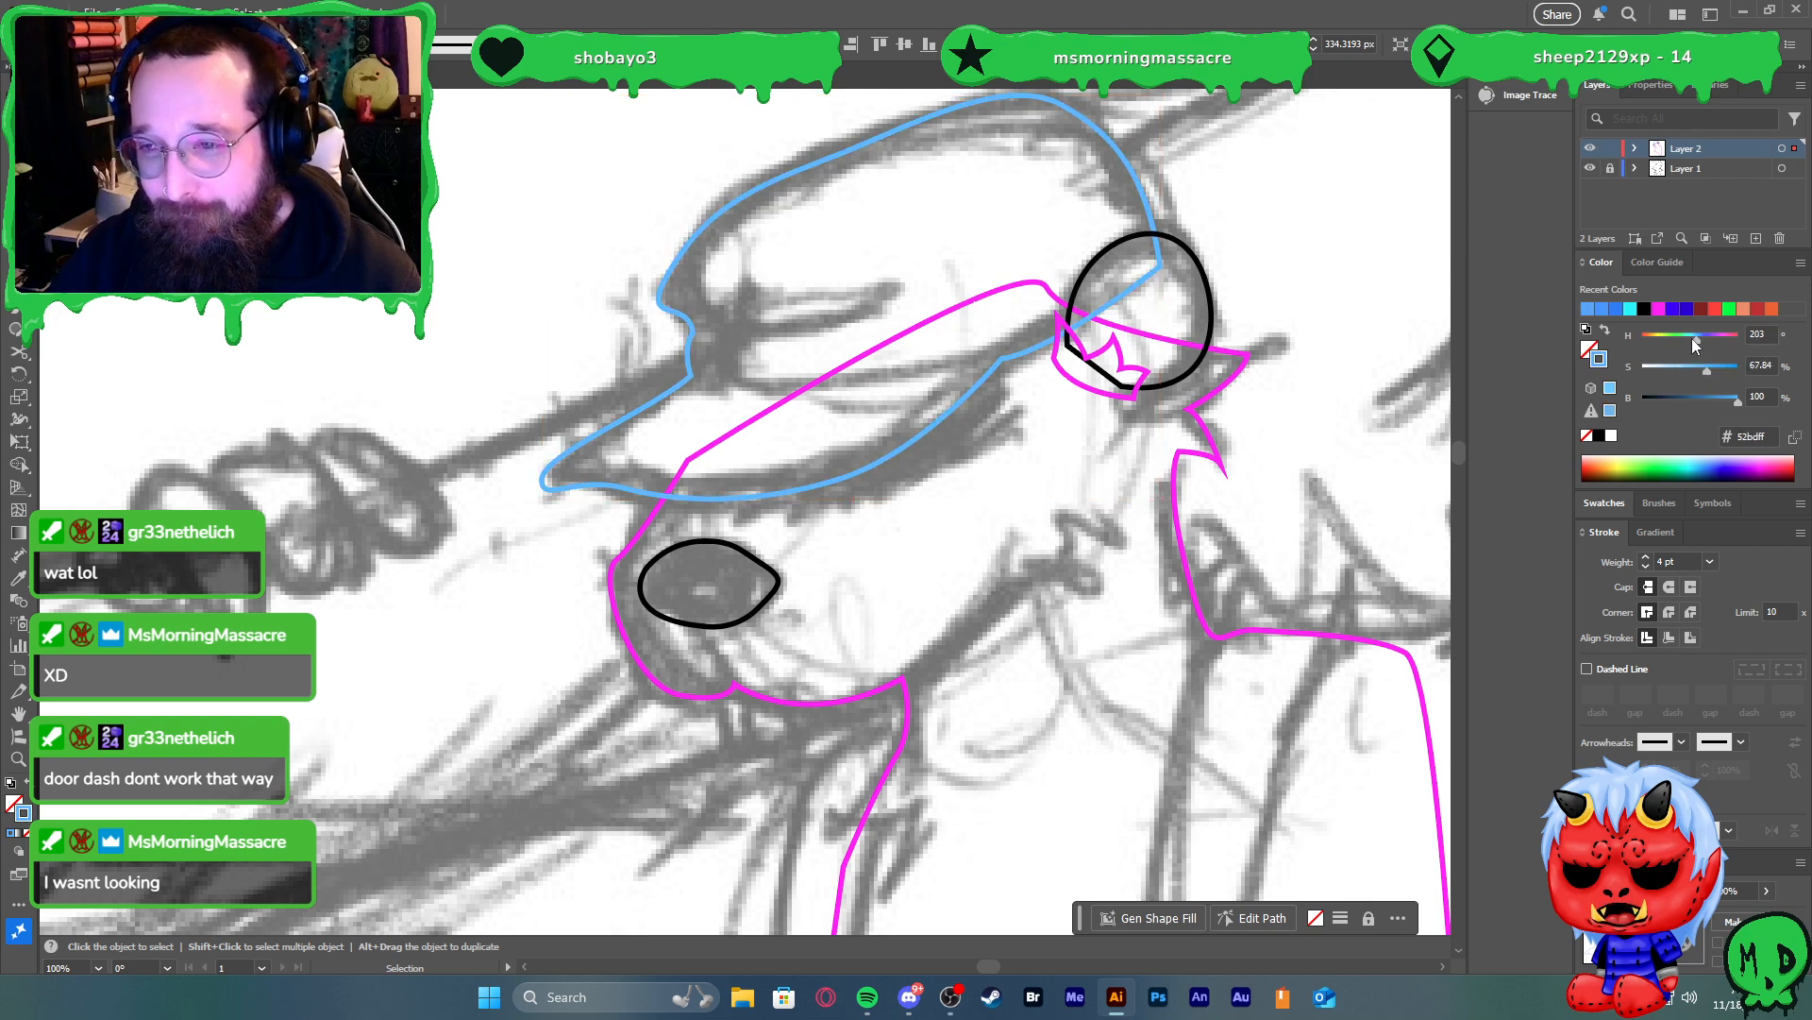
pyautogui.click(1265, 428)
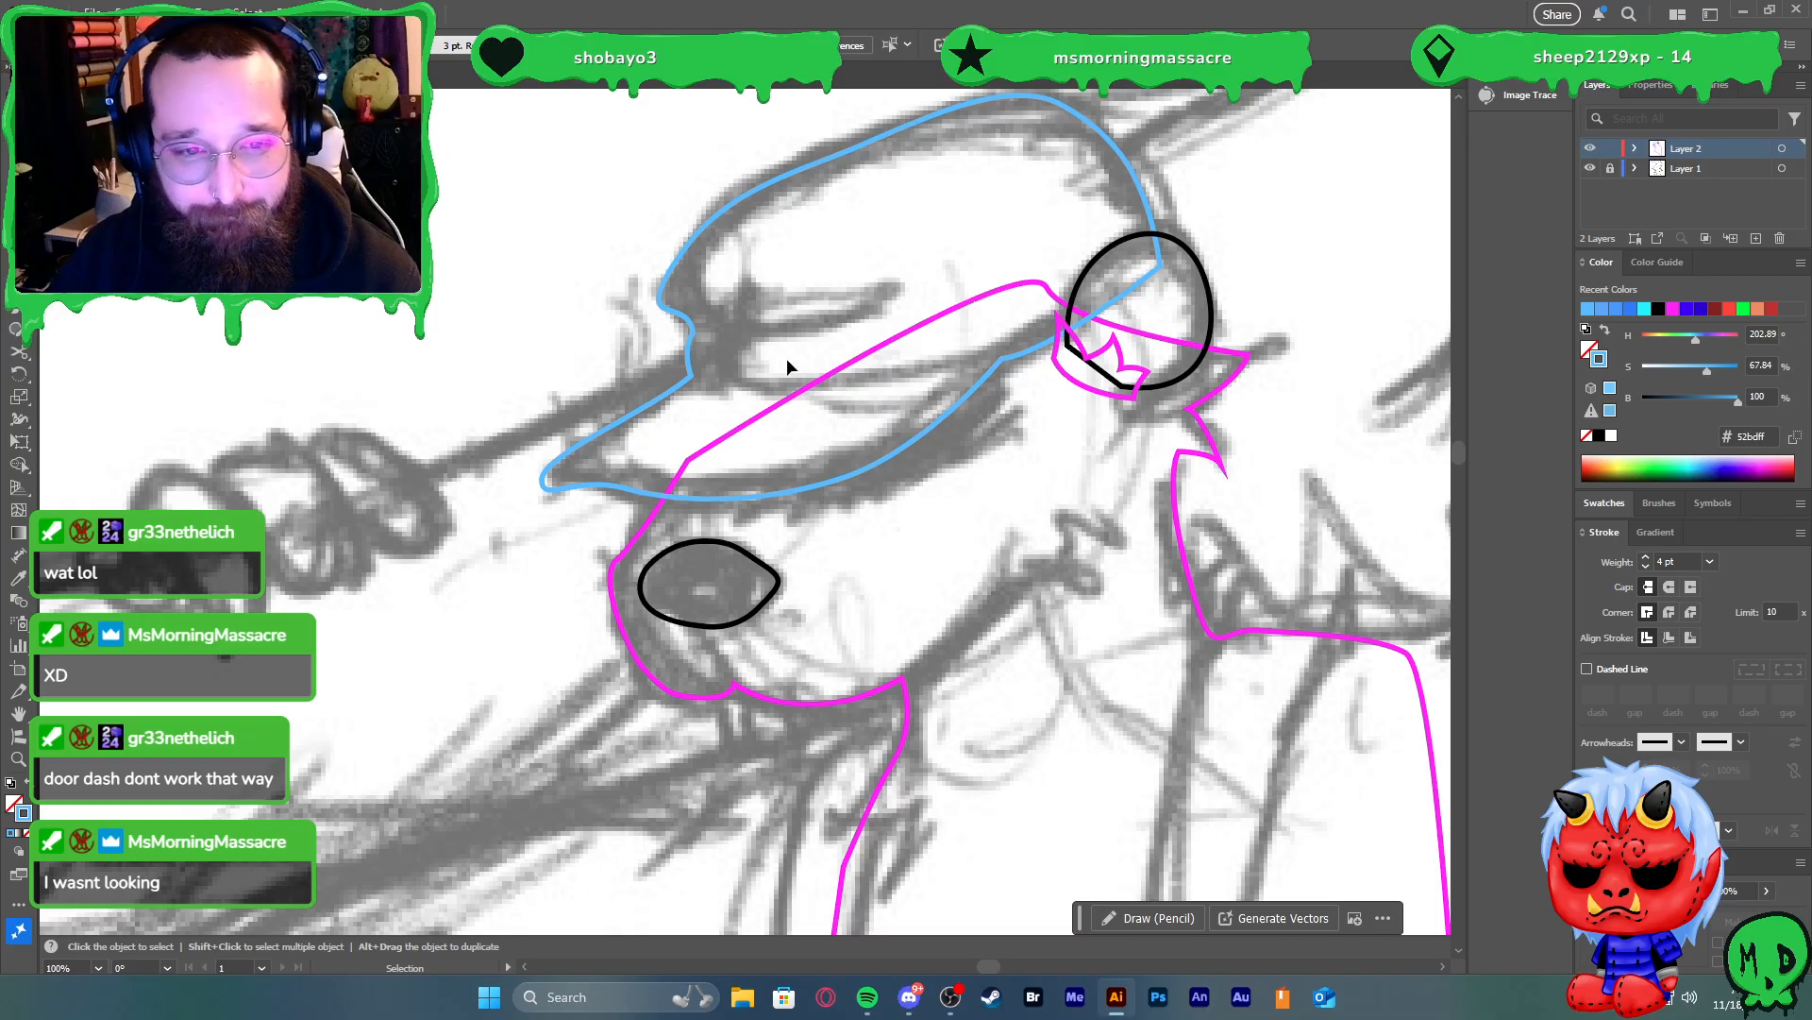
# Trace a thin curved crease between the cap's crown and brim, close it, and turn its light blue stroke into a fill
pyautogui.scroll(2, 904, 399)
pyautogui.press('p')
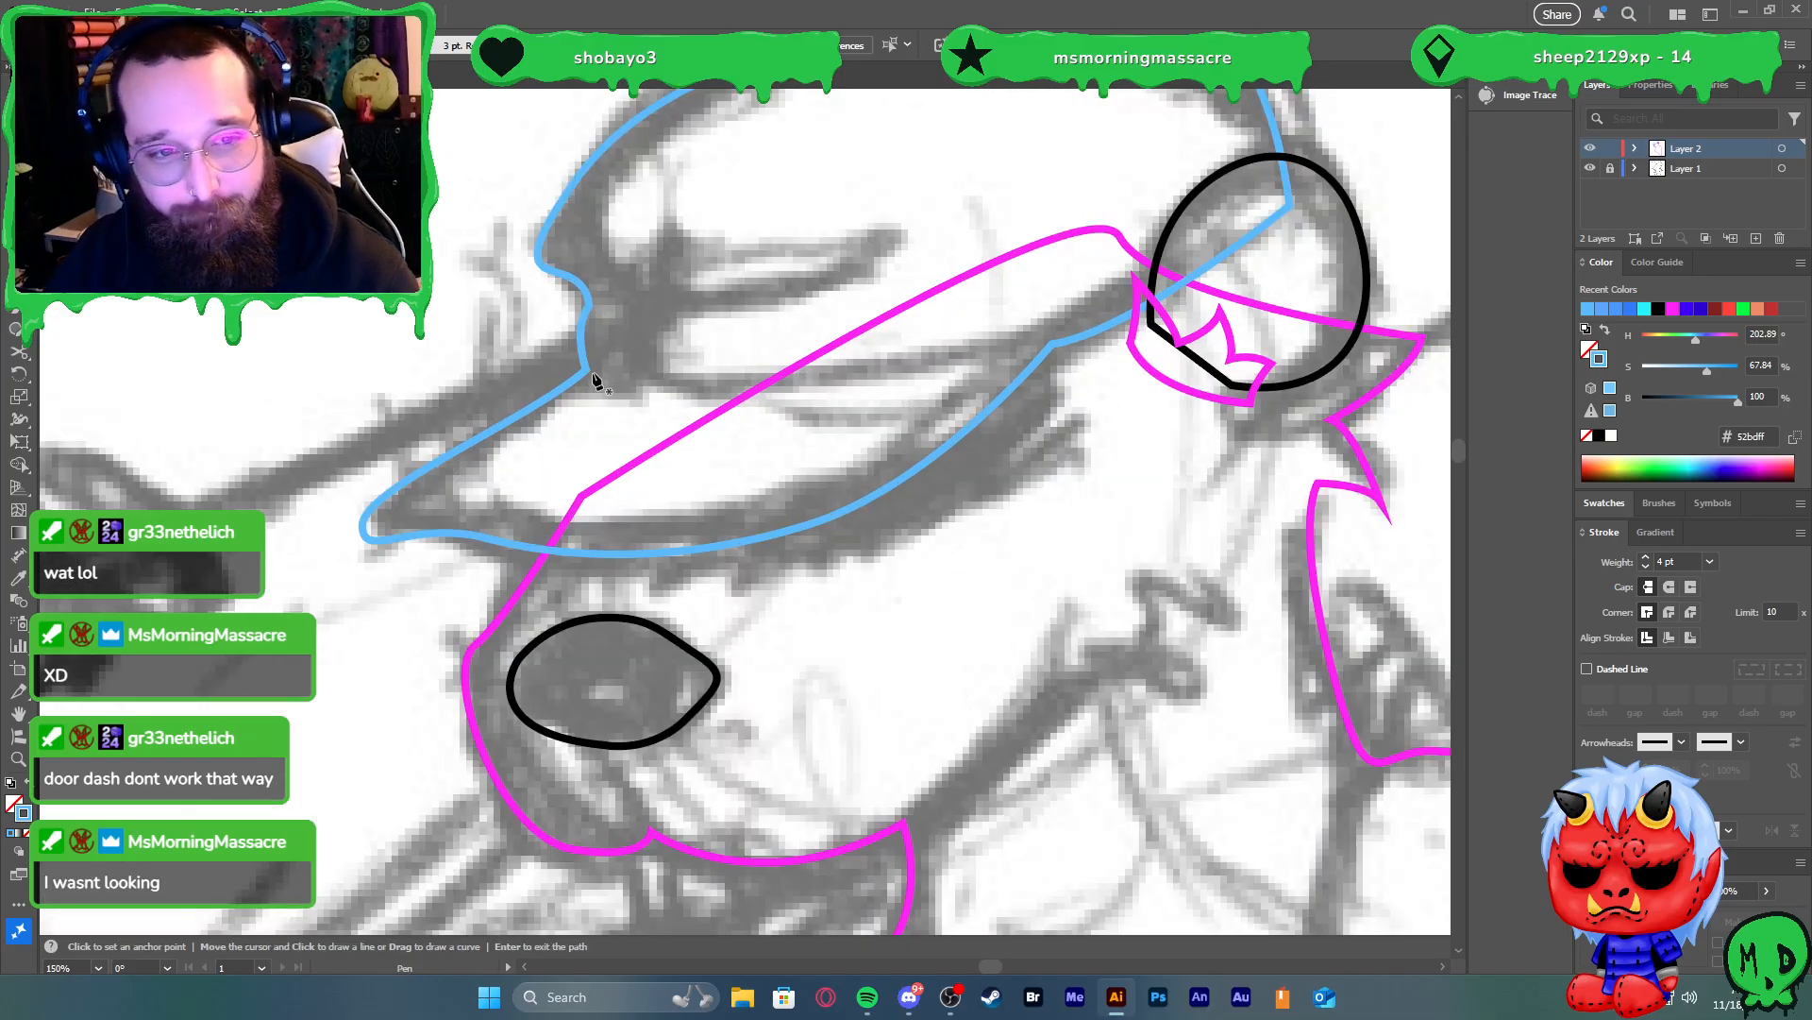
pyautogui.click(586, 371)
pyautogui.click(587, 371)
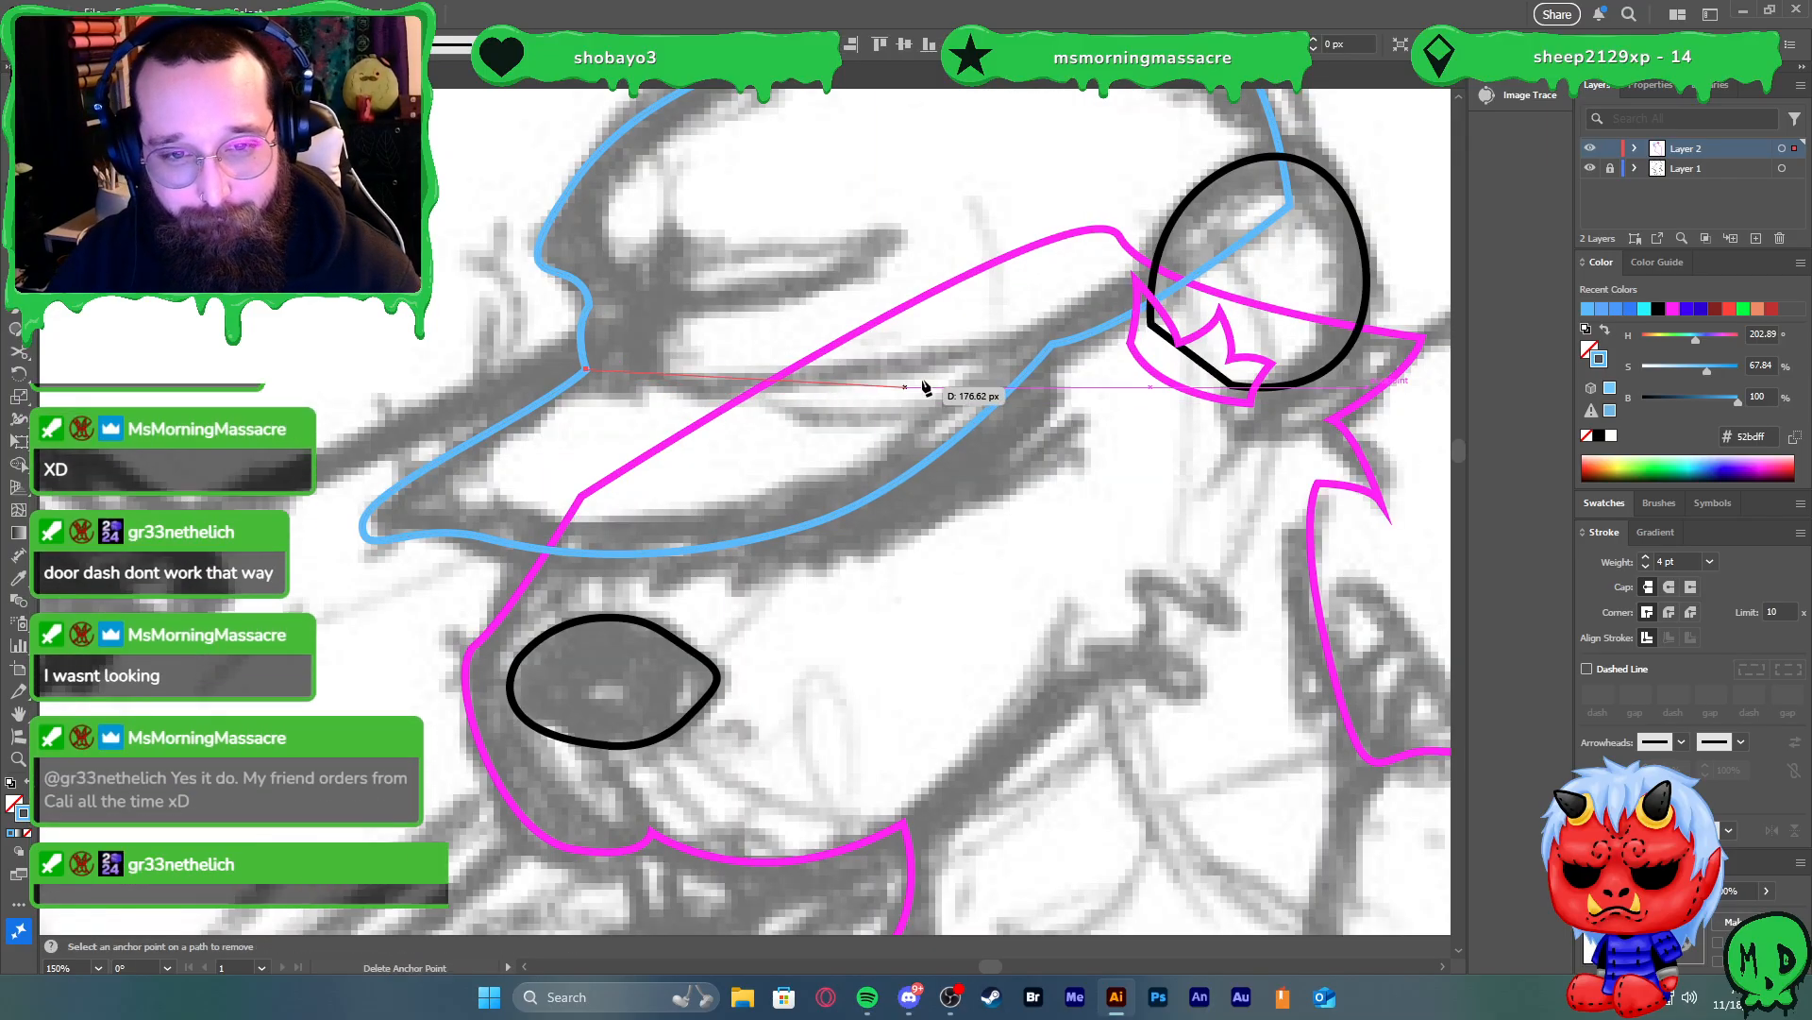
pyautogui.moveTo(1054, 346); pyautogui.dragTo(1376, 257)
pyautogui.click(1052, 344)
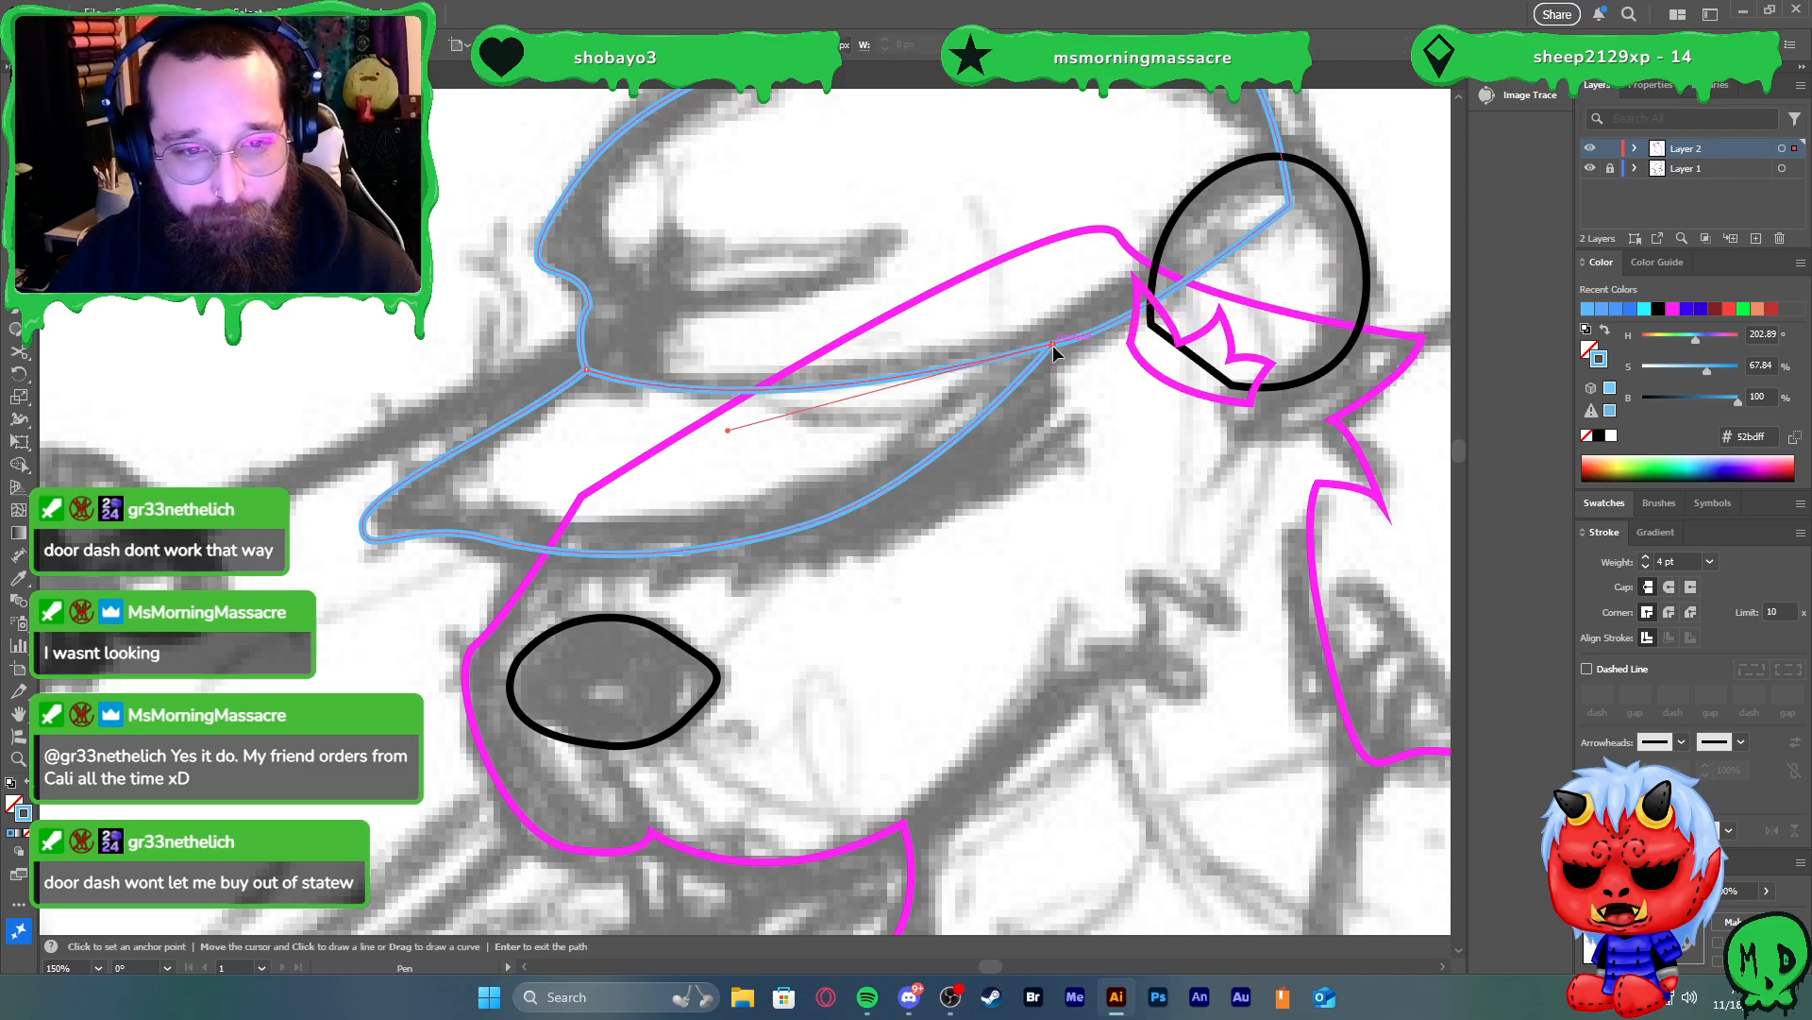
pyautogui.moveTo(582, 343); pyautogui.dragTo(416, 282)
pyautogui.click(581, 342)
pyautogui.click(586, 369)
pyautogui.press('v')
pyautogui.hotkey('shift', 'x')
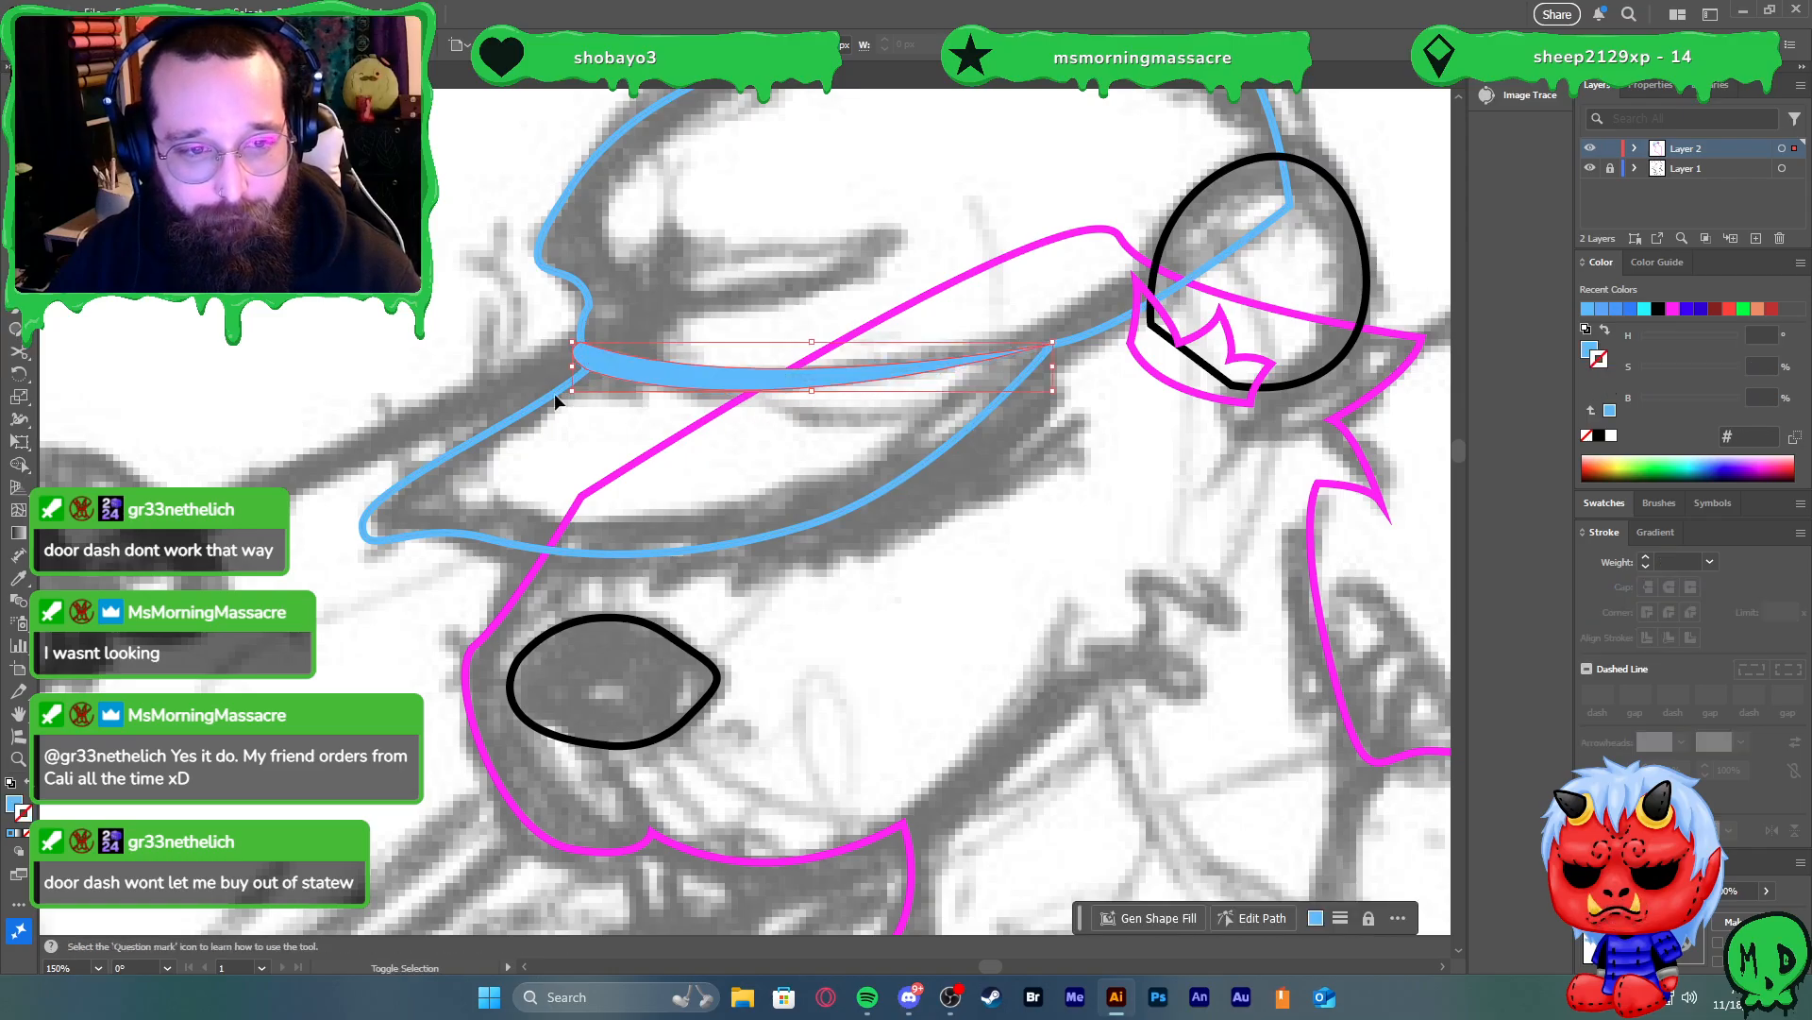
# Remove the part of the crease shape that extends past the cap's front edge with Shape Builder
pyautogui.keyDown('shift'); pyautogui.click(559, 389); pyautogui.keyUp('shift')
pyautogui.hotkey('shift', 'm')
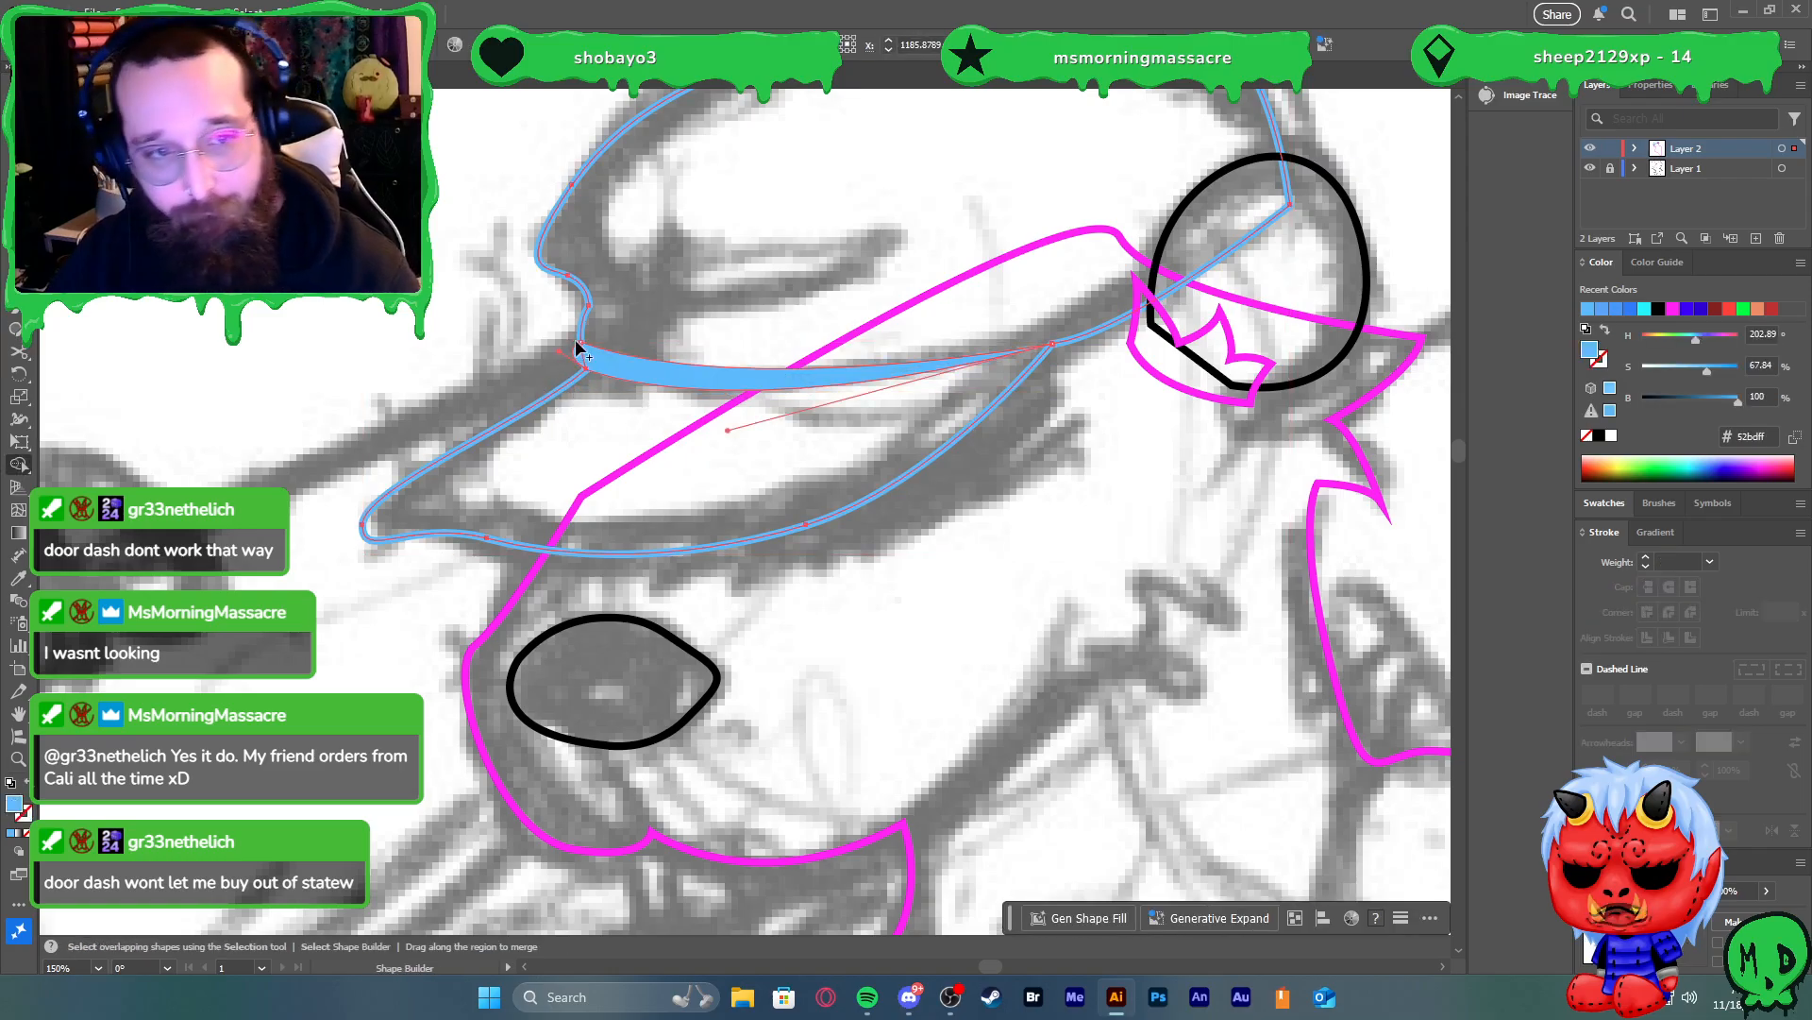
pyautogui.click(614, 363)
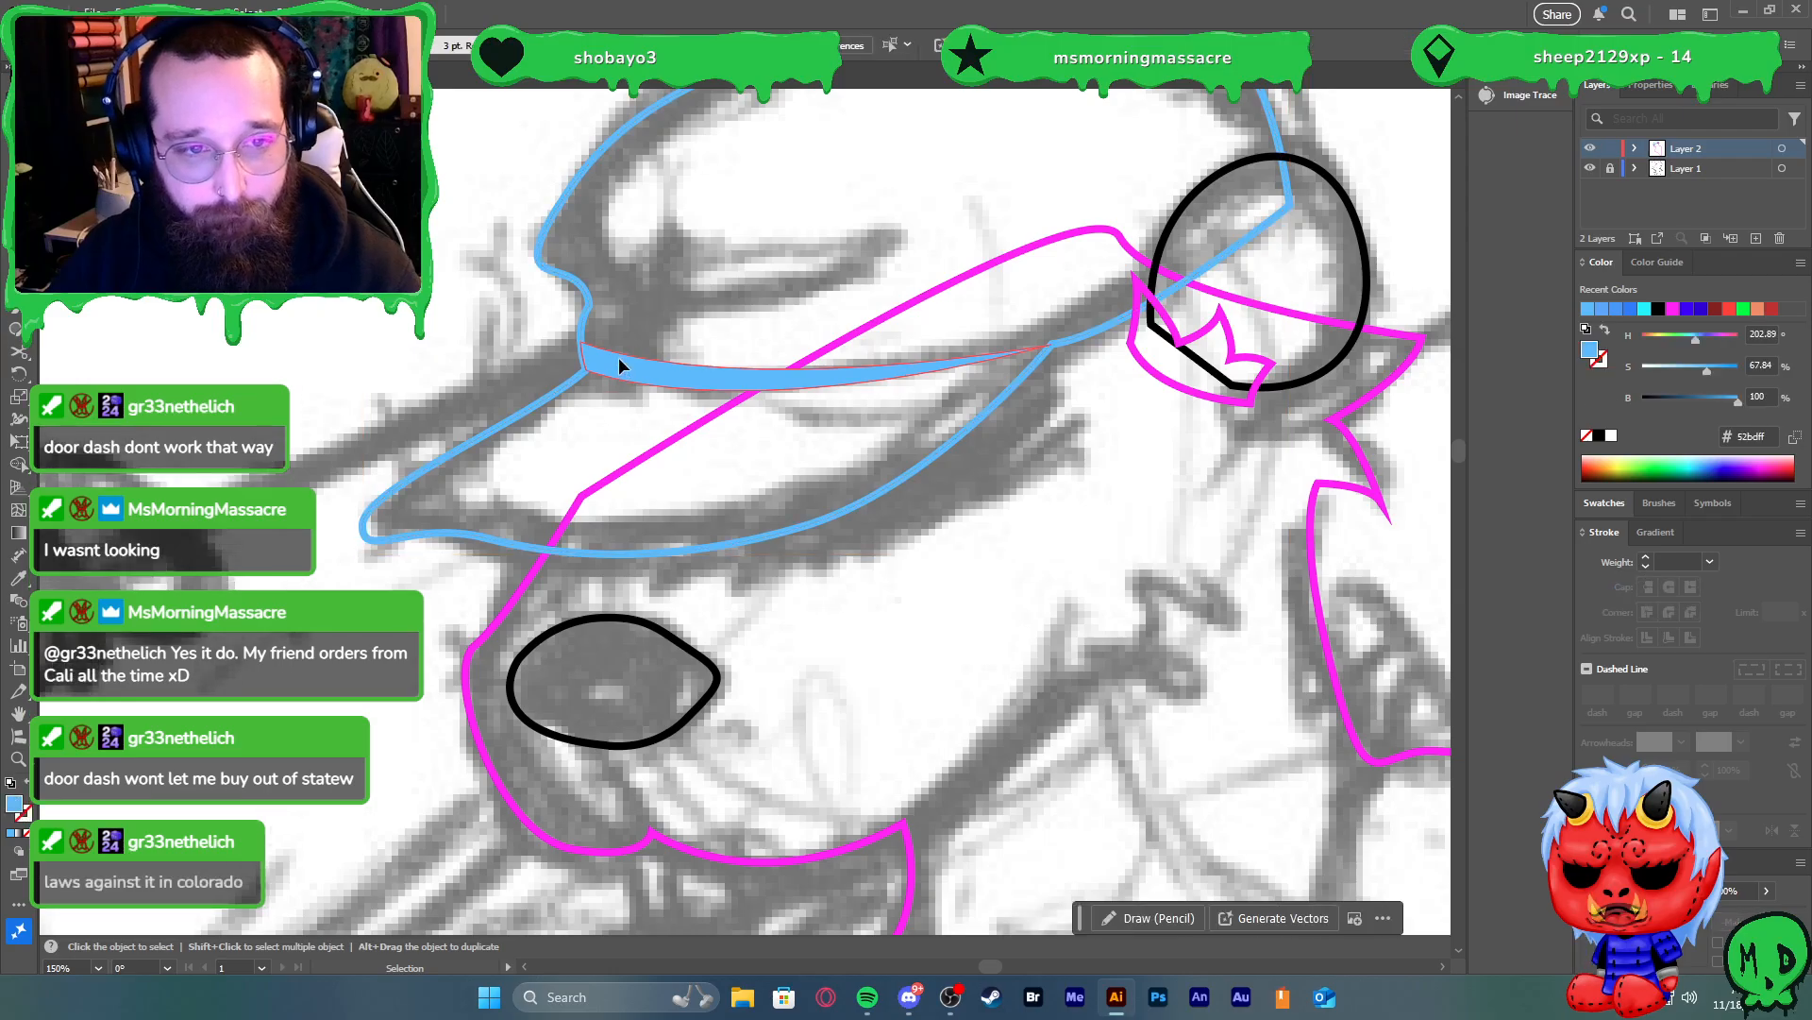
pyautogui.press('v')
# Trace a forked fabric fold at the front of the cap's crown, with two pointed tips, and close the shape
pyautogui.scroll(-2, 672, 354)
pyautogui.scroll(3, 679, 340)
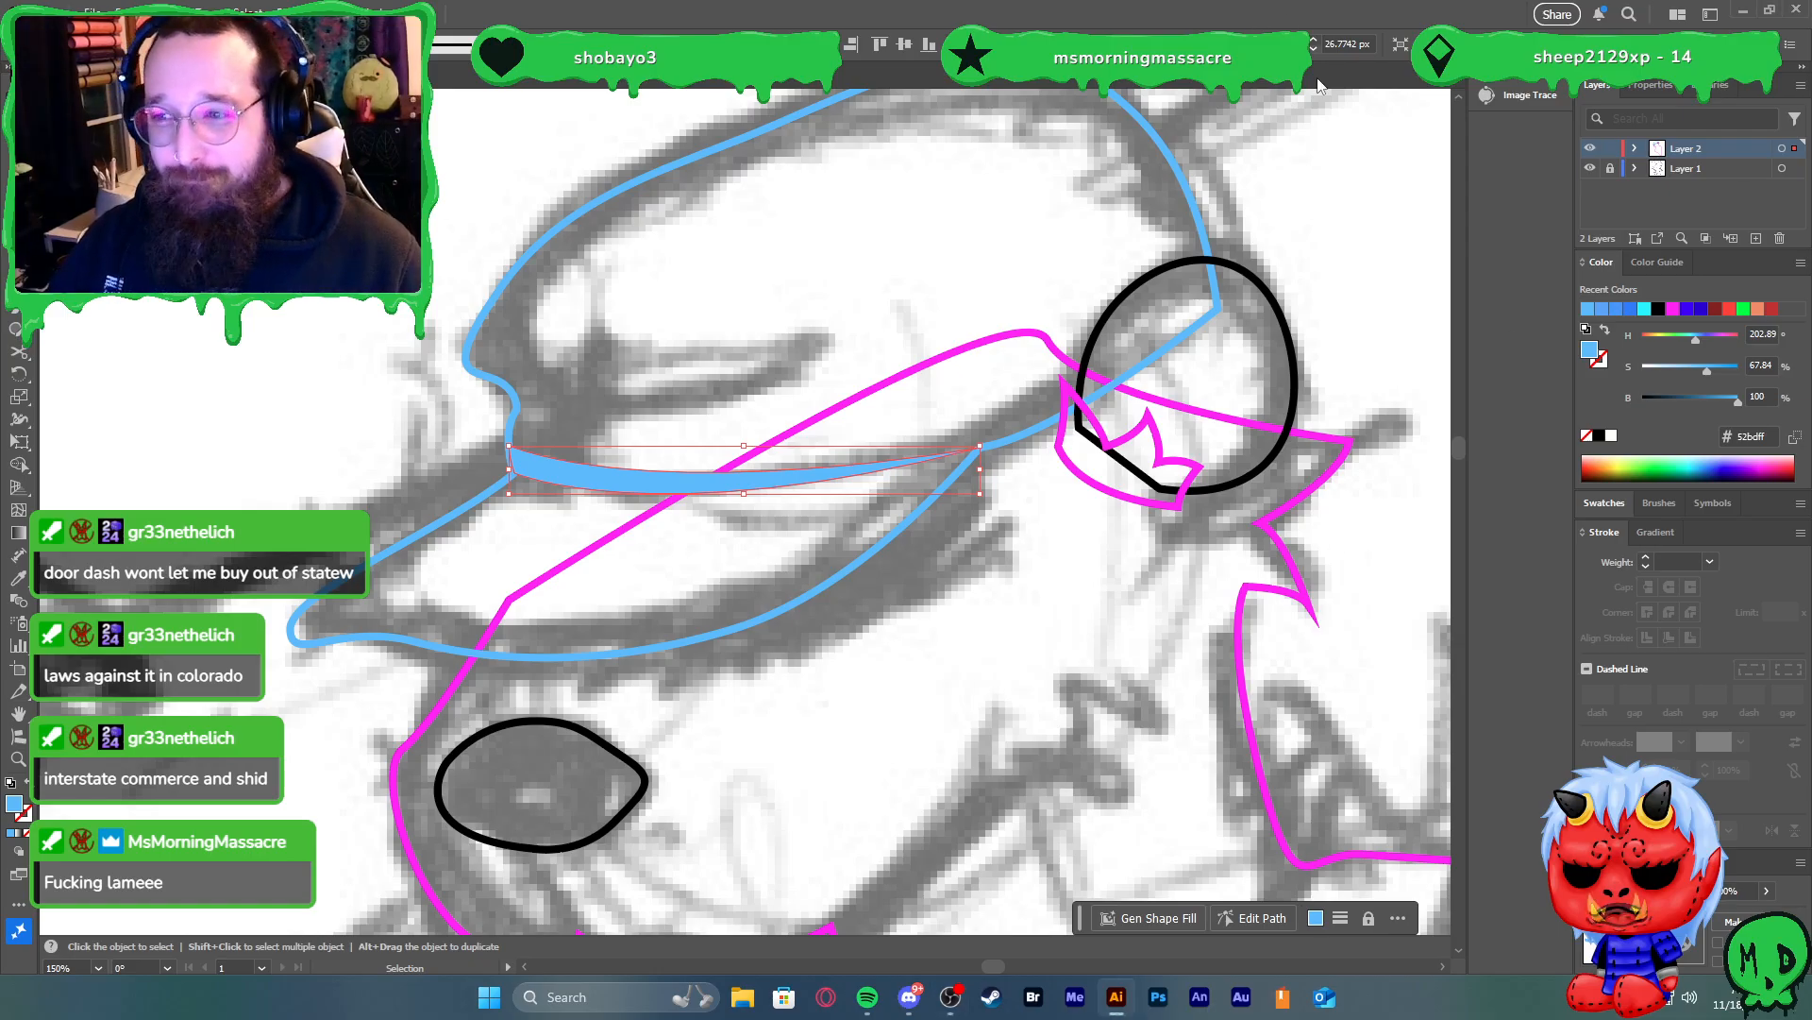
pyautogui.scroll(1, 598, 302)
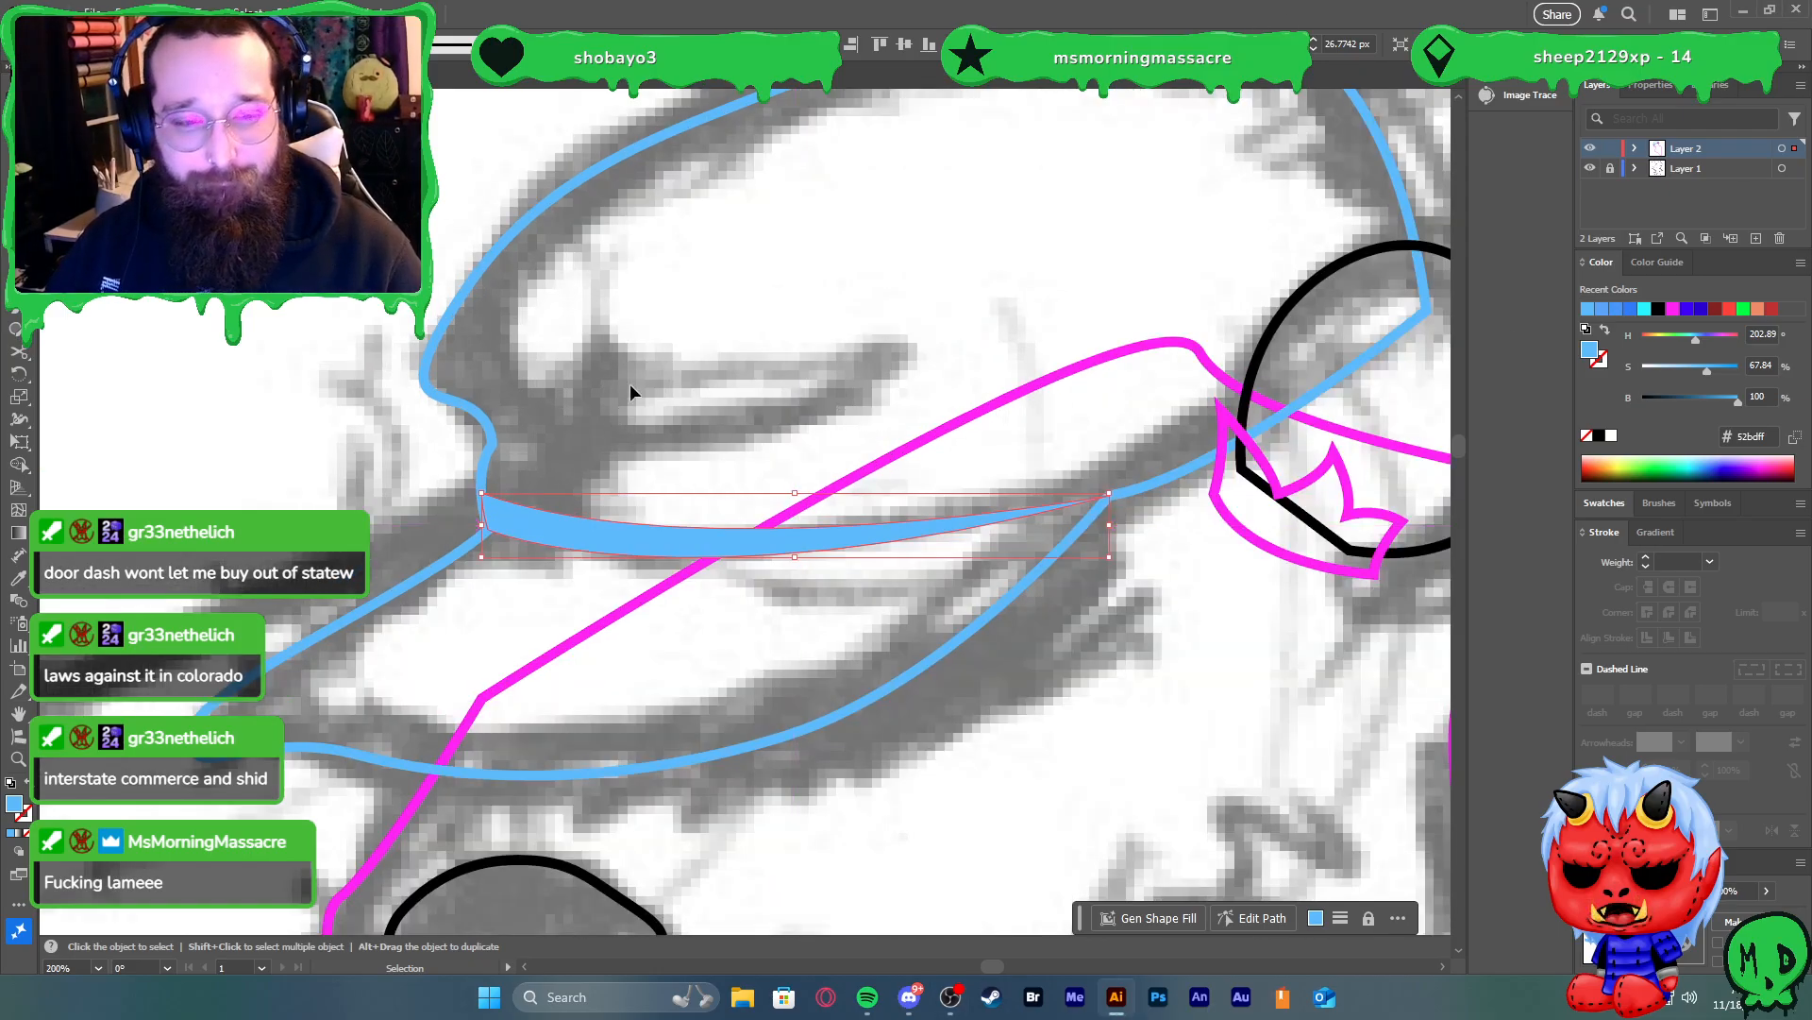
pyautogui.press('p')
pyautogui.click(485, 454)
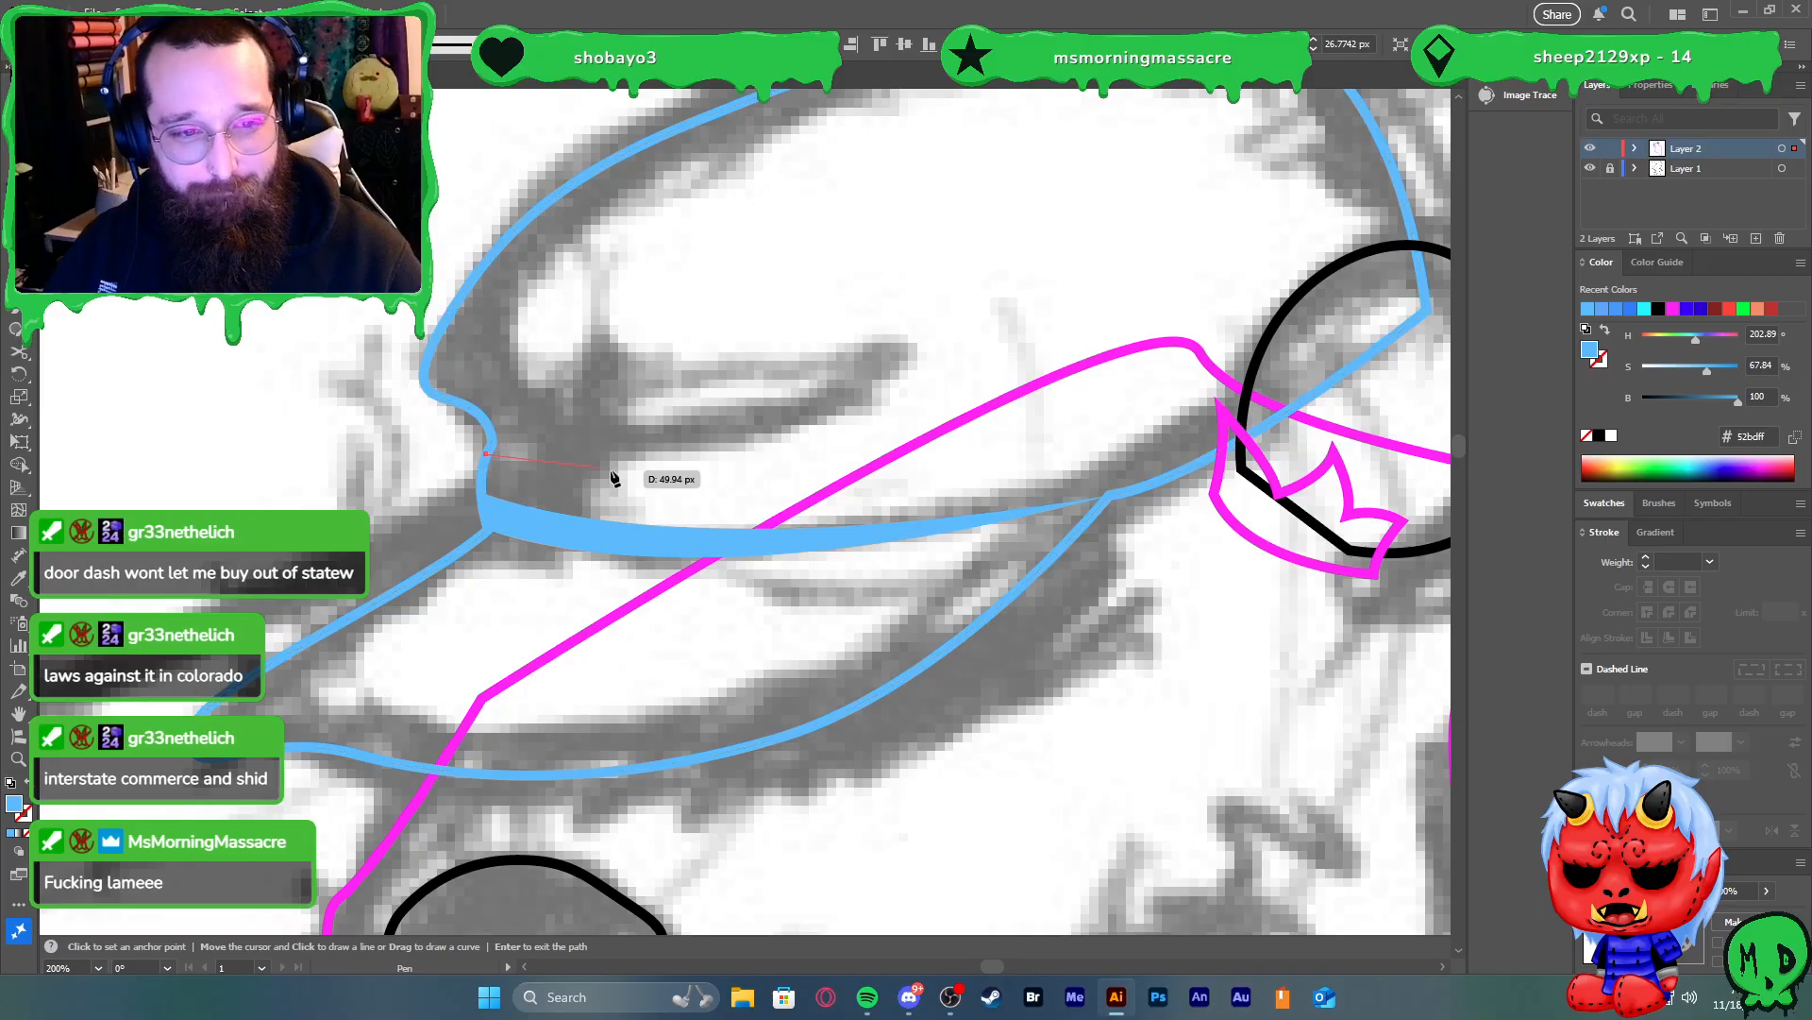
pyautogui.moveTo(918, 360); pyautogui.dragTo(671, 389)
pyautogui.moveTo(815, 354); pyautogui.dragTo(852, 327)
pyautogui.click(815, 355)
pyautogui.moveTo(424, 381); pyautogui.dragTo(323, 364)
pyautogui.click(490, 458)
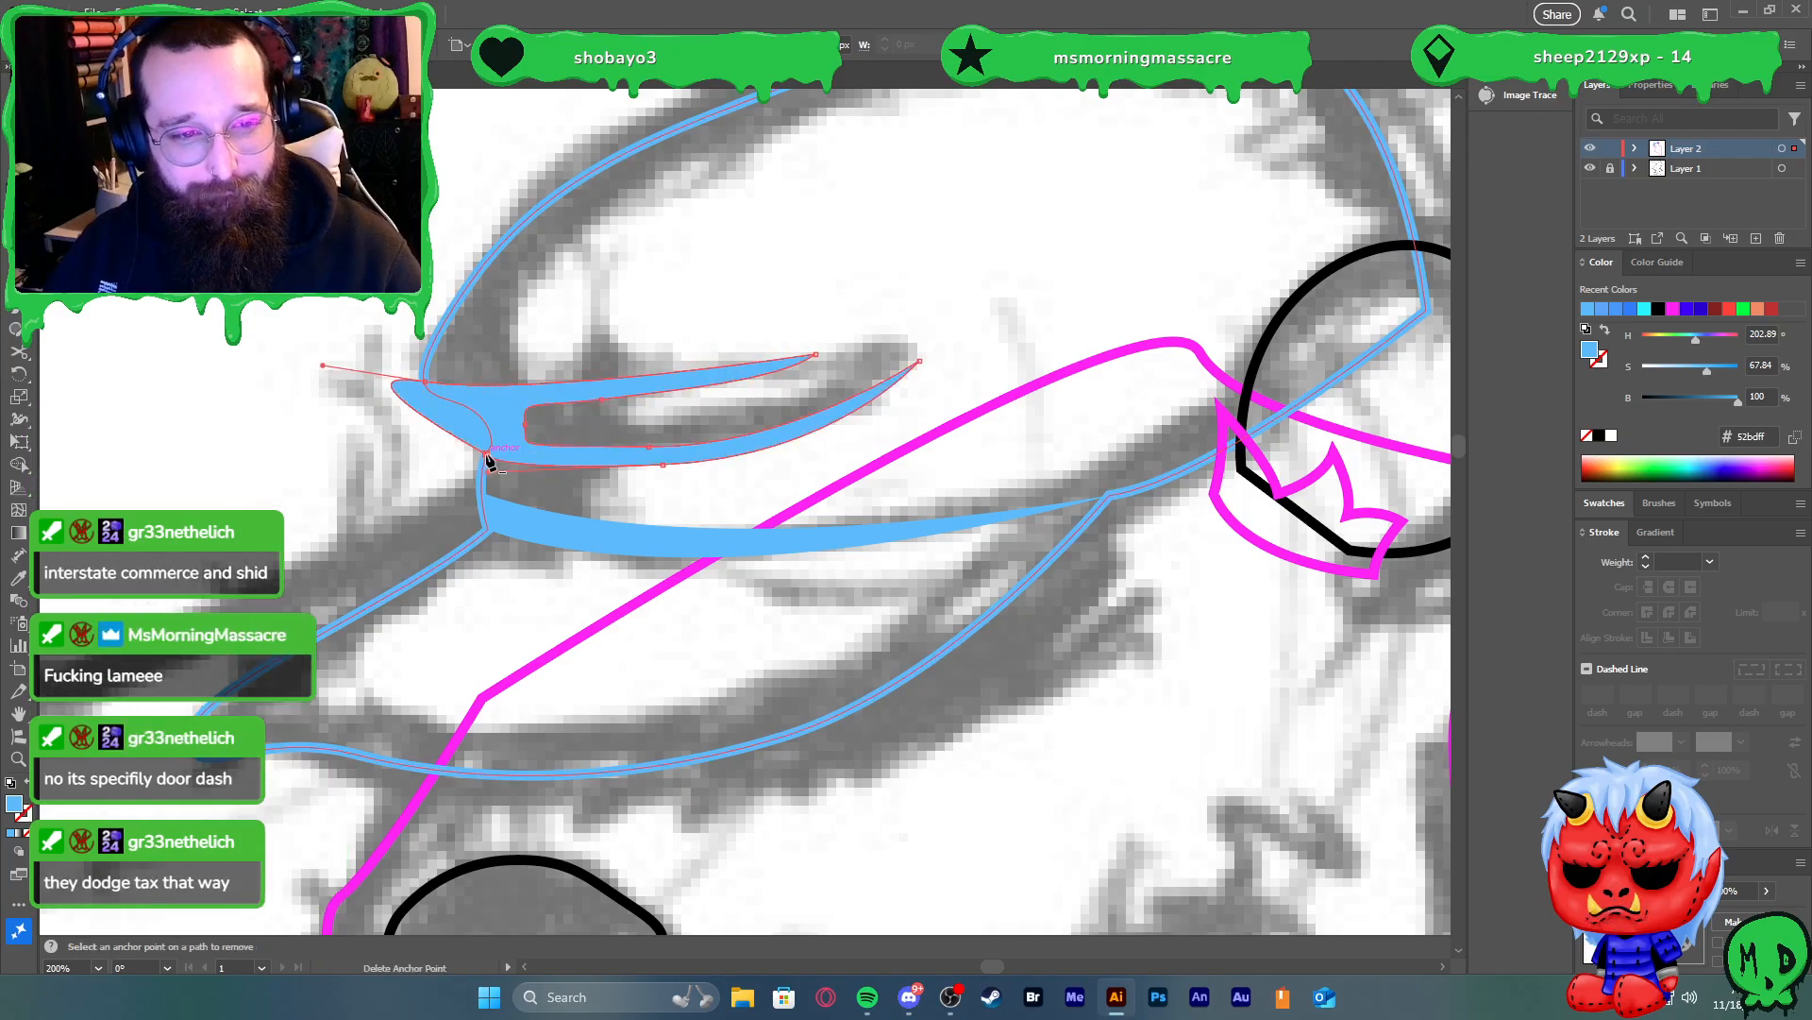
# Remove the part of the forked fold that lies outside the cap outline with Shape Builder
pyautogui.press('v')
pyautogui.keyDown('shift'); pyautogui.click(482, 482); pyautogui.keyUp('shift')
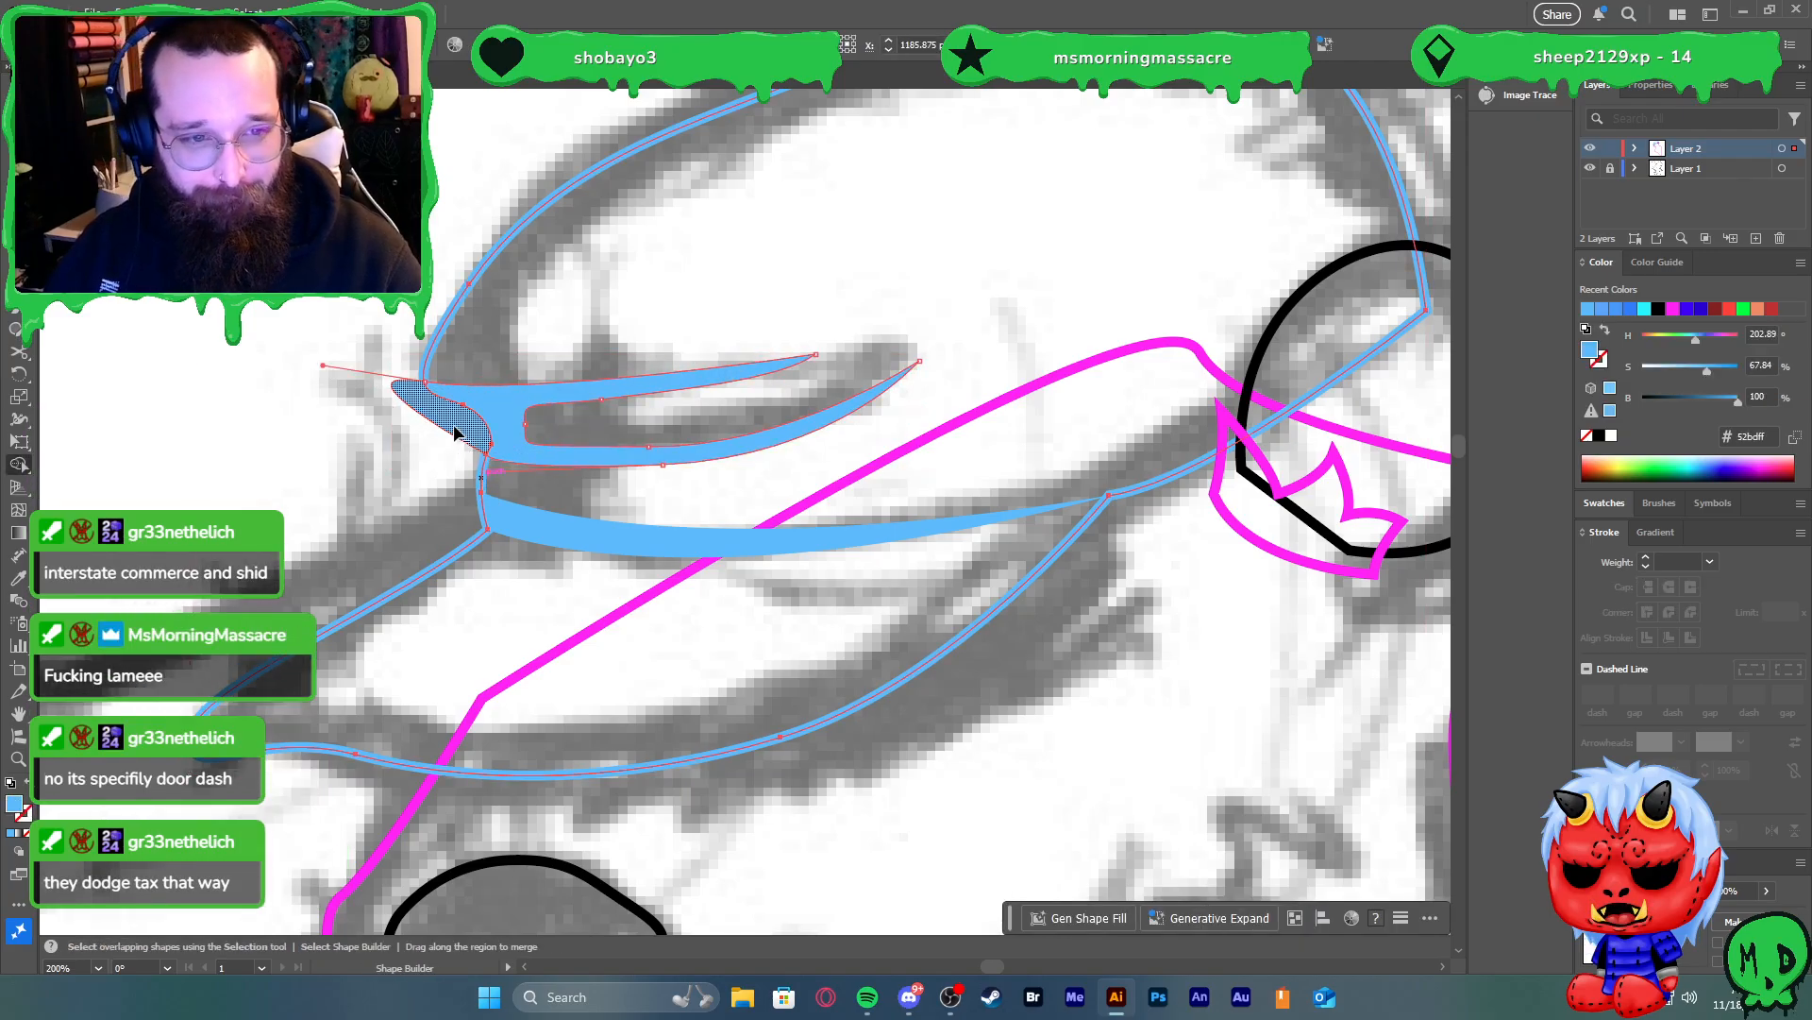
pyautogui.click(405, 432)
# Fill both the forked fold and the crease with the darker blue #369bff and deselect them
pyautogui.click(655, 557)
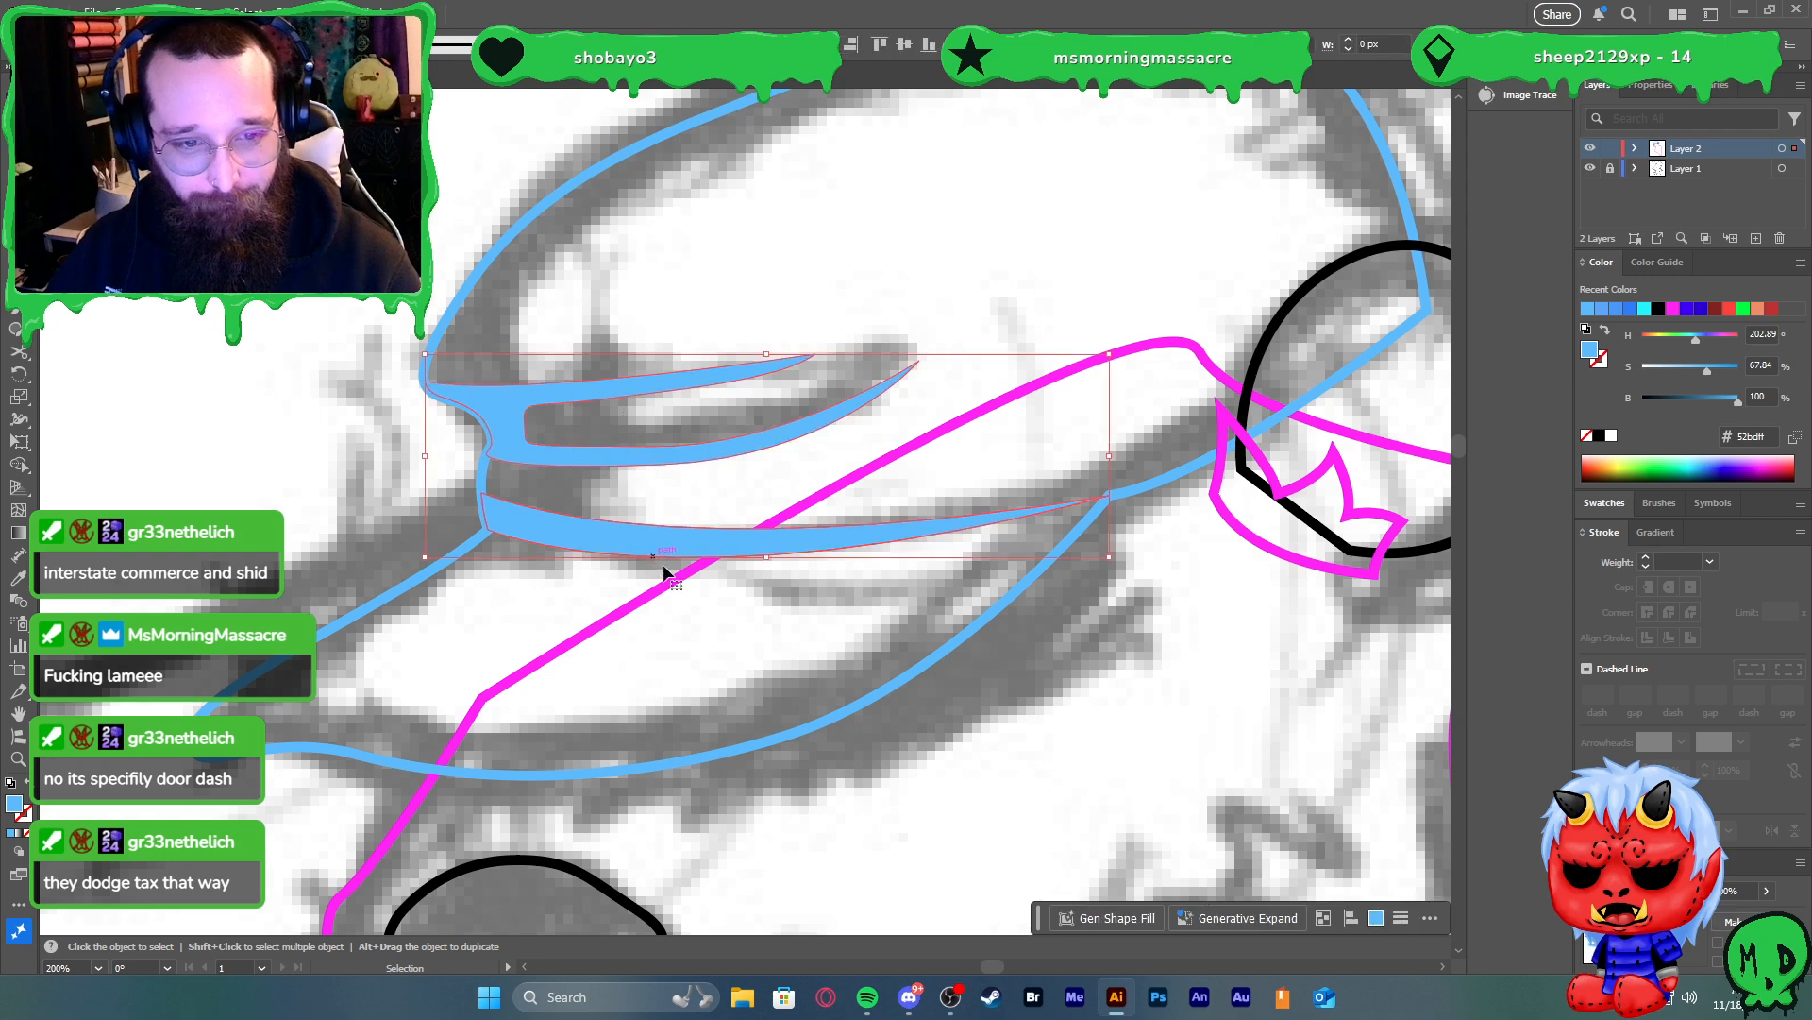
pyautogui.click(1618, 313)
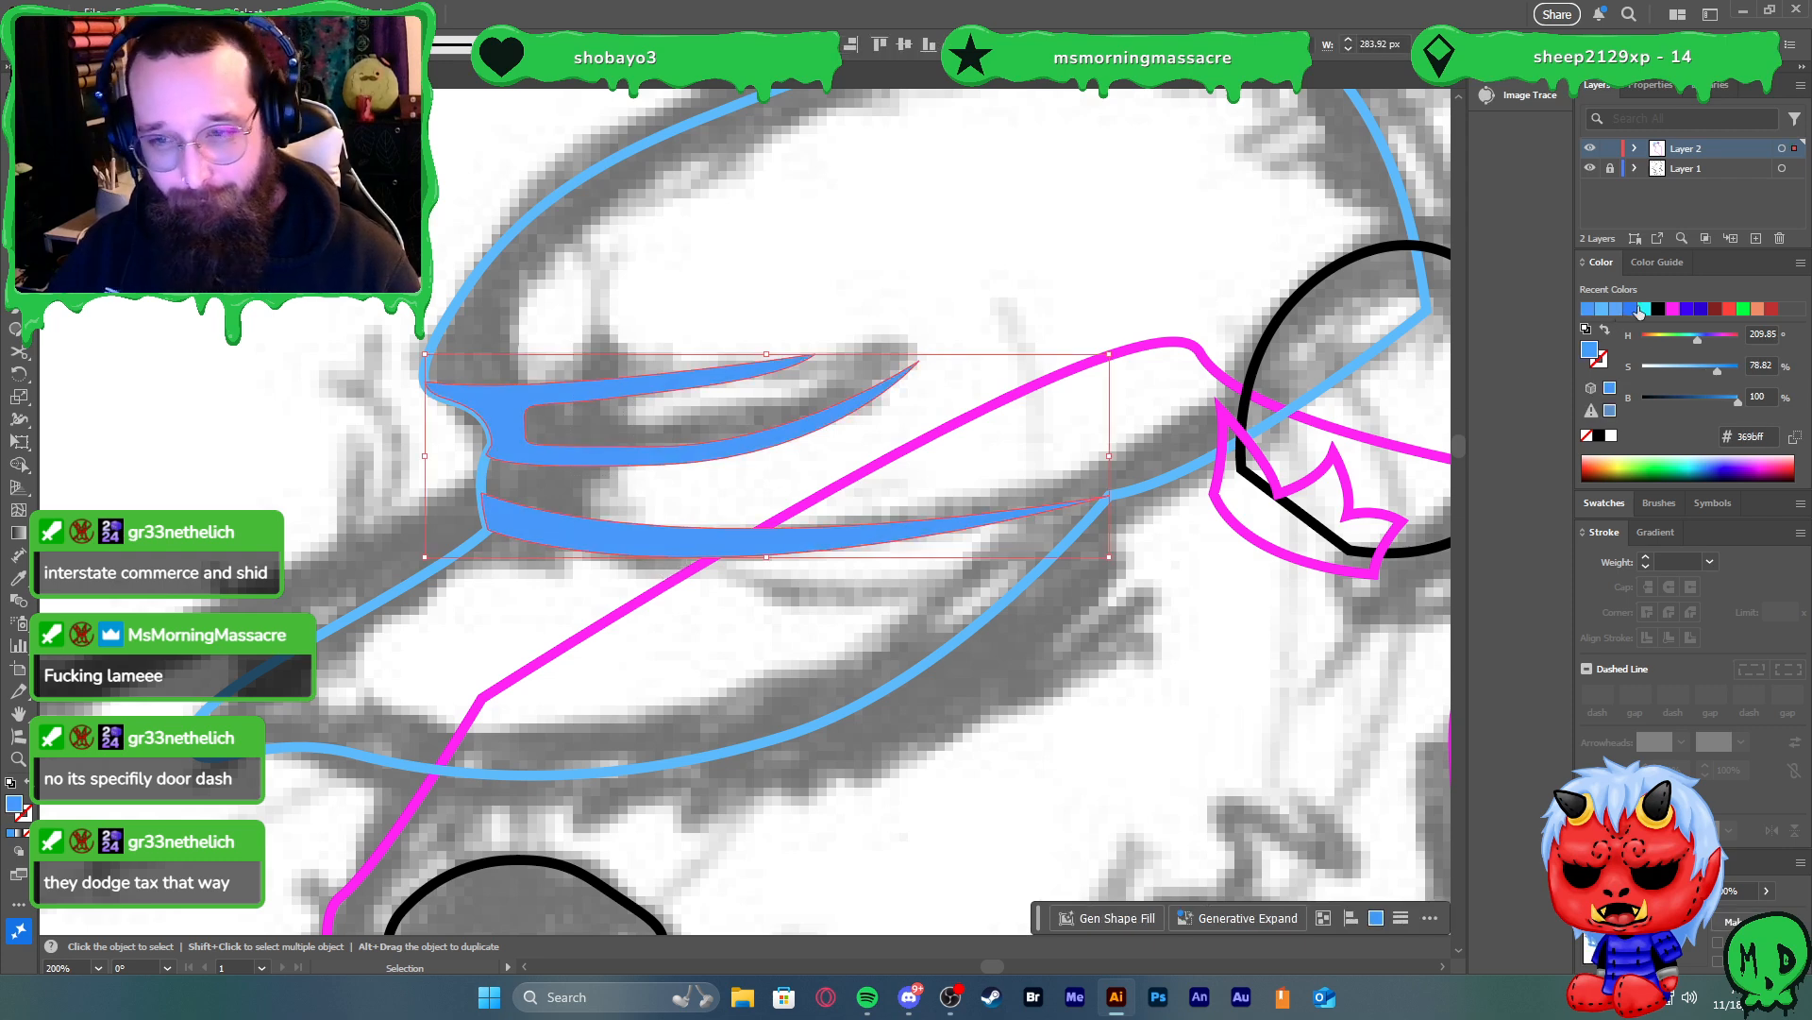
pyautogui.click(825, 304)
# Swap the cap outline's light blue stroke to a solid fill and deselect the cap
pyautogui.scroll(-3, 825, 304)
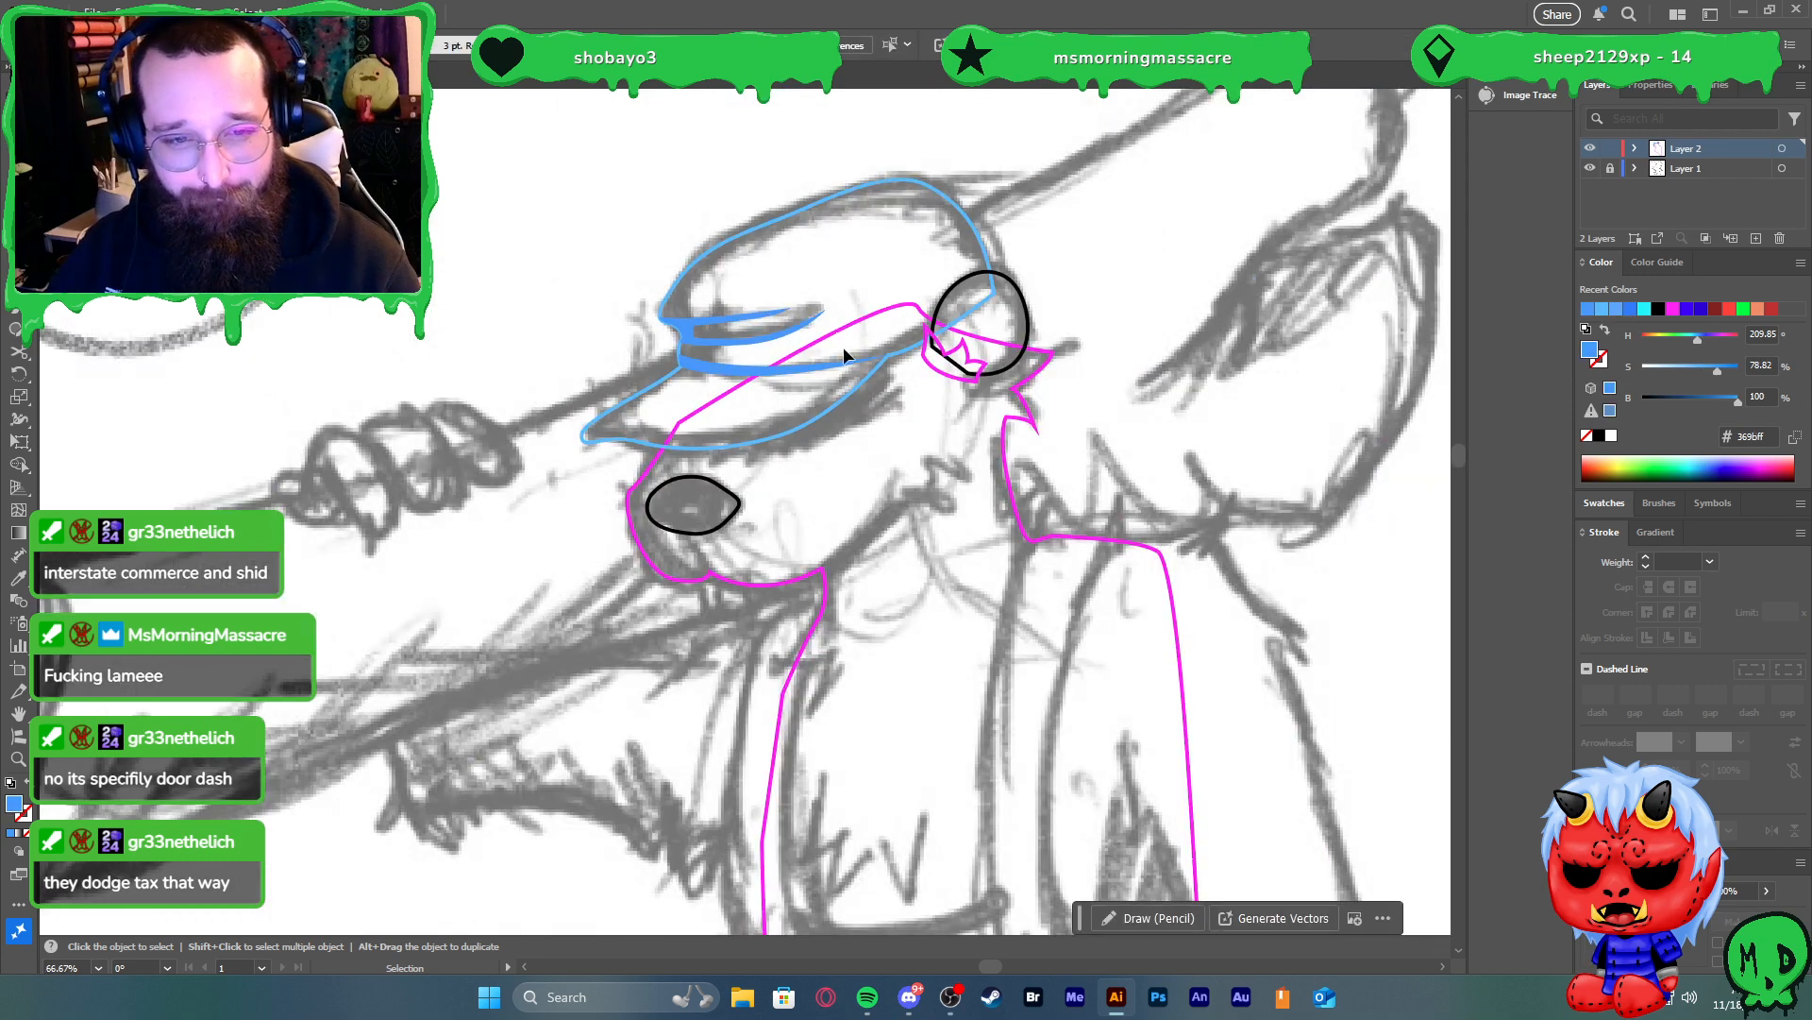
pyautogui.click(857, 390)
pyautogui.hotkey('shift', 'x')
pyautogui.click(989, 415)
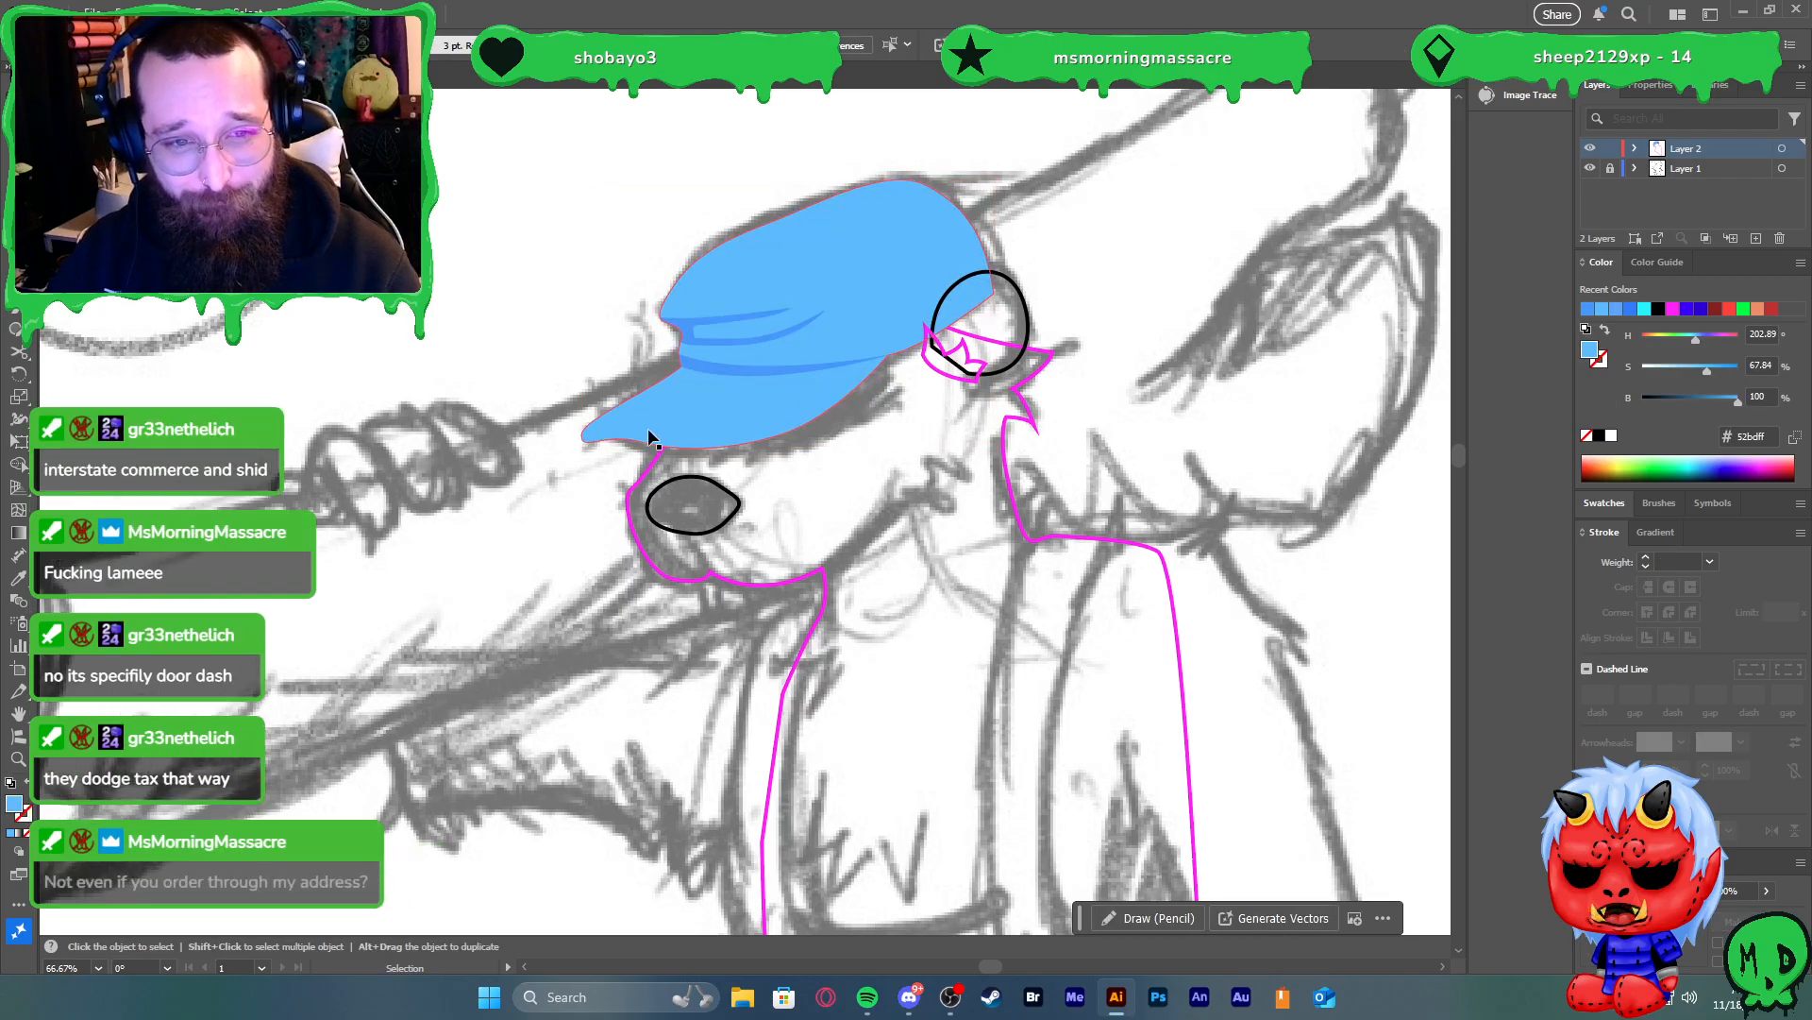
# Trace a shading shape along the brim's lower edge, extending below the cap, redoing misplaced points, and close the path
pyautogui.scroll(3, 661, 443)
pyautogui.press('p')
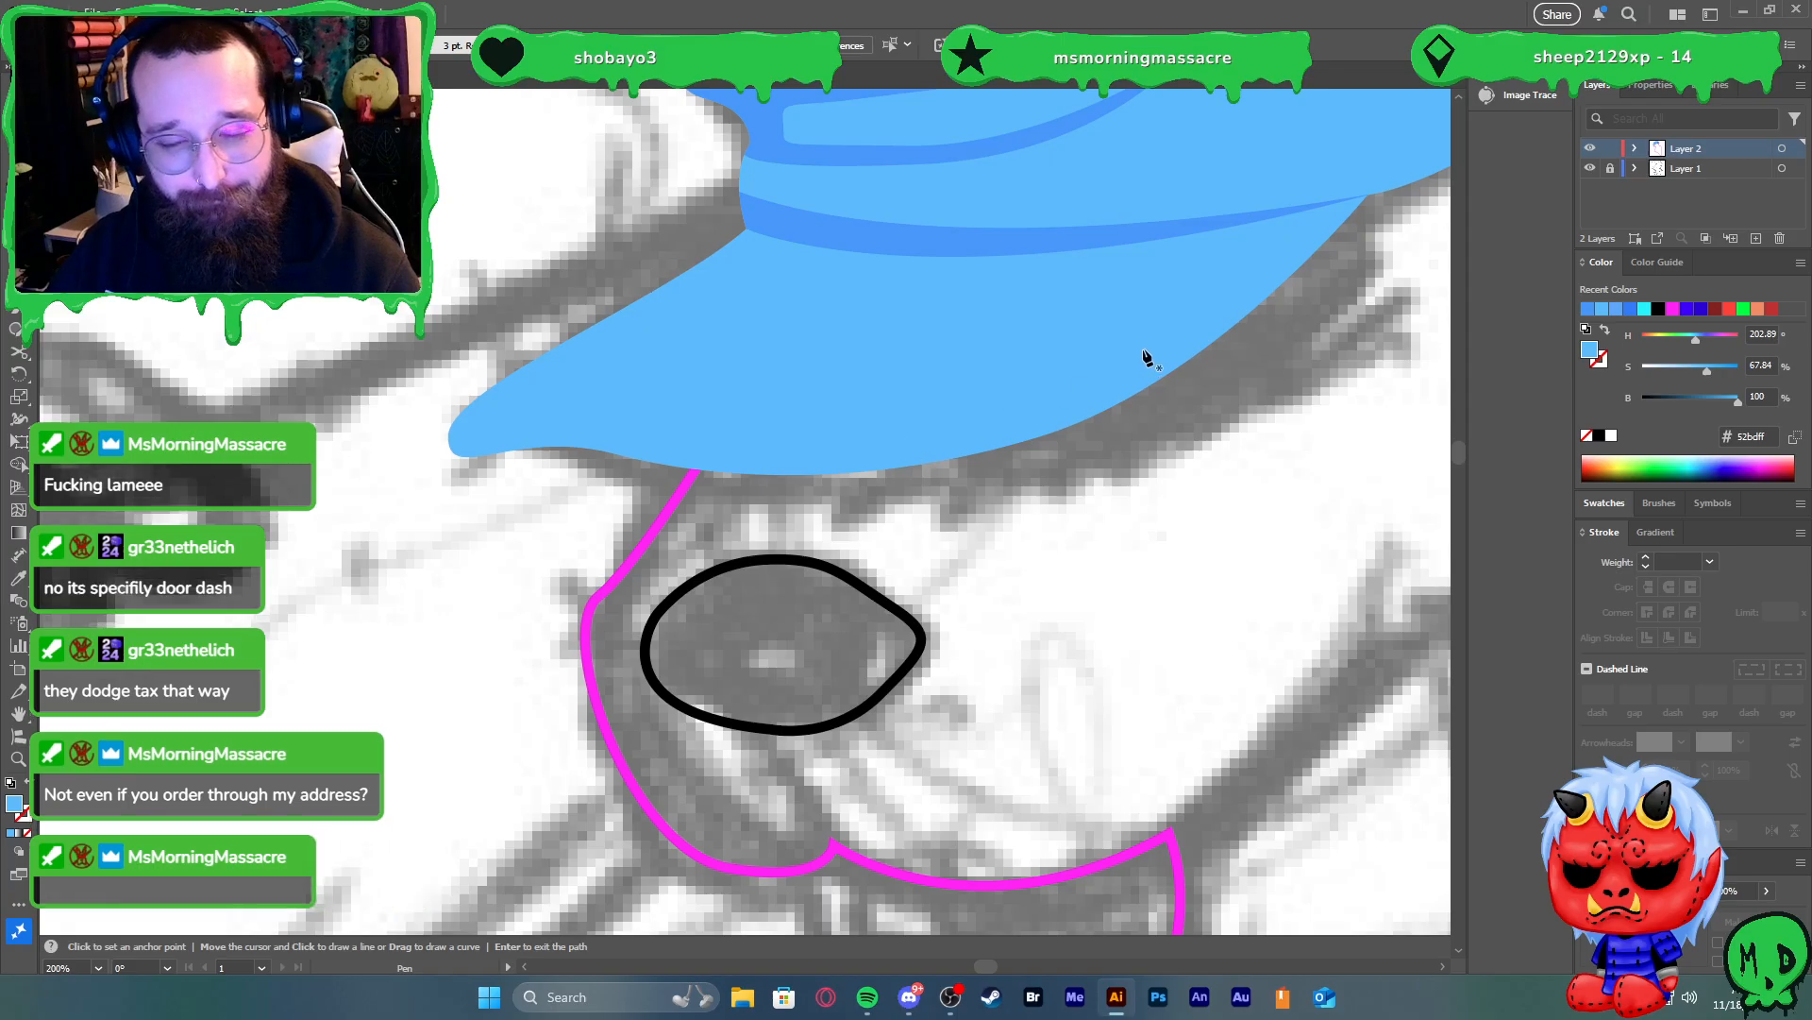
pyautogui.click(1237, 323)
pyautogui.hotkey('ctrl', 'z')
pyautogui.moveTo(882, 452); pyautogui.dragTo(723, 450)
pyautogui.moveTo(614, 425); pyautogui.dragTo(437, 483)
pyautogui.hotkey('ctrl', 'z')
pyautogui.click(487, 491)
pyautogui.moveTo(885, 537); pyautogui.dragTo(941, 537)
pyautogui.moveTo(1119, 506); pyautogui.dragTo(1148, 487)
pyautogui.click(1241, 324)
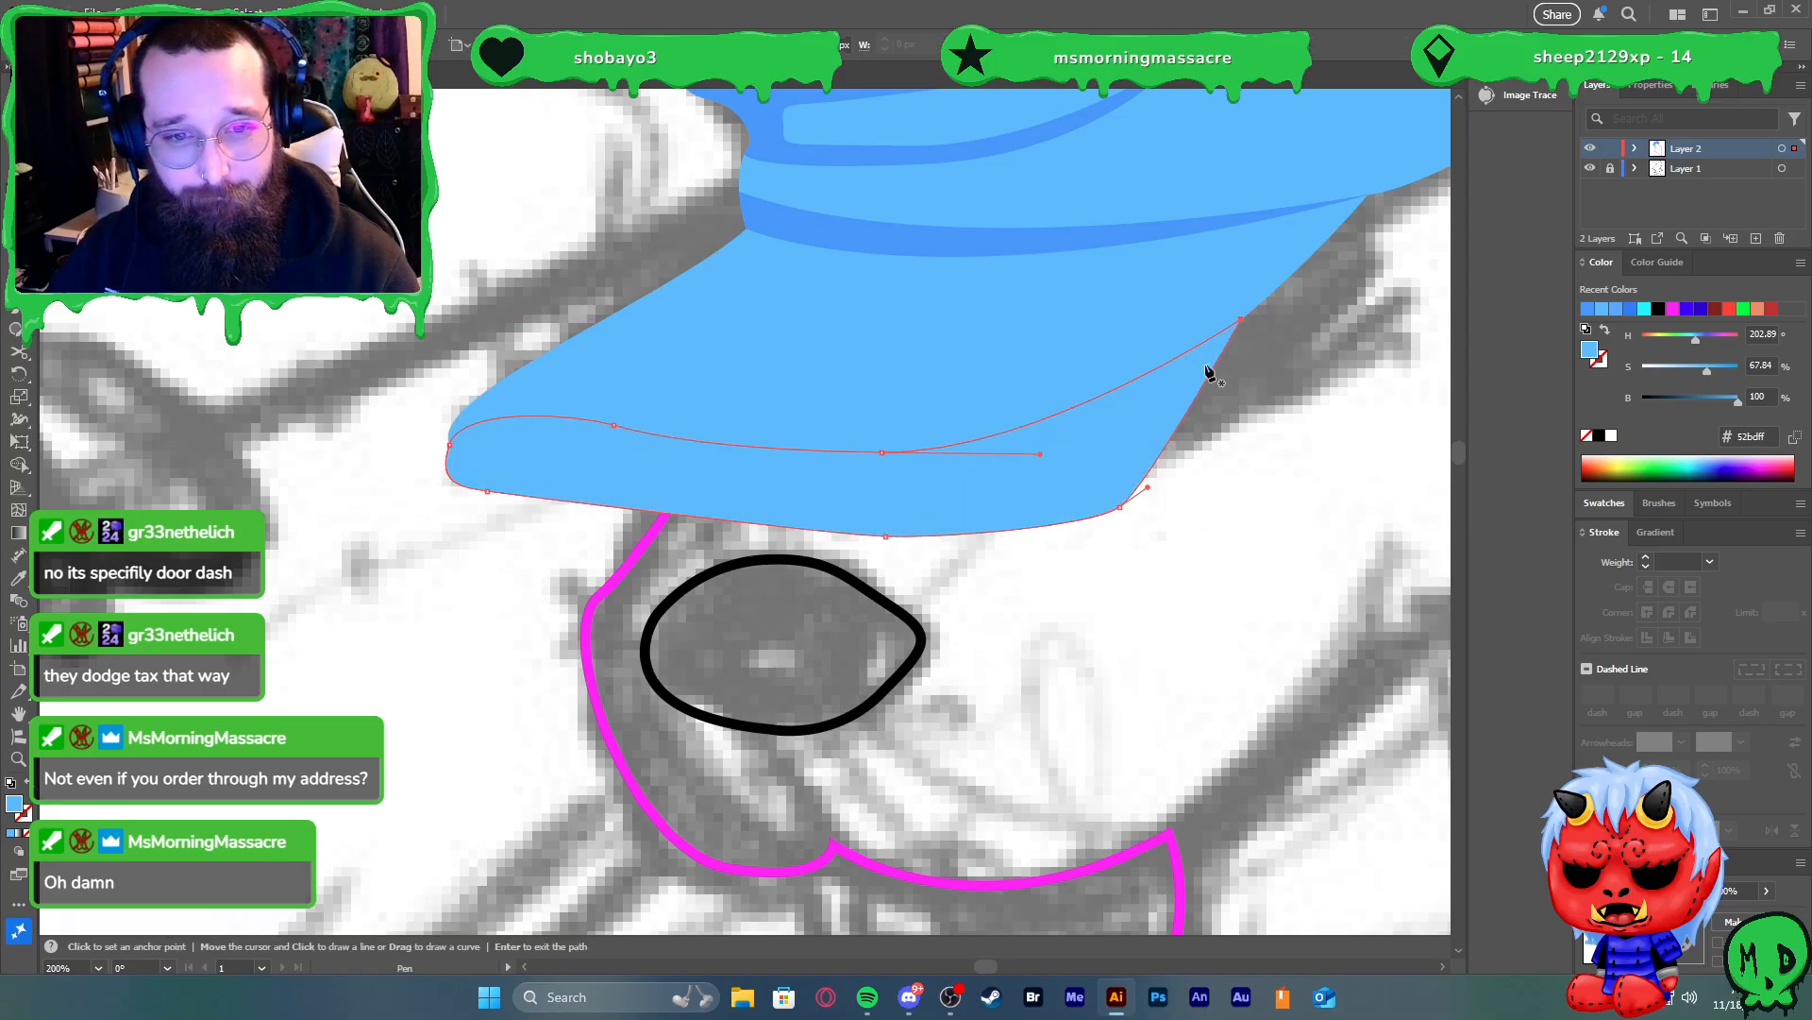
# Fill the brim shading shape with the darker blue sampled from the cap's crease
pyautogui.press('i')
pyautogui.click(965, 233)
pyautogui.press('v')
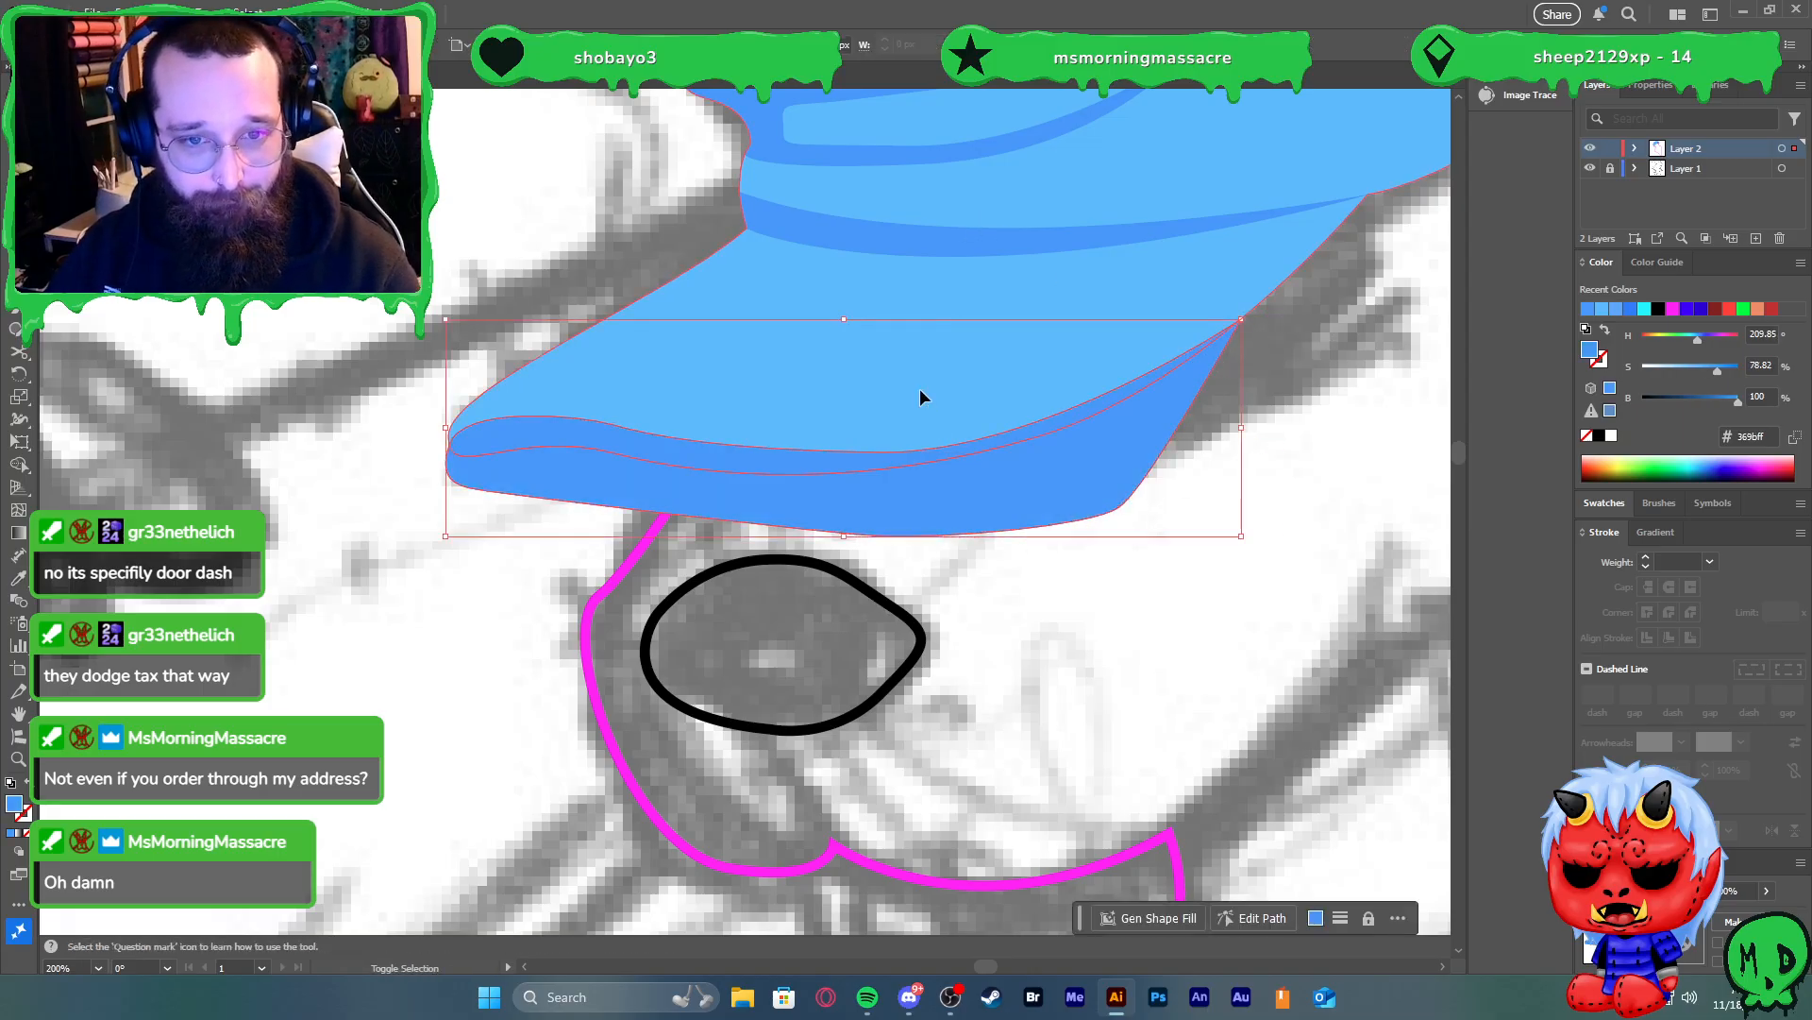
# Trim away the part of the brim shading that extends below the cap with the Shape Builder and deselect
pyautogui.keyDown('shift'); pyautogui.click(932, 391); pyautogui.keyUp('shift')
pyautogui.hotkey('shift', 'm')
pyautogui.keyDown('alt'); pyautogui.click(1015, 485); pyautogui.keyUp('alt')
pyautogui.press('v')
pyautogui.click(1067, 522)
# Trace a dark blue shading shape along the cap's rear edge, extending past the cap outline, and close the path
pyautogui.scroll(-3, 1116, 489)
pyautogui.hscroll(1, 1126, 482)
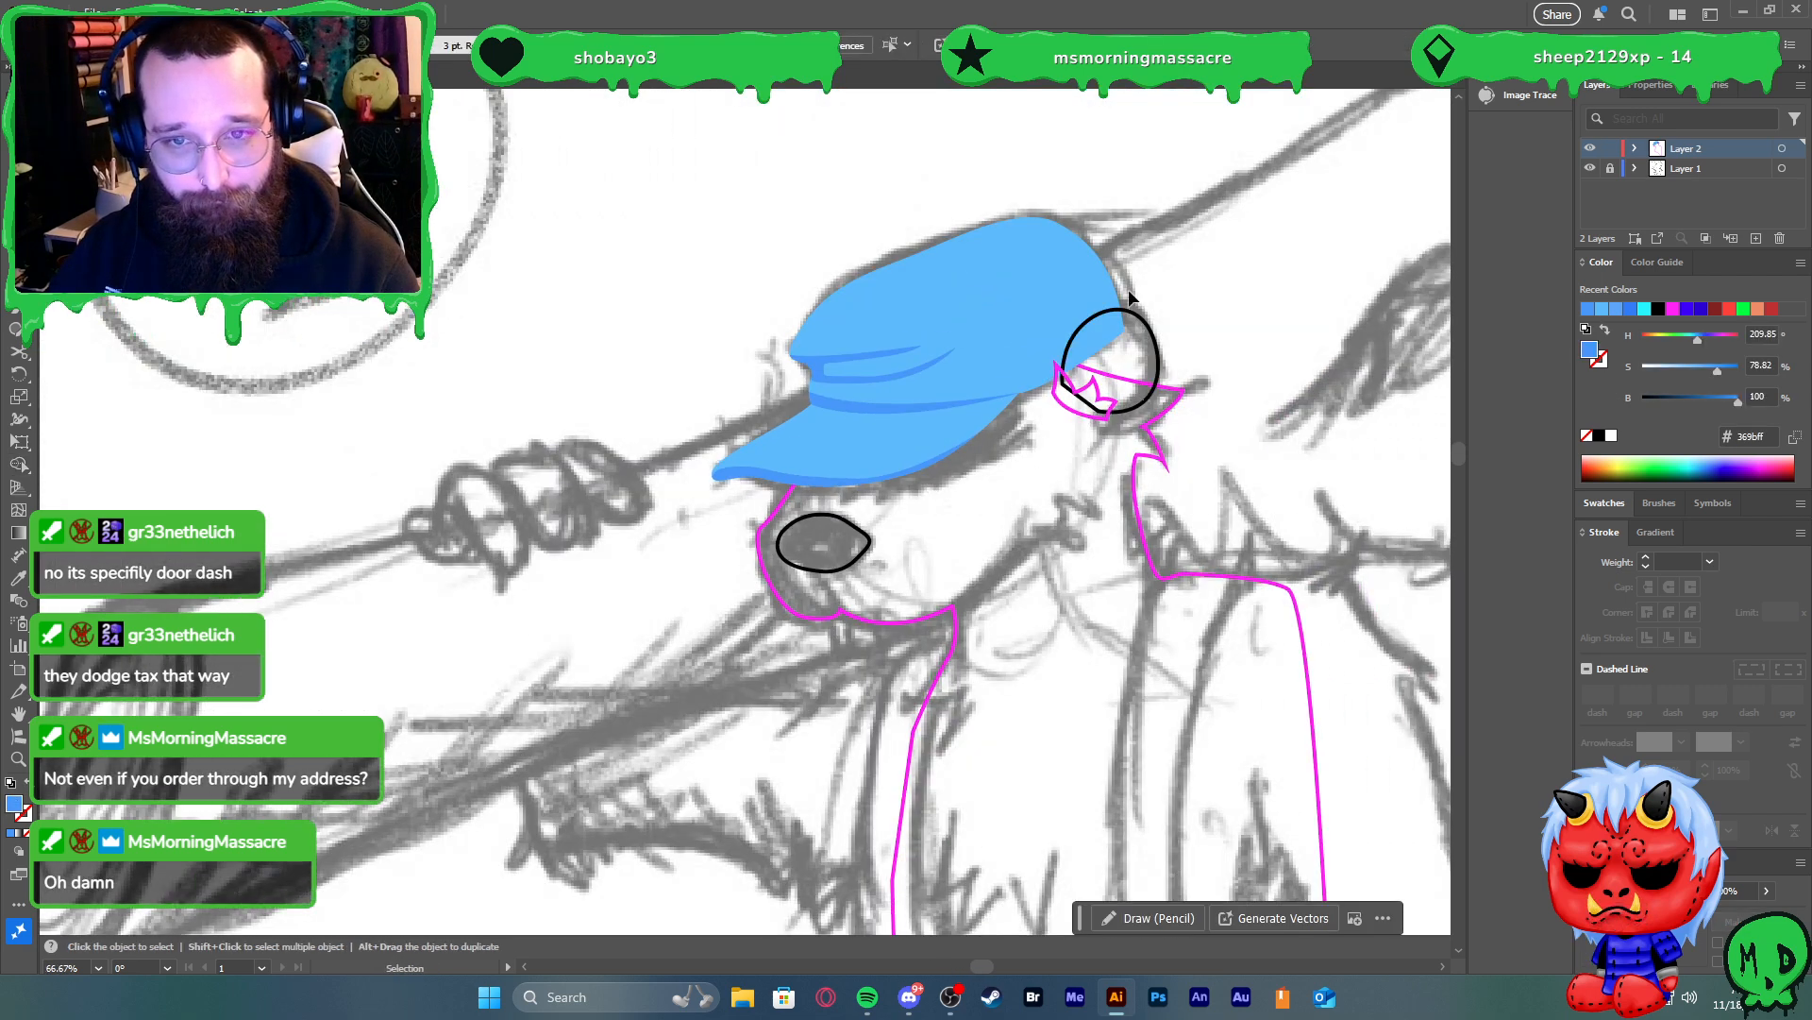
pyautogui.scroll(2, 1199, 306)
pyautogui.press('p')
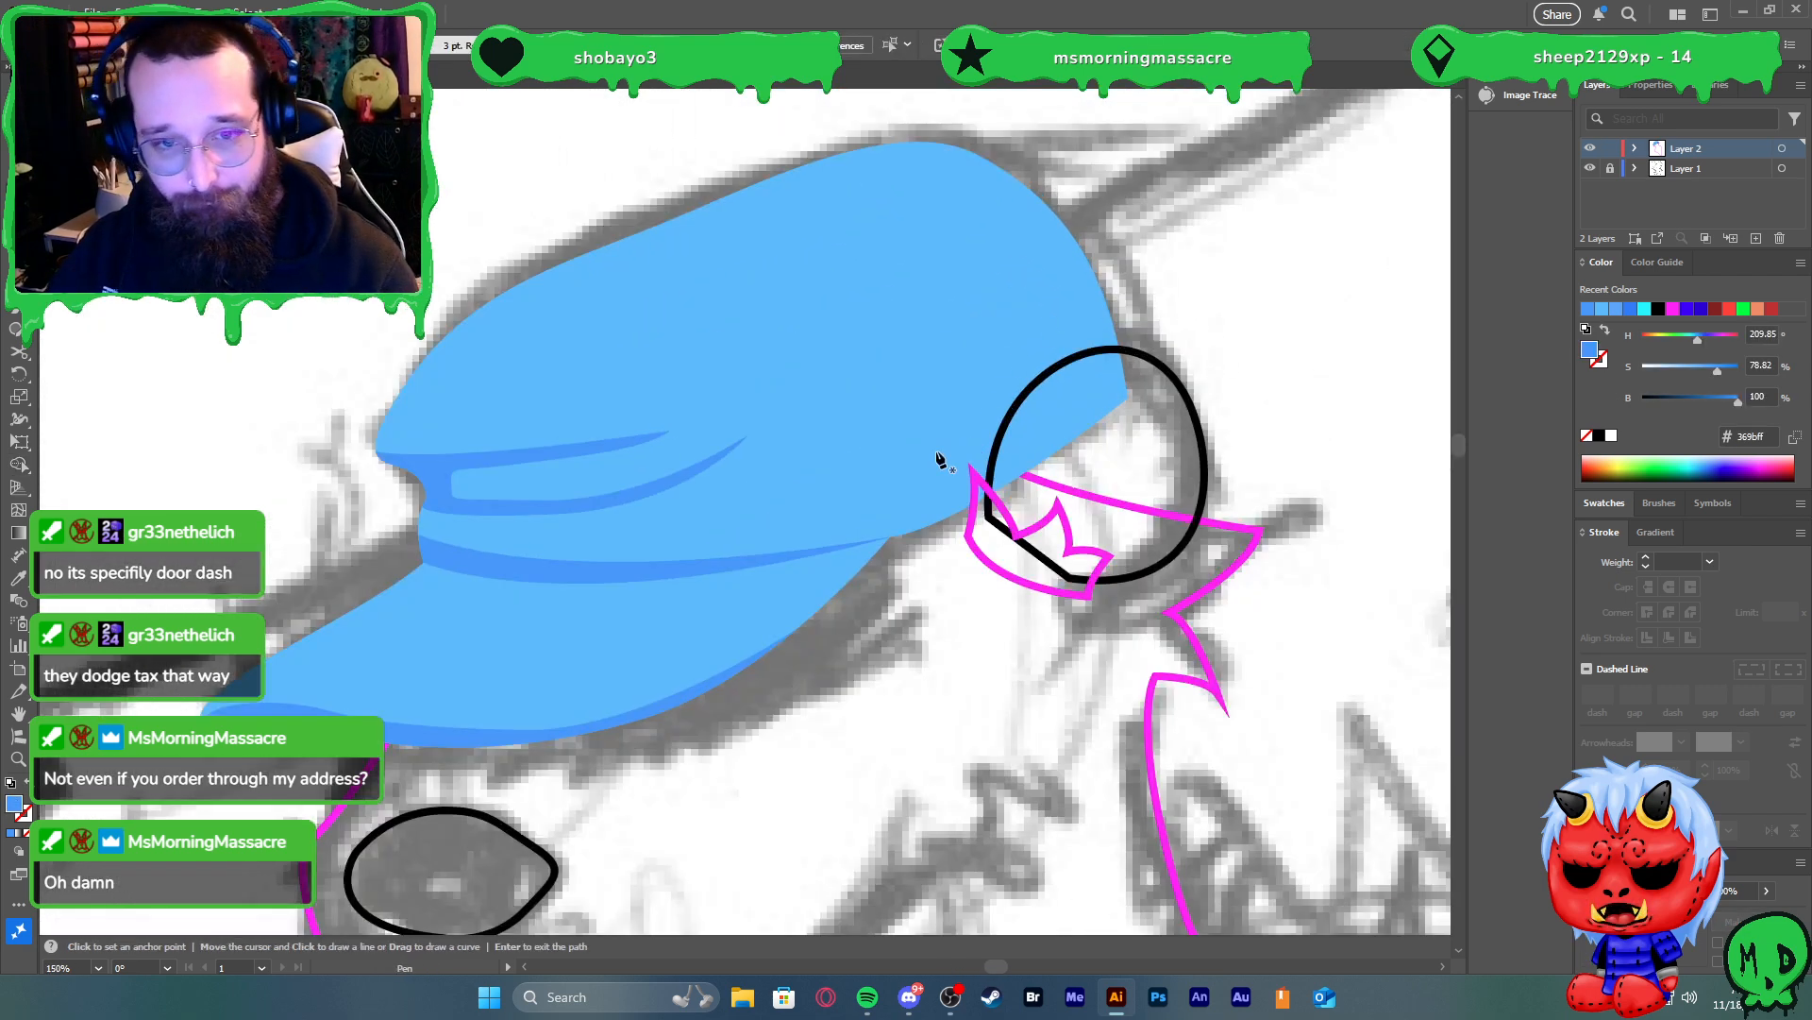
pyautogui.click(1096, 273)
pyautogui.moveTo(1067, 445); pyautogui.dragTo(1060, 502)
pyautogui.click(1158, 417)
pyautogui.click(1141, 293)
pyautogui.click(1091, 267)
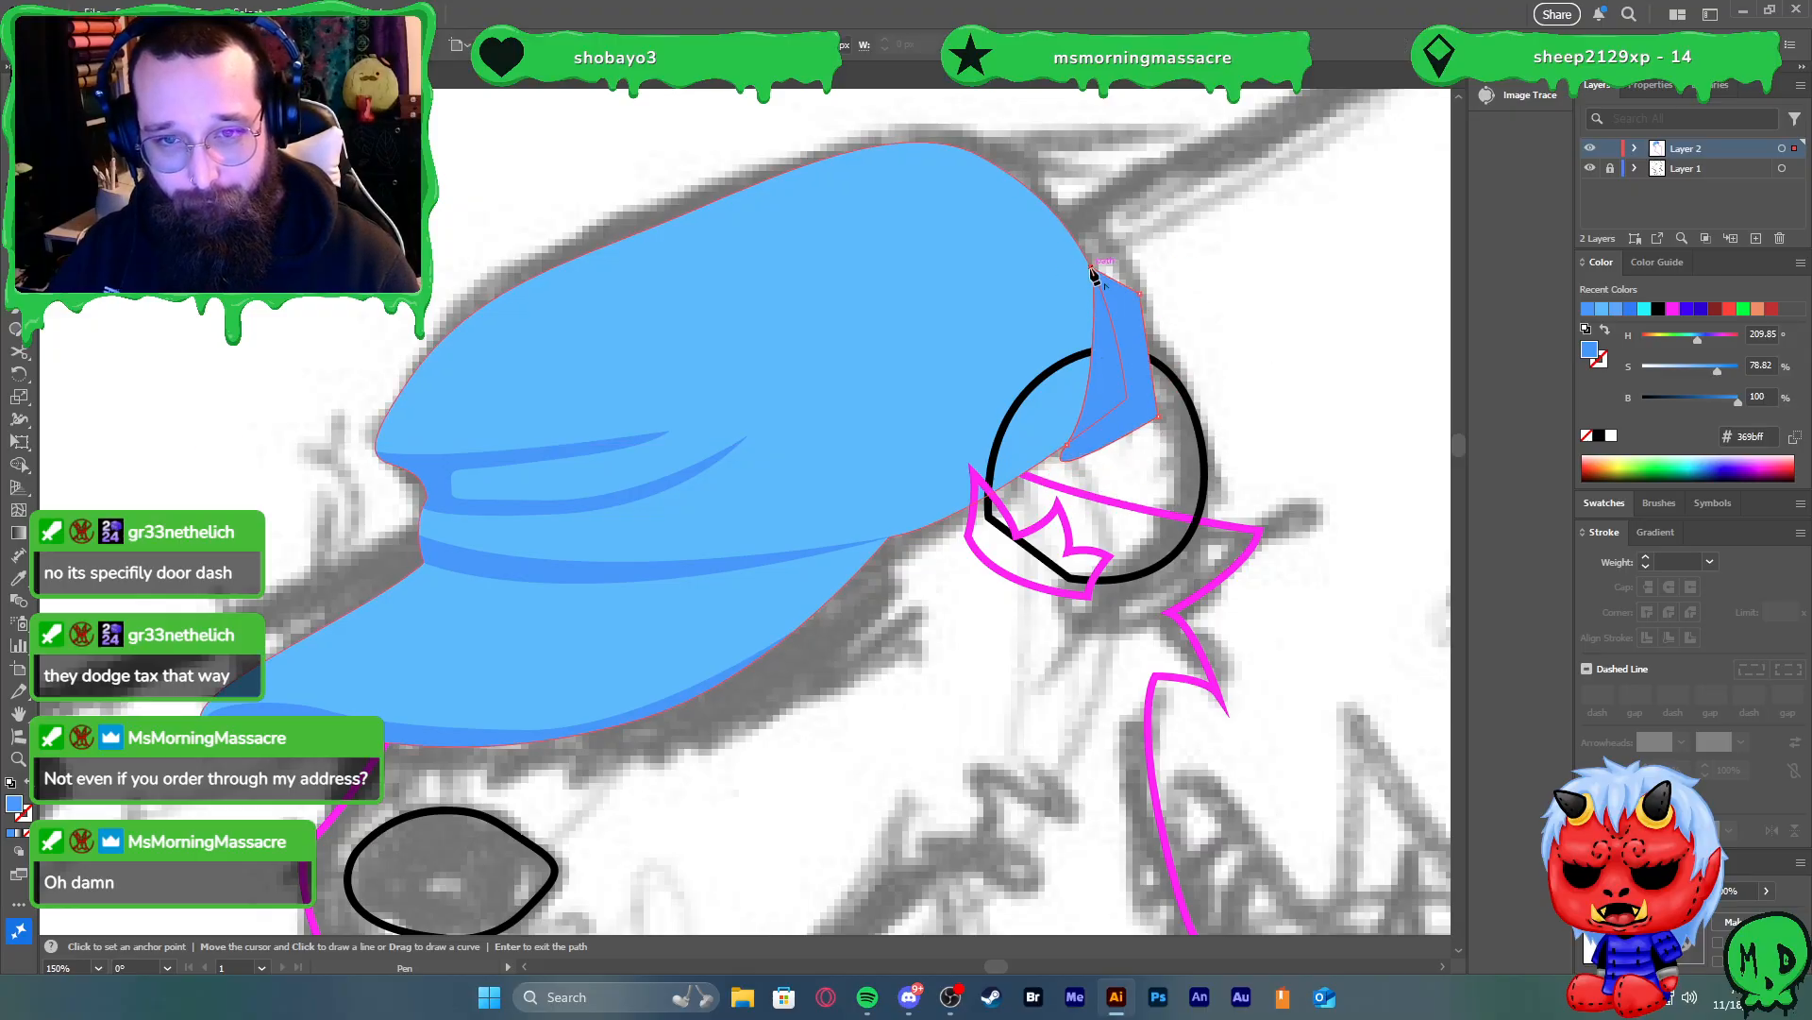
pyautogui.moveTo(1106, 298); pyautogui.dragTo(1106, 298)
# Remove the rear shading's overhang beyond the cap outline with the Shape Builder
pyautogui.press('v')
pyautogui.click(1049, 311)
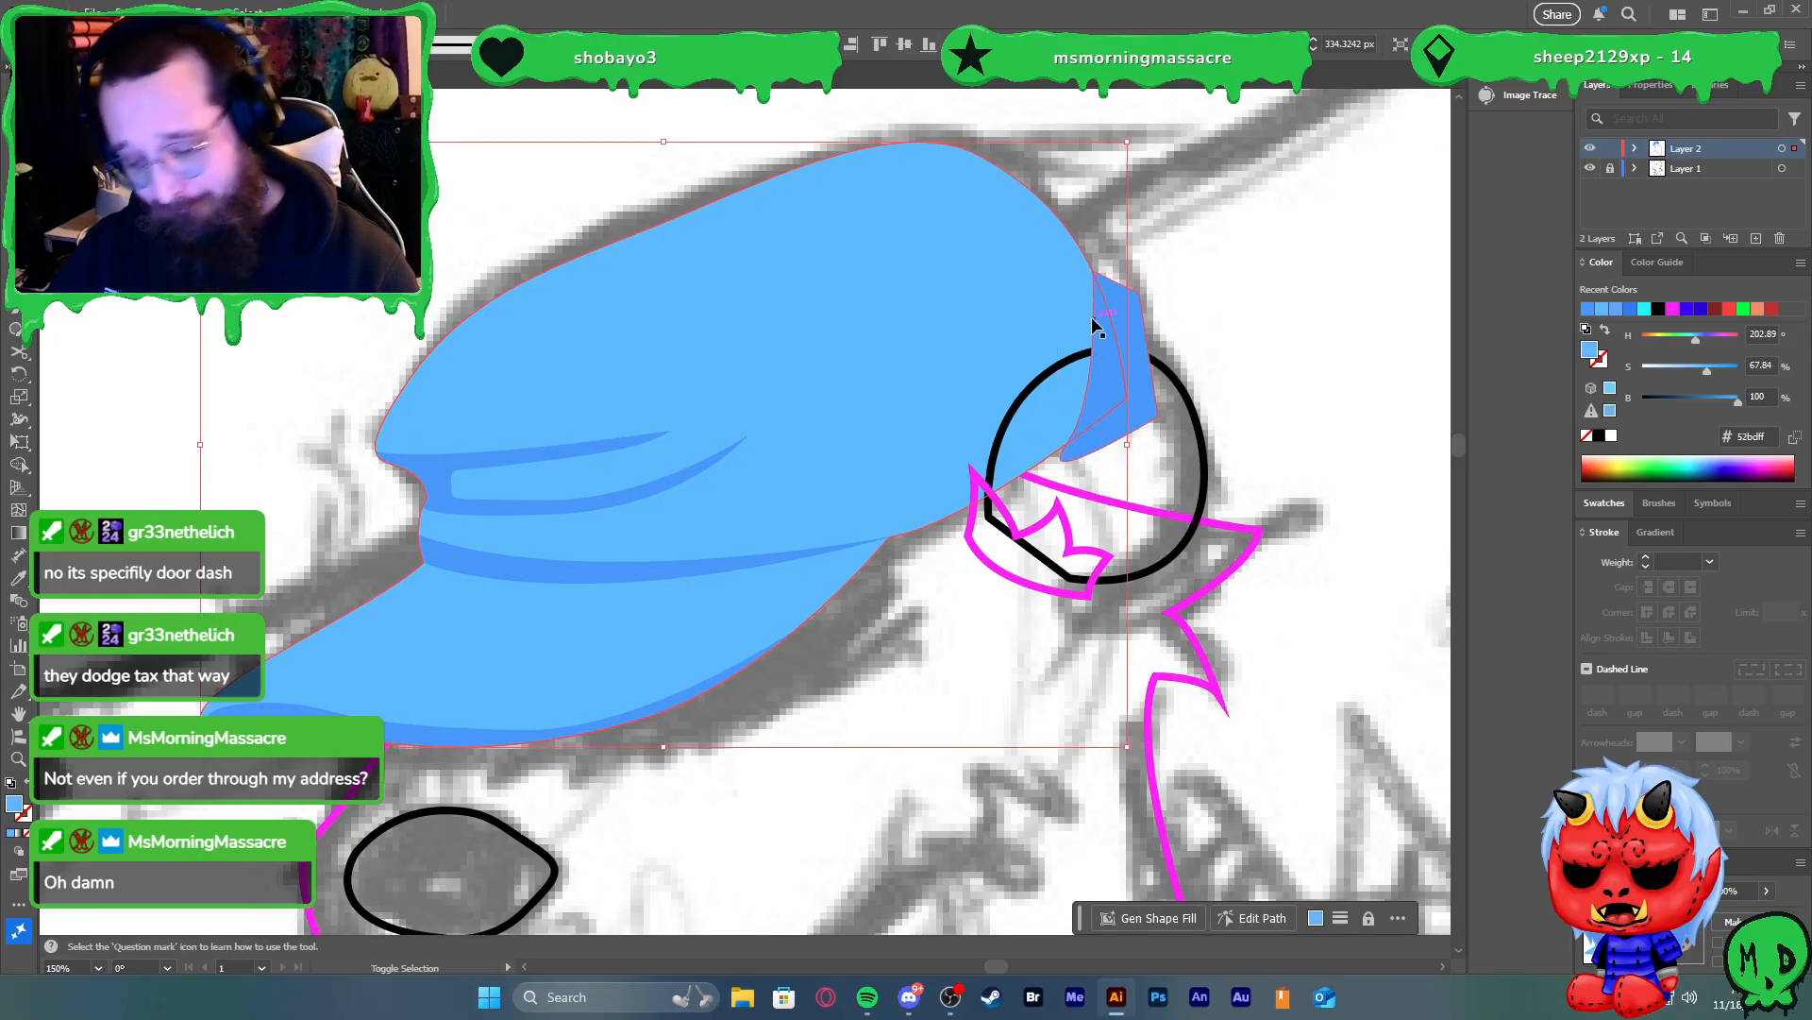
pyautogui.keyDown('shift'); pyautogui.click(1136, 344); pyautogui.keyUp('shift')
pyautogui.hotkey('shift', 'm')
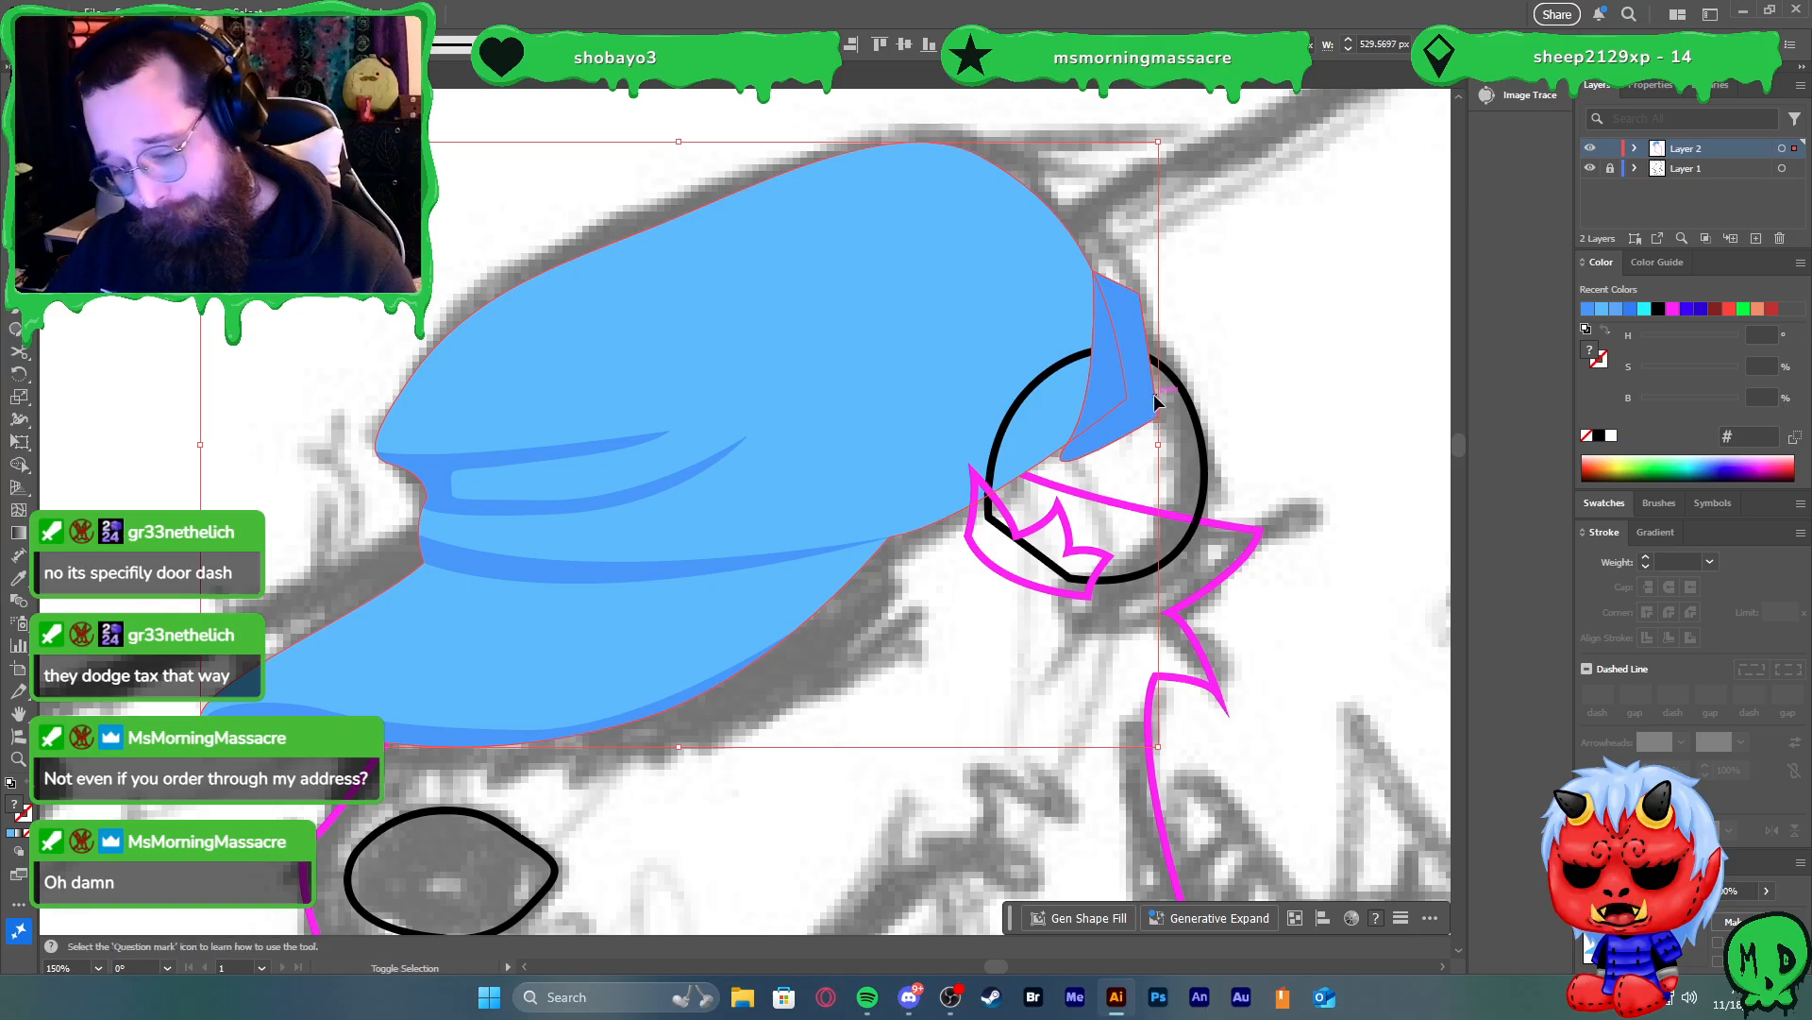
pyautogui.moveTo(1142, 276); pyautogui.dragTo(1128, 401)
pyautogui.press('v')
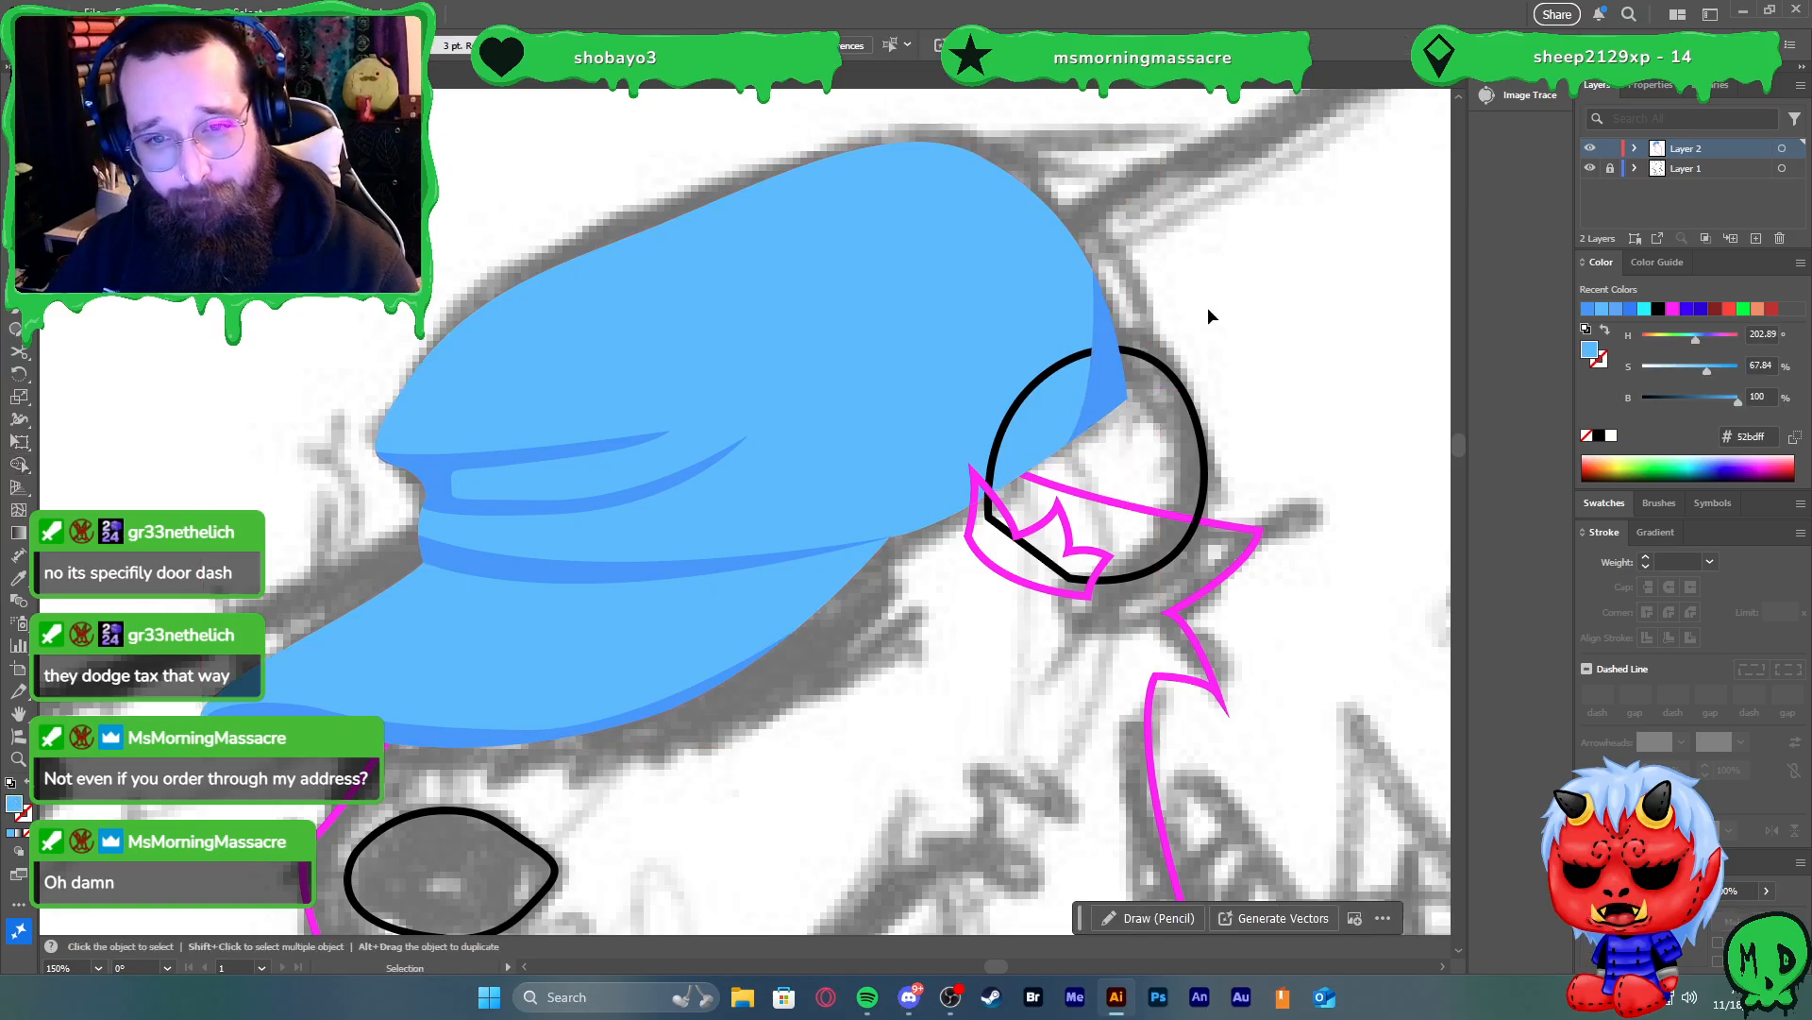
# Swap the black strokes of the round shape behind the cap and of the nose to solid black fills
pyautogui.scroll(-2, 1135, 314)
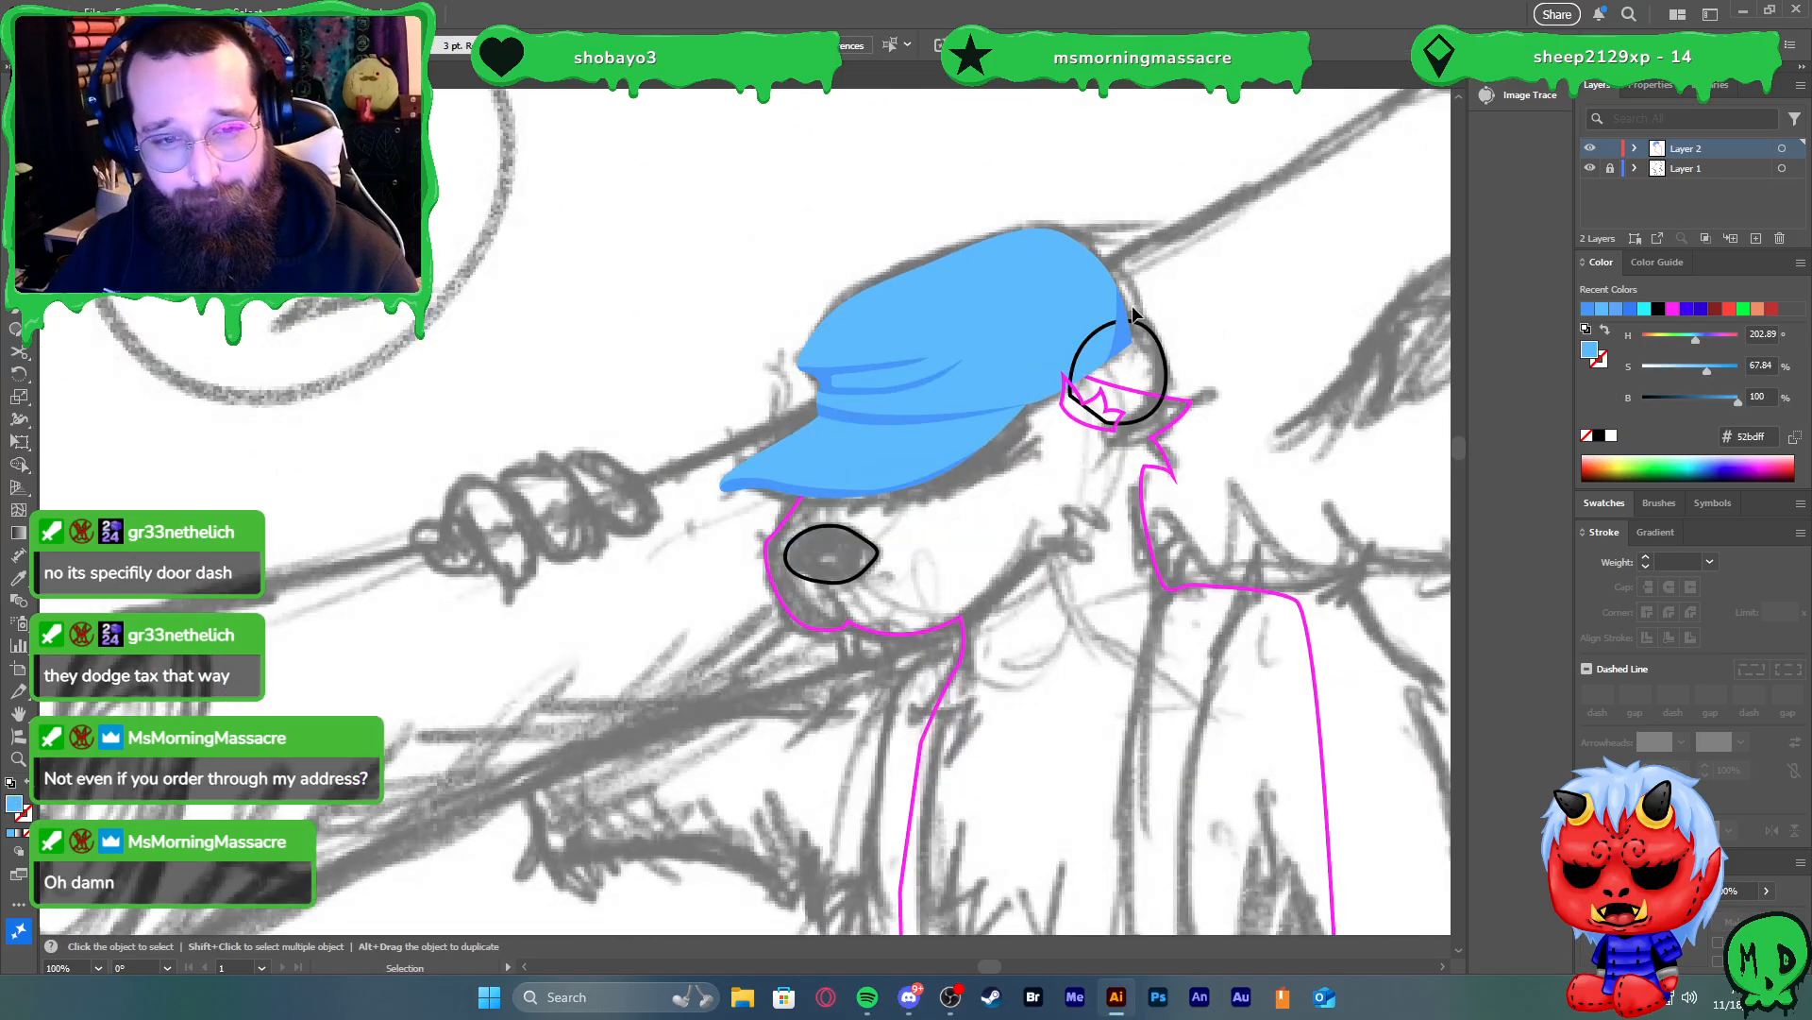
pyautogui.click(1157, 351)
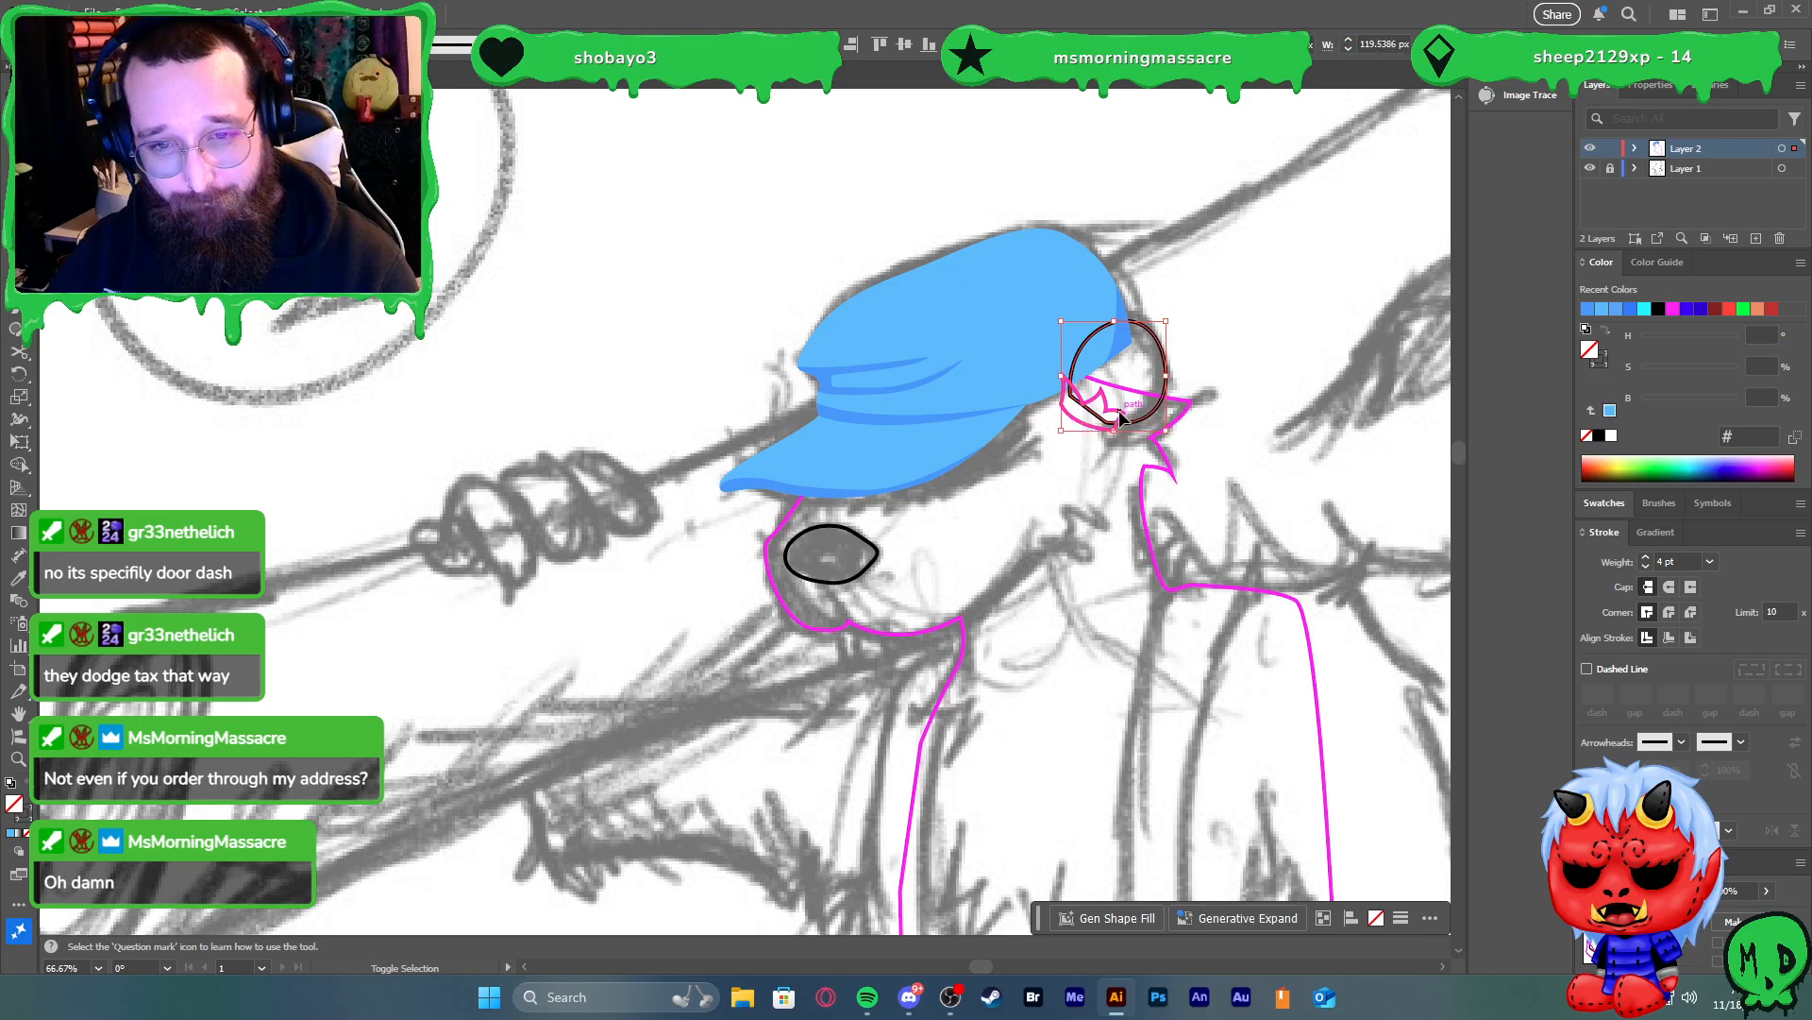
pyautogui.click(1318, 446)
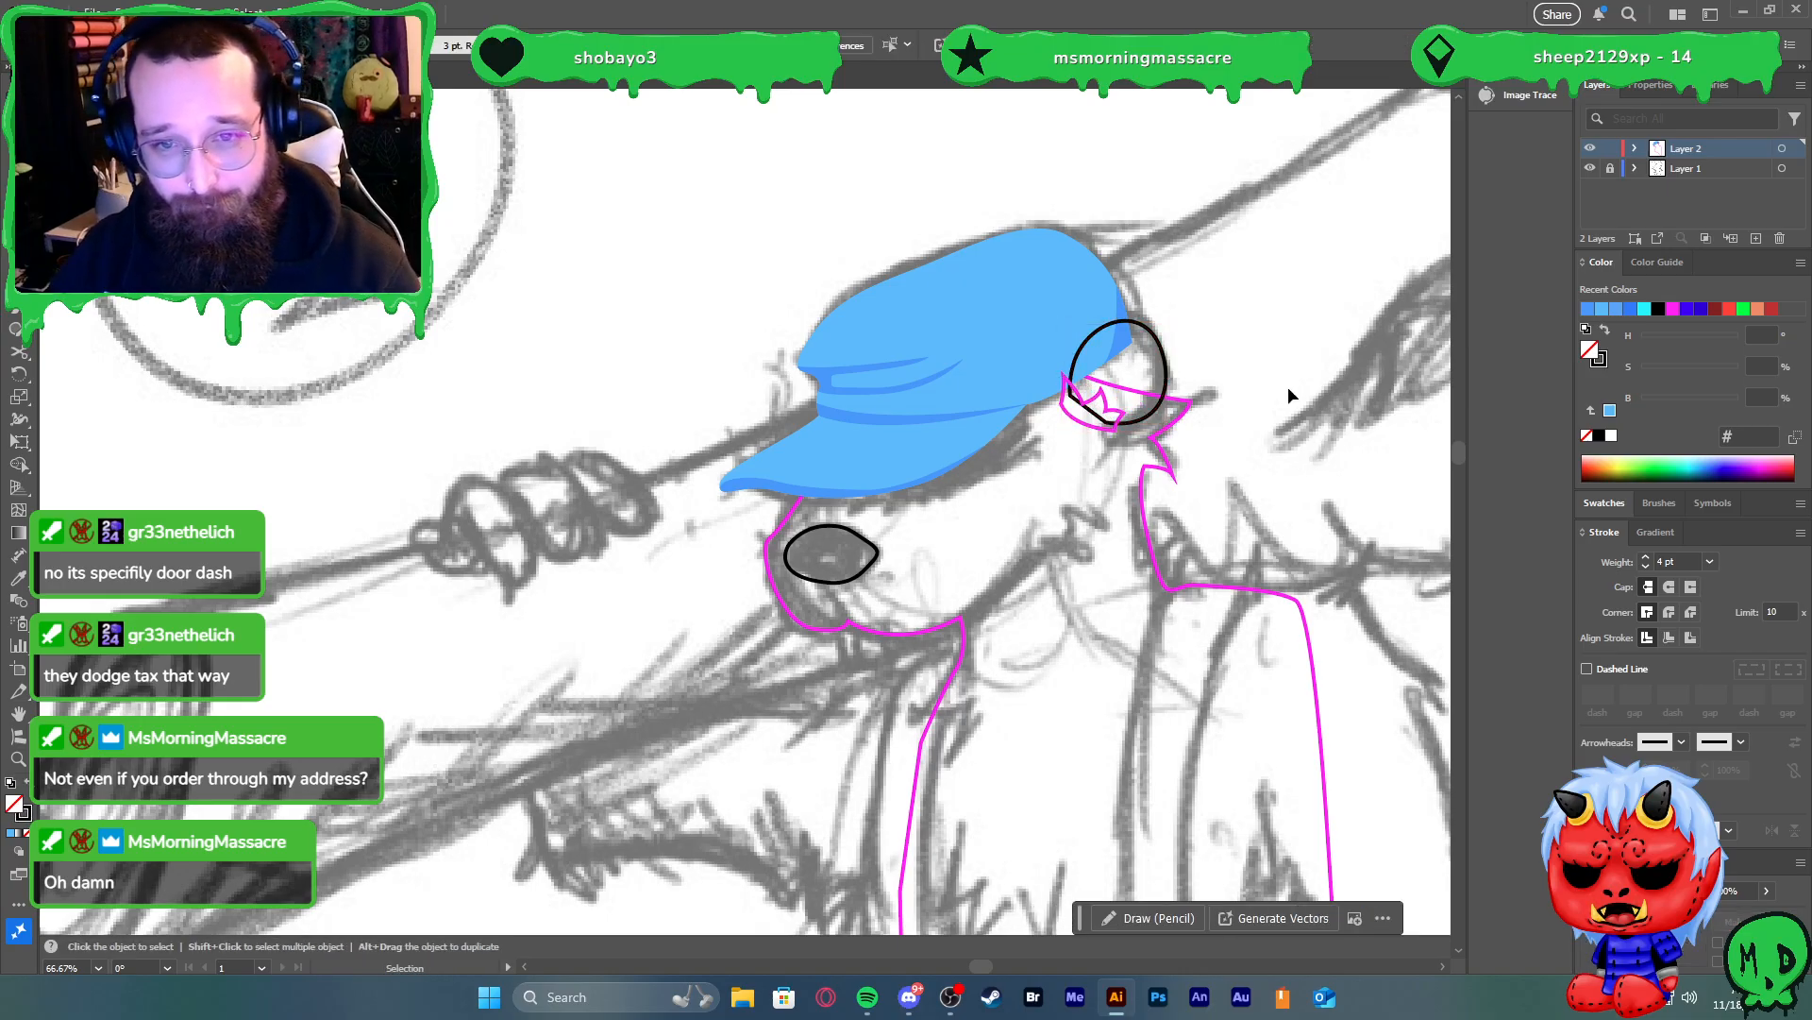
pyautogui.click(1157, 350)
pyautogui.hotkey('shift', 'x')
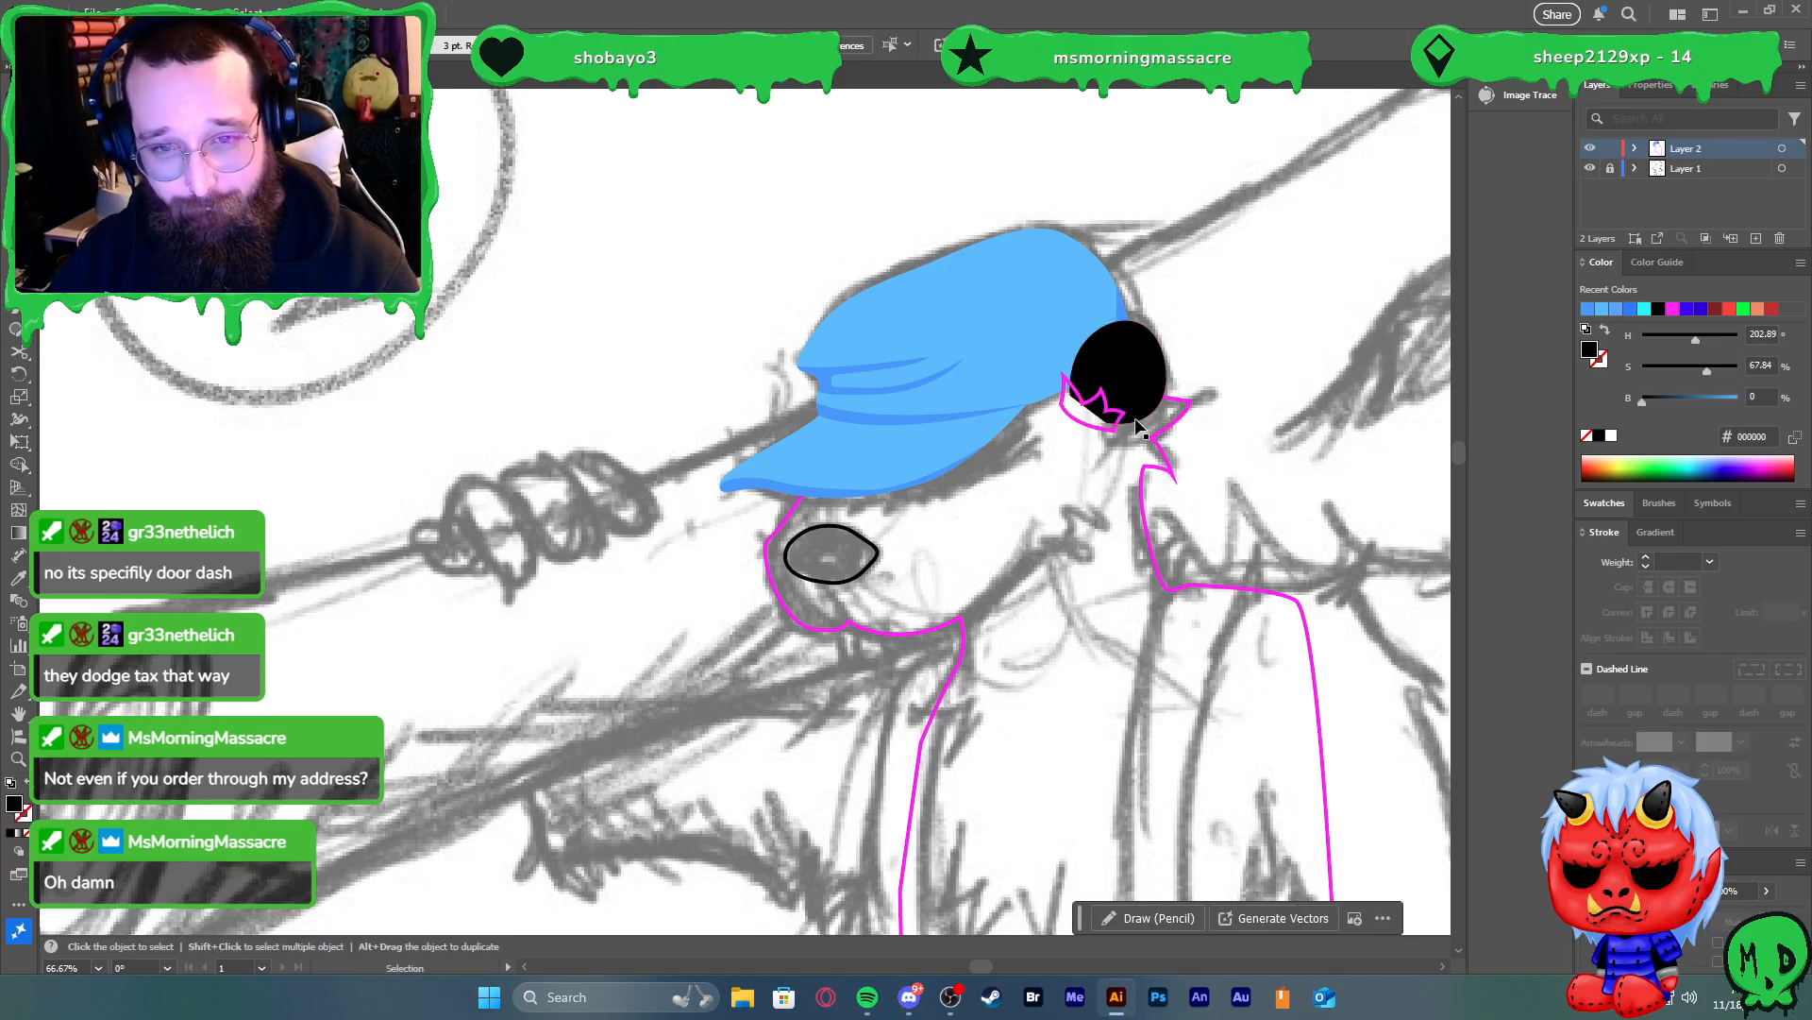
pyautogui.scroll(-2, 1116, 410)
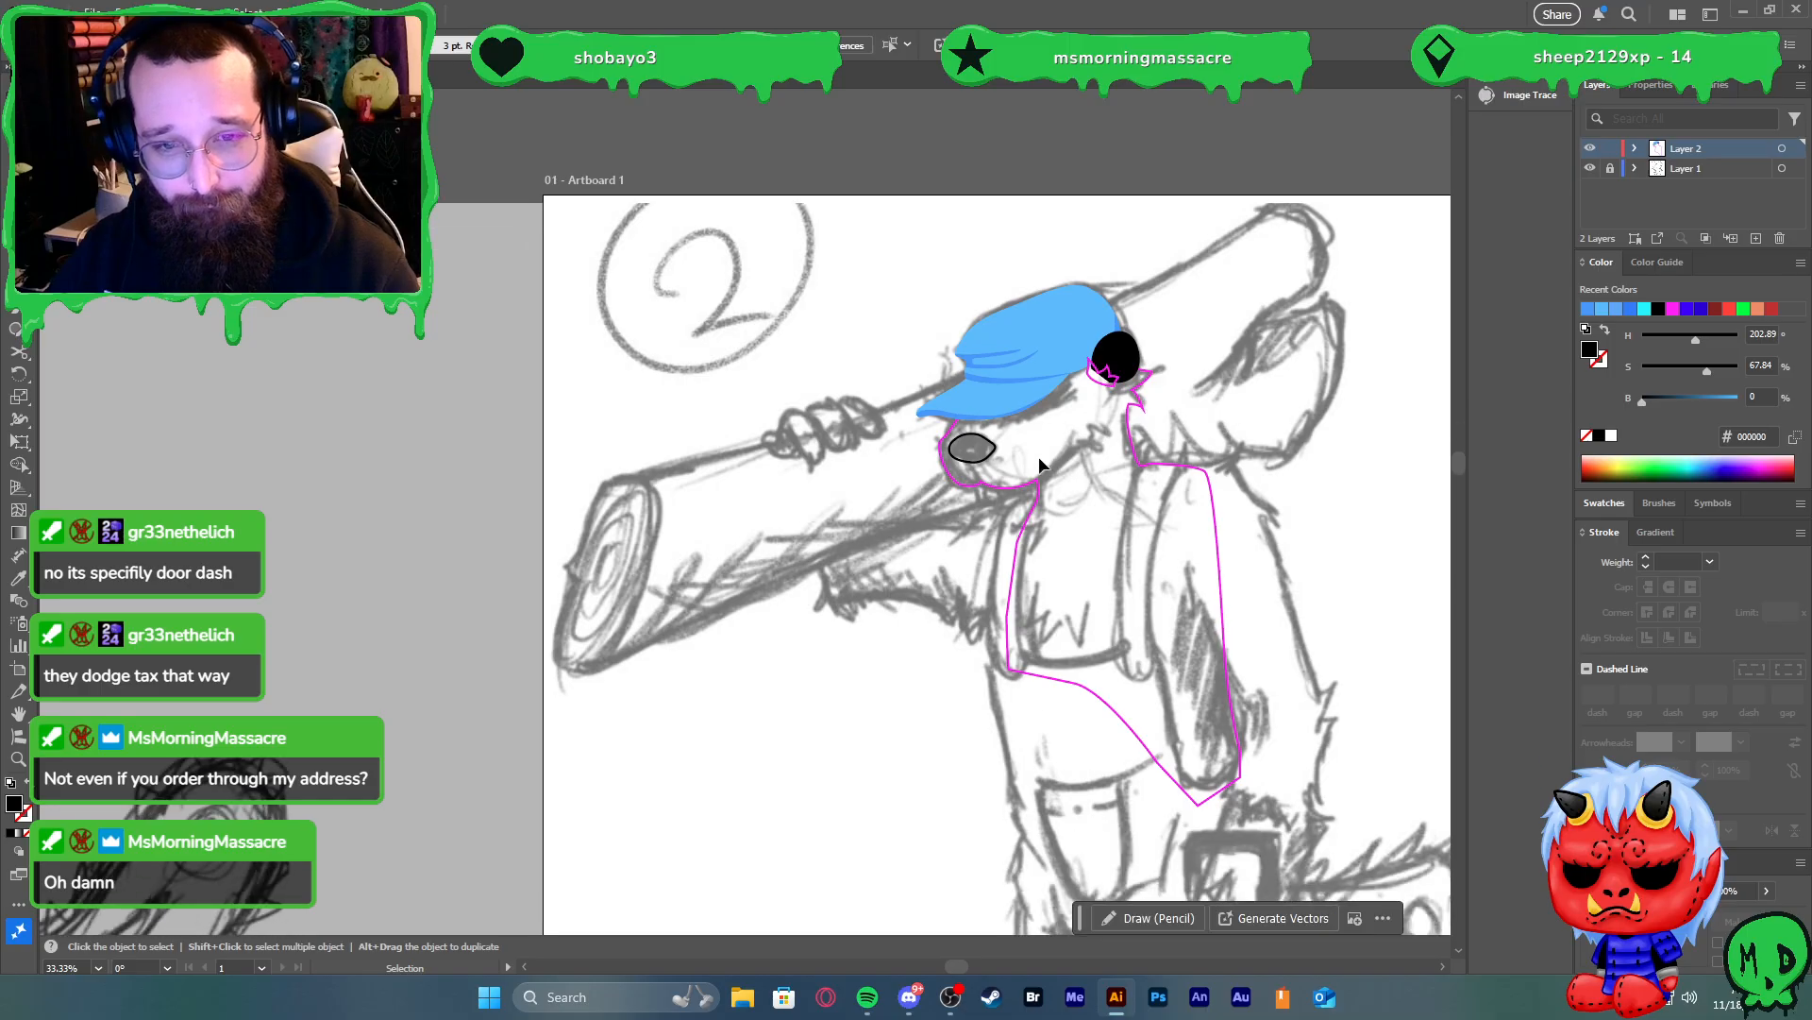
pyautogui.moveTo(991, 447); pyautogui.dragTo(993, 450)
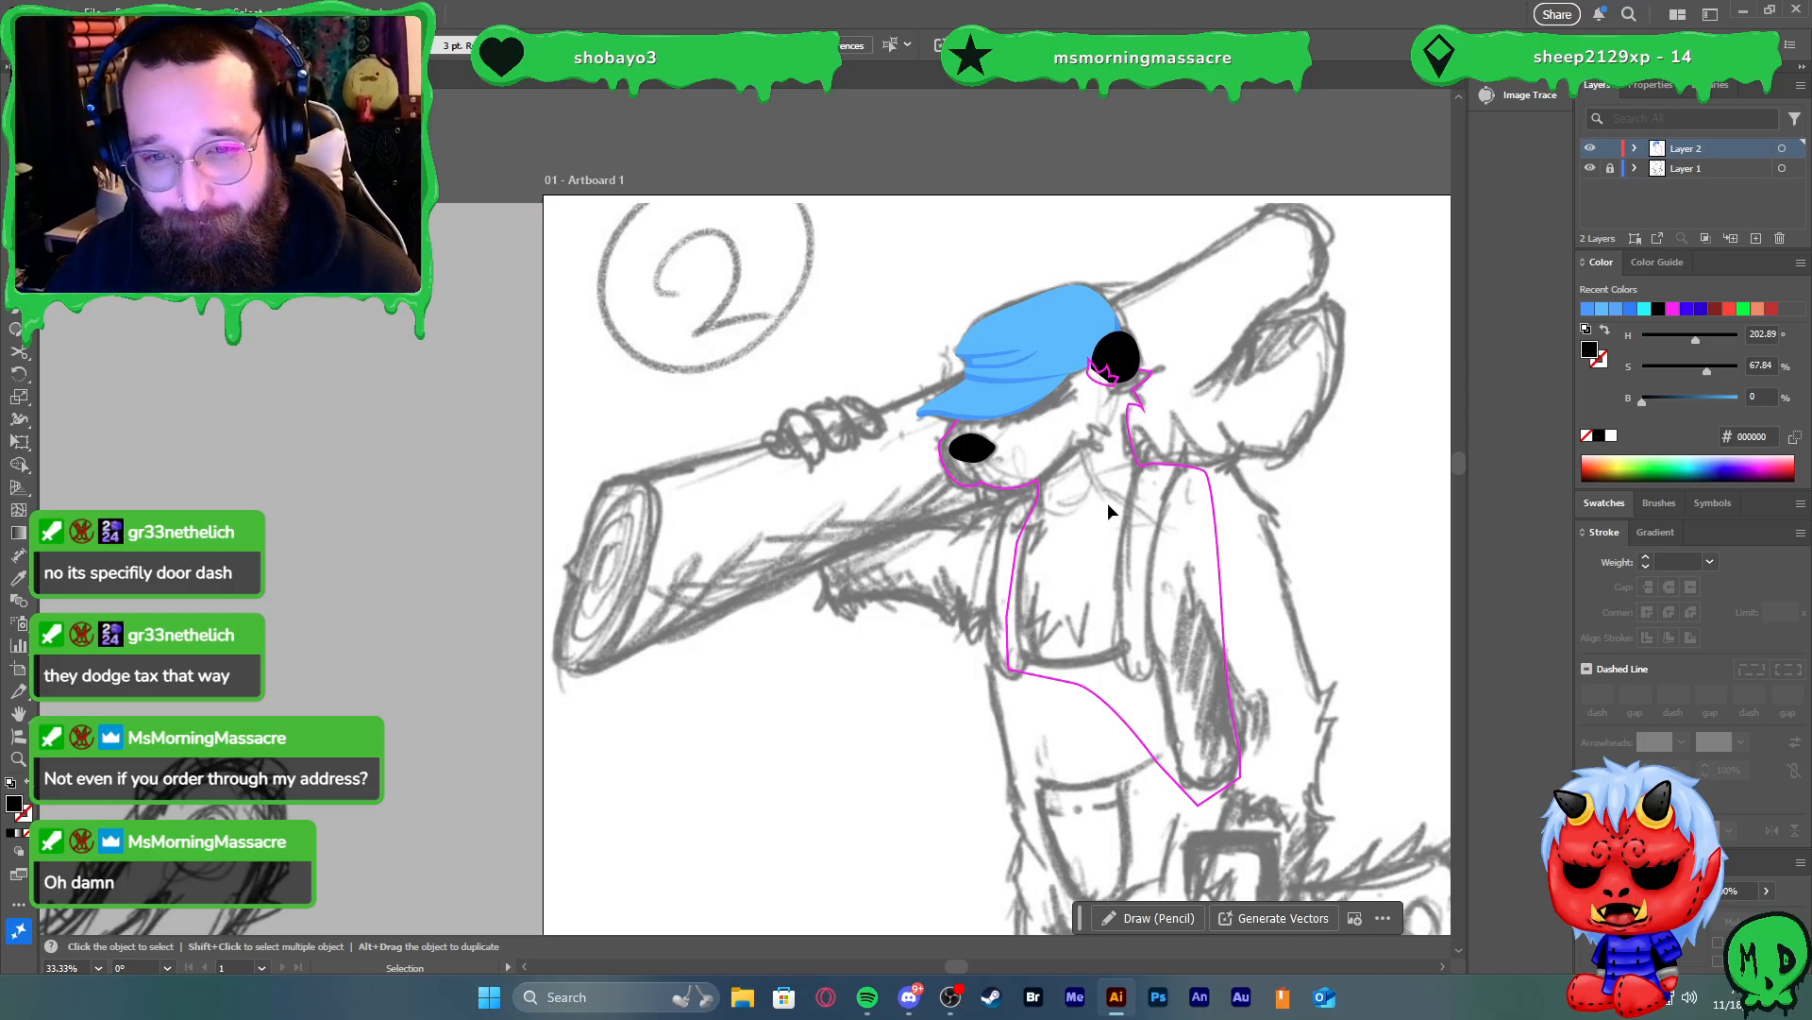
# Trace a closed tooth shape under the front of the muzzle, using the jagged tuft's 4 pt magenta stroke
pyautogui.scroll(2, 1106, 502)
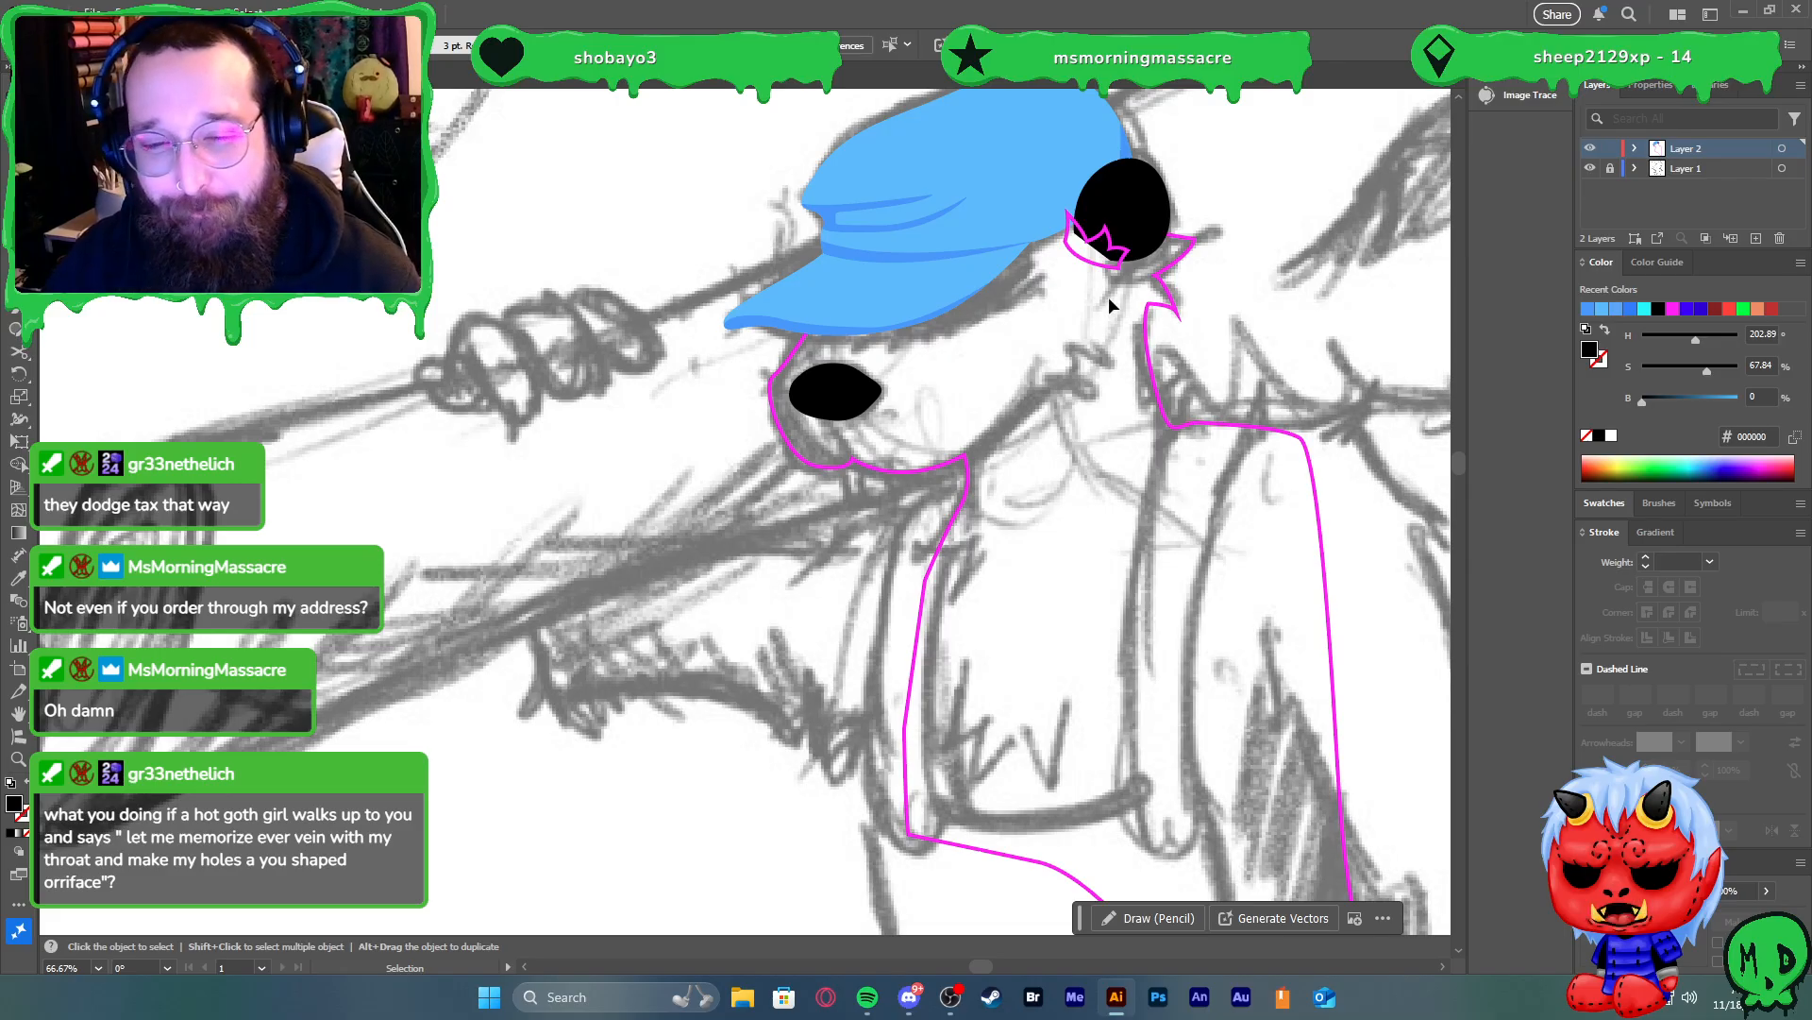
pyautogui.scroll(-1, 998, 358)
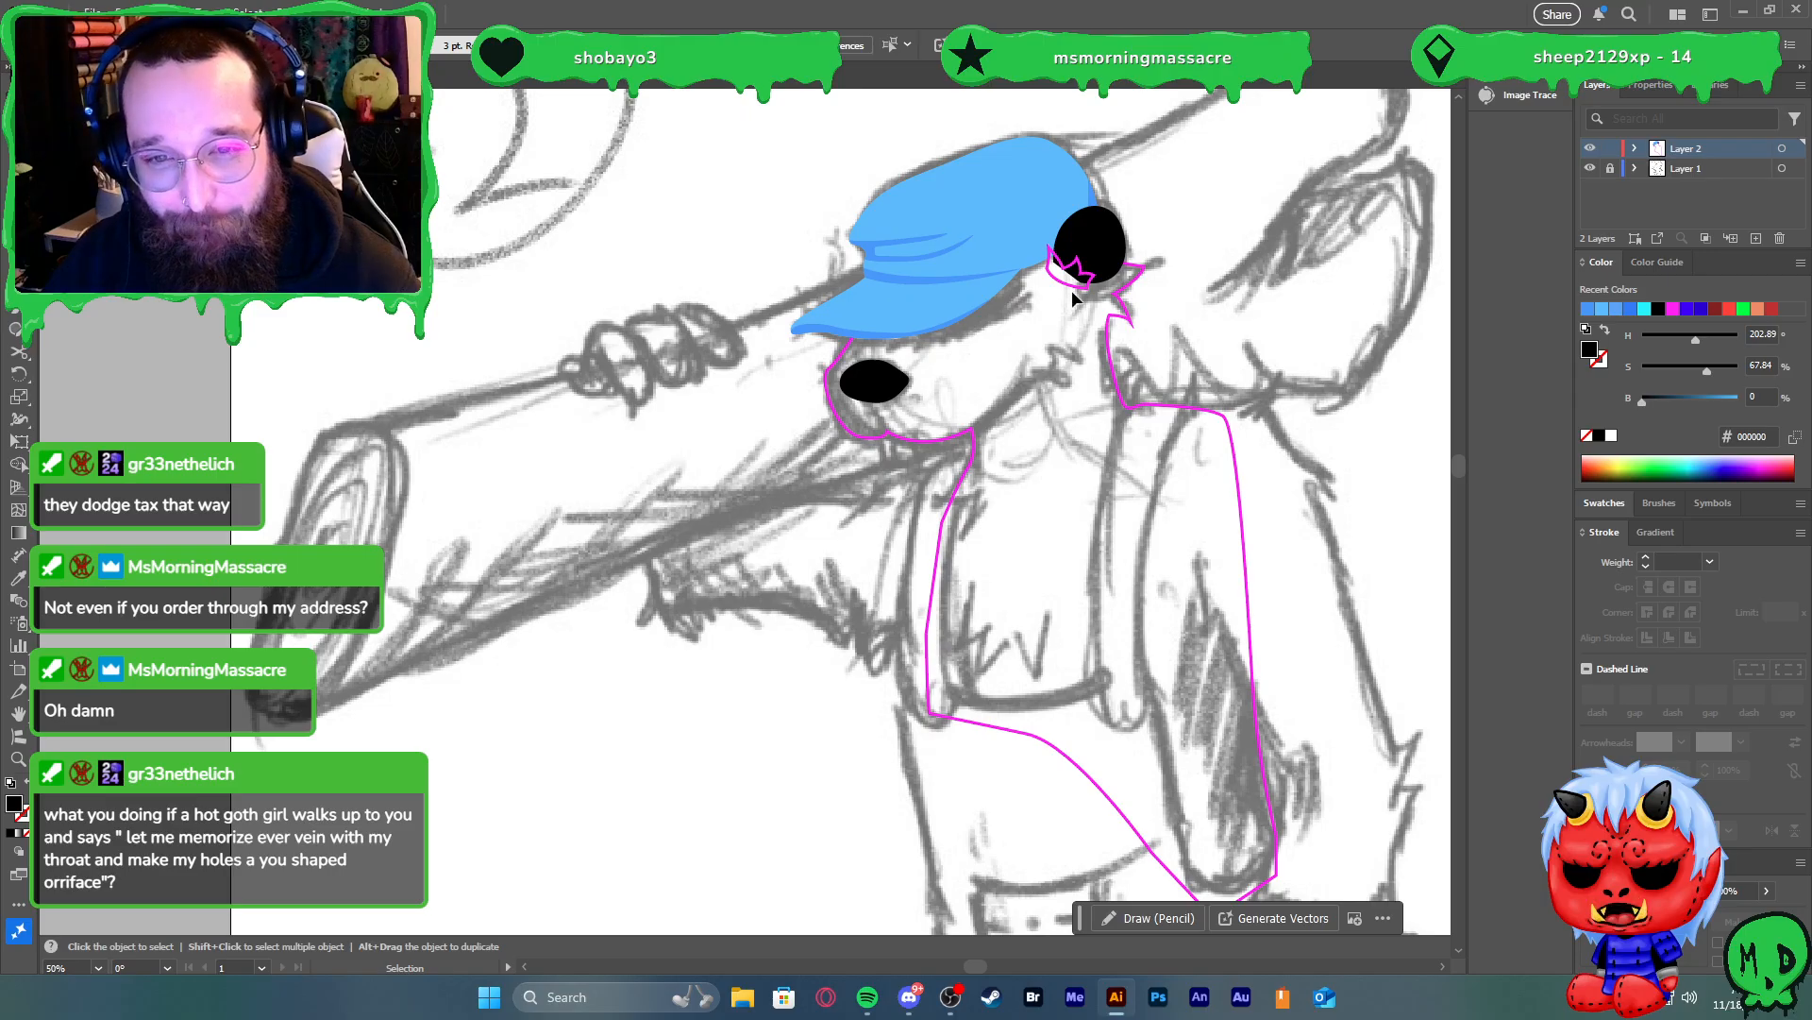
pyautogui.moveTo(1075, 288); pyautogui.dragTo(1076, 284)
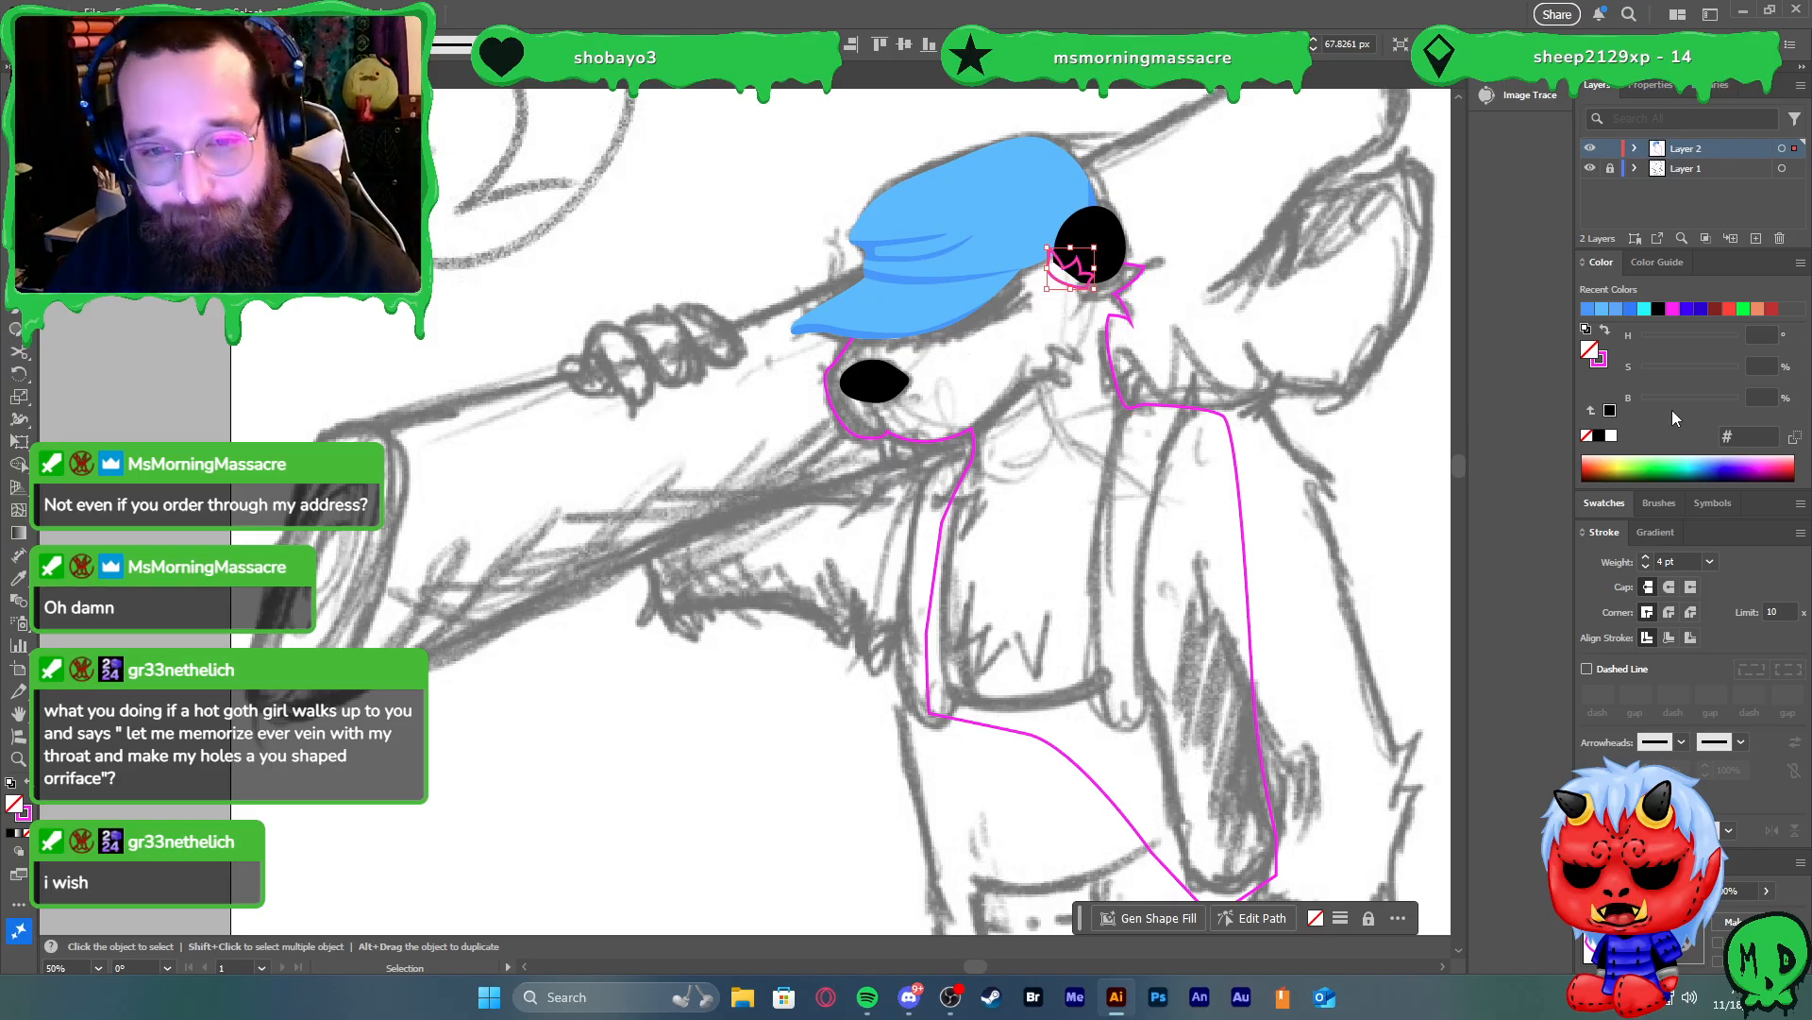
pyautogui.scroll(2, 1123, 434)
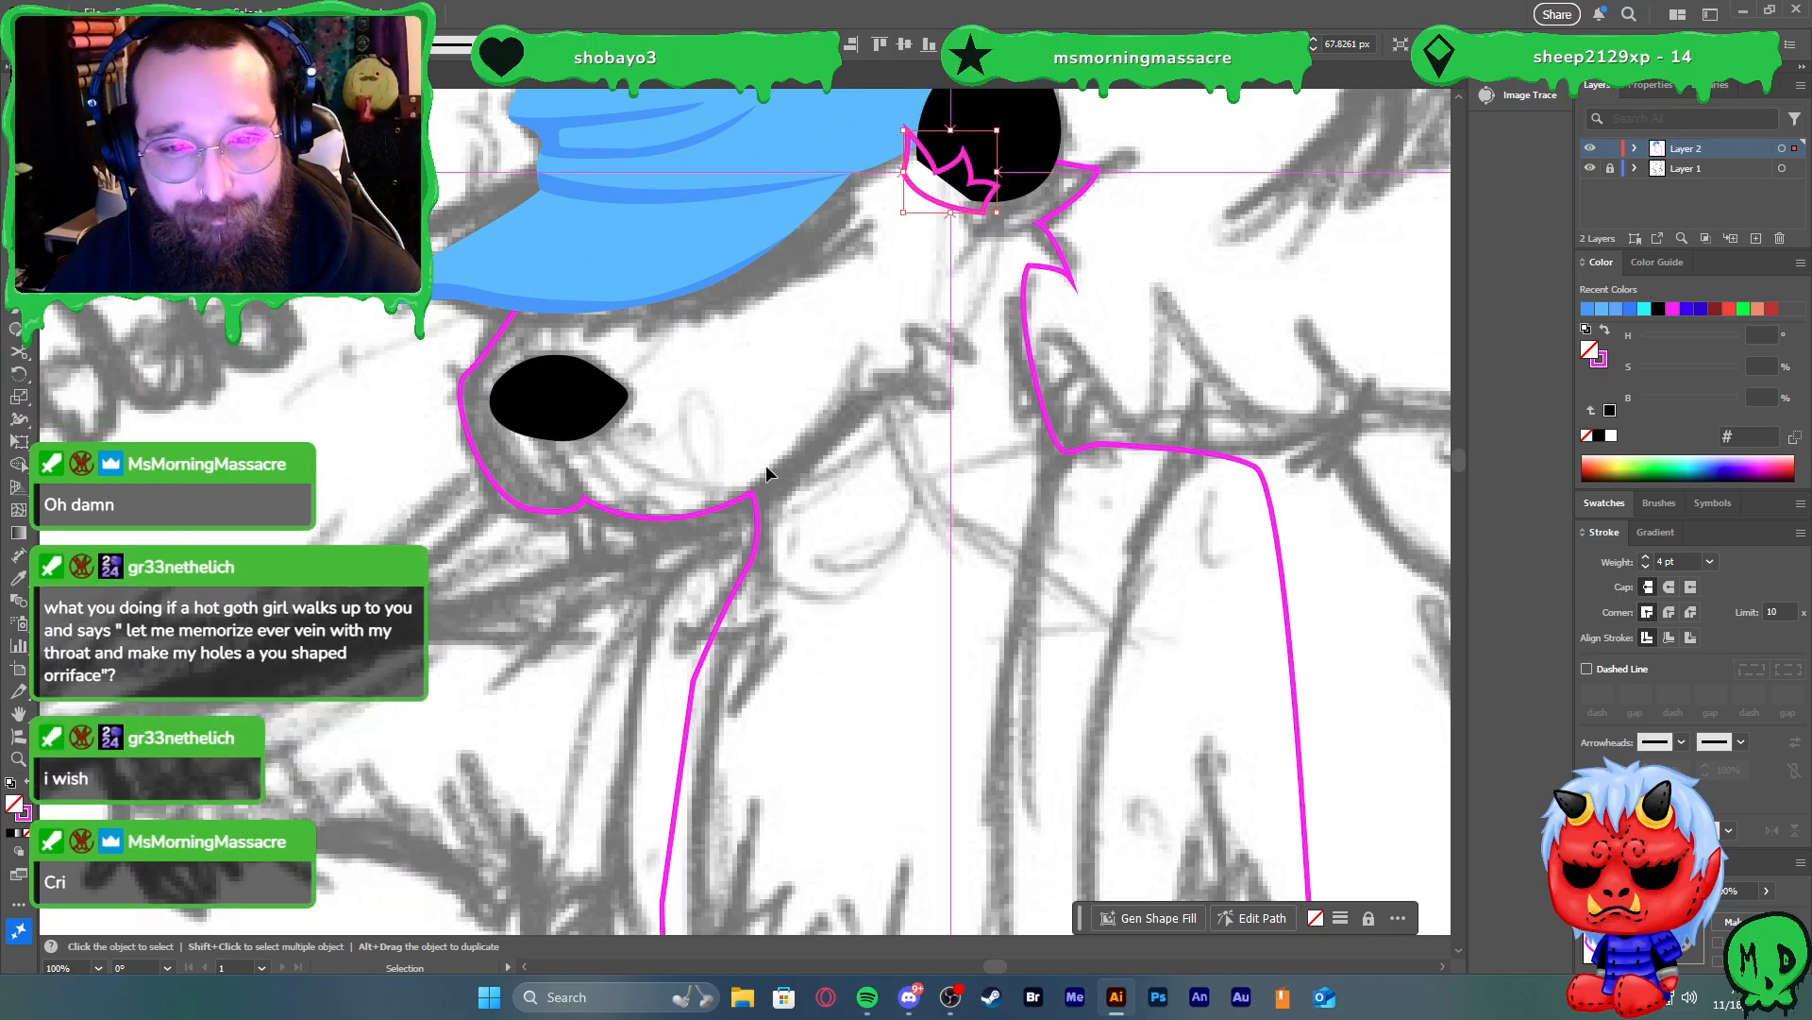
pyautogui.scroll(1, 774, 443)
pyautogui.click(507, 576)
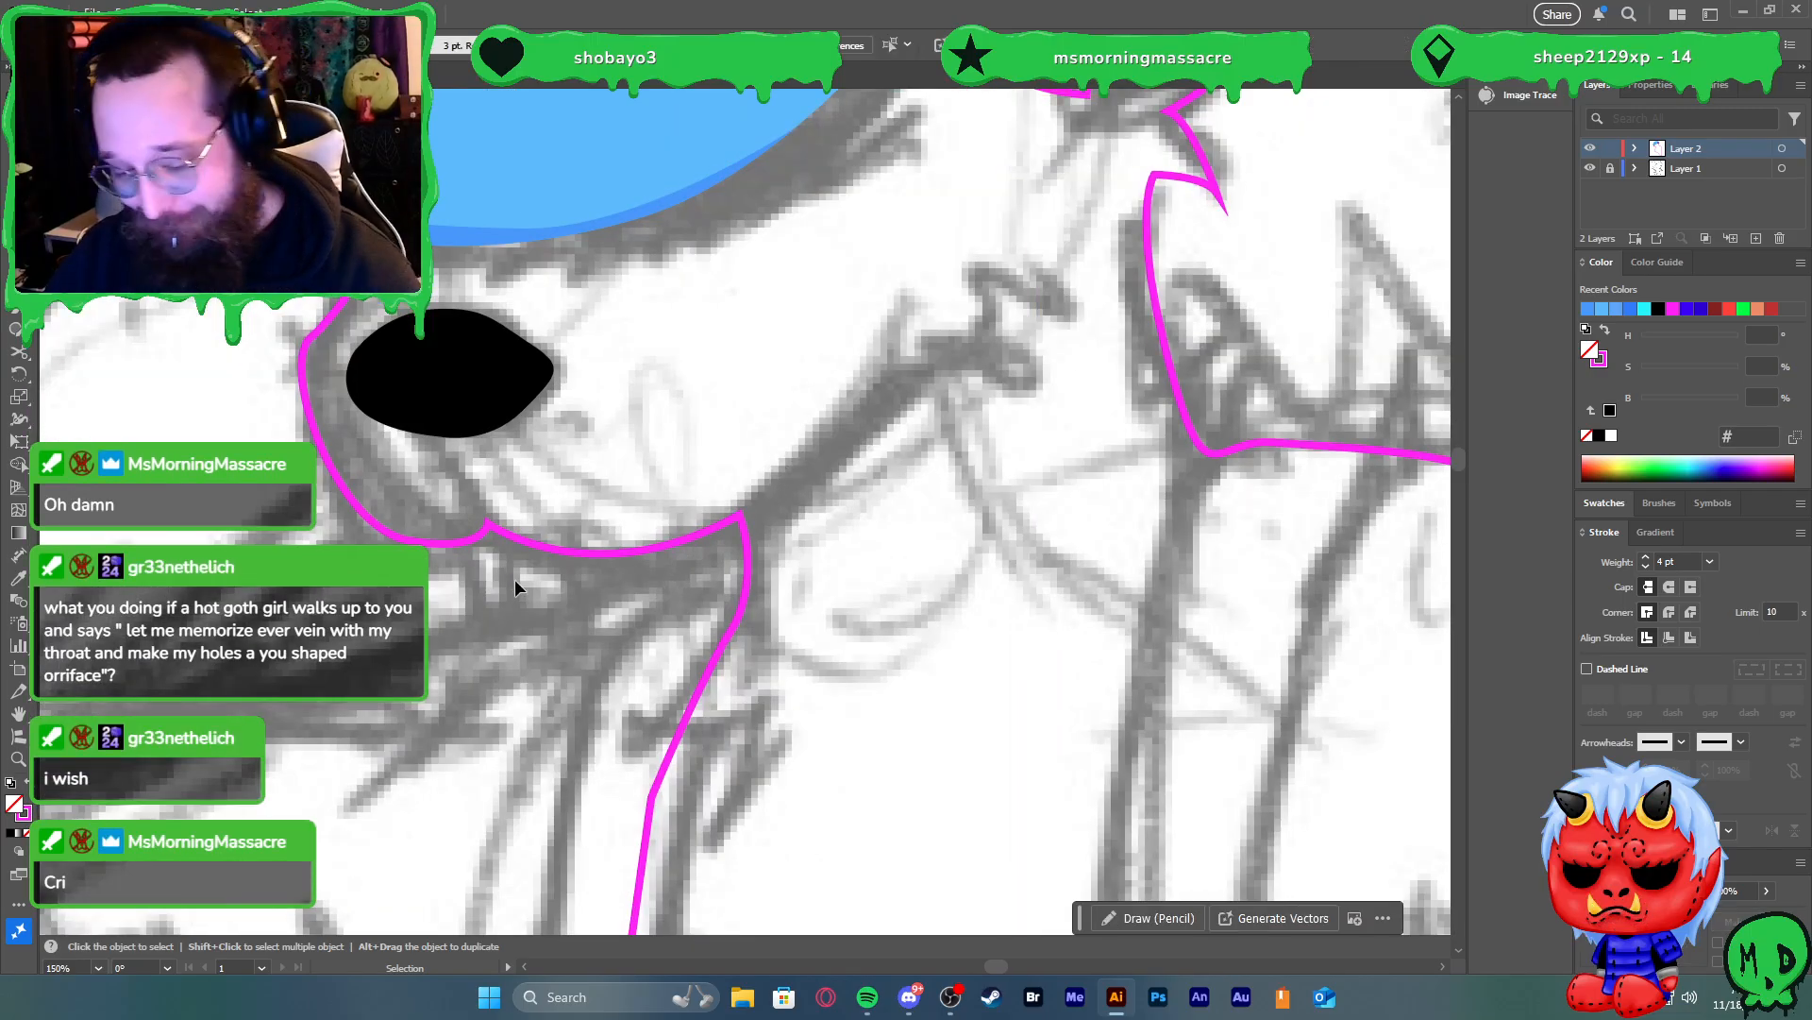
pyautogui.press('p')
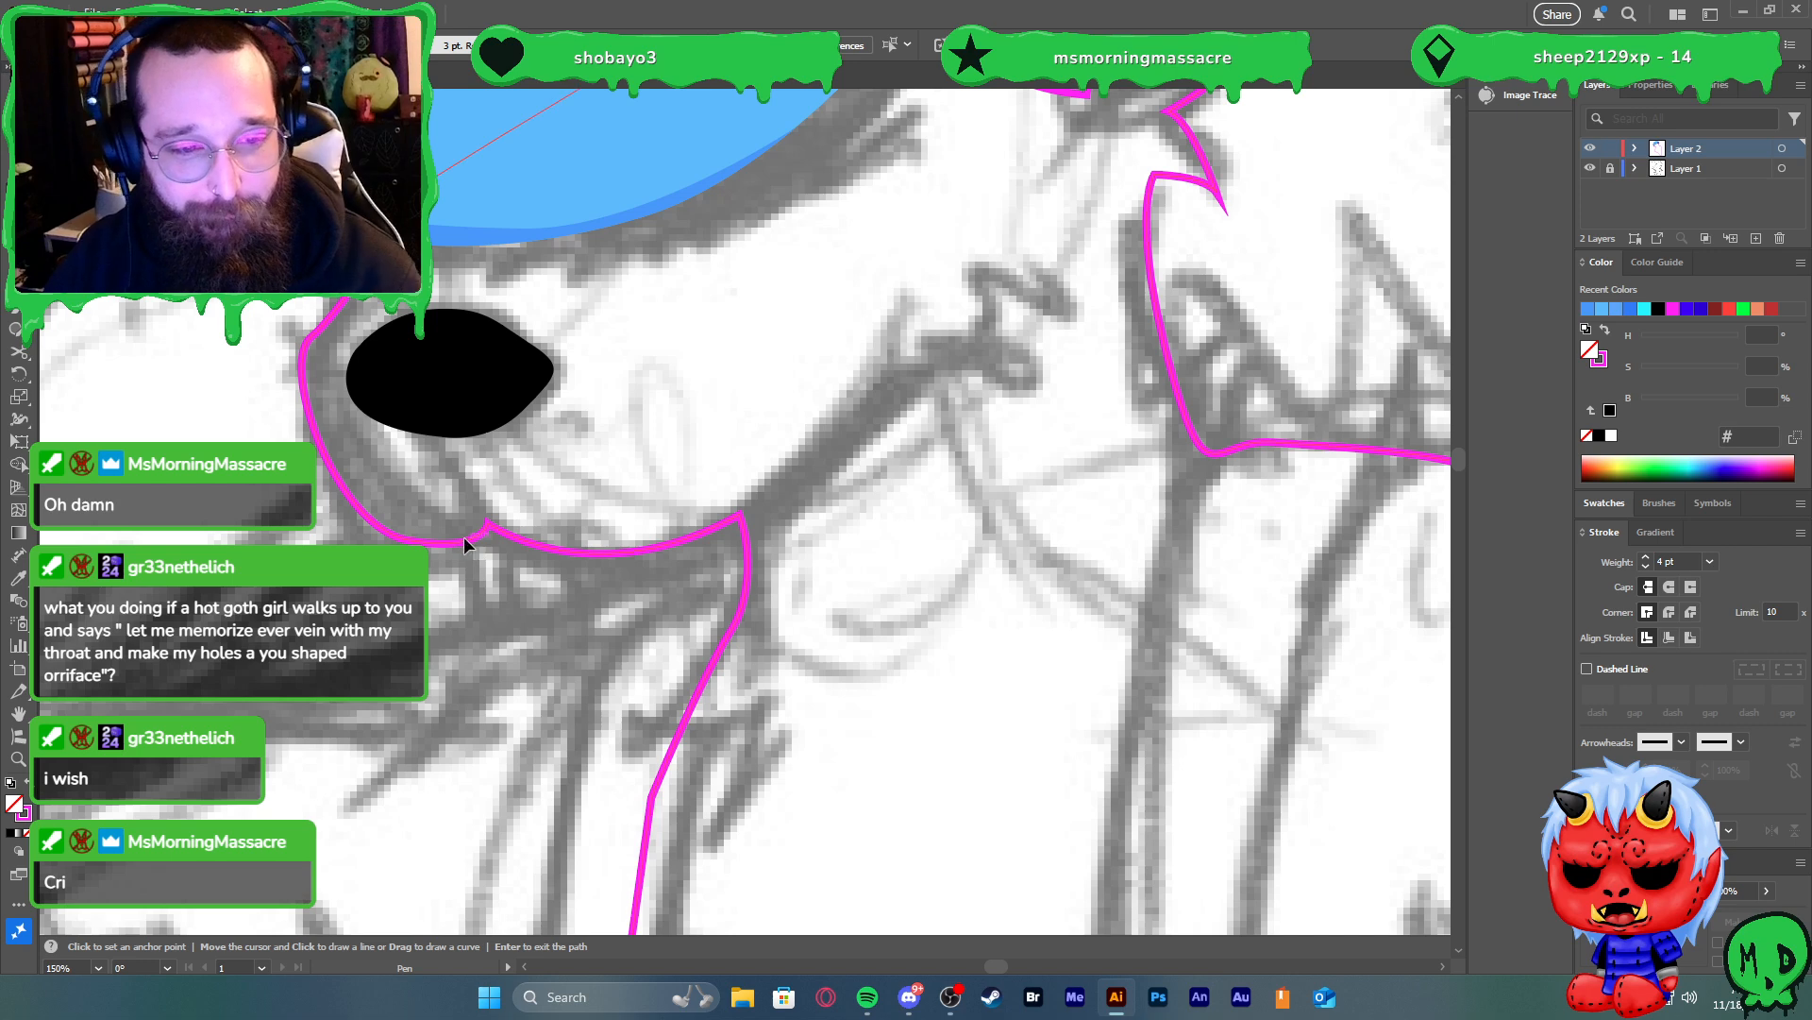
pyautogui.click(465, 540)
pyautogui.click(510, 626)
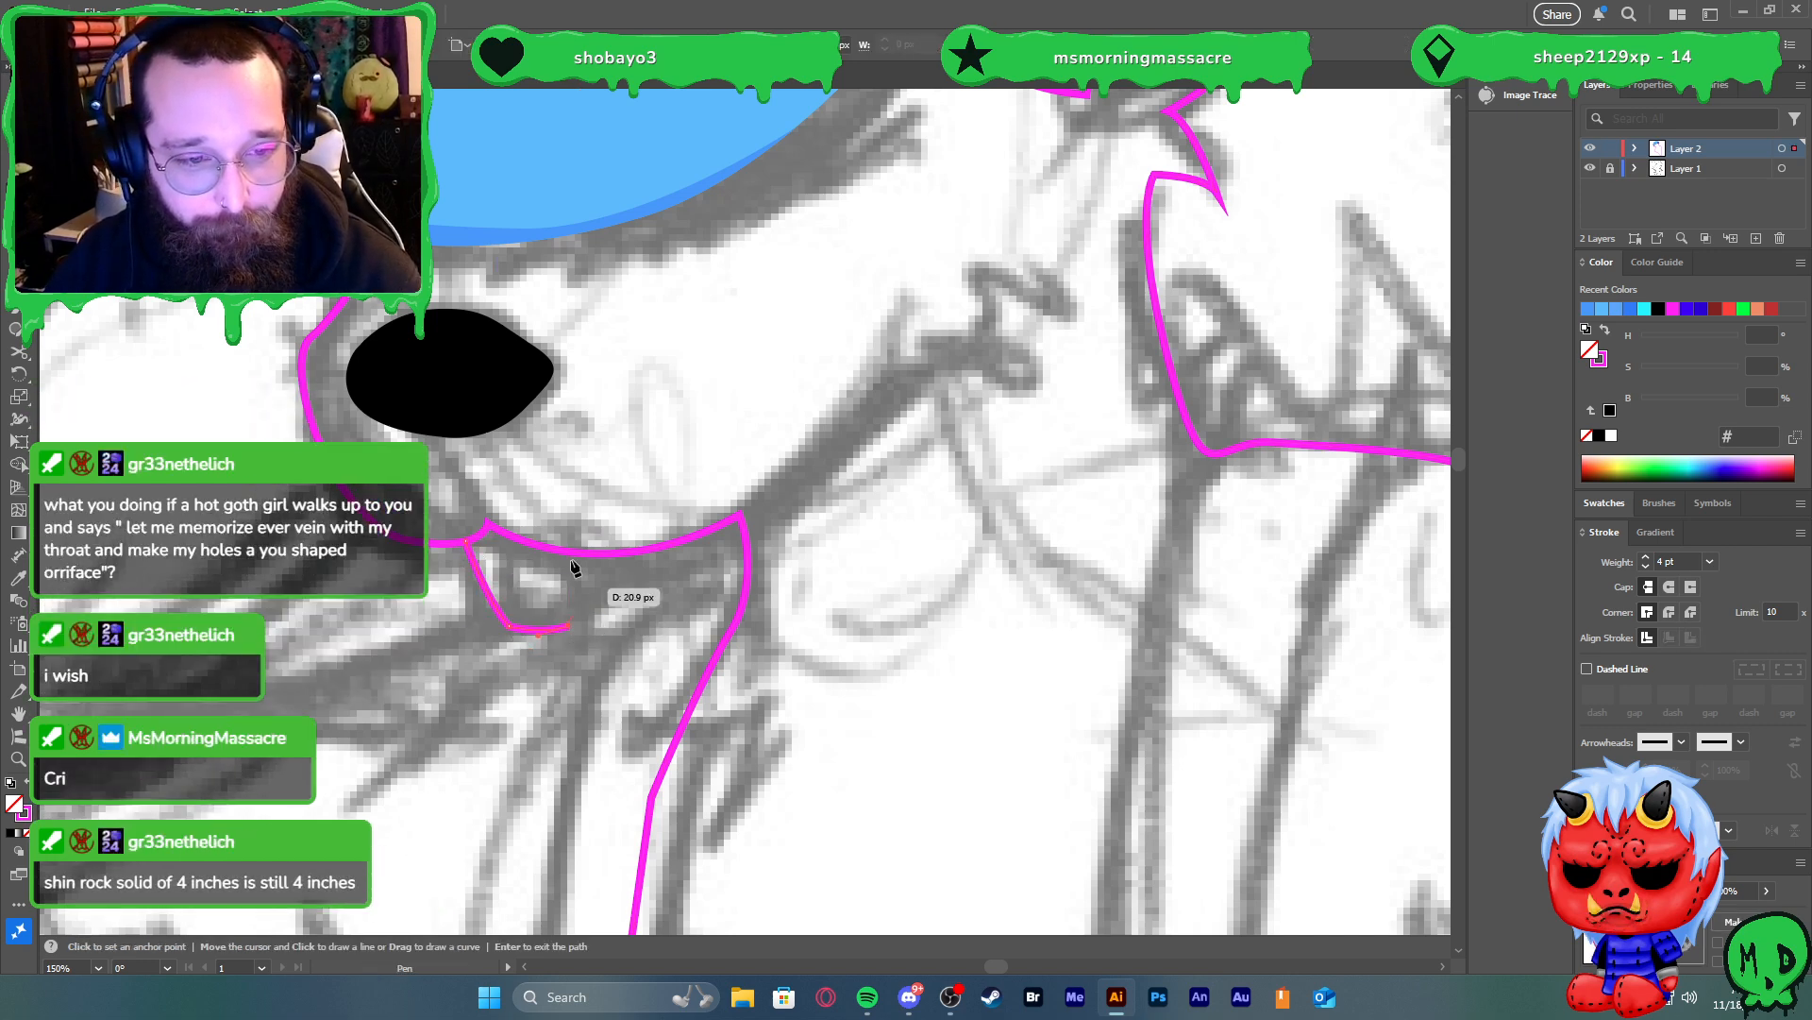
pyautogui.moveTo(565, 551); pyautogui.dragTo(559, 519)
pyautogui.click(484, 492)
pyautogui.click(466, 540)
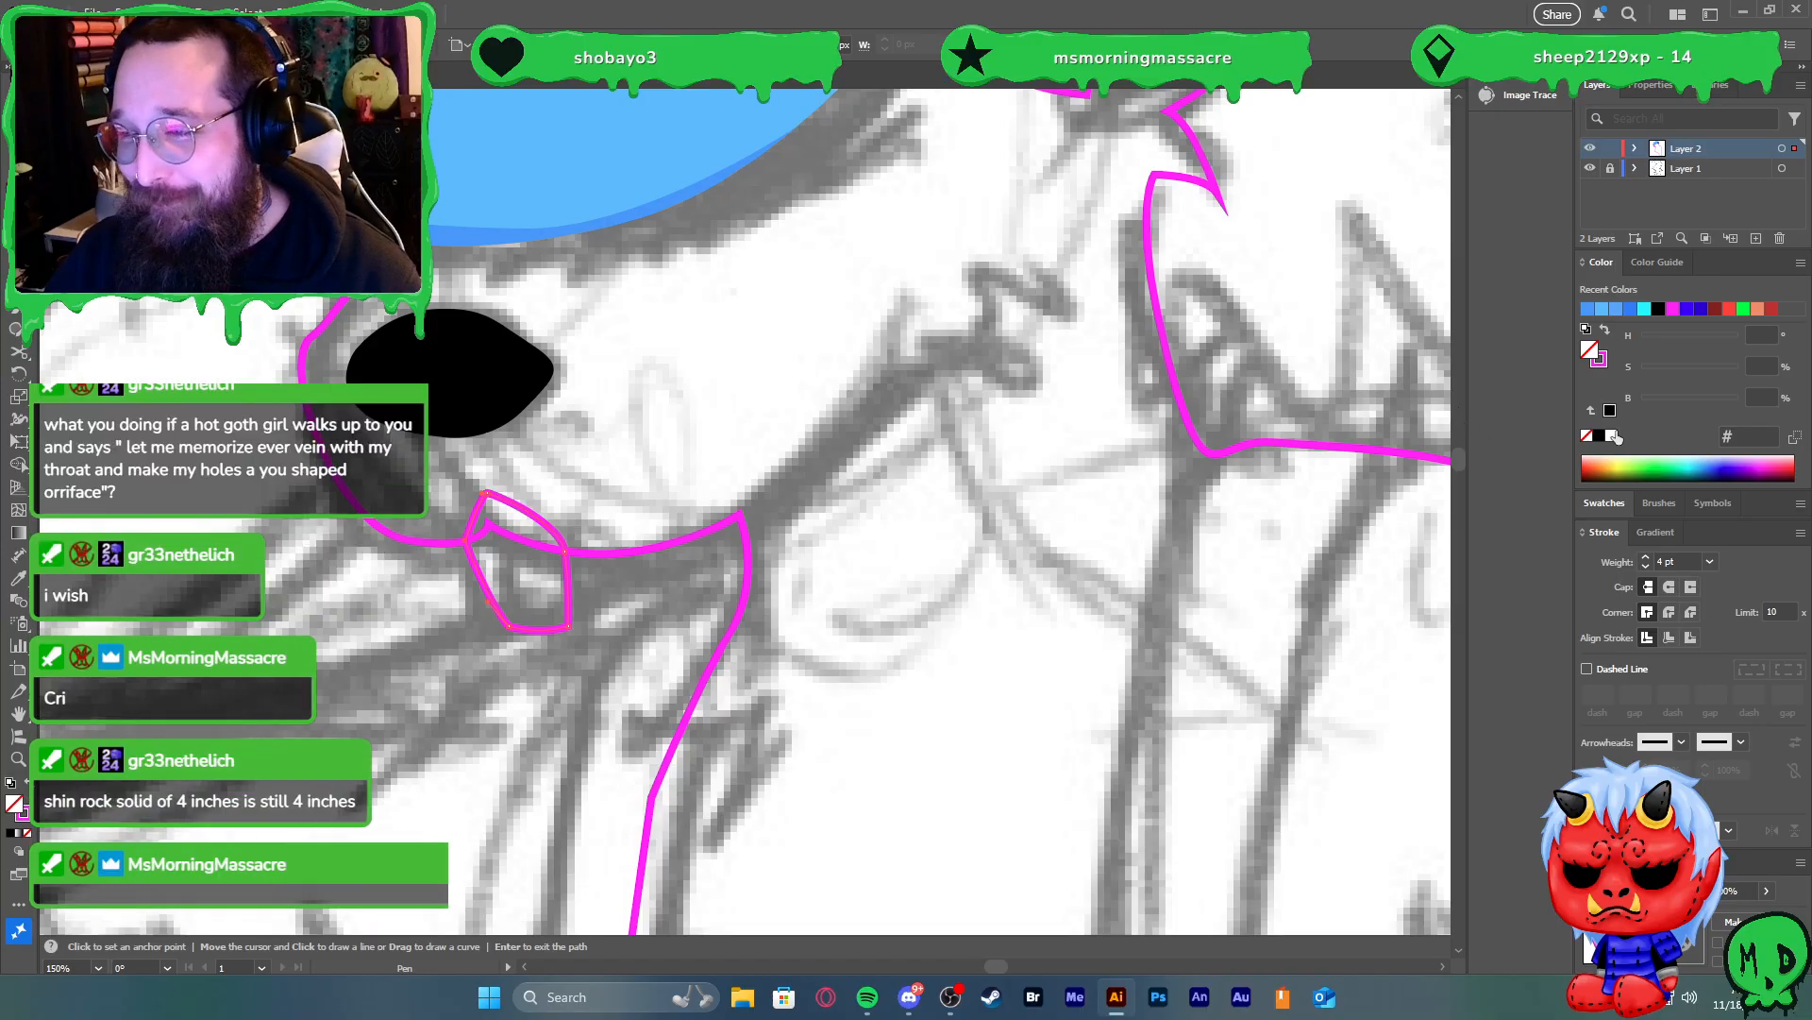
# Give the tooth a solid white fill without a stroke and send it behind the muzzle outline
pyautogui.hotkey('shift', 'x')
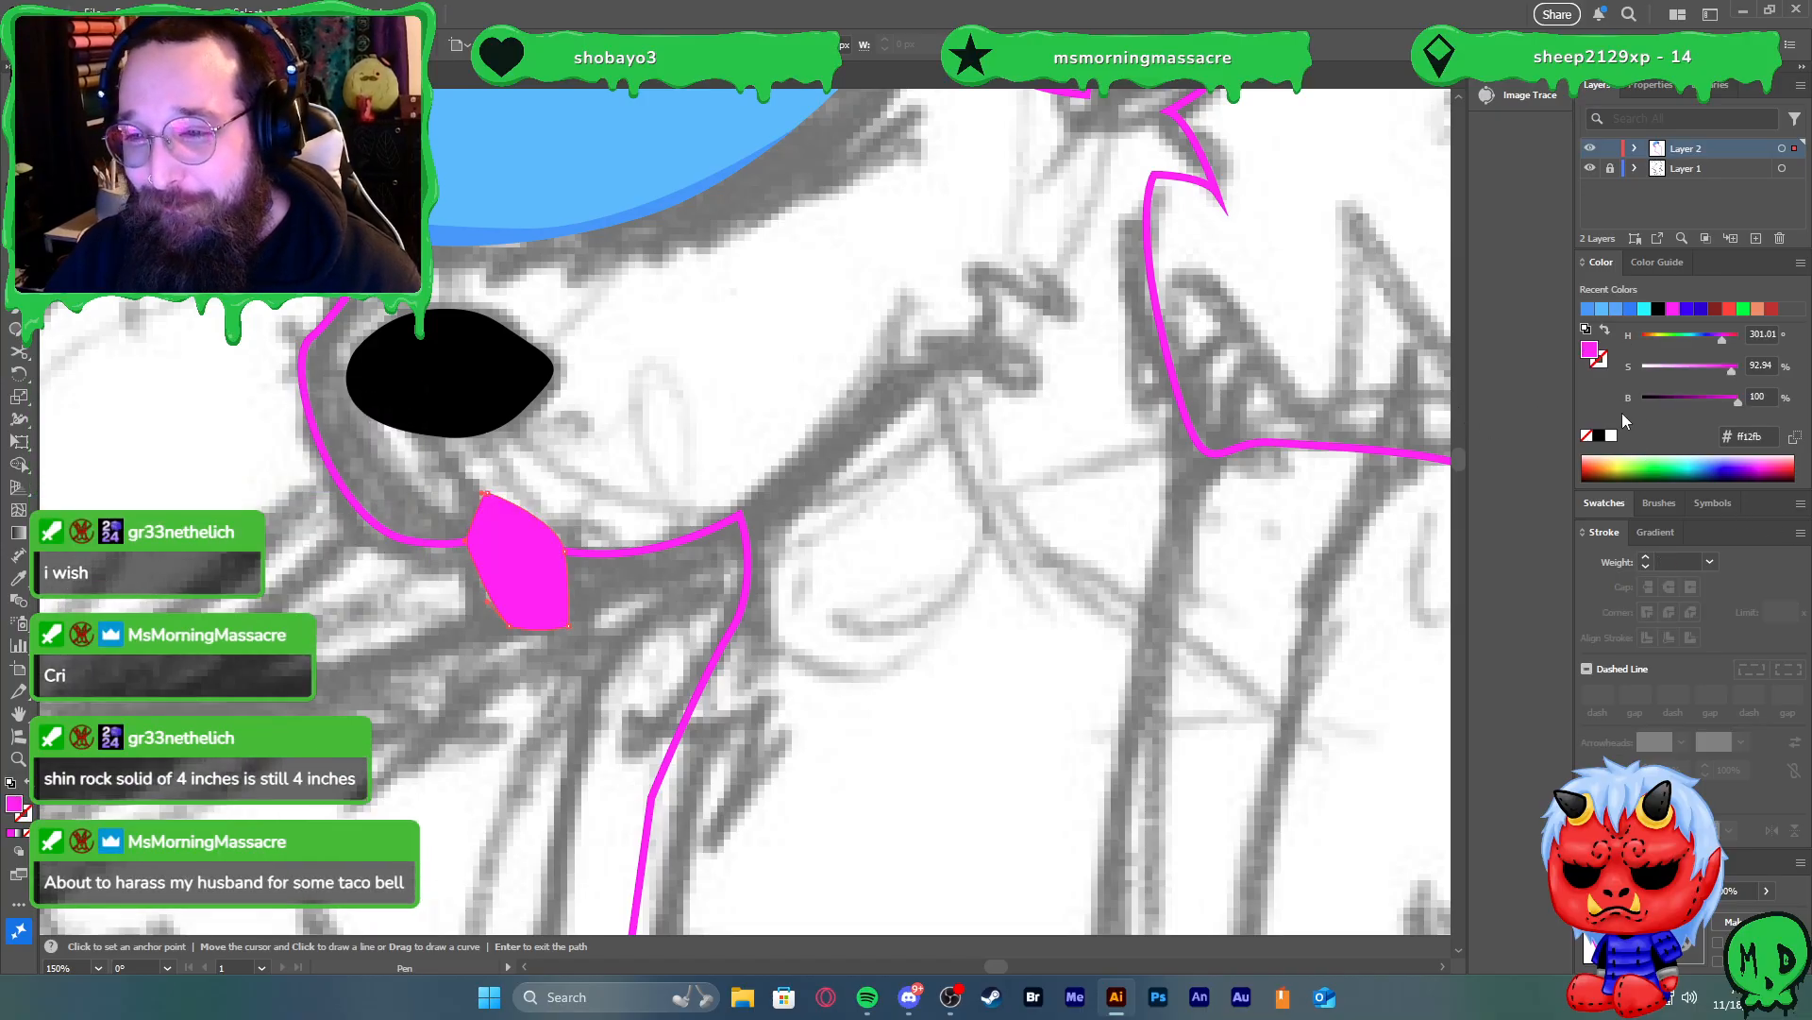
pyautogui.click(1610, 436)
pyautogui.press('v')
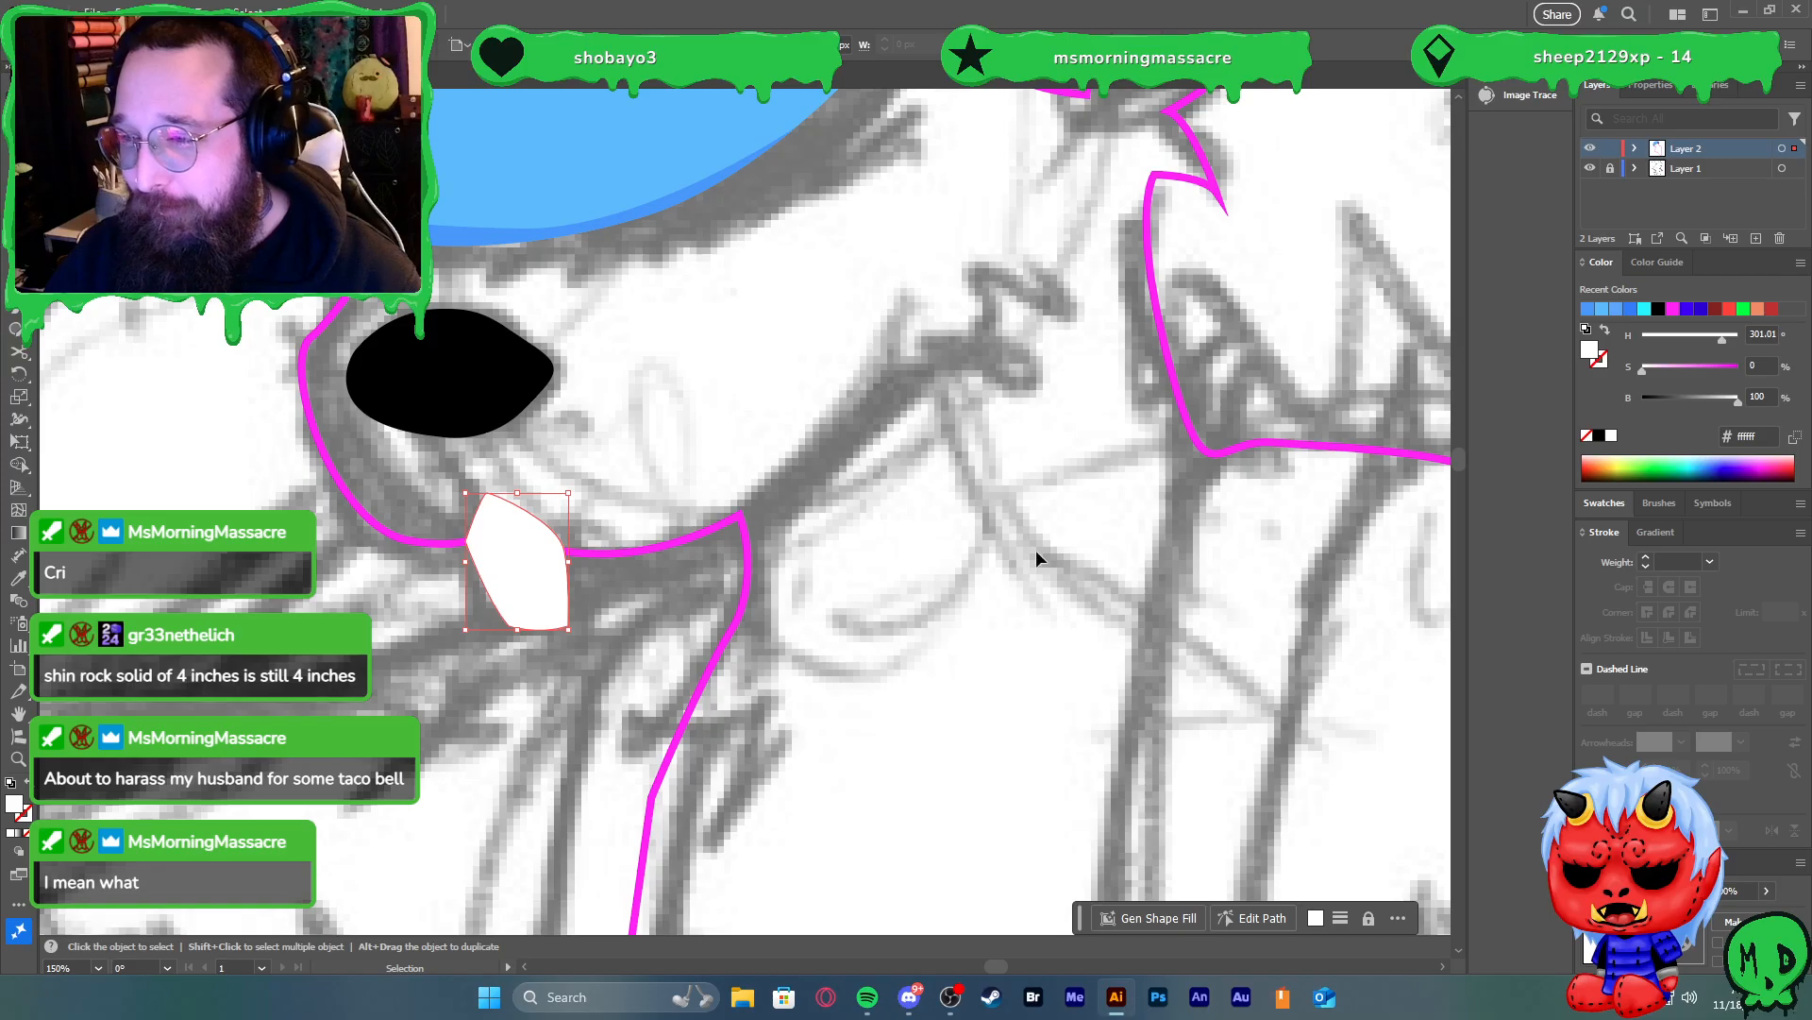
pyautogui.hotkey('ctrl', '[')
pyautogui.click(630, 607)
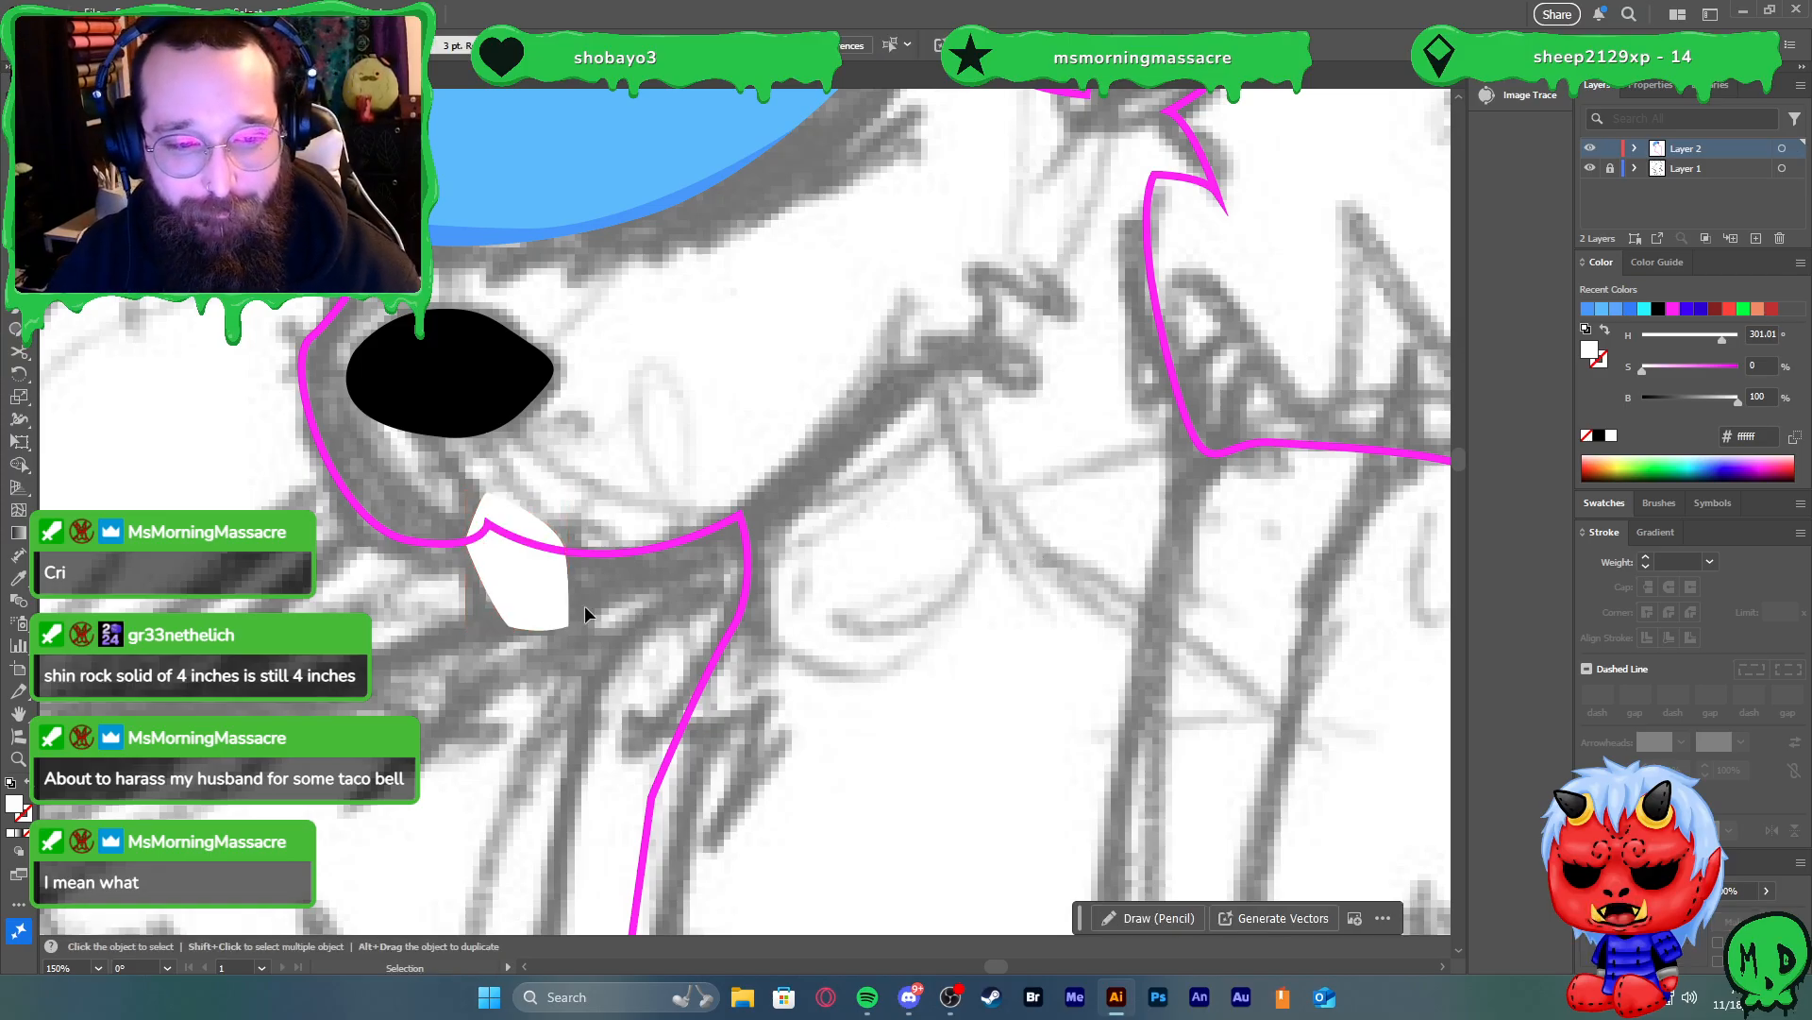
# Trace a closed mouth shape from the tooth to the muzzle's rear corner, redoing the misplaced points of its upper edge
pyautogui.press('p')
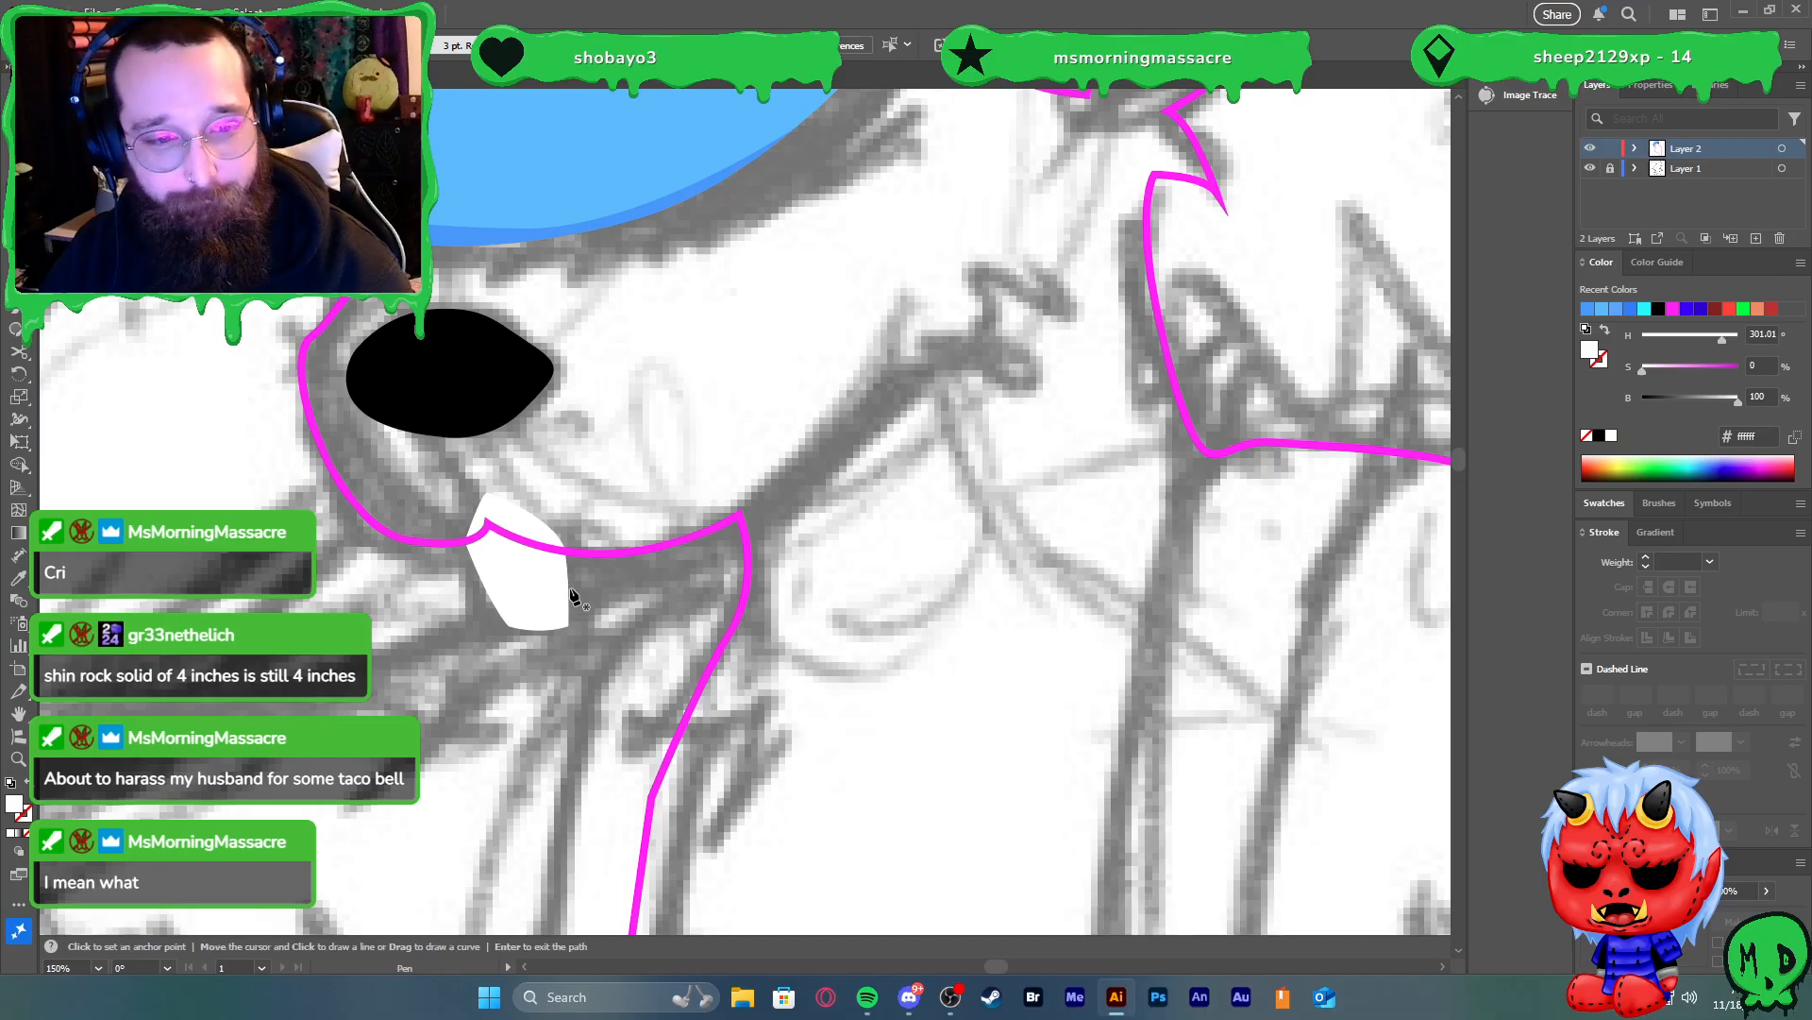
pyautogui.click(553, 596)
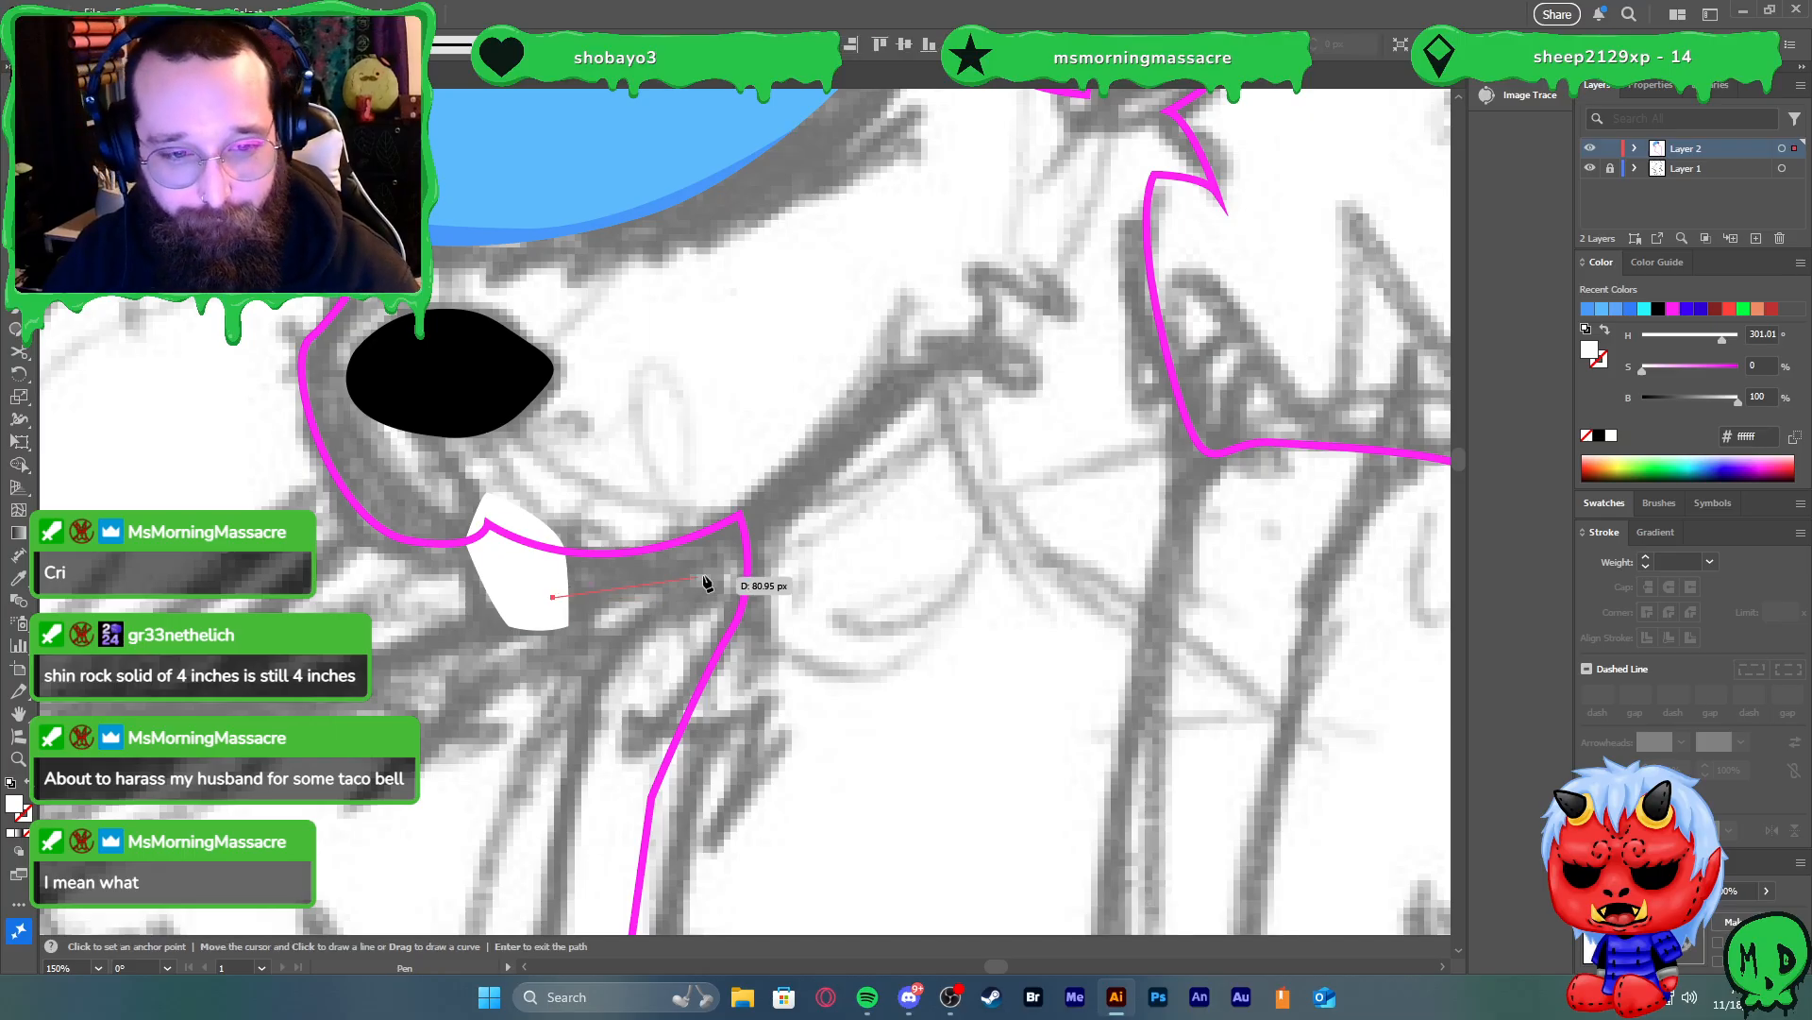
pyautogui.moveTo(800, 487); pyautogui.dragTo(681, 477)
pyautogui.click(747, 545)
pyautogui.click(768, 491)
pyautogui.click(538, 534)
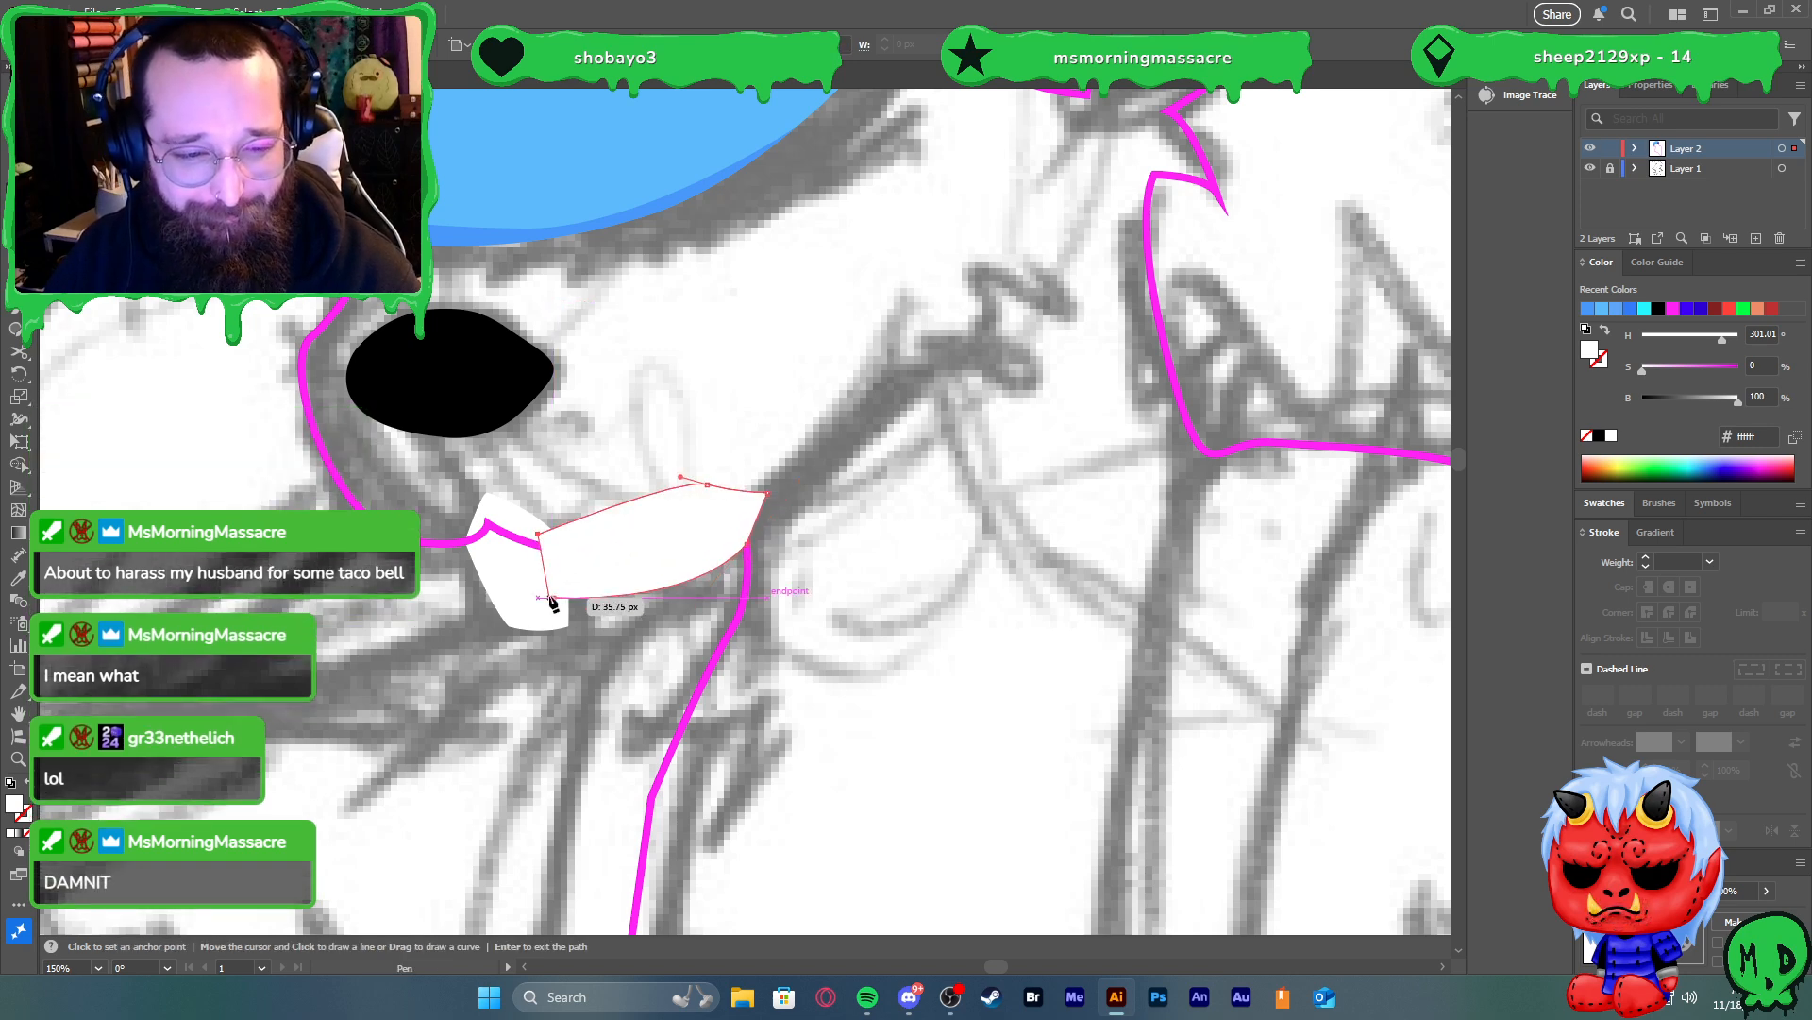
pyautogui.hotkey('ctrl', 'z')
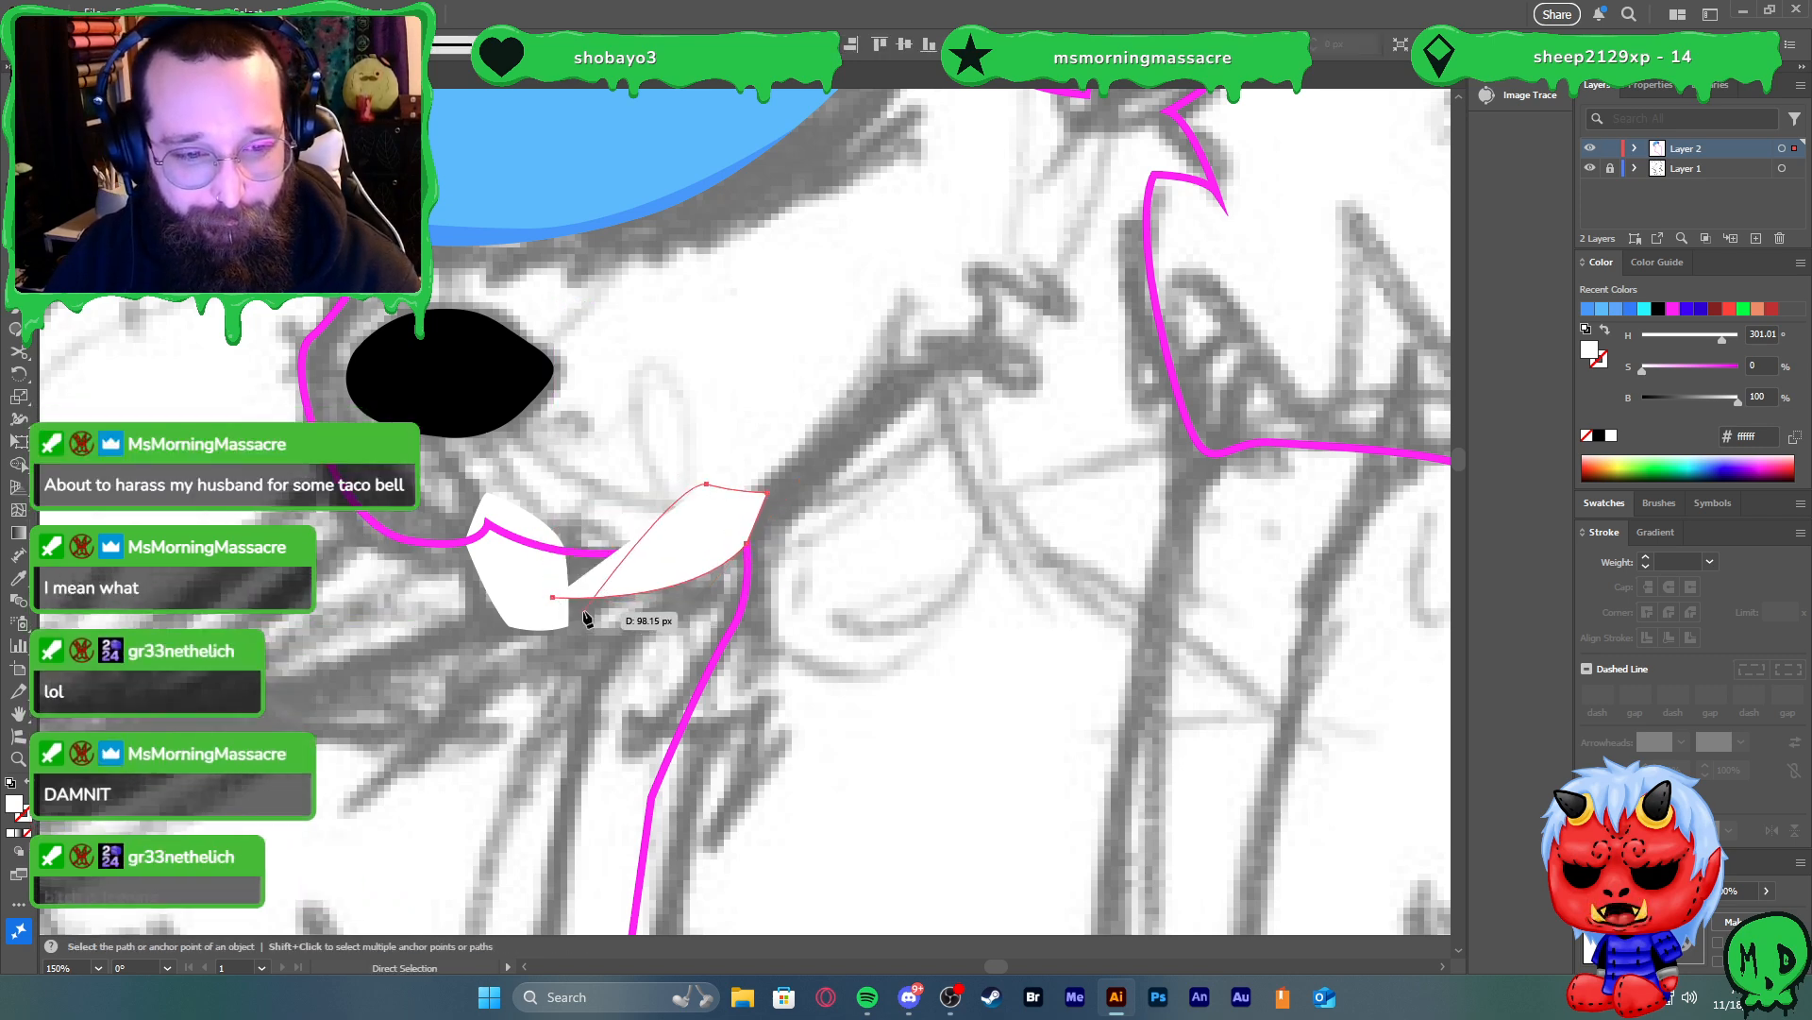
pyautogui.hotkey('ctrl', 'z')
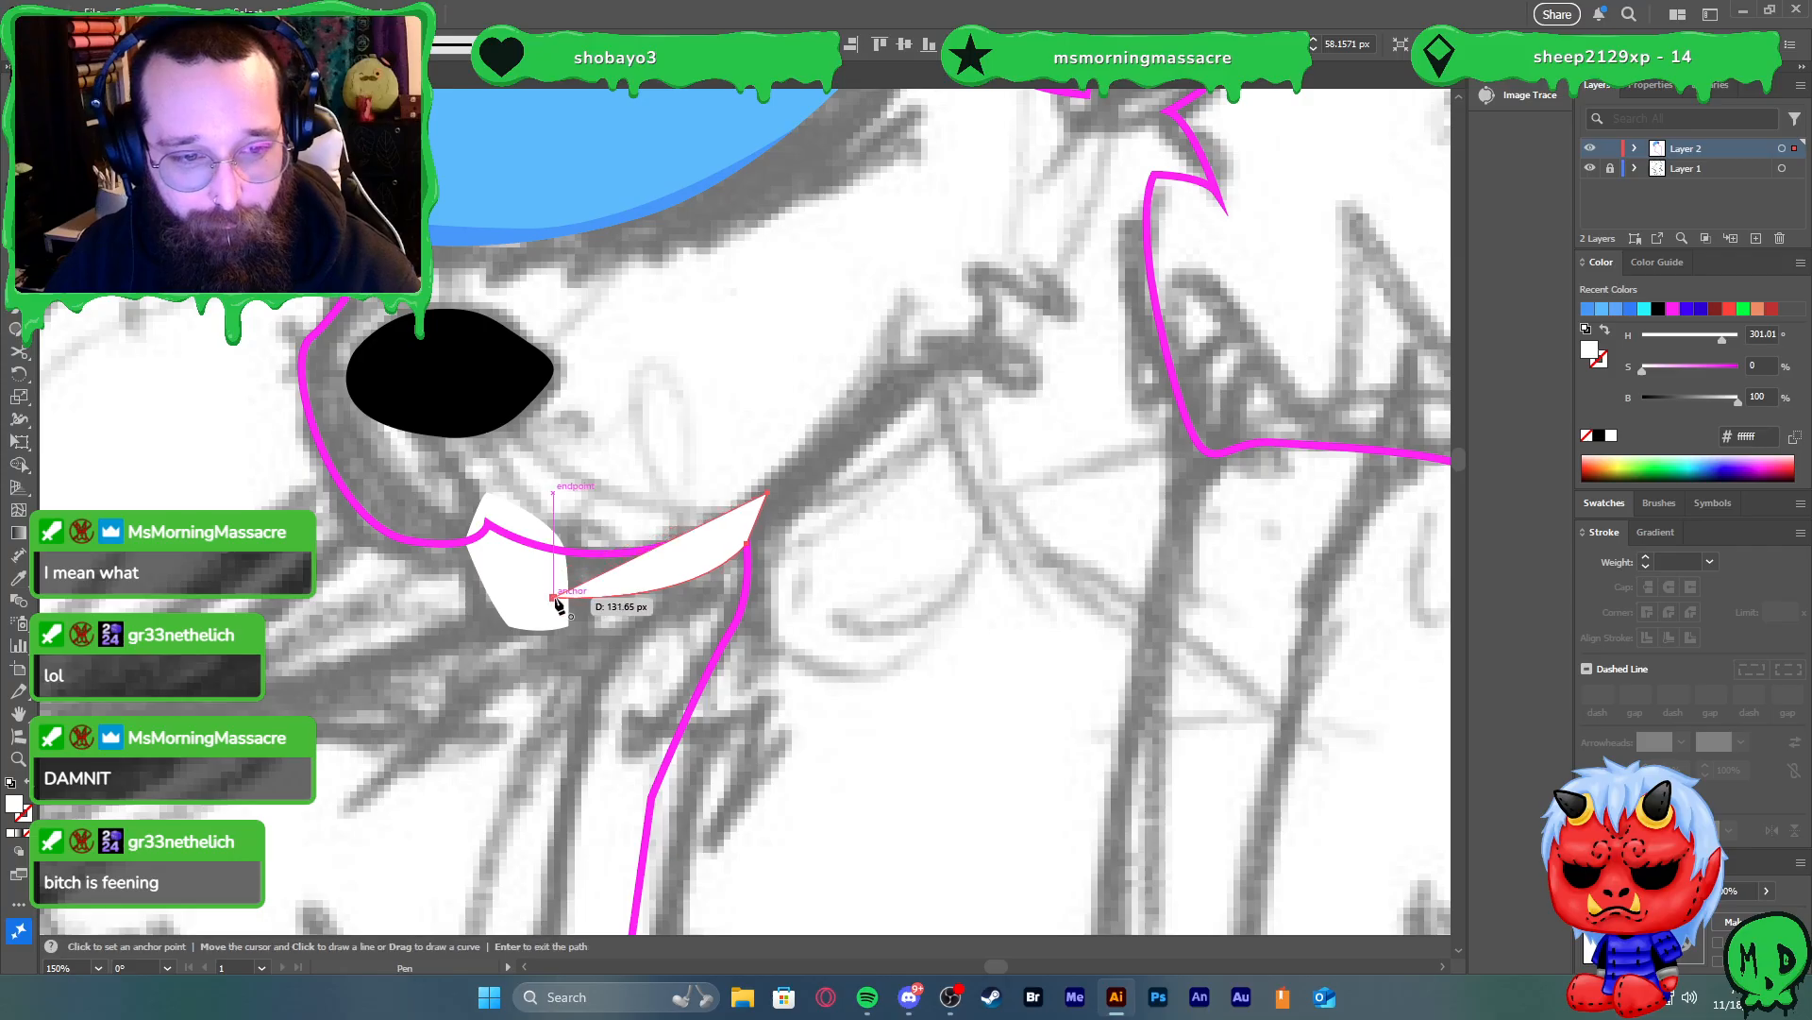
pyautogui.click(549, 545)
pyautogui.click(555, 598)
# Swap the mouth shape's fill to a stroke, set it to dark purple #880086 at 4 pt, and deselect it
pyautogui.press('v')
pyautogui.hotkey('shift', 'x')
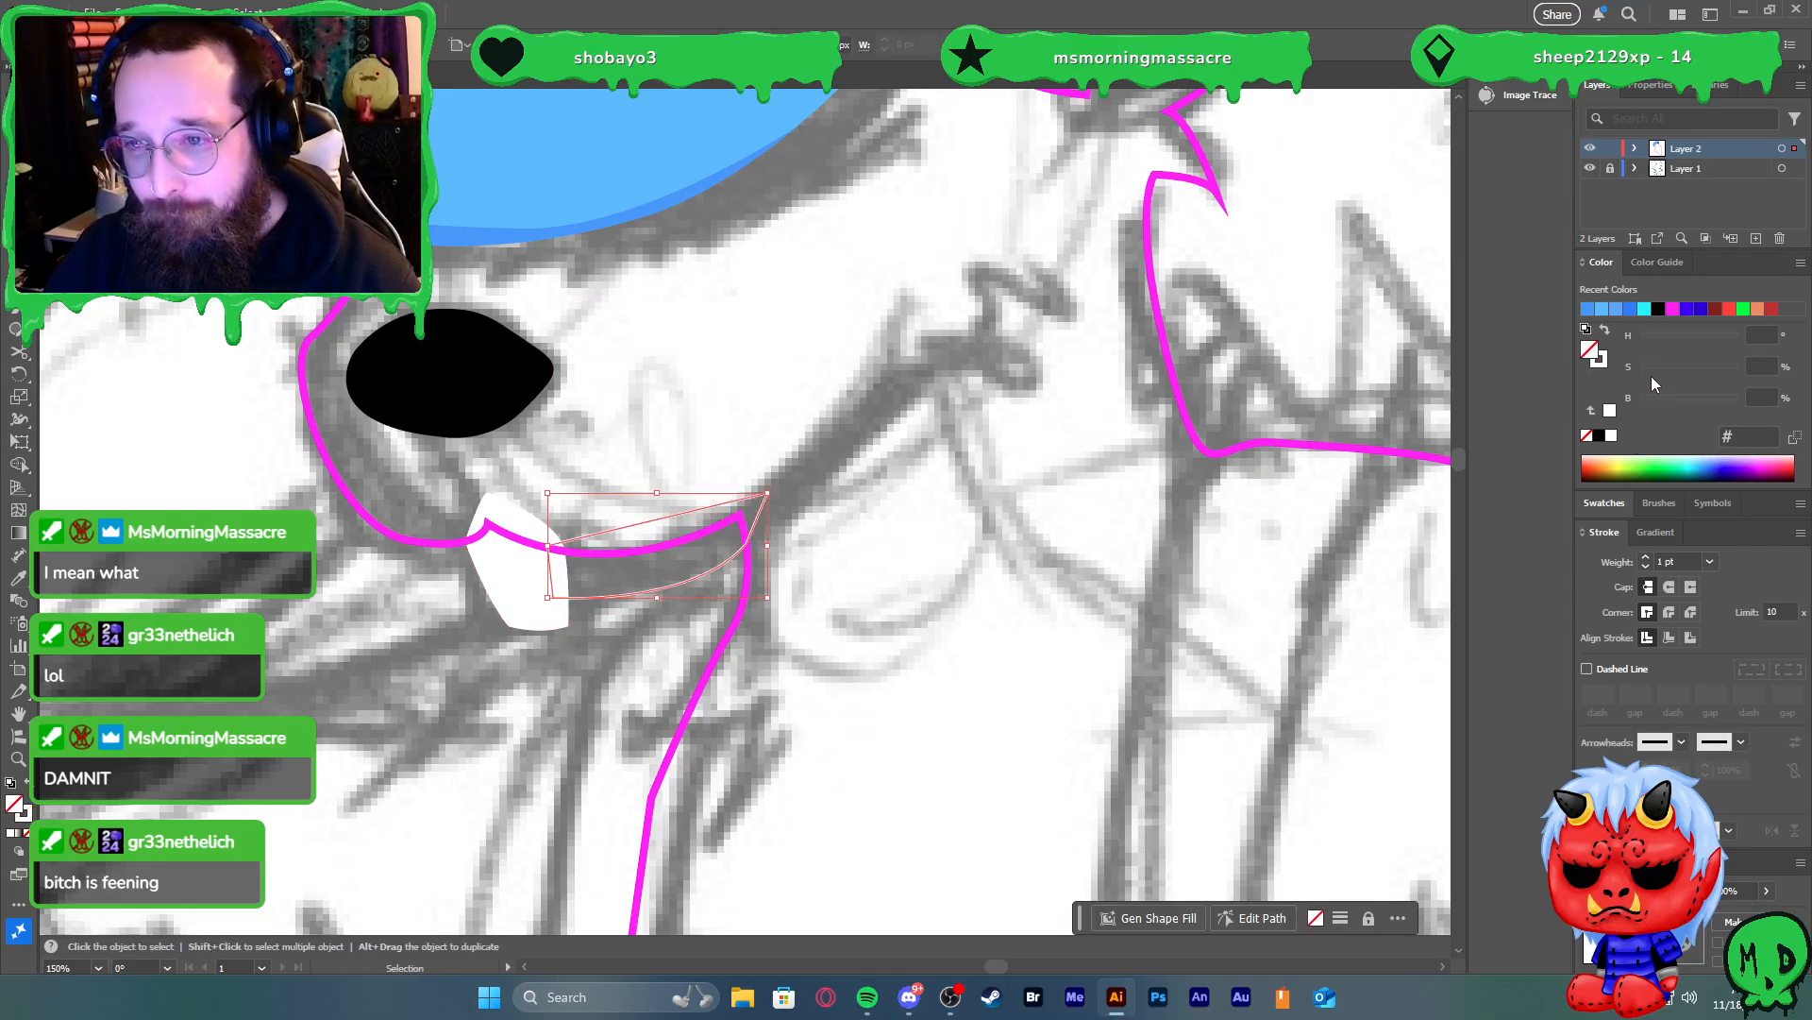
pyautogui.click(1765, 469)
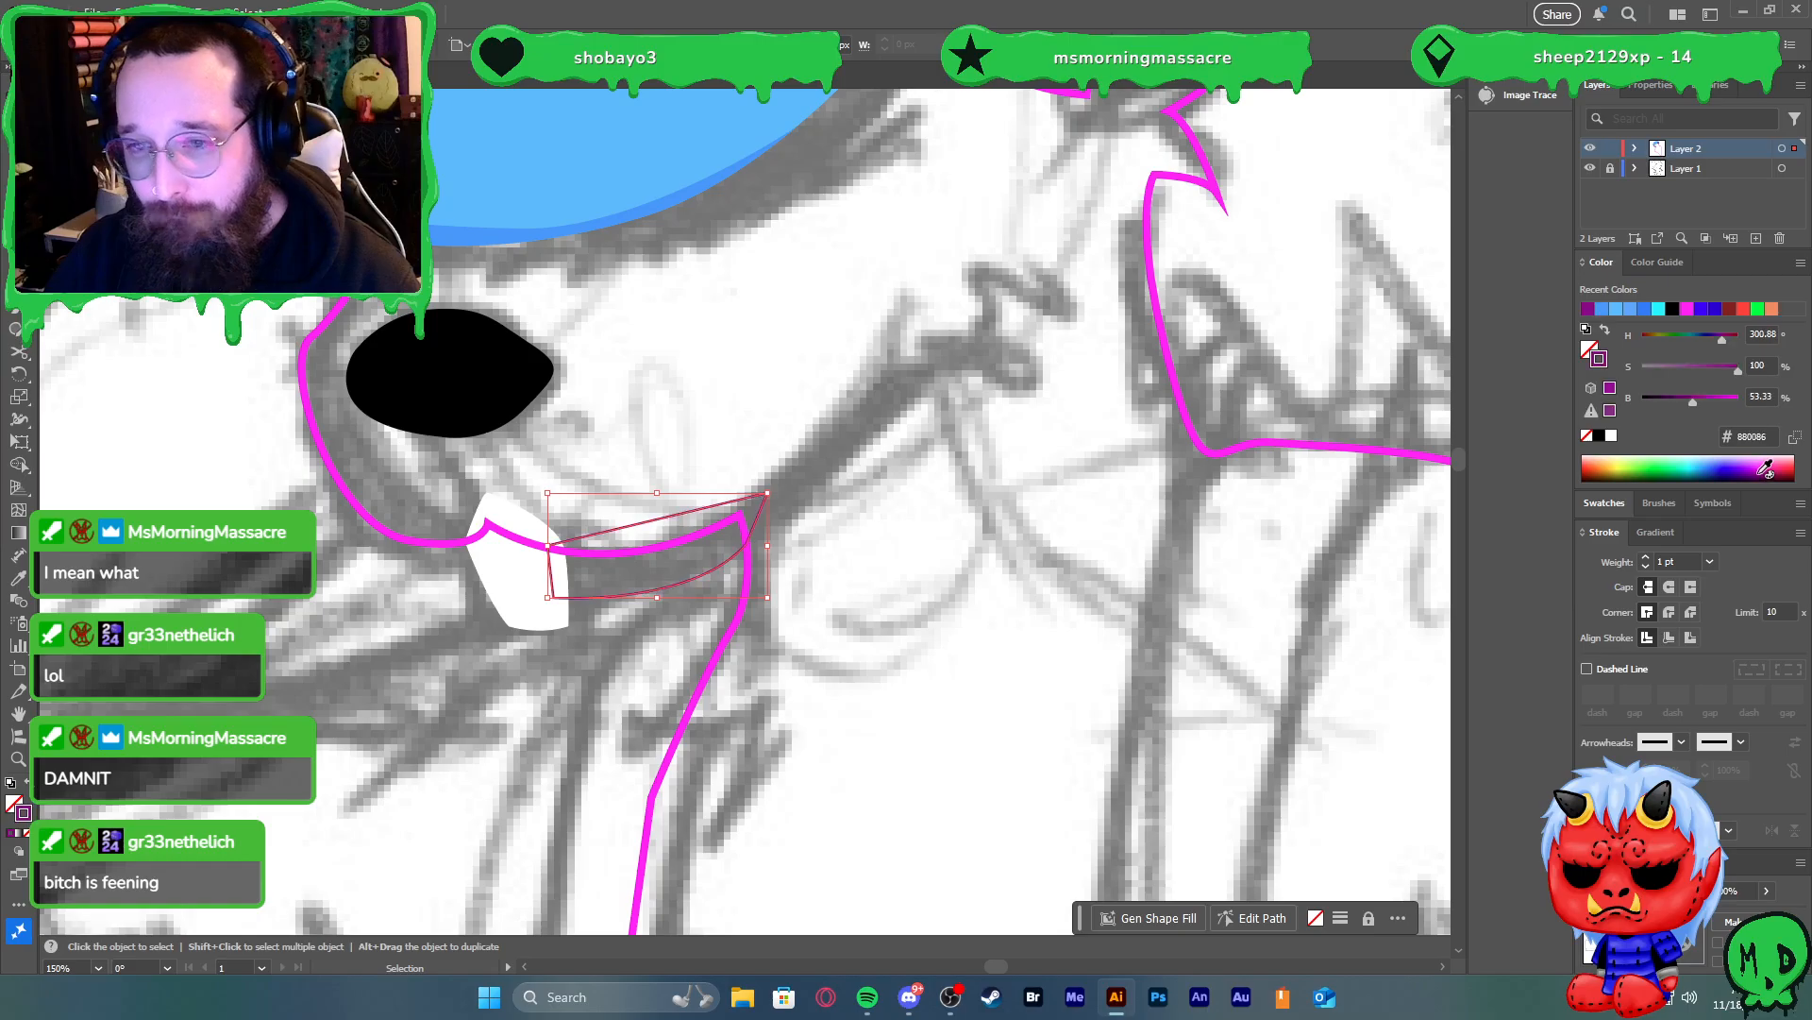
pyautogui.press('i')
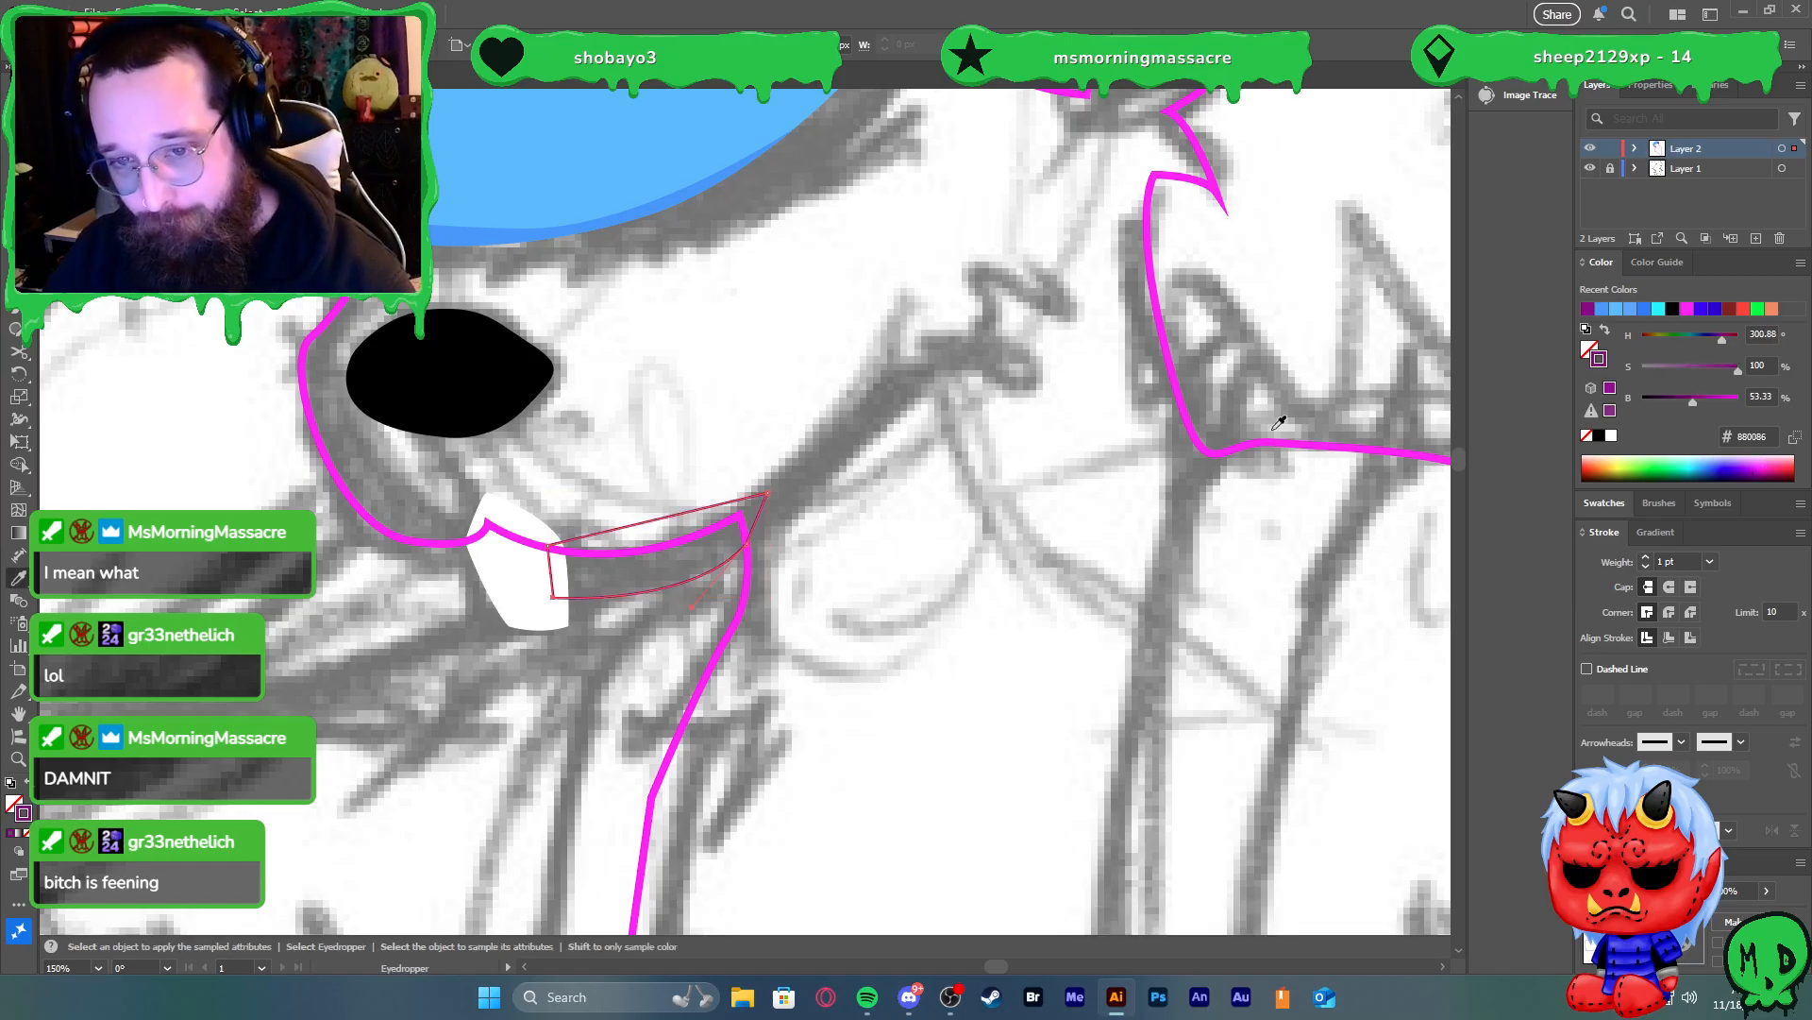
pyautogui.click(1241, 449)
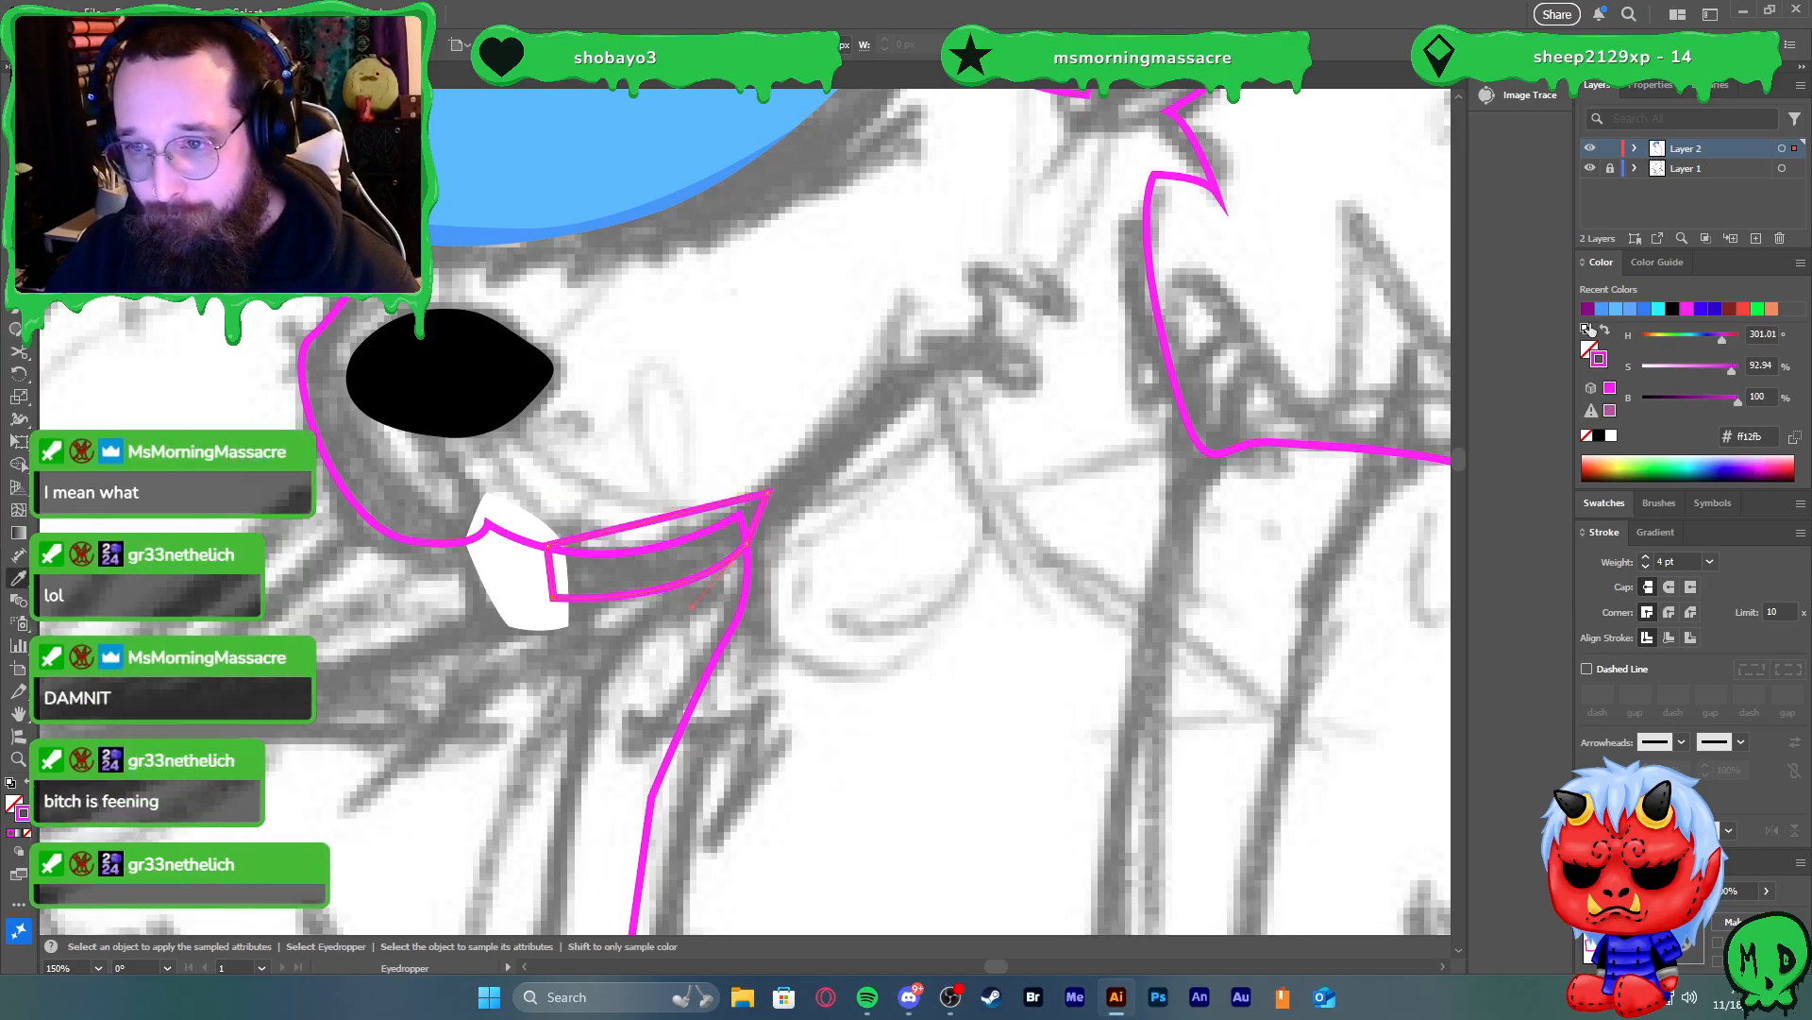
pyautogui.hotkey('ctrl', 'z')
pyautogui.press('v')
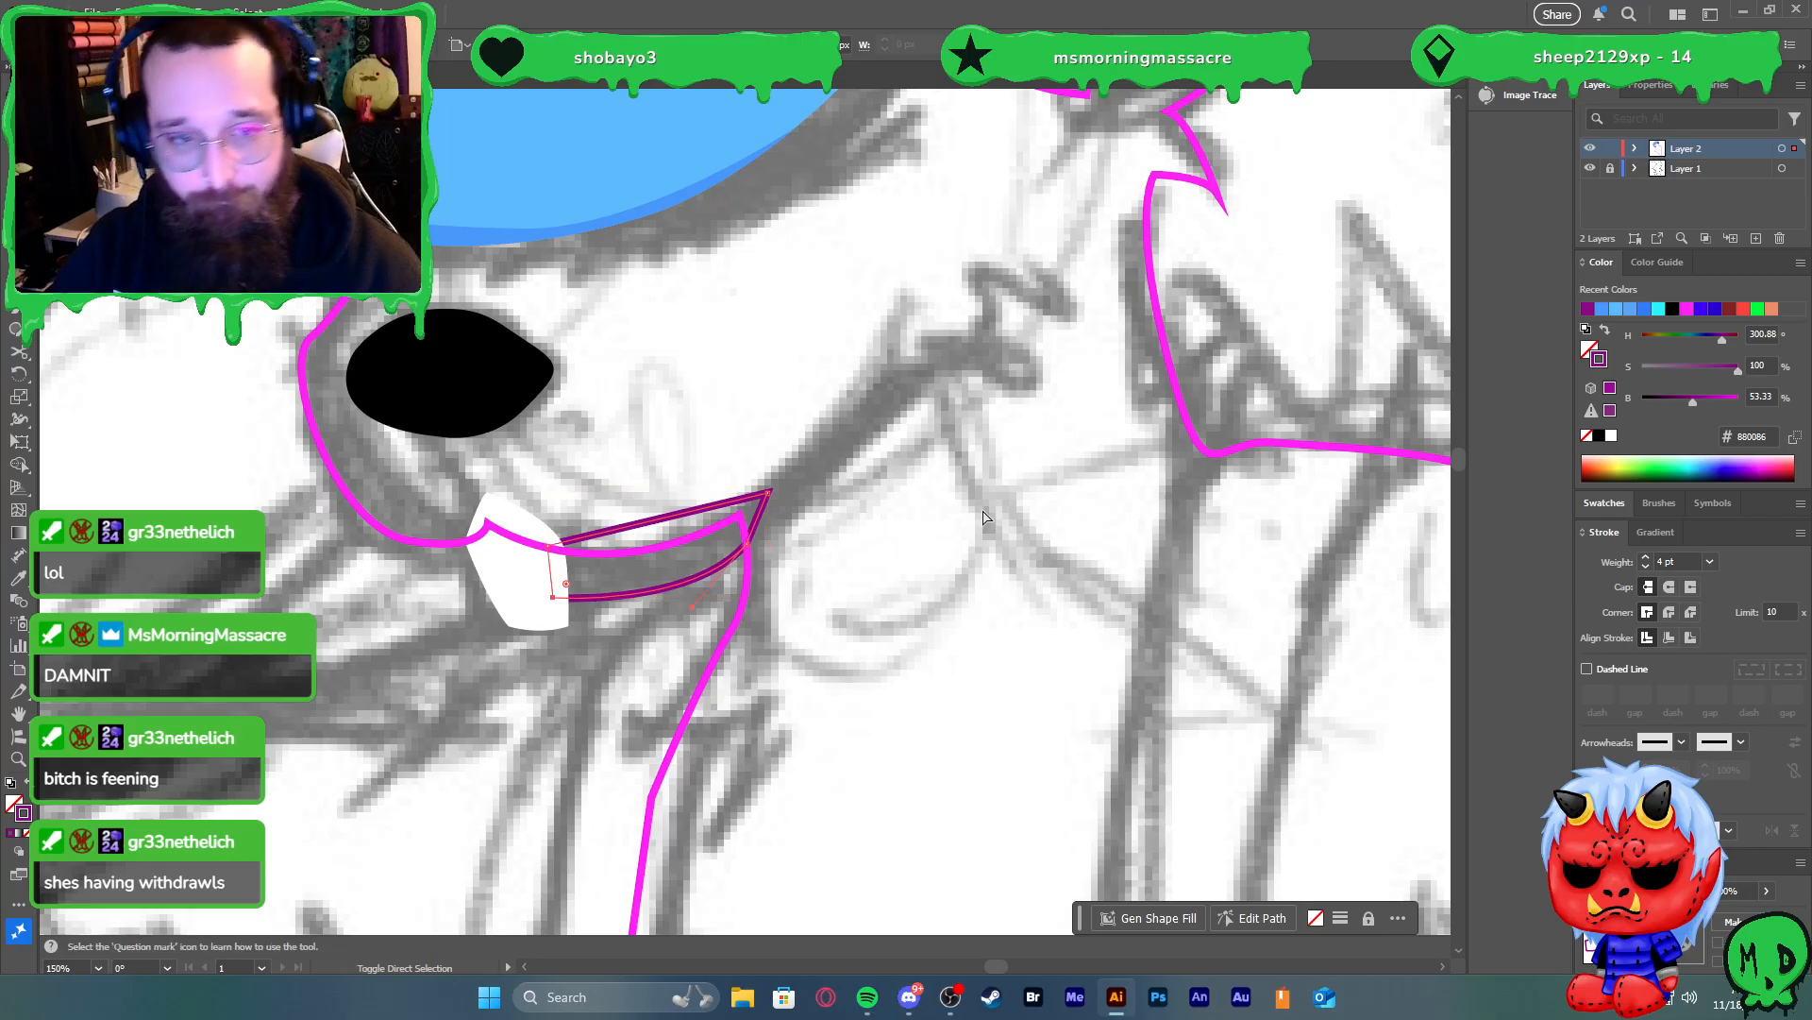
pyautogui.click(463, 686)
pyautogui.scroll(-3, 467, 697)
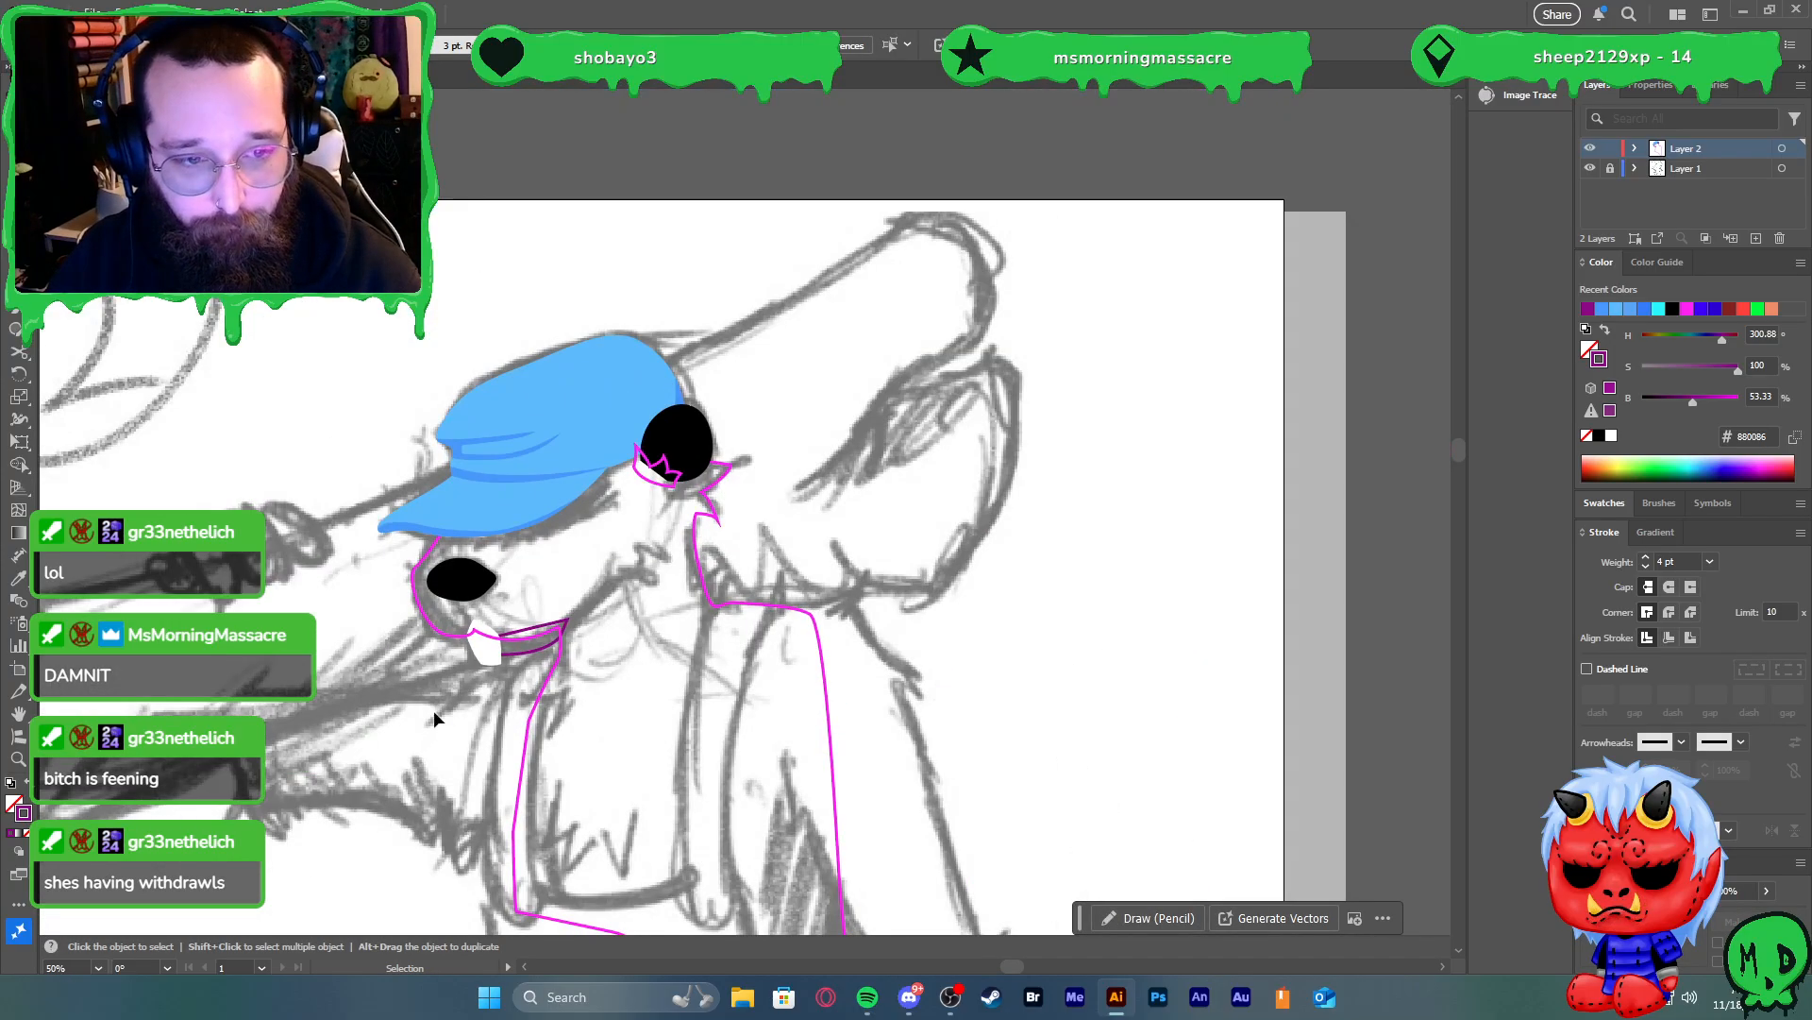
pyautogui.scroll(3, 464, 717)
pyautogui.scroll(-2, 685, 568)
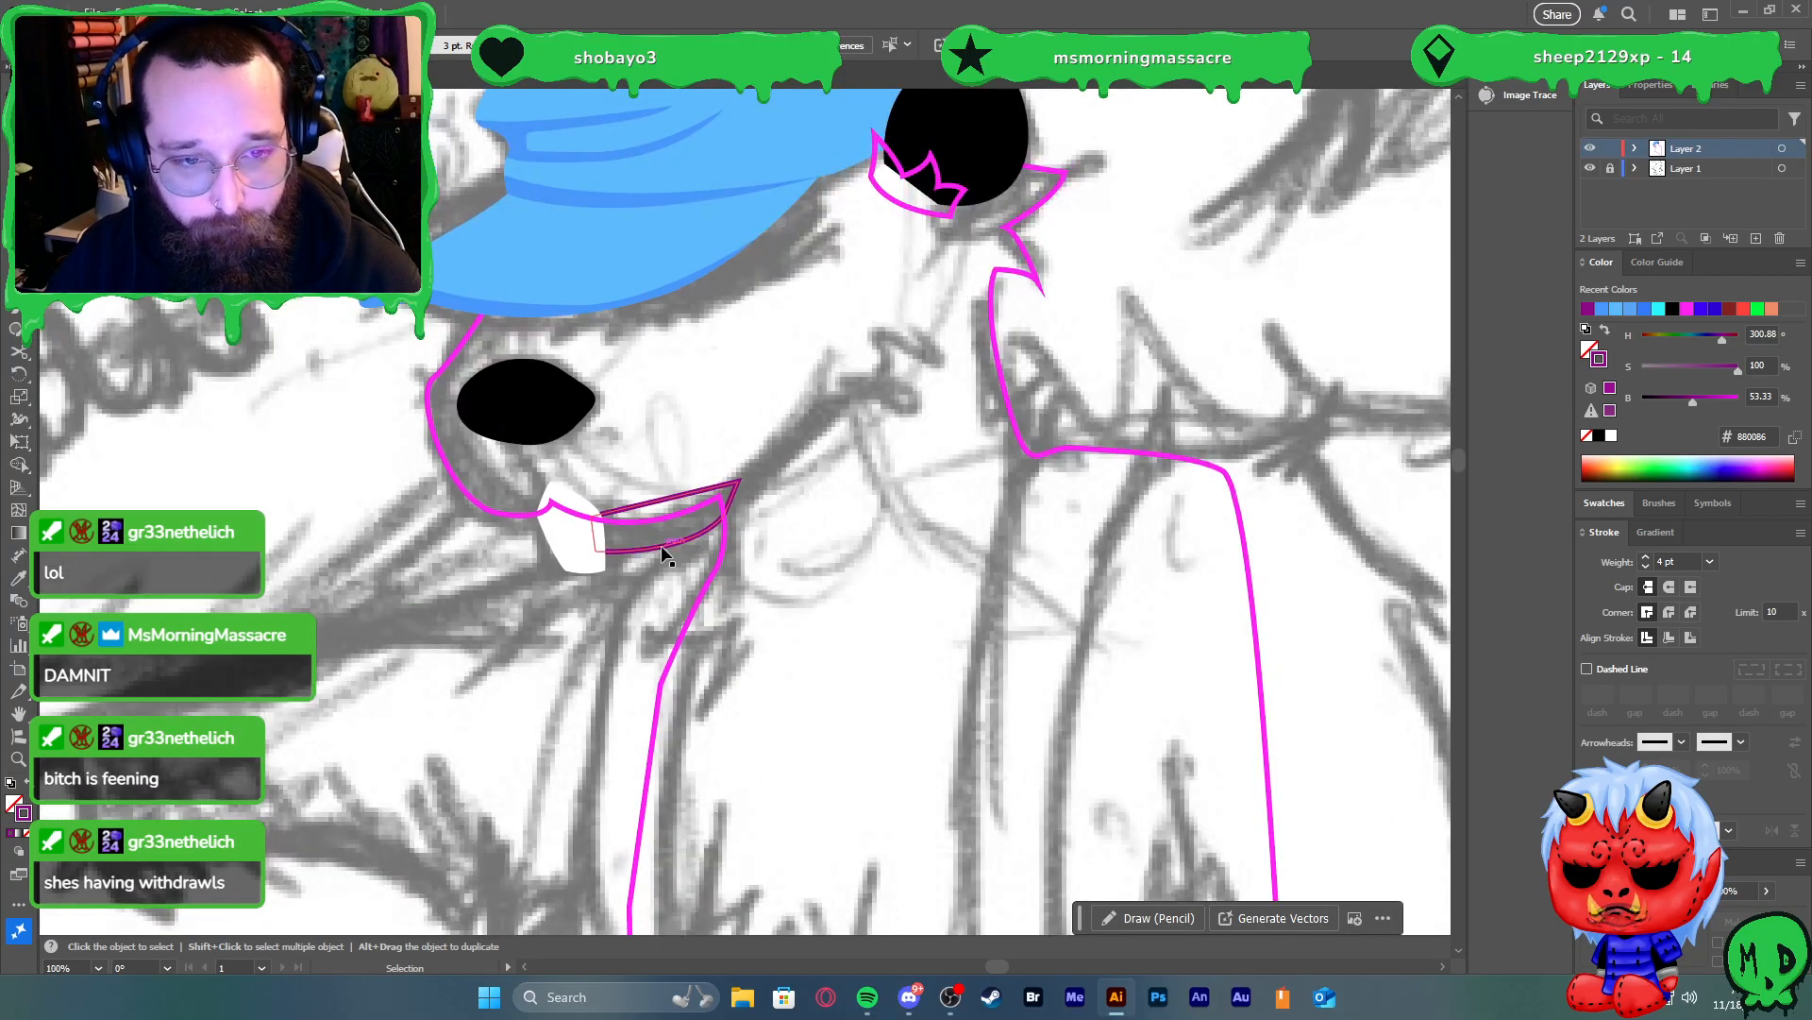
# Raise the mouth shape about 8 px, and swap the magenta strokes of the body and ear tuft to solid fills
pyautogui.click(661, 535)
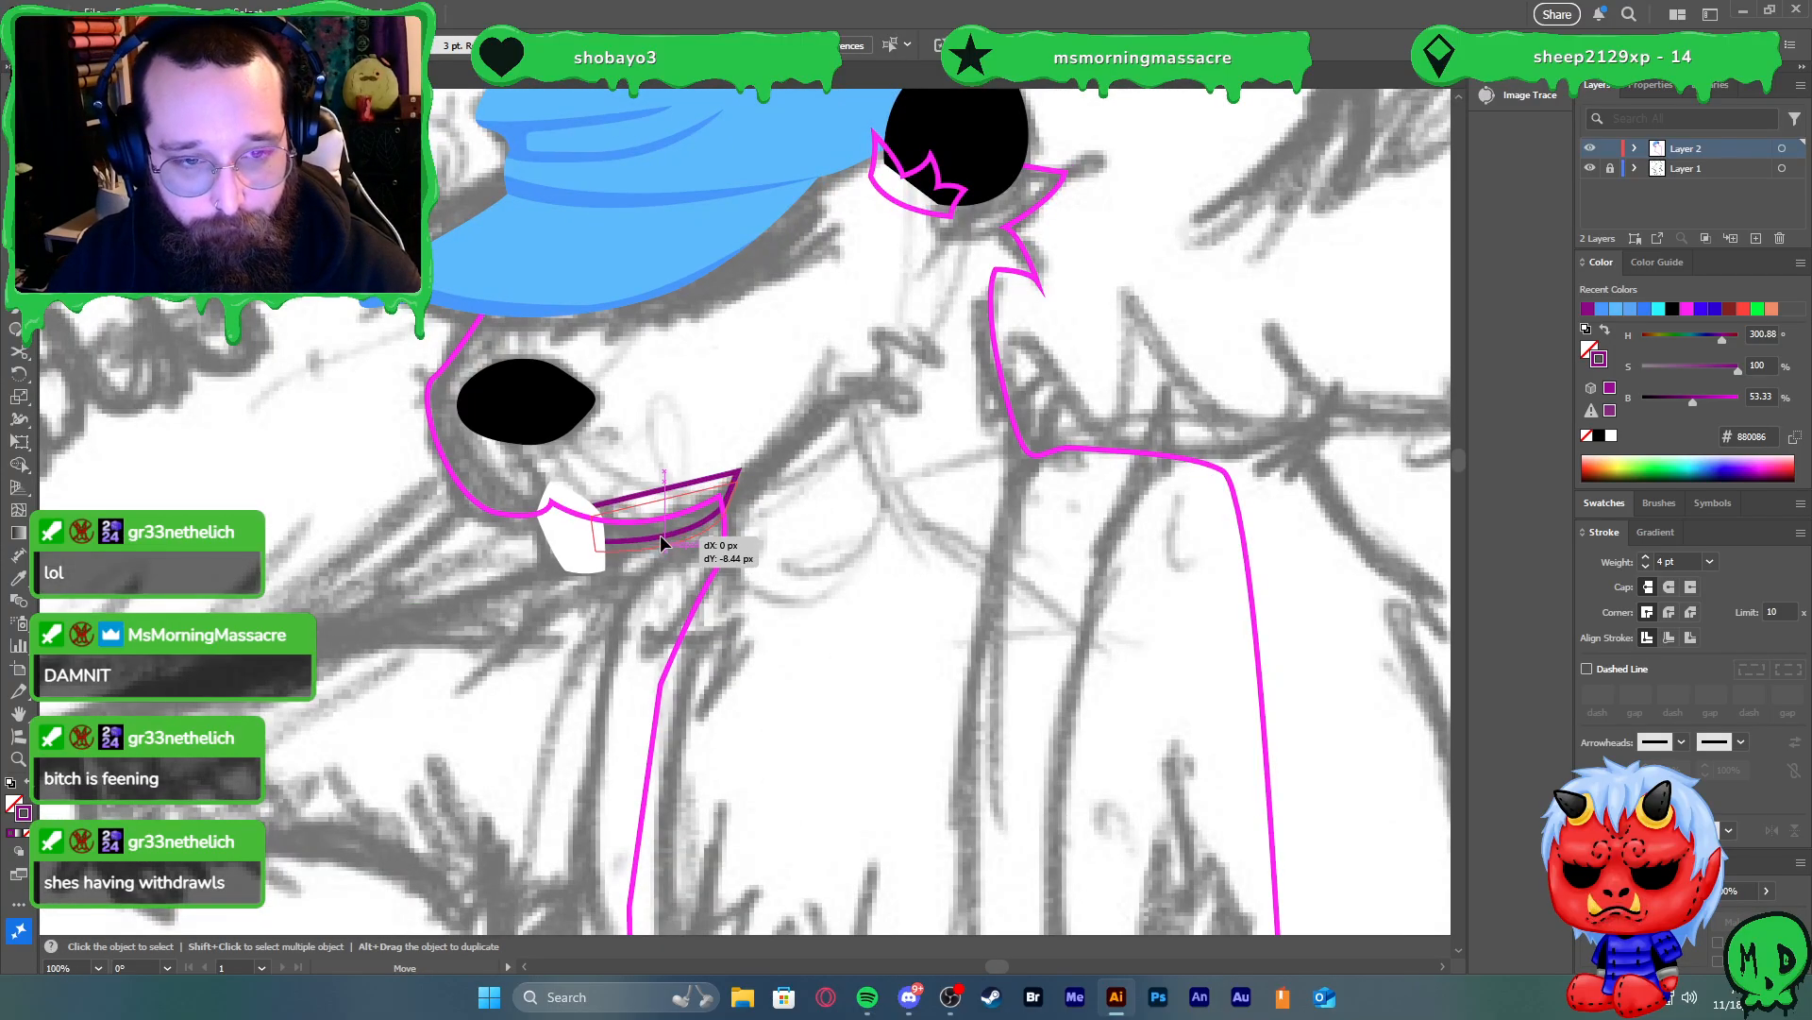
pyautogui.click(718, 569)
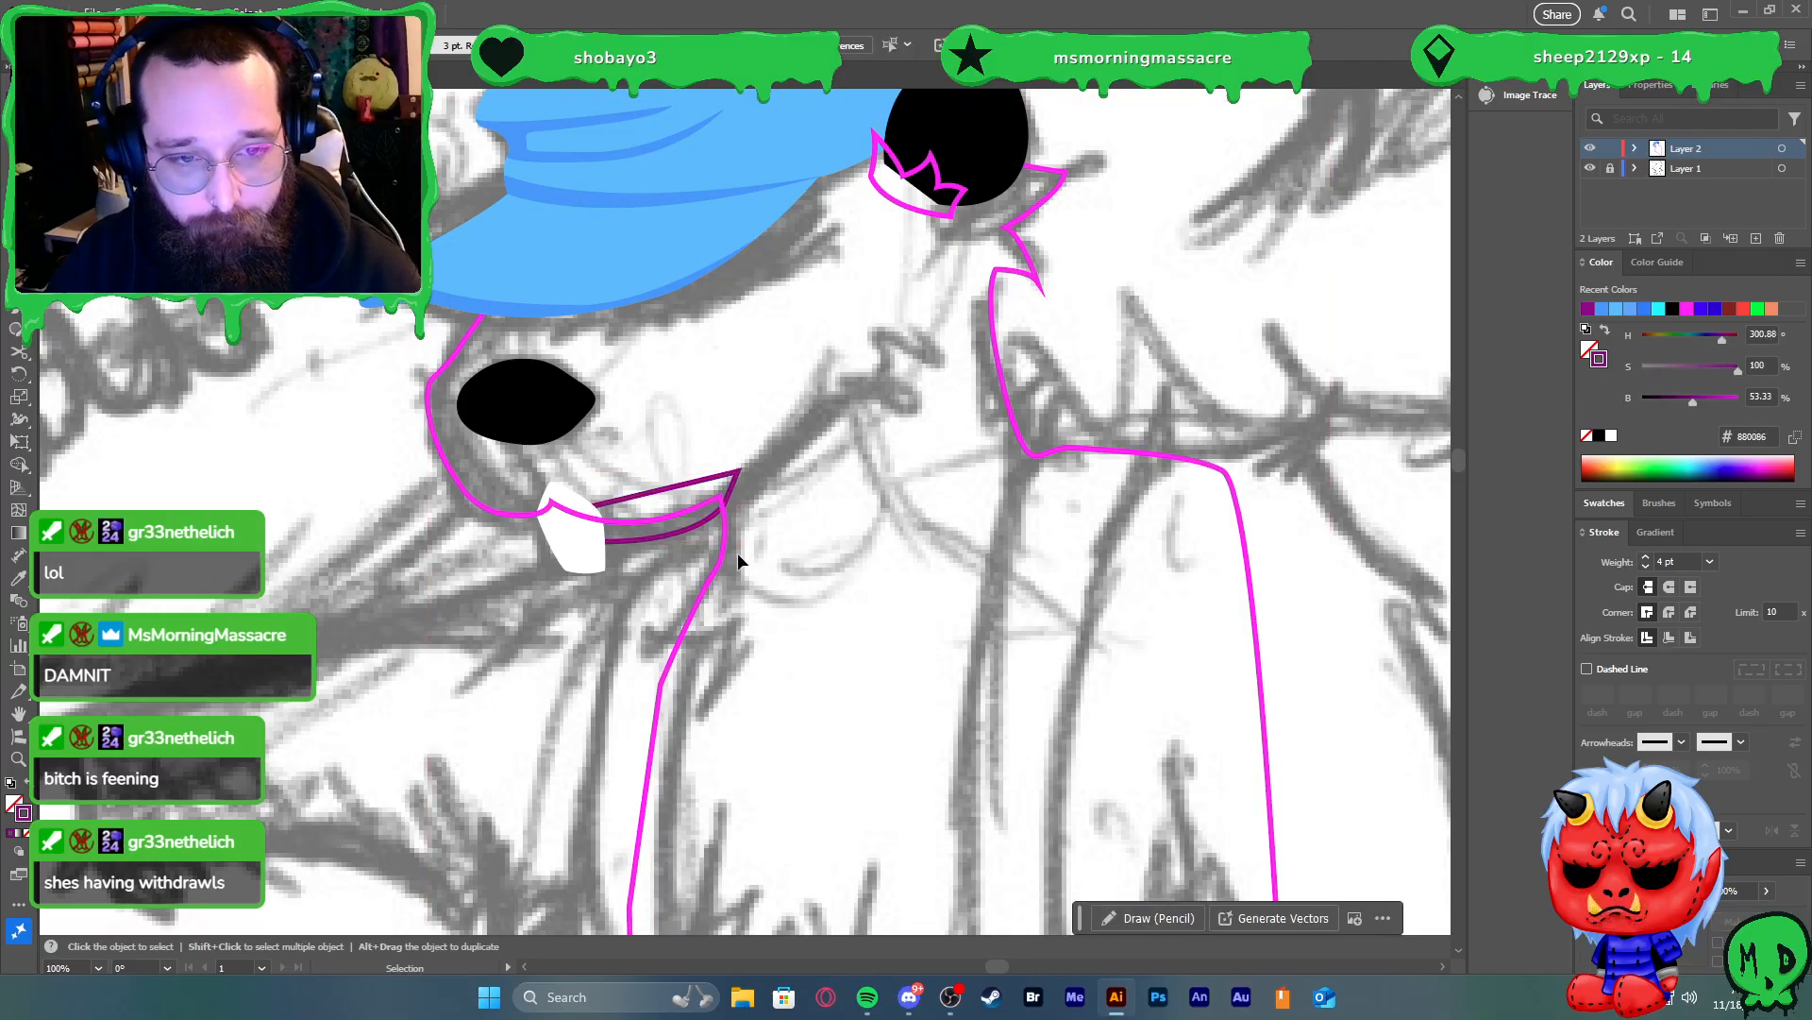
pyautogui.hotkey('shift', 'x')
pyautogui.click(937, 190)
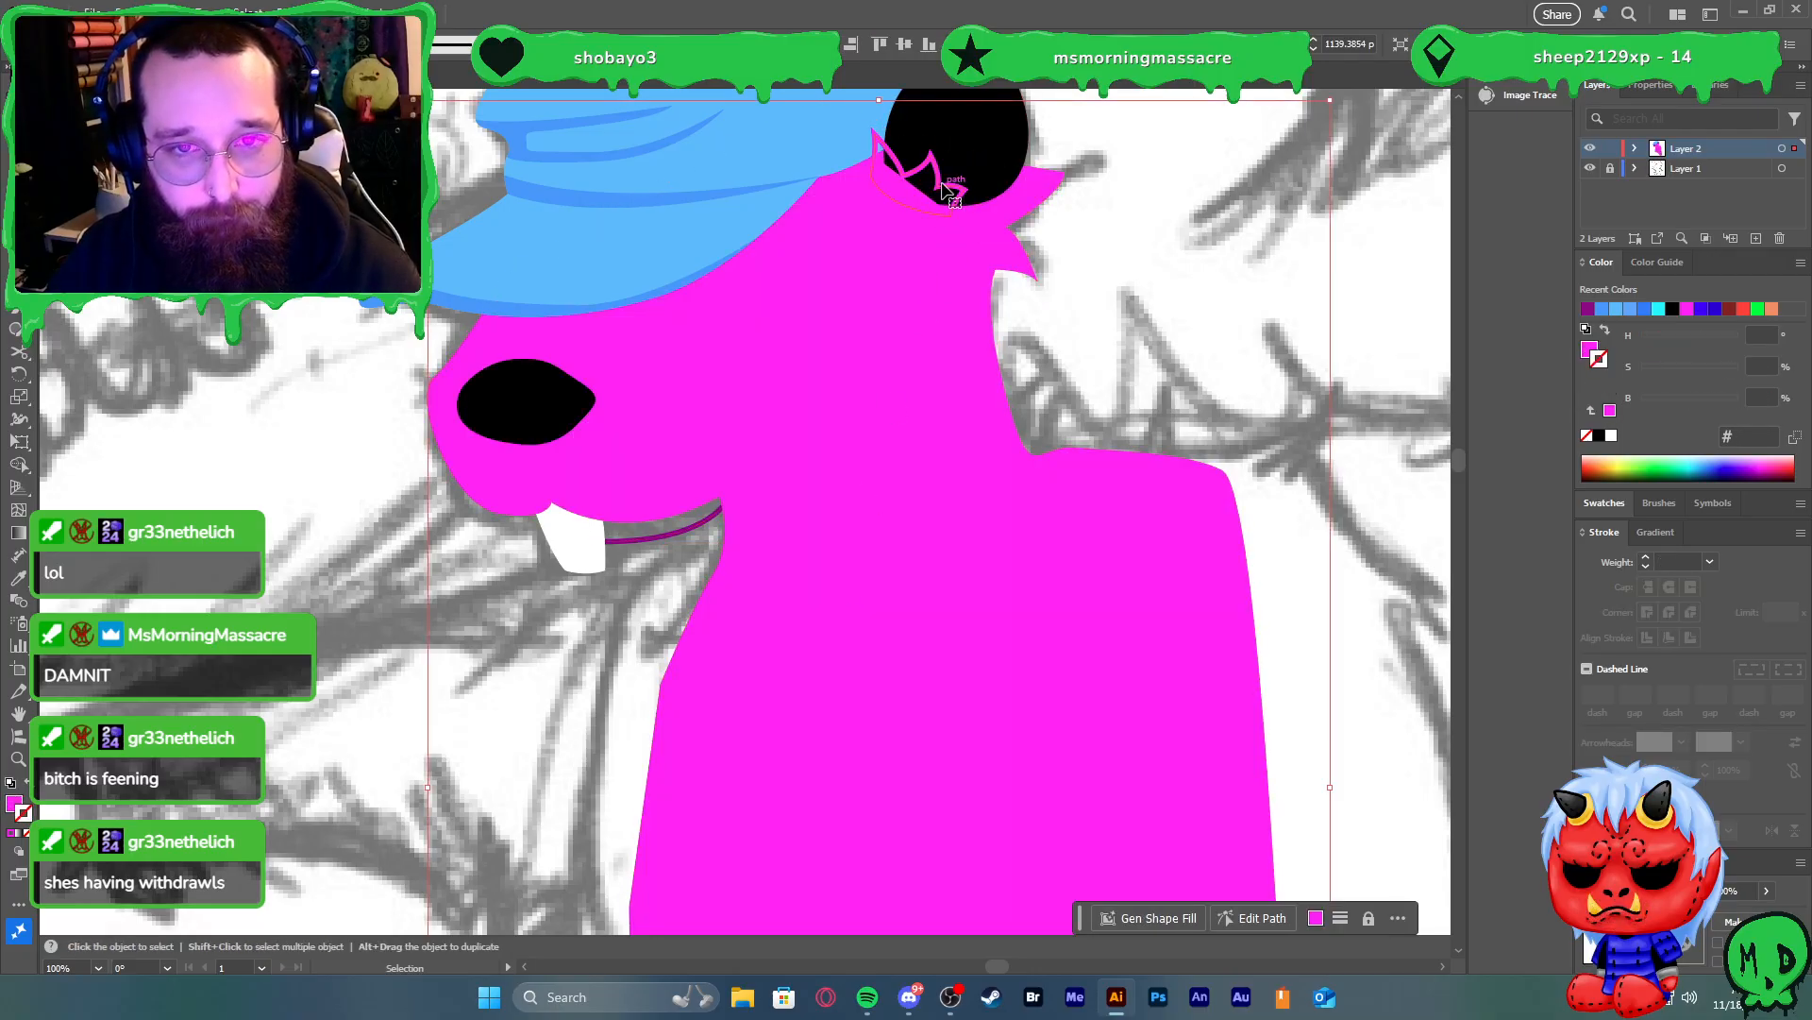
pyautogui.hotkey('shift', 'x')
pyautogui.click(1105, 382)
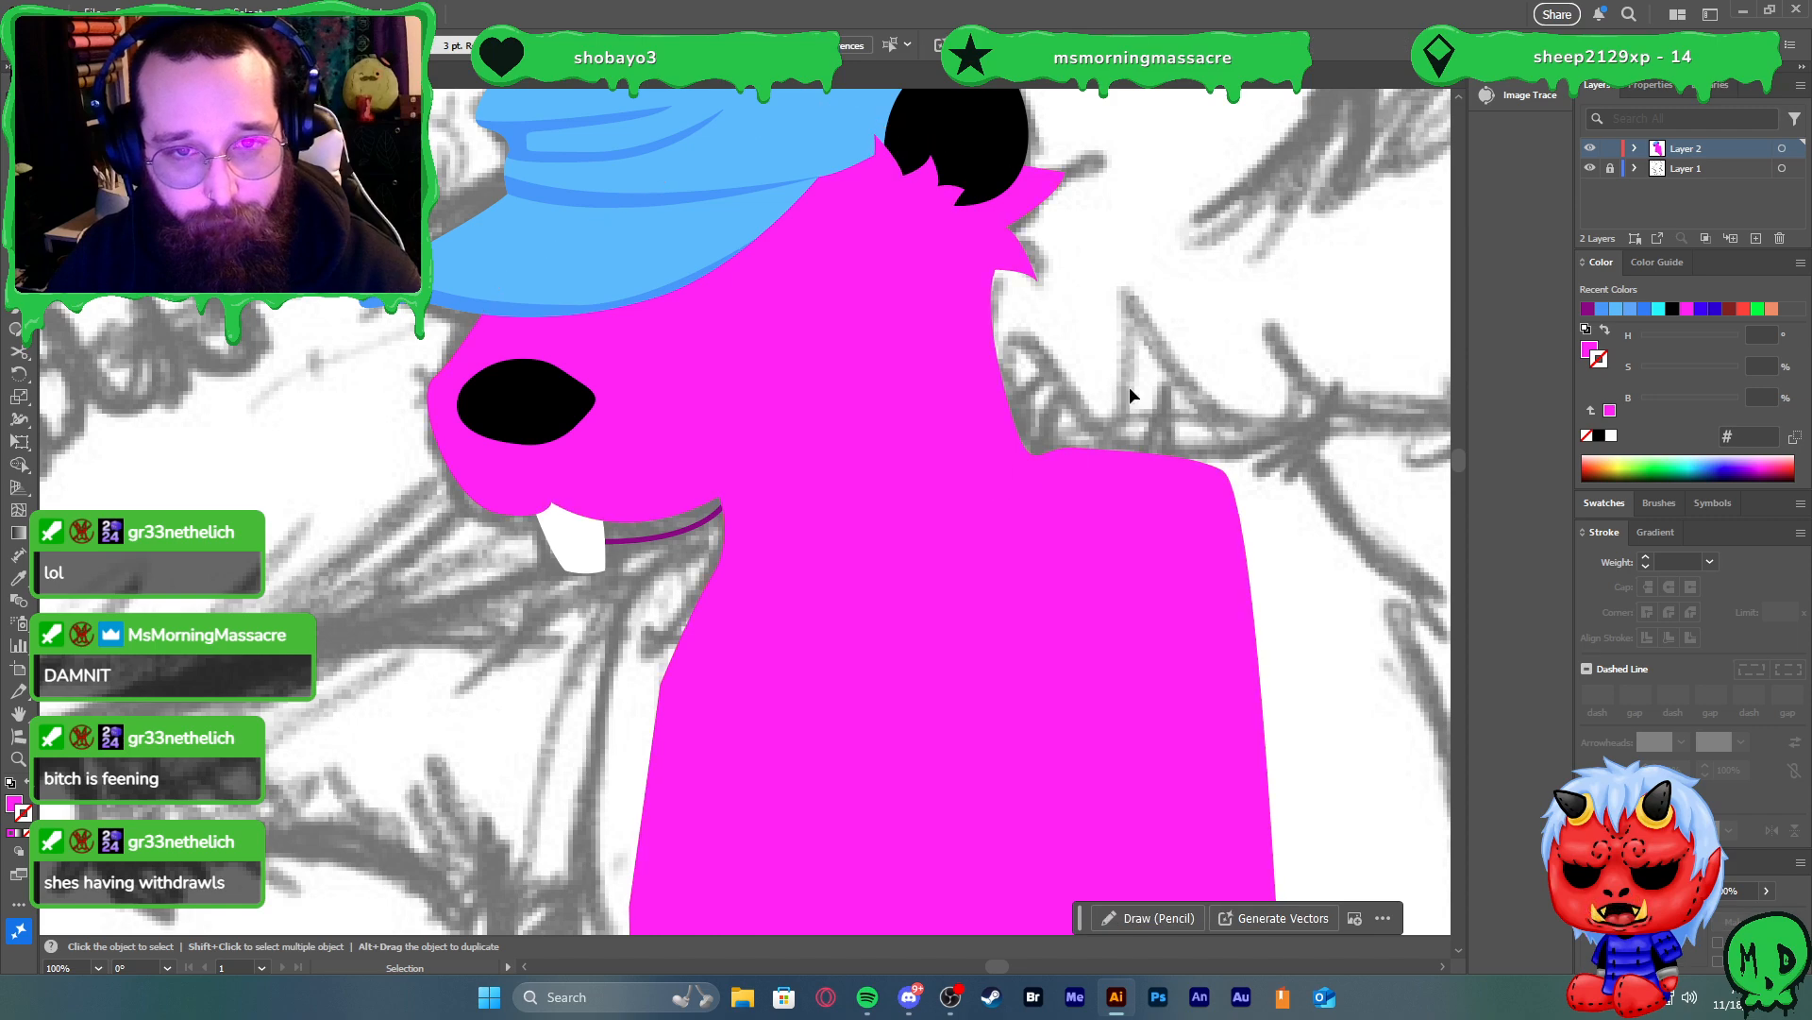
# Swap the mouth shape's dark purple stroke to a solid fill and deselect it
pyautogui.scroll(-3, 1136, 355)
pyautogui.scroll(1, 1136, 355)
pyautogui.scroll(3, 1089, 406)
pyautogui.click(812, 480)
pyautogui.hotkey('shift', 'x')
pyautogui.click(708, 566)
pyautogui.scroll(-3, 756, 581)
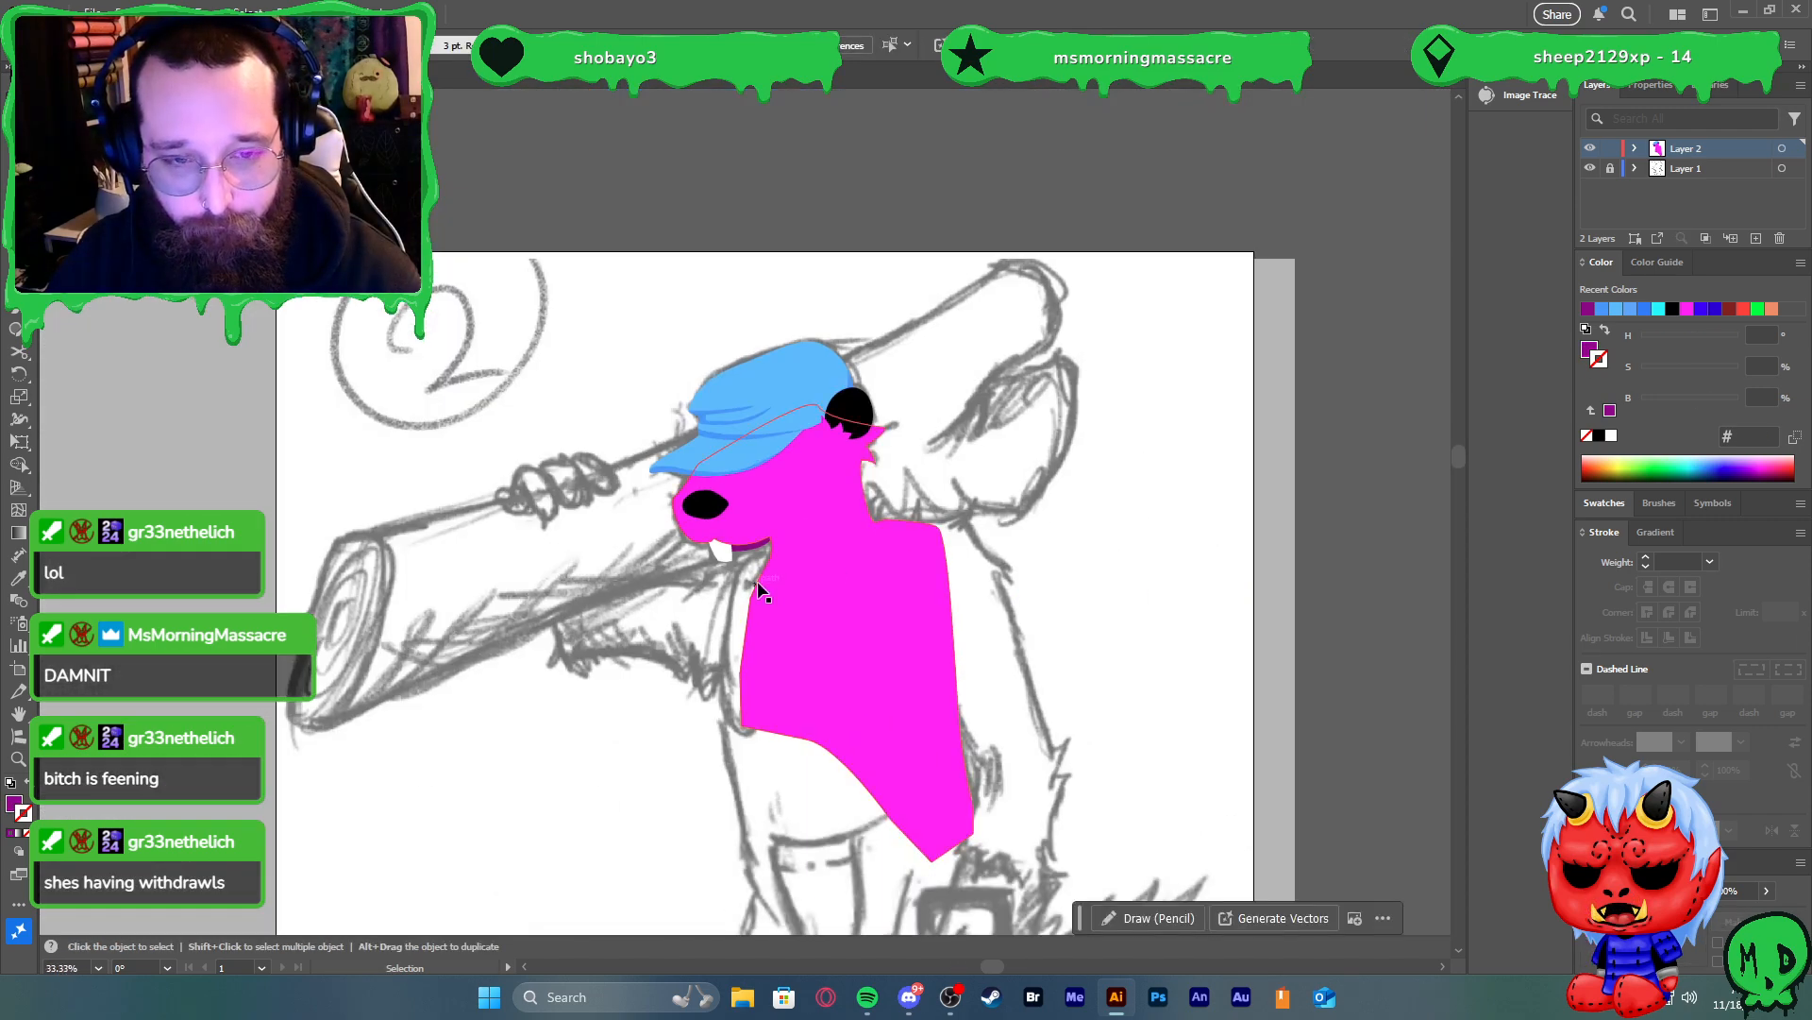
pyautogui.scroll(1, 753, 581)
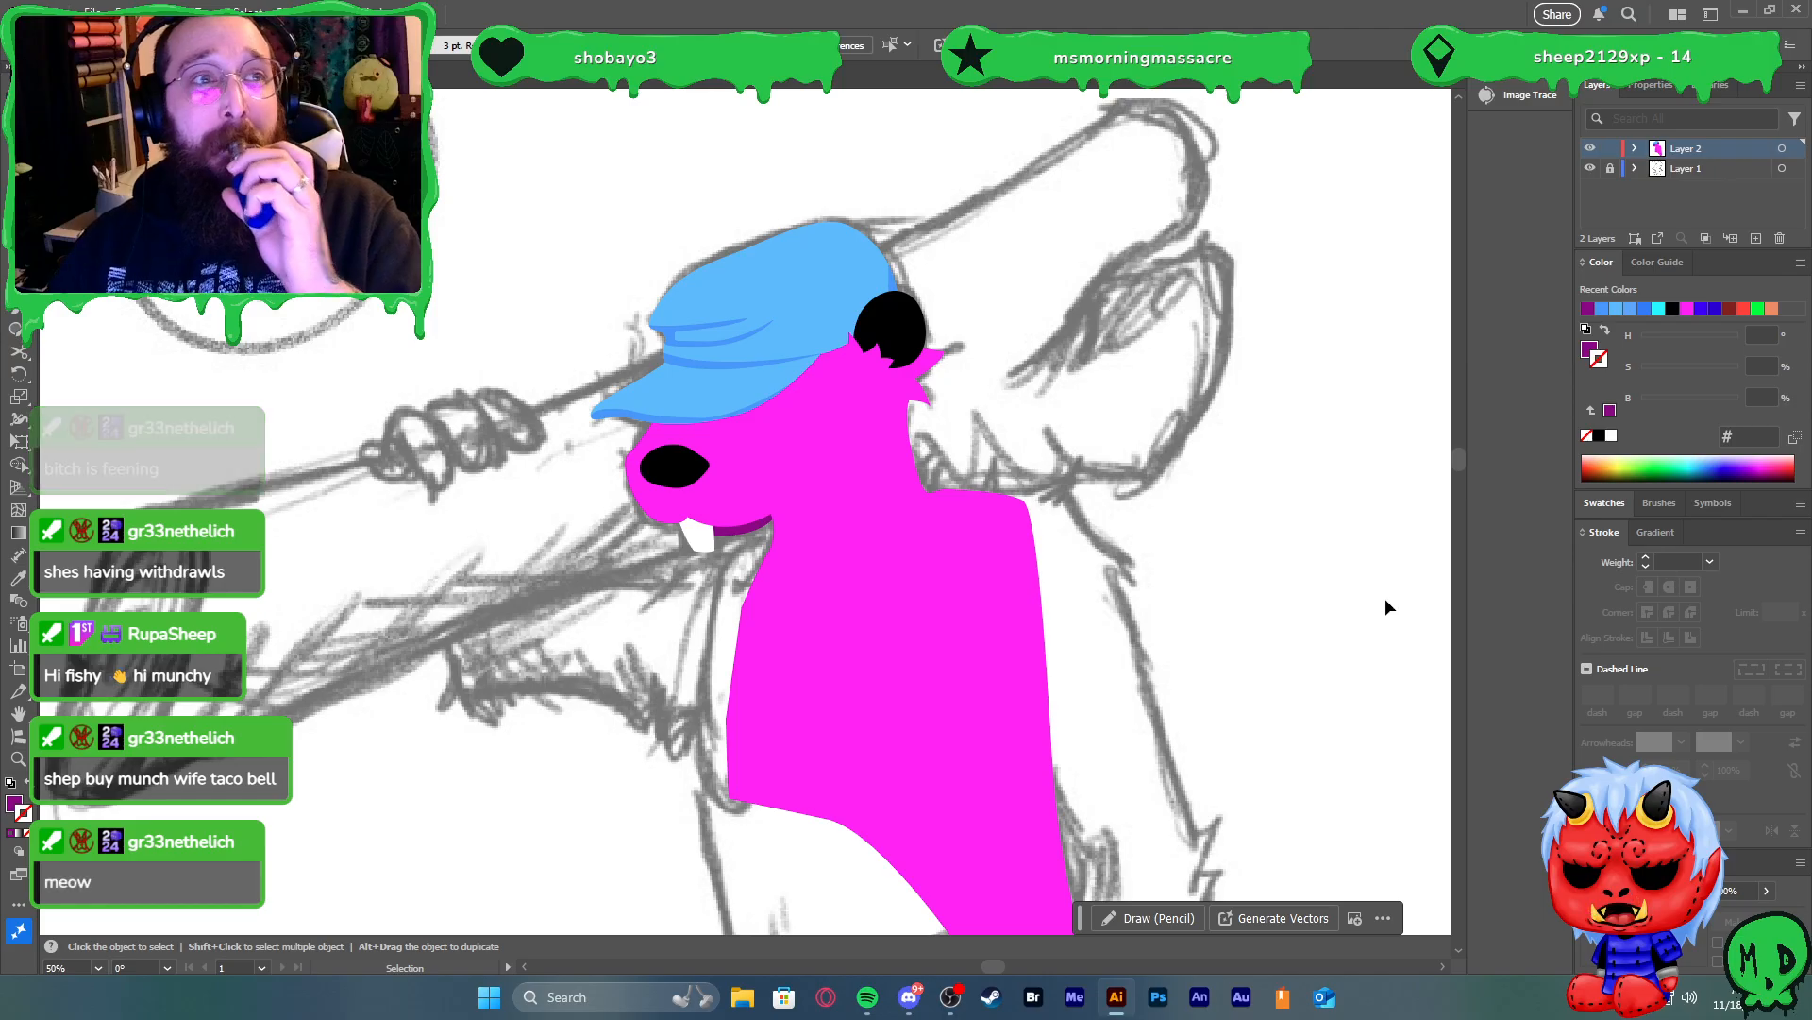
# Recolor the body's fill to muted brown #826831, leave it without a stroke, and deselect it
pyautogui.click(1017, 538)
pyautogui.moveTo(1018, 538); pyautogui.dragTo(1015, 538)
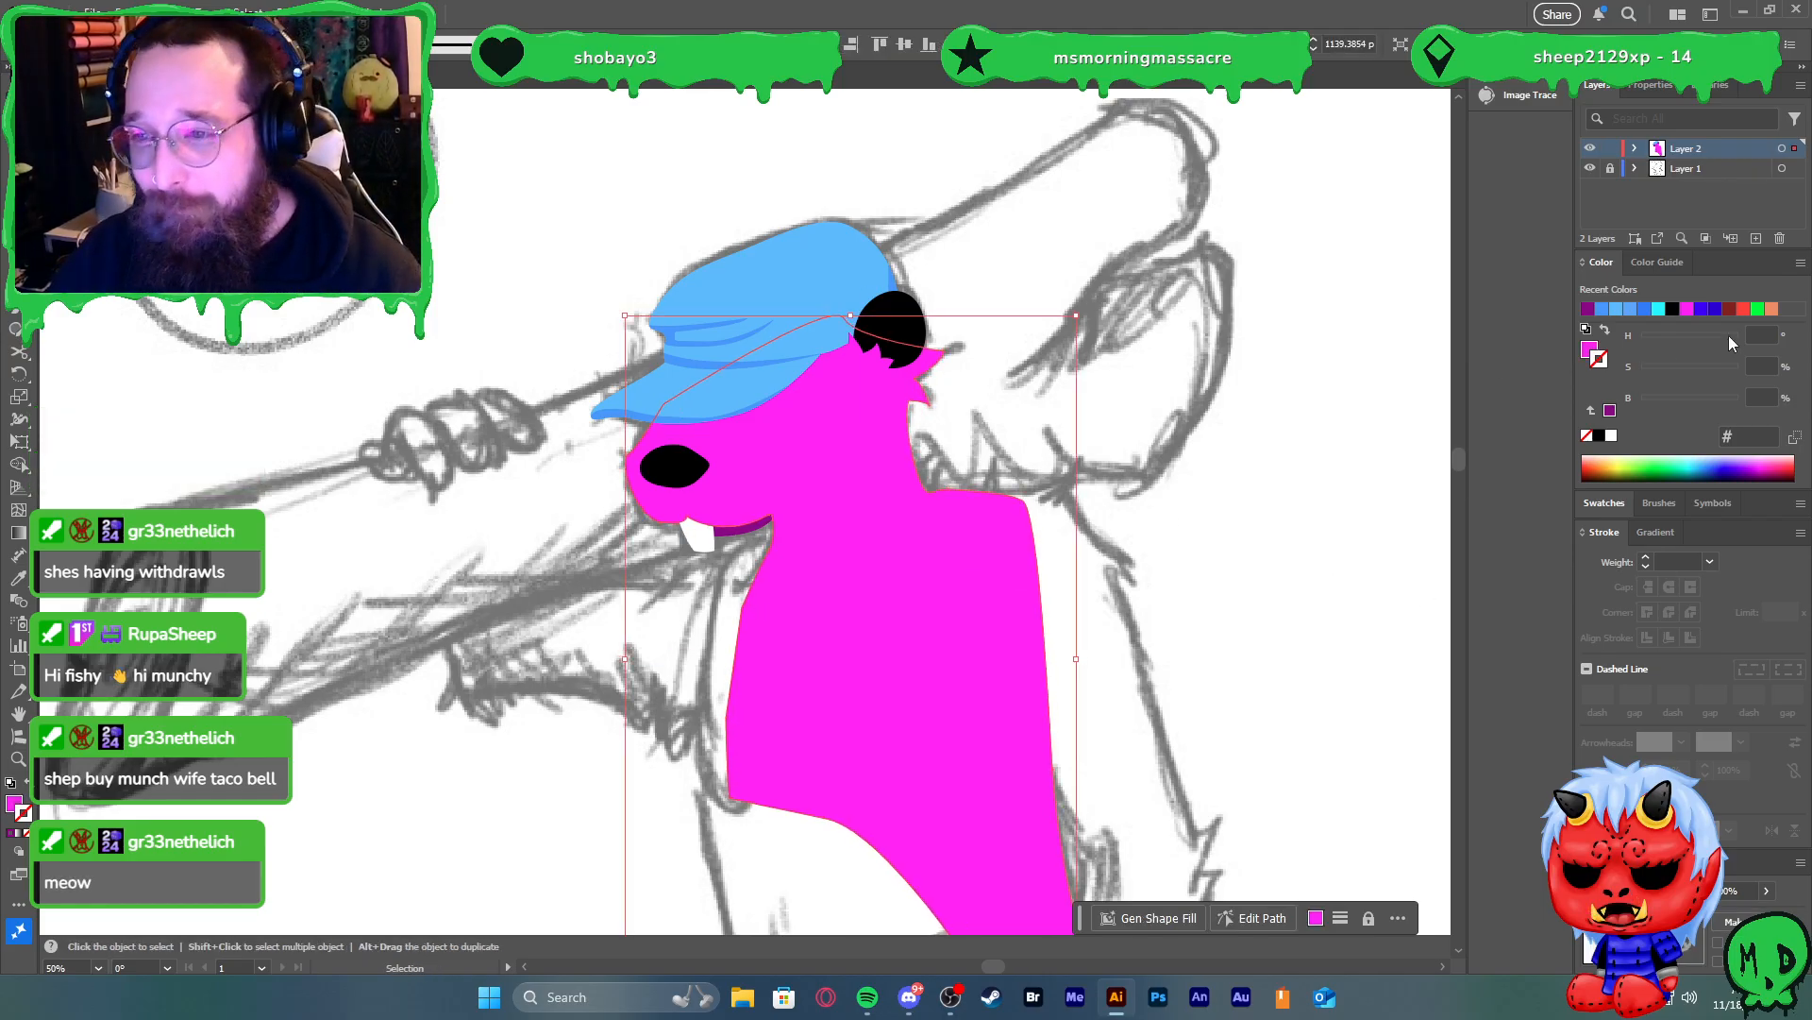
pyautogui.moveTo(1593, 473); pyautogui.dragTo(1600, 473)
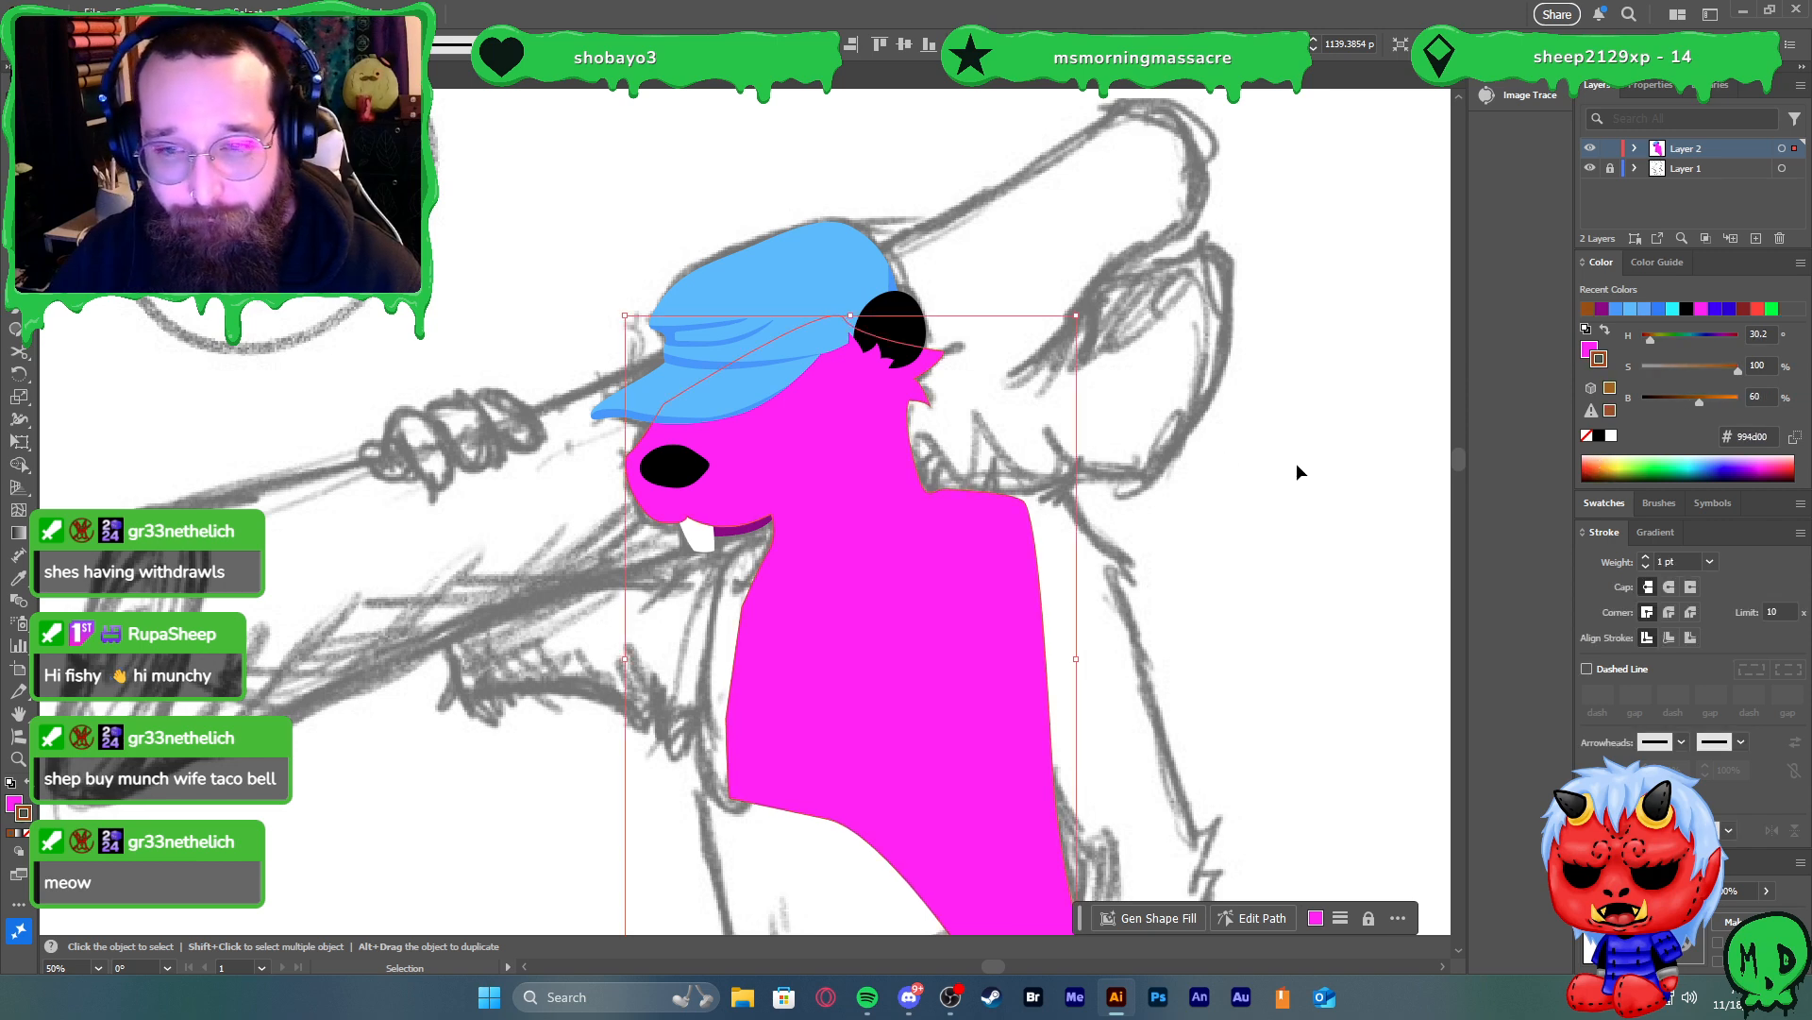
pyautogui.press('x')
pyautogui.hotkey('shift', 'x')
pyautogui.press('x')
pyautogui.click(1588, 435)
pyautogui.press('x')
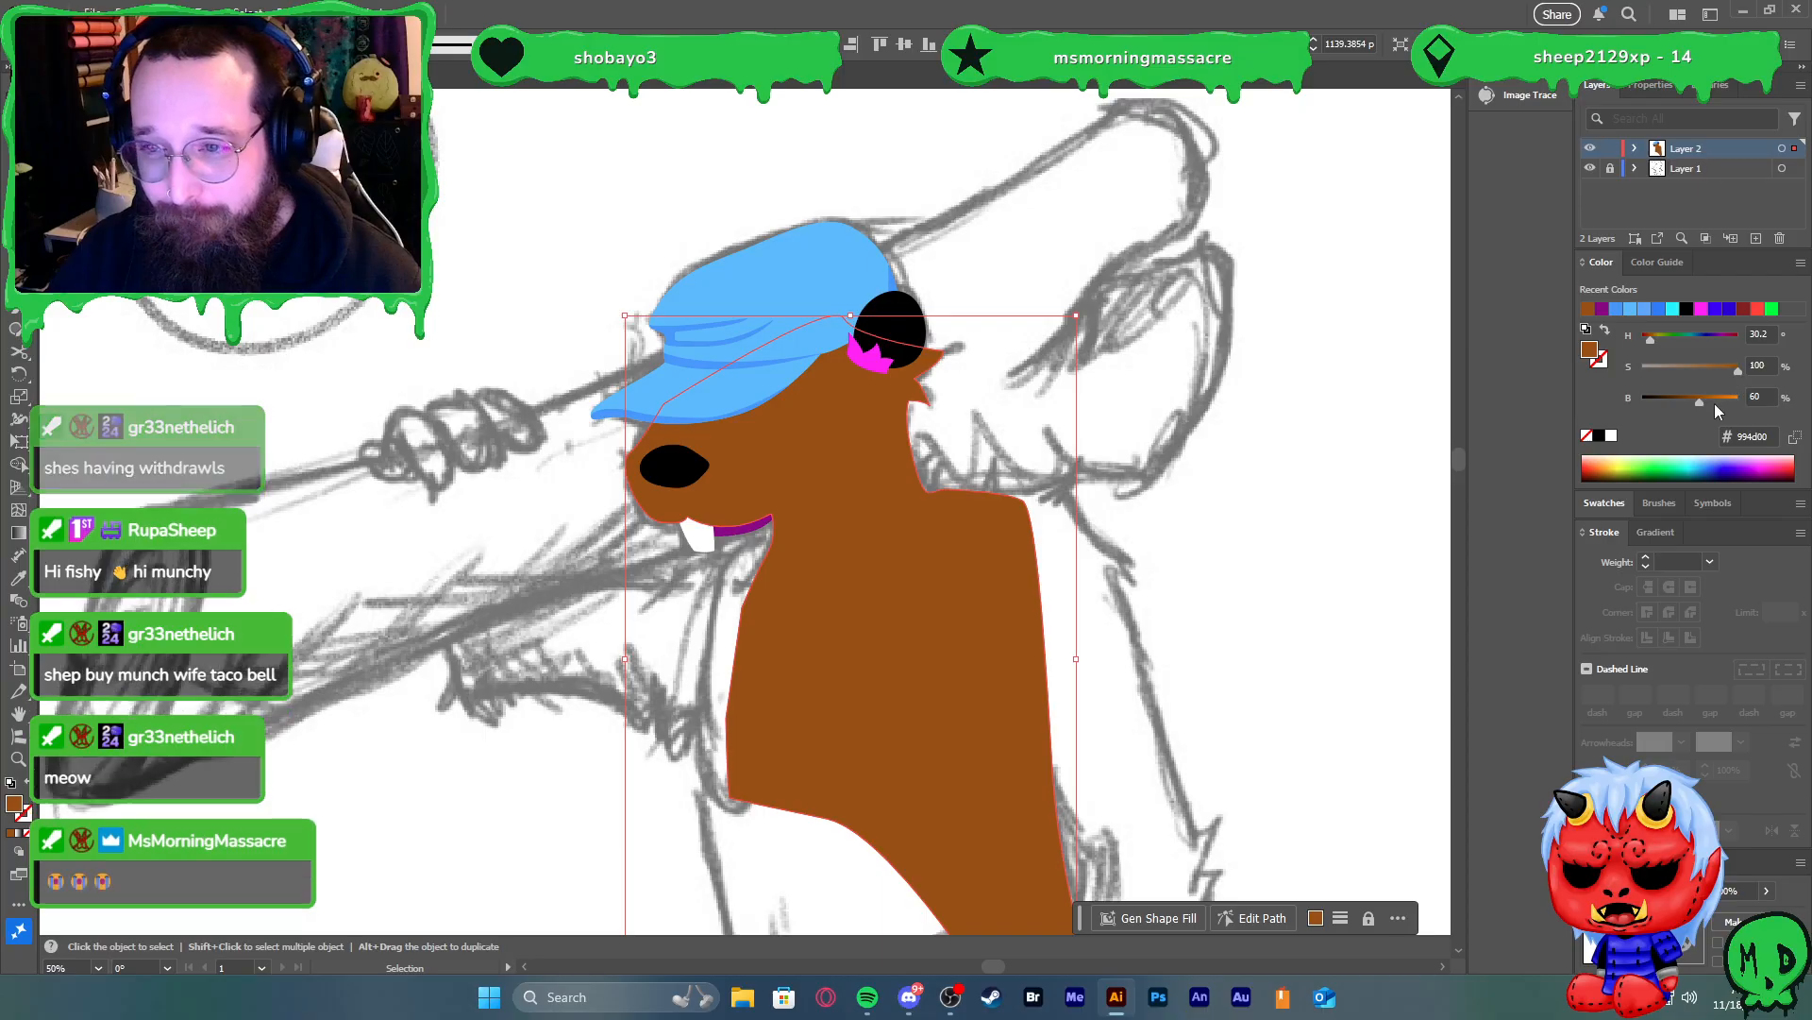
pyautogui.moveTo(1650, 338); pyautogui.dragTo(1692, 398)
pyautogui.click(1702, 366)
pyautogui.click(1106, 448)
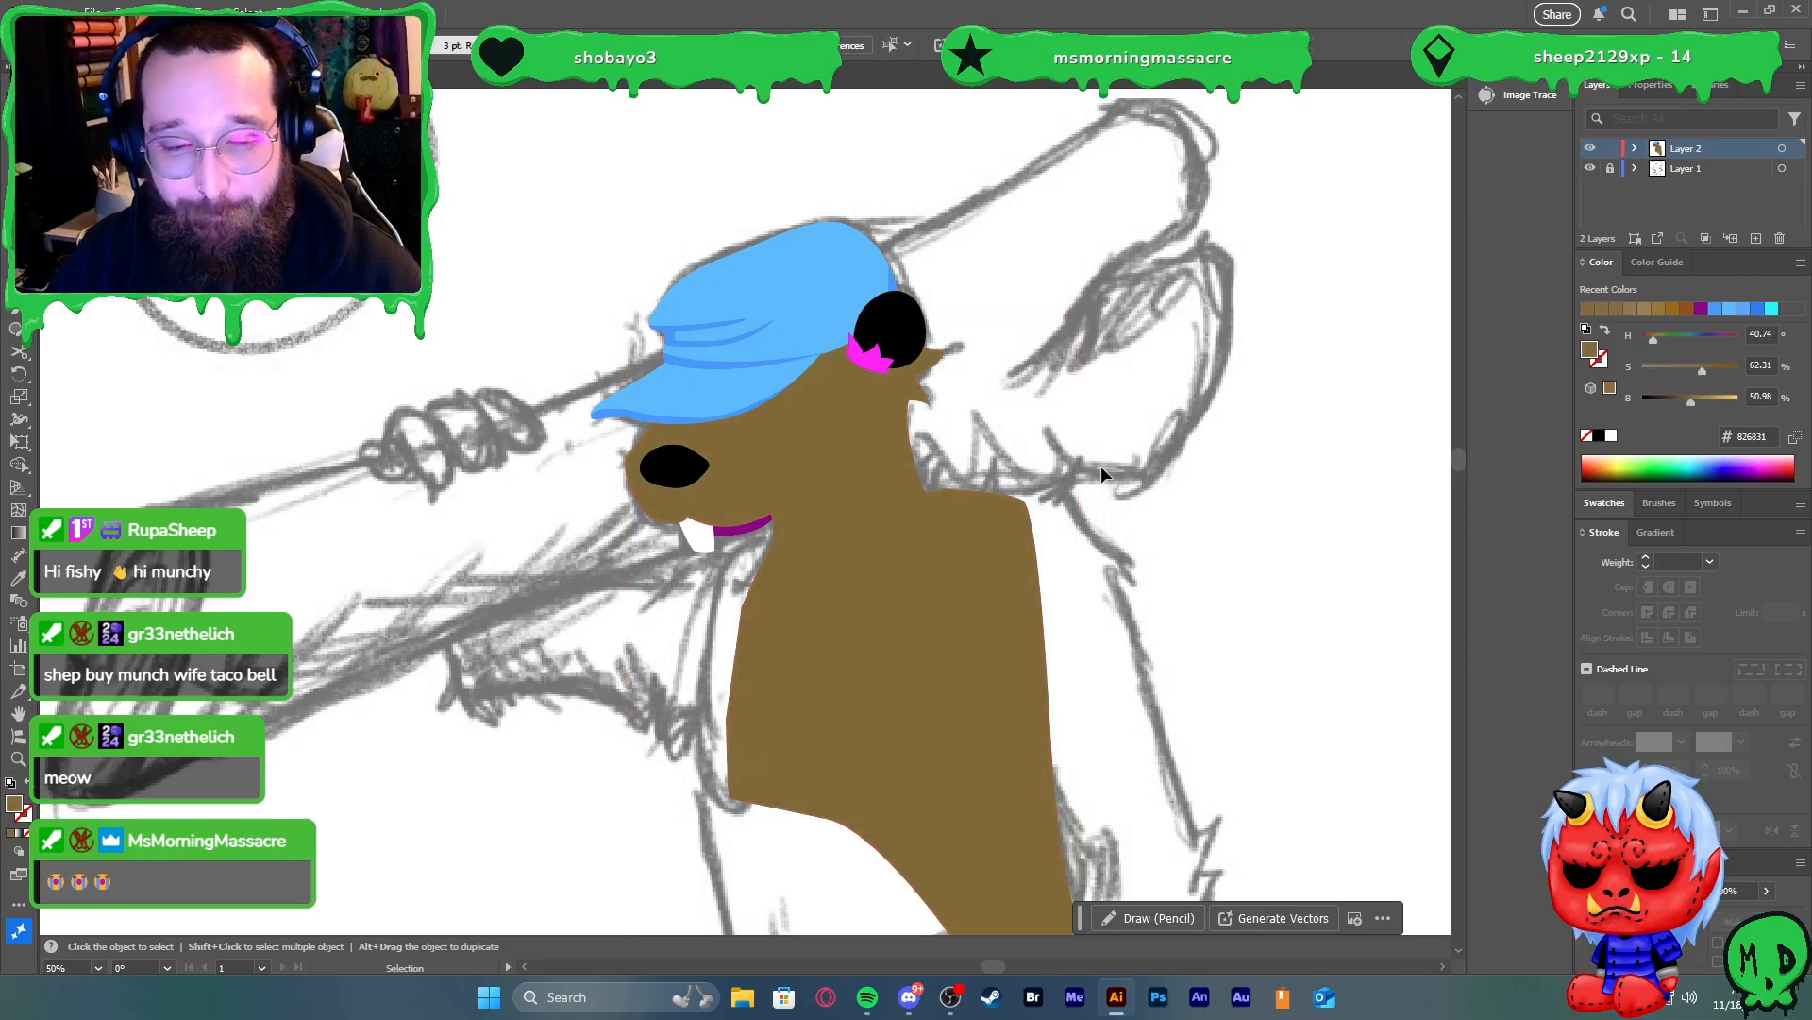
# Match the ear tuft's fill to the body's brown by sampling it, and deselect the tuft
pyautogui.click(876, 370)
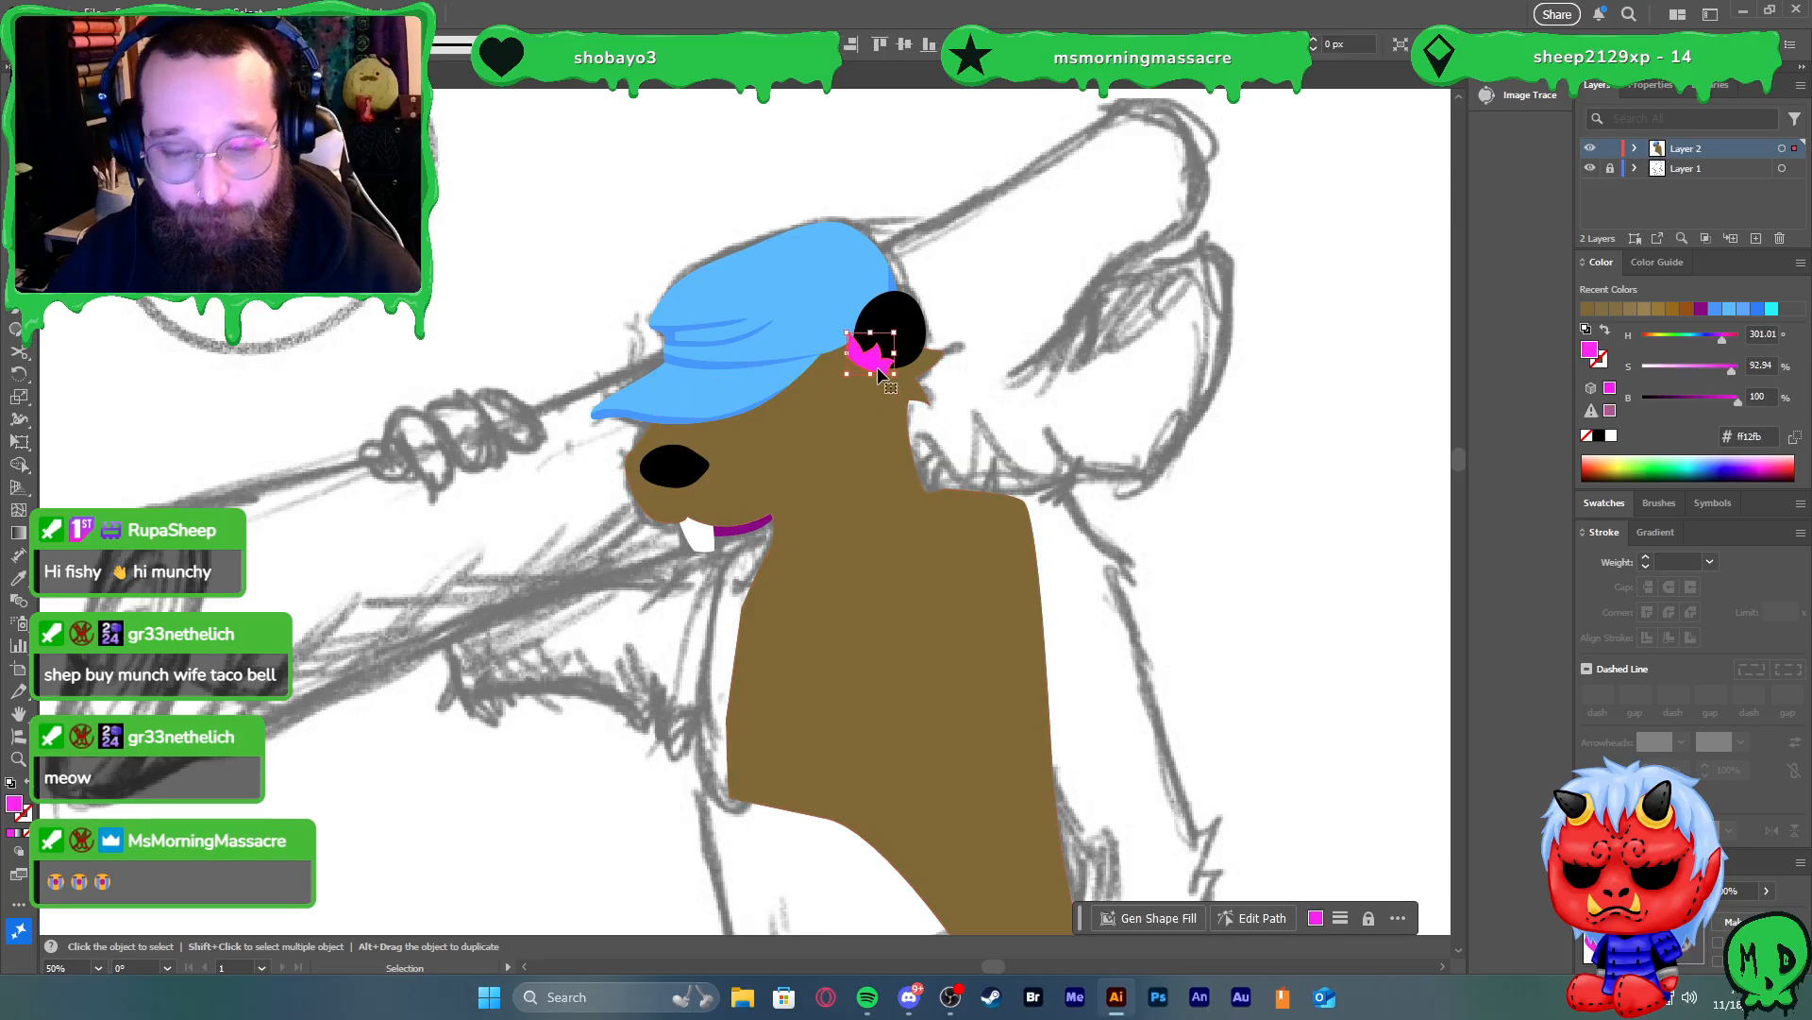
pyautogui.press('i')
pyautogui.click(866, 550)
pyautogui.press('v')
pyautogui.click(1071, 481)
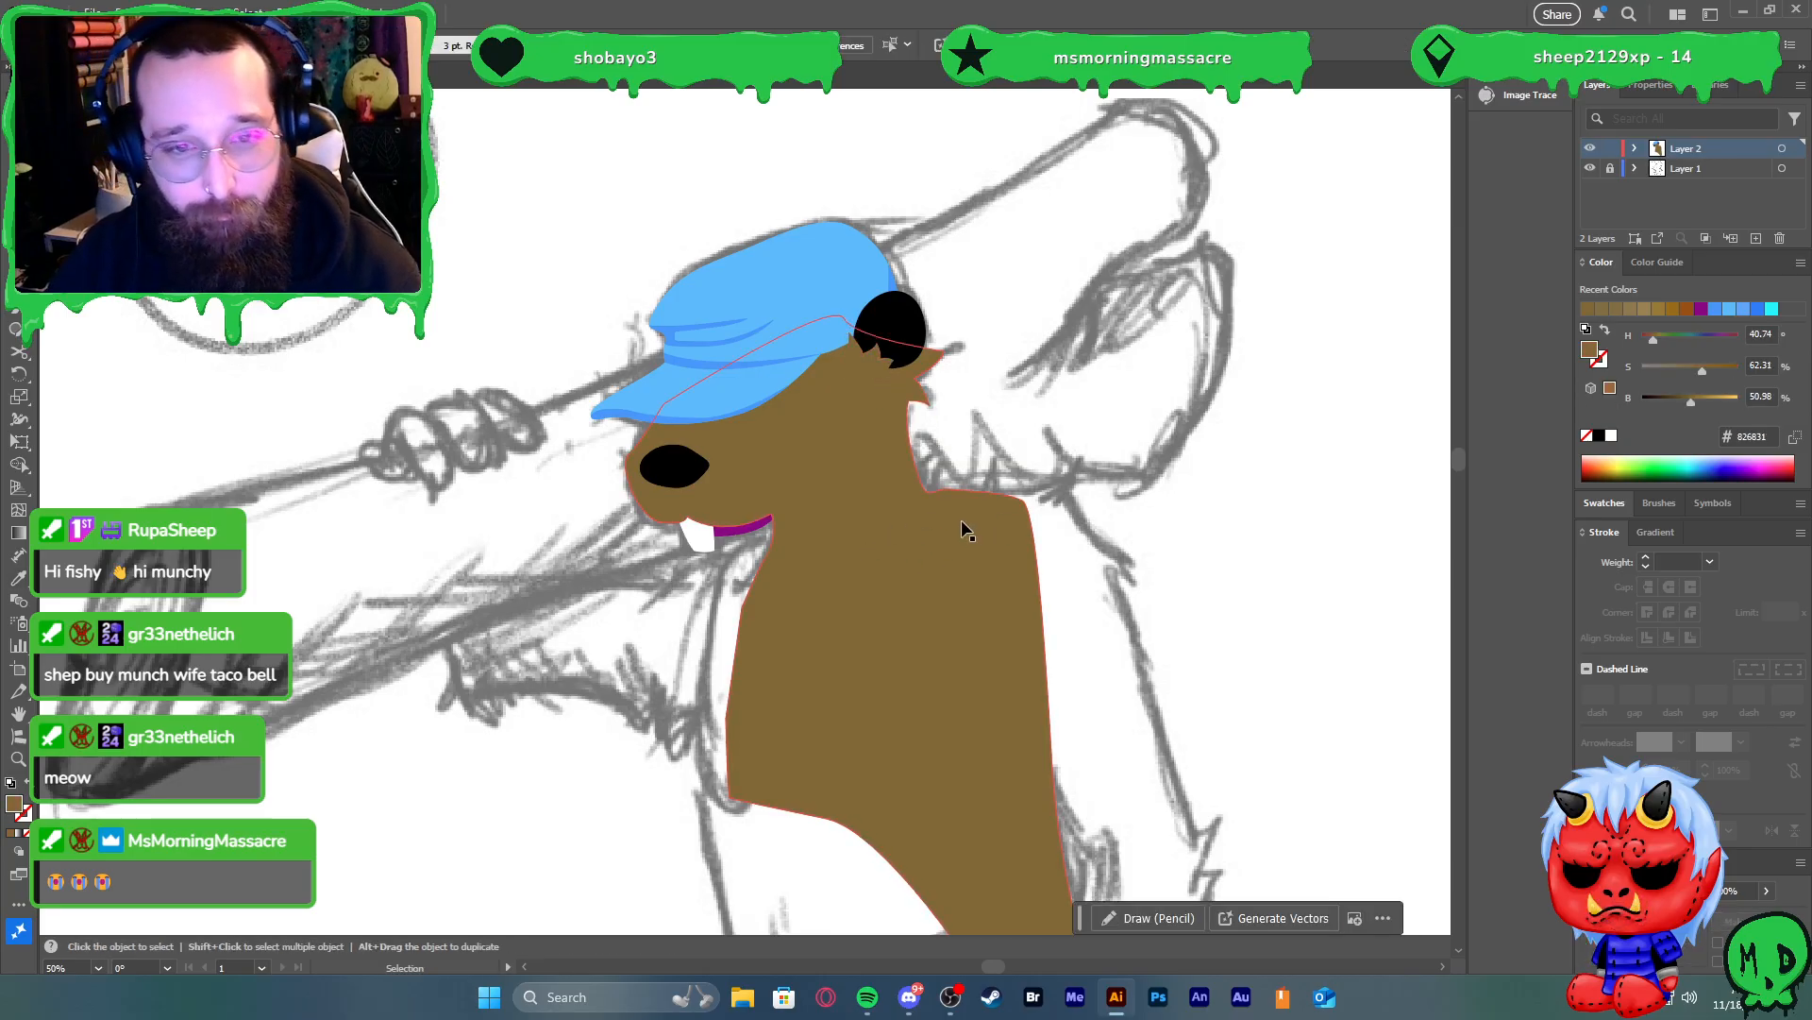
# Sample the body's brown onto the mouth shape and darken its fill to #634F25
pyautogui.click(738, 529)
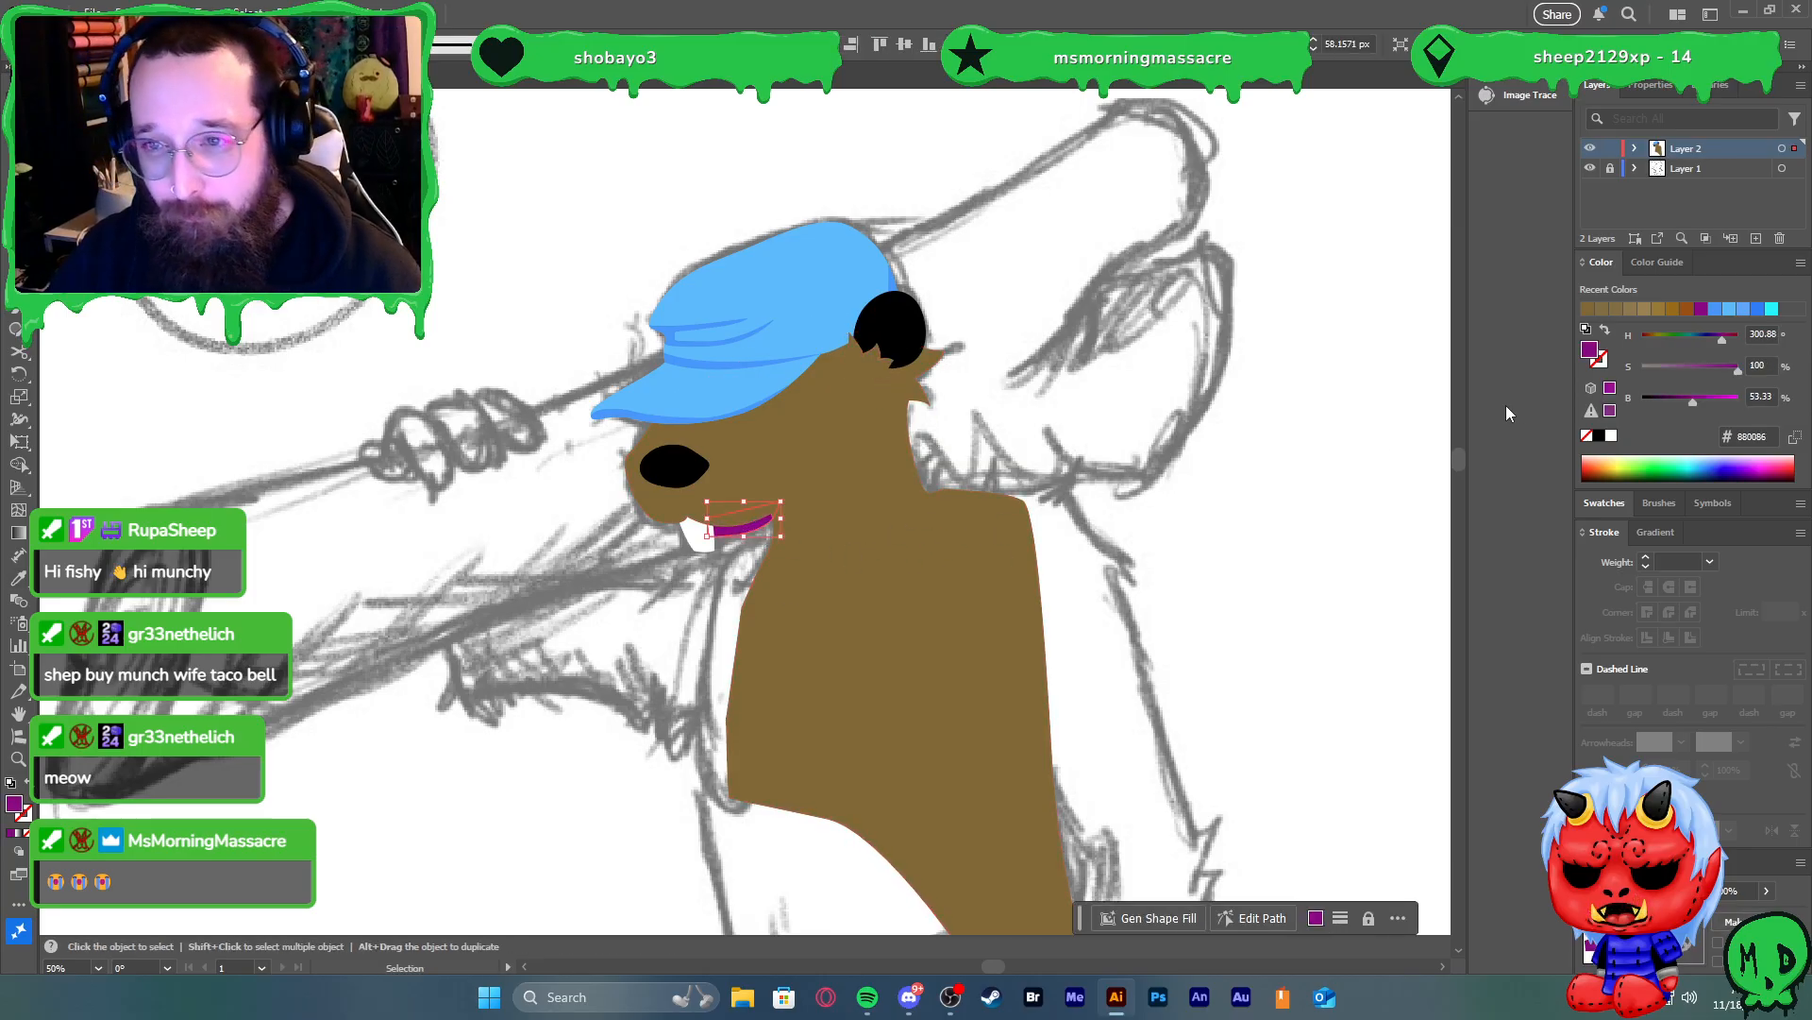
pyautogui.press('i')
pyautogui.click(946, 546)
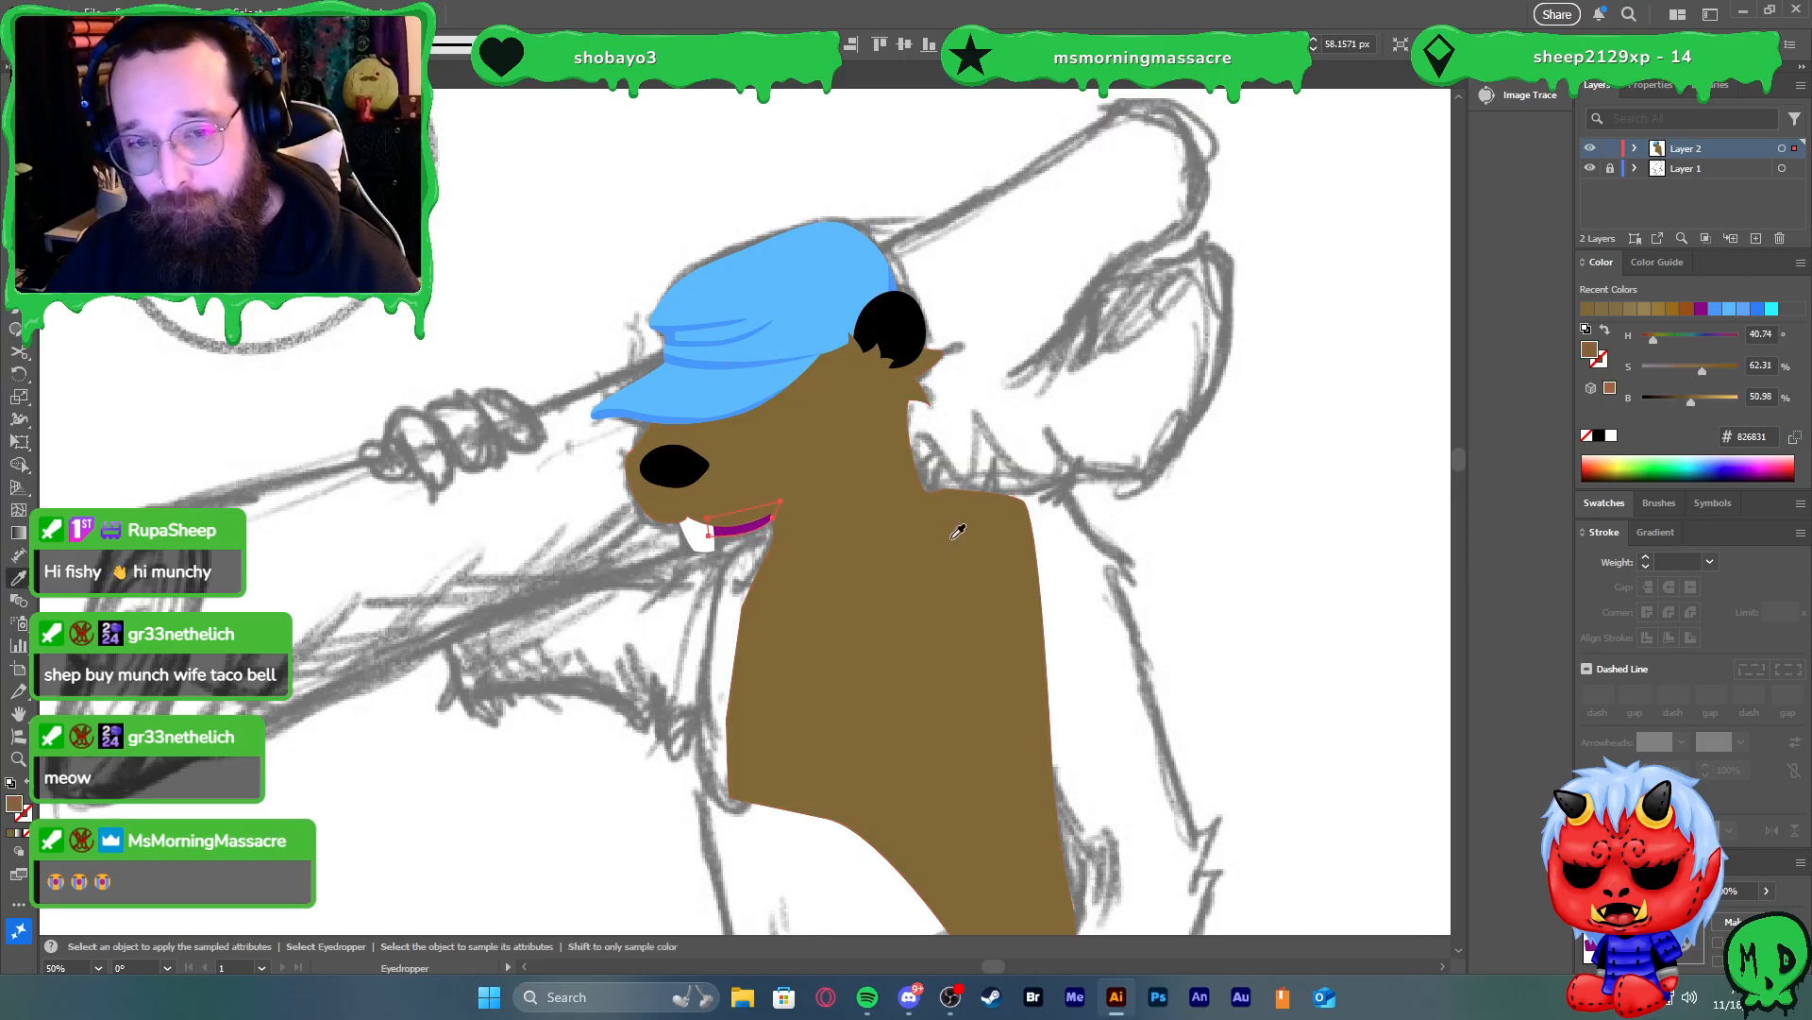
pyautogui.click(1668, 399)
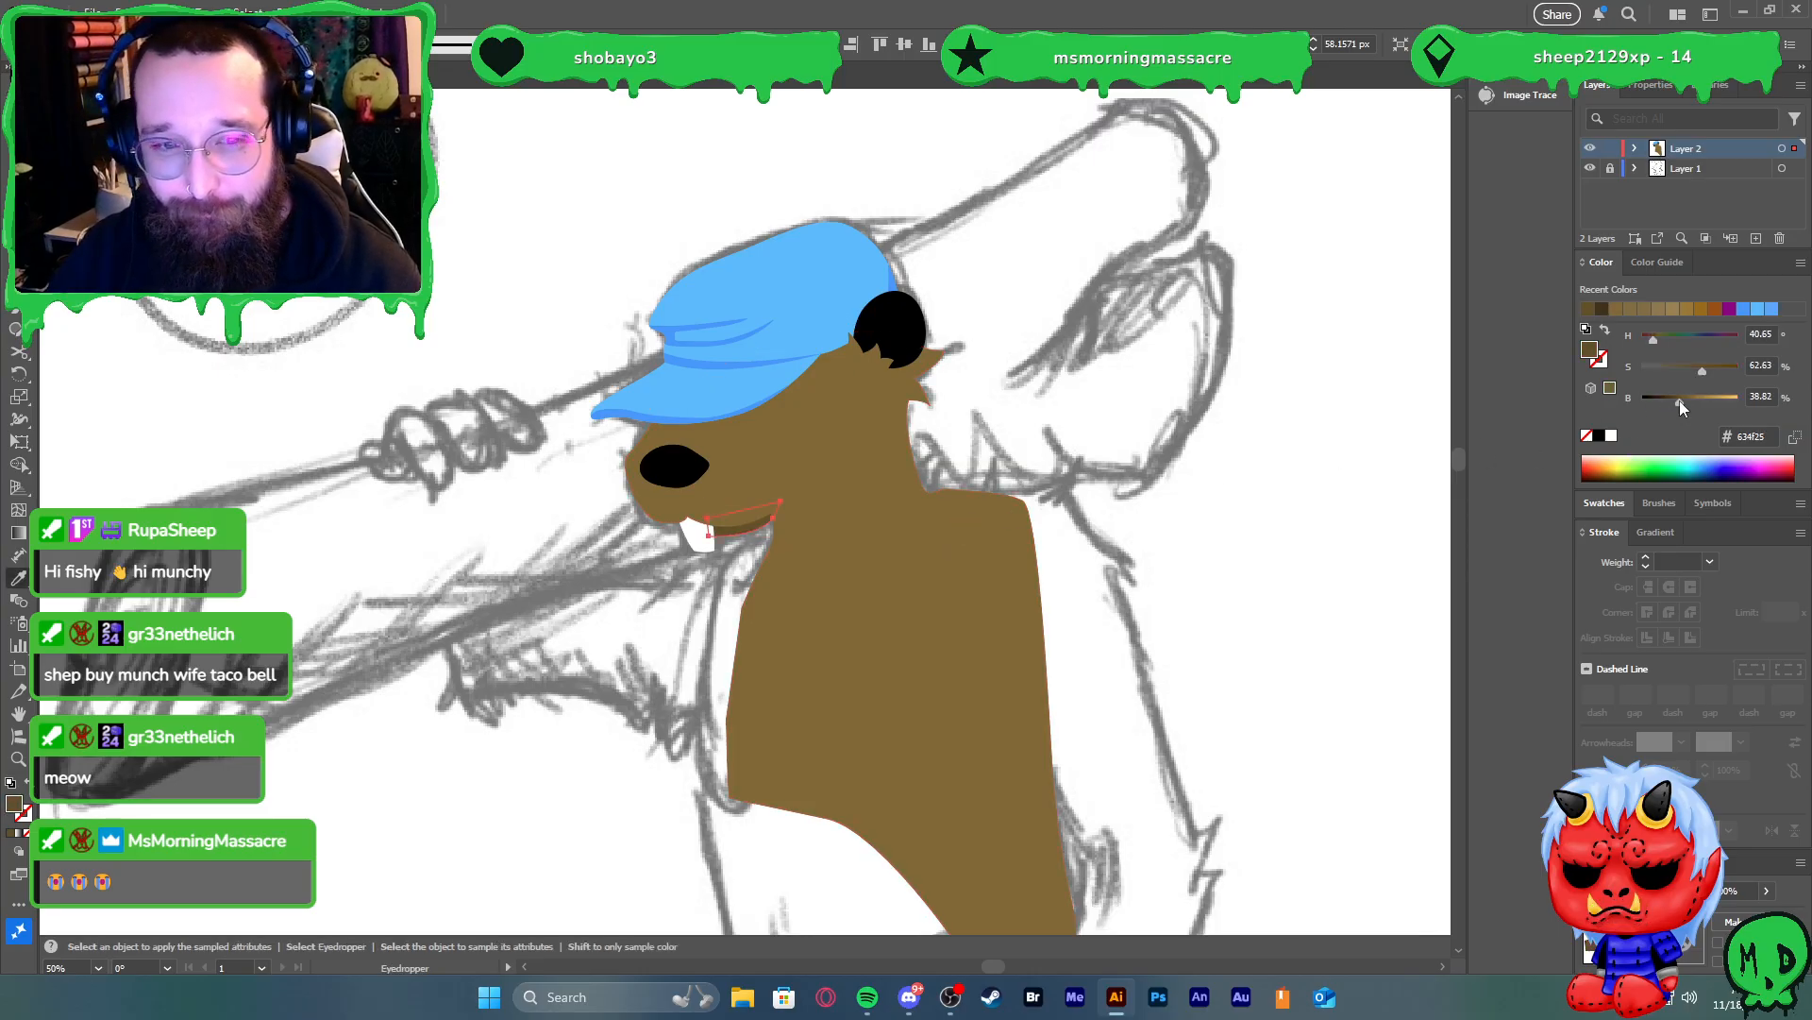
pyautogui.click(1216, 468)
pyautogui.hotkey('ctrl', 'z')
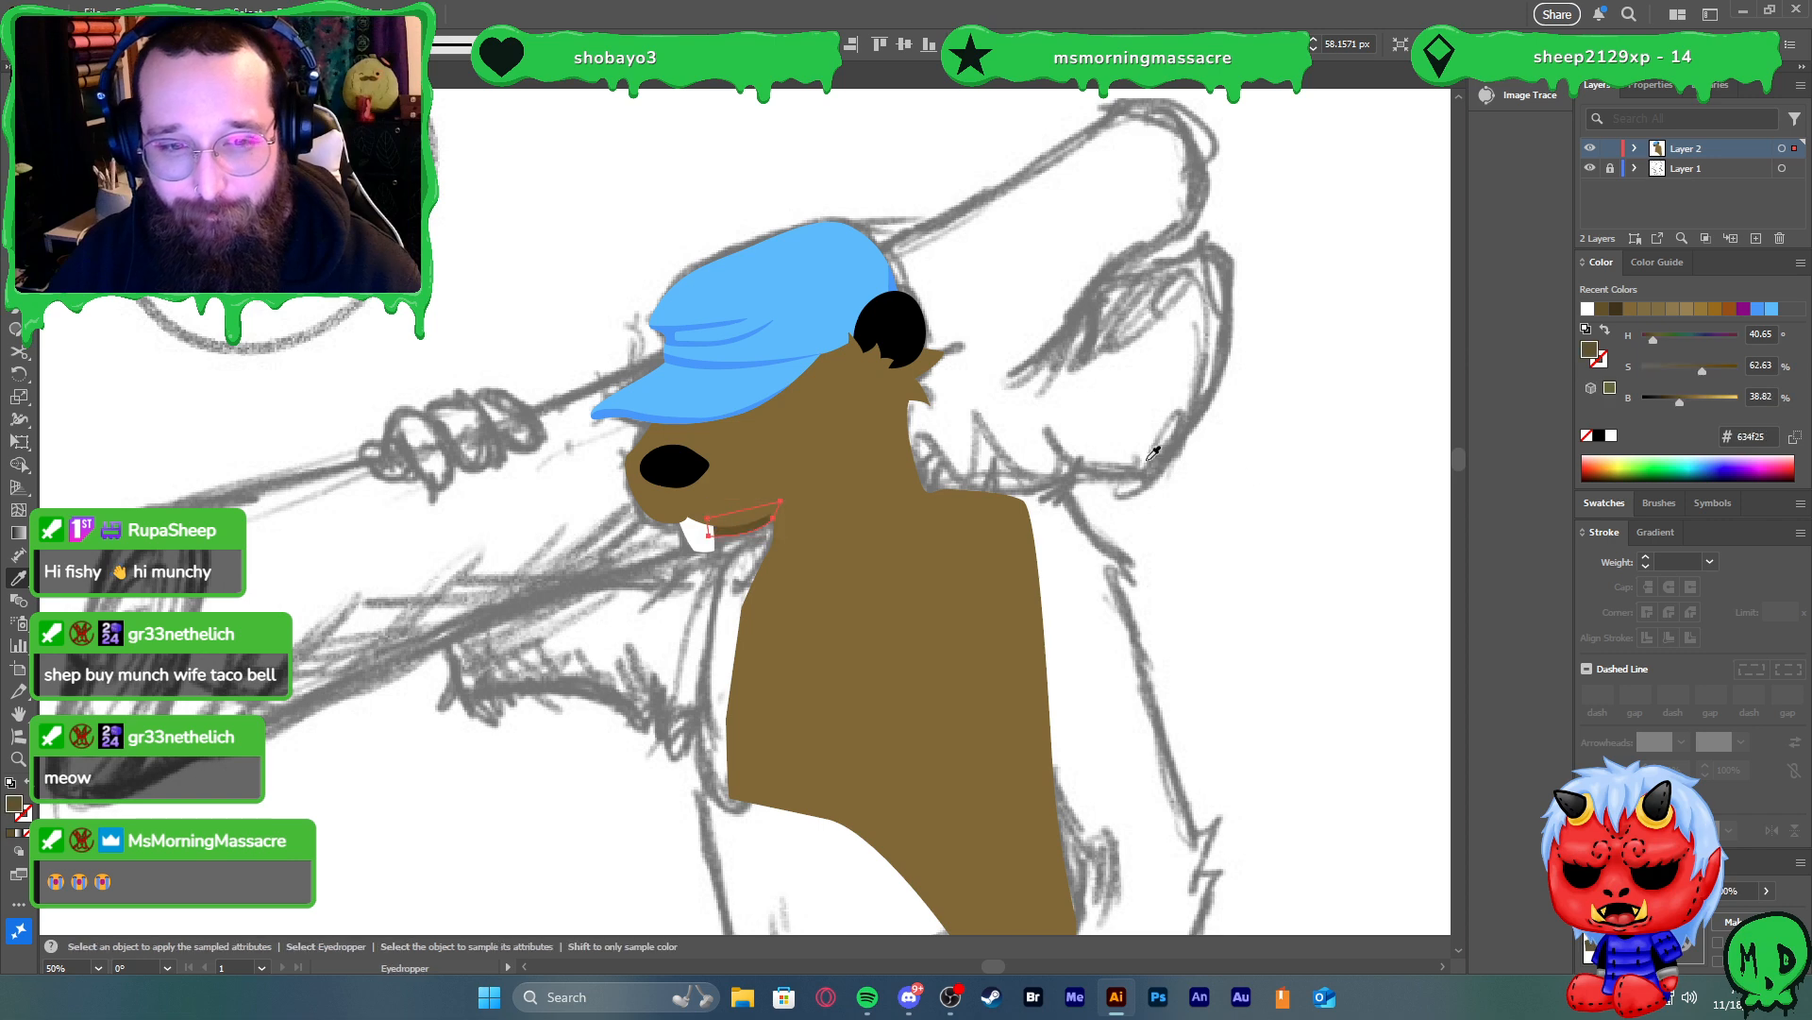
pyautogui.press('c')
pyautogui.click(1106, 484)
pyautogui.click(1093, 518)
pyautogui.press('v')
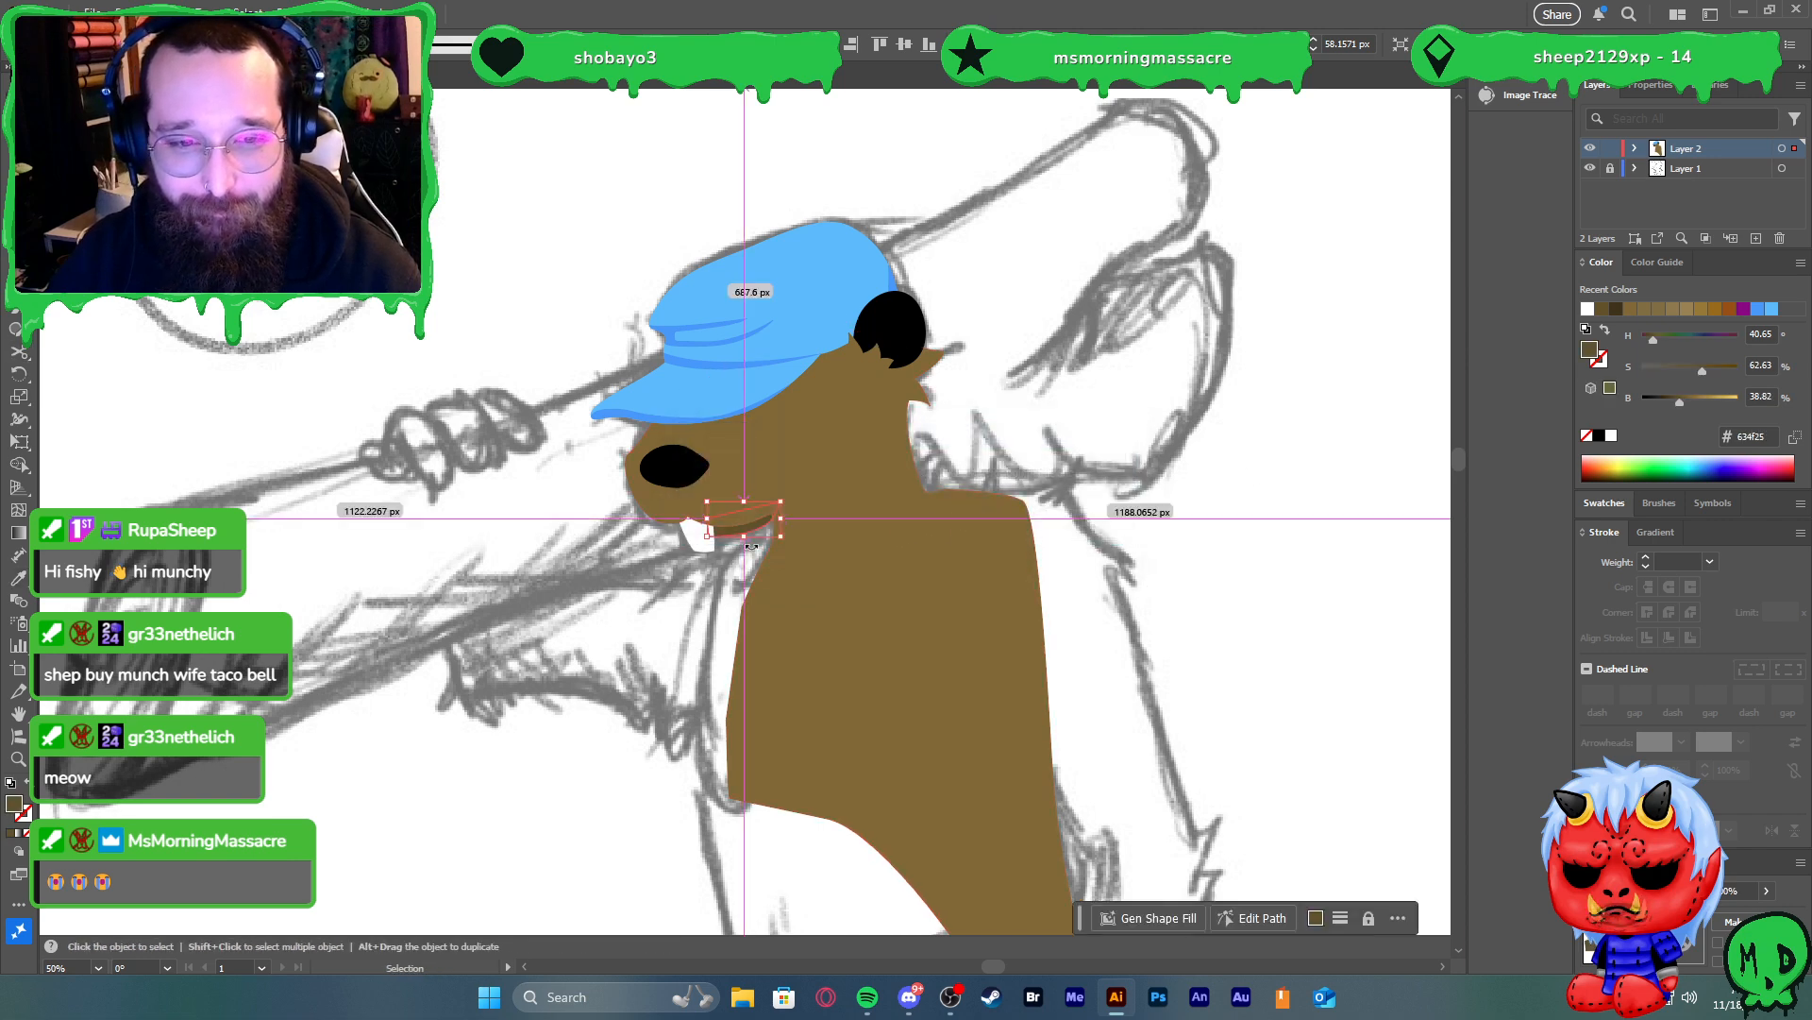
# Extend the mouth shape's lower rear corner slightly past the body's edge behind the muzzle
pyautogui.scroll(4, 753, 521)
pyautogui.press('a')
pyautogui.moveTo(824, 452); pyautogui.dragTo(860, 461)
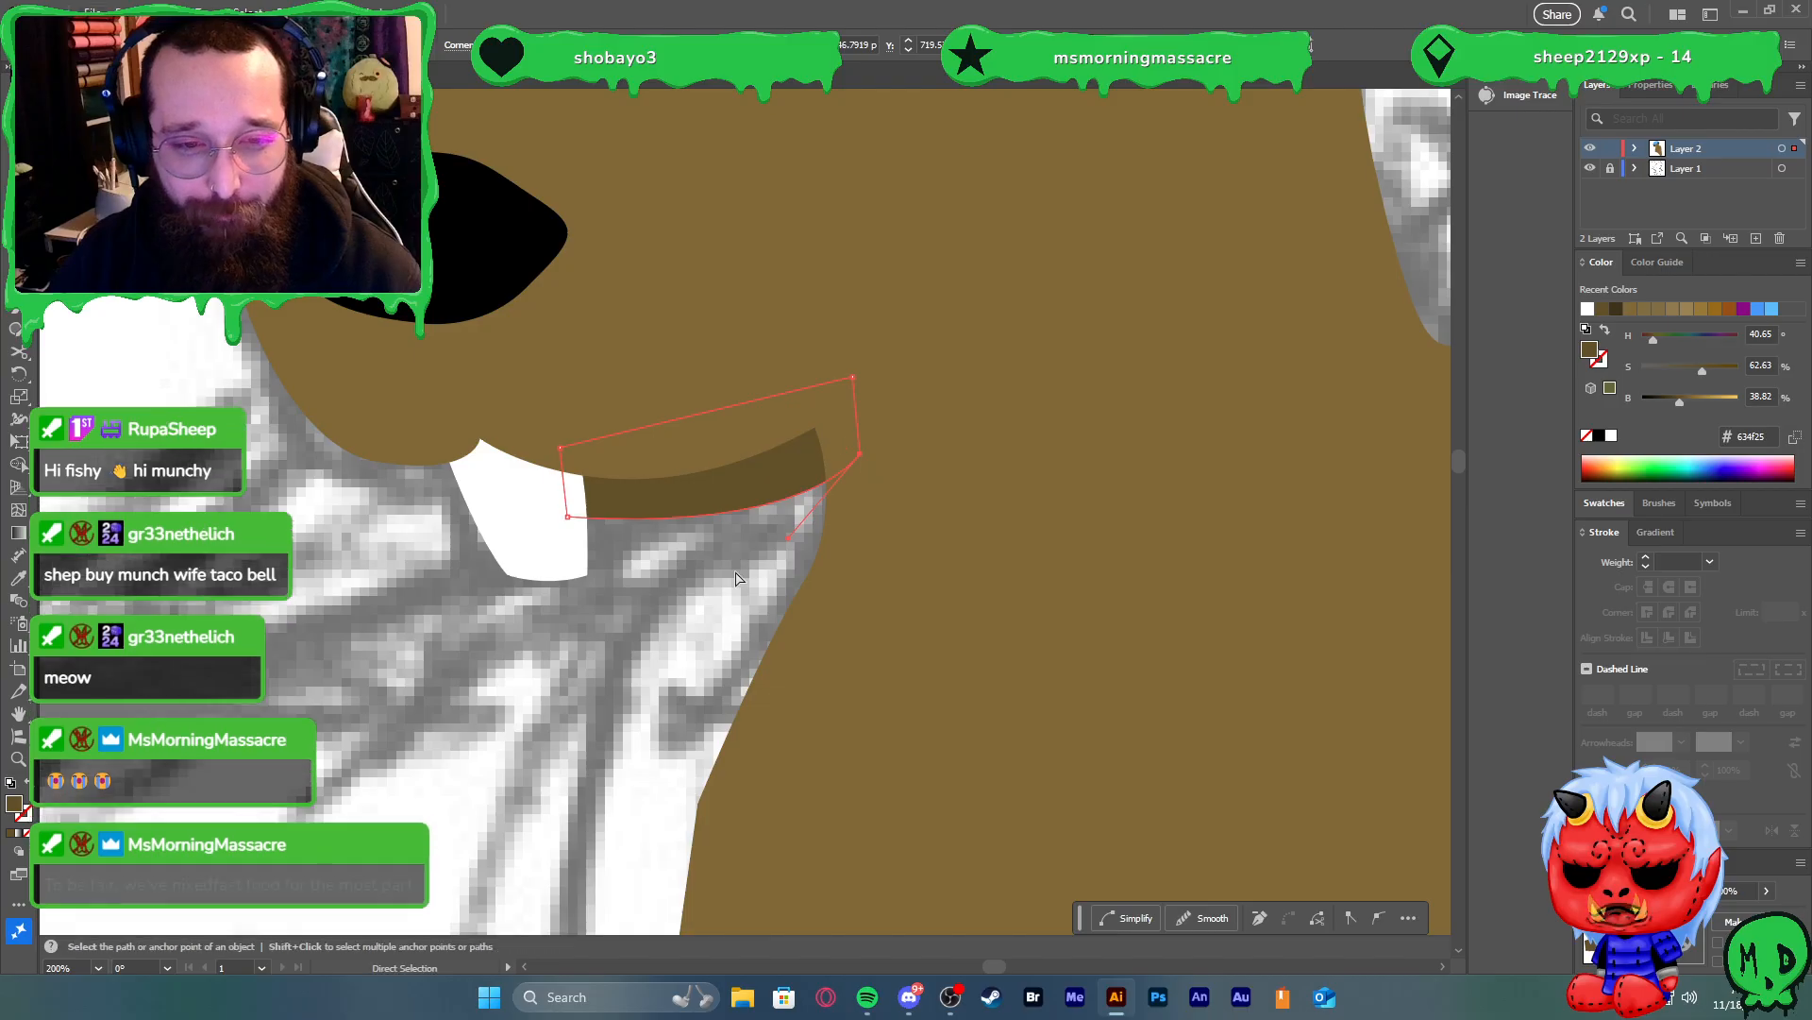
# Show the body as an outline and trace the cheek crease's upper edge from the mouth's rear corner along the sketch
pyautogui.scroll(-2, 746, 472)
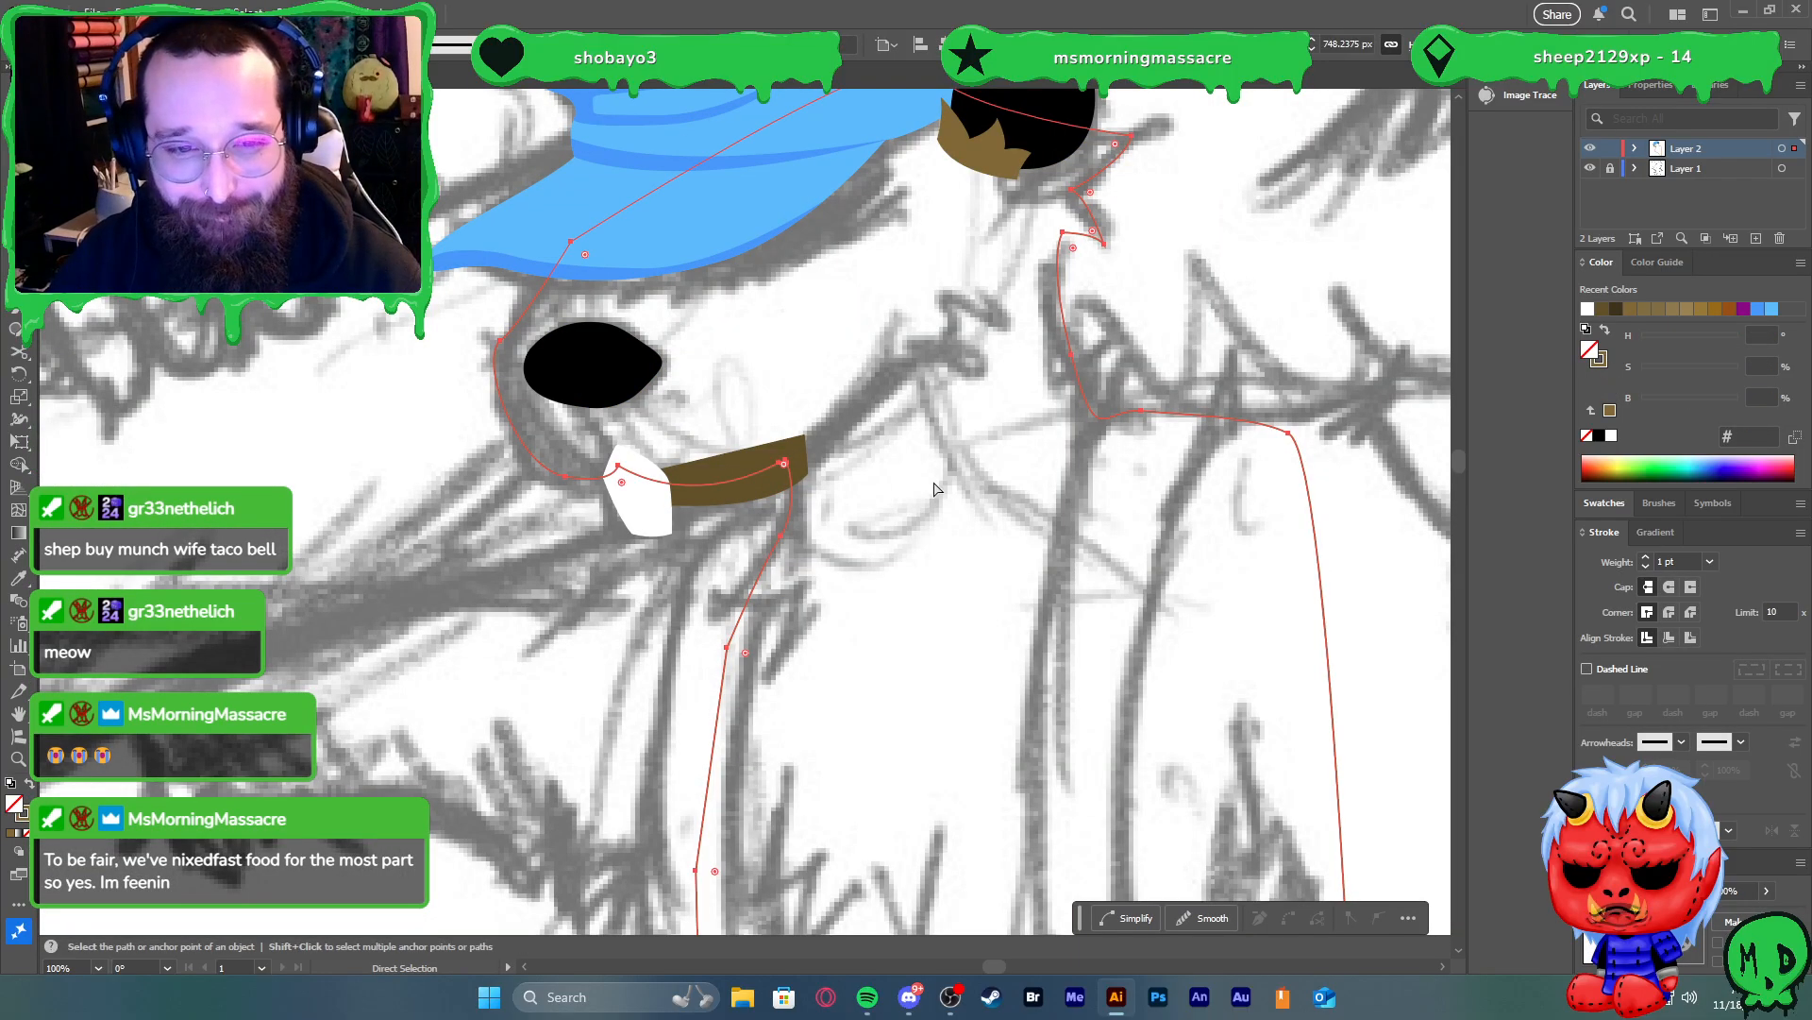
pyautogui.press('p')
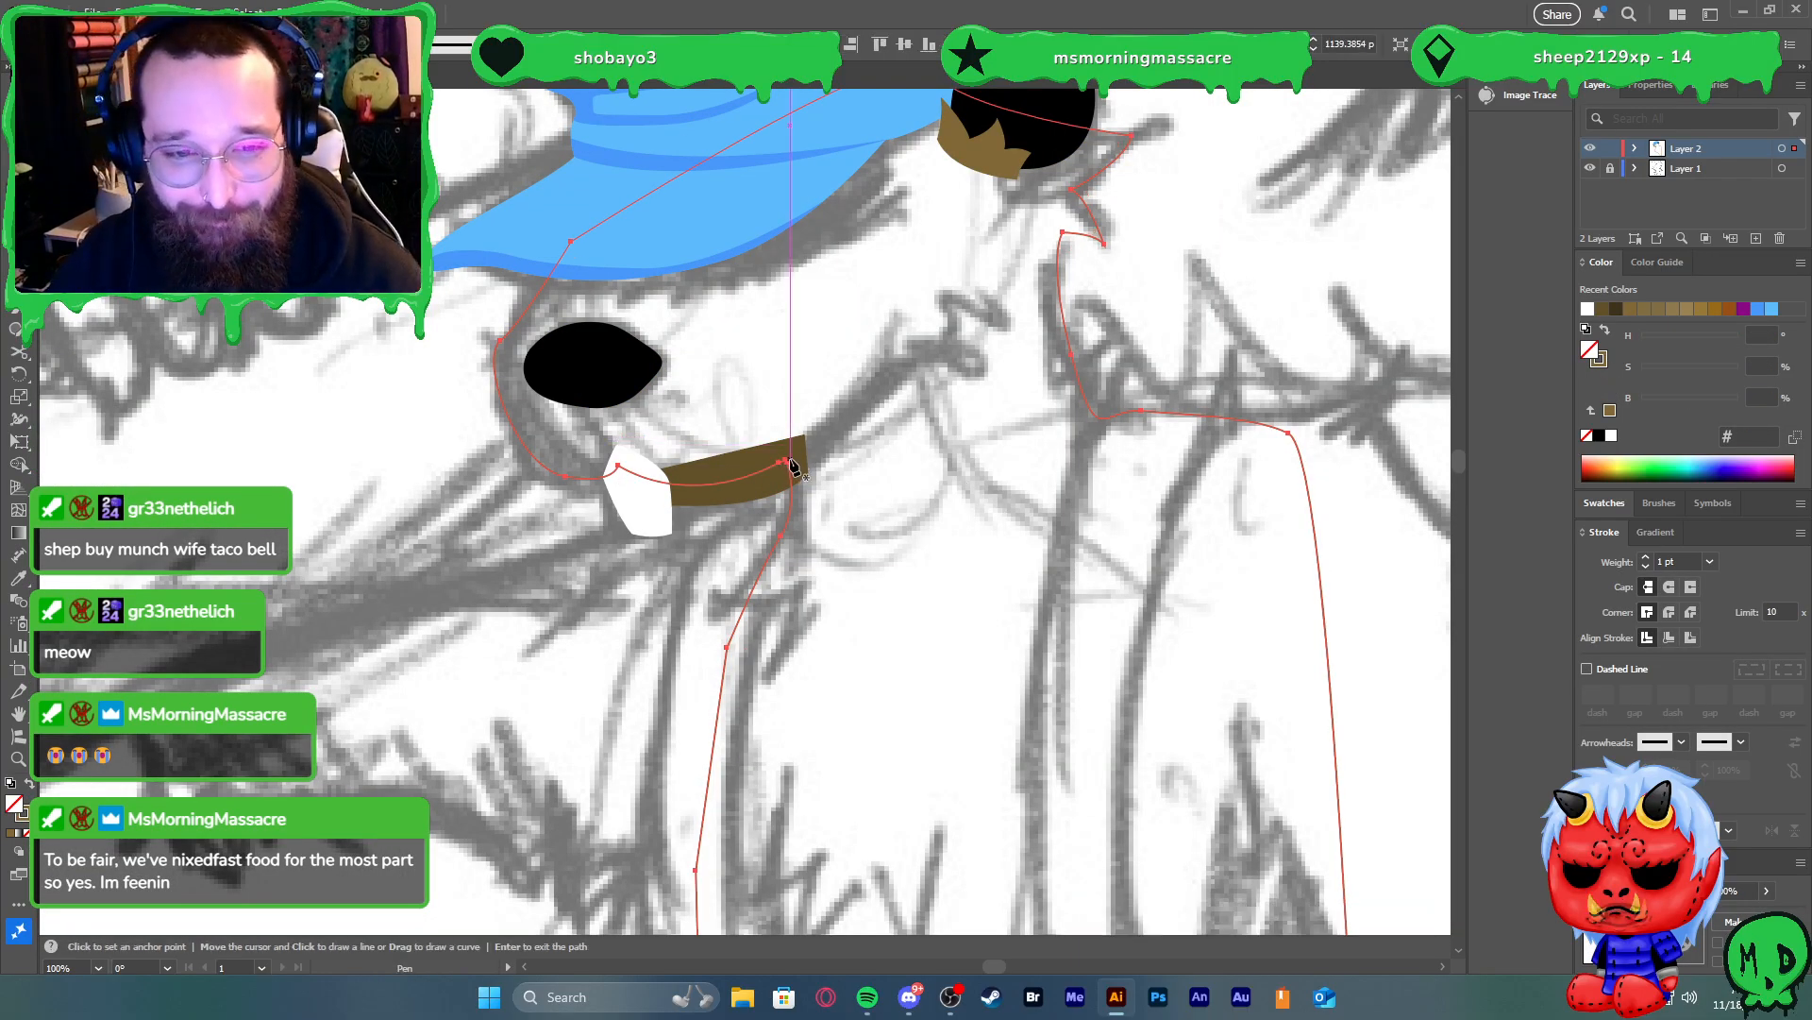
pyautogui.press('v')
pyautogui.click(857, 466)
pyautogui.press('p')
pyautogui.click(789, 464)
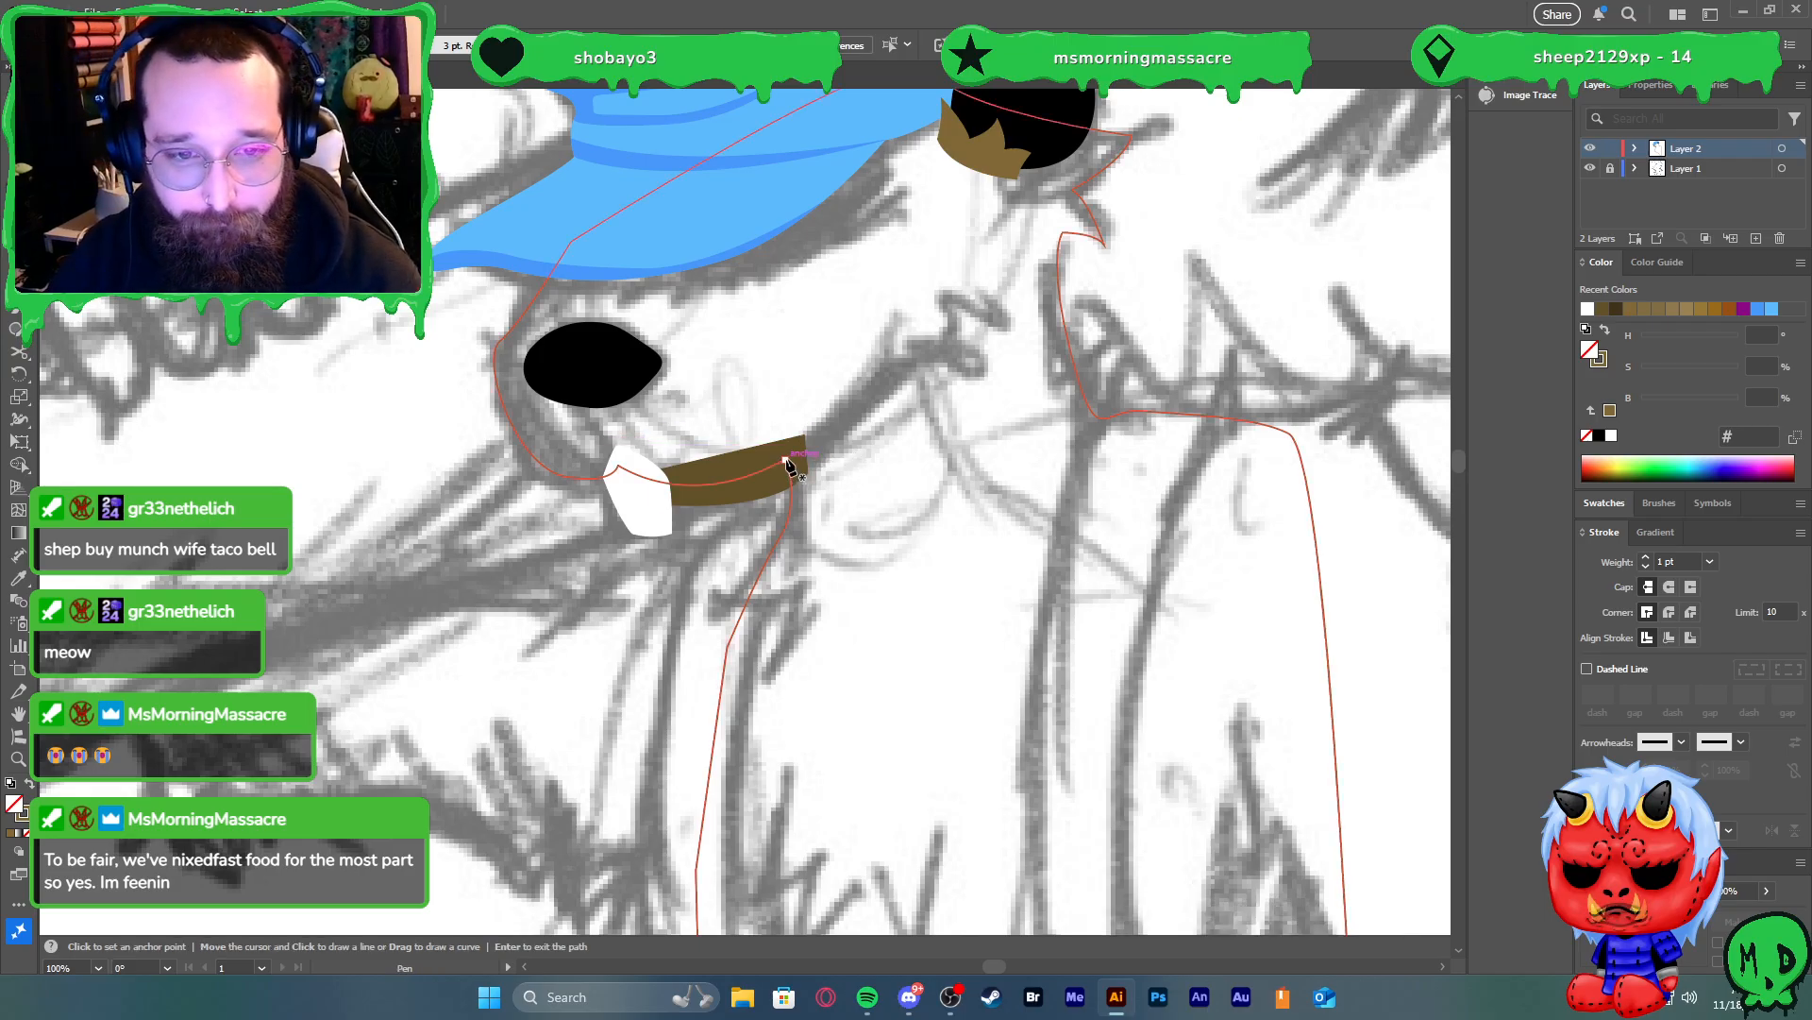
pyautogui.click(829, 427)
pyautogui.click(861, 389)
pyautogui.click(893, 351)
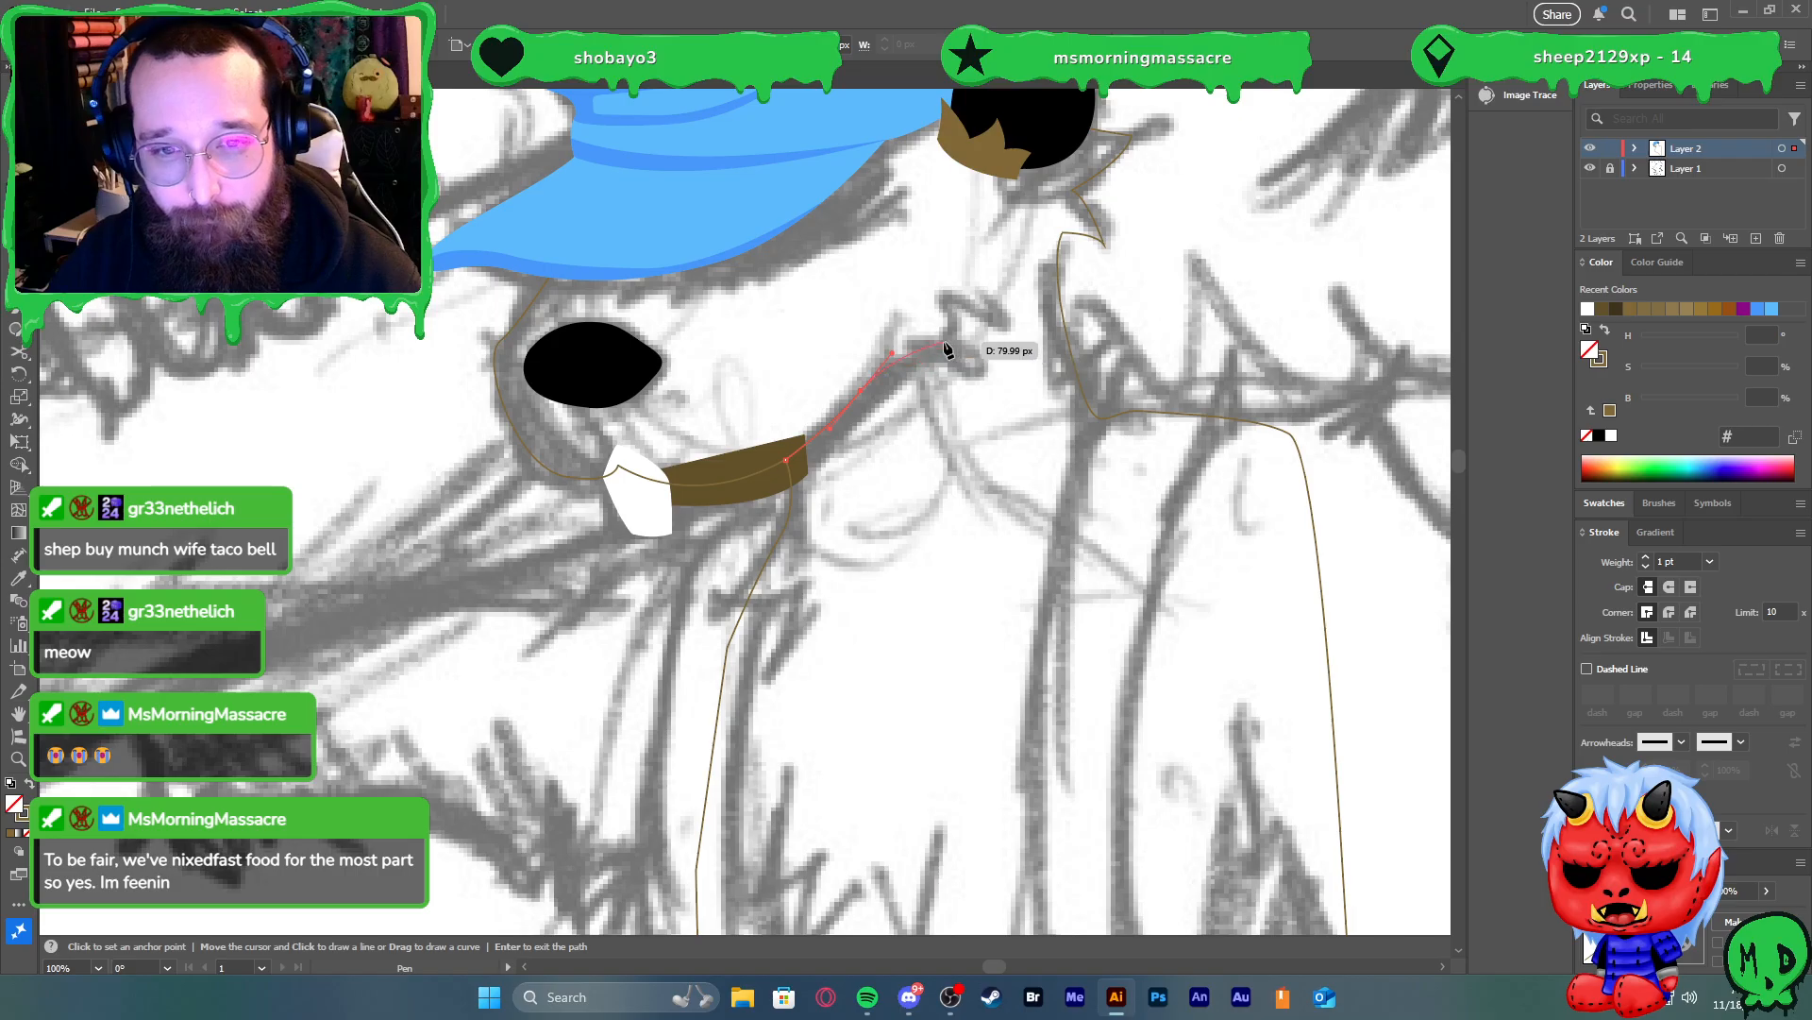
pyautogui.moveTo(978, 344); pyautogui.dragTo(981, 344)
pyautogui.click(946, 342)
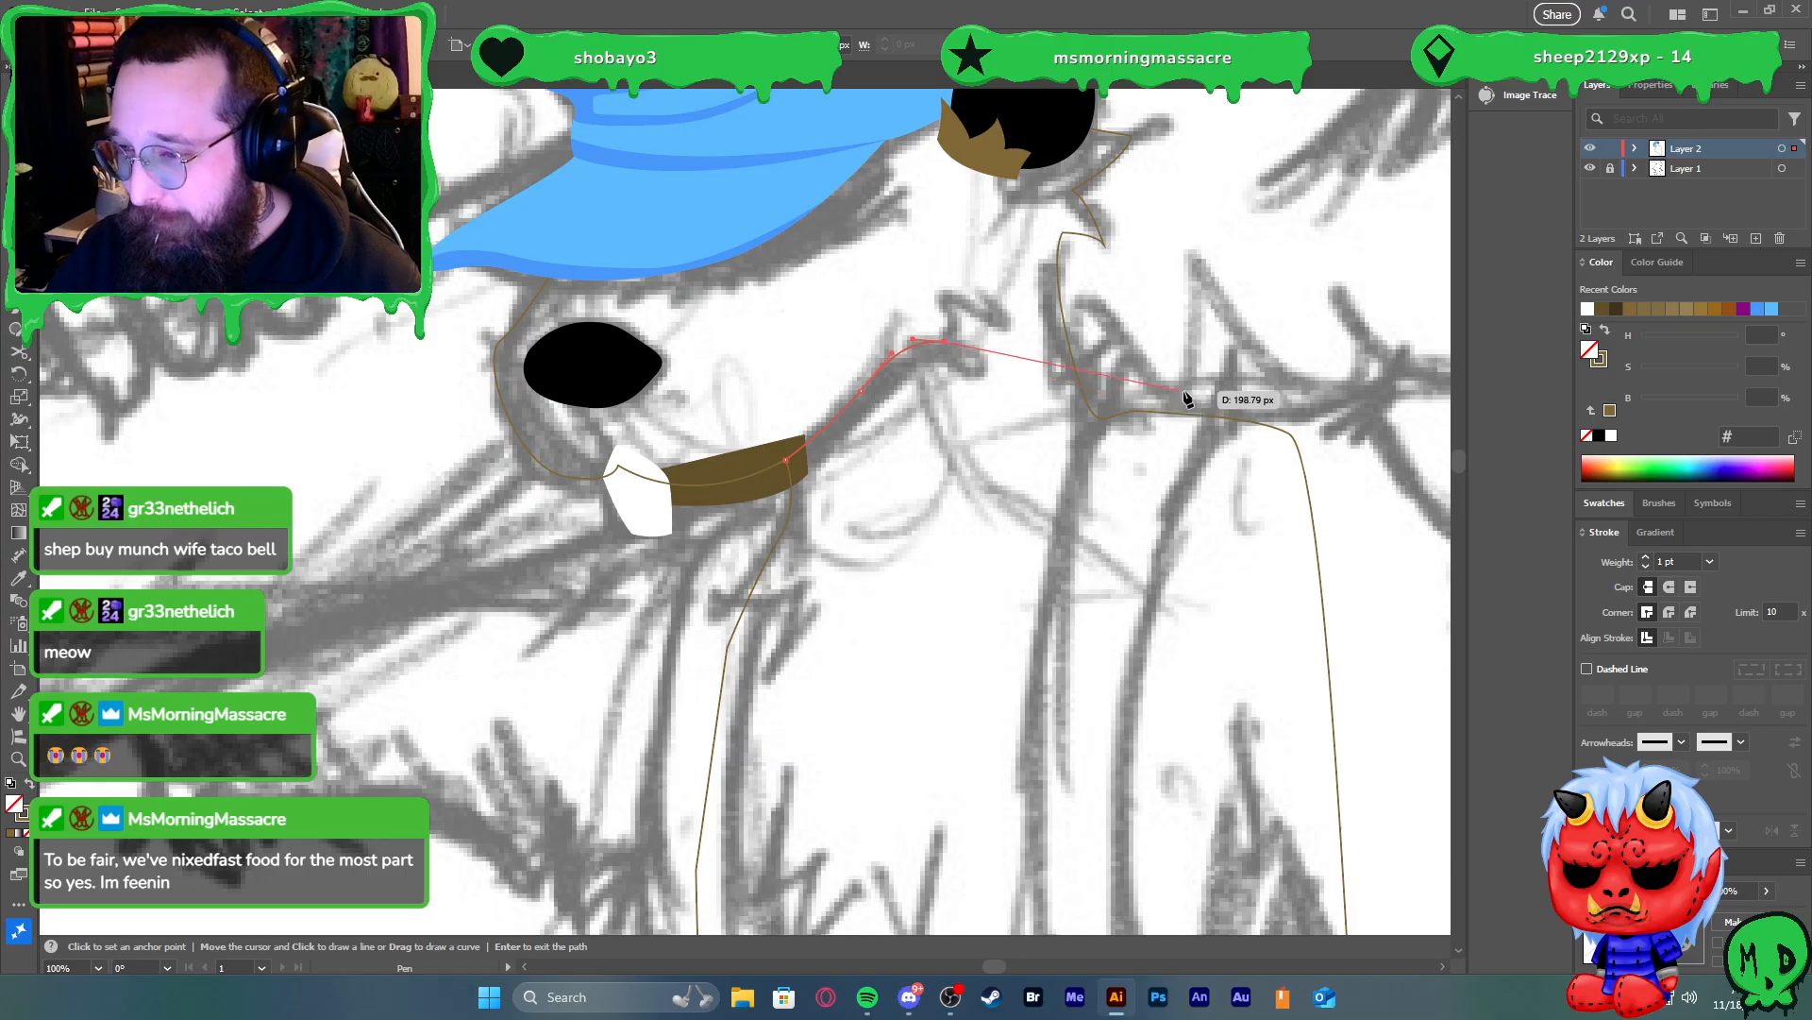
# Continue the crease path around the upper prong of its forked tip with curved segments and sharp corners
pyautogui.hotkey('shift', 'c')
pyautogui.scroll(4, 979, 307)
pyautogui.moveTo(926, 313); pyautogui.dragTo(876, 269)
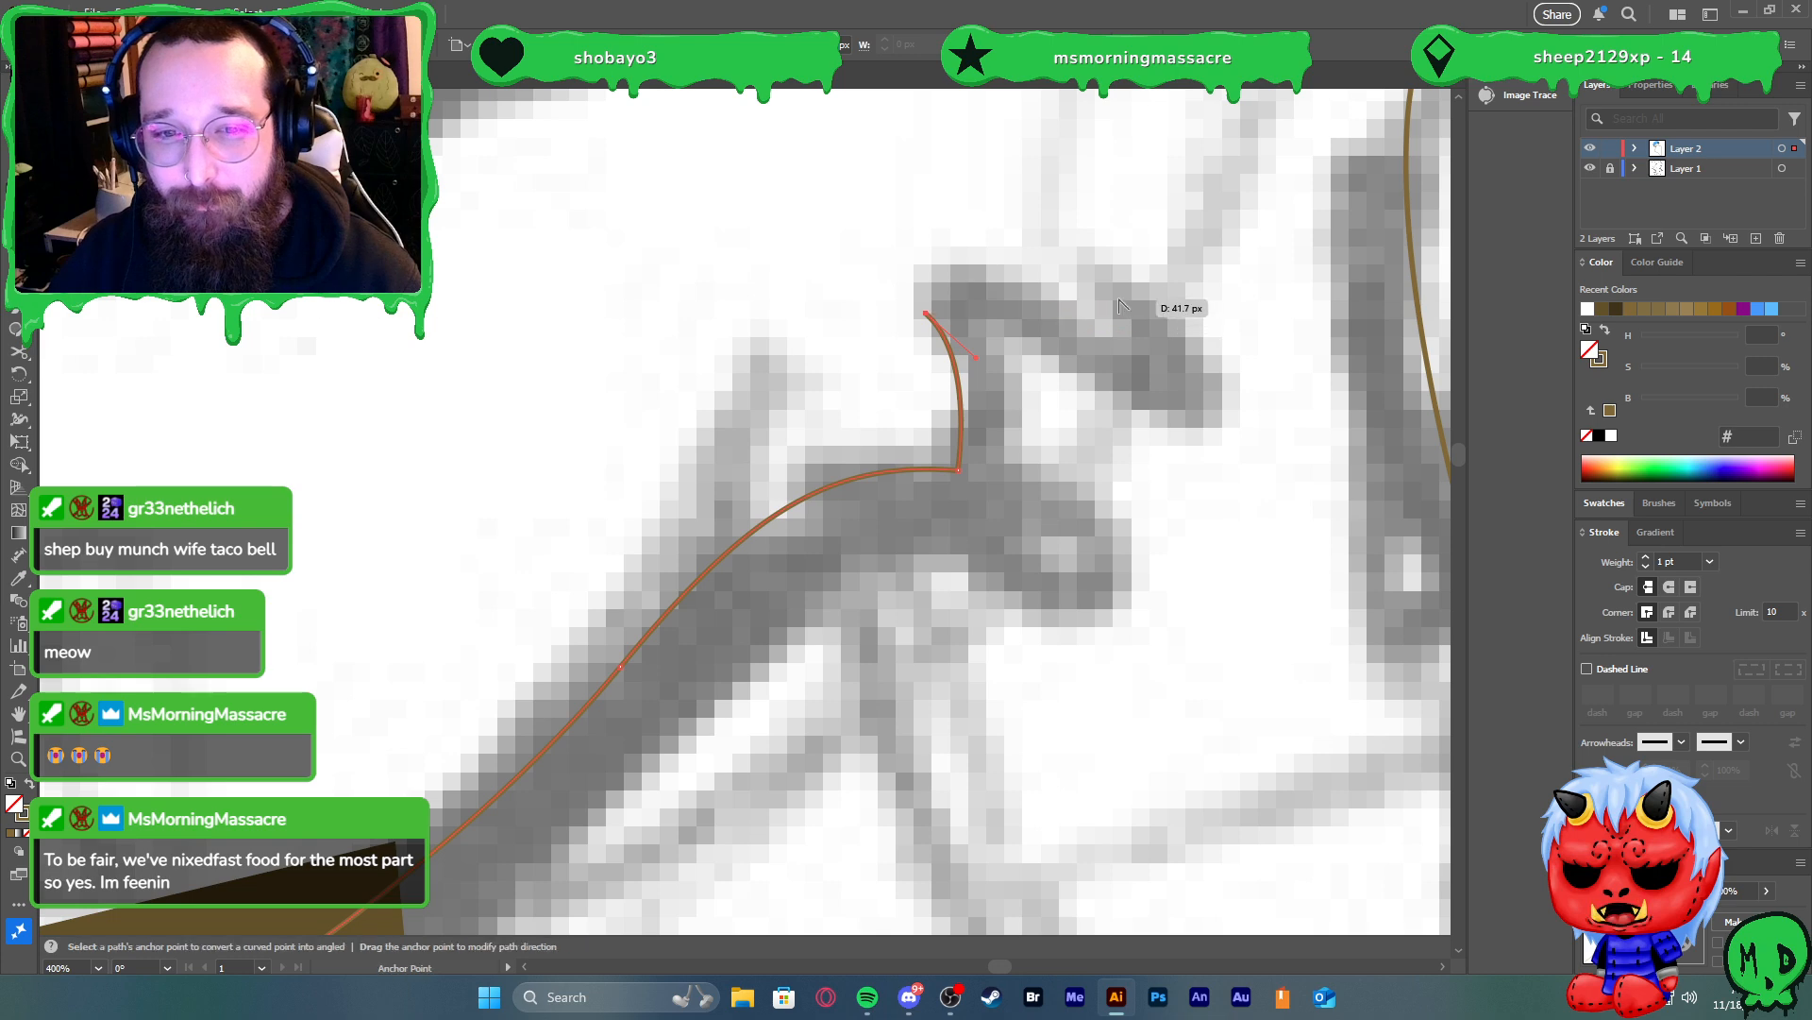
pyautogui.scroll(-1, 1133, 303)
pyautogui.moveTo(1197, 343); pyautogui.dragTo(1307, 437)
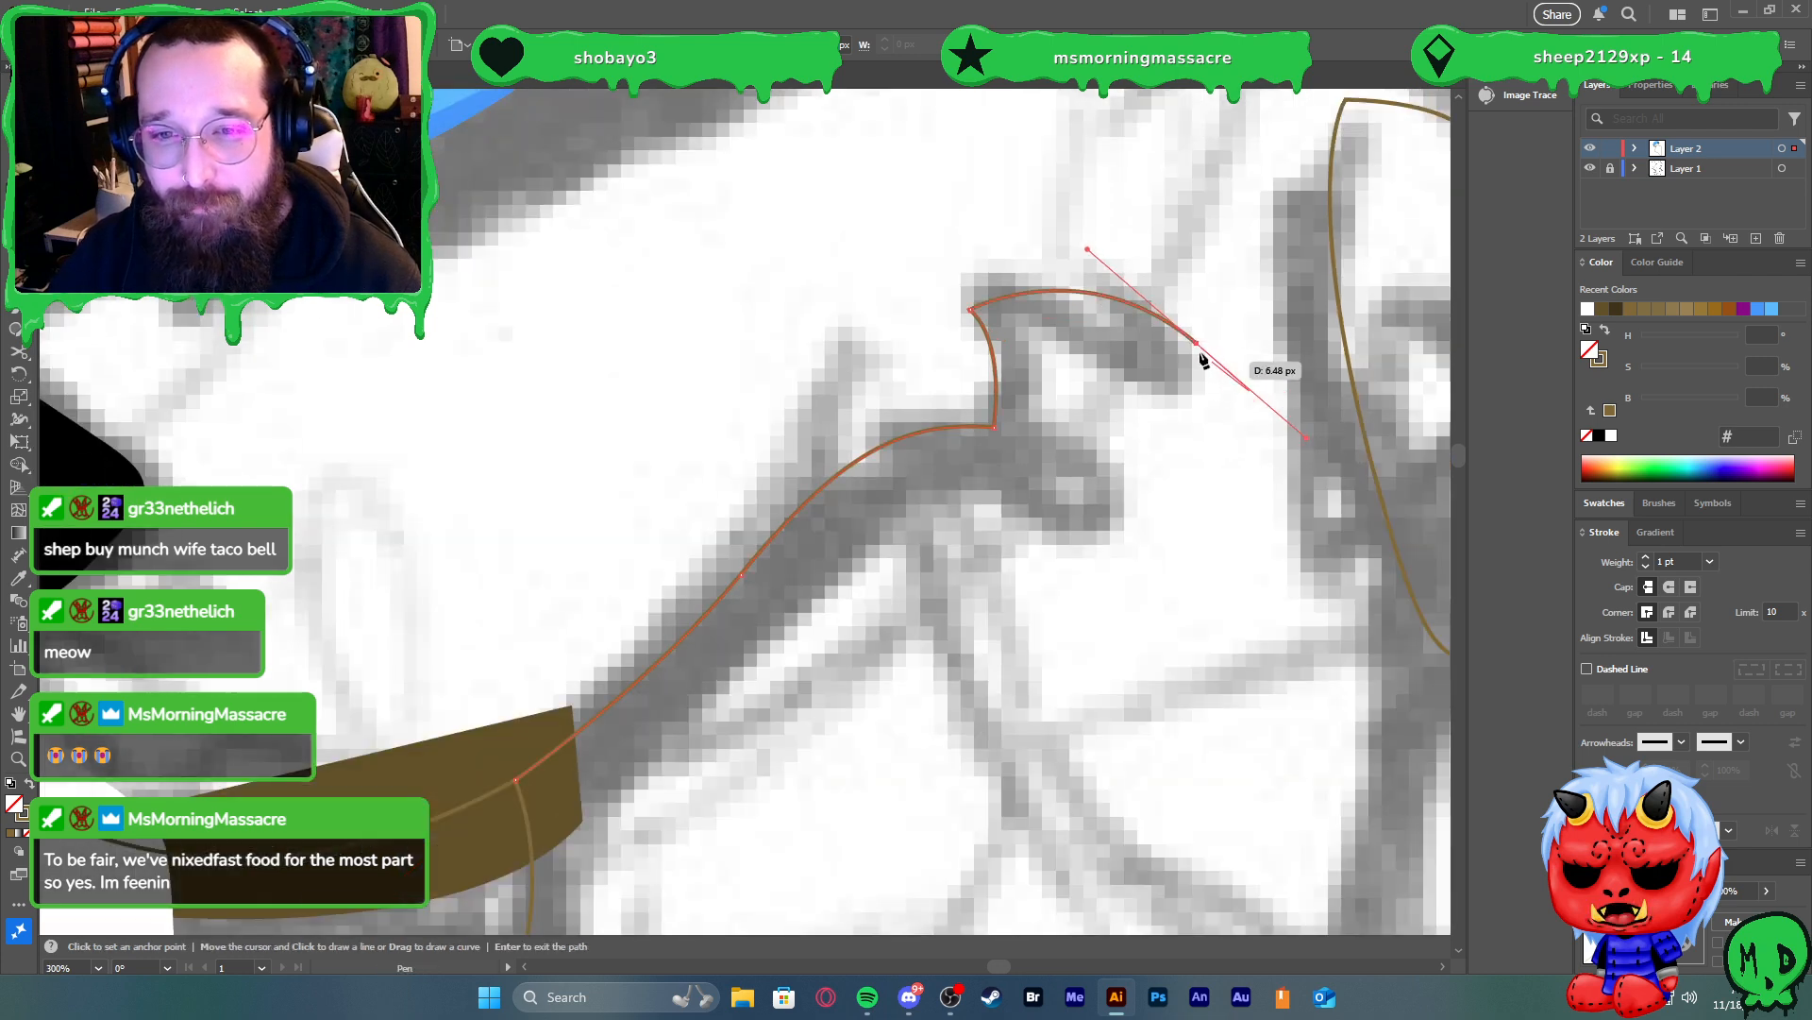
pyautogui.click(1197, 344)
pyautogui.moveTo(1069, 344); pyautogui.dragTo(1053, 347)
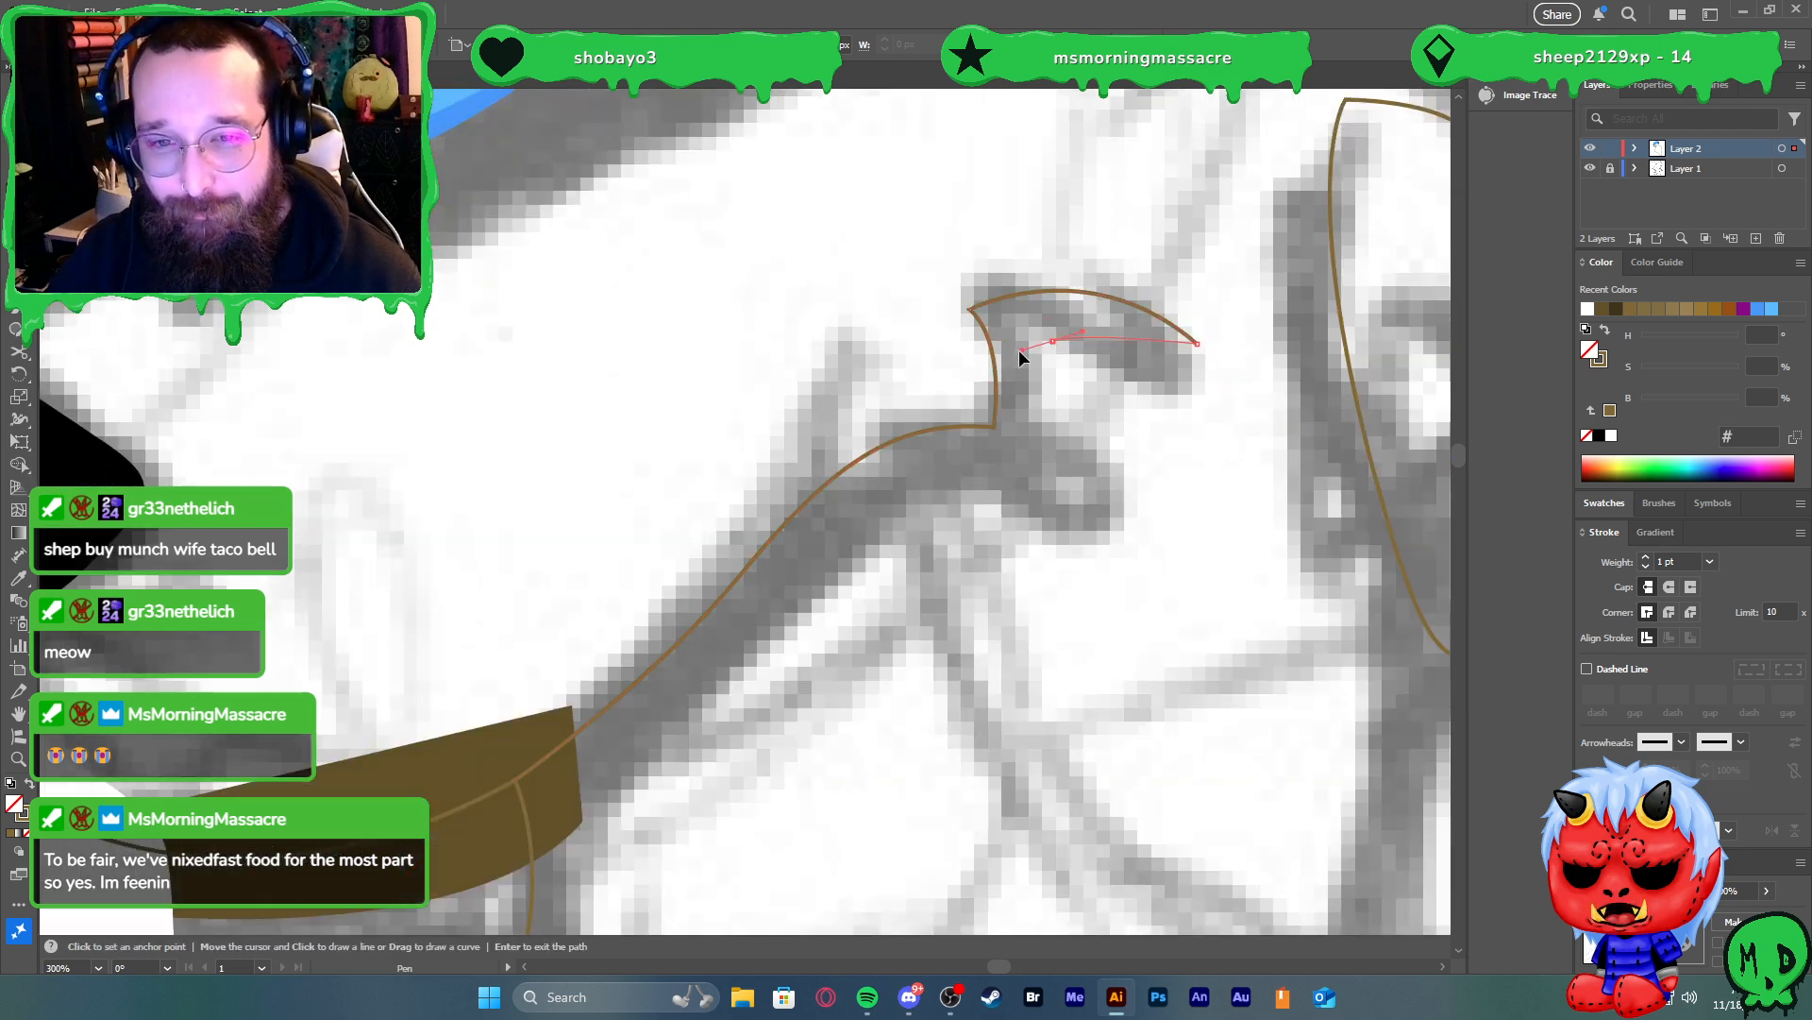
pyautogui.click(996, 361)
# Trace the crease's lower prong and its lower edge back to the mouth's rear corner, closing the shape
pyautogui.scroll(-3, 1108, 464)
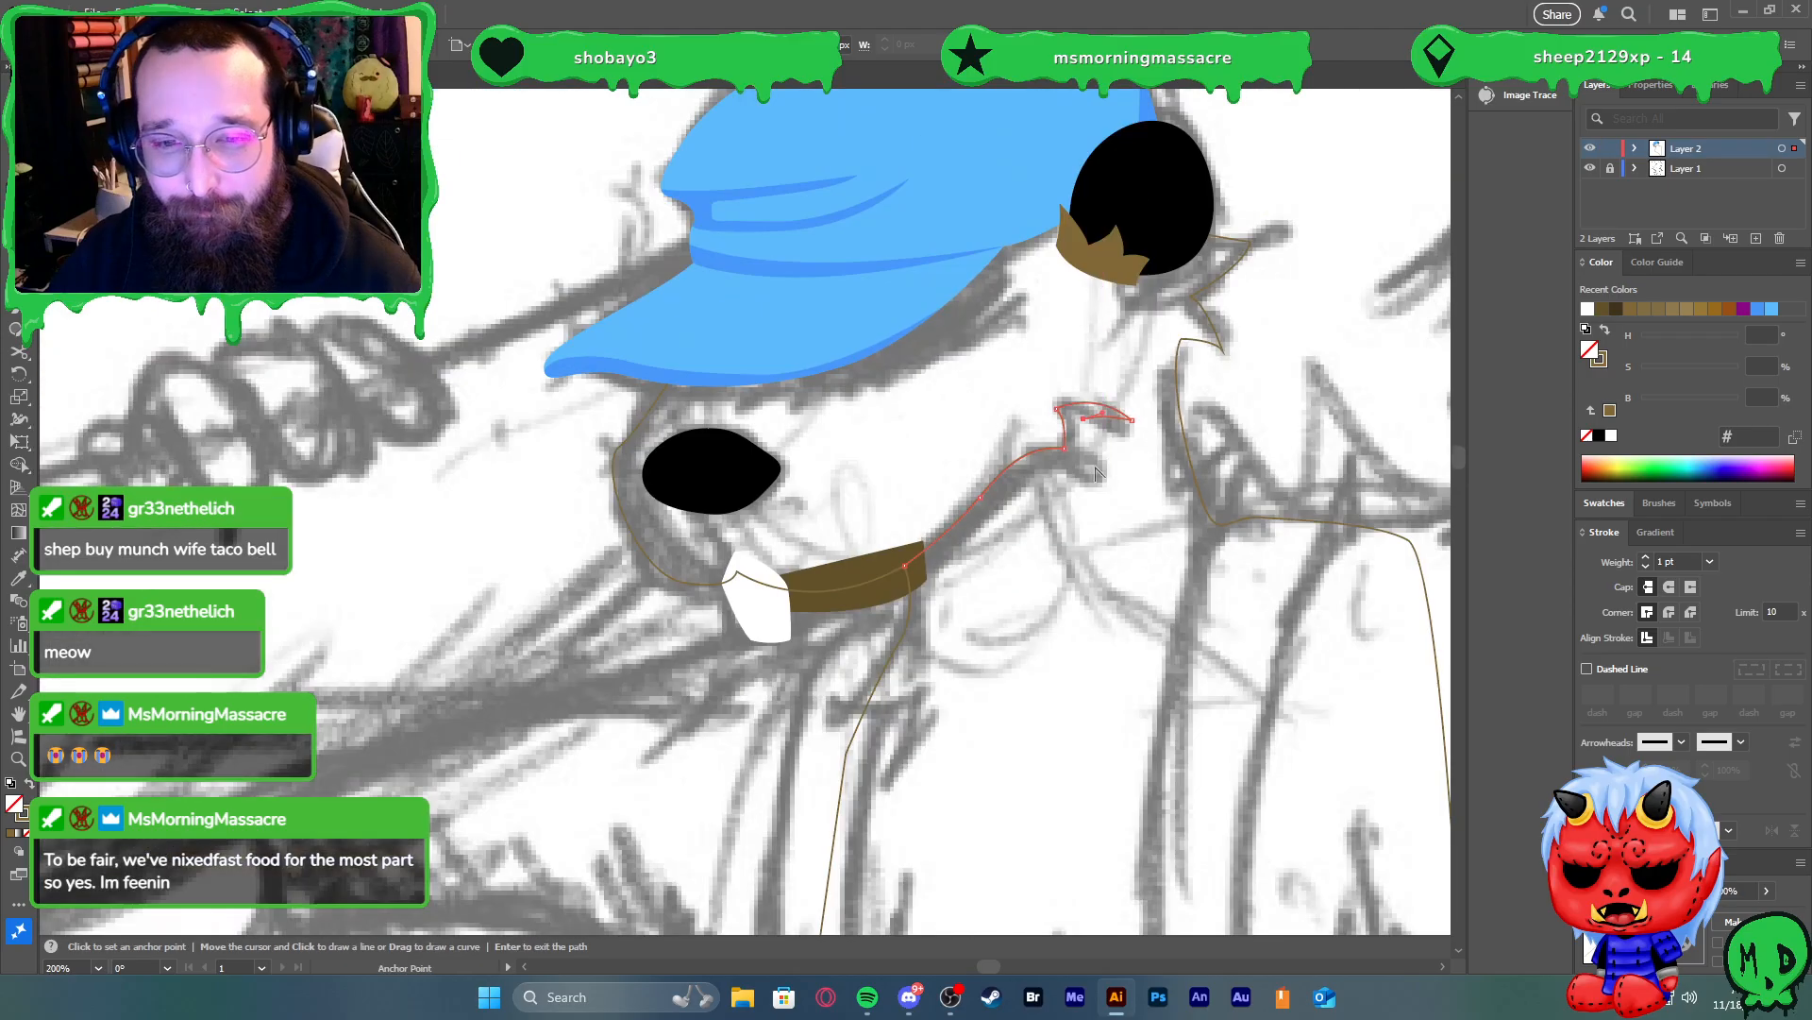
pyautogui.scroll(2, 1088, 517)
pyautogui.moveTo(1093, 448); pyautogui.dragTo(1096, 467)
pyautogui.moveTo(1076, 531); pyautogui.dragTo(1076, 531)
pyautogui.moveTo(1022, 419); pyautogui.dragTo(995, 418)
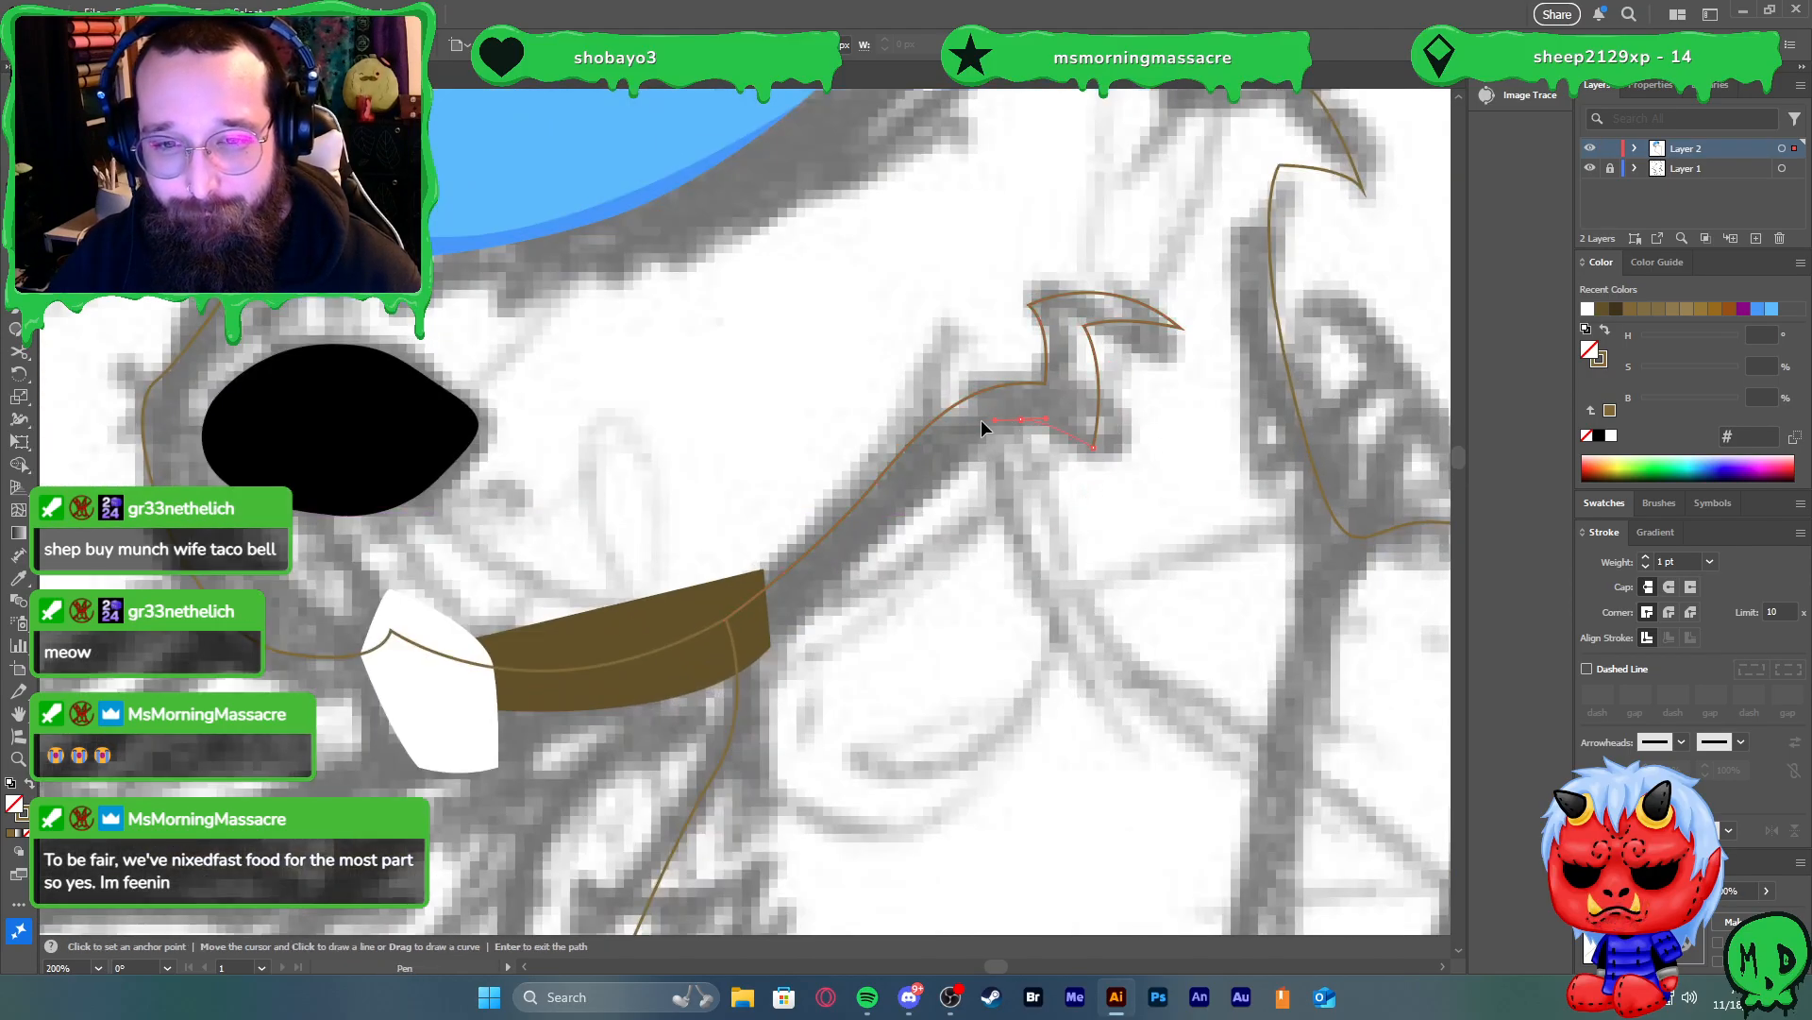
pyautogui.moveTo(727, 618); pyautogui.dragTo(831, 571)
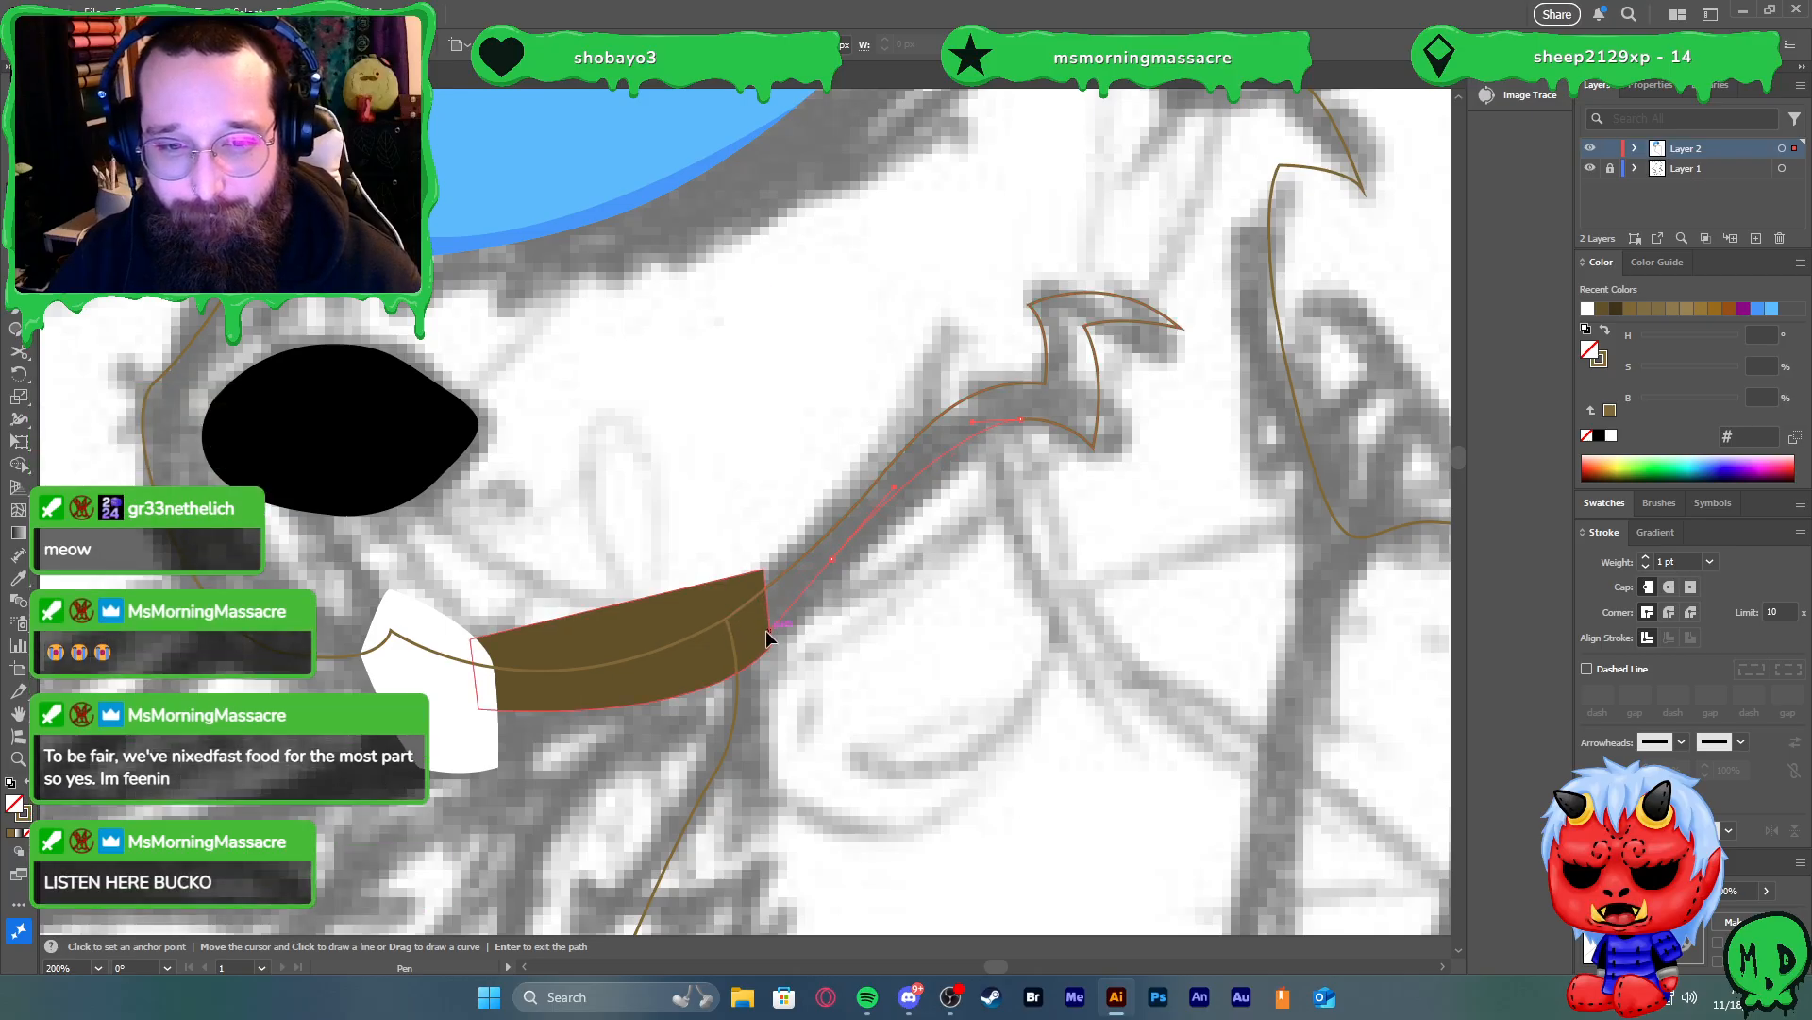
pyautogui.moveTo(730, 623); pyautogui.dragTo(734, 627)
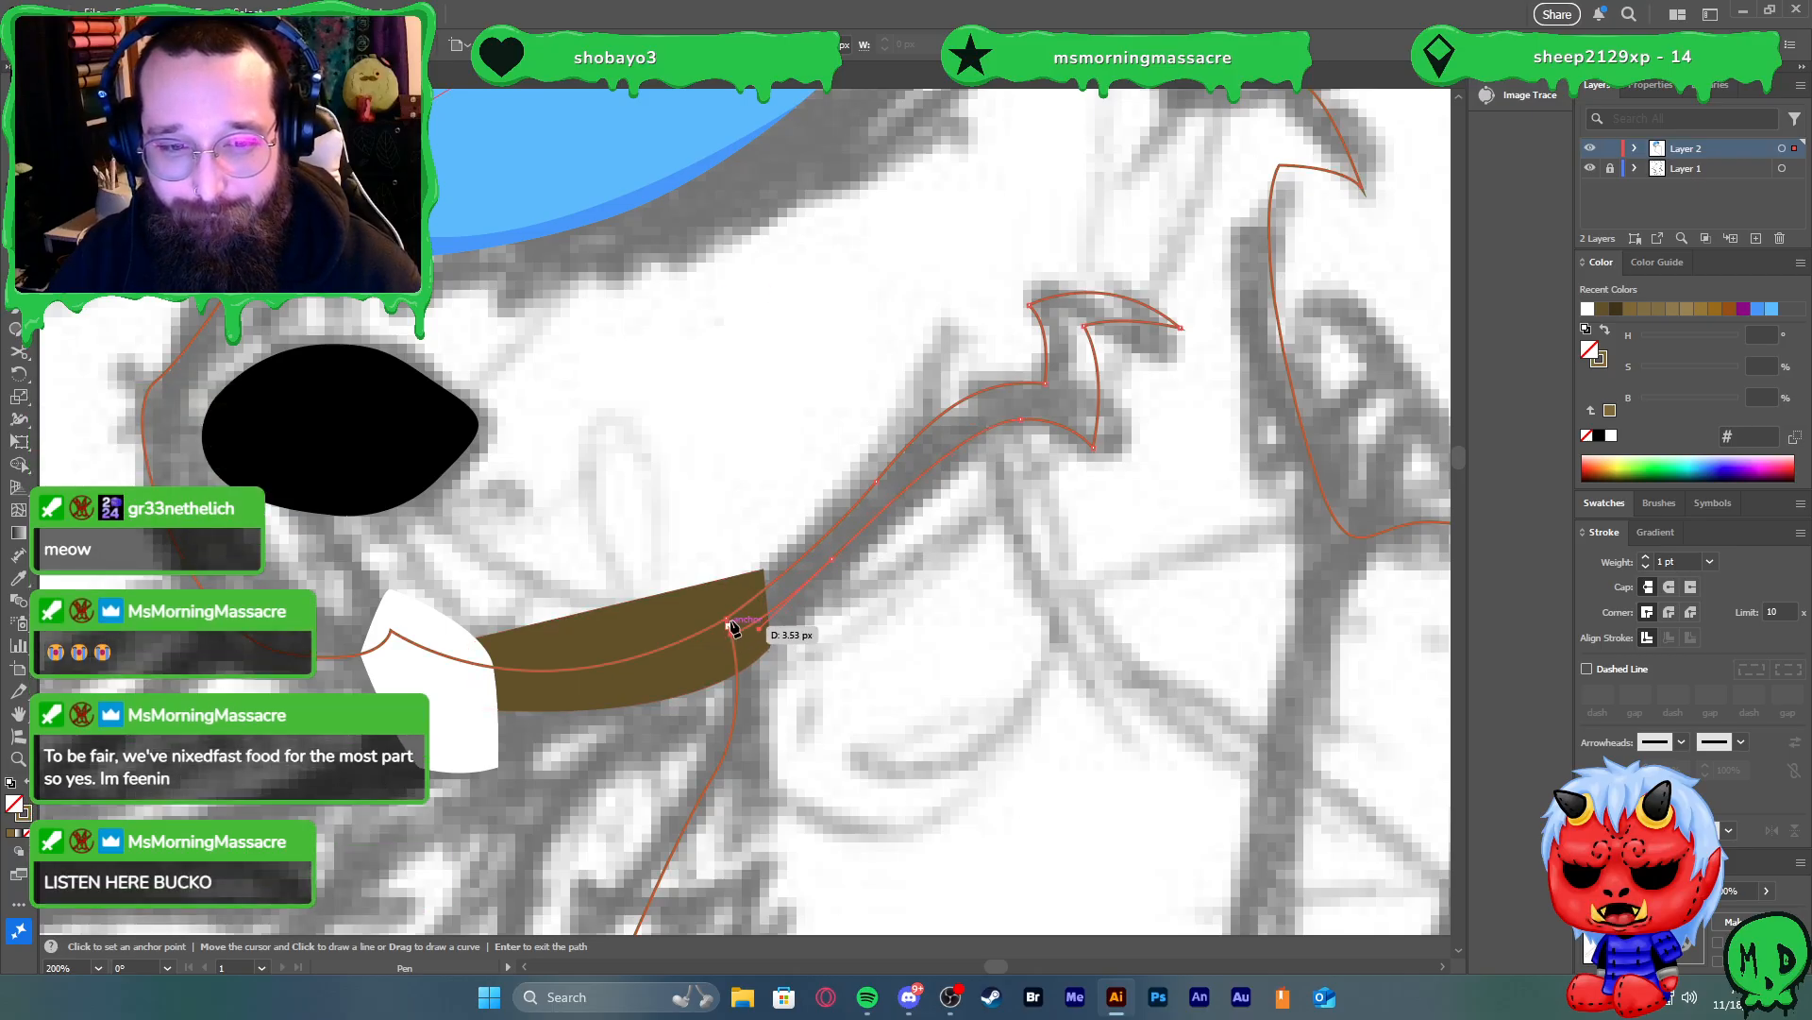
pyautogui.click(727, 619)
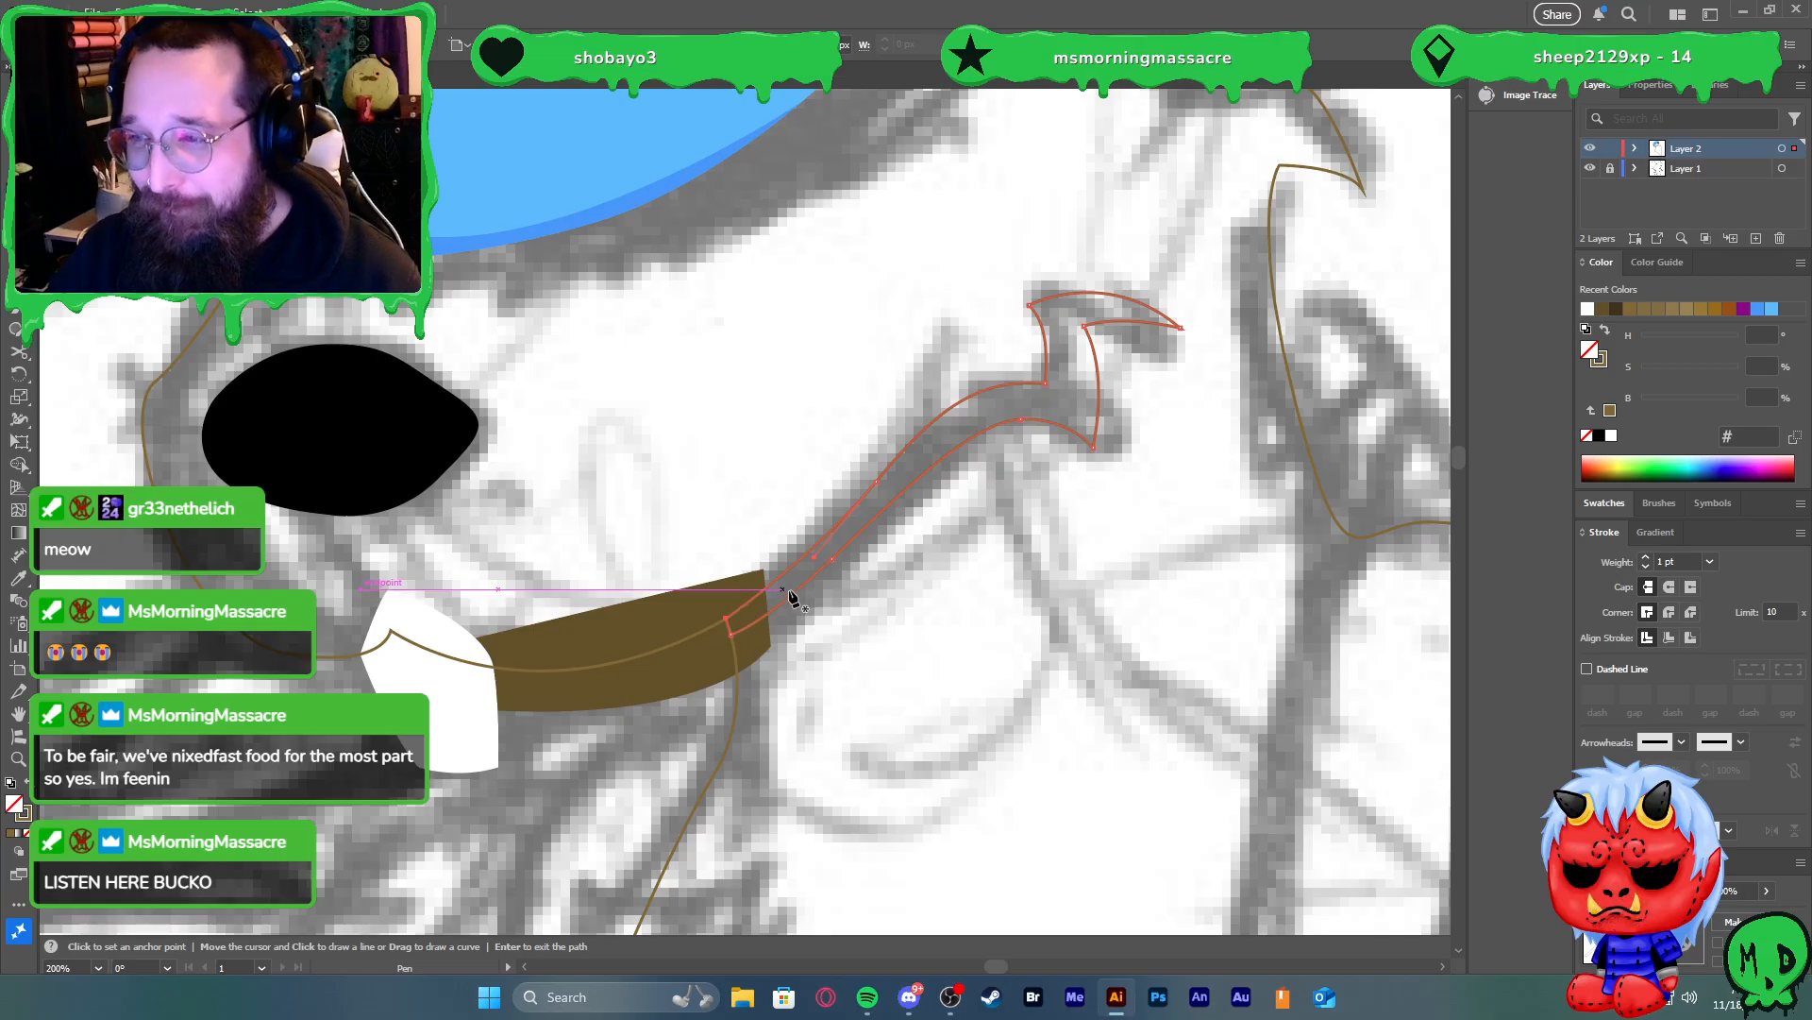
# Give the cheek crease a solid fill sampled from the mouth's dark brown #634F25, without a stroke
pyautogui.click(780, 593)
pyautogui.hotkey('shift', 'x')
pyautogui.press('v')
pyautogui.press('i')
pyautogui.click(627, 664)
# Swap the body's outline back to its solid brown fill and deselect it
pyautogui.press('v')
pyautogui.click(736, 705)
pyautogui.hotkey('shift', 'x')
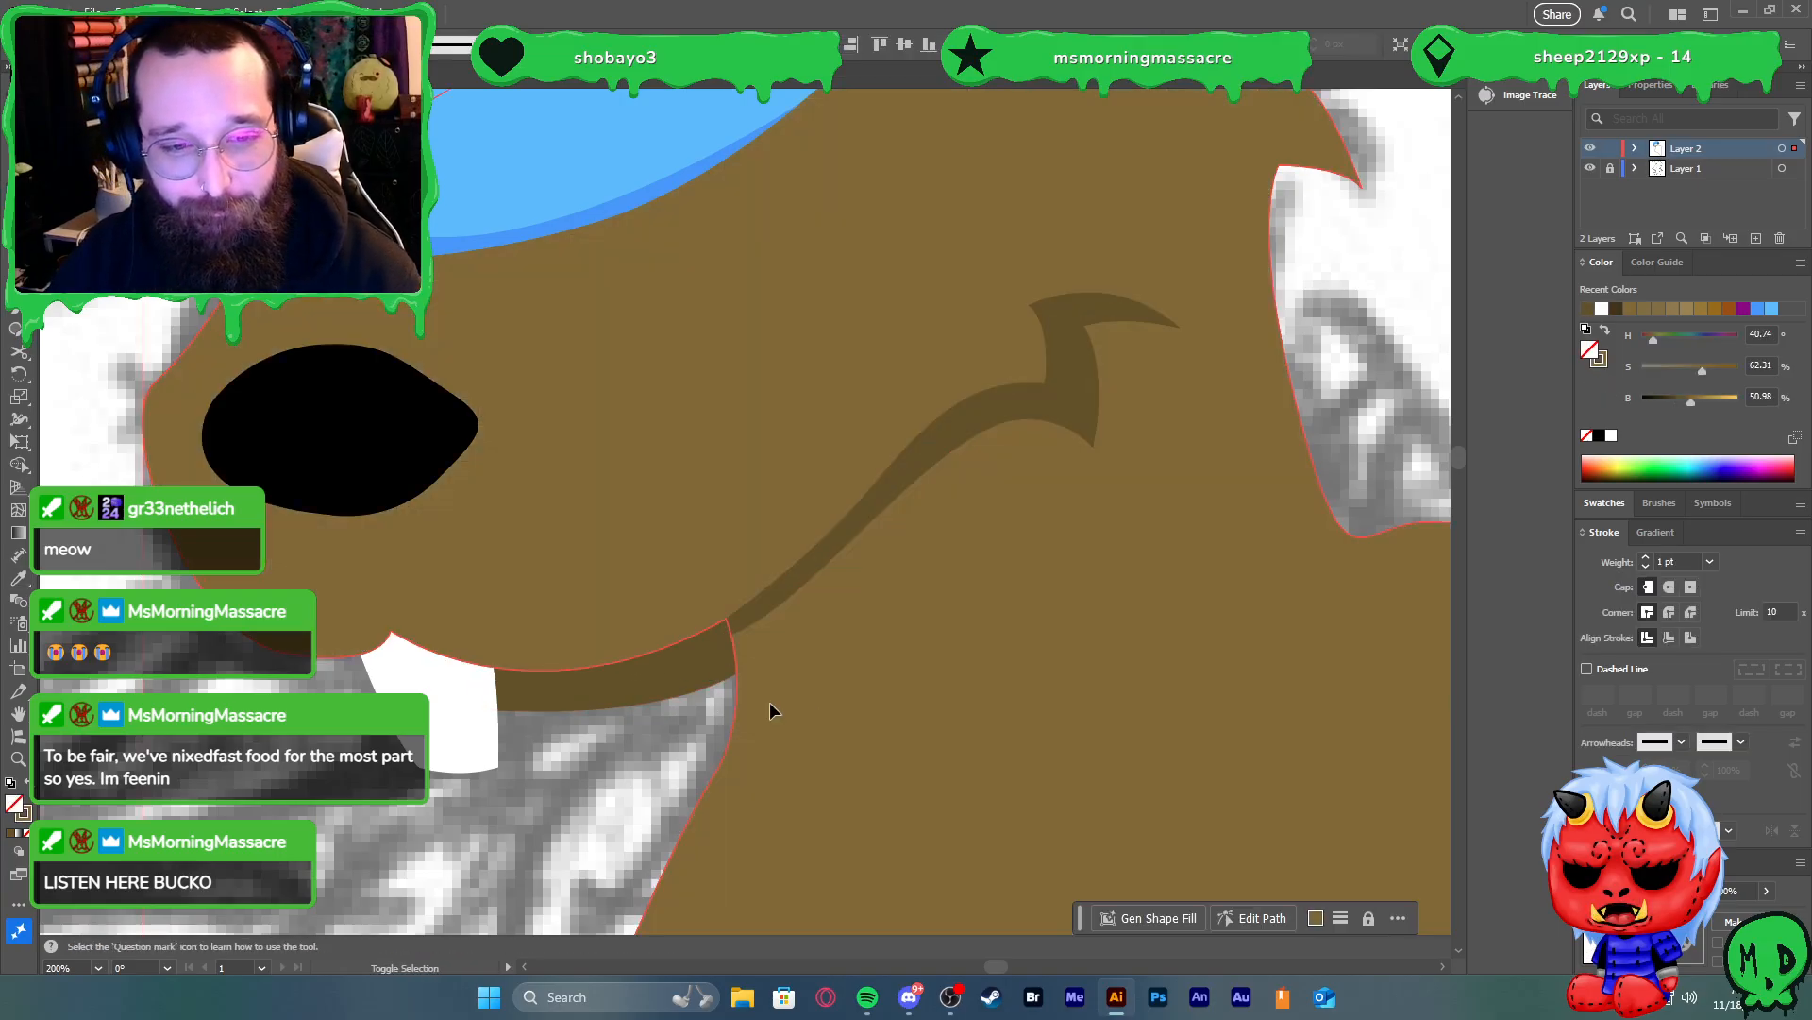
pyautogui.click(625, 739)
pyautogui.scroll(-3, 619, 723)
pyautogui.click(640, 749)
pyautogui.scroll(2, 660, 717)
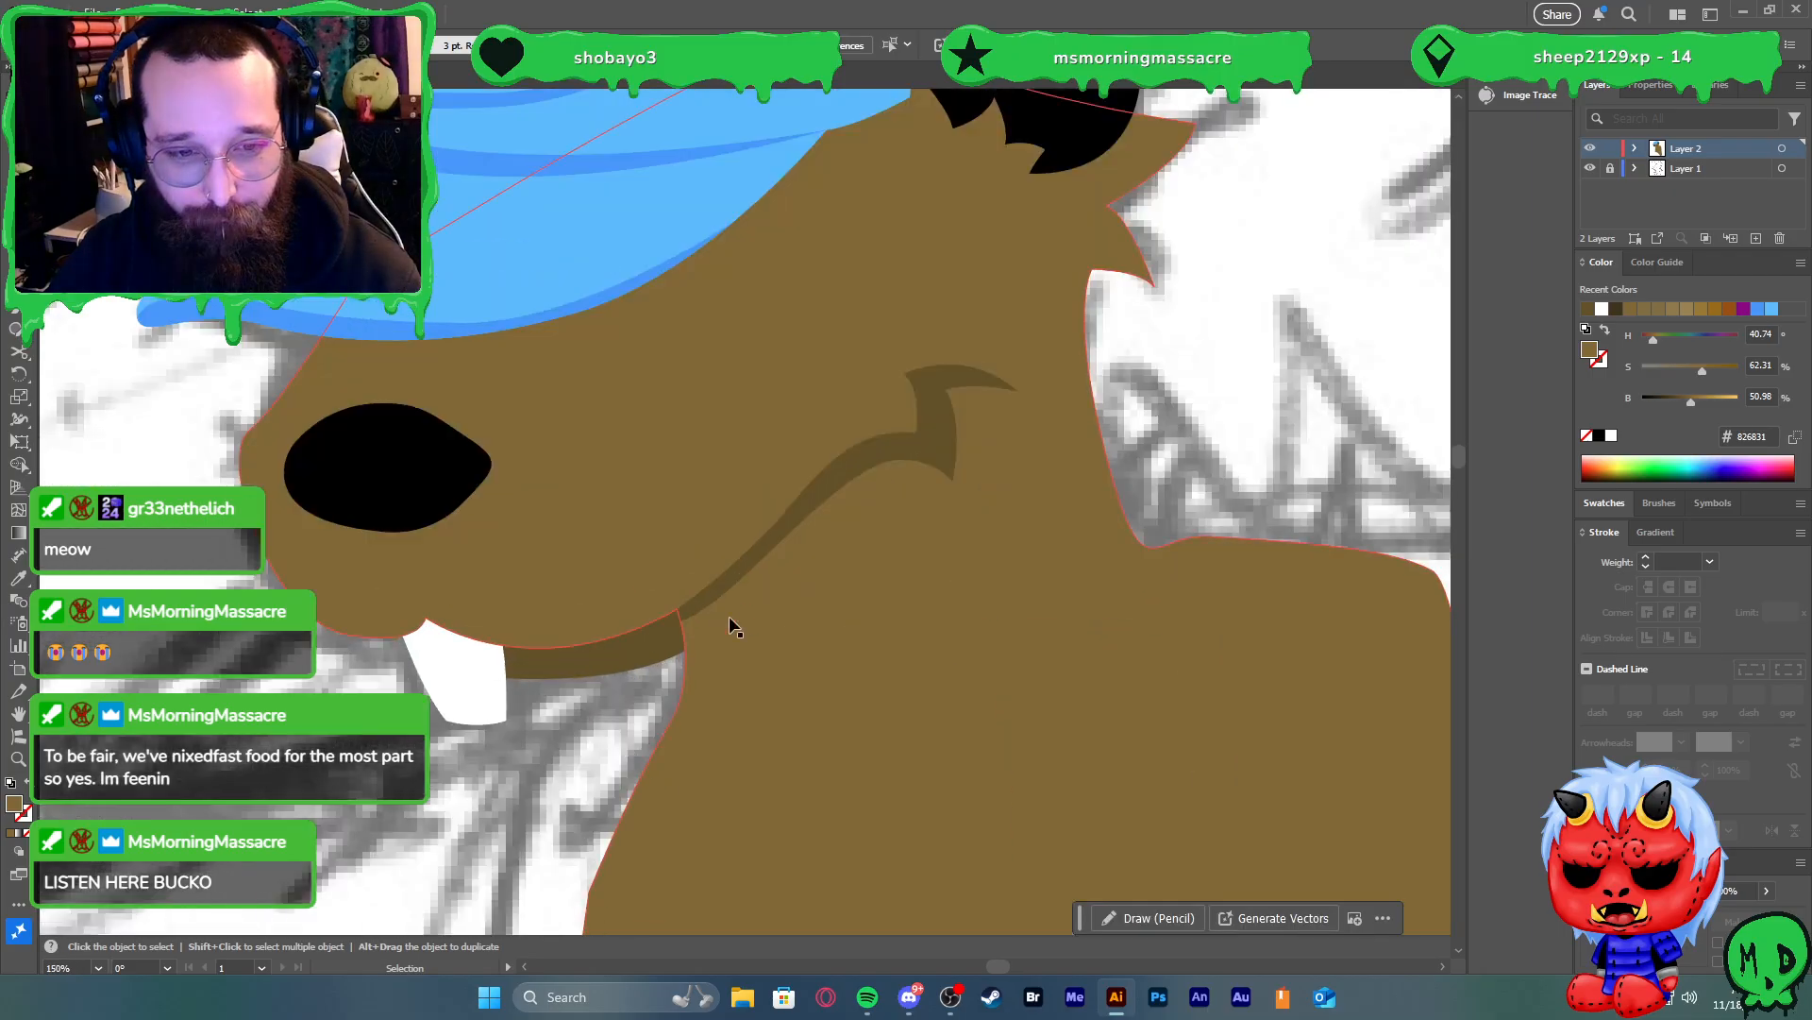
# Reshape the curve of the mouth's lower edge by adjusting its path near the rear corner
pyautogui.click(789, 539)
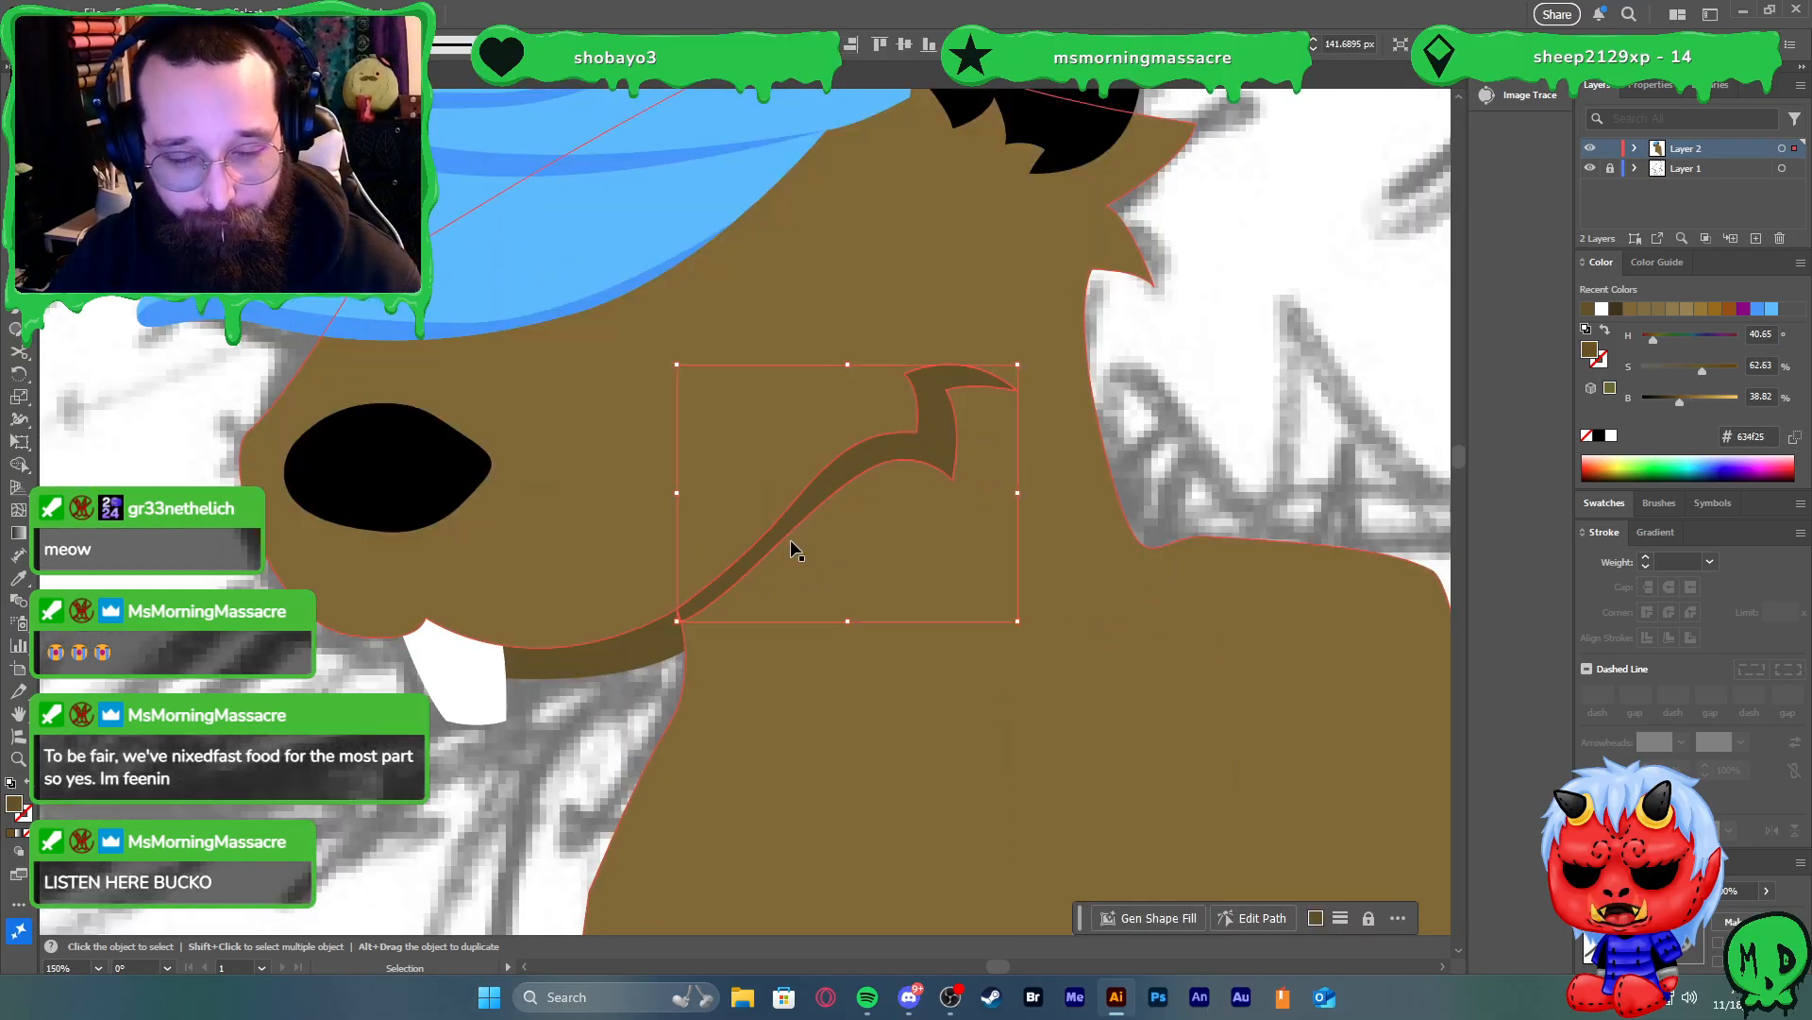
pyautogui.moveTo(711, 678); pyautogui.dragTo(686, 660)
pyautogui.press('a')
pyautogui.moveTo(485, 663); pyautogui.dragTo(487, 680)
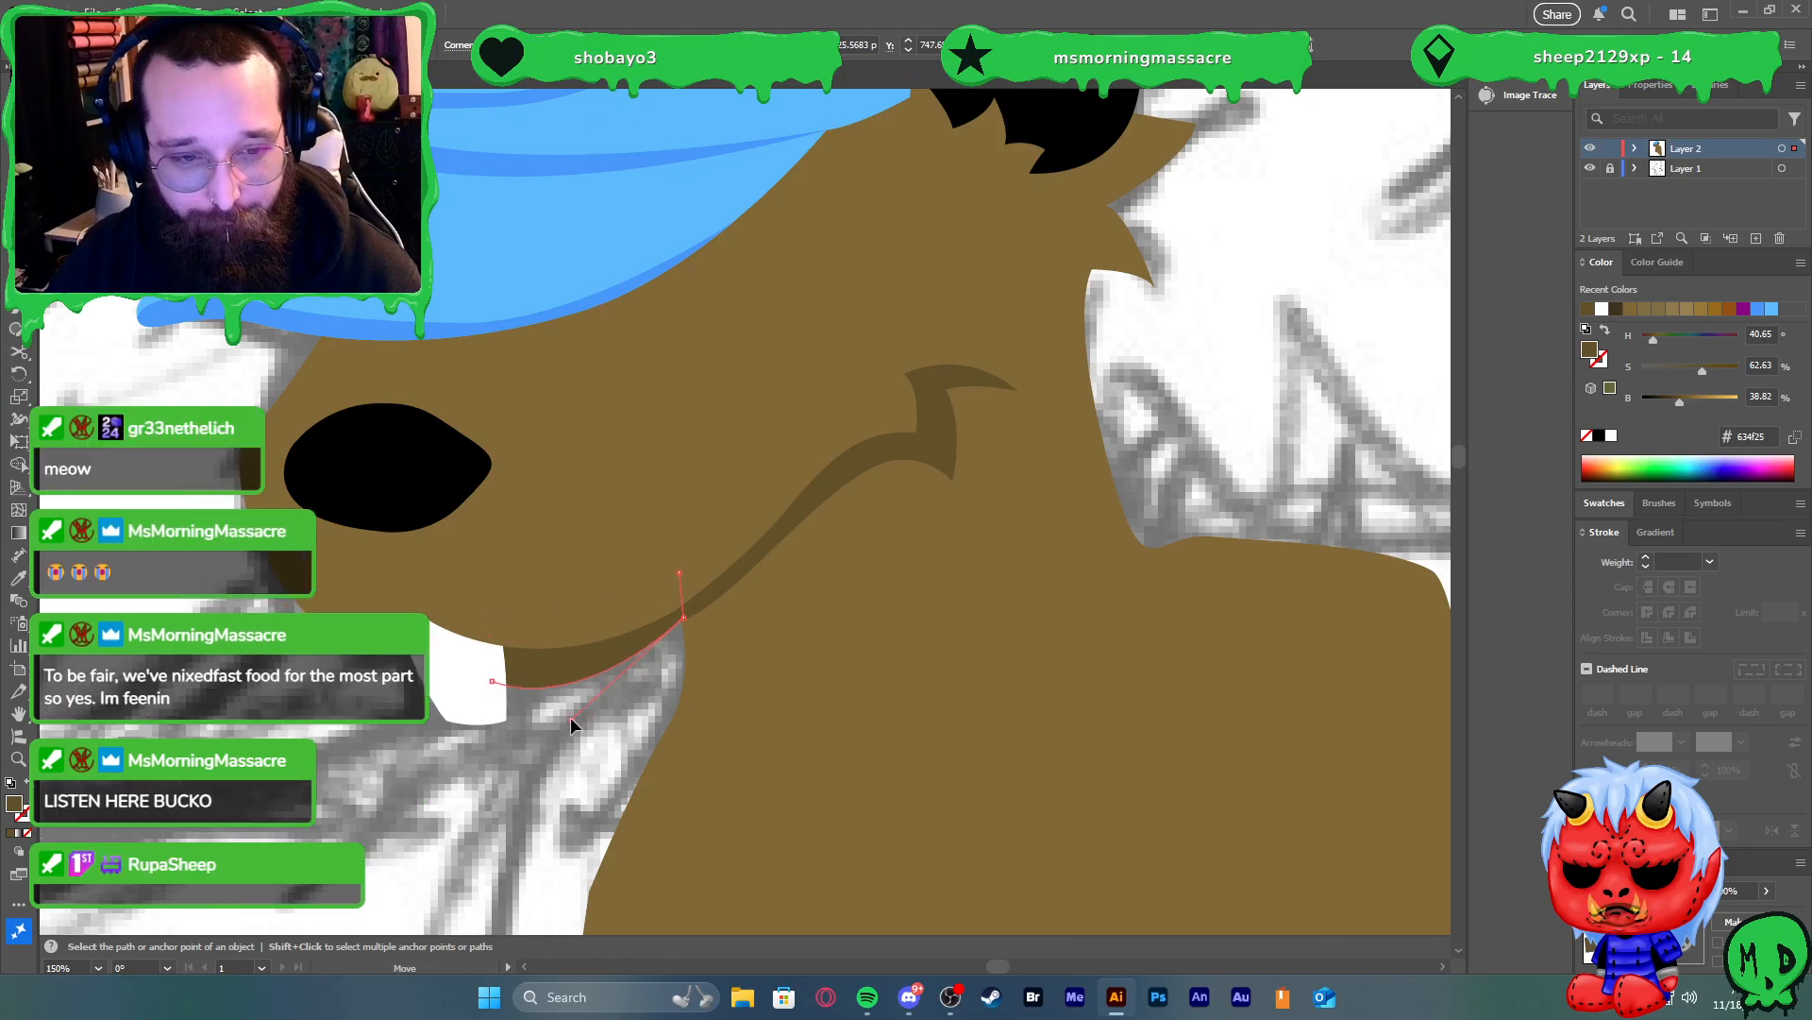
# Adjust the cheek crease's end anchor and curve handle so it joins the mouth's rear corner smoothly, then deselect it
pyautogui.scroll(4, 637, 628)
pyautogui.moveTo(824, 585); pyautogui.dragTo(813, 602)
pyautogui.click(810, 597)
pyautogui.click(848, 557)
pyautogui.click(815, 602)
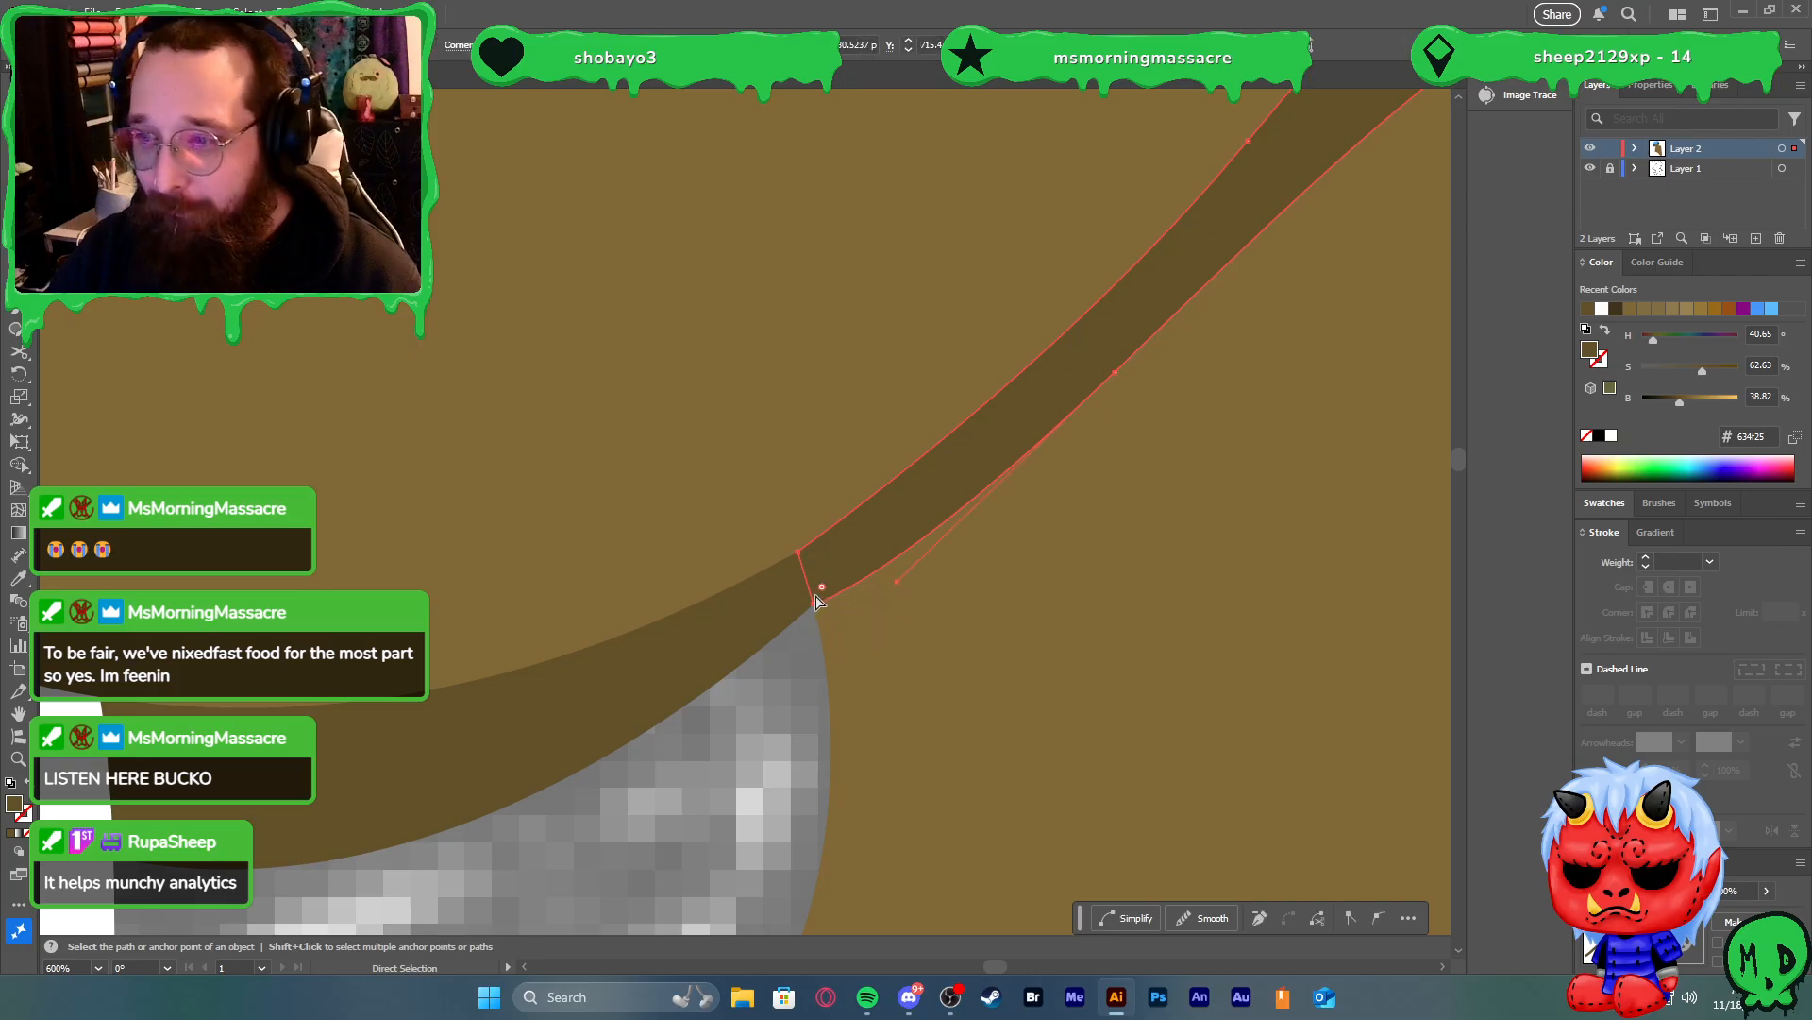
pyautogui.moveTo(897, 585); pyautogui.dragTo(851, 572)
pyautogui.scroll(-3, 845, 538)
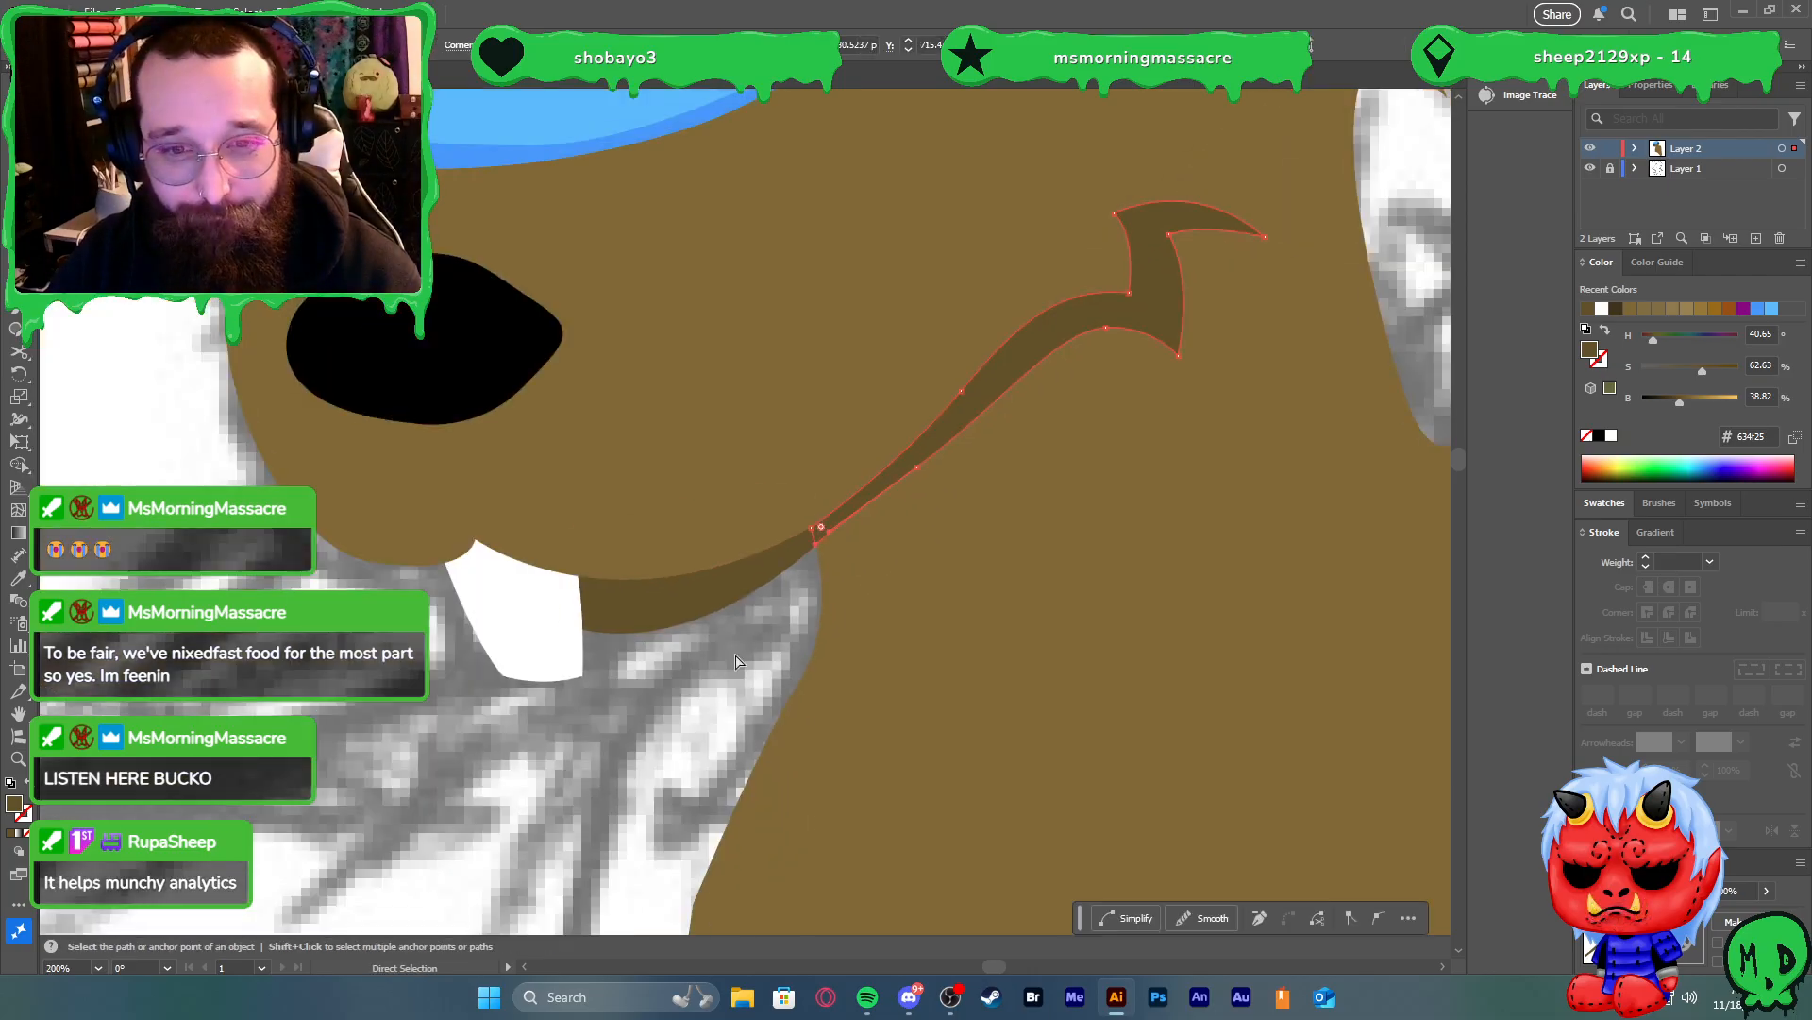
pyautogui.click(692, 716)
pyautogui.scroll(-3, 758, 599)
pyautogui.press('v')
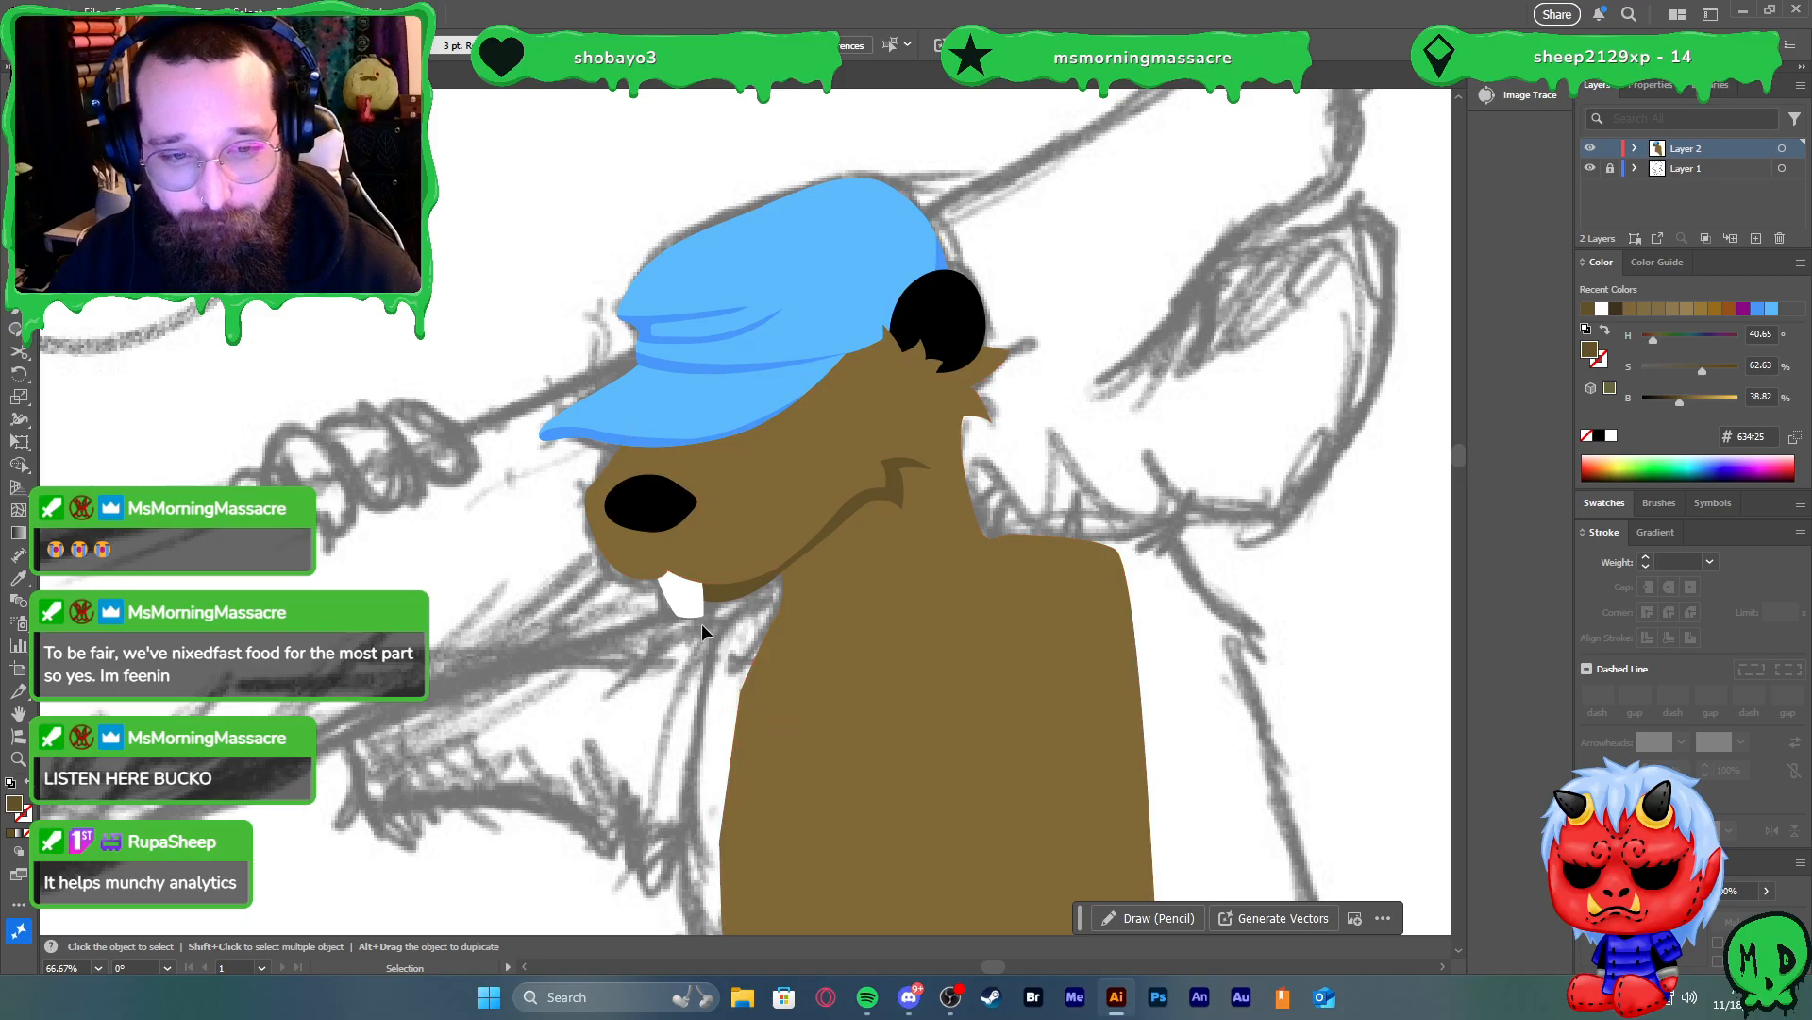
pyautogui.scroll(-2, 704, 626)
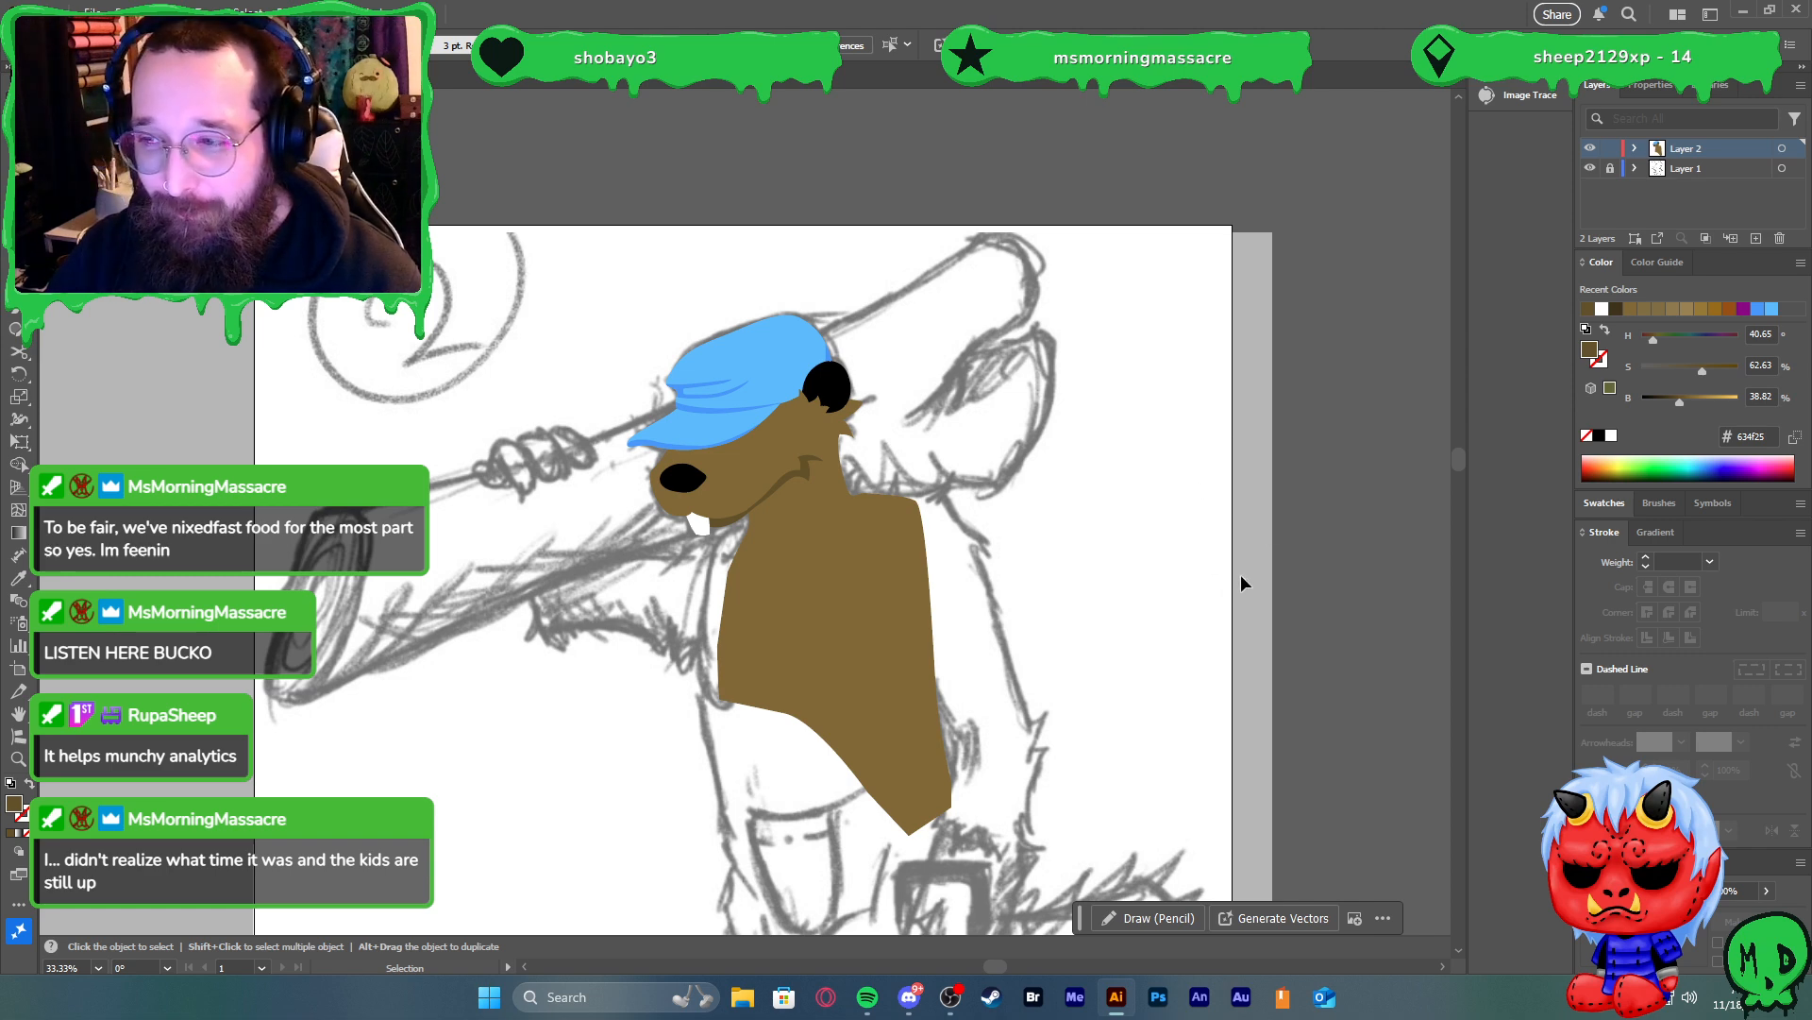
pyautogui.scroll(2, 811, 464)
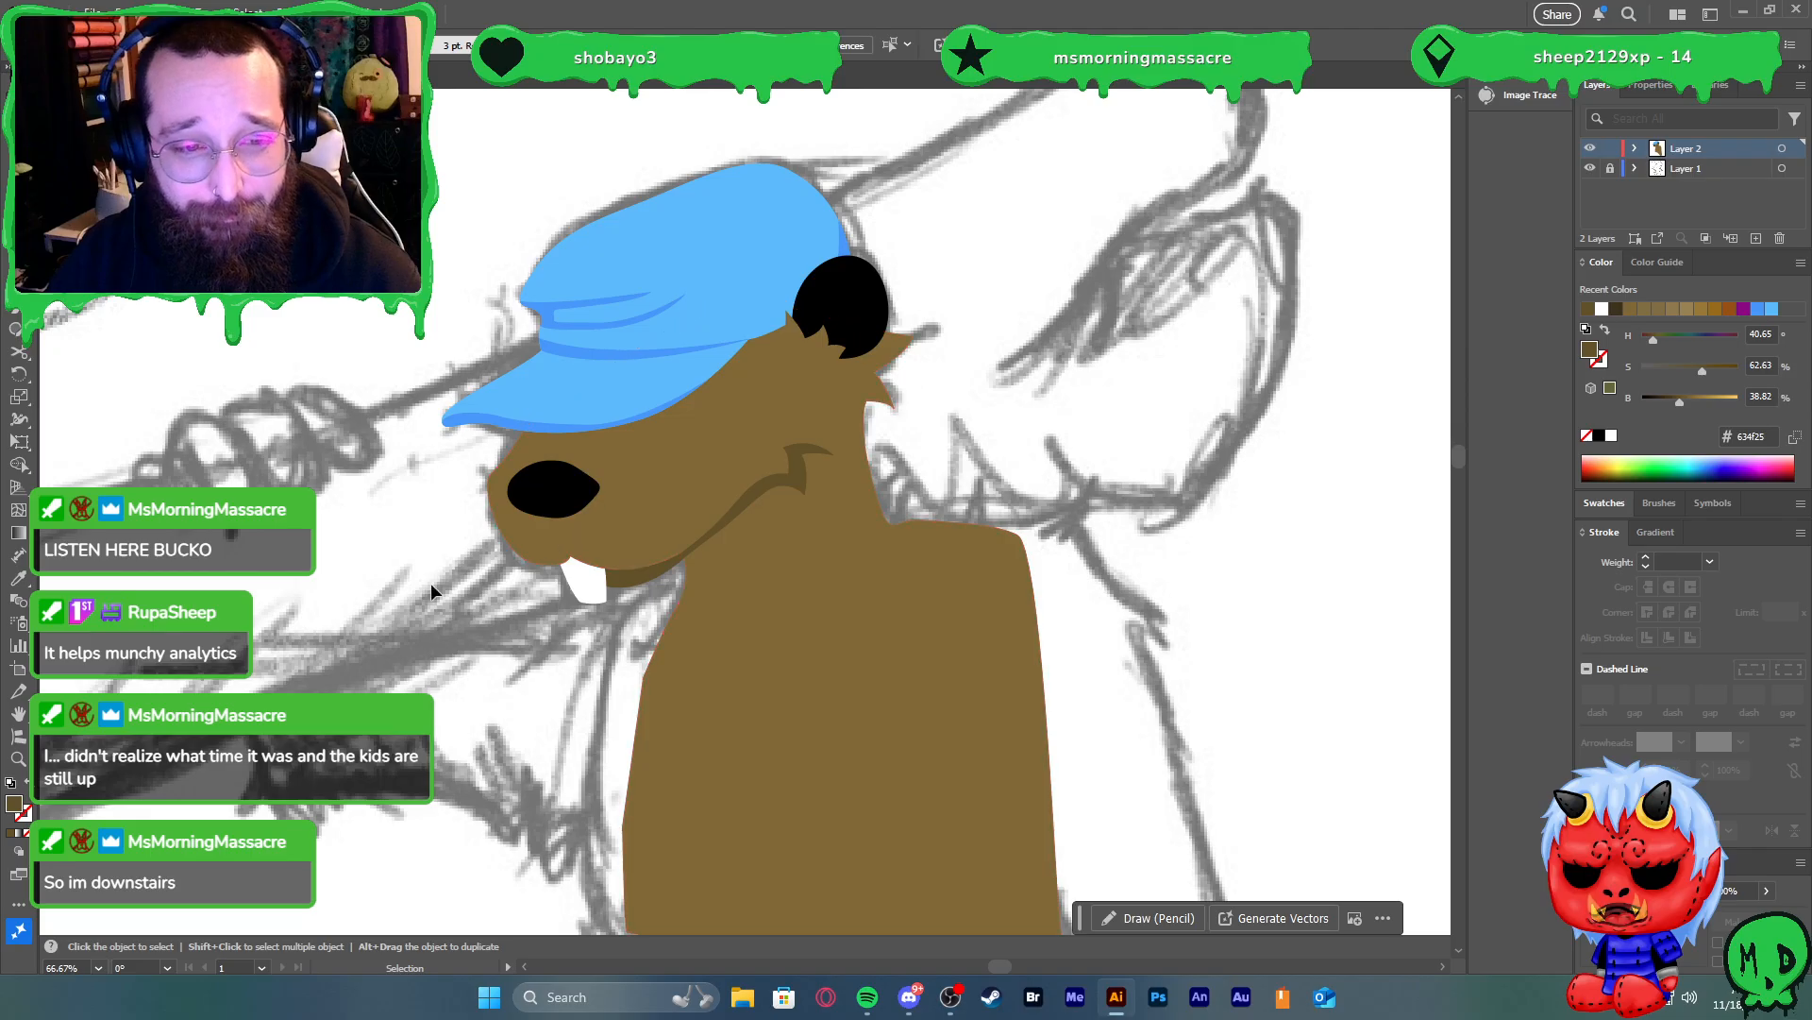
# Draw a closed tapering crease in #634F25 from the nose down past the tooth's base to the mouth's upper edge
pyautogui.scroll(4, 472, 586)
pyautogui.press('p')
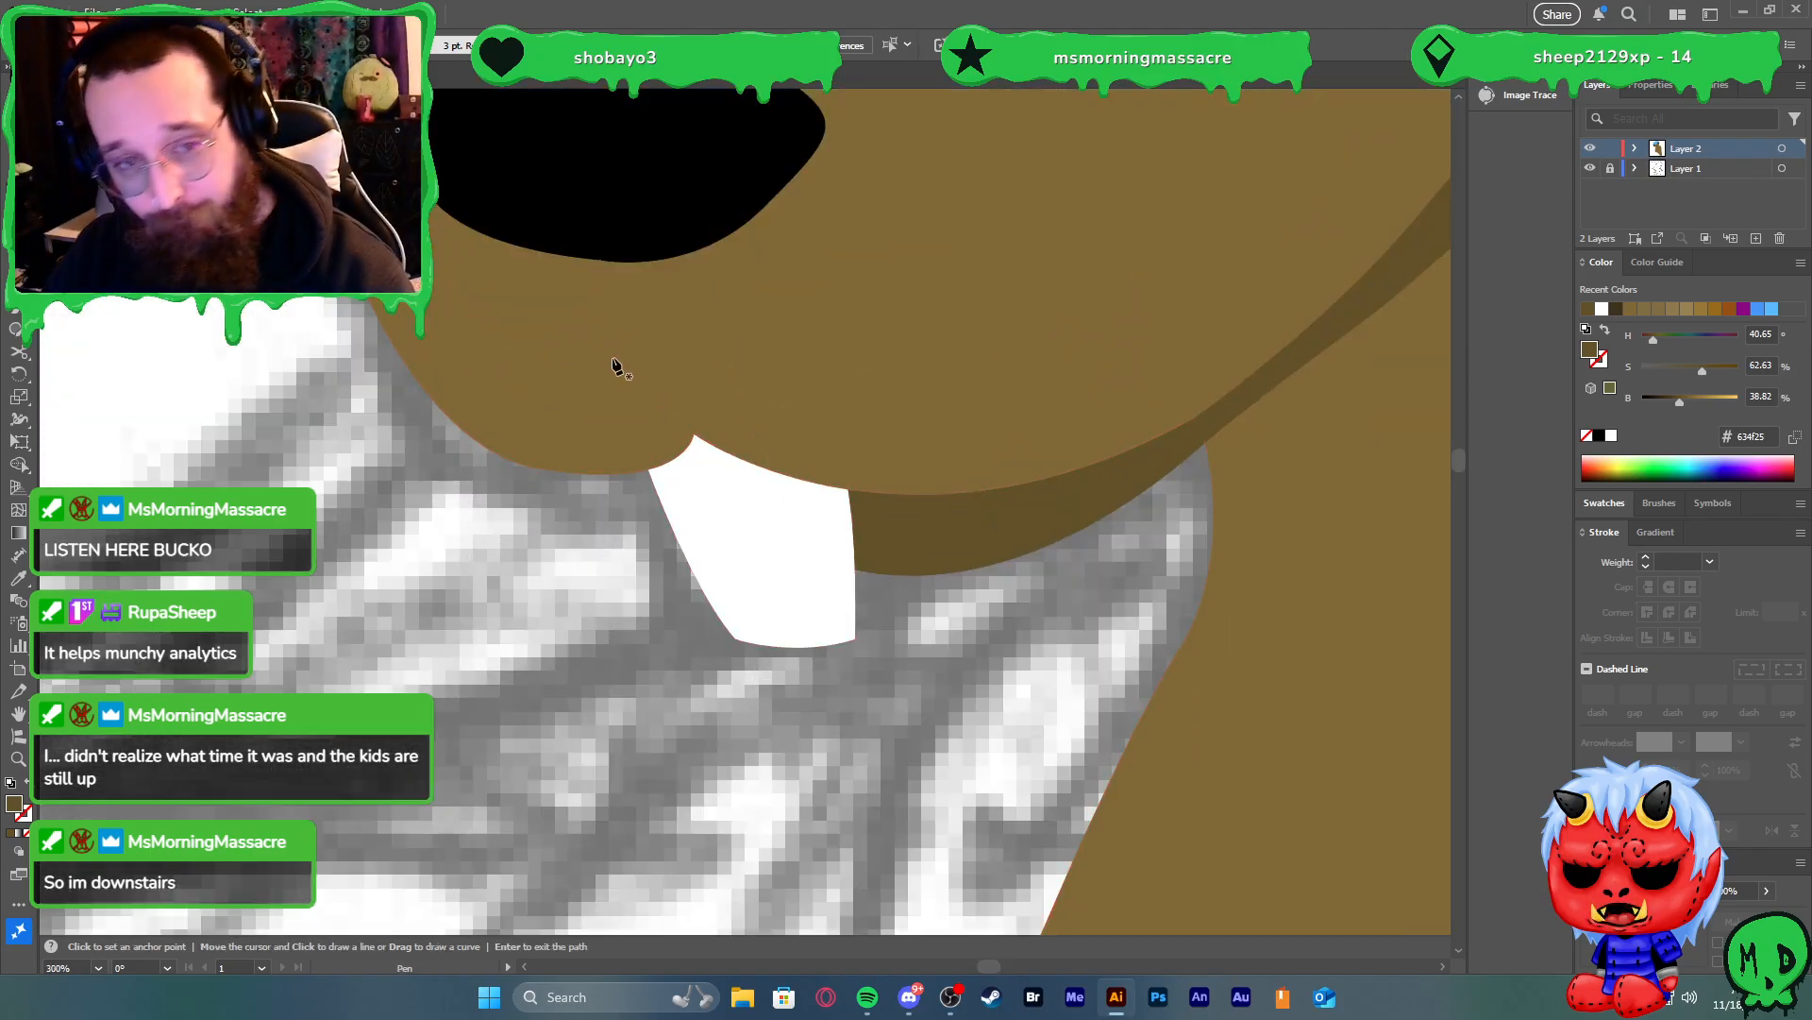
pyautogui.click(600, 260)
pyautogui.moveTo(694, 436); pyautogui.dragTo(774, 494)
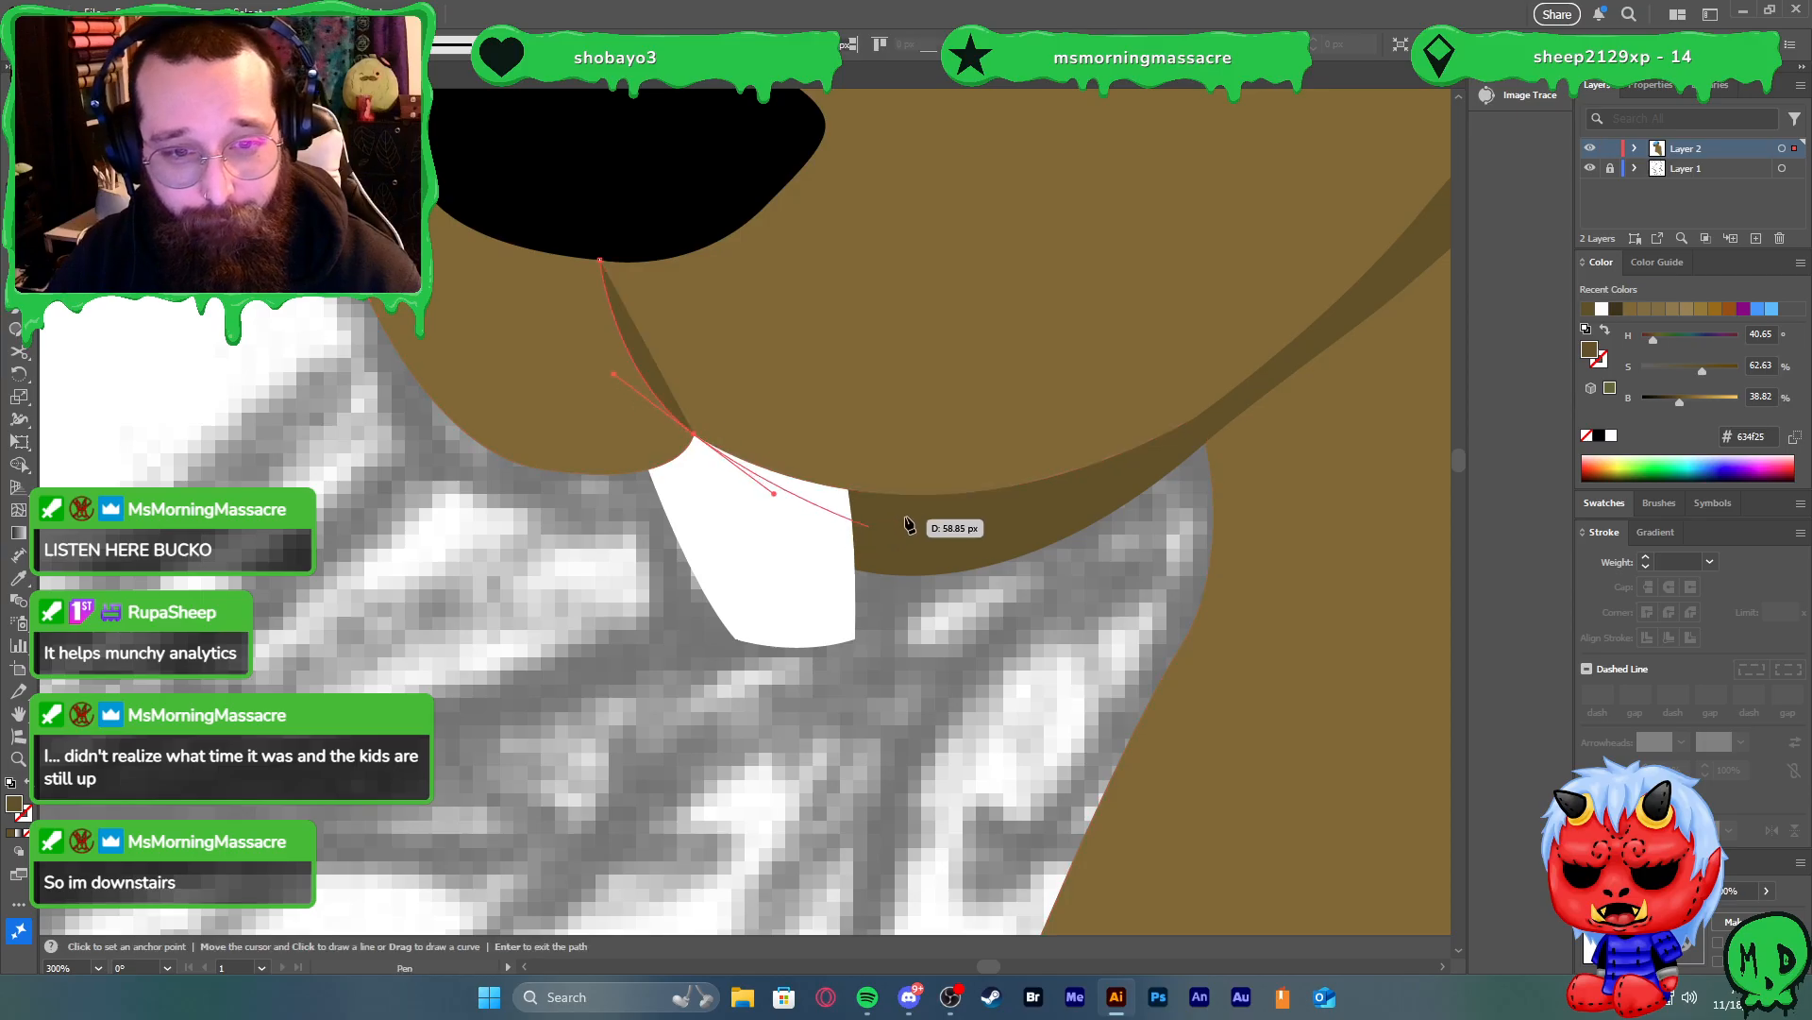
pyautogui.moveTo(983, 491); pyautogui.dragTo(1086, 478)
pyautogui.click(983, 491)
pyautogui.moveTo(617, 263); pyautogui.dragTo(560, 261)
pyautogui.scroll(3, 591, 202)
pyautogui.click(601, 496)
pyautogui.press('v')
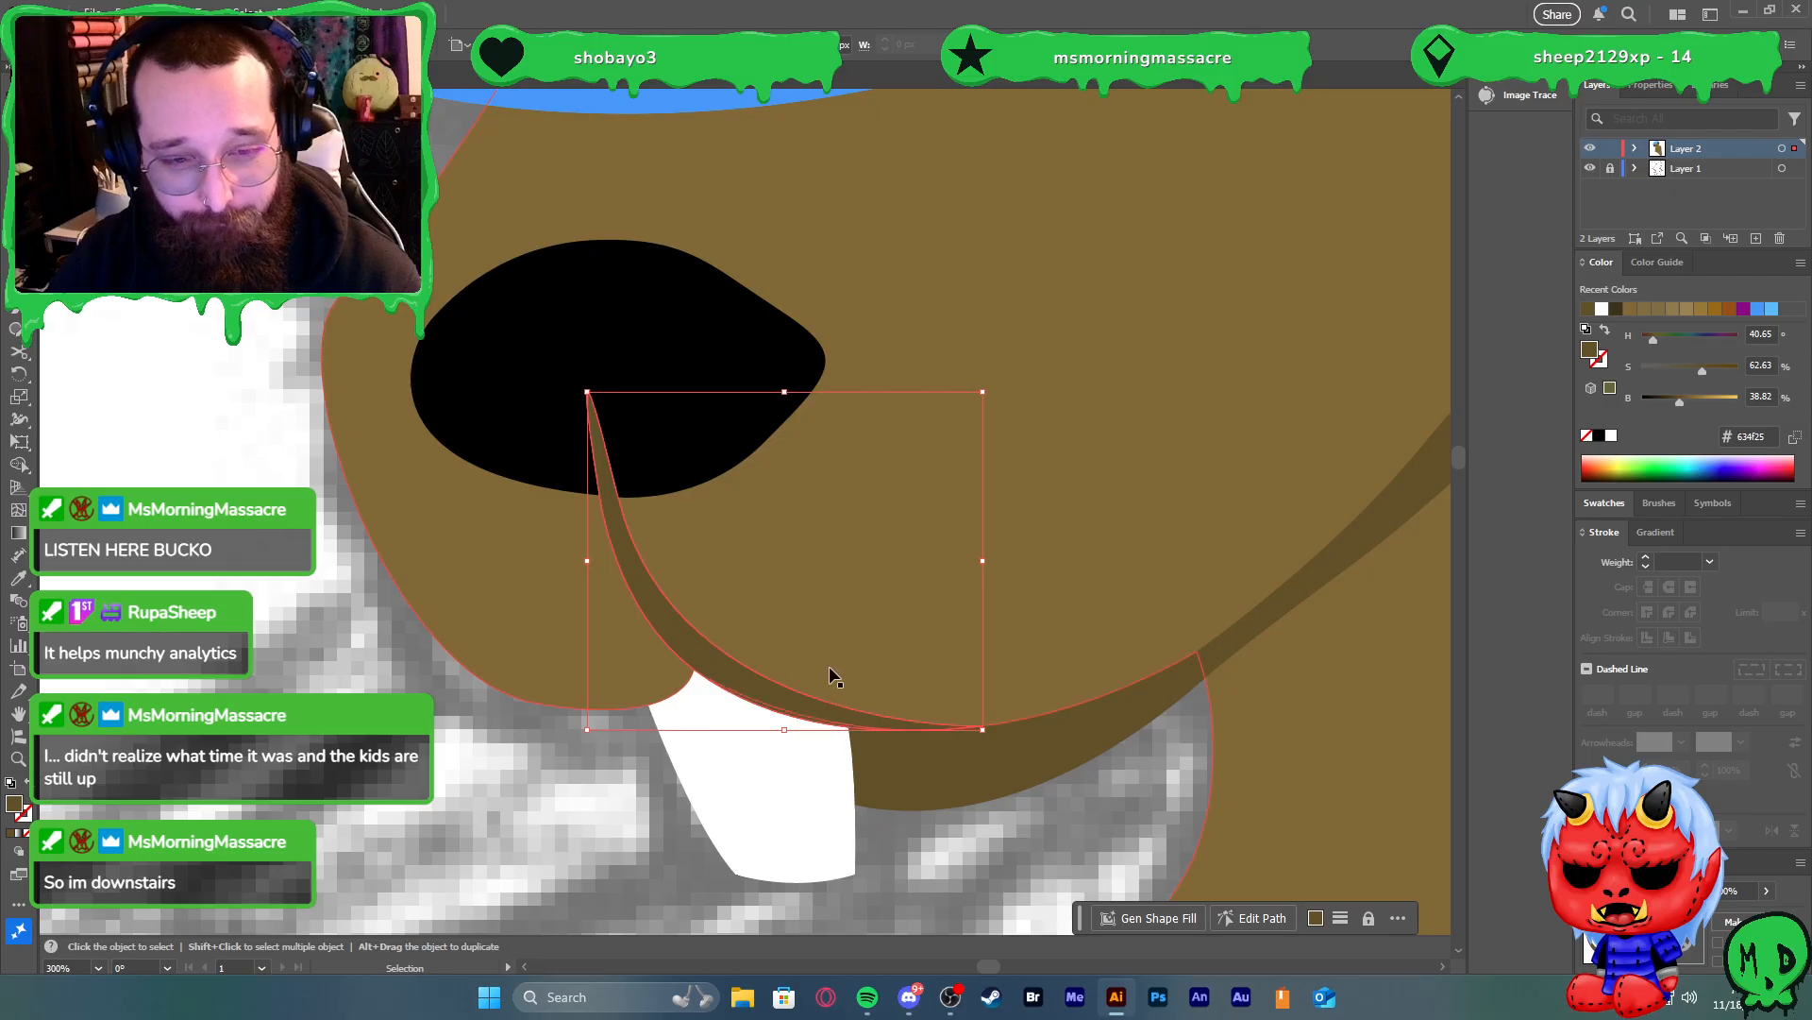
# Select the nose crease with the body and remove the sliver overlapping the tooth using Shape Builder
pyautogui.click(864, 658)
pyautogui.hotkey('shift', 'm')
pyautogui.scroll(3, 740, 723)
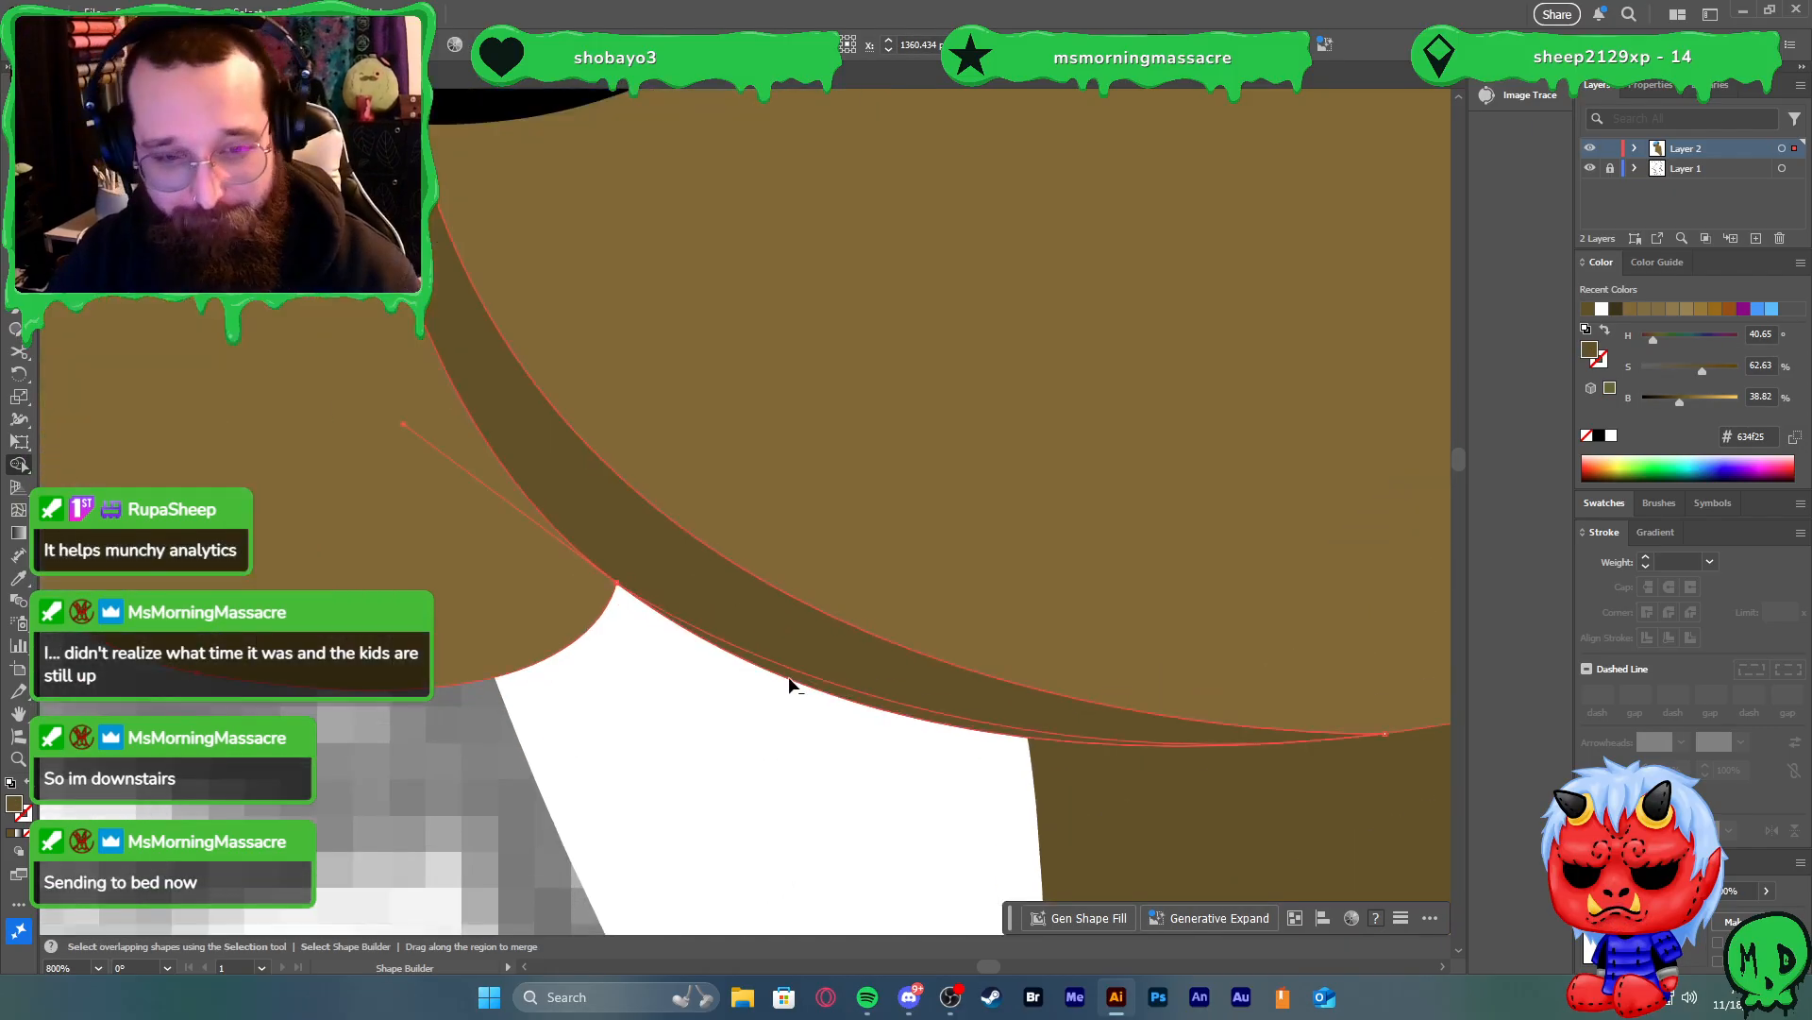
pyautogui.keyDown('alt'); pyautogui.click(816, 684); pyautogui.keyUp('alt')
pyautogui.press('v')
pyautogui.scroll(-3, 853, 703)
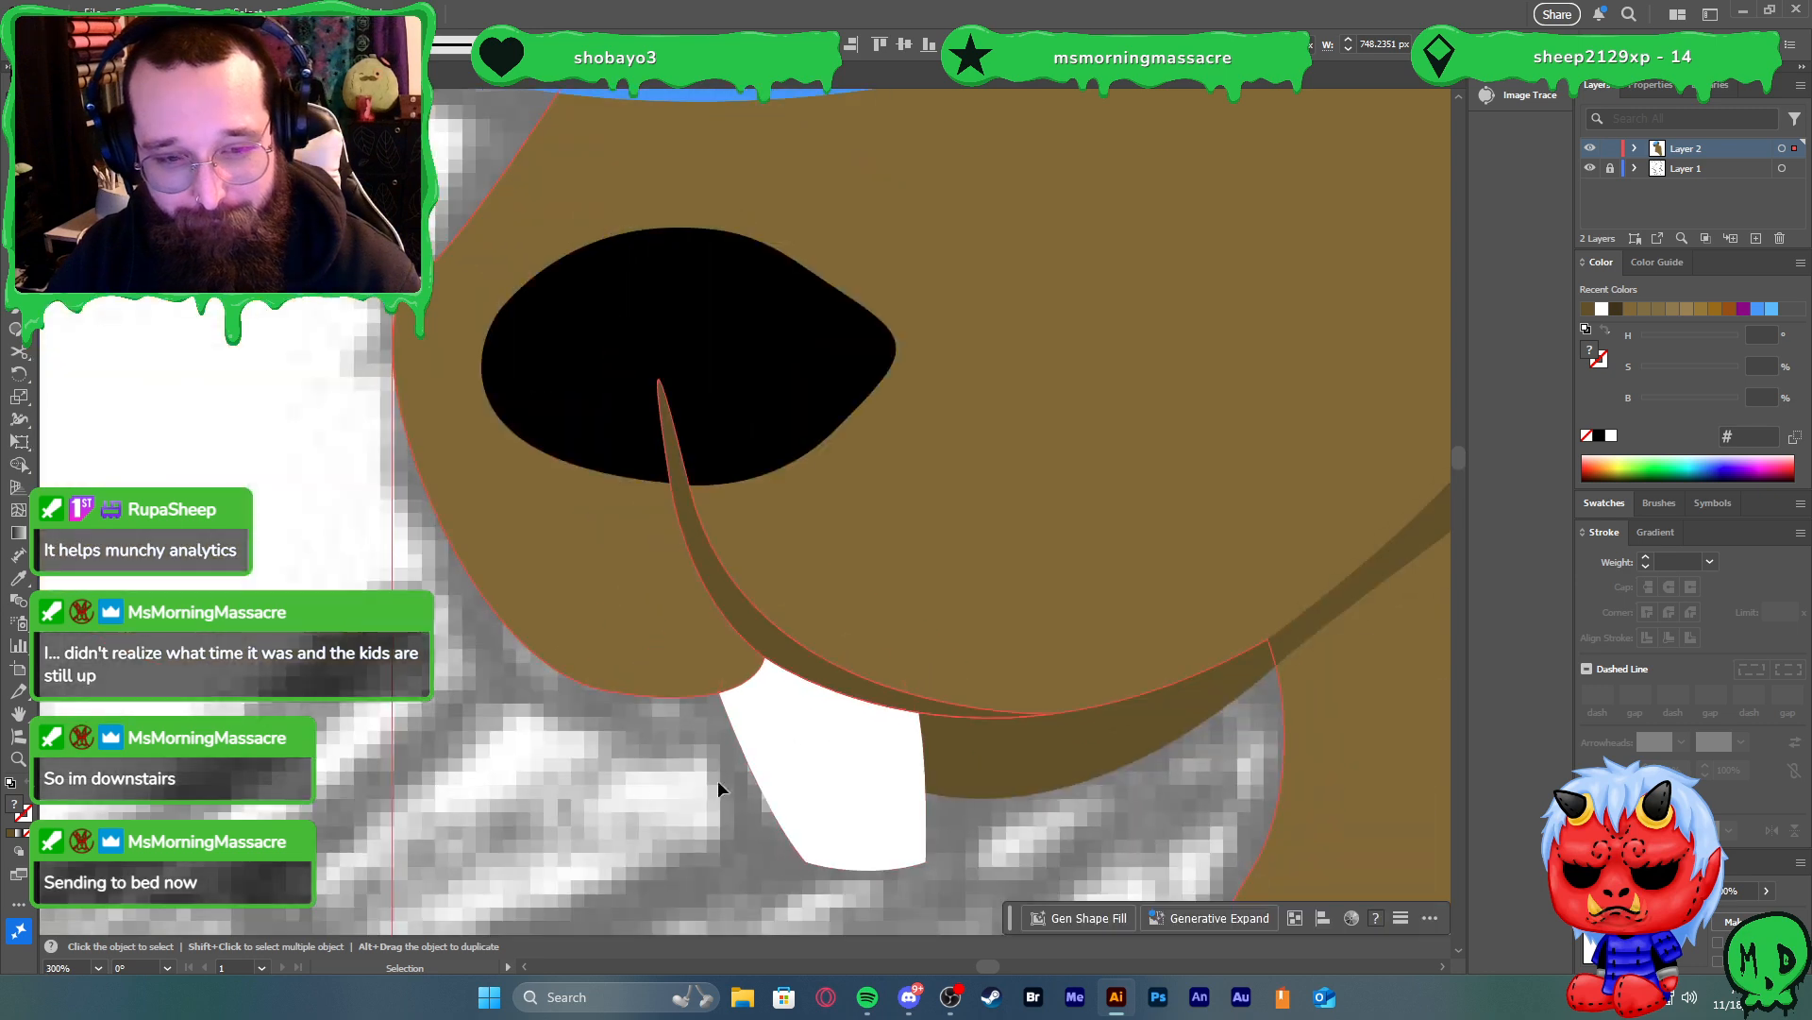
pyautogui.click(660, 748)
# Draw a closed dark brown shadow shape along the front lip, from the muzzle's front edge to the nose crease
pyautogui.press('p')
pyautogui.click(530, 649)
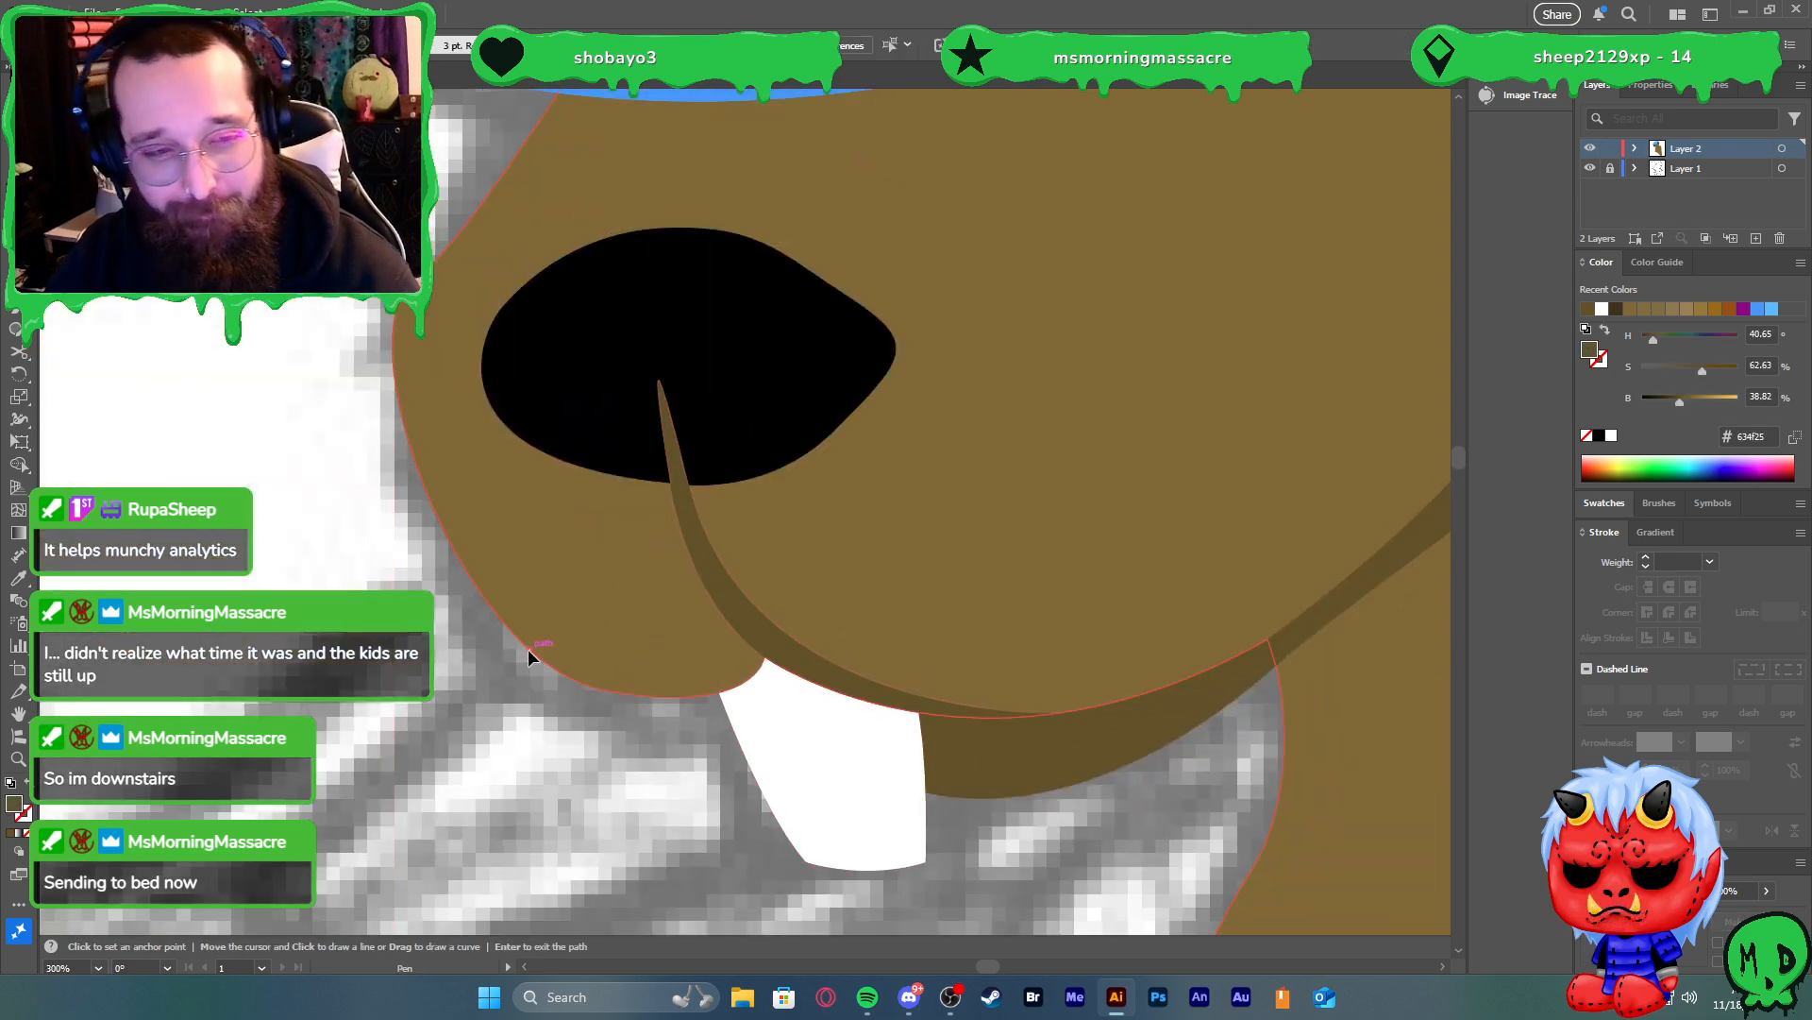
pyautogui.press('p')
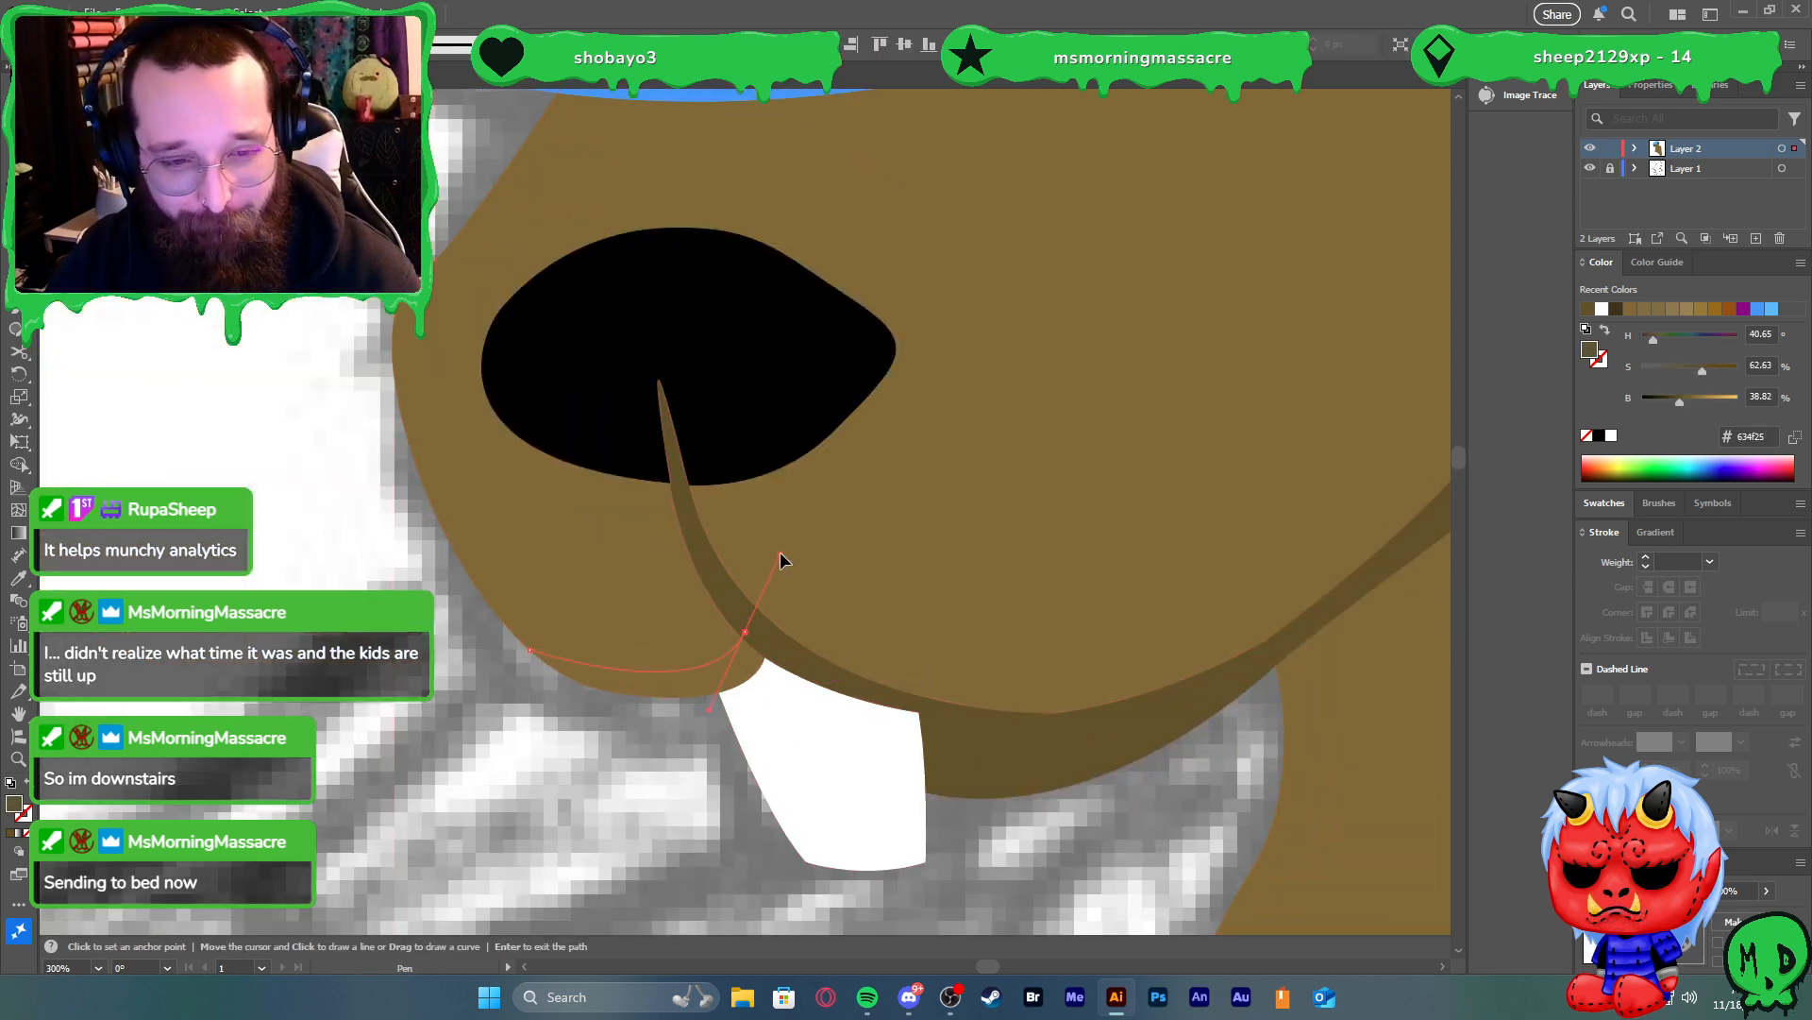
pyautogui.moveTo(779, 553); pyautogui.dragTo(780, 552)
pyautogui.click(745, 631)
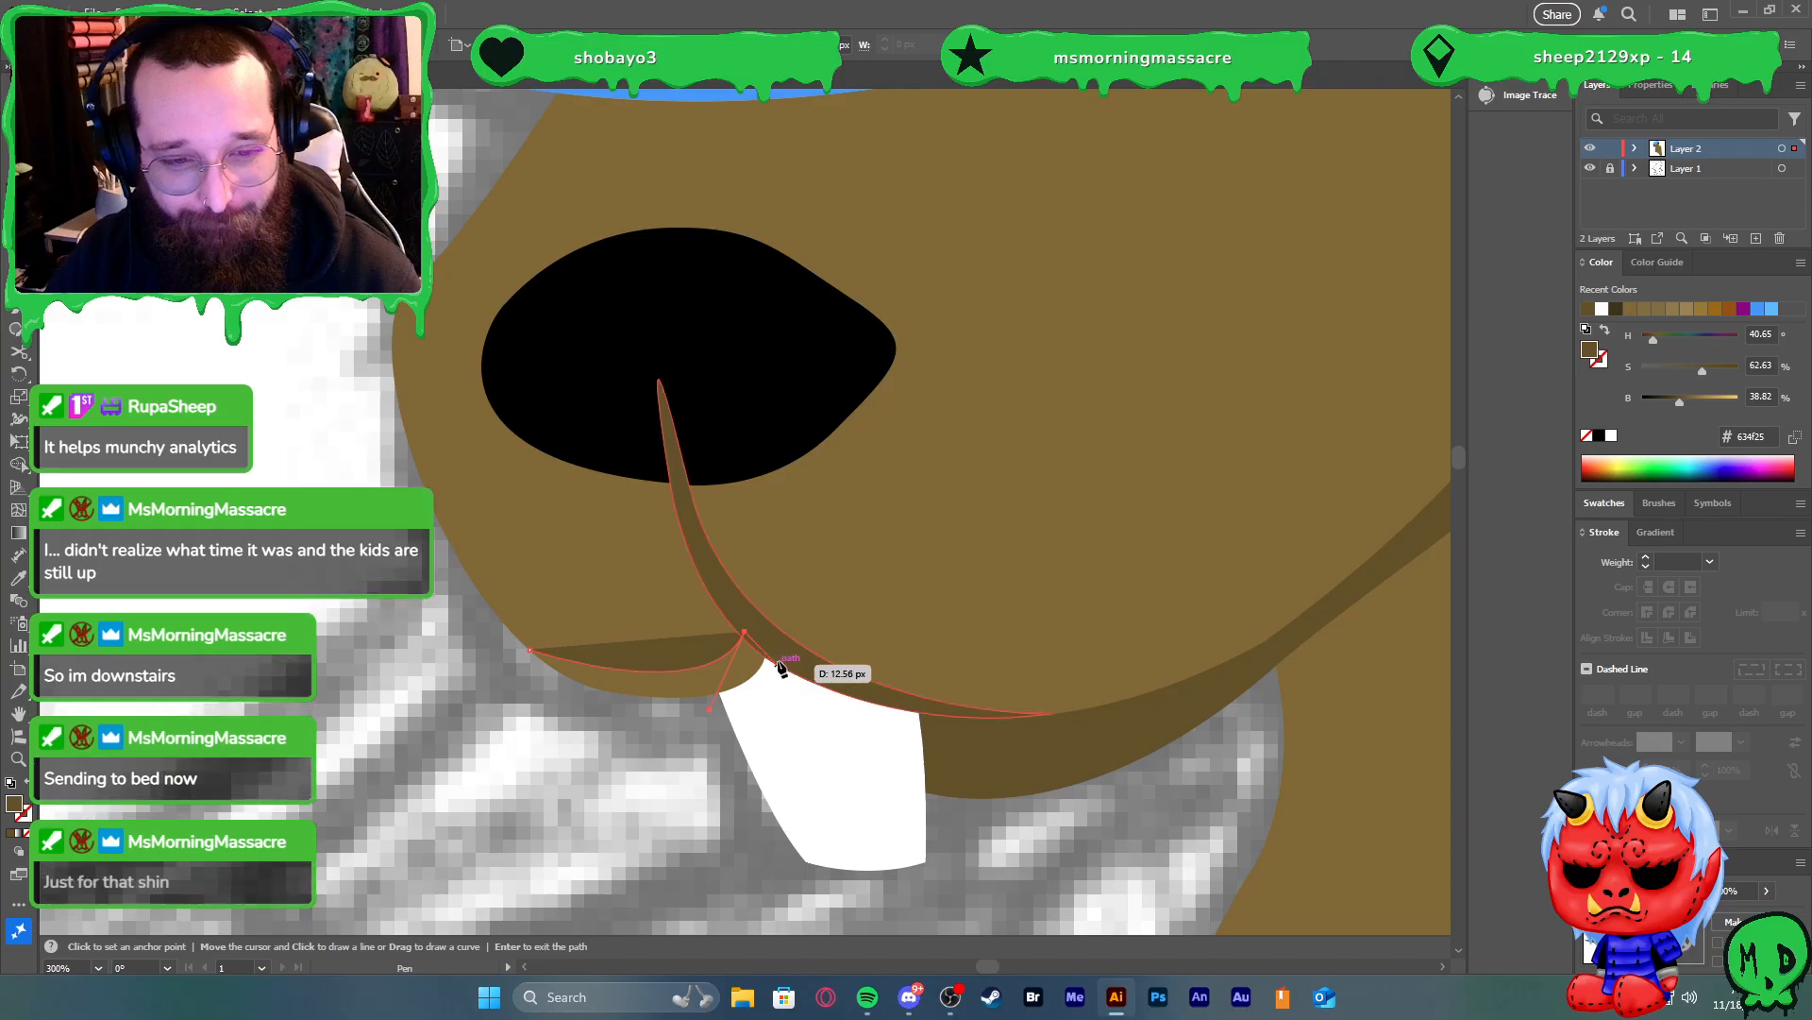
pyautogui.click(774, 664)
pyautogui.moveTo(735, 727); pyautogui.dragTo(612, 719)
pyautogui.click(530, 650)
pyautogui.press('v')
# Trim the part of the lip shadow that extends outside the muzzle using Shape Builder
pyautogui.keyDown('shift'); pyautogui.click(596, 592); pyautogui.keyUp('shift')
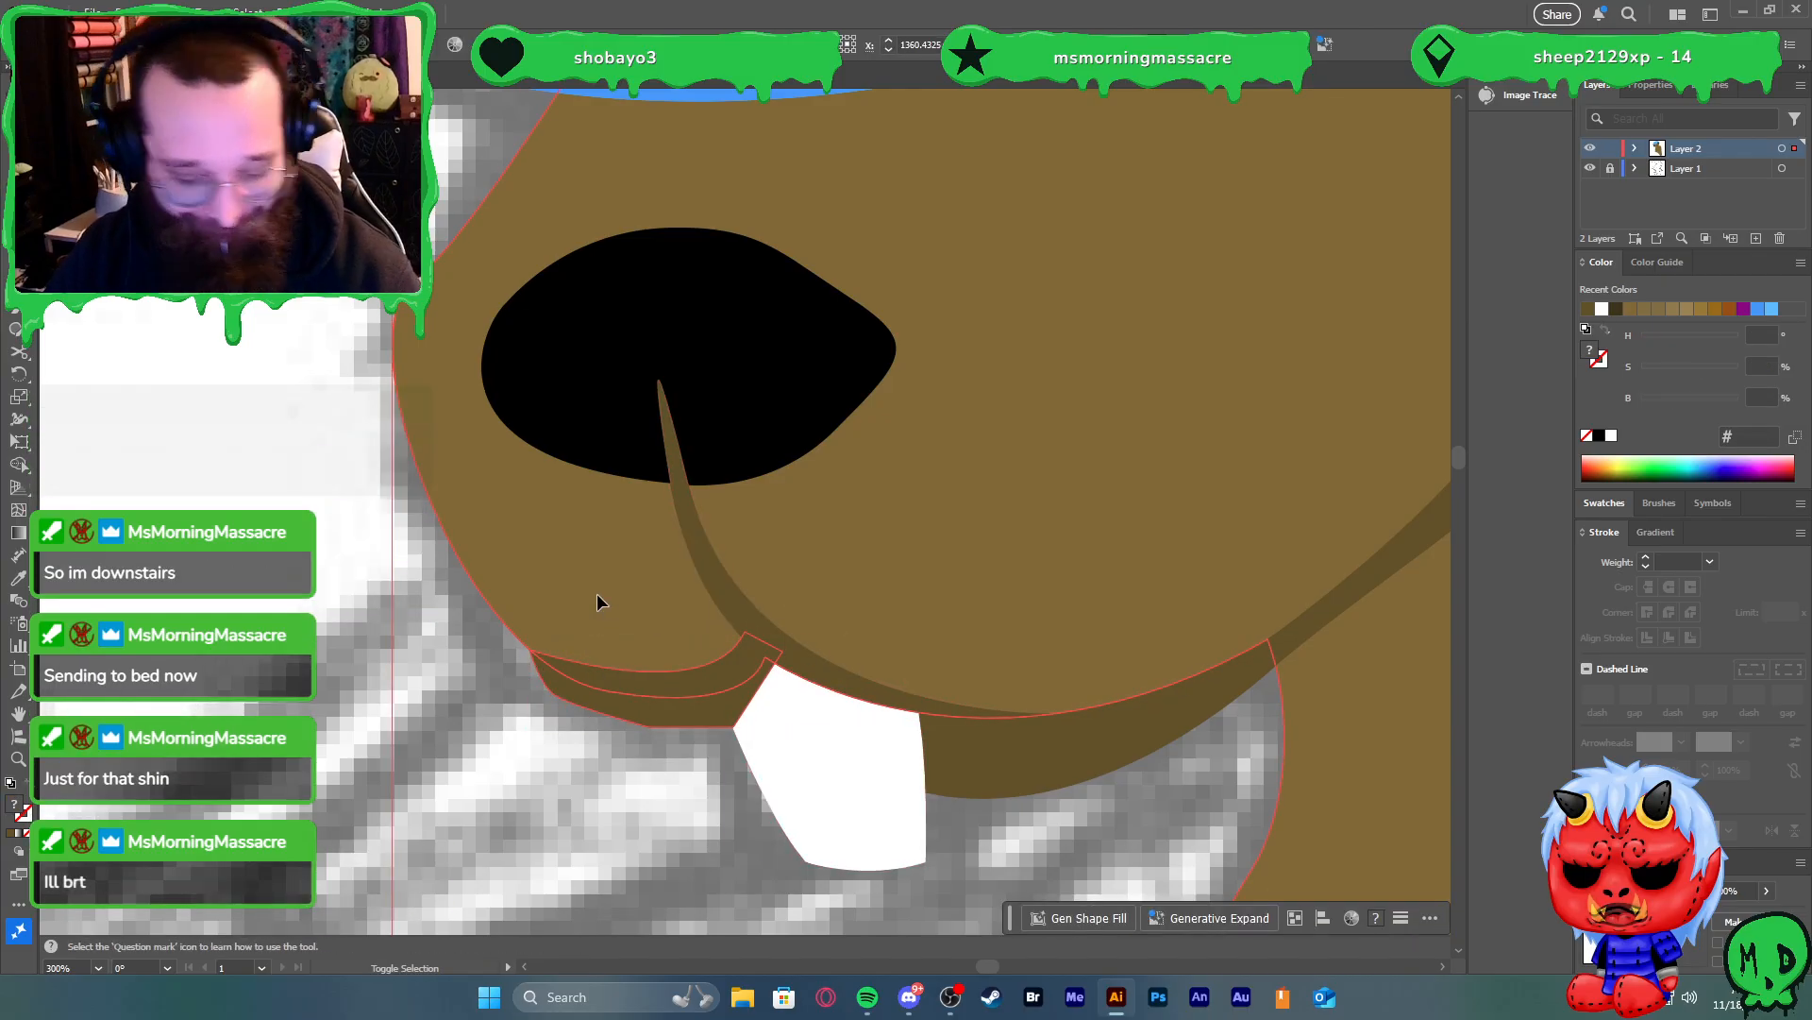
pyautogui.hotkey('shift', 'm')
pyautogui.keyDown('alt'); pyautogui.click(655, 711); pyautogui.keyUp('alt')
pyautogui.press('v')
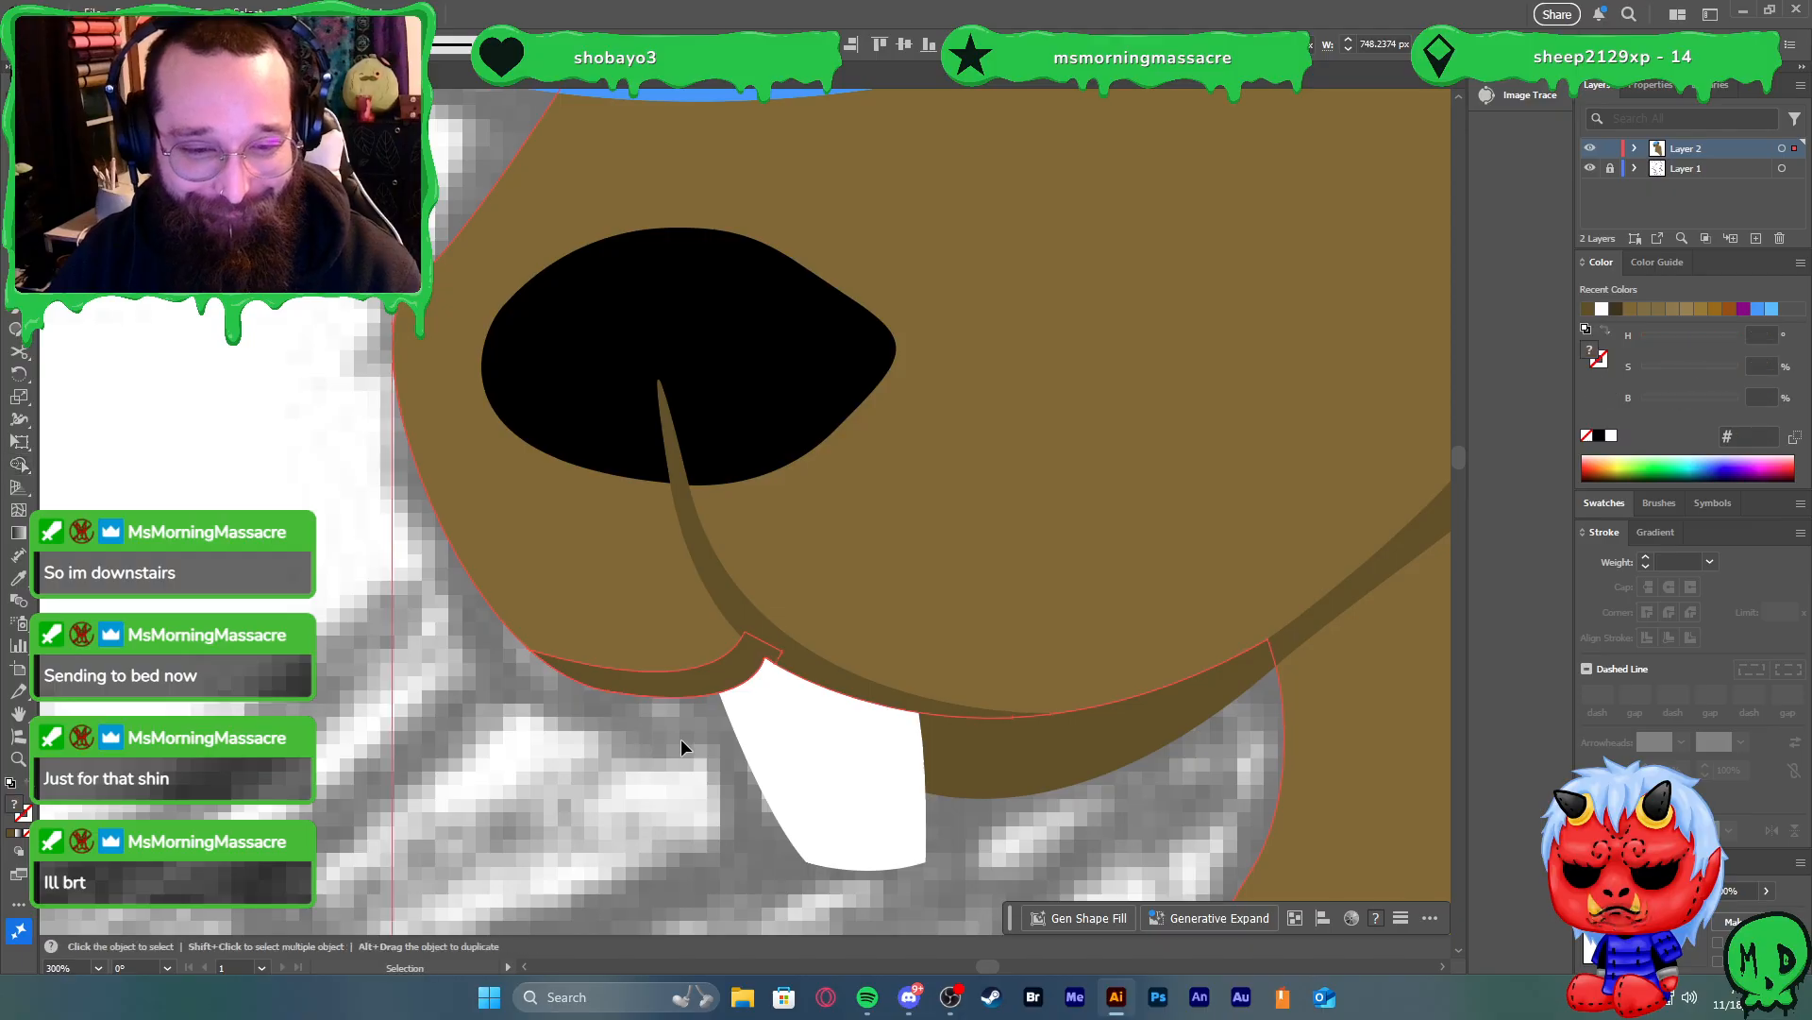
# Unite the lip shadow and nose crease into one shape and bring the black nose in front of it
pyautogui.click(732, 610)
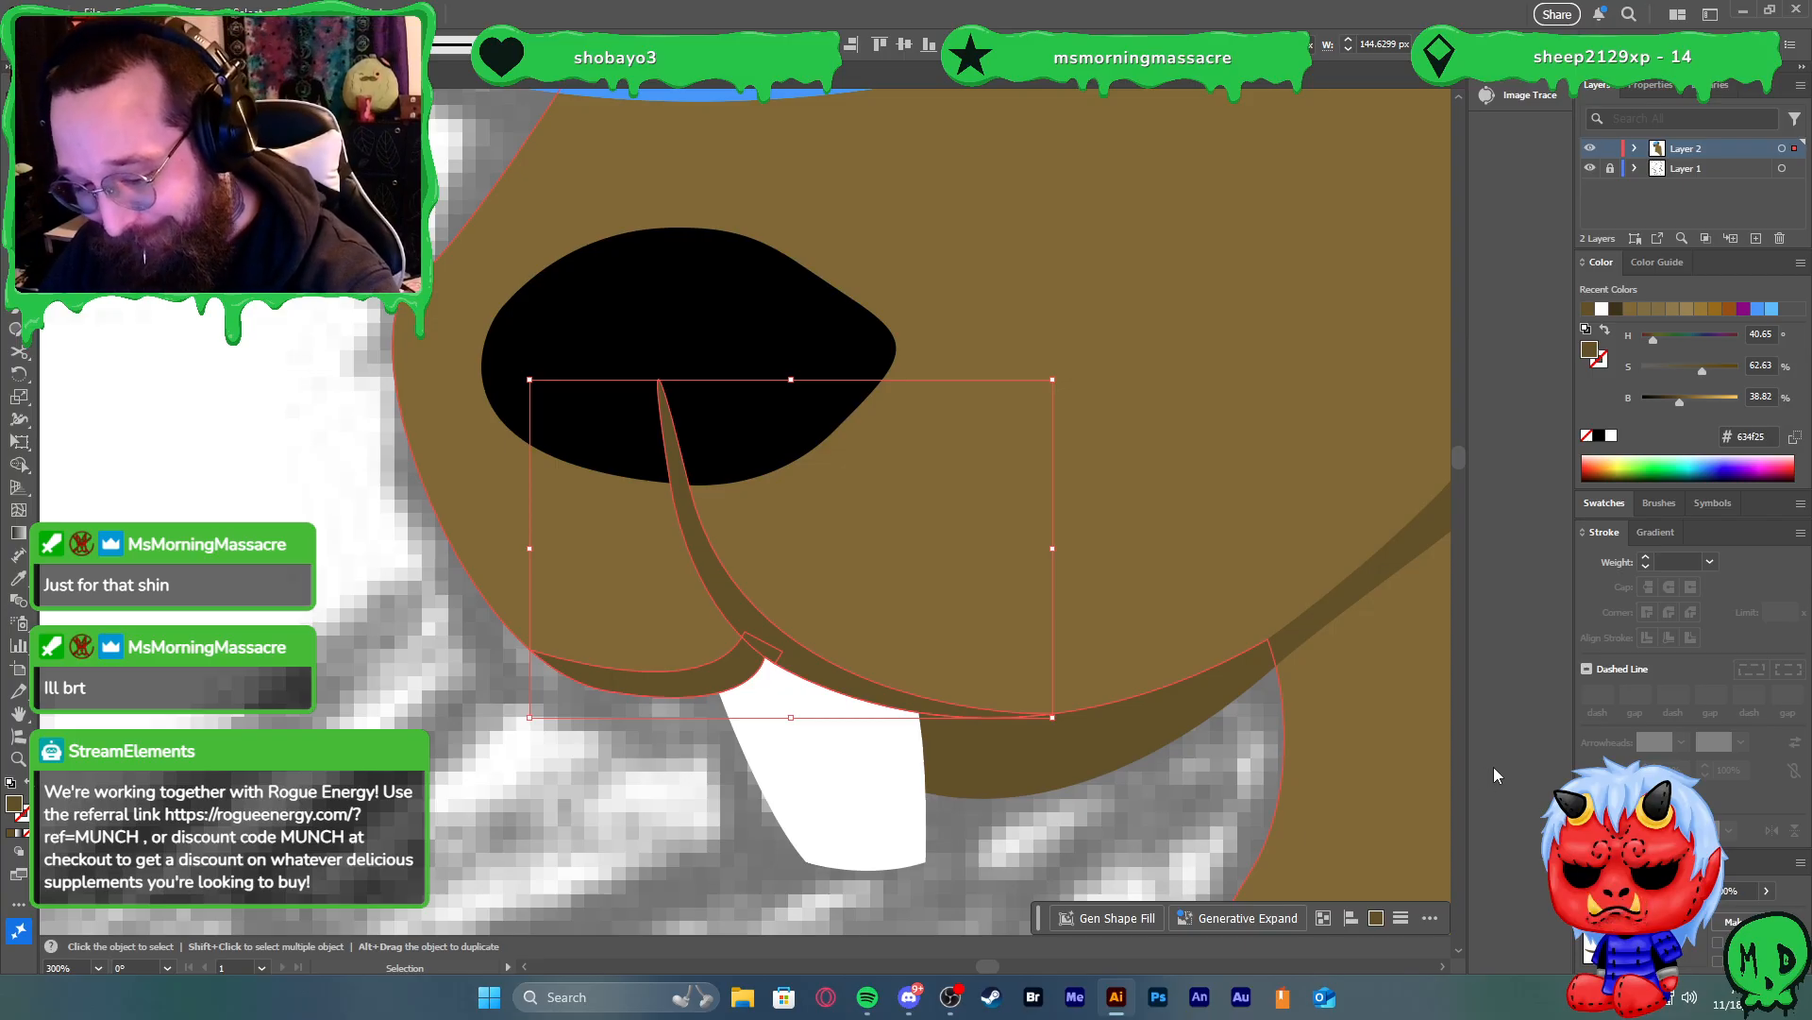
pyautogui.hotkey('ctrl', '4')
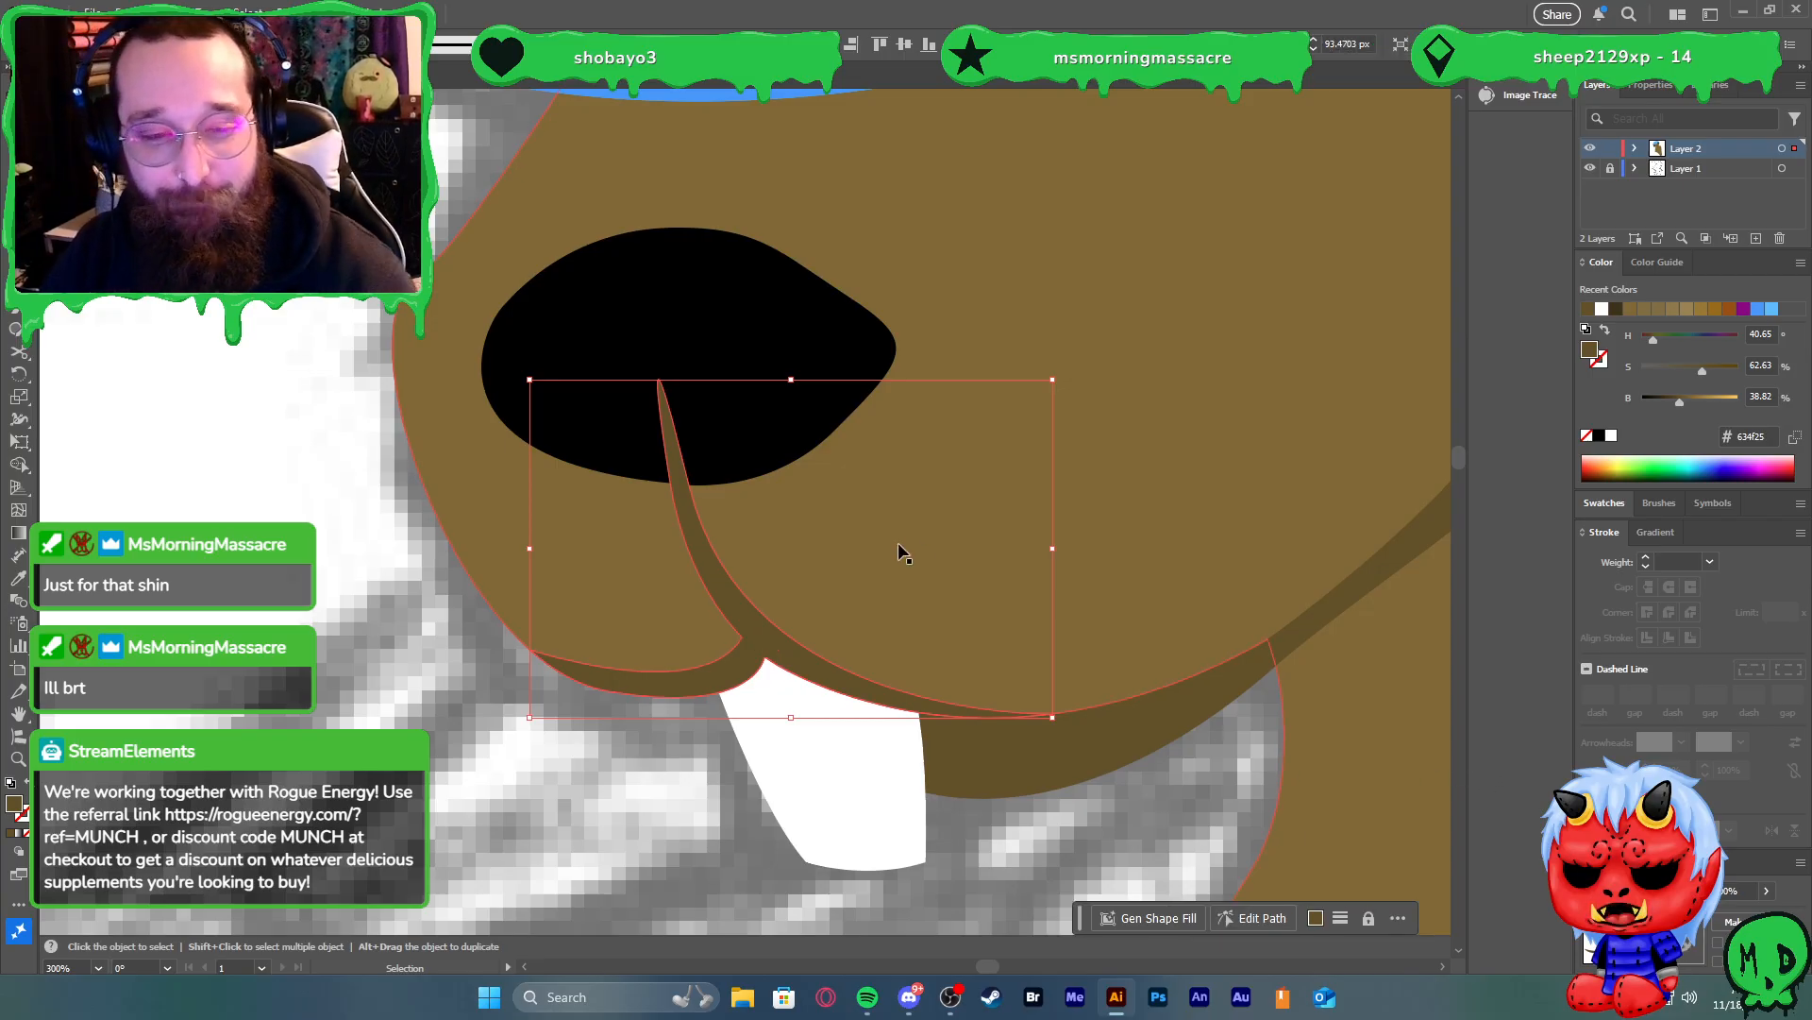
pyautogui.click(770, 434)
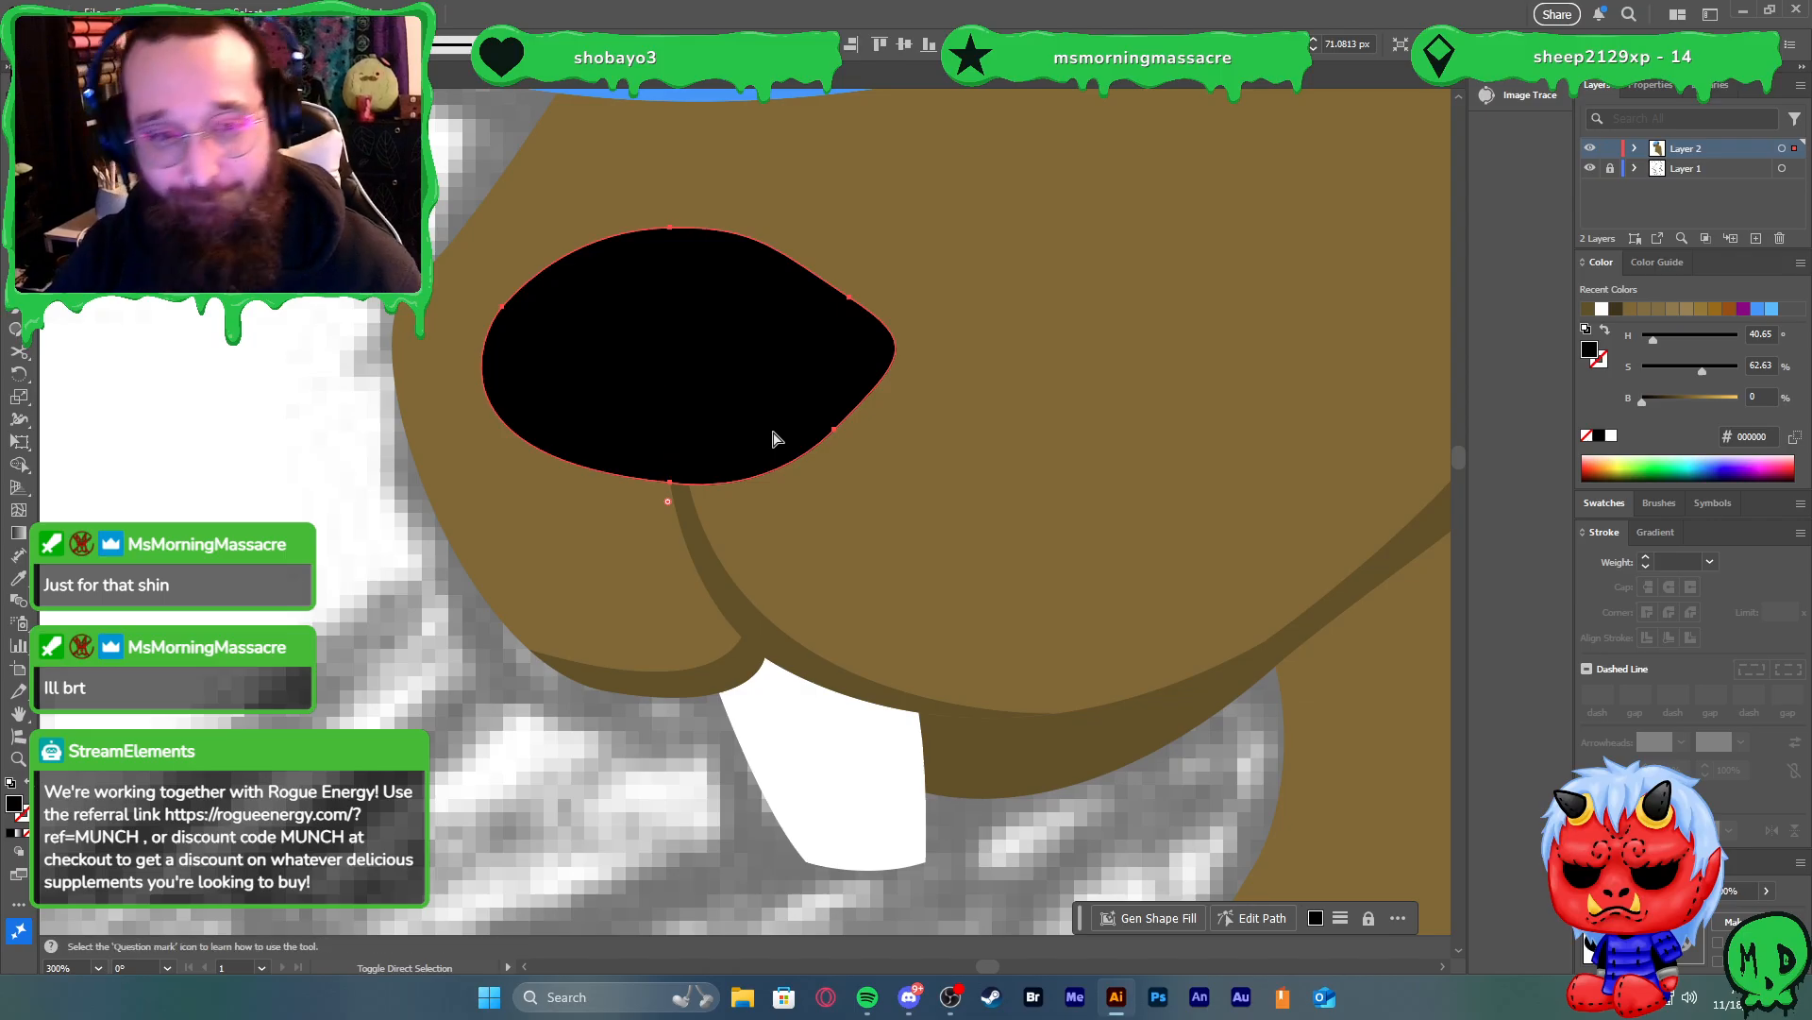
pyautogui.click(508, 689)
pyautogui.scroll(-5, 508, 689)
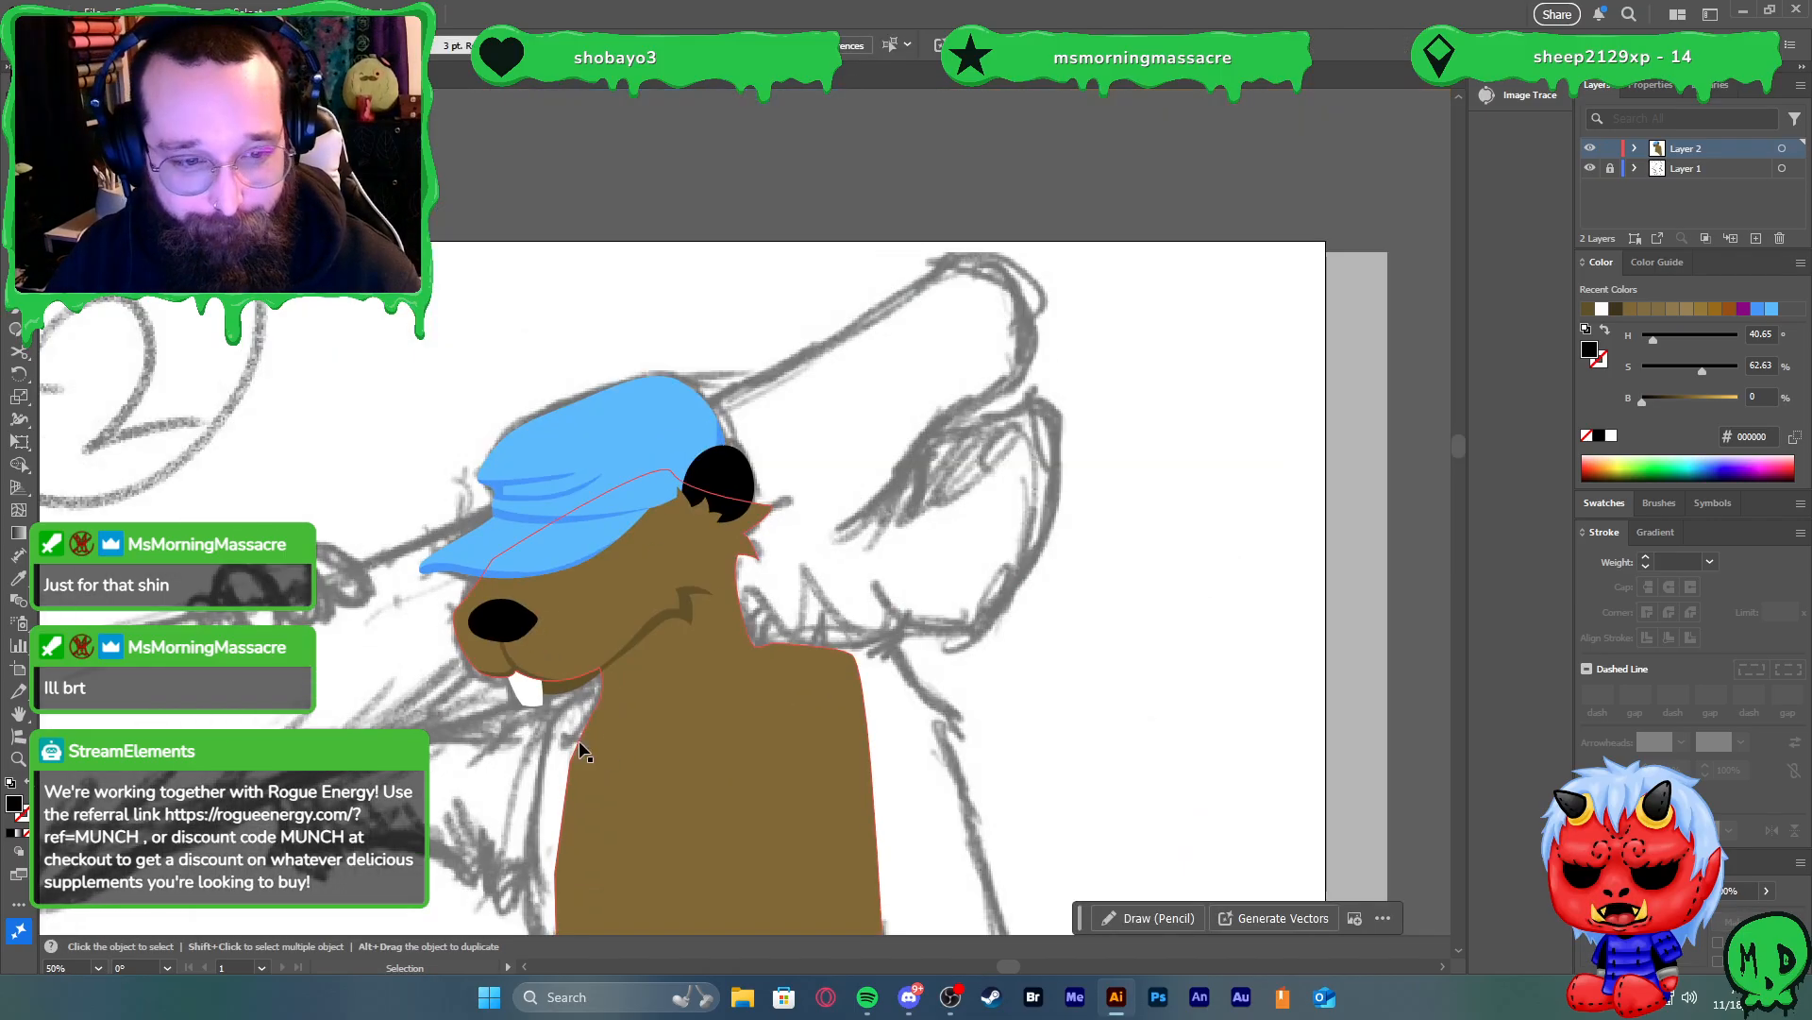
pyautogui.scroll(2, 496, 788)
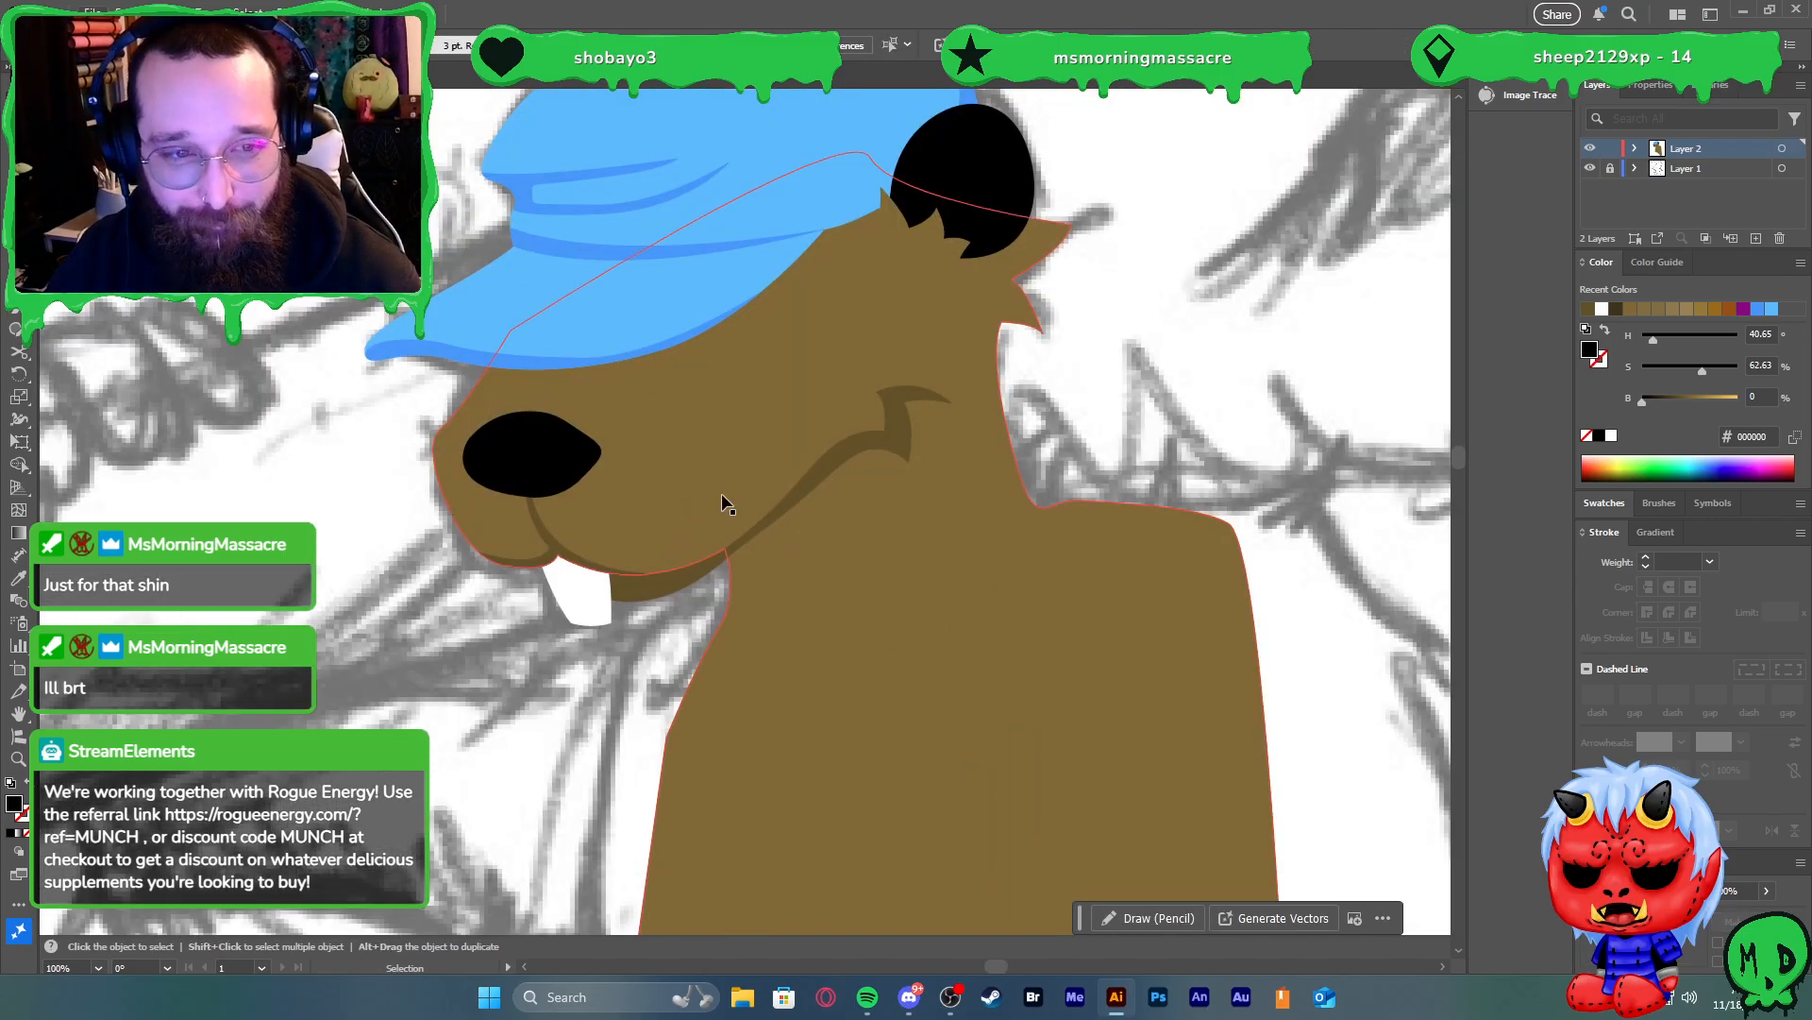
# Swap the body's solid brown fill to an outline so the sketch shows through
pyautogui.click(960, 561)
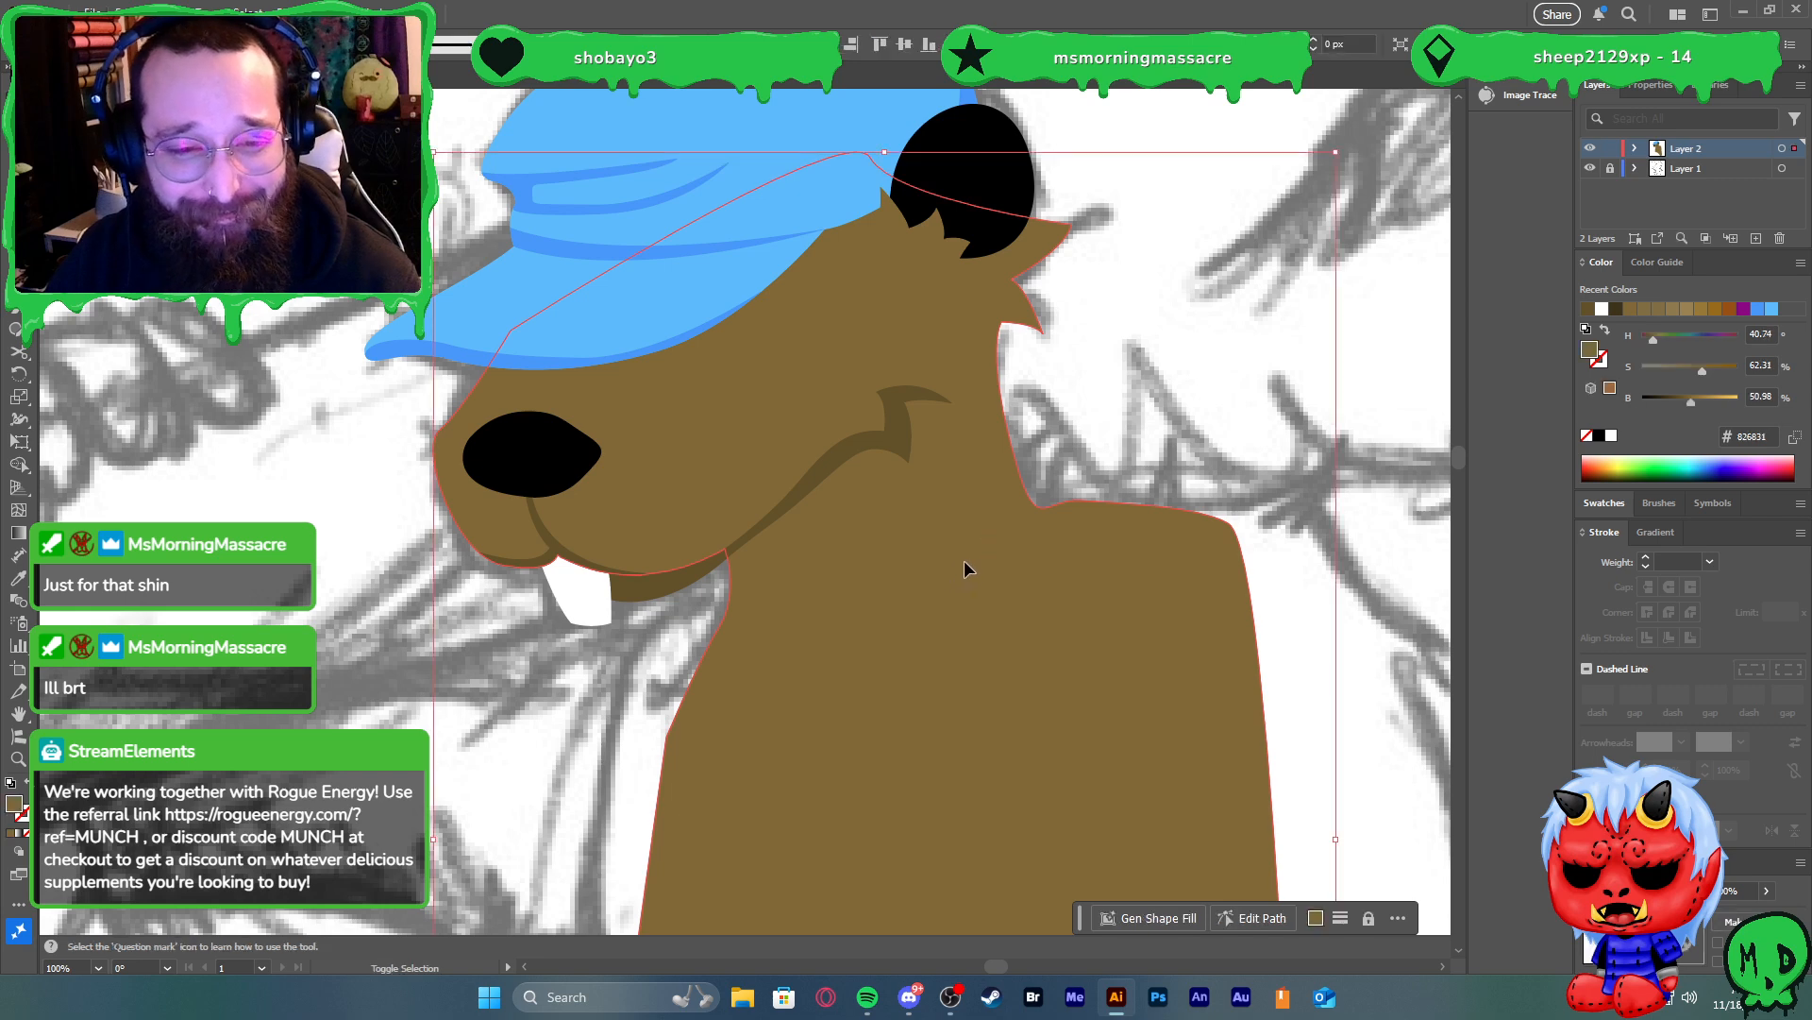
pyautogui.hotkey('shift', 'x')
pyautogui.scroll(3, 586, 562)
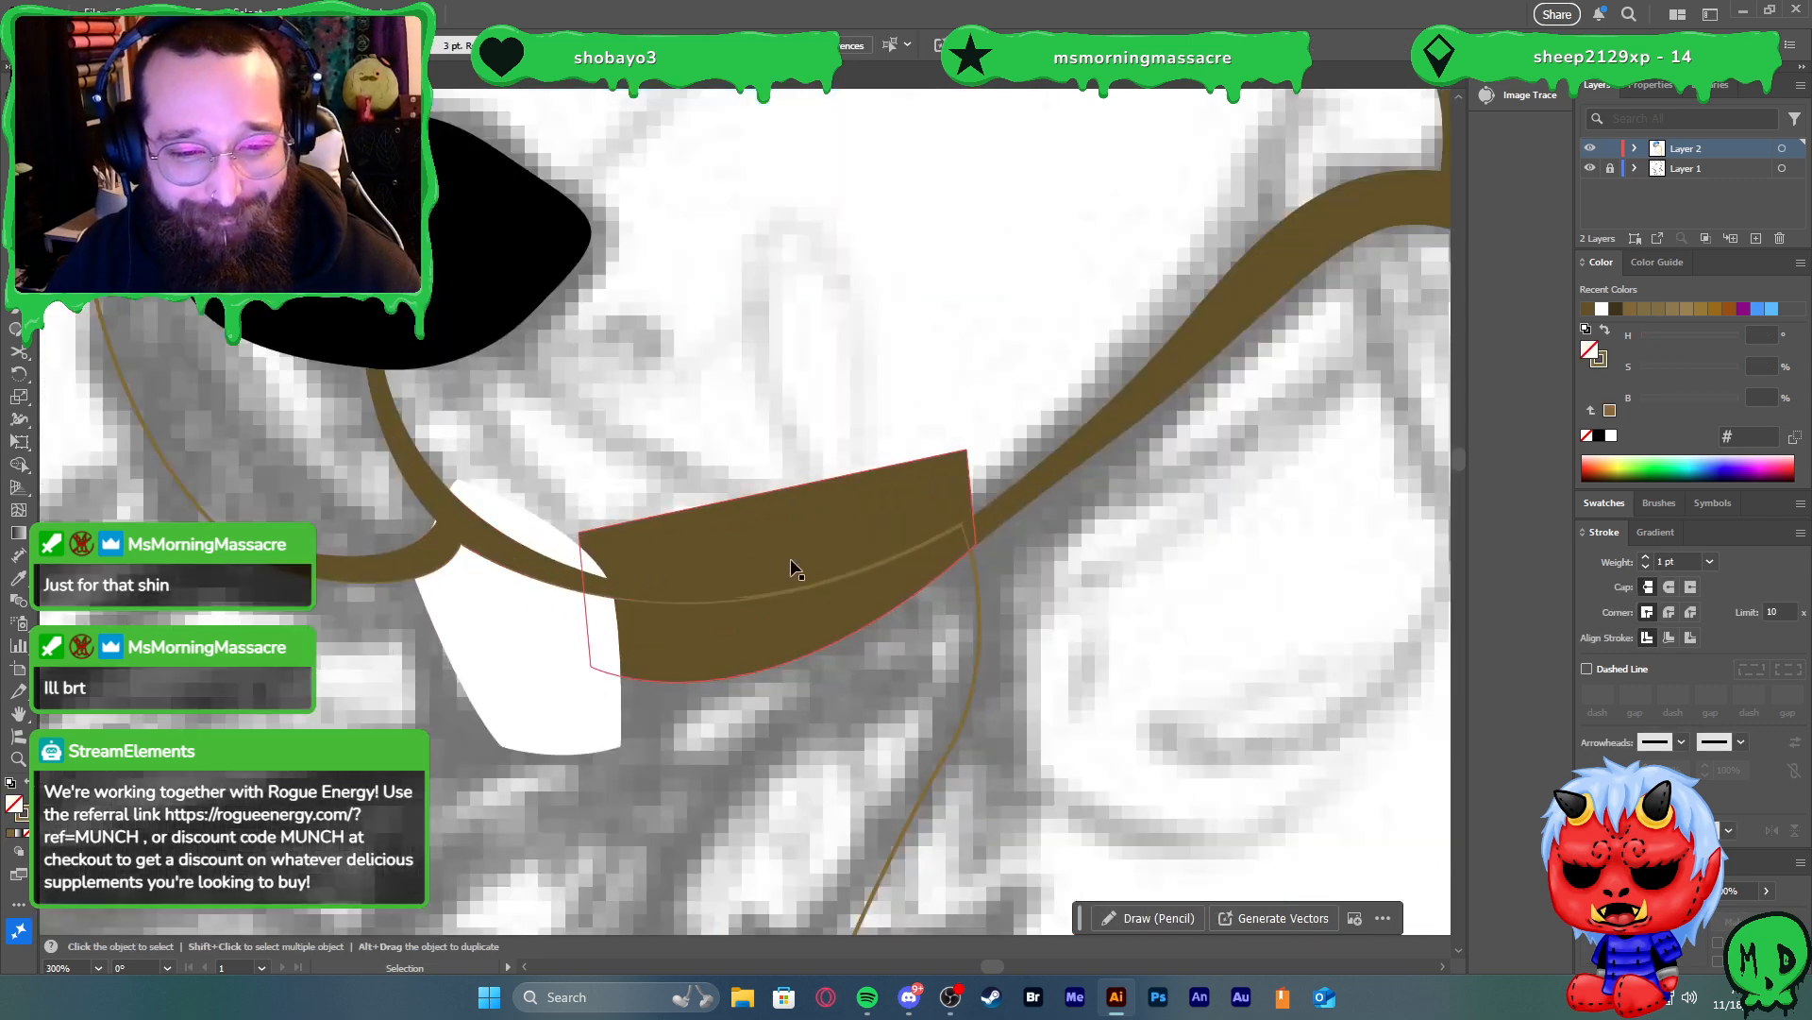
# Move the mouth shape's two upper corner anchors down closer to the lip line and deselect it
pyautogui.click(787, 524)
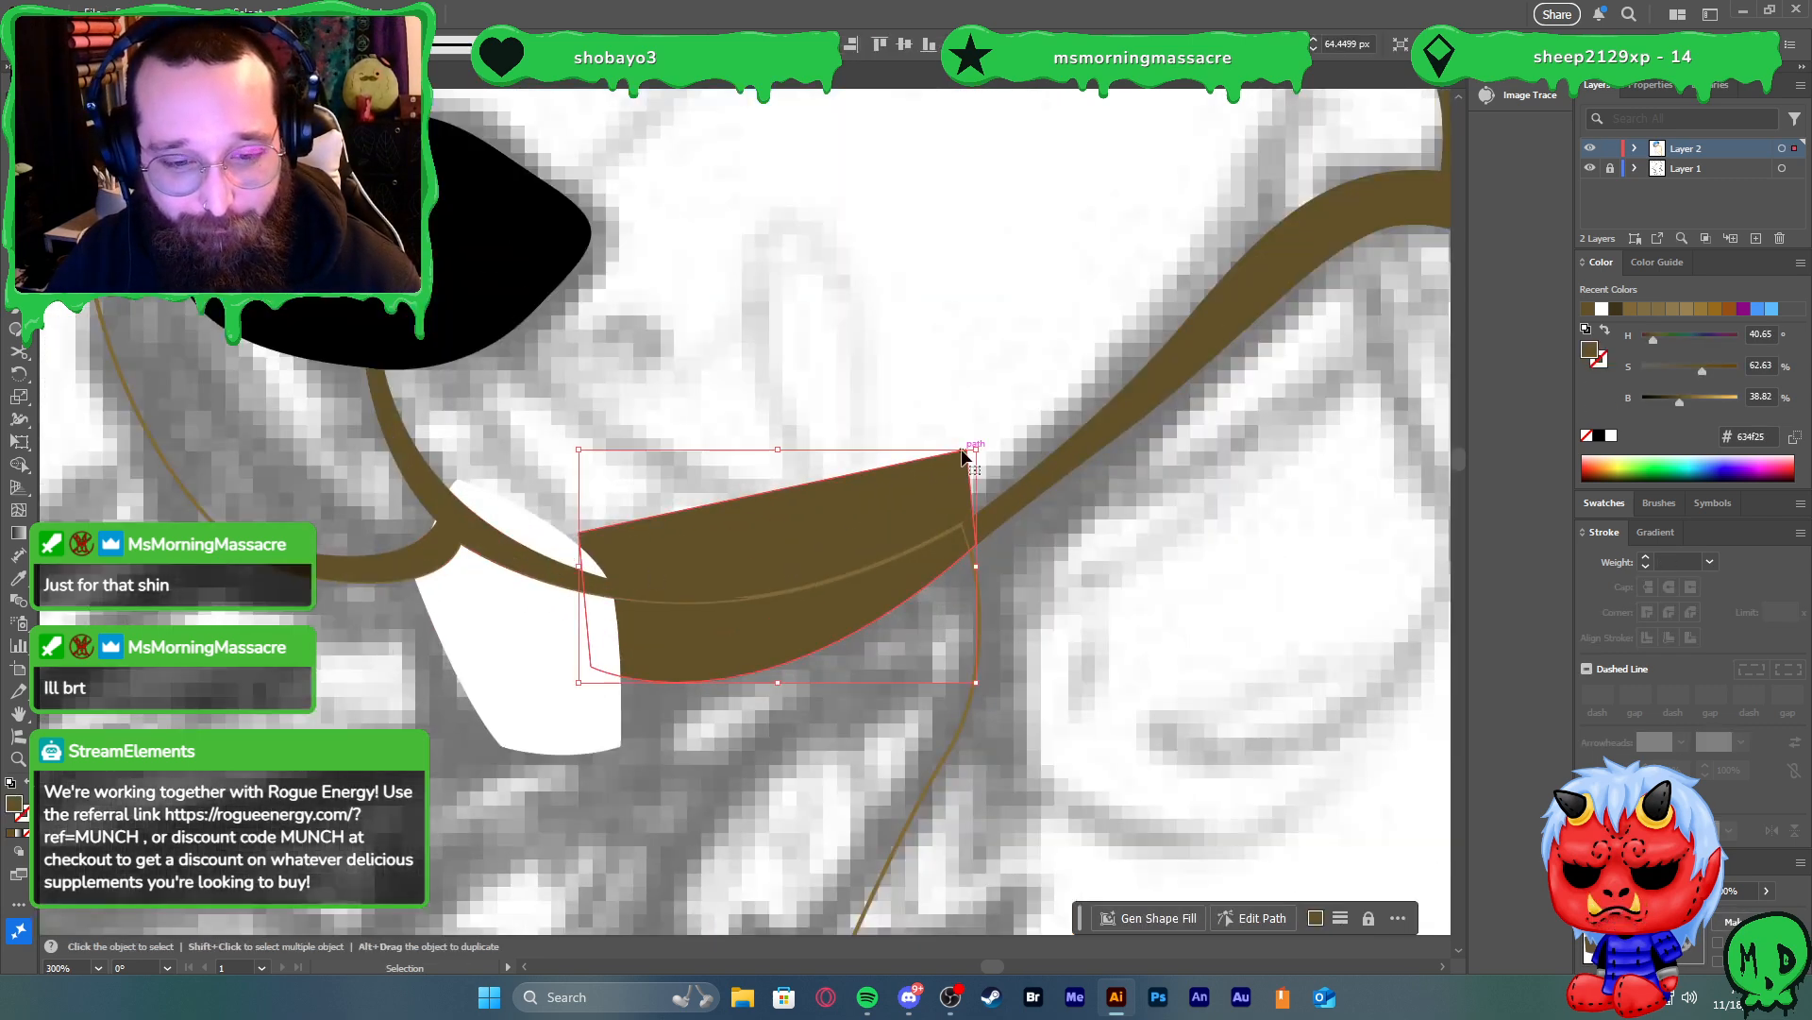
pyautogui.press('a')
pyautogui.moveTo(968, 454); pyautogui.dragTo(972, 509)
pyautogui.moveTo(581, 540); pyautogui.dragTo(596, 593)
pyautogui.hotkey('ctrl', '1')
pyautogui.press('v')
pyautogui.click(697, 513)
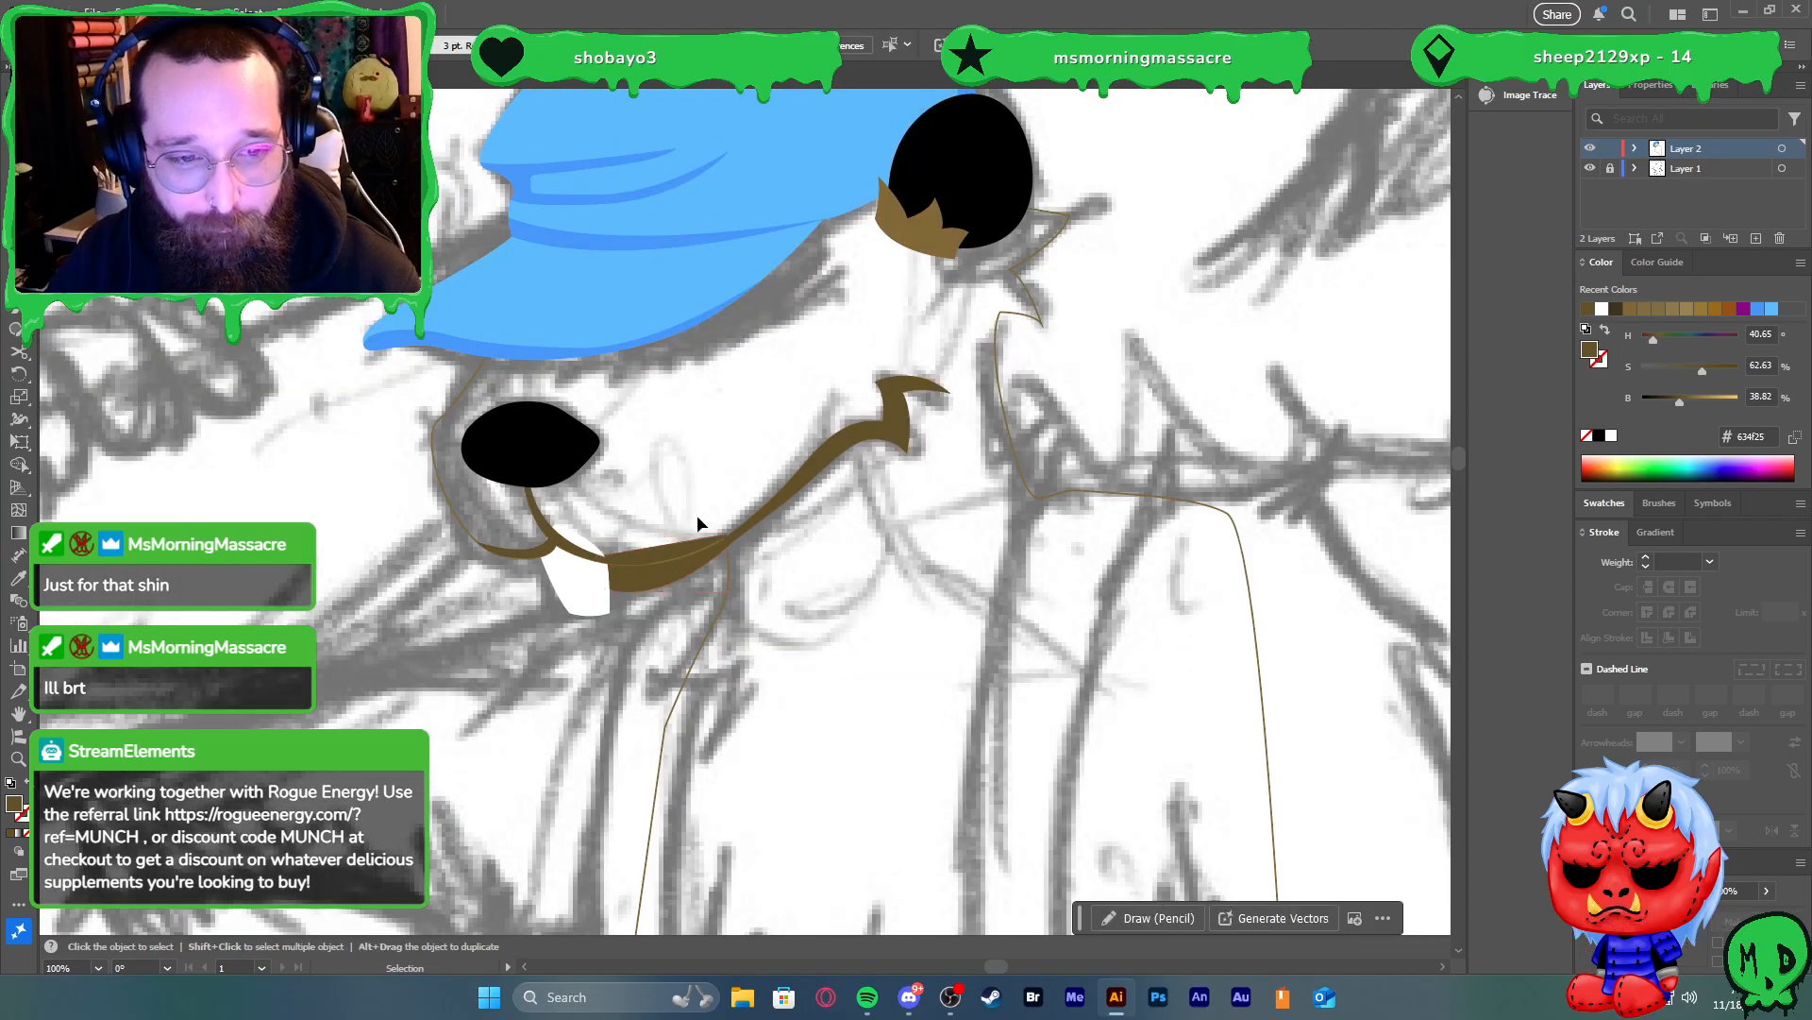
# Start a dark brown shadow shape under the cap's brim, curving its lower edge from the muzzle's front to a point on the cheek
pyautogui.scroll(1, 608, 337)
pyautogui.press('p')
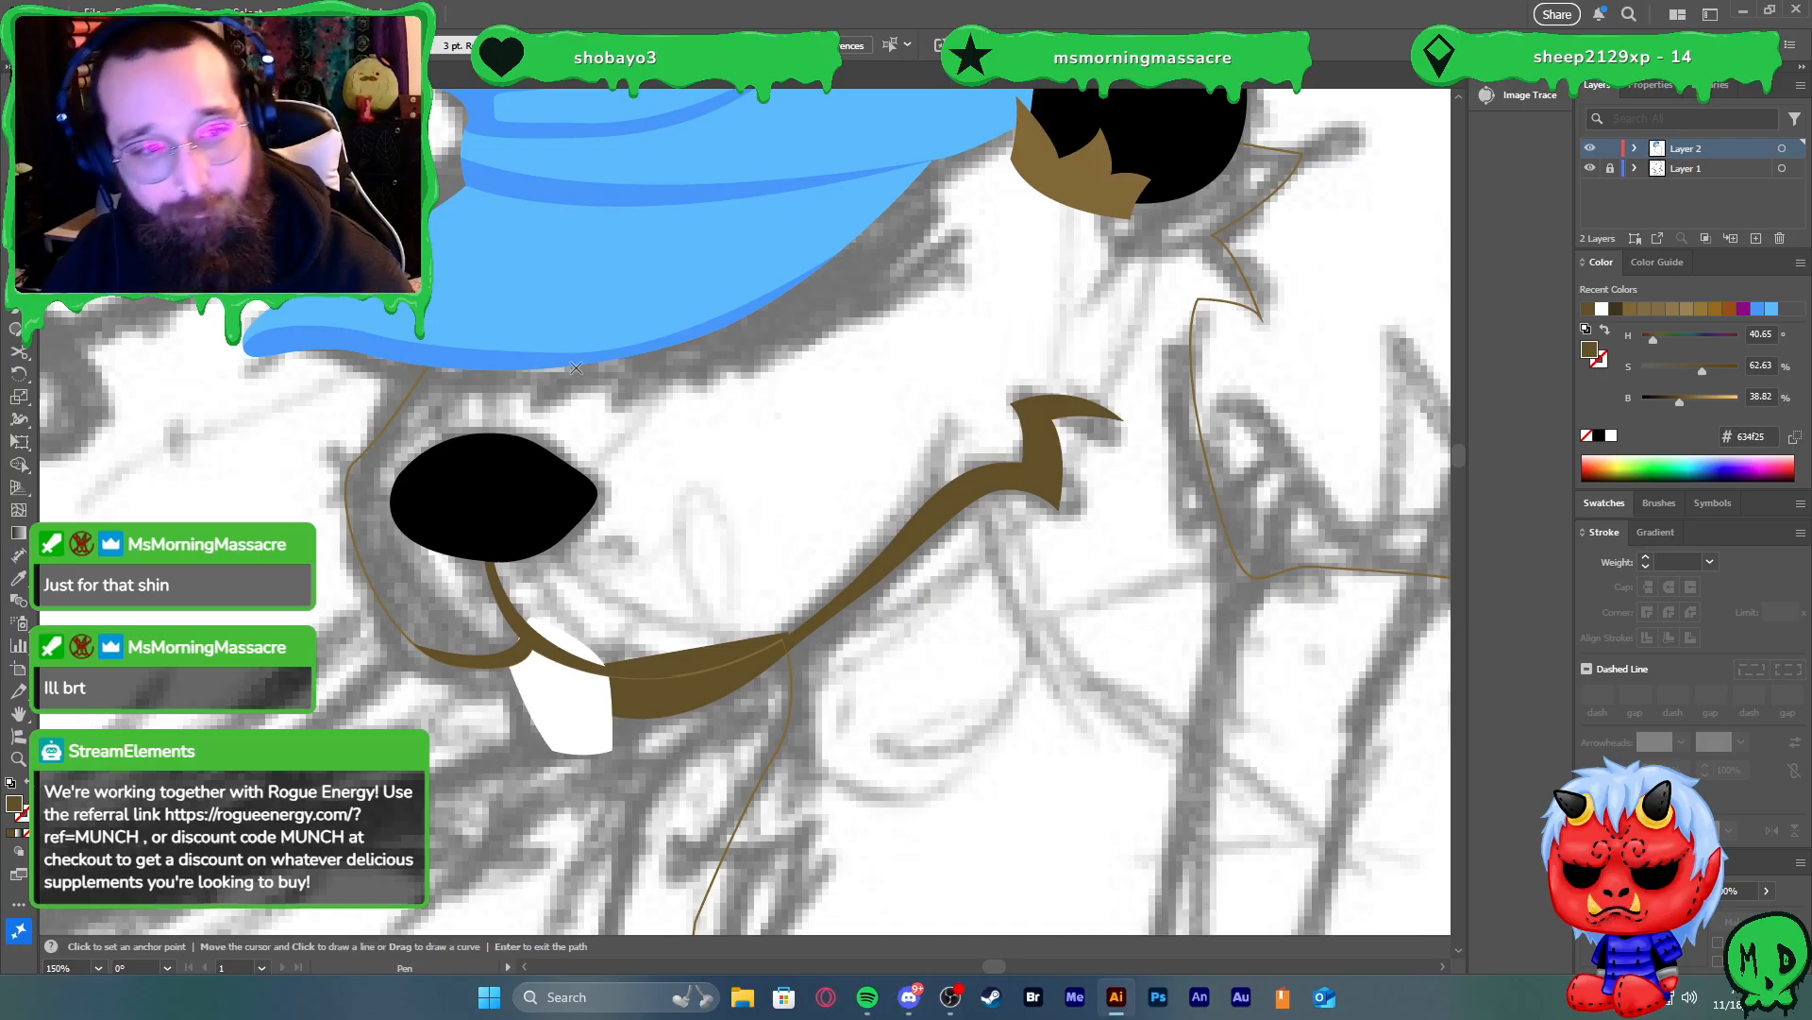
pyautogui.click(424, 376)
pyautogui.click(415, 387)
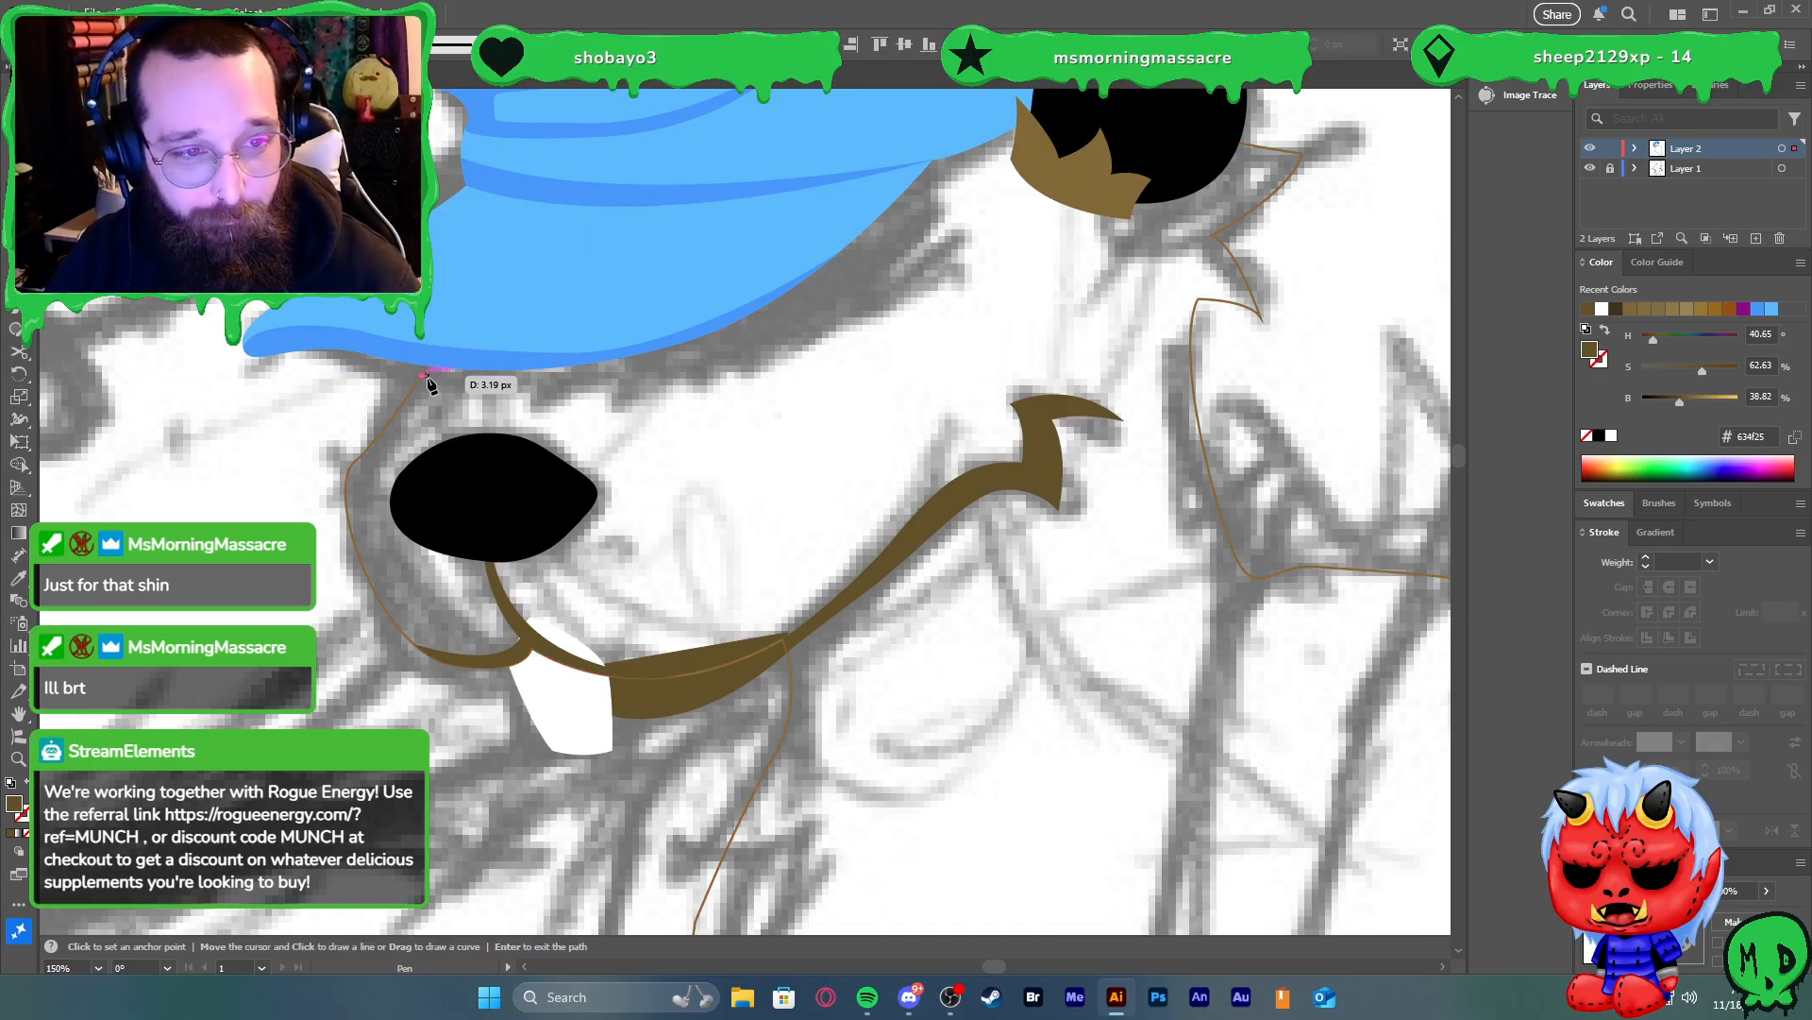
pyautogui.click(540, 408)
pyautogui.click(626, 408)
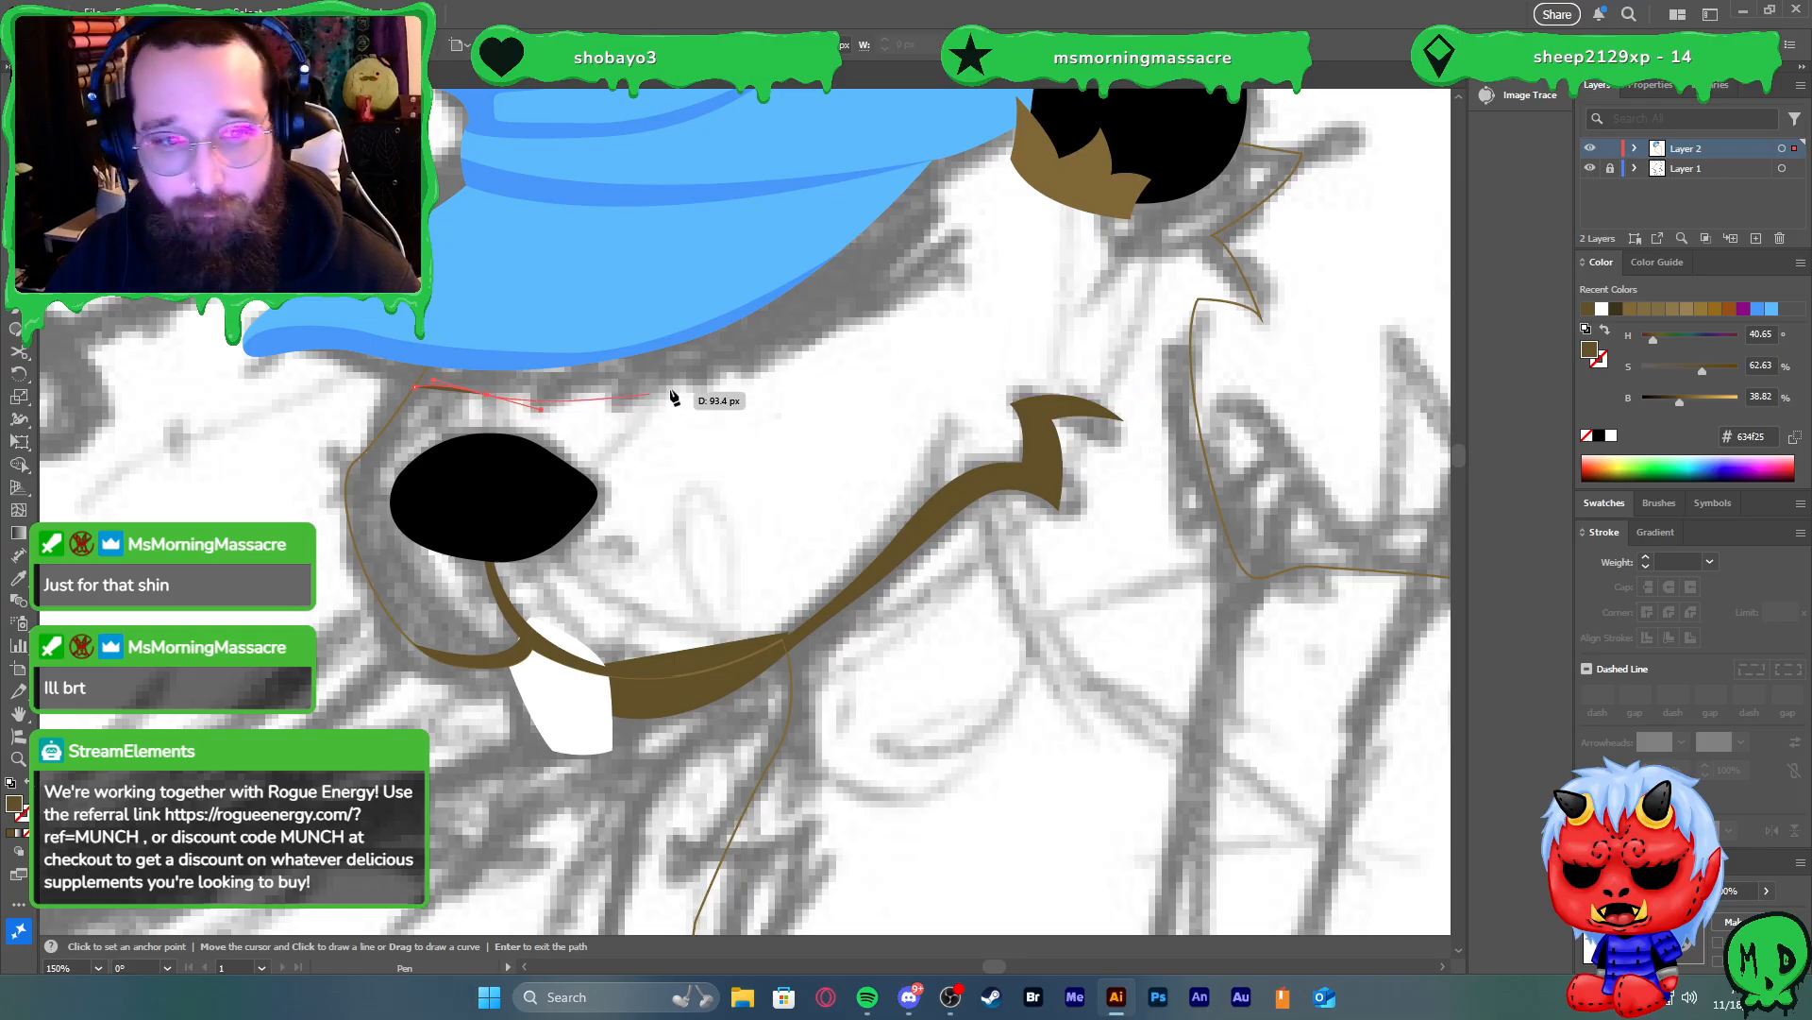
pyautogui.click(701, 389)
pyautogui.click(776, 371)
pyautogui.moveTo(855, 316); pyautogui.dragTo(997, 292)
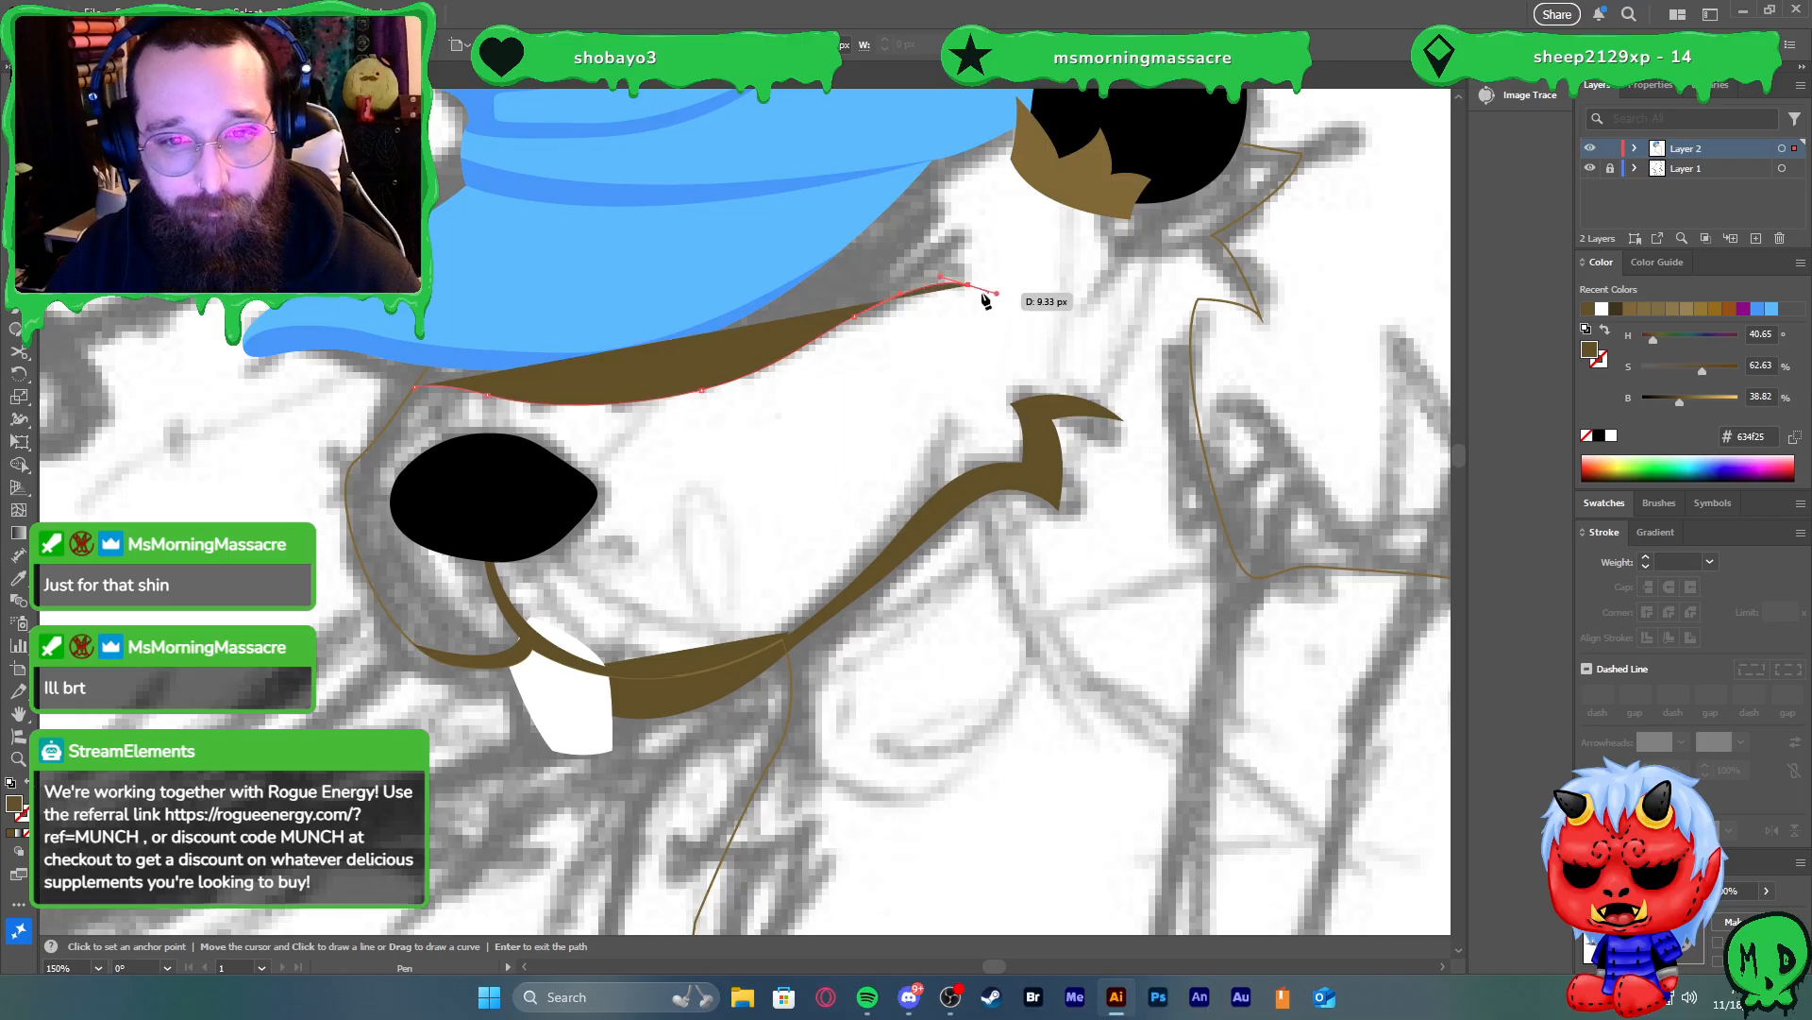
pyautogui.click(969, 285)
# Add two pointed fur tufts at the cheek end of the brim shadow and curve its edge up to the ear's base
pyautogui.scroll(-1, 935, 254)
pyautogui.scroll(2, 935, 219)
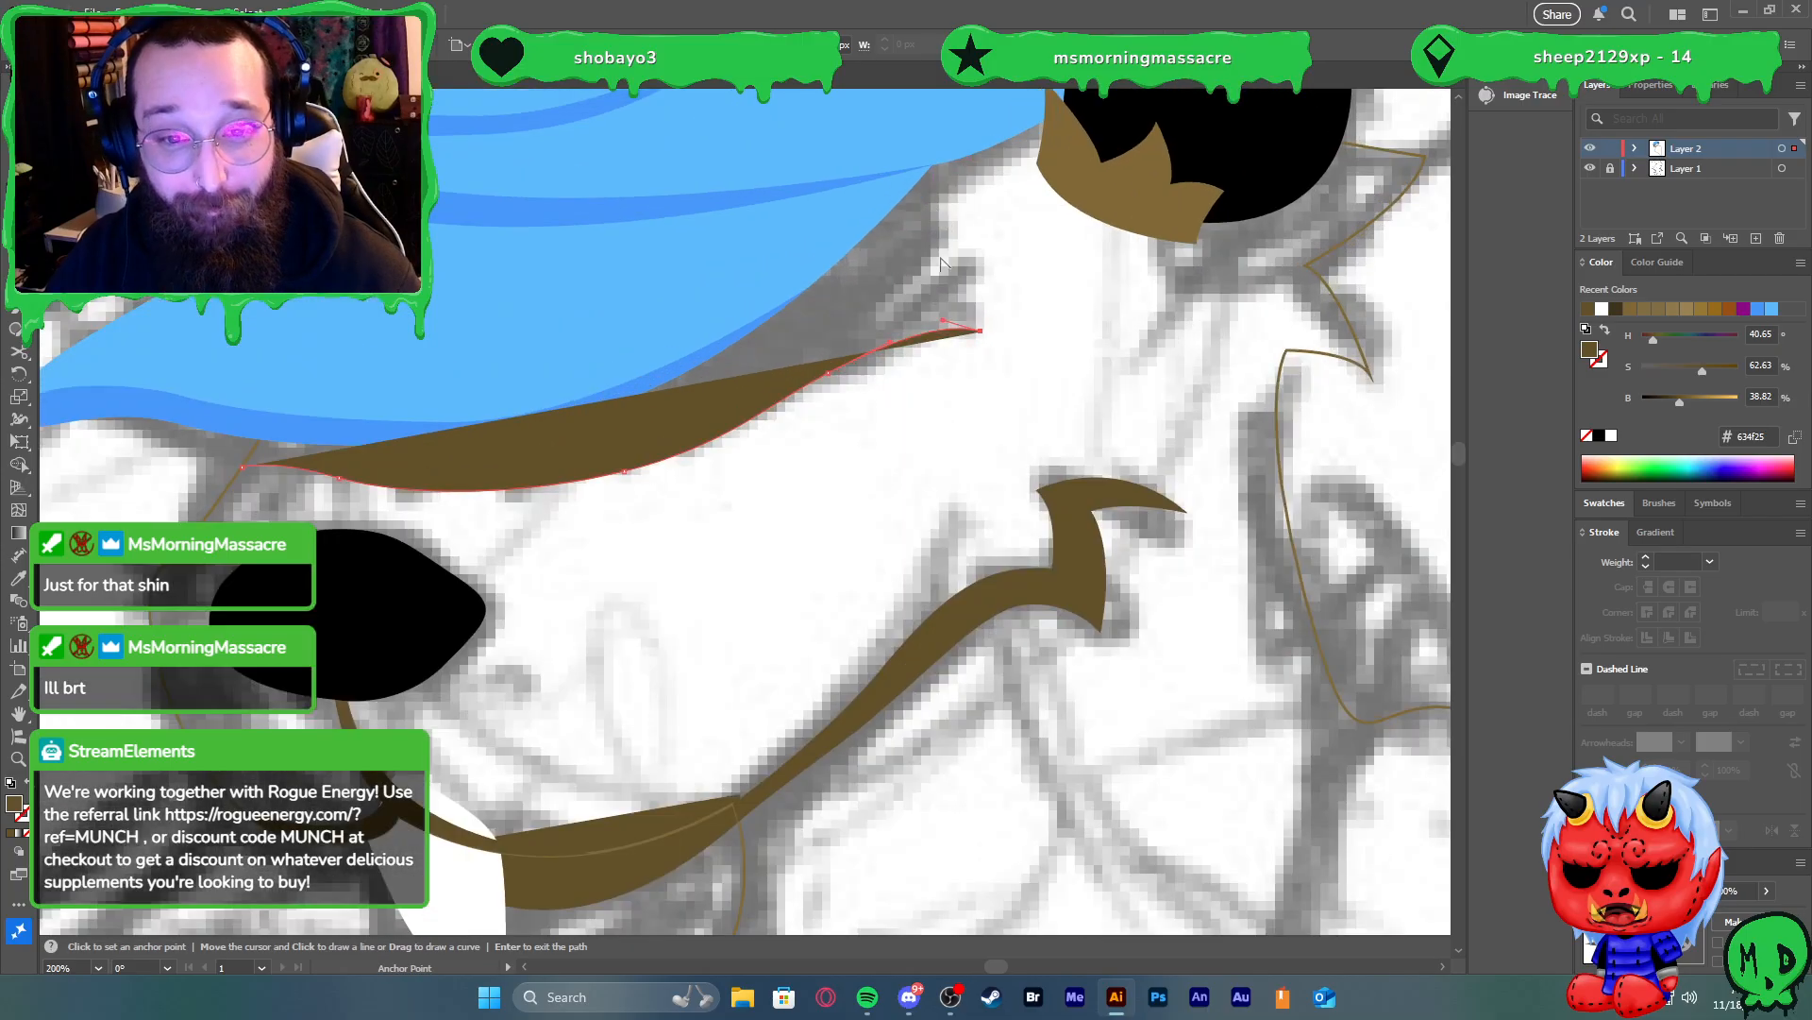
pyautogui.click(887, 308)
pyautogui.click(914, 302)
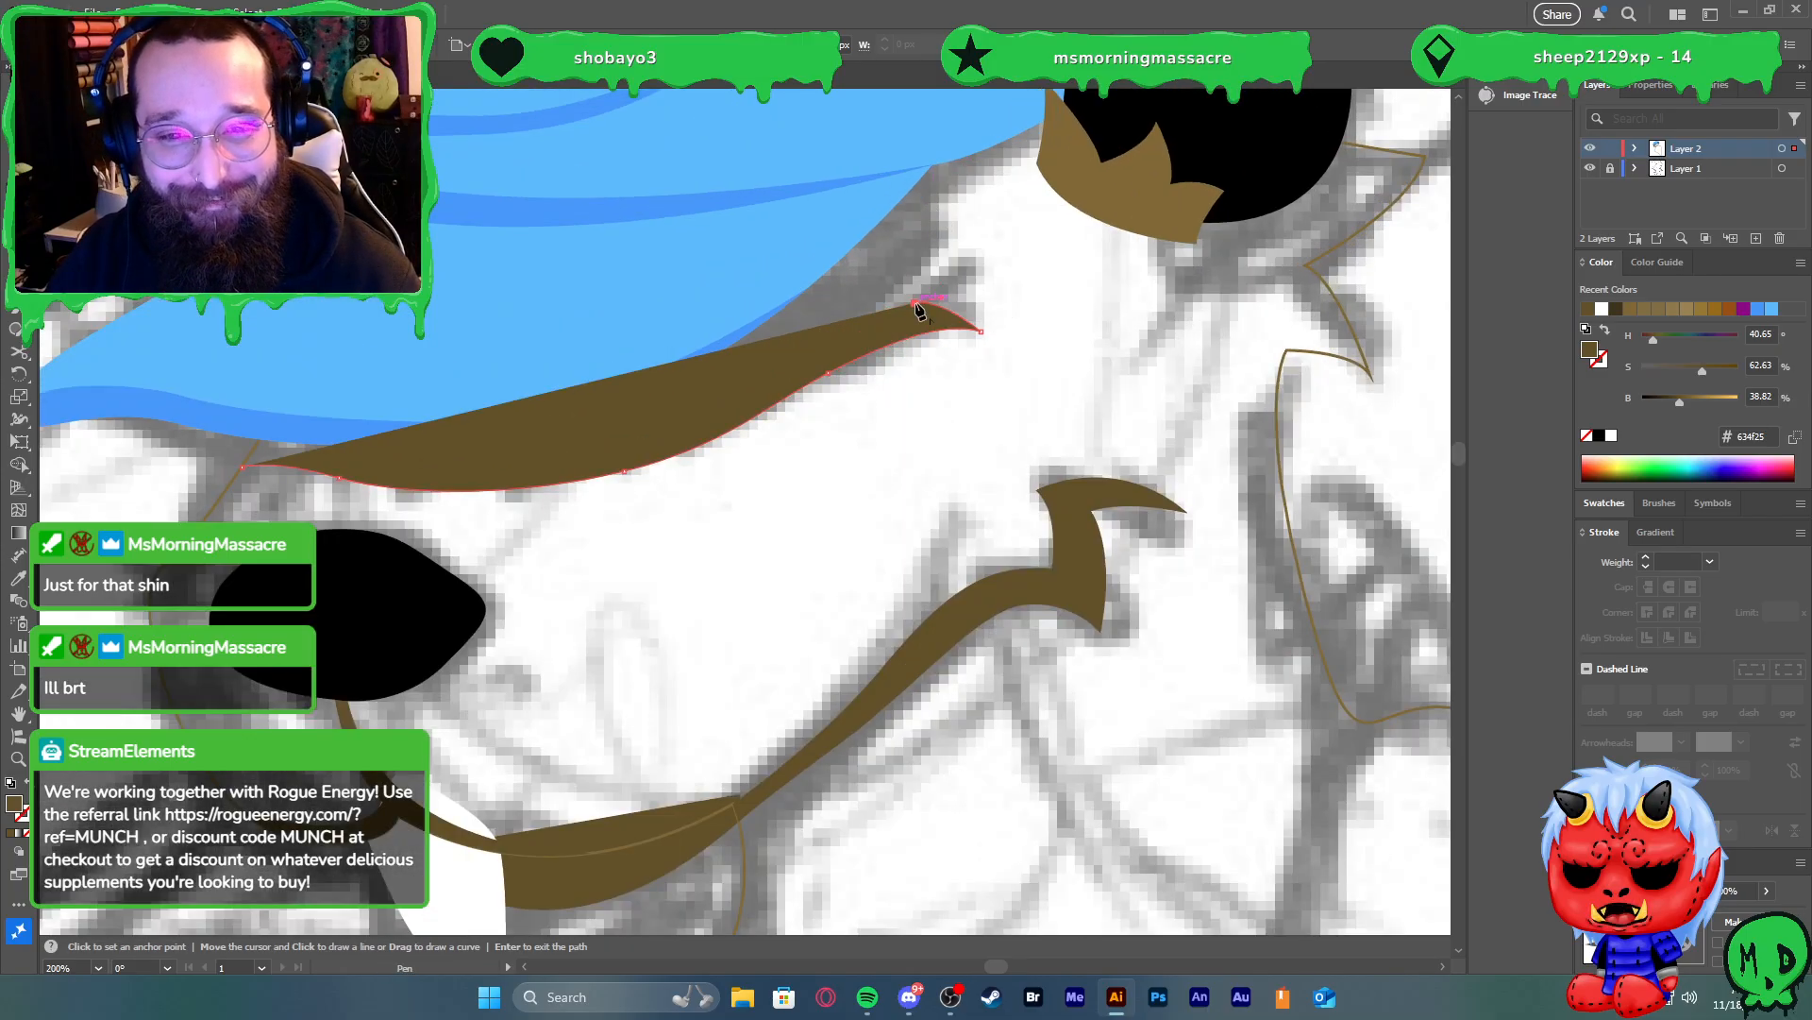
pyautogui.moveTo(984, 255); pyautogui.dragTo(898, 243)
pyautogui.click(983, 256)
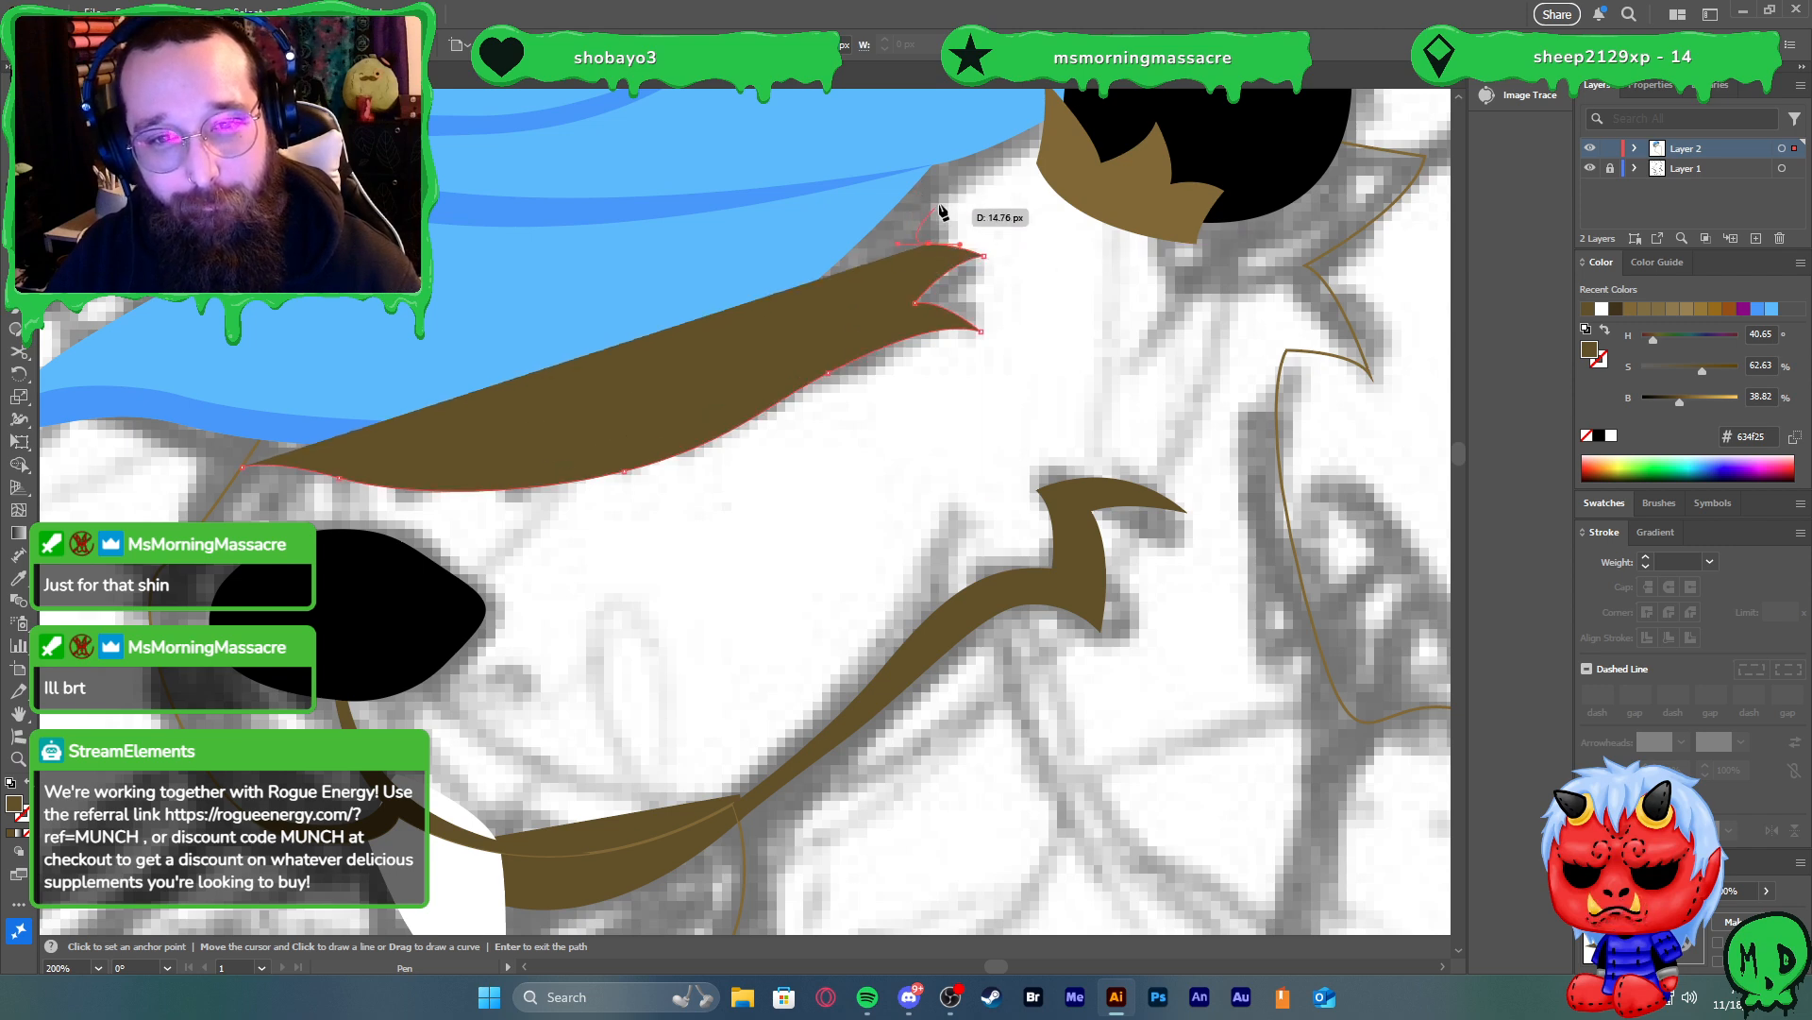
pyautogui.moveTo(1042, 139); pyautogui.dragTo(1159, 193)
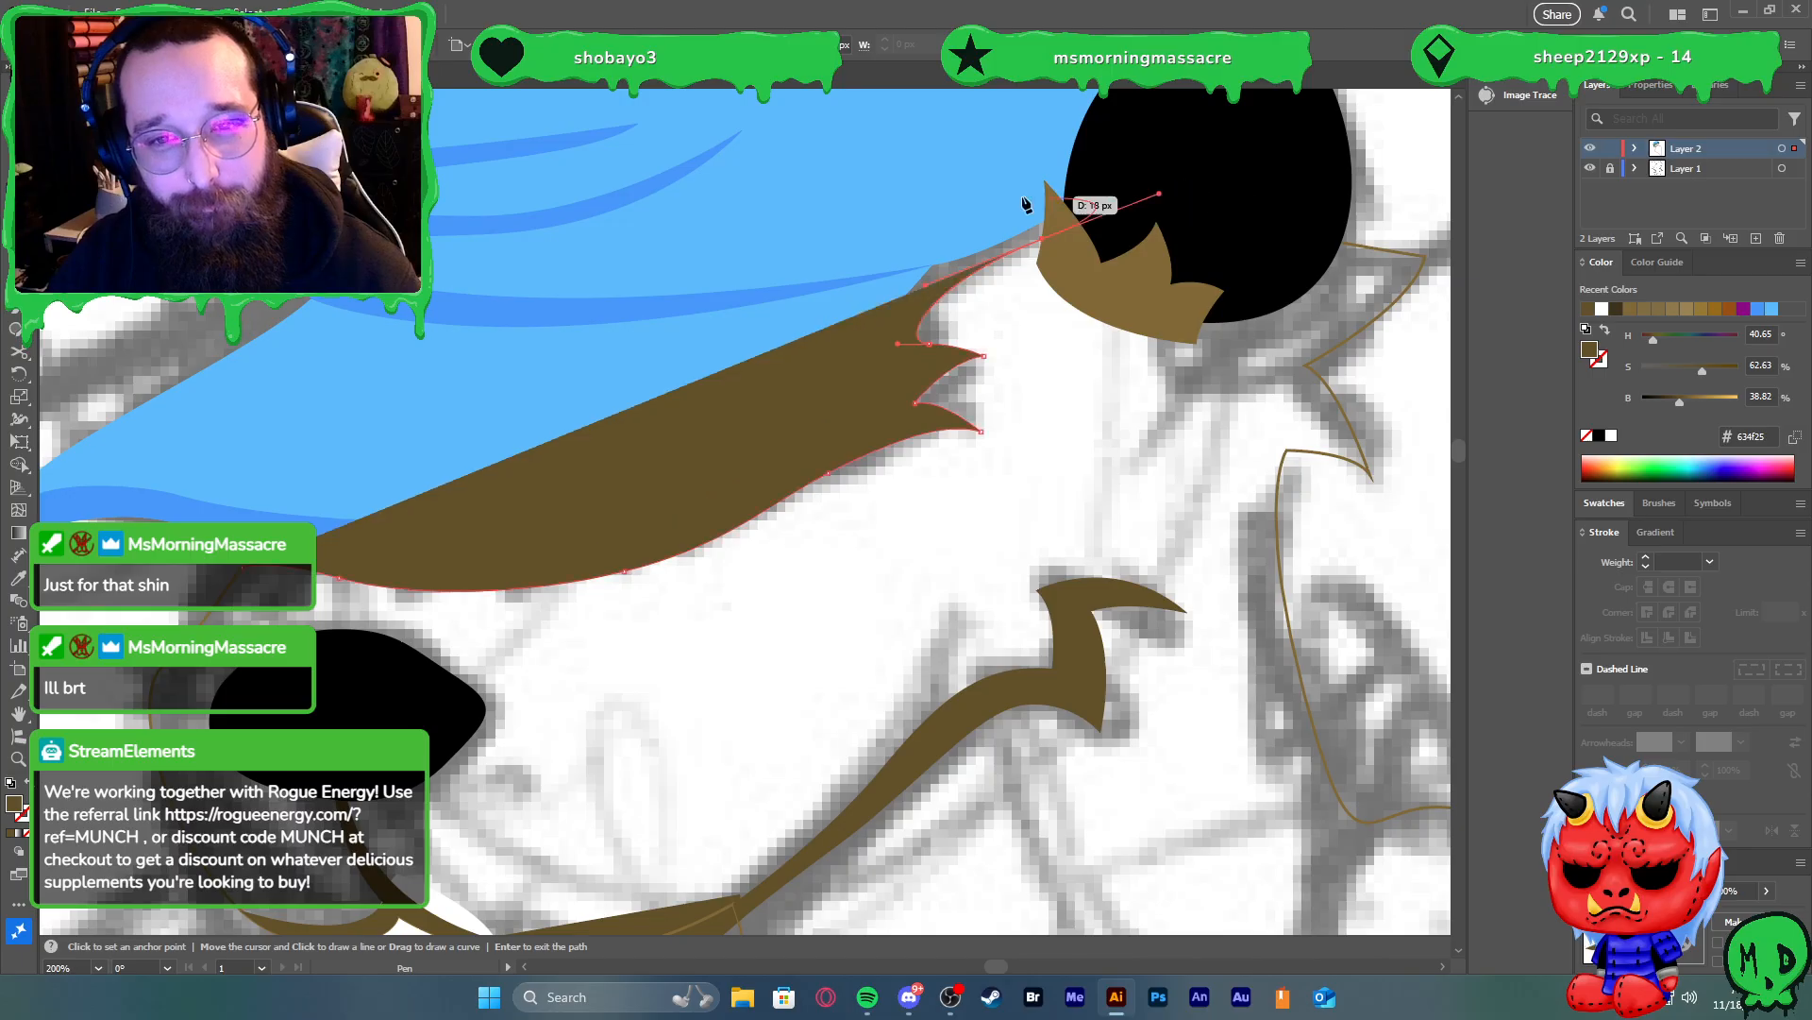
pyautogui.hotkey('ctrl', 'z')
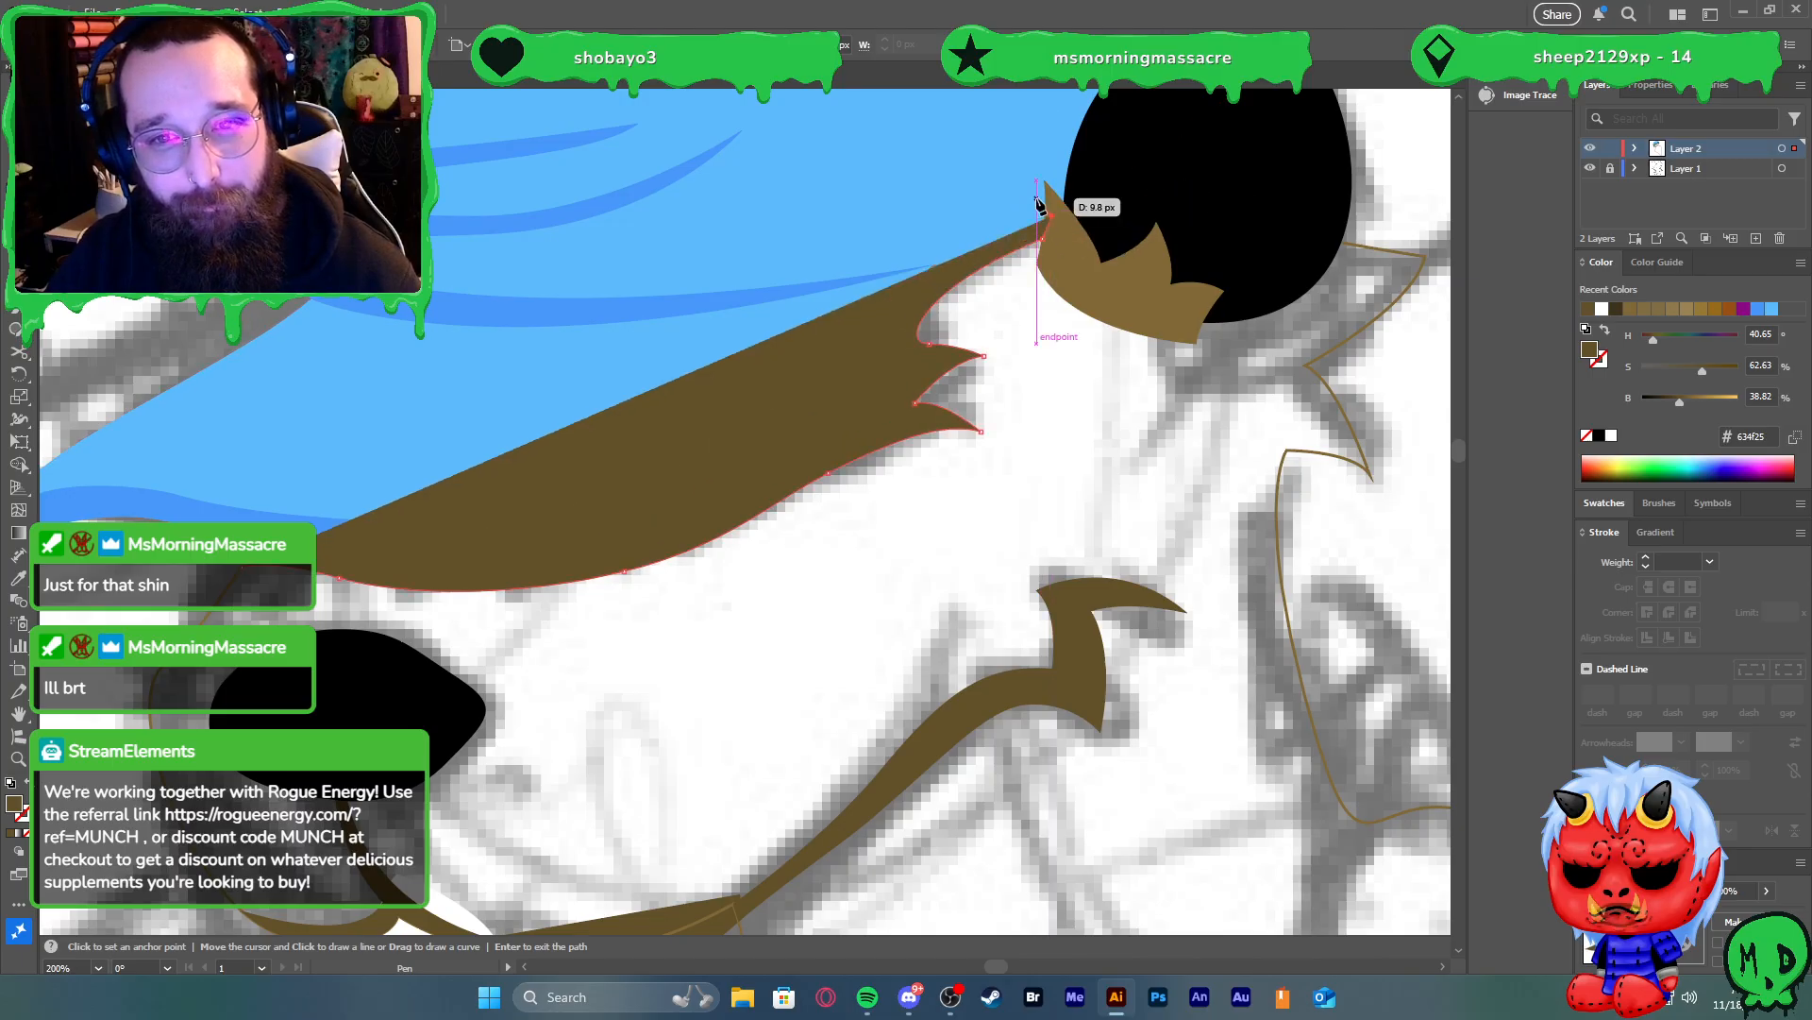
# Close the brim shadow by running its upper edge across the cap to the front of the muzzle
pyautogui.rightClick(418, 420)
pyautogui.click(283, 495)
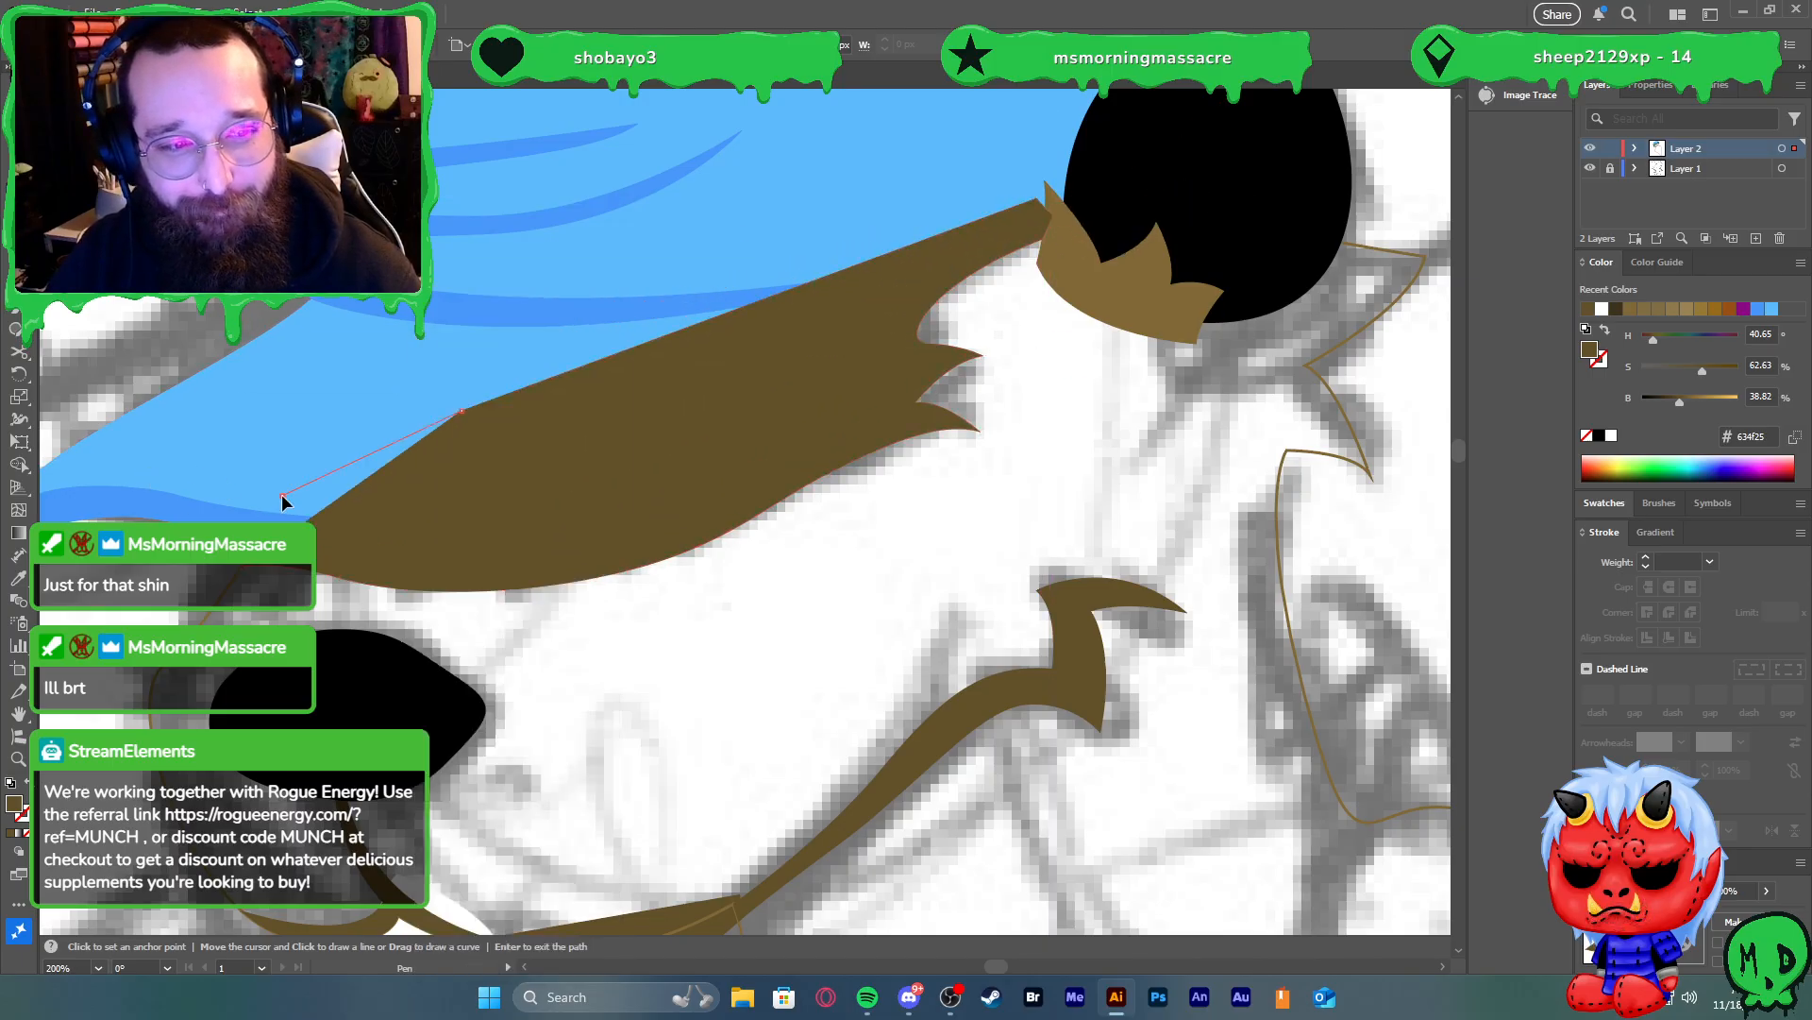
pyautogui.click(243, 568)
# Trim the brim shadow to the head outline with the Shape Builder, using the shadow and body shapes
pyautogui.press('v')
pyautogui.keyDown('shift'); pyautogui.click(228, 591); pyautogui.keyUp('shift')
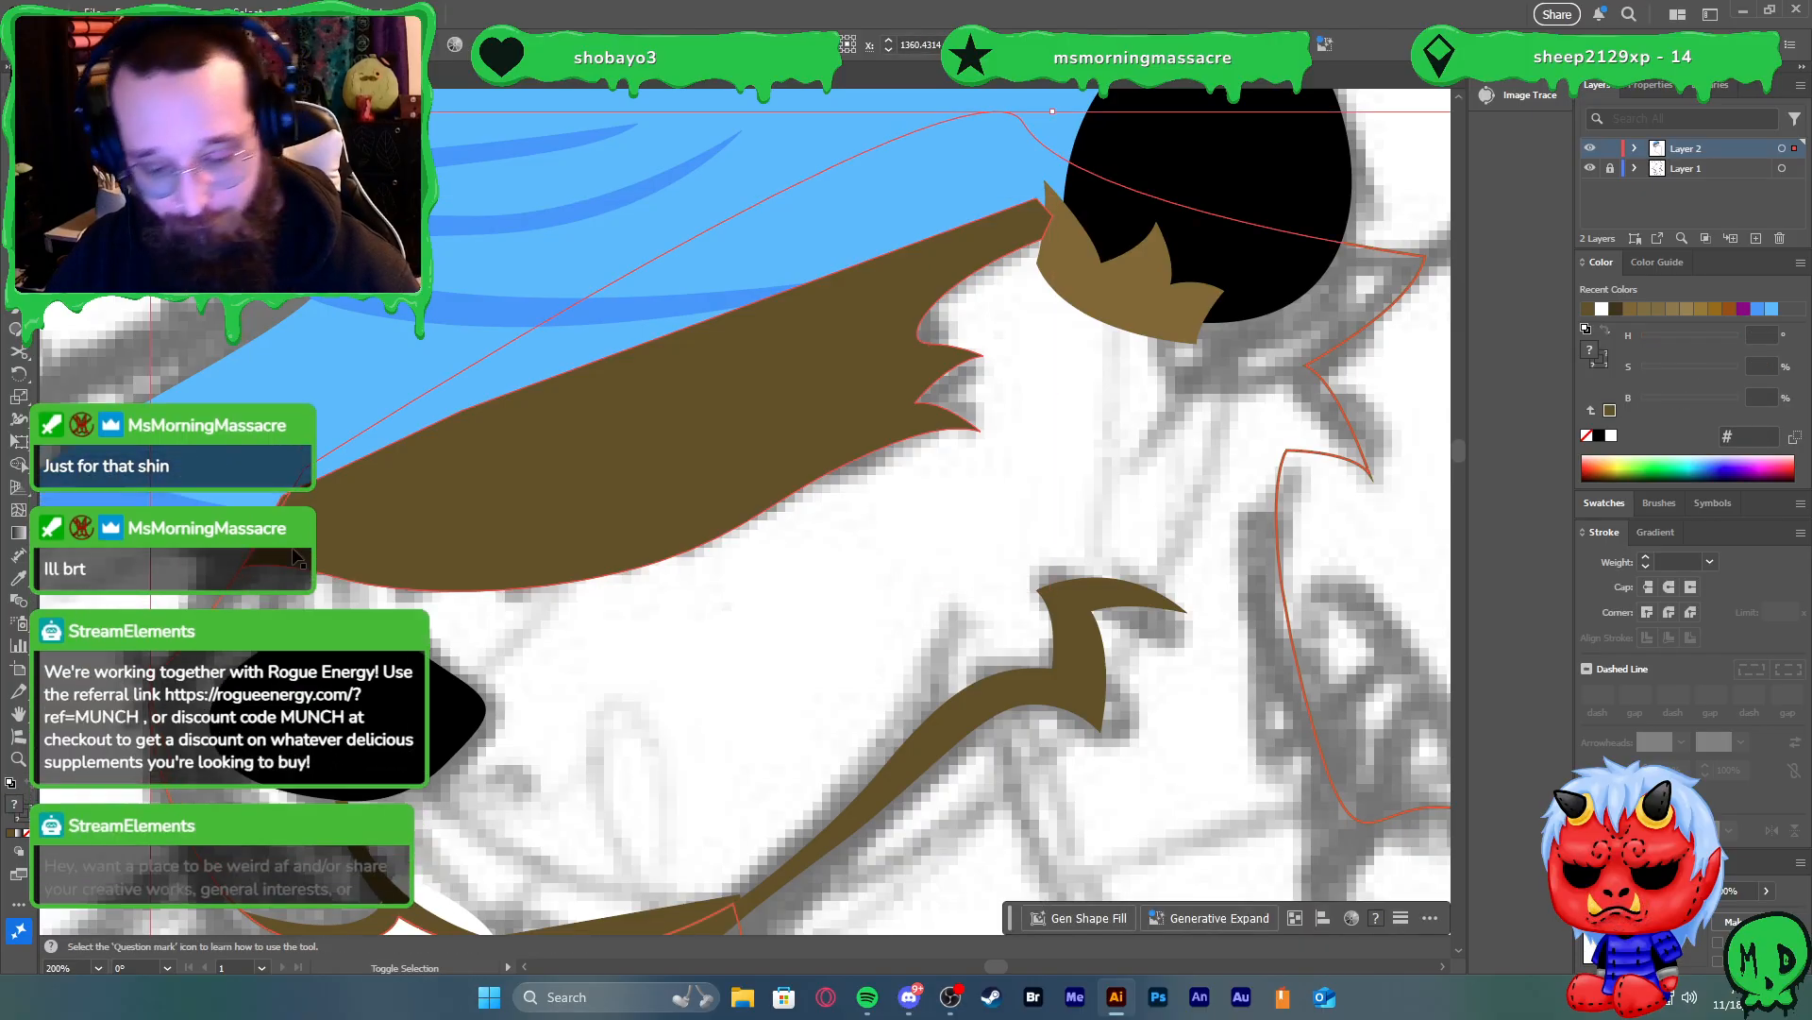
pyautogui.hotkey('shift', 'm')
pyautogui.press('v')
pyautogui.click(439, 473)
# Bring the cap and the ear in front of the brim shadow and restore the body's solid brown fill
pyautogui.scroll(-3, 439, 473)
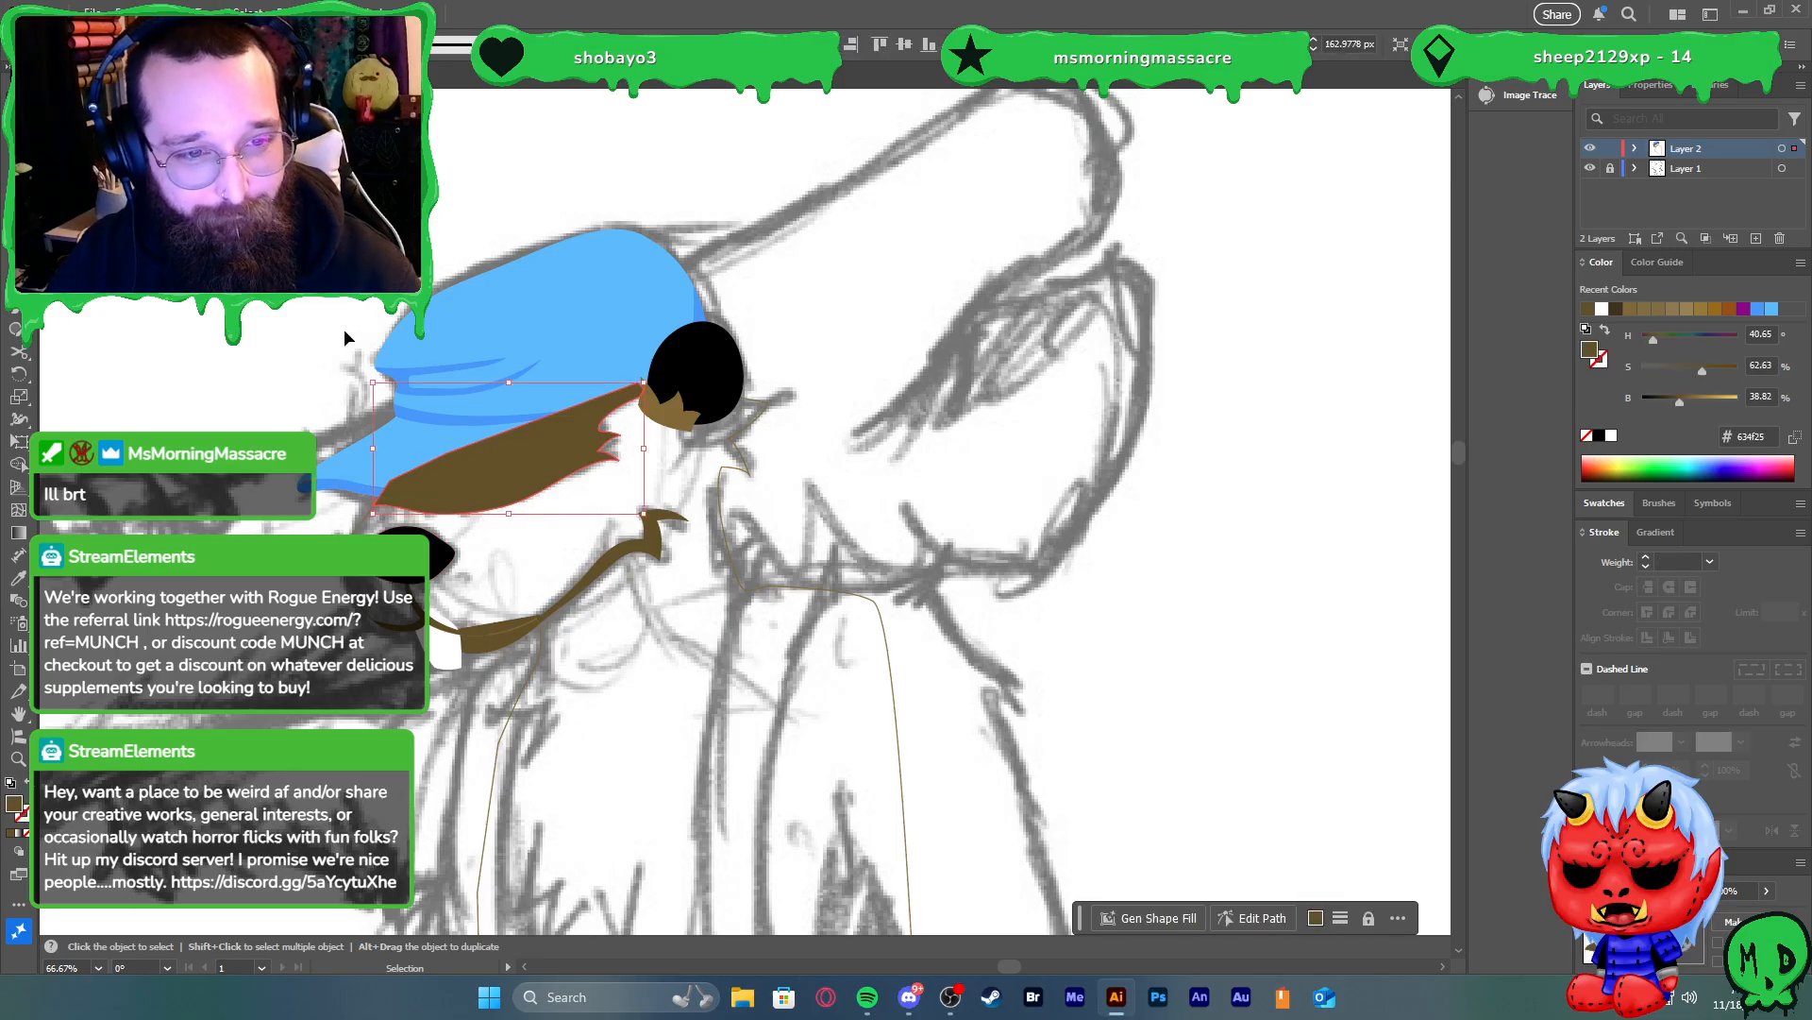
pyautogui.hotkey('ctrl', 'a')
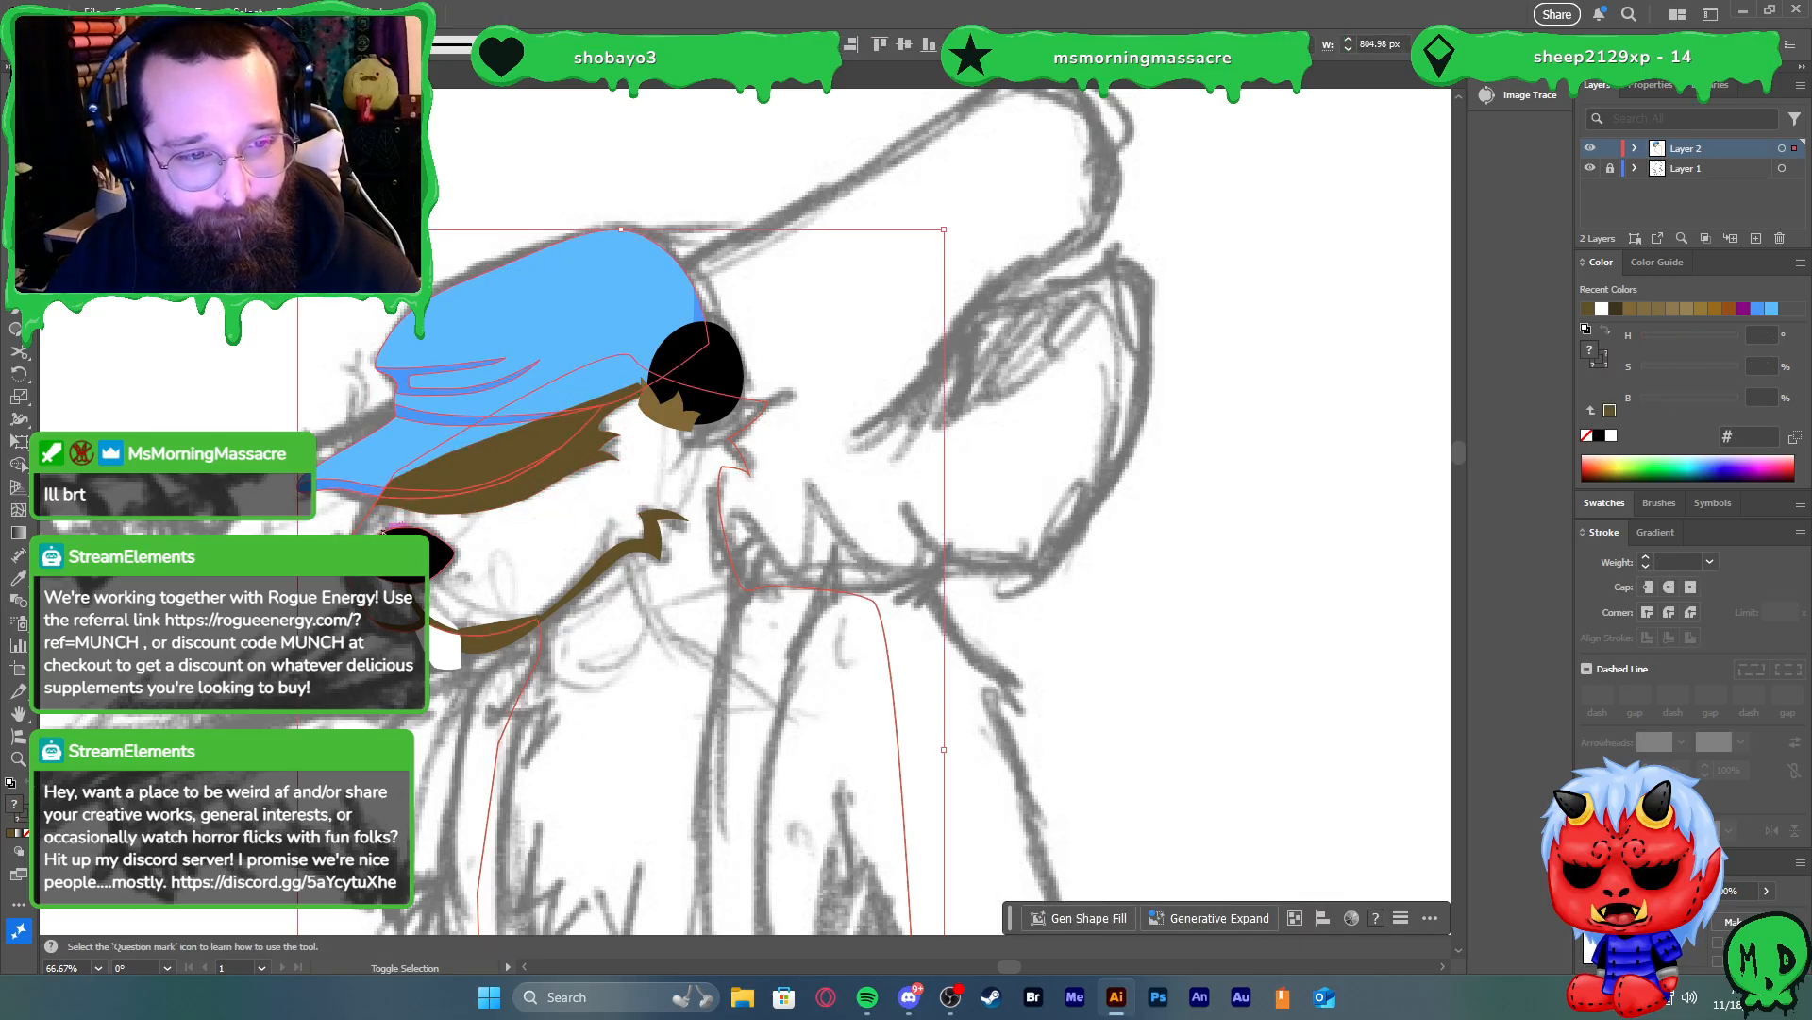
pyautogui.keyDown('shift'); pyautogui.click(365, 513); pyautogui.keyUp('shift')
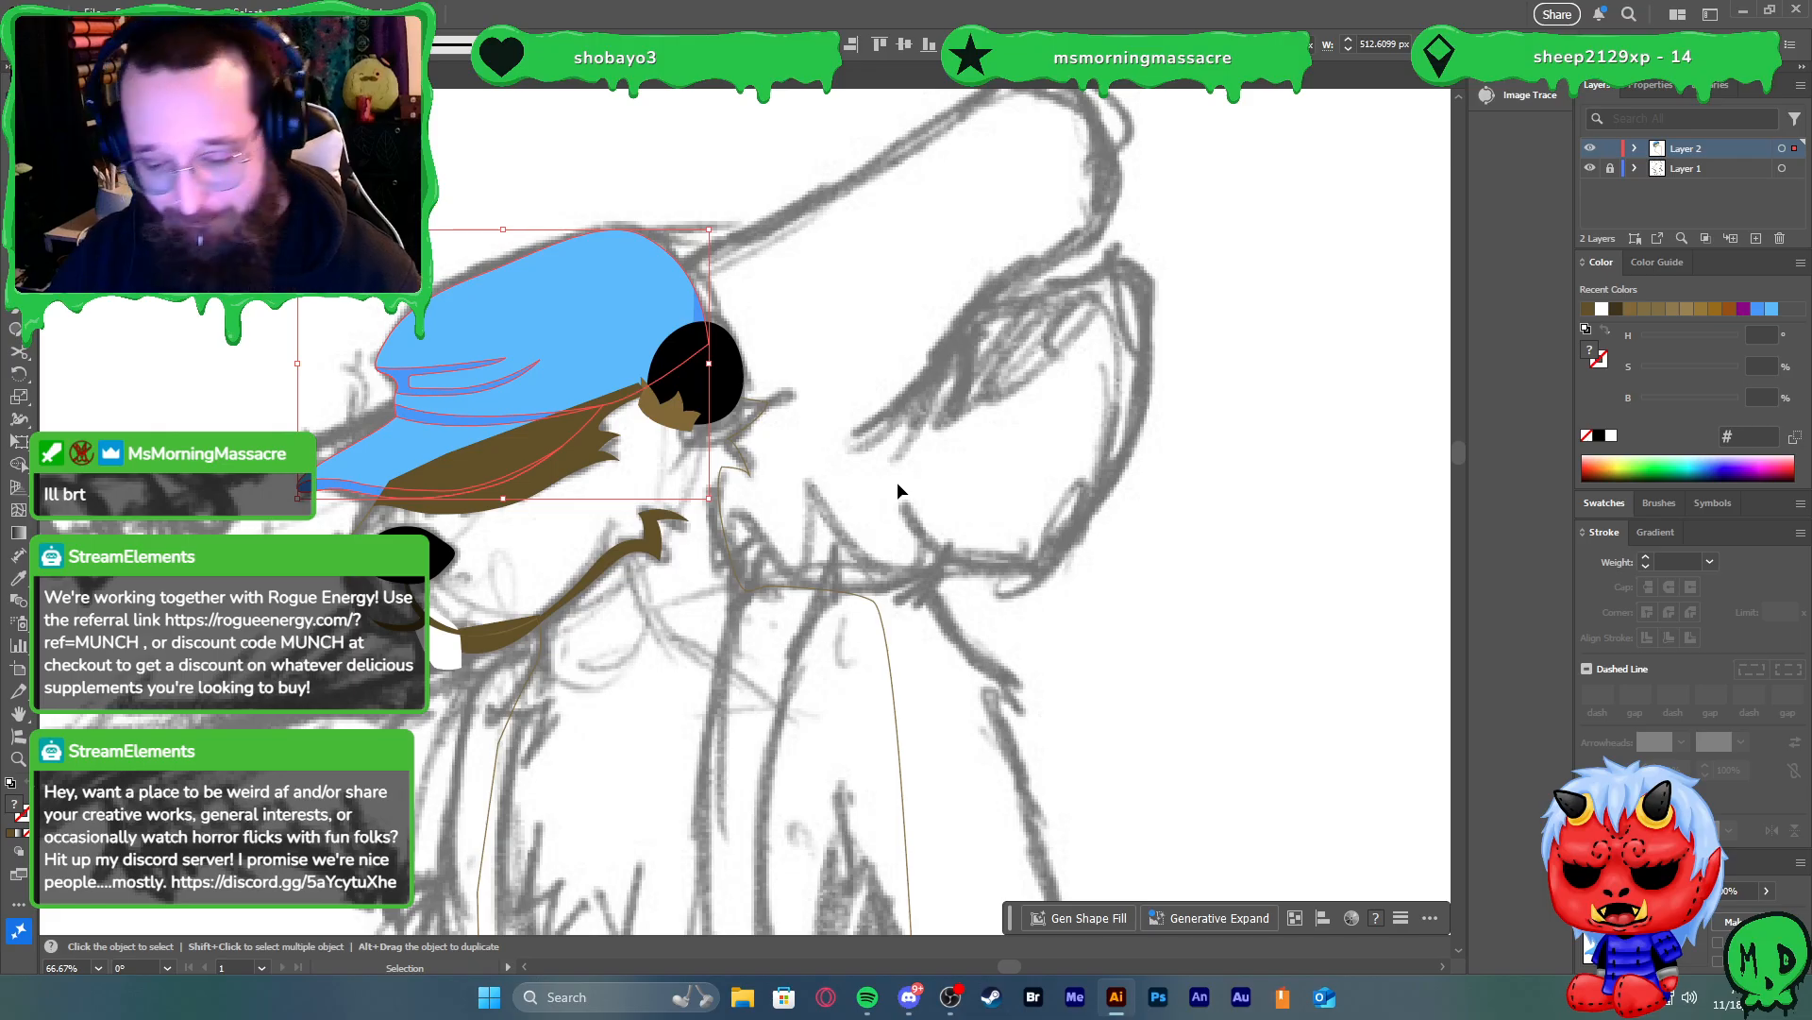
pyautogui.keyDown('shift'); pyautogui.click(716, 408); pyautogui.keyUp('shift')
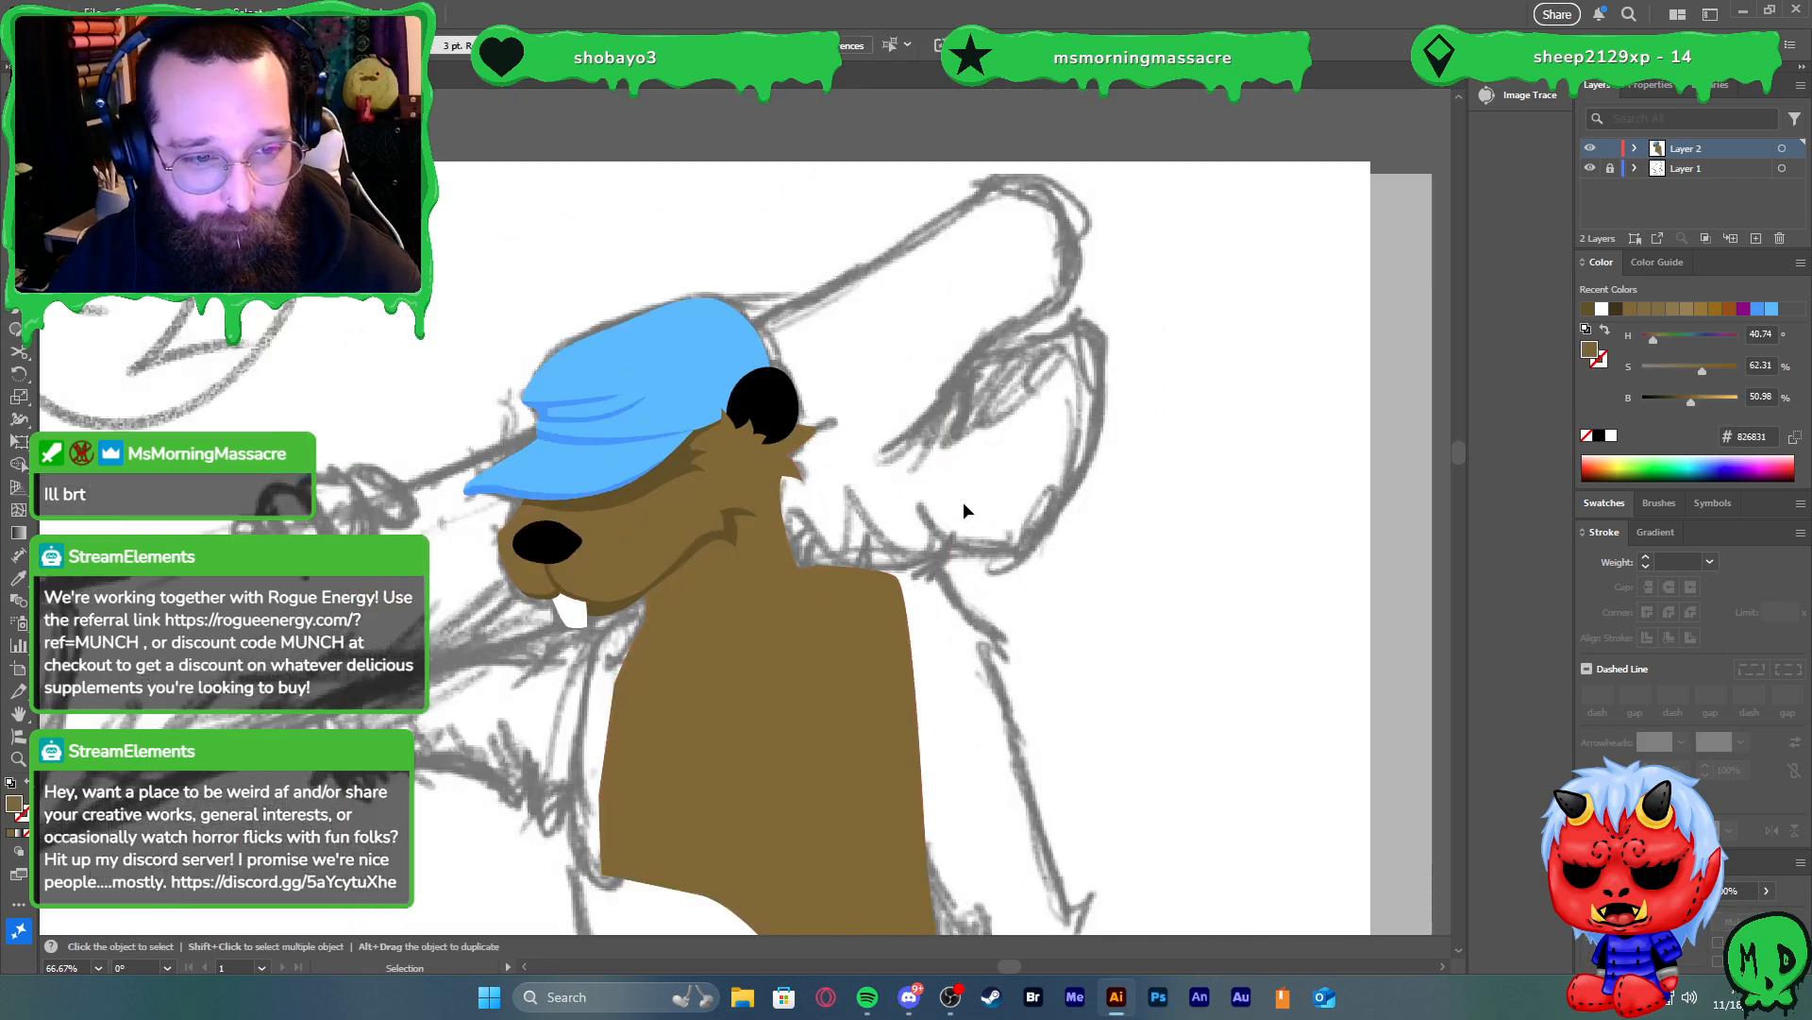
# Smooth the brim shadow's lower edge above the nose by lowering its anchor and adjusting the curve handles, and deselect it
pyautogui.scroll(-2, 961, 510)
pyautogui.scroll(5, 728, 424)
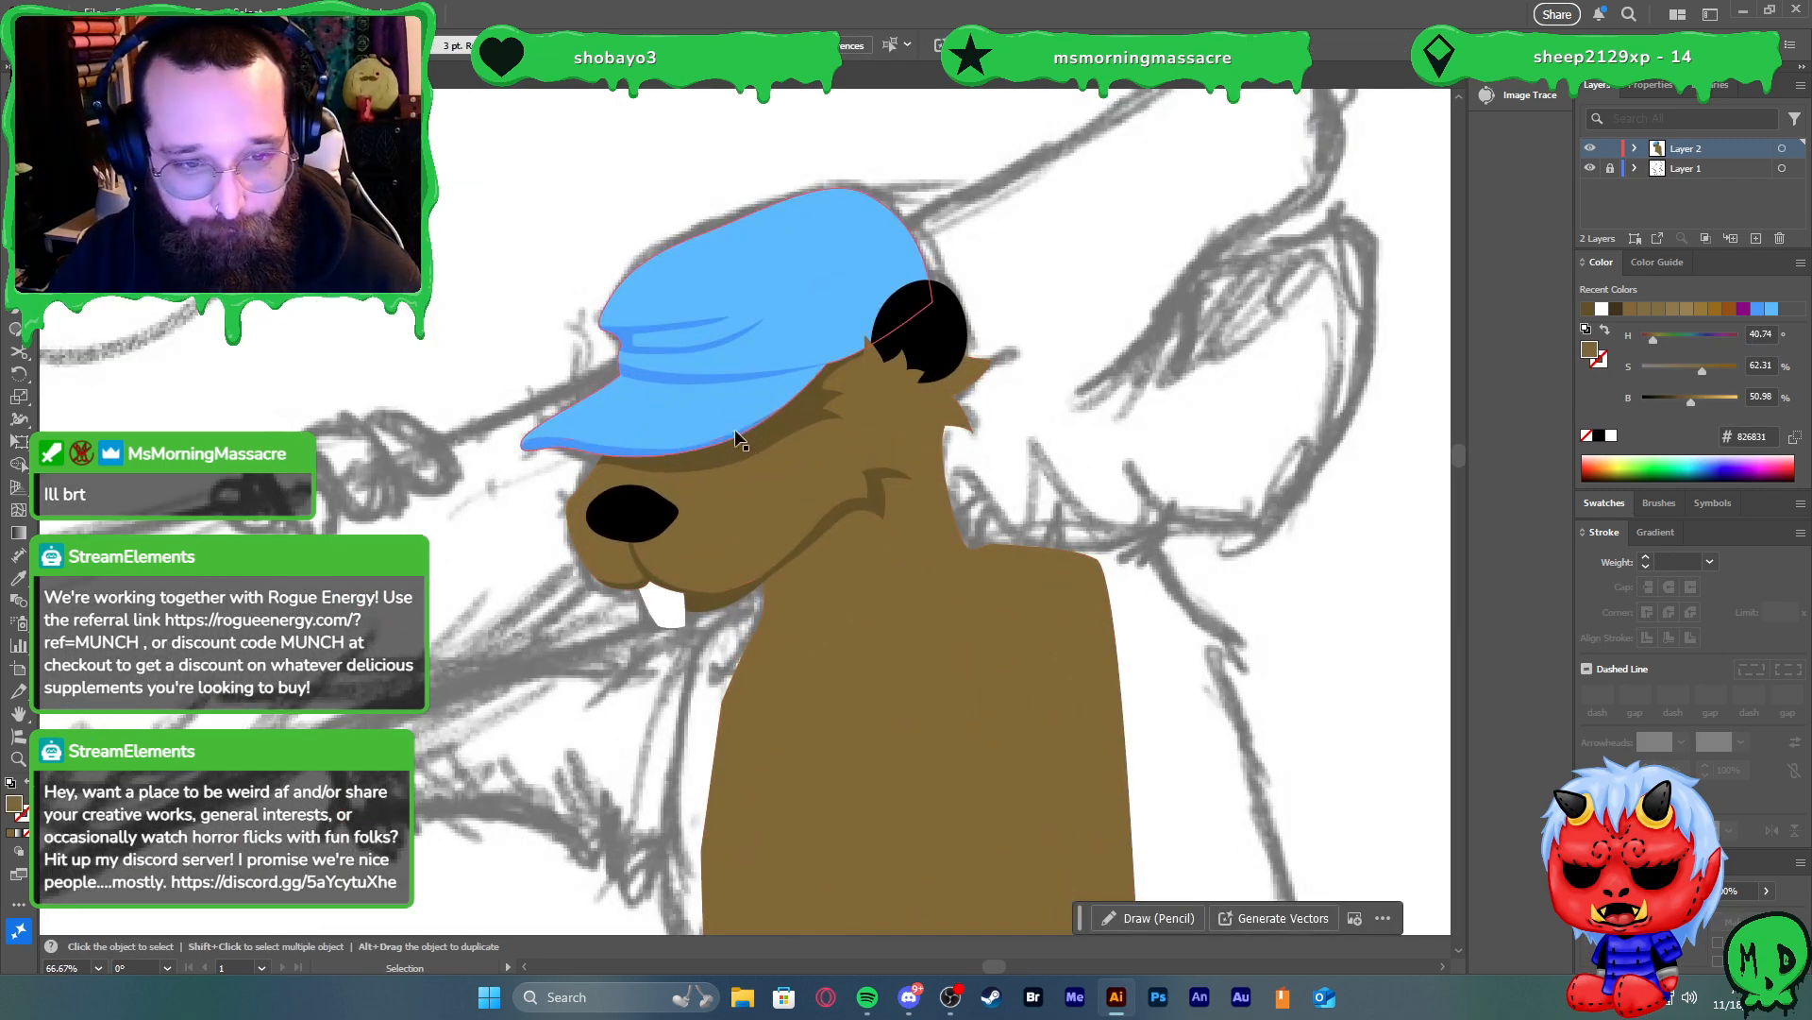
pyautogui.click(632, 570)
pyautogui.press('a')
pyautogui.click(732, 582)
pyautogui.moveTo(730, 582); pyautogui.dragTo(757, 570)
pyautogui.moveTo(415, 618); pyautogui.dragTo(433, 609)
pyautogui.moveTo(306, 593); pyautogui.dragTo(525, 619)
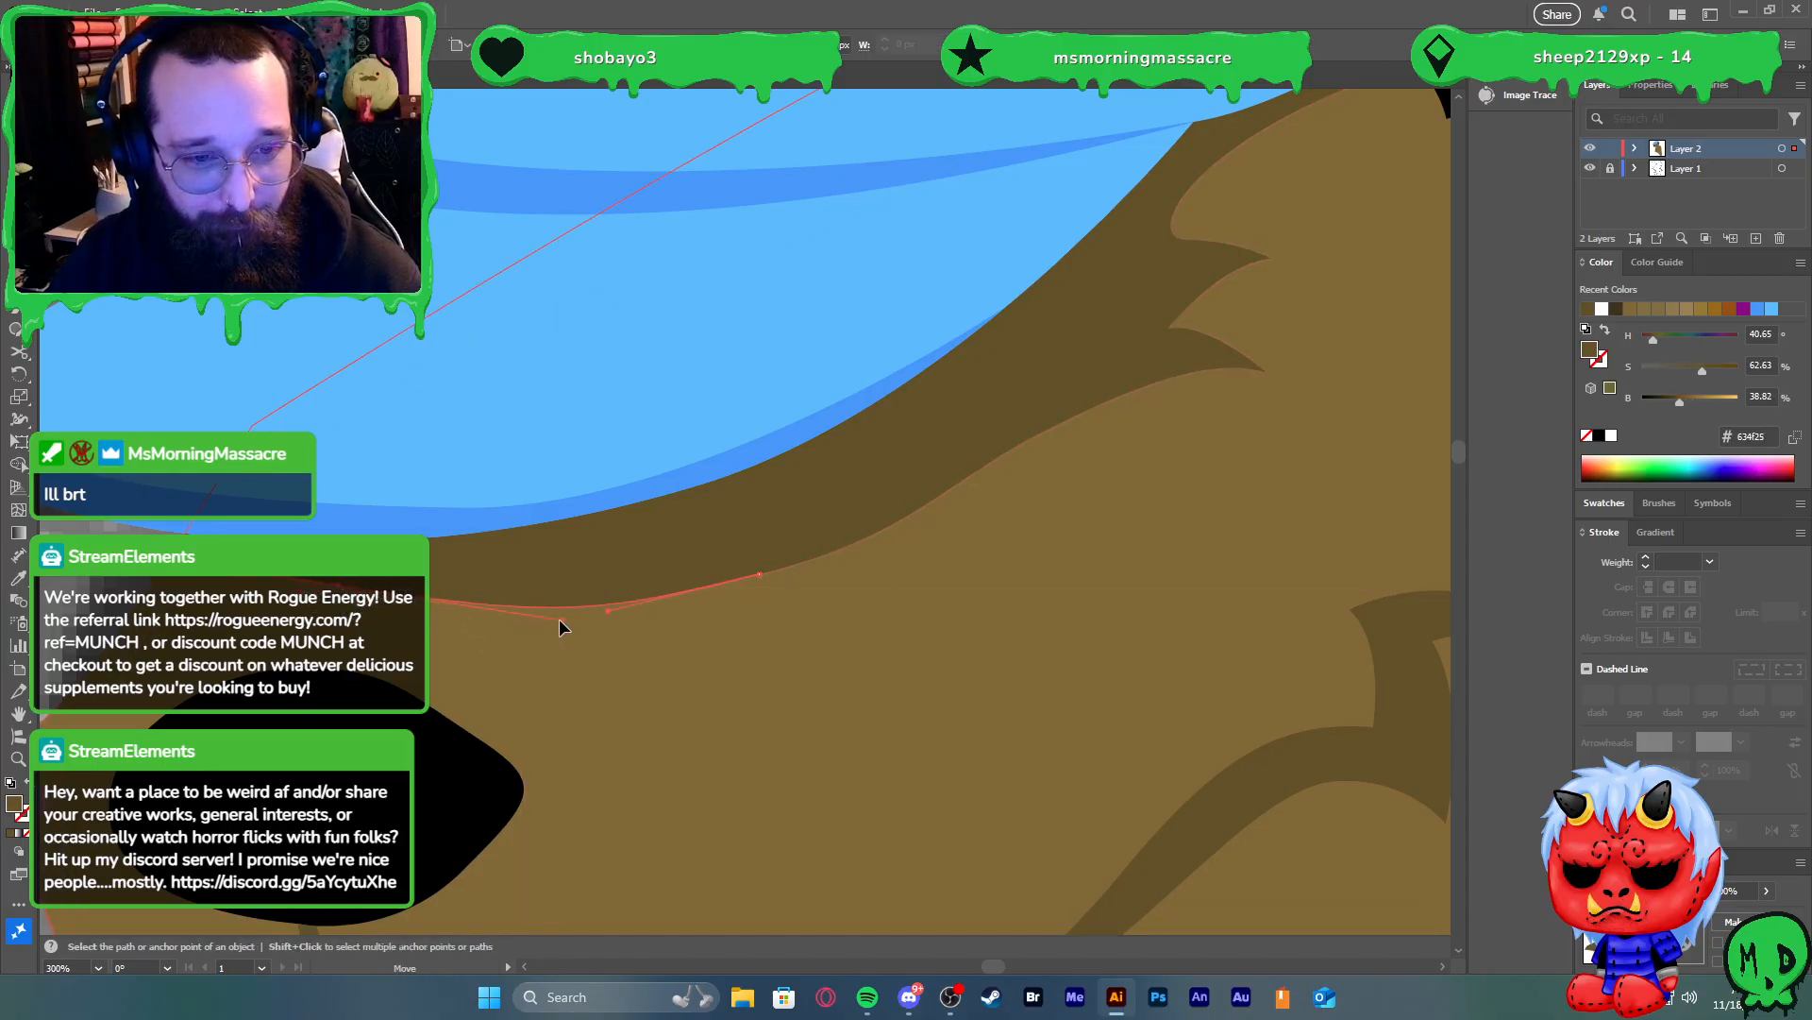
pyautogui.click(760, 581)
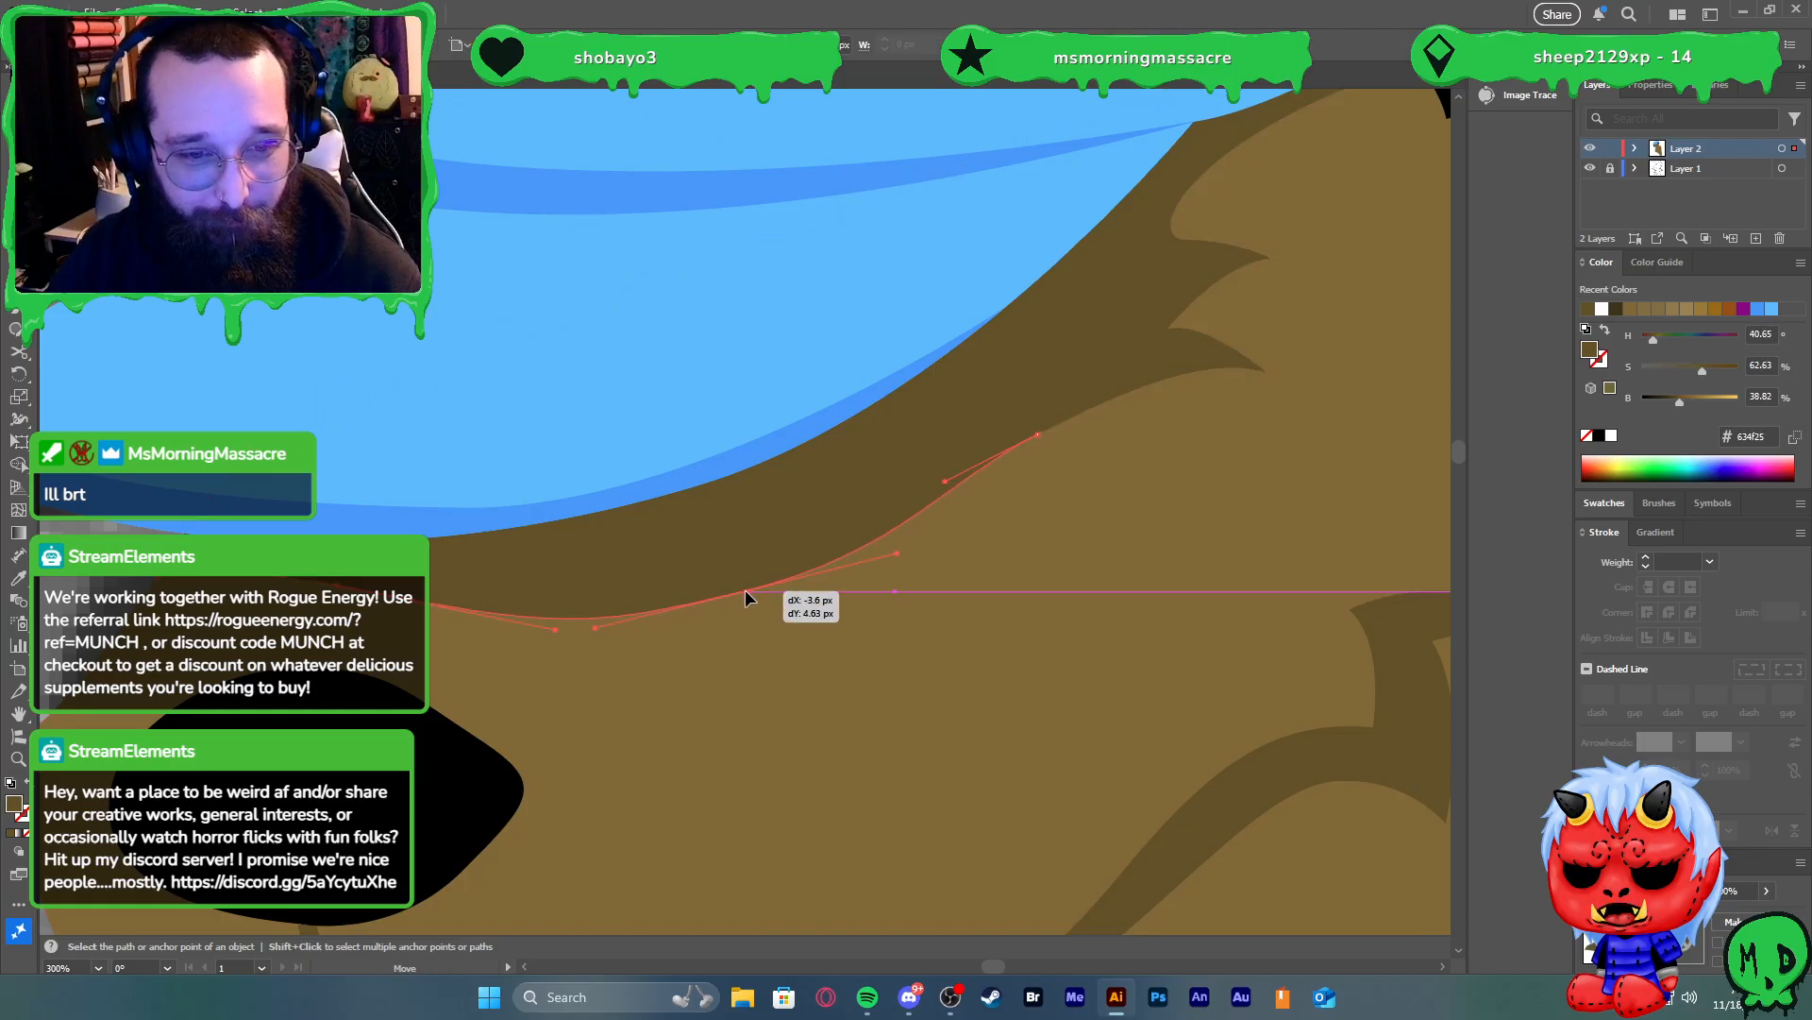
pyautogui.moveTo(591, 627); pyautogui.dragTo(596, 638)
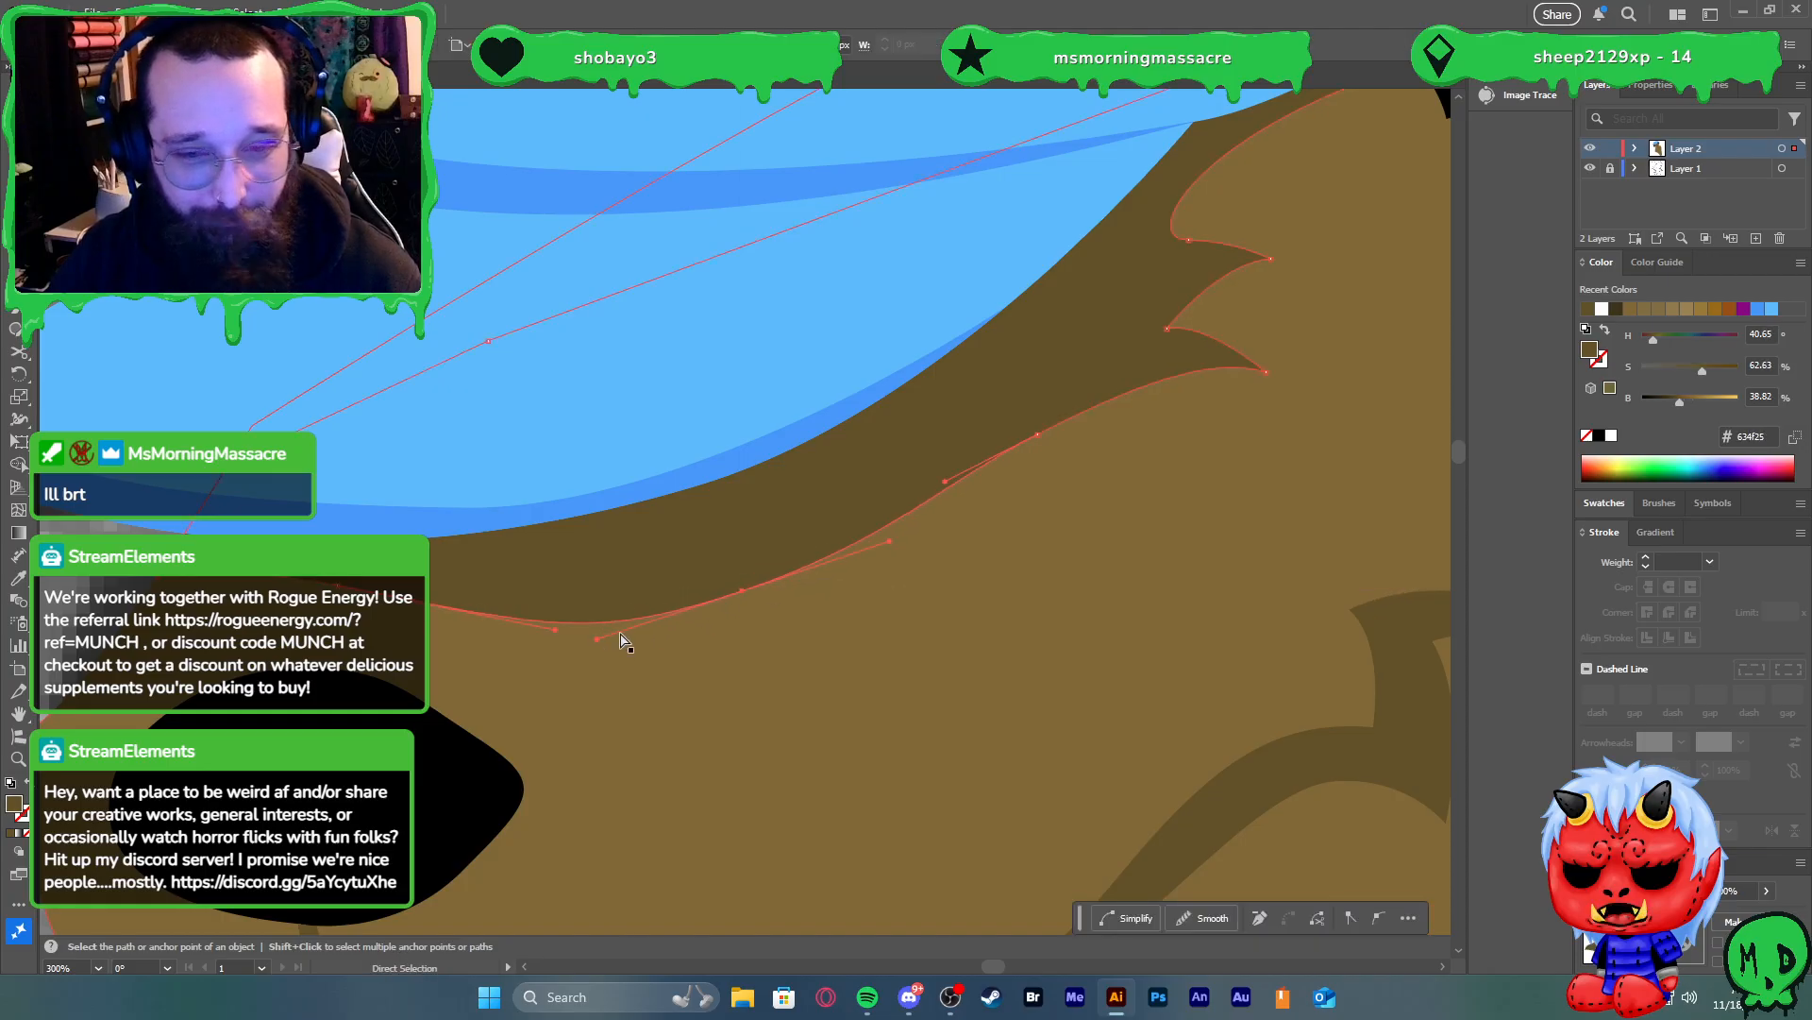
pyautogui.scroll(-2, 661, 593)
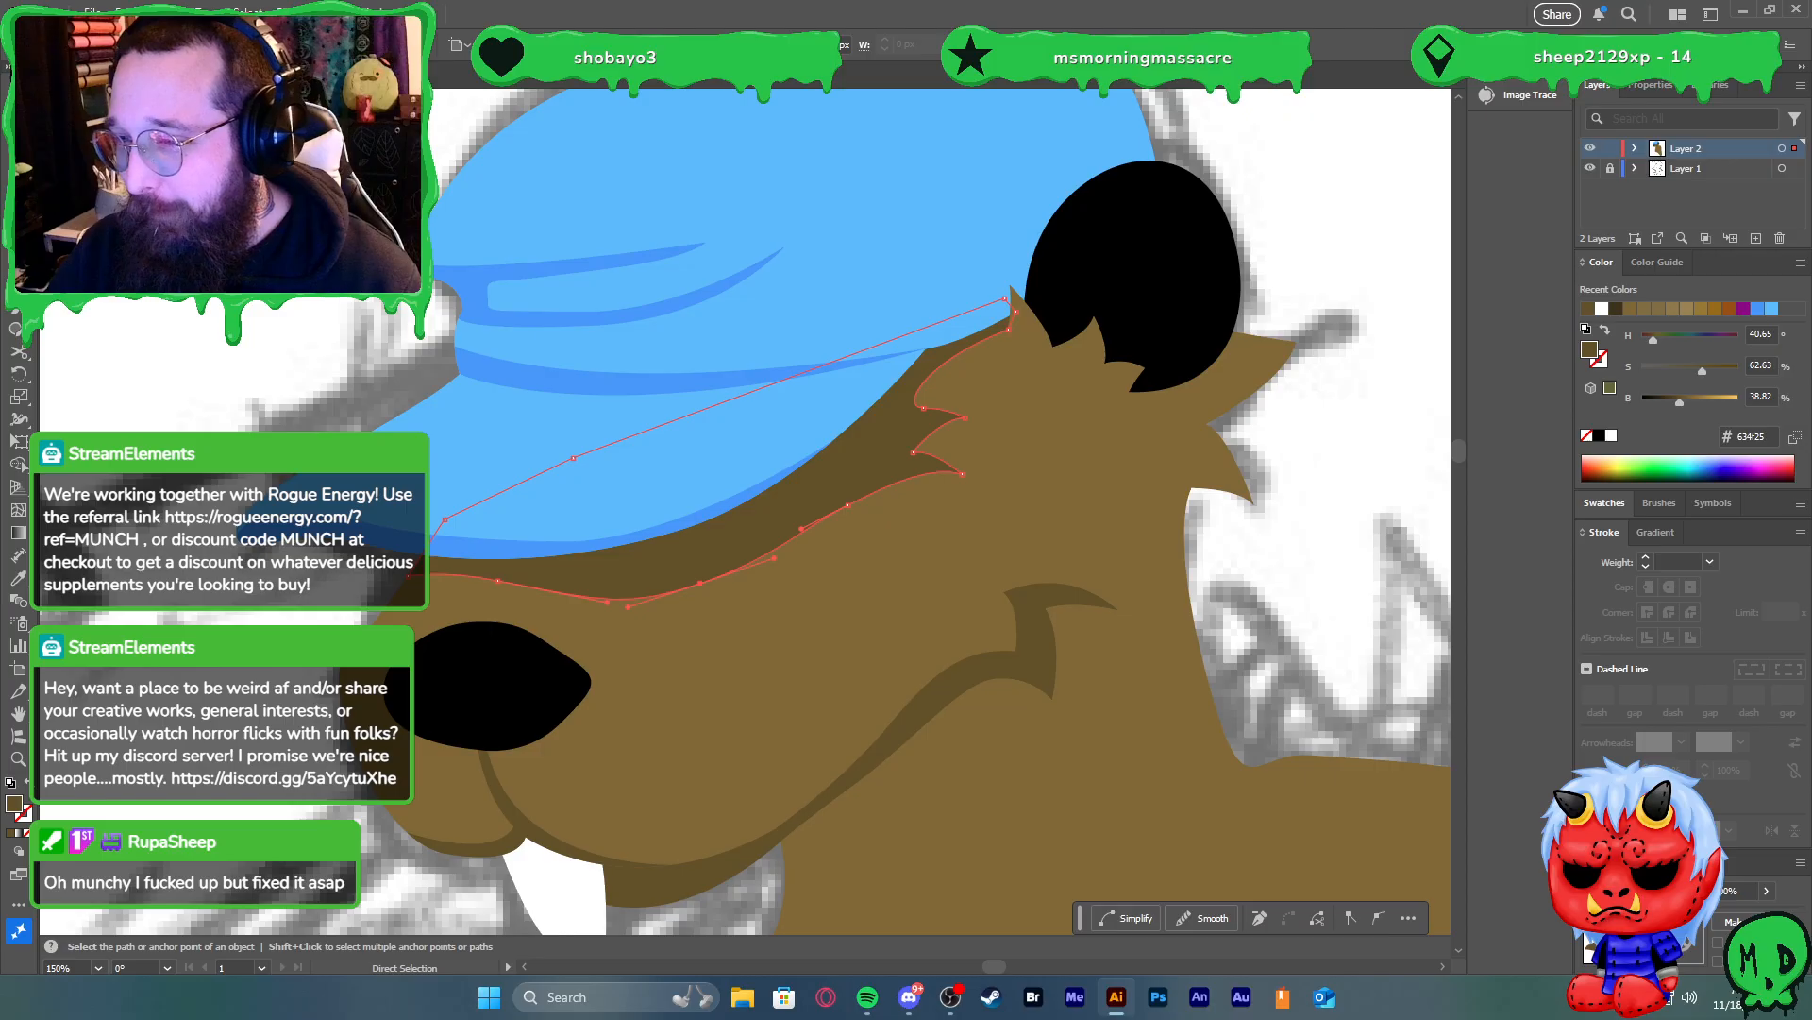
pyautogui.press('v')
pyautogui.click(1274, 614)
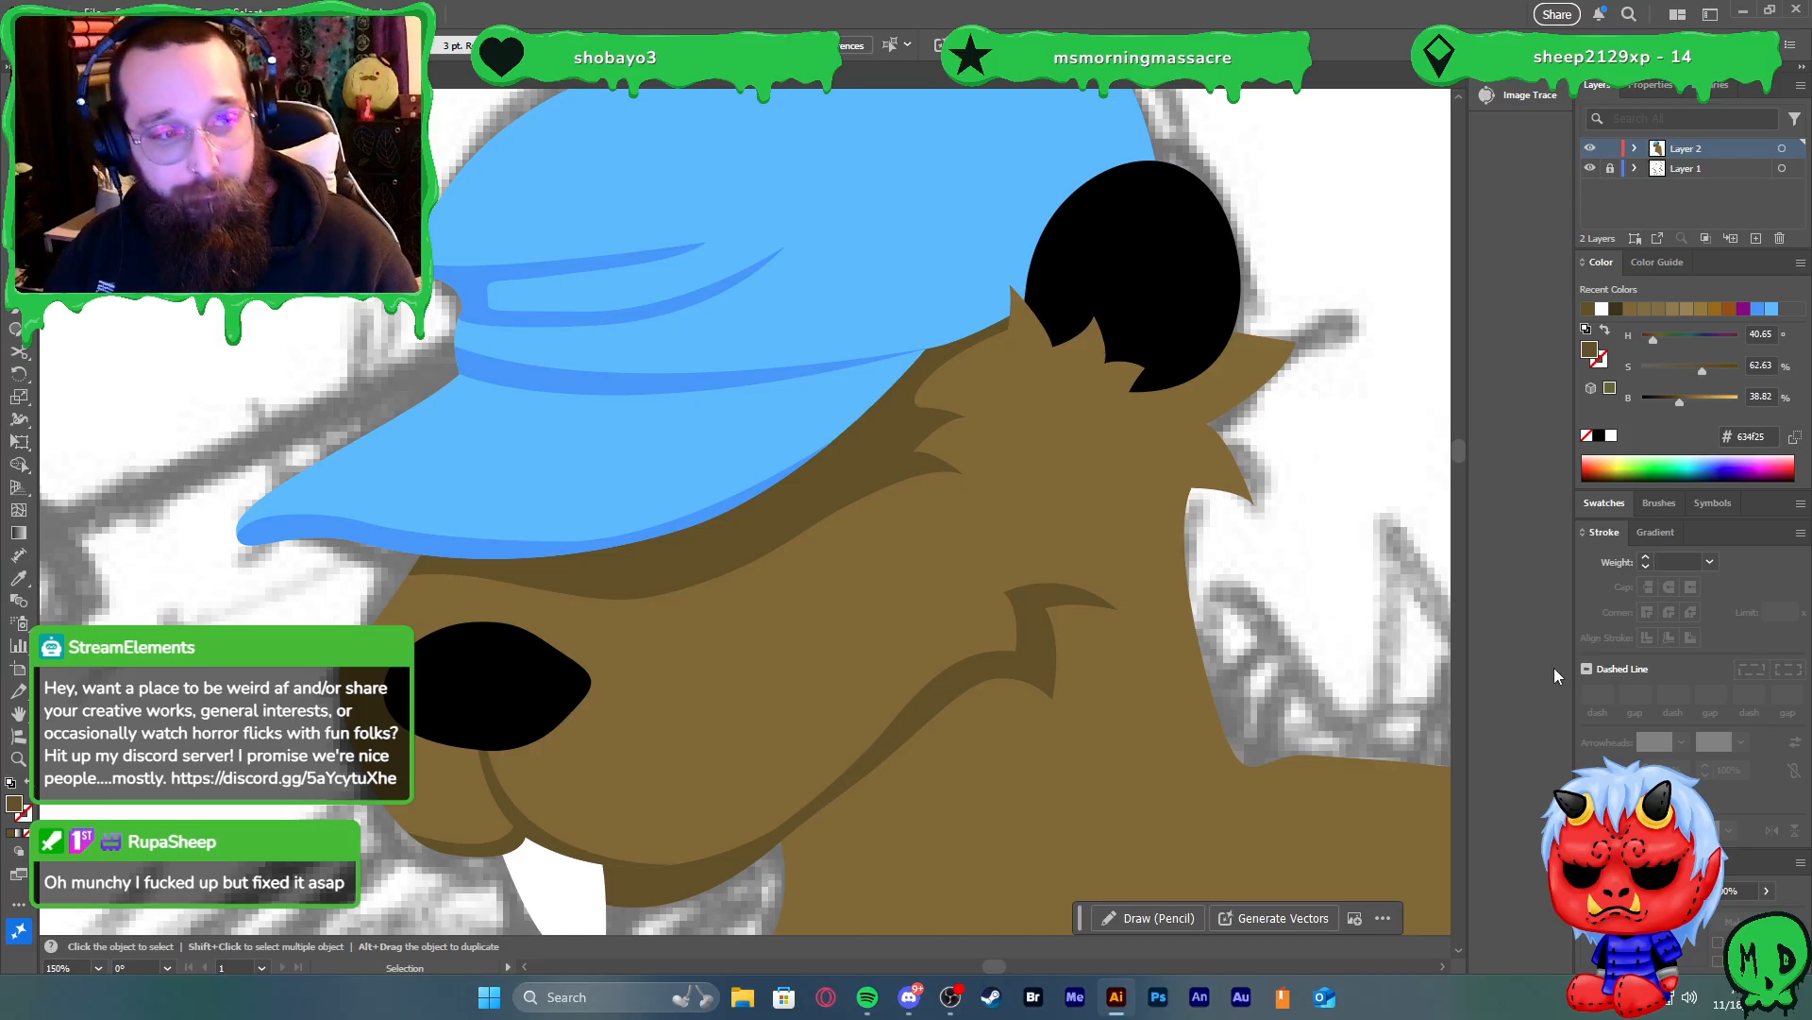
# Check the sketch beneath the body by swapping its solid fill to an outline and back
pyautogui.scroll(-3, 1174, 524)
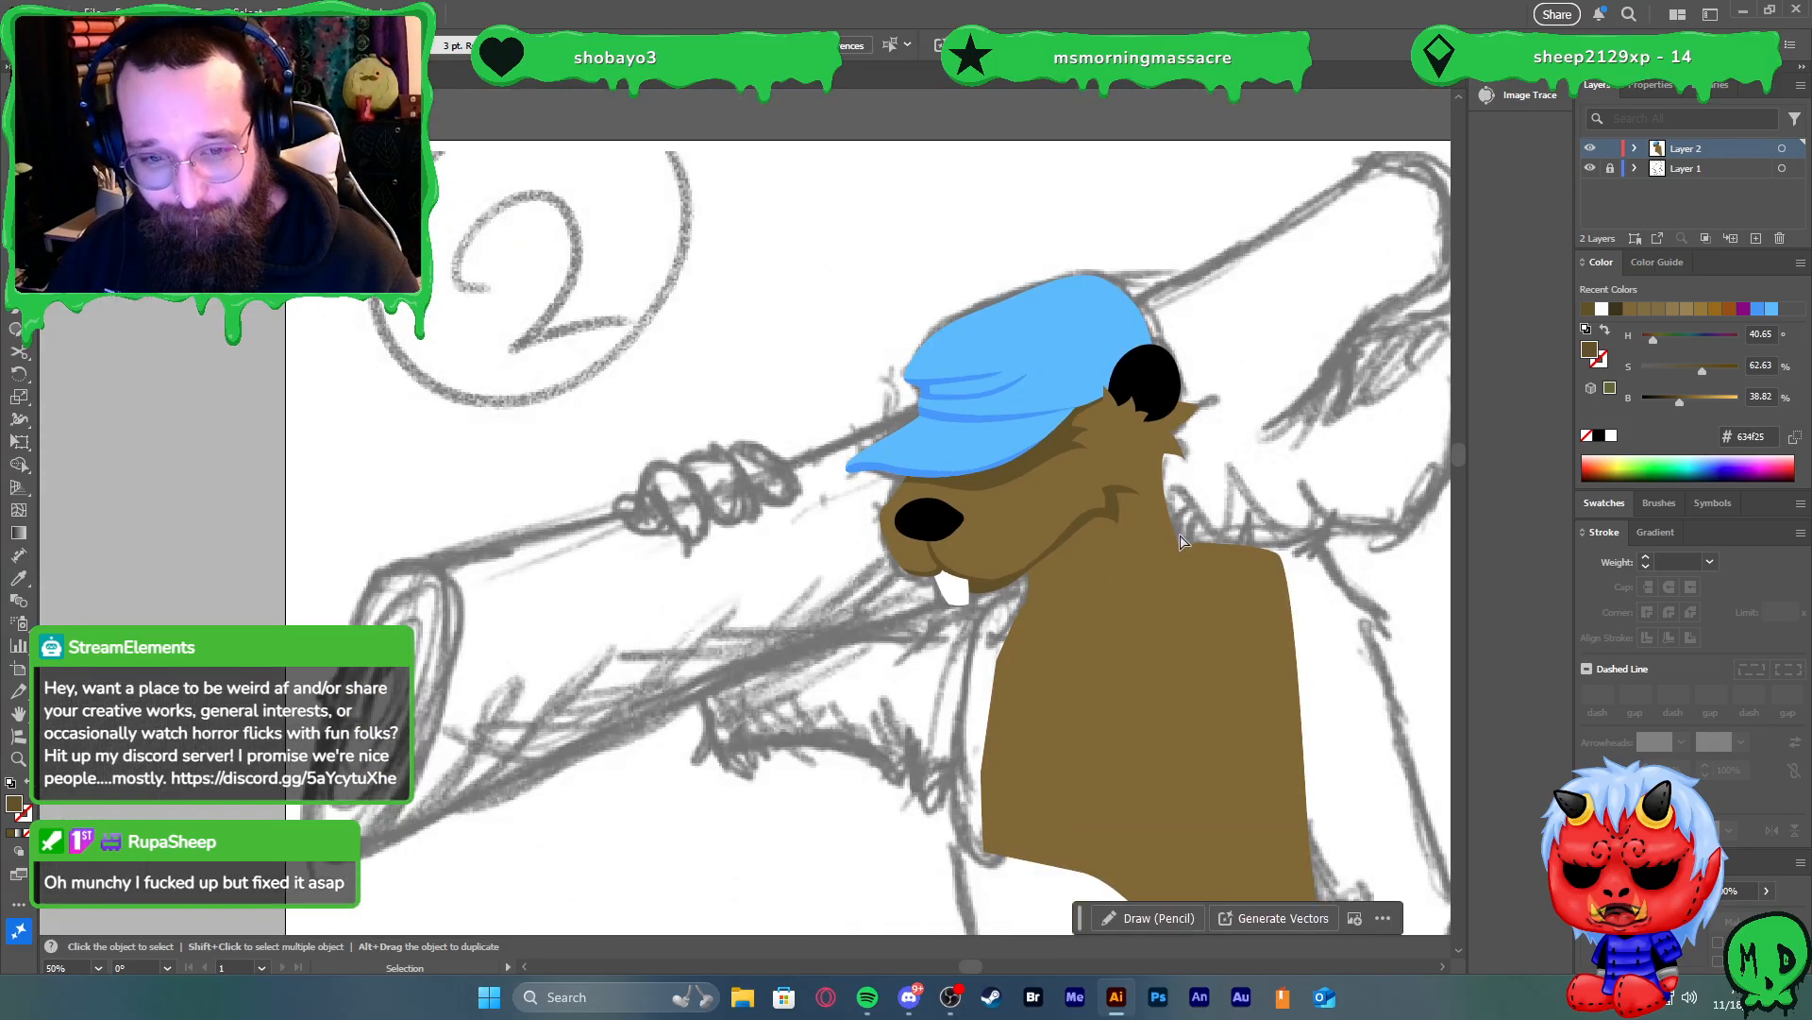
pyautogui.scroll(-3, 1265, 573)
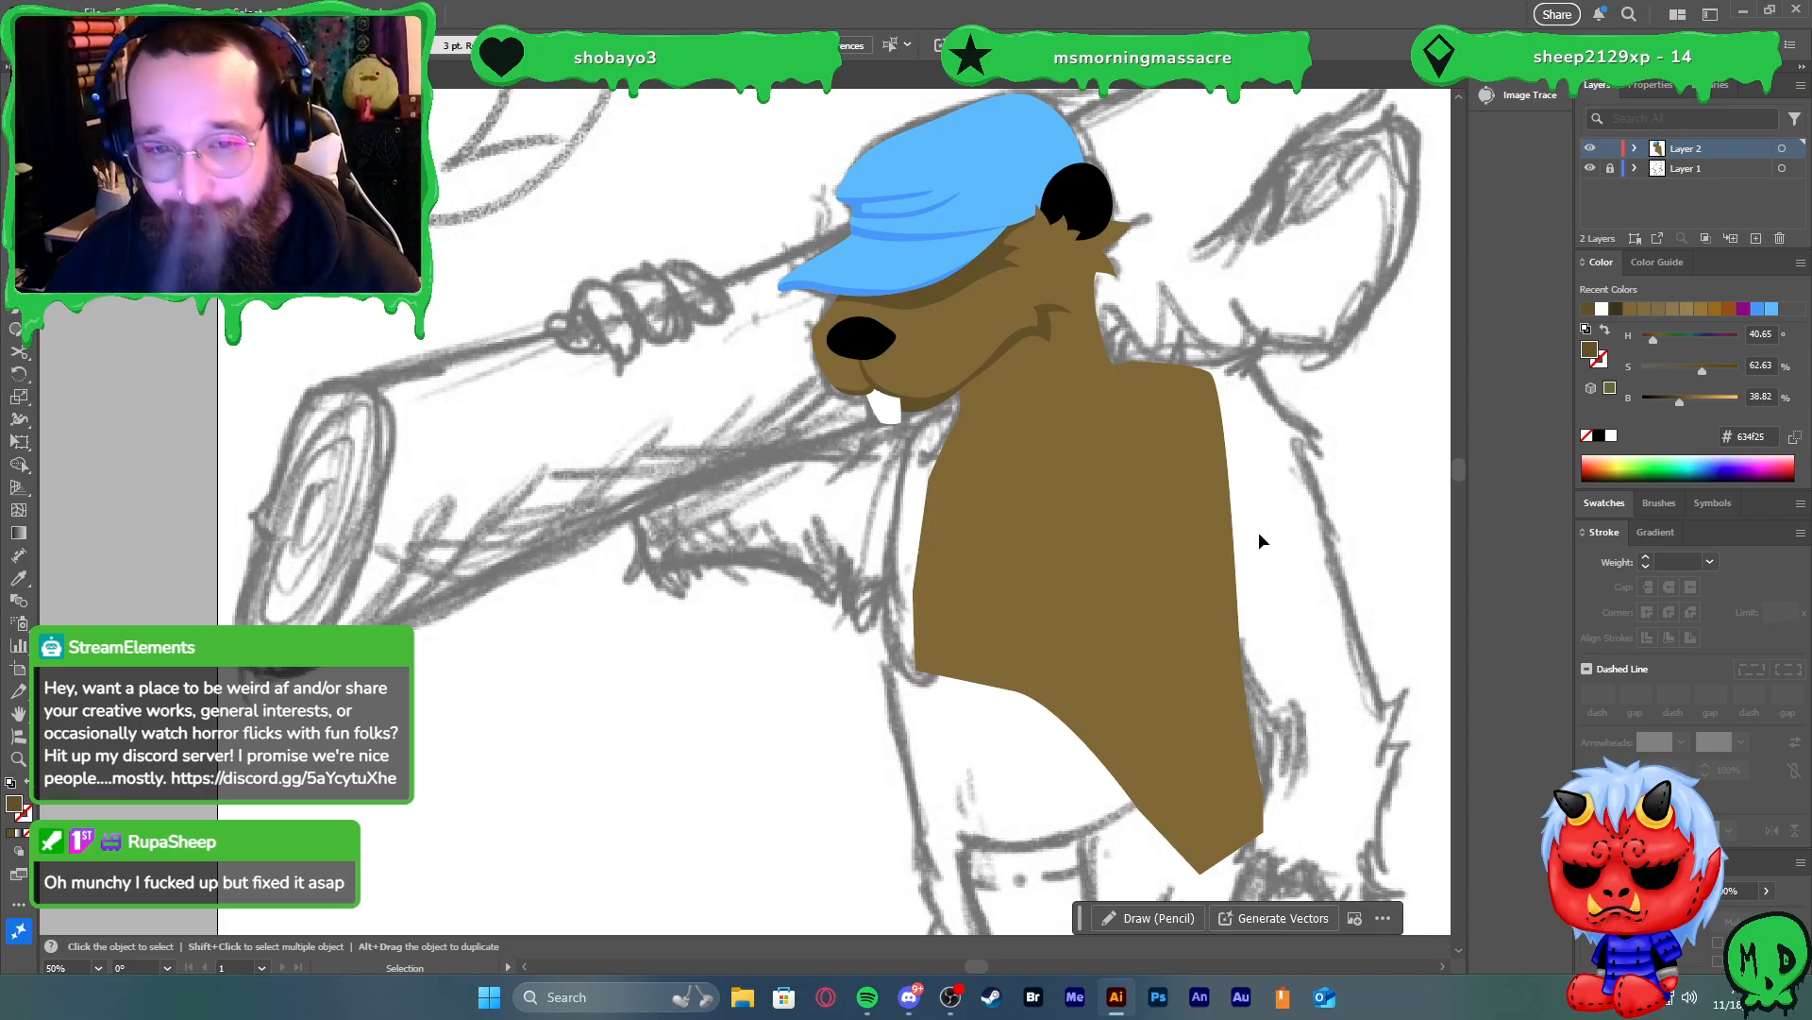
pyautogui.hotkey('ctrl', '-')
pyautogui.hotkey('ctrl', '-')
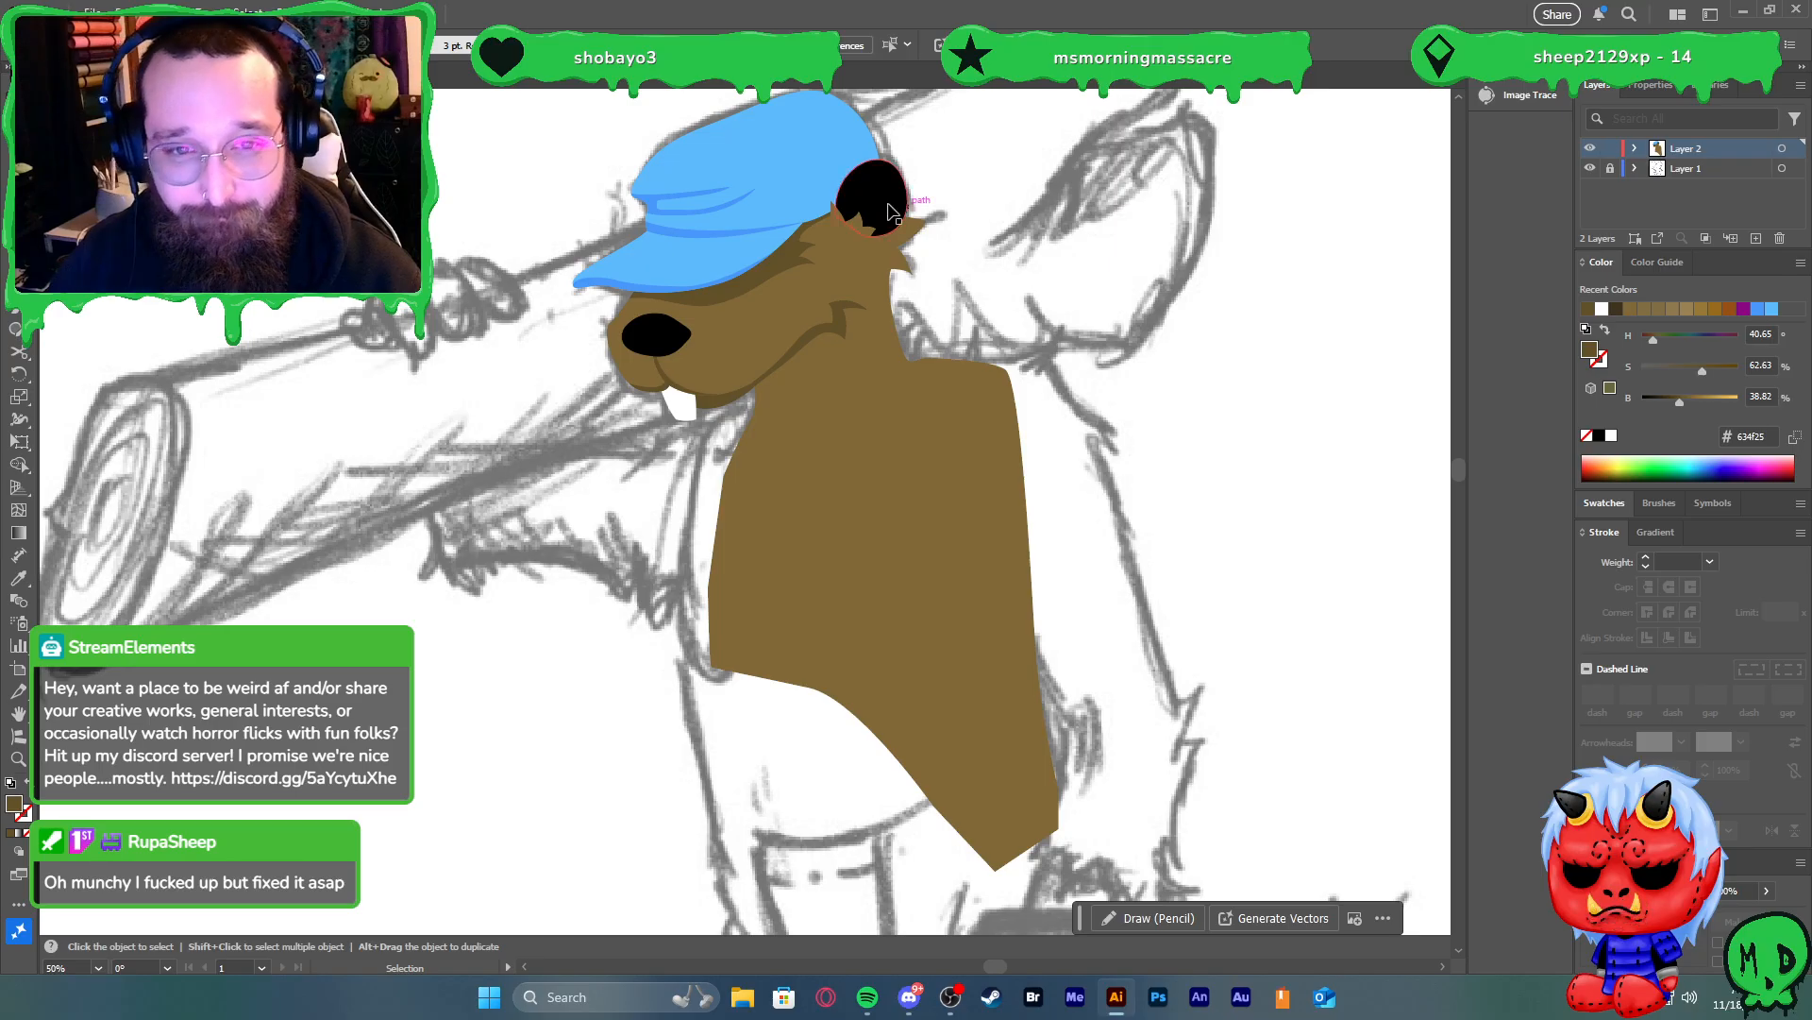
pyautogui.click(863, 391)
pyautogui.hotkey('shift', 'x')
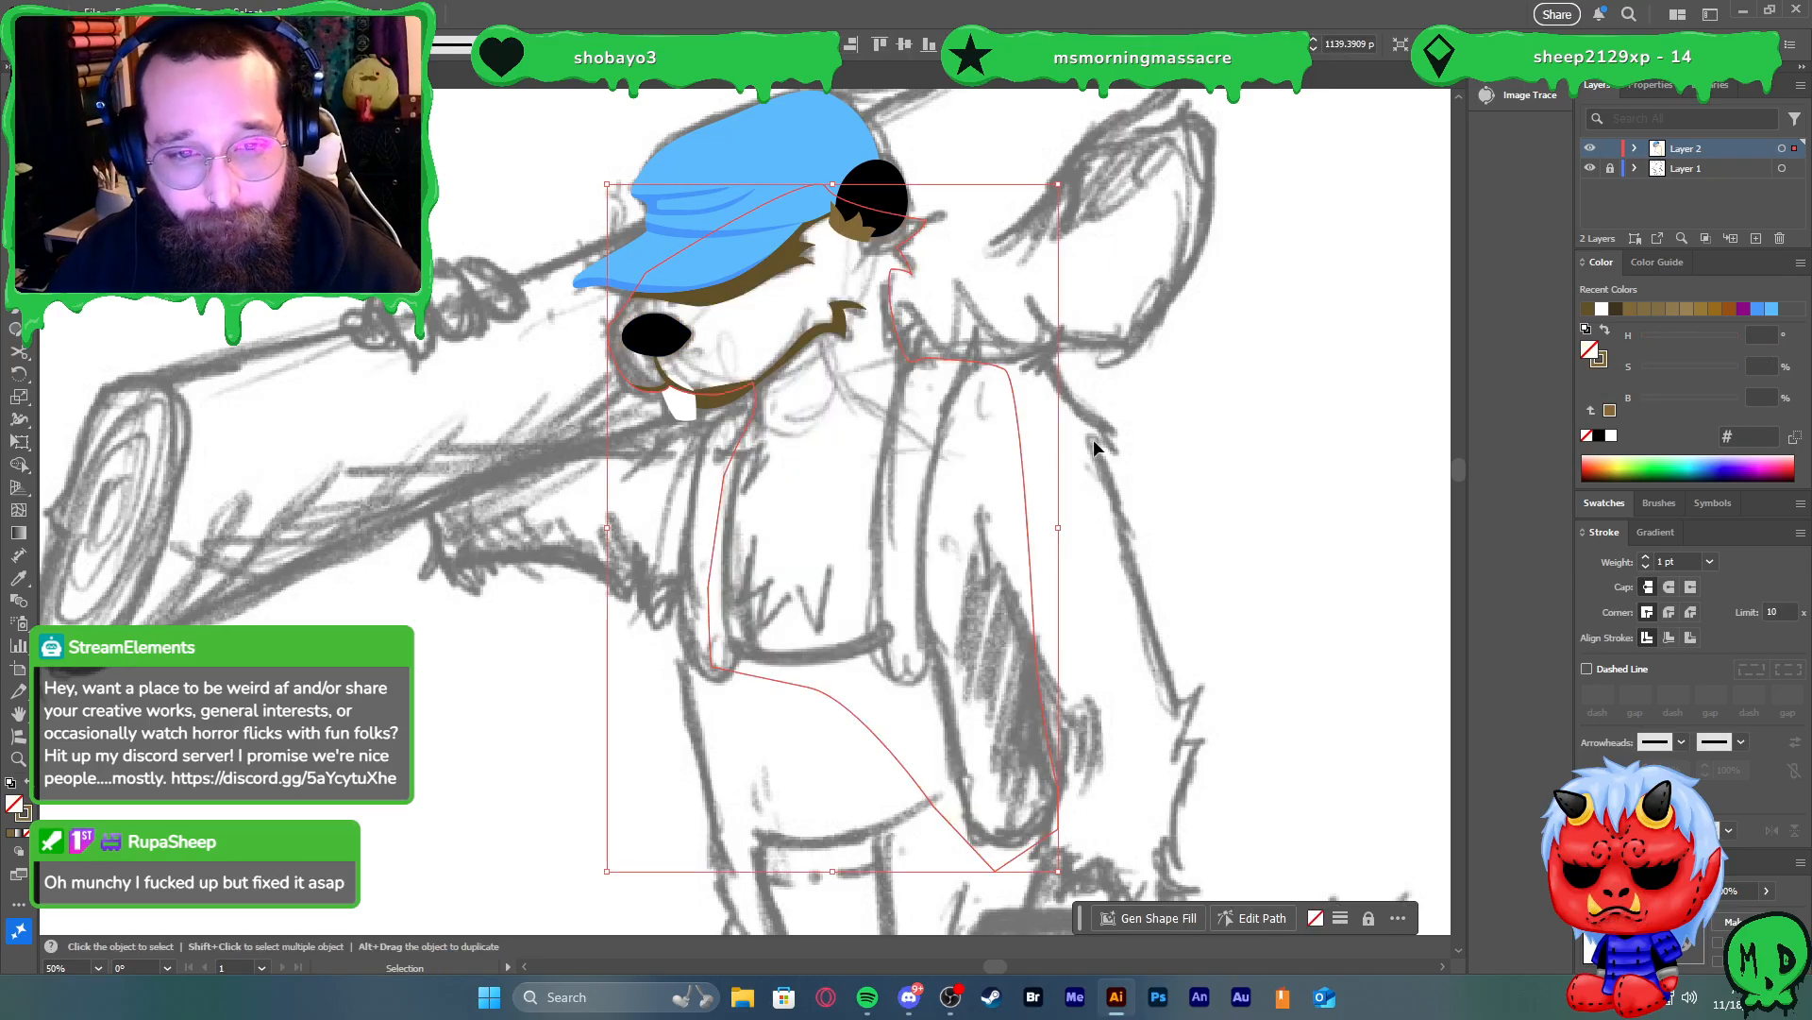
pyautogui.hotkey('shift', 'x')
# Draw a small pointed fur tuft in the body's brown on the front of the neck below the chin
pyautogui.scroll(2, 707, 467)
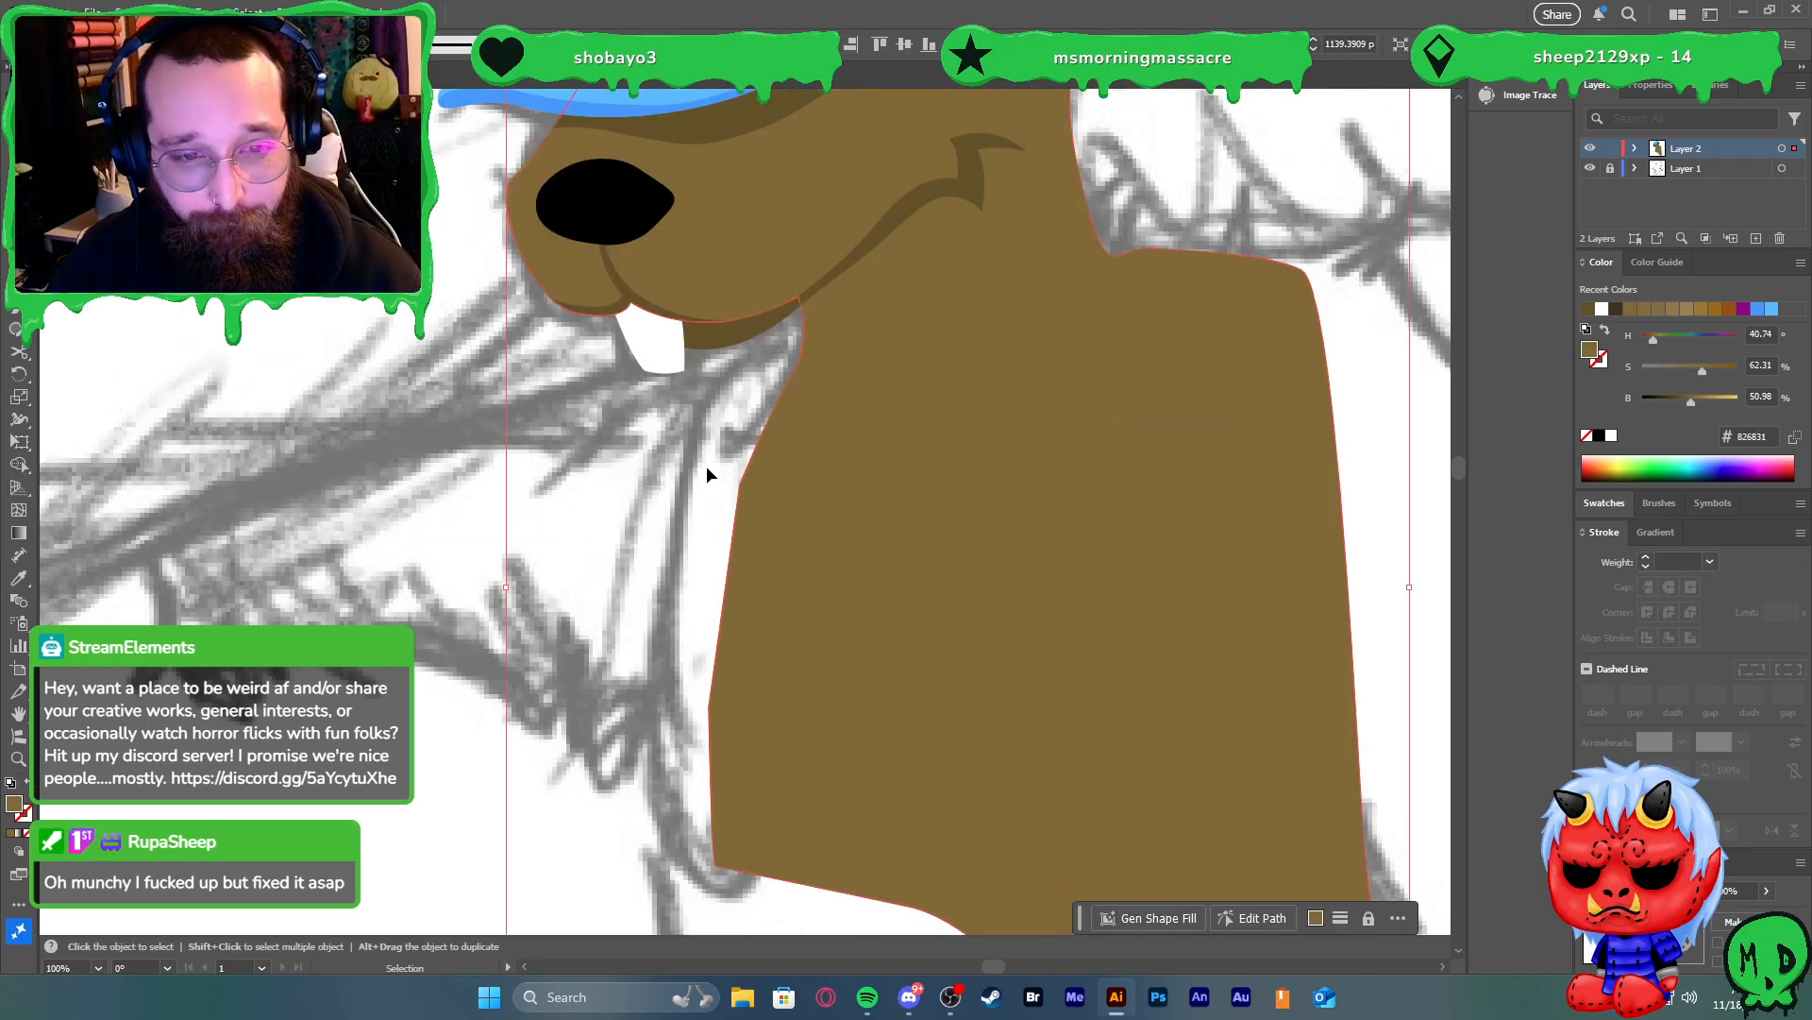
pyautogui.click(710, 446)
pyautogui.press('p')
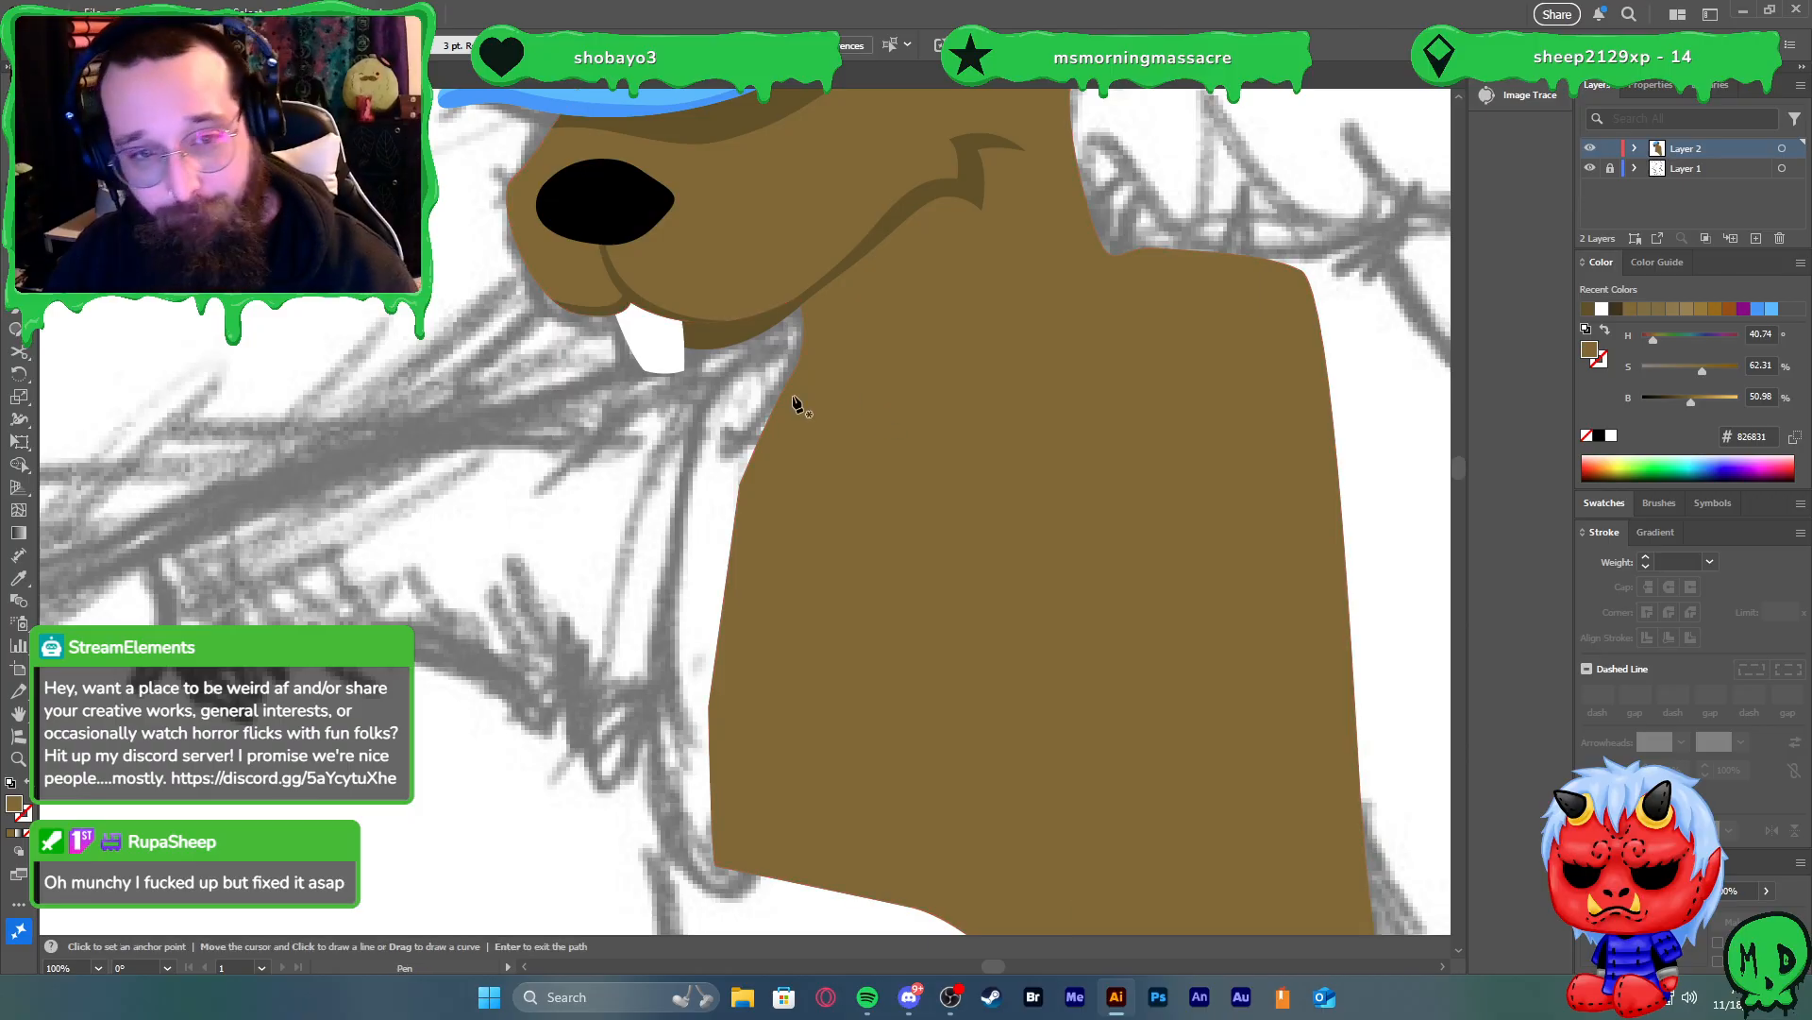
pyautogui.click(791, 373)
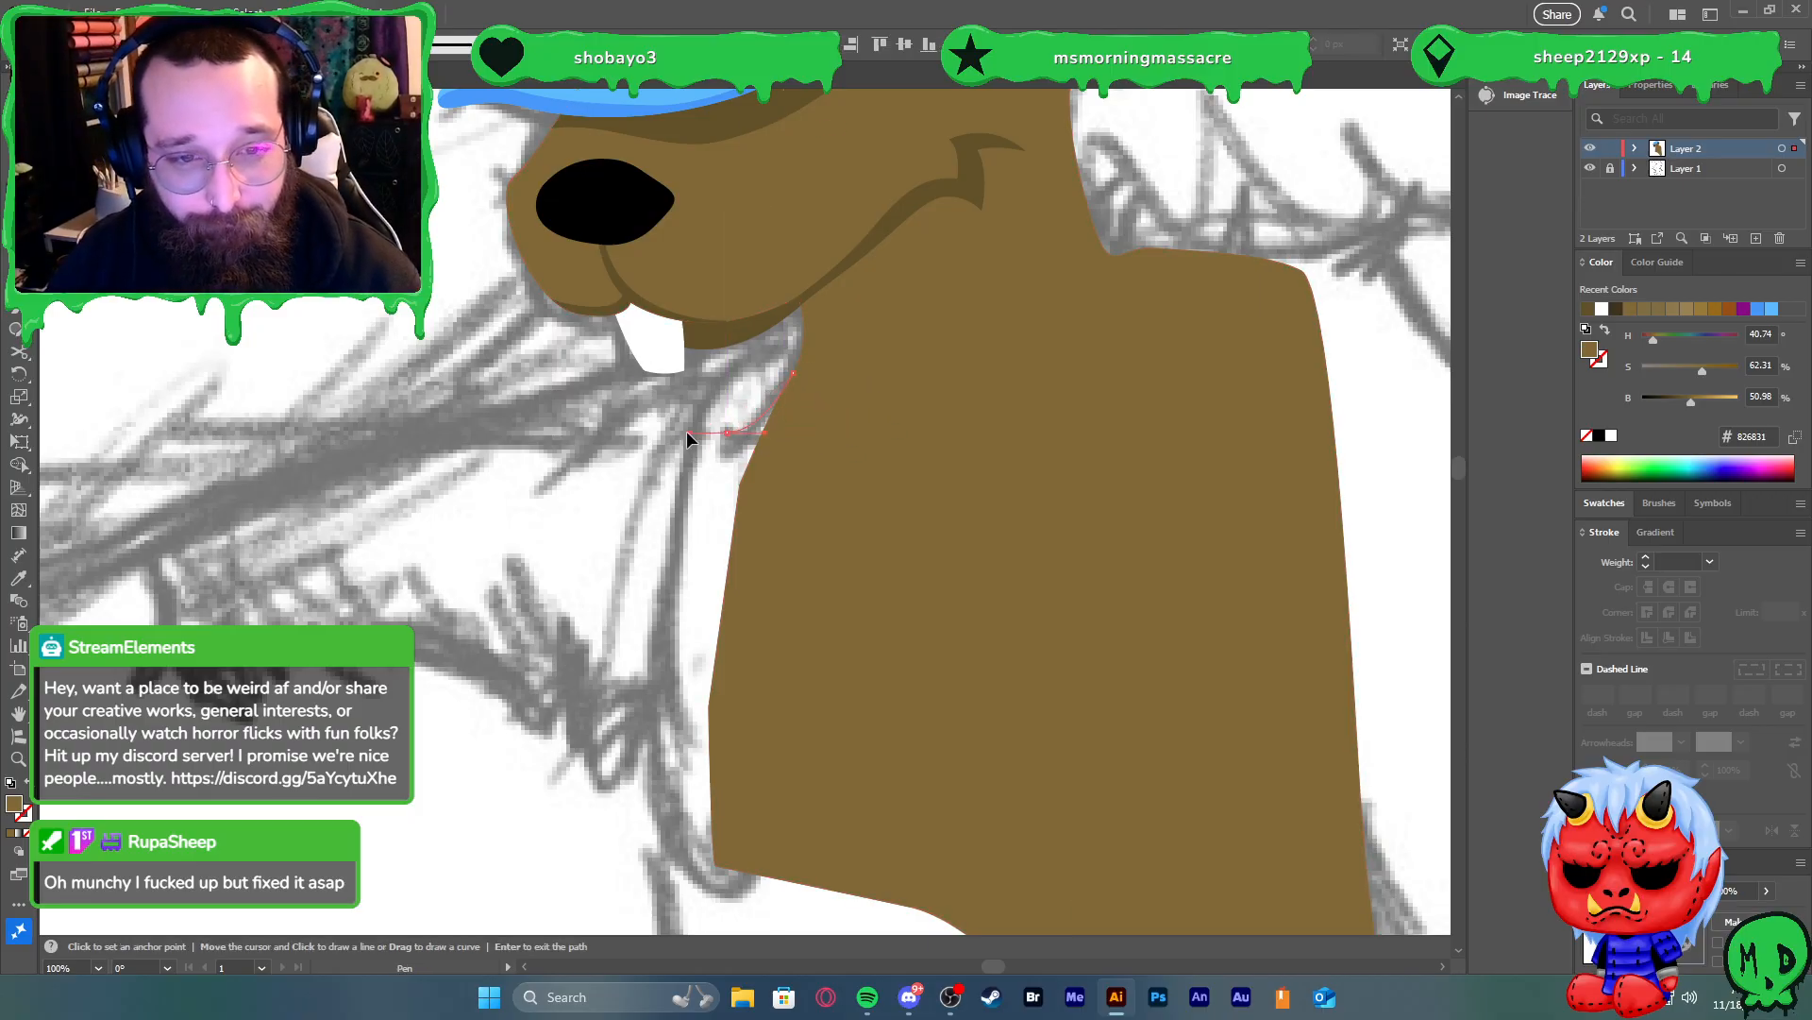
pyautogui.moveTo(683, 442); pyautogui.dragTo(783, 449)
pyautogui.click(832, 441)
pyautogui.click(793, 373)
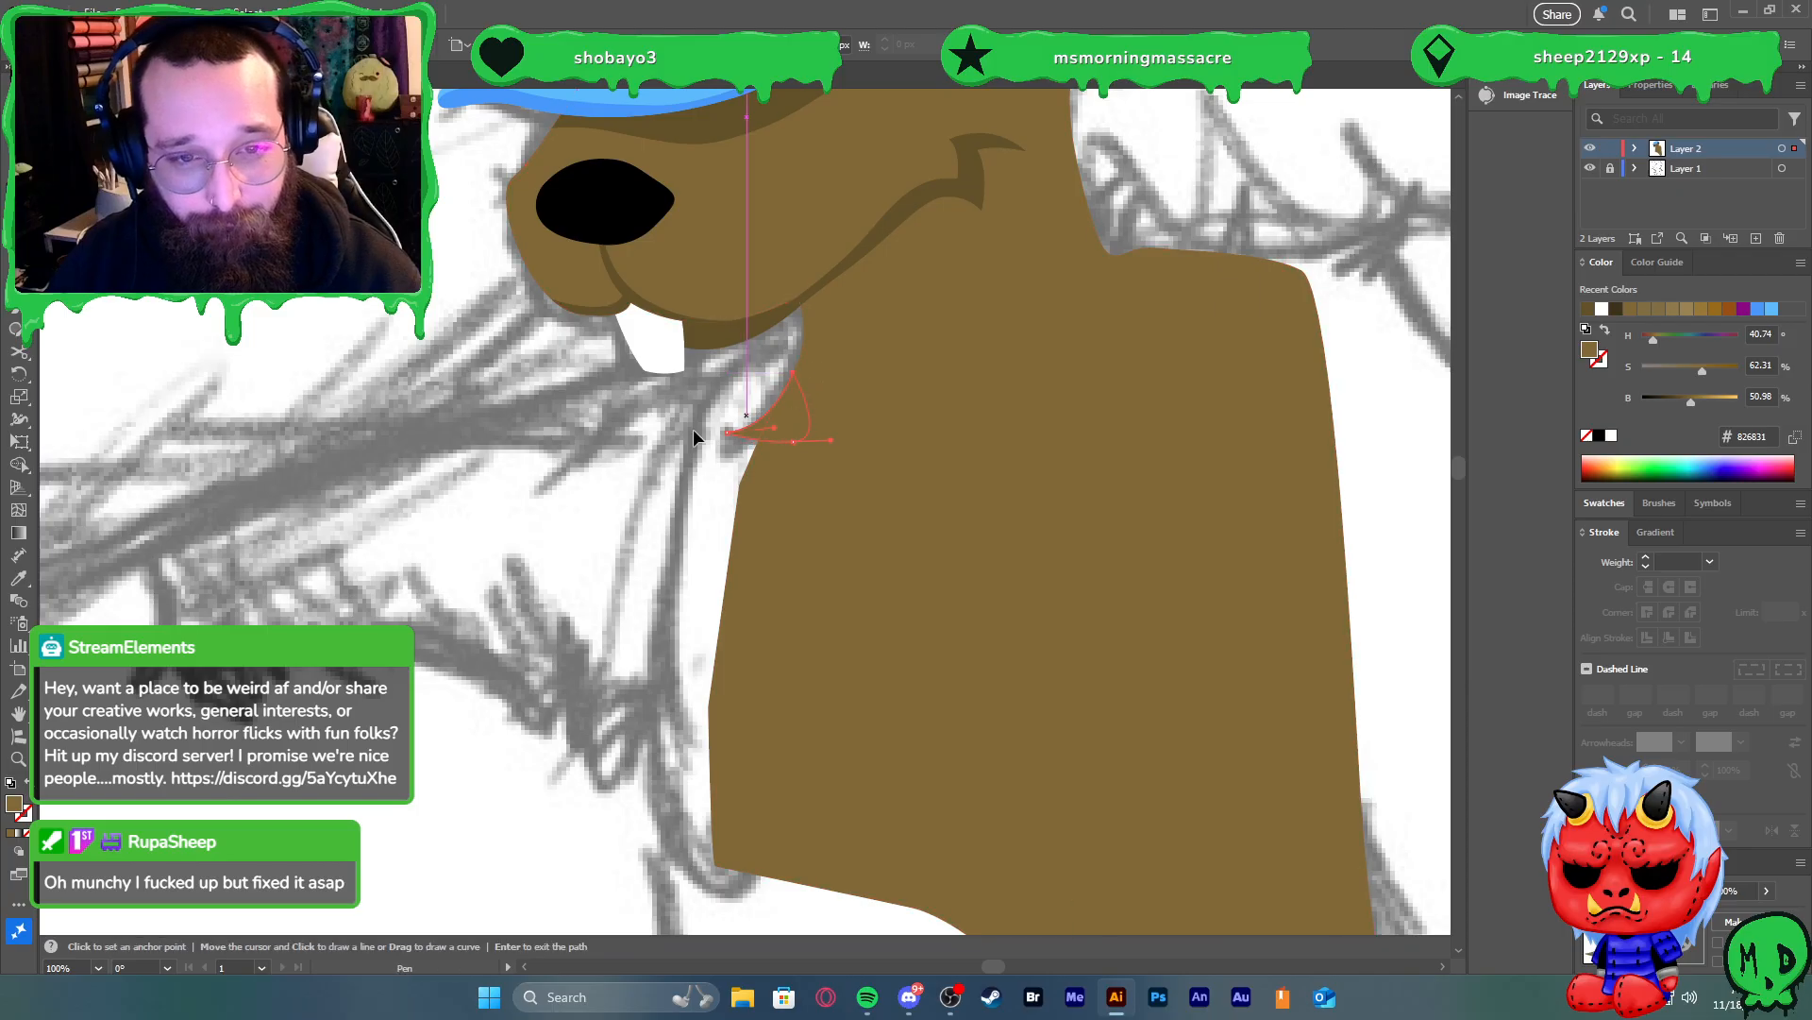
pyautogui.press('v')
pyautogui.click(674, 427)
# Swap the body's solid fill to an outline to expose the torso and overall strap sketch
pyautogui.scroll(-3, 672, 425)
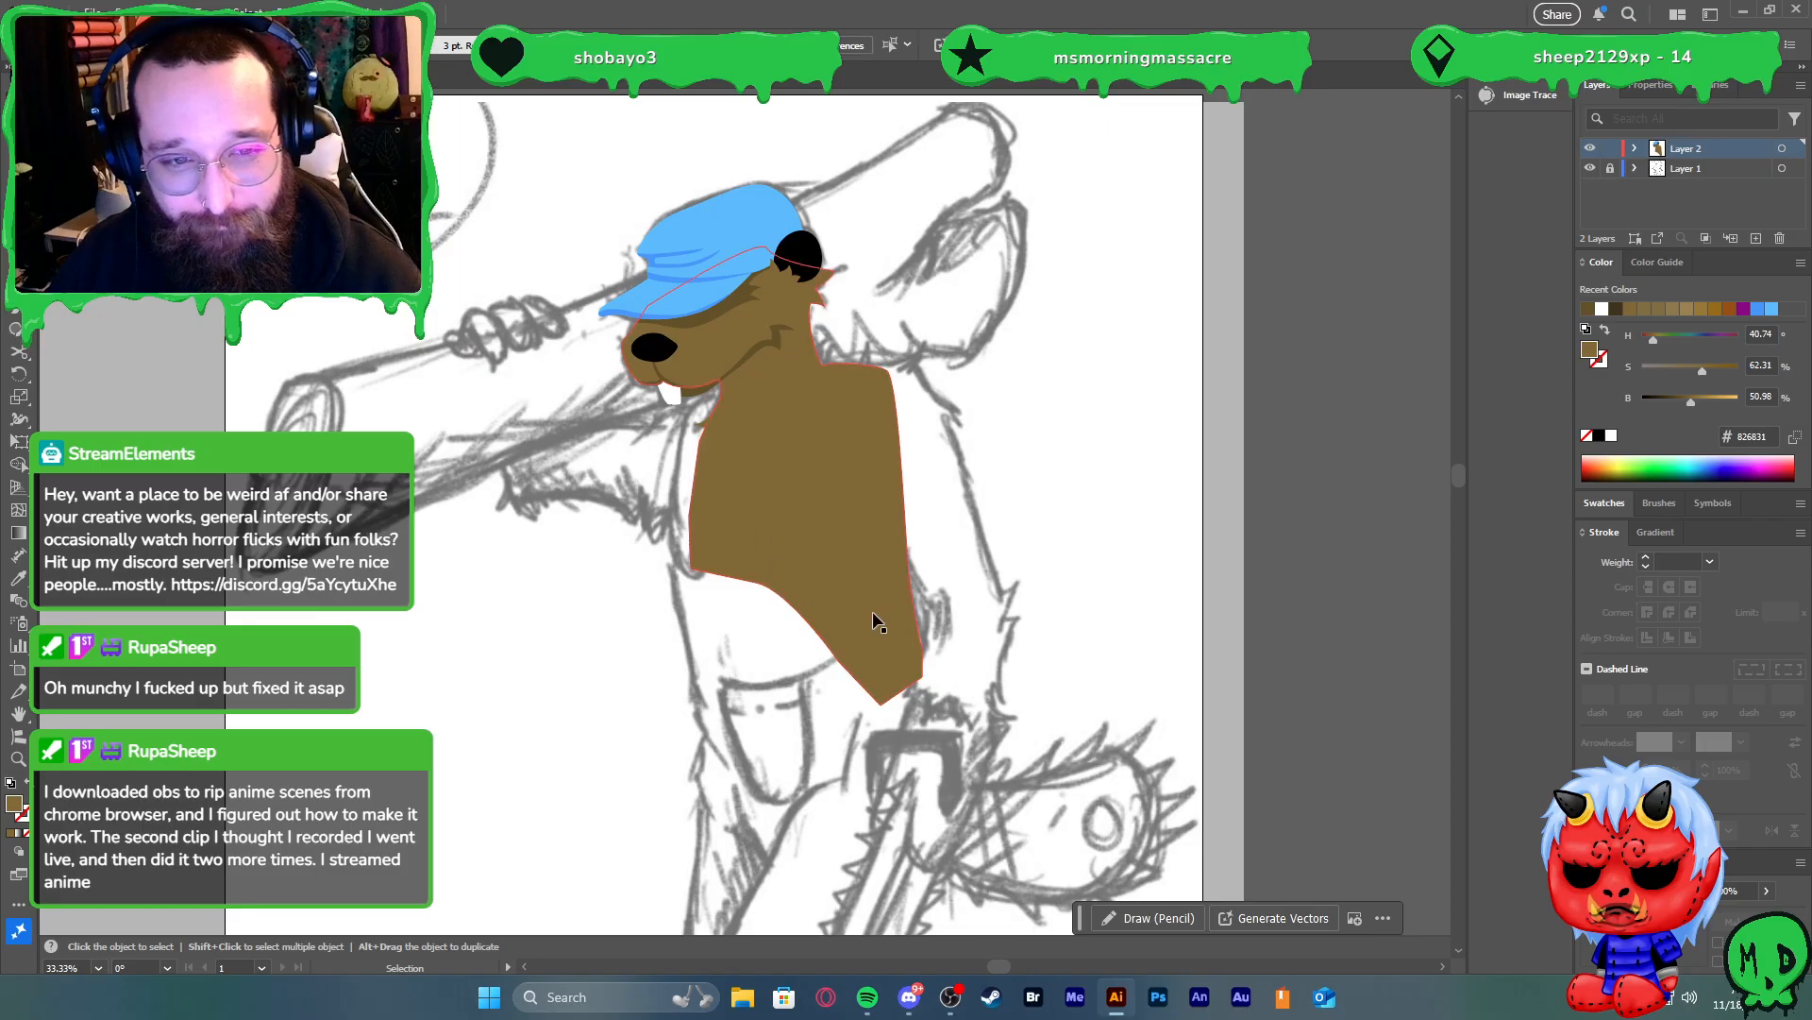
pyautogui.scroll(2, 661, 574)
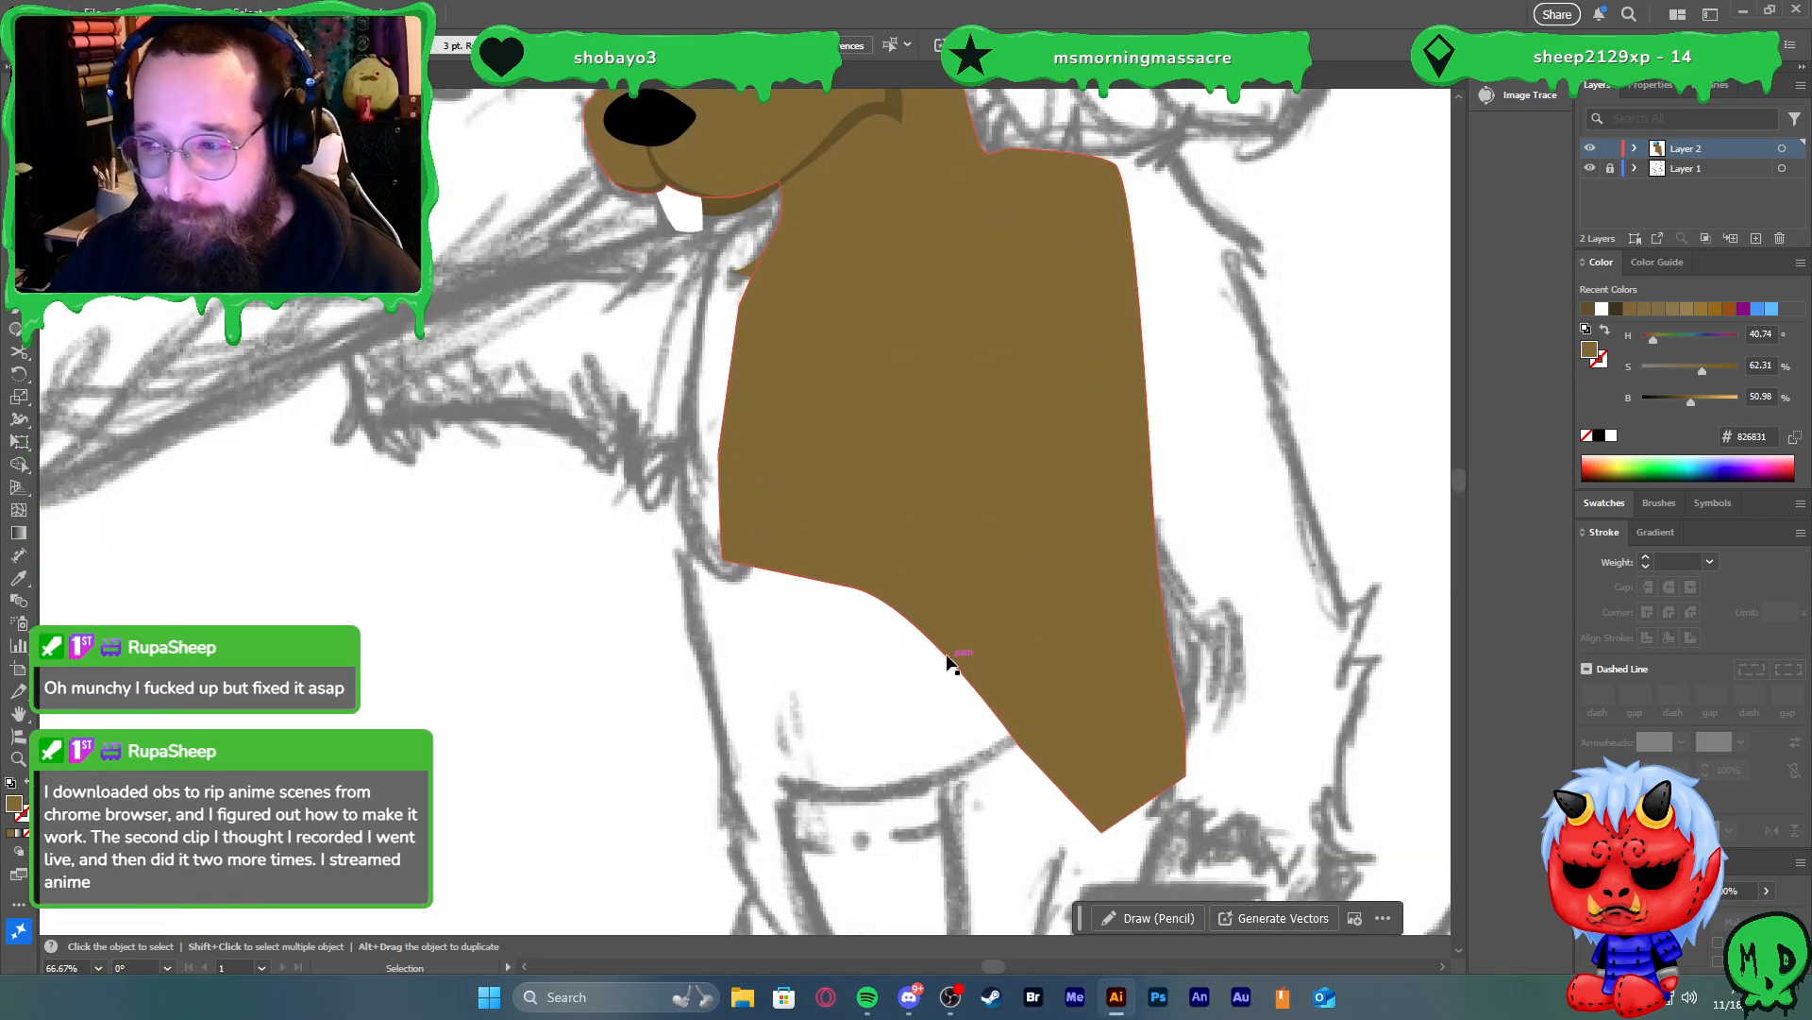
pyautogui.click(874, 517)
pyautogui.hotkey('shift', 'x')
# Start an outline of the front overall strap, curving from under the chin down along its outer edge
pyautogui.press('p')
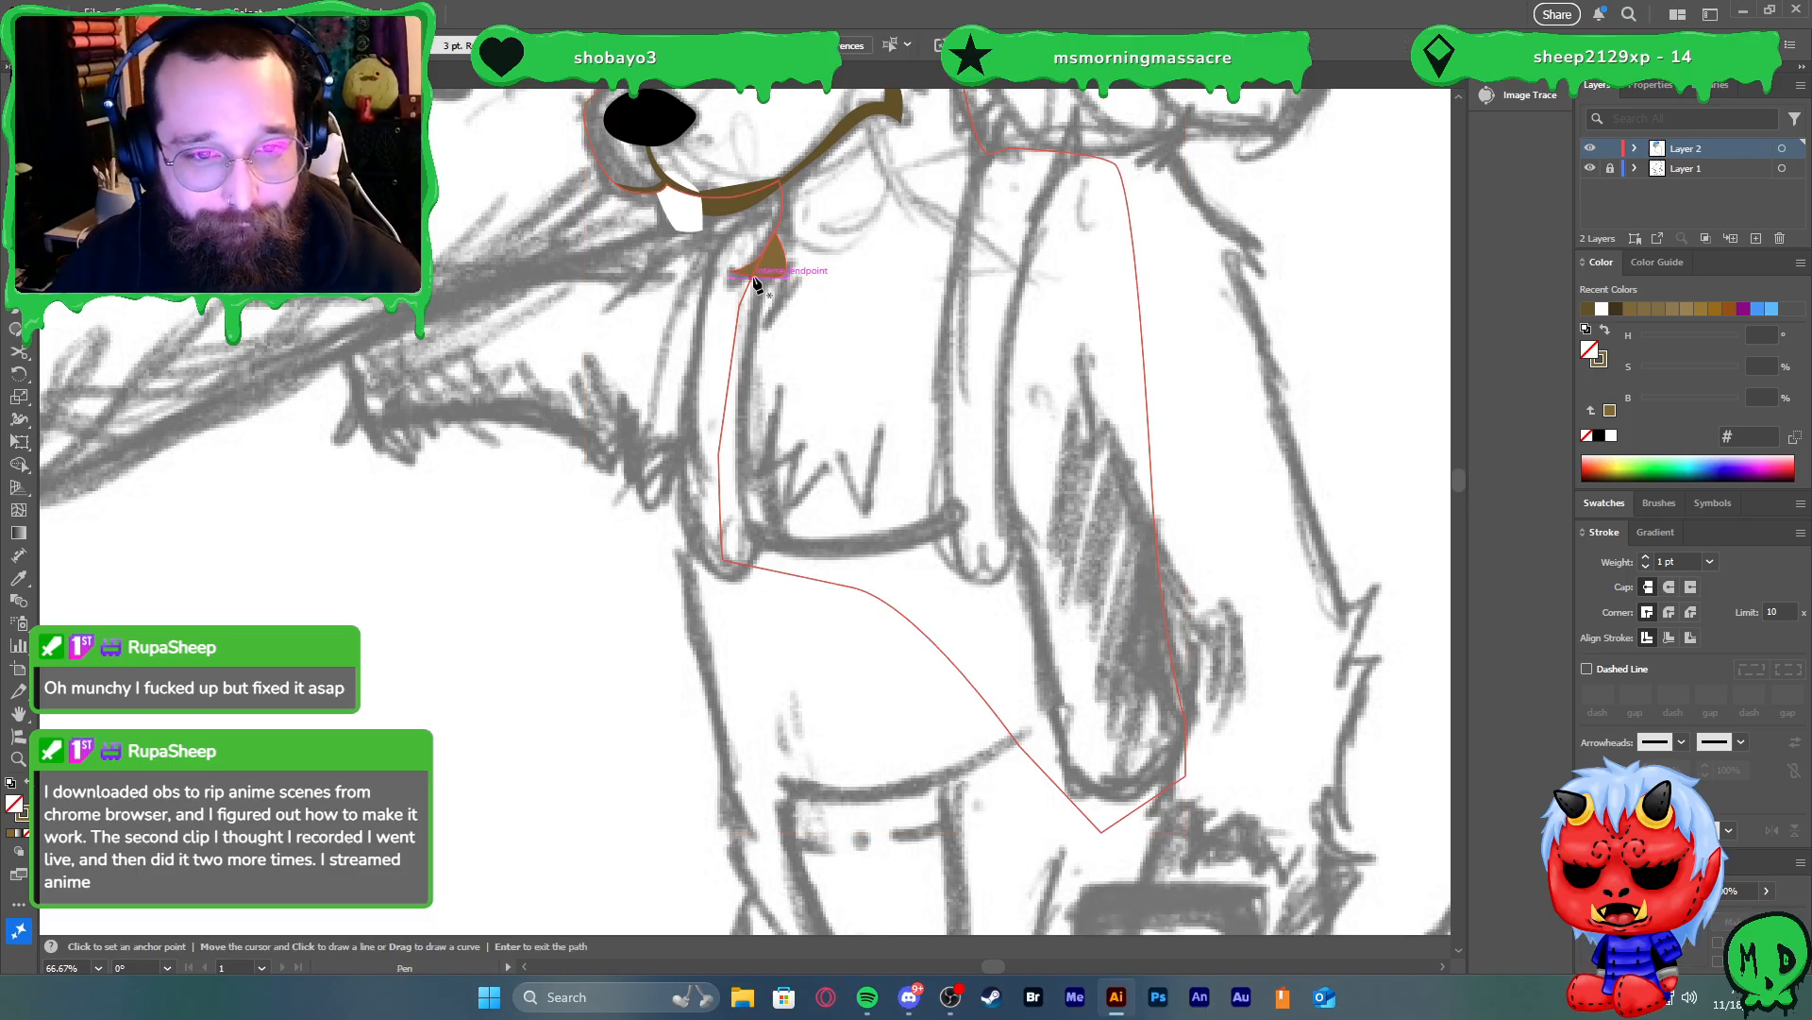
pyautogui.hotkey('shift', 'c')
pyautogui.moveTo(781, 213); pyautogui.dragTo(704, 236)
pyautogui.scroll(2, 760, 220)
pyautogui.click(605, 489)
pyautogui.click(586, 606)
pyautogui.scroll(-4, 567, 660)
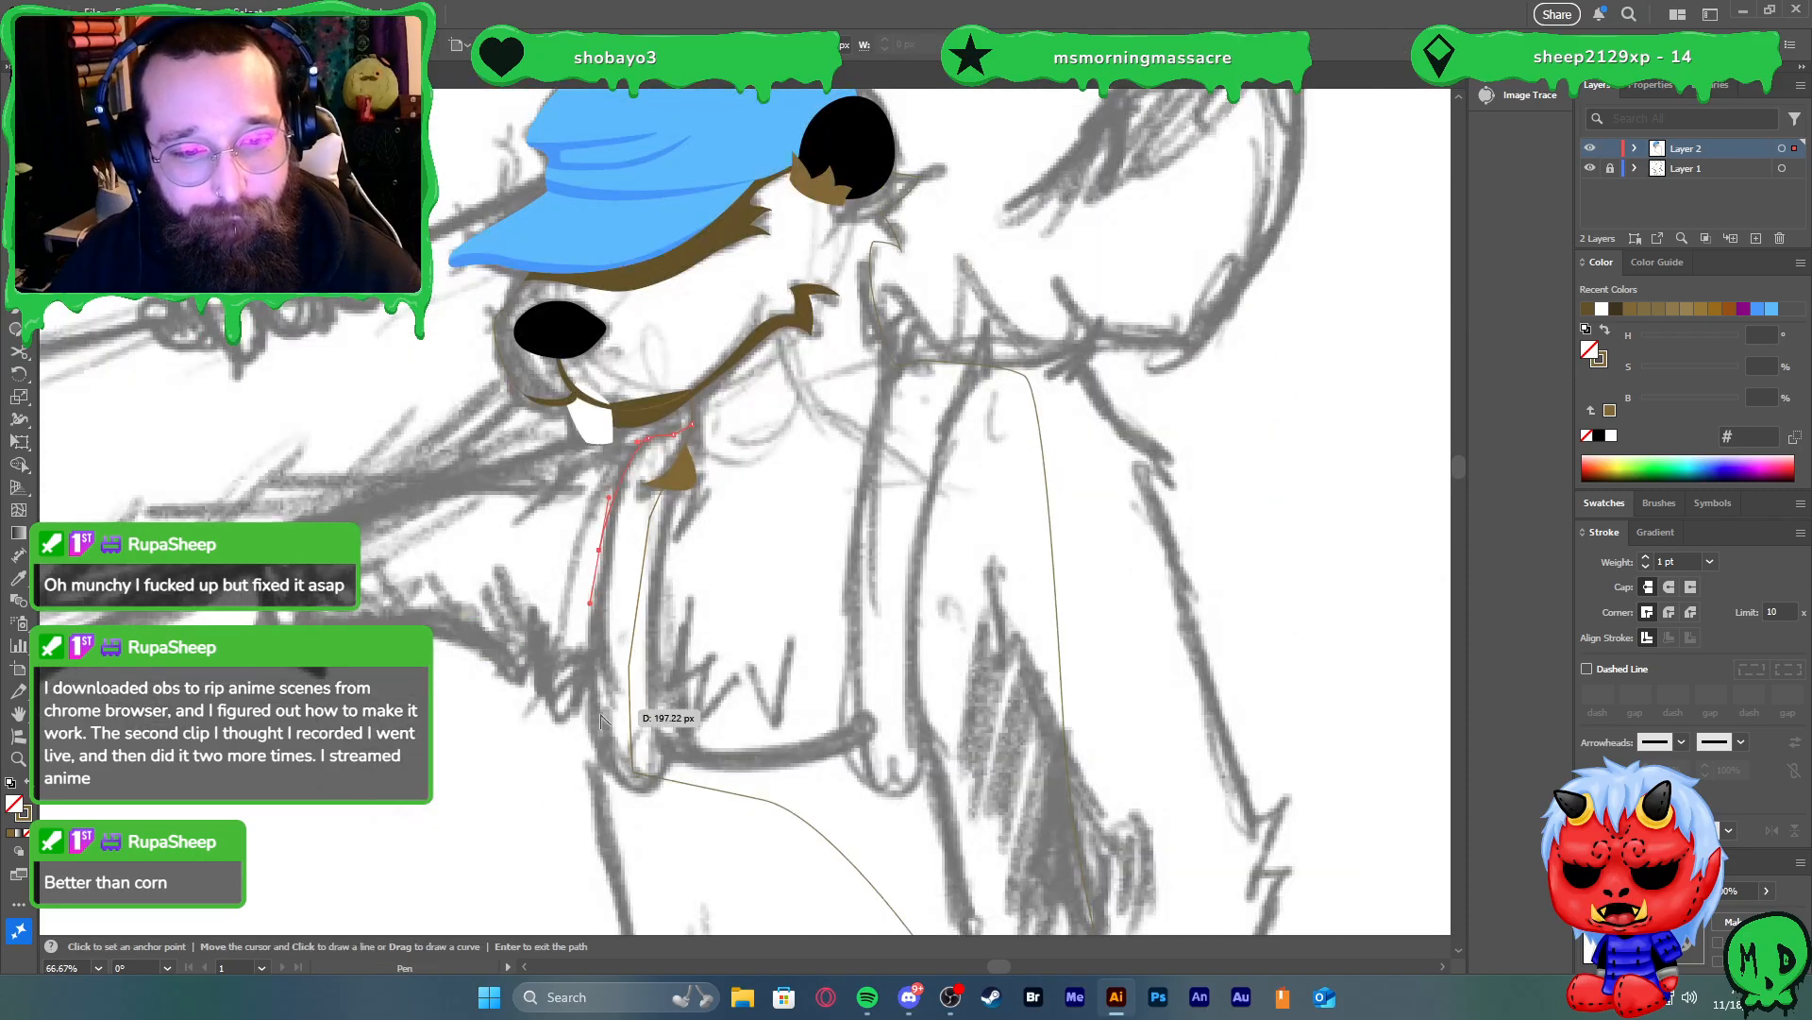
pyautogui.moveTo(624, 761); pyautogui.dragTo(711, 851)
pyautogui.click(752, 728)
pyautogui.press('a')
pyautogui.hotkey('ctrl', 'z')
pyautogui.hotkey('ctrl', 'z')
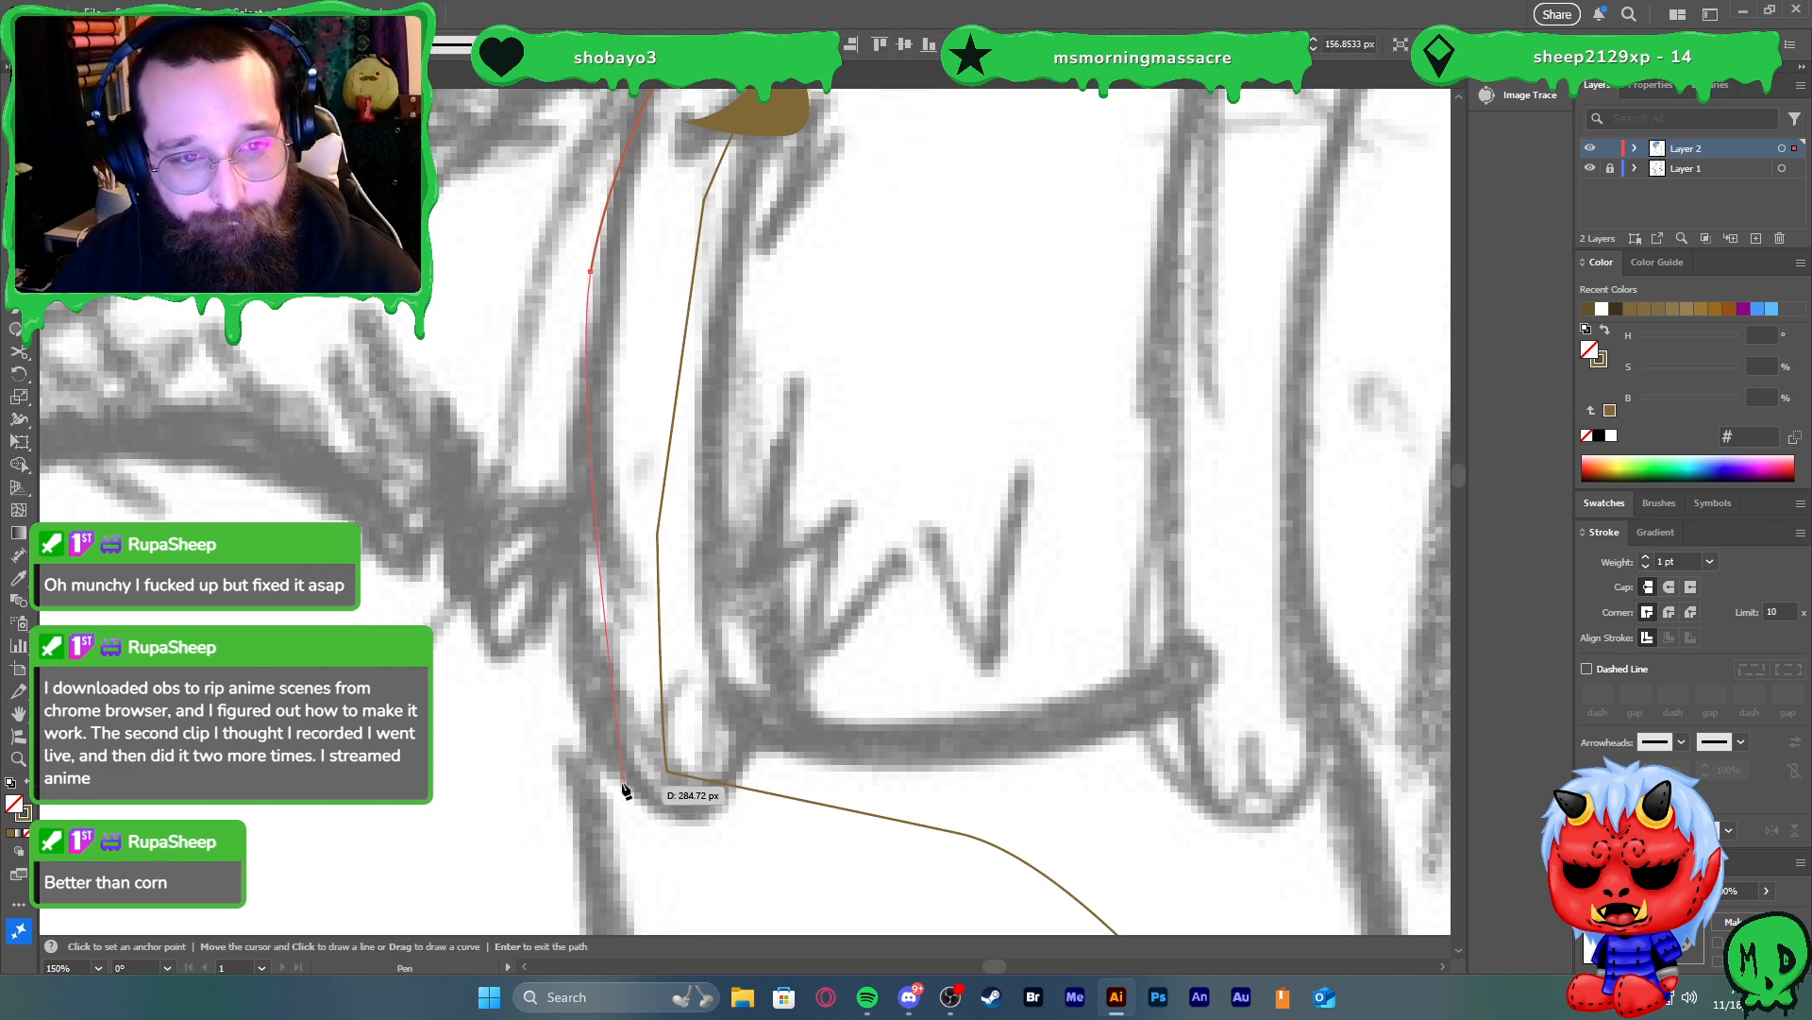
# Round off the lower end of the front overall strap's outline and turn it up into the inner edge
pyautogui.moveTo(609, 768); pyautogui.dragTo(726, 766)
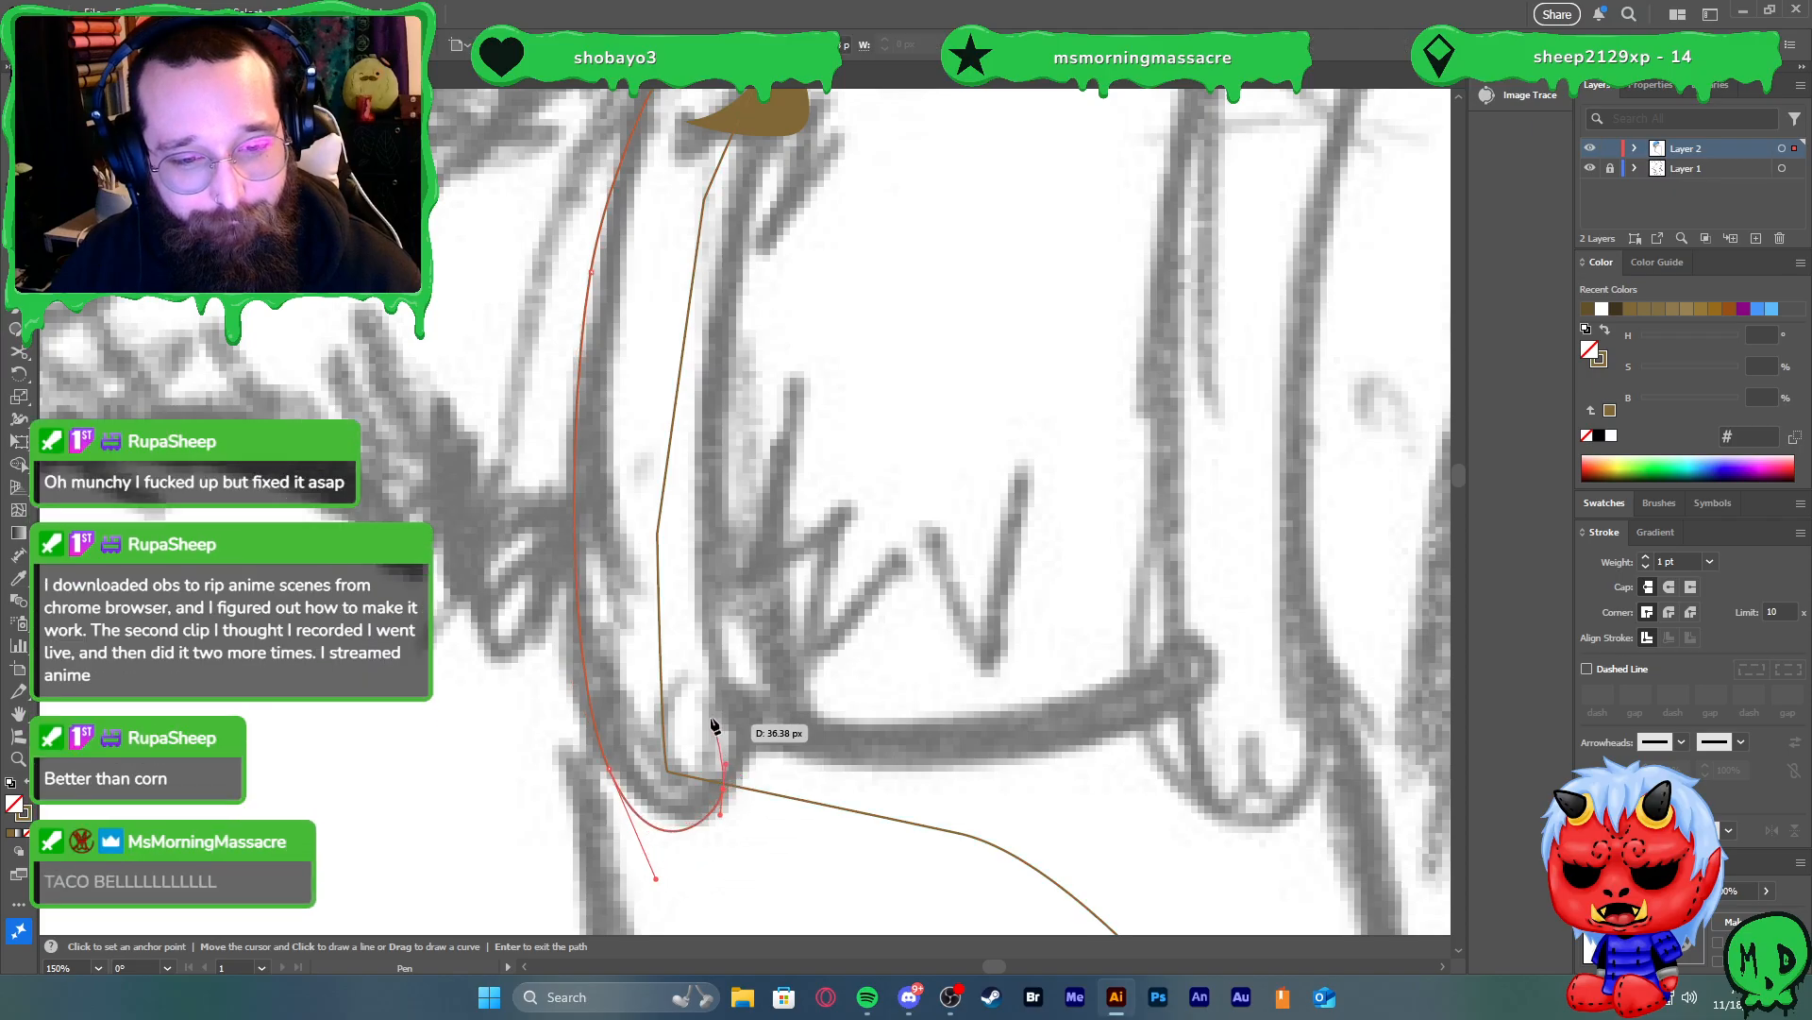
pyautogui.moveTo(686, 626); pyautogui.dragTo(684, 570)
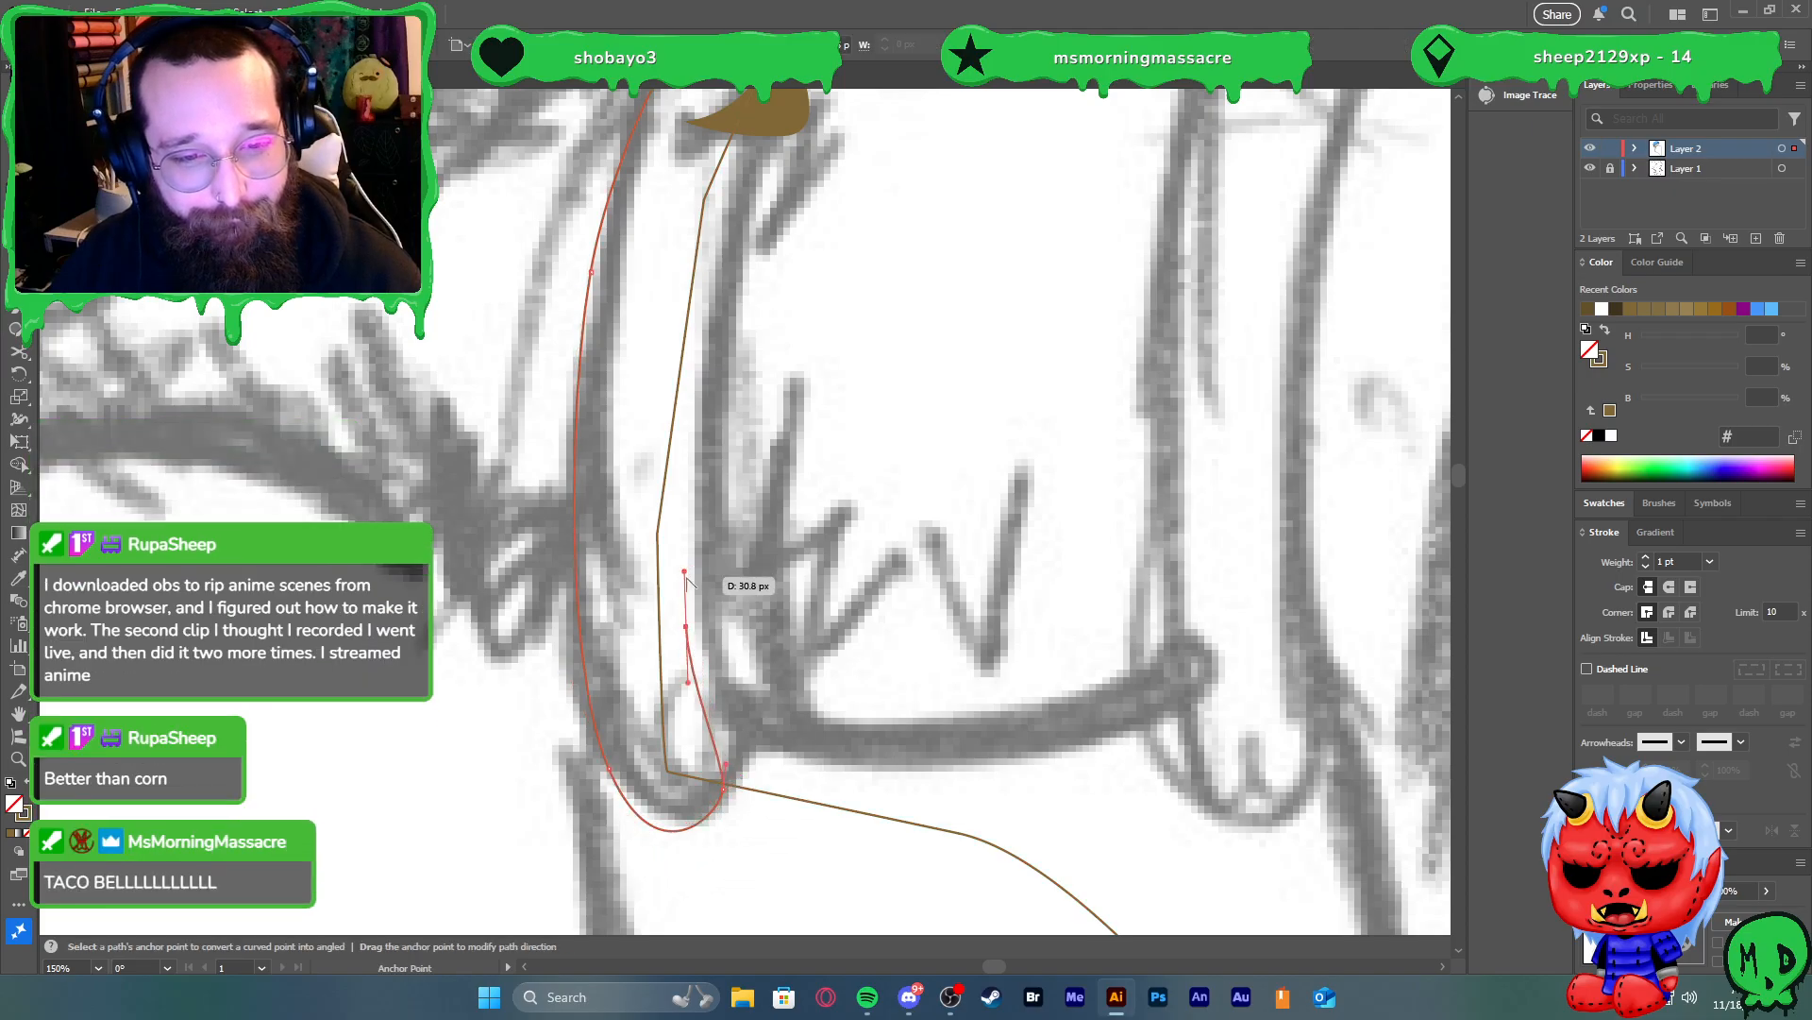
pyautogui.scroll(-1, 687, 571)
pyautogui.scroll(2, 684, 571)
pyautogui.hotkey('ctrl', 'z')
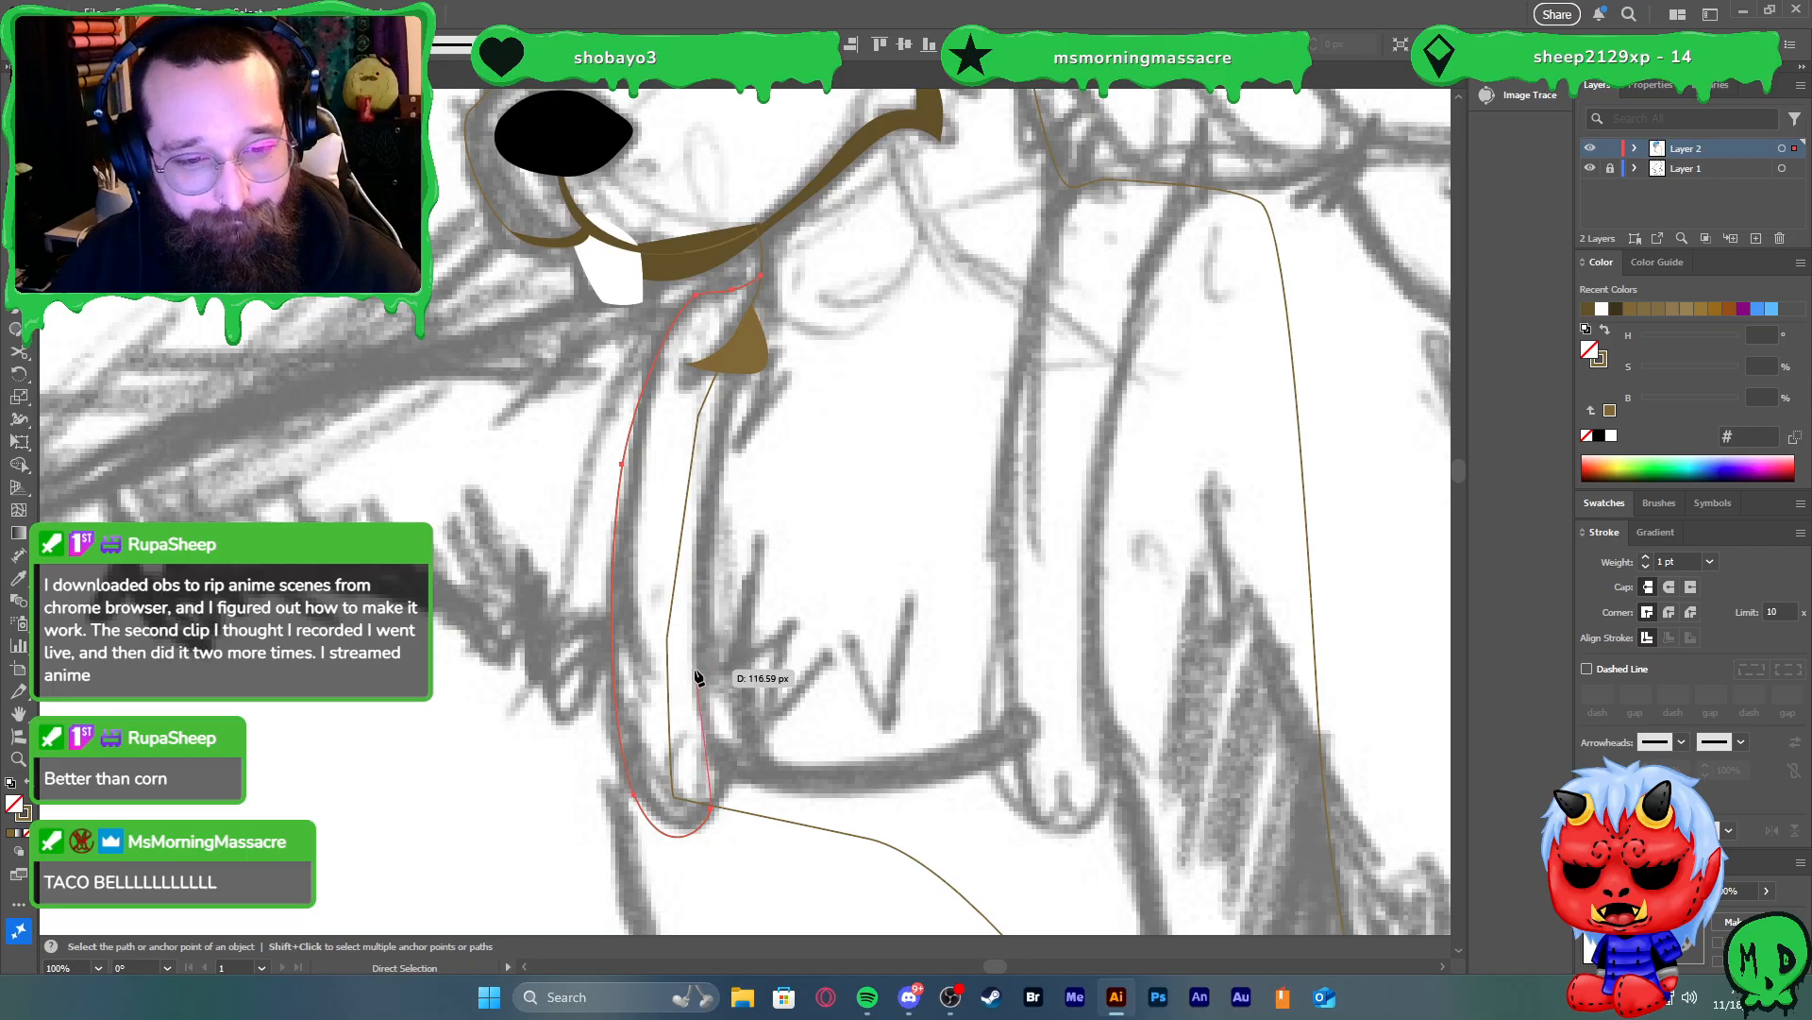
pyautogui.click(677, 602)
pyautogui.hotkey('ctrl', 'z')
pyautogui.hotkey('ctrl', 'z')
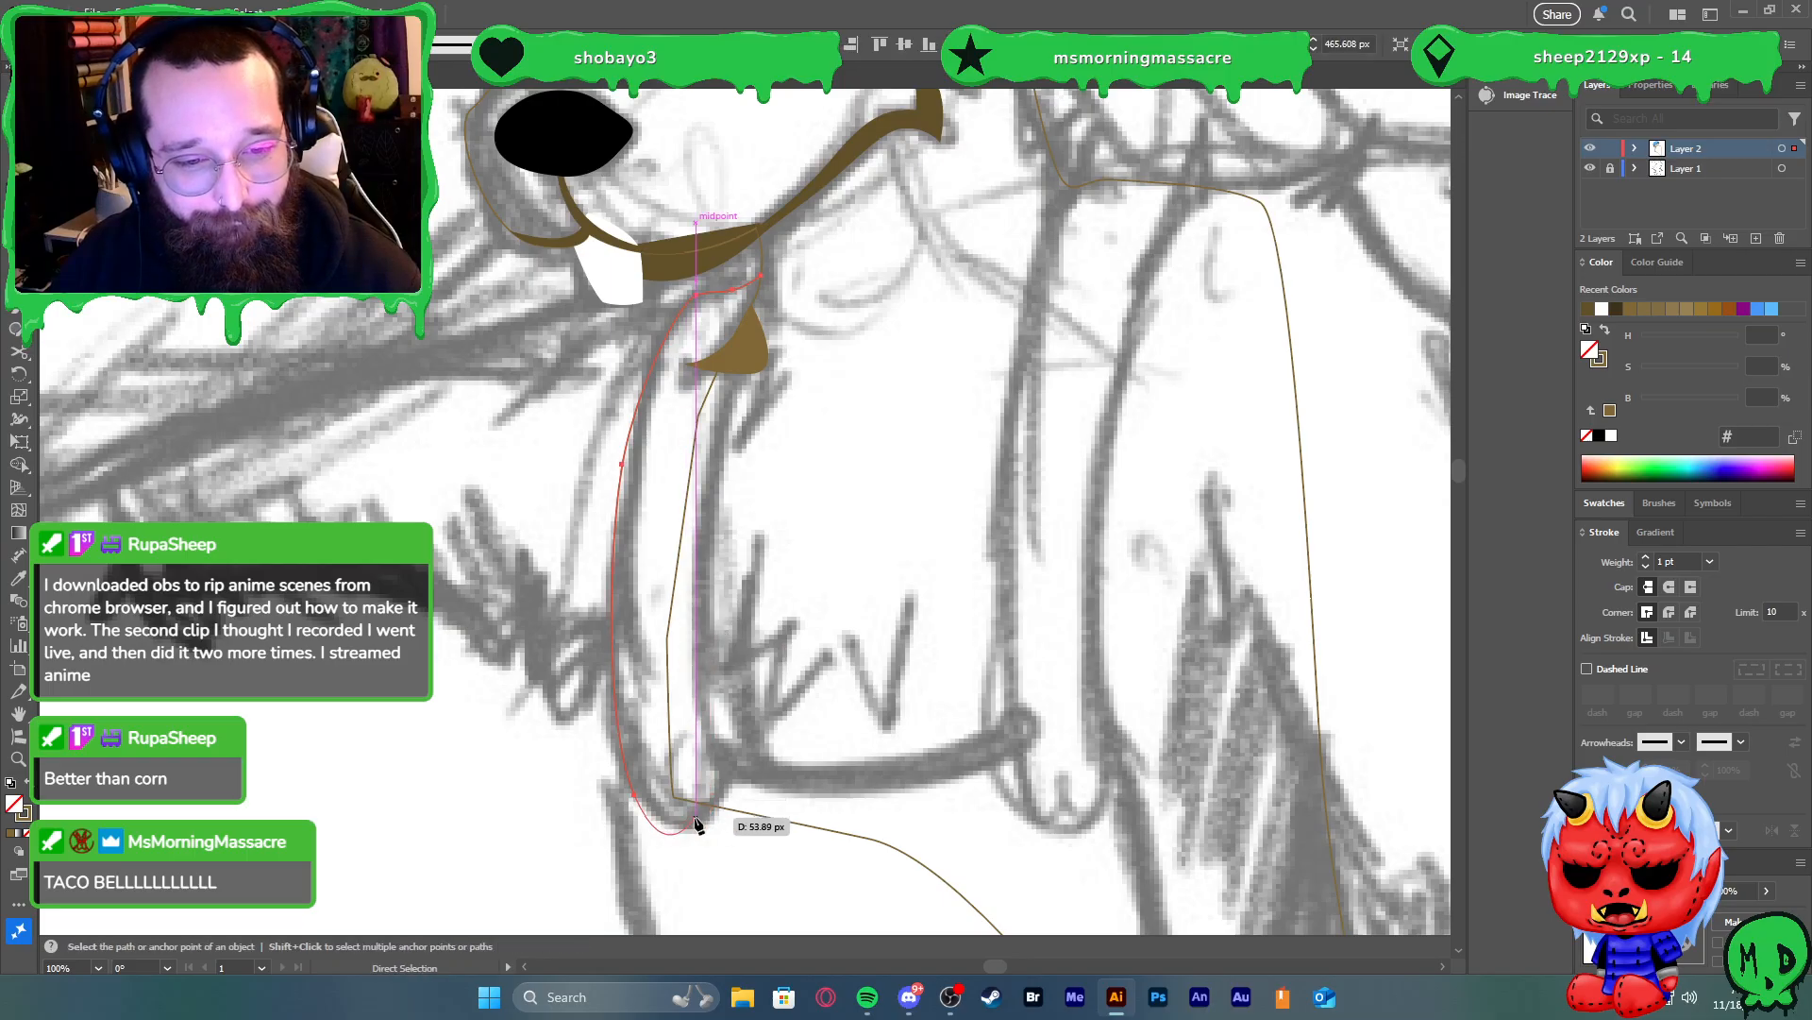
pyautogui.moveTo(704, 763); pyautogui.dragTo(693, 706)
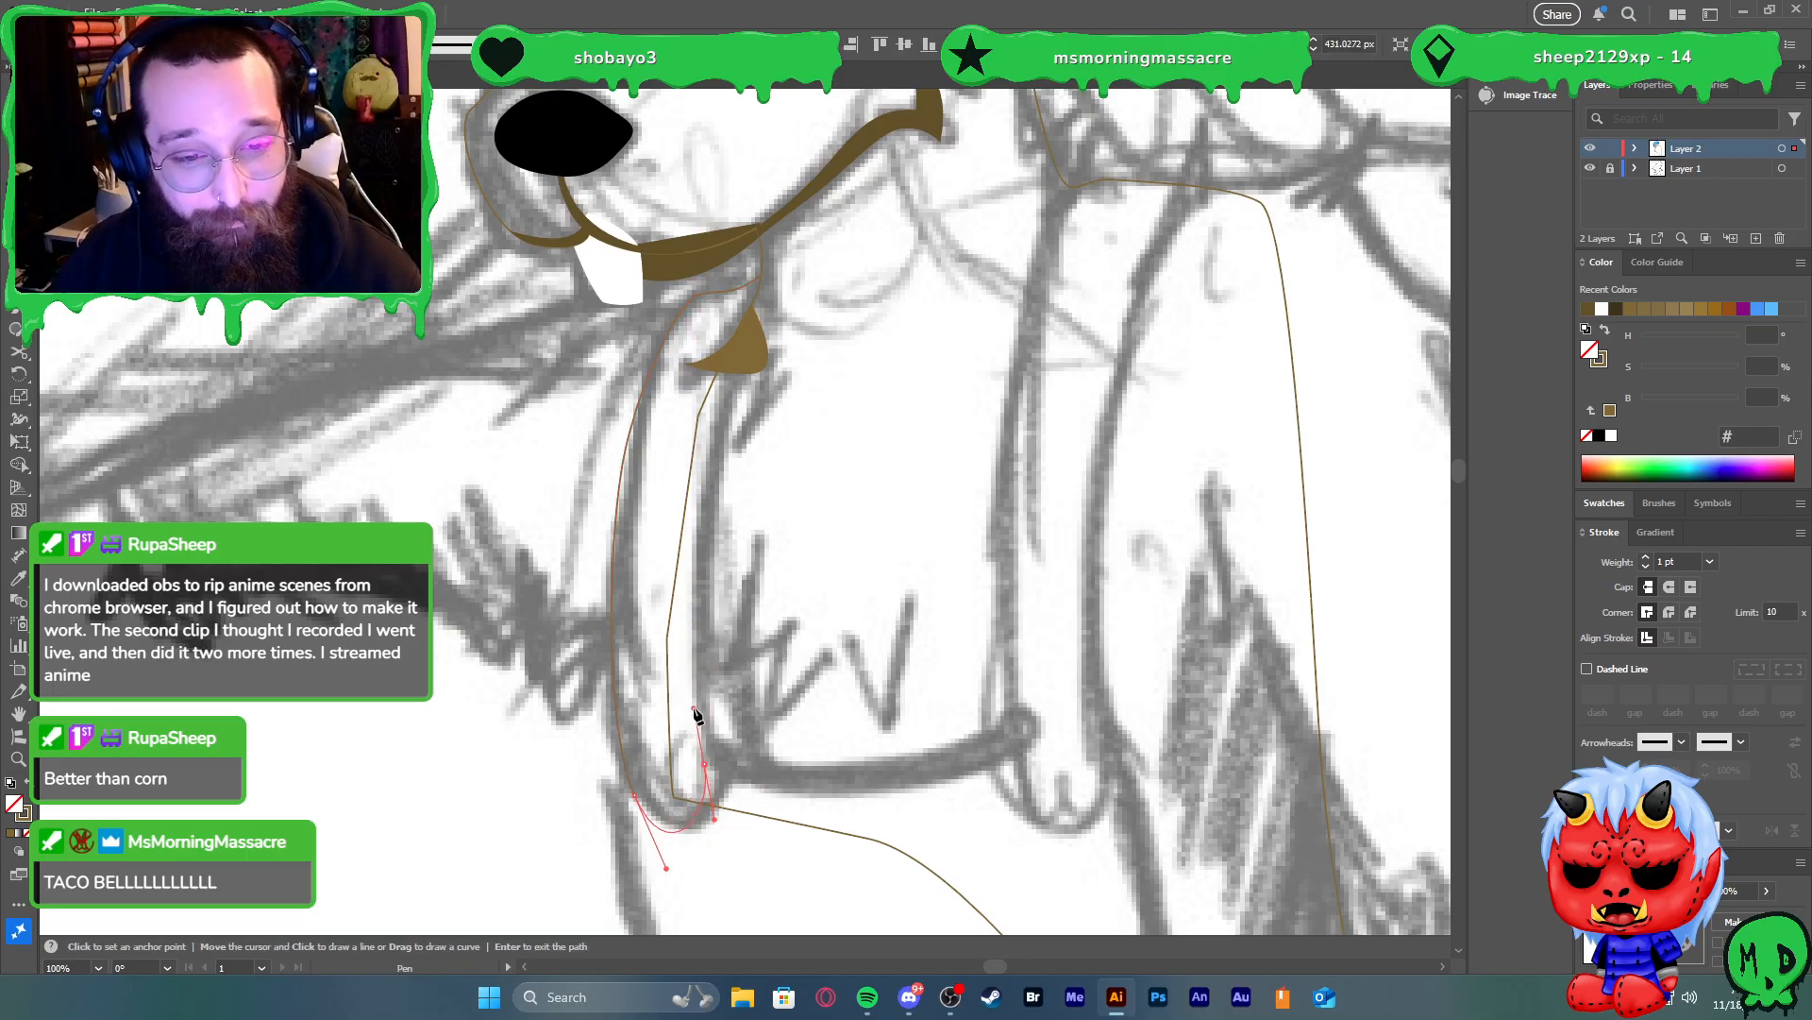
# Carry the front strap's inner edge up past the neck tuft and close the outline under the chin
pyautogui.moveTo(717, 375); pyautogui.dragTo(748, 234)
pyautogui.scroll(-1, 735, 297)
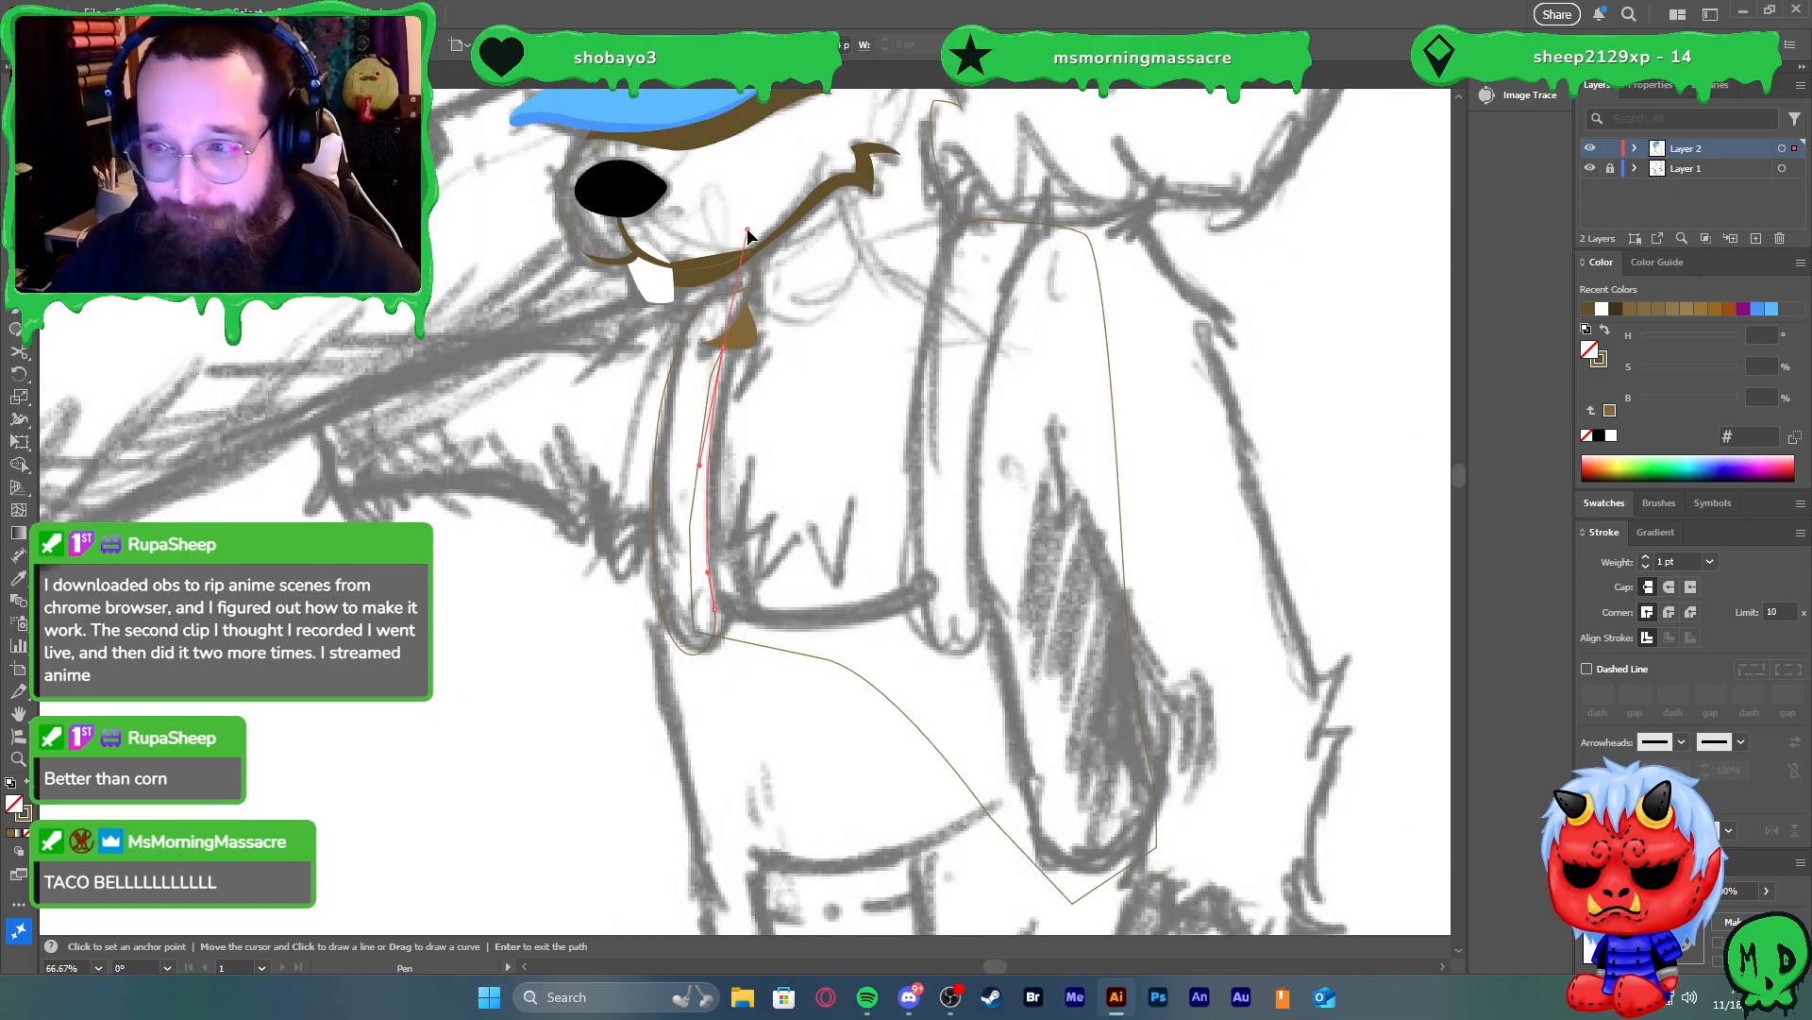
pyautogui.scroll(3, 760, 314)
pyautogui.click(630, 437)
pyautogui.click(627, 433)
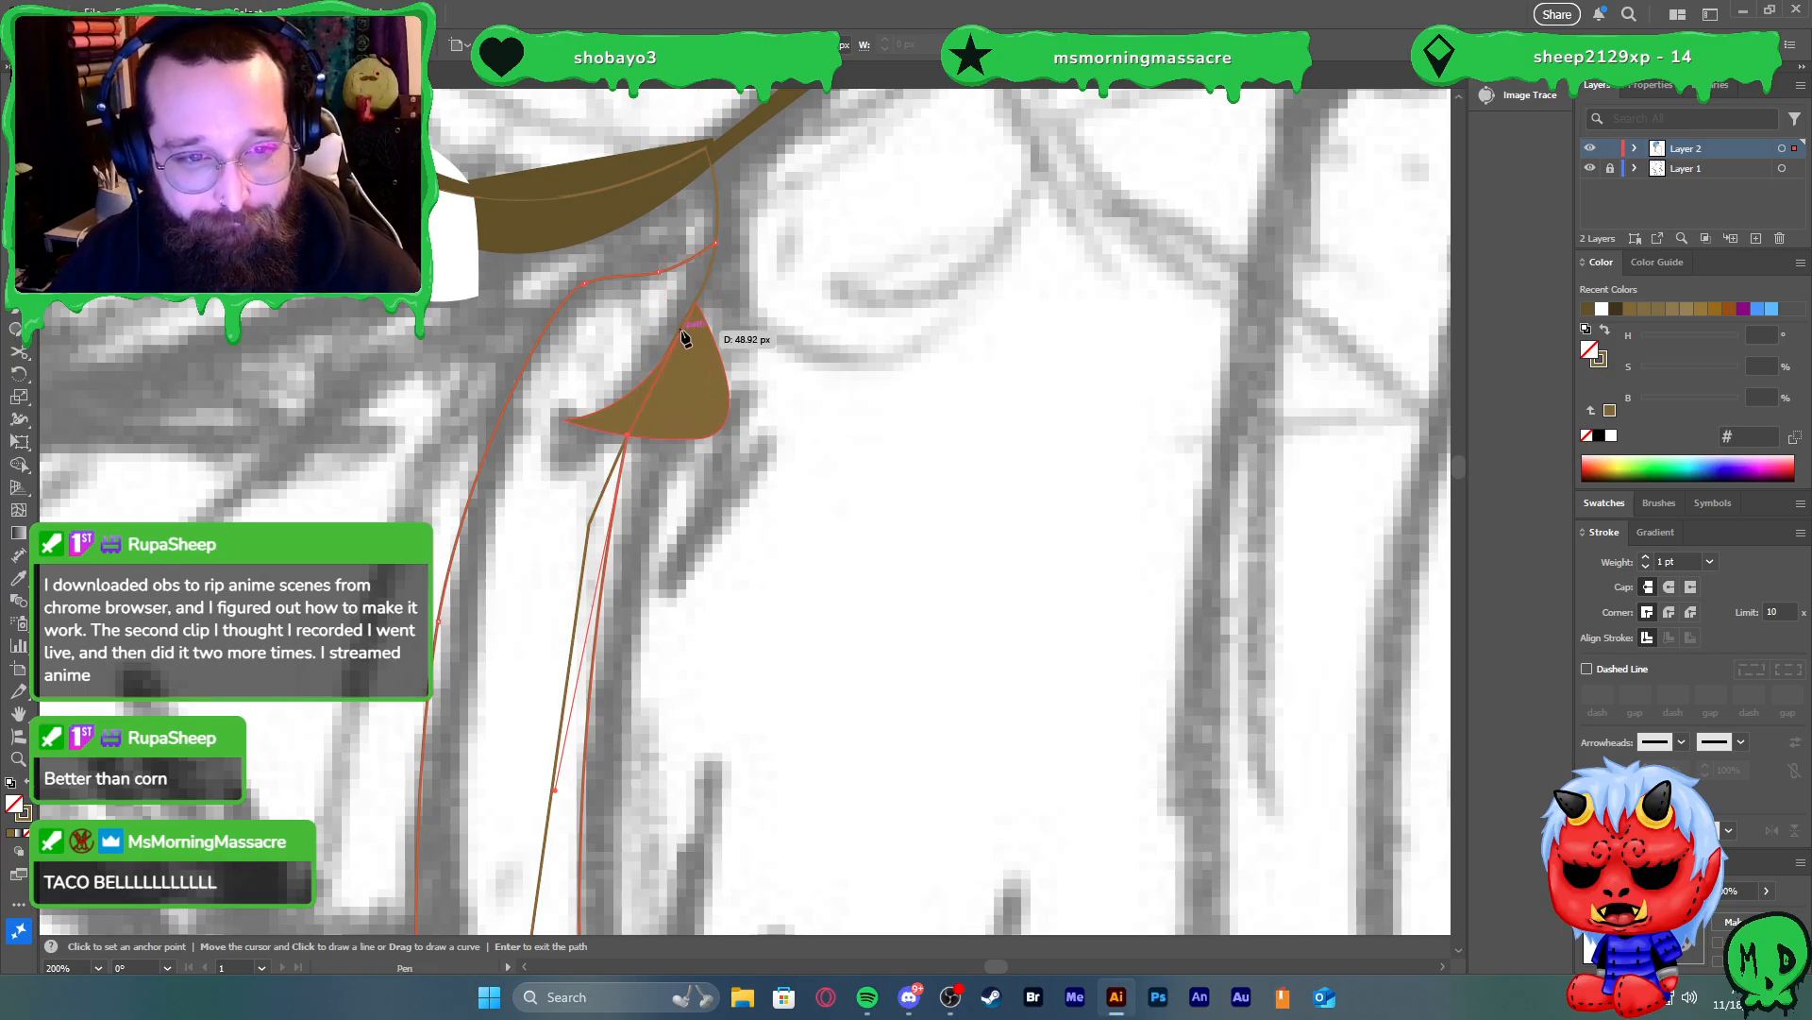
pyautogui.moveTo(680, 329); pyautogui.dragTo(716, 207)
pyautogui.press('v')
pyautogui.scroll(-3, 791, 402)
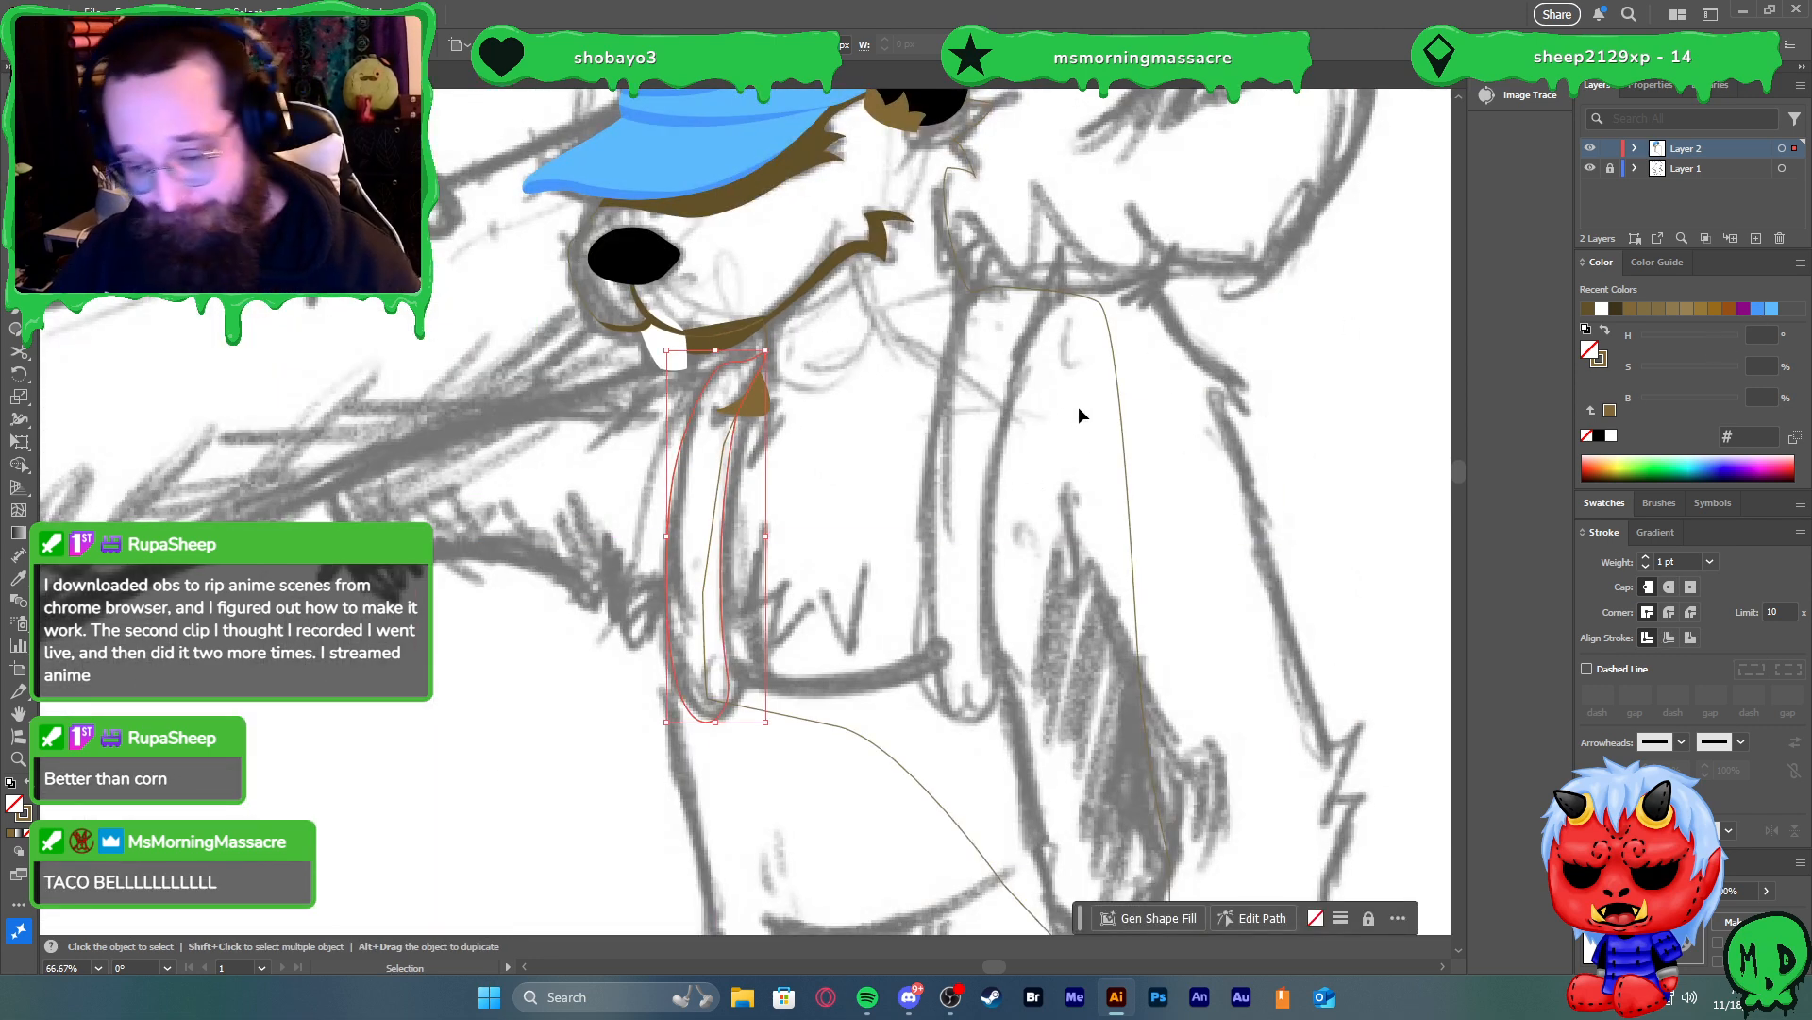
# Fill the front strap with the cap's light blue
pyautogui.press('i')
pyautogui.click(740, 139)
pyautogui.press('v')
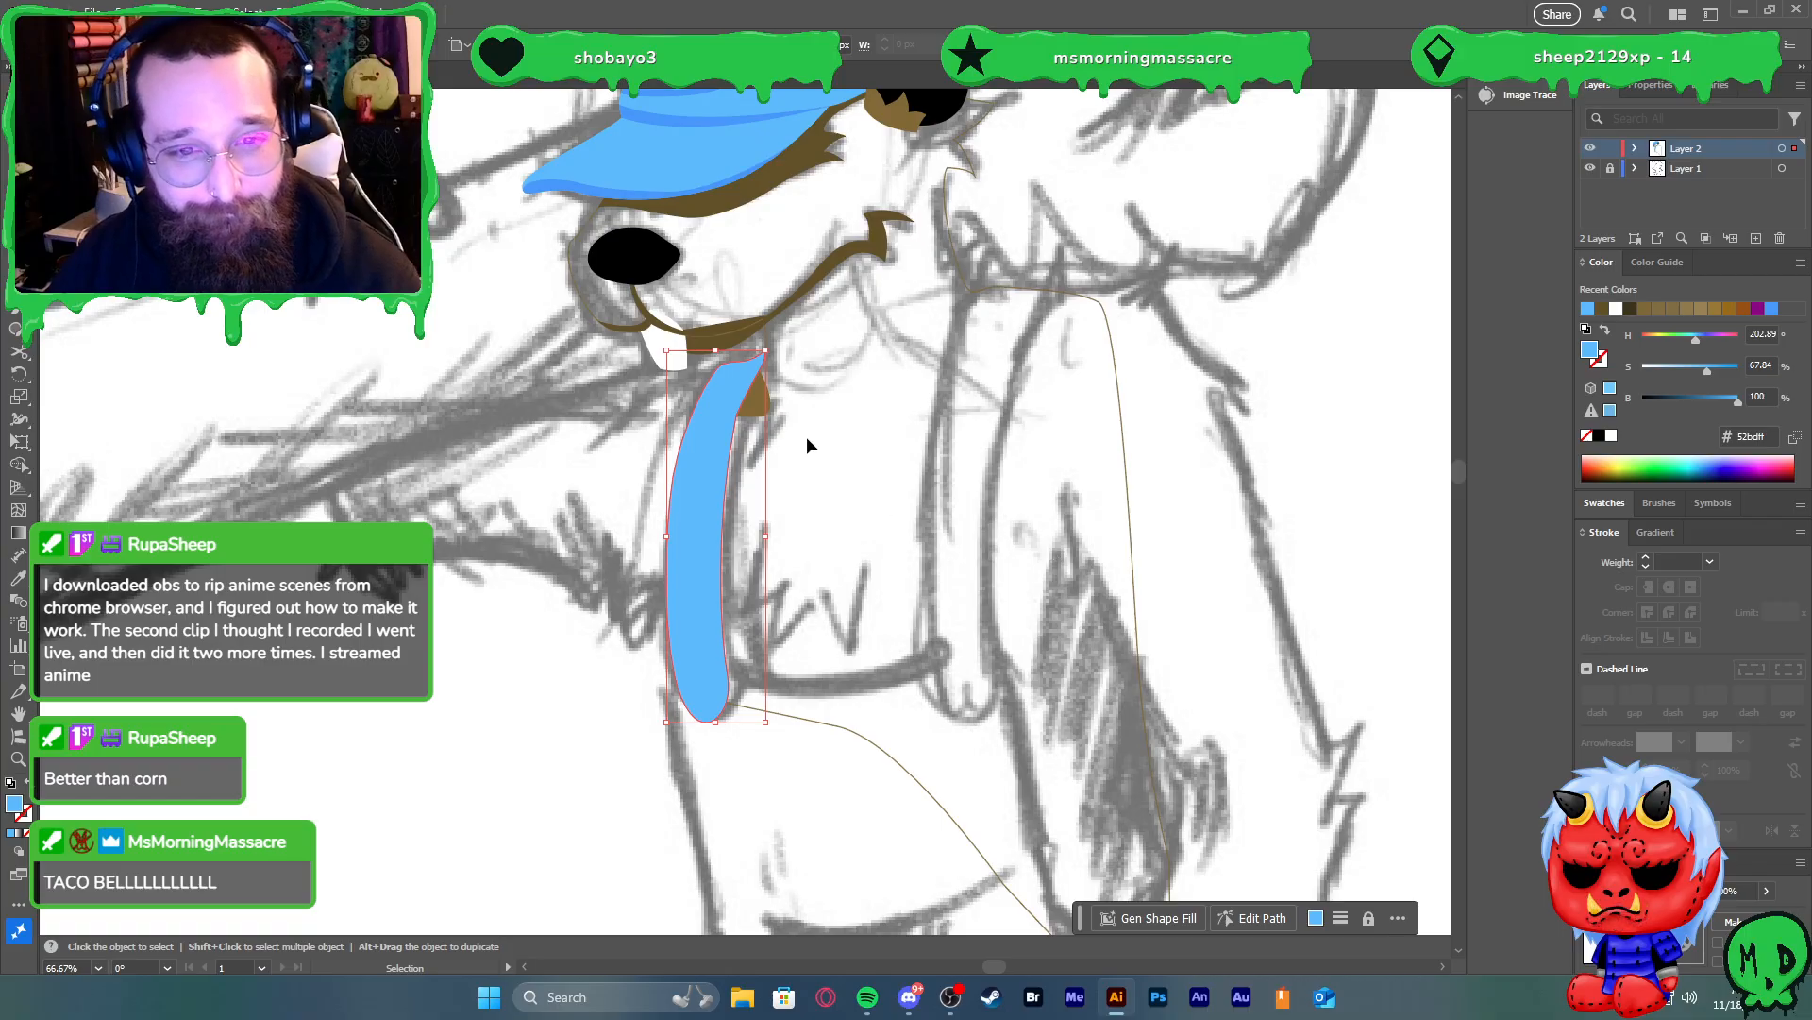
# Swap the body's outline back to its solid brown fill
pyautogui.click(761, 399)
pyautogui.press('v')
pyautogui.click(587, 304)
pyautogui.hotkey('shift', 'x')
pyautogui.click(541, 386)
# Examine the blue front strap against the filled brown body and the surrounding sketch
pyautogui.scroll(-1, 632, 519)
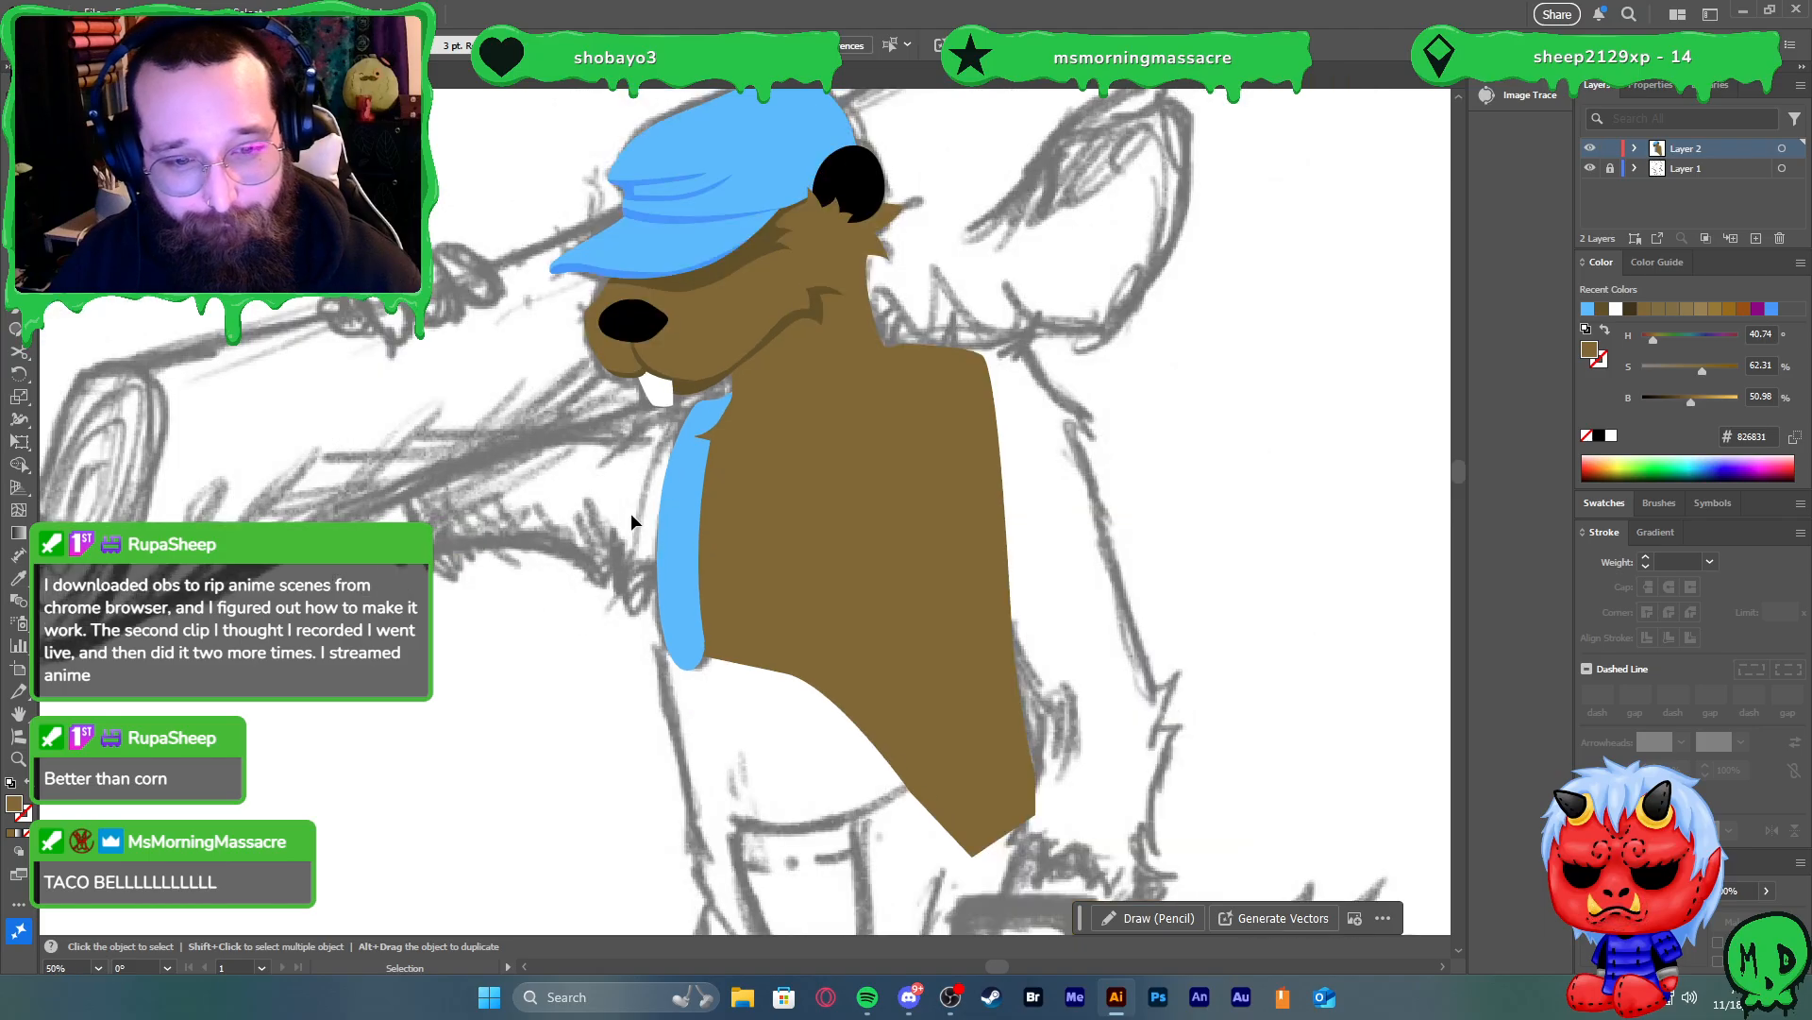
pyautogui.scroll(-1, 652, 519)
pyautogui.scroll(1, 730, 578)
pyautogui.scroll(1, 716, 575)
pyautogui.scroll(1, 649, 619)
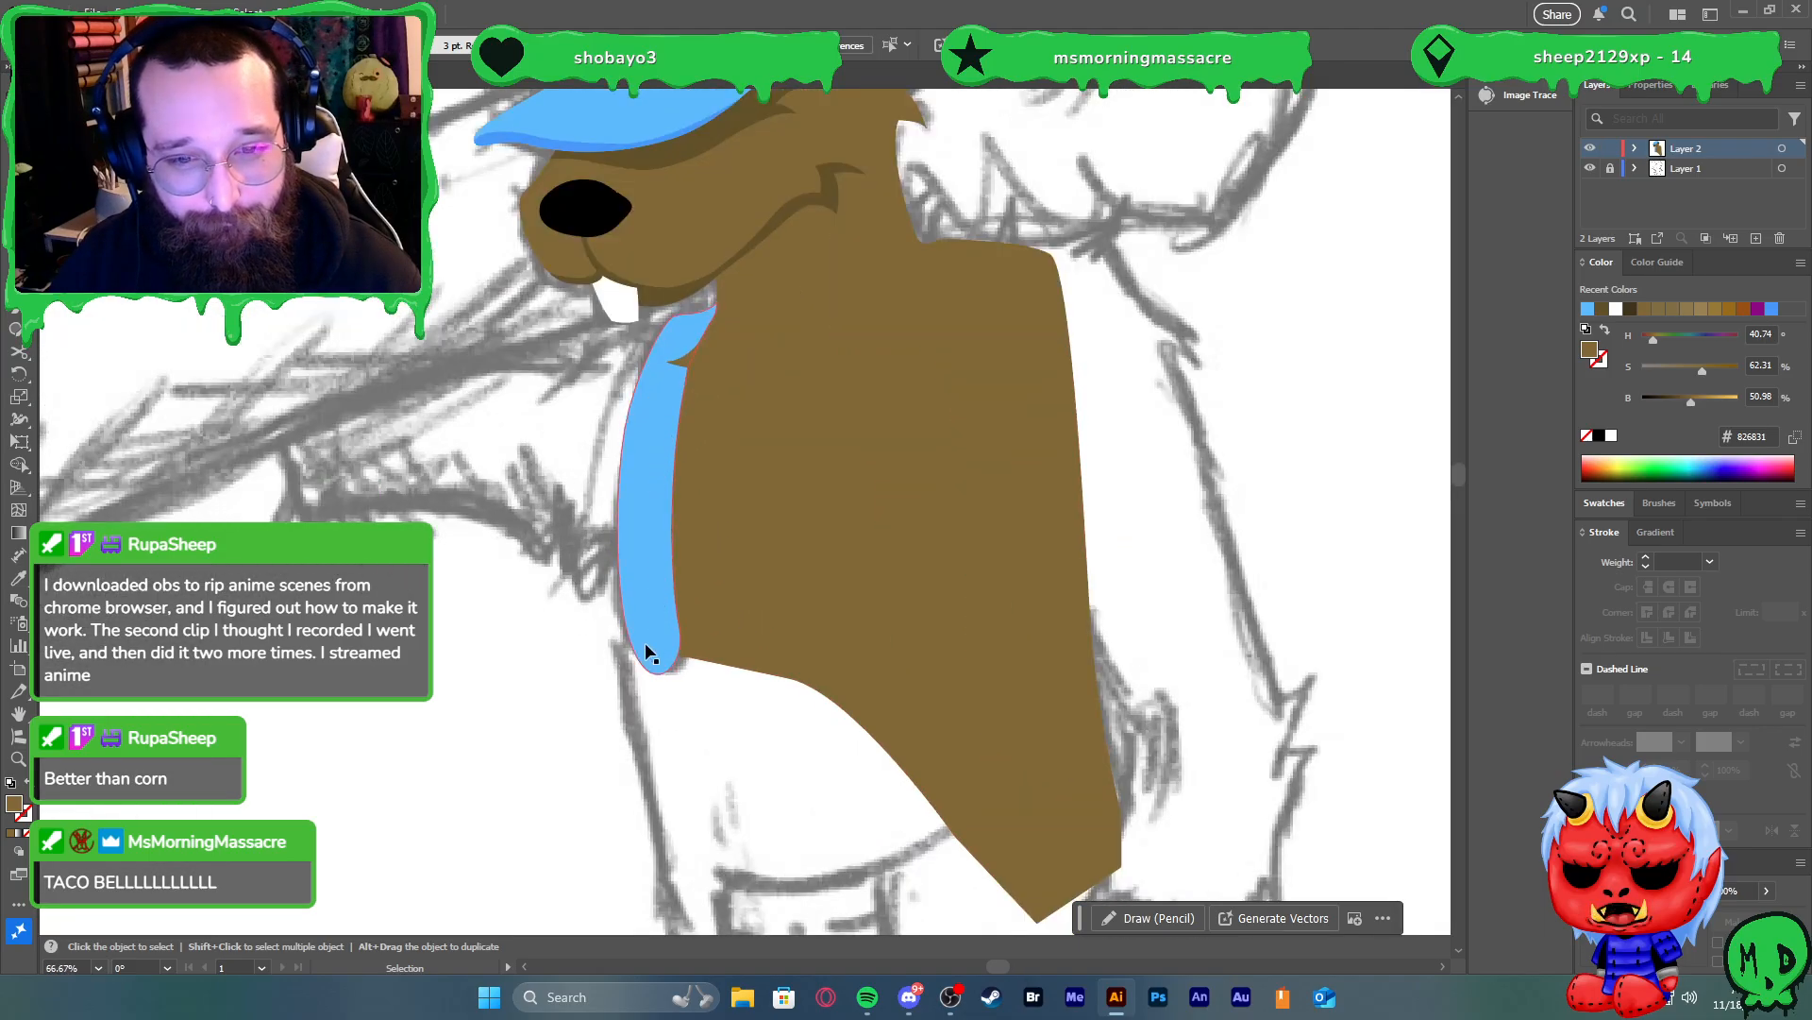
pyautogui.scroll(-1, 651, 653)
pyautogui.click(892, 714)
pyautogui.click(583, 671)
pyautogui.scroll(-1, 578, 665)
pyautogui.scroll(-1, 613, 666)
pyautogui.scroll(1, 651, 666)
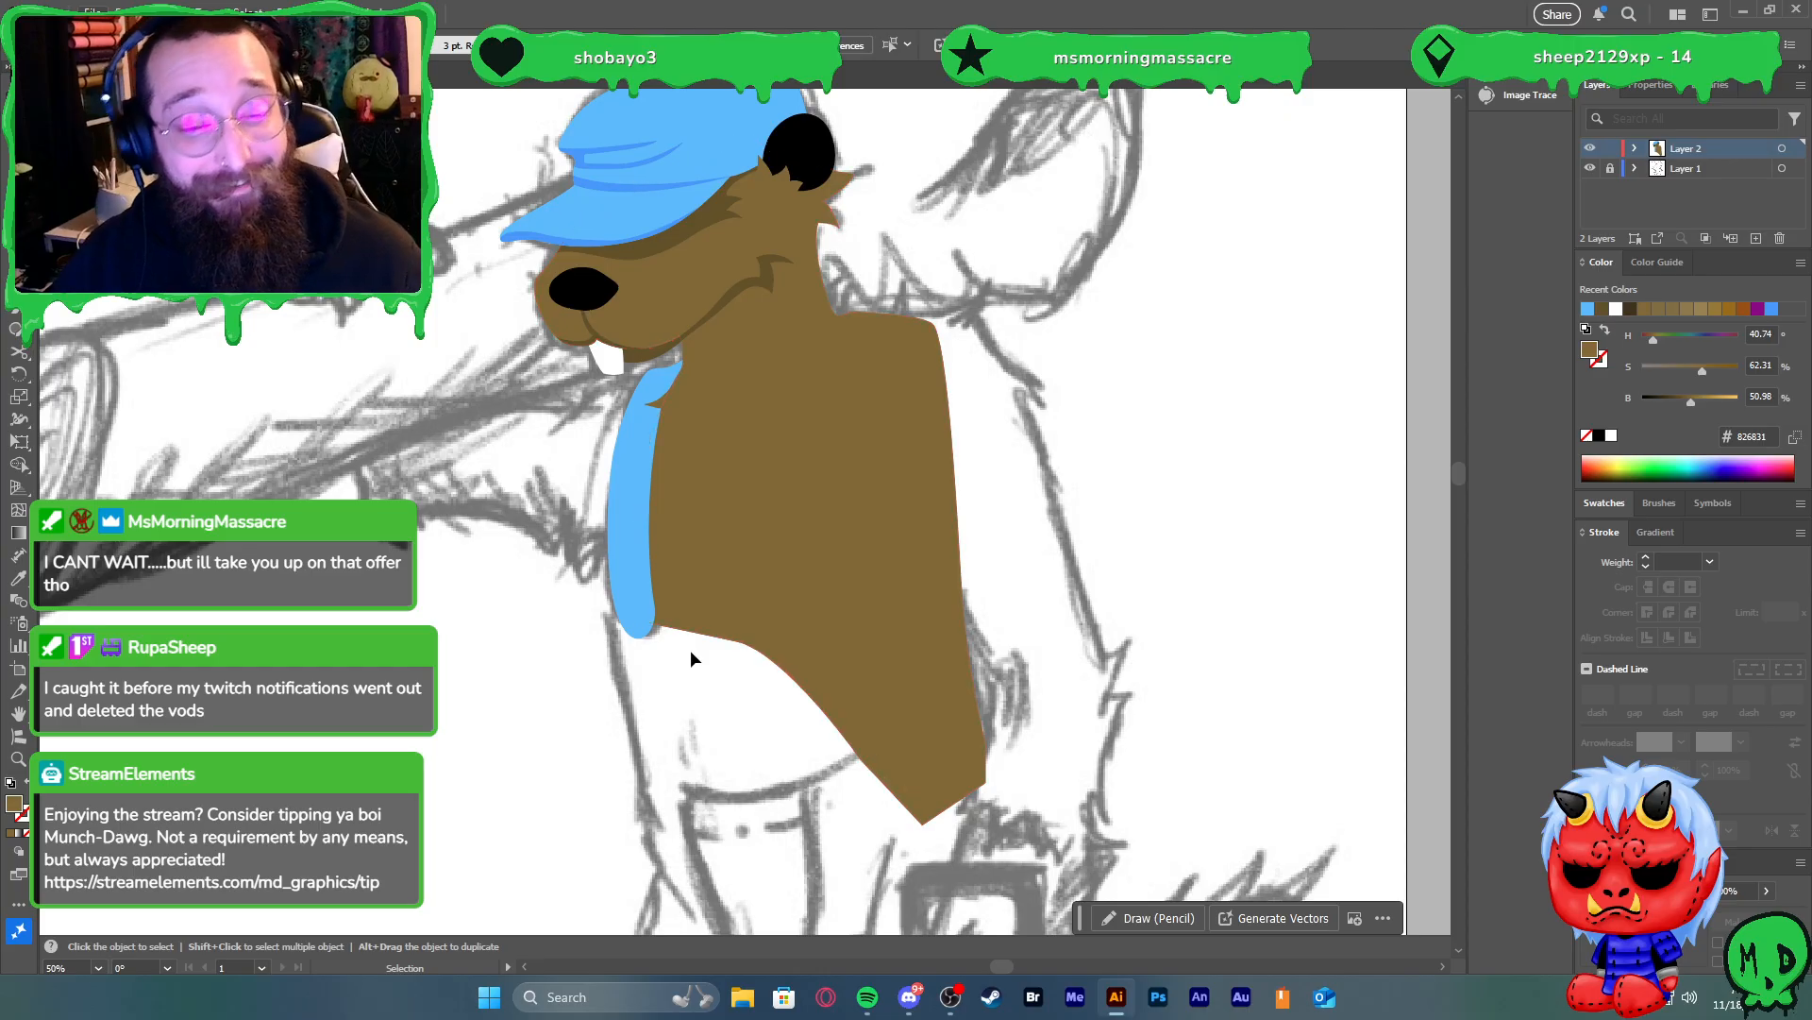
# Swap the body's solid fill to an outline to expose the sketch of the second overall strap
pyautogui.click(850, 536)
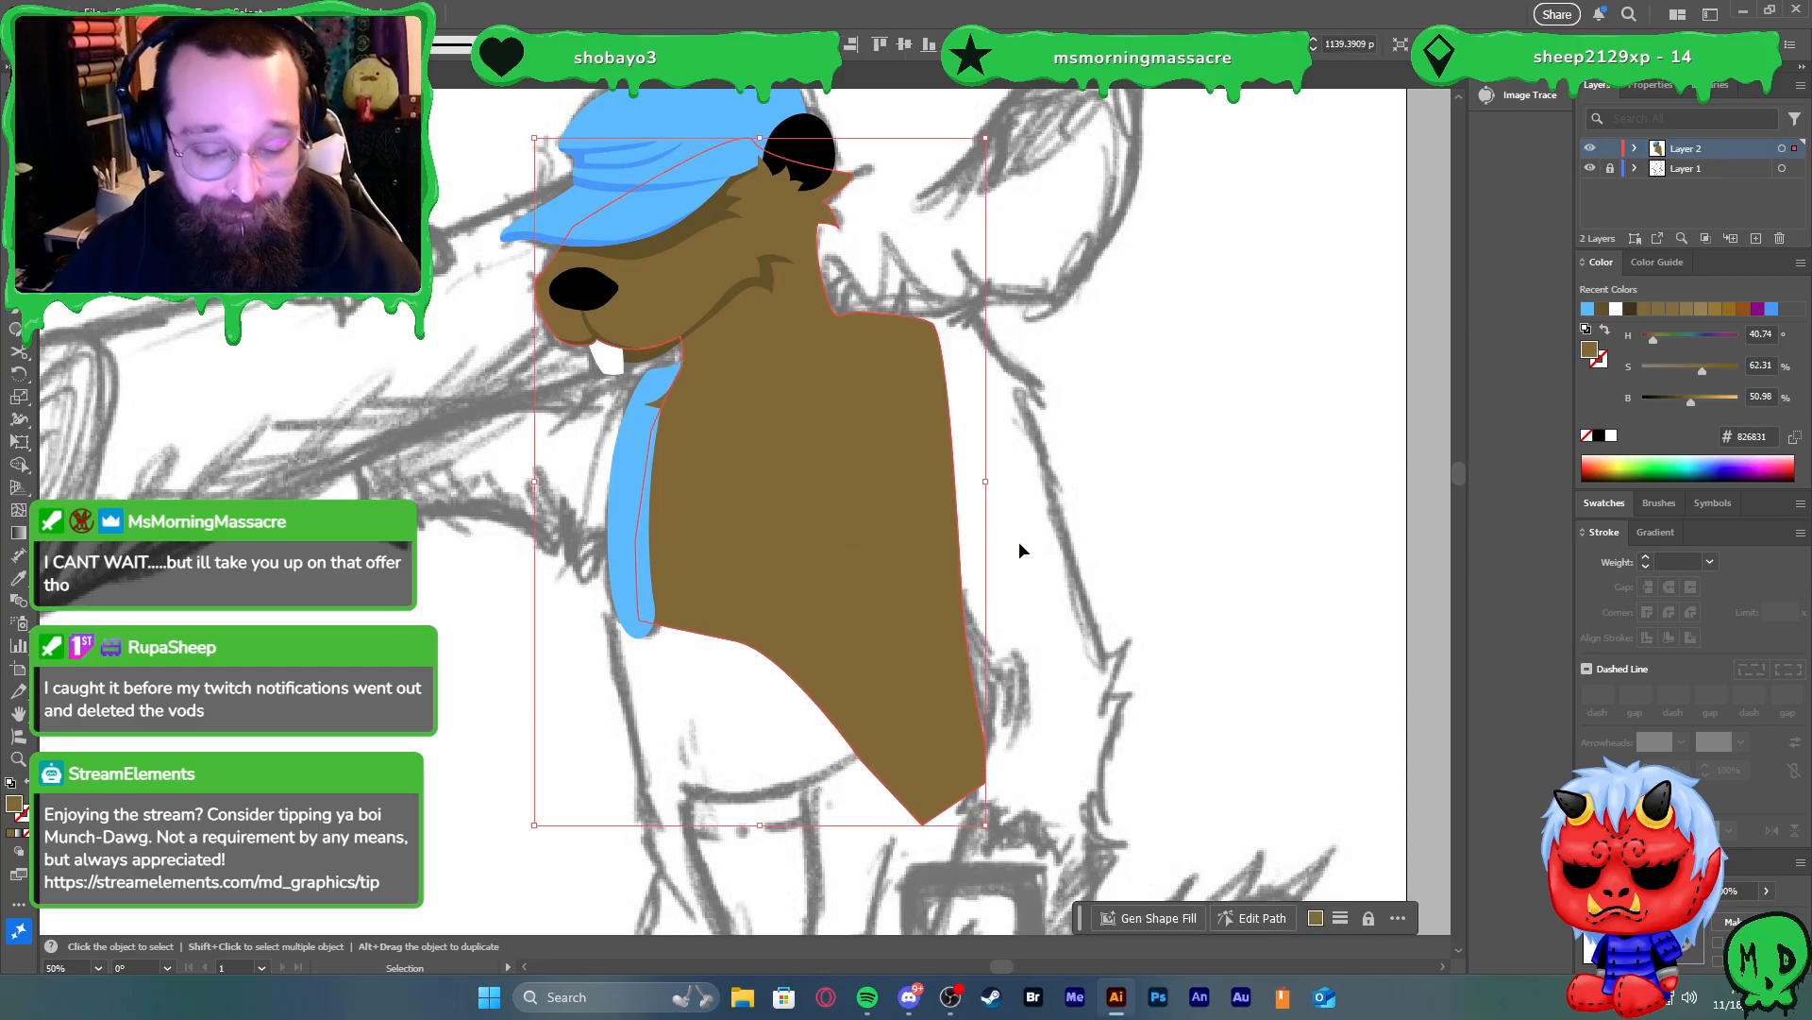
pyautogui.hotkey('shift', 'x')
pyautogui.click(1069, 471)
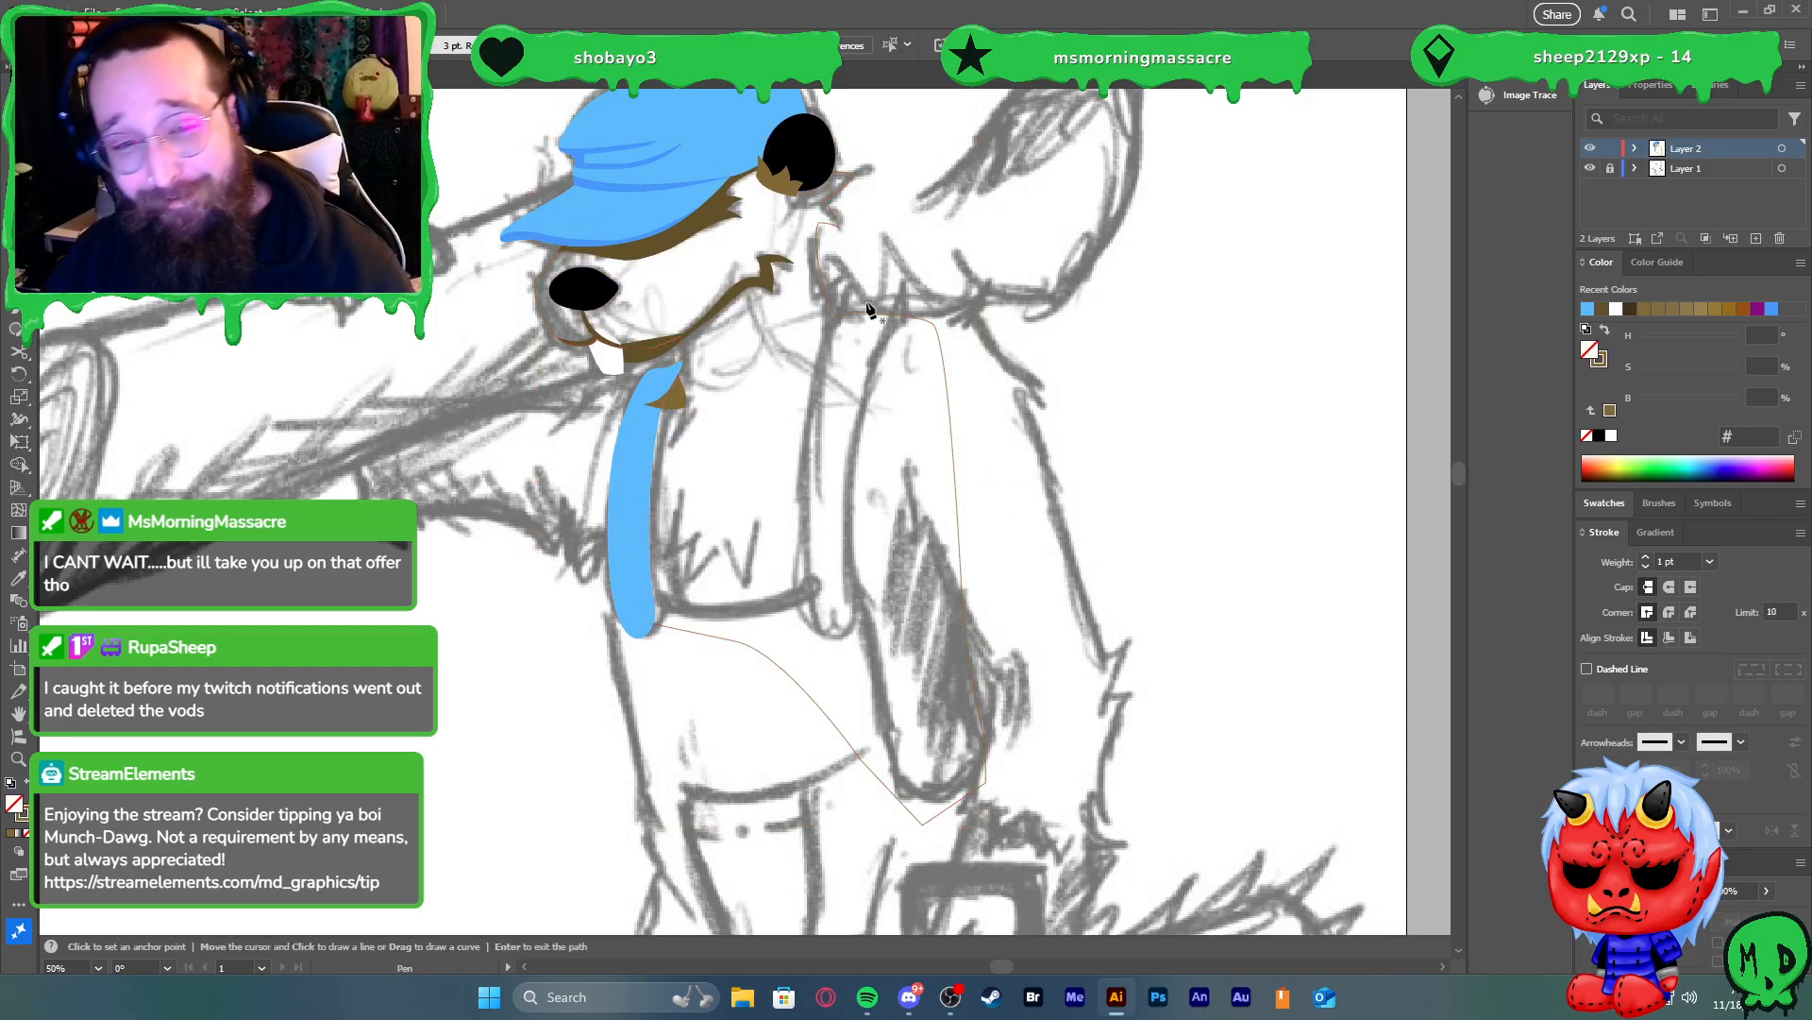
# Start an outline of the second overall strap from the shoulder, down its chest-side edge and around the rounded lower end
pyautogui.press('p')
pyautogui.scroll(2, 968, 343)
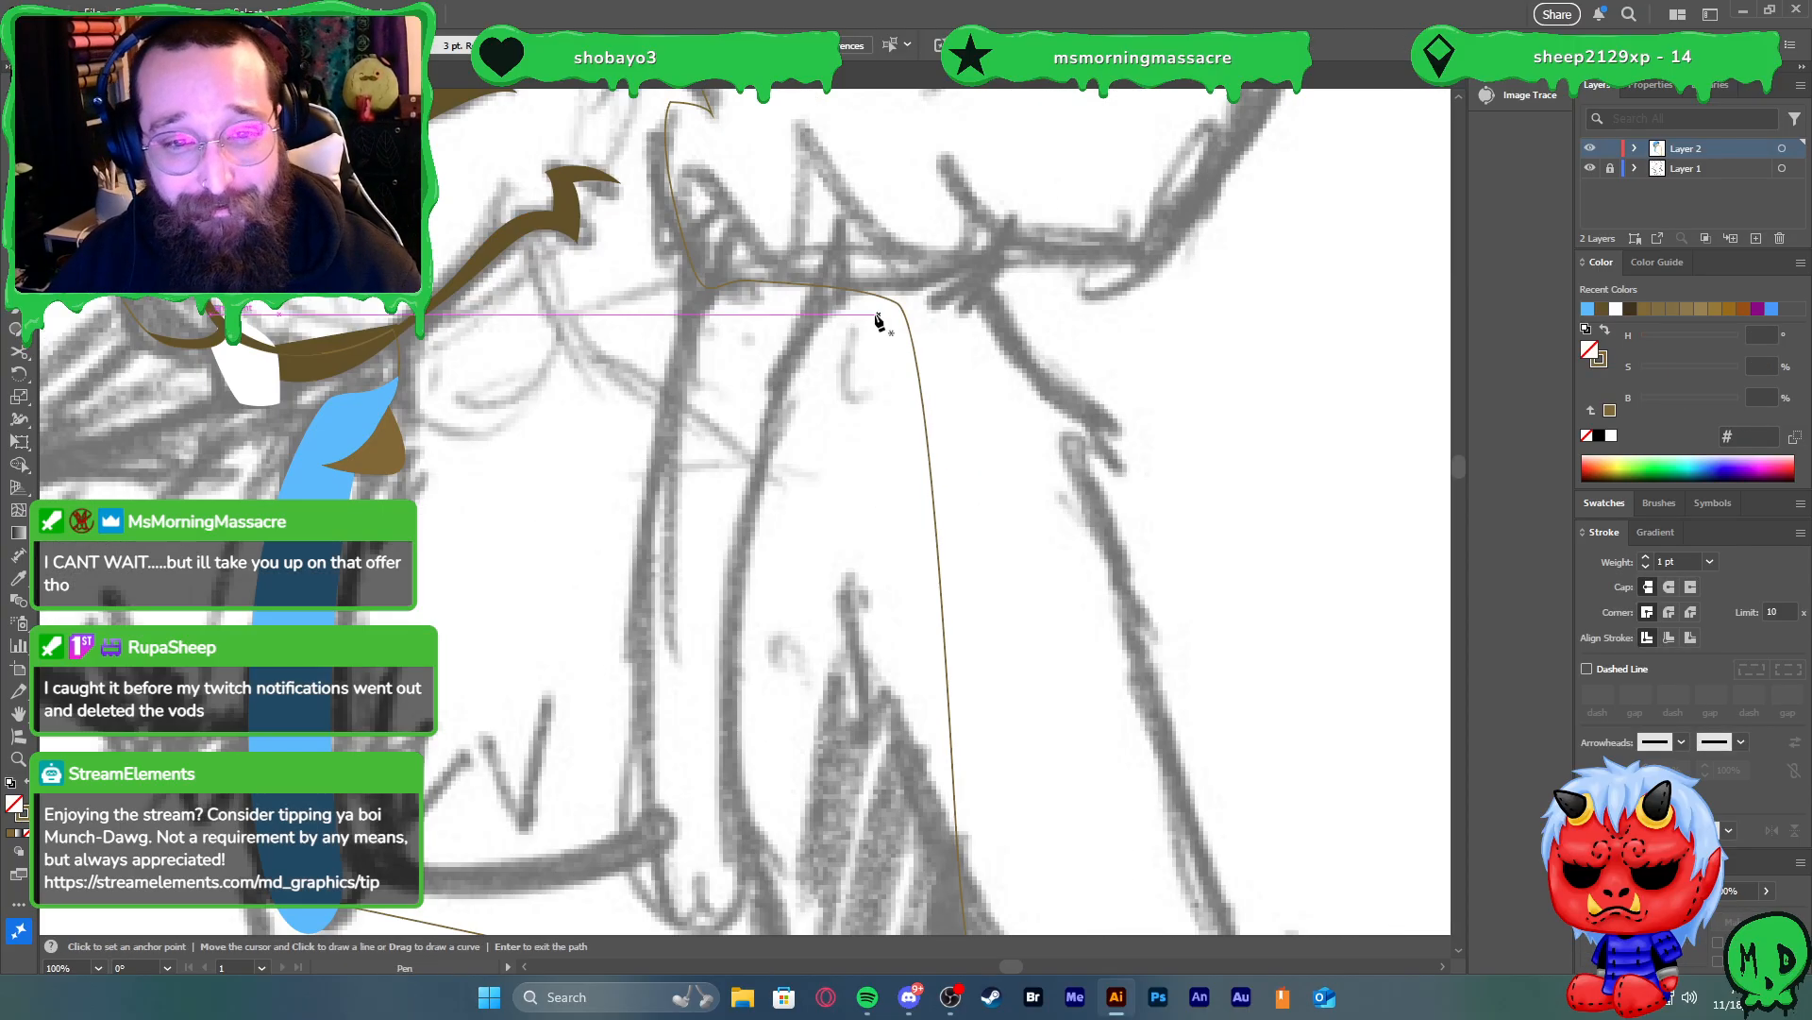
pyautogui.click(706, 295)
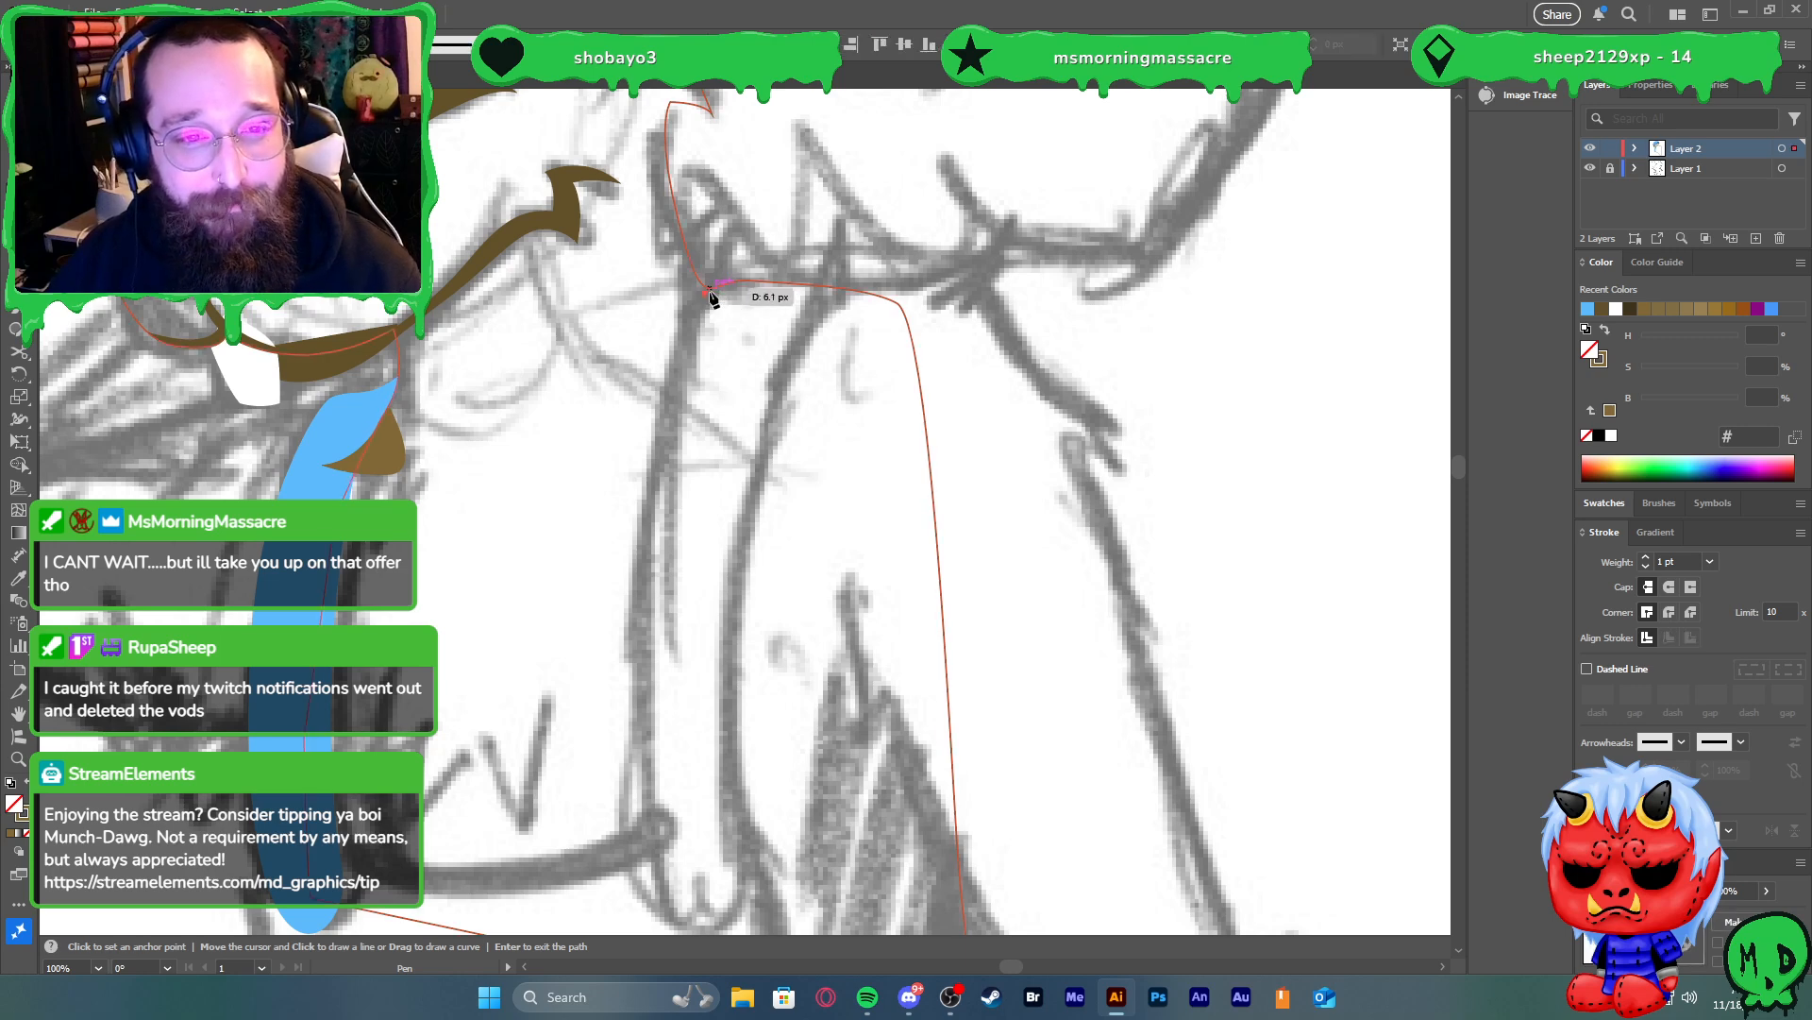
pyautogui.scroll(-3, 712, 286)
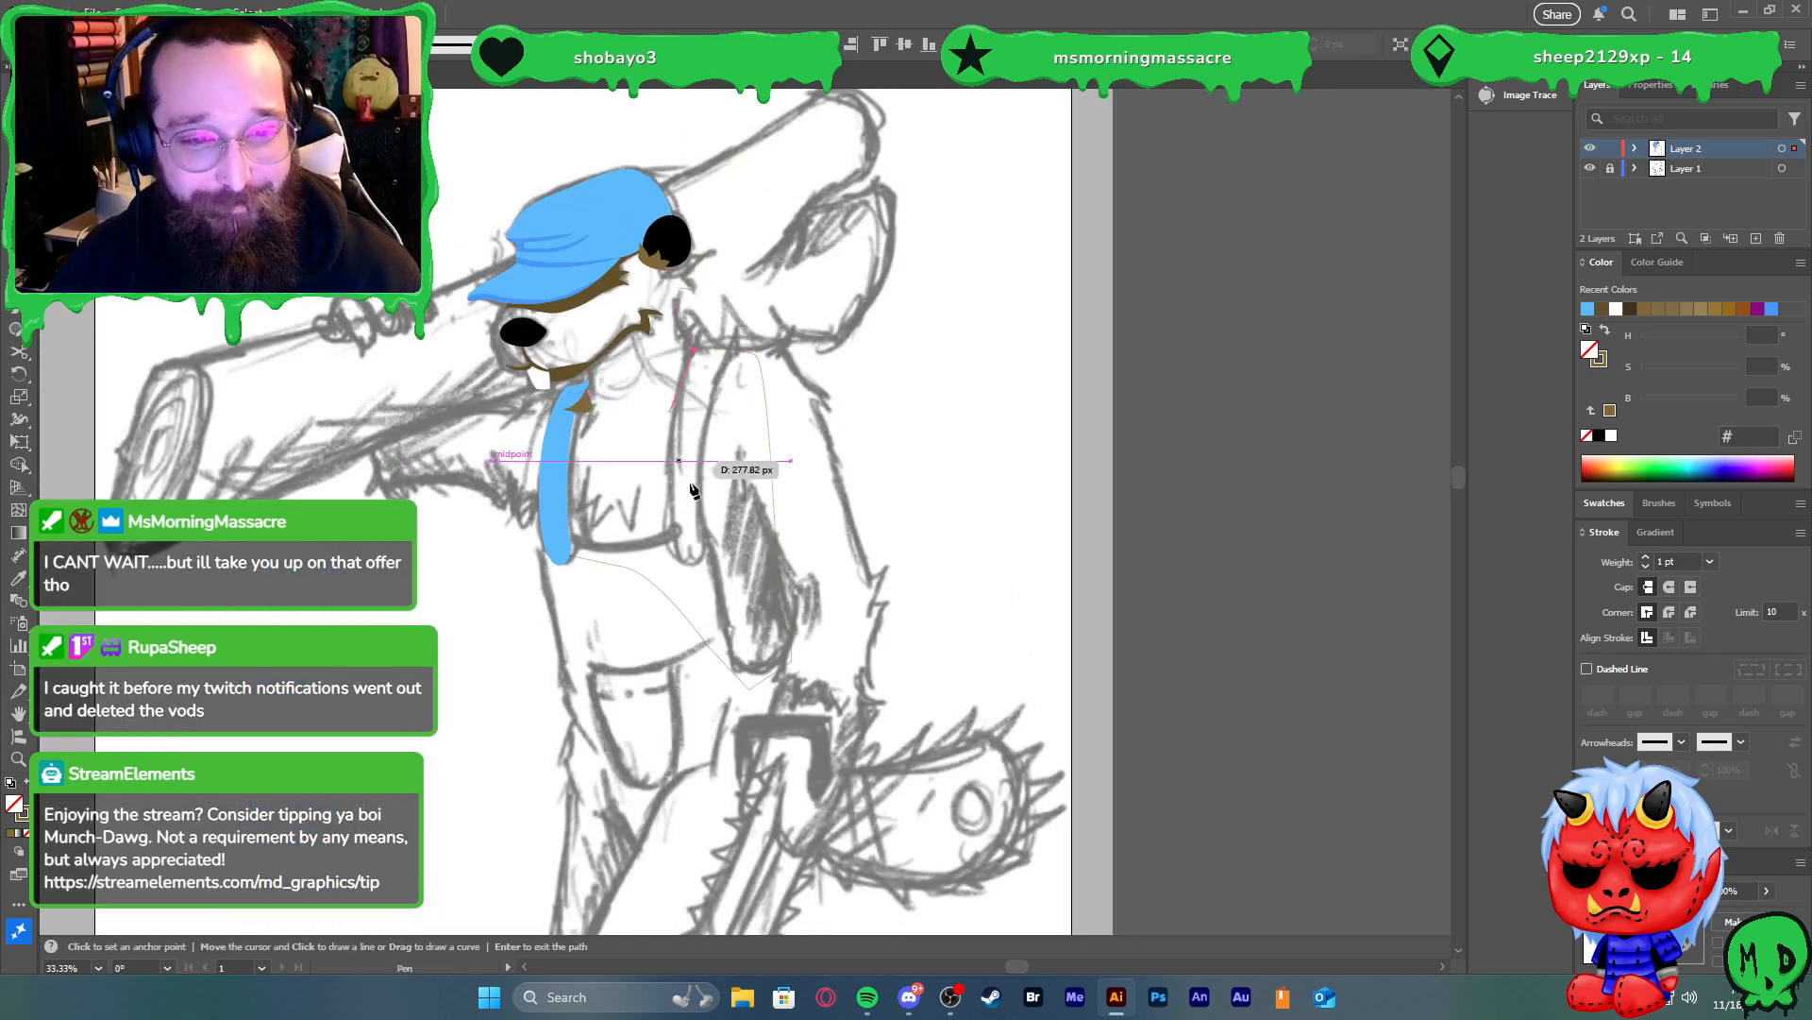
pyautogui.scroll(2, 660, 415)
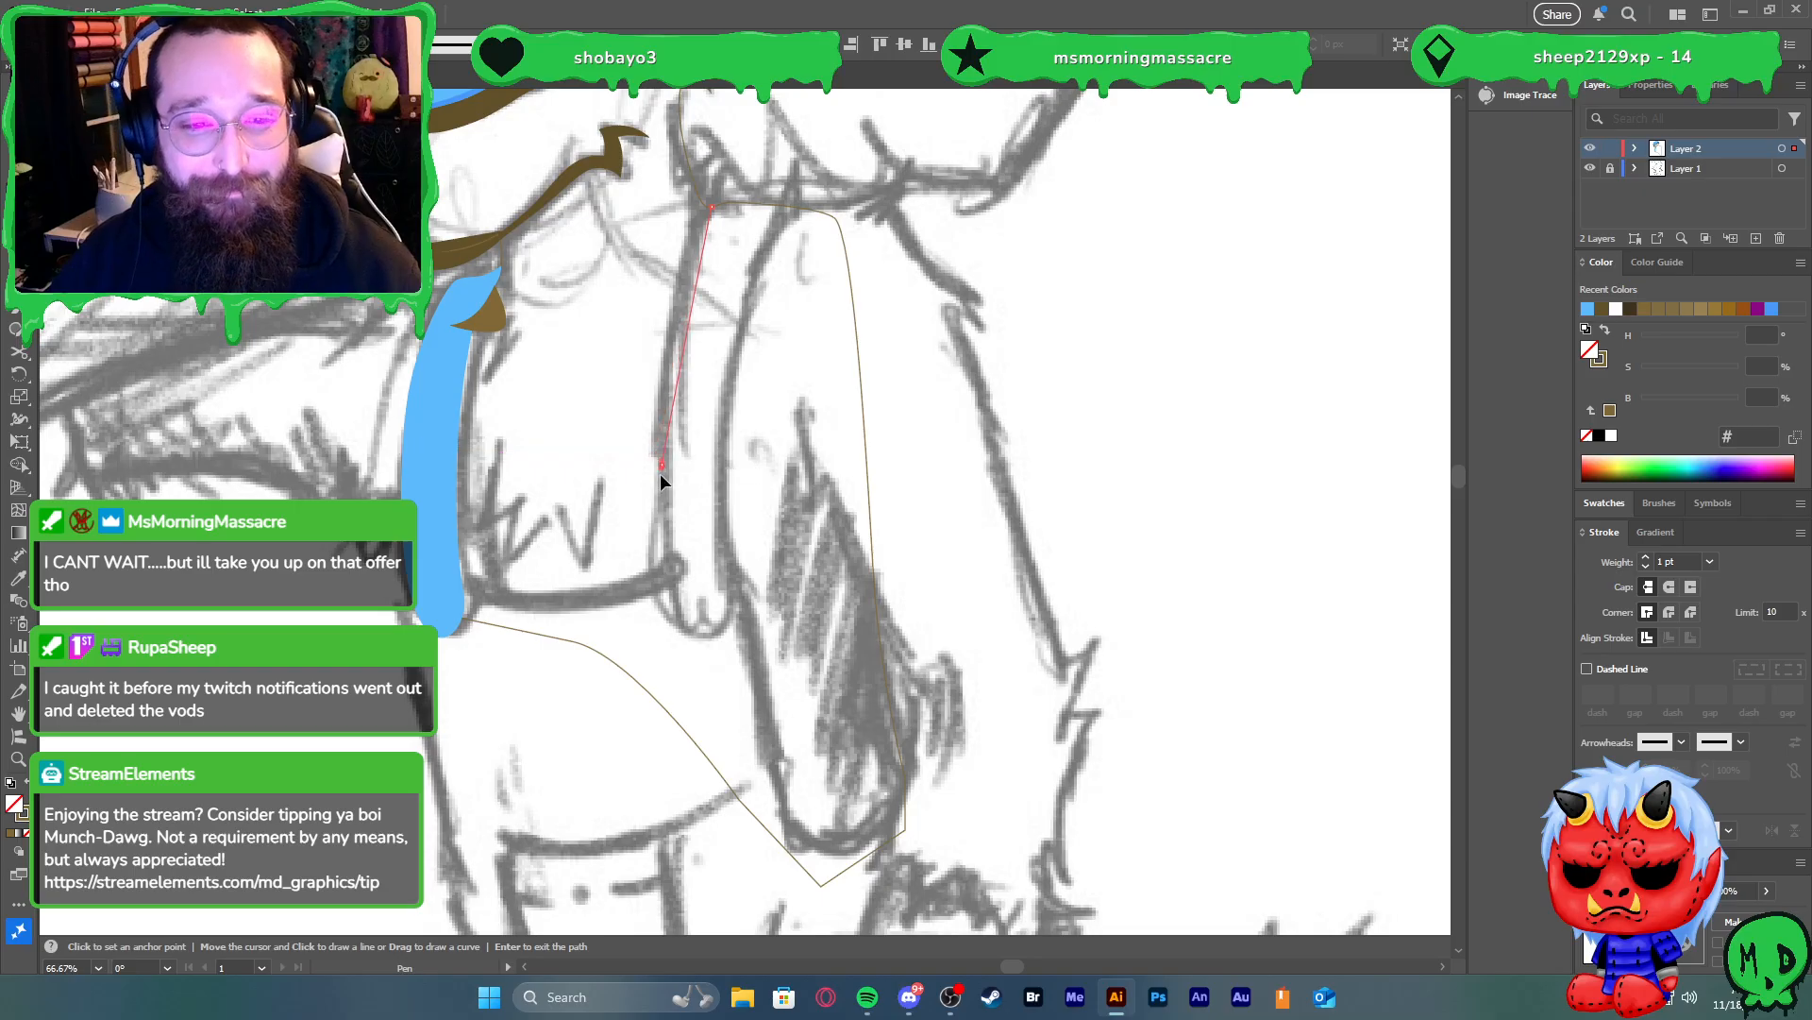
pyautogui.moveTo(667, 623); pyautogui.dragTo(672, 670)
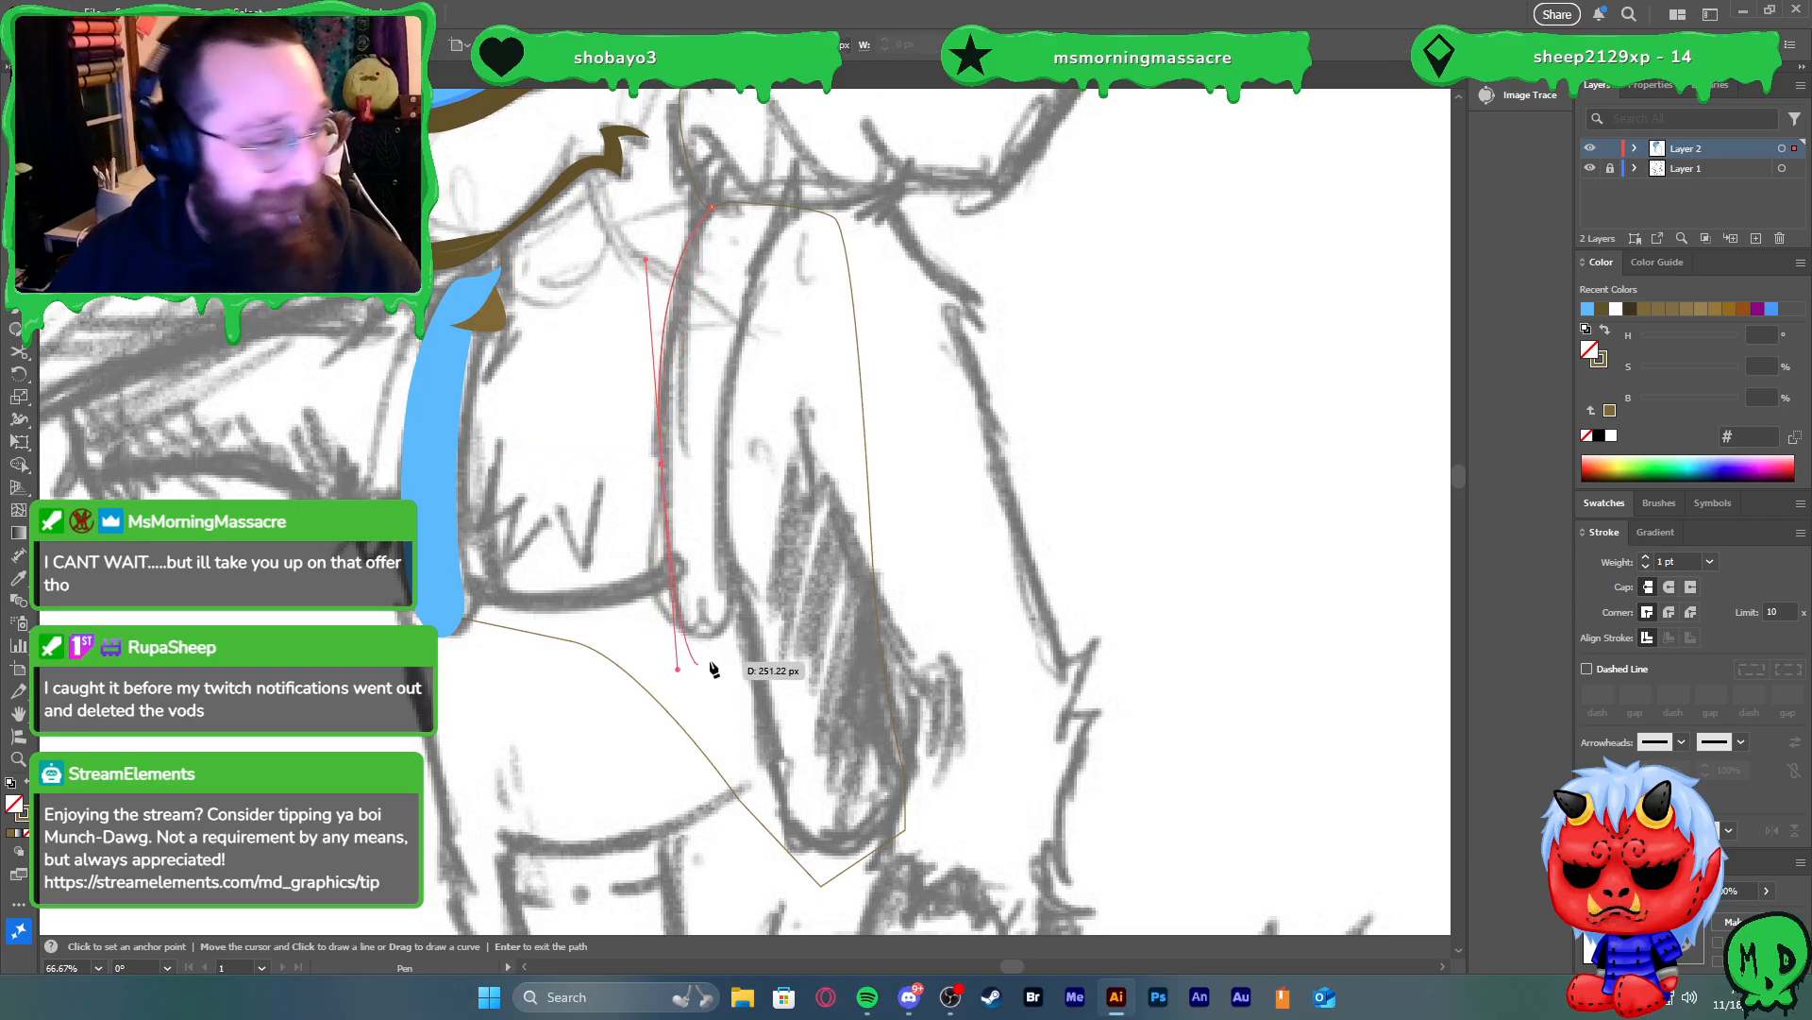
pyautogui.hotkey('ctrl', 'z')
pyautogui.moveTo(663, 455); pyautogui.dragTo(746, 638)
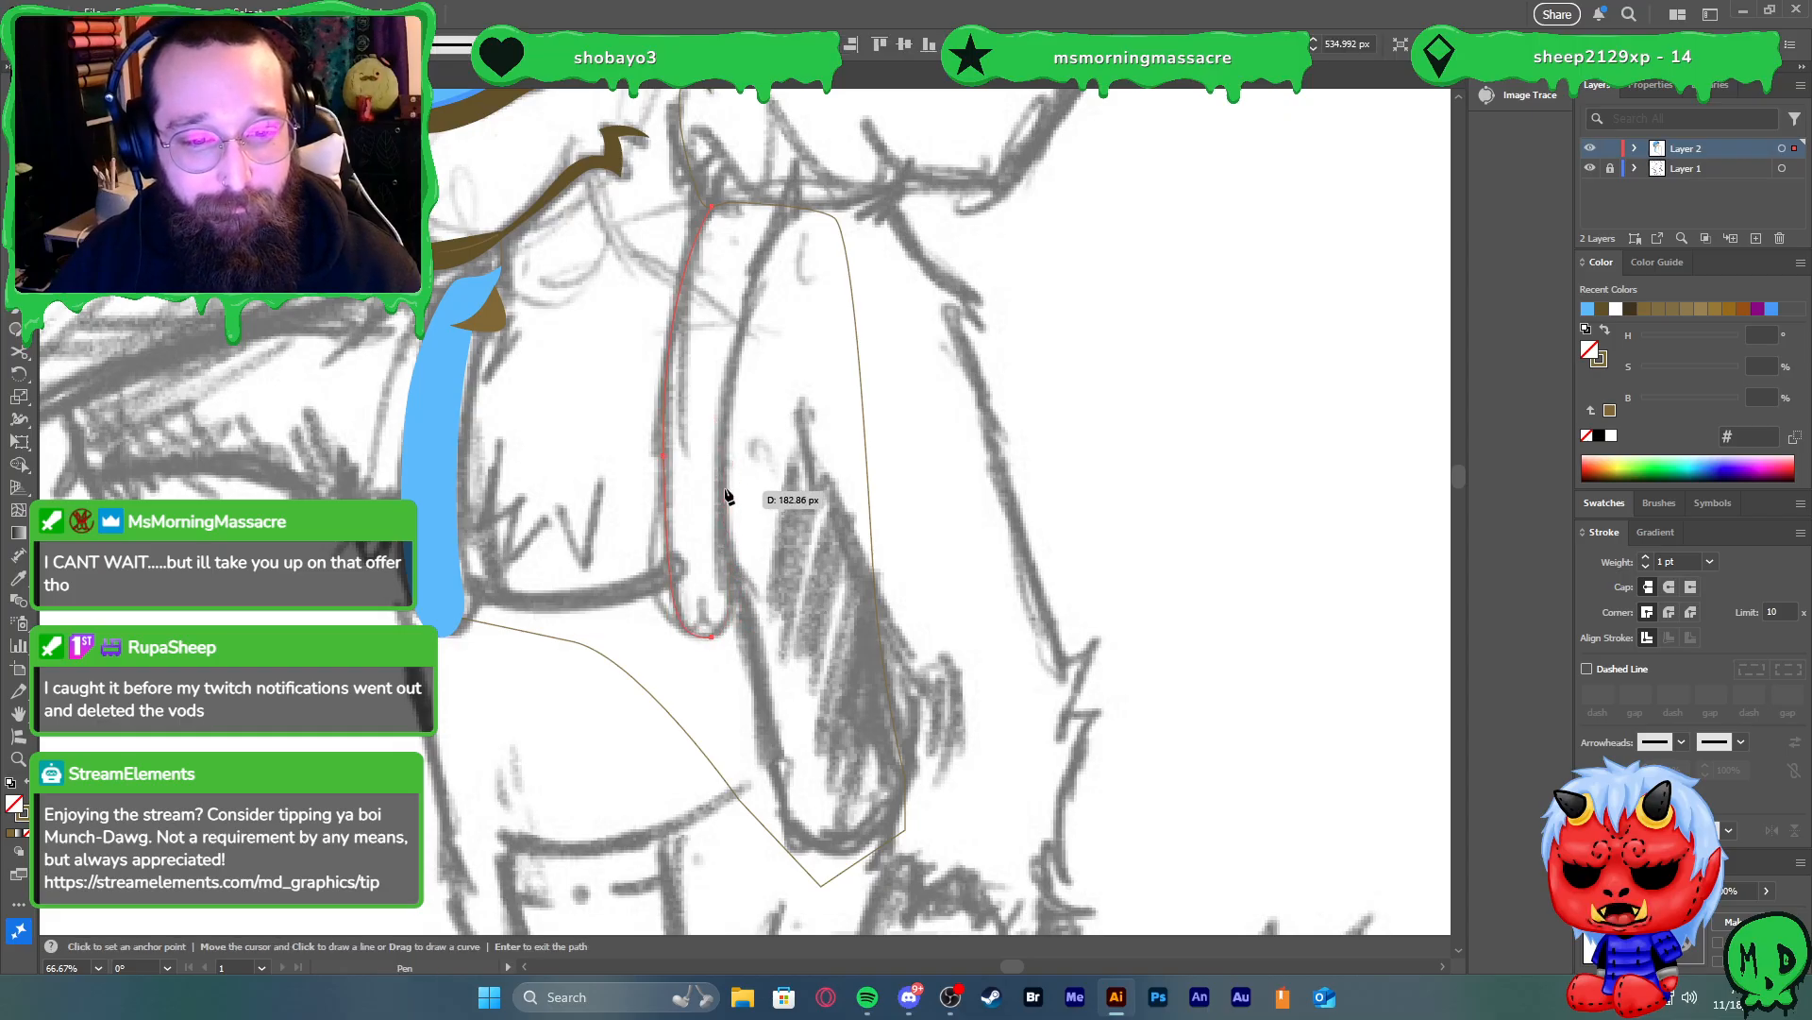
# Carry the second strap's arm-side edge up in a smooth curve to the body's shoulder line
pyautogui.moveTo(781, 204); pyautogui.dragTo(826, 129)
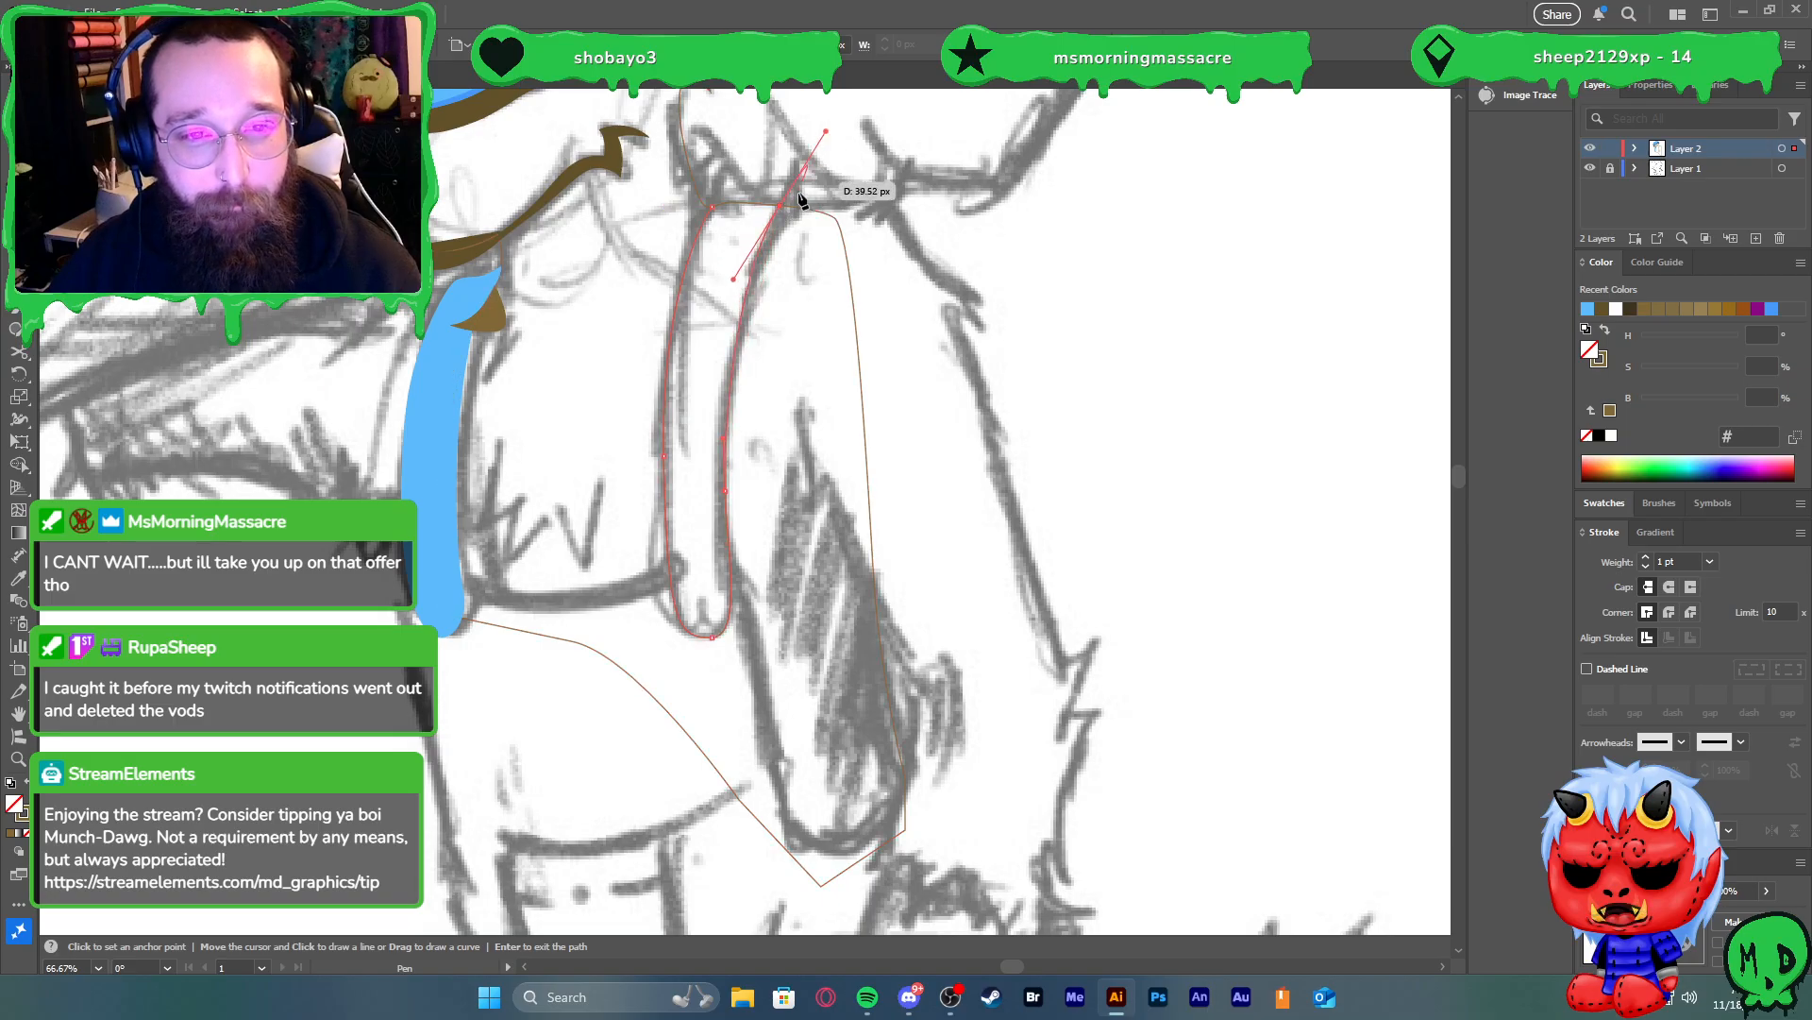
pyautogui.hotkey('ctrl', 'z')
pyautogui.click(784, 205)
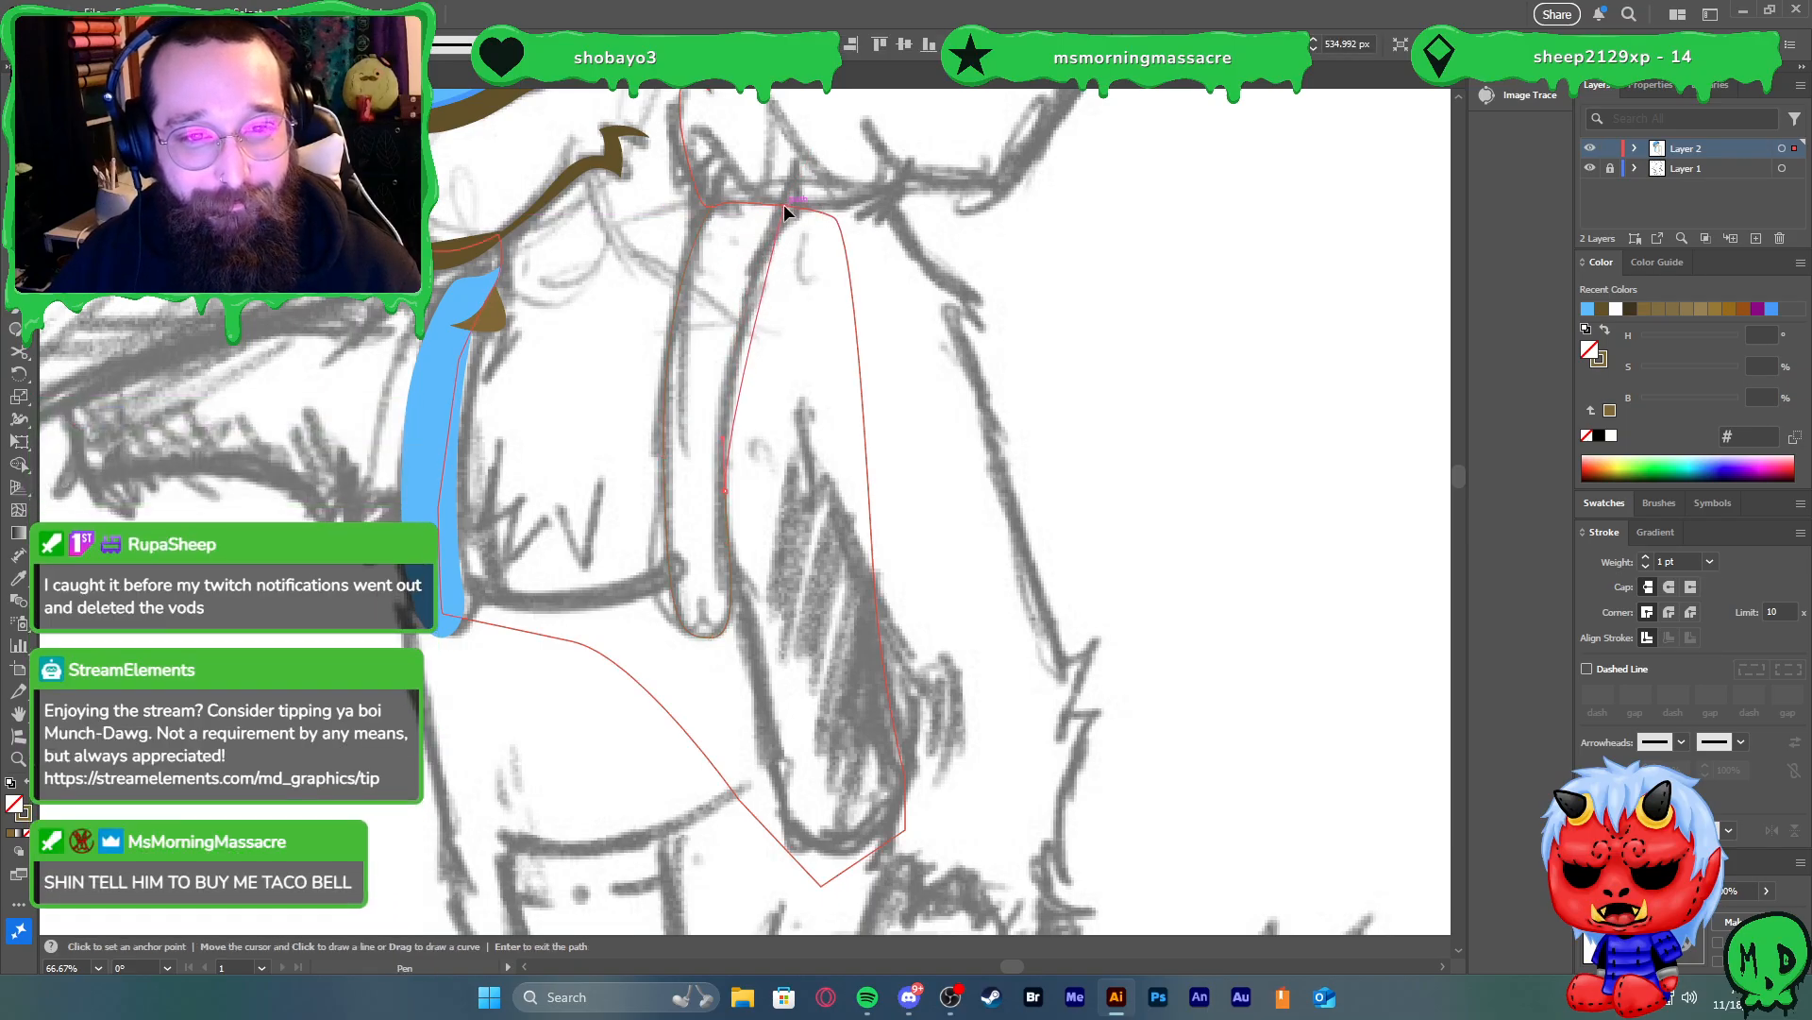
pyautogui.moveTo(836, 146); pyautogui.dragTo(840, 138)
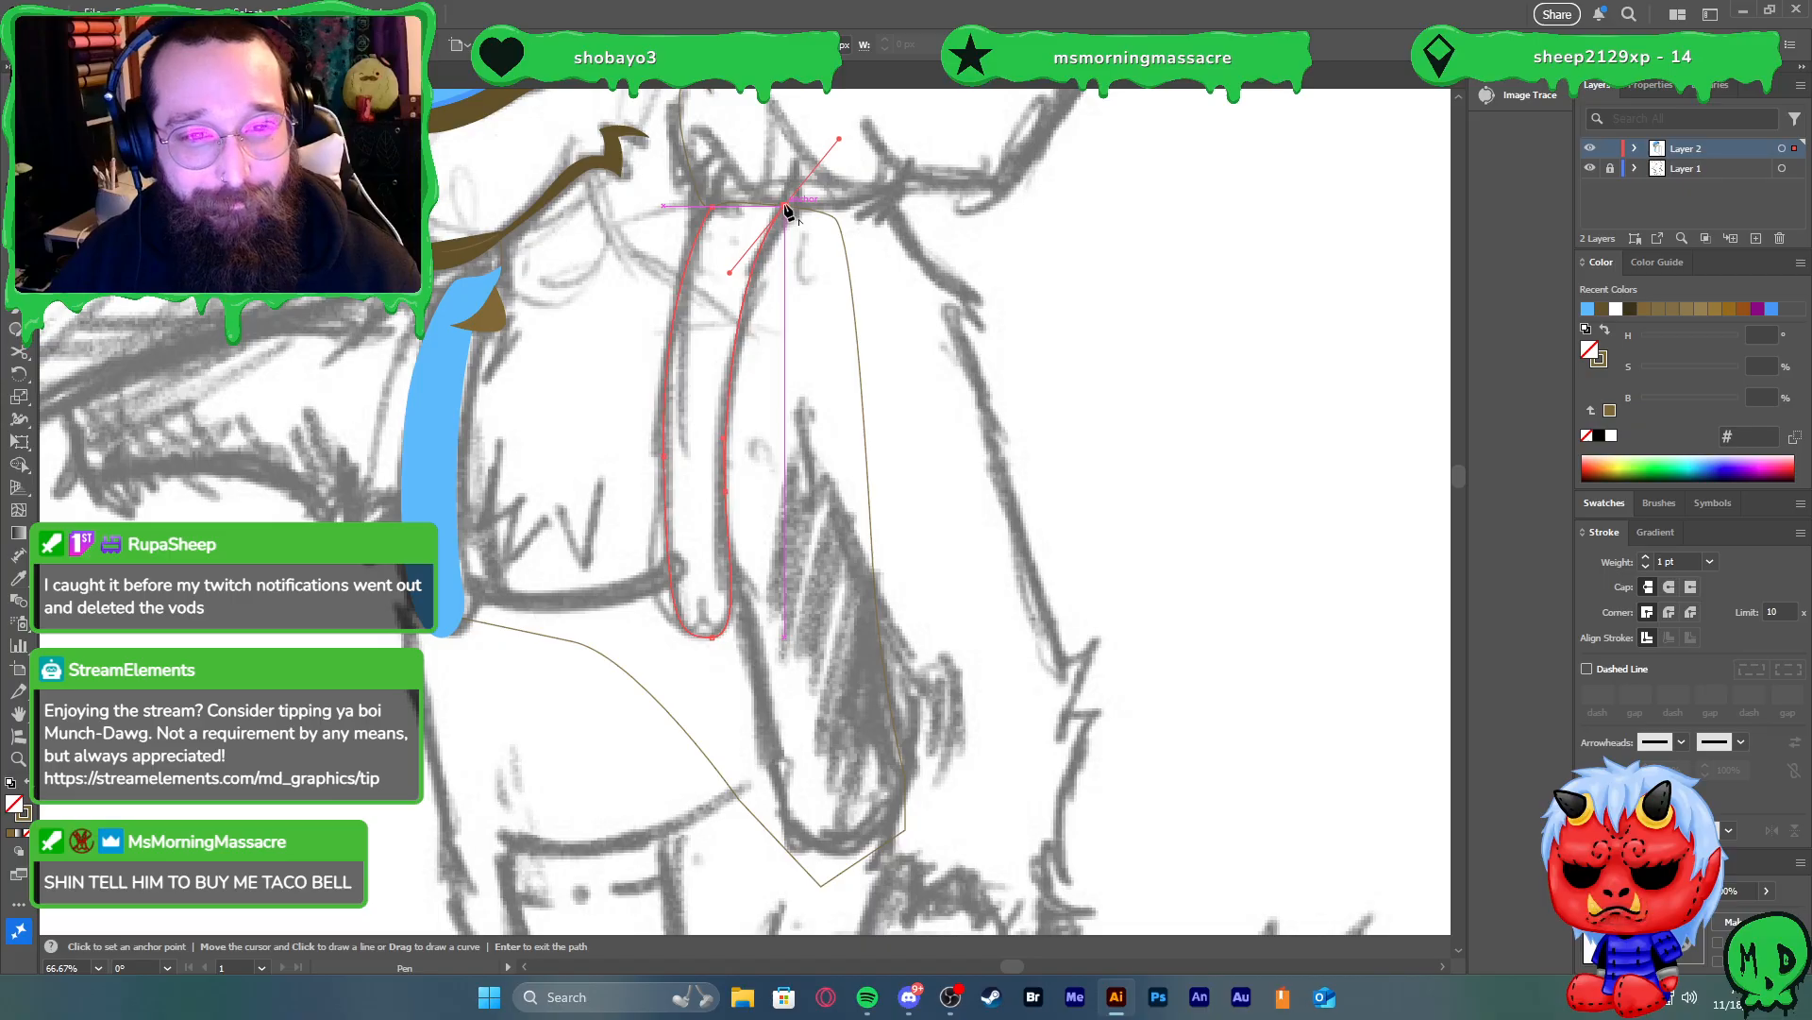
# Close the second strap's outline with a slightly raised curve across the top of the shoulder
pyautogui.scroll(5, 757, 173)
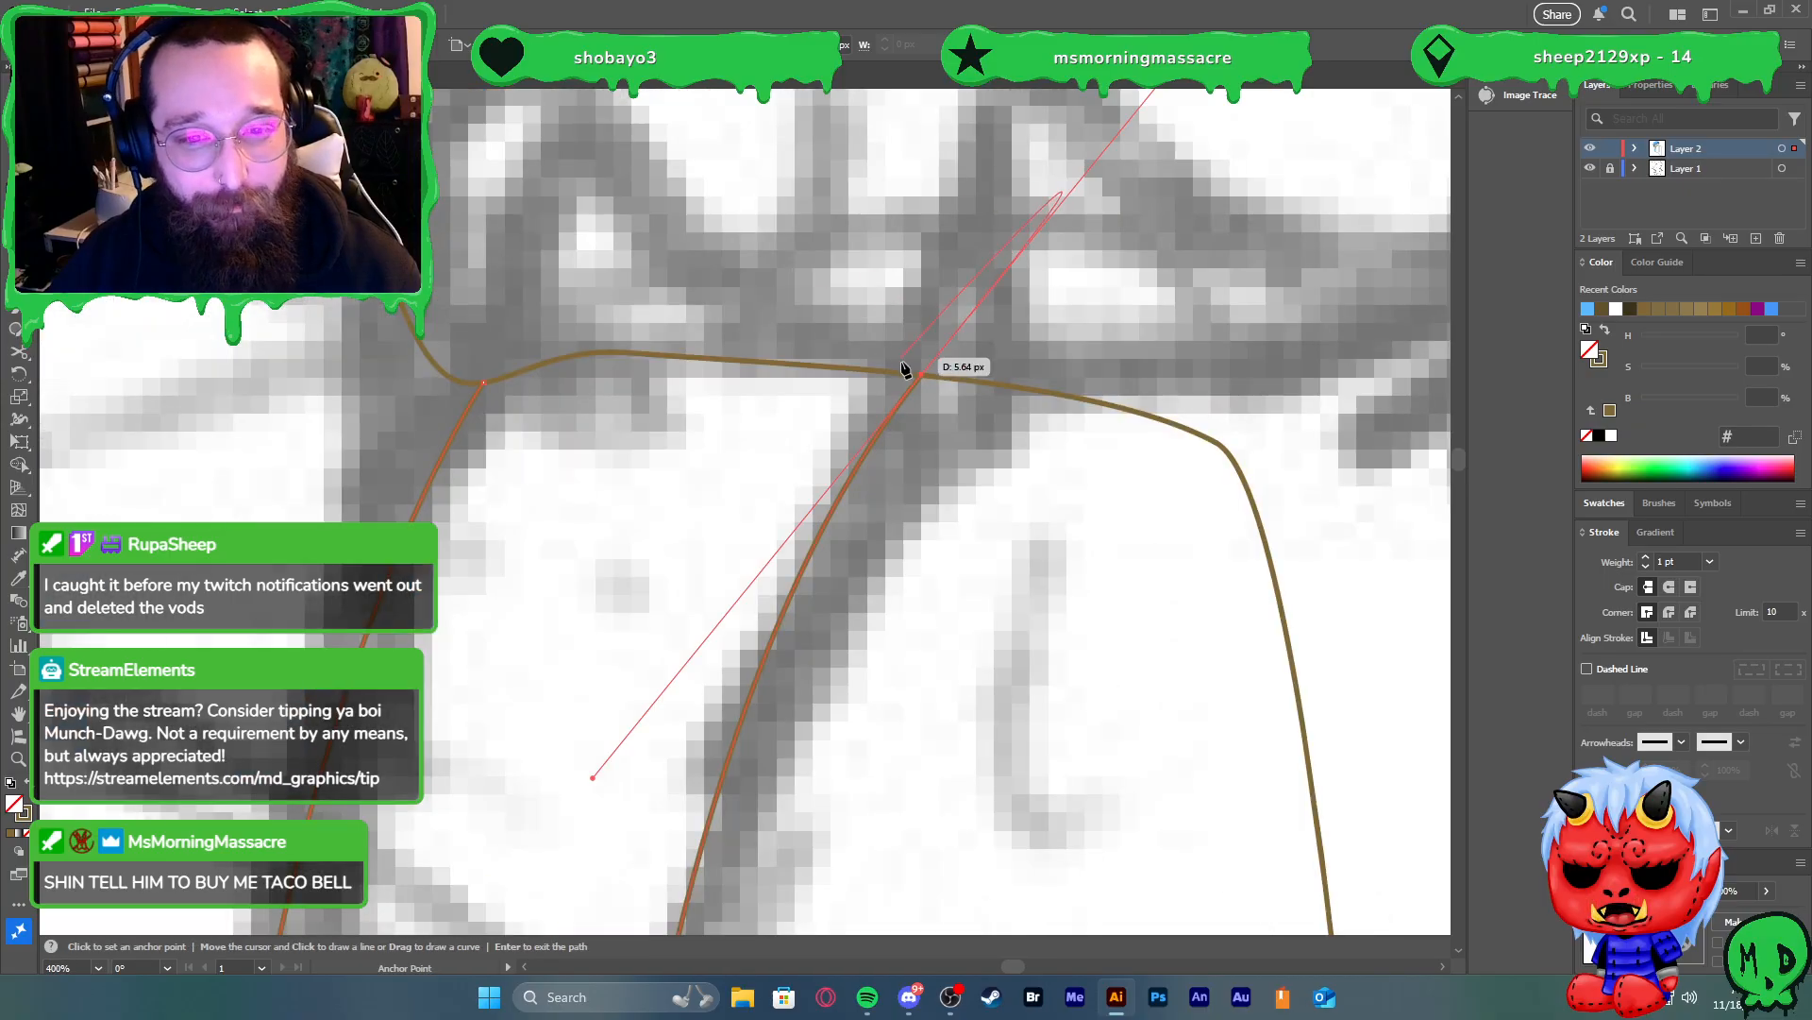
pyautogui.moveTo(924, 376); pyautogui.dragTo(556, 304)
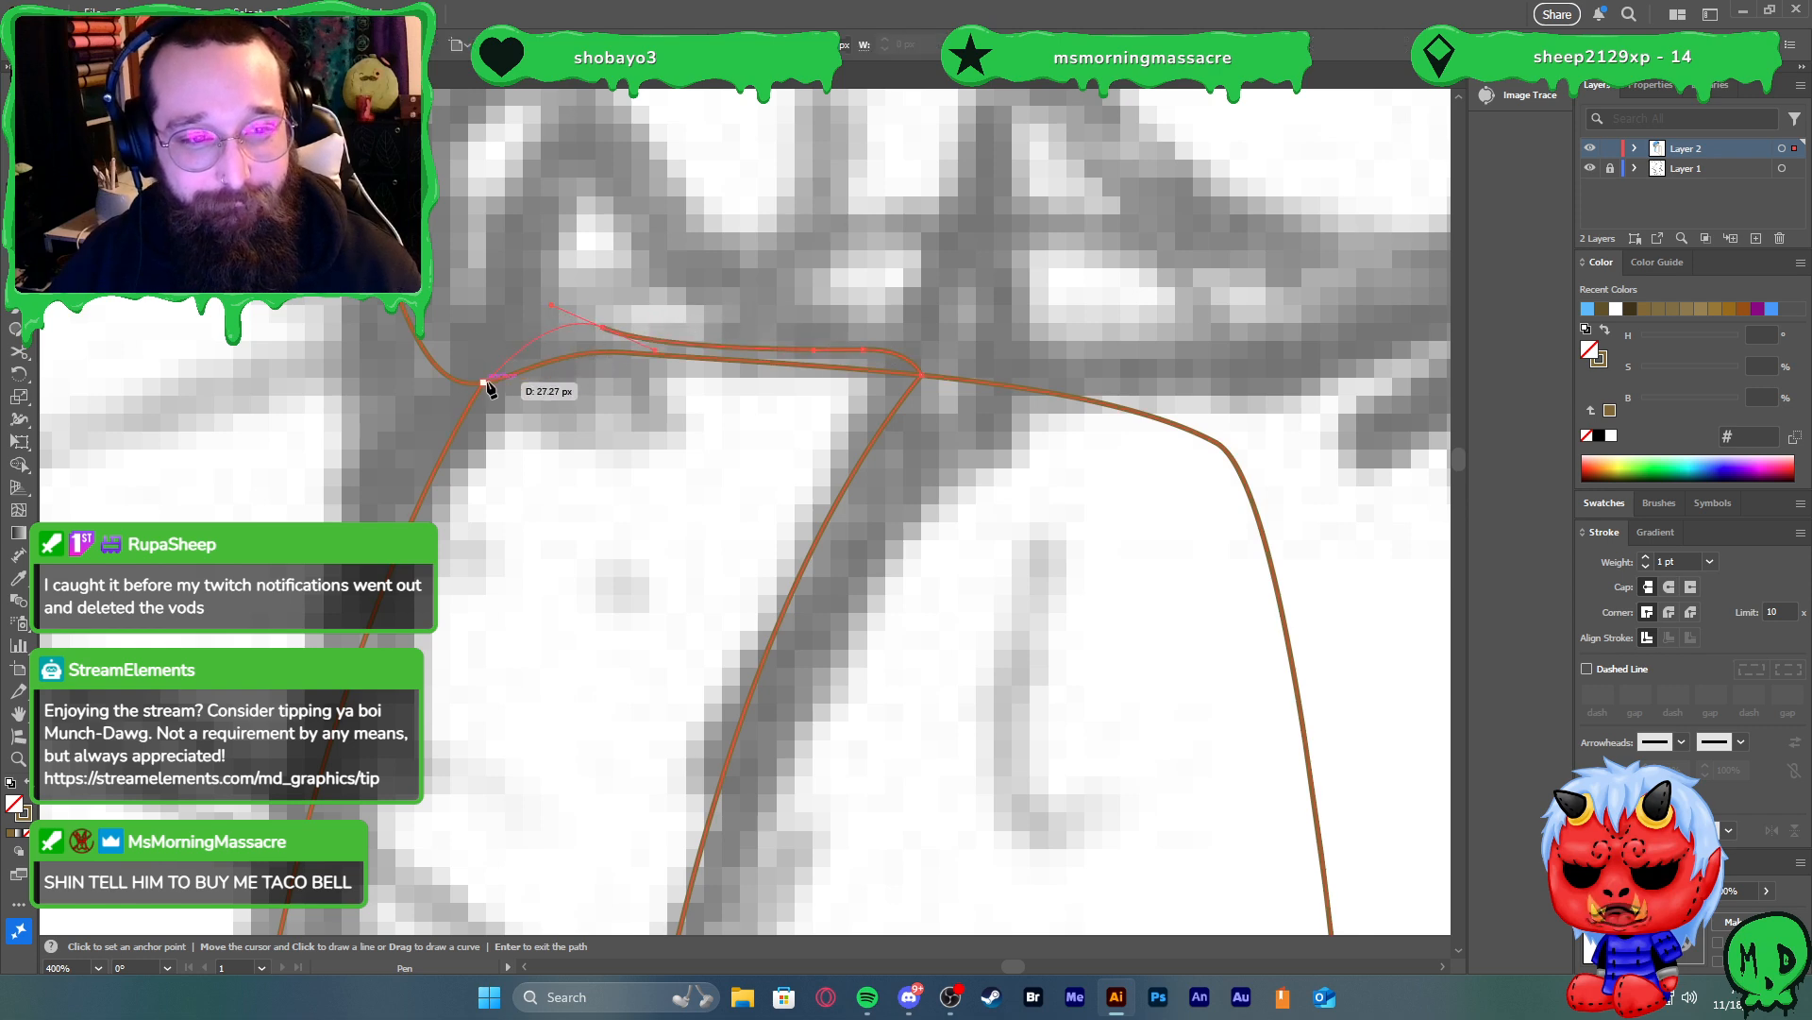
pyautogui.hotkey('ctrl', '-')
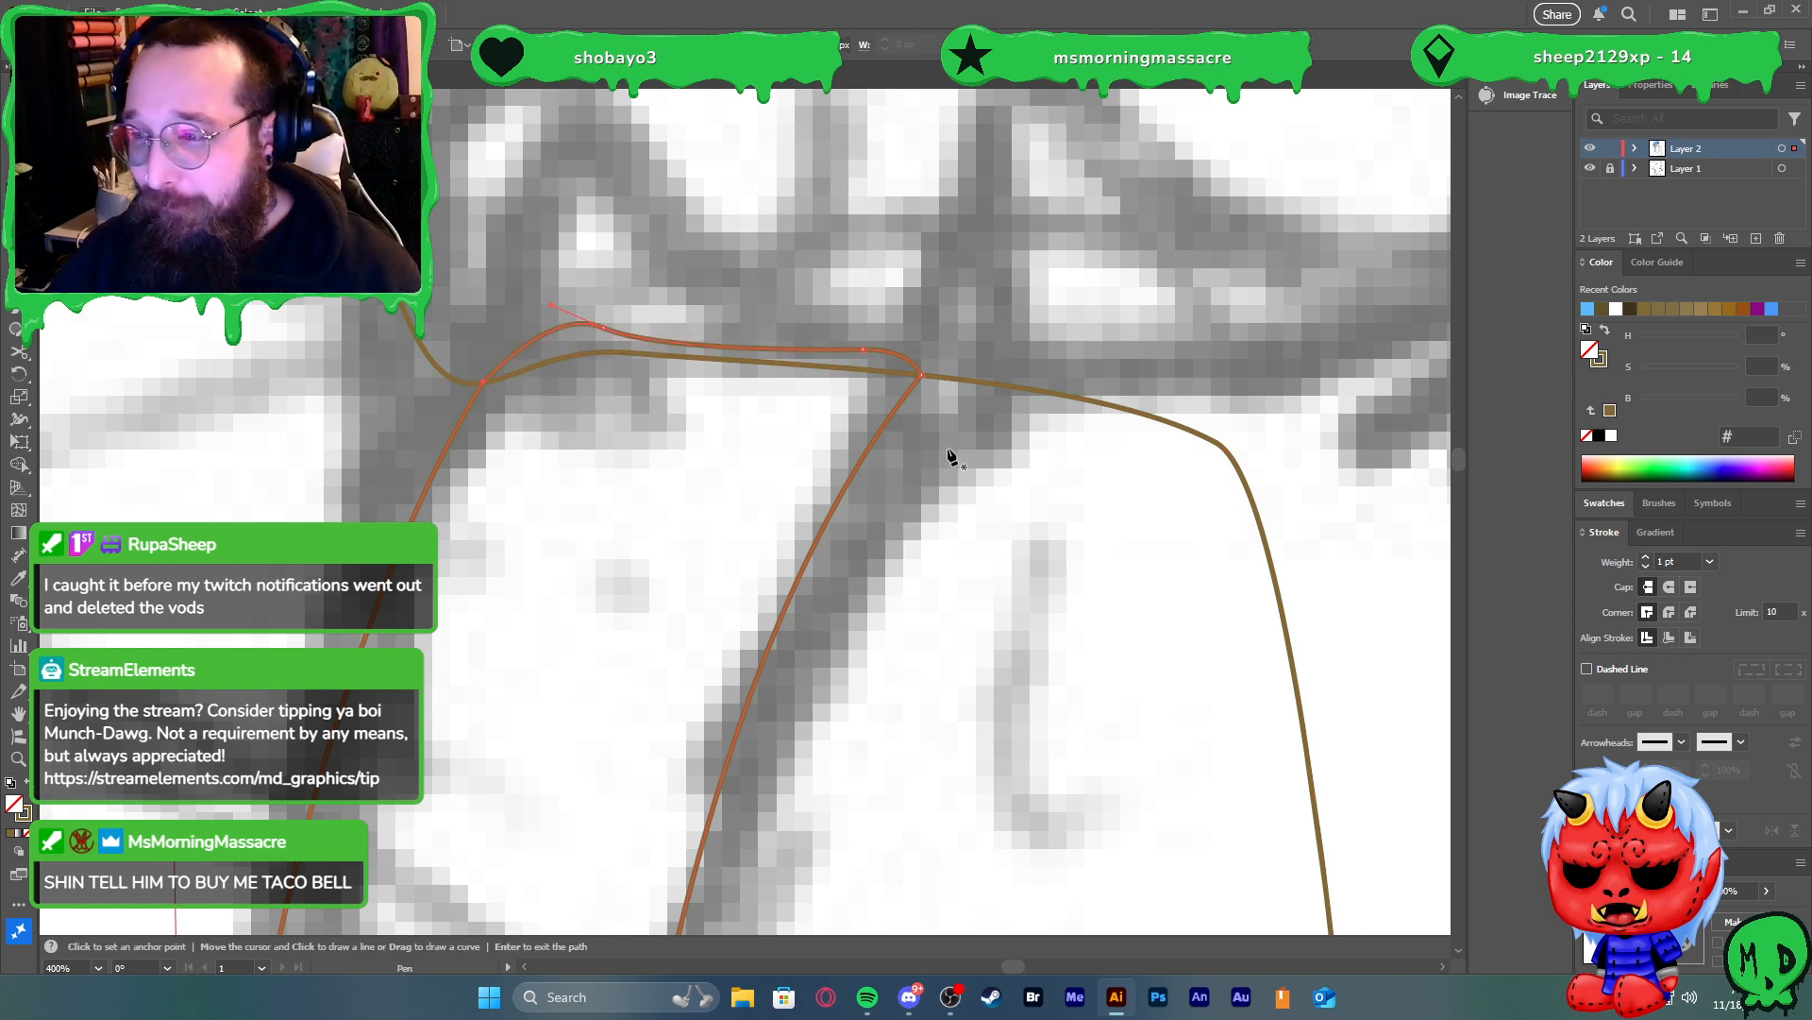
pyautogui.hotkey('ctrl', '-')
pyautogui.hotkey('ctrl', '-')
pyautogui.hotkey('ctrl', '-')
pyautogui.scroll(-1, 931, 506)
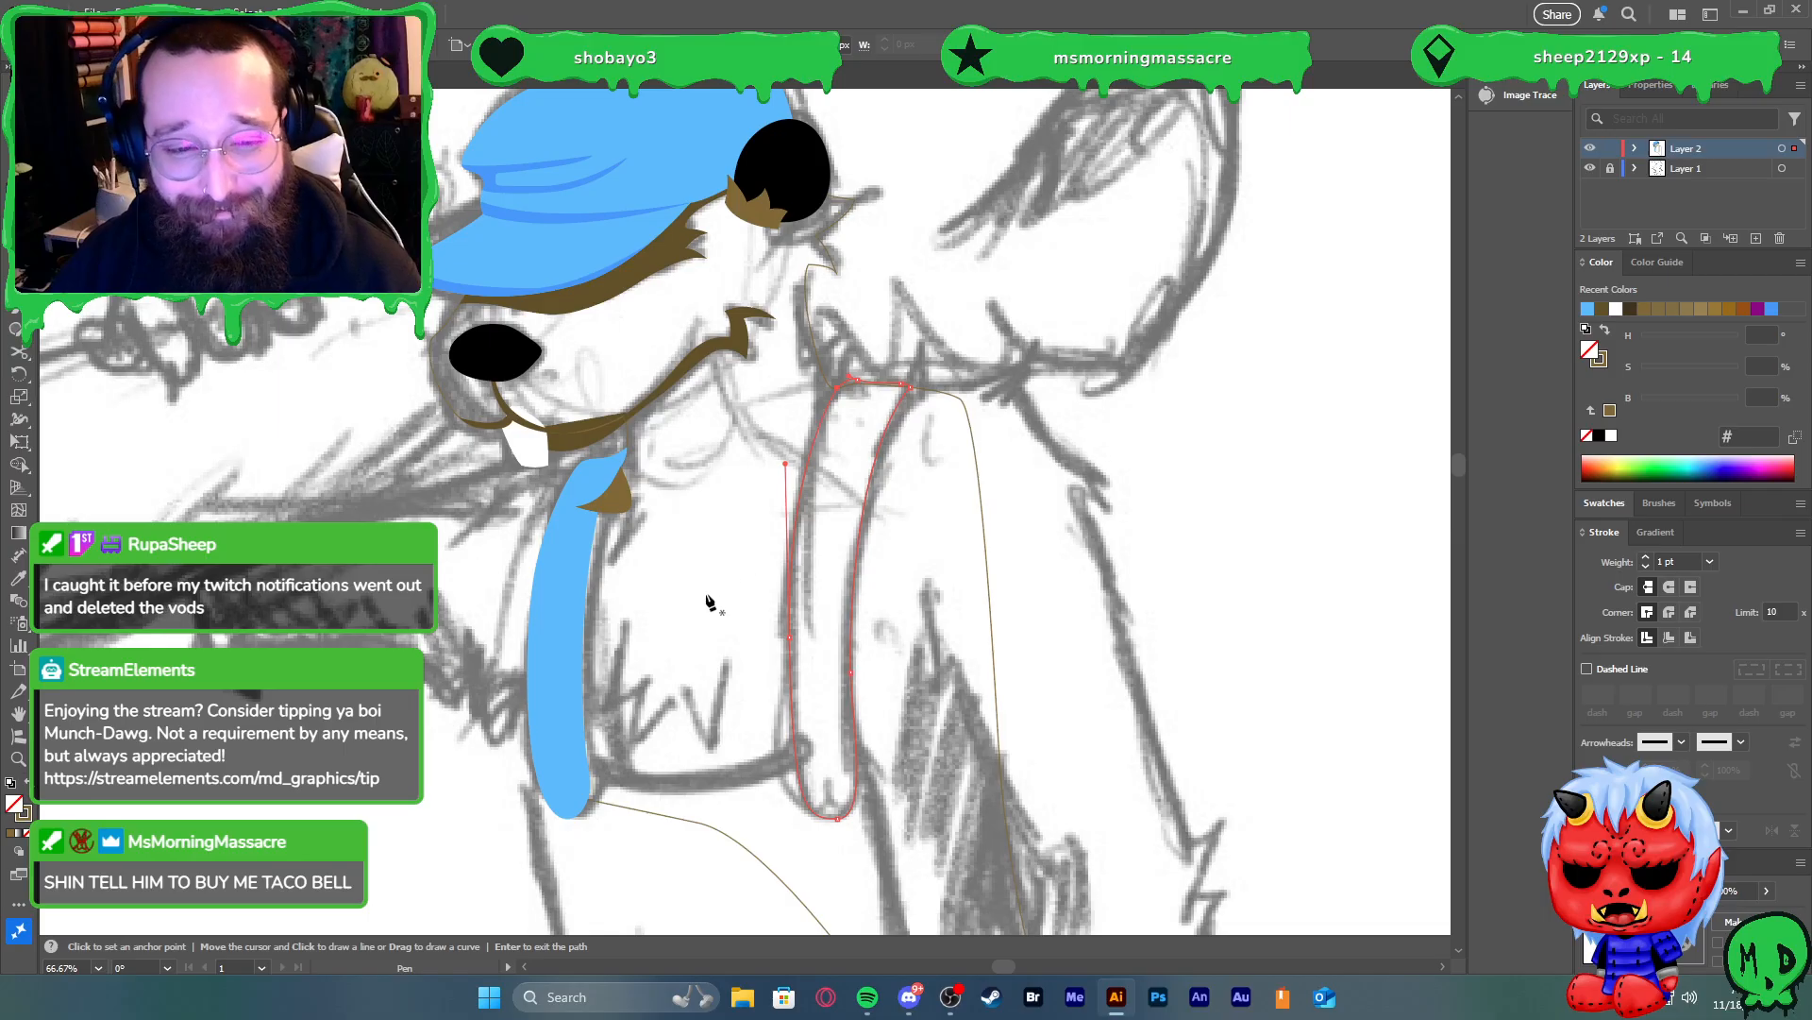
# Fill the second strap with the front strap's light blue and deselect it
pyautogui.press('i')
pyautogui.click(558, 600)
pyautogui.press('v')
pyautogui.click(670, 615)
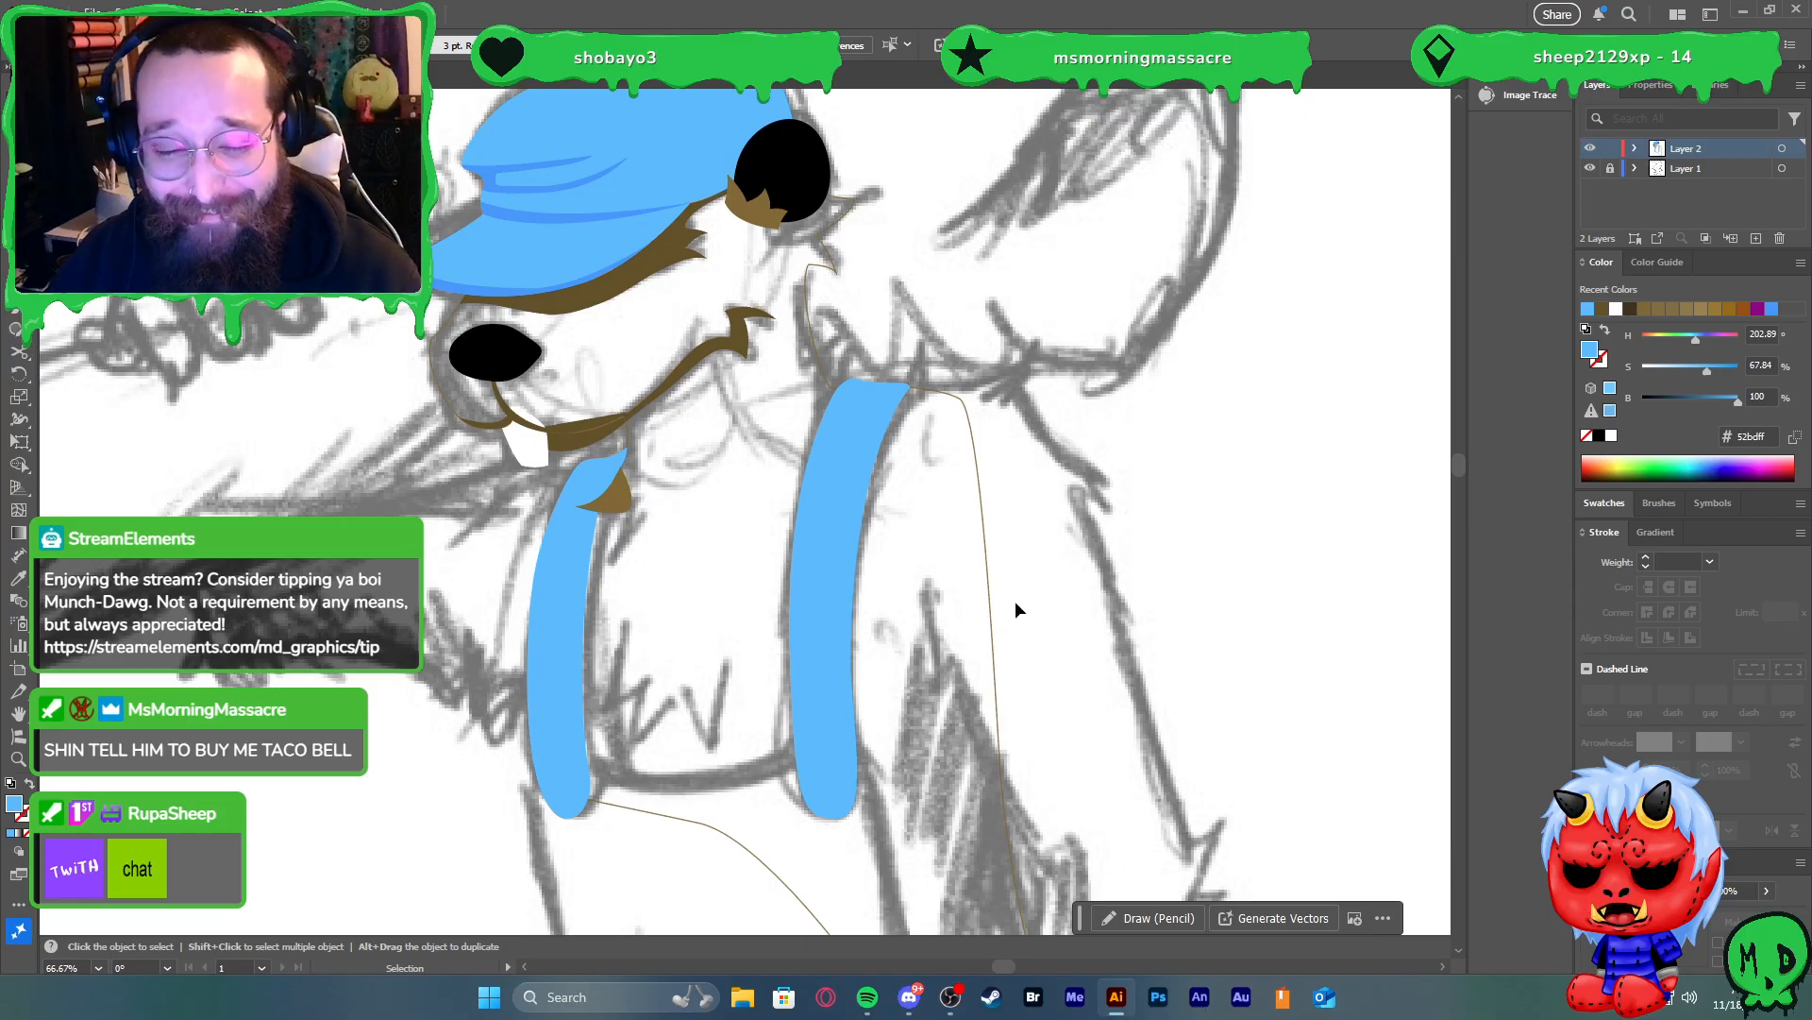
# Move the middle anchor on the second strap's chest-side edge slightly outward to follow the sketch line
pyautogui.scroll(-4, 888, 625)
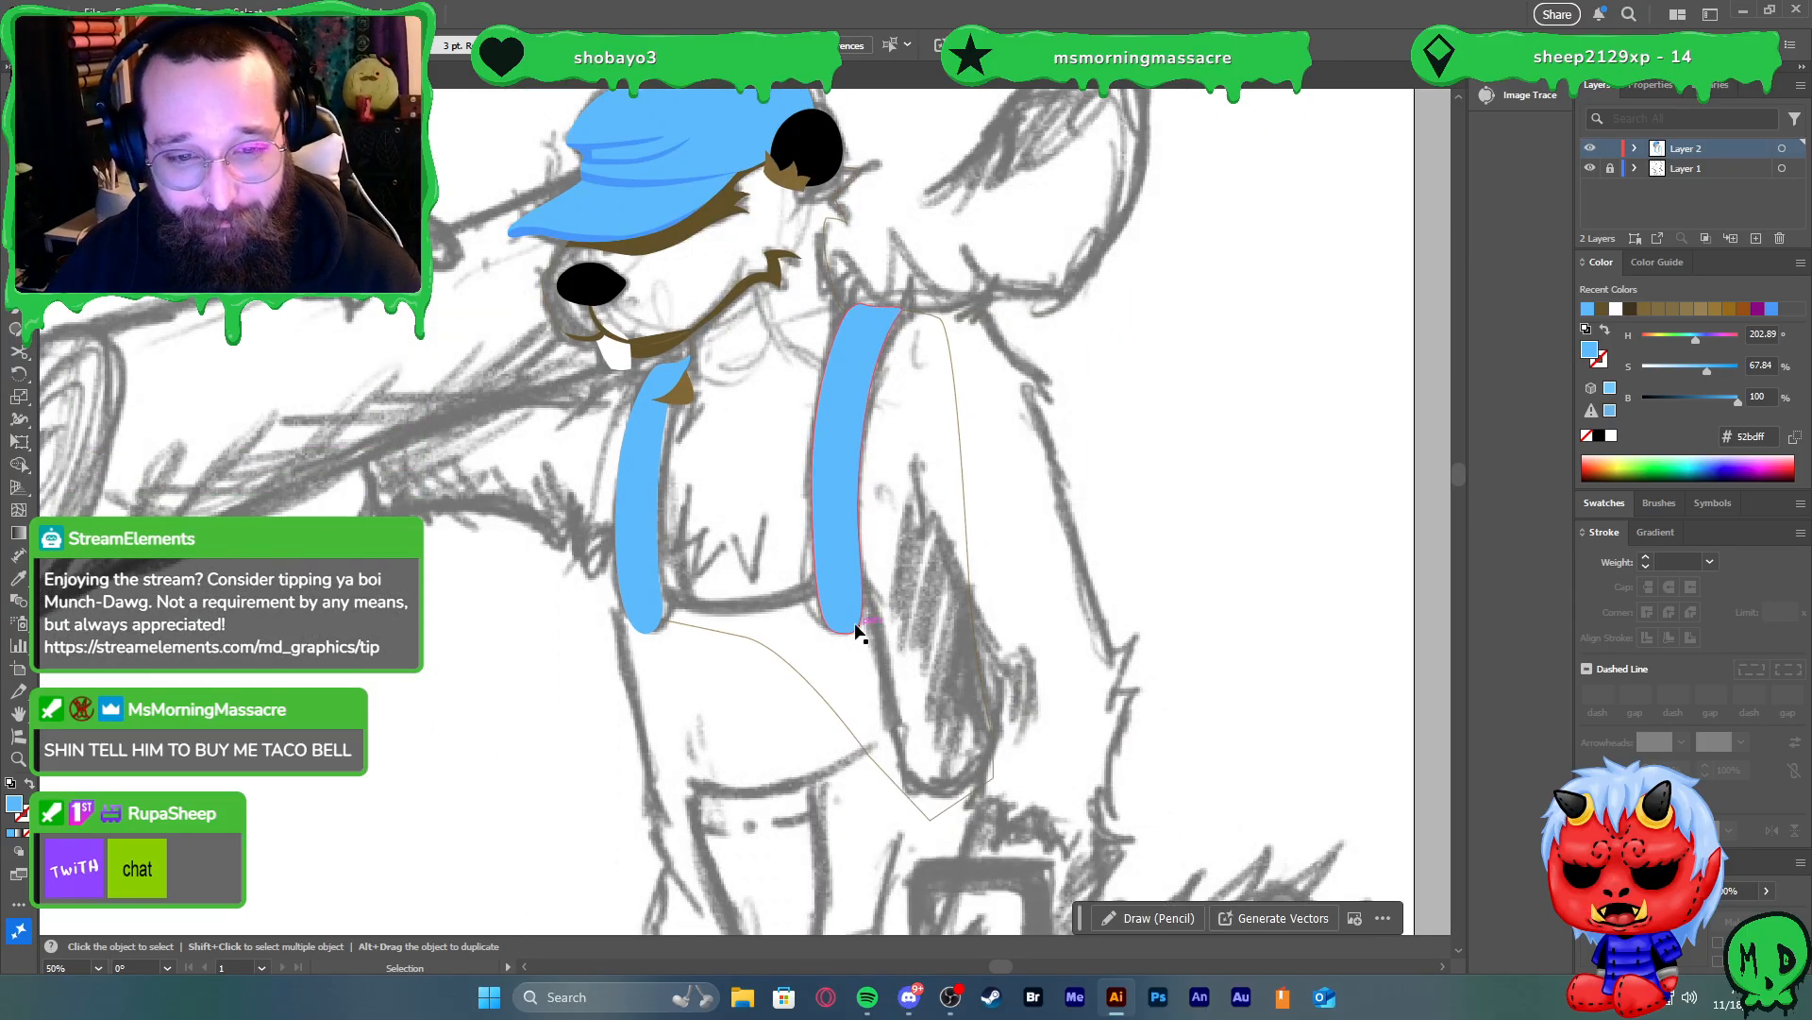
pyautogui.scroll(3, 848, 619)
pyautogui.press('a')
pyautogui.click(808, 592)
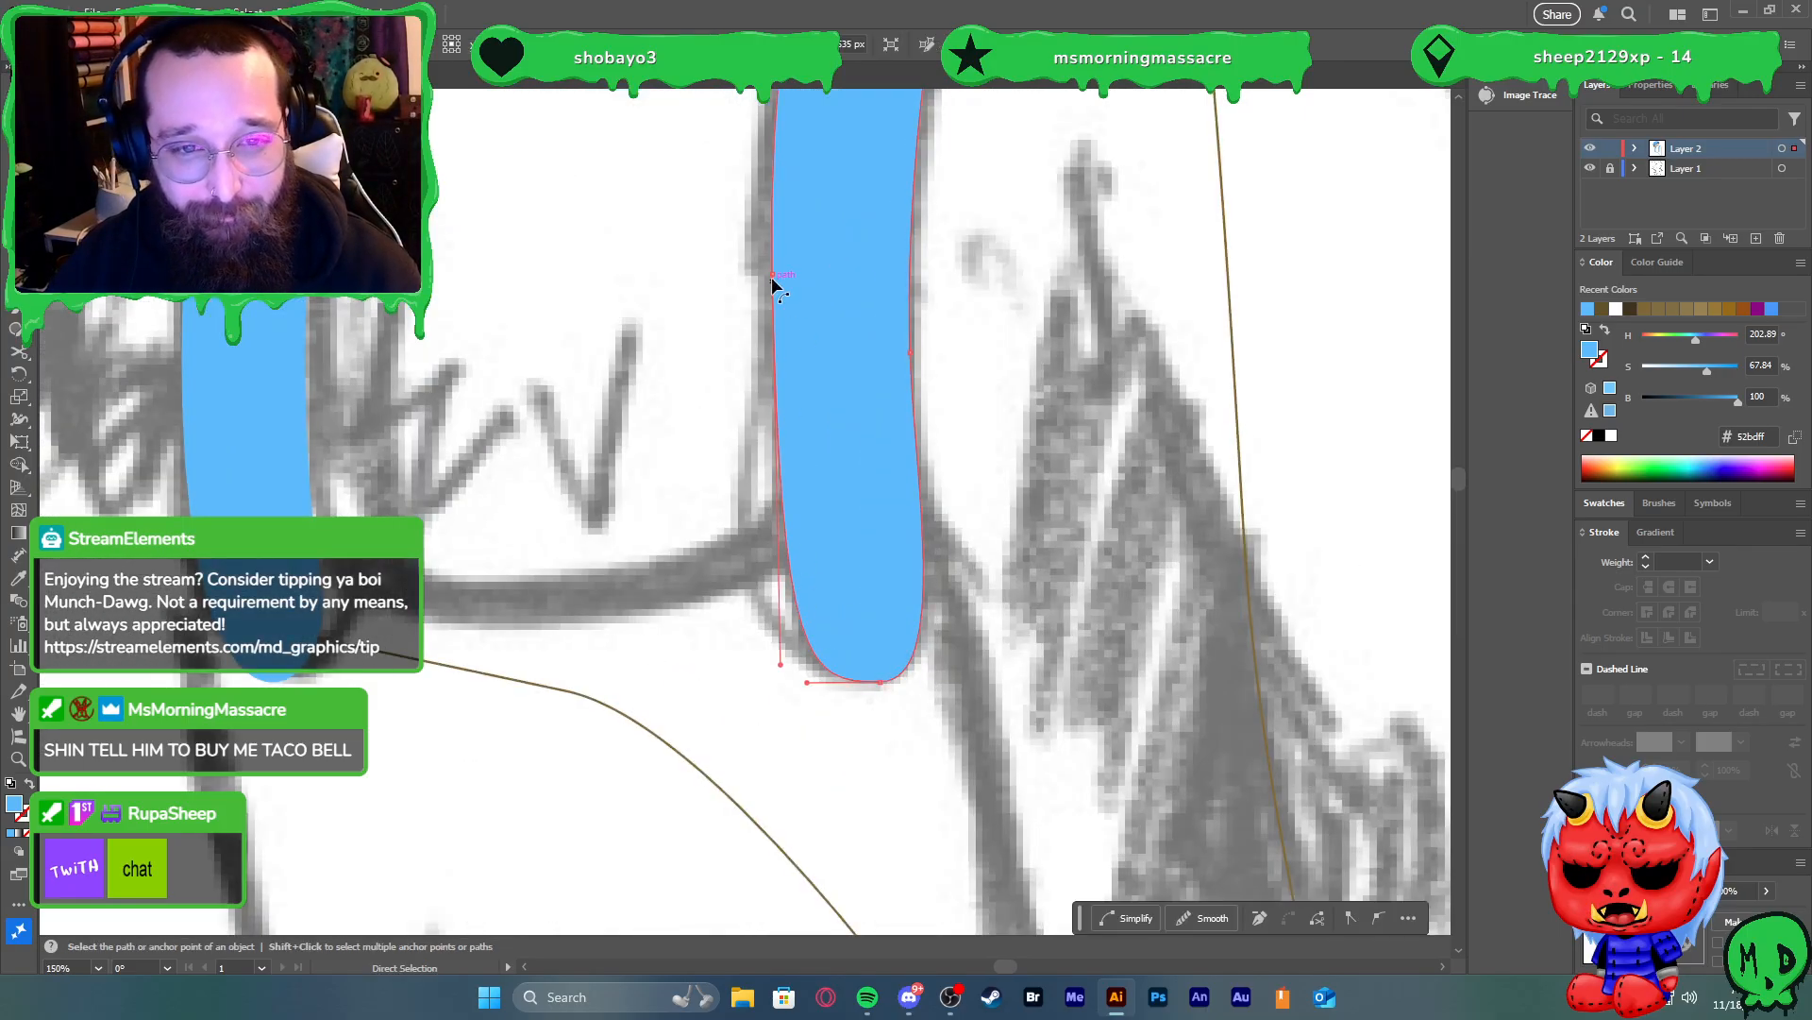
pyautogui.moveTo(772, 274); pyautogui.dragTo(767, 276)
pyautogui.scroll(-1, 771, 327)
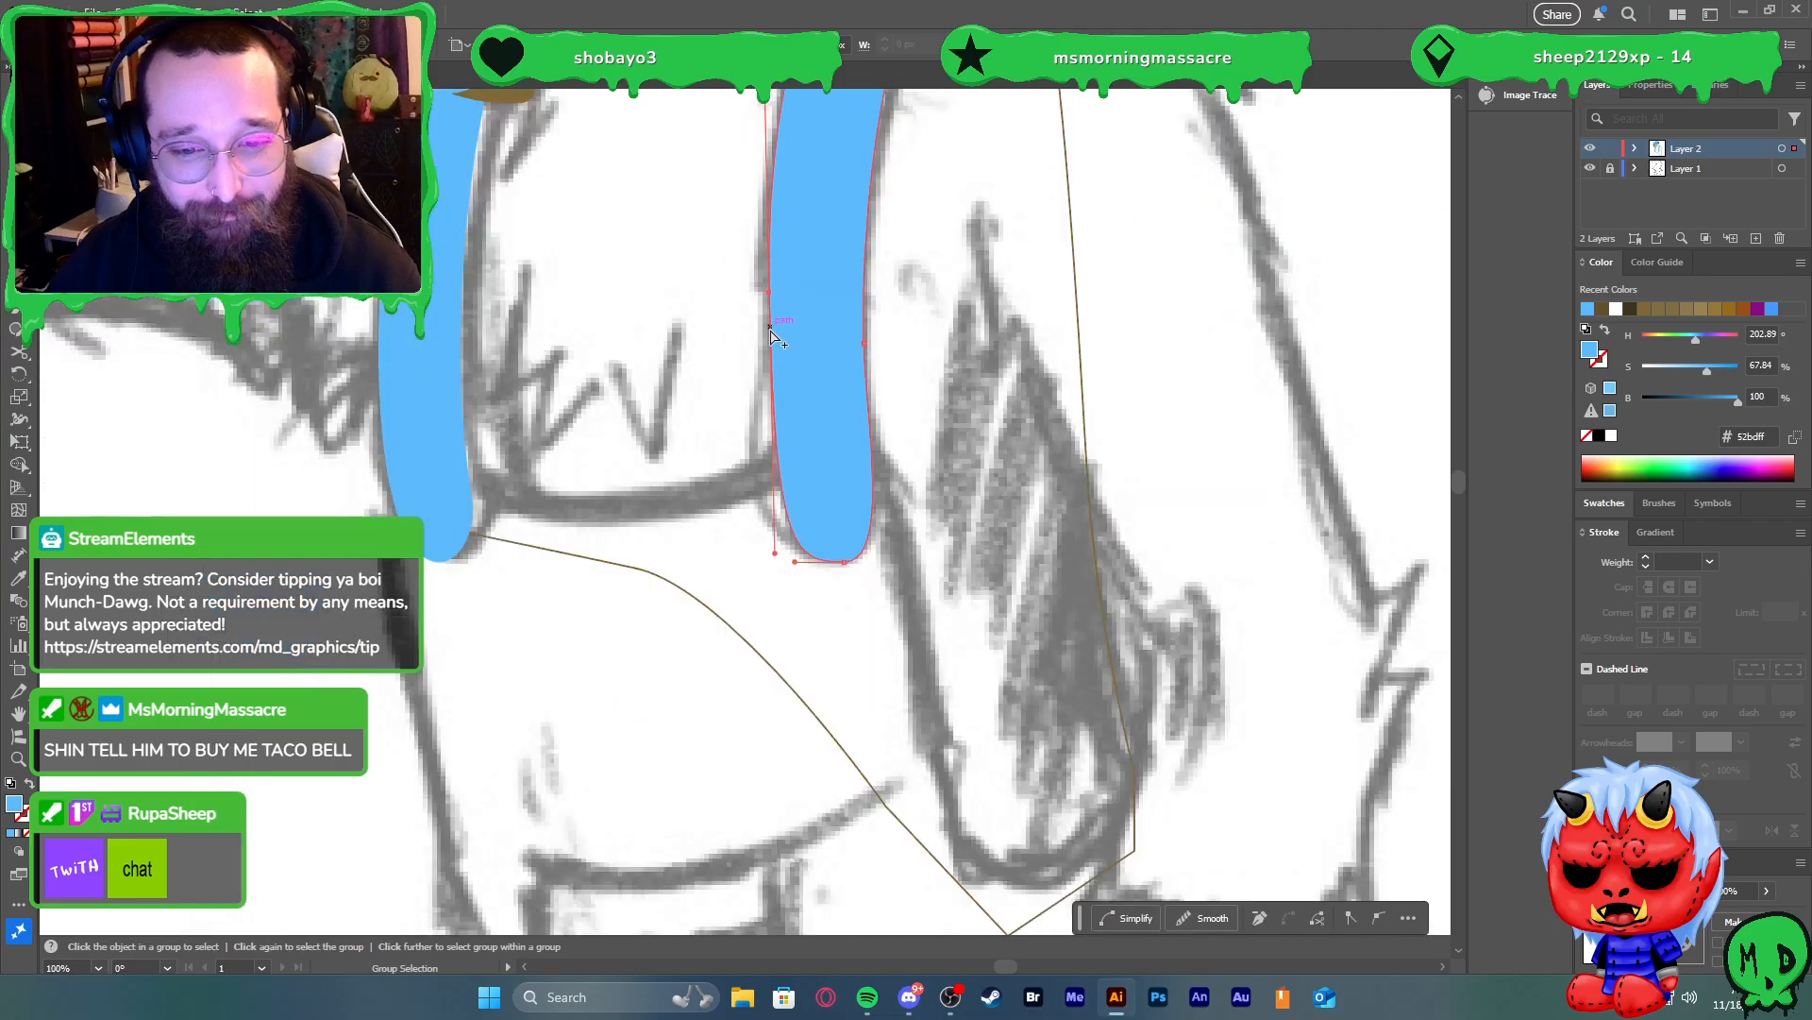
pyautogui.scroll(-1, 771, 329)
pyautogui.click(896, 469)
pyautogui.press('v')
pyautogui.scroll(-2, 960, 523)
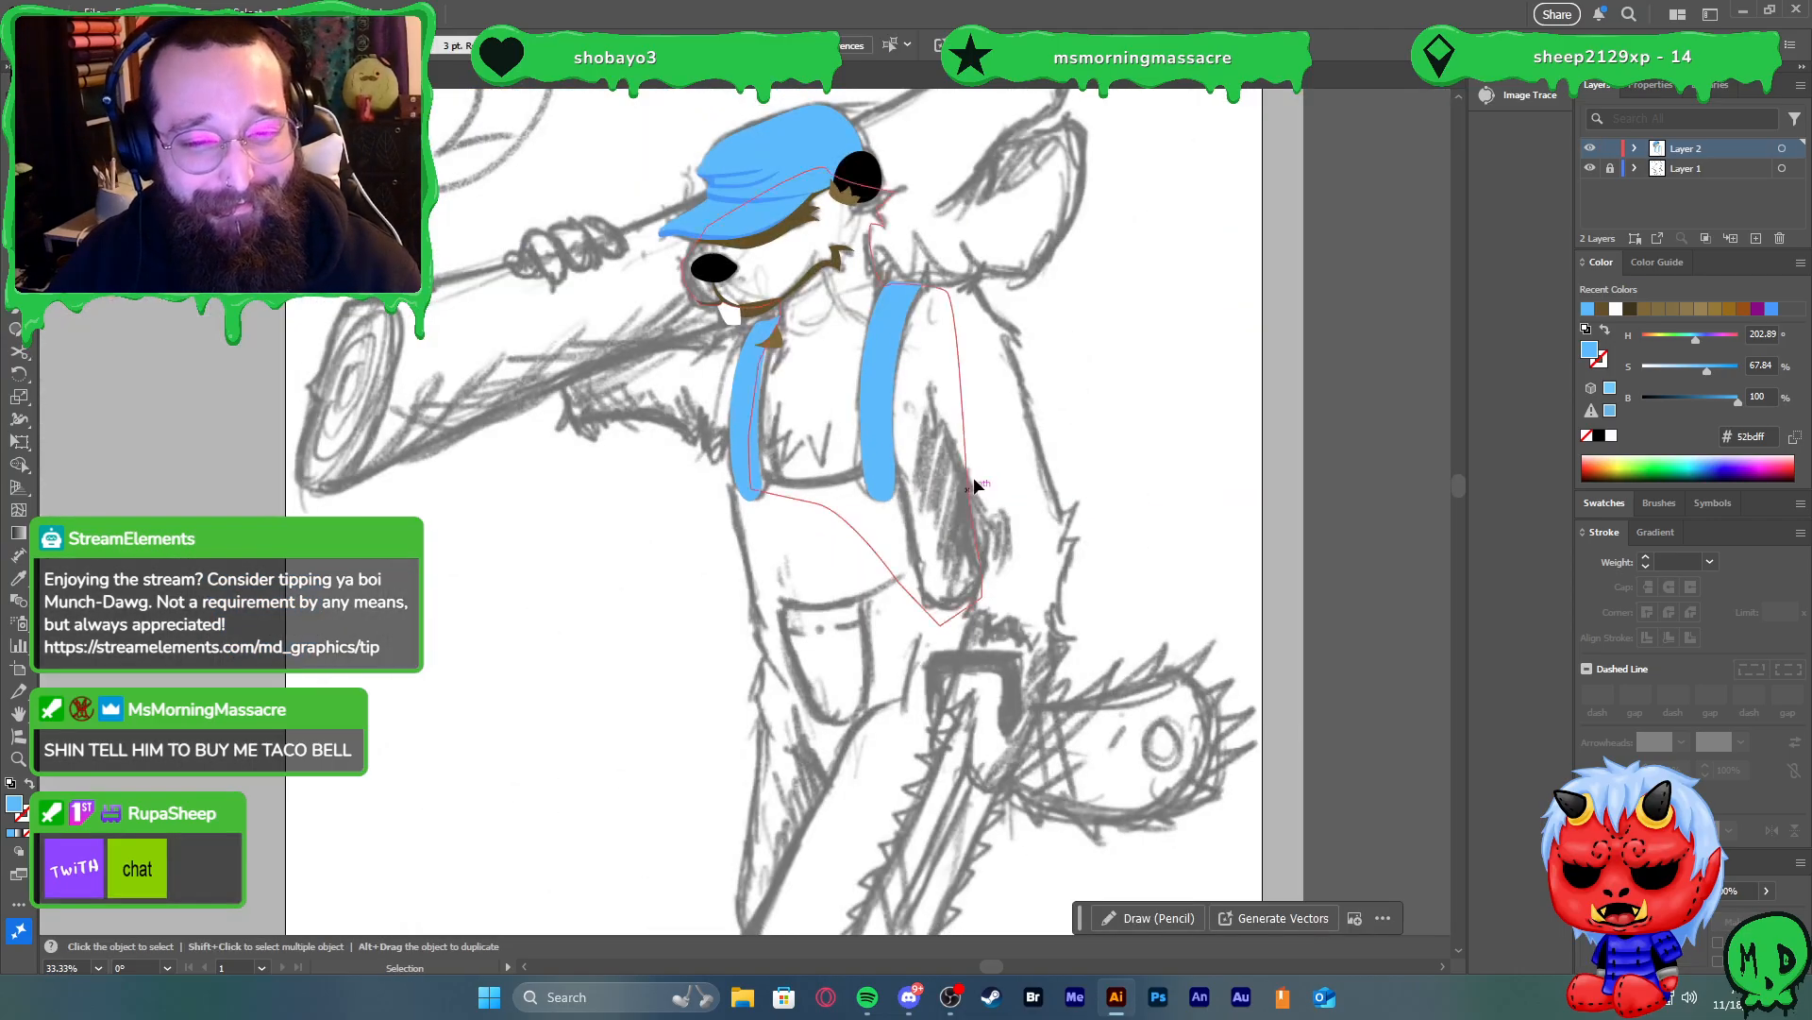
# Return the body to a solid brown fill behind both straps
pyautogui.click(961, 418)
pyautogui.hotkey('shift', 'x')
pyautogui.click(1066, 417)
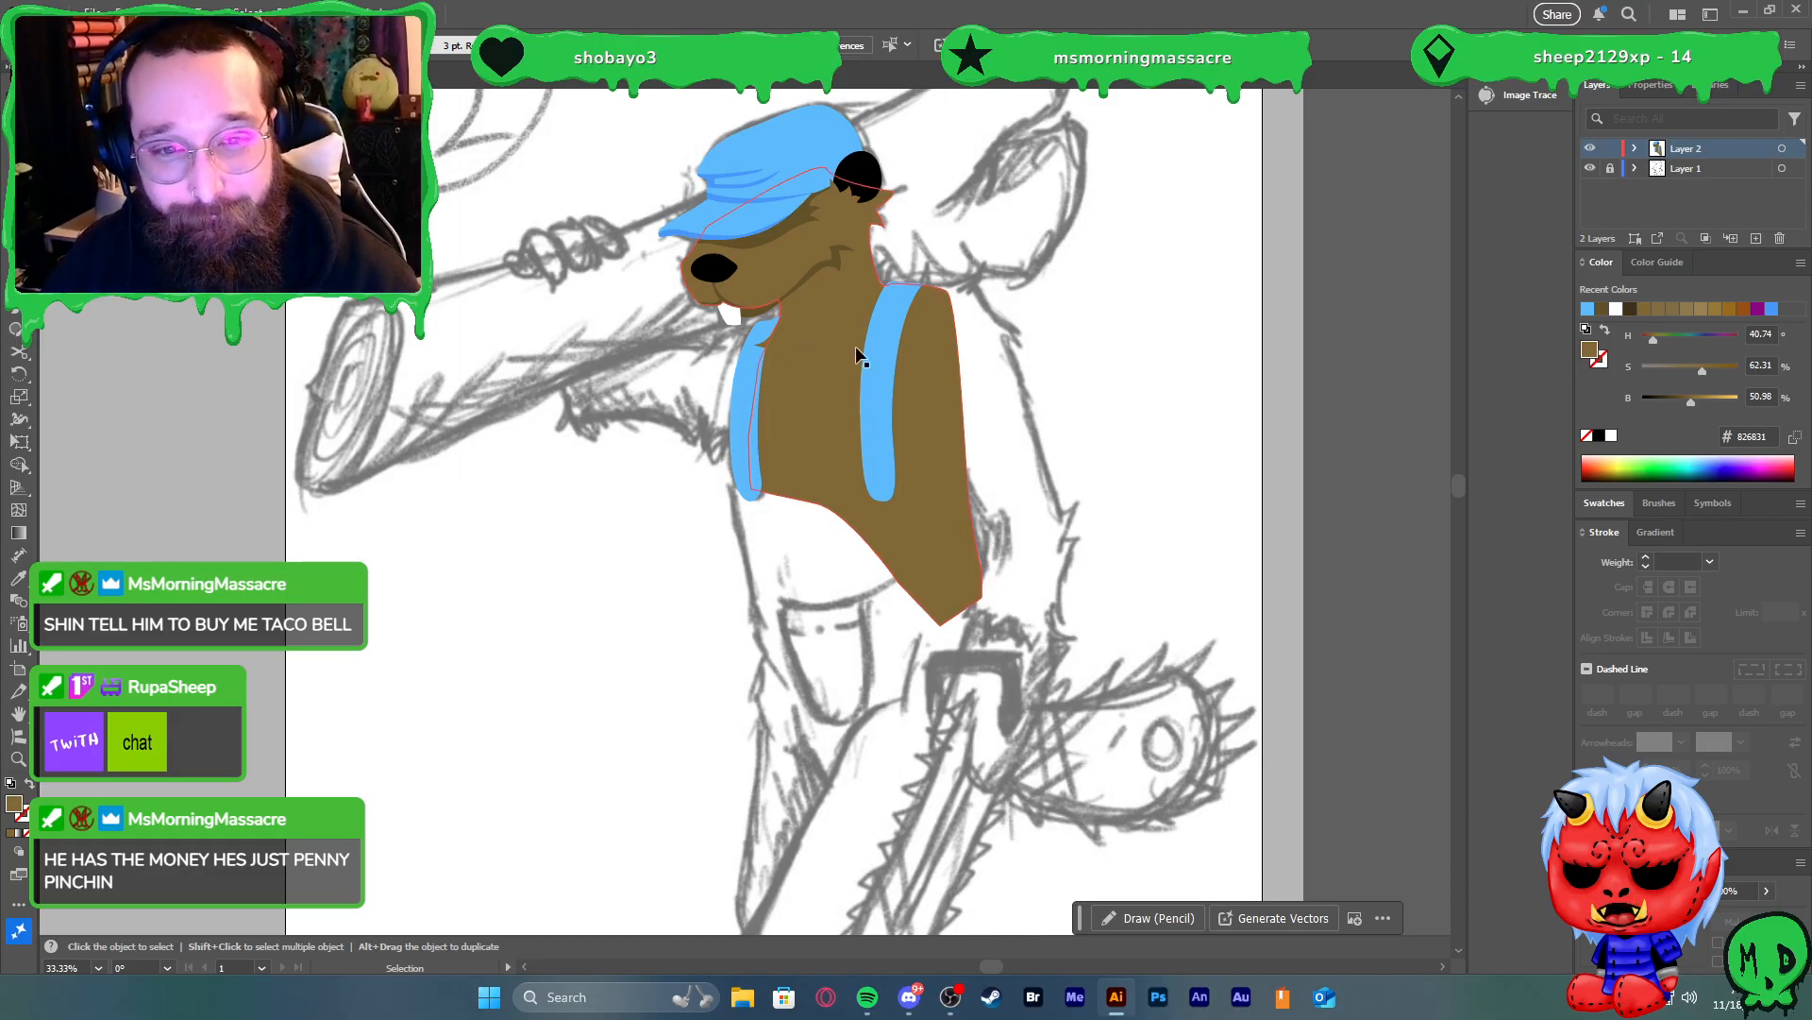
# Swap the body's solid fill to an outline to expose the fur sketch at the shoulder
pyautogui.scroll(3, 834, 340)
pyautogui.scroll(2, 1006, 148)
pyautogui.scroll(-1, 1084, 168)
pyautogui.scroll(2, 1102, 167)
pyautogui.click(947, 269)
pyautogui.hotkey('shift', 'x')
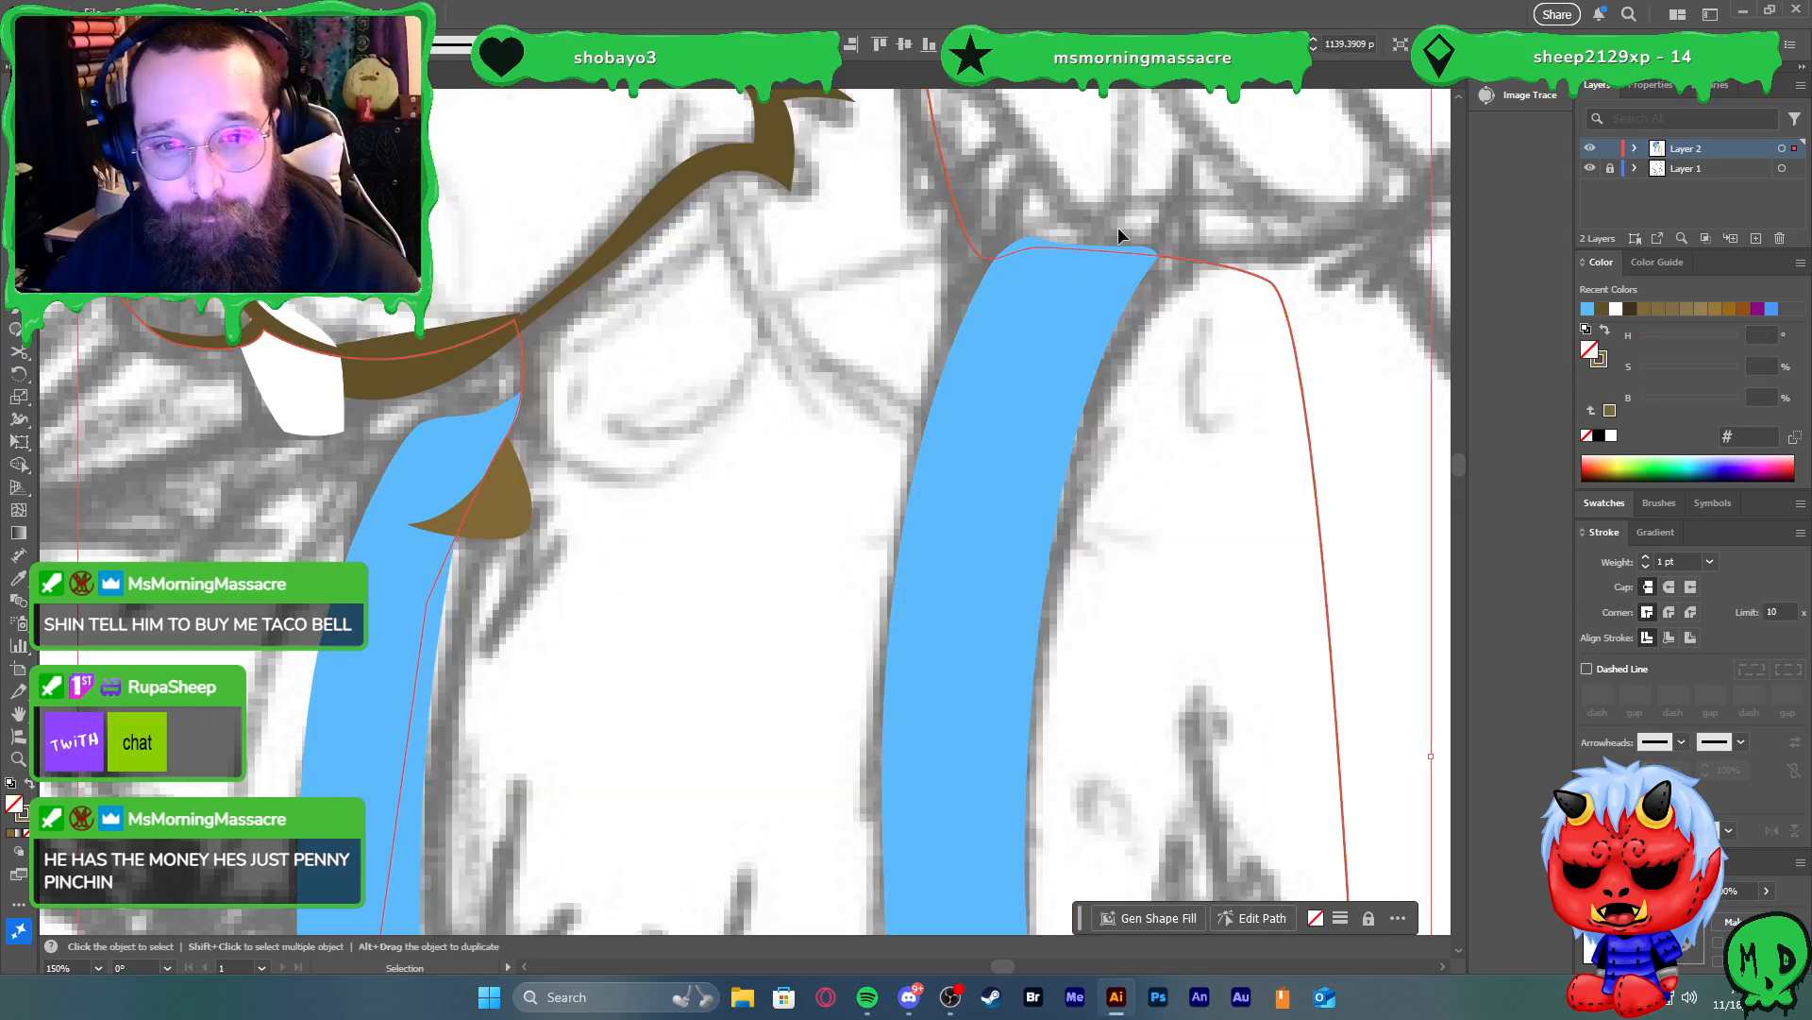
pyautogui.click(1175, 202)
# Draw a small pointed fur tuft at the neck beside the second strap's upper end with the Pen tool
pyautogui.scroll(-1, 1174, 202)
pyautogui.scroll(2, 1165, 190)
pyautogui.scroll(2, 1127, 195)
pyautogui.press('p')
pyautogui.click(972, 421)
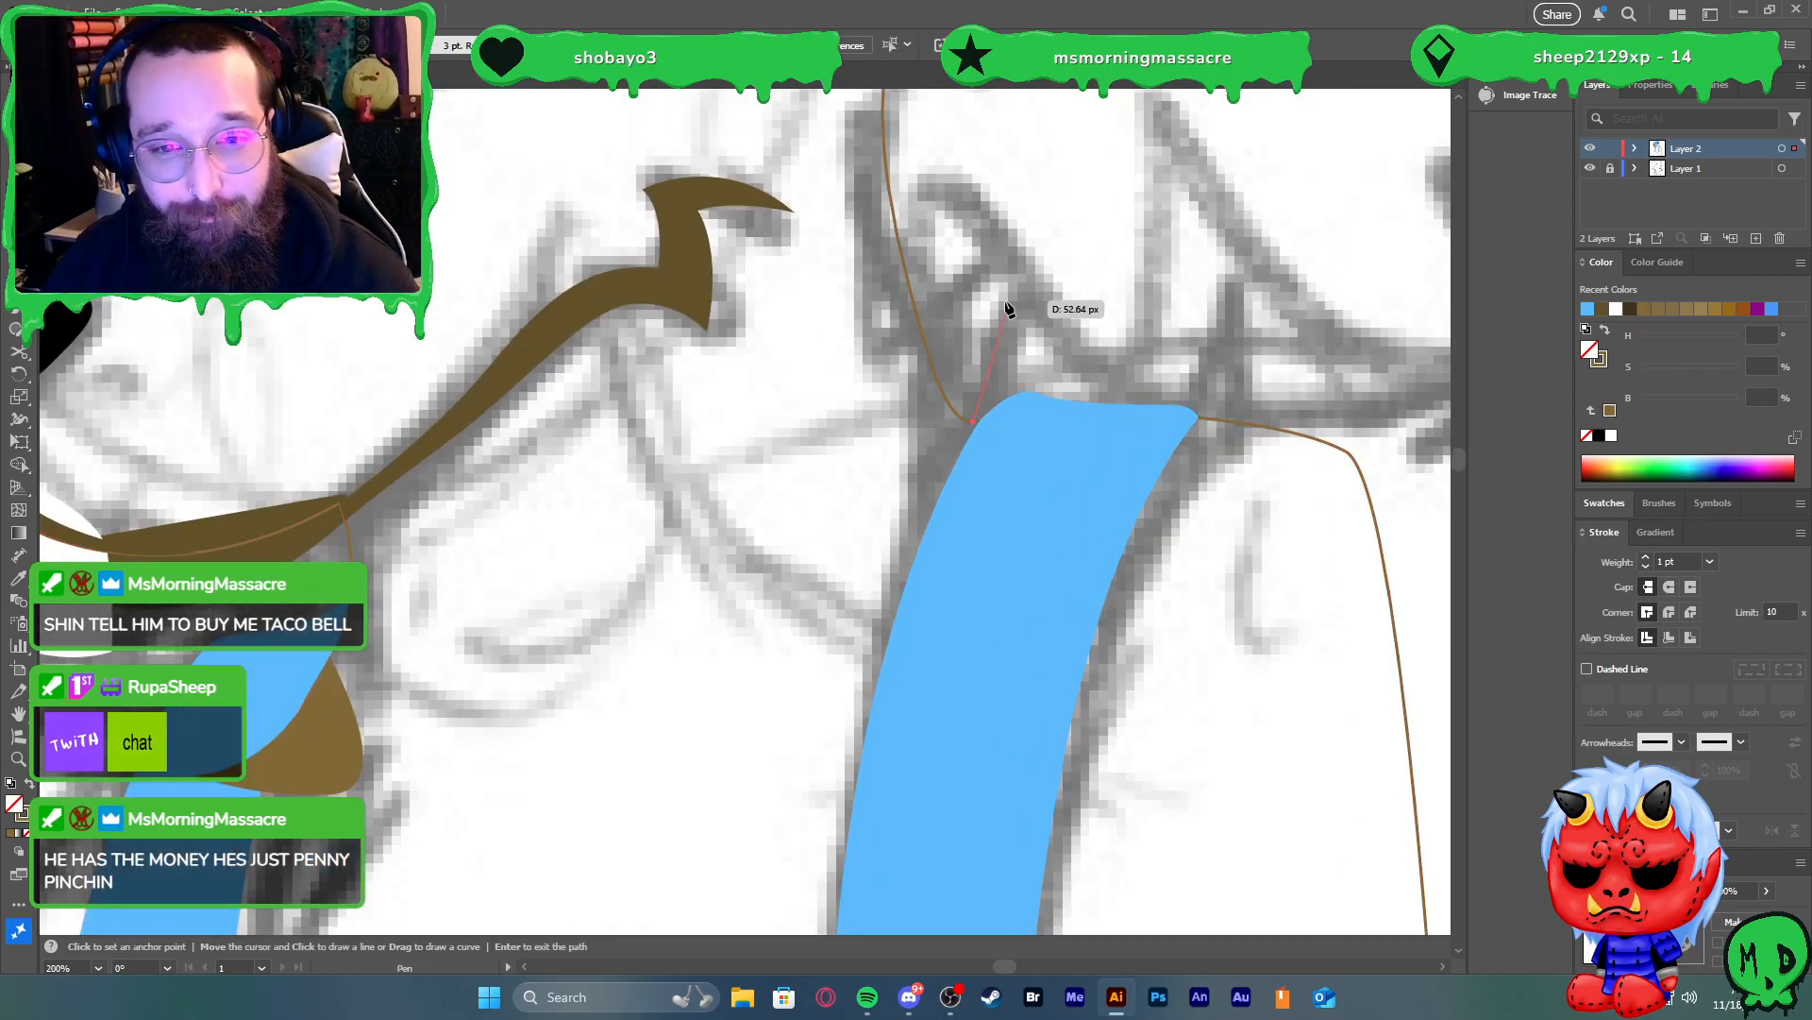
pyautogui.moveTo(975, 322); pyautogui.dragTo(984, 283)
pyautogui.click(974, 322)
pyautogui.click(932, 370)
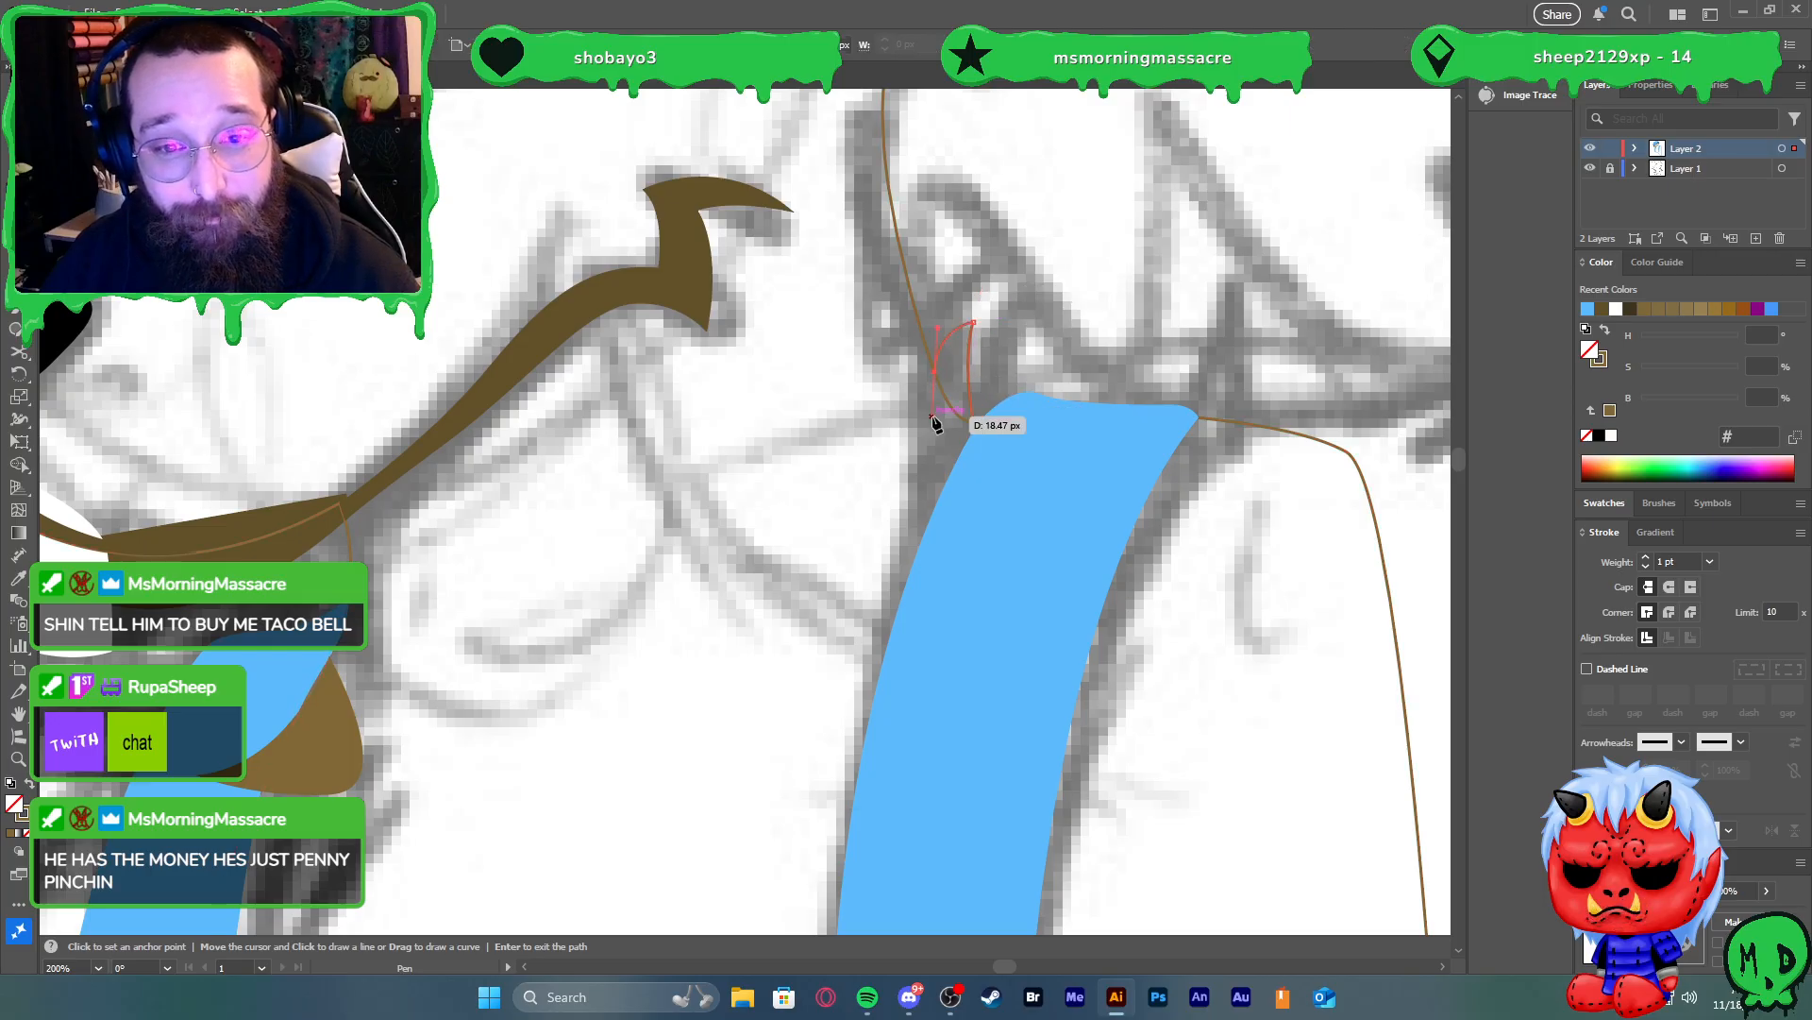
# Unite the small fur tuft with the body outline into one shape
pyautogui.press('v')
pyautogui.keyDown('shift'); pyautogui.click(955, 393); pyautogui.keyUp('shift')
pyautogui.keyDown('shift'); pyautogui.click(1001, 423); pyautogui.keyUp('shift')
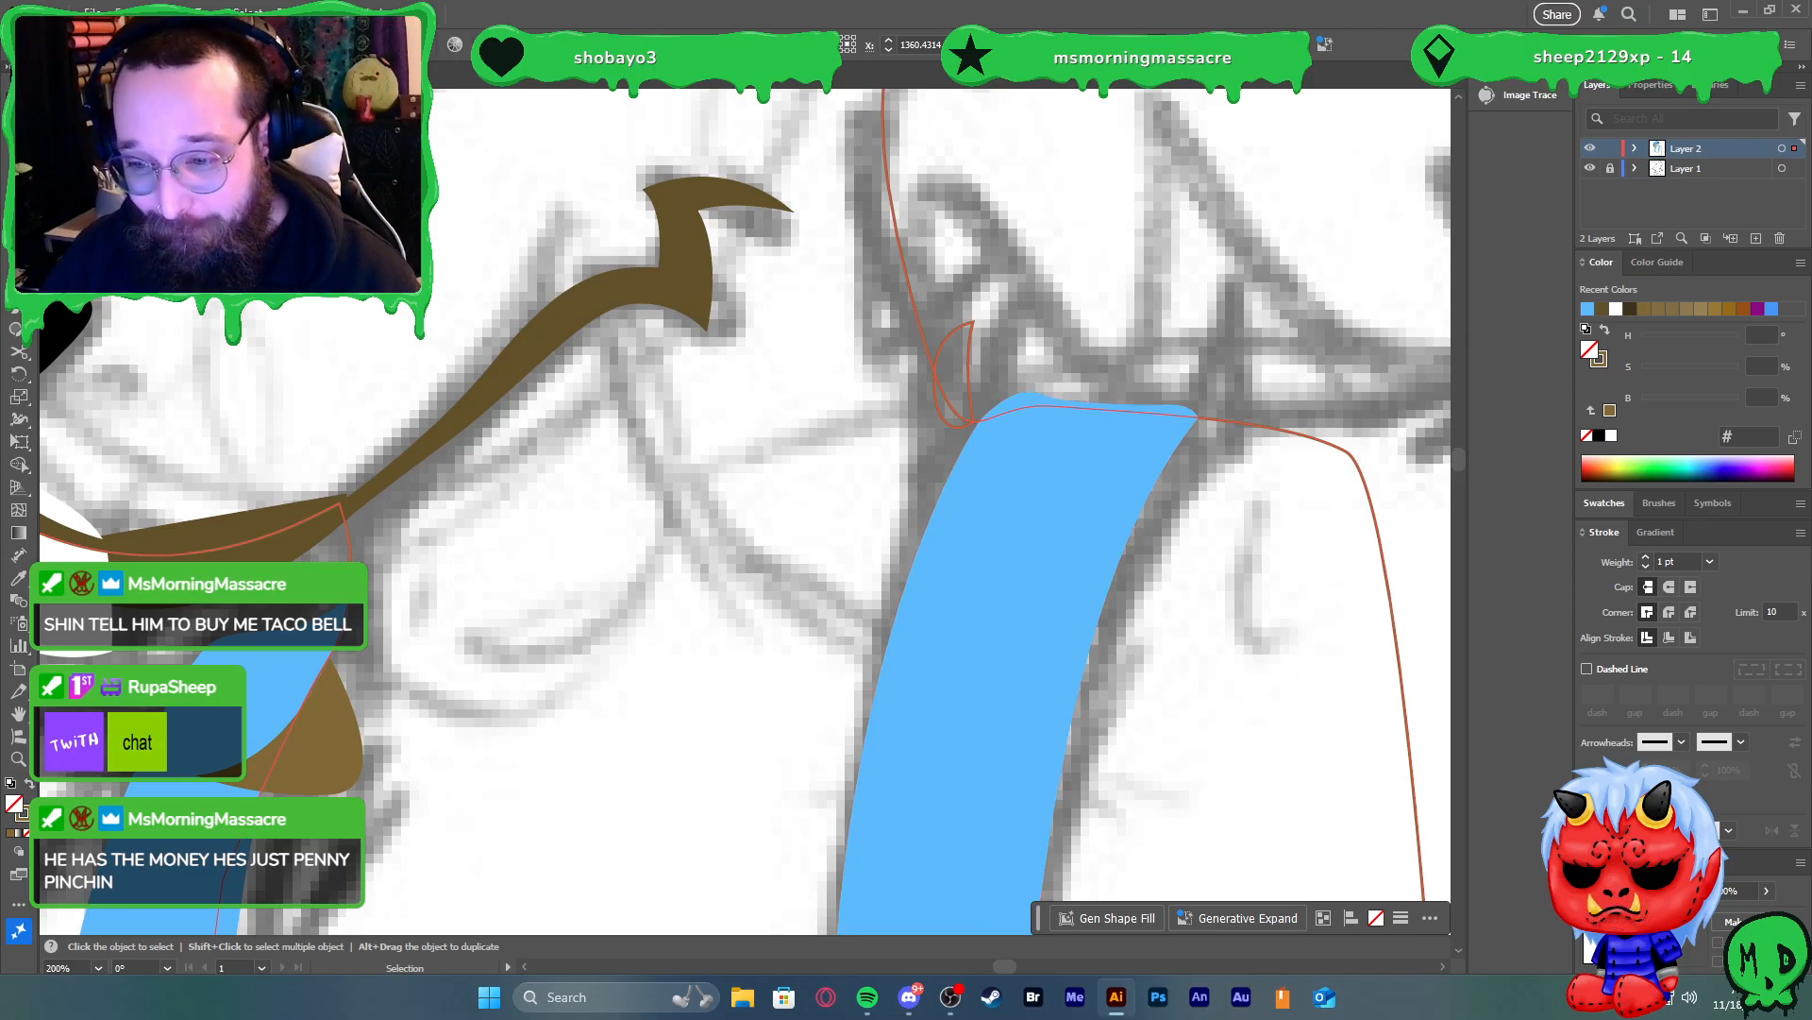
pyautogui.click(1686, 862)
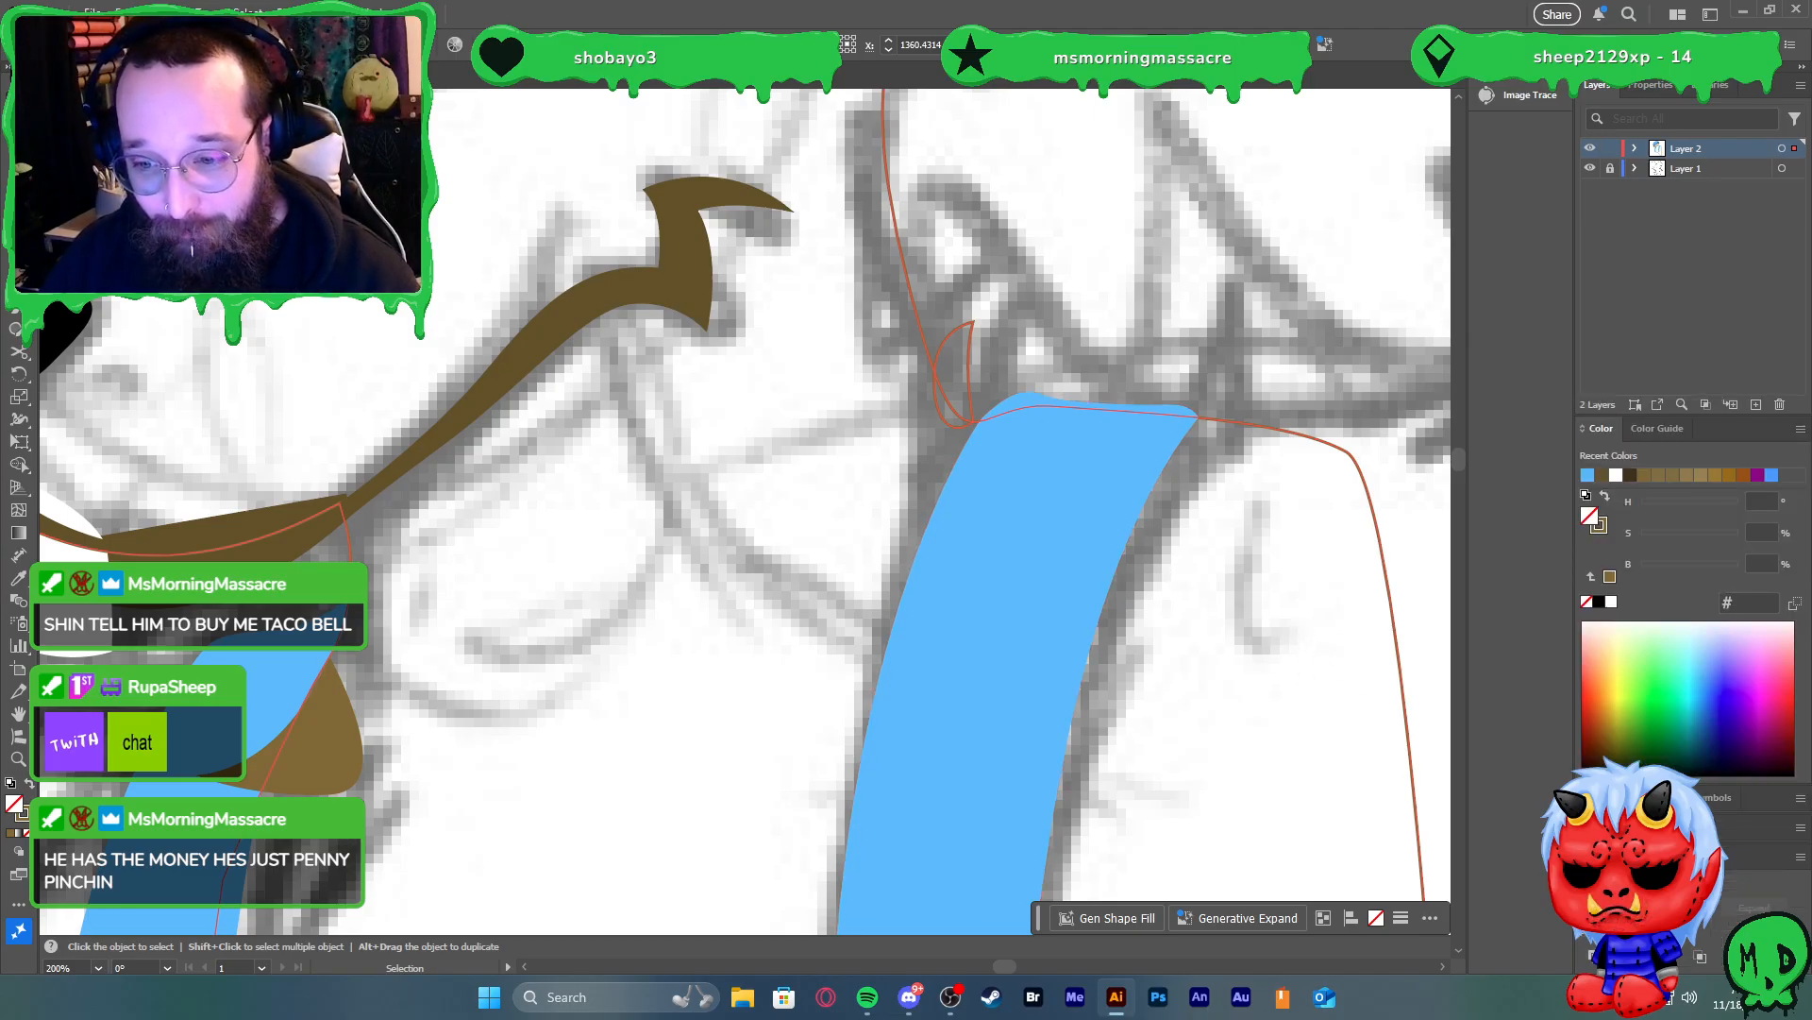
pyautogui.click(1593, 907)
pyautogui.scroll(-2, 1209, 676)
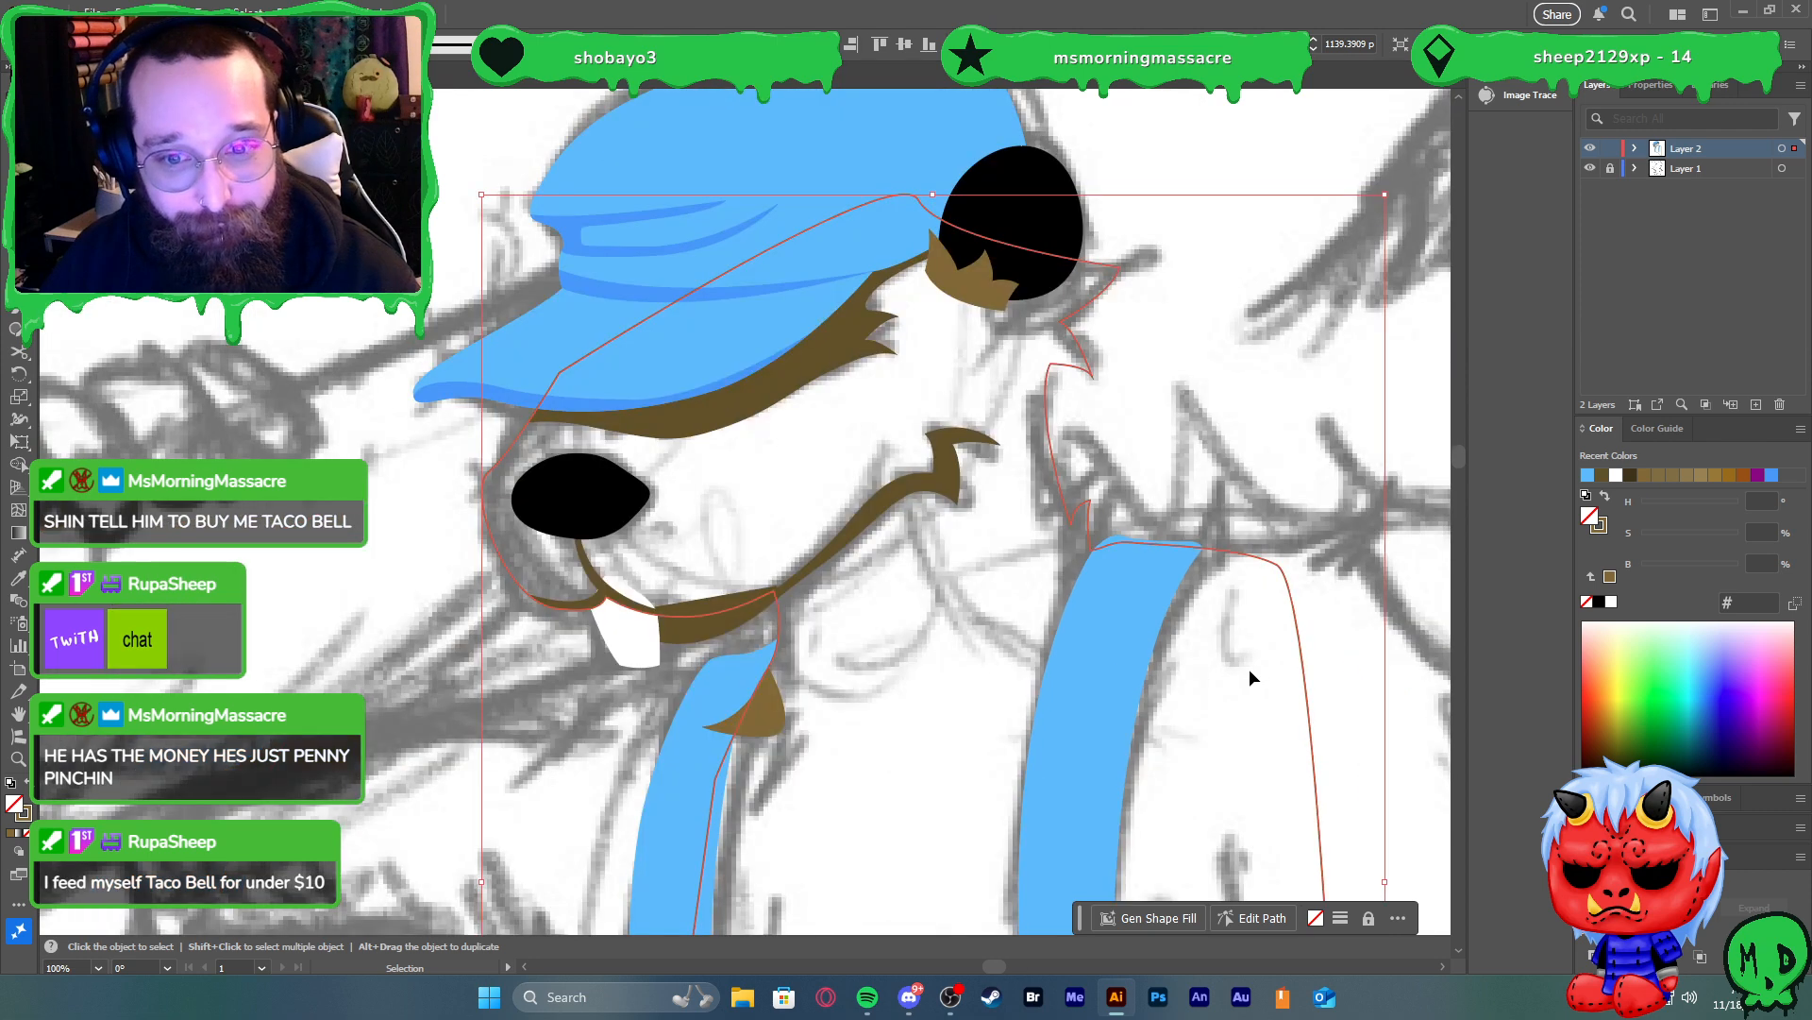
# Swap the body's outline back to a solid brown fill and deselect it
pyautogui.scroll(-2, 1167, 704)
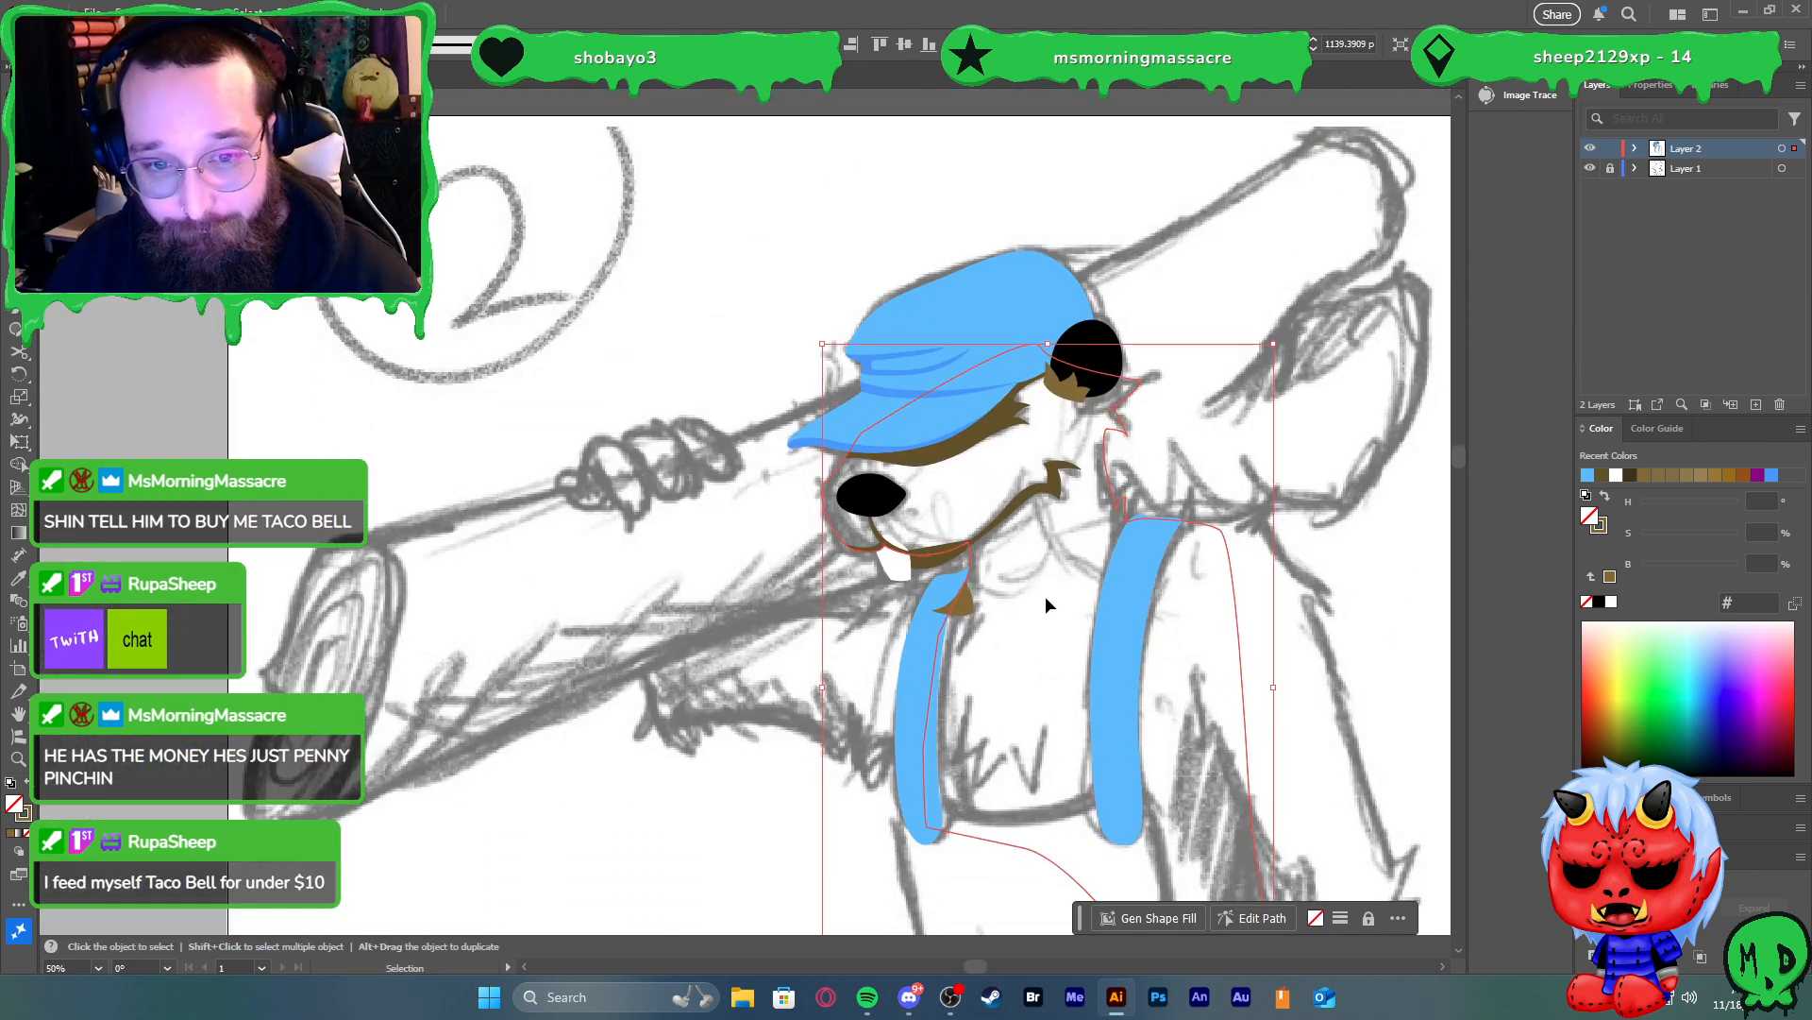
pyautogui.click(958, 562)
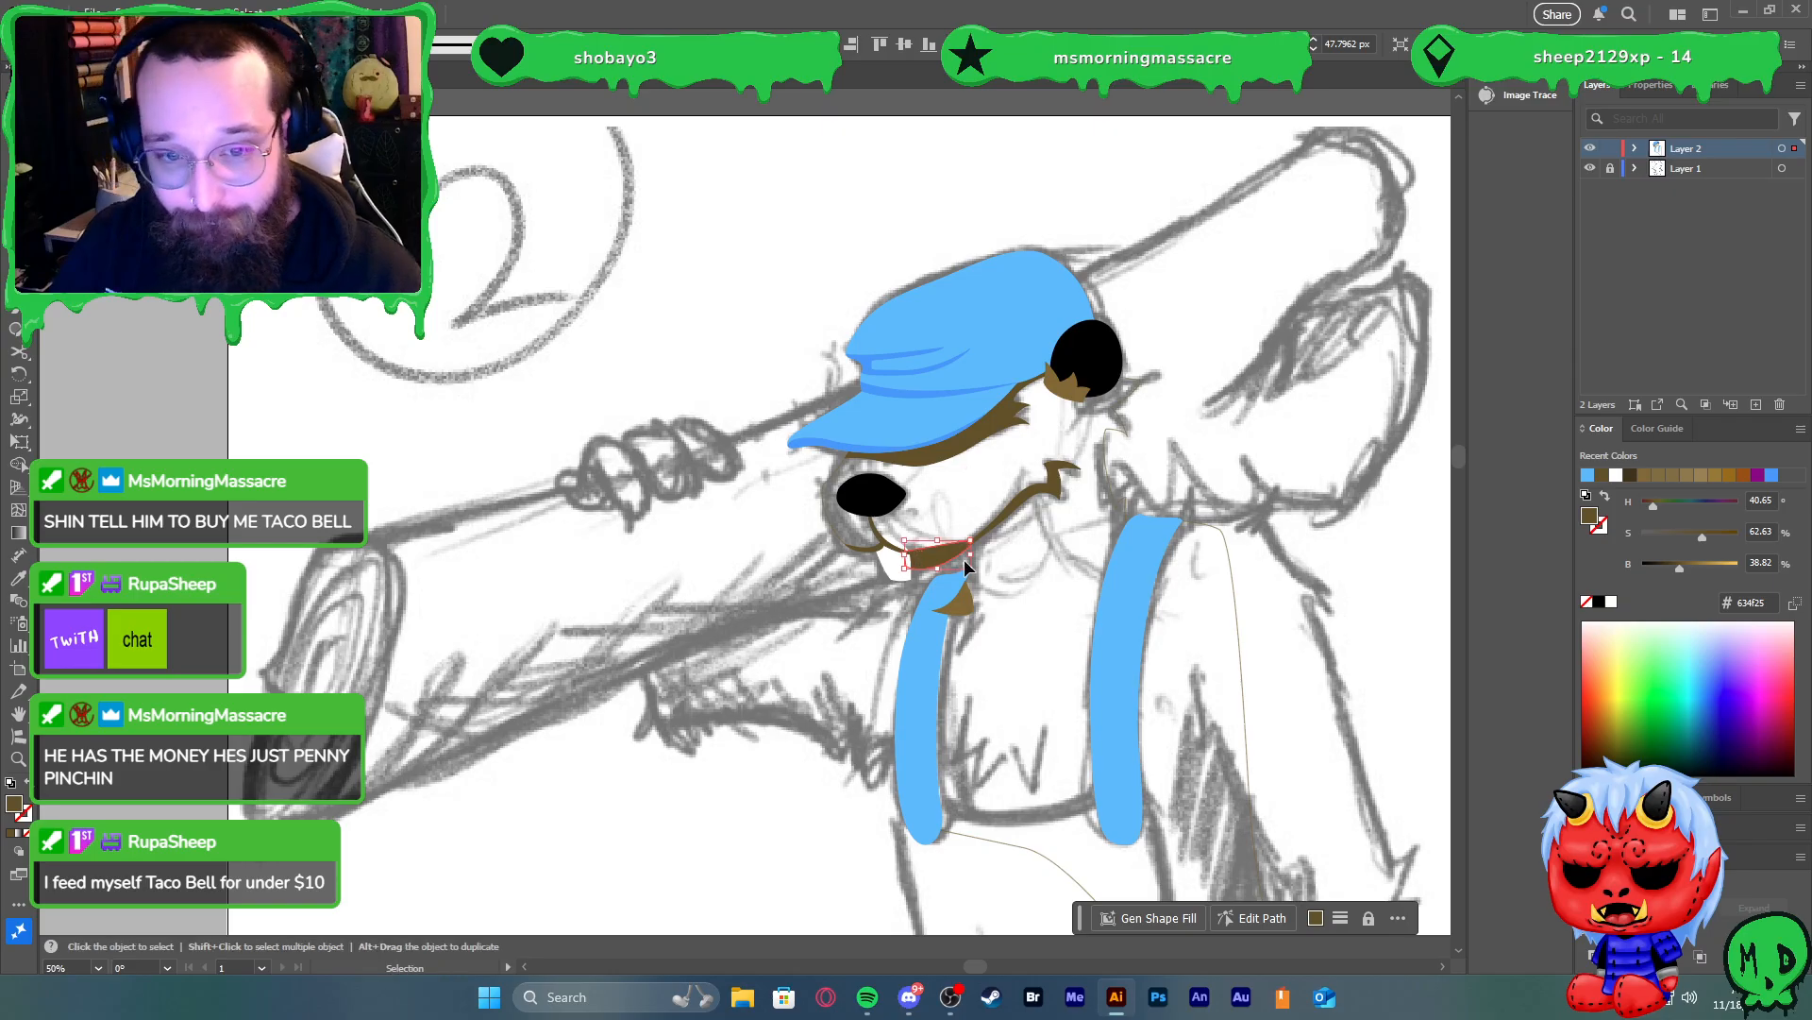
pyautogui.click(1227, 683)
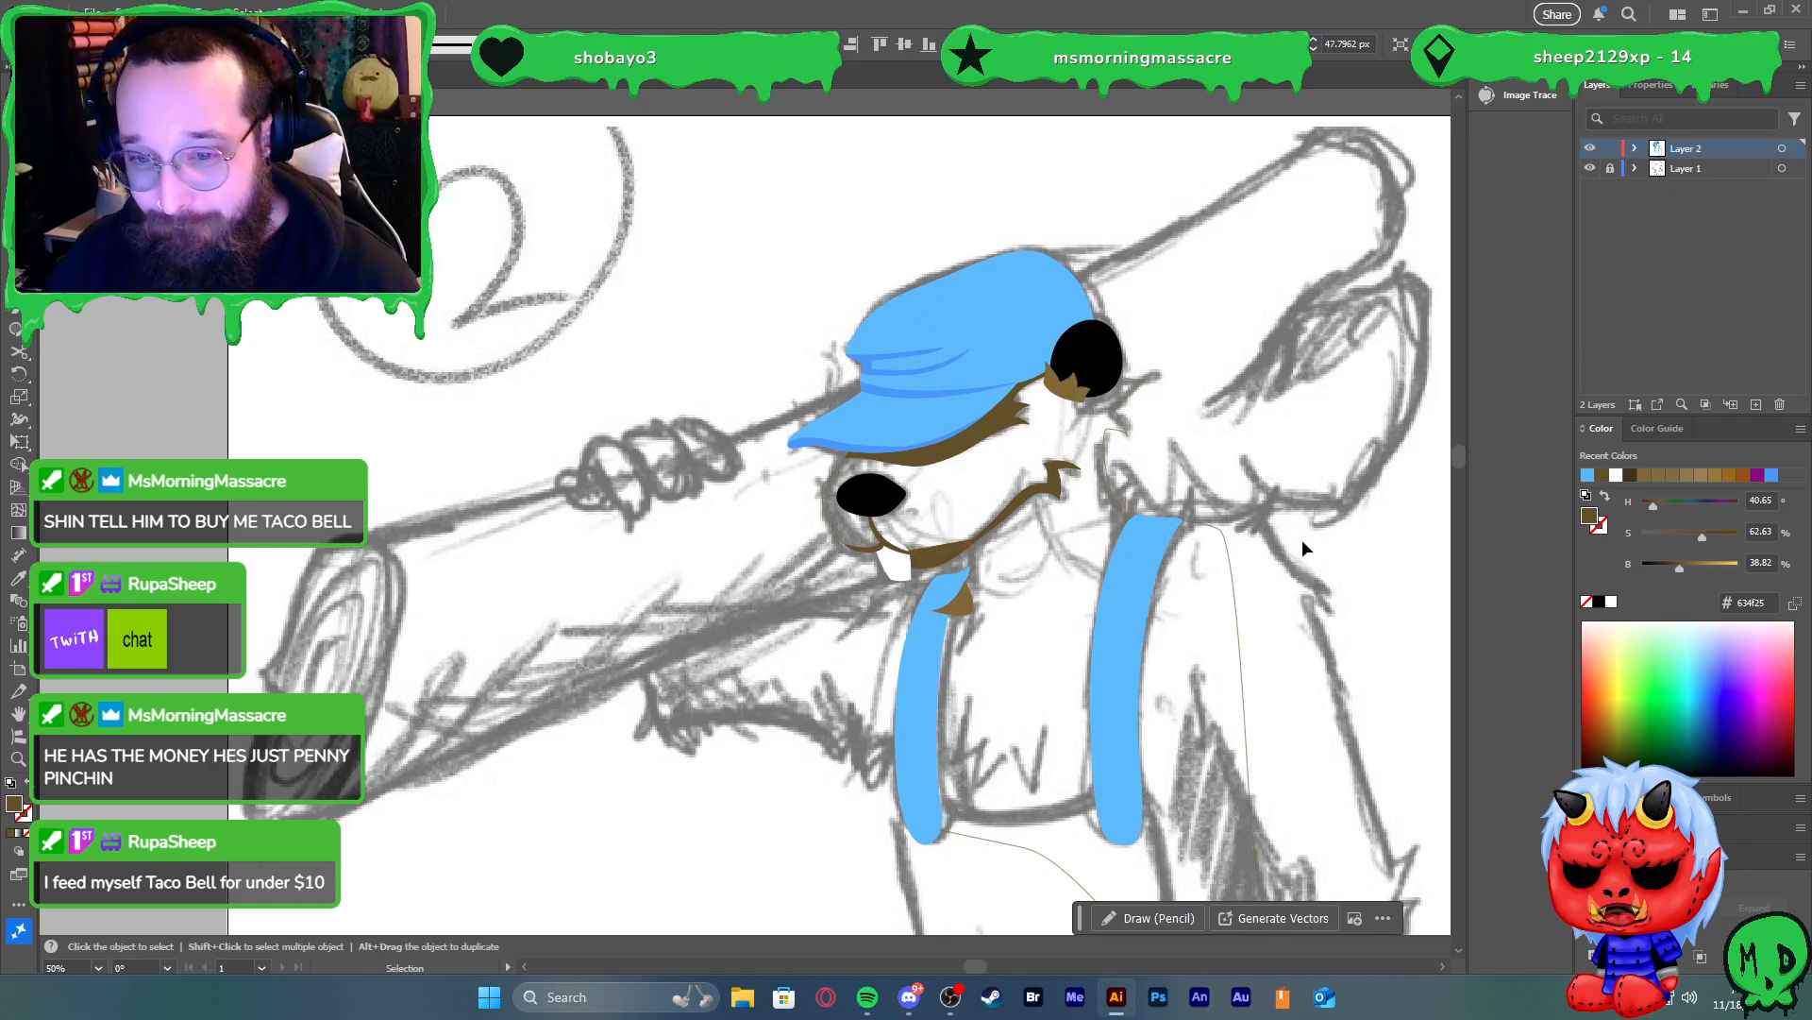
pyautogui.scroll(-2, 1303, 540)
pyautogui.scroll(5, 1199, 557)
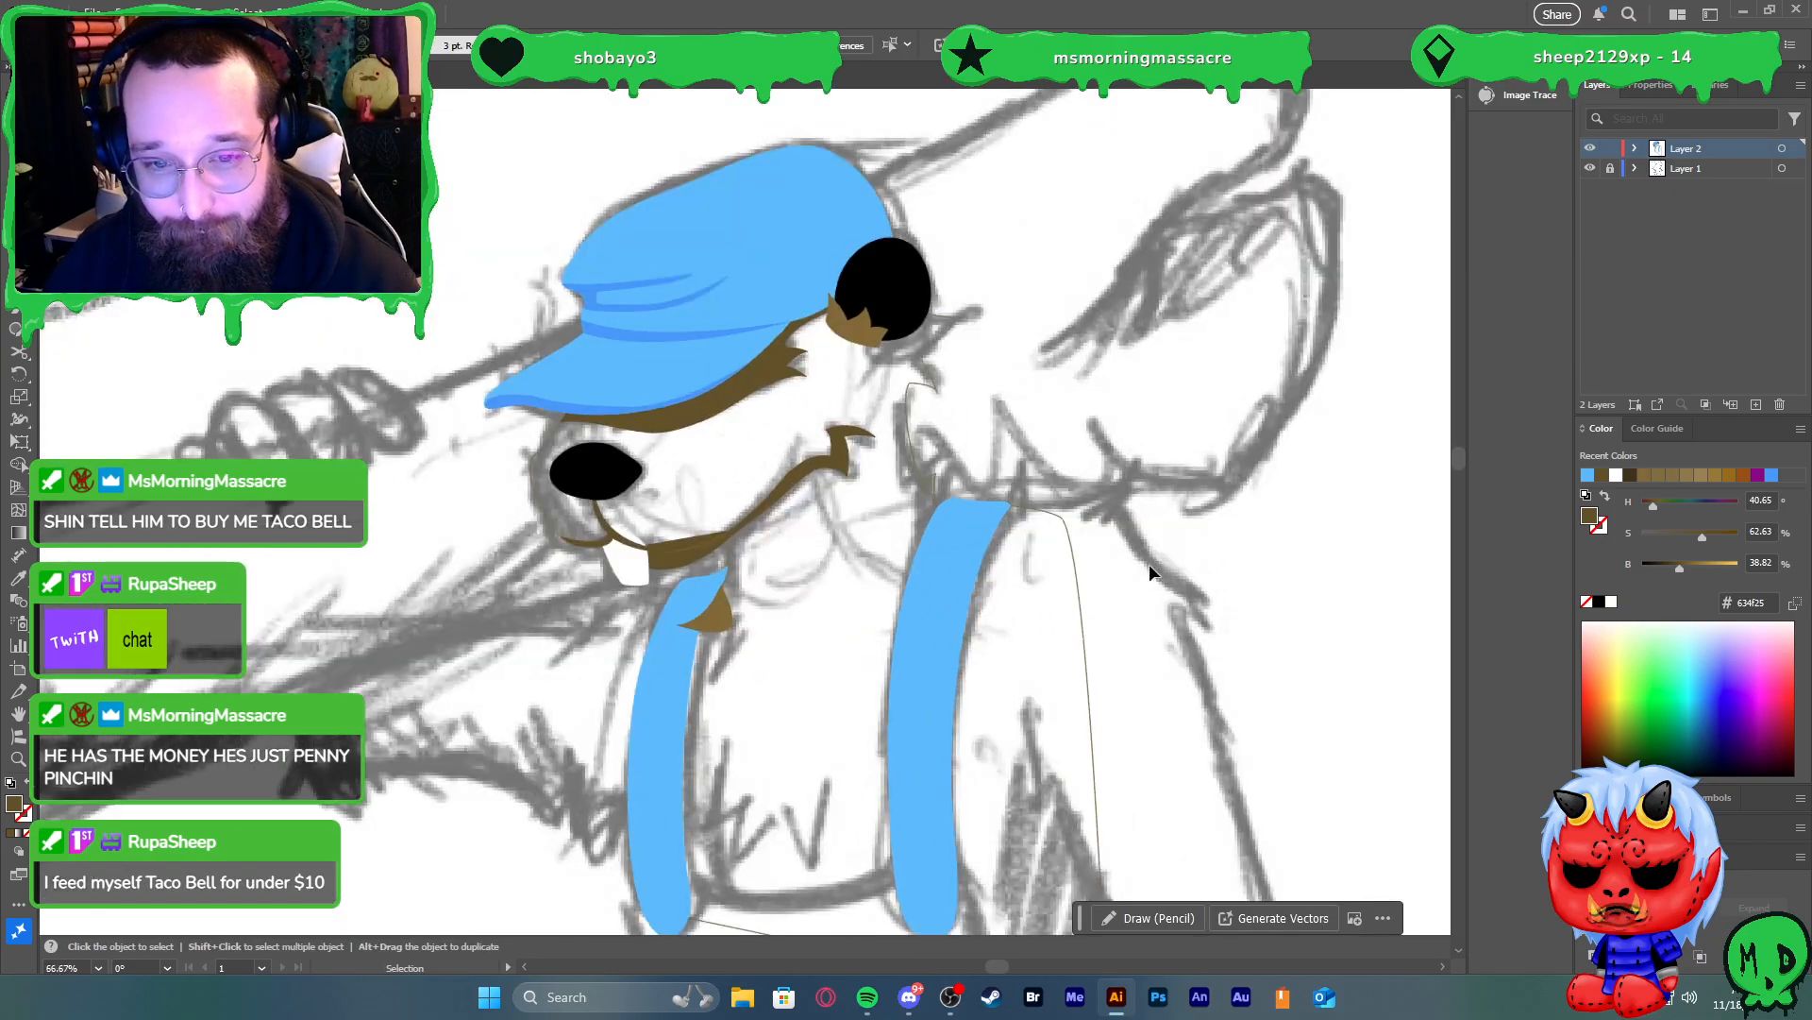
pyautogui.scroll(-3, 1100, 536)
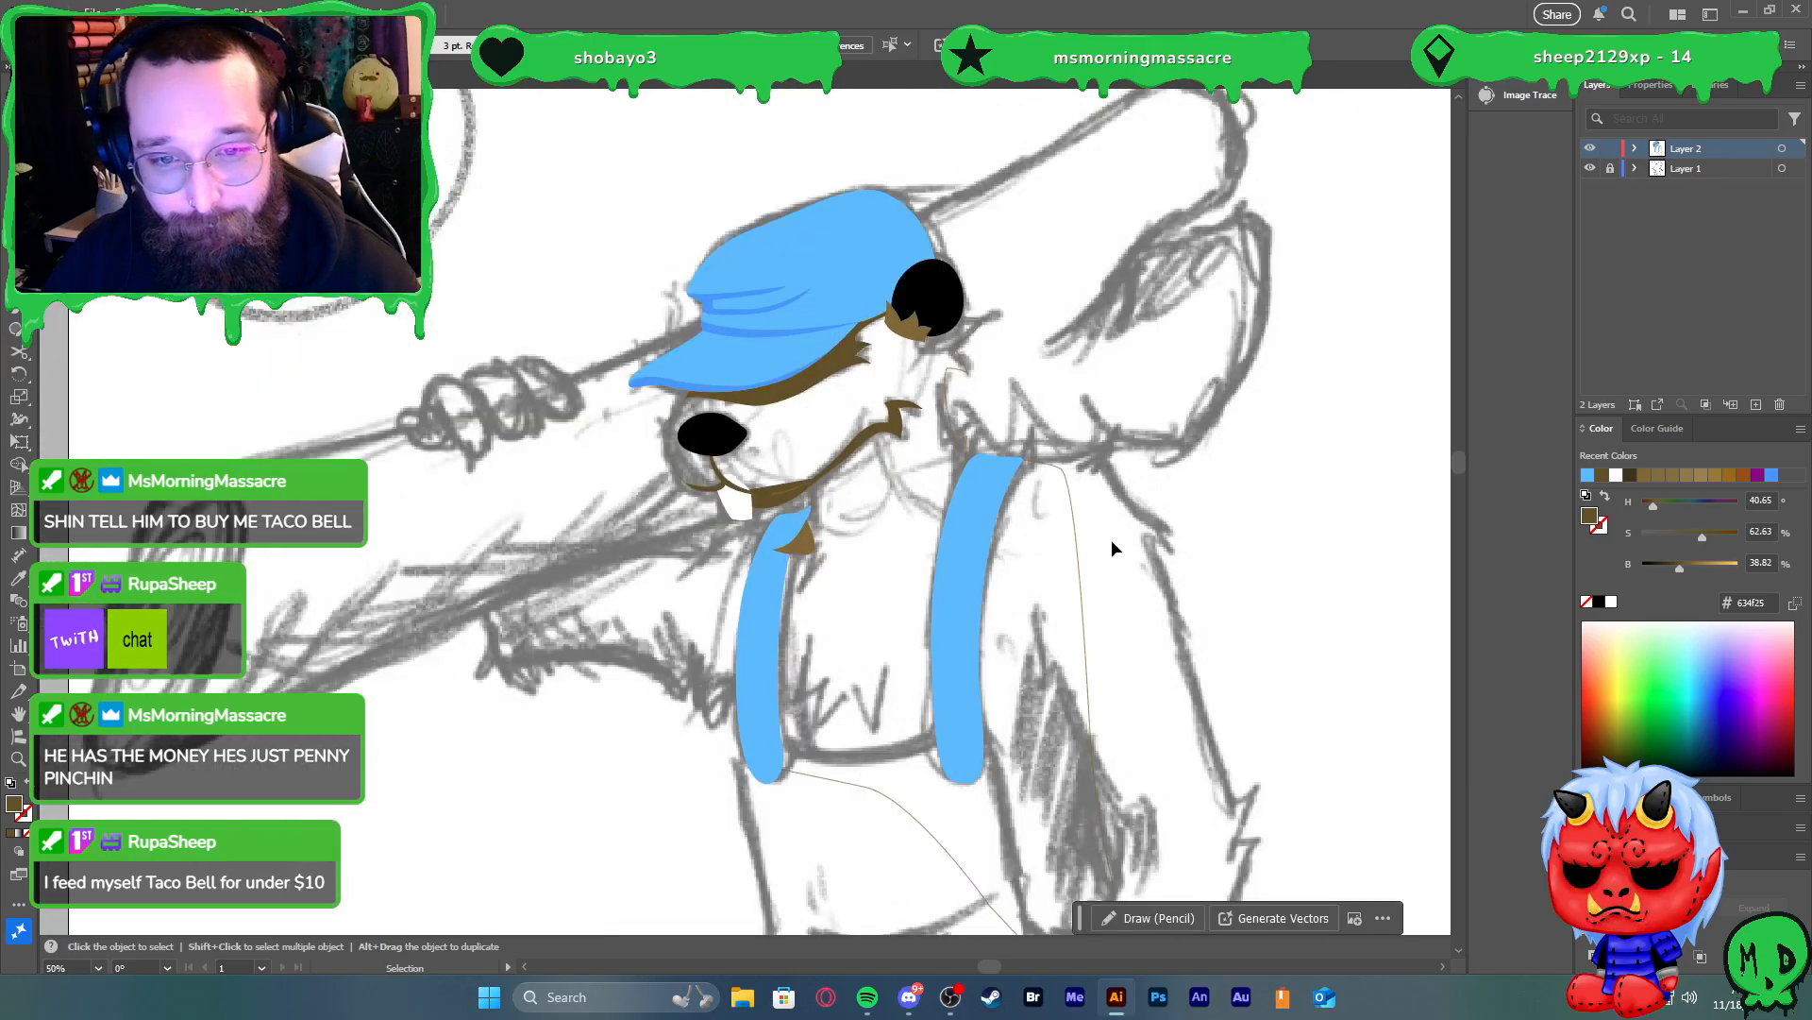
pyautogui.click(950, 426)
pyautogui.hotkey('shift', 'x')
pyautogui.click(1168, 567)
# Swap the body's solid fill to an outline to expose the overalls sketch below the straps
pyautogui.scroll(4, 752, 529)
pyautogui.press('a')
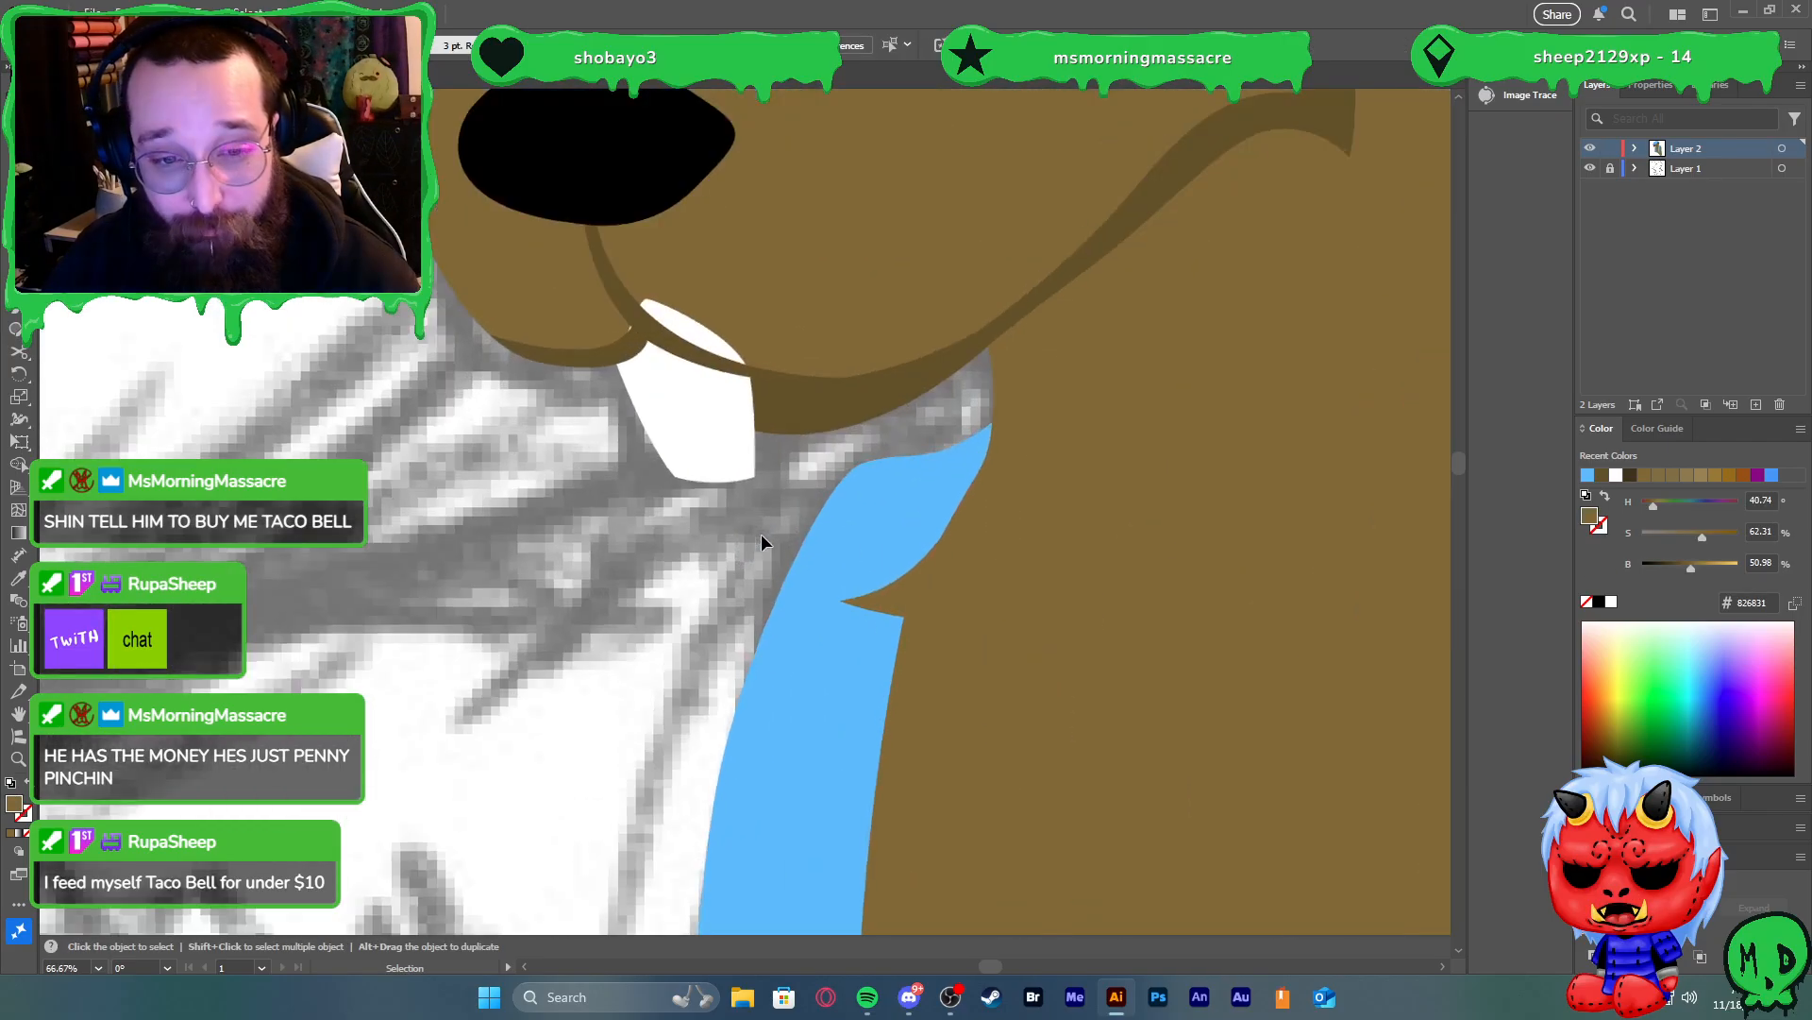
pyautogui.click(970, 542)
pyautogui.scroll(-3, 972, 549)
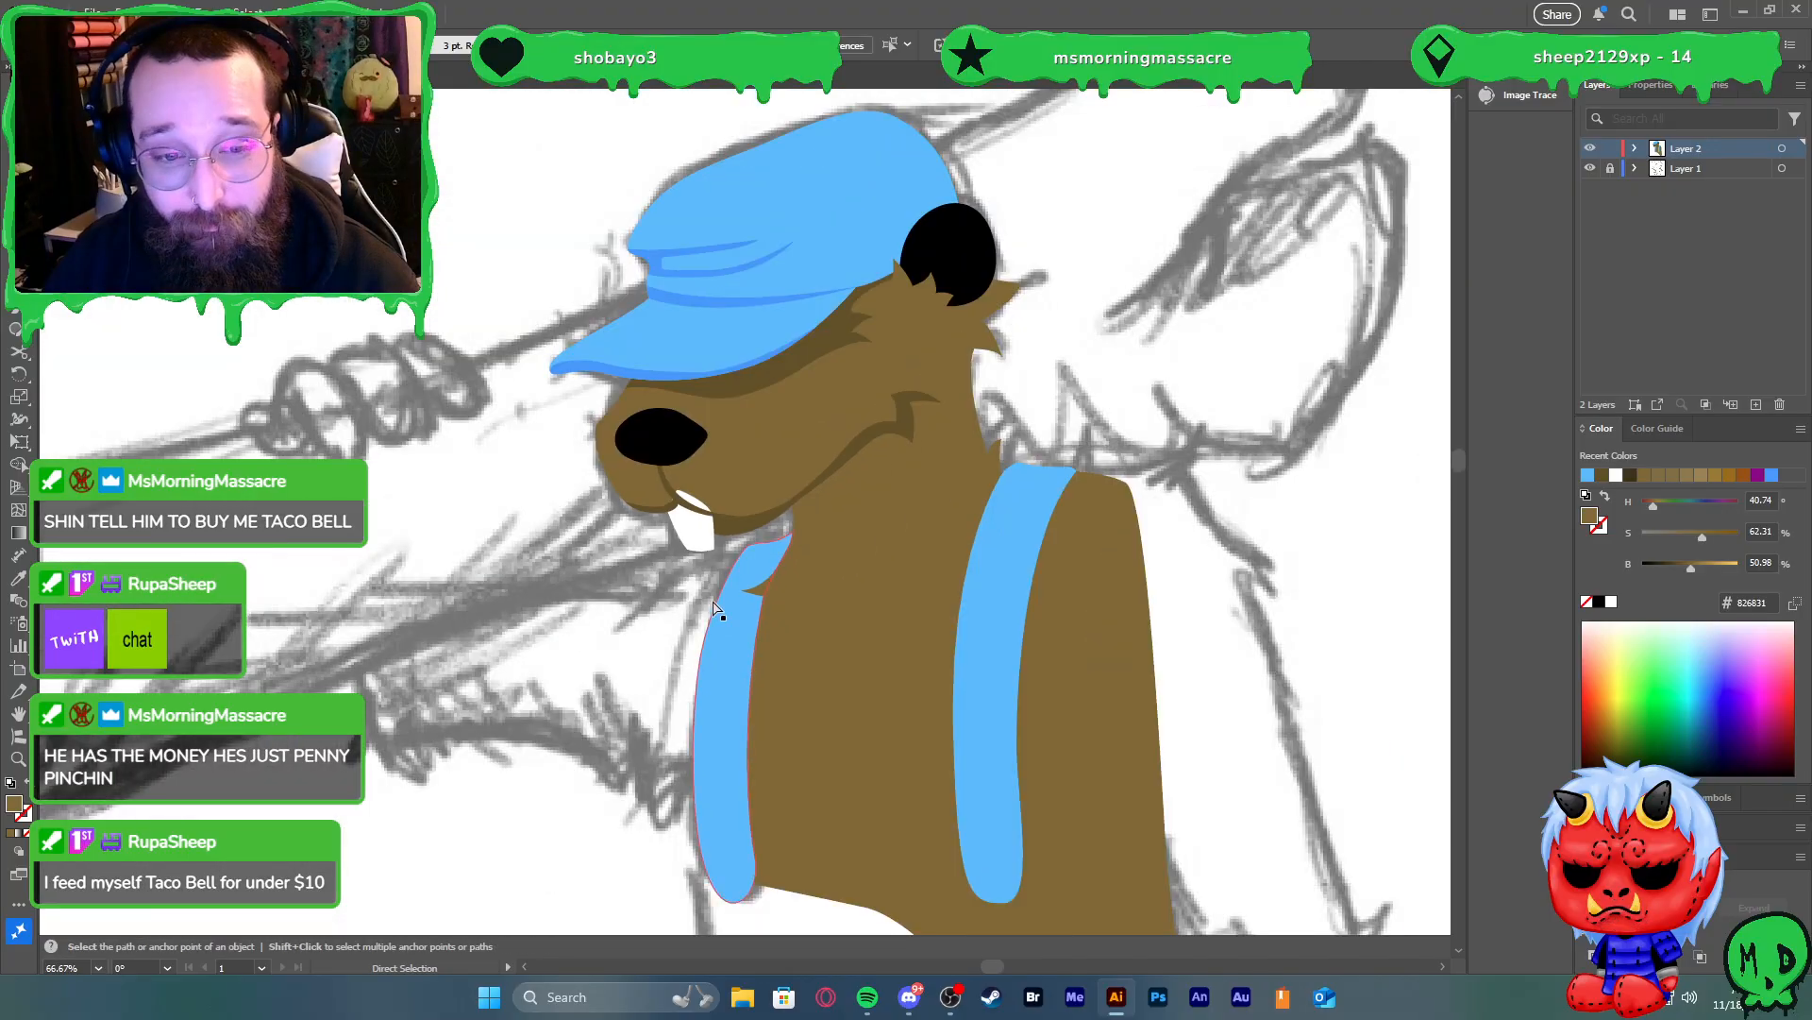
pyautogui.scroll(-2, 774, 654)
pyautogui.scroll(-2, 772, 648)
pyautogui.scroll(-1, 860, 671)
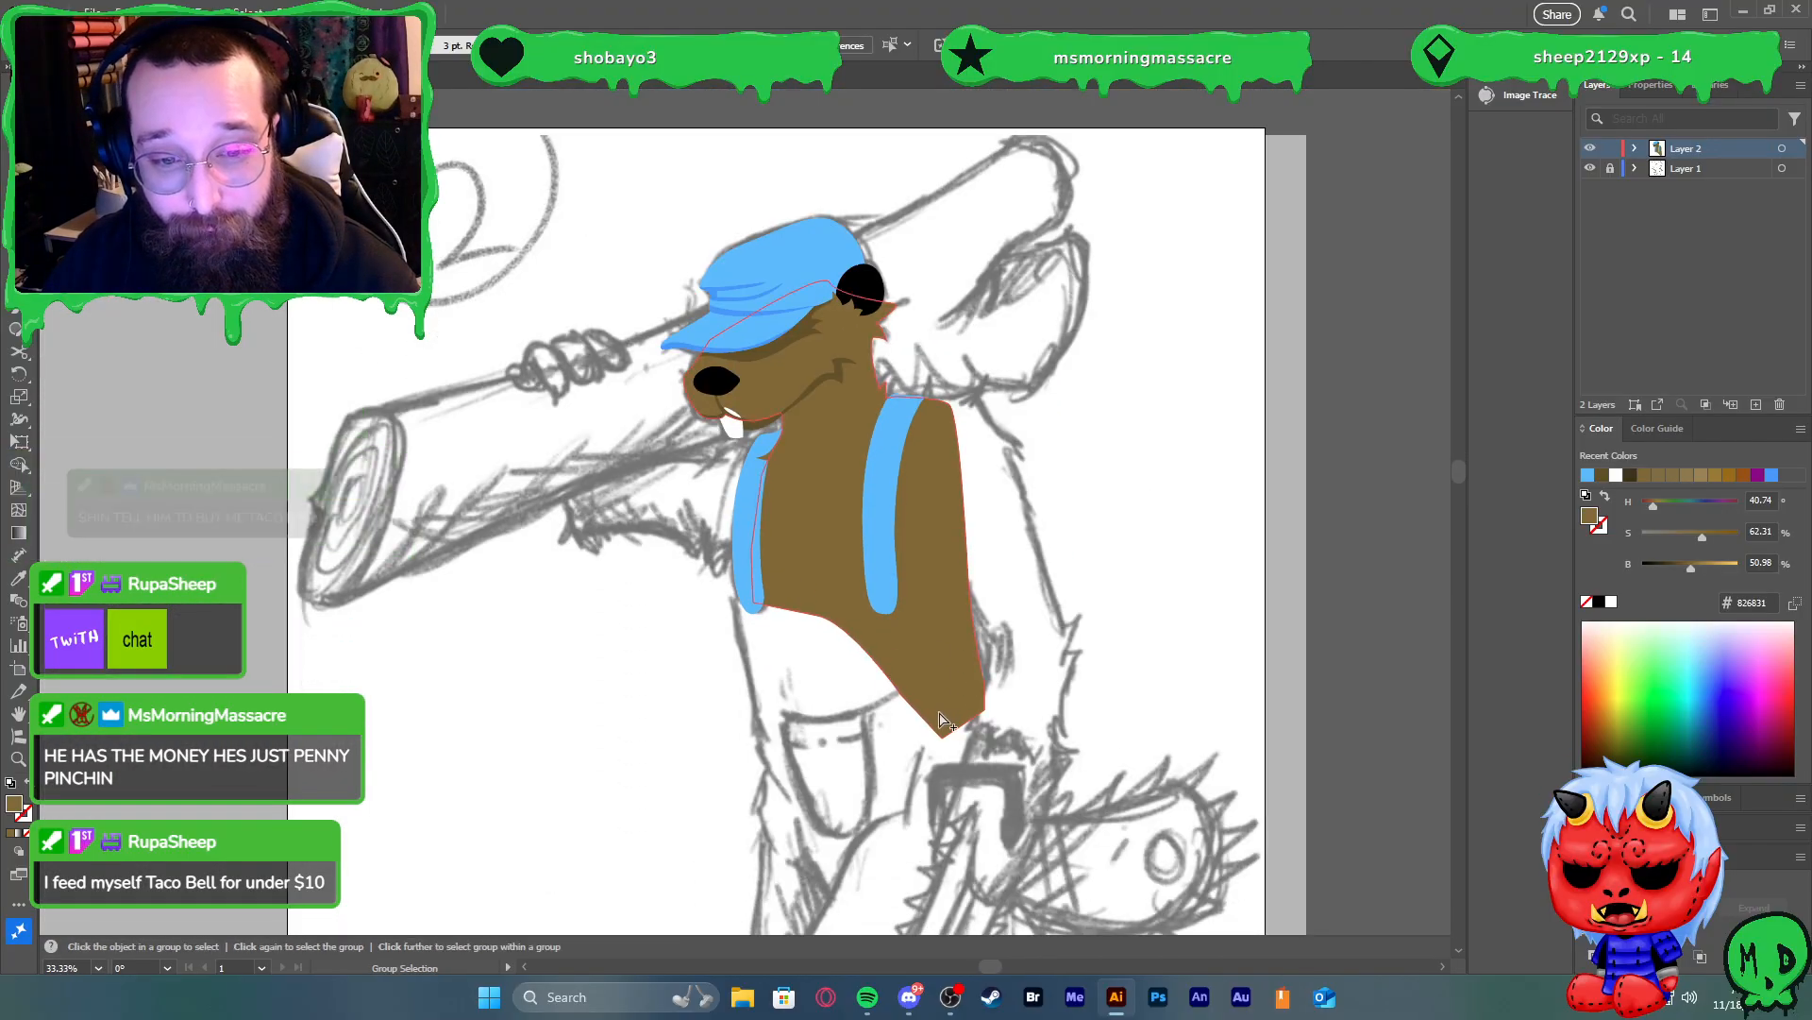
pyautogui.scroll(2, 943, 687)
pyautogui.scroll(-1, 930, 695)
pyautogui.hscroll(1, 936, 692)
pyautogui.click(869, 615)
pyautogui.press('a')
pyautogui.hotkey('shift', 'x')
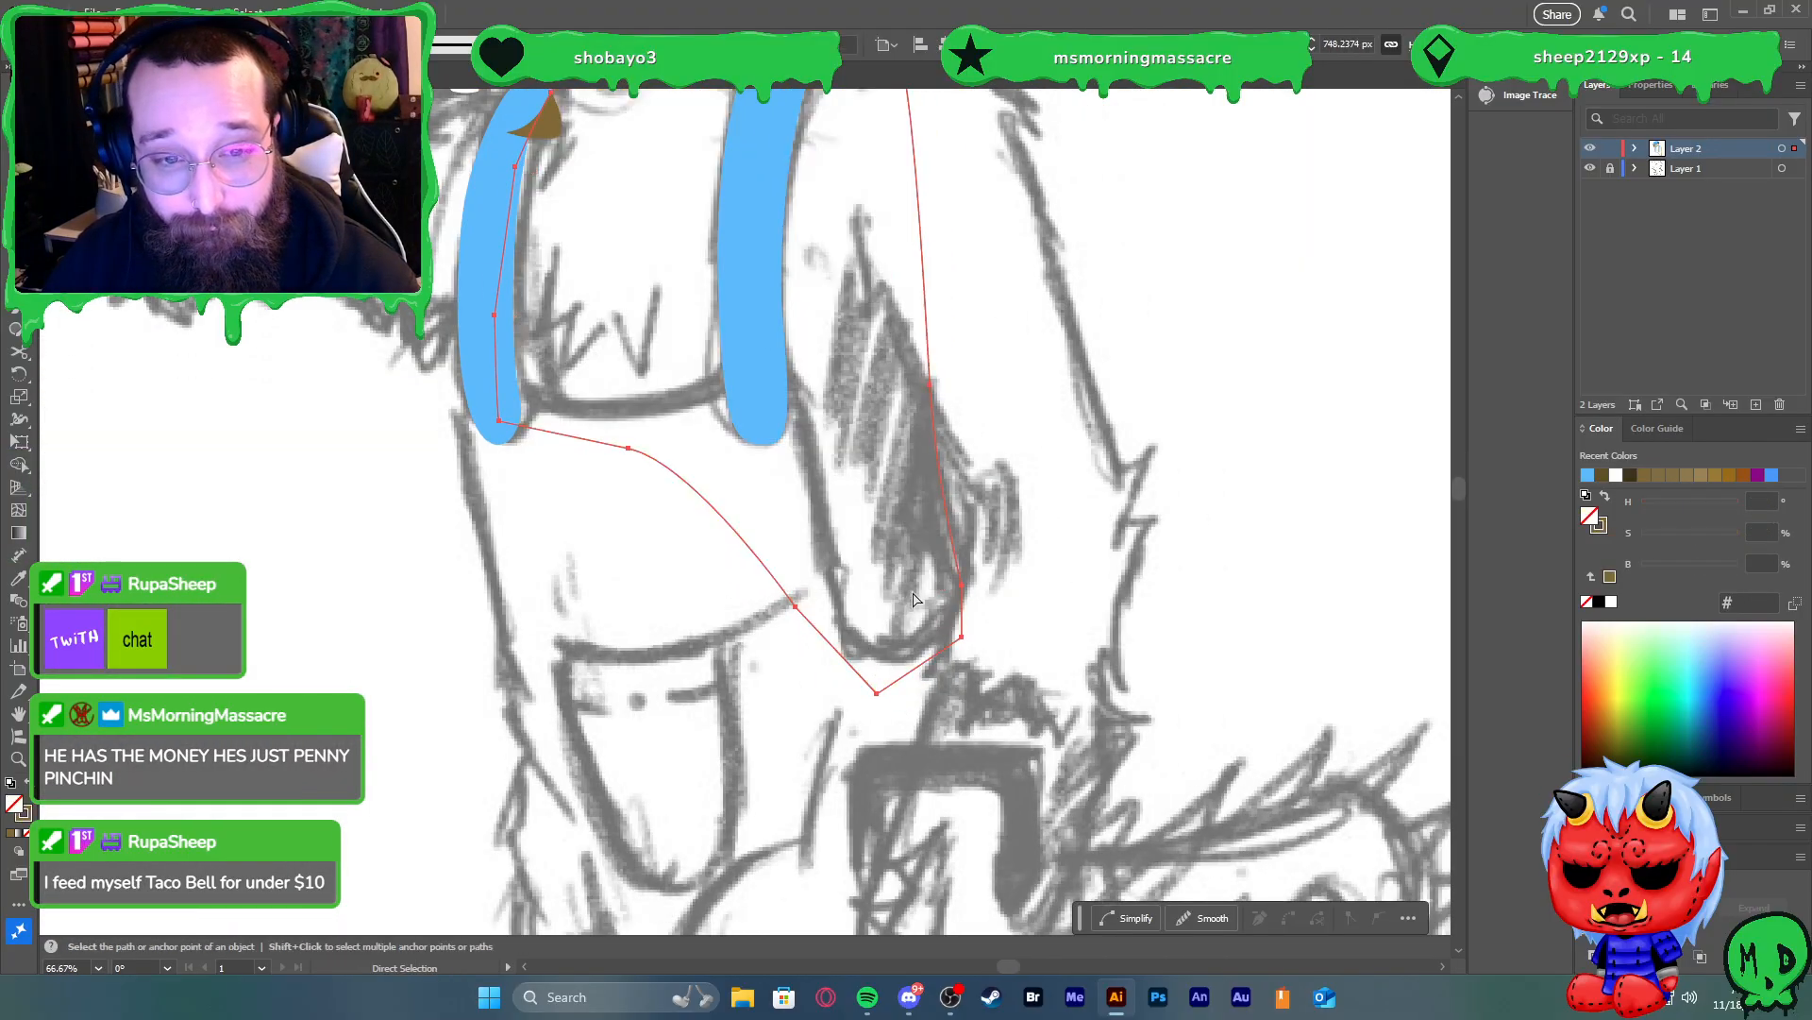
# Trace the overalls' upper edge between the straps and around the curved side opening with the Pen tool
pyautogui.click(922, 593)
pyautogui.press('p')
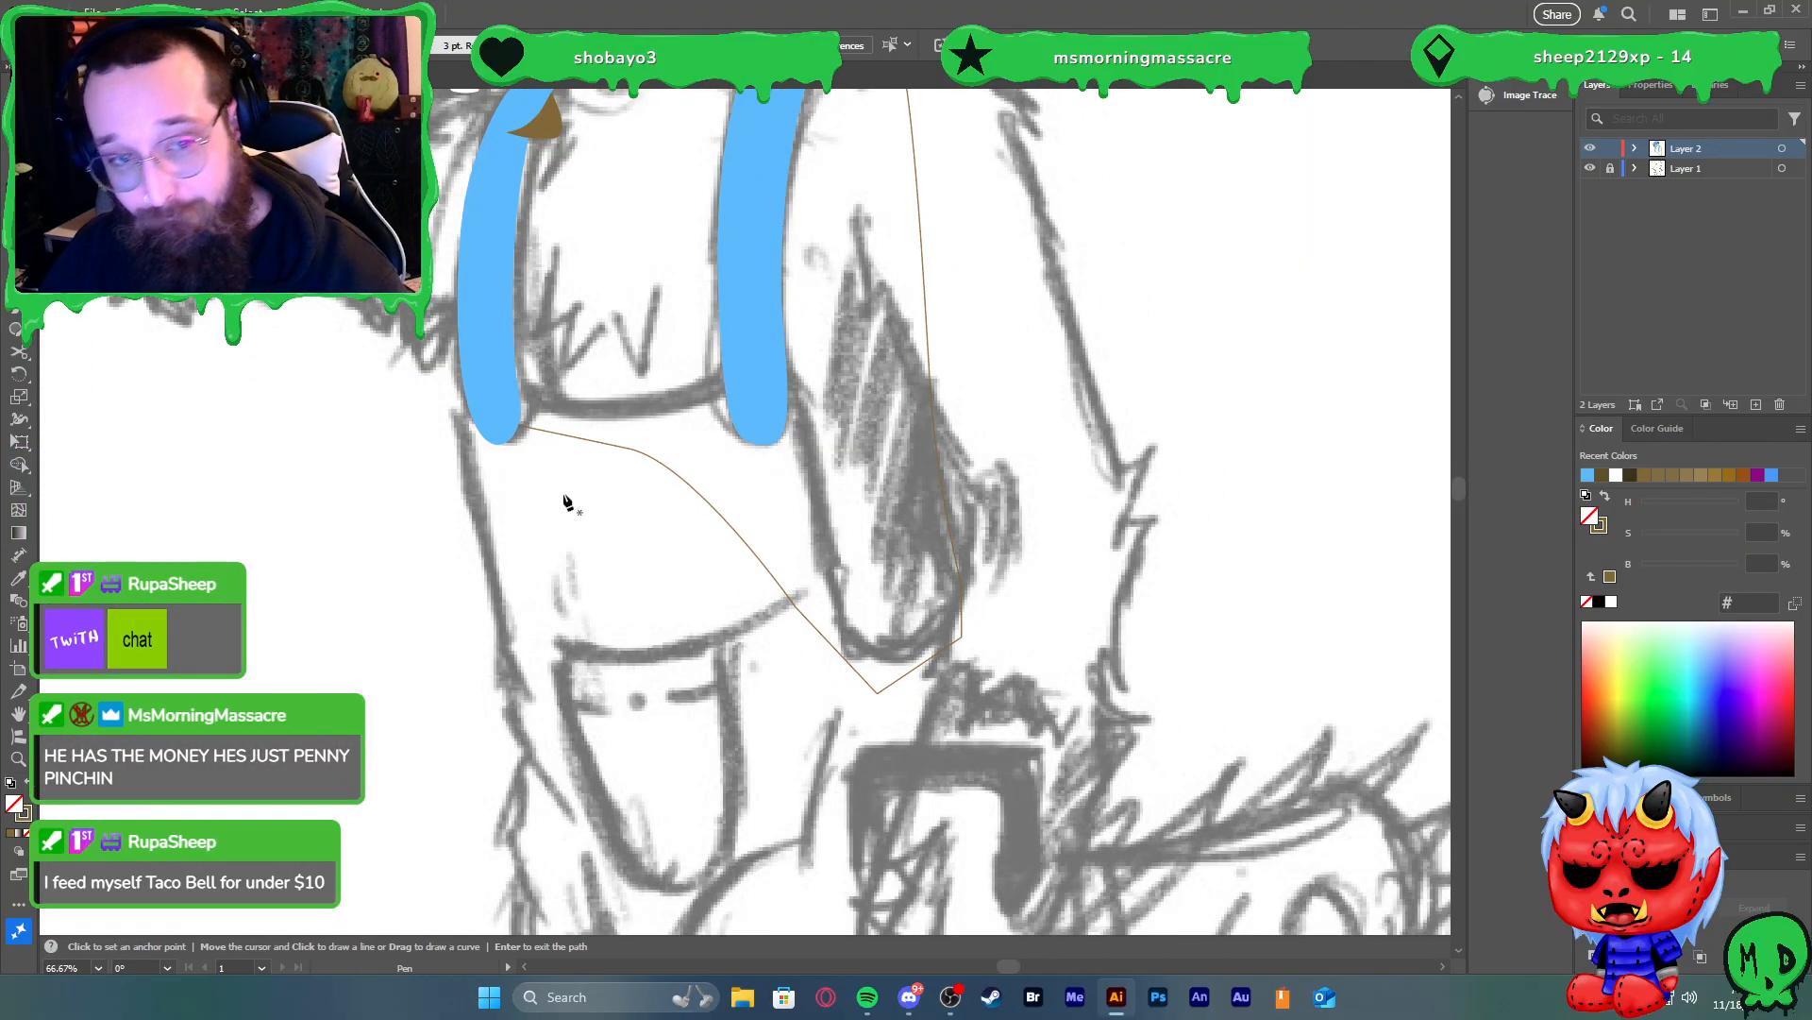
pyautogui.click(518, 391)
pyautogui.moveTo(589, 411); pyautogui.dragTo(653, 415)
pyautogui.click(724, 378)
pyautogui.click(797, 390)
pyautogui.click(808, 412)
pyautogui.click(818, 433)
pyautogui.moveTo(853, 625); pyautogui.dragTo(945, 621)
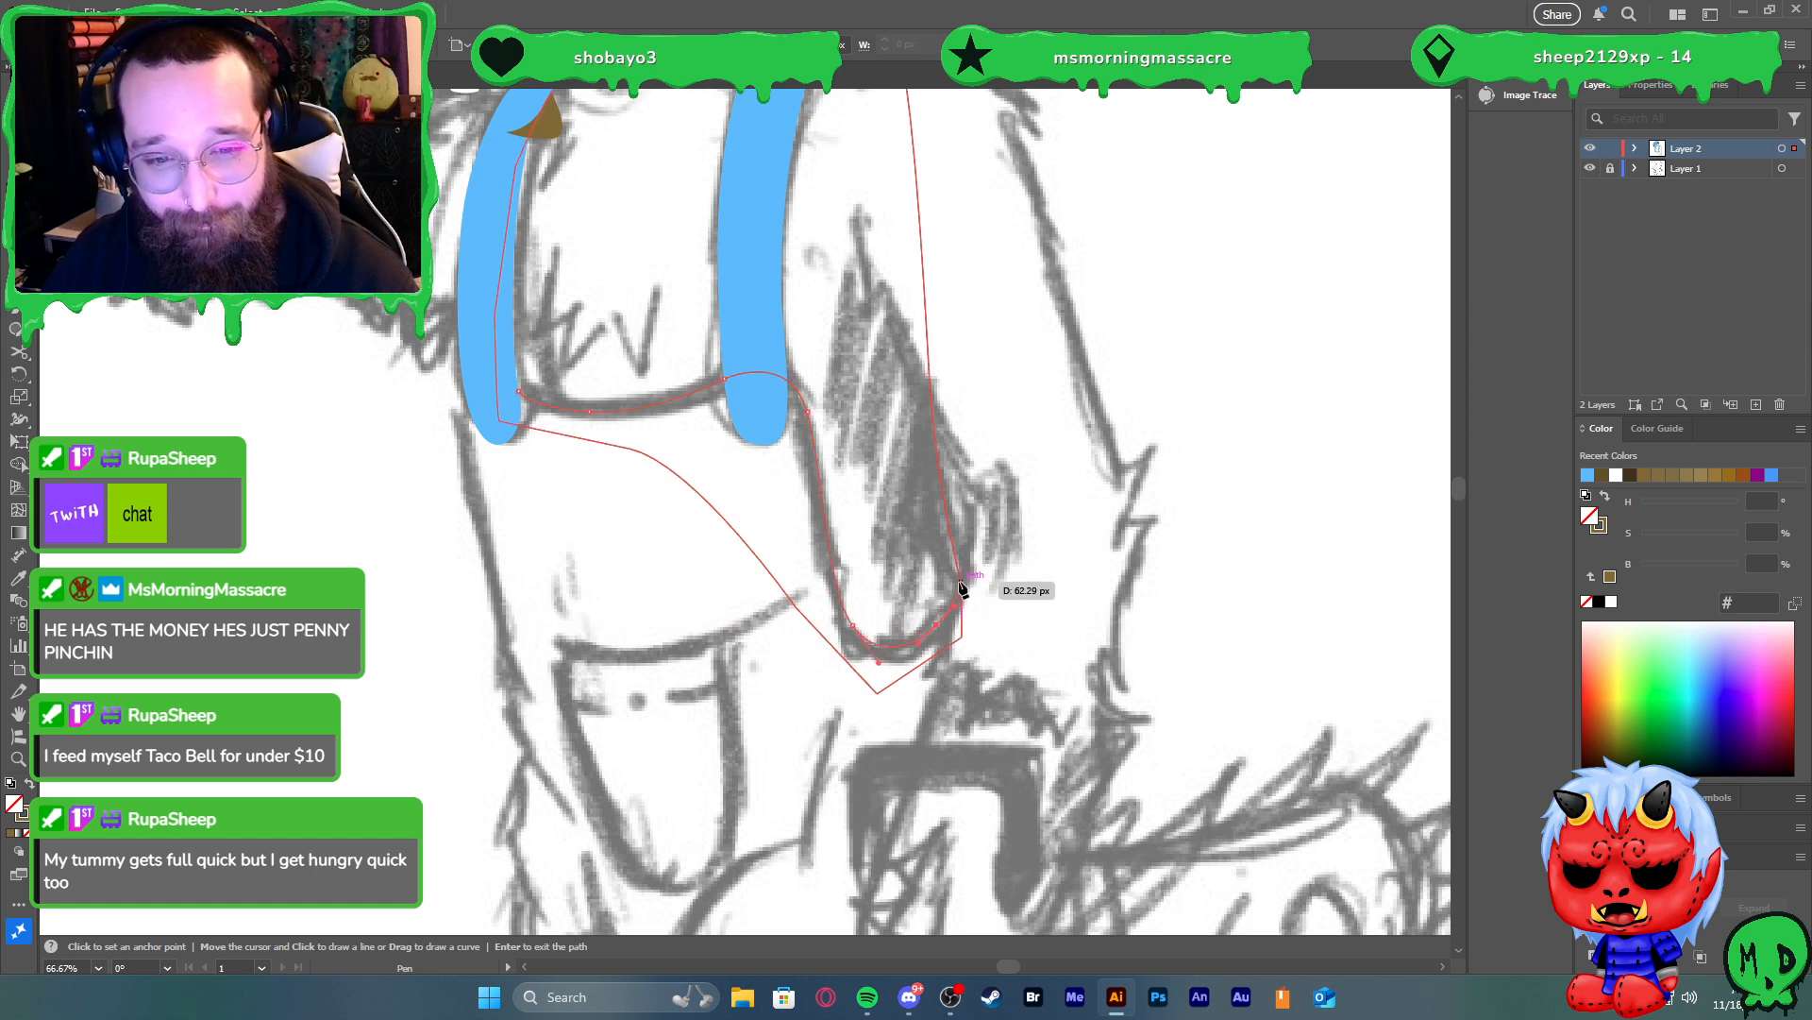
pyautogui.click(961, 573)
# Continue the overalls outline from the side opening down the hip and behind the saw handle to the thigh
pyautogui.moveTo(984, 640); pyautogui.dragTo(990, 677)
pyautogui.scroll(-2, 977, 655)
pyautogui.scroll(-1, 977, 661)
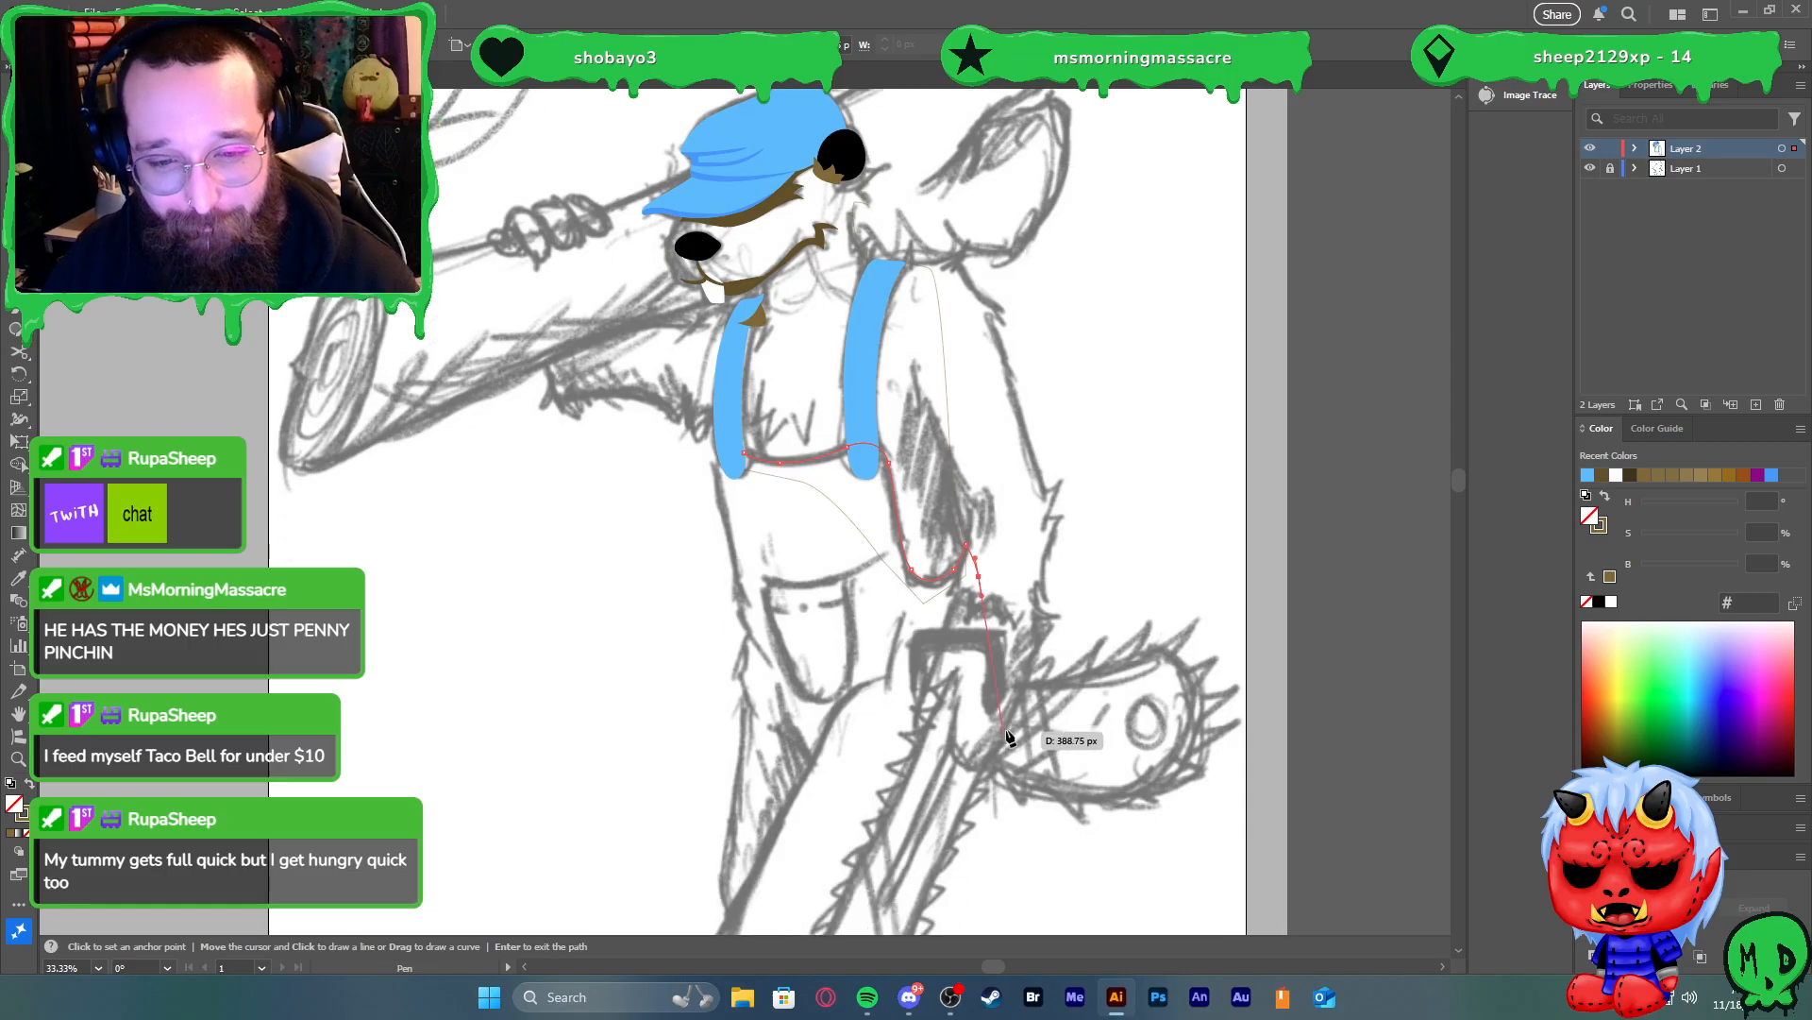
pyautogui.scroll(-2, 968, 690)
pyautogui.scroll(-2, 961, 727)
pyautogui.scroll(-3, 925, 680)
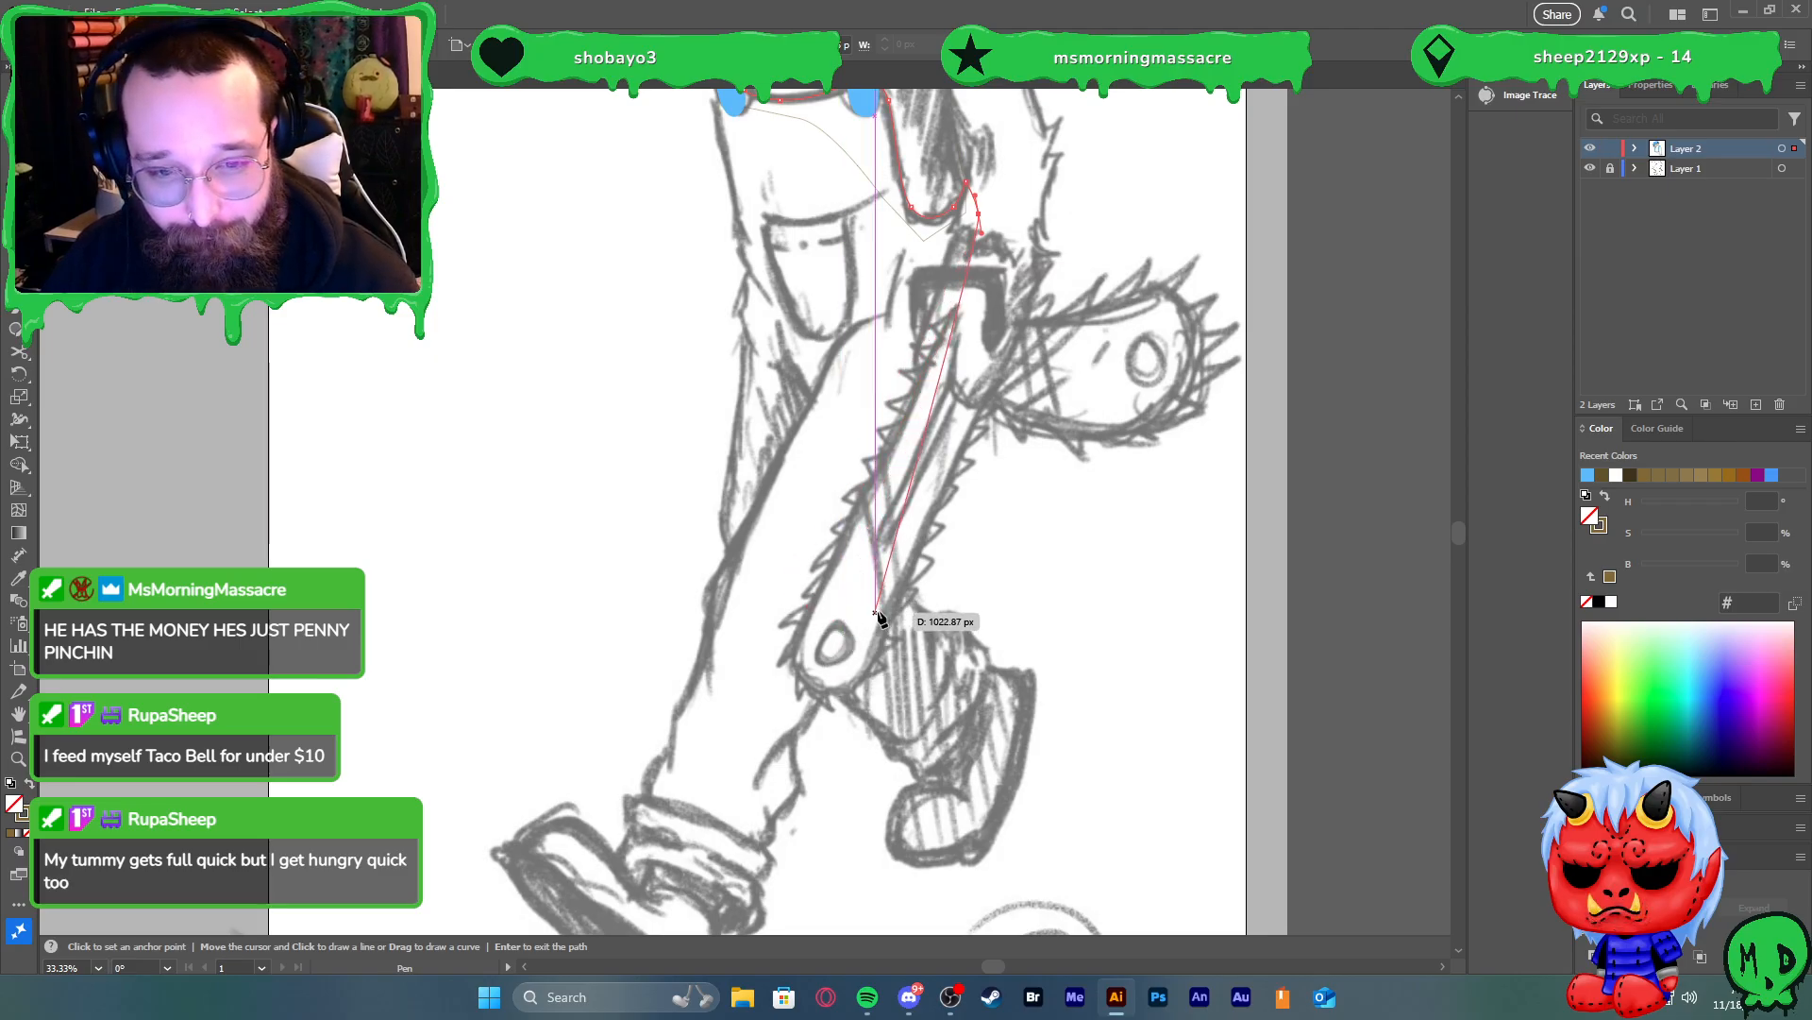
pyautogui.moveTo(964, 411); pyautogui.dragTo(930, 494)
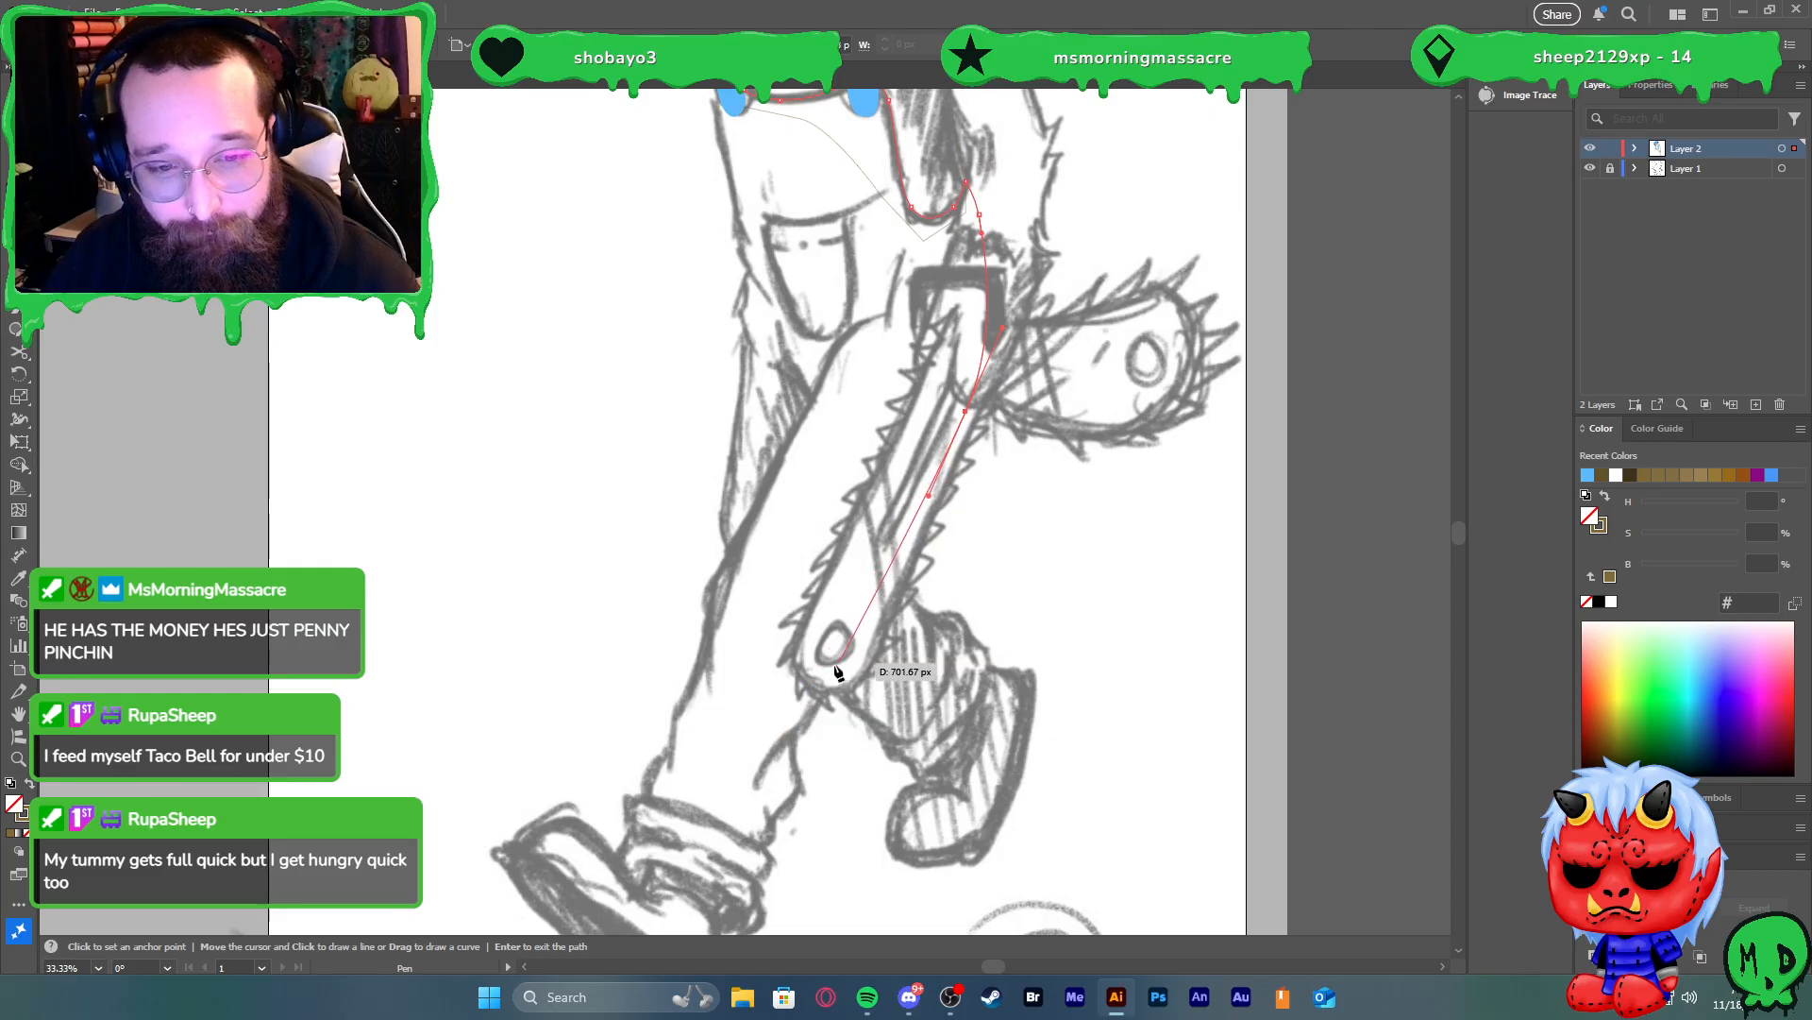
# Extend the overalls outline past the saw bar's rounded tip and down the back of the front leg's calf
pyautogui.moveTo(814, 703); pyautogui.dragTo(813, 734)
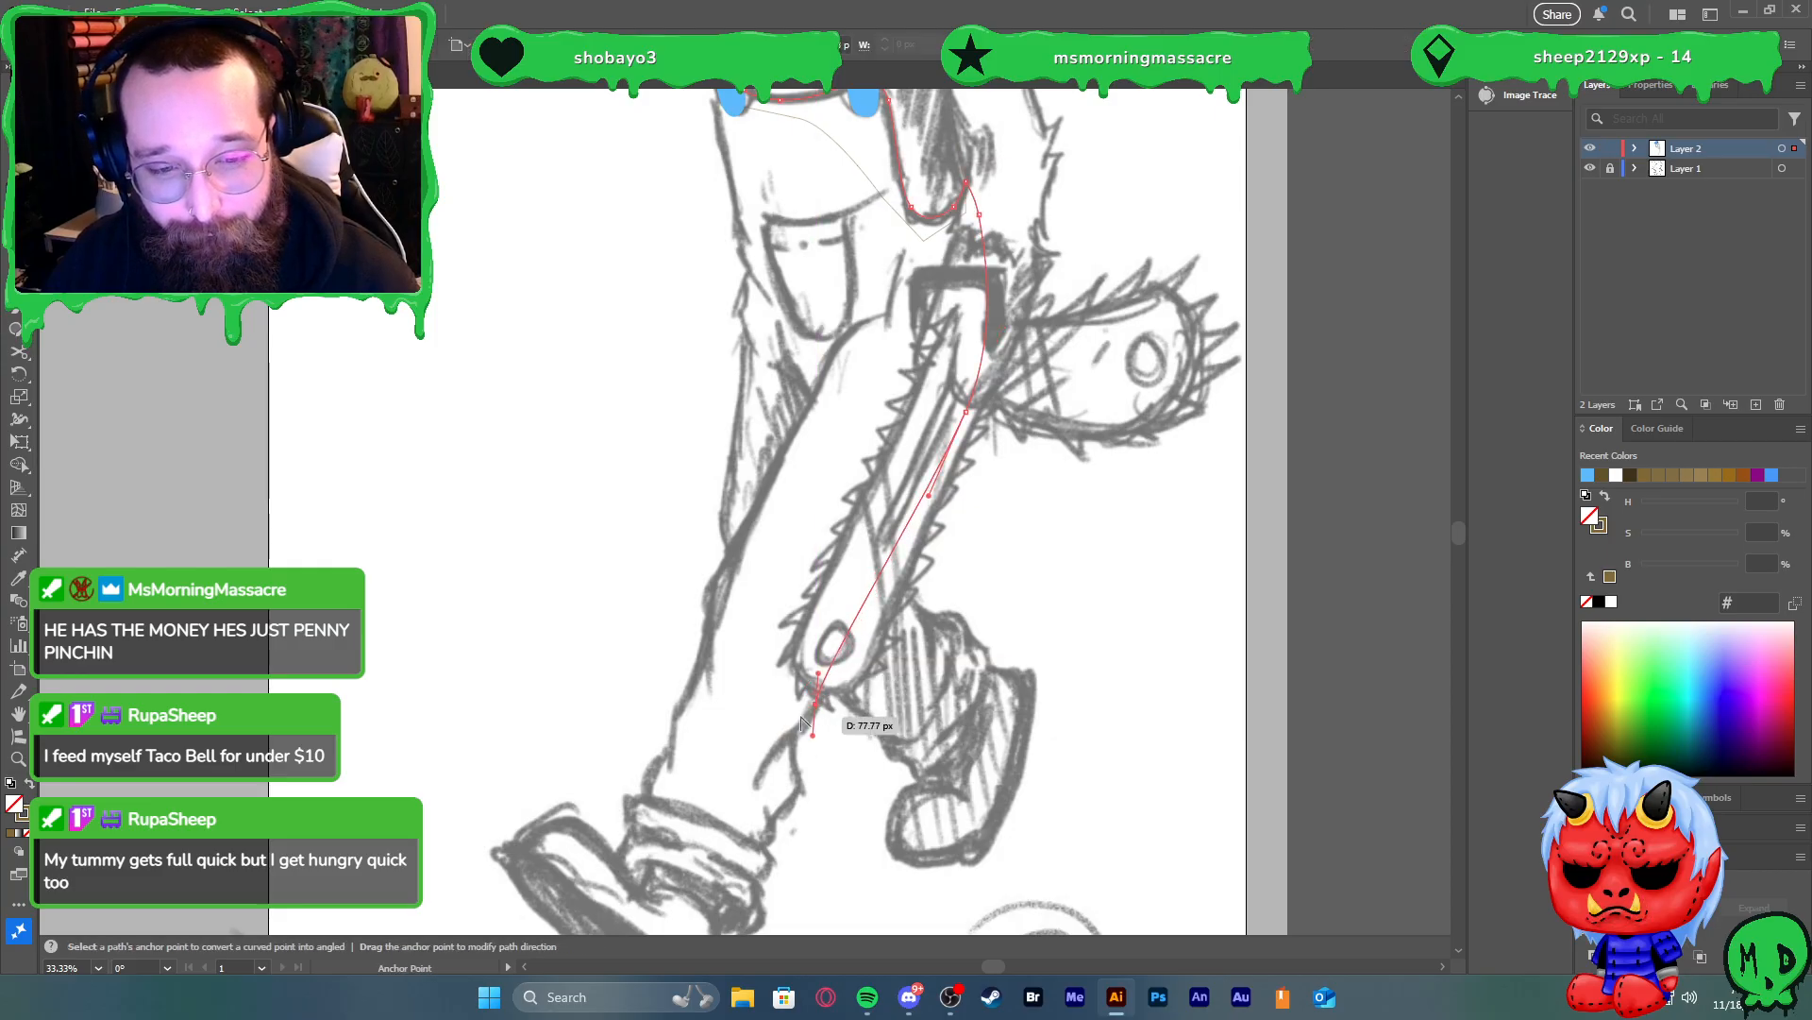
pyautogui.hotkey('ctrl', '1')
pyautogui.moveTo(884, 662); pyautogui.dragTo(892, 649)
pyautogui.moveTo(884, 743); pyautogui.dragTo(845, 763)
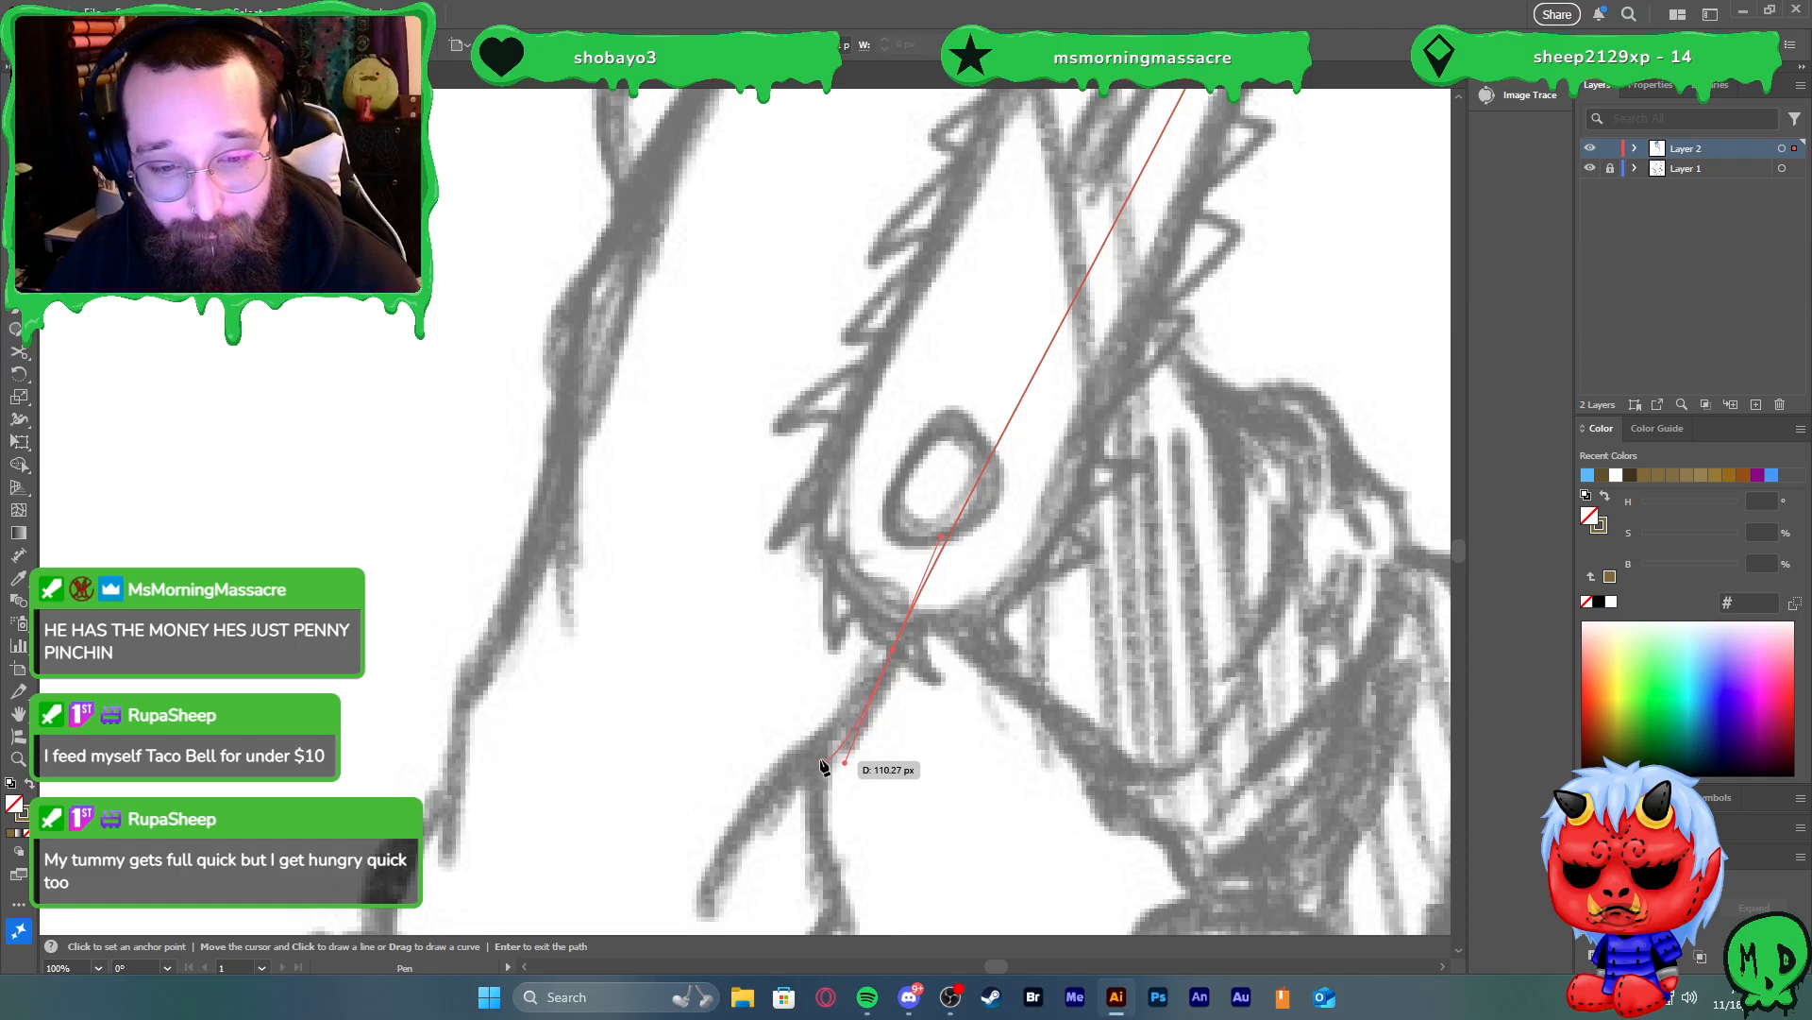
pyautogui.scroll(-3, 817, 769)
pyautogui.scroll(3, 806, 825)
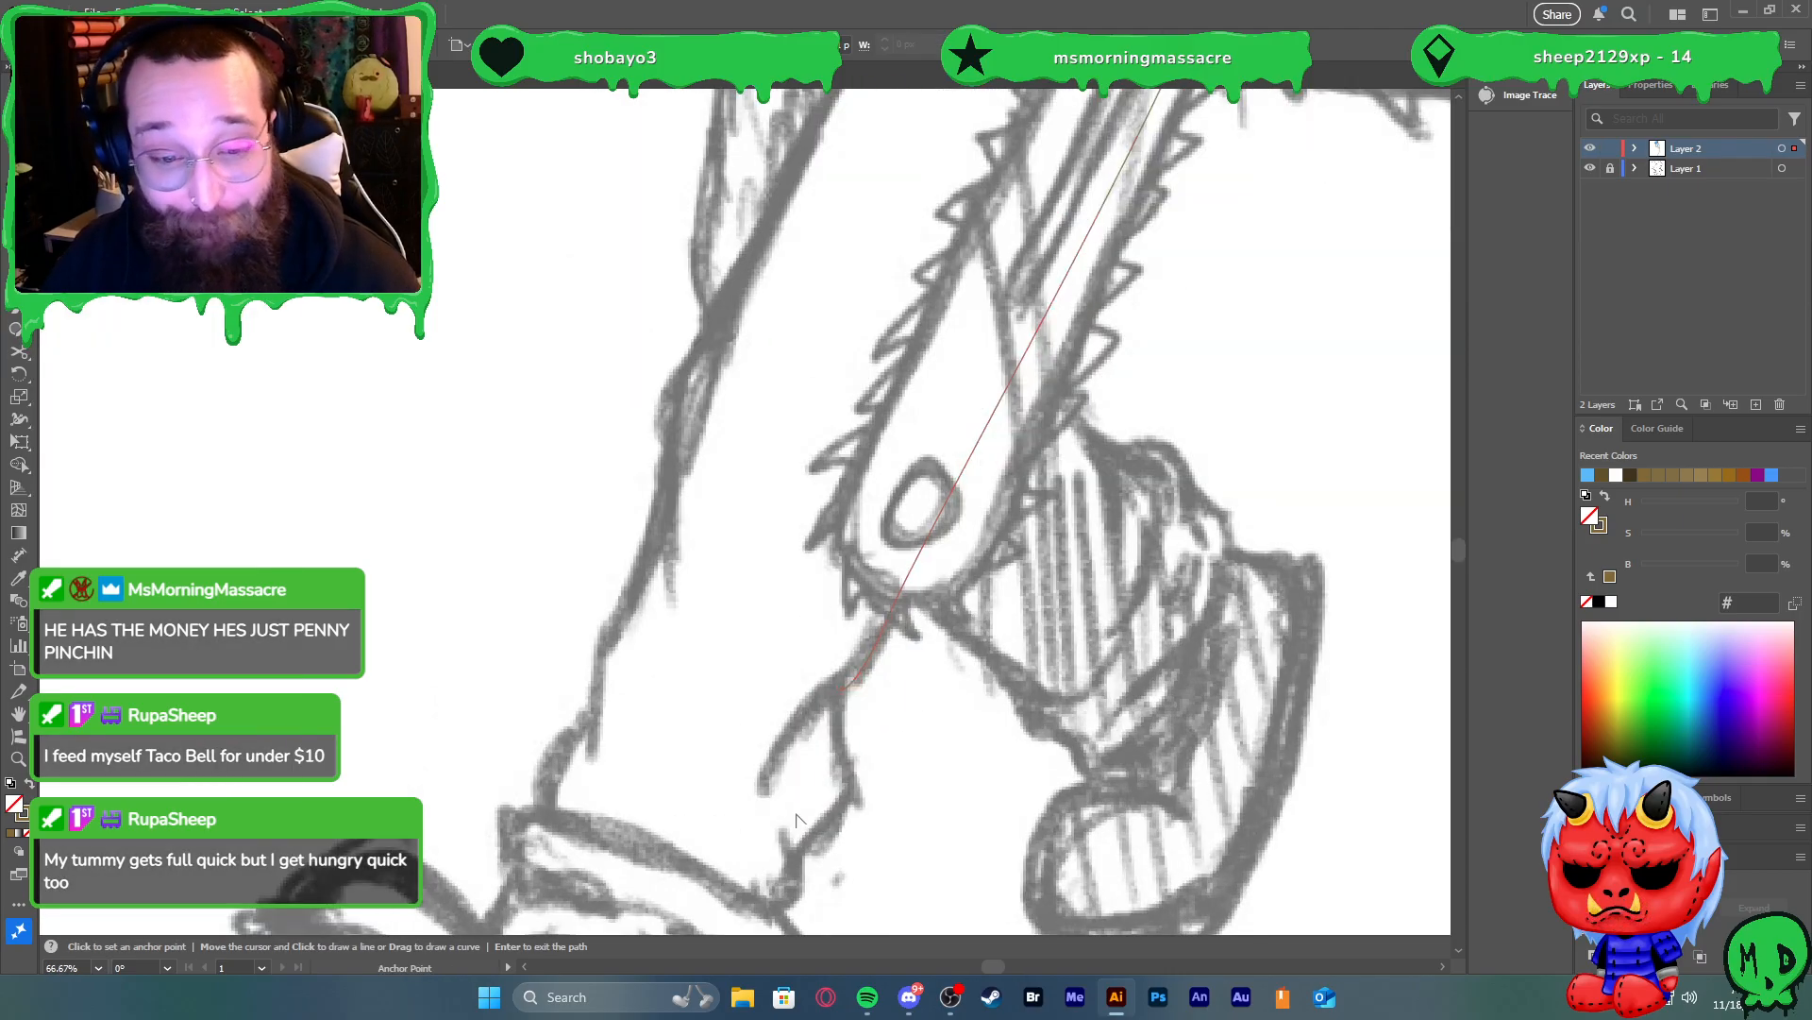
pyautogui.moveTo(869, 725); pyautogui.dragTo(844, 839)
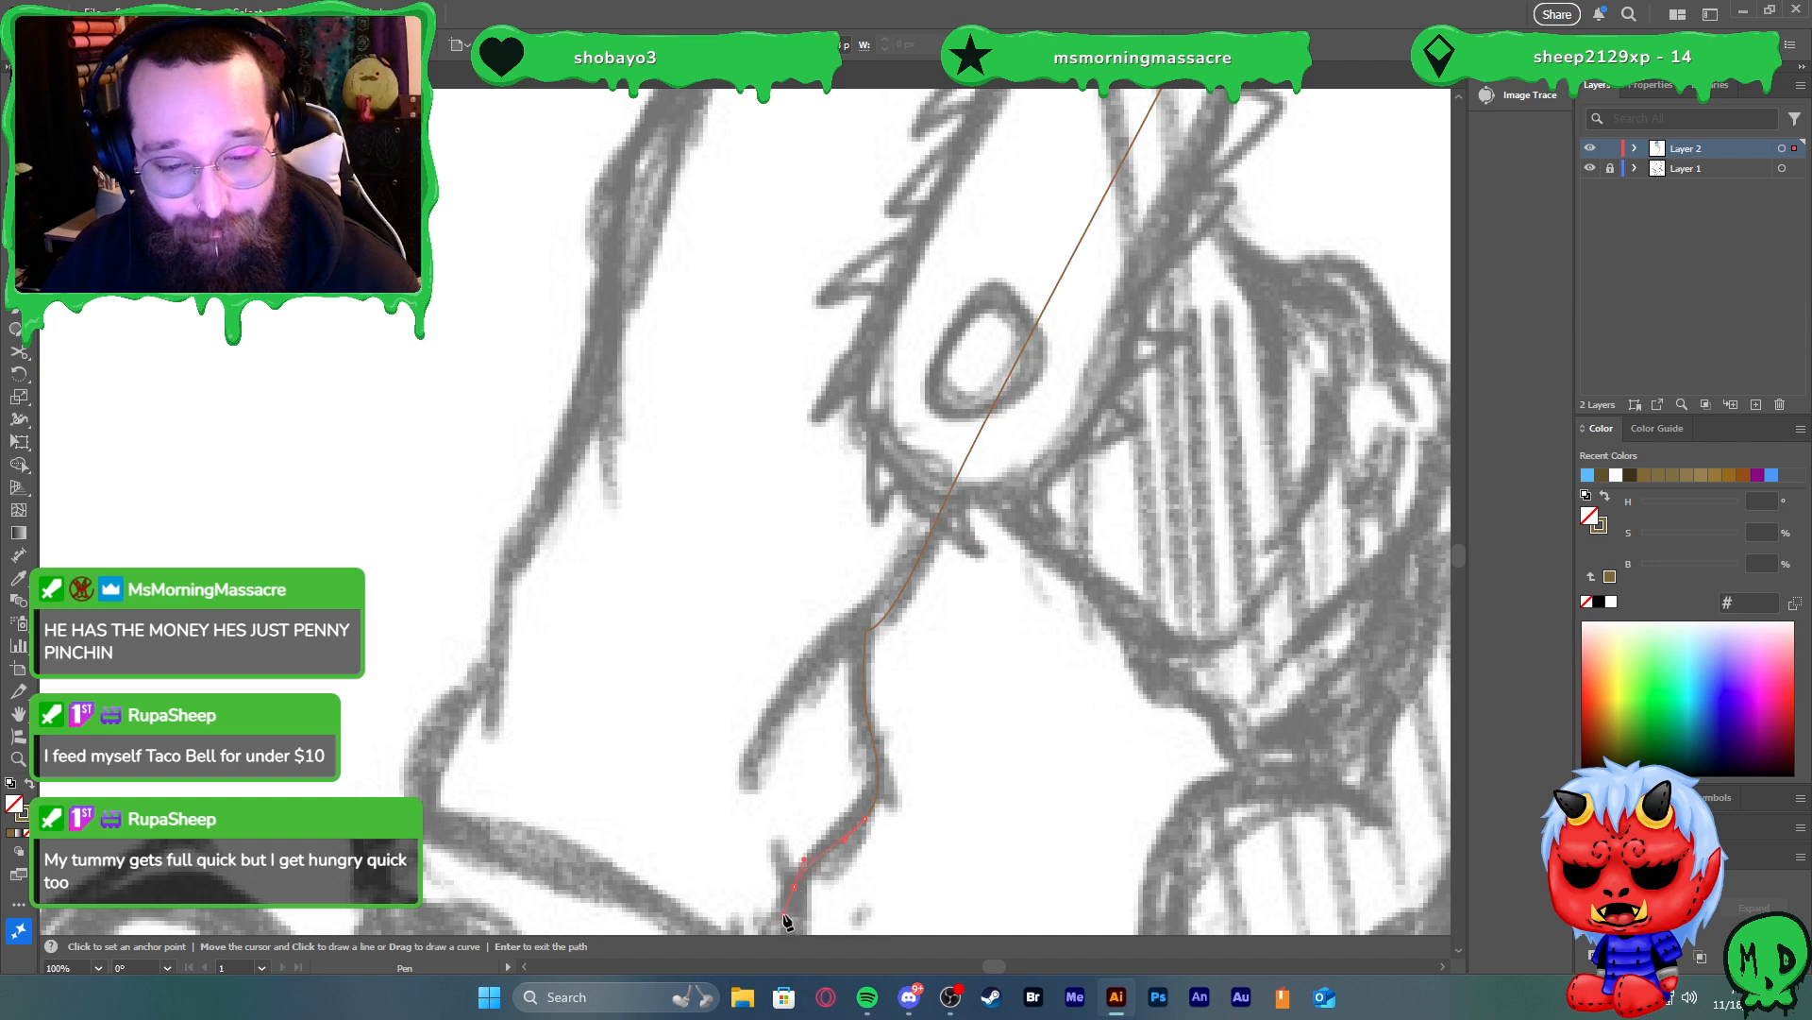
# Trace the front leg's lower back corner and the trouser hem across the top of the boot cuff
pyautogui.scroll(-2, 793, 878)
pyautogui.scroll(-1, 791, 868)
pyautogui.scroll(-2, 784, 854)
pyautogui.scroll(4, 774, 845)
pyautogui.moveTo(814, 813); pyautogui.dragTo(783, 834)
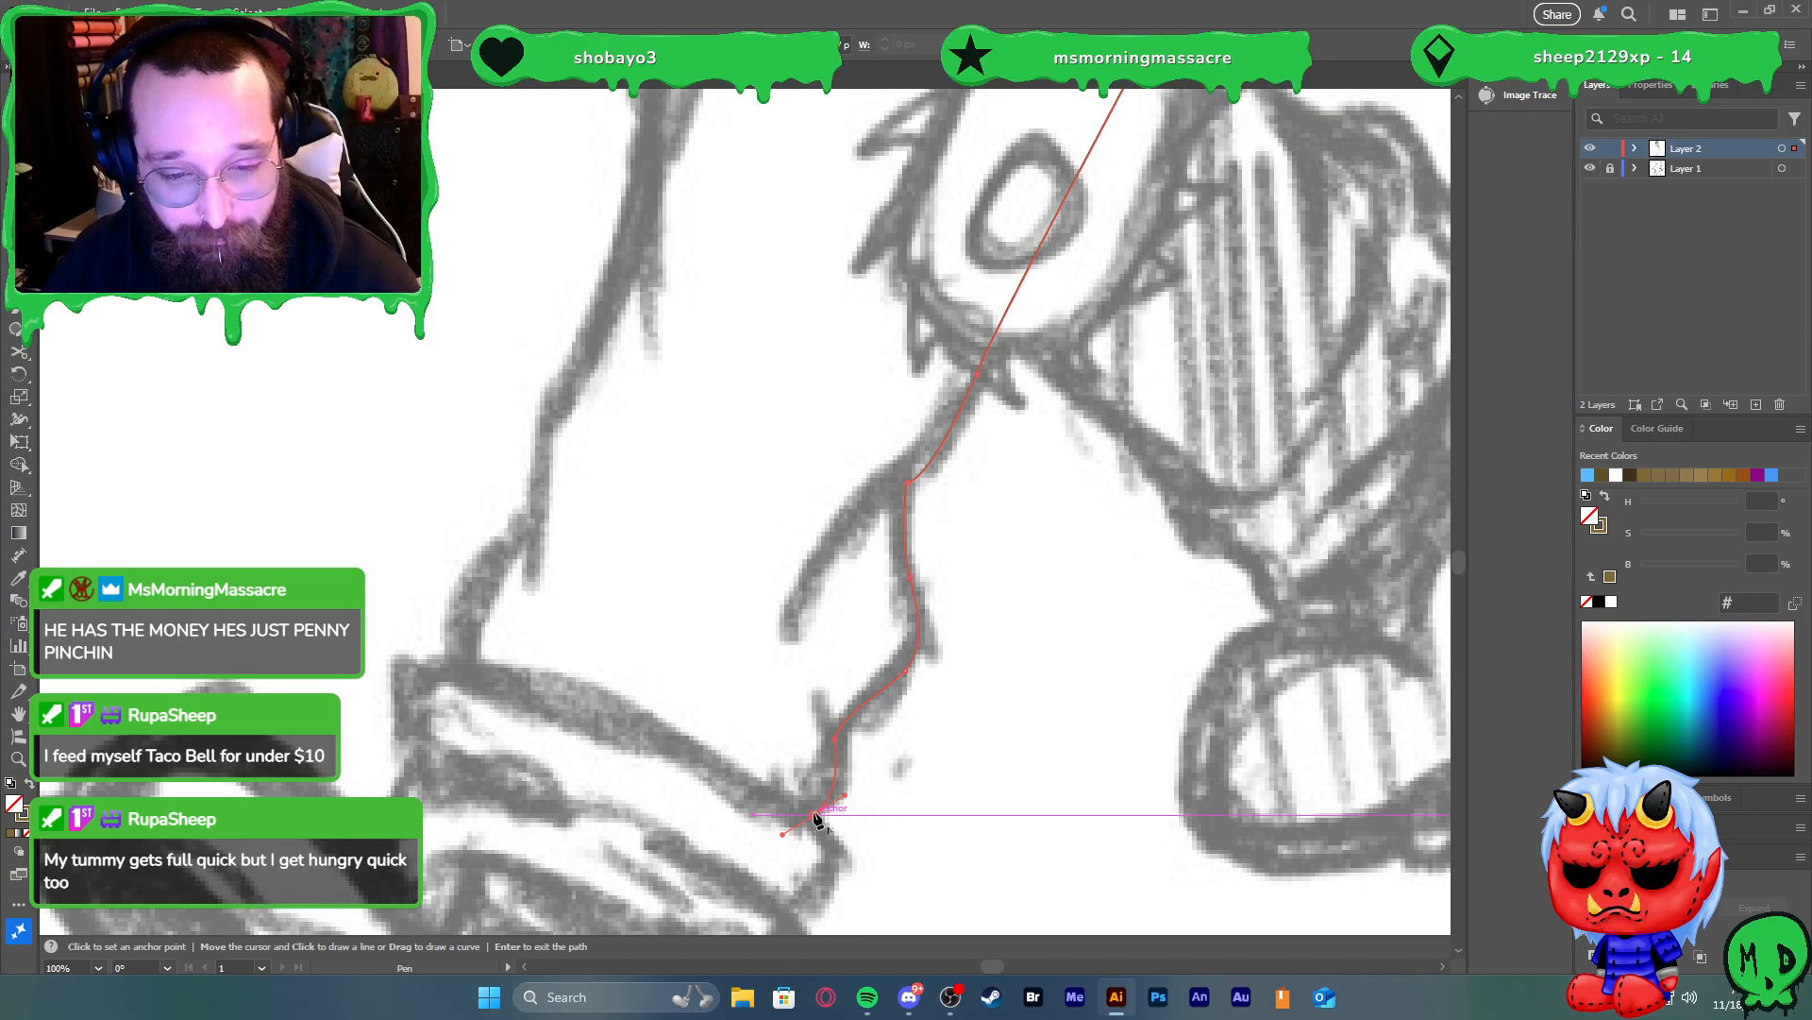
pyautogui.scroll(-2, 812, 810)
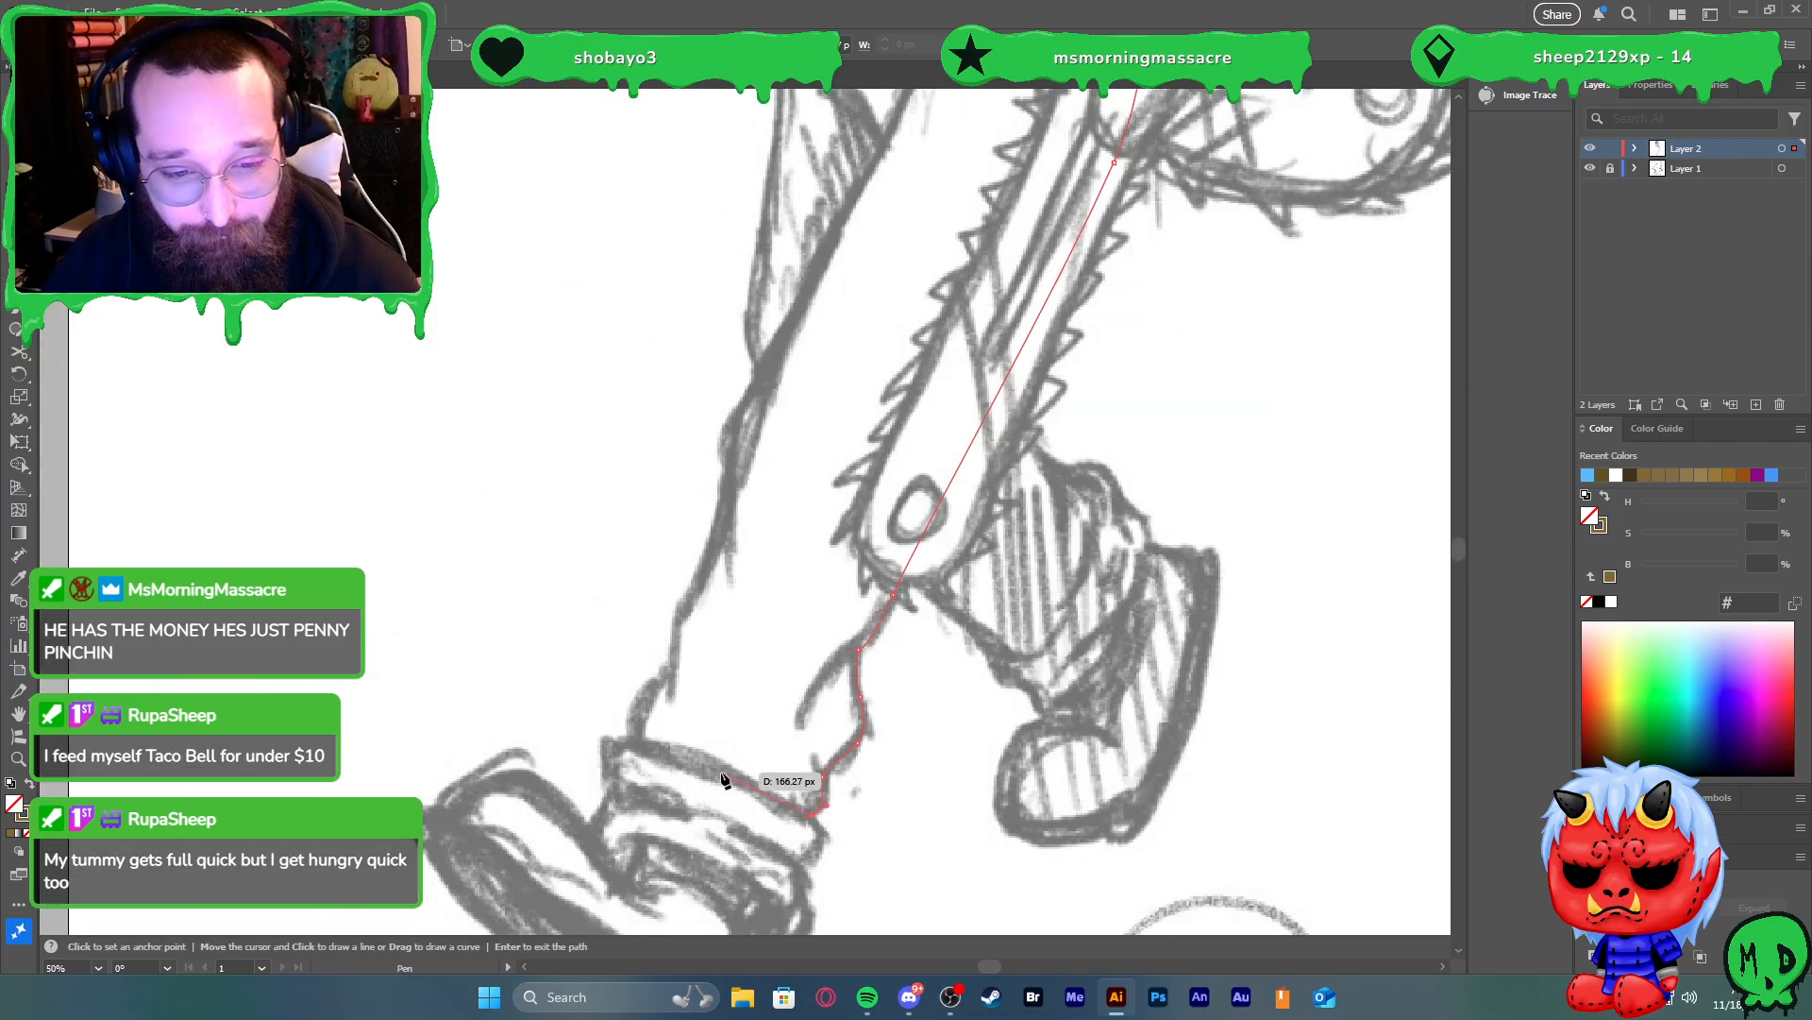
pyautogui.click(733, 796)
pyautogui.click(640, 754)
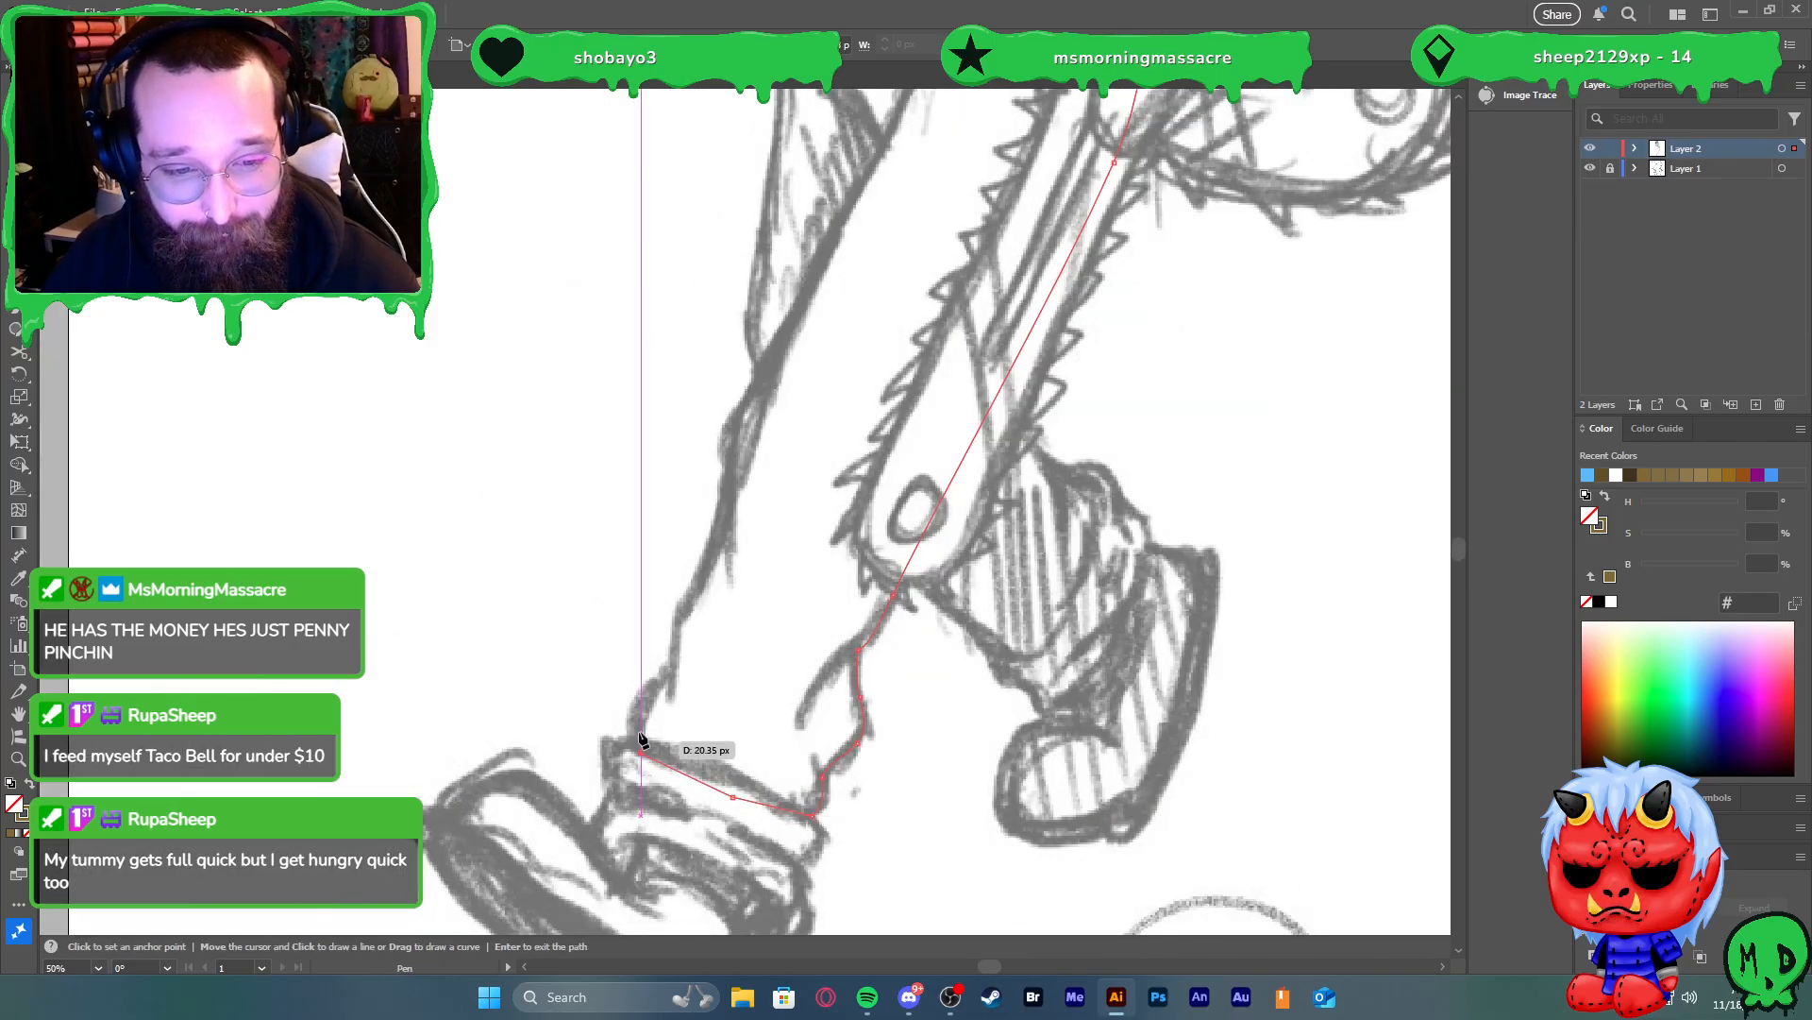
# Trace the front leg's shin upward from the hem to just below the knee, following the fabric folds
pyautogui.keyDown('ctrl'); pyautogui.click(670, 675); pyautogui.keyUp('ctrl')
pyautogui.click(671, 671)
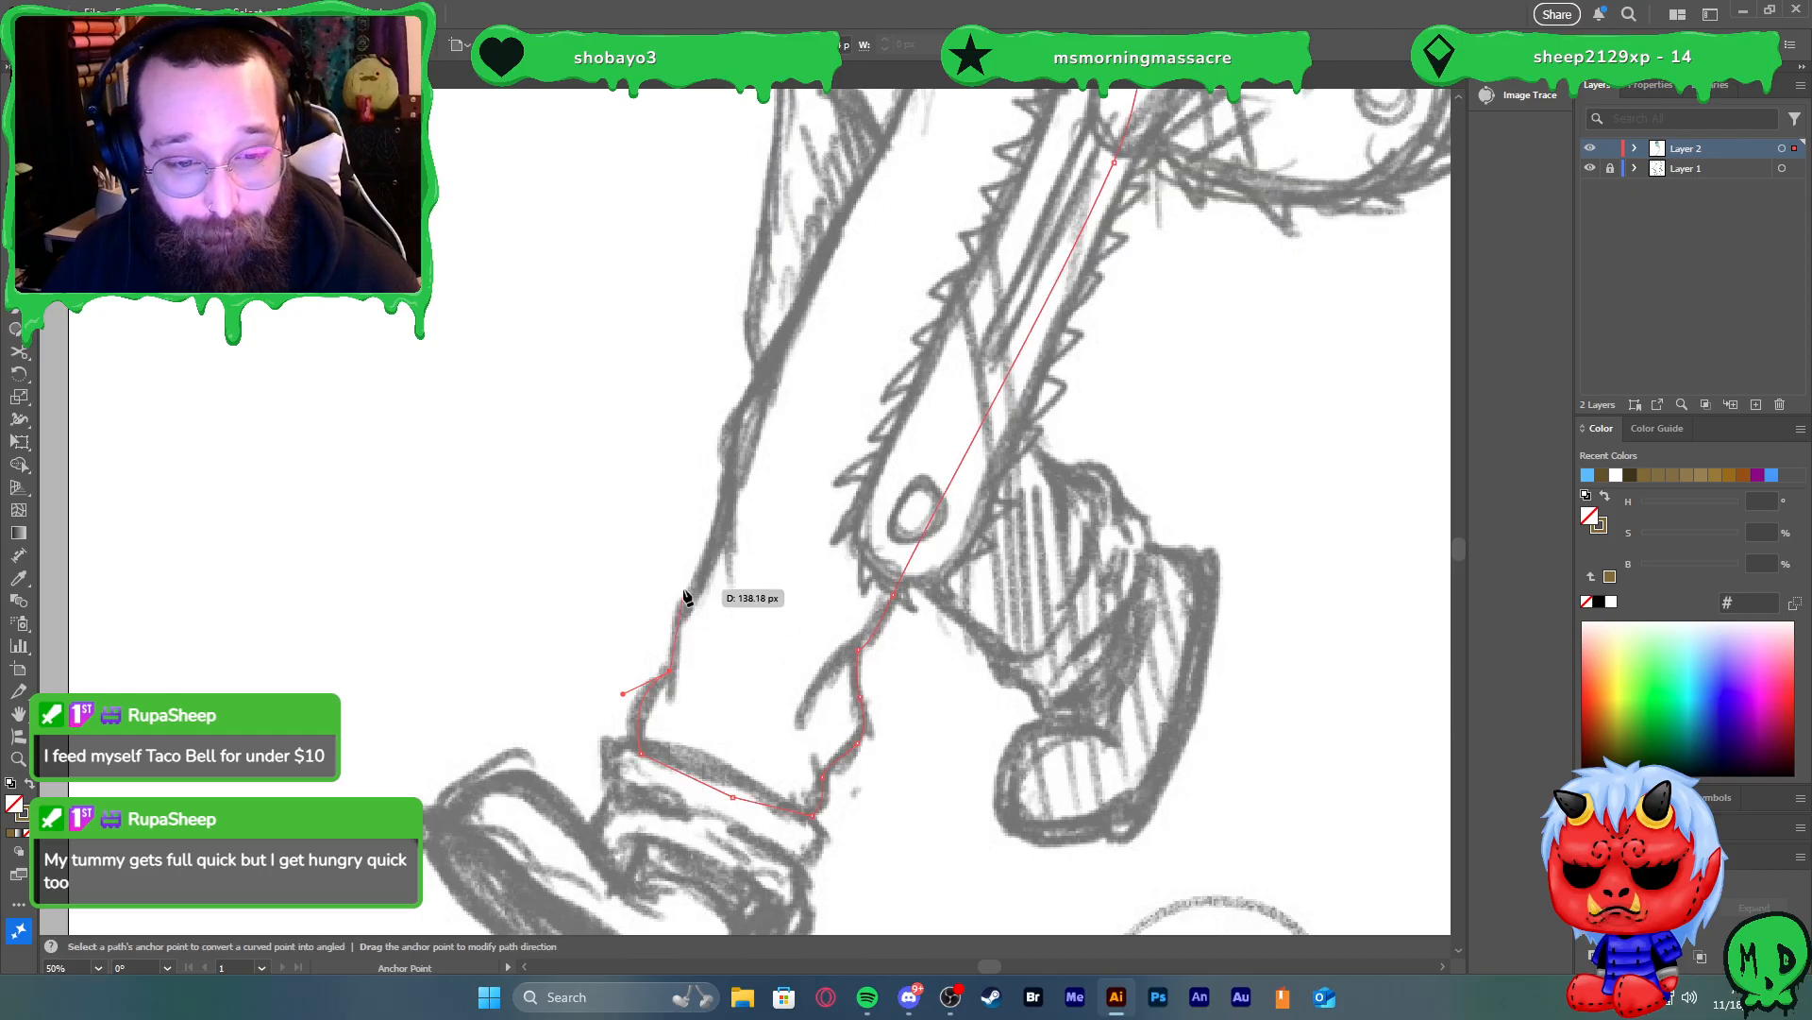
pyautogui.moveTo(686, 596); pyautogui.dragTo(710, 569)
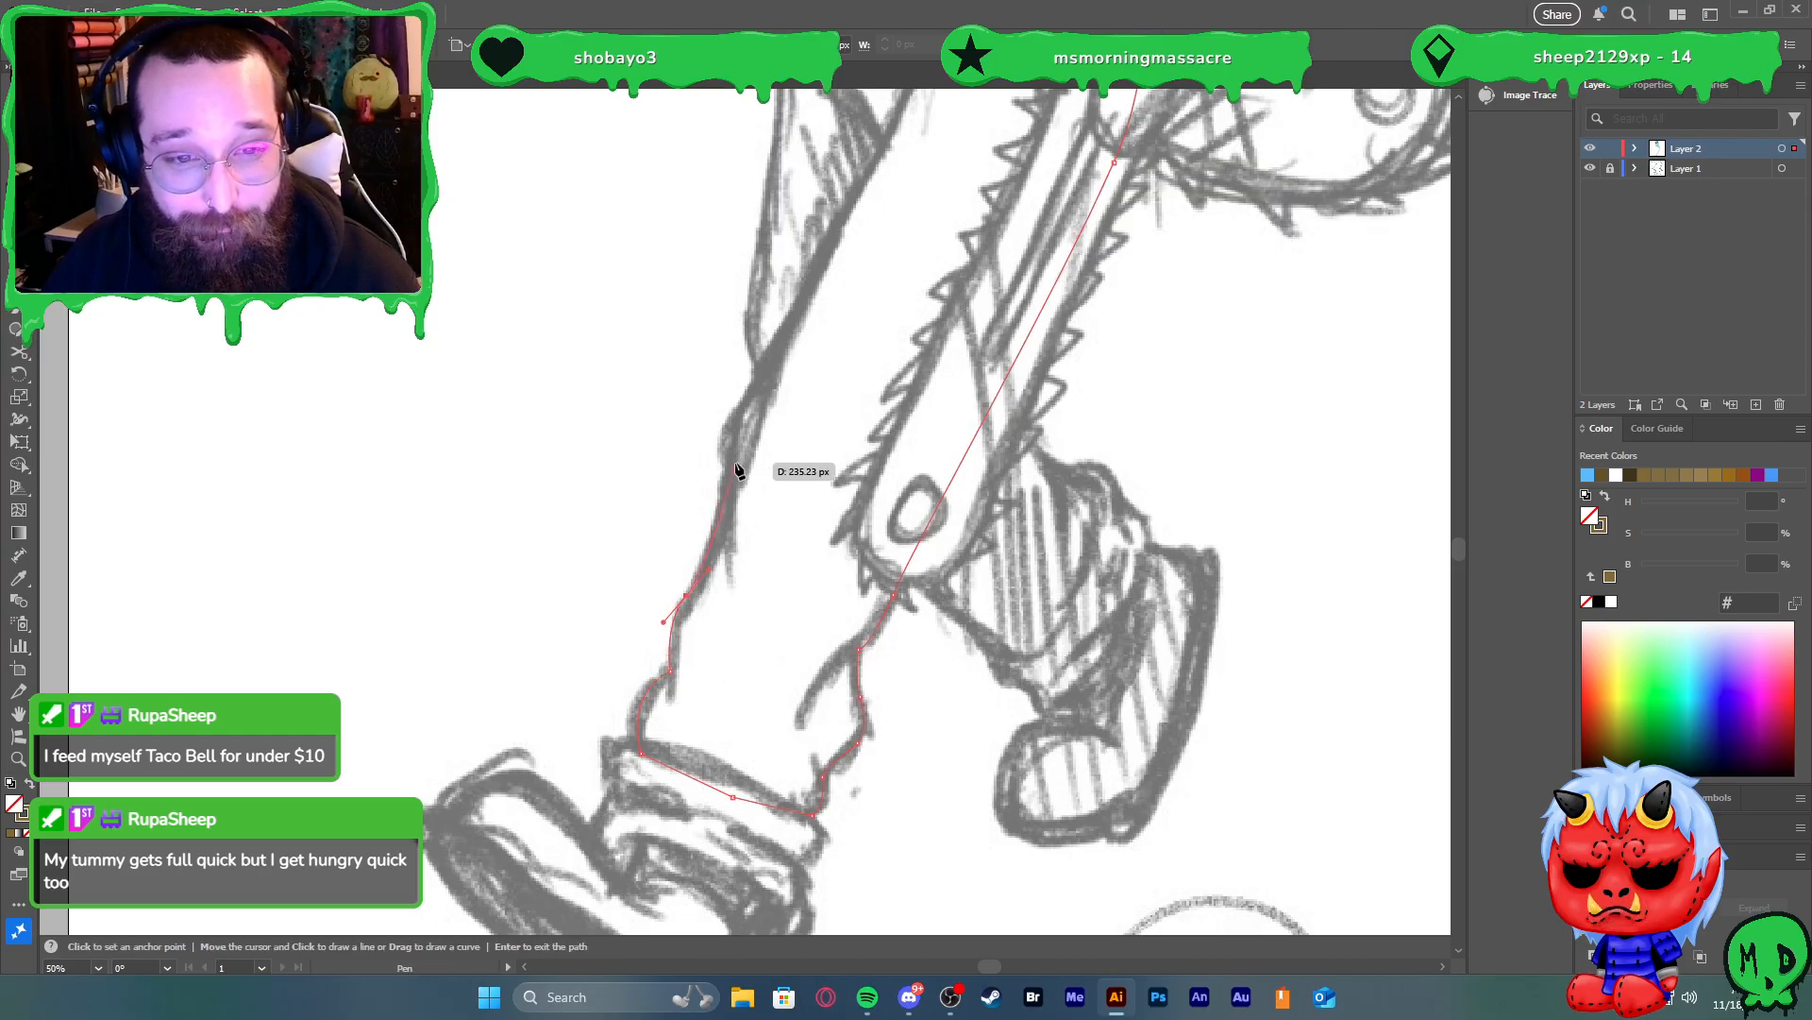
pyautogui.moveTo(733, 474); pyautogui.dragTo(739, 441)
pyautogui.moveTo(770, 376); pyautogui.dragTo(801, 342)
pyautogui.hotkey('ctrl', '-')
pyautogui.scroll(2, 814, 392)
pyautogui.hotkey('ctrl', '+')
pyautogui.hotkey('ctrl', '+')
pyautogui.hotkey('ctrl', '+')
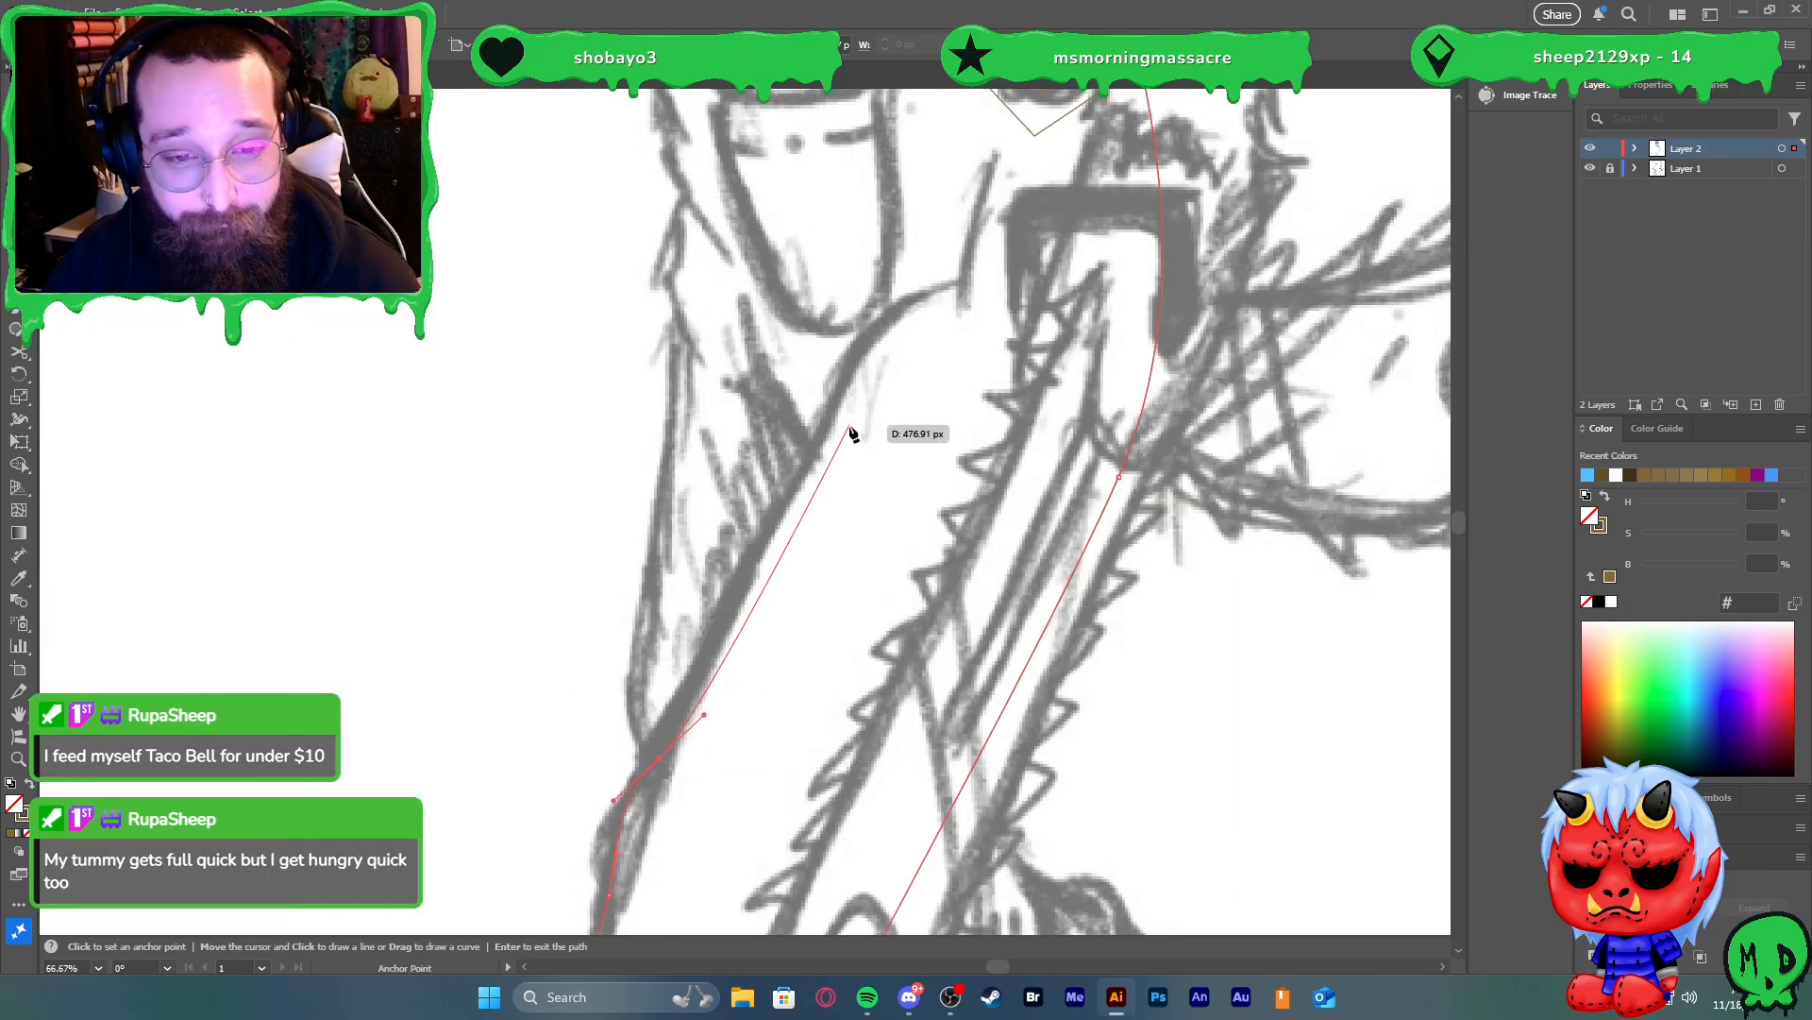
pyautogui.hotkey('ctrl', 'z')
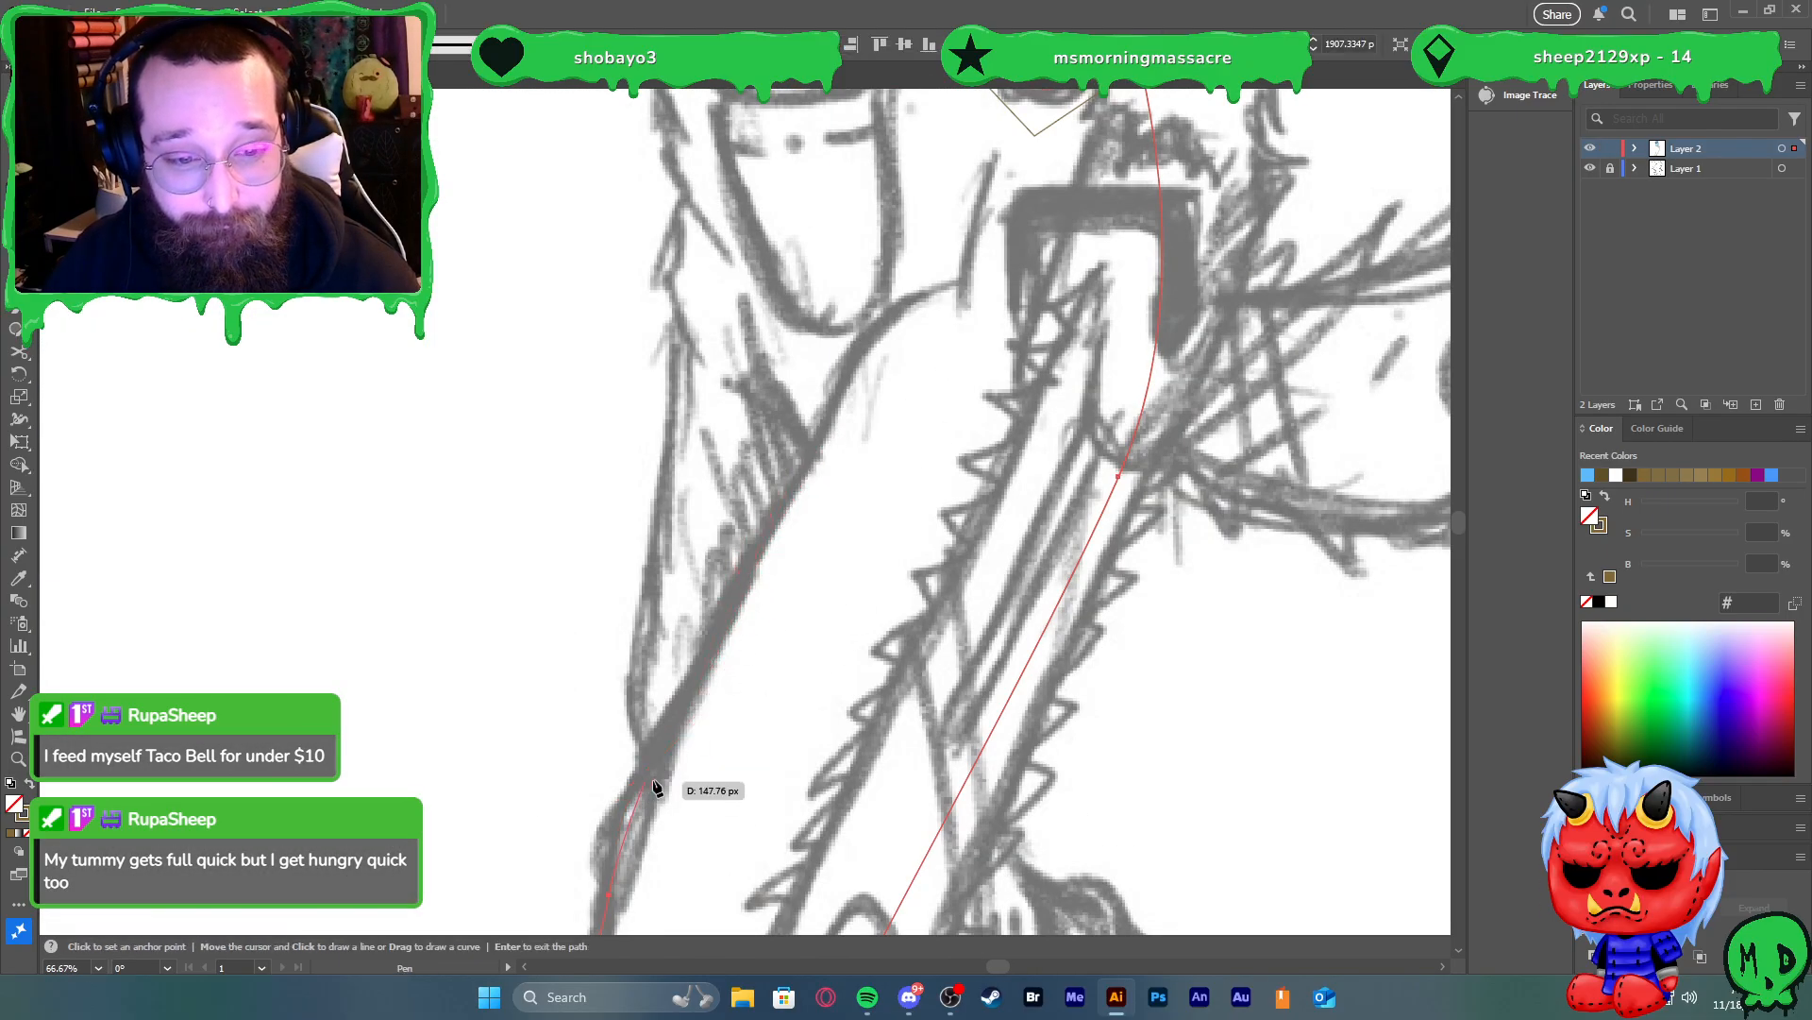
# Continue the outline from where the legs meet up the rear leg's outer edge and over the folds beside the pocket
pyautogui.moveTo(652, 761); pyautogui.dragTo(636, 674)
pyautogui.click(652, 761)
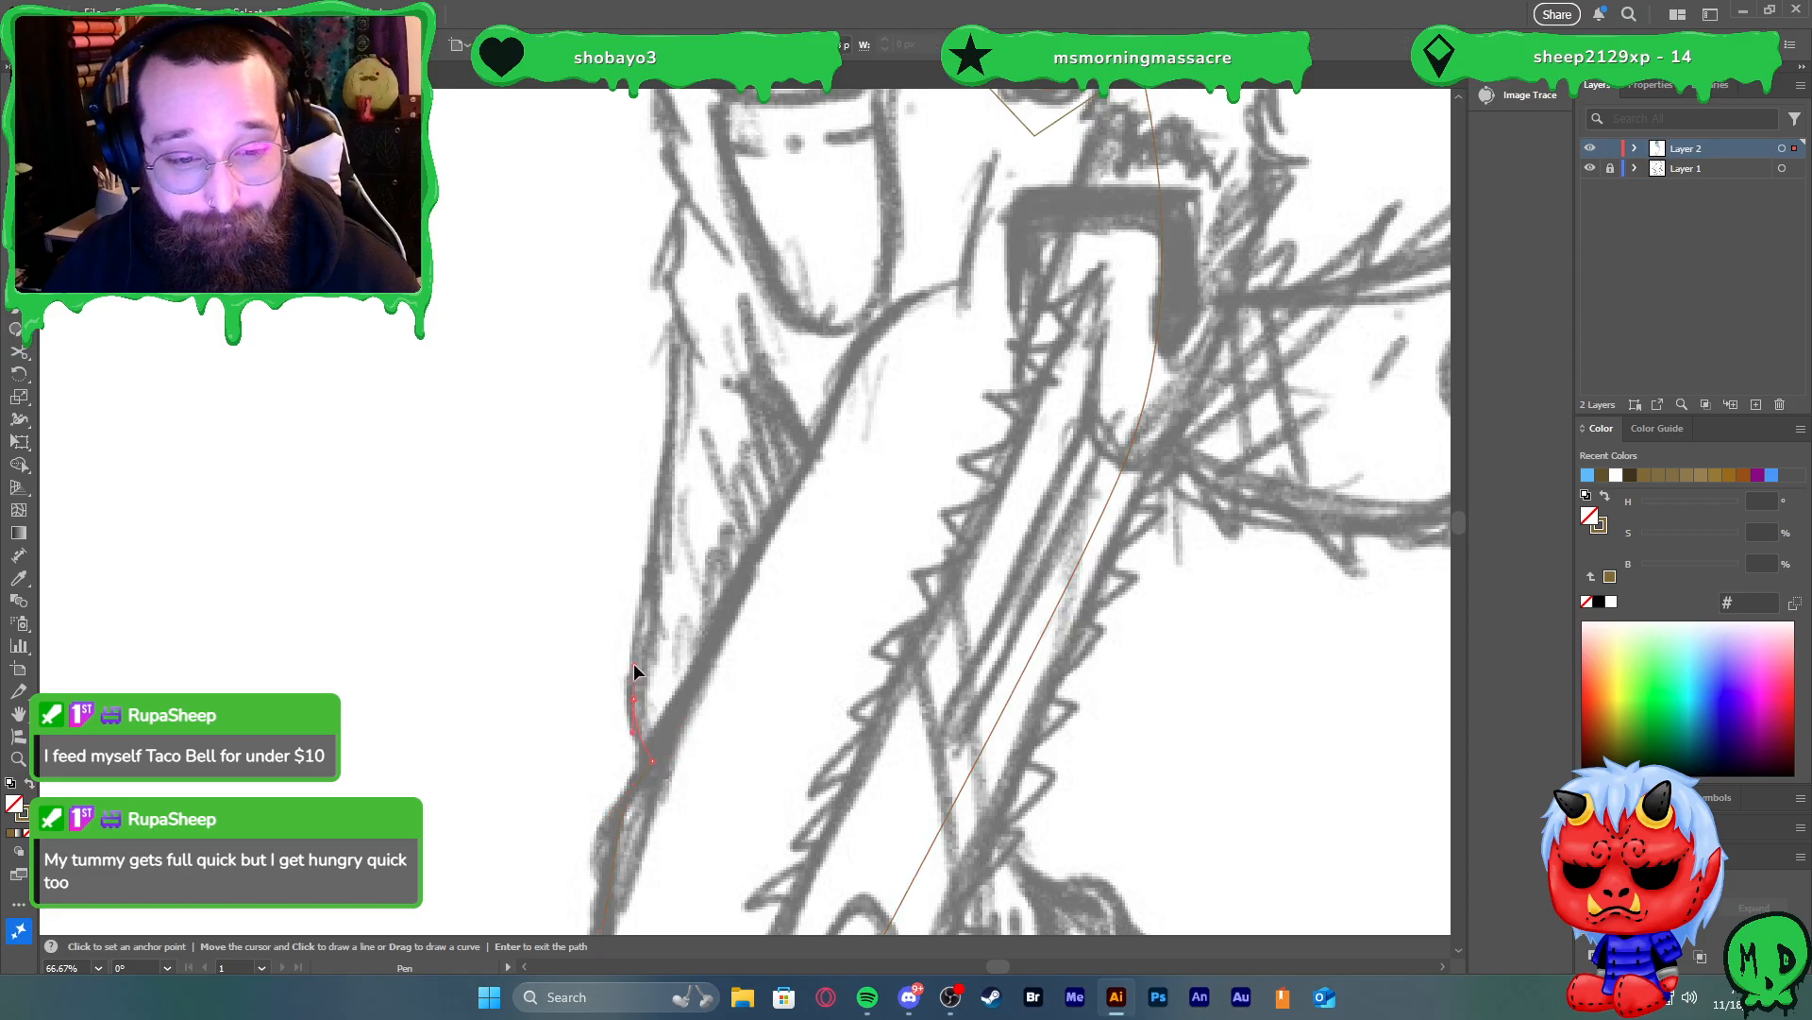
pyautogui.moveTo(652, 565); pyautogui.dragTo(654, 537)
pyautogui.scroll(-2, 658, 524)
pyautogui.scroll(6, 658, 524)
pyautogui.moveTo(734, 591); pyautogui.dragTo(736, 512)
pyautogui.scroll(-2, 740, 552)
pyautogui.scroll(1, 737, 556)
pyautogui.moveTo(741, 502); pyautogui.dragTo(722, 449)
pyautogui.click(731, 418)
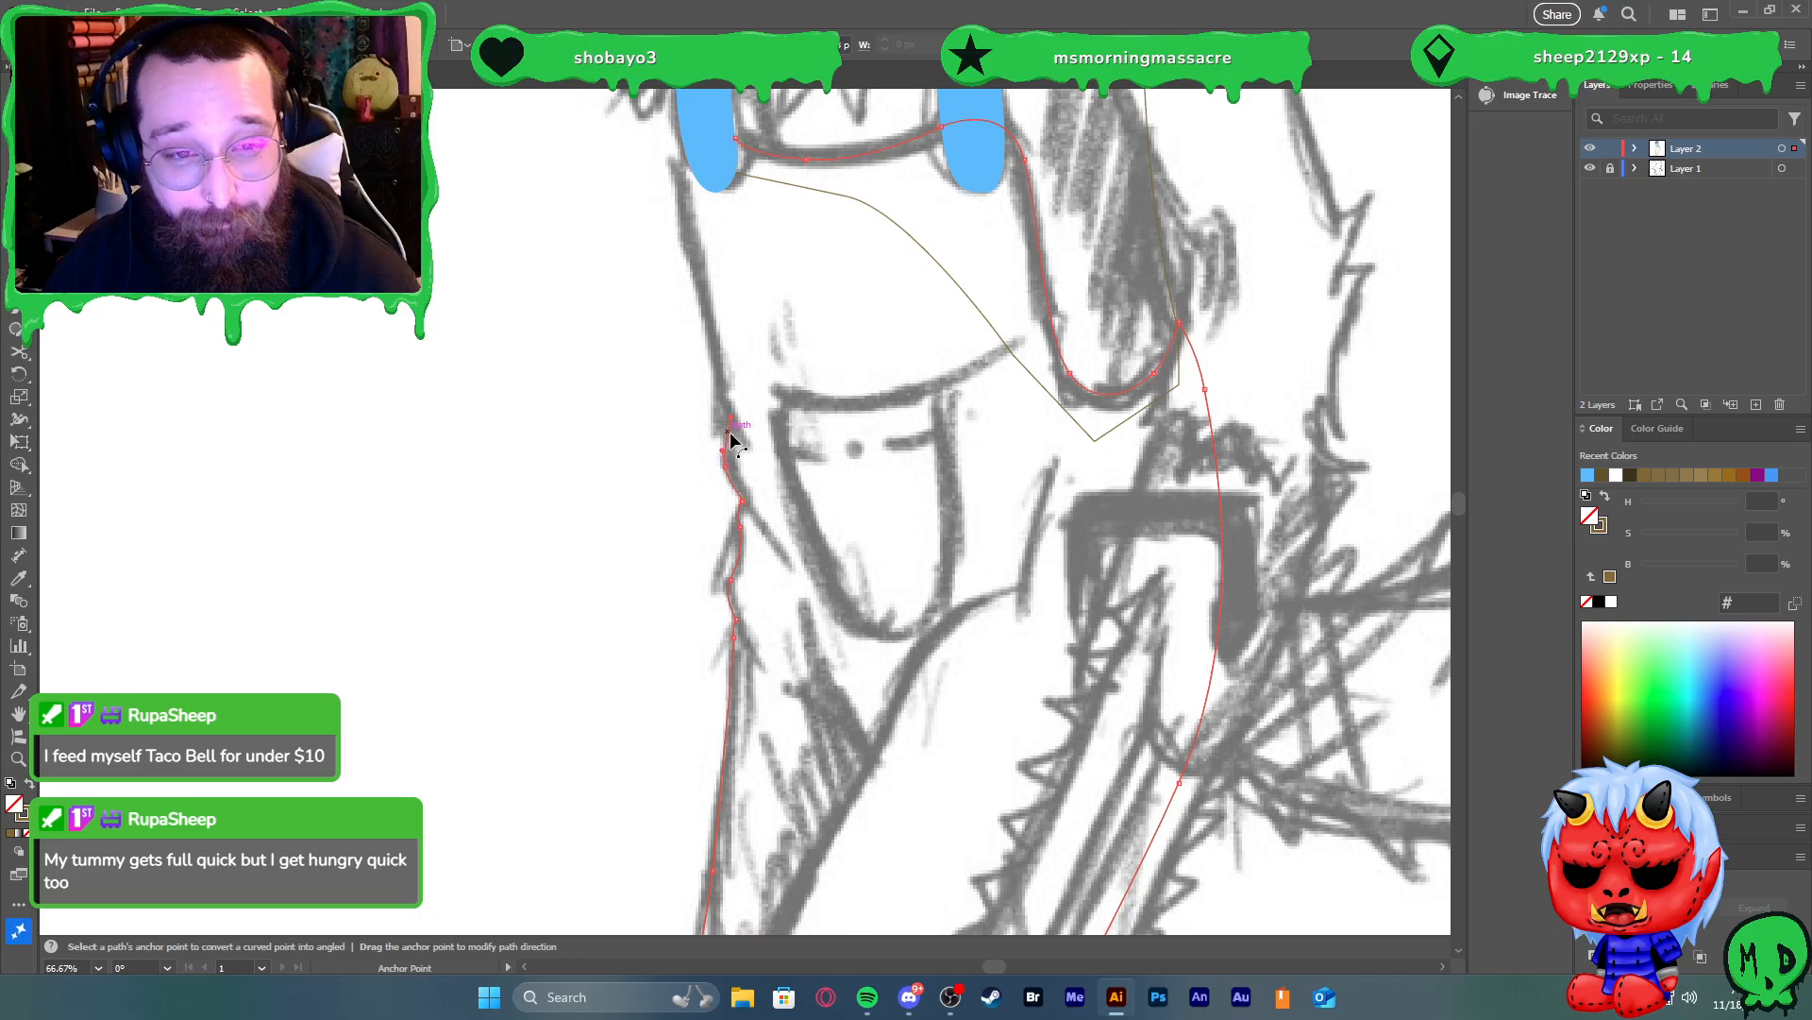
# Trace the overalls' front edge from the hip folds up to the front strap and close the outline at the bib's upper corner
pyautogui.scroll(-1, 729, 435)
pyautogui.scroll(4, 729, 472)
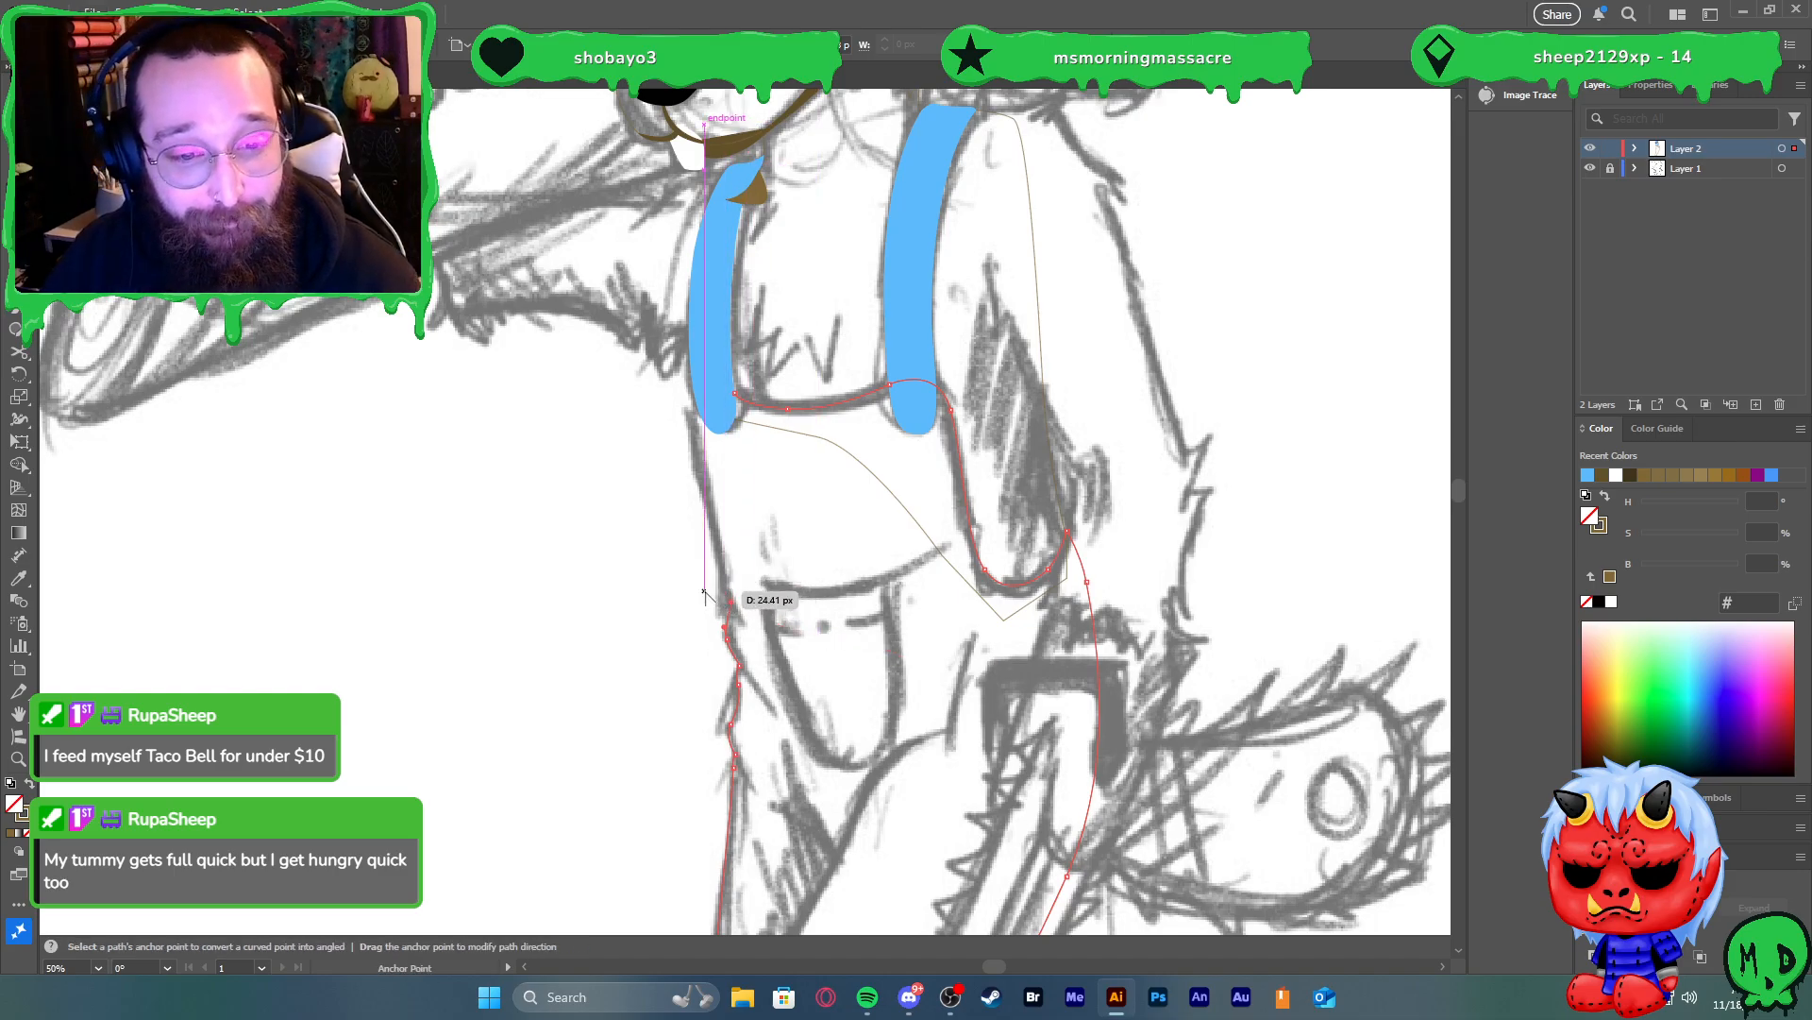
pyautogui.scroll(3, 725, 584)
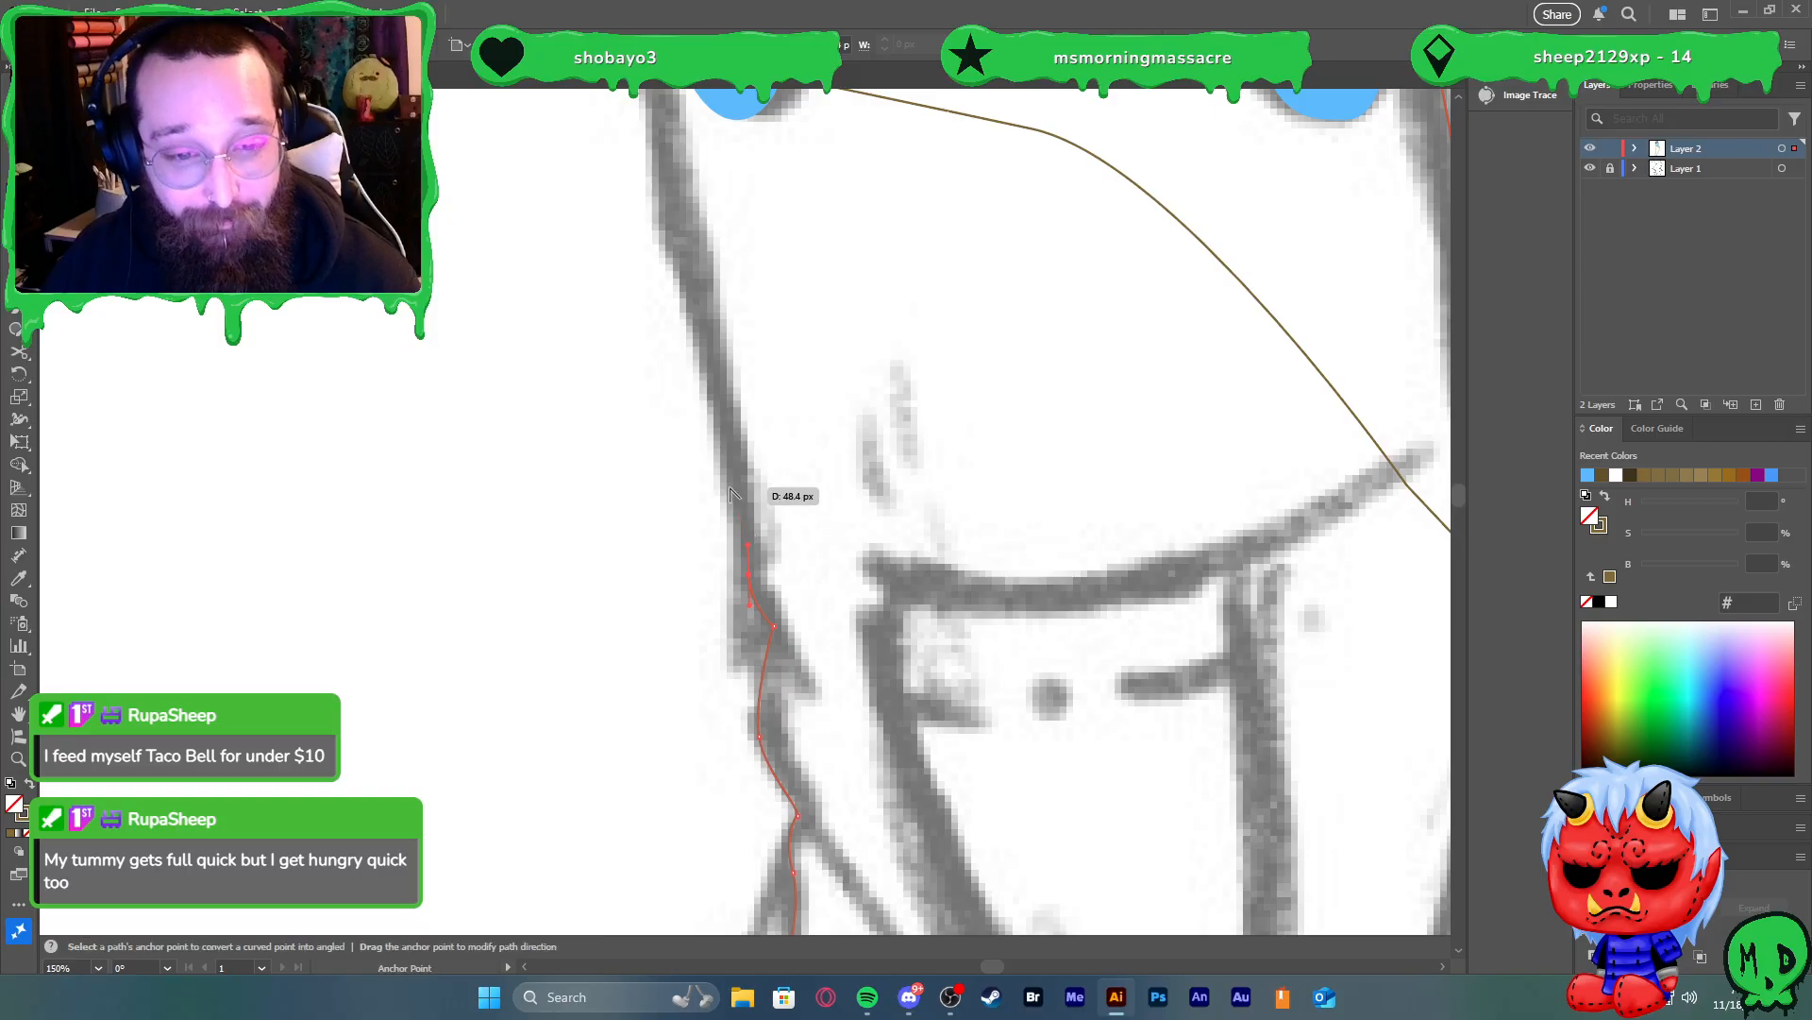
pyautogui.scroll(-2, 736, 491)
pyautogui.moveTo(720, 429); pyautogui.dragTo(711, 387)
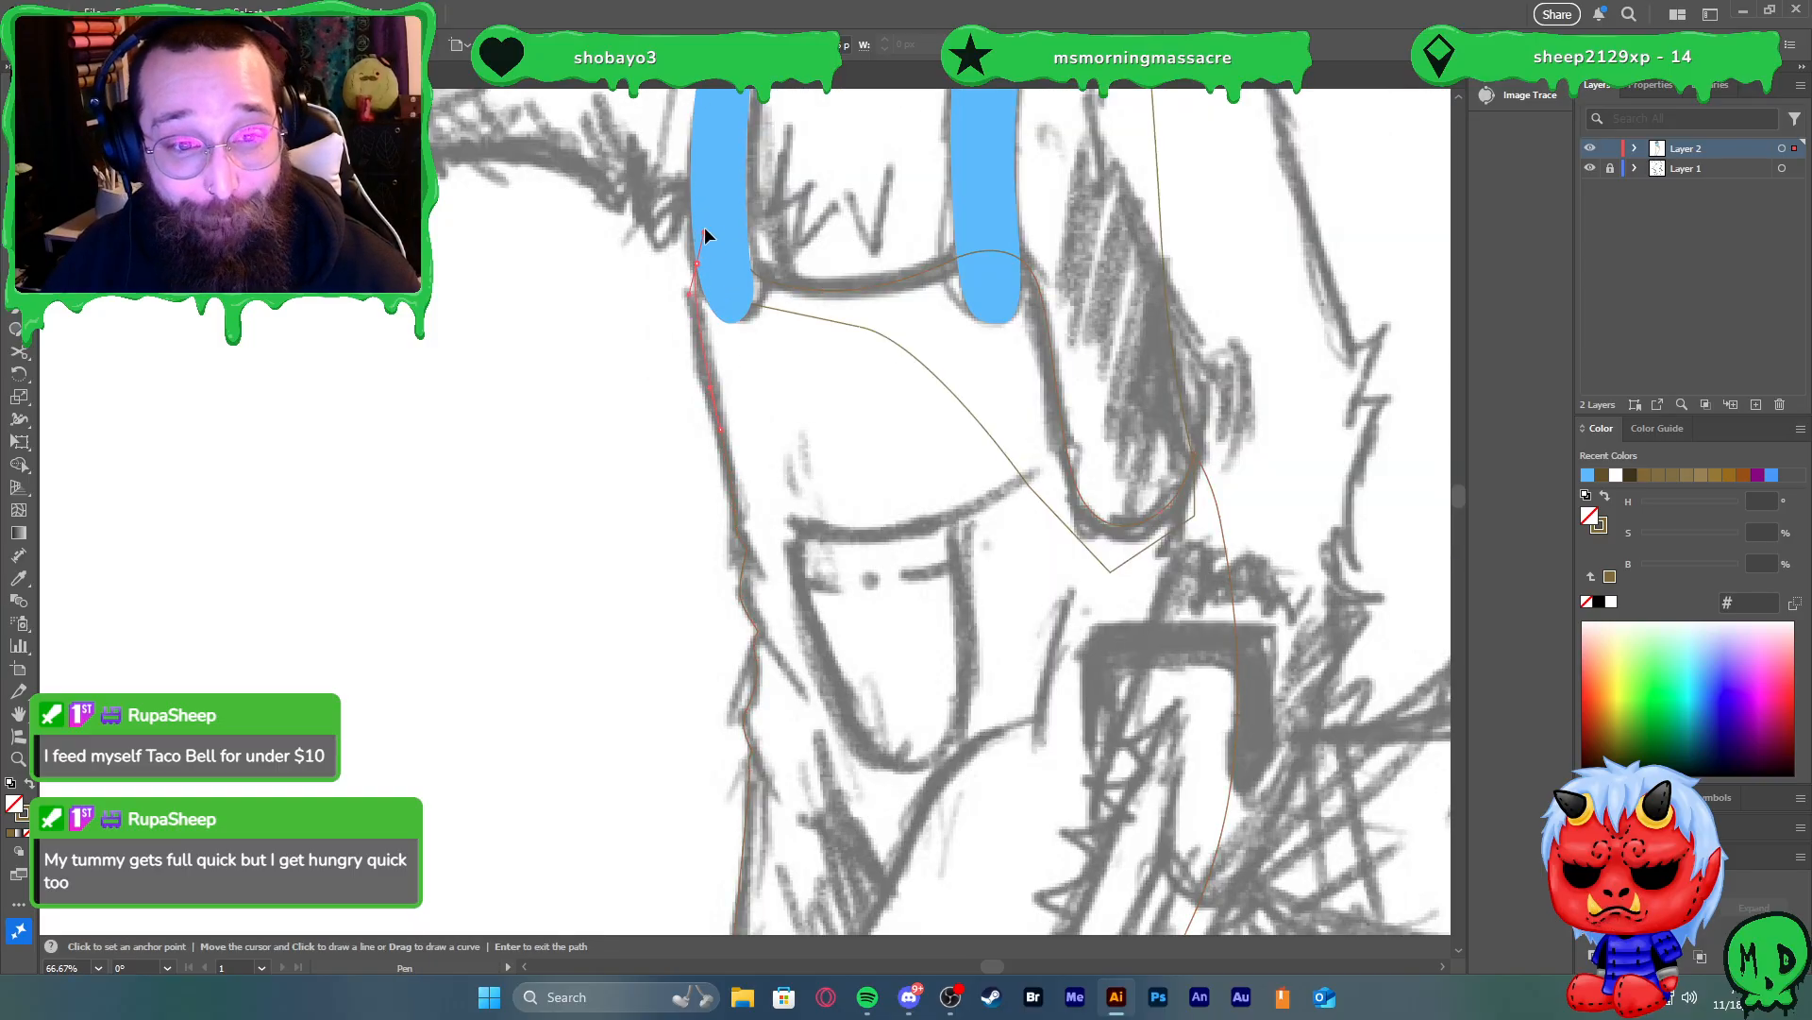
pyautogui.moveTo(708, 230); pyautogui.dragTo(752, 275)
pyautogui.press('v')
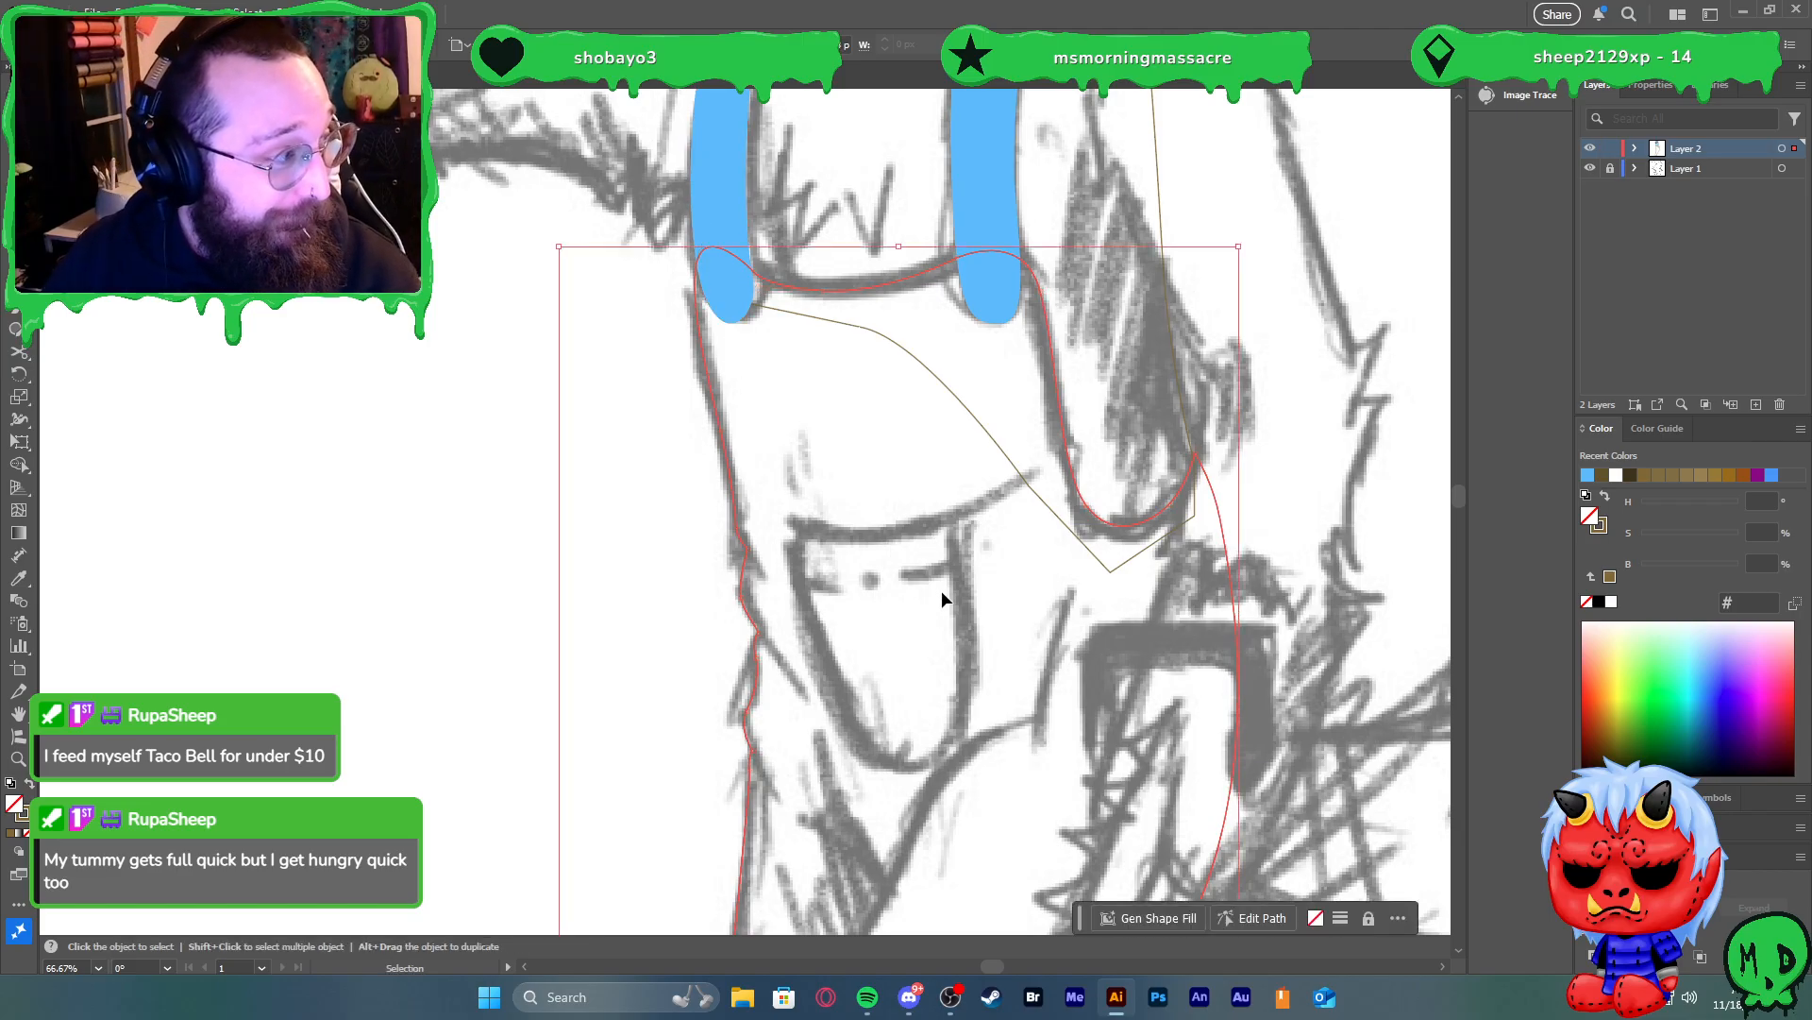
# Fill the closed overalls outline with the shoulder straps' blue, and select both straps together
pyautogui.scroll(-3, 905, 600)
pyautogui.scroll(2, 899, 585)
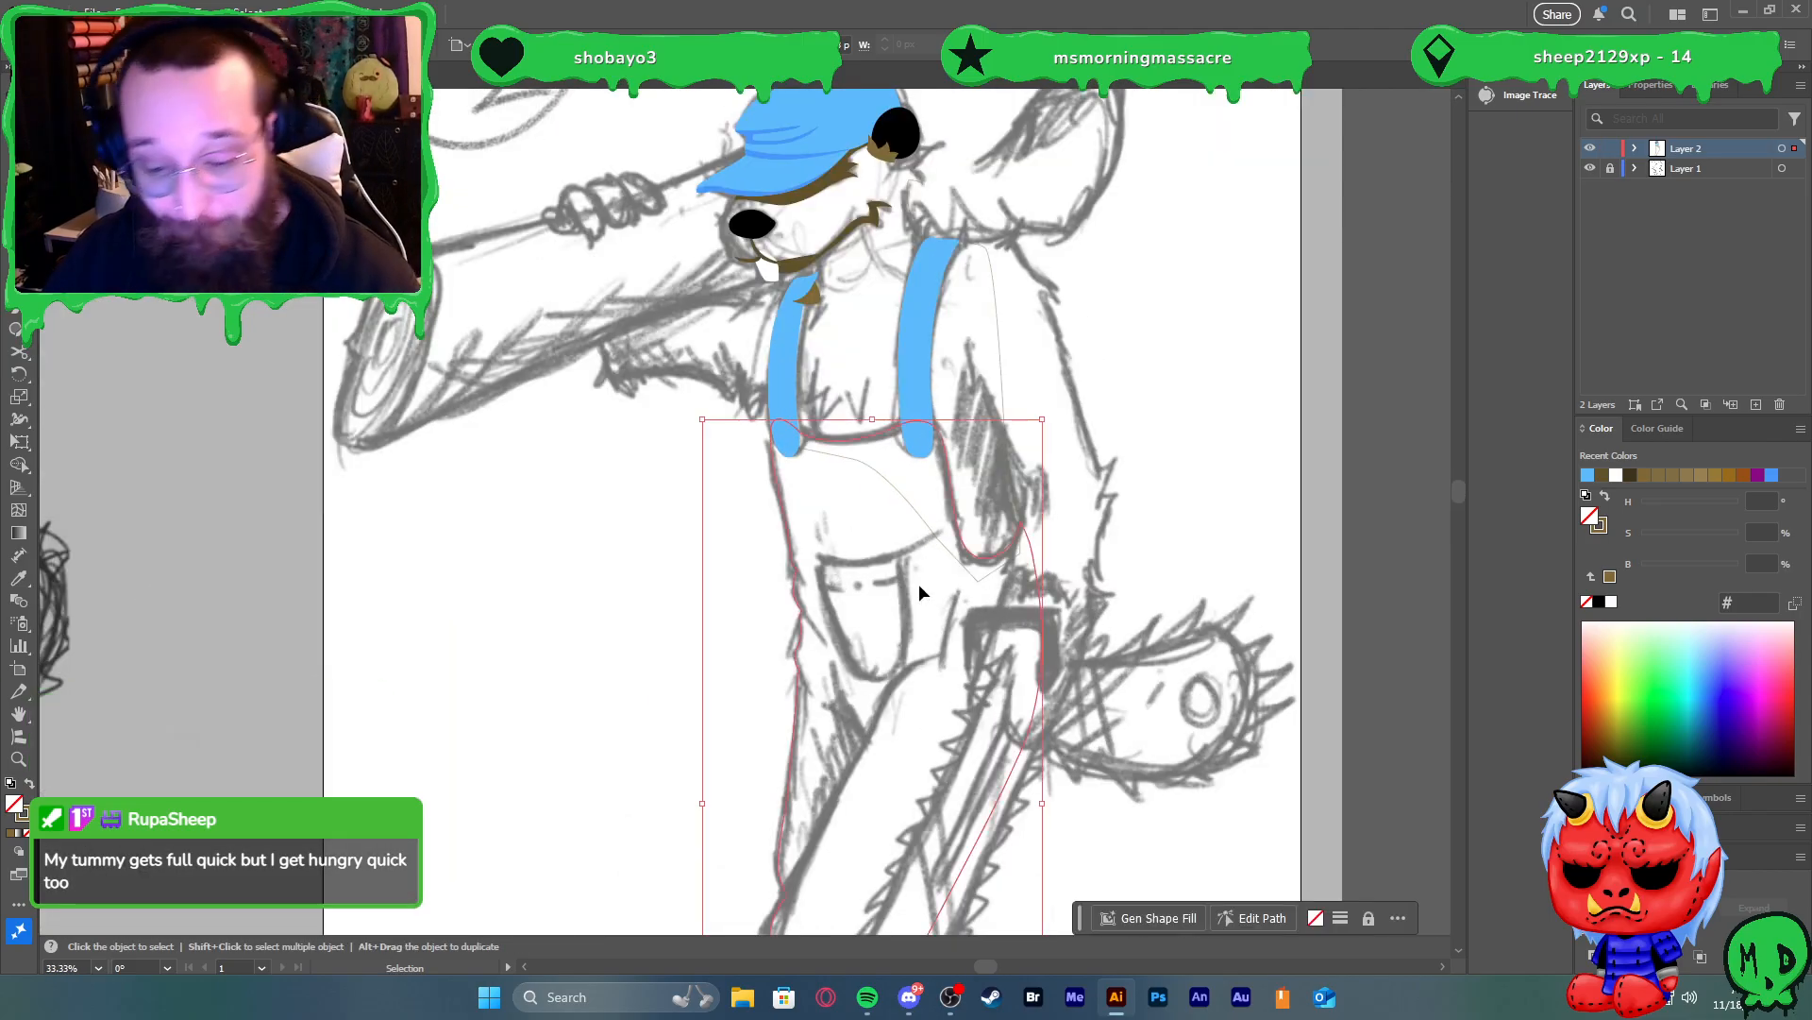
pyautogui.press('i')
pyautogui.click(929, 423)
pyautogui.press('v')
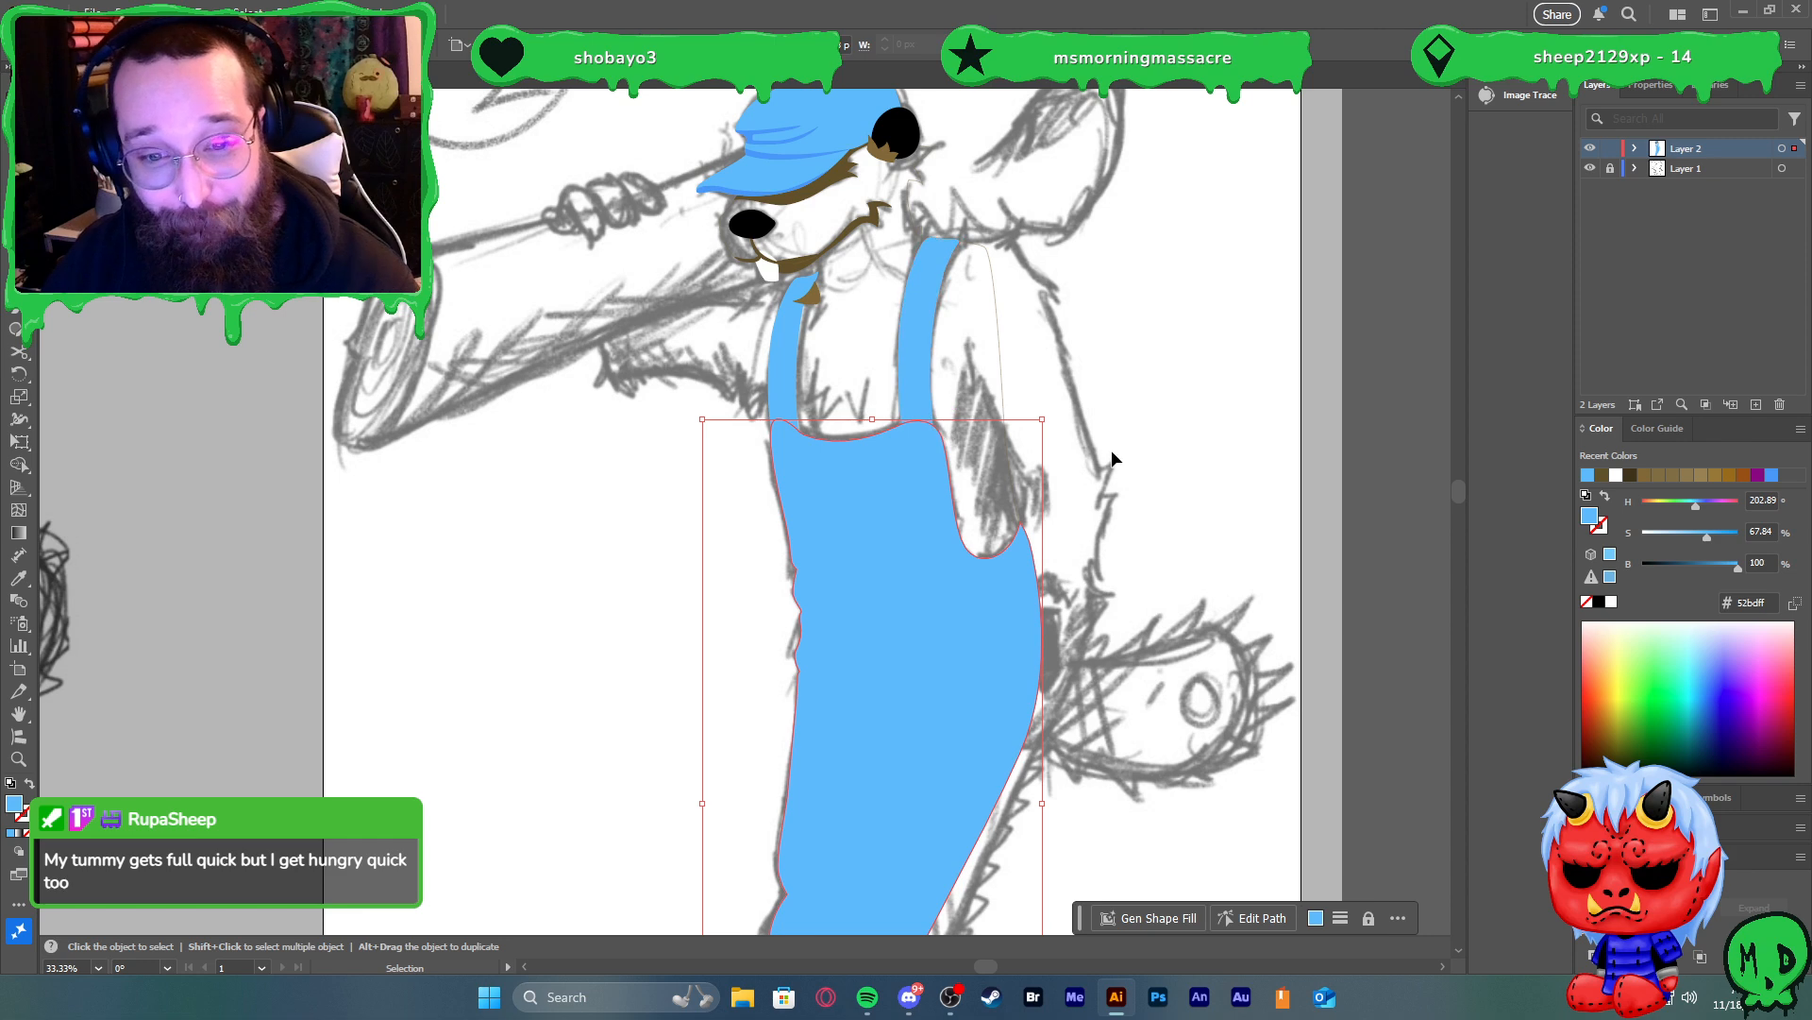
pyautogui.click(1031, 411)
pyautogui.click(934, 354)
pyautogui.keyDown('shift'); pyautogui.click(784, 380); pyautogui.keyUp('shift')
pyautogui.press('ctrl')
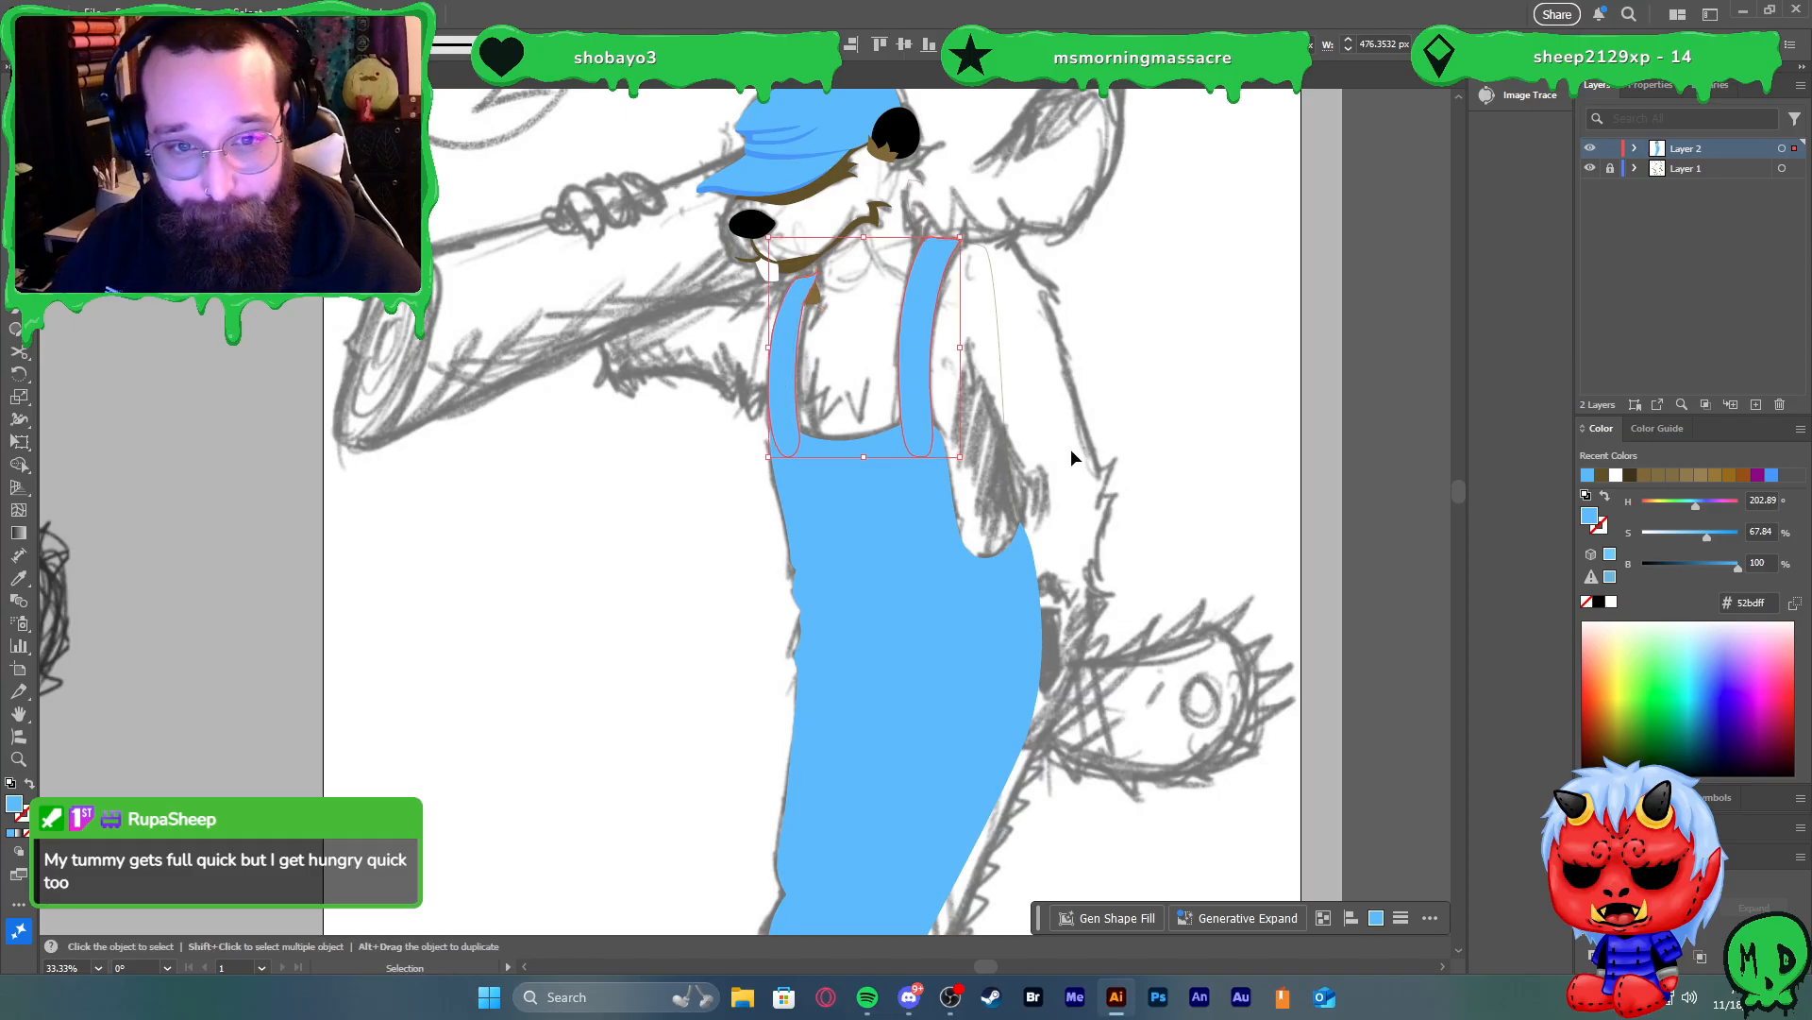
pyautogui.click(1070, 449)
# Trace the rear trouser leg's lower edge from the front calf, around the hem's lower corner and up along the boot cuff
pyautogui.scroll(-1, 1133, 544)
pyautogui.scroll(-2, 1122, 565)
pyautogui.scroll(3, 1084, 691)
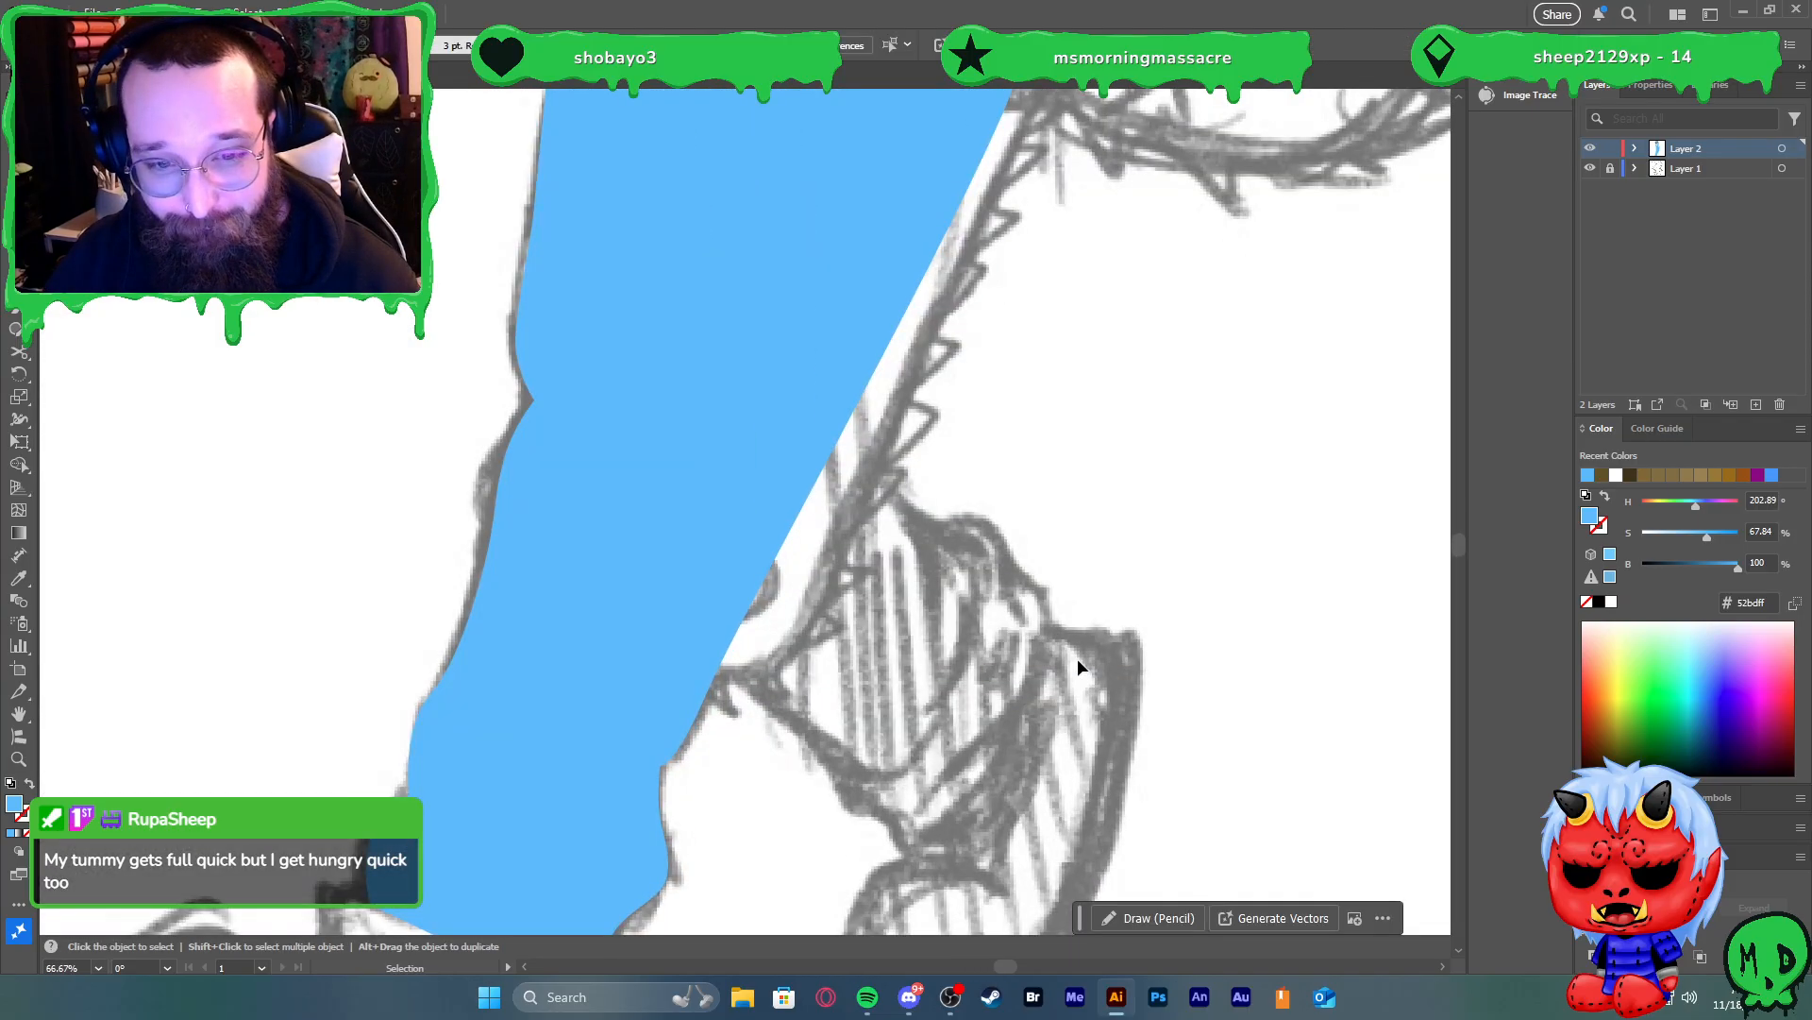
pyautogui.scroll(-3, 976, 636)
pyautogui.scroll(2, 981, 632)
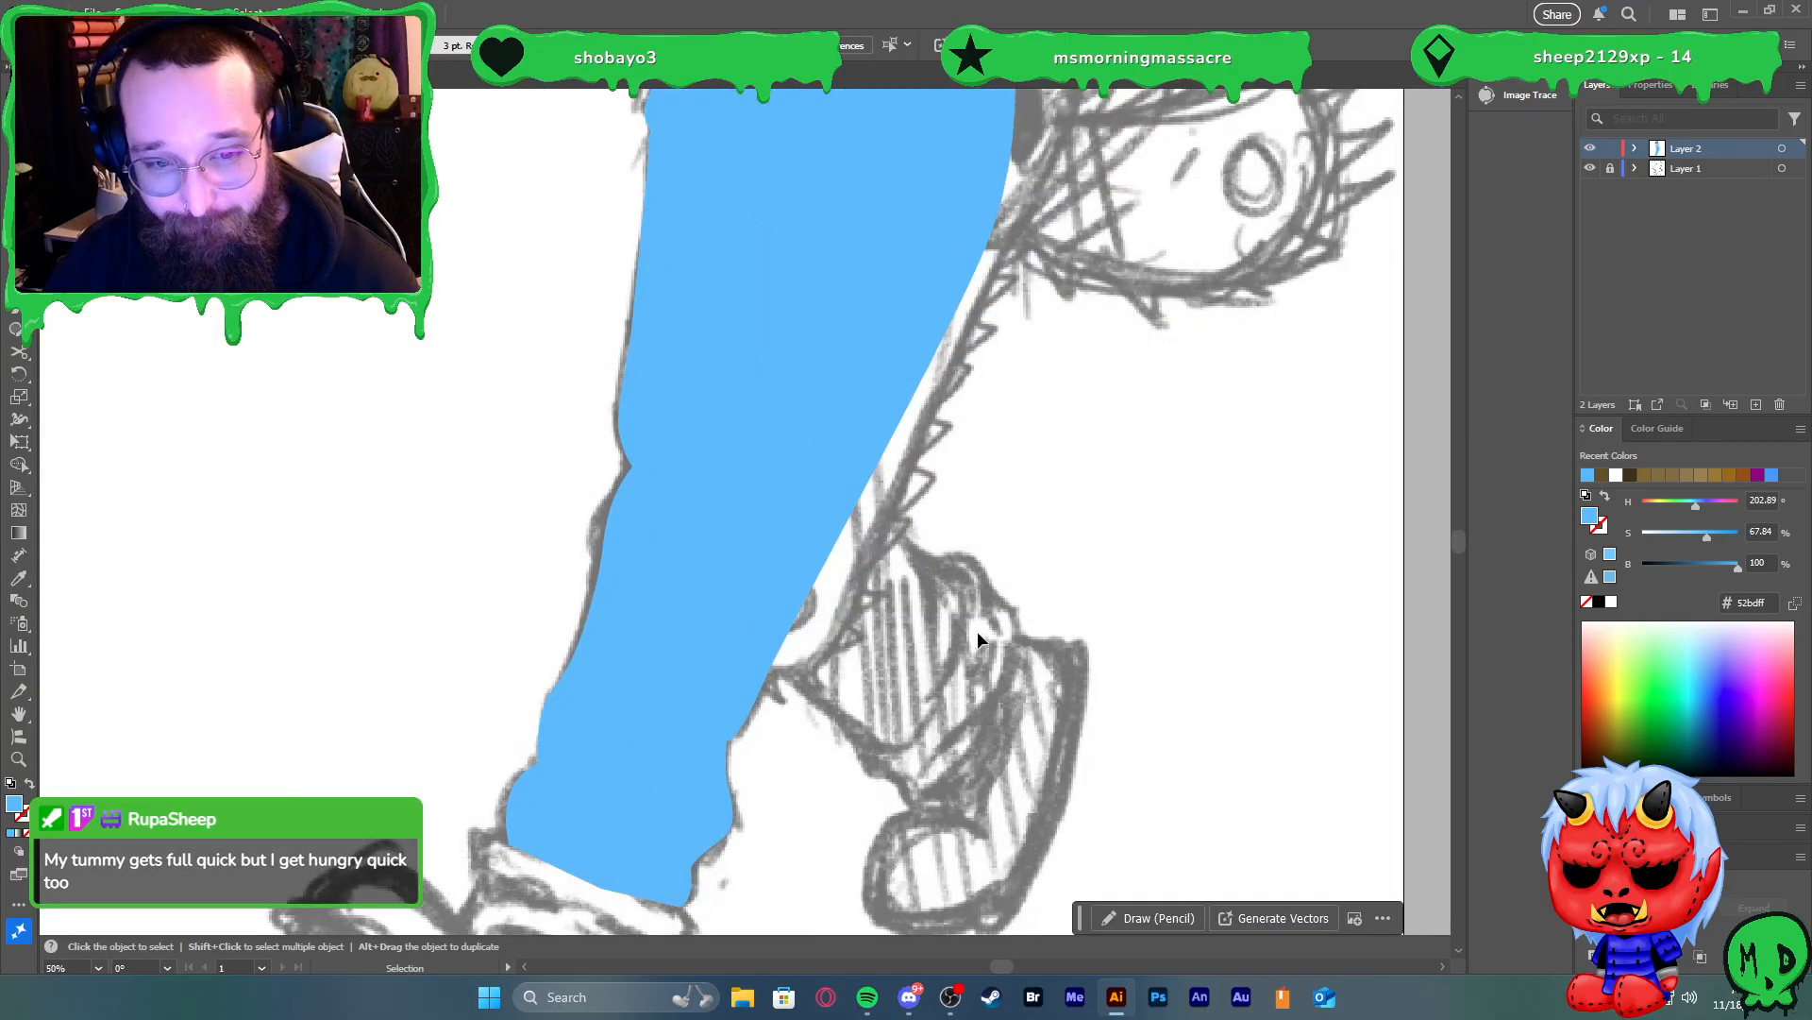
pyautogui.press('p')
pyautogui.click(771, 665)
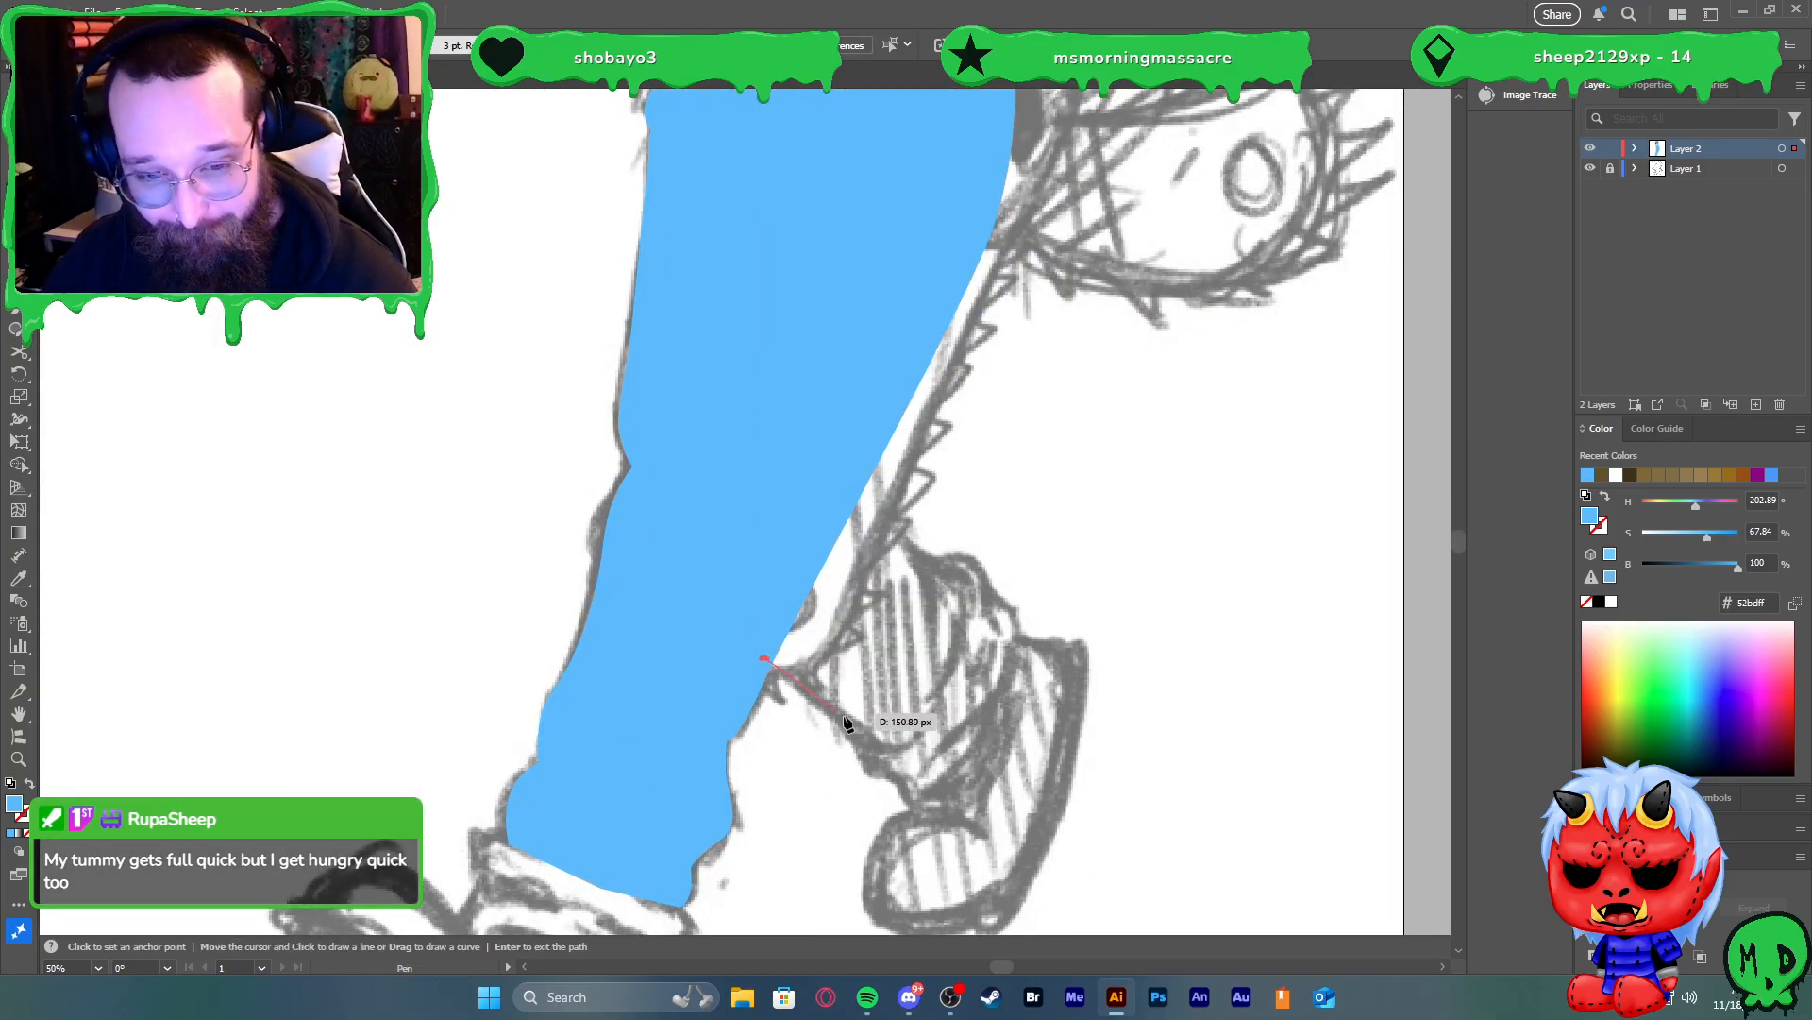
pyautogui.moveTo(851, 729); pyautogui.dragTo(918, 752)
pyautogui.click(965, 634)
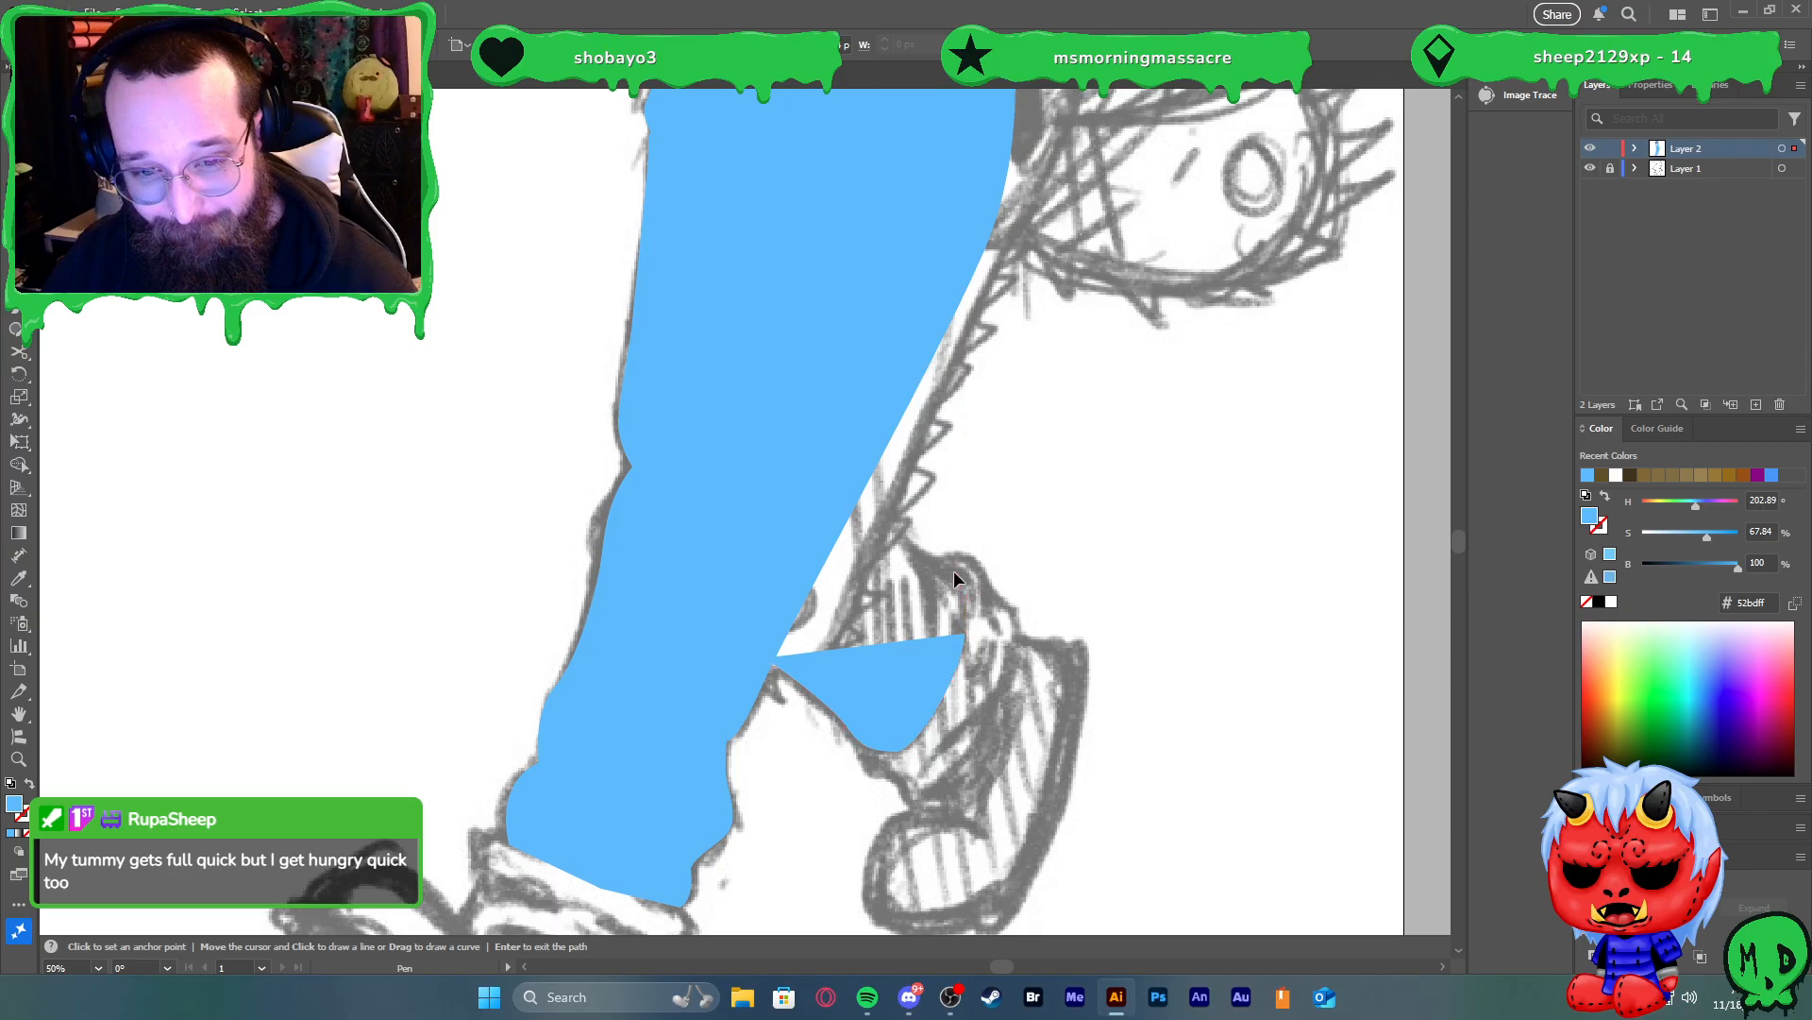
# Trace the rear leg's upper hem corner and top edge back under the front leg, and close the shape
pyautogui.click(968, 590)
pyautogui.click(928, 565)
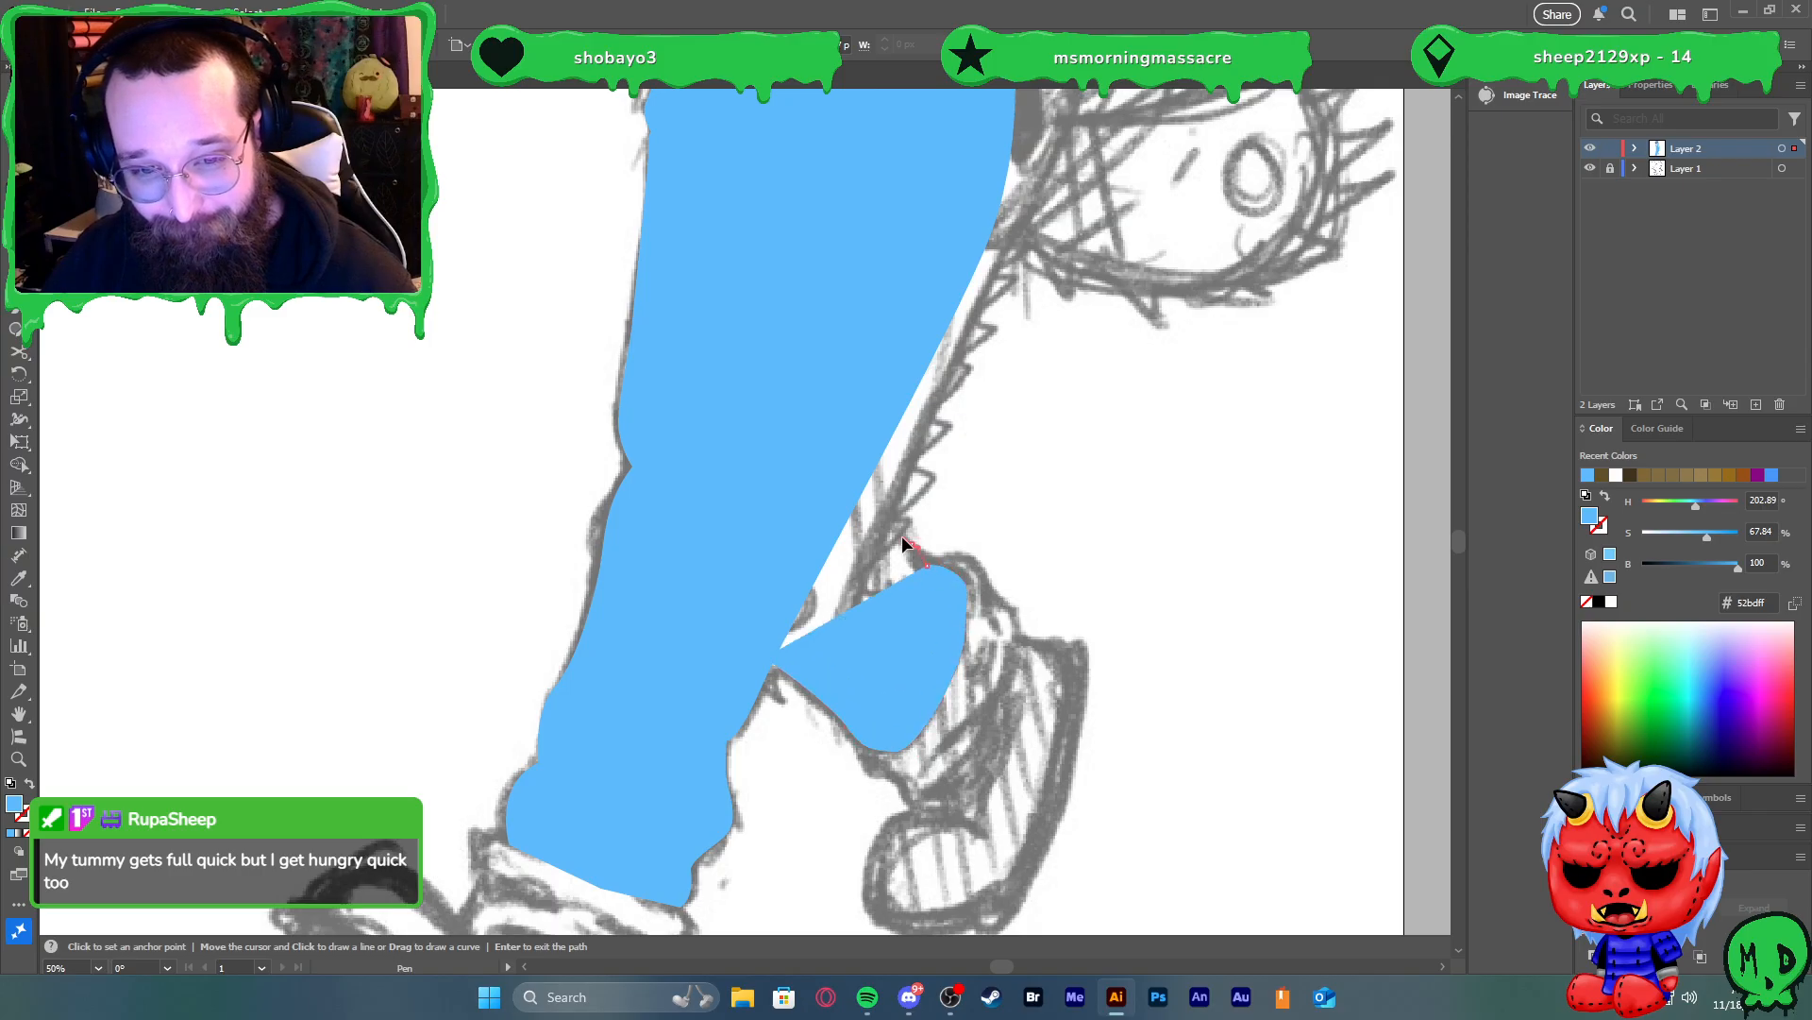
pyautogui.click(850, 493)
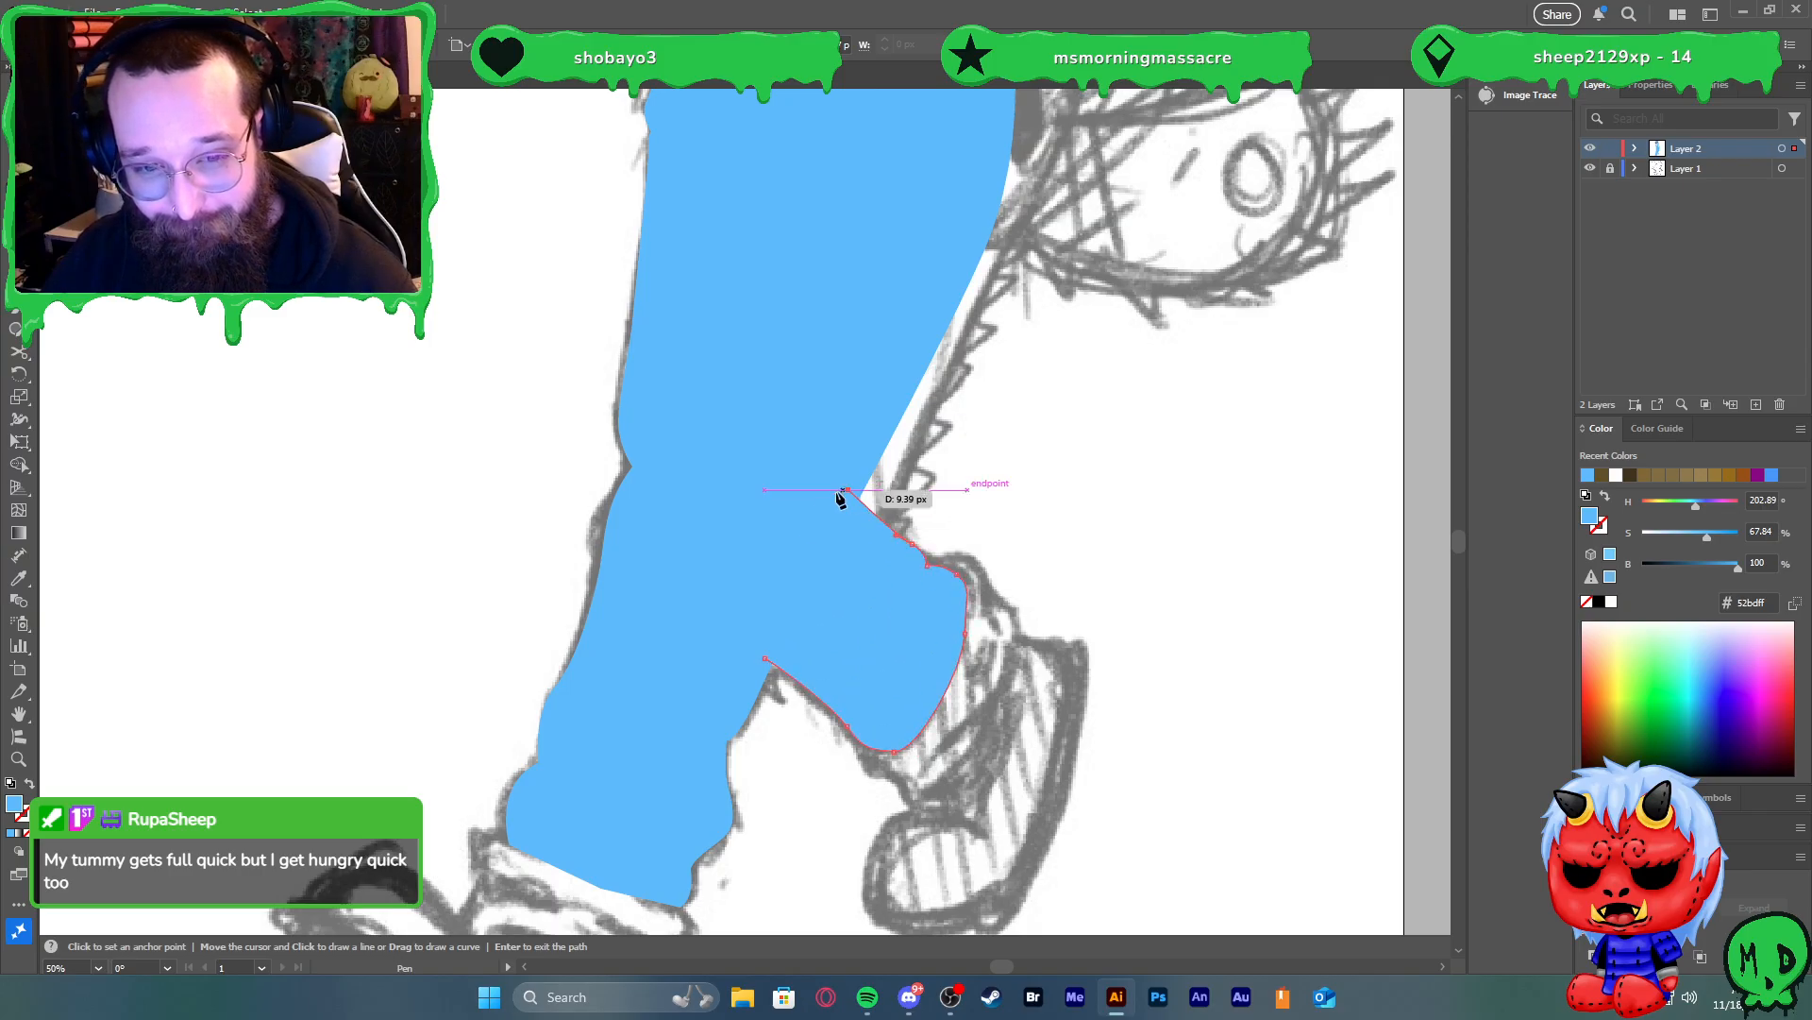
pyautogui.moveTo(766, 658); pyautogui.dragTo(817, 710)
pyautogui.press('v')
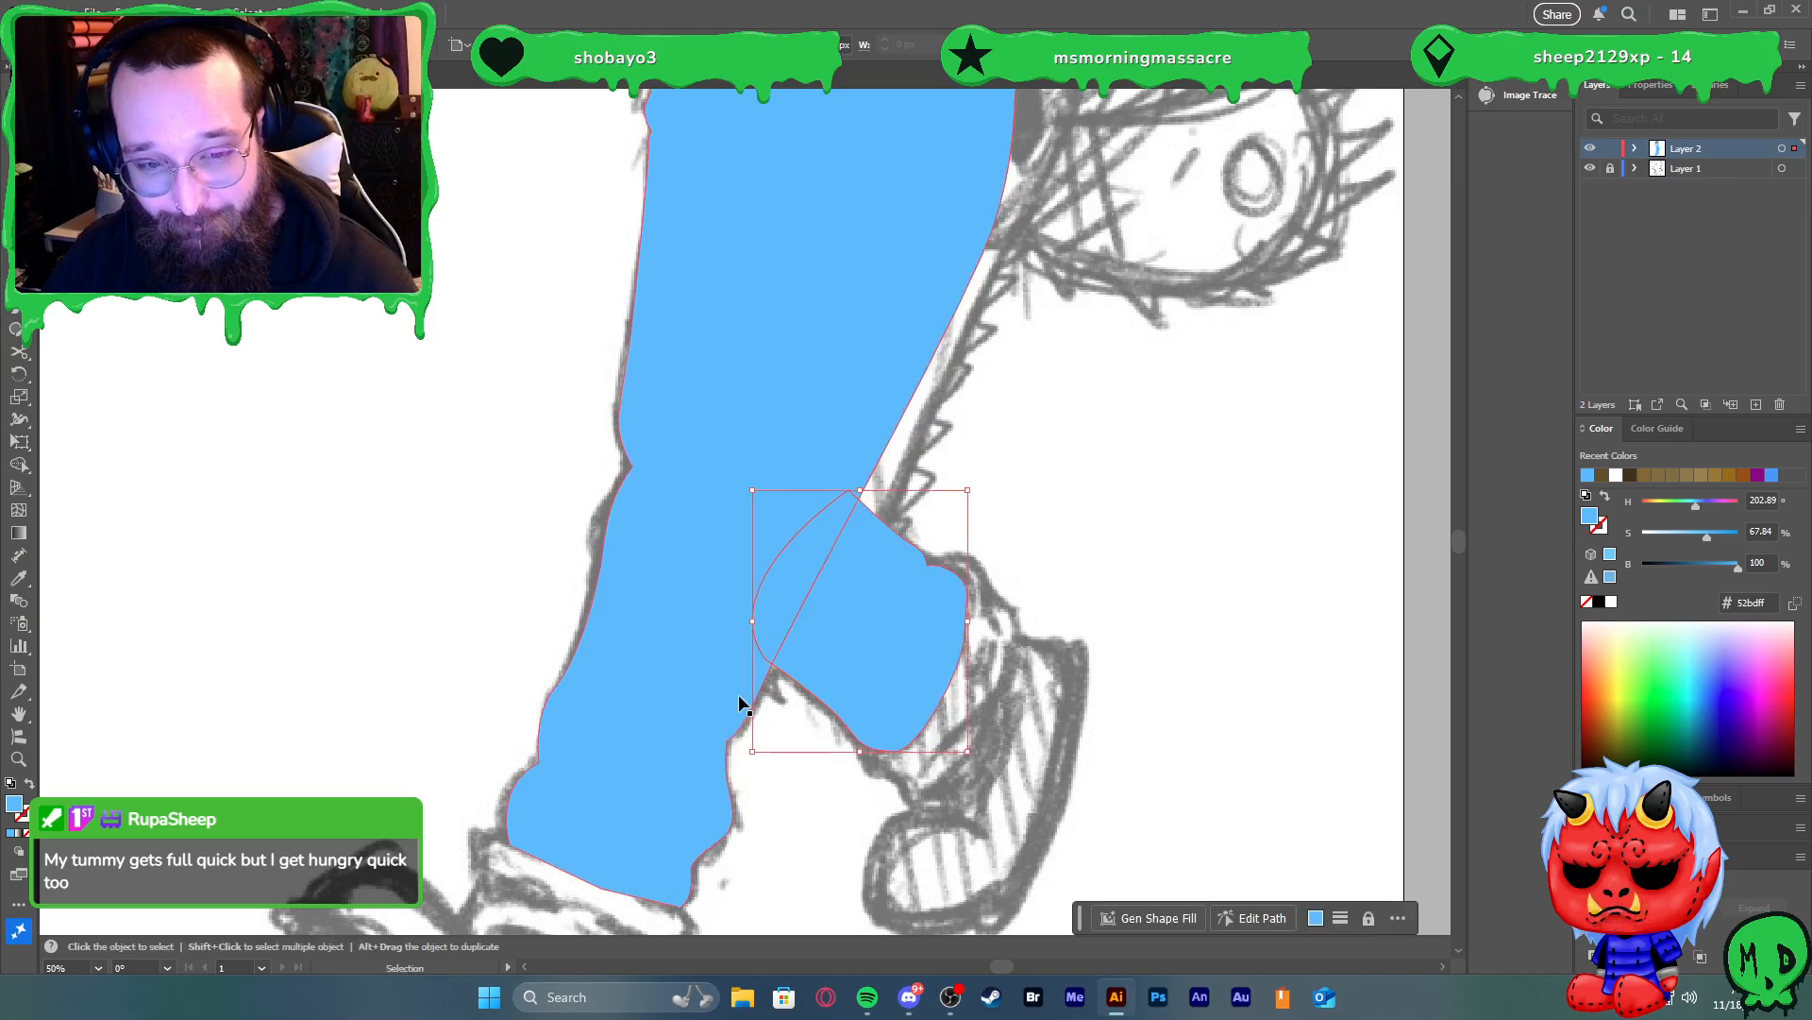
# Unite the rear trouser leg shape with the overalls into a single blue shape
pyautogui.keyDown('shift'); pyautogui.click(740, 696); pyautogui.keyUp('shift')
pyautogui.click(1593, 907)
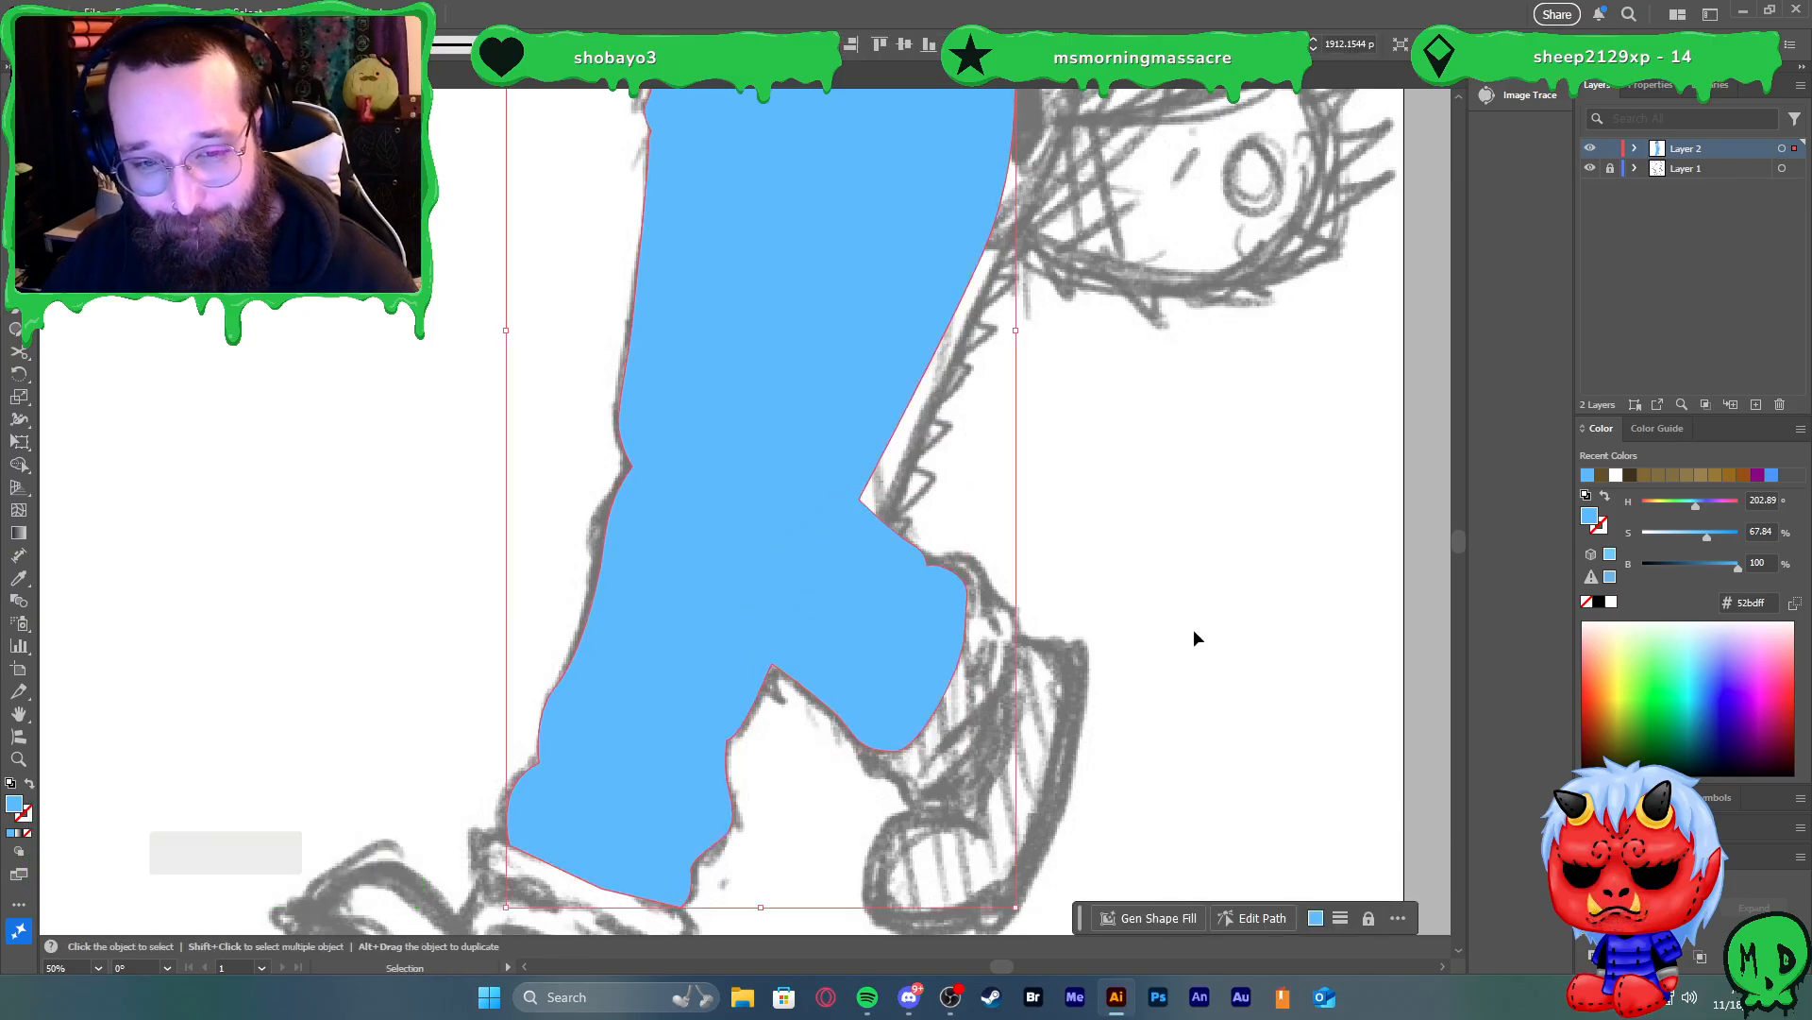
pyautogui.click(1193, 629)
# Swap the body outline's brown stroke to its fill so the head, torso and arm are solid brown
pyautogui.scroll(-2, 1165, 604)
pyautogui.scroll(3, 1206, 602)
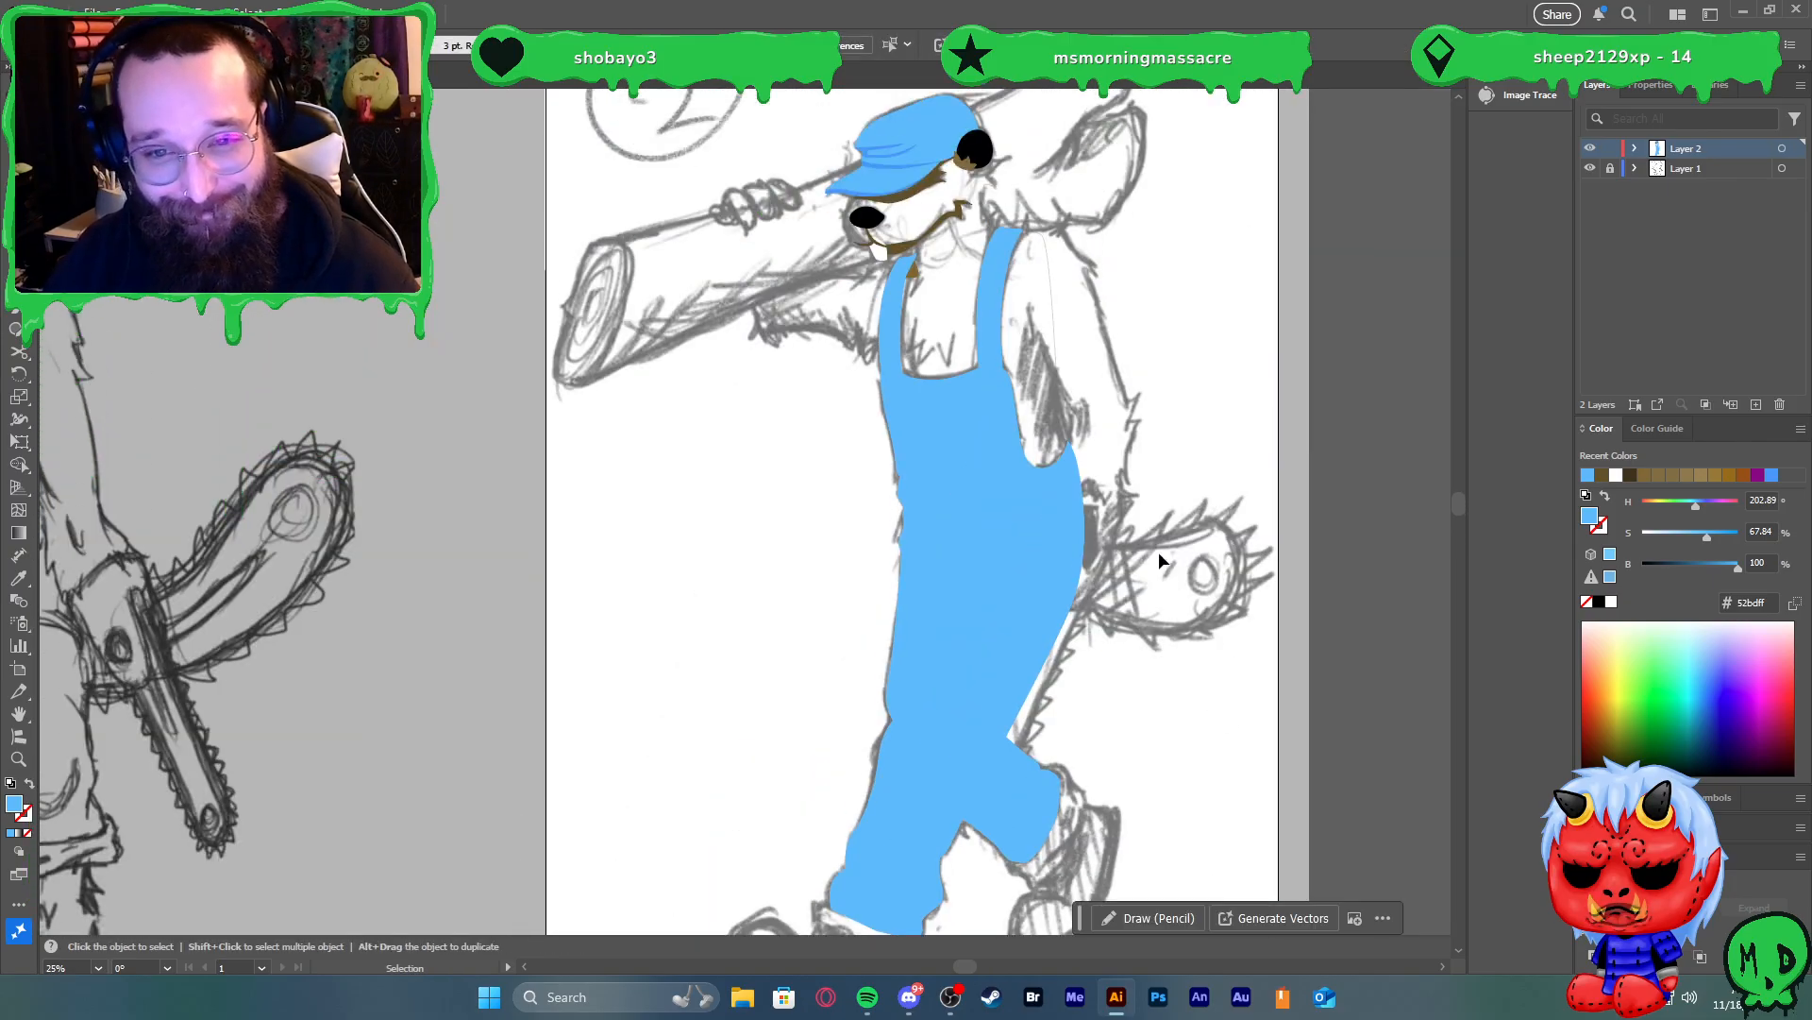
pyautogui.click(1055, 341)
pyautogui.hotkey('shift', 'x')
pyautogui.click(1186, 450)
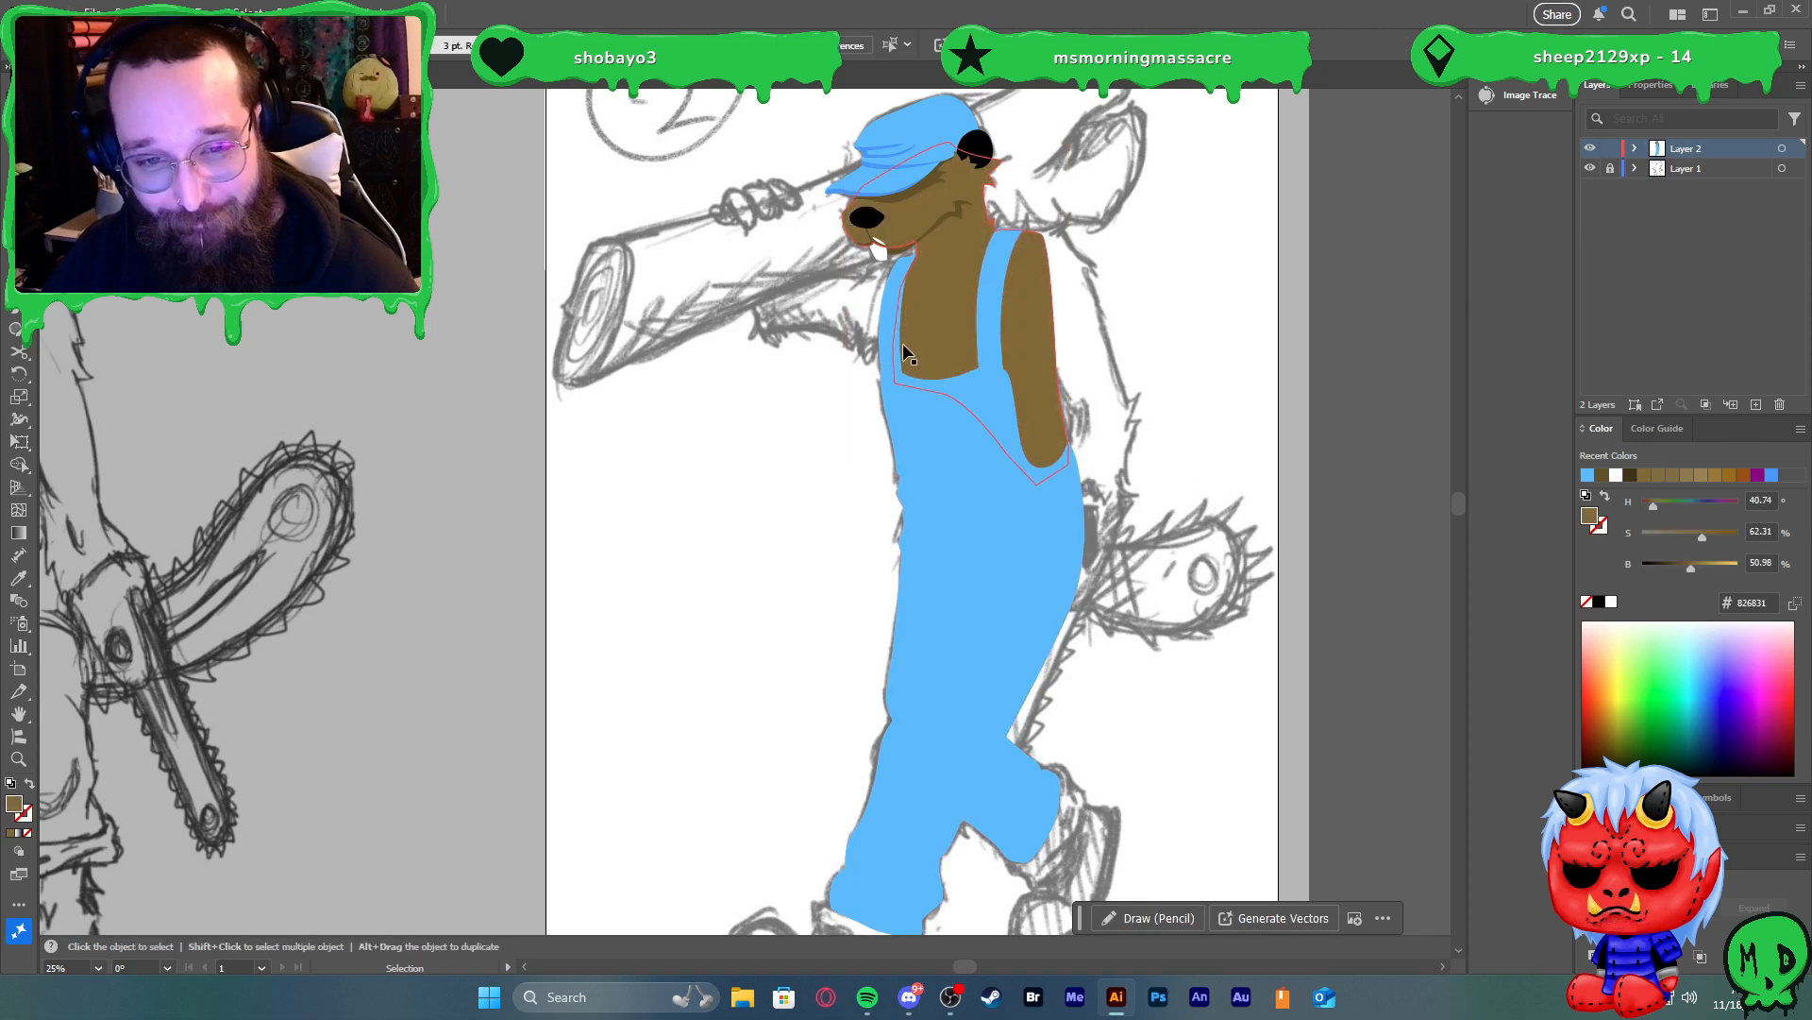
pyautogui.click(912, 274)
pyautogui.click(1191, 476)
pyautogui.scroll(-1, 1170, 387)
pyautogui.scroll(2, 1187, 379)
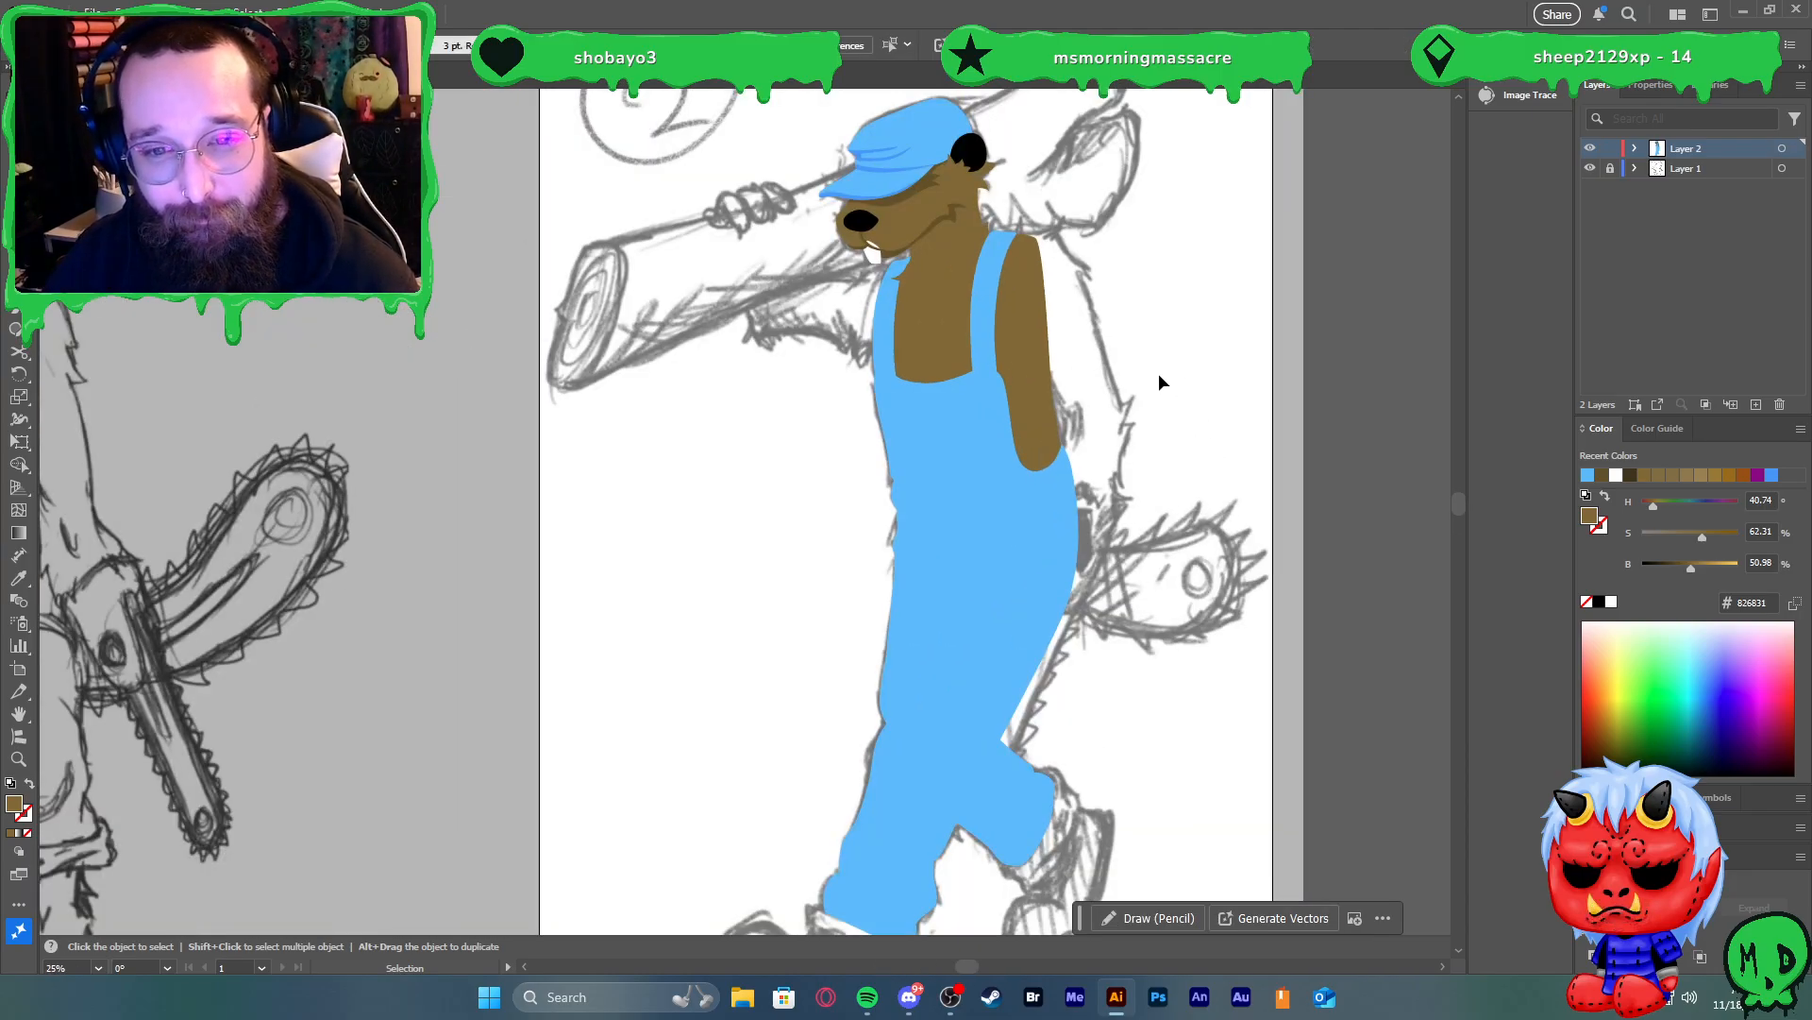
pyautogui.scroll(3, 1138, 368)
pyautogui.scroll(-3, 1068, 525)
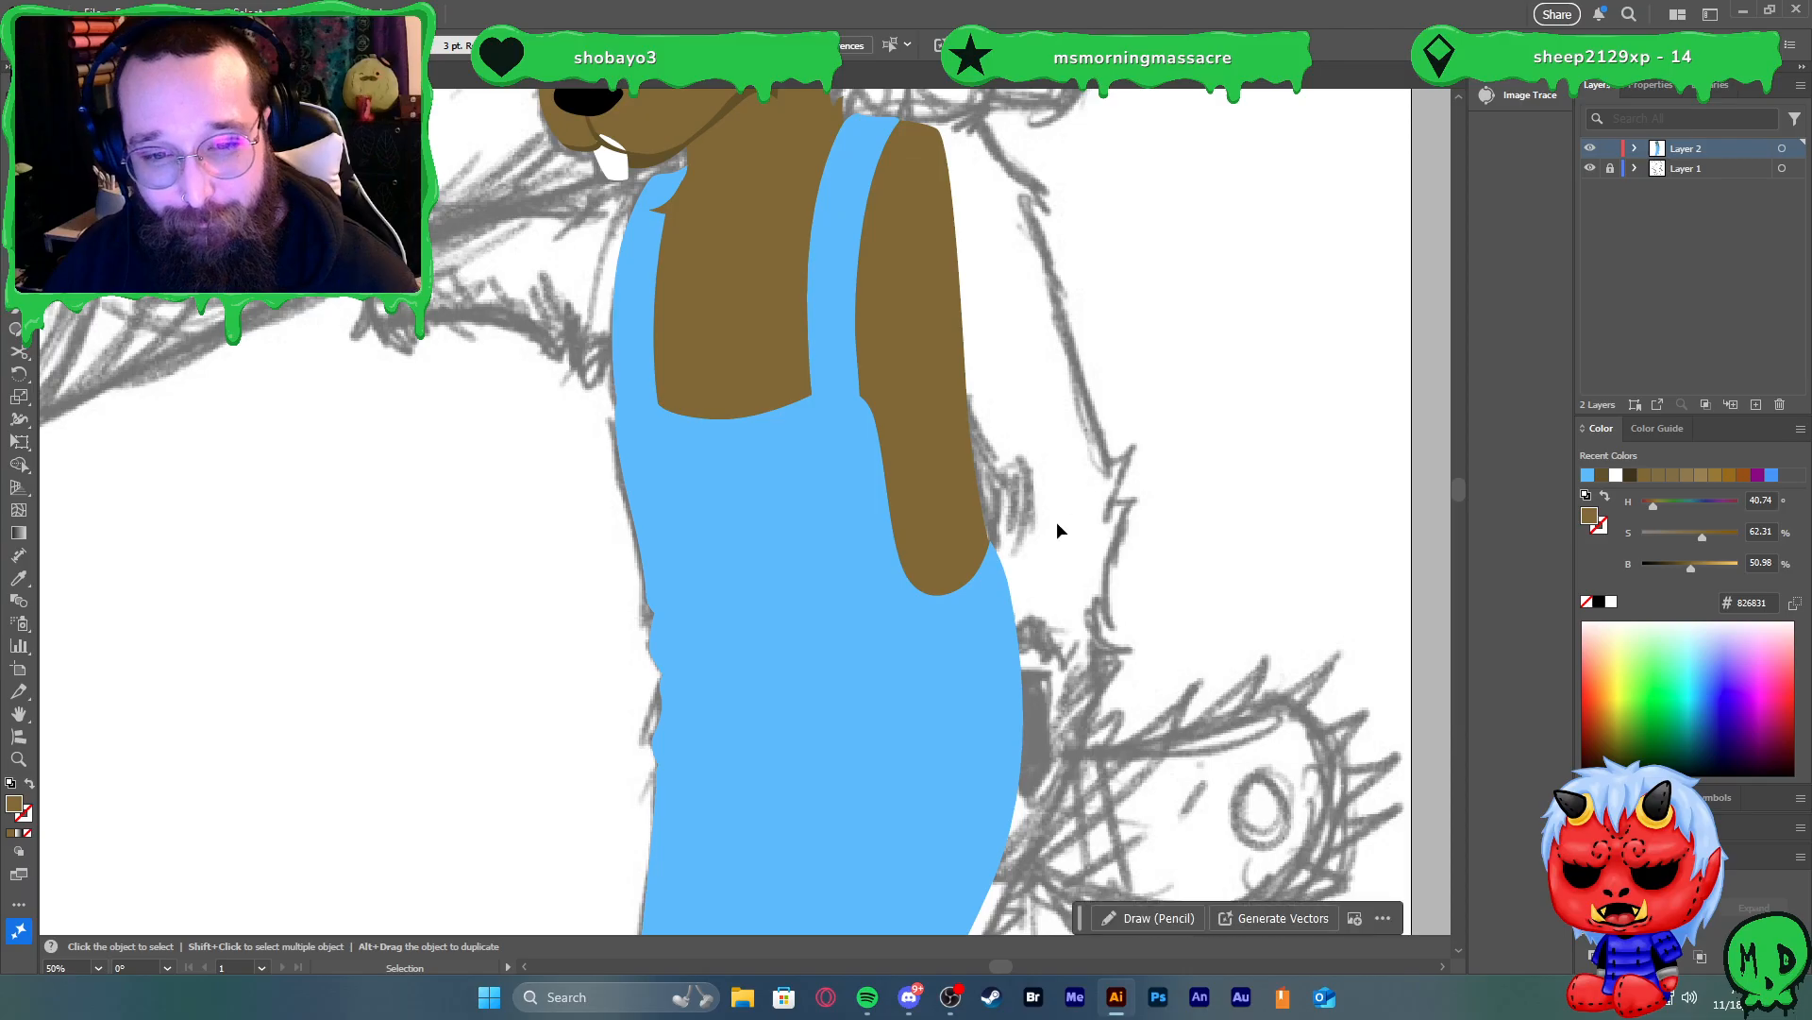
pyautogui.click(999, 501)
pyautogui.click(1034, 487)
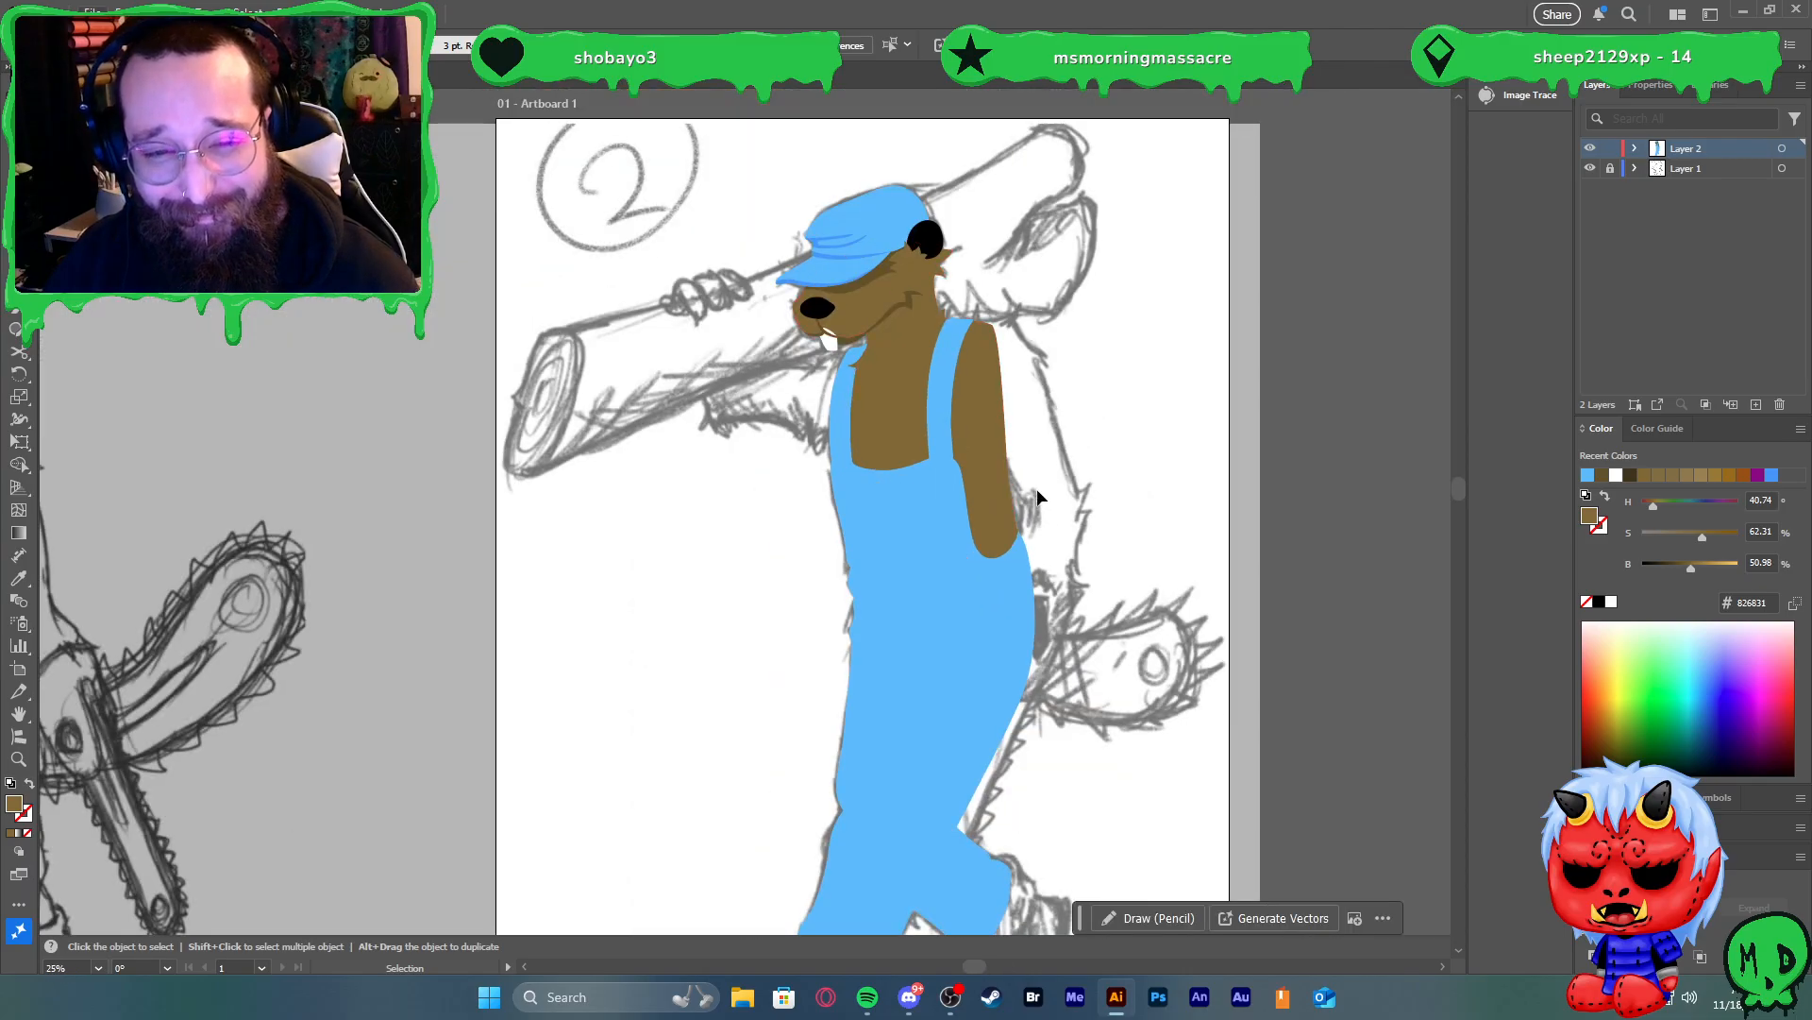
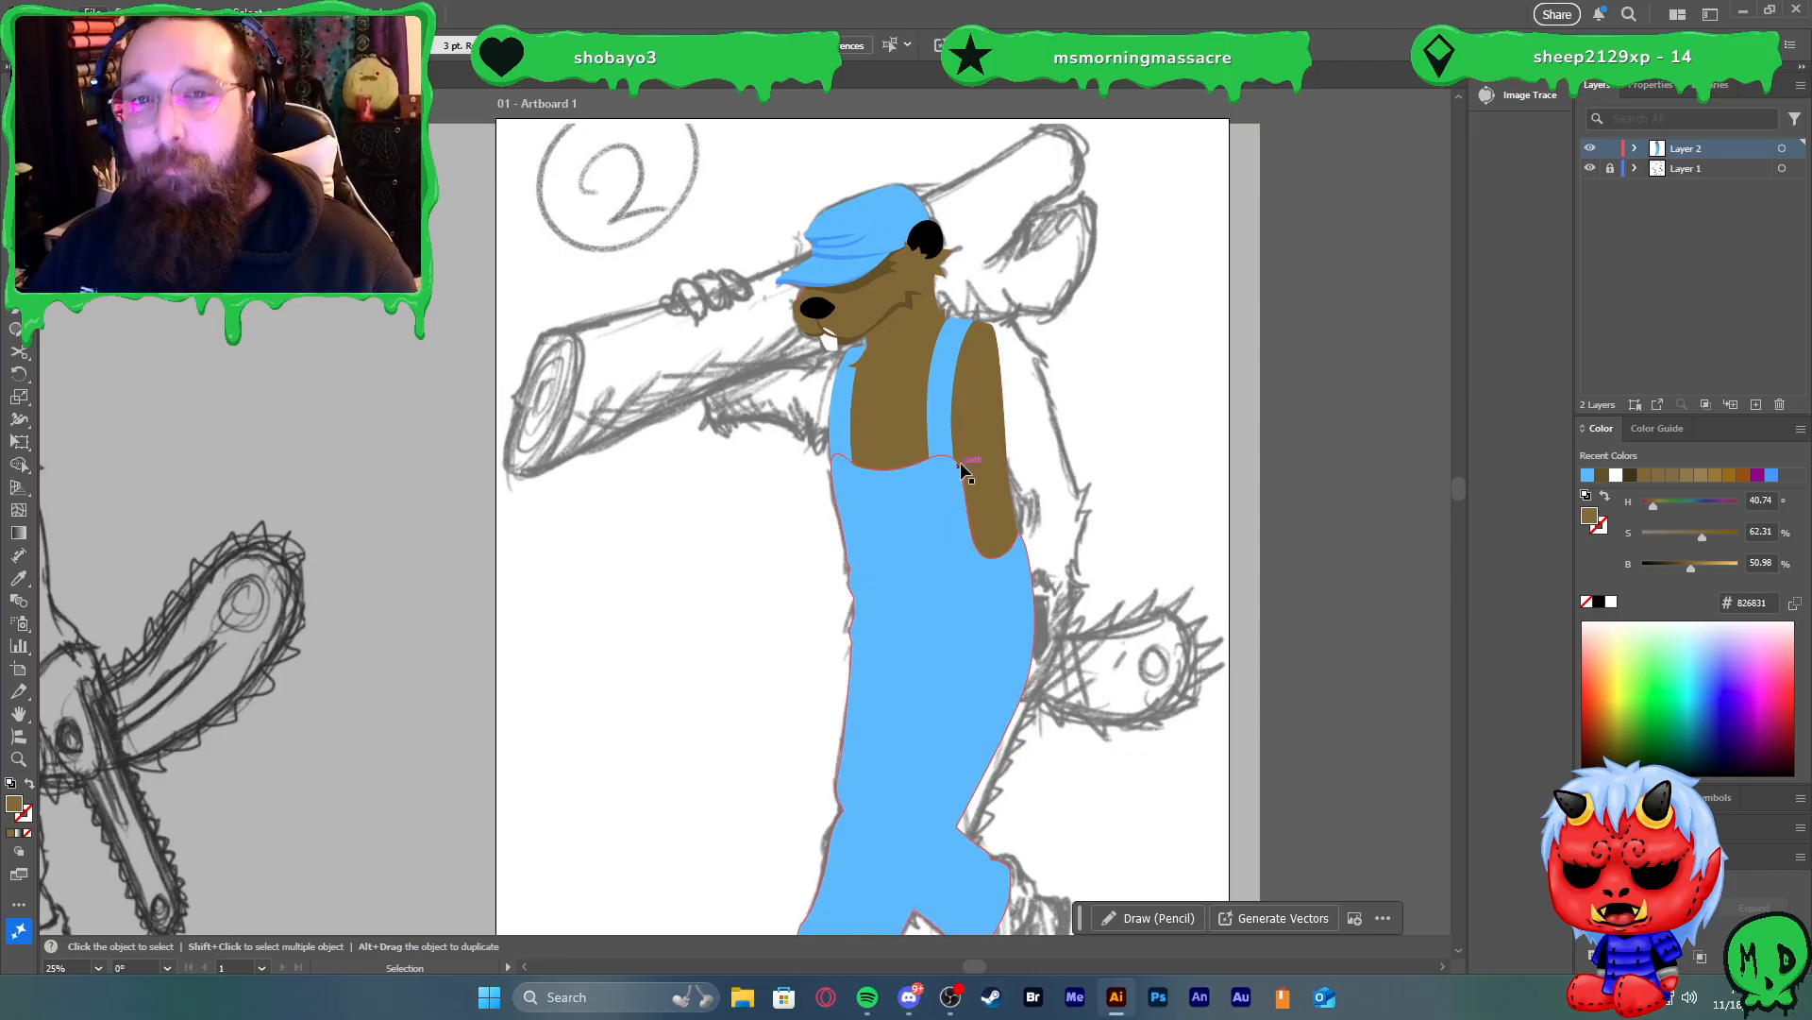
# Select the front tooth and the small jaw shape beside it, and arrange them behind the muzzle
pyautogui.keyDown('alt'); pyautogui.scroll(3, 877, 436); pyautogui.keyUp('alt')
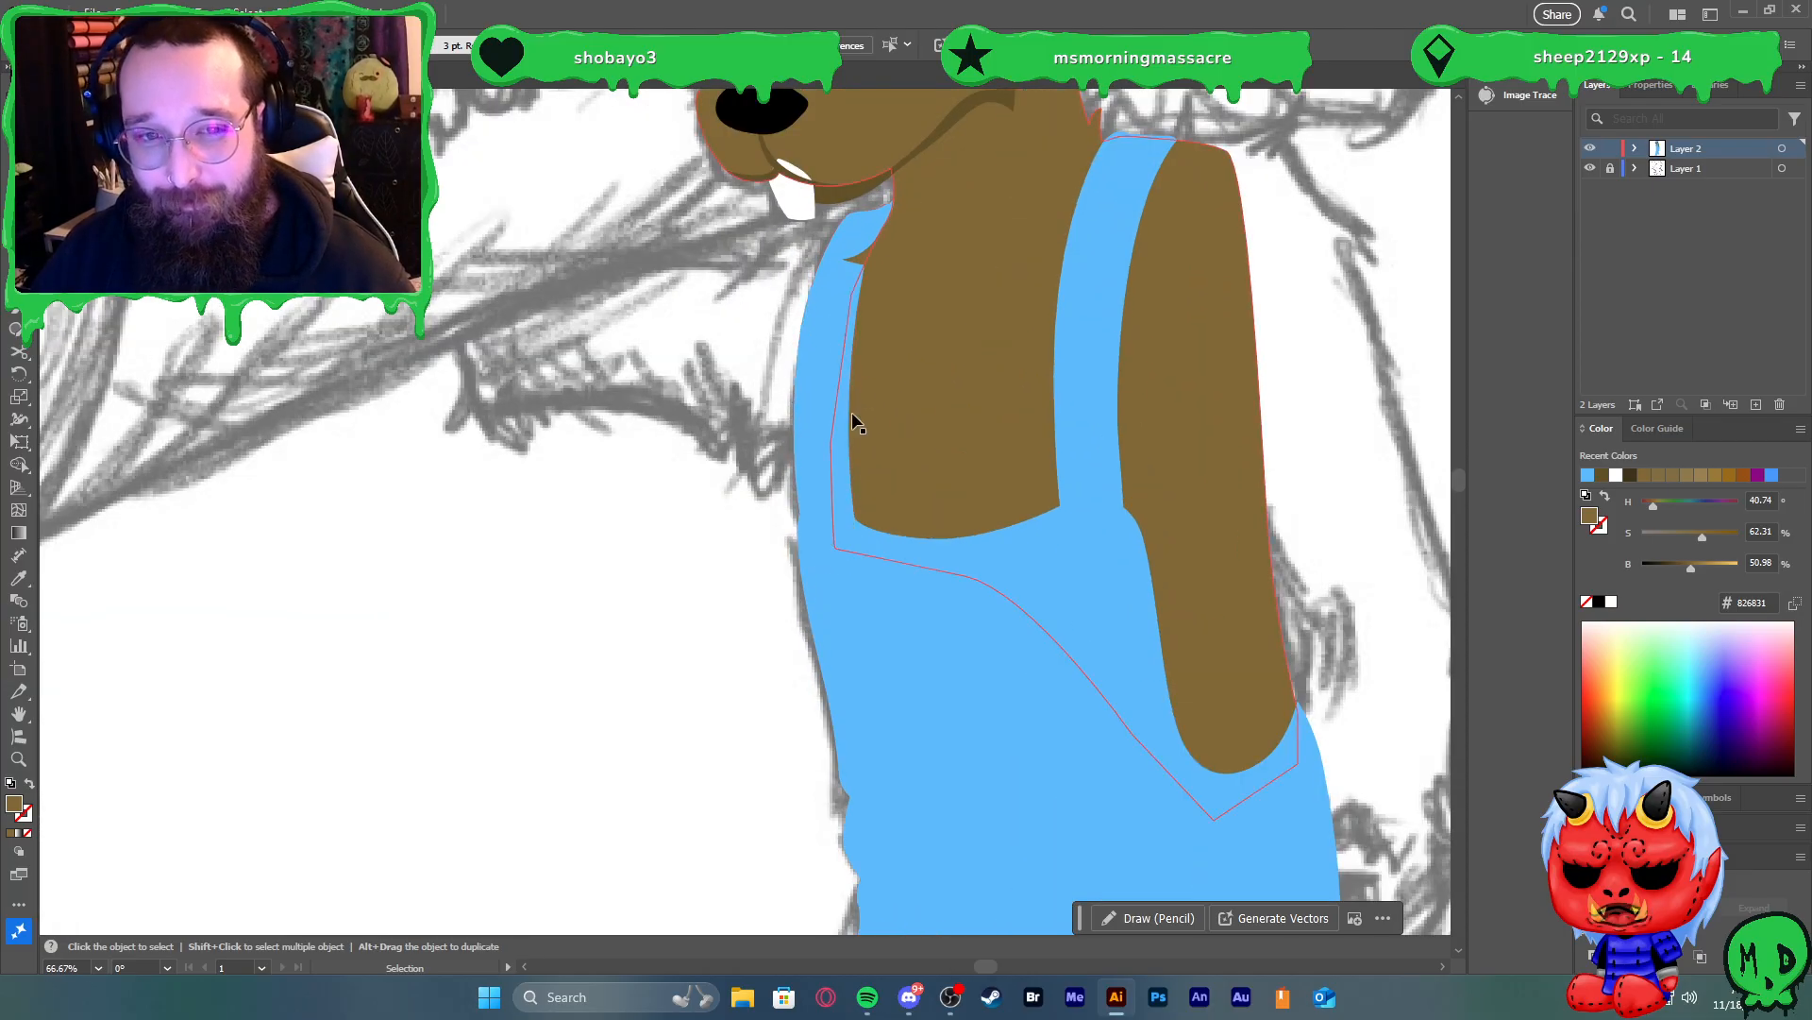
pyautogui.scroll(2, 848, 321)
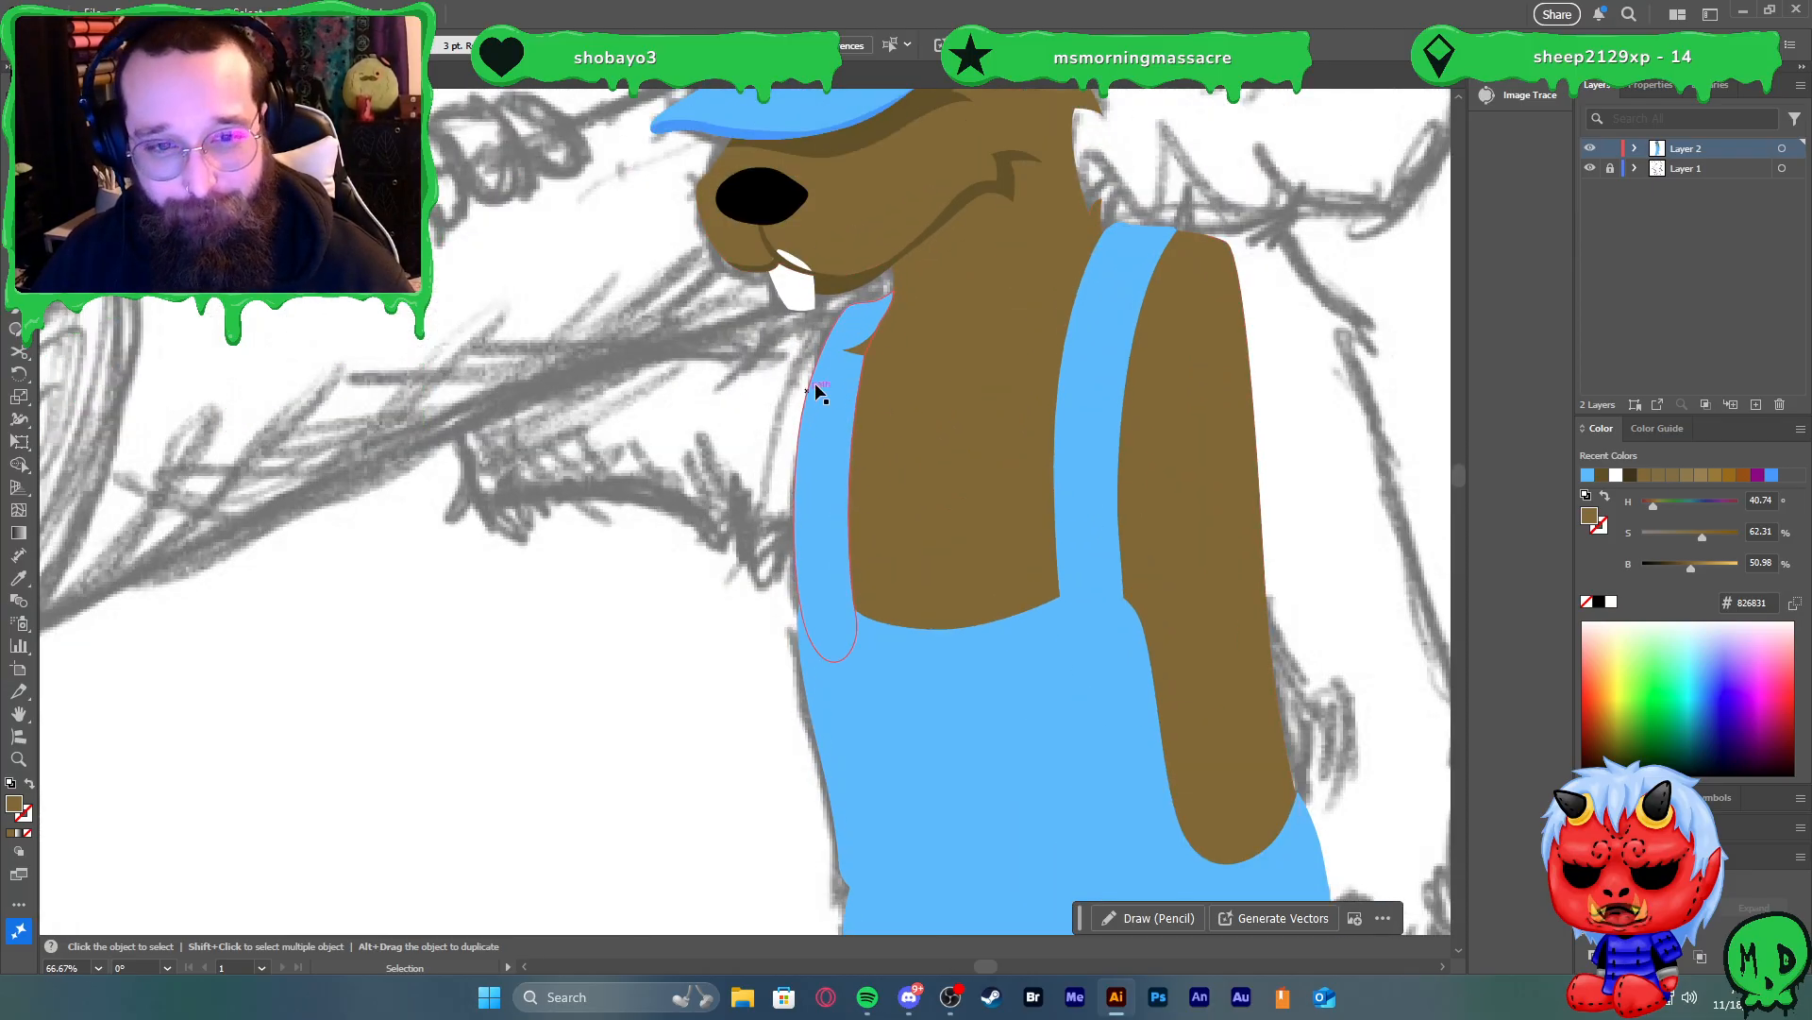
pyautogui.click(797, 295)
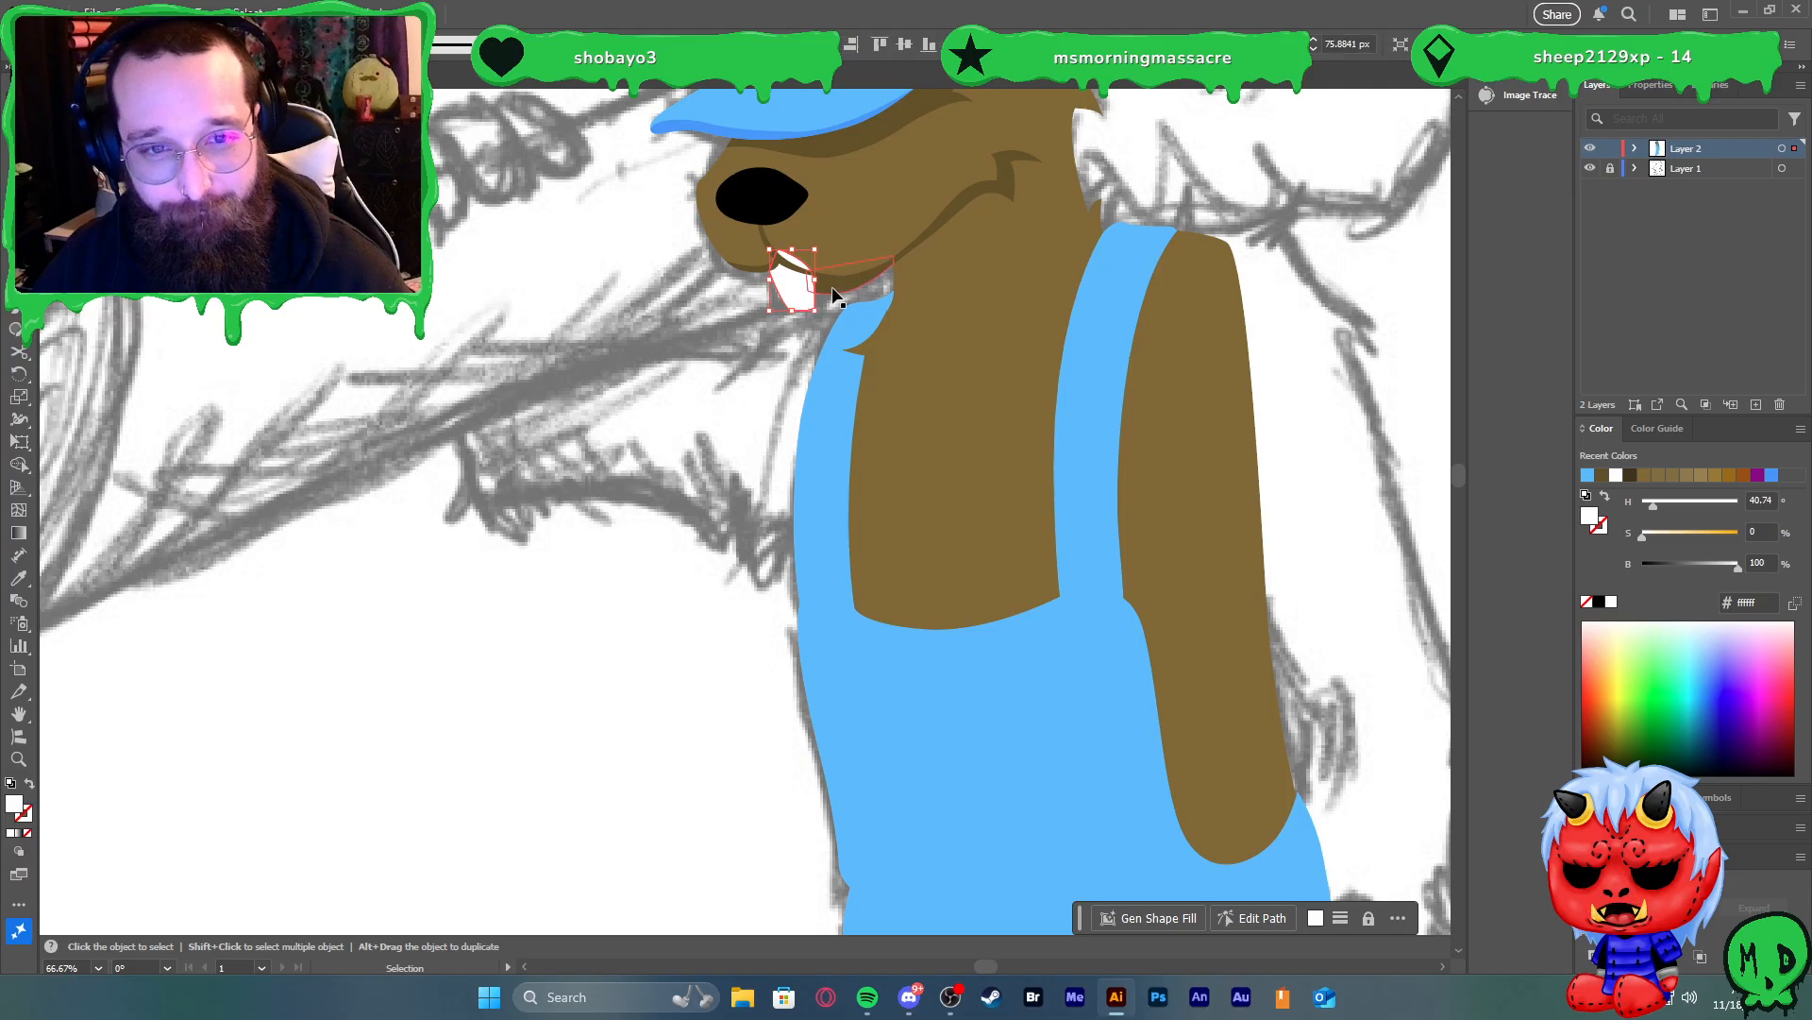
pyautogui.keyDown('shift'); pyautogui.click(836, 295); pyautogui.keyUp('shift')
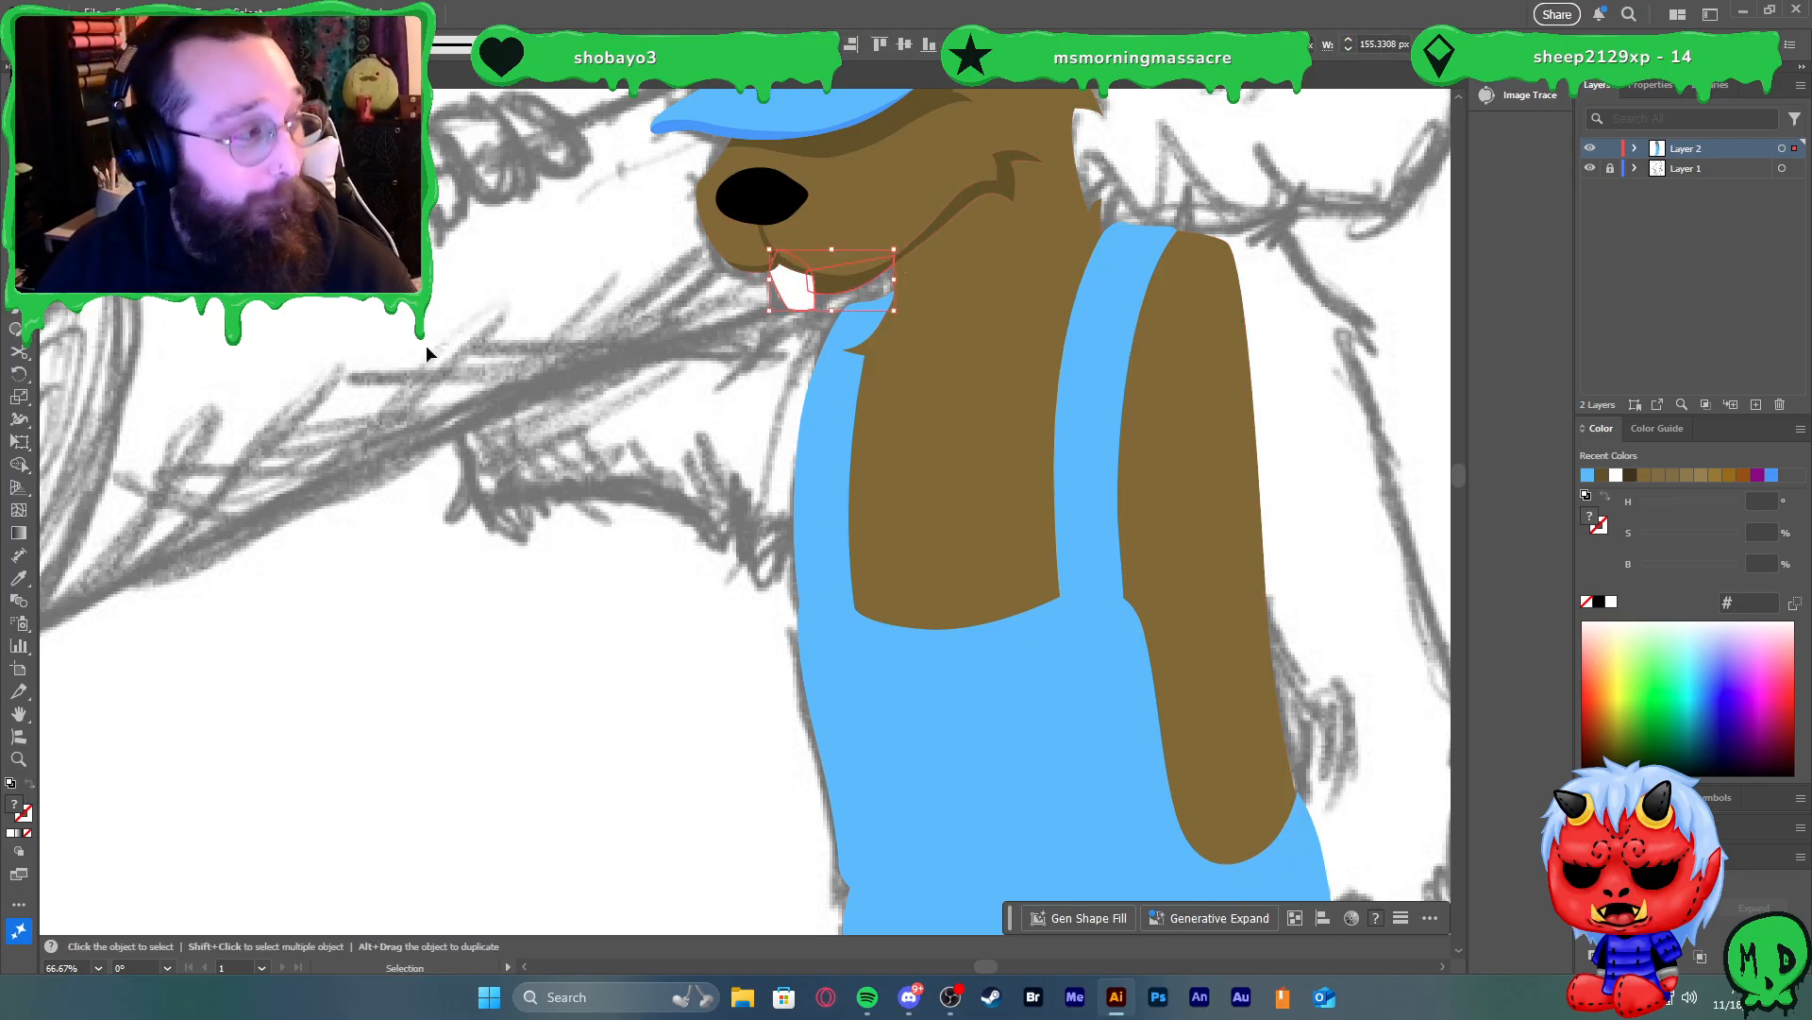
pyautogui.click(485, 523)
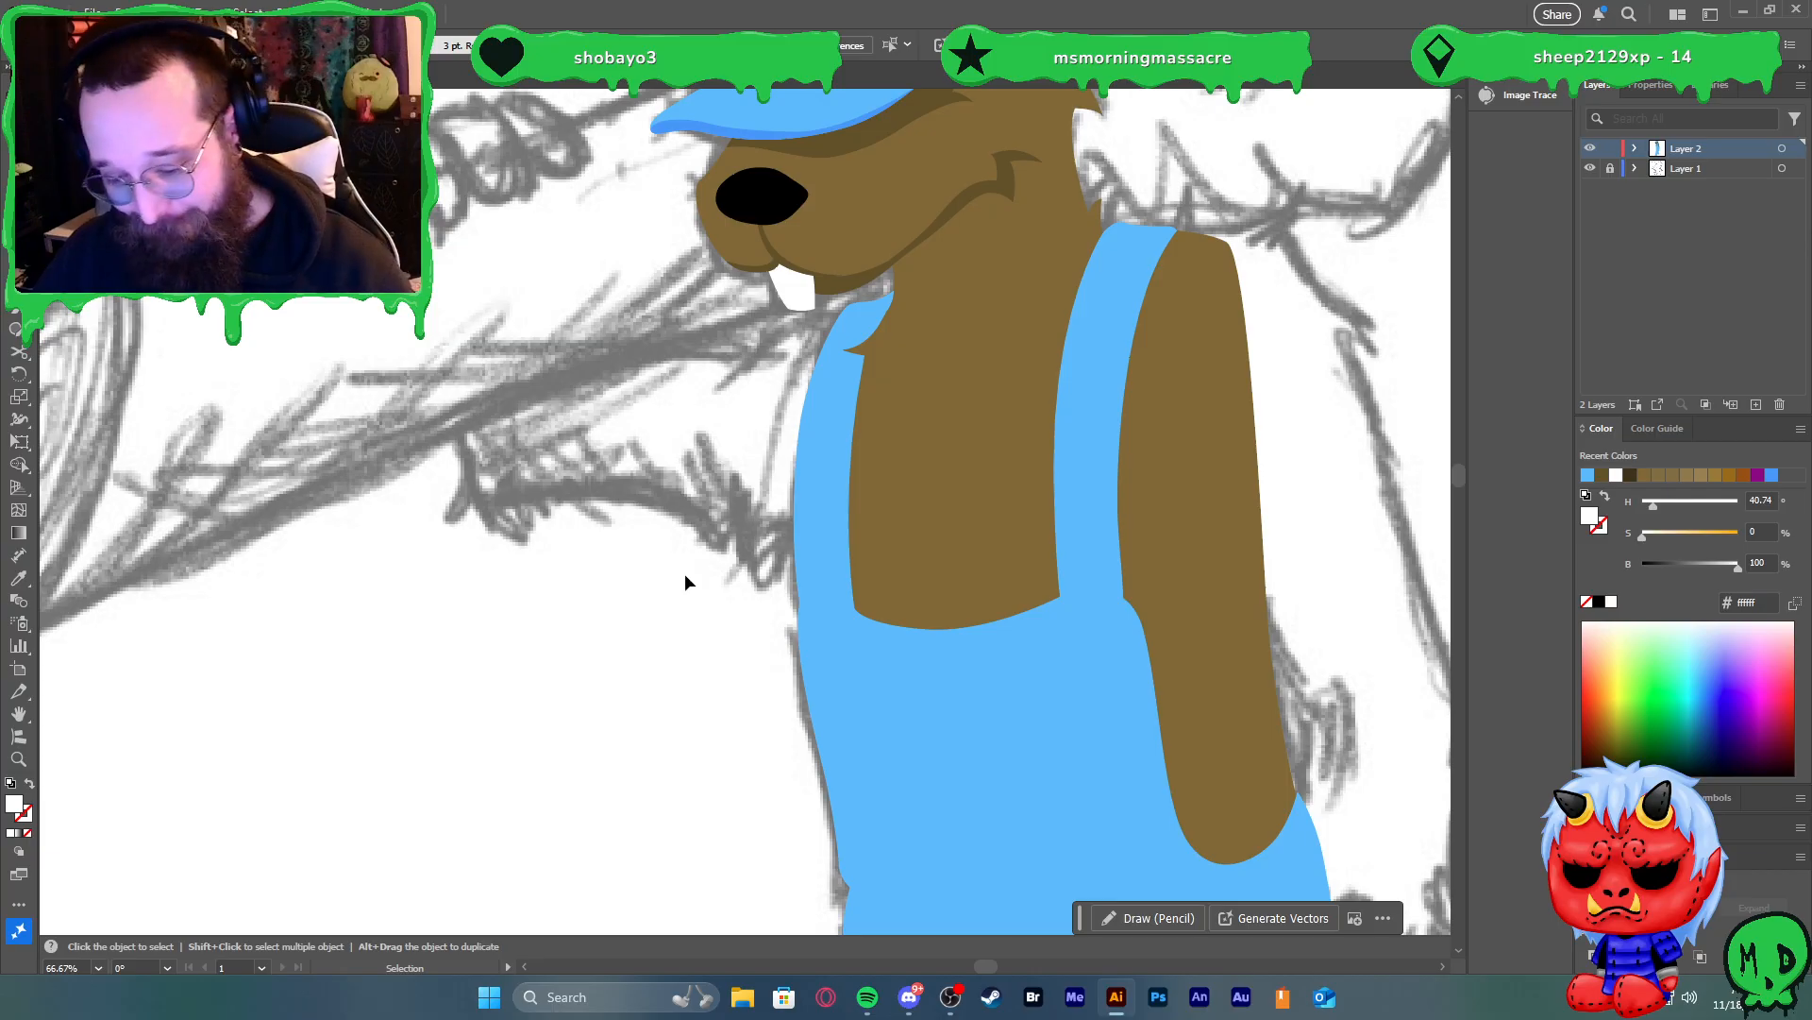
# Start a new outline at the front strap's outer edge and trace pointed fur tufts along the raised arm's underside
pyautogui.press('p')
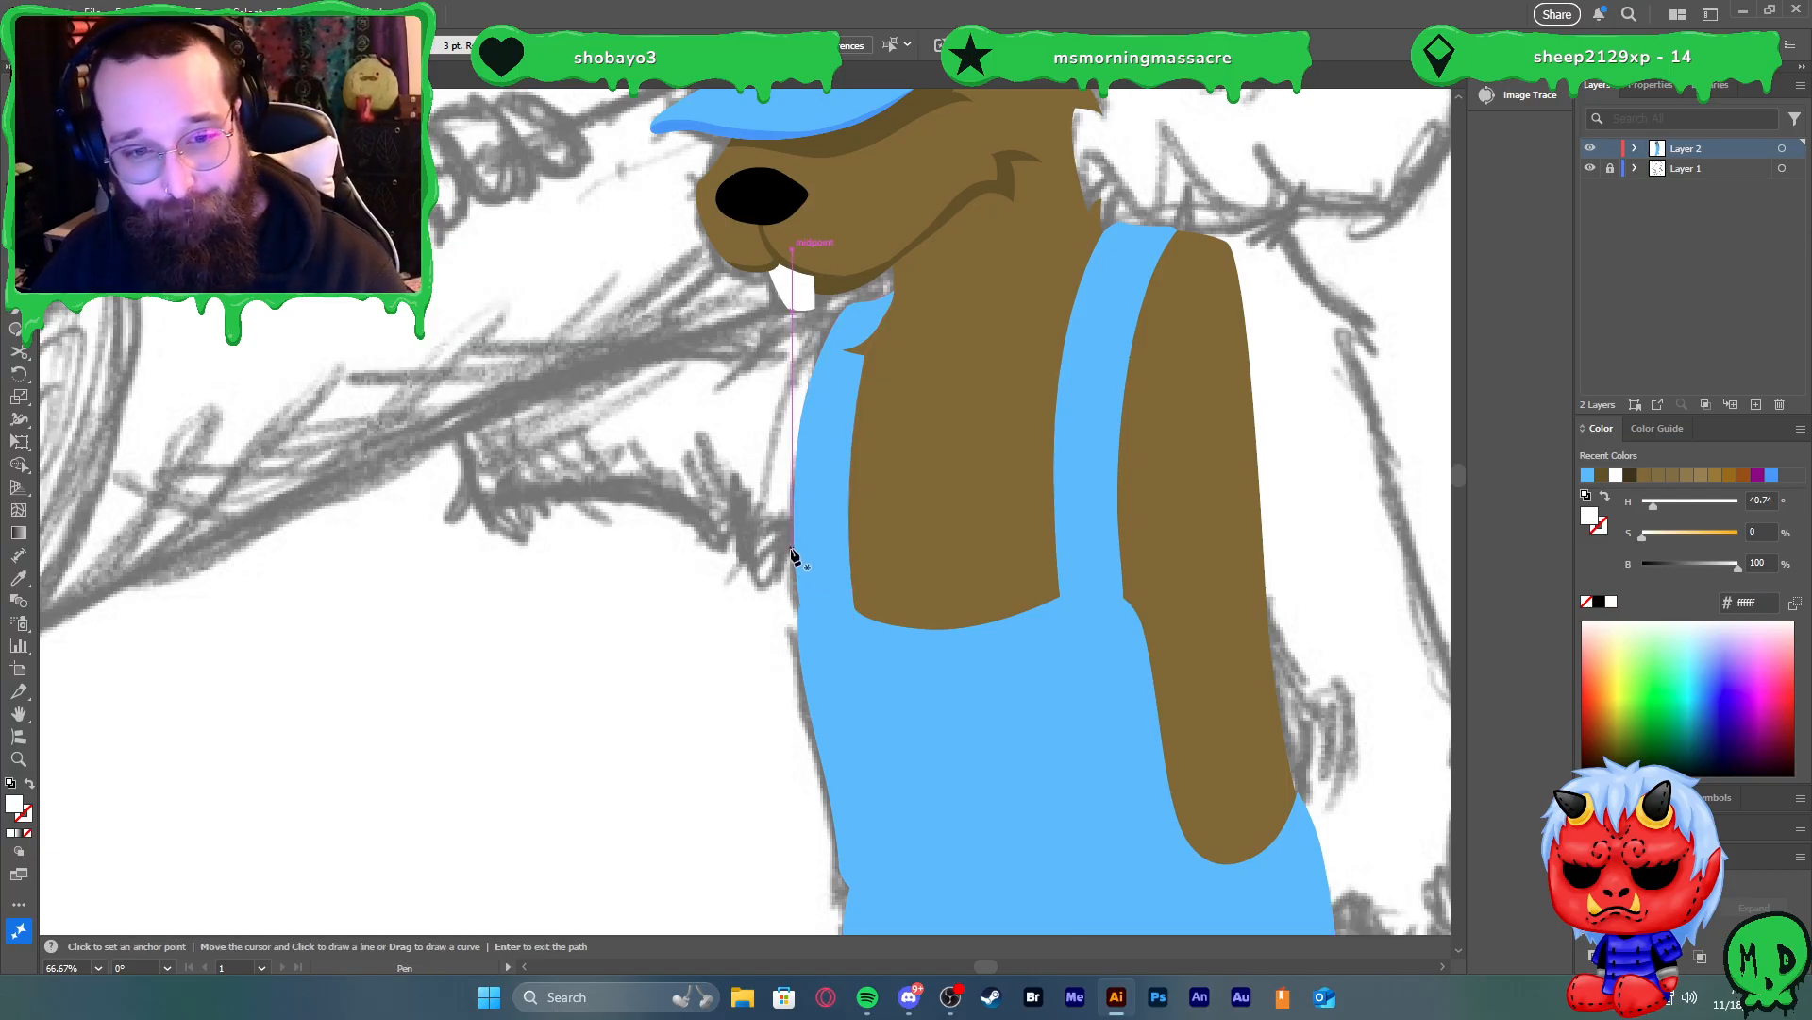
pyautogui.click(792, 546)
pyautogui.rightClick(771, 550)
pyautogui.moveTo(744, 558); pyautogui.dragTo(738, 499)
pyautogui.click(738, 522)
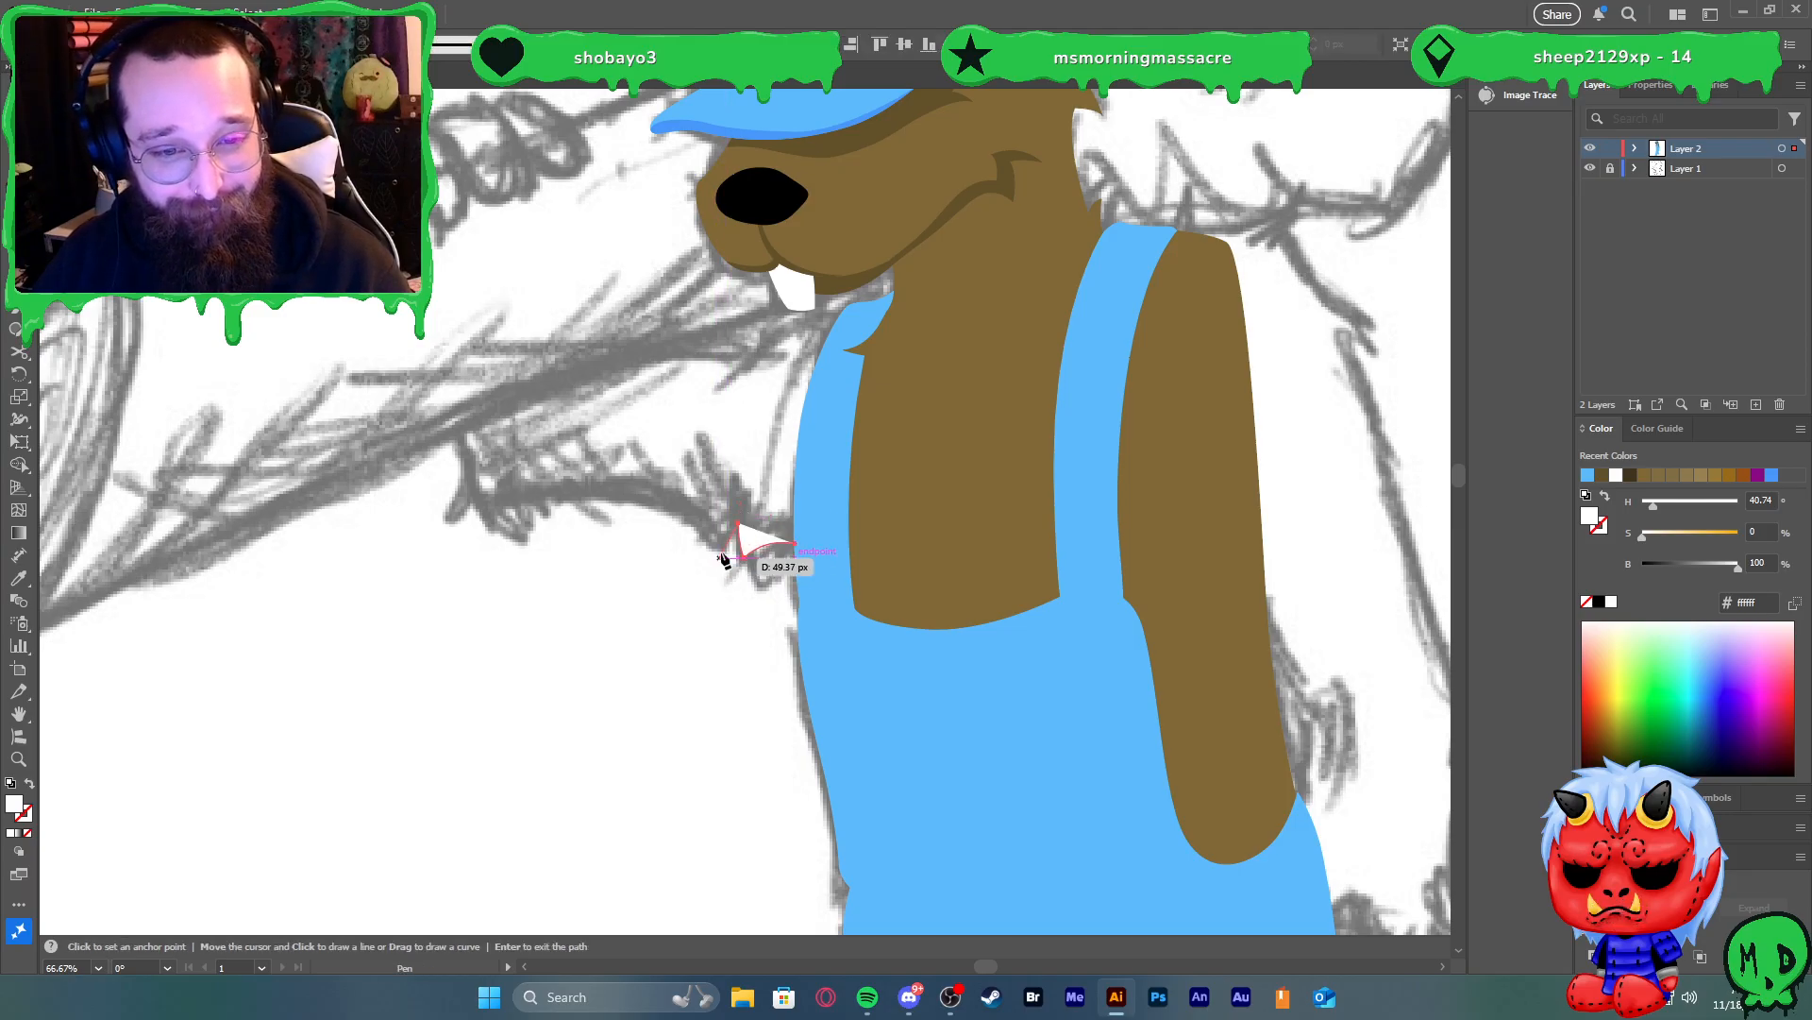
pyautogui.scroll(3, 726, 559)
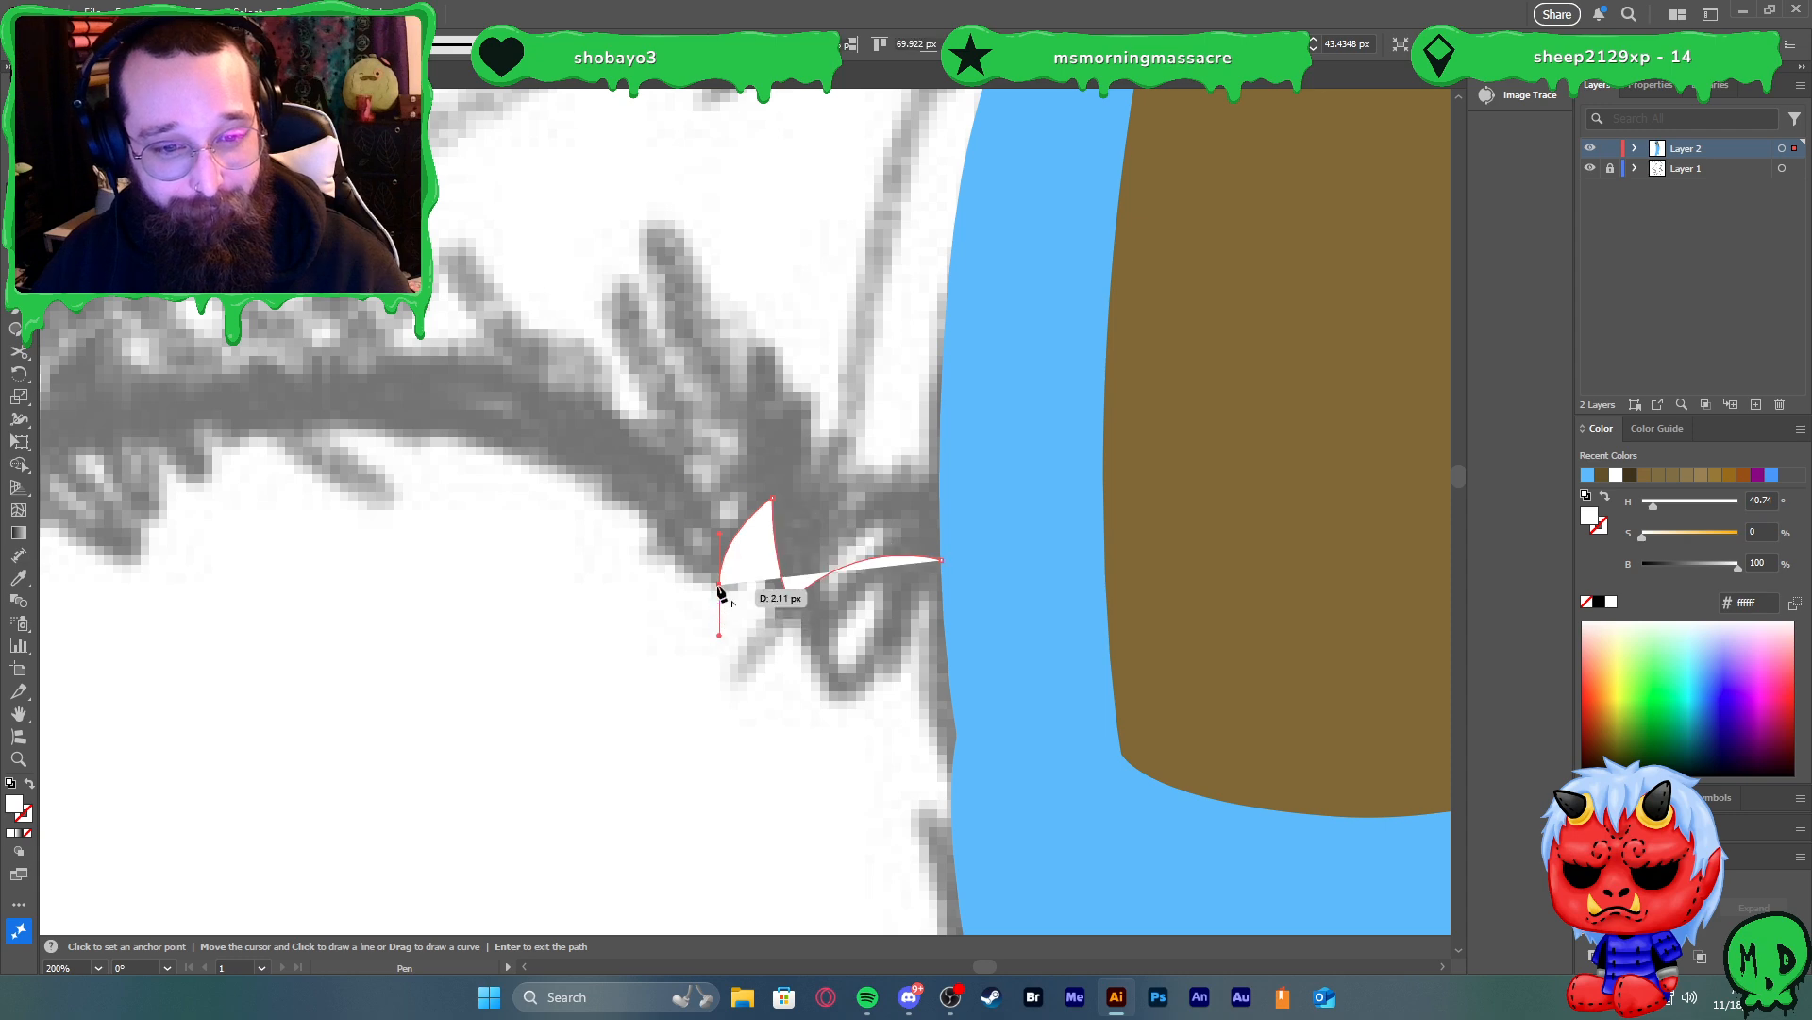
pyautogui.scroll(-3, 704, 578)
pyautogui.moveTo(668, 547); pyautogui.dragTo(652, 534)
# Trace the long smooth curve of the raised arm's underside from the armpit tufts toward the elbow
pyautogui.press('a')
pyautogui.scroll(3, 562, 547)
pyautogui.press('p')
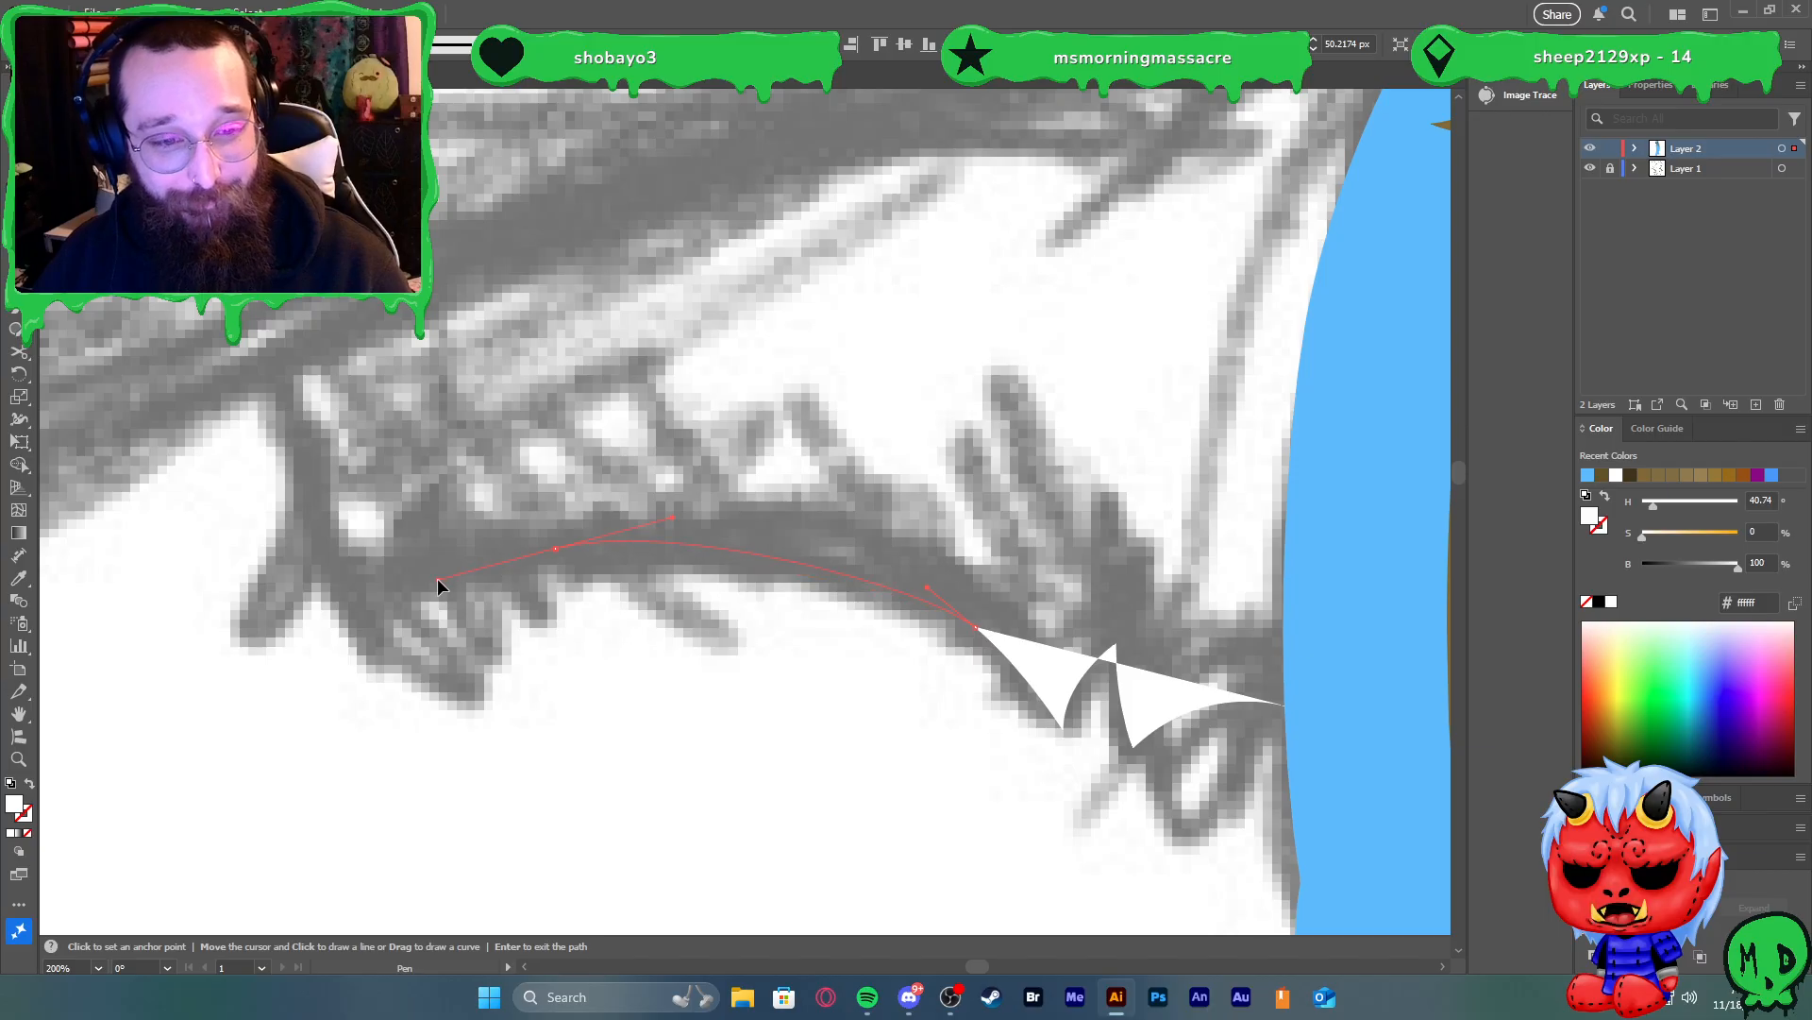
pyautogui.moveTo(555, 545); pyautogui.dragTo(438, 574)
pyautogui.click(554, 547)
# Continue the raised arm's outline with small pointed fur tufts at the far end of its underside curve
pyautogui.moveTo(559, 607); pyautogui.dragTo(500, 565)
pyautogui.click(500, 565)
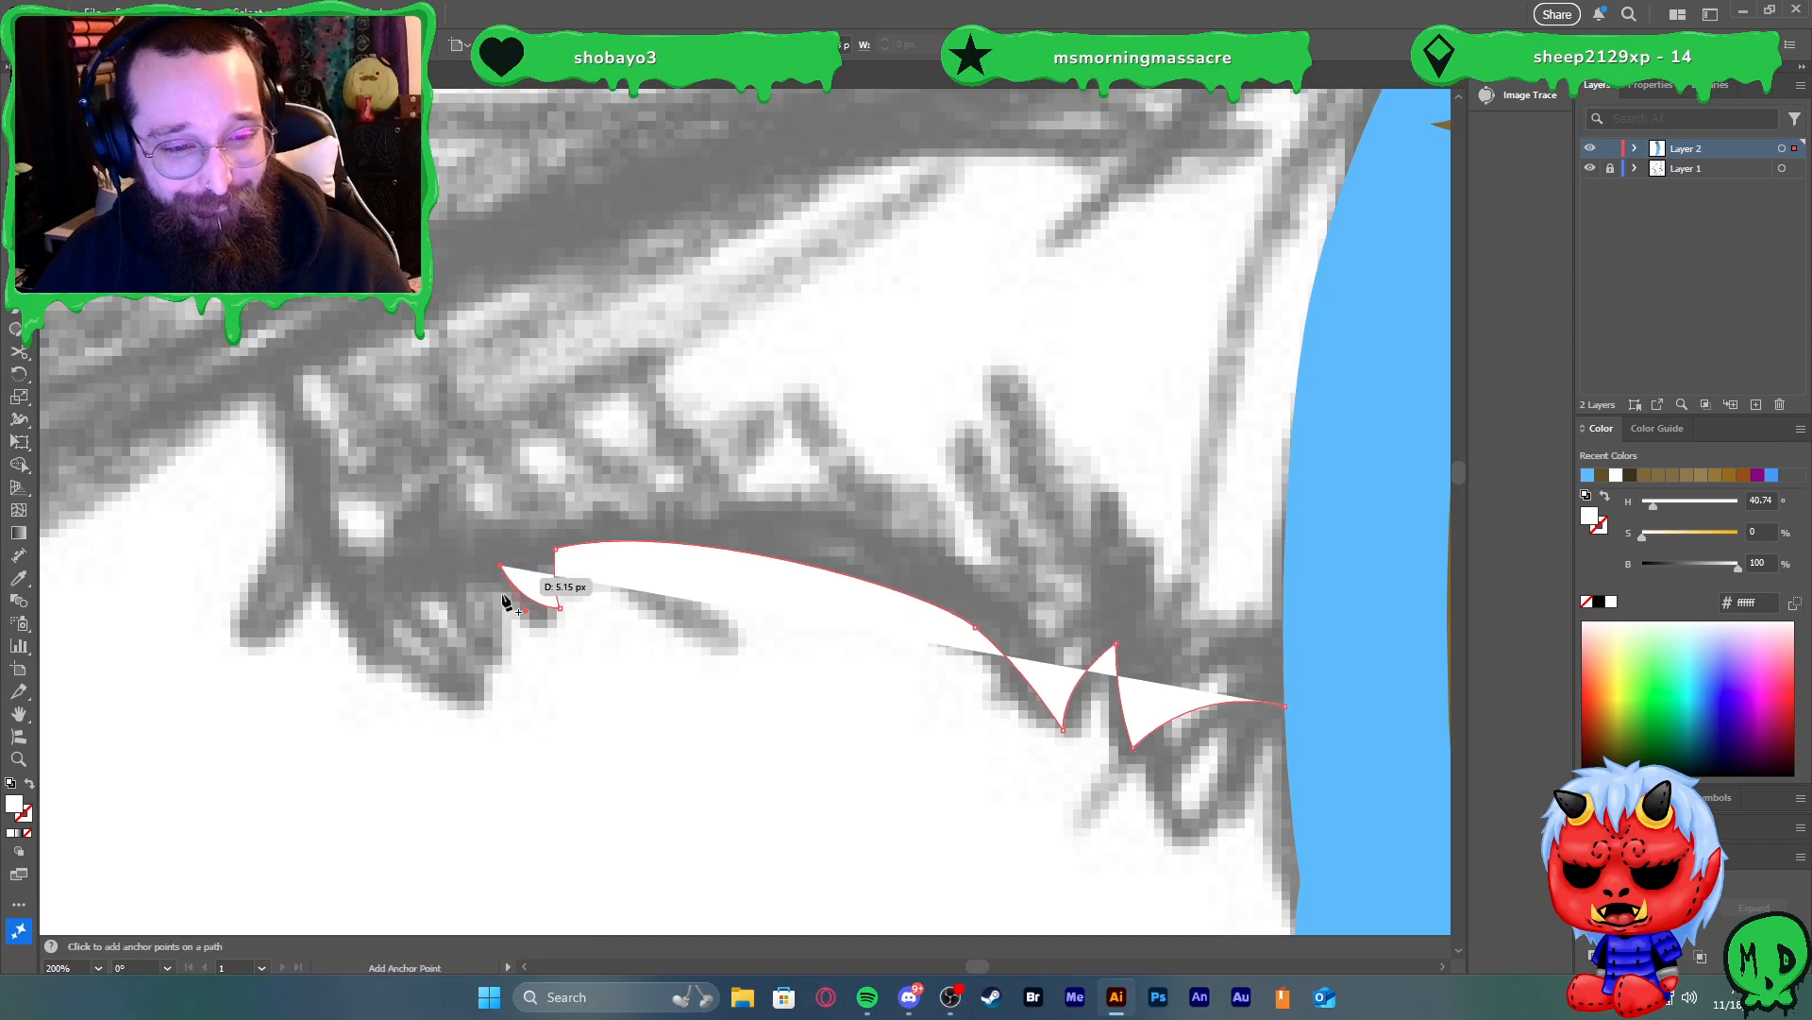
pyautogui.scroll(-2, 491, 647)
pyautogui.scroll(2, 492, 642)
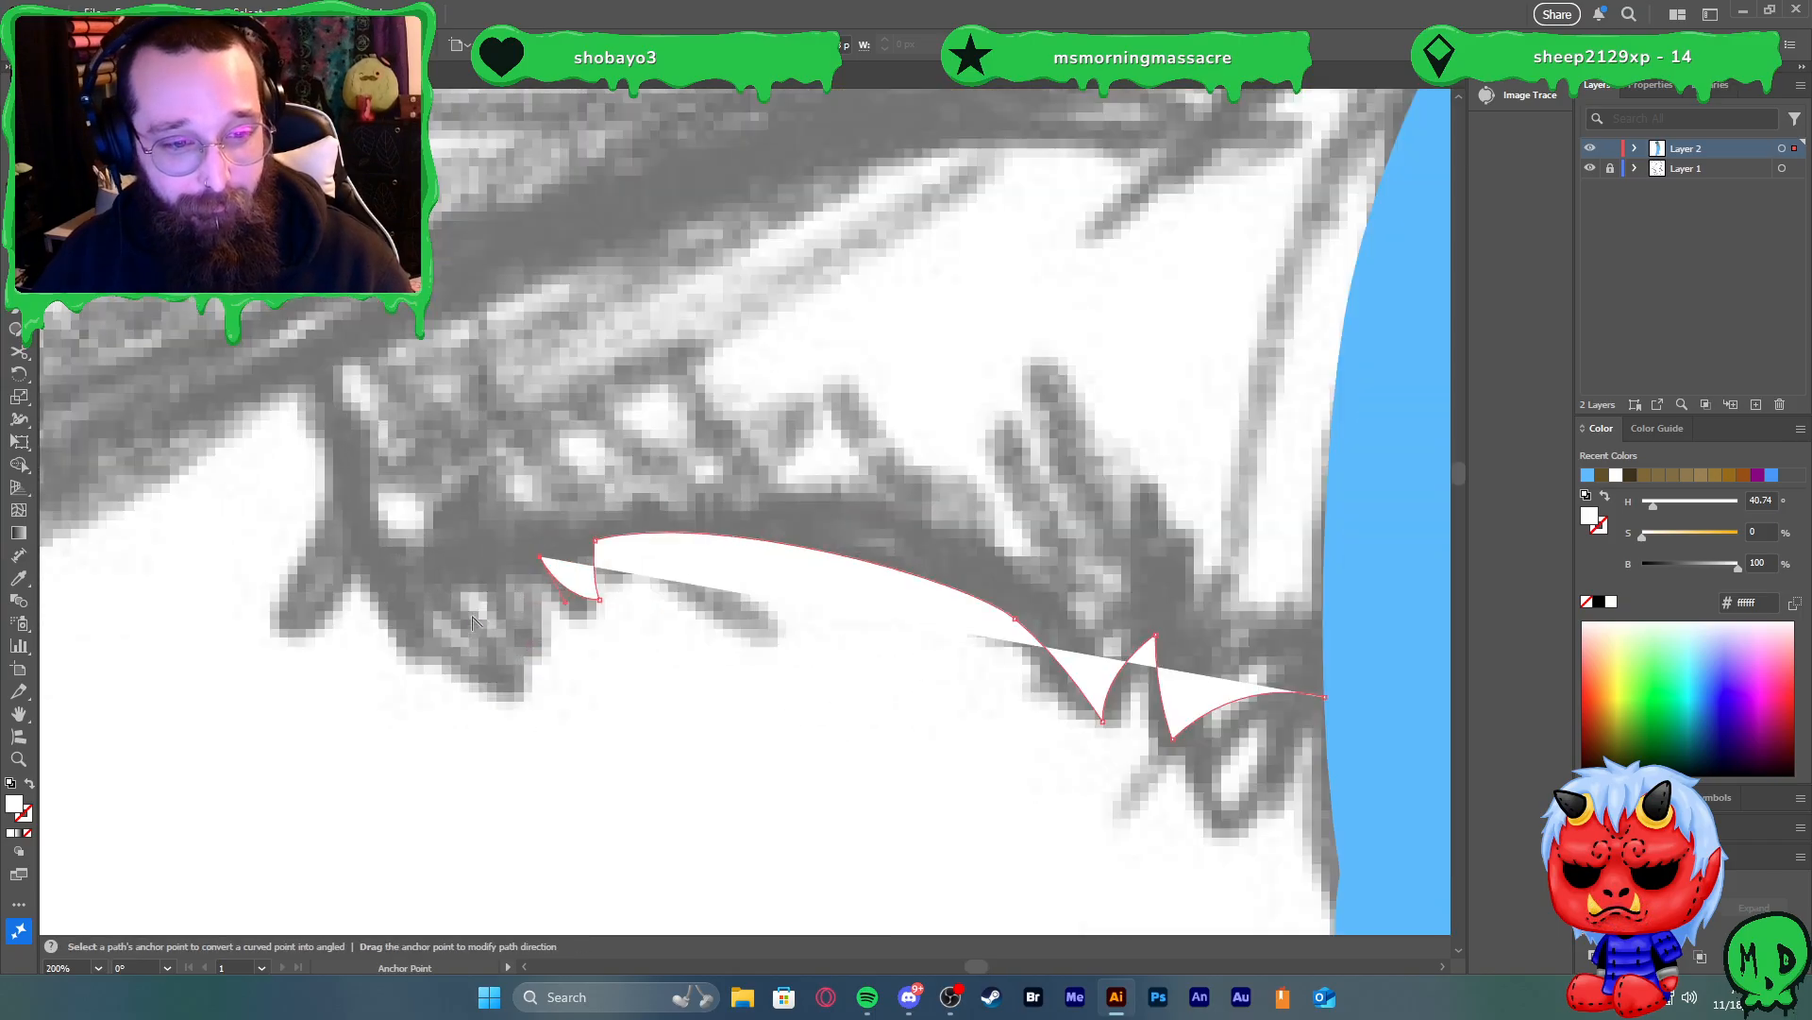
pyautogui.moveTo(536, 641); pyautogui.dragTo(548, 687)
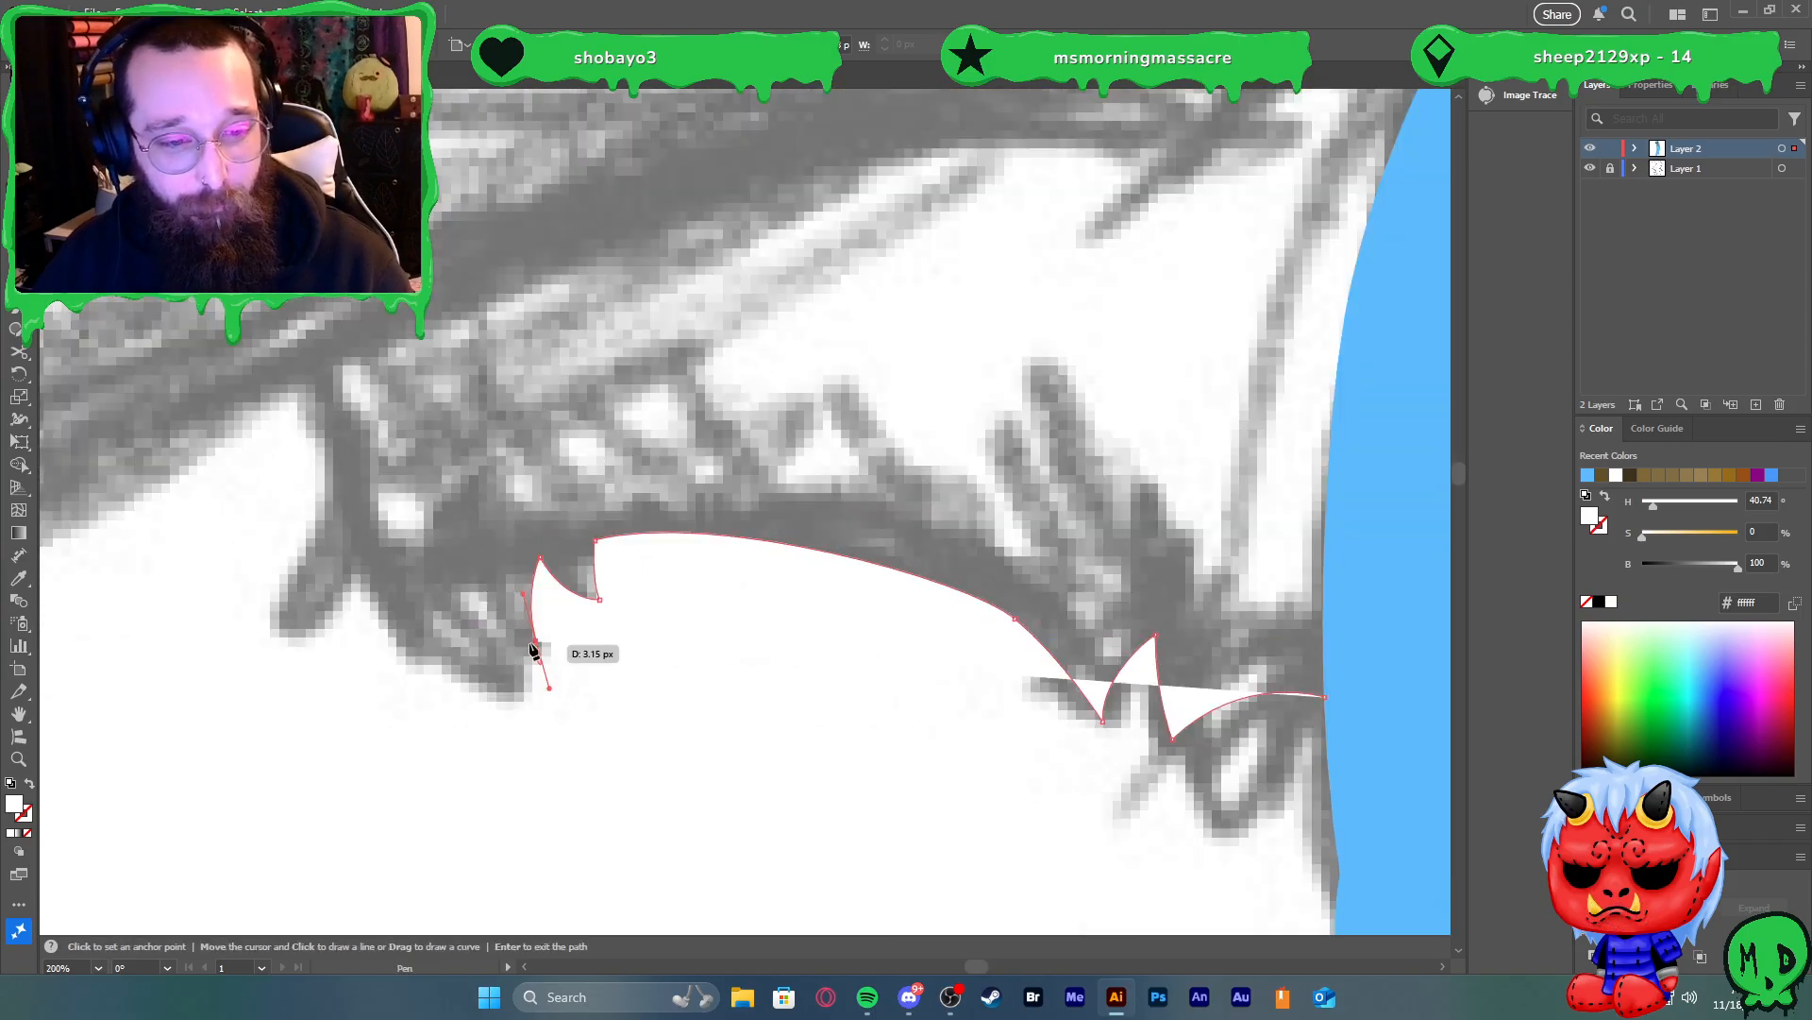
pyautogui.click(534, 648)
pyautogui.moveTo(477, 570); pyautogui.dragTo(453, 501)
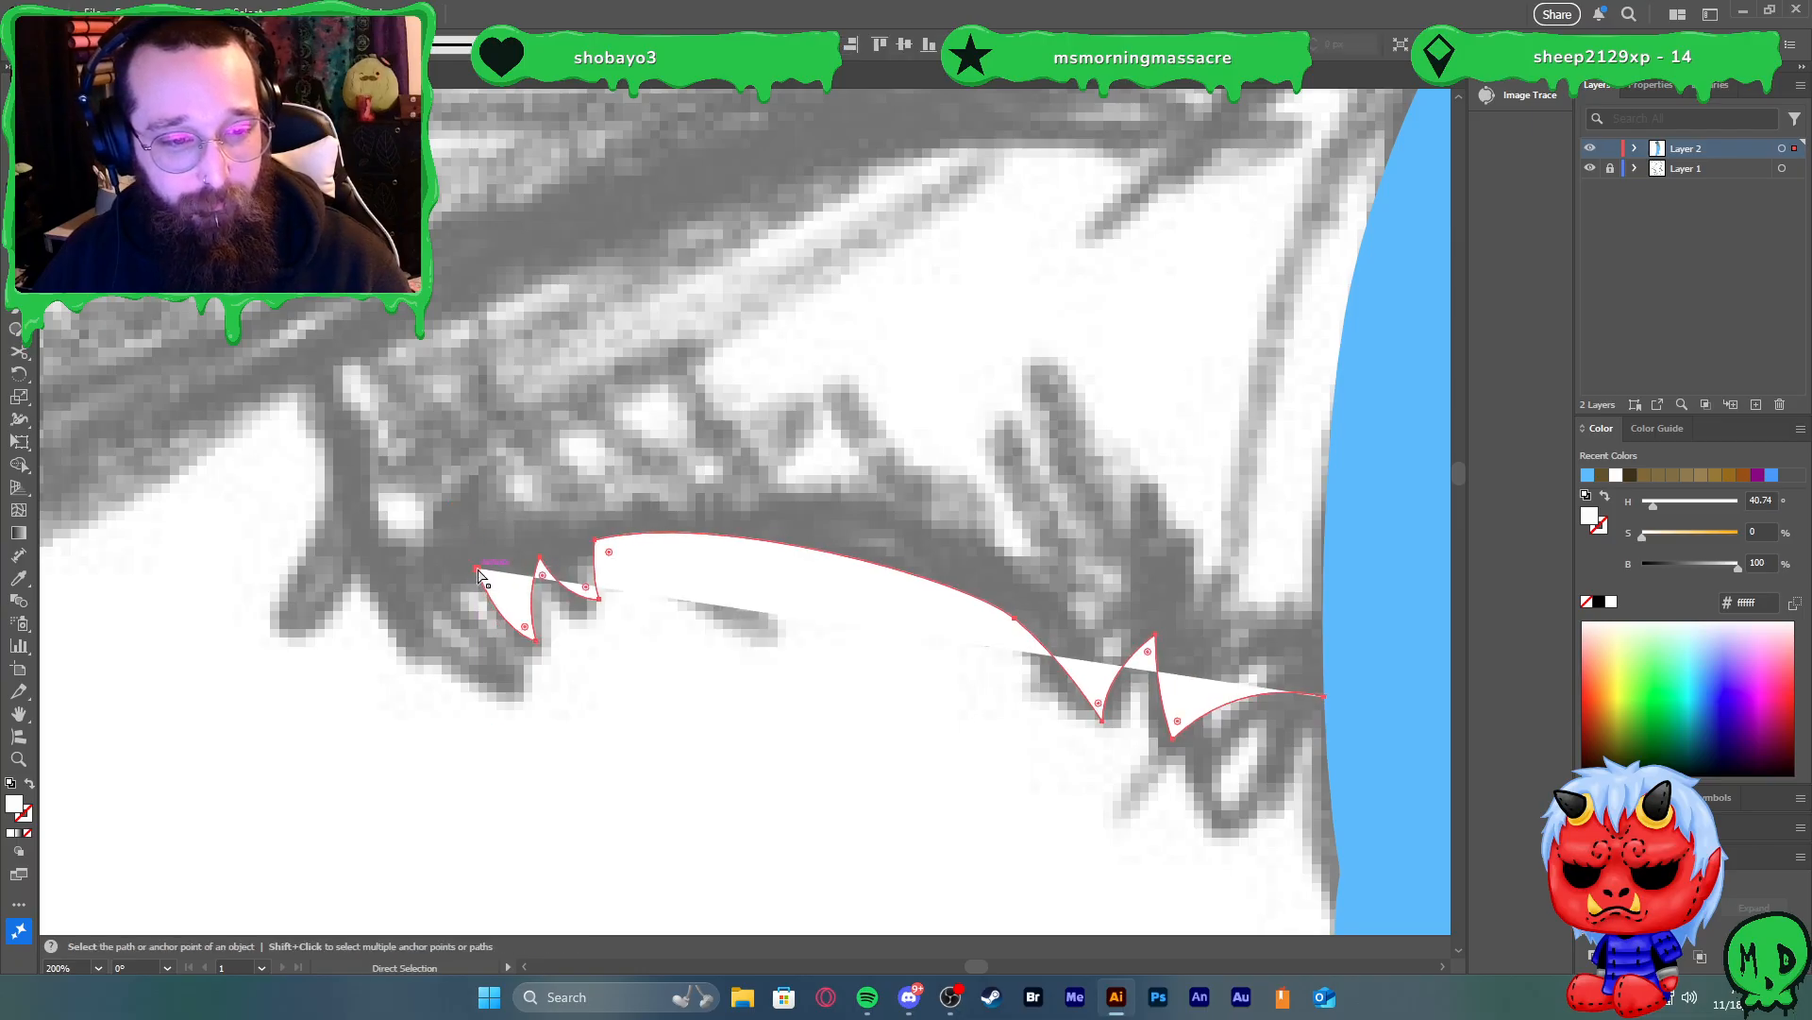
# Trace the larger fur tufts at the raised arm's outer end, finishing with the edge running up toward the log
pyautogui.scroll(-2, 444, 572)
pyautogui.scroll(1, 411, 570)
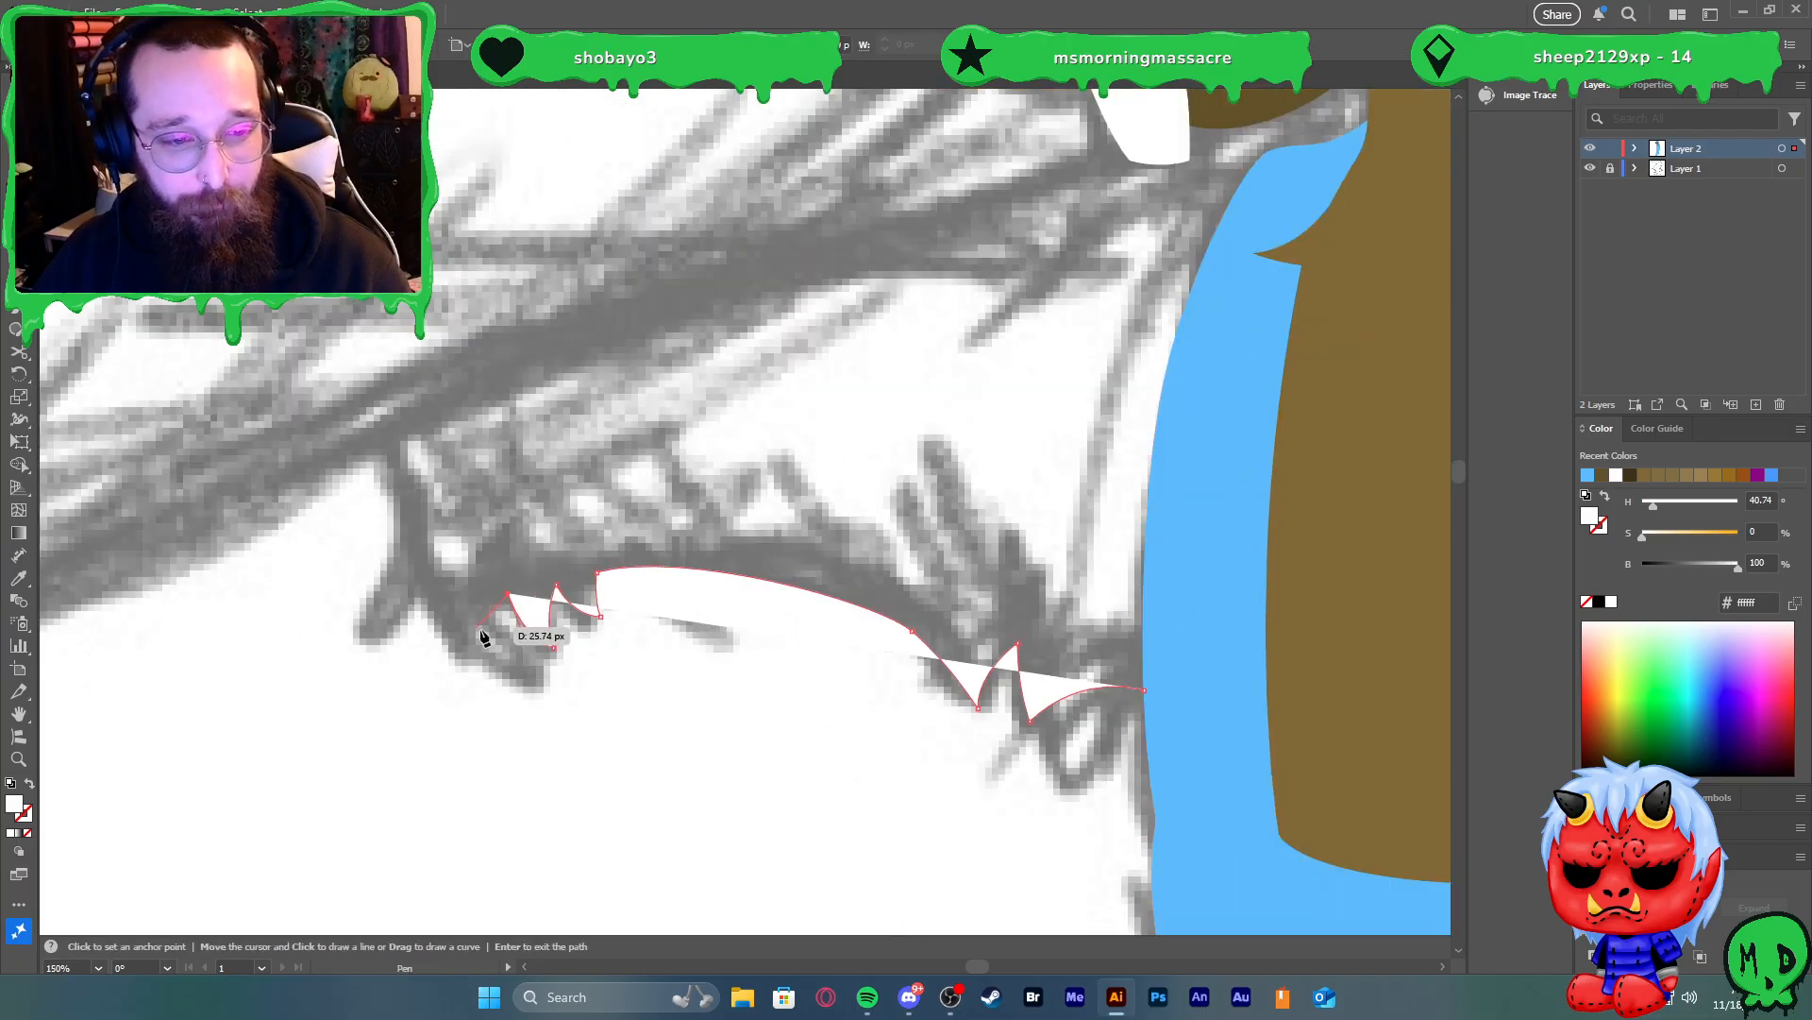
pyautogui.scroll(-2, 486, 661)
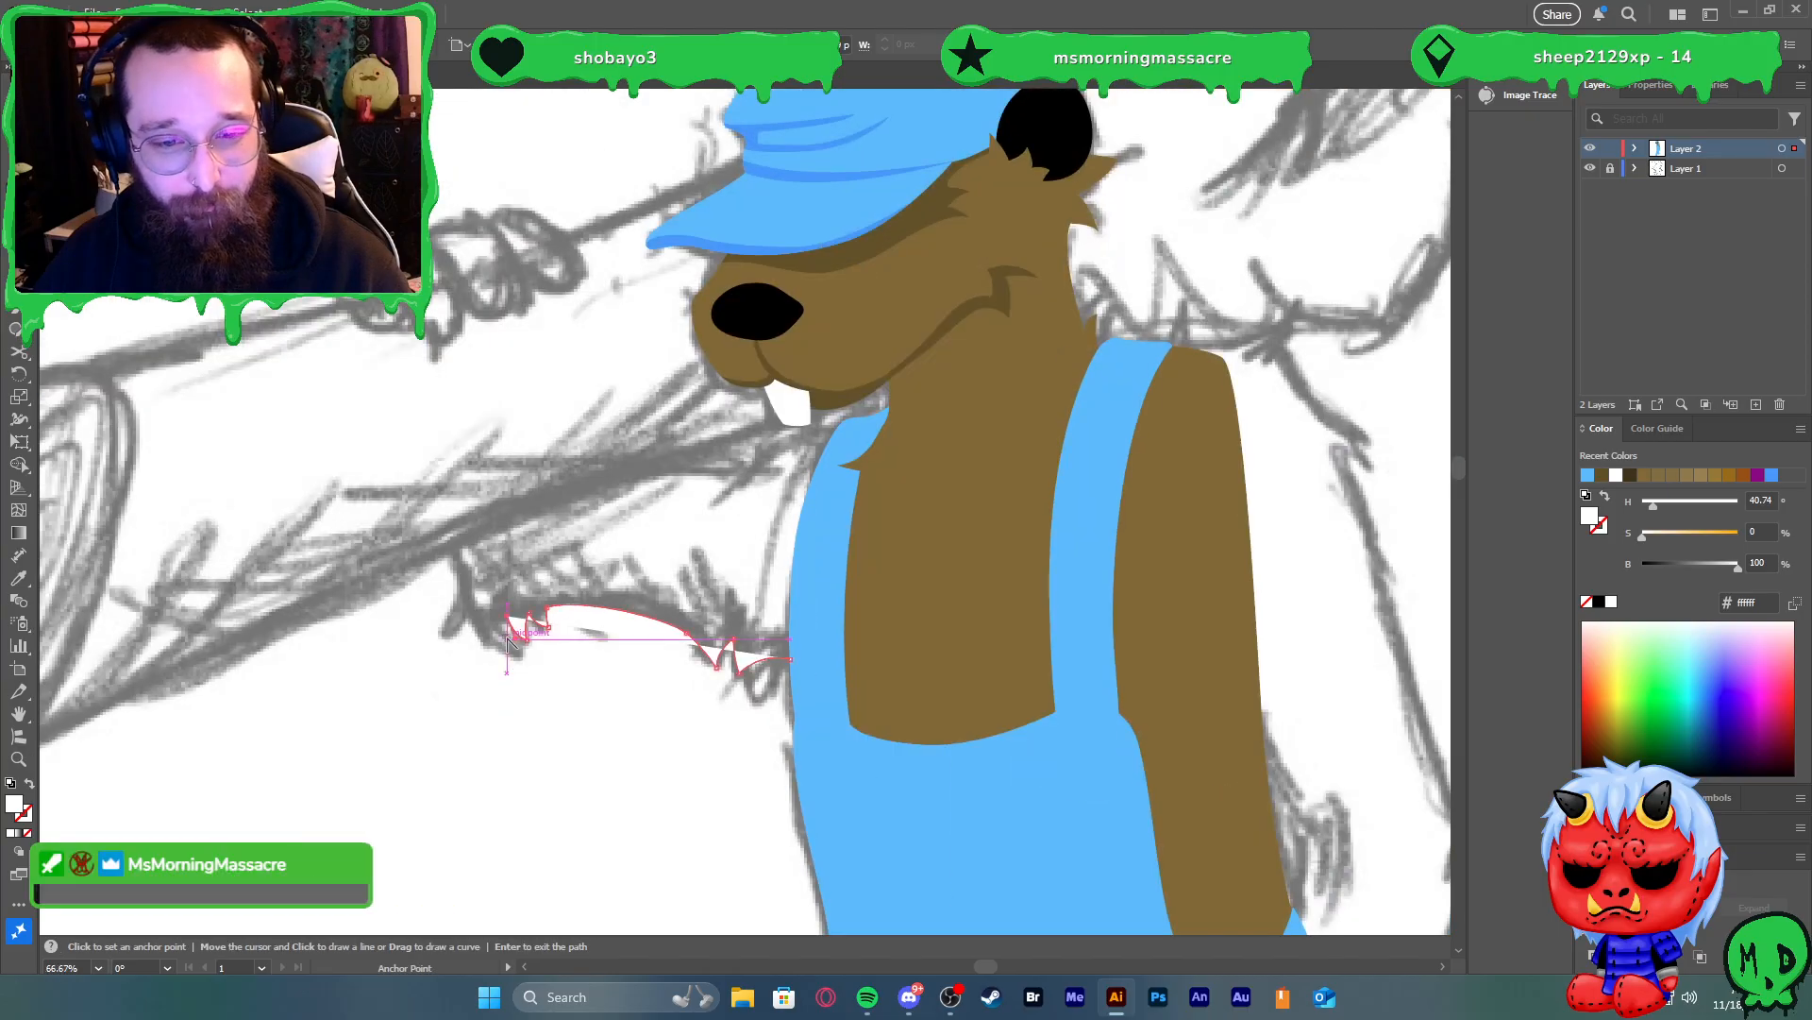
pyautogui.scroll(-1, 482, 628)
pyautogui.scroll(2, 510, 632)
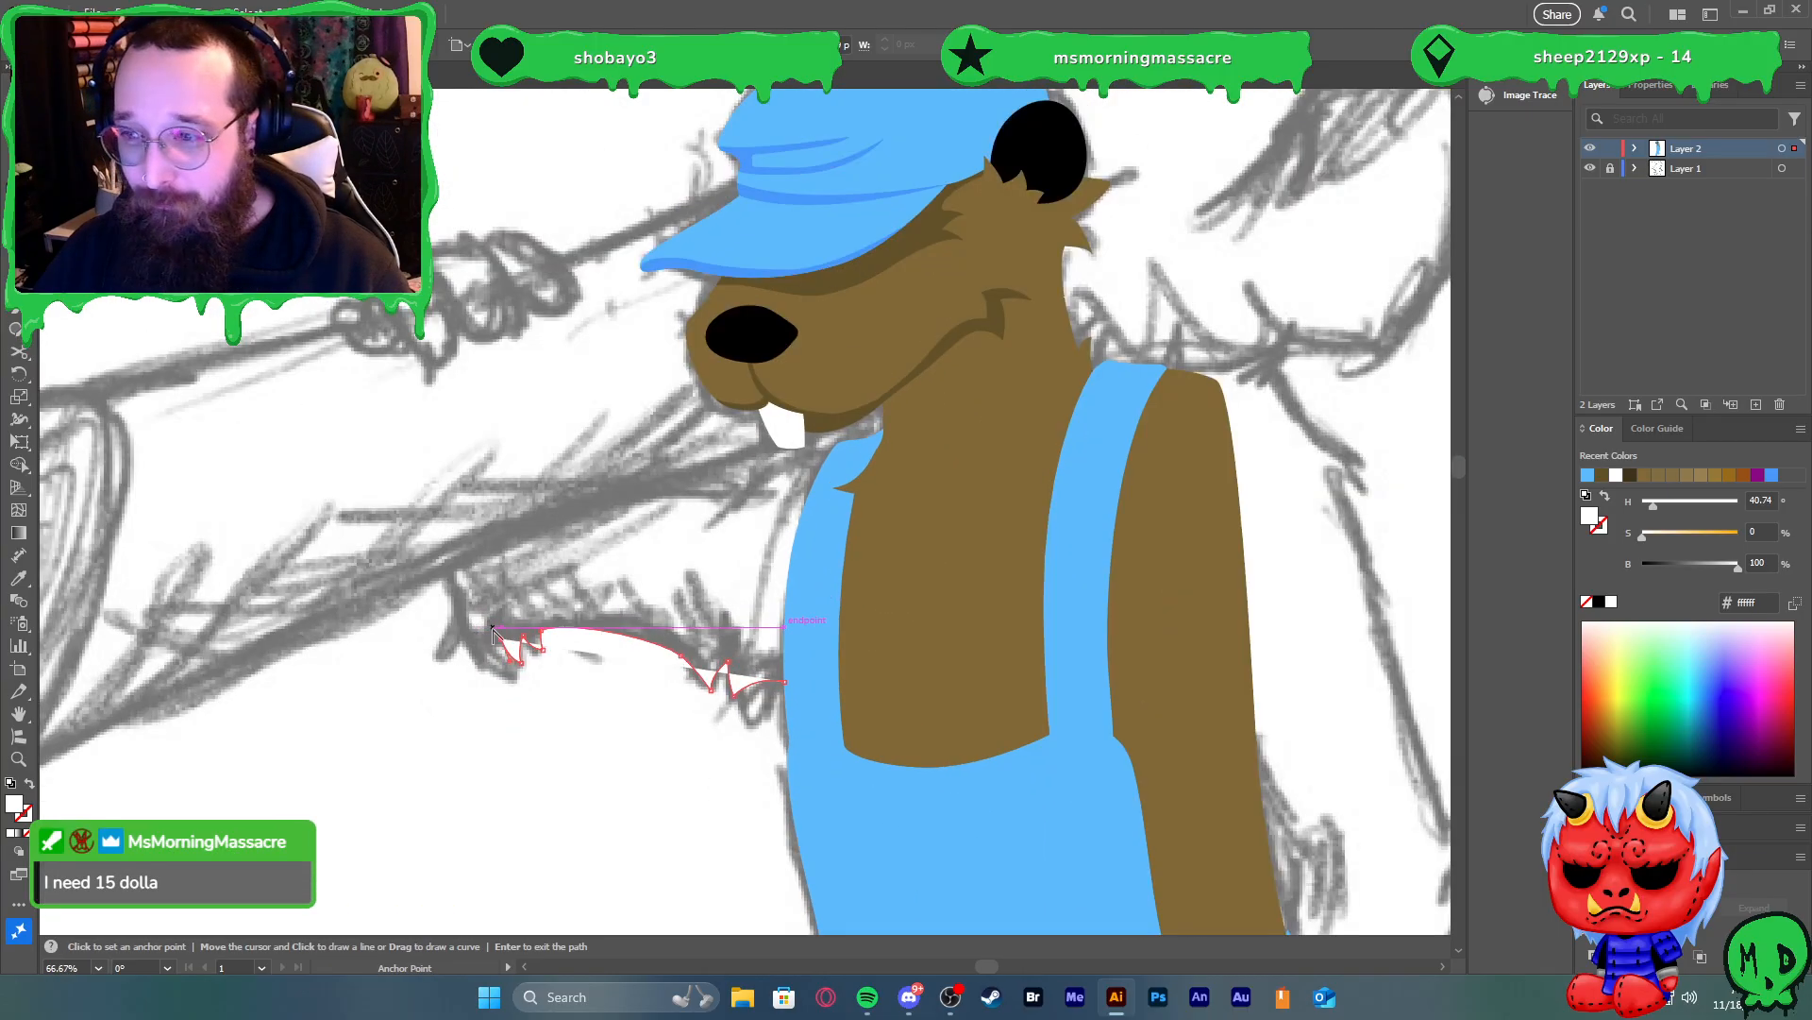
pyautogui.moveTo(506, 699); pyautogui.dragTo(518, 725)
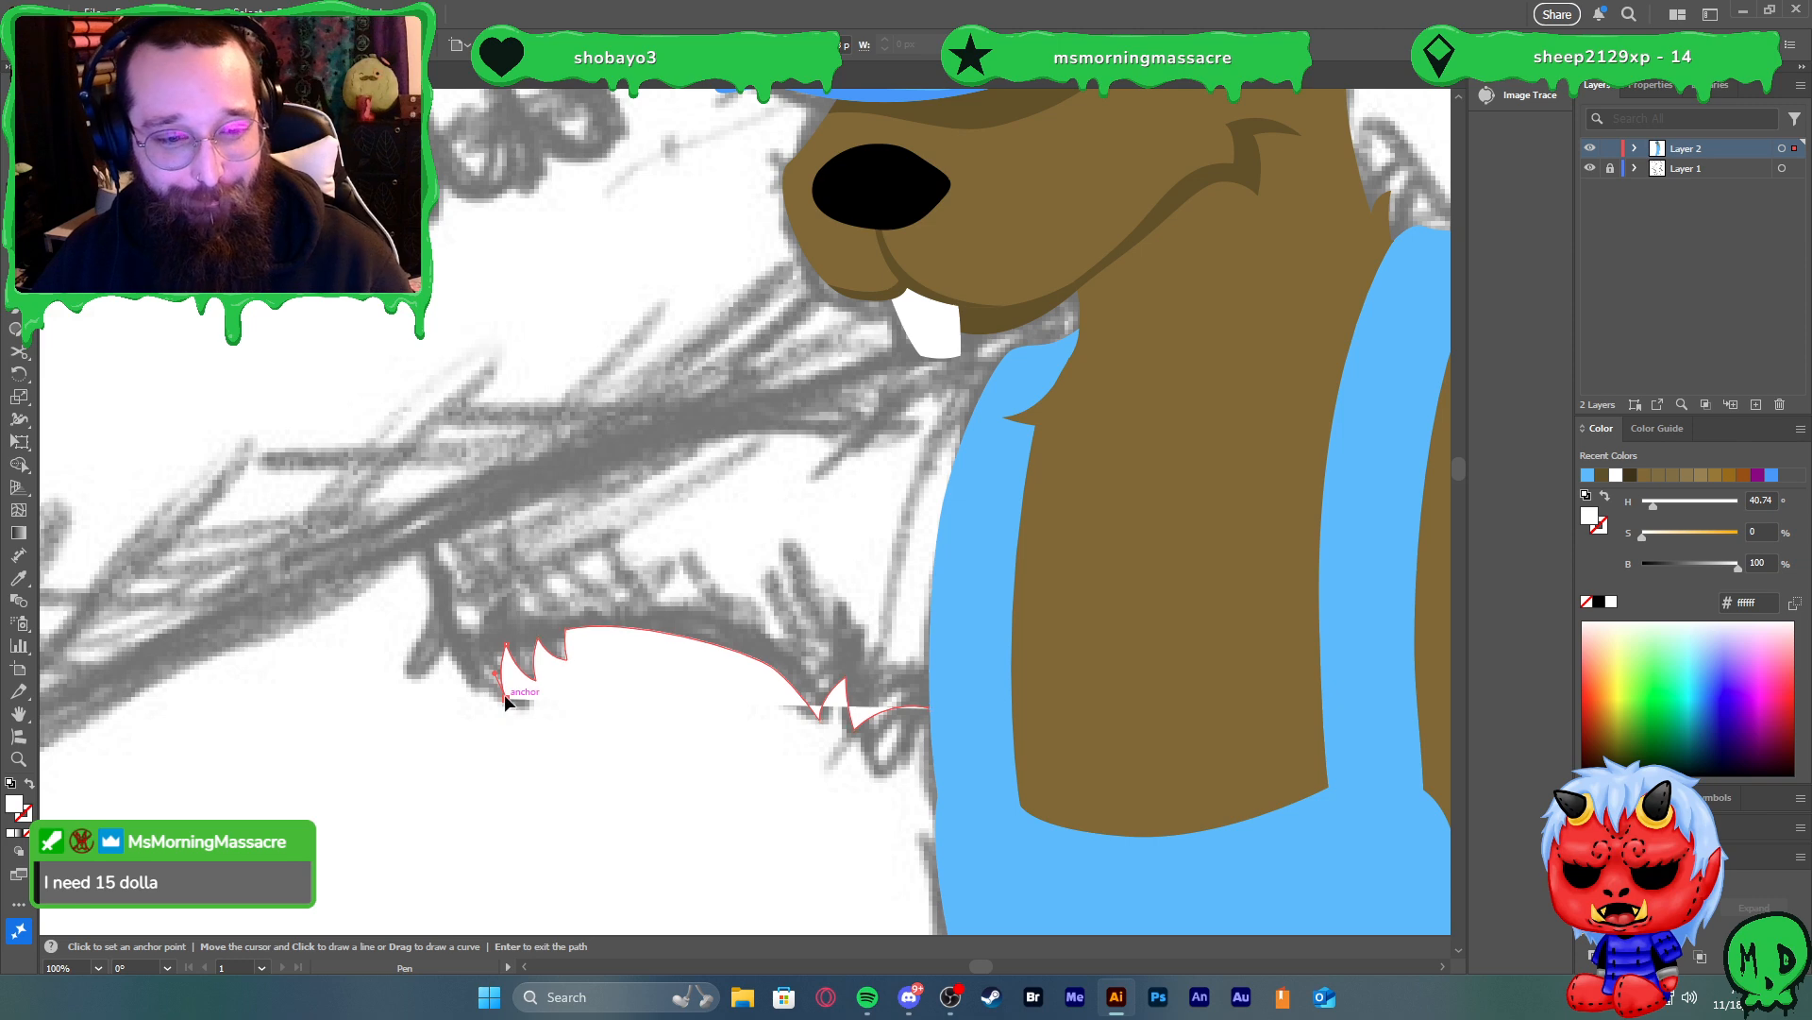
pyautogui.moveTo(449, 643); pyautogui.dragTo(419, 577)
pyautogui.click(449, 645)
pyautogui.moveTo(407, 668); pyautogui.dragTo(381, 669)
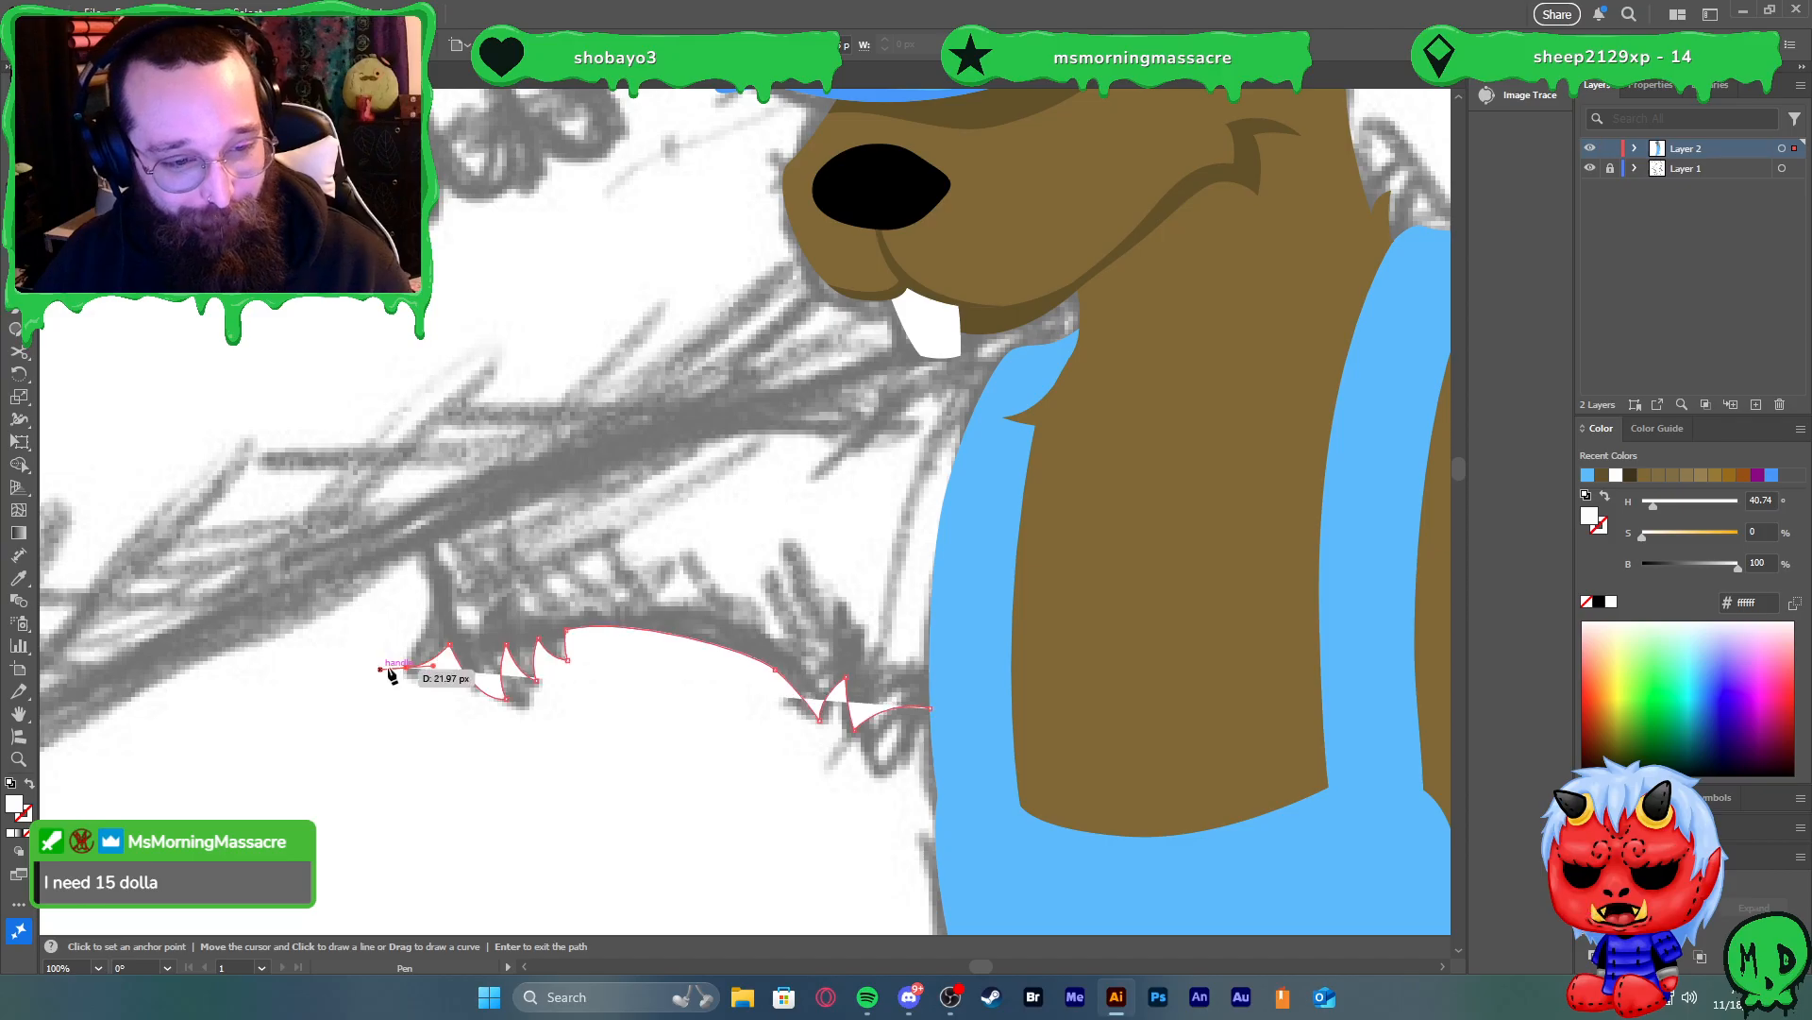
pyautogui.click(408, 667)
pyautogui.click(434, 599)
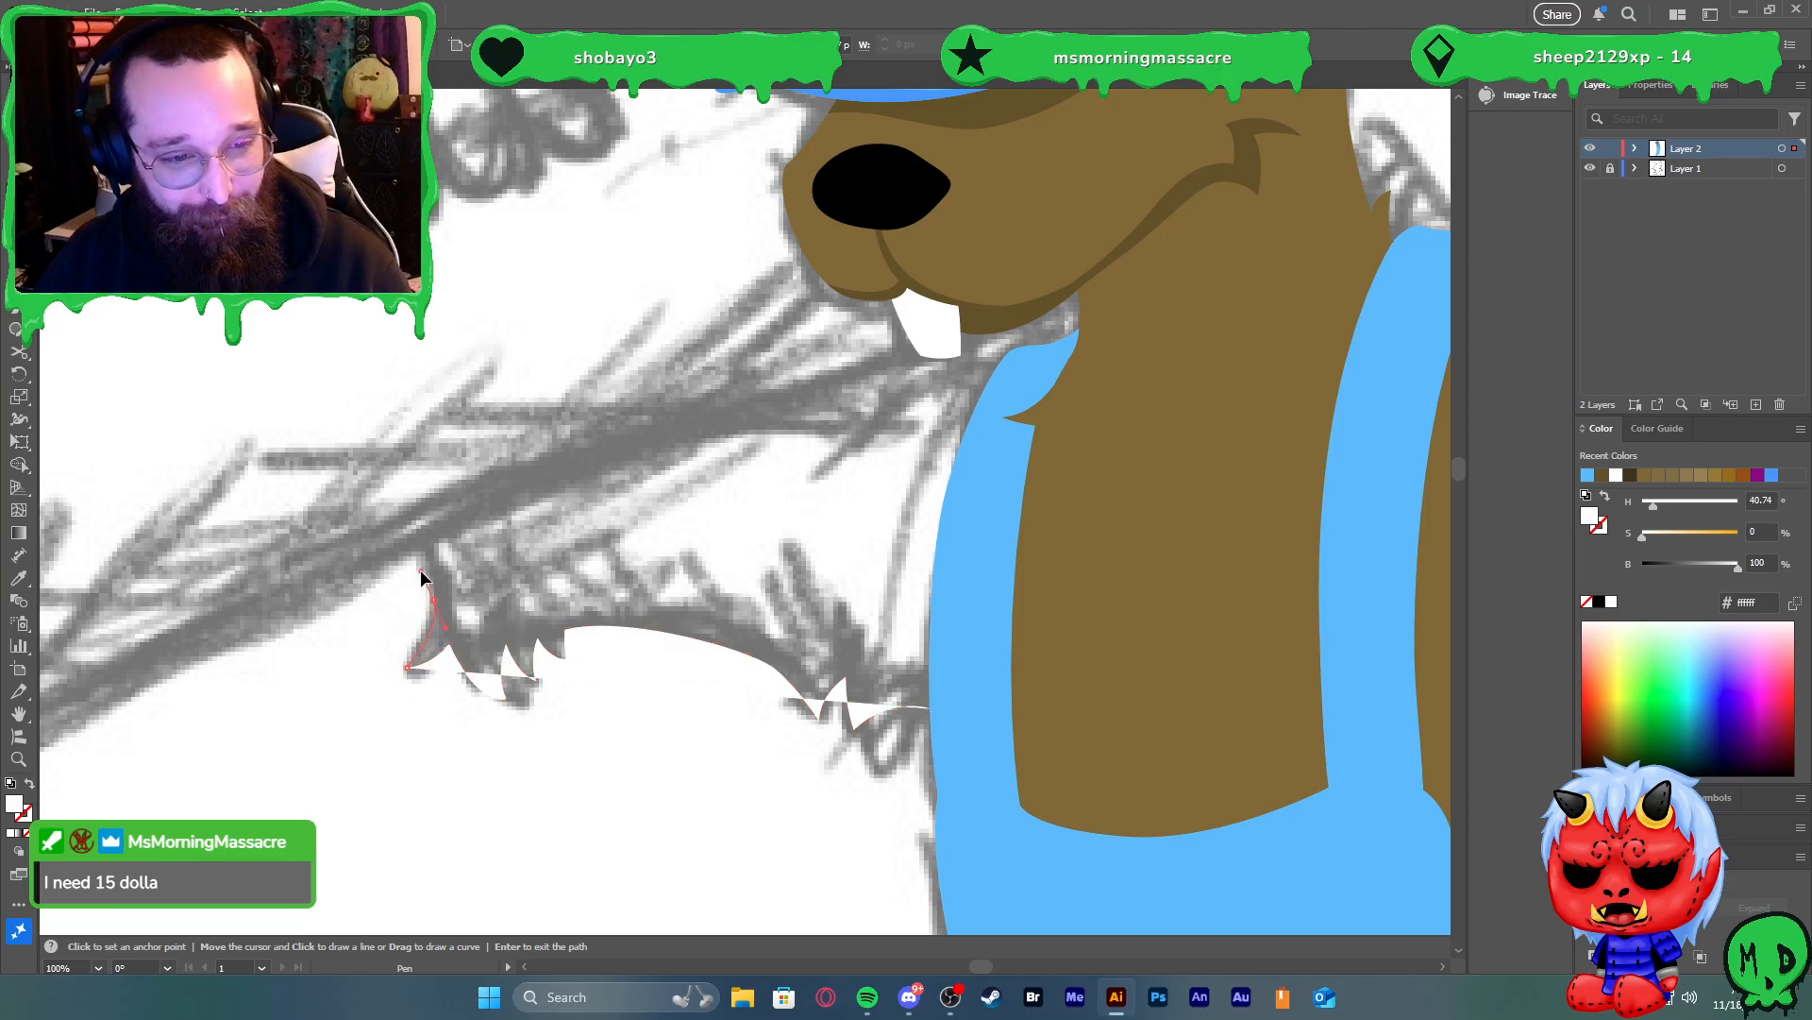
pyautogui.click(420, 571)
# Outline the raised arm's upper side roughly across the log area, from its outer end back toward the chest
pyautogui.moveTo(401, 507); pyautogui.dragTo(514, 430)
pyautogui.click(569, 379)
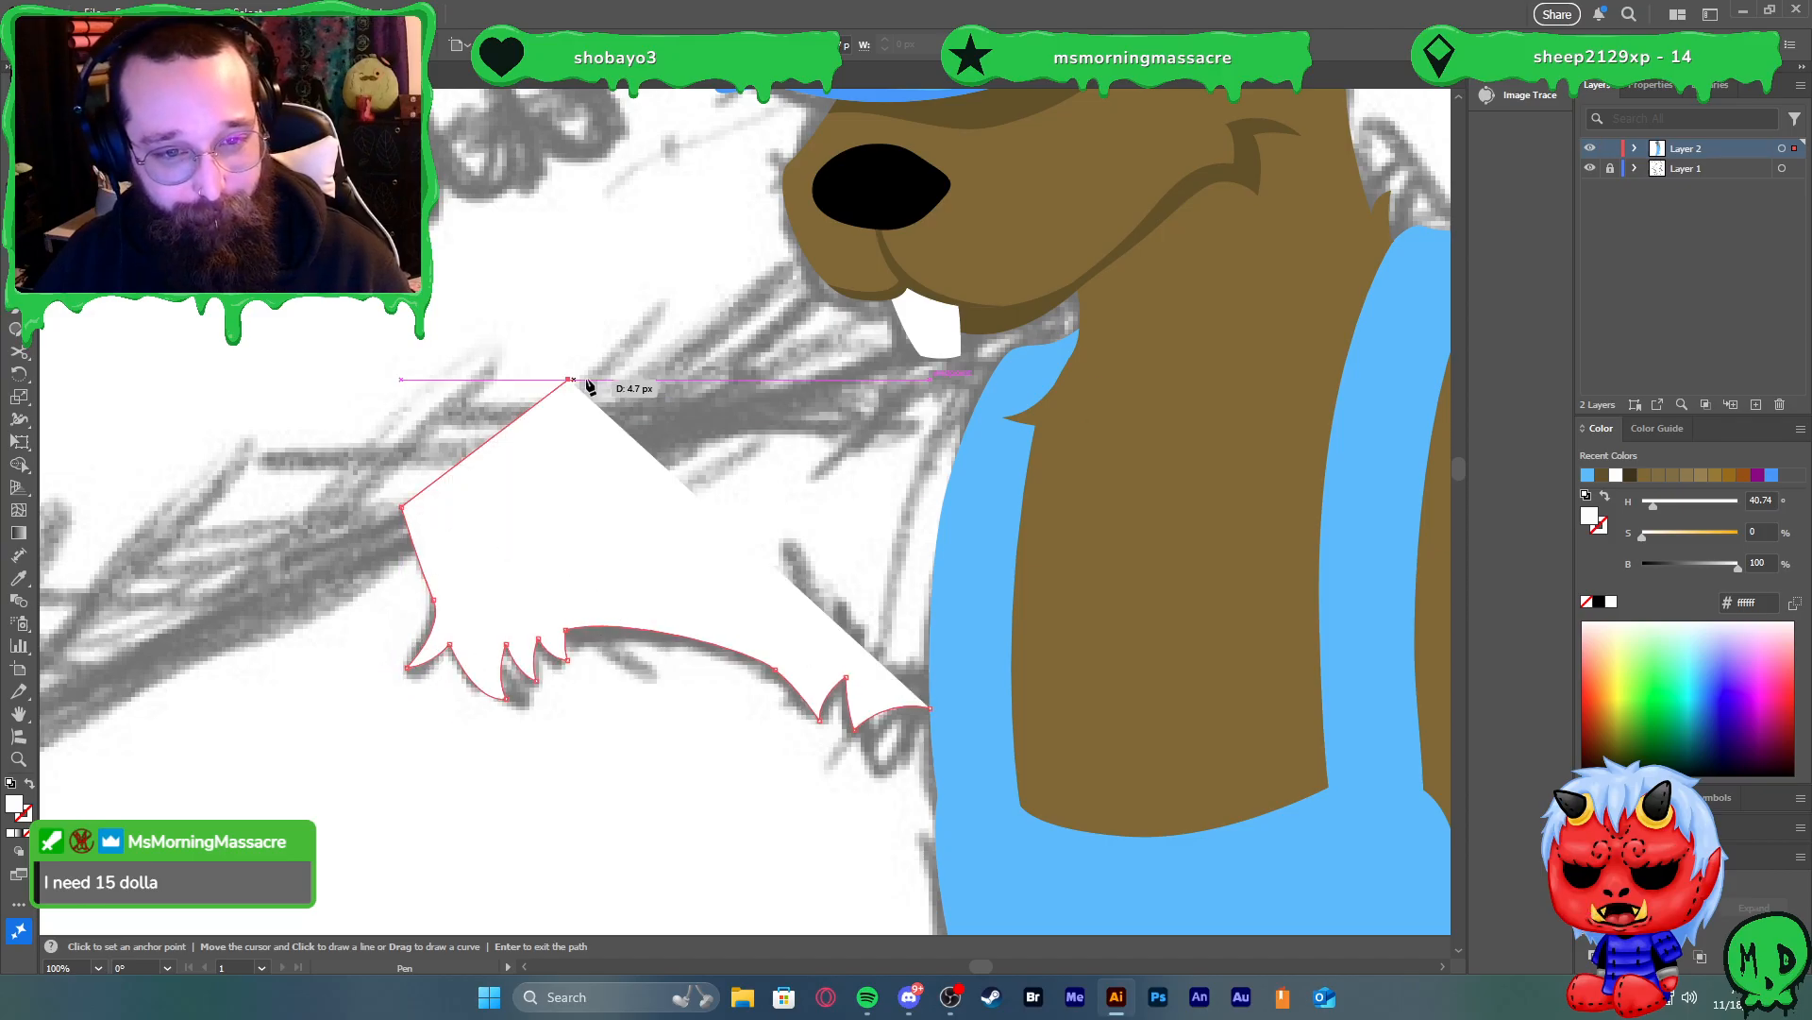
pyautogui.click(666, 388)
pyautogui.click(722, 426)
pyautogui.moveTo(917, 422); pyautogui.dragTo(982, 436)
# Trace fur tufts below the tooth and close the raised arm's outline across the front strap at its starting point
pyautogui.moveTo(892, 393); pyautogui.dragTo(867, 385)
pyautogui.click(892, 392)
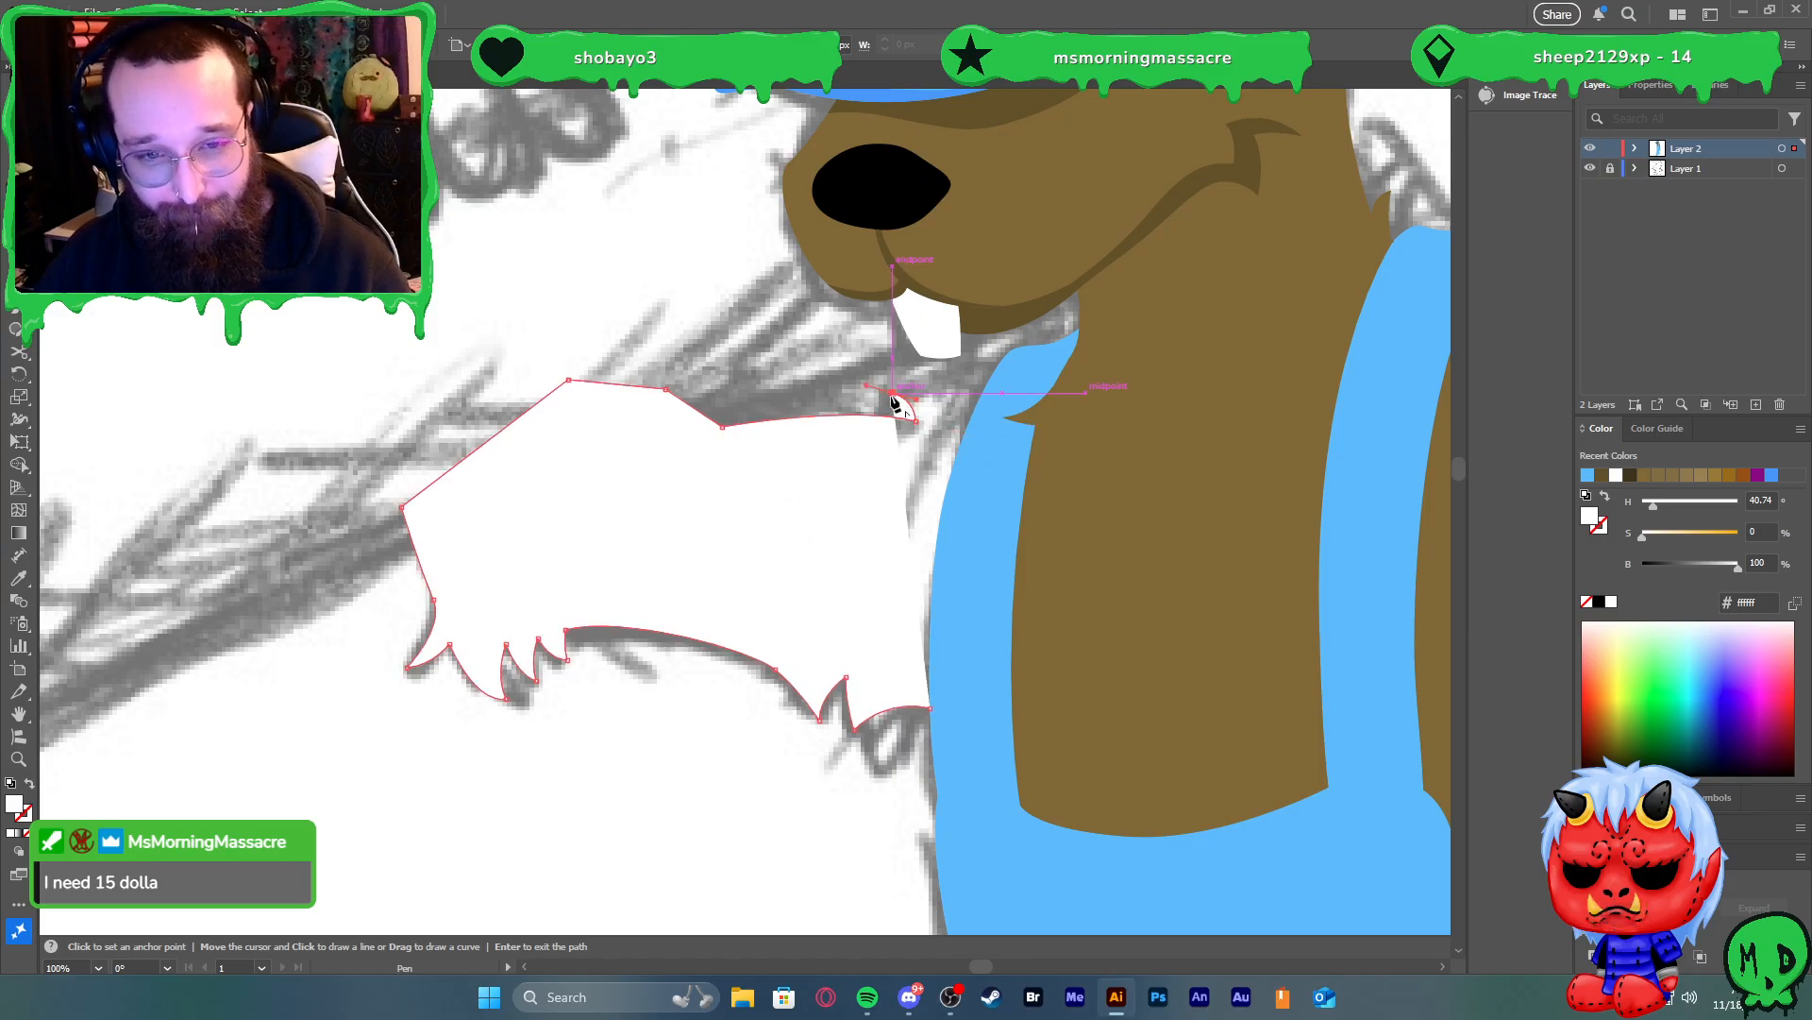
pyautogui.click(954, 393)
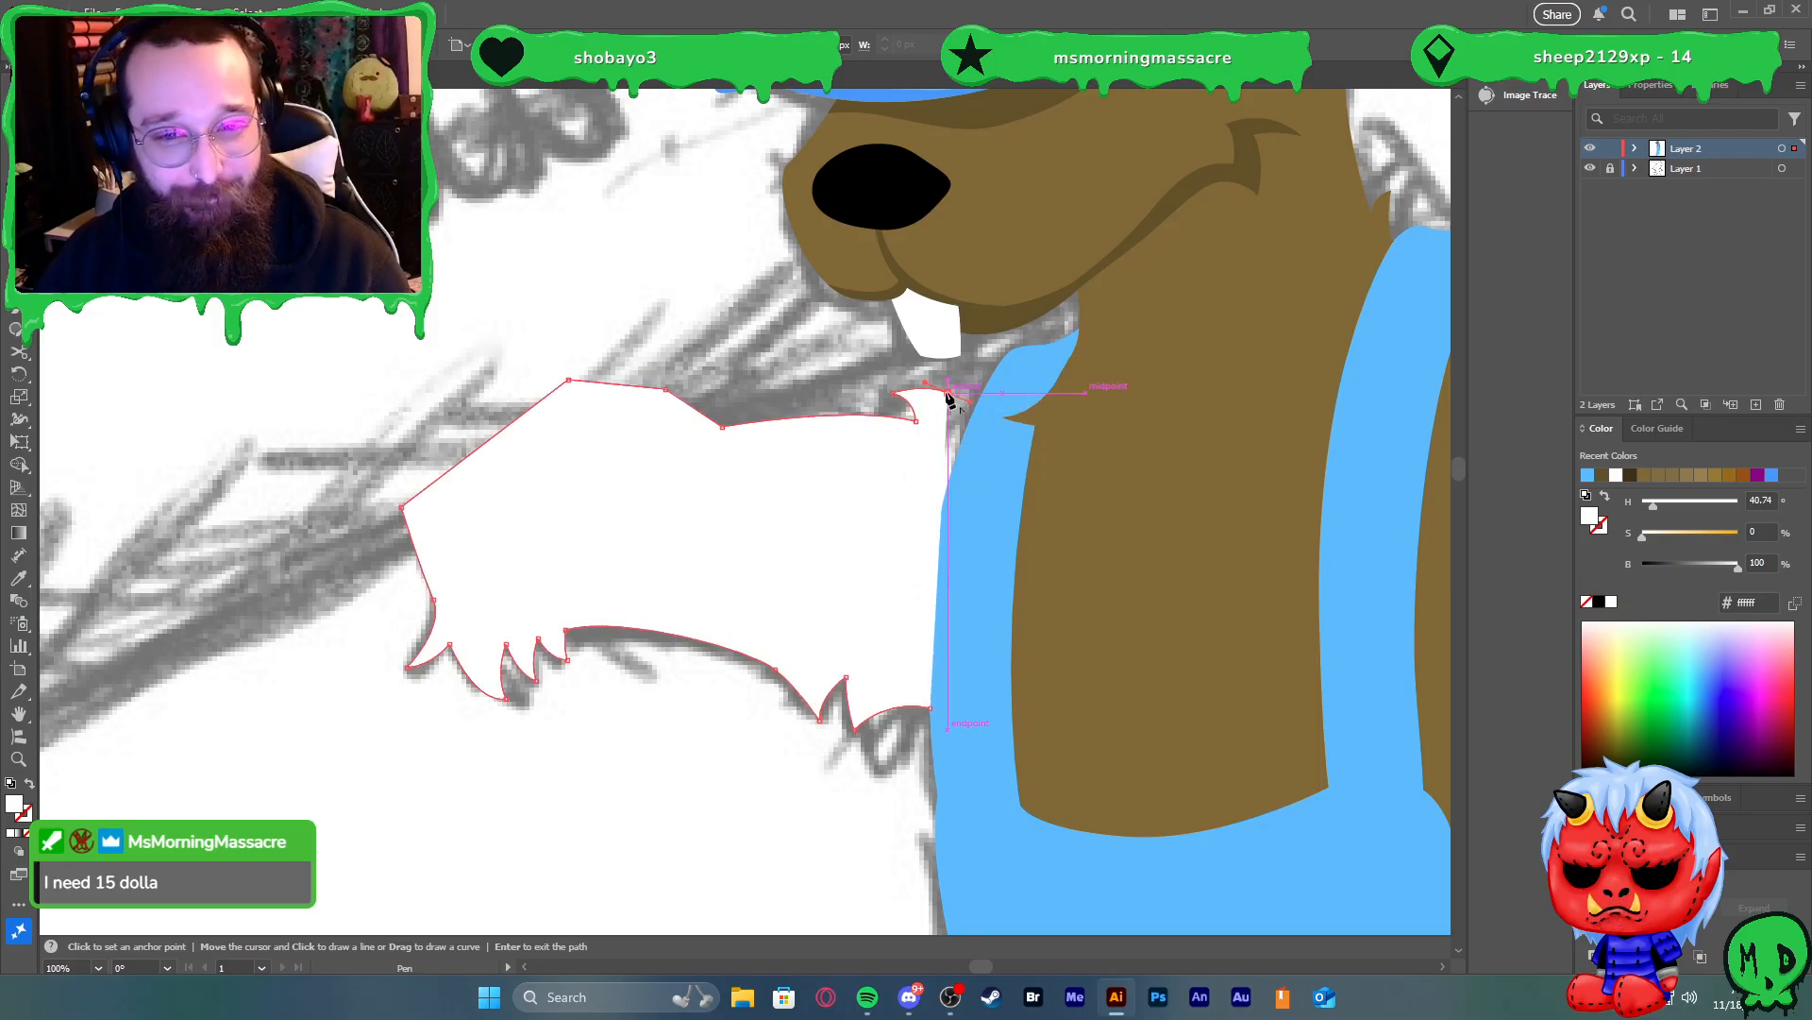
pyautogui.click(938, 351)
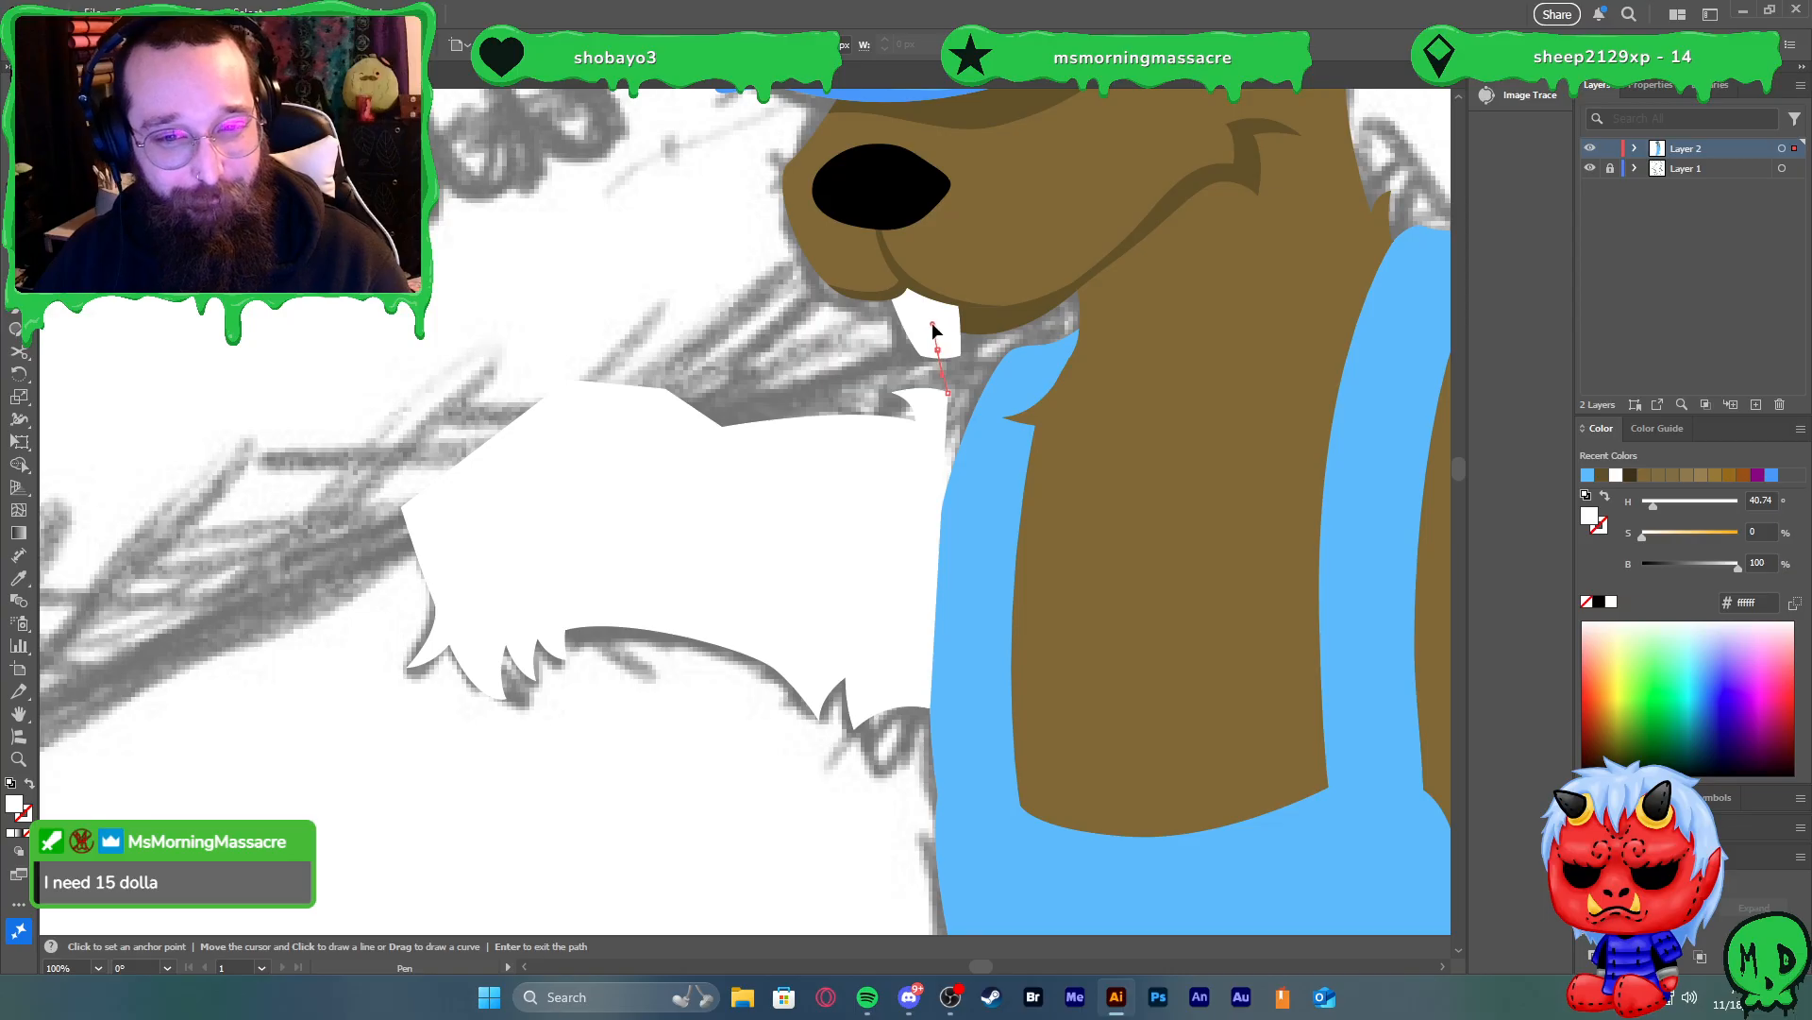
pyautogui.click(938, 350)
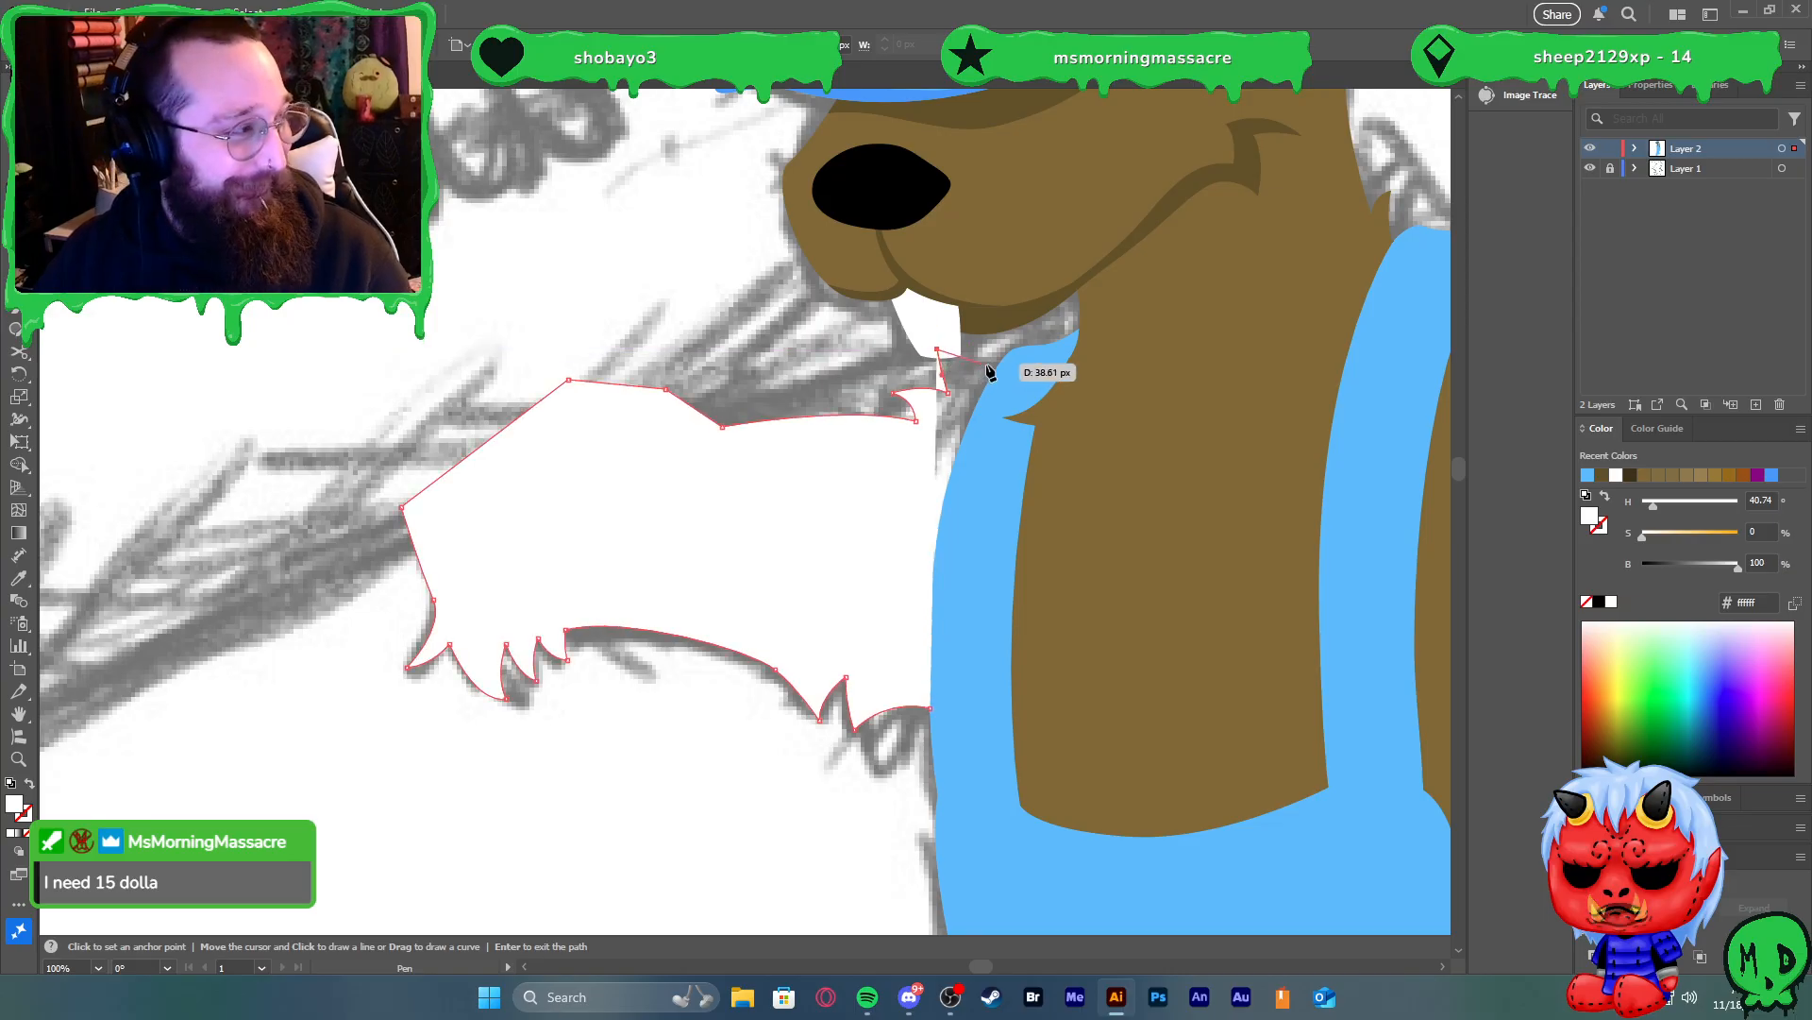
pyautogui.moveTo(1013, 368); pyautogui.dragTo(1048, 366)
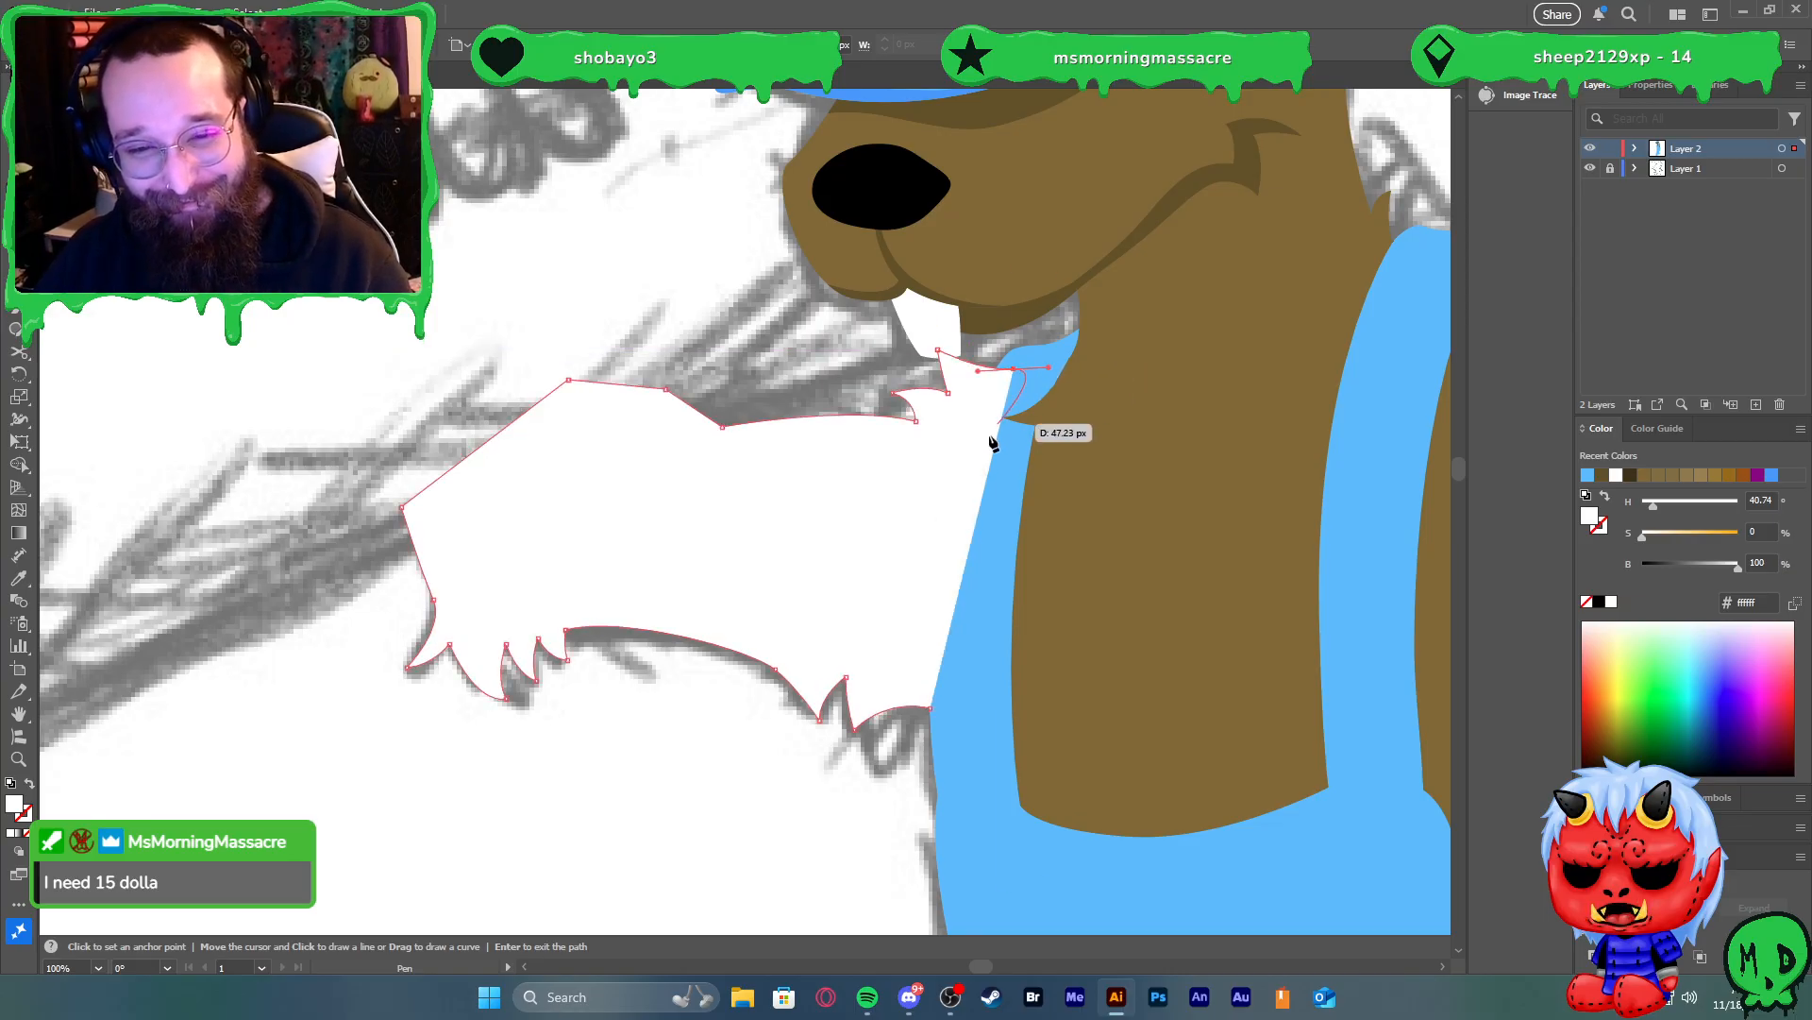
pyautogui.moveTo(996, 451); pyautogui.dragTo(993, 472)
pyautogui.click(929, 708)
# Fill the raised arm with the torso's brown (826831) and deselect it
pyautogui.press('i')
pyautogui.click(1113, 619)
pyautogui.press('v')
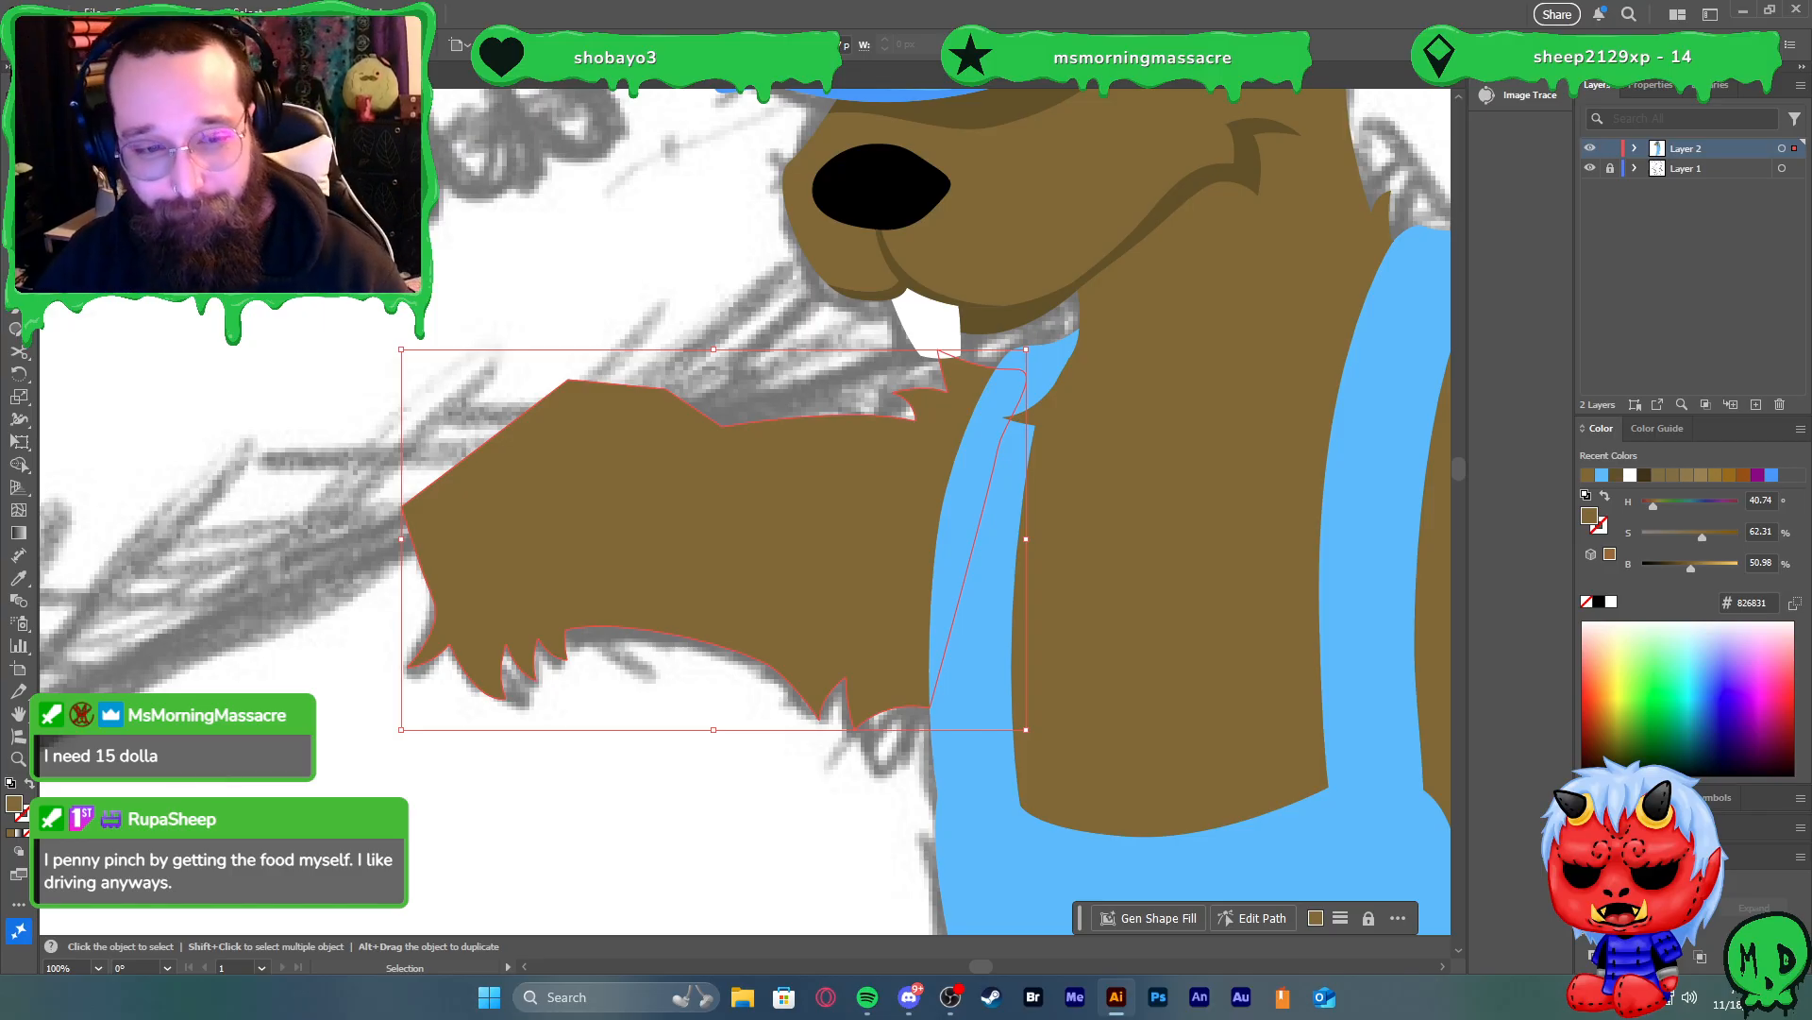
pyautogui.click(319, 769)
pyautogui.keyDown('alt'); pyautogui.scroll(-2, 317, 755); pyautogui.keyUp('alt')
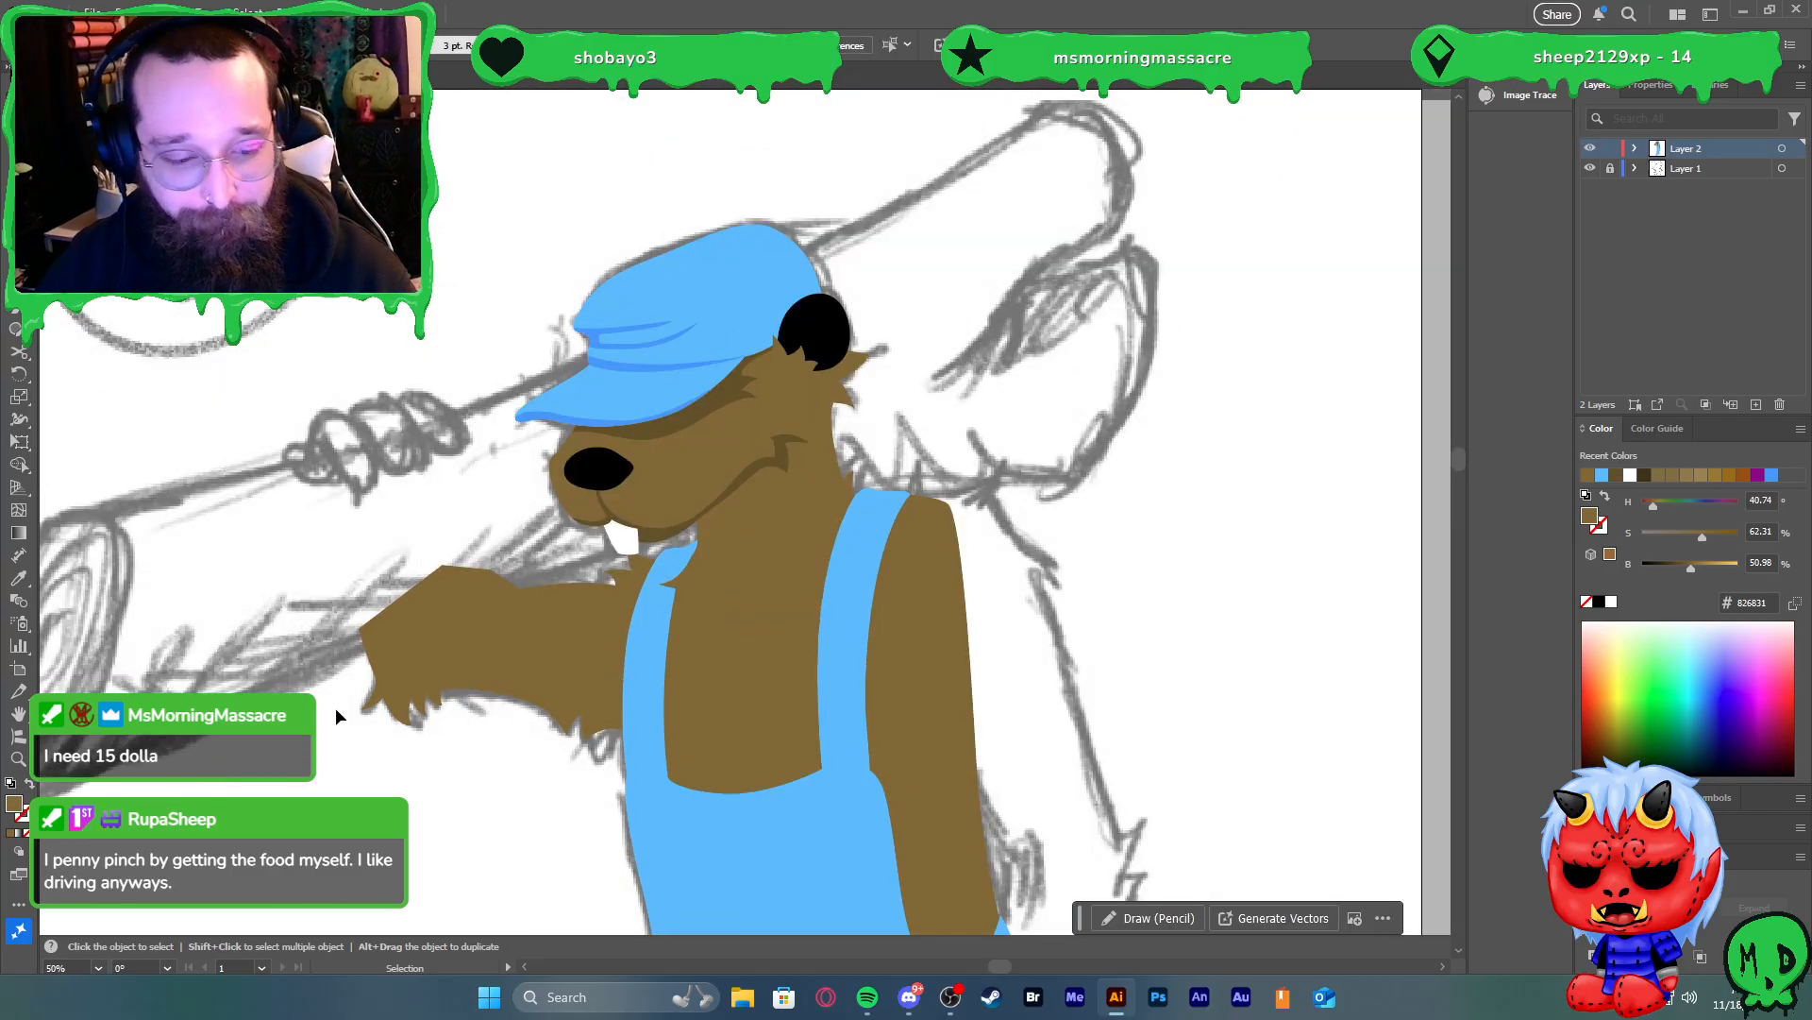
pyautogui.keyDown('alt'); pyautogui.scroll(-2, 340, 706); pyautogui.keyUp('alt')
pyautogui.scroll(-2, 341, 694)
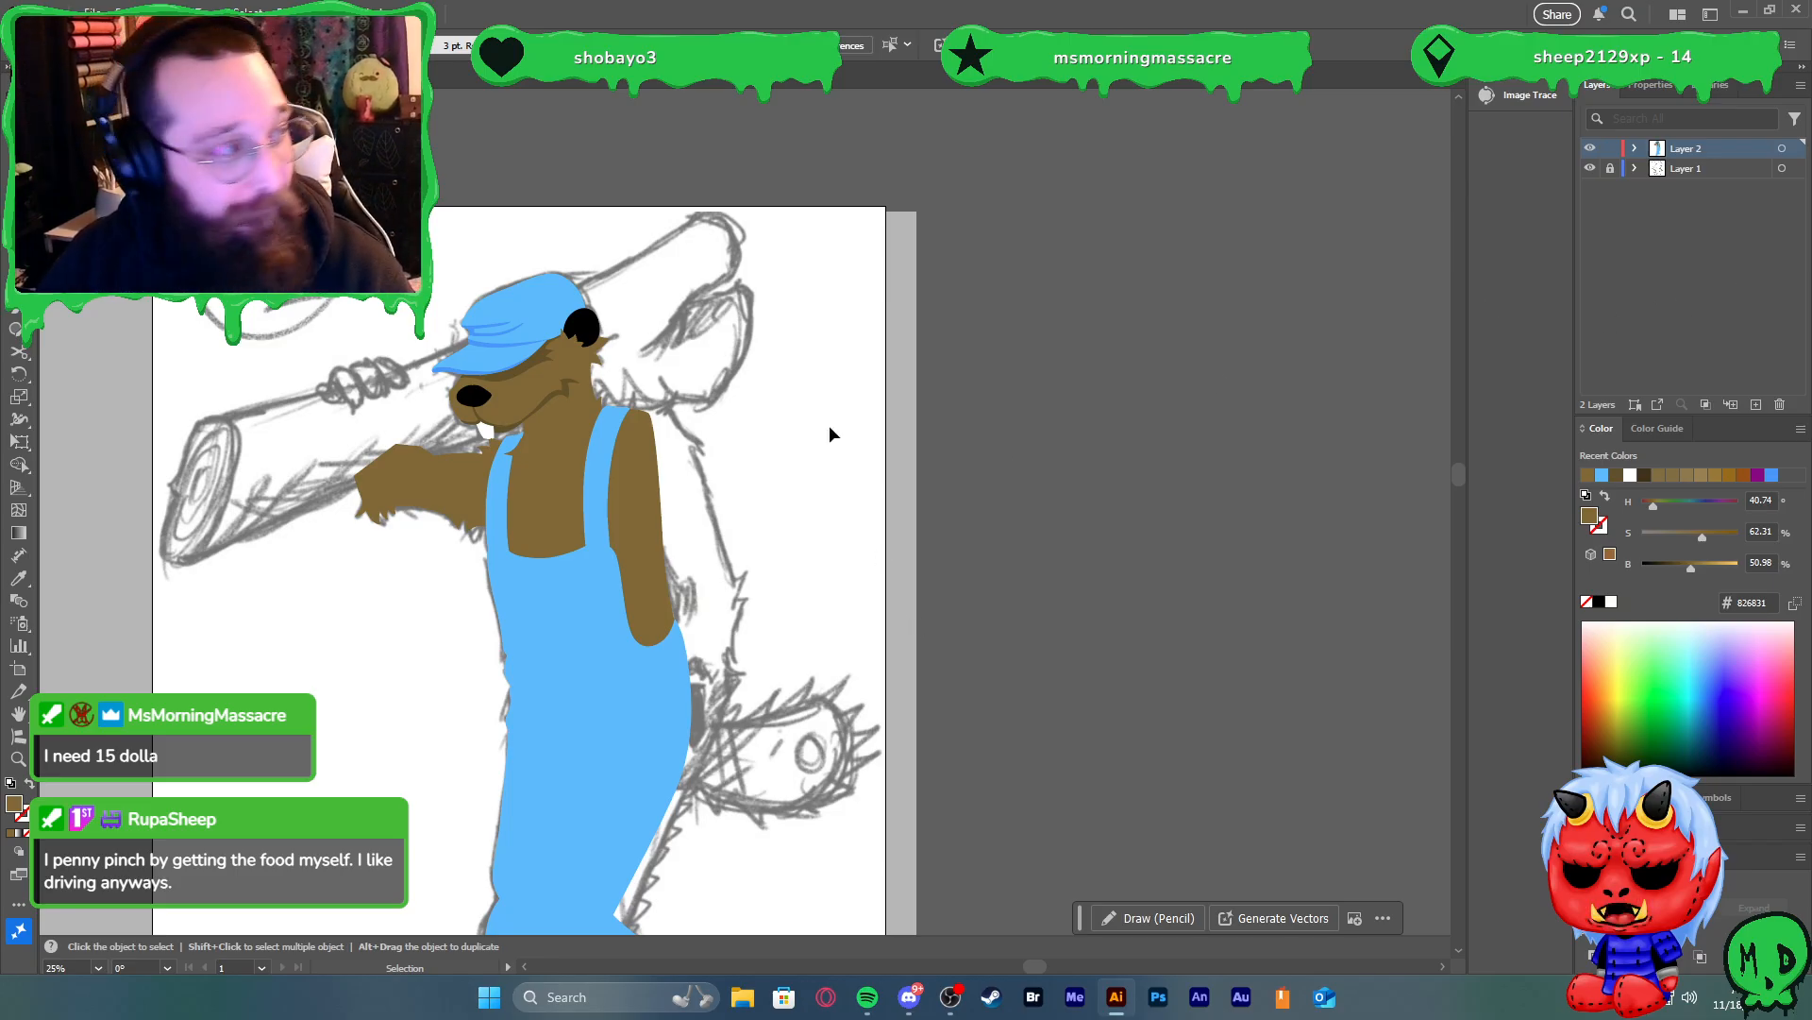
# Start the hanging arm's outline at the top of the back strap and trace the pointed fur tufts over the shoulder
pyautogui.scroll(2, 532, 507)
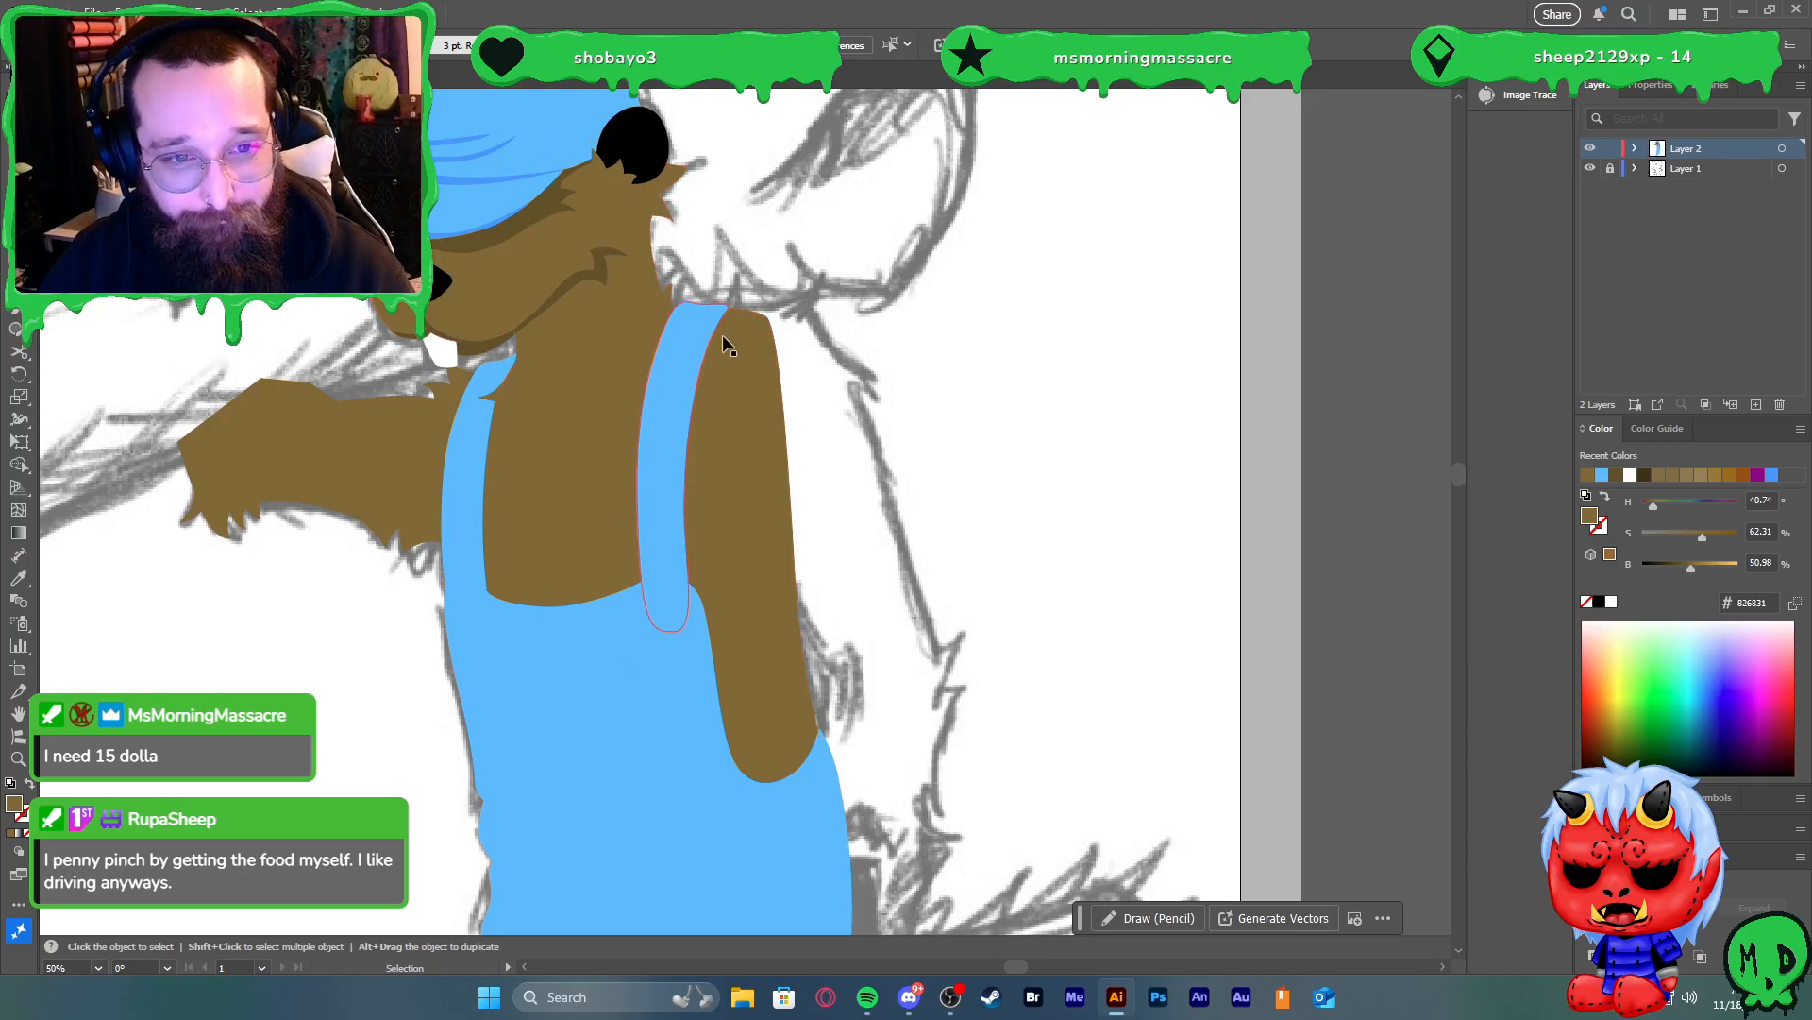
pyautogui.scroll(2, 774, 274)
pyautogui.press('p')
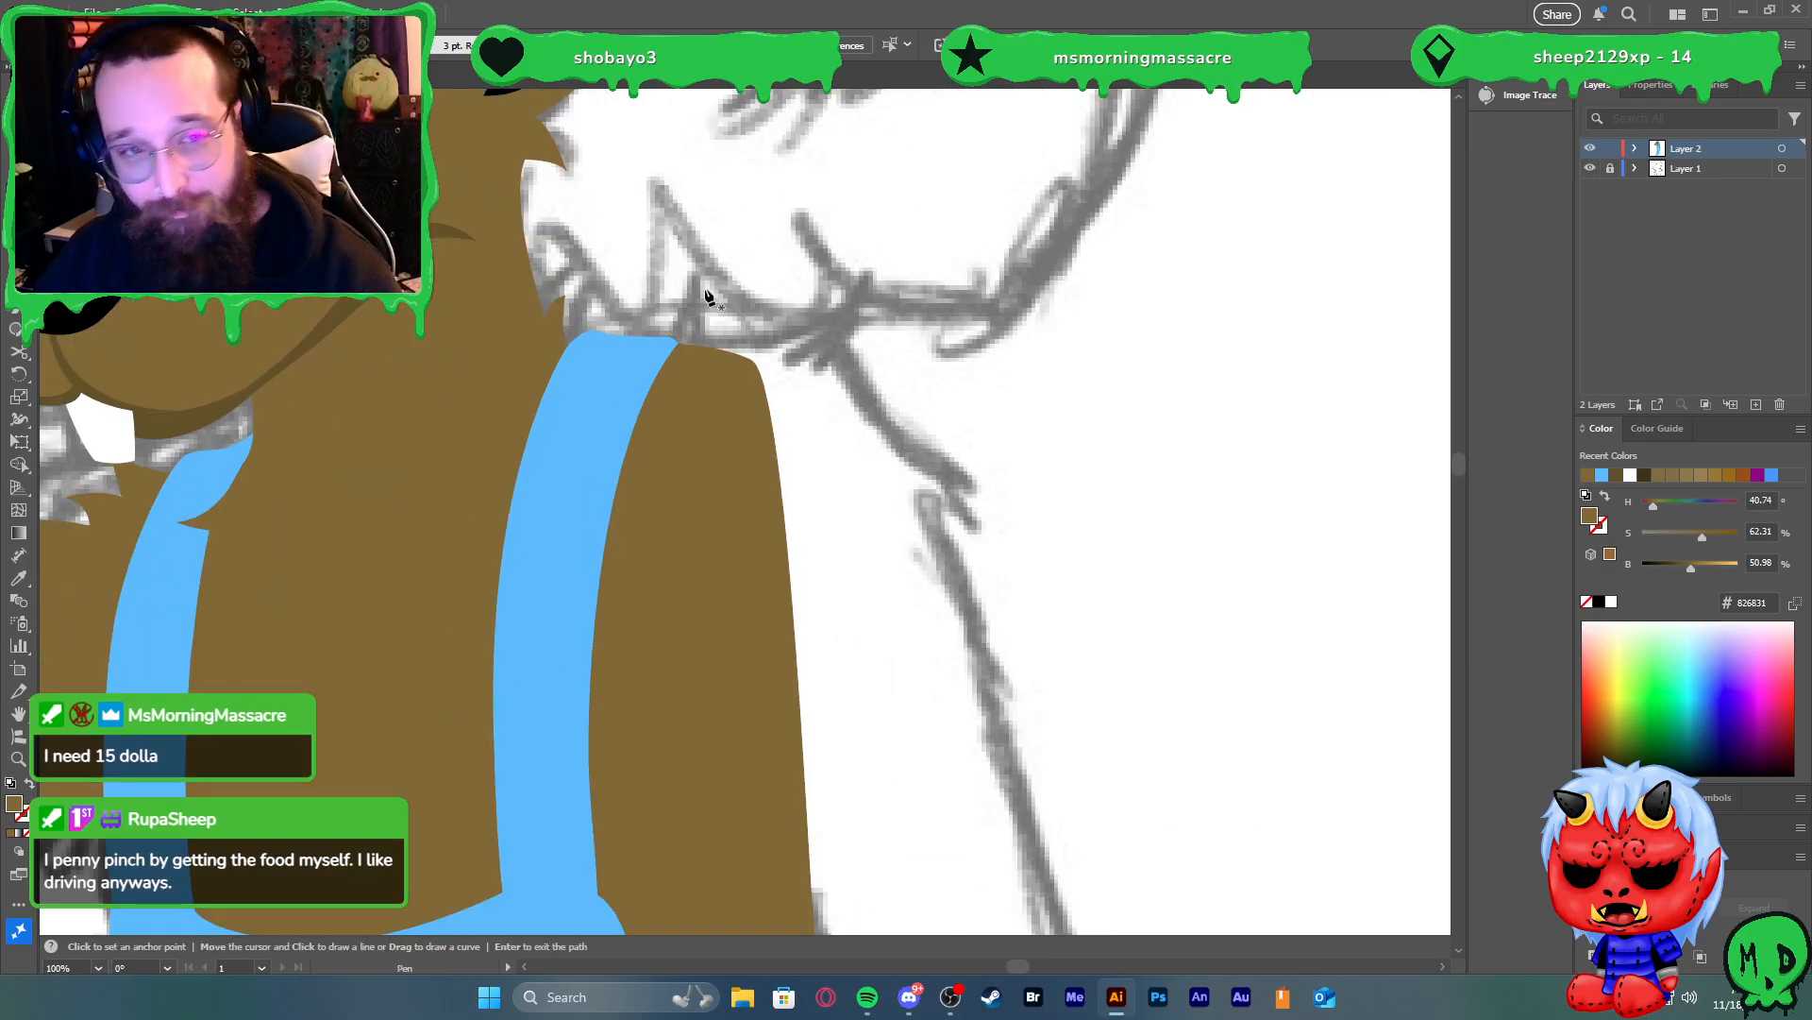
pyautogui.click(679, 344)
pyautogui.moveTo(710, 300); pyautogui.dragTo(723, 270)
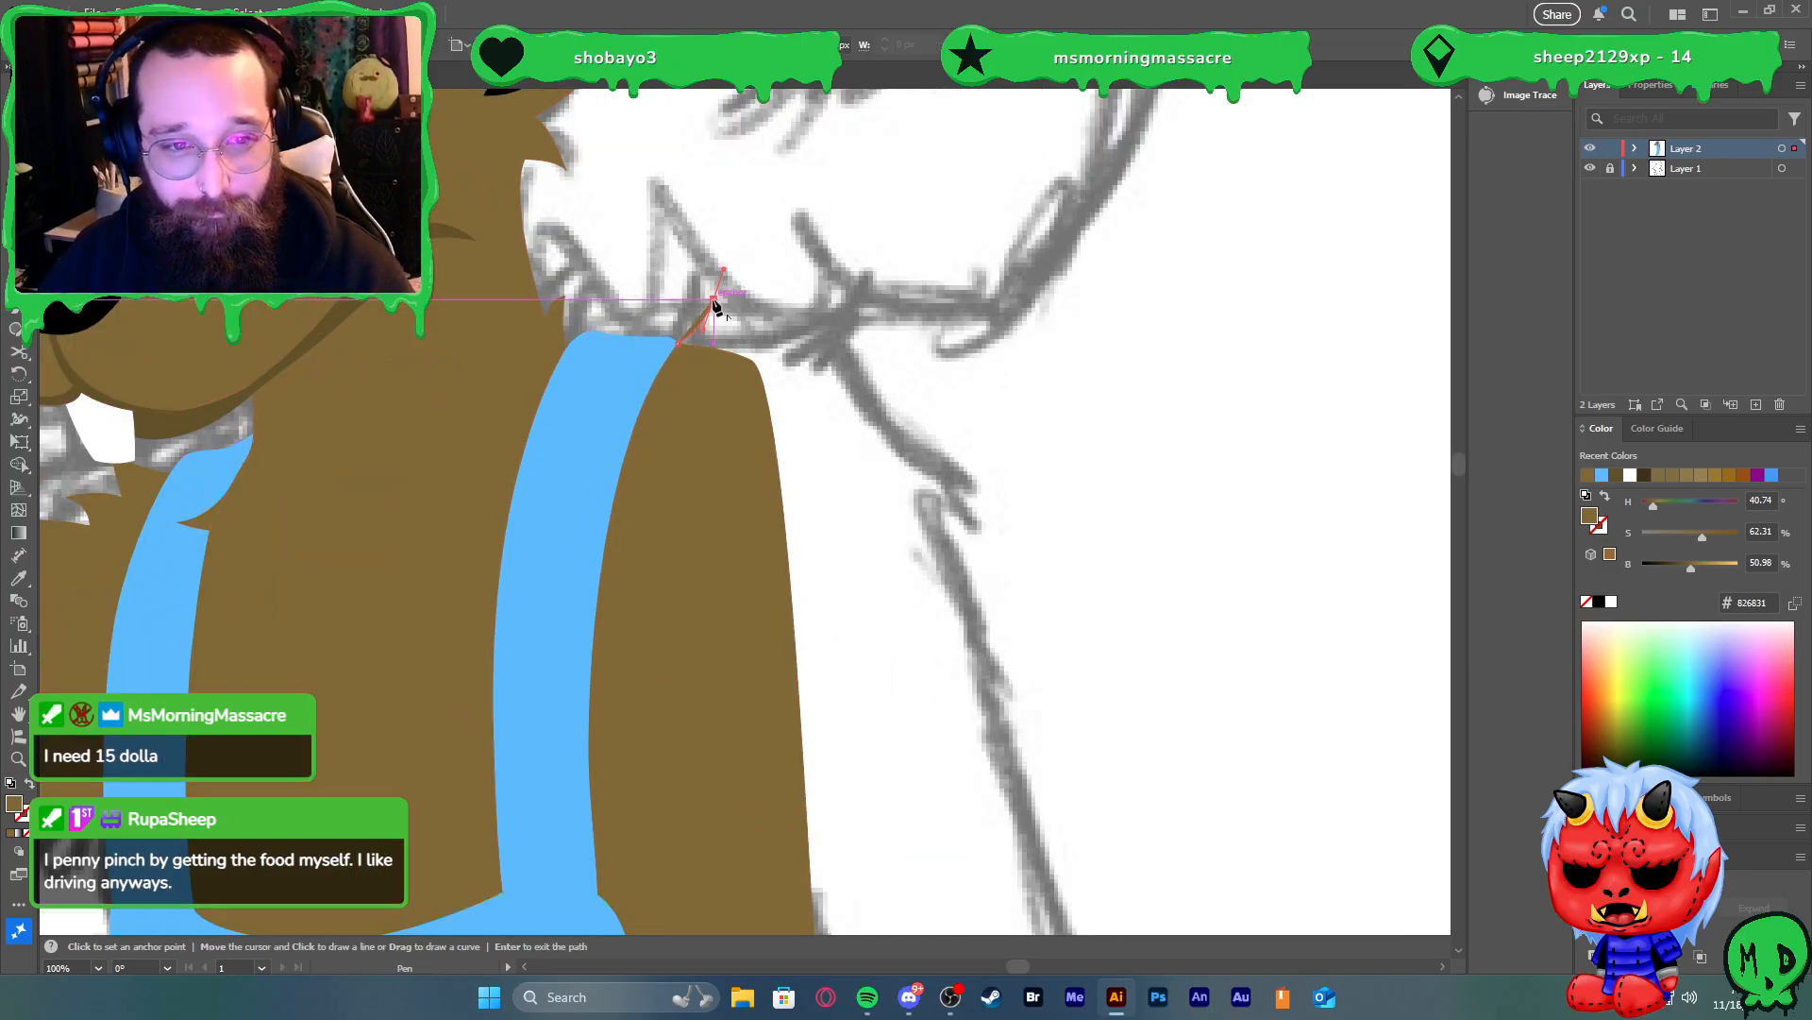
pyautogui.click(710, 333)
pyautogui.moveTo(876, 279); pyautogui.dragTo(948, 204)
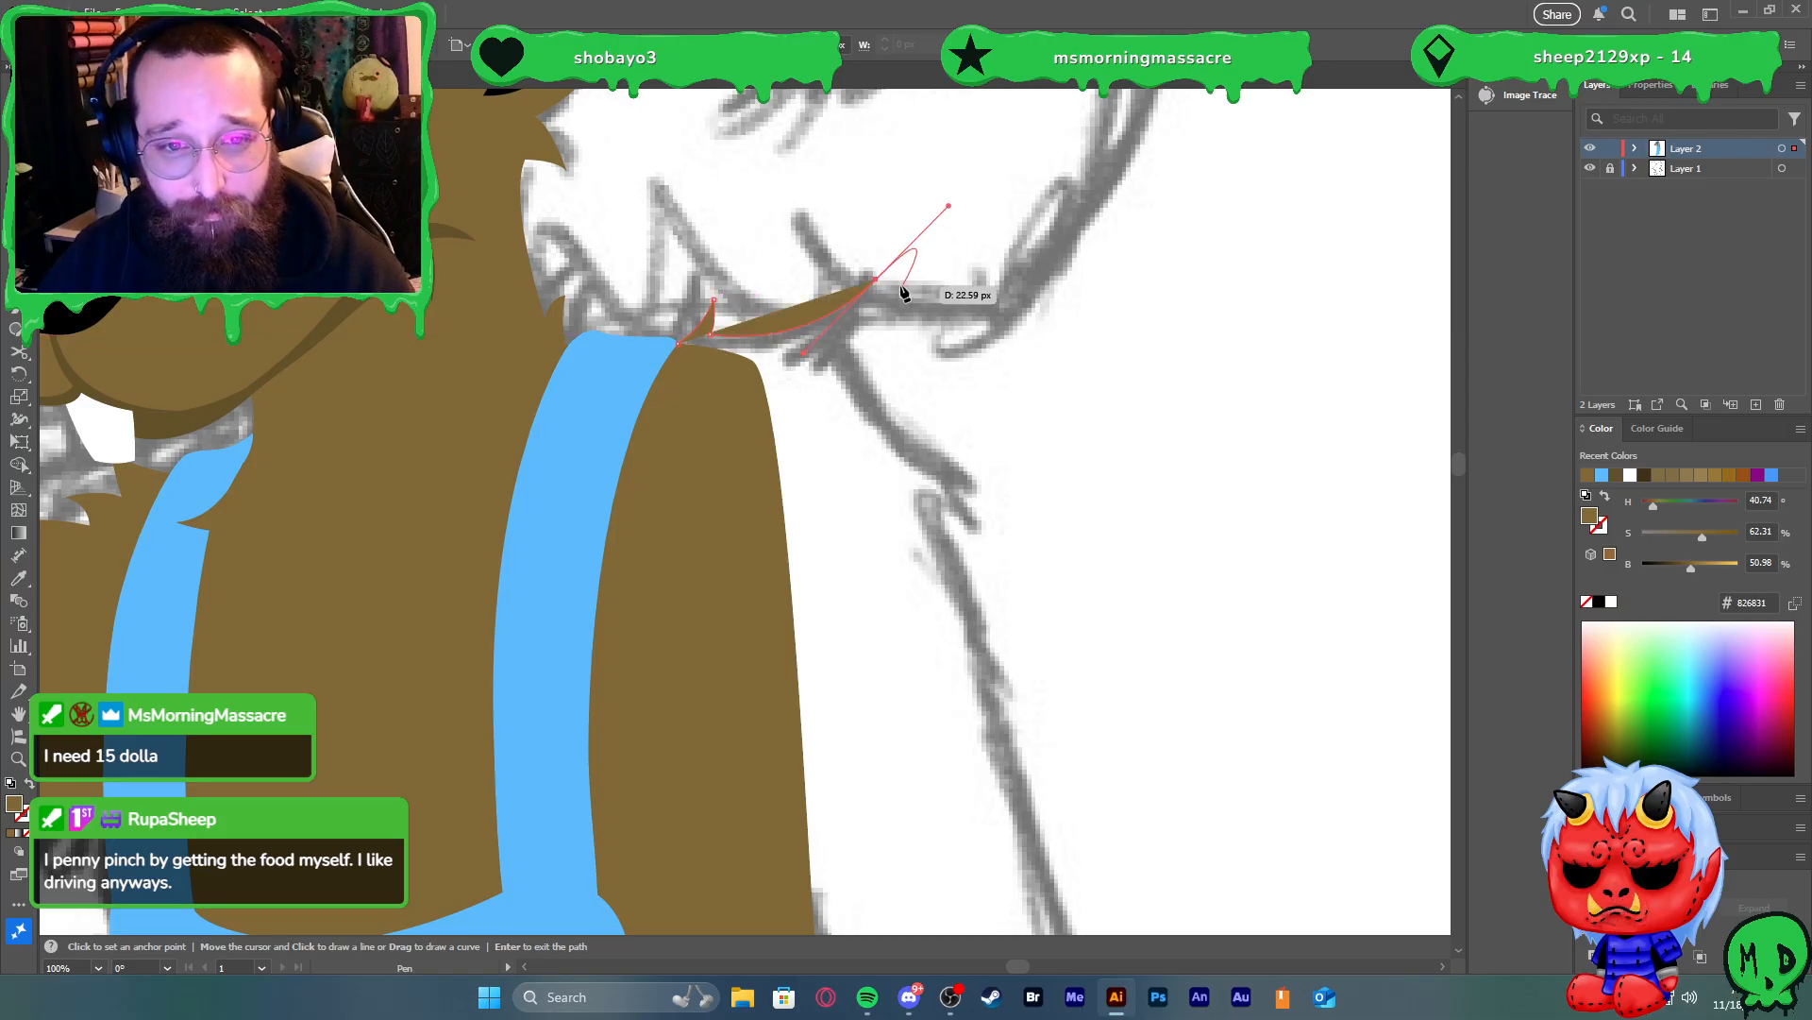
pyautogui.moveTo(874, 279); pyautogui.dragTo(907, 444)
pyautogui.click(835, 356)
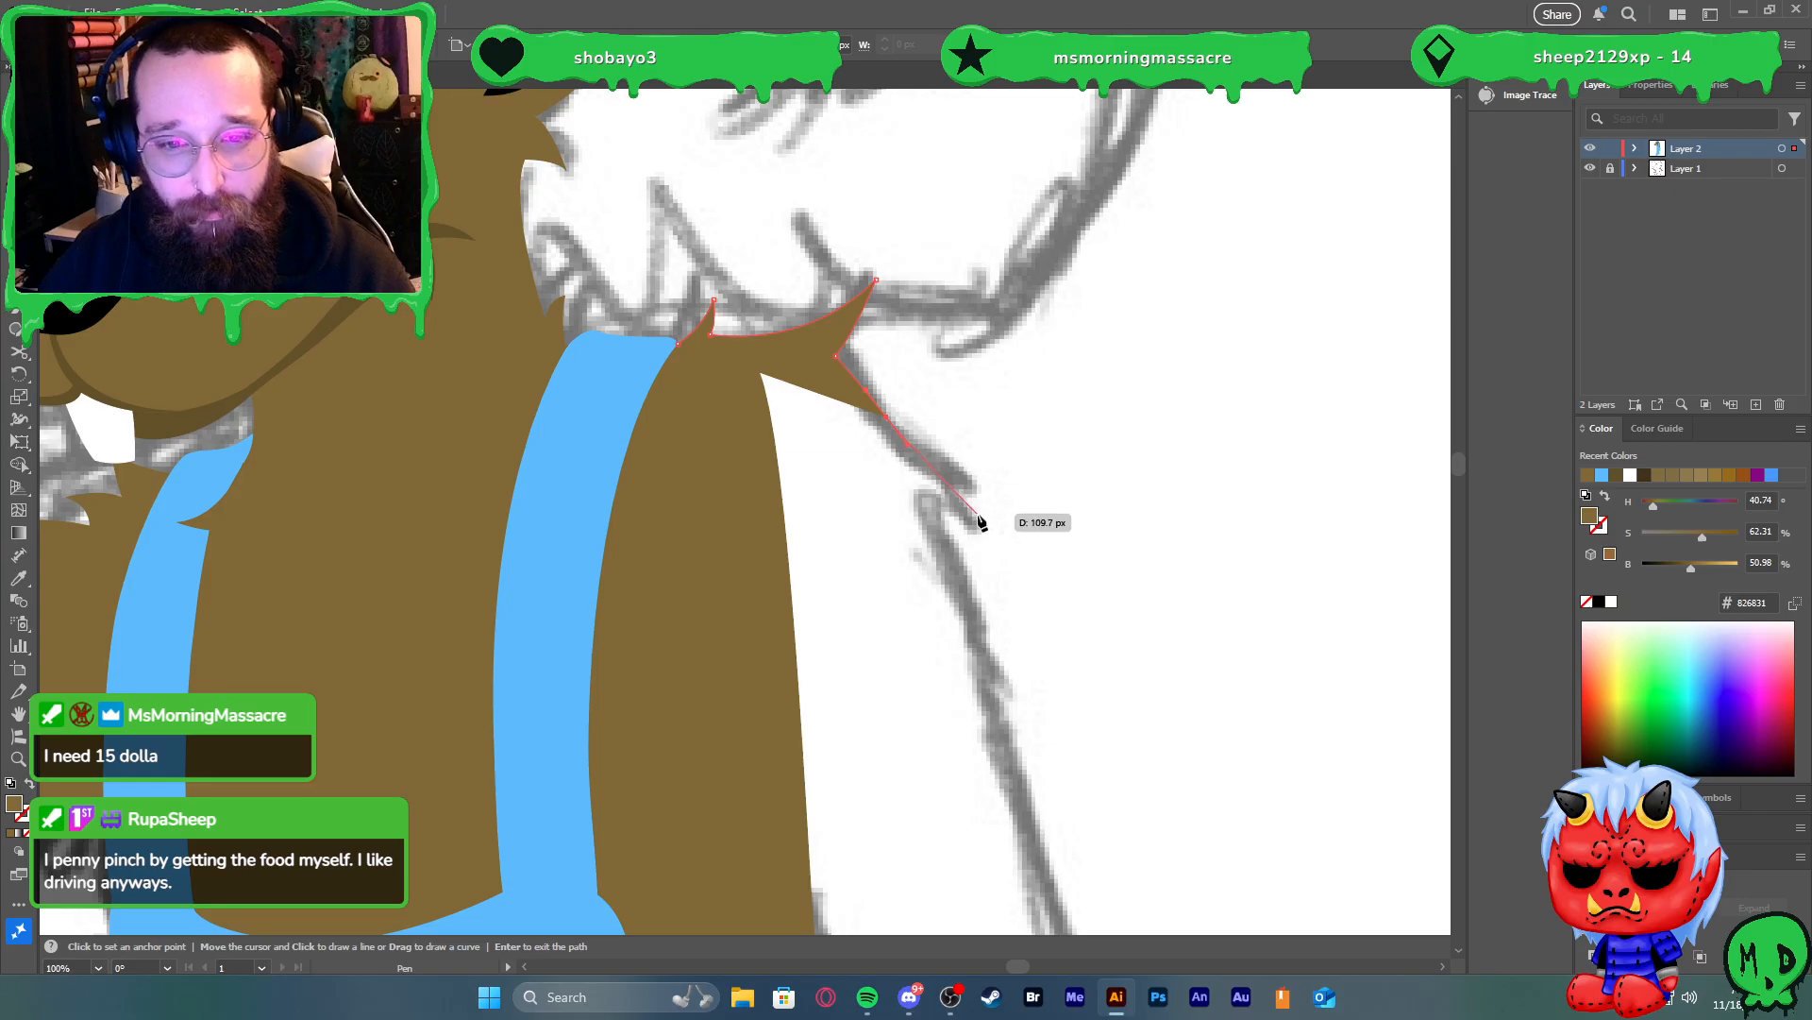
# Trace the tuft below the shoulder and the long outer edge of the hanging arm down to the elbow
pyautogui.moveTo(978, 515); pyautogui.dragTo(988, 550)
pyautogui.click(978, 514)
pyautogui.moveTo(924, 497); pyautogui.dragTo(905, 496)
pyautogui.click(924, 497)
pyautogui.scroll(-4, 903, 463)
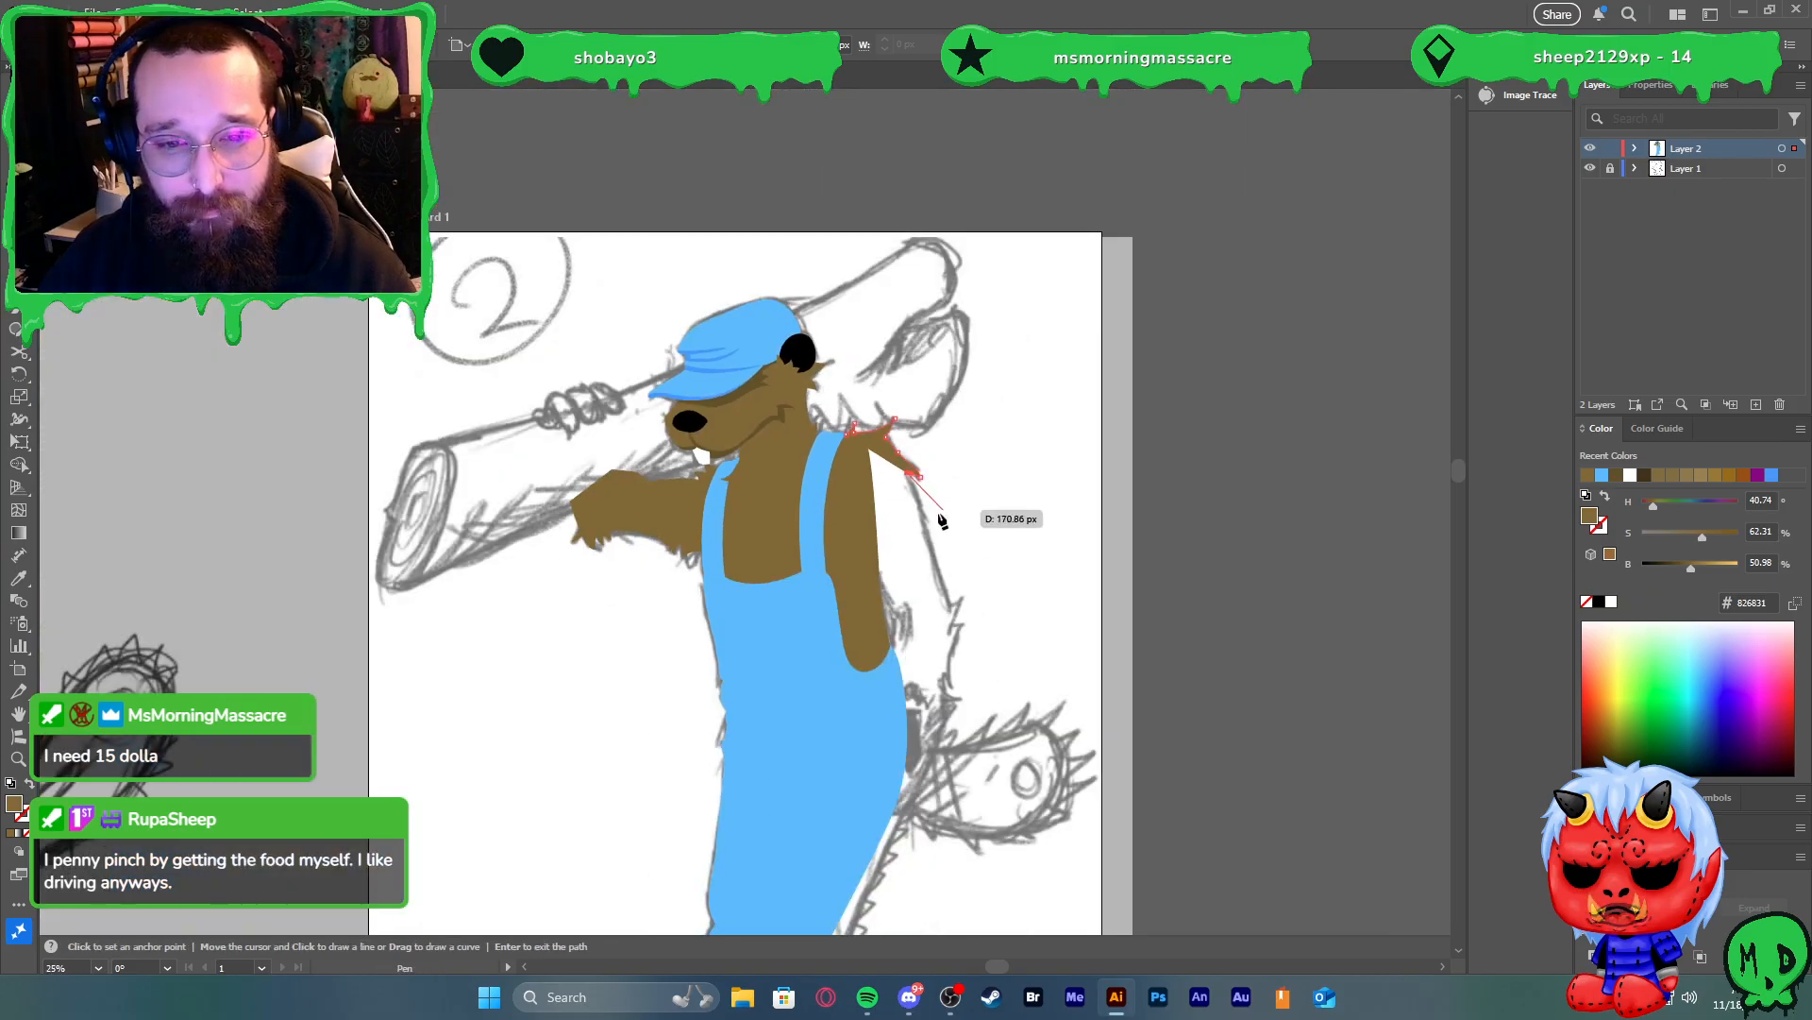
pyautogui.scroll(-1, 944, 522)
pyautogui.scroll(2, 947, 529)
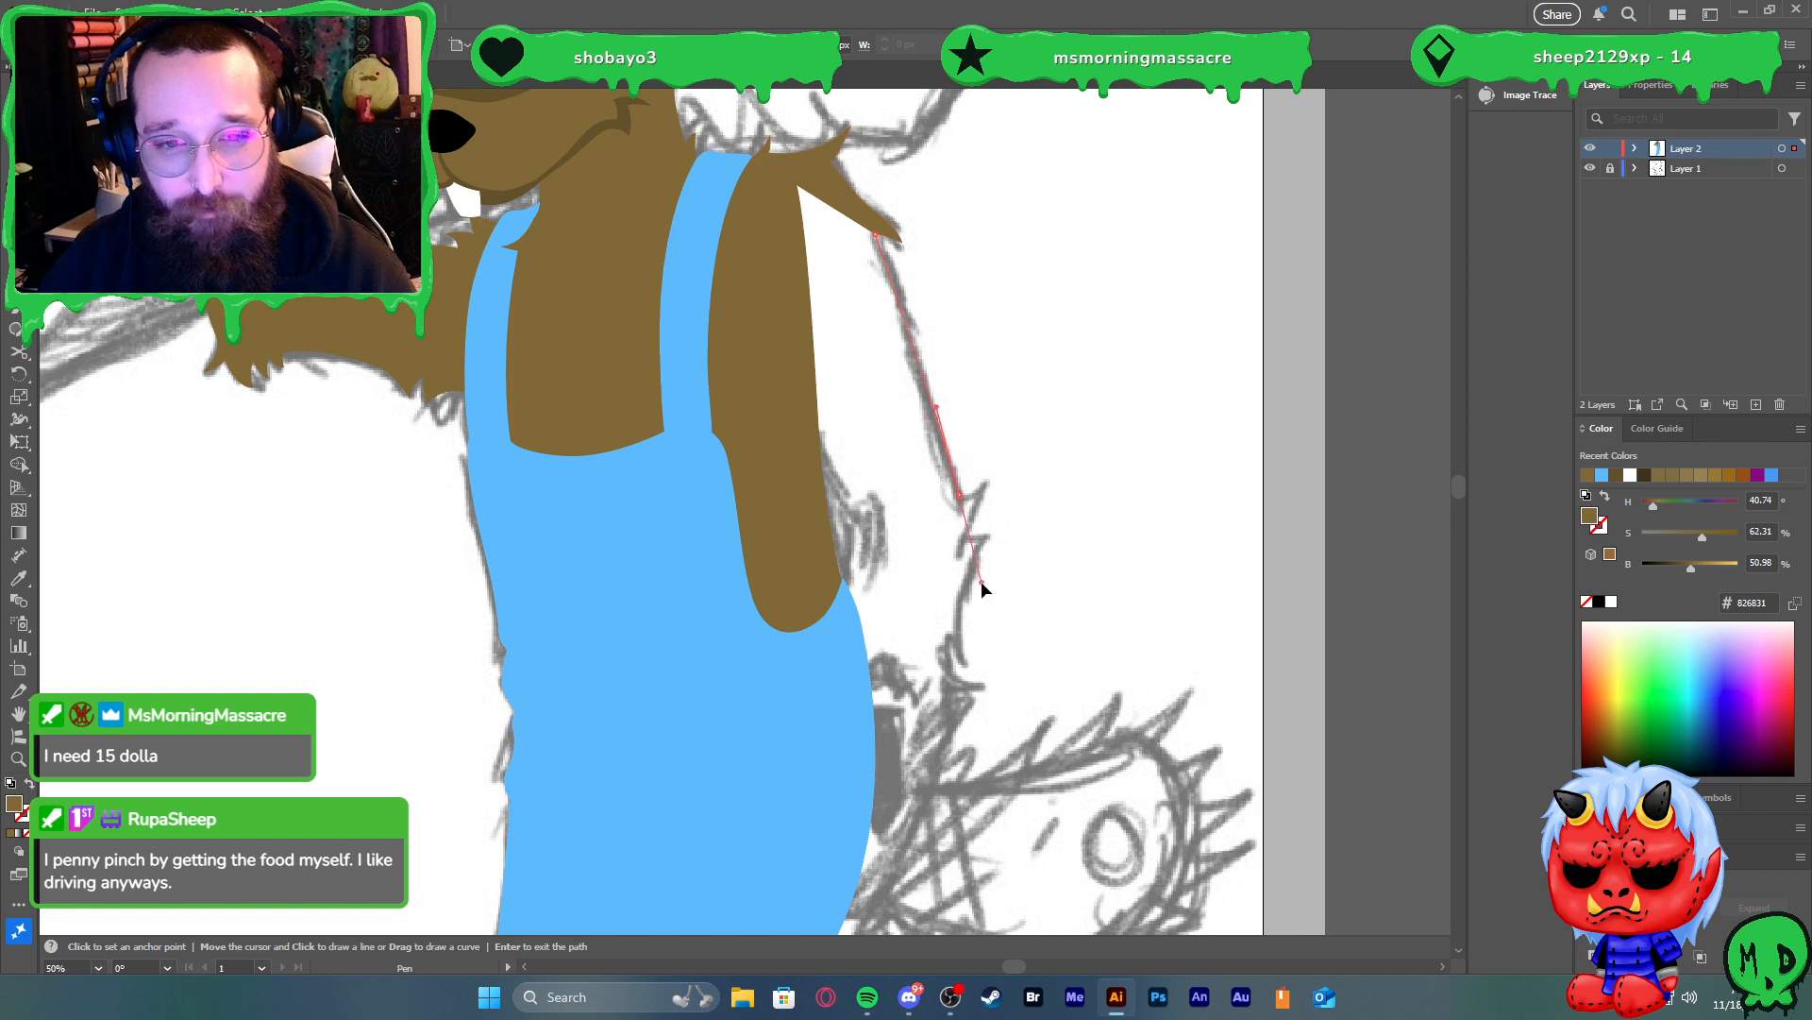
pyautogui.moveTo(982, 595); pyautogui.dragTo(891, 529)
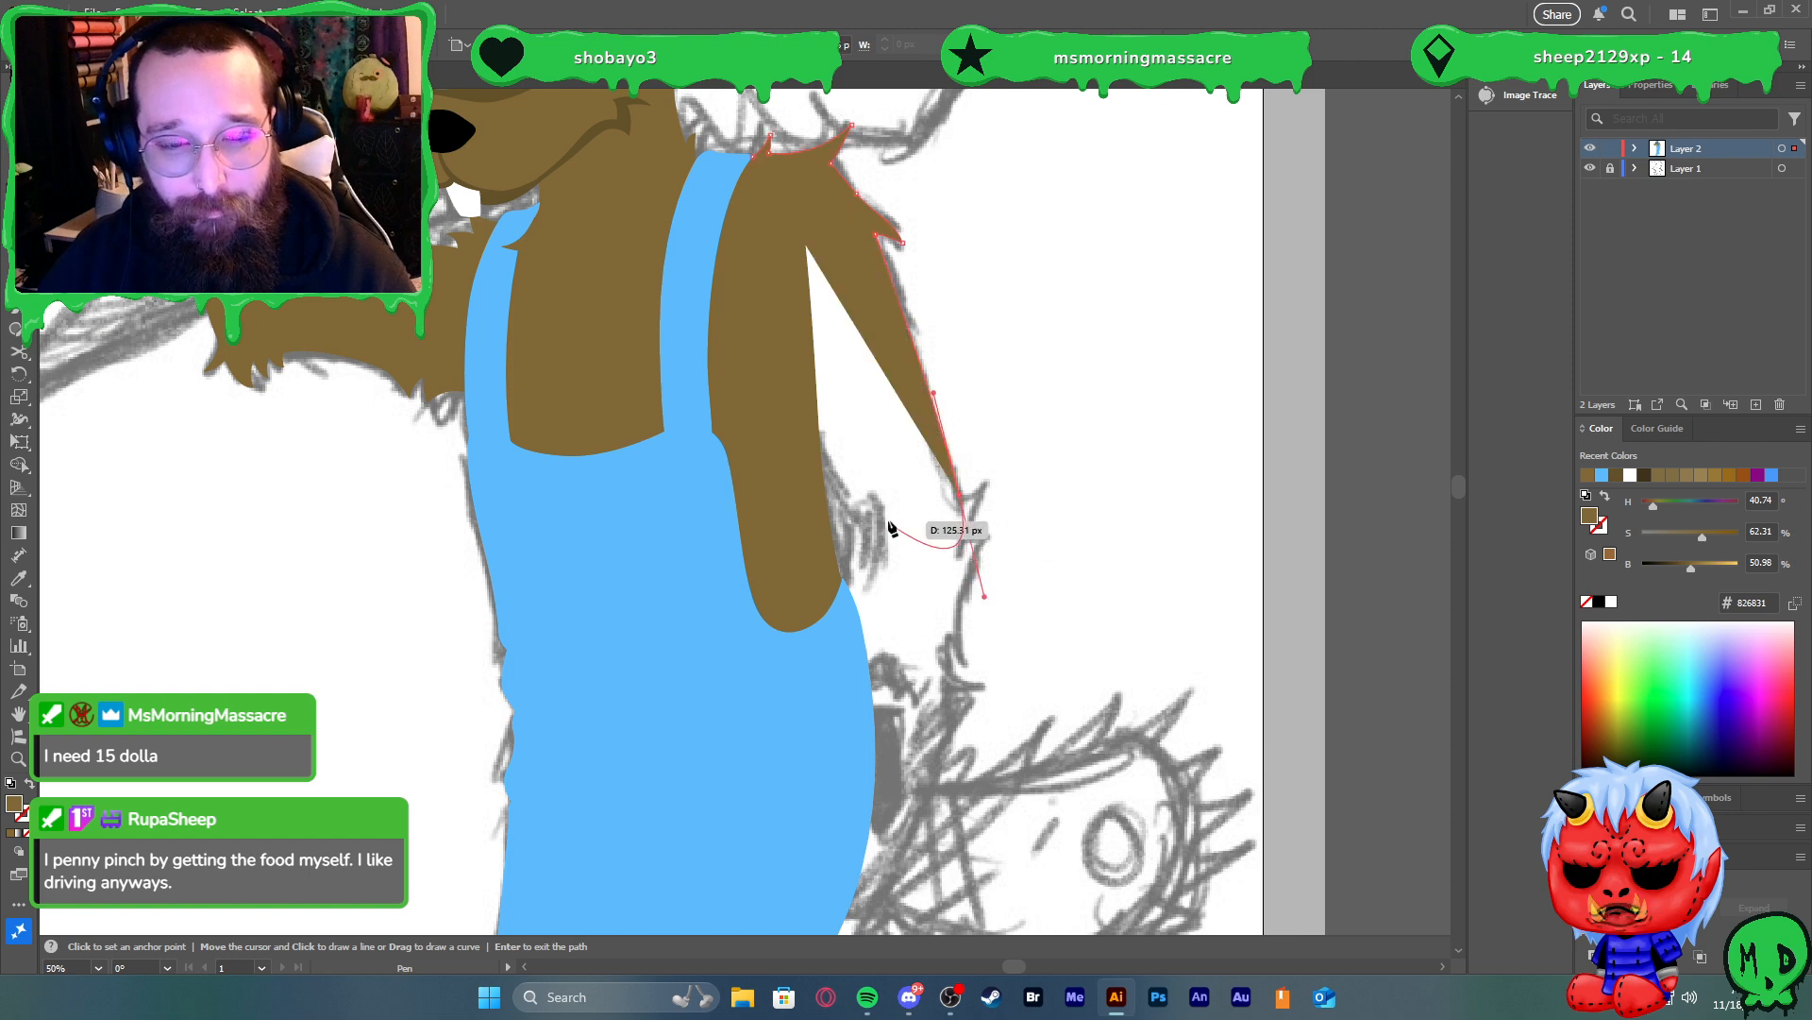
# Swap fill and stroke on the overalls and the torso so the sketch shows through, and deselect them
pyautogui.press('v')
pyautogui.click(832, 646)
pyautogui.hotkey('shift', 'x')
pyautogui.click(806, 557)
pyautogui.hotkey('shift', 'x')
pyautogui.click(976, 602)
pyautogui.press('p')
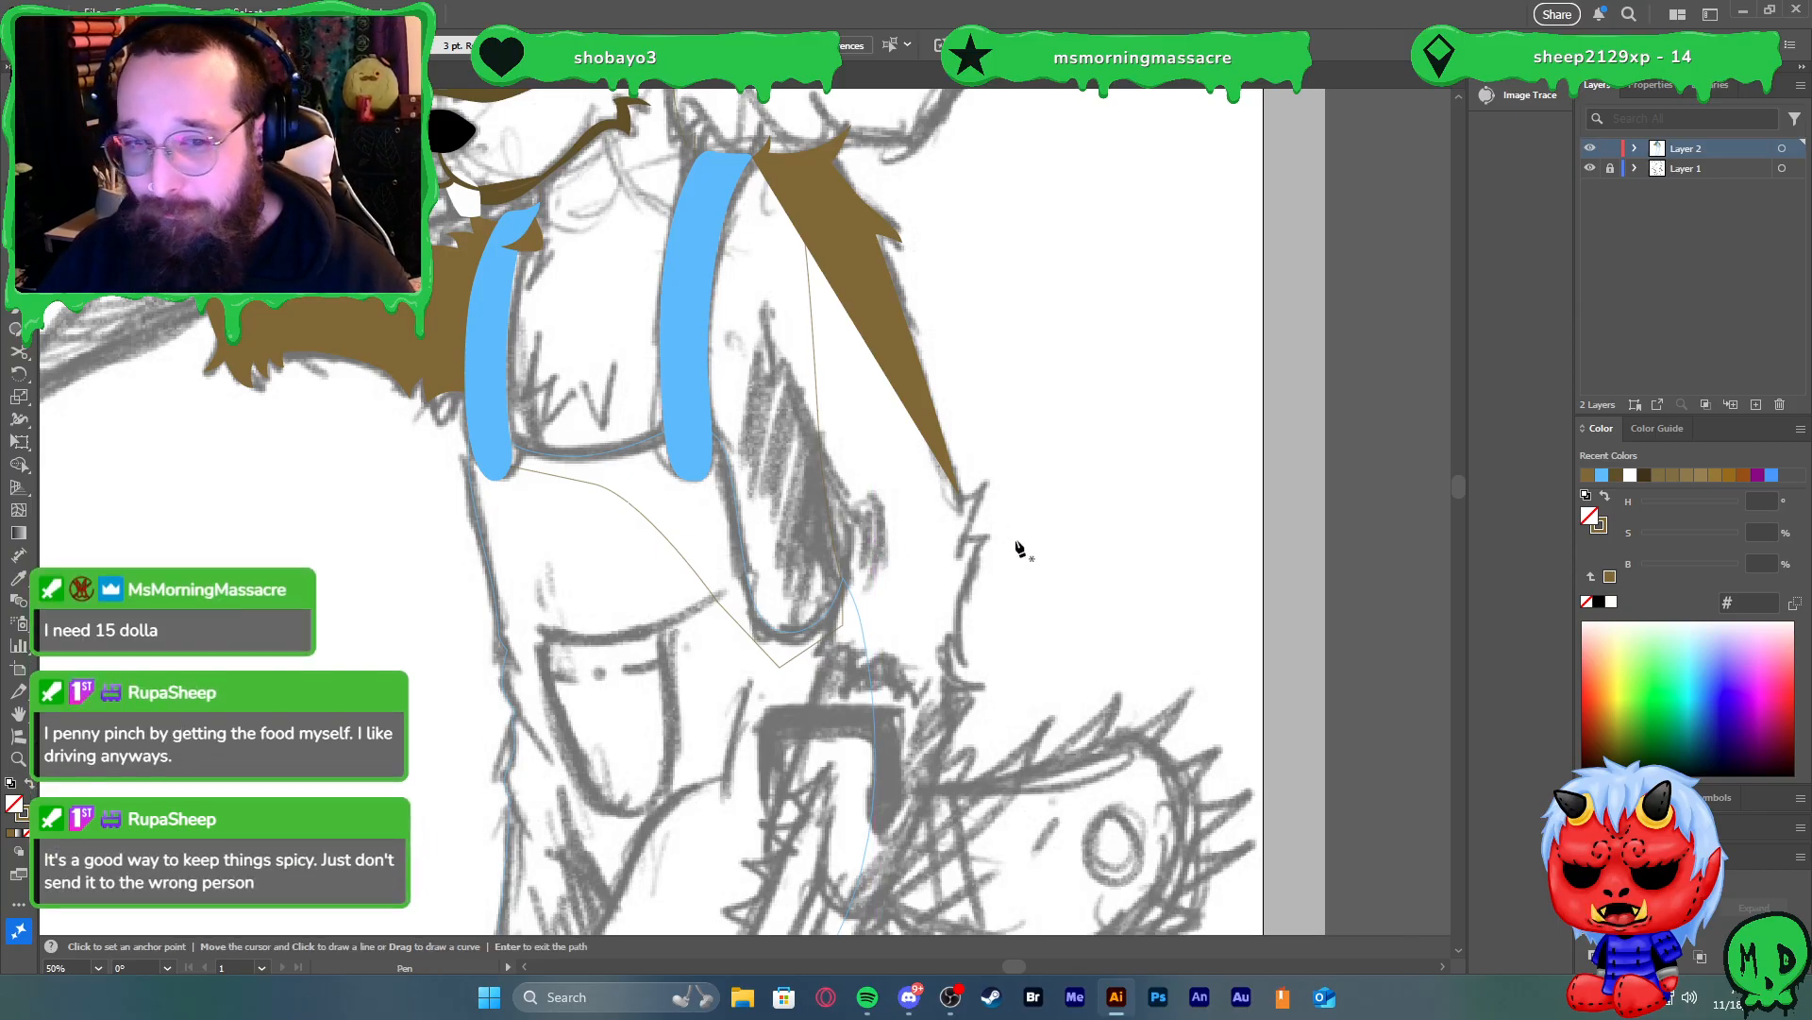
# Resume the hanging arm's outline at its lower end and trace the two pointed tufts at the elbow
pyautogui.scroll(4, 970, 546)
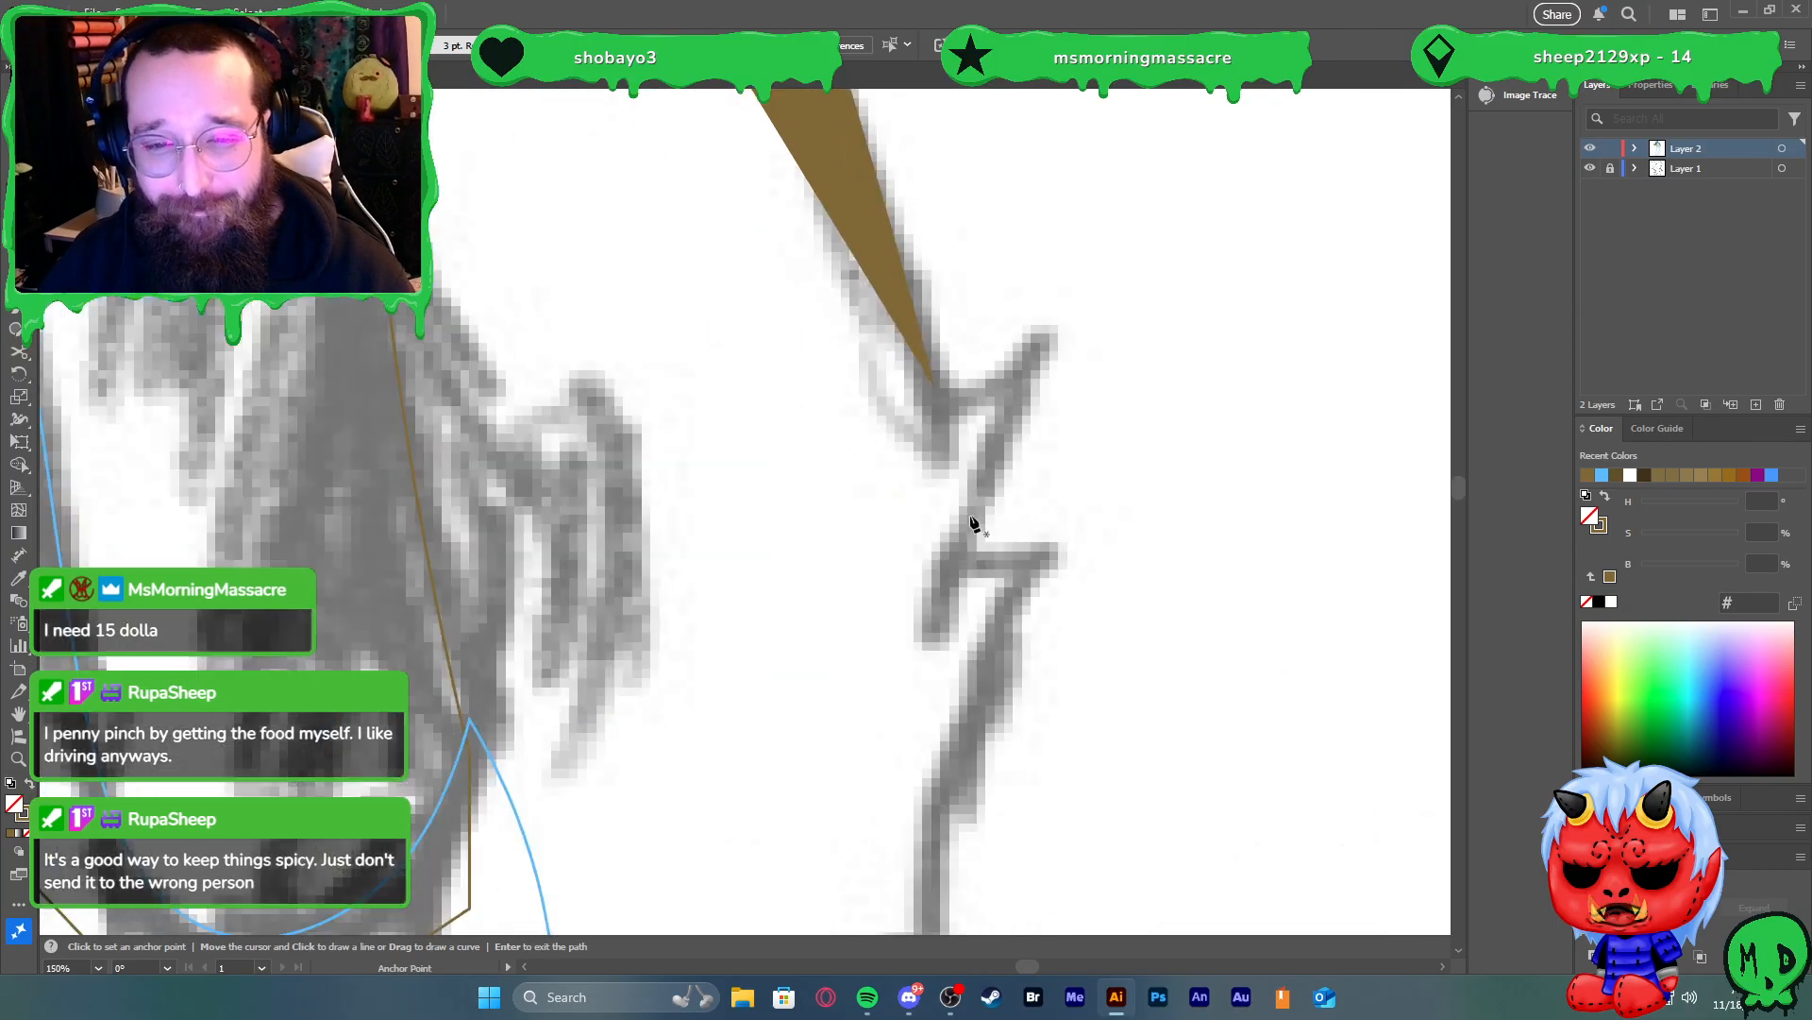
pyautogui.click(939, 389)
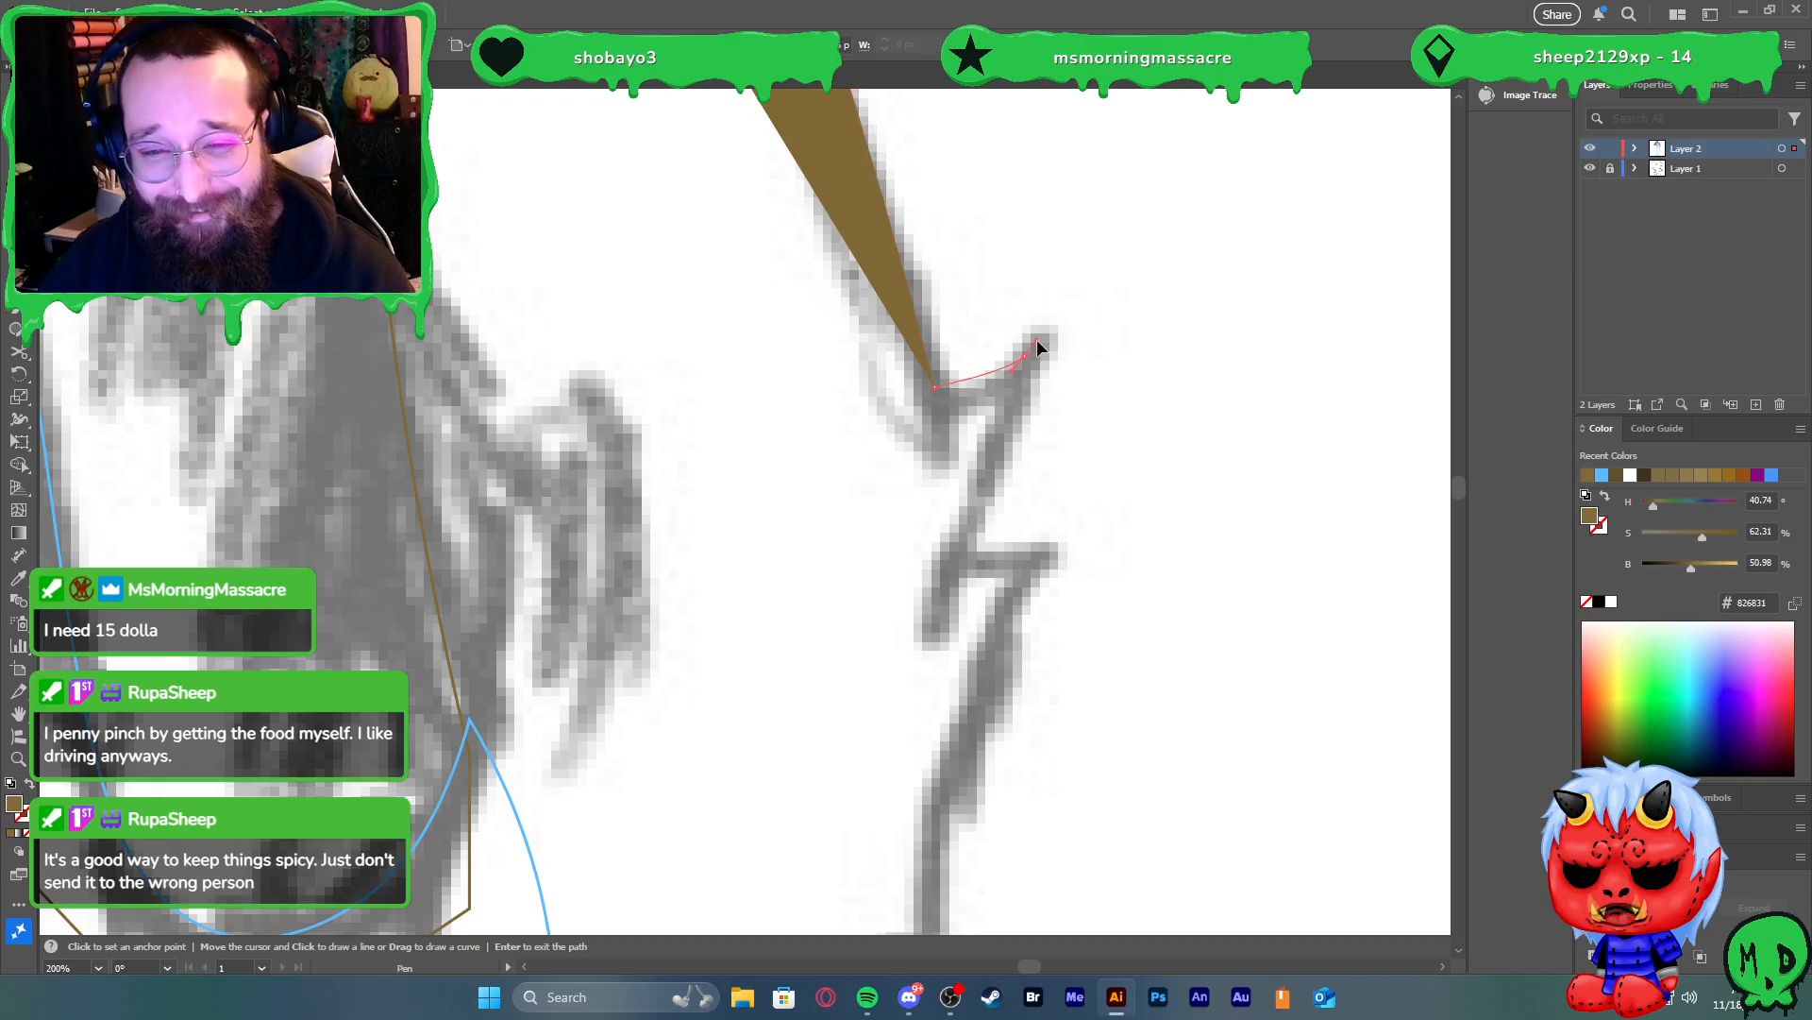
pyautogui.moveTo(1024, 354); pyautogui.dragTo(1044, 336)
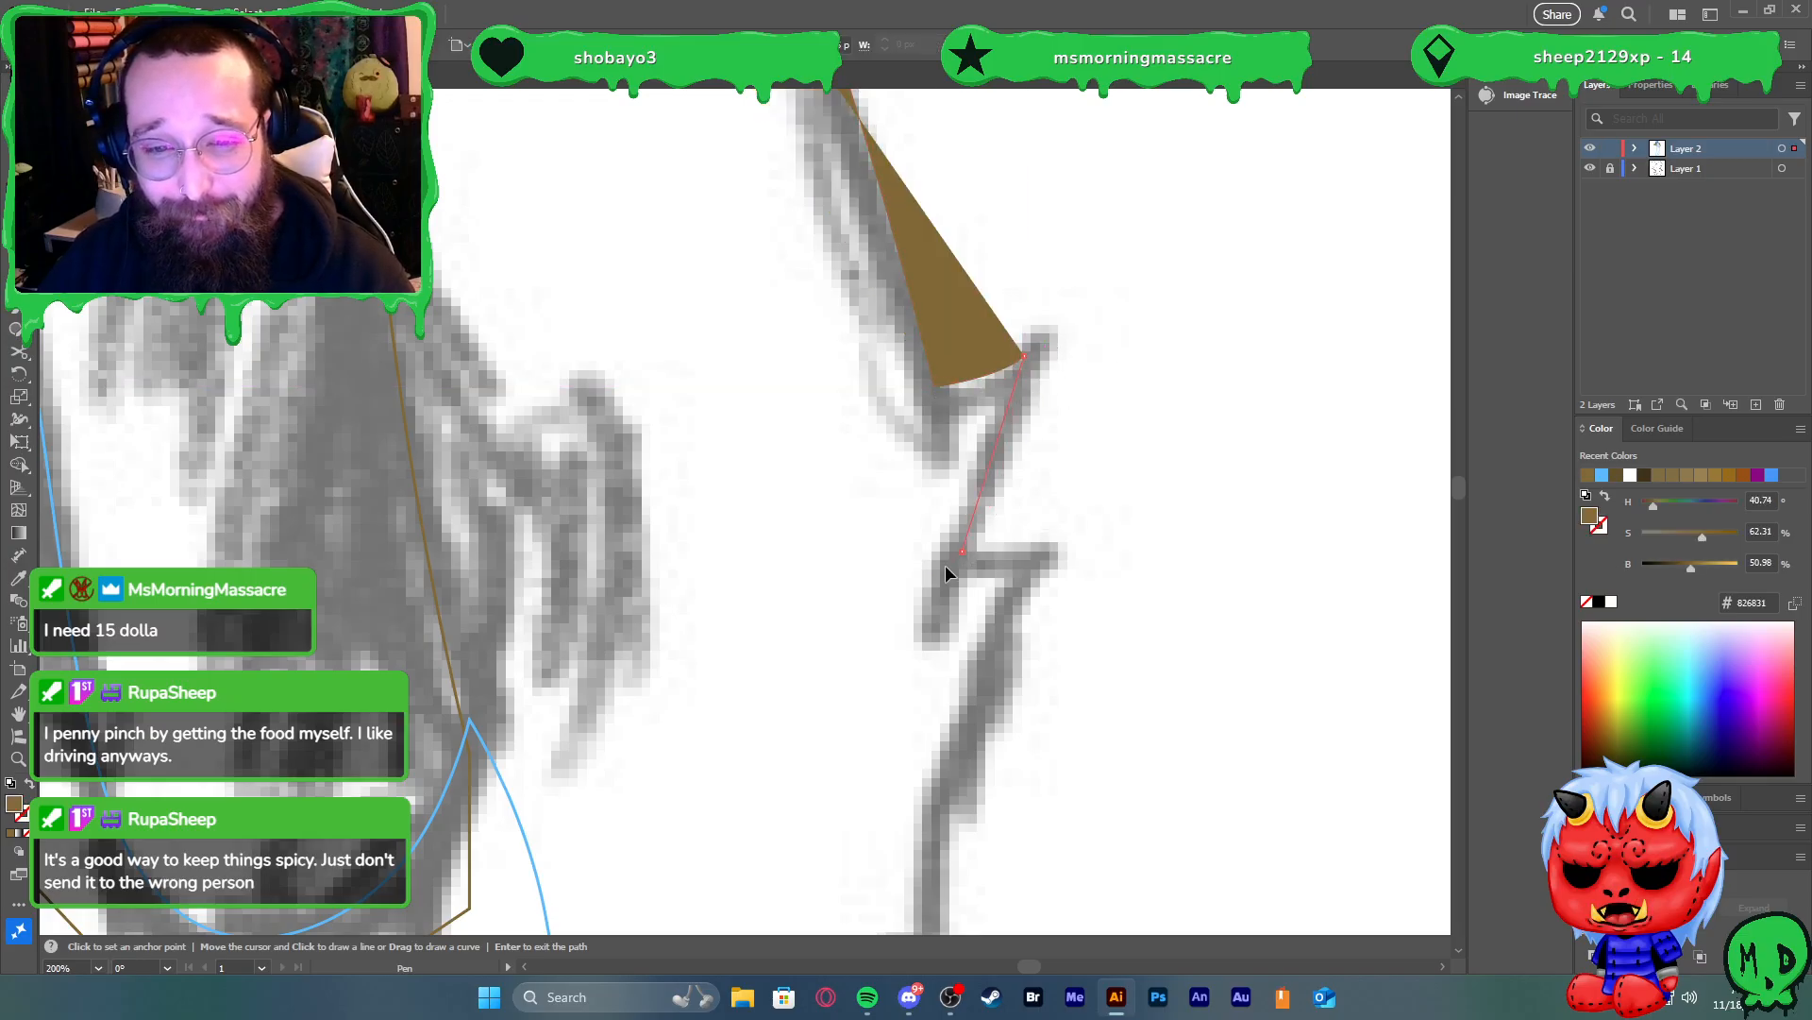
pyautogui.moveTo(961, 550); pyautogui.dragTo(1080, 567)
pyautogui.click(1046, 555)
# Trace the hanging arm's outer edge below the elbow tufts and the two fur points above the chainsaw
pyautogui.scroll(-3, 1036, 538)
pyautogui.scroll(1, 1025, 604)
pyautogui.moveTo(992, 491); pyautogui.dragTo(990, 538)
pyautogui.click(1005, 621)
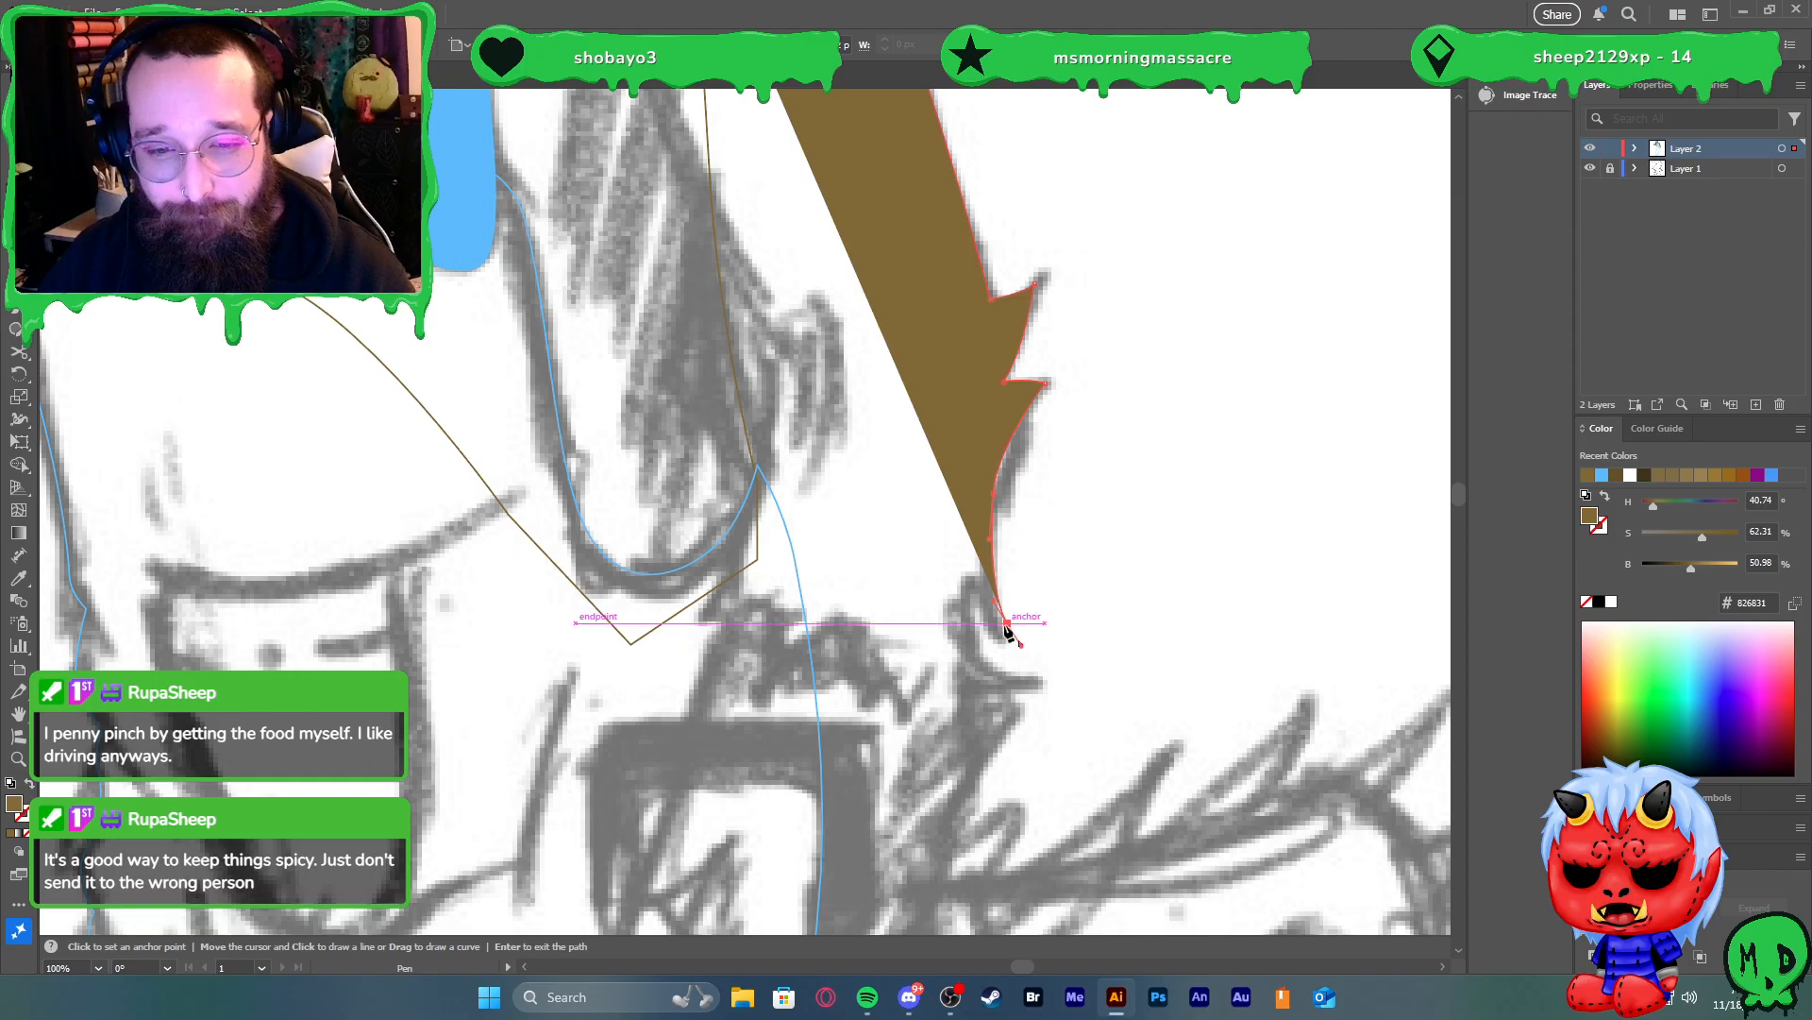
pyautogui.click(972, 609)
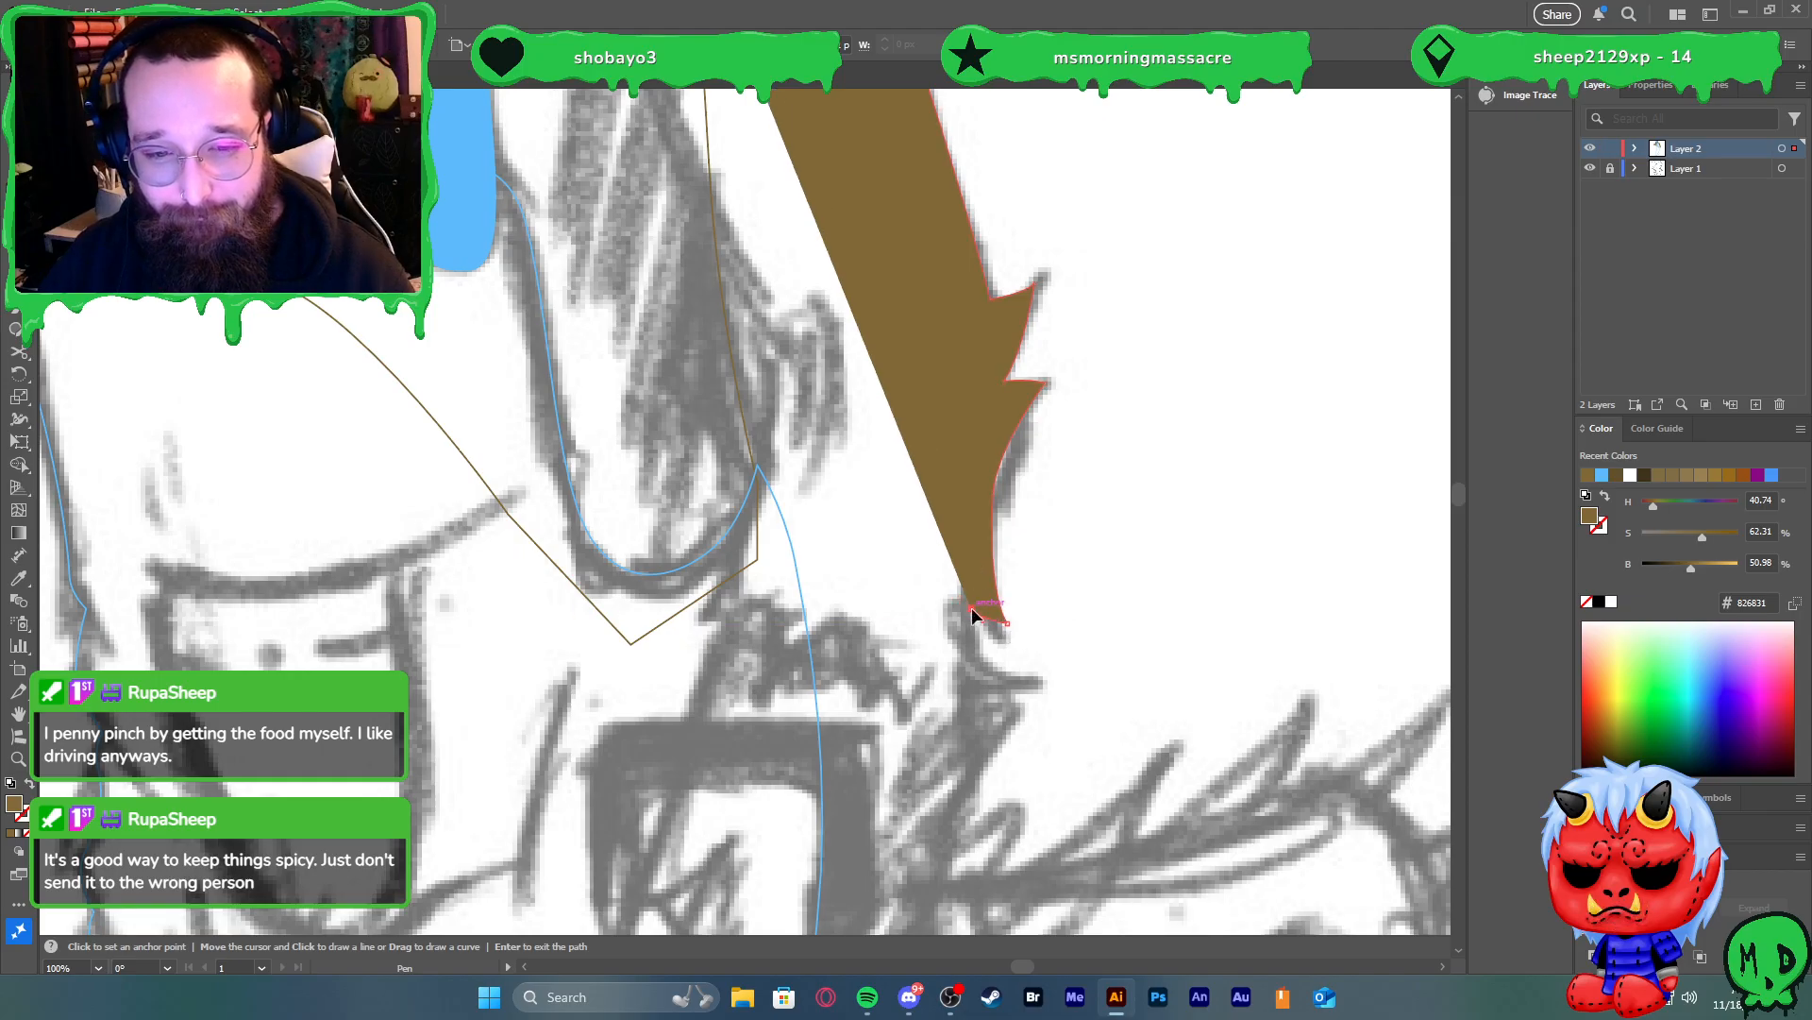
pyautogui.click(1027, 679)
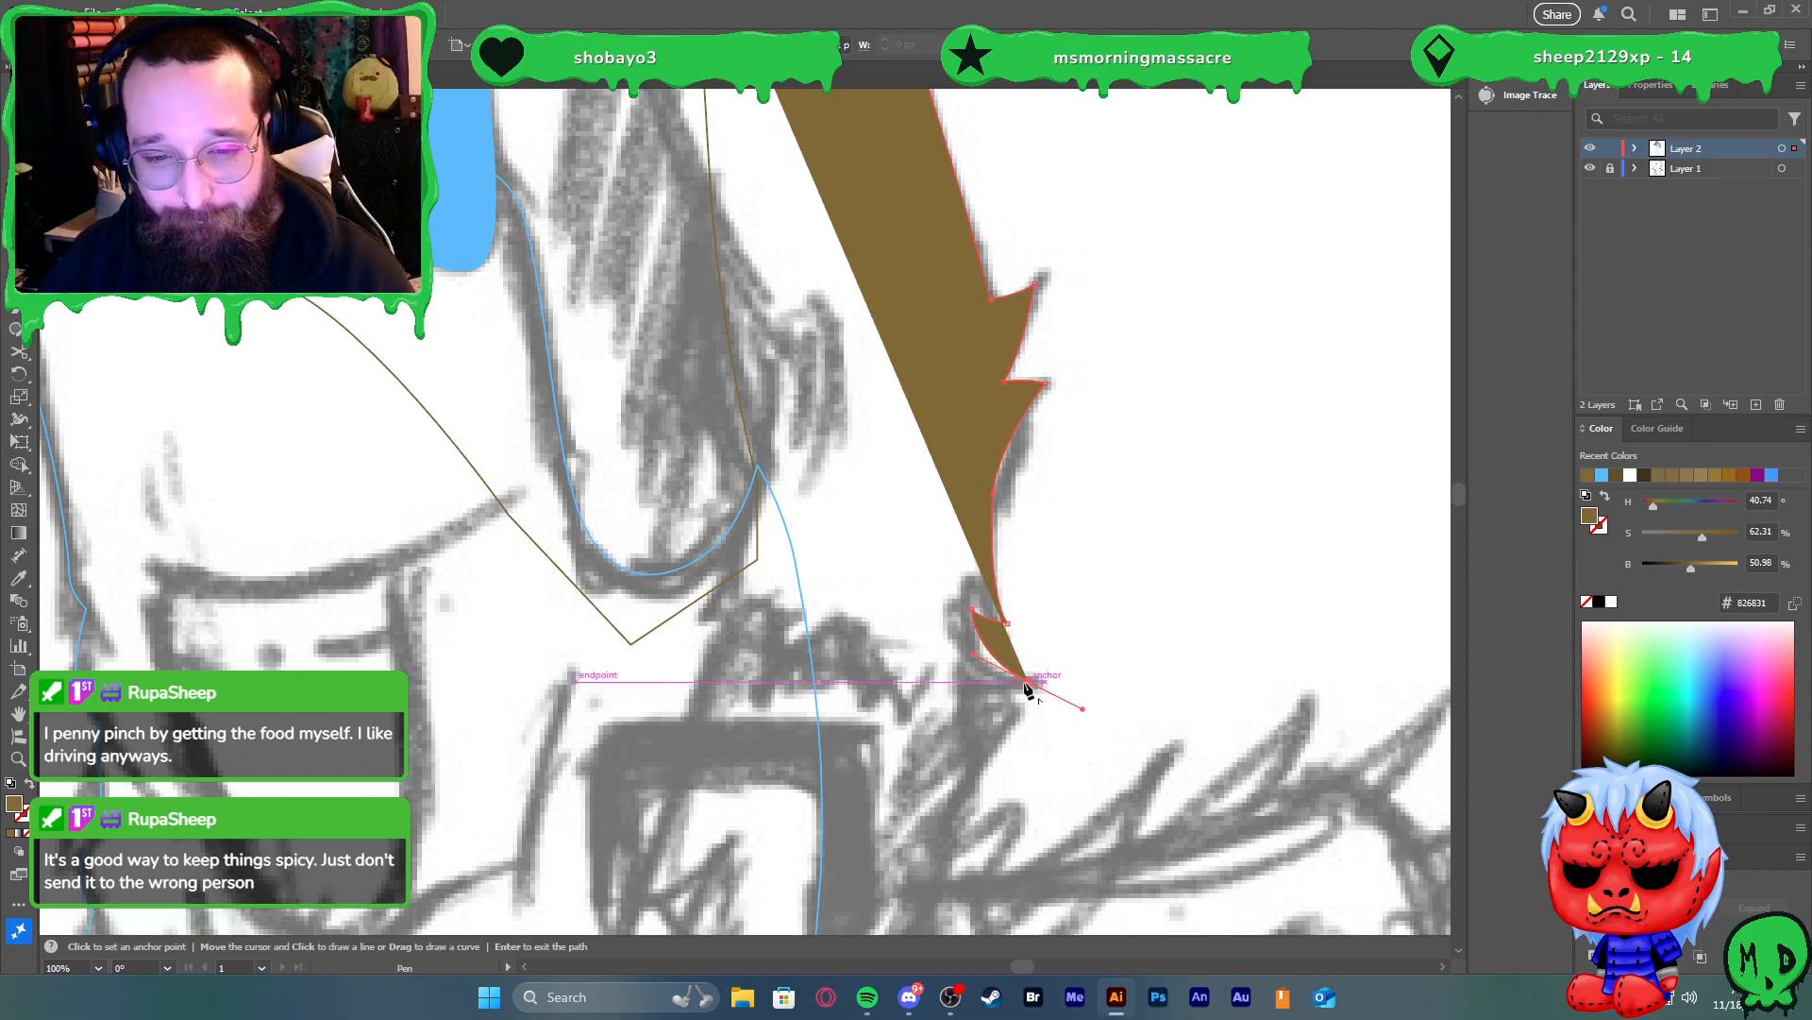
# Trace a row of pointed fur tufts along the hanging arm's lower edge above the chainsaw handle
pyautogui.moveTo(946, 665); pyautogui.dragTo(876, 727)
pyautogui.click(903, 716)
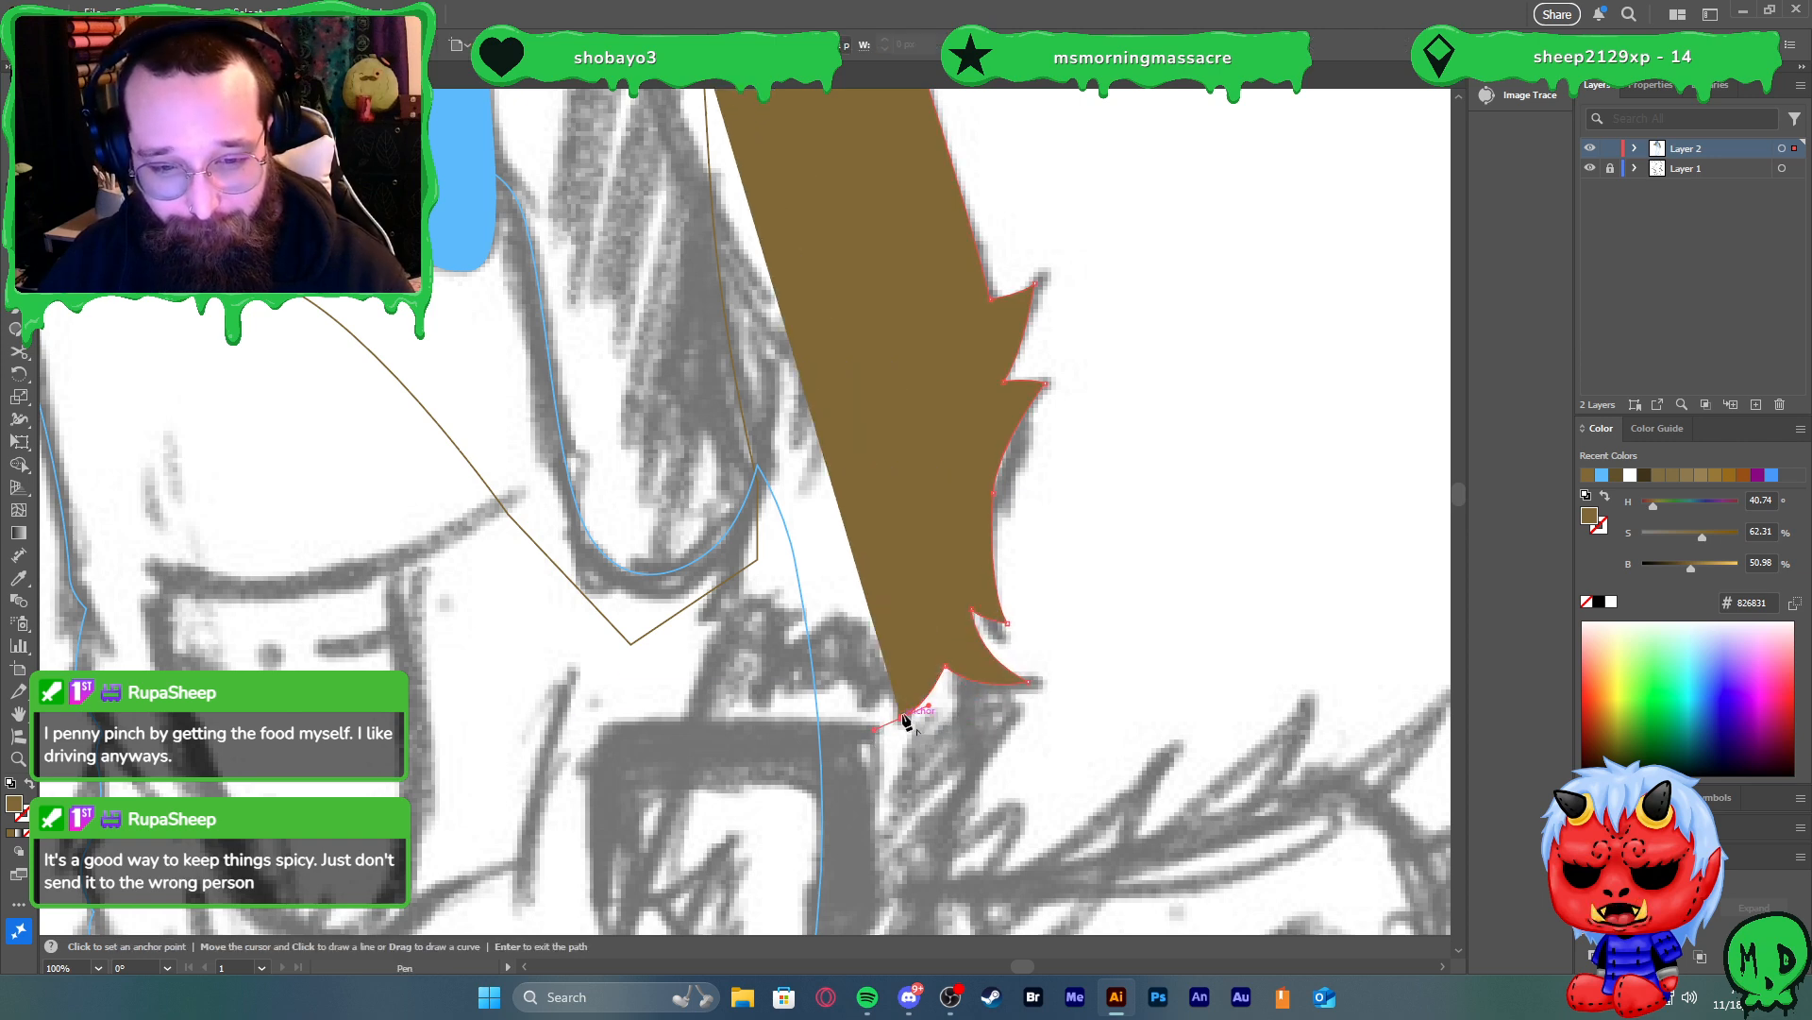
pyautogui.moveTo(888, 664); pyautogui.dragTo(849, 703)
pyautogui.click(888, 663)
pyautogui.click(869, 693)
pyautogui.moveTo(846, 620); pyautogui.dragTo(823, 601)
pyautogui.moveTo(767, 691)
pyautogui.mouseDown()
pyautogui.moveTo(767, 732)
pyautogui.moveTo(752, 708)
pyautogui.mouseUp()
# Extend the lower edge to its inner end, remove the outline's fill, and start tracing up the arm's inner side
pyautogui.click(760, 607)
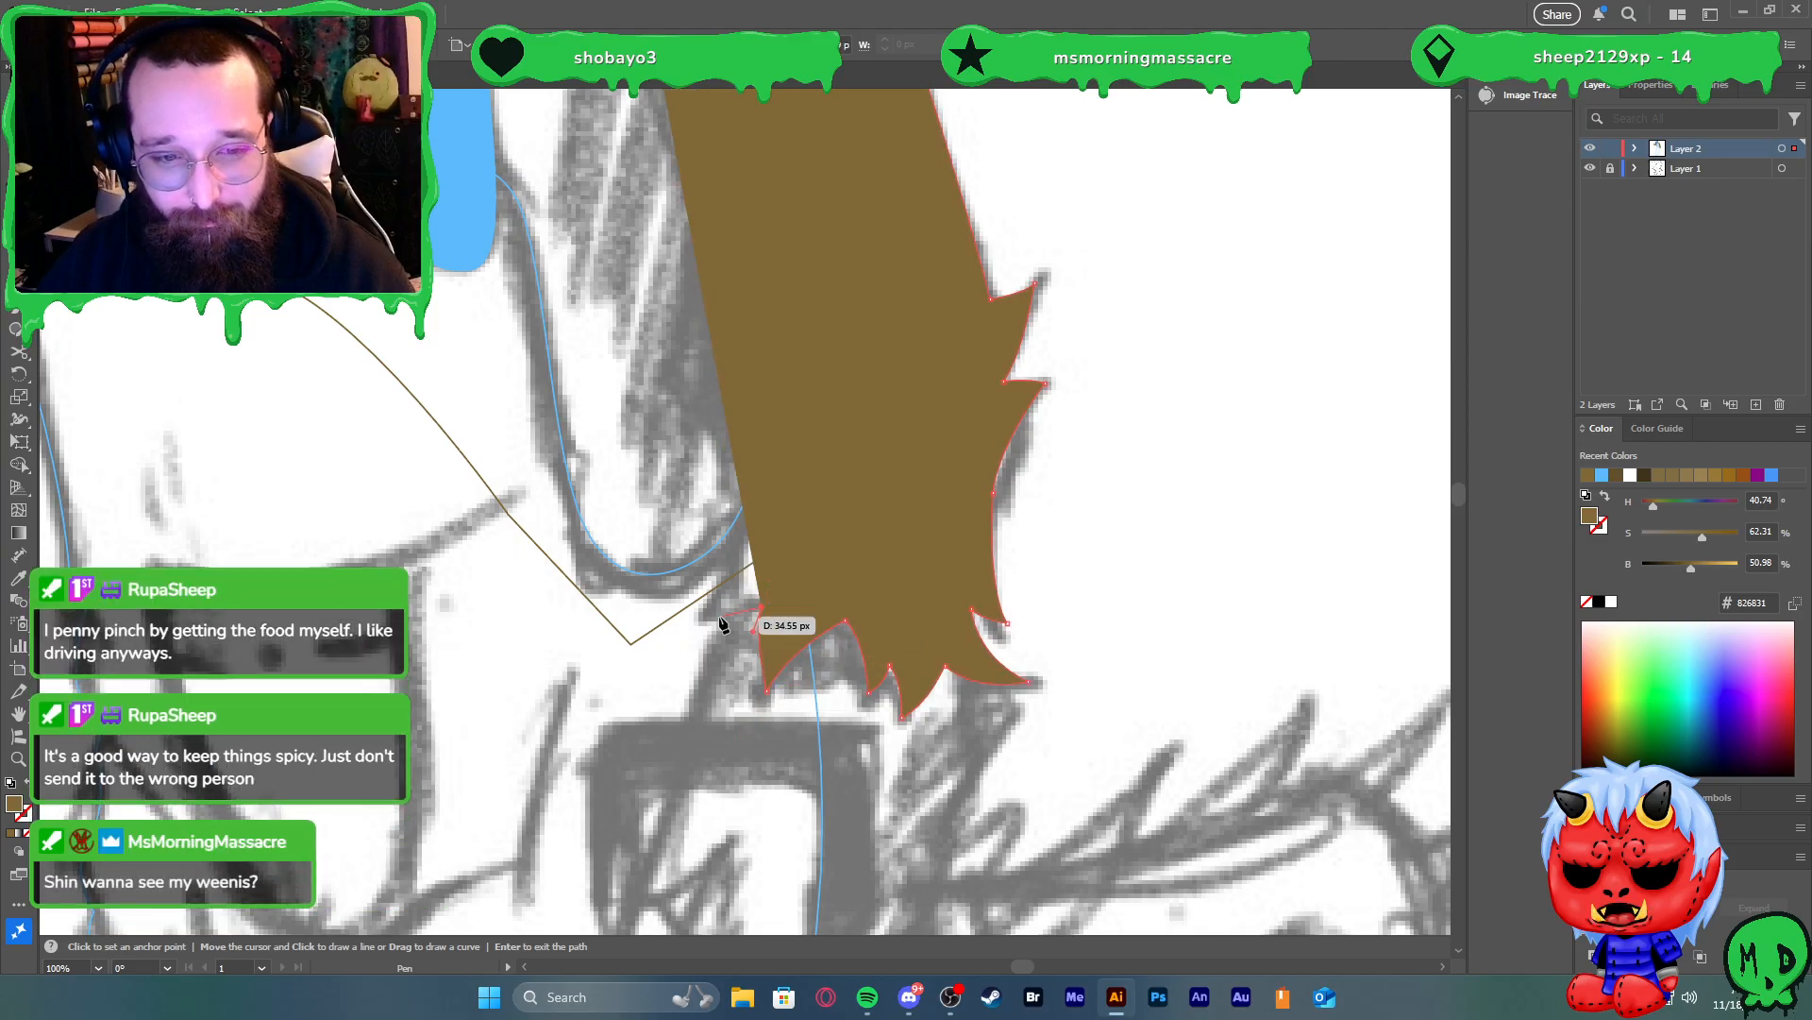
pyautogui.click(687, 616)
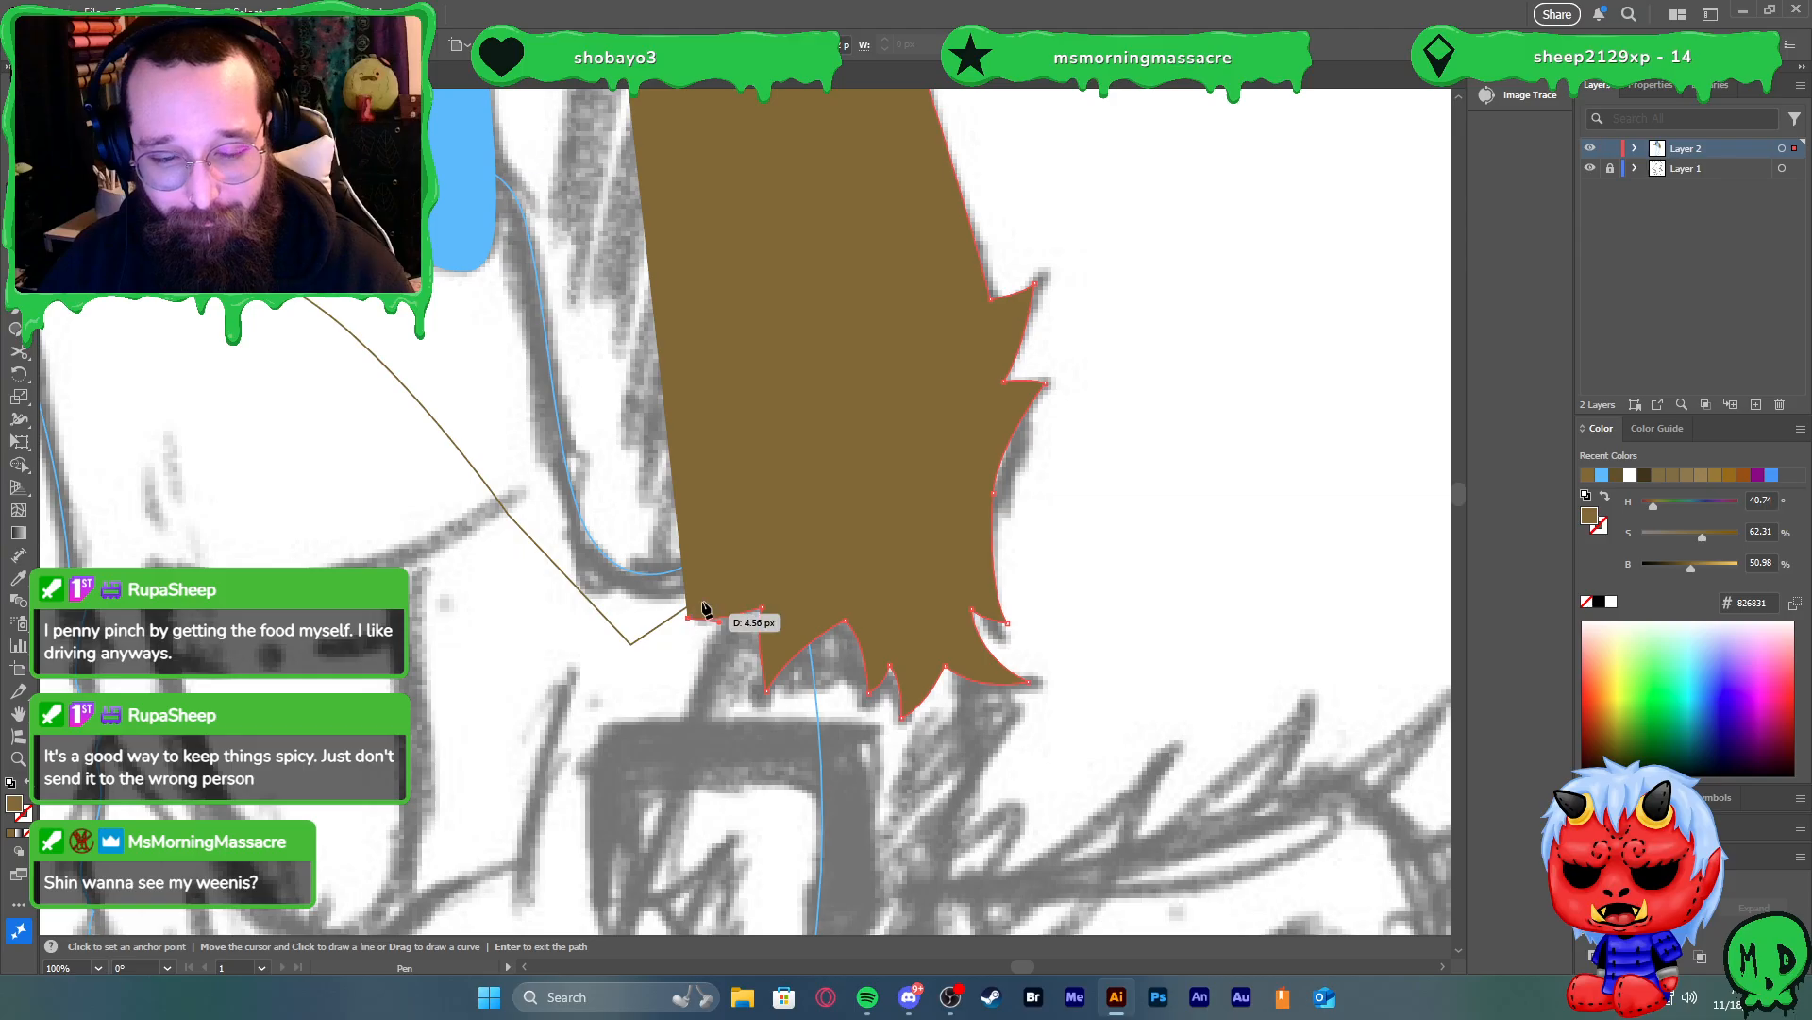
pyautogui.press('/')
pyautogui.click(742, 570)
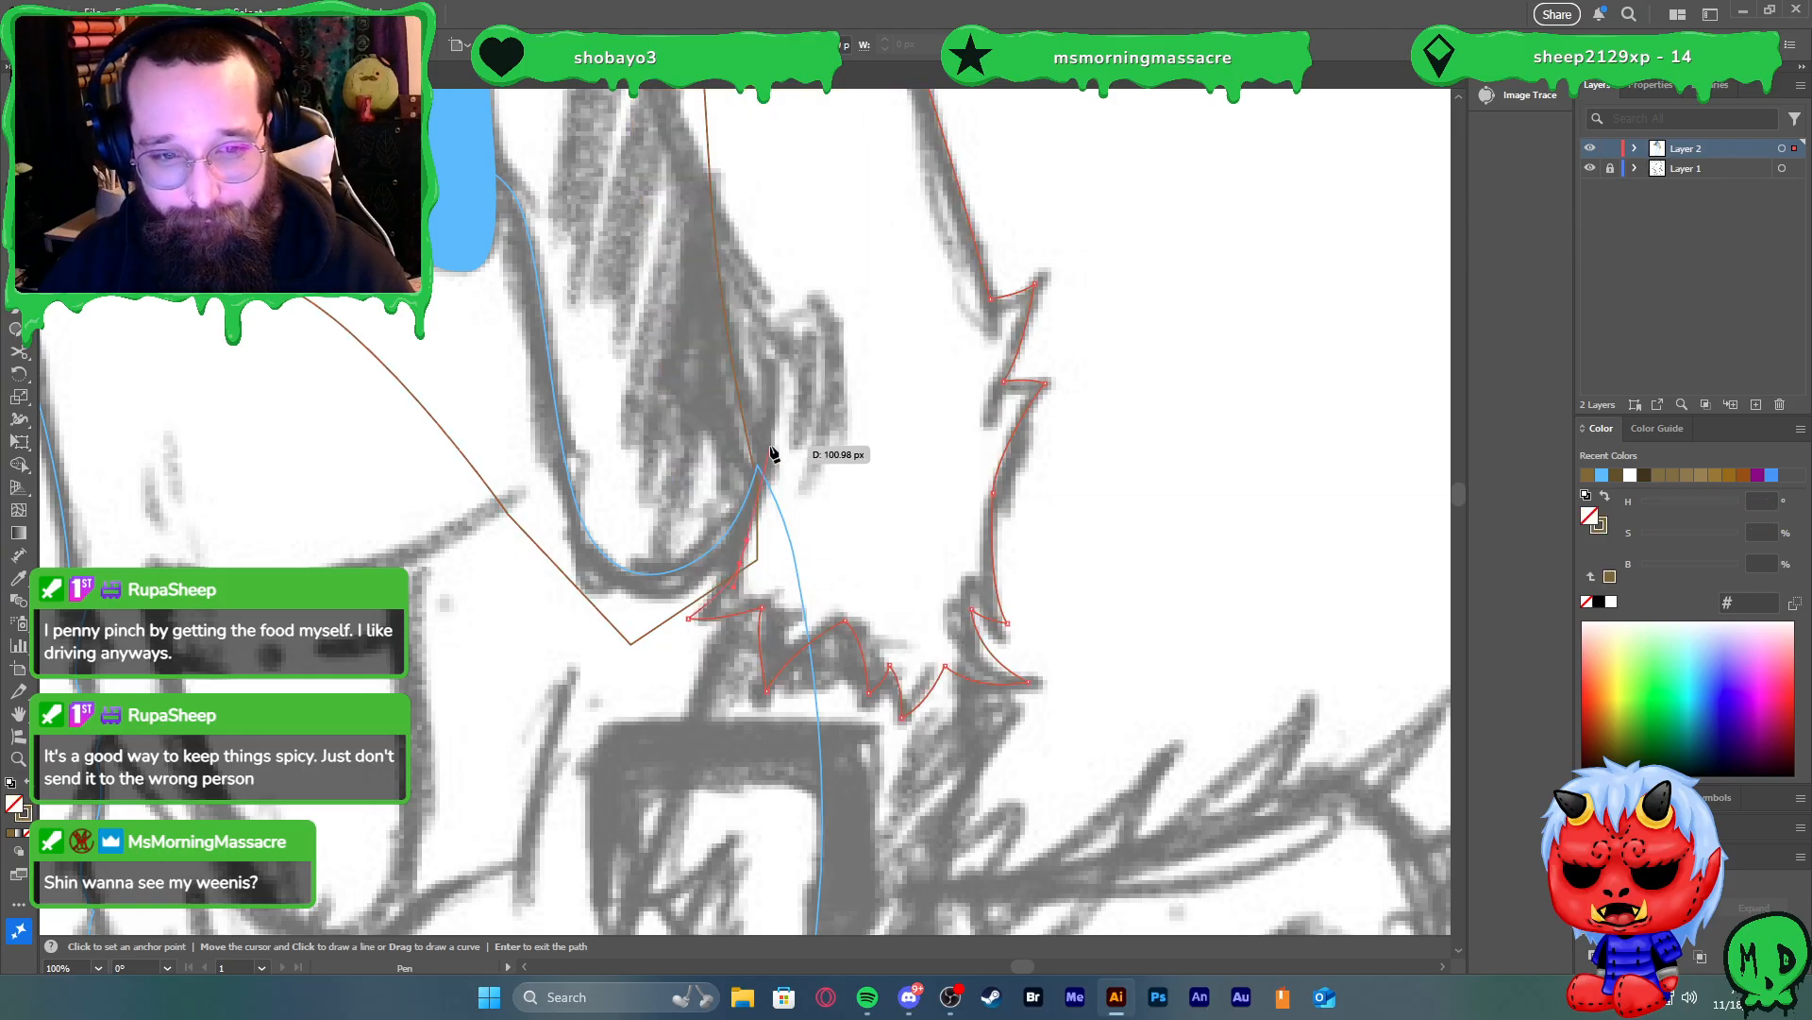
# Trace the inner edge of the near arm with the Pen tool from the wrist up to the shoulder, closing the arm outline
pyautogui.scroll(2, 772, 448)
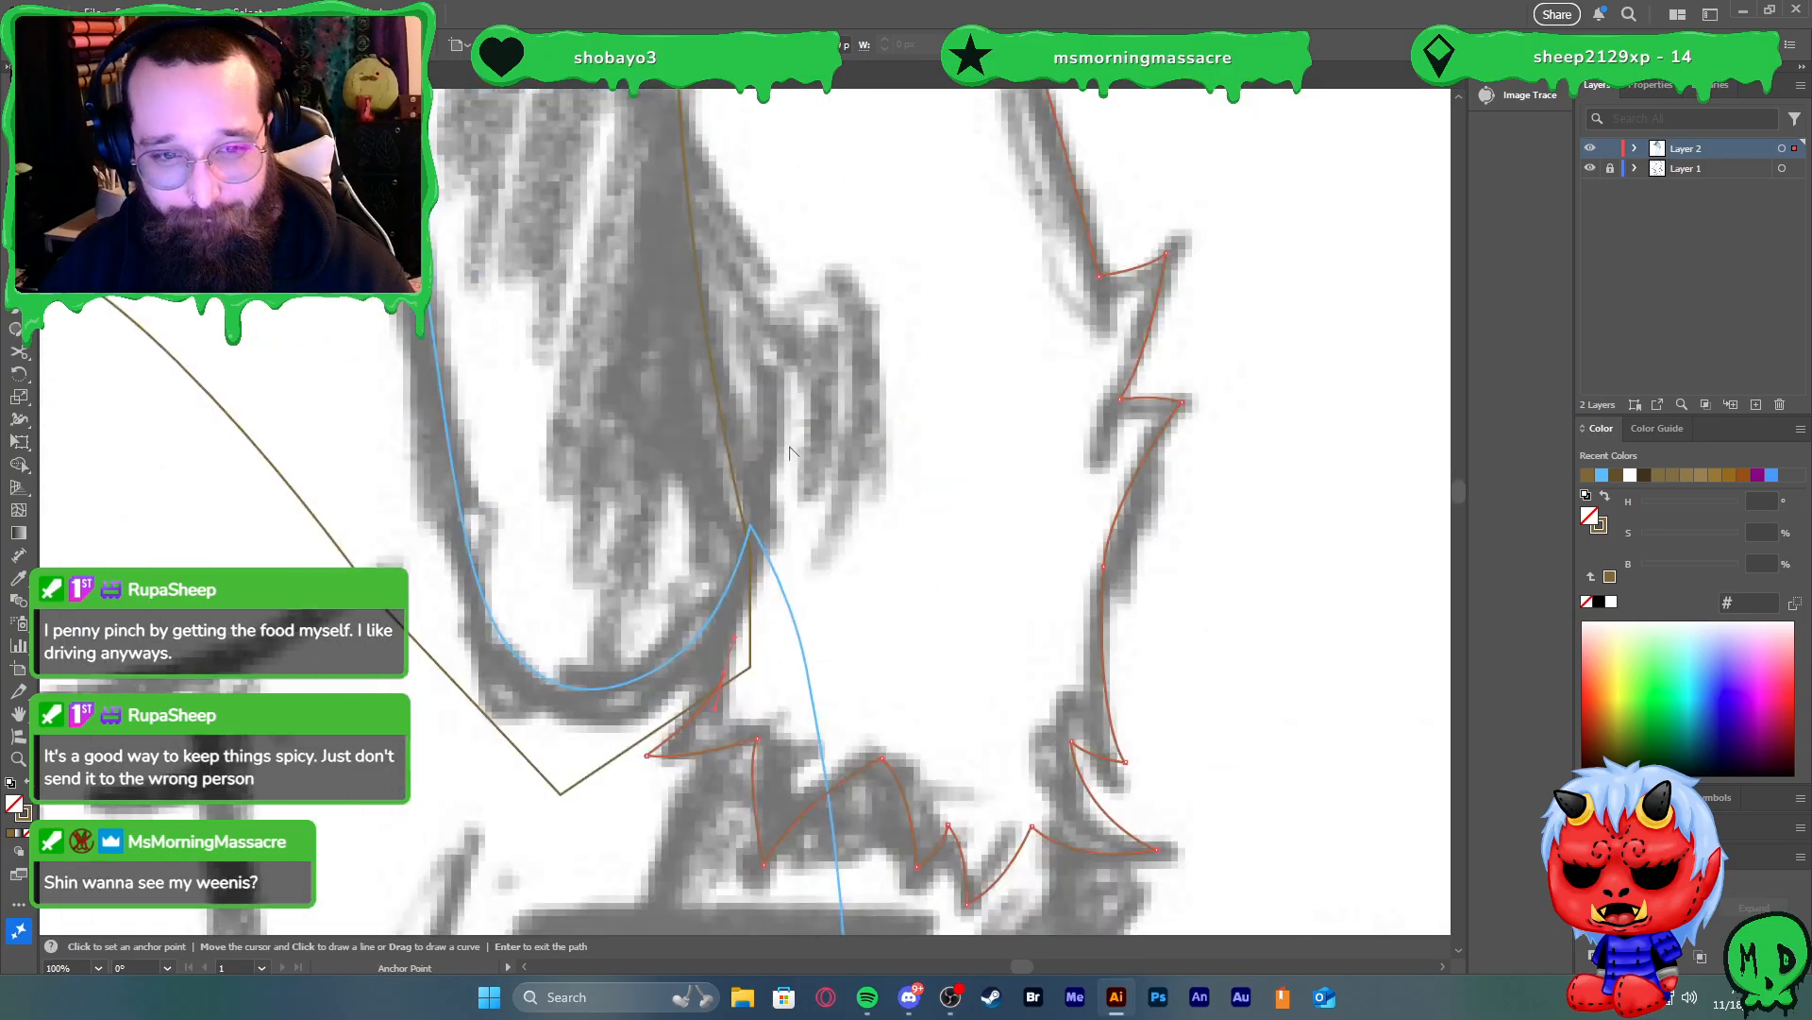
pyautogui.moveTo(774, 508); pyautogui.dragTo(787, 492)
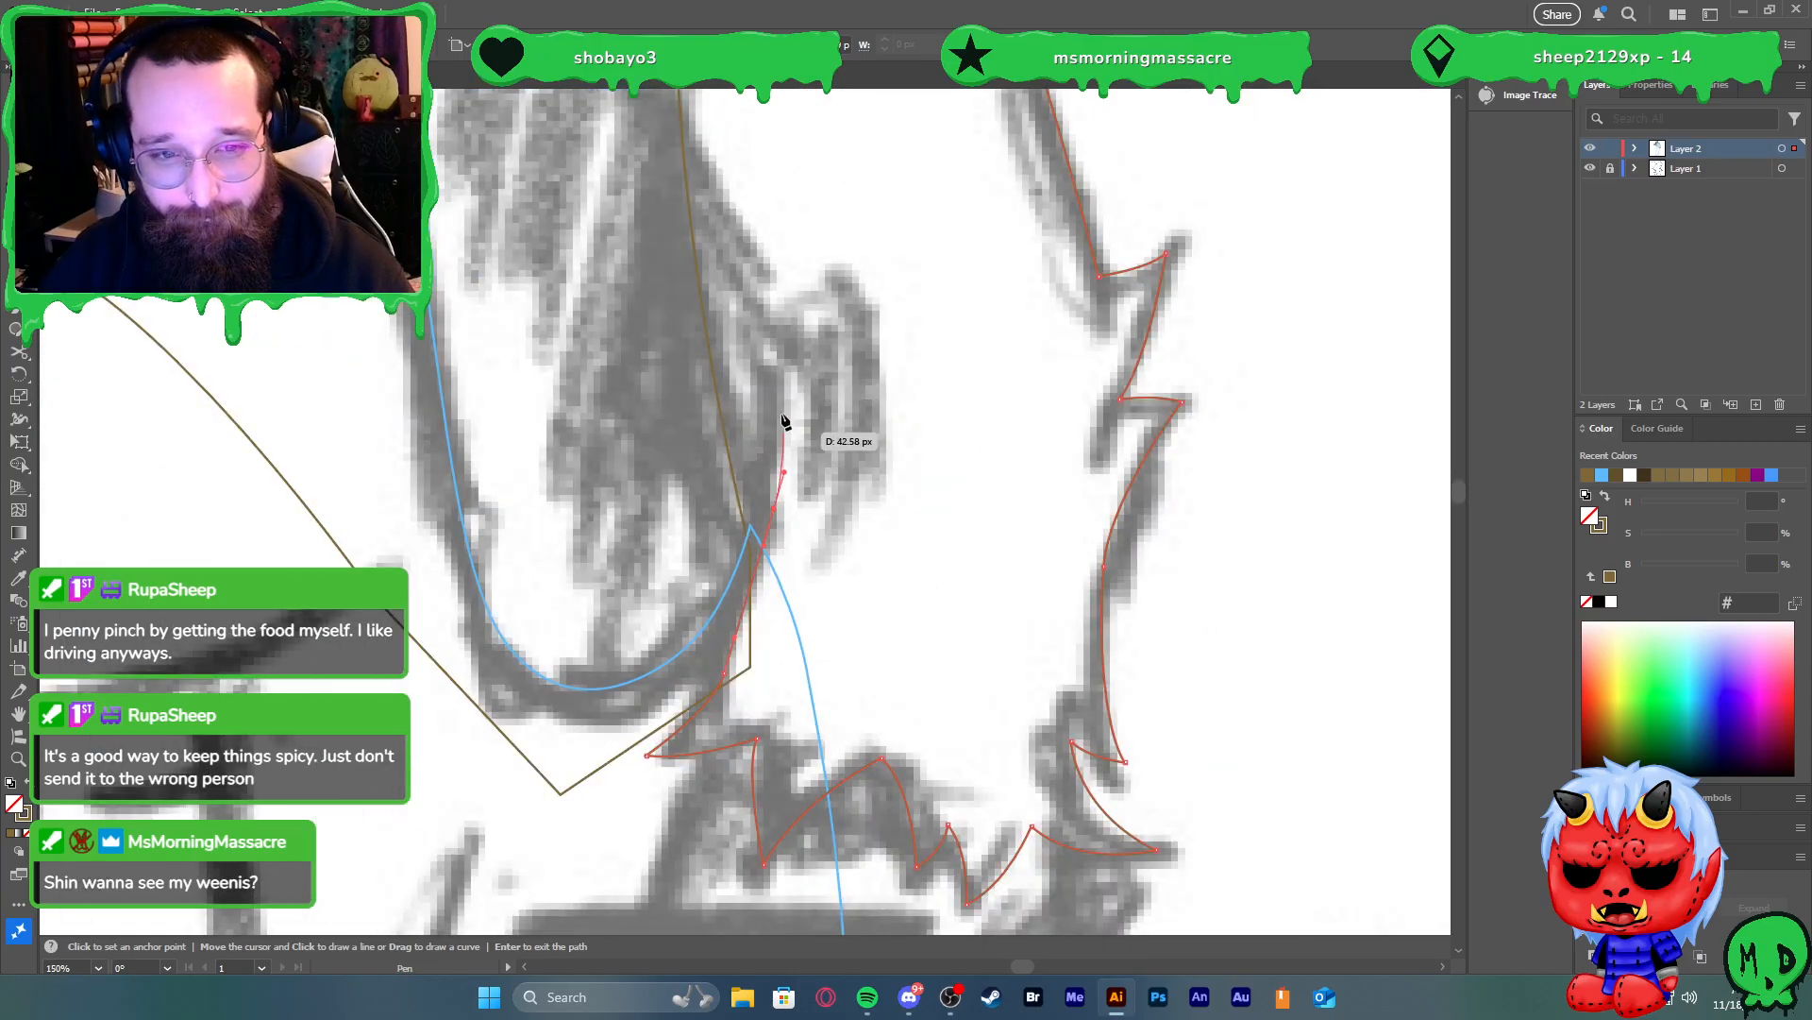
pyautogui.click(773, 359)
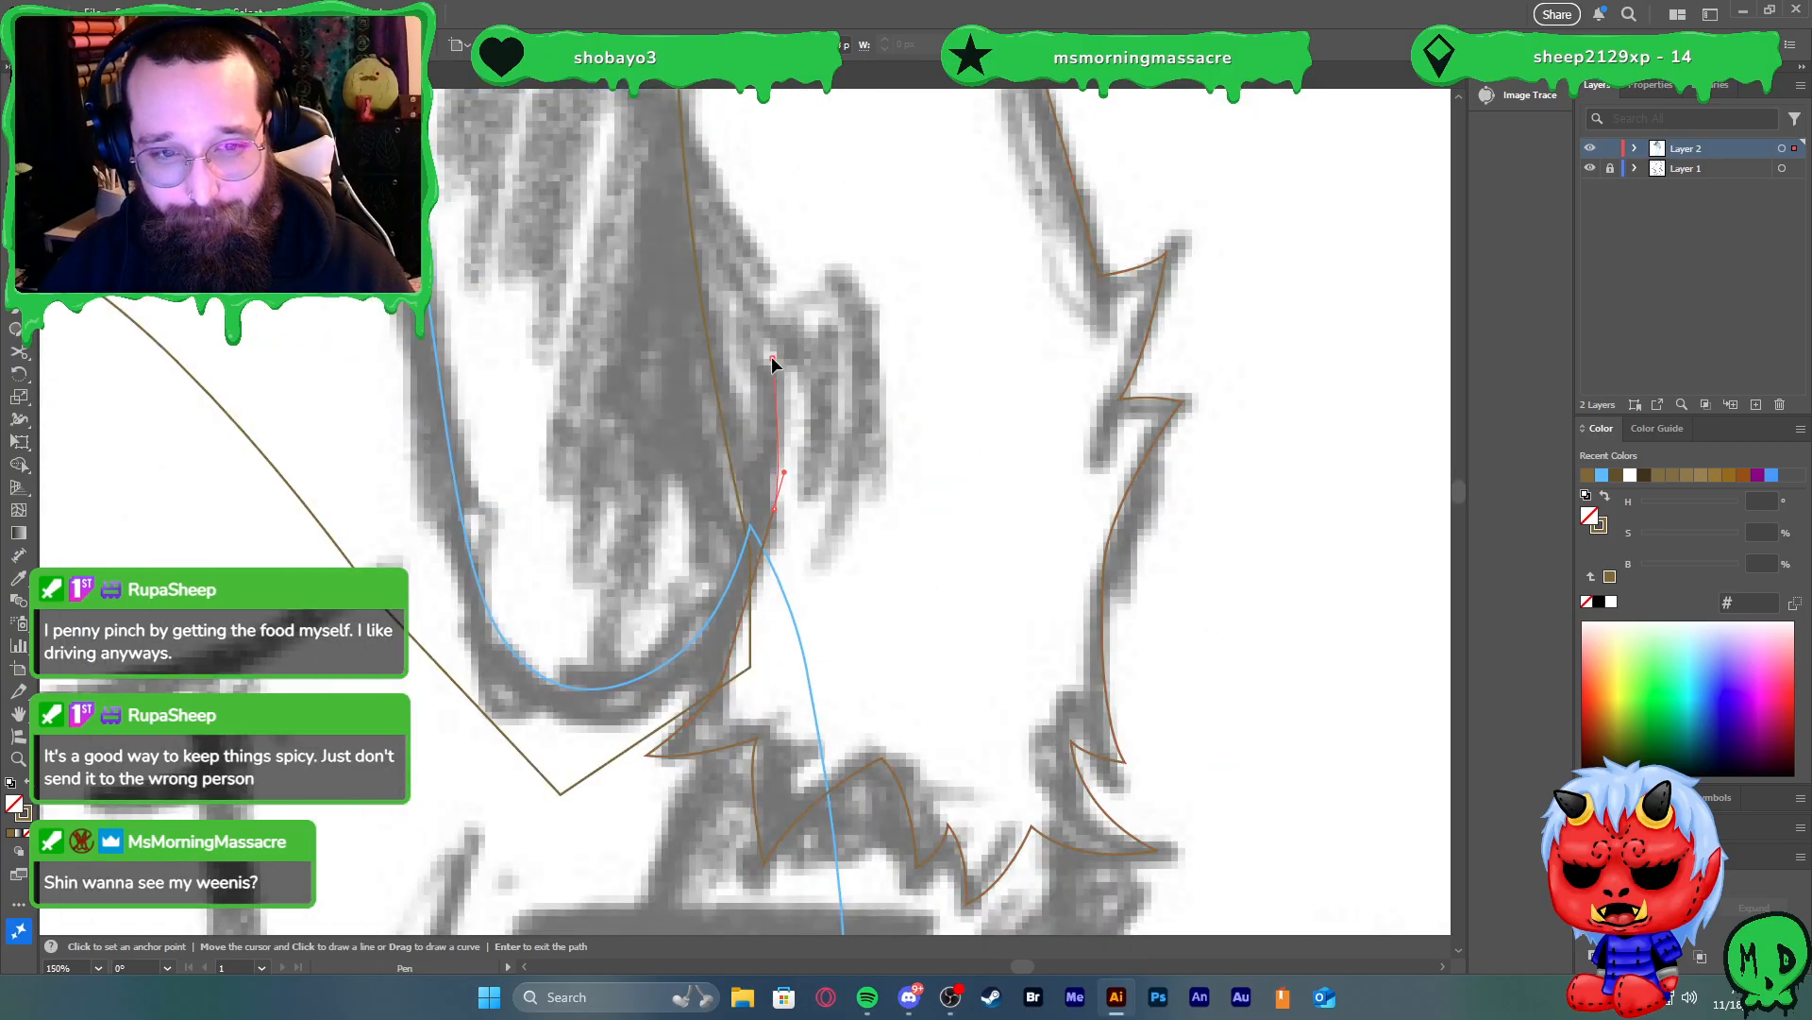
pyautogui.scroll(-2, 769, 345)
pyautogui.scroll(3, 761, 405)
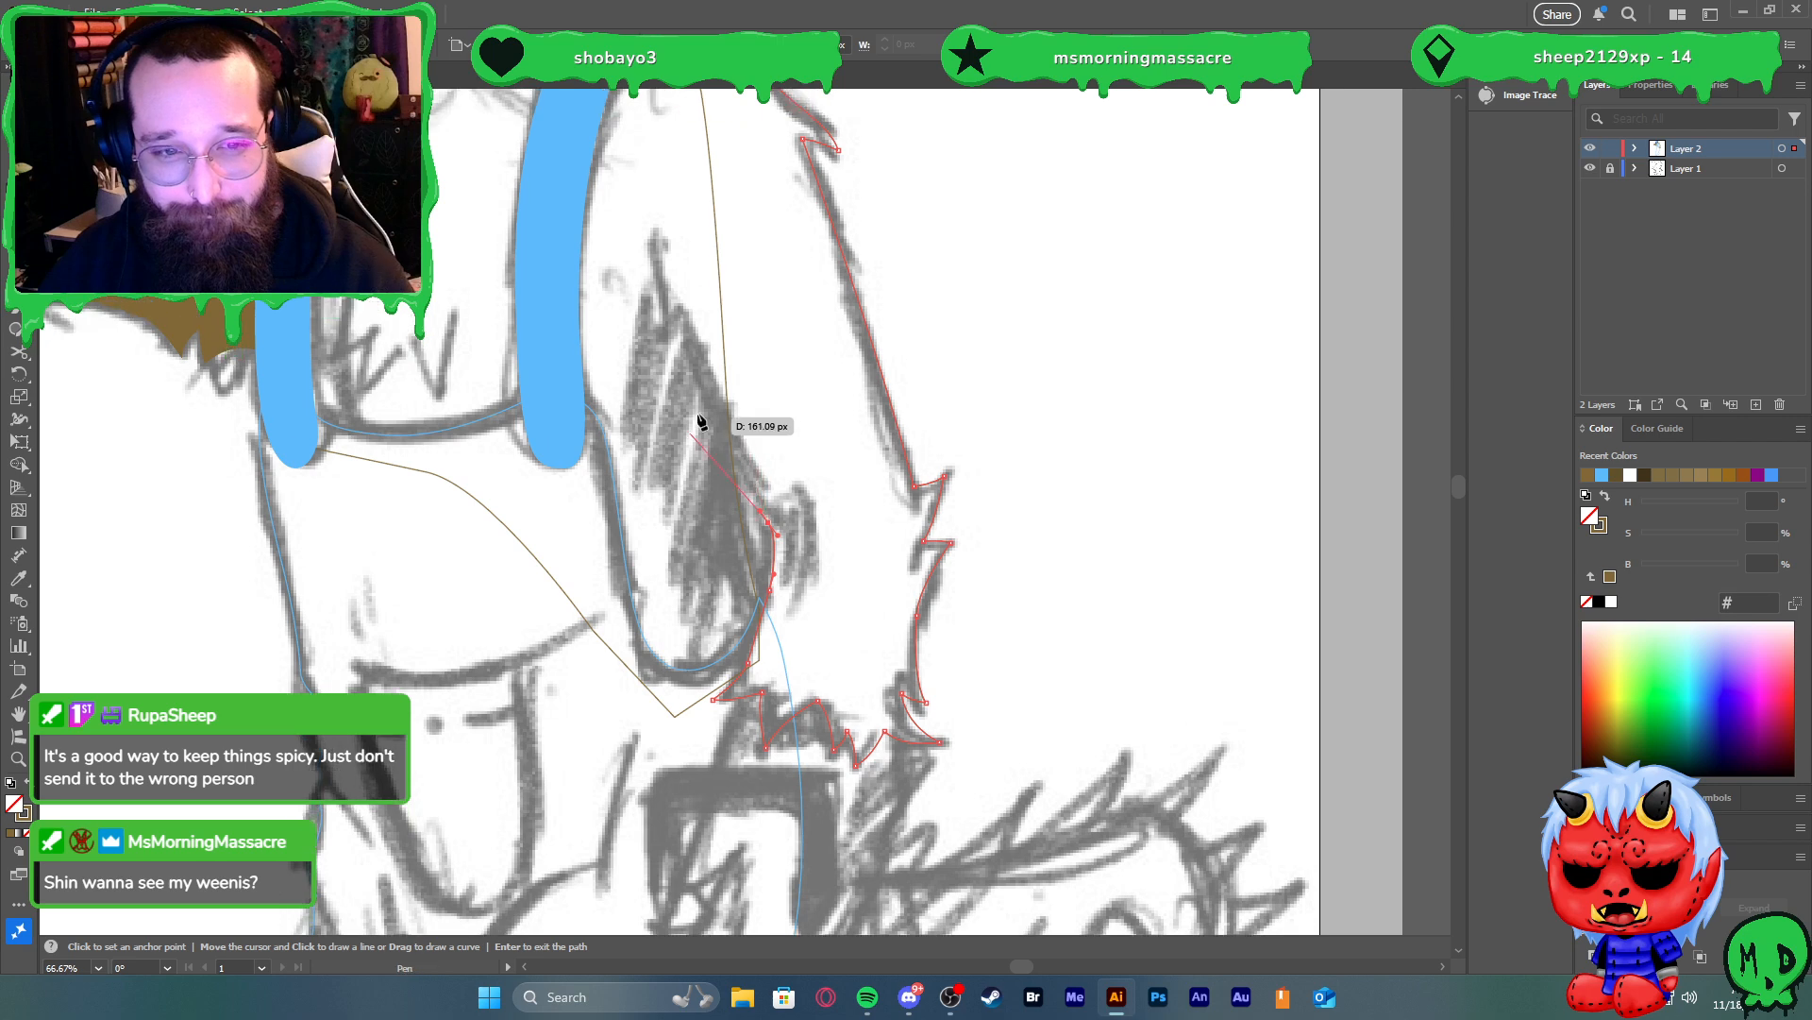
pyautogui.click(654, 267)
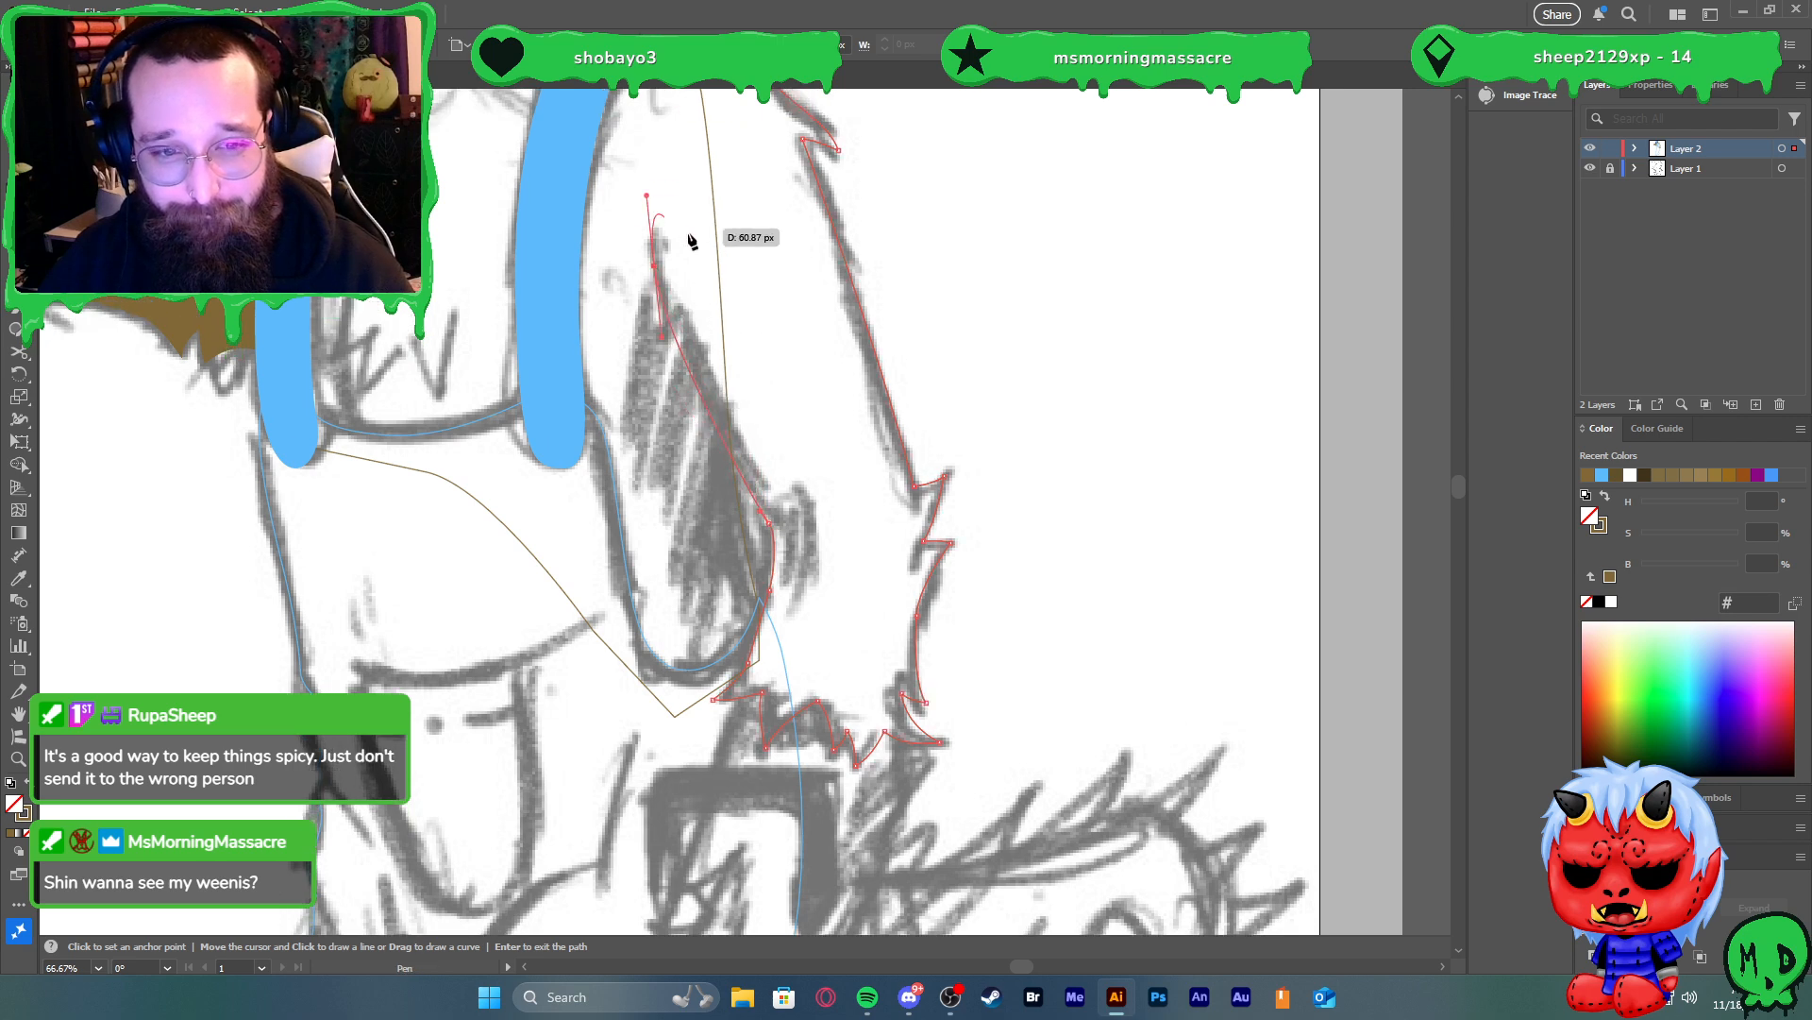
pyautogui.scroll(2, 687, 236)
pyautogui.click(639, 127)
pyautogui.press('v')
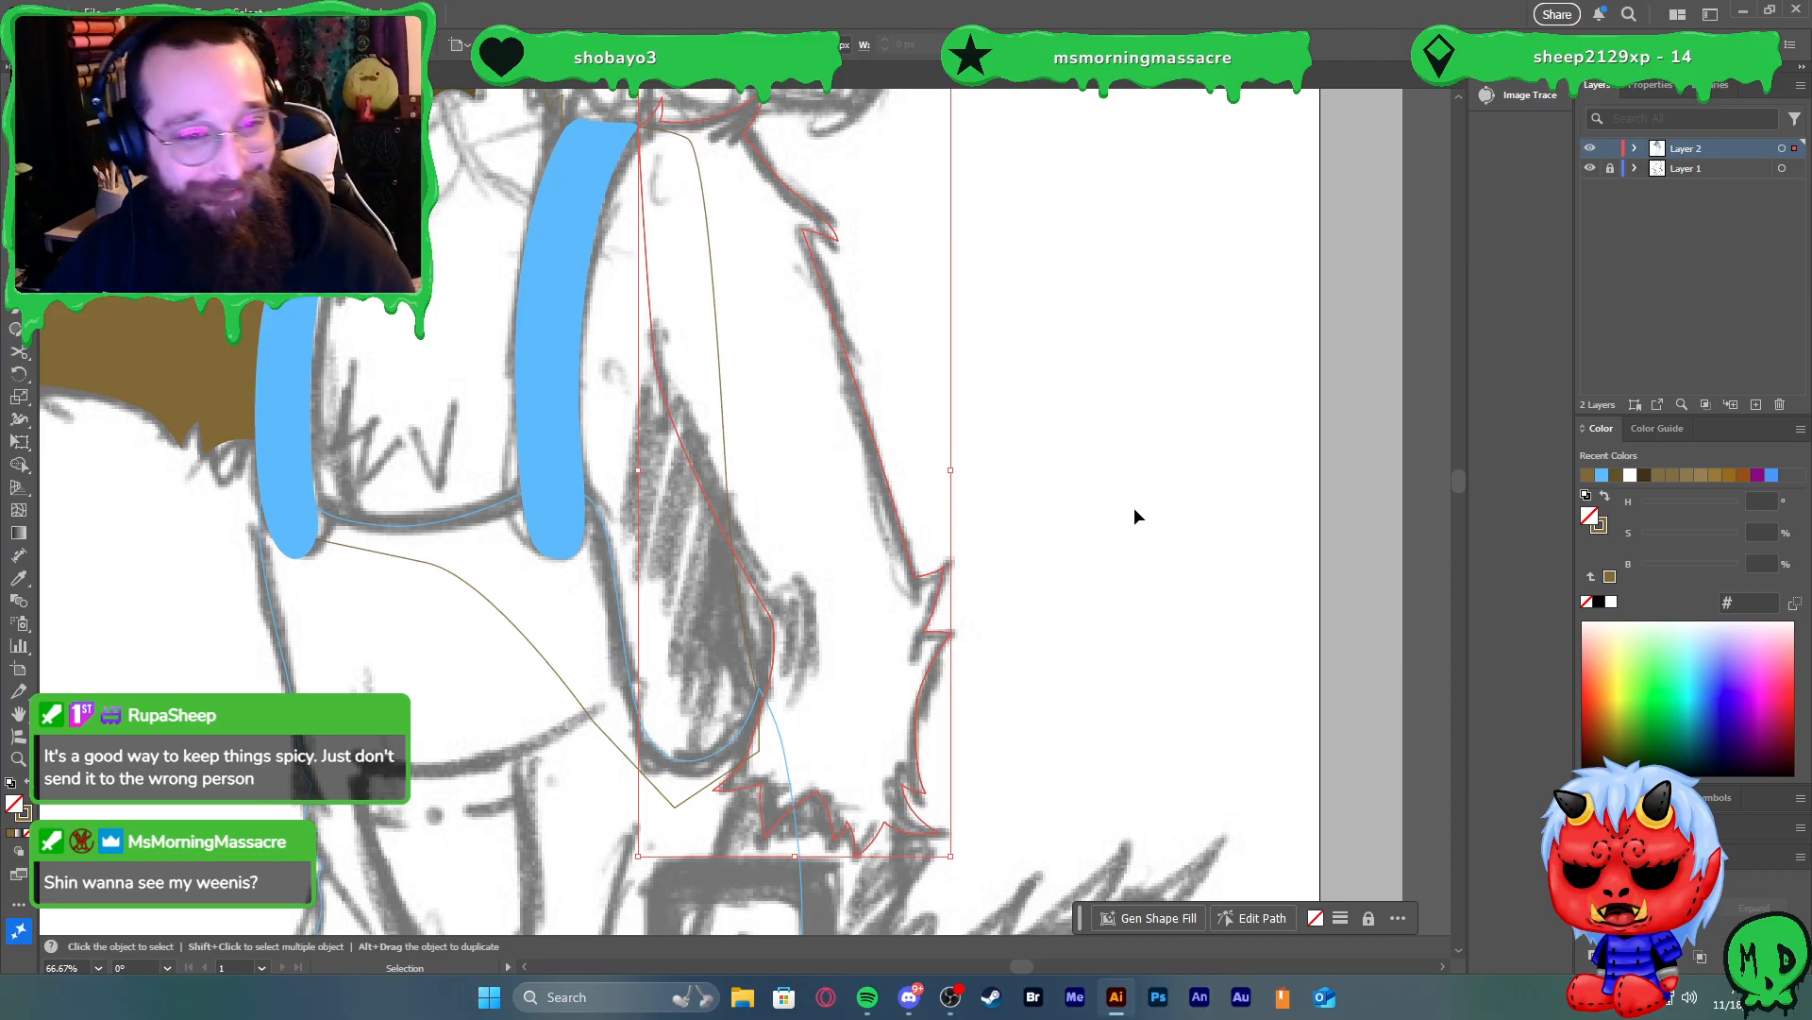
pyautogui.click(1211, 535)
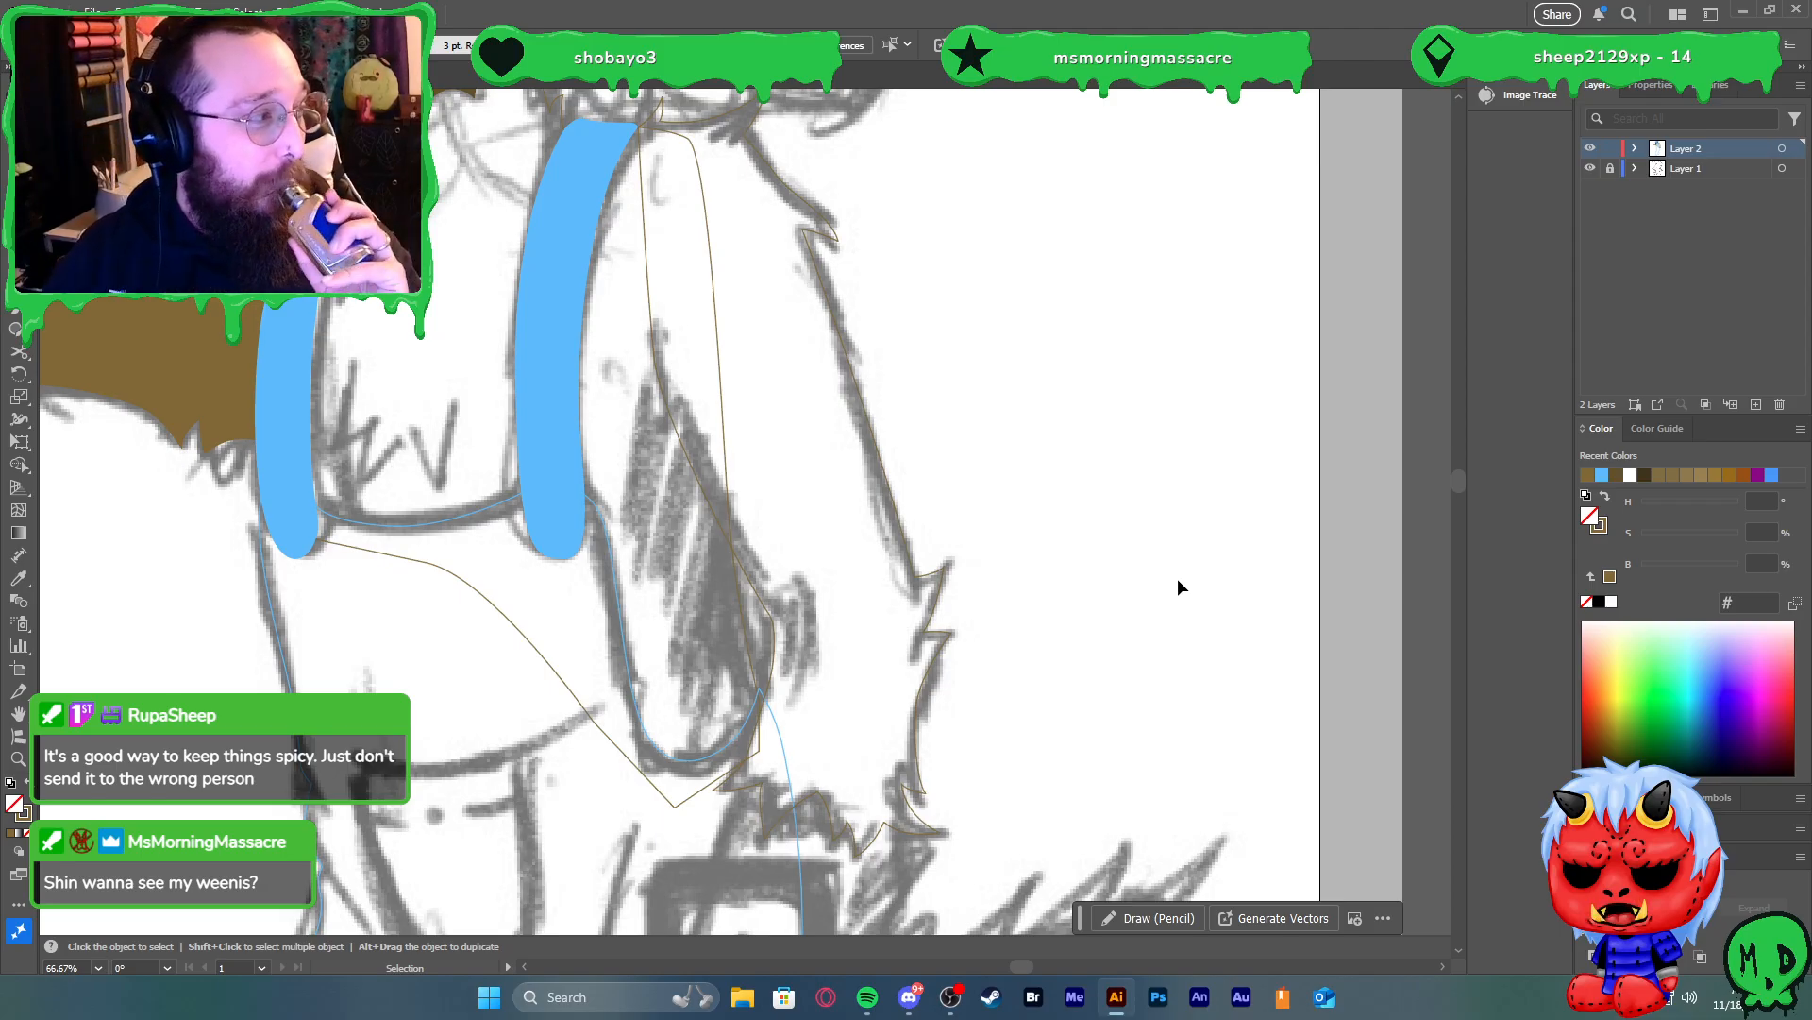
# Swap the near arm outline's stroke and fill so the arm shape is solid brown without a stroke
pyautogui.scroll(2, 1017, 567)
pyautogui.scroll(2, 1018, 571)
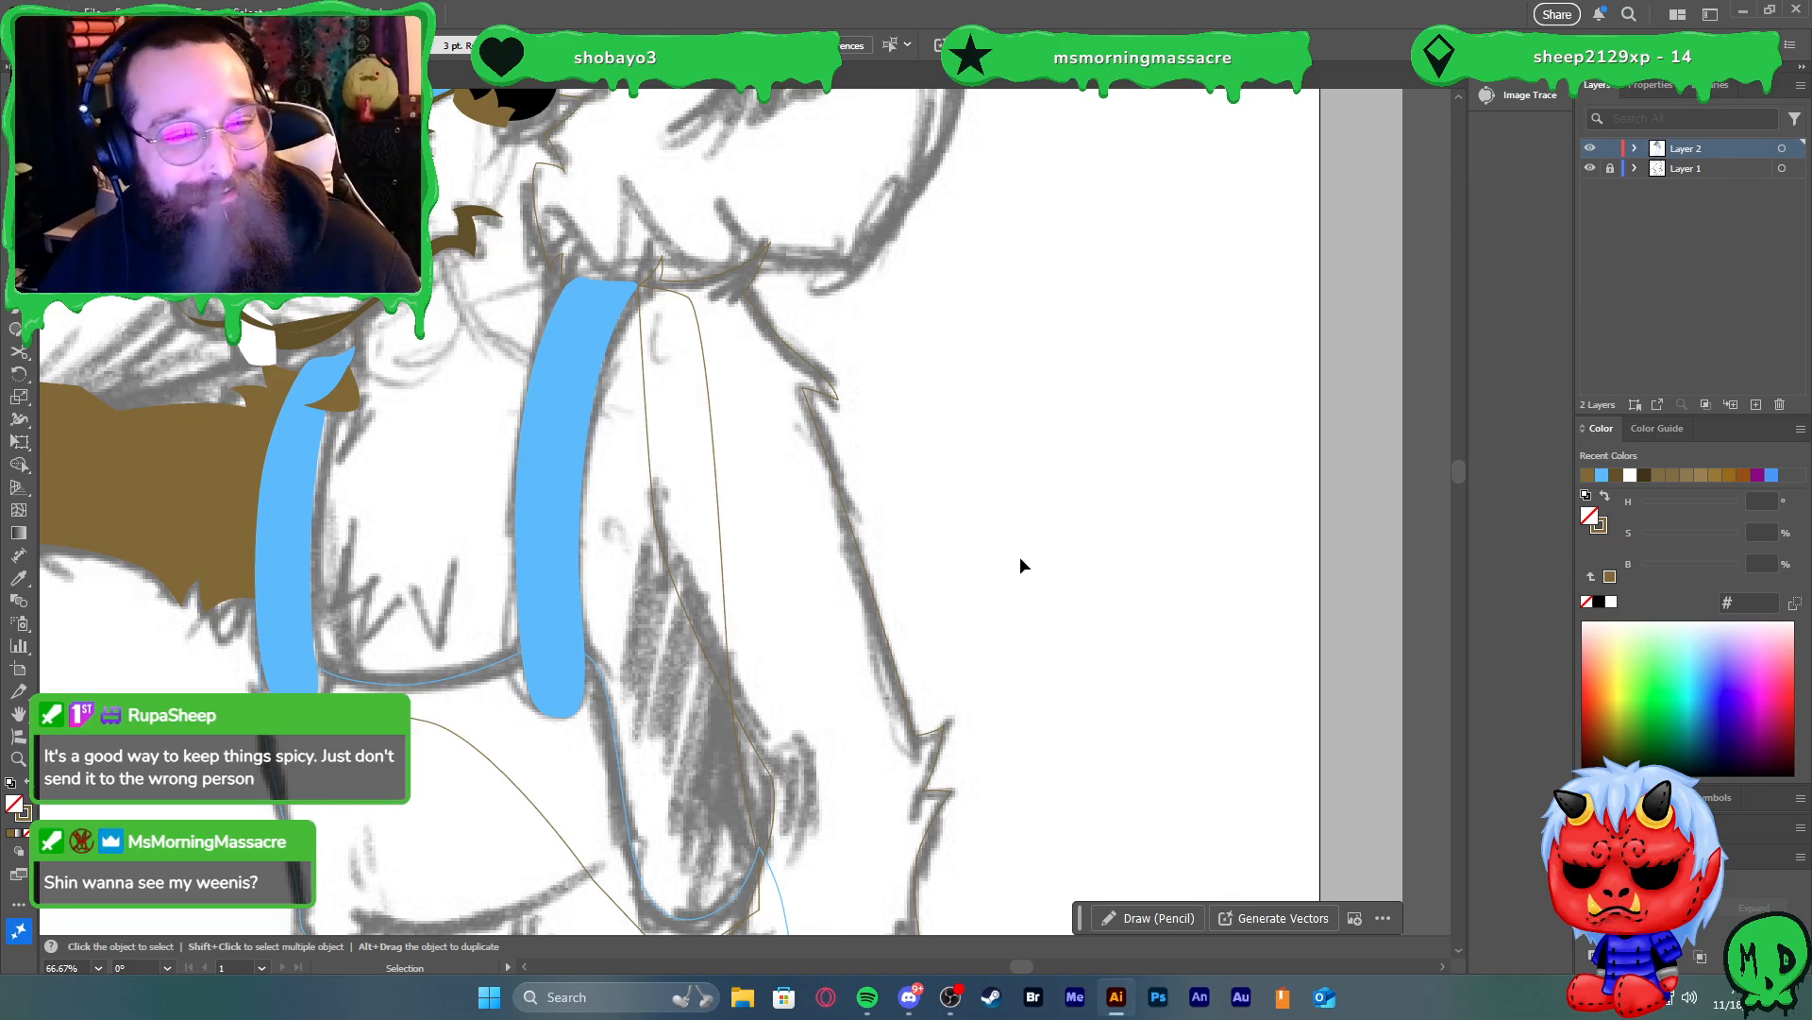
pyautogui.click(852, 528)
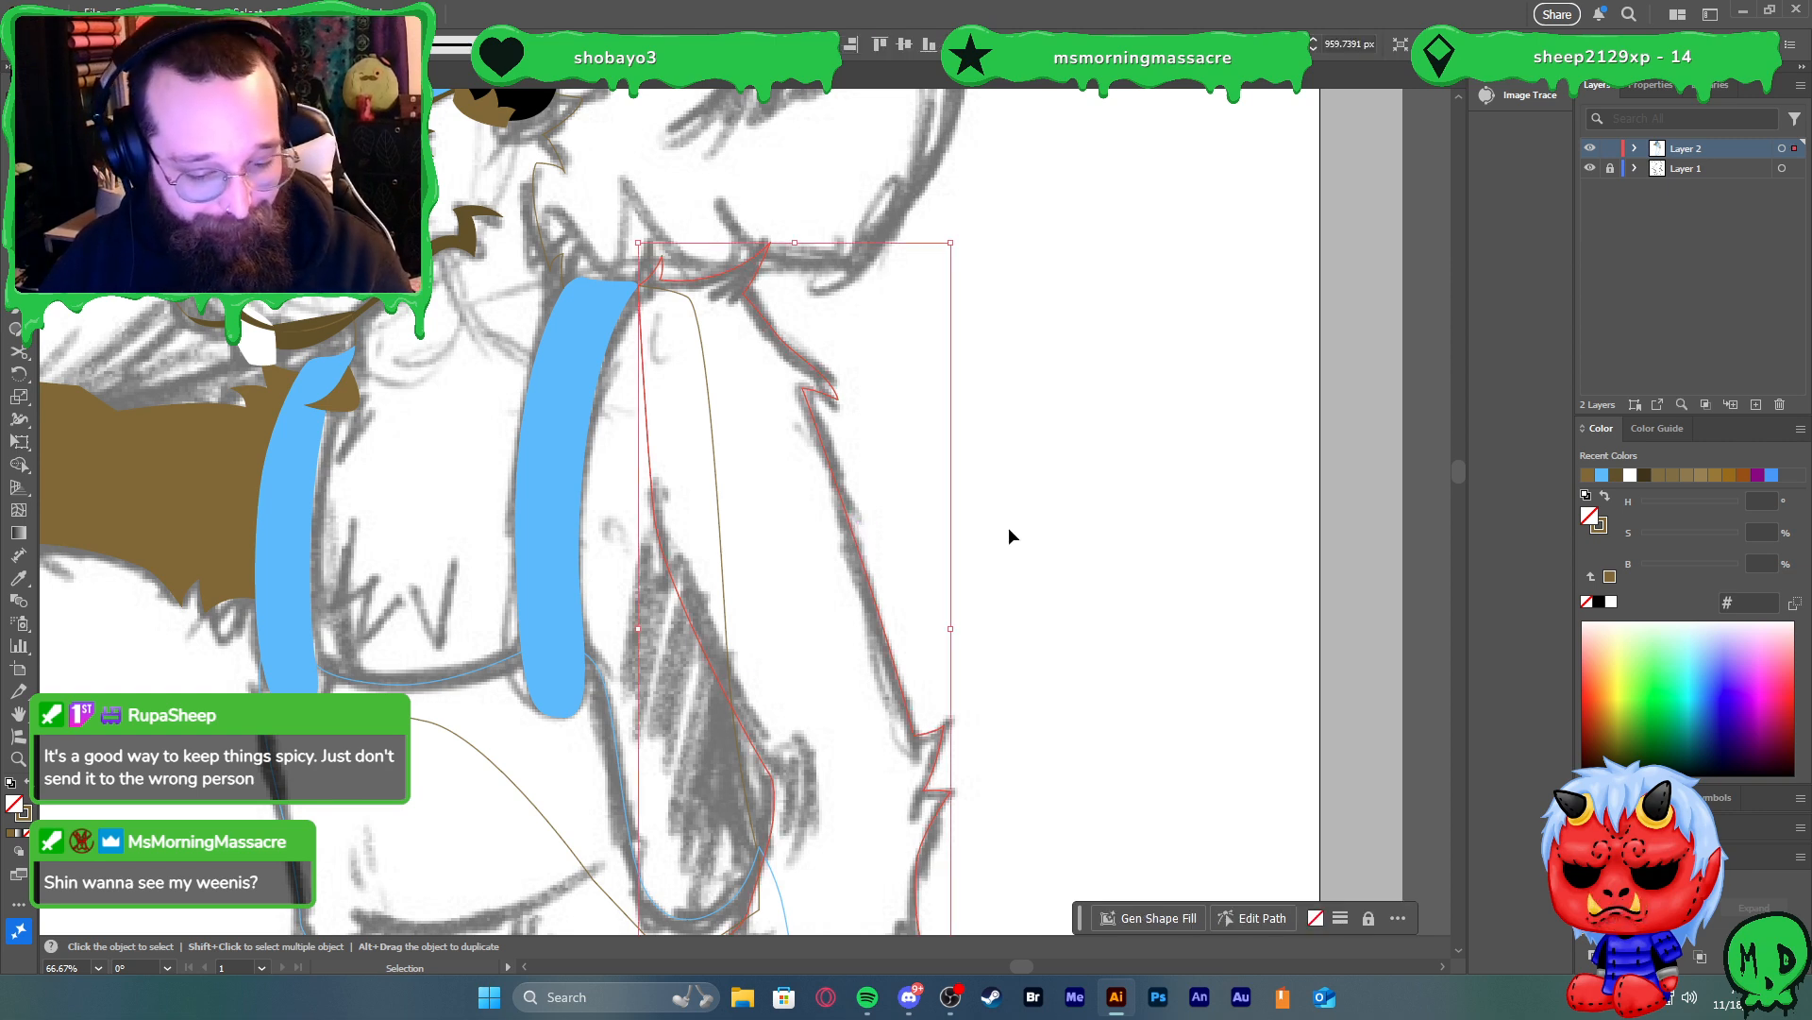
pyautogui.press('z')
pyautogui.press('v')
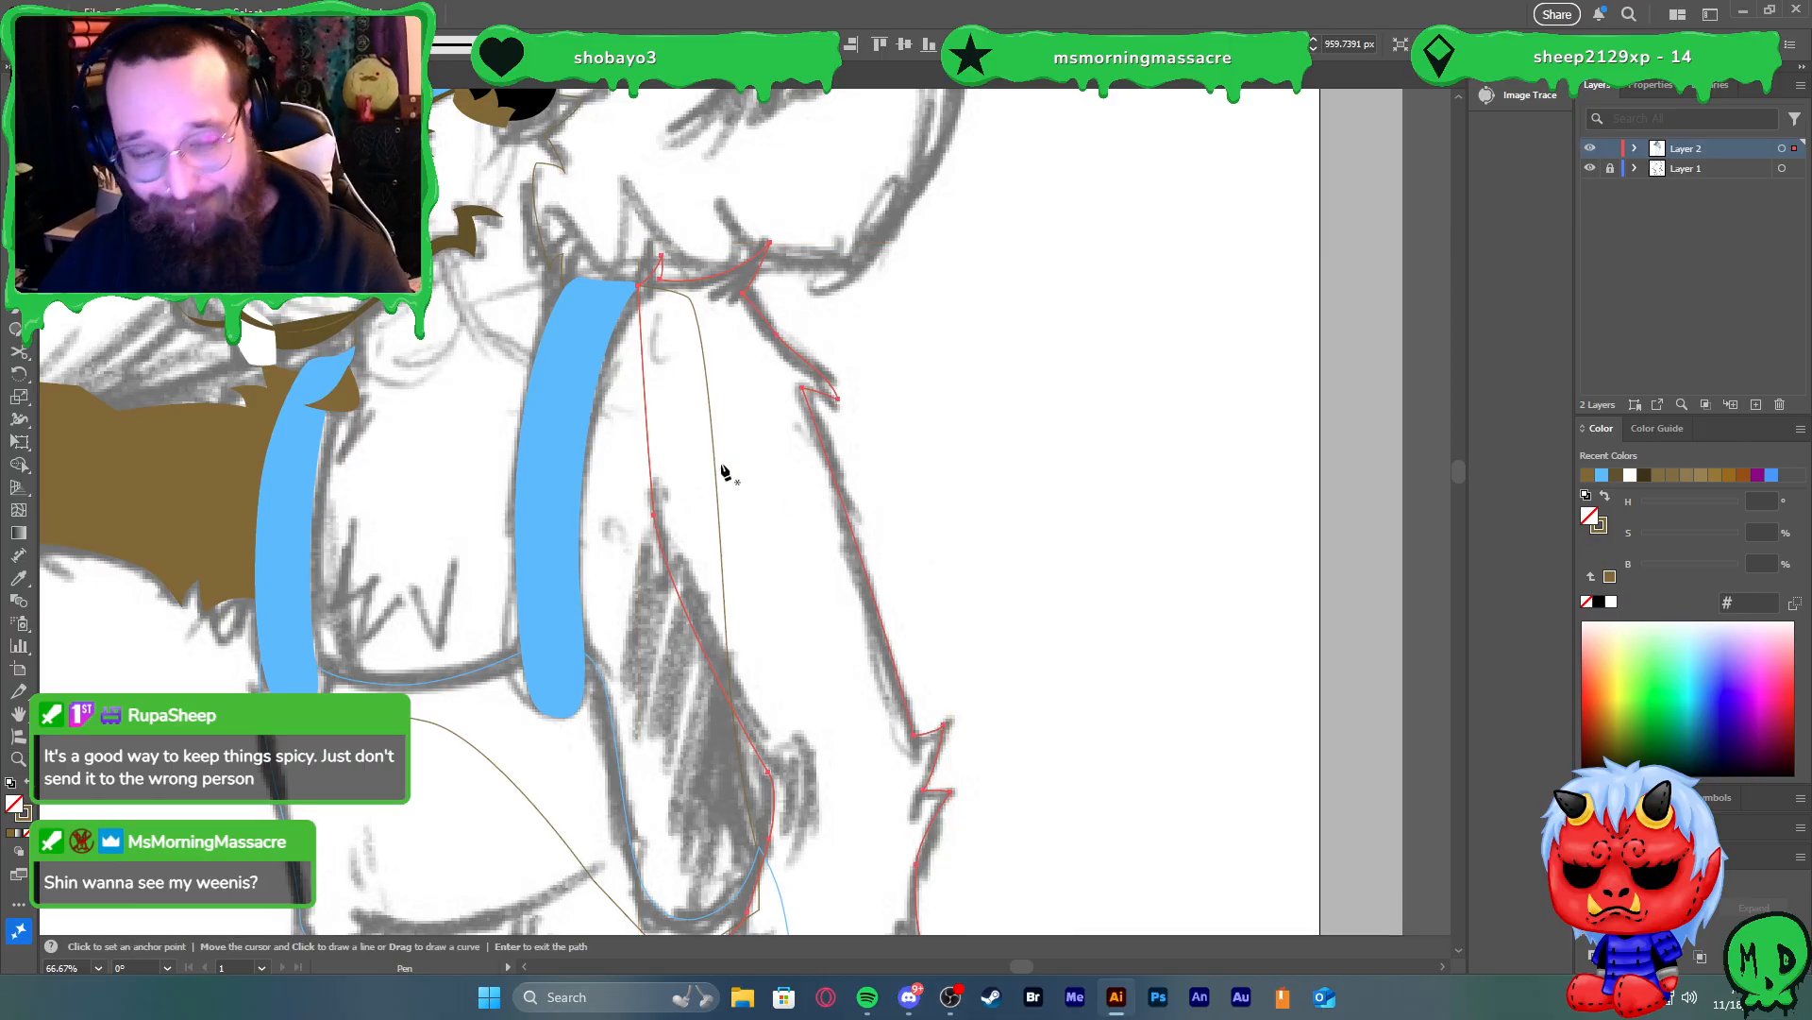
pyautogui.press('x')
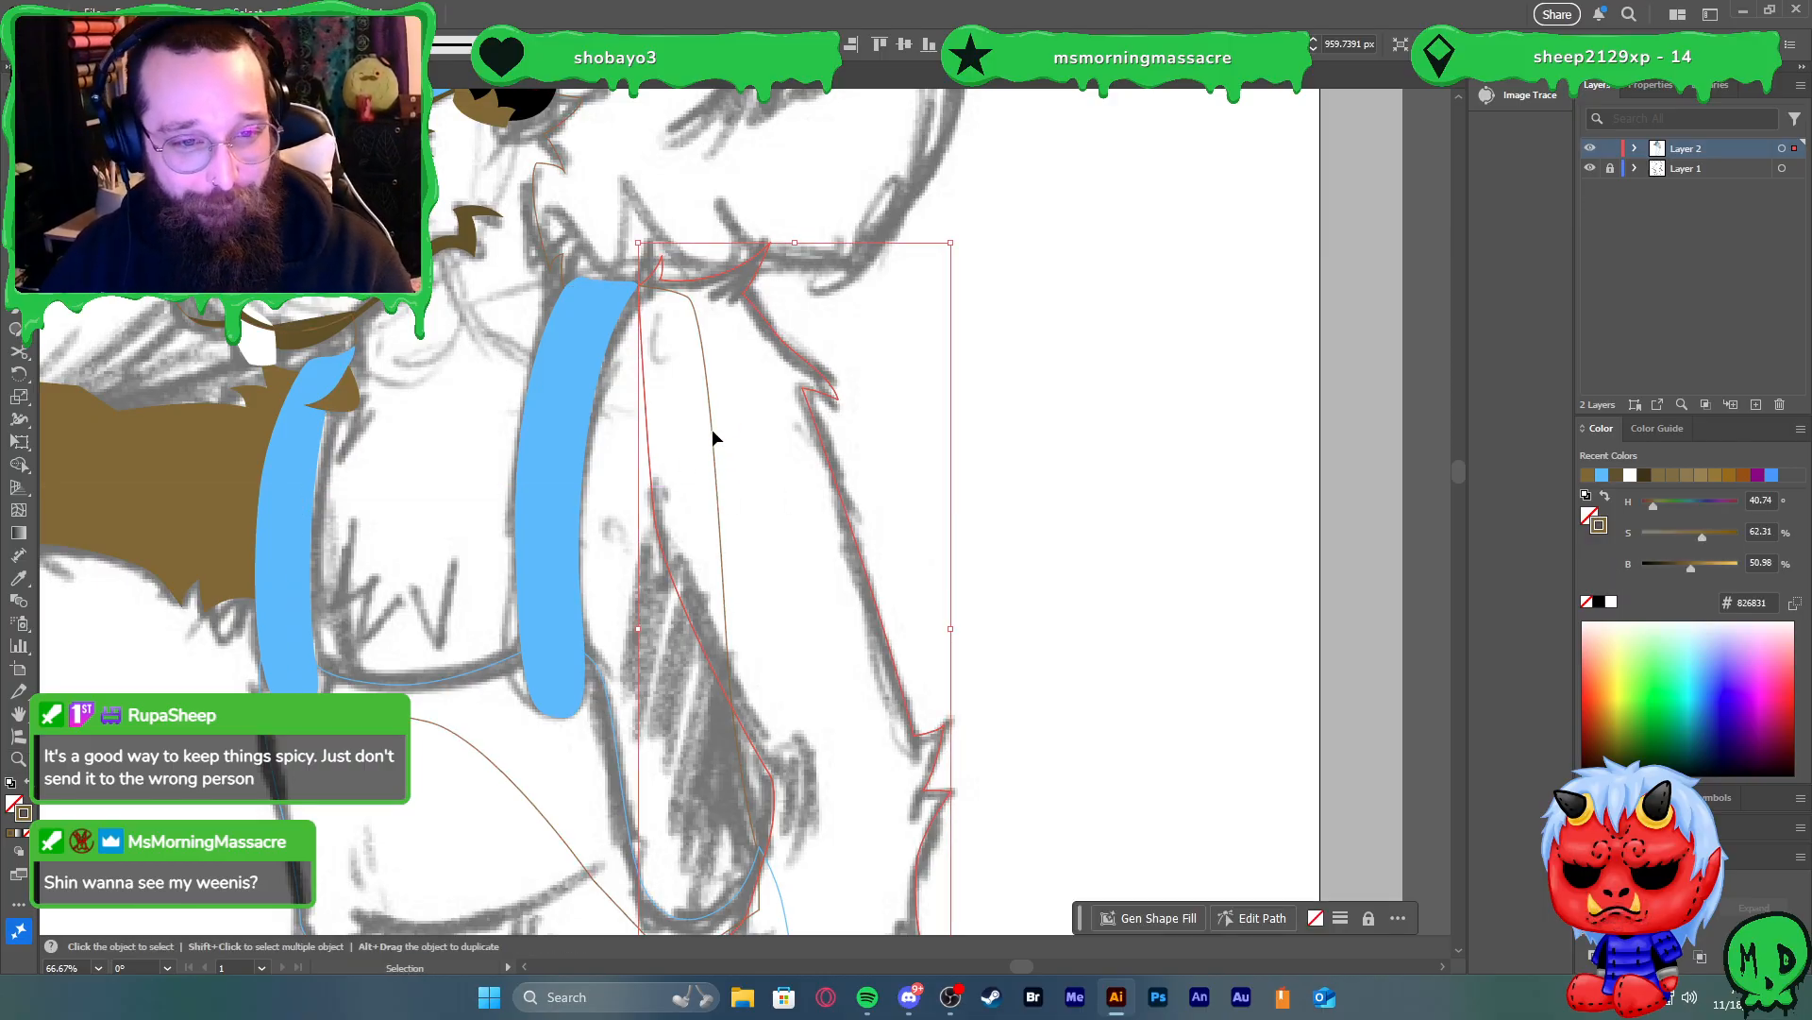
pyautogui.hotkey('shift', 'x')
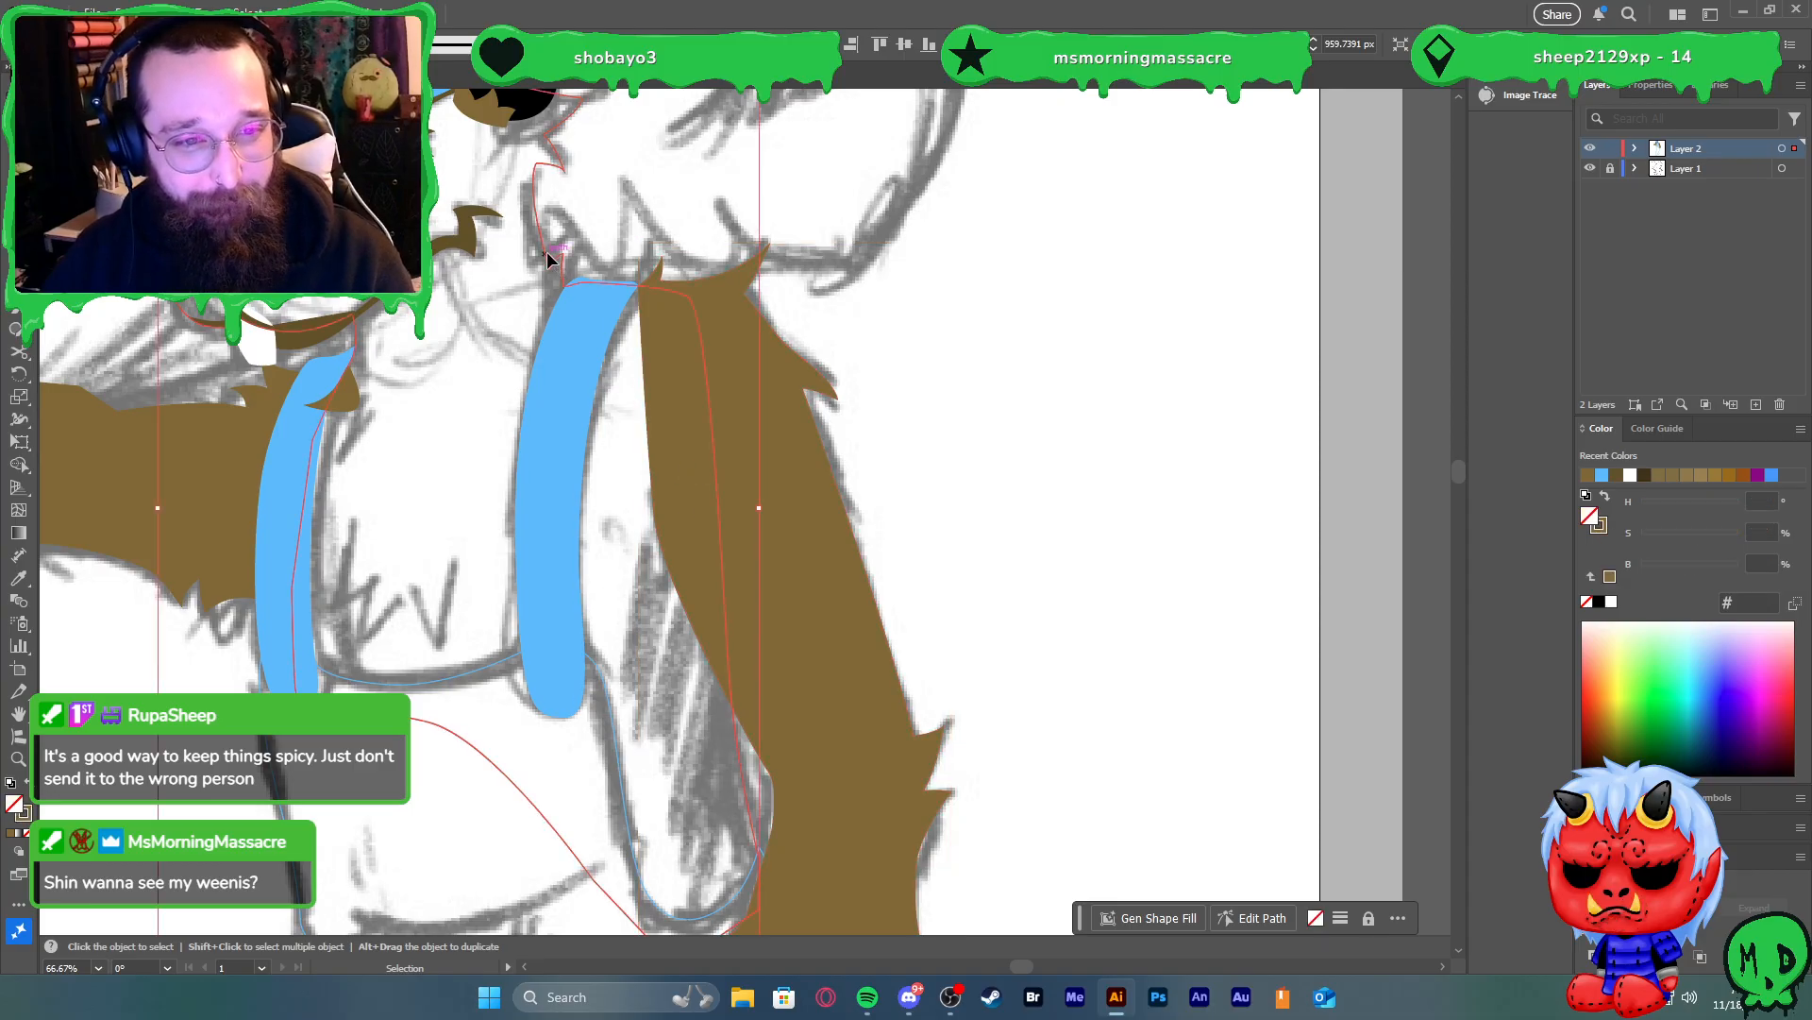
# Swap stroke and fill on the body and overalls outlines to make them solid brown and solid blue
pyautogui.scroll(-1, 546, 251)
pyautogui.scroll(-1, 883, 430)
pyautogui.click(692, 537)
pyautogui.hotkey('shift', 'x')
pyautogui.click(1010, 513)
pyautogui.scroll(-1, 1000, 513)
pyautogui.scroll(4, 994, 593)
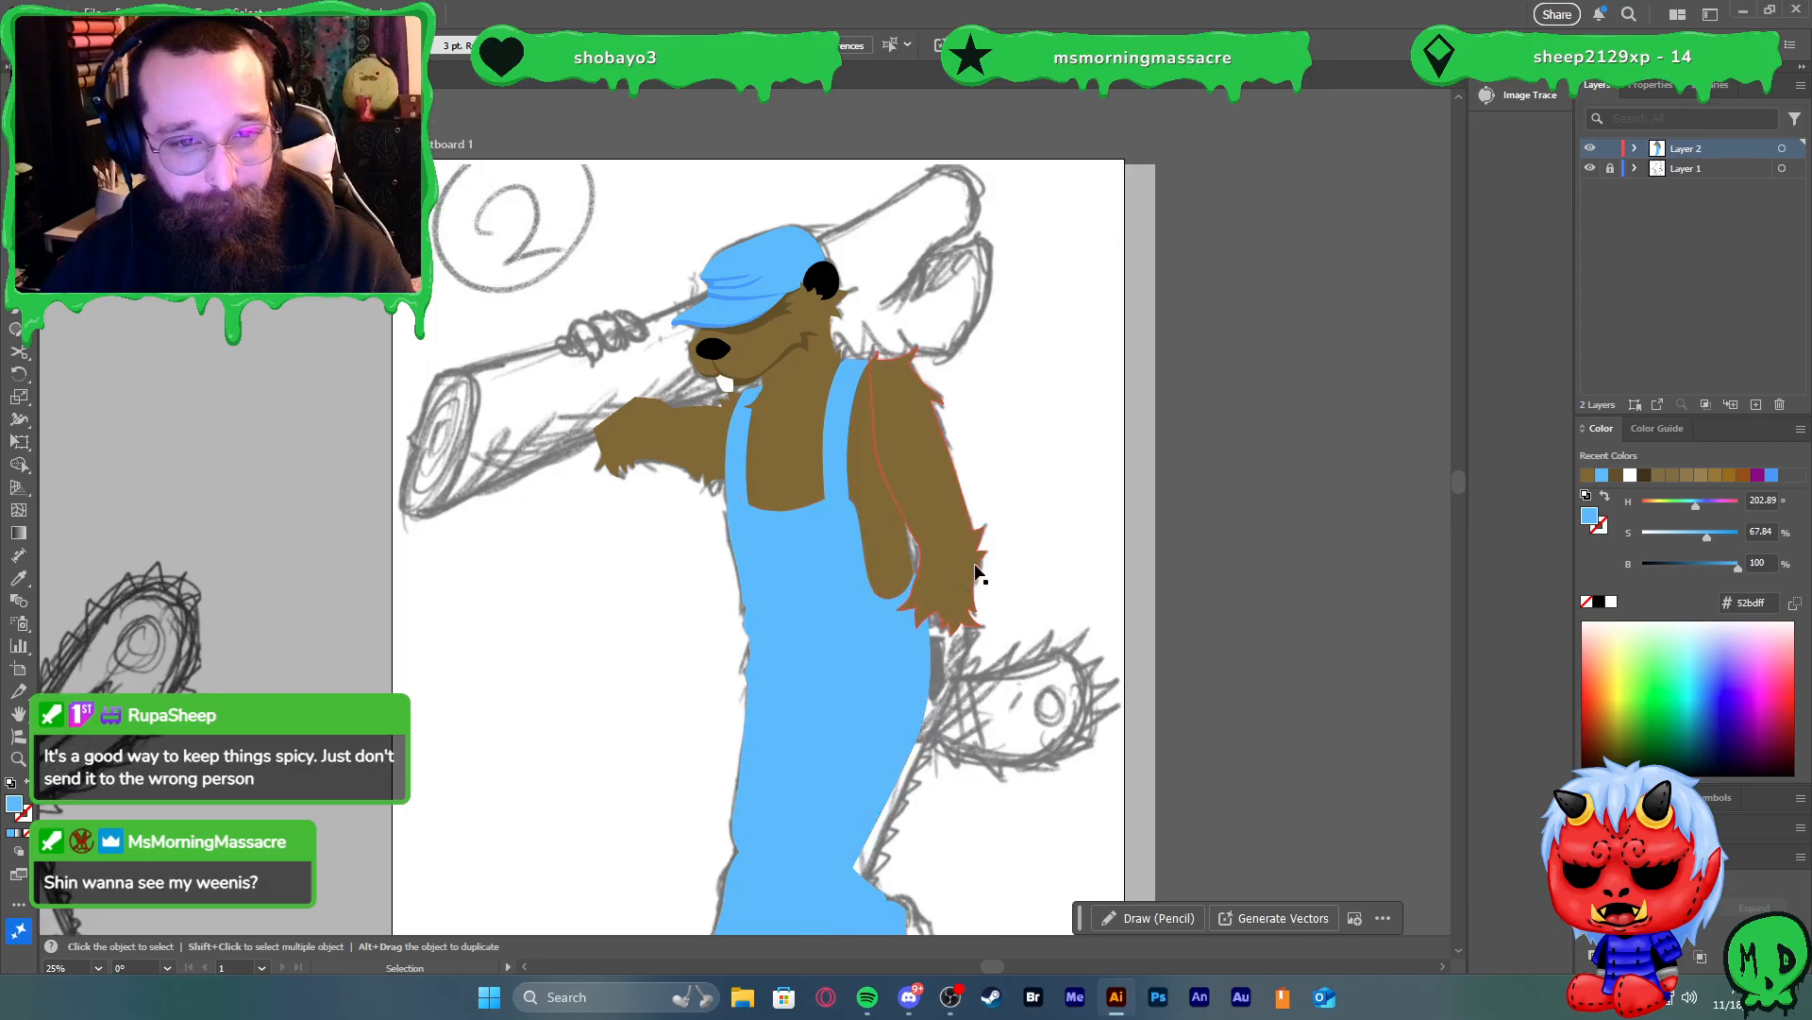
# Examine the gap between the torso, the overalls and the near forearm
pyautogui.scroll(3, 861, 545)
pyautogui.scroll(-5, 934, 636)
pyautogui.scroll(3, 959, 740)
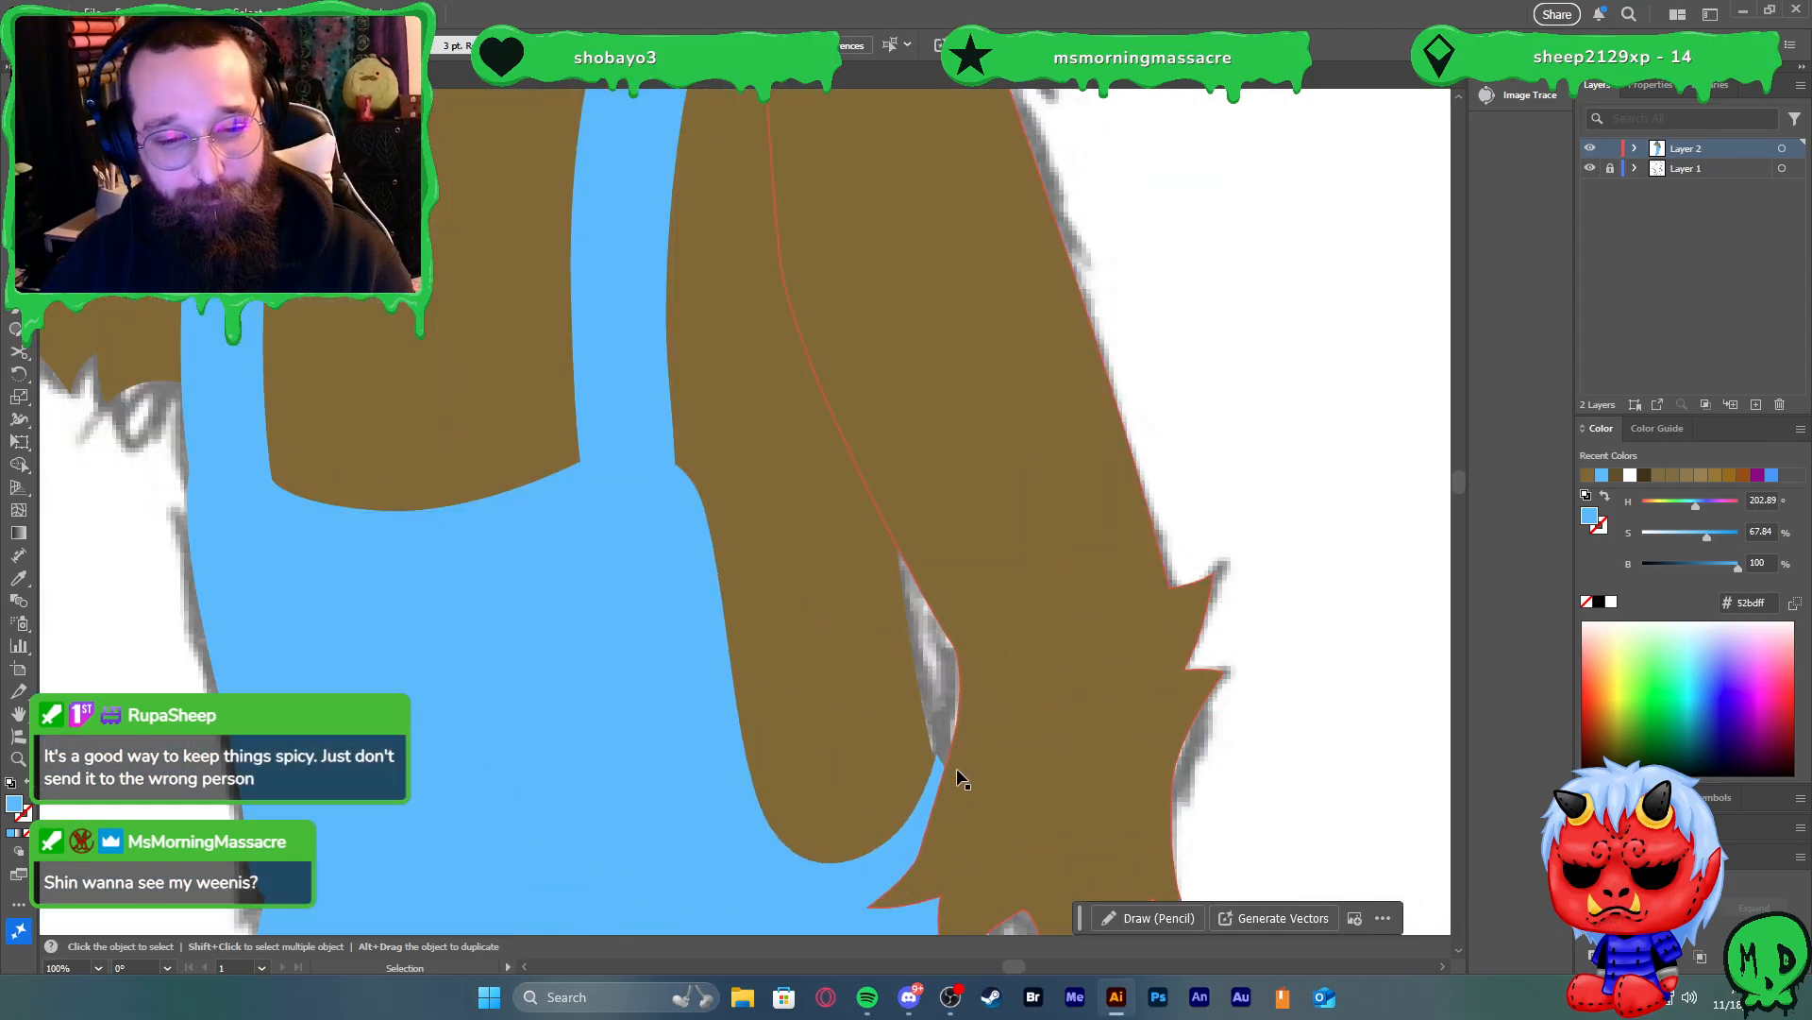
pyautogui.scroll(-1, 938, 772)
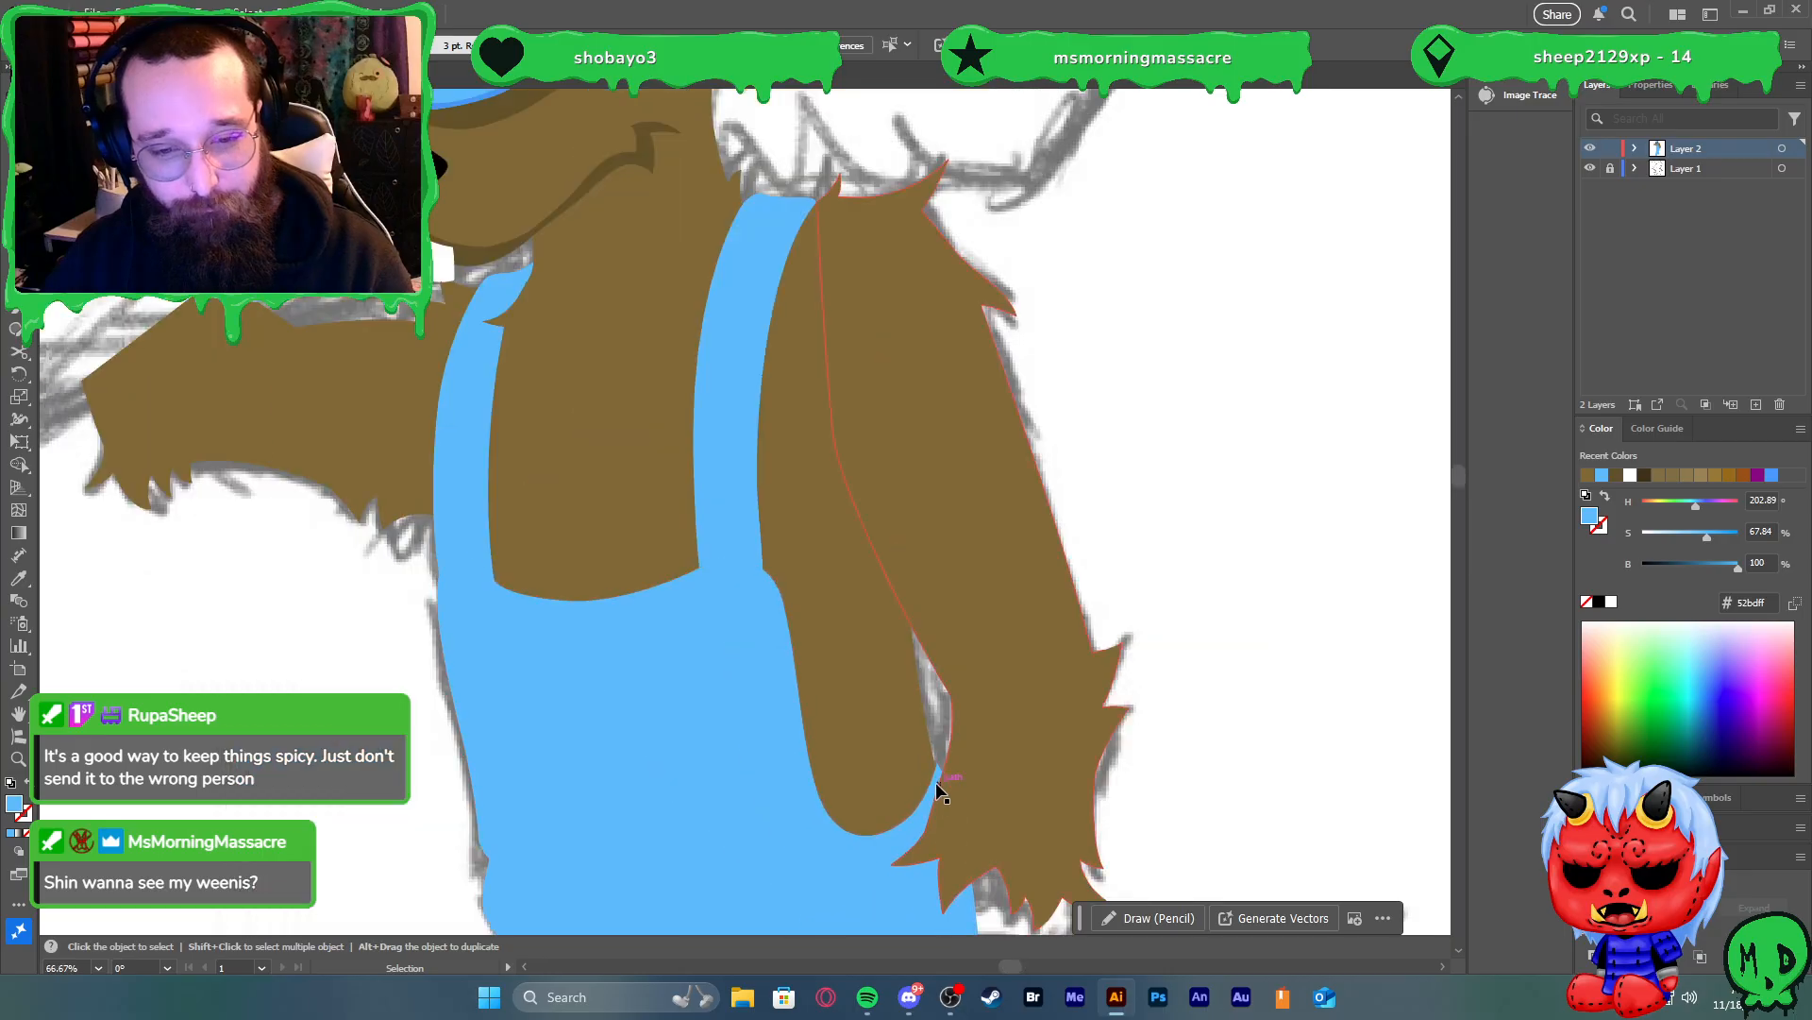
pyautogui.scroll(3, 940, 793)
pyautogui.press('a')
pyautogui.moveTo(935, 729); pyautogui.dragTo(952, 741)
pyautogui.scroll(-4, 959, 704)
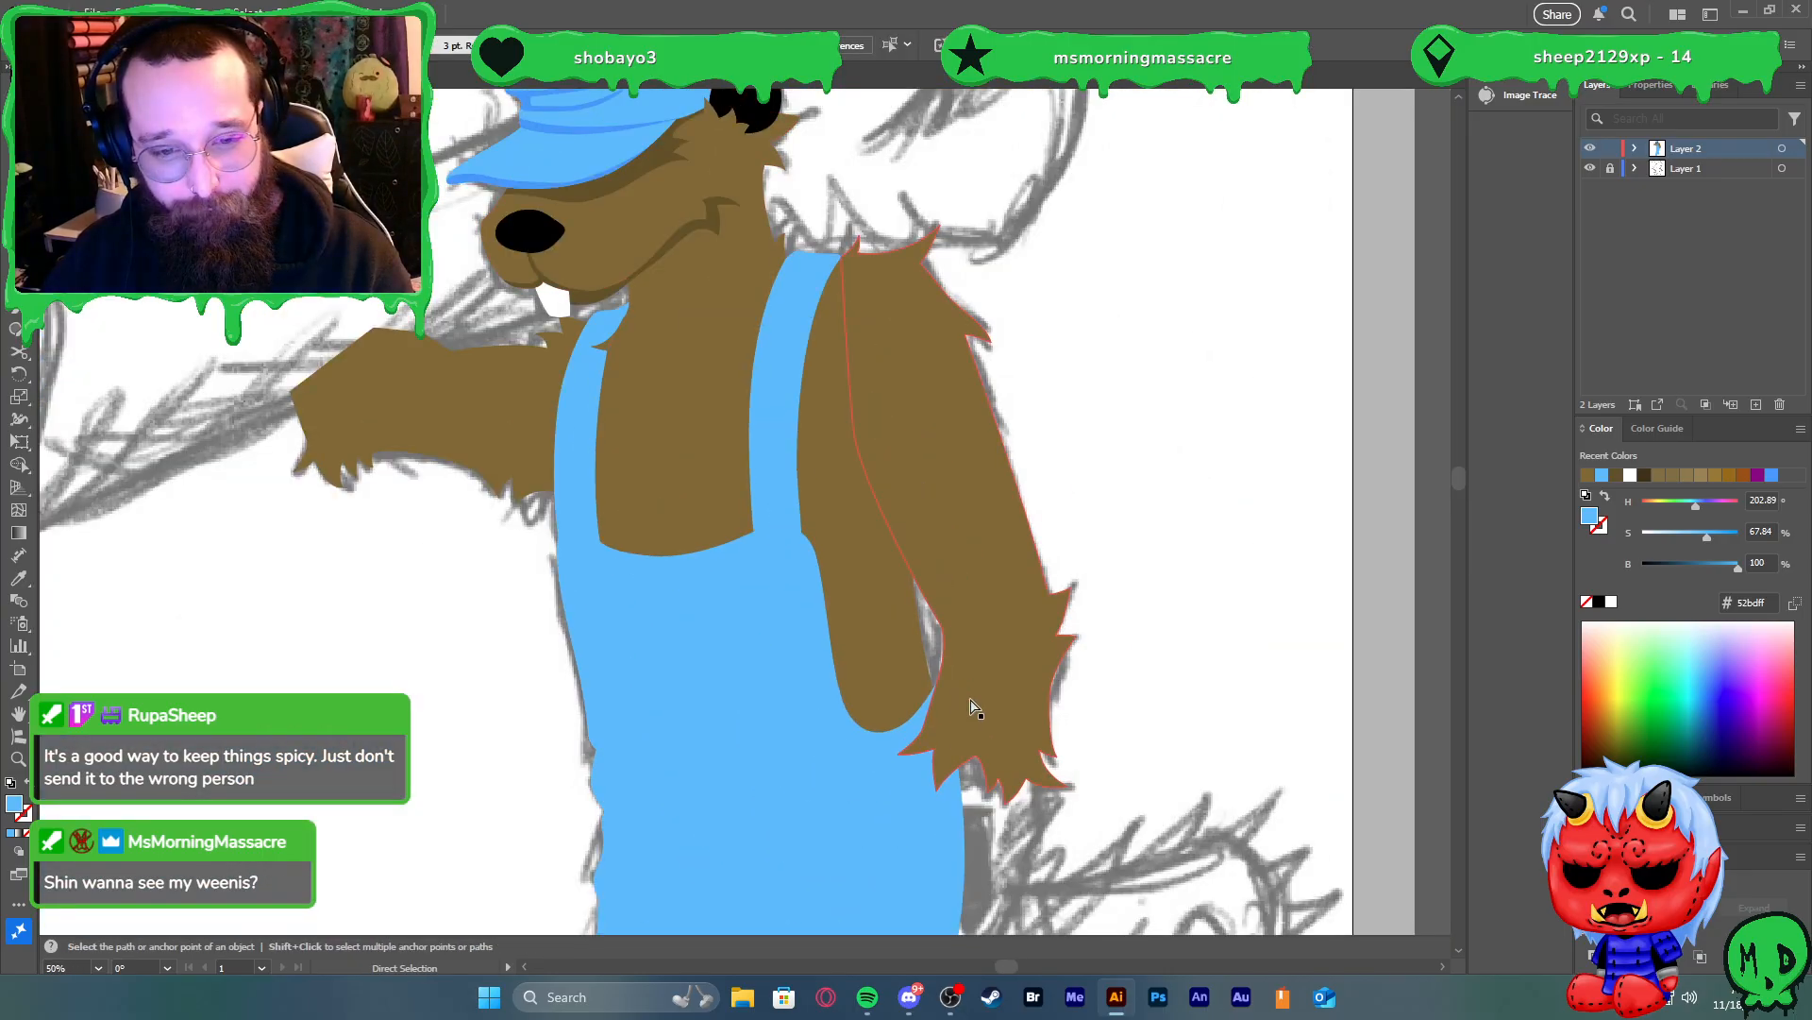
# Draw a closed blue patch with the Pen tool over the gap between the torso and the near forearm
pyautogui.scroll(3, 963, 698)
pyautogui.press('p')
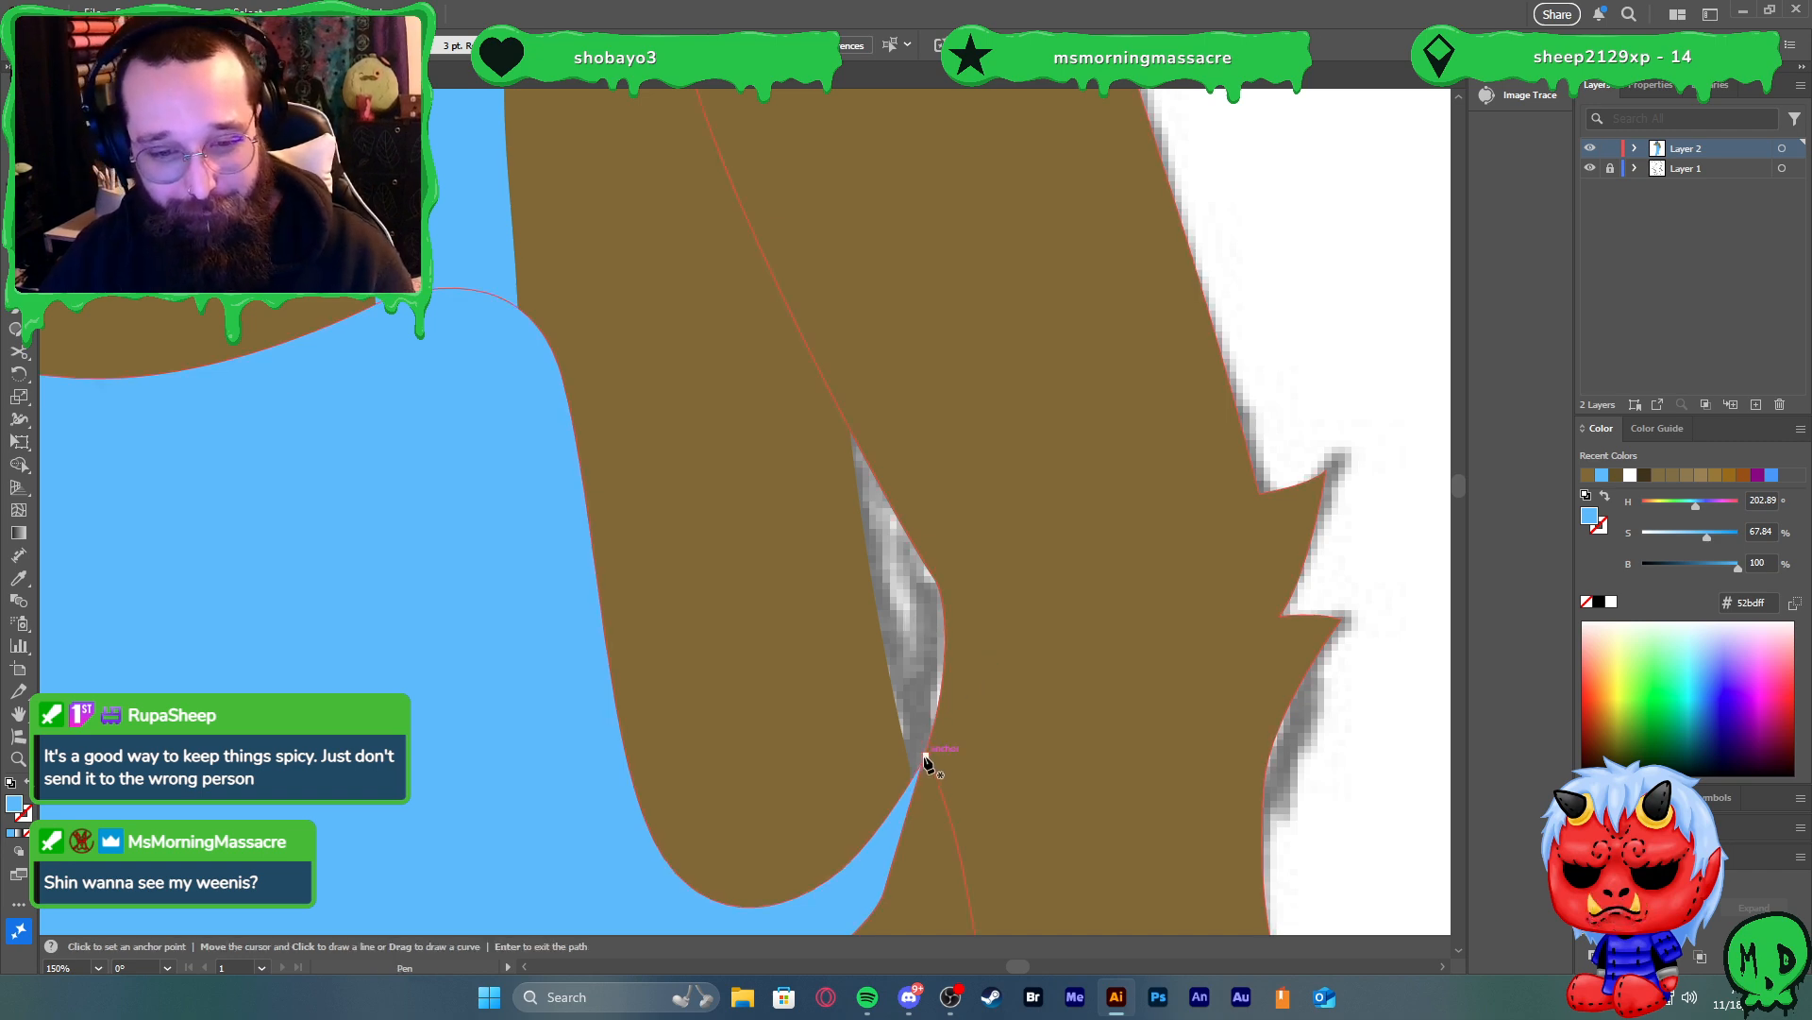
pyautogui.click(926, 756)
pyautogui.moveTo(912, 542); pyautogui.dragTo(907, 459)
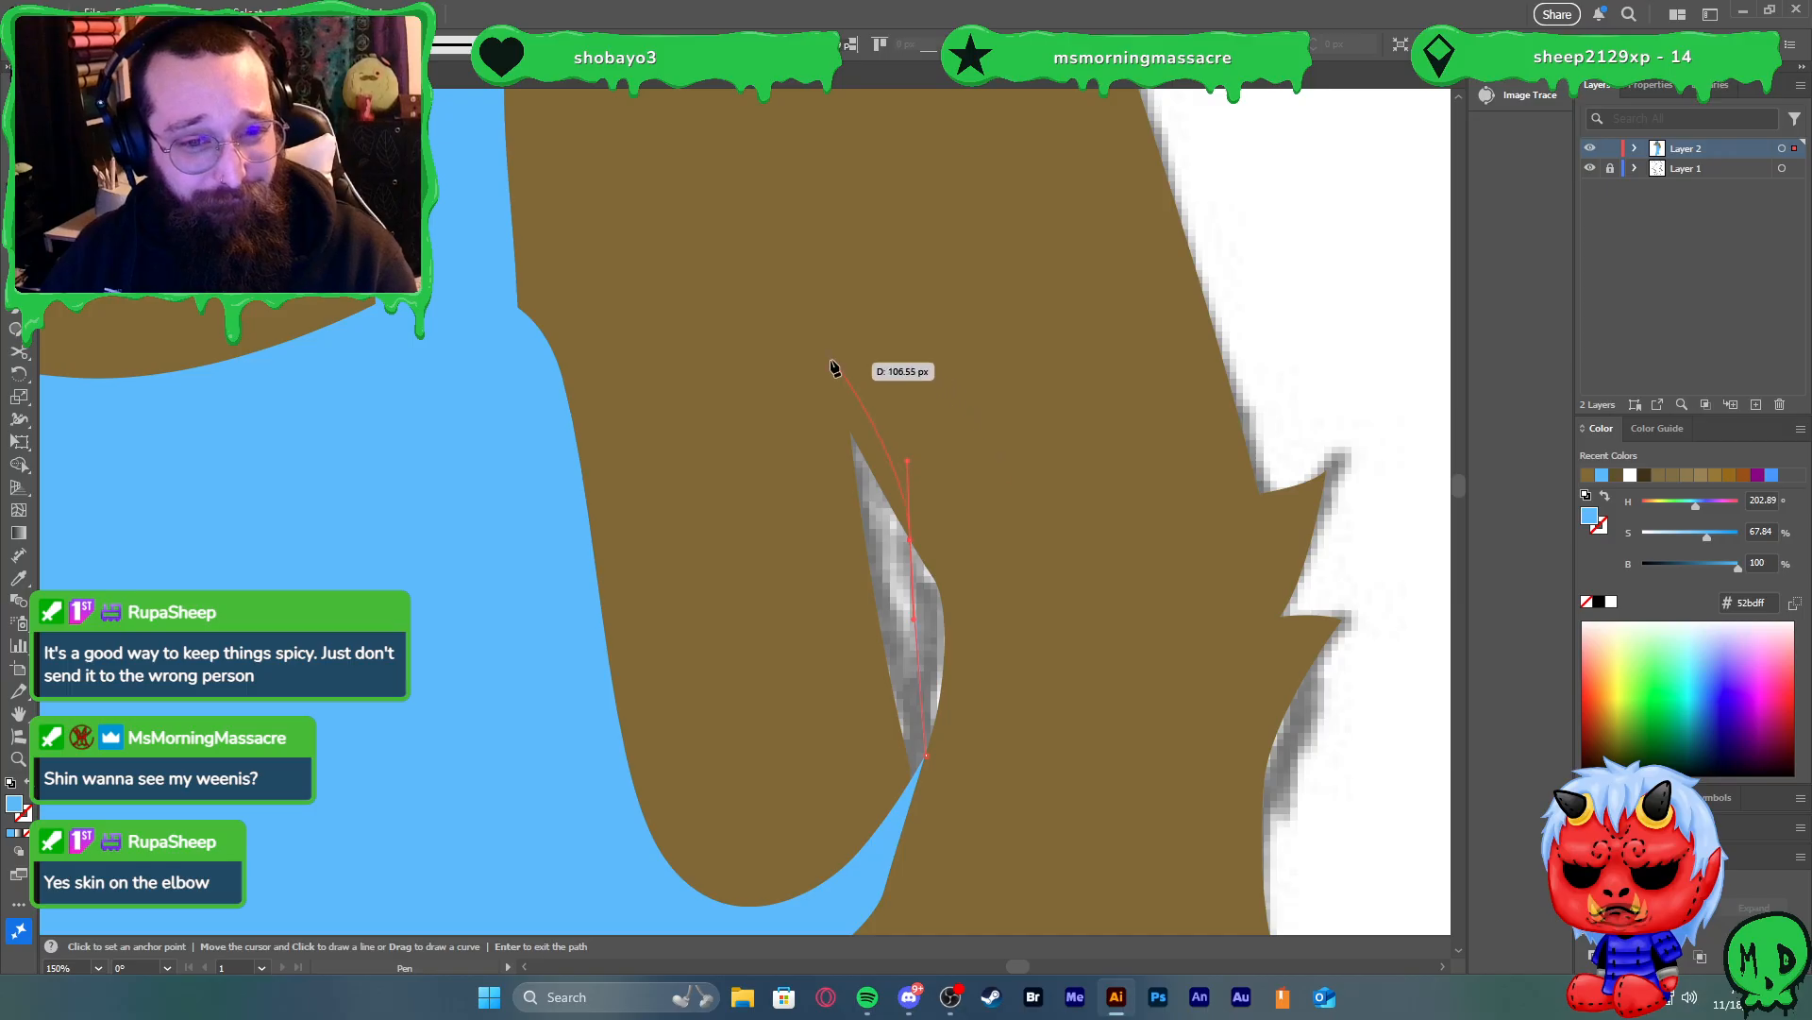
pyautogui.moveTo(829, 360); pyautogui.dragTo(787, 385)
pyautogui.click(788, 387)
pyautogui.click(780, 654)
pyautogui.click(865, 783)
pyautogui.click(911, 826)
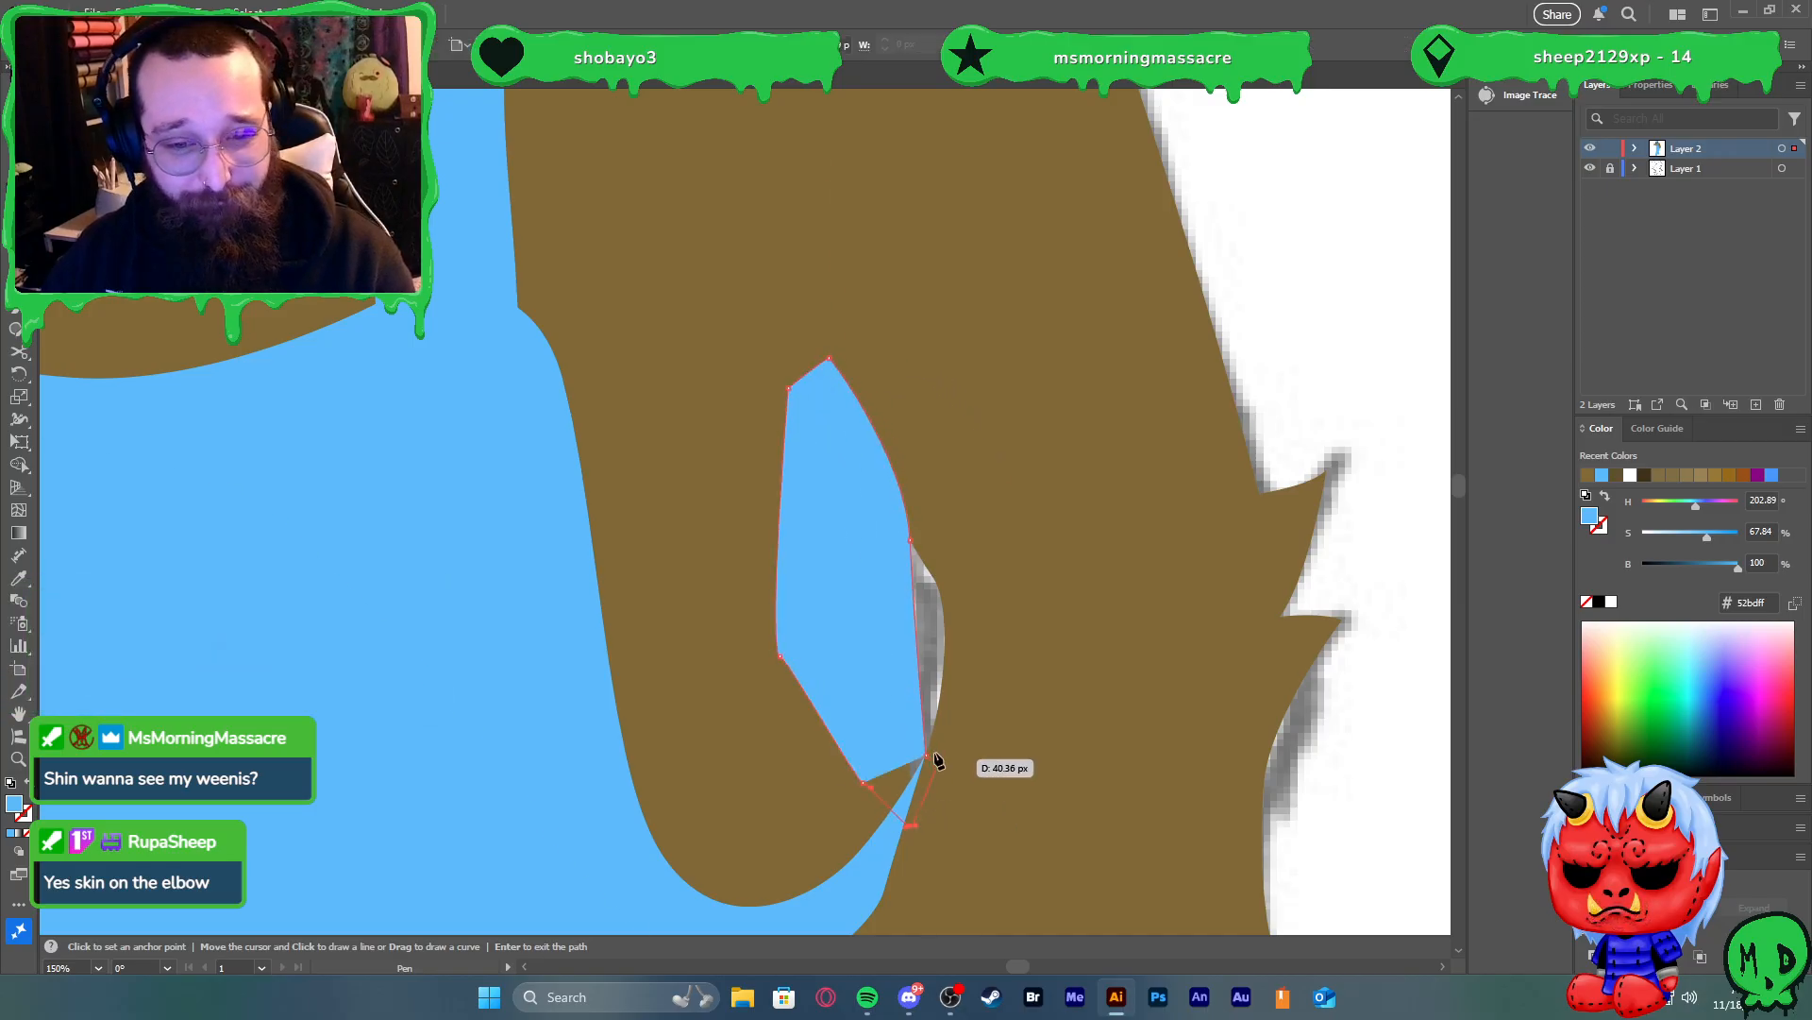
pyautogui.click(926, 757)
pyautogui.press('v')
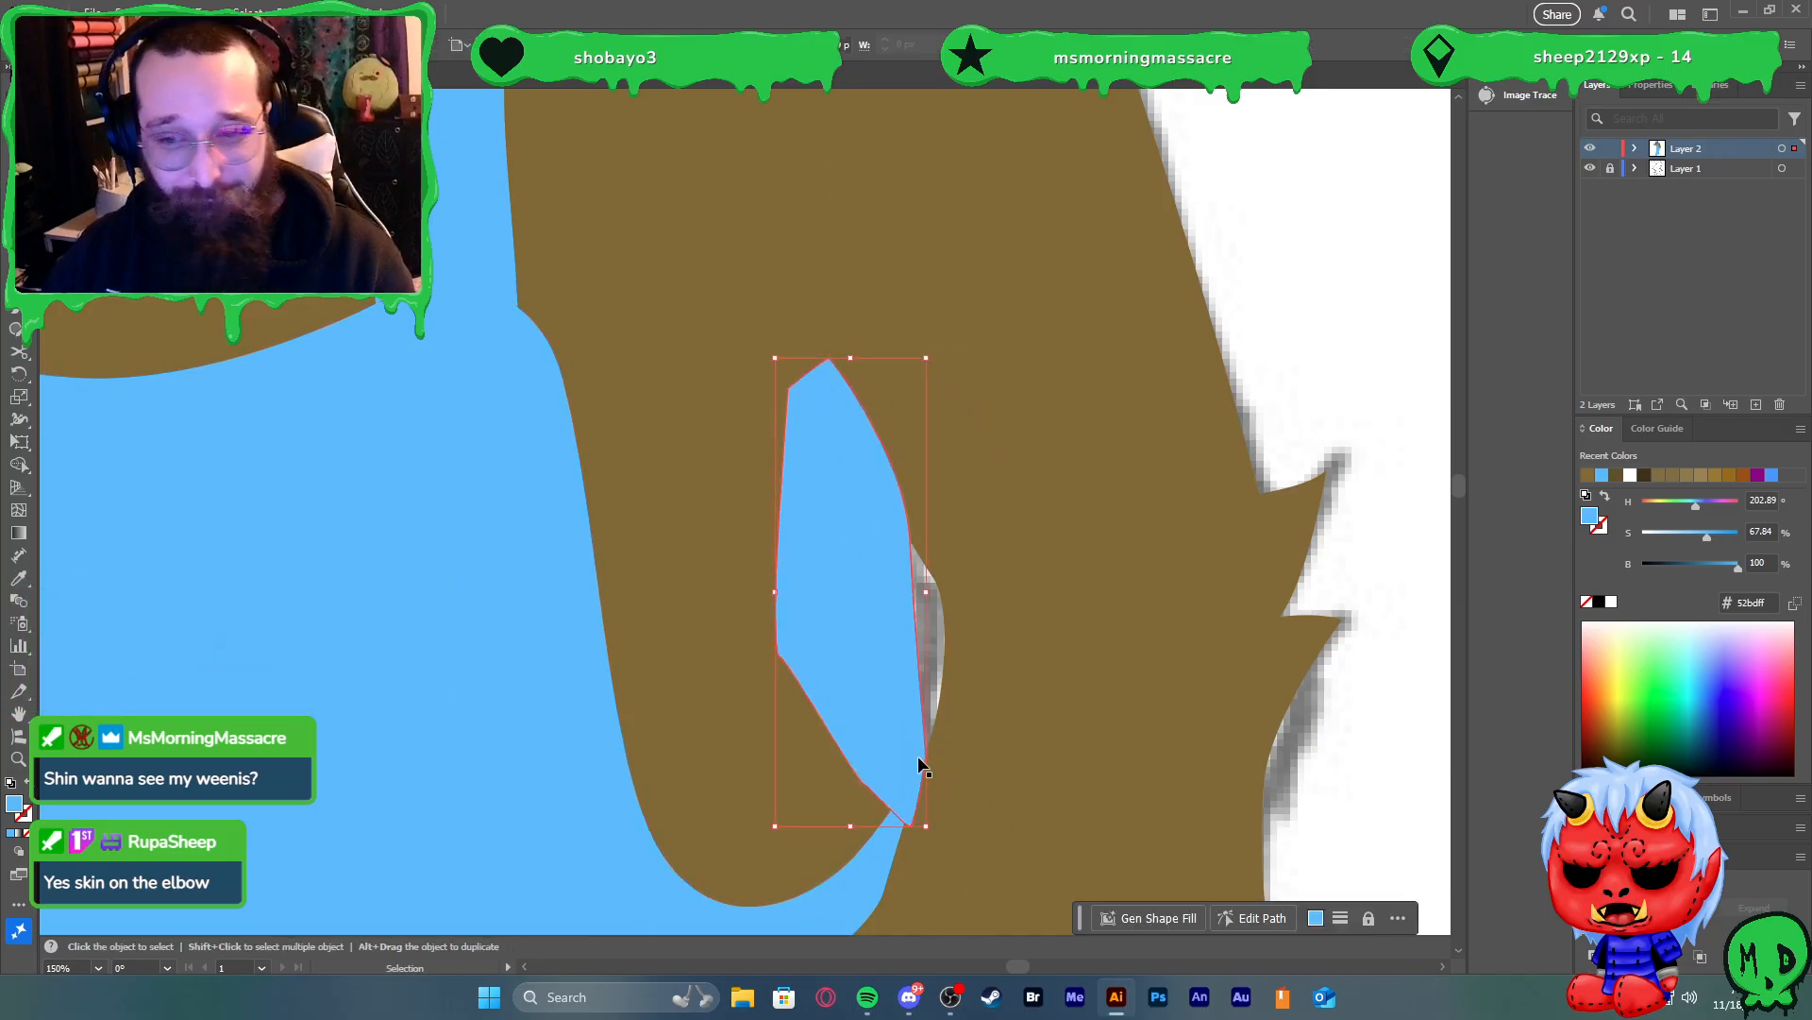
# Darken the patch's blue fill to about 58% brightness and send the patch behind the body and arm shapes
pyautogui.click(1698, 566)
pyautogui.hotkey('ctrl', 'shift', '[')
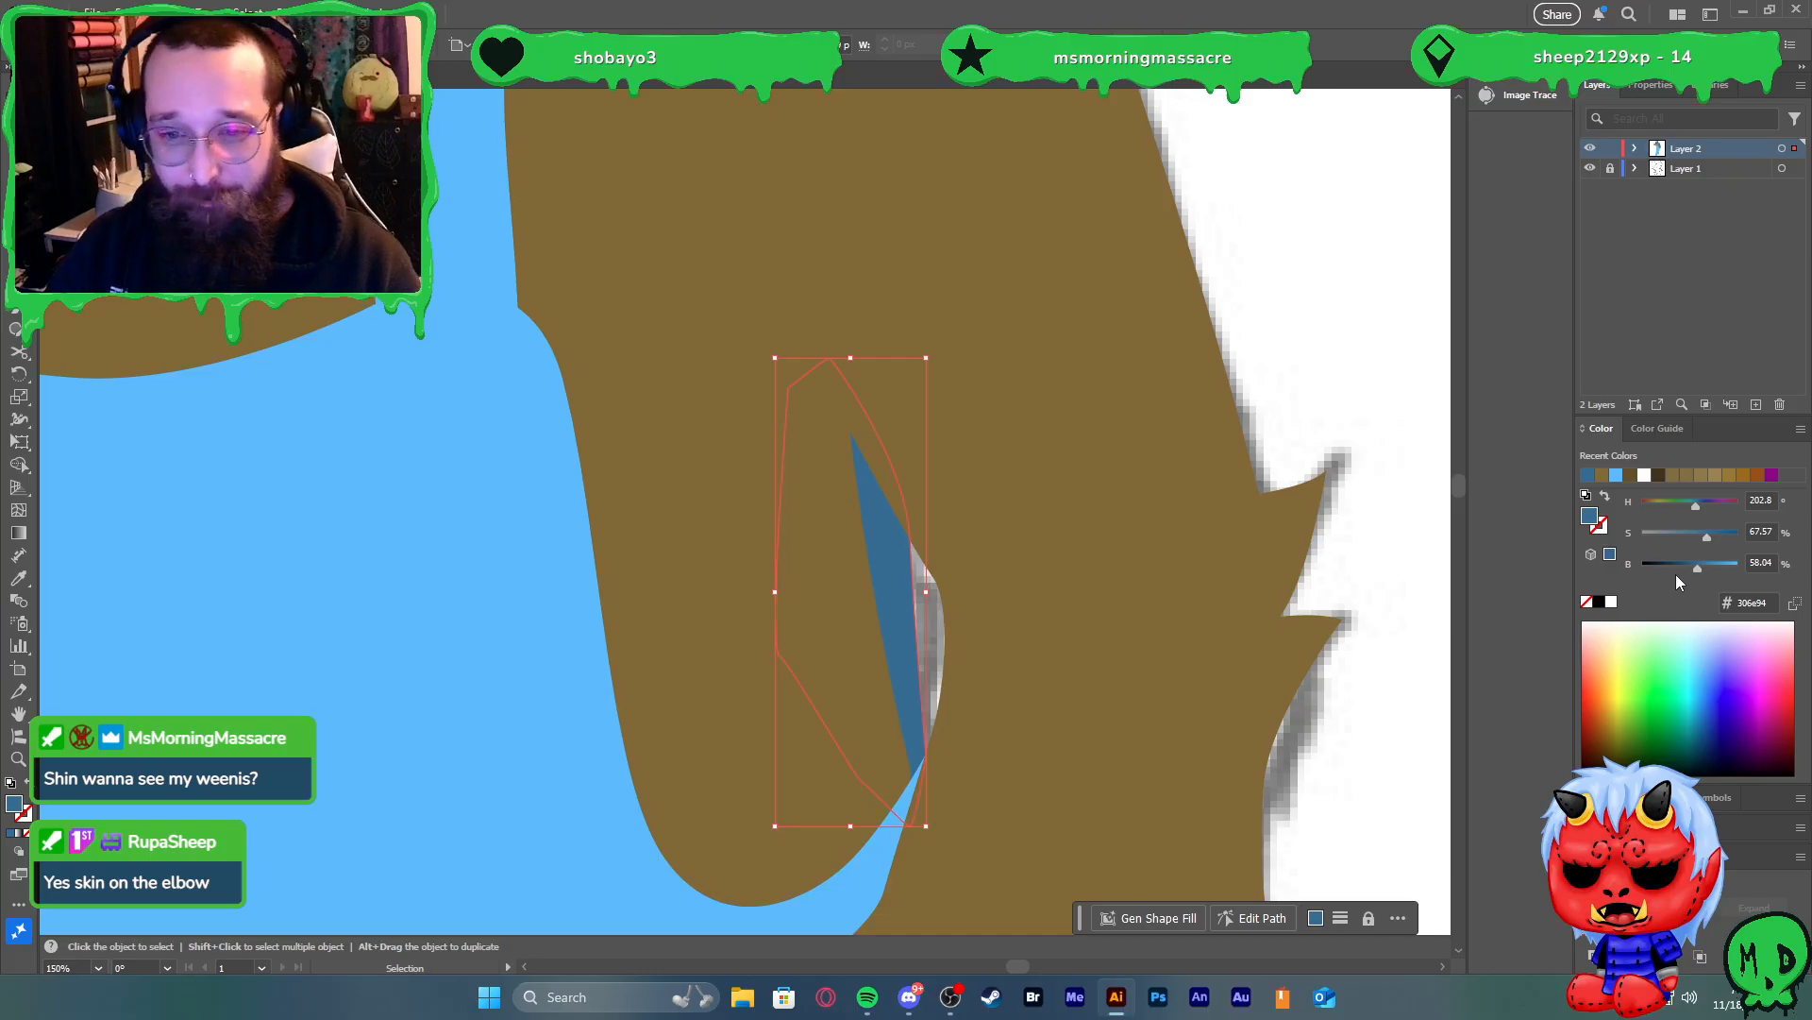
pyautogui.click(1356, 445)
pyautogui.hotkey('ctrl', '0')
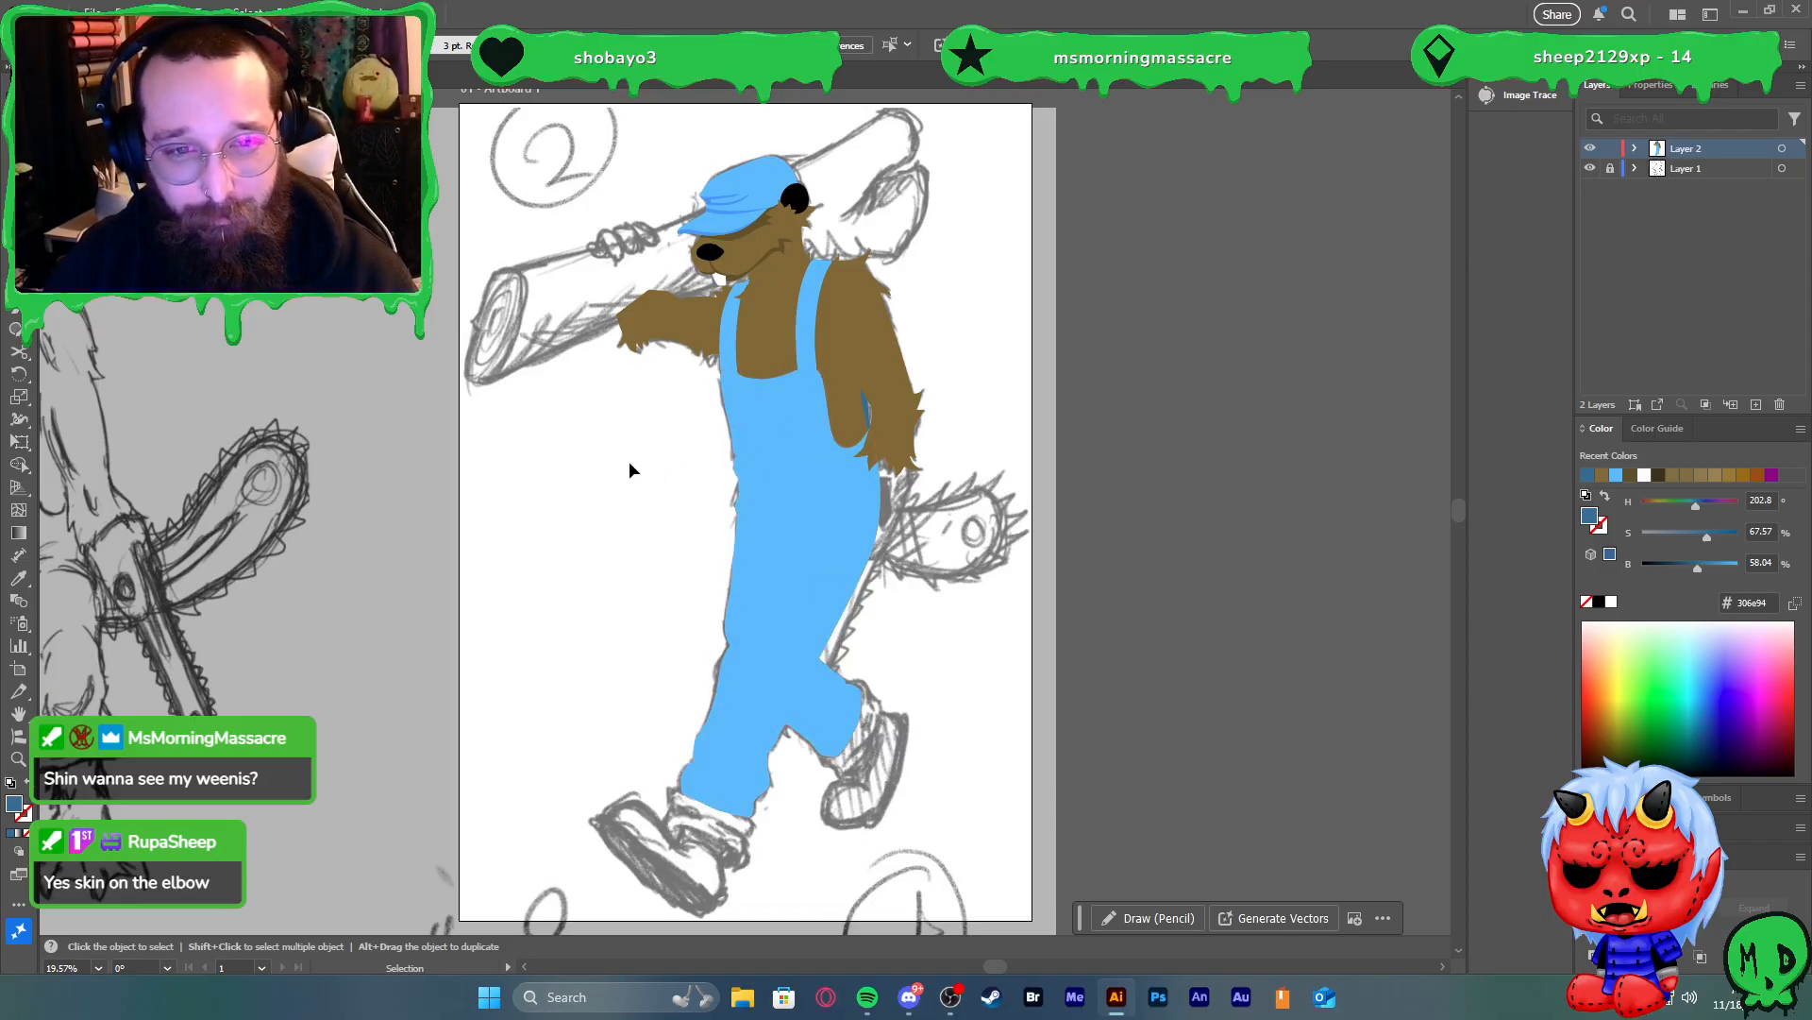
# Recolour the beaver's black ear with the dark brown recent colour 403318
pyautogui.scroll(4, 802, 283)
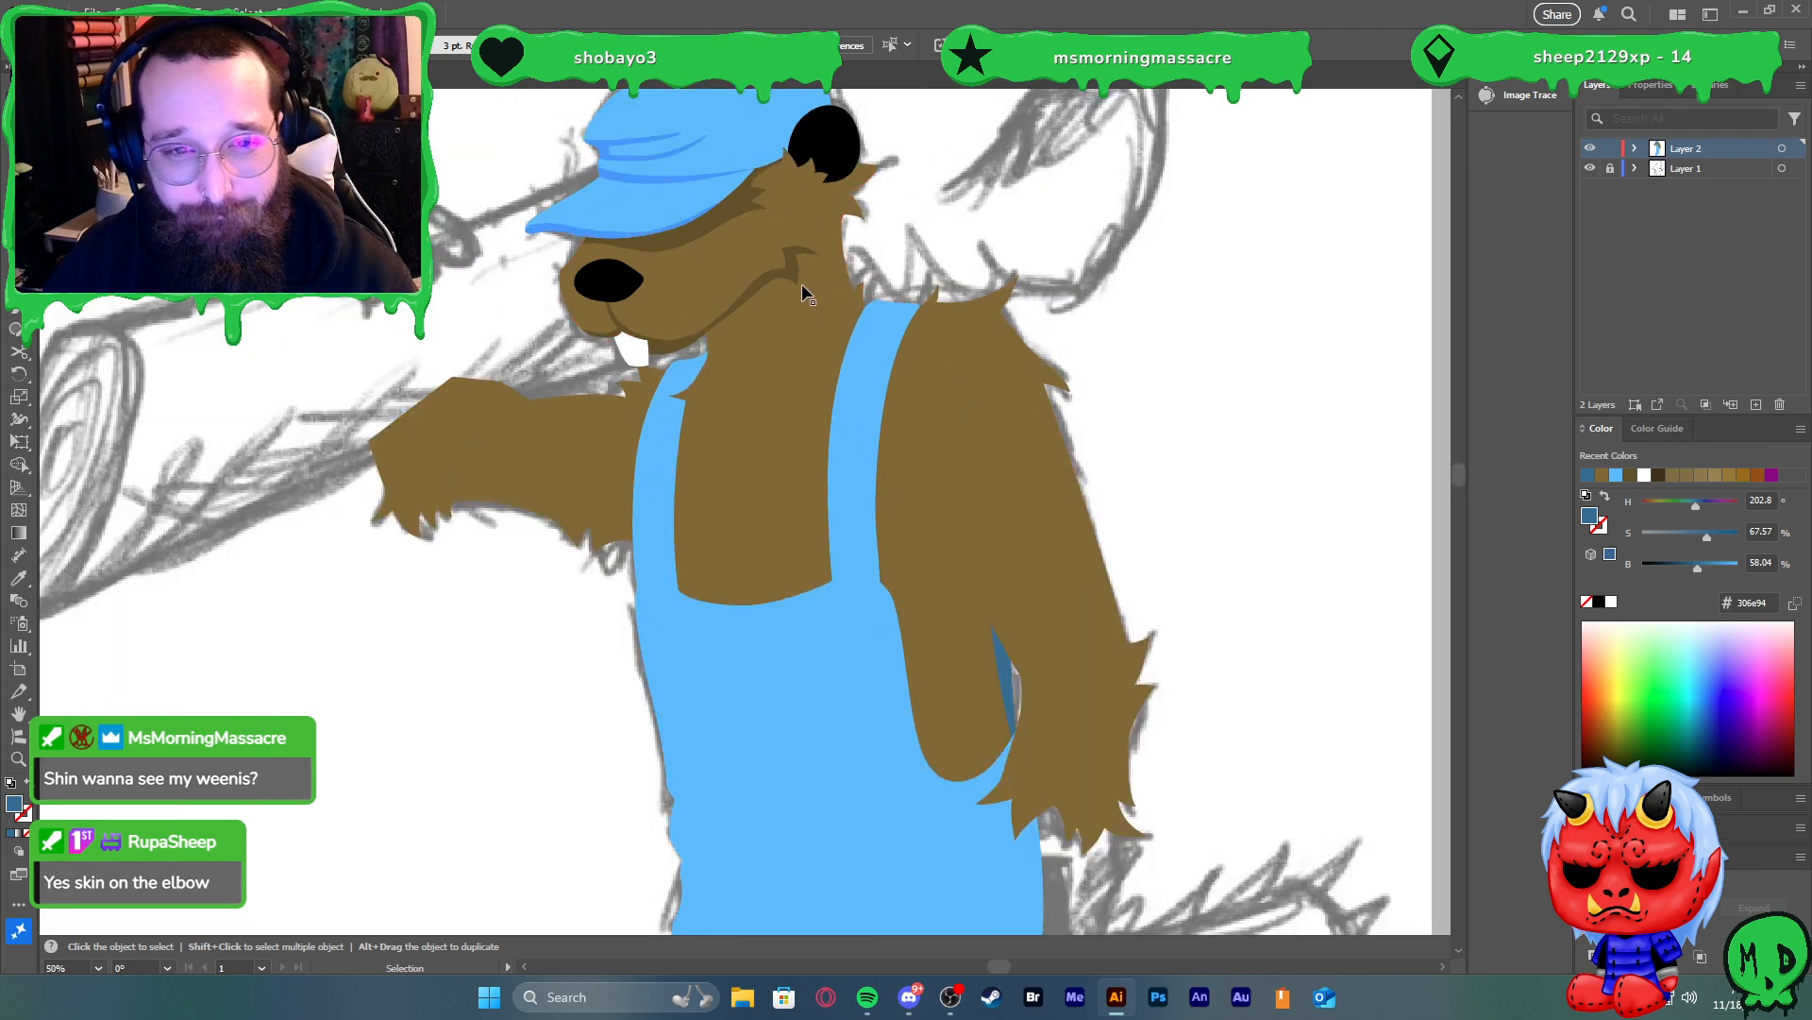
pyautogui.scroll(2, 859, 302)
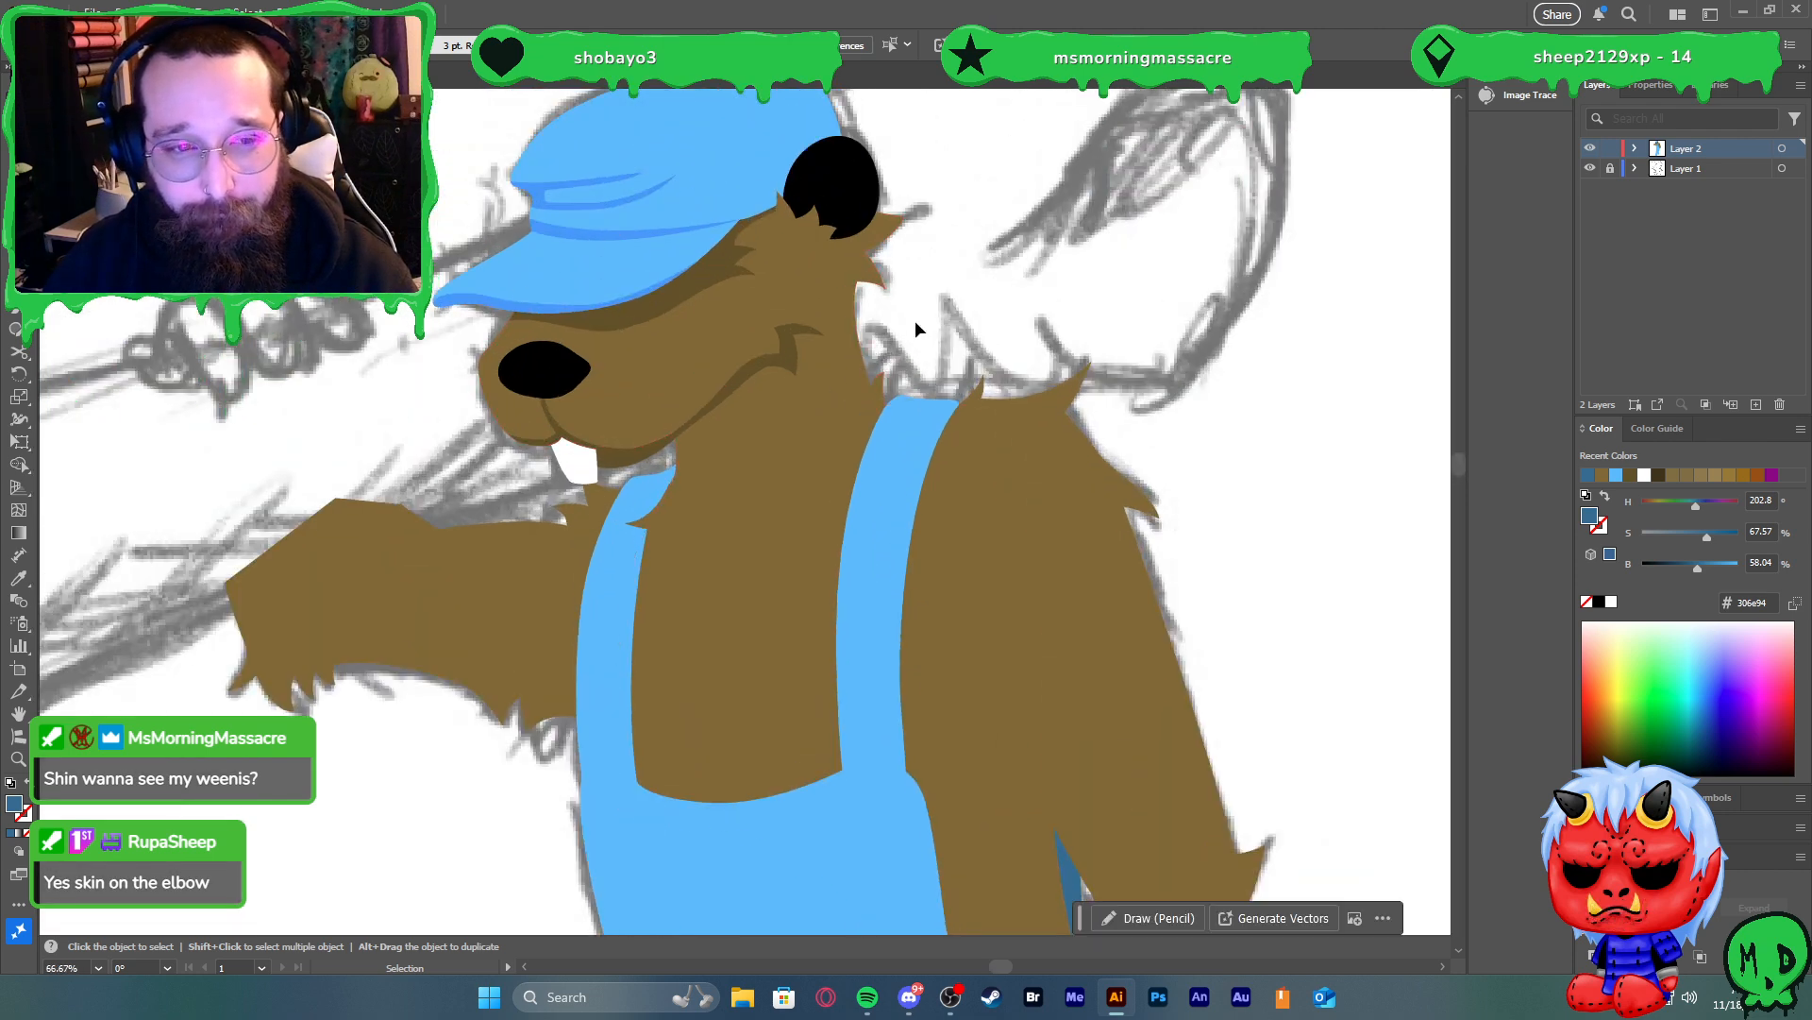
pyautogui.scroll(-1, 914, 320)
pyautogui.click(852, 221)
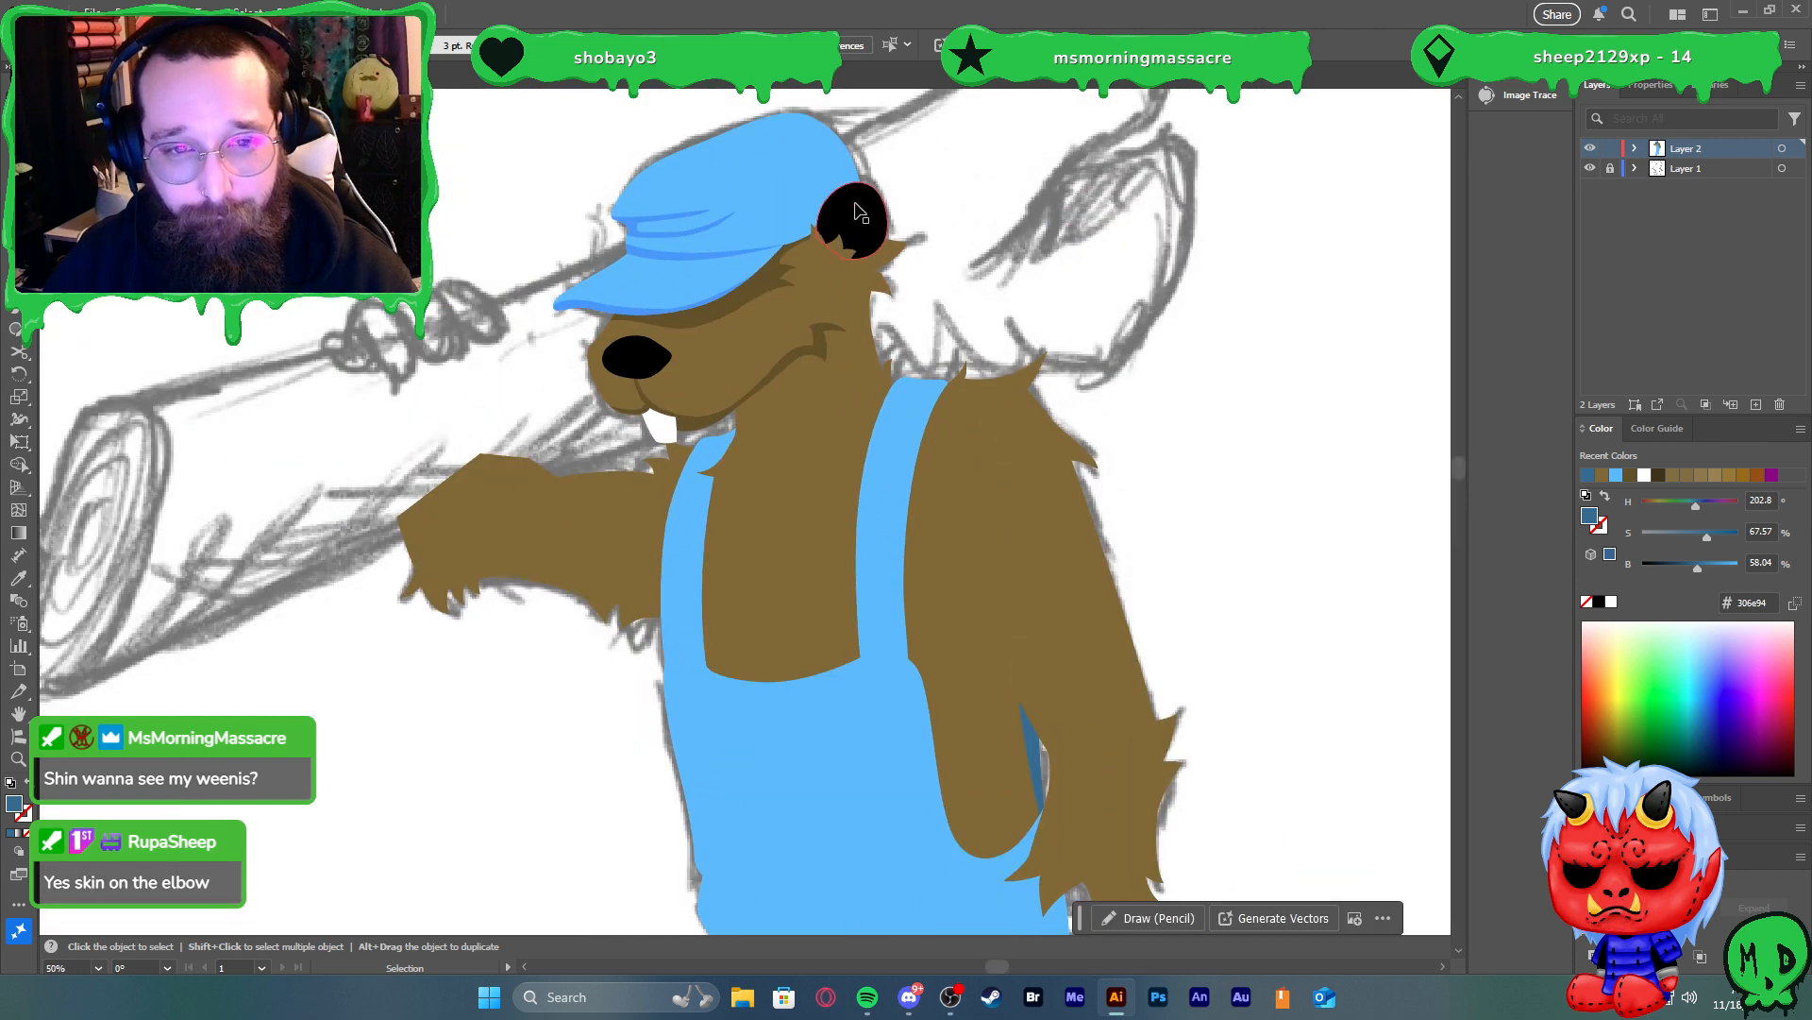
pyautogui.click(1659, 475)
pyautogui.click(1180, 404)
pyautogui.scroll(-2, 1168, 404)
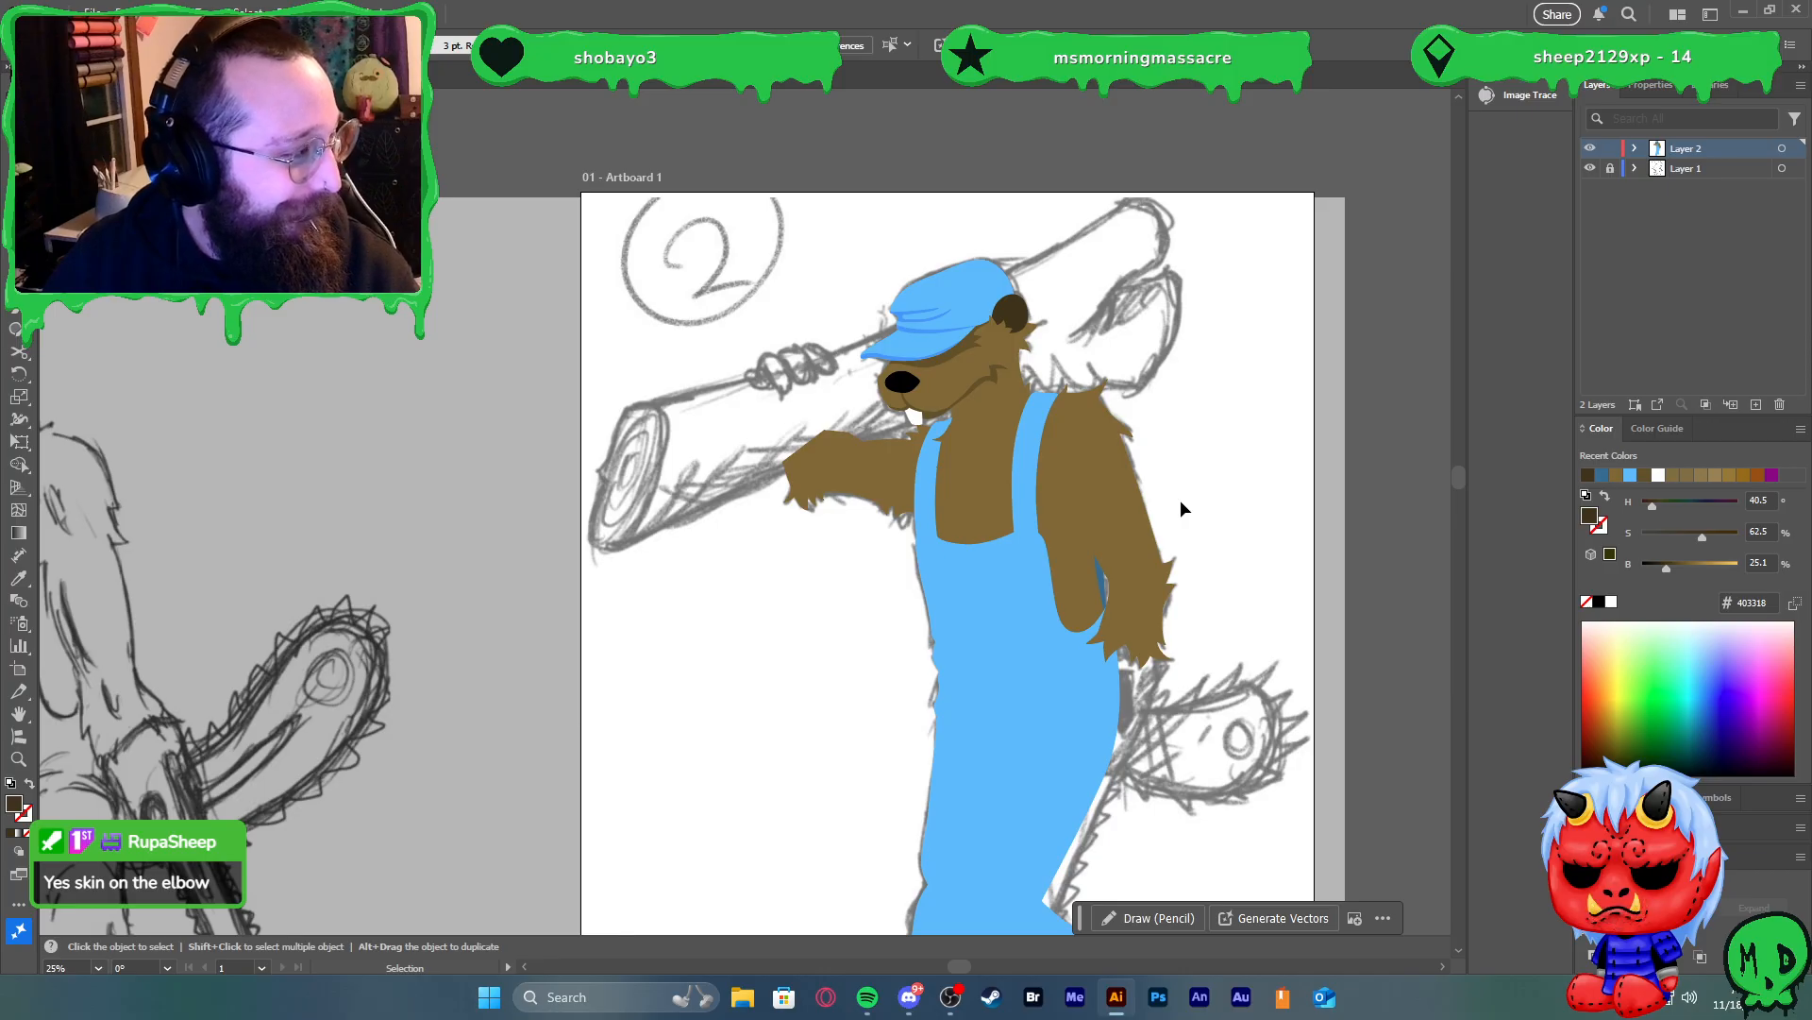
# Check the coloured shapes with the Layer 1 sketch hidden, and make the sketch visible again
pyautogui.scroll(-2, 1248, 580)
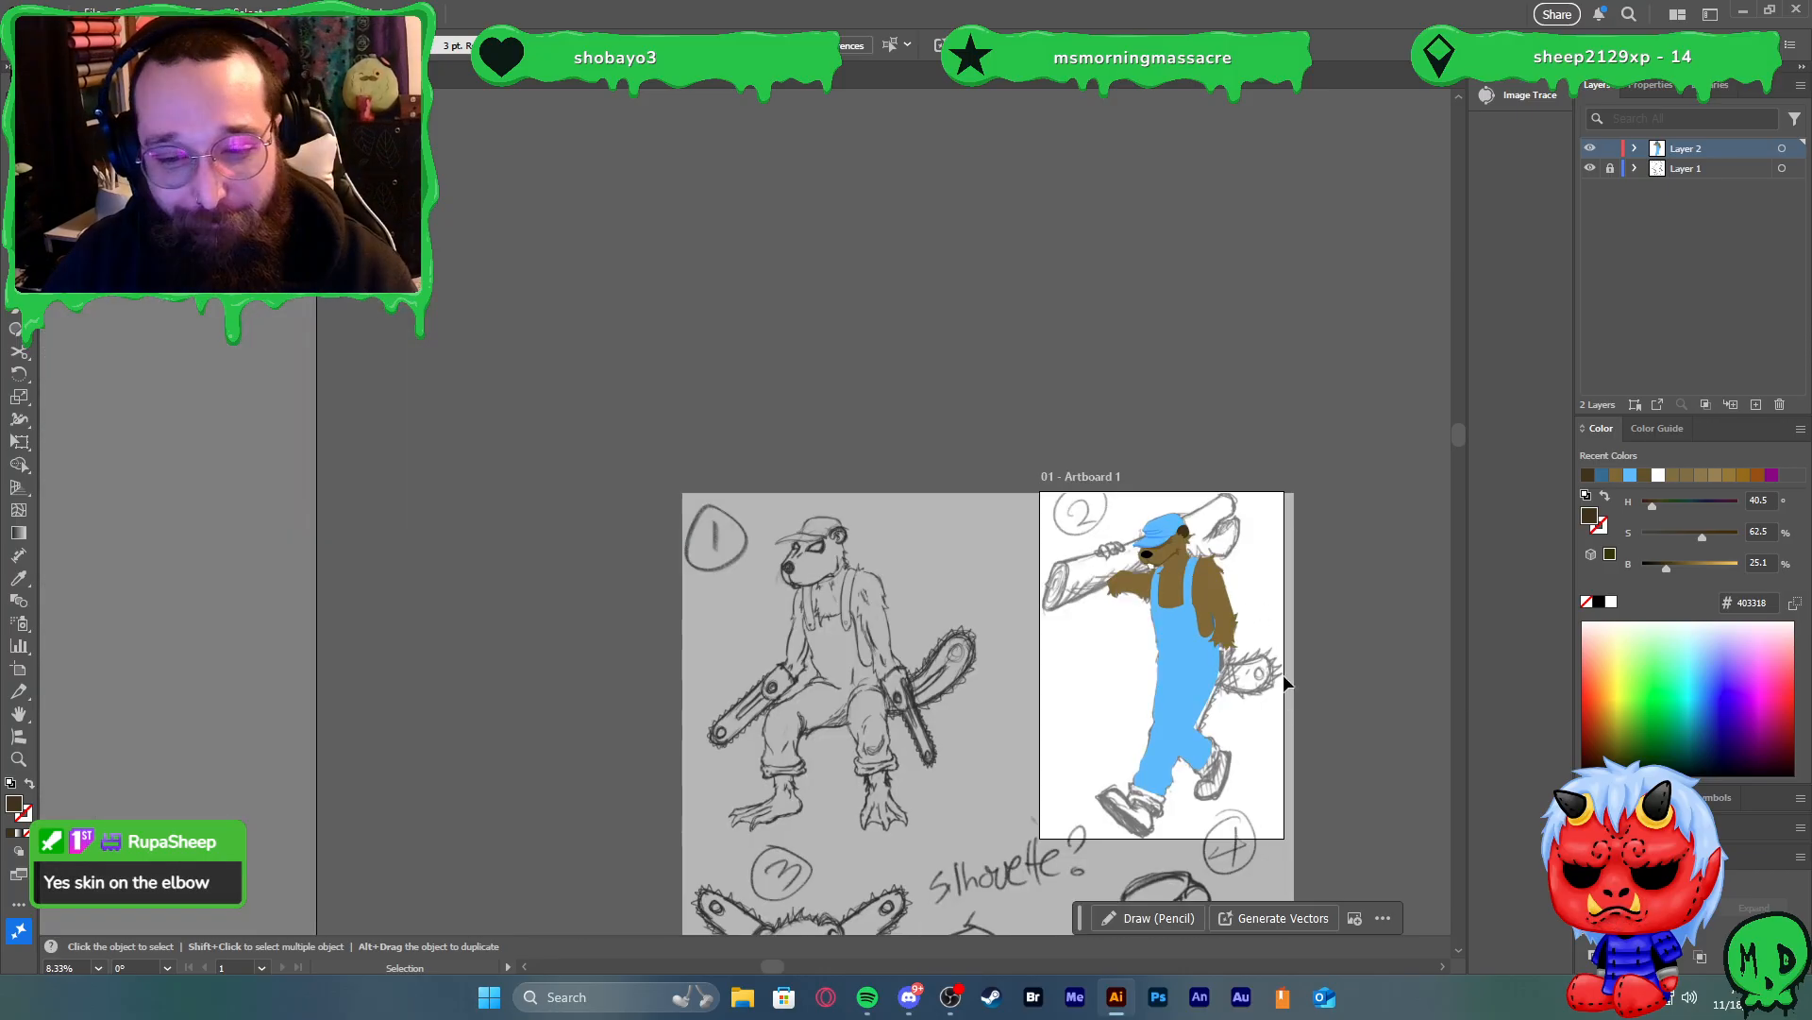
pyautogui.scroll(4, 1267, 644)
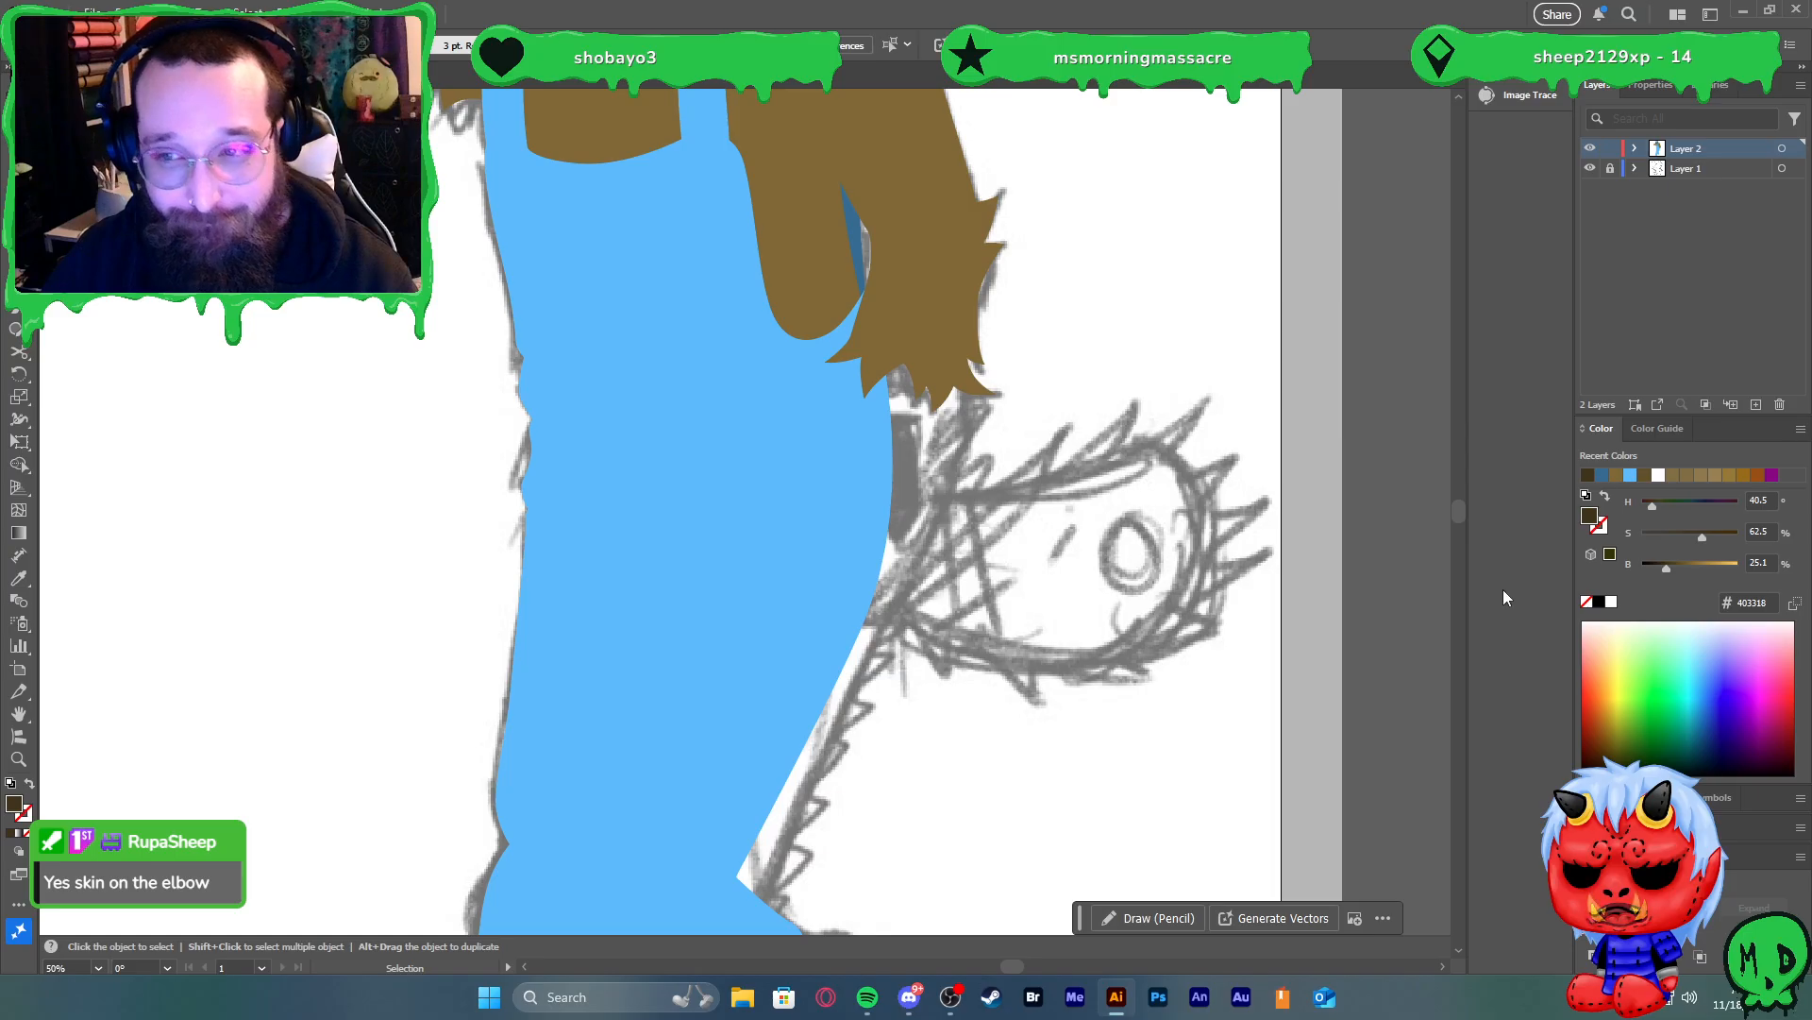
pyautogui.click(1591, 168)
pyautogui.click(1591, 168)
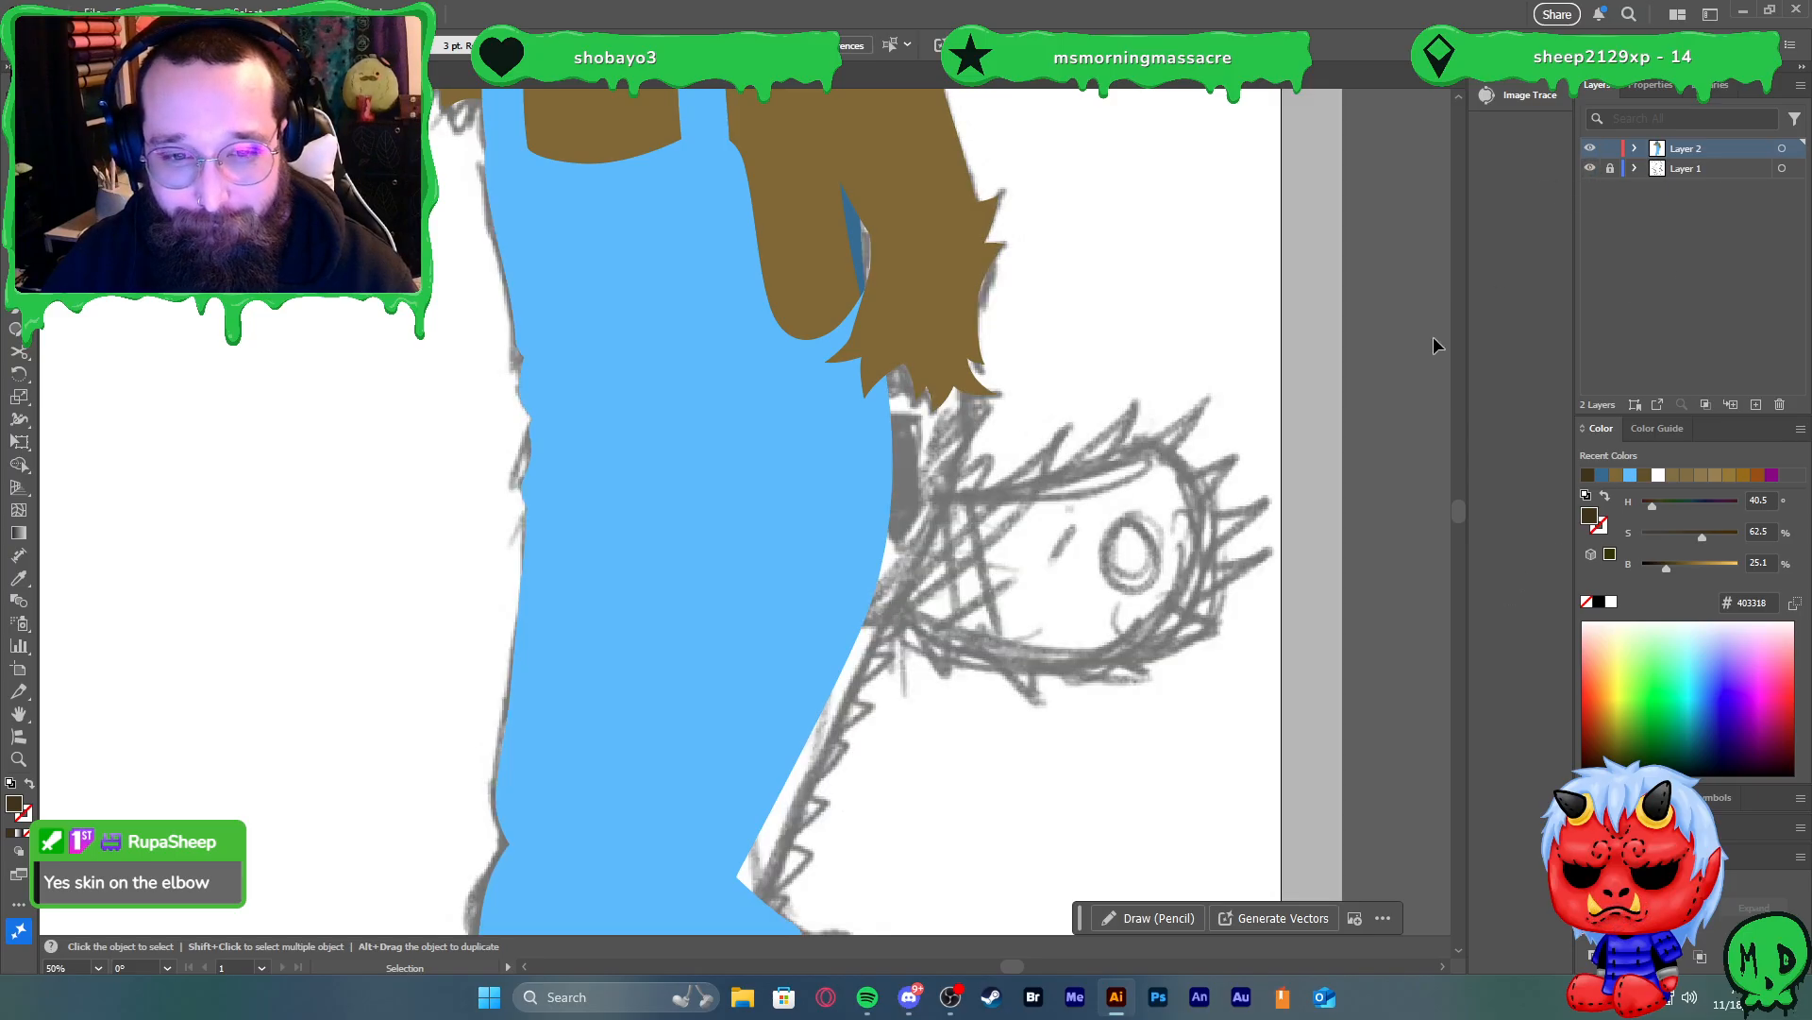
# Turn the overalls back into a blue outline without fill so the trouser and chainsaw sketch shows through
pyautogui.click(880, 476)
pyautogui.press('Delete')
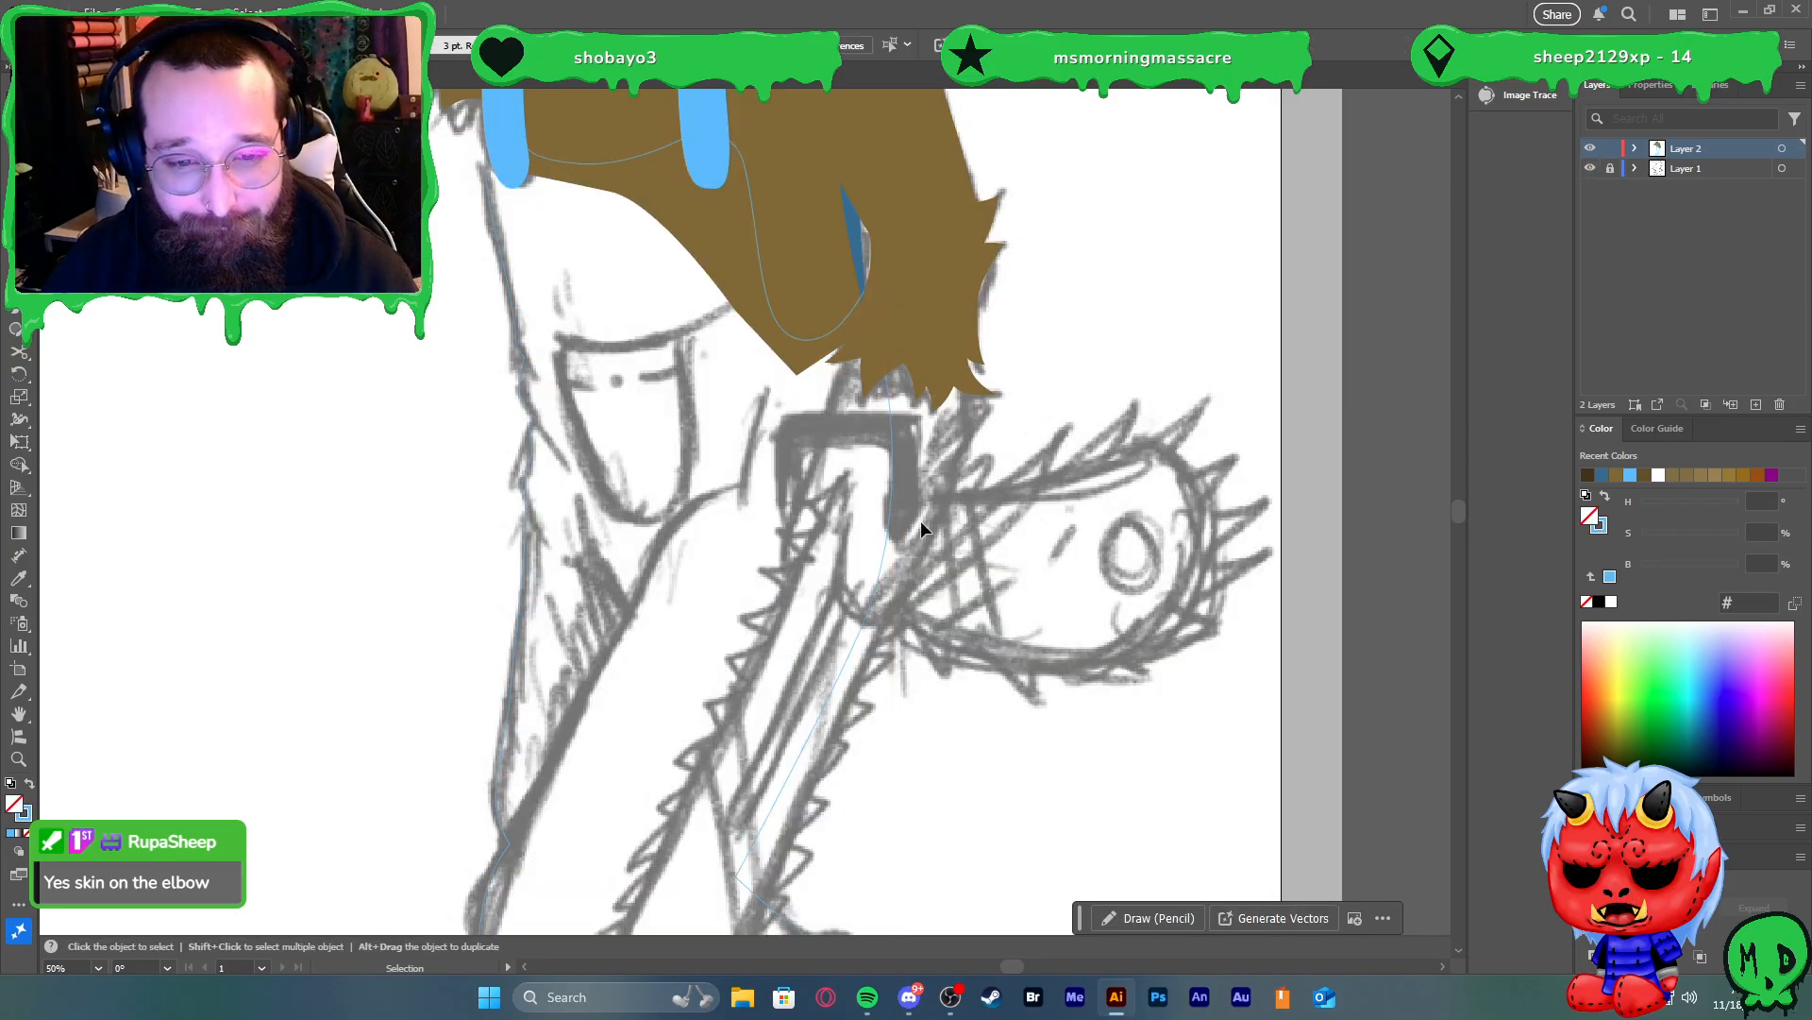
pyautogui.scroll(-2, 859, 517)
pyautogui.scroll(-1, 836, 473)
pyautogui.scroll(2, 836, 473)
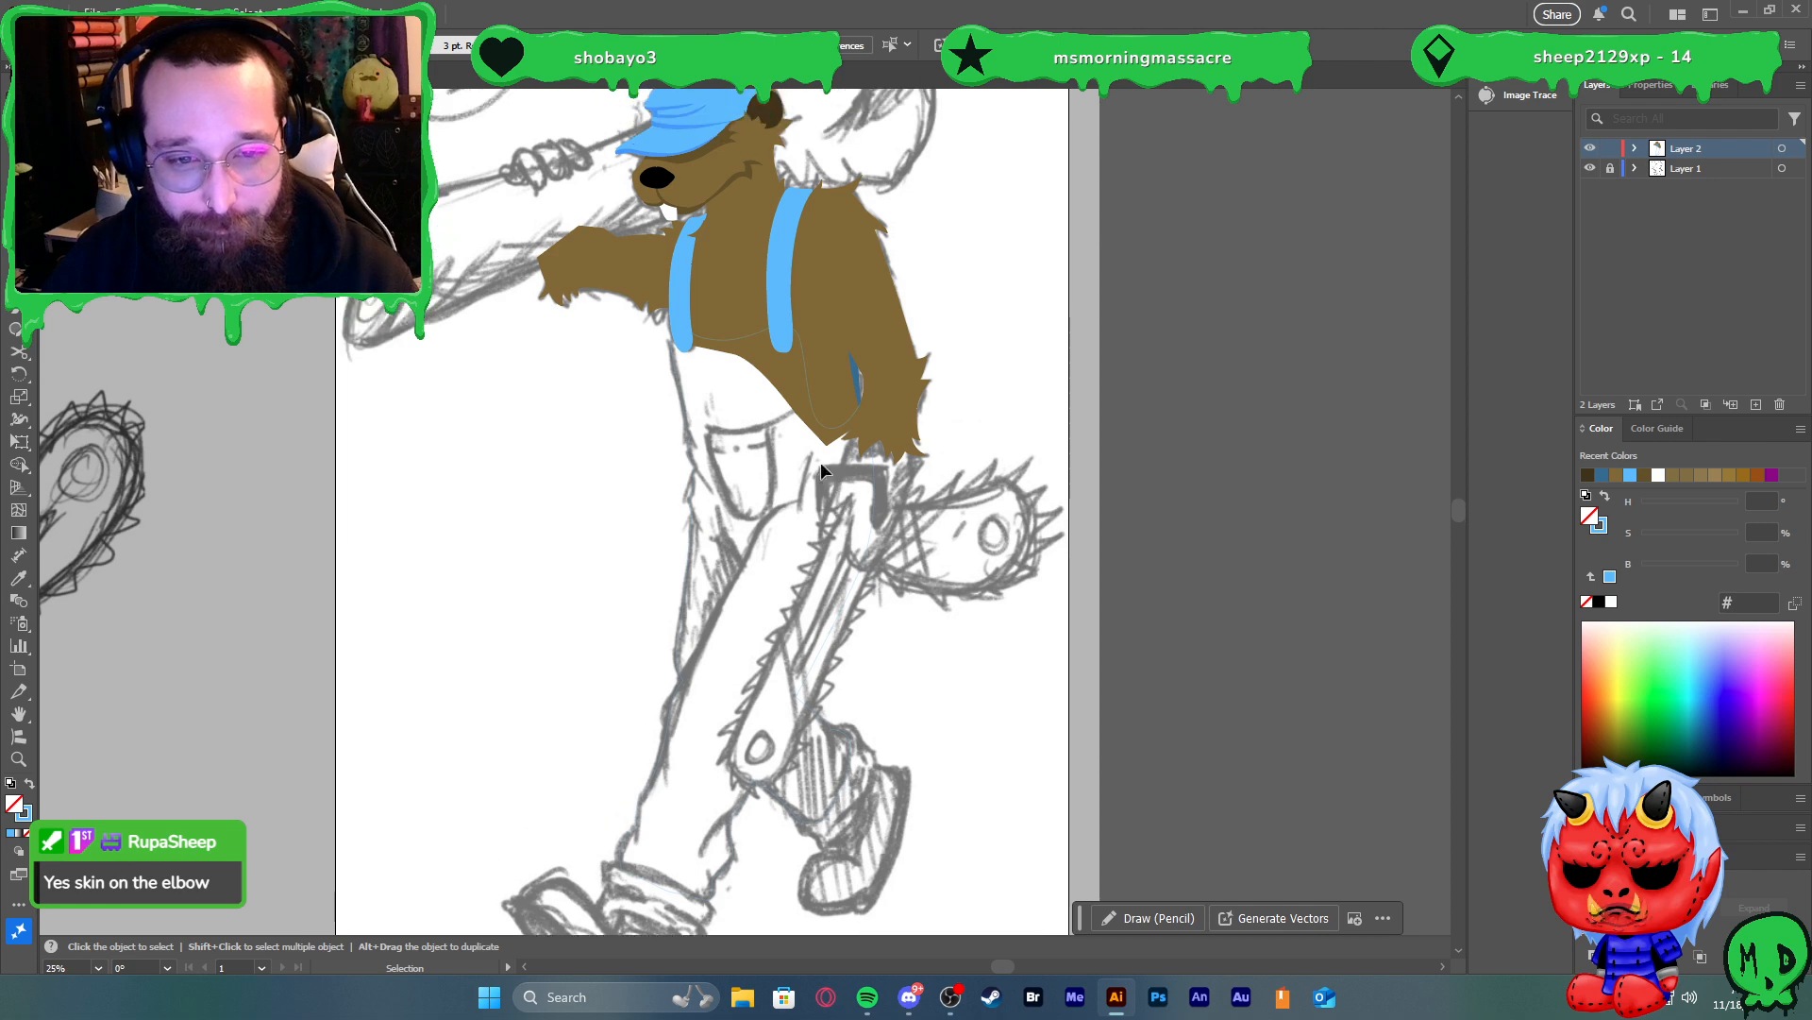
pyautogui.click(806, 389)
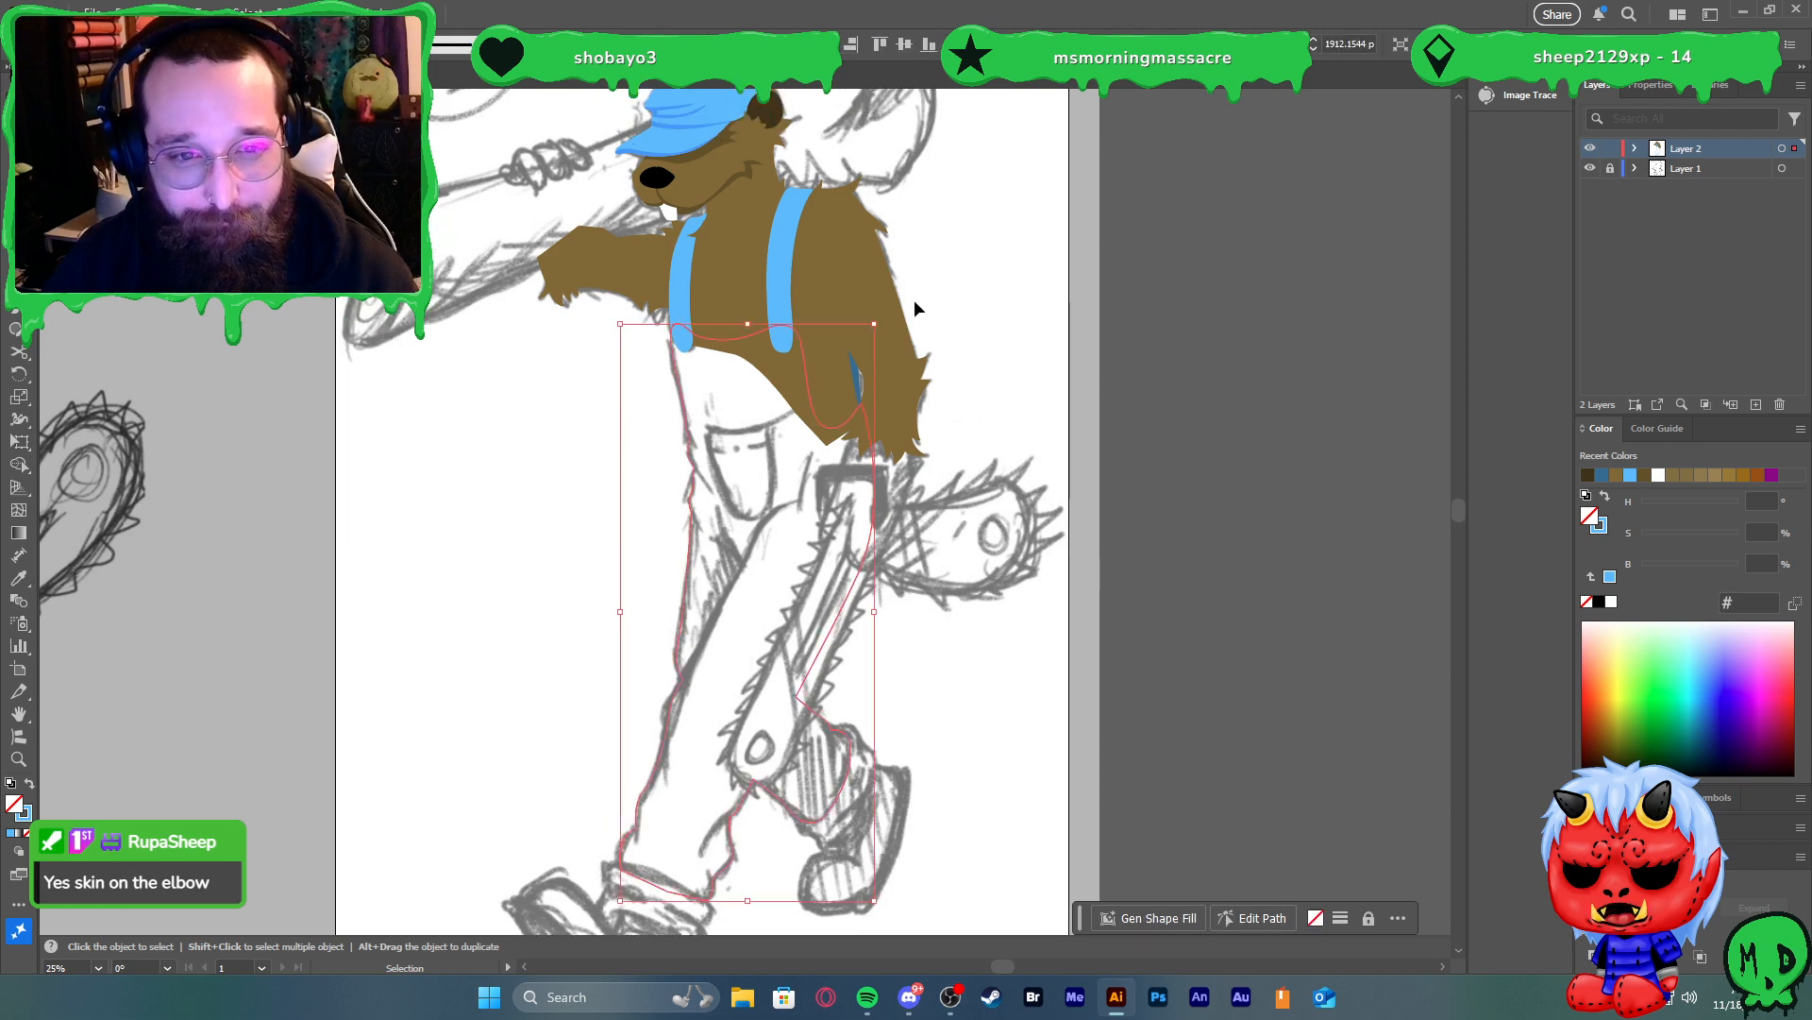
# Swap fill and stroke on the body, near arm and far arm shapes to leave them as brown outlines without fill
pyautogui.click(858, 278)
pyautogui.click(830, 350)
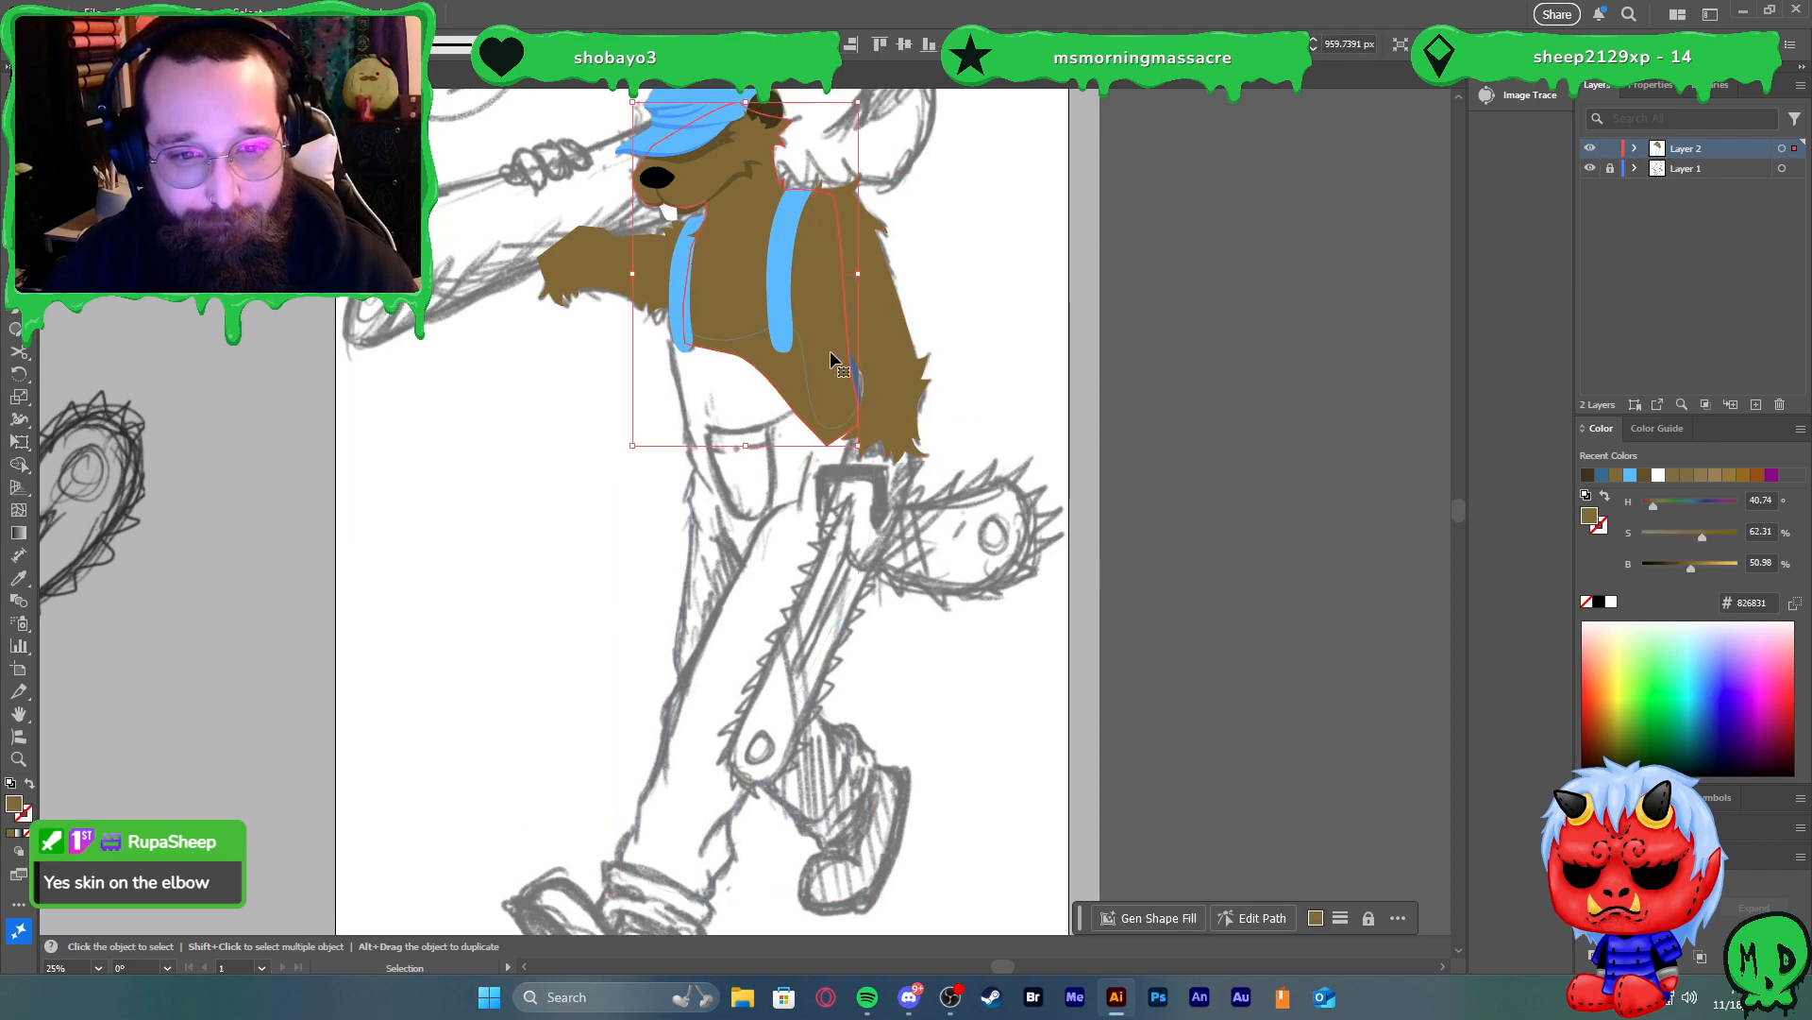
pyautogui.press('/')
pyautogui.click(866, 336)
pyautogui.hotkey('shift', 'x')
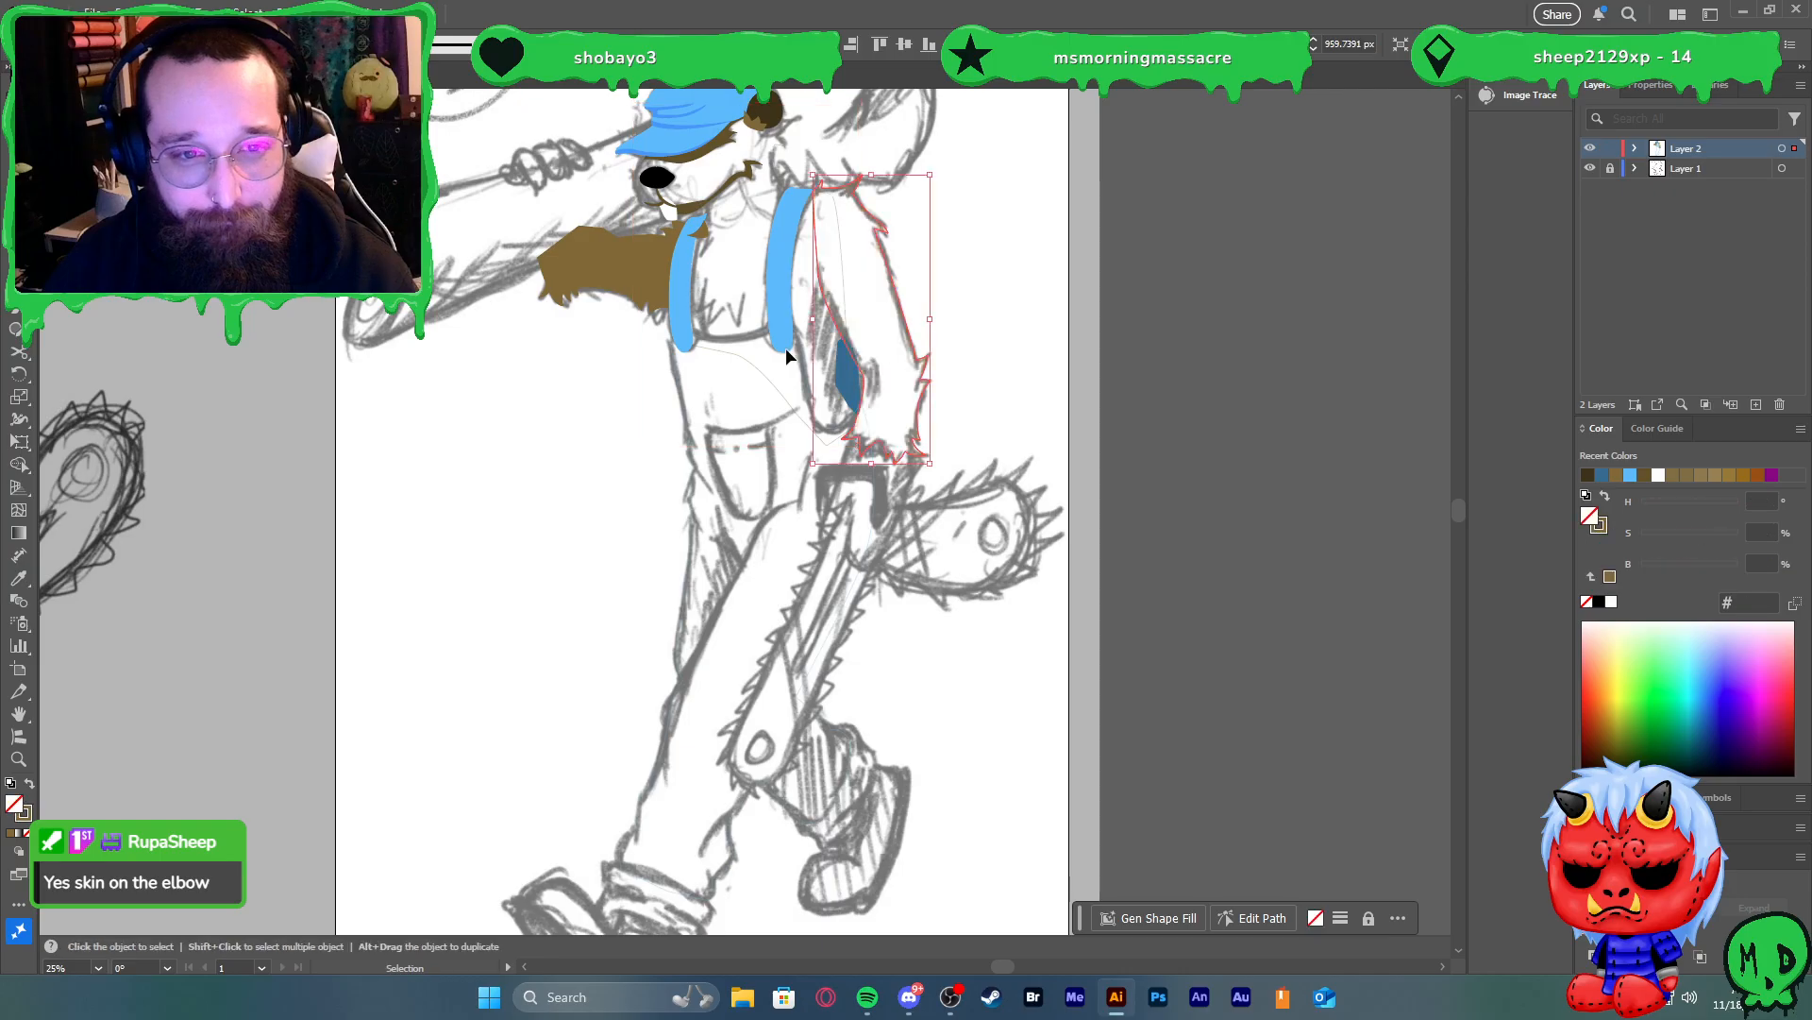
pyautogui.click(598, 268)
pyautogui.hotkey('shift', 'x')
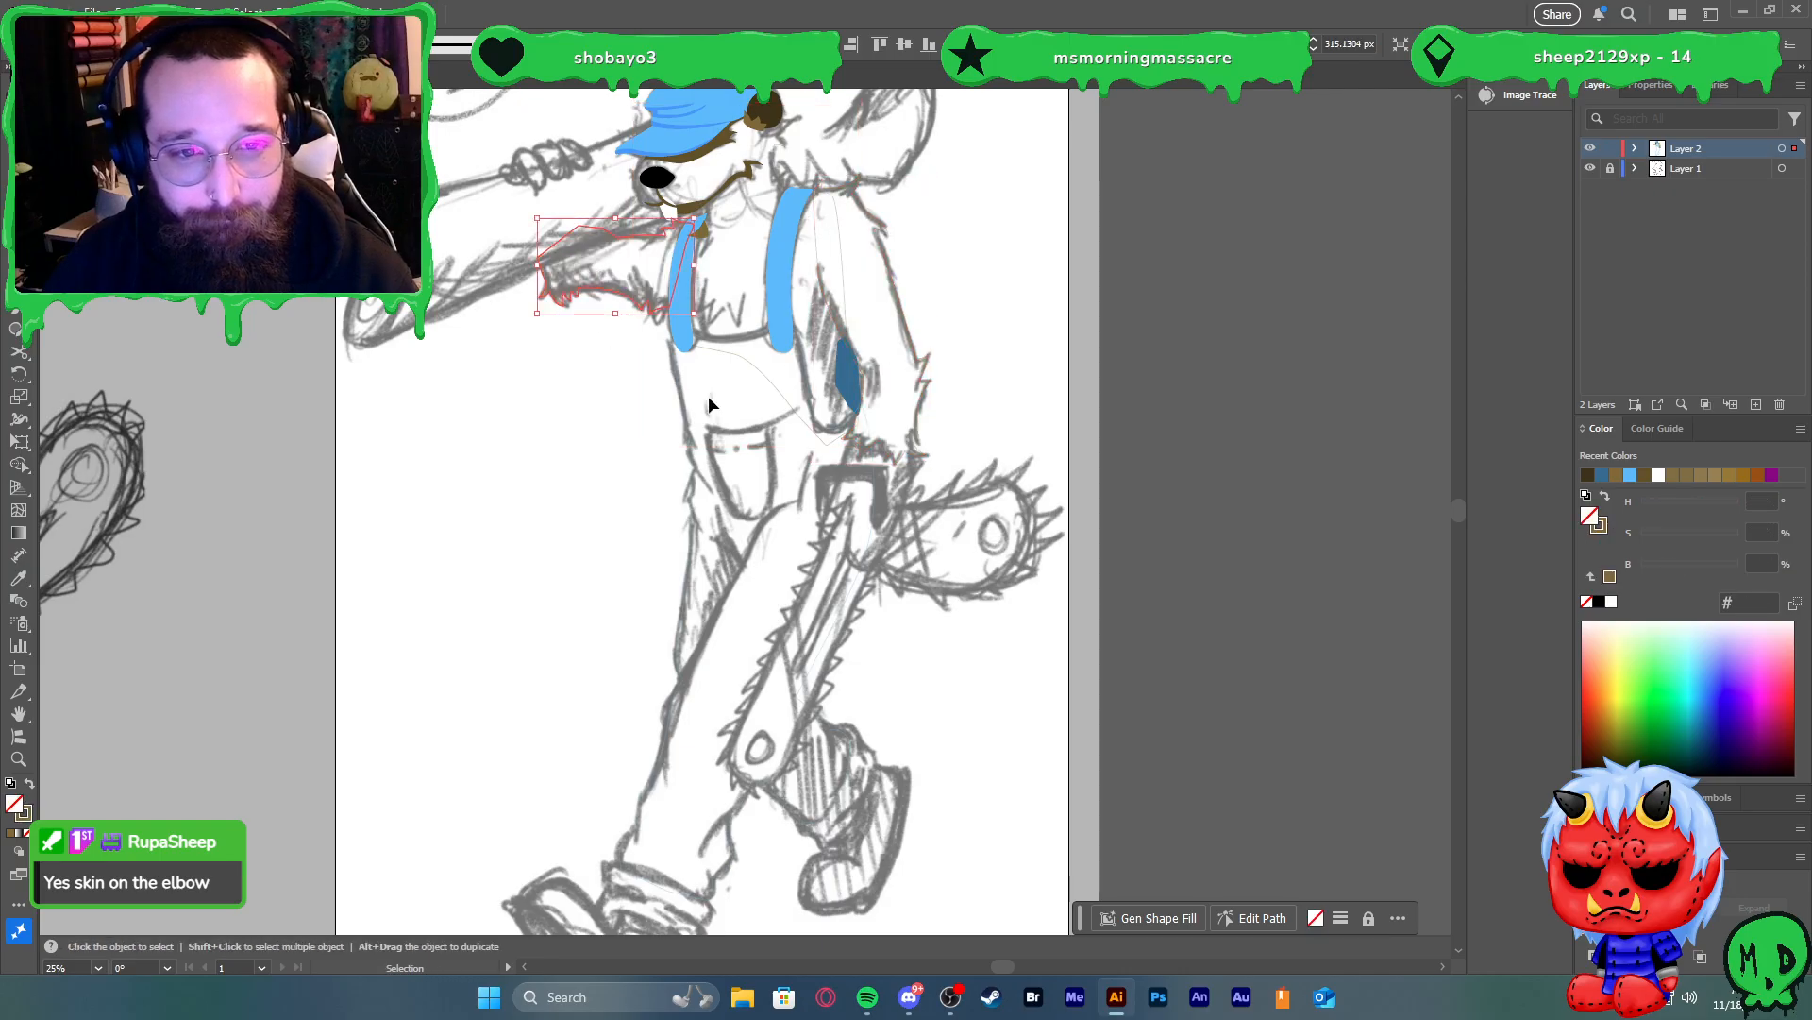
# With the Pen tool, trace the lower edge of the zigzag chest fur between the overall straps, ending at its far tip
pyautogui.scroll(5, 708, 394)
pyautogui.press('p')
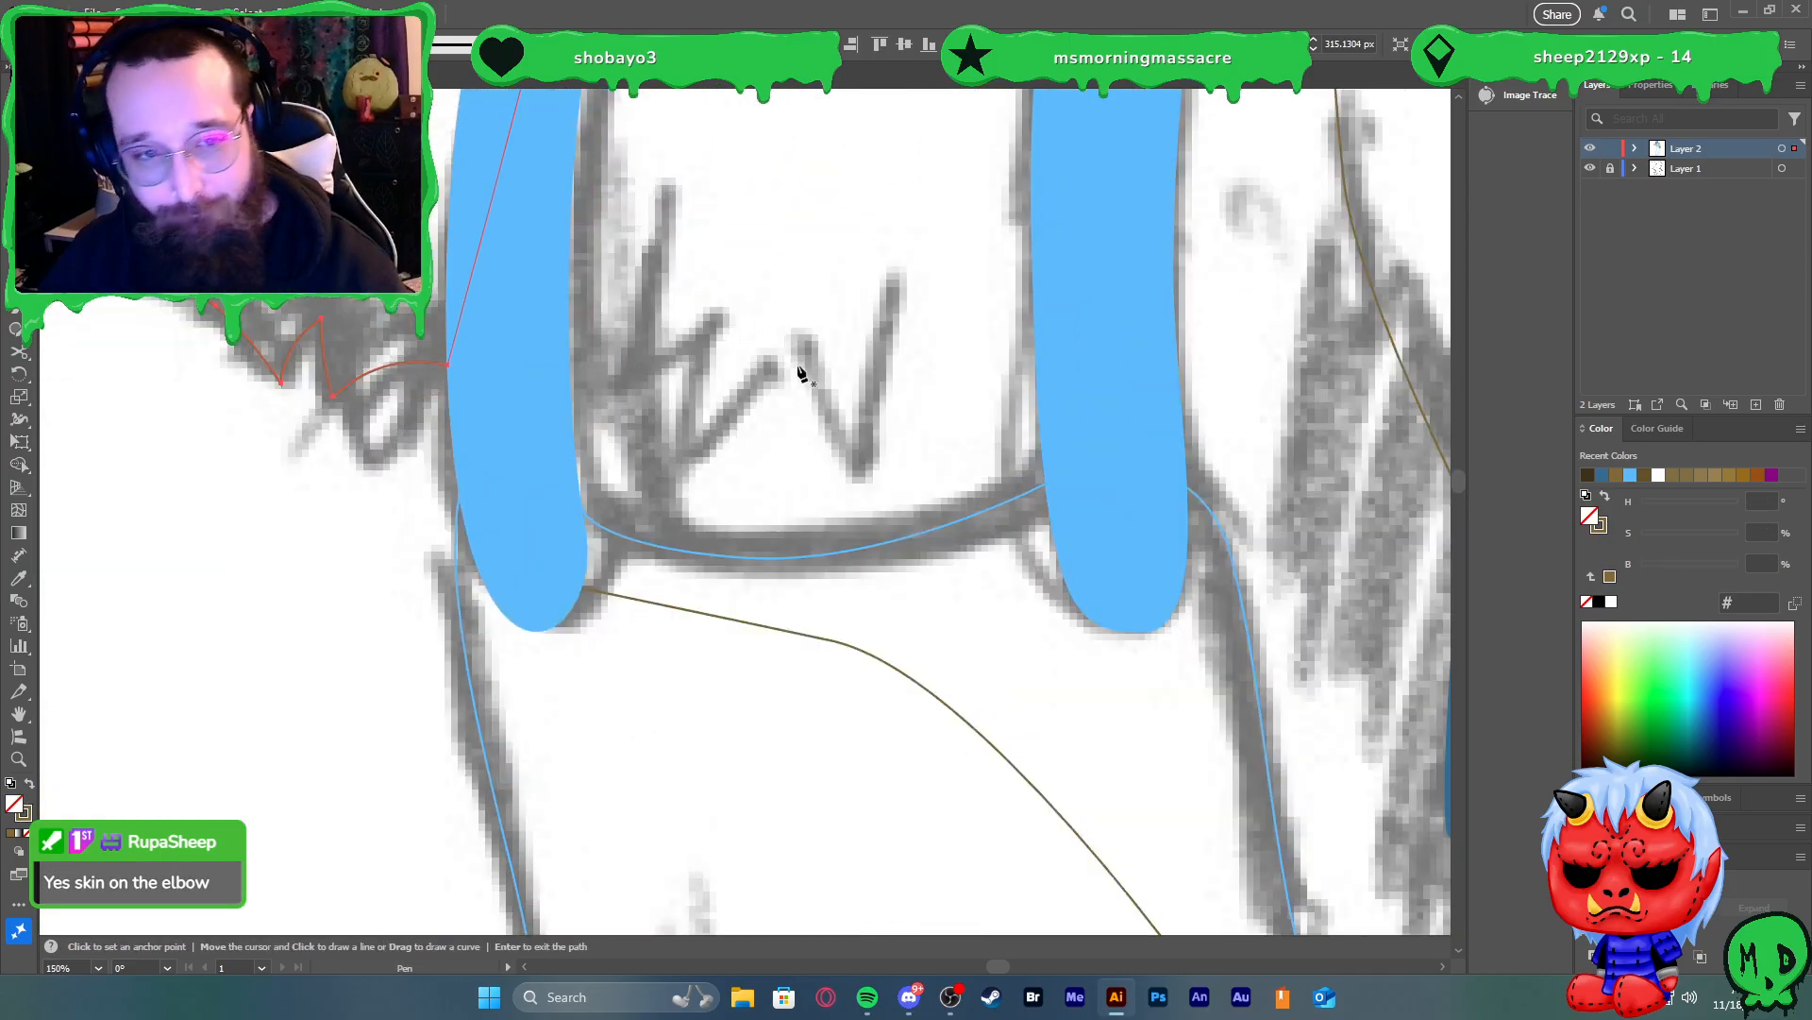
pyautogui.click(664, 198)
pyautogui.click(629, 381)
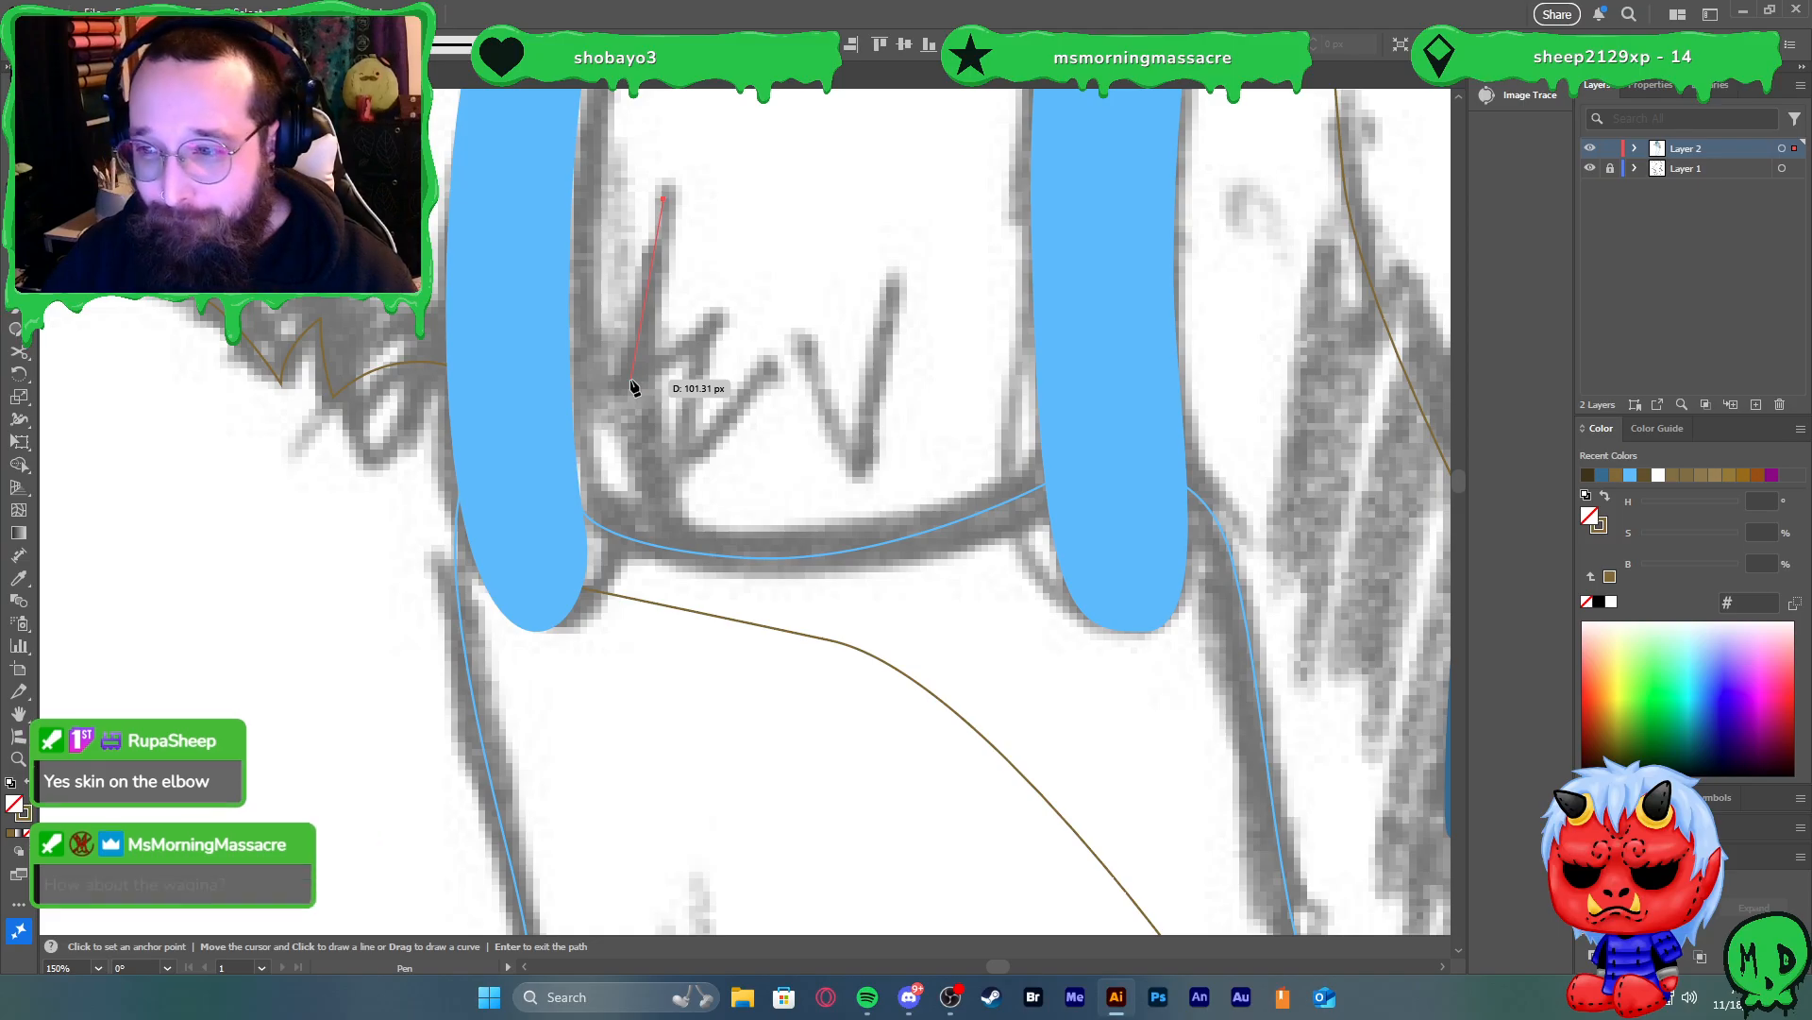
pyautogui.moveTo(615, 406); pyautogui.dragTo(603, 418)
pyautogui.click(631, 381)
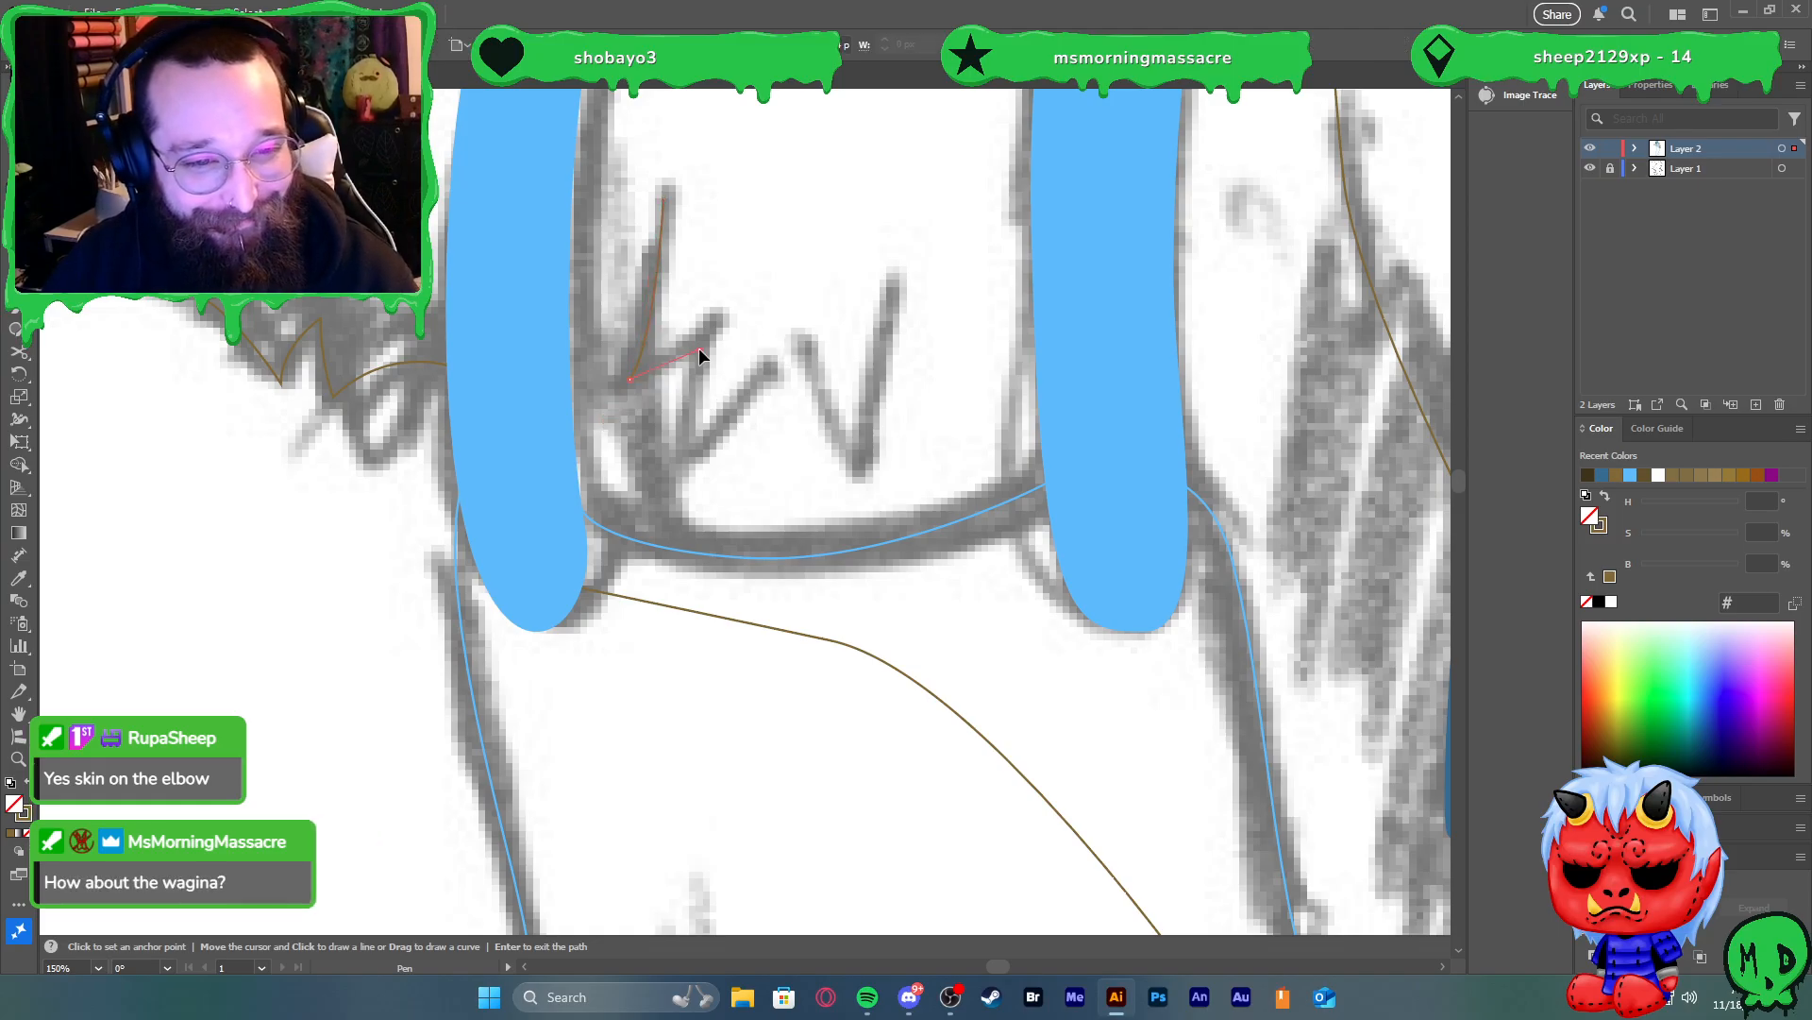
pyautogui.moveTo(717, 346); pyautogui.dragTo(716, 346)
pyautogui.click(700, 348)
pyautogui.moveTo(699, 460); pyautogui.dragTo(704, 523)
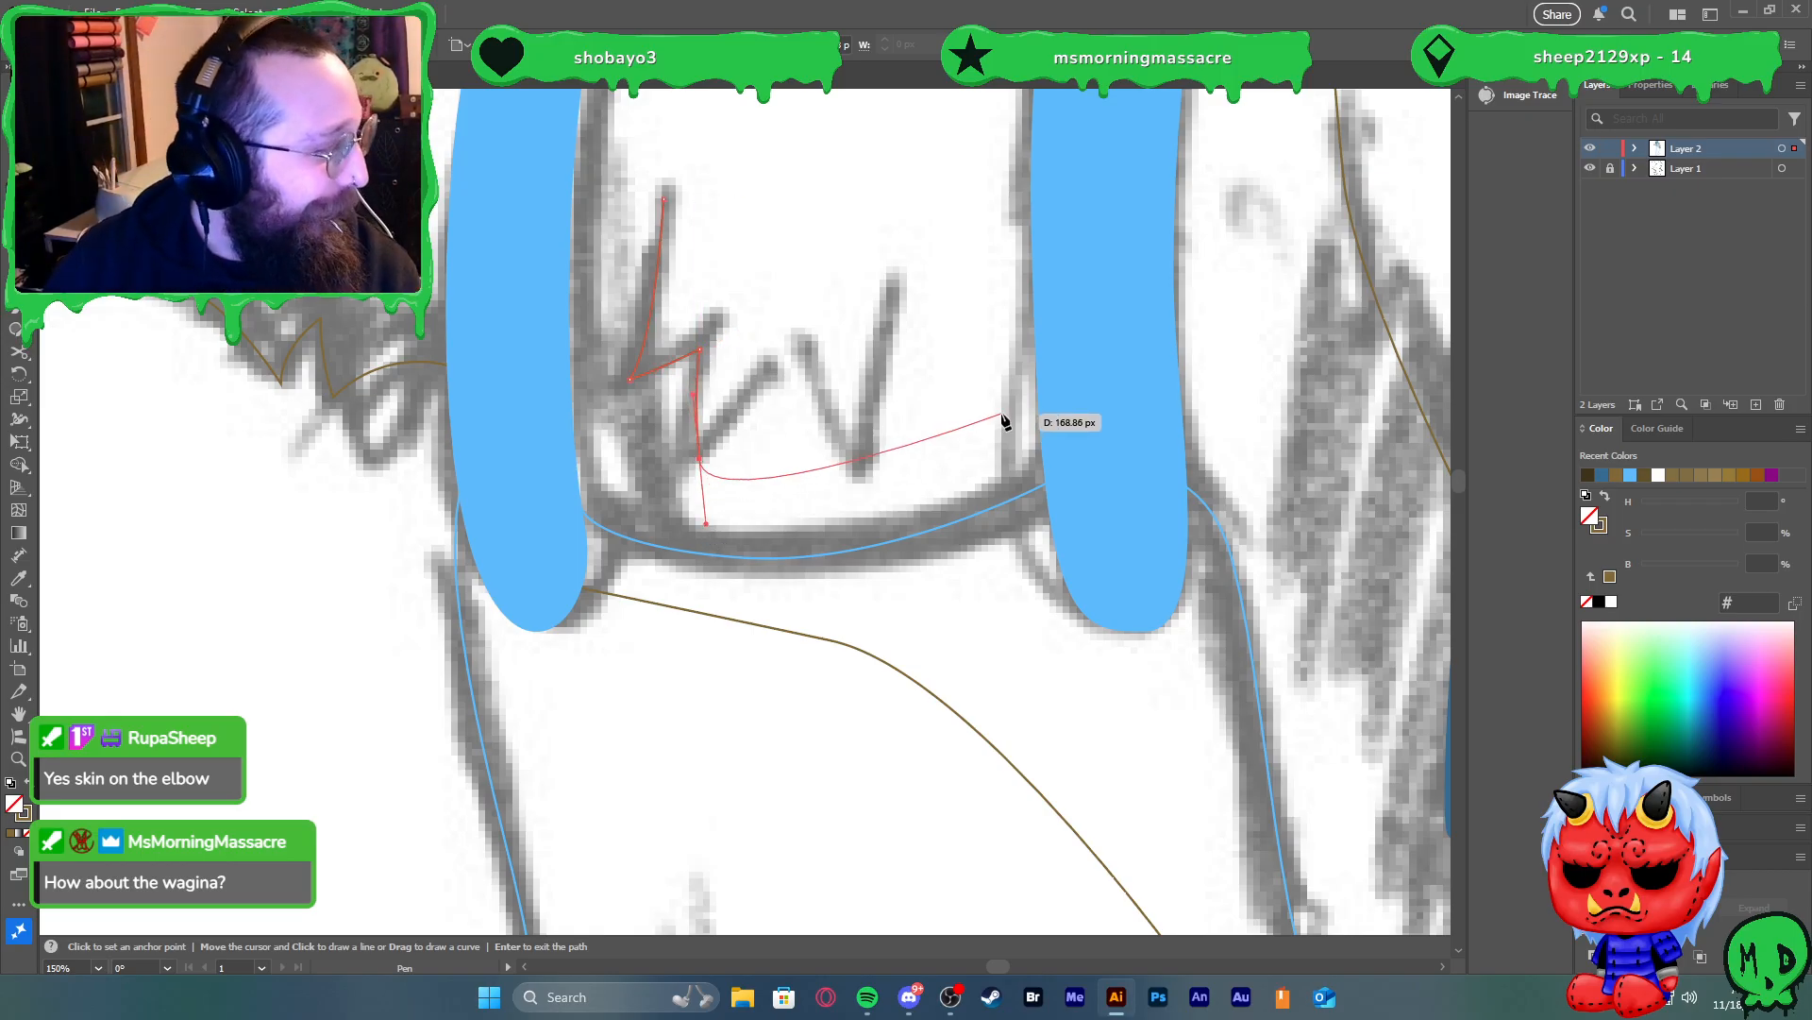
pyautogui.click(700, 461)
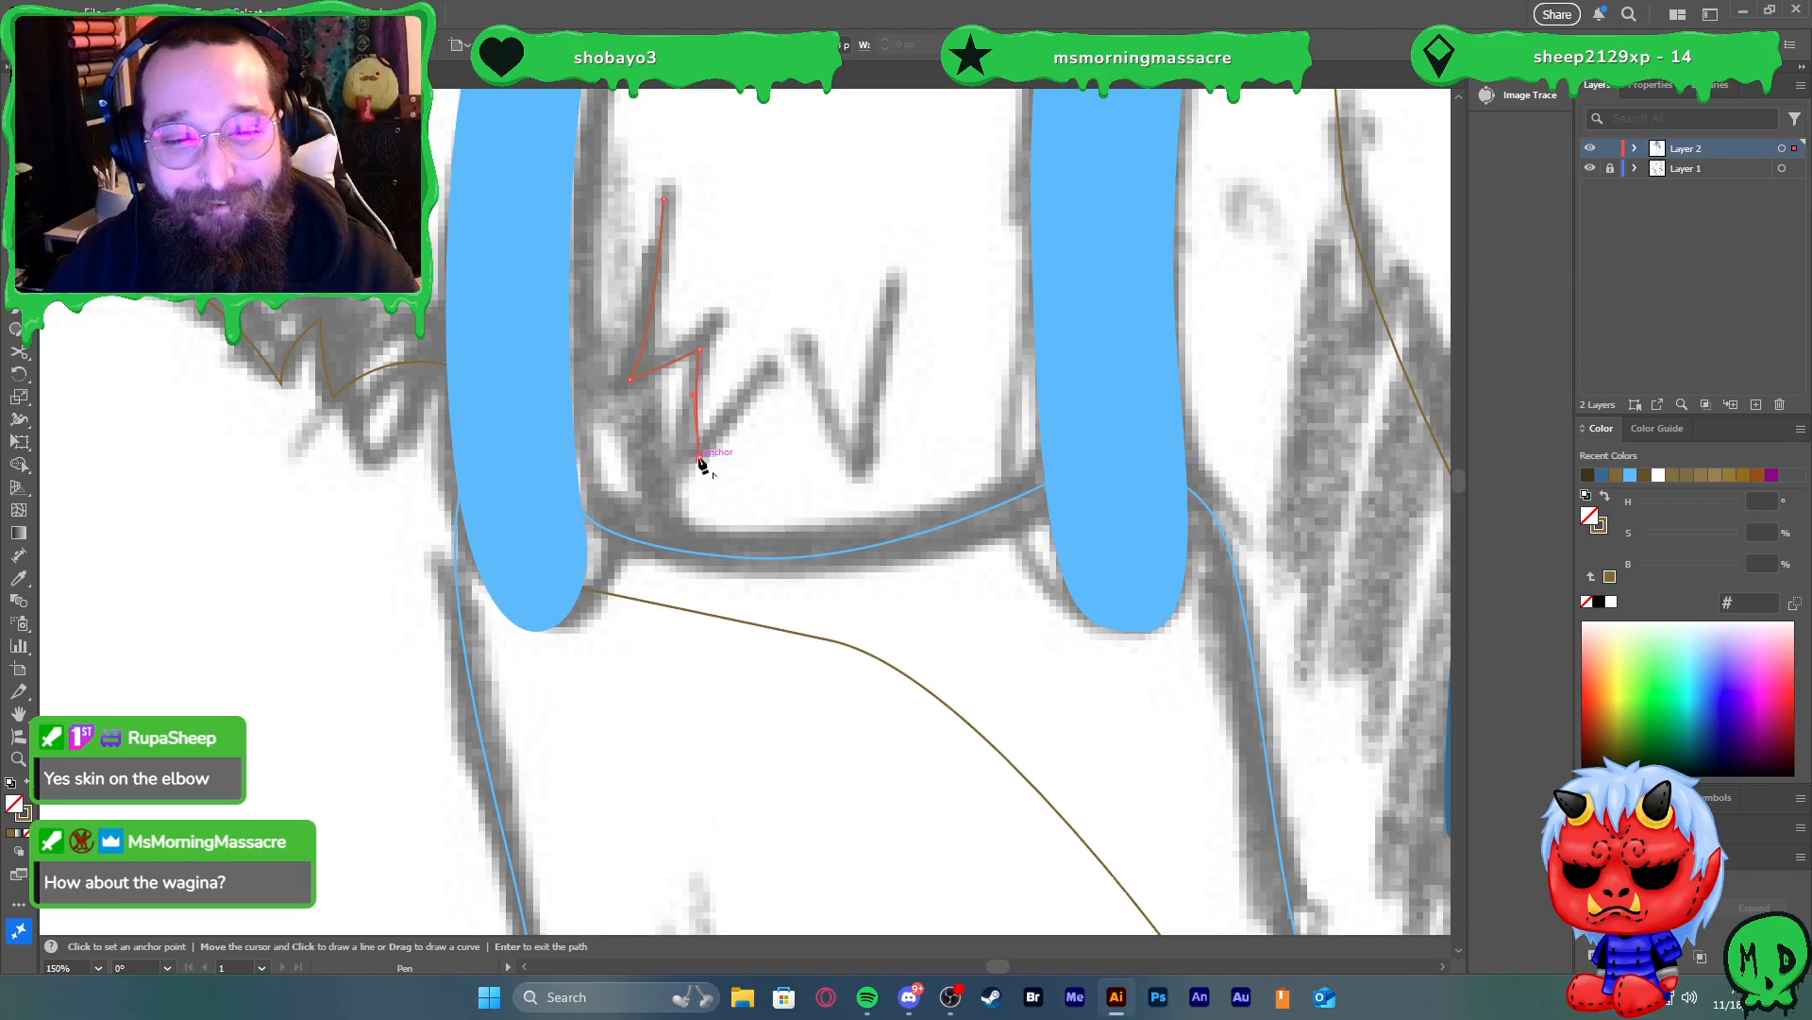
pyautogui.click(806, 350)
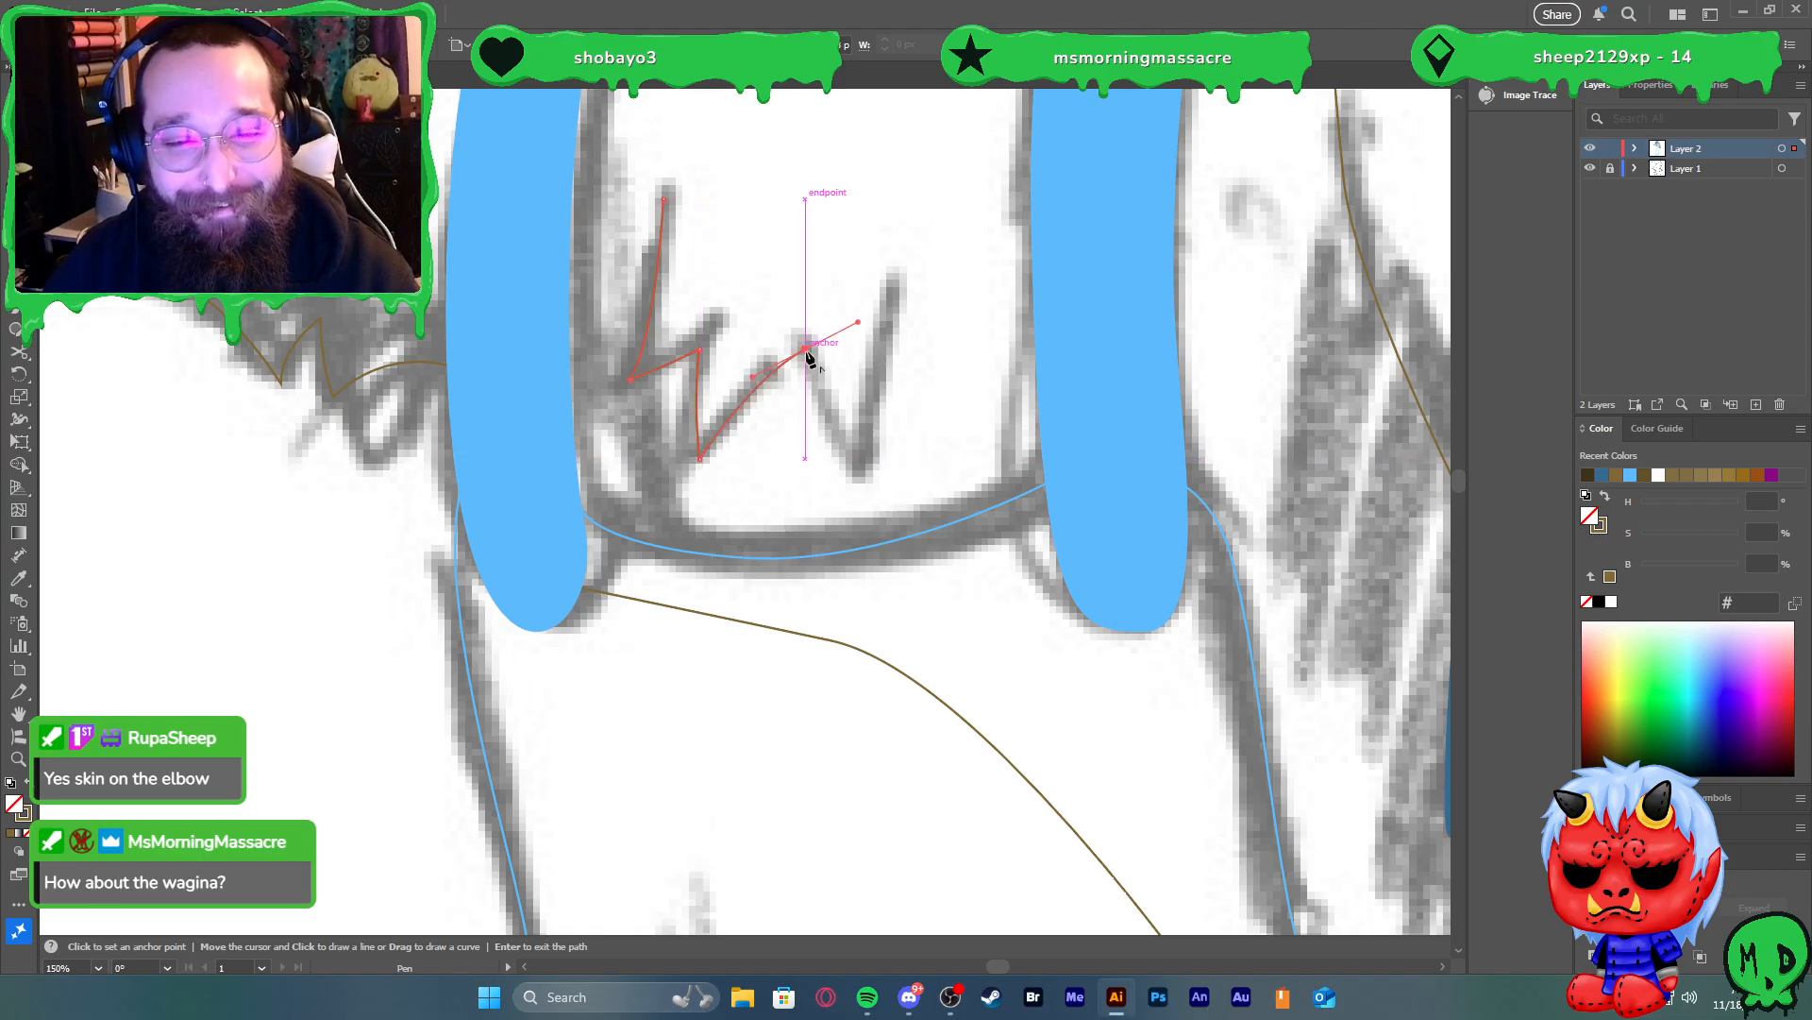
pyautogui.click(851, 434)
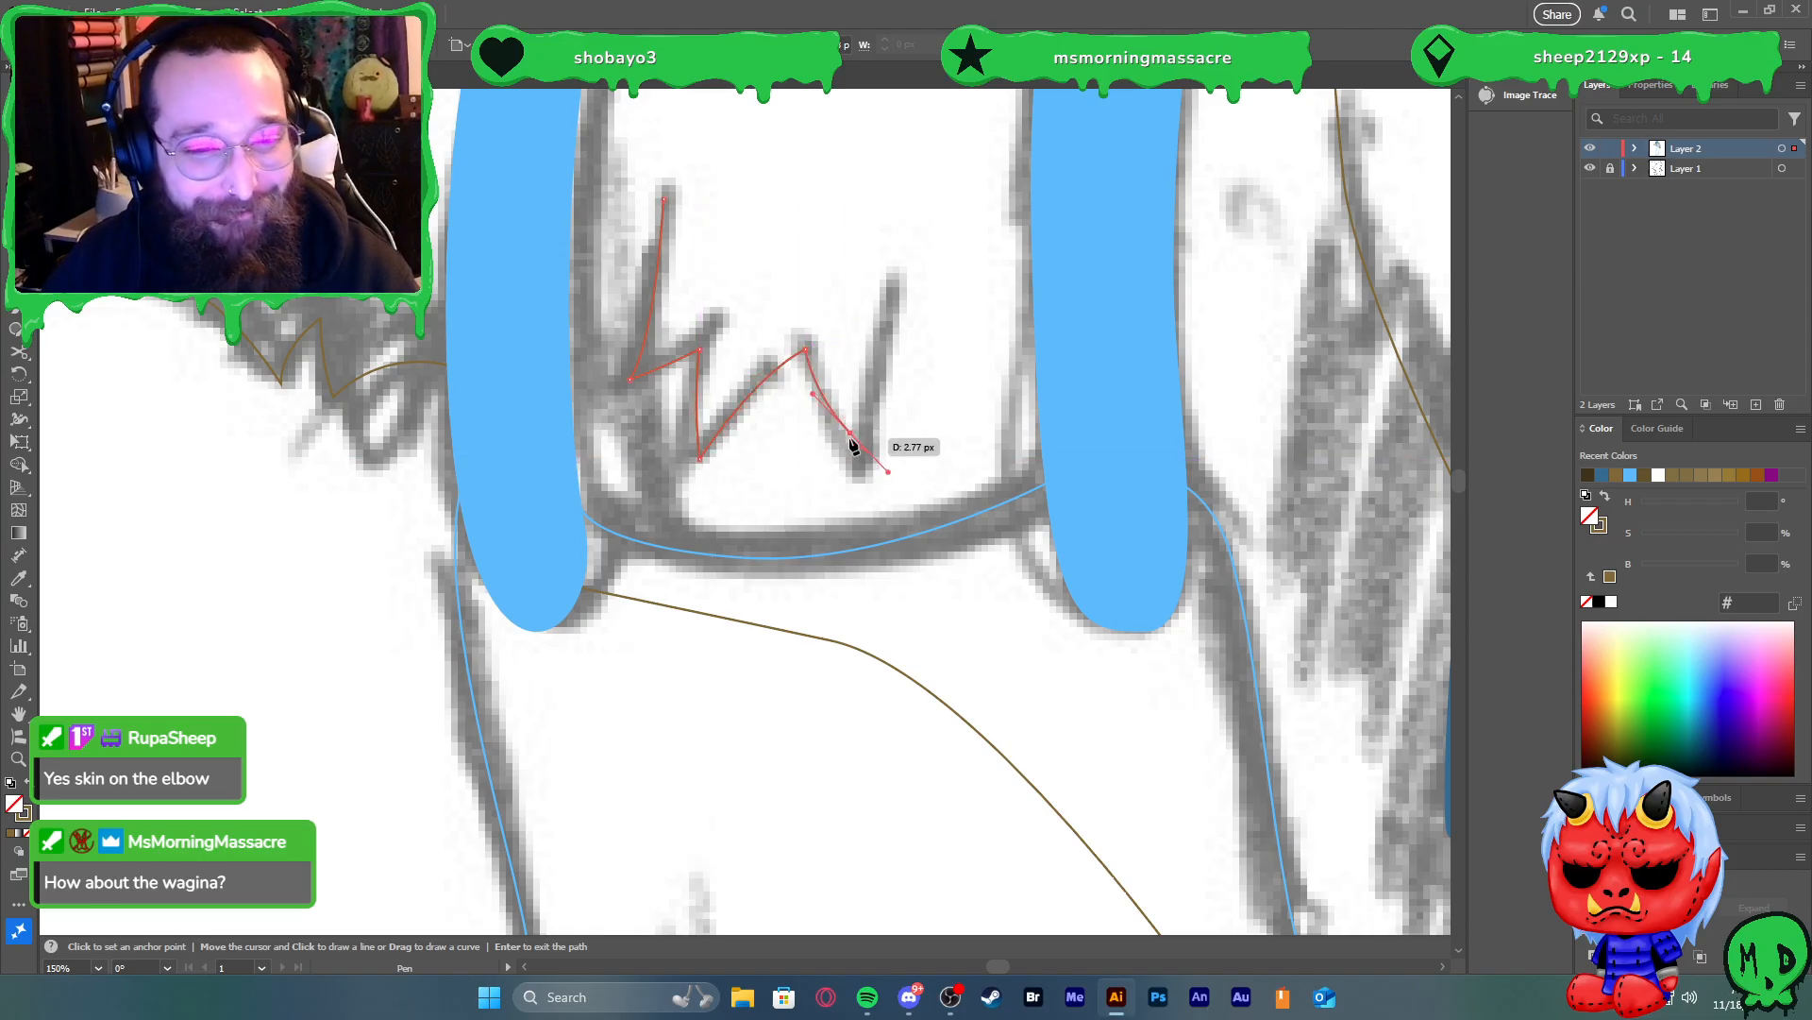
pyautogui.moveTo(898, 310); pyautogui.dragTo(865, 327)
pyautogui.click(904, 239)
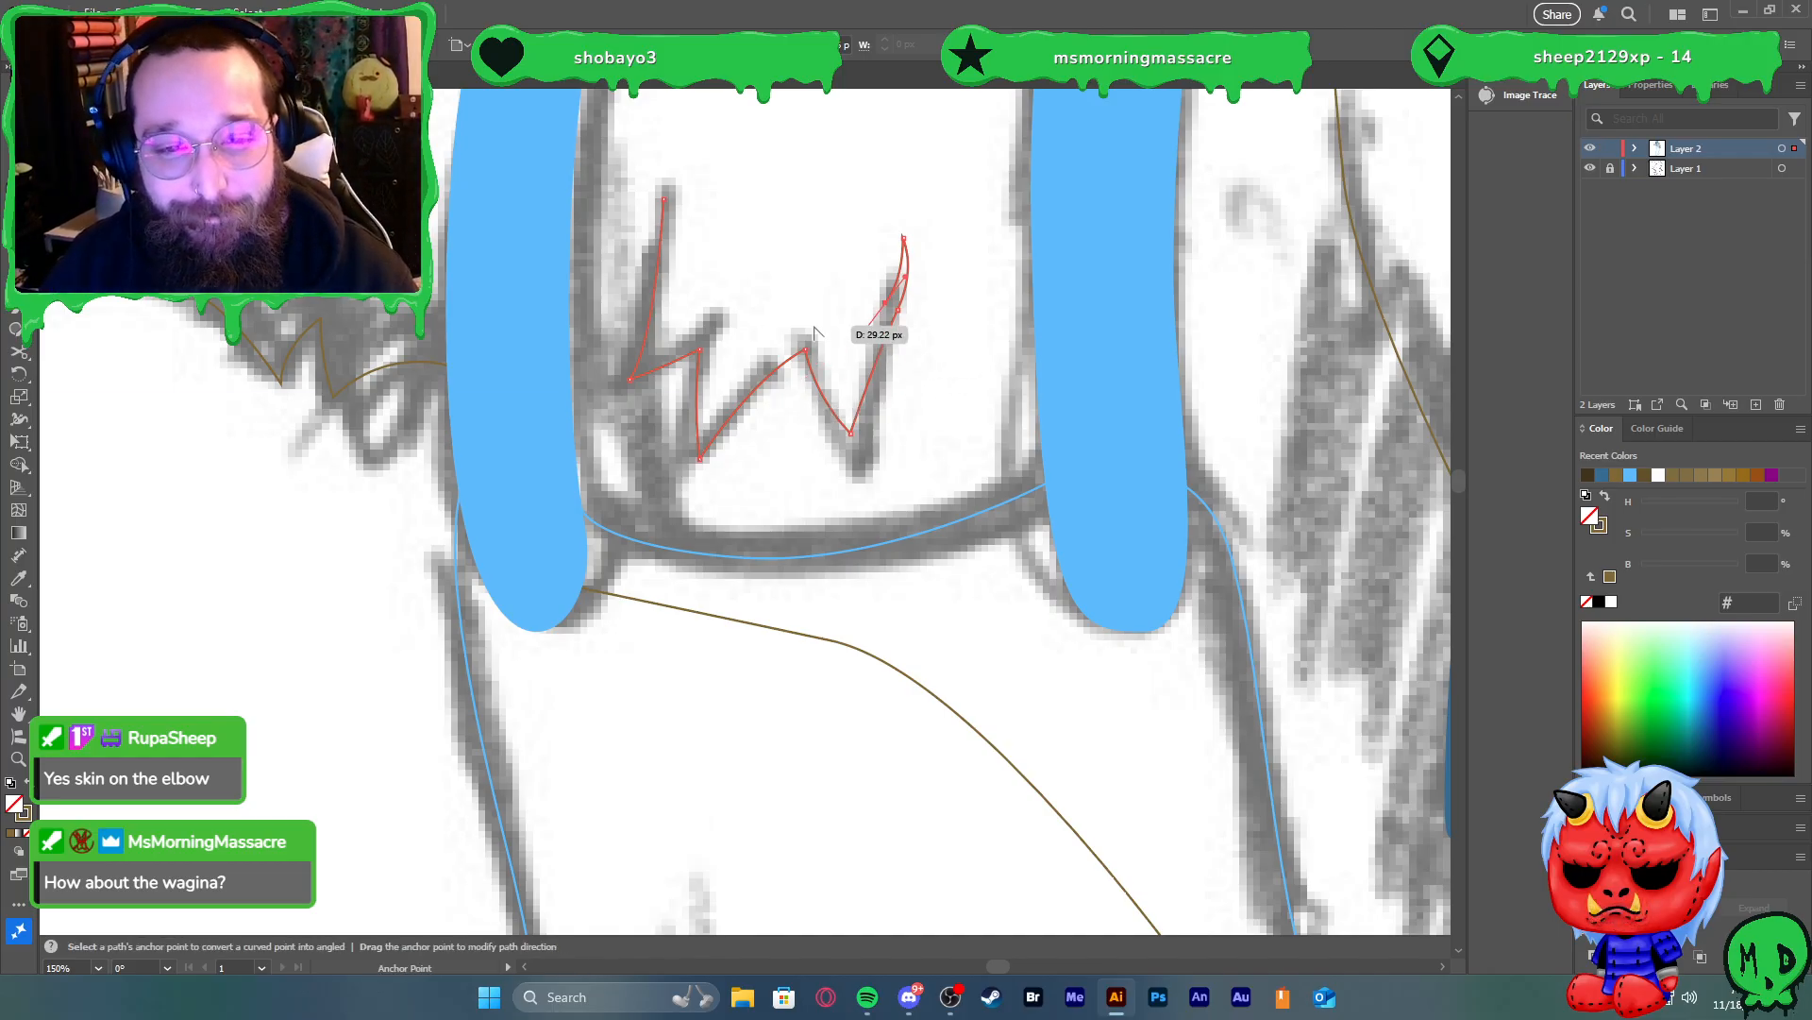
# Trace the chest fur's inner edge back from the far tip through the middle spike and down to the next notch
pyautogui.scroll(3, 850, 400)
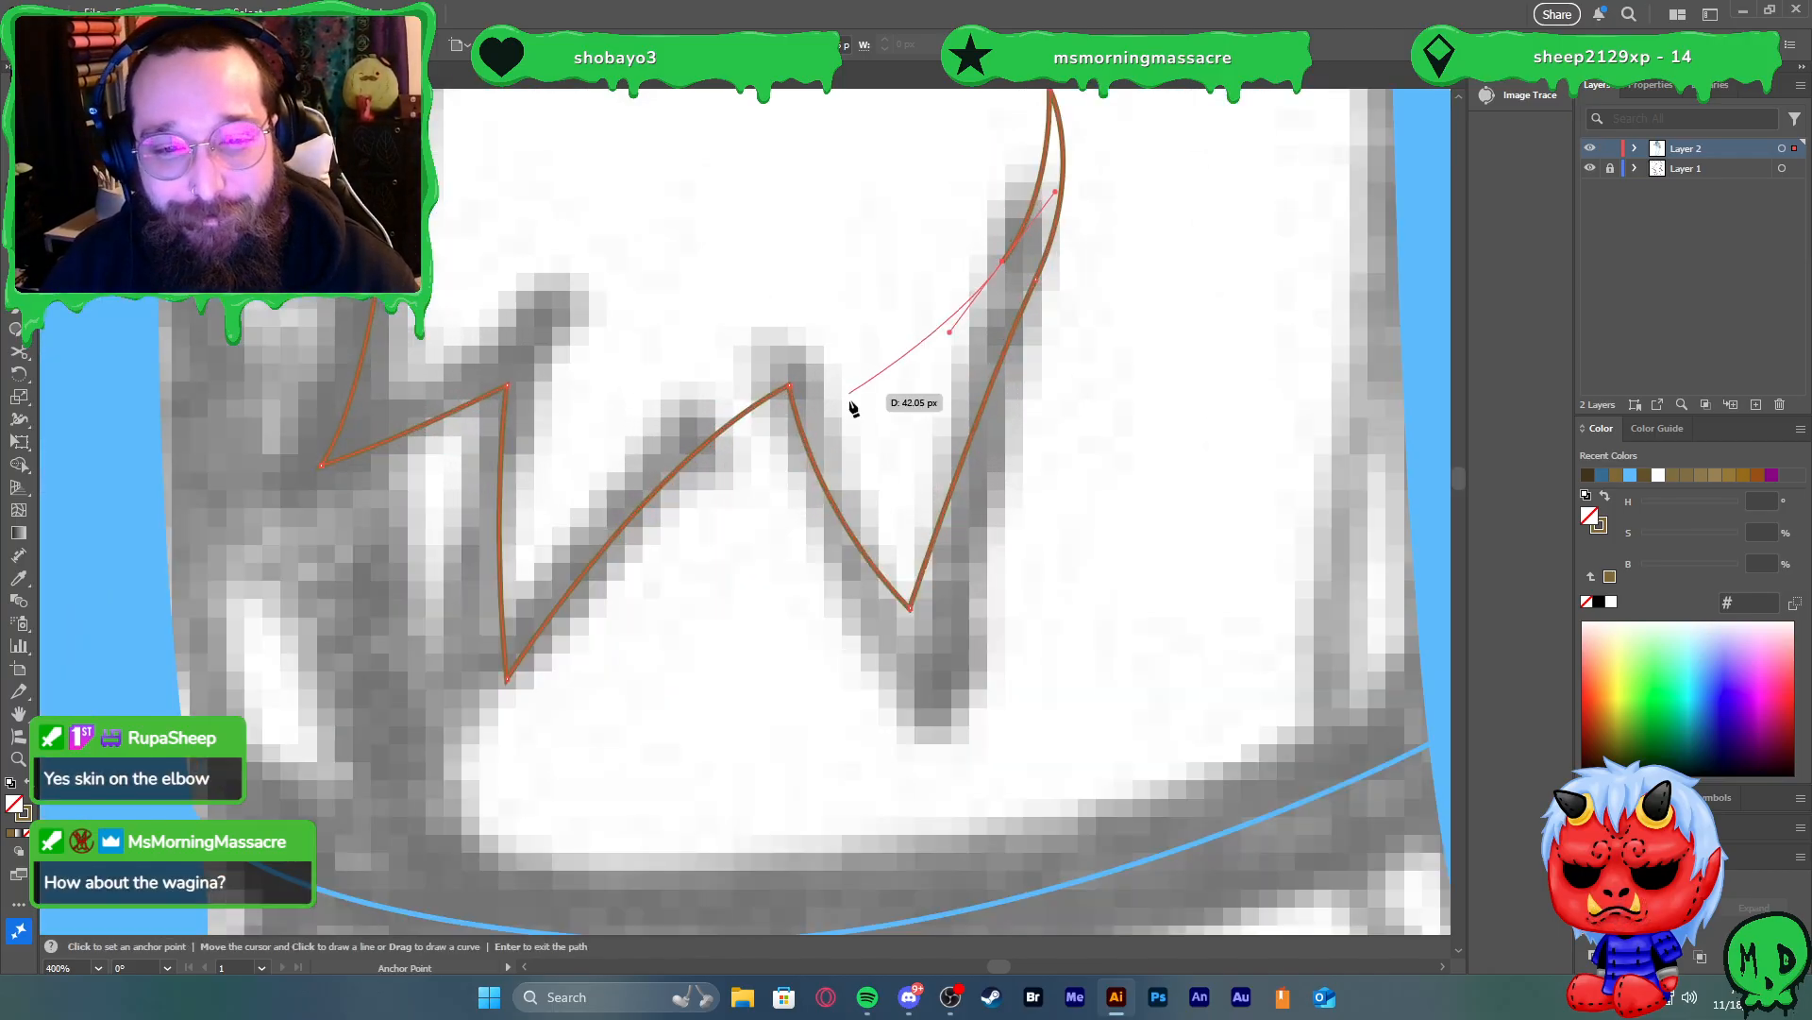
pyautogui.click(887, 455)
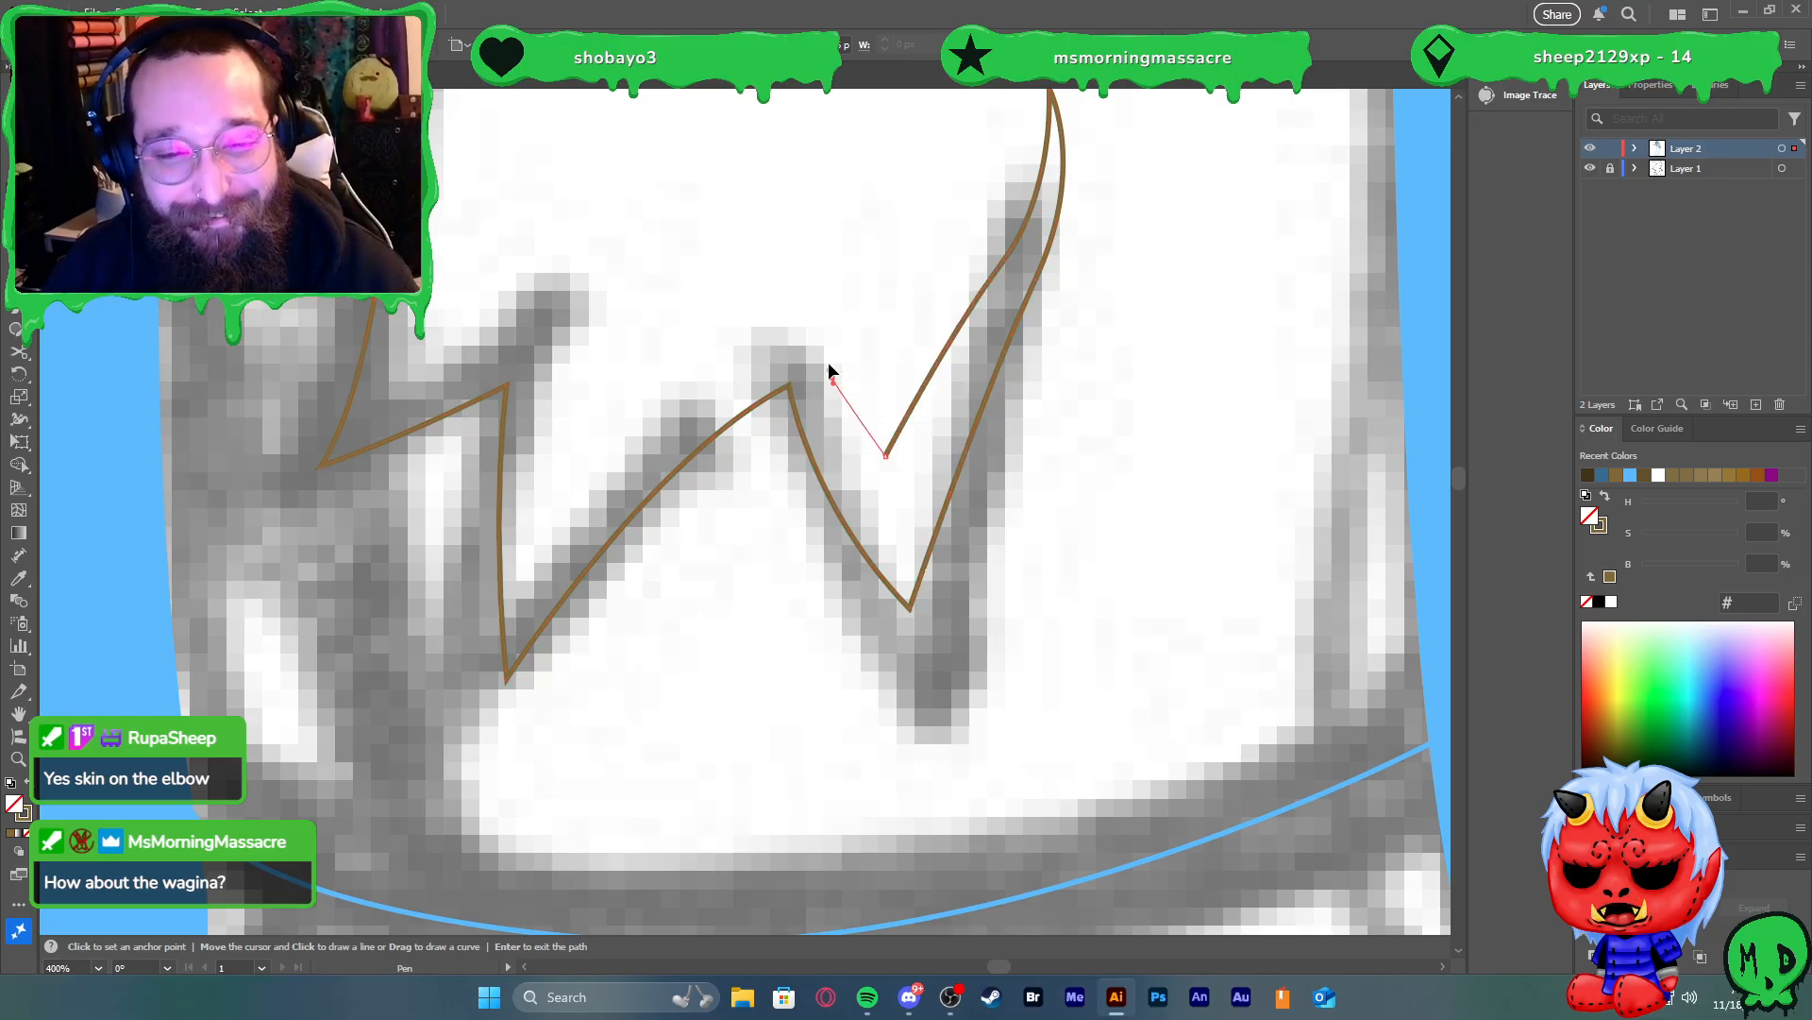
pyautogui.click(761, 280)
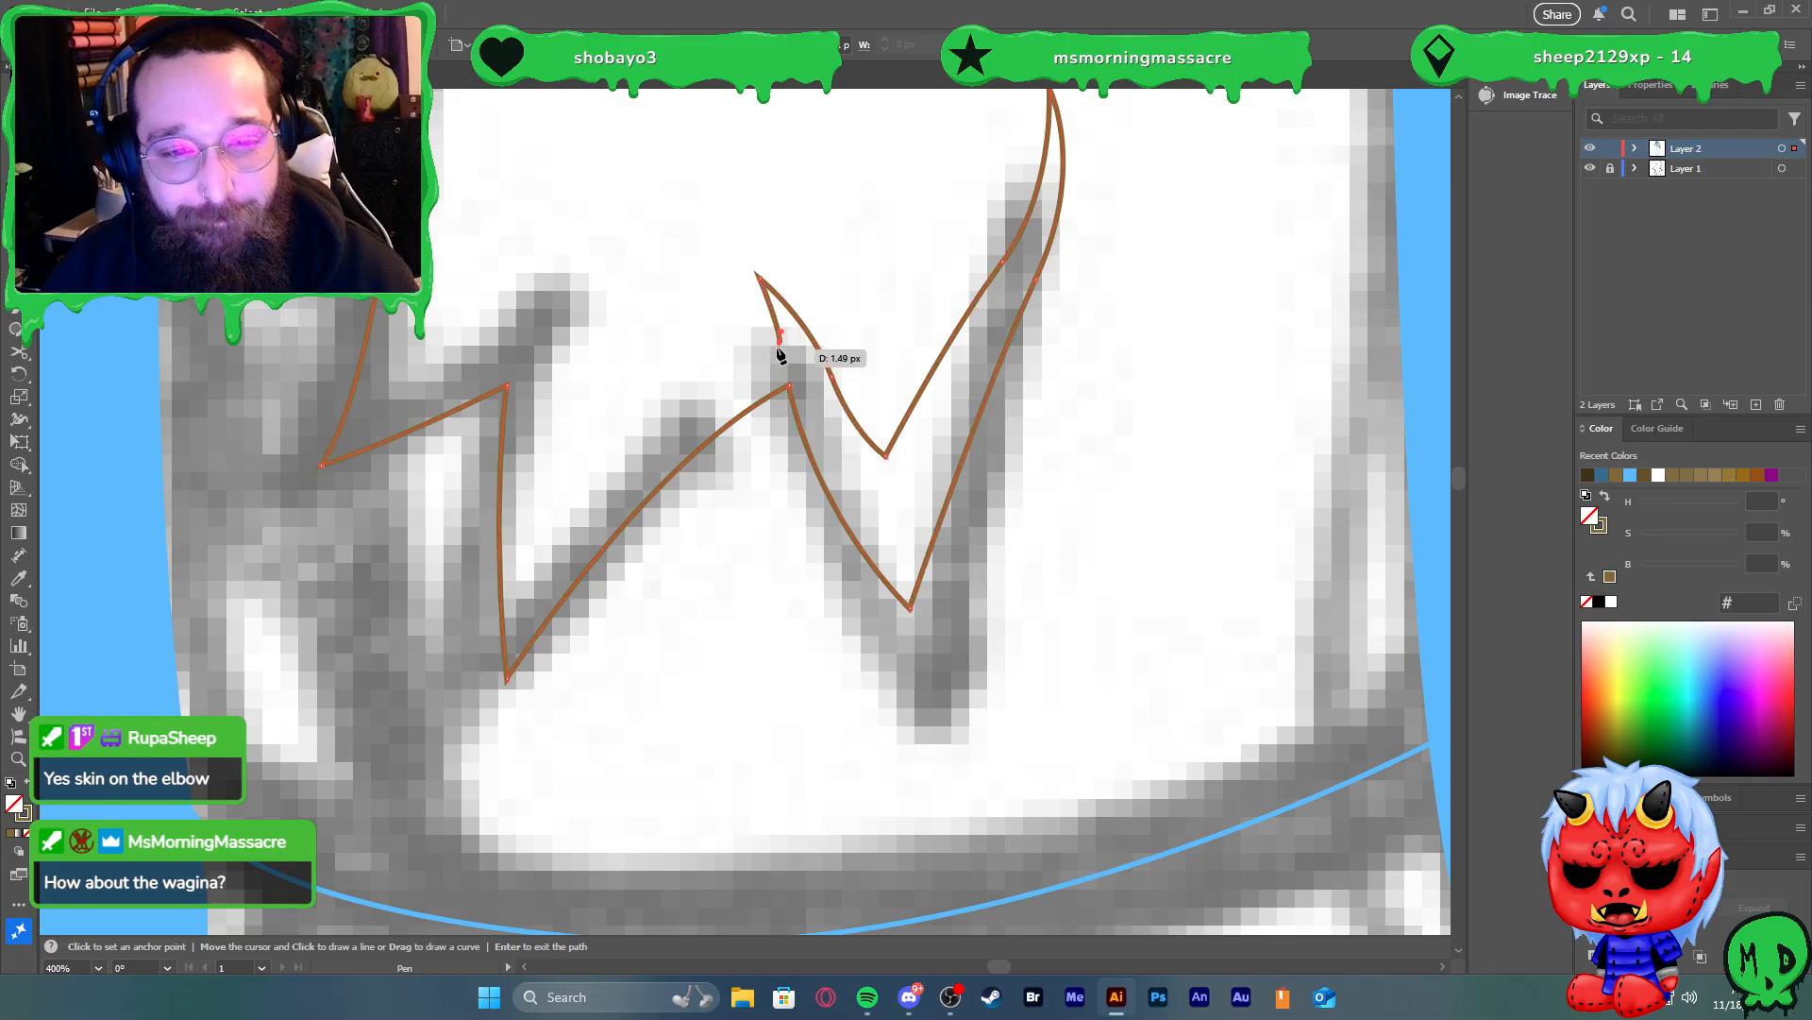
pyautogui.click(779, 338)
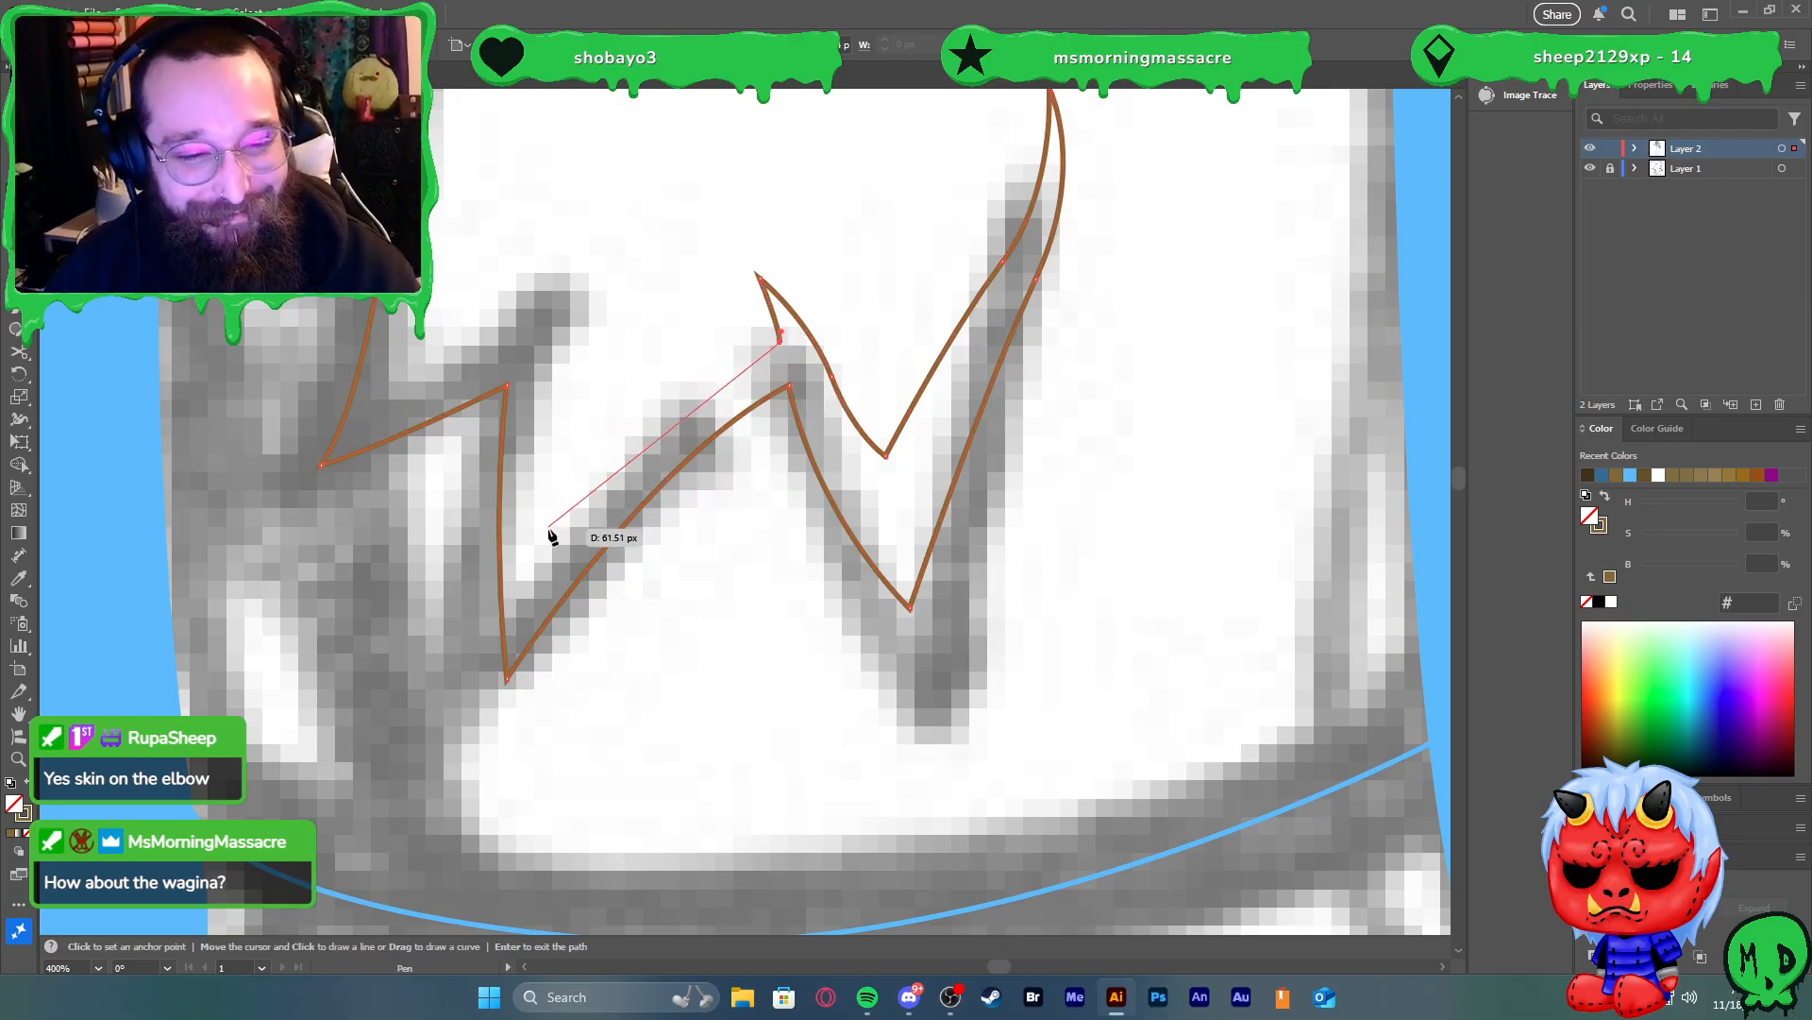
pyautogui.moveTo(529, 574); pyautogui.dragTo(449, 709)
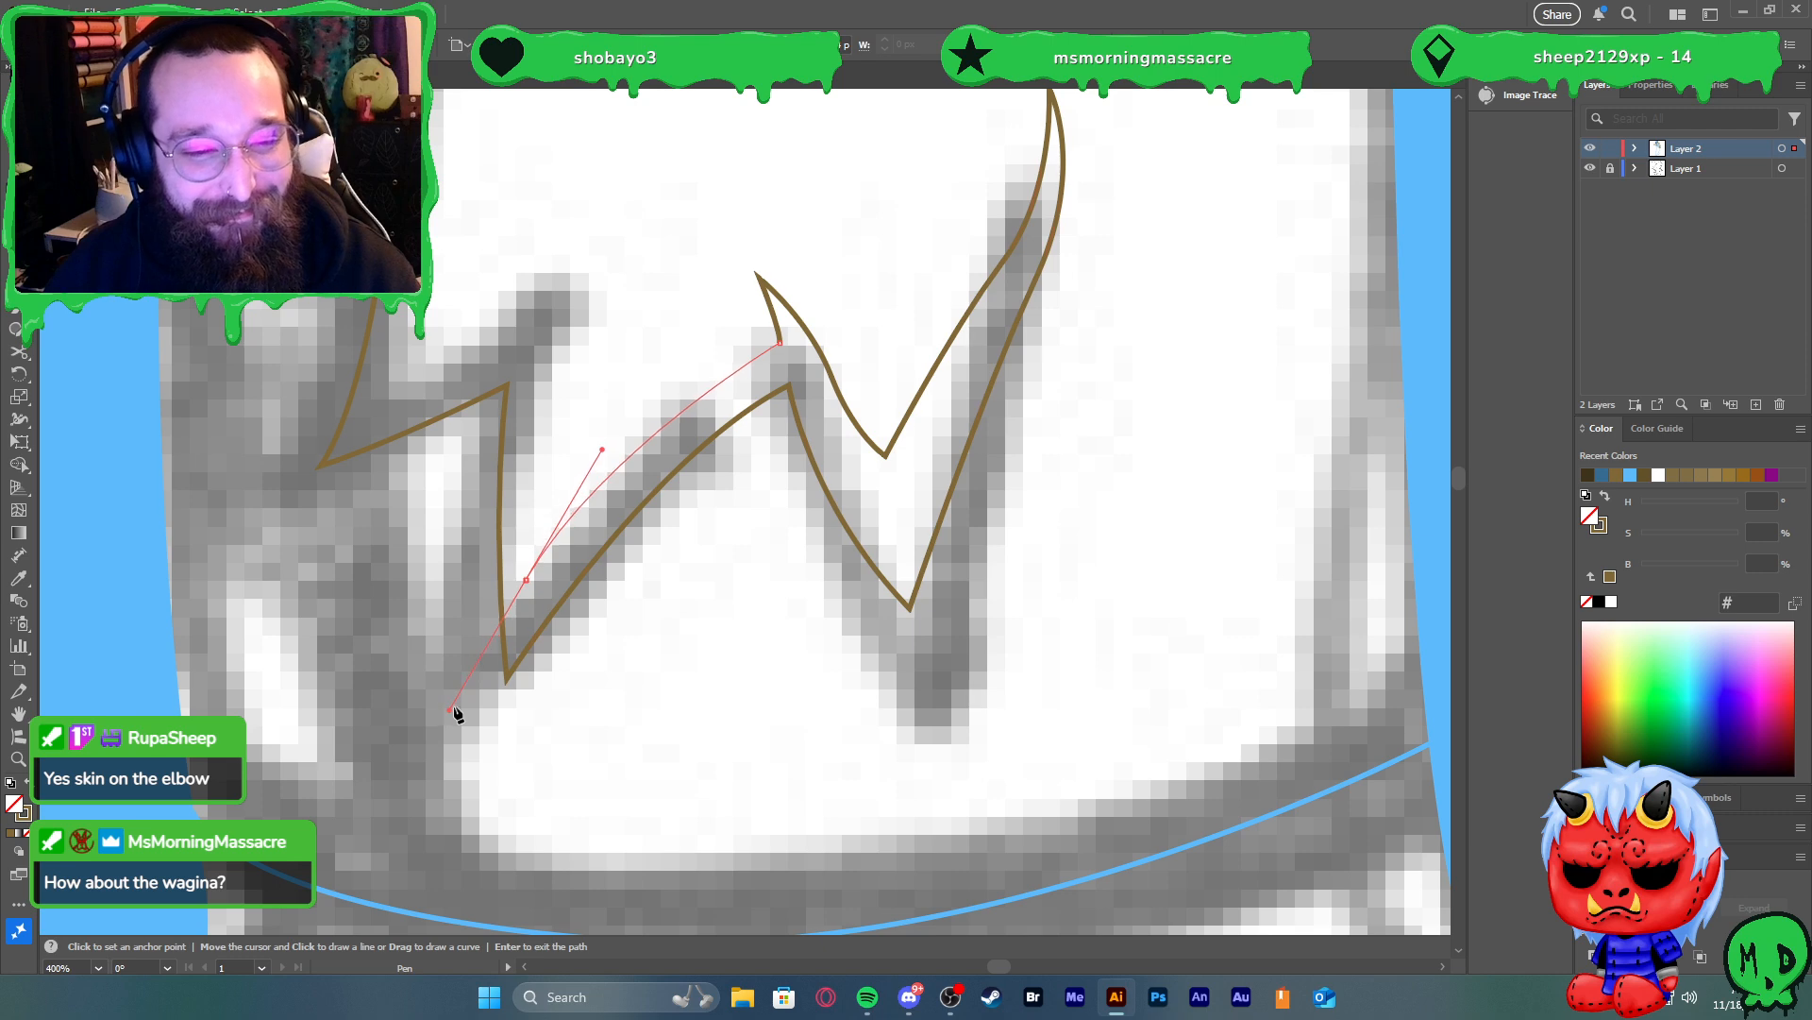
pyautogui.click(527, 579)
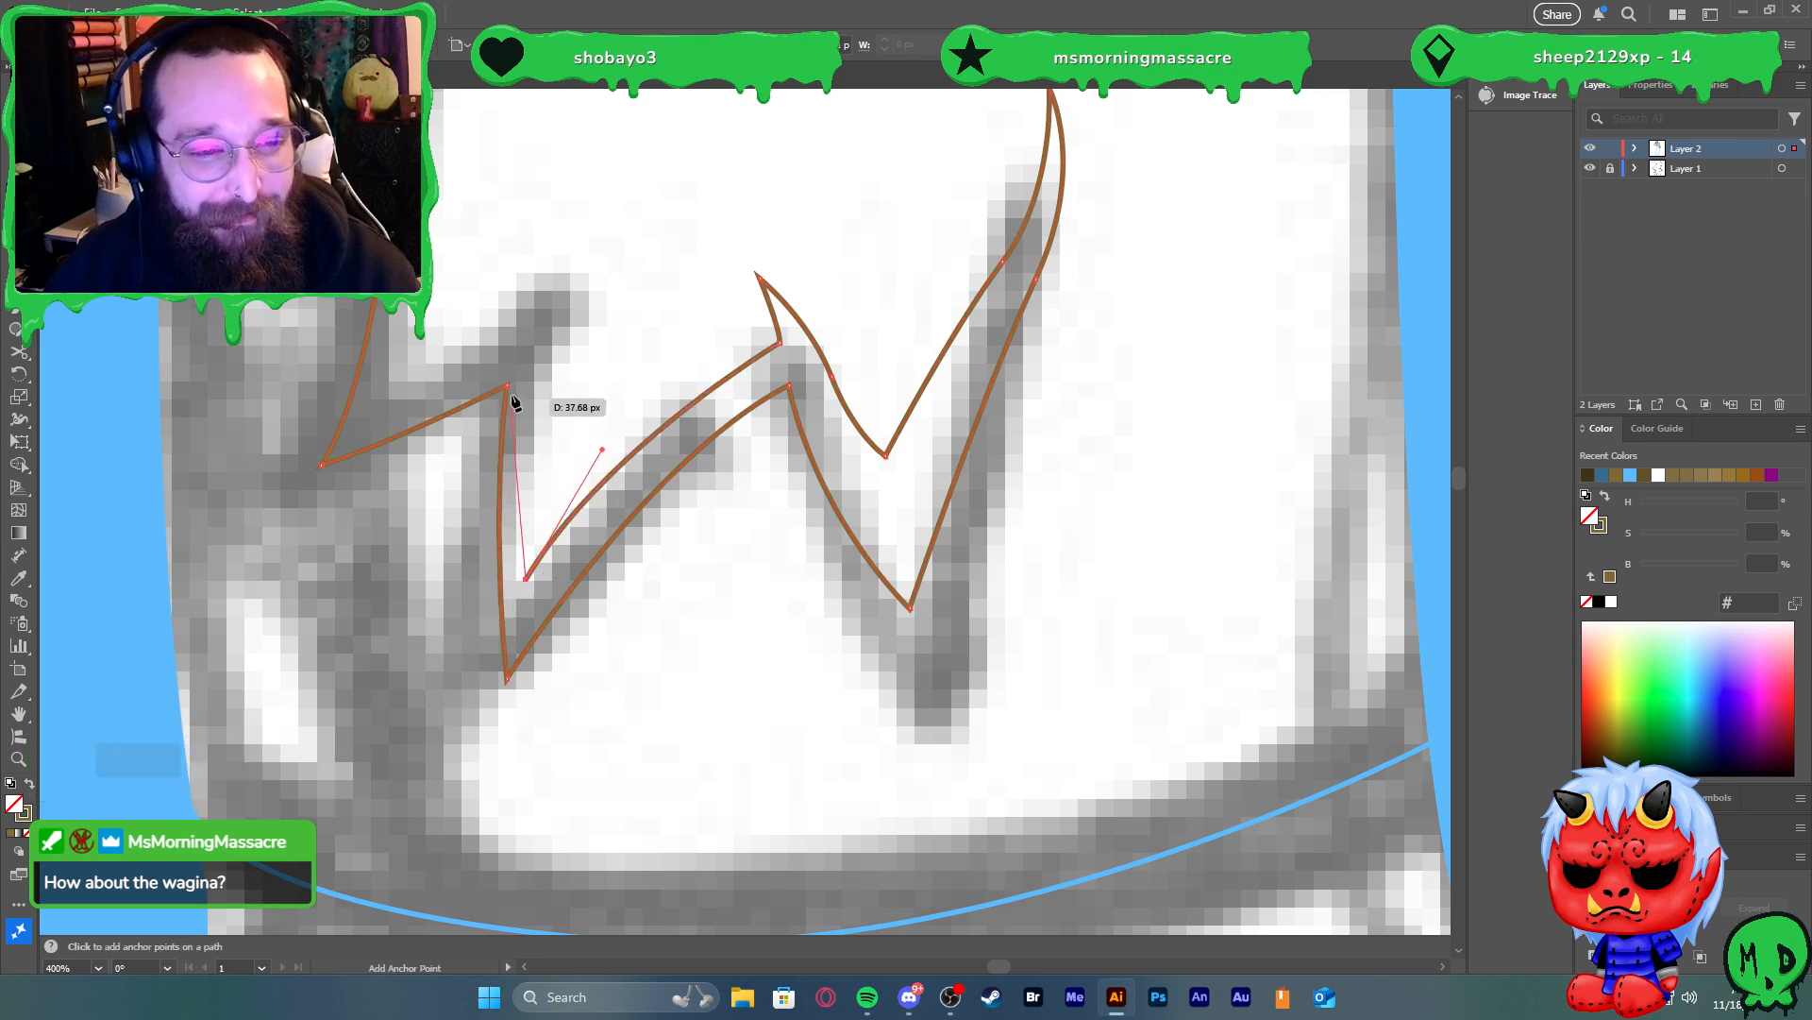
# Continue the inner edge around the remaining chest fur spikes and finish the zigzag path as a thin tapered shape
pyautogui.moveTo(520, 375); pyautogui.dragTo(581, 143)
pyautogui.hotkey('ctrl', 'z')
pyautogui.click(539, 272)
pyautogui.click(510, 376)
pyautogui.moveTo(504, 404); pyautogui.dragTo(503, 402)
pyautogui.click(508, 369)
pyautogui.hotkey('ctrl', 'z')
pyautogui.moveTo(313, 411); pyautogui.dragTo(259, 426)
pyautogui.scroll(-2, 345, 397)
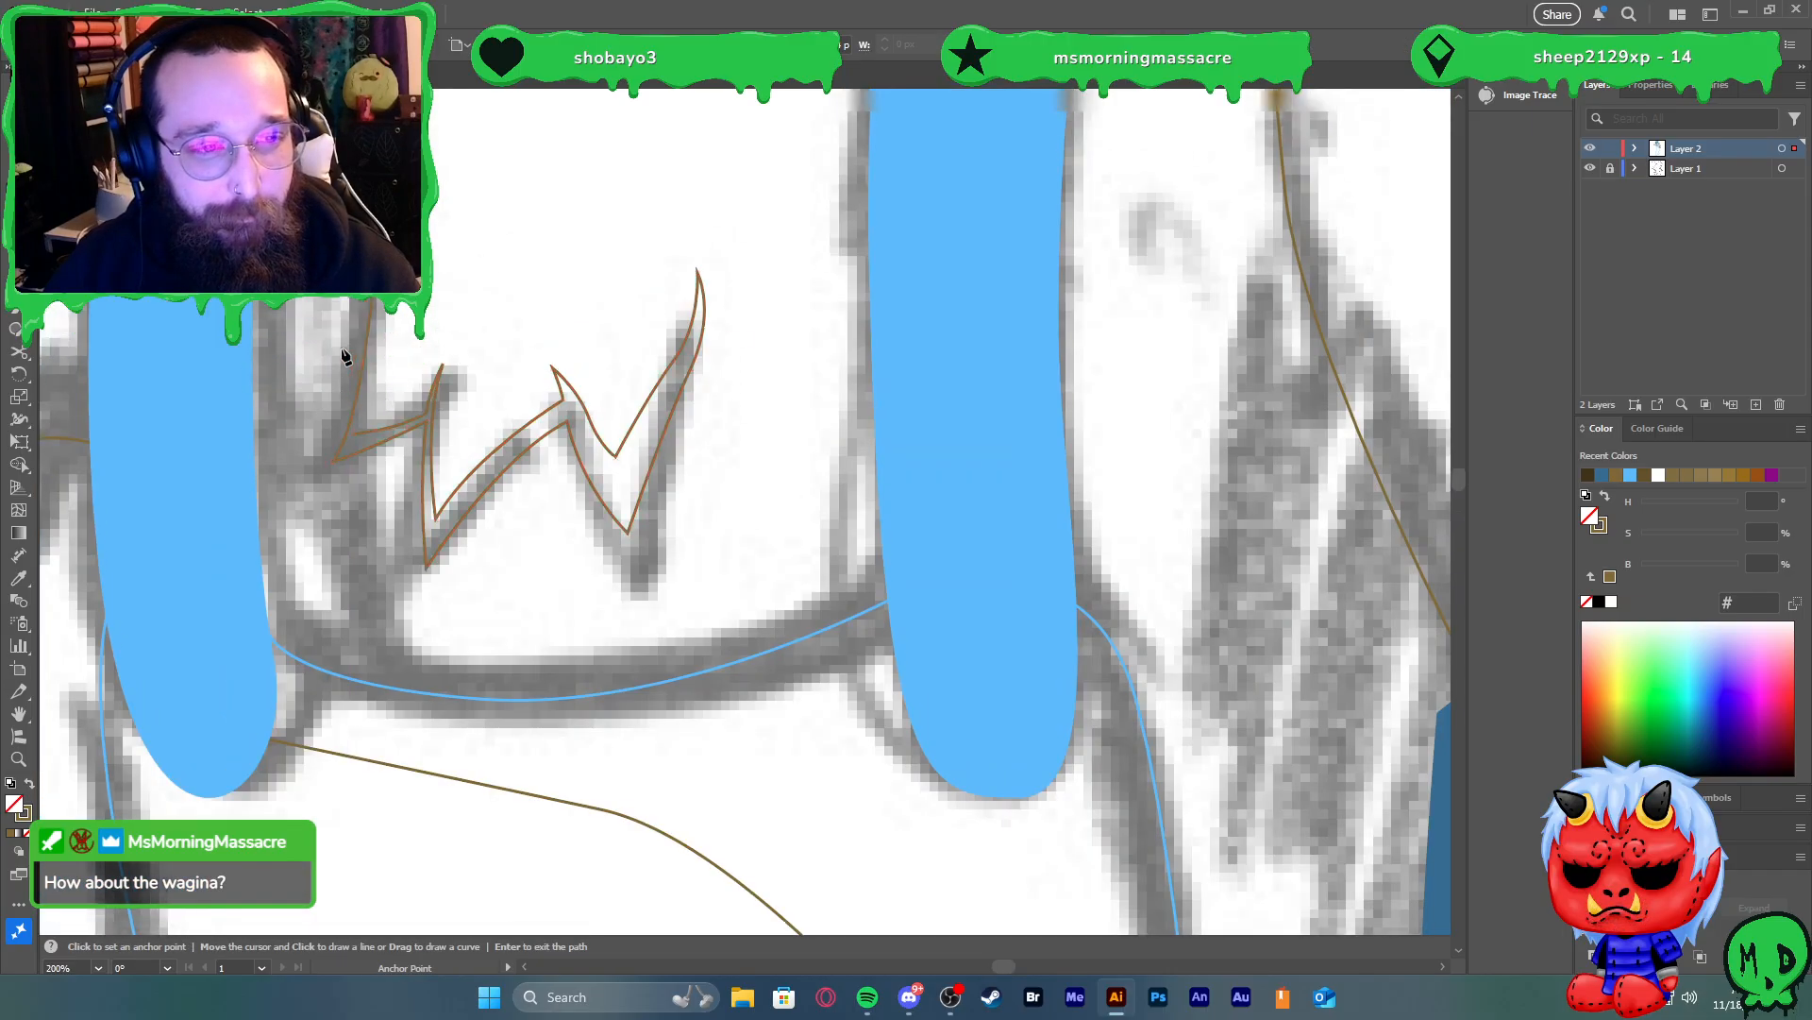
pyautogui.press('Return')
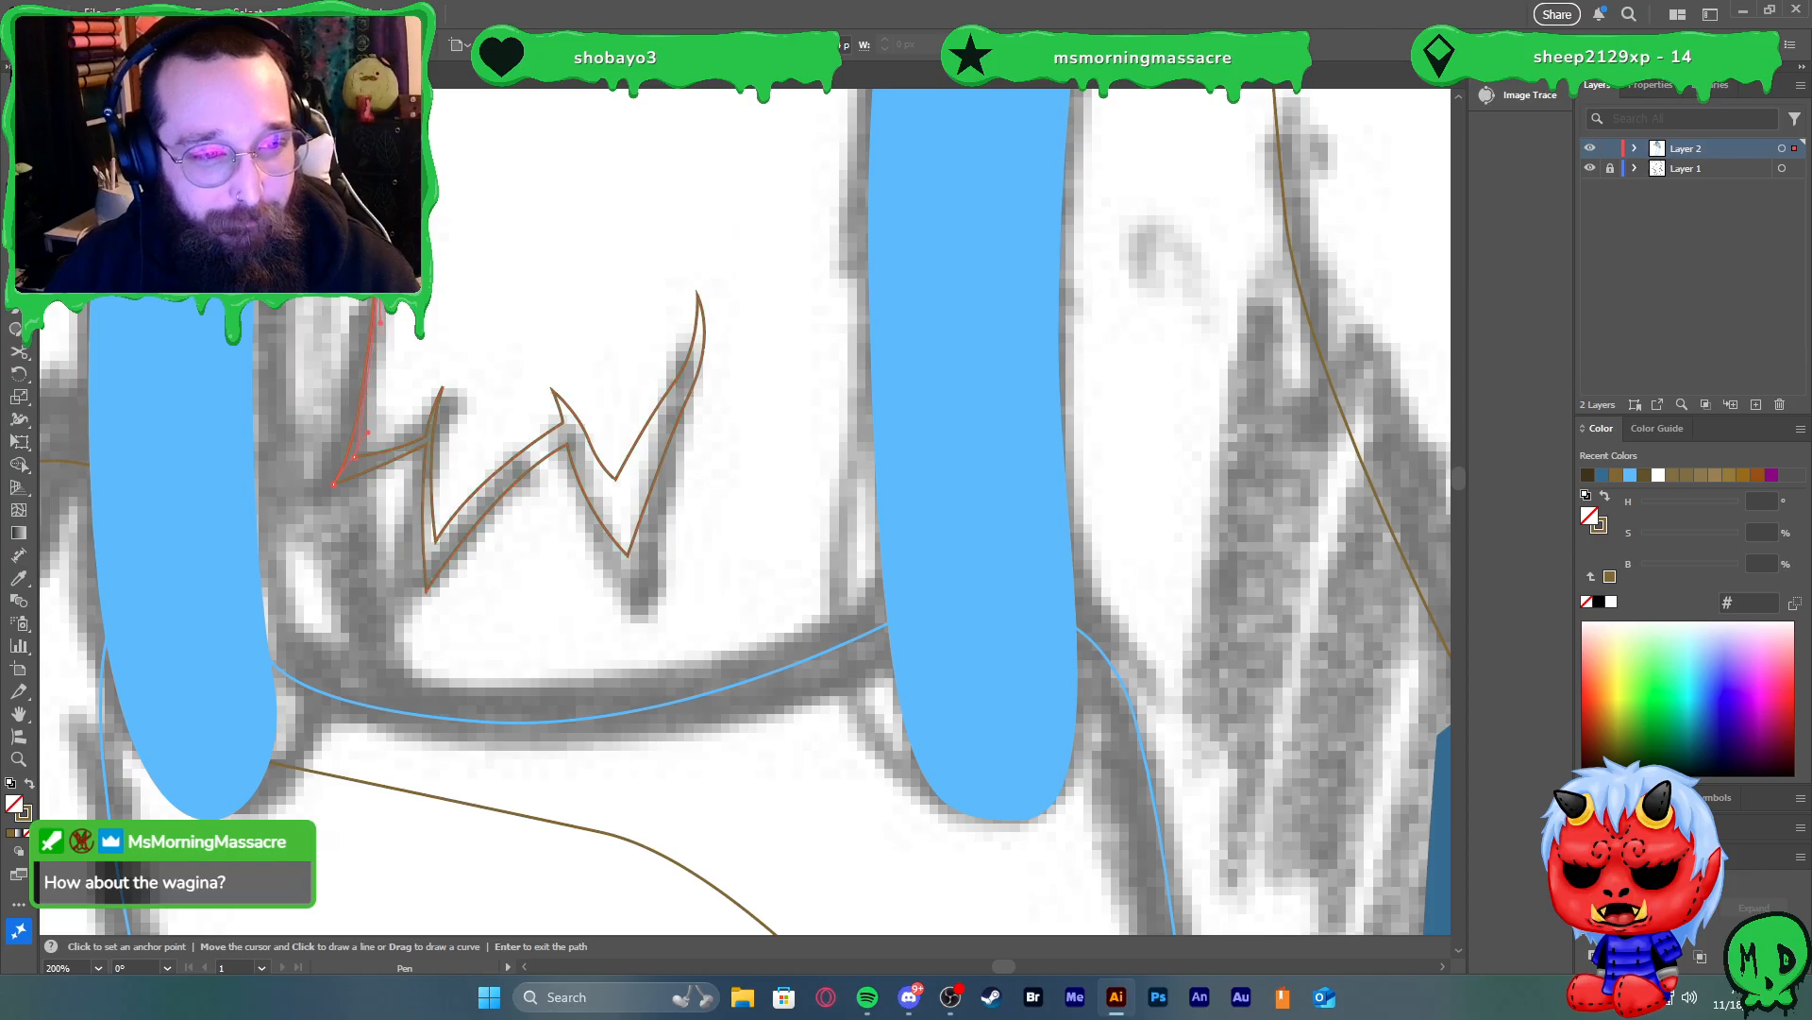
# Turn the chest fur outline into a fill and sample the mouth line's dark brown for it
pyautogui.hotkey('shift', 'x')
pyautogui.press('v')
pyautogui.scroll(-4, 519, 280)
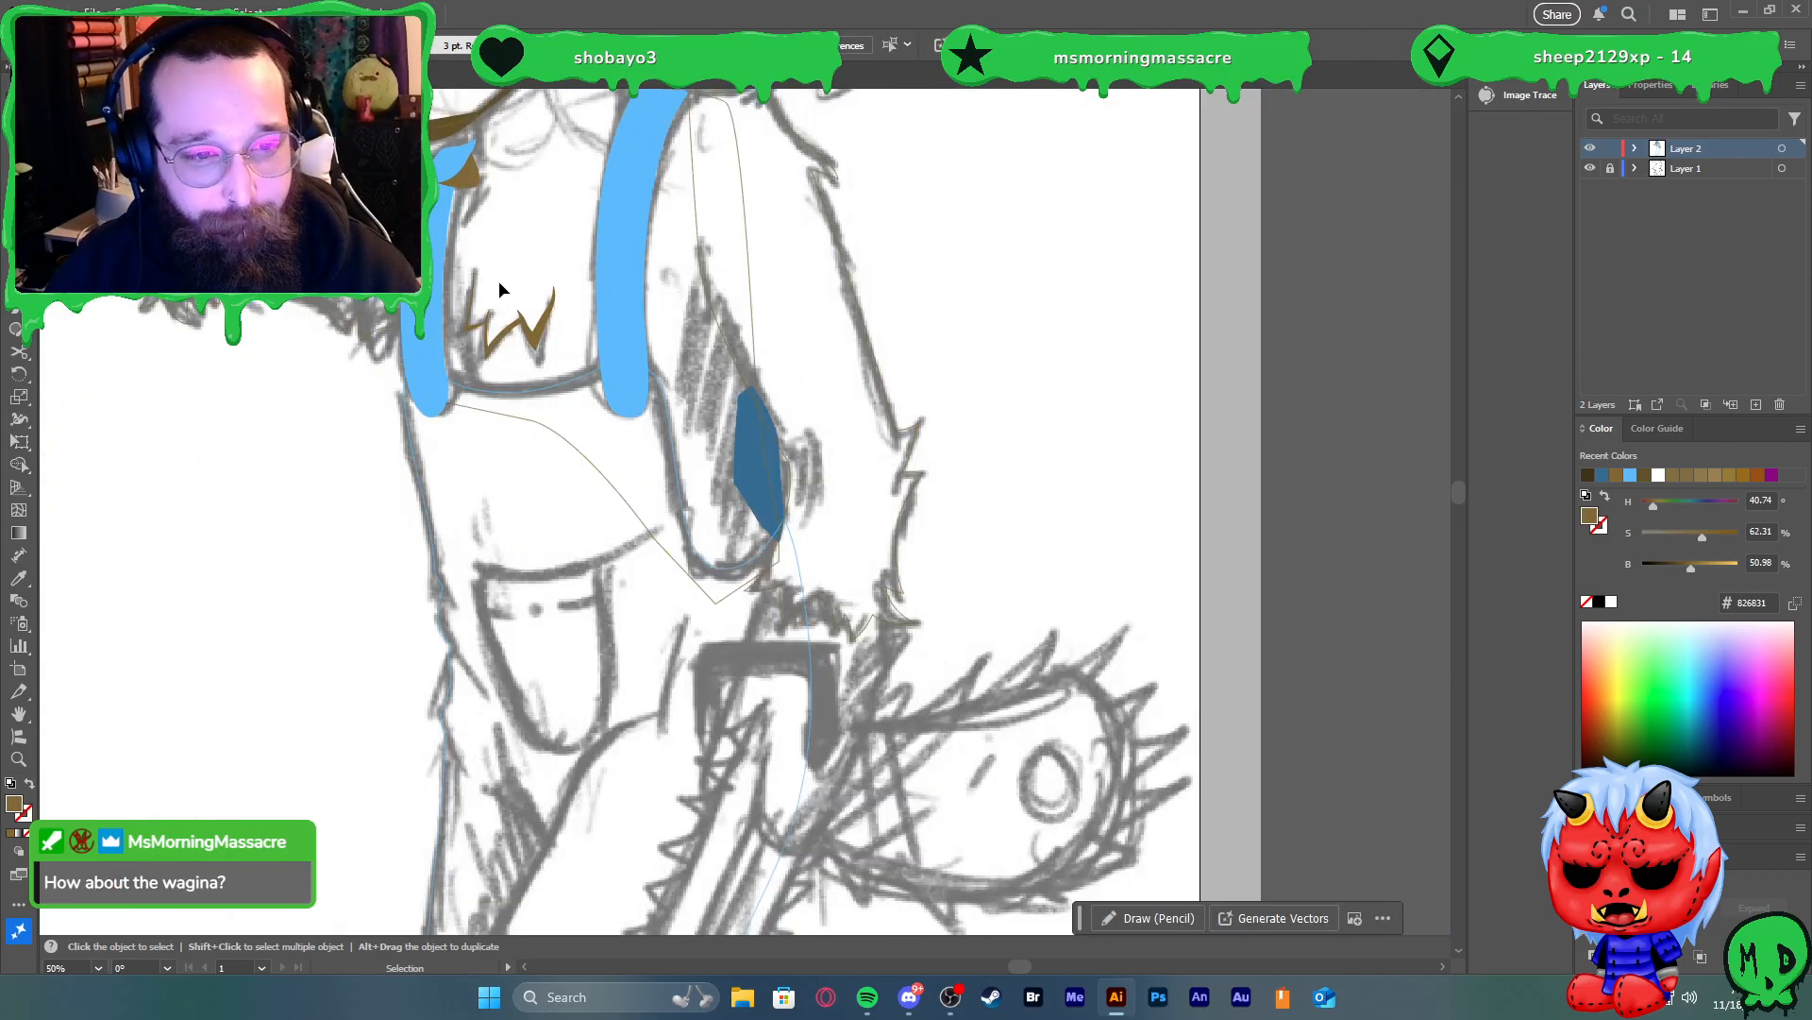
pyautogui.click(507, 431)
pyautogui.press('i')
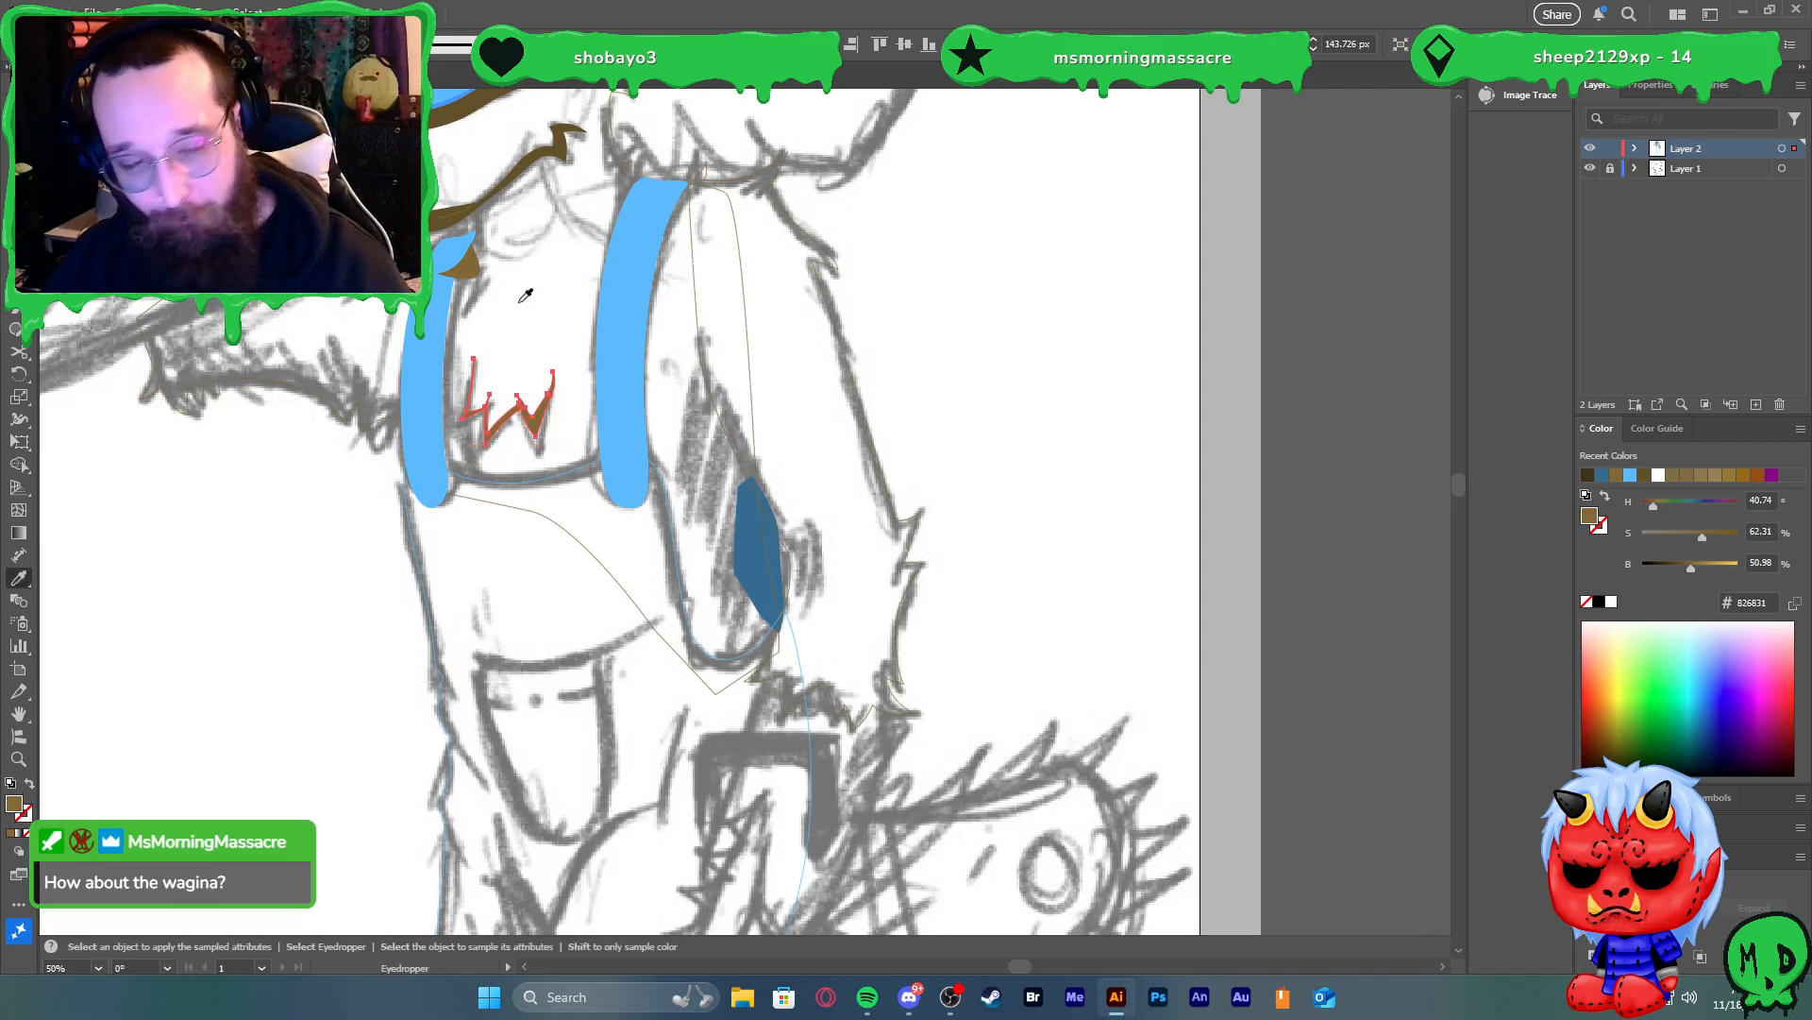
pyautogui.click(434, 225)
# Fill the body brown to check the chest fur against it, and undo the fill
pyautogui.press('v')
pyautogui.click(517, 281)
pyautogui.click(613, 159)
pyautogui.hotkey('shift', 'x')
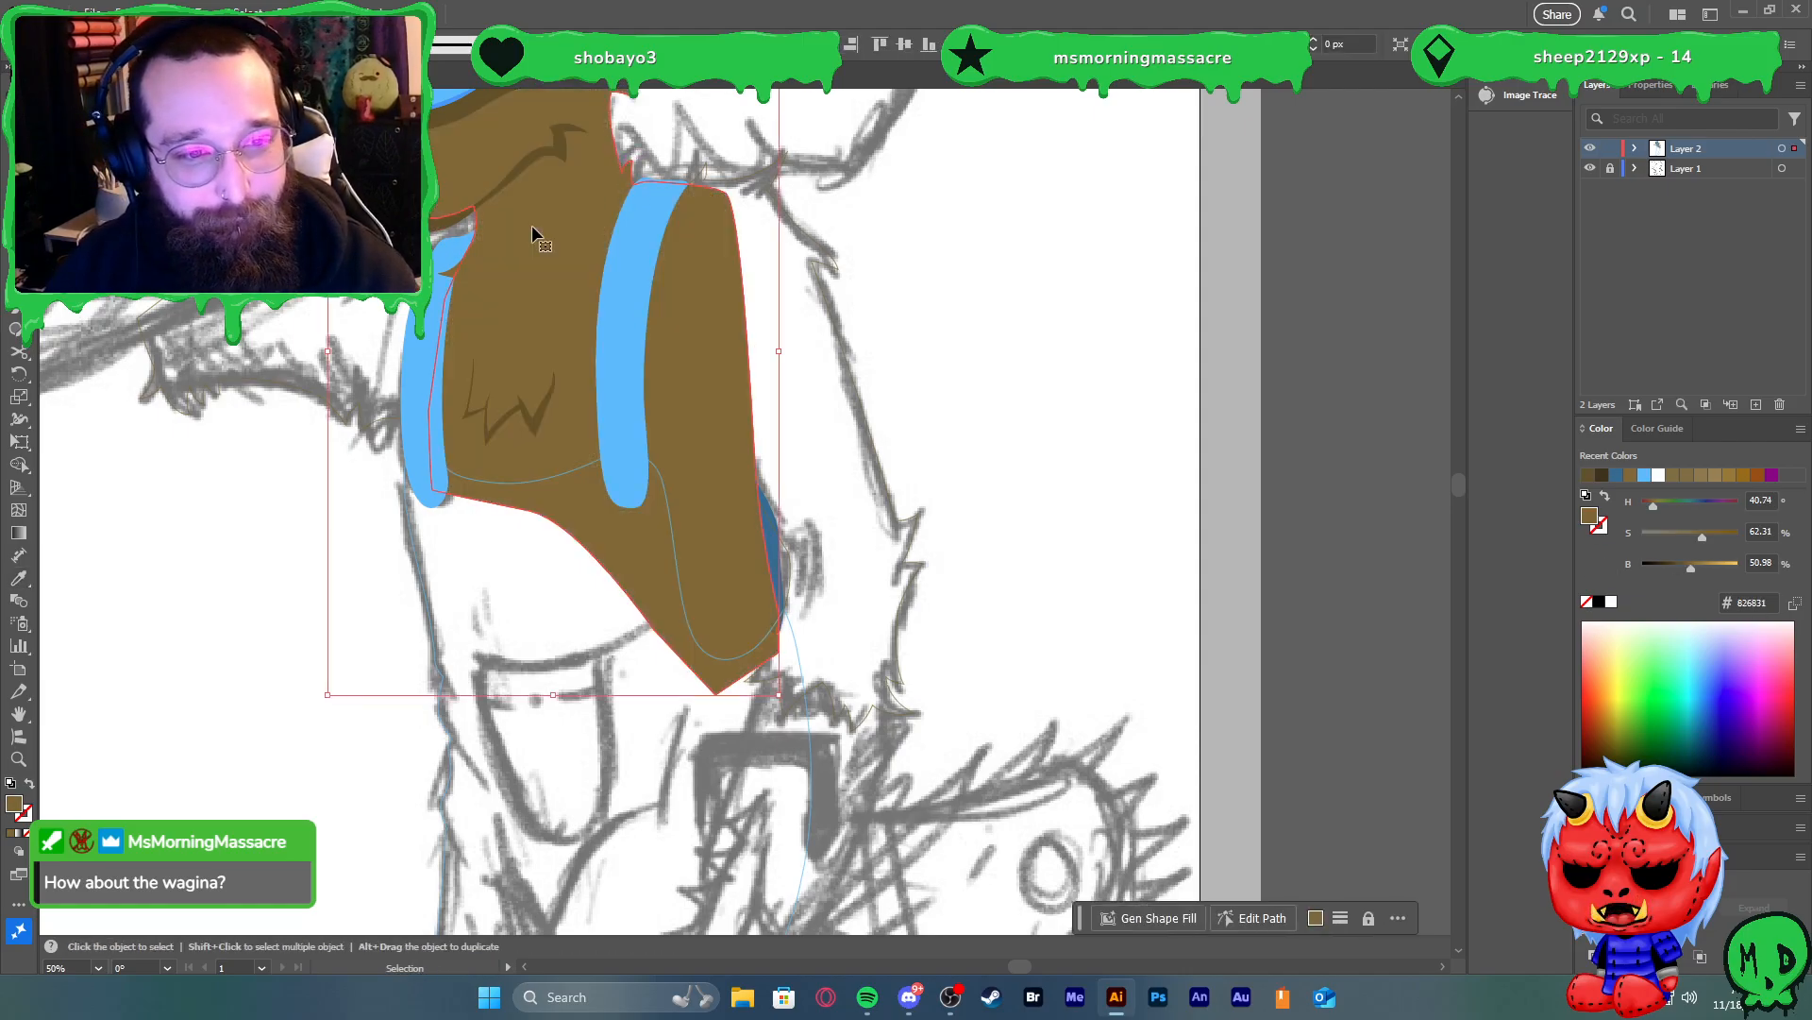
pyautogui.scroll(3, 416, 260)
pyautogui.hotkey('ctrl', 'z')
# With the Pen tool, trace the fur shadow beneath the brown tuft at the collar, down the neck and around its small lower spike
pyautogui.click(397, 390)
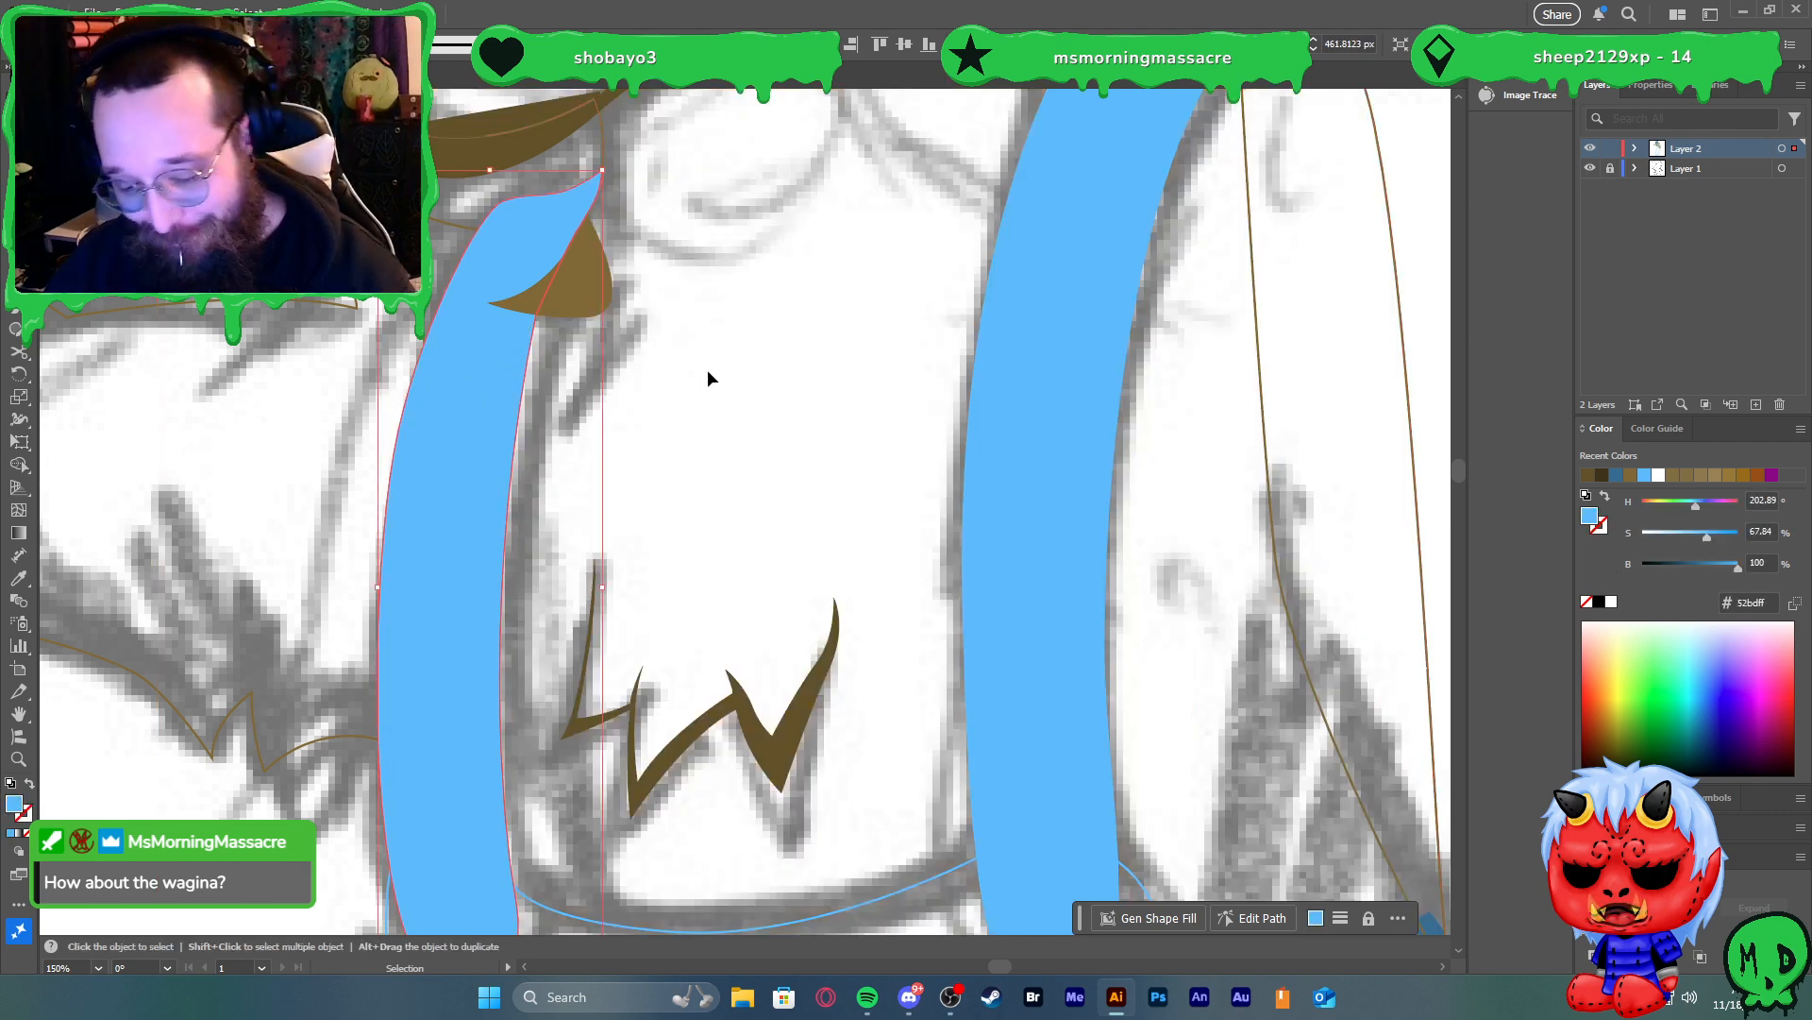
pyautogui.press('p')
pyautogui.scroll(1, 546, 288)
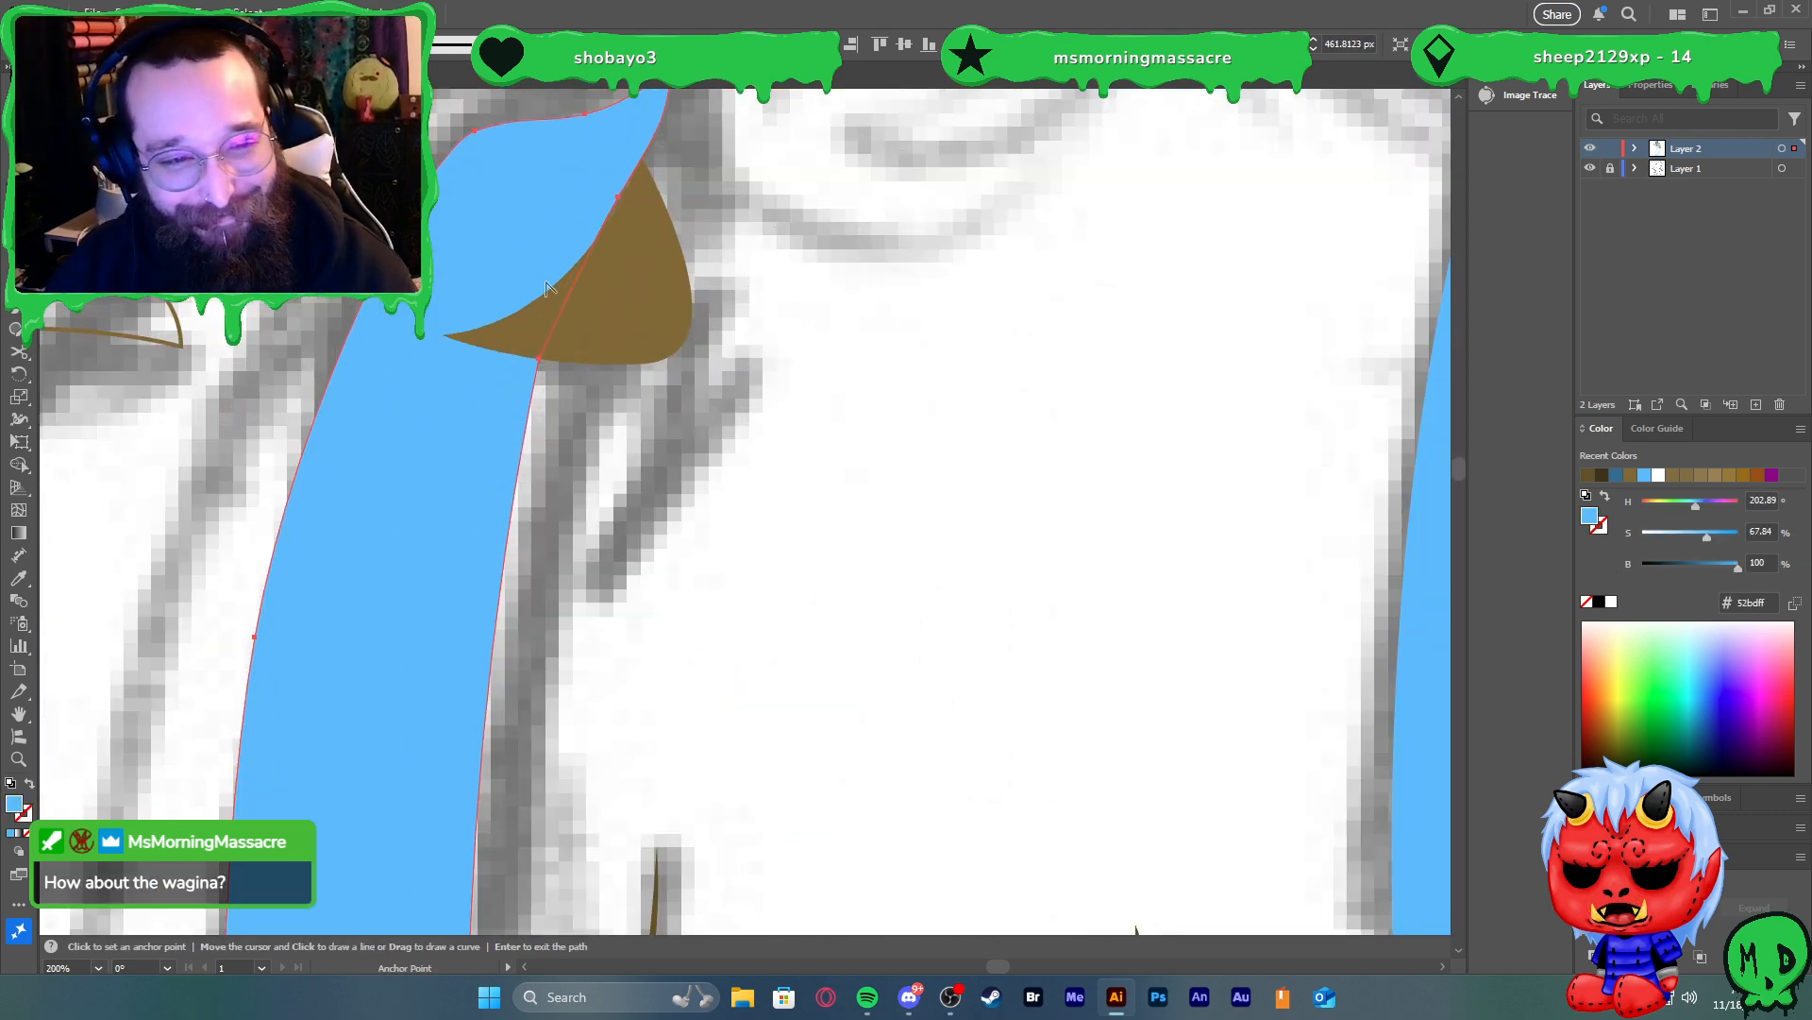
pyautogui.click(449, 336)
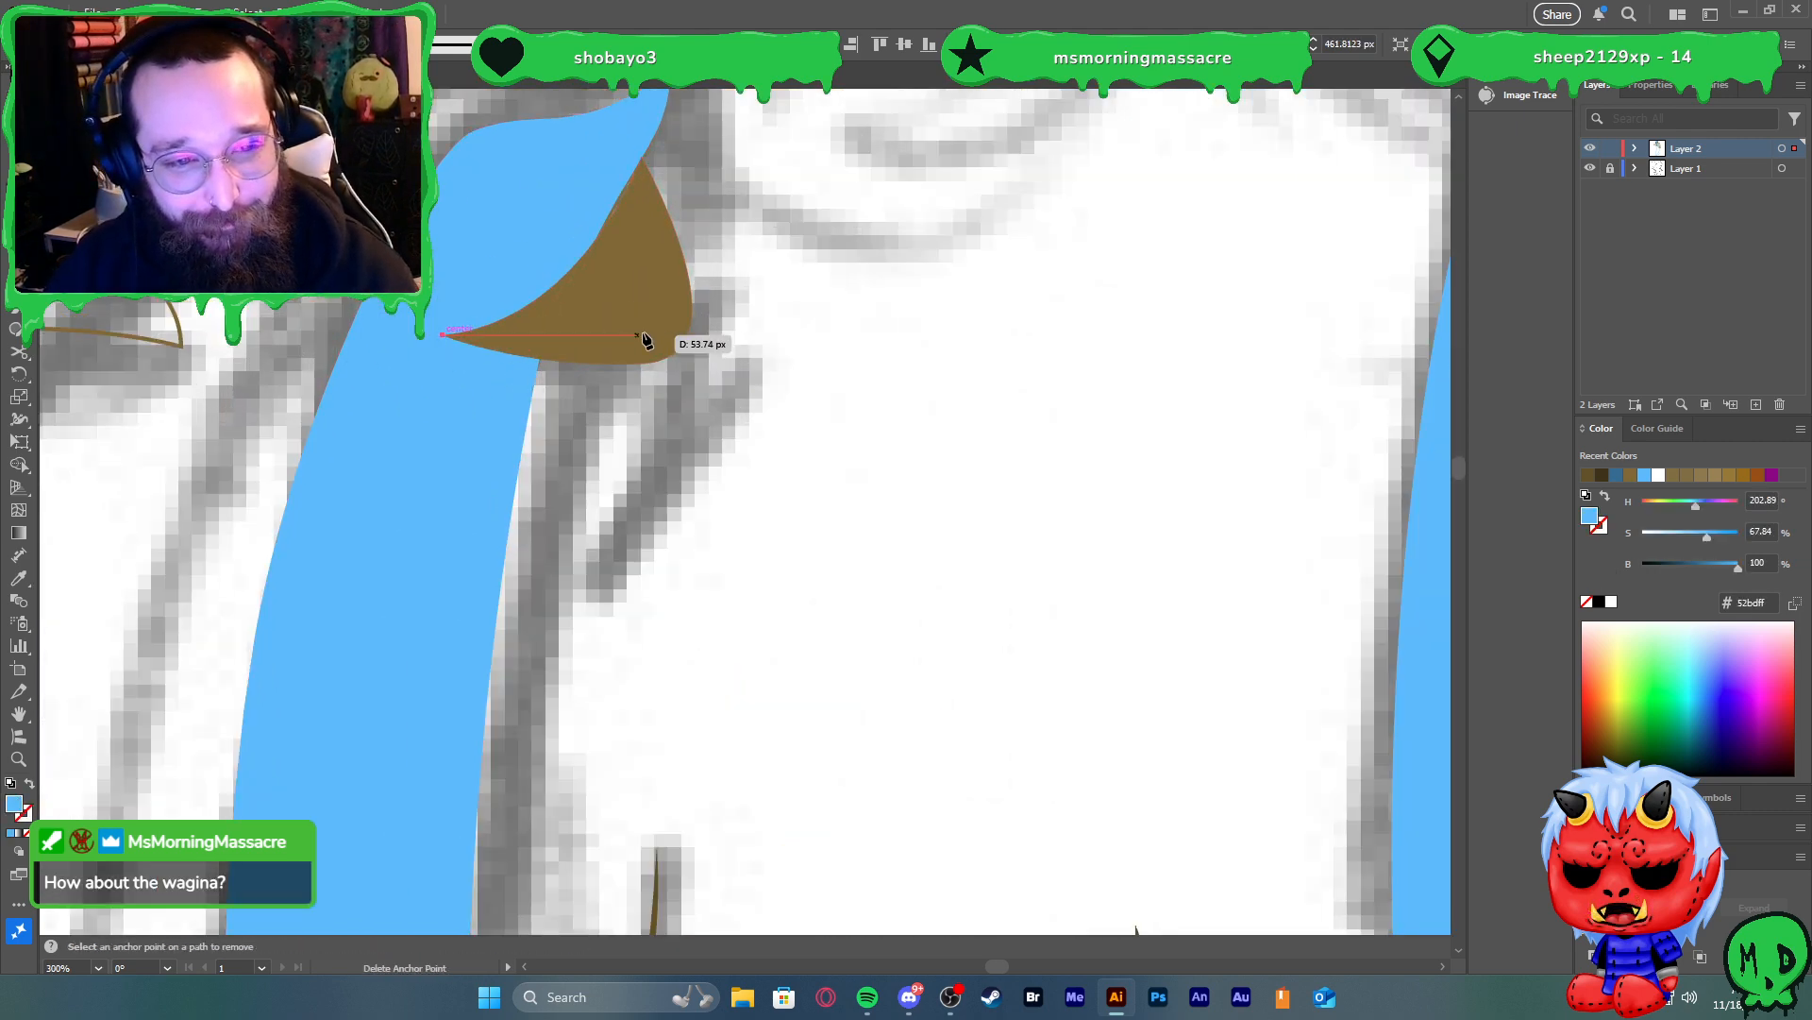
pyautogui.moveTo(739, 293); pyautogui.dragTo(759, 291)
pyautogui.click(699, 323)
pyautogui.click(666, 443)
pyautogui.click(632, 506)
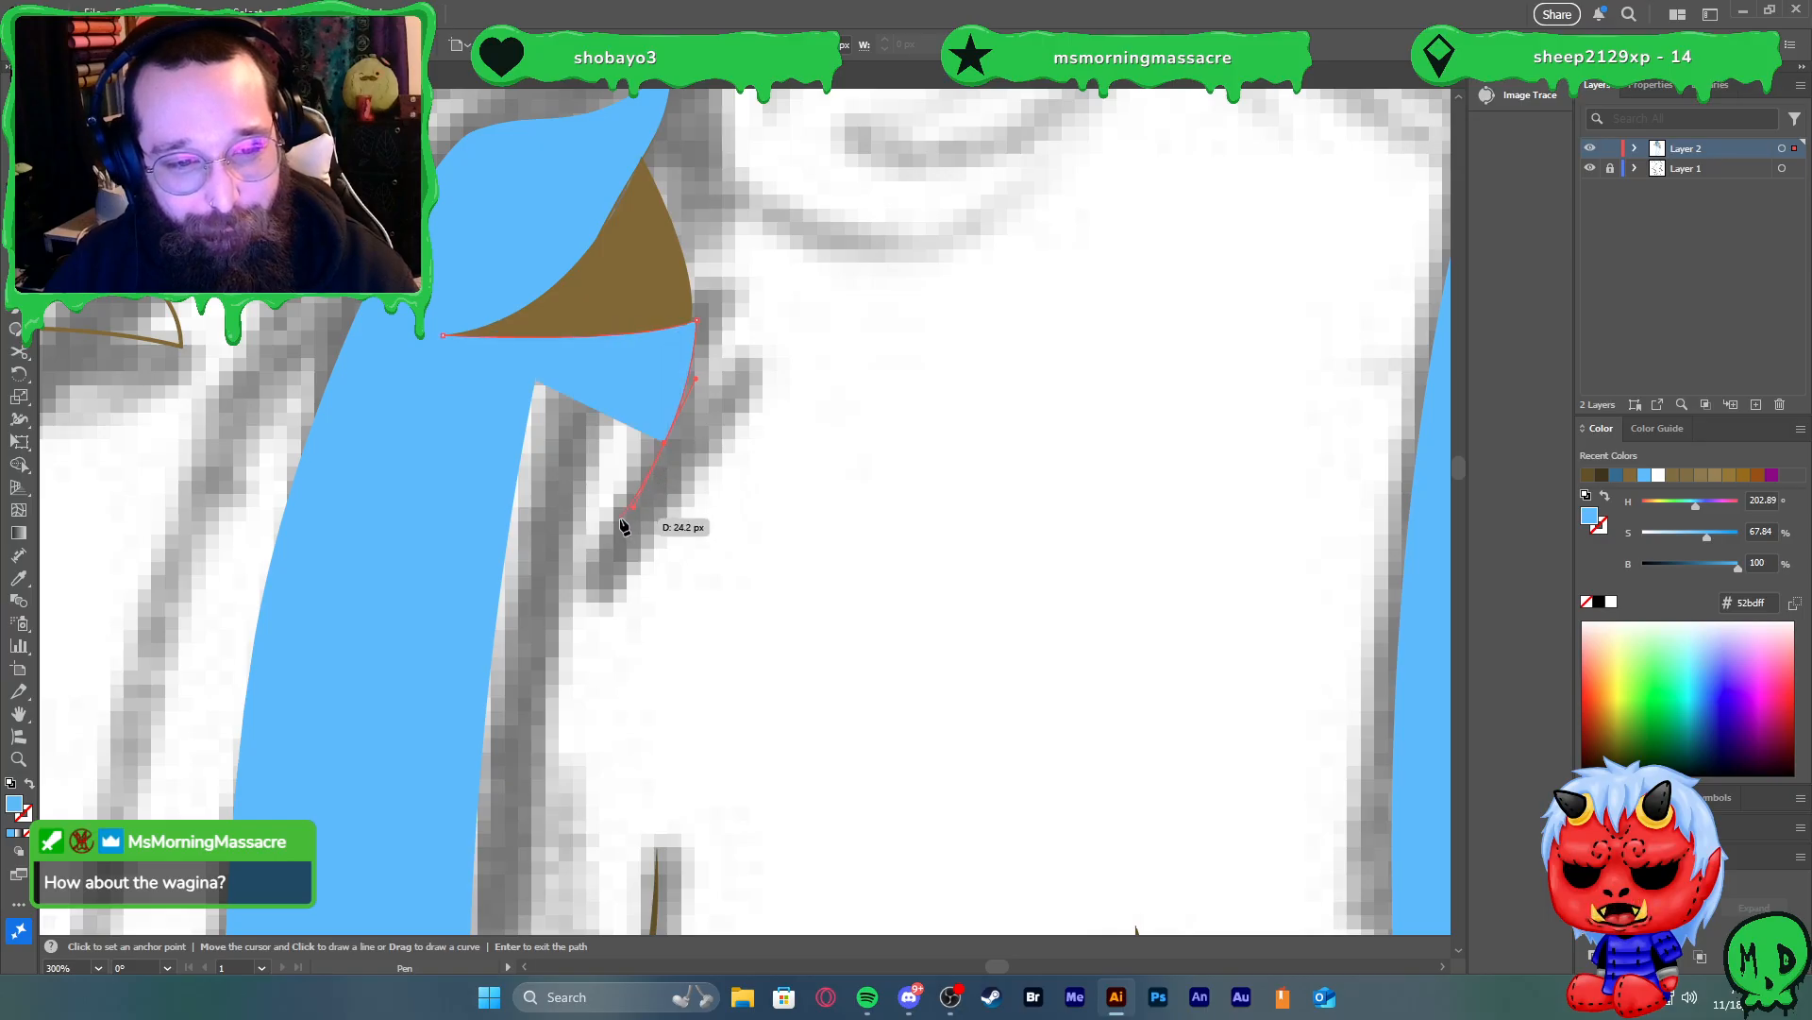
pyautogui.click(619, 517)
pyautogui.click(741, 441)
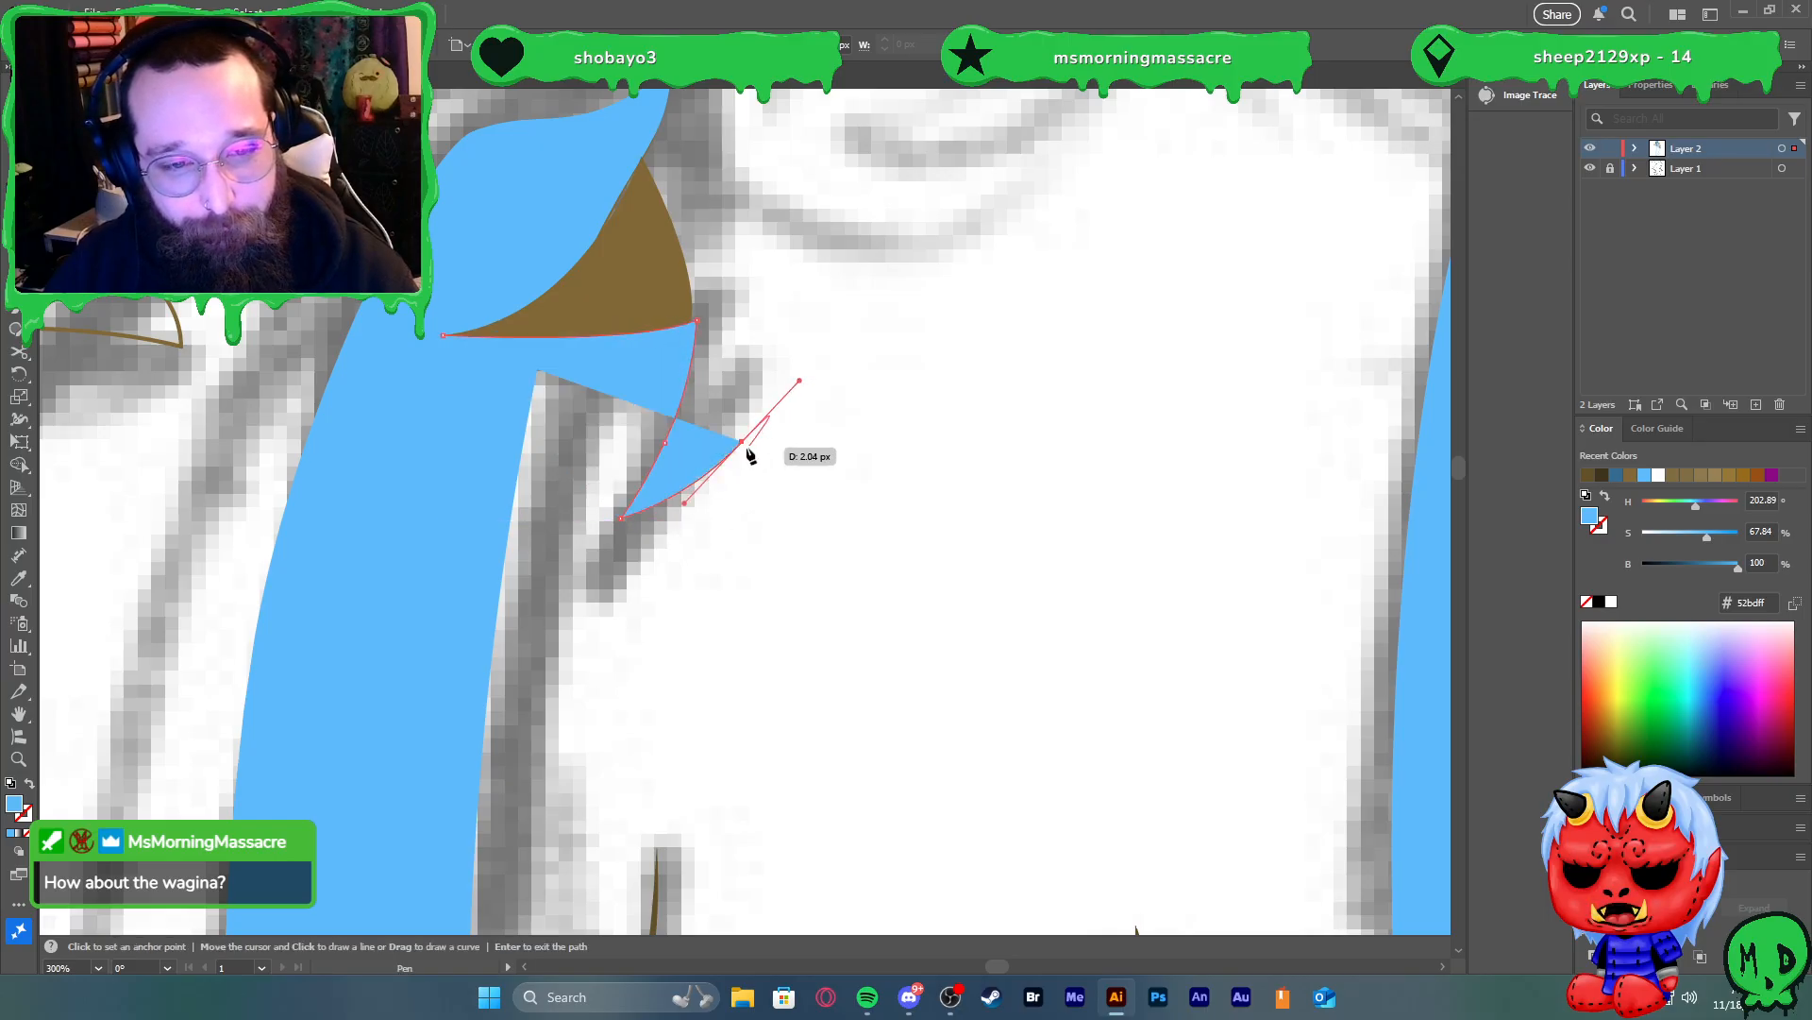
pyautogui.moveTo(566, 563); pyautogui.dragTo(462, 574)
pyautogui.click(568, 563)
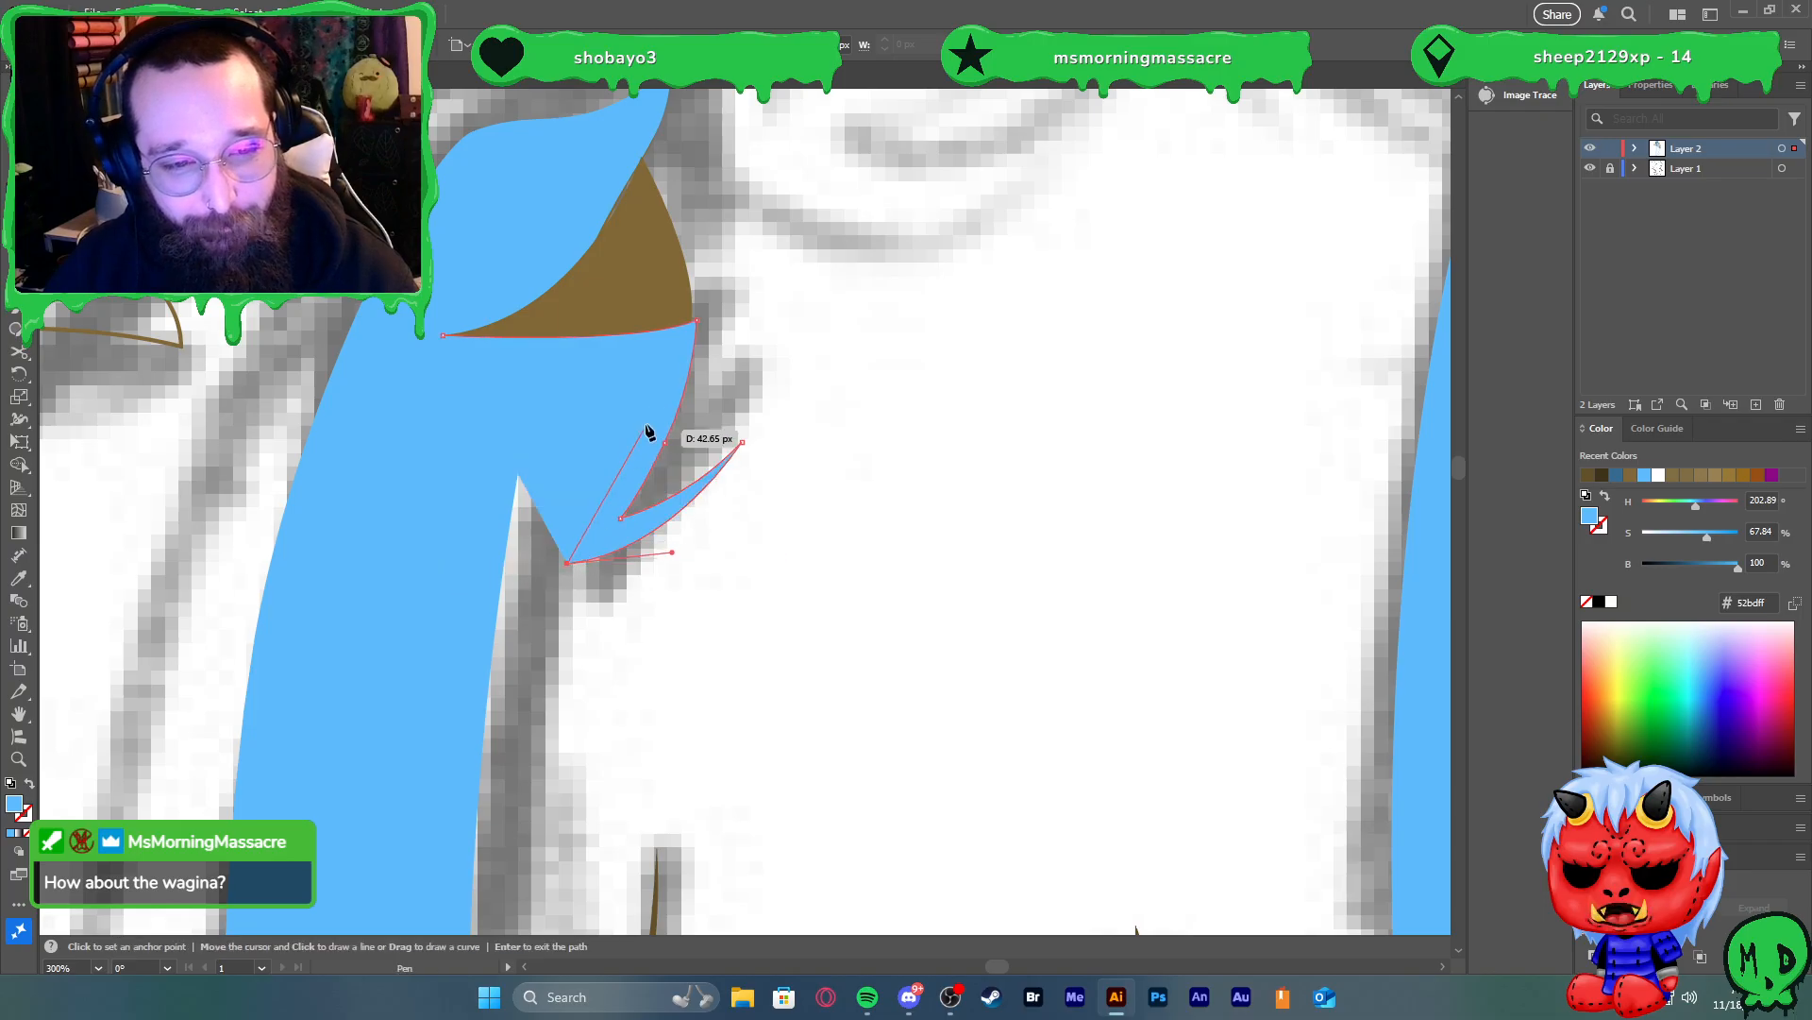
# Trace the fur shadow's return edge from the lower spike back to the tuft's pointed tip and finish the thin shape
pyautogui.rightClick(686, 354)
pyautogui.click(703, 336)
pyautogui.scroll(-8, 635, 397)
pyautogui.hotkey('ctrl', 'z')
pyautogui.scroll(9, 590, 397)
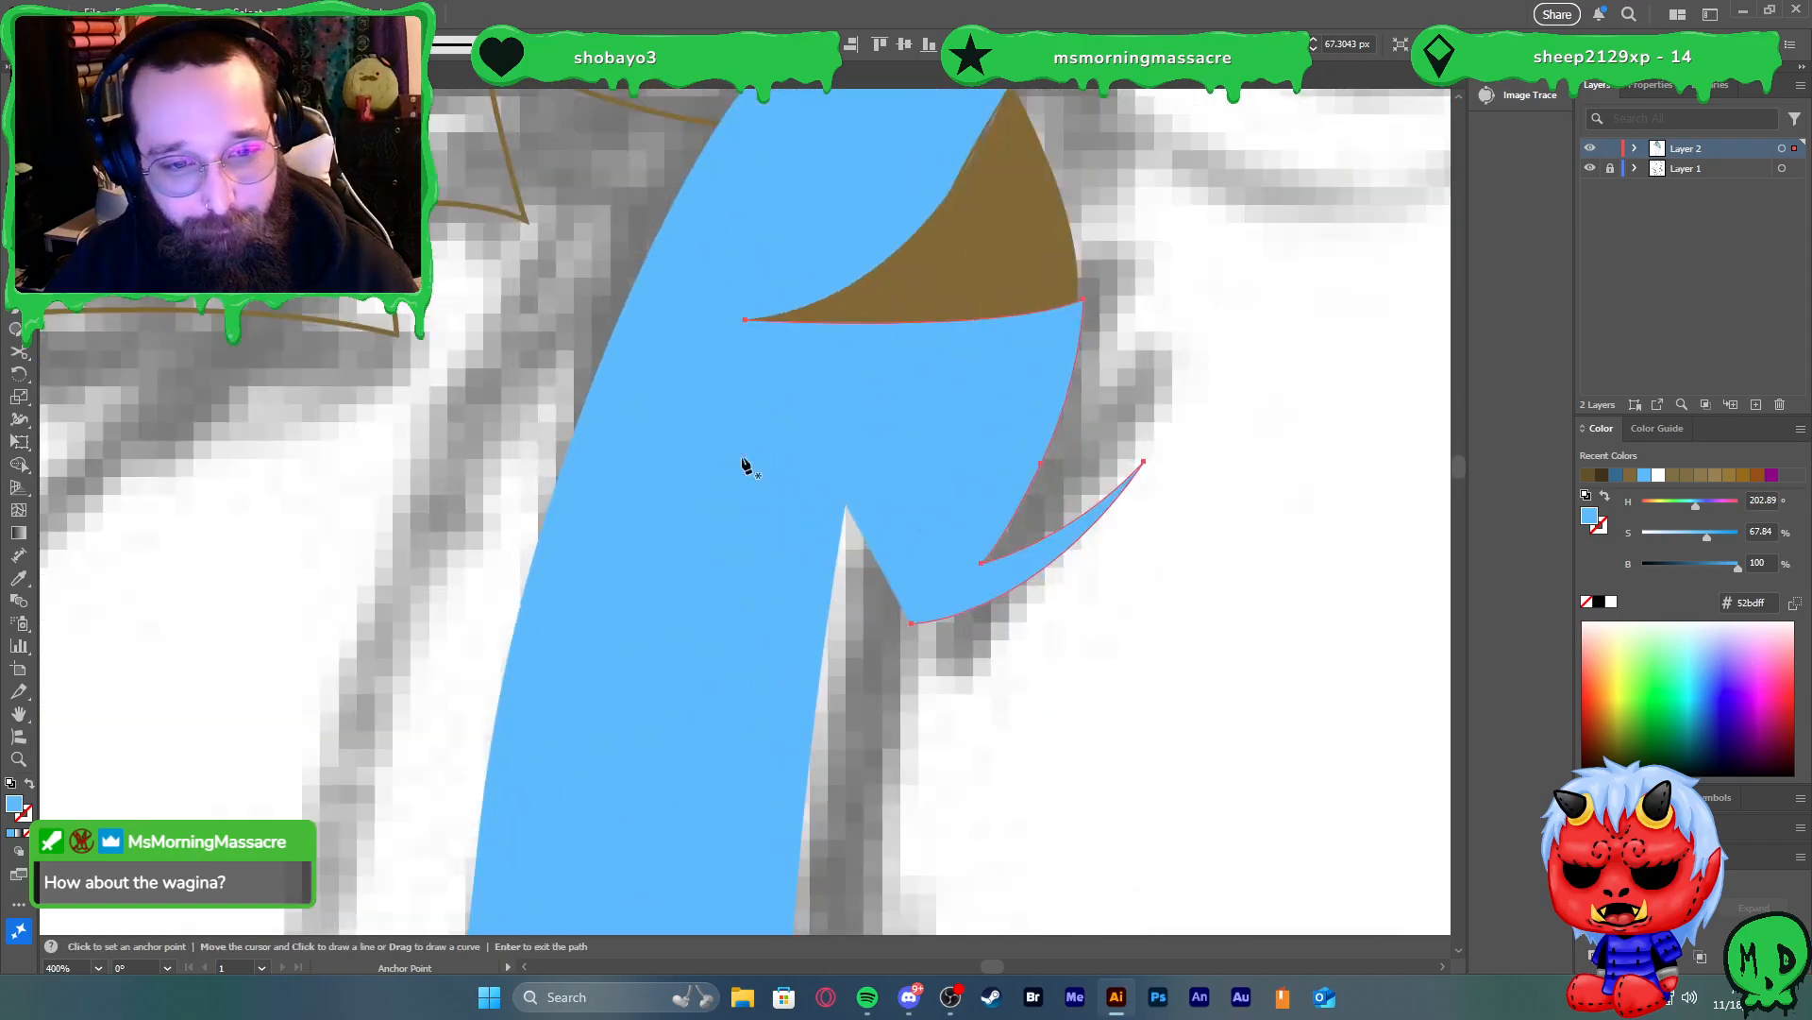
pyautogui.moveTo(912, 621); pyautogui.dragTo(1051, 609)
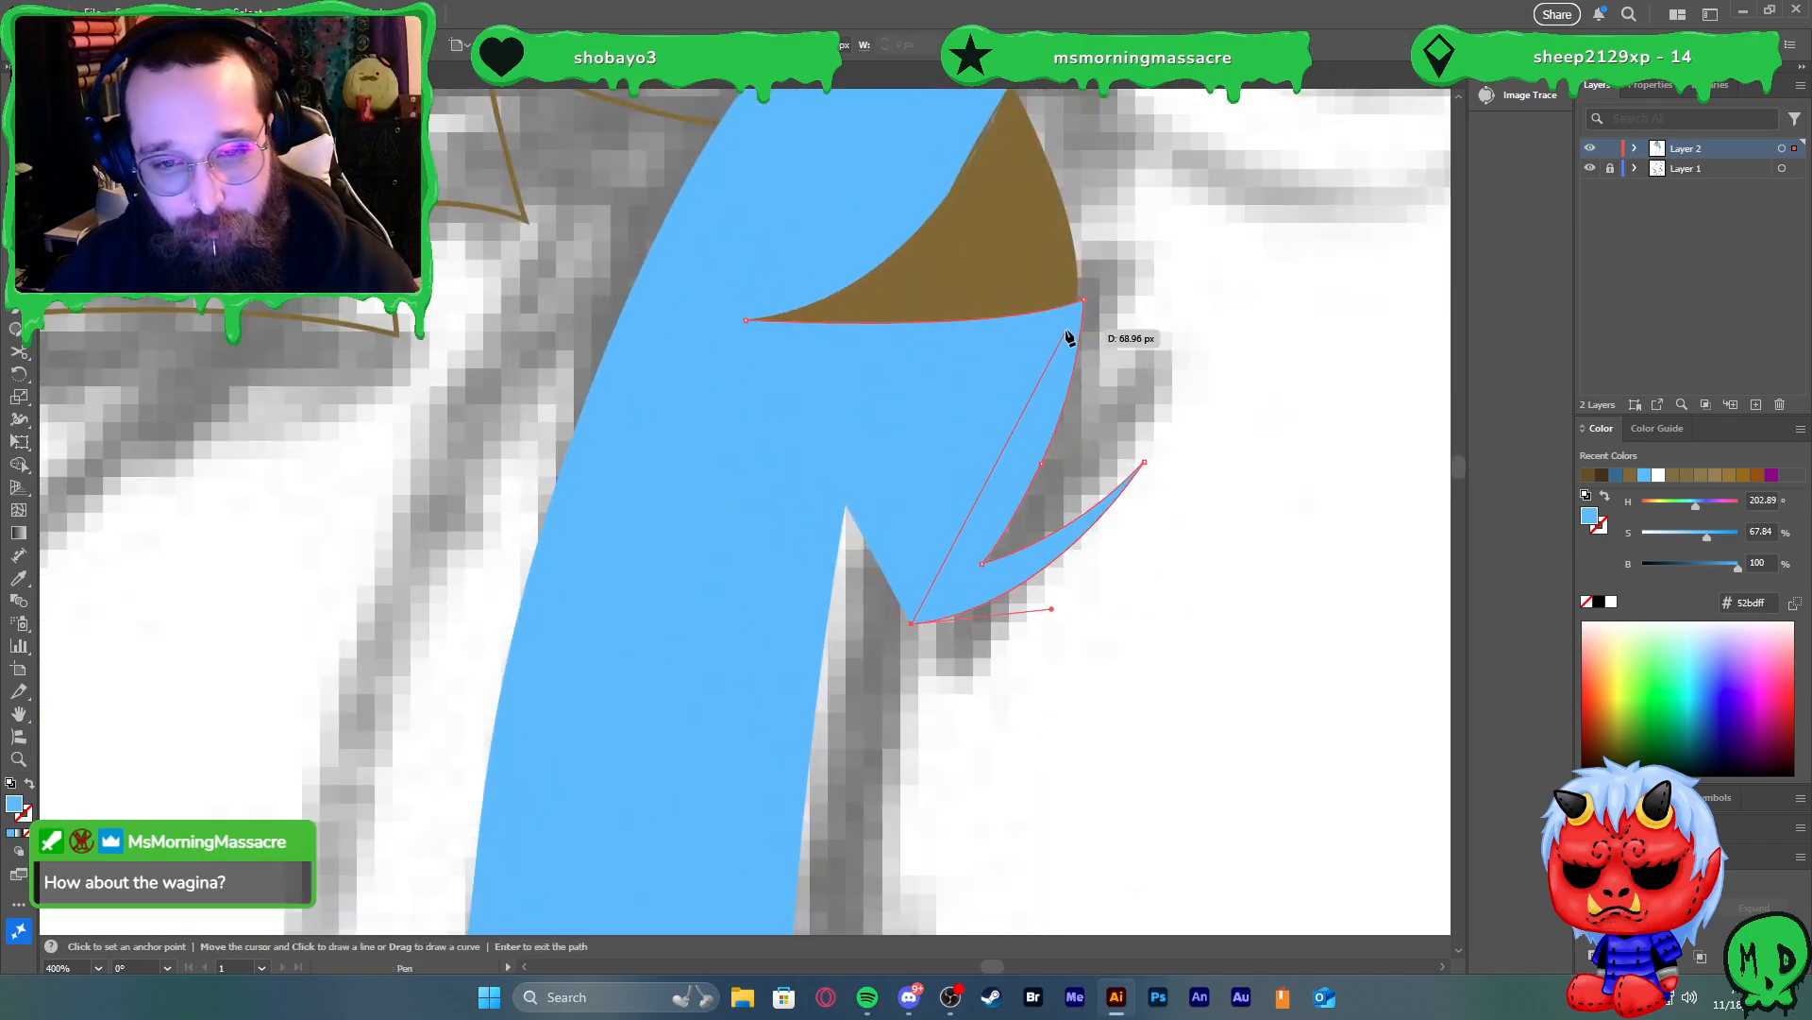
pyautogui.moveTo(1081, 303); pyautogui.dragTo(1073, 215)
pyautogui.hotkey('ctrl', 'z')
pyautogui.moveTo(1066, 359); pyautogui.dragTo(1081, 277)
pyautogui.click(1082, 299)
pyautogui.moveTo(746, 321); pyautogui.dragTo(607, 273)
pyautogui.press('Return')
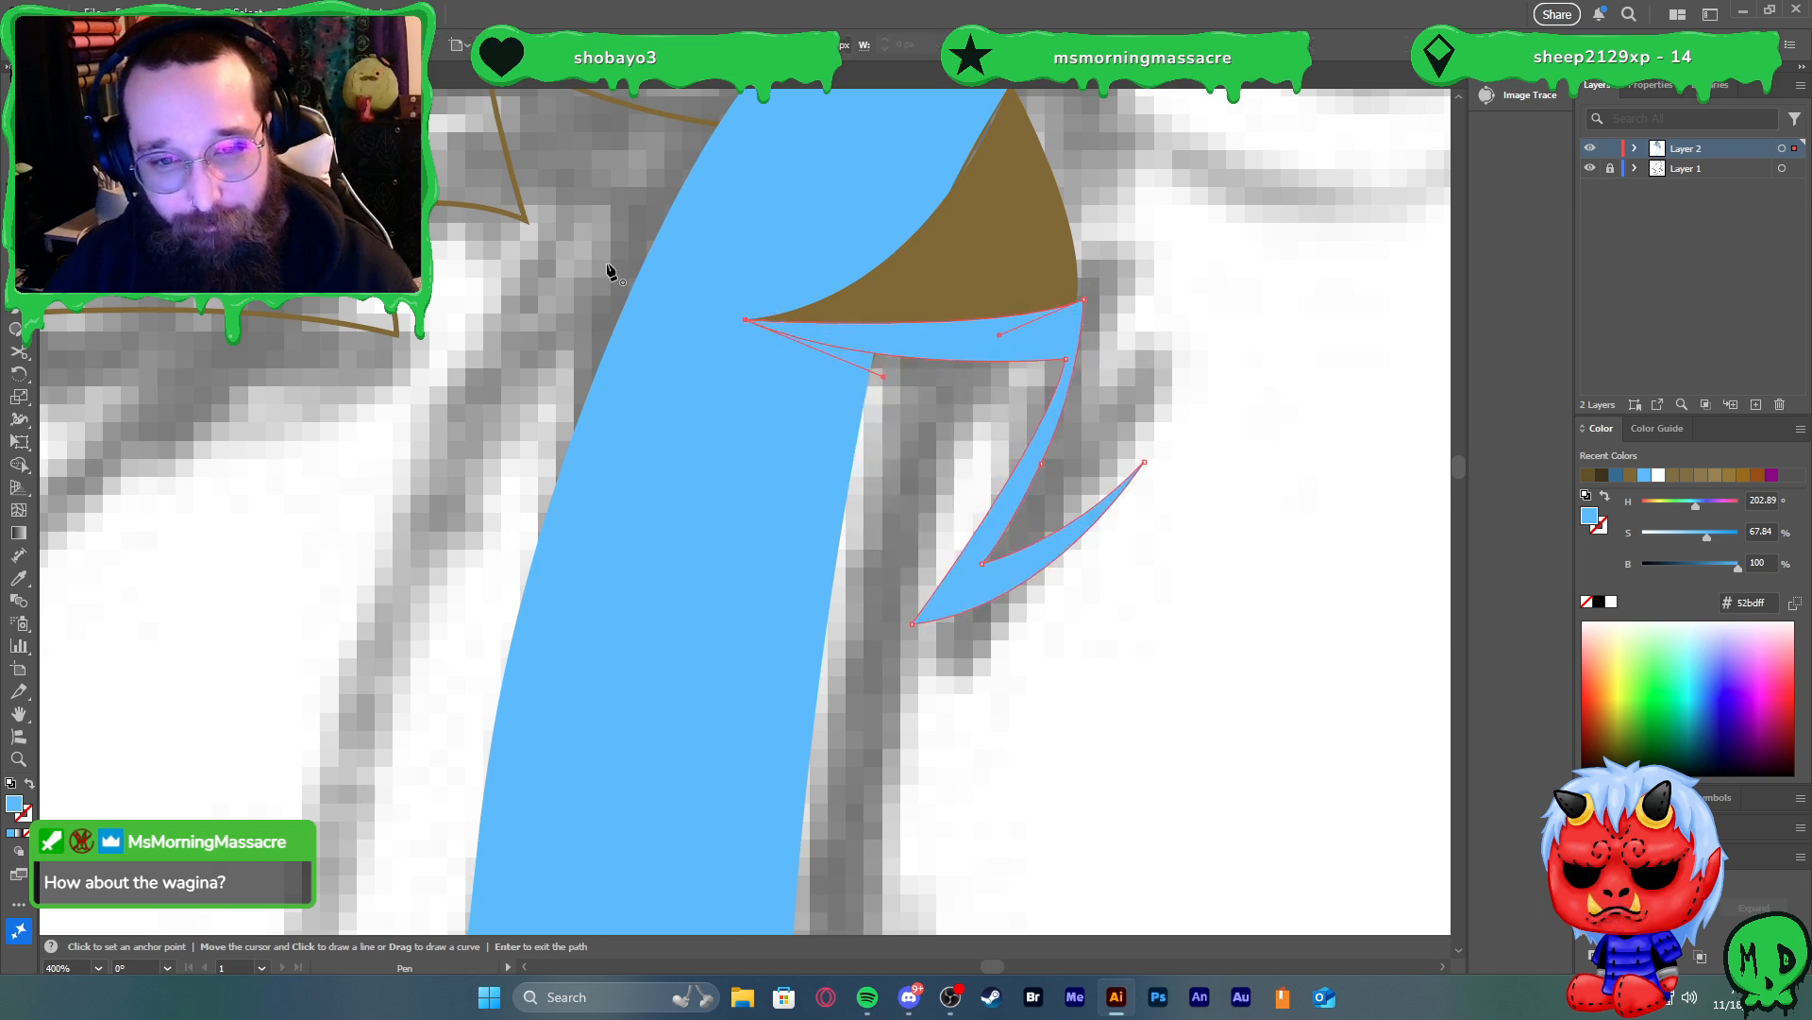
# Recolour the new neck fur shadow with the chest fur's dark brown 634F25
pyautogui.scroll(-2, 886, 344)
pyautogui.scroll(-1, 888, 344)
pyautogui.press('i')
pyautogui.click(1131, 765)
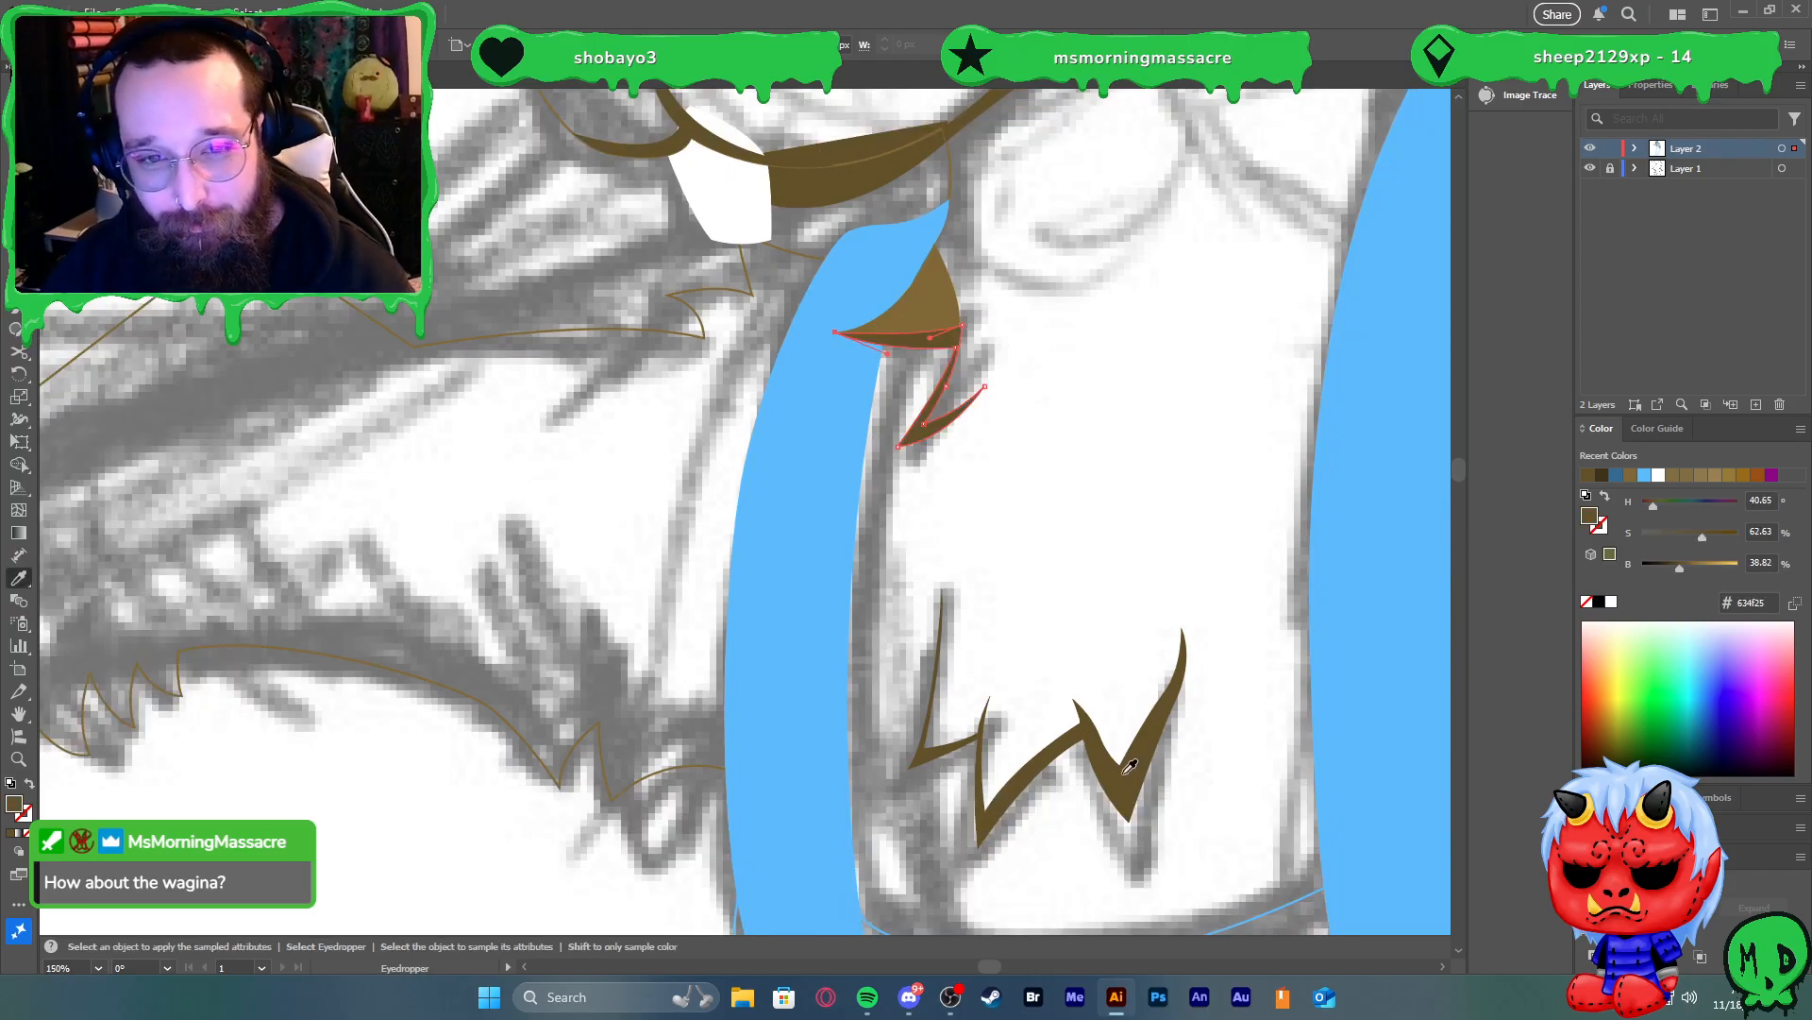
# Swap fill and stroke on the body outline to fill it with brown
pyautogui.press('v')
pyautogui.click(953, 185)
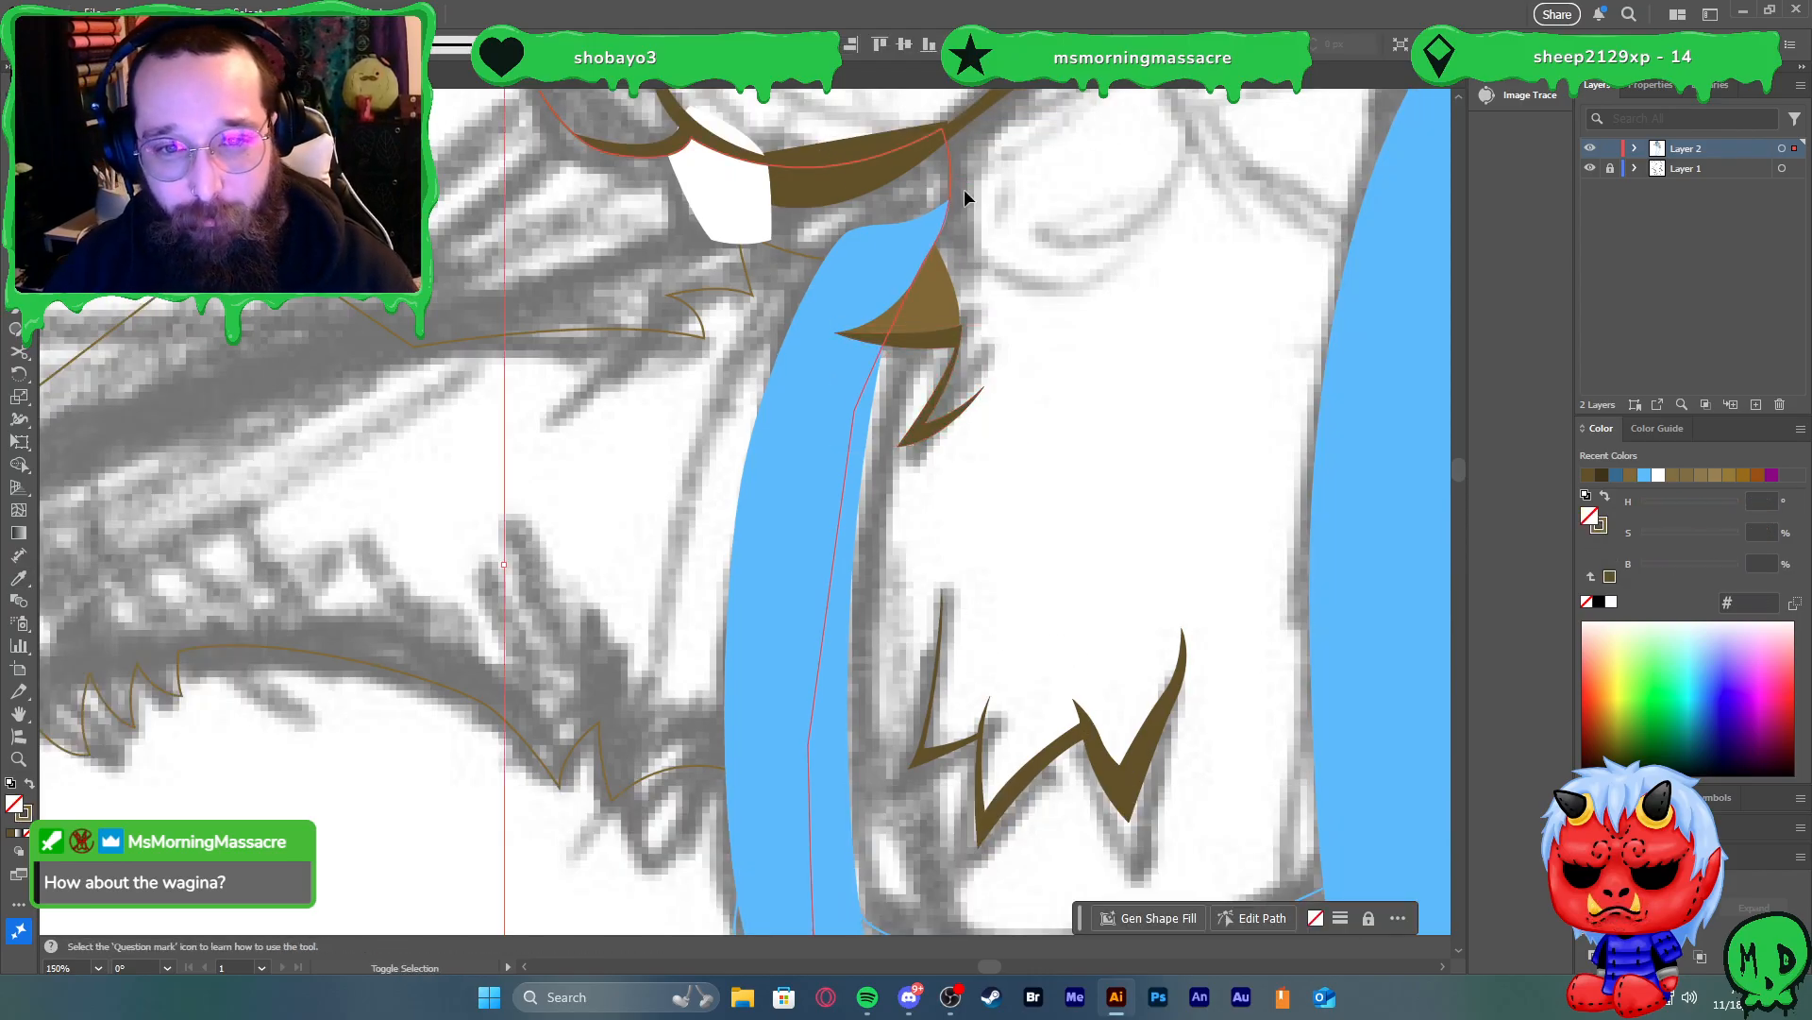
pyautogui.hotkey('shift', 'x')
pyautogui.scroll(-2, 607, 417)
pyautogui.scroll(-3, 639, 465)
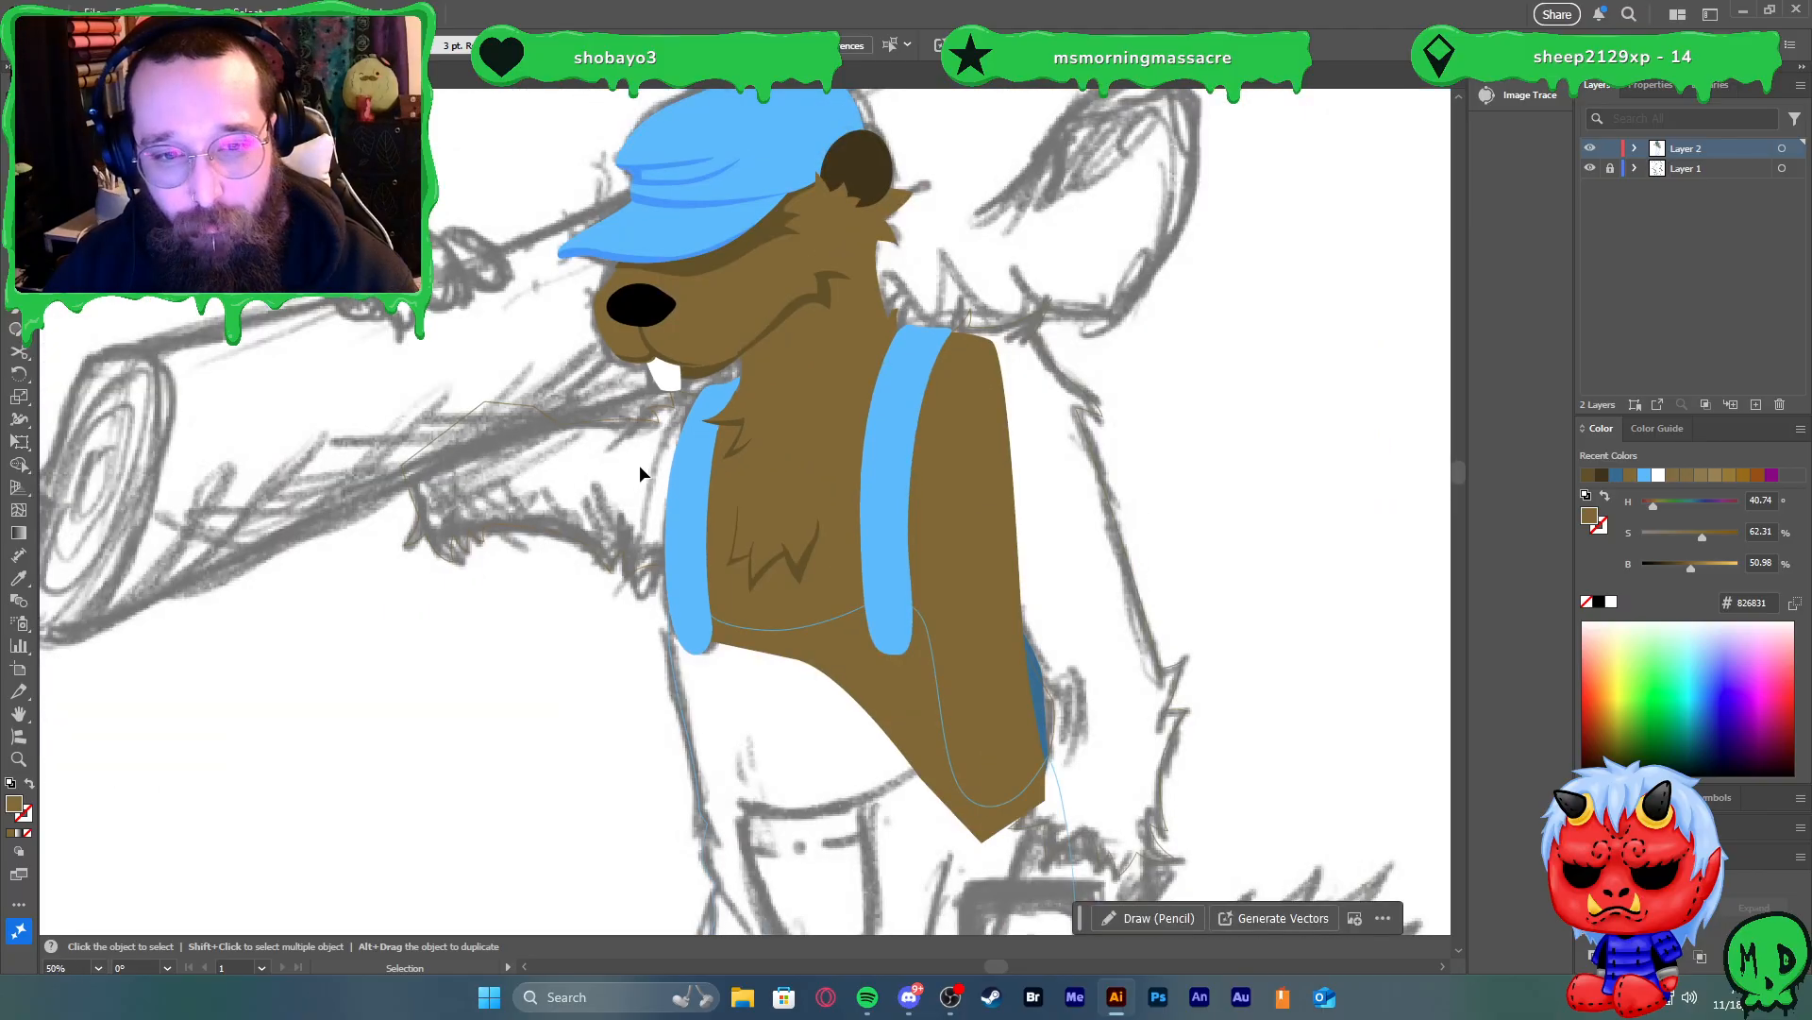
# Move the brown body shape slightly up and left to close the gap beside the front overall strap
pyautogui.click(1081, 484)
pyautogui.click(973, 454)
pyautogui.scroll(4, 687, 356)
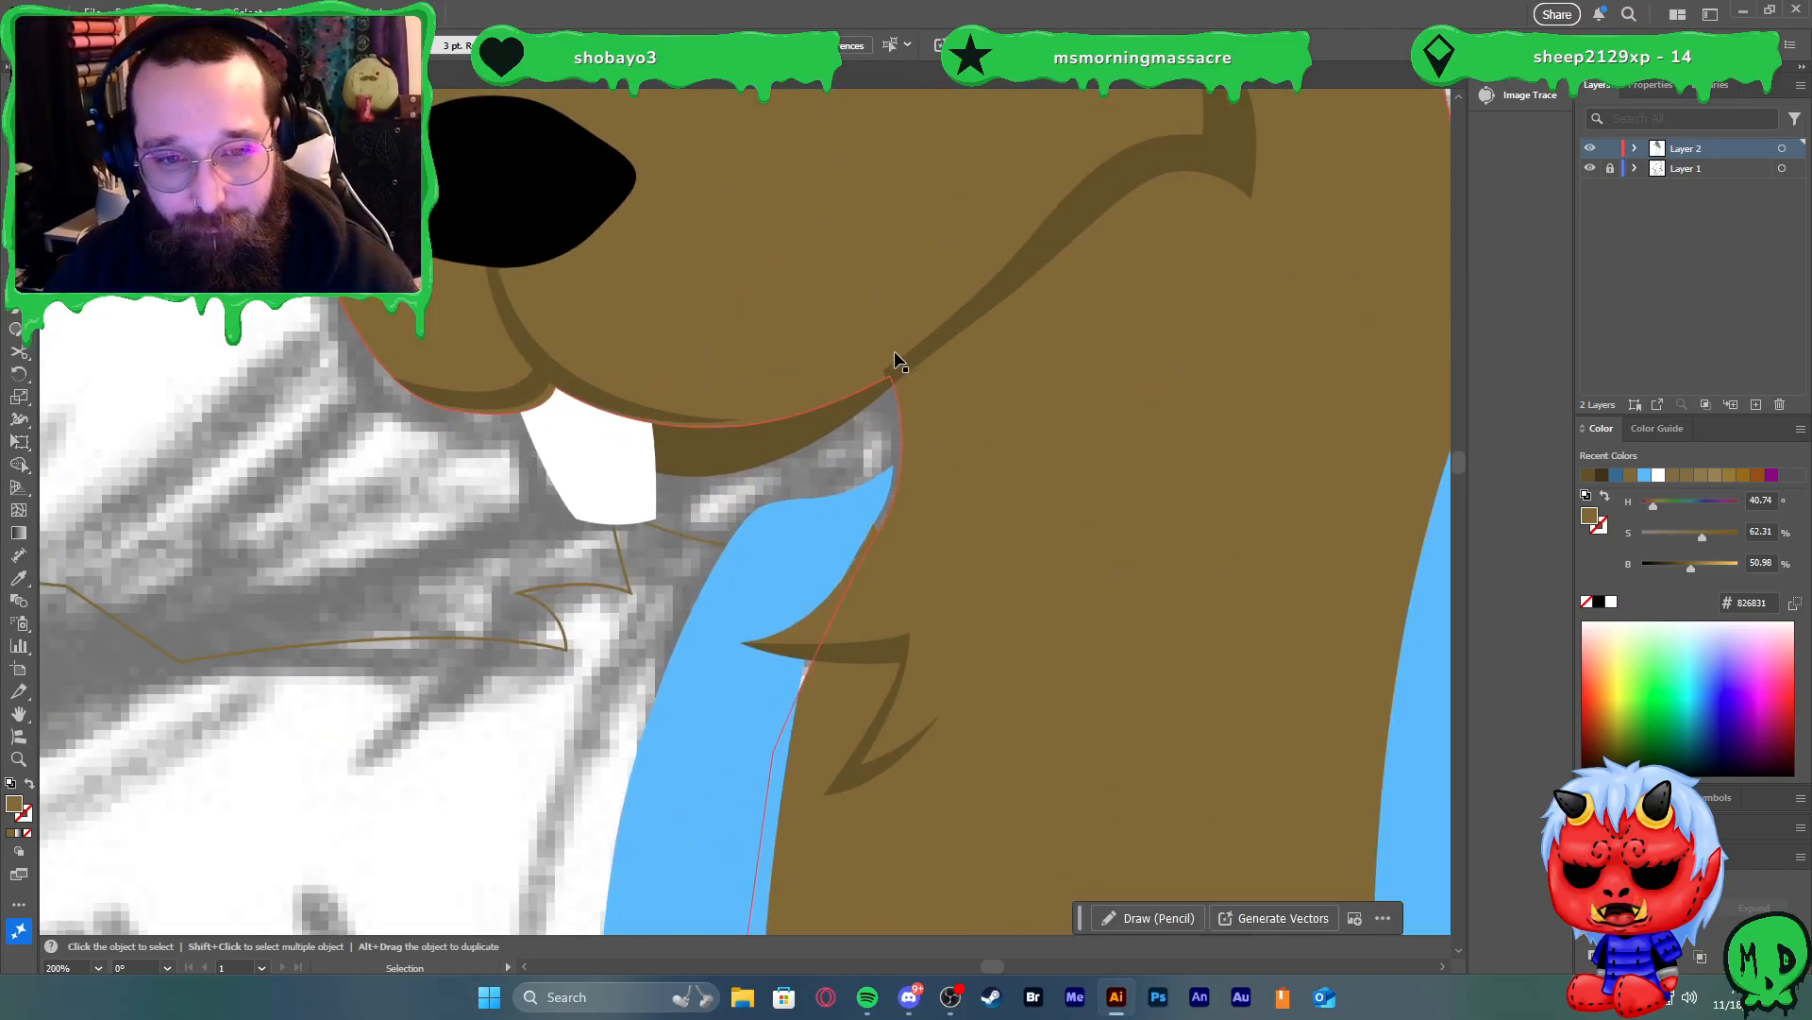
pyautogui.click(869, 397)
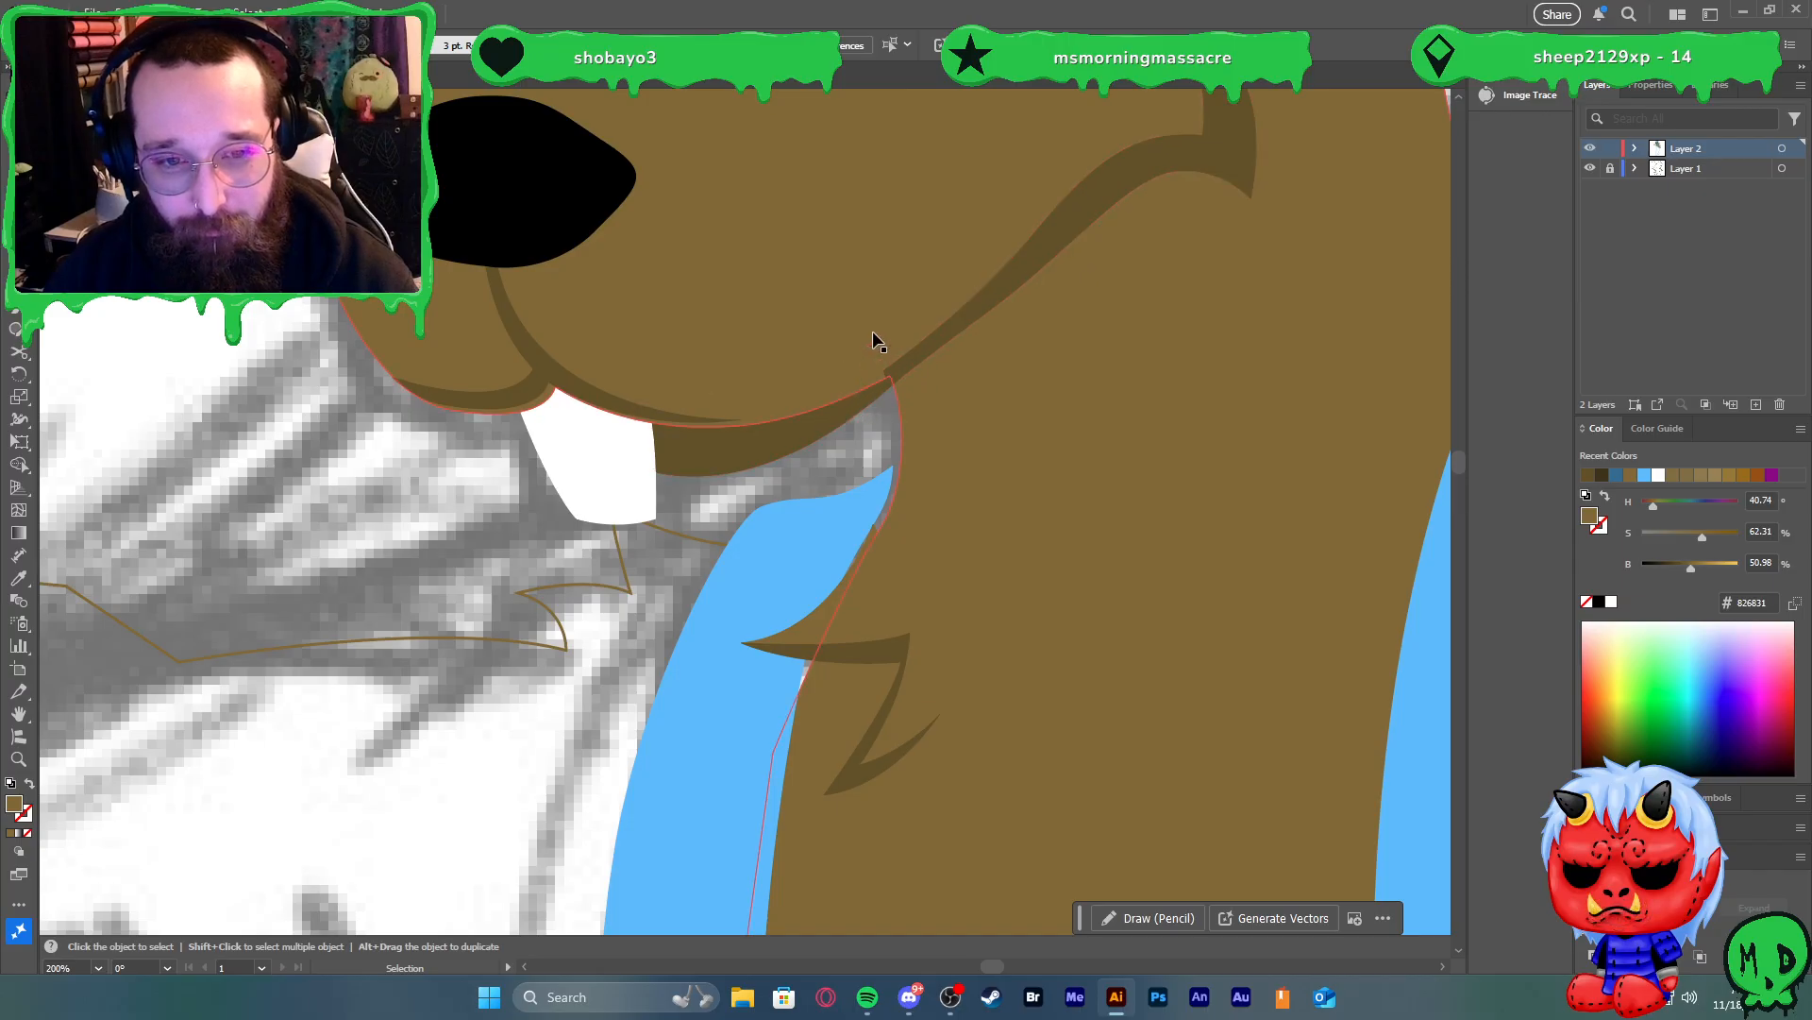
pyautogui.scroll(-4, 878, 340)
pyautogui.scroll(4, 848, 342)
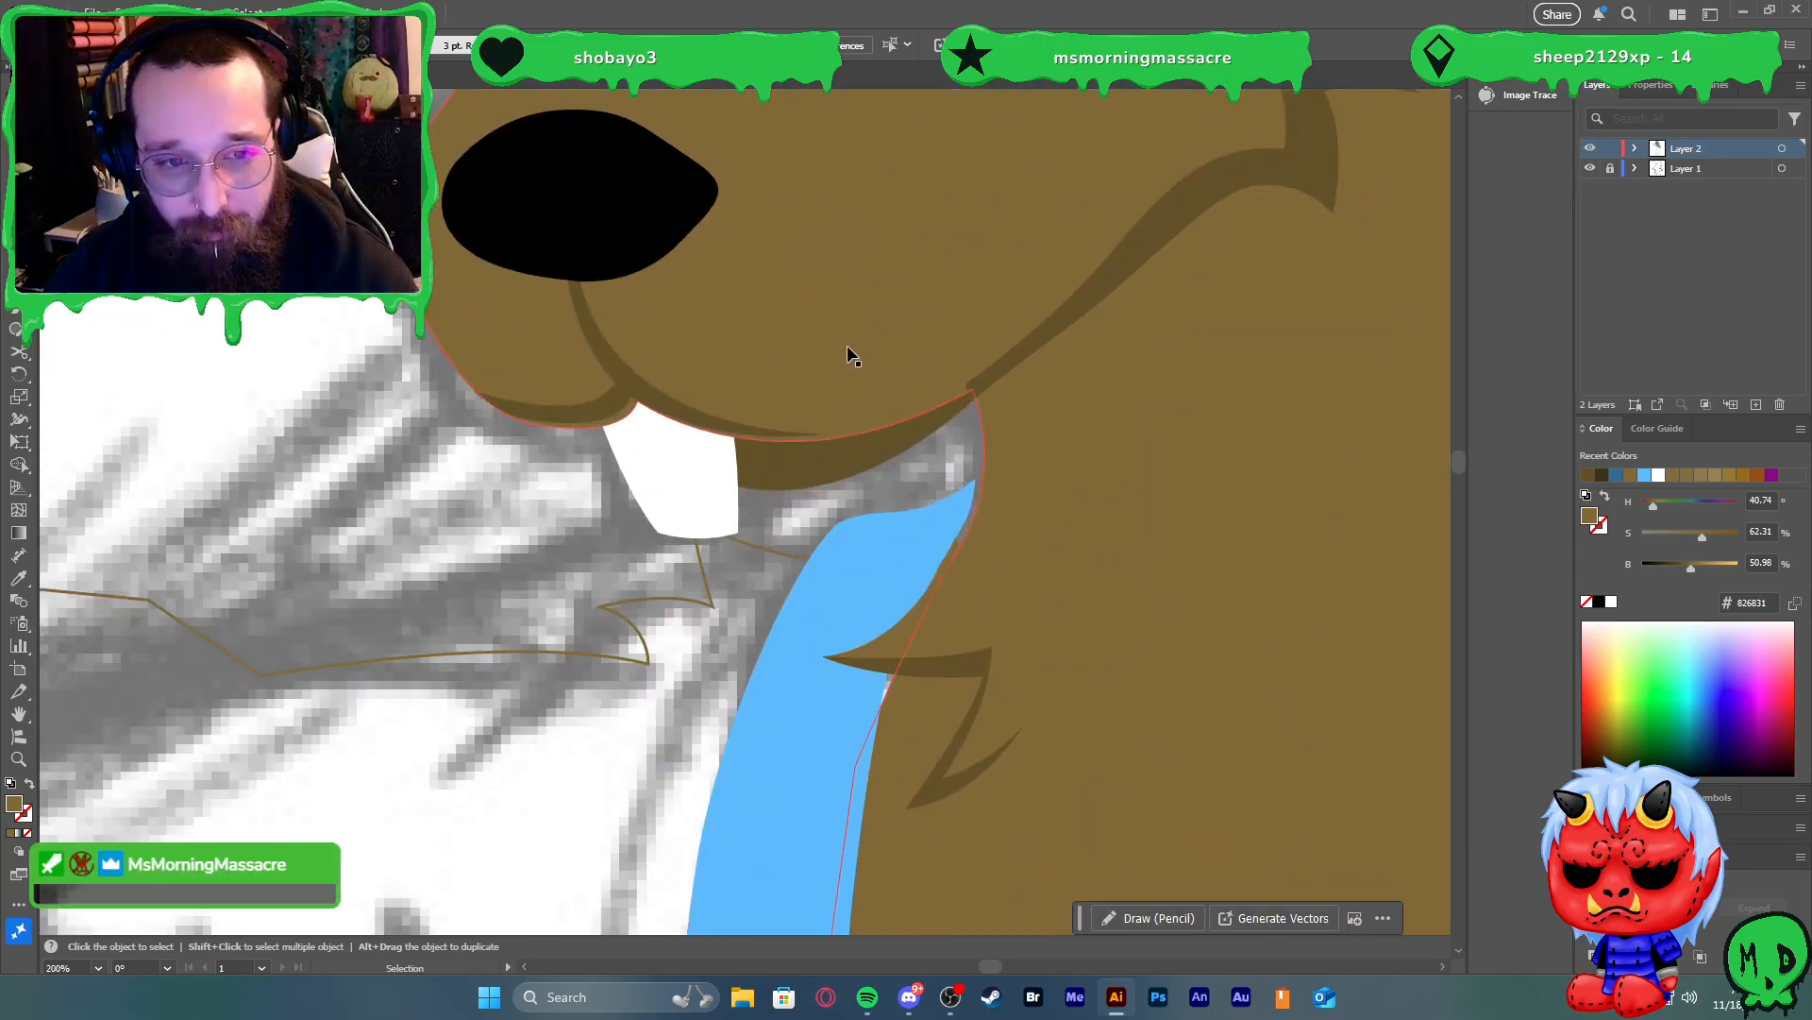
pyautogui.moveTo(831, 355); pyautogui.dragTo(823, 349)
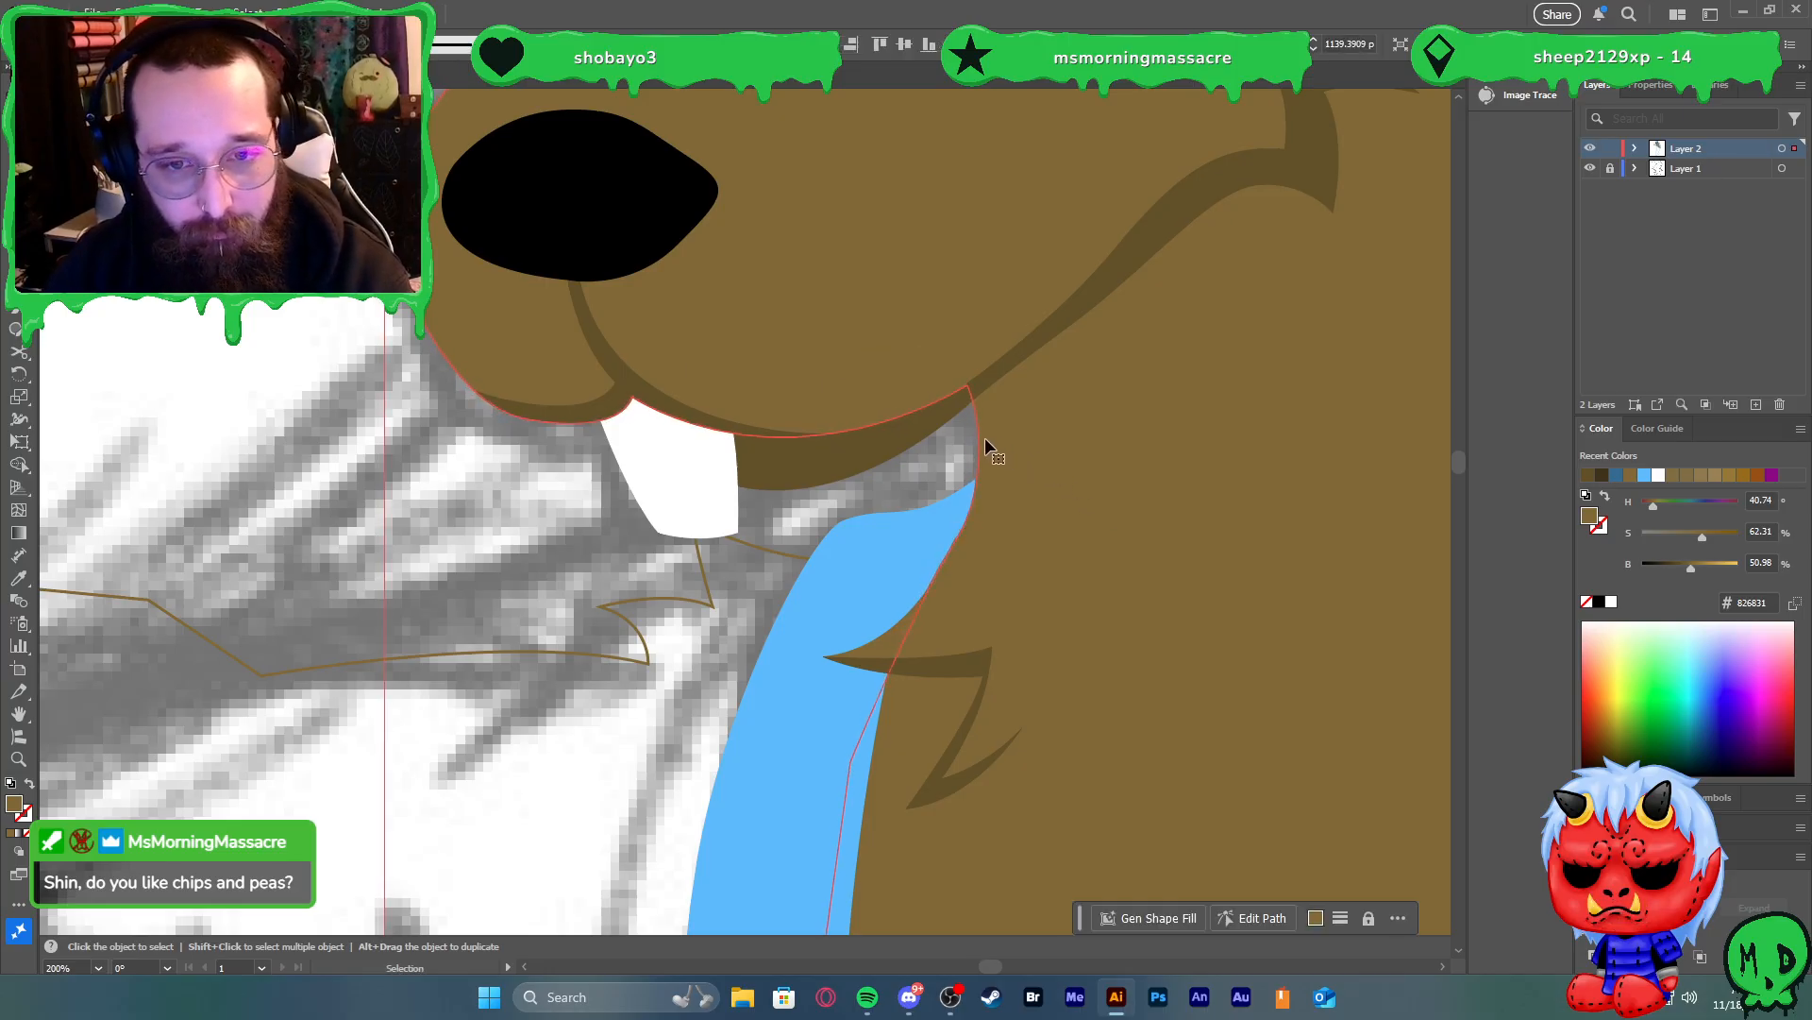
# Inspect the jaw edge beside the front strap, the whole coloured figure, and the fur edge at the back of the neck
pyautogui.click(780, 534)
pyautogui.scroll(-6, 859, 531)
pyautogui.hscroll(1, 1073, 637)
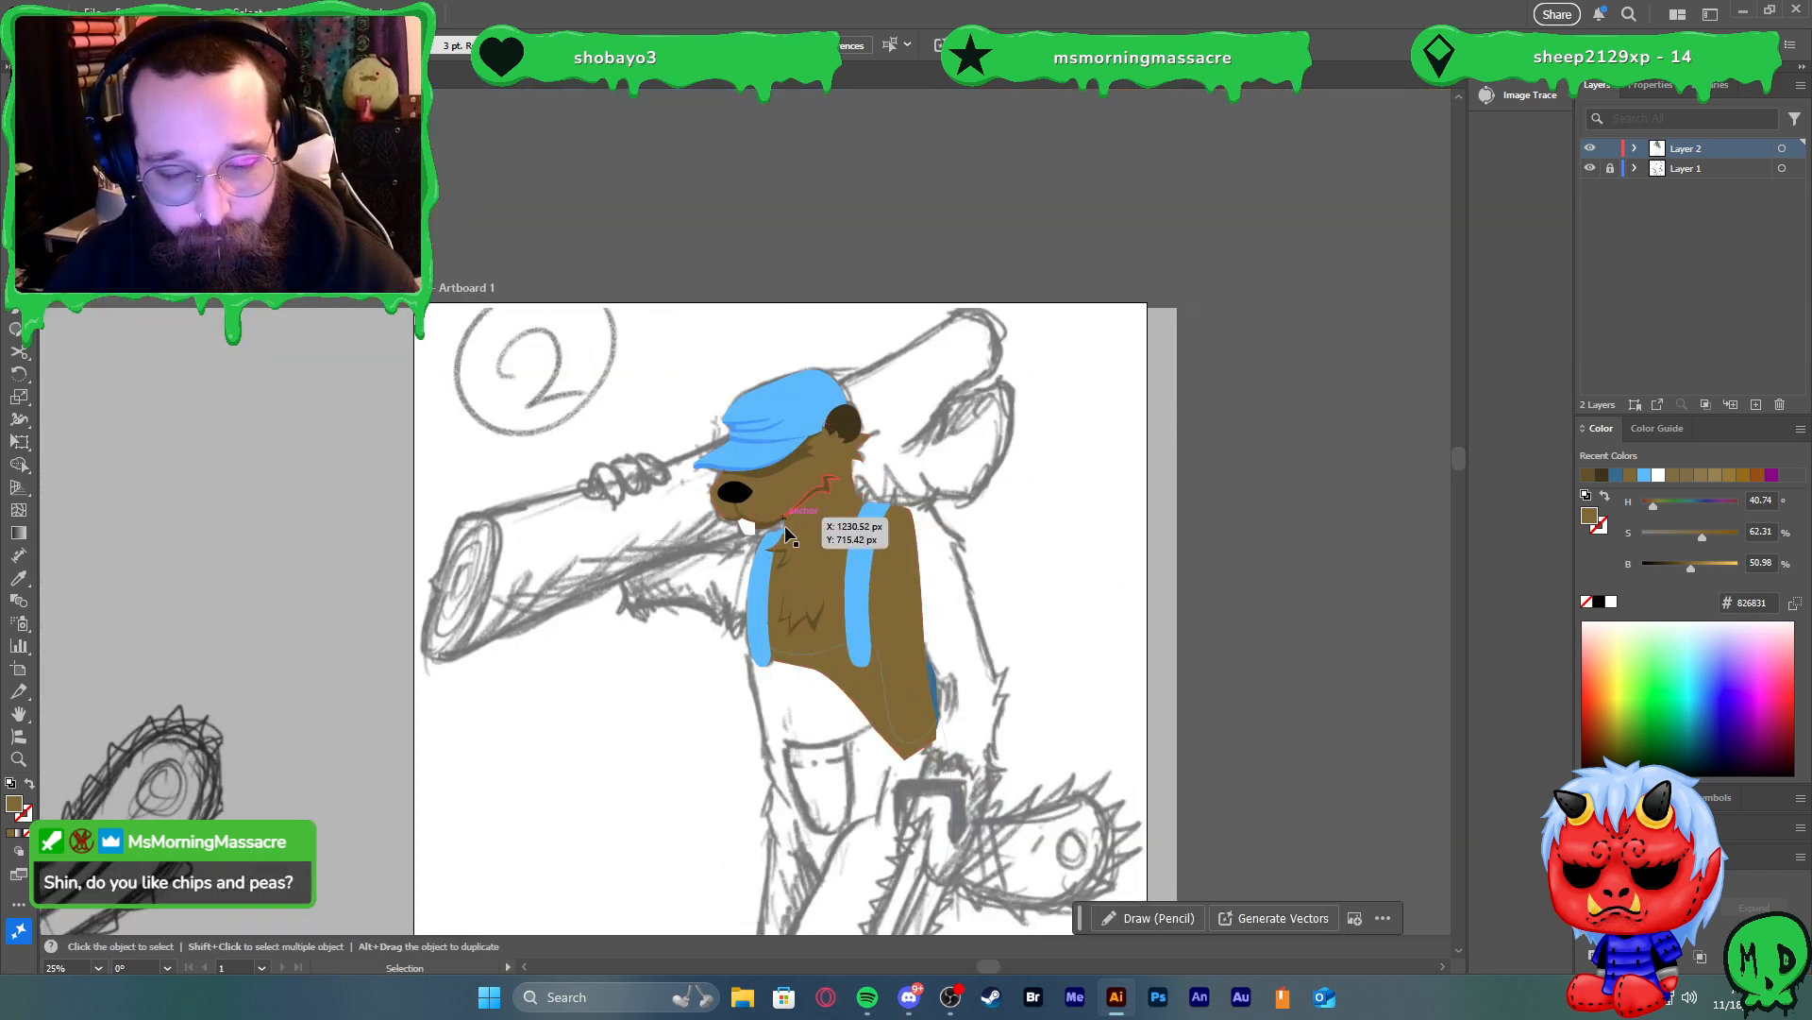
pyautogui.scroll(2, 784, 515)
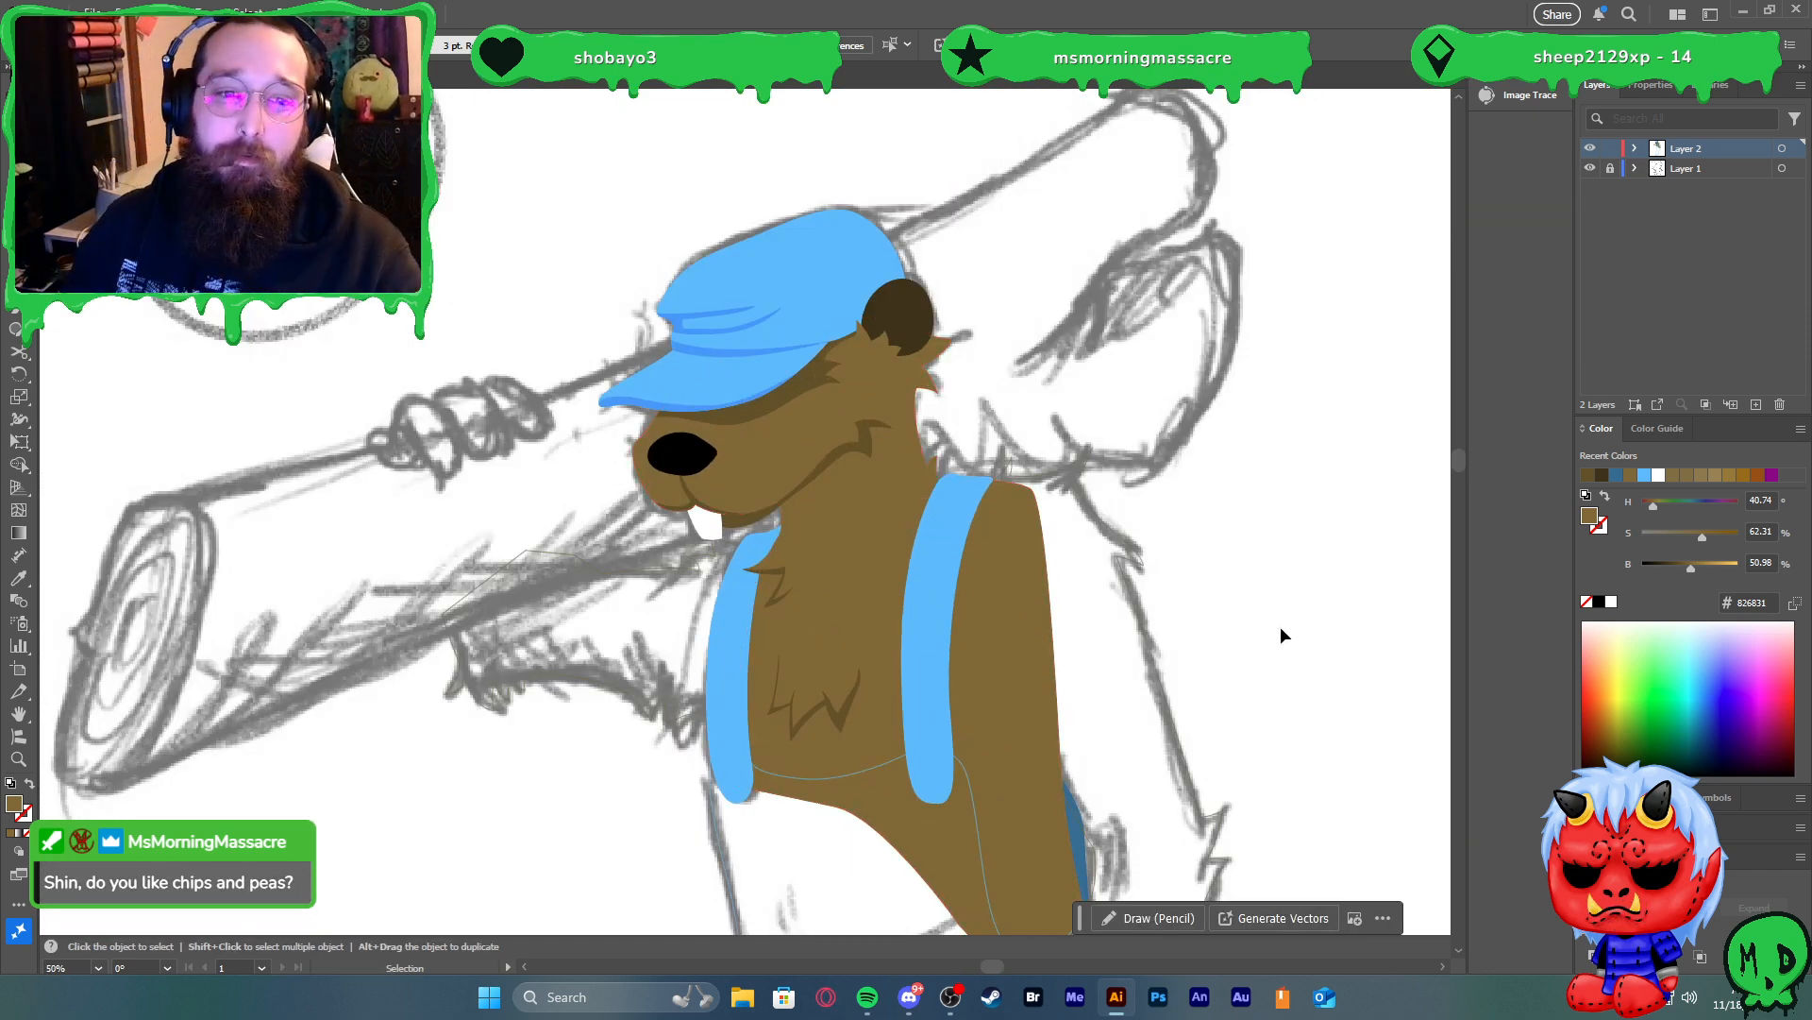
pyautogui.scroll(6, 793, 494)
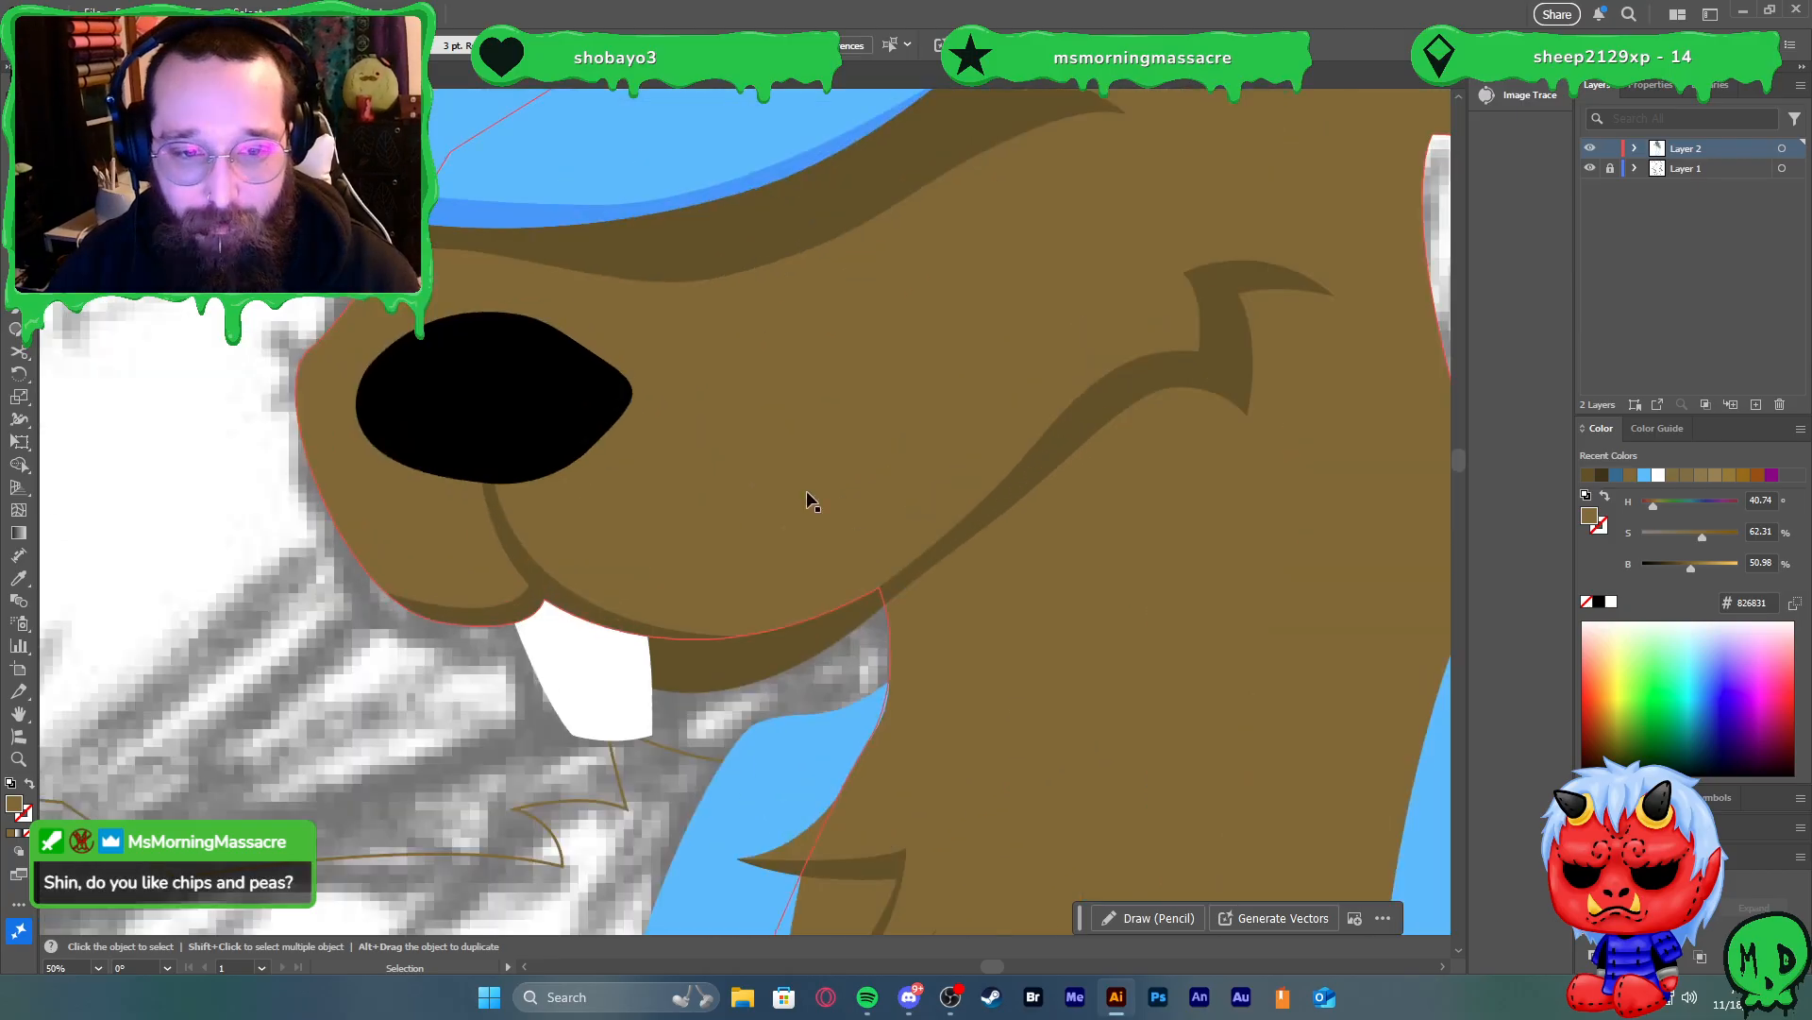
pyautogui.click(957, 689)
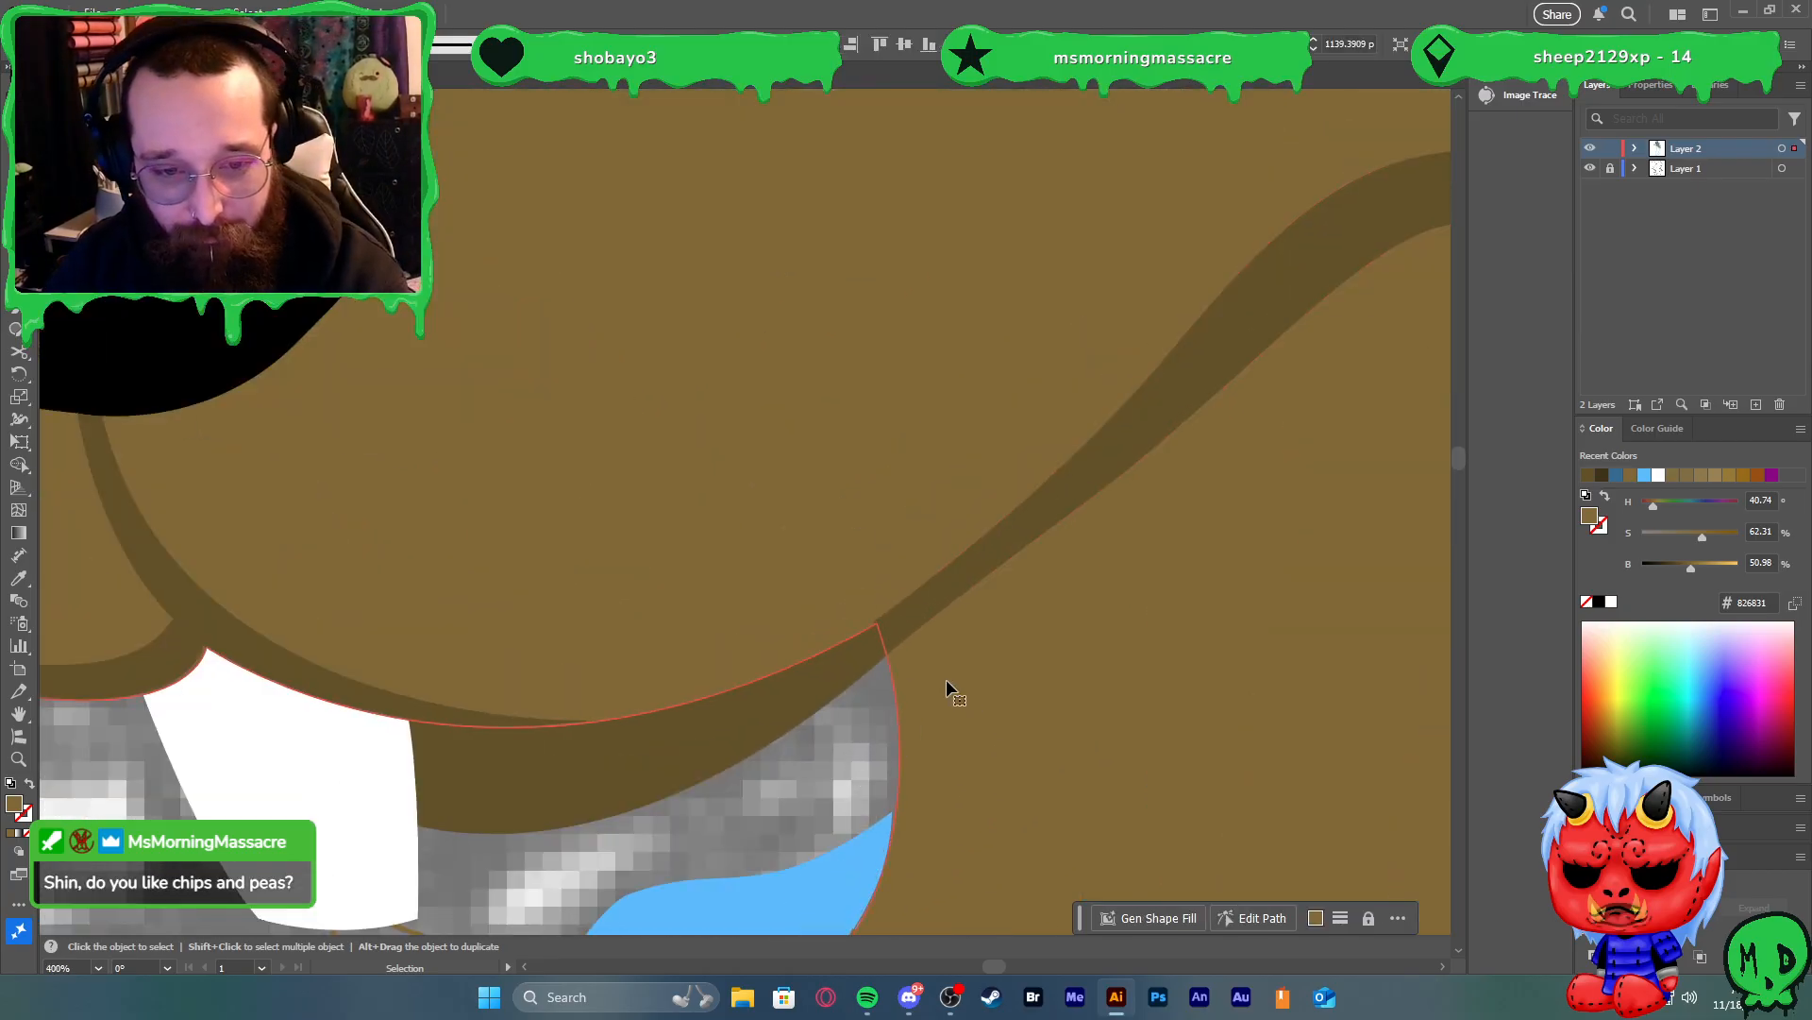
pyautogui.scroll(3, 906, 678)
pyautogui.moveTo(882, 659); pyautogui.dragTo(875, 647)
pyautogui.click(778, 728)
pyautogui.scroll(-10, 771, 717)
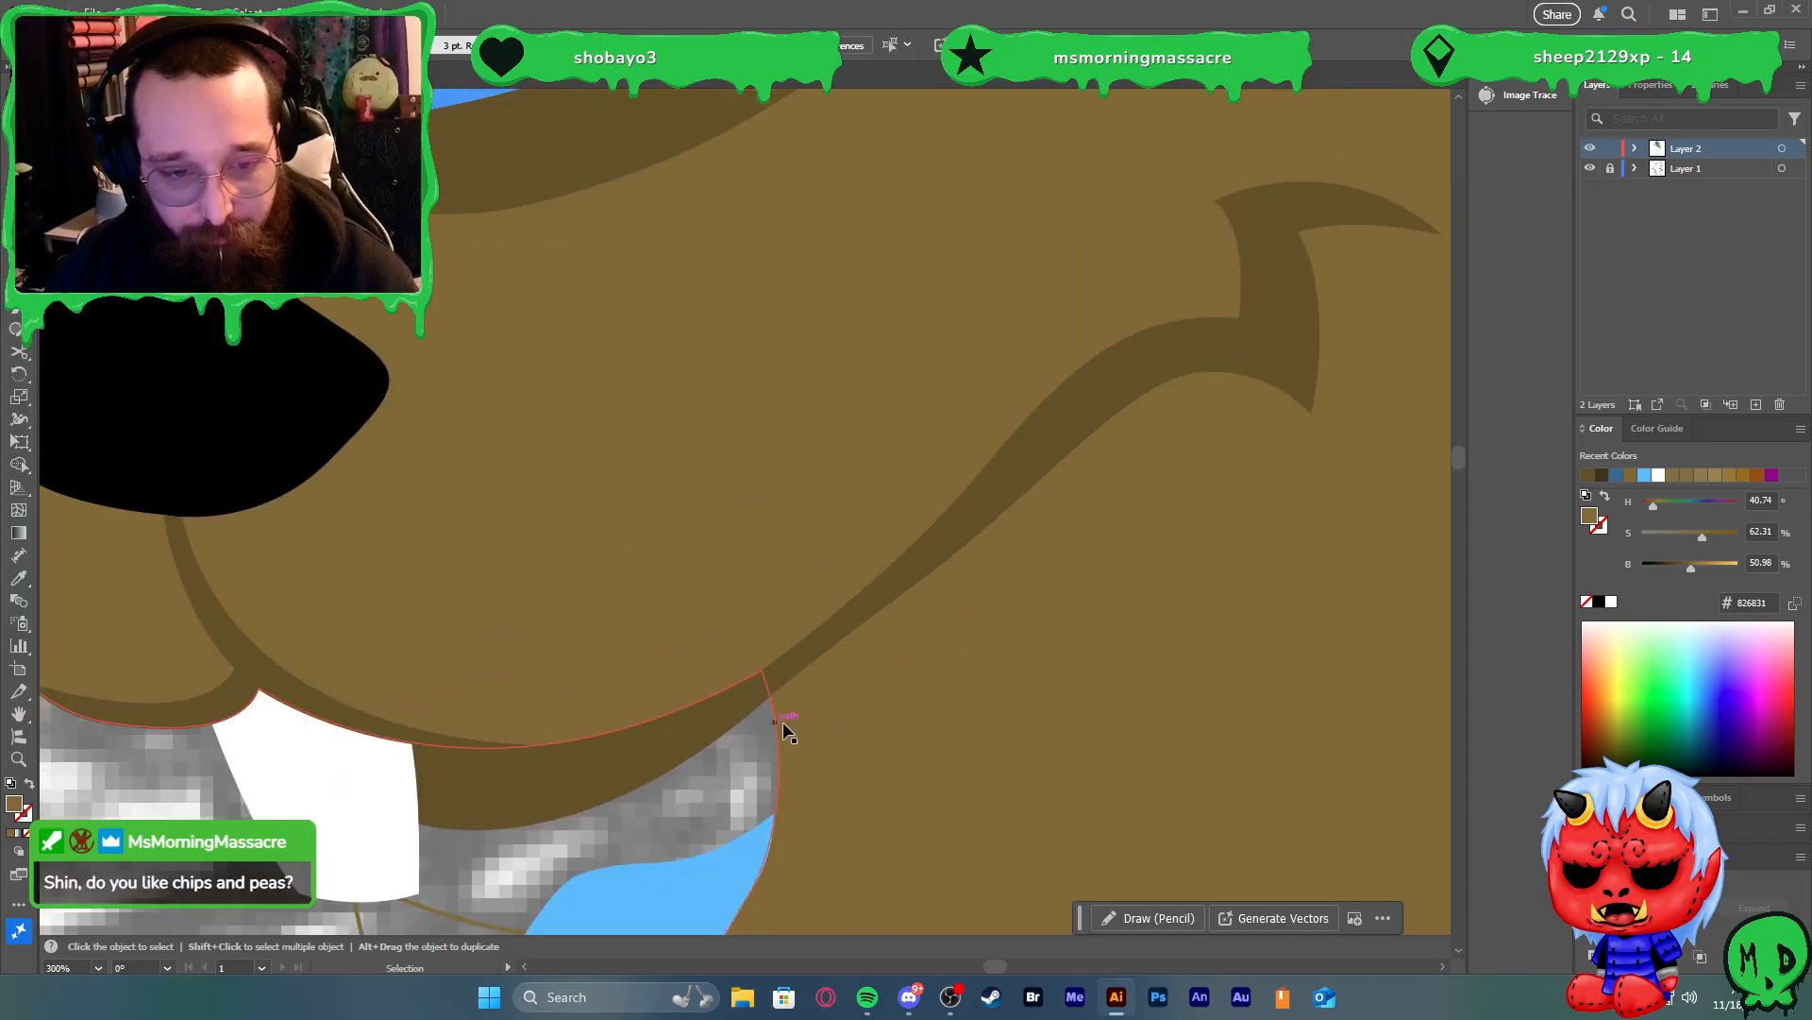
pyautogui.scroll(-2, 1039, 735)
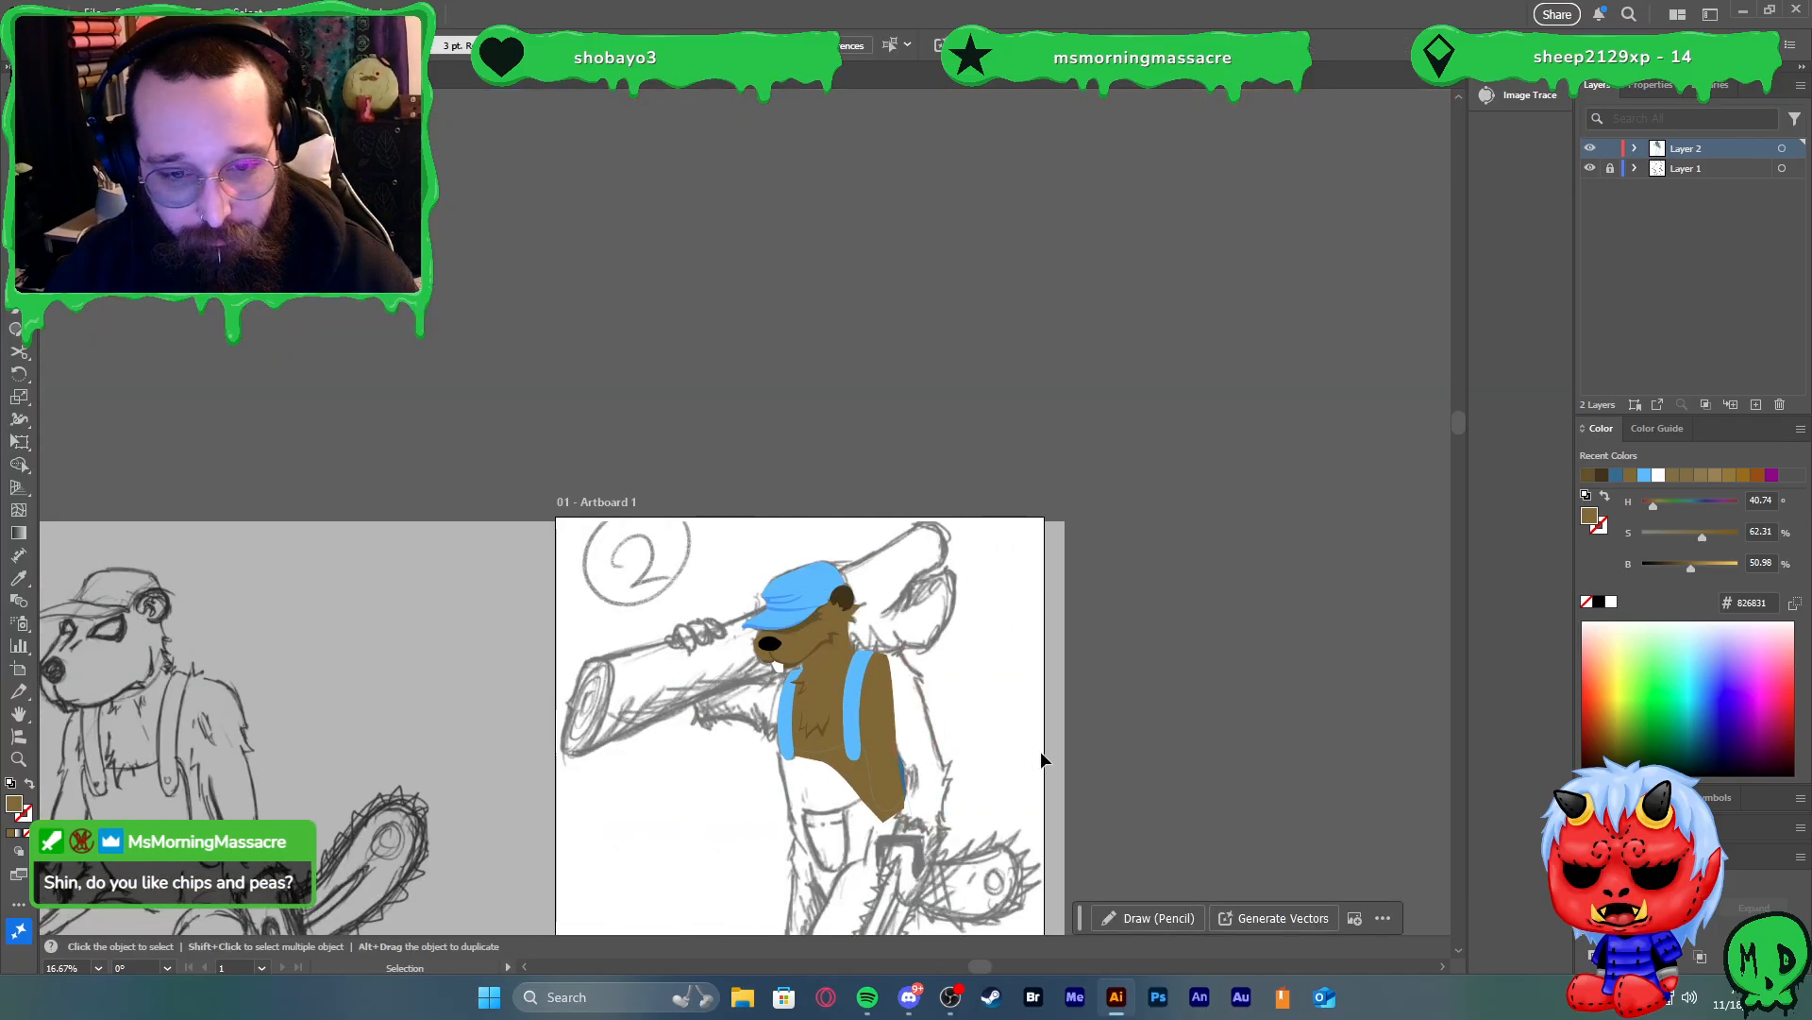
pyautogui.scroll(-2, 1048, 752)
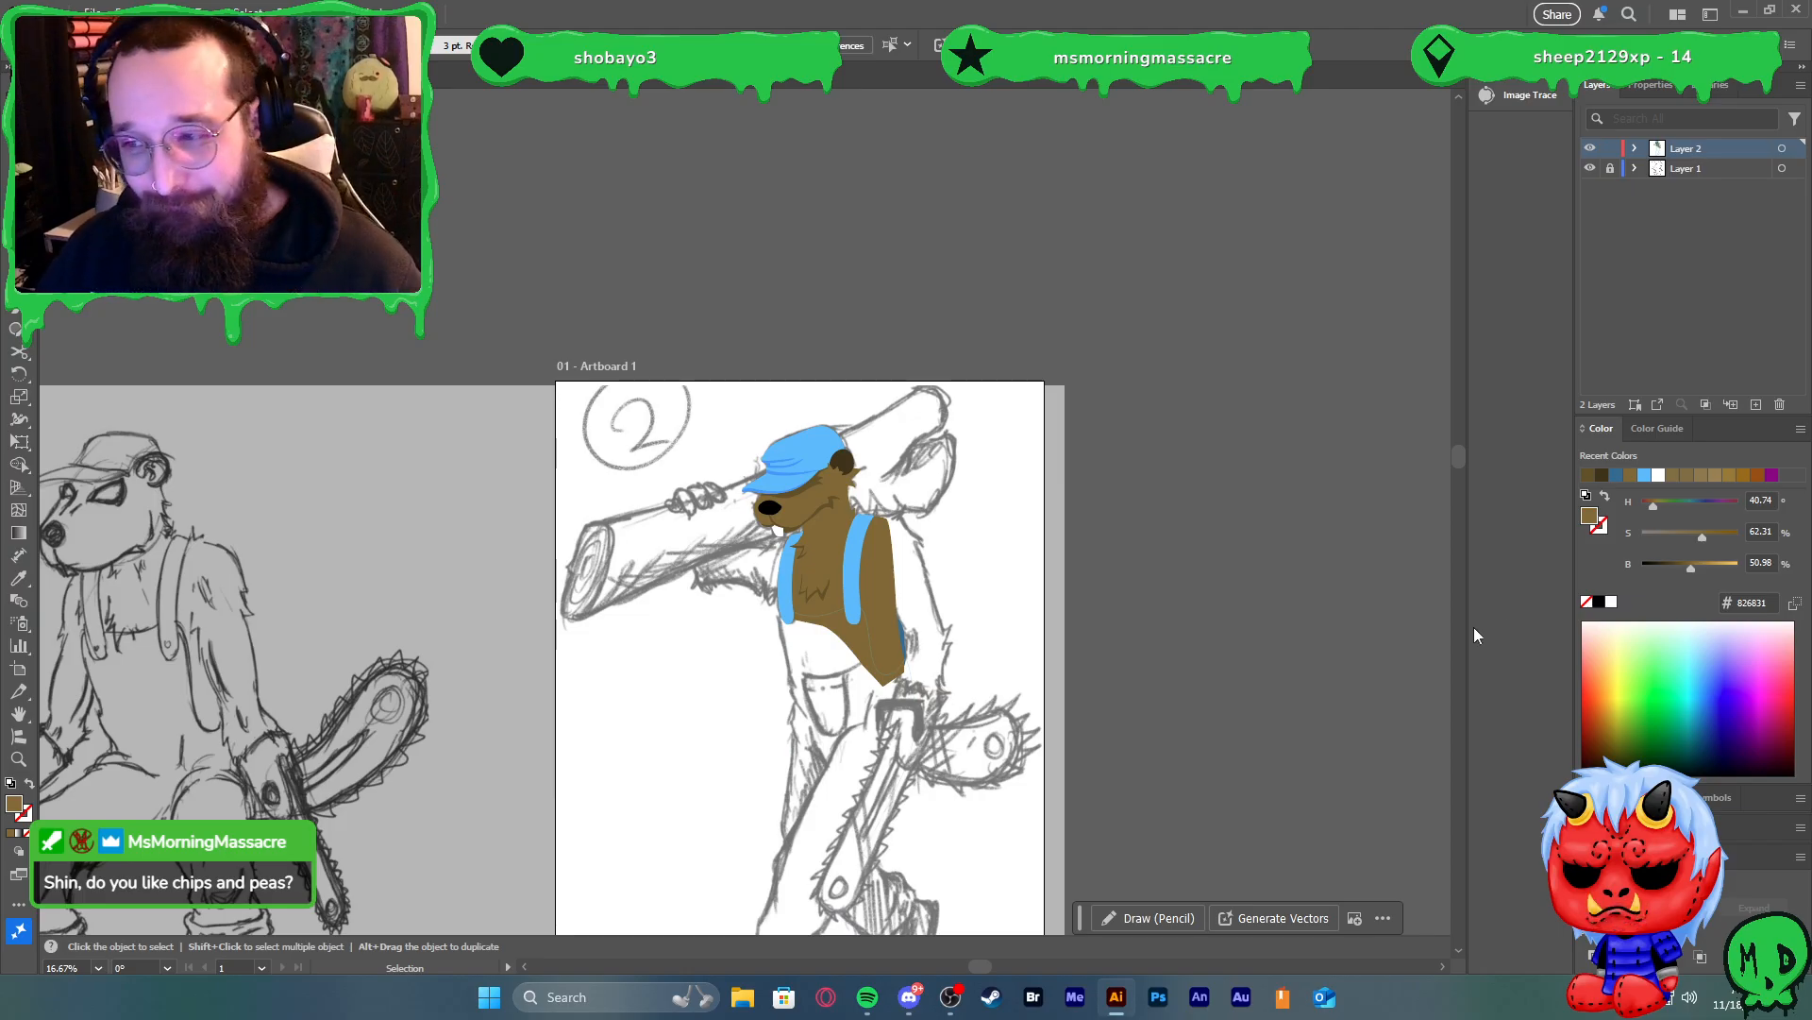
pyautogui.scroll(3, 858, 684)
pyautogui.scroll(2, 933, 510)
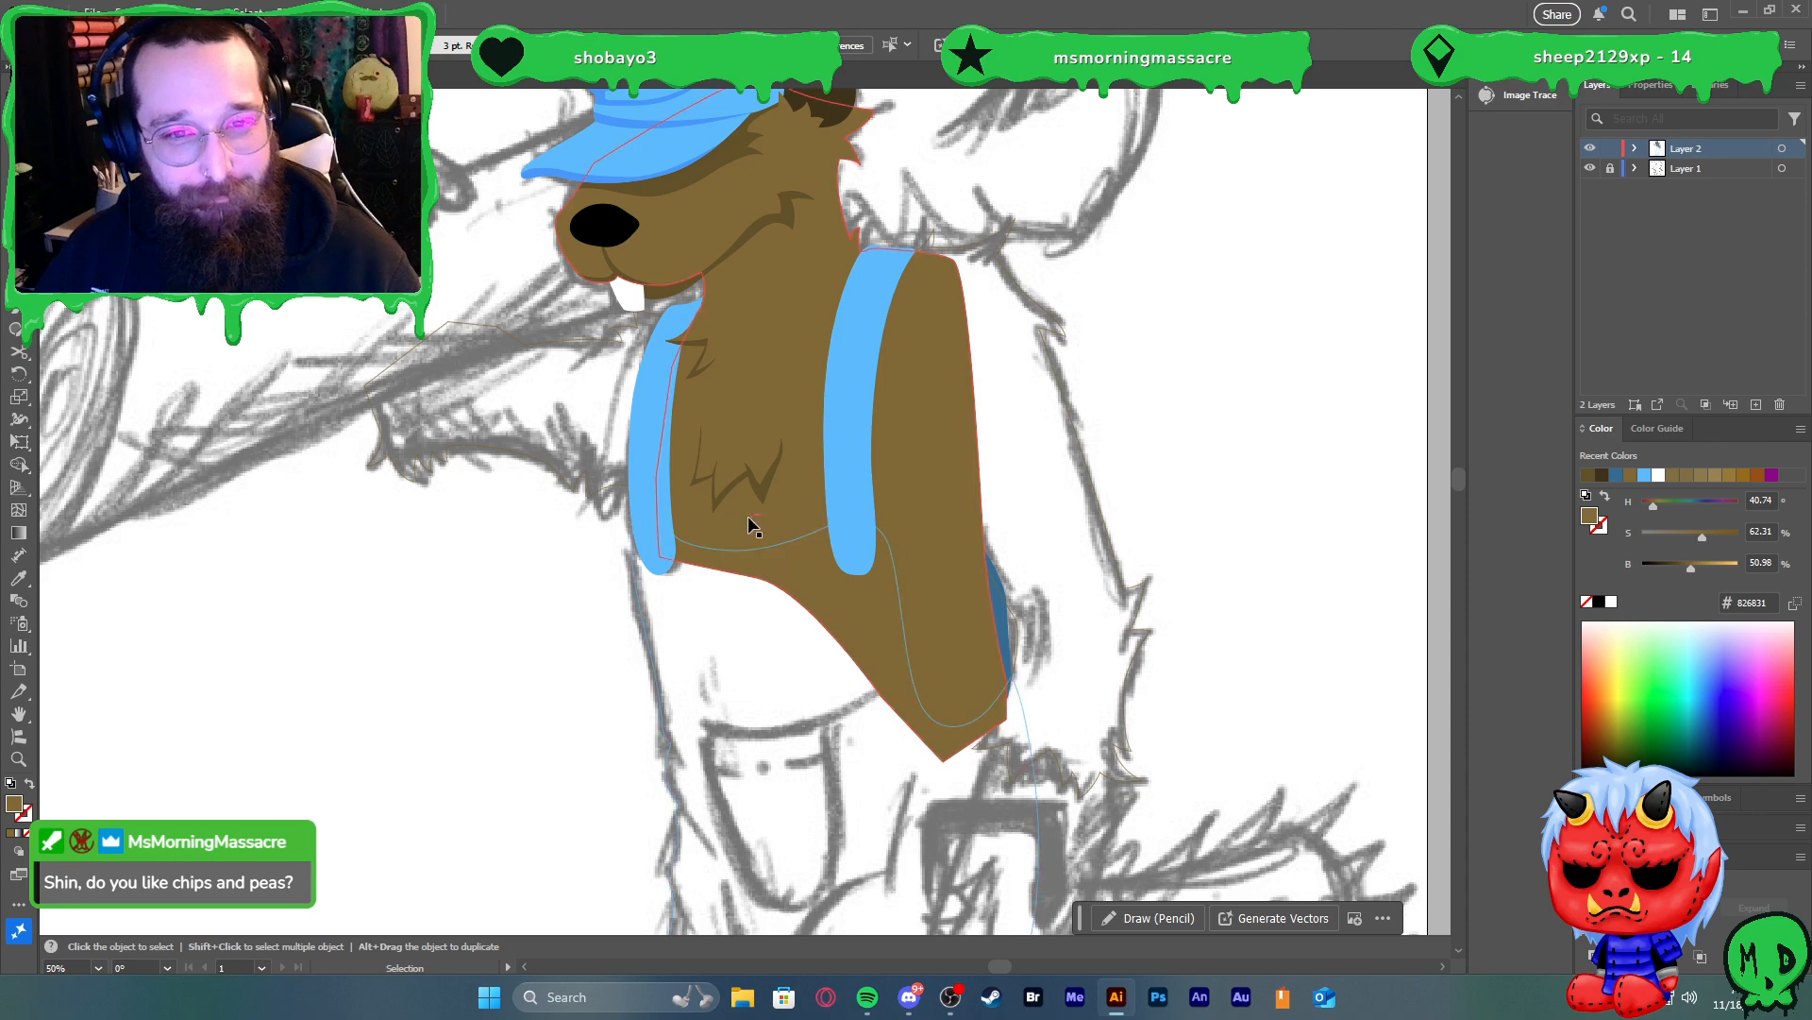
pyautogui.scroll(3, 863, 137)
pyautogui.scroll(-1, 831, 204)
pyautogui.scroll(1, 796, 212)
pyautogui.scroll(1, 841, 246)
pyautogui.scroll(2, 845, 260)
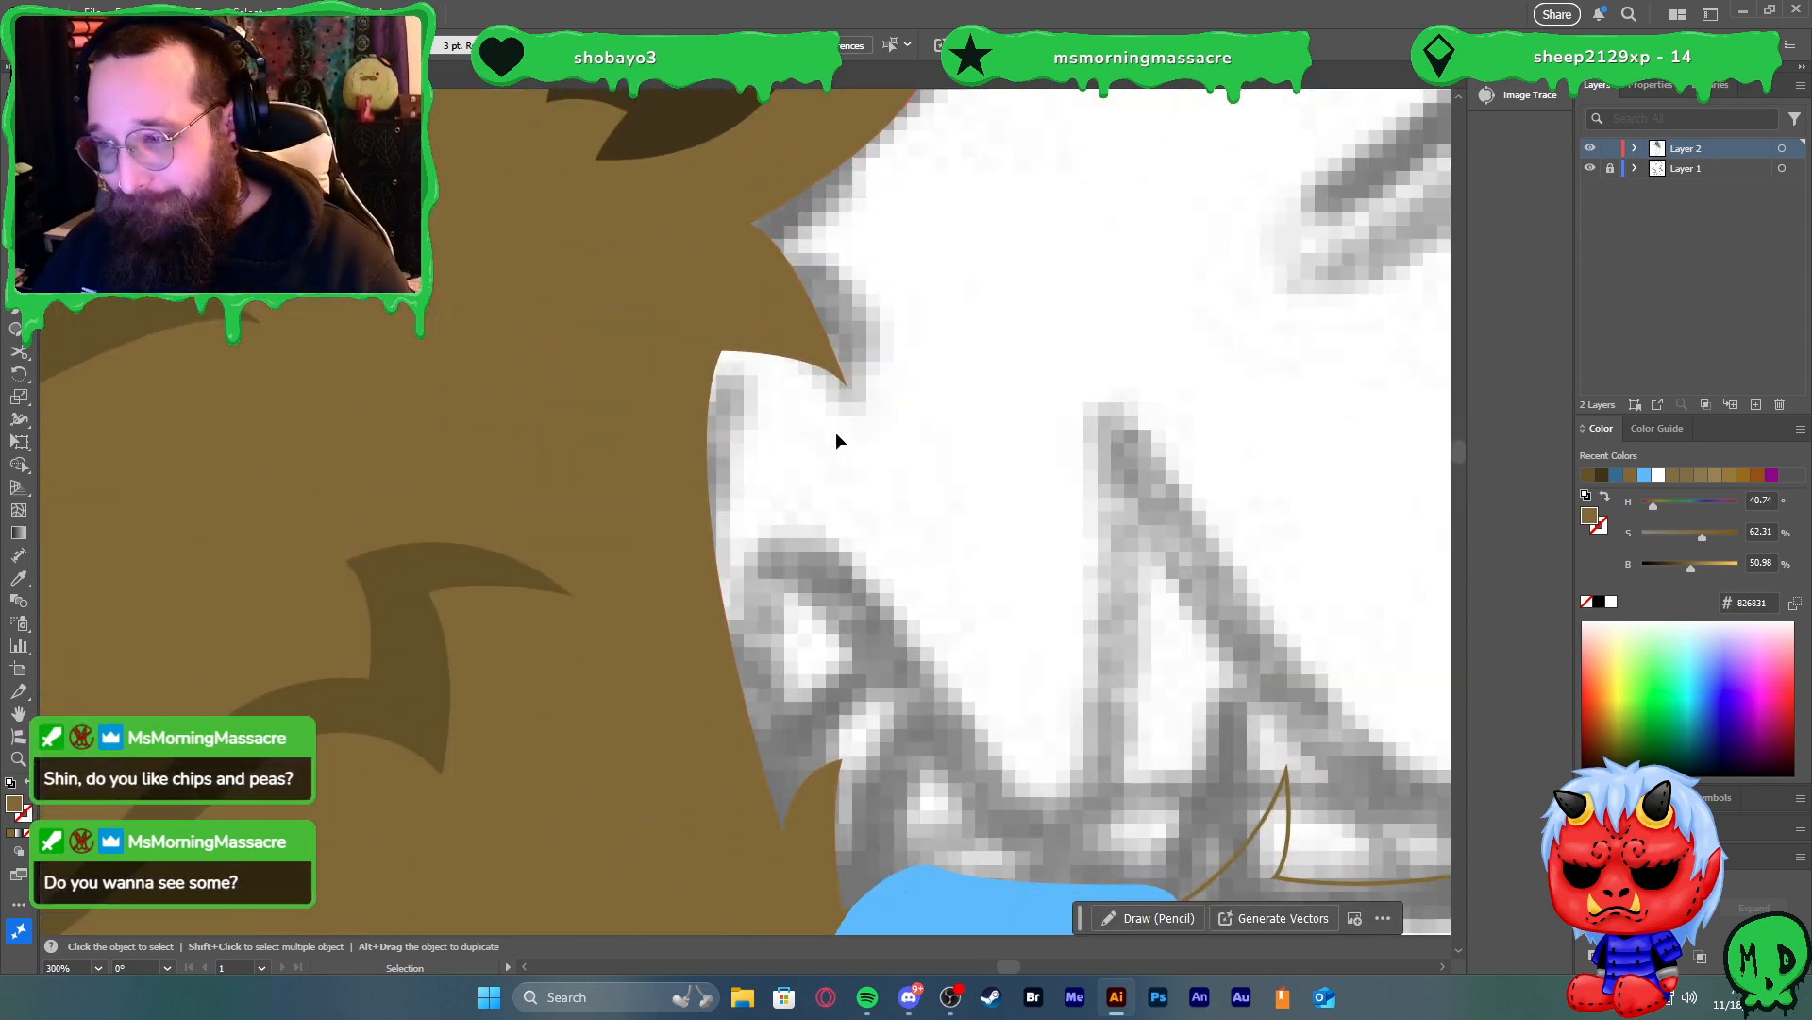
pyautogui.click(812, 364)
pyautogui.press('p')
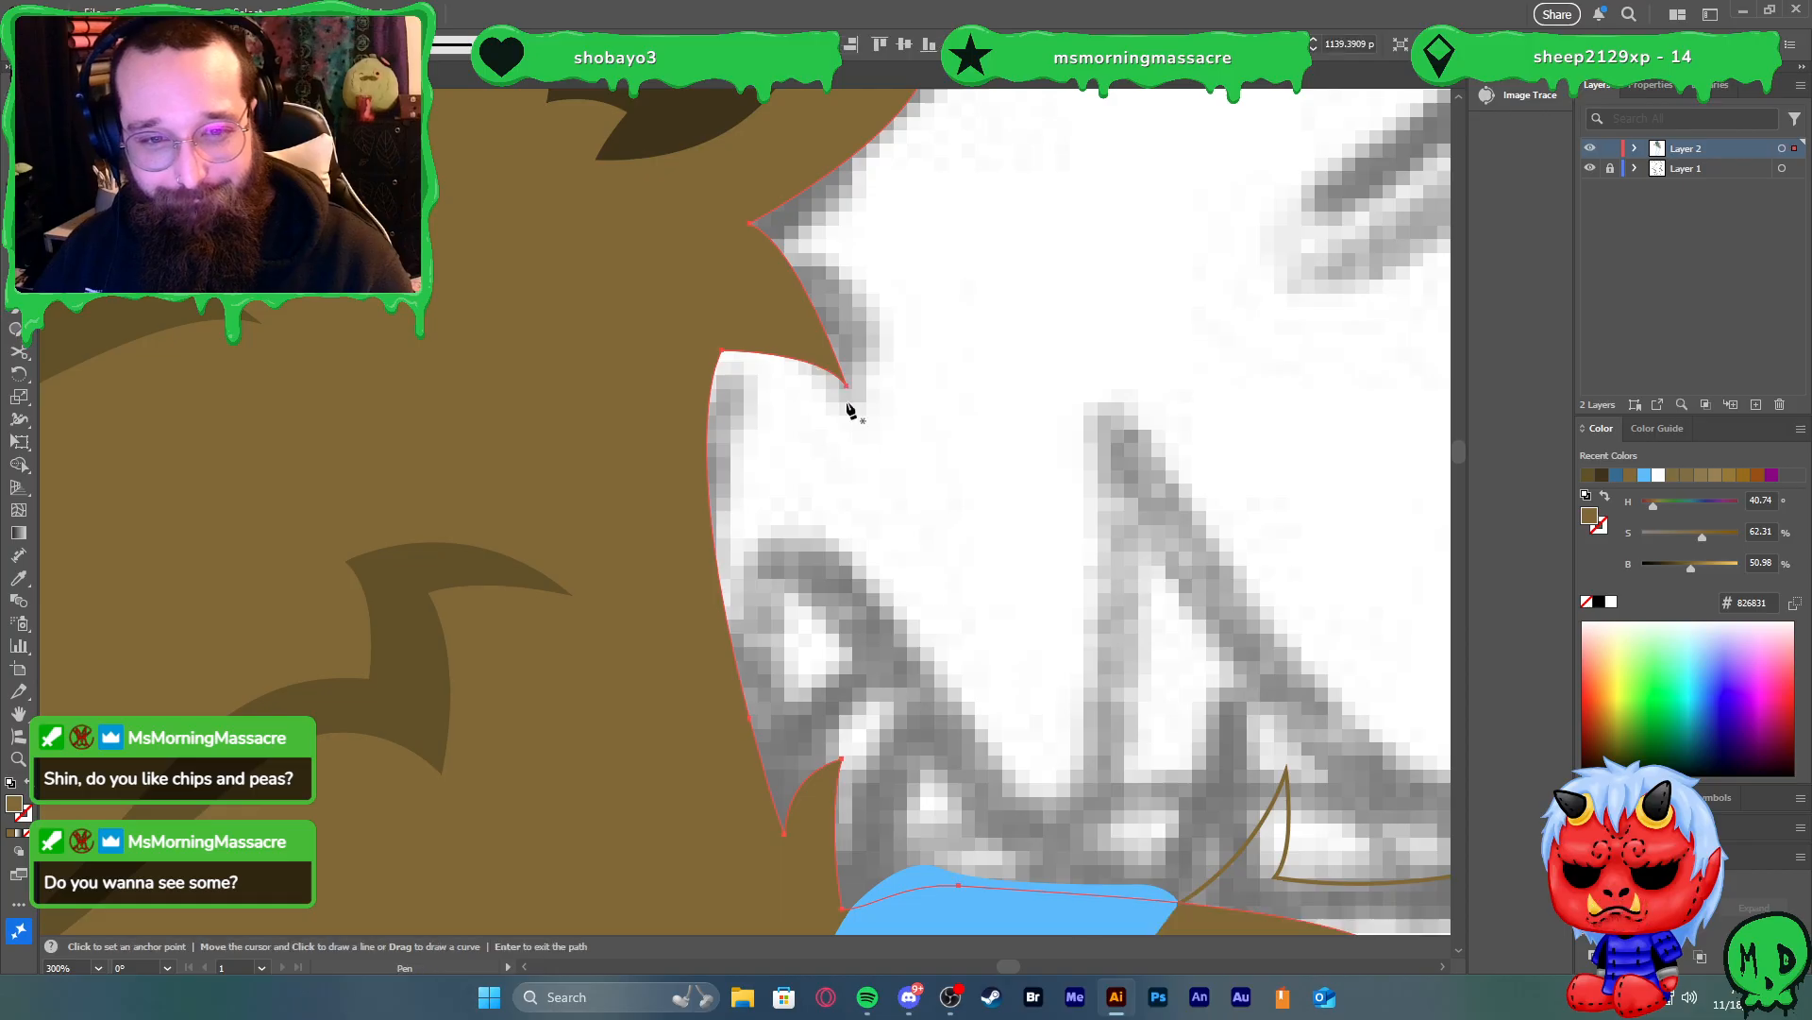
pyautogui.press('v')
pyautogui.click(875, 450)
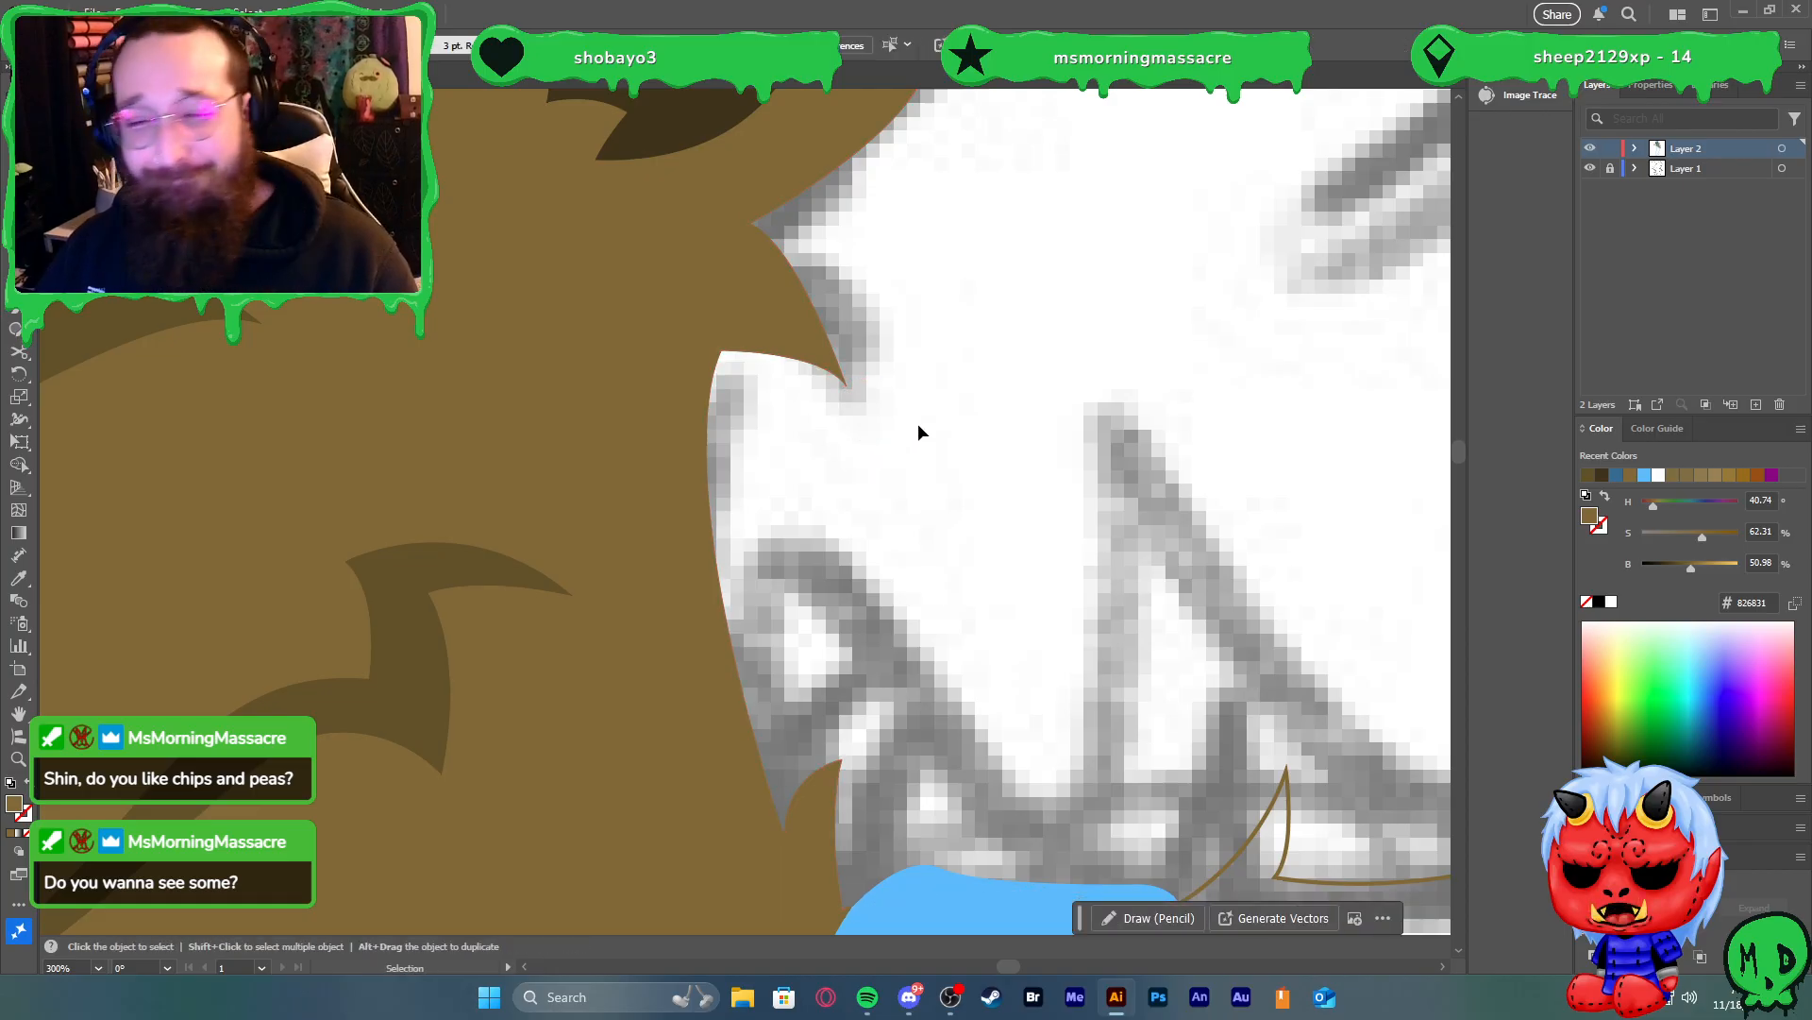
# Trace a closed shadow shape under the neck fur tuft, from its pointed tip inward and down along the back of the neck
pyautogui.press('p')
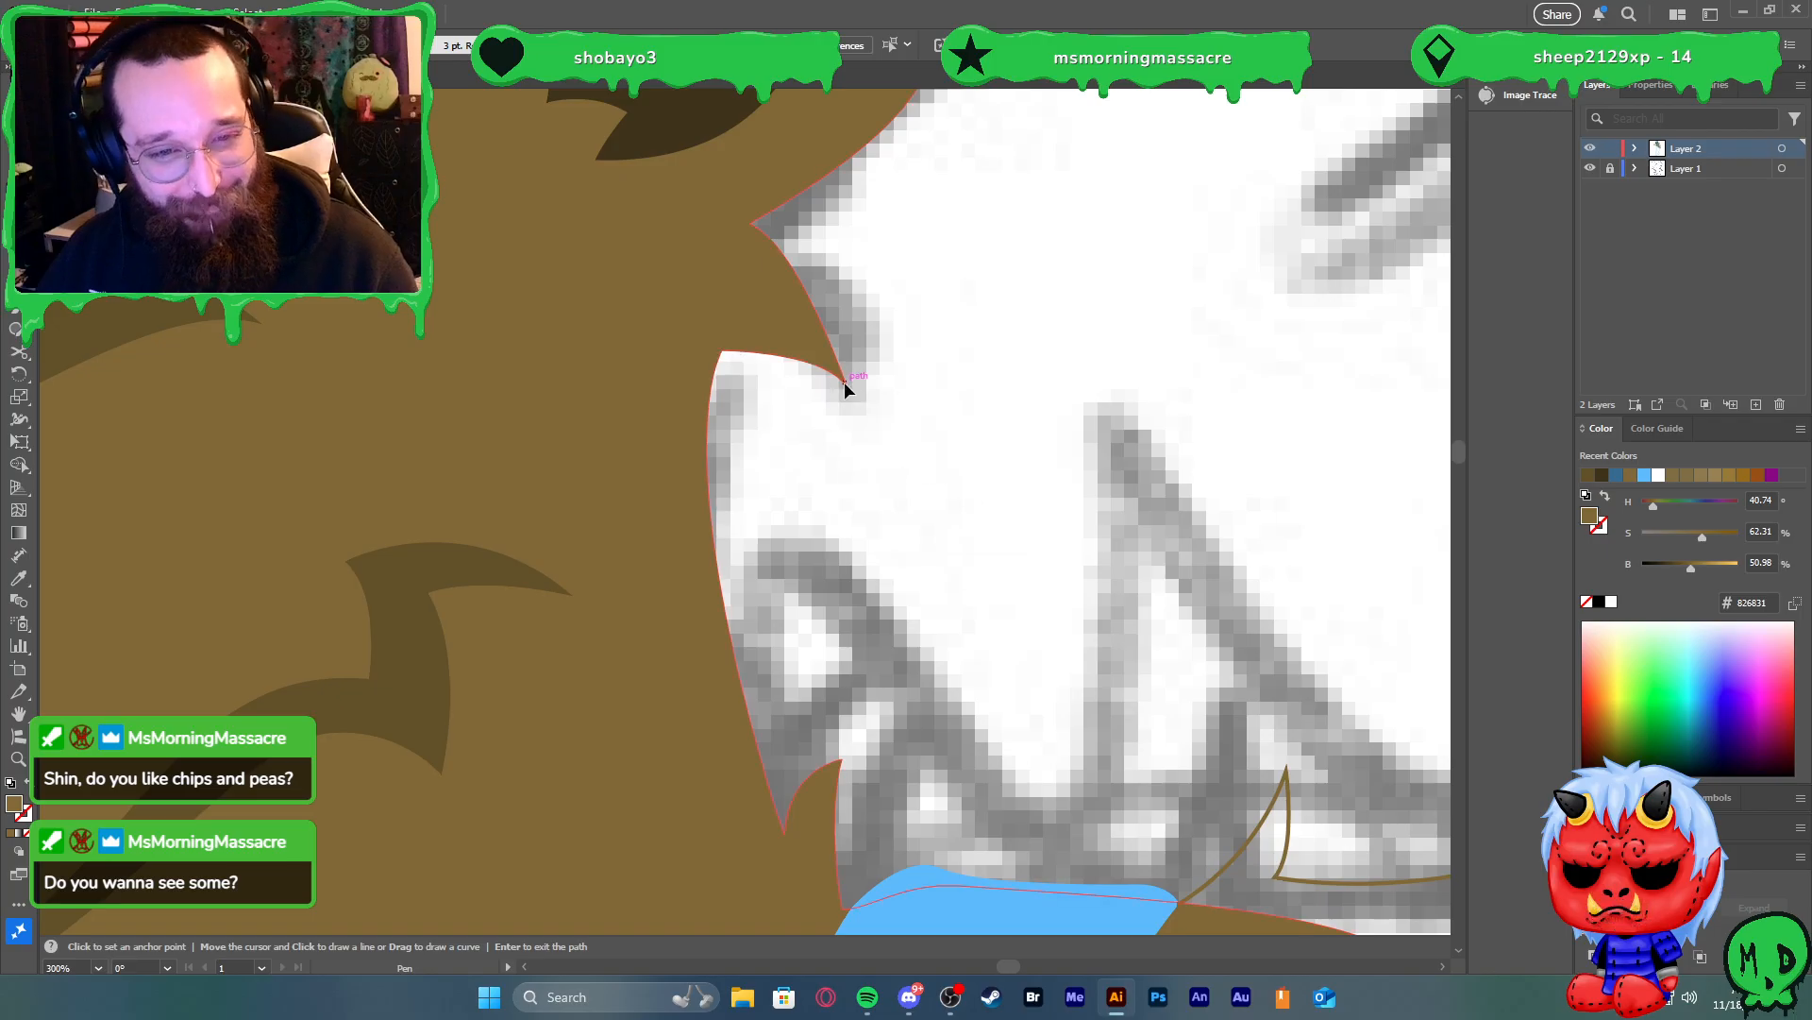
pyautogui.rightClick(844, 383)
pyautogui.click(840, 408)
pyautogui.click(846, 386)
pyautogui.moveTo(706, 323); pyautogui.dragTo(571, 295)
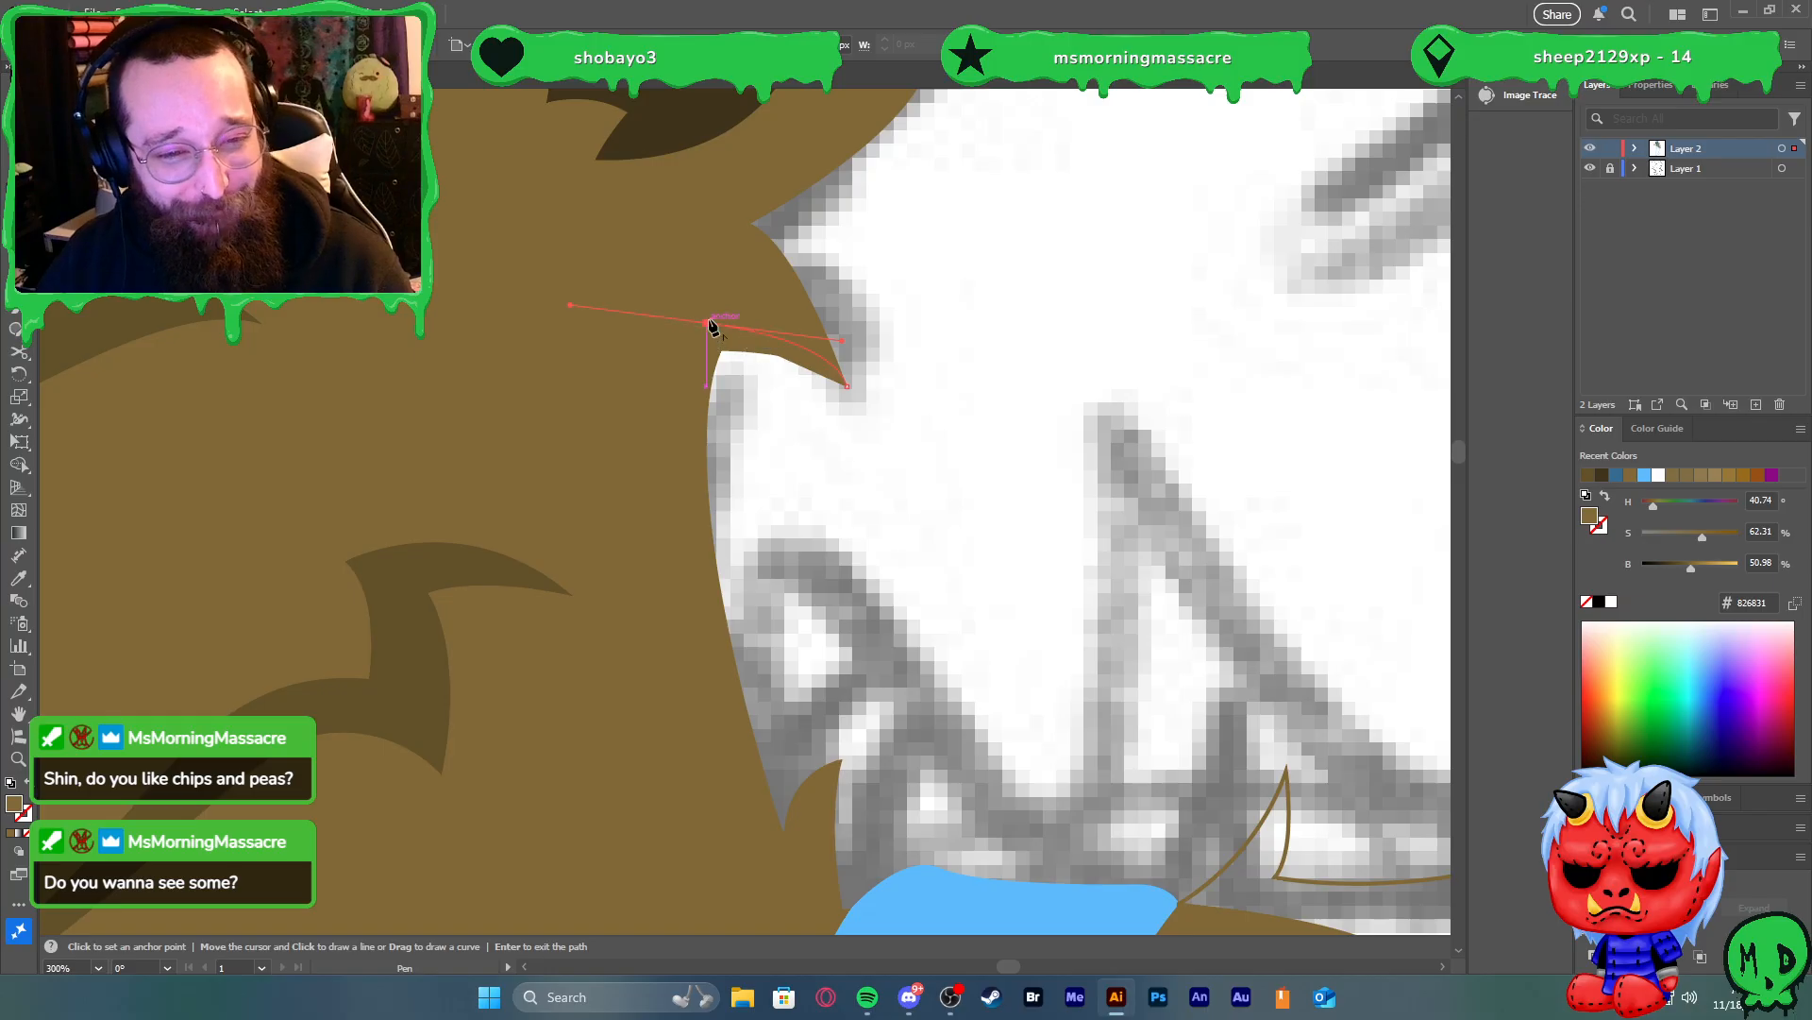
pyautogui.moveTo(708, 324); pyautogui.dragTo(668, 388)
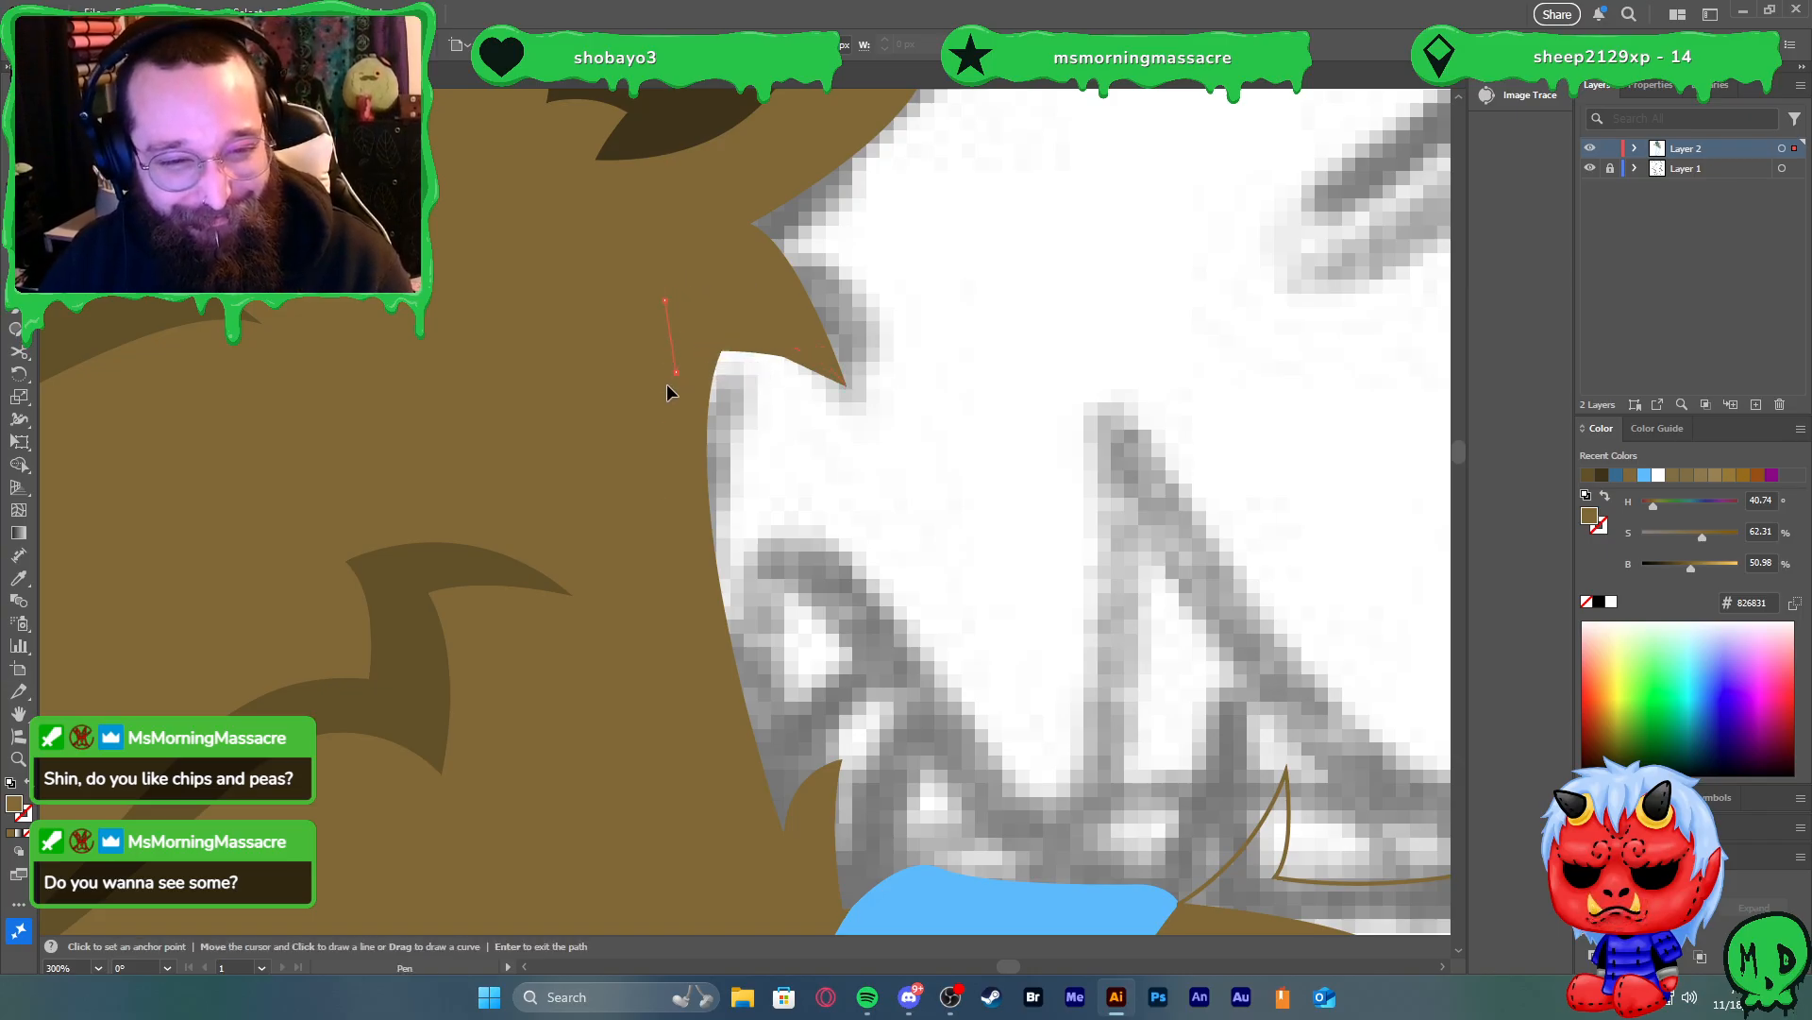
pyautogui.click(712, 526)
pyautogui.click(847, 387)
pyautogui.press('v')
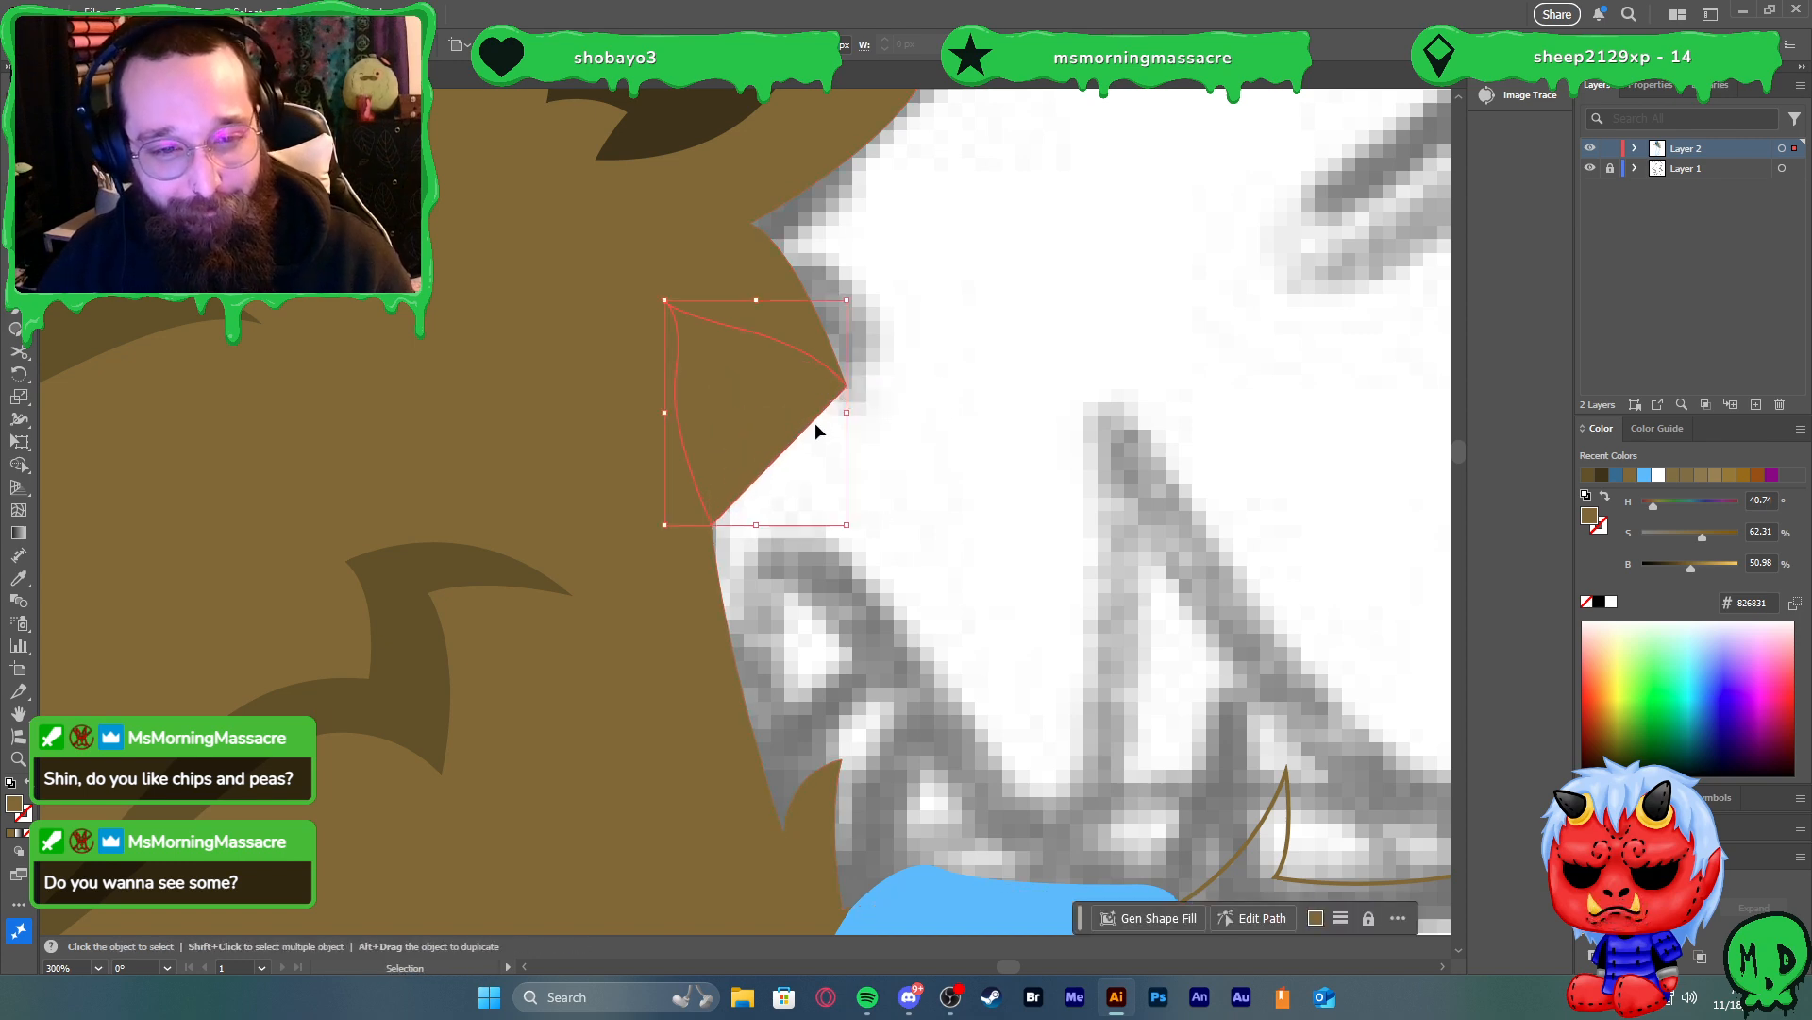
# Recolour the new neck shadow with the cheek shading's dark brown 634F25 and trim its overhang outside the body silhouette
pyautogui.press('i')
pyautogui.click(439, 578)
pyautogui.press('v')
pyautogui.keyDown('shift'); pyautogui.click(763, 287); pyautogui.keyUp('shift')
pyautogui.hotkey('shift', 'm')
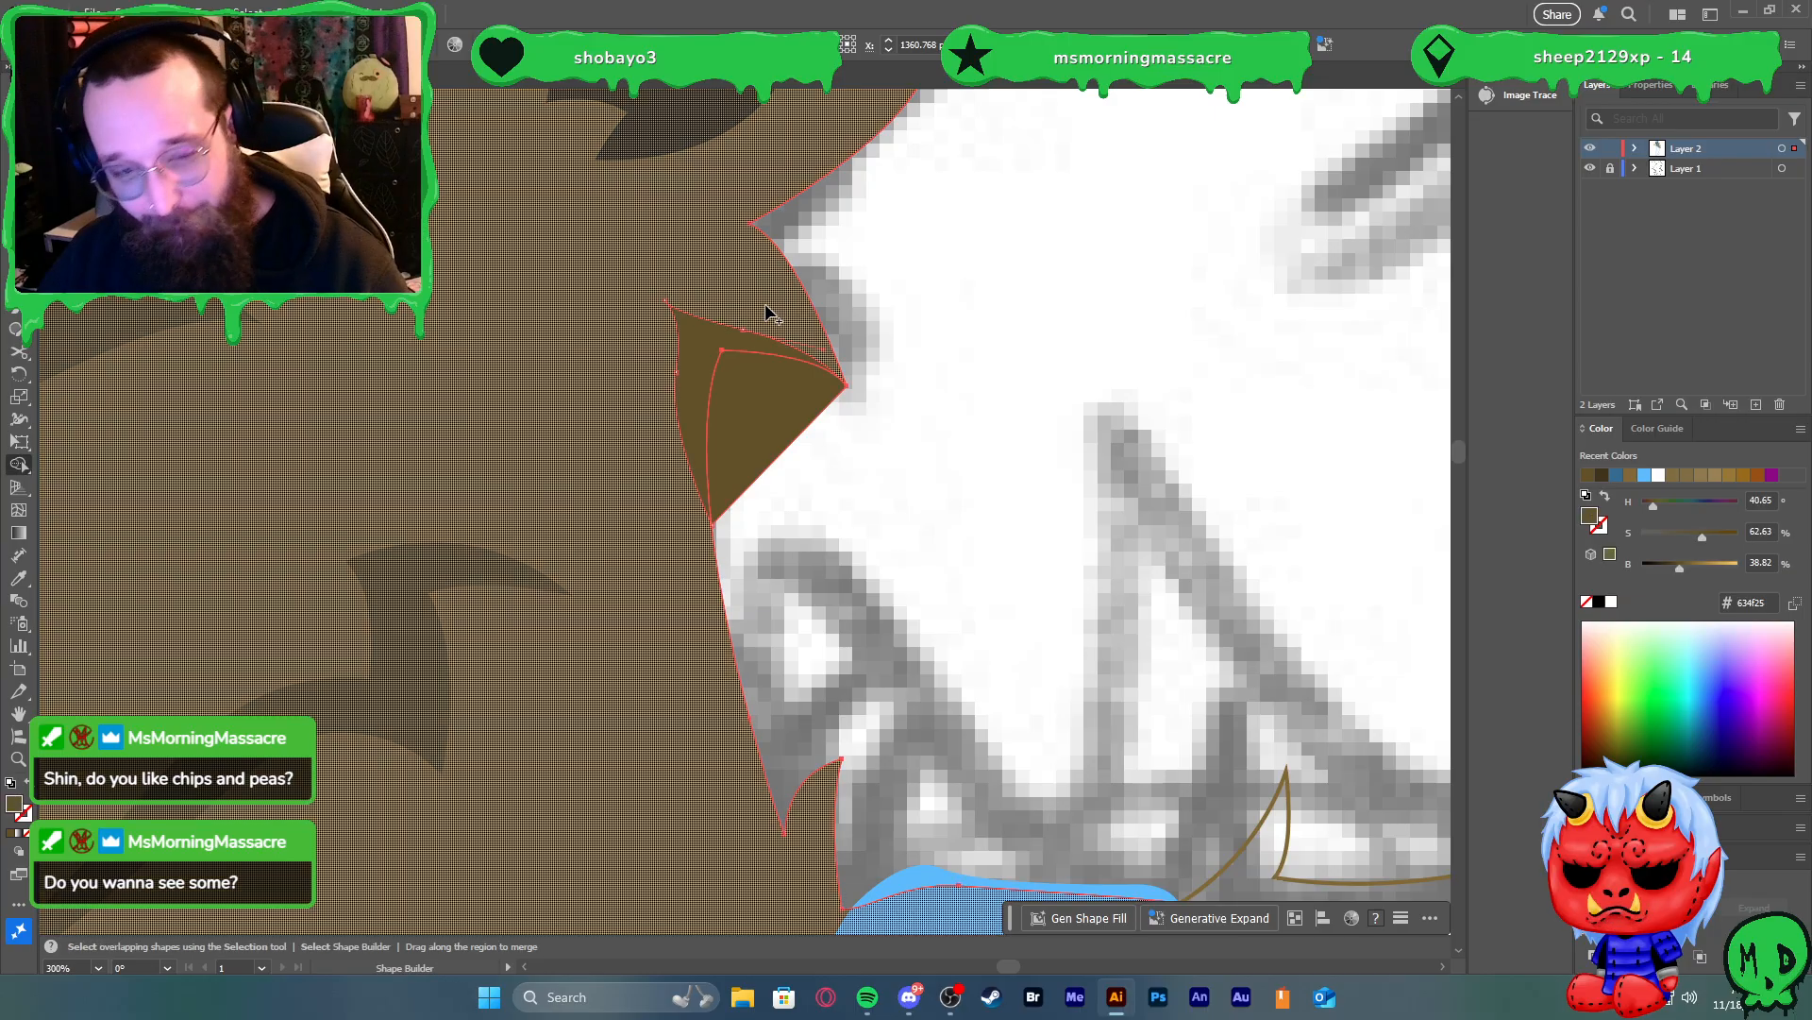
pyautogui.keyDown('alt'); pyautogui.click(762, 415); pyautogui.keyUp('alt')
pyautogui.press('v')
pyautogui.click(945, 418)
# Trace a dark brown shadow along the underside of the pointed fur tuft behind the ear, from its tip to its inner base
pyautogui.scroll(5, 910, 389)
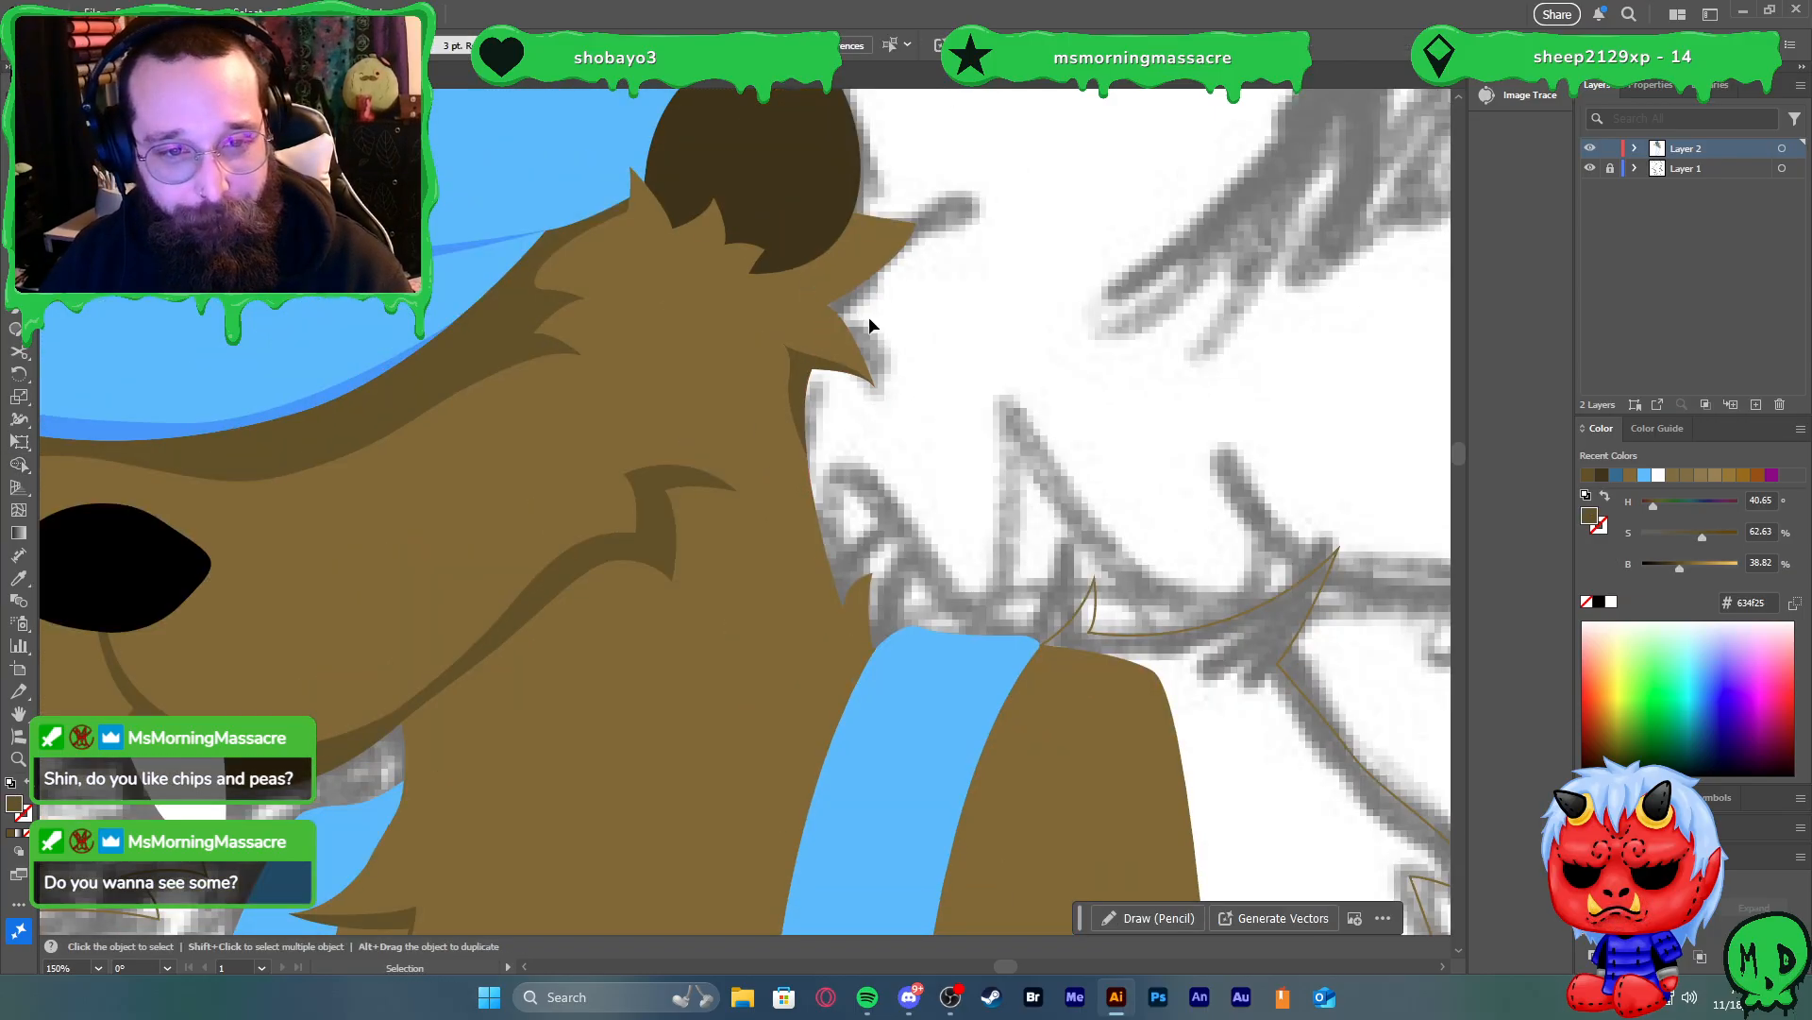
pyautogui.press('p')
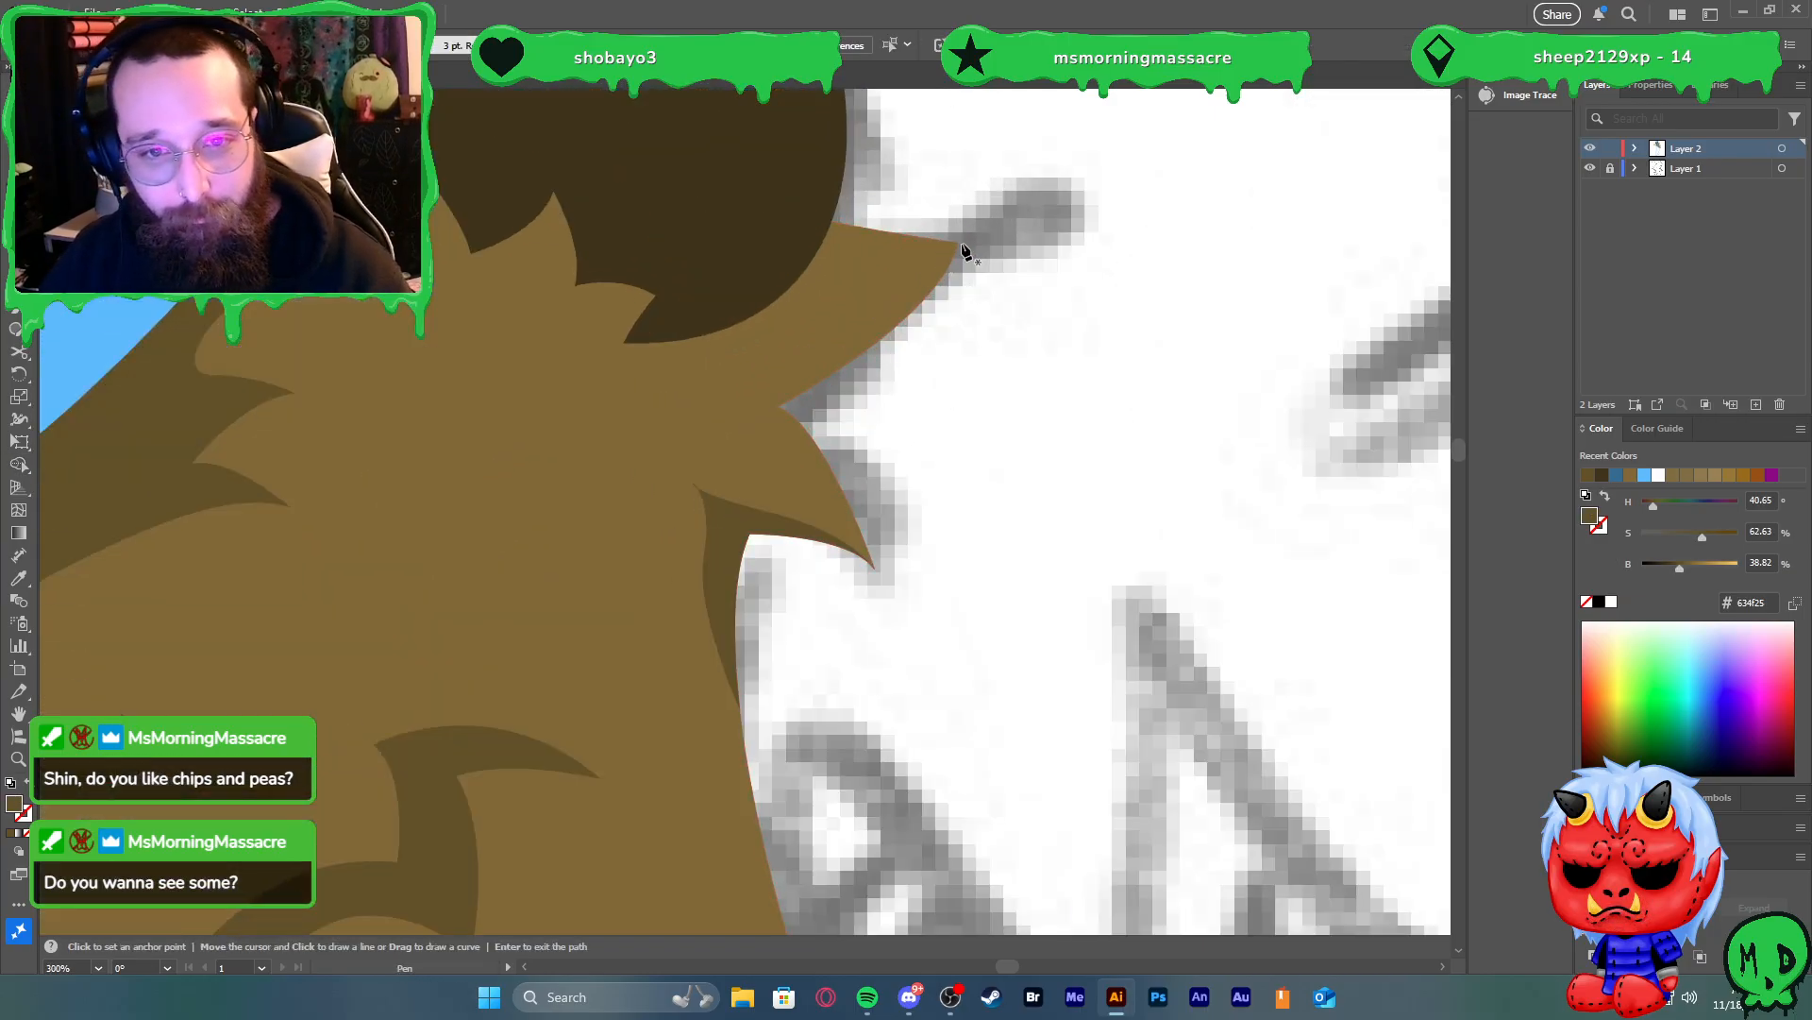
pyautogui.click(956, 242)
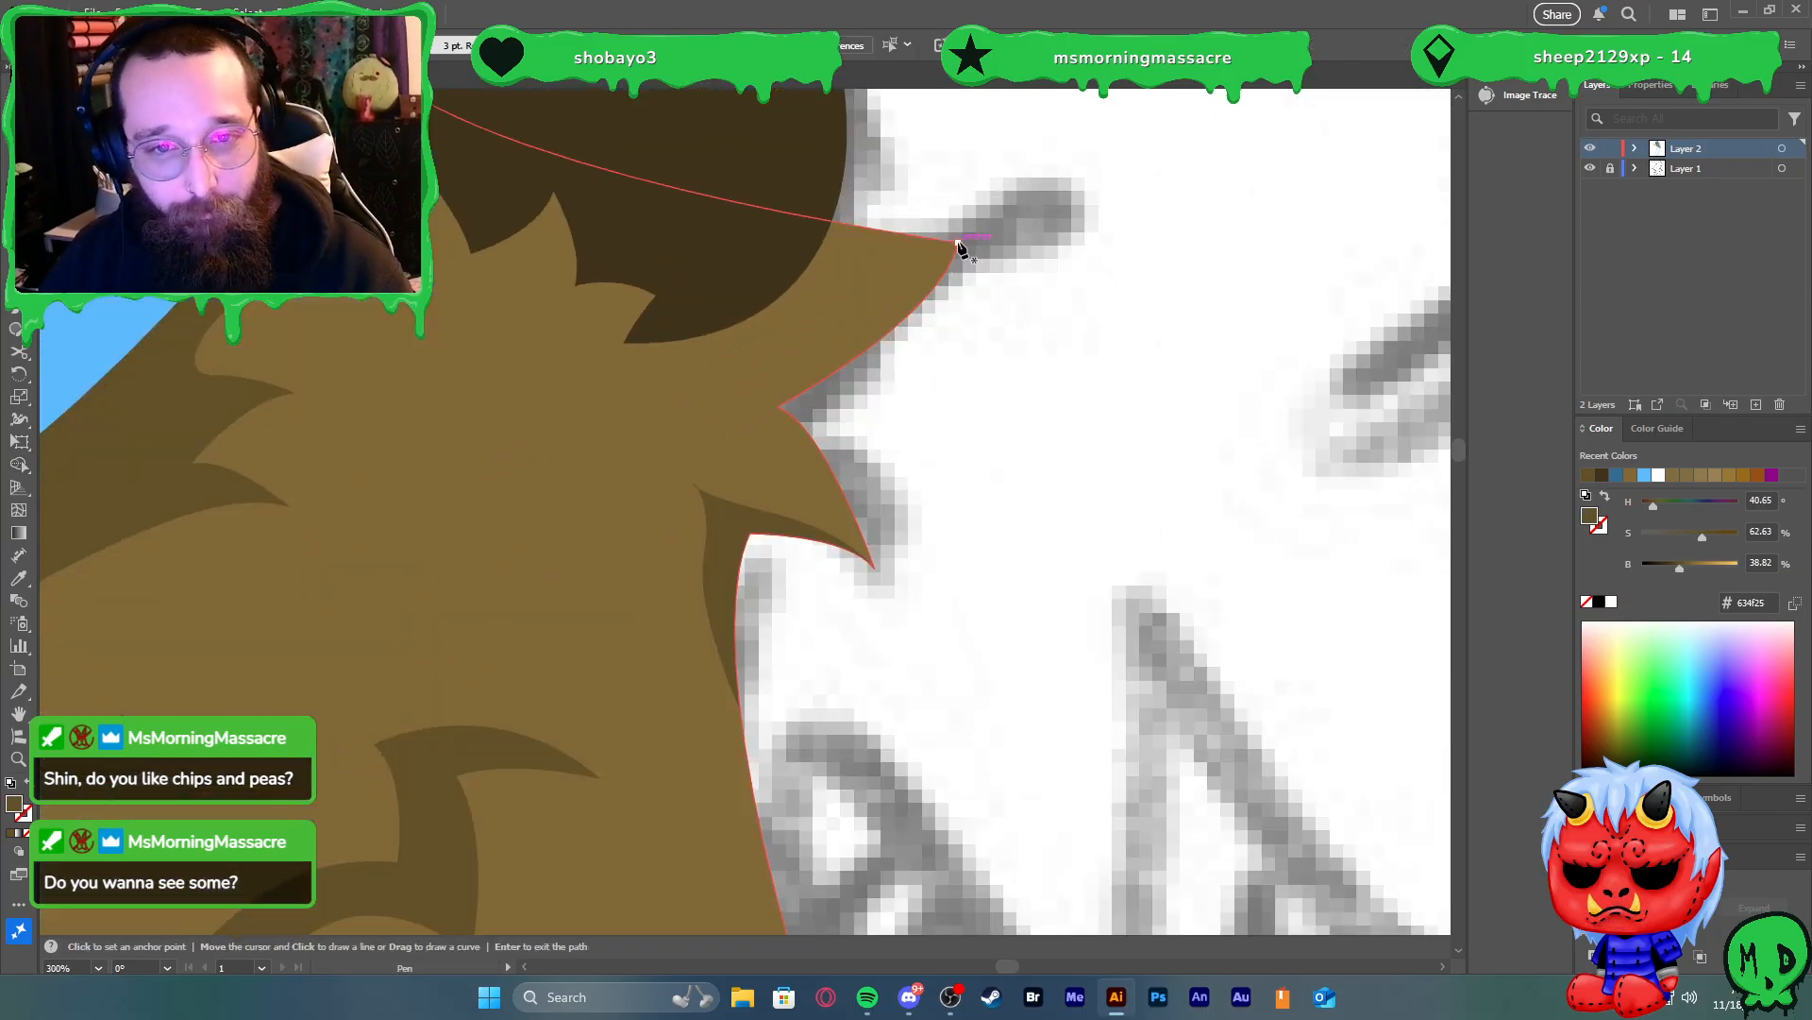
pyautogui.click(681, 399)
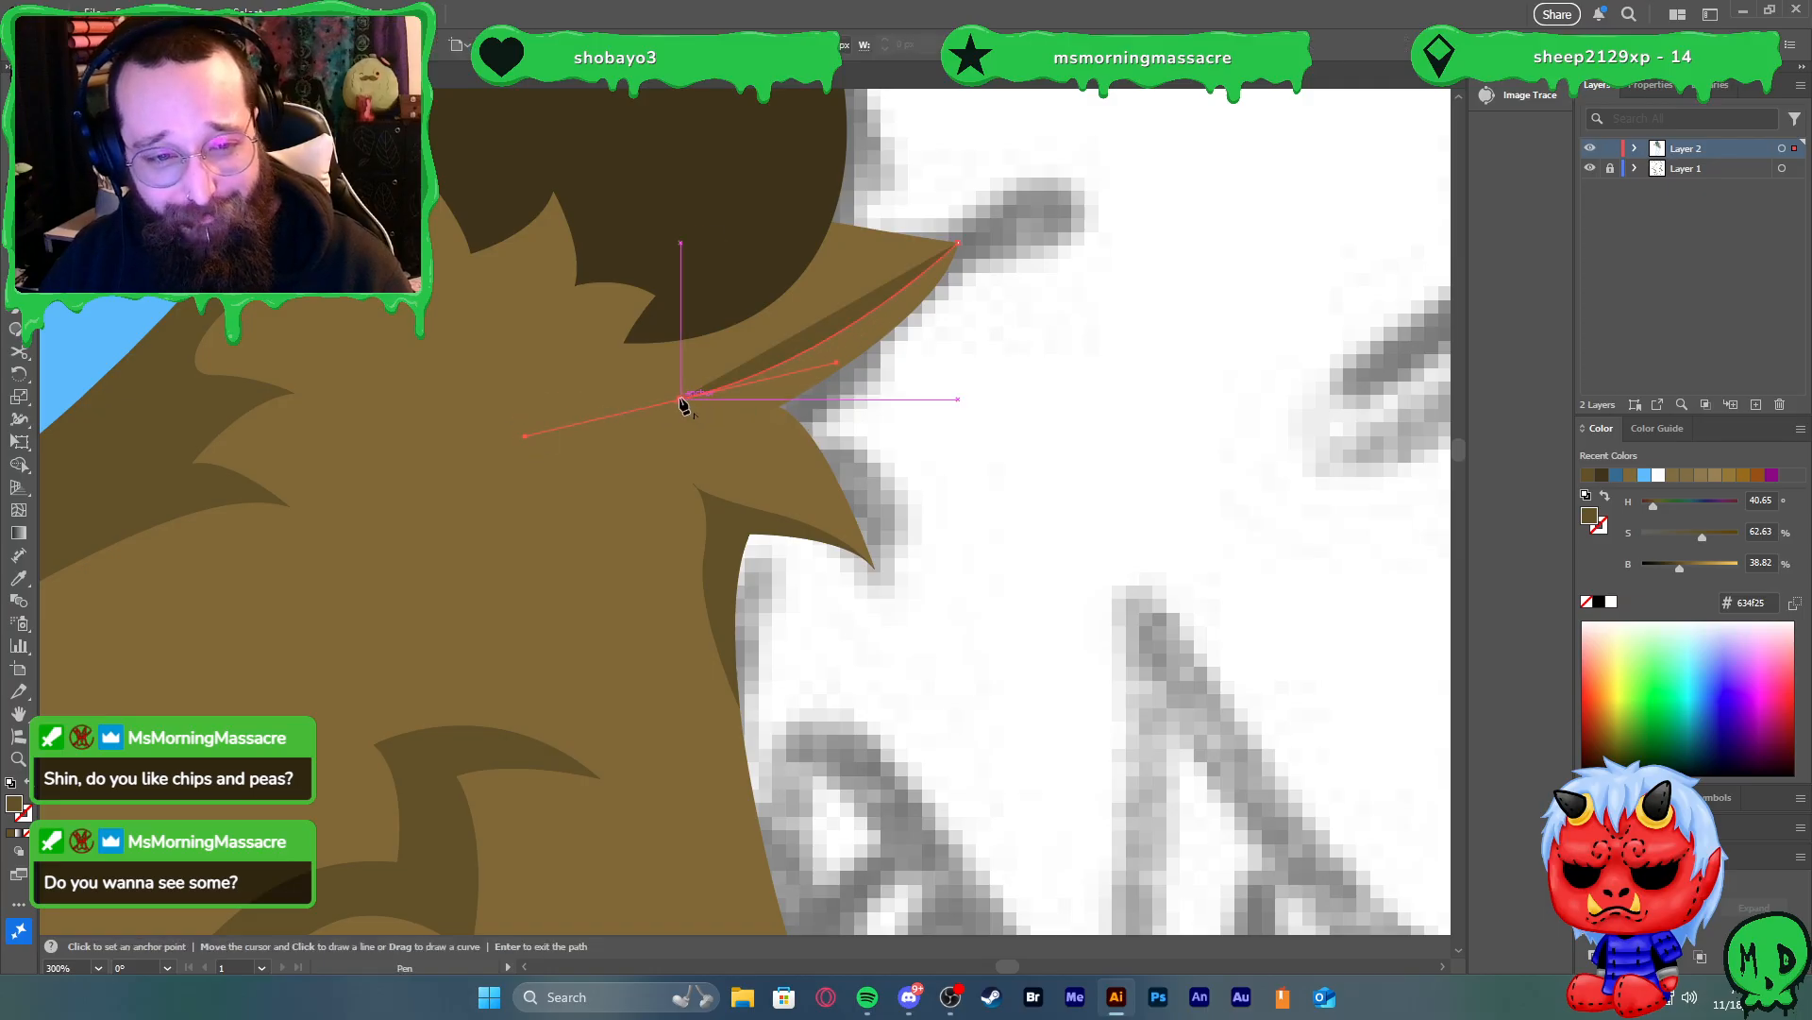
pyautogui.moveTo(778, 407); pyautogui.dragTo(827, 422)
pyautogui.click(986, 290)
pyautogui.press('v')
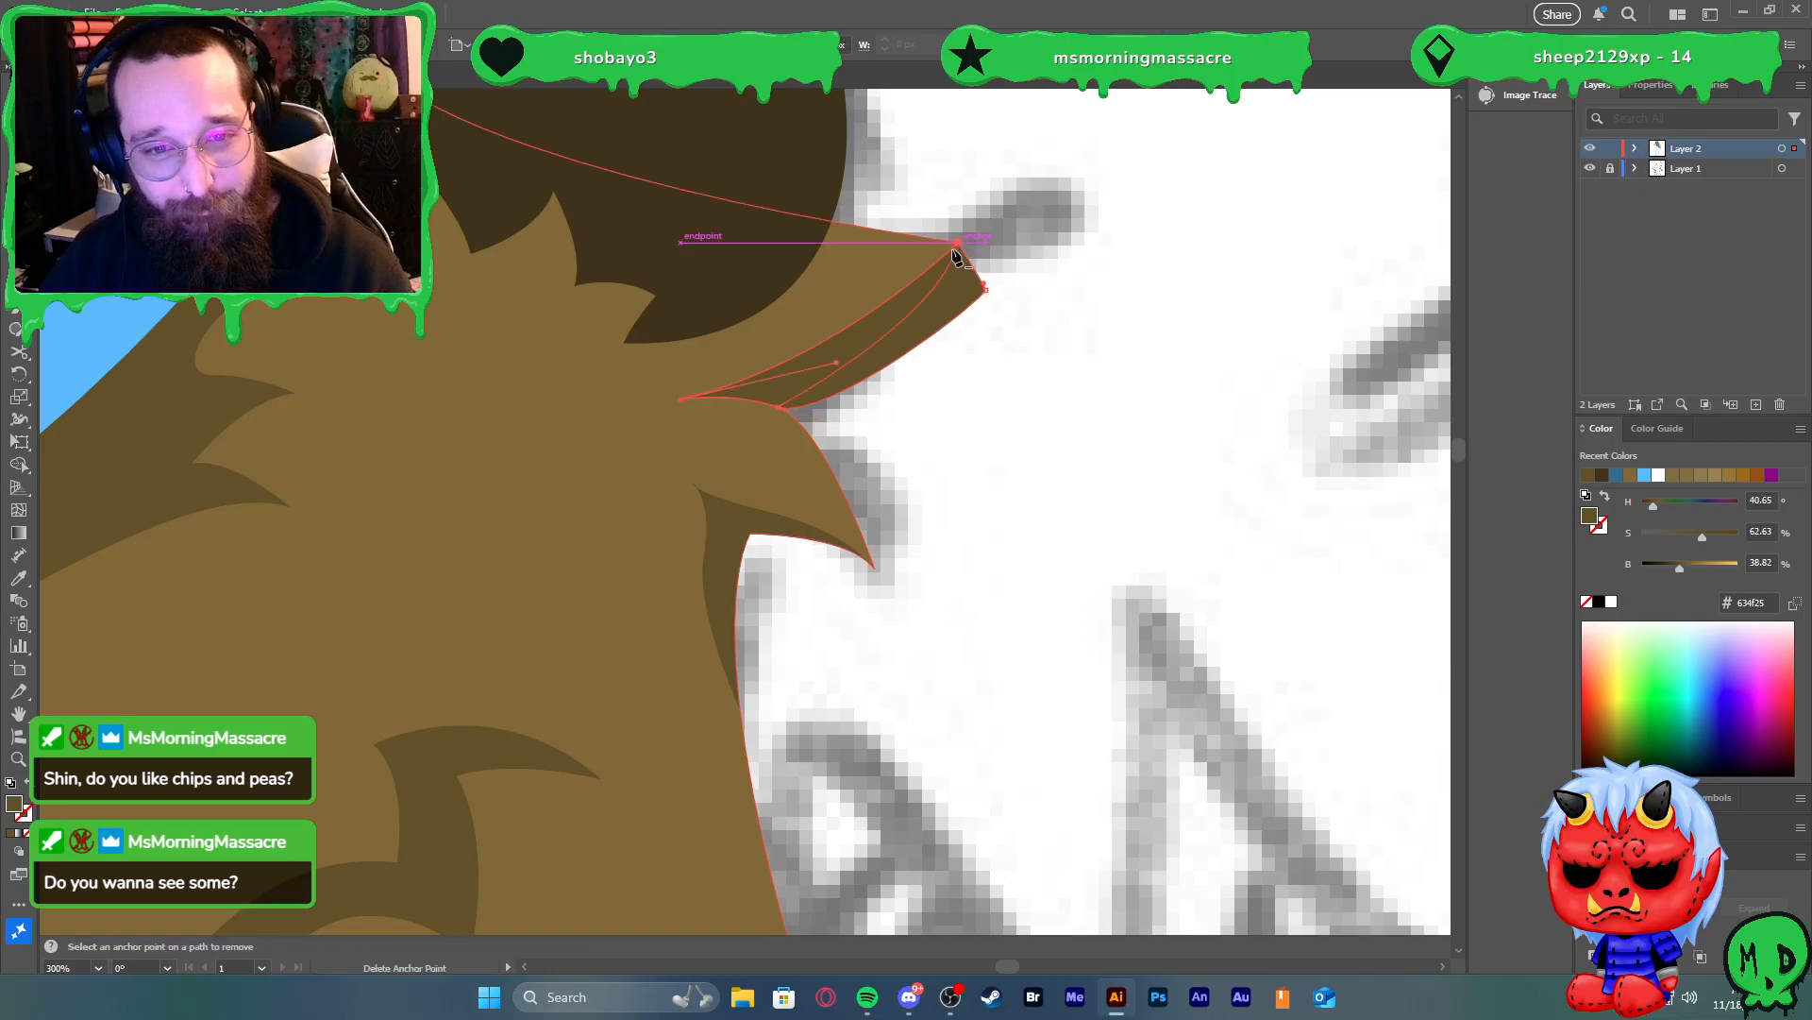
# Trim the excess of the tuft shadow behind the ear where it extends past the fur outline, using Shape Builder
pyautogui.hotkey('shift', 'm')
pyautogui.keyDown('alt'); pyautogui.click(951, 299); pyautogui.keyUp('alt')
pyautogui.press('v')
pyautogui.click(993, 363)
pyautogui.scroll(-3, 960, 348)
pyautogui.scroll(-1, 960, 349)
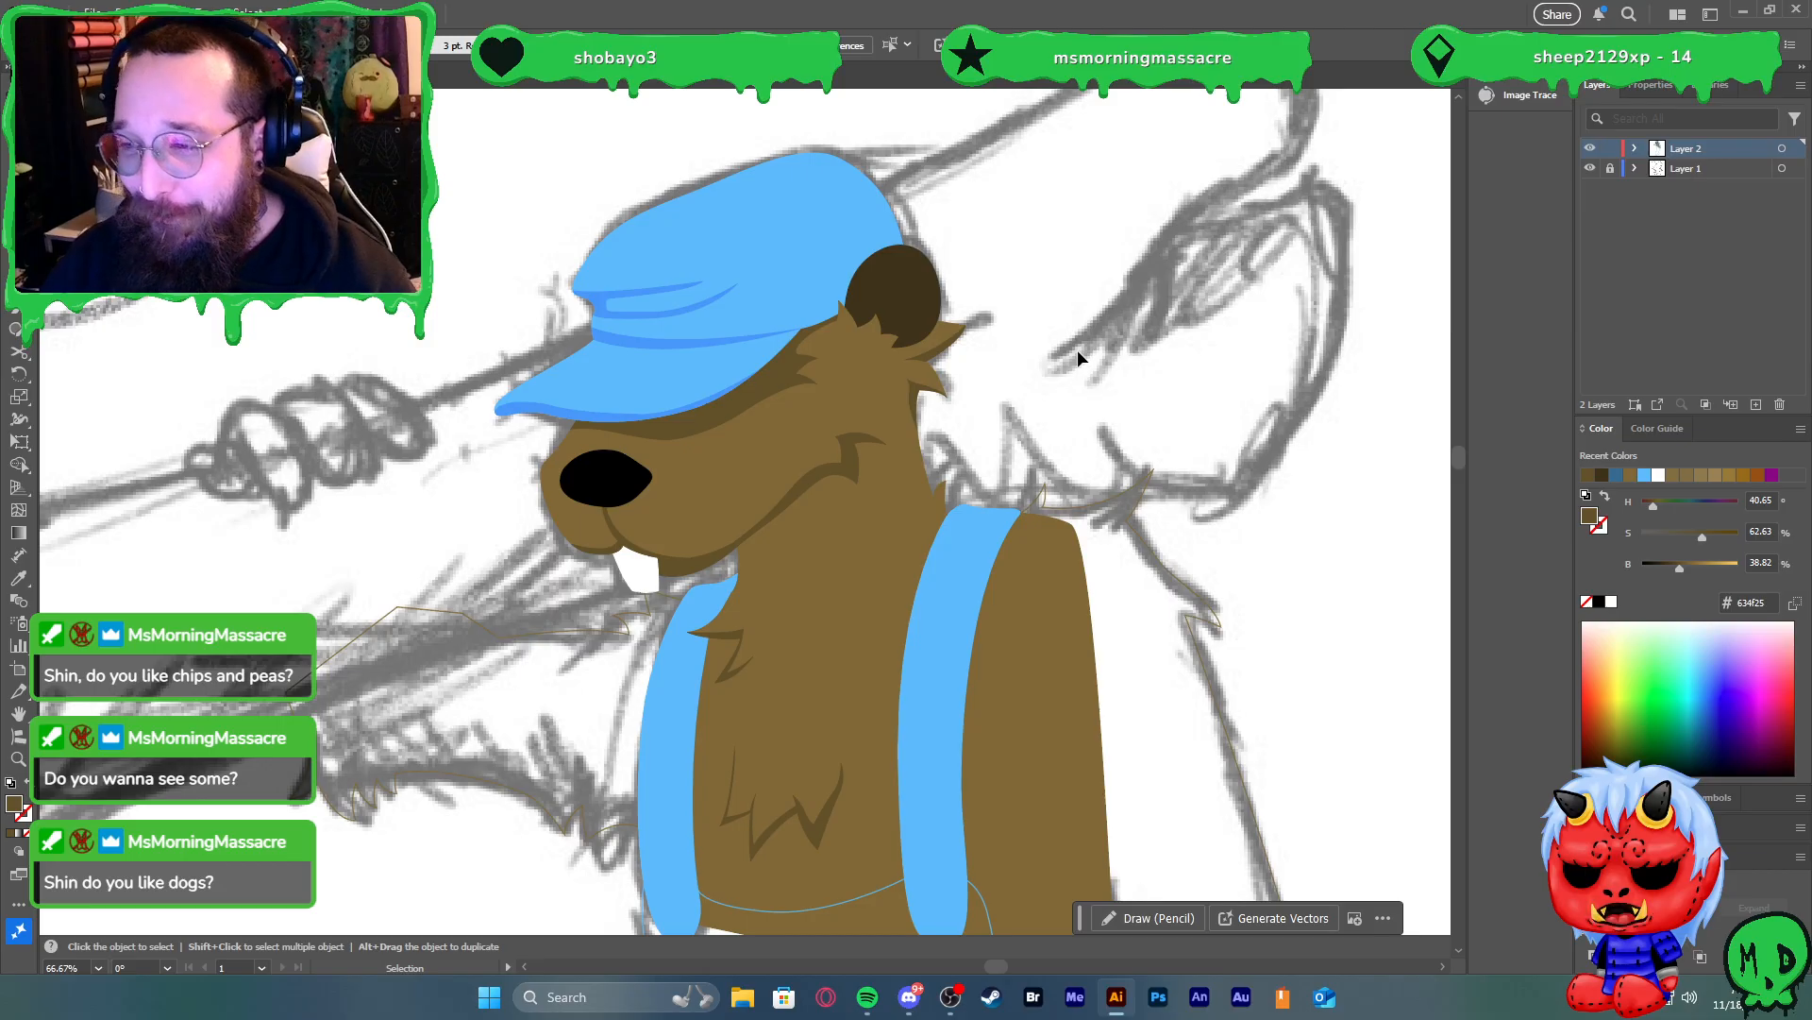
# Trace a narrow dark brown shadow along the inner edge of the first fur spike in front of the ear
pyautogui.scroll(5, 900, 340)
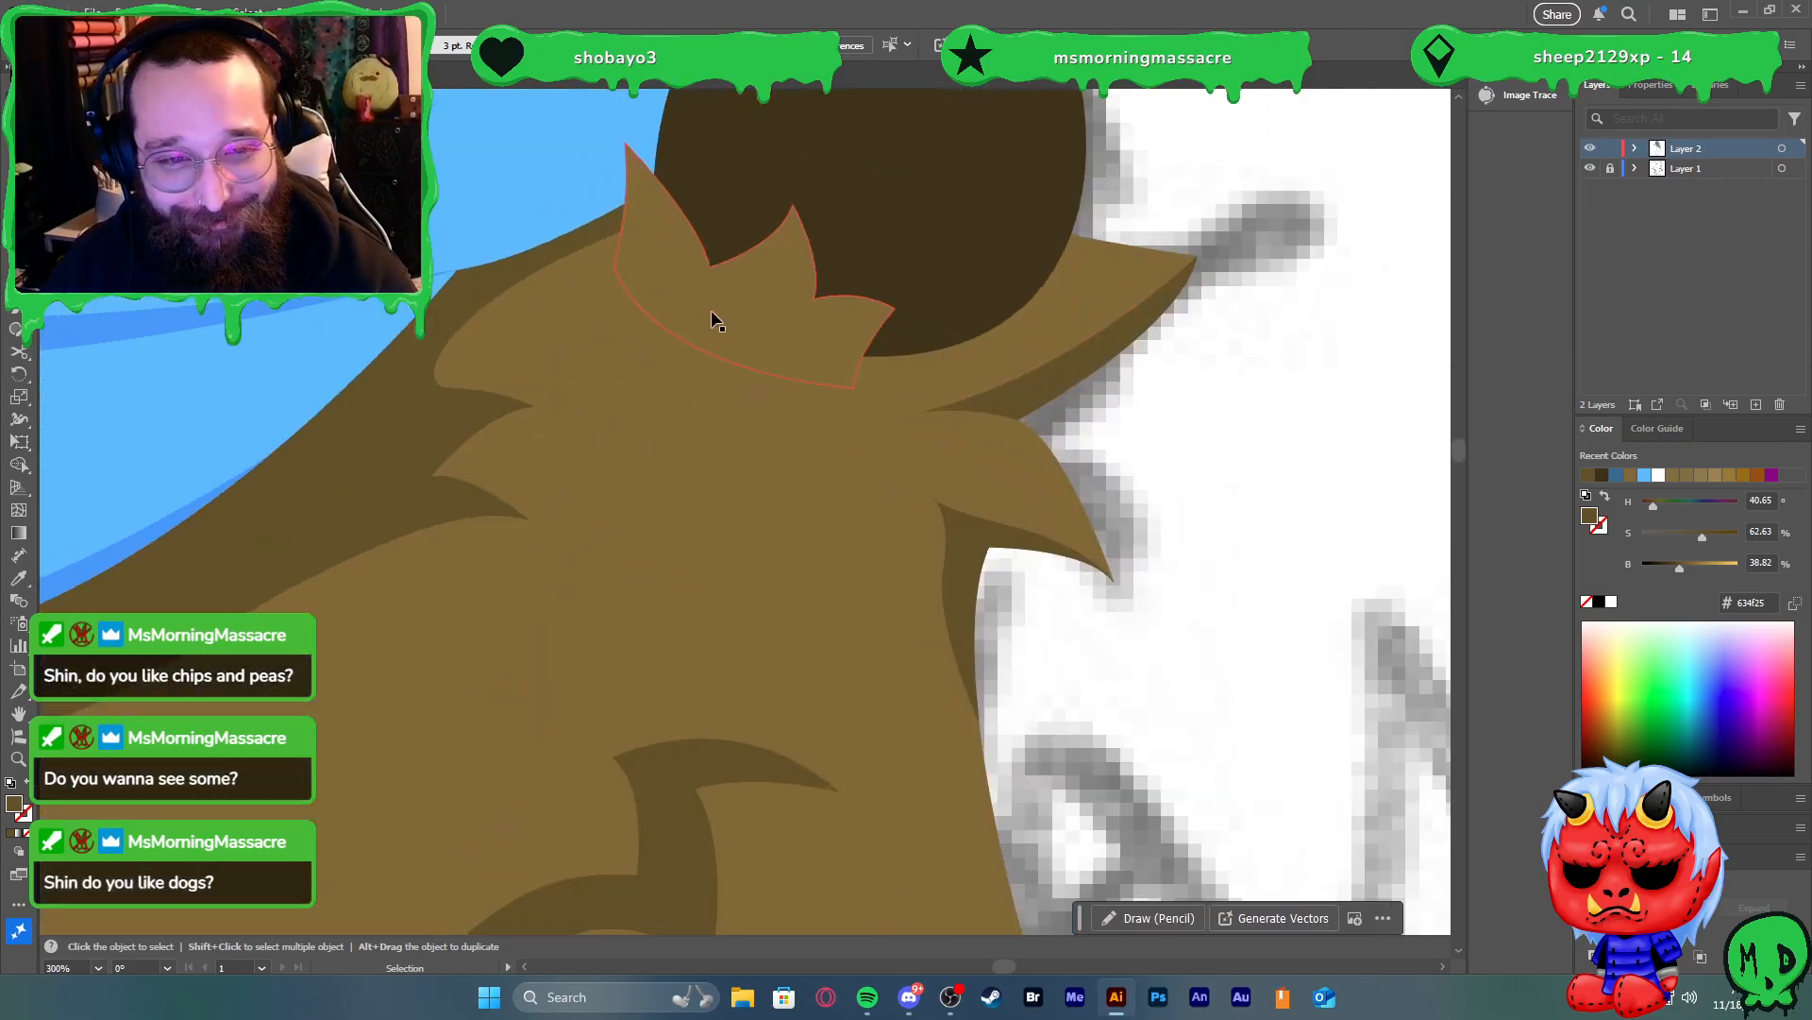
pyautogui.press('p')
pyautogui.press('p')
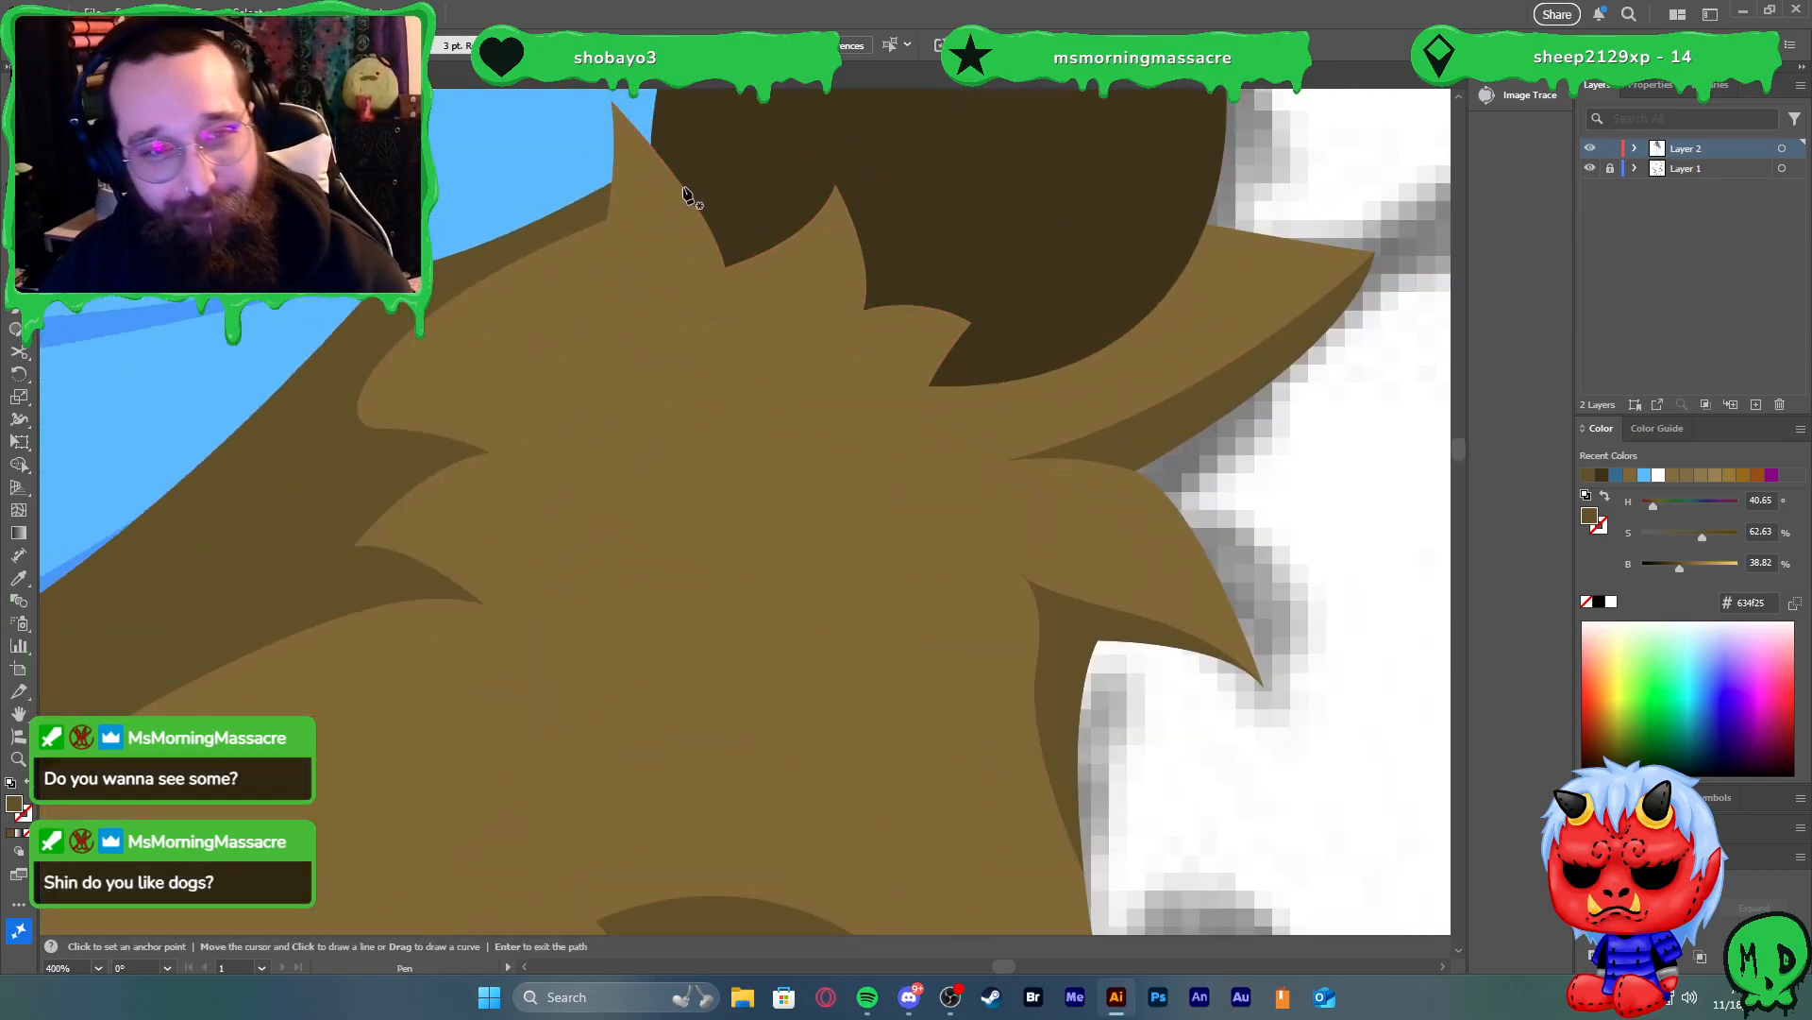
pyautogui.click(663, 159)
pyautogui.moveTo(693, 360); pyautogui.dragTo(678, 450)
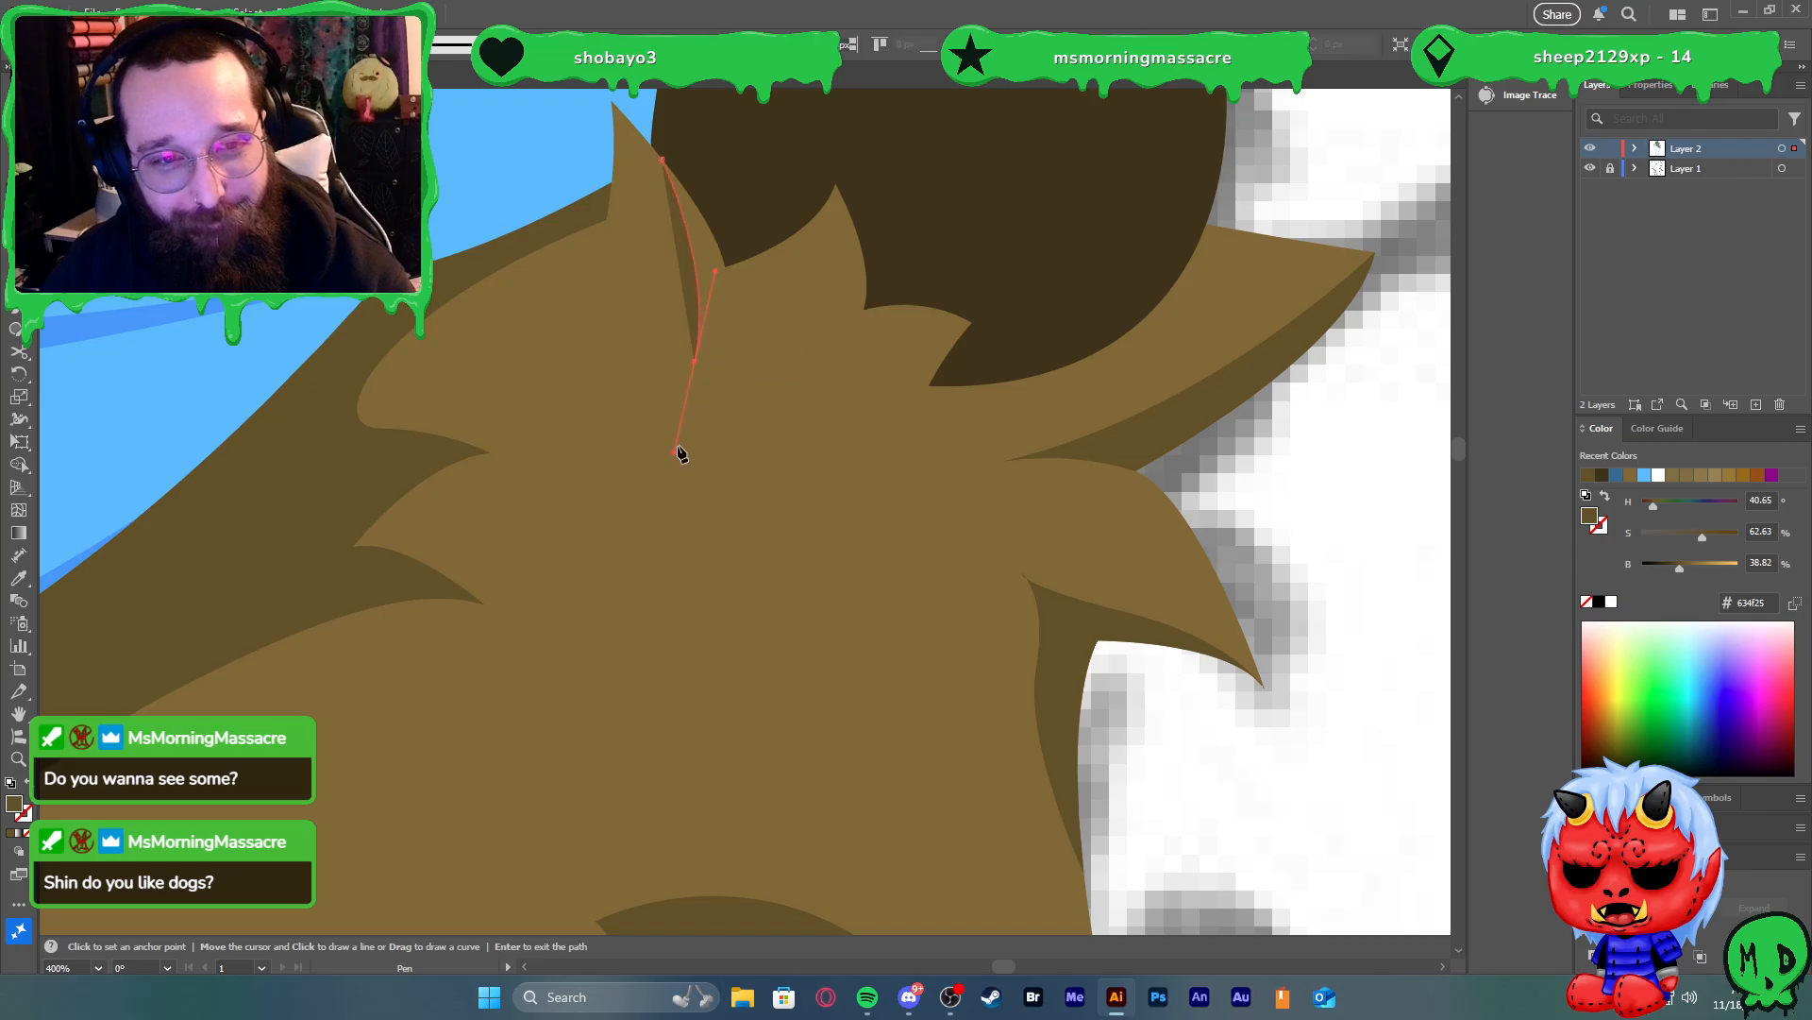
pyautogui.click(726, 268)
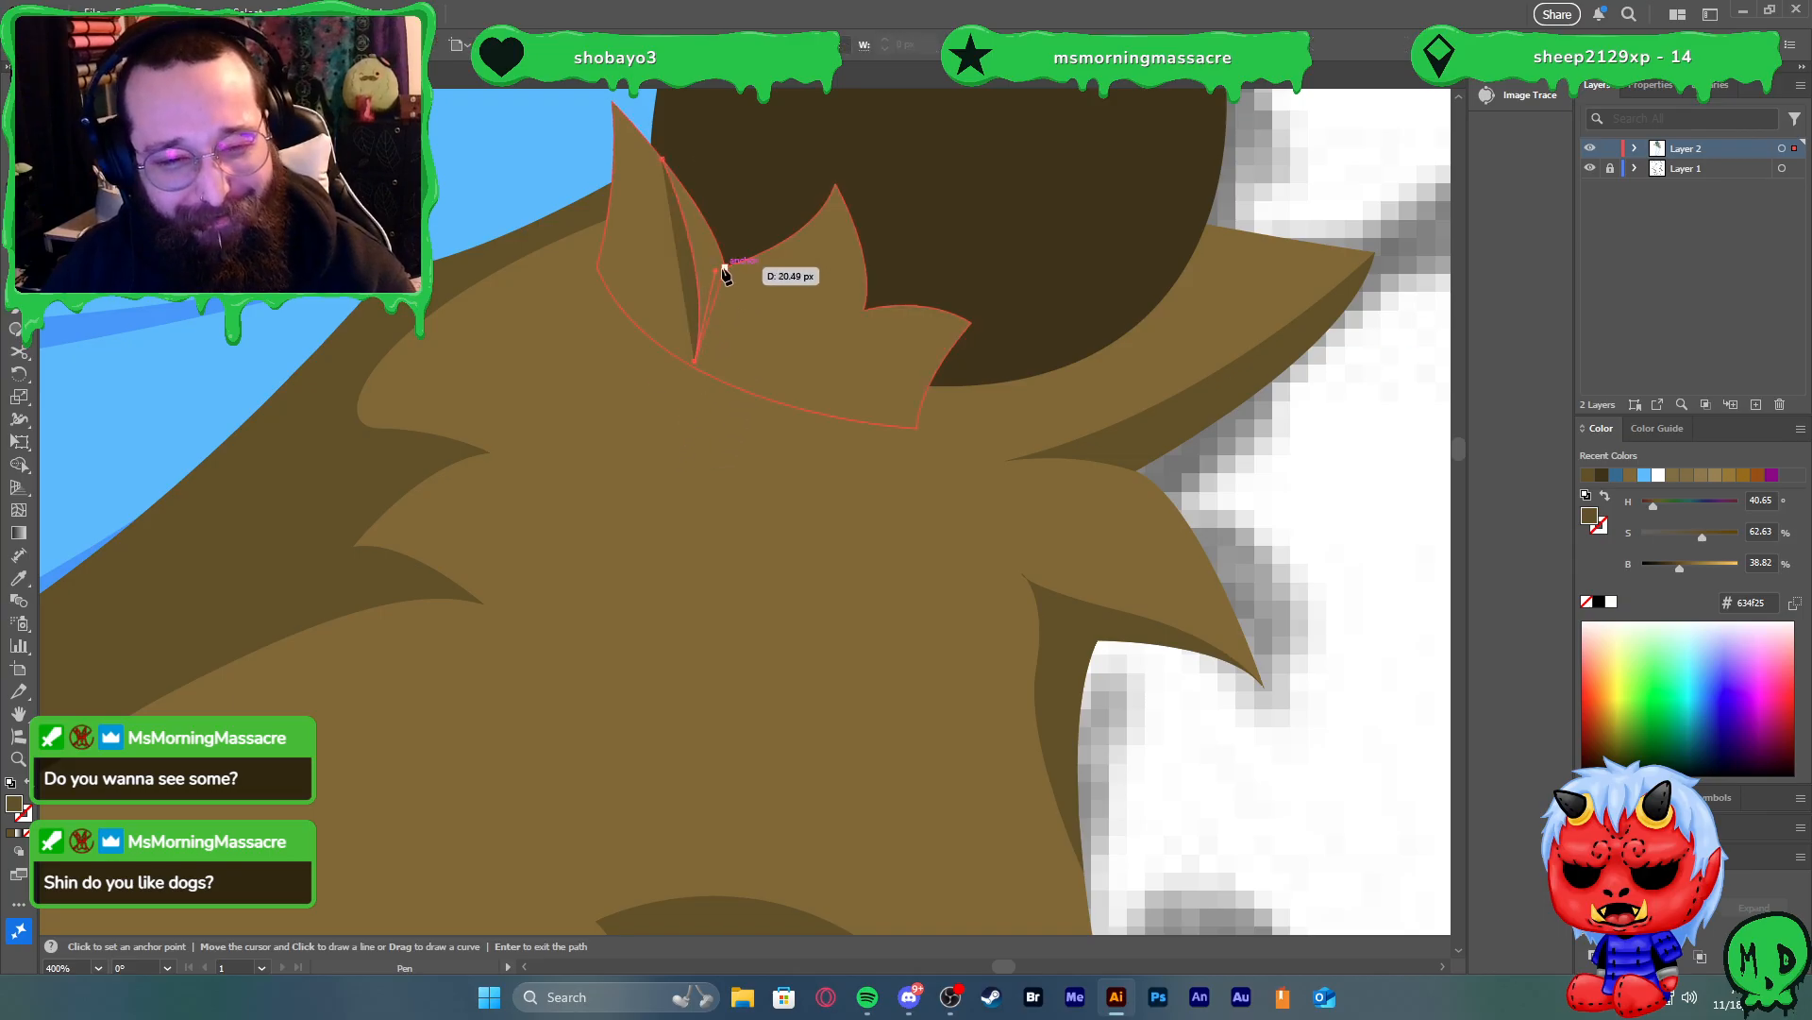
pyautogui.click(662, 160)
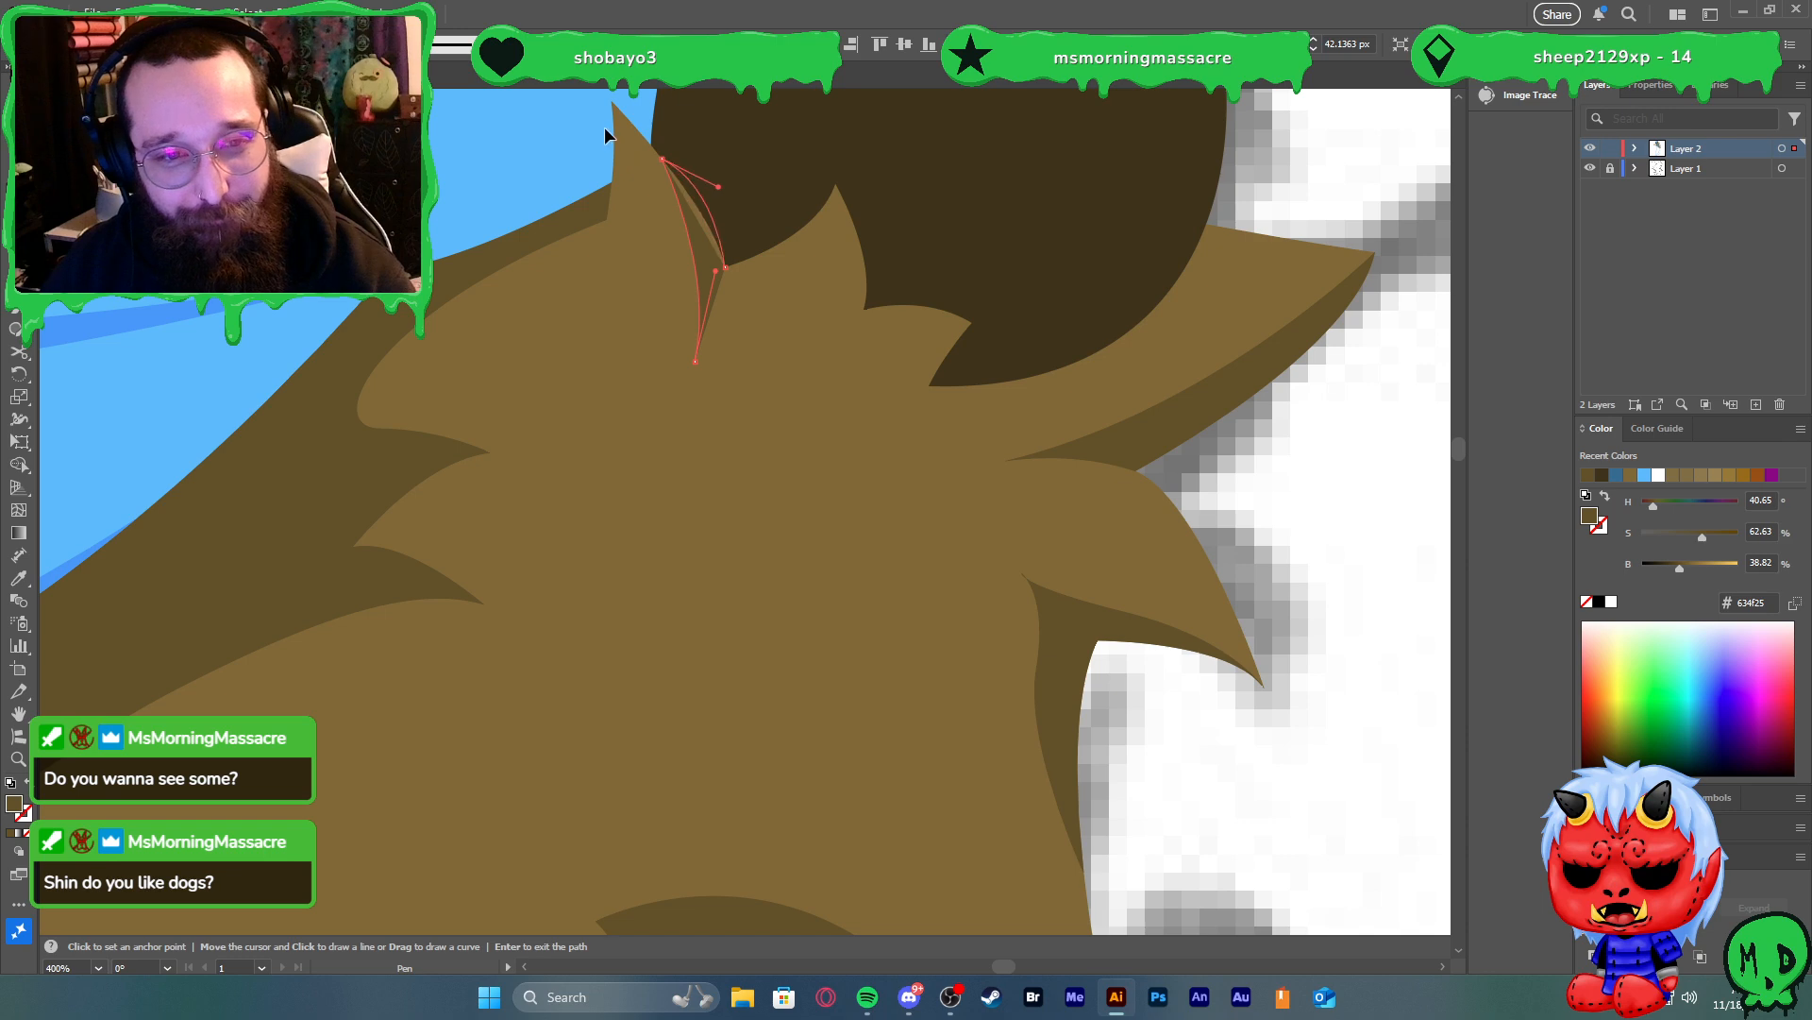
# Try to trim the first spike's shadow against the ear fur shape with Shape Builder, and undo the cut
pyautogui.press('v')
pyautogui.keyDown('shift'); pyautogui.click(814, 302); pyautogui.keyUp('shift')
pyautogui.hotkey('shift', 'm')
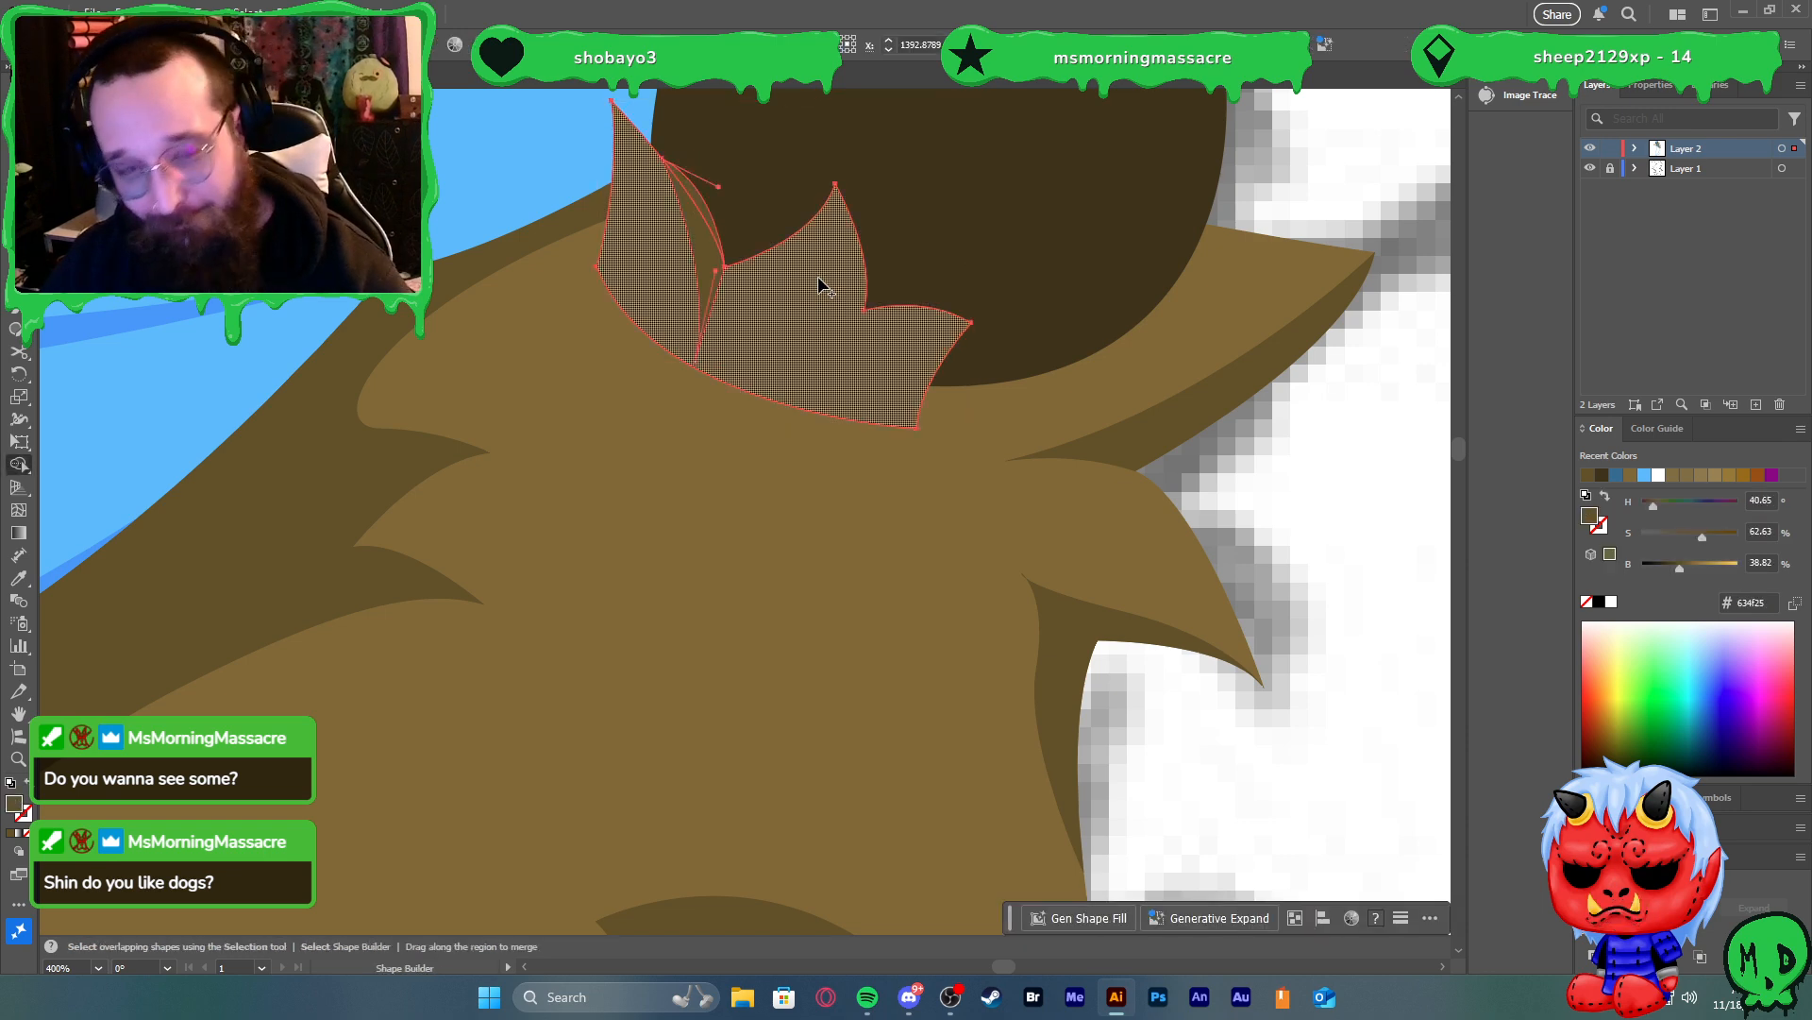
pyautogui.keyDown('alt'); pyautogui.click(704, 198); pyautogui.keyUp('alt')
pyautogui.hotkey('ctrl', 'z')
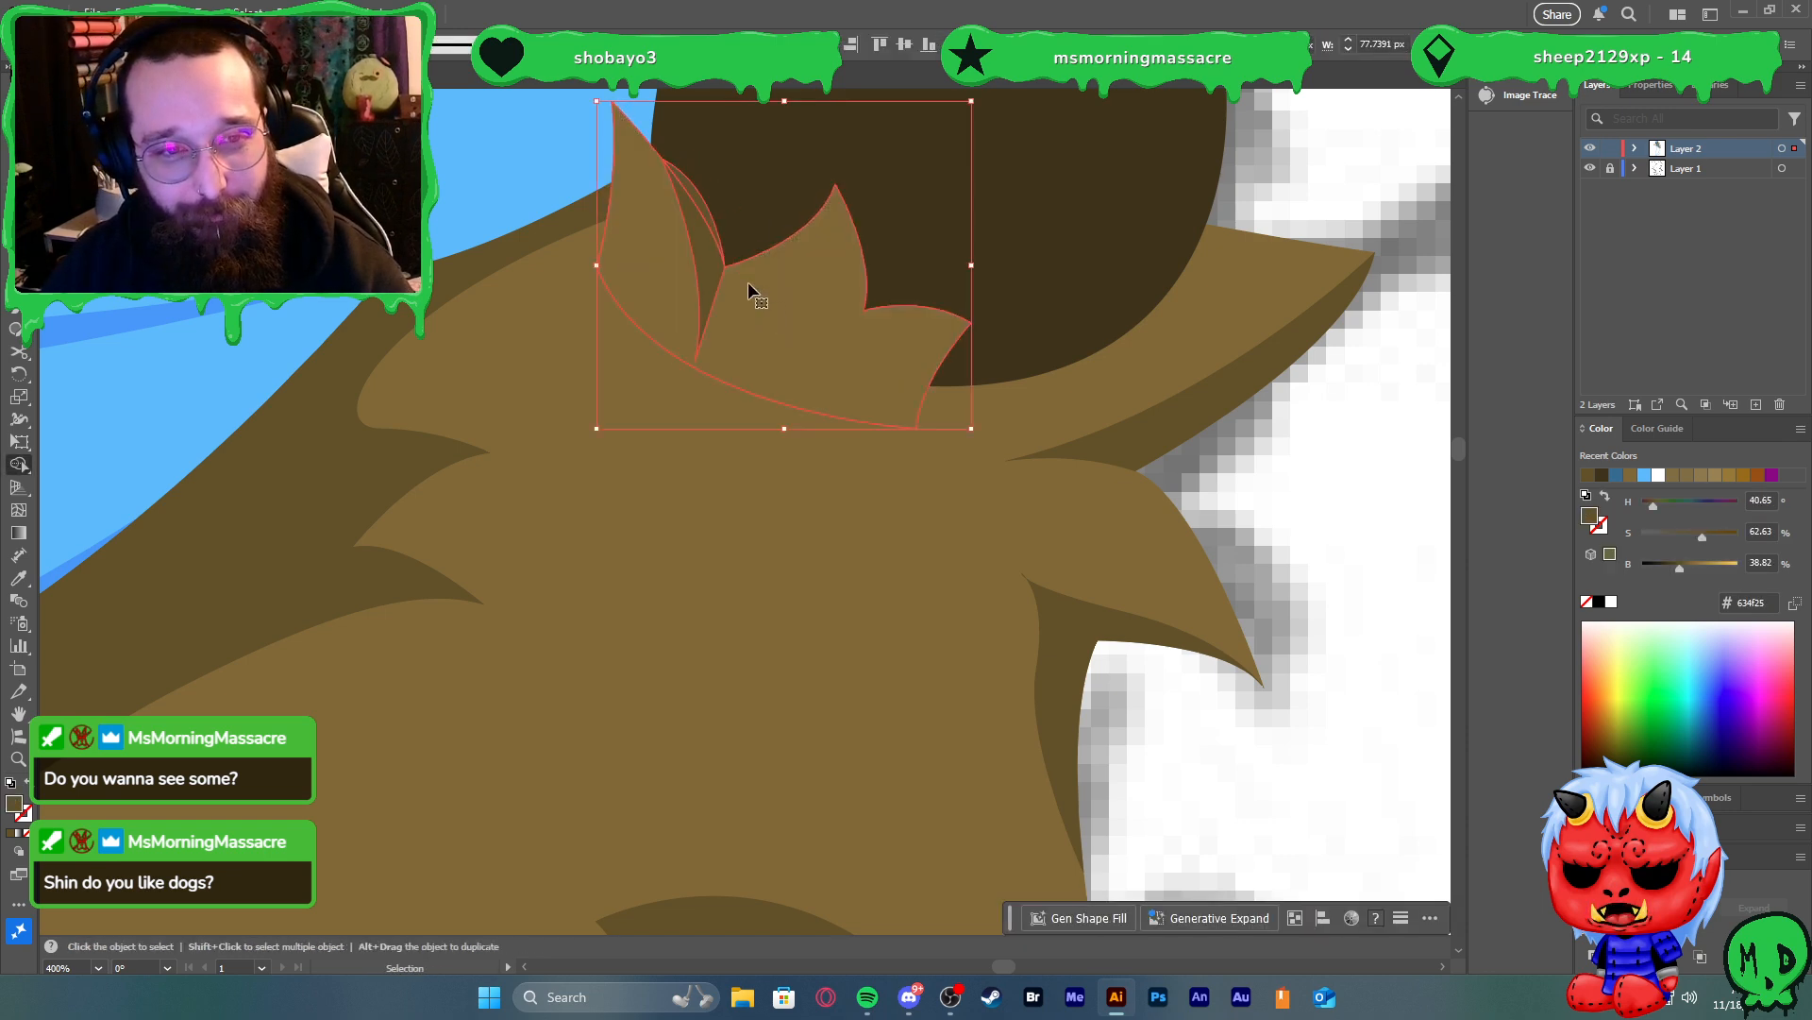
pyautogui.moveTo(763, 288); pyautogui.dragTo(757, 289)
pyautogui.press('v')
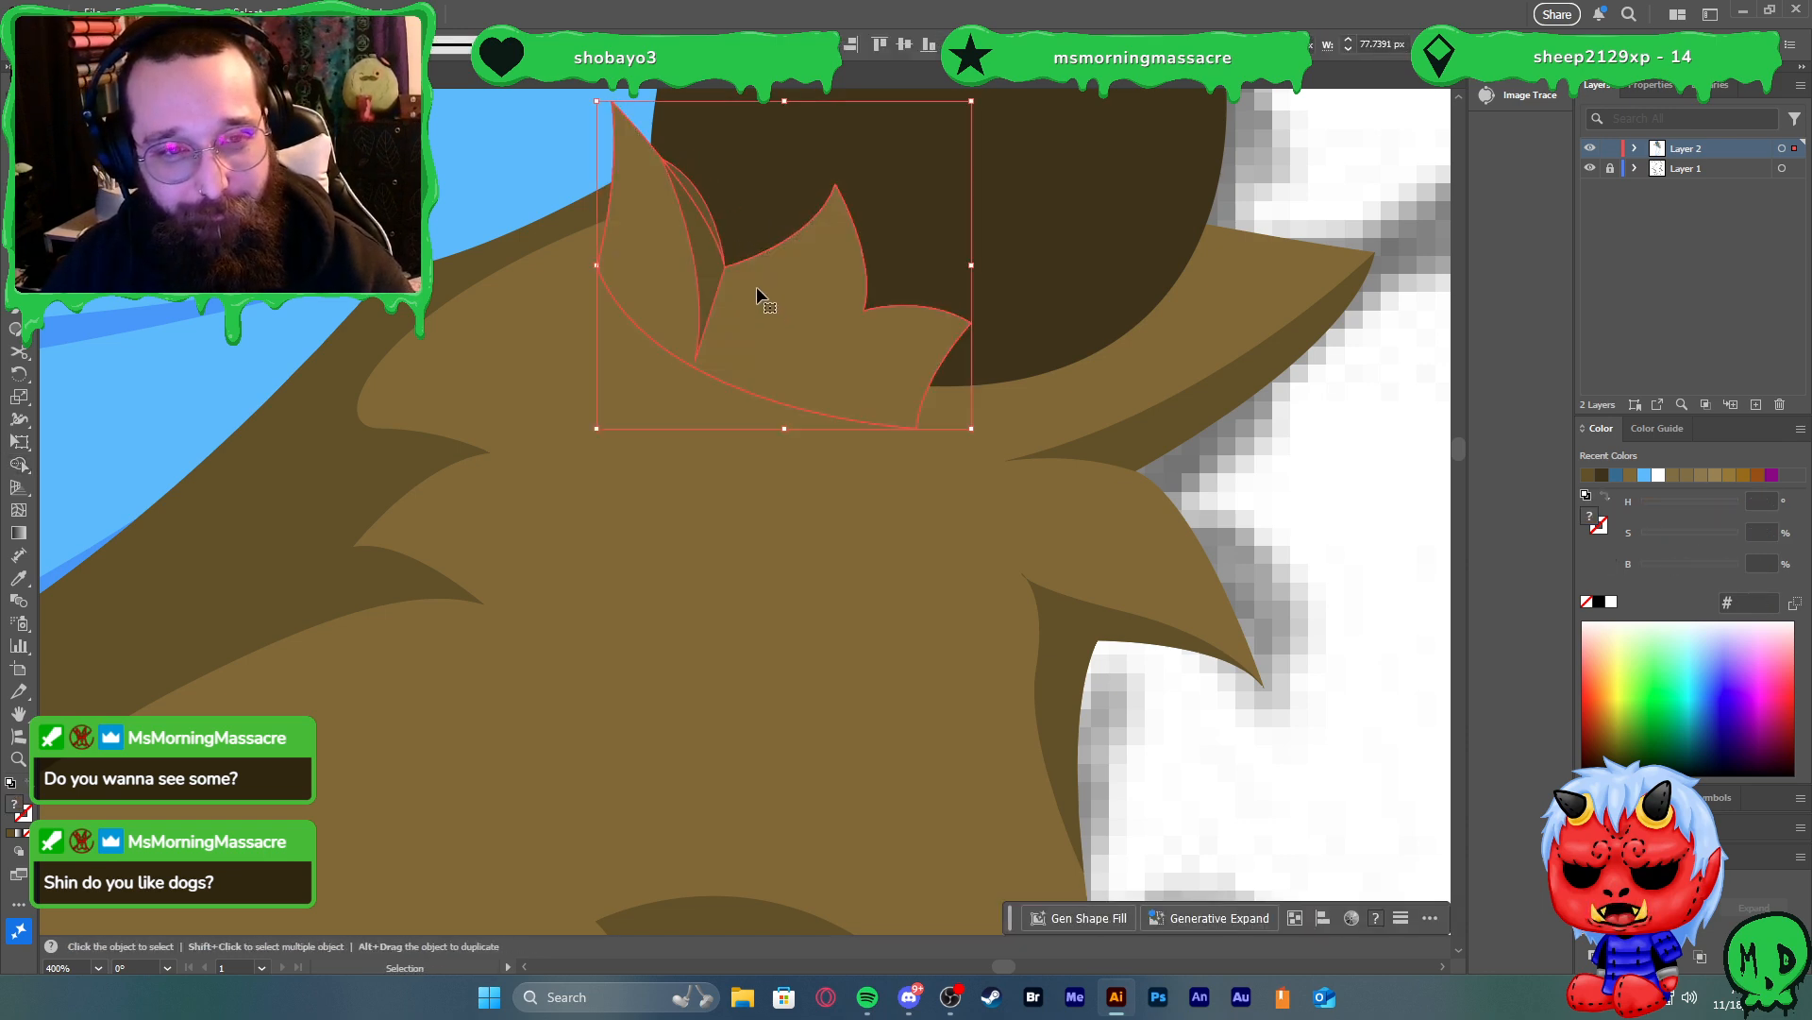
# Trim the sliver of the first spike's shadow that overlaps the ear, using Shape Builder with the ear fur shape
pyautogui.click(692, 421)
pyautogui.click(706, 248)
pyautogui.hotkey('shift', 'm')
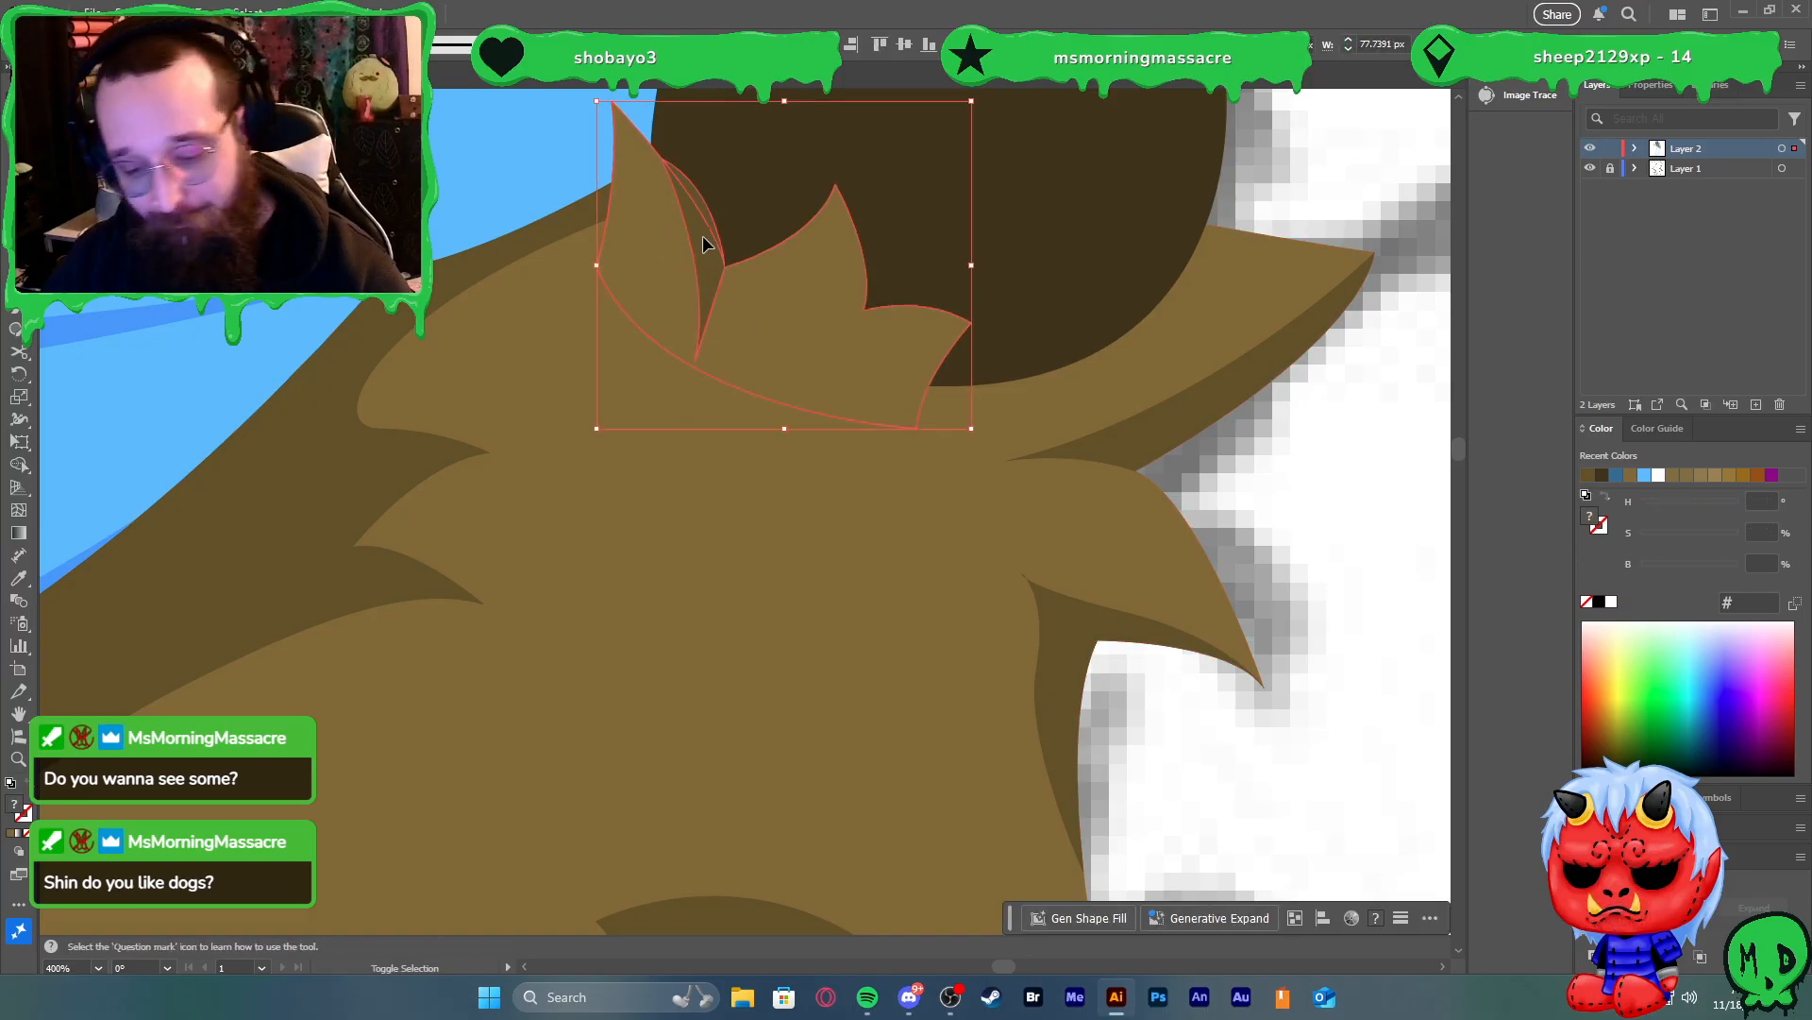
pyautogui.scroll(5, 672, 172)
pyautogui.keyDown('alt'); pyautogui.click(725, 247); pyautogui.keyUp('alt')
pyautogui.press('v')
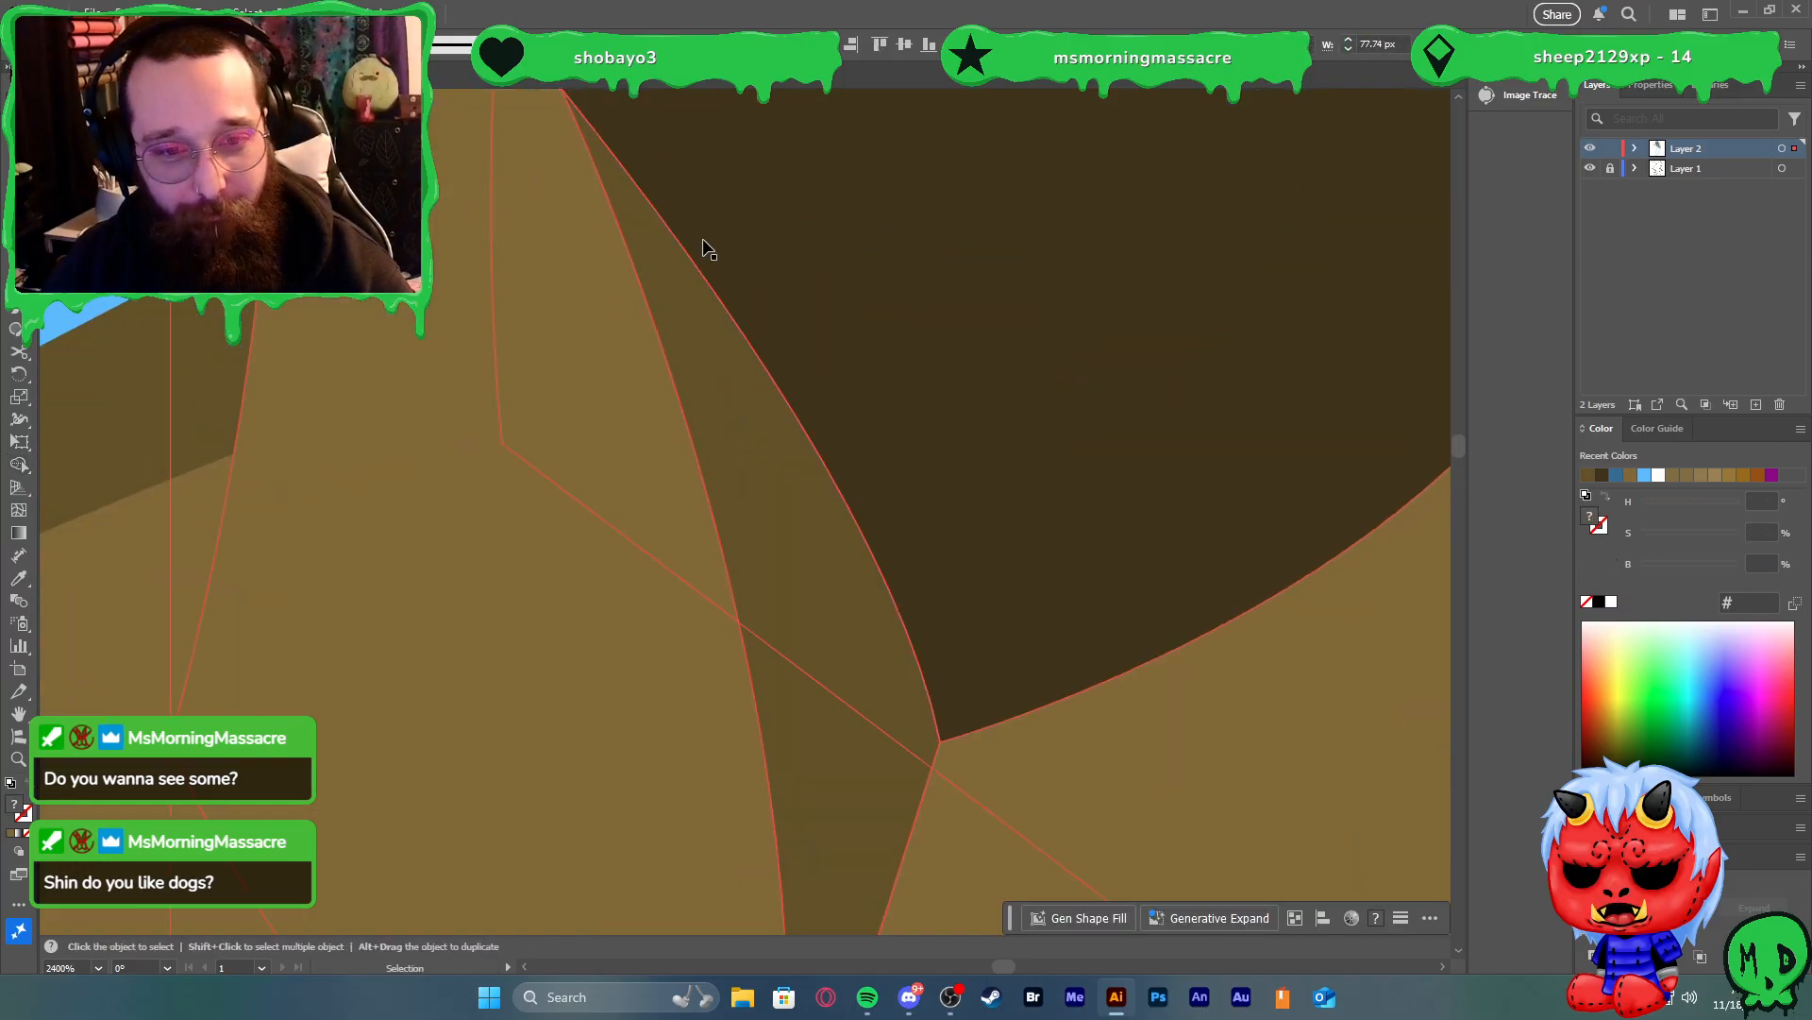
pyautogui.scroll(-6, 707, 246)
pyautogui.click(792, 443)
# Trace a closed shadow shape along the edge of the middle ear fur spike, from just below its tip to its base
pyautogui.scroll(2, 767, 302)
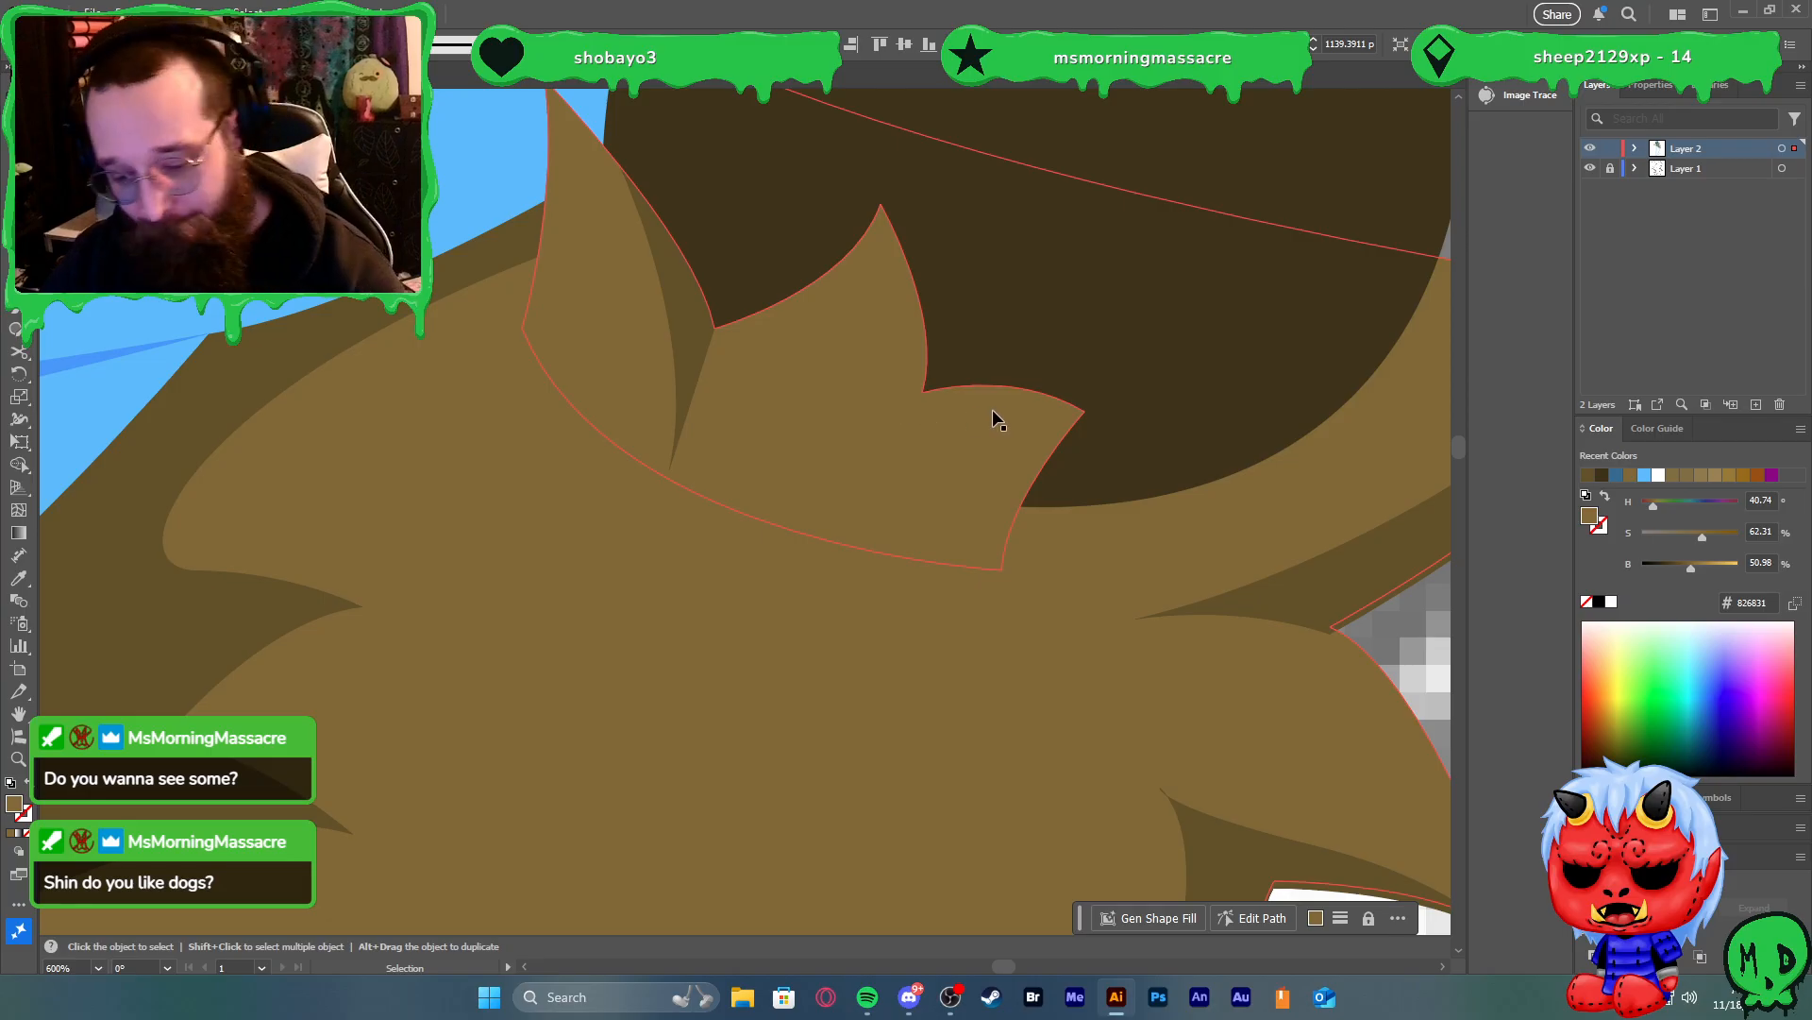
pyautogui.press('p')
pyautogui.click(900, 246)
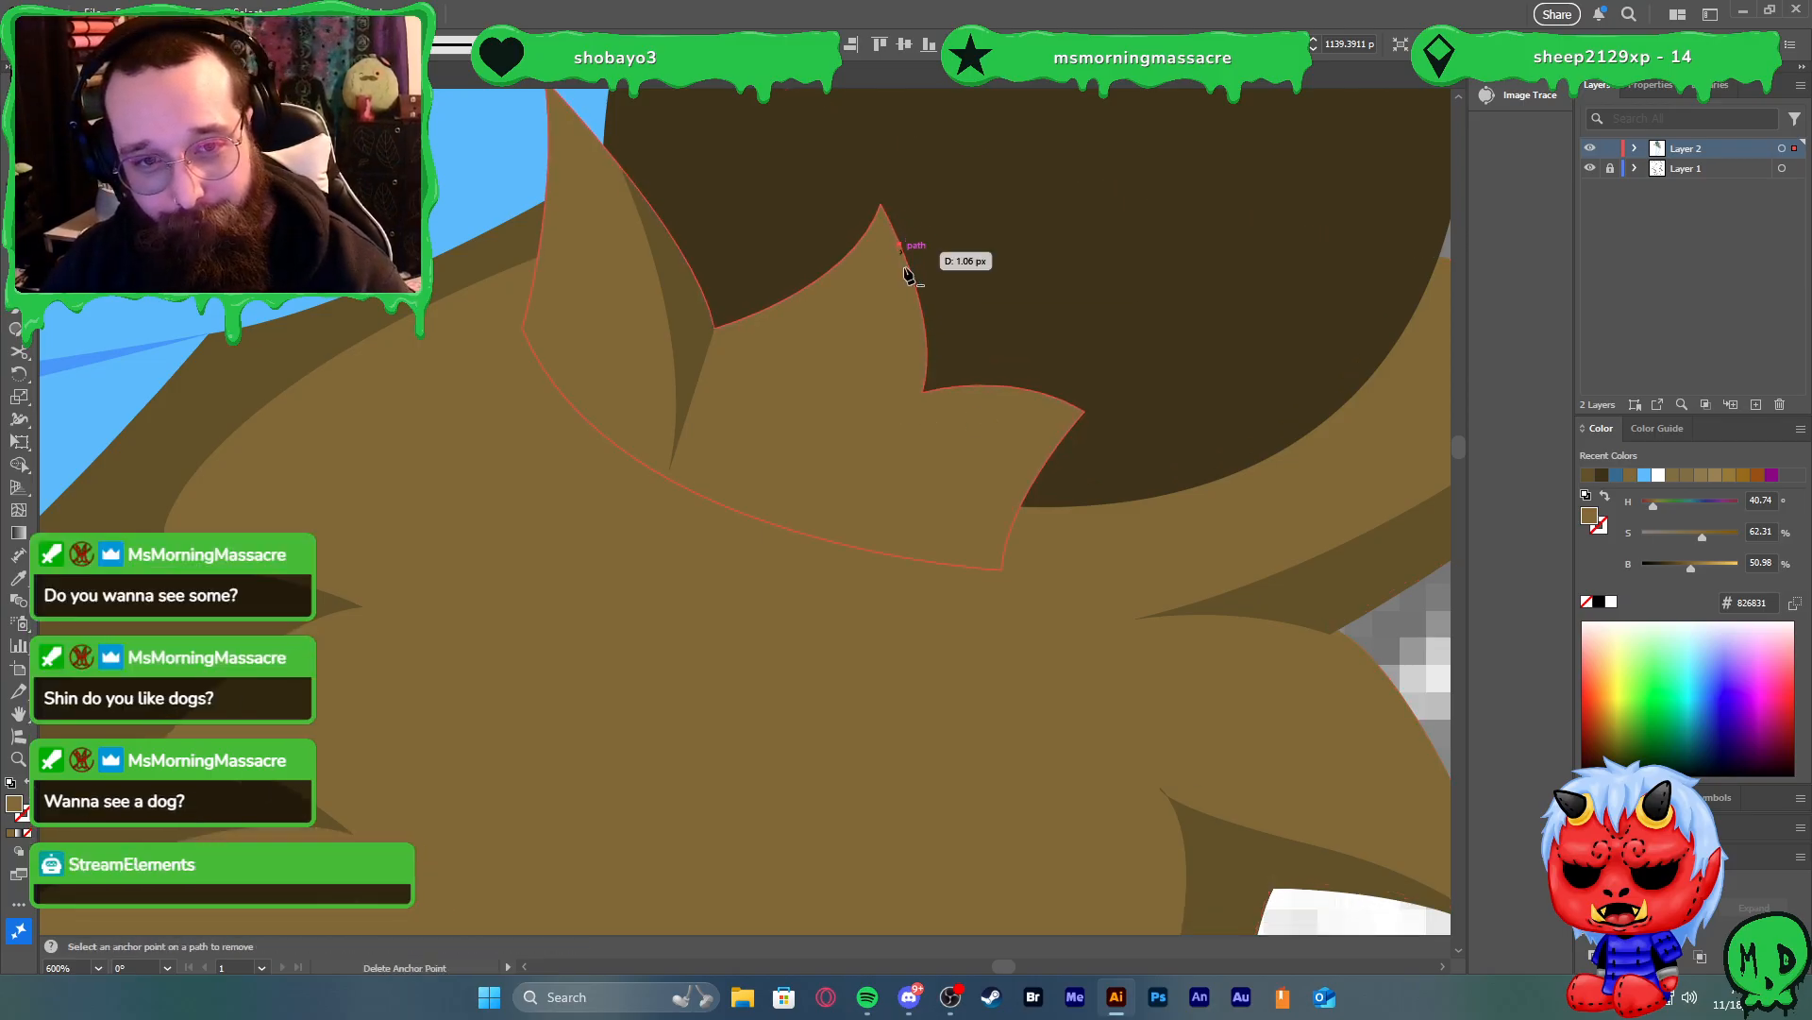
pyautogui.click(900, 246)
pyautogui.moveTo(878, 421); pyautogui.dragTo(938, 378)
pyautogui.click(901, 246)
pyautogui.press('v')
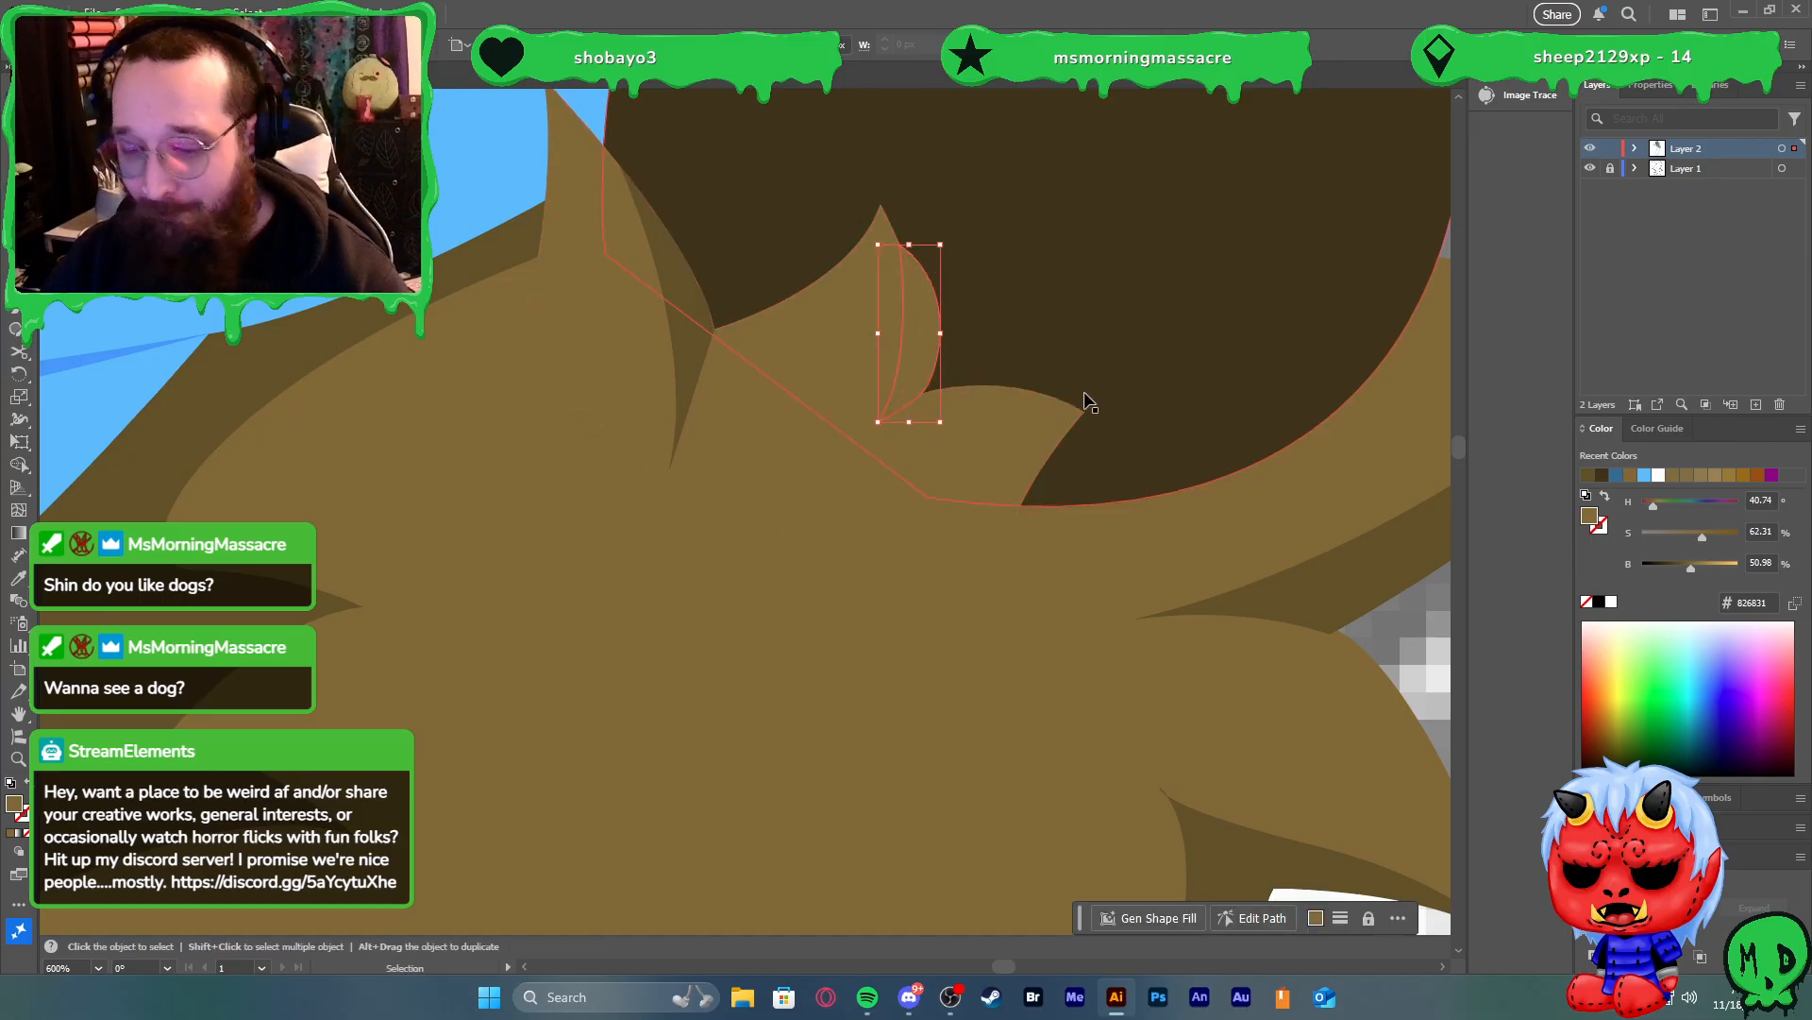
# Fill the middle fur spike's shadow with the first spike's dark brown and trim its overlap on the ear using Shape Builder
pyautogui.press('i')
pyautogui.click(706, 313)
pyautogui.press('v')
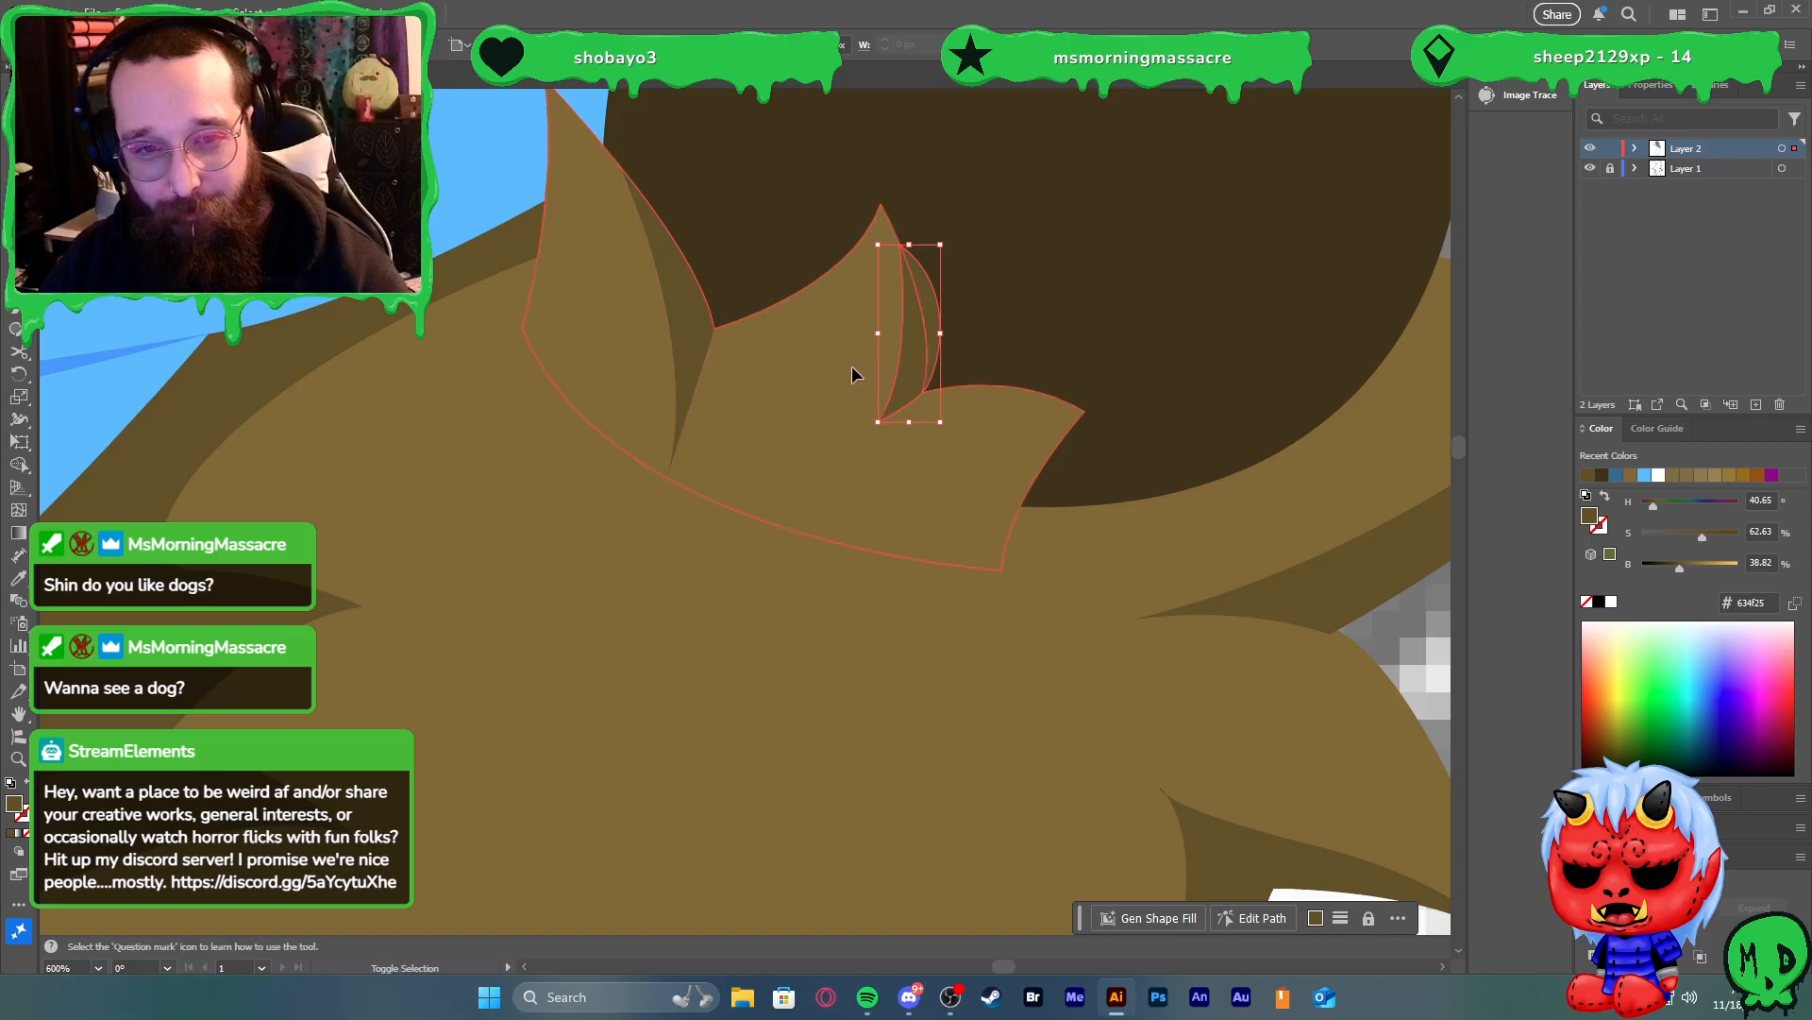
pyautogui.keyDown('shift'); pyautogui.click(851, 365); pyautogui.keyUp('shift')
pyautogui.hotkey('shift', 'm')
pyautogui.keyDown('alt'); pyautogui.click(931, 301); pyautogui.keyUp('alt')
pyautogui.press('v')
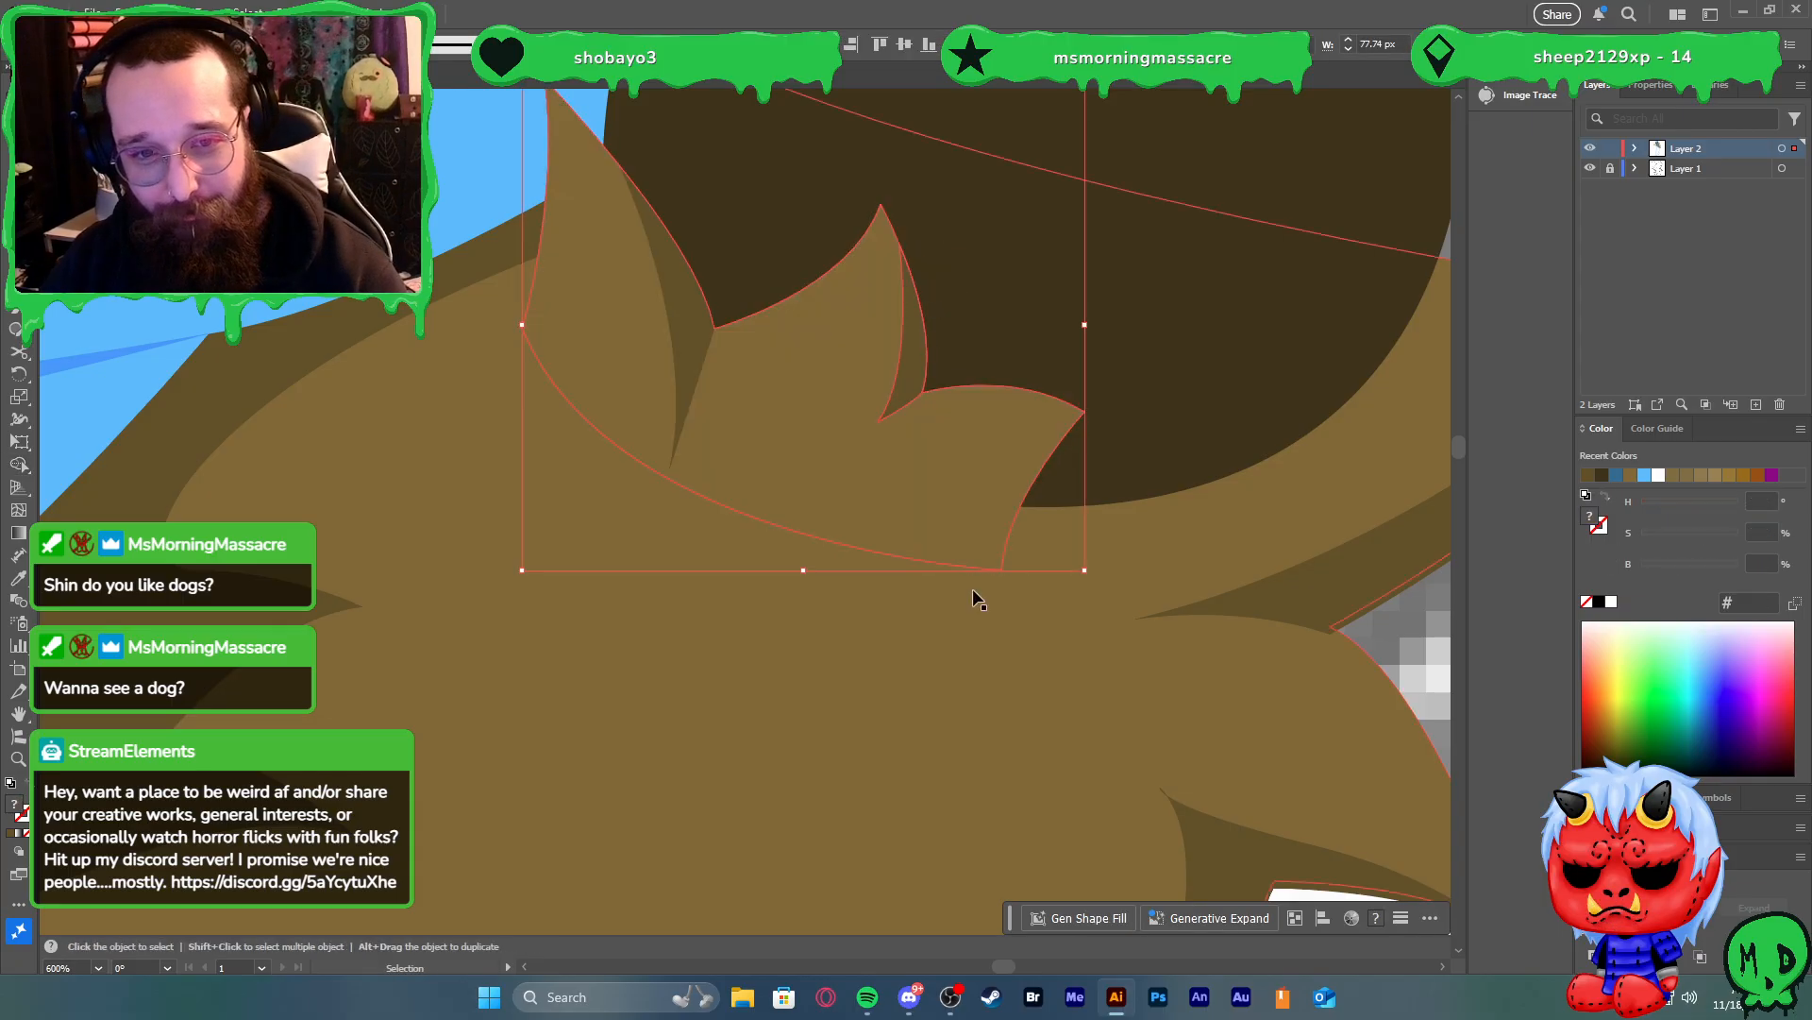
pyautogui.click(975, 588)
# Trace a closed shadow shape from the last ear fur spike's tip, below its base and along the ear's lower edge
pyautogui.scroll(-4, 988, 582)
pyautogui.click(1108, 581)
pyautogui.scroll(4, 1106, 577)
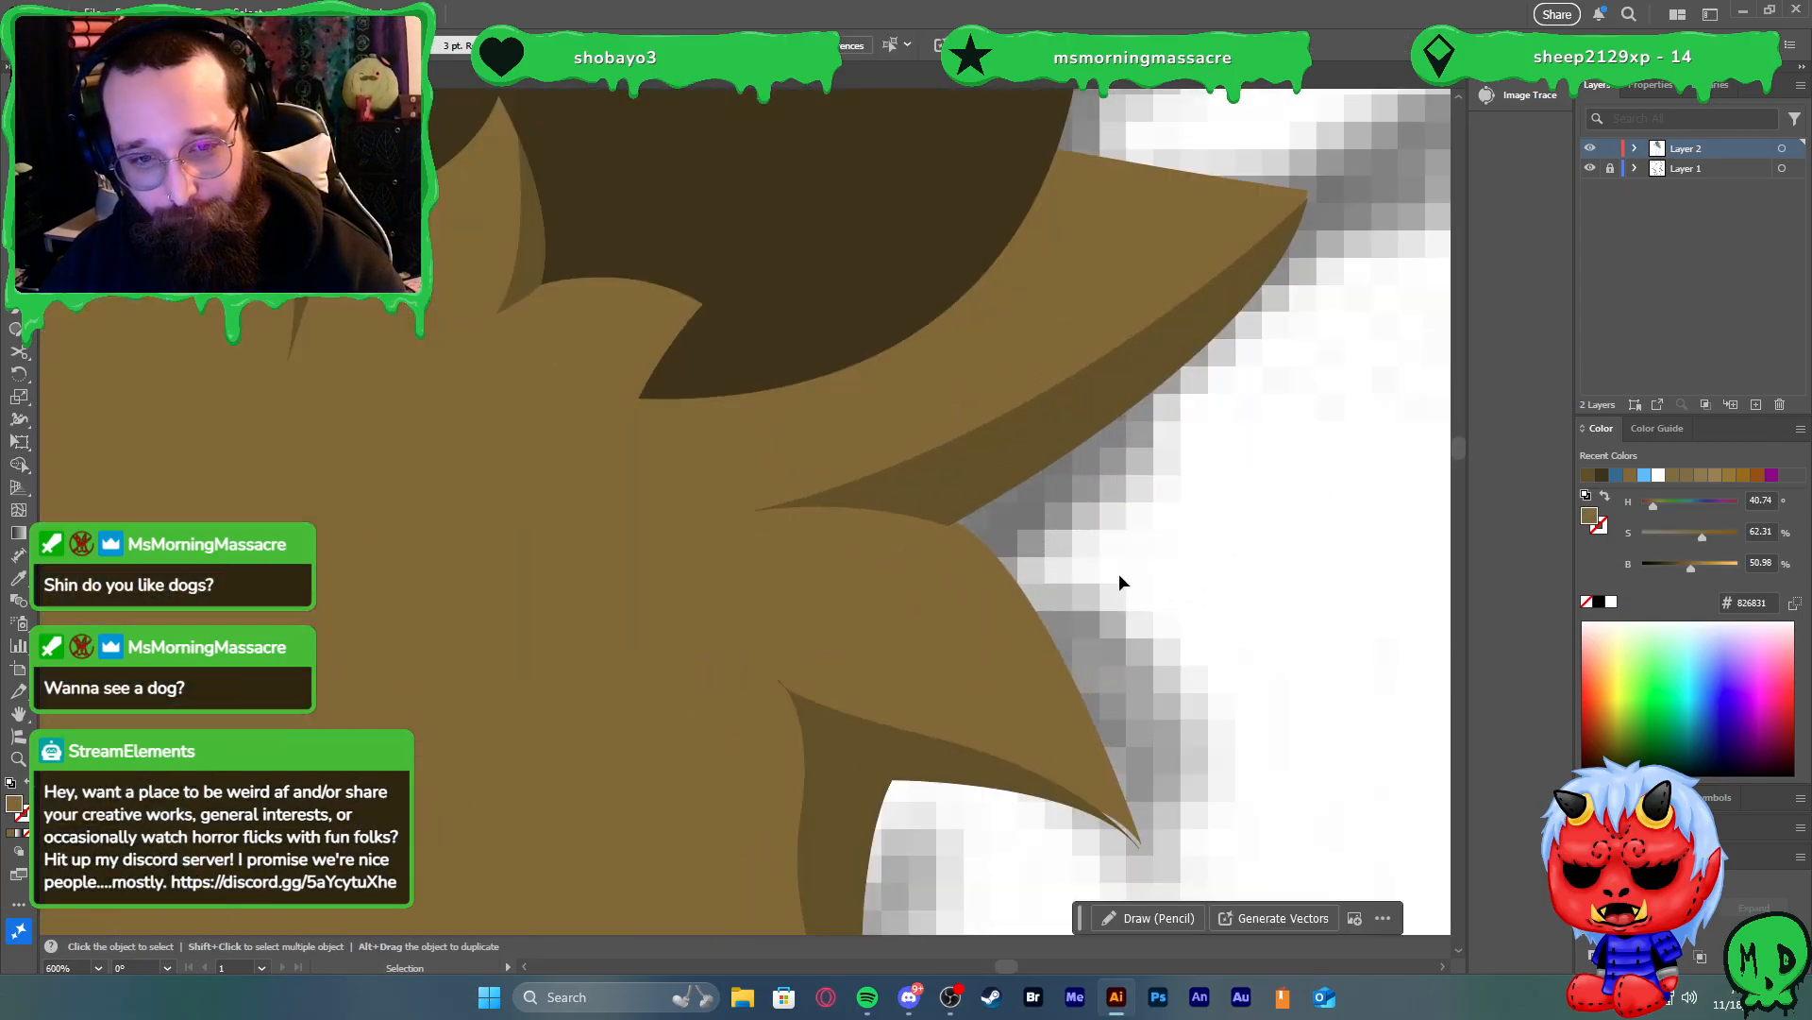
pyautogui.scroll(-4, 1114, 566)
pyautogui.scroll(2, 1132, 552)
pyautogui.press('p')
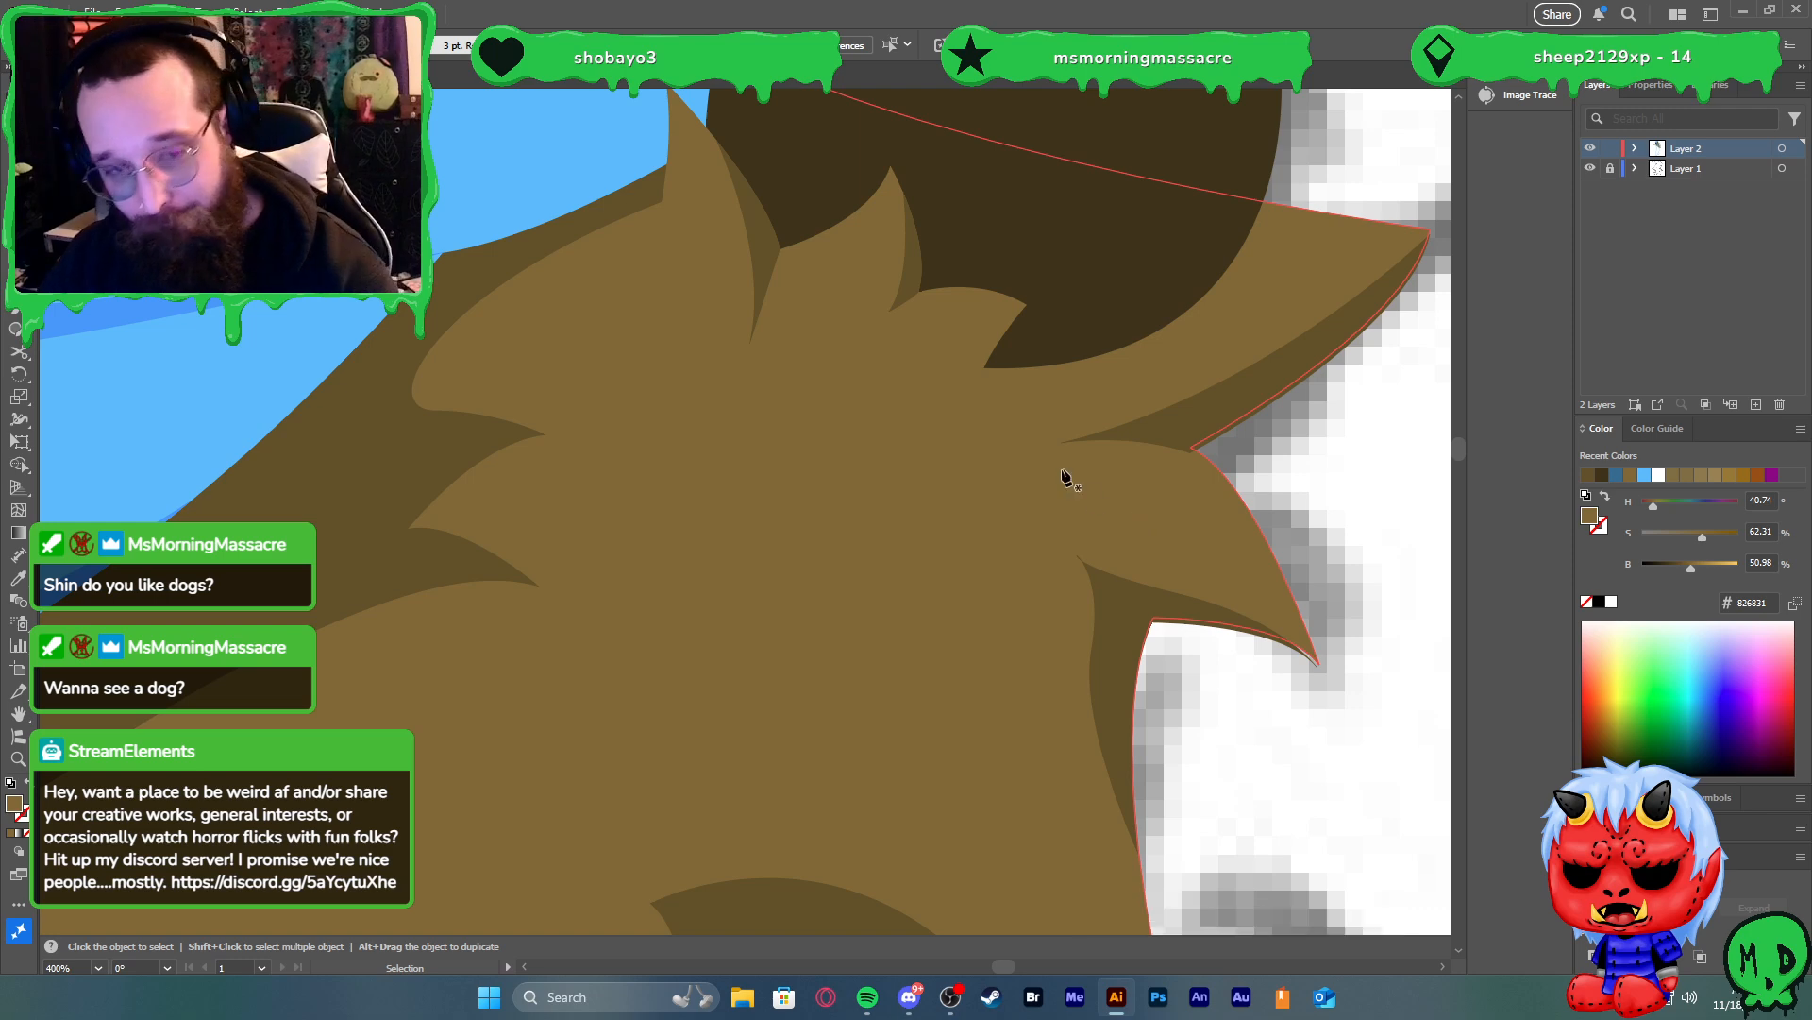
pyautogui.click(1027, 304)
pyautogui.moveTo(938, 421); pyautogui.dragTo(918, 491)
pyautogui.click(937, 421)
pyautogui.moveTo(1037, 395); pyautogui.dragTo(1037, 396)
pyautogui.click(1233, 261)
pyautogui.moveTo(1233, 261); pyautogui.dragTo(1266, 149)
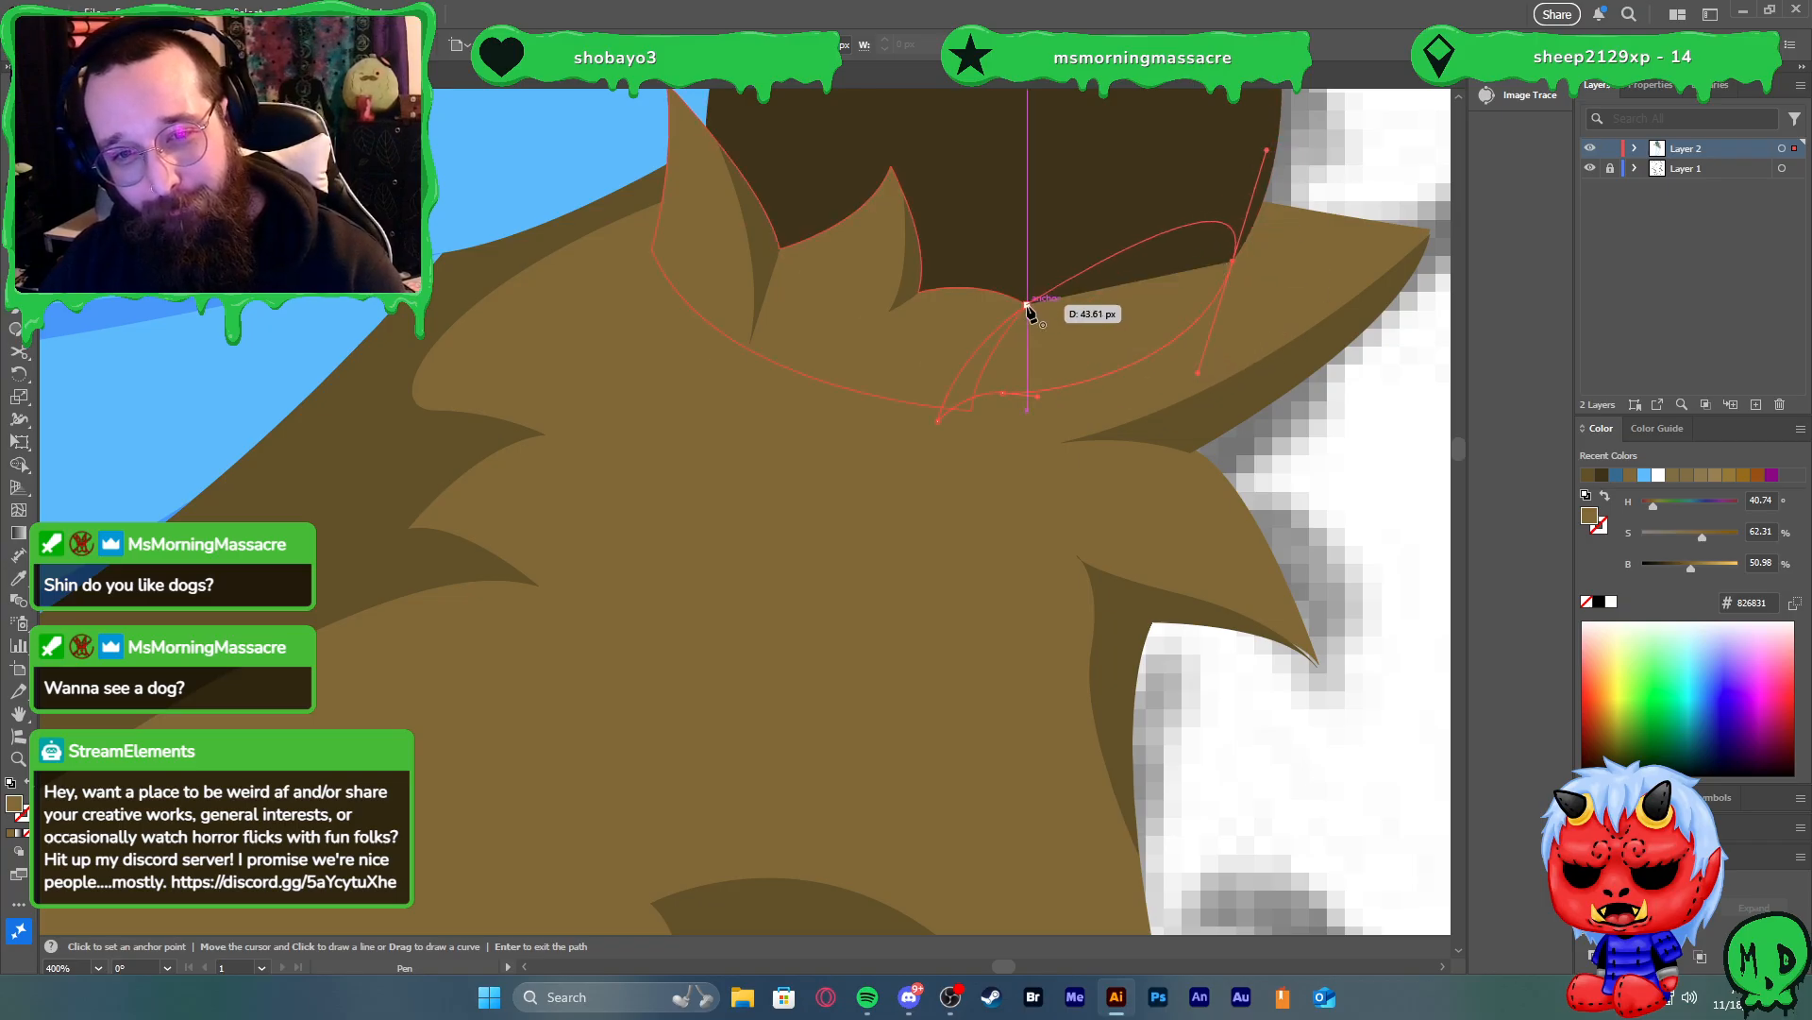
pyautogui.click(1027, 305)
pyautogui.press('v')
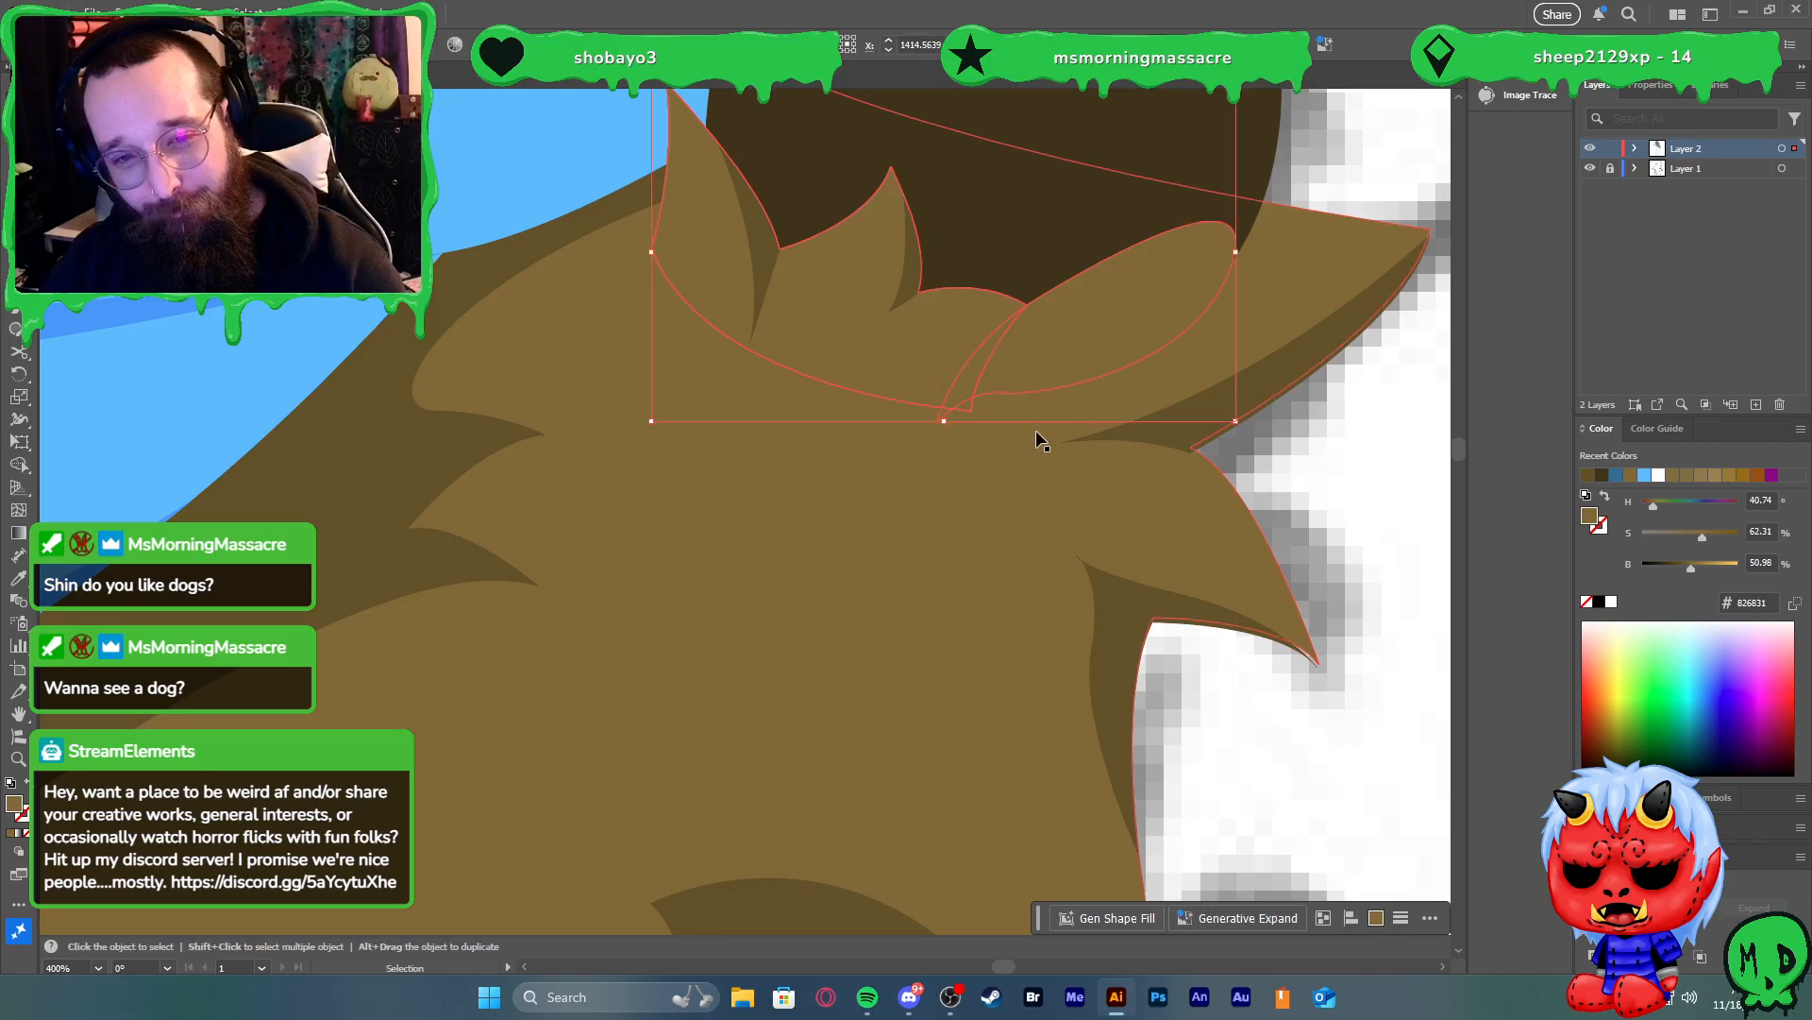
# Fill the new lower ear shadow with the dark brown sampled from the middle spike's shadow
pyautogui.click(971, 451)
pyautogui.click(1034, 360)
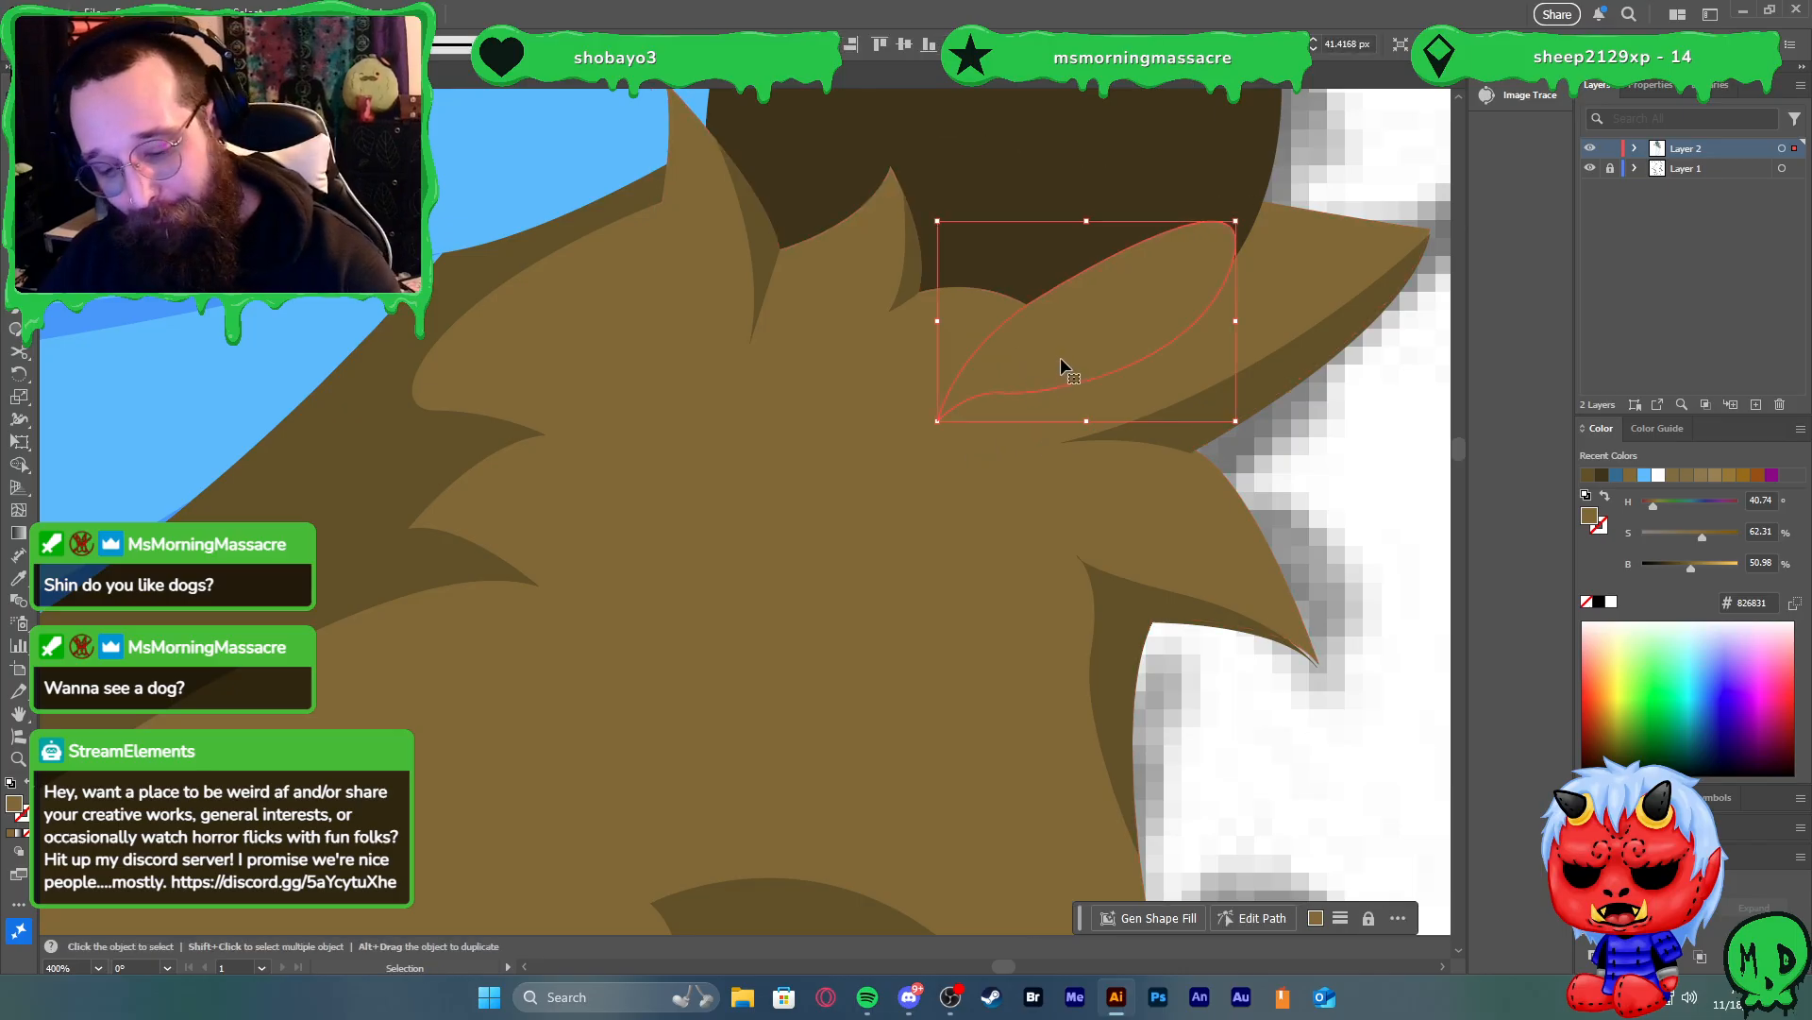
pyautogui.press('i')
pyautogui.click(910, 276)
pyautogui.press('v')
pyautogui.click(1294, 462)
# Arrange the dark inner ear and the ear fur shape in front of the new lower ear shadow
pyautogui.click(1224, 206)
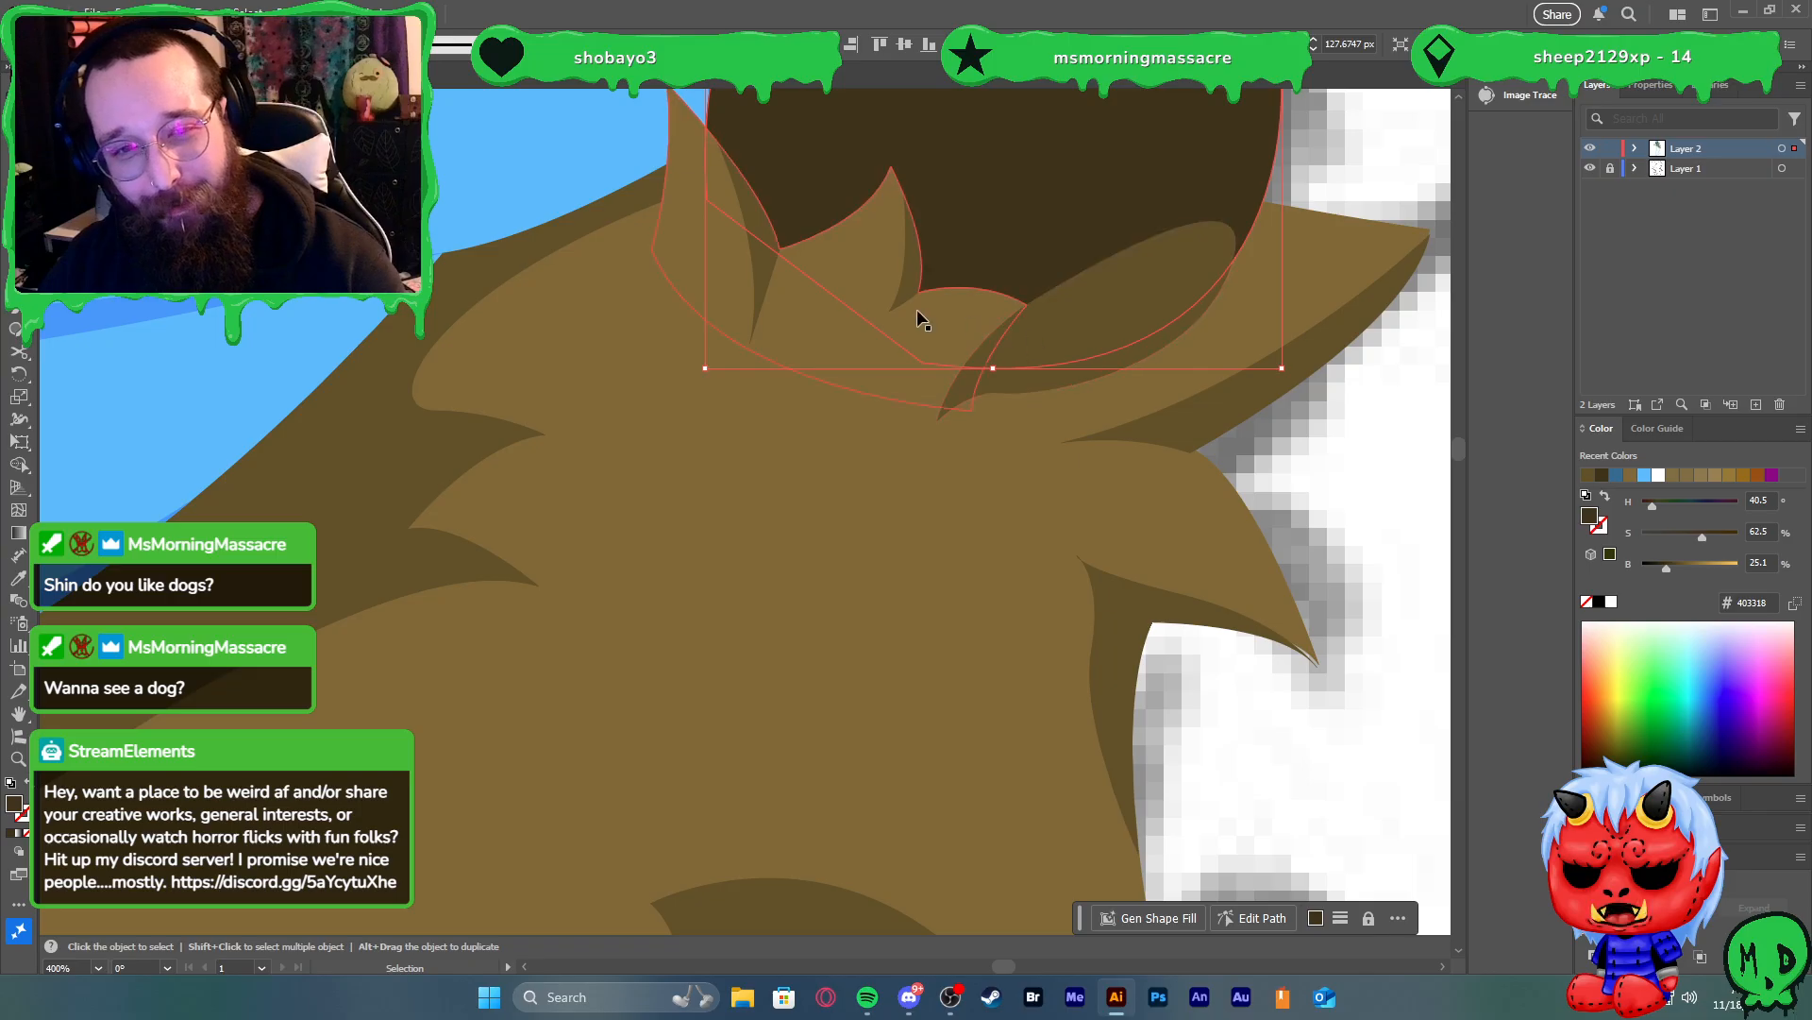
pyautogui.keyDown('shift'); pyautogui.click(944, 336); pyautogui.keyUp('shift')
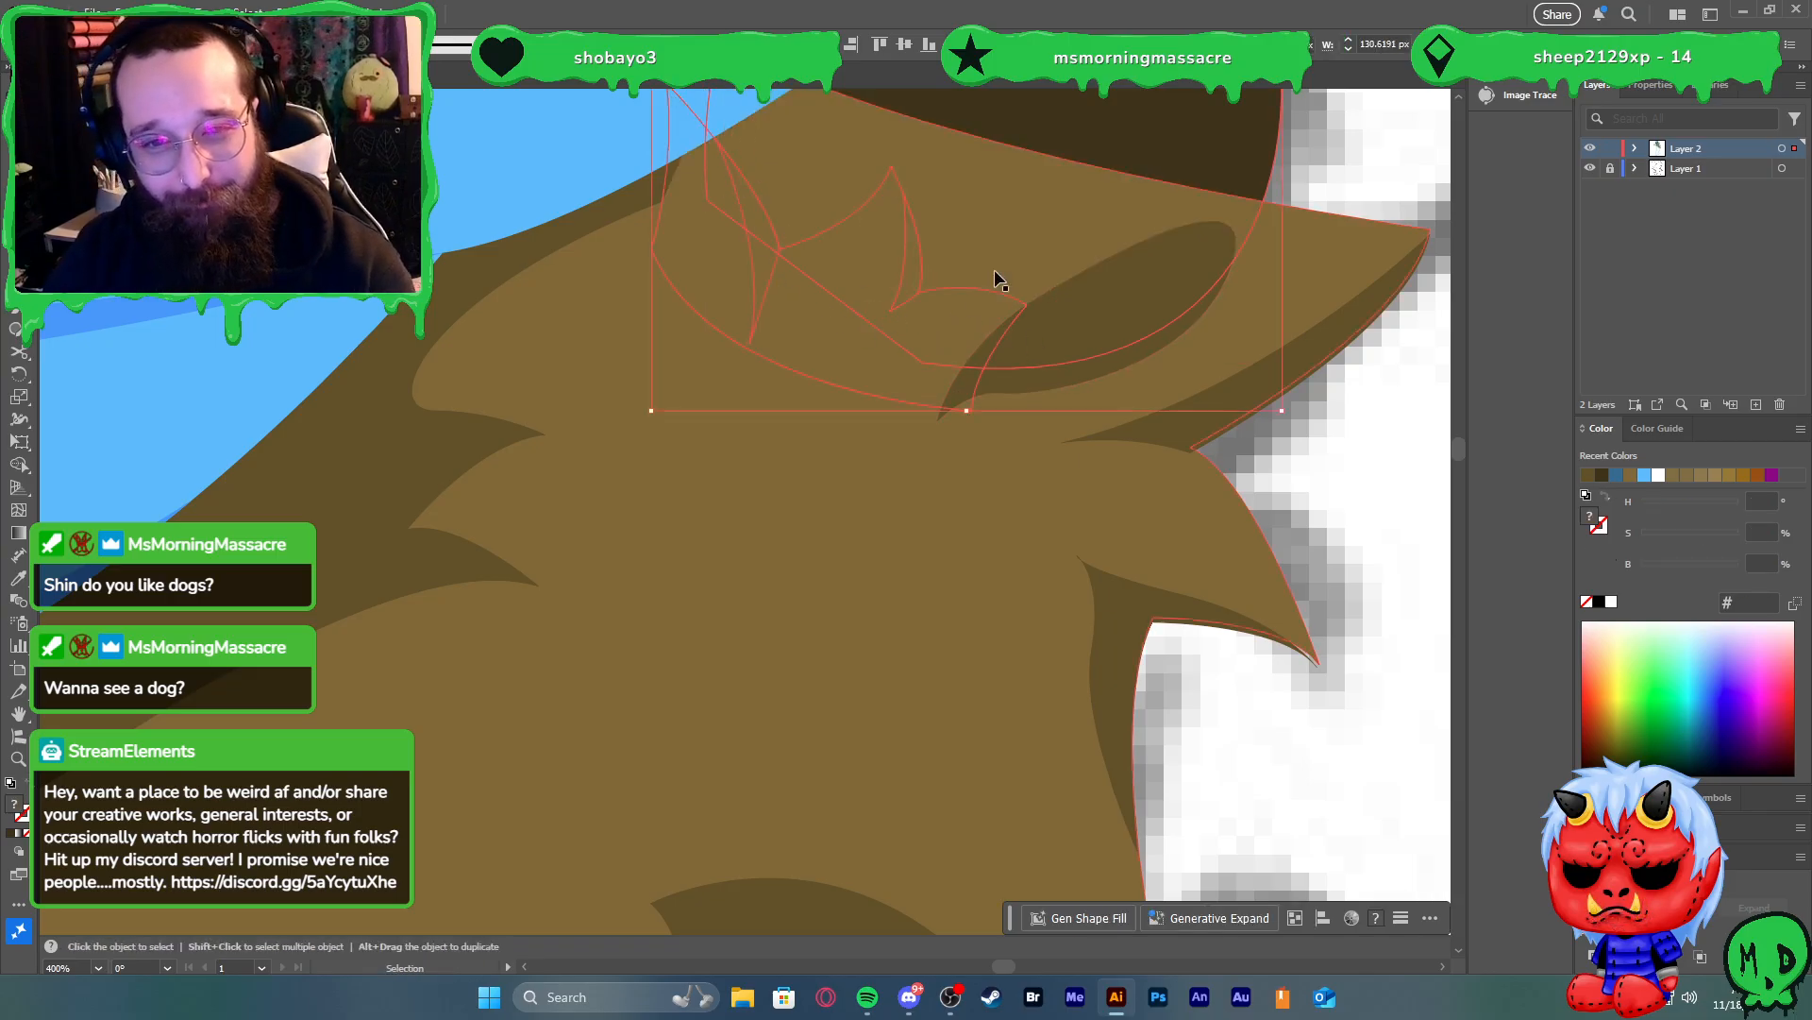
pyautogui.hotkey('ctrl', ']')
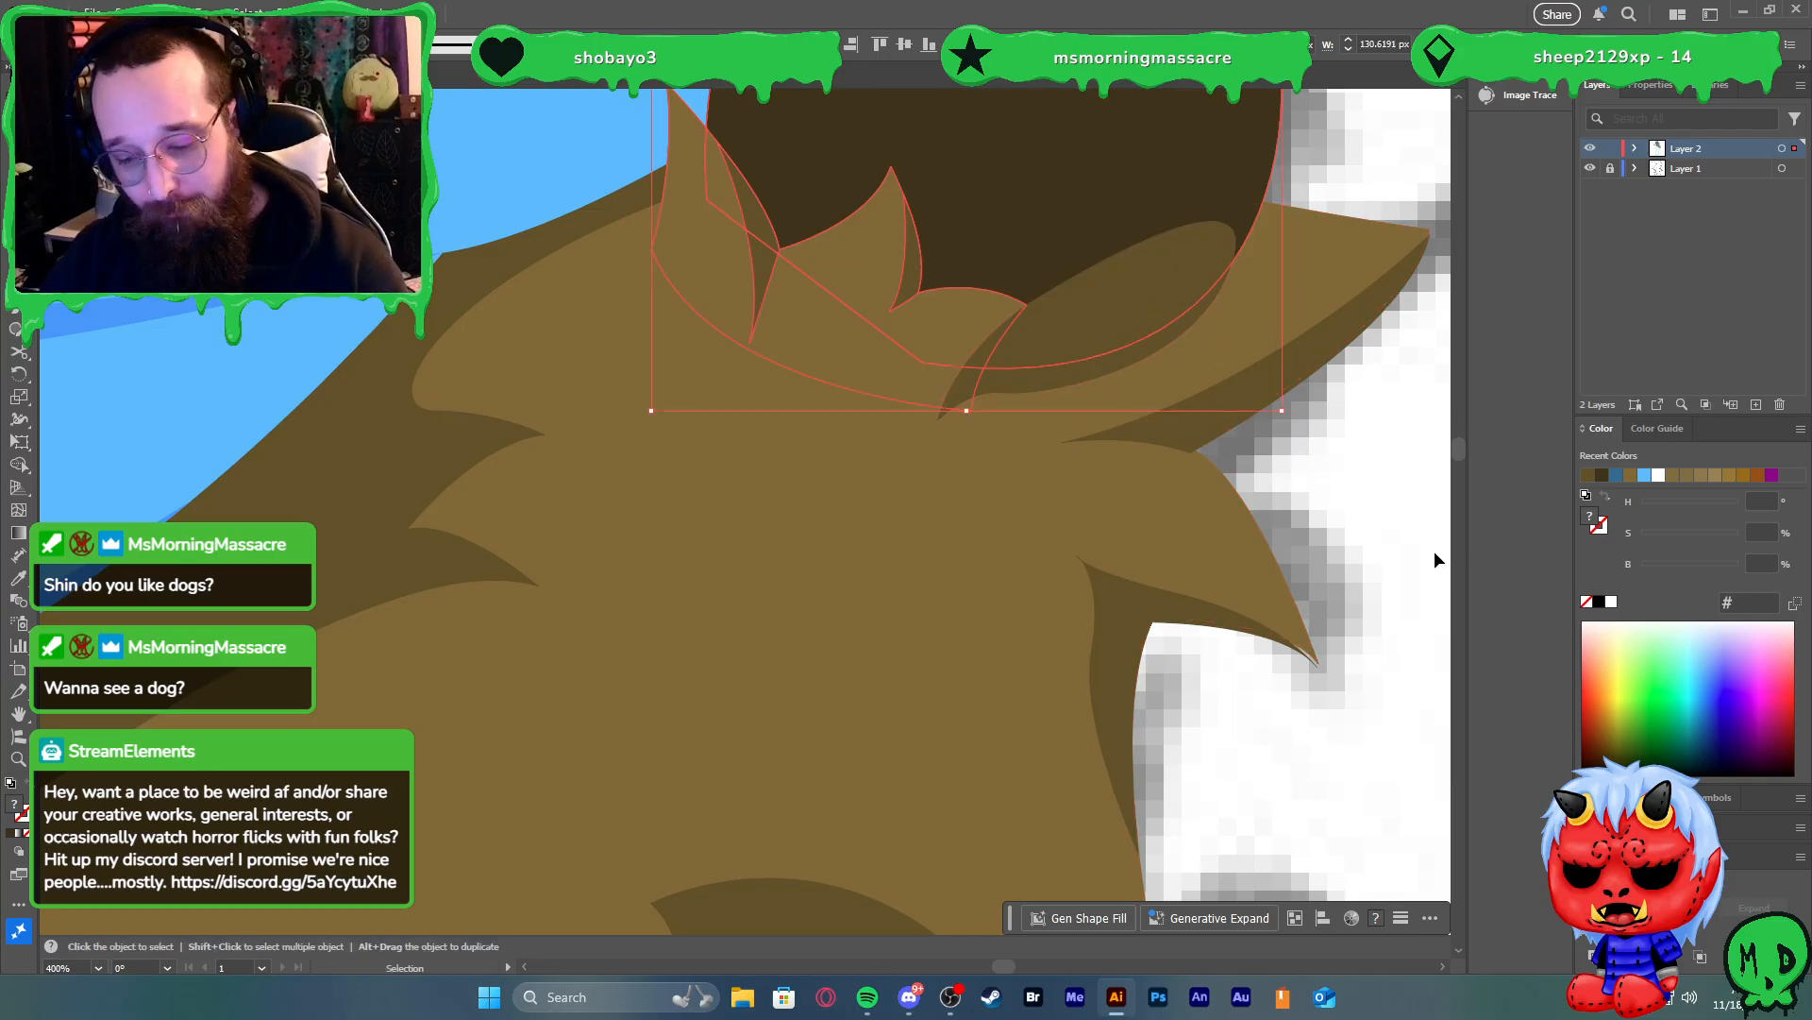
pyautogui.hotkey('ctrl', 'z')
pyautogui.hotkey('ctrl', 'shift', 'z')
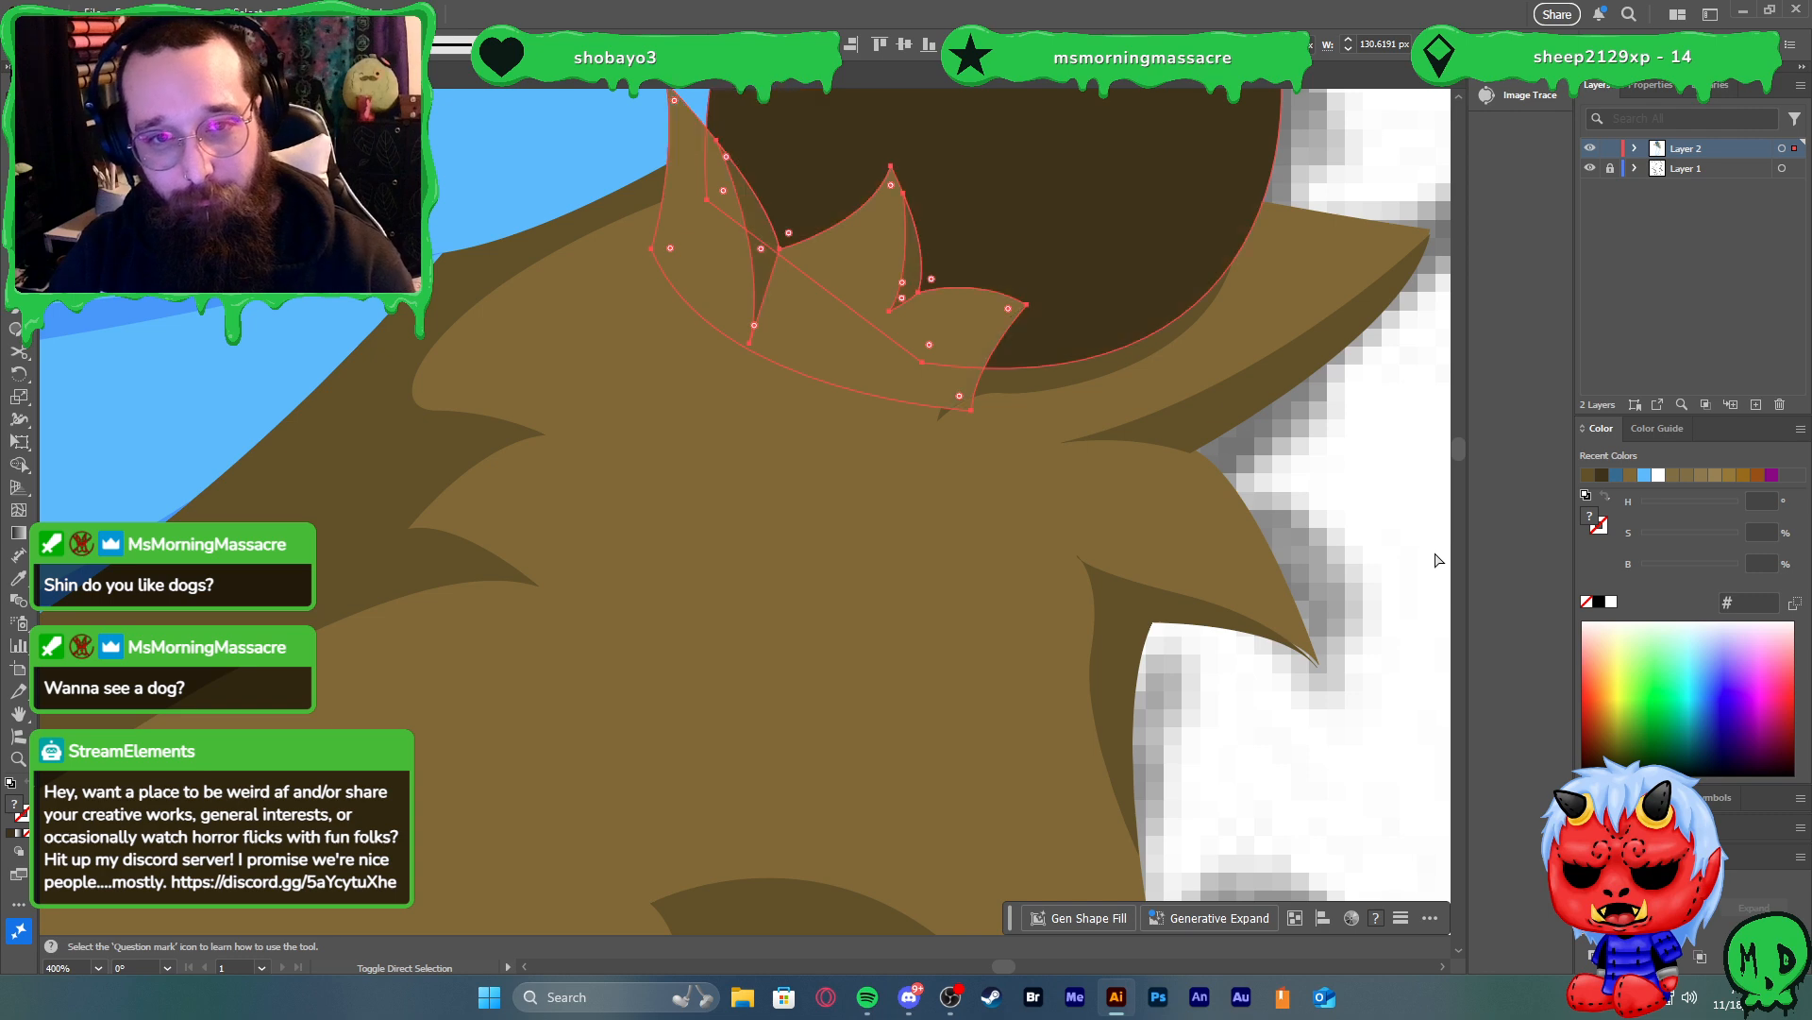
pyautogui.click(1271, 470)
# Try to trim the lower ear shadow against the dark inner ear with Shape Builder, and undo the cut
pyautogui.click(1065, 375)
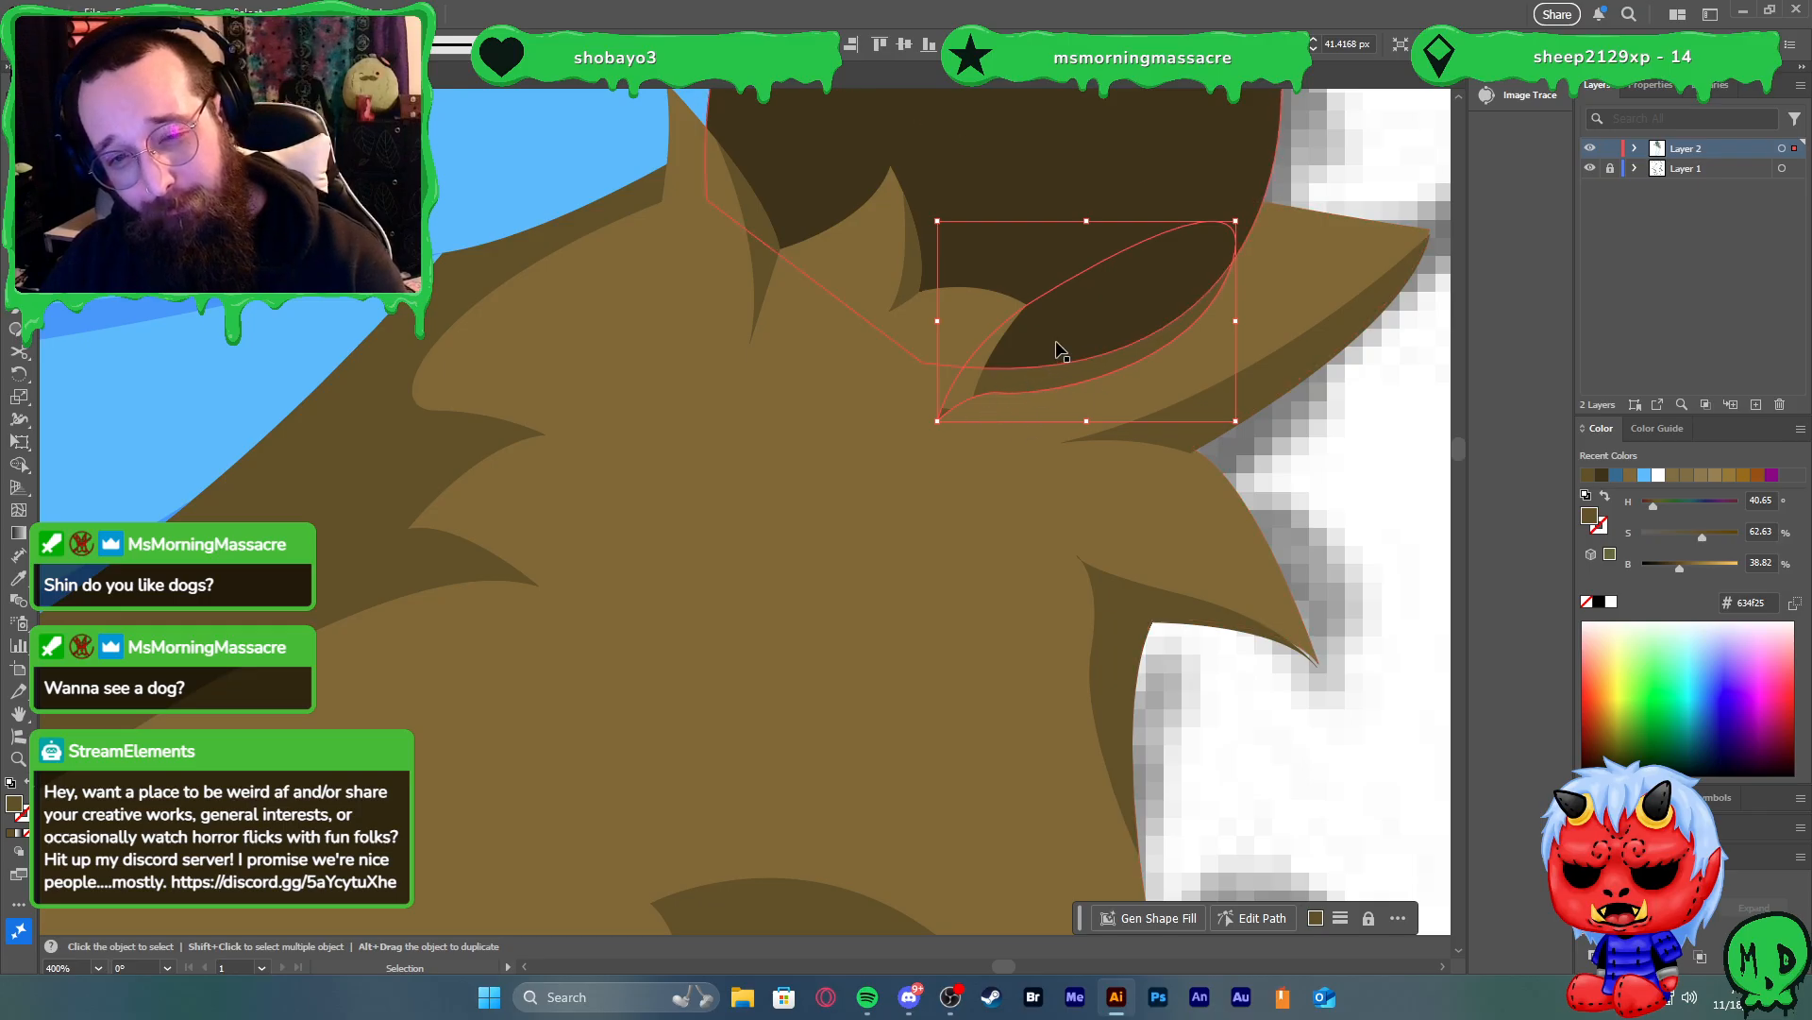
pyautogui.click(1104, 354)
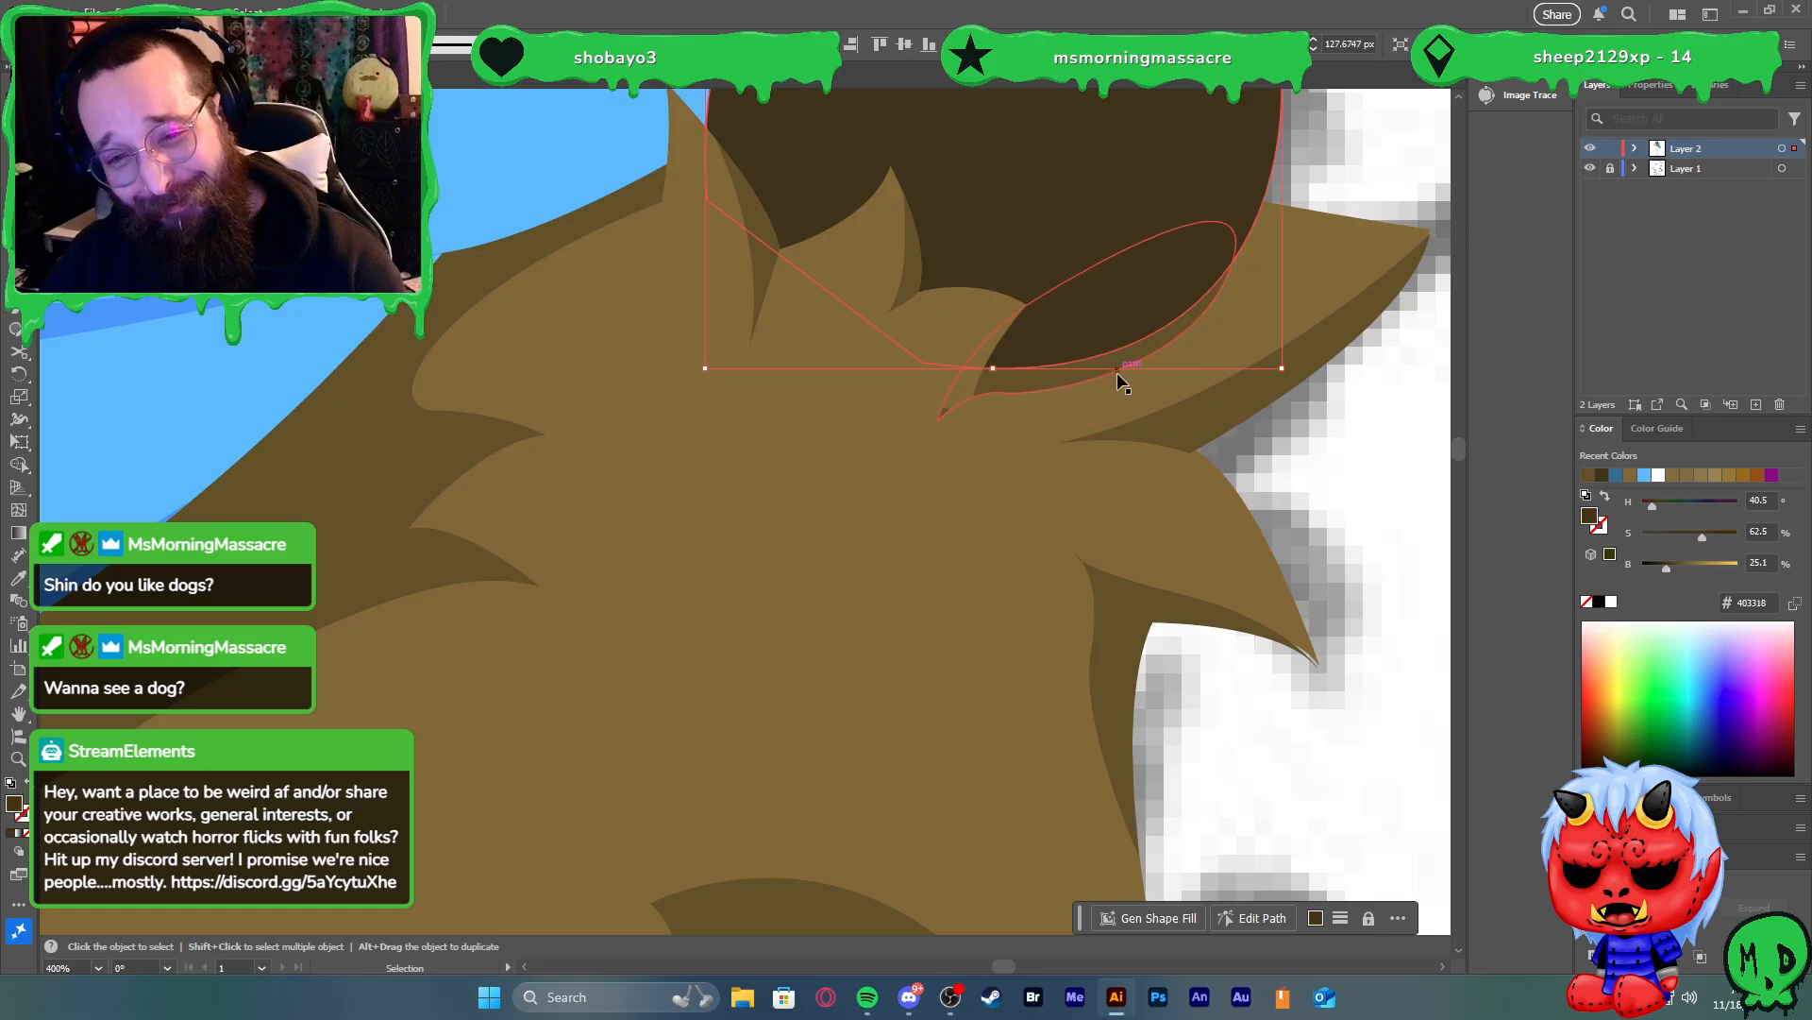
pyautogui.press('ctrl')
pyautogui.keyDown('shift'); pyautogui.click(1101, 364); pyautogui.keyUp('shift')
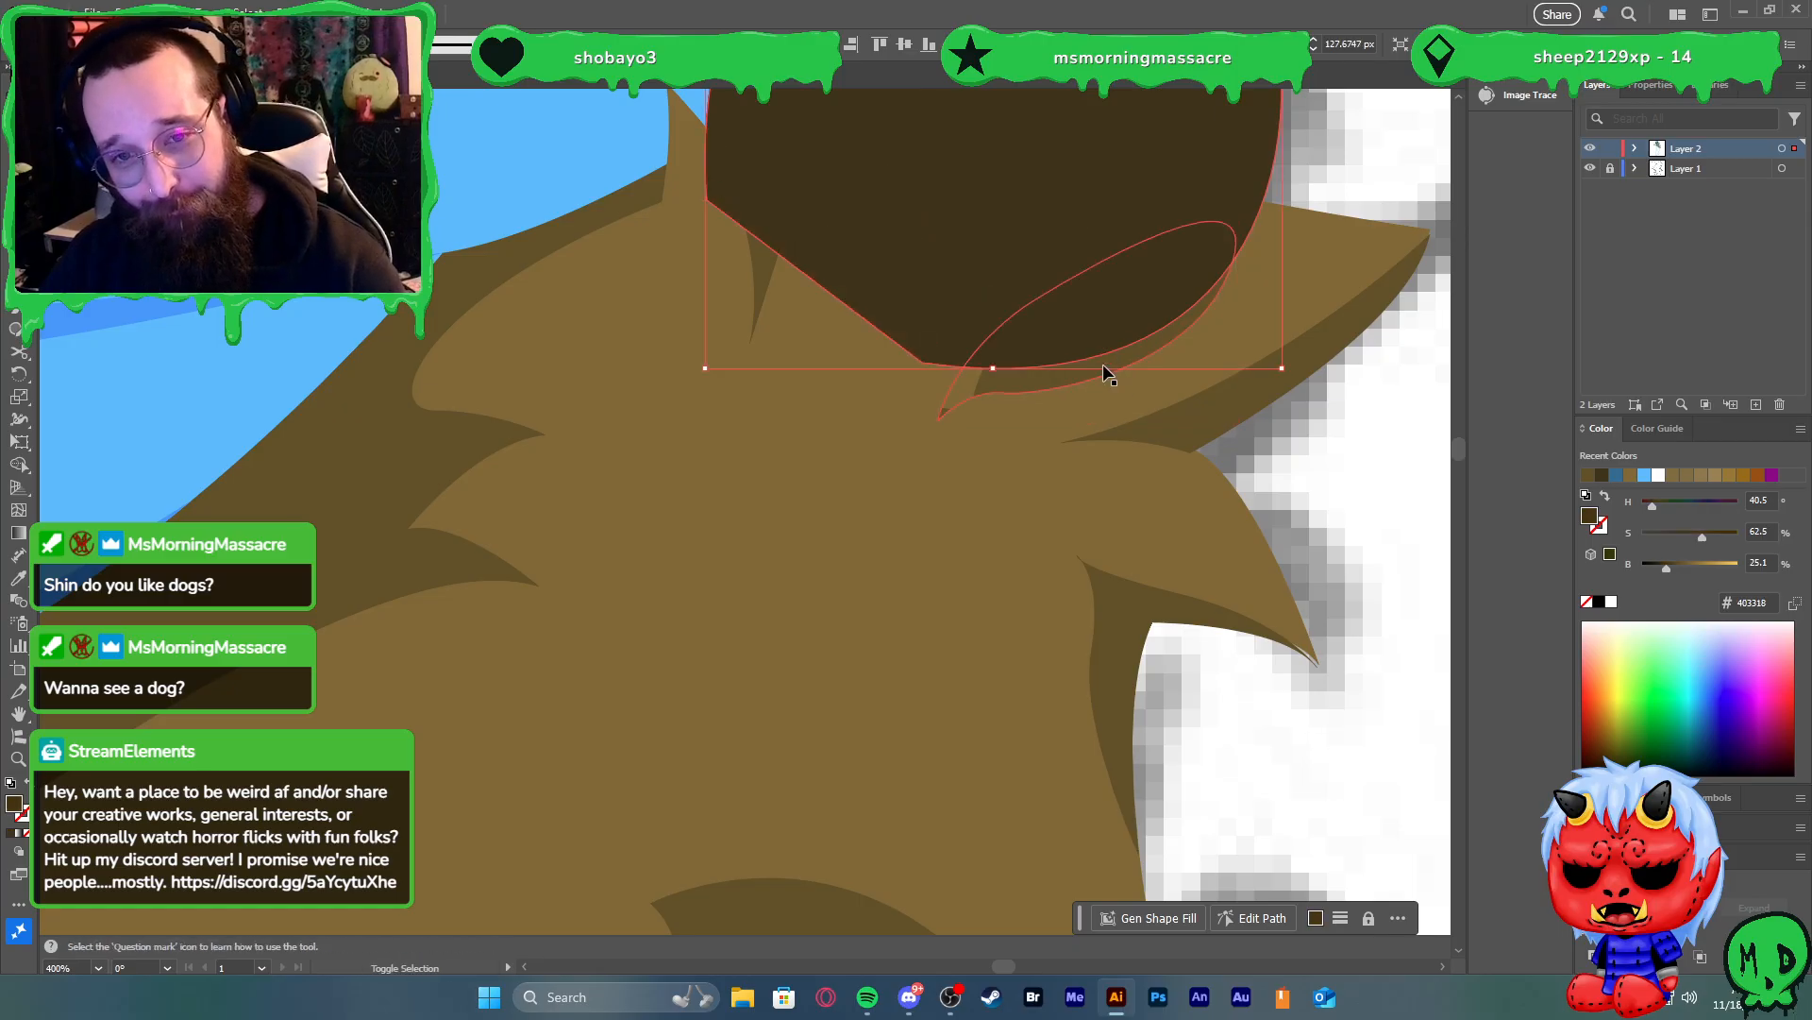
pyautogui.hotkey('shift', 'm')
pyautogui.moveTo(1087, 196)
pyautogui.mouseDown()
pyautogui.moveTo(1122, 275)
pyautogui.moveTo(1114, 311)
pyautogui.mouseUp()
pyautogui.press('v')
pyautogui.press('a')
pyautogui.press('ctrl')
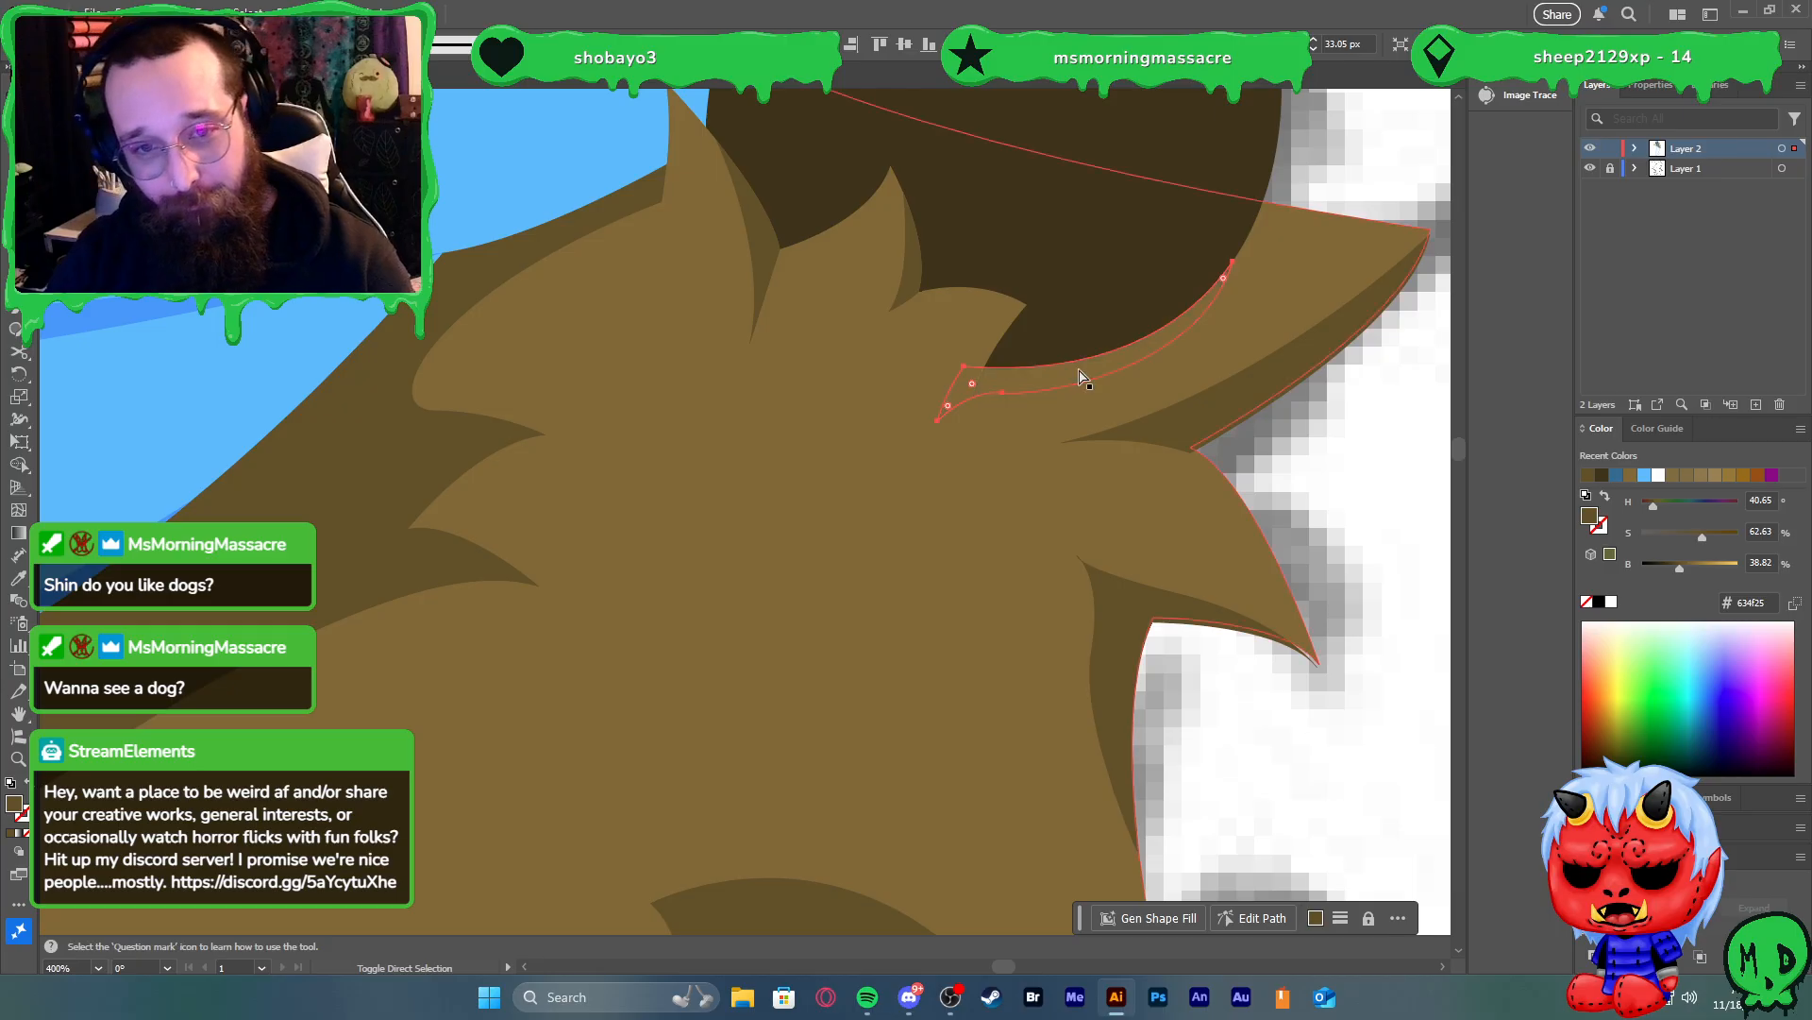
pyautogui.keyDown('ctrl'); pyautogui.click(1084, 378); pyautogui.keyUp('ctrl')
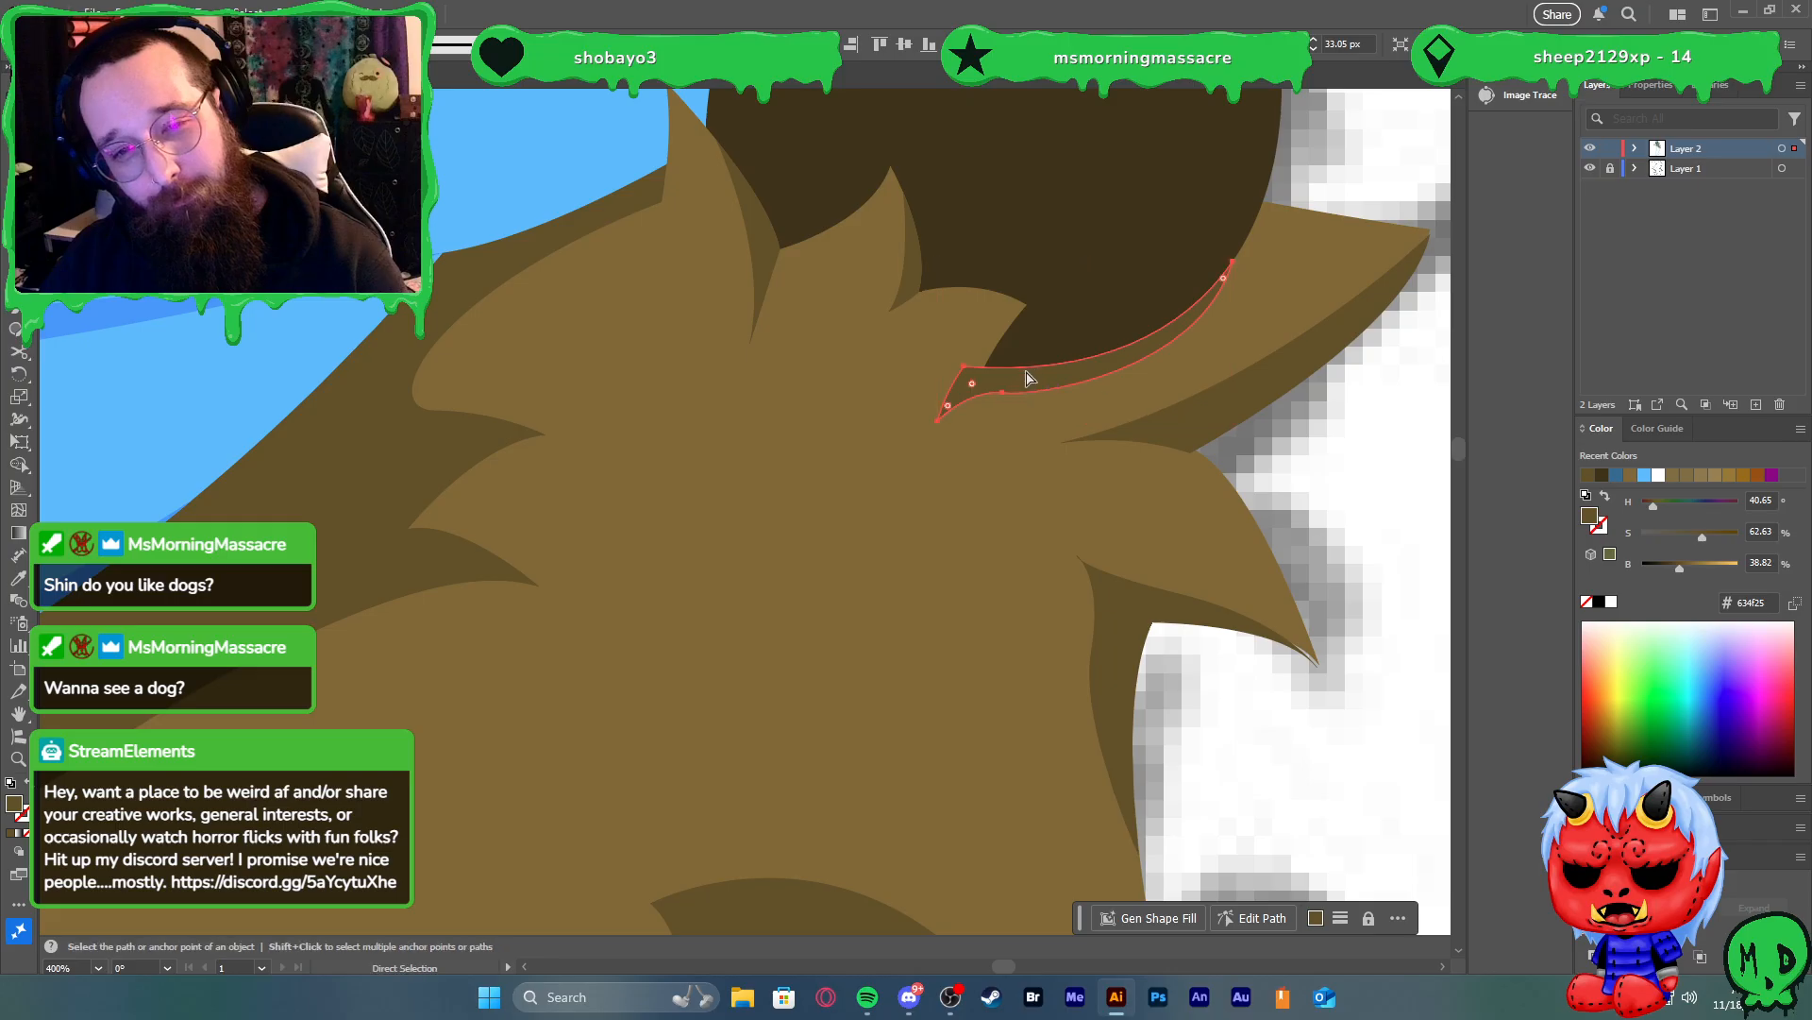
pyautogui.hotkey('ctrl', 'z')
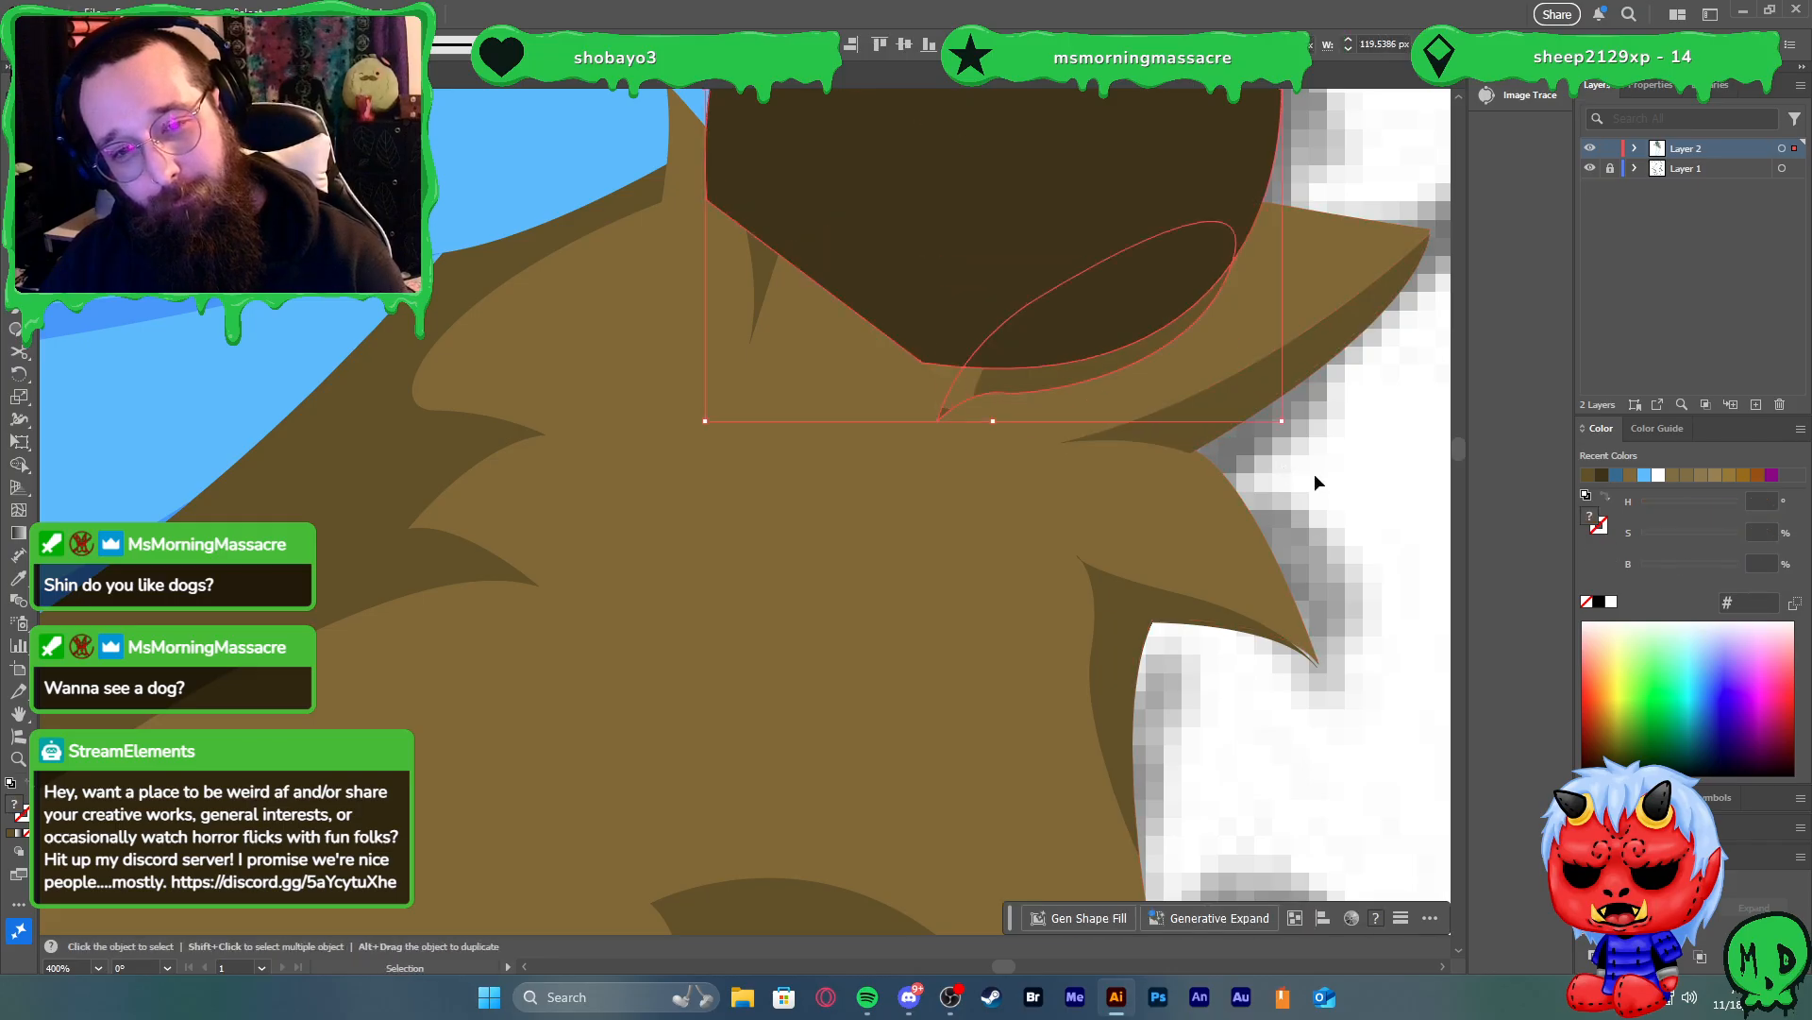
# Trim the part of the lower ear shadow that overlaps the dark inner ear, using Shape Builder
pyautogui.click(1316, 479)
pyautogui.click(1082, 369)
pyautogui.press('a')
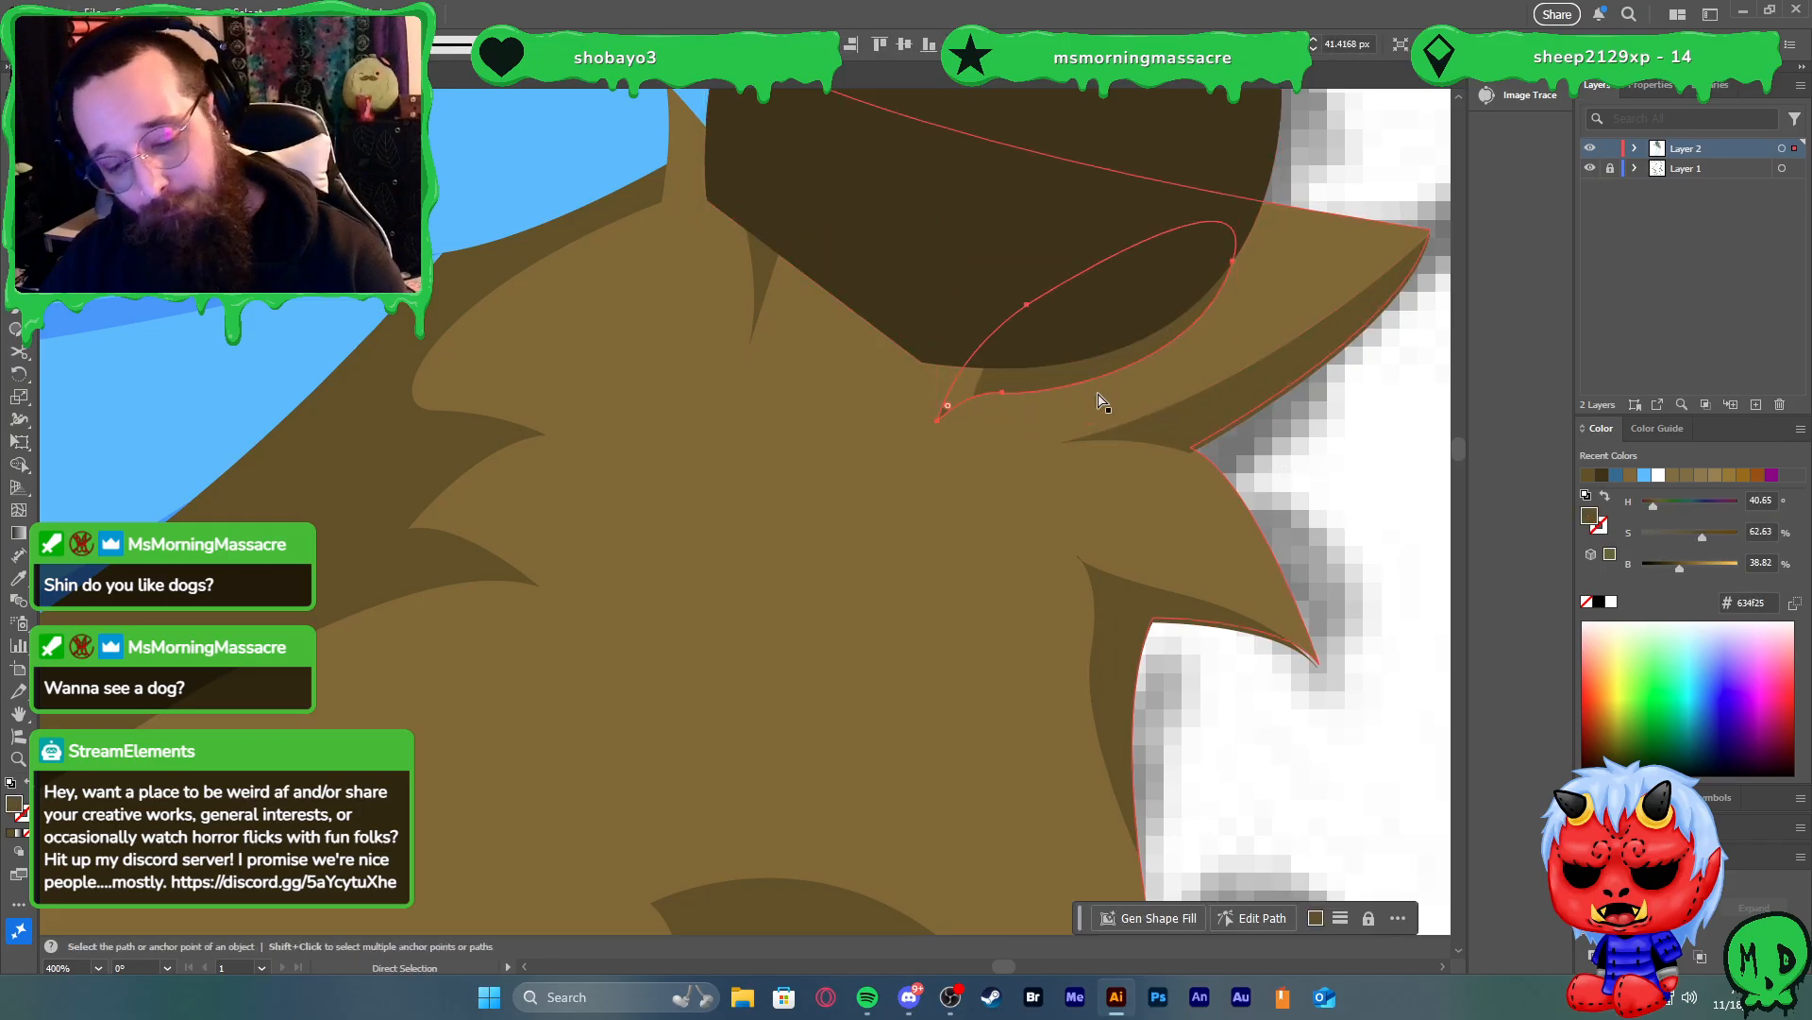
pyautogui.press('ctrl')
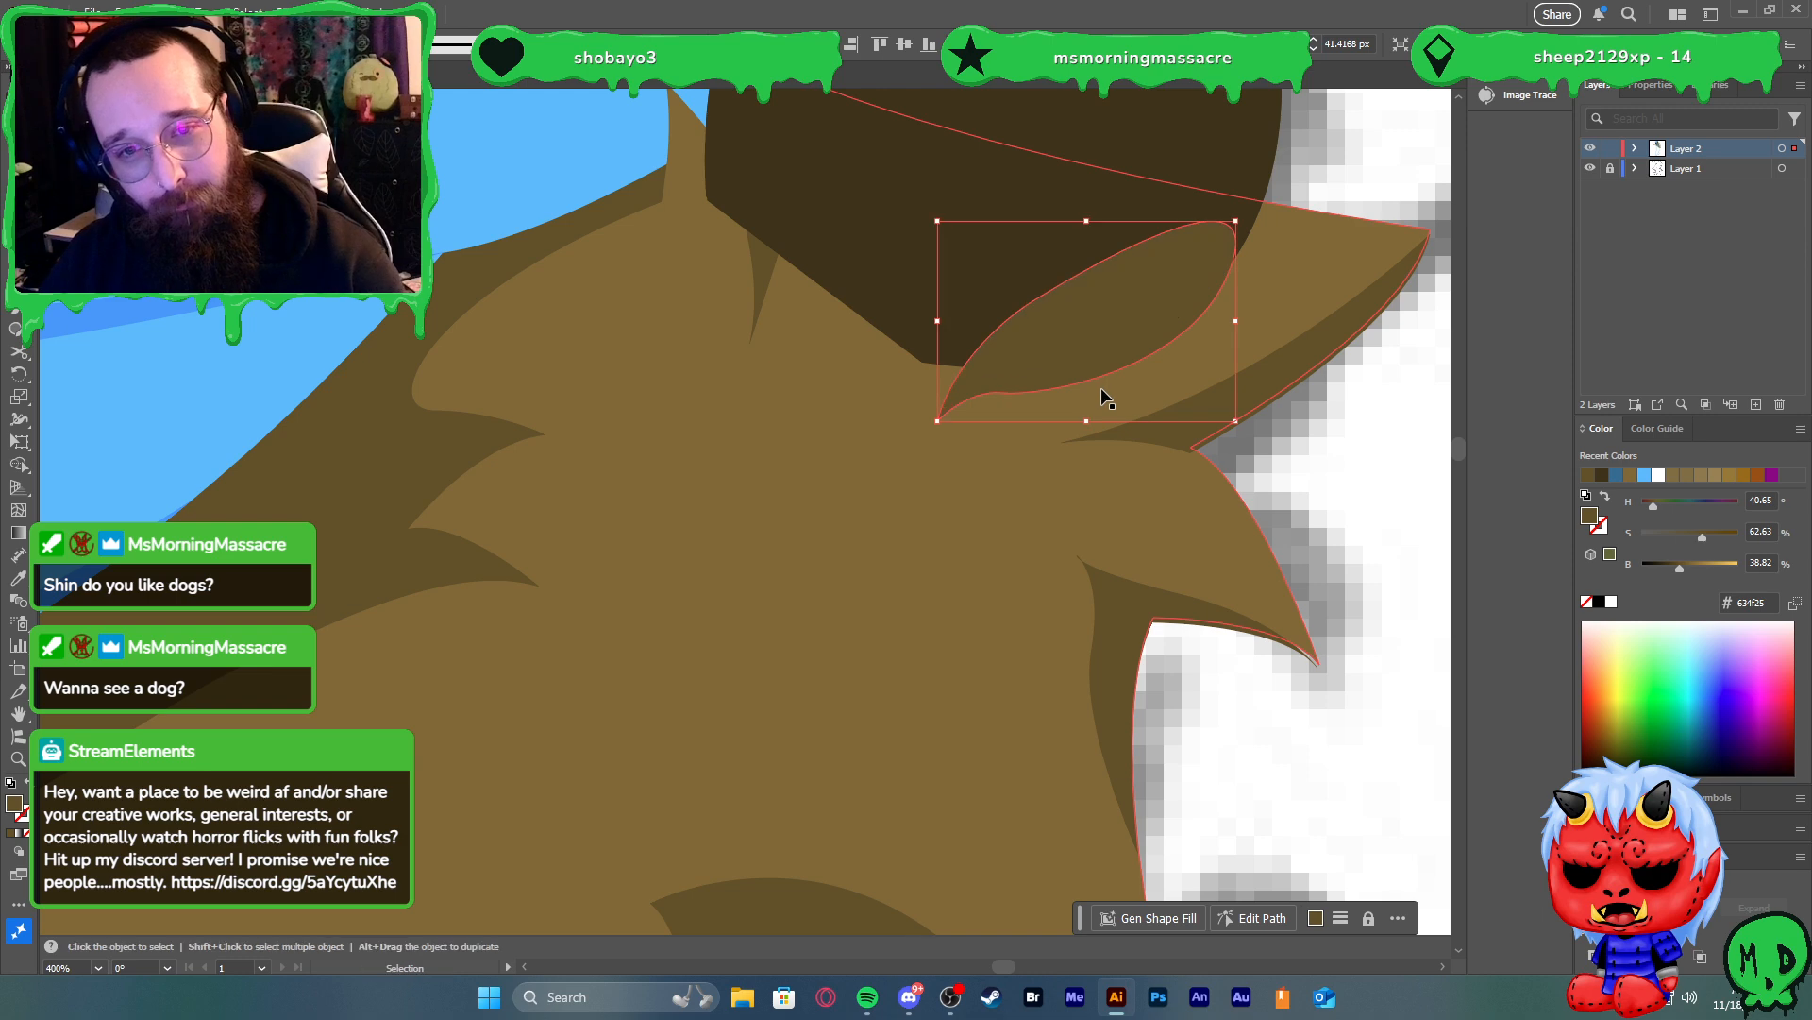
pyautogui.hotkey('shift', 'm')
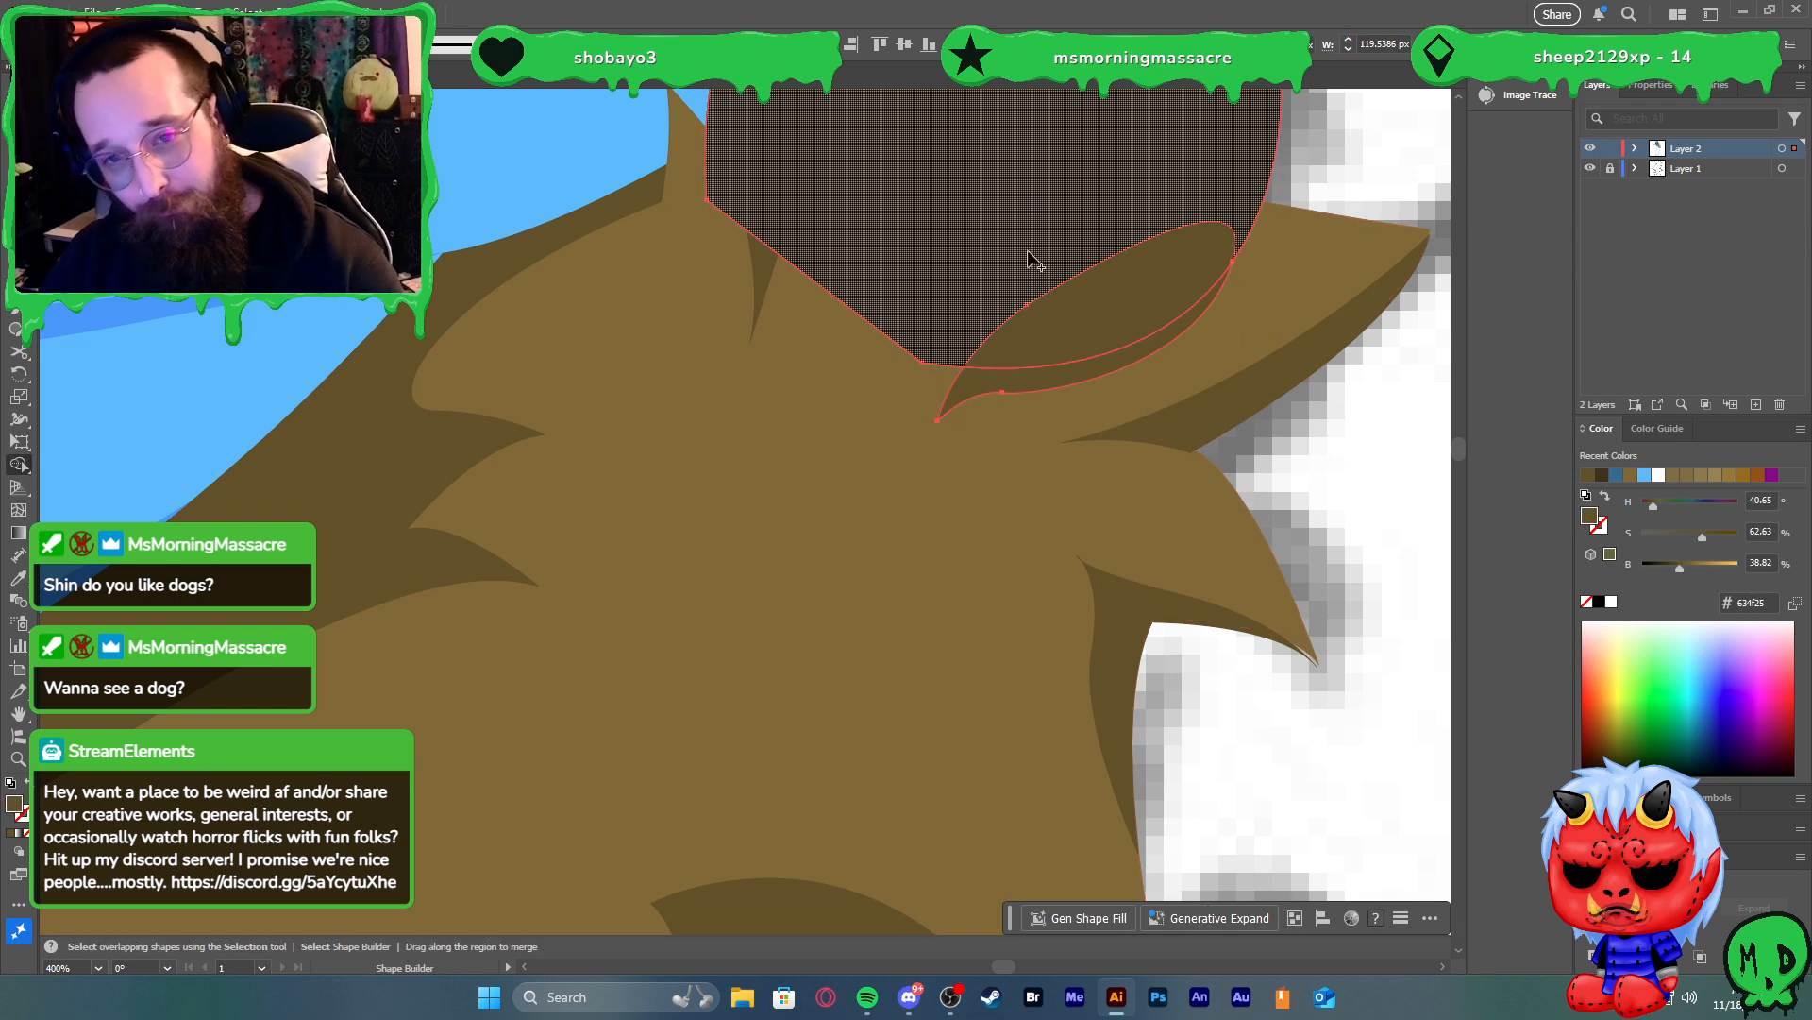
pyautogui.click(1116, 291)
pyautogui.press('a')
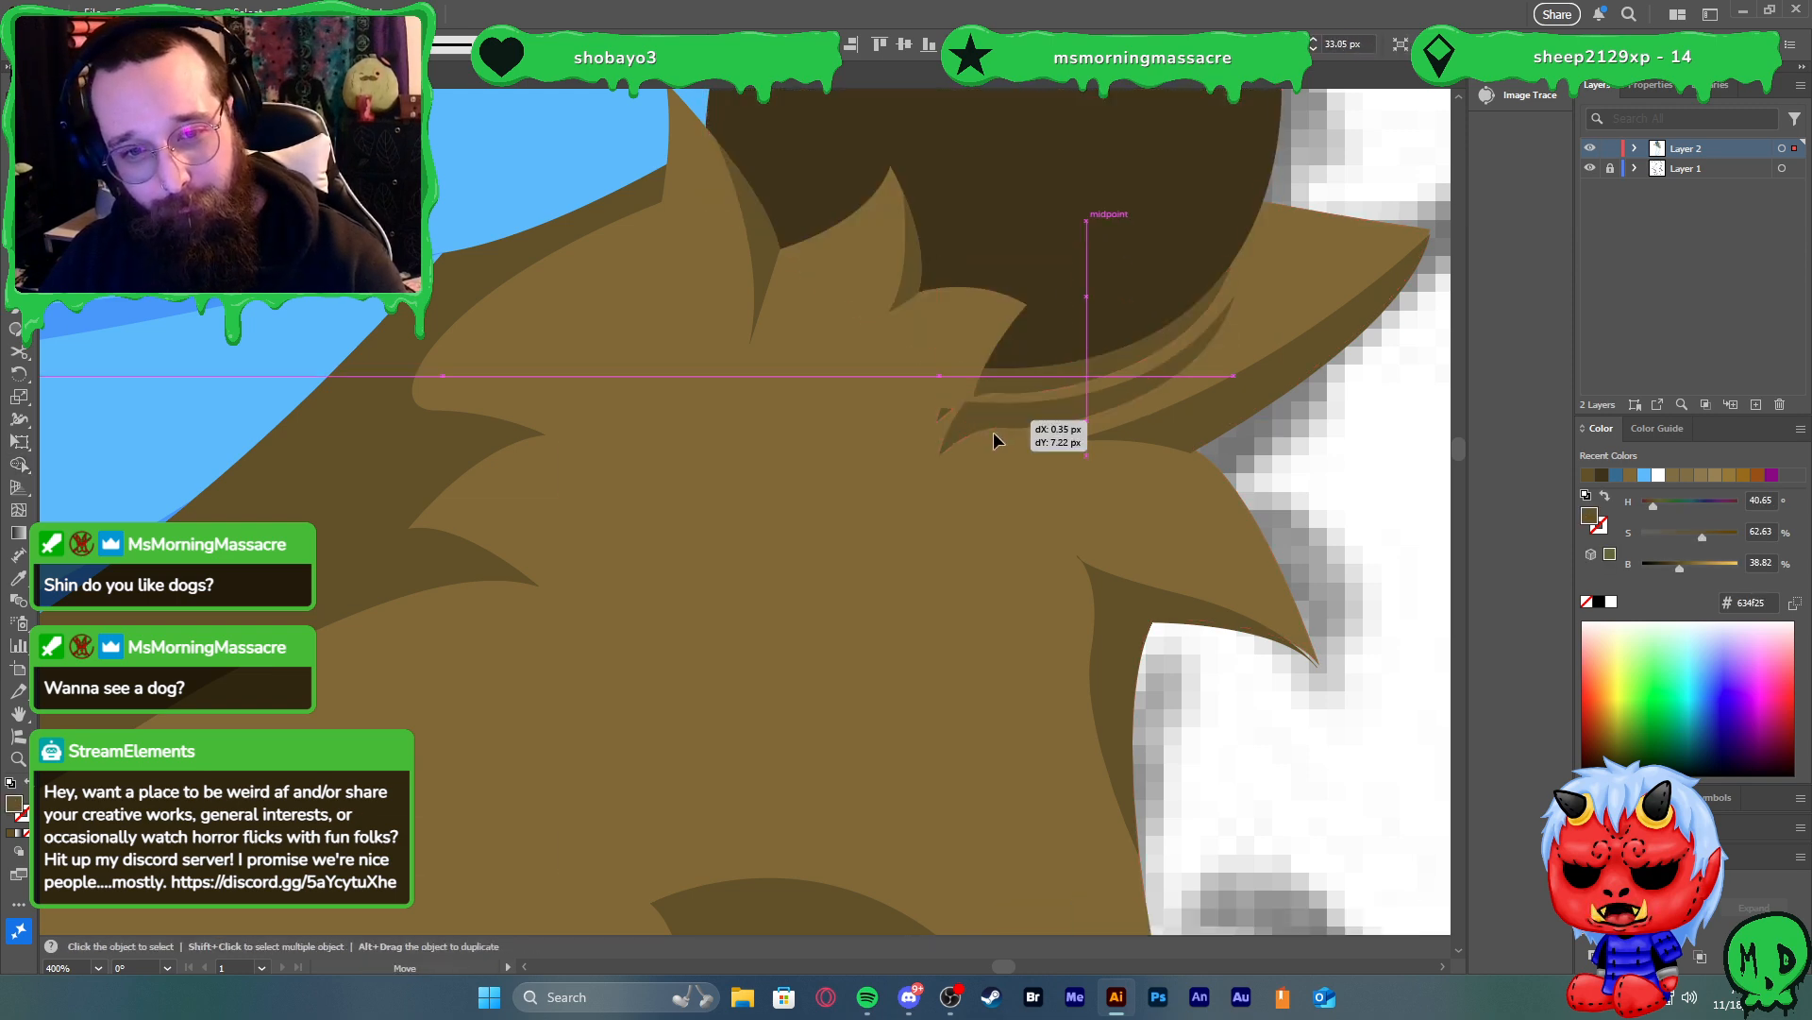
pyautogui.press('v')
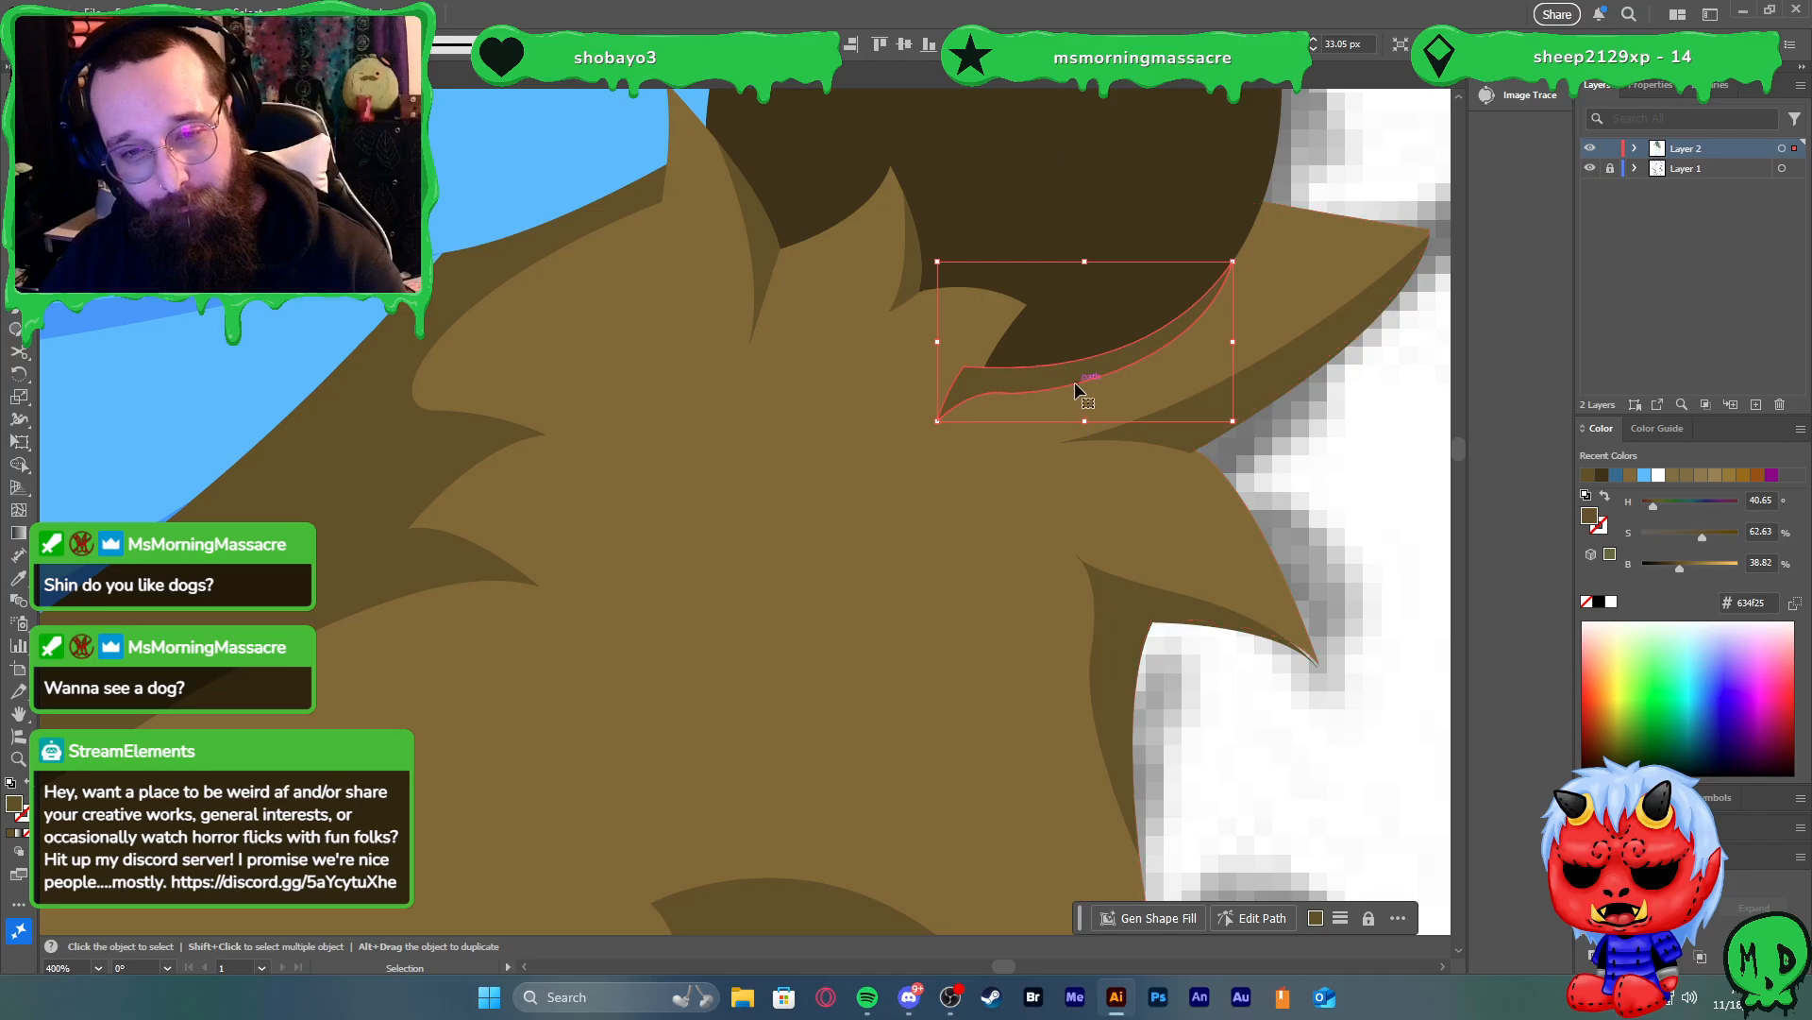
# Move the ear-edge shadow down out of the way and trim the last spike's shadow against the fur shape with Shape Builder
pyautogui.moveTo(1062, 380)
pyautogui.mouseDown()
pyautogui.moveTo(1073, 397)
pyautogui.moveTo(1057, 397)
pyautogui.mouseUp()
pyautogui.hotkey('ctrl', 'z')
pyautogui.keyDown('shift'); pyautogui.click(972, 320); pyautogui.keyUp('shift')
pyautogui.hotkey('shift', 'm')
pyautogui.keyDown('alt'); pyautogui.click(1051, 357); pyautogui.keyUp('alt')
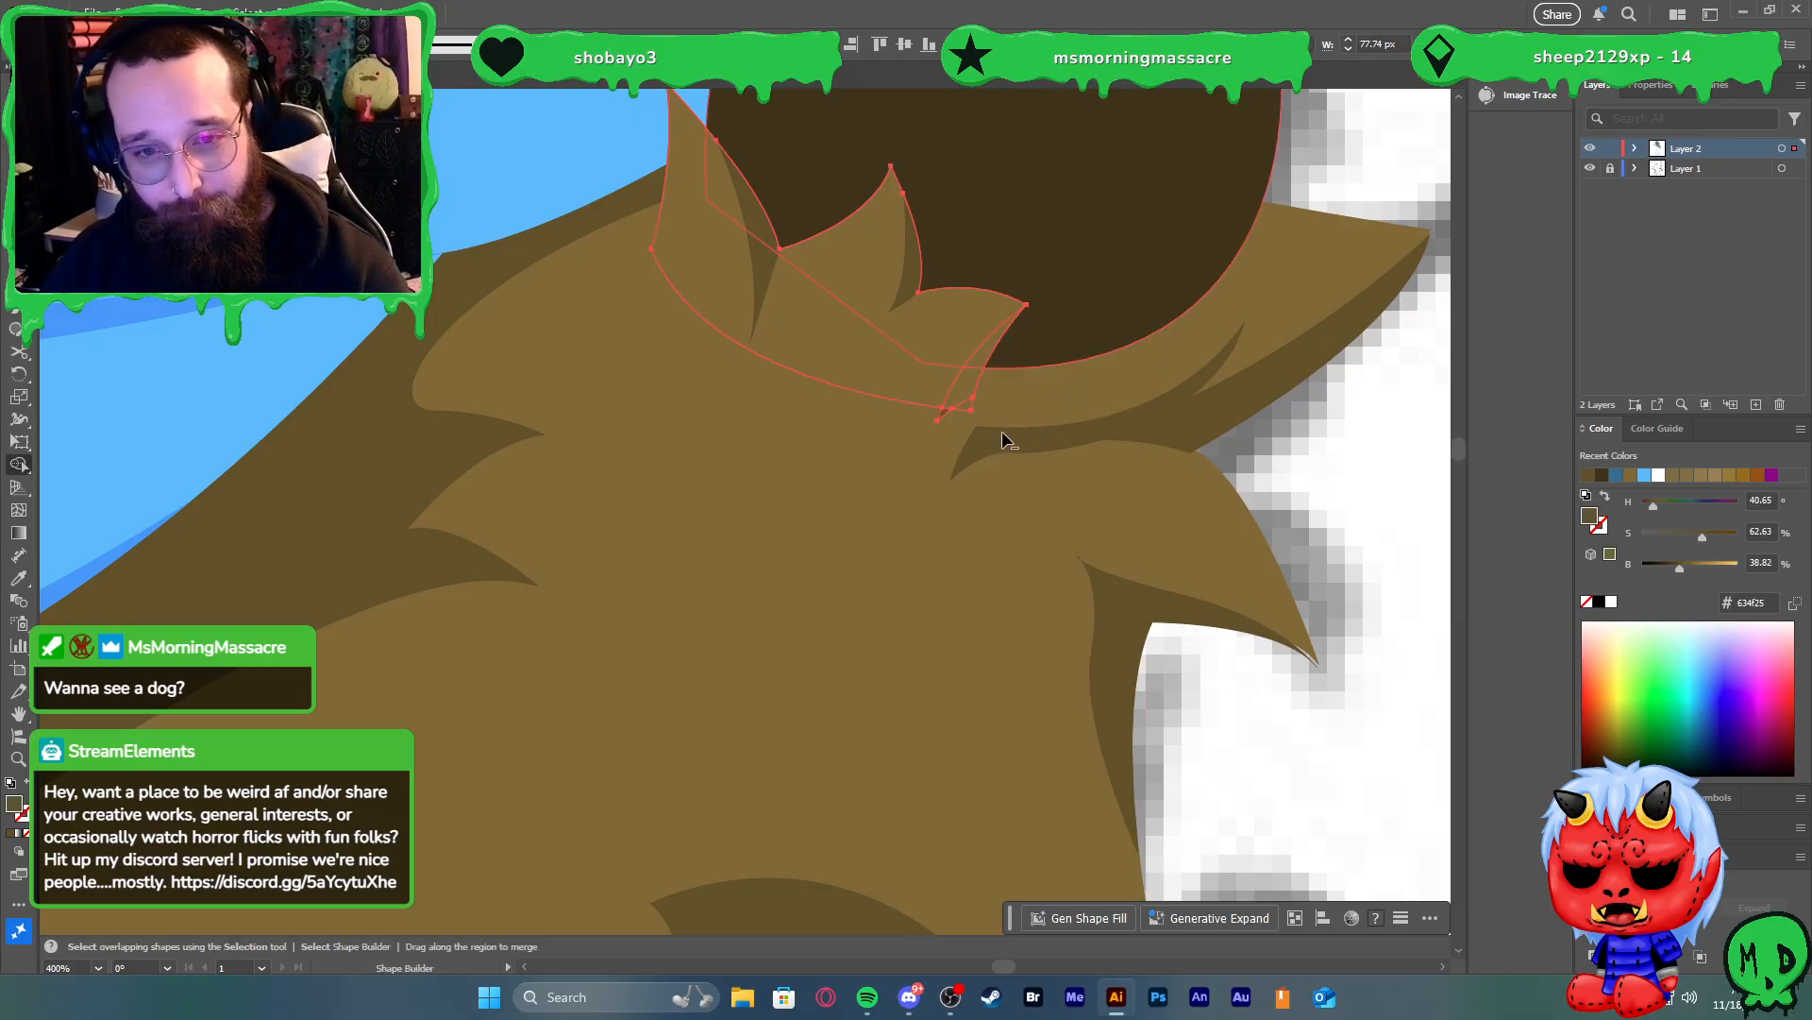
pyautogui.press('v')
# Align the ear-edge shadow to the last spike's shadow by their left and bottom edges and unite them into one shape
pyautogui.click(946, 415)
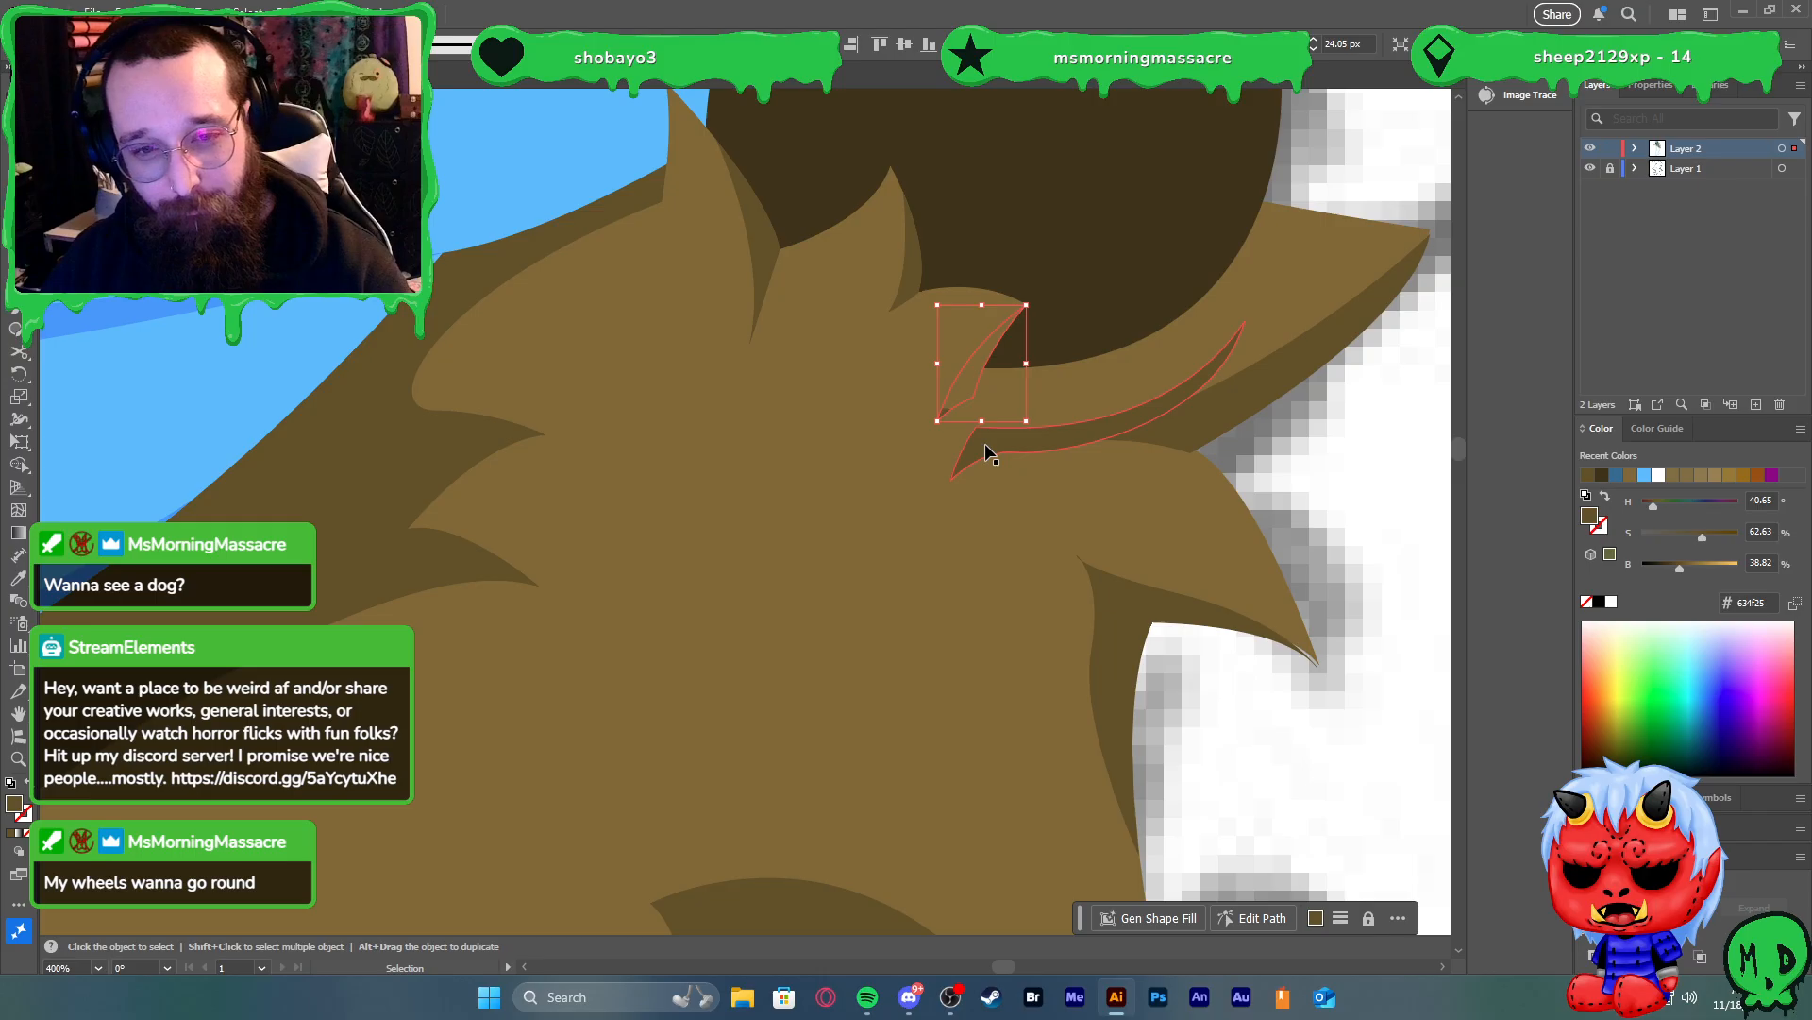
pyautogui.keyDown('shift'); pyautogui.click(987, 443); pyautogui.keyUp('shift')
pyautogui.click(945, 414)
pyautogui.click(802, 45)
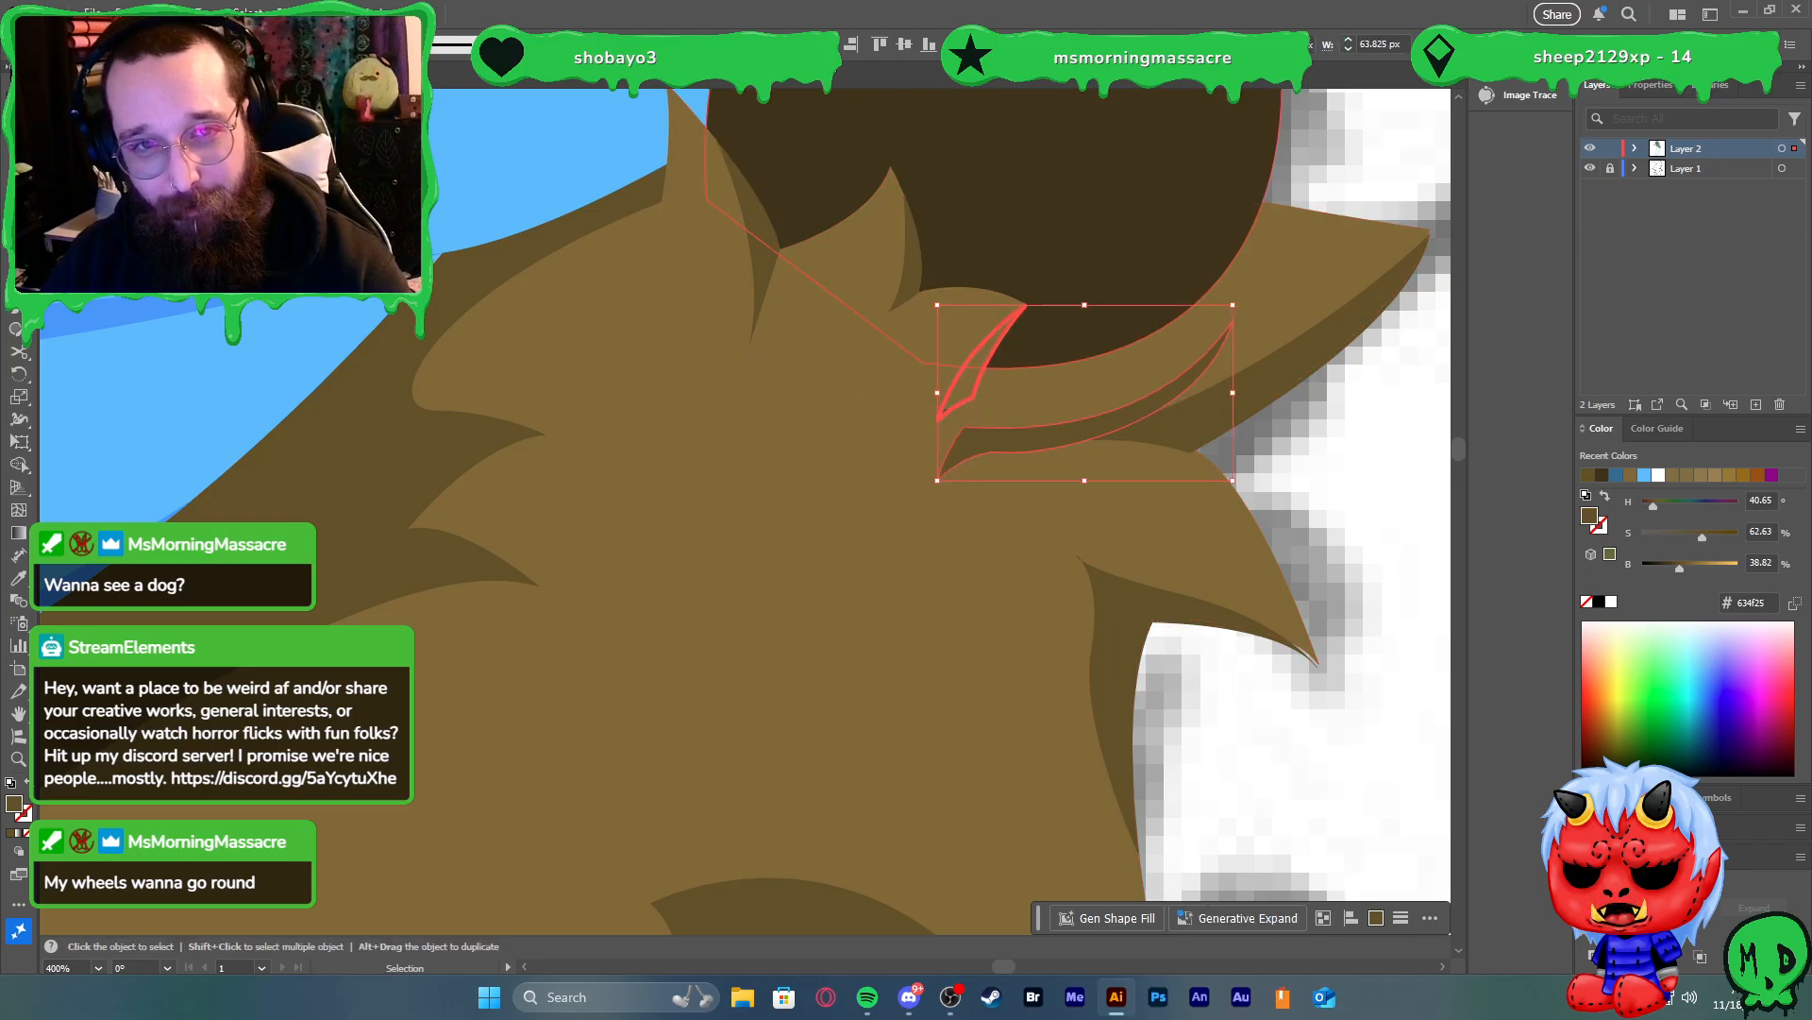
pyautogui.click(912, 46)
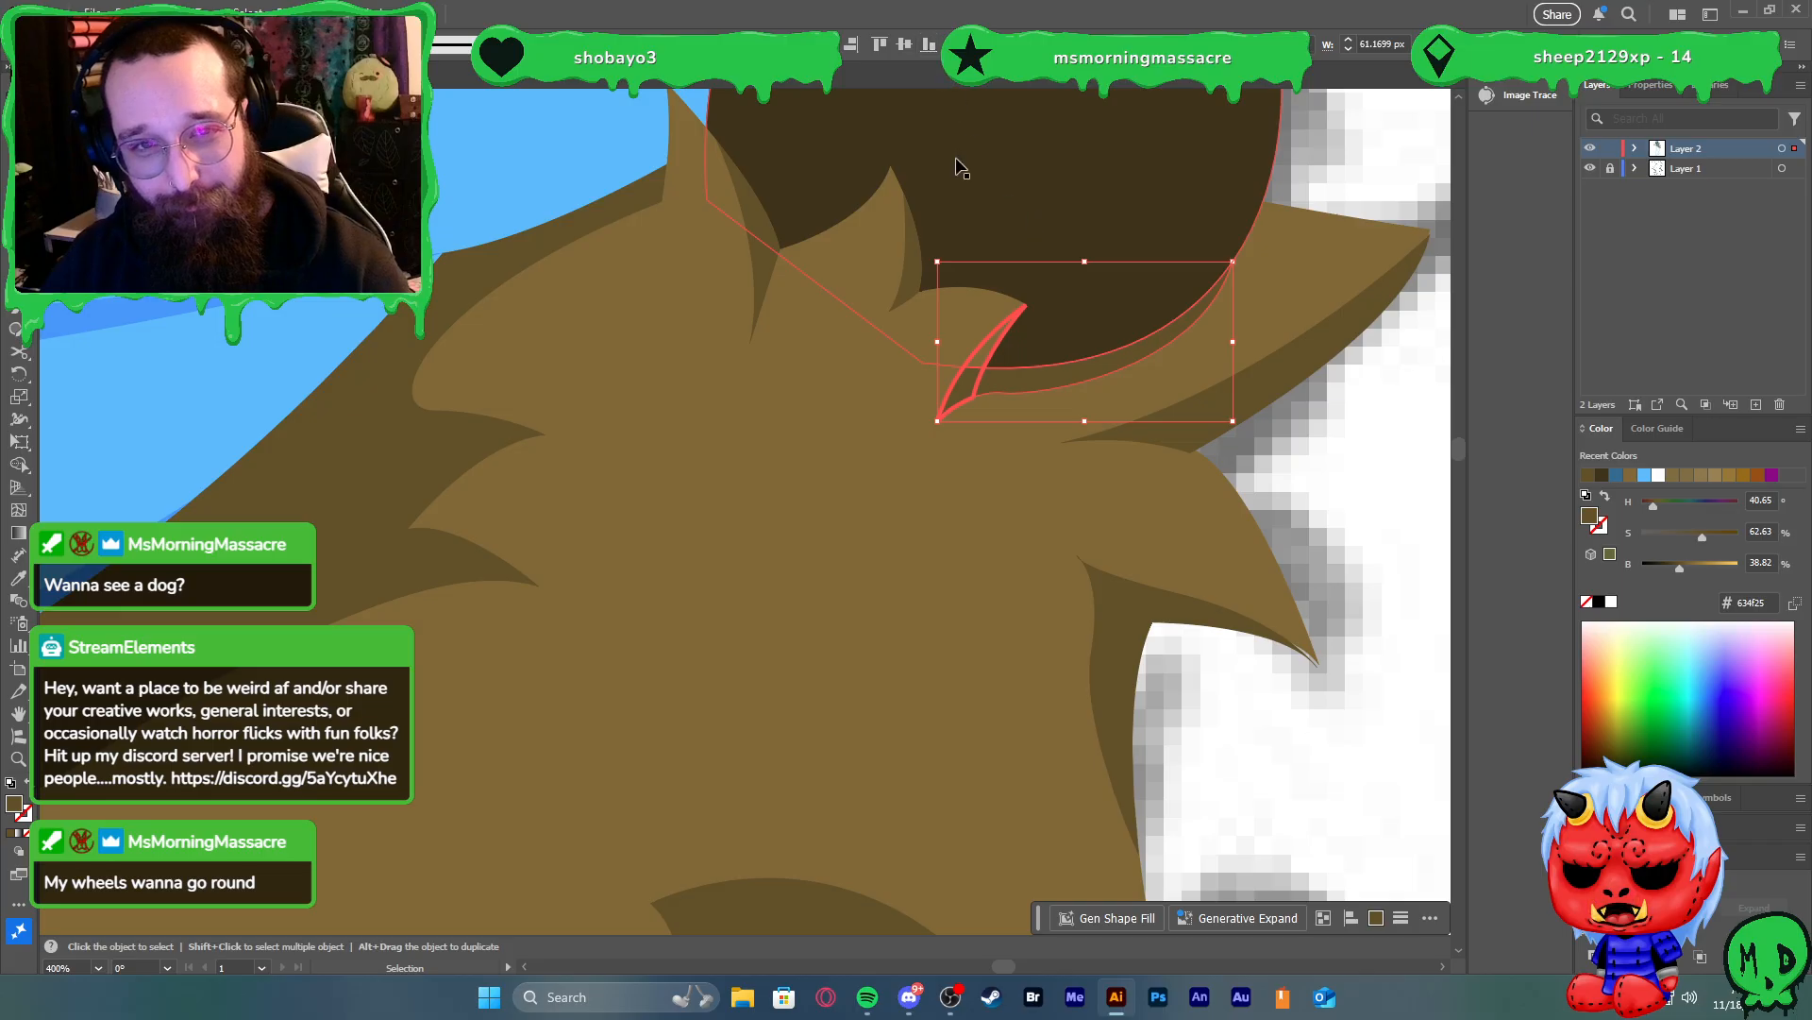
pyautogui.hotkey('ctrl', '4')
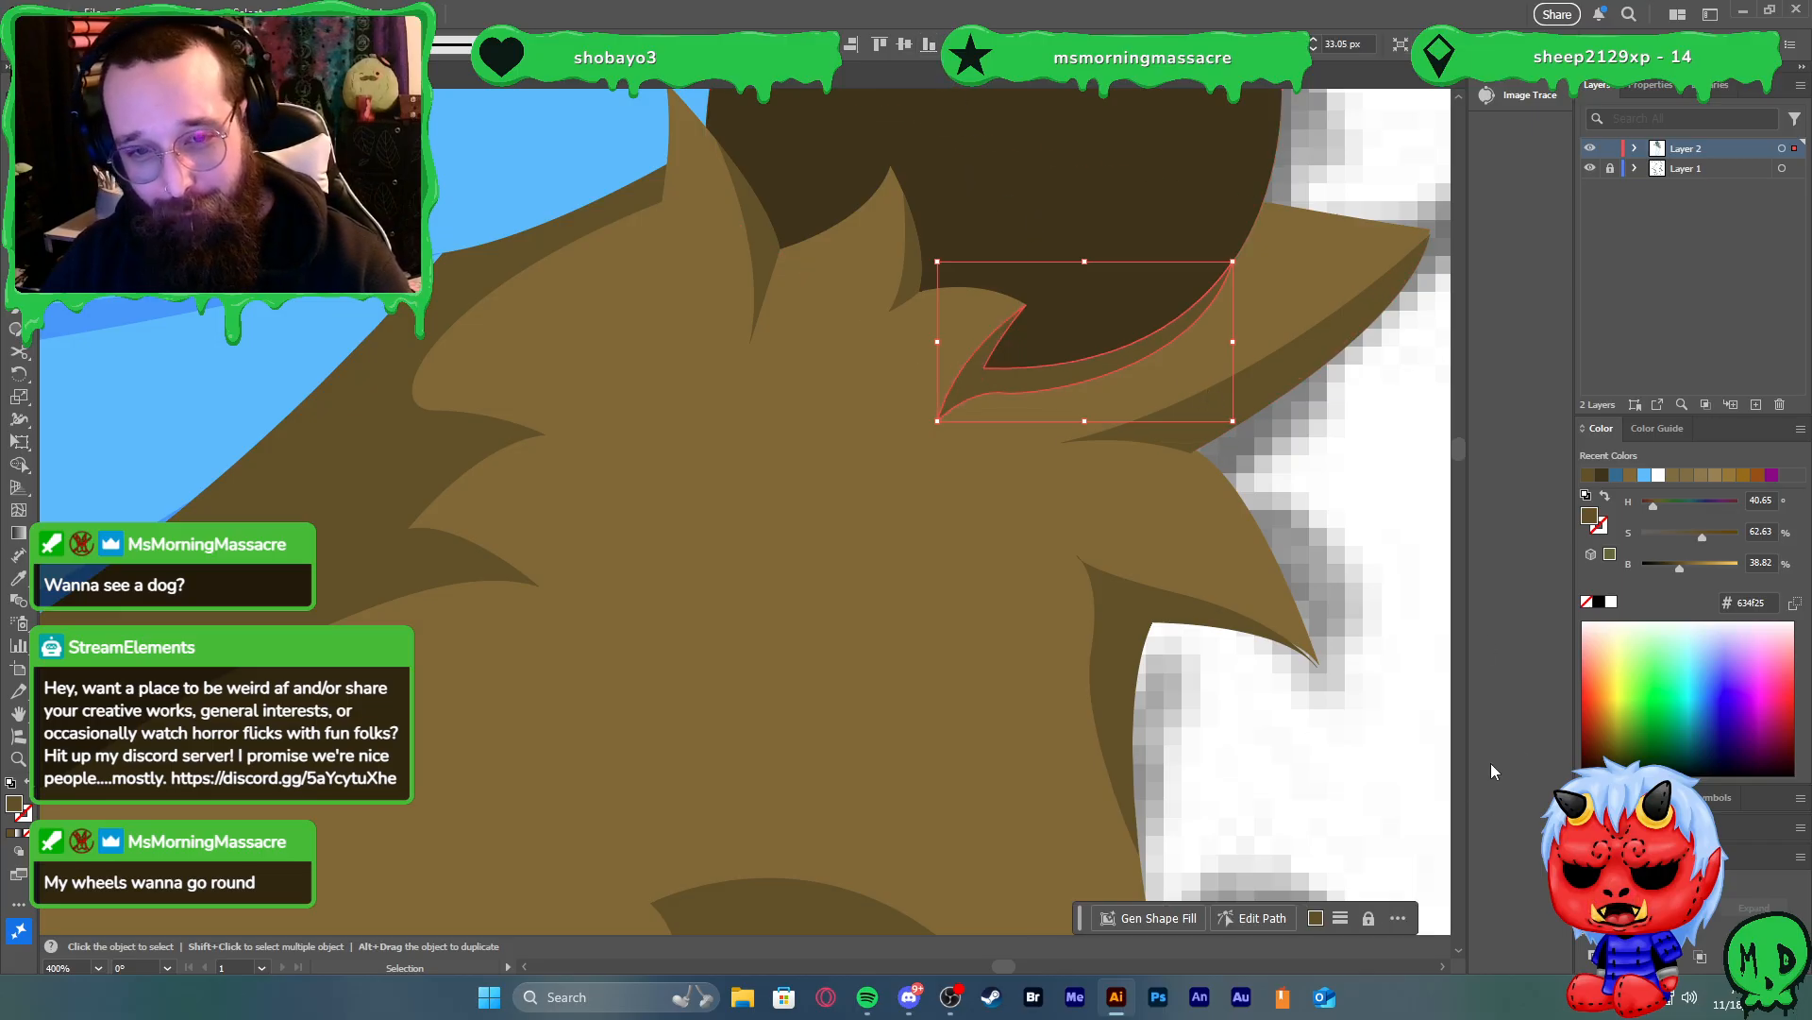
pyautogui.click(1273, 452)
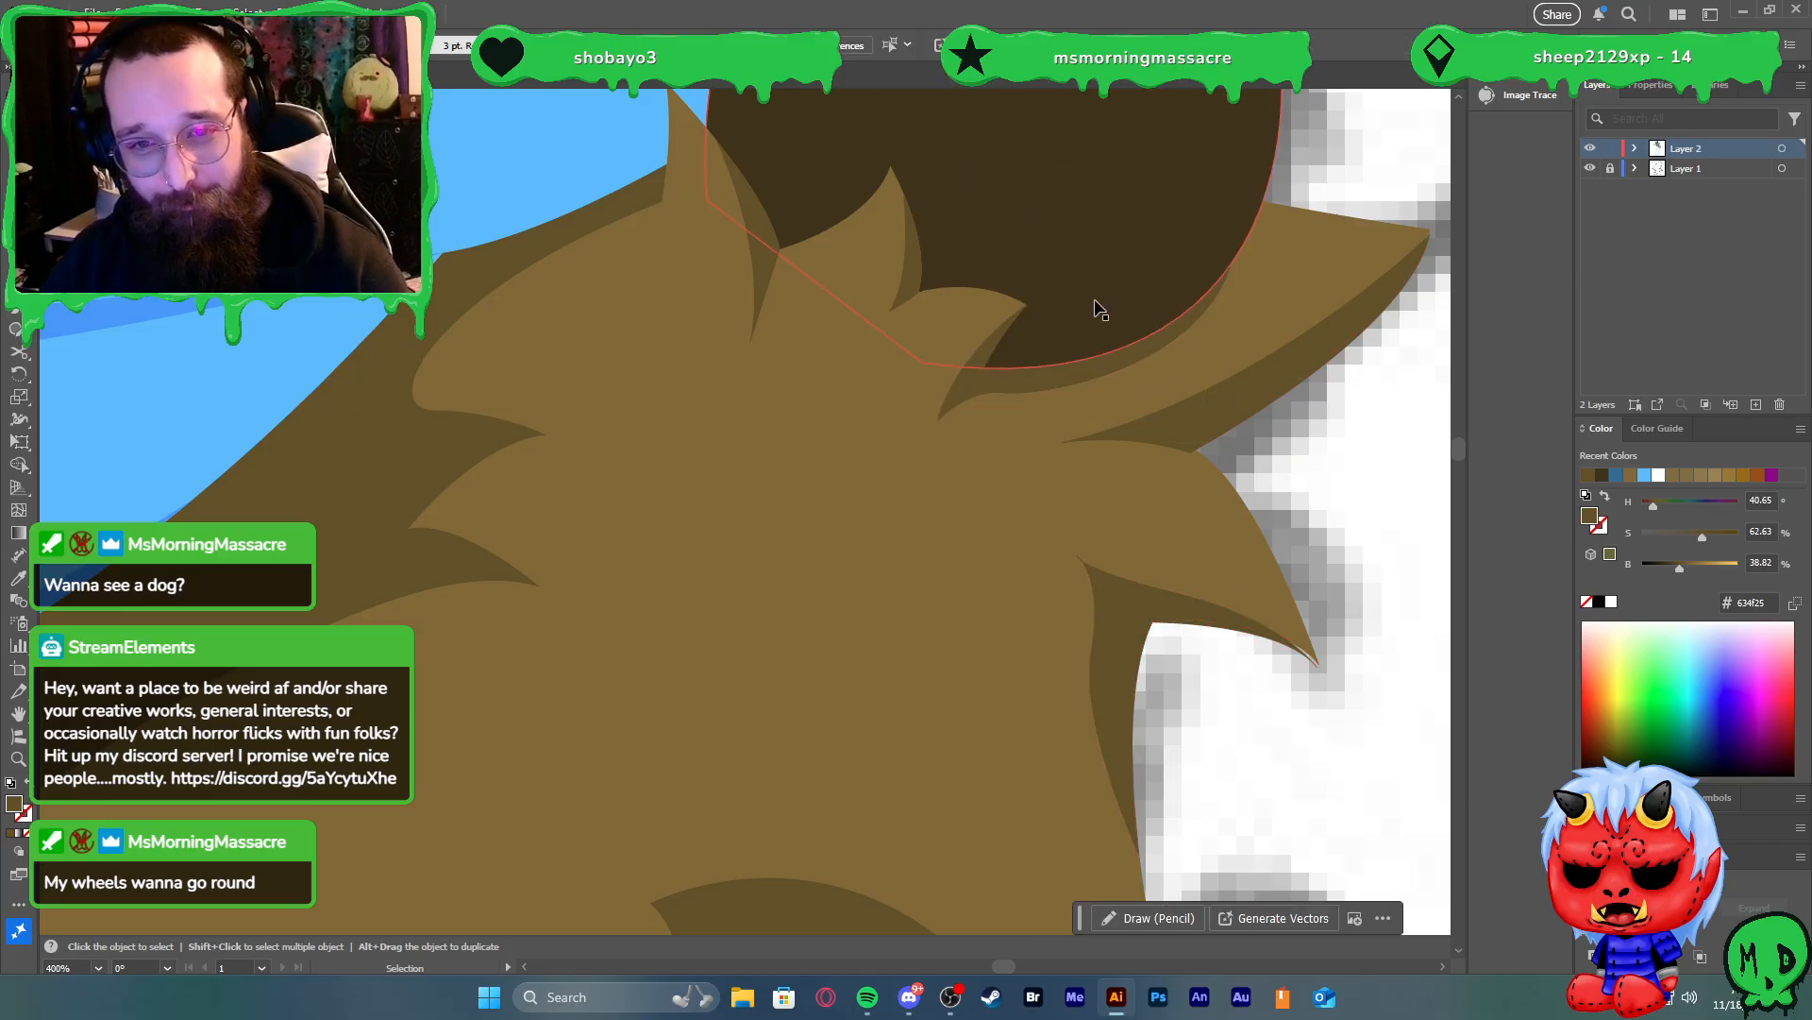
# Trace a closed dark brown shadow on the neck fur tuft beside the shoulder strap, from its tip down to the strap
pyautogui.hotkey('ctrl', '0')
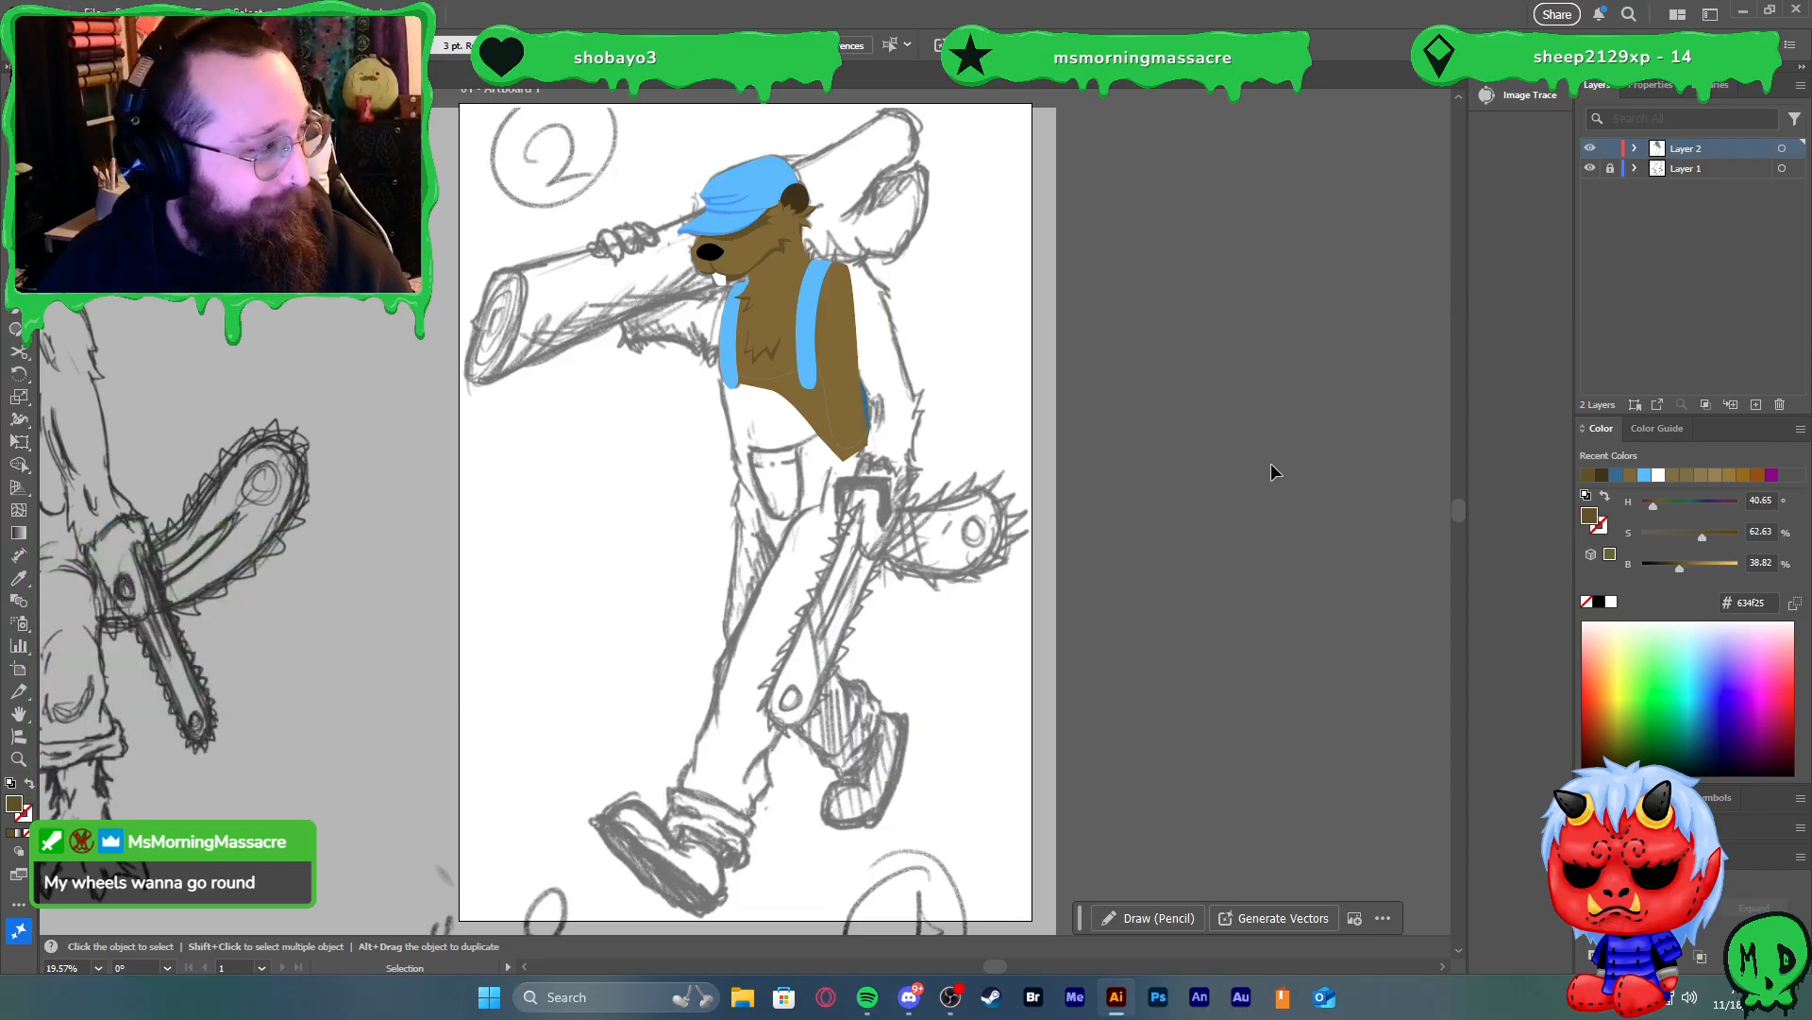
pyautogui.scroll(4, 773, 255)
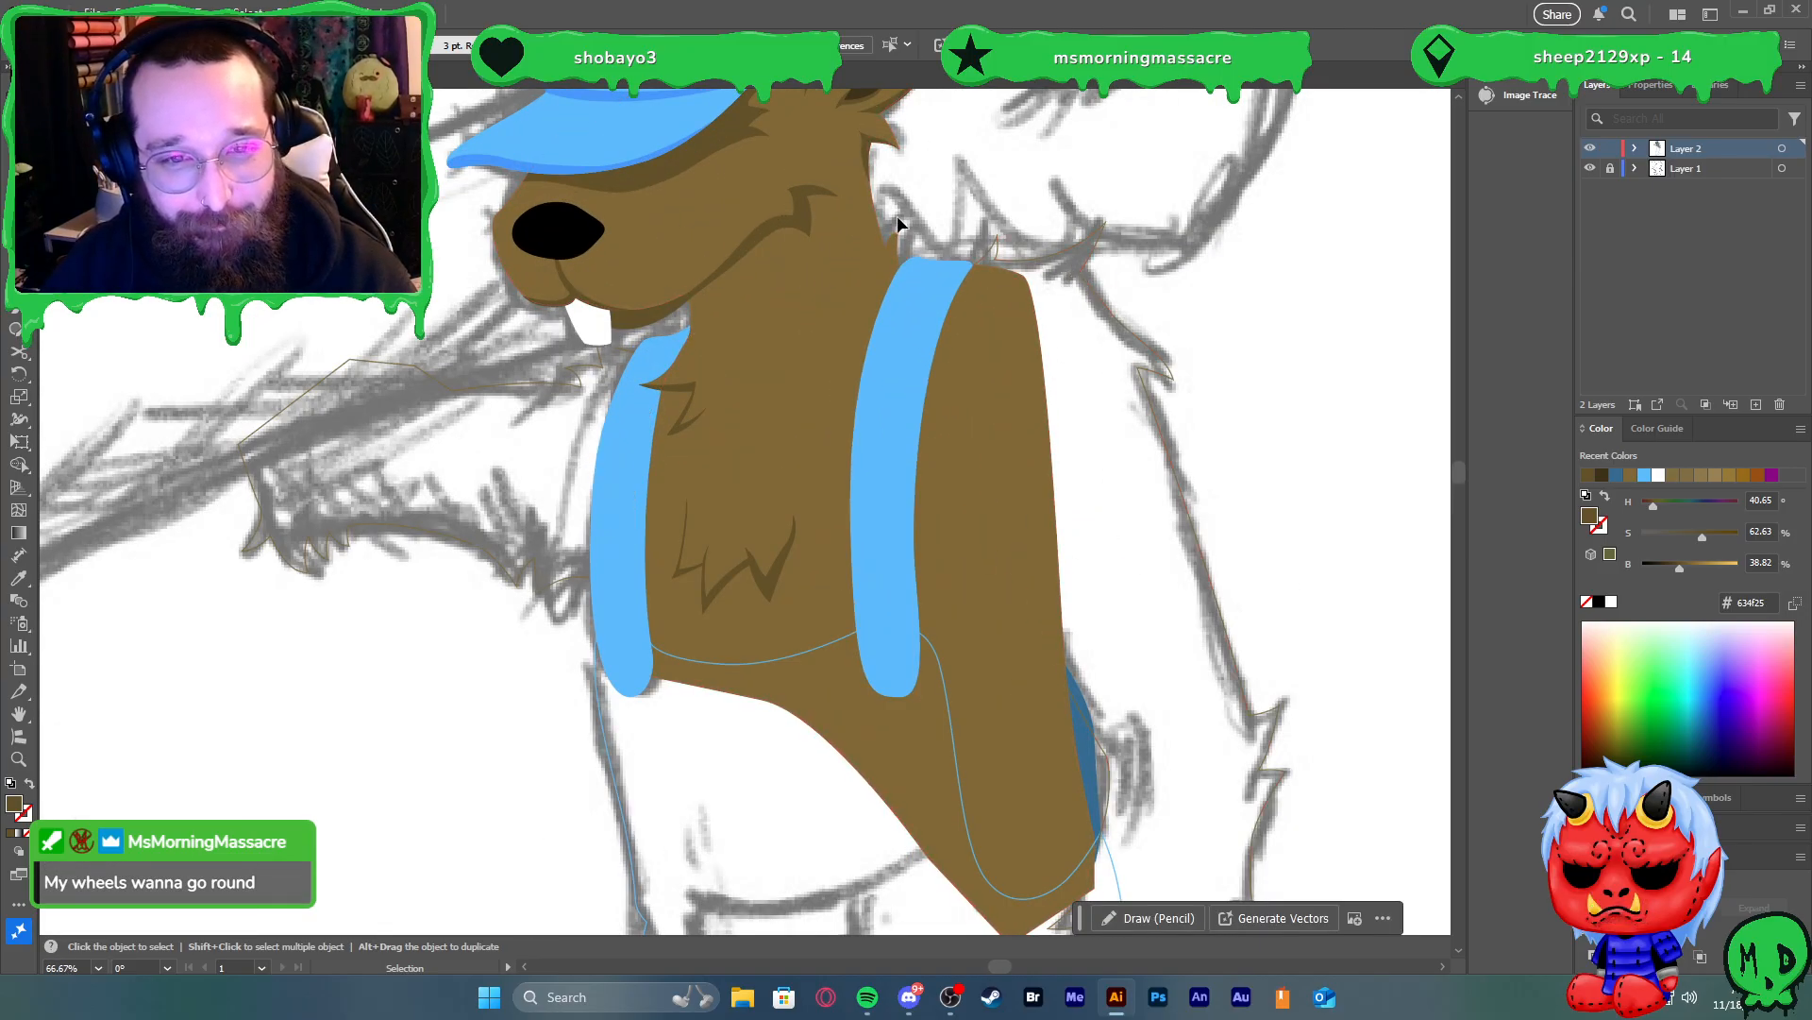
pyautogui.scroll(5, 896, 217)
pyautogui.click(842, 434)
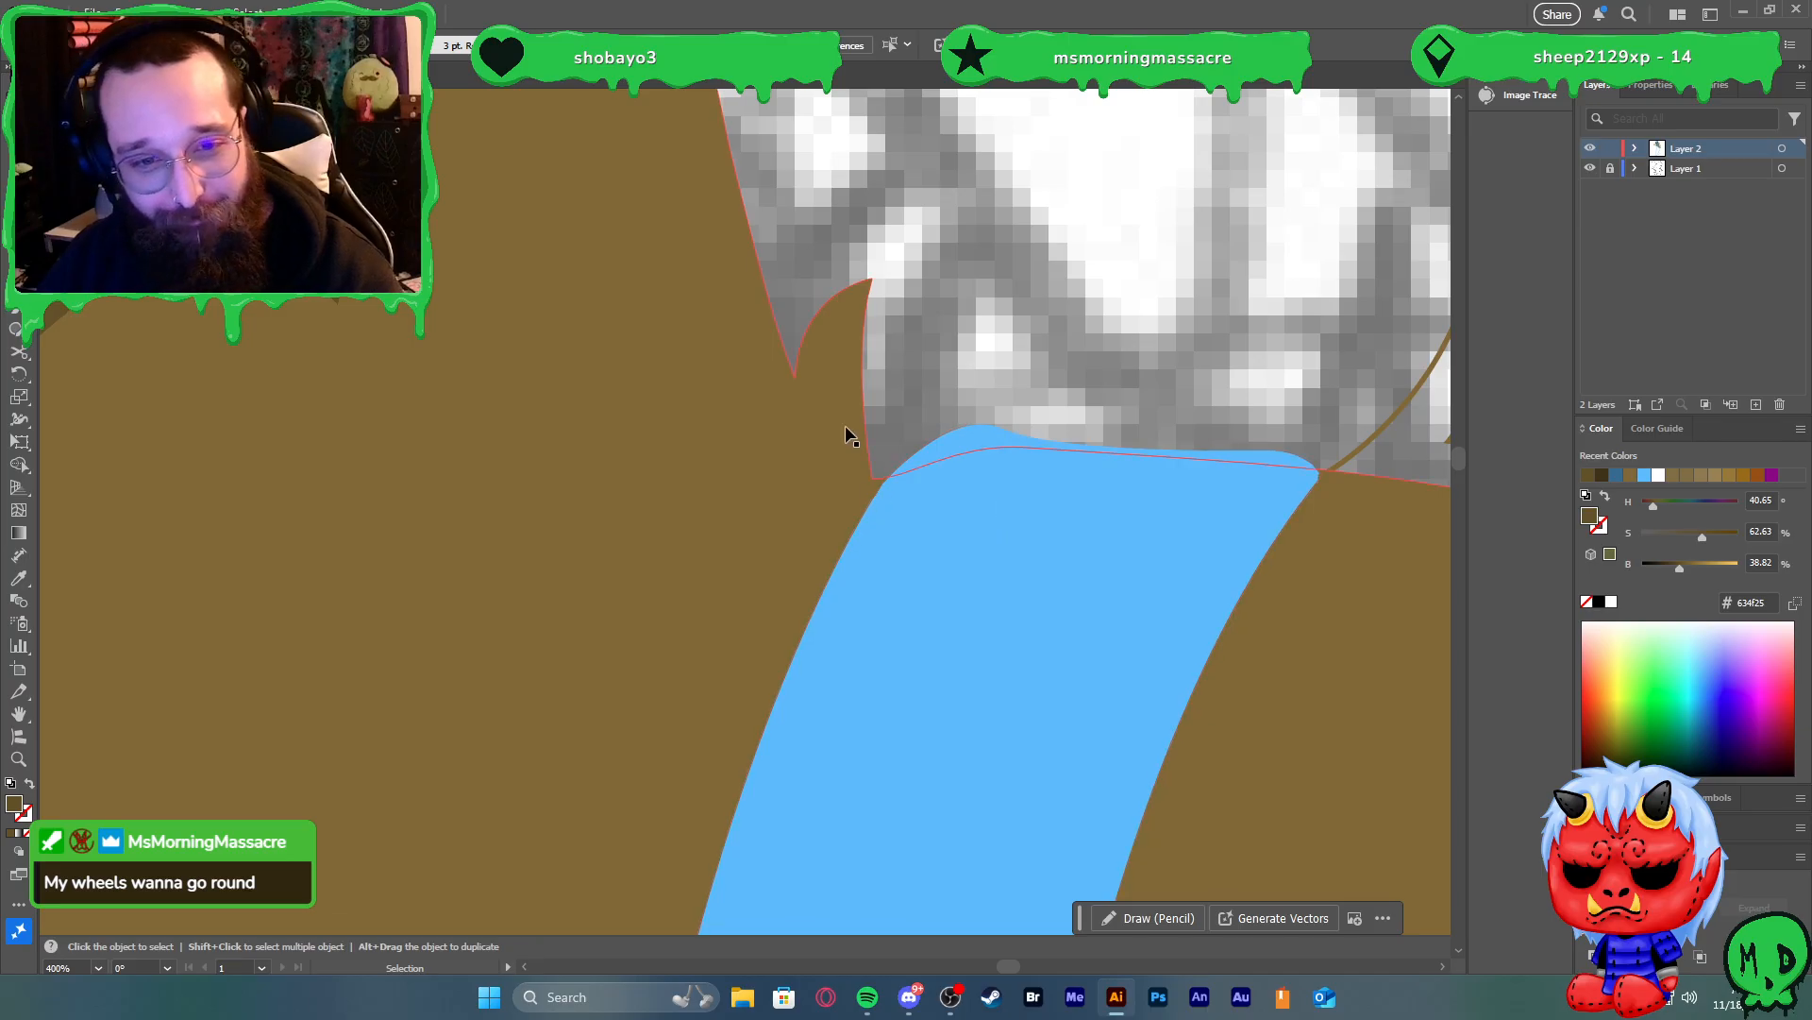
pyautogui.press('p')
pyautogui.click(872, 279)
pyautogui.moveTo(829, 482); pyautogui.dragTo(843, 552)
pyautogui.click(819, 600)
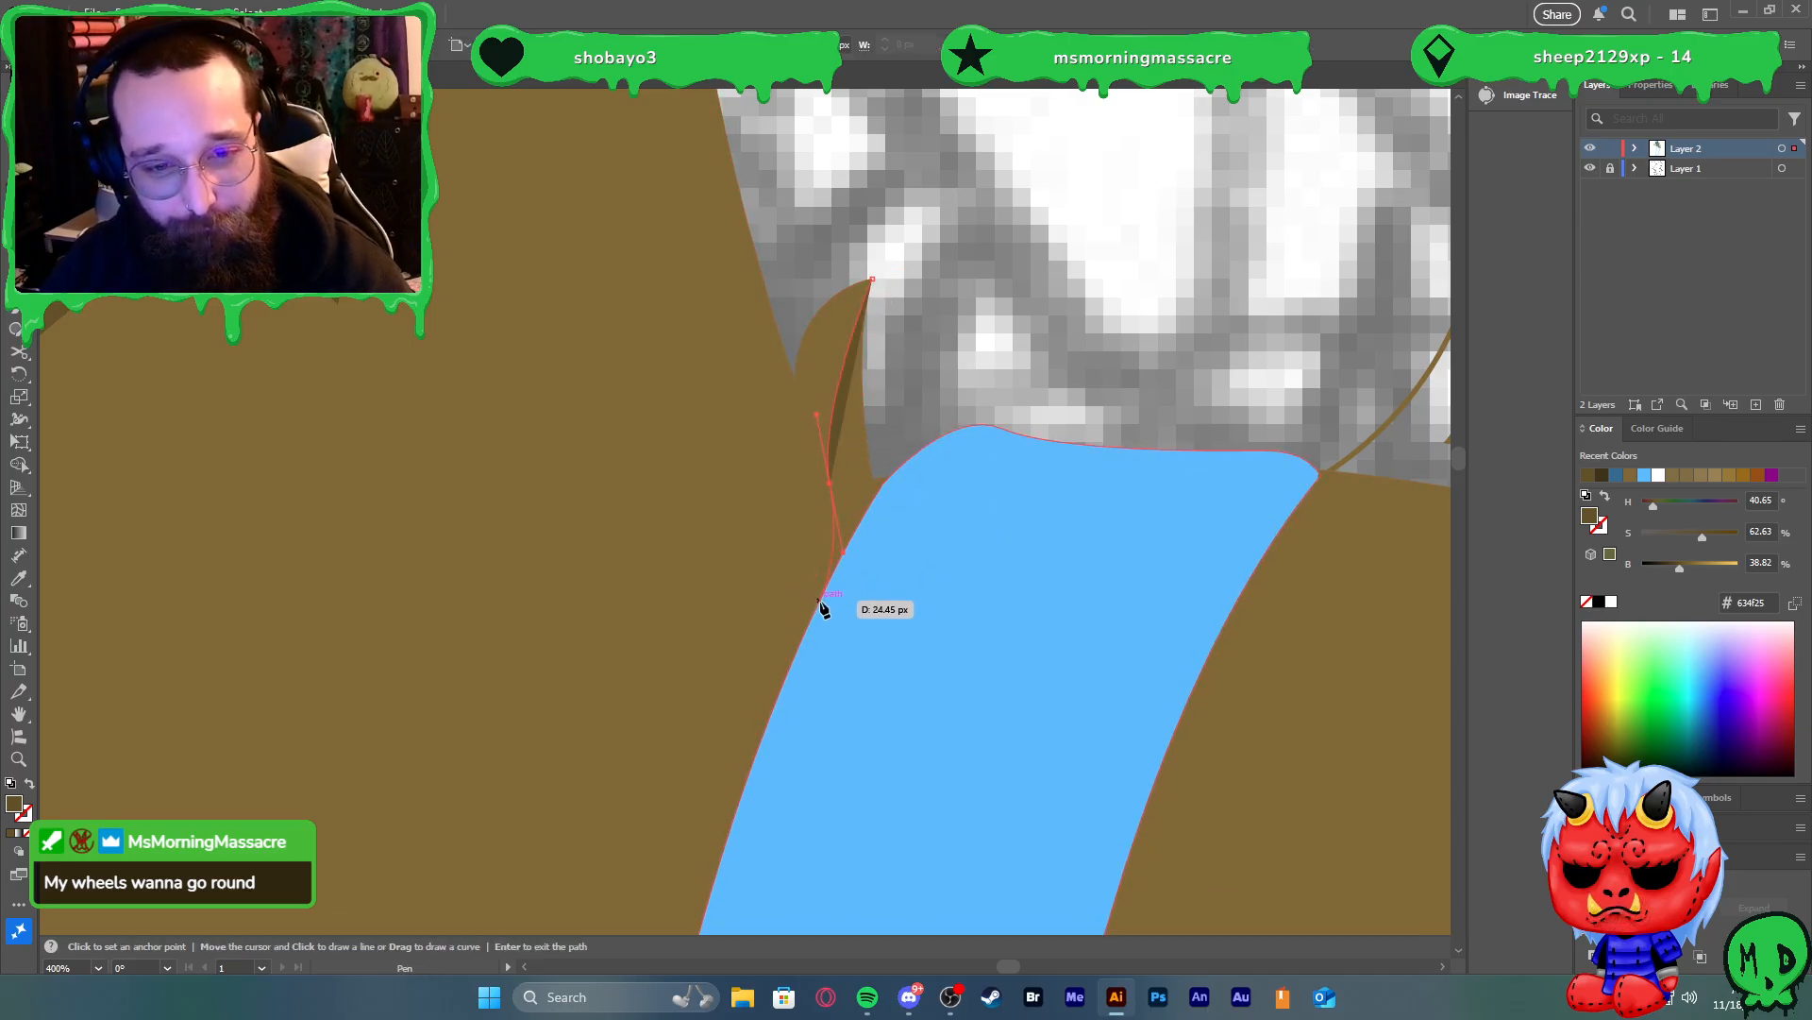
pyautogui.click(923, 448)
pyautogui.click(873, 280)
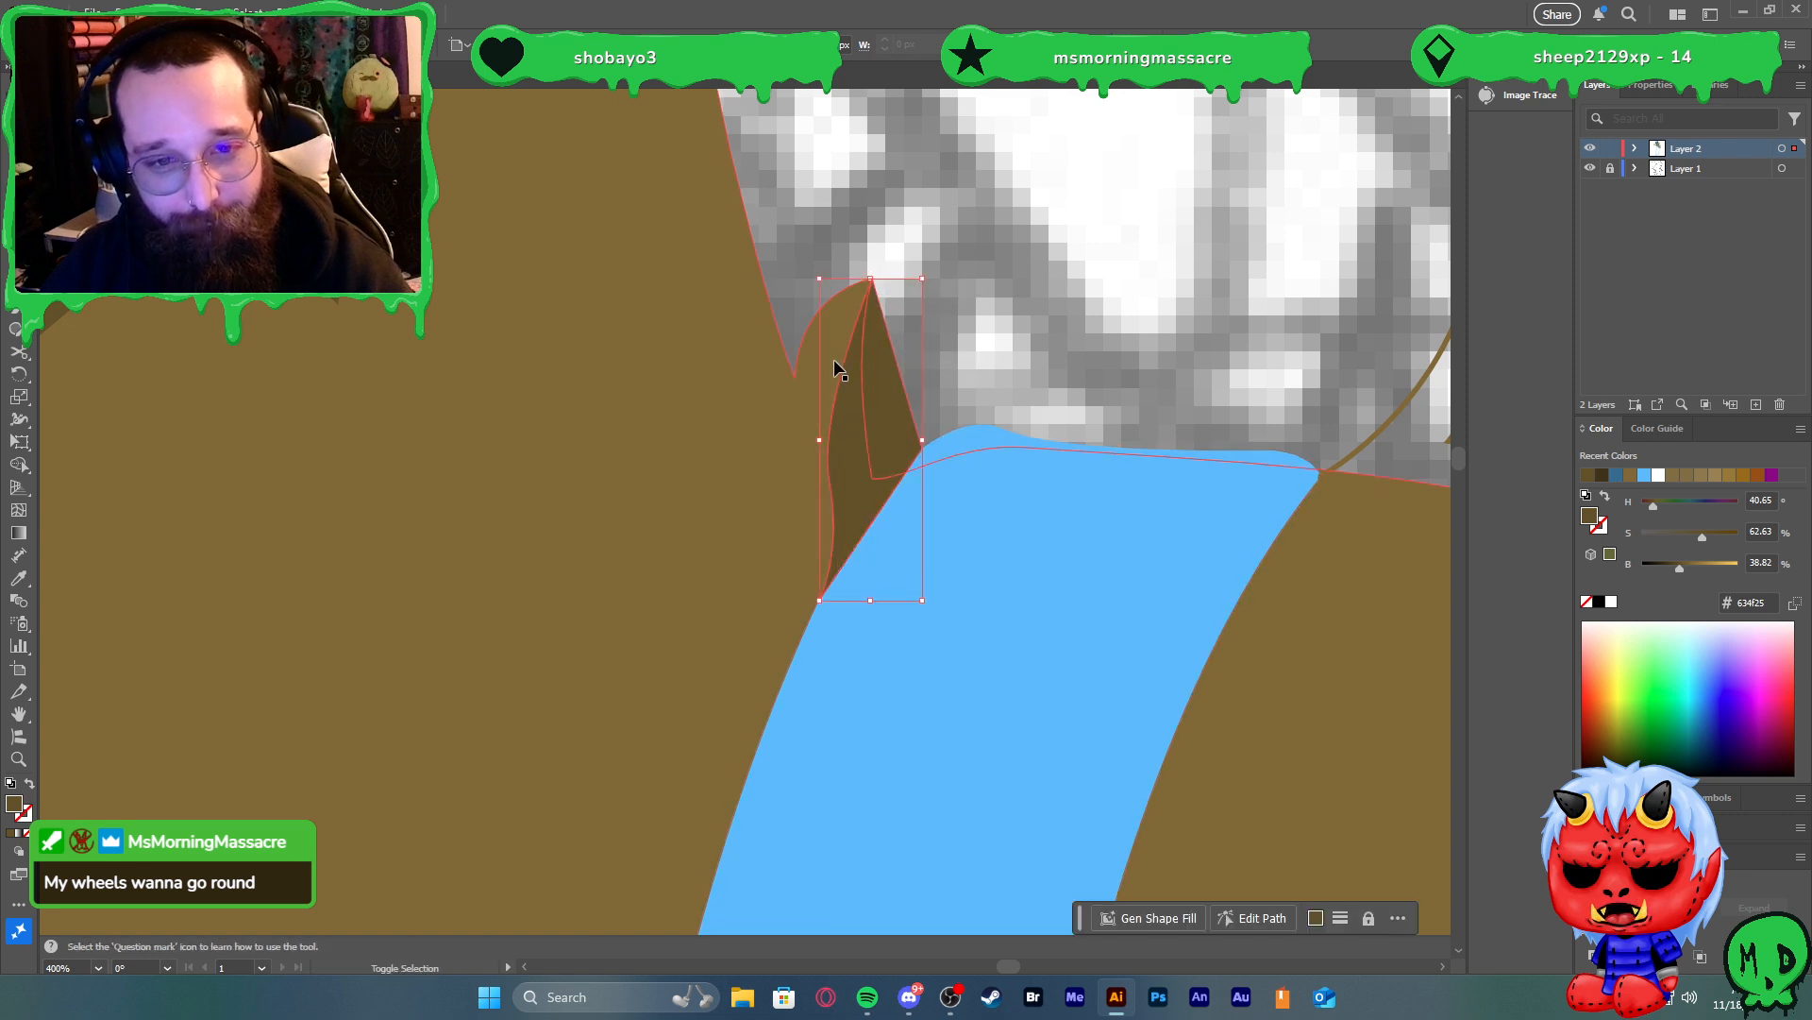
# Trim the part of the tuft's shadow that extends outside the body, using Shape Builder
pyautogui.hotkey('ctrl', 'a')
pyautogui.hotkey('shift', 'm')
pyautogui.keyDown('alt'); pyautogui.click(884, 413); pyautogui.keyUp('alt')
pyautogui.press('v')
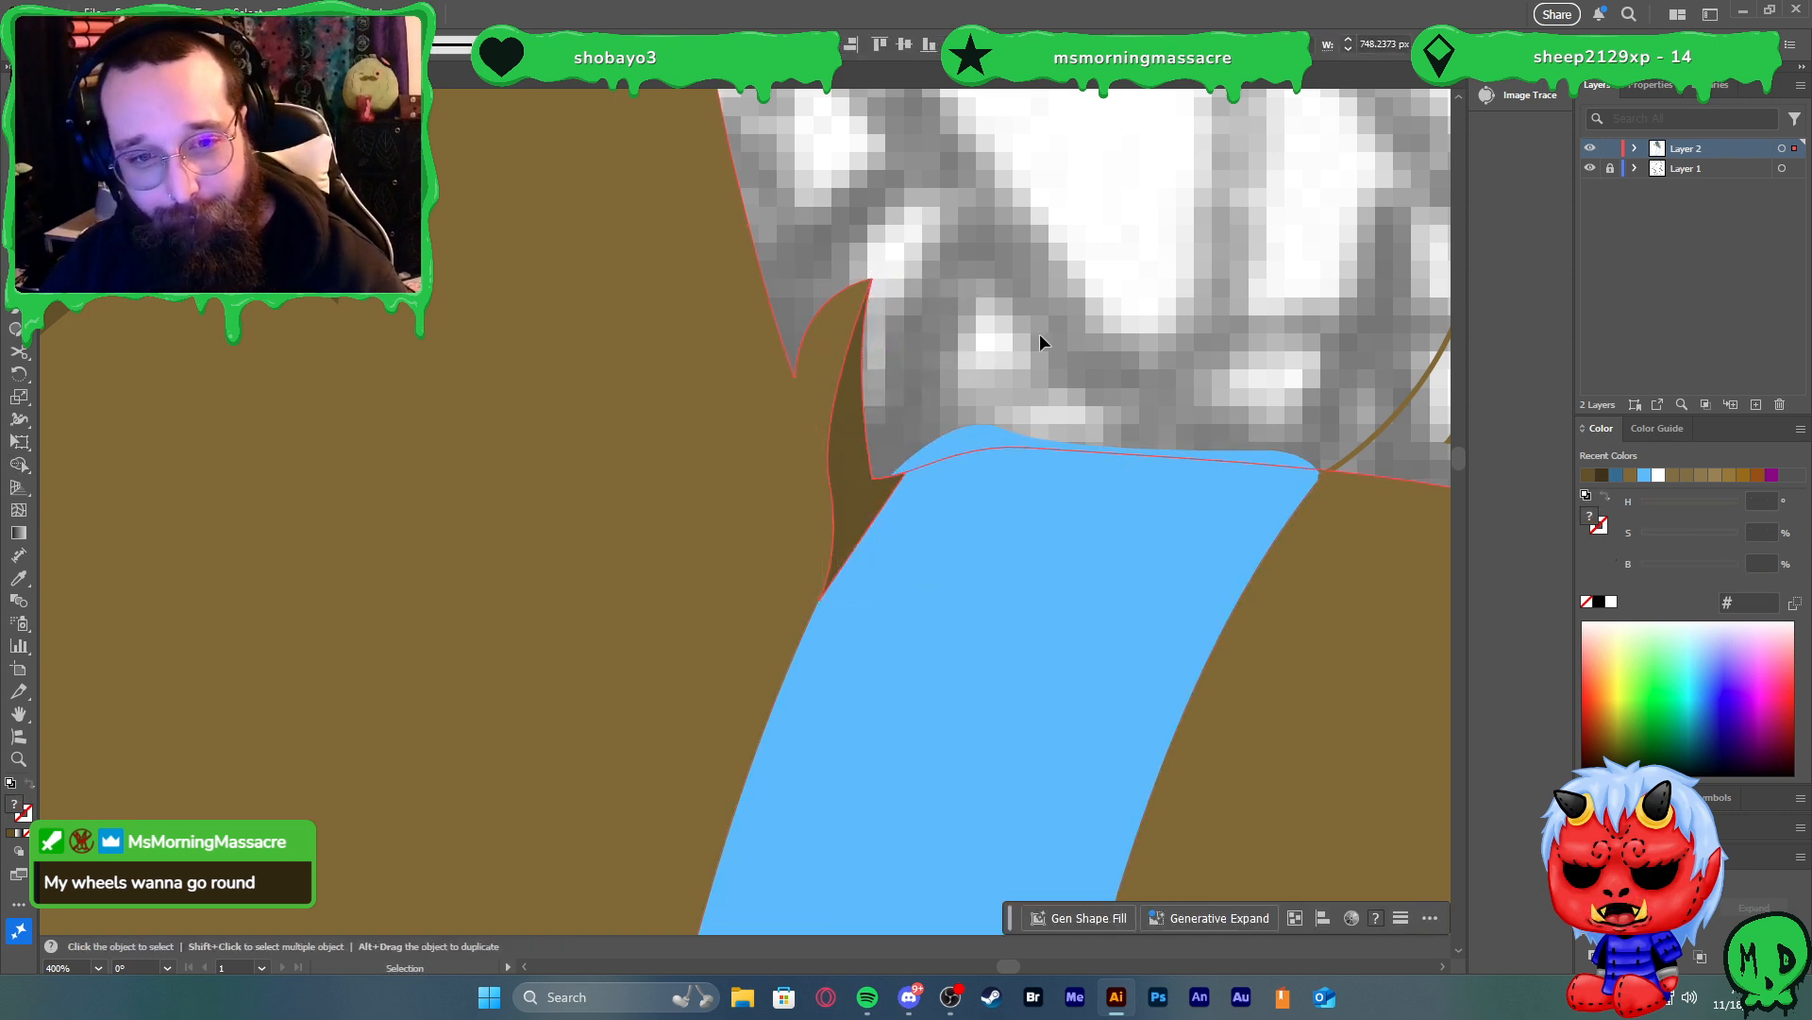
pyautogui.click(1039, 334)
# Bring the blue shoulder strap to the front so it covers the base of the tuft's shadow
pyautogui.click(1107, 508)
pyautogui.press('a')
pyautogui.hotkey('ctrl', 'shift', ']')
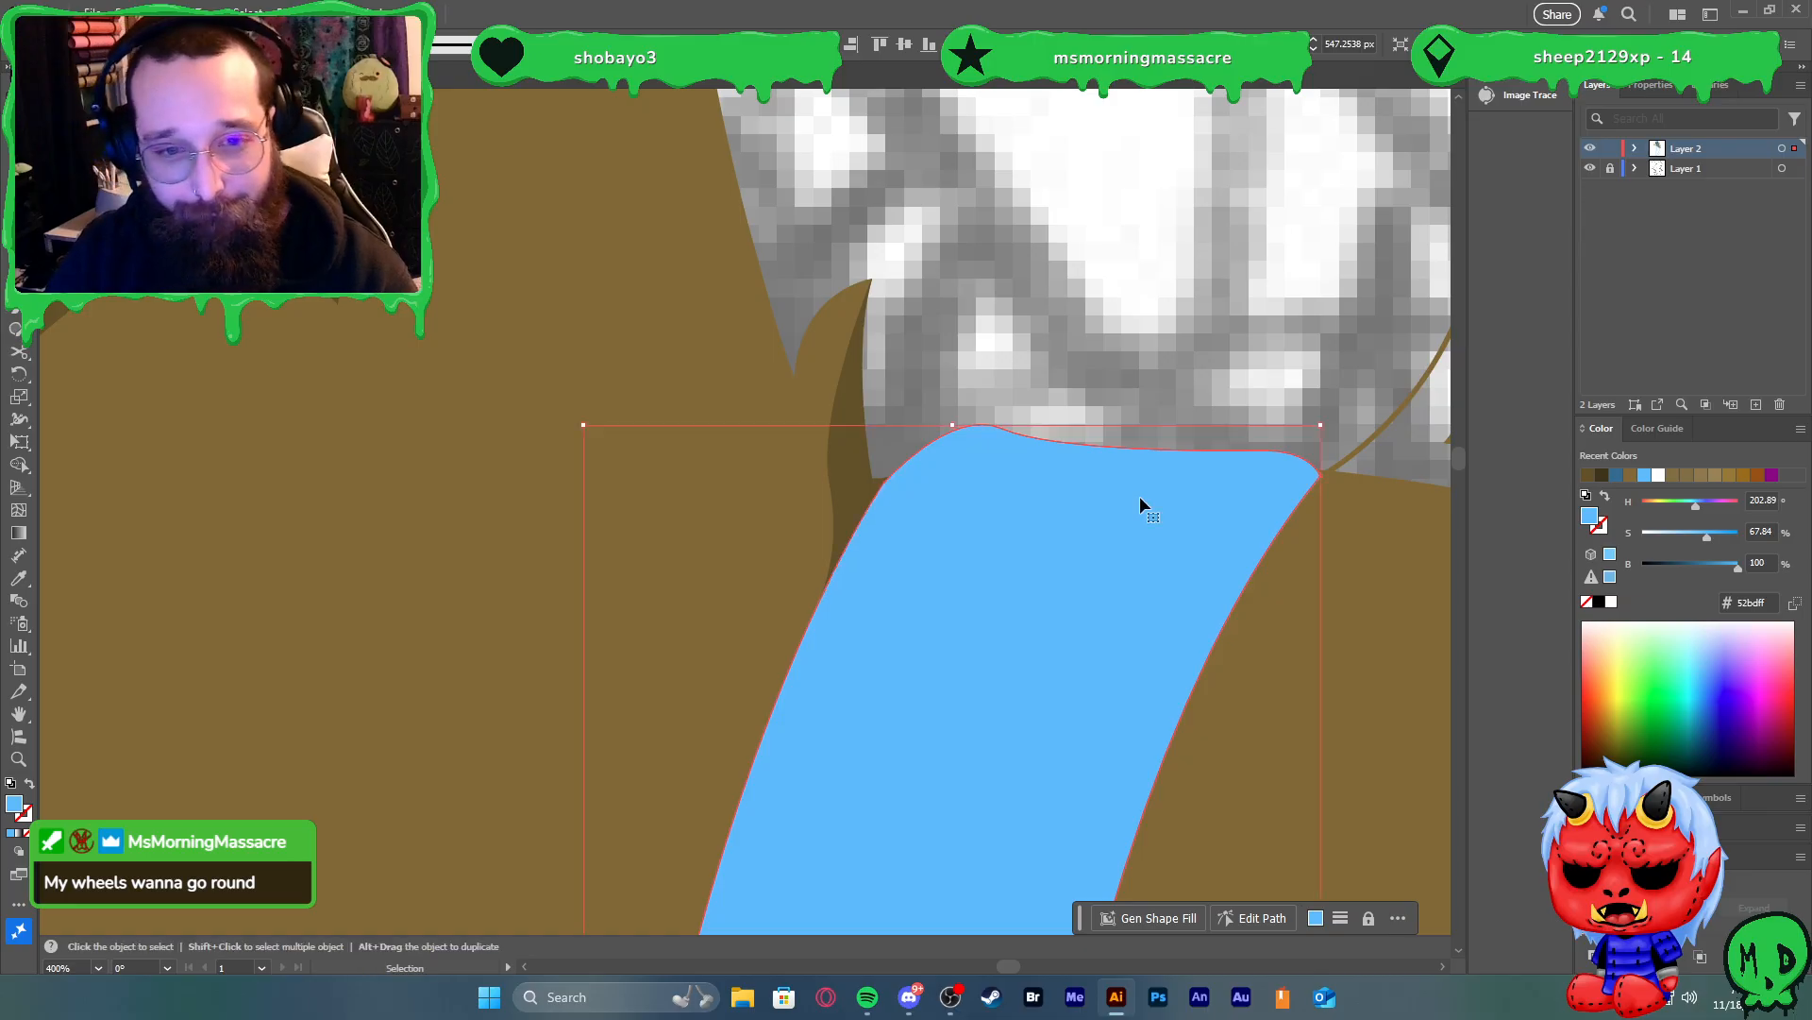
# Reshape the inner edge of the neck tuft's dark shadow by moving its middle anchor point up toward the tip
pyautogui.scroll(-3, 1092, 360)
pyautogui.click(1163, 309)
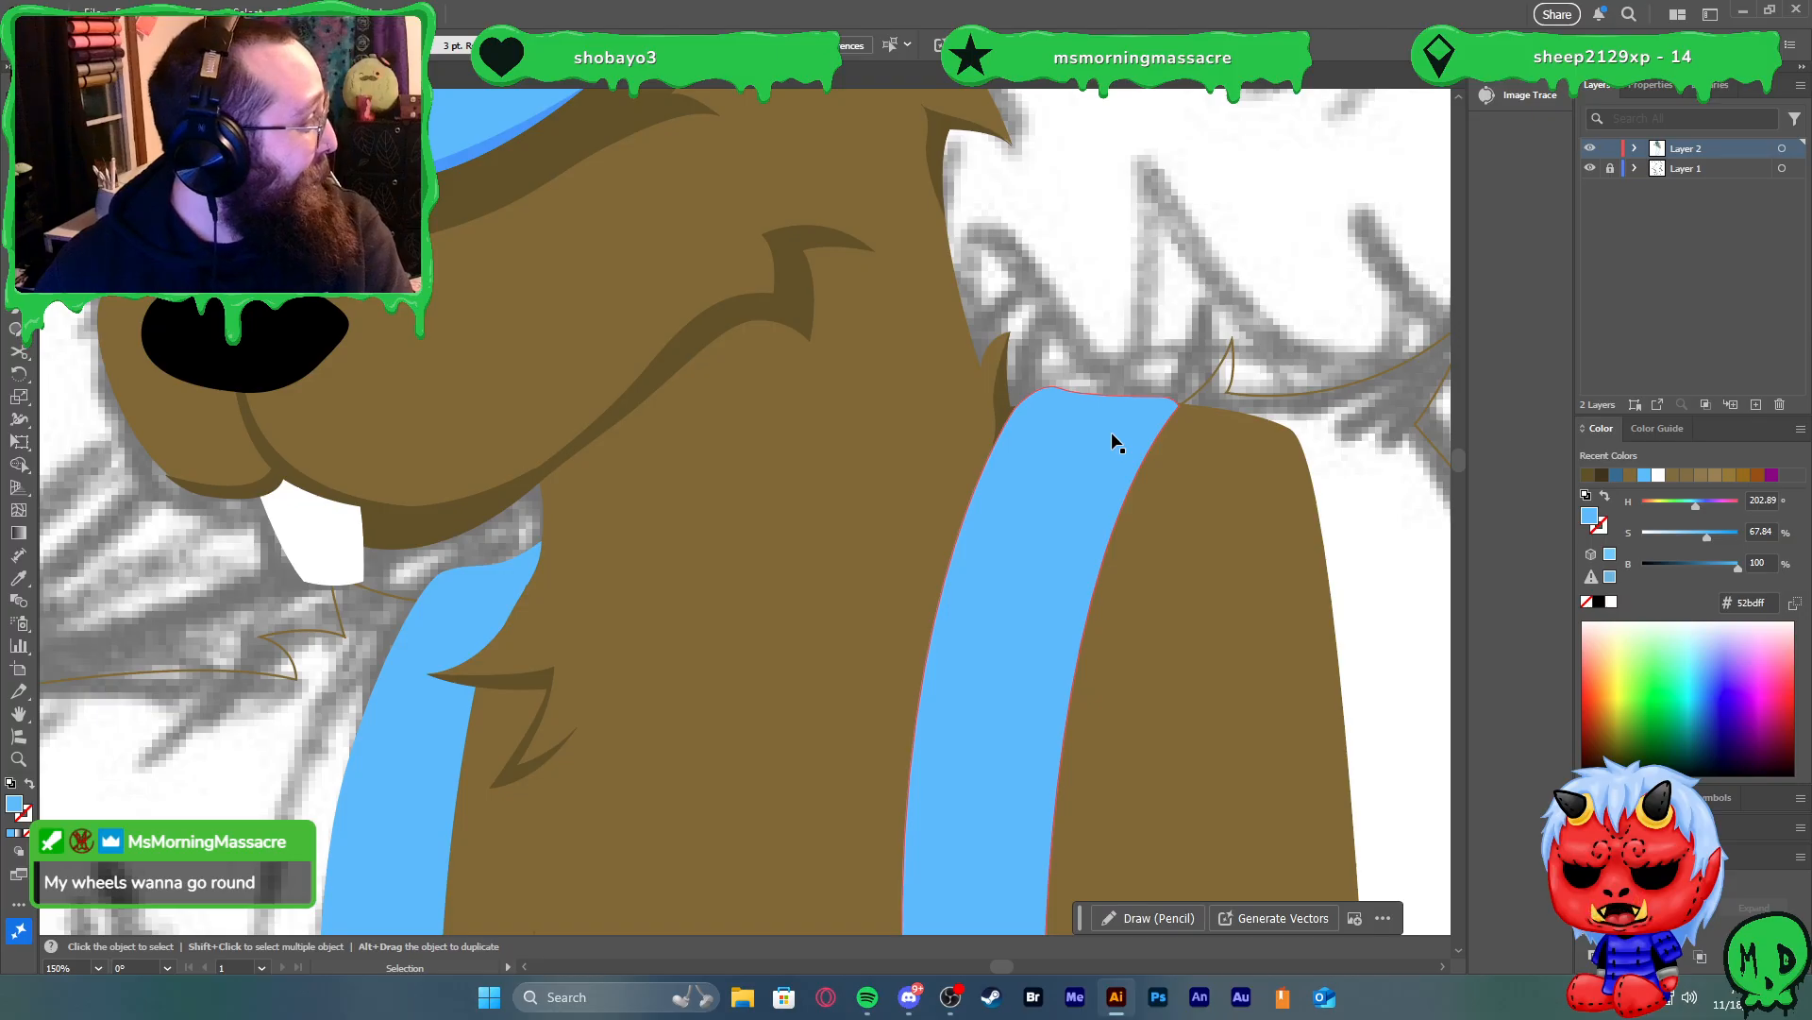
pyautogui.scroll(-3, 1112, 432)
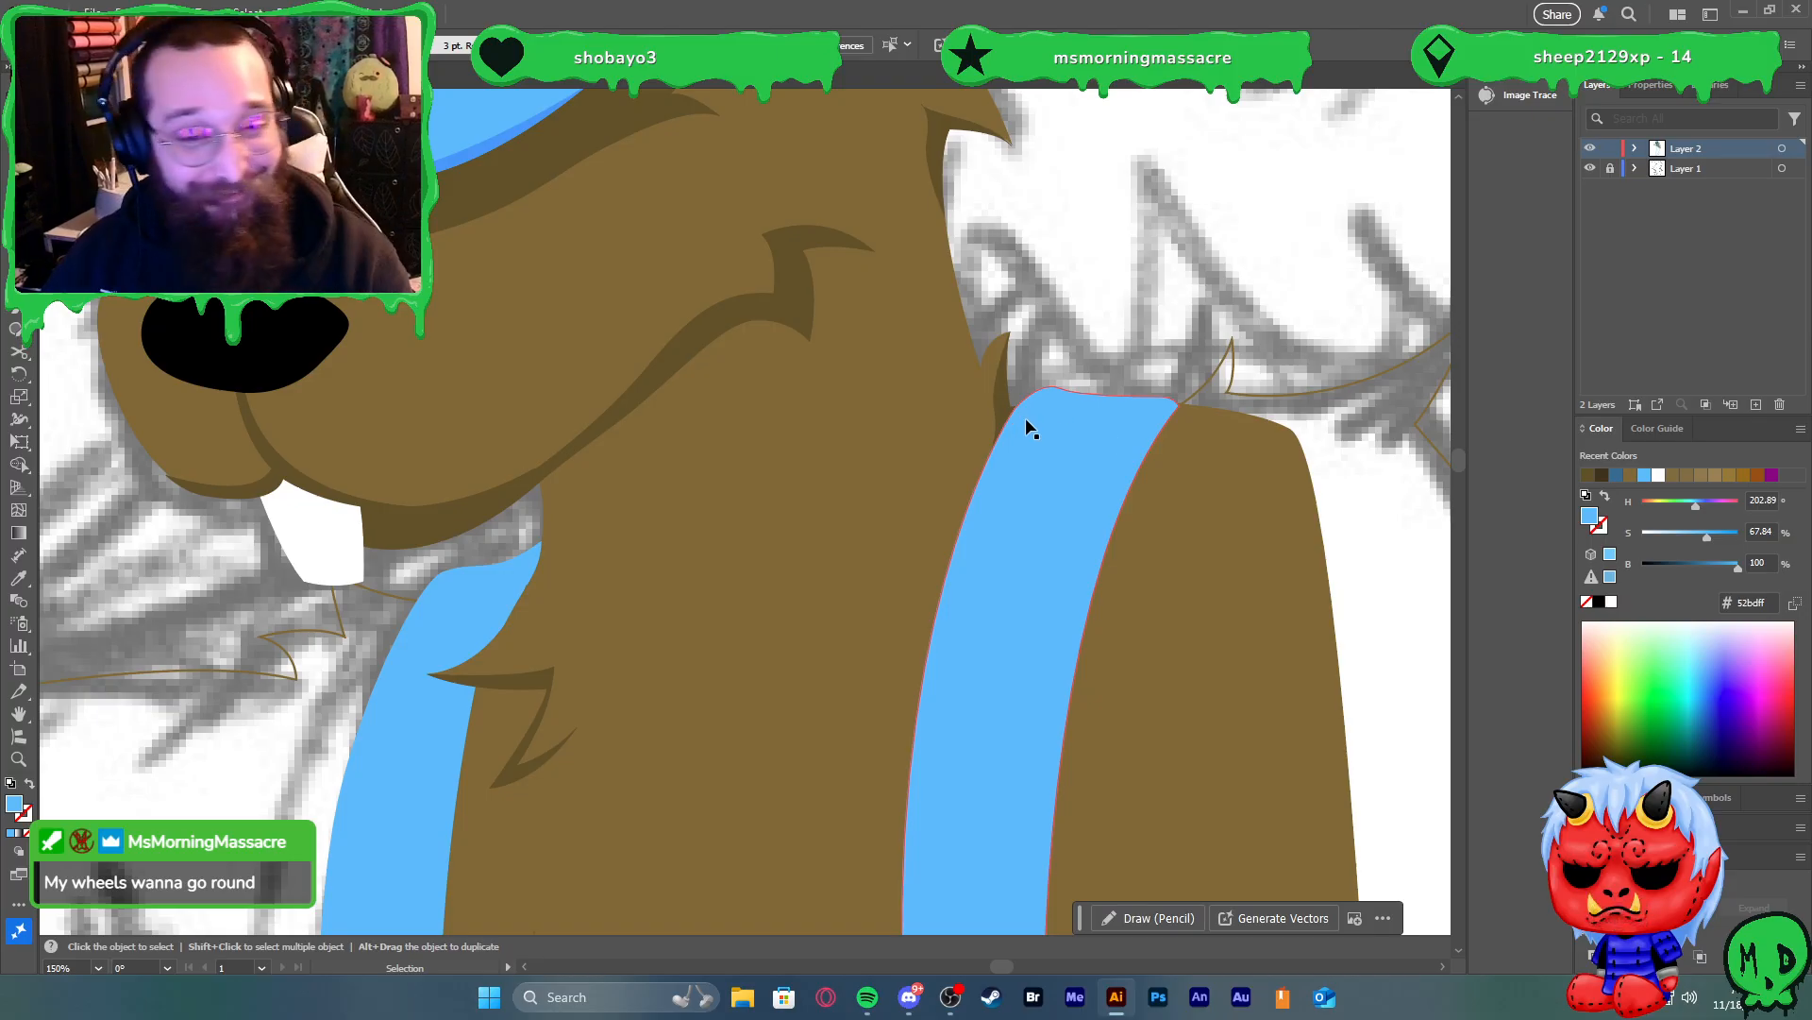
pyautogui.scroll(7, 1114, 372)
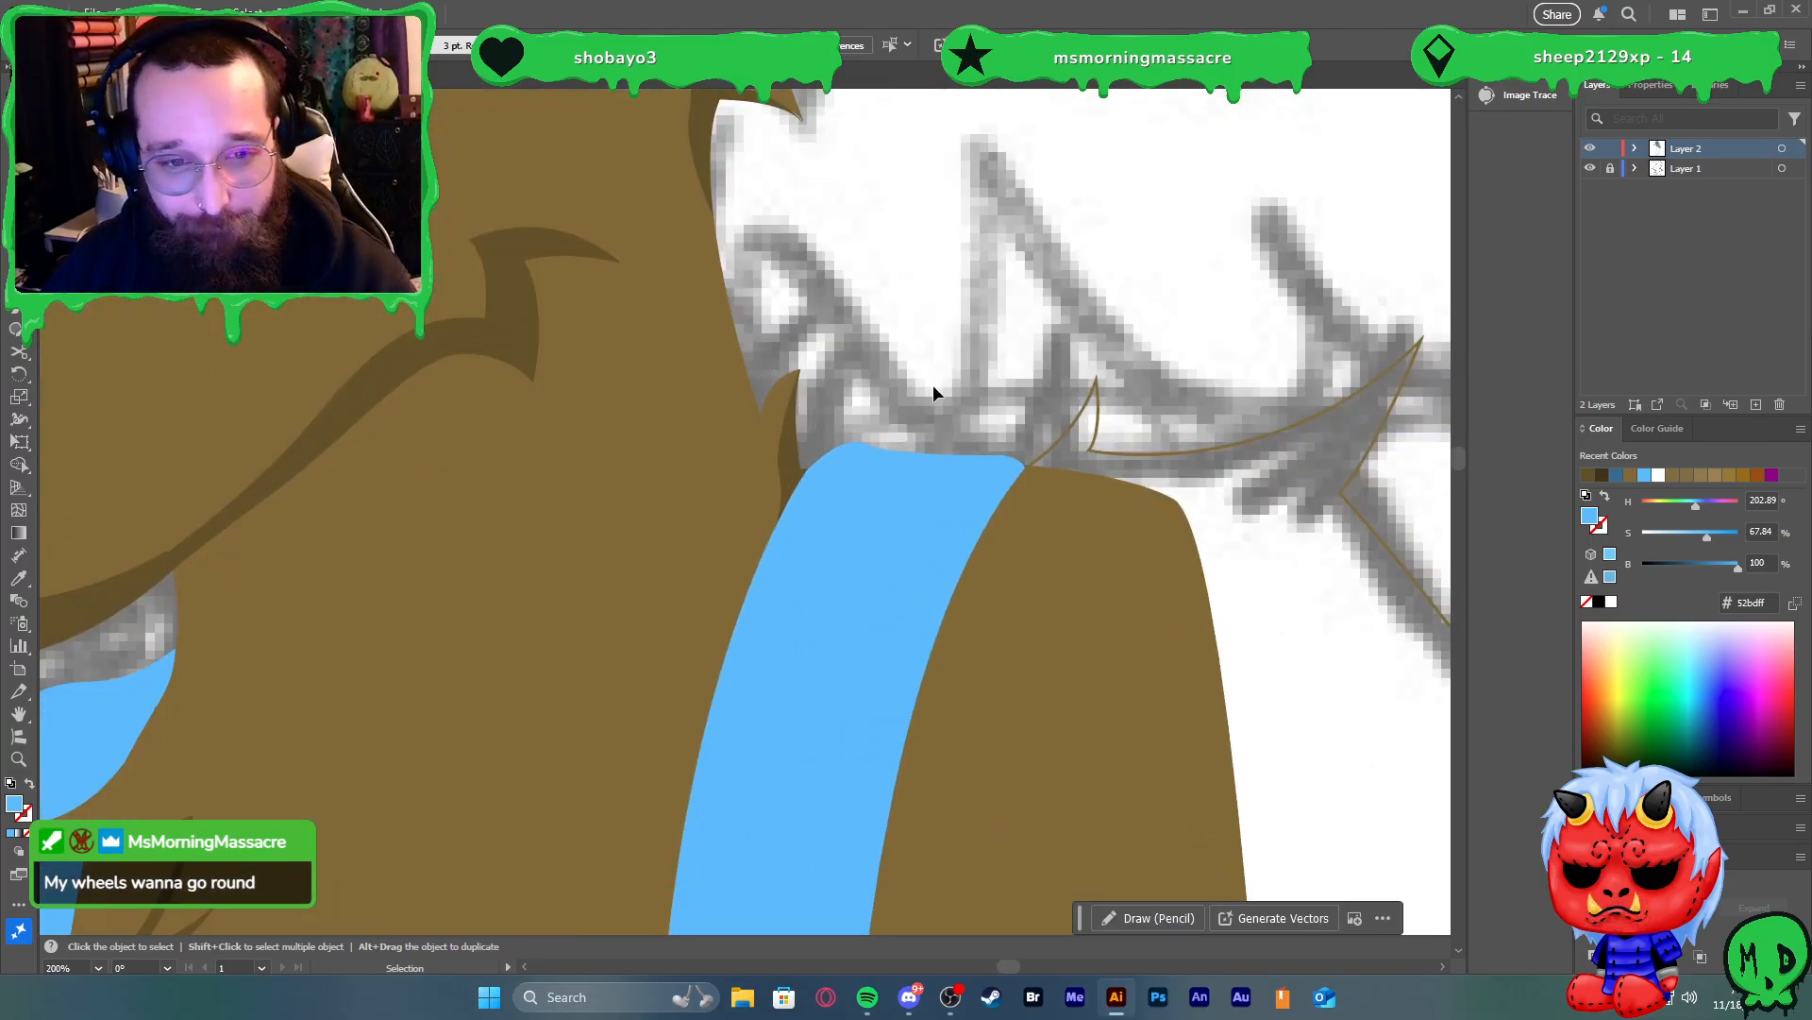
pyautogui.press('a')
pyautogui.click(522, 632)
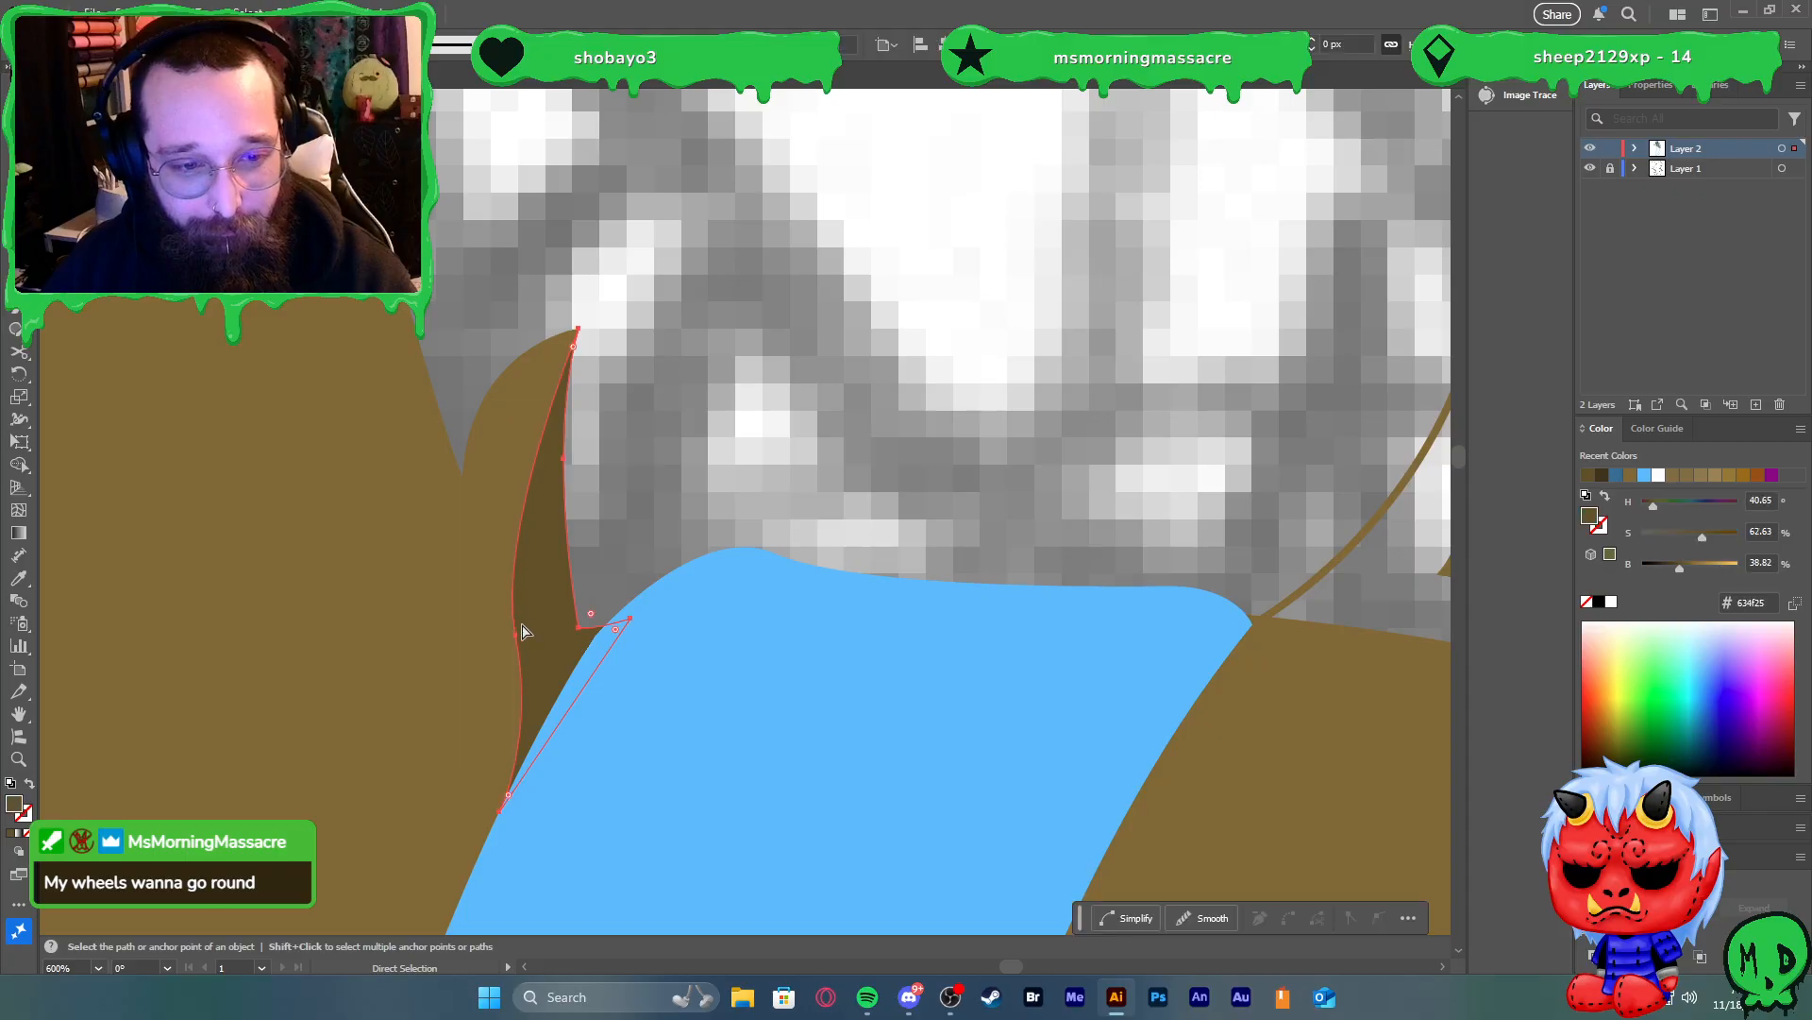
pyautogui.moveTo(519, 634); pyautogui.dragTo(537, 593)
pyautogui.click(710, 486)
pyautogui.press('v')
pyautogui.scroll(-10, 701, 462)
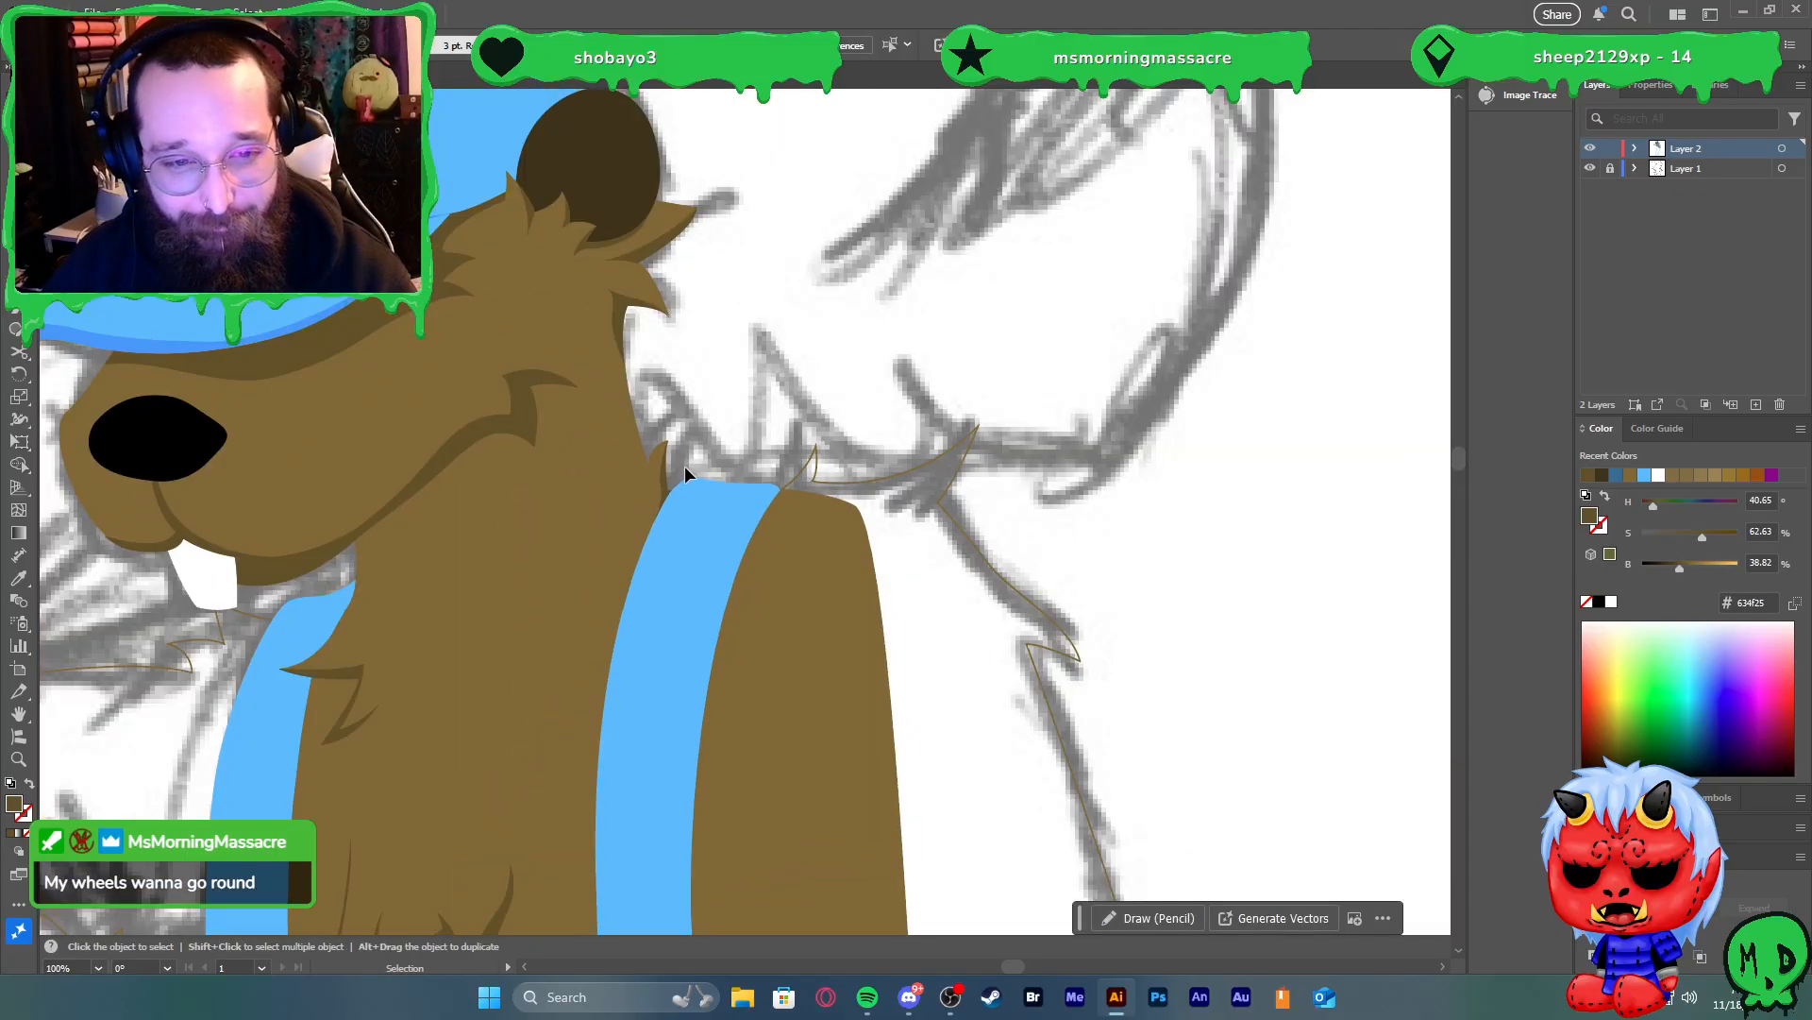
# Swap the body's brown fill to an outline with no fill so the sketch under the arm can be traced
pyautogui.scroll(-2, 722, 595)
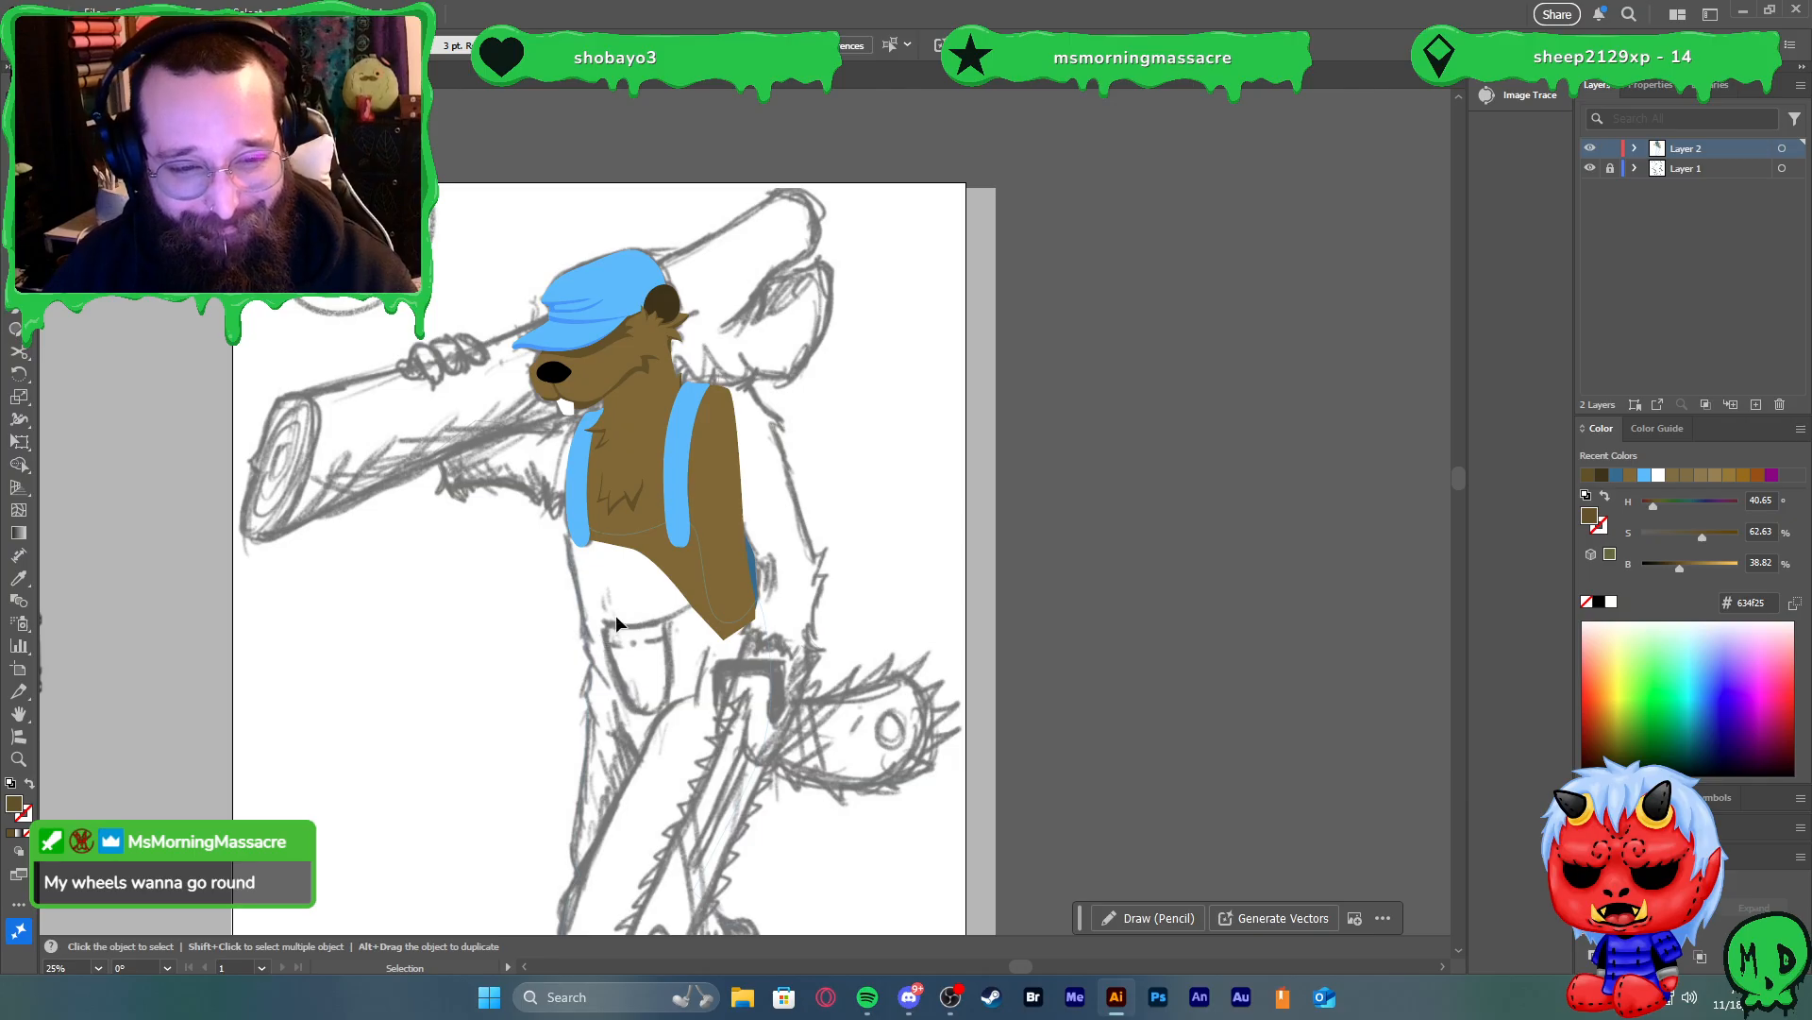
pyautogui.click(721, 547)
pyautogui.press('/')
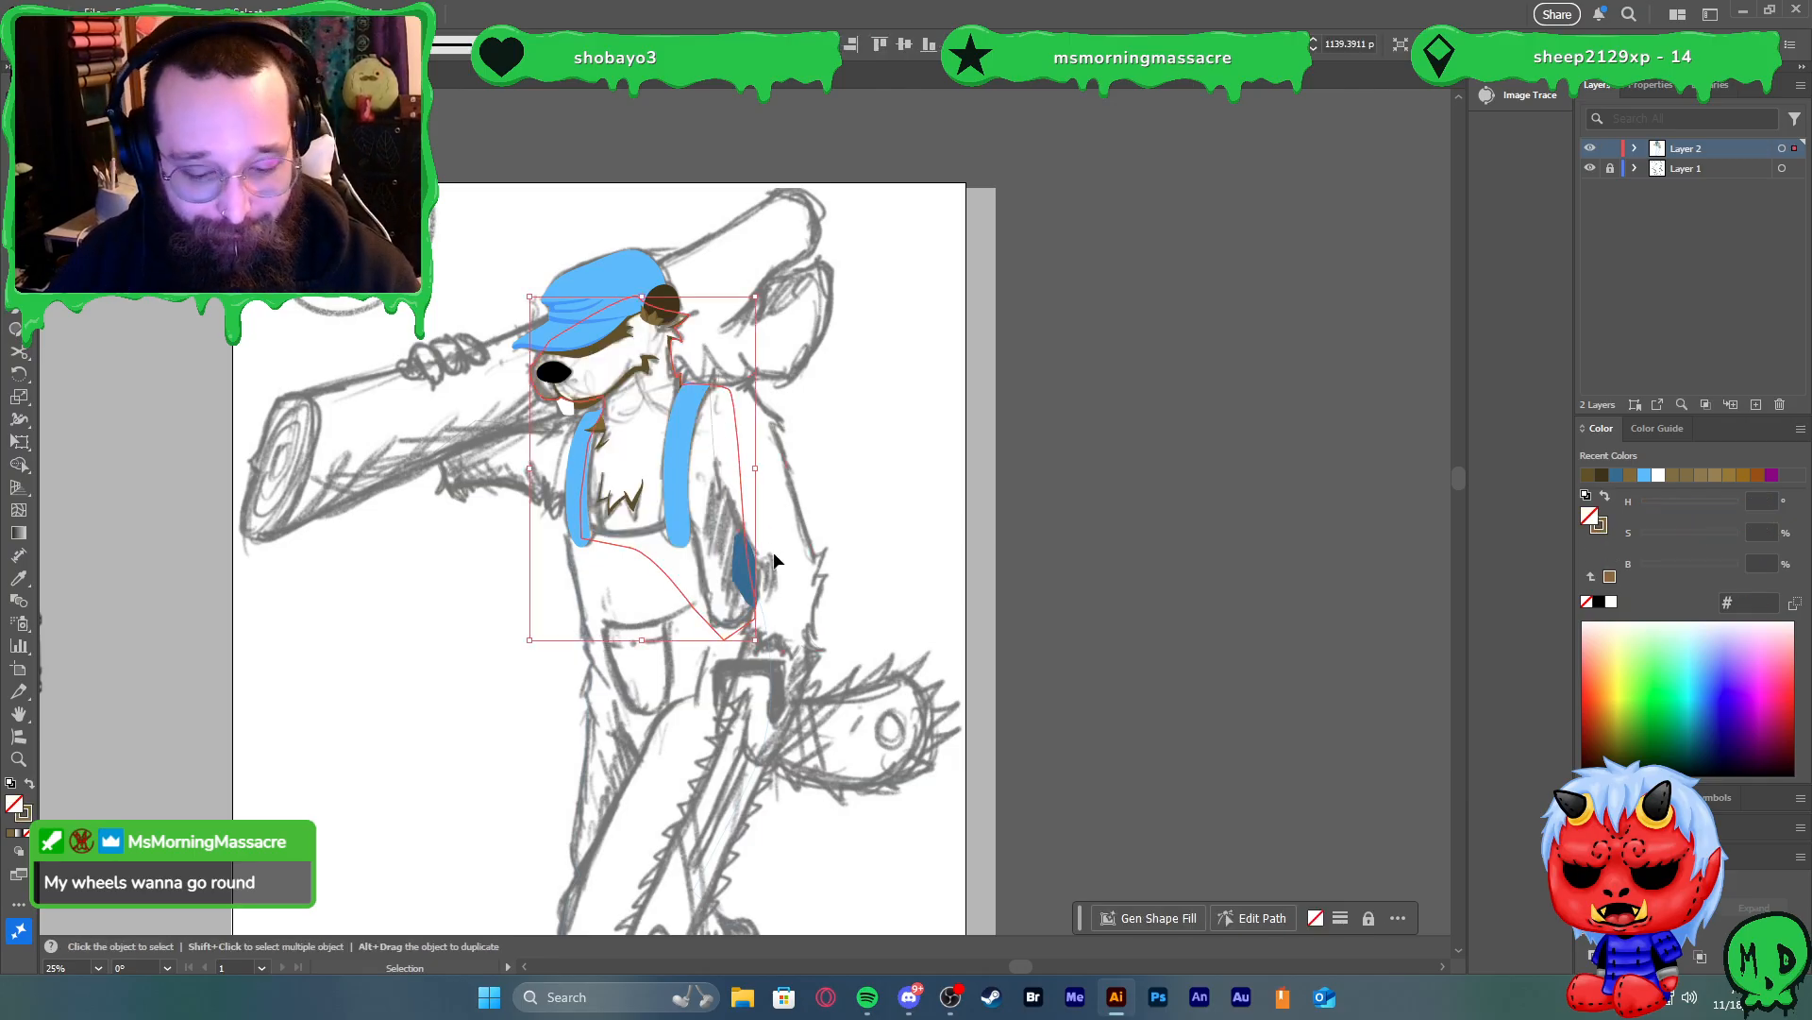
pyautogui.hotkey('ctrl', 'z')
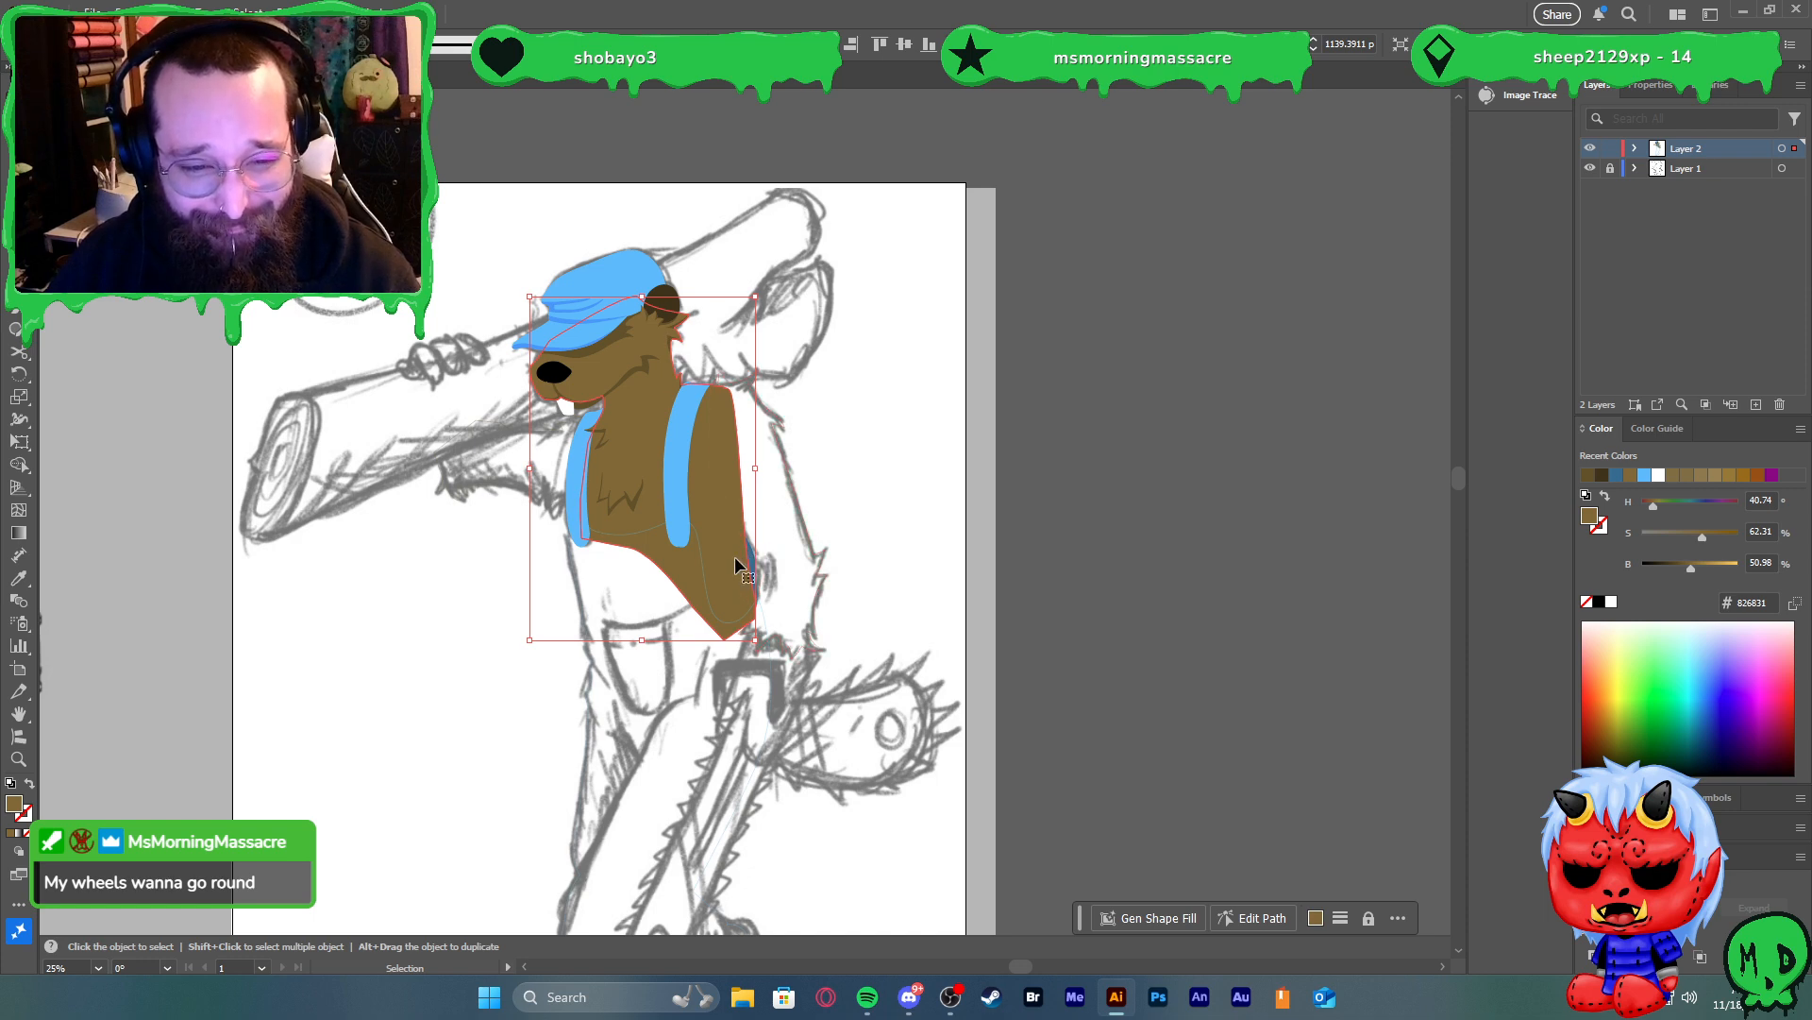
pyautogui.hotkey('shift', 'x')
pyautogui.click(808, 545)
# Start the underarm fur shadow's path at the inner elbow, tracing up to the first spike's tip and into the notch beside it
pyautogui.scroll(4, 716, 518)
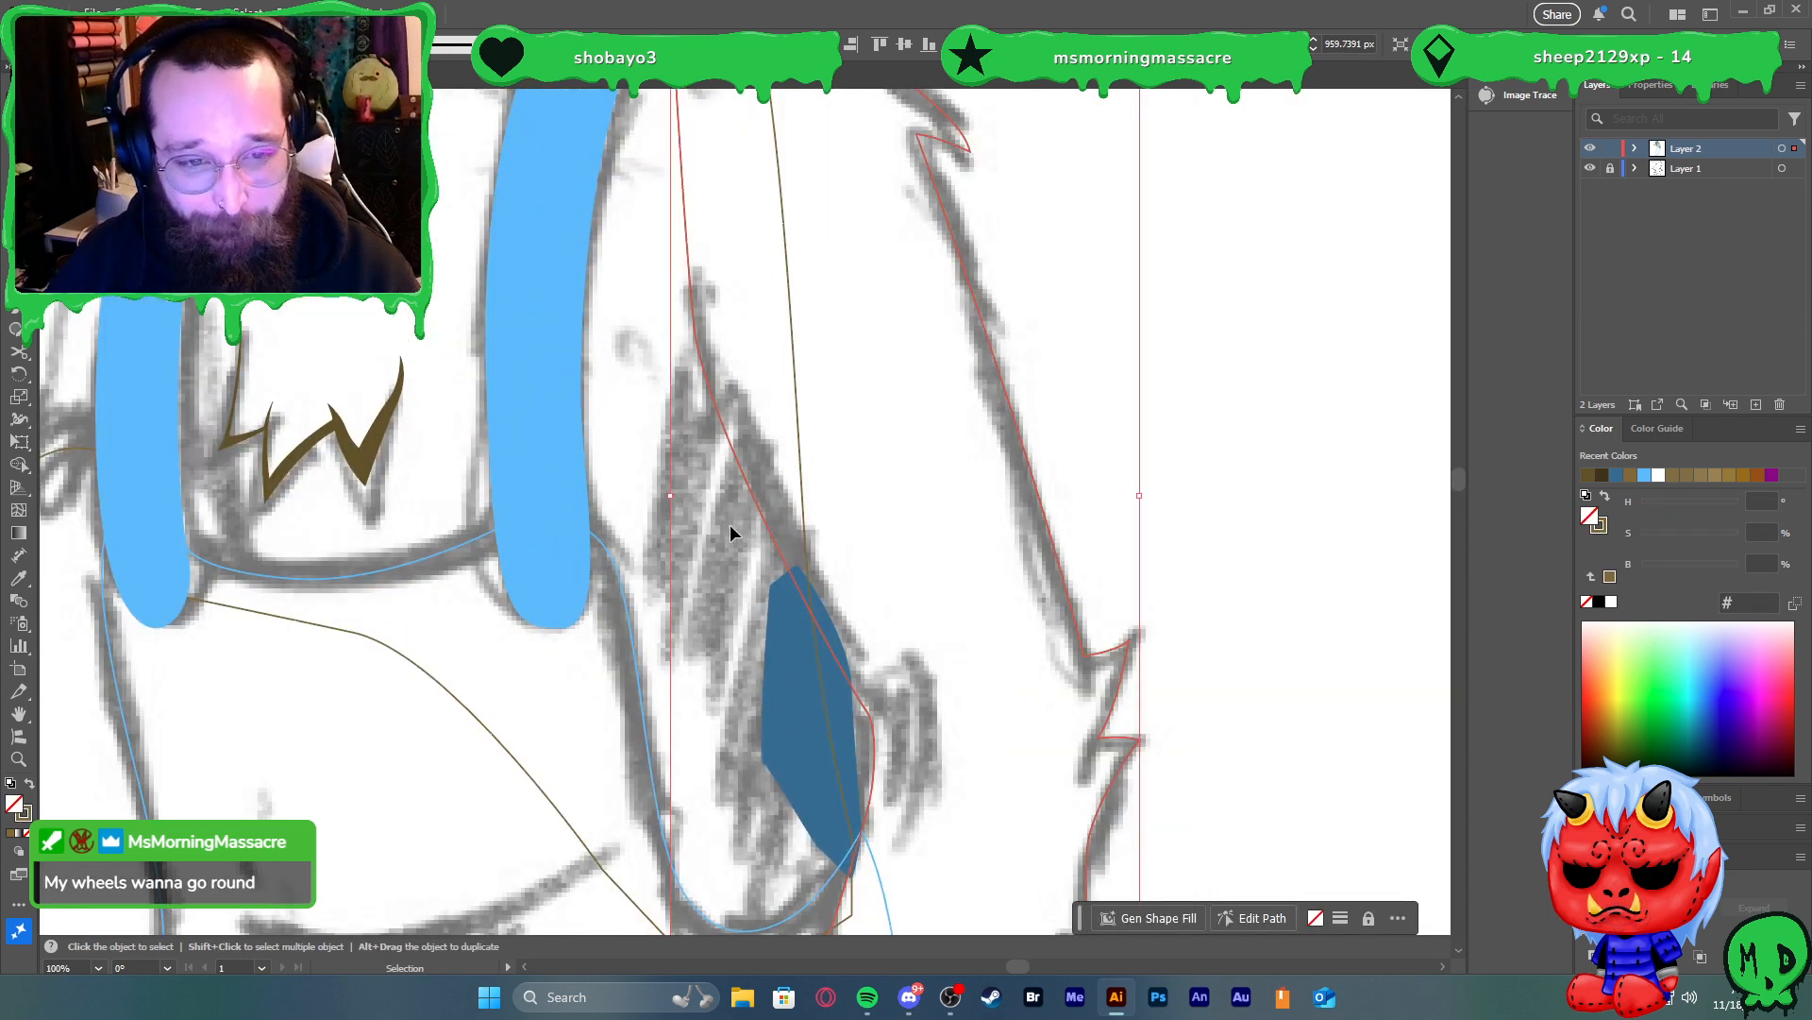
pyautogui.press('+')
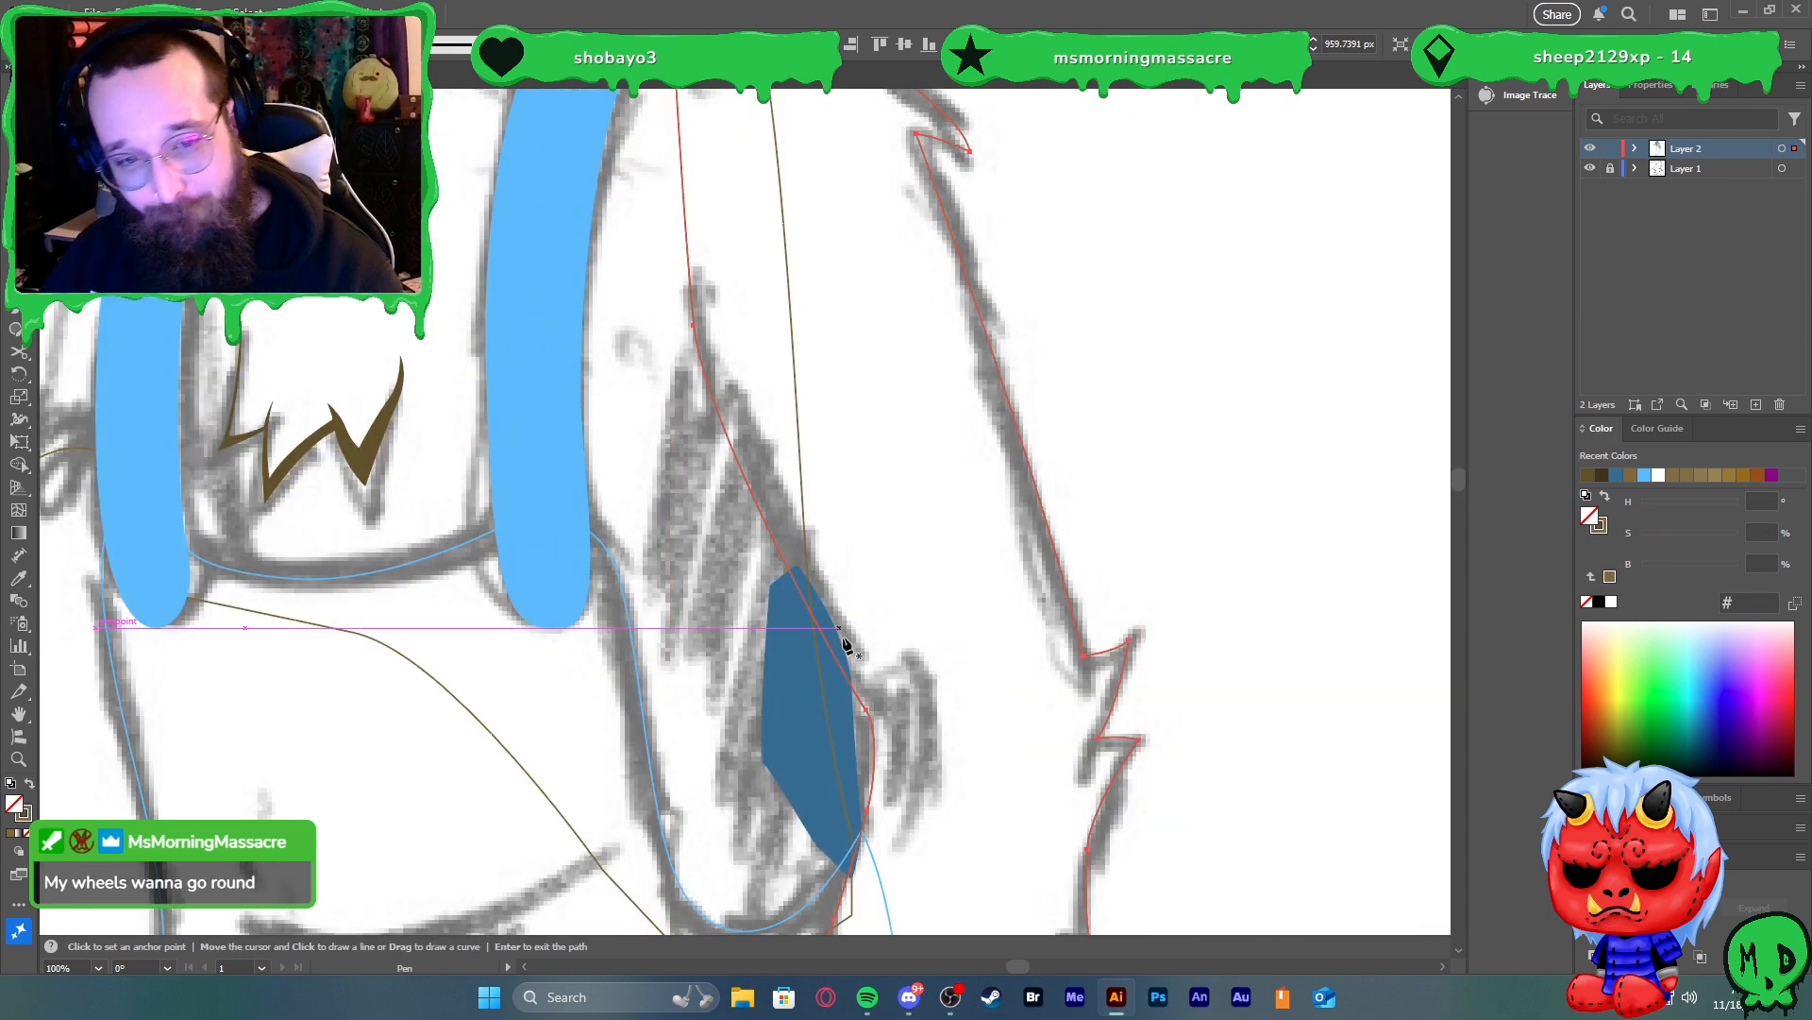
pyautogui.press('v')
pyautogui.click(848, 721)
pyautogui.press('p')
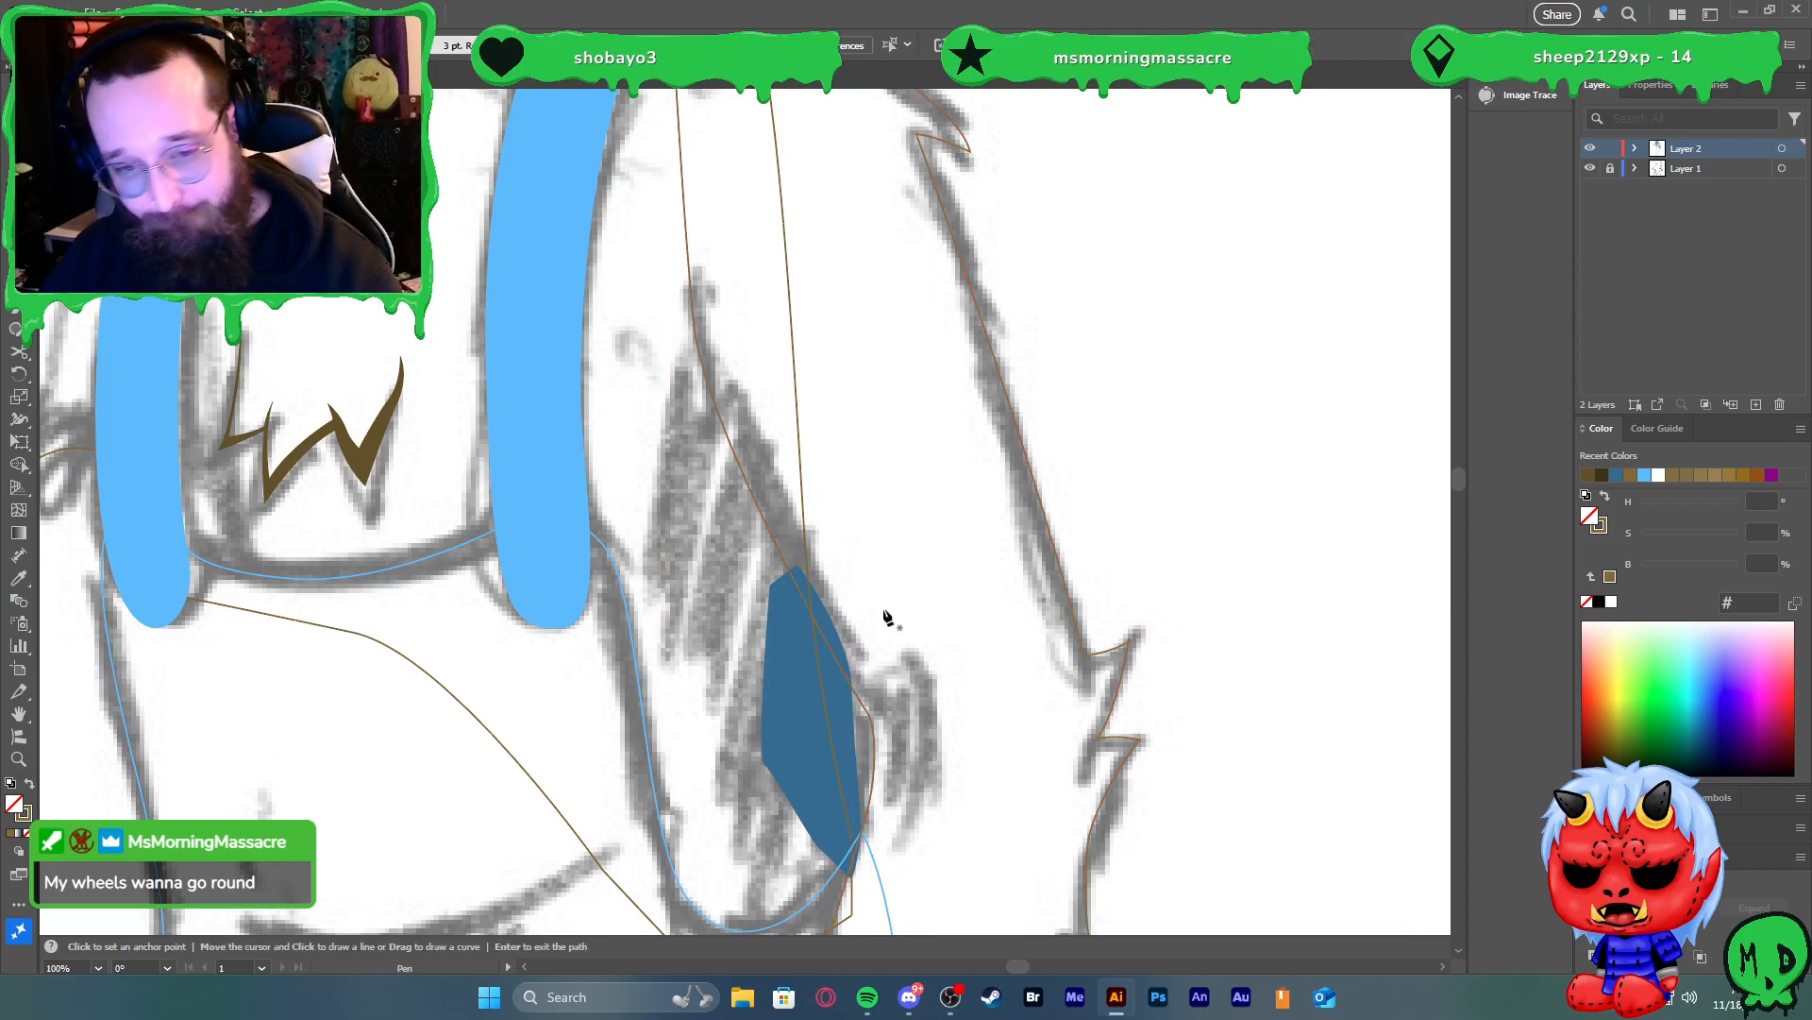
pyautogui.click(857, 696)
pyautogui.click(773, 468)
pyautogui.click(736, 383)
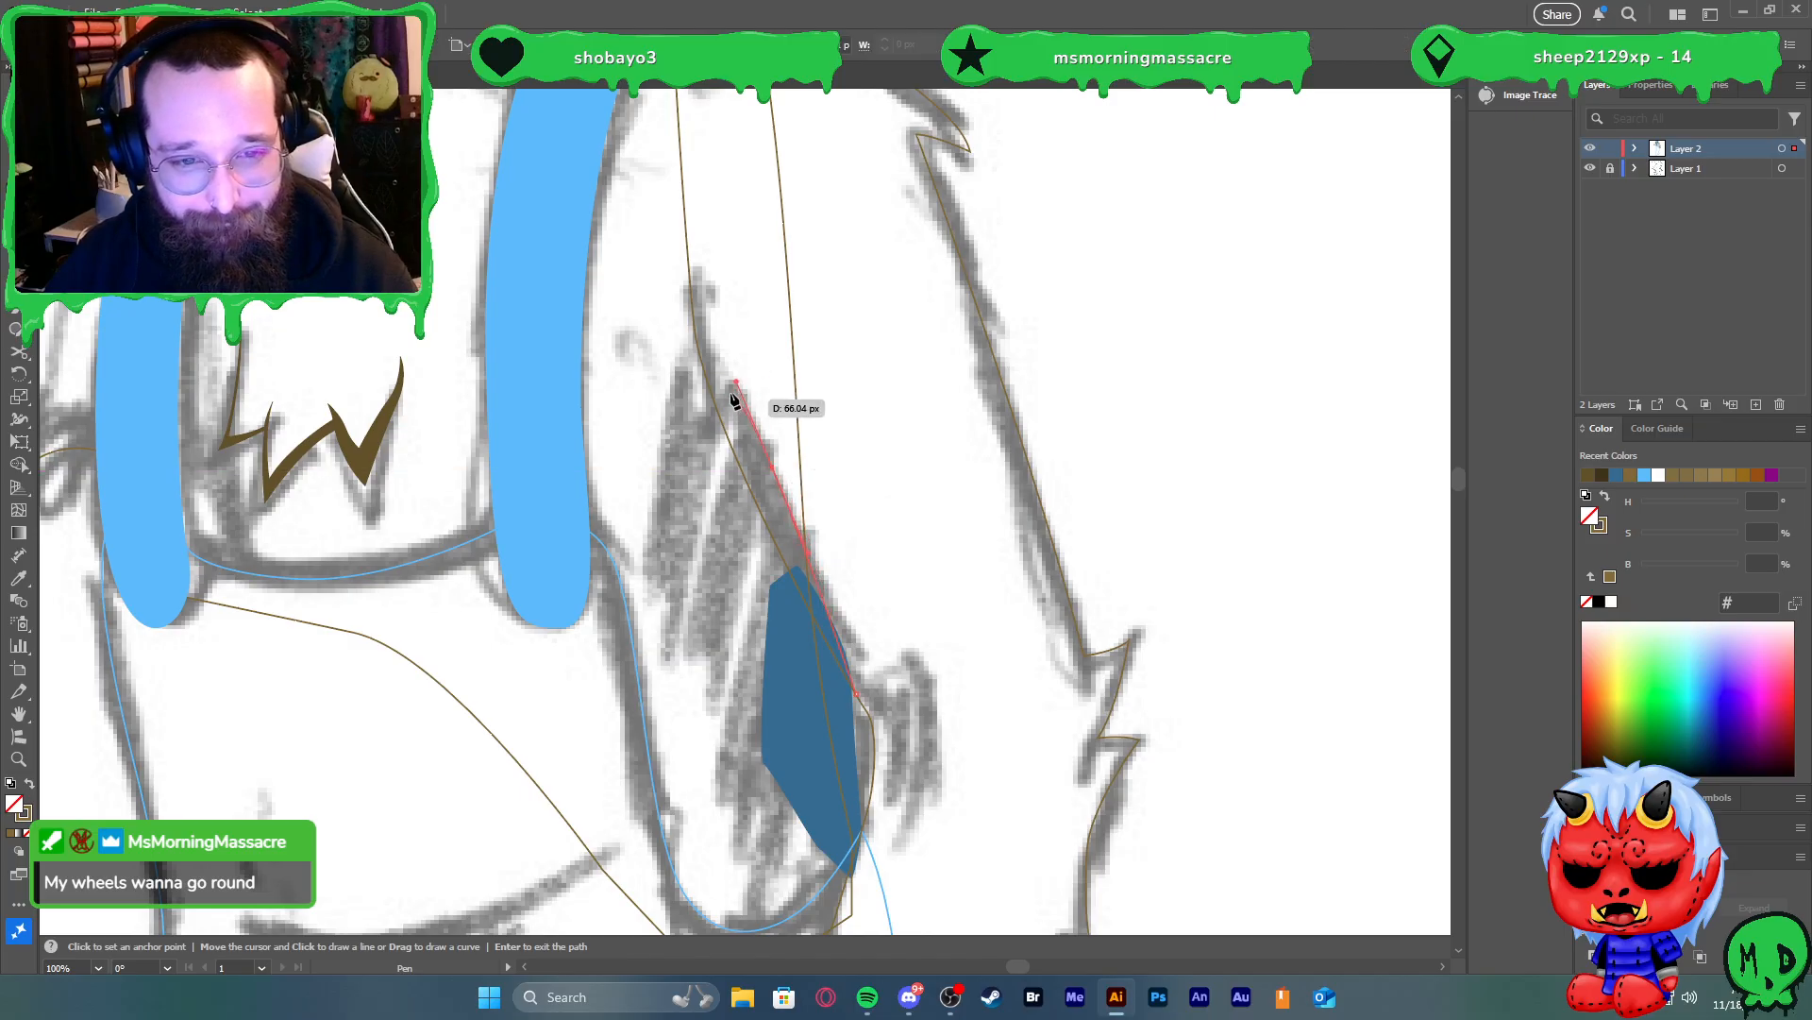
pyautogui.click(664, 460)
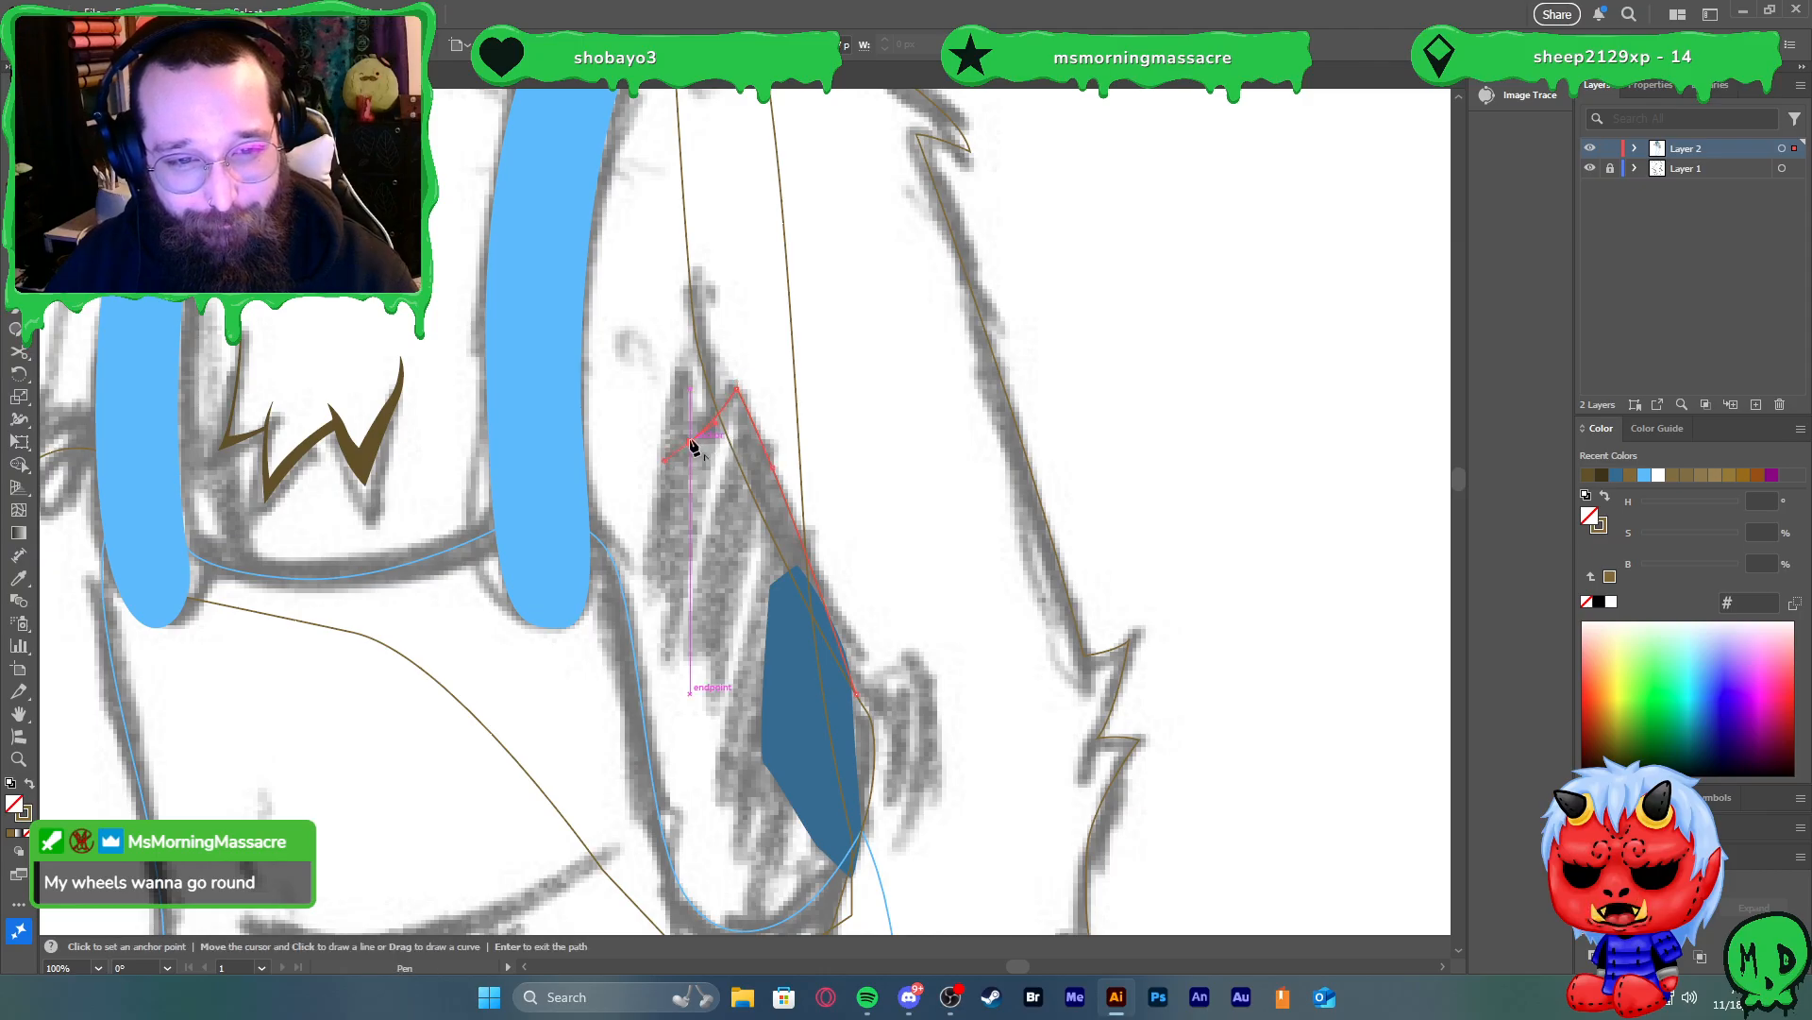
pyautogui.hotkey('ctrl', 'z')
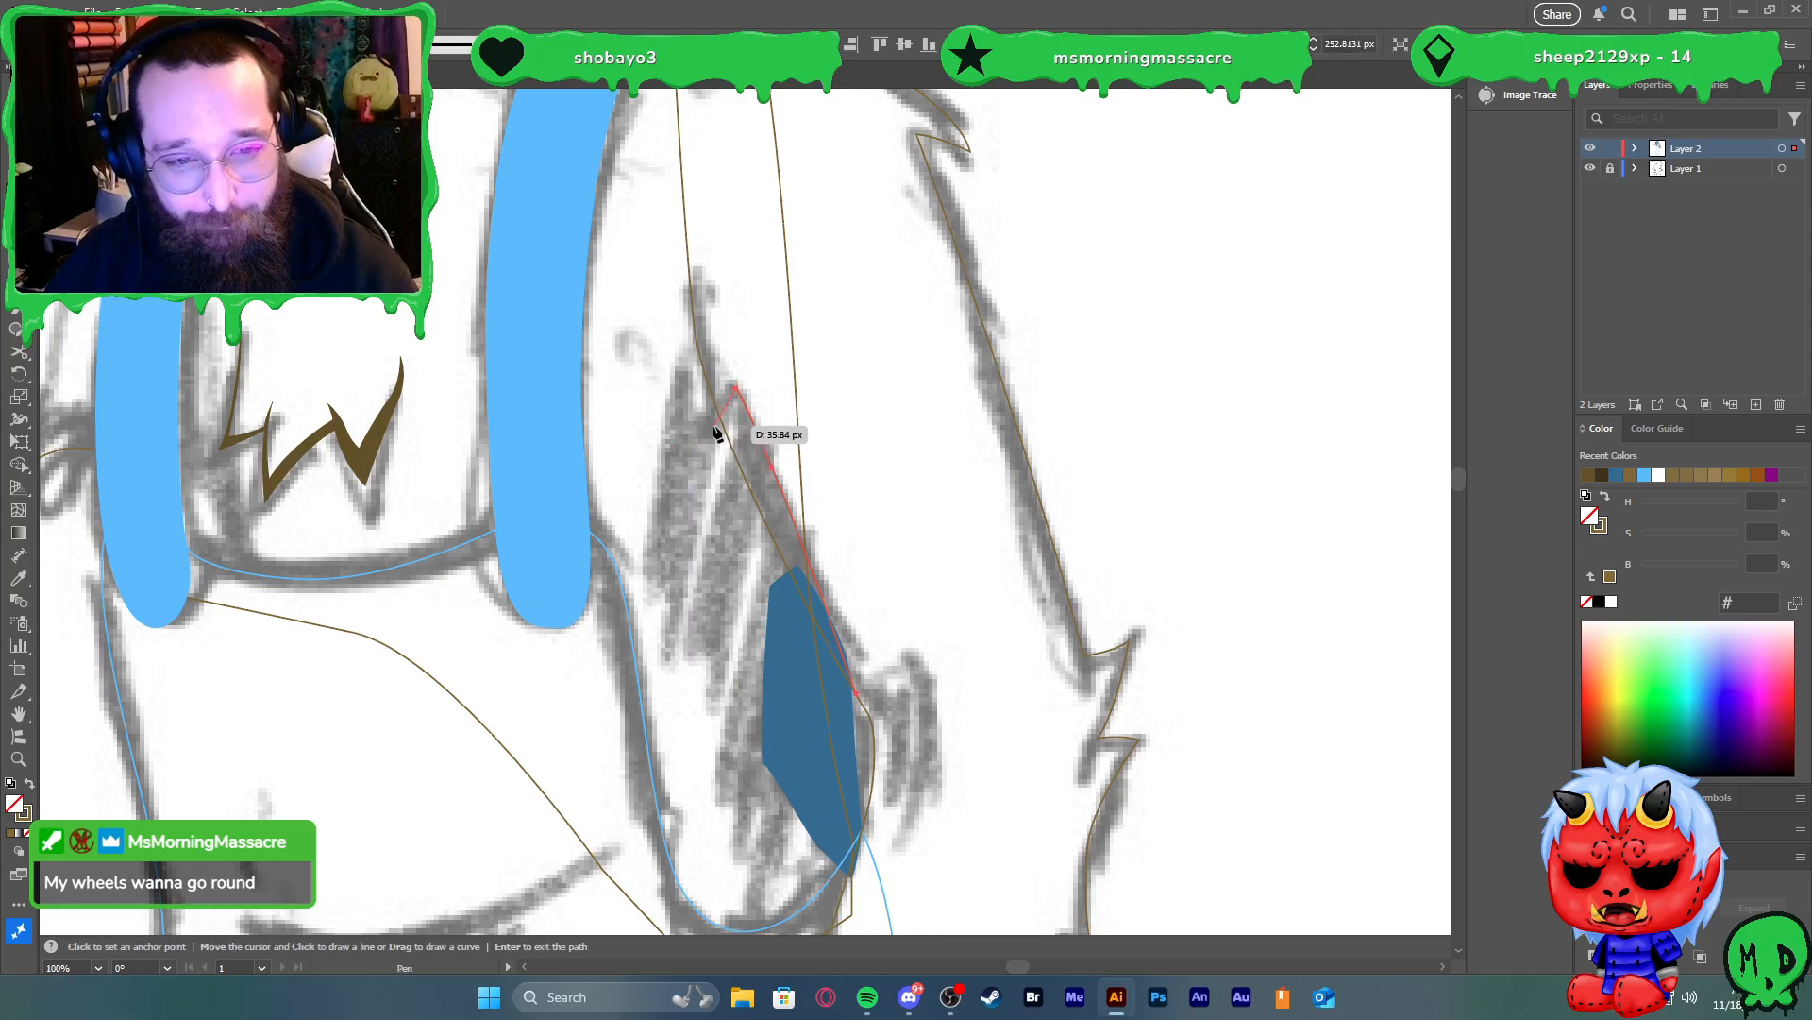
pyautogui.moveTo(676, 425); pyautogui.dragTo(684, 423)
pyautogui.click(707, 415)
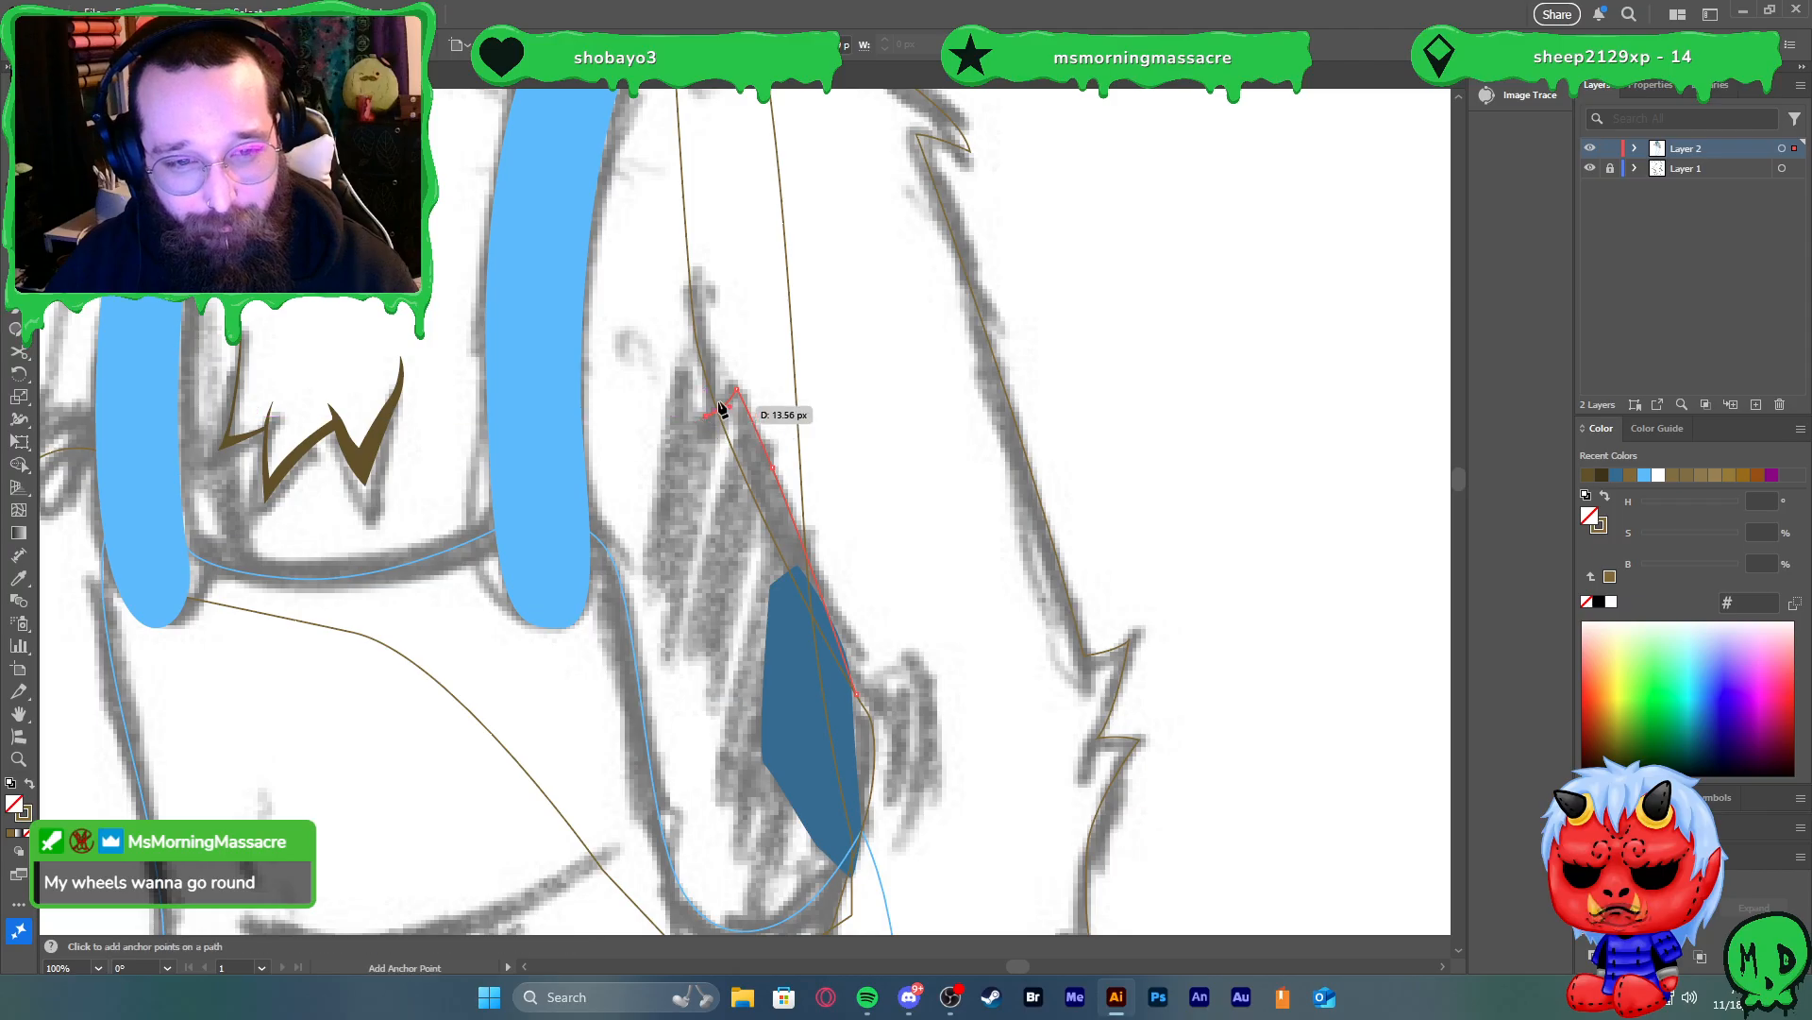
# Continue the underarm shadow over its tallest spike and down the chest side, adding the first jagged fur notch
pyautogui.click(696, 345)
pyautogui.click(651, 562)
pyautogui.click(655, 643)
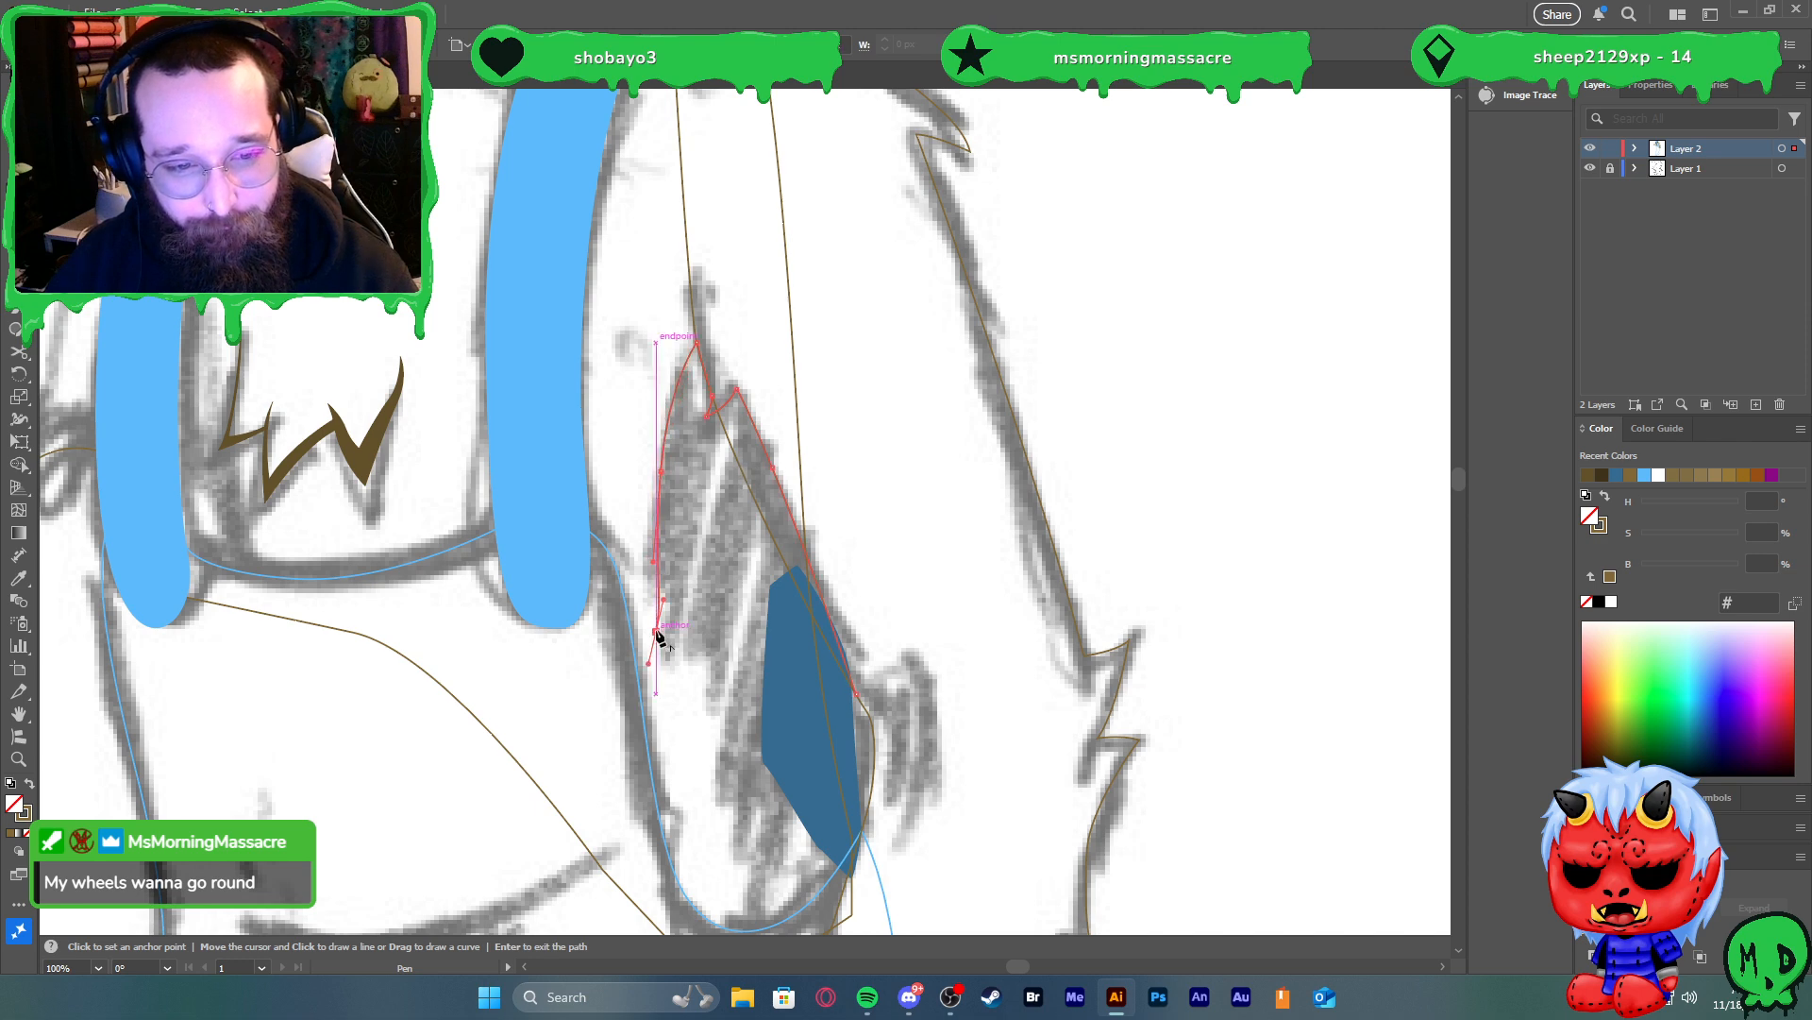
pyautogui.click(678, 615)
pyautogui.moveTo(676, 755); pyautogui.dragTo(676, 756)
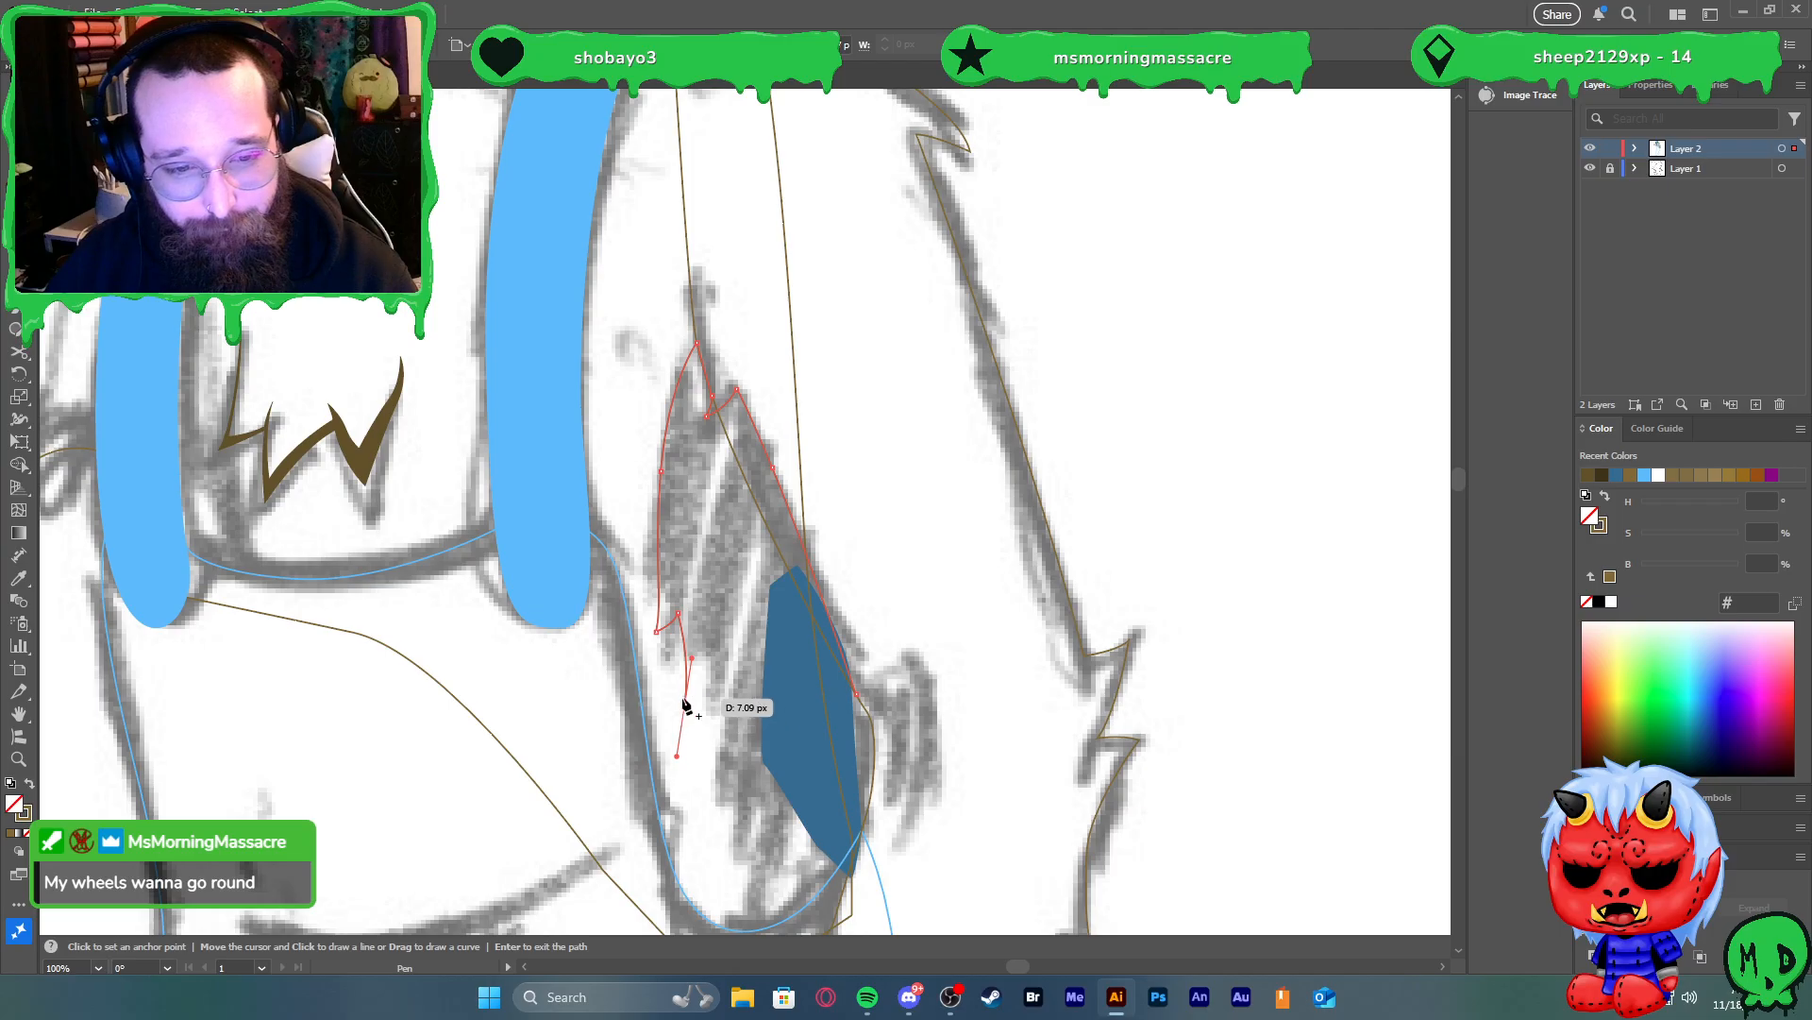
pyautogui.click(684, 707)
# Extend the underarm shadow through a second fur notch down to the overalls' curved outline, following that curve to the body's edge
pyautogui.scroll(-3, 712, 599)
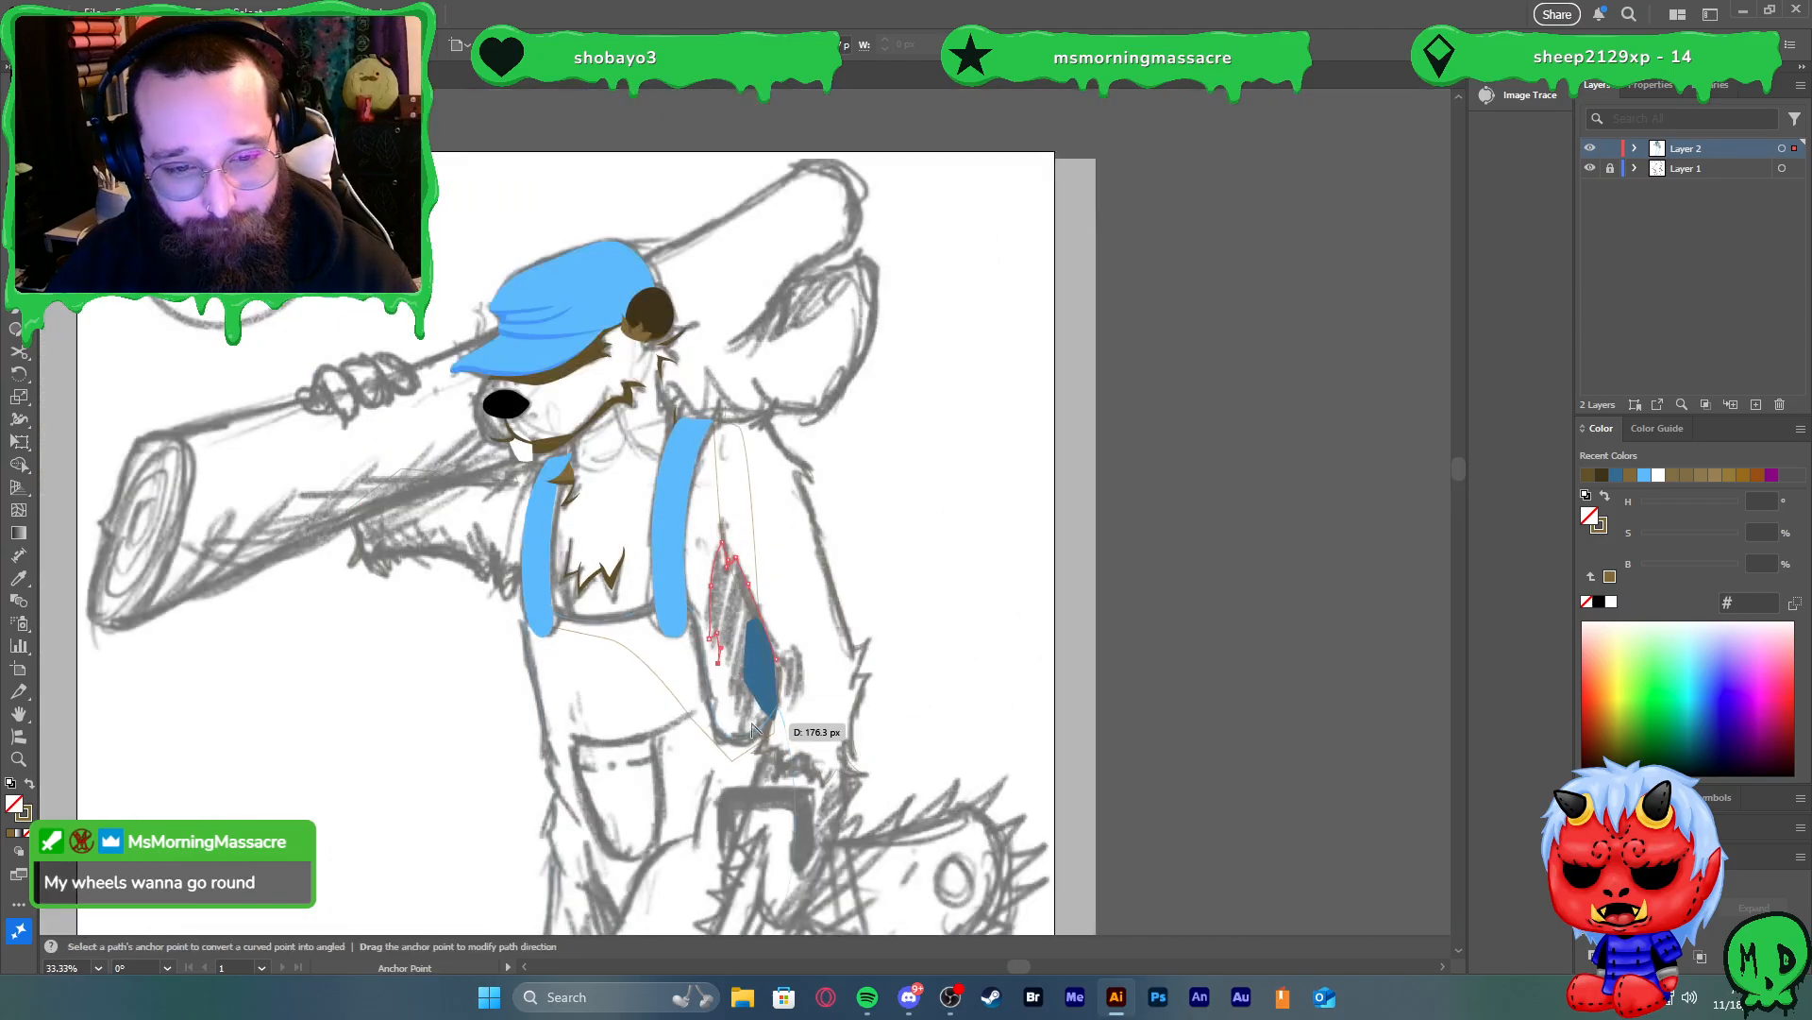
pyautogui.scroll(3, 755, 709)
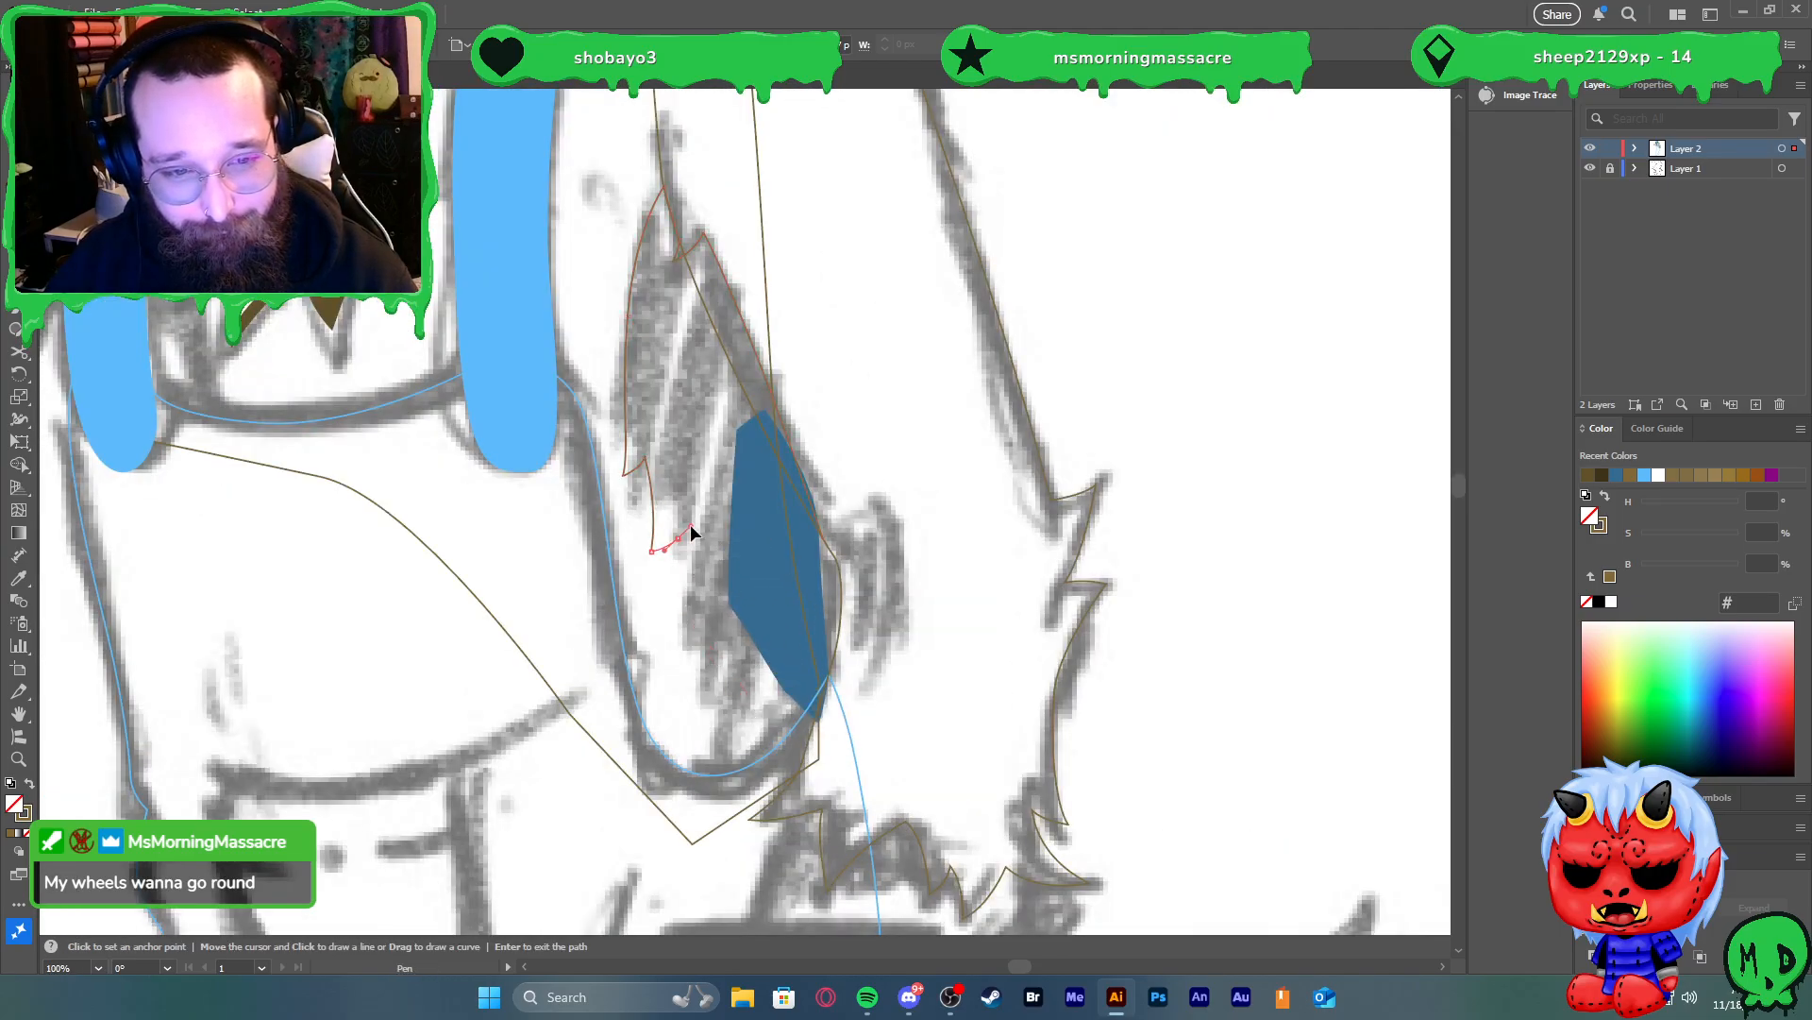
pyautogui.moveTo(677, 538); pyautogui.dragTo(690, 527)
pyautogui.click(678, 539)
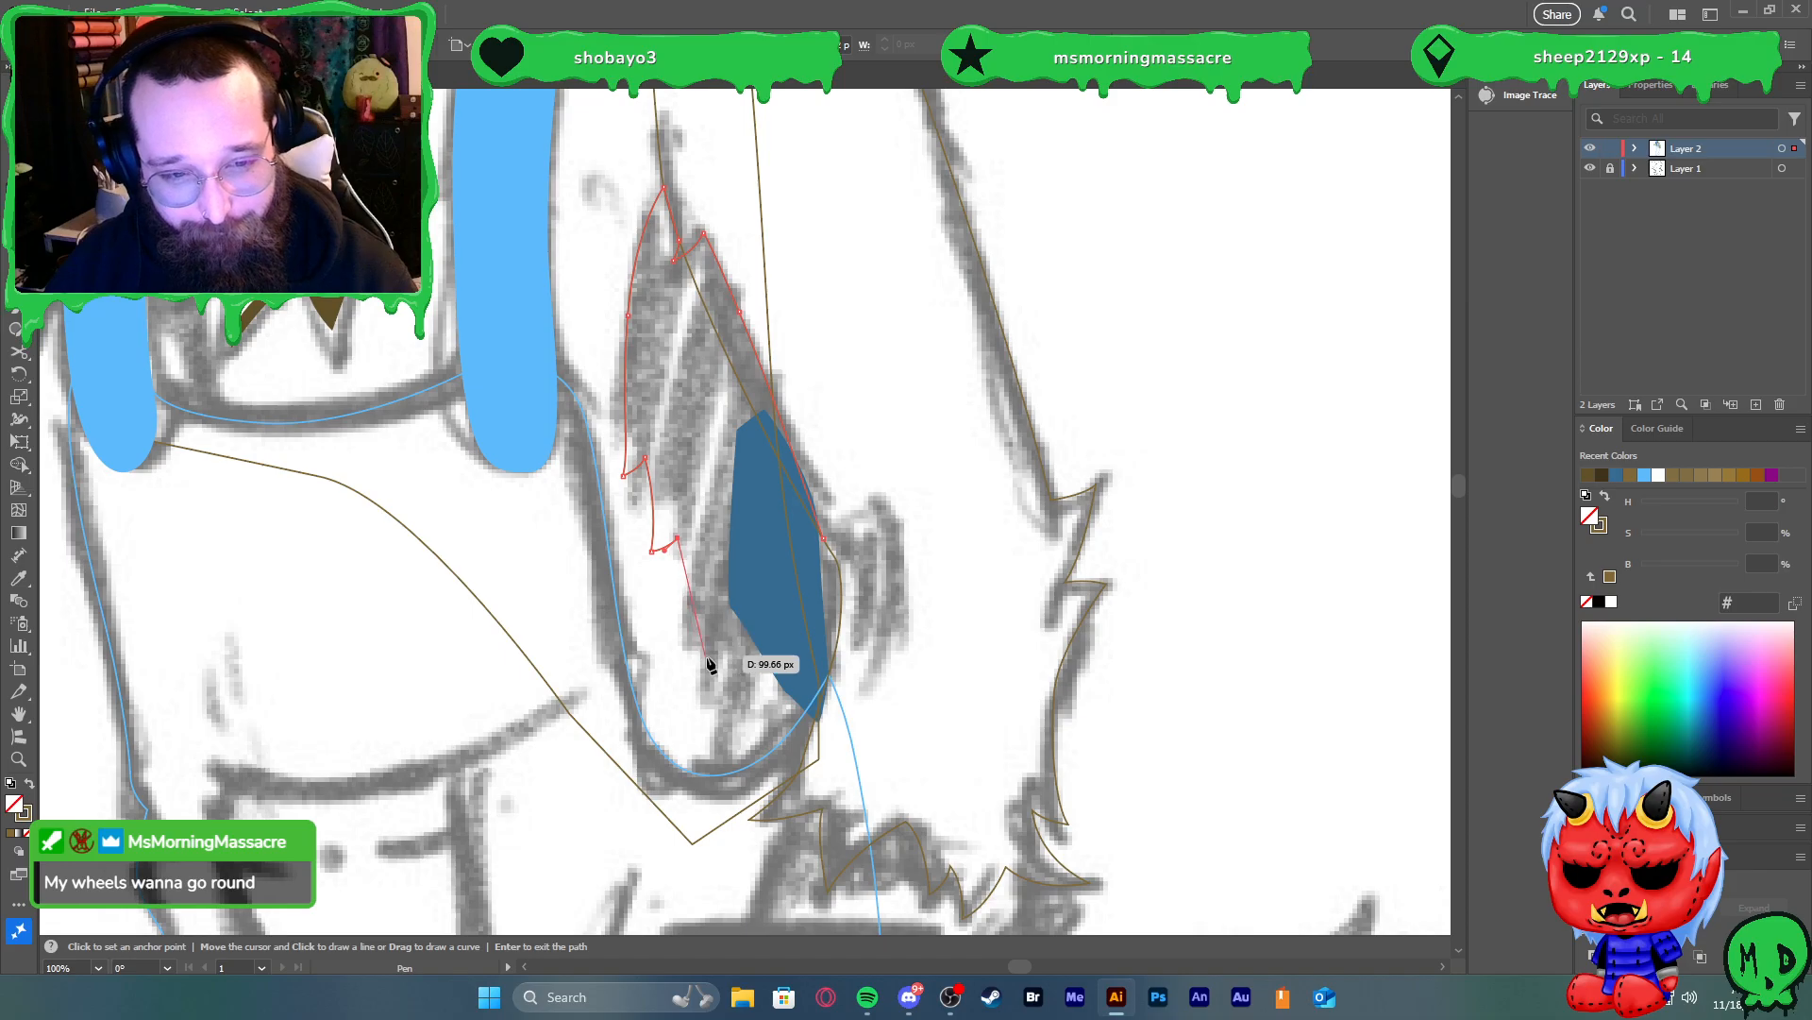
pyautogui.moveTo(737, 697); pyautogui.dragTo(736, 698)
pyautogui.click(738, 700)
pyautogui.click(758, 758)
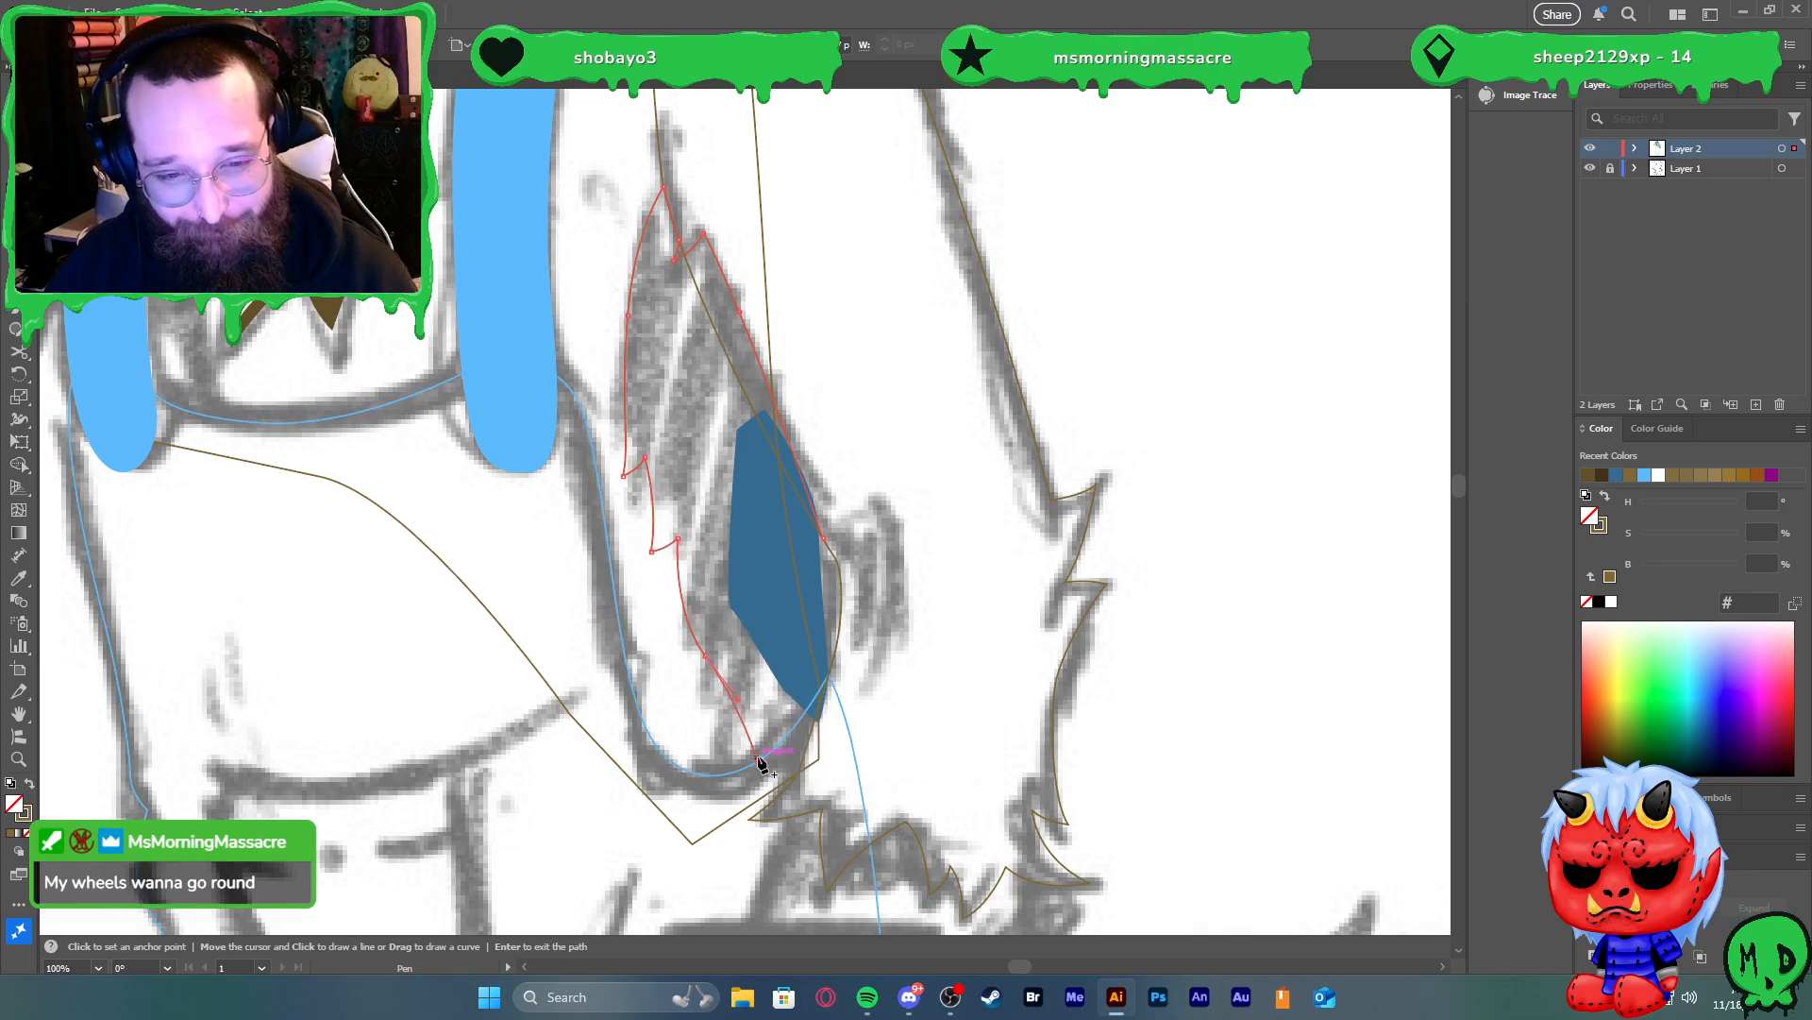
pyautogui.scroll(2, 798, 699)
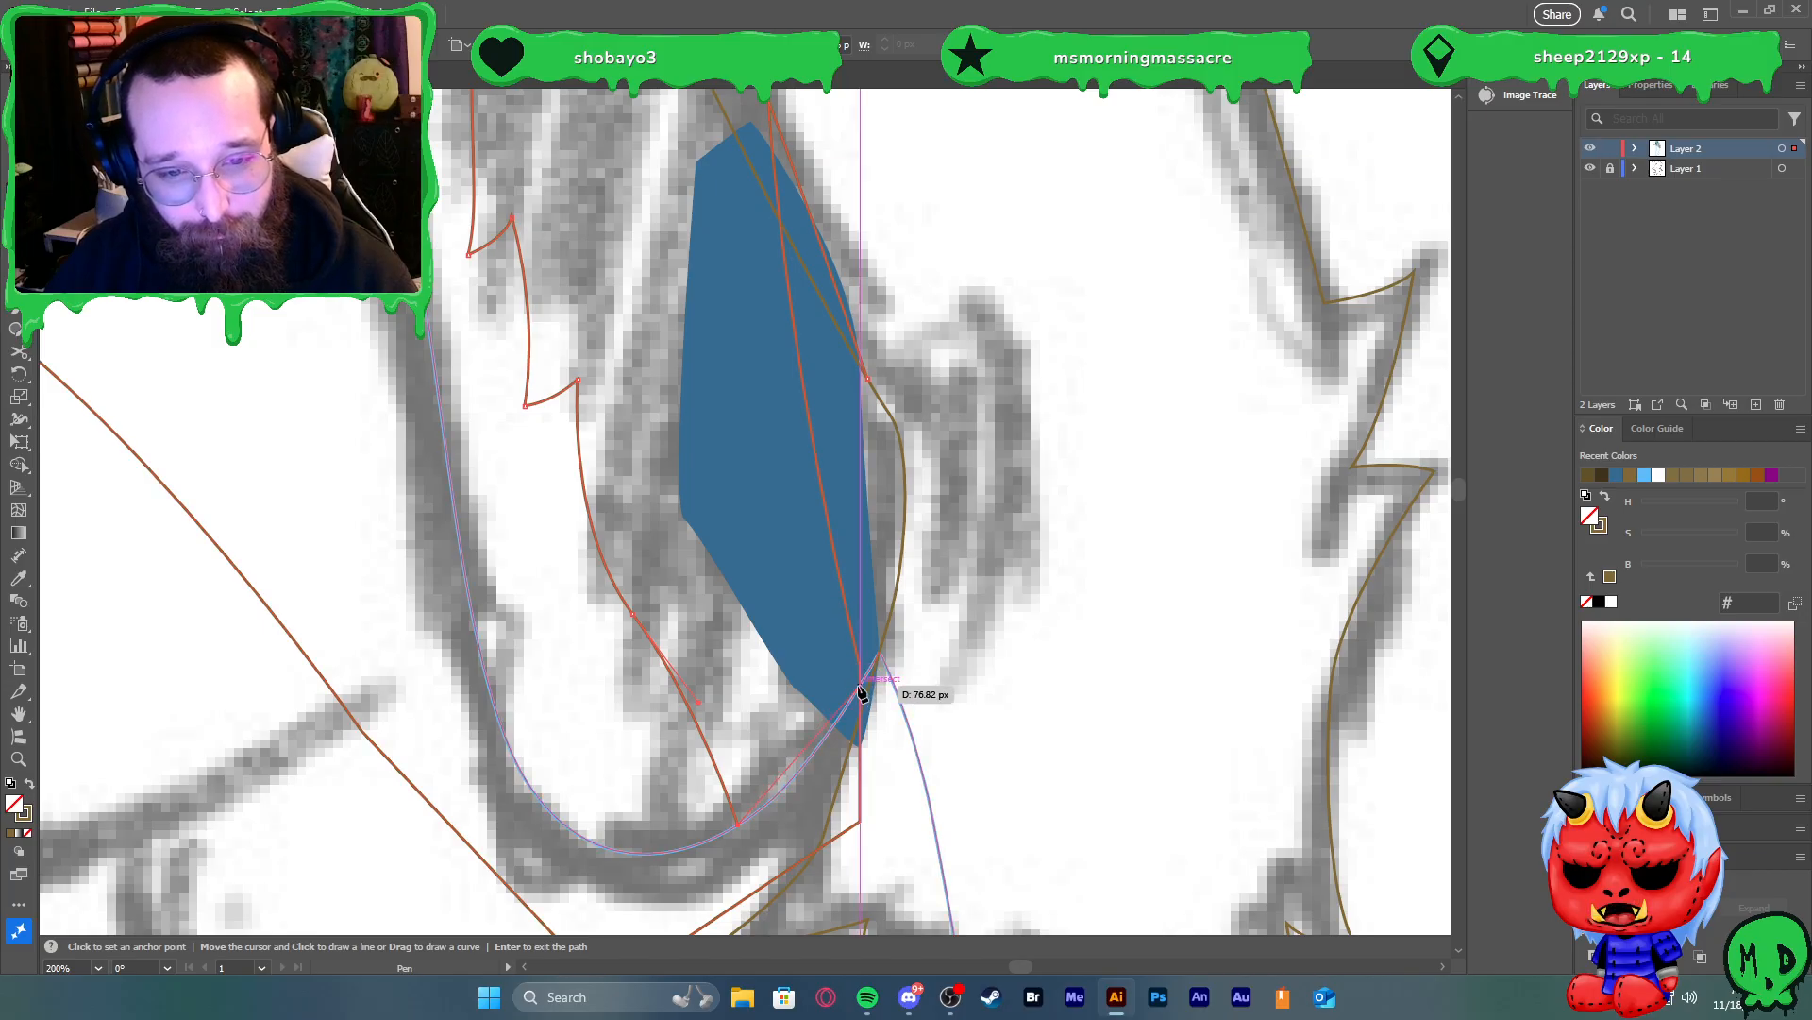
pyautogui.moveTo(864, 690); pyautogui.dragTo(941, 555)
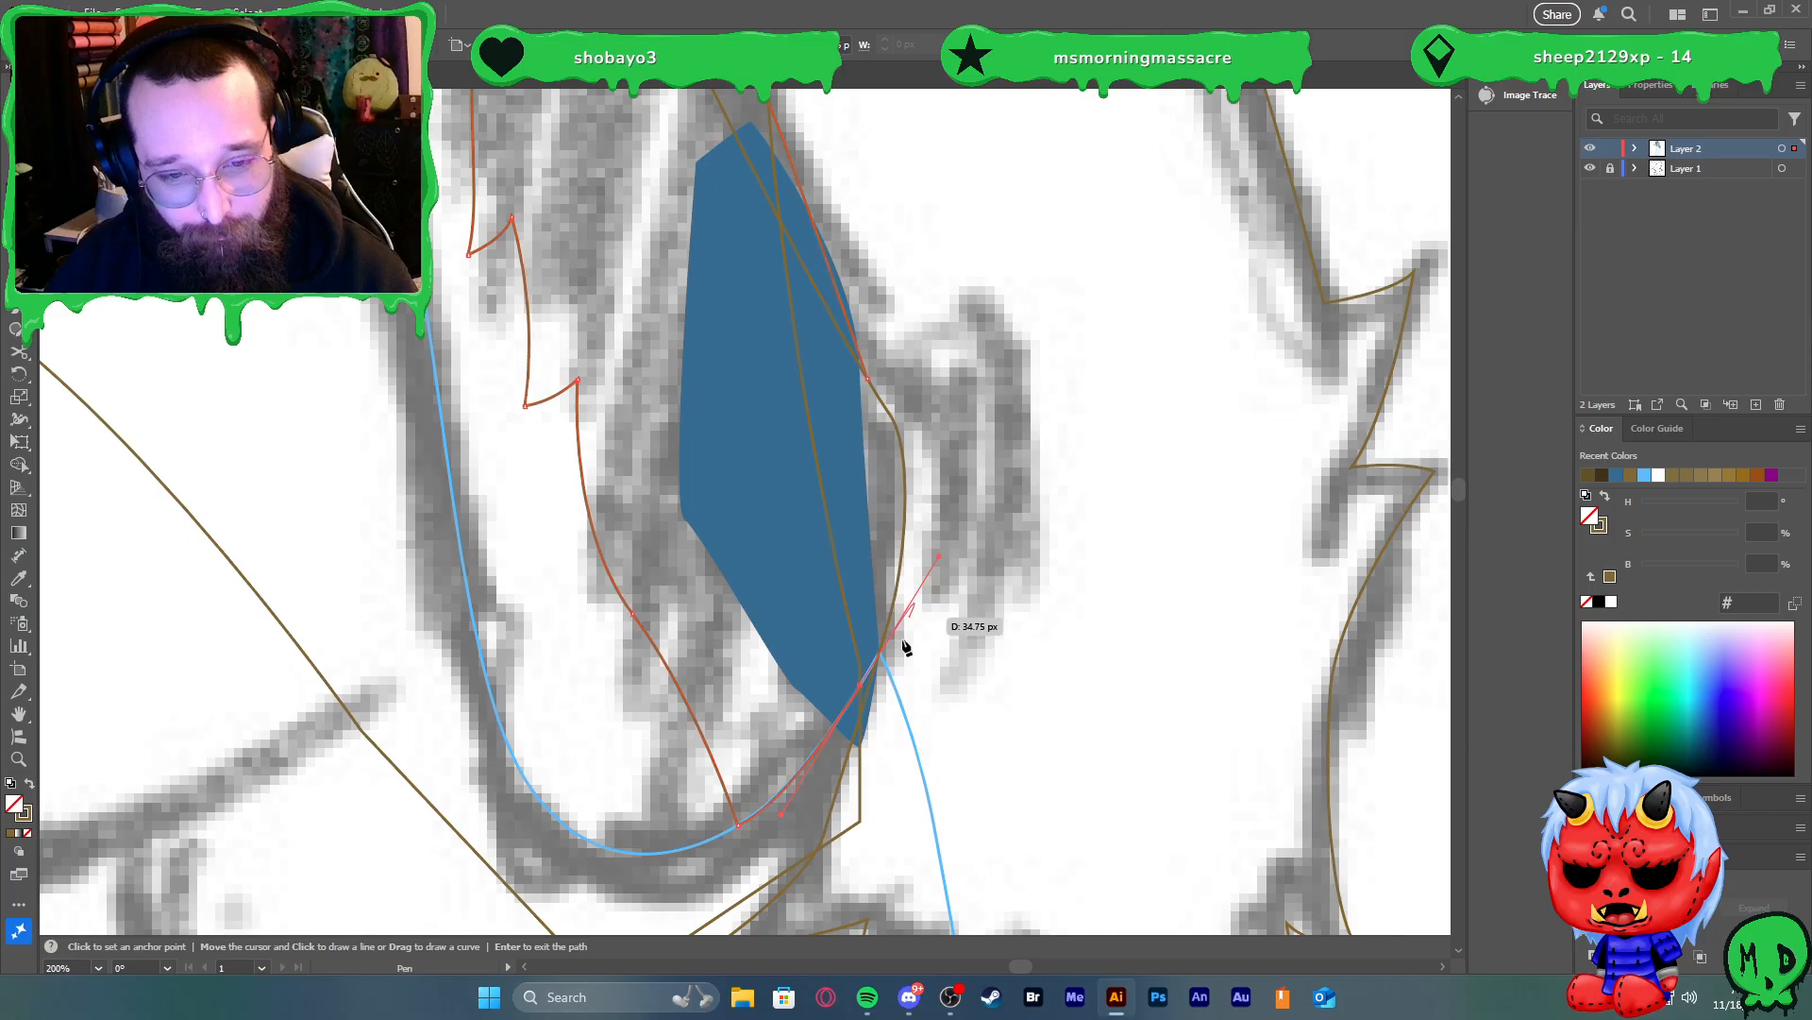
pyautogui.click(861, 684)
# Close the underarm shadow's path up the body's side edge and back along the arm's inner outline to its starting point
pyautogui.scroll(4, 862, 686)
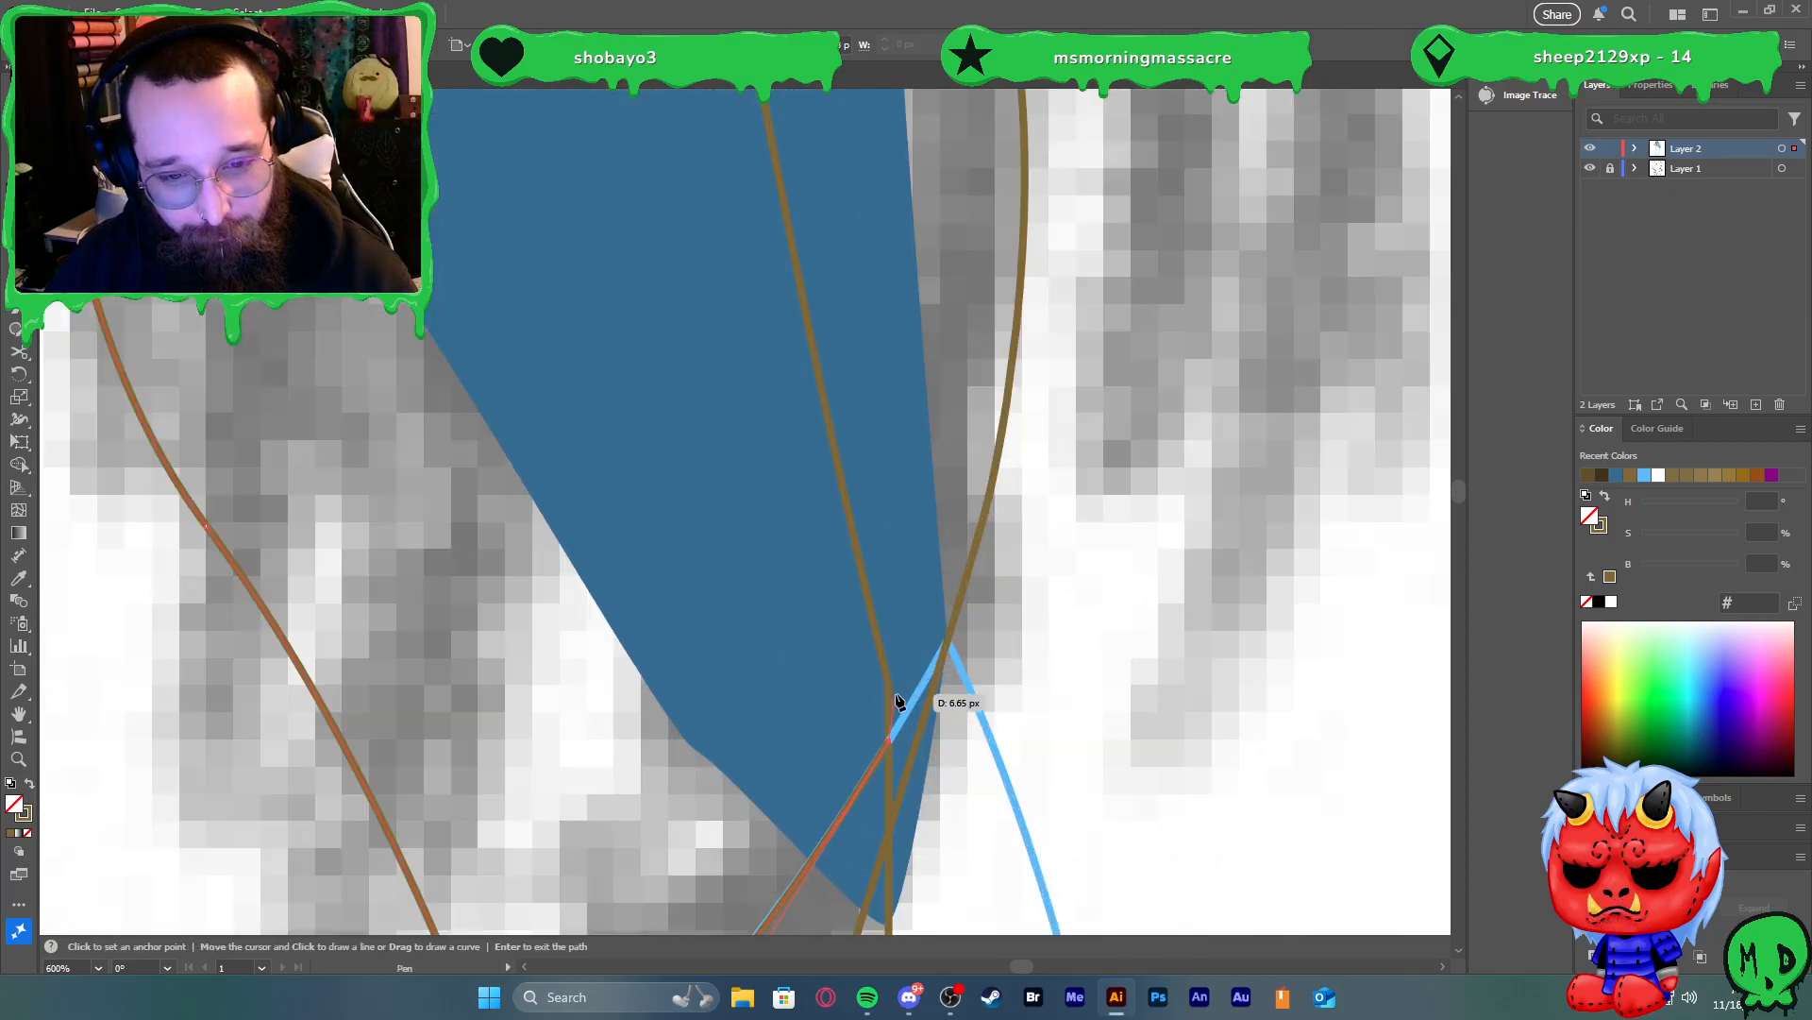
pyautogui.scroll(-5, 891, 686)
pyautogui.scroll(-1, 857, 655)
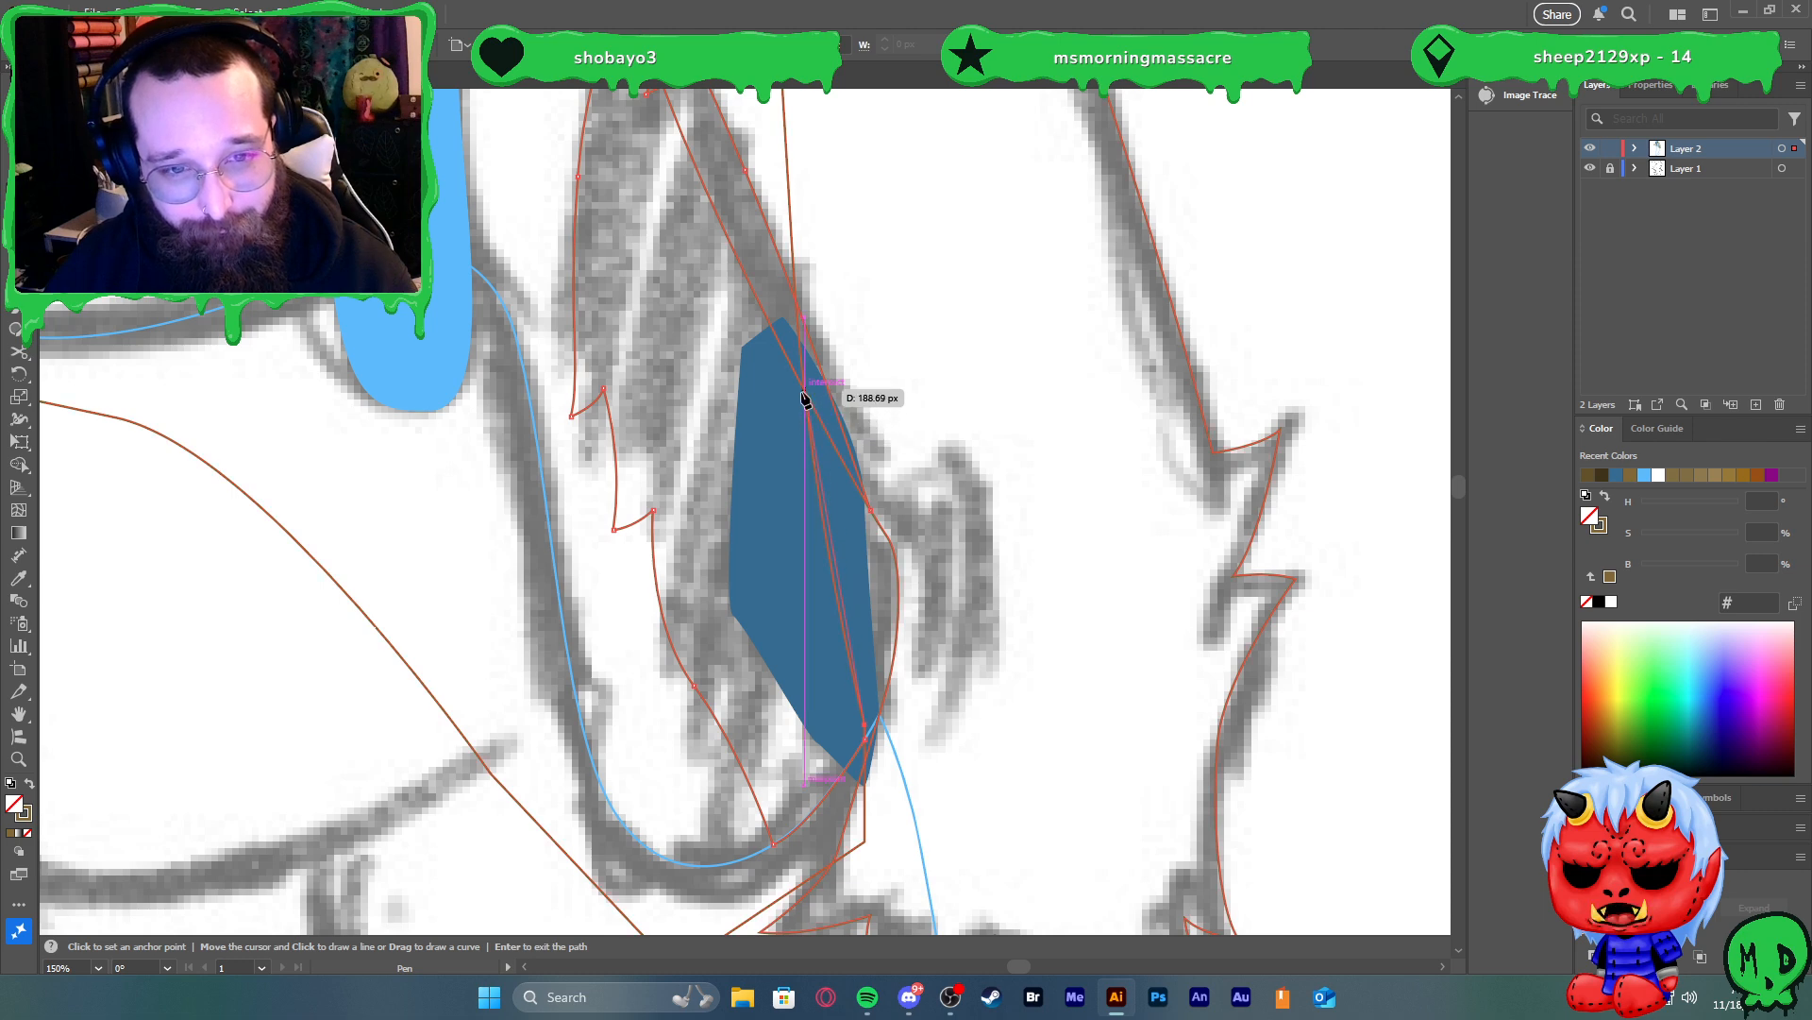
pyautogui.scroll(2, 808, 397)
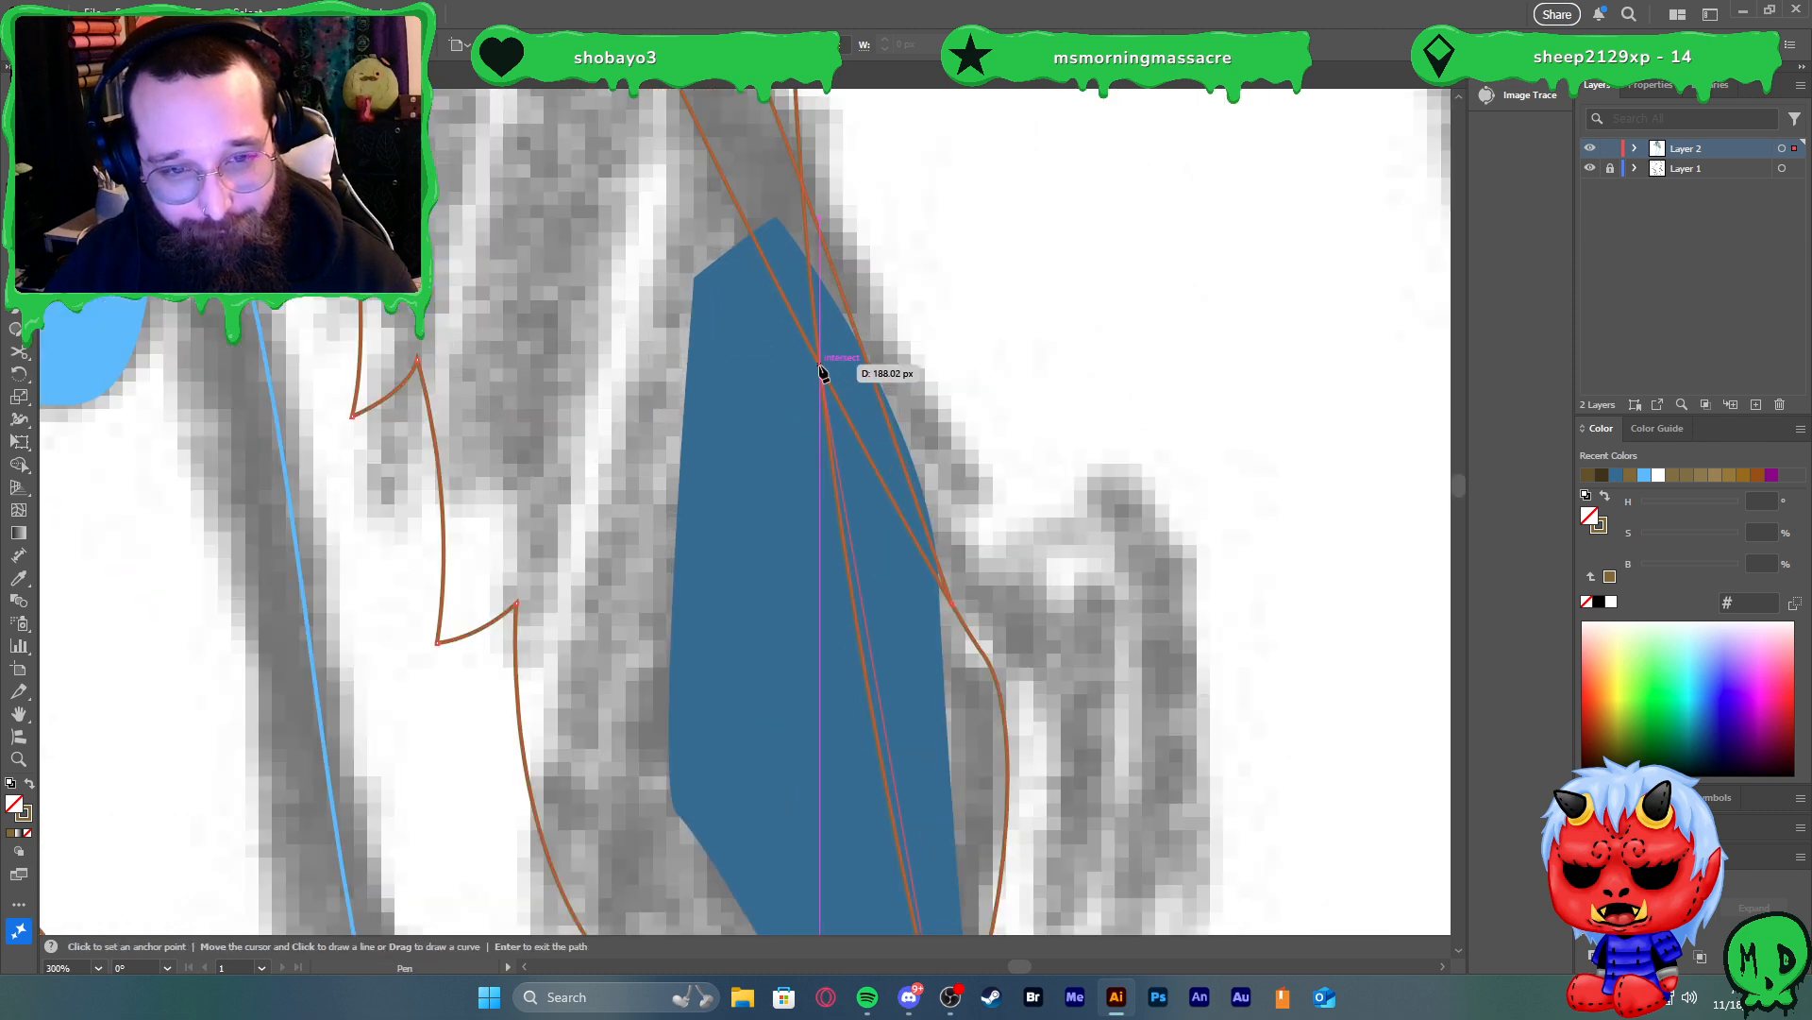
pyautogui.scroll(-2, 821, 311)
pyautogui.moveTo(825, 262)
pyautogui.mouseDown()
pyautogui.moveTo(823, 278)
pyautogui.moveTo(814, 251)
pyautogui.mouseUp()
pyautogui.scroll(1, 826, 269)
pyautogui.hotkey('ctrl', 'z')
pyautogui.keyDown('ctrl'); pyautogui.click(826, 363); pyautogui.keyUp('ctrl')
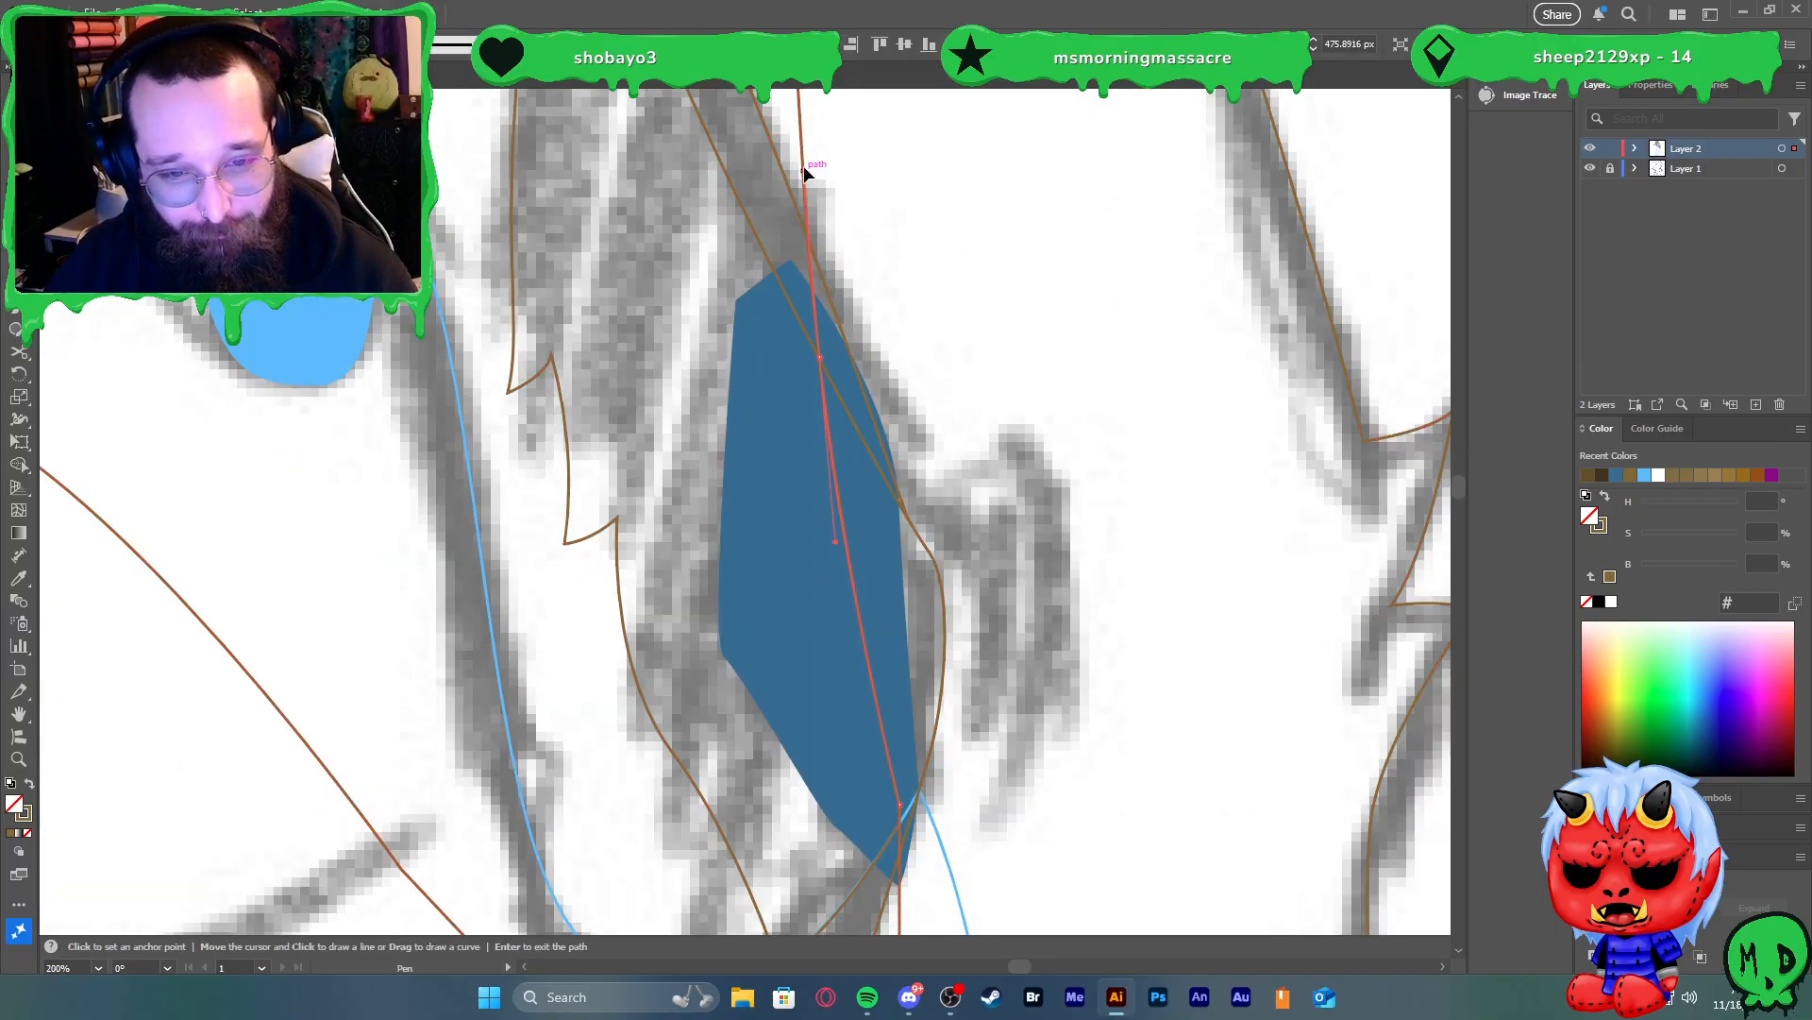
pyautogui.moveTo(796, 175); pyautogui.dragTo(821, 357)
pyautogui.rightClick(885, 496)
pyautogui.click(877, 8)
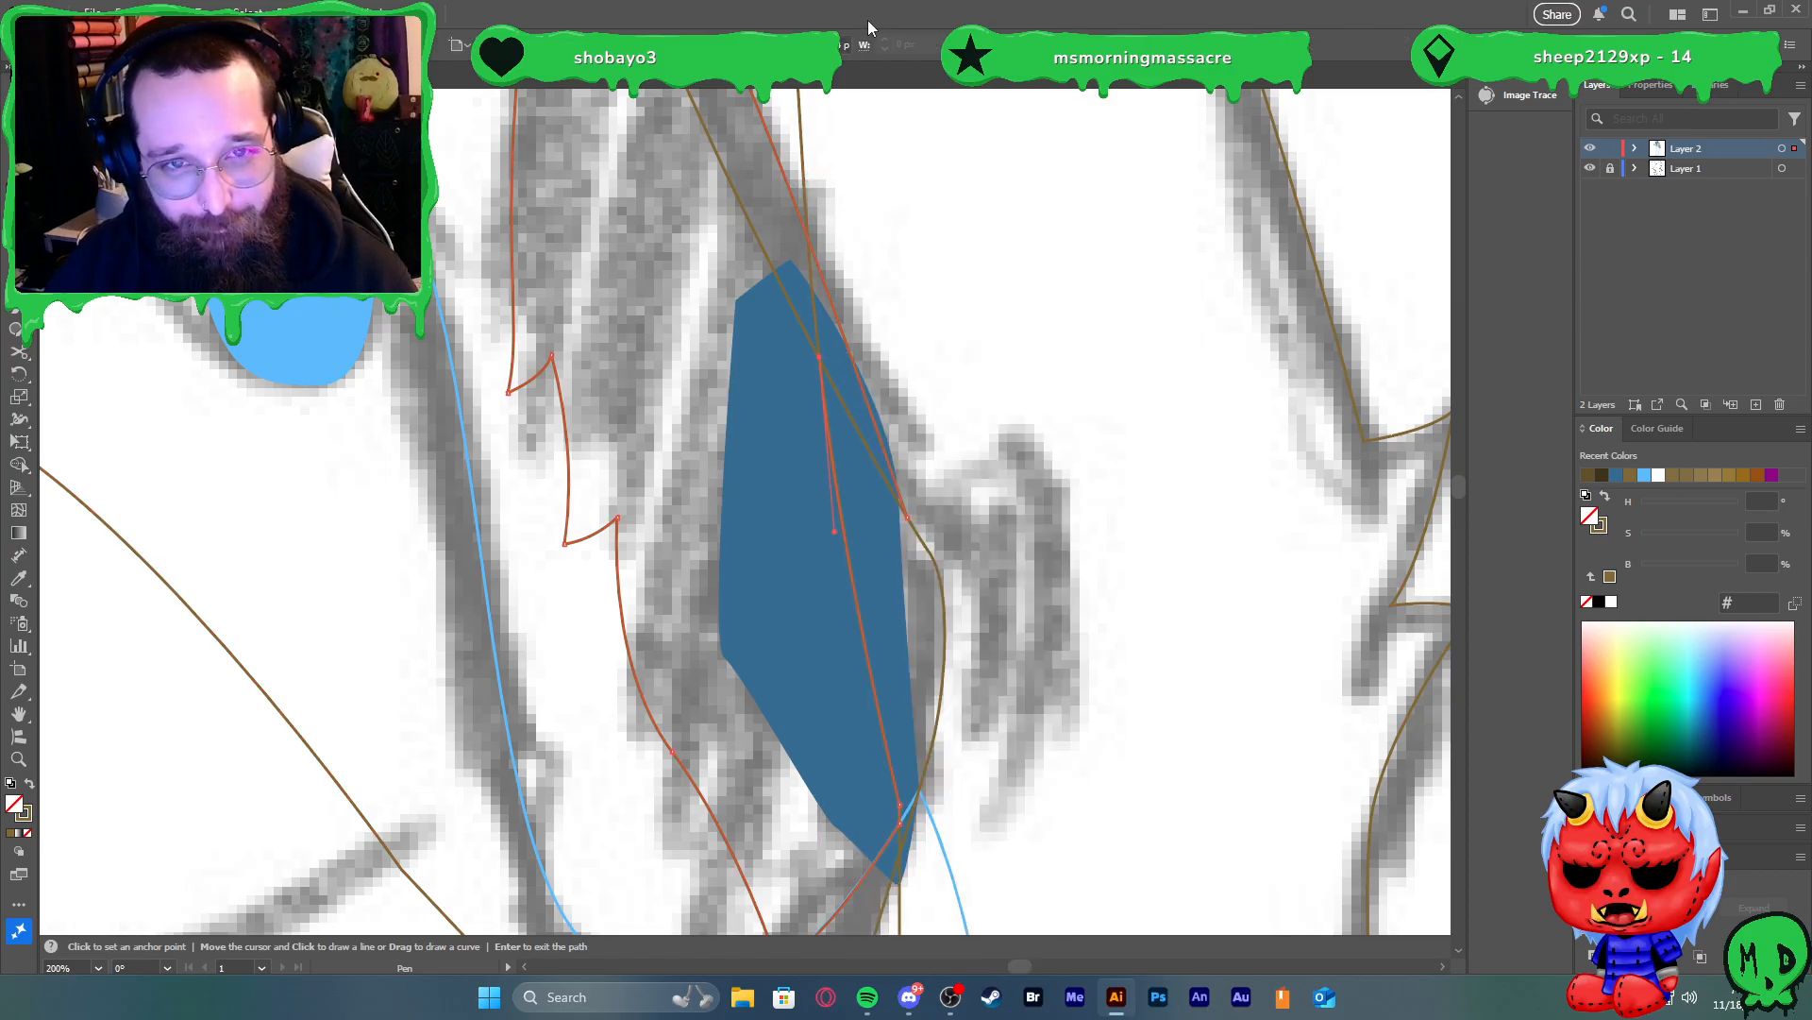
pyautogui.keyDown('ctrl'); pyautogui.click(910, 519); pyautogui.keyUp('ctrl')
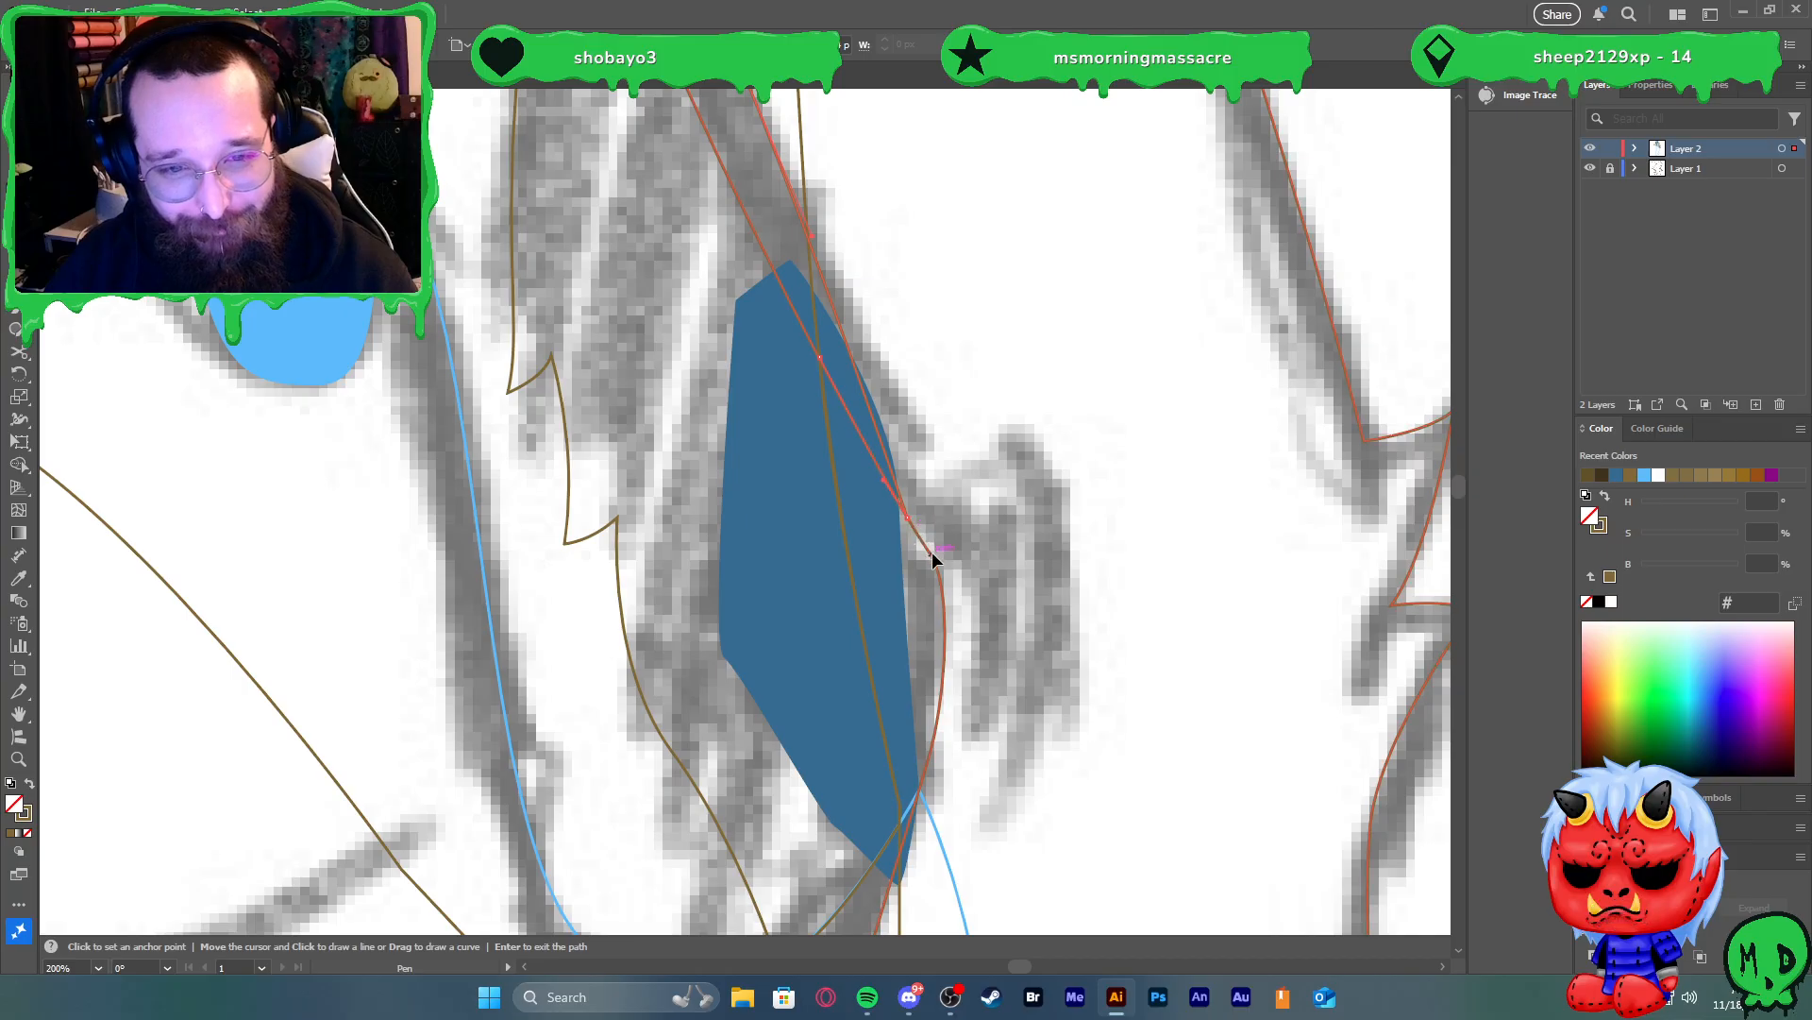
pyautogui.click(929, 552)
# Turn the underarm shadow's outline into a fill and colour it with the dark brown sampled from the existing fur shading
pyautogui.press('v')
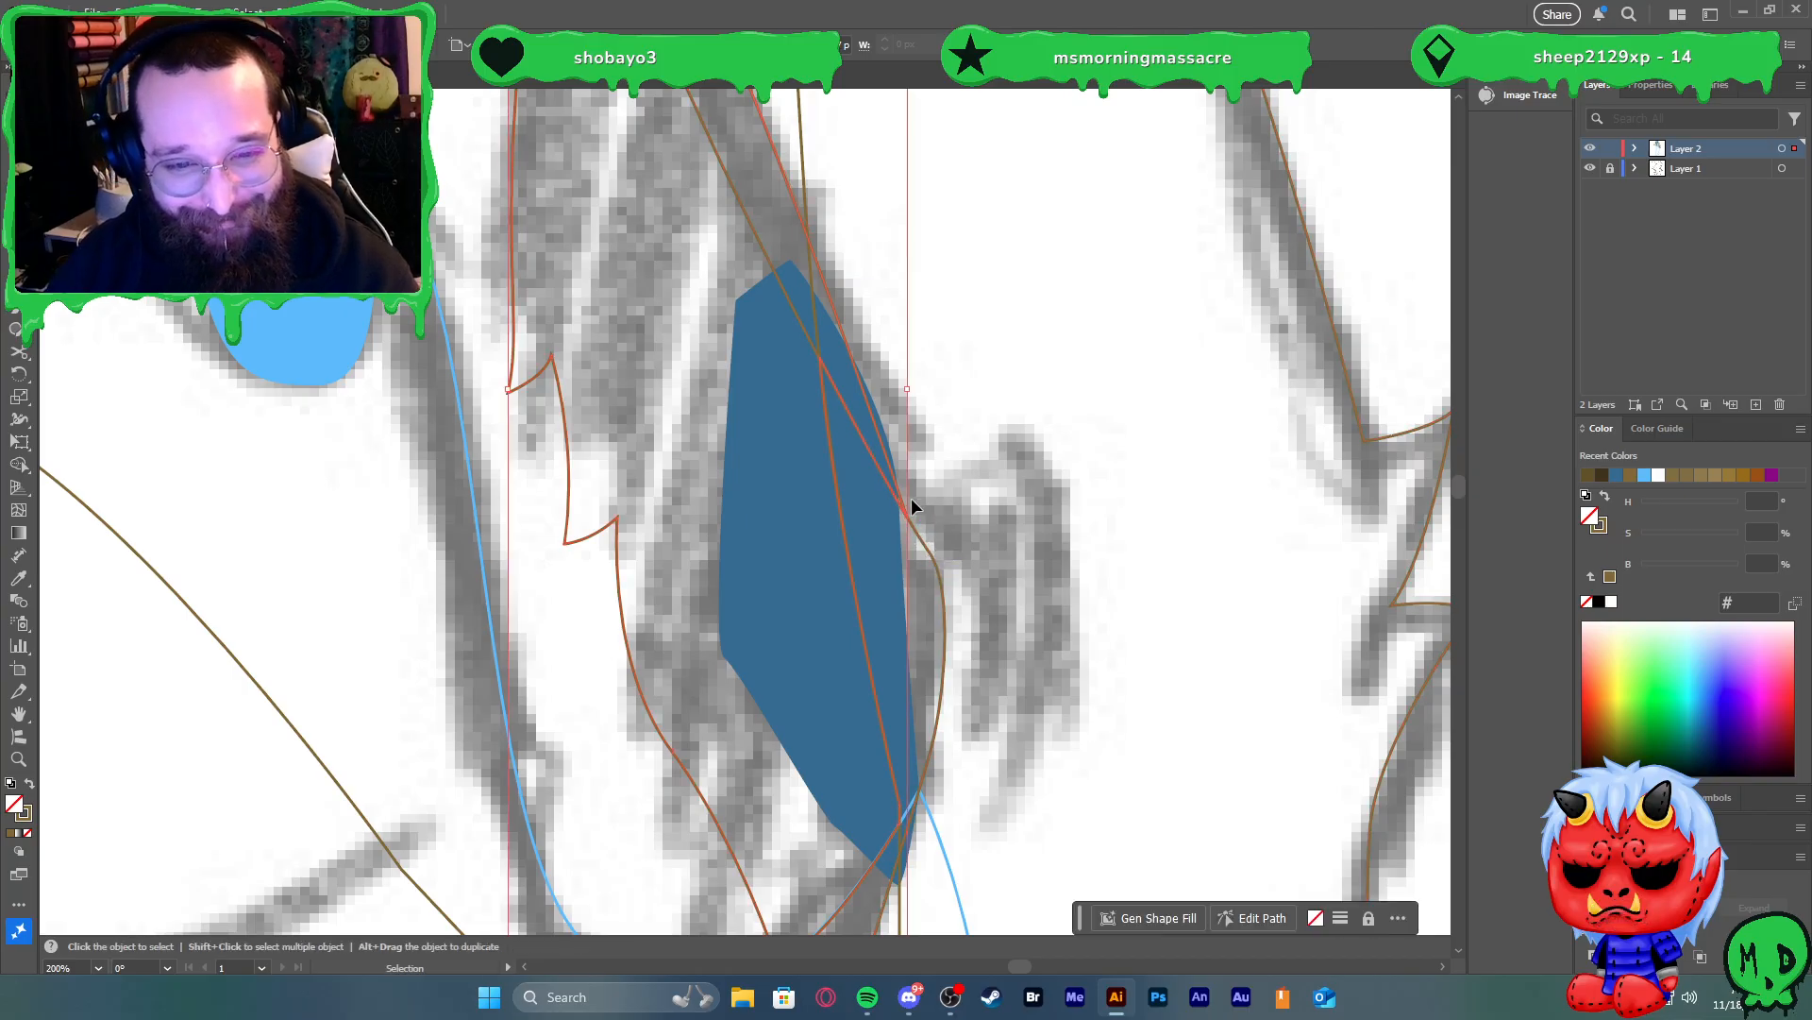
pyautogui.hotkey('shift', 'x')
pyautogui.scroll(-3, 821, 470)
pyautogui.scroll(3, 822, 470)
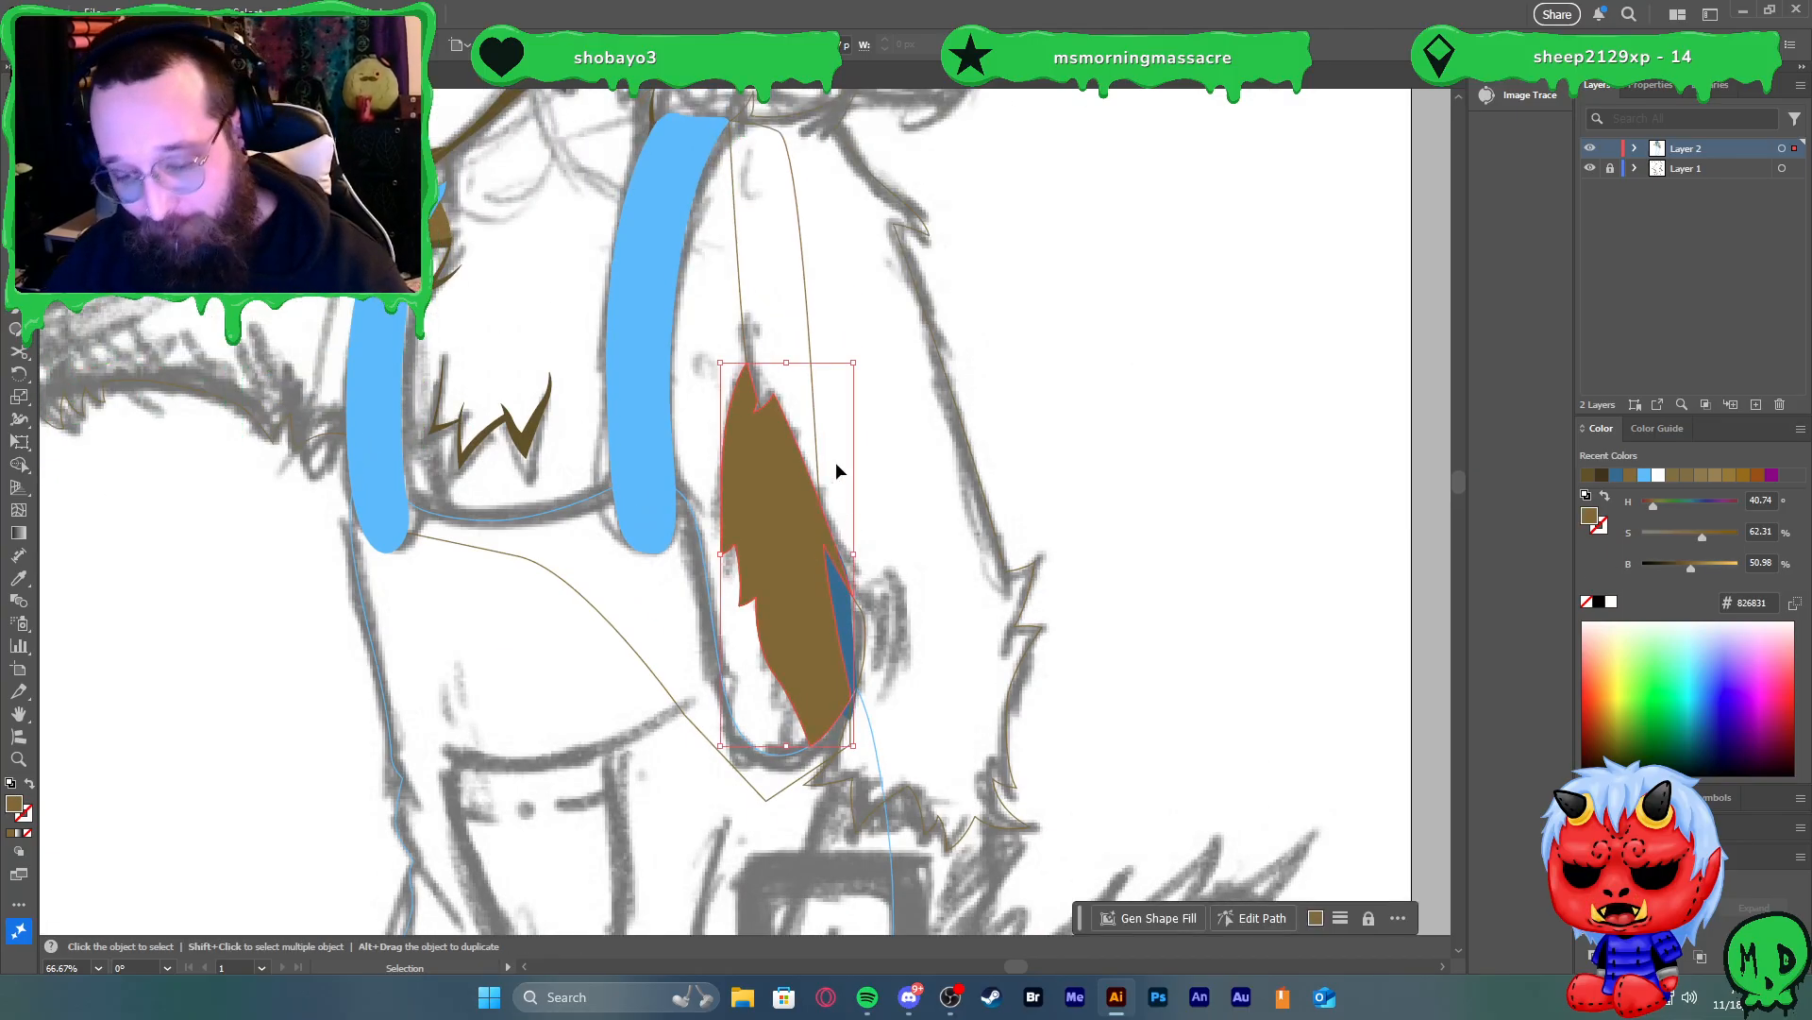
pyautogui.press('i')
pyautogui.click(437, 303)
pyautogui.press('v')
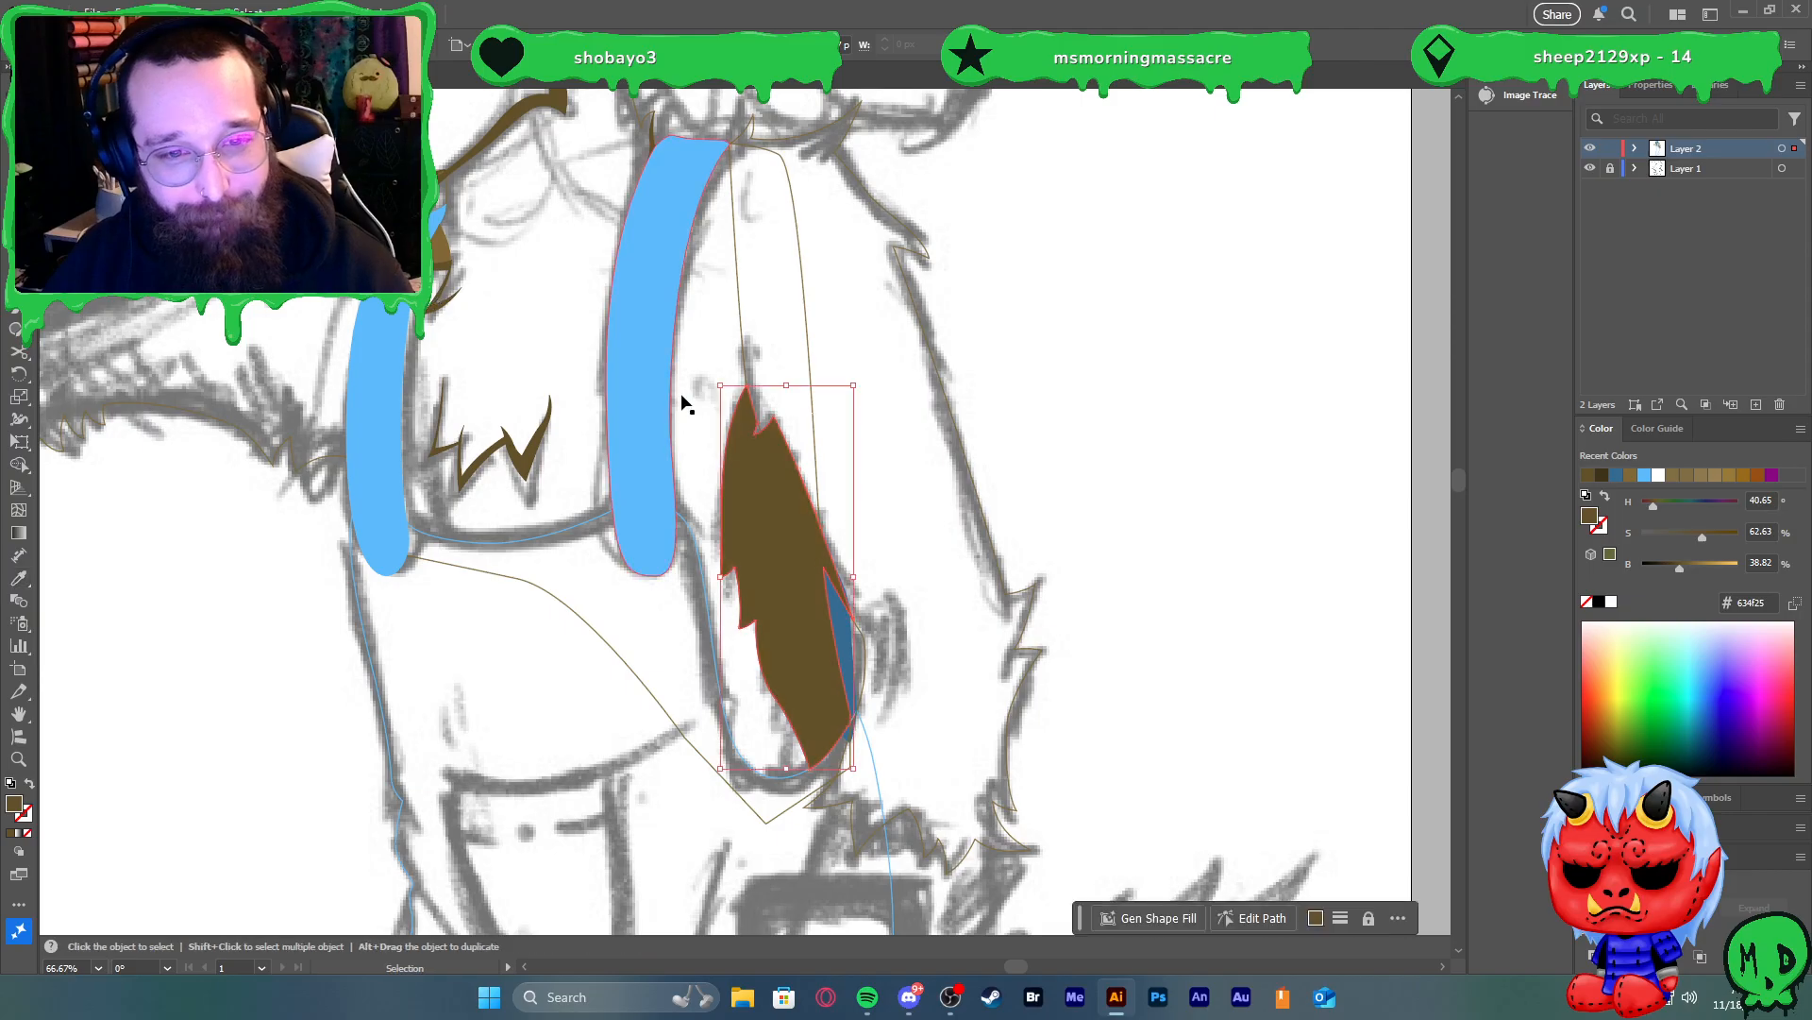
# Swap the arm and body outlines to solid brown fills, then deselect them
pyautogui.click(735, 247)
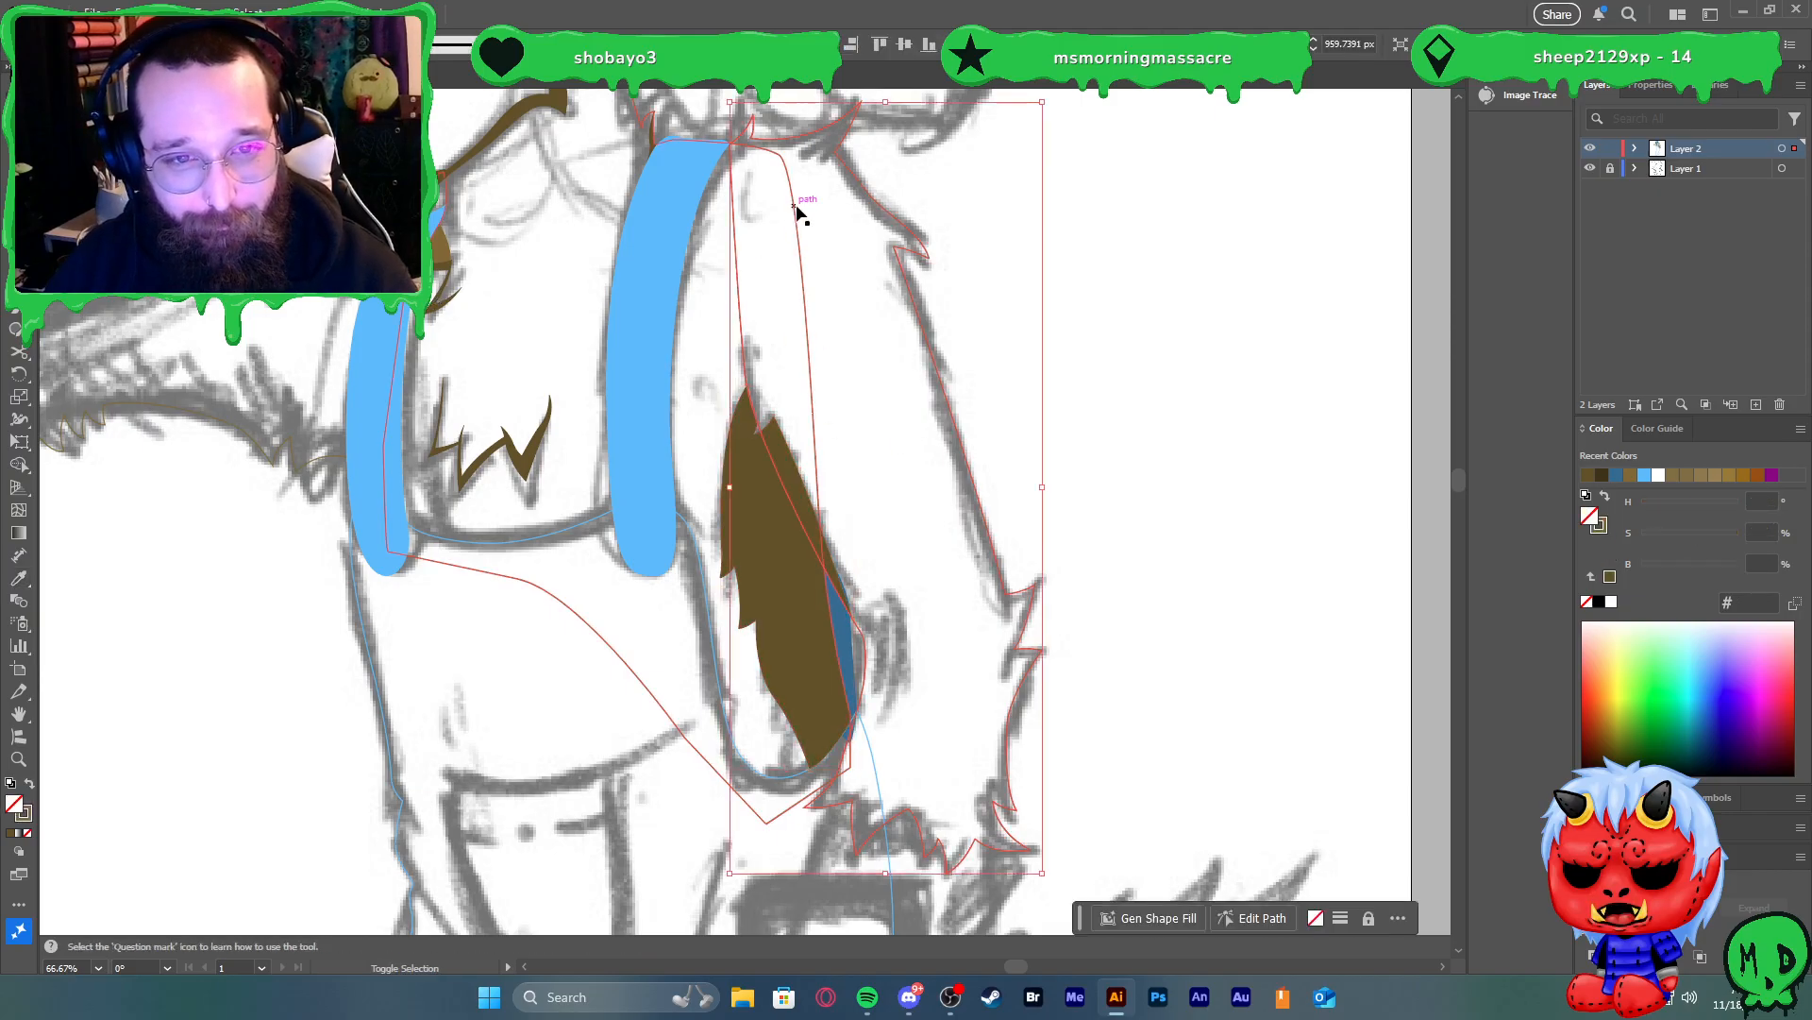
pyautogui.keyDown('shift'); pyautogui.click(796, 211); pyautogui.keyUp('shift')
pyautogui.hotkey('shift', 'x')
pyautogui.click(1109, 319)
pyautogui.scroll(-5, 1108, 327)
pyautogui.scroll(4, 1074, 376)
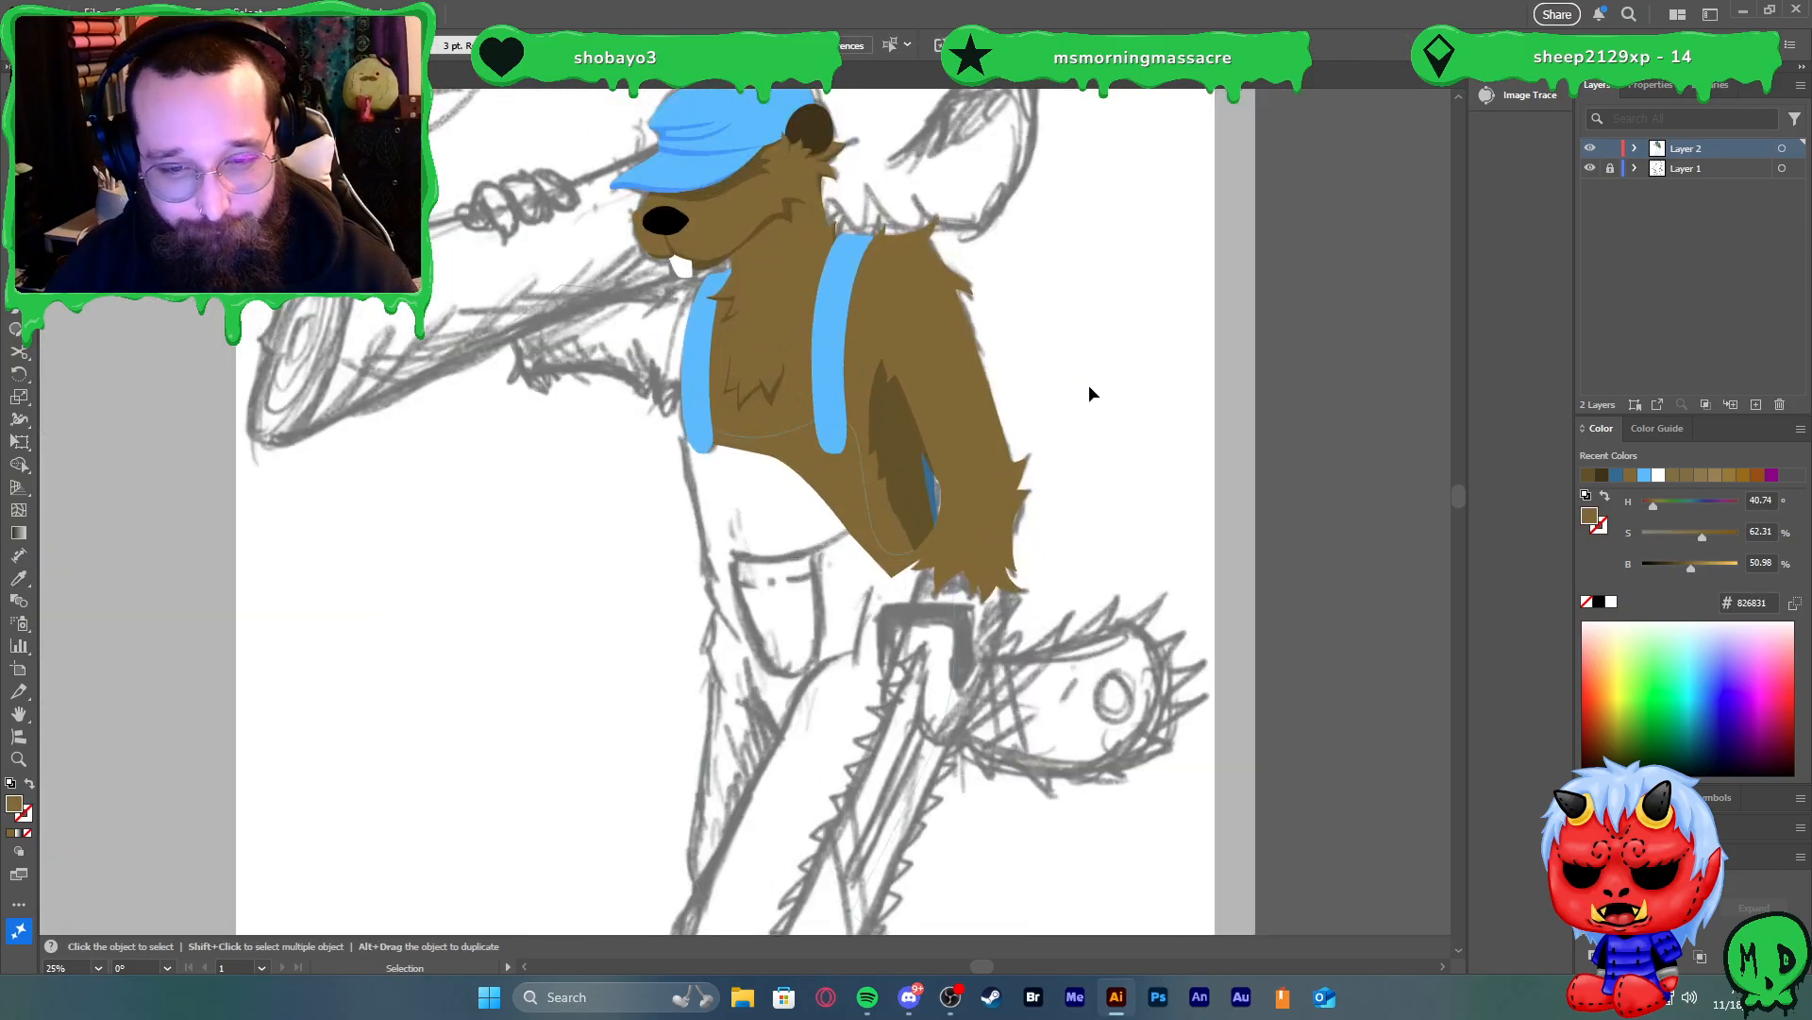
# Refine the curve of the upper fur notch at the underarm shadow's tip by slightly moving its anchor point, then deselect it
pyautogui.scroll(4, 767, 342)
pyautogui.press('a')
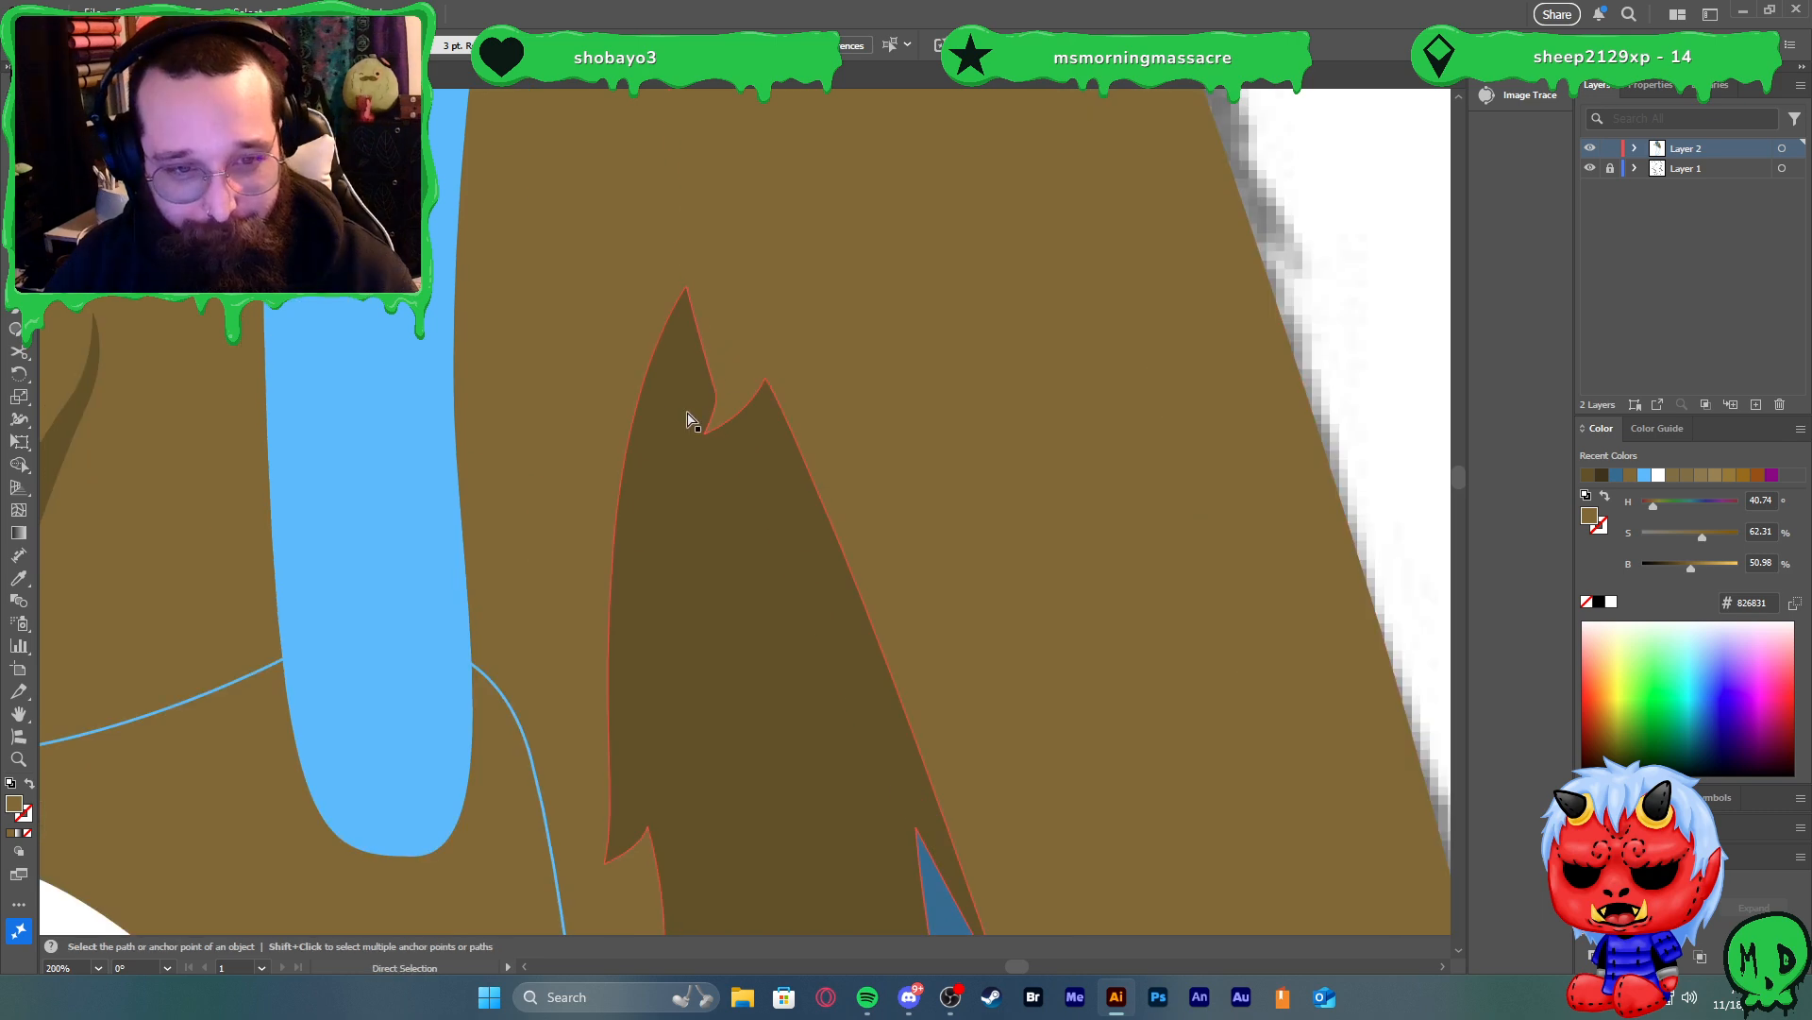
pyautogui.moveTo(714, 398); pyautogui.dragTo(709, 396)
pyautogui.scroll(3, 688, 333)
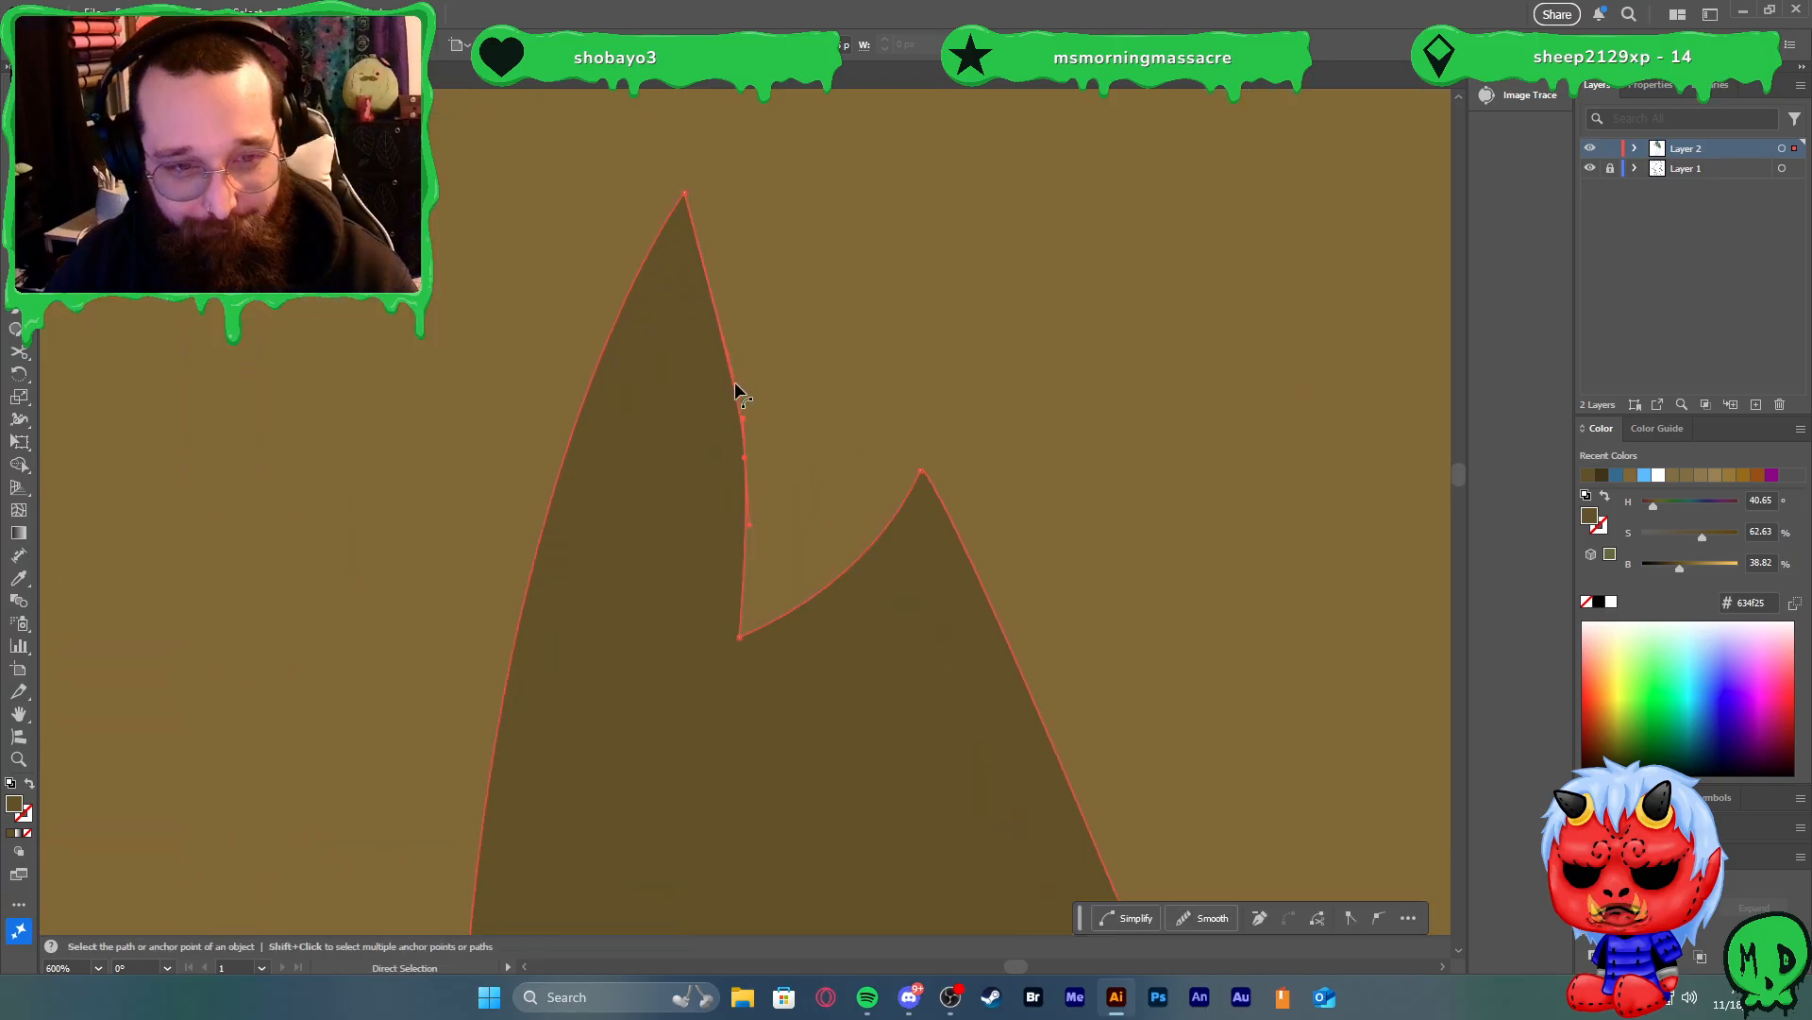
pyautogui.scroll(-6, 741, 391)
pyautogui.press('v')
pyautogui.click(1026, 412)
pyautogui.scroll(-3, 1024, 412)
pyautogui.scroll(4, 1054, 467)
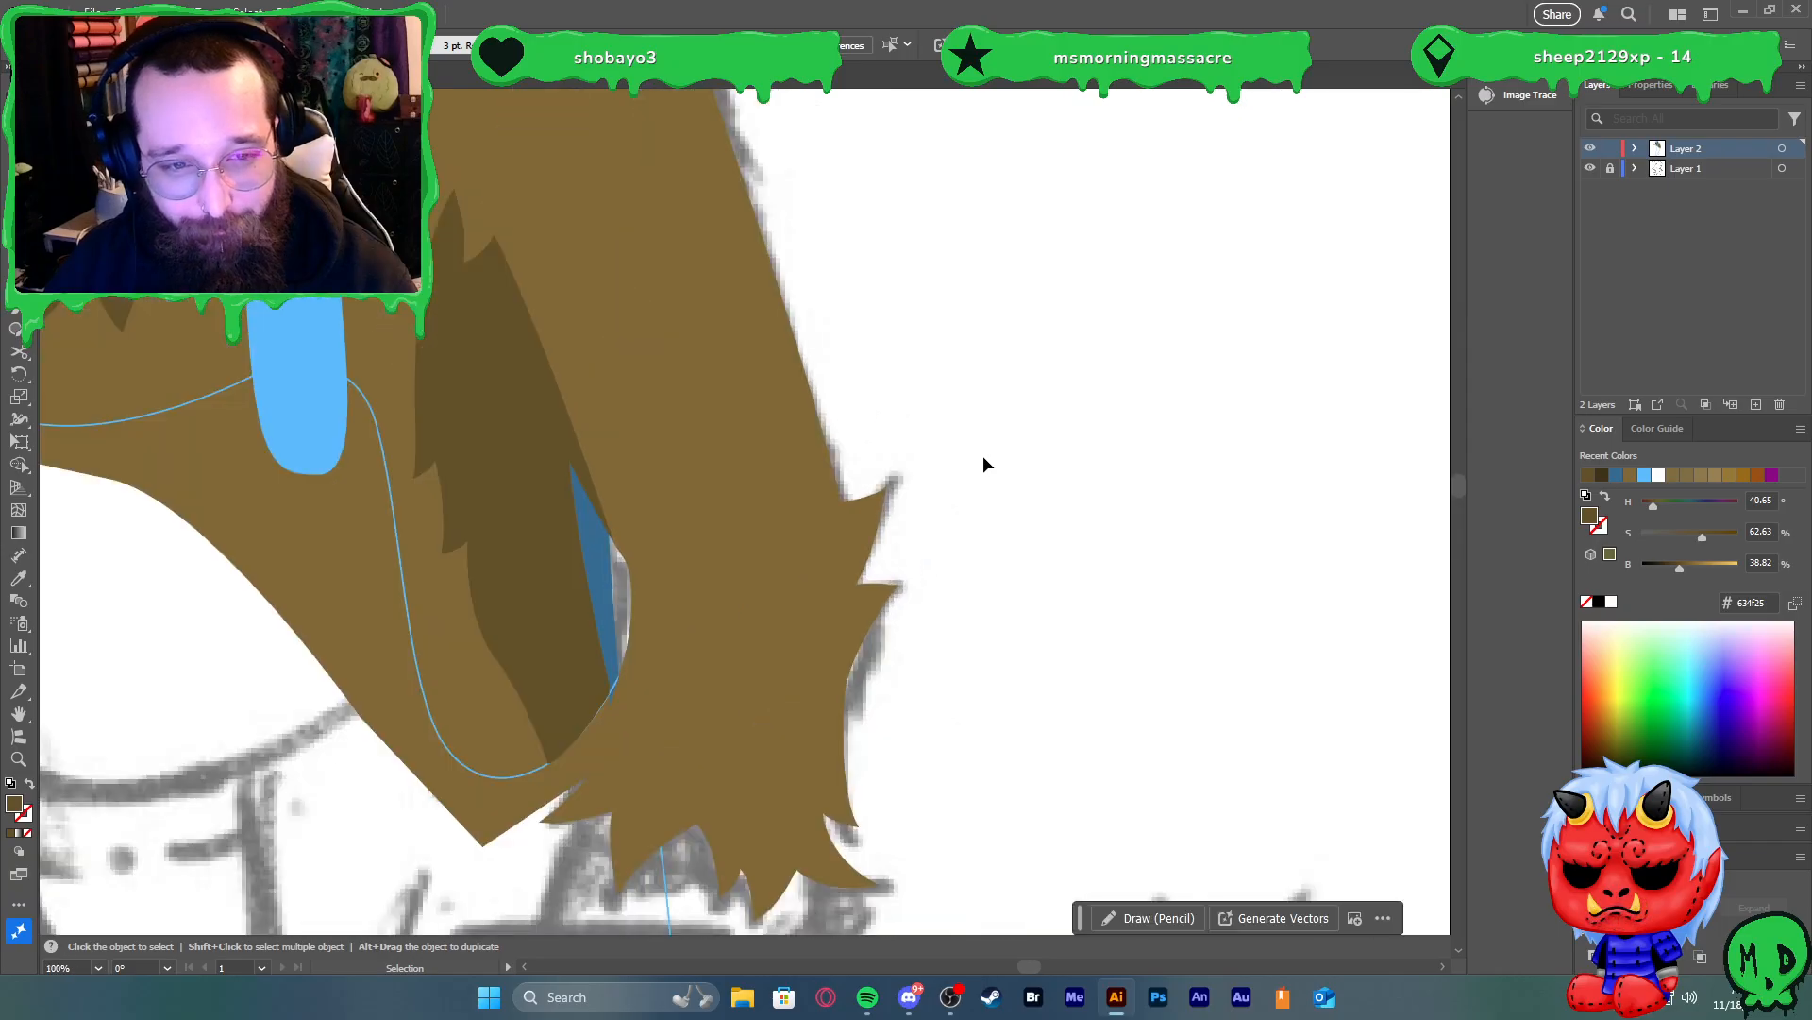
pyautogui.scroll(-3, 824, 436)
pyautogui.scroll(4, 683, 412)
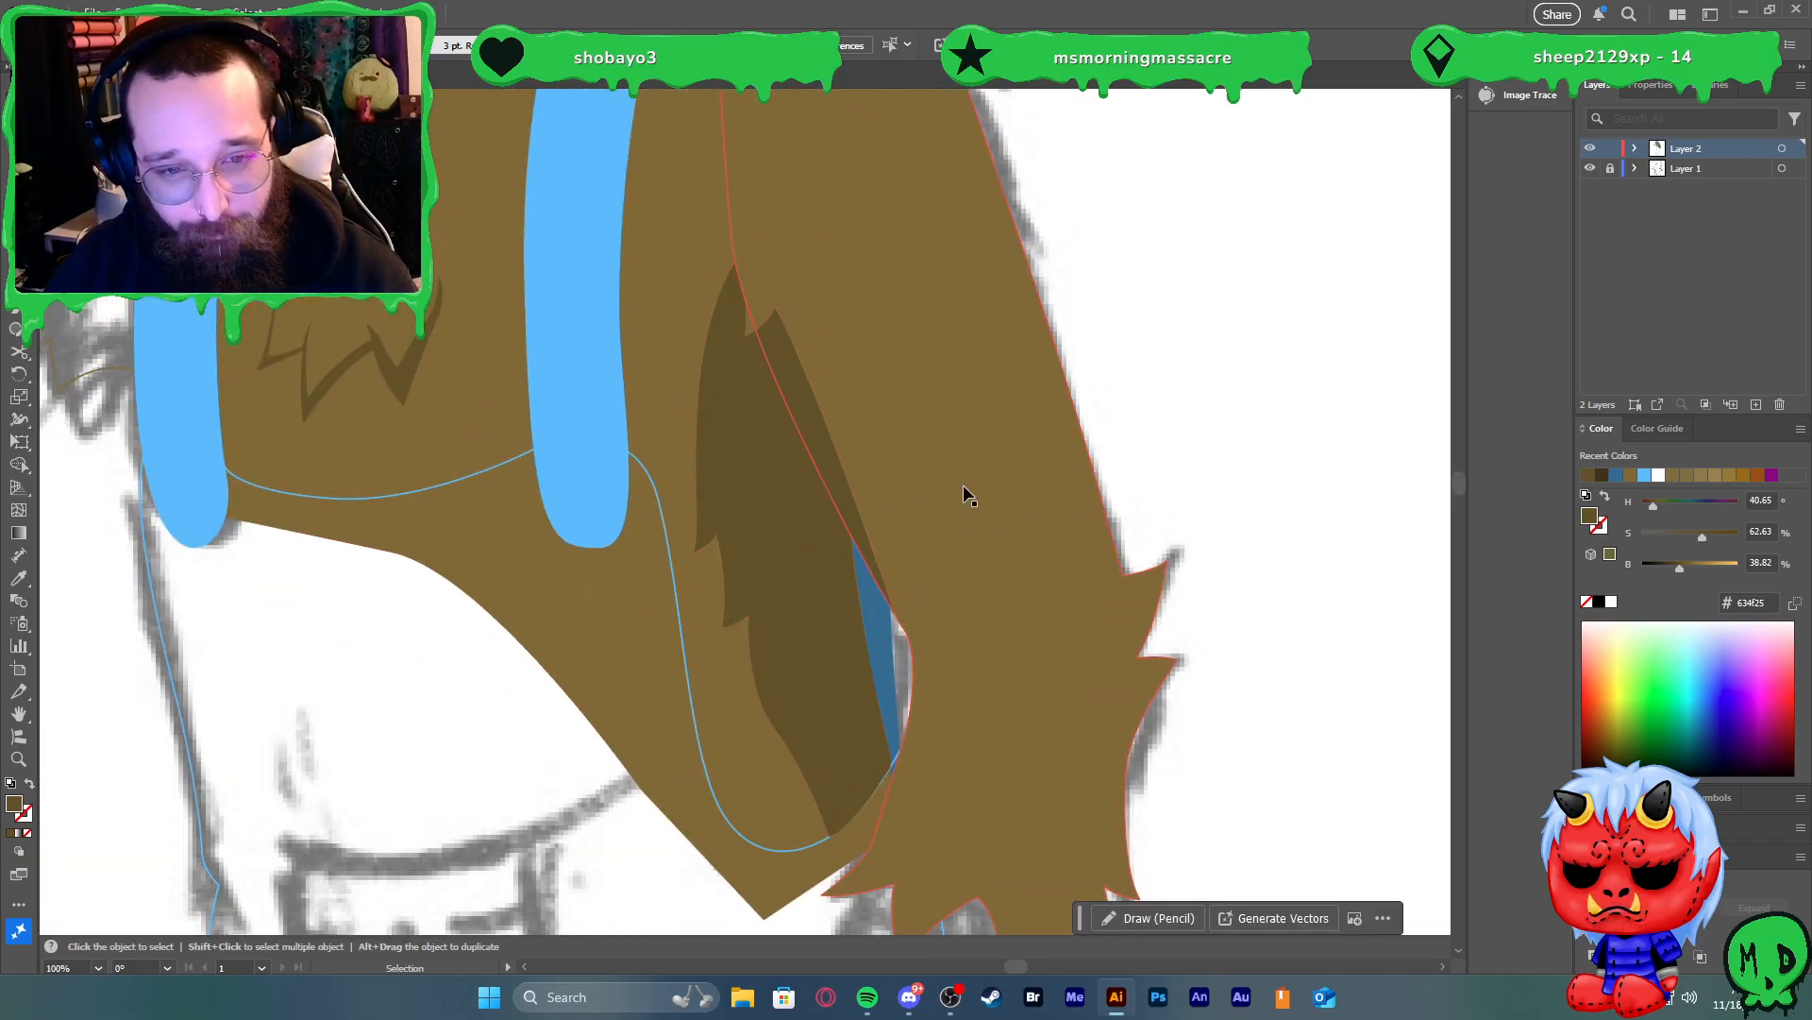
pyautogui.hotkey('ctrl', 'shift', 'a')
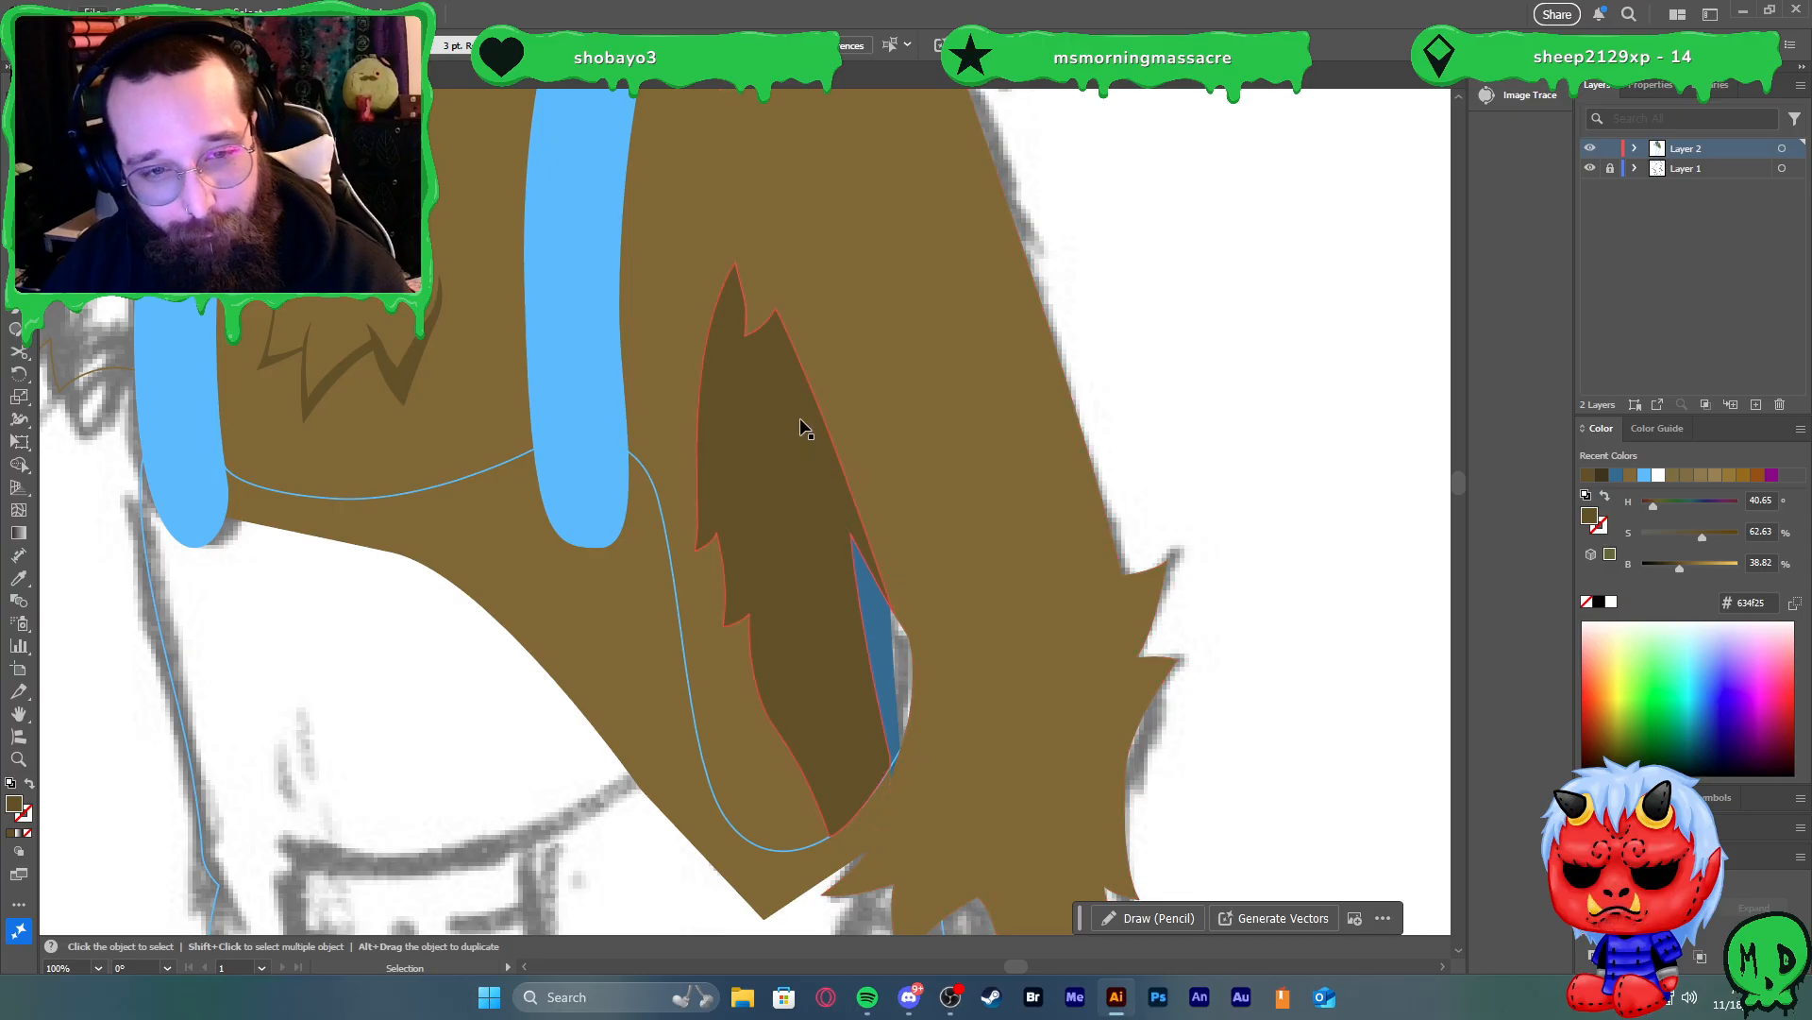
pyautogui.press('p')
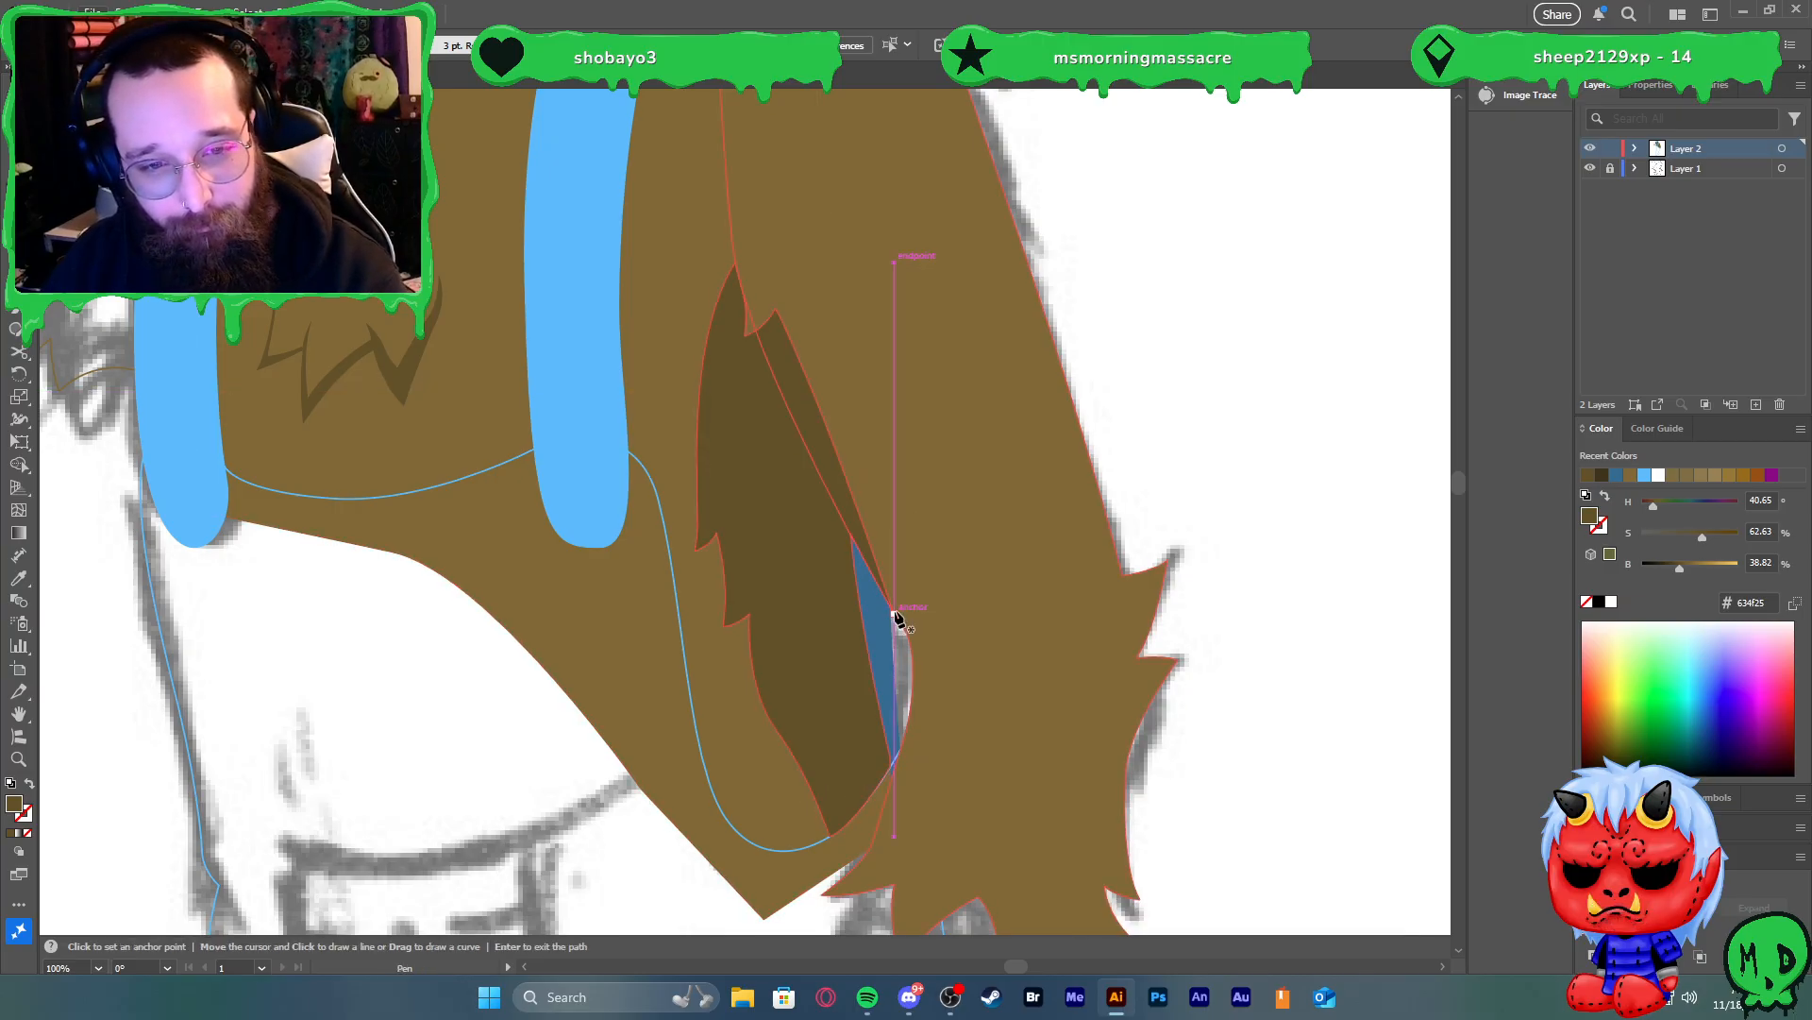
pyautogui.hotkey('alt', 'v')
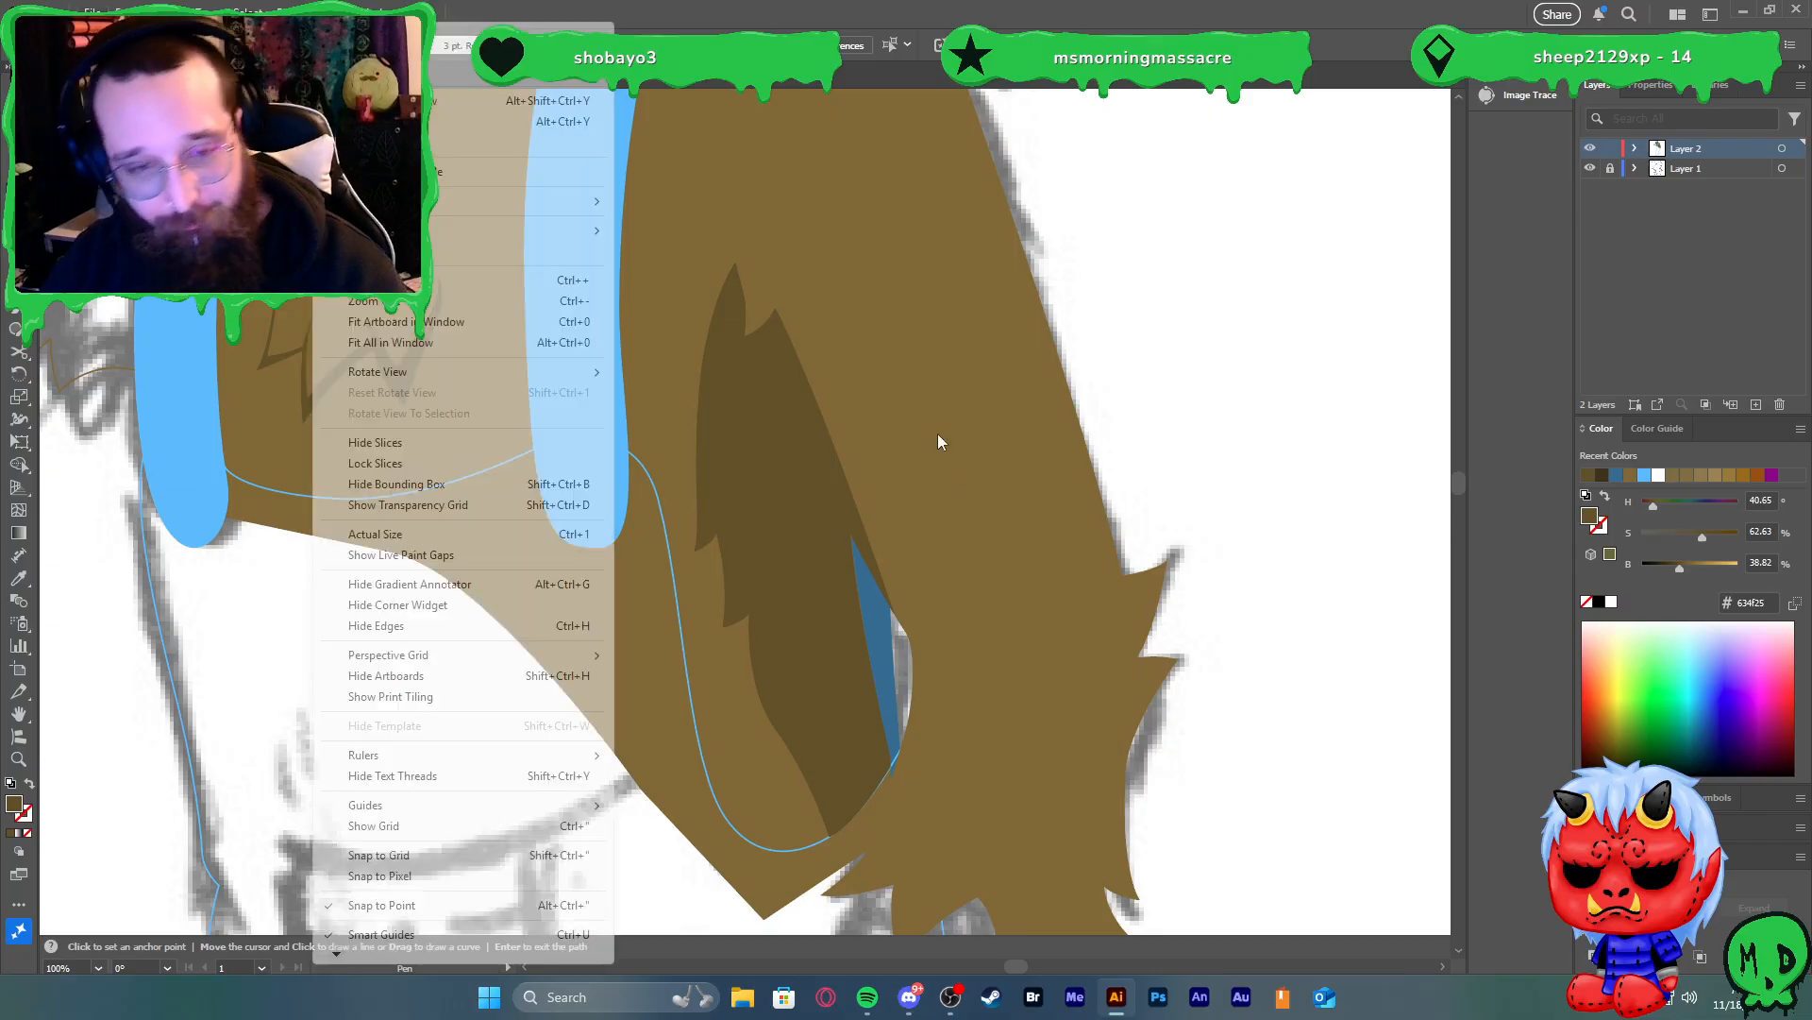
pyautogui.click(927, 413)
pyautogui.hotkey('ctrl', 'z')
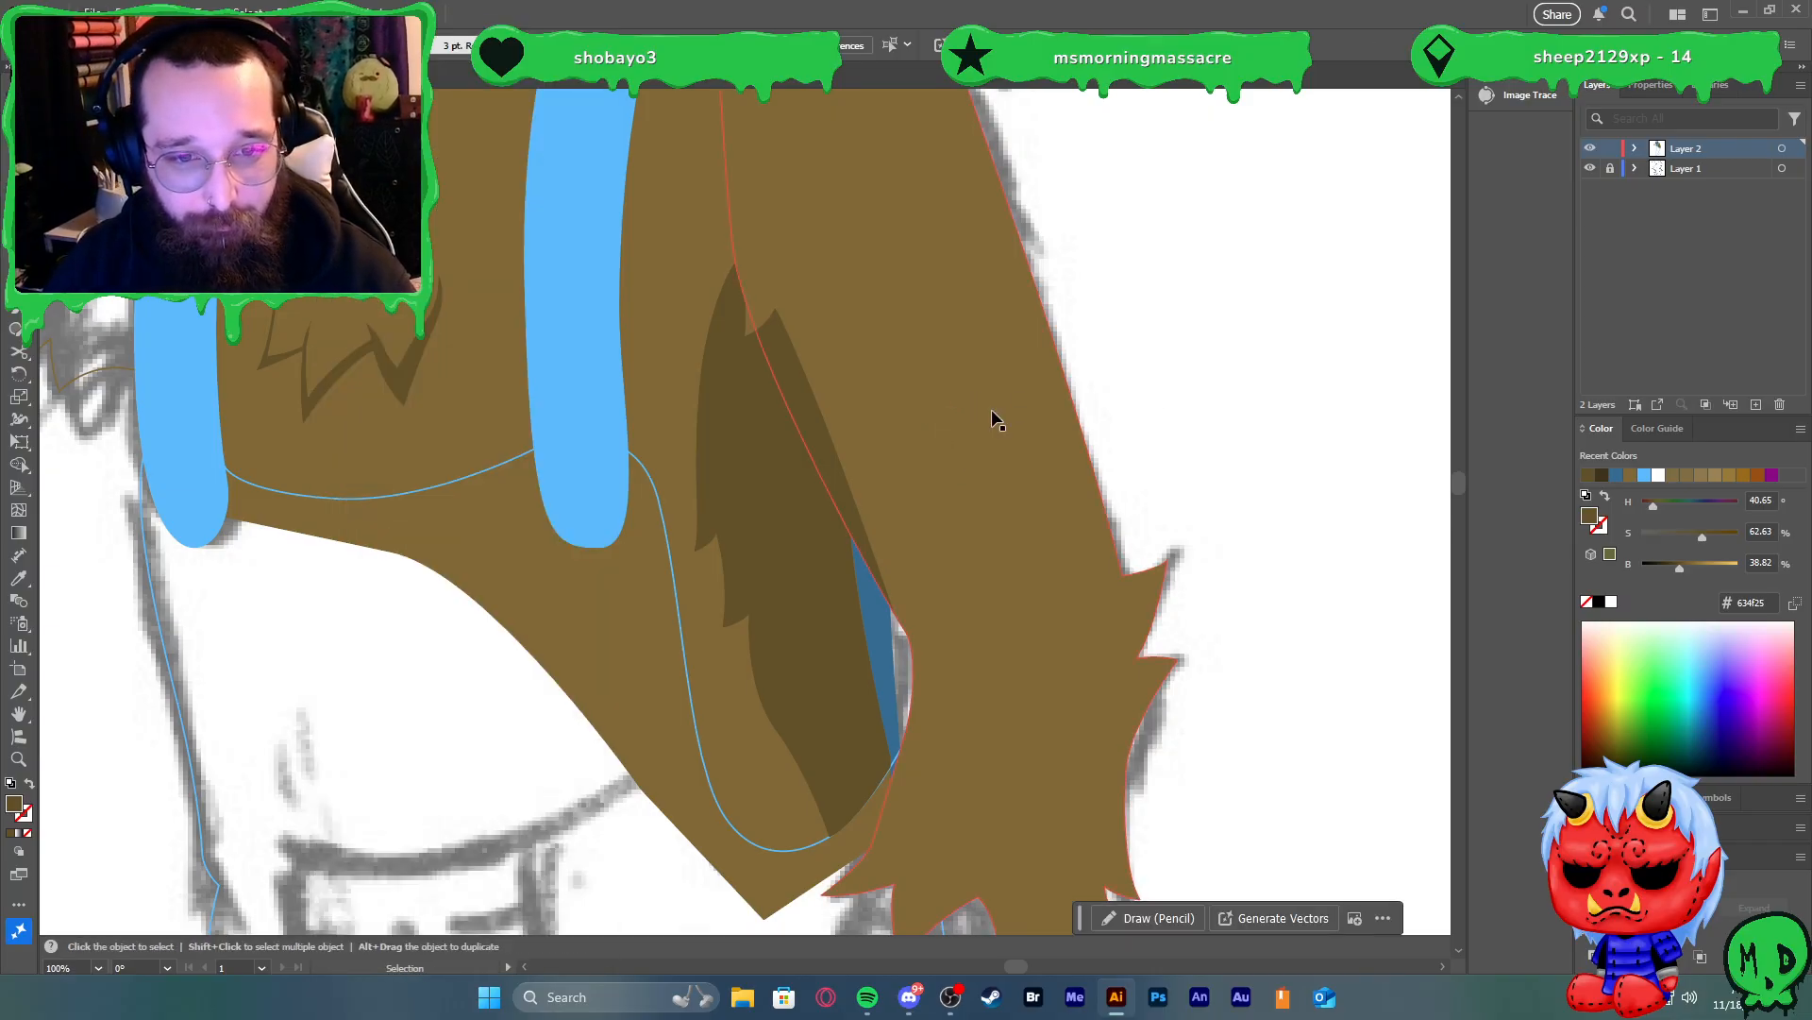
pyautogui.click(1002, 410)
pyautogui.hotkey('ctrl', 'z')
# Swap the fills of the body, arm and underarm shadow to outlines so the sketch shows through, then deselect them
pyautogui.keyDown('shift'); pyautogui.click(667, 358); pyautogui.keyUp('shift')
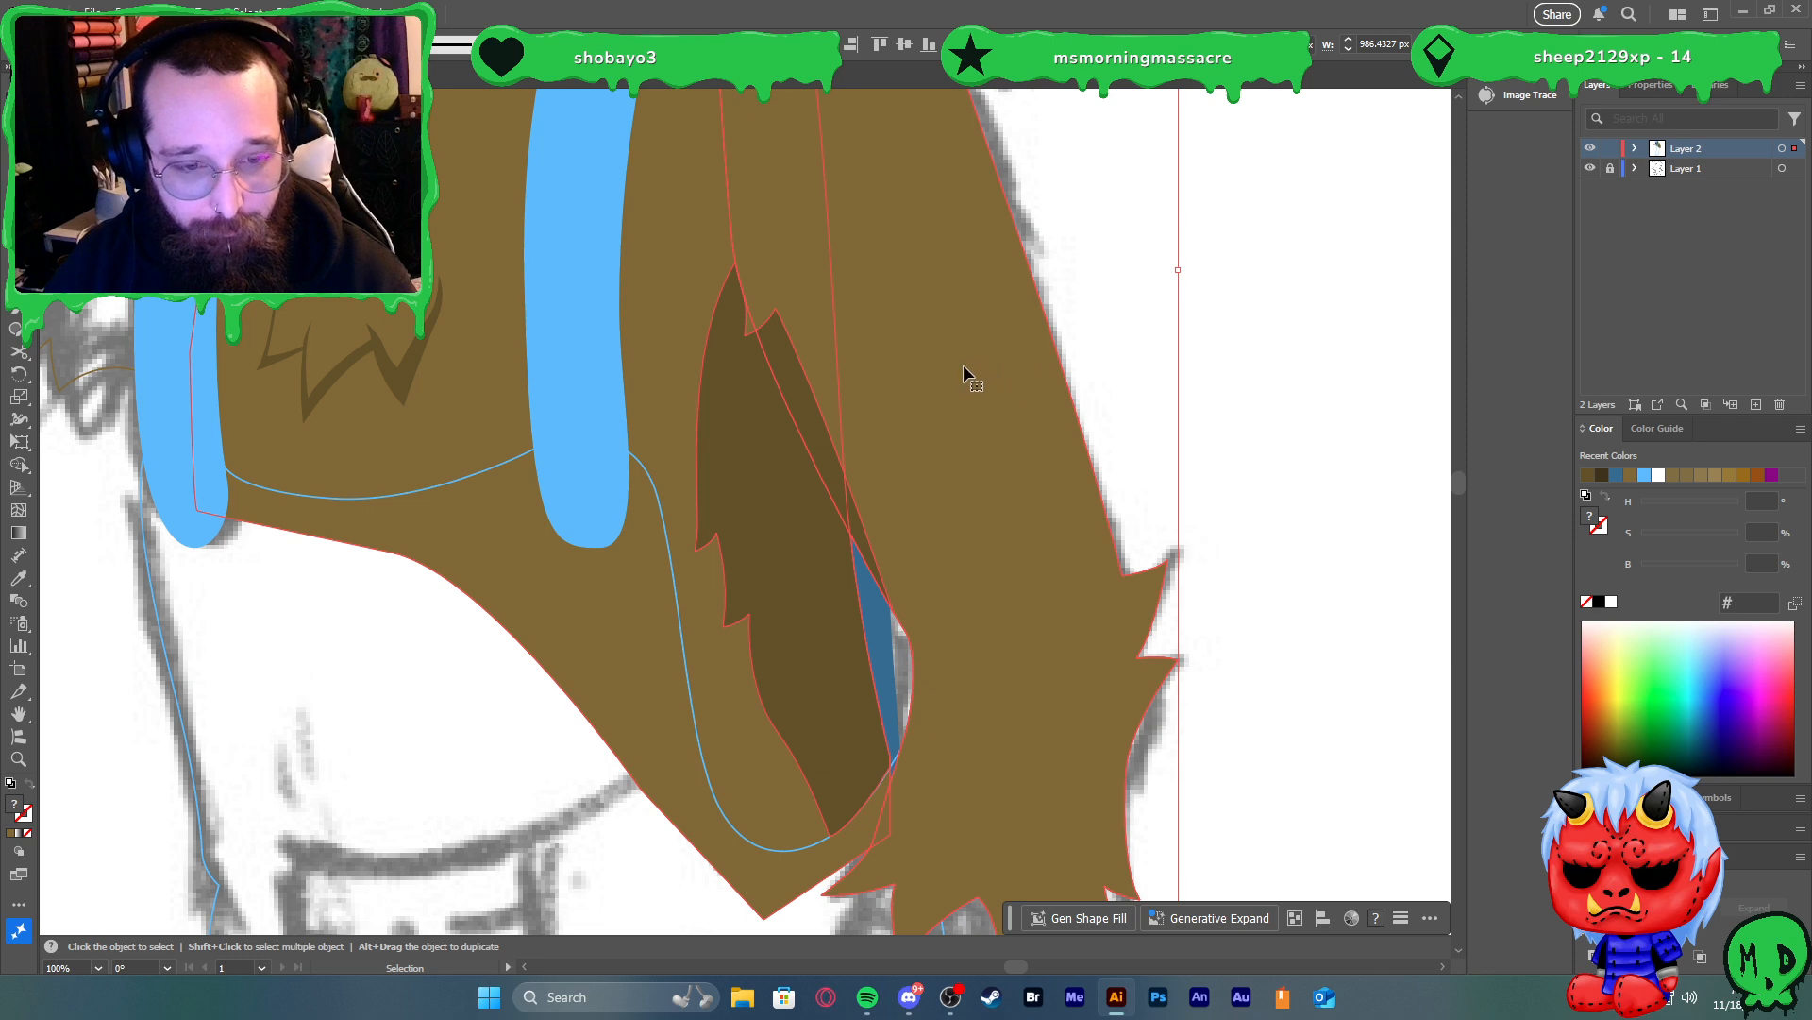
pyautogui.click(747, 510)
pyautogui.doubleClick(753, 440)
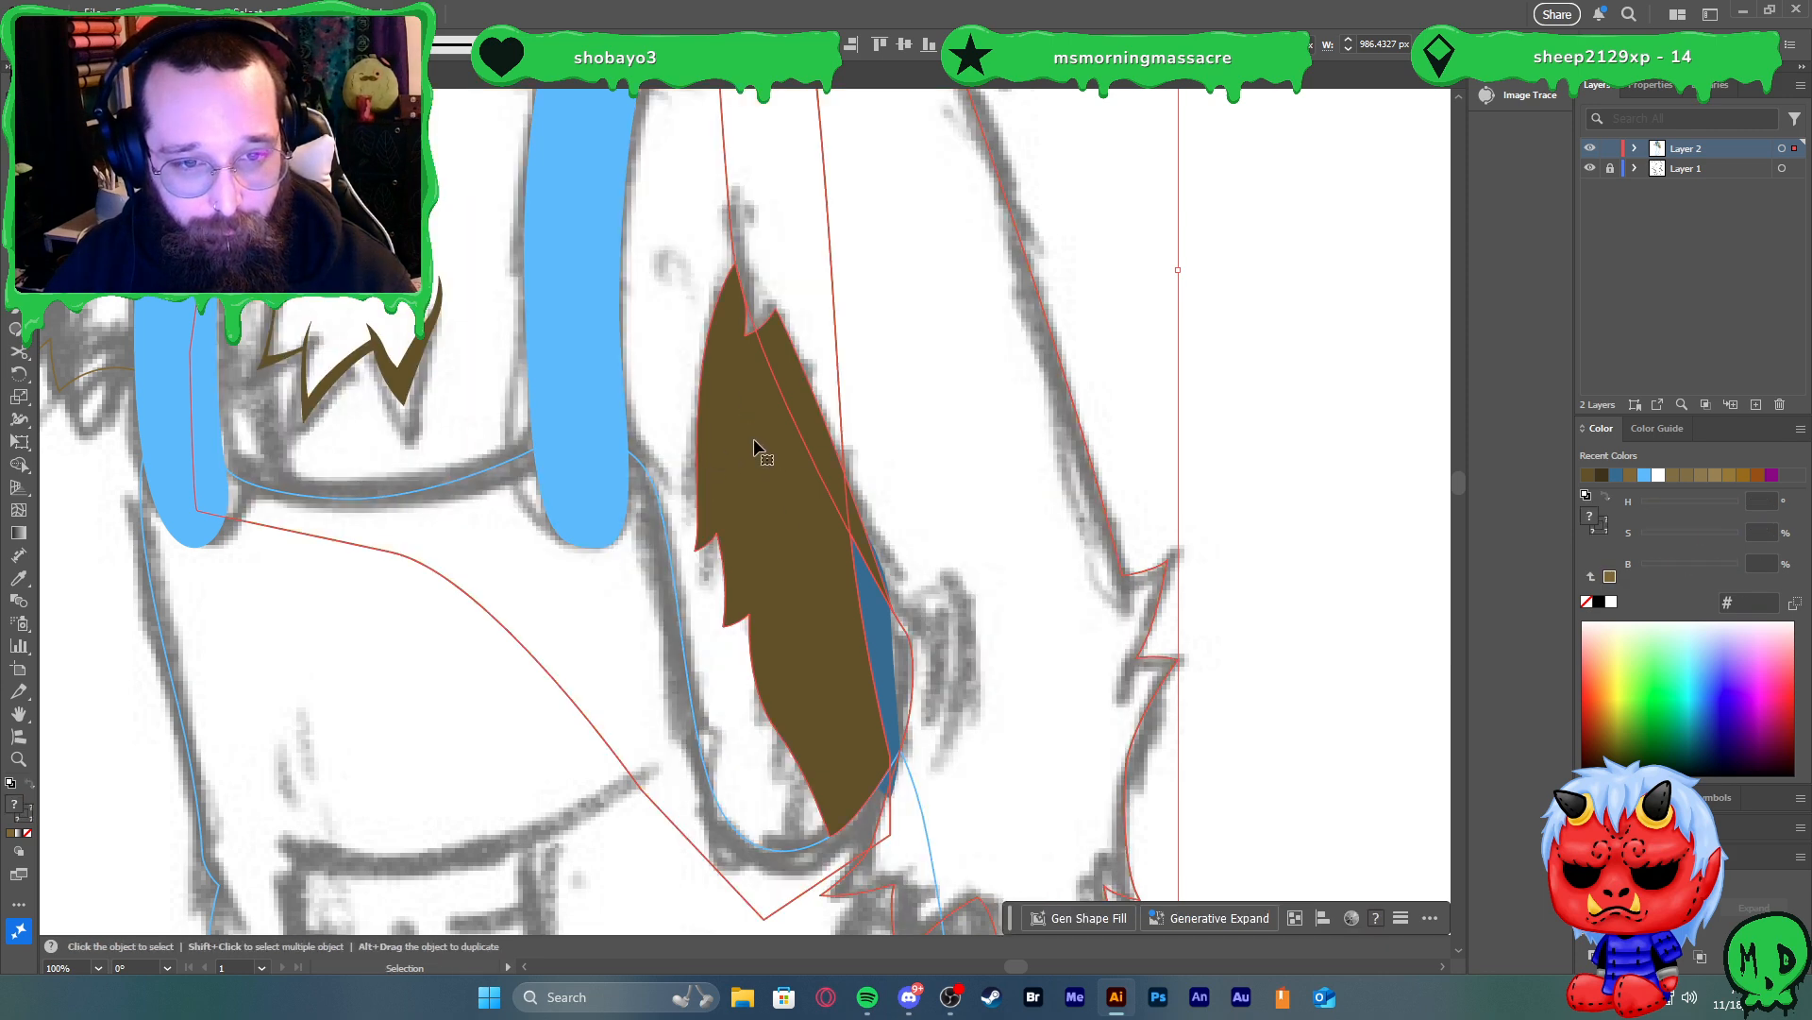
pyautogui.doubleClick(1004, 459)
pyautogui.press('/')
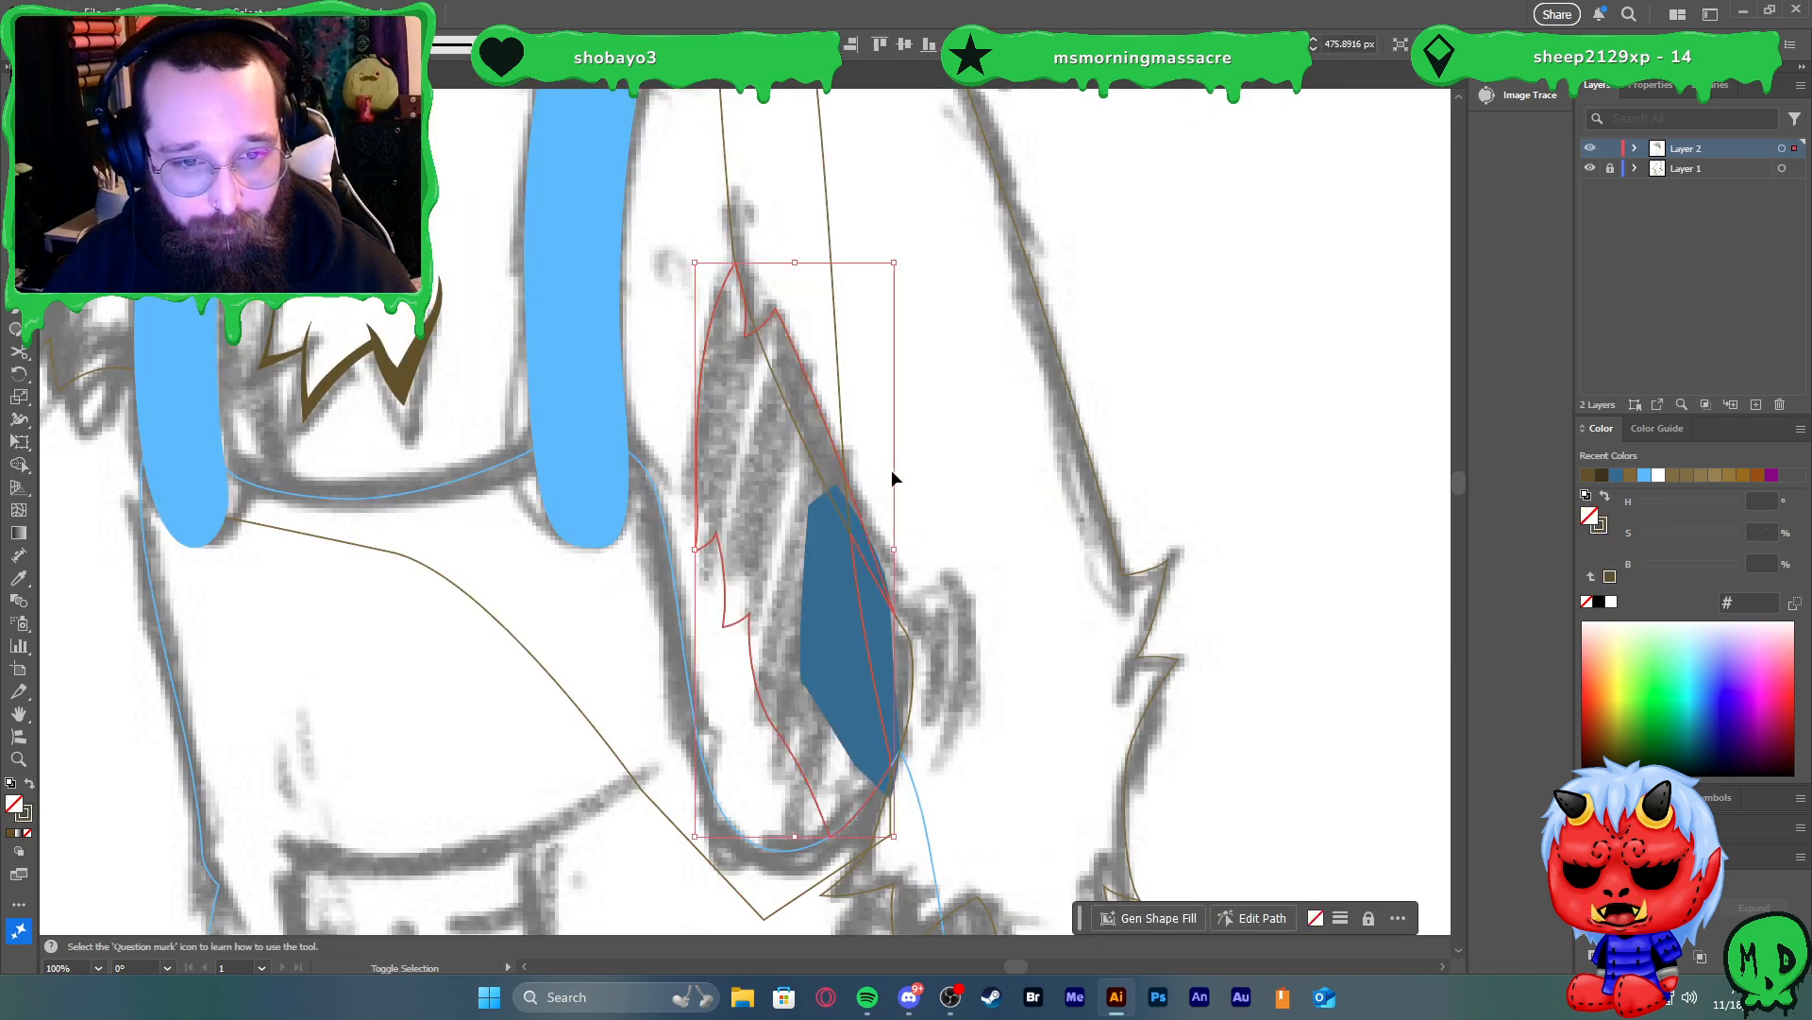
pyautogui.click(1208, 426)
# Draw a deeper shadow's path from the underarm's upper fur notch, curving down to the body's side edge and up to the arm's outline
pyautogui.press('p')
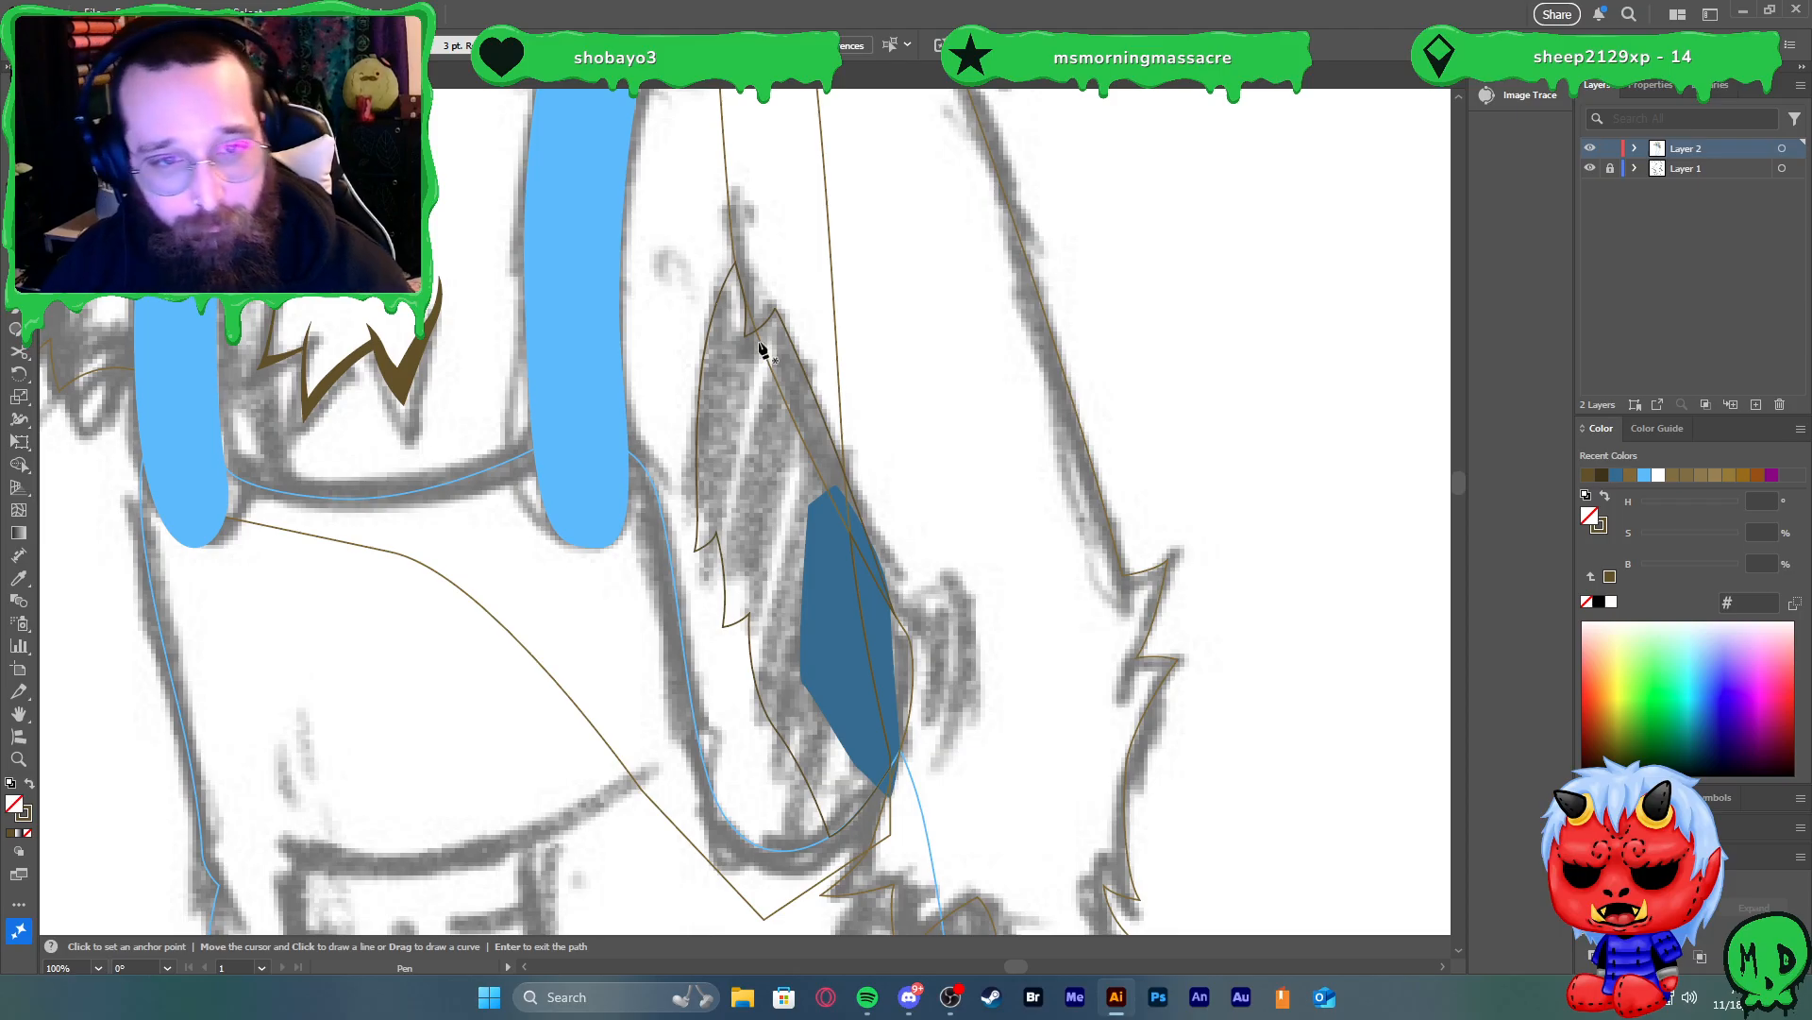
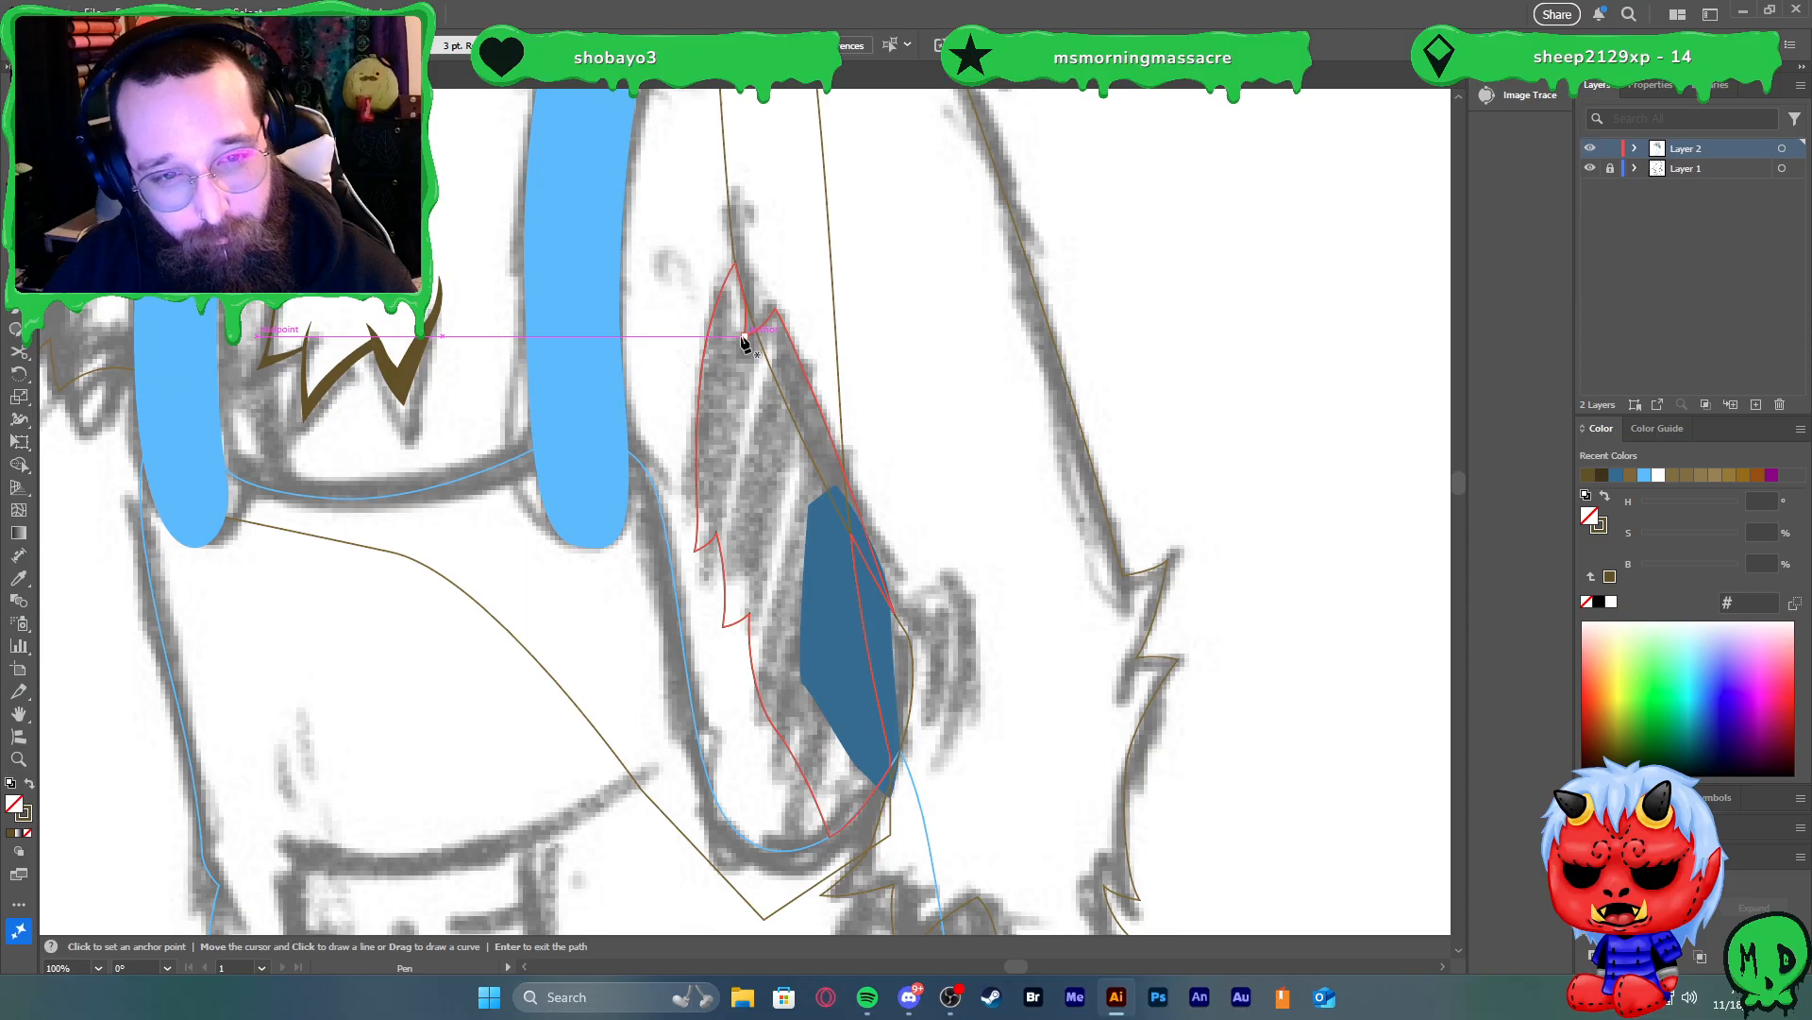
pyautogui.click(745, 338)
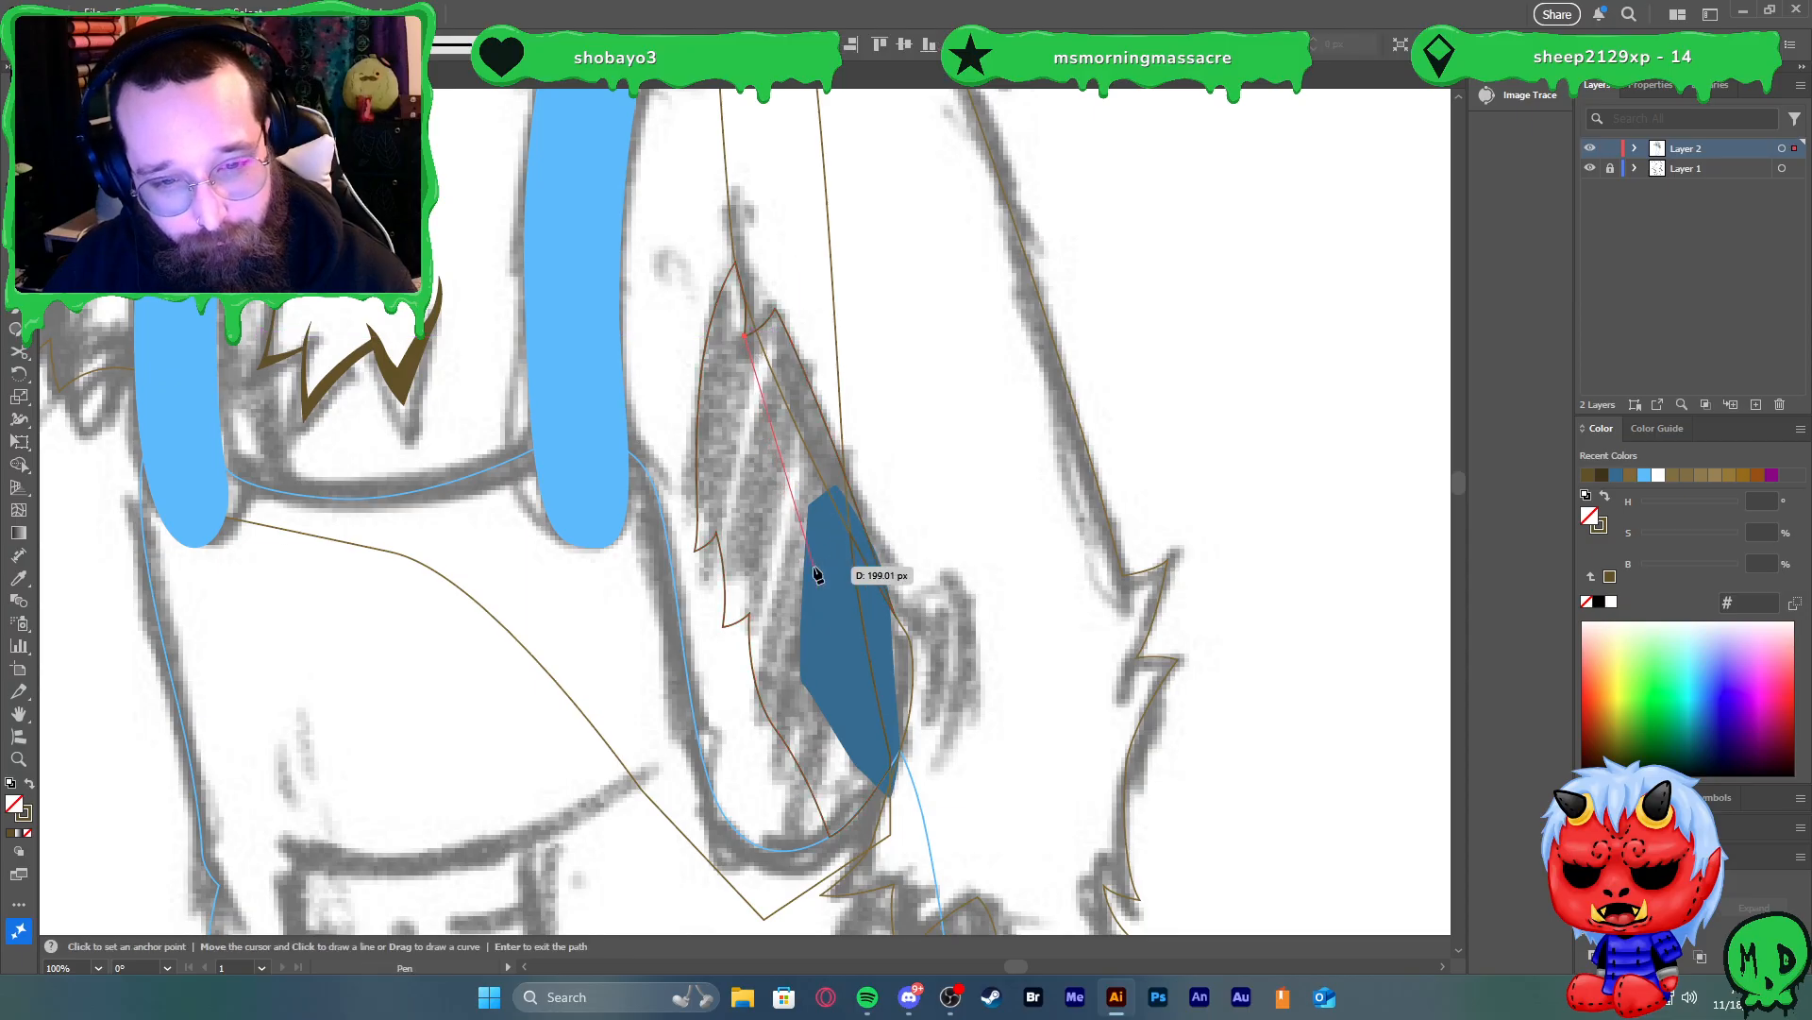
pyautogui.moveTo(868, 641); pyautogui.dragTo(970, 740)
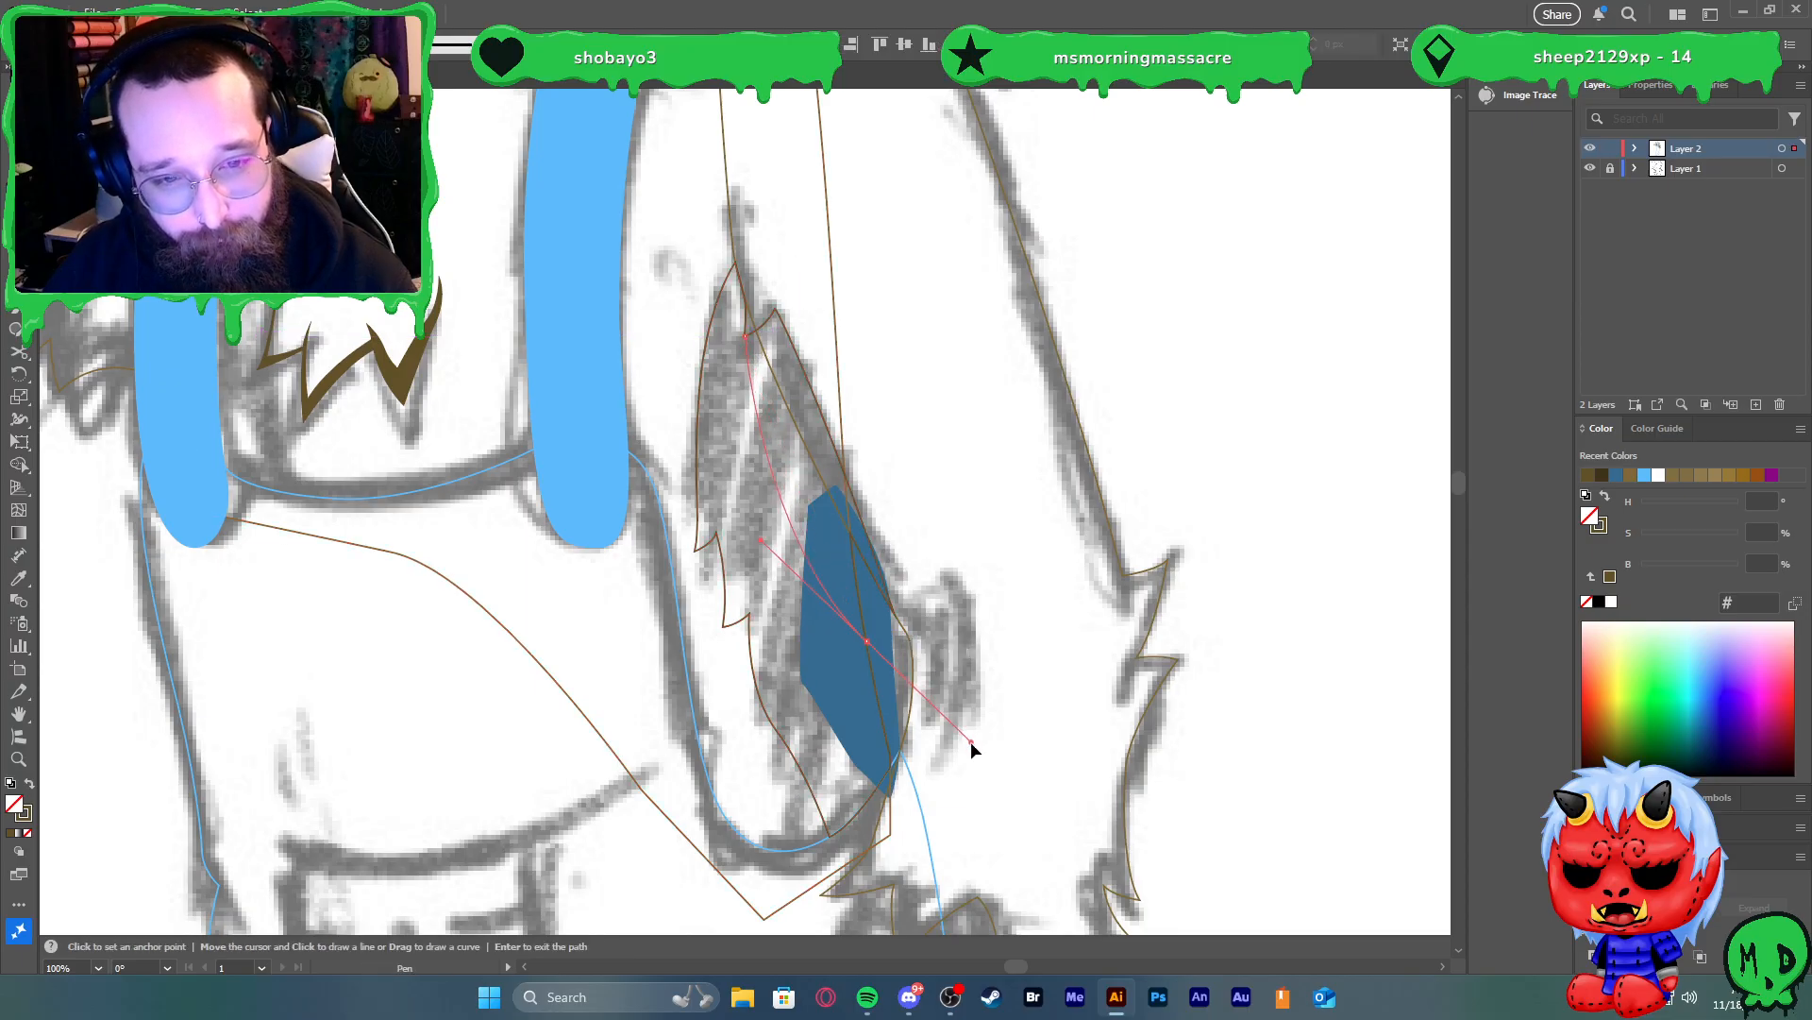
pyautogui.click(868, 642)
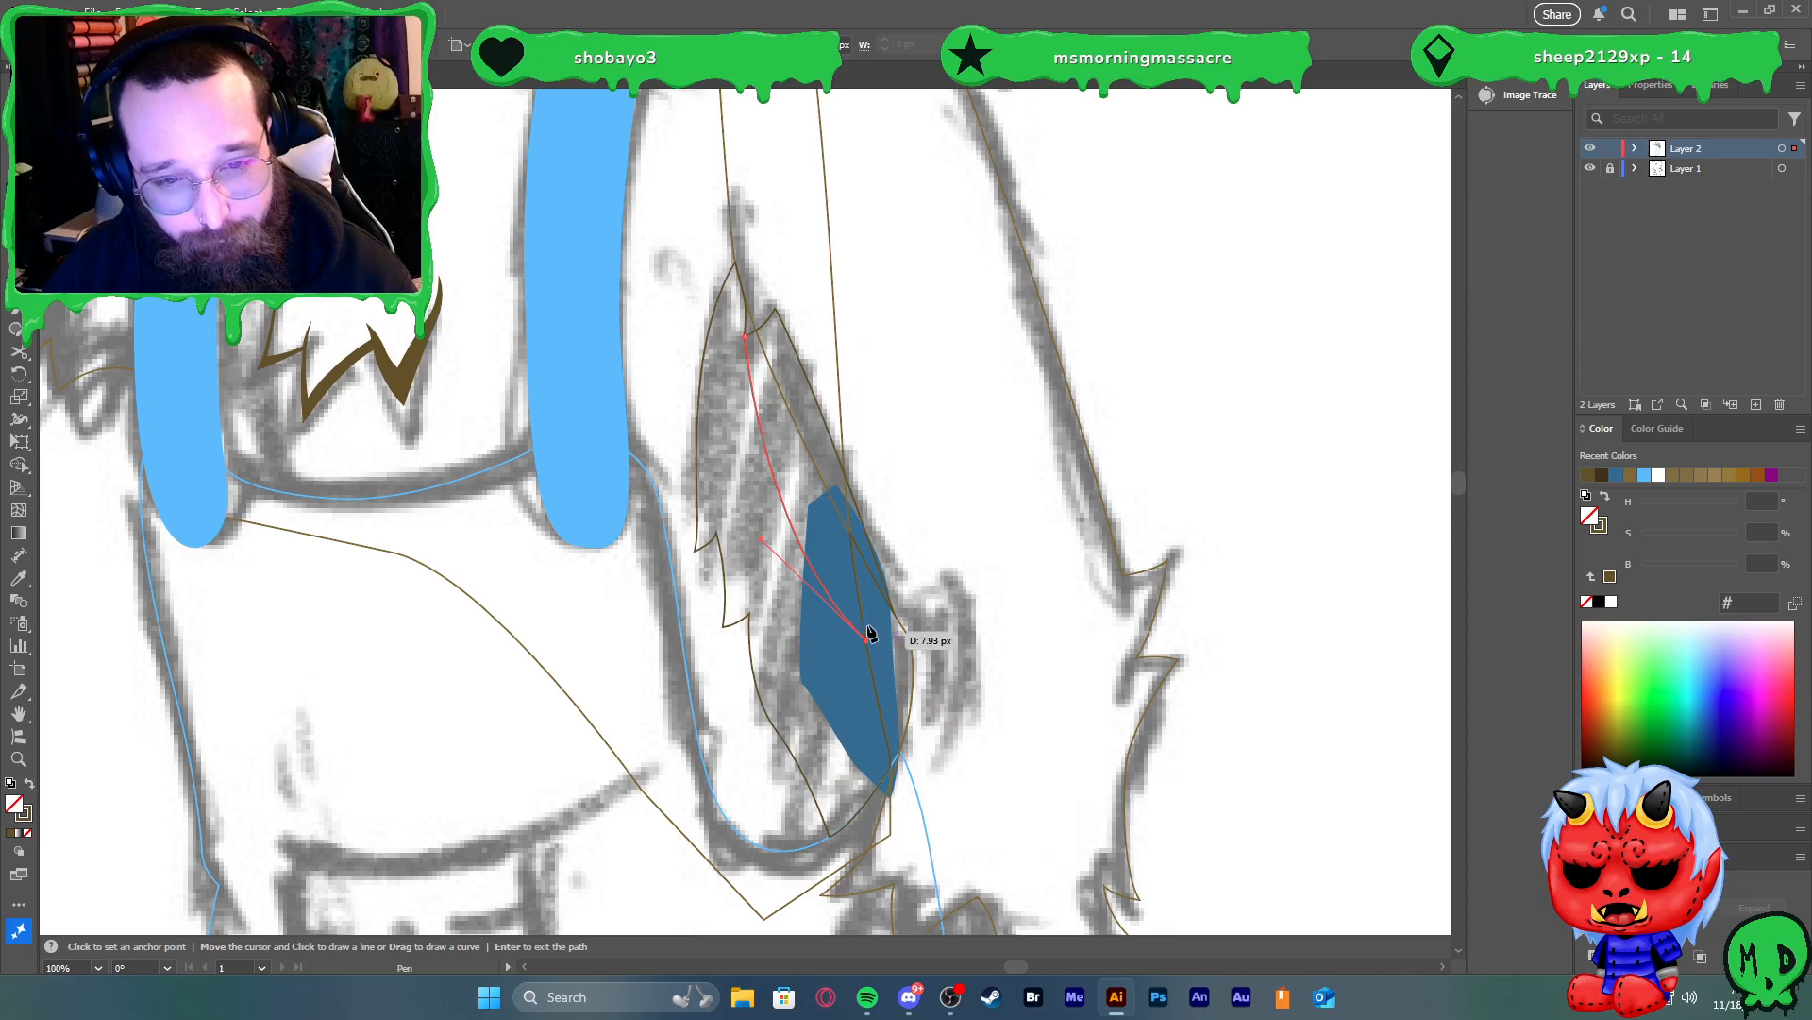
pyautogui.click(852, 536)
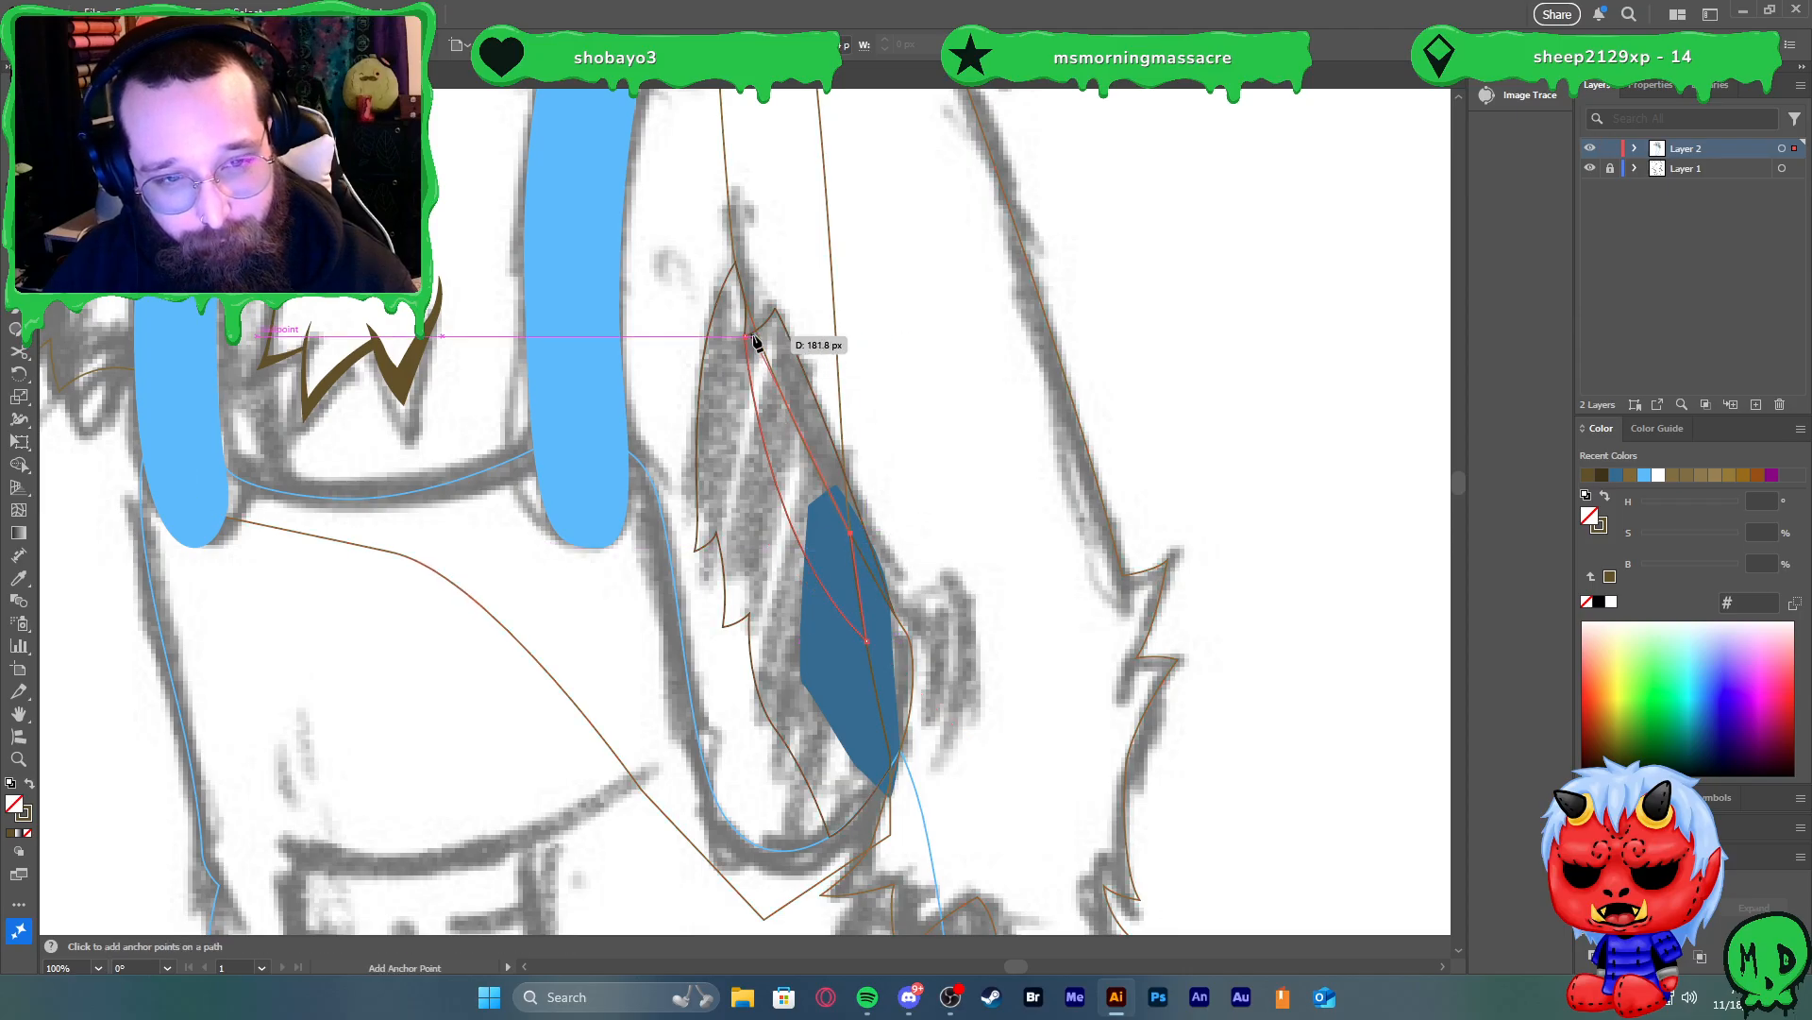
# Close the deeper shadow's path along the arm's inner outline and the fur notch's edge back to its starting point
pyautogui.moveTo(755, 334); pyautogui.dragTo(730, 264)
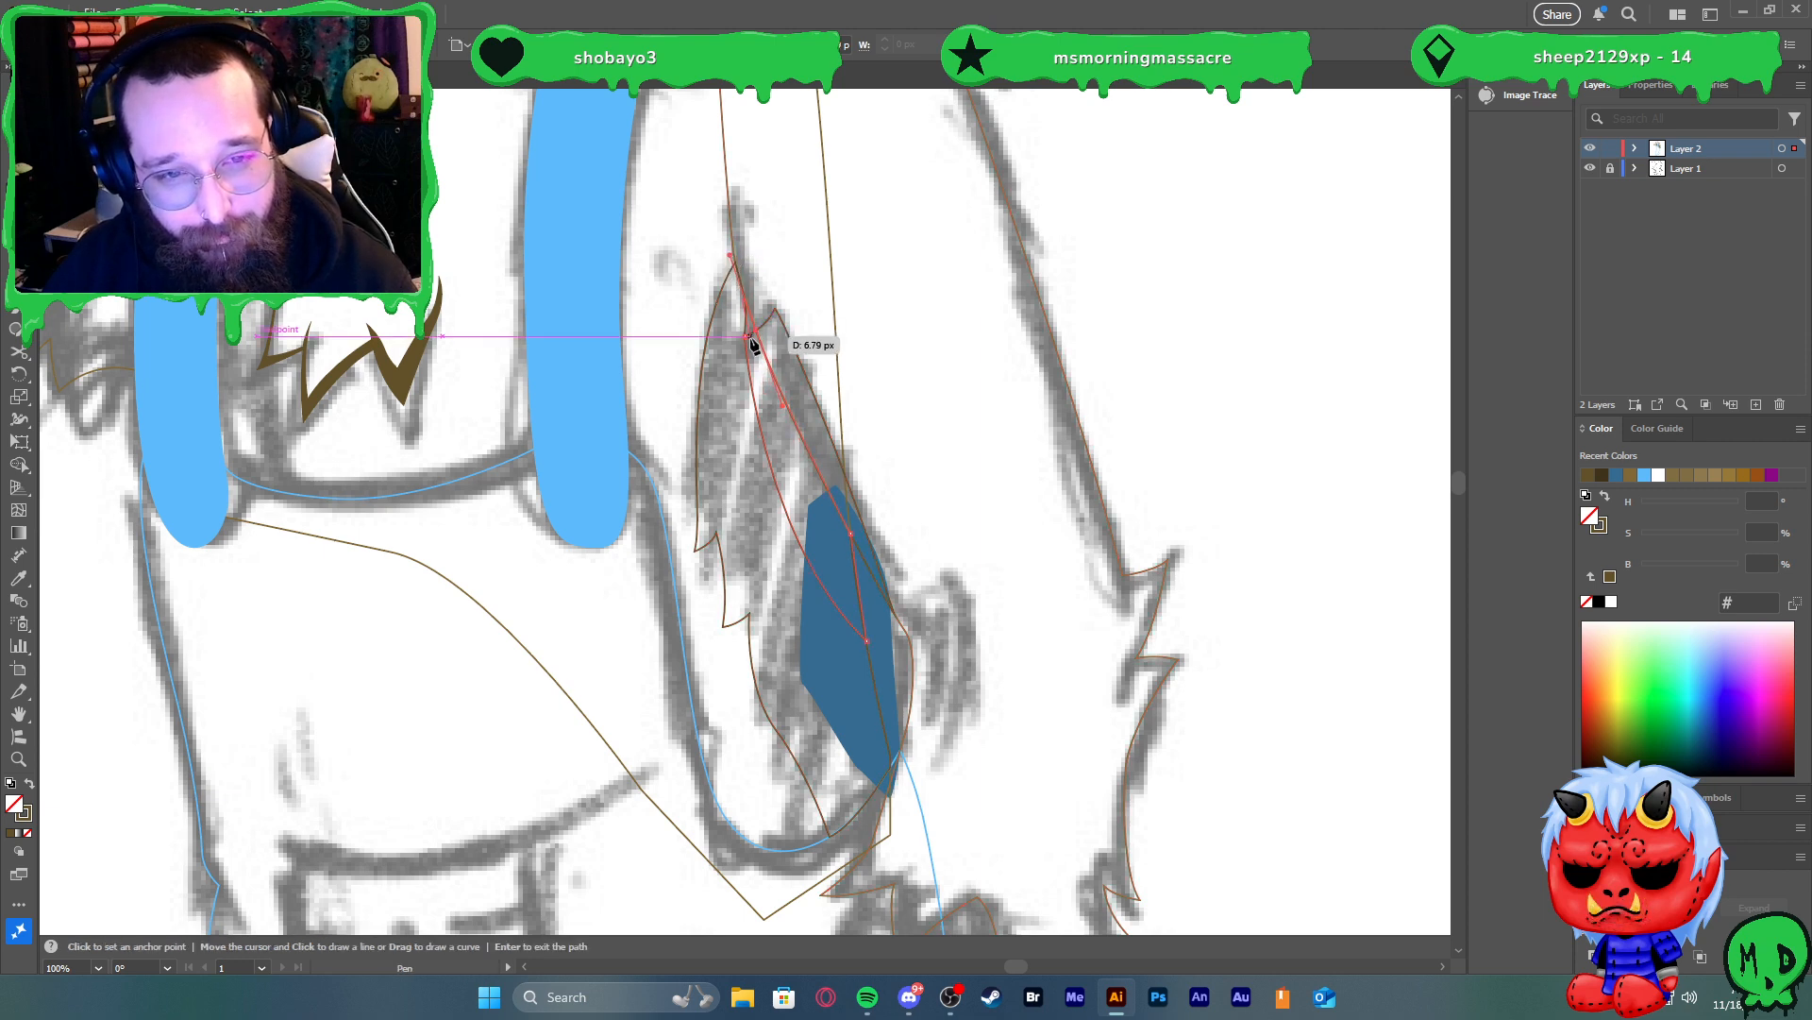
pyautogui.scroll(6, 747, 340)
pyautogui.click(823, 443)
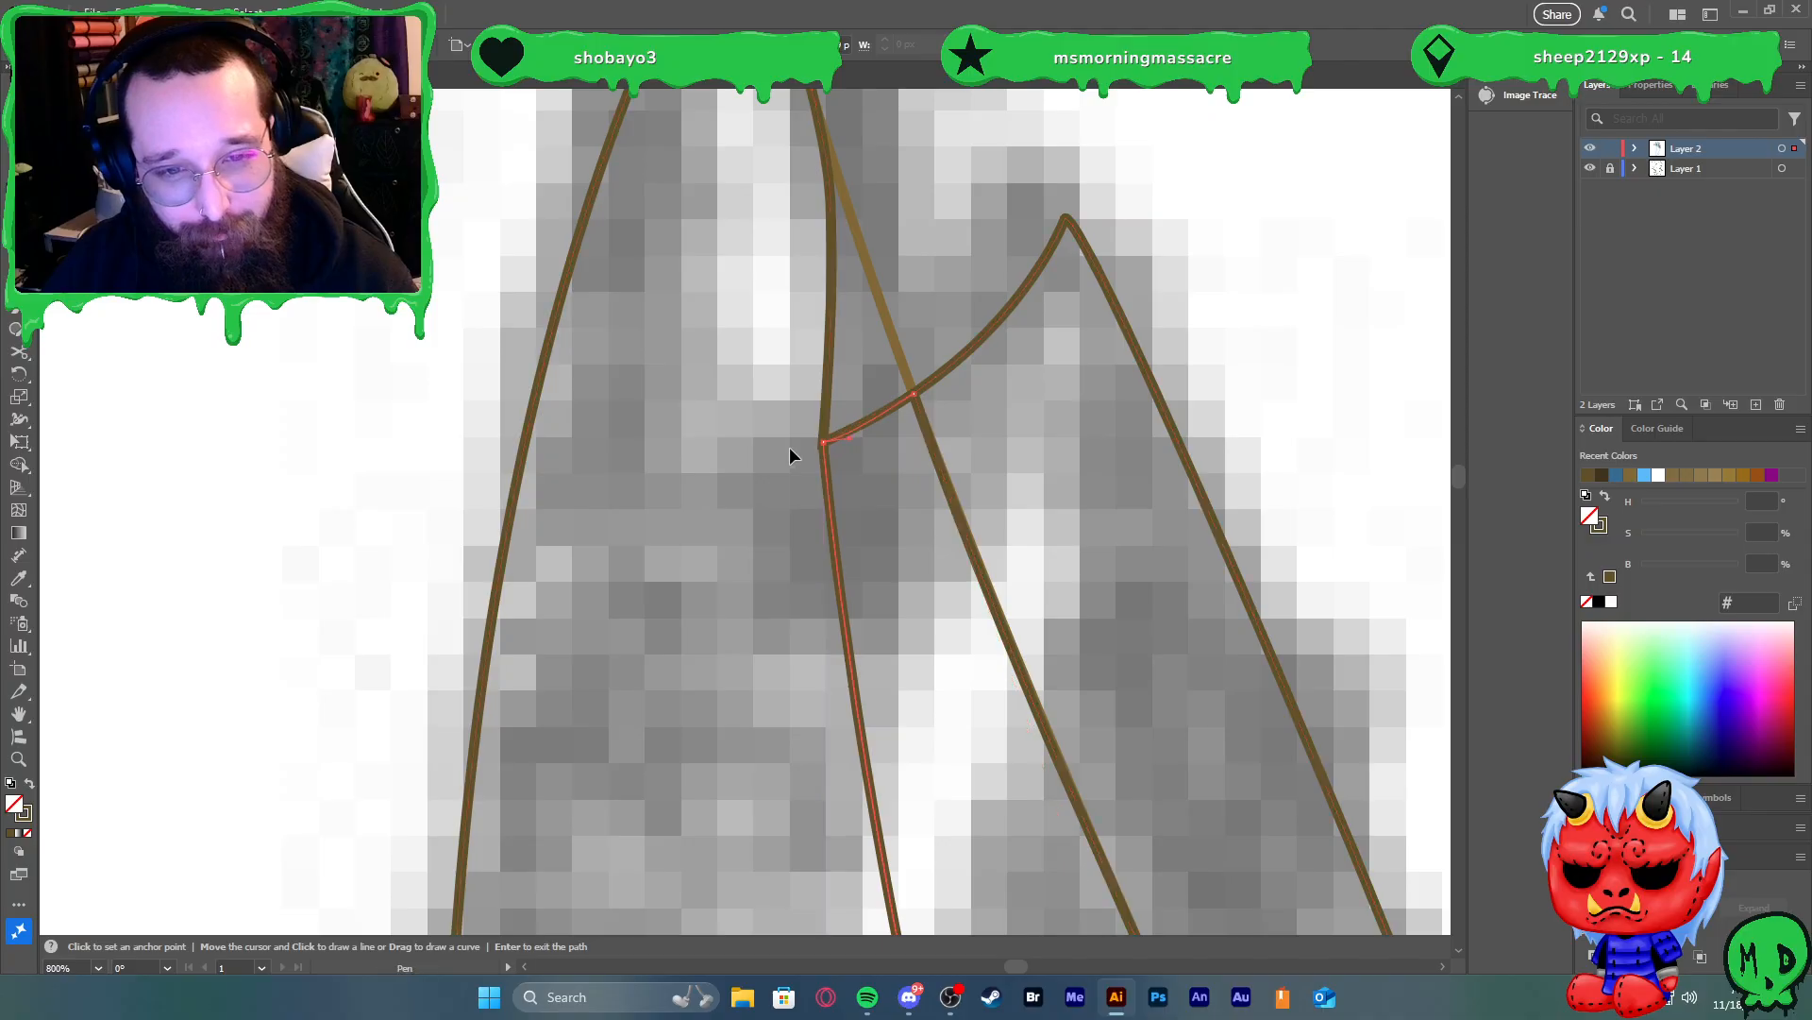
pyautogui.moveTo(778, 463); pyautogui.dragTo(769, 462)
# Fill the deeper underarm shadow with the darkest brown sampled from the beaver's ear
pyautogui.press('v')
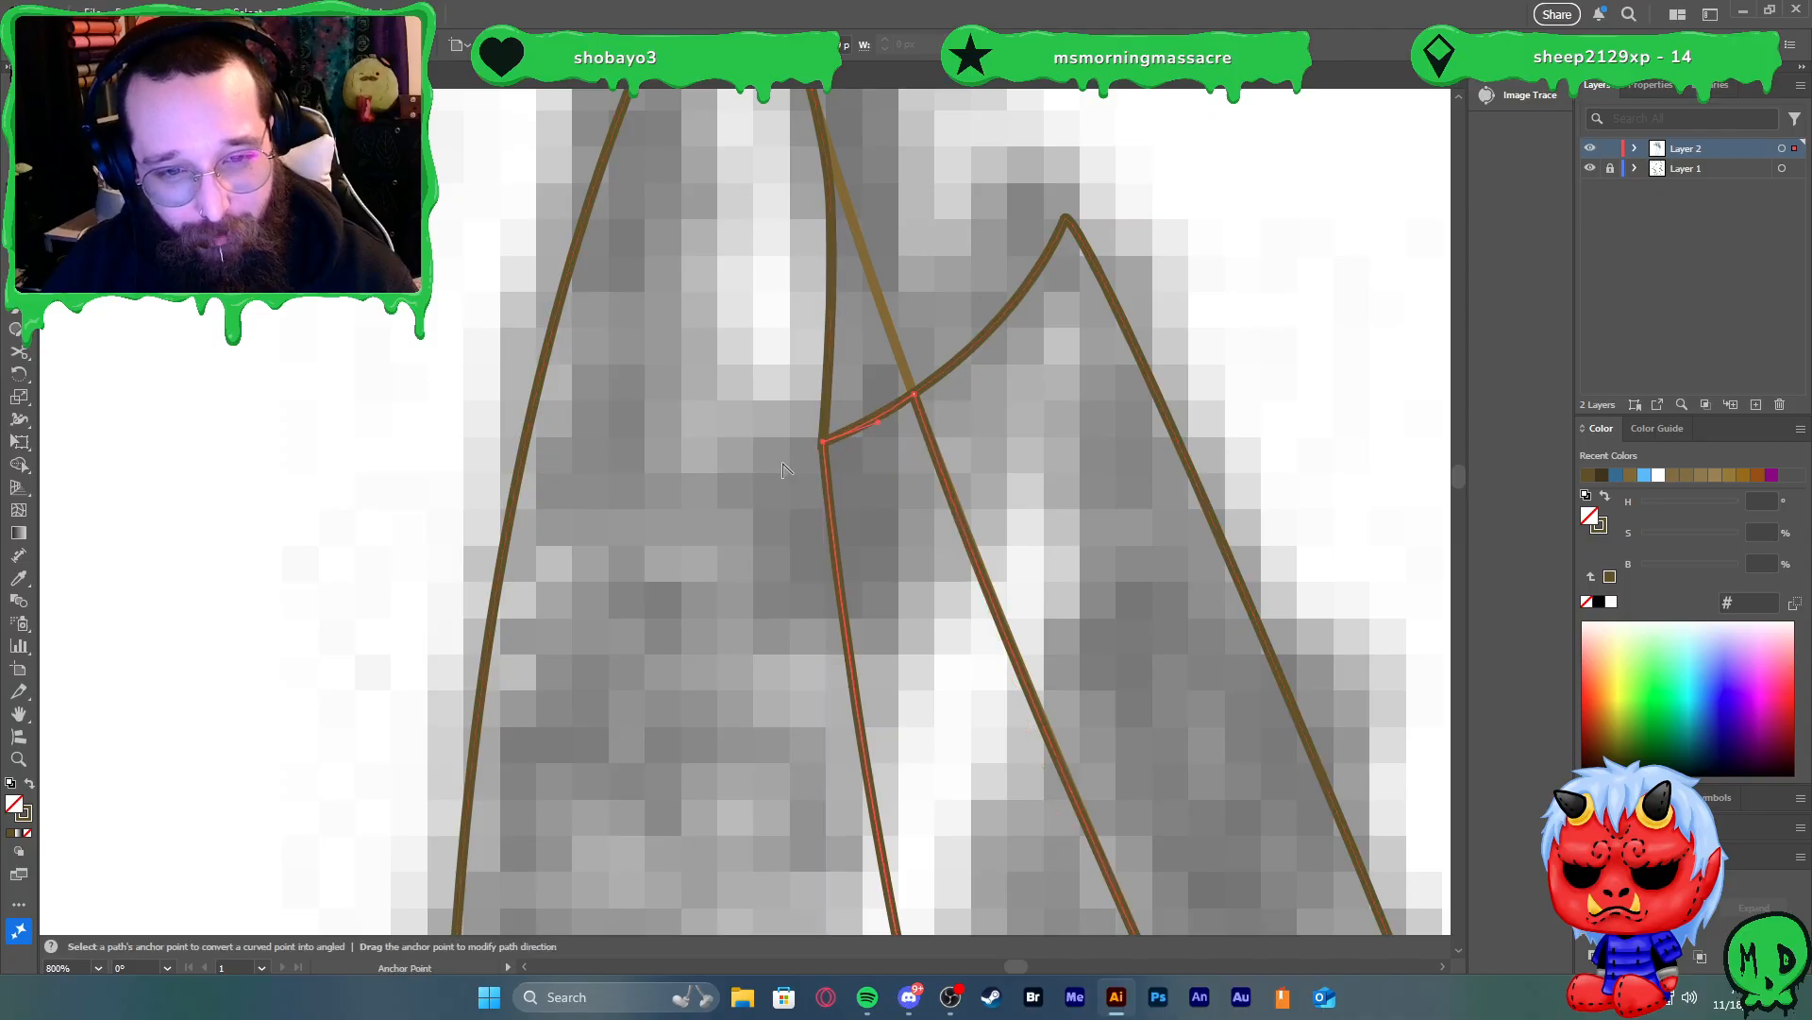
pyautogui.scroll(-5, 768, 461)
pyautogui.scroll(-3, 827, 468)
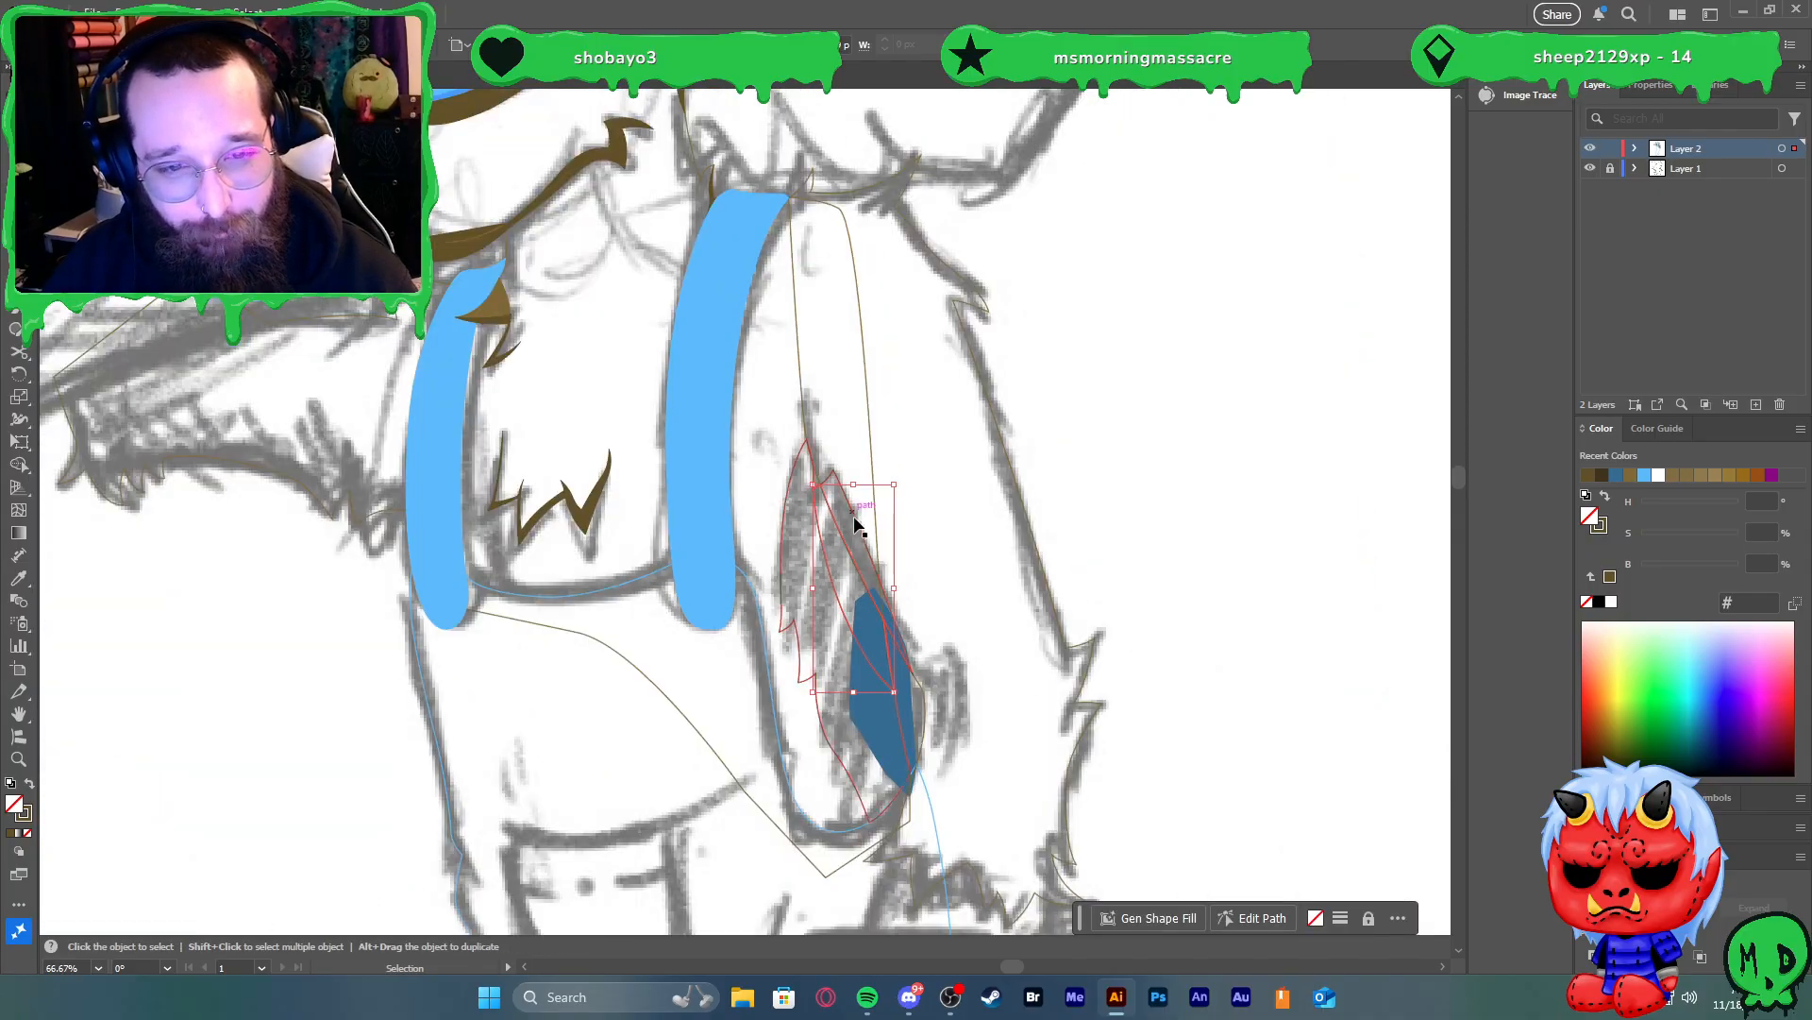
pyautogui.scroll(4, 654, 452)
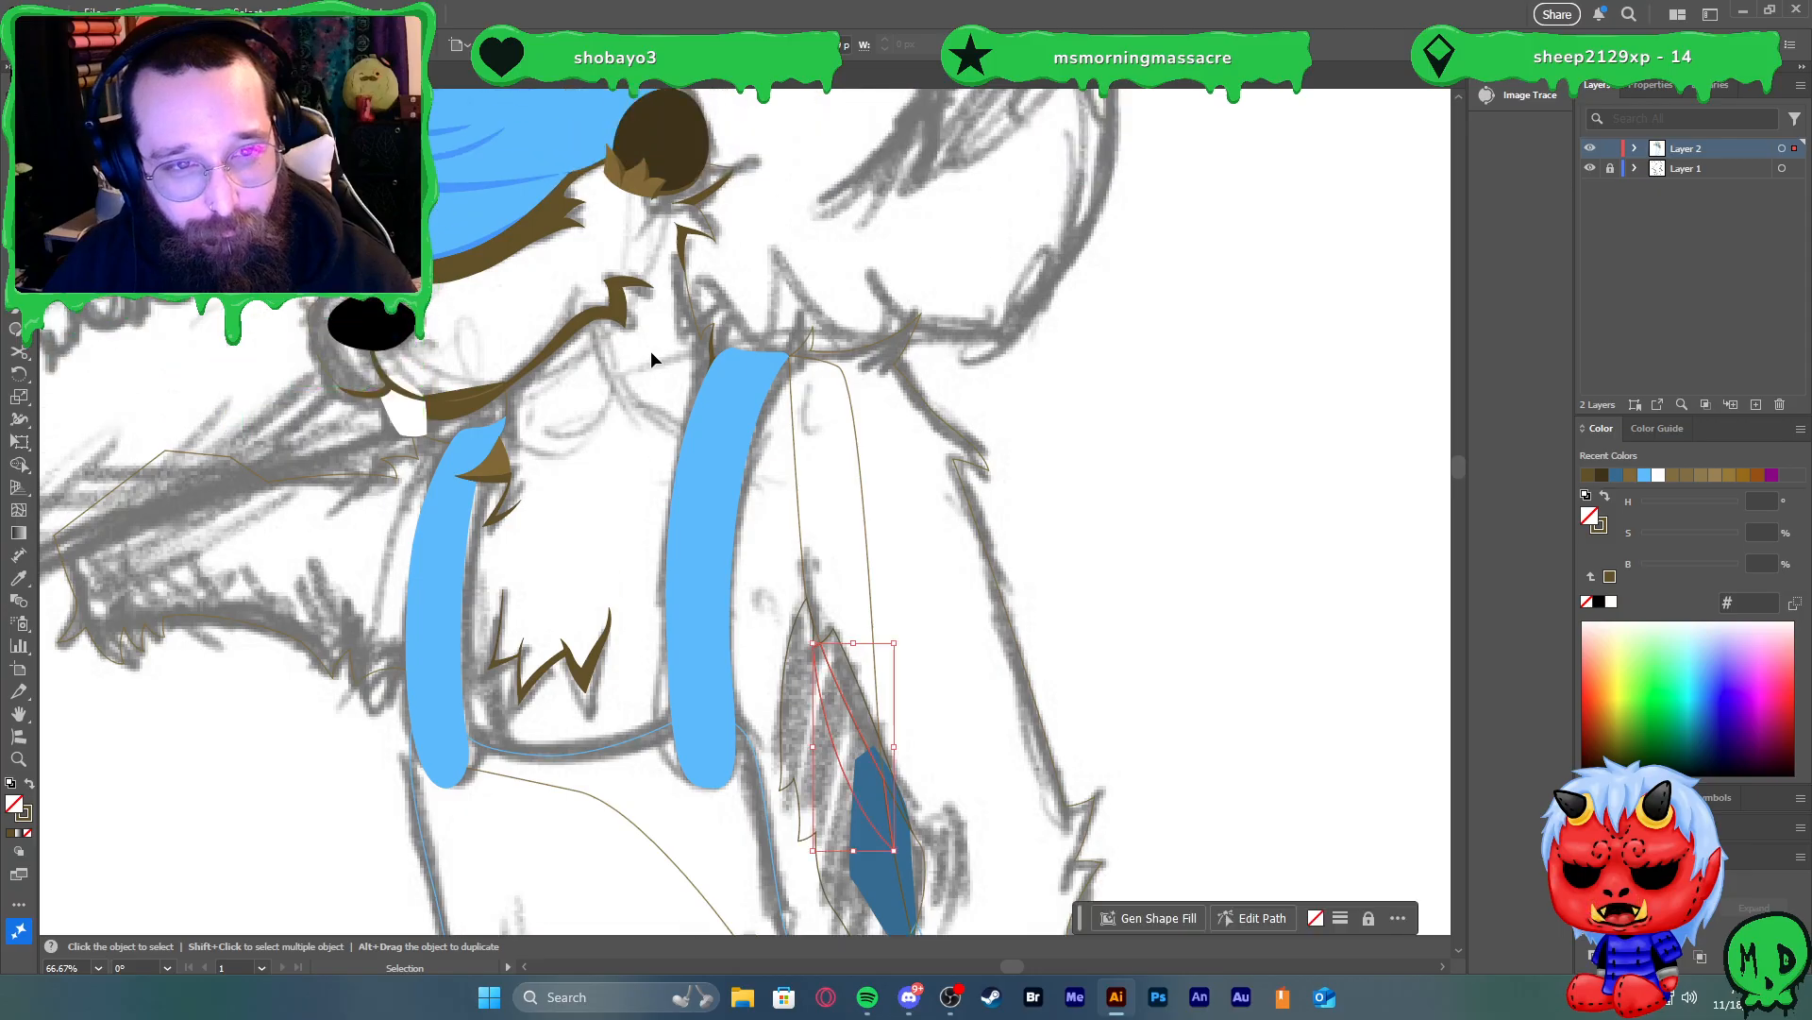
pyautogui.press('i')
pyautogui.click(669, 140)
pyautogui.press('v')
# Swap the arm, underarm shadow and body outlines back to solid brown fills, then deselect them
pyautogui.scroll(-3, 842, 325)
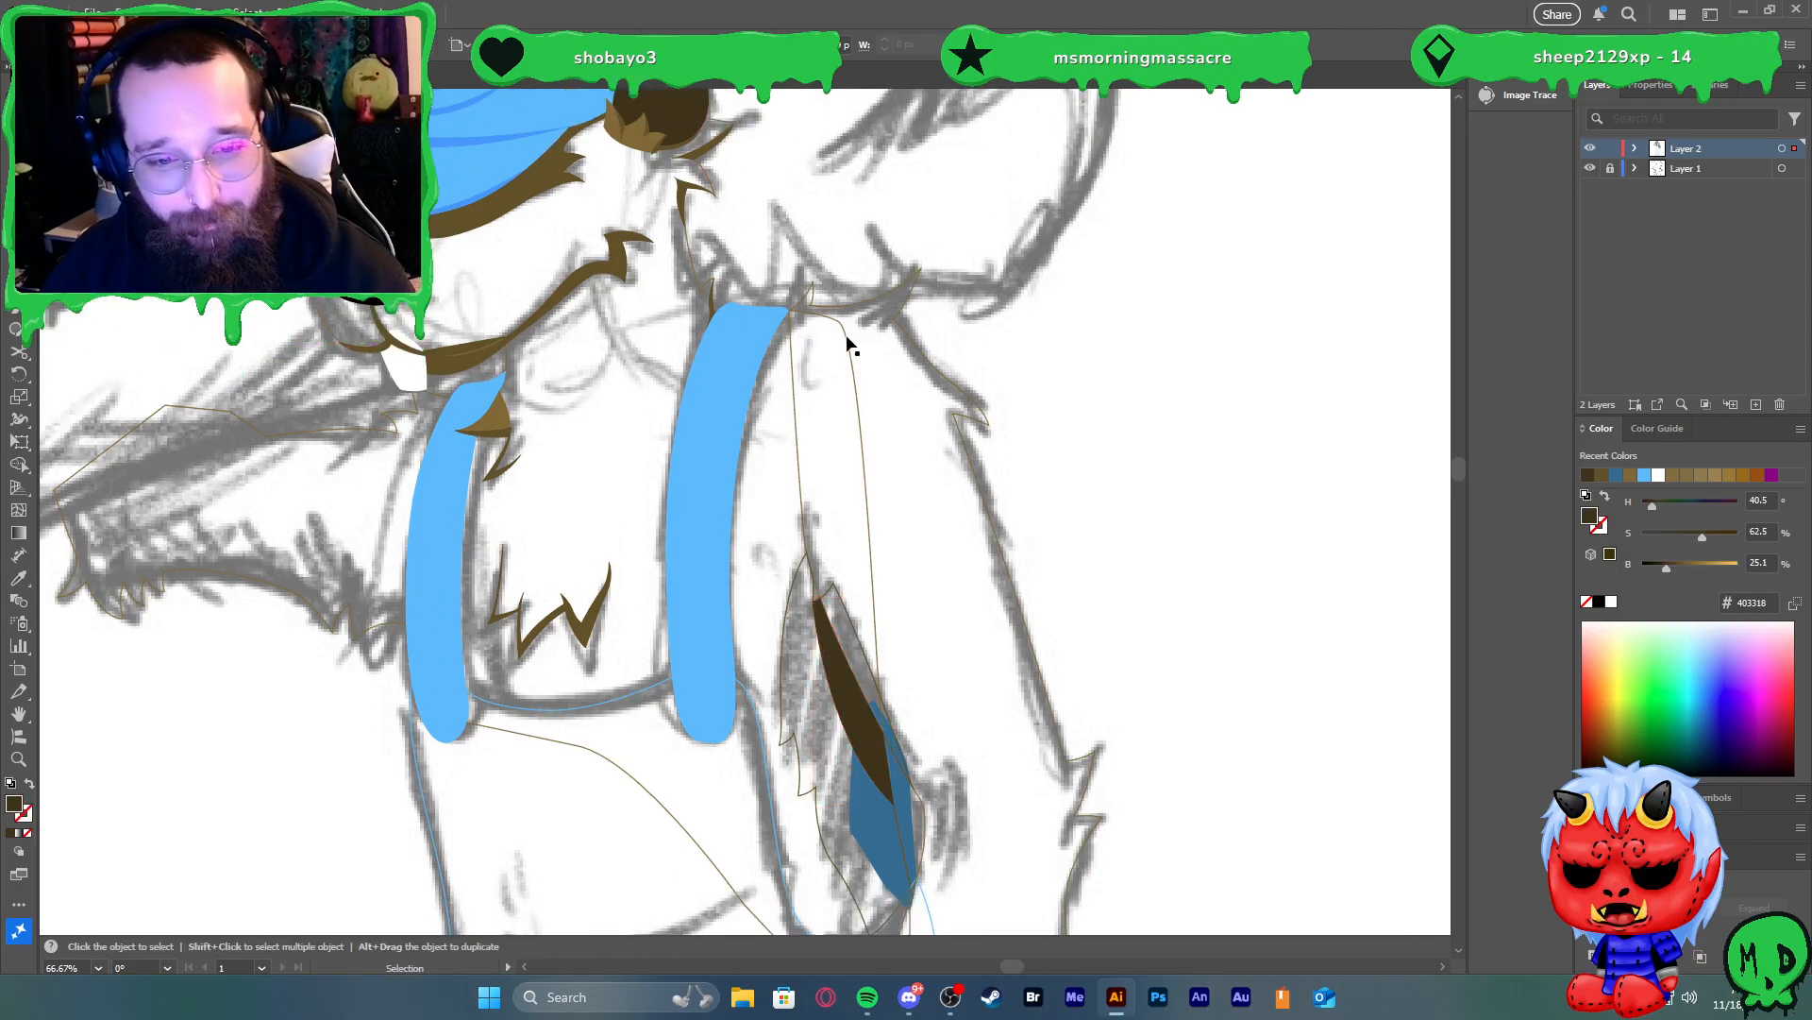
pyautogui.scroll(-2, 857, 411)
pyautogui.scroll(3, 859, 415)
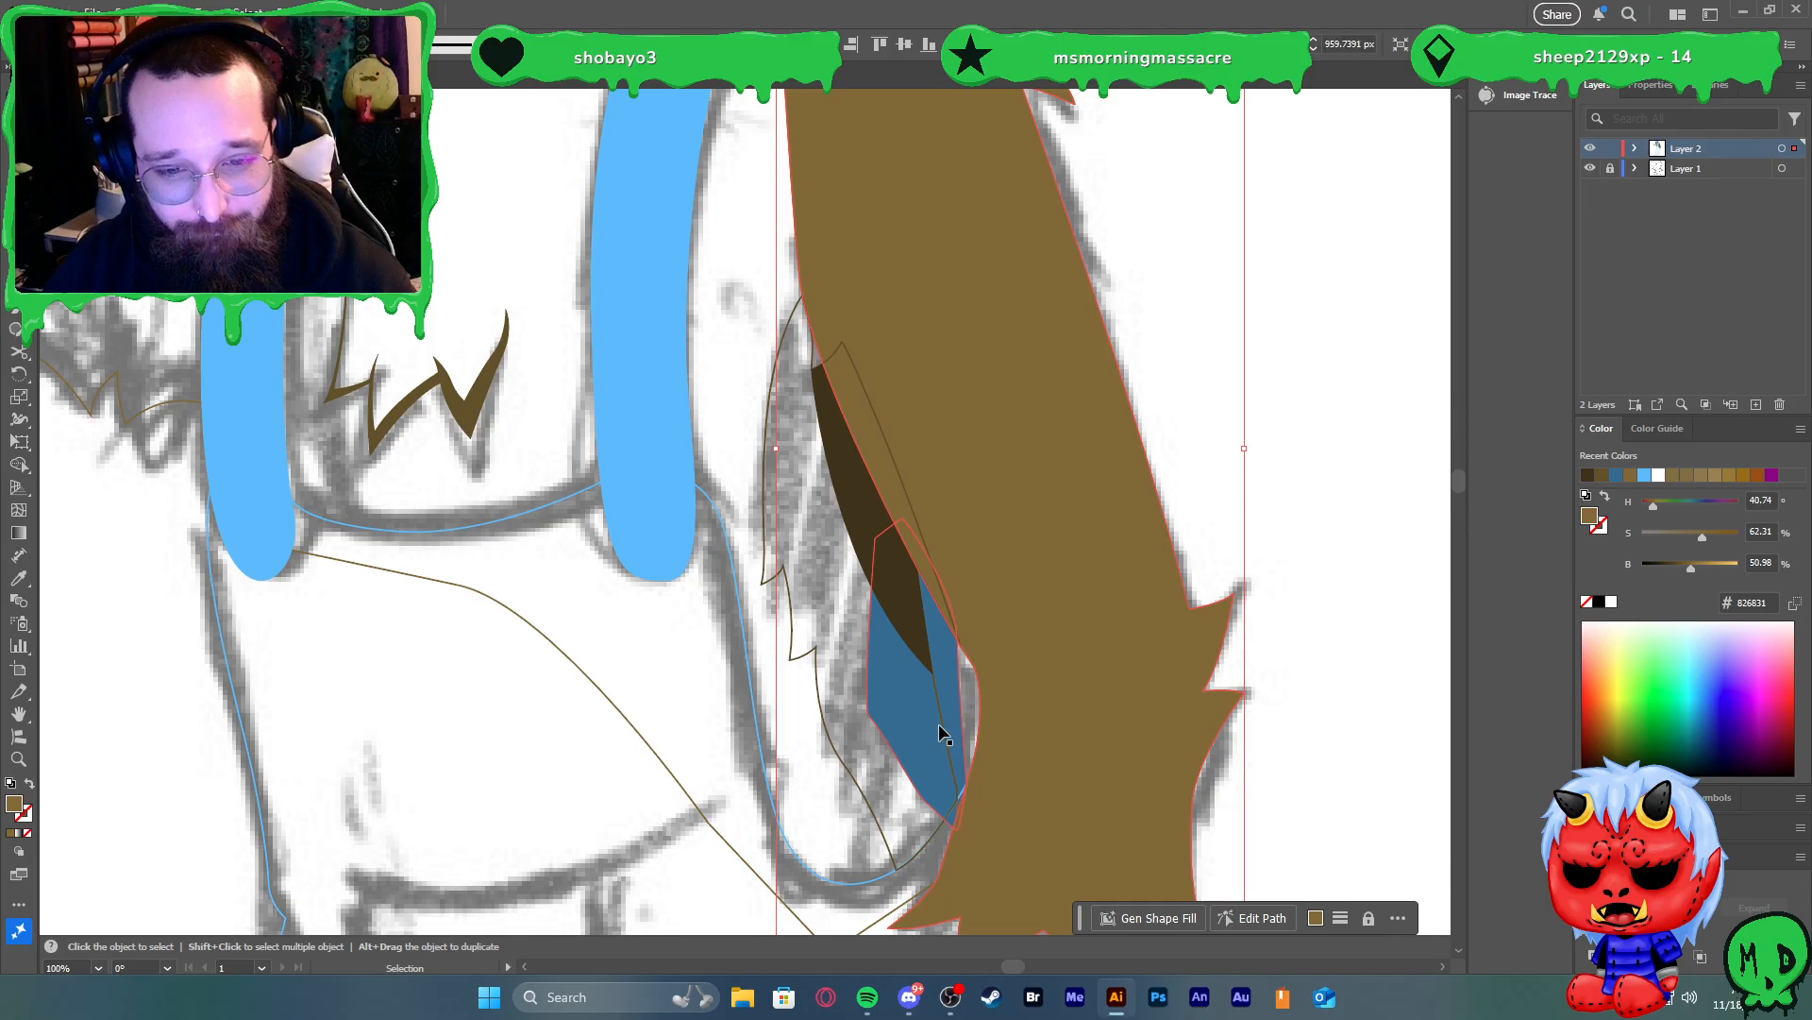
pyautogui.click(899, 682)
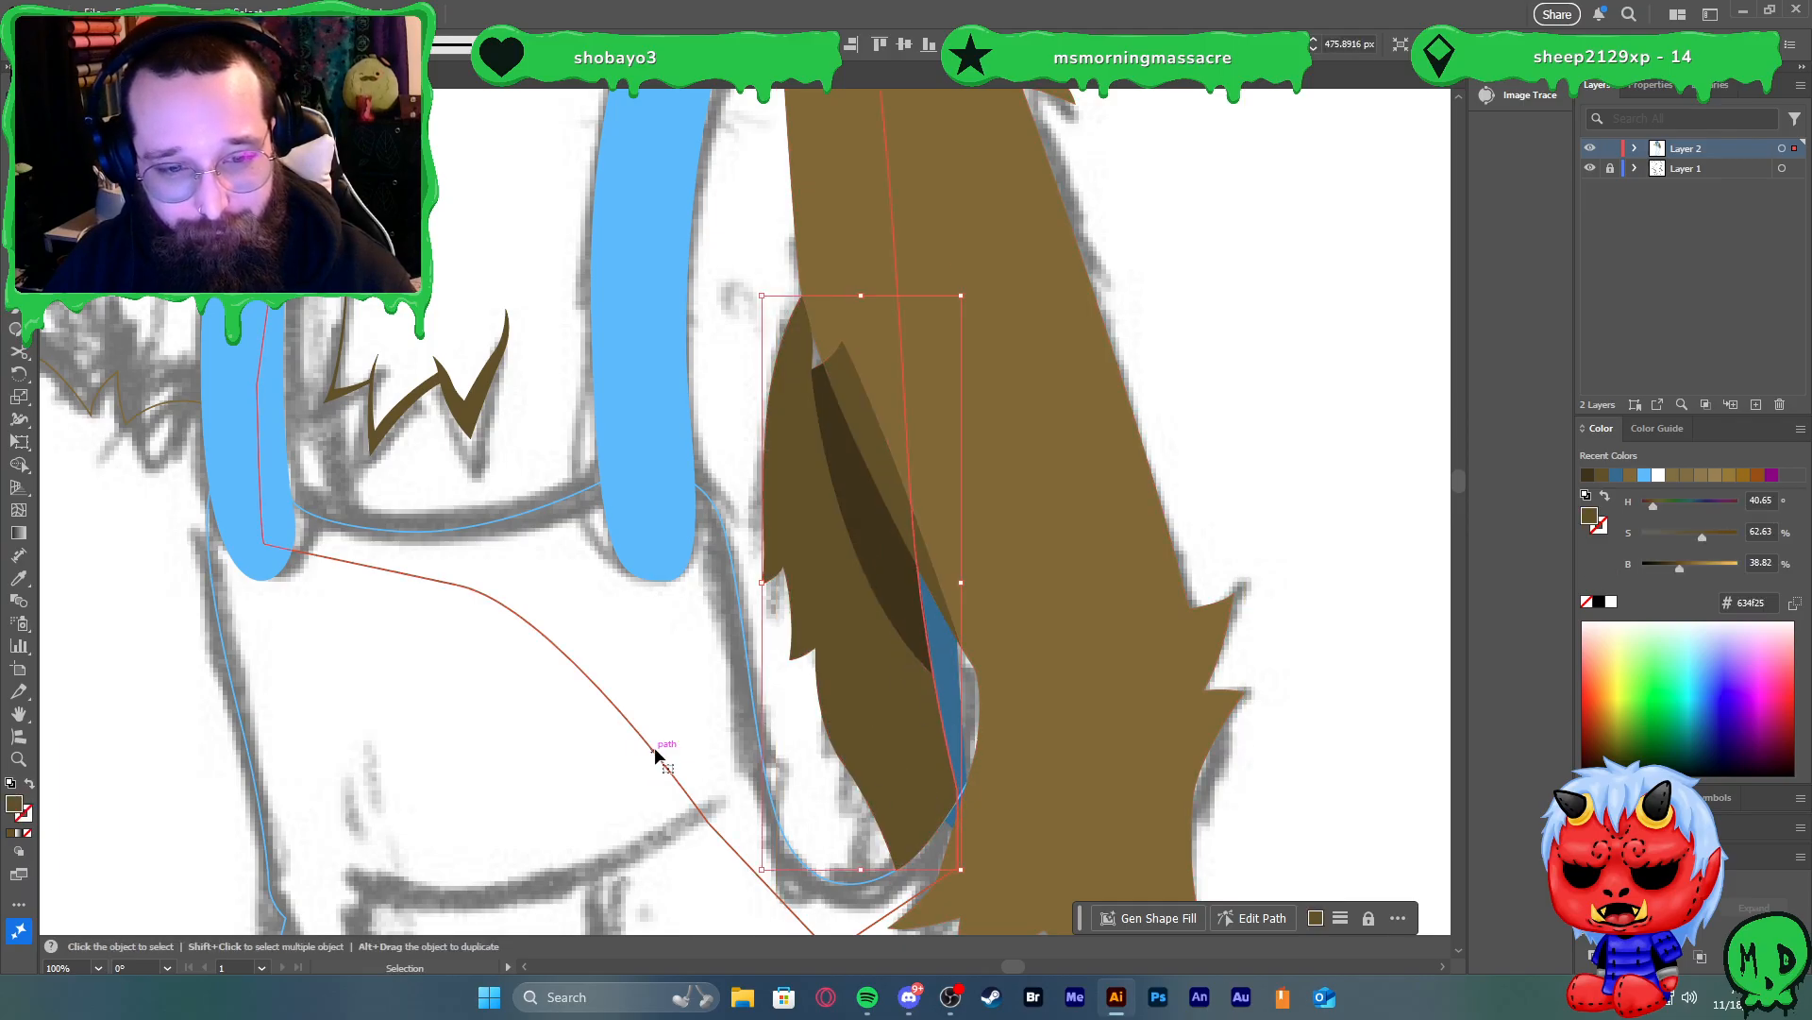
pyautogui.scroll(-2, 1133, 640)
pyautogui.click(1205, 470)
pyautogui.scroll(-2, 1184, 476)
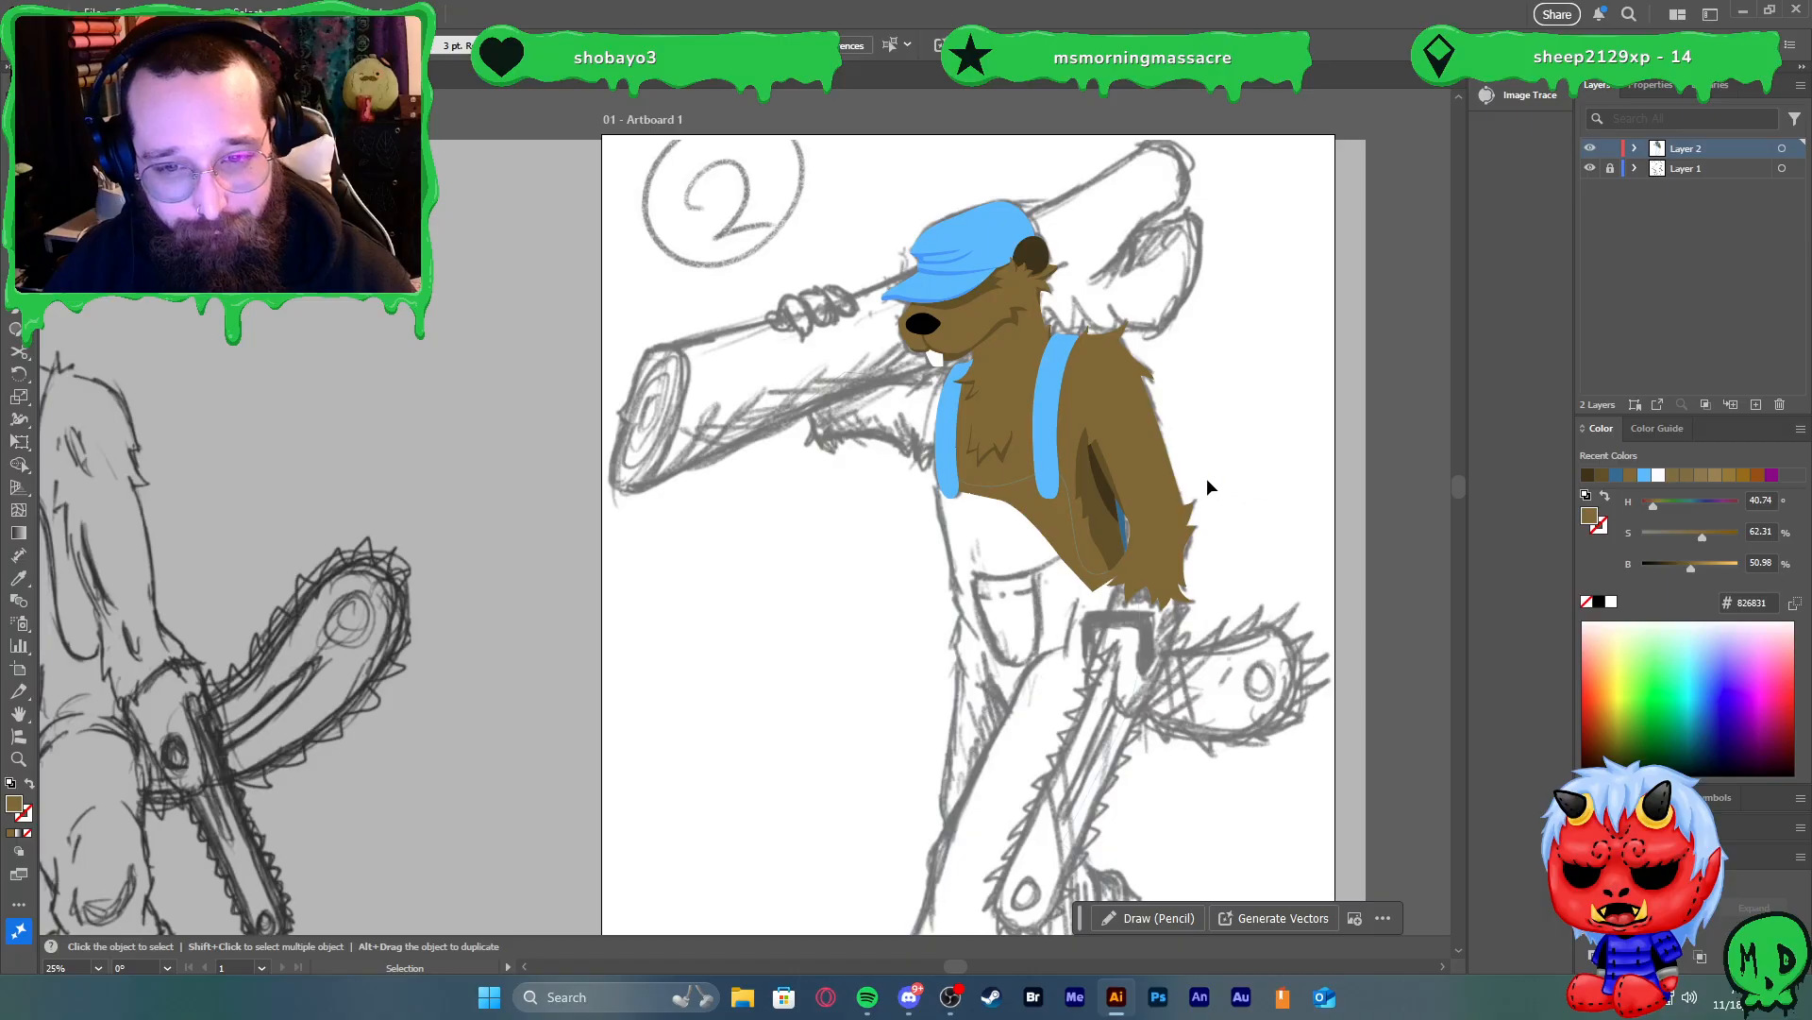
# Try to reposition the lower tip of the deeper underarm shadow at the body's side edge, then undo the adjustment
pyautogui.scroll(4, 1220, 489)
pyautogui.scroll(-2, 970, 436)
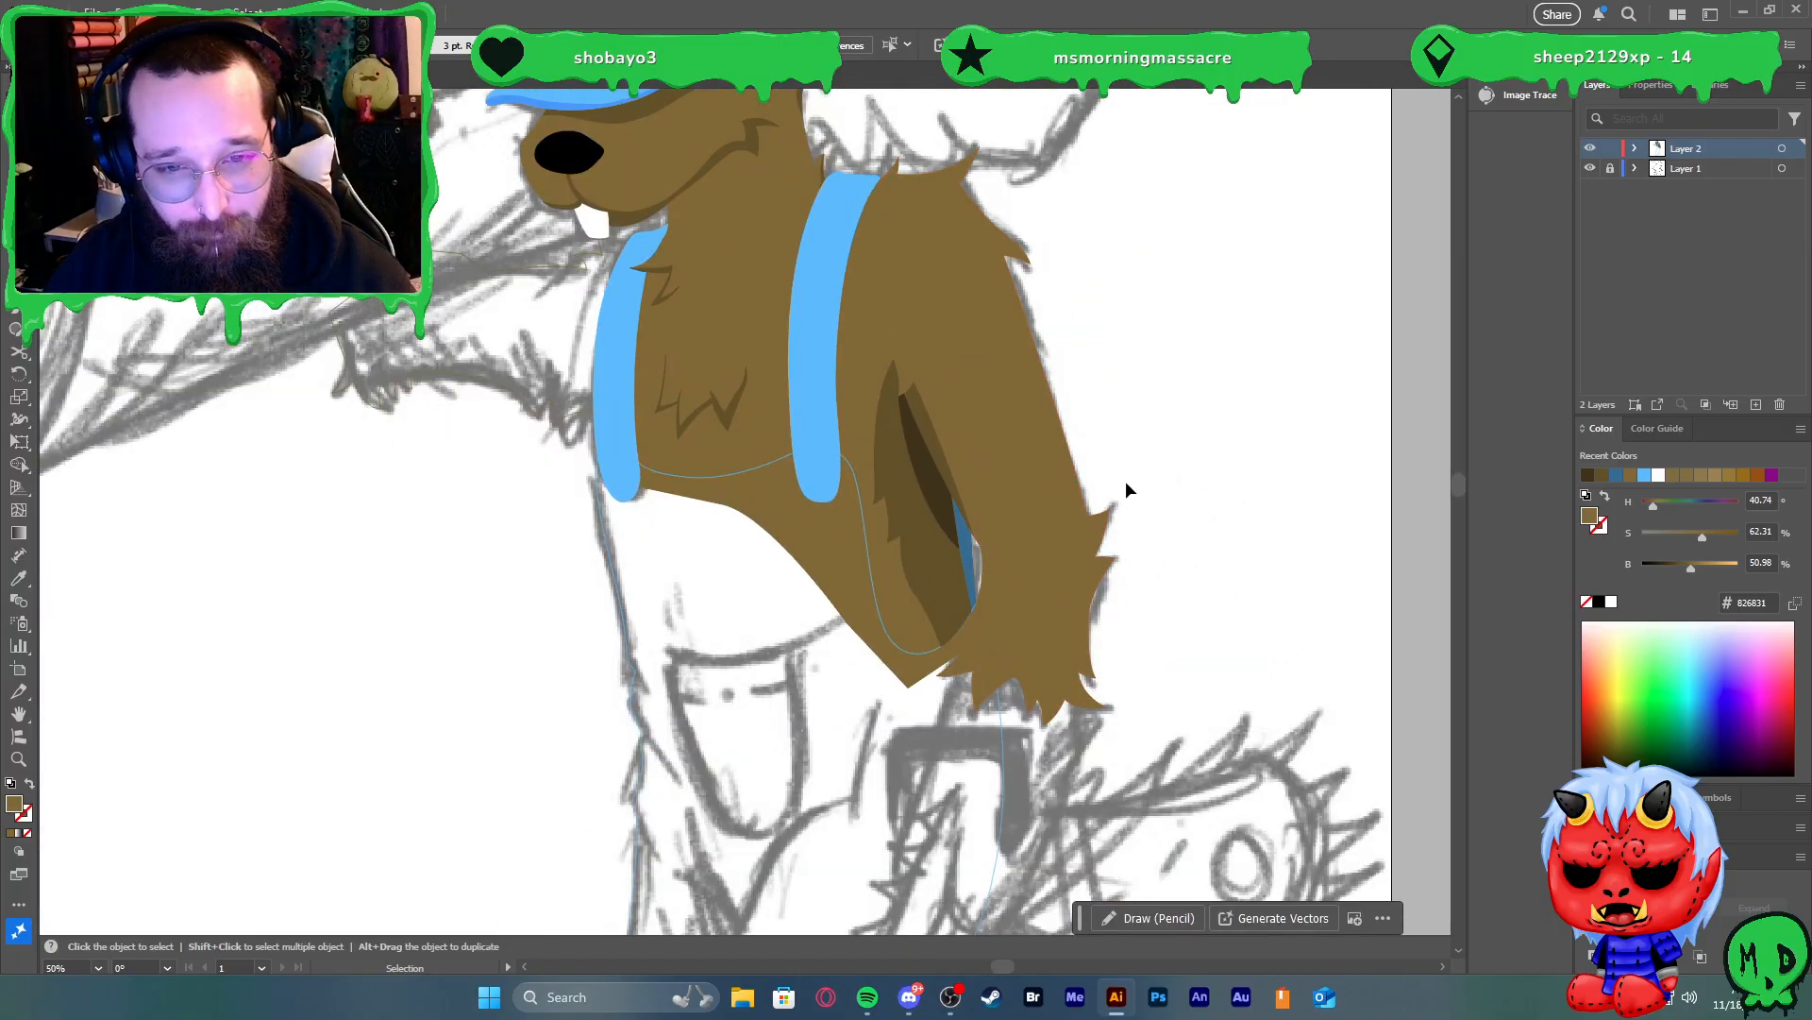
pyautogui.click(931, 485)
pyautogui.click(1169, 448)
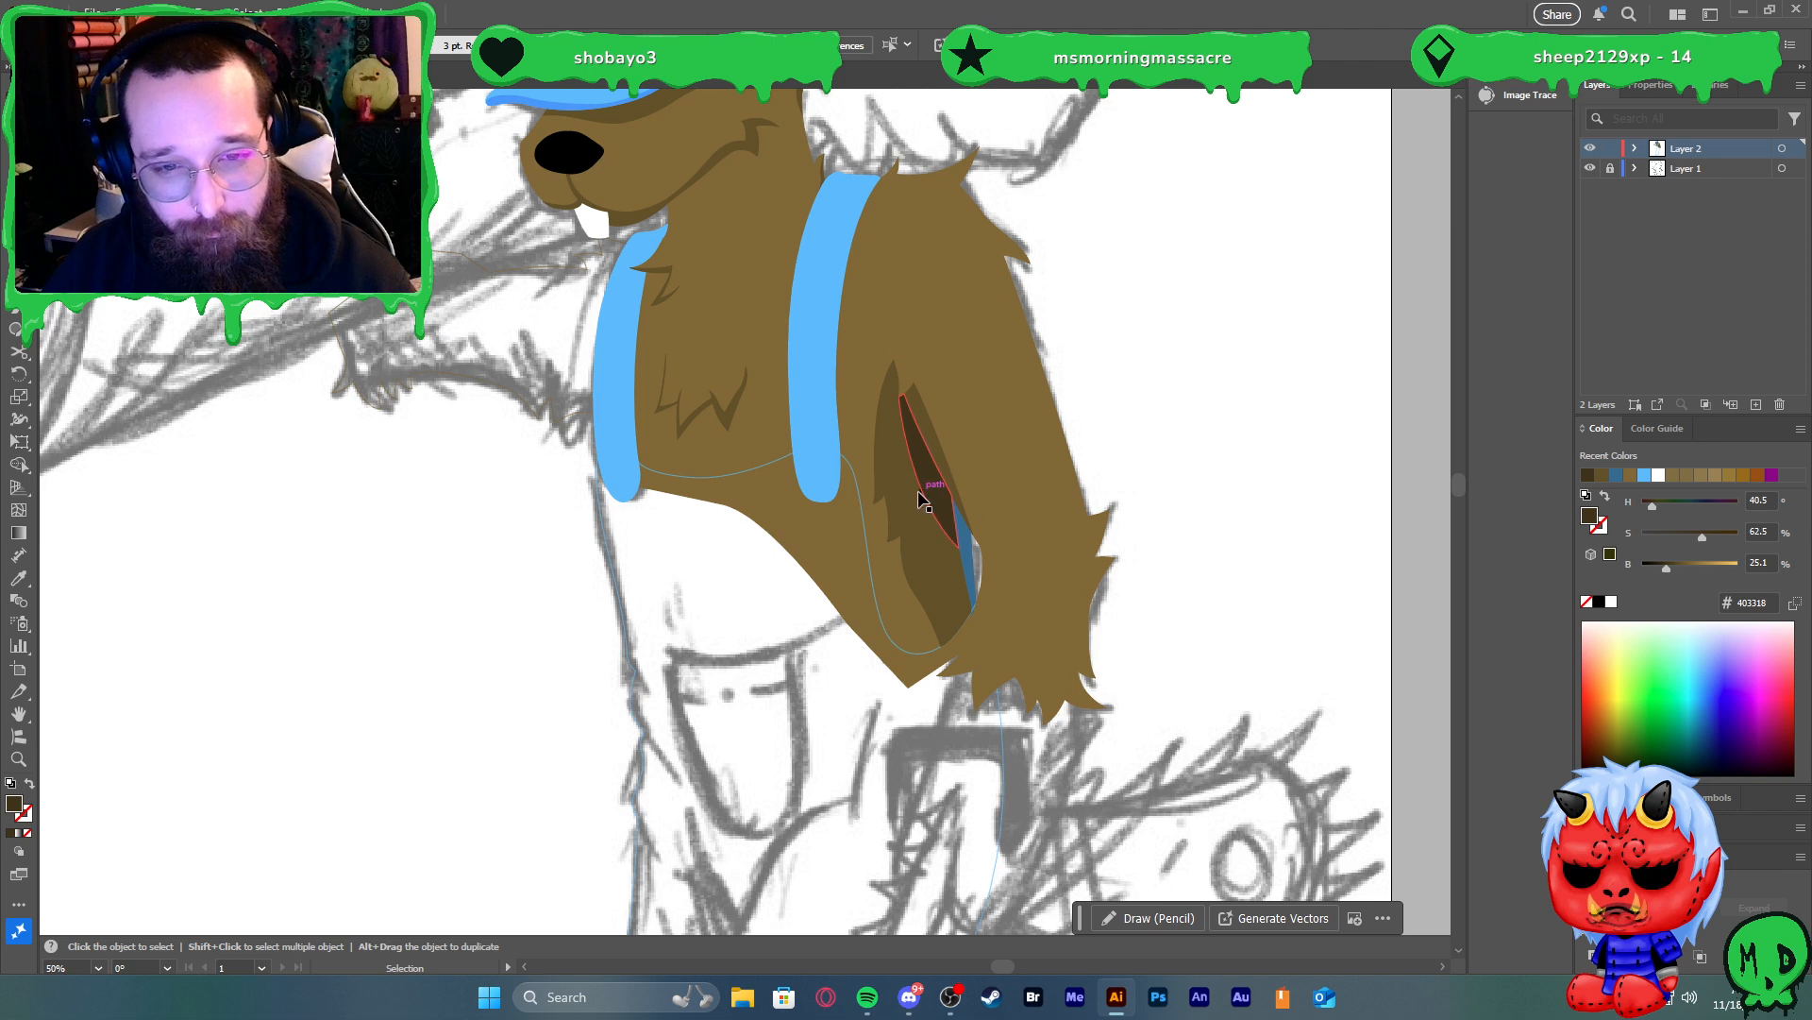
pyautogui.press('a')
pyautogui.click(944, 505)
pyautogui.scroll(3, 944, 505)
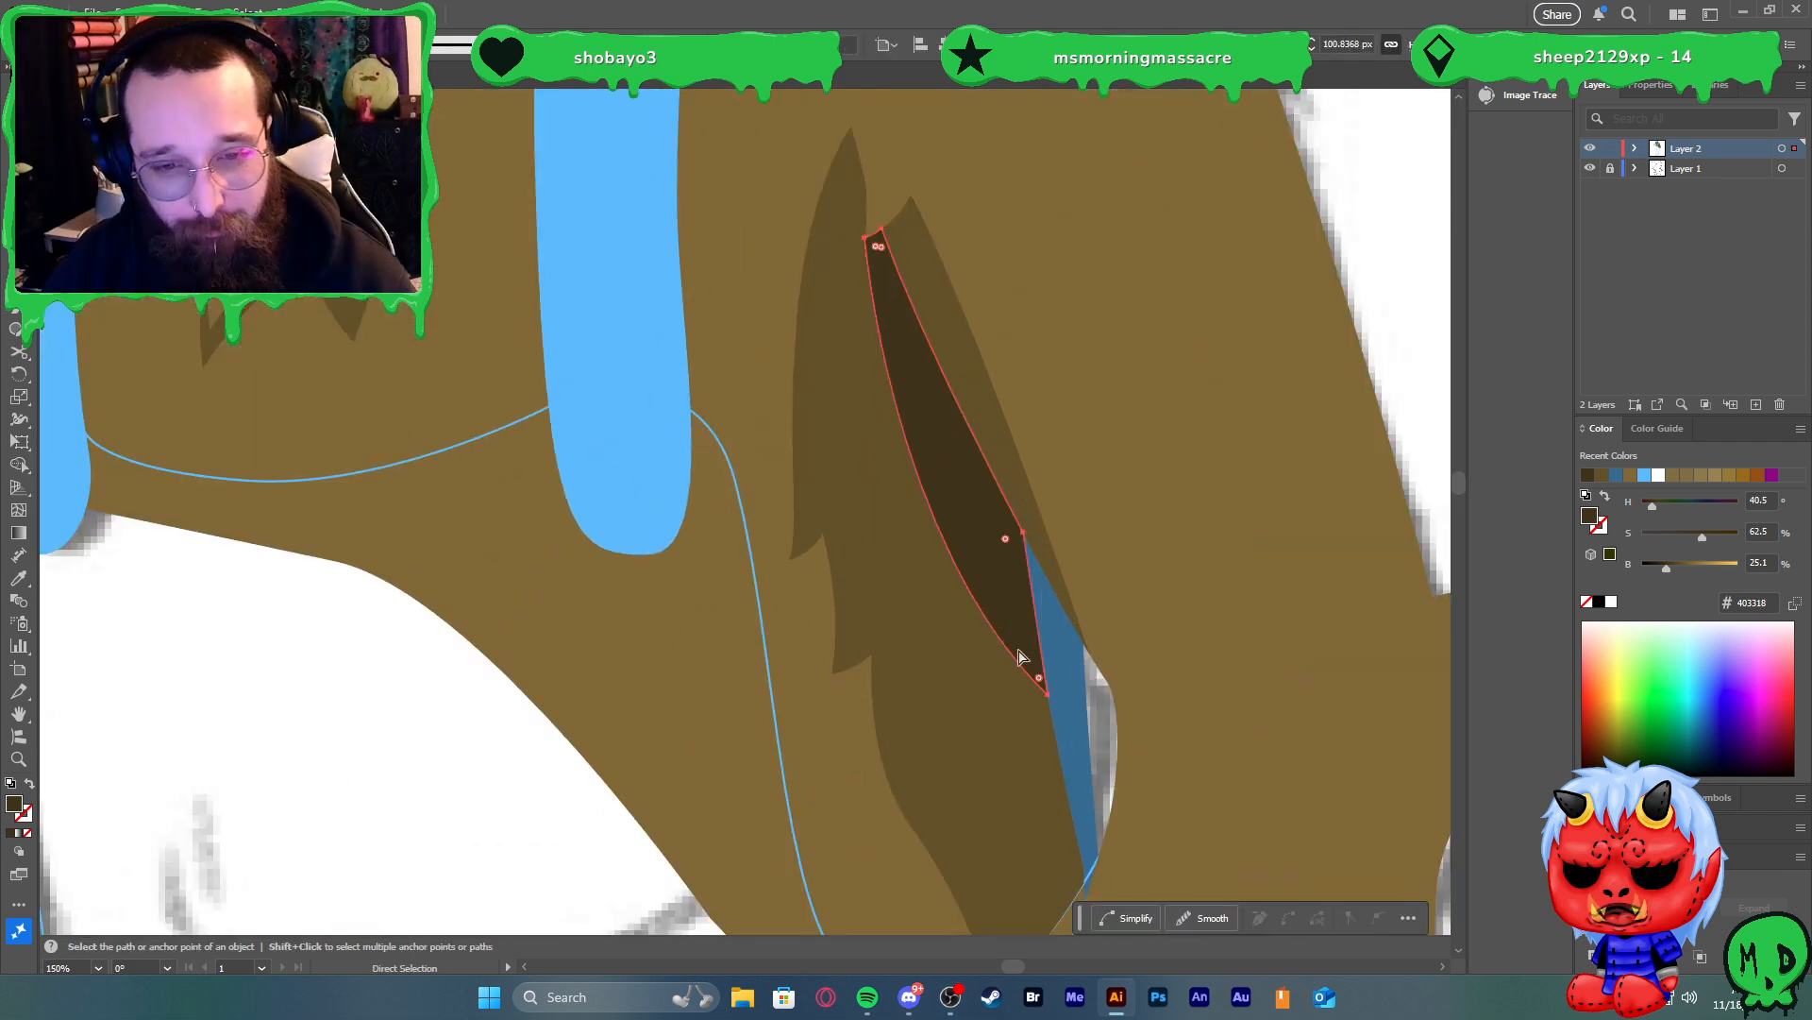
pyautogui.moveTo(1046, 691); pyautogui.dragTo(1052, 593)
pyautogui.scroll(4, 1038, 632)
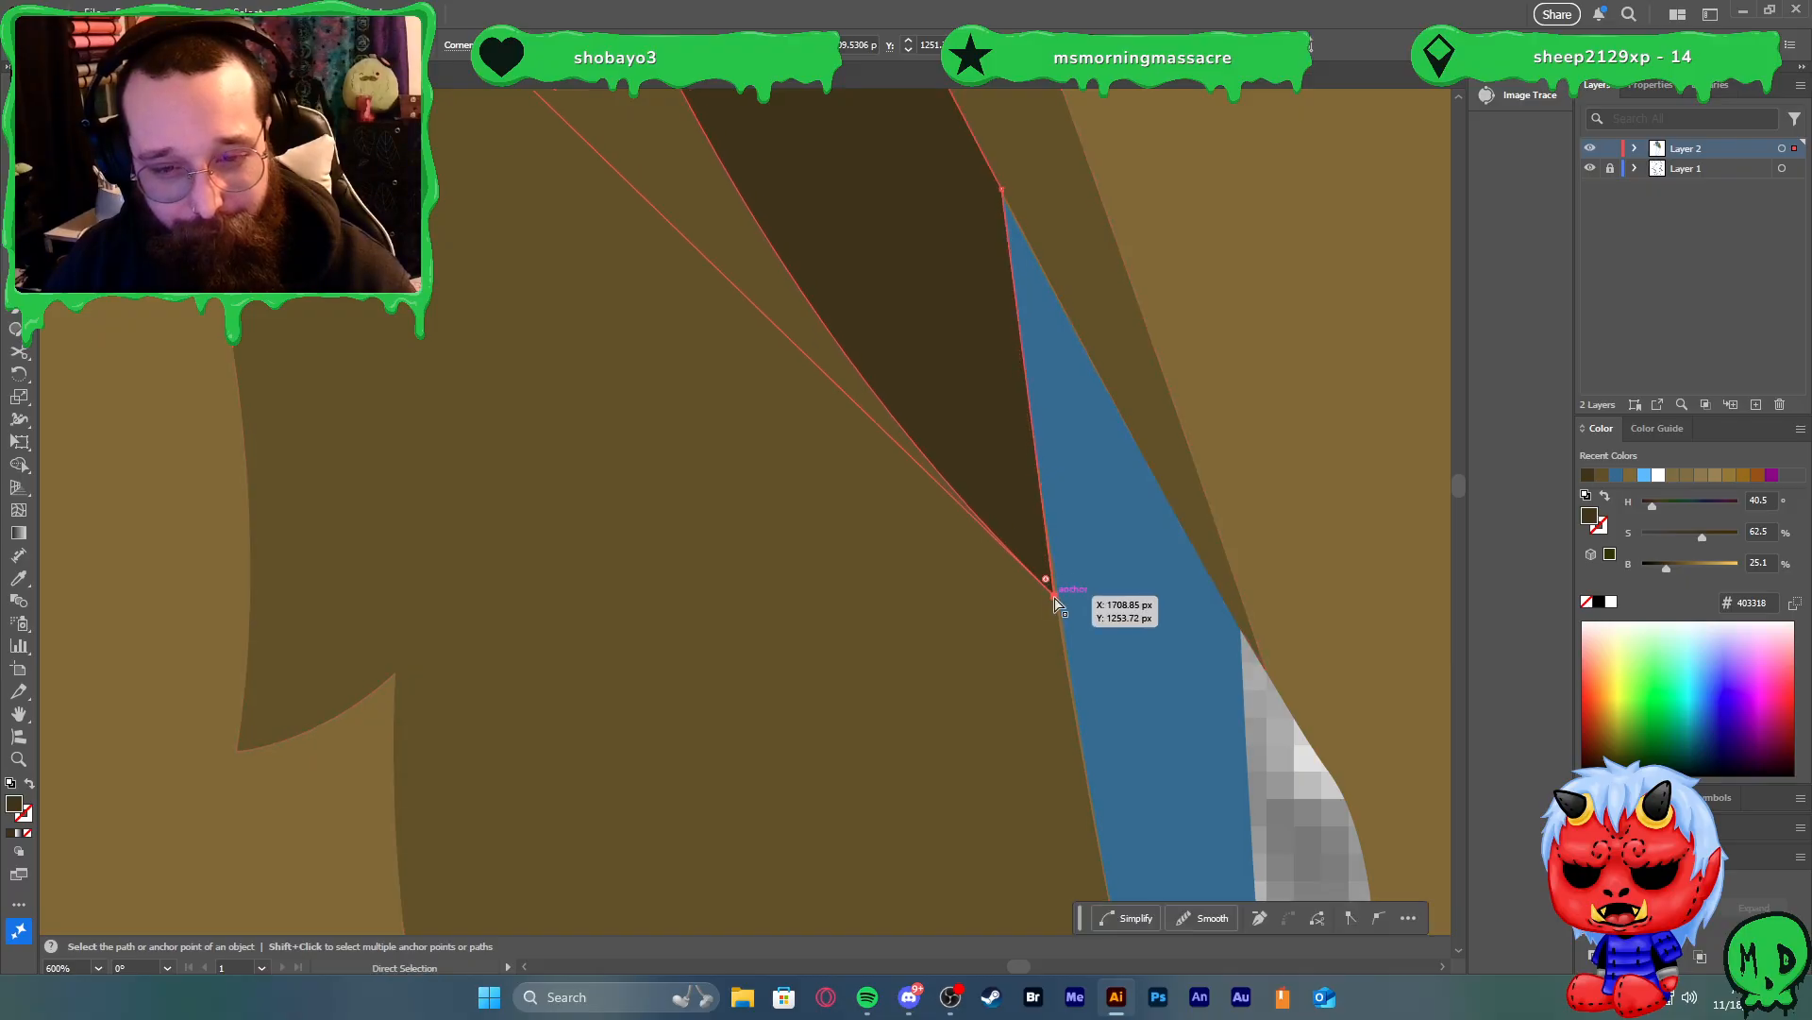
pyautogui.hotkey('ctrl', 'z')
pyautogui.hotkey('ctrl', 'z')
pyautogui.scroll(-5, 1063, 598)
pyautogui.click(1365, 453)
pyautogui.scroll(-2, 1312, 454)
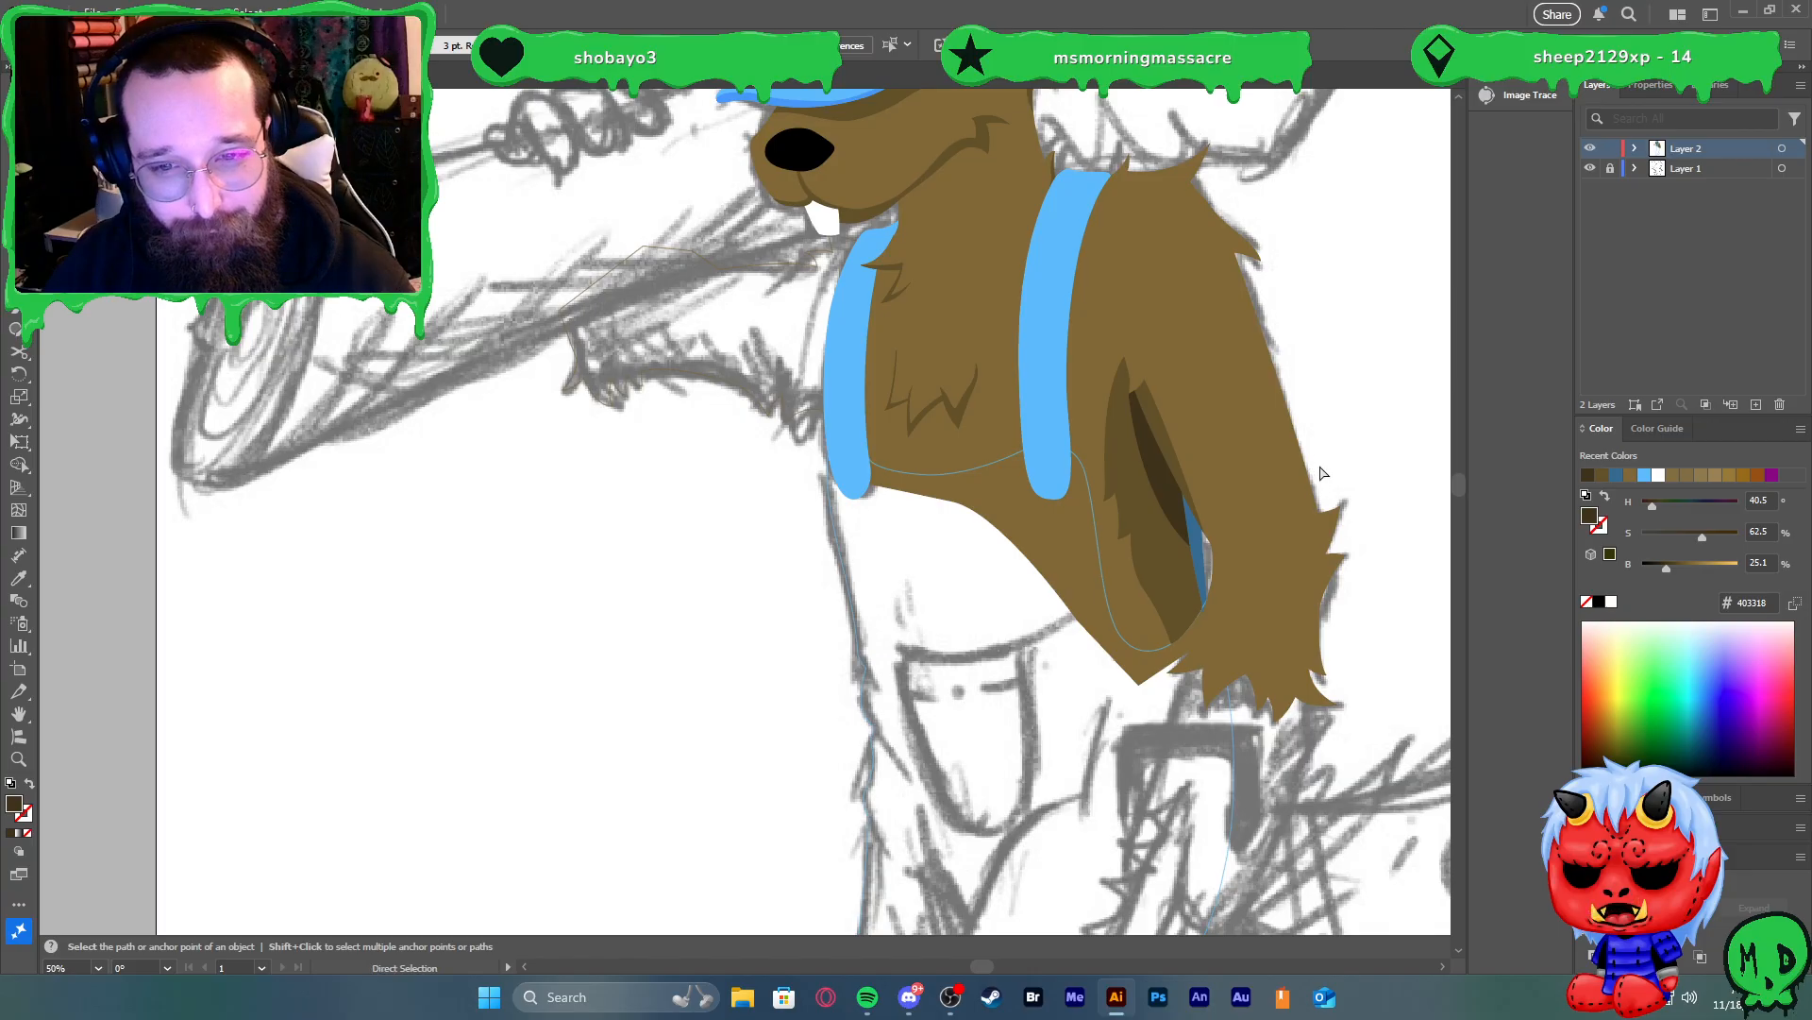
# Recolour the deeper underarm shadow with the recent brown 634f25, lower its brightness to about 32%, and deselect it
pyautogui.press('v')
pyautogui.click(1168, 485)
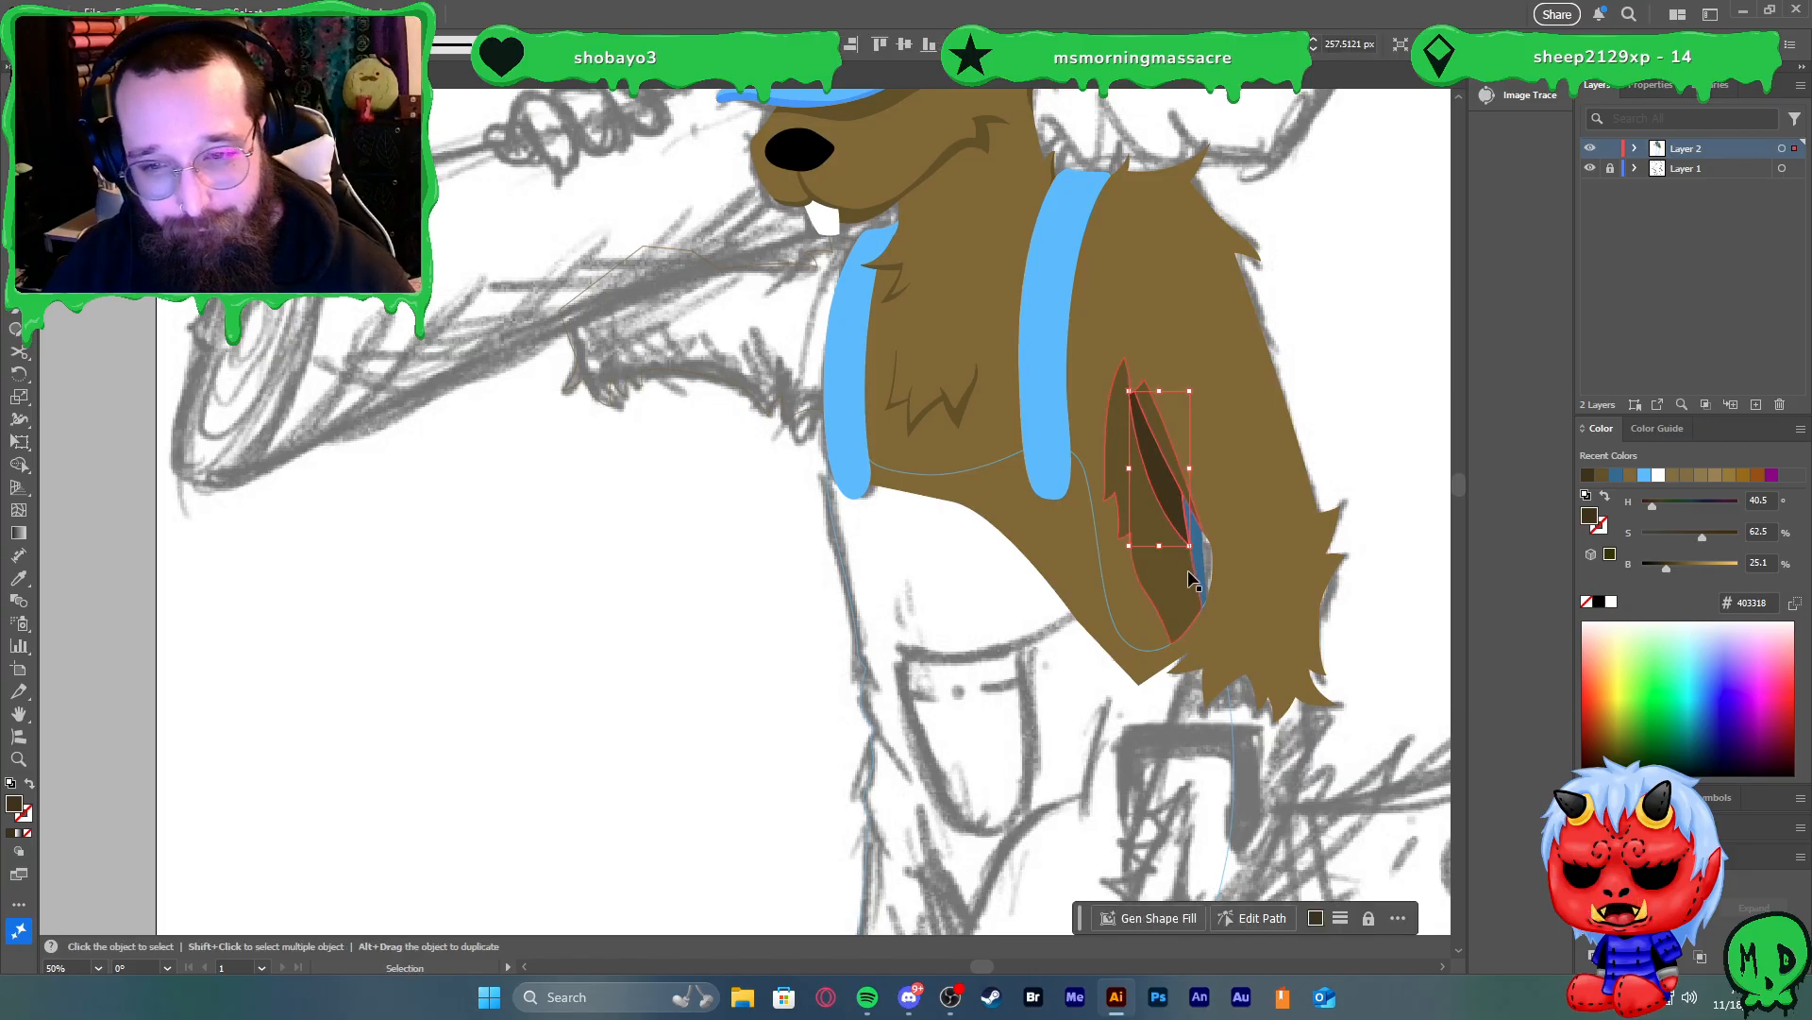
pyautogui.click(1614, 476)
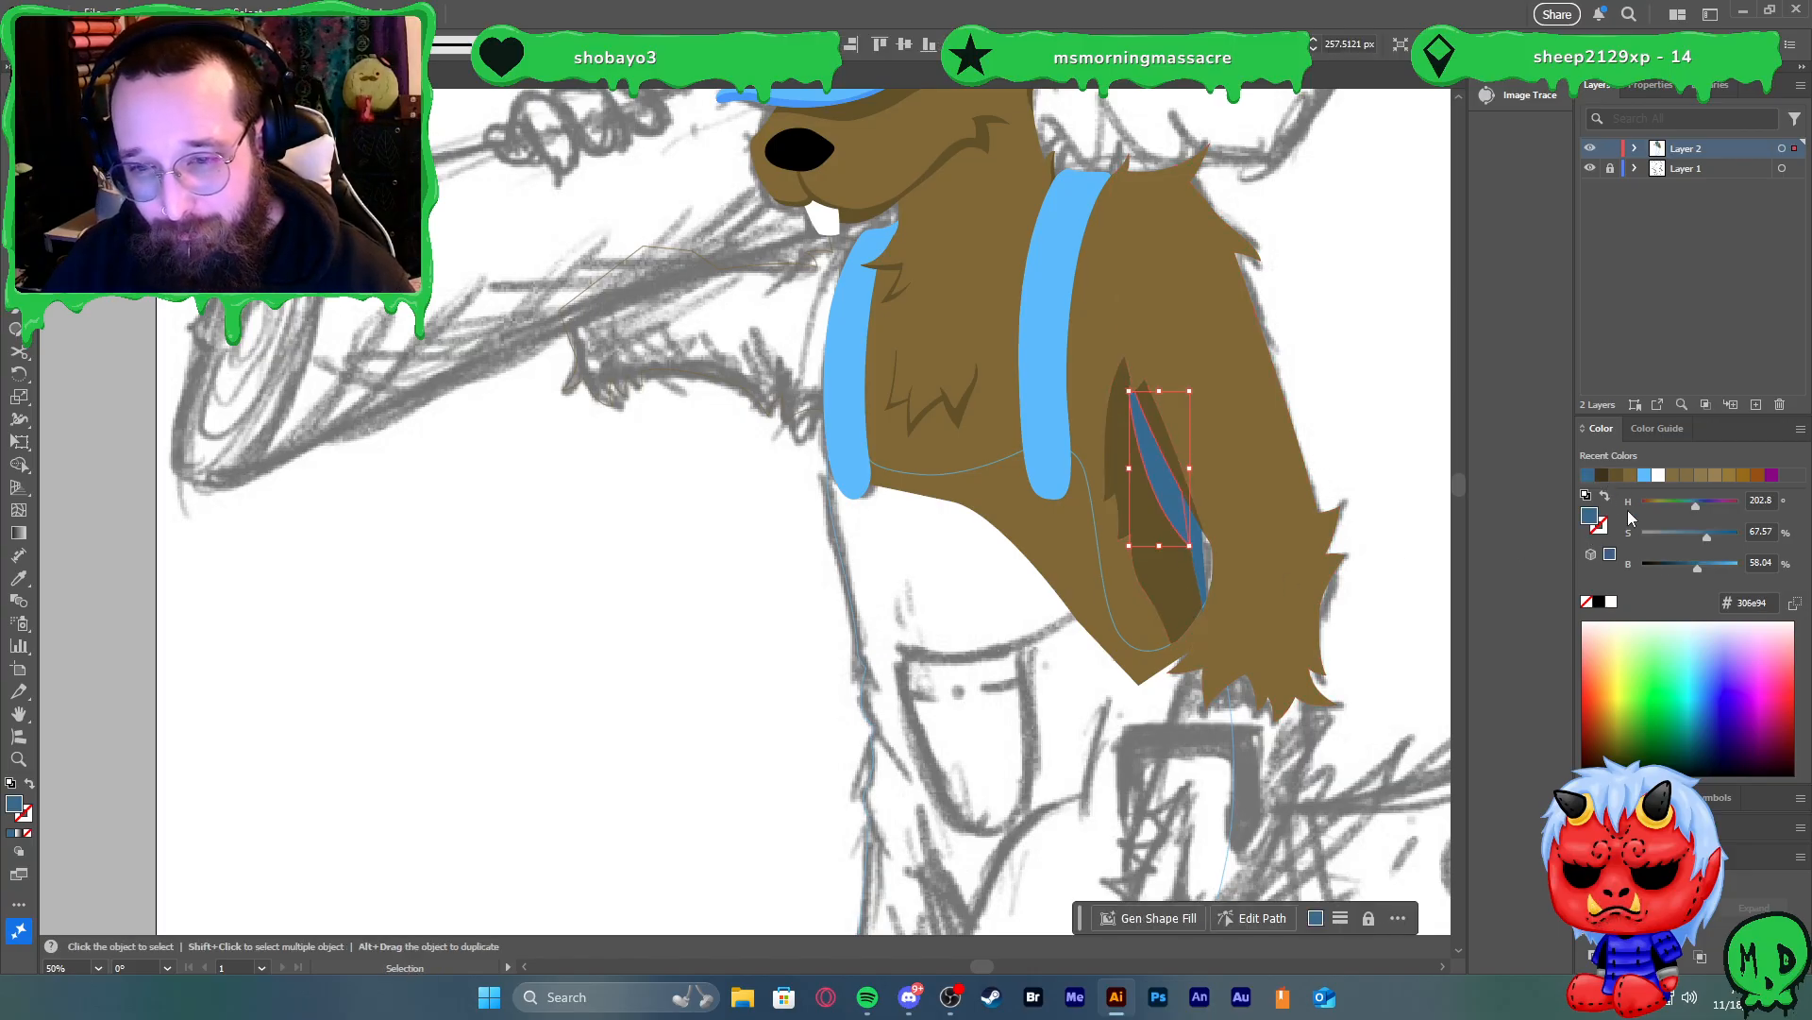
pyautogui.click(1602, 476)
pyautogui.click(1619, 476)
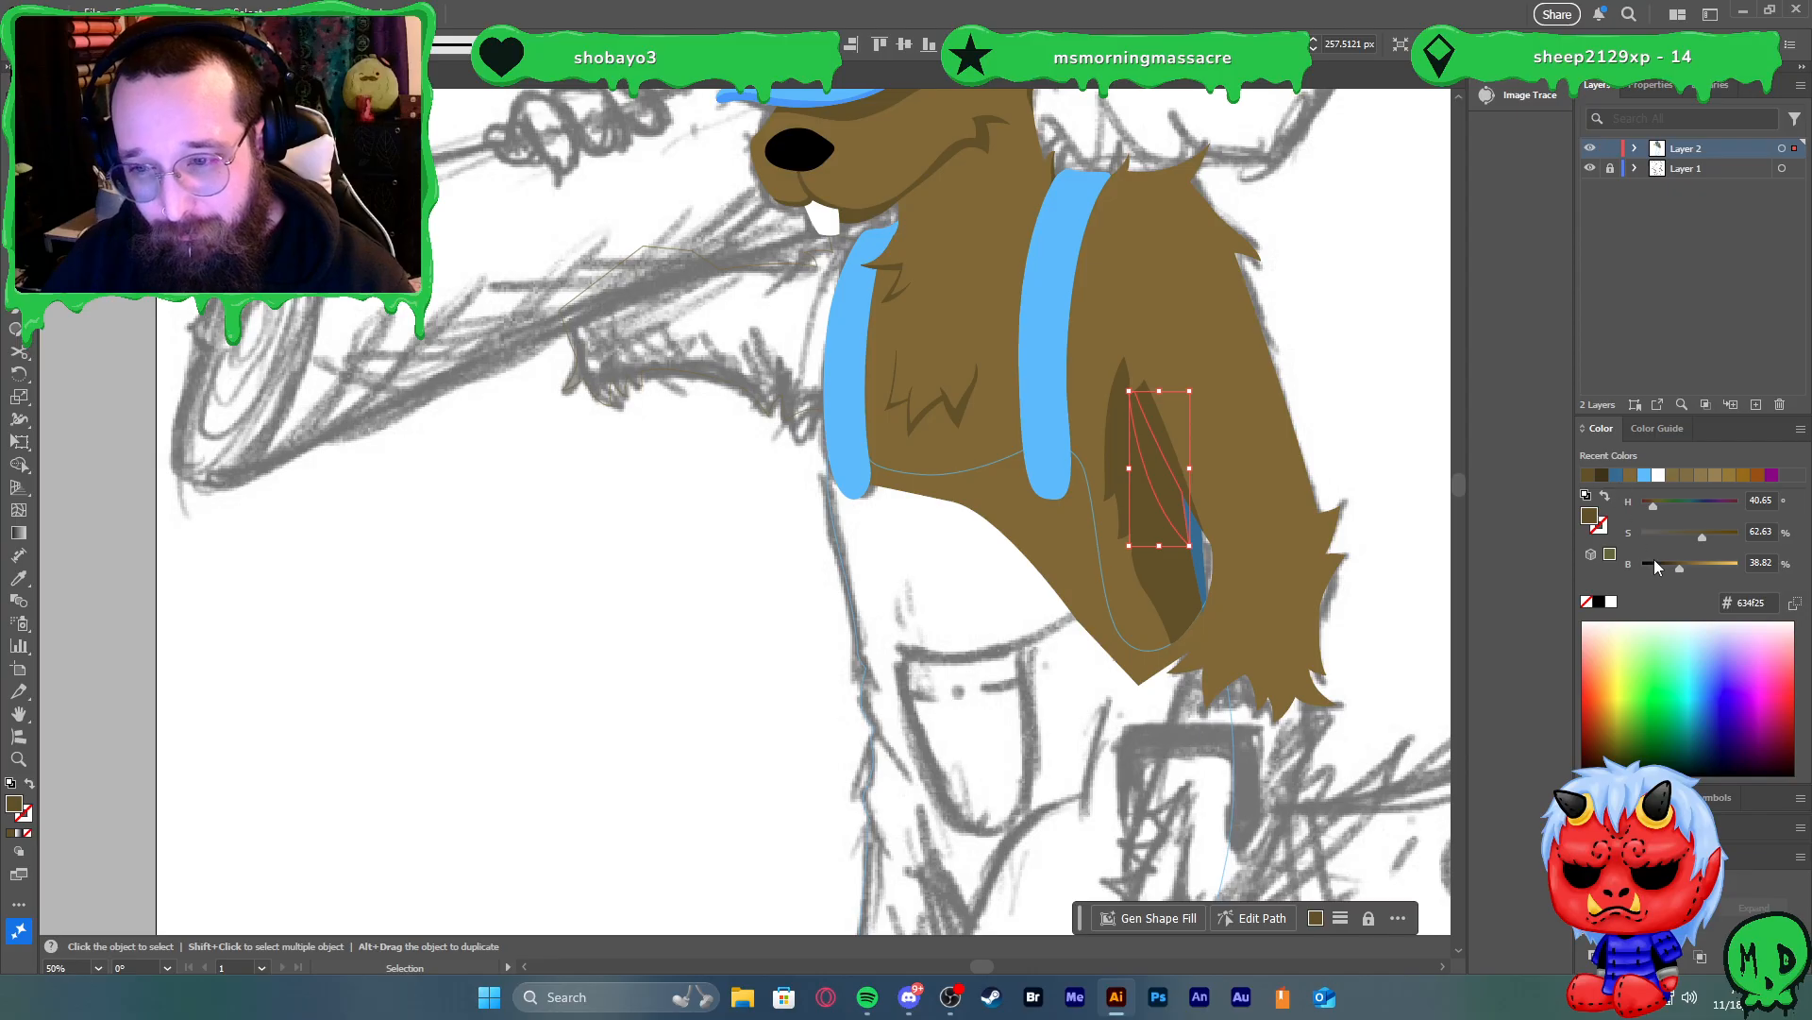
pyautogui.moveTo(1667, 565); pyautogui.dragTo(1673, 562)
pyautogui.click(1403, 506)
pyautogui.scroll(-3, 1333, 457)
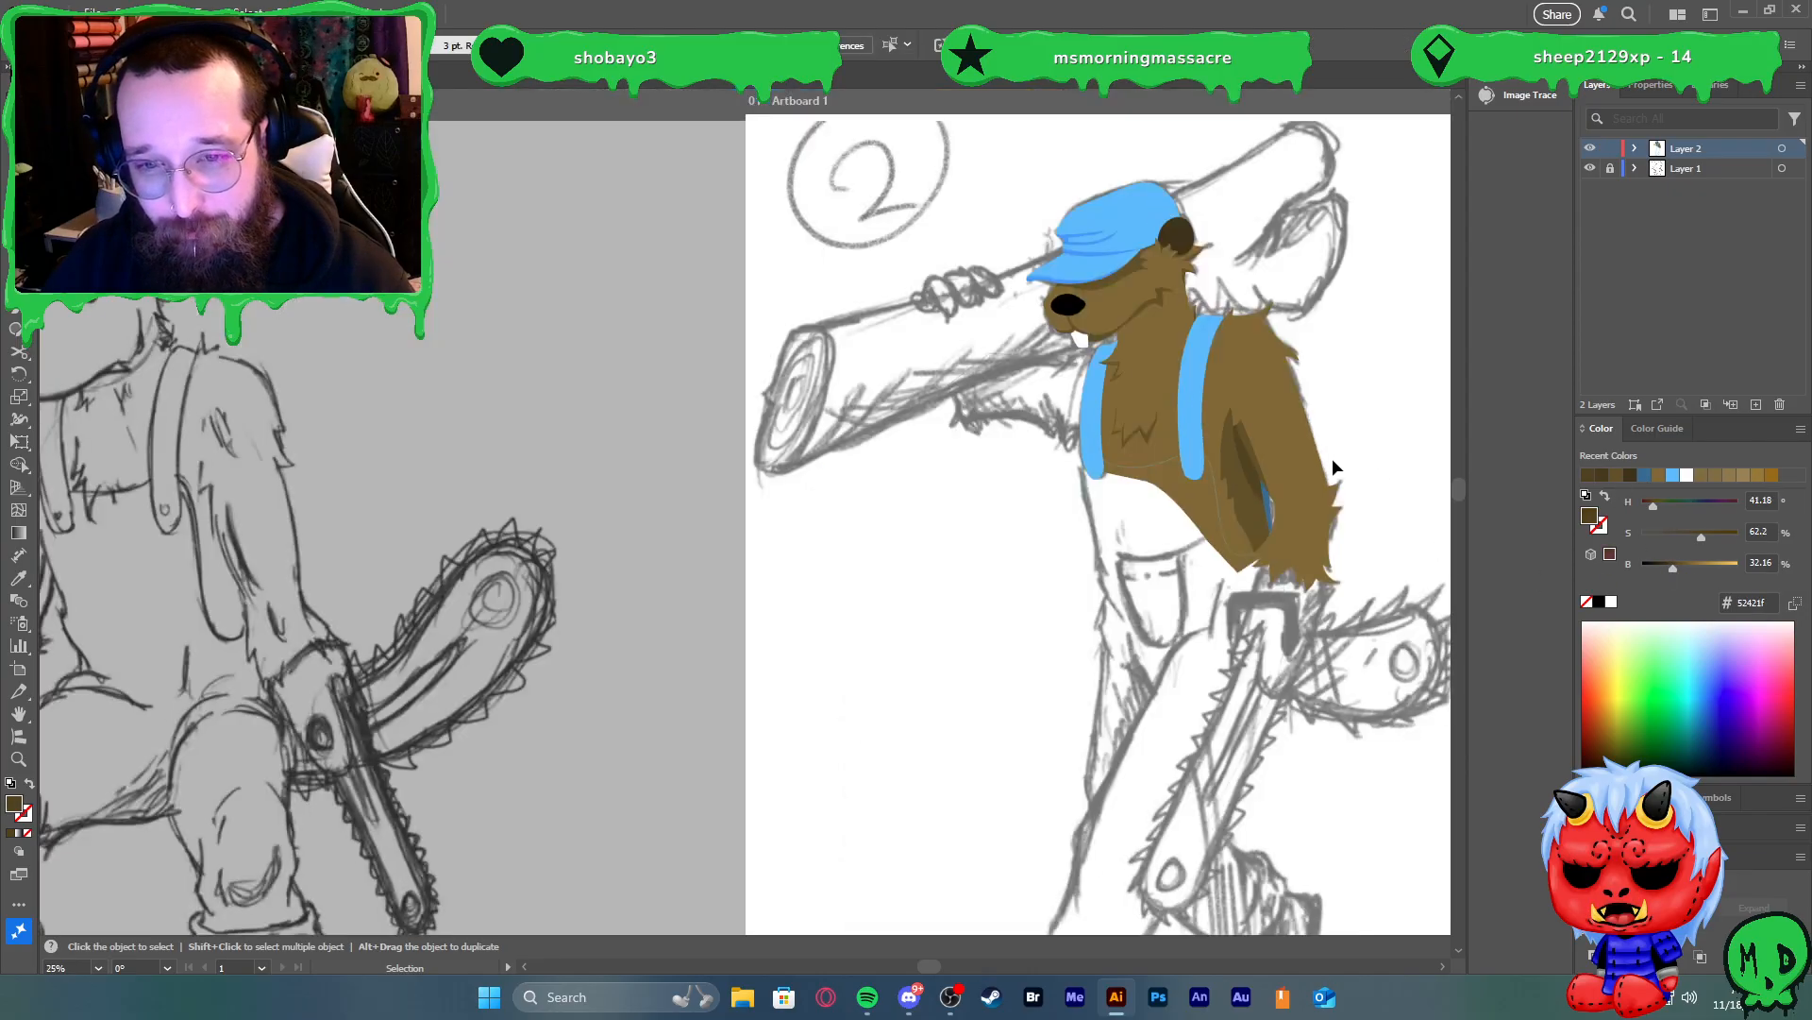
# Draw a closed shape with two jagged fur points along the inner edge of the deeper underarm shadow
pyautogui.hscroll(4, 1349, 463)
pyautogui.scroll(1, 1350, 452)
pyautogui.scroll(2, 1333, 457)
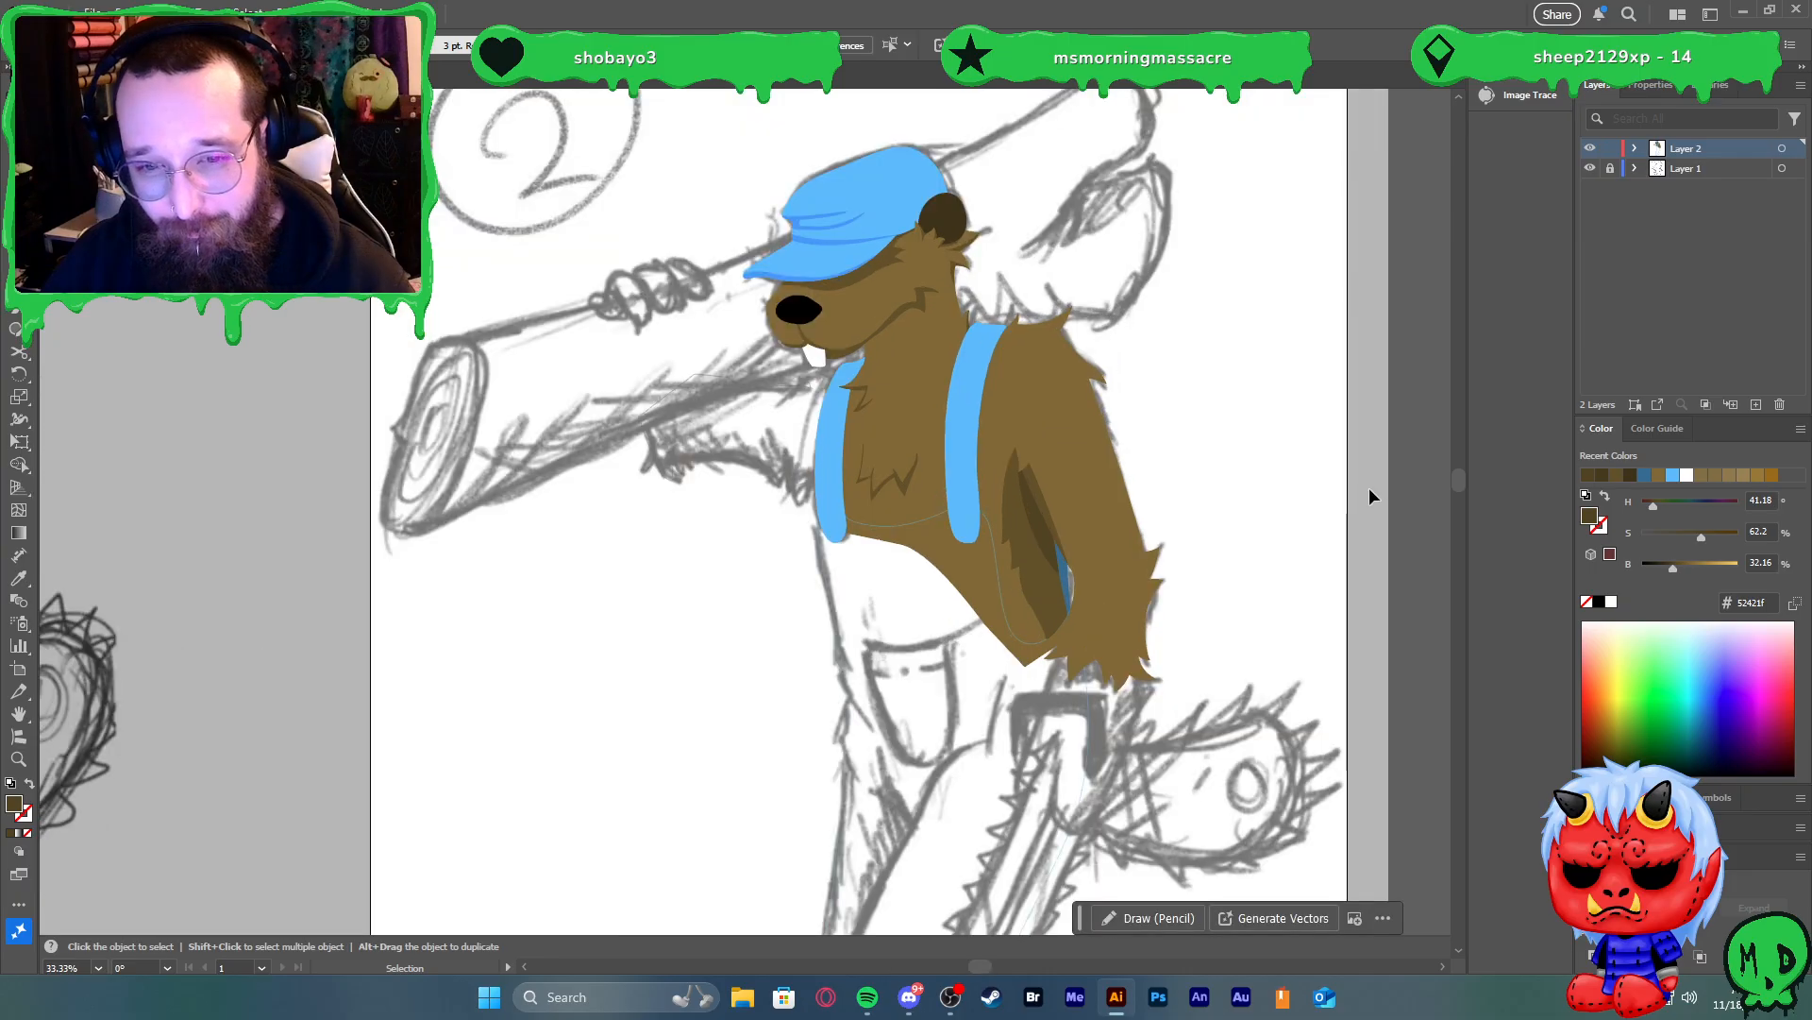
pyautogui.scroll(3, 1228, 479)
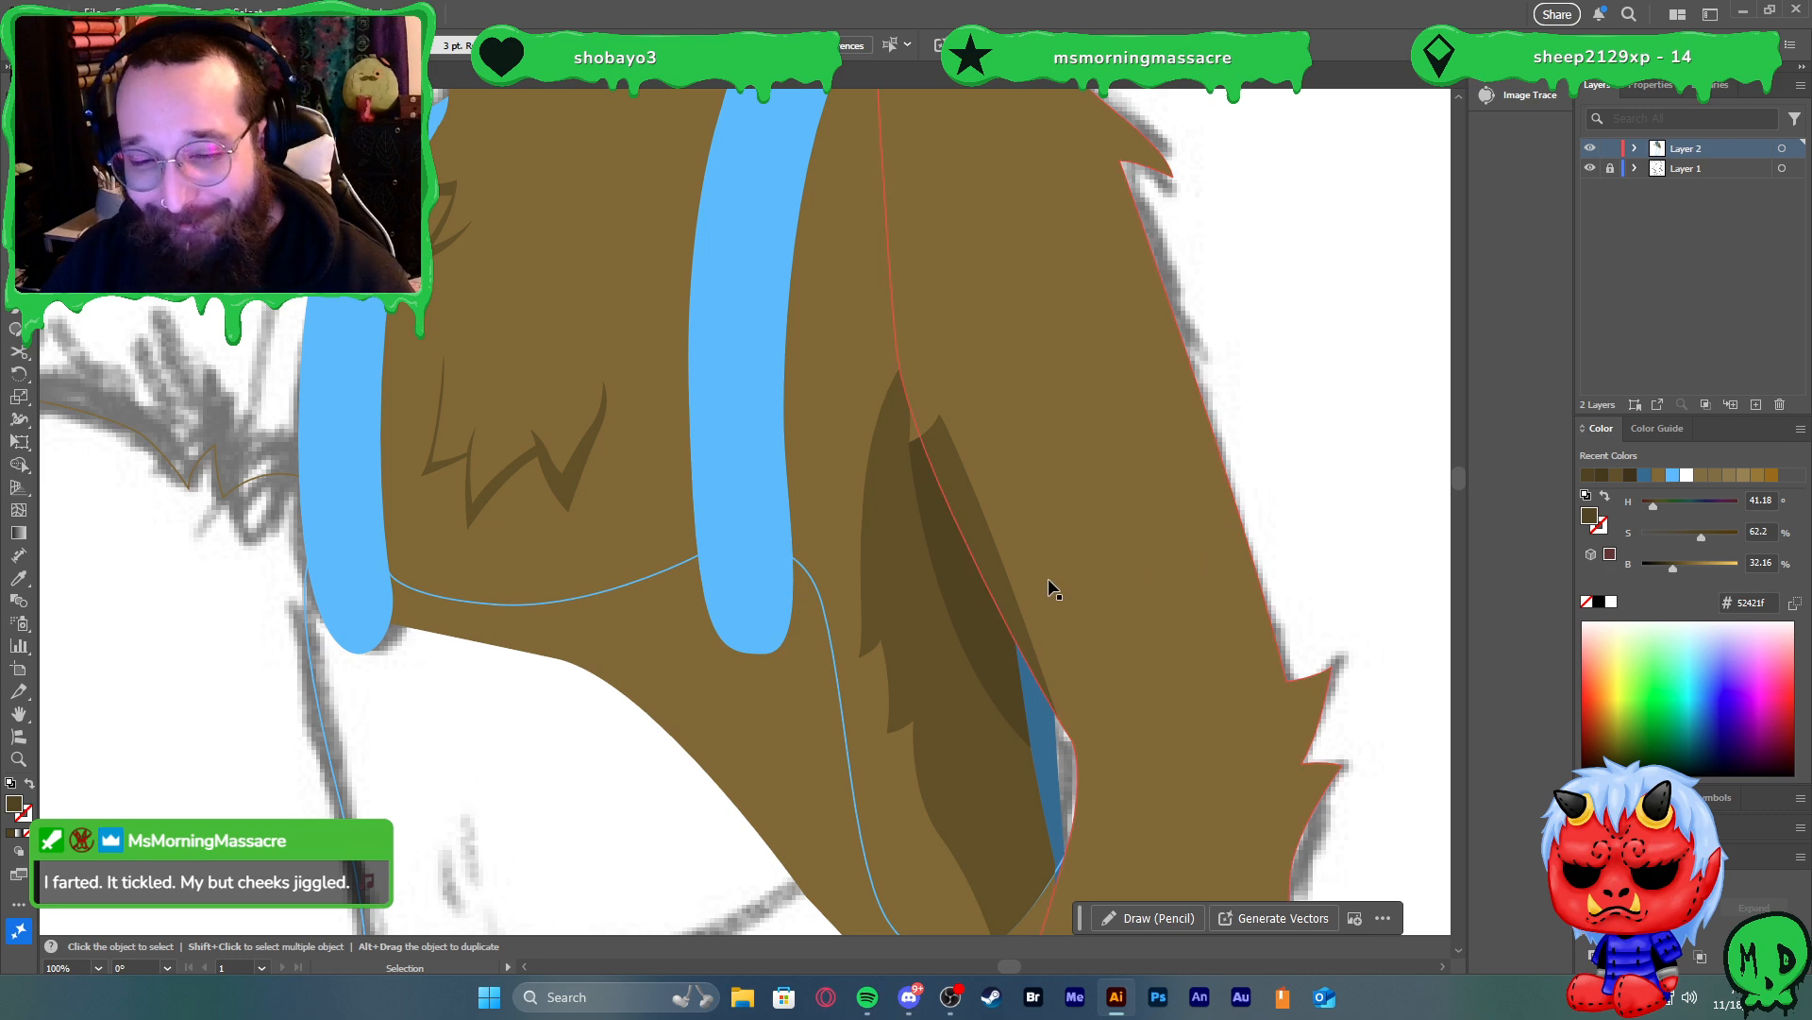
pyautogui.press('p')
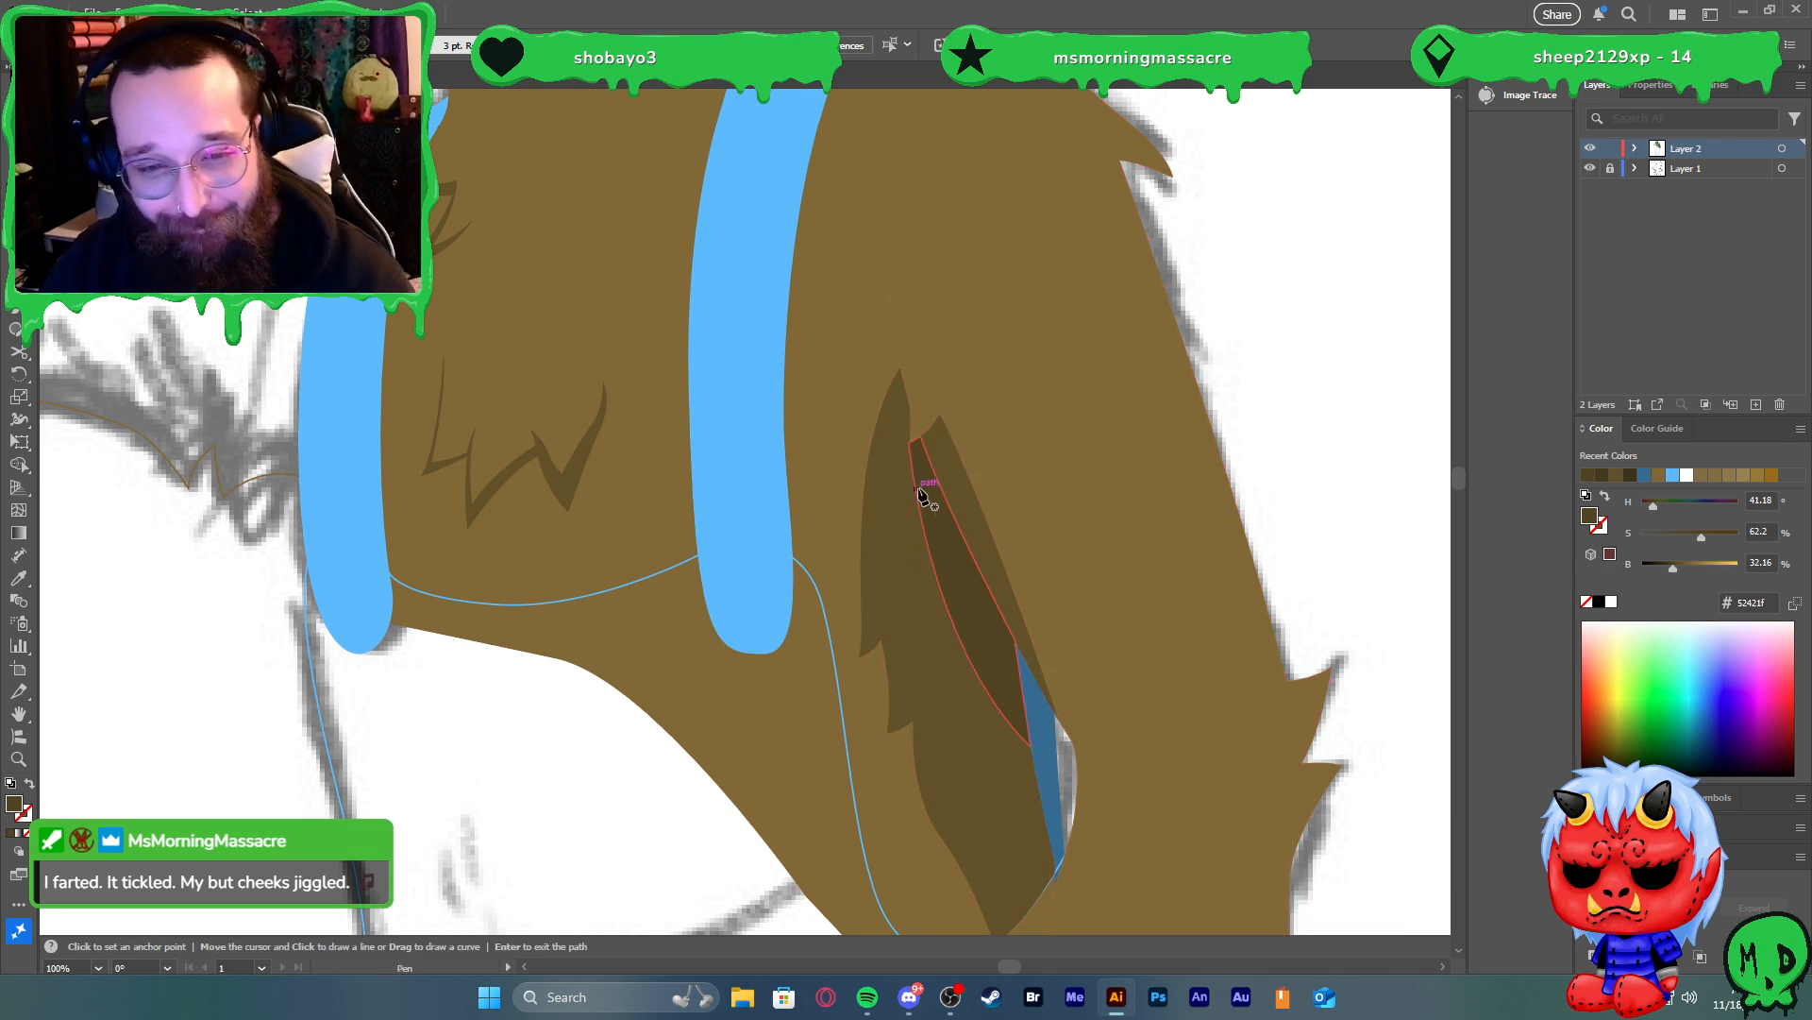
pyautogui.click(915, 477)
pyautogui.scroll(2, 930, 558)
pyautogui.moveTo(909, 559); pyautogui.dragTo(897, 613)
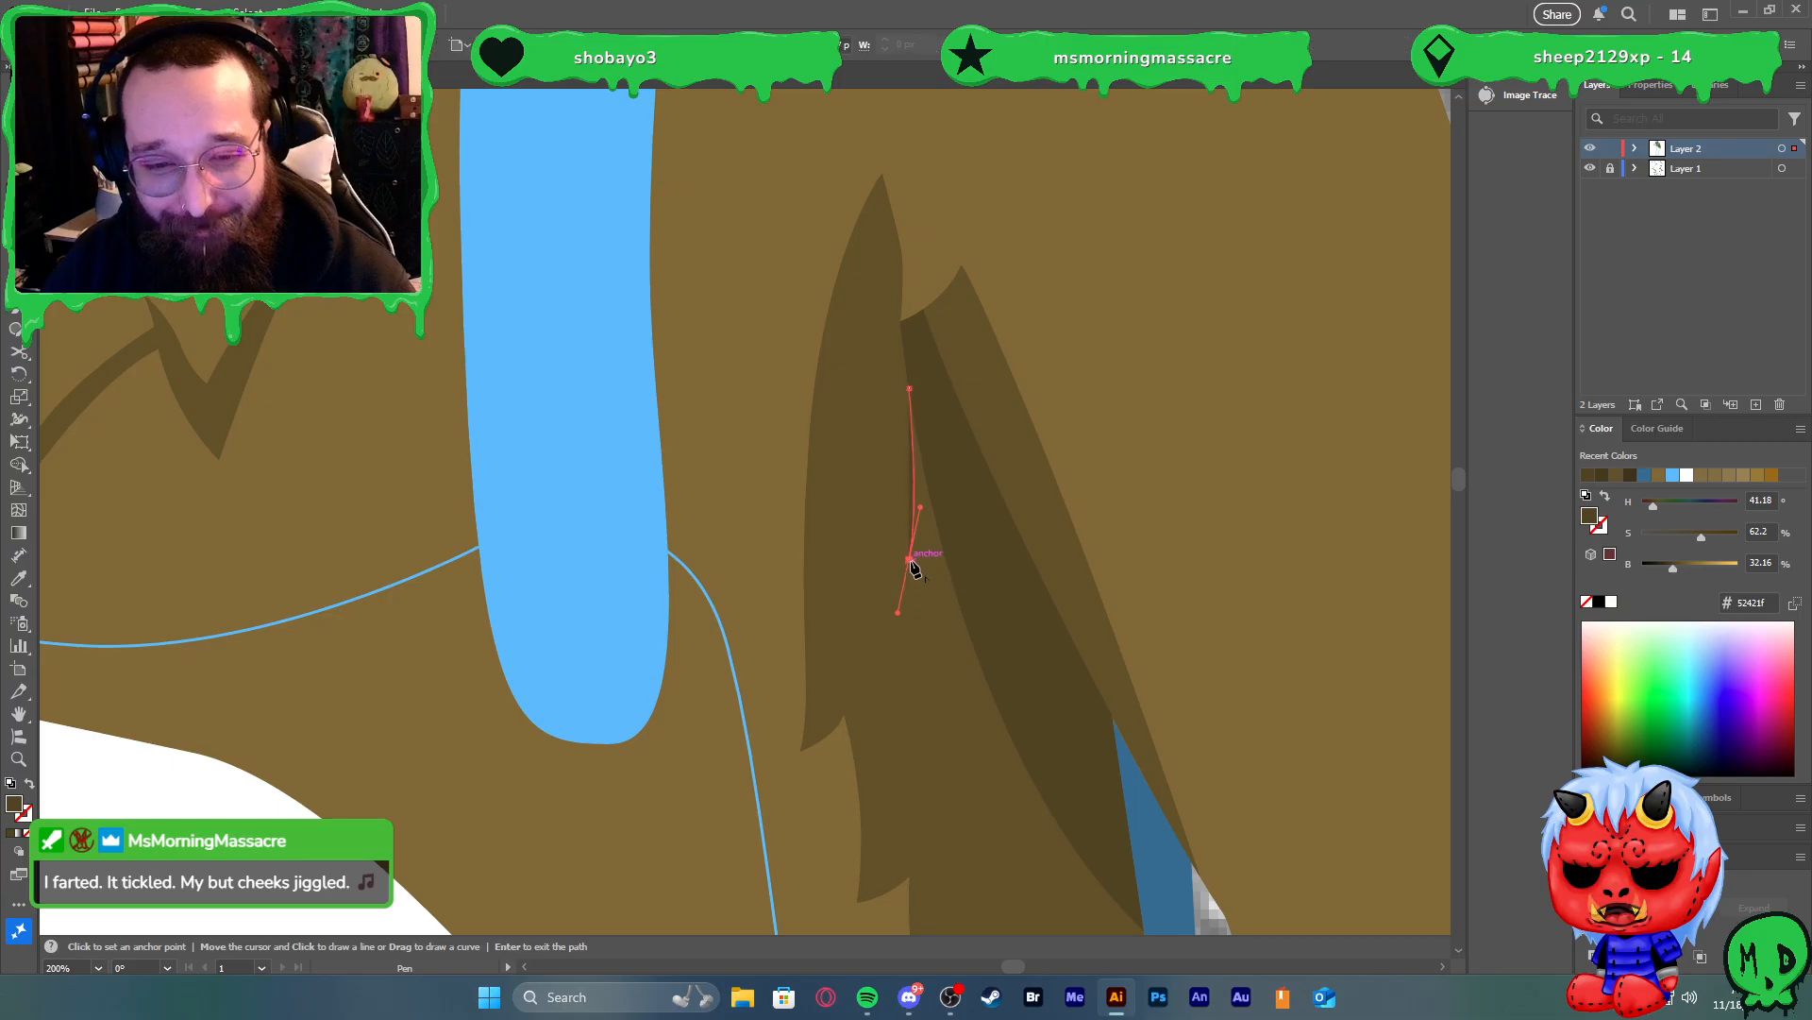
pyautogui.press('Return')
pyautogui.moveTo(956, 519); pyautogui.dragTo(945, 526)
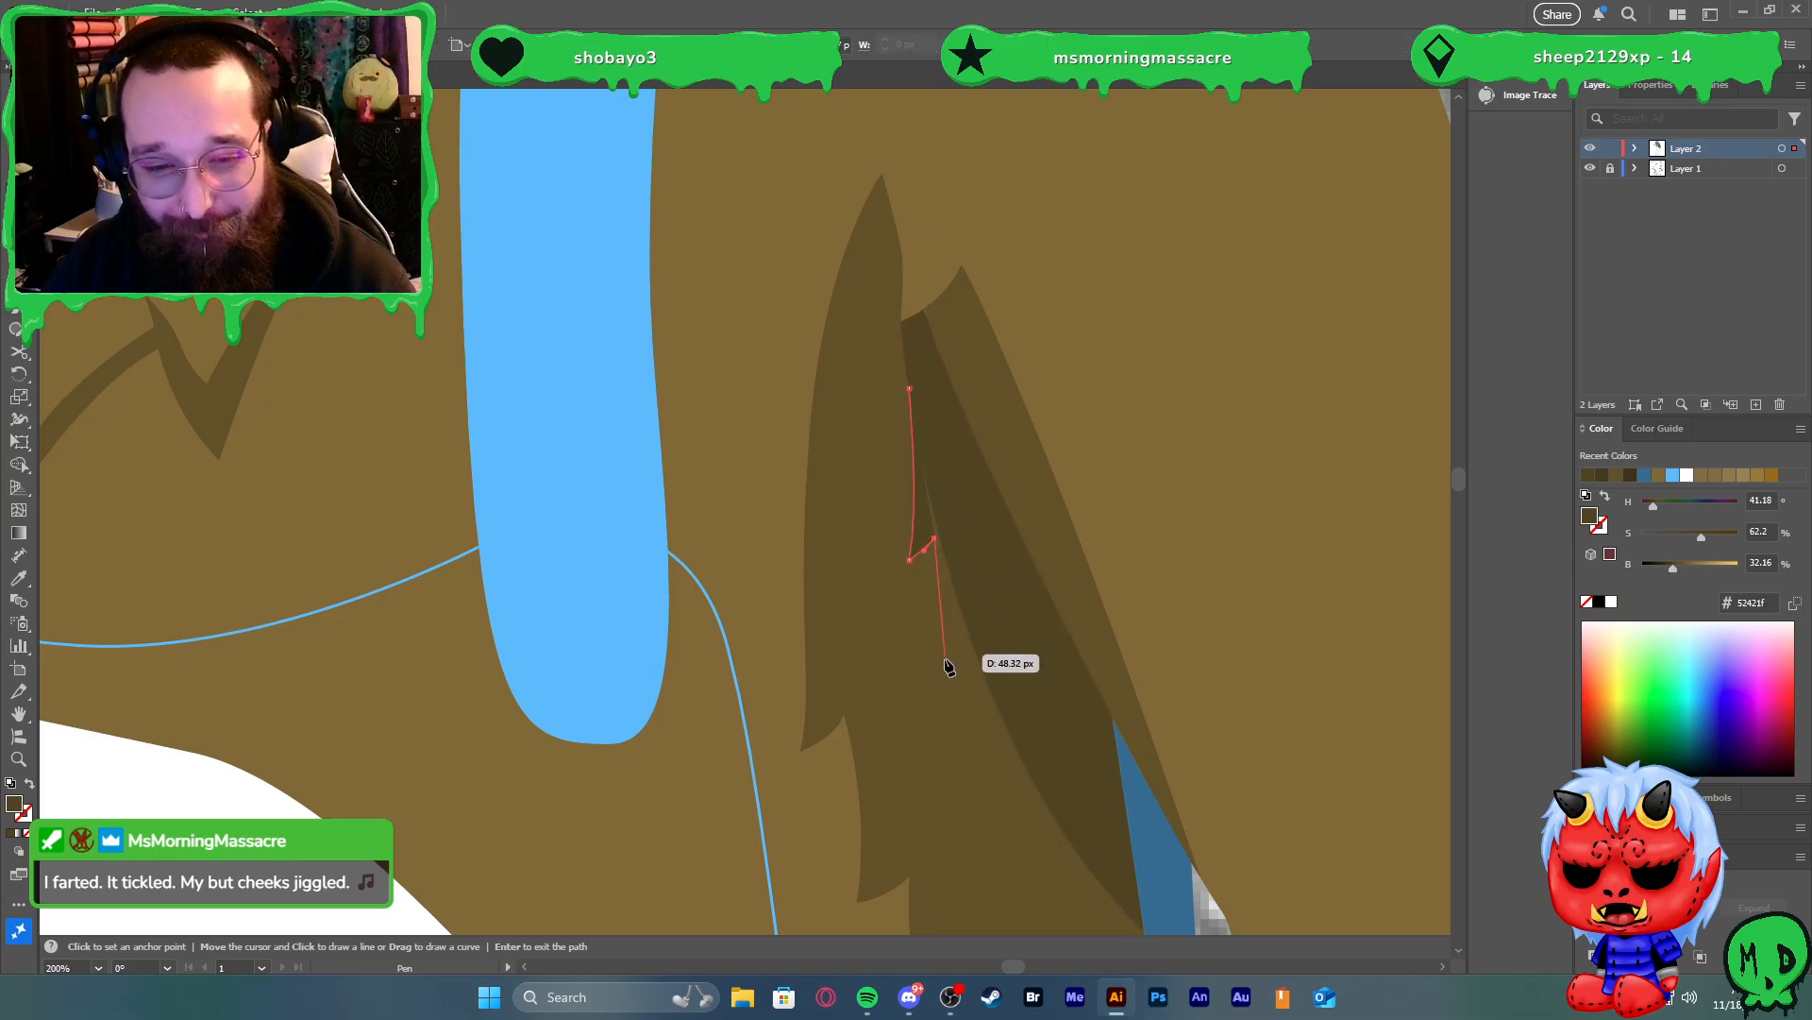
pyautogui.moveTo(946, 696); pyautogui.dragTo(929, 747)
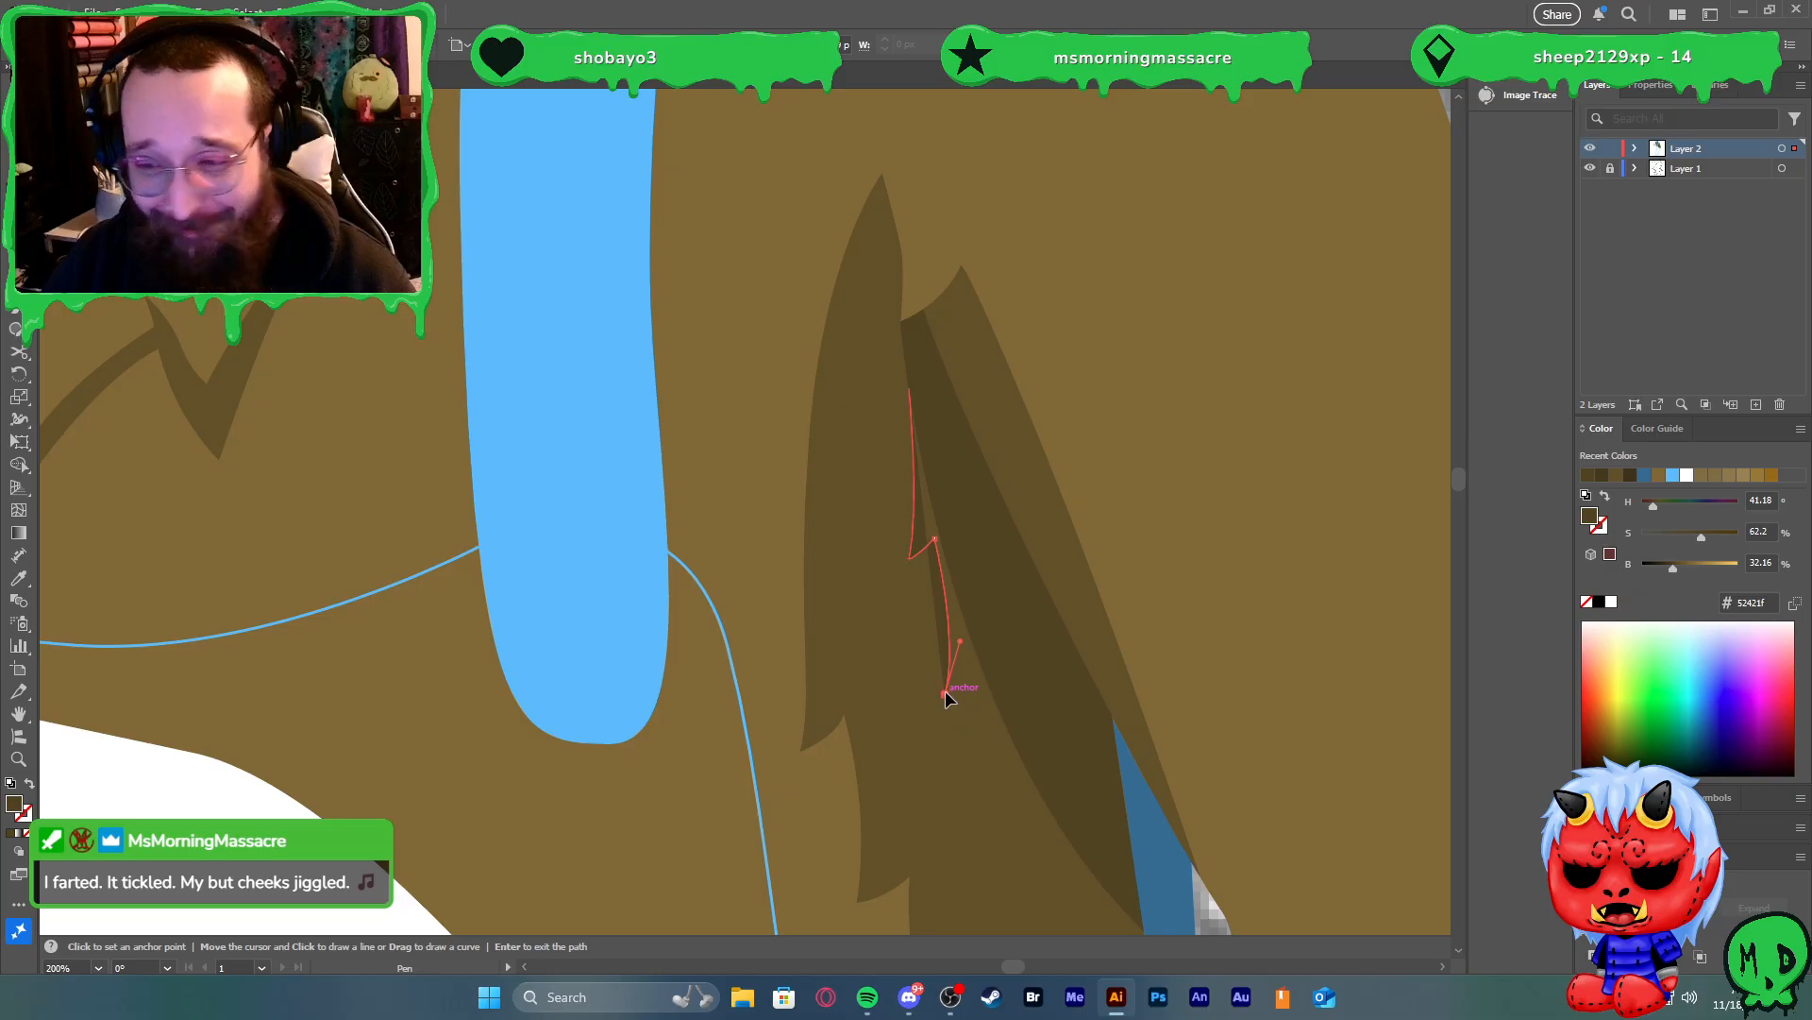
pyautogui.moveTo(980, 667); pyautogui.dragTo(1001, 632)
pyautogui.moveTo(910, 388); pyautogui.dragTo(878, 371)
# Merge the jagged fur shape with the deeper underarm shadow into one shape and deselect it
pyautogui.press('v')
pyautogui.keyDown('shift'); pyautogui.click(1074, 653); pyautogui.keyUp('shift')
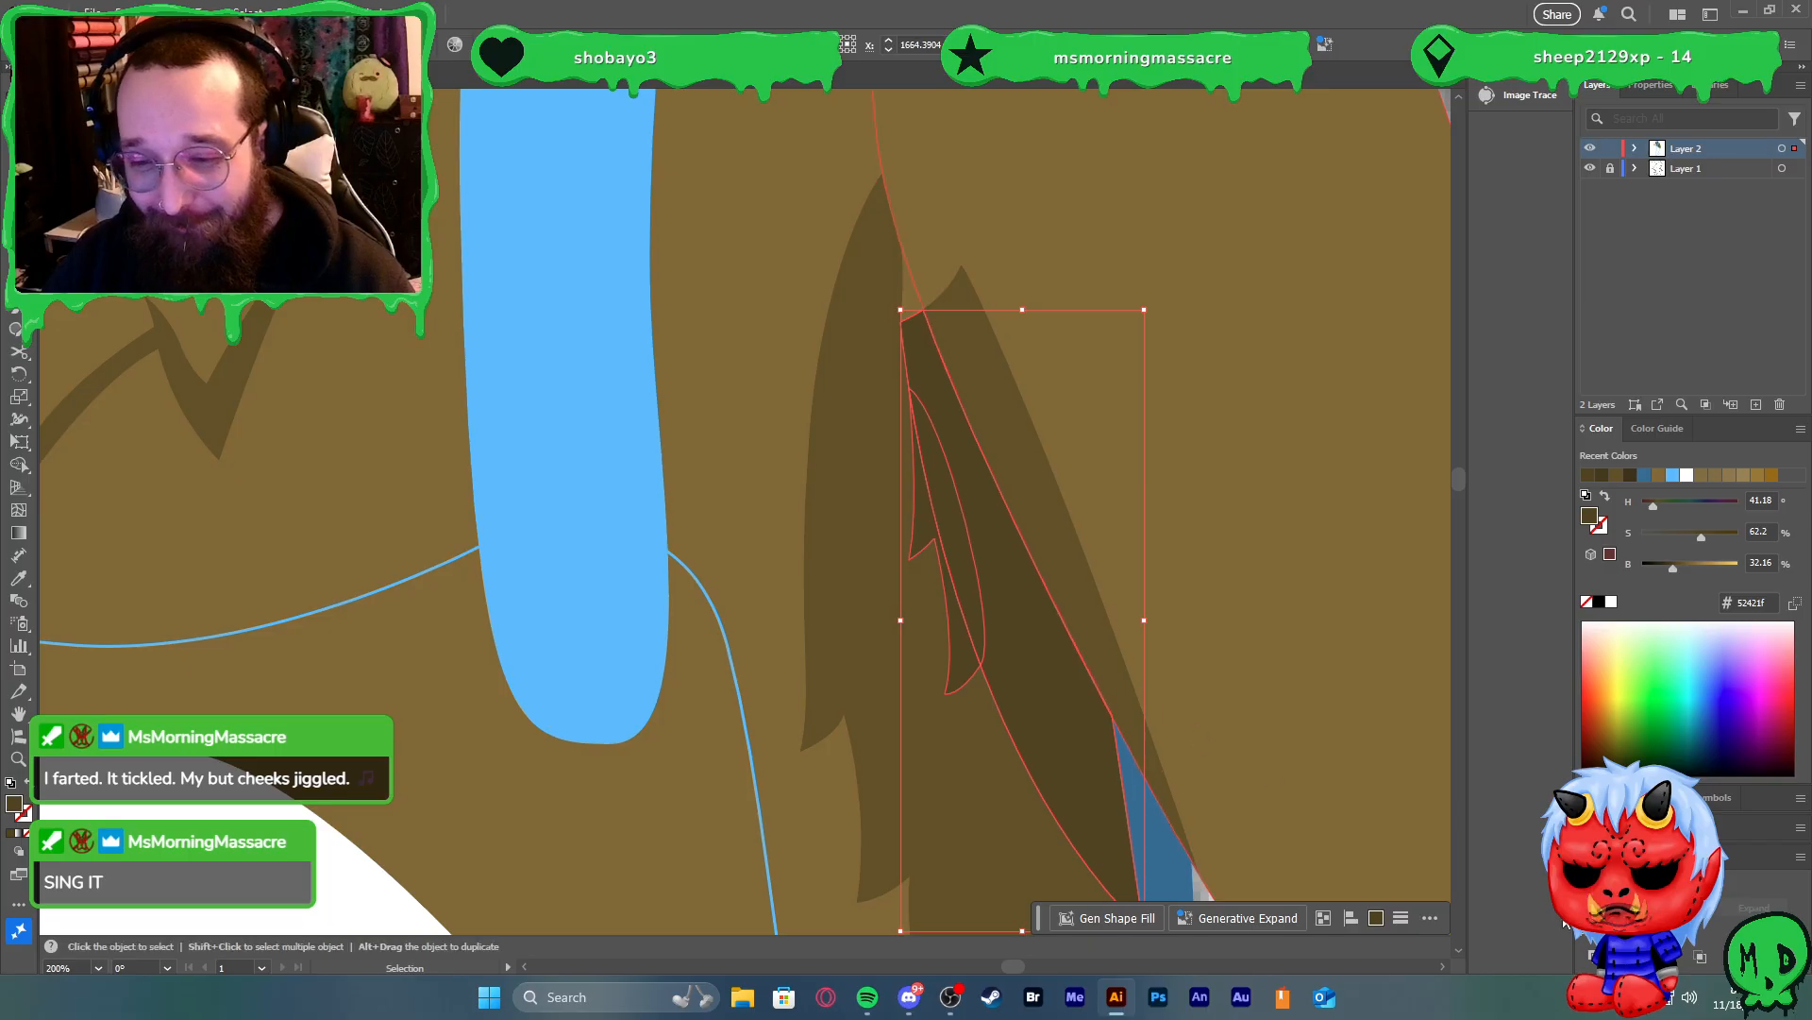
pyautogui.scroll(-3, 1158, 647)
pyautogui.click(1374, 579)
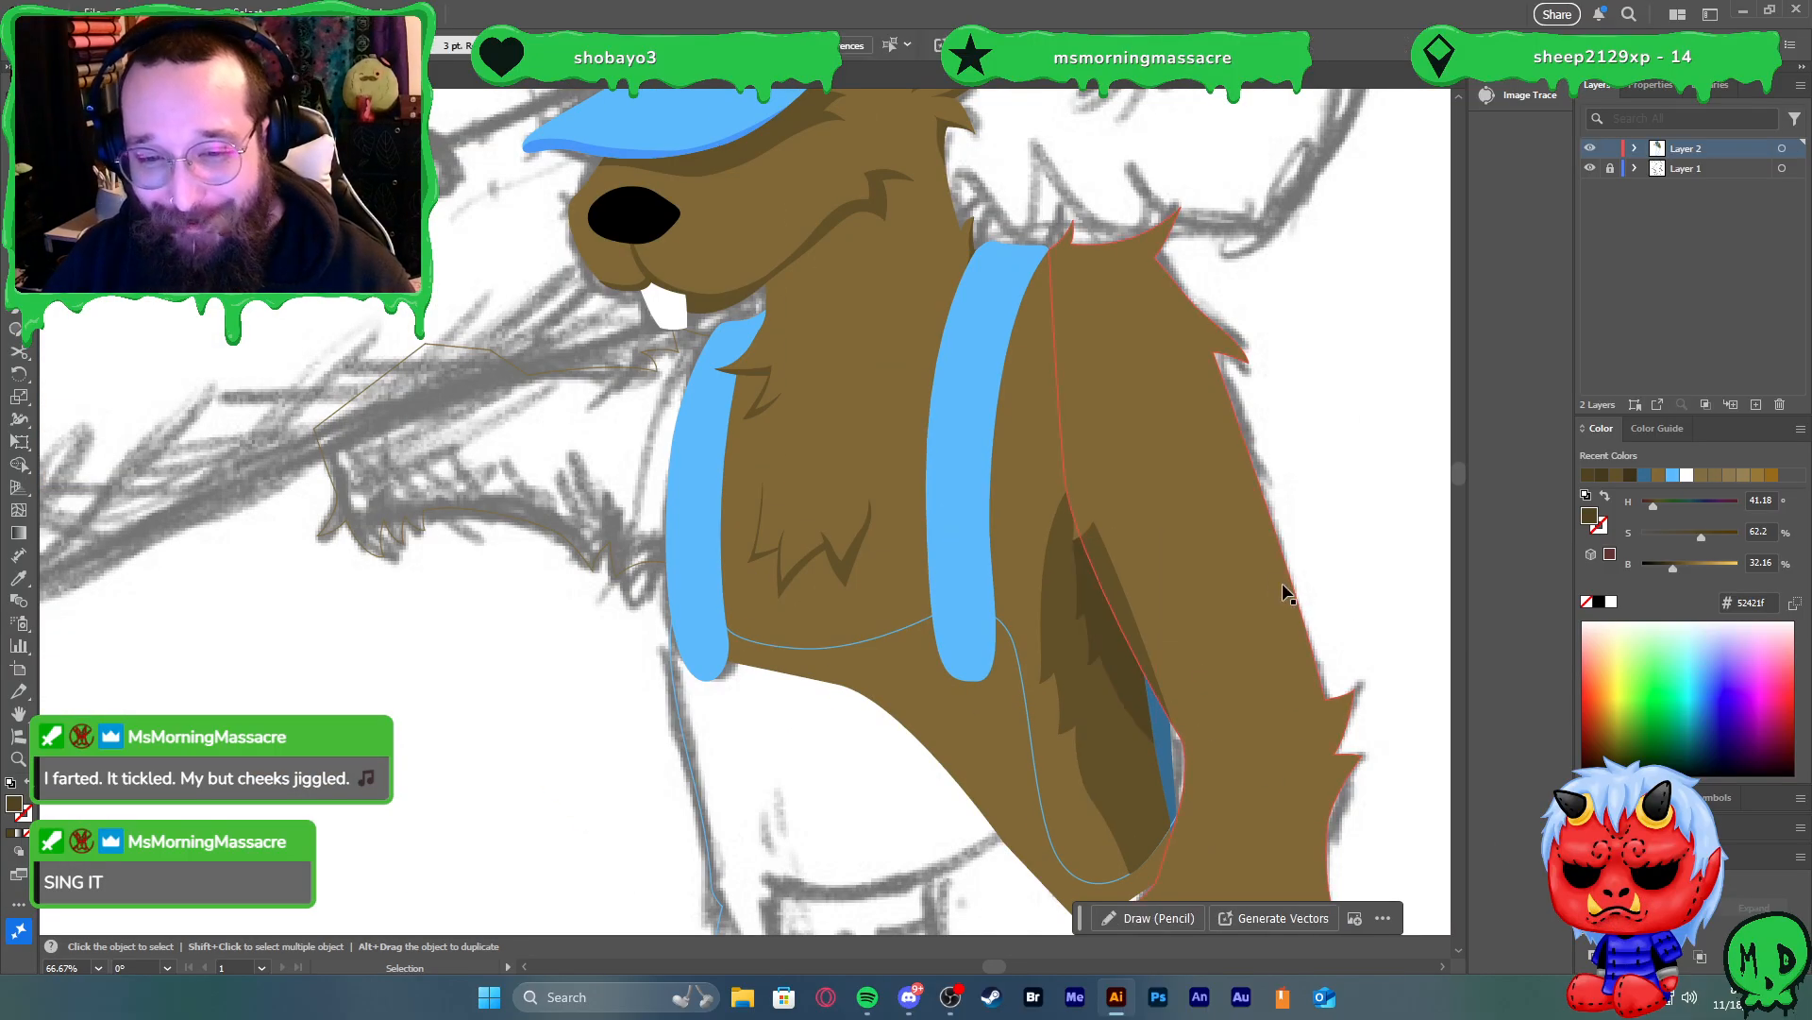
pyautogui.scroll(-2, 1380, 579)
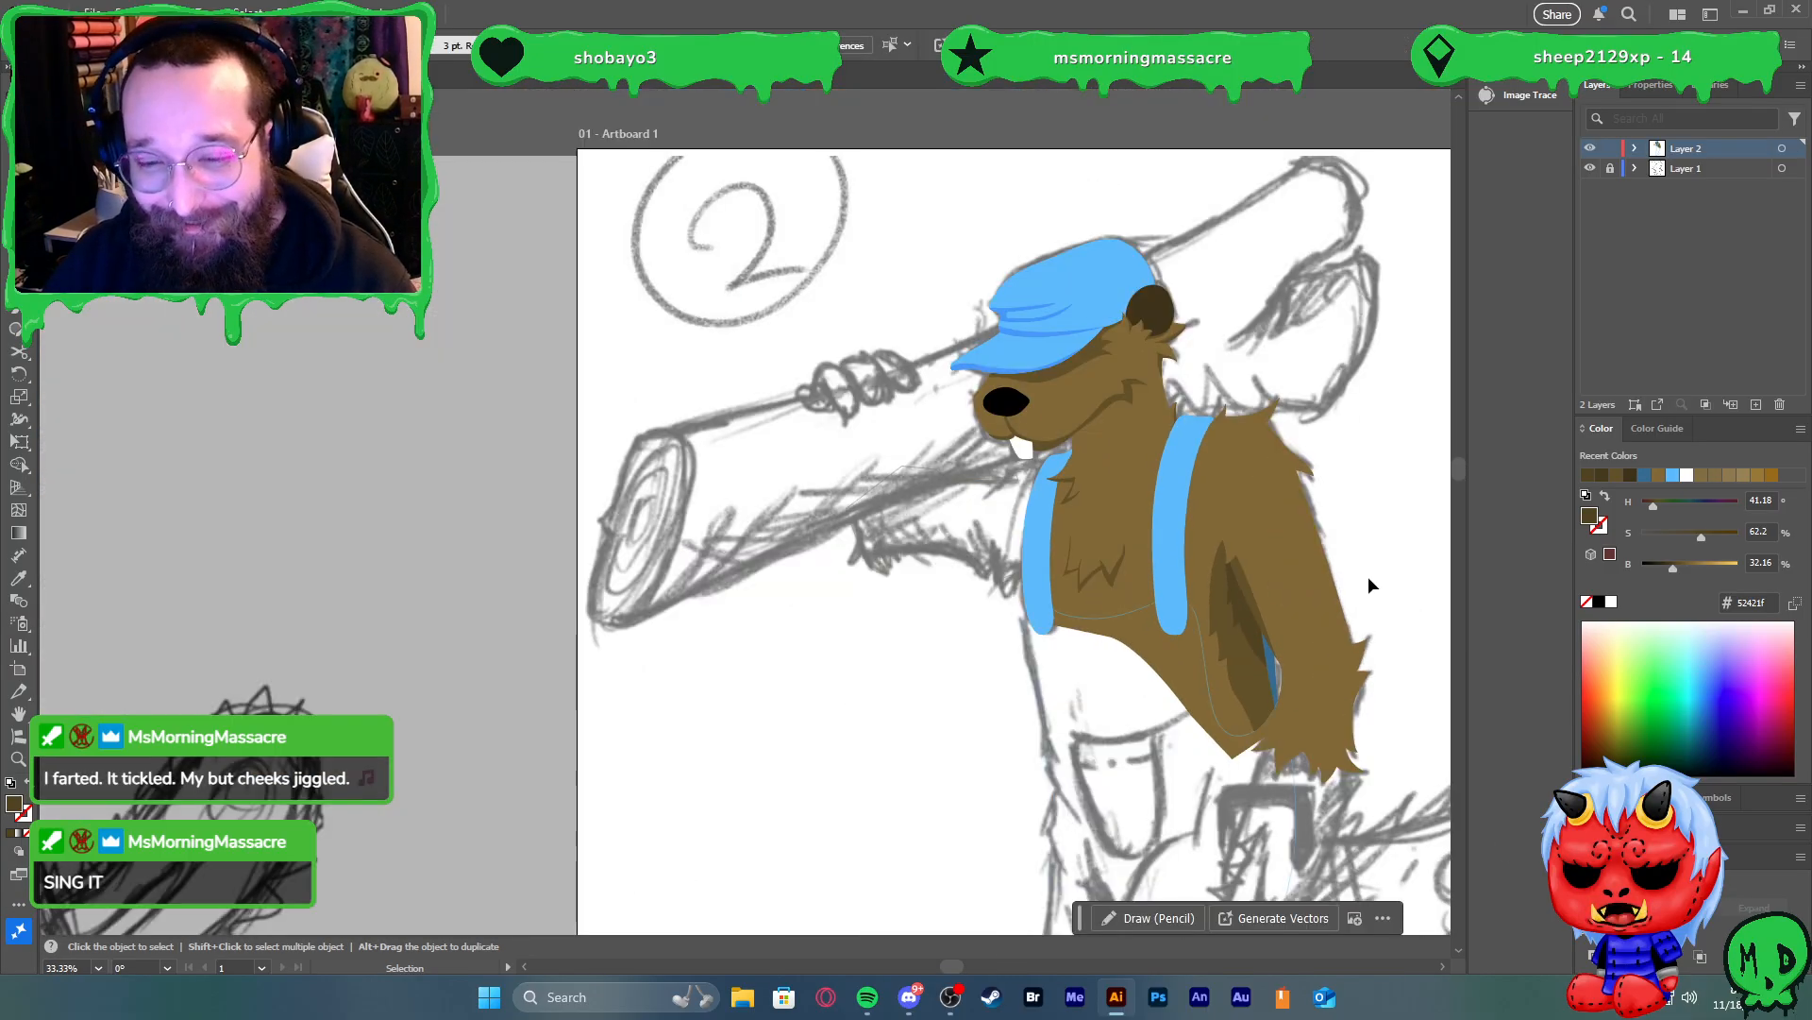
pyautogui.scroll(-1, 1430, 629)
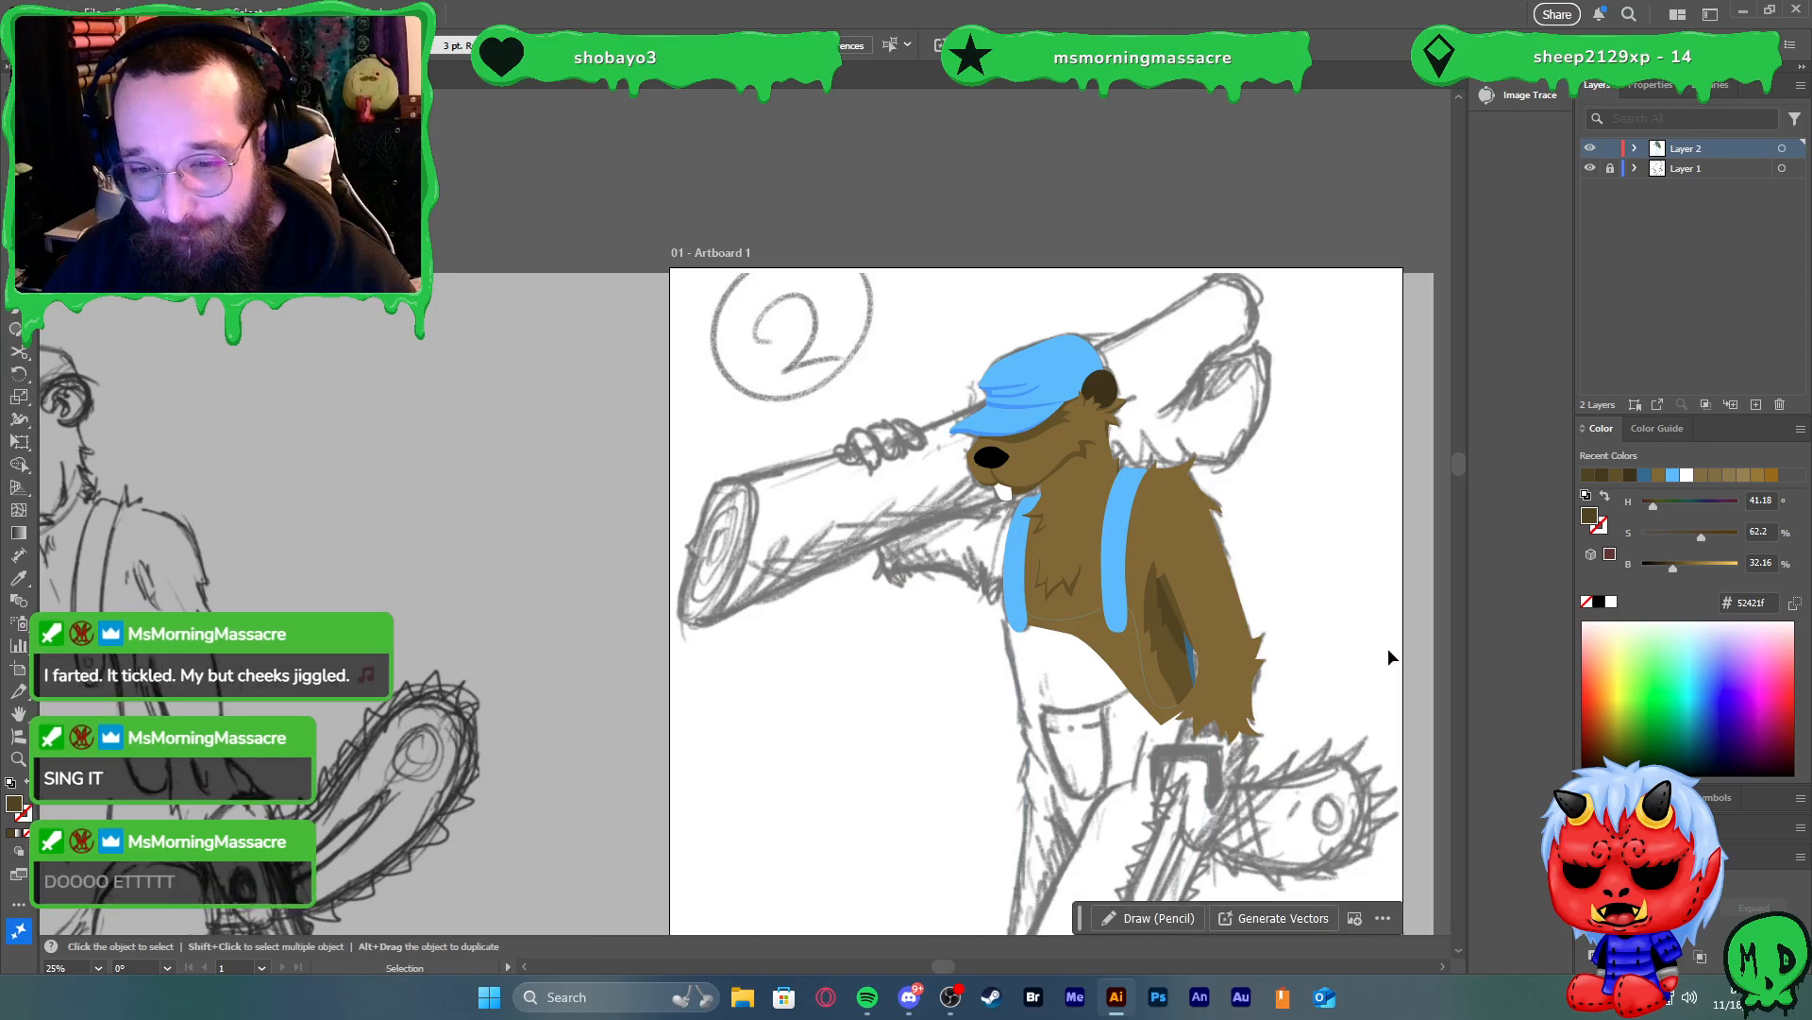
pyautogui.scroll(4, 1315, 666)
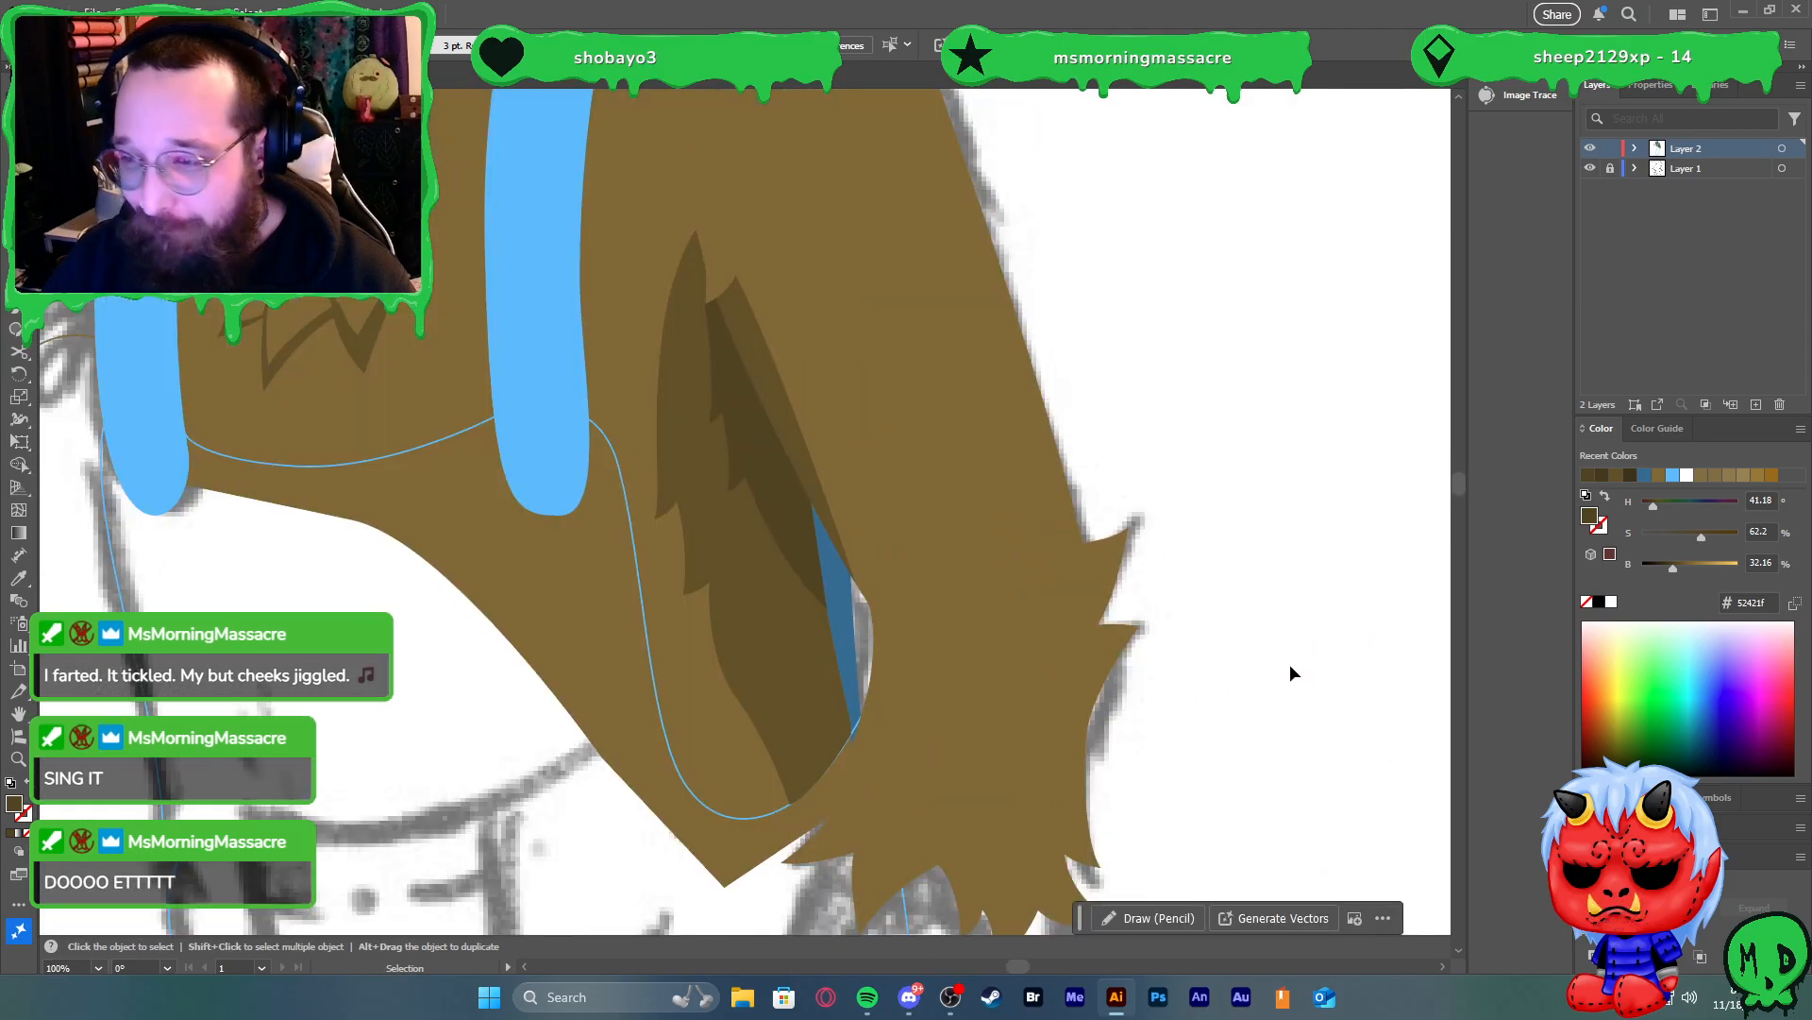
pyautogui.scroll(1, 797, 623)
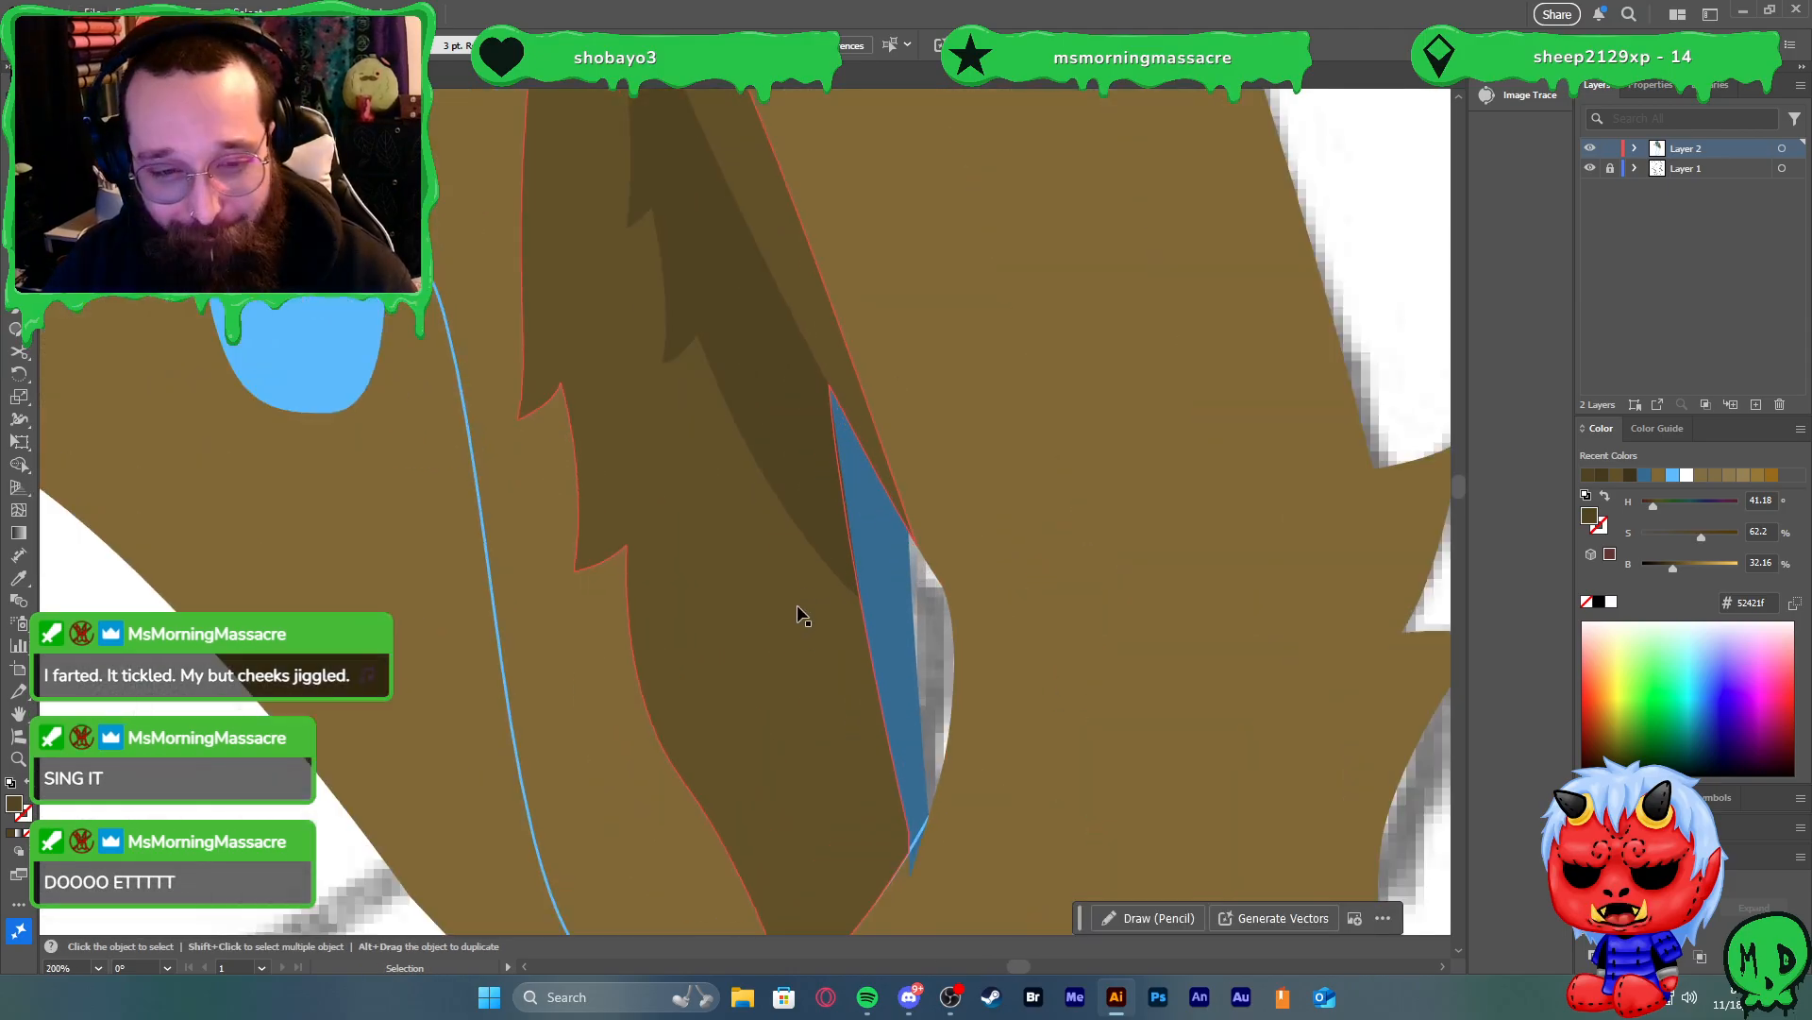
pyautogui.click(779, 592)
pyautogui.scroll(-5, 791, 619)
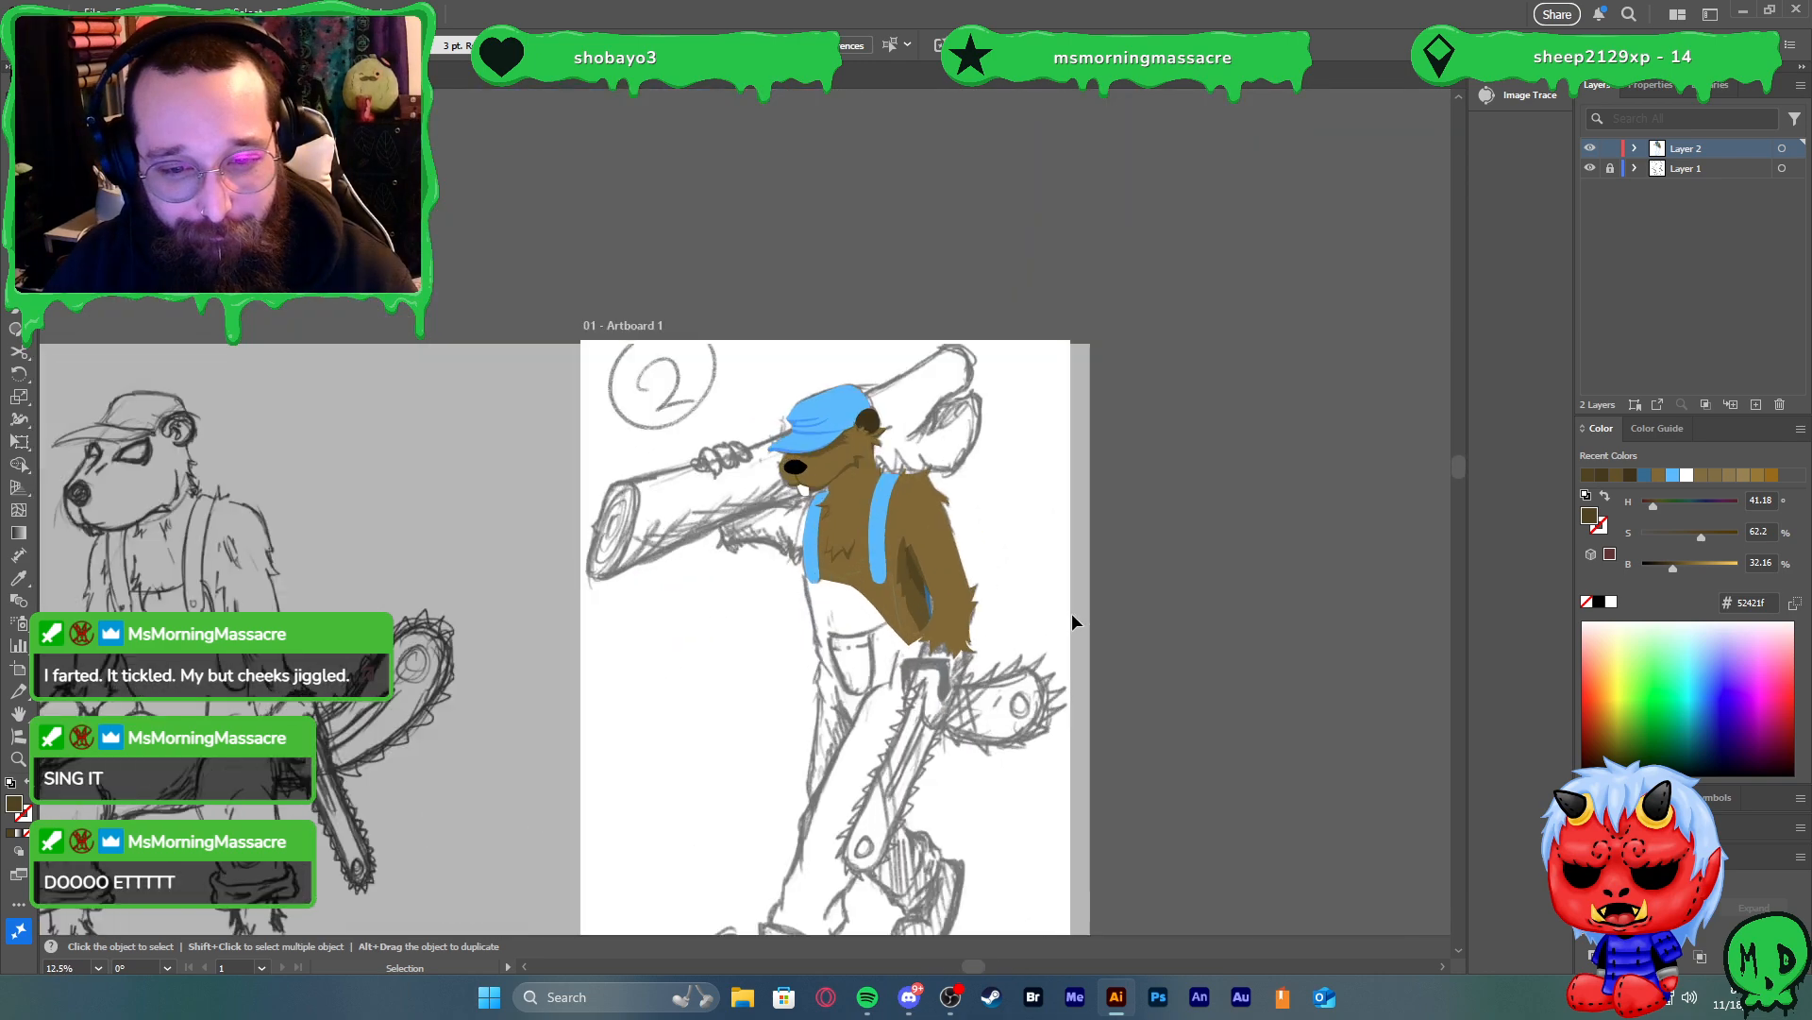
pyautogui.scroll(1, 933, 557)
pyautogui.click(958, 595)
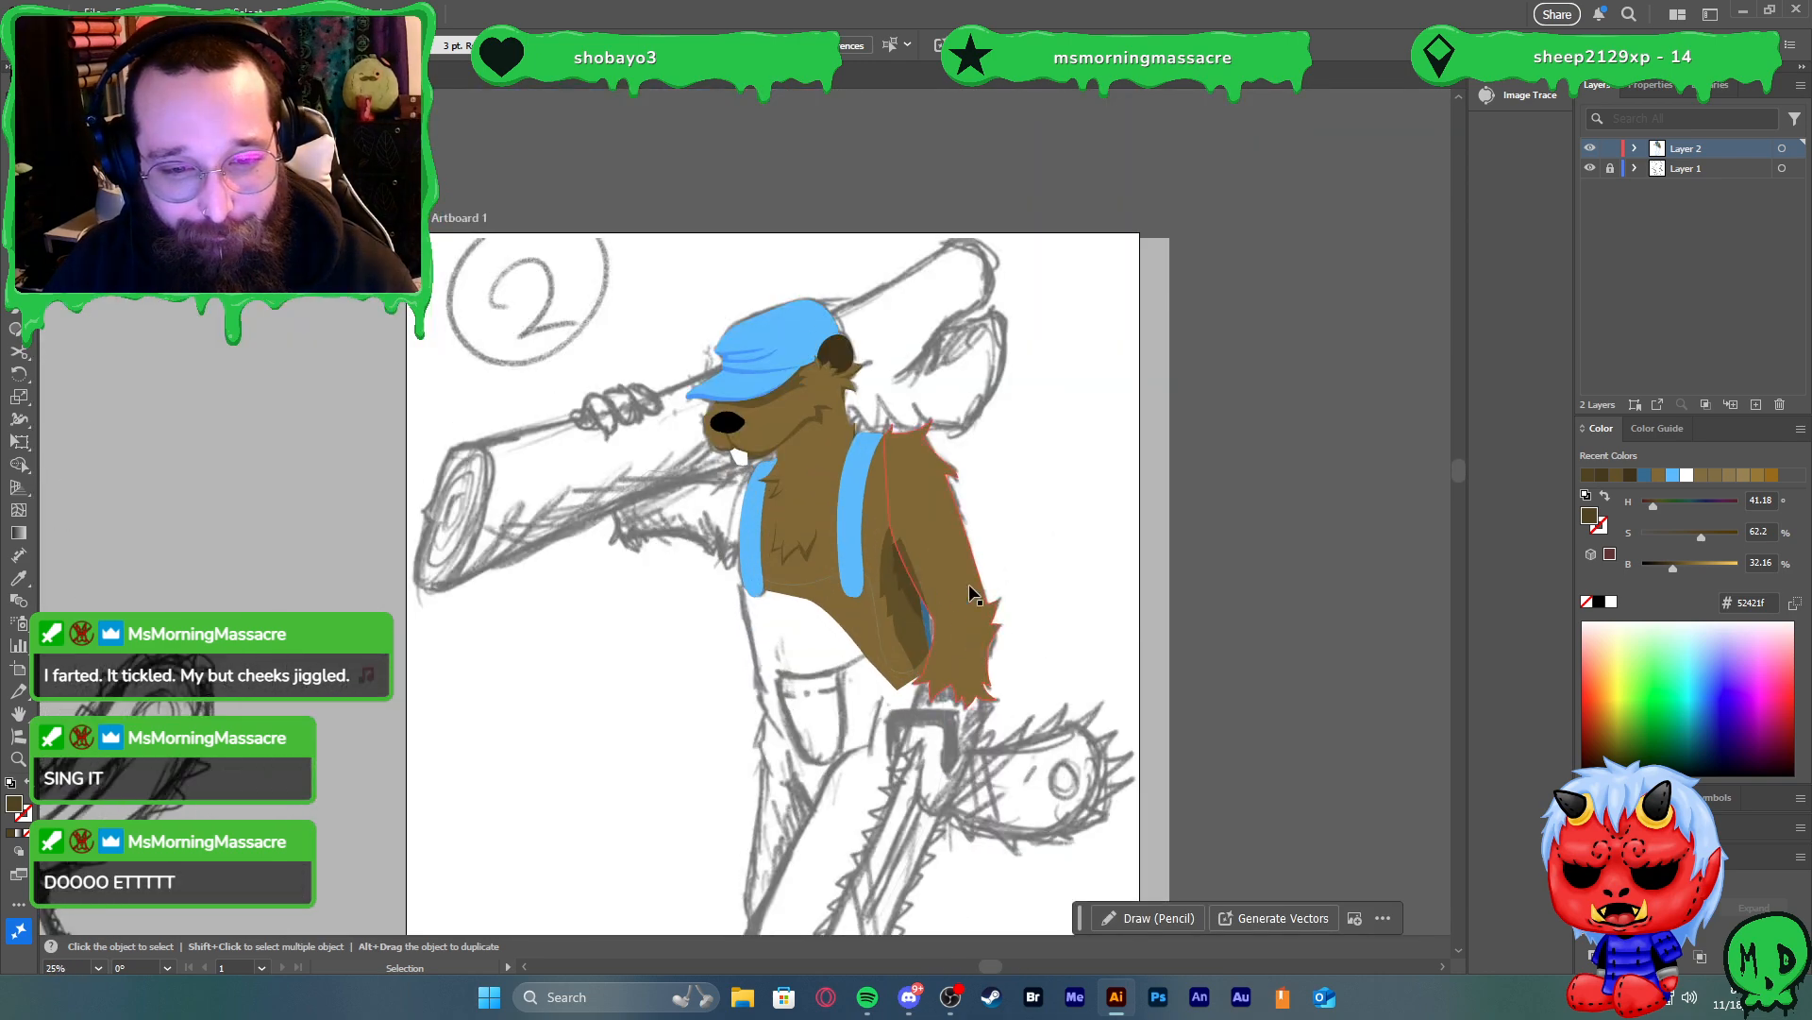
# Swap the arm to an outline to check the body and shadows beneath it, and restore its solid brown fill
pyautogui.scroll(3, 984, 597)
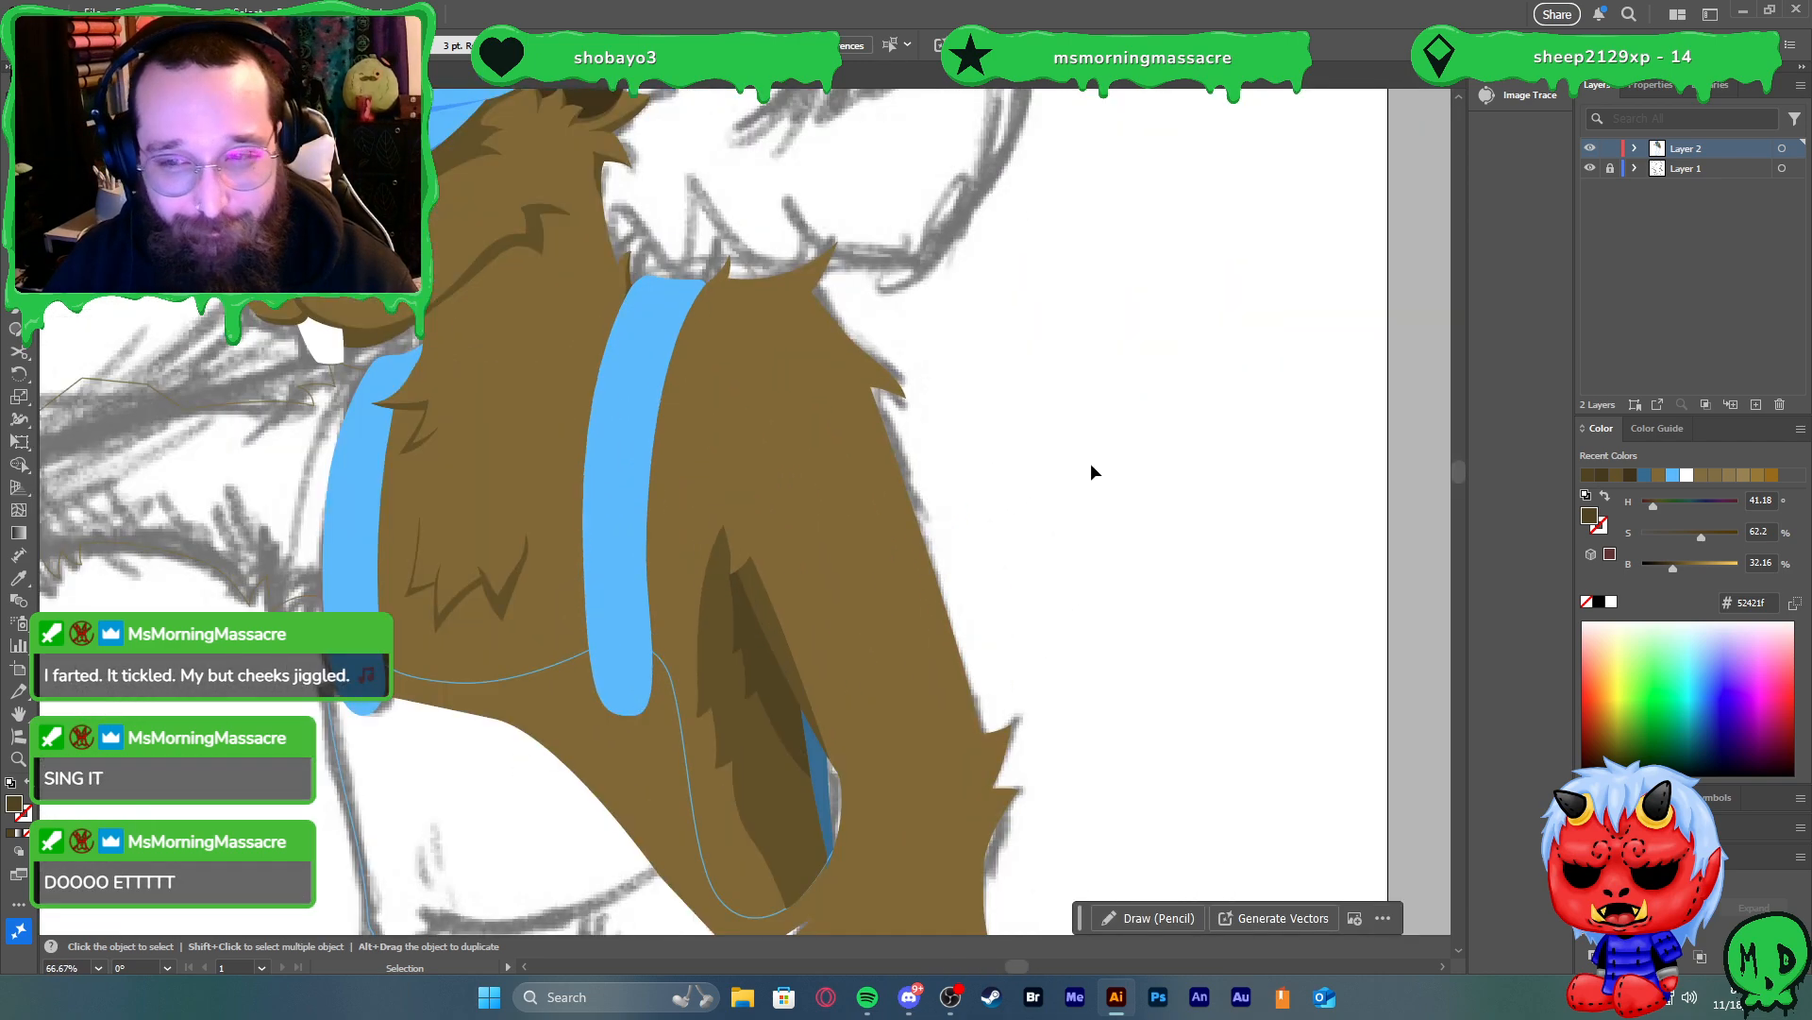
pyautogui.click(813, 431)
pyautogui.hotkey('shift', 'x')
pyautogui.click(704, 498)
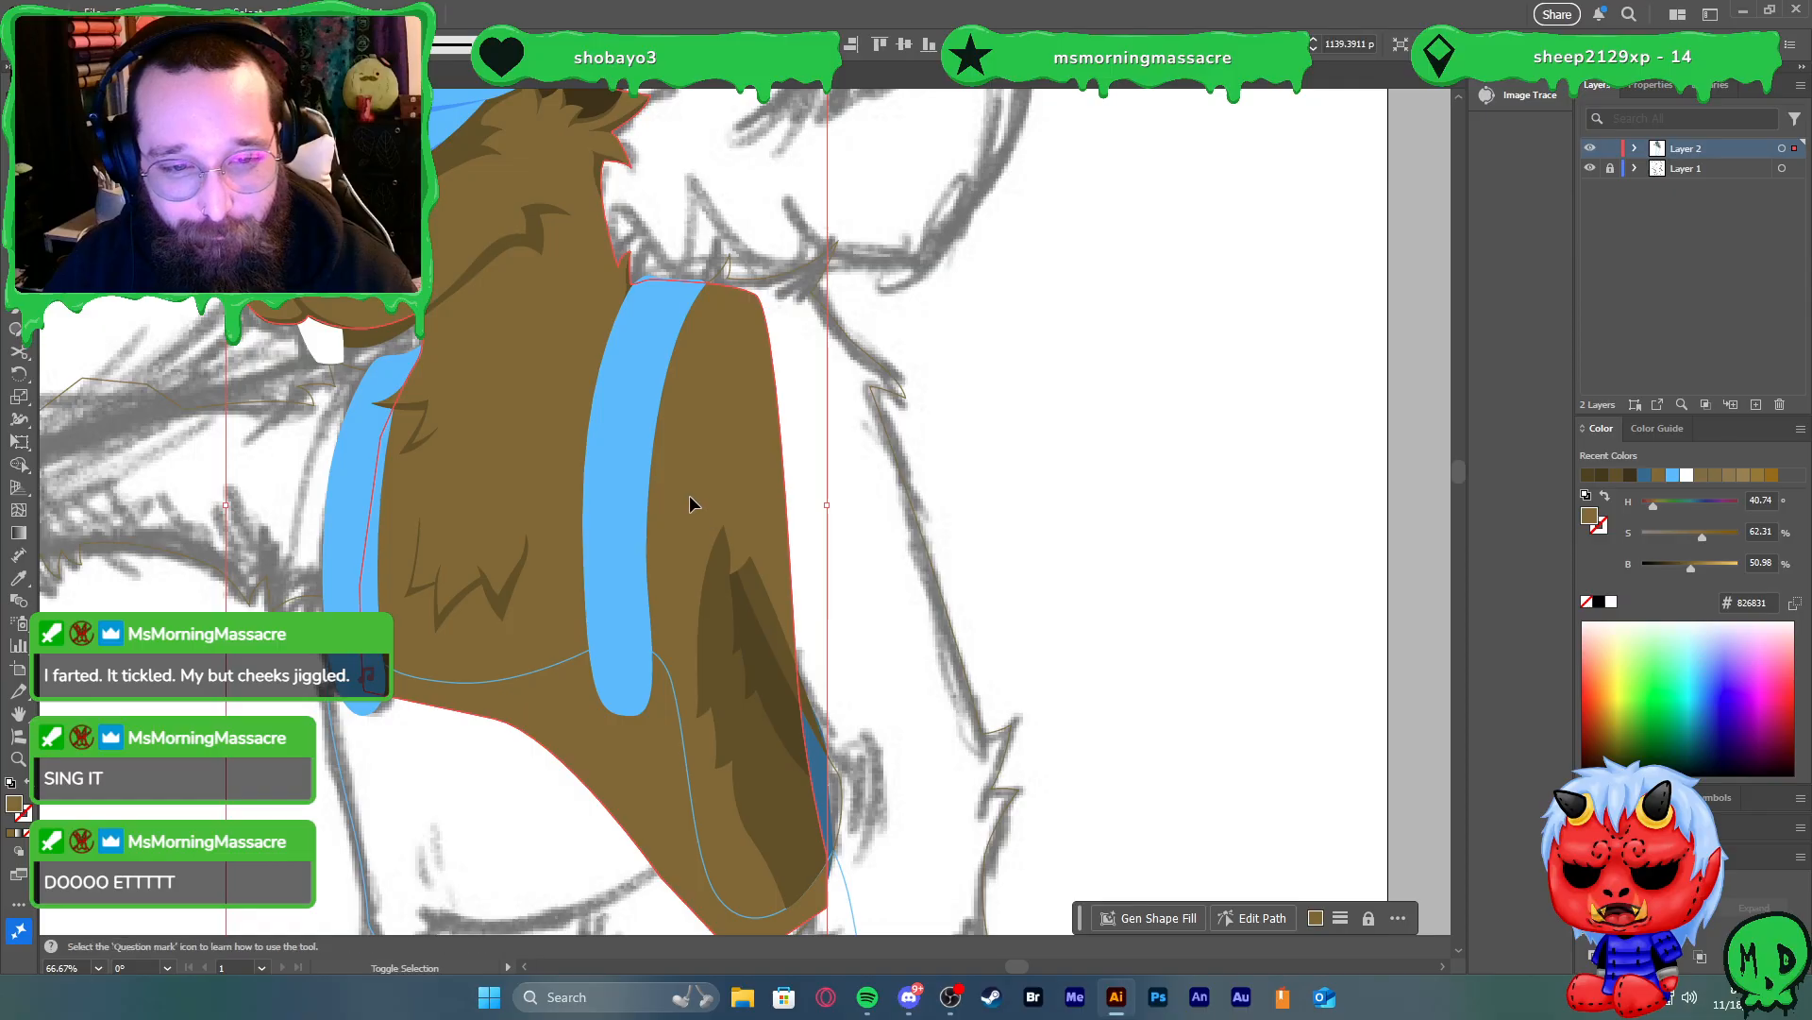
pyautogui.hotkey('shift', 'x')
pyautogui.hotkey('ctrl', 'shift', 'z')
pyautogui.hotkey('ctrl', 'z')
pyautogui.hotkey('ctrl', 'shift', 'z')
pyautogui.click(858, 565)
pyautogui.click(927, 530)
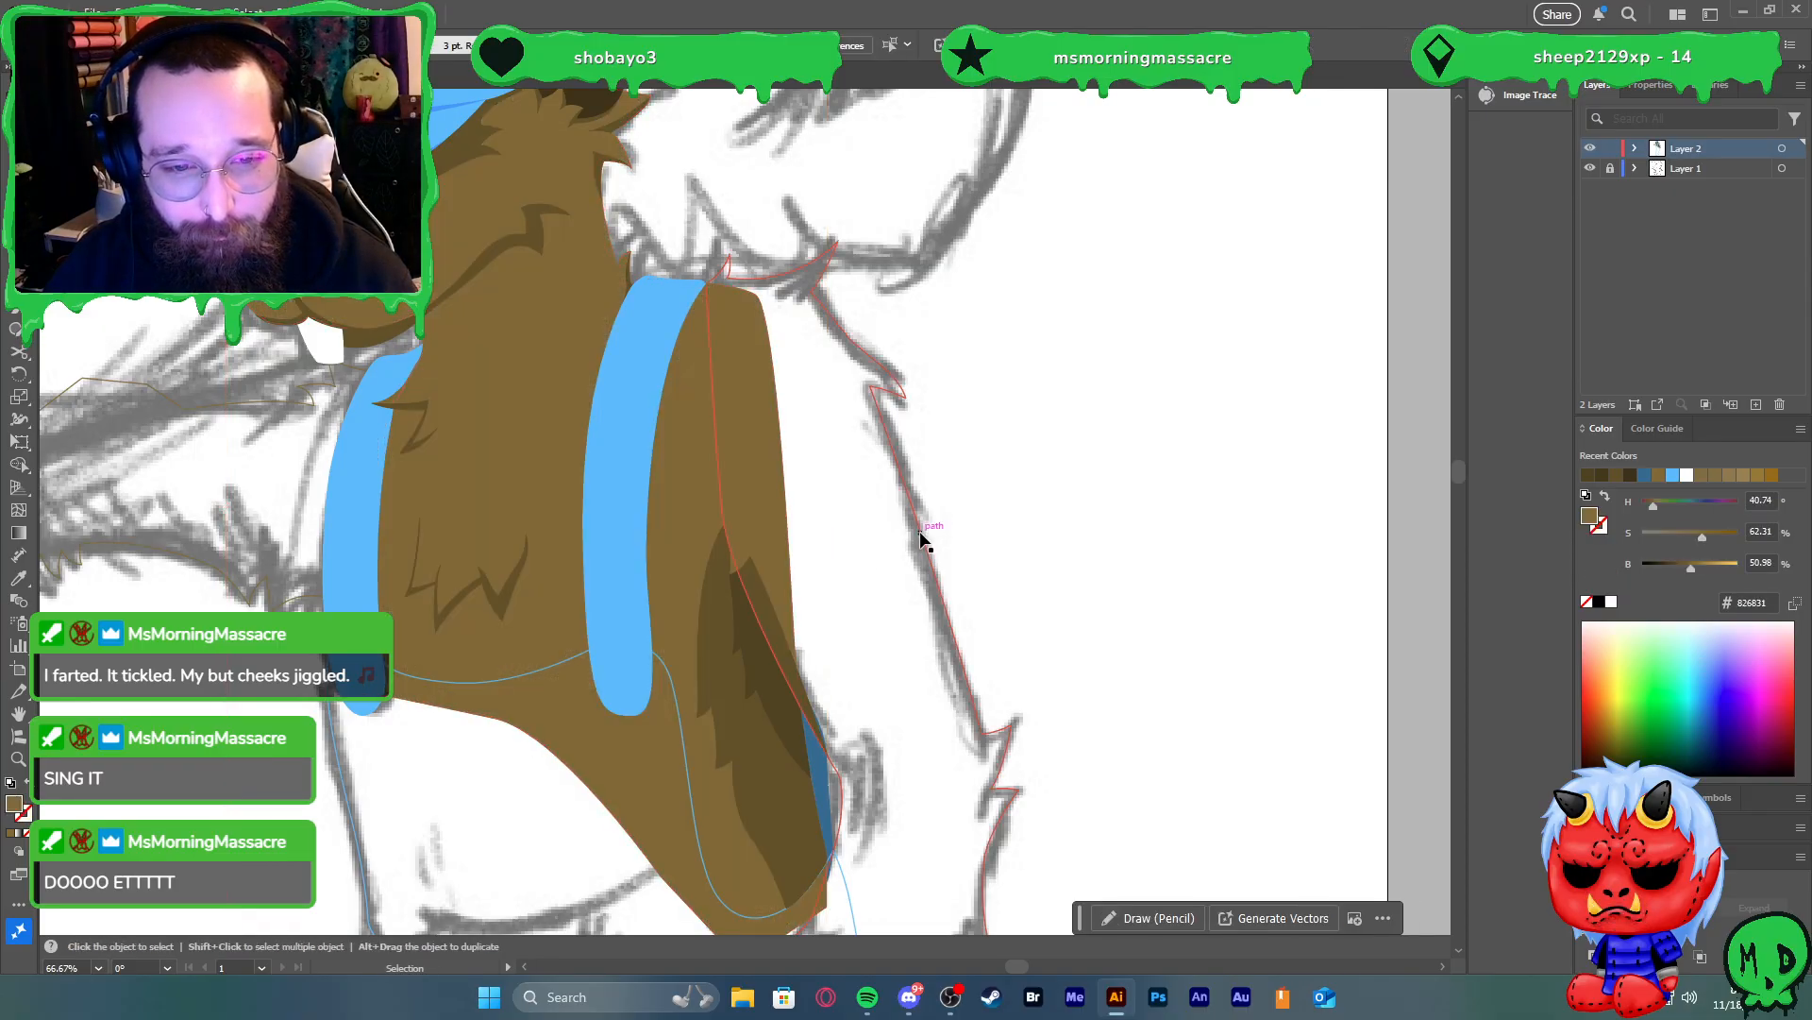
pyautogui.hotkey('shift', 'x')
pyautogui.click(944, 540)
# Draw a slim pointed fur tuft at the upper tip of the underarm shadow and fill it with the shadow's sampled brown
pyautogui.scroll(2, 713, 512)
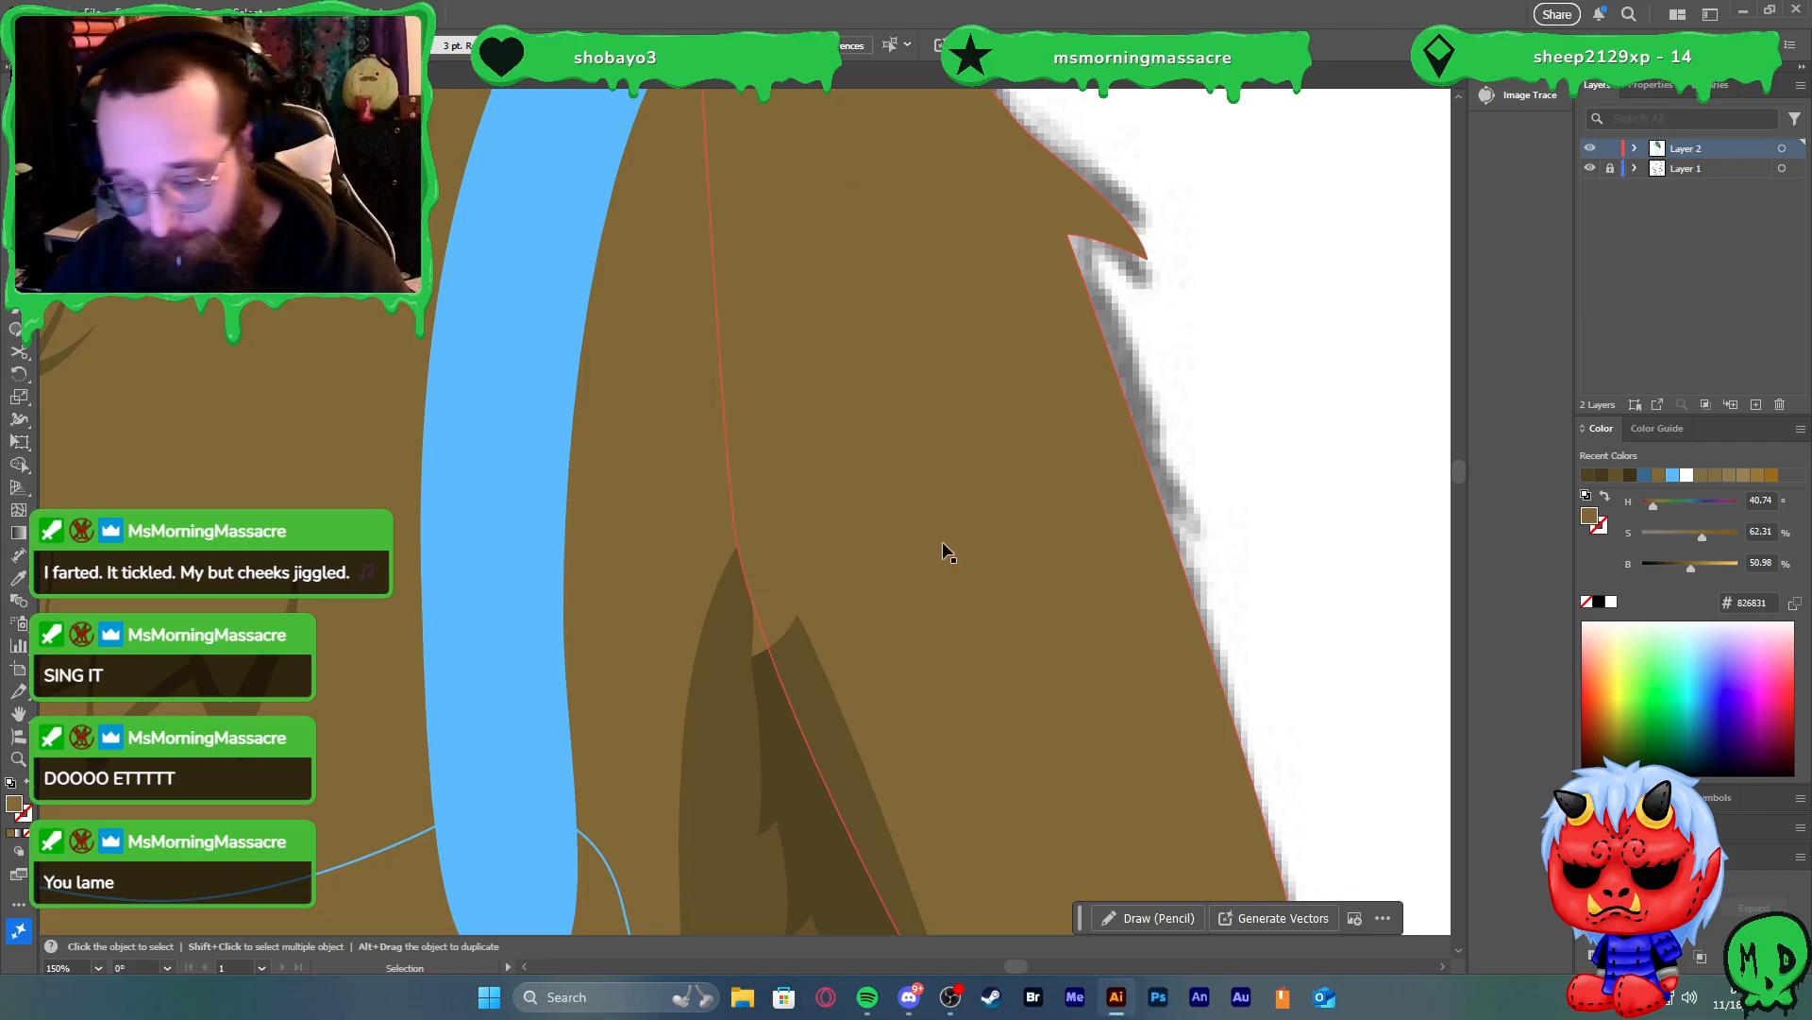
pyautogui.click(845, 573)
pyautogui.press('p')
pyautogui.click(738, 546)
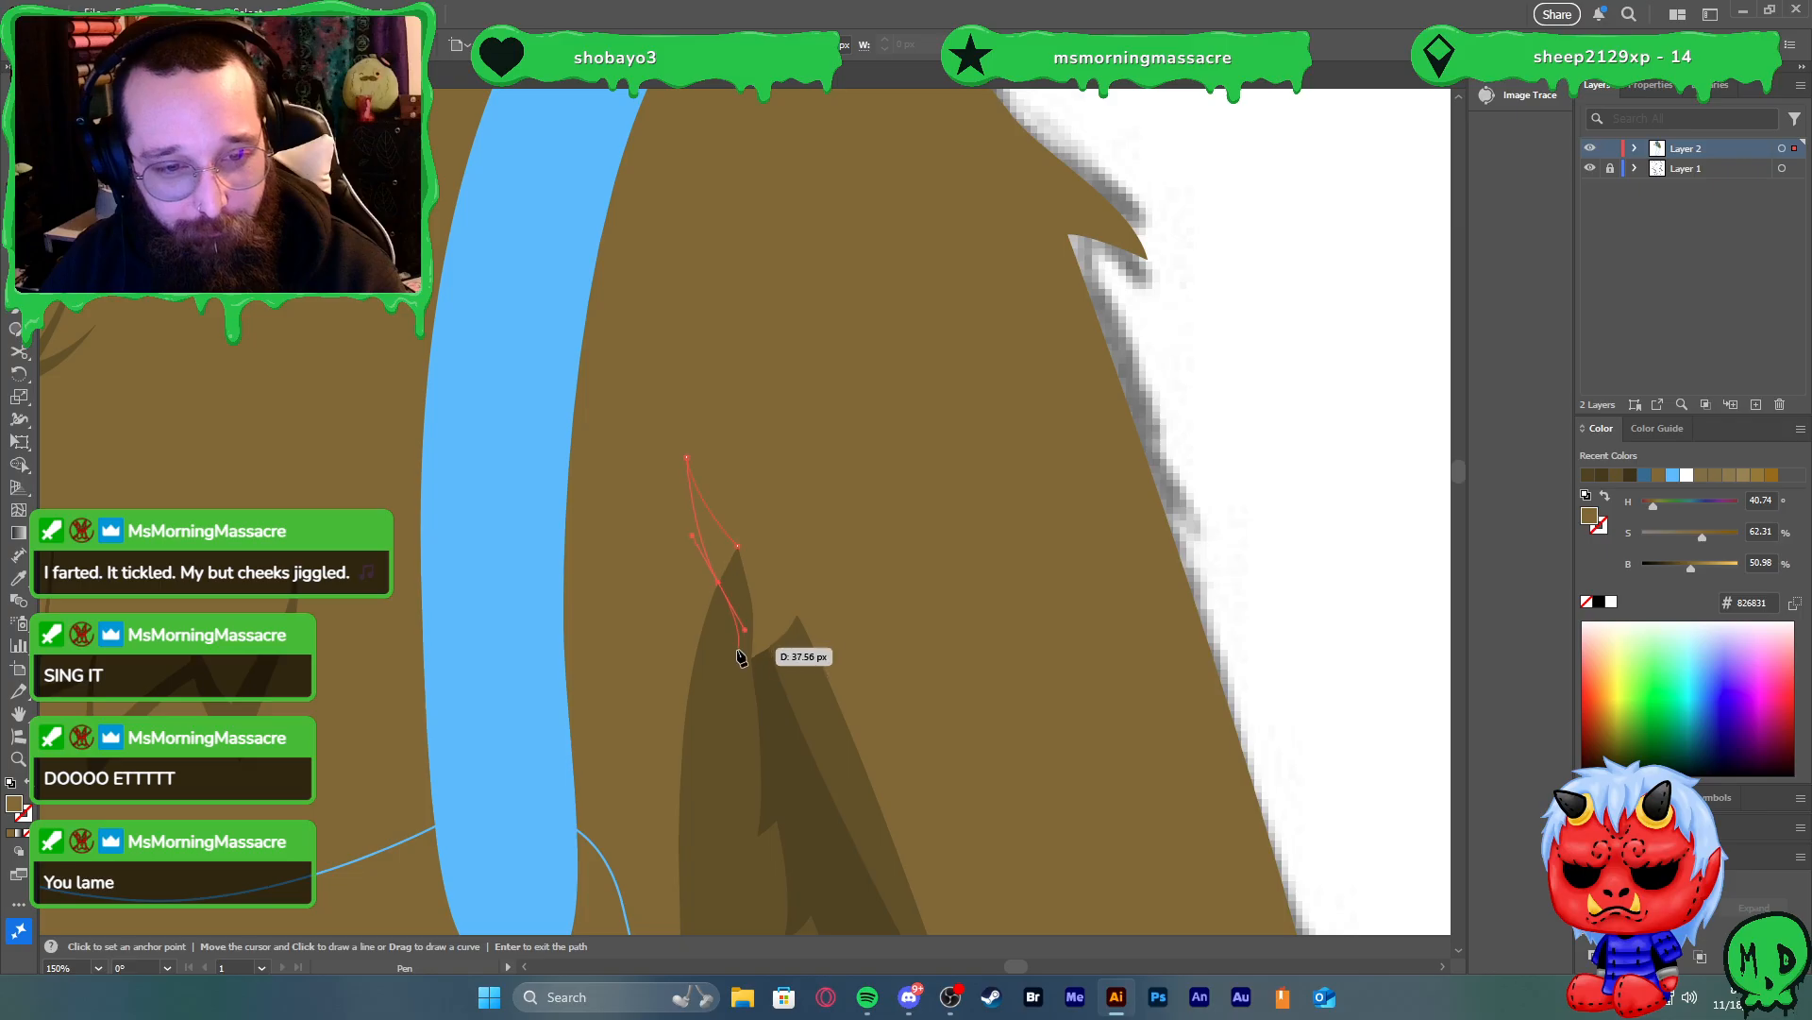
pyautogui.click(738, 545)
pyautogui.press('i')
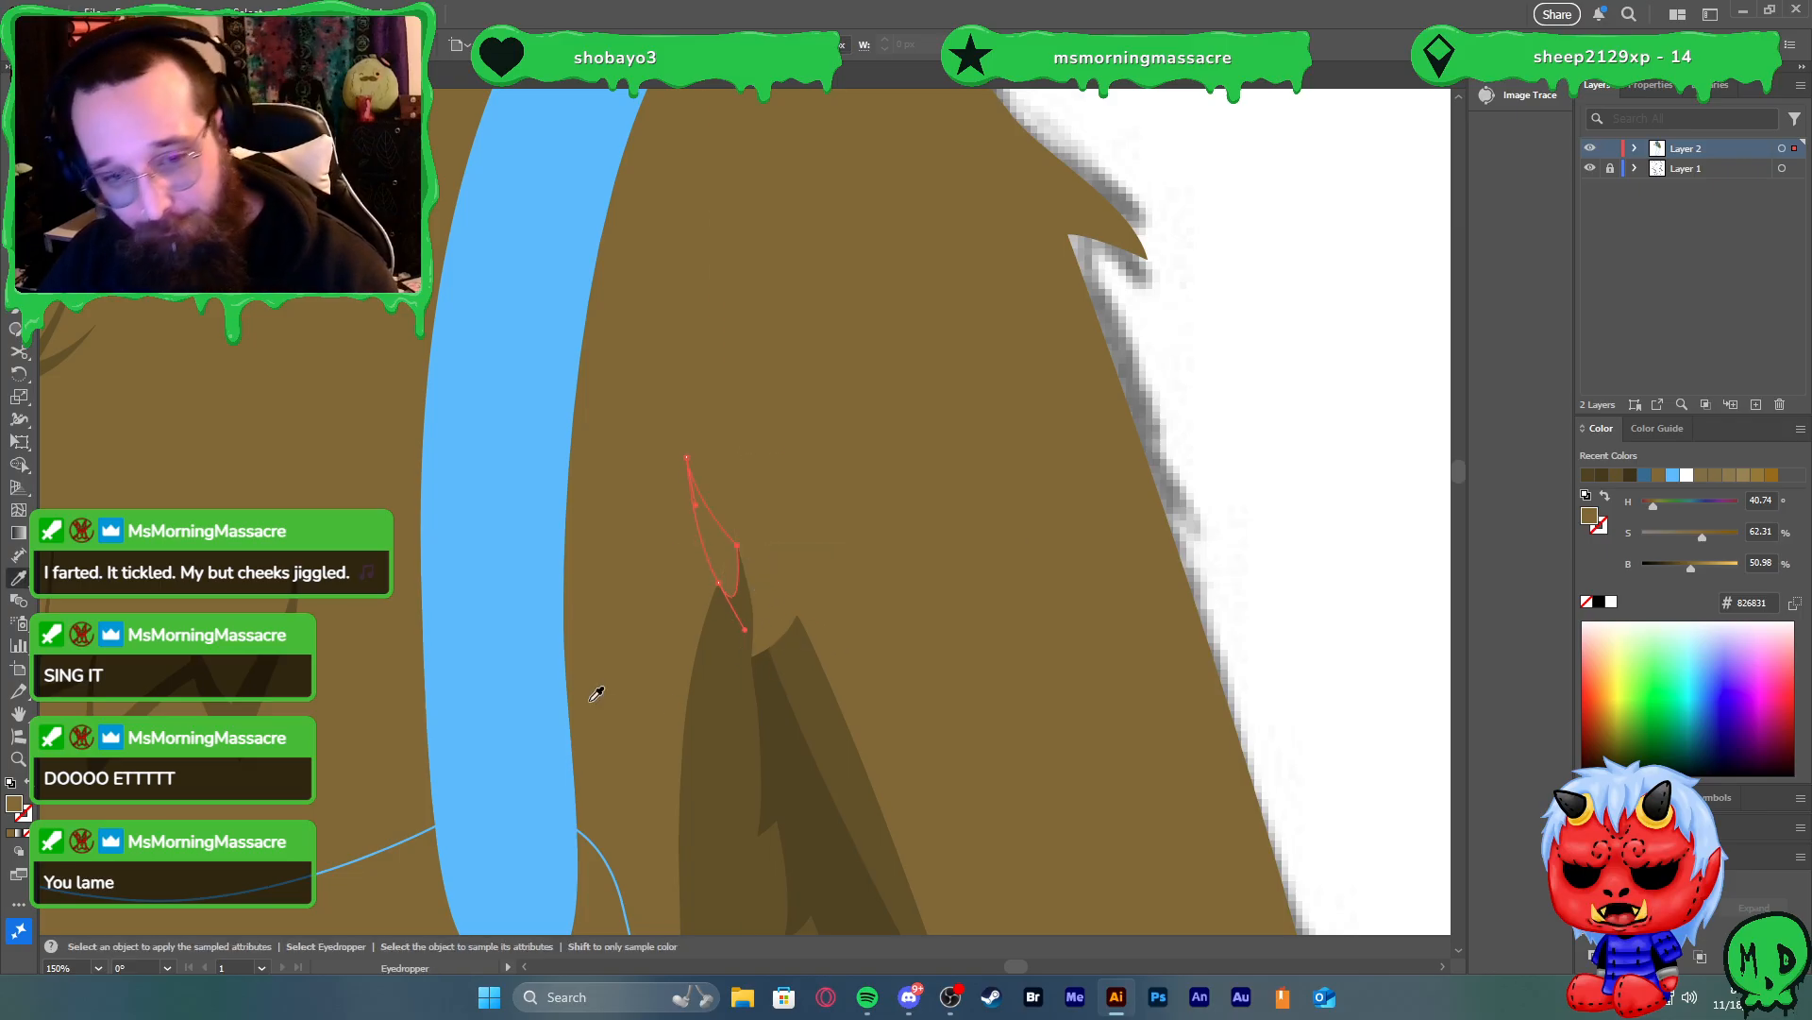
pyautogui.click(719, 700)
# Merge the pointed fur tuft with the larger underarm shadow into a single shape
pyautogui.press('v')
pyautogui.keyDown('shift'); pyautogui.click(742, 676); pyautogui.keyUp('shift')
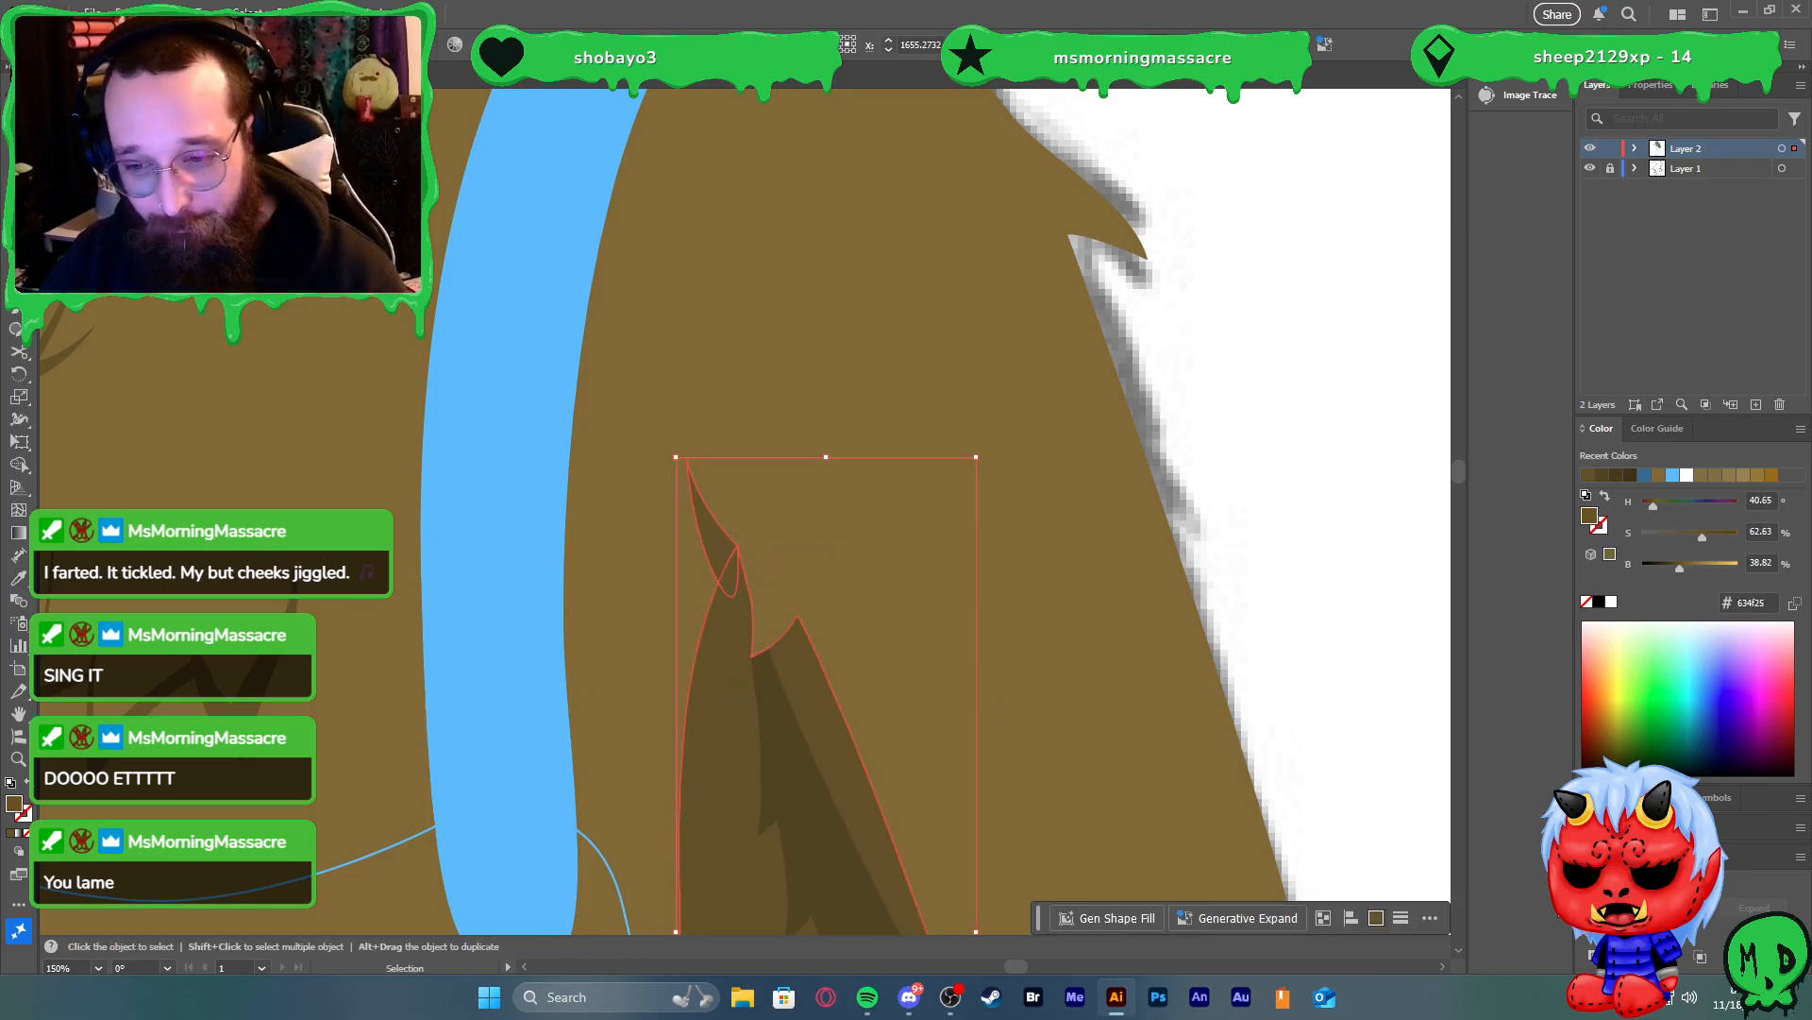
pyautogui.click(1592, 907)
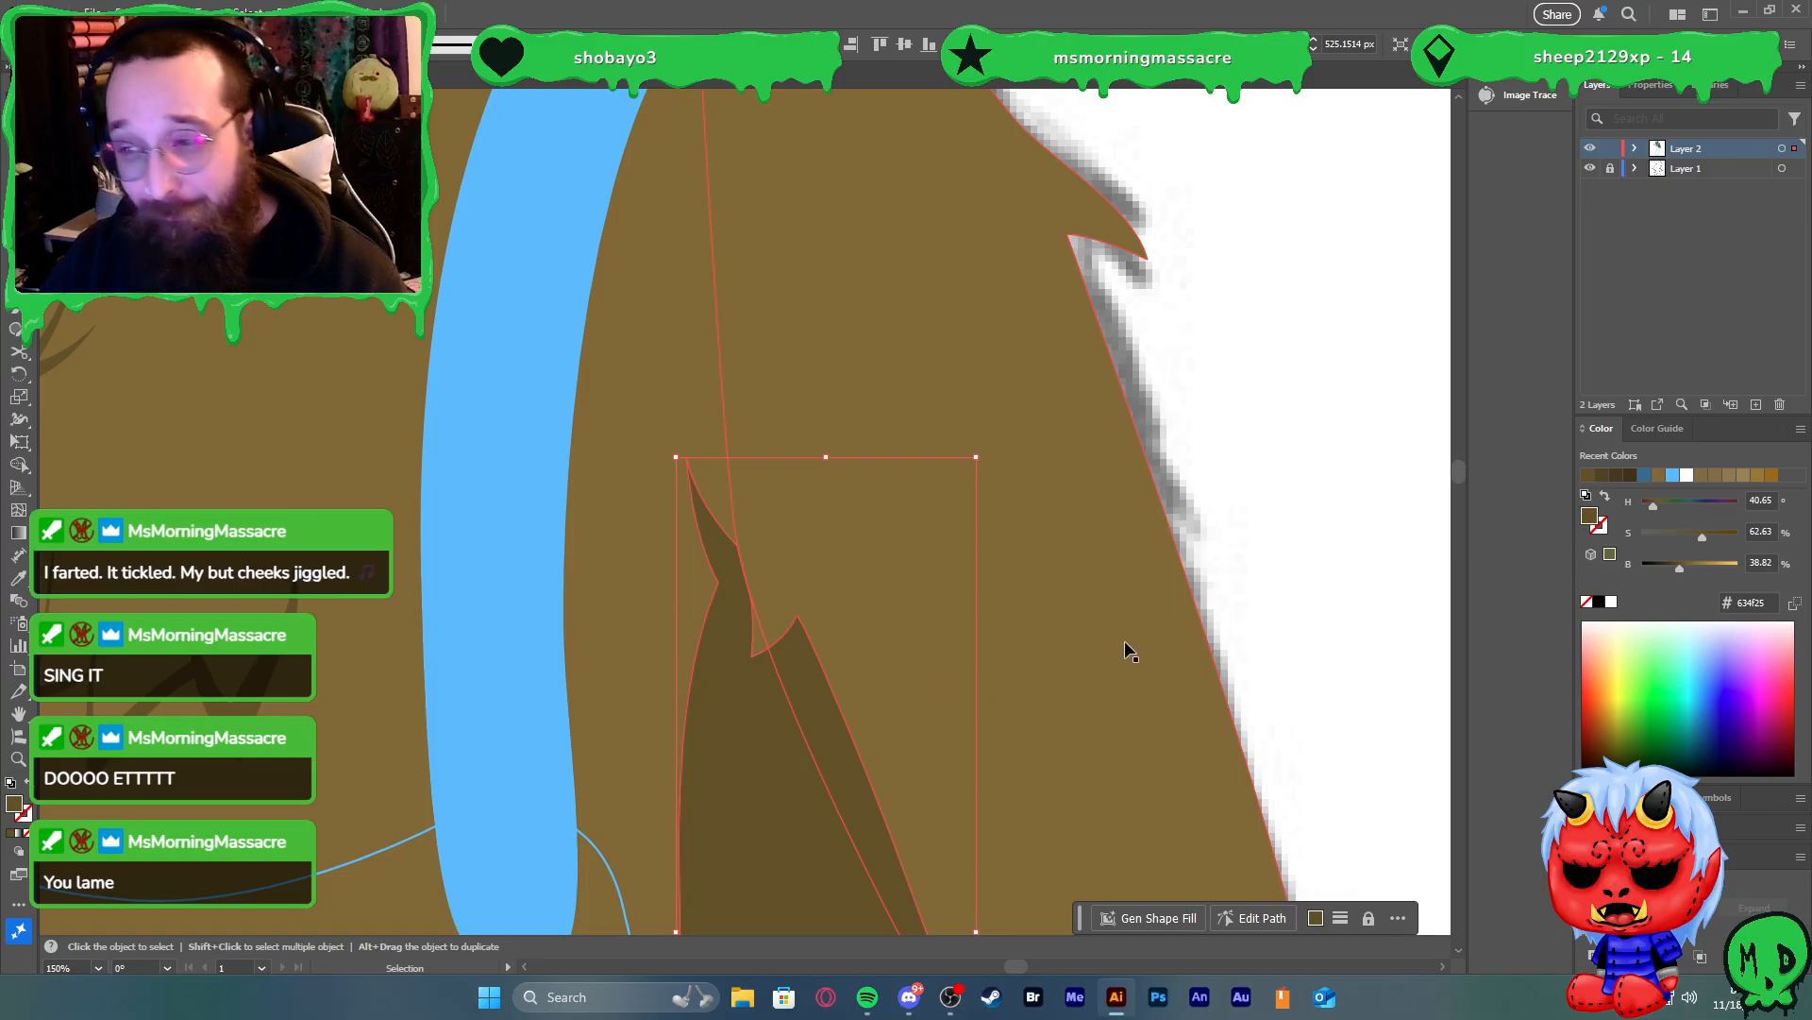
# Bring the deeper underarm shadow back in front of the larger underarm shadow and deselect it
pyautogui.scroll(-2, 1123, 640)
pyautogui.scroll(5, 996, 801)
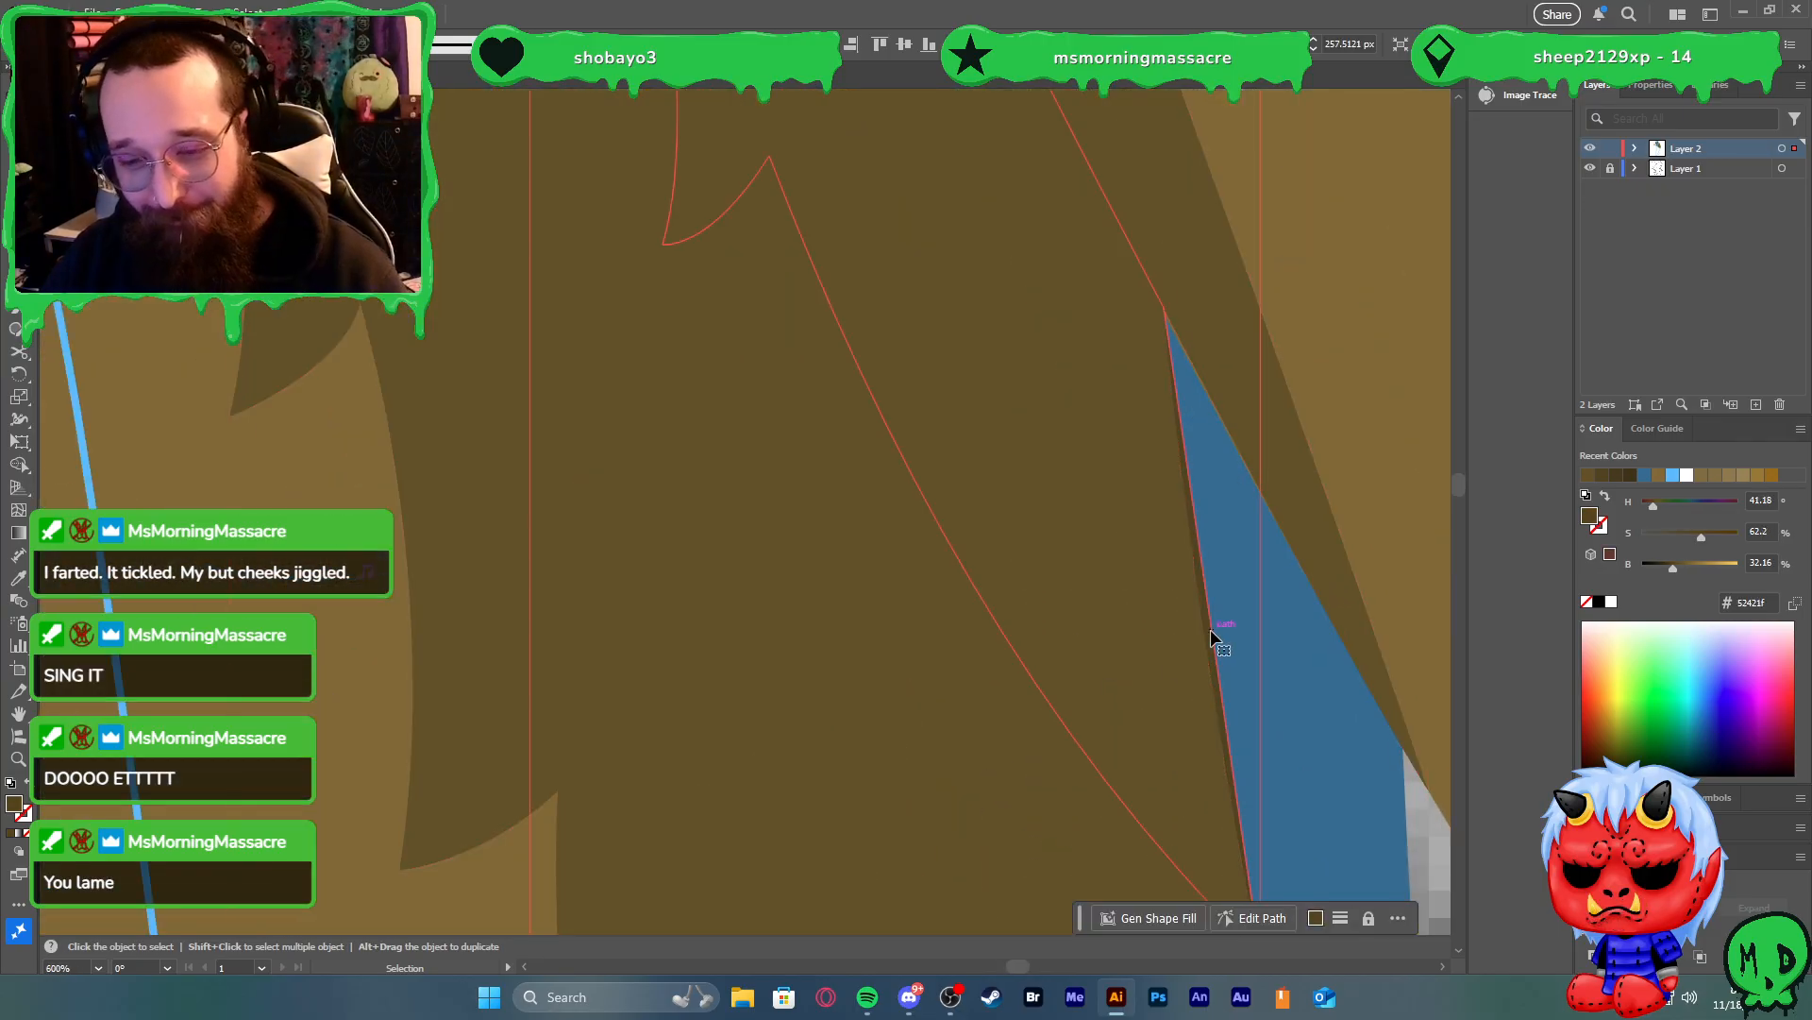
pyautogui.click(1211, 629)
pyautogui.scroll(-4, 1295, 672)
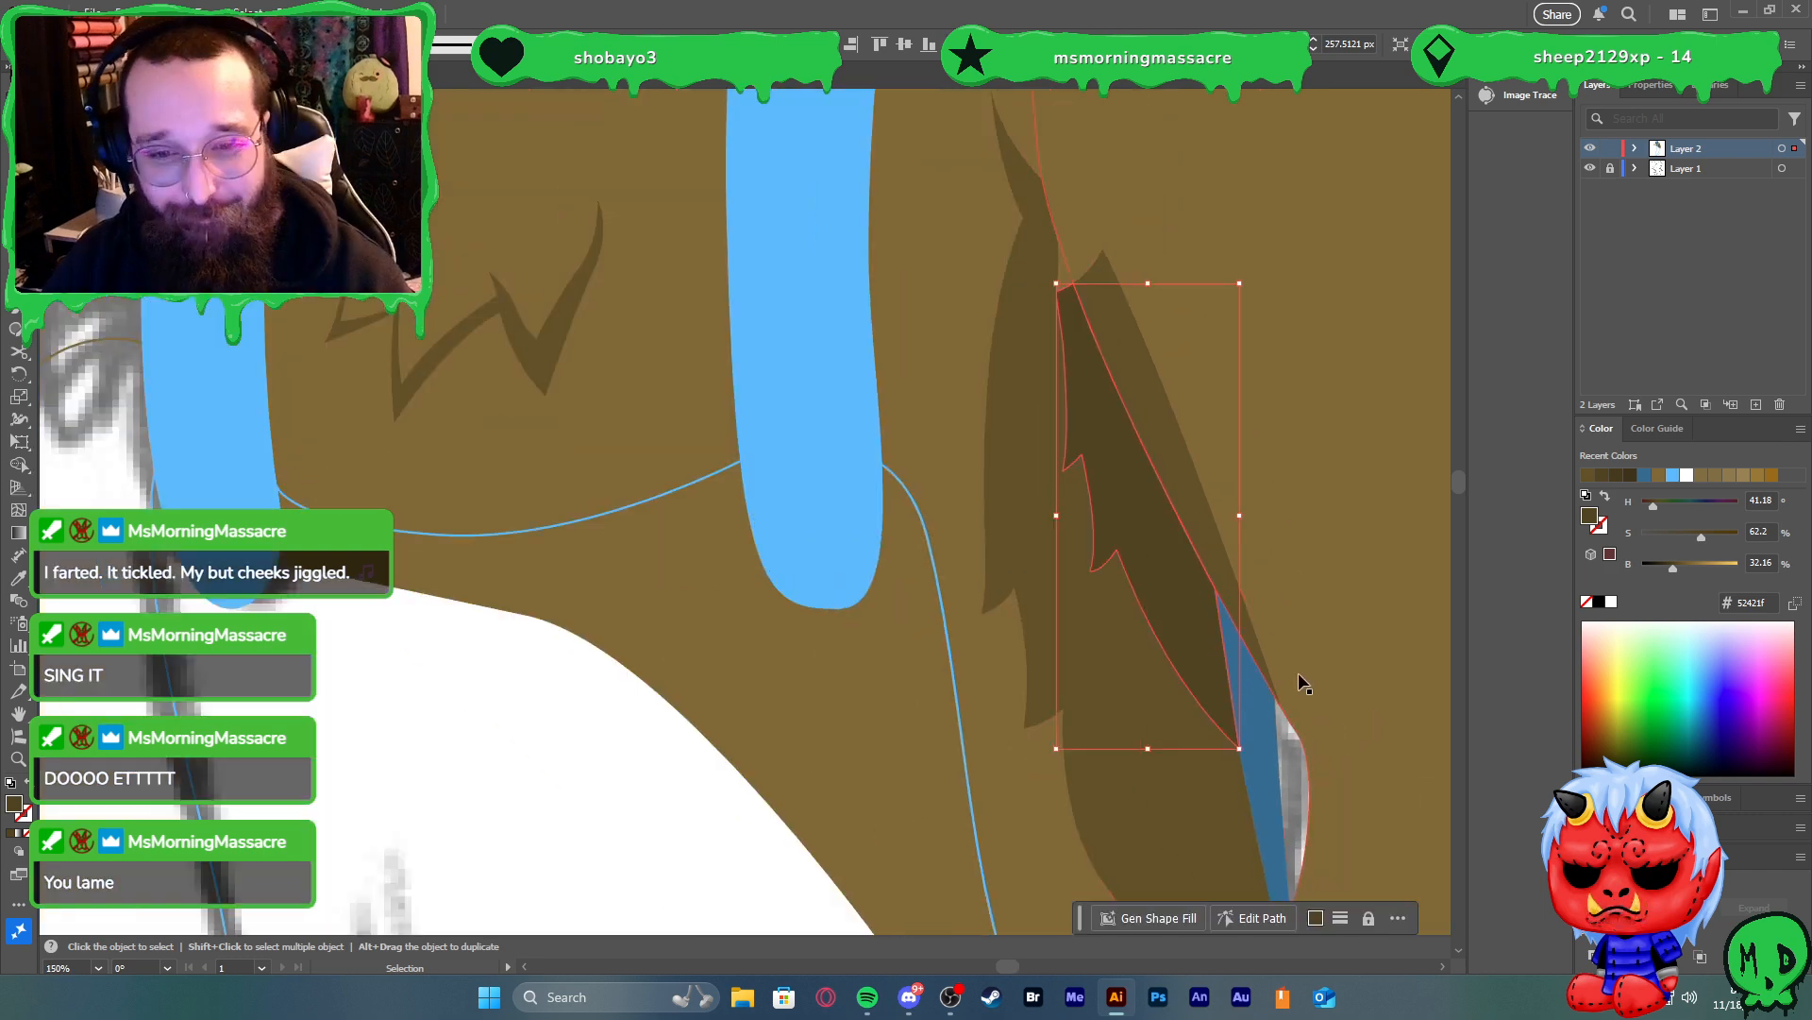
pyautogui.scroll(-2, 1295, 672)
pyautogui.click(1373, 572)
# Reposition the underarm shadow's anchor and curve handle at the tip of the blue overalls gap to tidy the edge, and deselect it
pyautogui.scroll(3, 1299, 631)
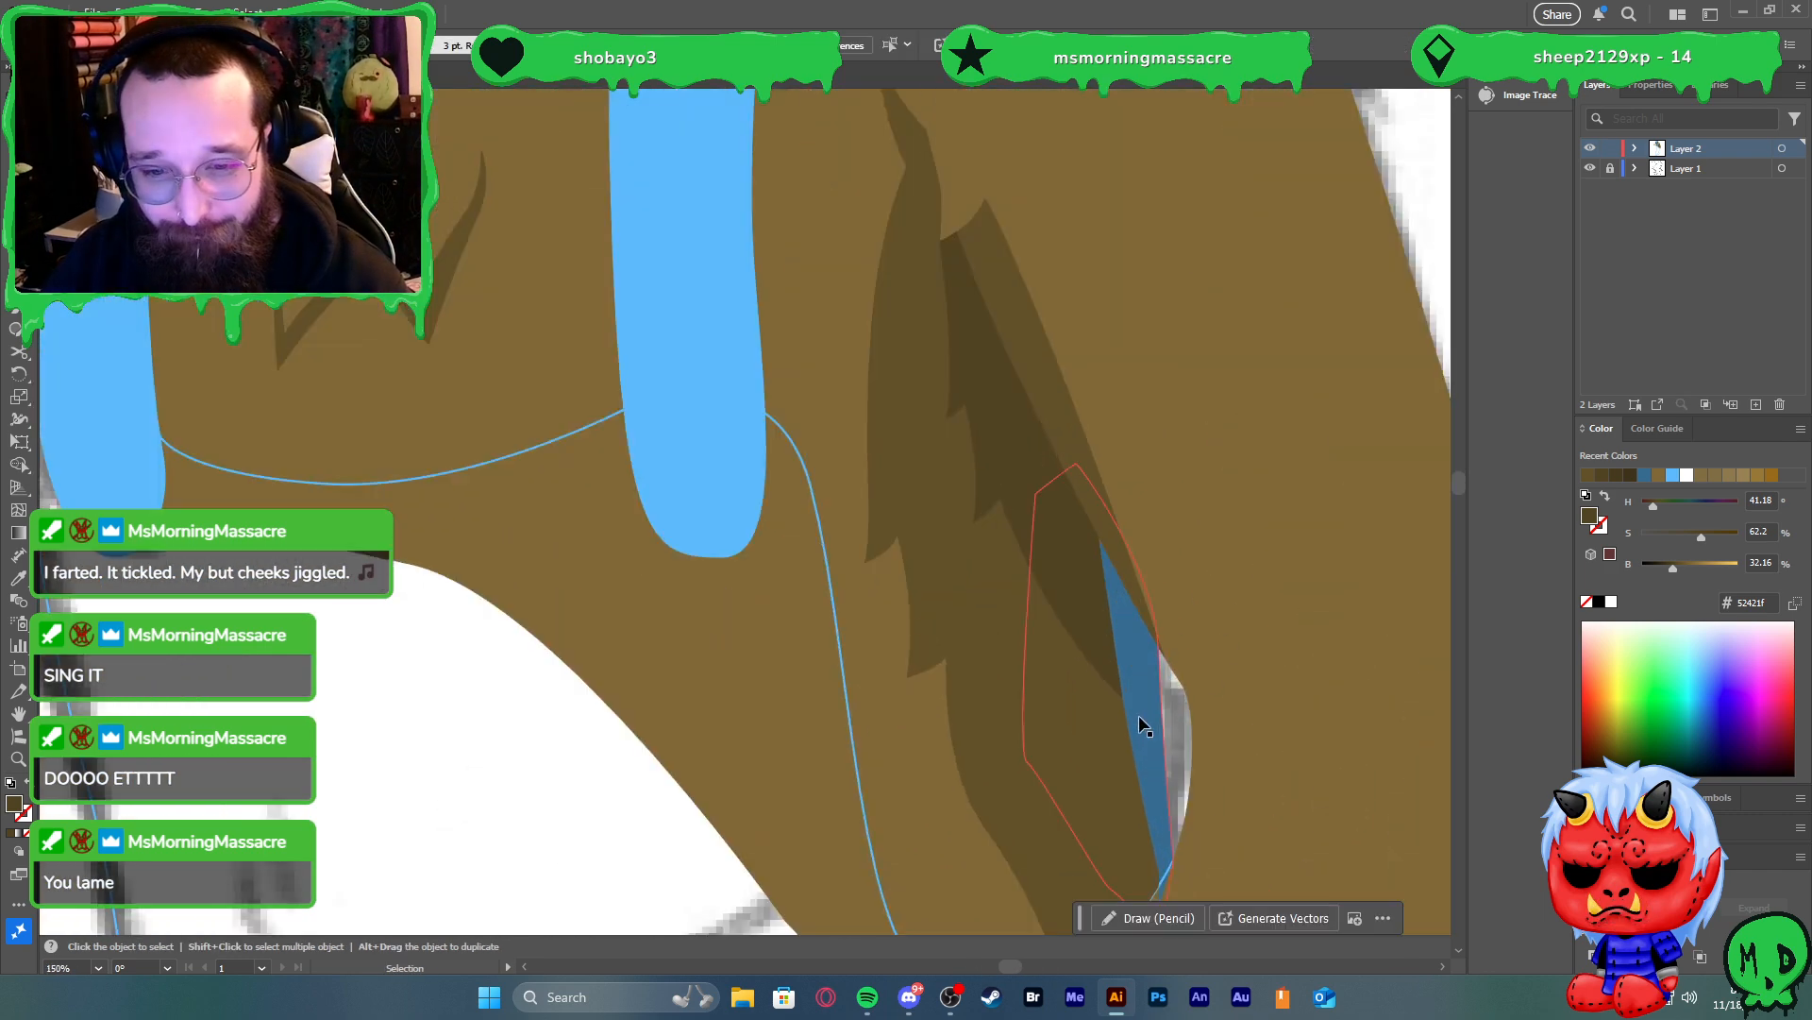
pyautogui.scroll(7, 1140, 725)
pyautogui.press('a')
pyautogui.click(1098, 653)
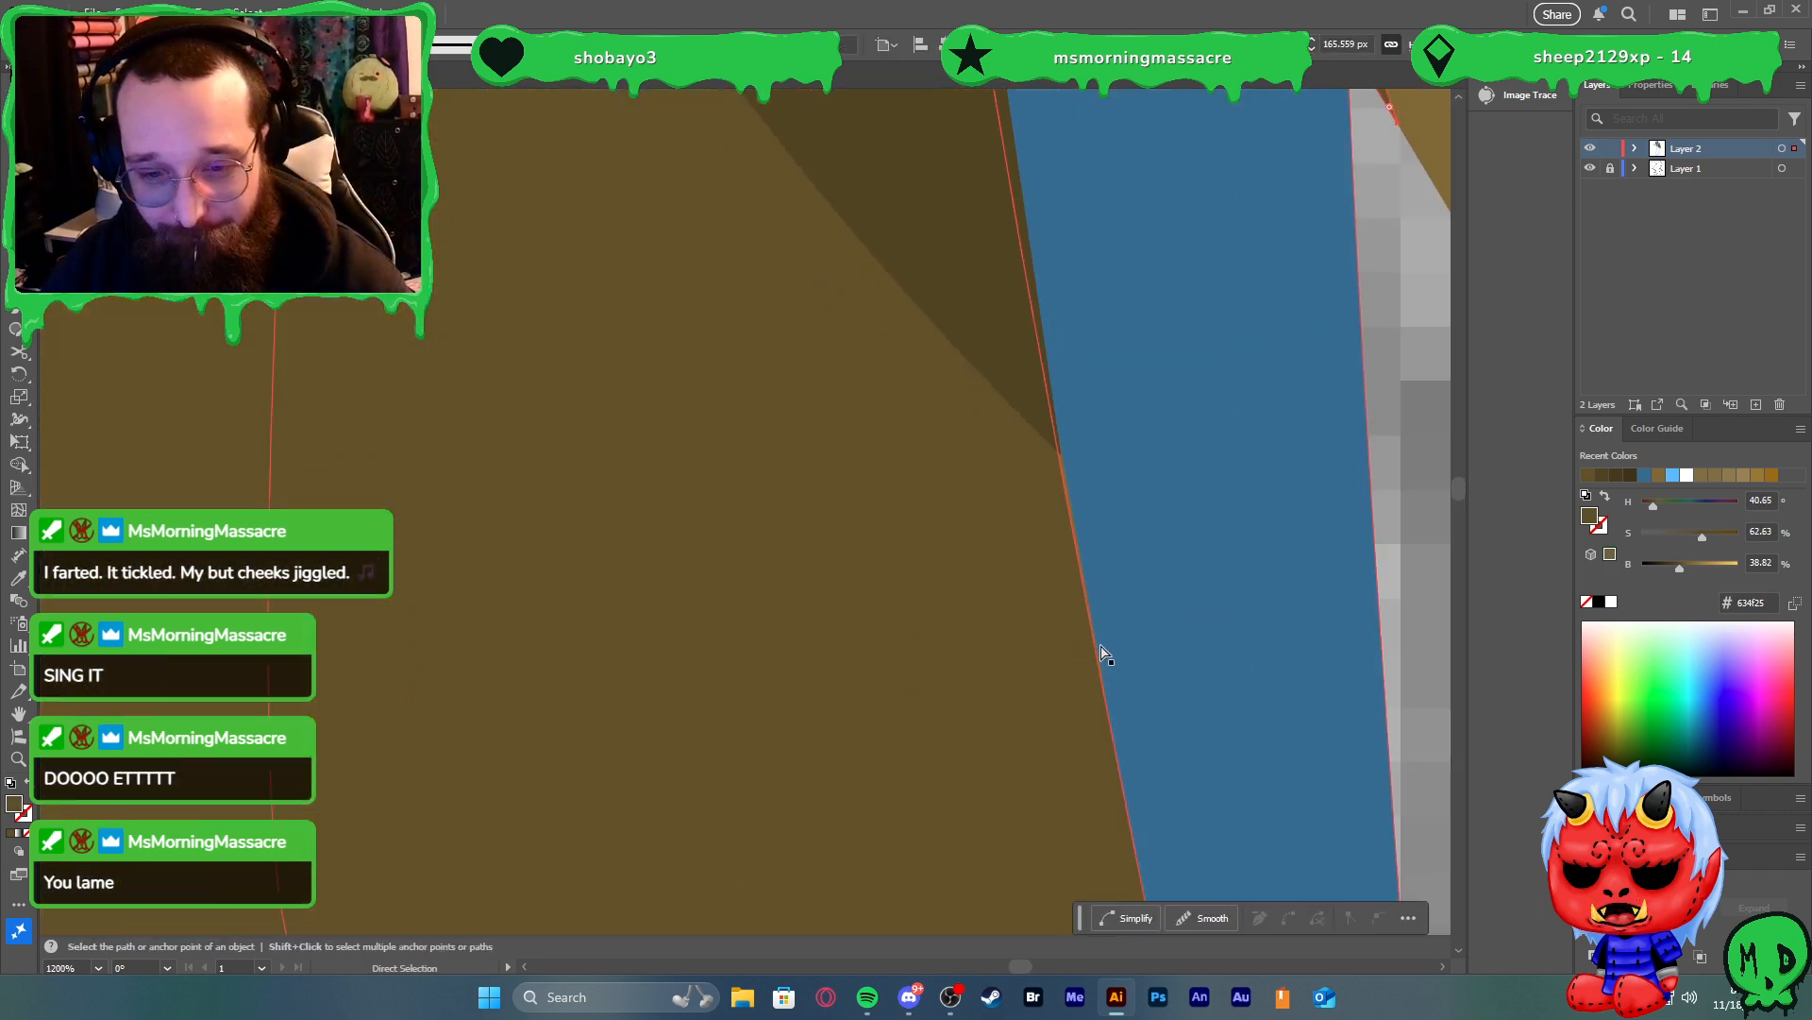
pyautogui.scroll(-5, 1117, 660)
pyautogui.scroll(8, 1060, 473)
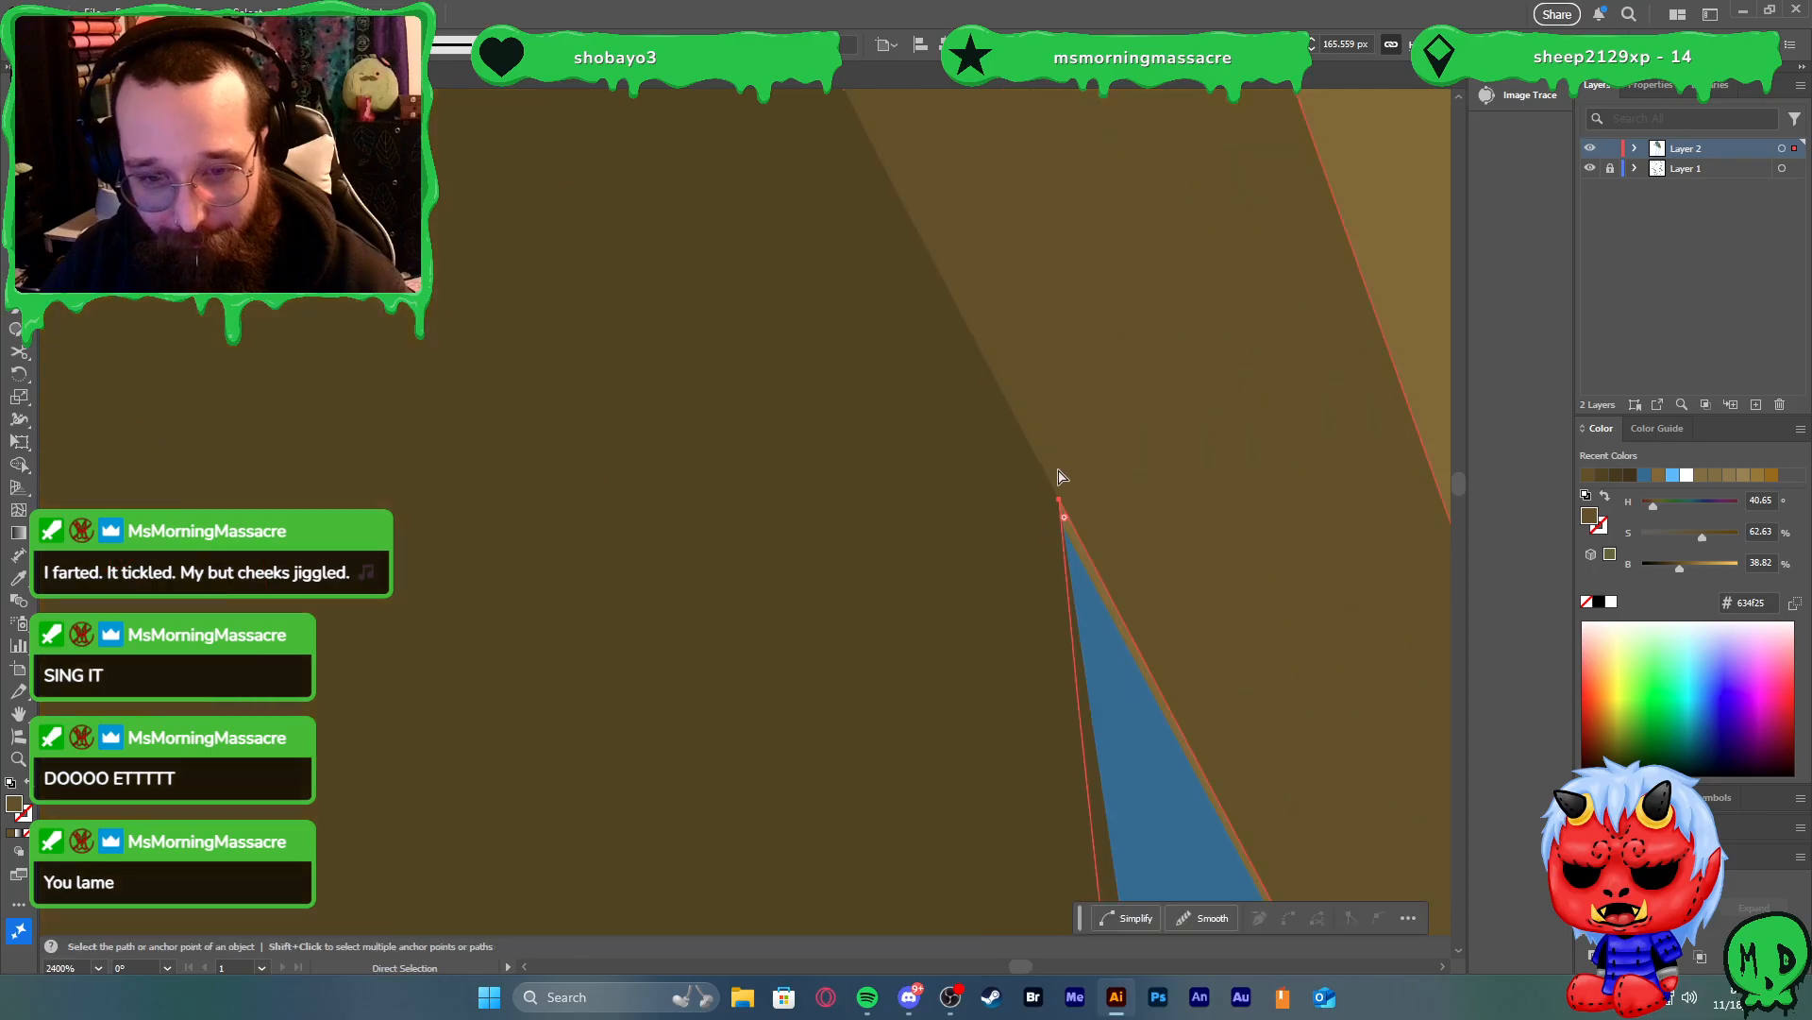
pyautogui.moveTo(1060, 507); pyautogui.dragTo(1060, 516)
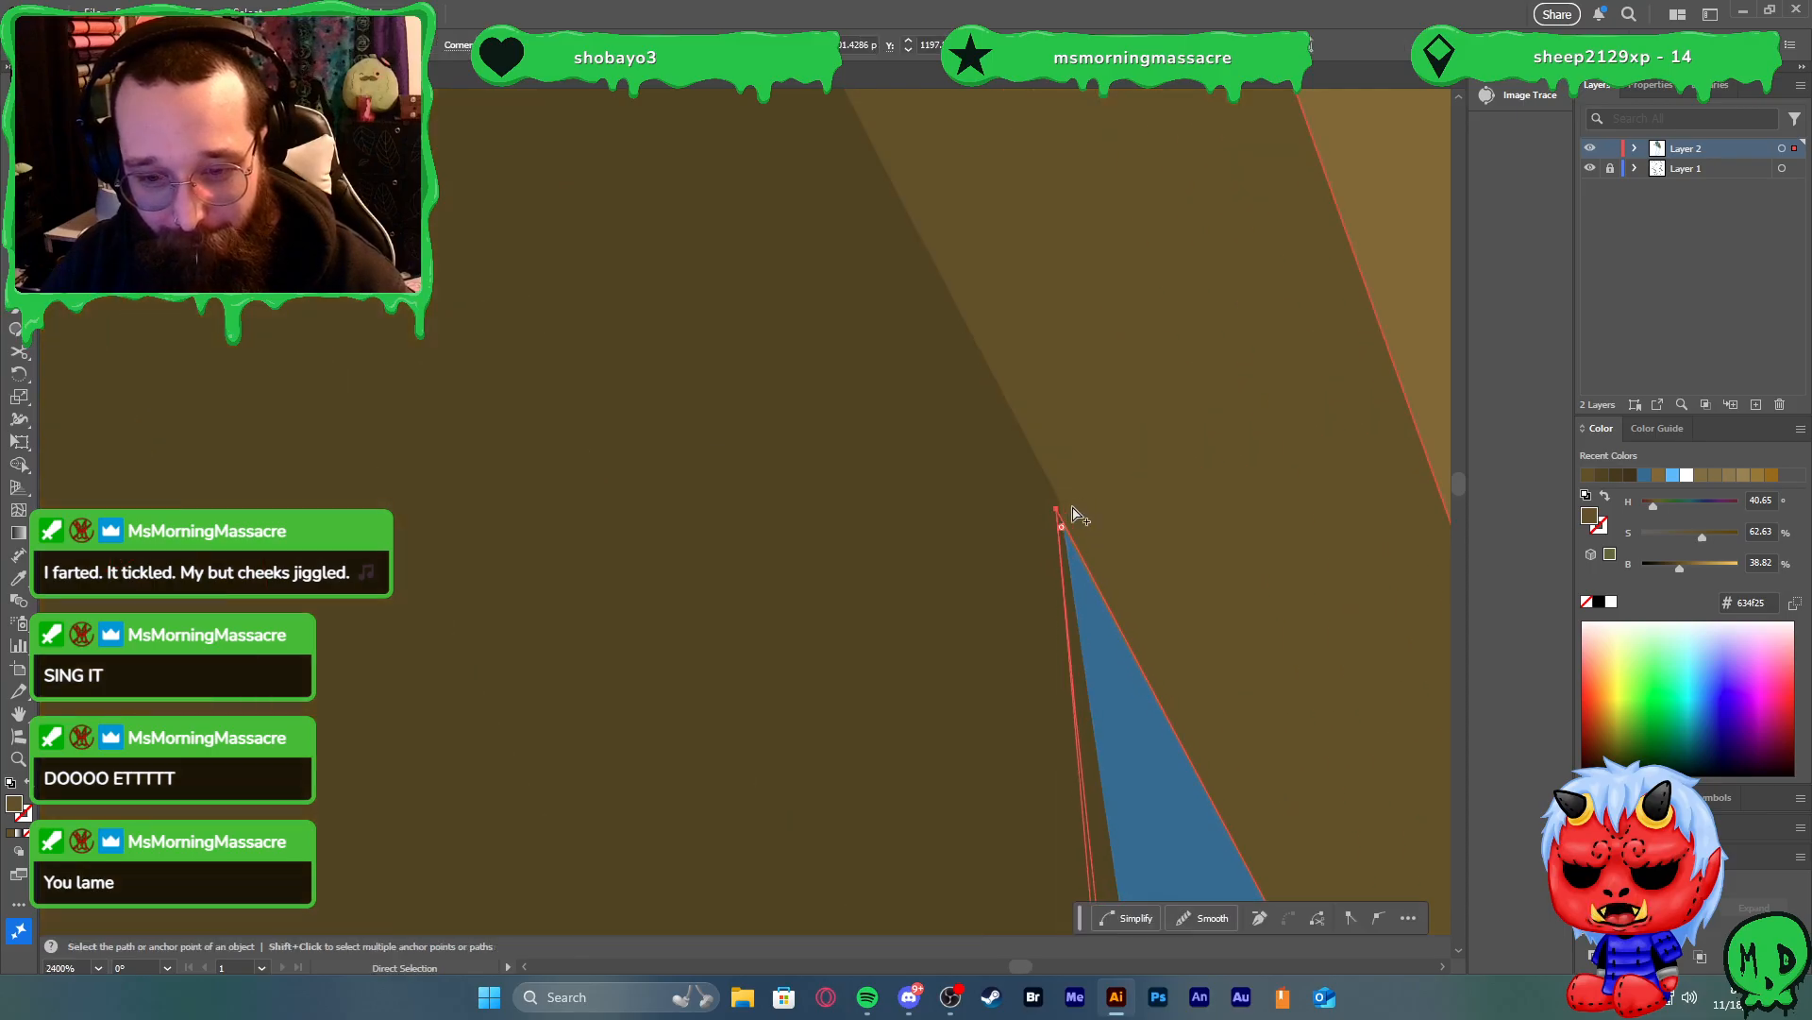
pyautogui.scroll(-5, 1072, 524)
pyautogui.moveTo(1116, 722)
pyautogui.mouseDown()
pyautogui.moveTo(1137, 697)
pyautogui.moveTo(1116, 699)
pyautogui.mouseUp()
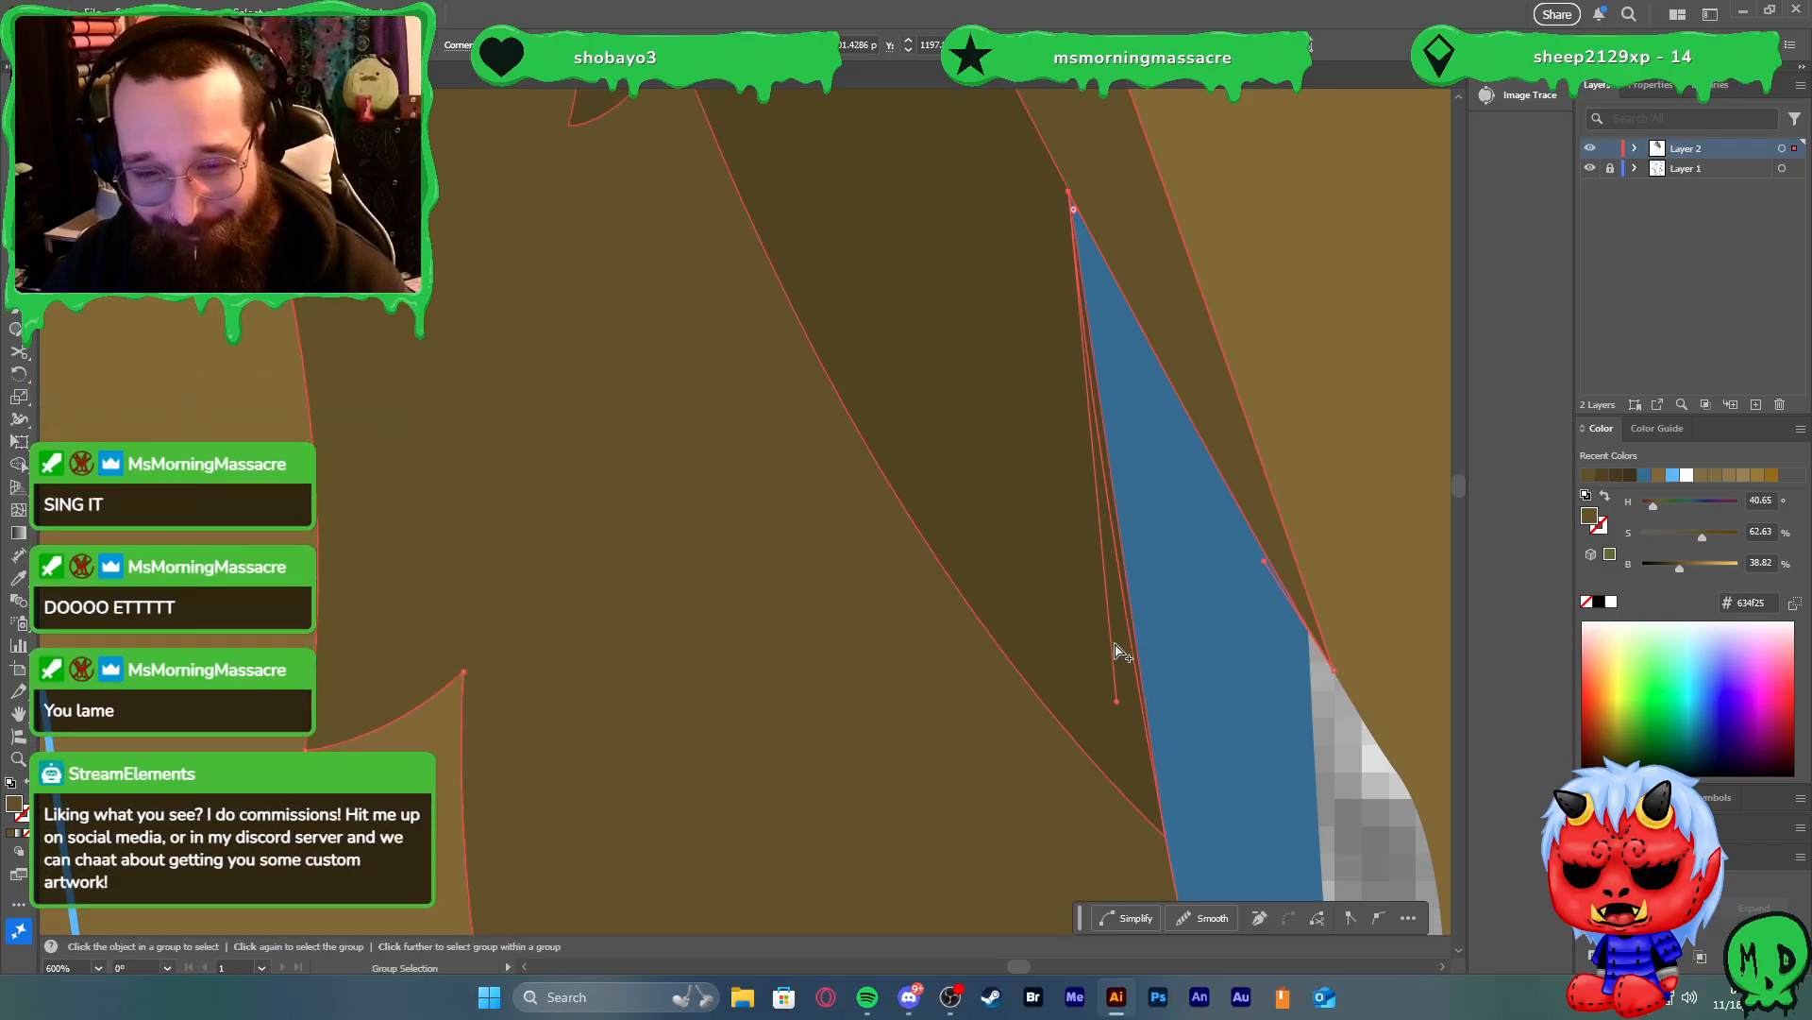
pyautogui.scroll(-5, 1117, 650)
pyautogui.press('v')
pyautogui.click(1361, 500)
pyautogui.scroll(-2, 1361, 501)
pyautogui.hscroll(2, 1303, 515)
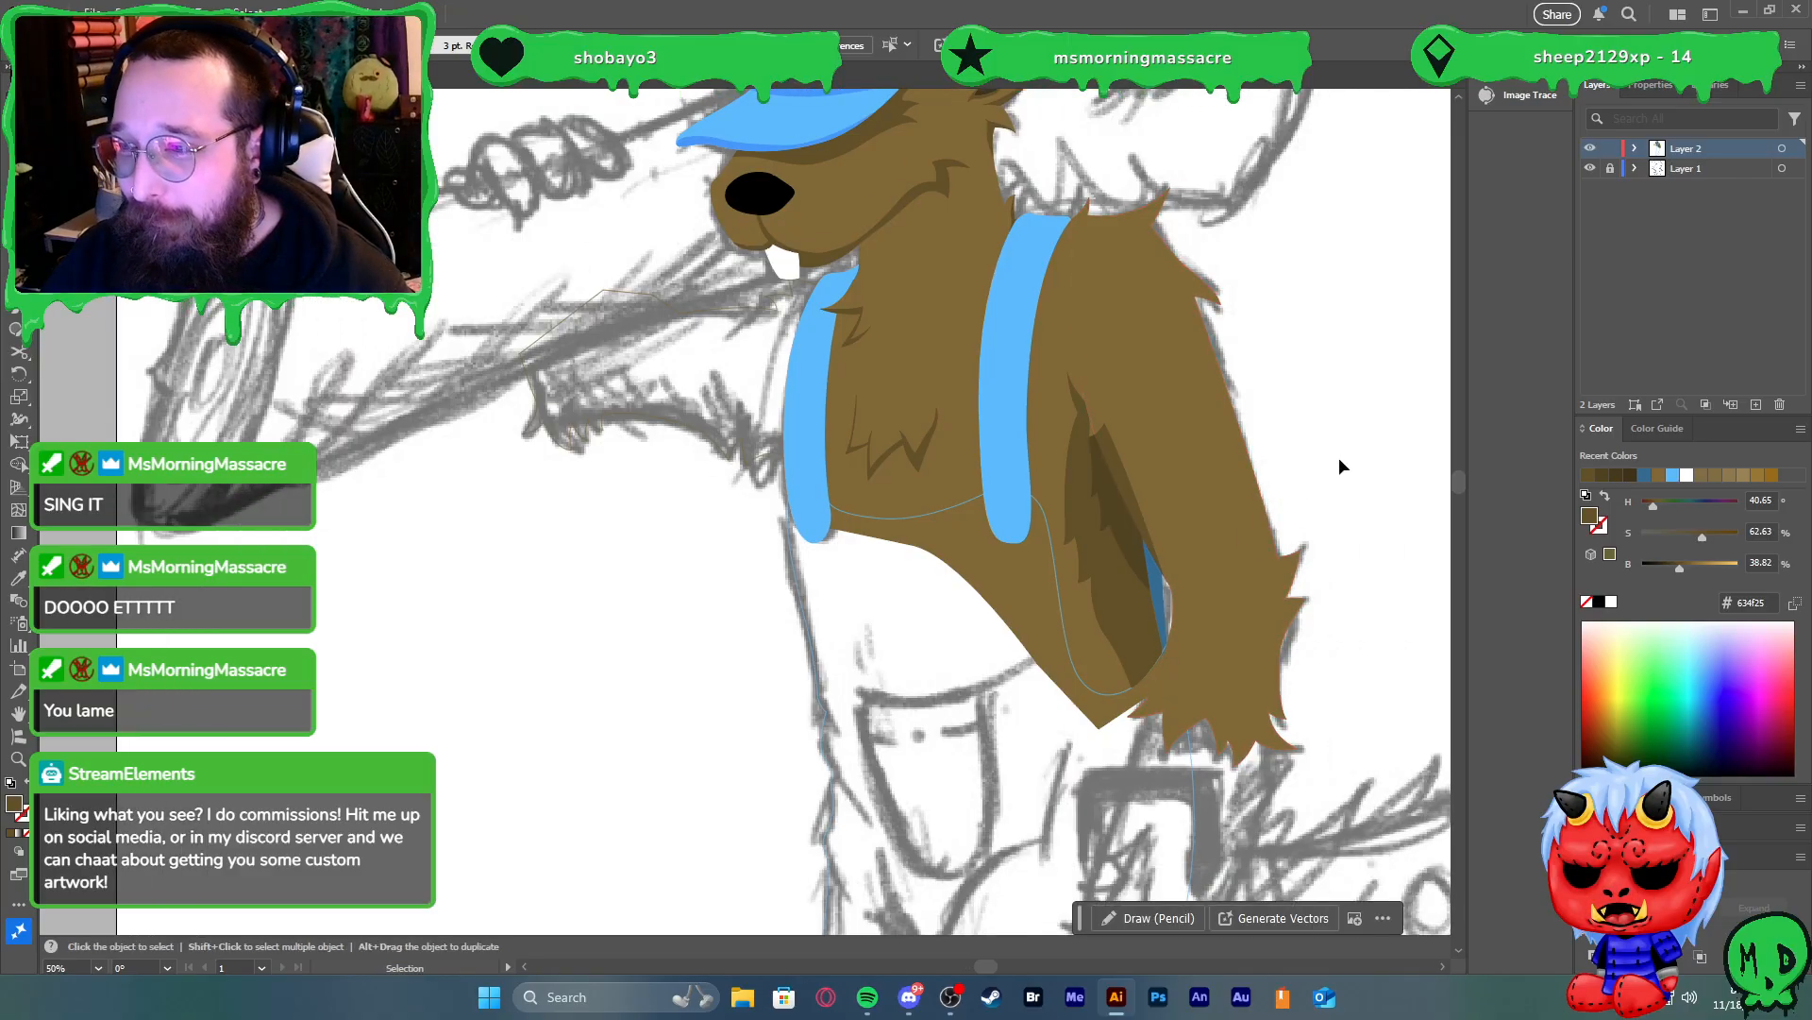
pyautogui.scroll(4, 1190, 377)
pyautogui.press('a')
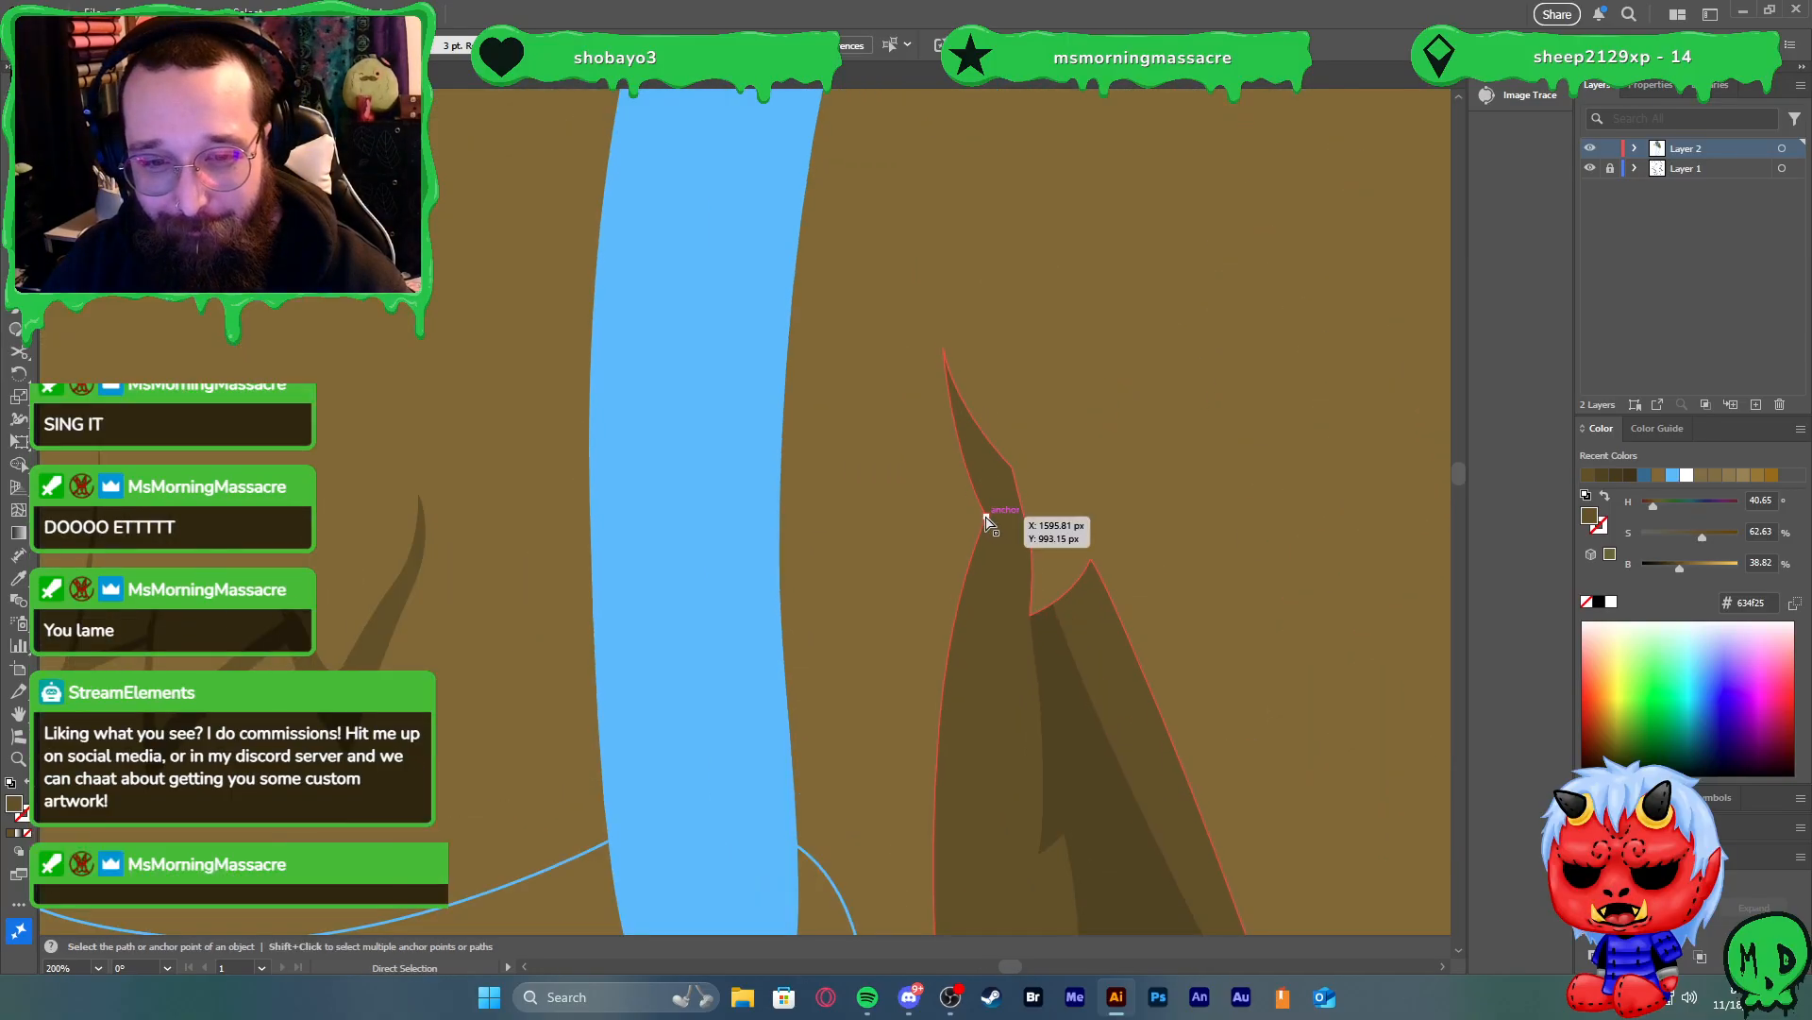
pyautogui.press('v')
pyautogui.scroll(-7, 1129, 495)
pyautogui.click(1123, 502)
# Try moving the deeper underarm shadow off the arm to compare the shading without it, and undo the move
pyautogui.scroll(2, 1029, 513)
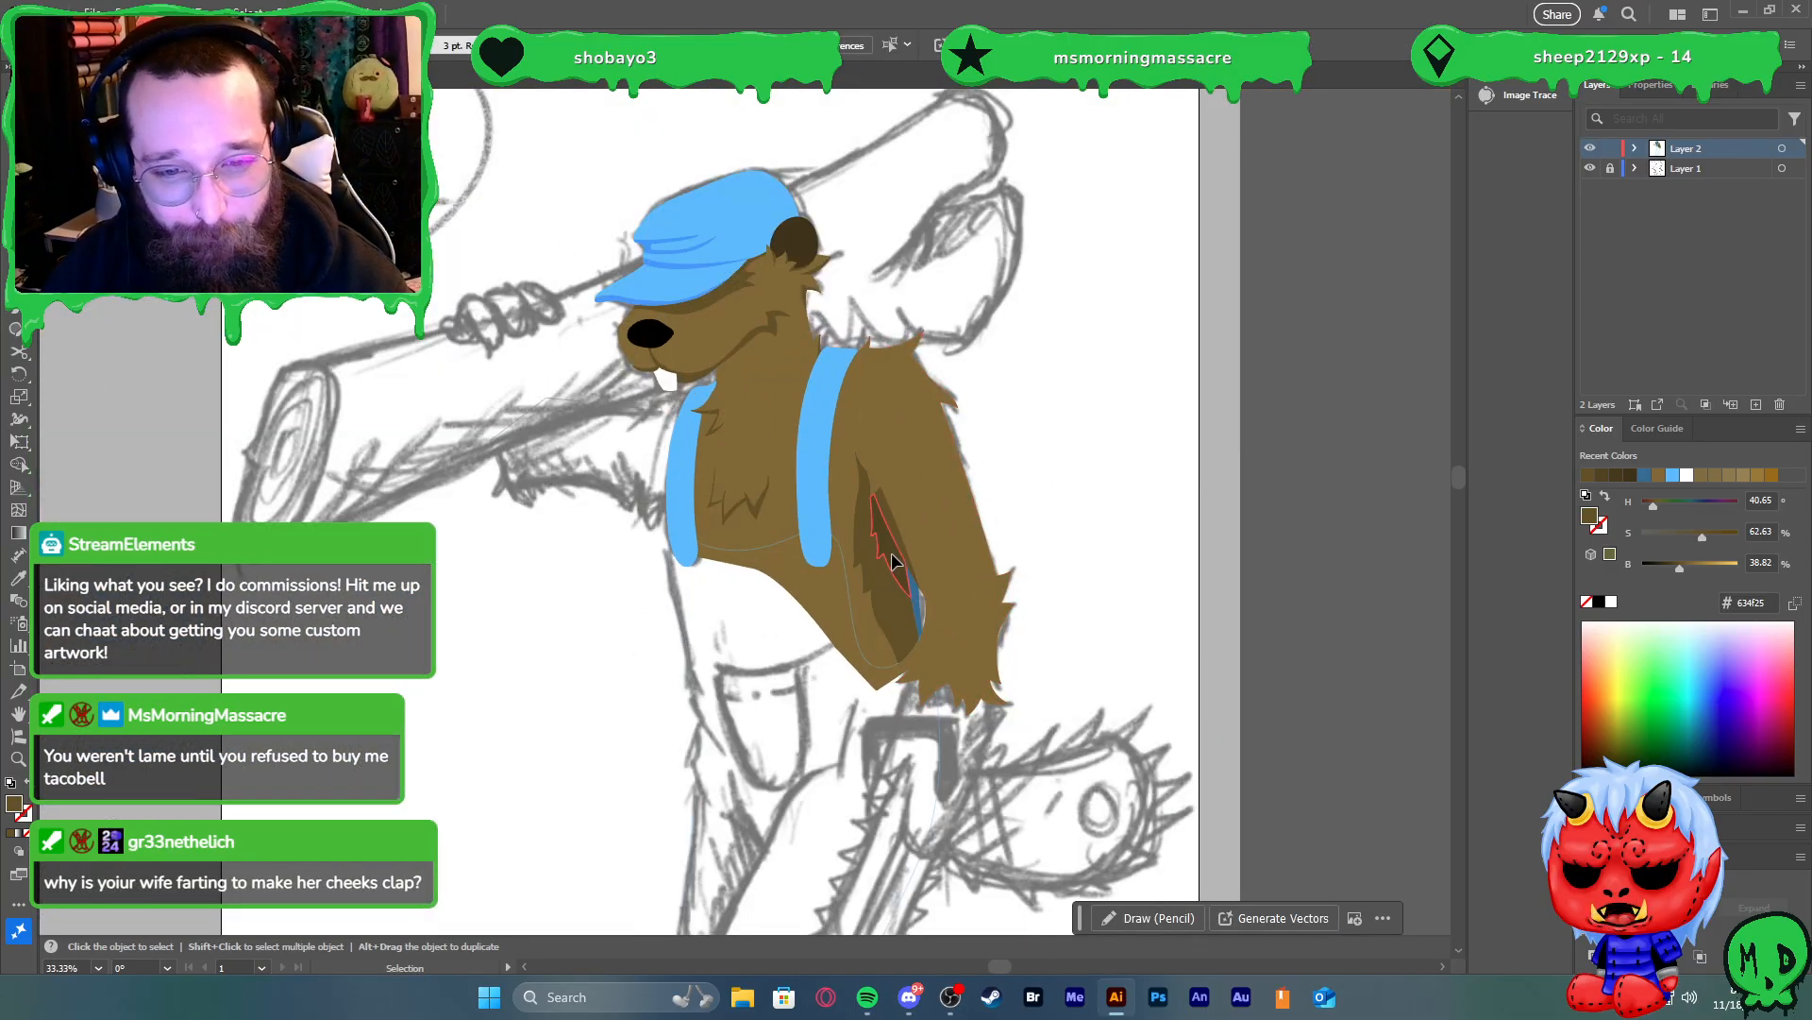
pyautogui.moveTo(890, 552); pyautogui.dragTo(1201, 607)
pyautogui.hotkey('ctrl', 'z')
# Delete the deeper underarm shadow, leaving only the larger shadow shape under the arm
pyautogui.scroll(4, 869, 546)
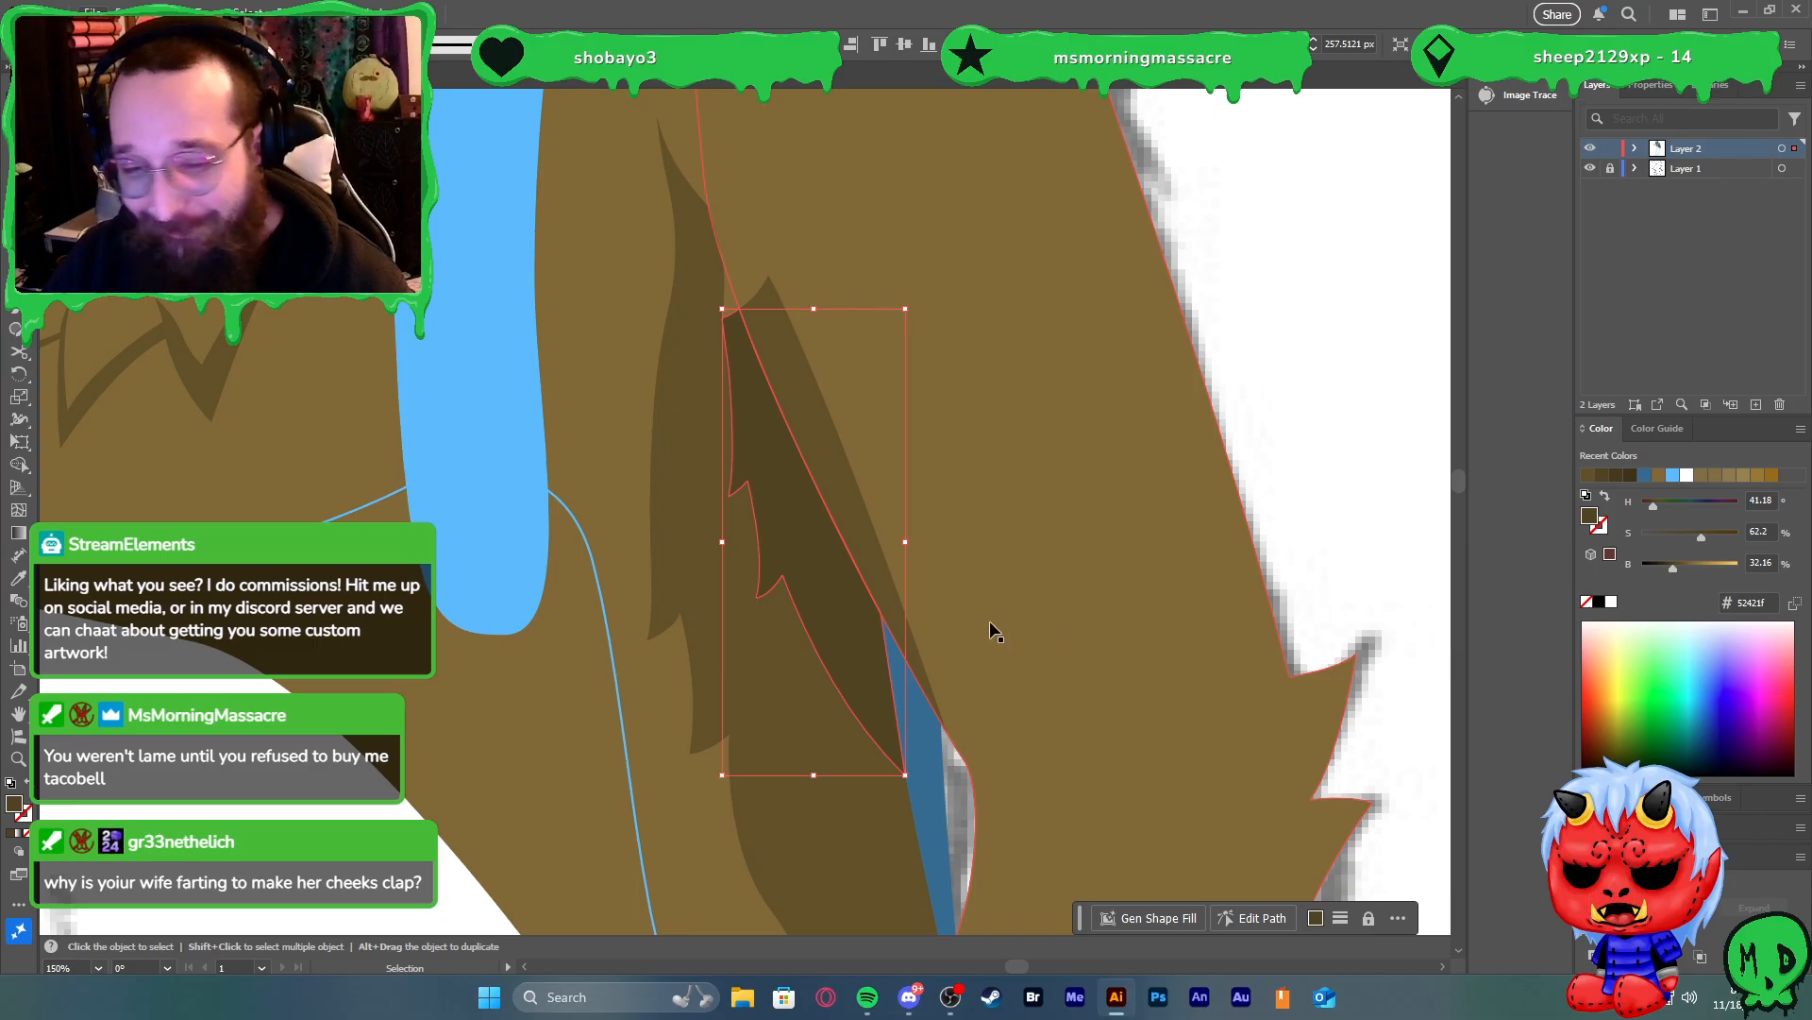
pyautogui.scroll(-4, 994, 623)
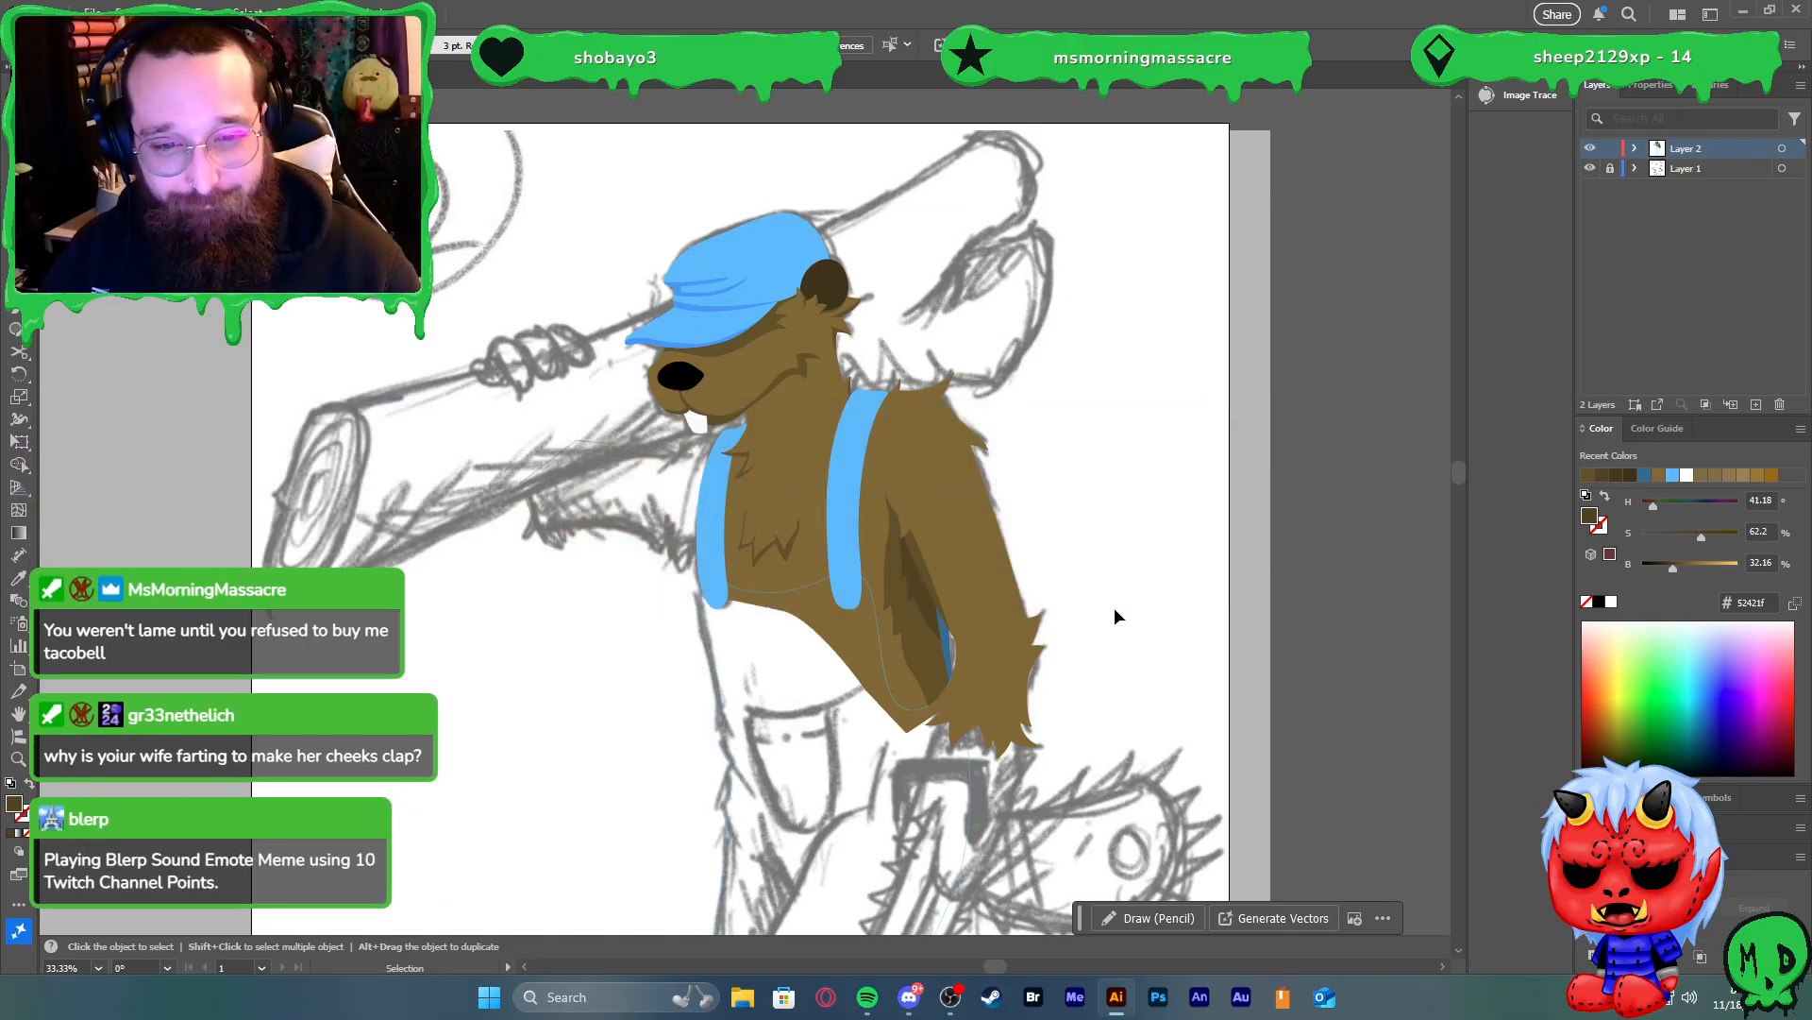
pyautogui.click(922, 607)
pyautogui.press('Delete')
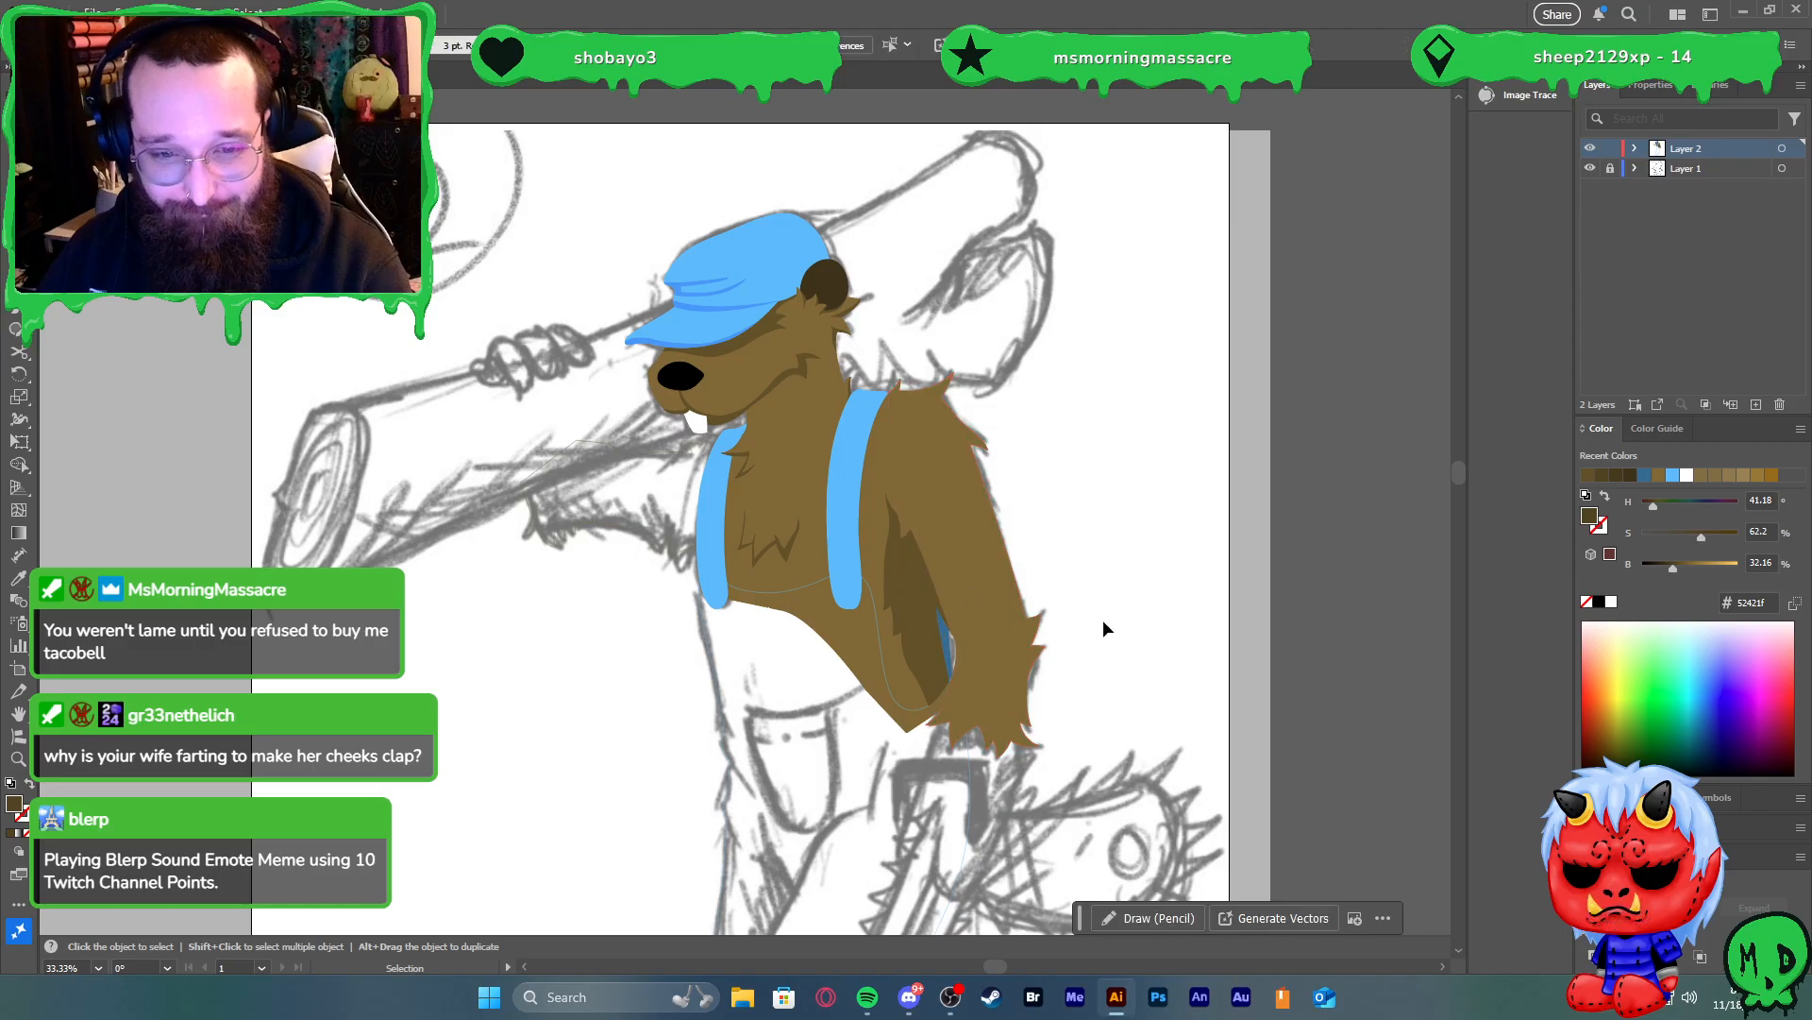
# Shift the anchor point on the underarm shadow's arm-side edge slightly down to tuck it along the arm, and deselect it
pyautogui.scroll(-3, 1170, 638)
pyautogui.scroll(8, 1086, 642)
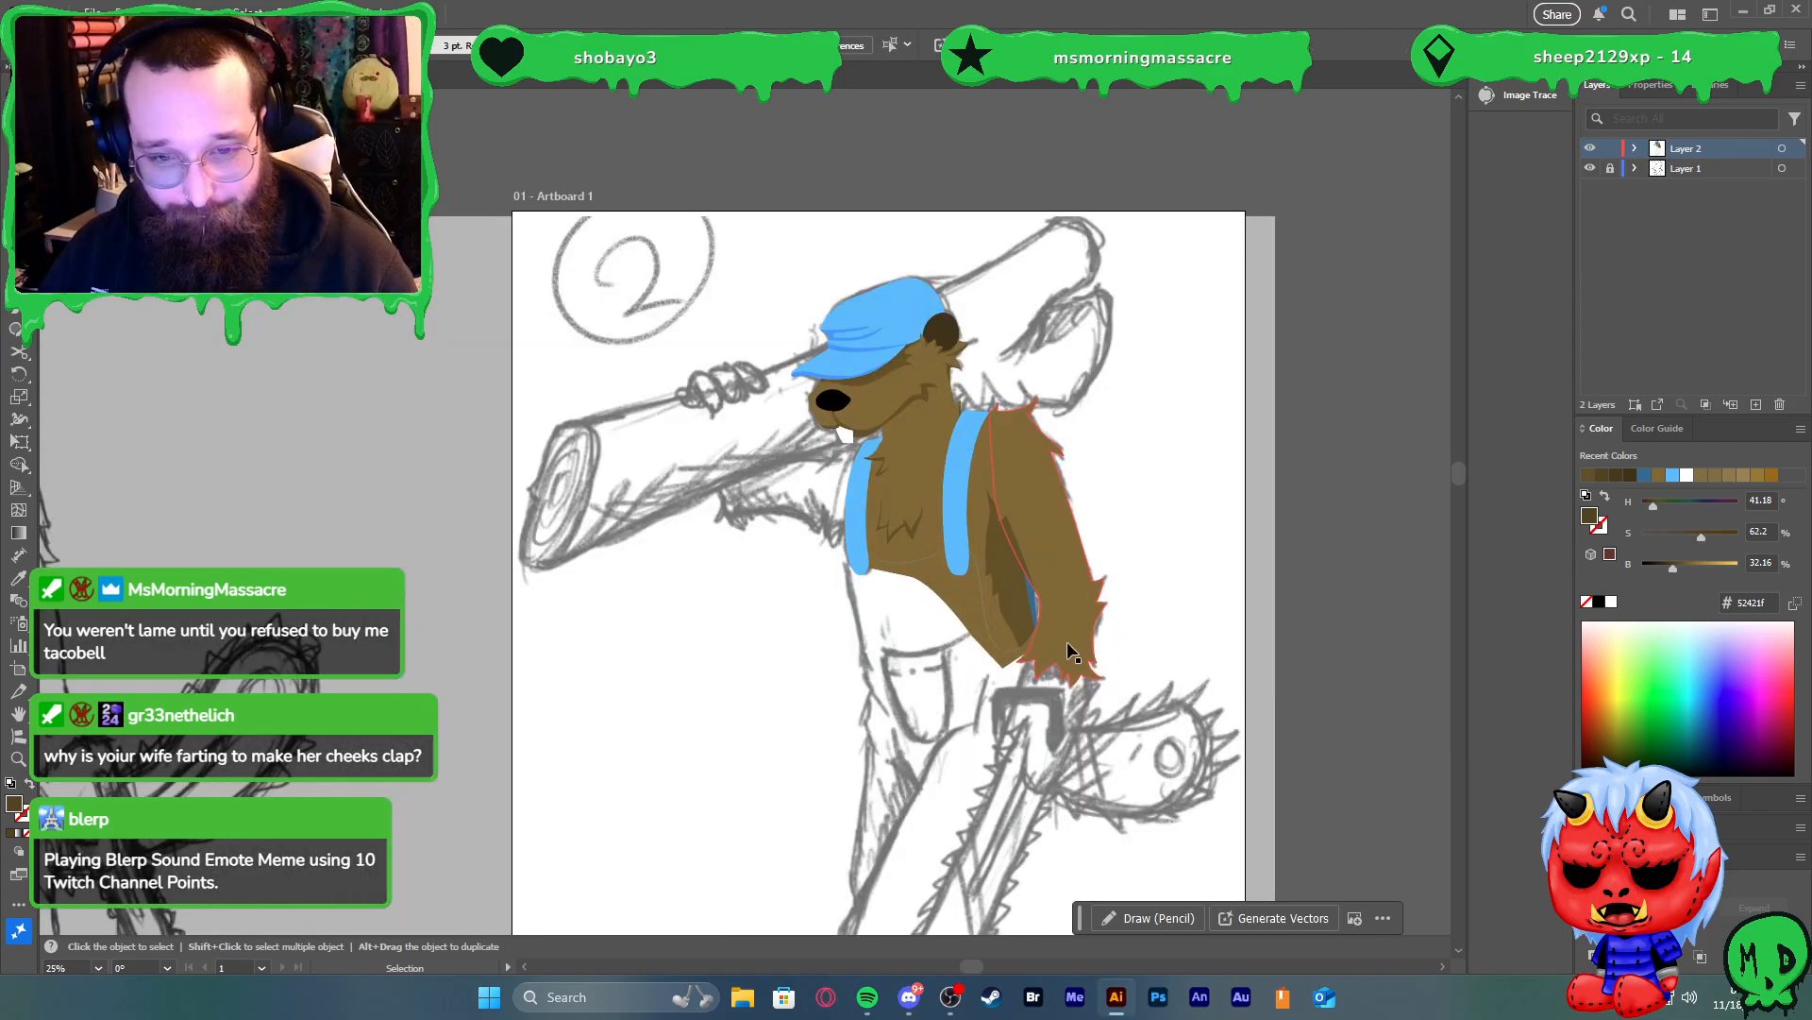
pyautogui.scroll(2, 1205, 629)
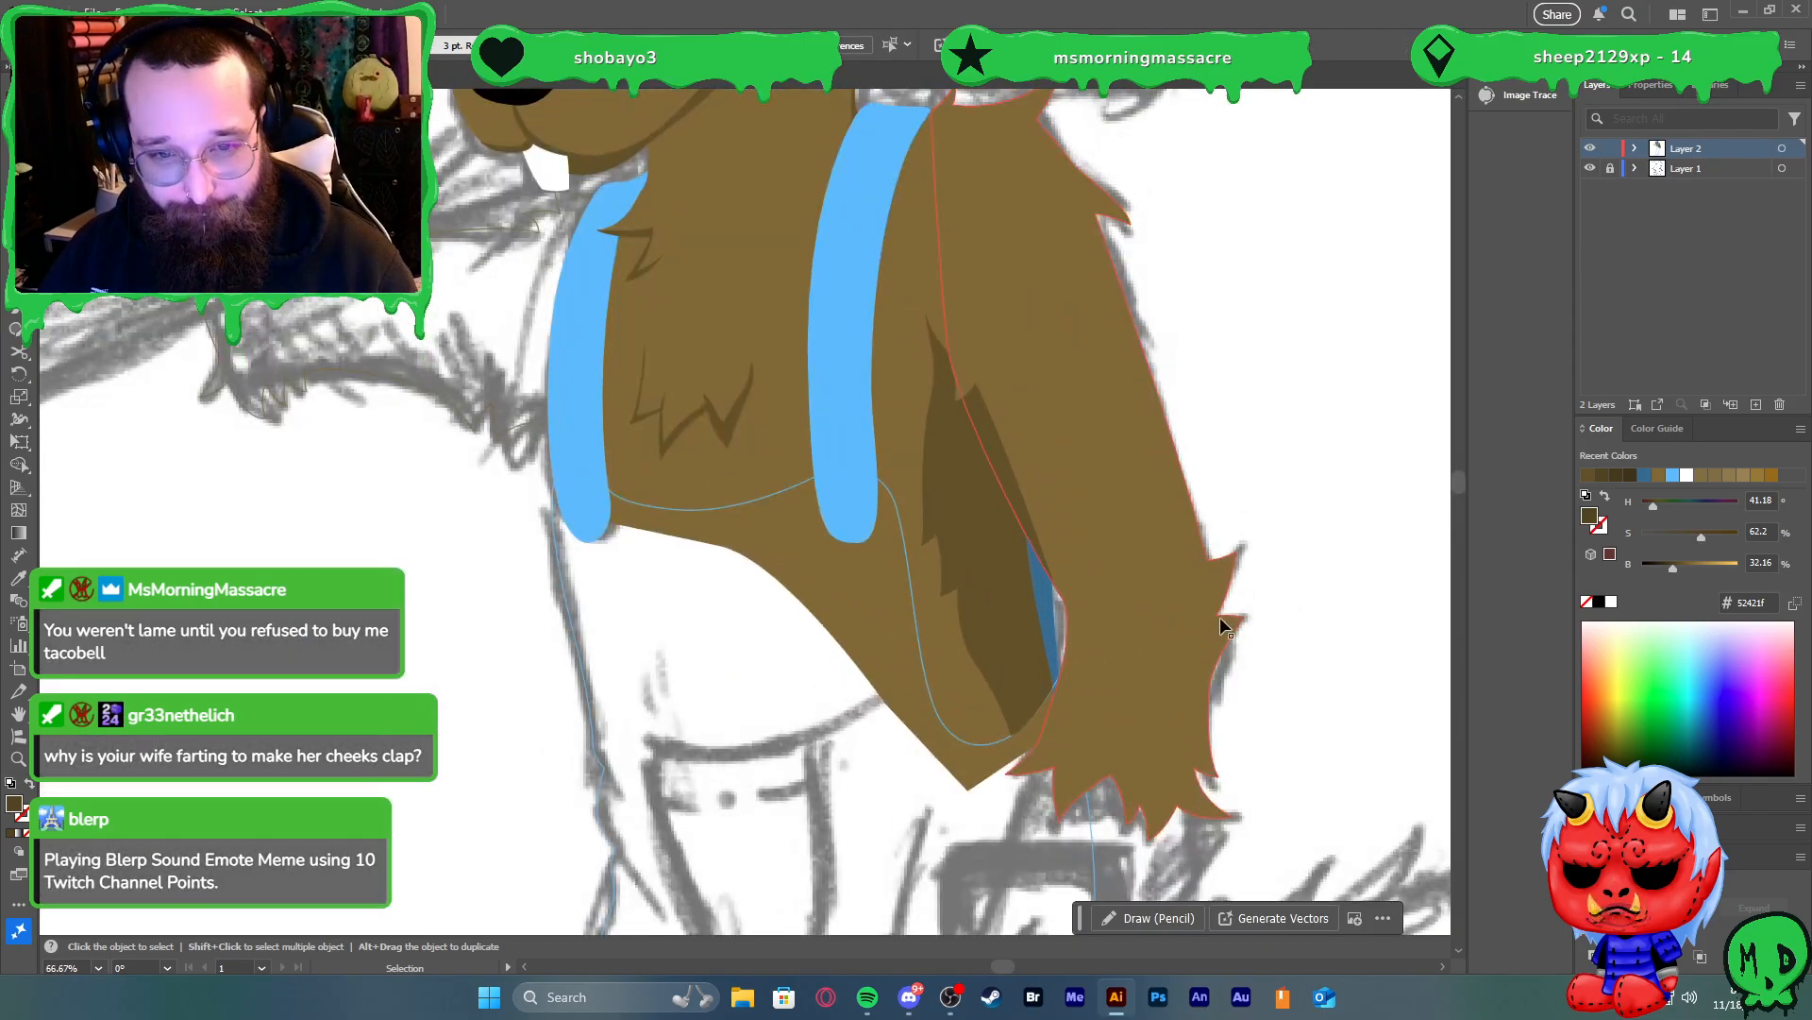
pyautogui.press('a')
pyautogui.scroll(3, 1020, 425)
pyautogui.click(1049, 459)
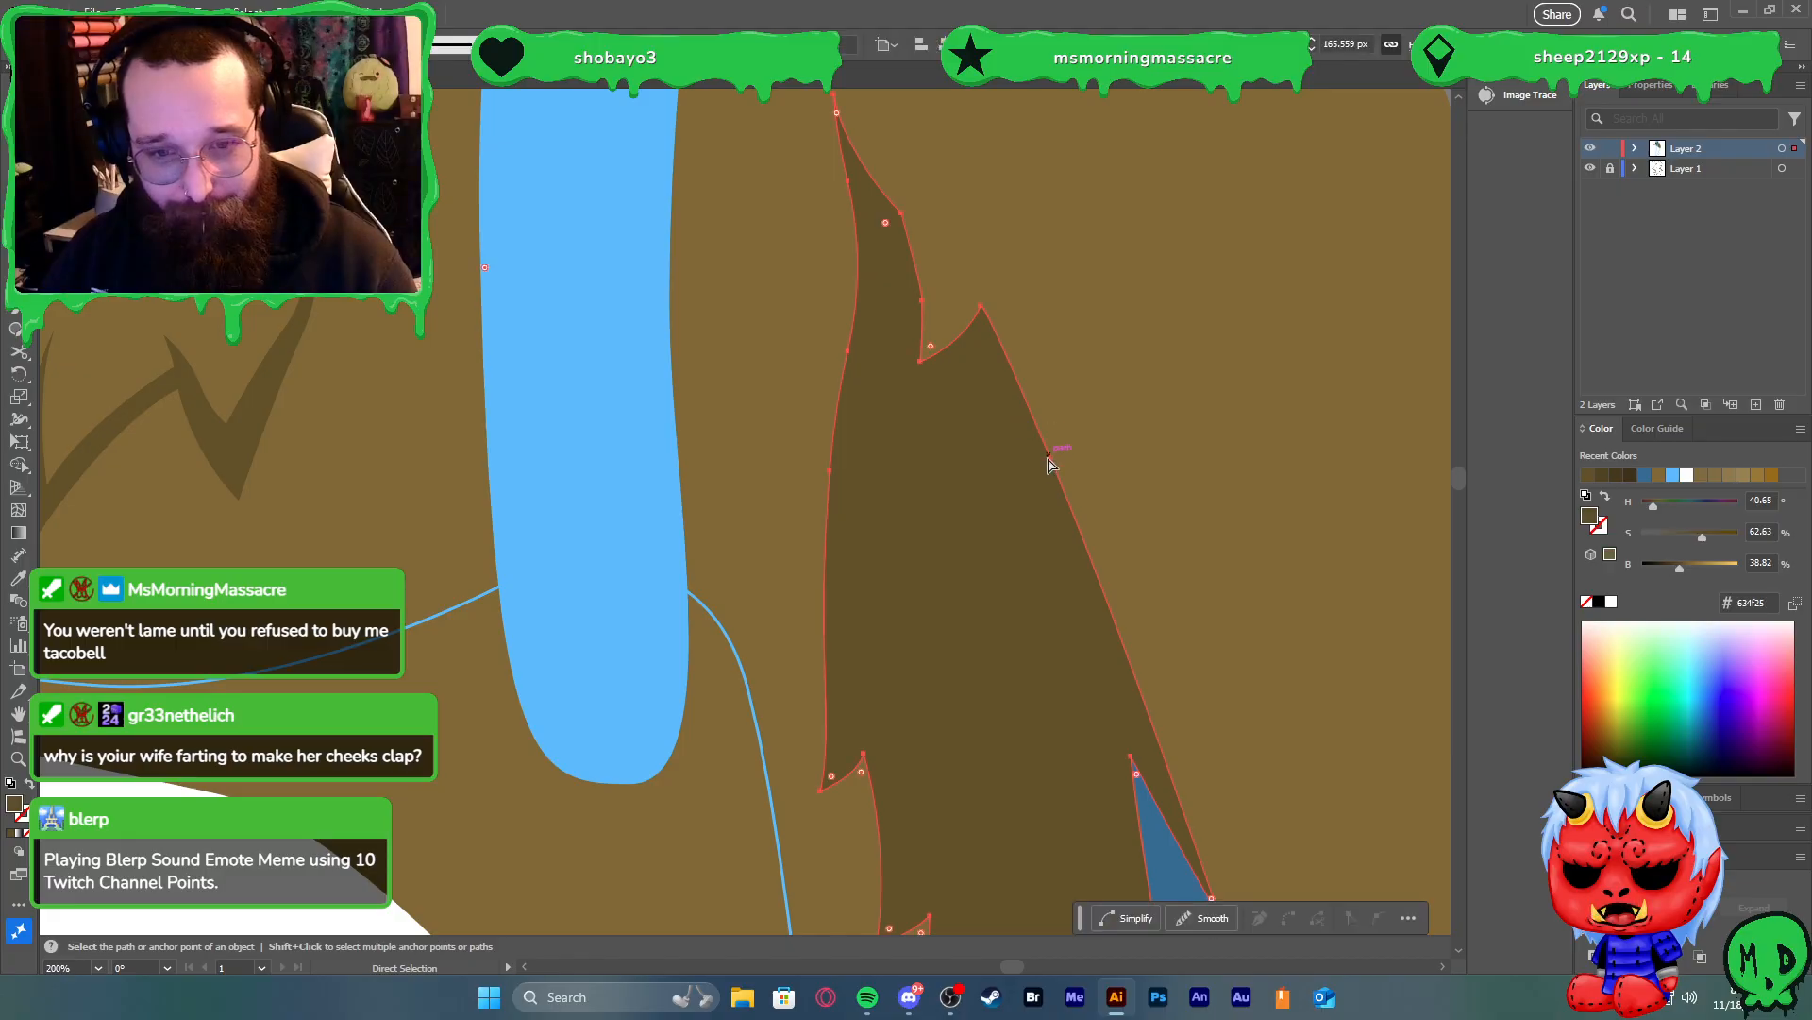
pyautogui.moveTo(1051, 469); pyautogui.dragTo(1070, 542)
pyautogui.scroll(-5, 1227, 524)
pyautogui.scroll(1, 1237, 566)
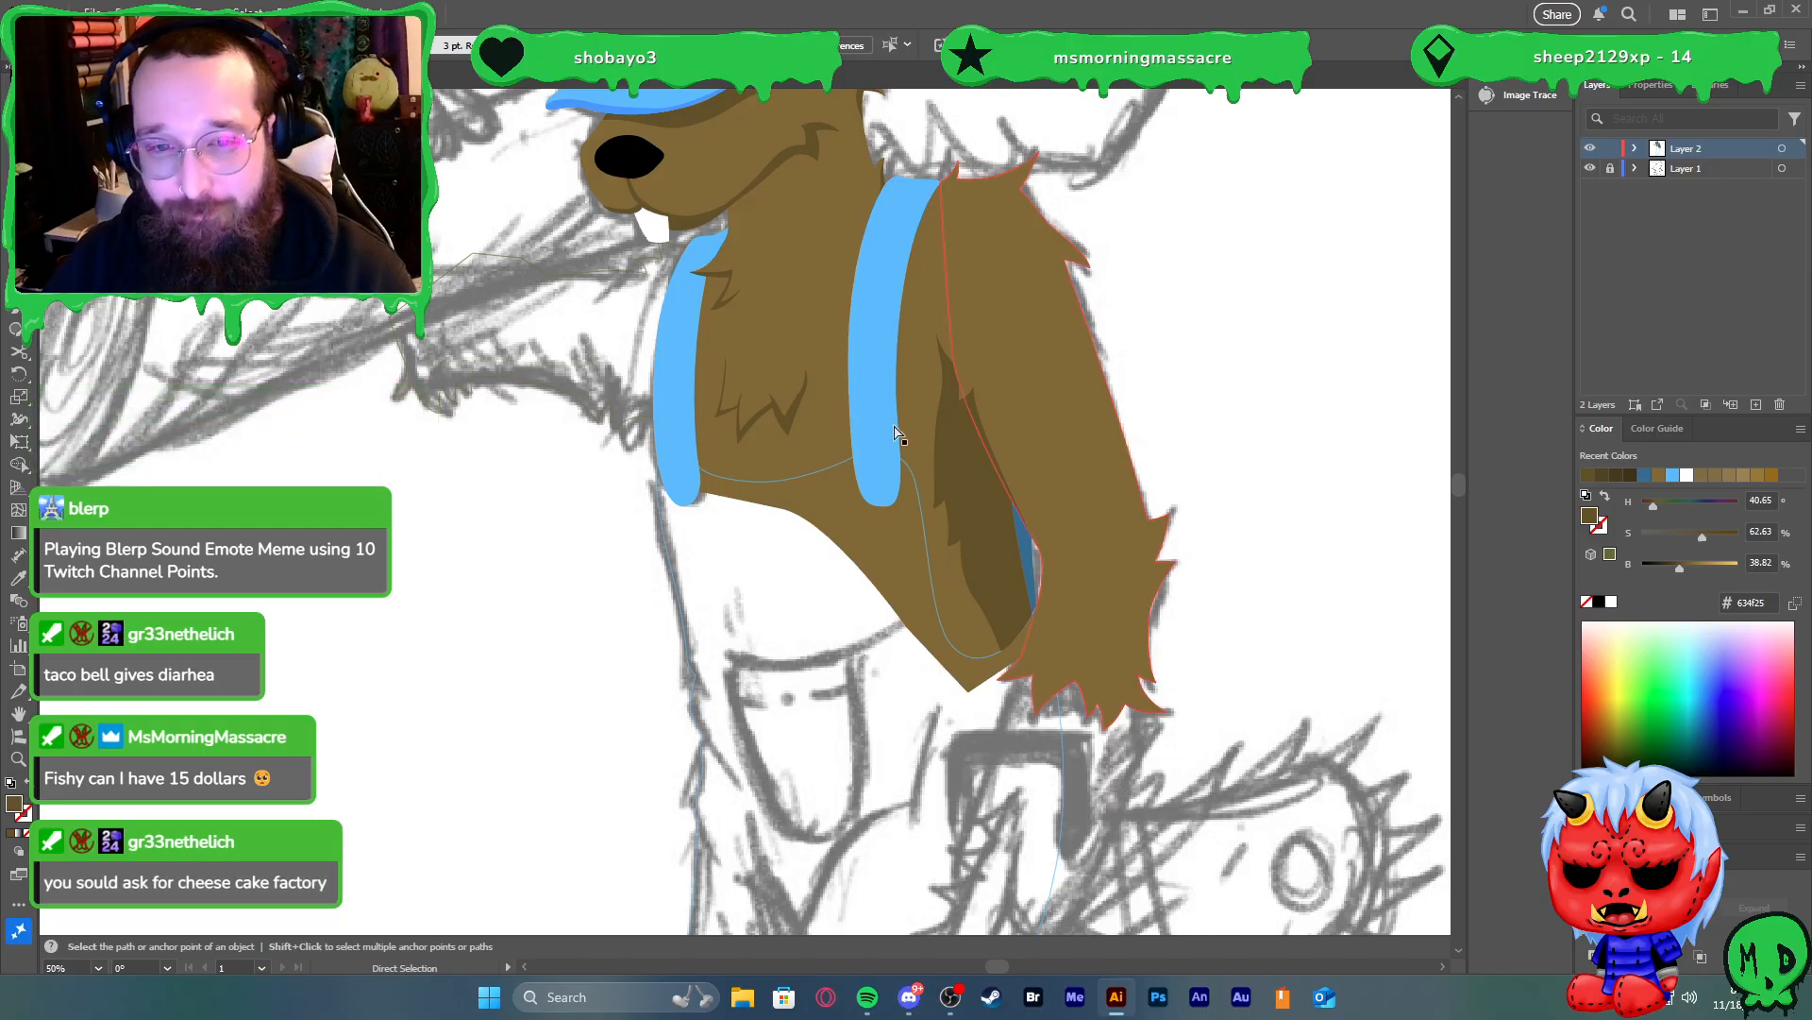
pyautogui.click(1218, 415)
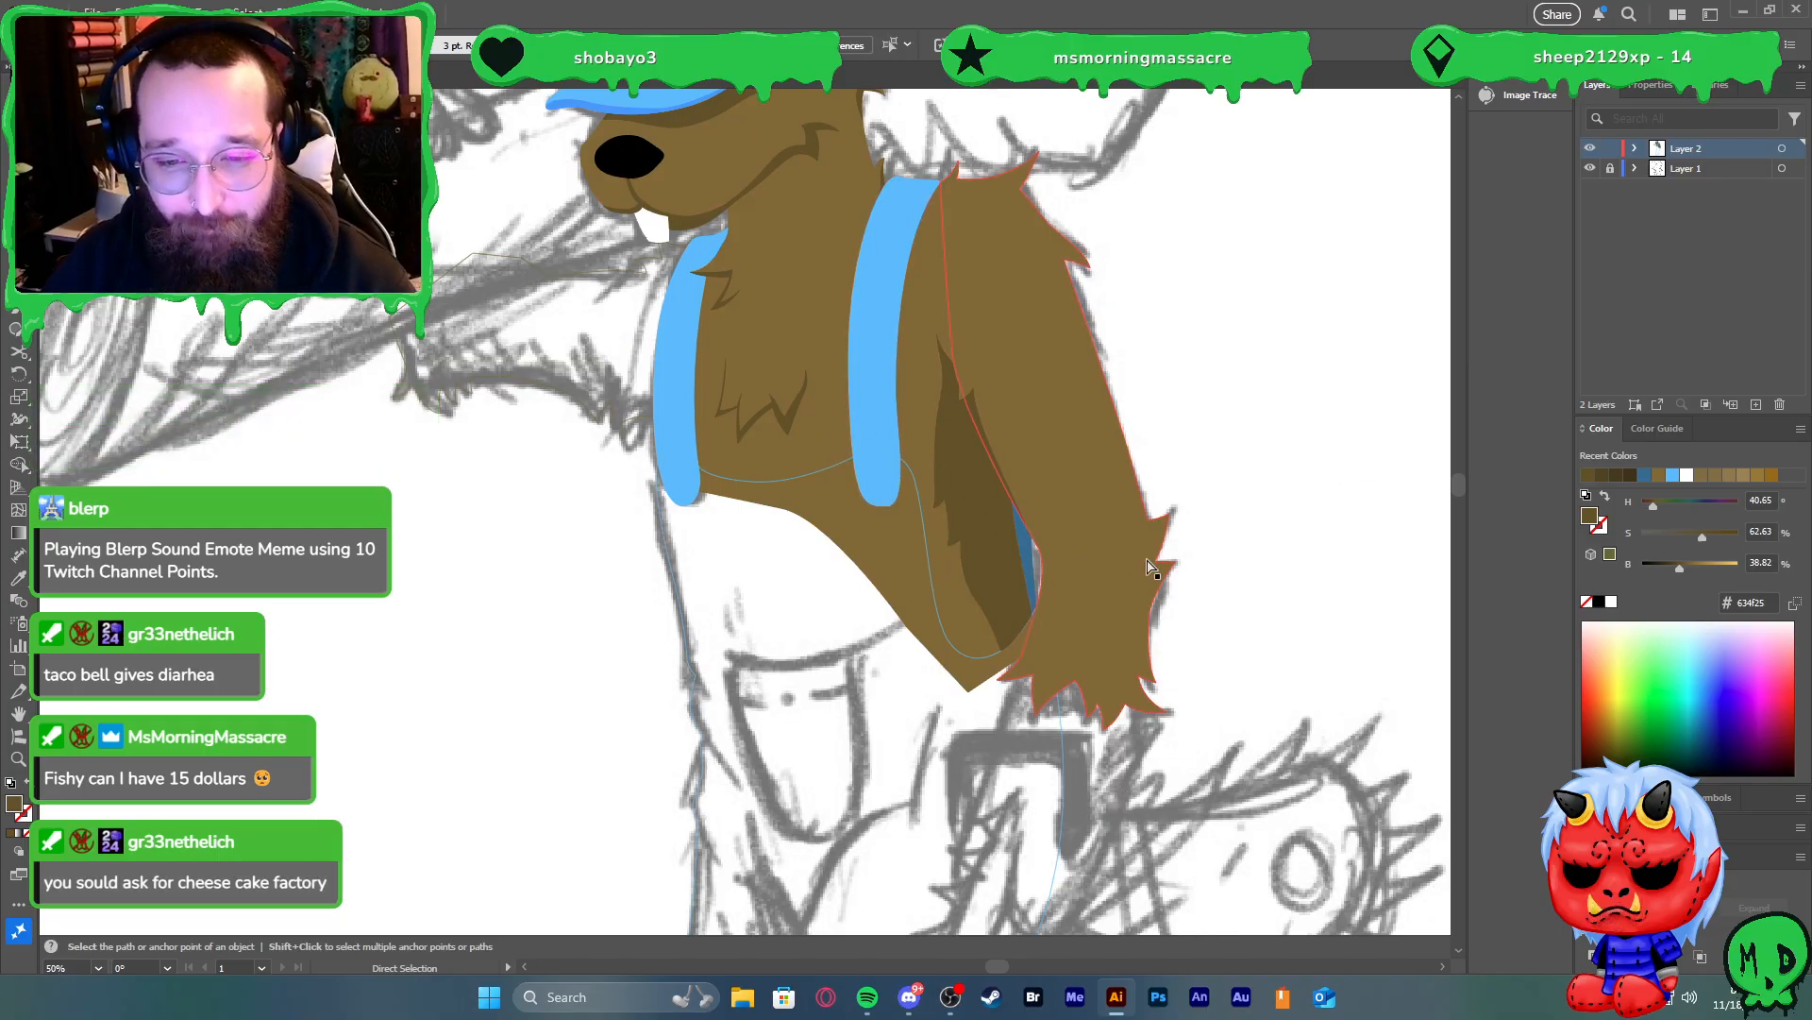
# Temporarily swap the front arm's fill to a stroke to check the sketch beneath, restore the fill, and deselect it
pyautogui.click(1082, 458)
pyautogui.press('v')
pyautogui.click(1165, 474)
pyautogui.click(1116, 474)
pyautogui.hotkey('shift', 'x')
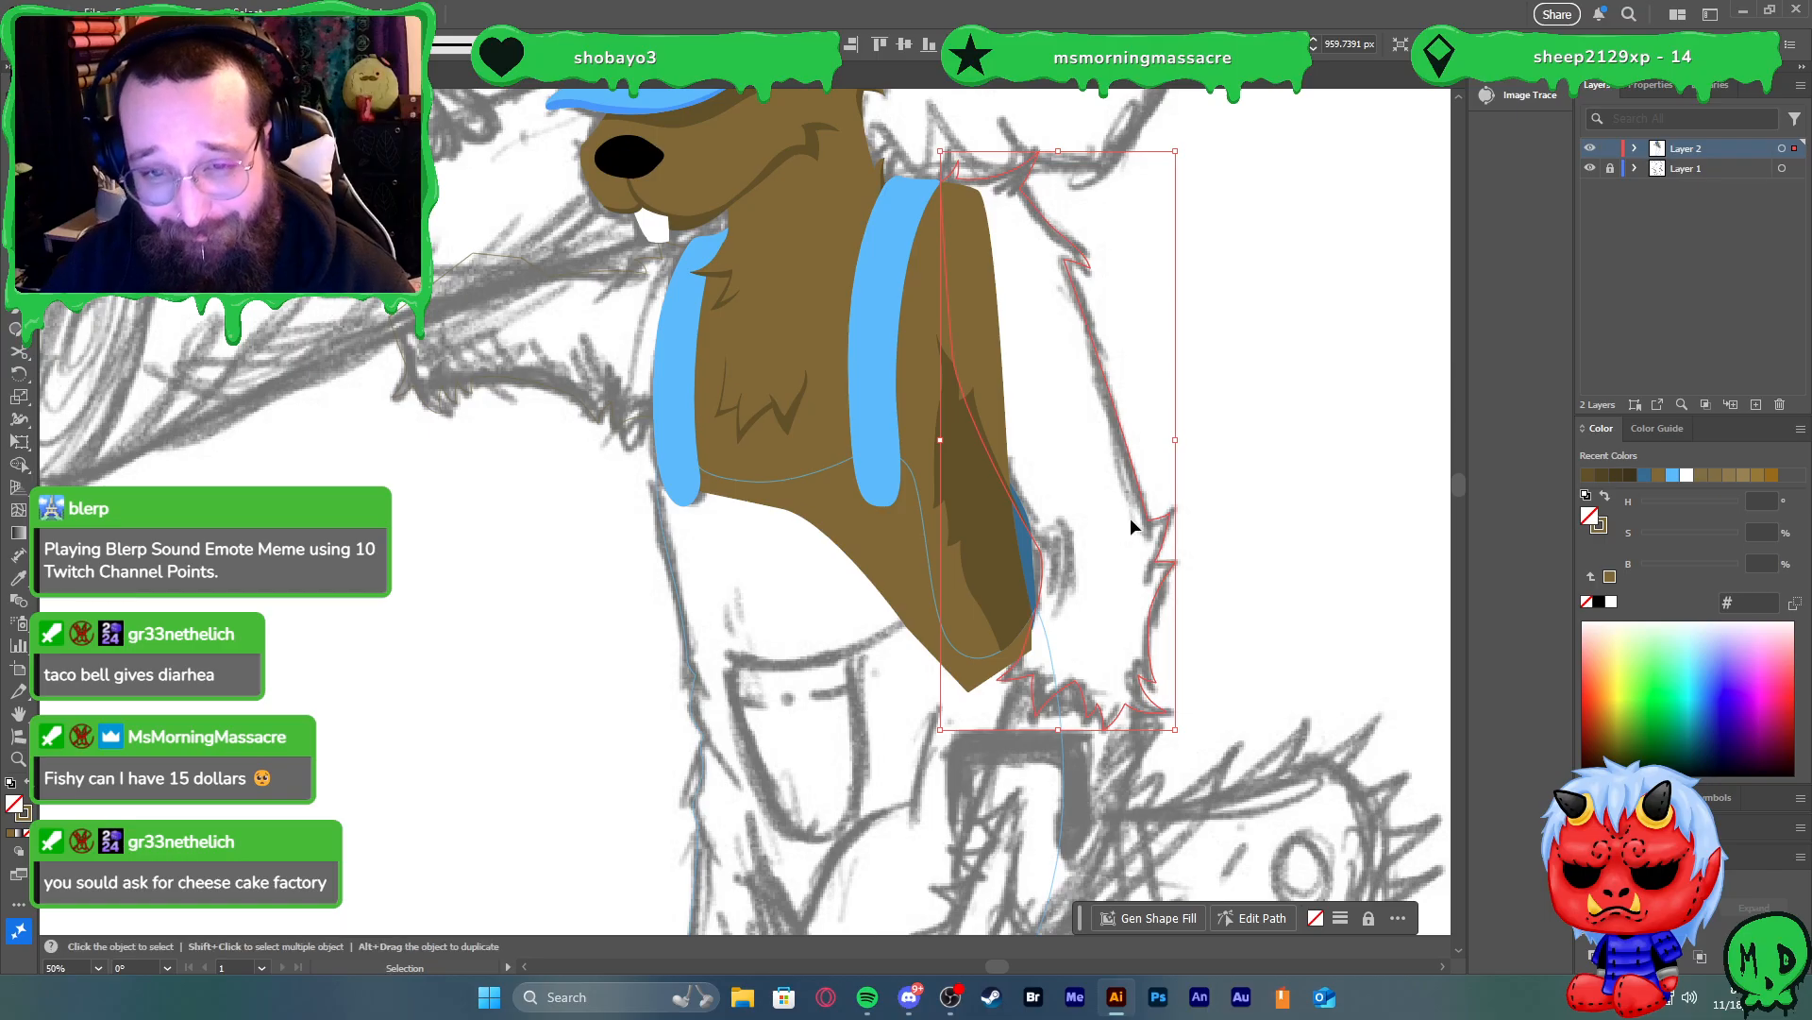
pyautogui.scroll(3, 1006, 144)
pyautogui.hotkey('shift', 'x')
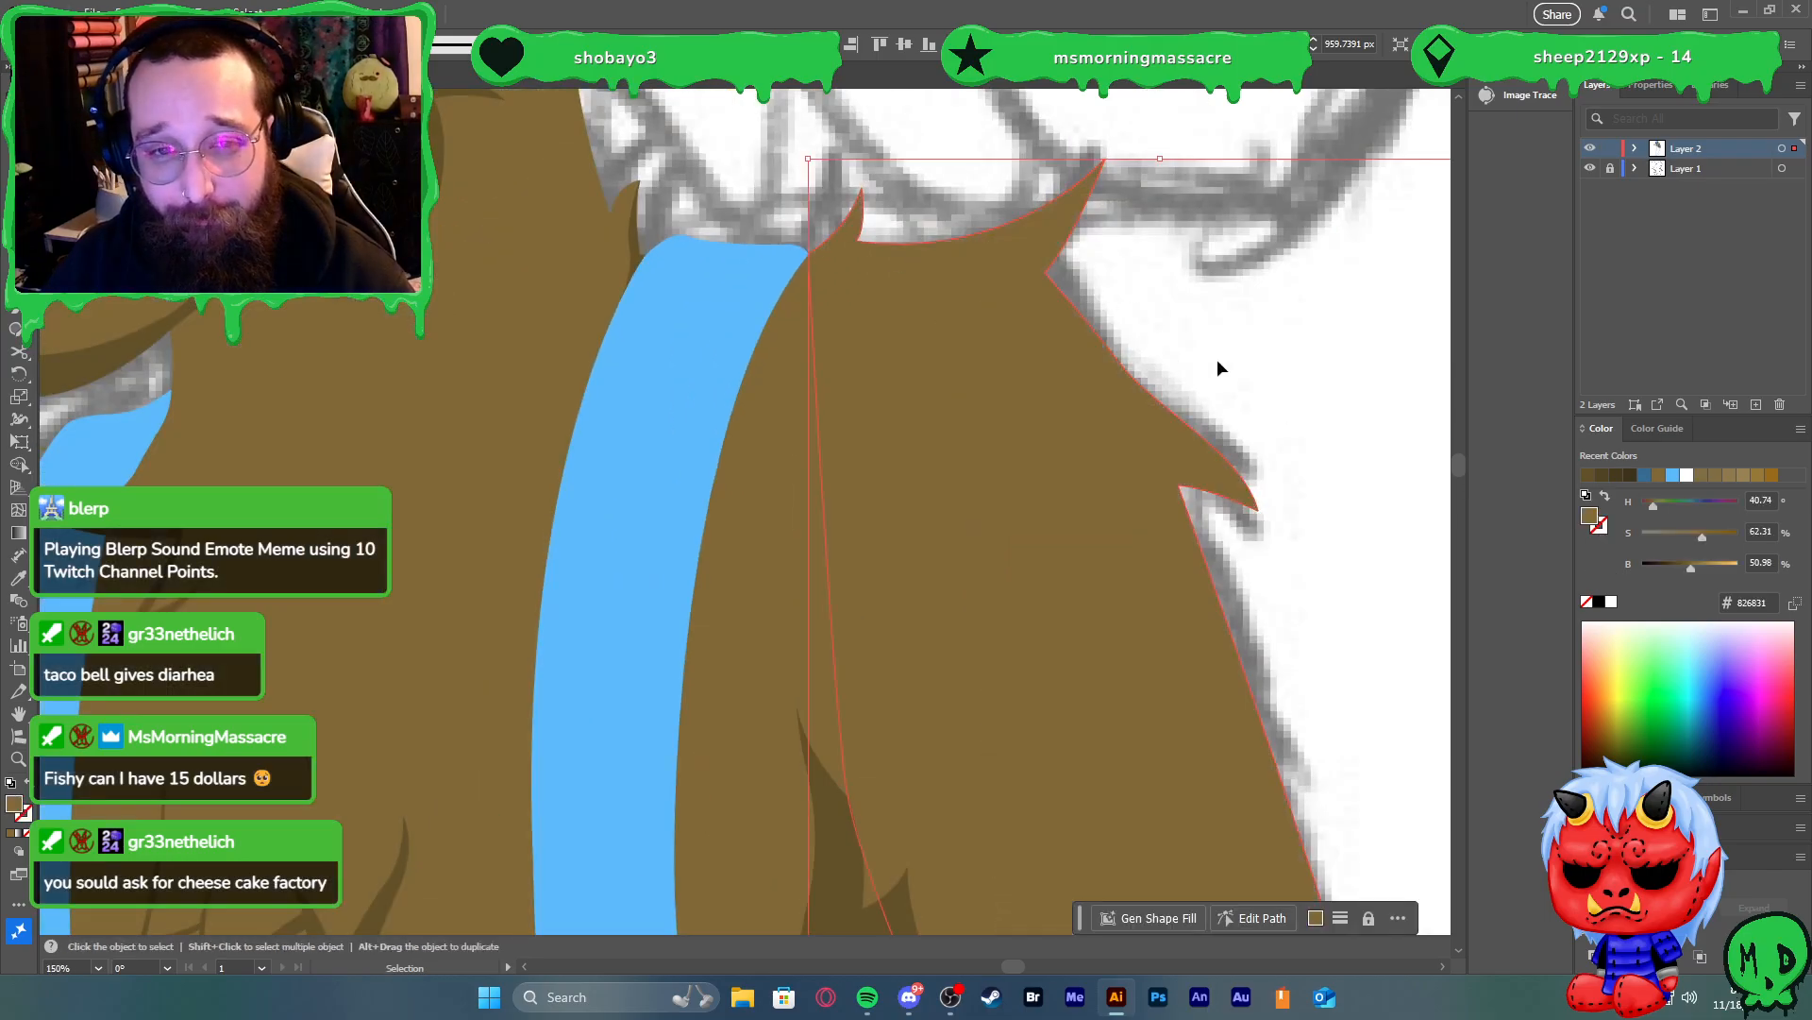
pyautogui.click(1274, 363)
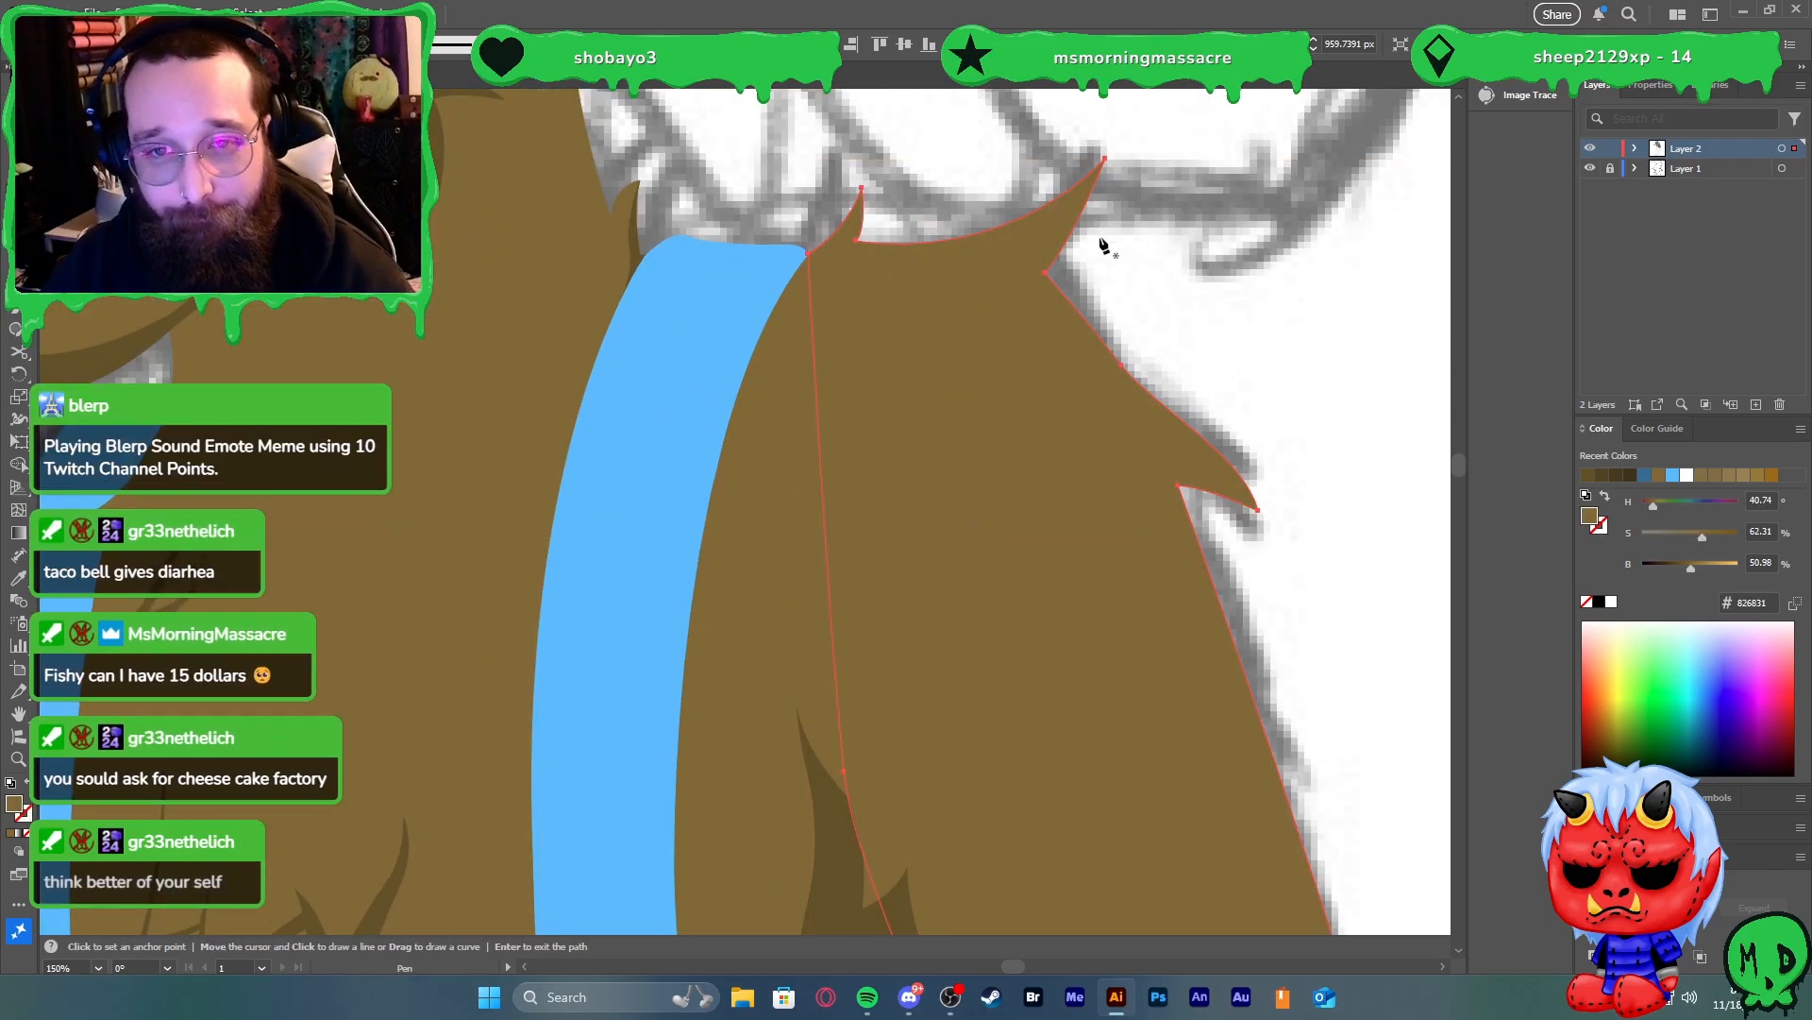
# Draw a small curved shadow on the upper shoulder fur tuft and fill it with the underarm shadow's dark brown
pyautogui.press('p')
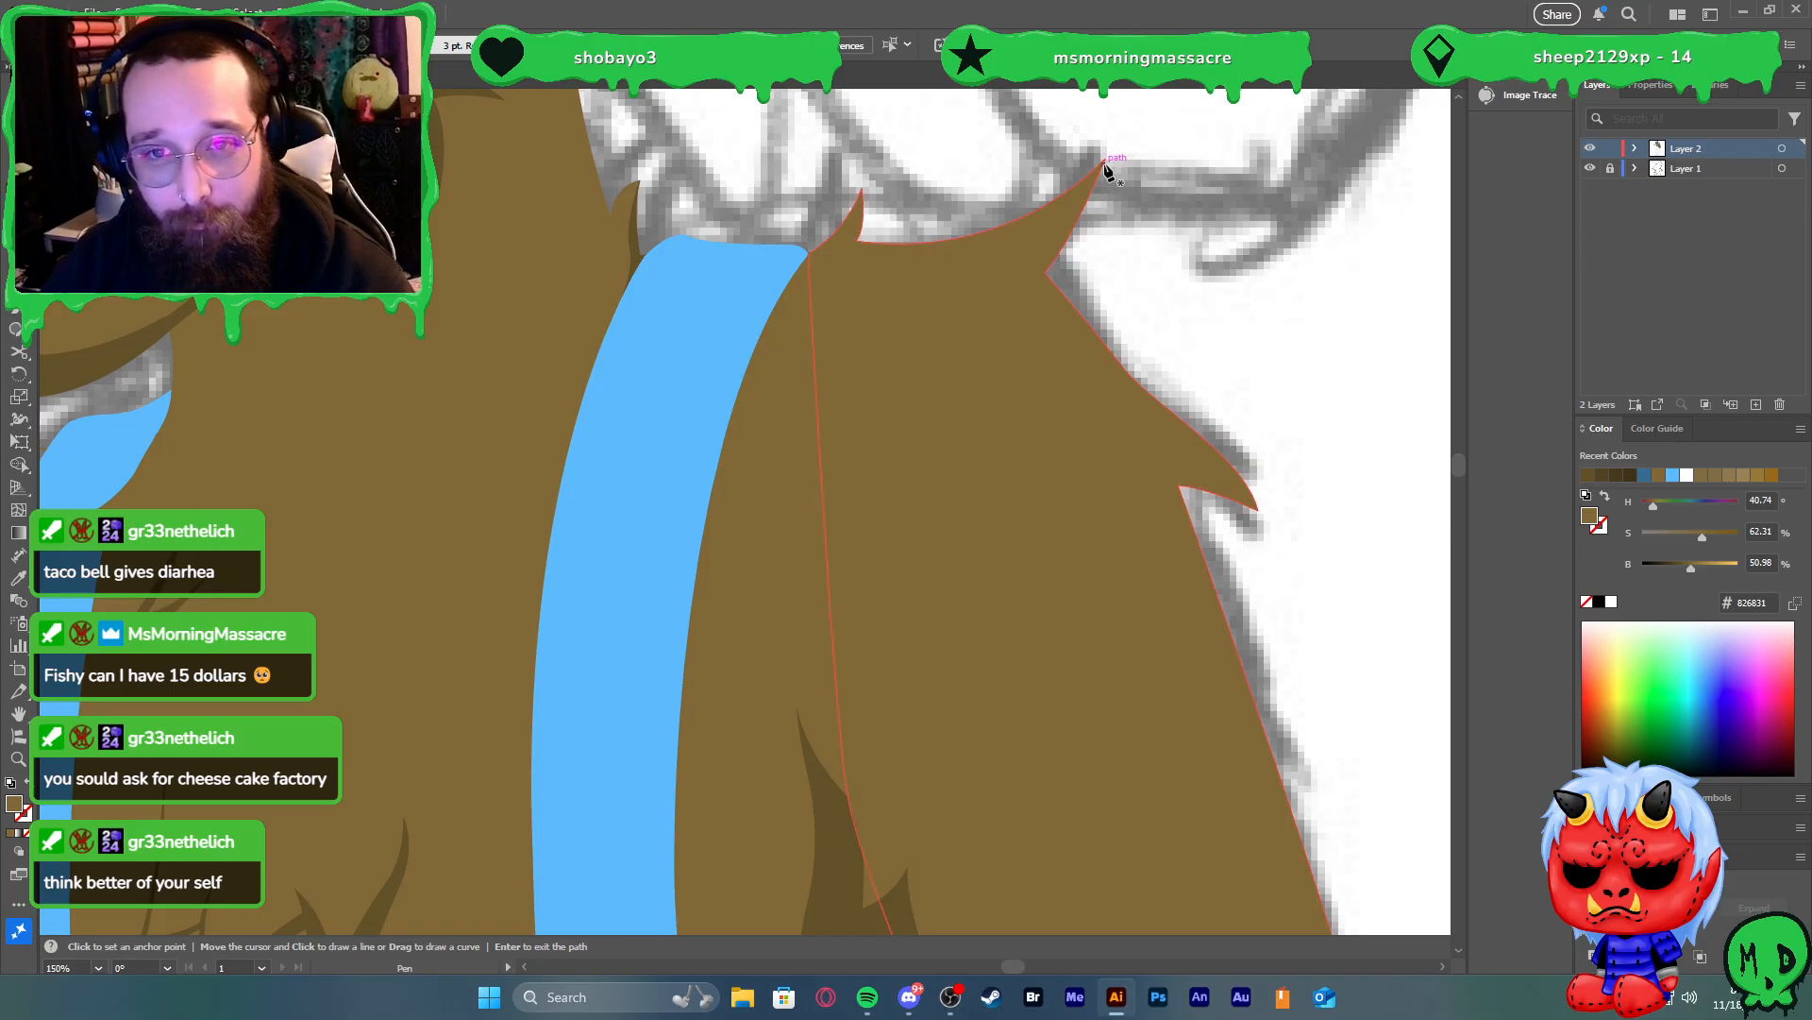
pyautogui.click(1104, 158)
pyautogui.click(1005, 274)
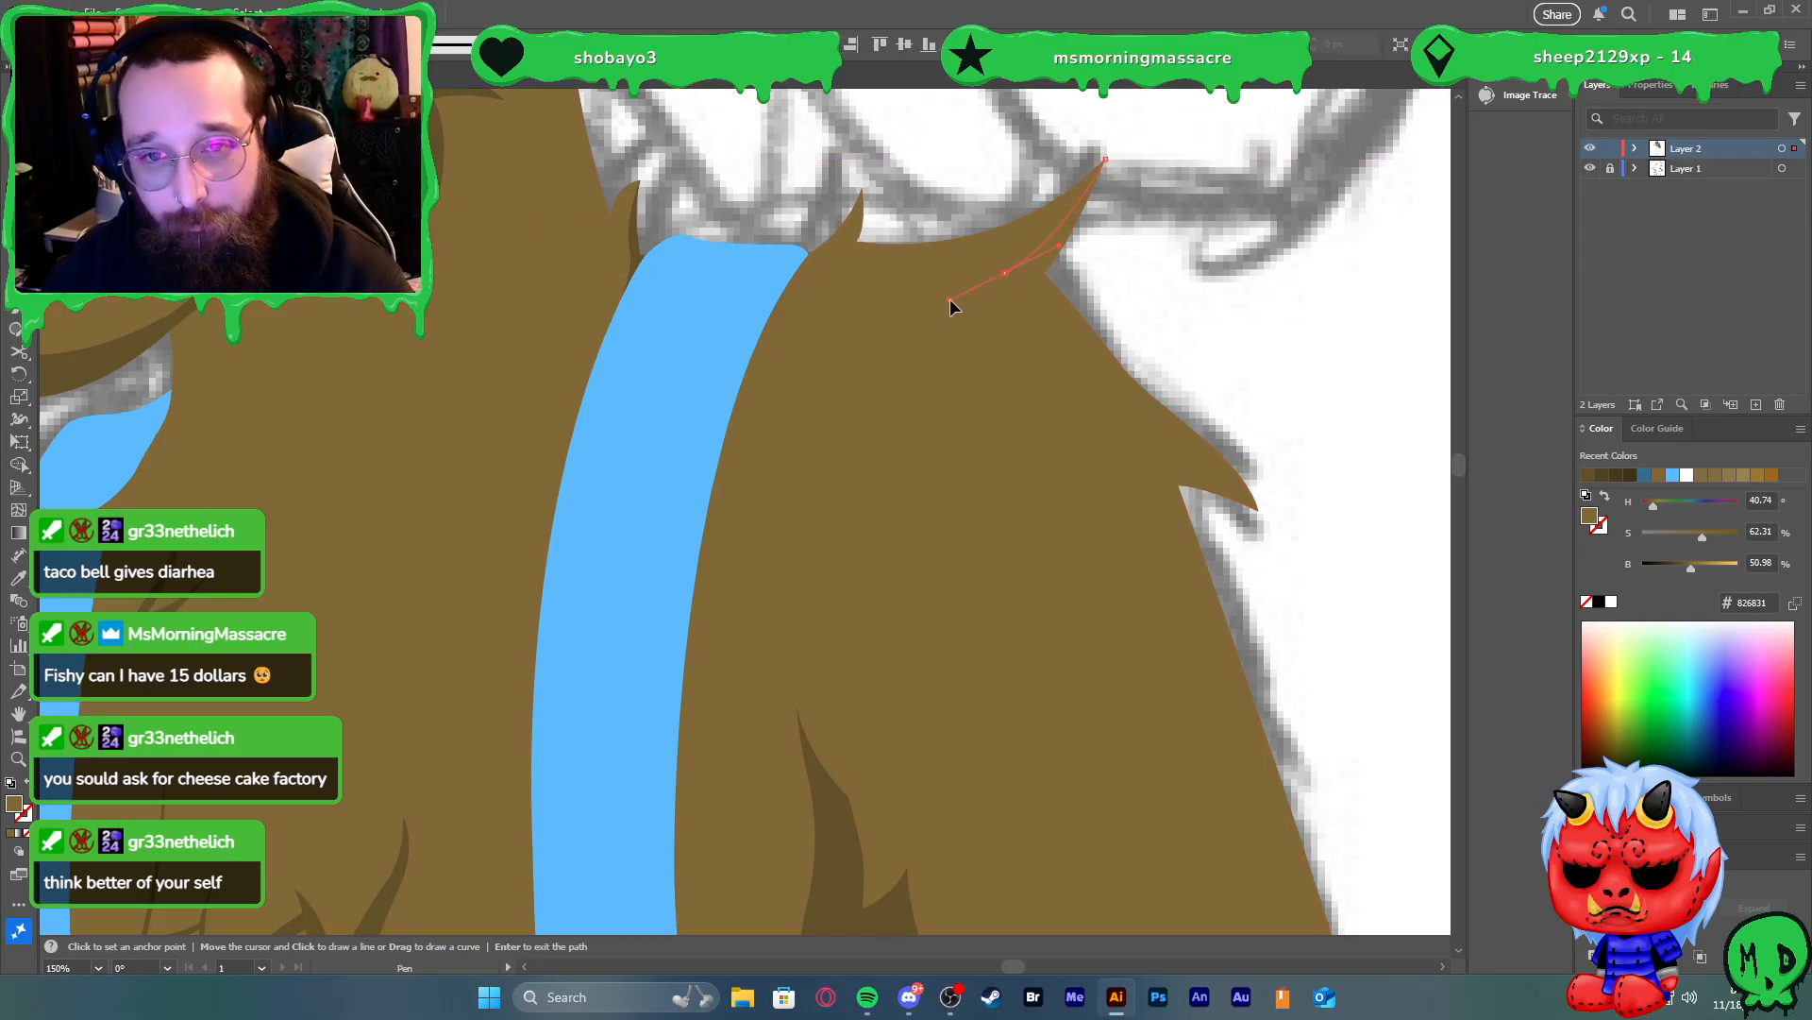
pyautogui.click(950, 303)
pyautogui.hotkey('ctrl', 'z')
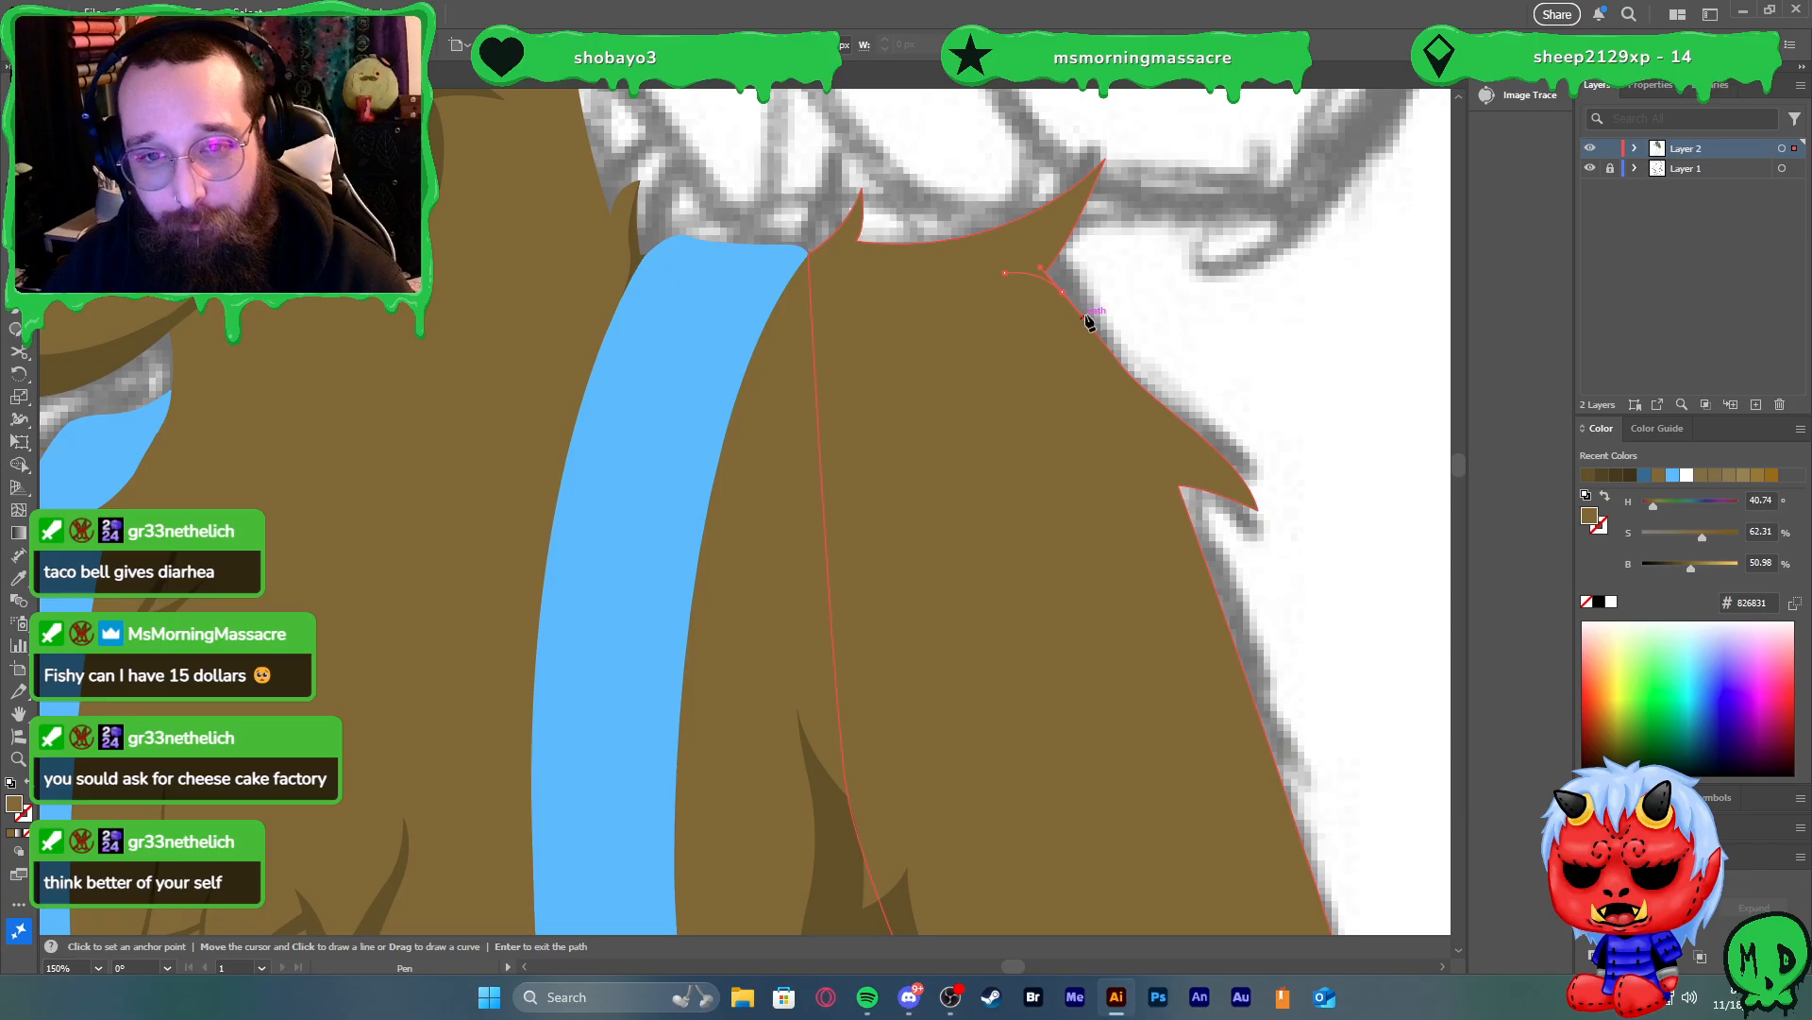
pyautogui.click(1127, 187)
pyautogui.click(1105, 158)
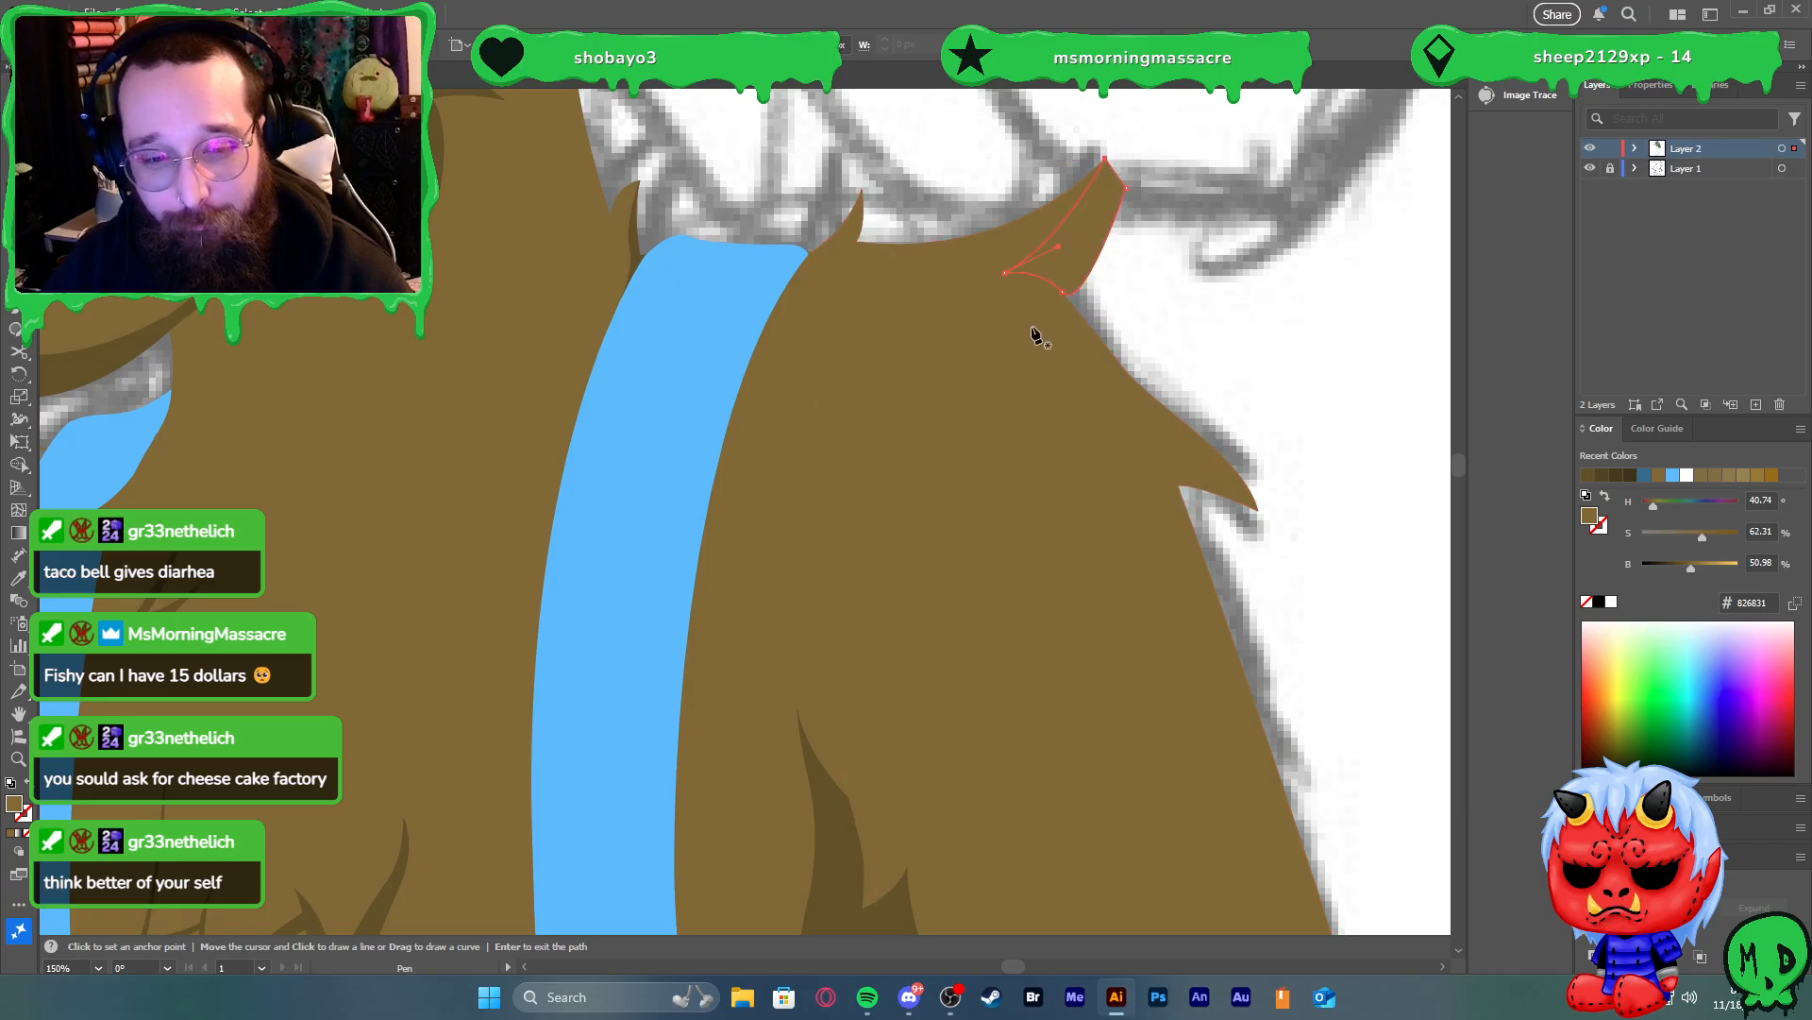
pyautogui.scroll(-2, 979, 420)
pyautogui.press('i')
pyautogui.click(923, 692)
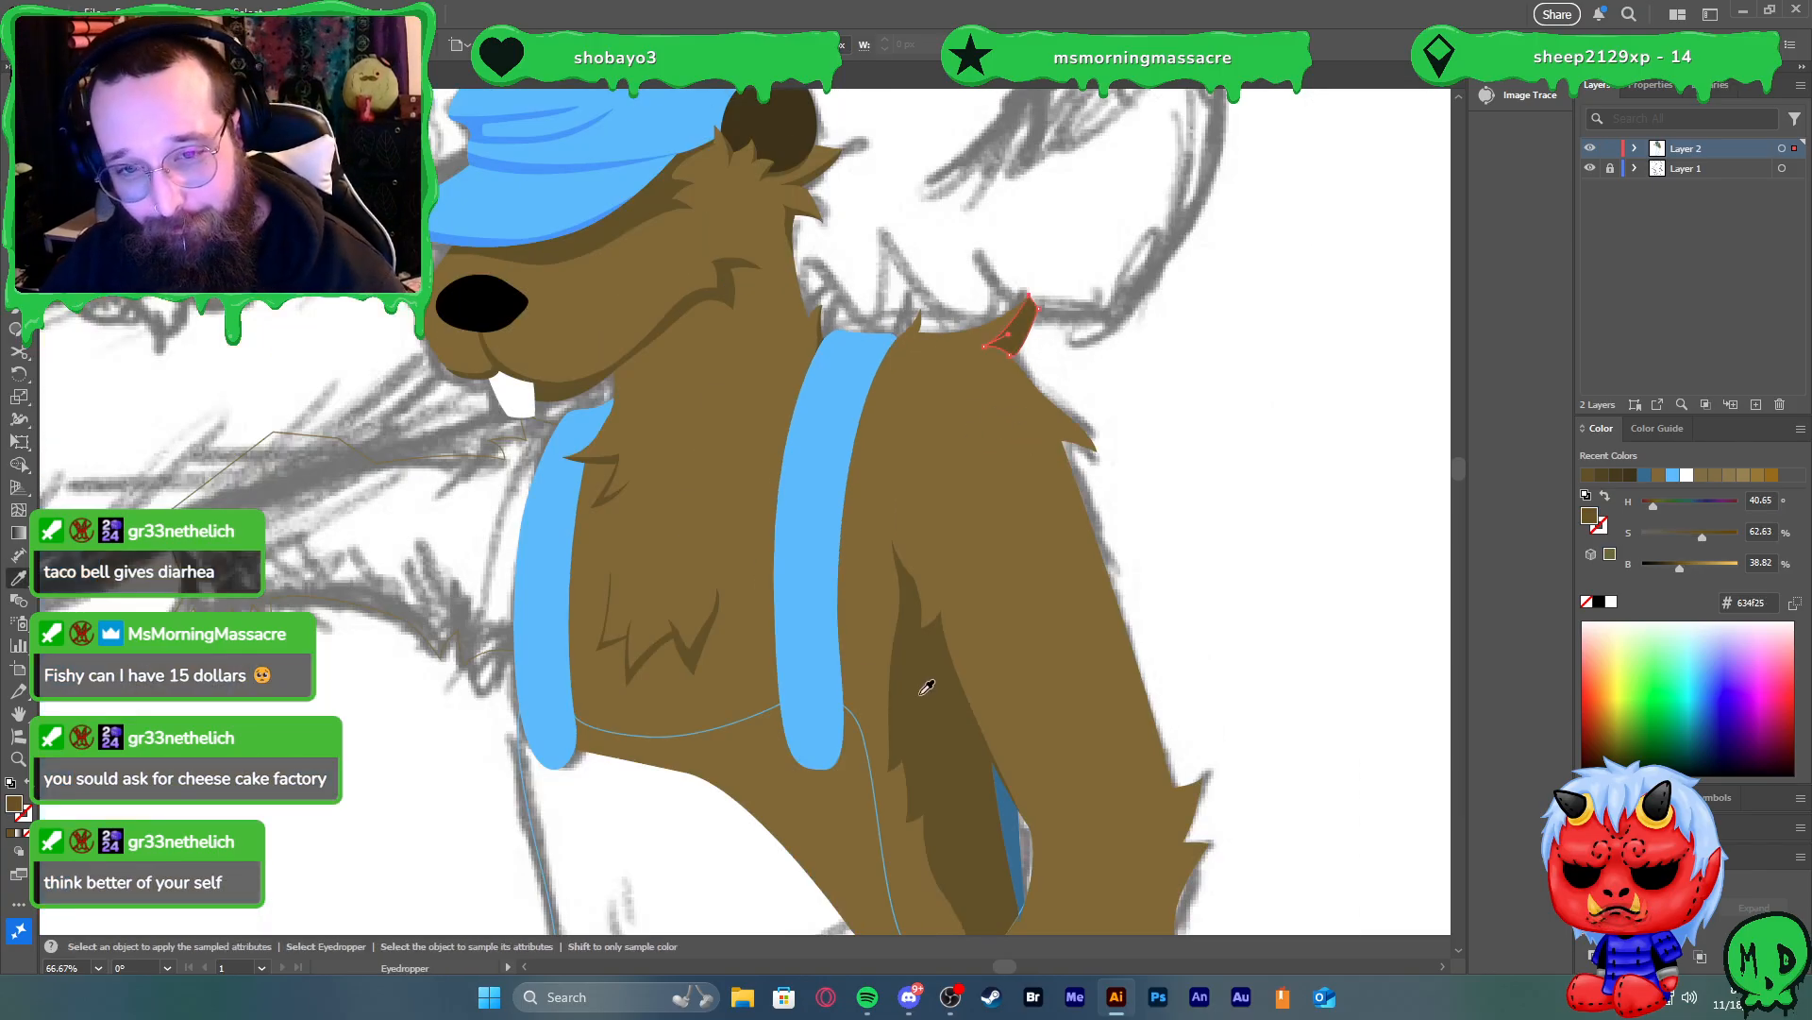
# Draw a pointed dark brown shadow along the underside of the lower shoulder fur tuft, extending slightly past the arm's outline
pyautogui.scroll(2, 1120, 479)
pyautogui.press('p')
pyautogui.click(1066, 415)
pyautogui.moveTo(981, 371); pyautogui.dragTo(926, 356)
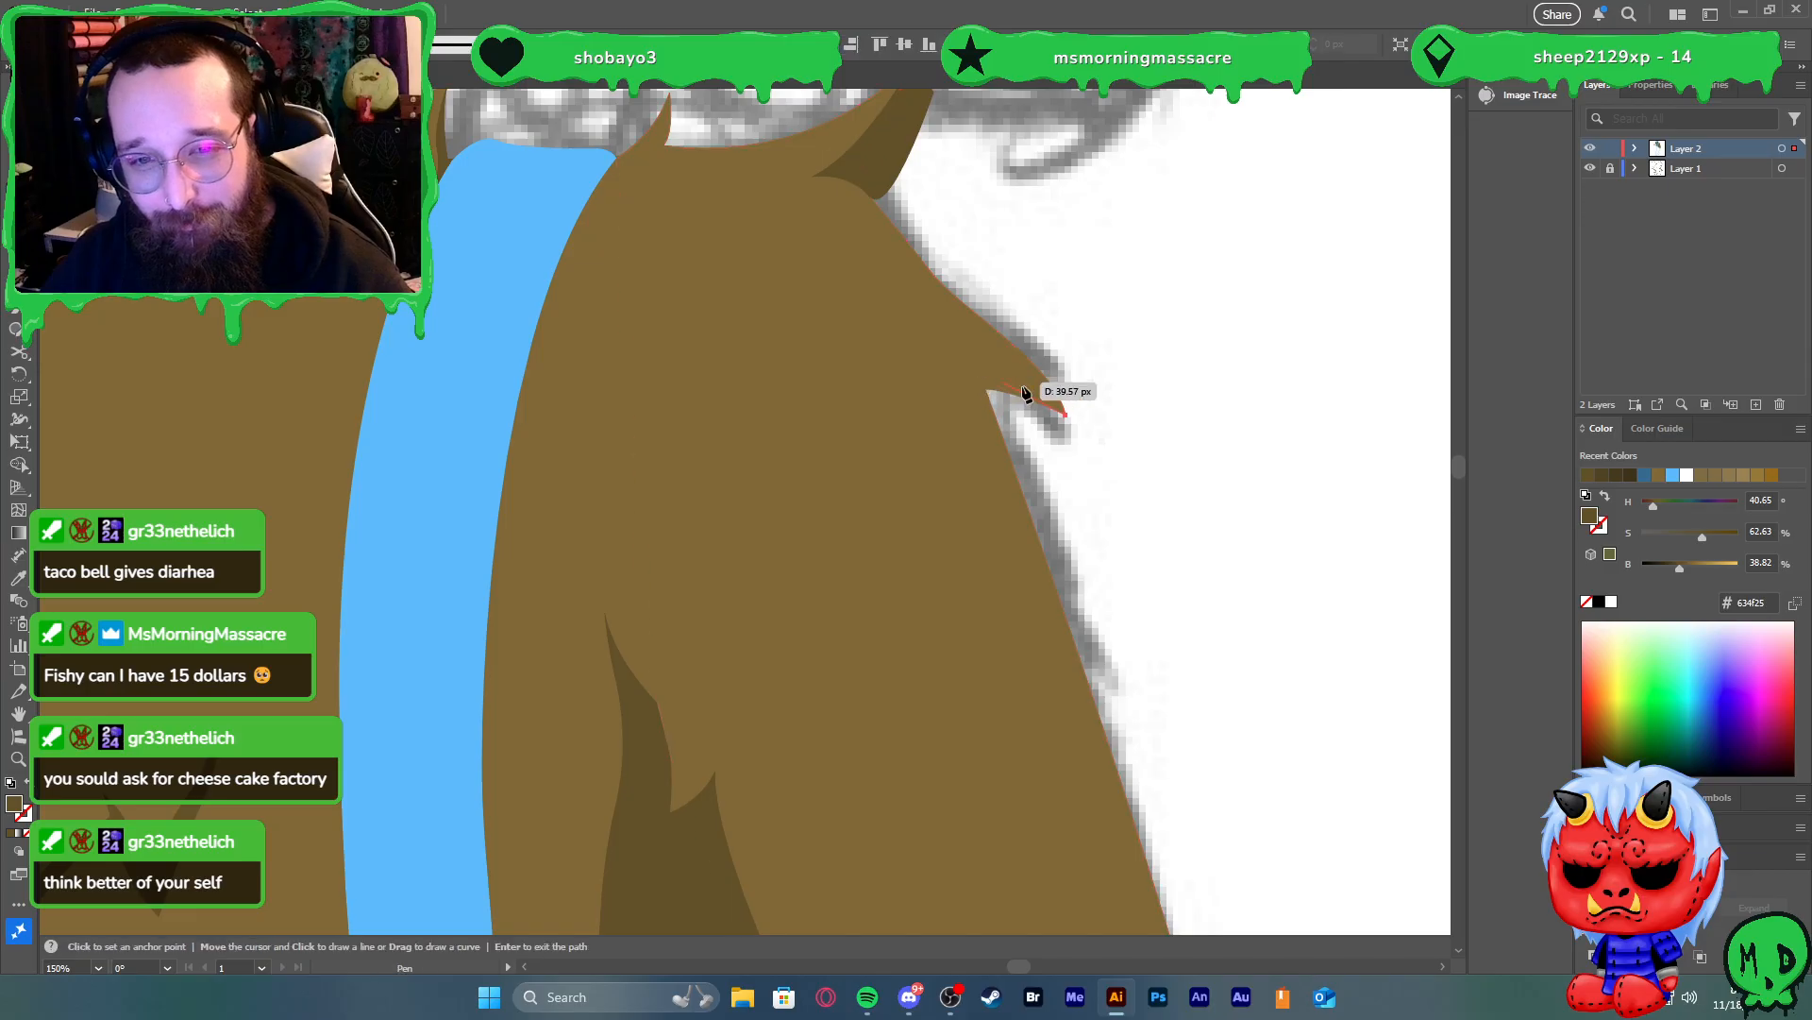
pyautogui.scroll(3, 1011, 393)
pyautogui.moveTo(933, 354); pyautogui.dragTo(934, 355)
pyautogui.click(899, 326)
pyautogui.moveTo(994, 468); pyautogui.dragTo(1001, 487)
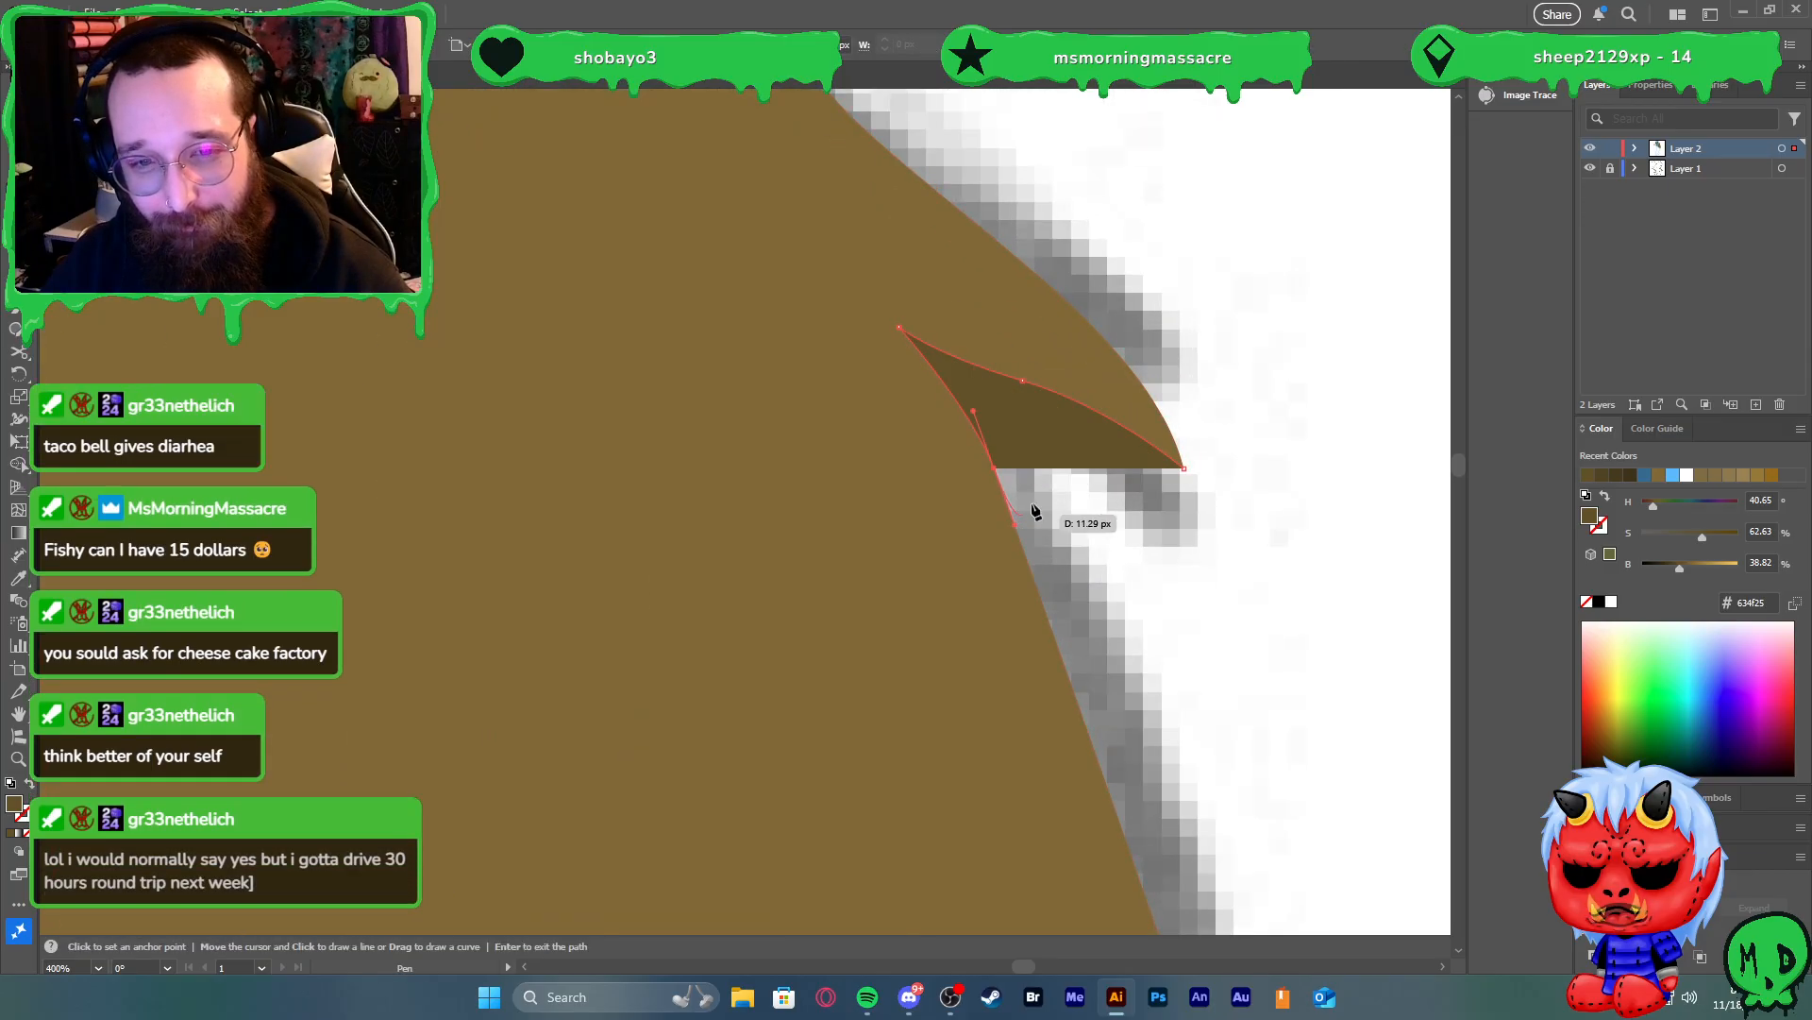
pyautogui.moveTo(1183, 468); pyautogui.dragTo(1185, 478)
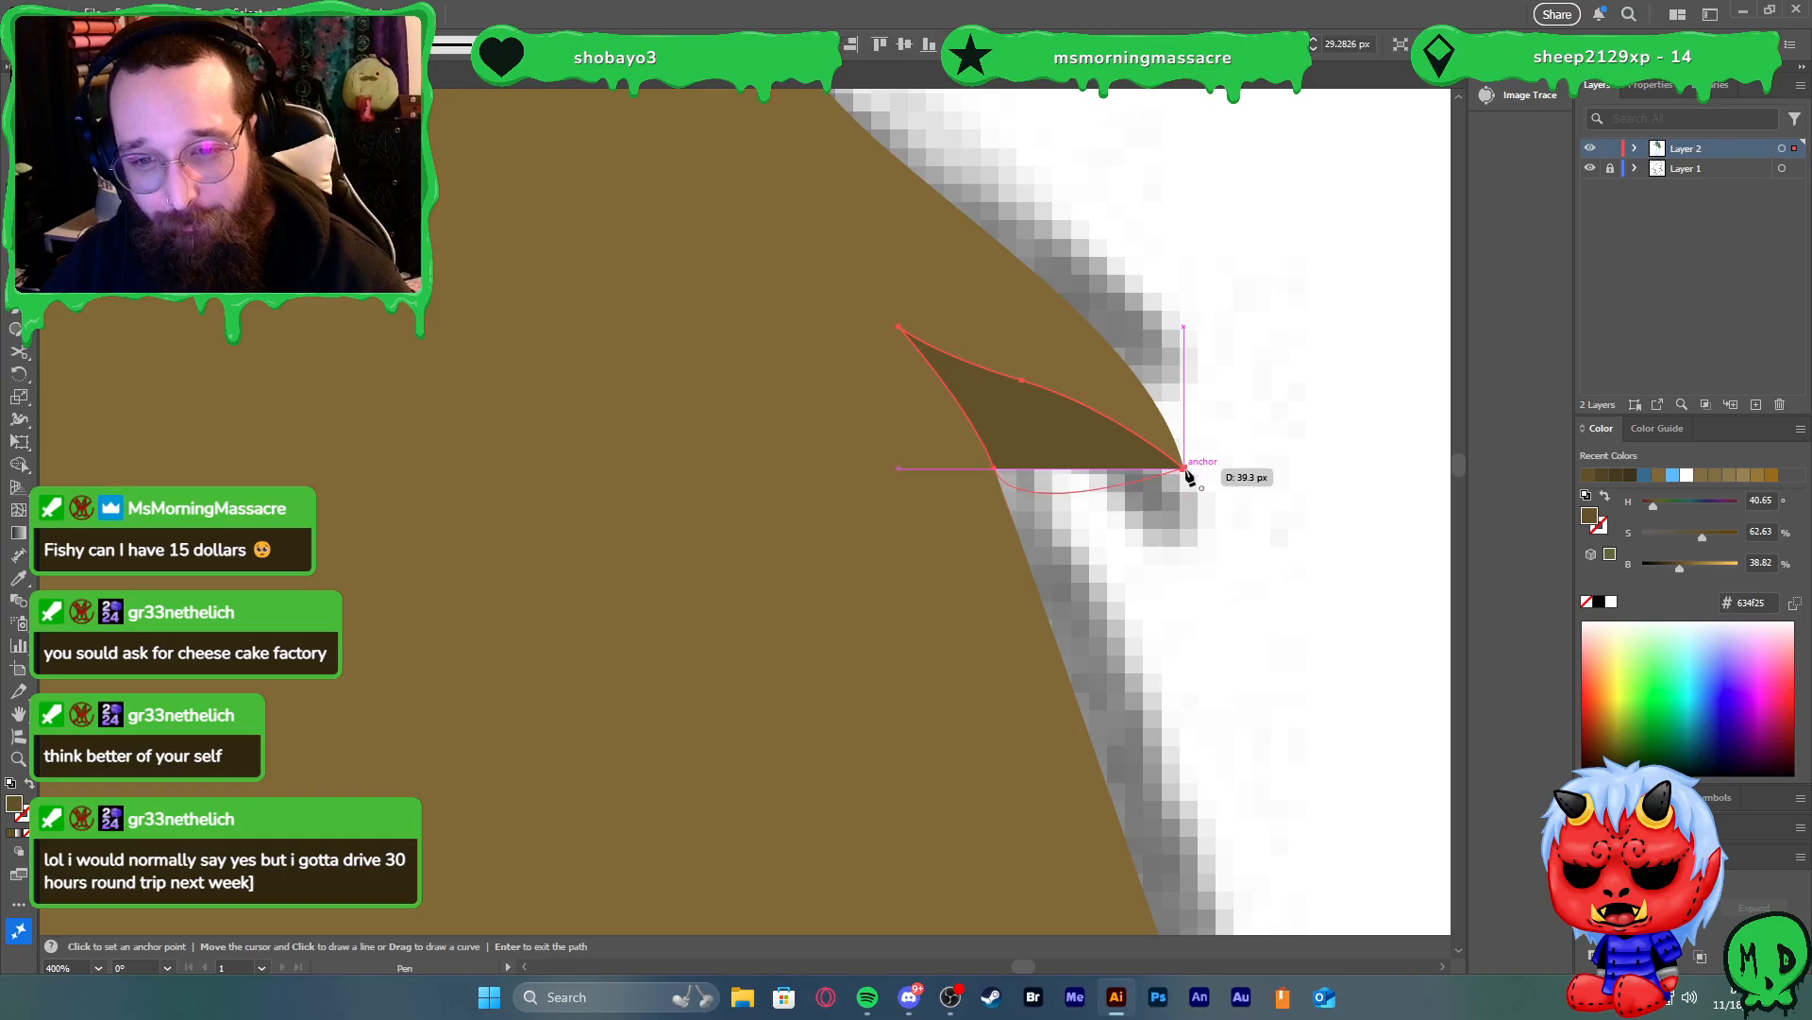
pyautogui.press('v')
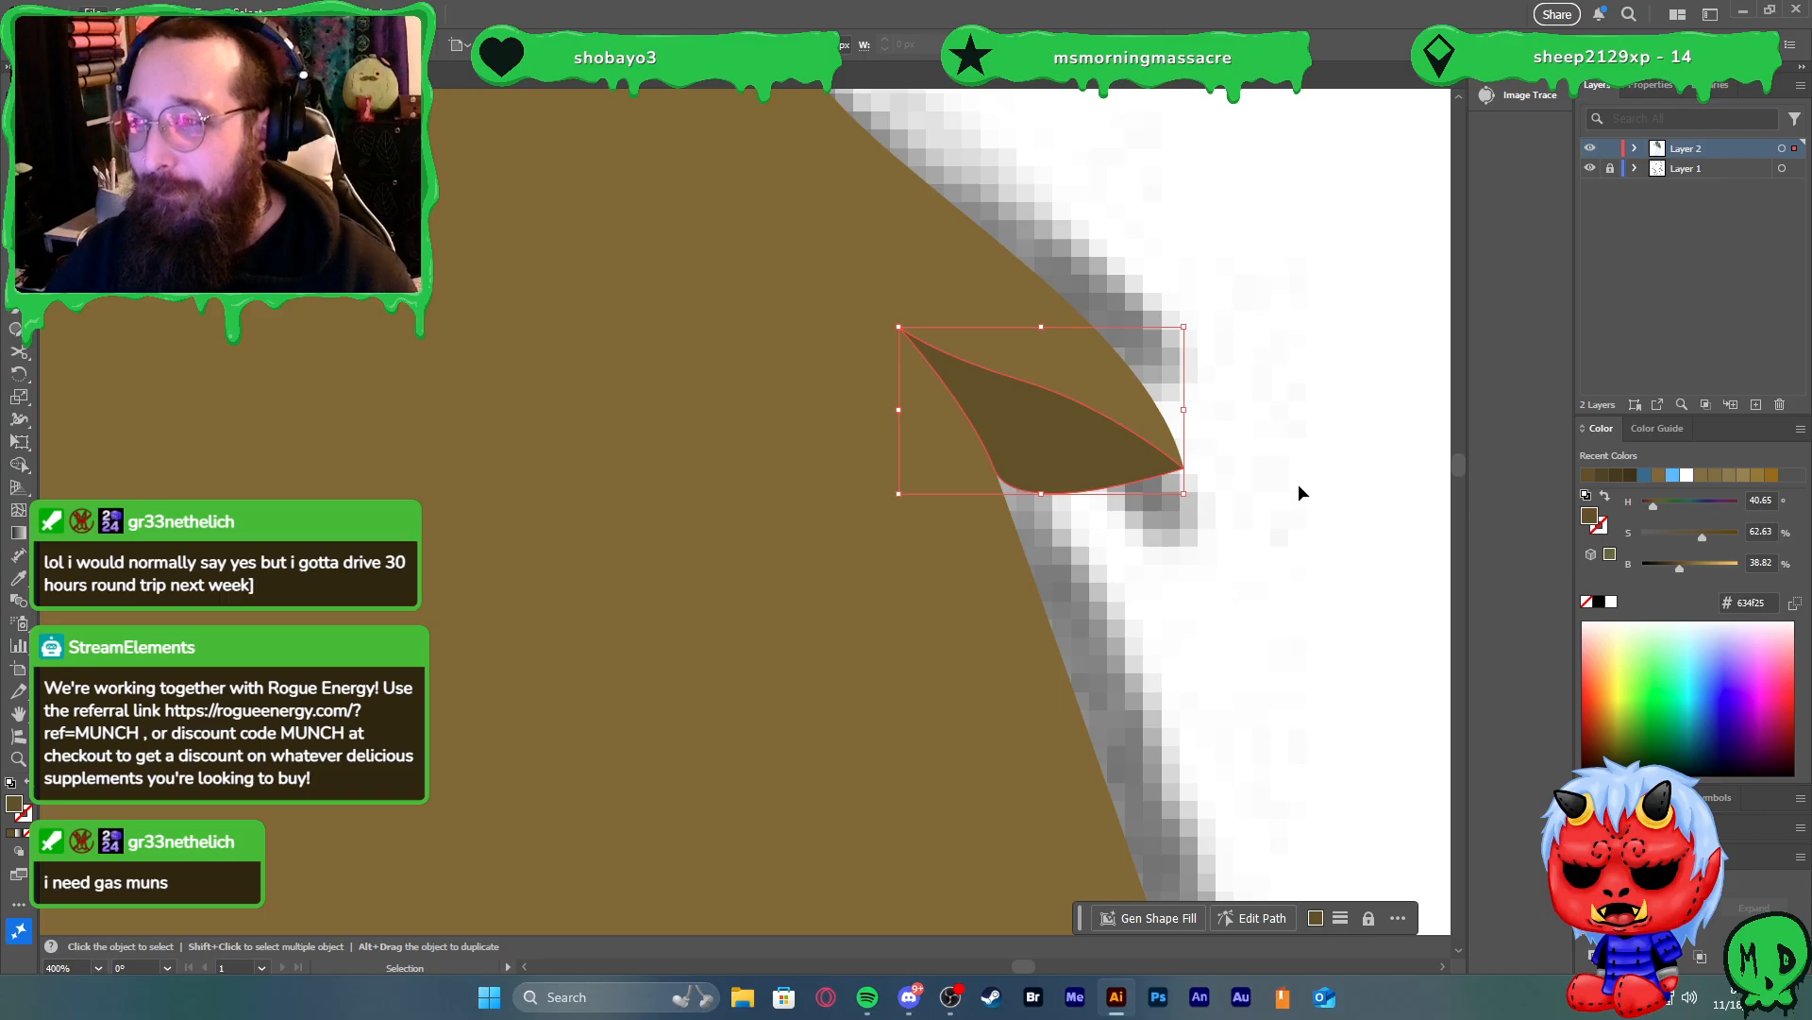
# Trim the parts of both shoulder tuft shadows that overhang the arm with the Shape Builder, and deselect the shapes
pyautogui.scroll(-2, 1087, 420)
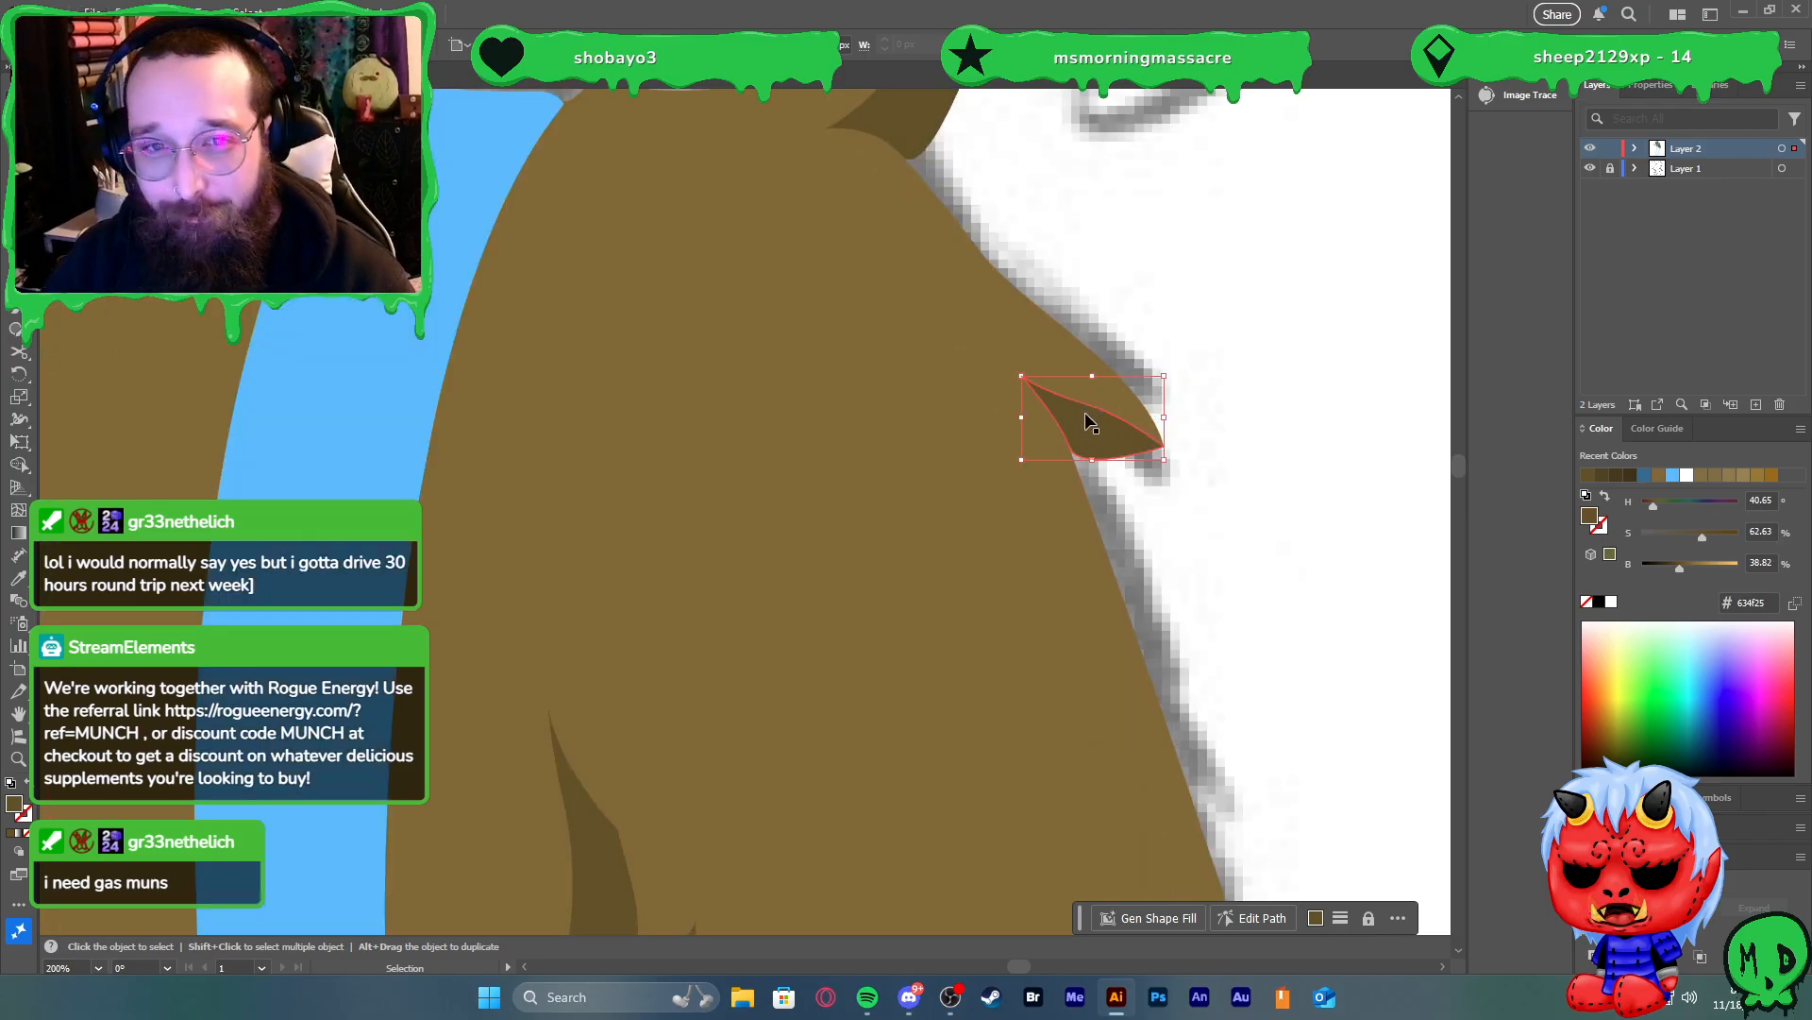
pyautogui.scroll(1, 1087, 421)
pyautogui.keyDown('shift'); pyautogui.click(950, 182); pyautogui.keyUp('shift')
pyautogui.hotkey('shift', 'm')
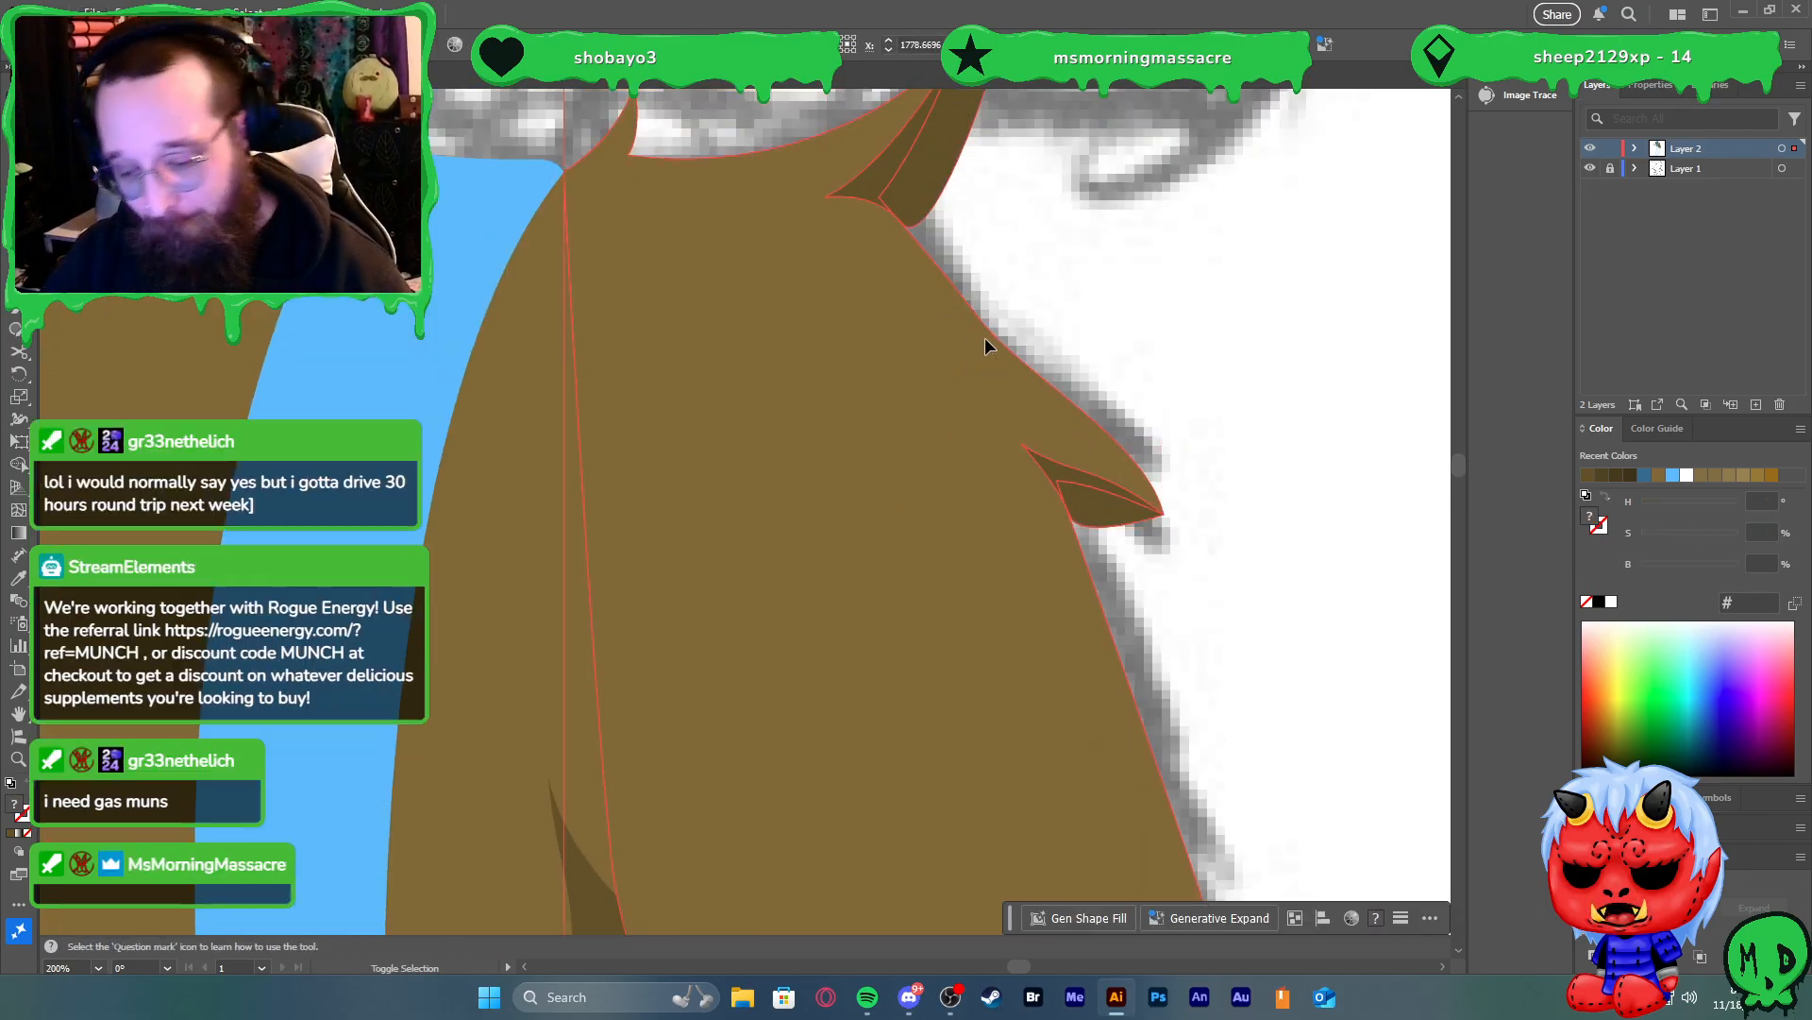
pyautogui.keyDown('alt'); pyautogui.click(938, 173); pyautogui.keyUp('alt')
pyautogui.press('v')
pyautogui.click(1256, 495)
pyautogui.scroll(-3, 1248, 490)
pyautogui.scroll(-1, 1258, 501)
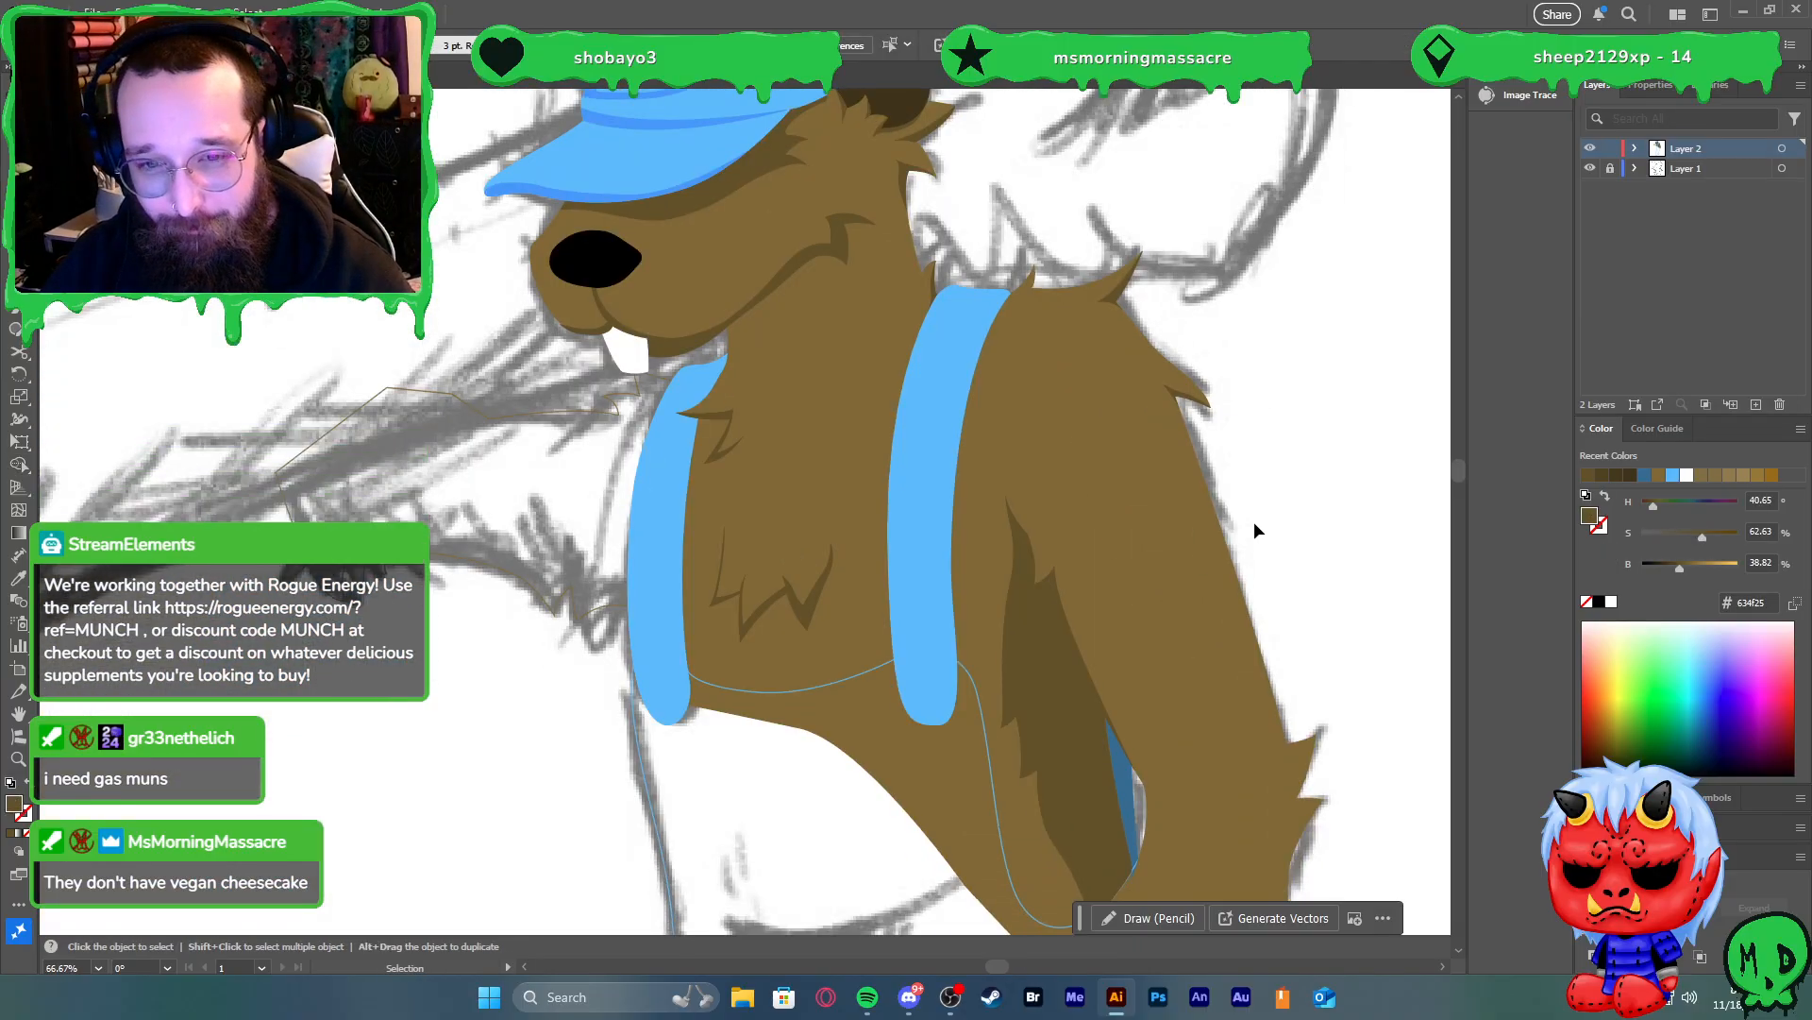
# Temporarily swap the body's fill to a stroke to check the sketch lines of the face and chest, and restore the fill
pyautogui.keyDown('alt'); pyautogui.scroll(3, 1314, 536); pyautogui.keyUp('alt')
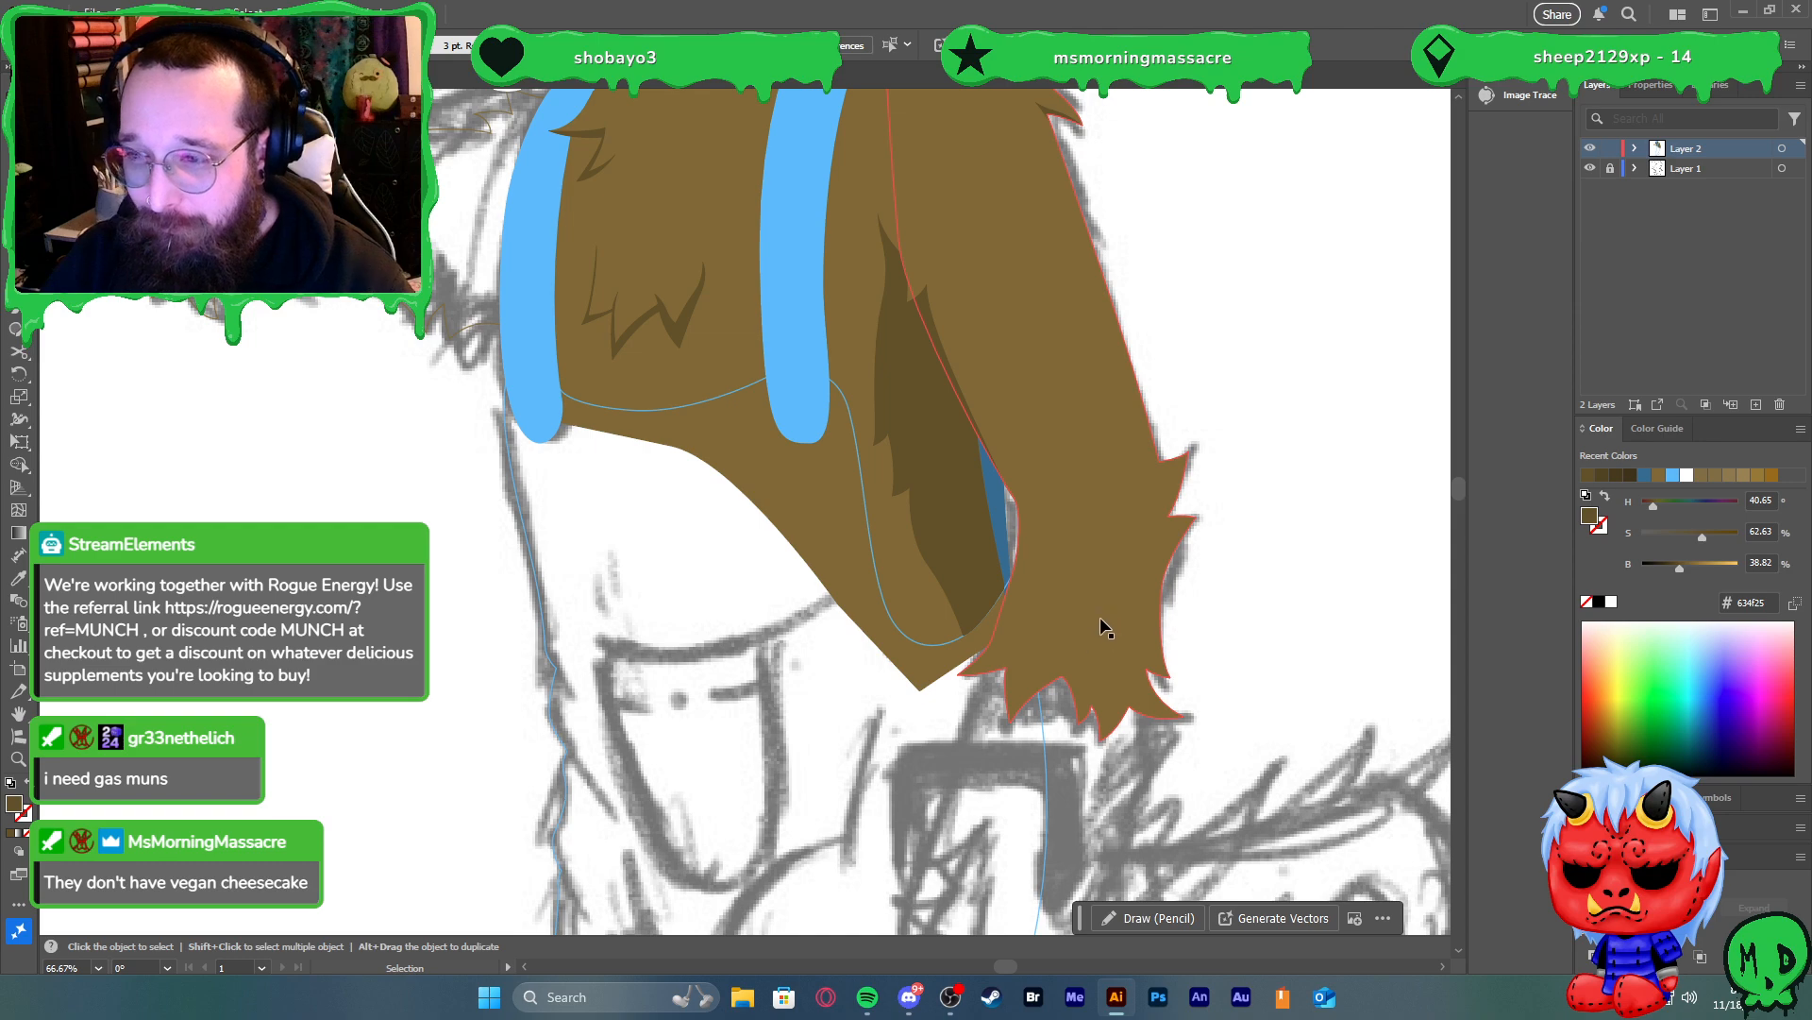
pyautogui.keyDown('alt'); pyautogui.scroll(-1, 1085, 630); pyautogui.keyUp('alt')
pyautogui.scroll(-1, 803, 576)
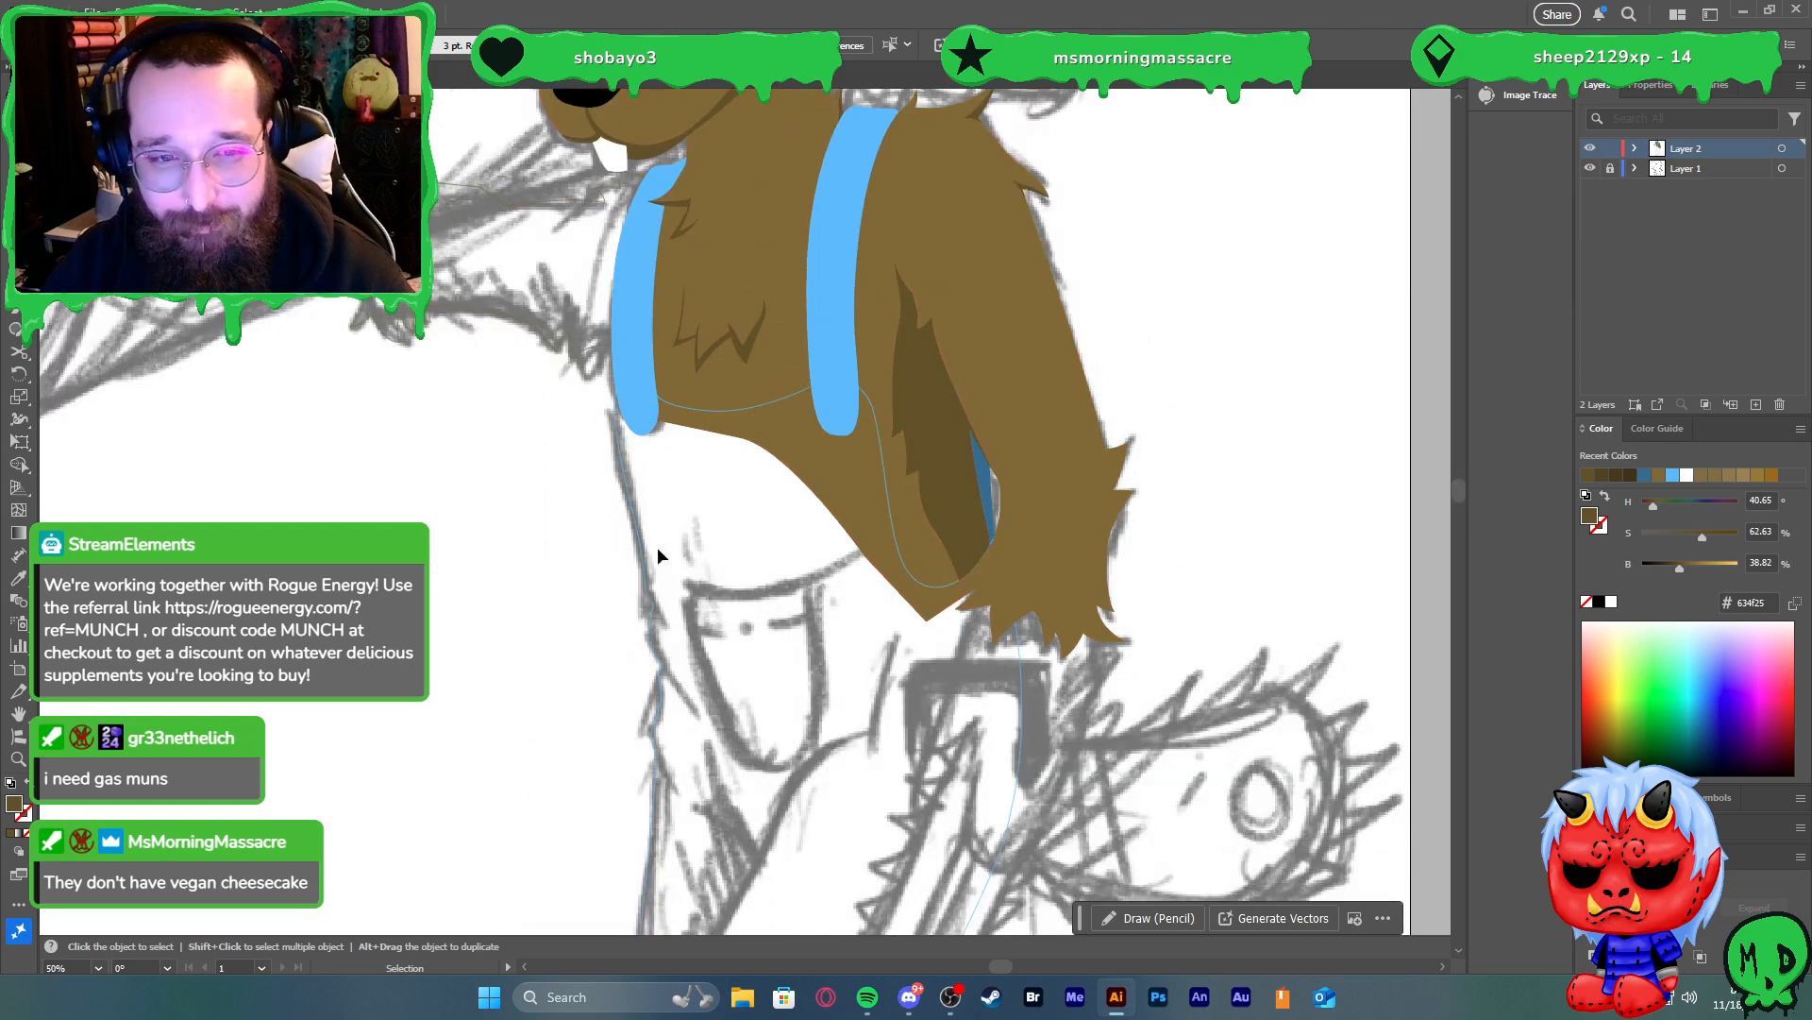
pyautogui.keyDown('alt'); pyautogui.scroll(-3, 676, 561); pyautogui.keyUp('alt')
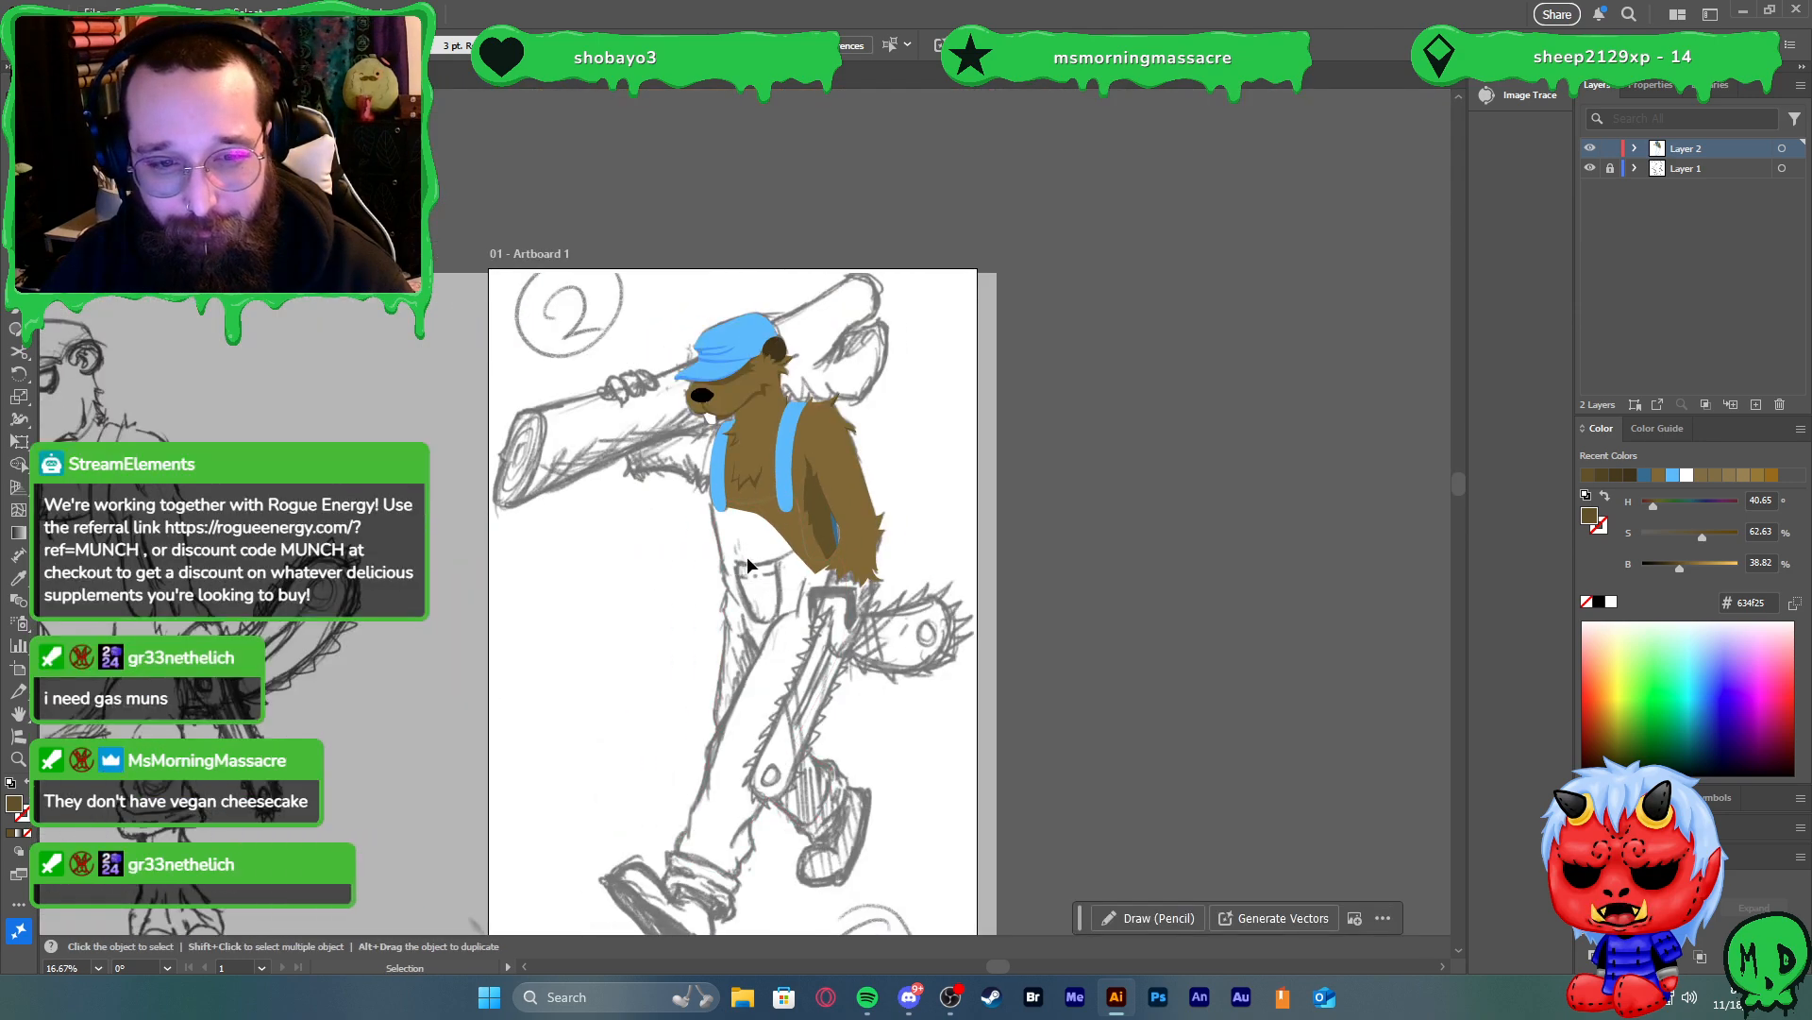
pyautogui.keyDown('alt'); pyautogui.scroll(3, 679, 461); pyautogui.keyUp('alt')
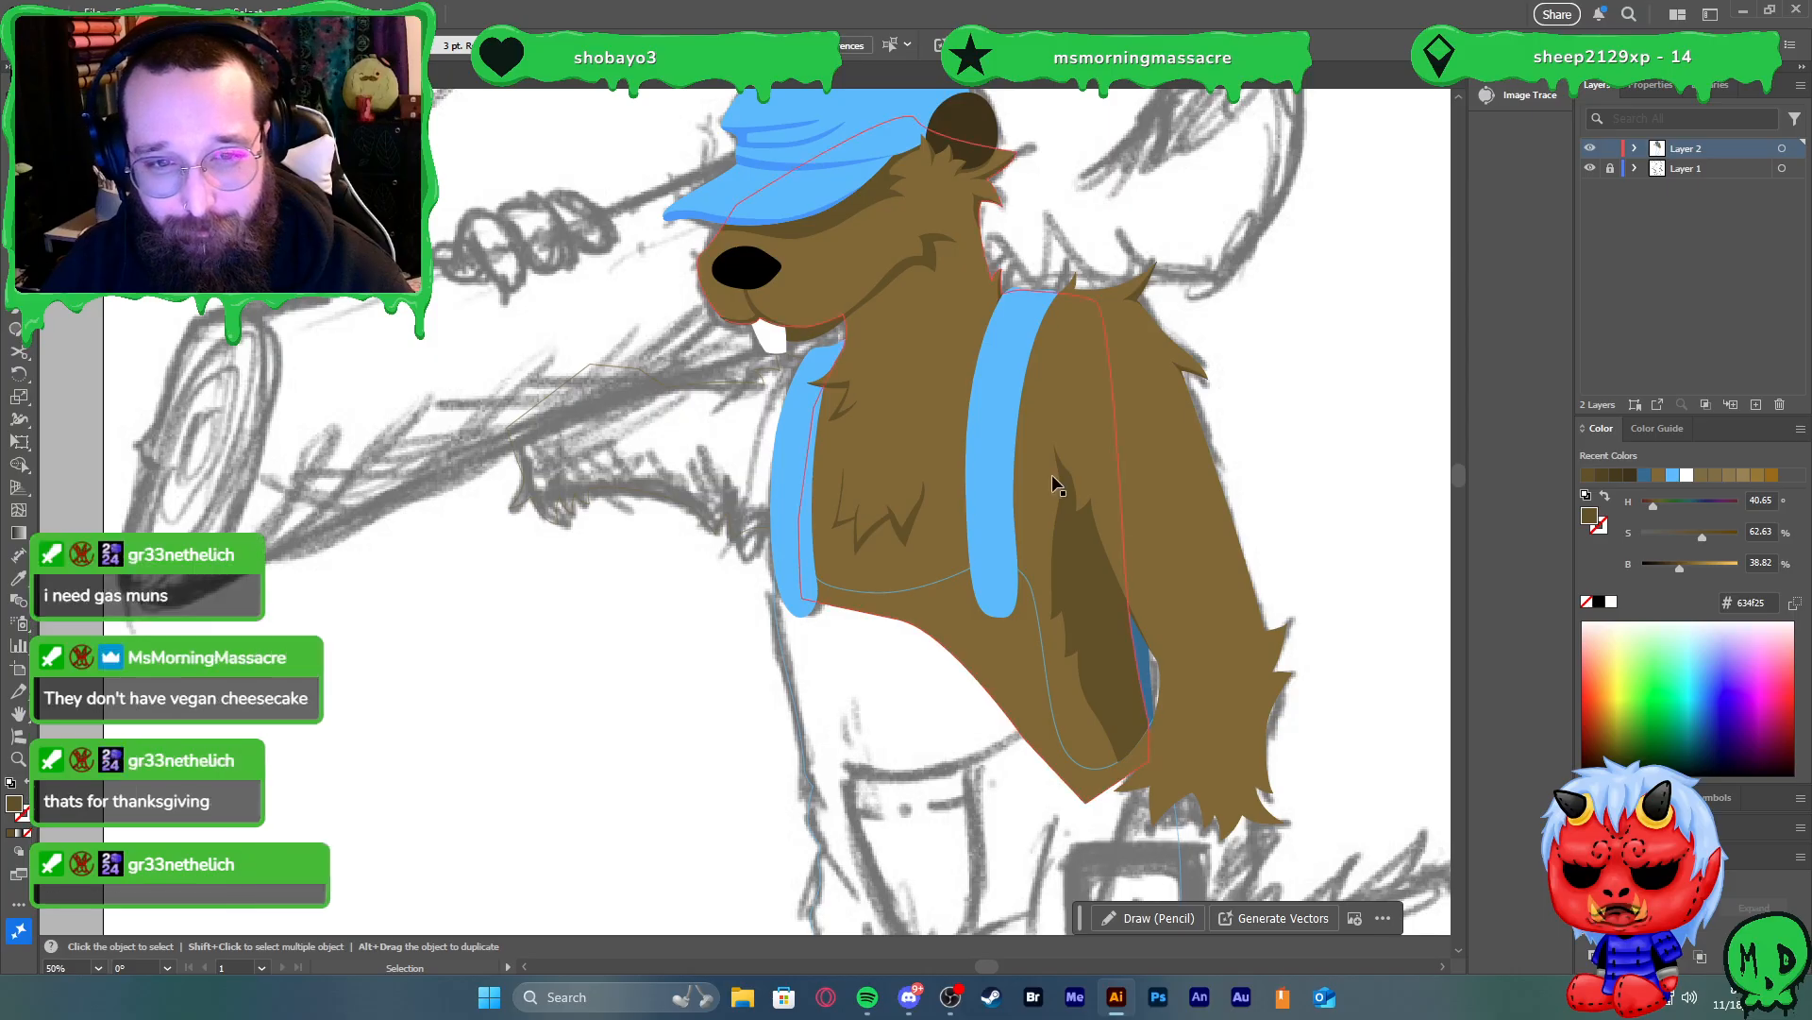
pyautogui.keyDown('alt'); pyautogui.scroll(-1, 1024, 460); pyautogui.keyUp('alt')
pyautogui.hscroll(1, 1039, 439)
pyautogui.click(910, 410)
pyautogui.hotkey('shift', 'x')
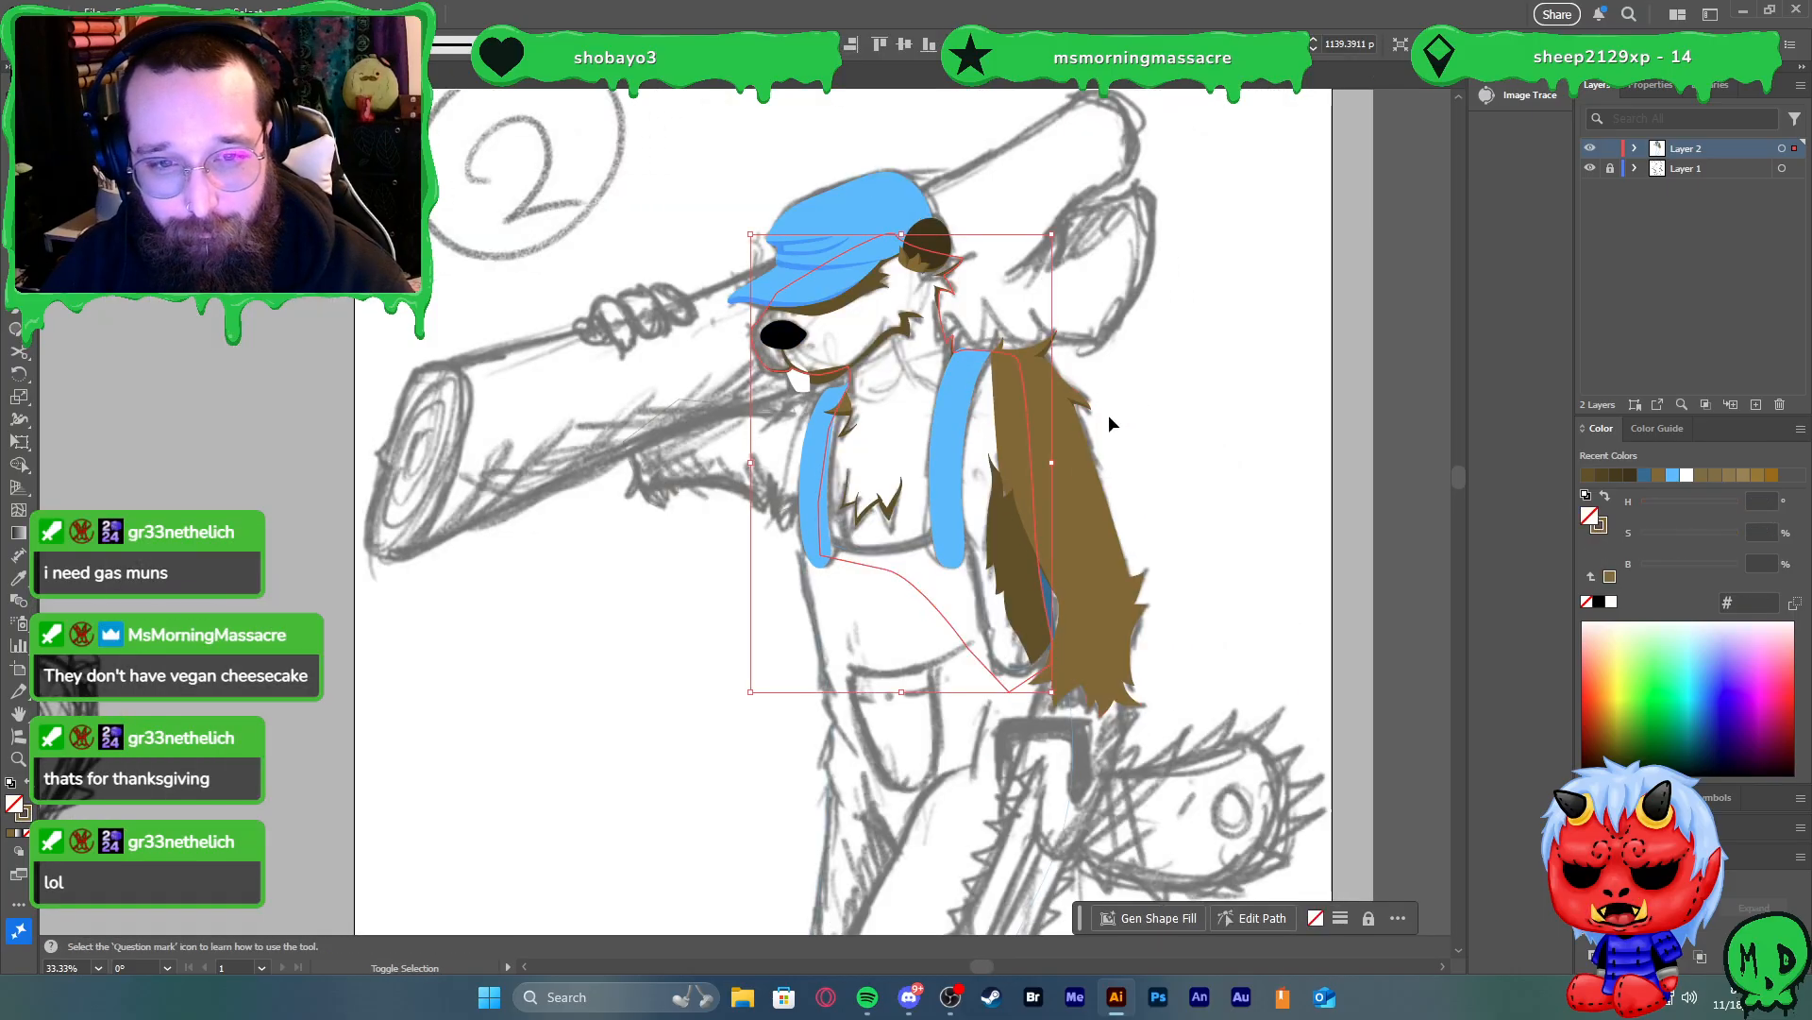
pyautogui.keyDown('alt'); pyautogui.scroll(2, 967, 387); pyautogui.keyUp('alt')
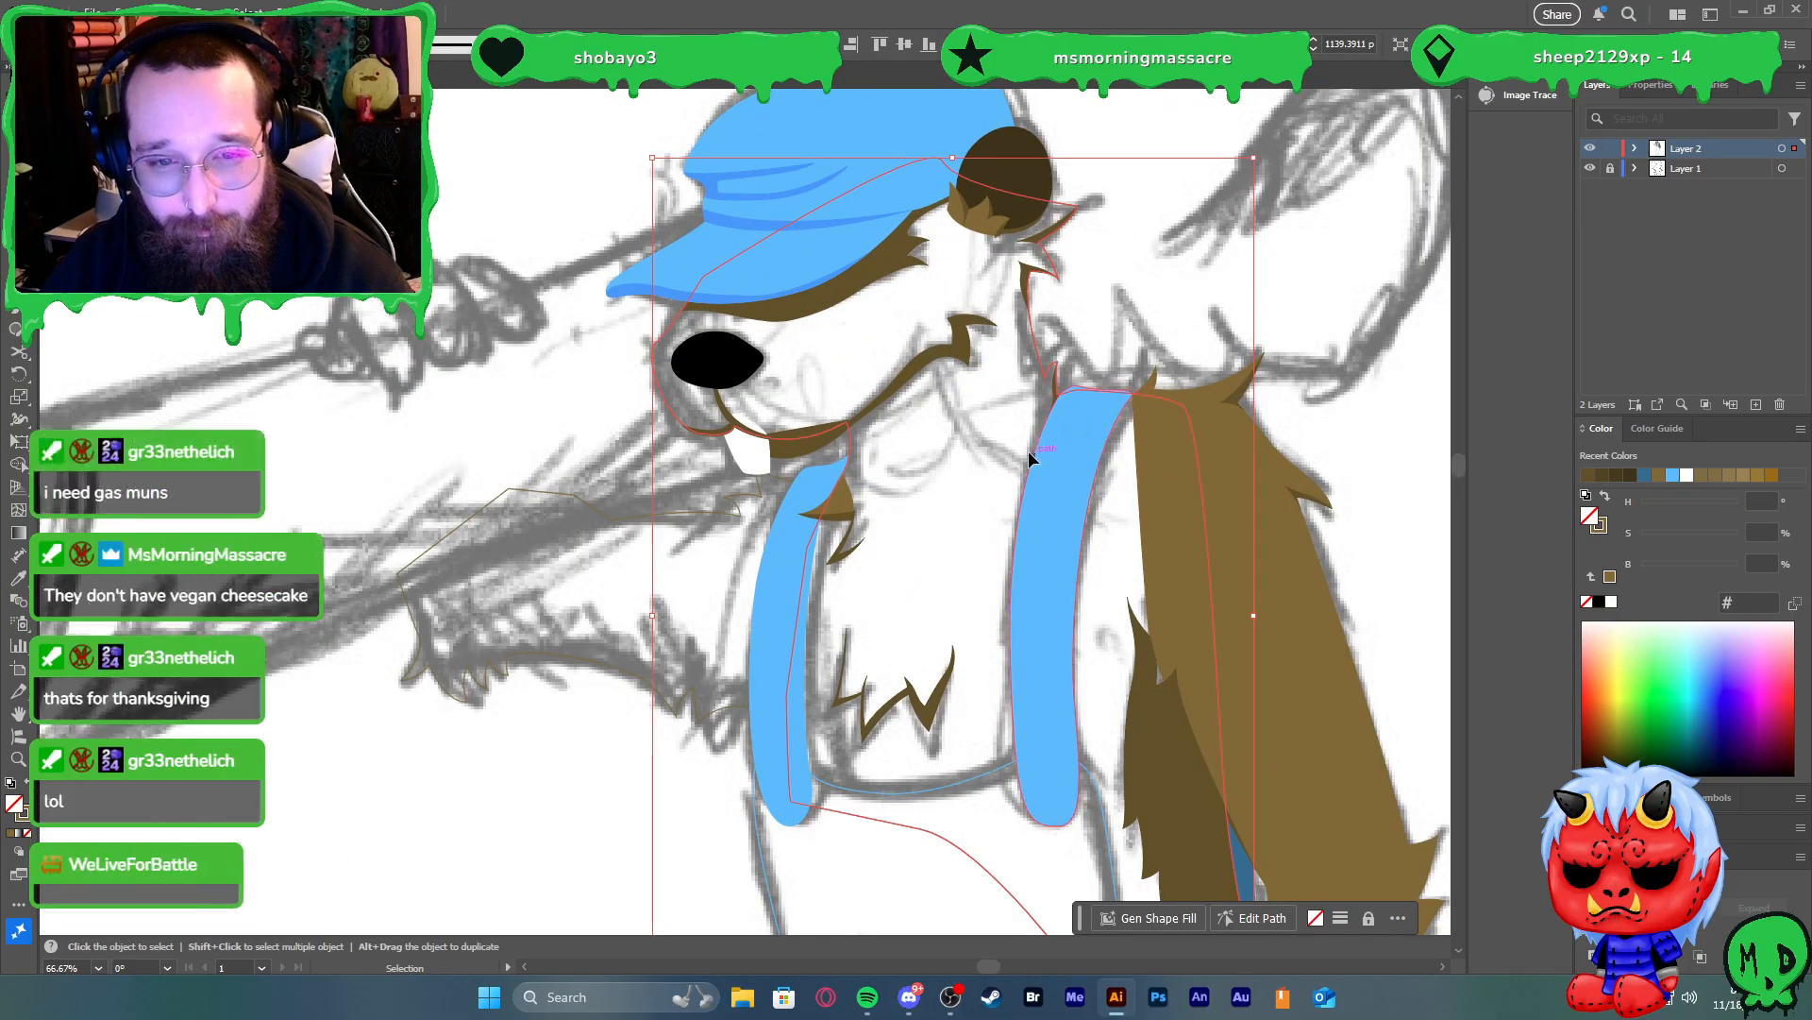
pyautogui.hotkey('shift', 'x')
pyautogui.keyDown('alt'); pyautogui.scroll(-3, 1050, 453); pyautogui.keyUp('alt')
pyautogui.keyDown('alt'); pyautogui.scroll(5, 1086, 467); pyautogui.keyUp('alt')
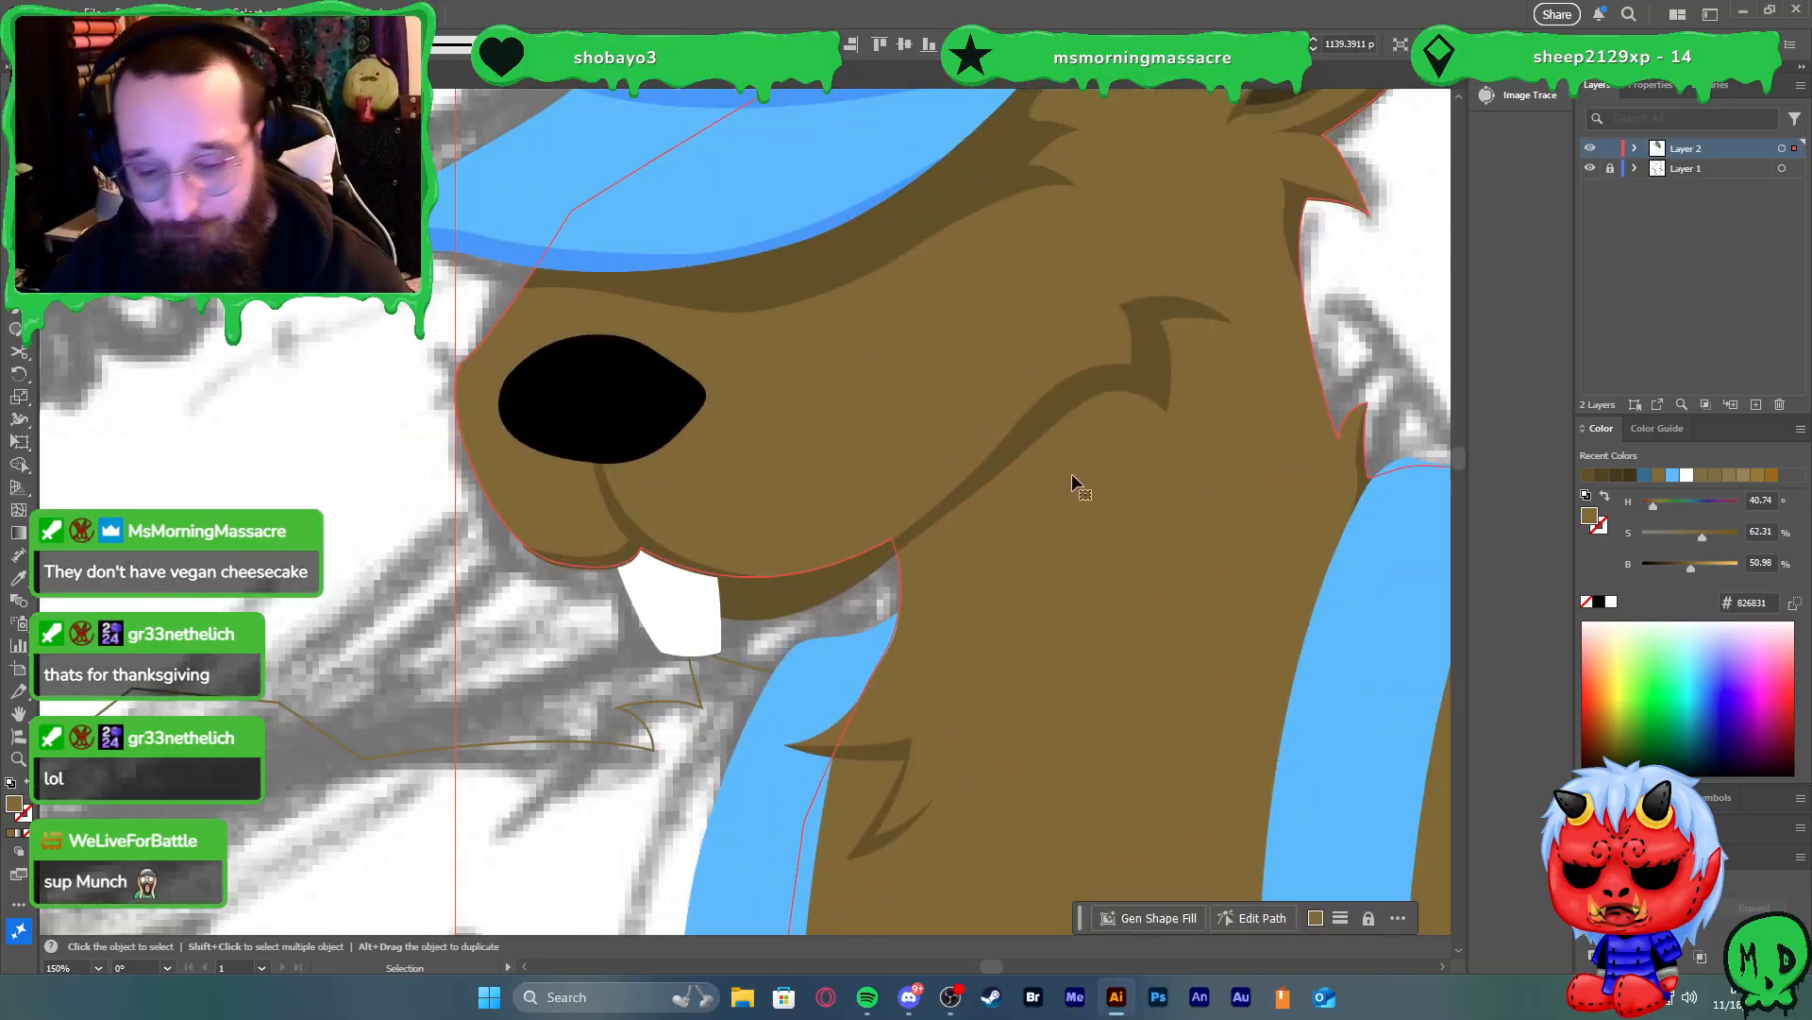
# Draw a thin, tapered, curved crease running down from the end of the mouth line onto the neck as a closed shape
pyautogui.press('p')
pyautogui.click(1053, 425)
pyautogui.moveTo(1098, 606); pyautogui.dragTo(1080, 698)
pyautogui.click(1098, 605)
pyautogui.click(1067, 413)
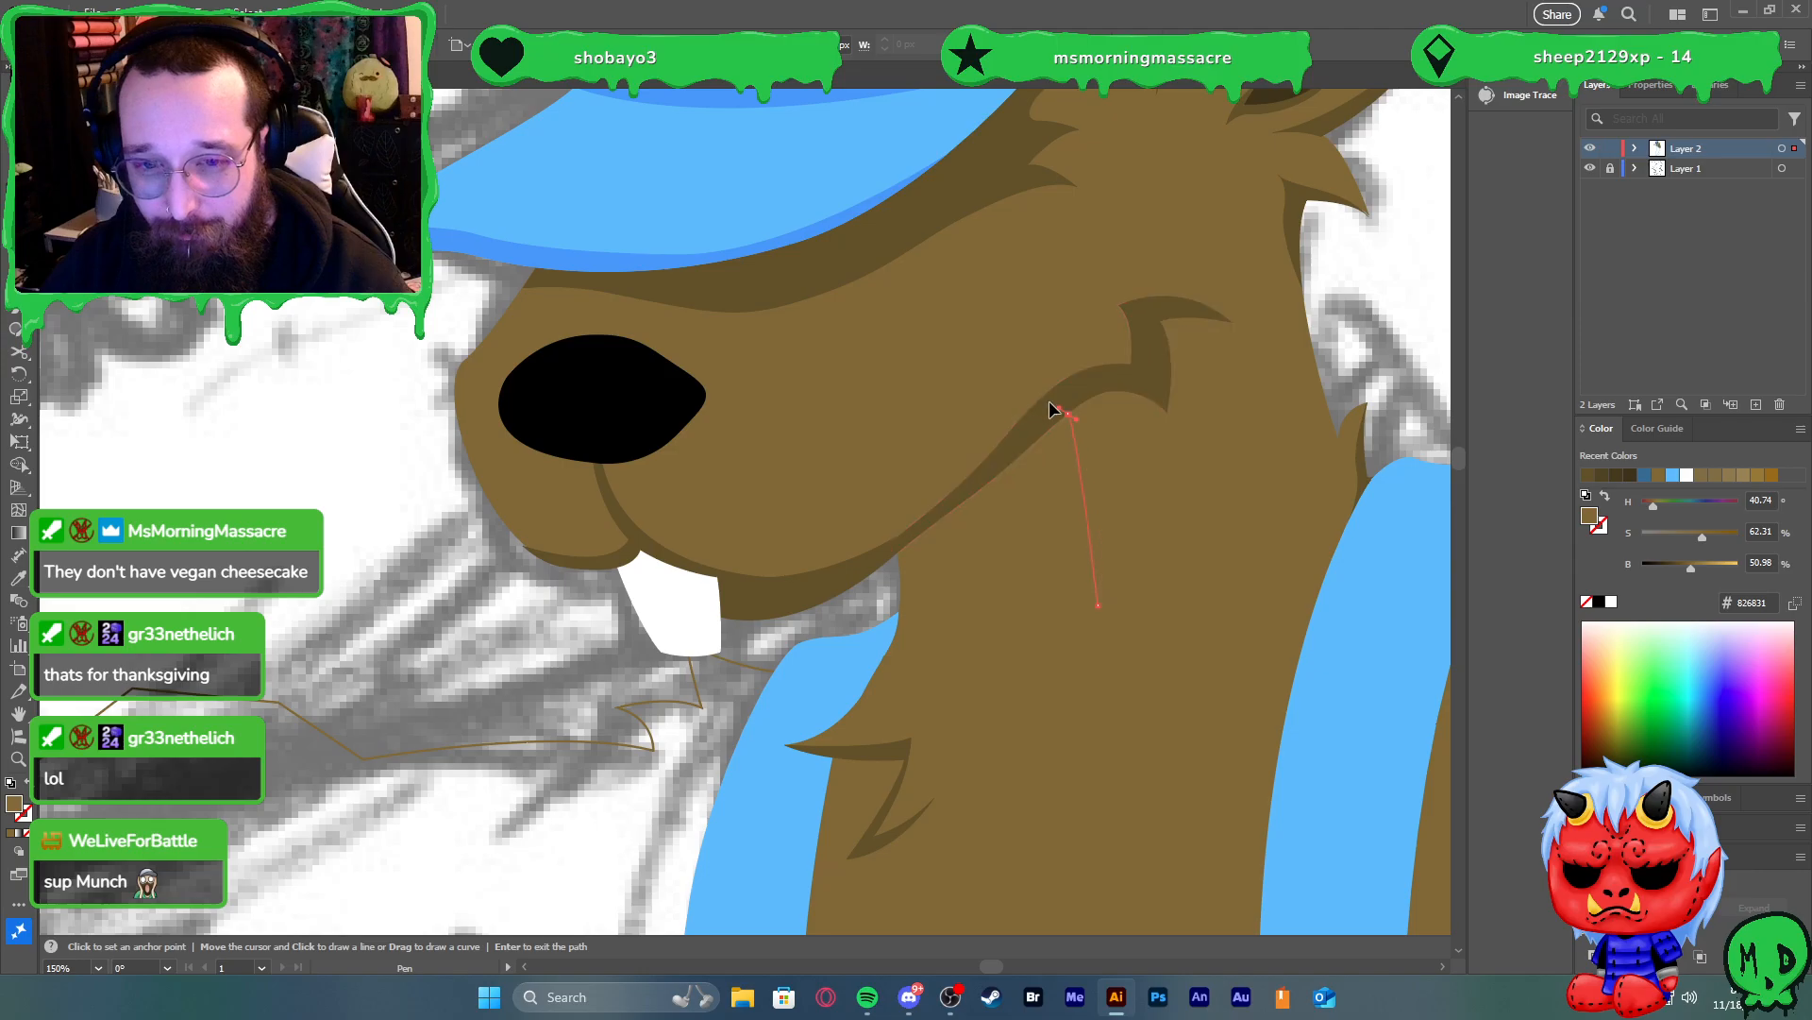
pyautogui.moveTo(1004, 342); pyautogui.dragTo(1055, 426)
pyautogui.click(1052, 423)
pyautogui.press('v')
pyautogui.click(1056, 451)
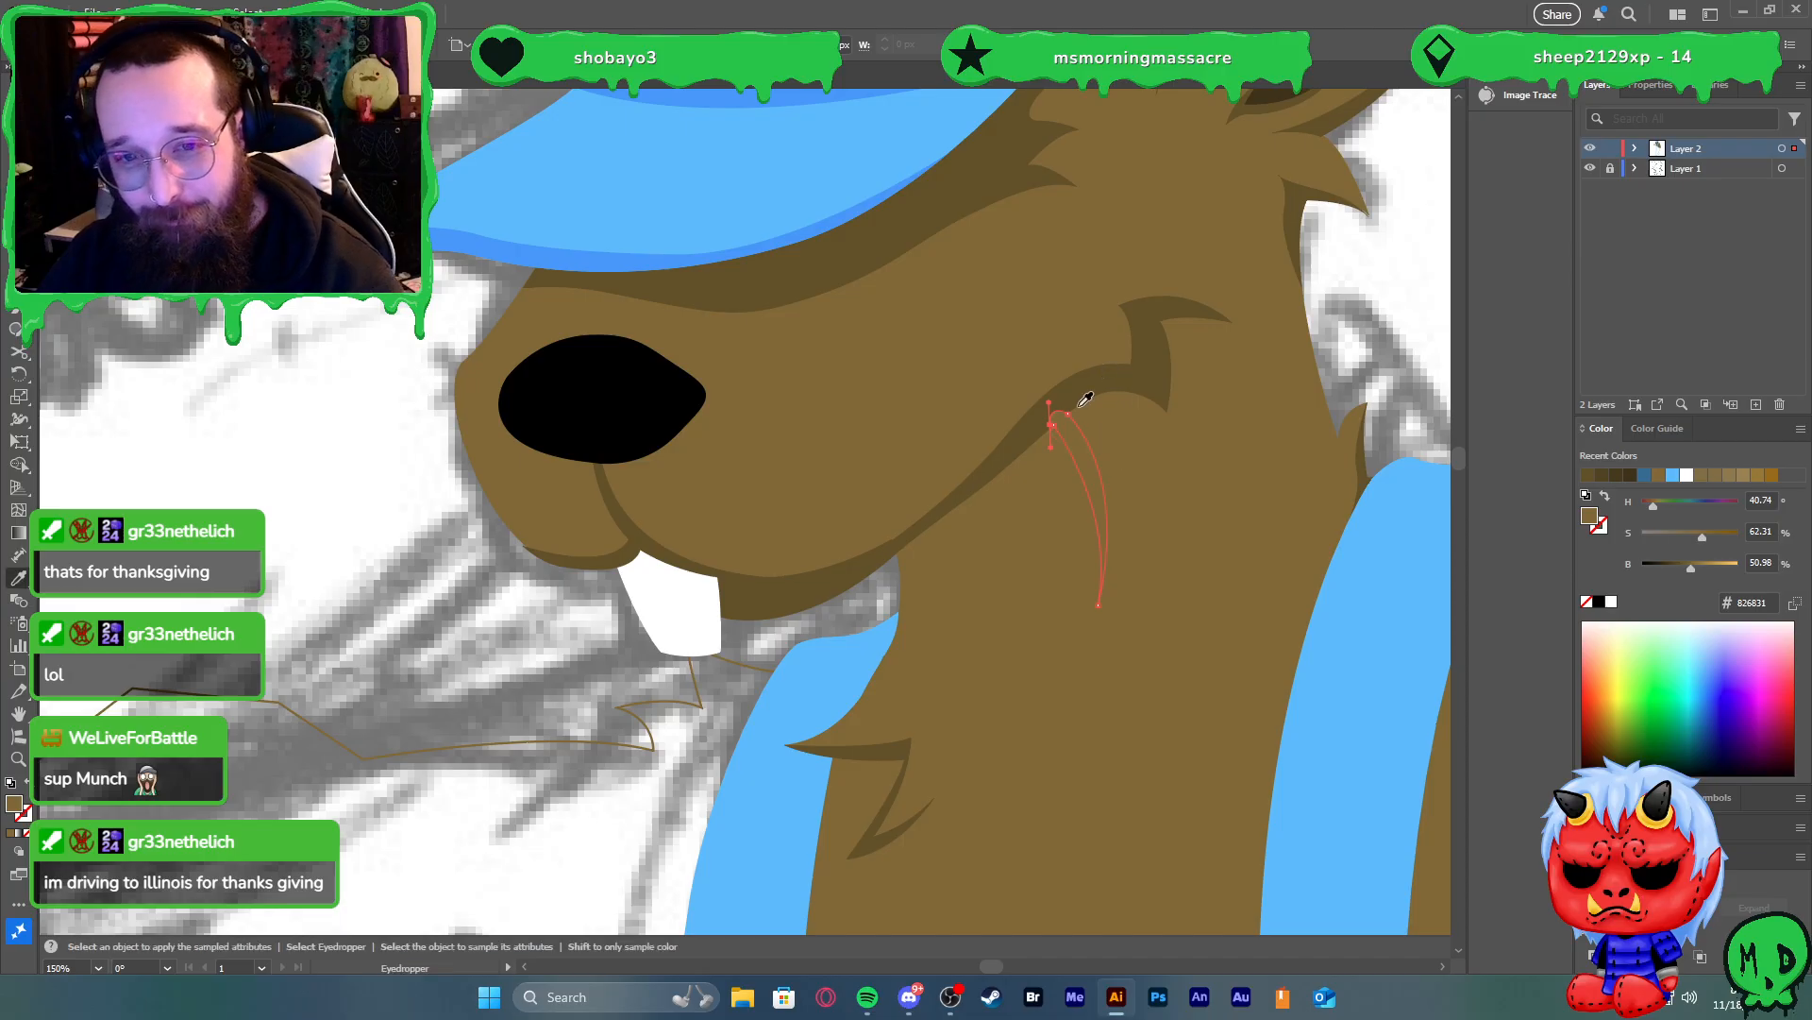
pyautogui.press('i')
pyautogui.press('p')
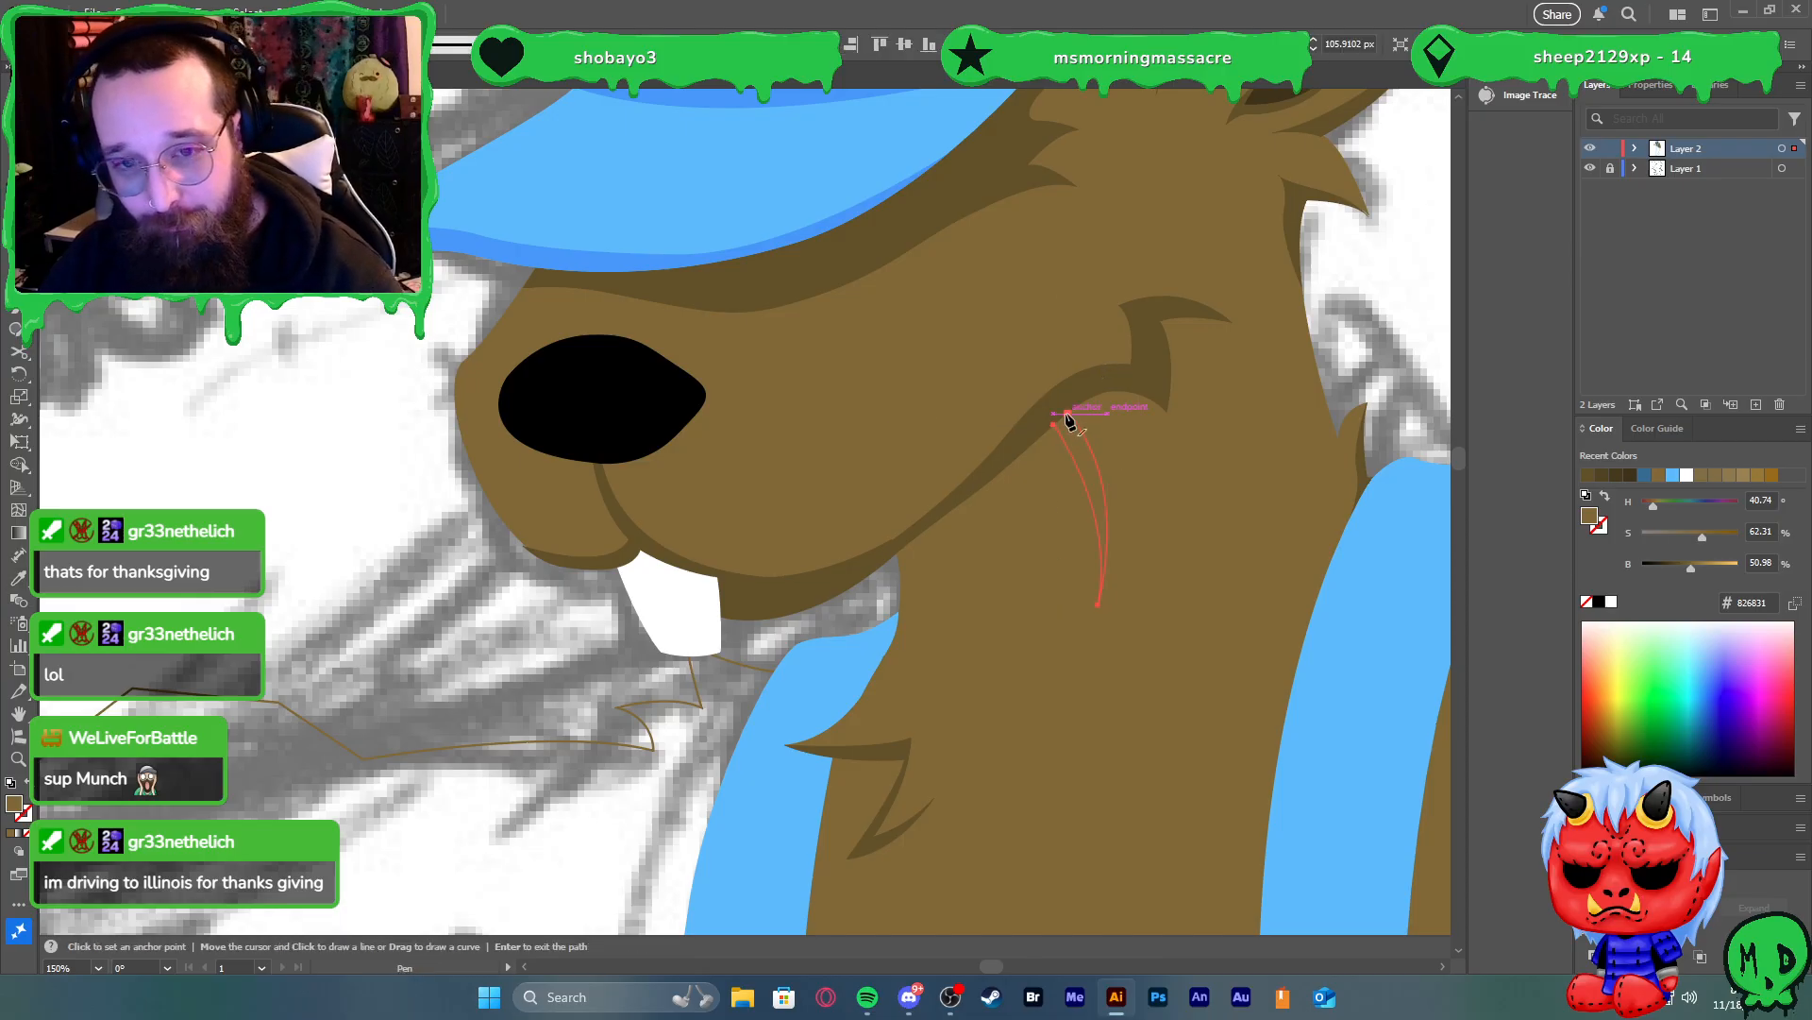
pyautogui.click(1054, 426)
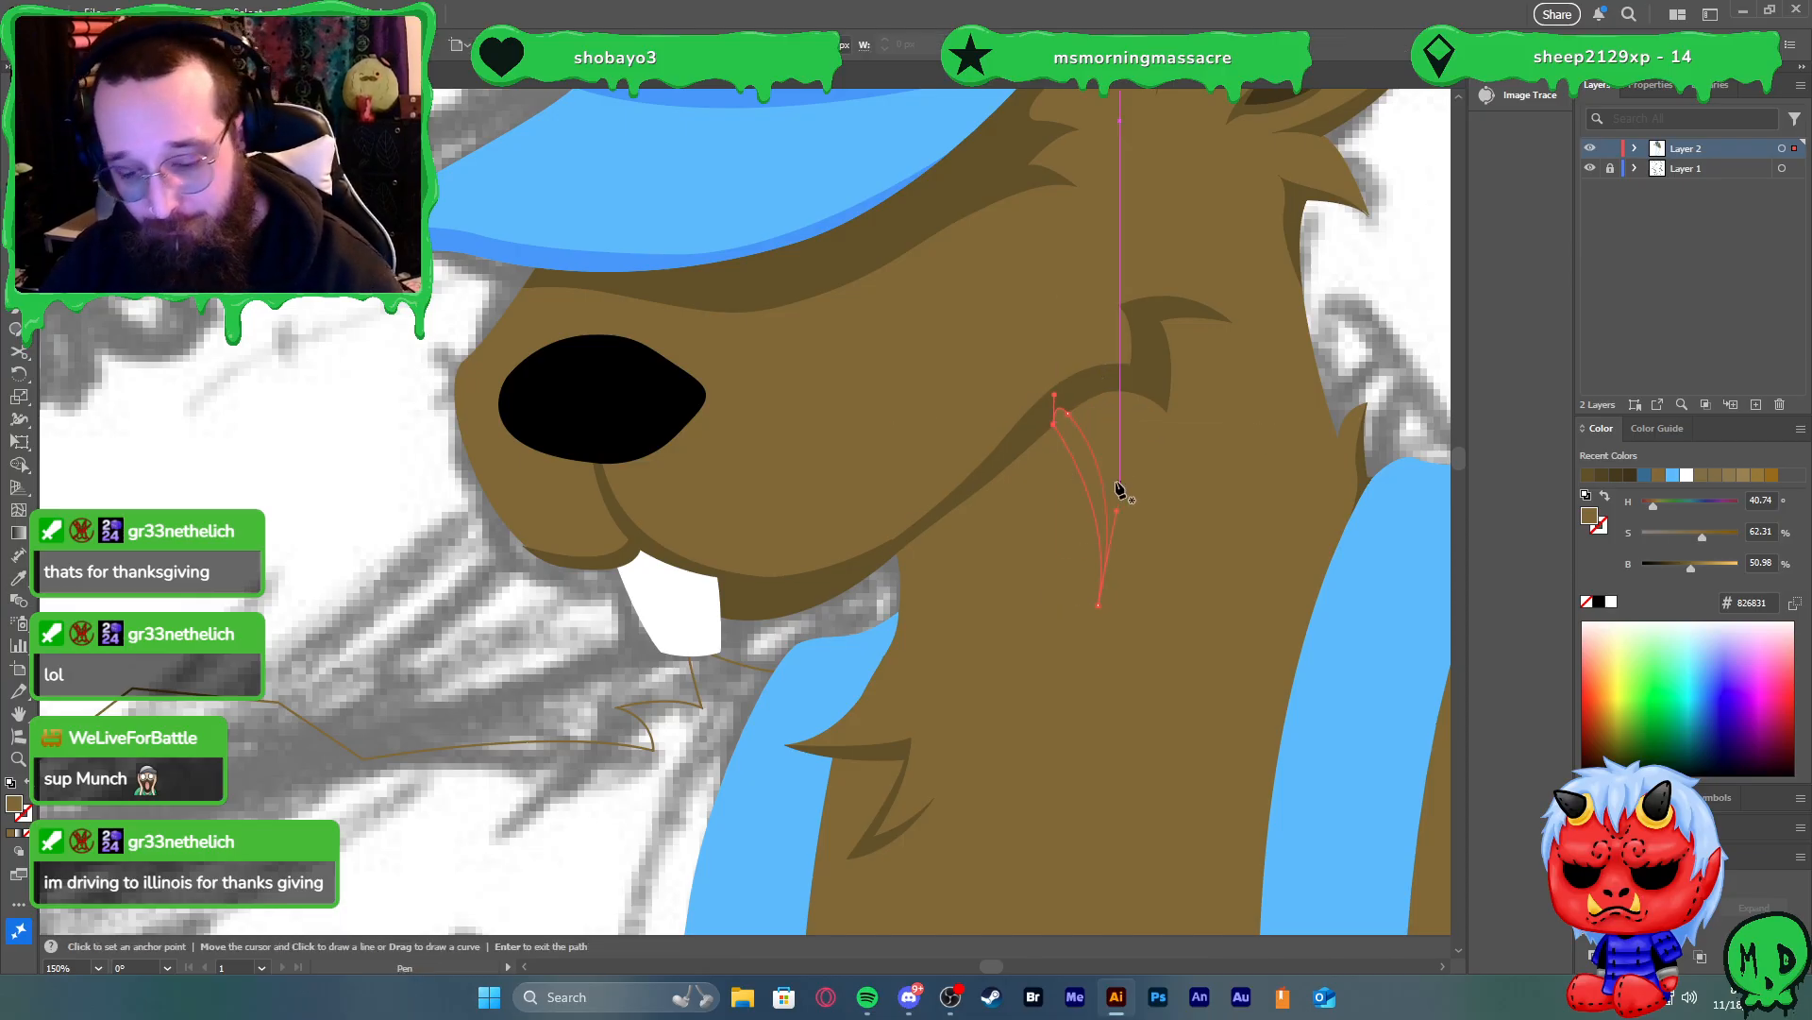
# Fill the neck crease with the dark brown sampled from the mouth line's shadow, and deselect it
pyautogui.press('i')
pyautogui.click(1122, 376)
pyautogui.press('v')
pyautogui.click(1347, 350)
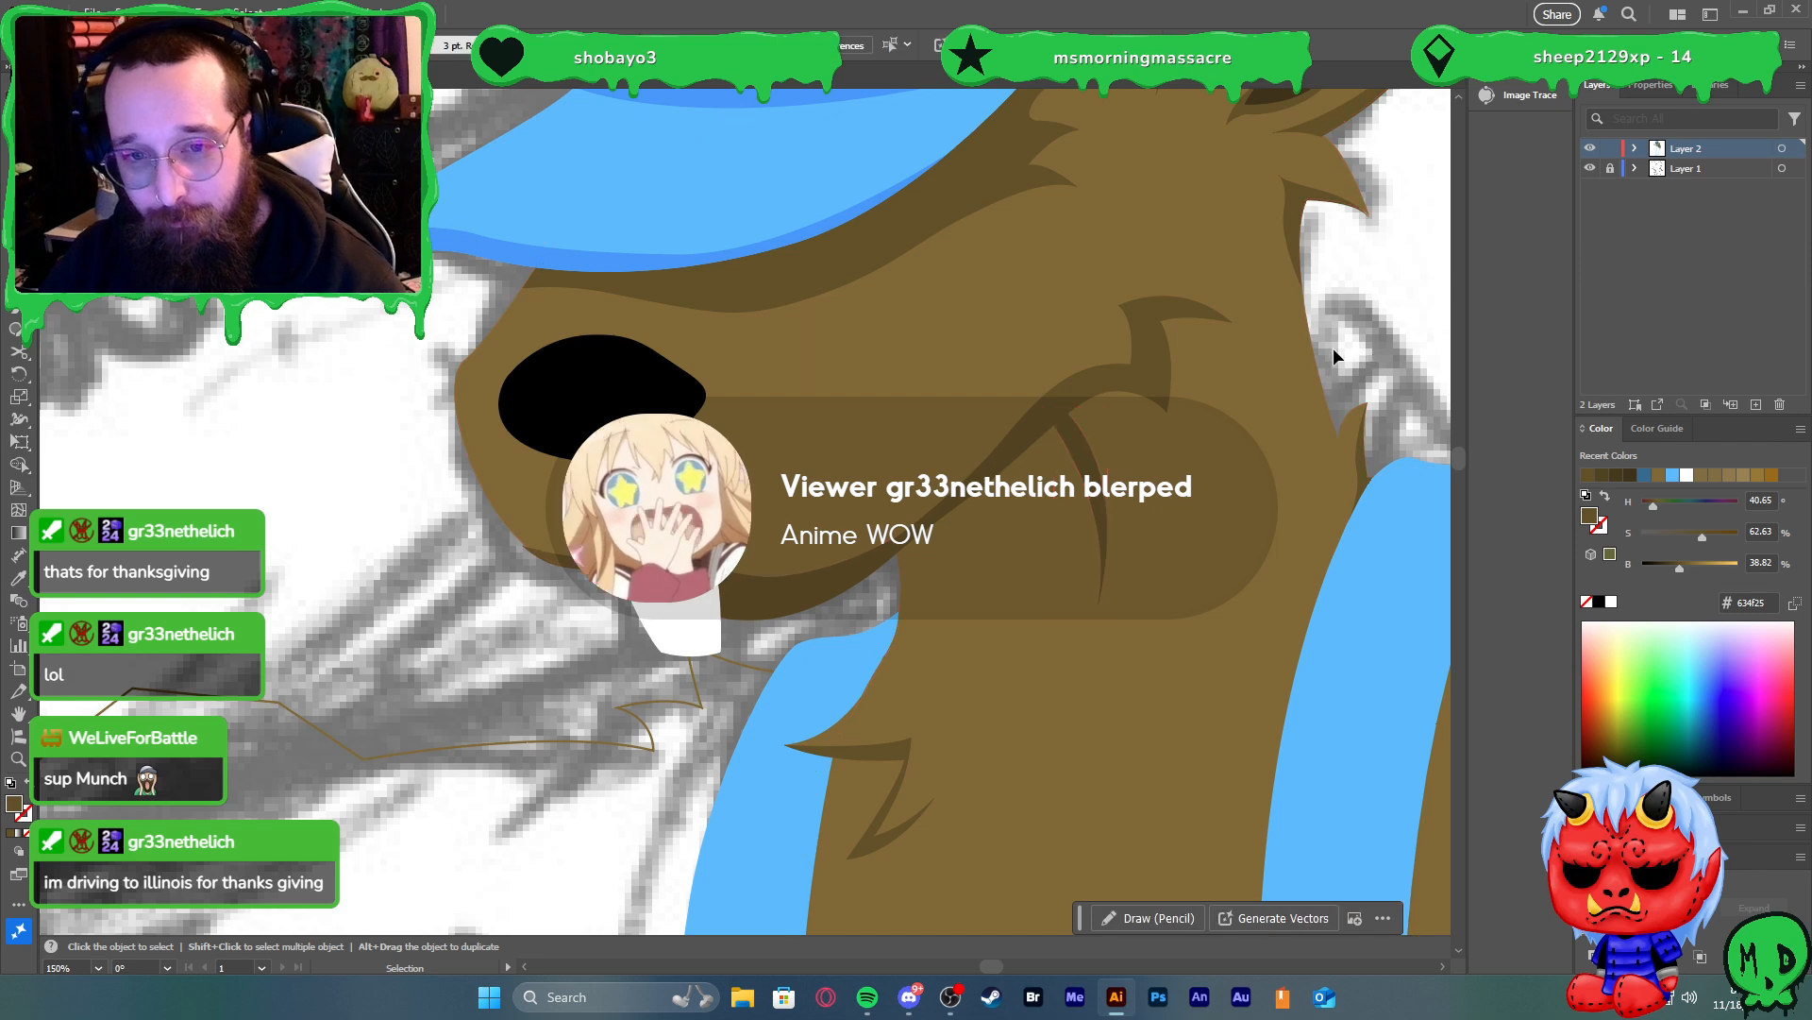
# Swap the front arm's fill to a stroke to expose the sketched wrist and chainsaw handle beneath it, and deselect it
pyautogui.hotkey('ctrl', '0')
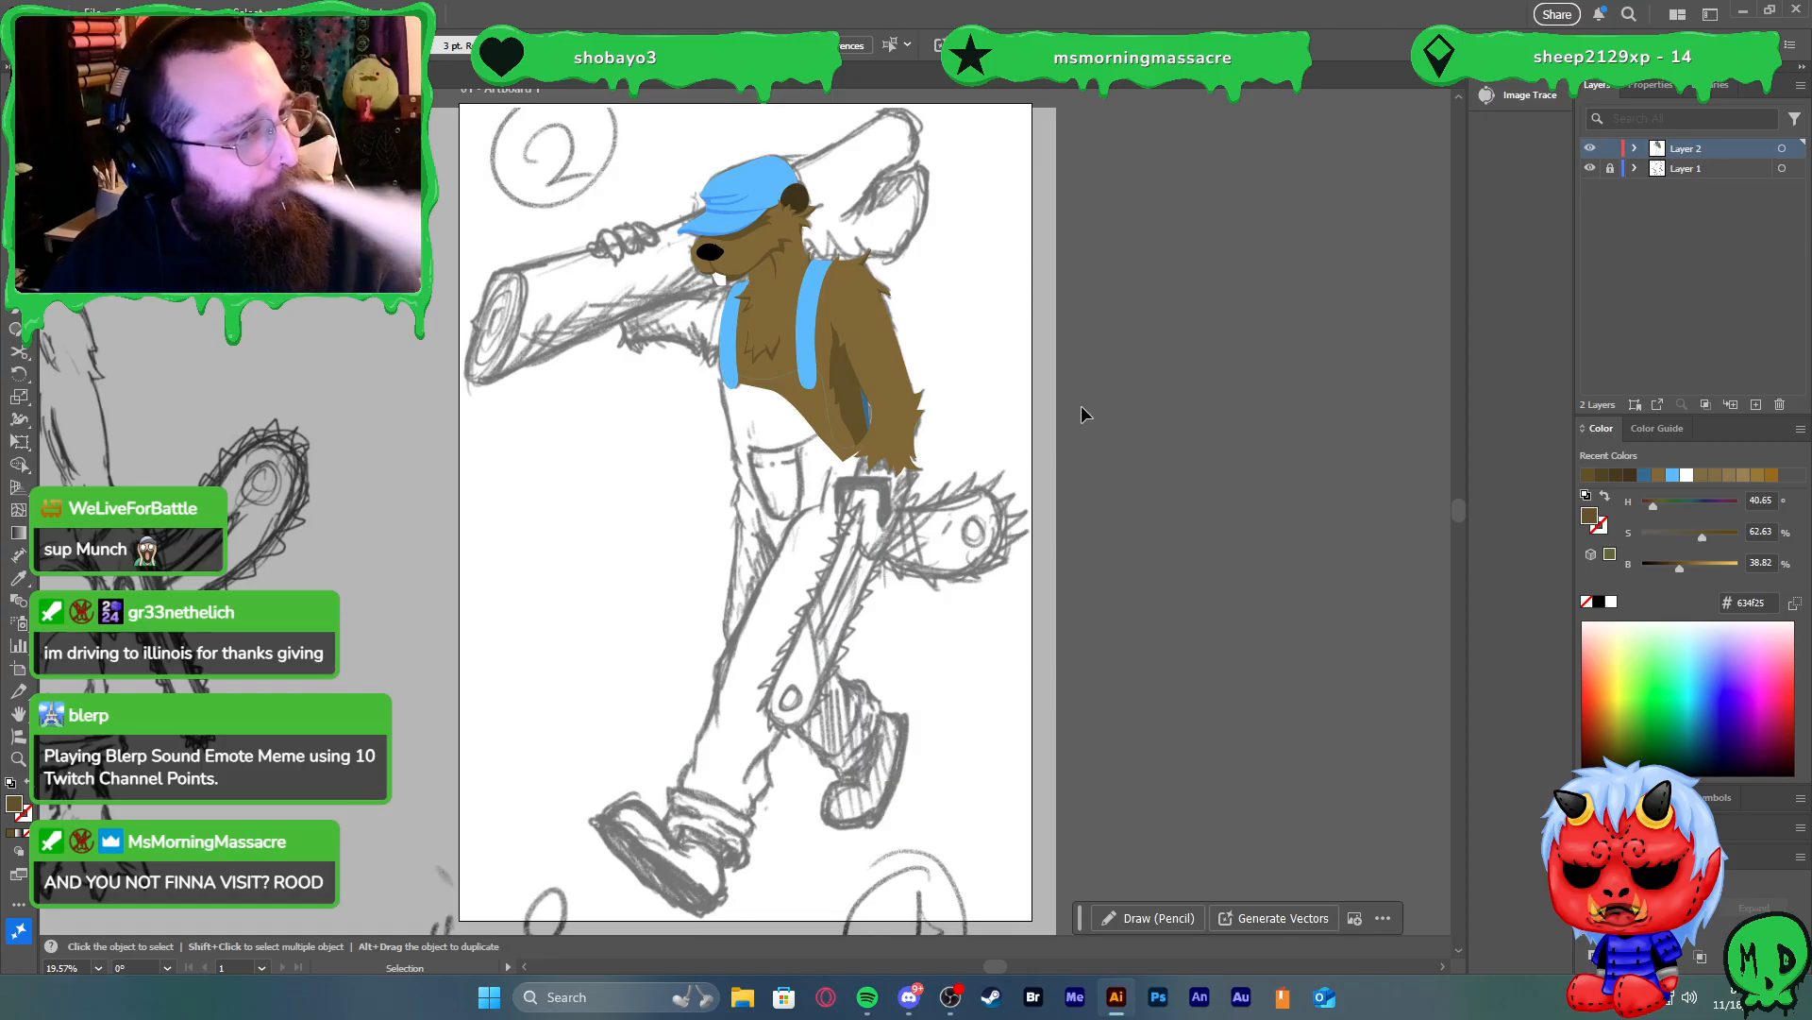
pyautogui.scroll(4, 886, 500)
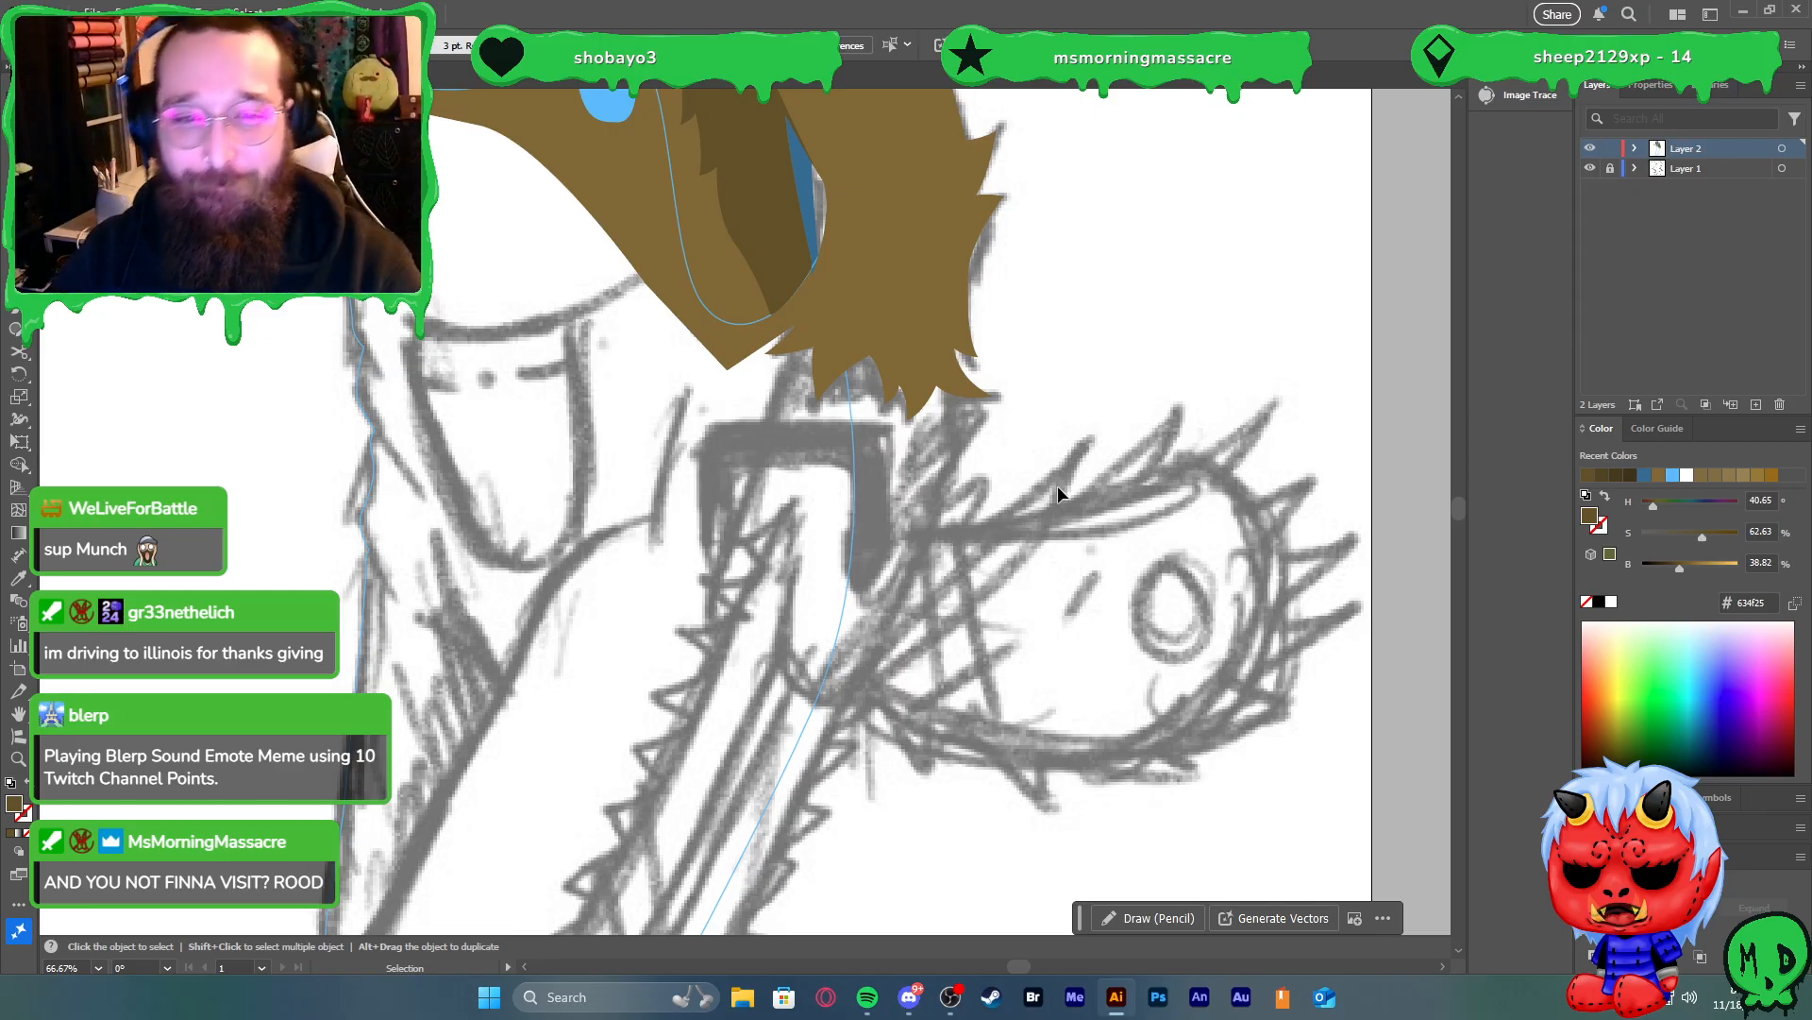
pyautogui.click(940, 381)
pyautogui.hotkey('shift', 'x')
pyautogui.click(892, 472)
pyautogui.scroll(2, 834, 395)
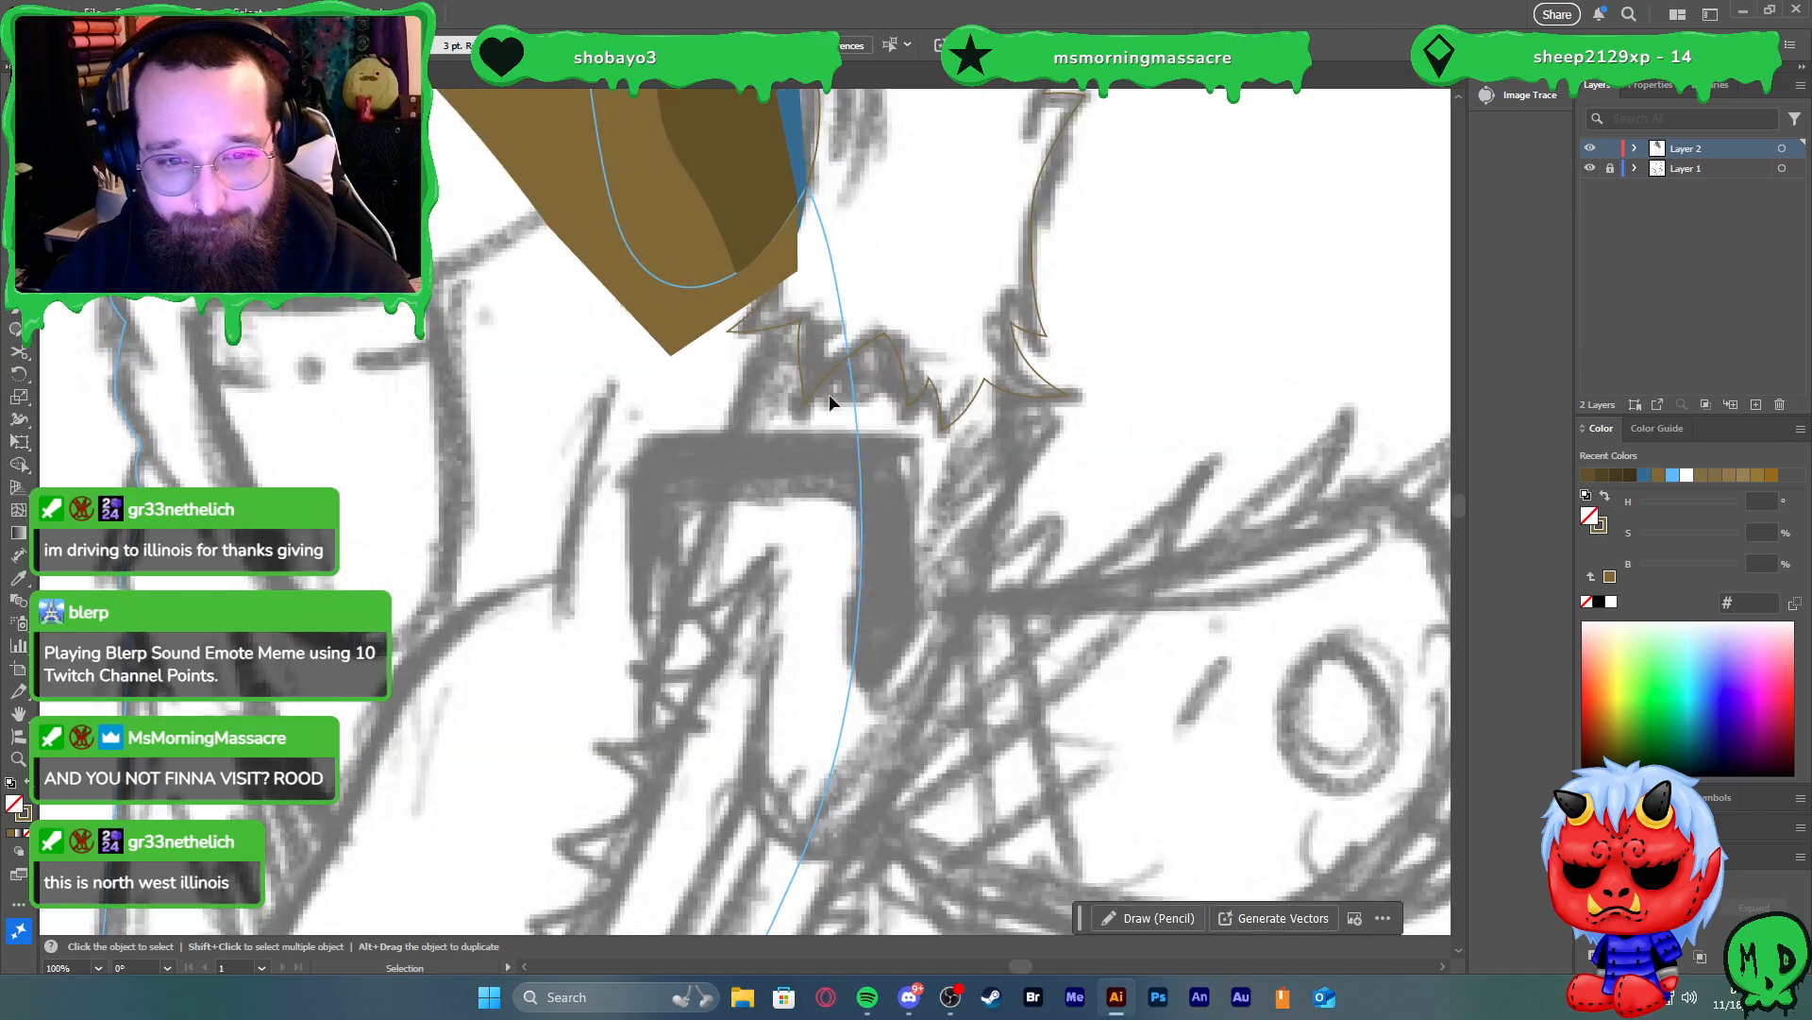
# Swap the body's fill to a stroke to expose the sketch lines around the front forearm
pyautogui.click(642, 315)
pyautogui.hotkey('shift', 'x')
pyautogui.scroll(-2, 885, 400)
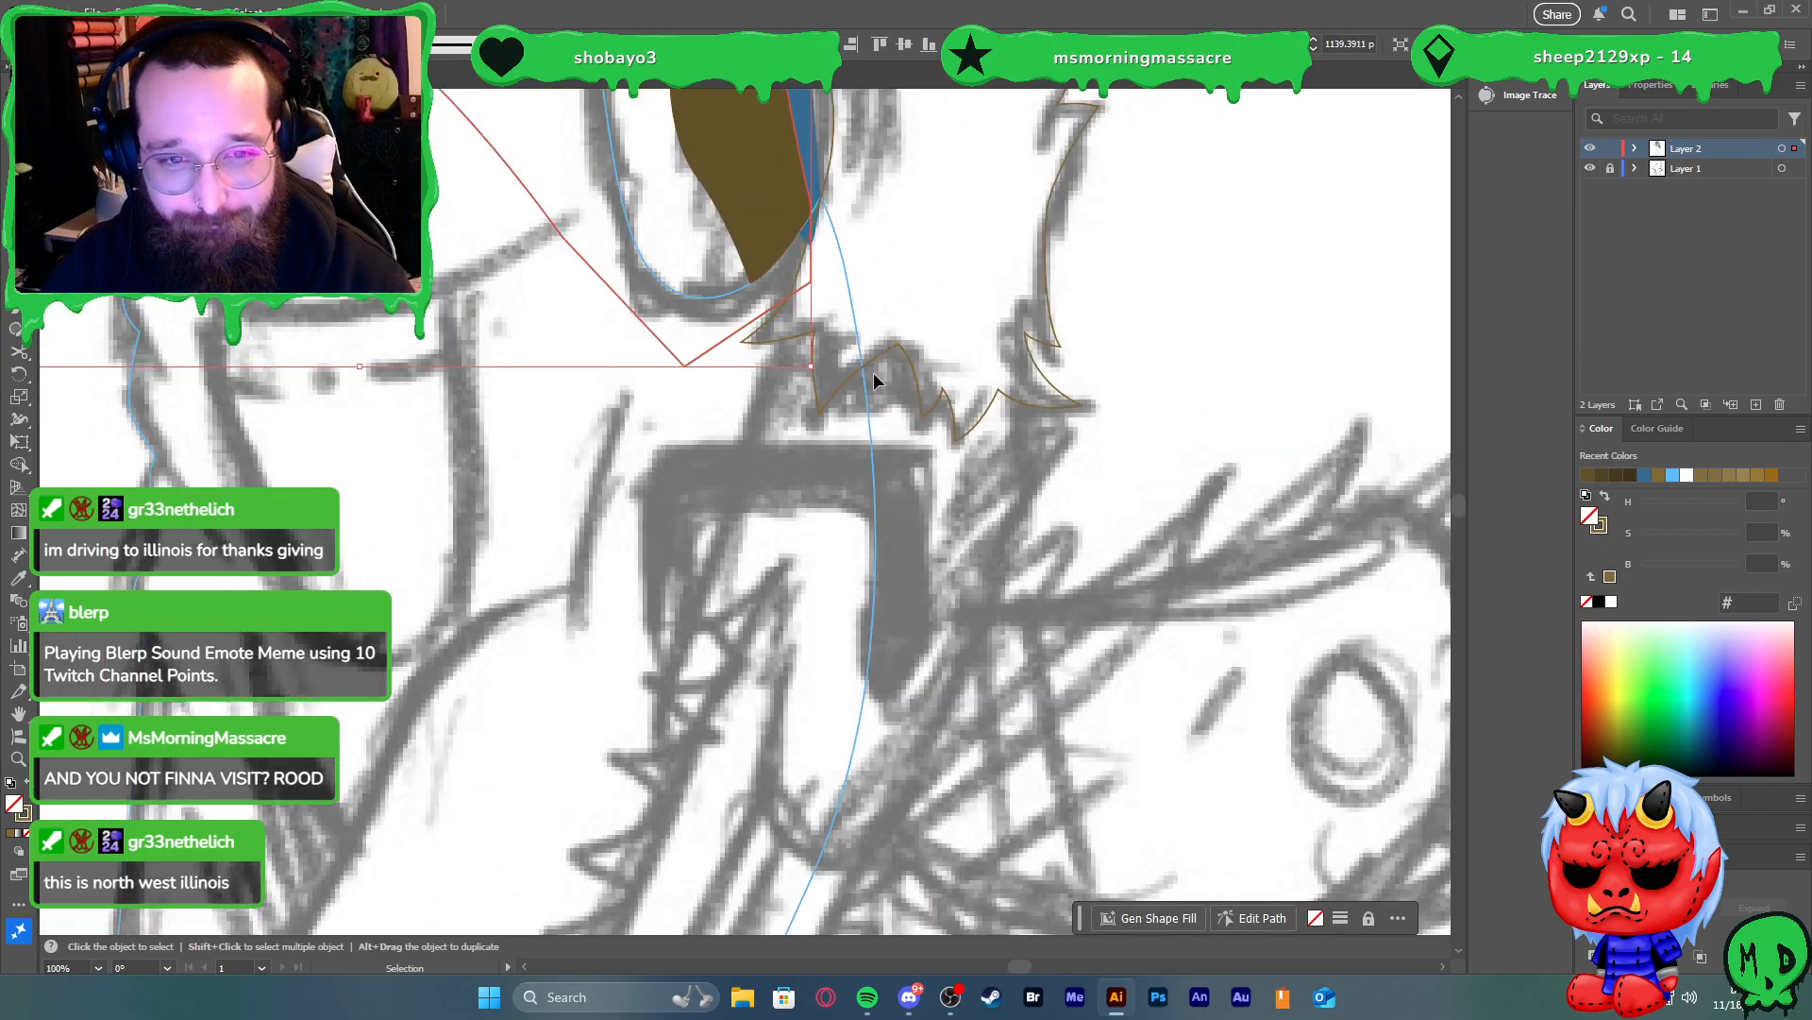
pyautogui.scroll(2, 949, 396)
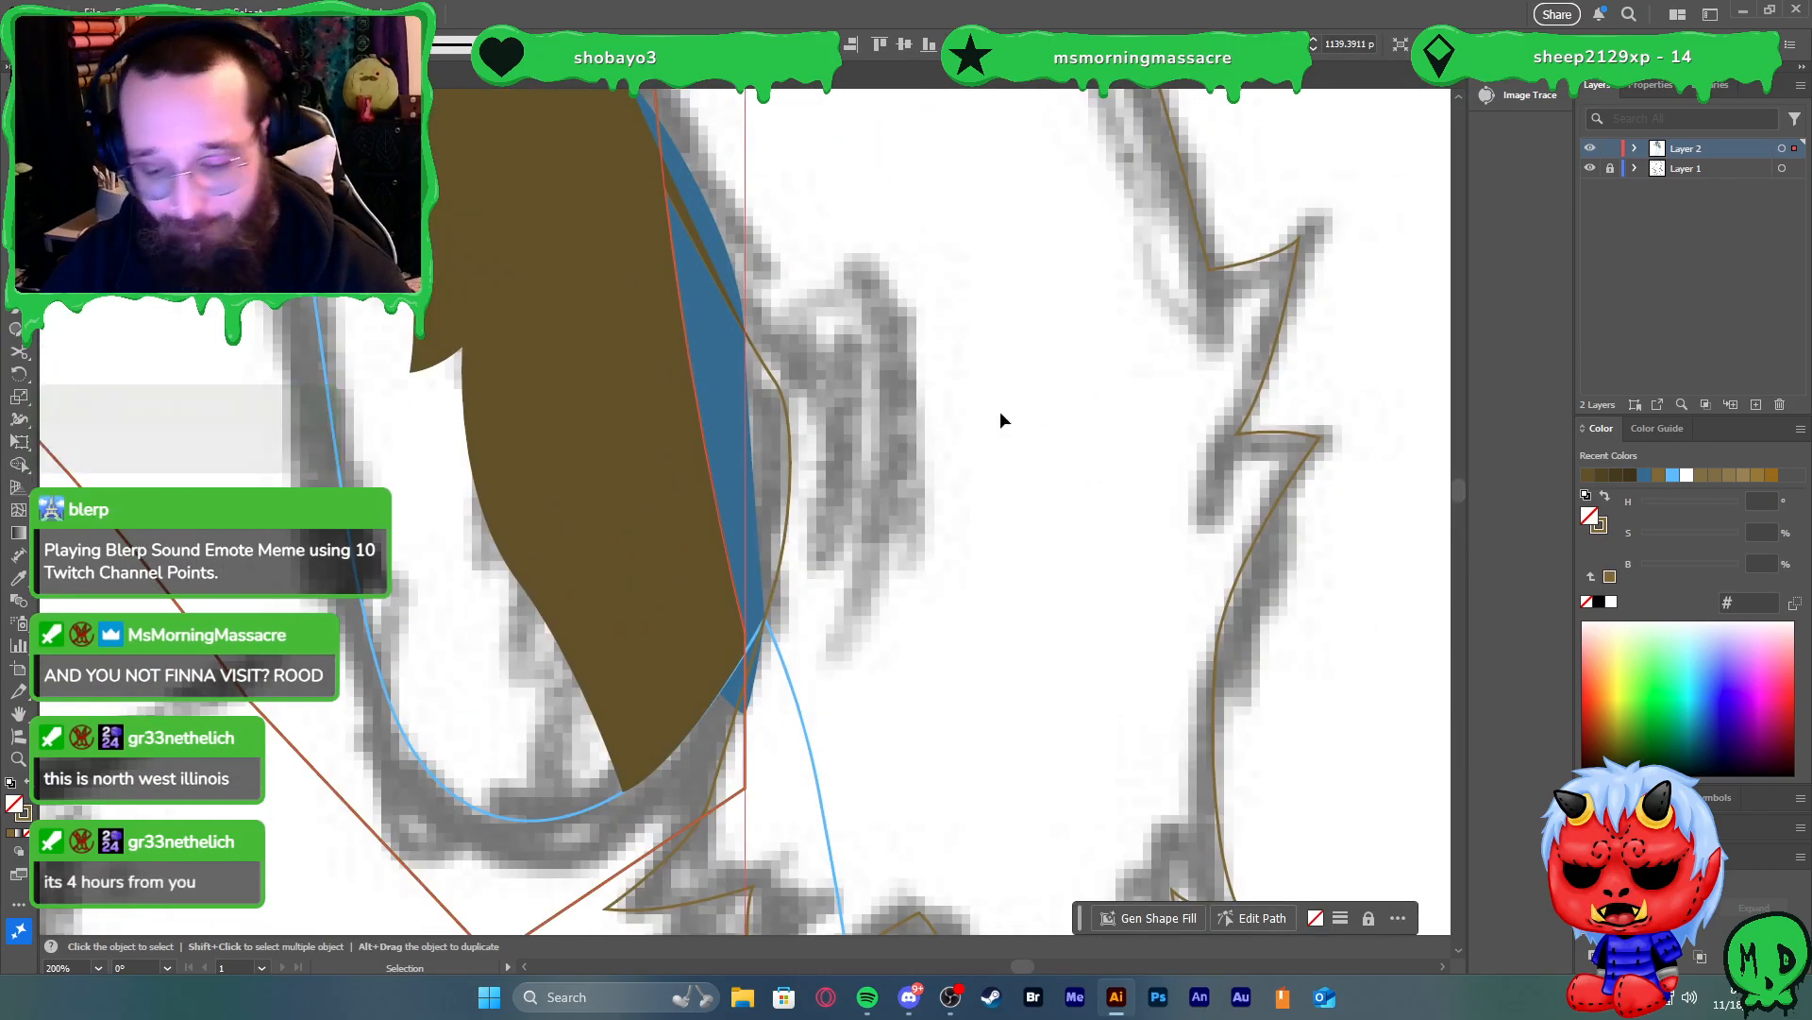
# Draw a closed, curved fur tuft shape with pointed tips over the sketched hatching on the inner side of the front forearm
pyautogui.press('p')
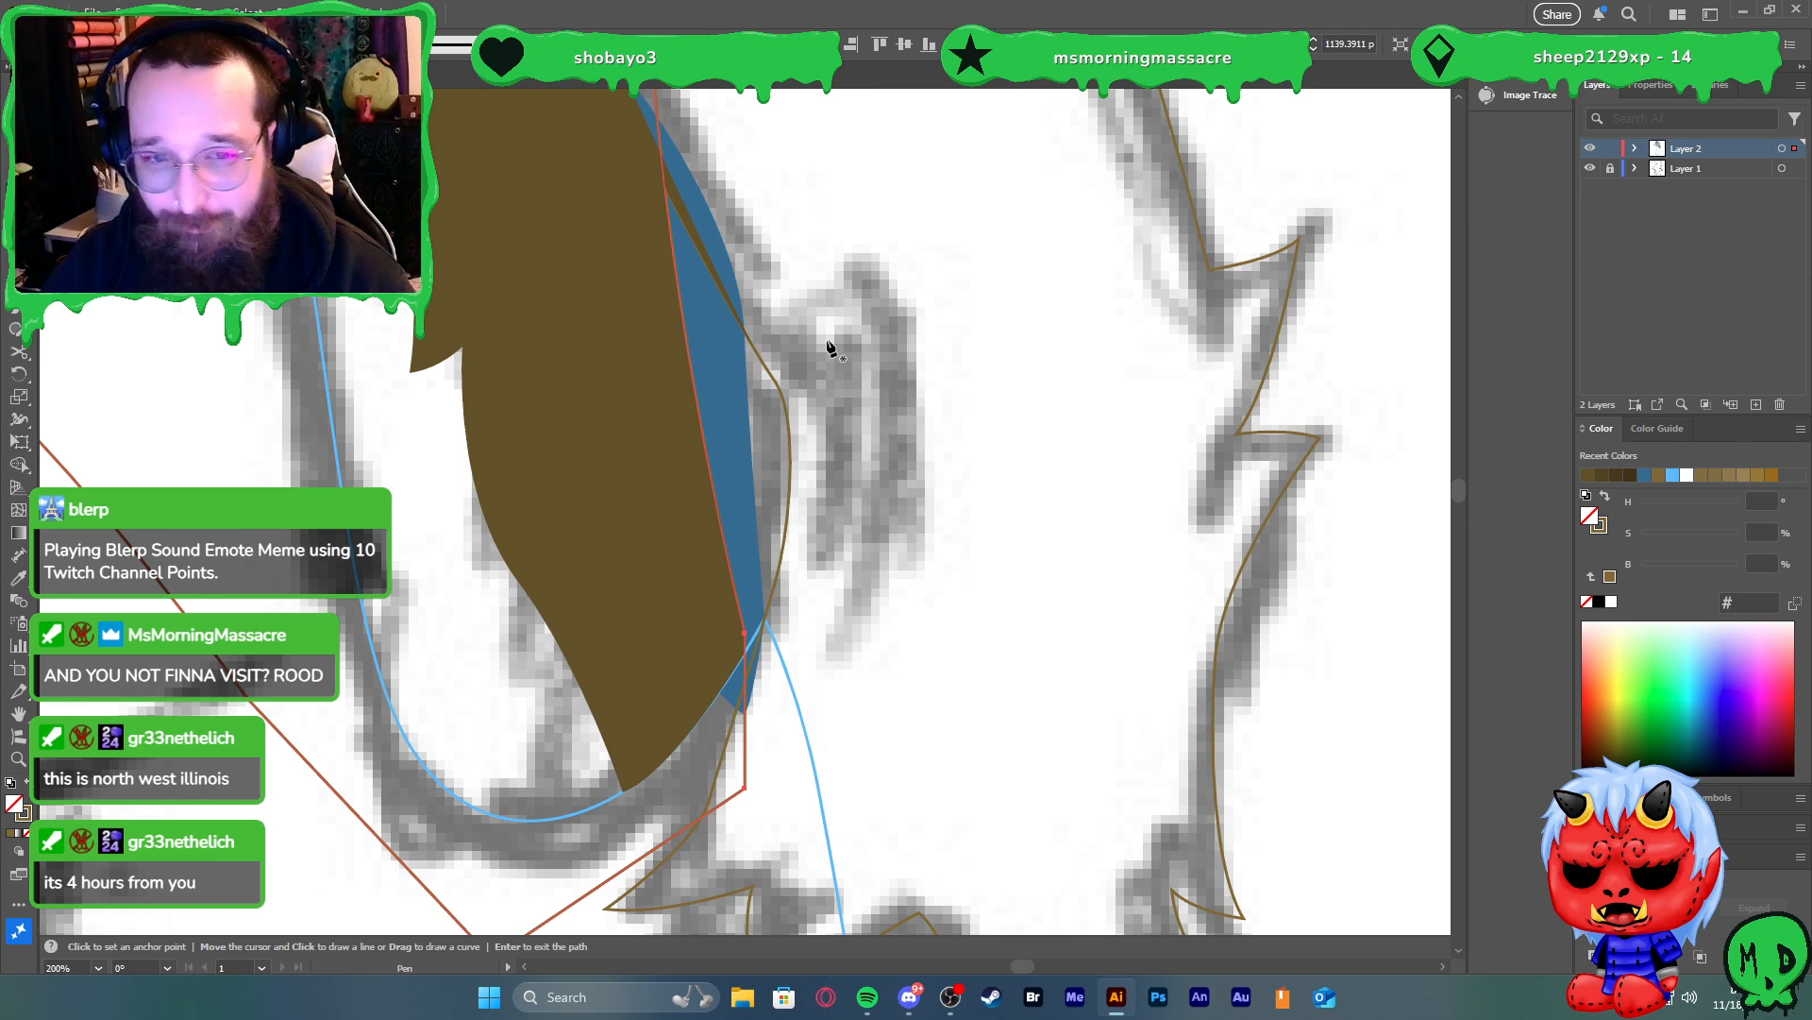
pyautogui.hotkey('ctrl', 'z')
pyautogui.click(813, 553)
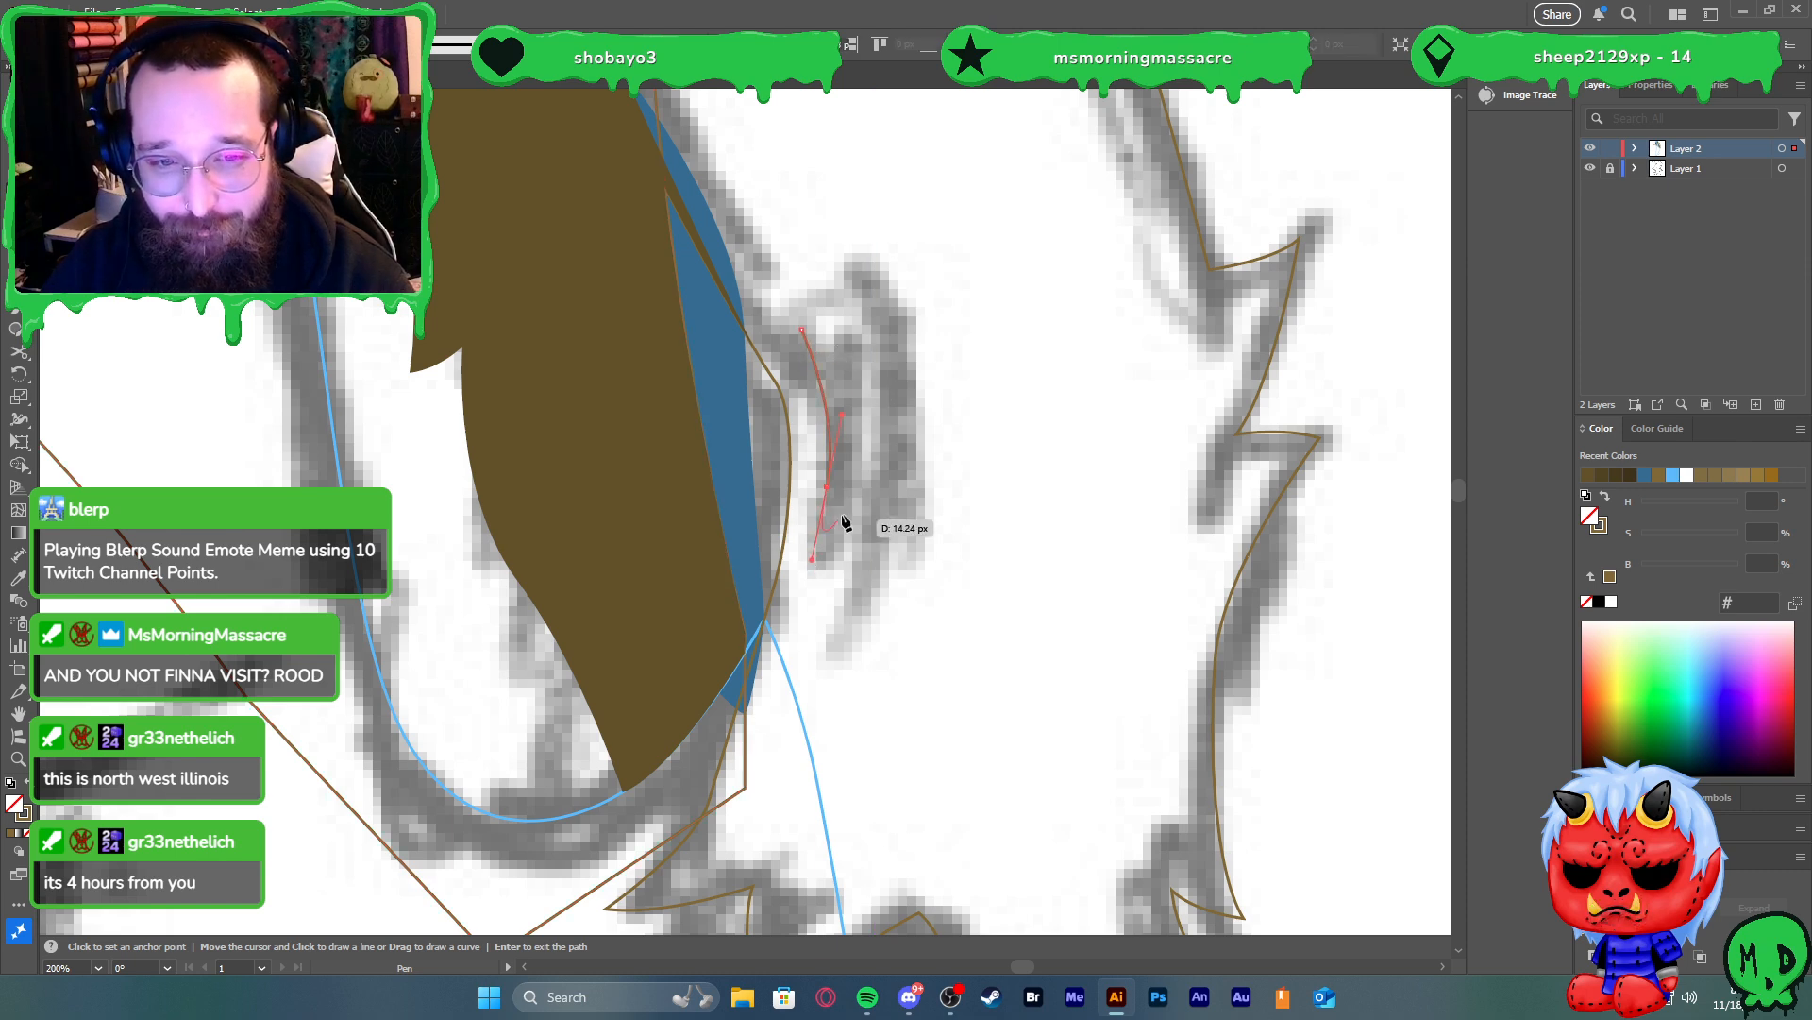
pyautogui.moveTo(889, 510); pyautogui.dragTo(891, 508)
pyautogui.moveTo(879, 589); pyautogui.dragTo(866, 614)
pyautogui.moveTo(915, 436); pyautogui.dragTo(917, 433)
pyautogui.moveTo(867, 287); pyautogui.dragTo(826, 247)
pyautogui.moveTo(833, 313)
pyautogui.mouseDown()
pyautogui.moveTo(815, 323)
pyautogui.moveTo(834, 387)
pyautogui.mouseUp()
# Swap the forearm tuft's stroke to a fill, colour it dark brown #634F25, and deselect it
pyautogui.hotkey('shift', 'x')
pyautogui.scroll(-1, 875, 385)
pyautogui.scroll(-2, 874, 387)
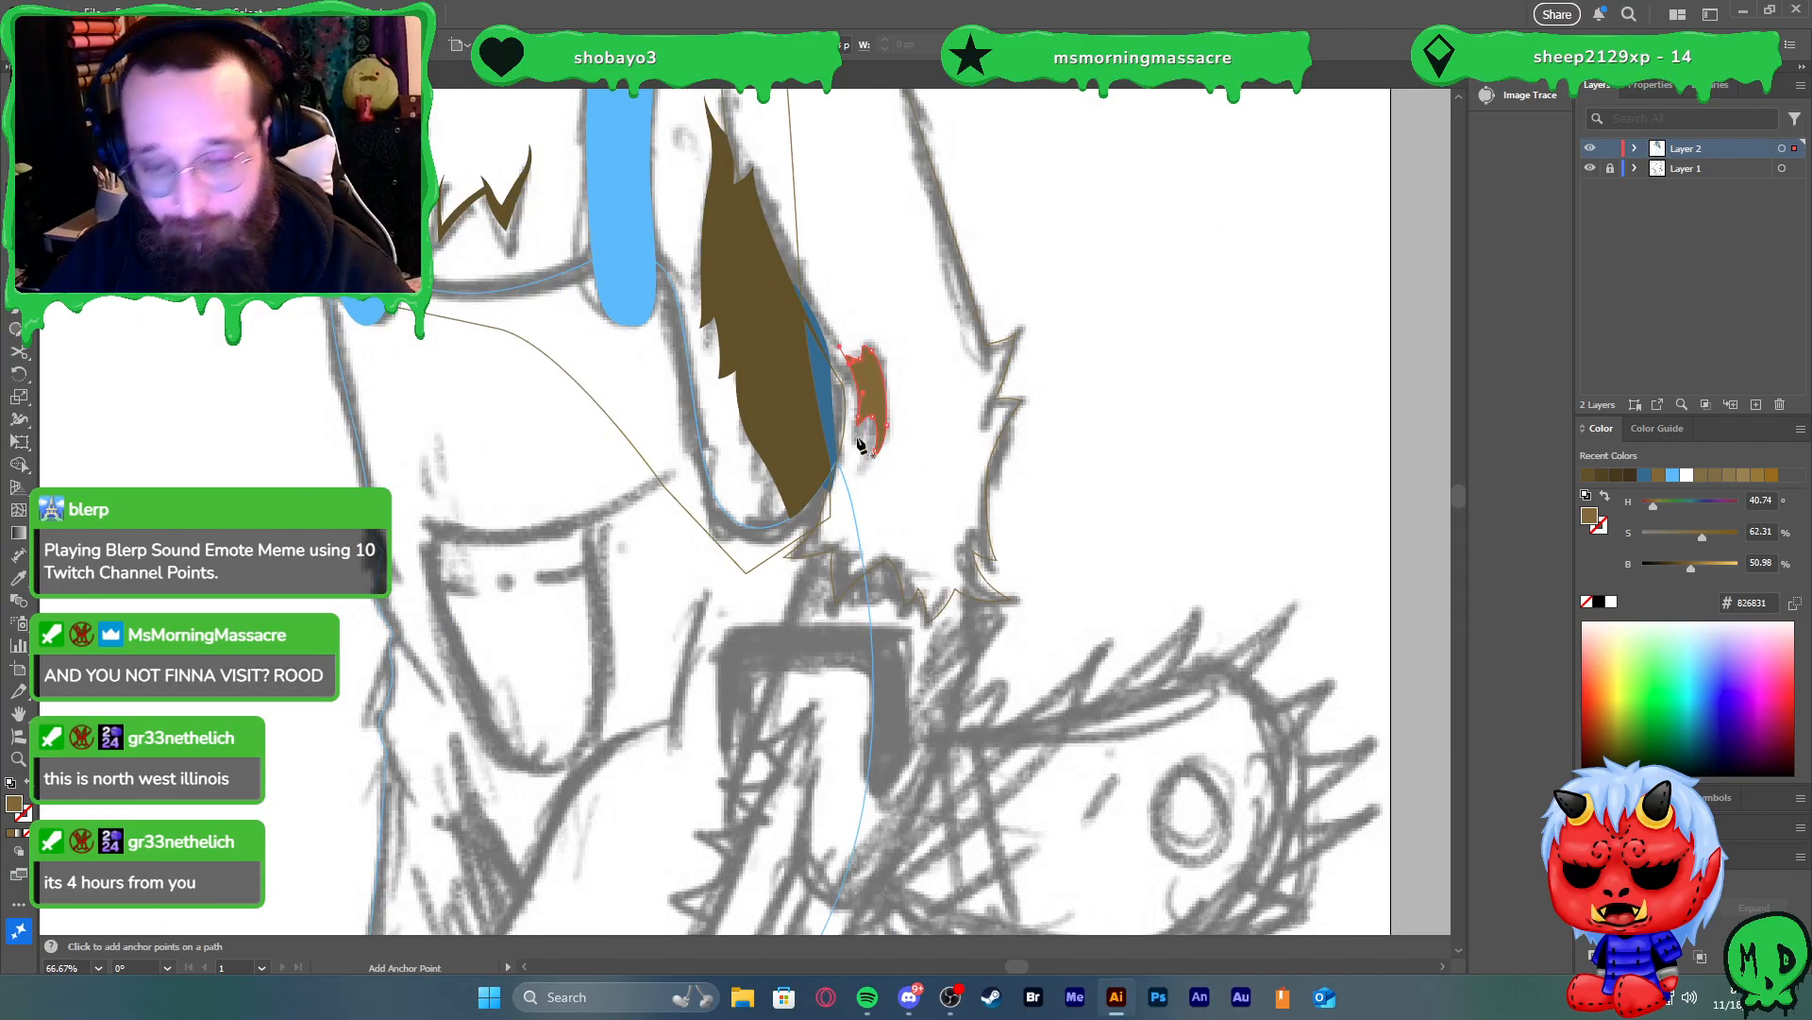
pyautogui.press('v')
pyautogui.click(1018, 384)
pyautogui.scroll(-2, 1020, 385)
pyautogui.scroll(2, 1002, 336)
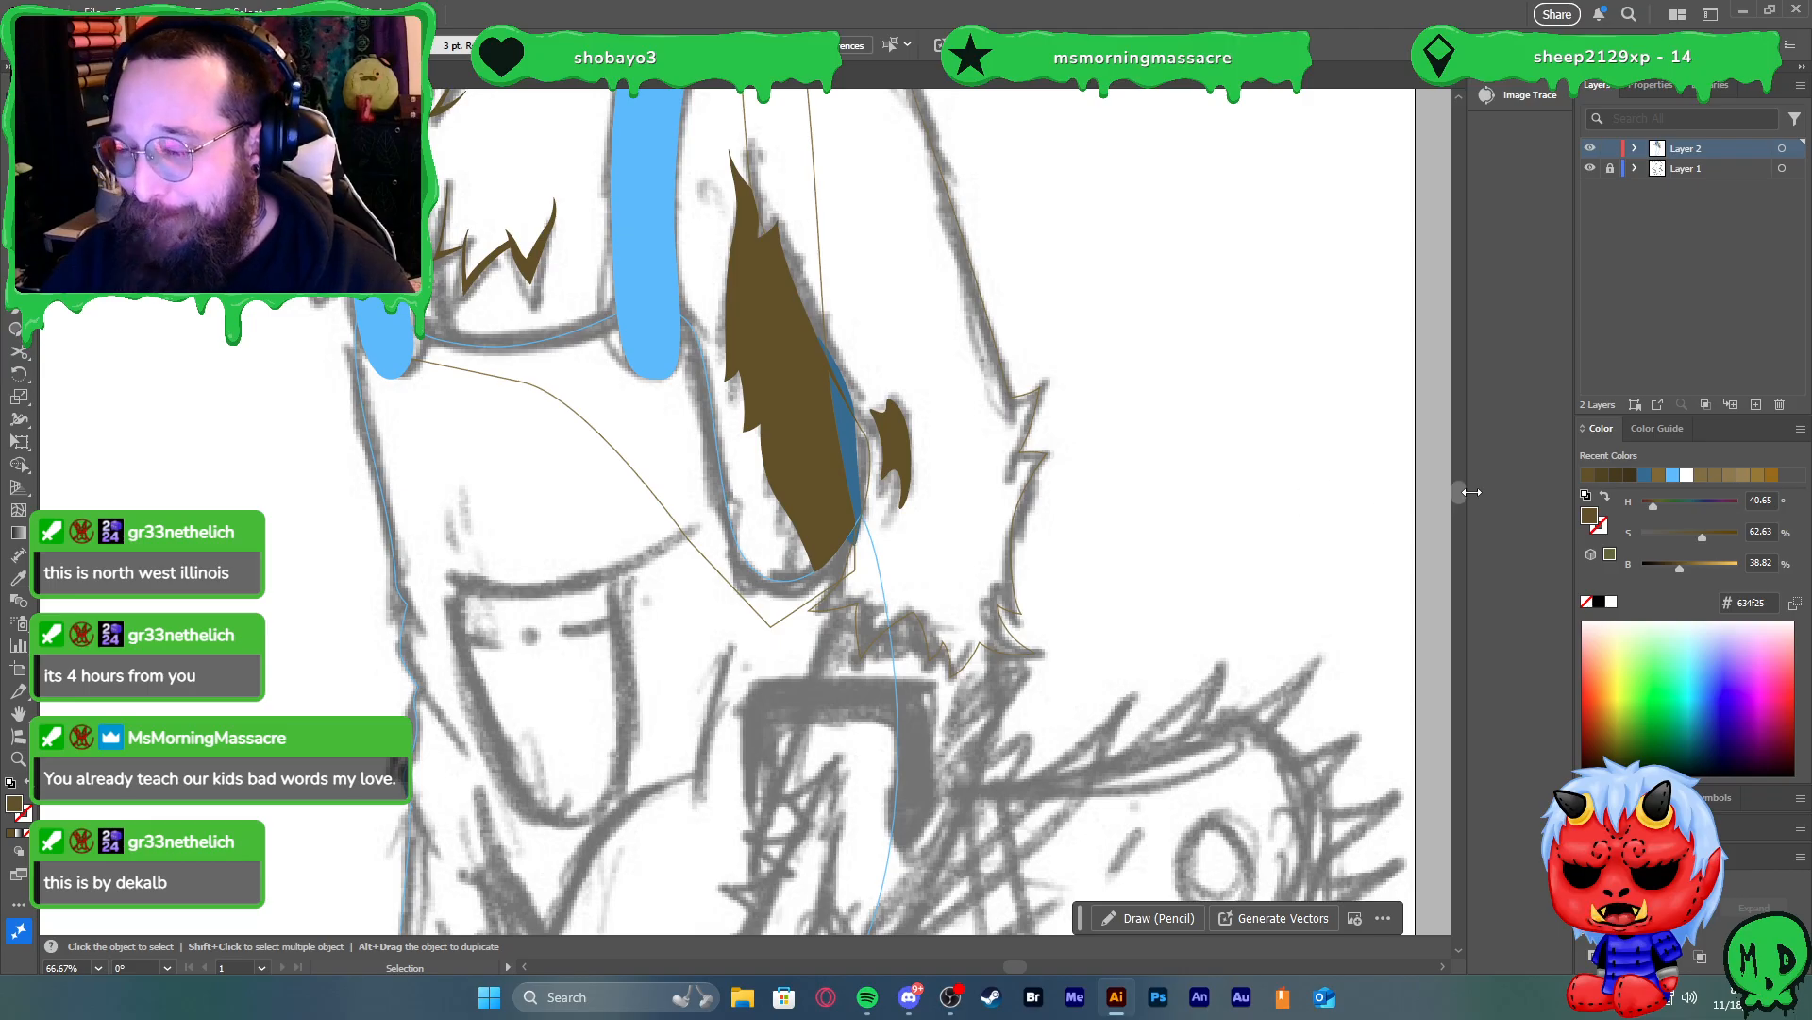
# Draw a thin, curved dark brown shadow from the tip of the upper fur spike on the forearm's outer edge down into the arm
pyautogui.scroll(3, 1040, 489)
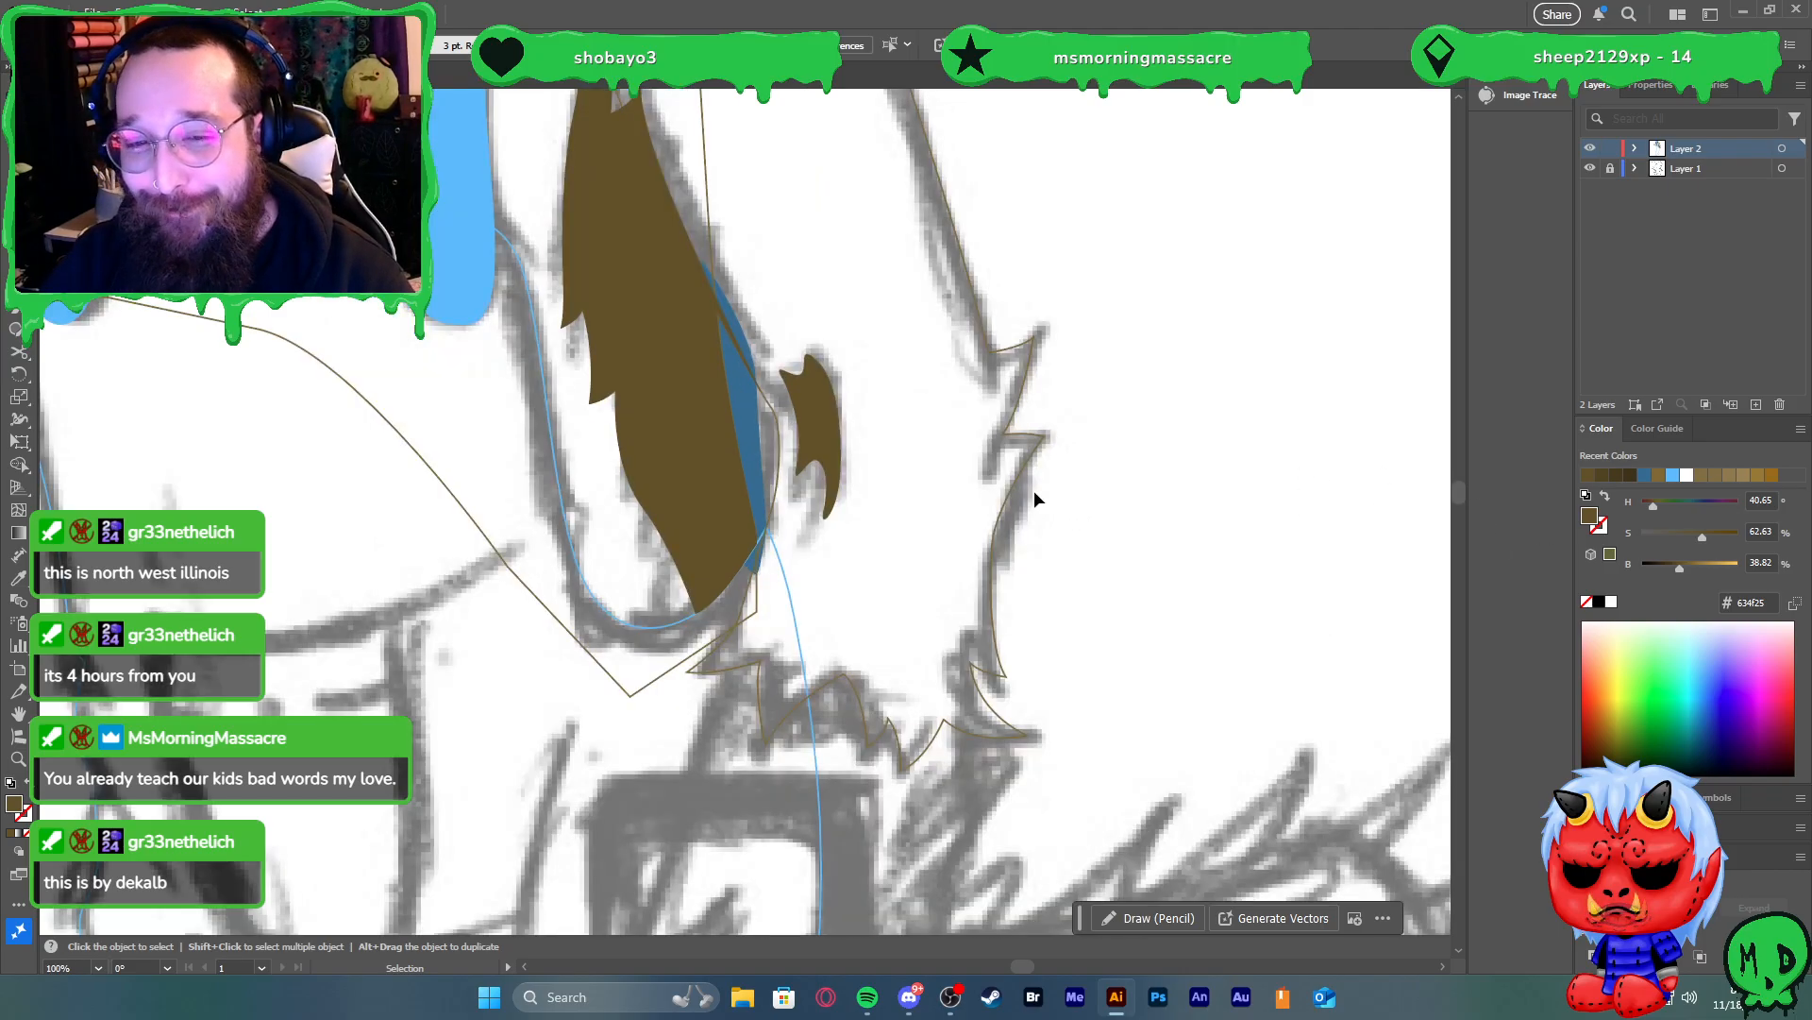
pyautogui.press('p')
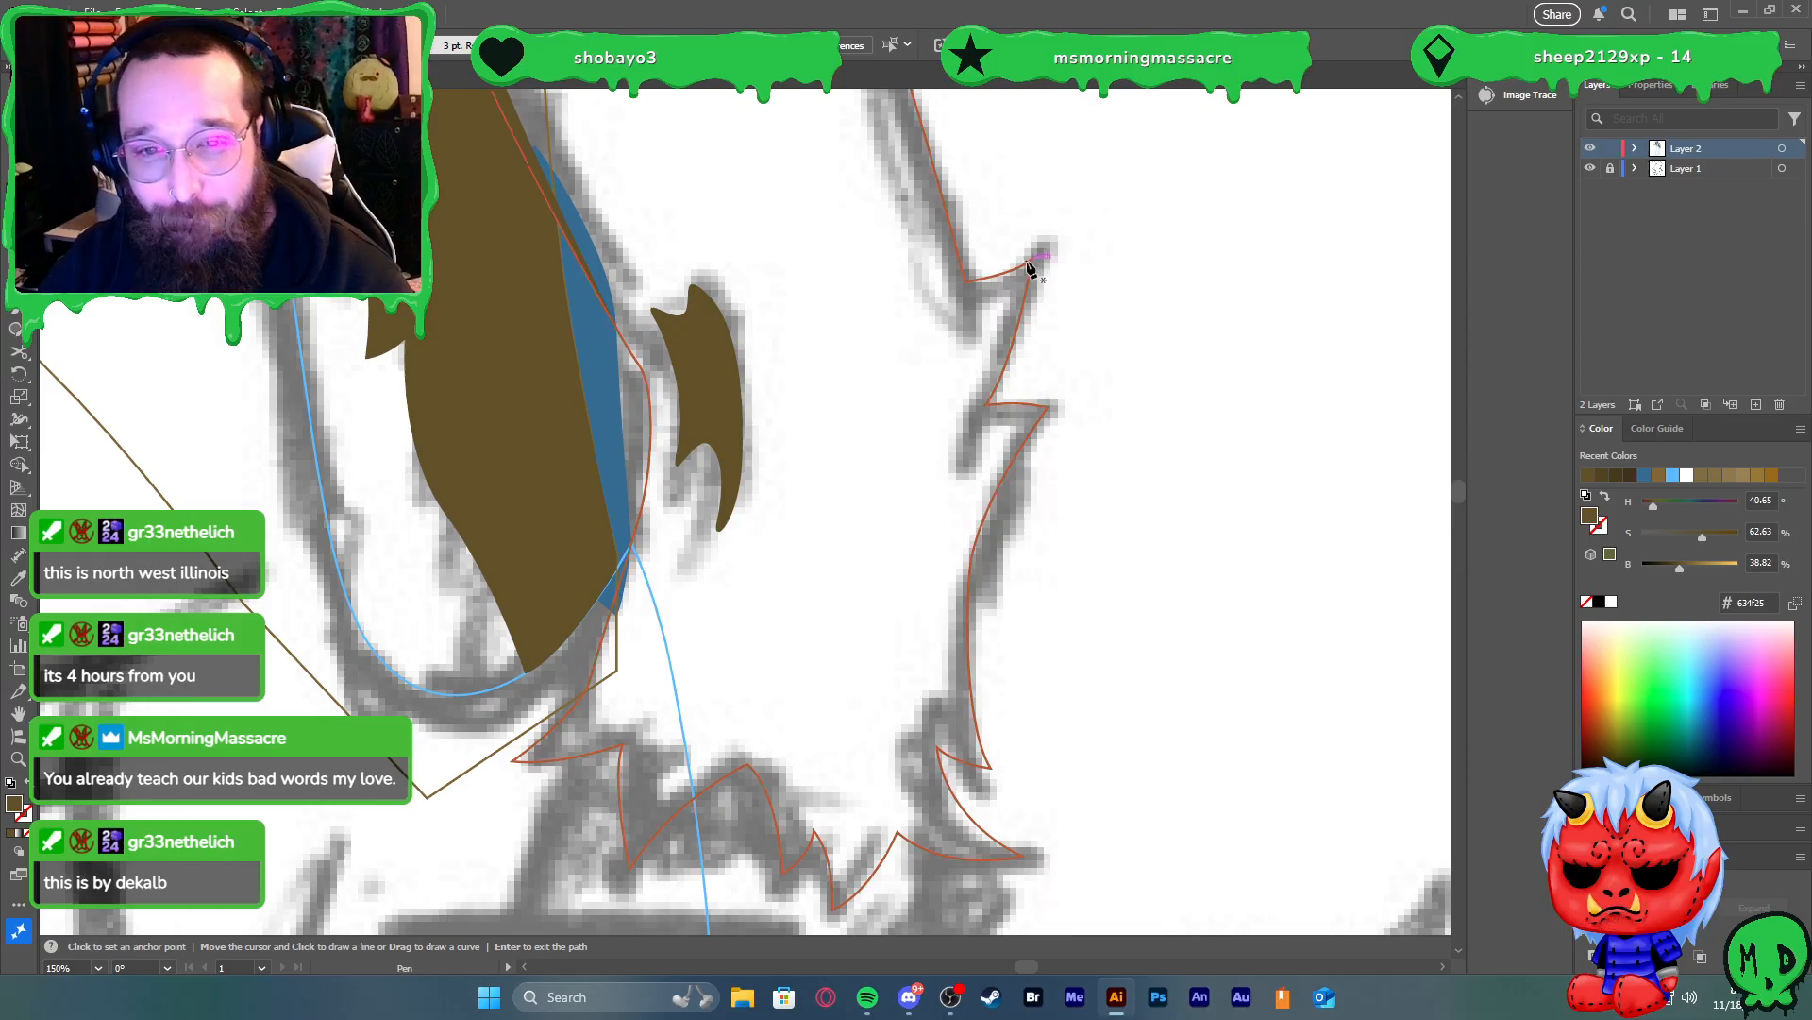
pyautogui.click(1031, 263)
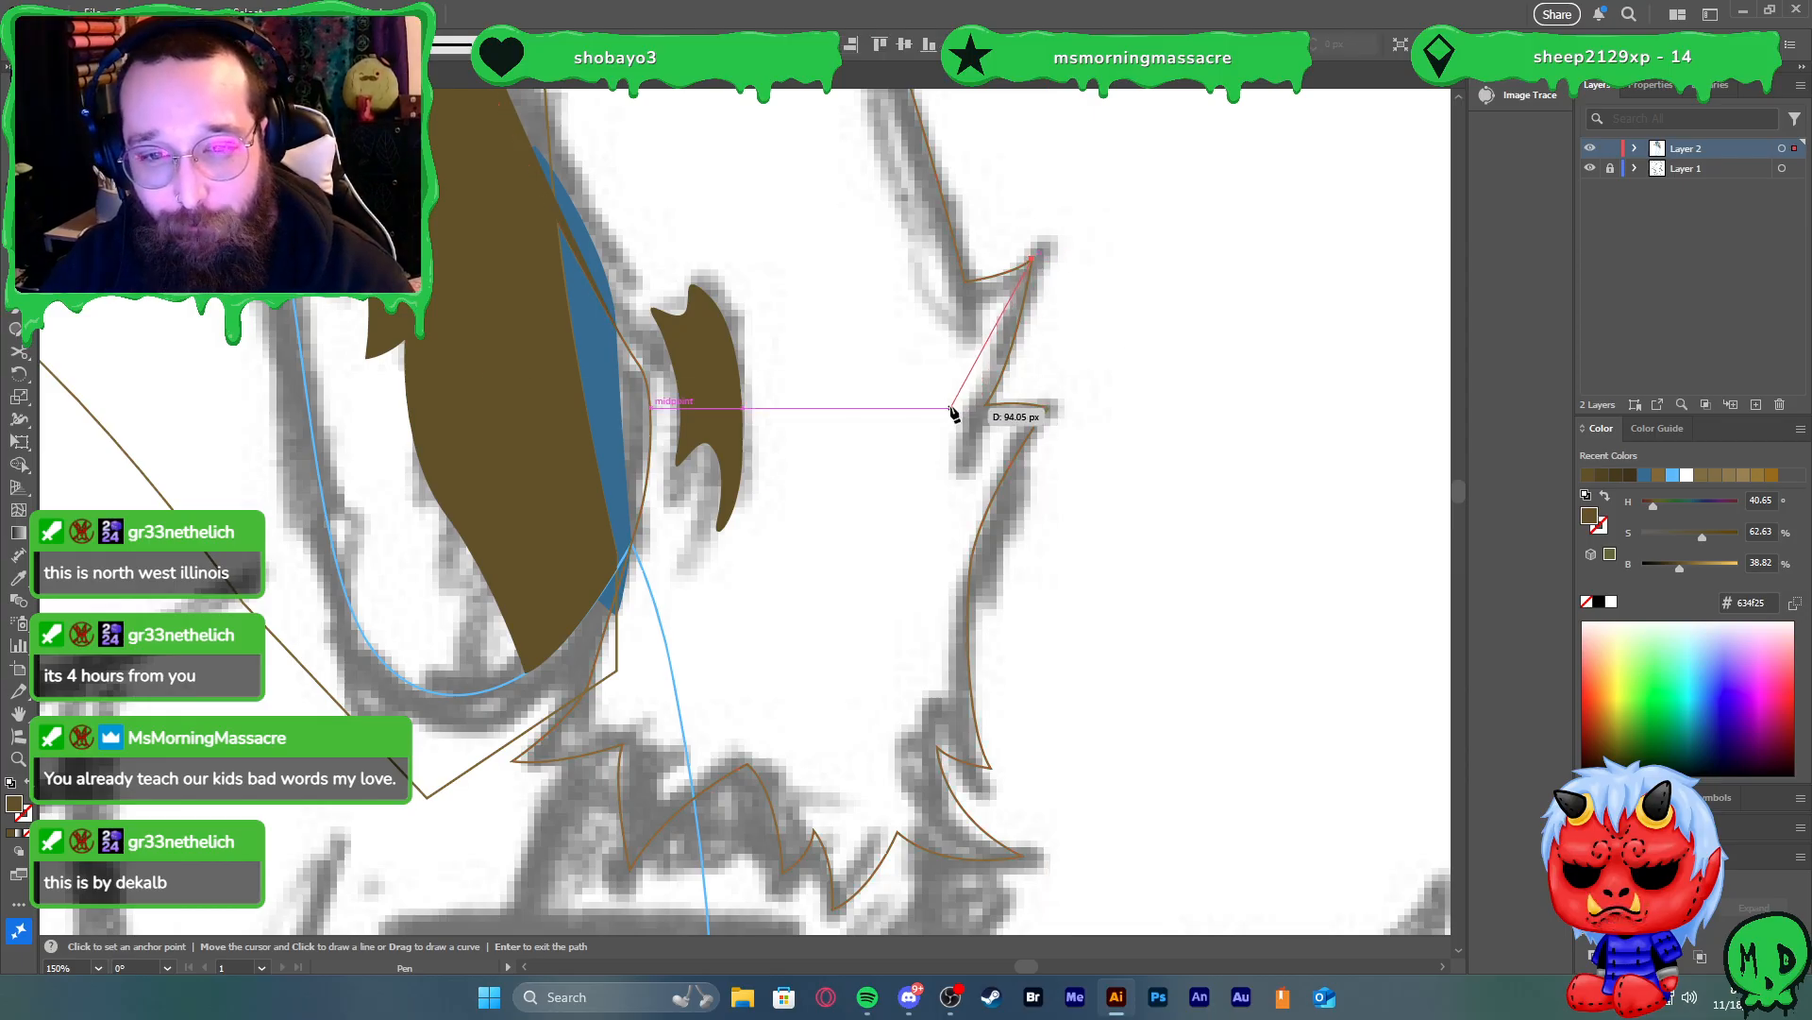
pyautogui.moveTo(920, 427); pyautogui.dragTo(914, 430)
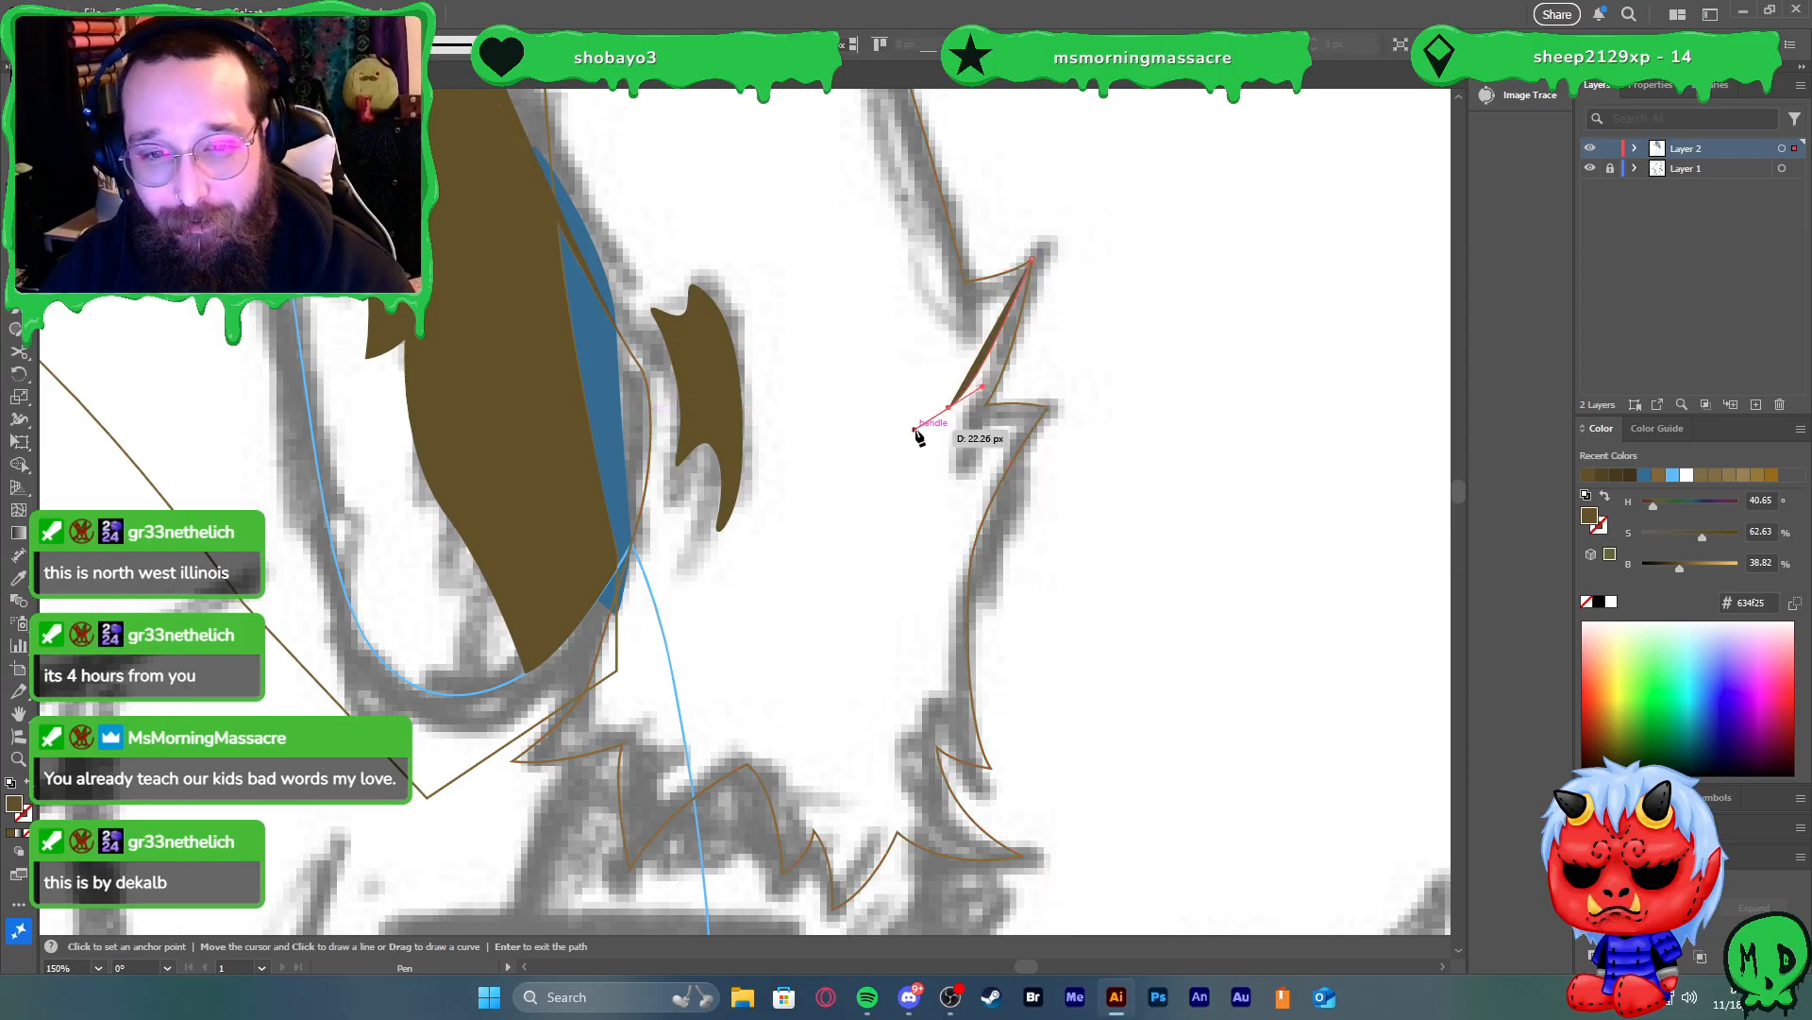
pyautogui.hotkey('ctrl', 'z')
pyautogui.moveTo(978, 374); pyautogui.dragTo(942, 415)
pyautogui.click(953, 462)
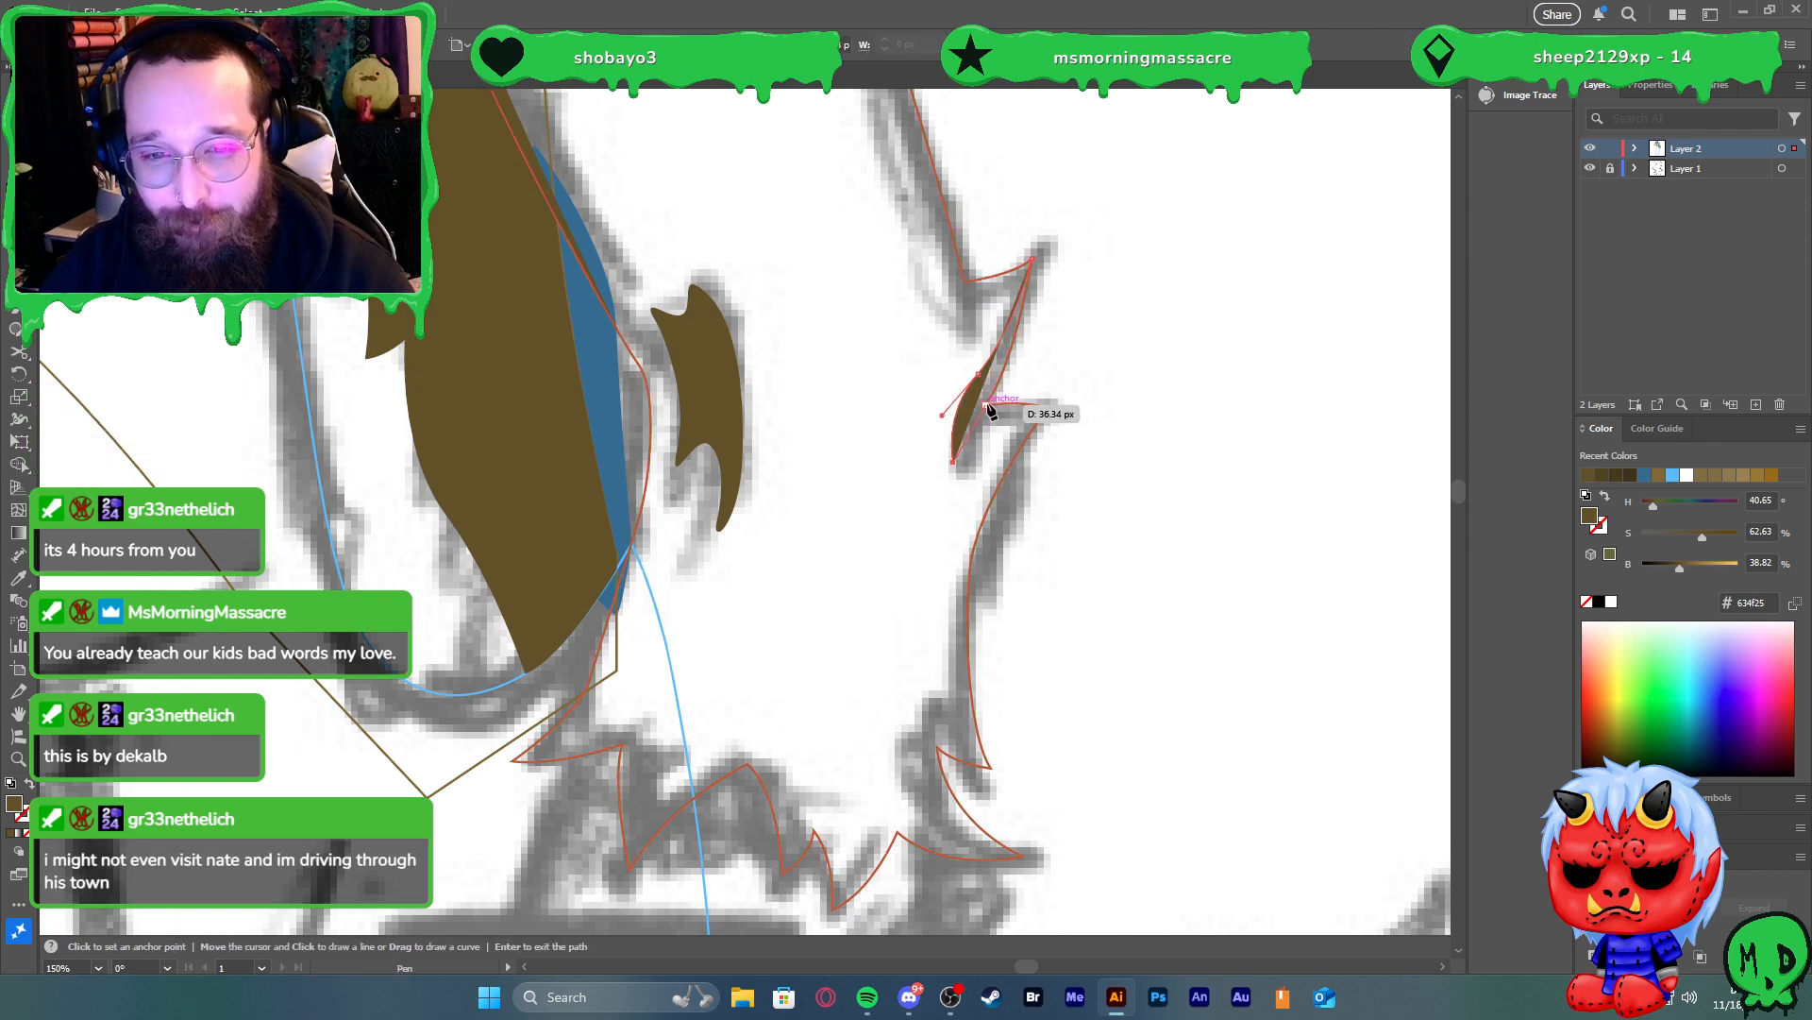
pyautogui.moveTo(1032, 261); pyautogui.dragTo(998, 233)
# Trim the upper spike's shadow to the arm outline with Shape Builder and deselect both shapes
pyautogui.press('v')
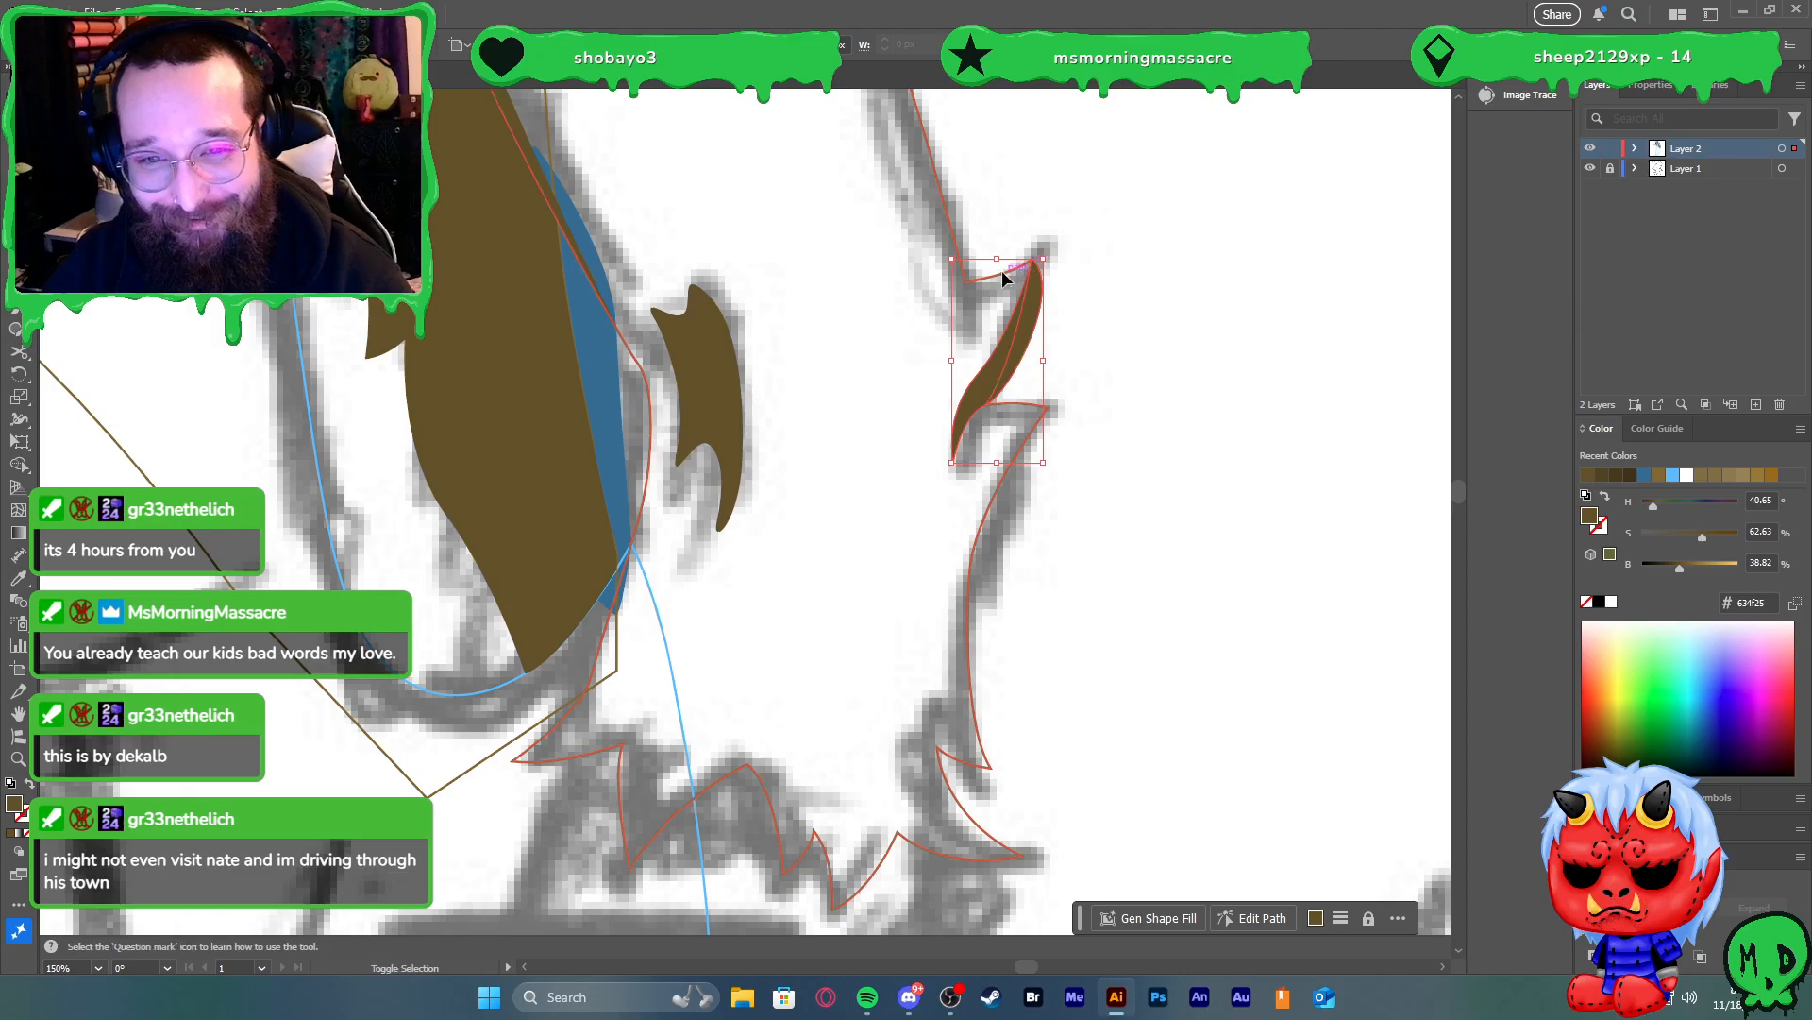
pyautogui.keyDown('shift'); pyautogui.click(1005, 274); pyautogui.keyUp('shift')
pyautogui.hotkey('shift', 'm')
pyautogui.hotkey('ctrl', 'shift', 'a')
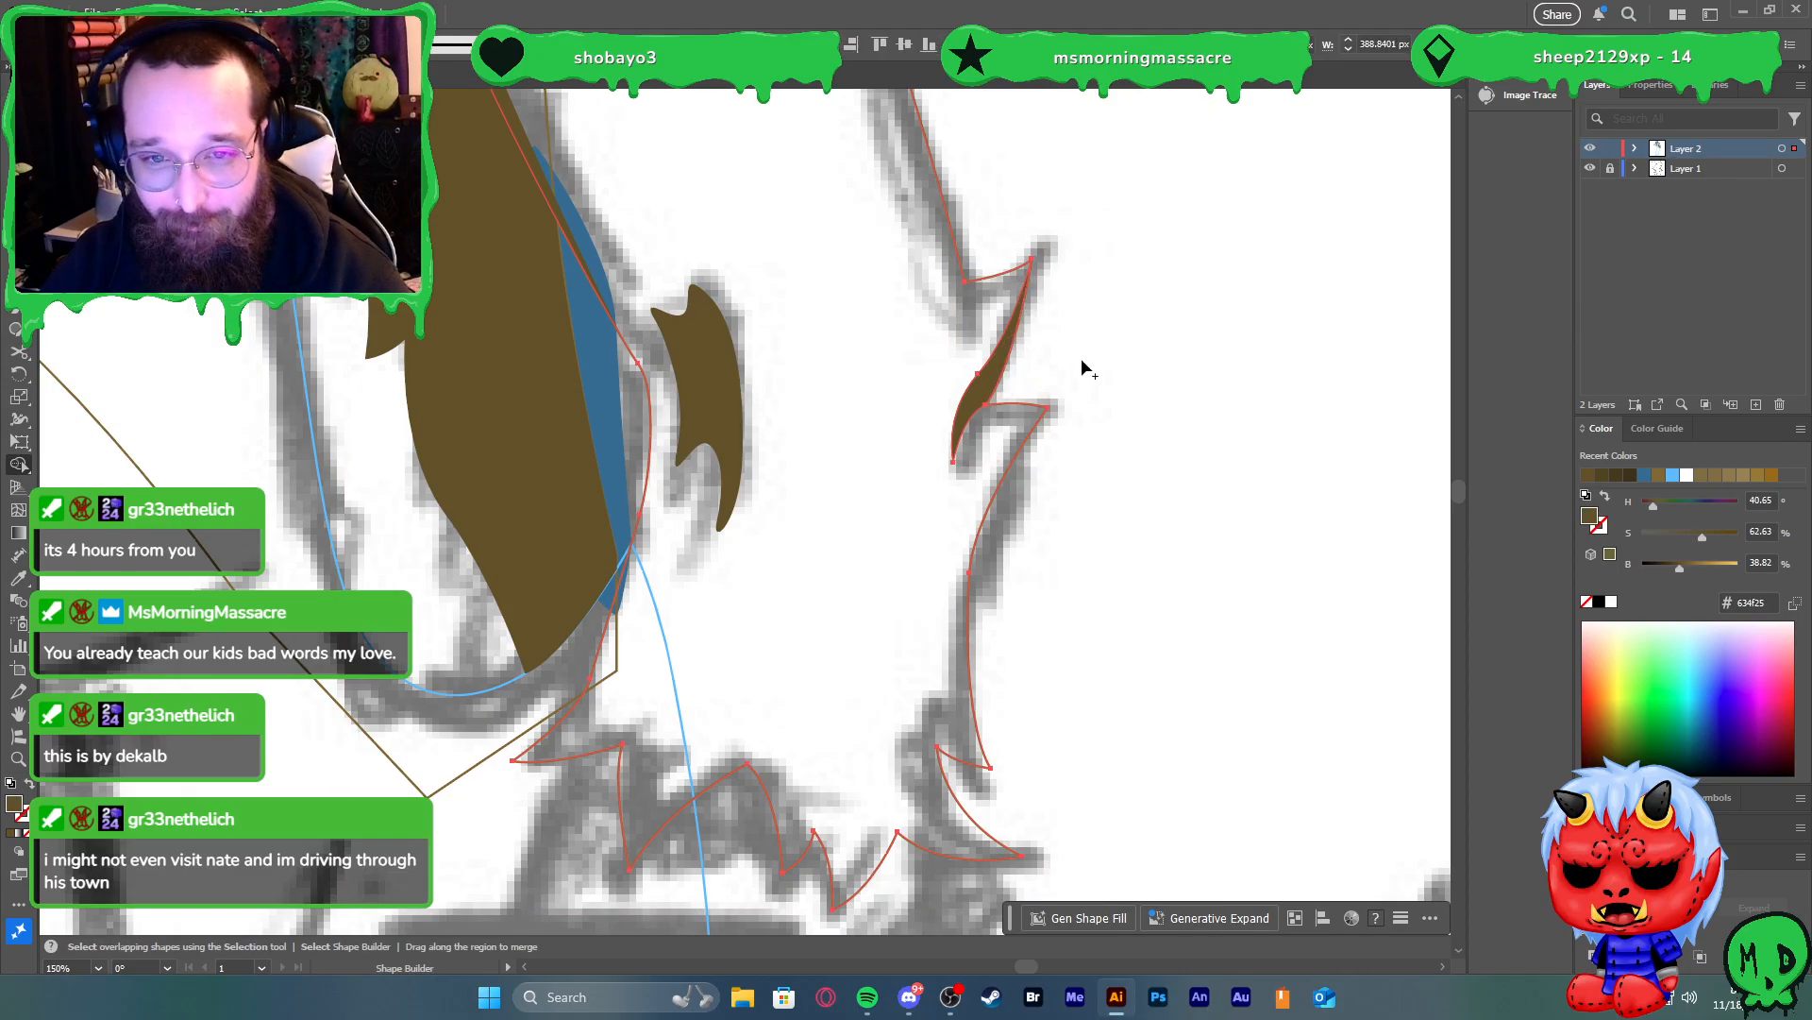
pyautogui.press('v')
# Draw a closed dark brown shadow shape from the lower fur spike's tip along the forearm's outer edge, overlapping past the outline
pyautogui.scroll(-2, 1126, 402)
pyautogui.scroll(2, 1126, 454)
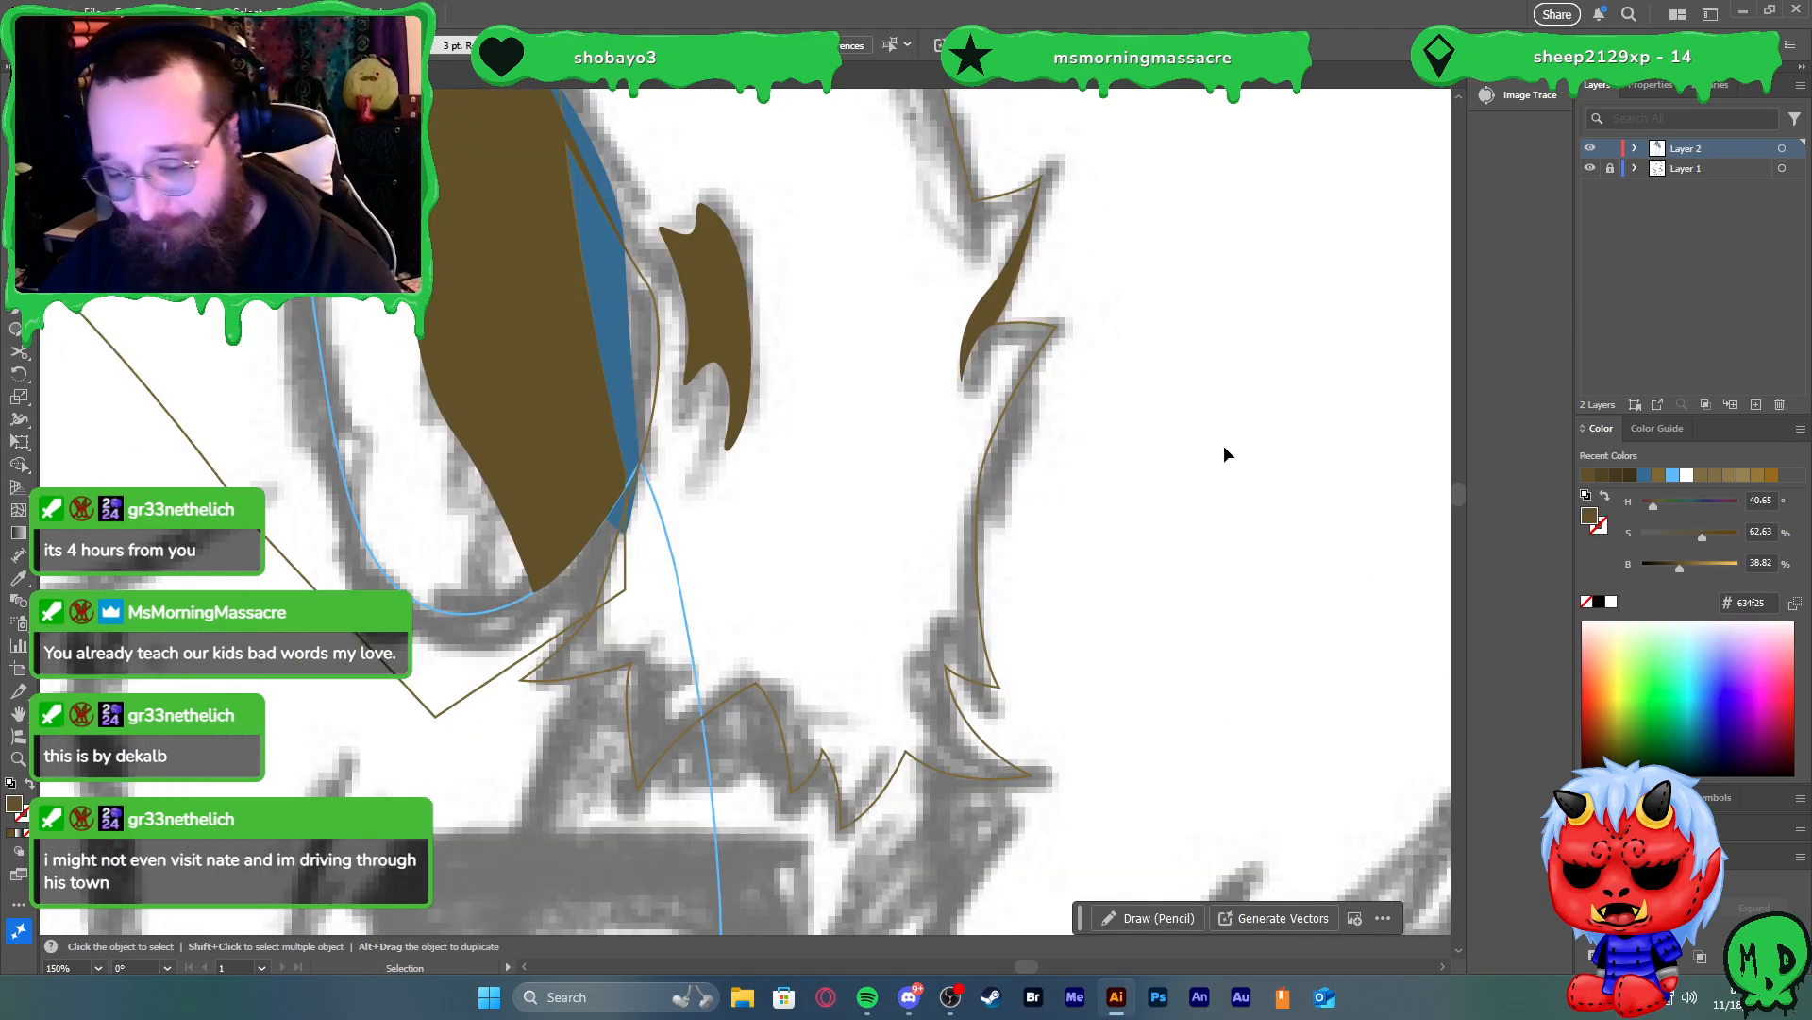
pyautogui.press('p')
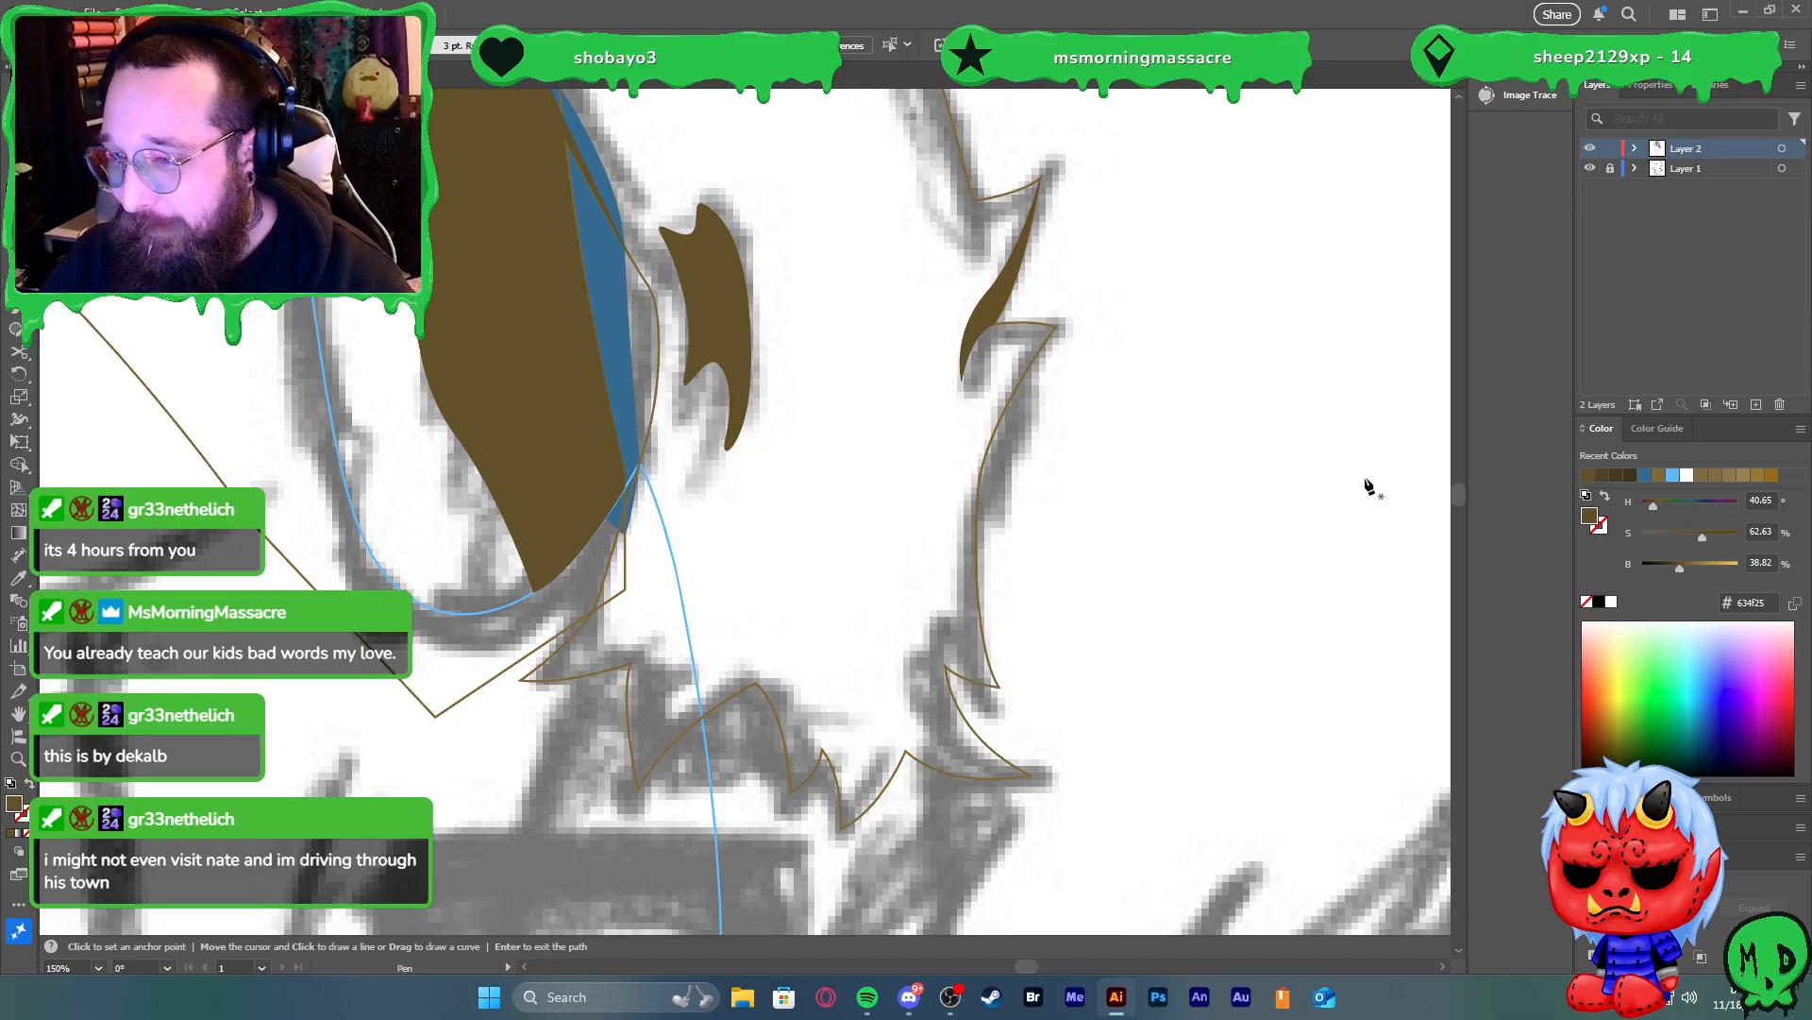
pyautogui.click(1056, 331)
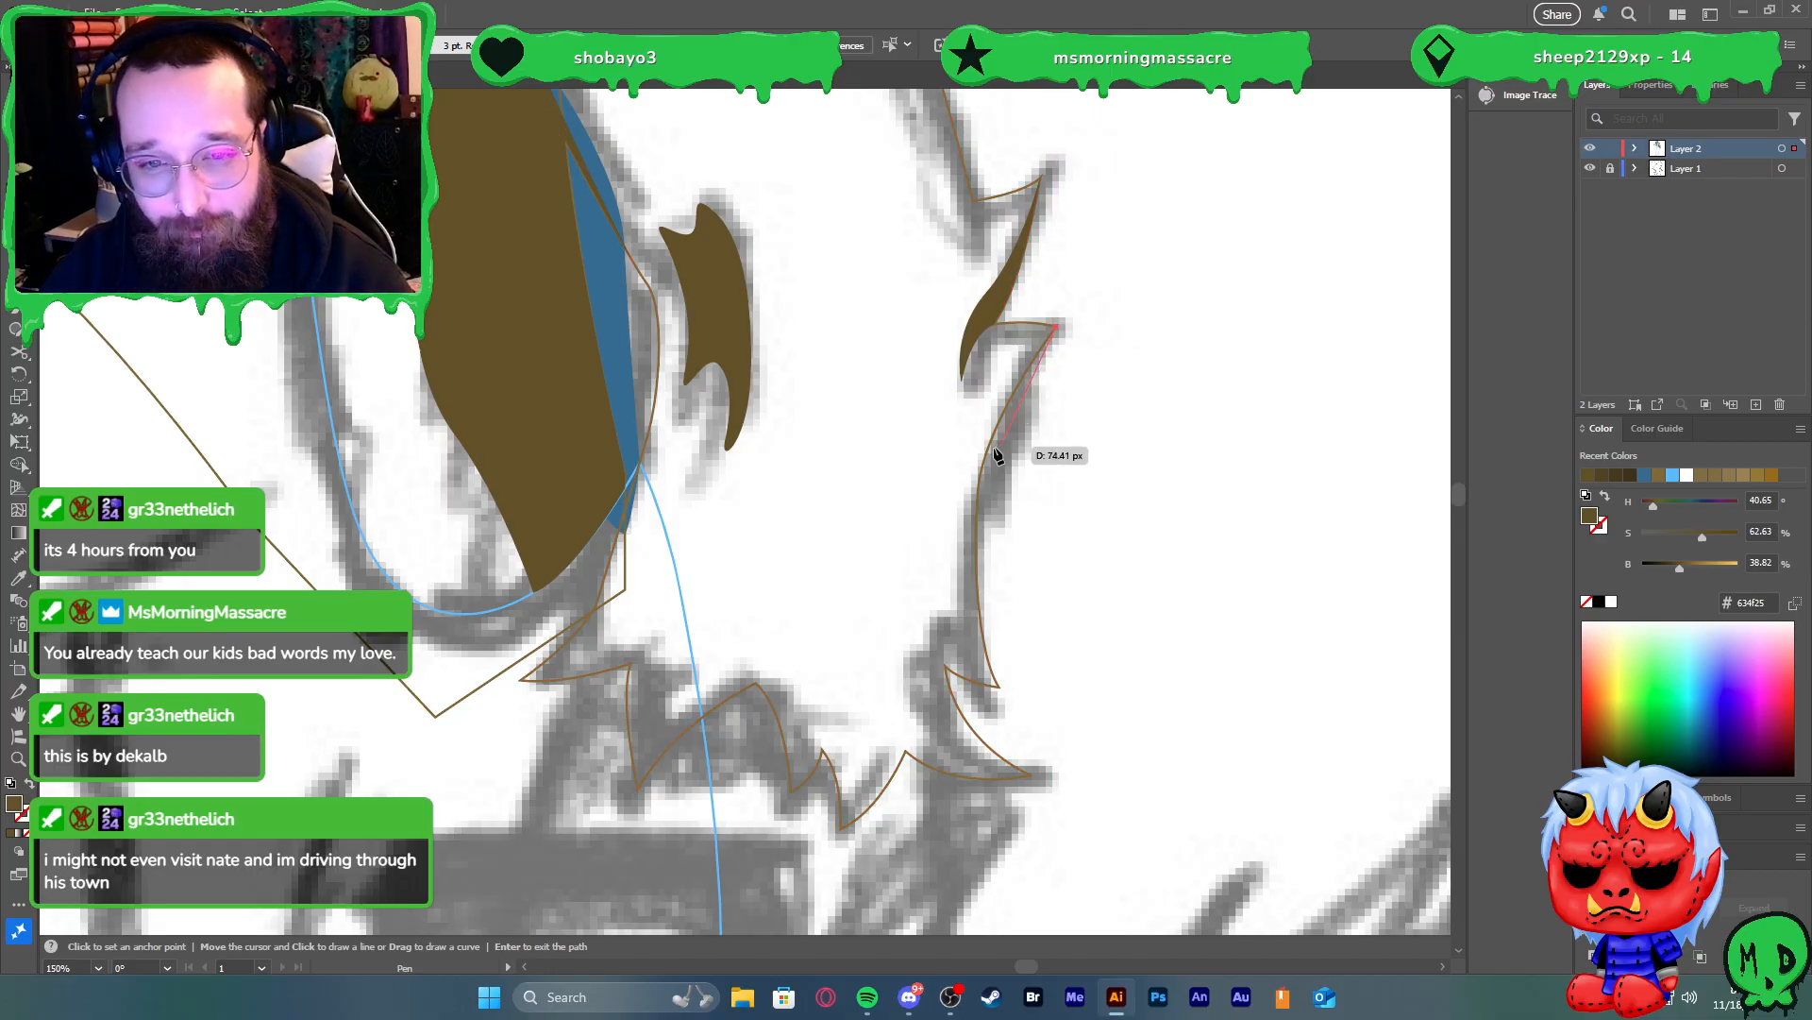
pyautogui.moveTo(985, 456); pyautogui.dragTo(965, 564)
pyautogui.click(1089, 382)
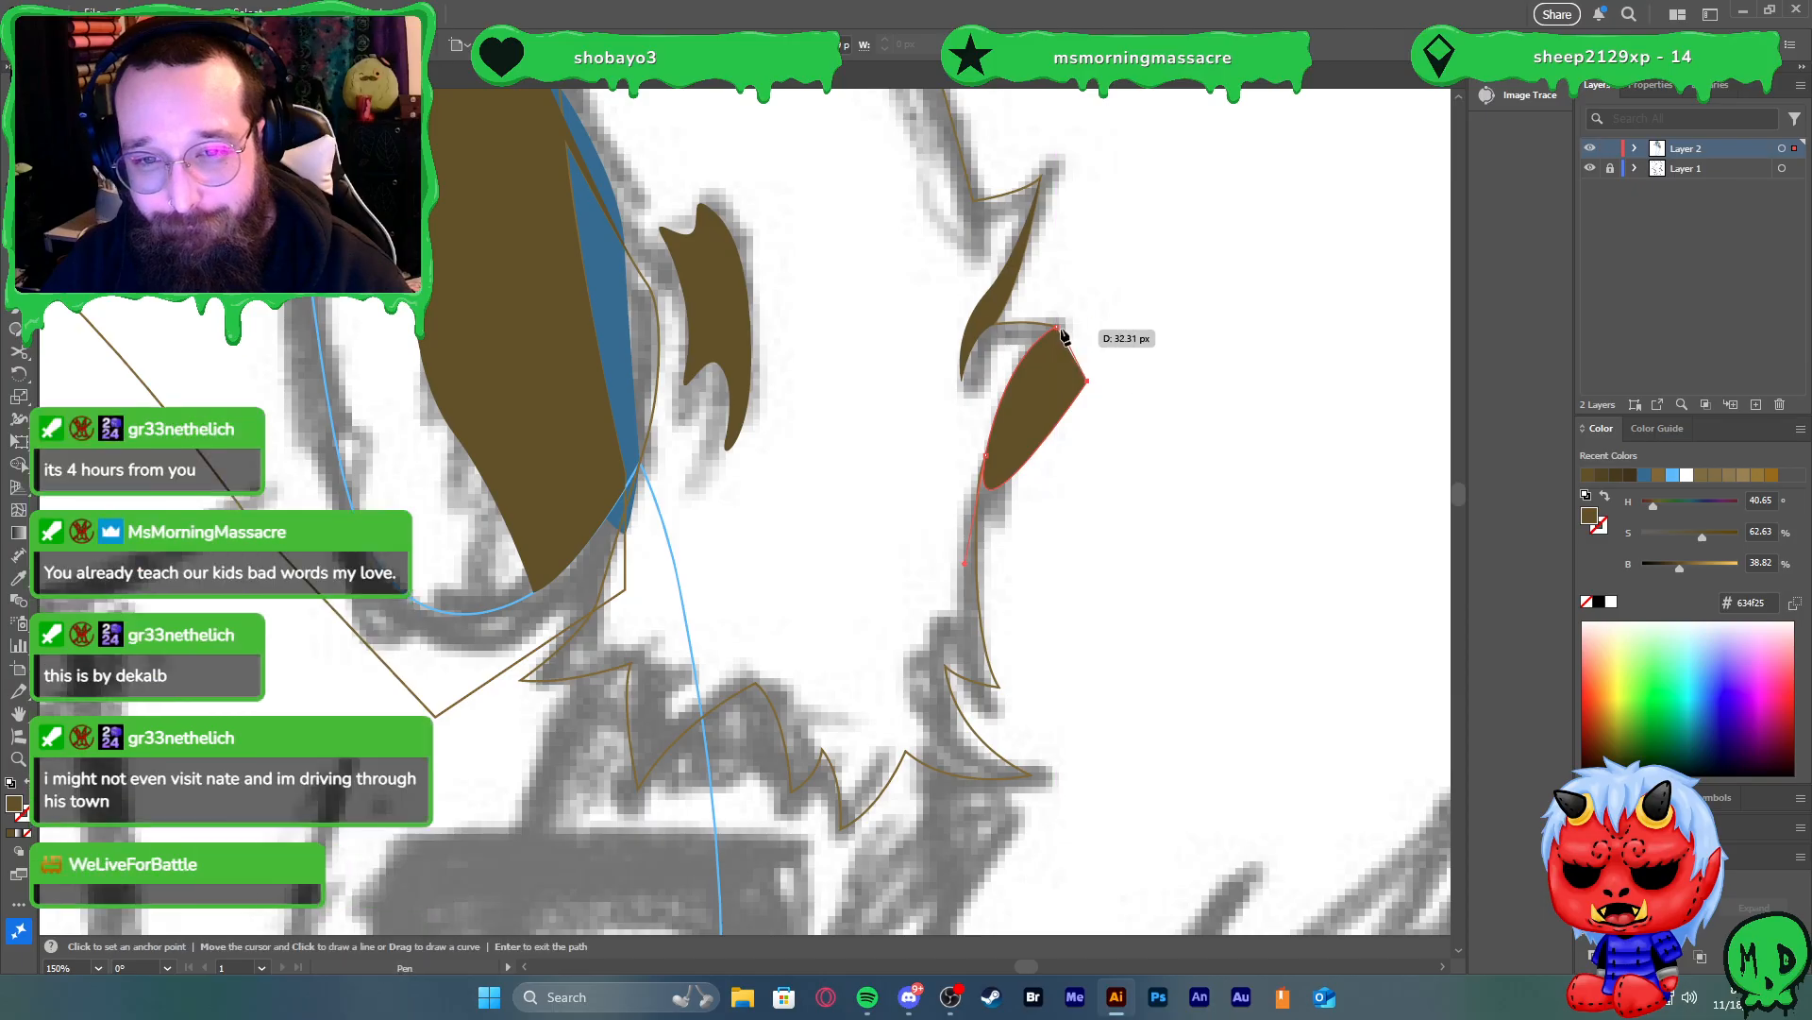
pyautogui.click(1057, 330)
# Remove the part of the lower spike's shadow outside the arm outline with Shape Builder, and deselect everything
pyautogui.press('v')
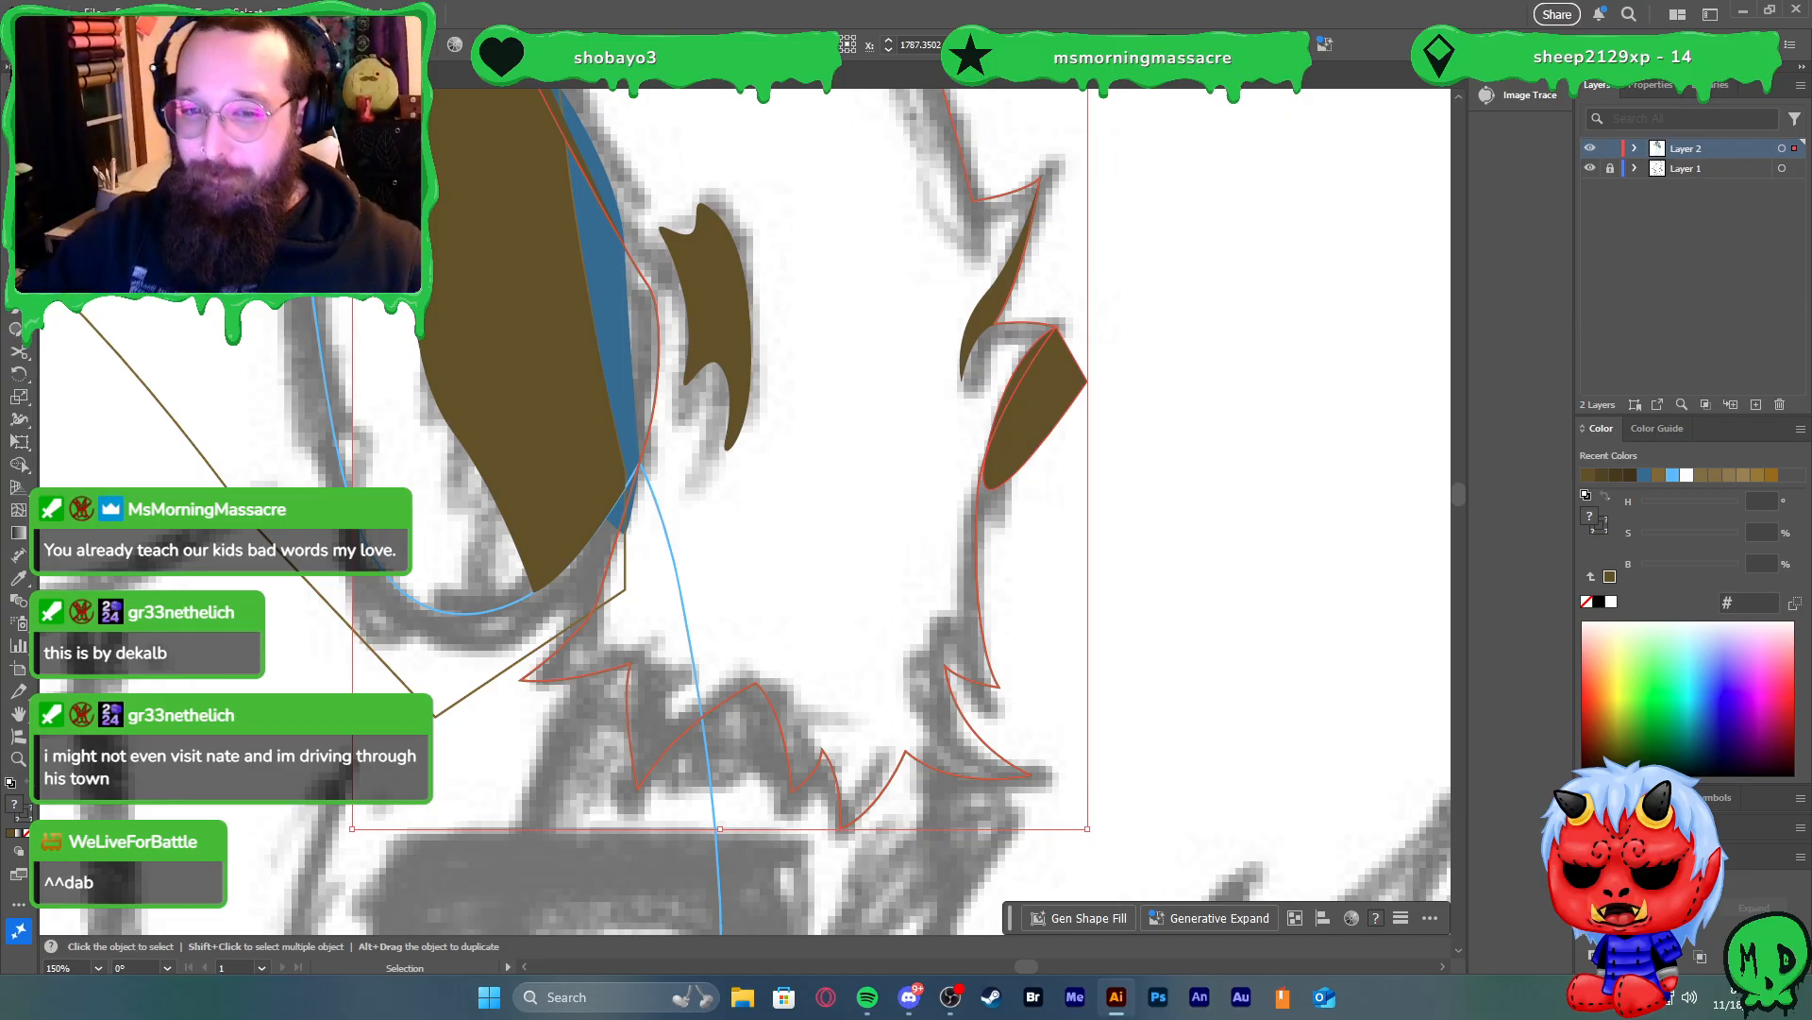
pyautogui.hotkey('shift', 'm')
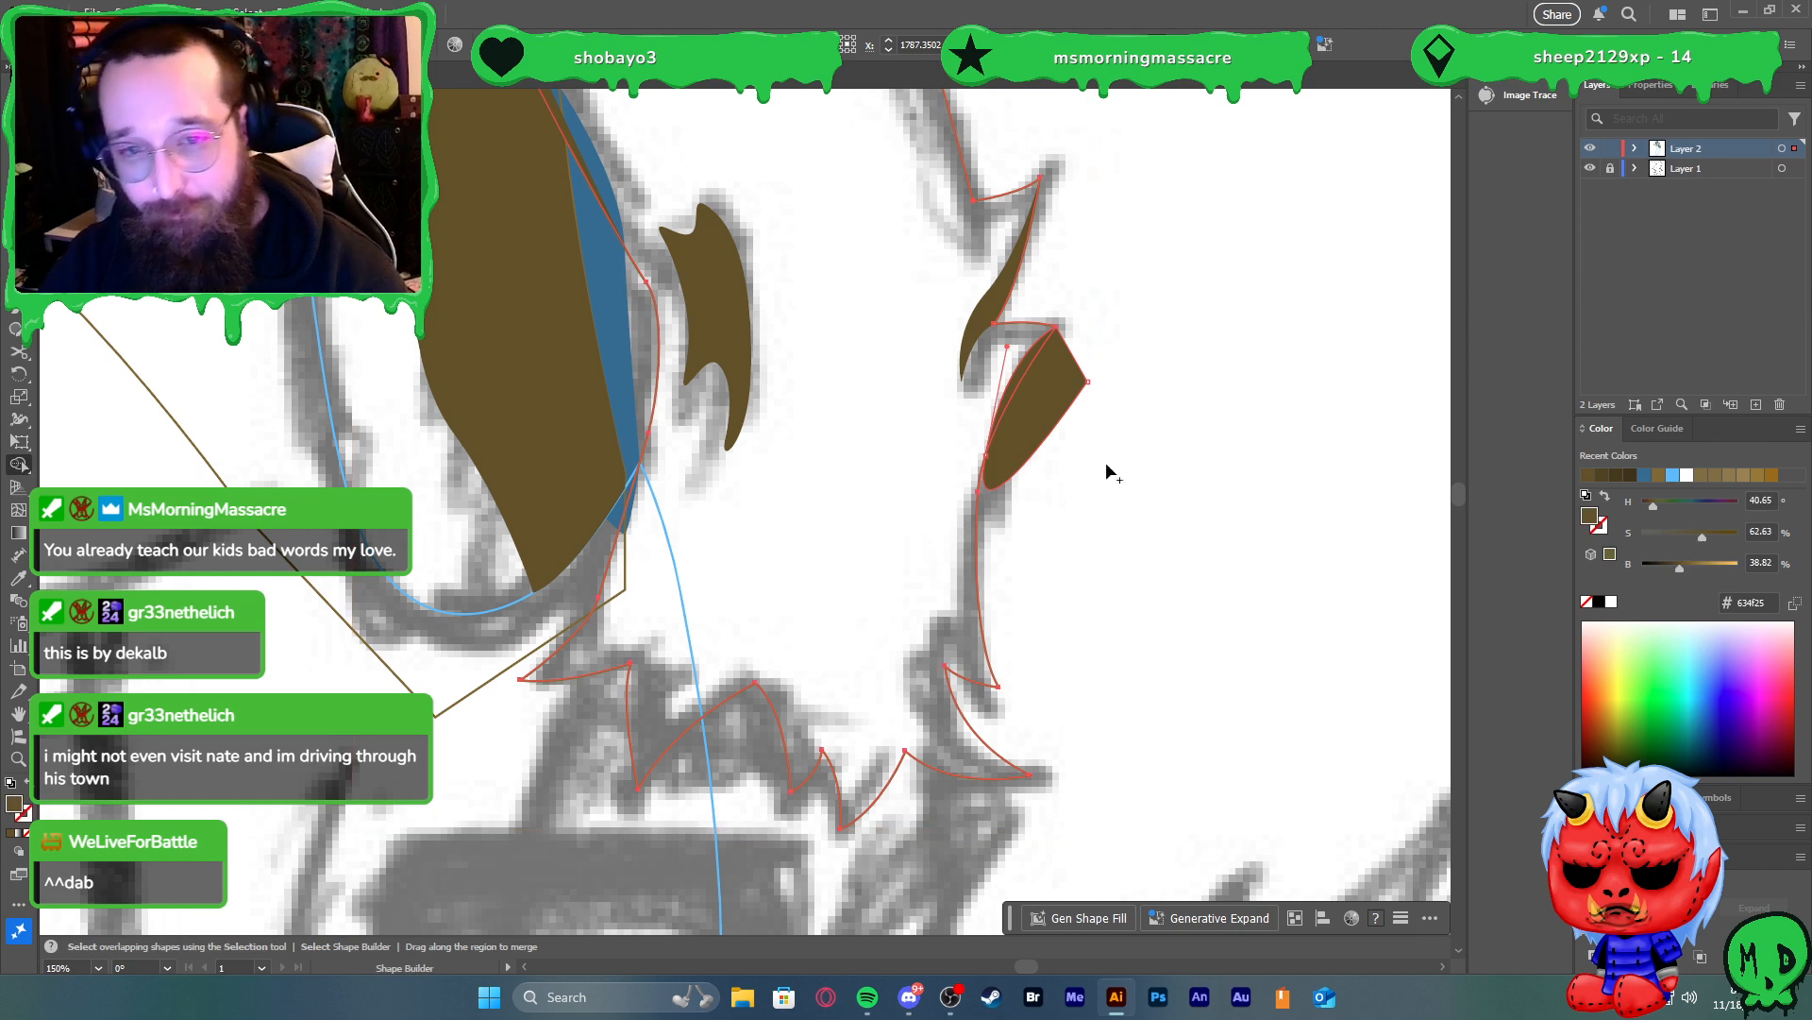
pyautogui.keyDown('alt'); pyautogui.click(1033, 408); pyautogui.keyUp('alt')
pyautogui.press('v')
pyautogui.click(1212, 568)
pyautogui.click(1303, 672)
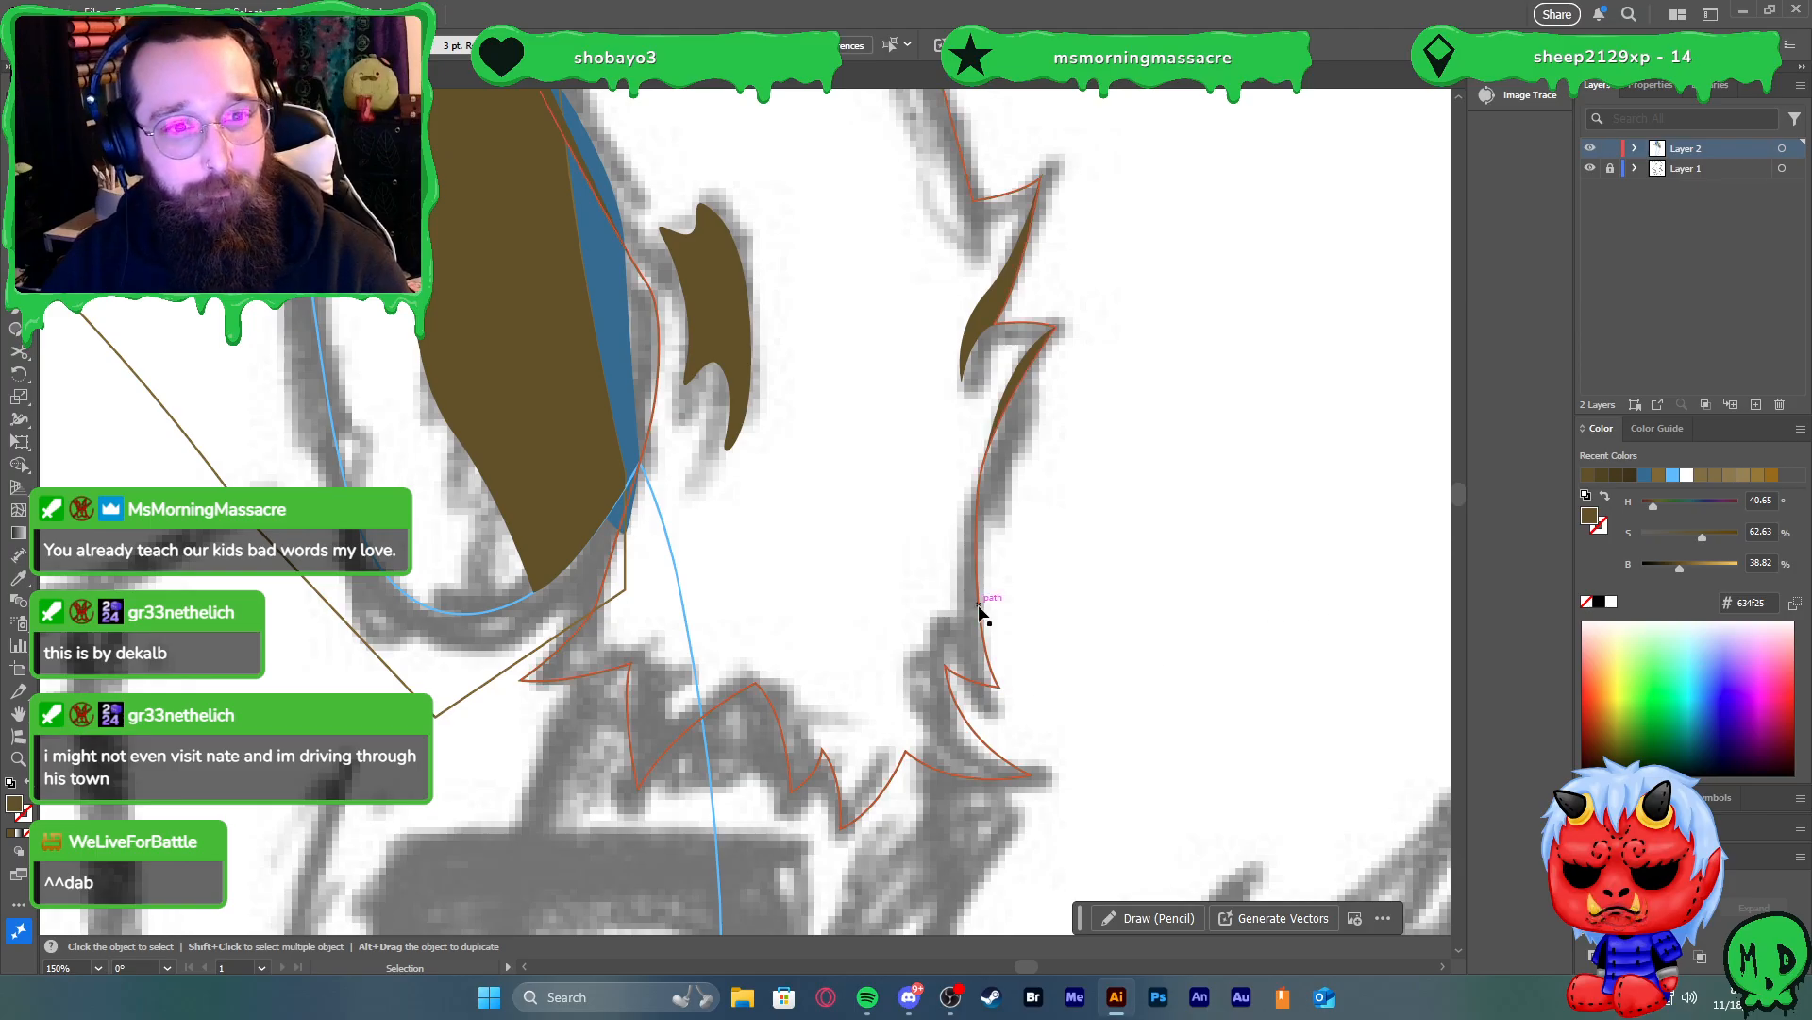
# Swap the front arm's stroke back to its brown fill and deselect it
pyautogui.hotkey('shift', 'x')
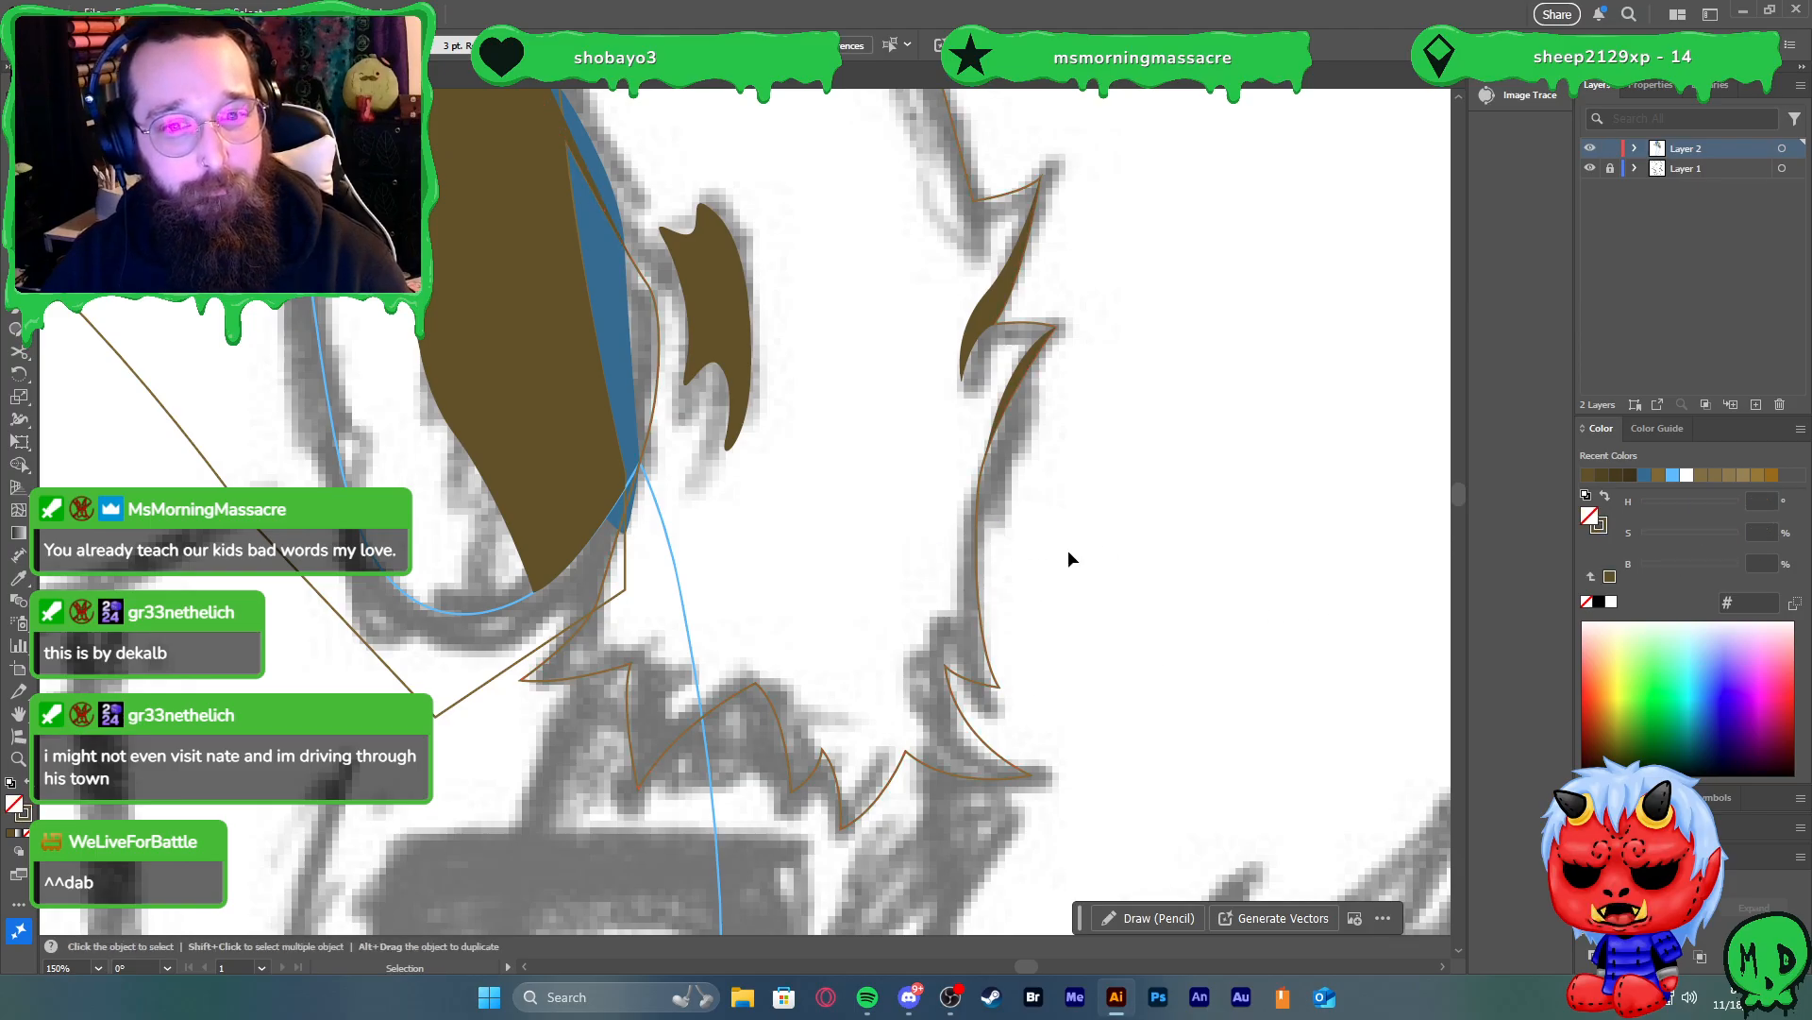
pyautogui.click(979, 597)
pyautogui.click(1093, 594)
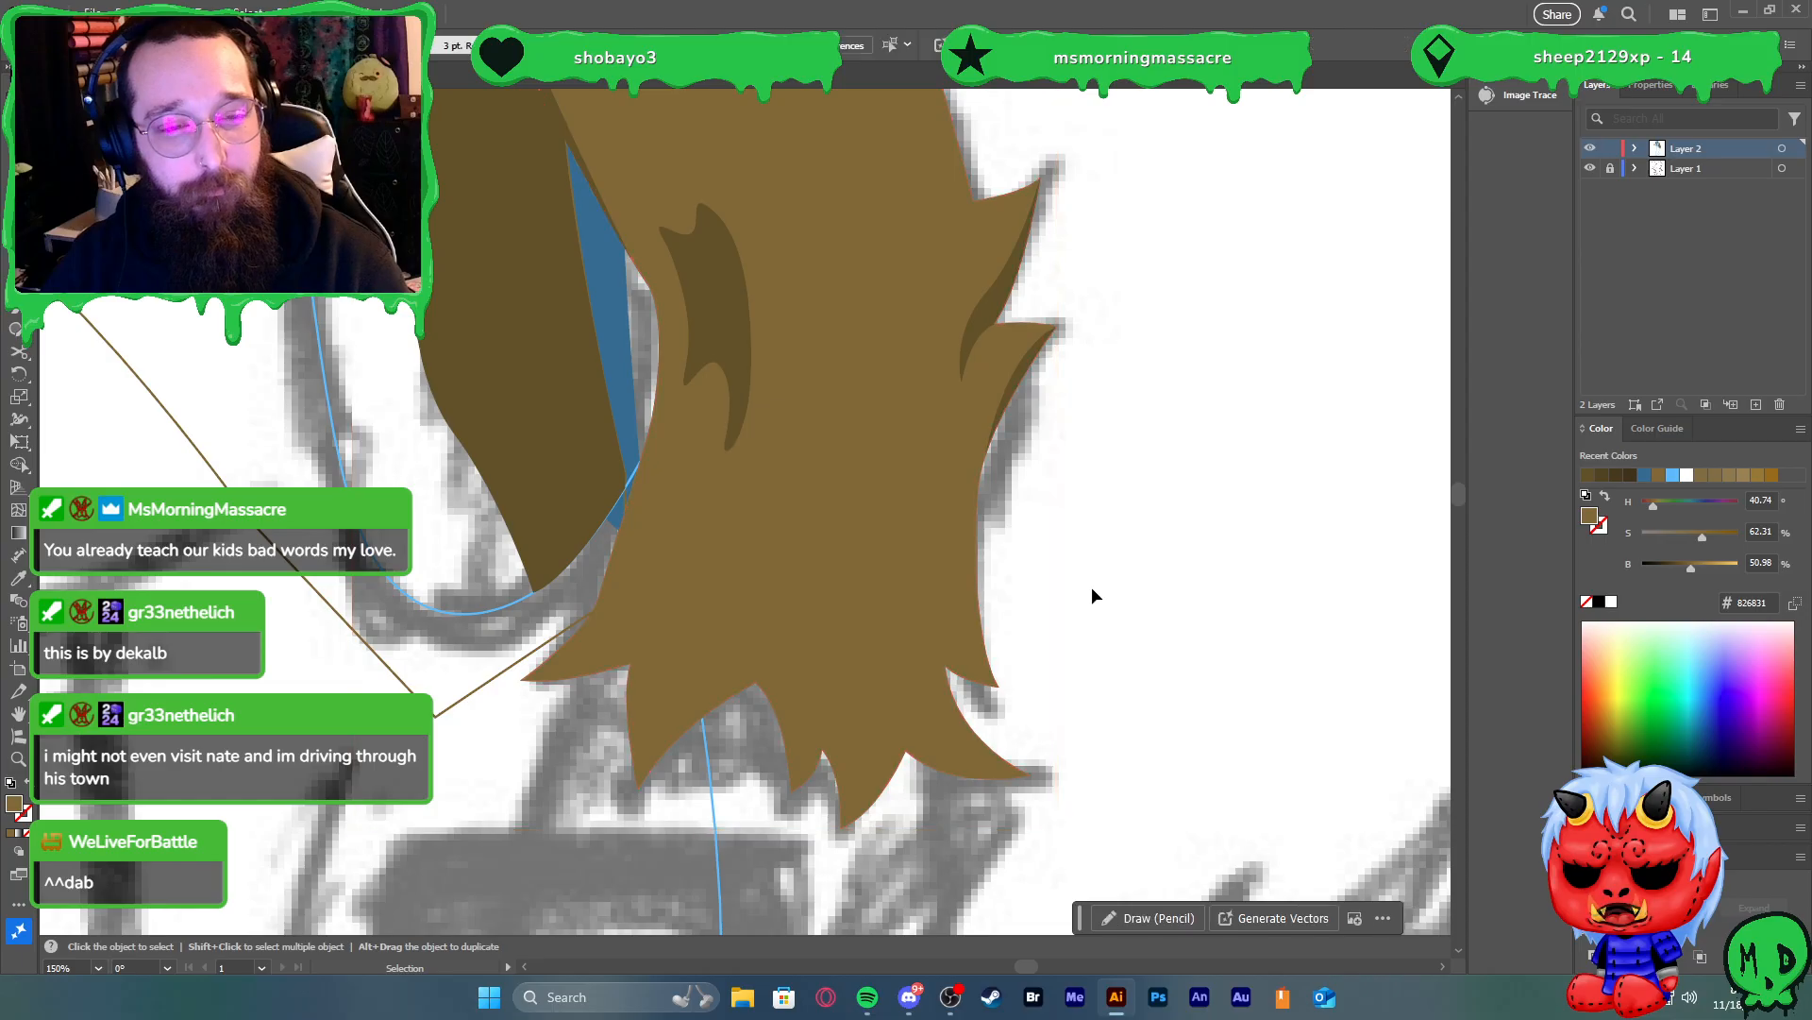
# Swap the body's stroke back to its brown fill and deselect it
pyautogui.scroll(-3, 1078, 563)
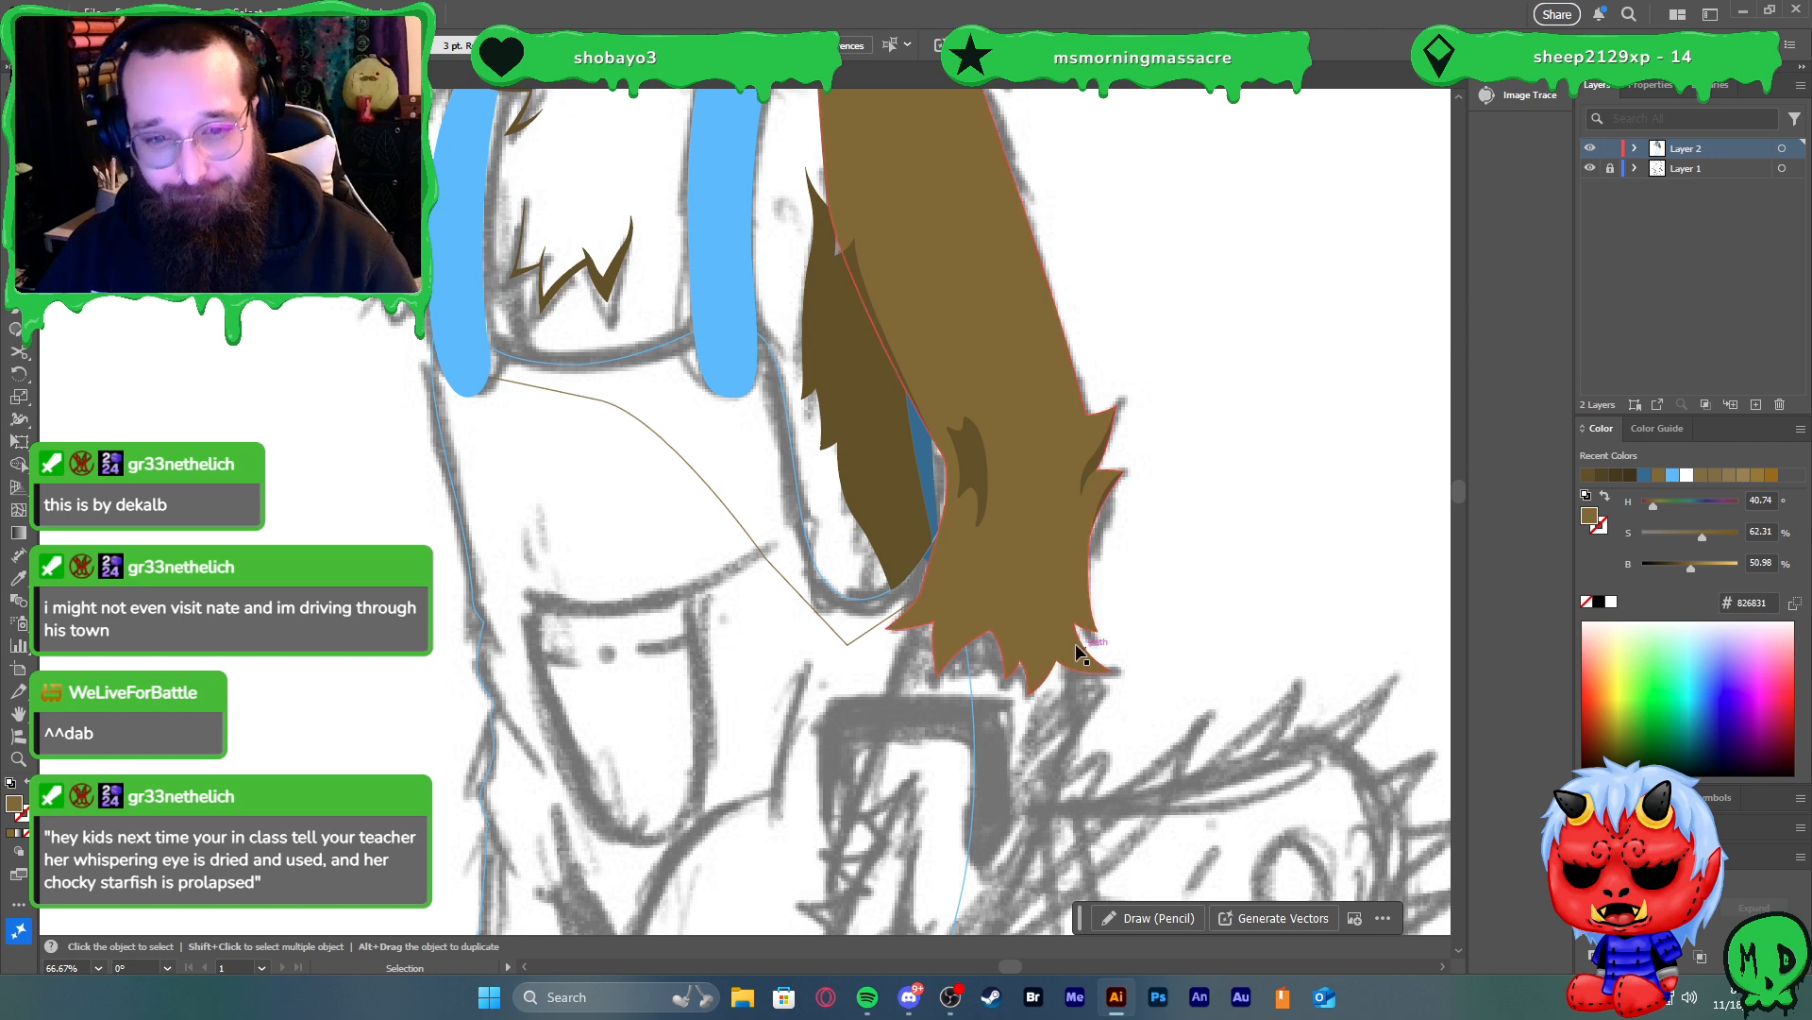
pyautogui.scroll(-2, 972, 645)
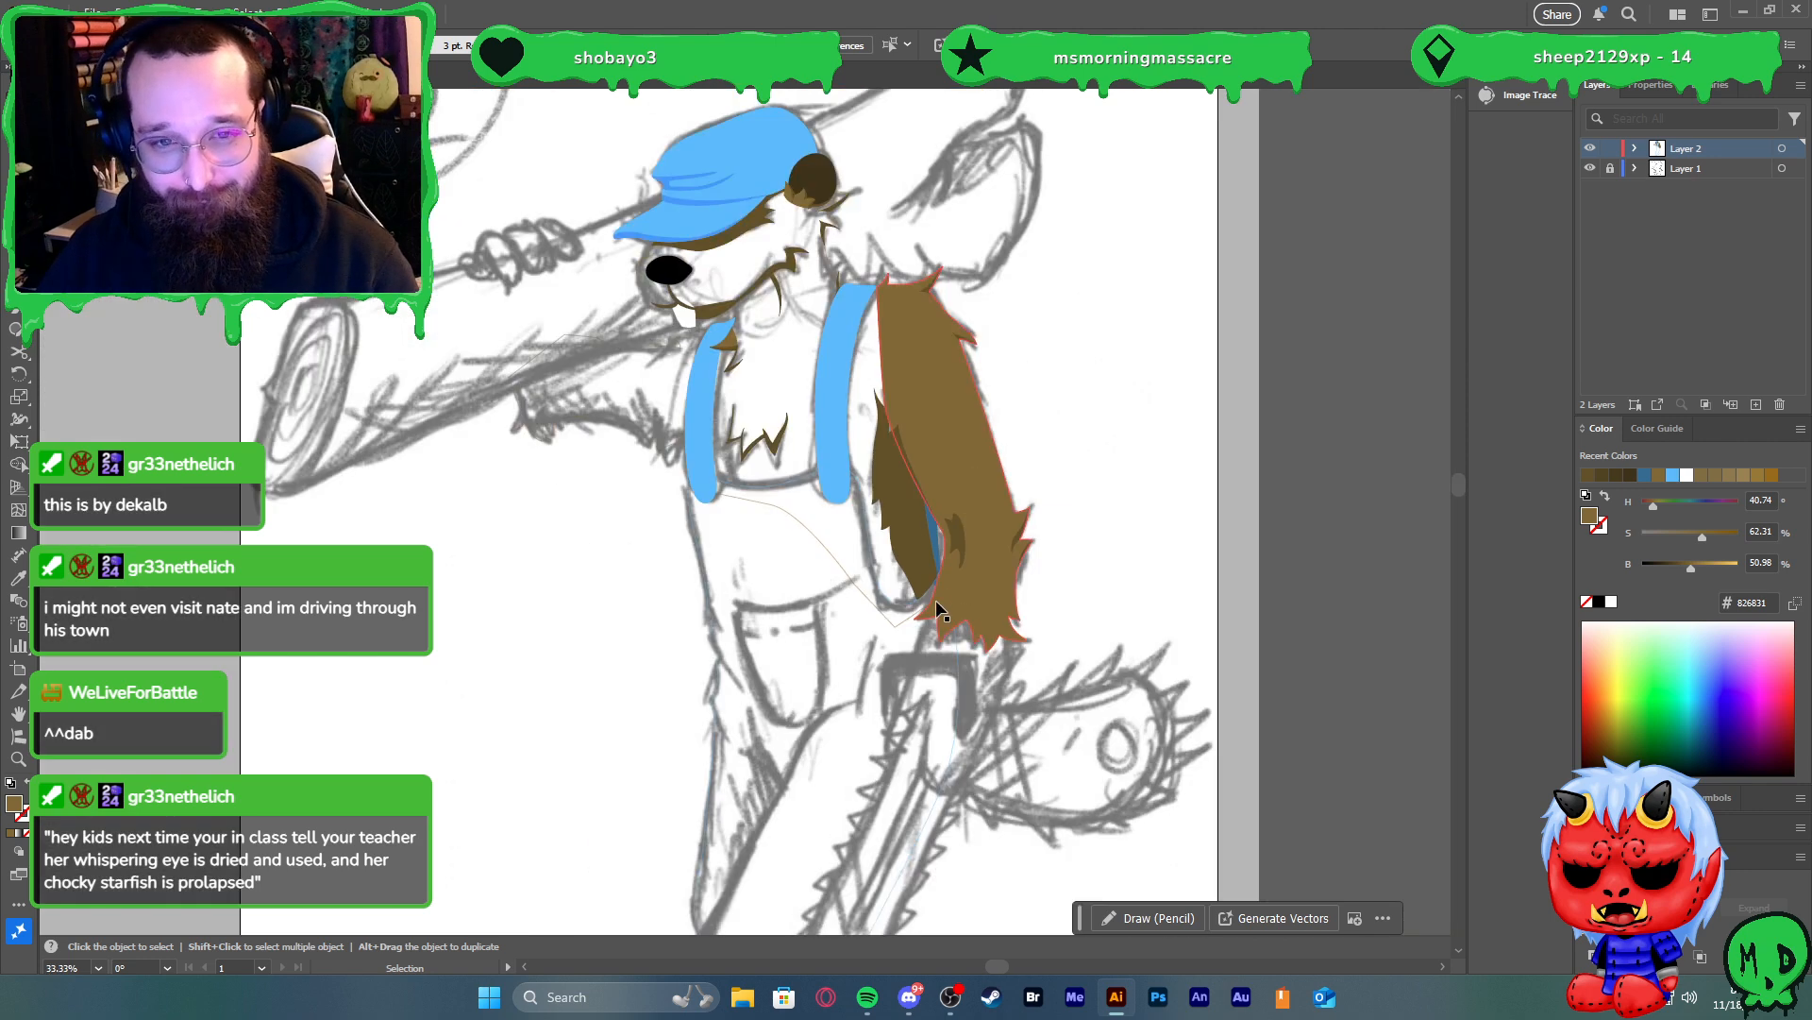
pyautogui.click(840, 572)
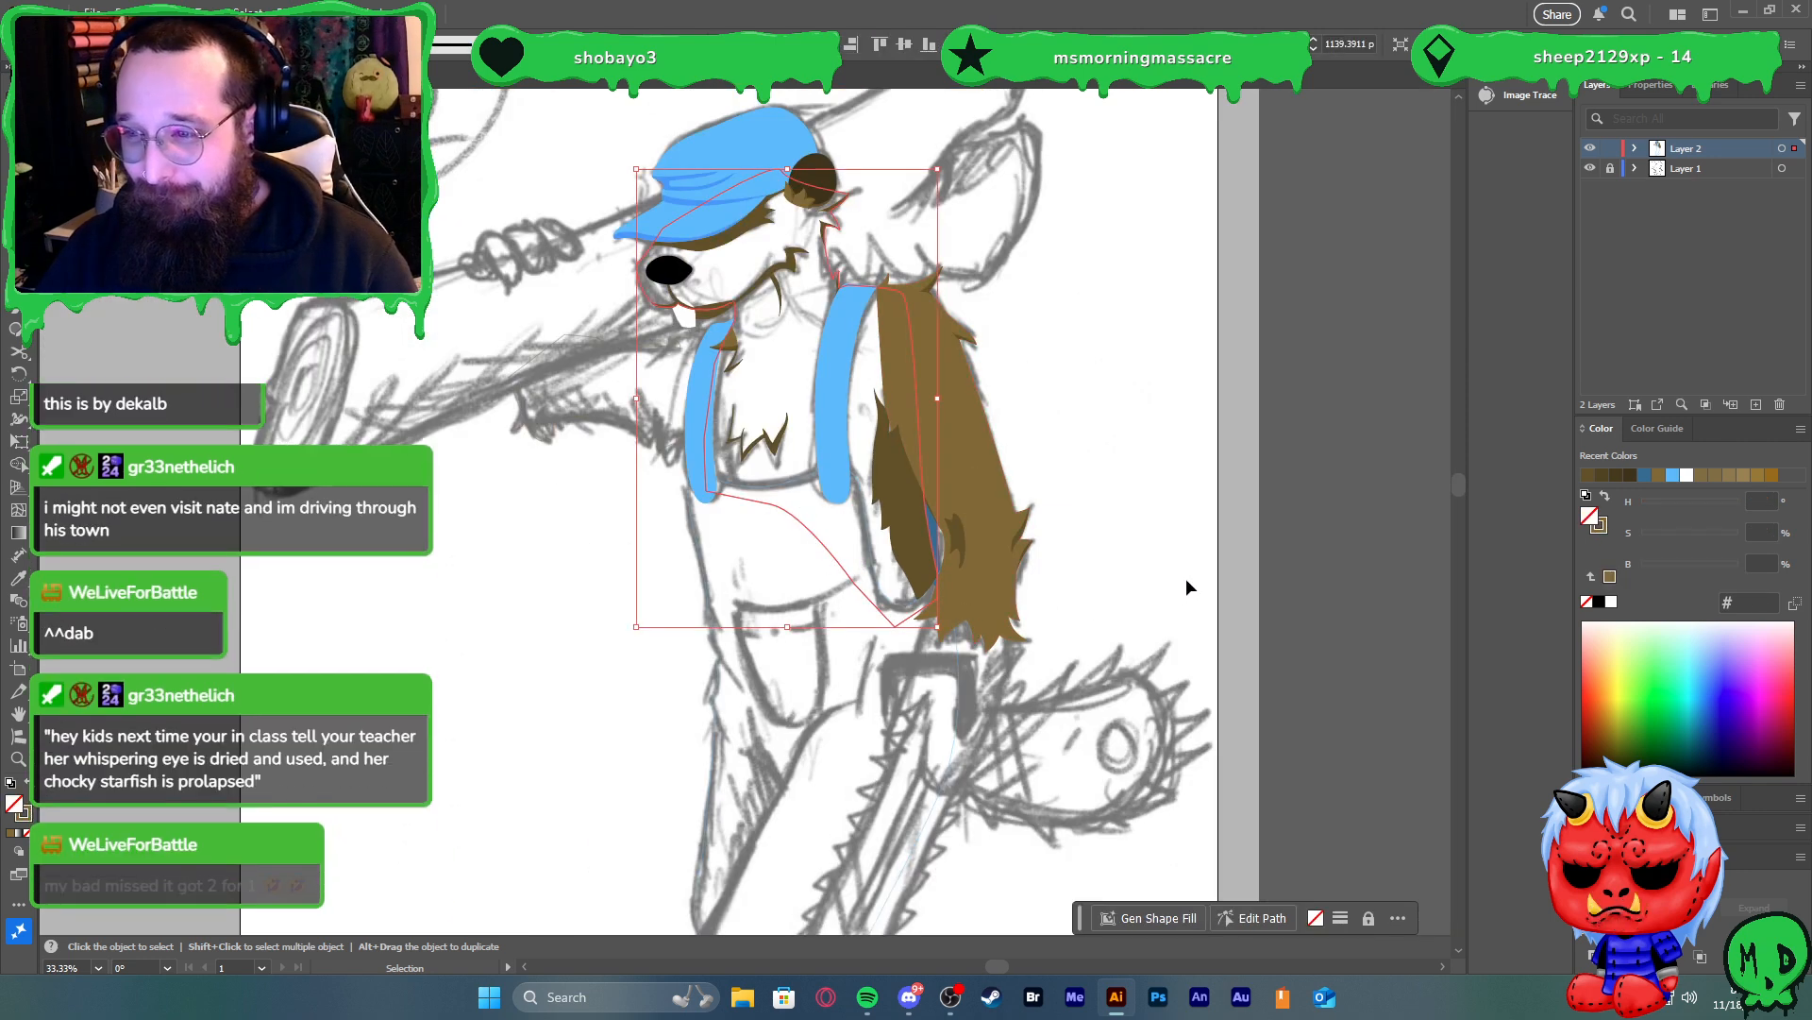
pyautogui.click(1192, 582)
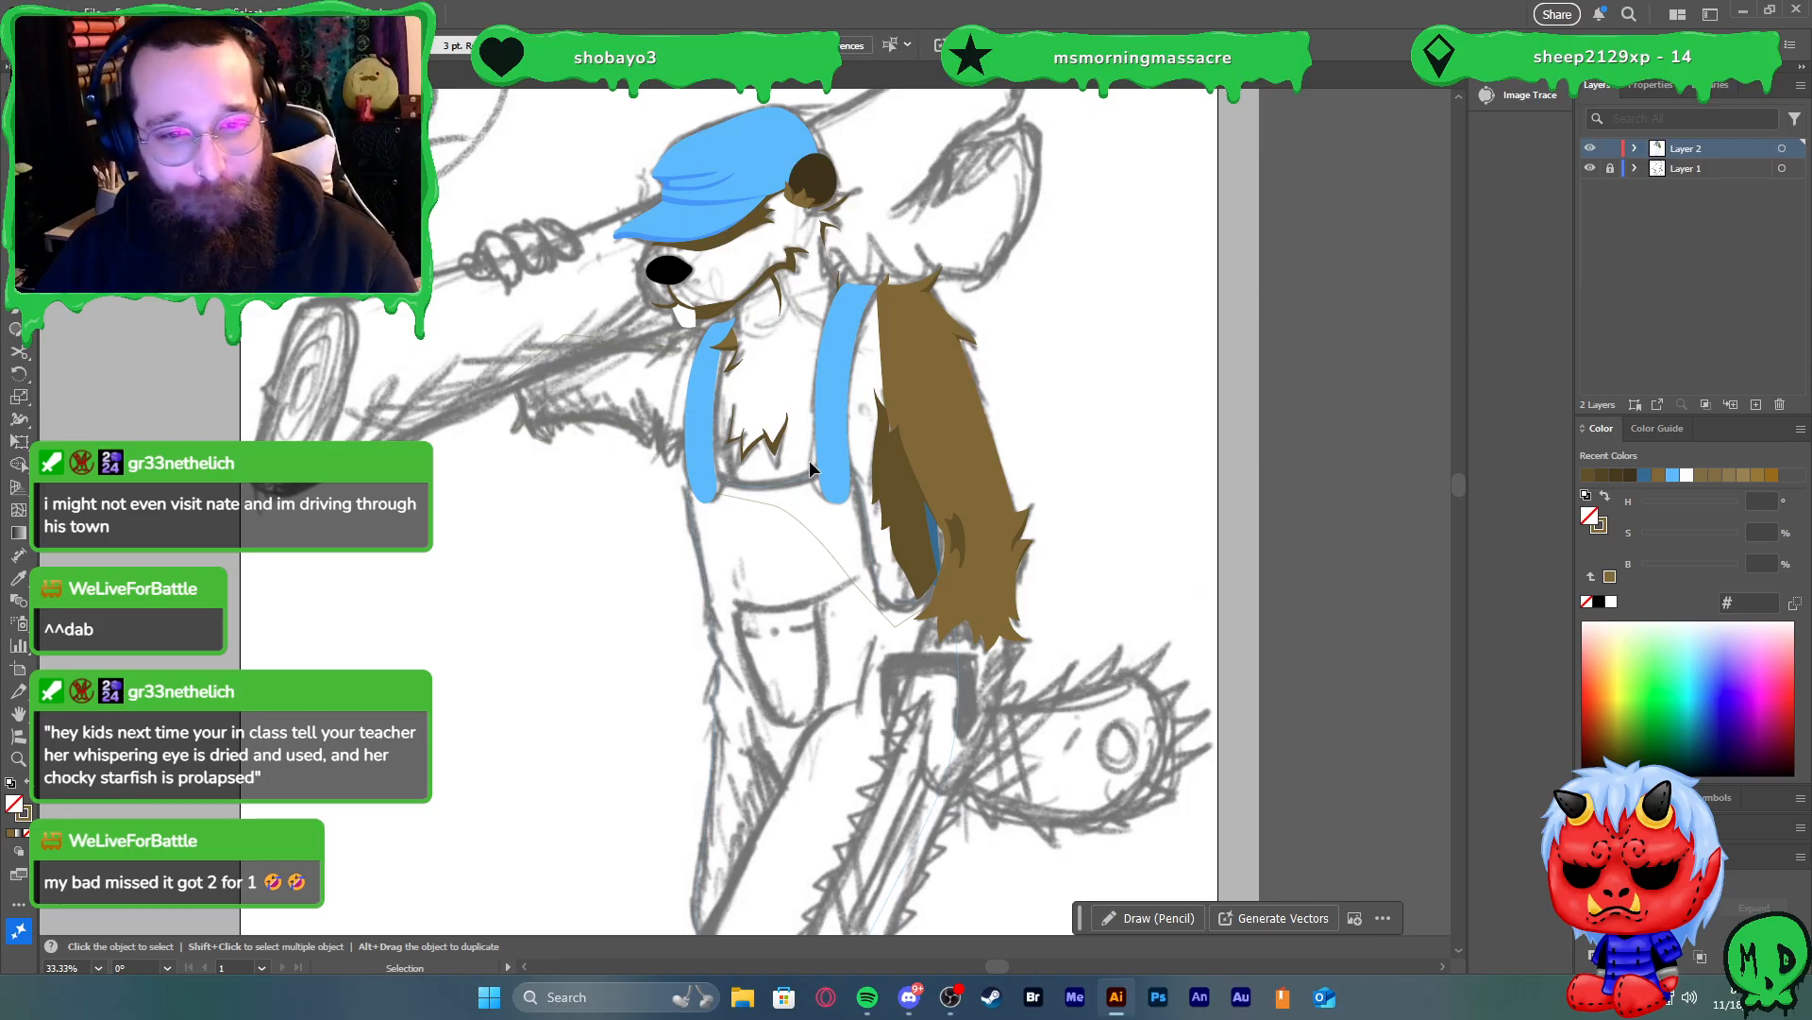
pyautogui.scroll(2, 587, 281)
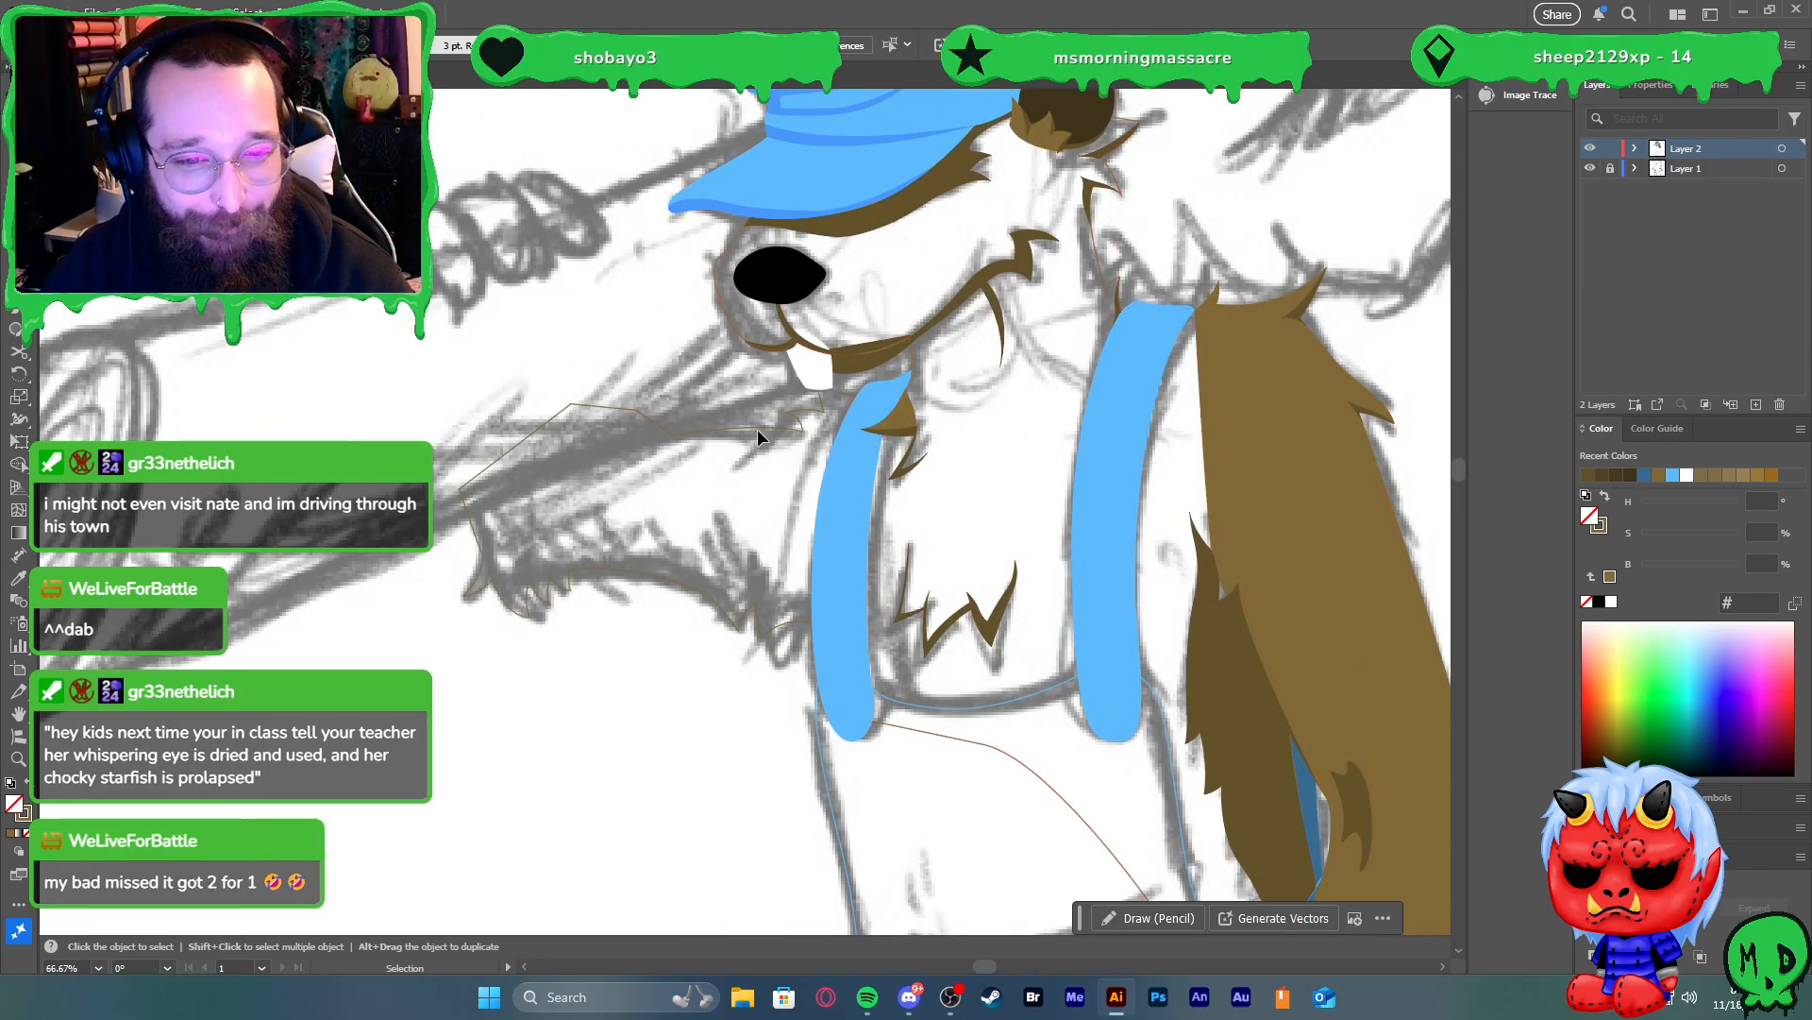
pyautogui.scroll(-1, 854, 538)
pyautogui.scroll(-3, 1067, 588)
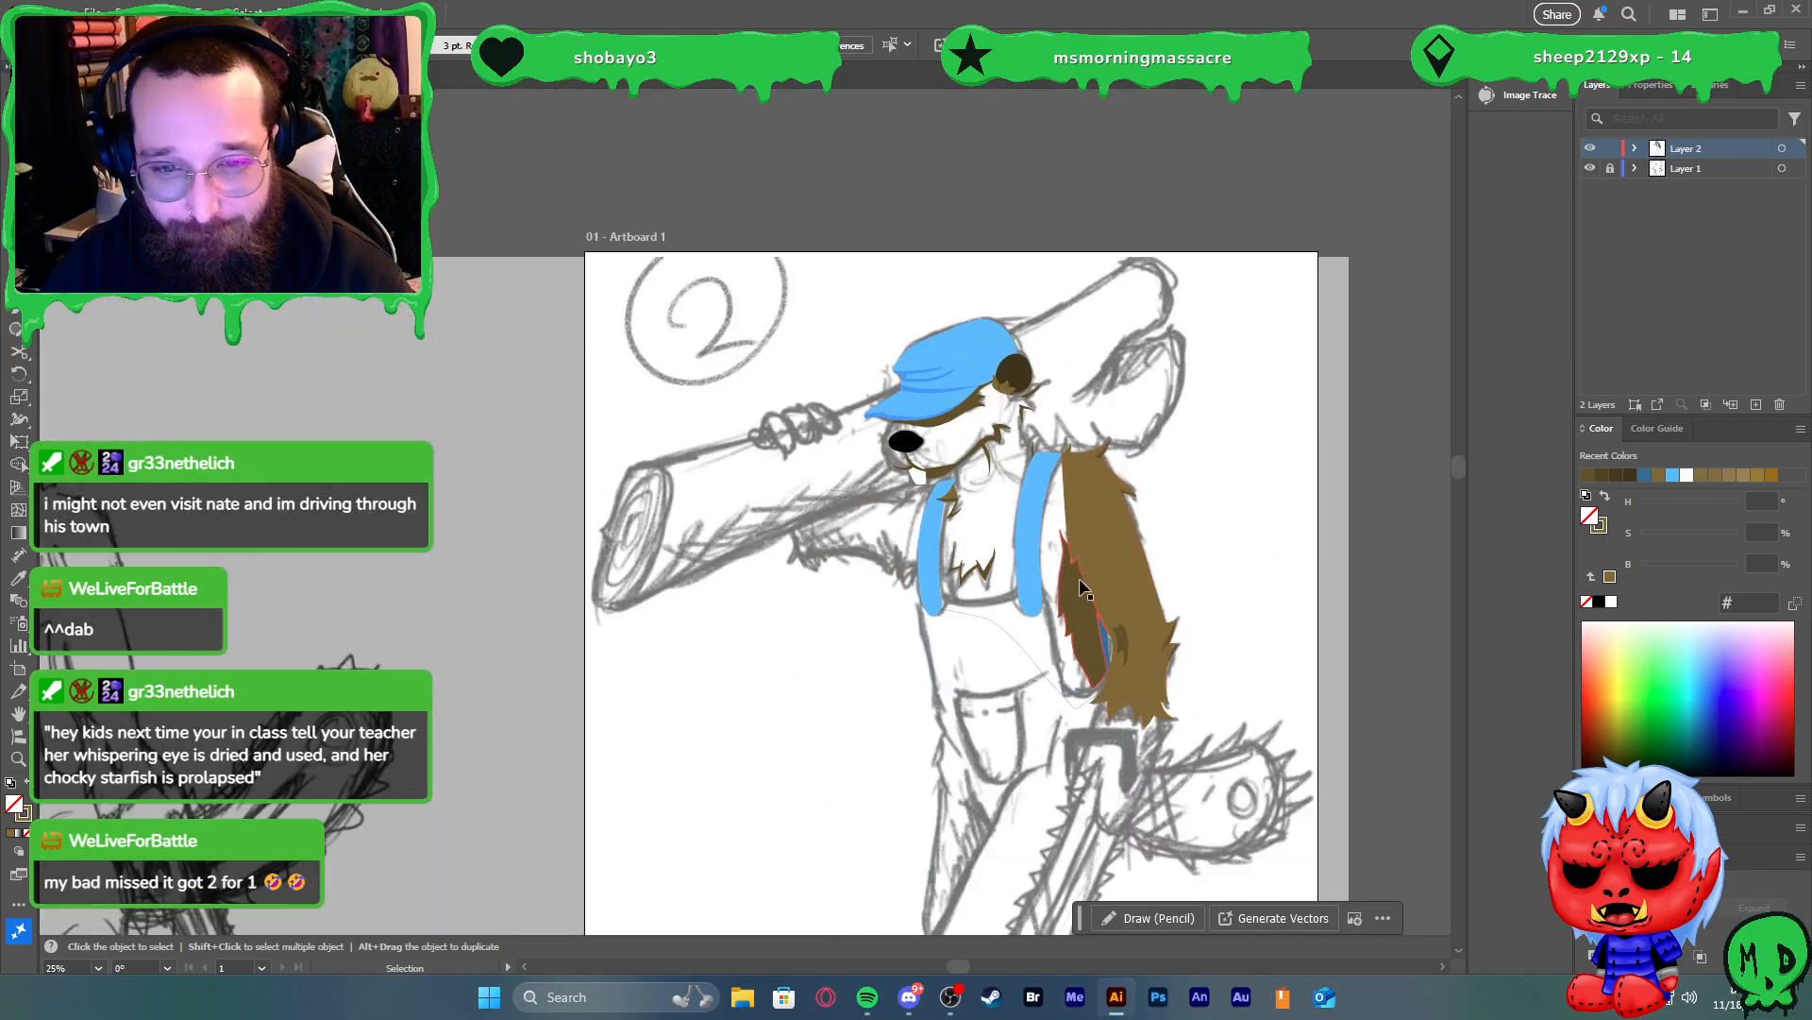
pyautogui.click(1021, 433)
pyautogui.hotkey('shift', 'x')
pyautogui.click(1250, 449)
# Draw a small closed brown shape at the upper outer fur spike of the wrist to lengthen and round its tip
pyautogui.scroll(-1, 1235, 472)
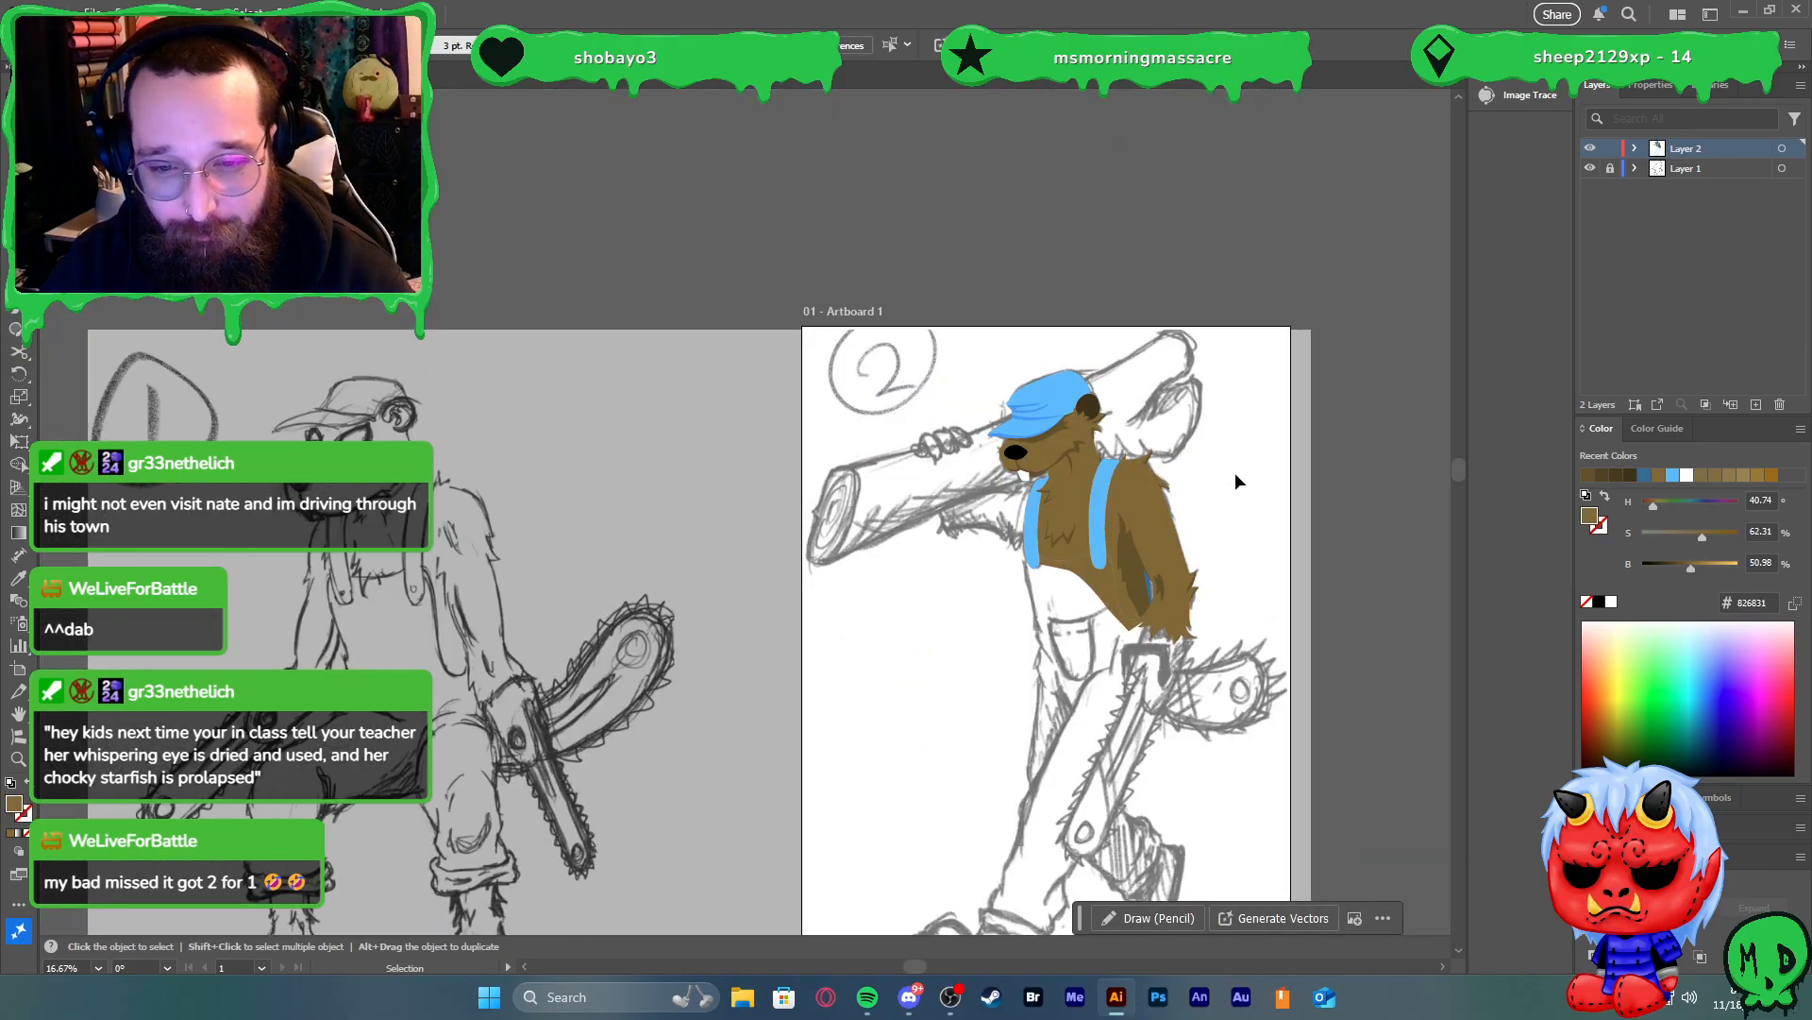
pyautogui.scroll(-1, 1234, 472)
pyautogui.hscroll(4, 1228, 529)
pyautogui.scroll(1, 1171, 585)
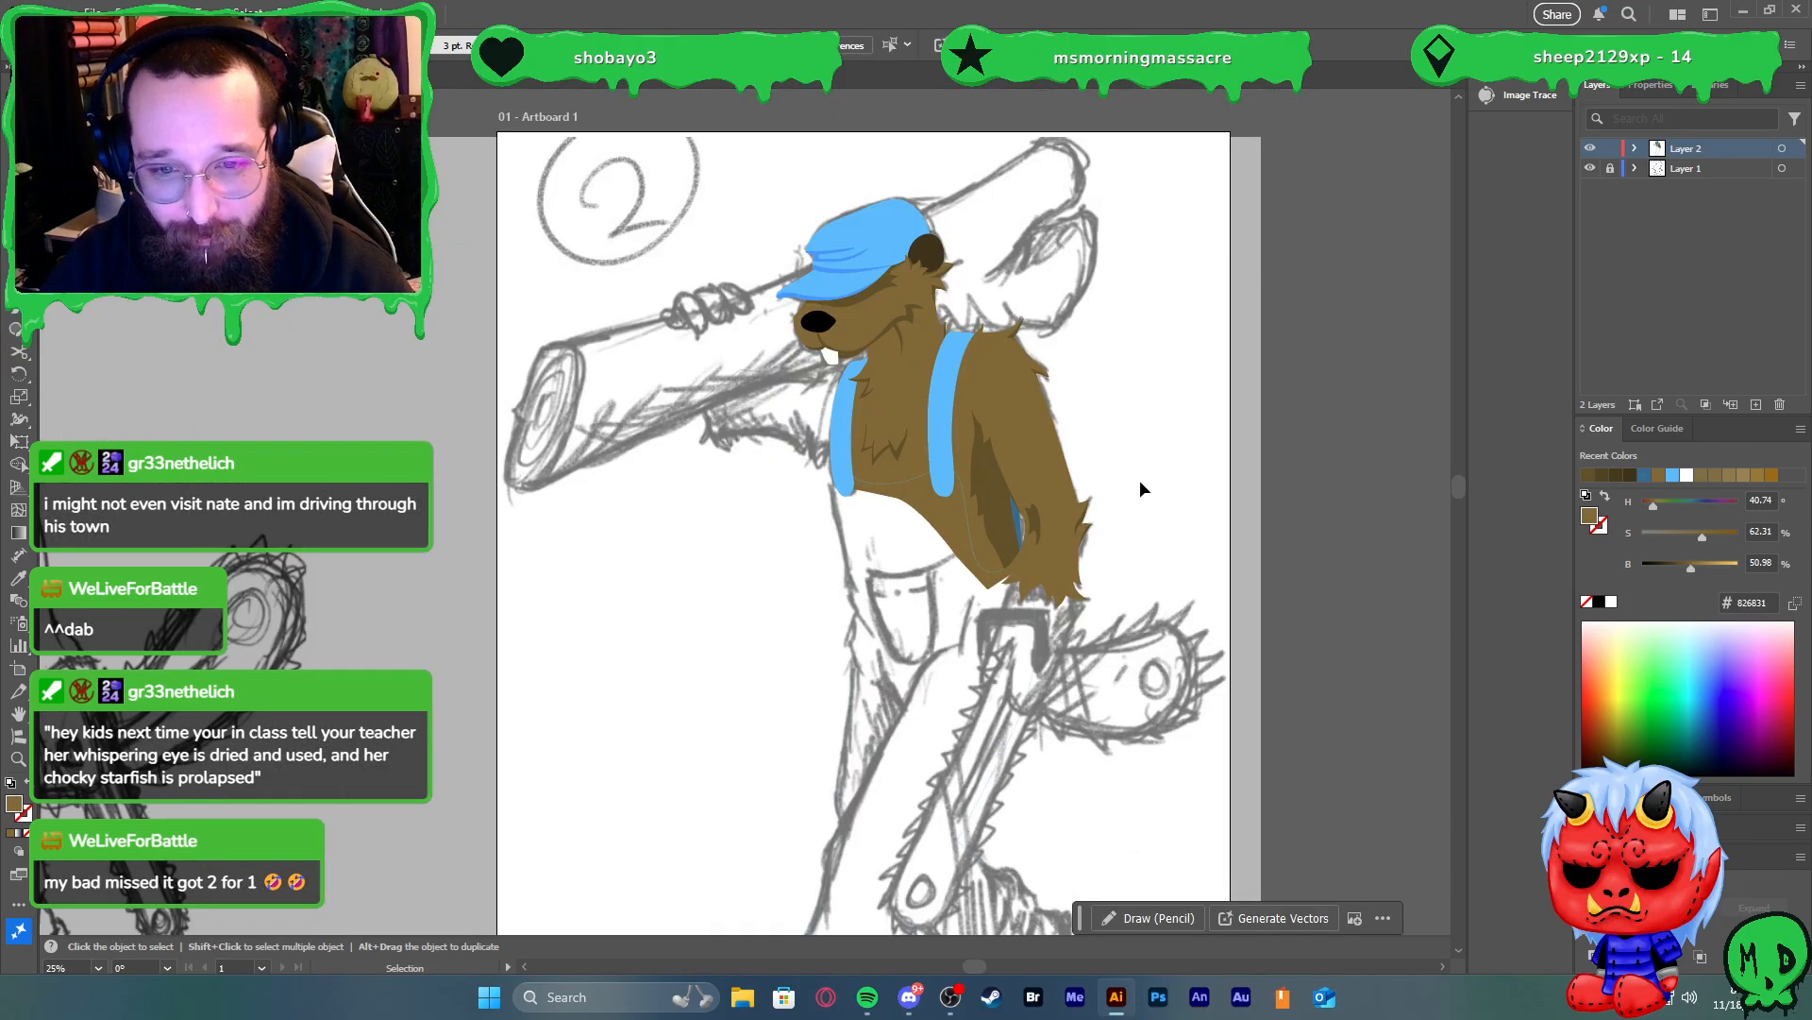
pyautogui.scroll(1, 1112, 616)
pyautogui.scroll(3, 1133, 642)
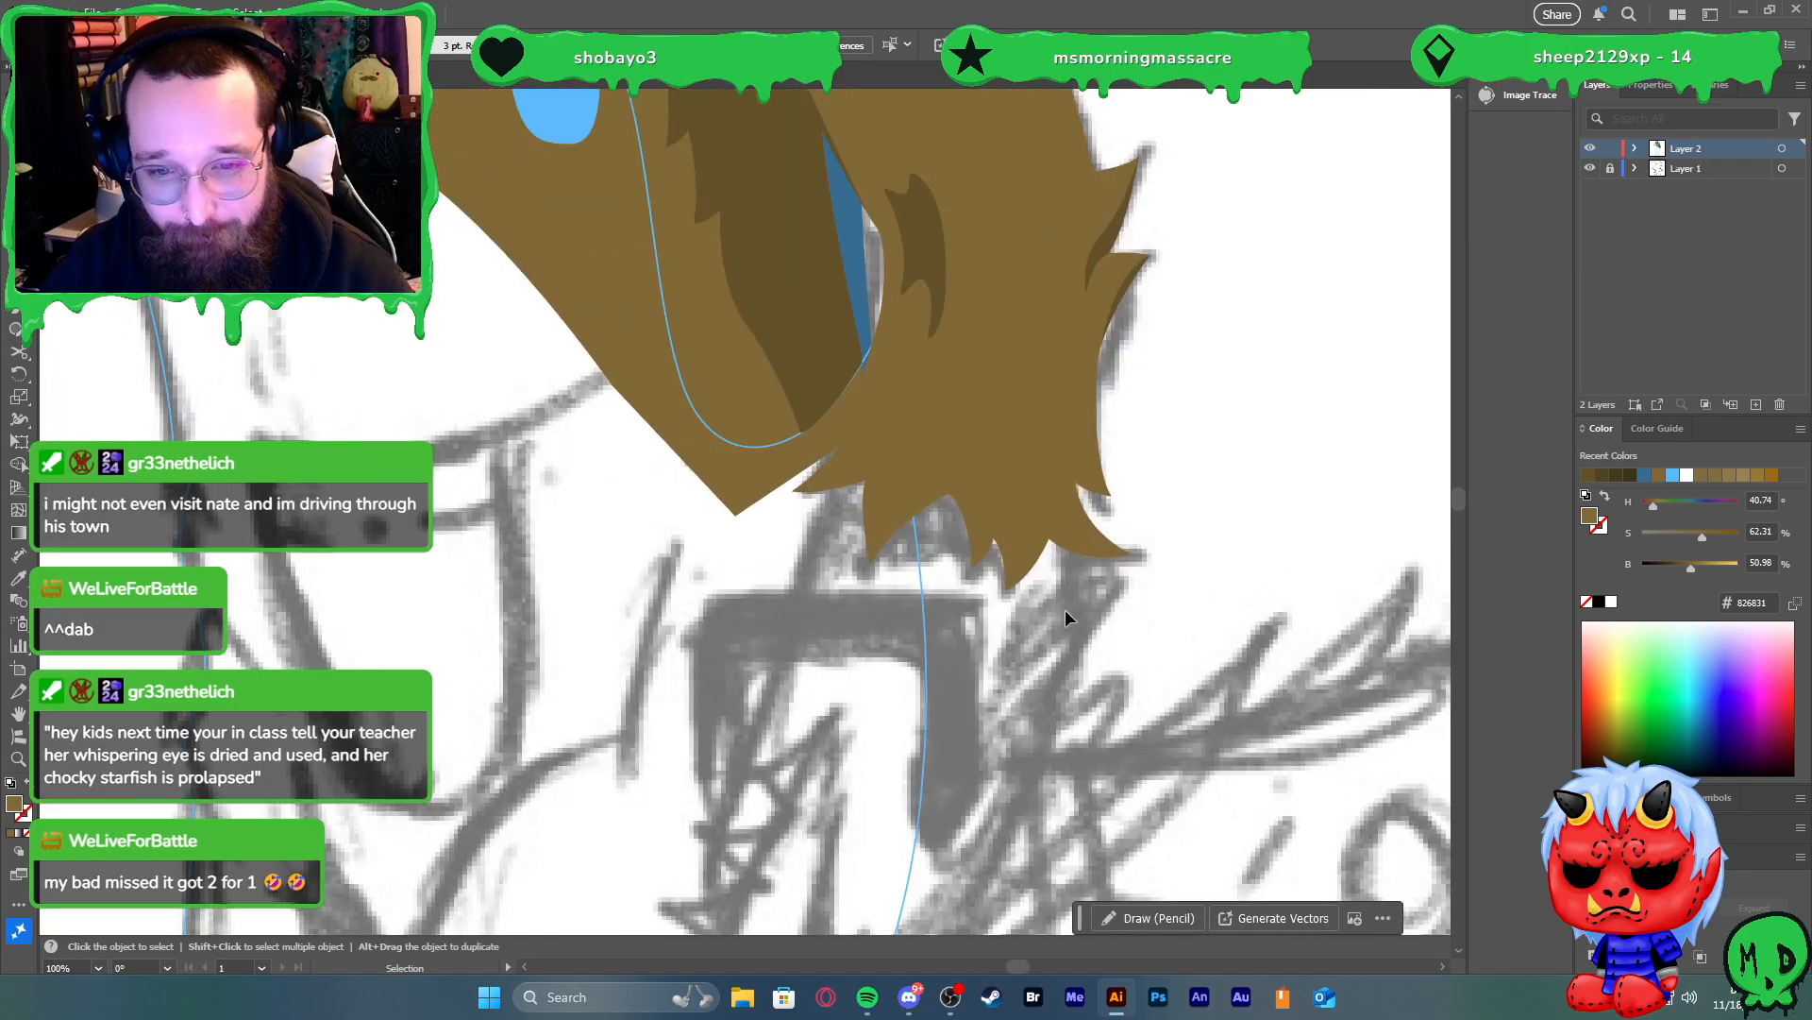
pyautogui.scroll(1, 1114, 589)
pyautogui.click(1086, 459)
pyautogui.click(1146, 461)
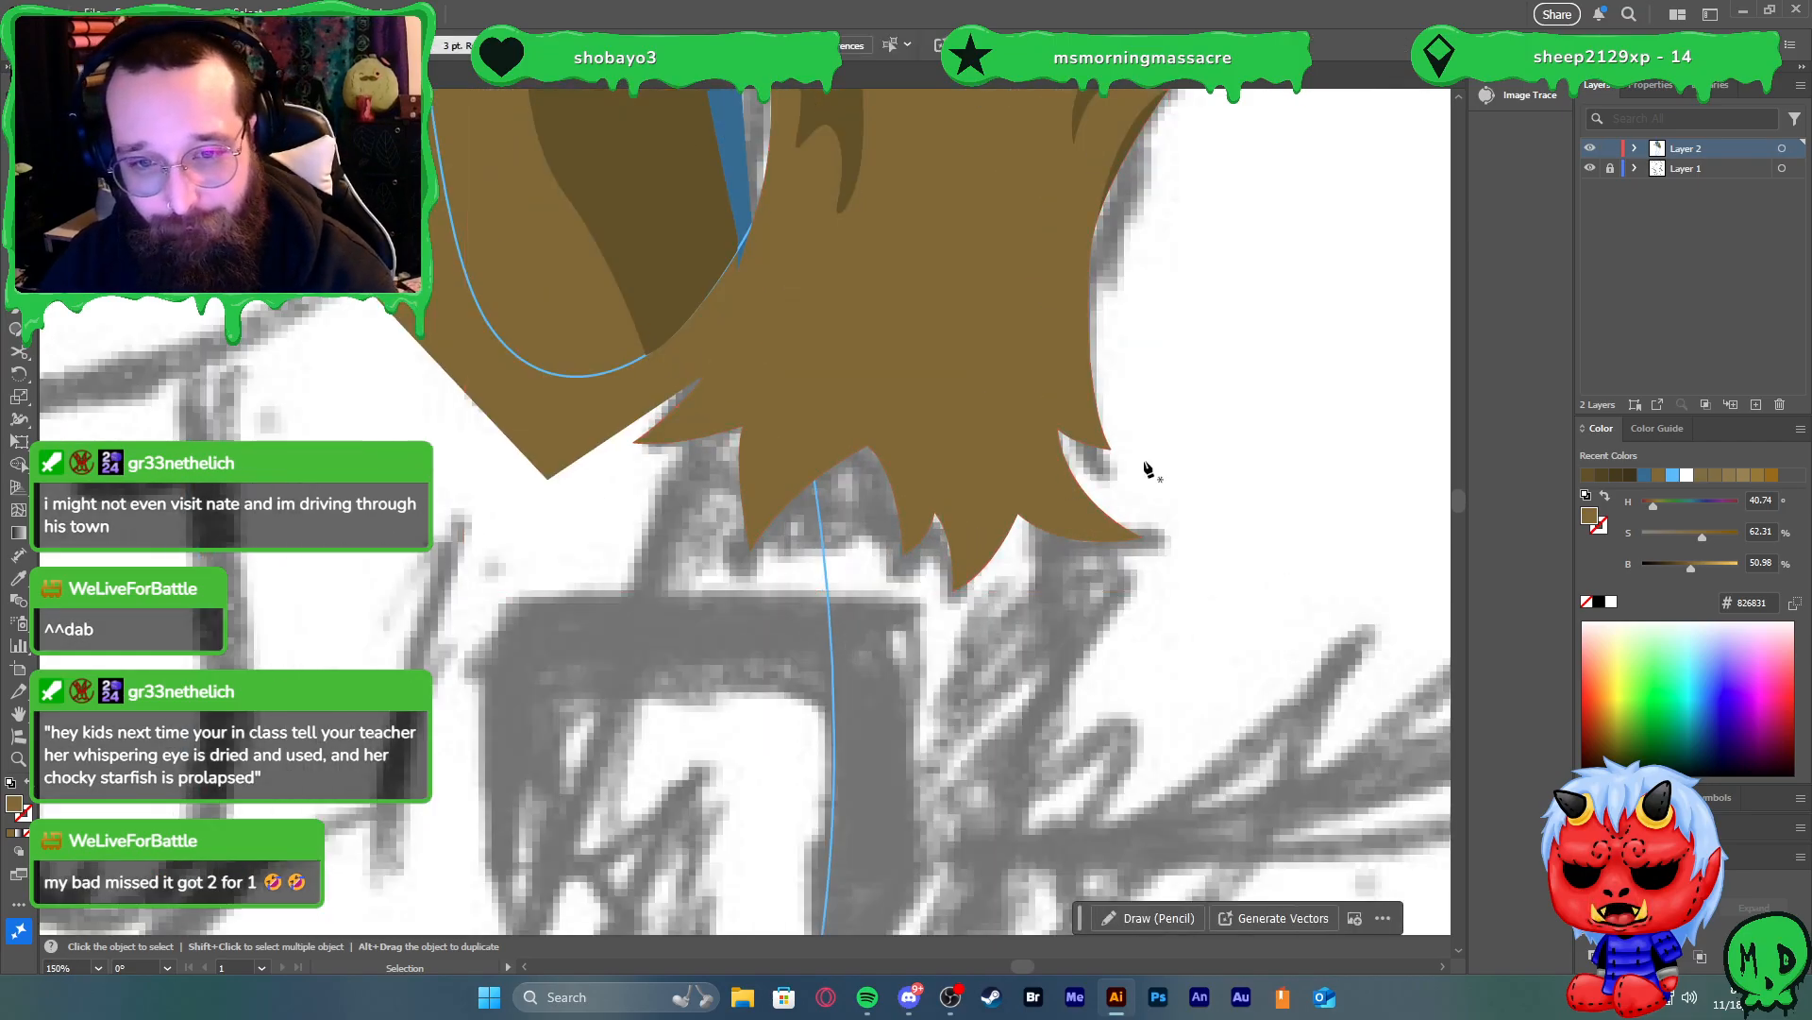
pyautogui.press('p')
pyautogui.click(1111, 449)
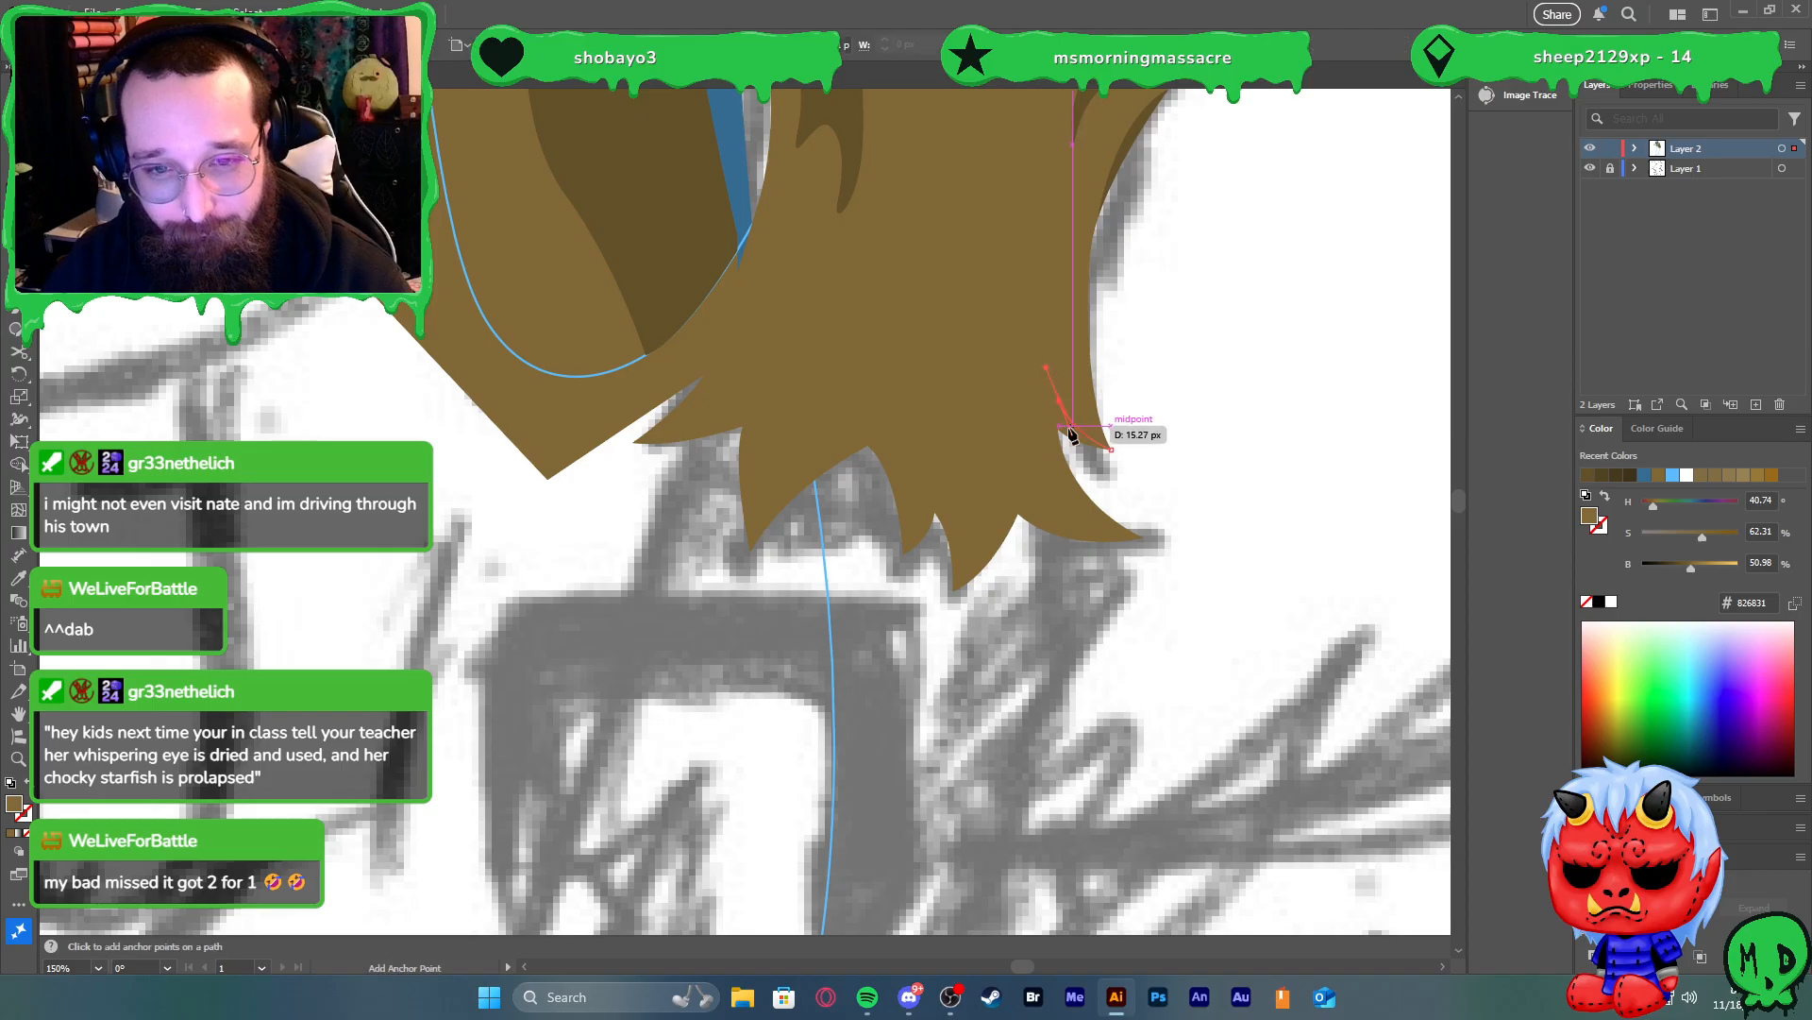
pyautogui.click(1056, 428)
pyautogui.moveTo(1106, 471); pyautogui.dragTo(1130, 477)
pyautogui.click(1111, 448)
# Draw a closed shadow shape over the lower outer fur spike of the wrist, extending past the arm's edge
pyautogui.click(1143, 537)
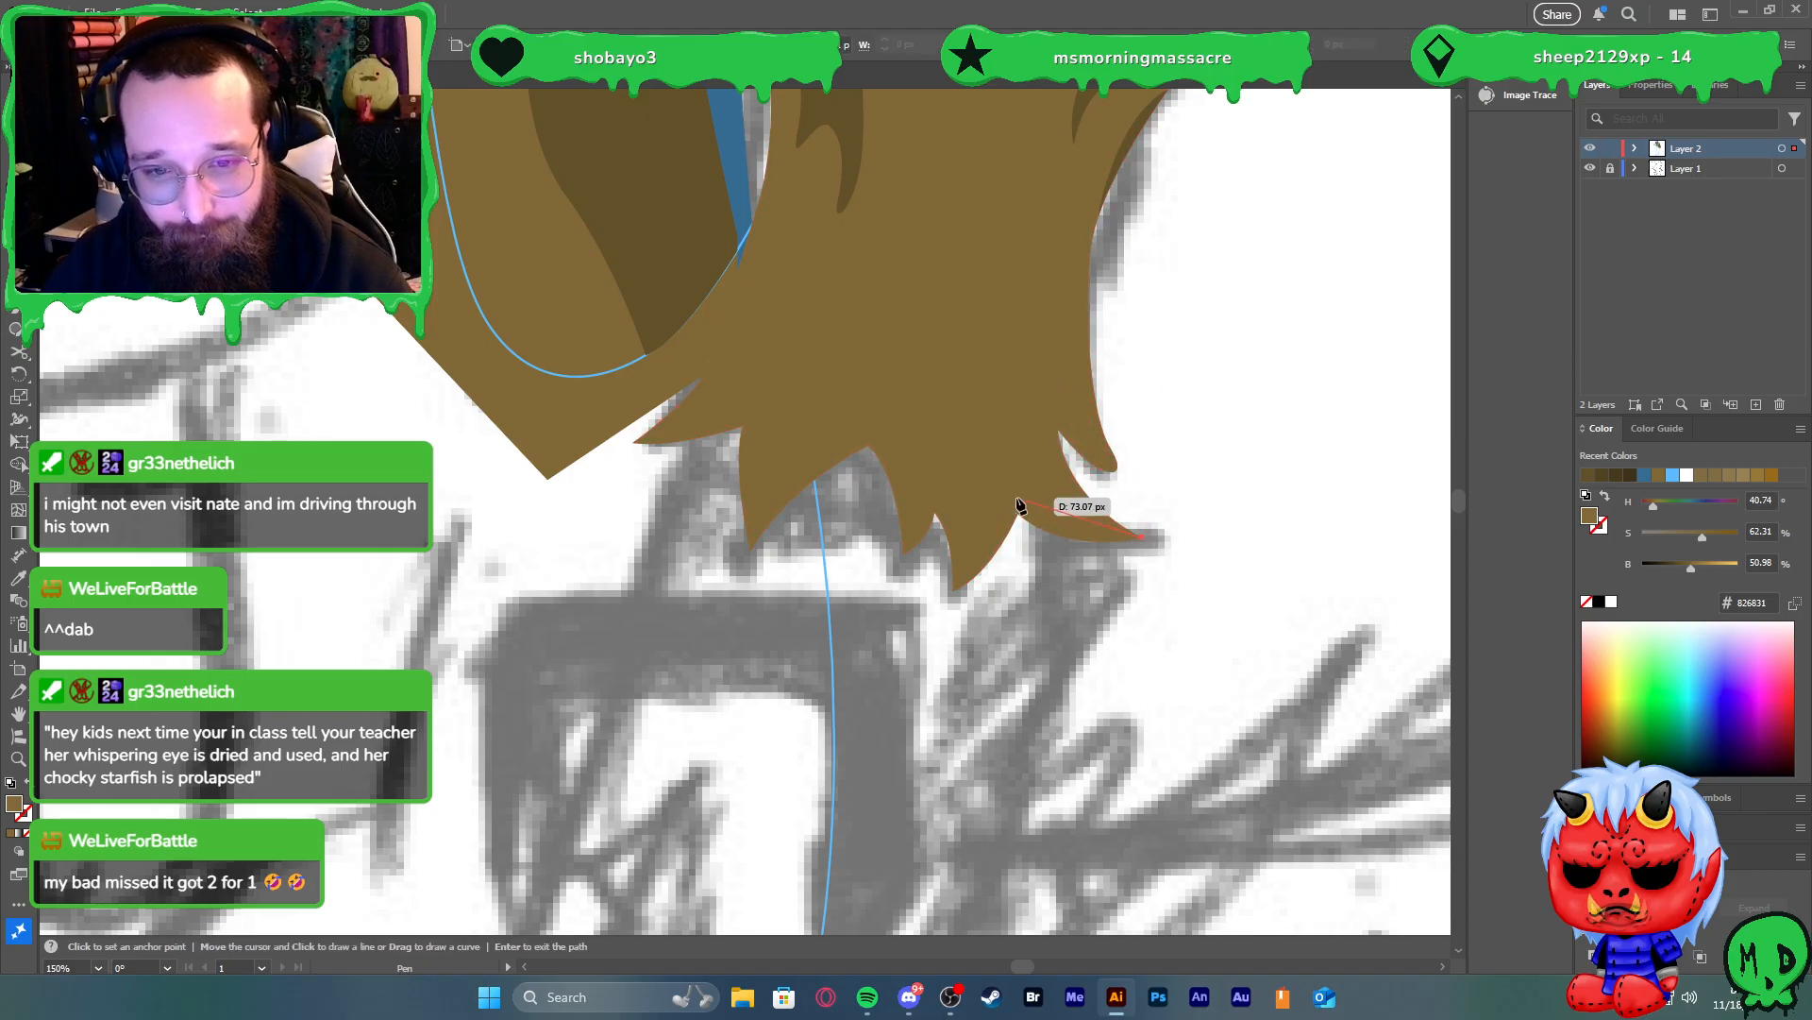
pyautogui.moveTo(1022, 475); pyautogui.dragTo(1013, 465)
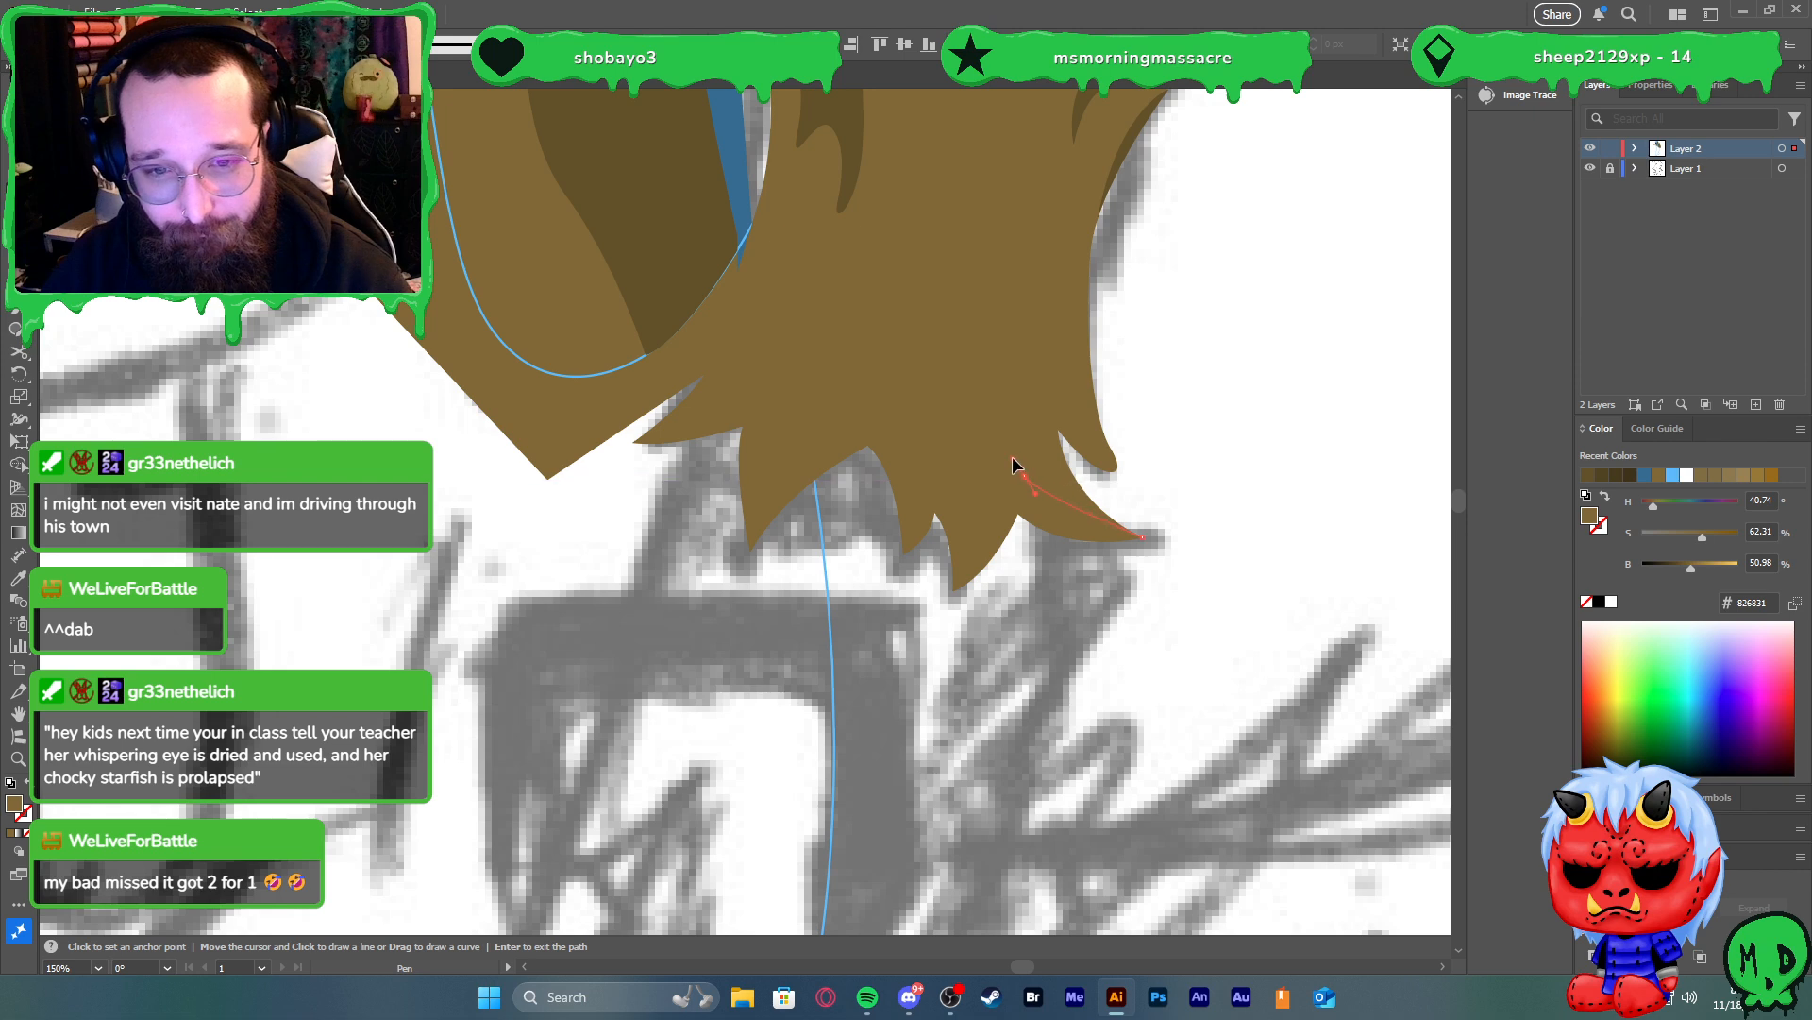
pyautogui.click(1022, 475)
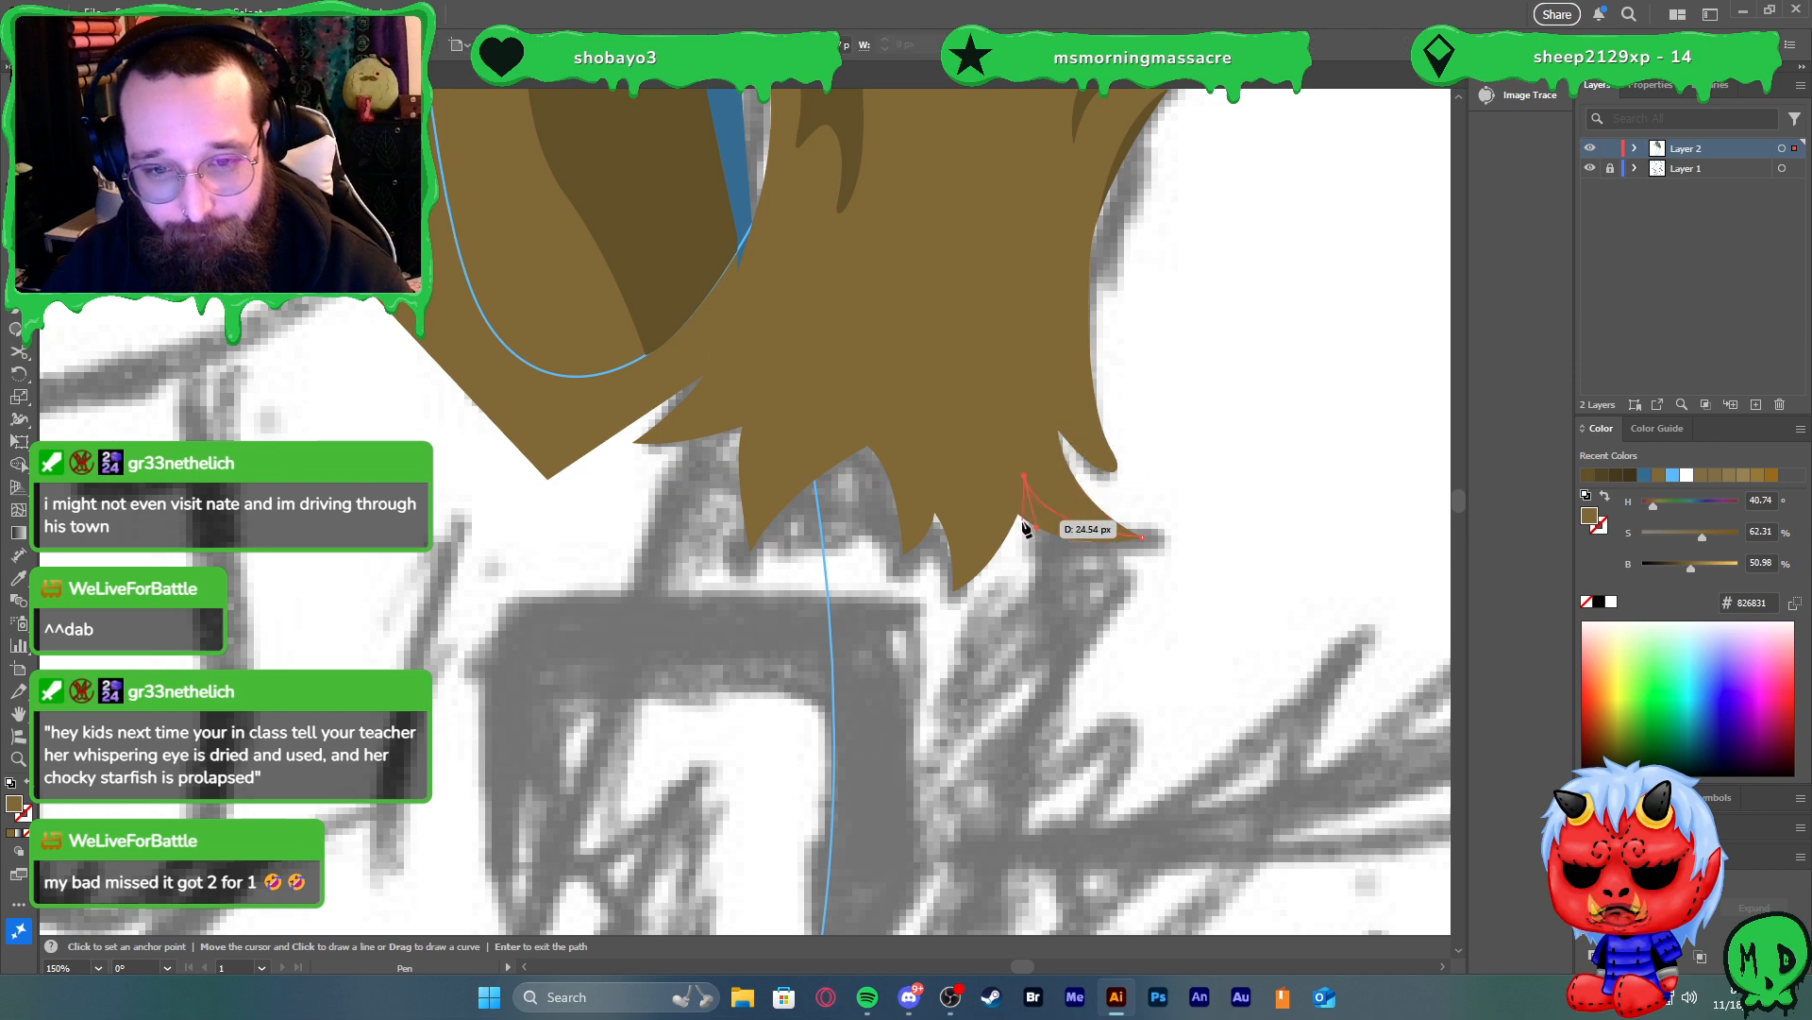
pyautogui.click(1017, 519)
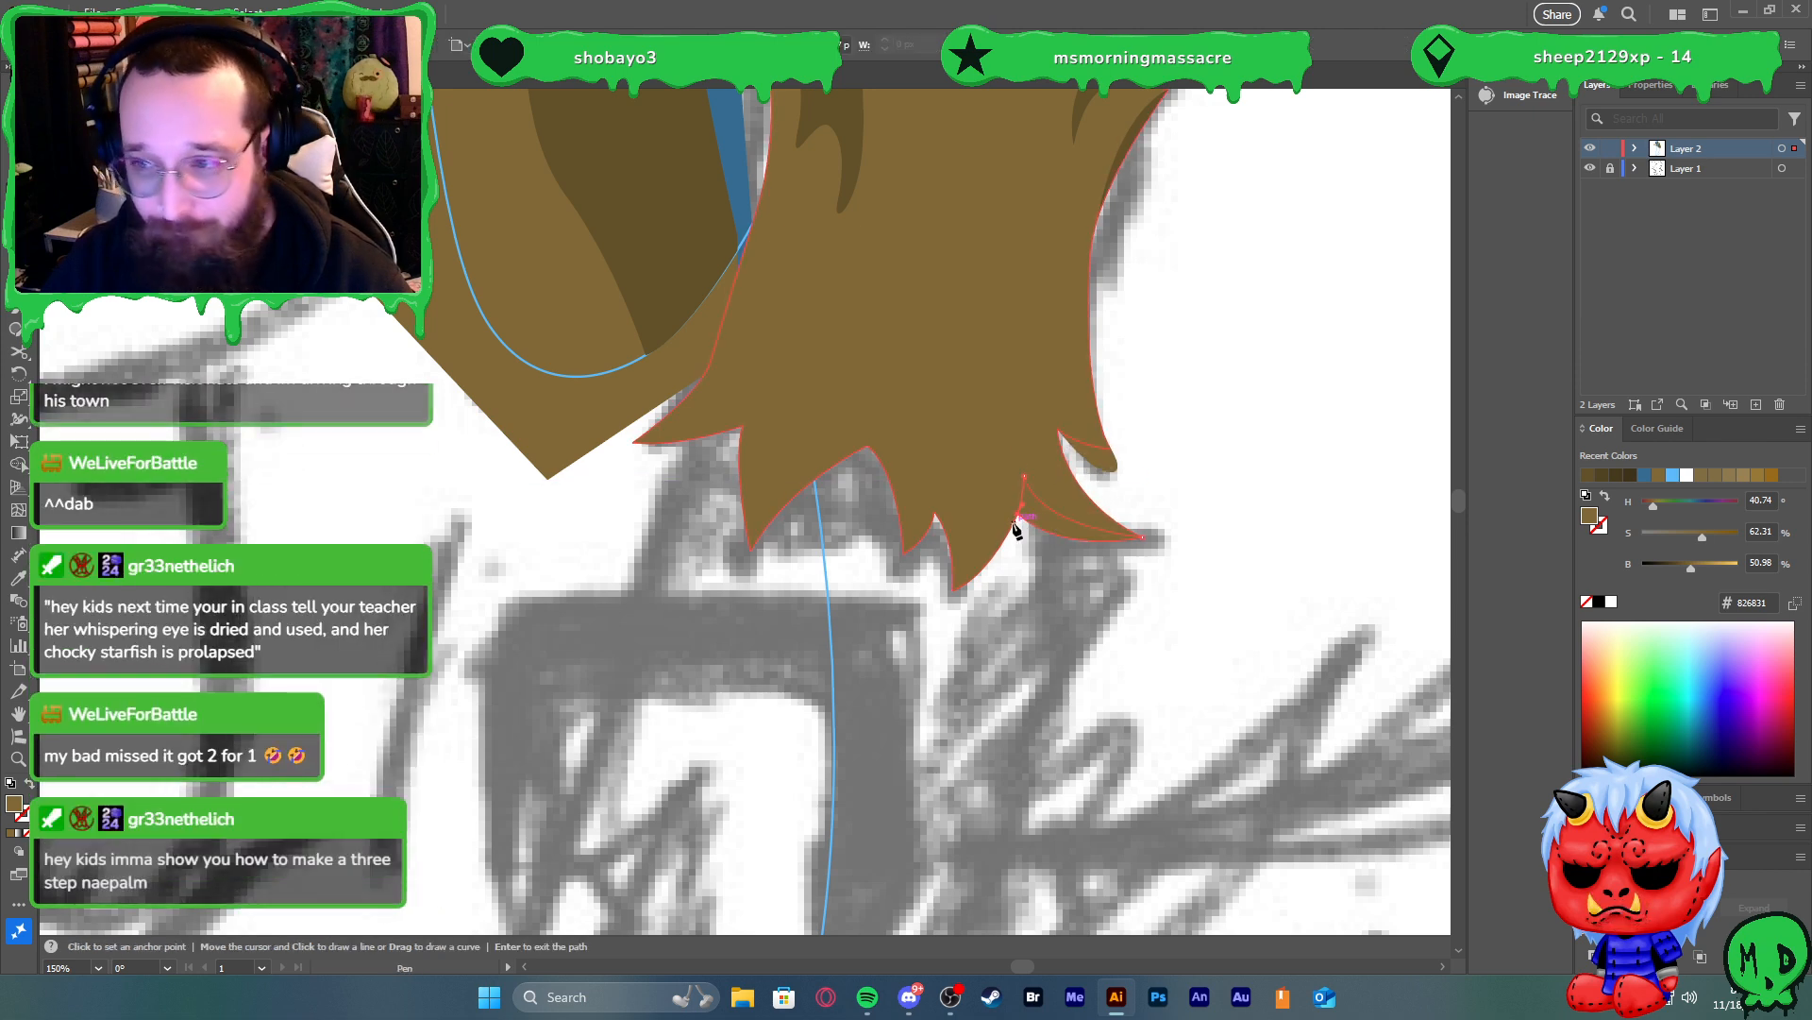
pyautogui.click(1071, 595)
pyautogui.click(1143, 538)
# Fill both wrist spike shapes with the dark brown (634F25) sampled from the forearm's fur shading
pyautogui.press('v')
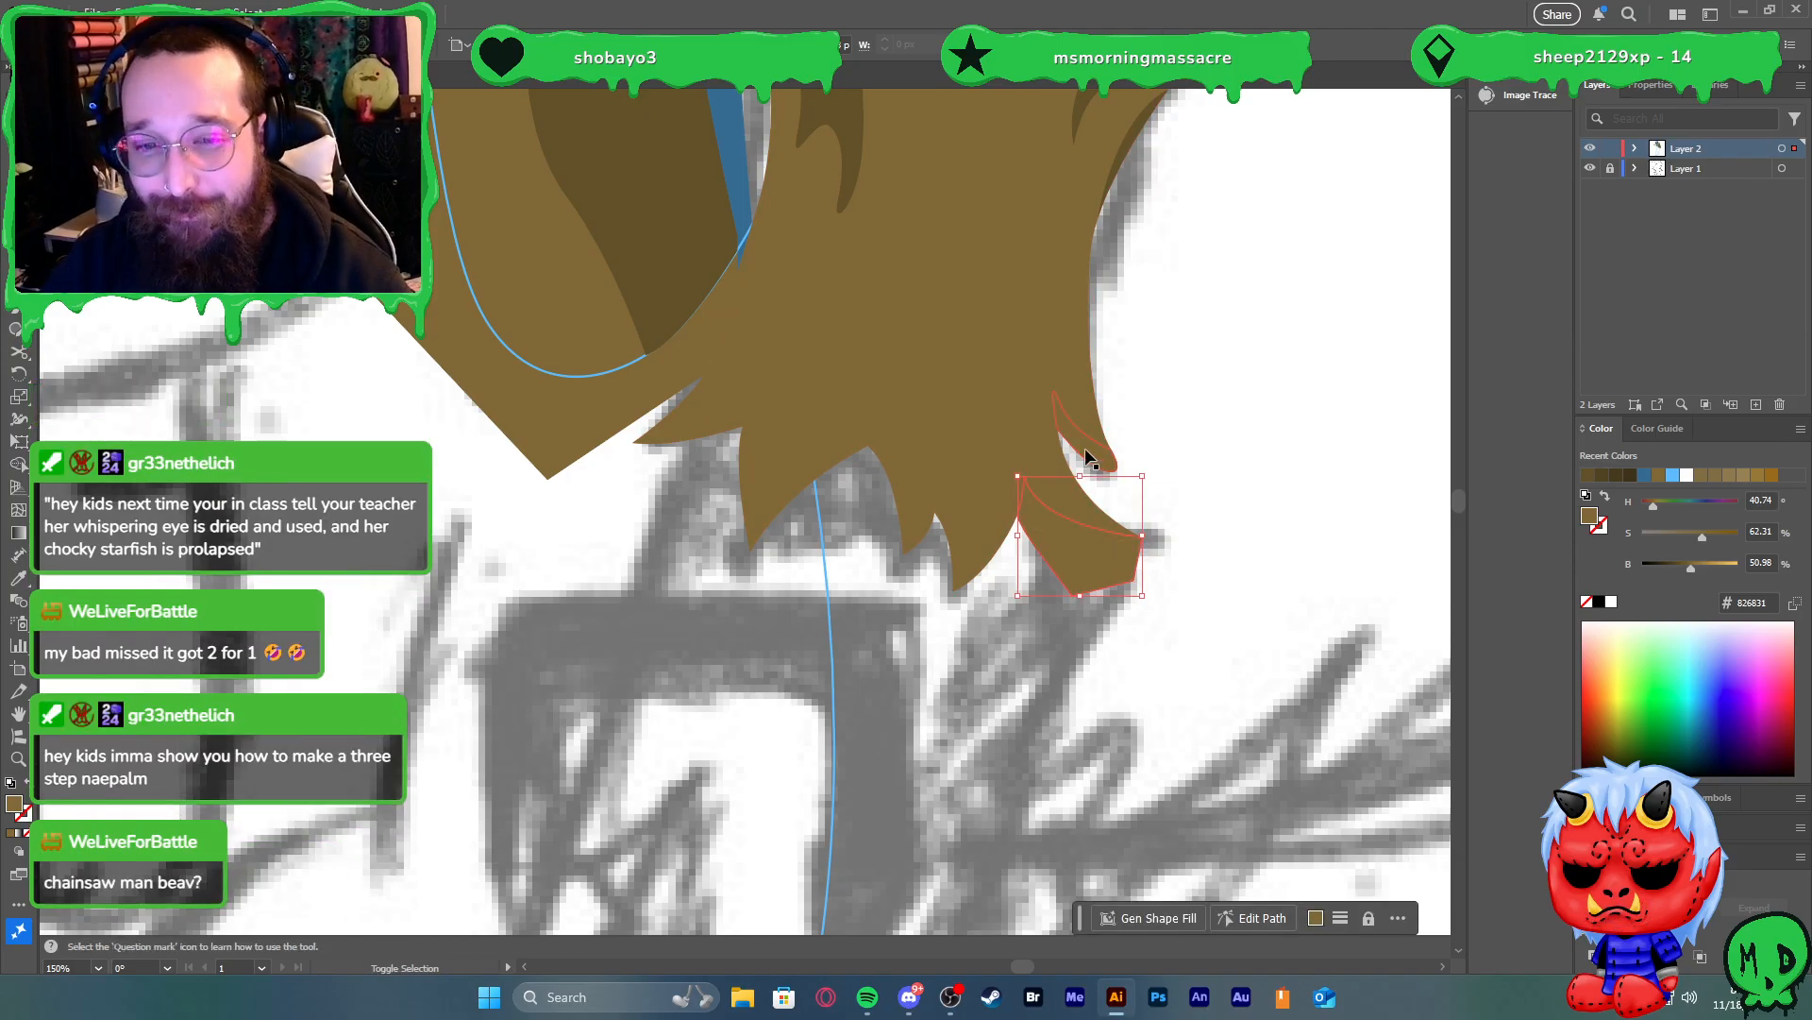
pyautogui.keyDown('shift'); pyautogui.click(1084, 362); pyautogui.keyUp('shift')
pyautogui.keyDown('shift'); pyautogui.click(1032, 329); pyautogui.keyUp('shift')
pyautogui.press('i')
pyautogui.click(854, 196)
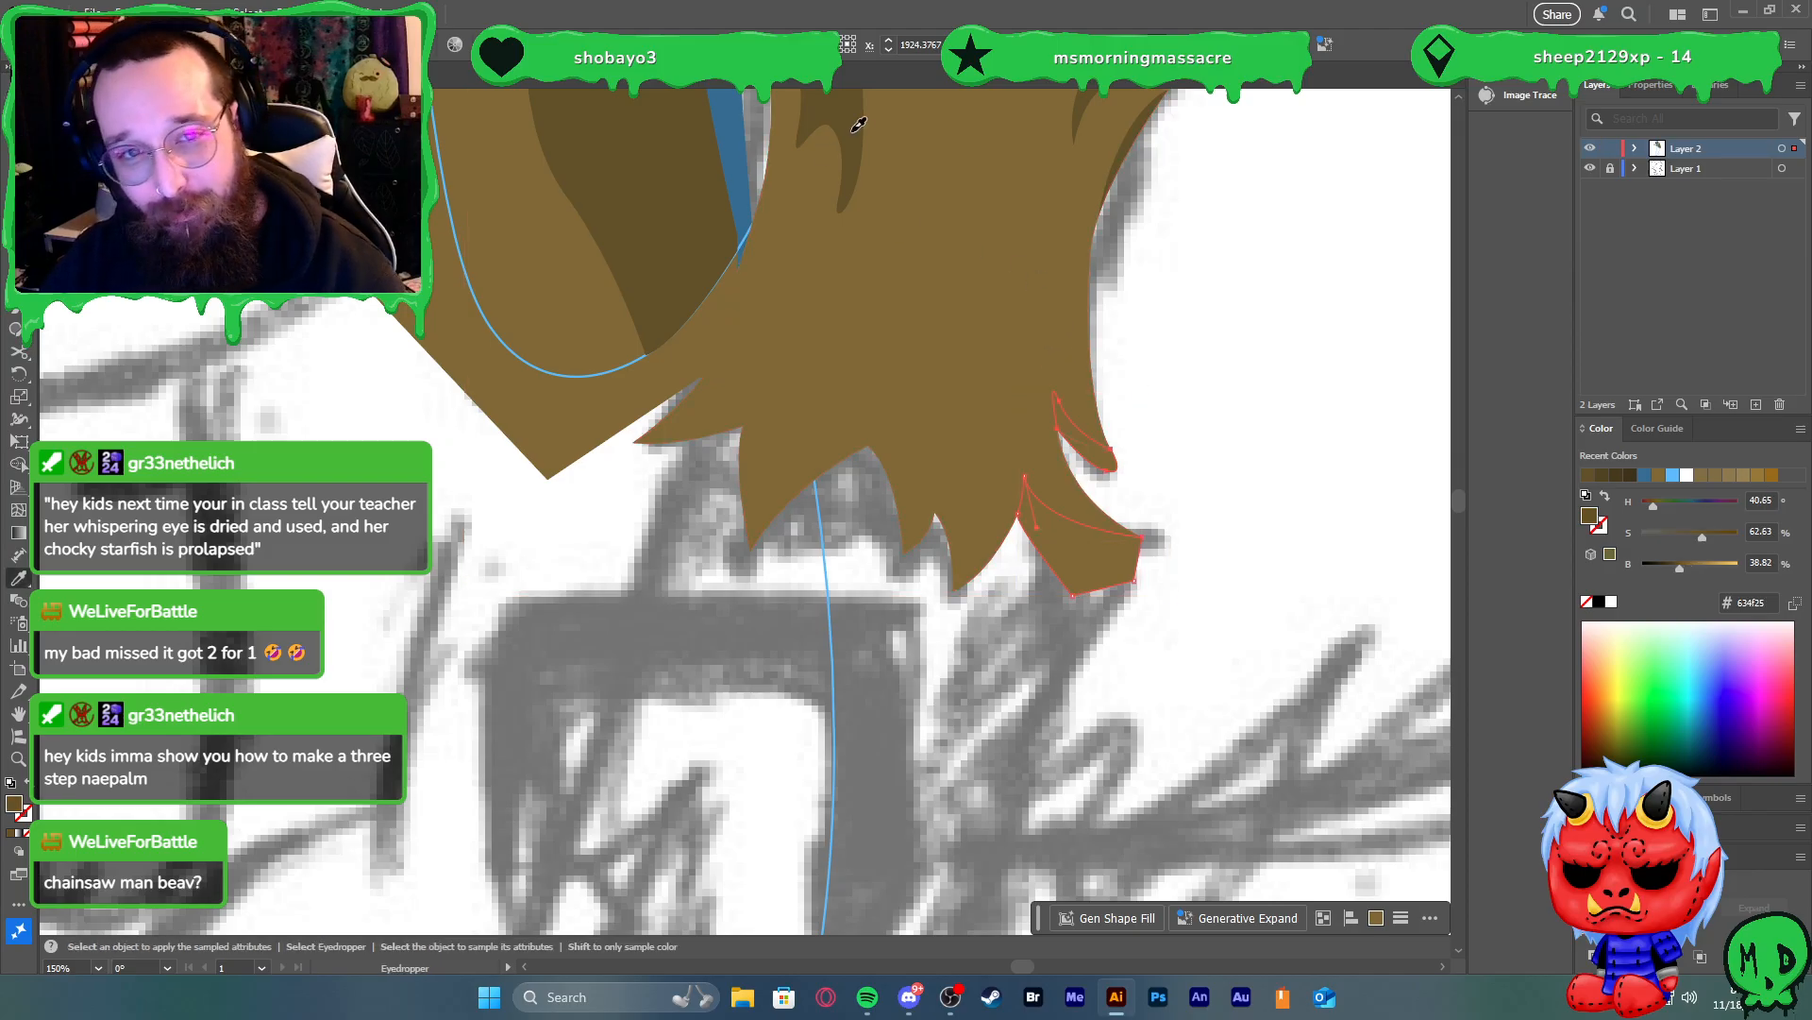
# Remove the parts of both wrist spike shadows outside the front arm's outline with Shape Builder, and deselect everything
pyautogui.keyDown('shift'); pyautogui.click(1084, 361); pyautogui.keyUp('shift')
pyautogui.hotkey('shift', 'm')
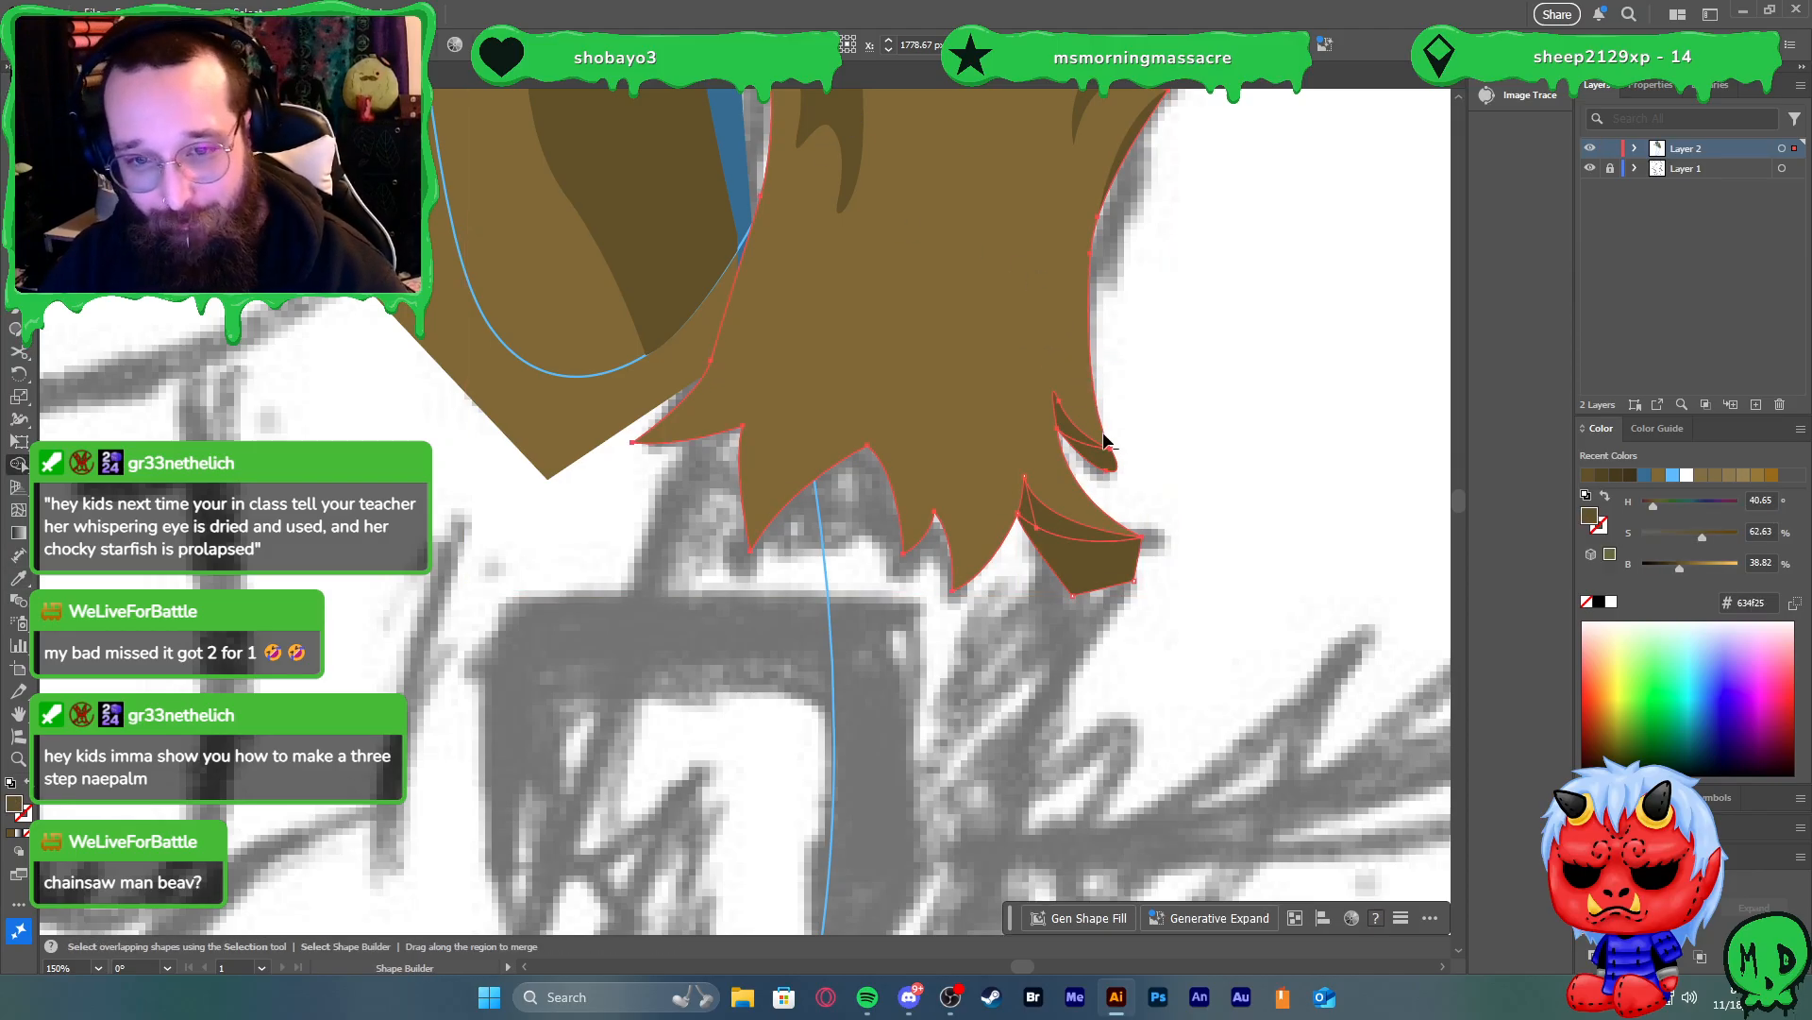
pyautogui.moveTo(1109, 462); pyautogui.dragTo(1102, 572)
pyautogui.press('v')
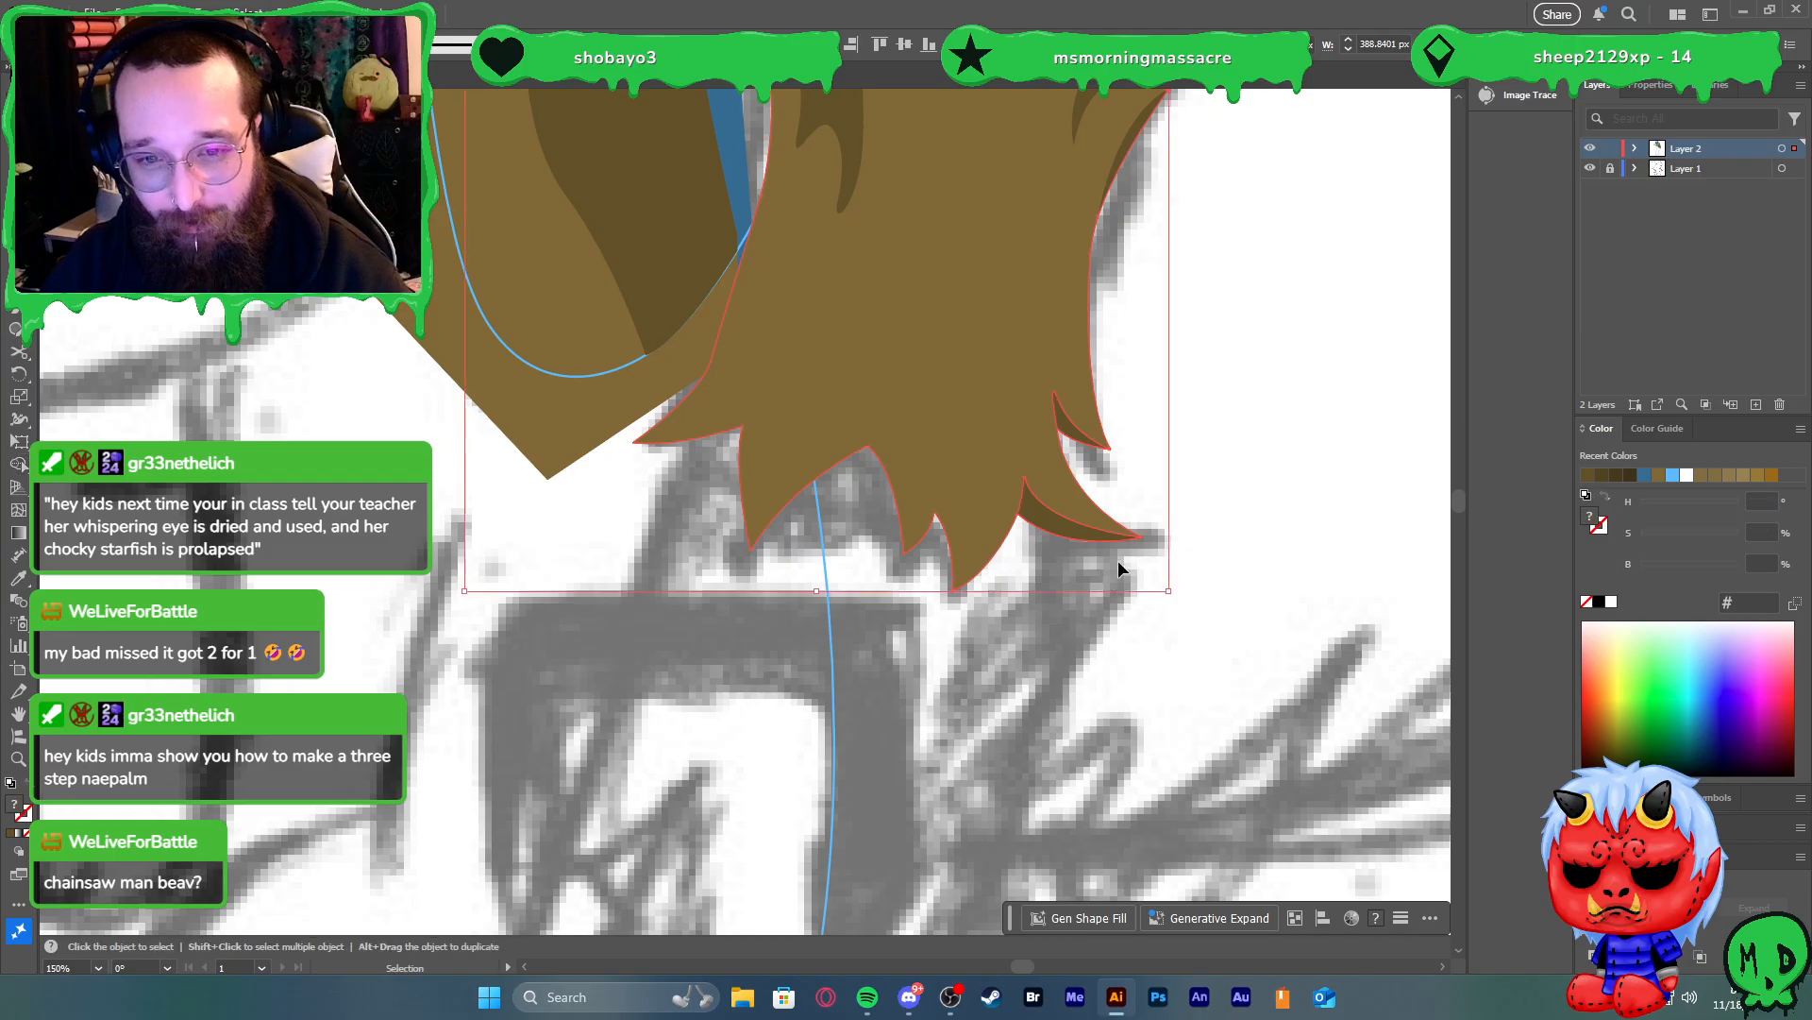
pyautogui.click(1184, 496)
# Swap the overalls' blue stroke to a fill, deselect them, and look over the whole figure down to the boots
pyautogui.scroll(-2, 1180, 499)
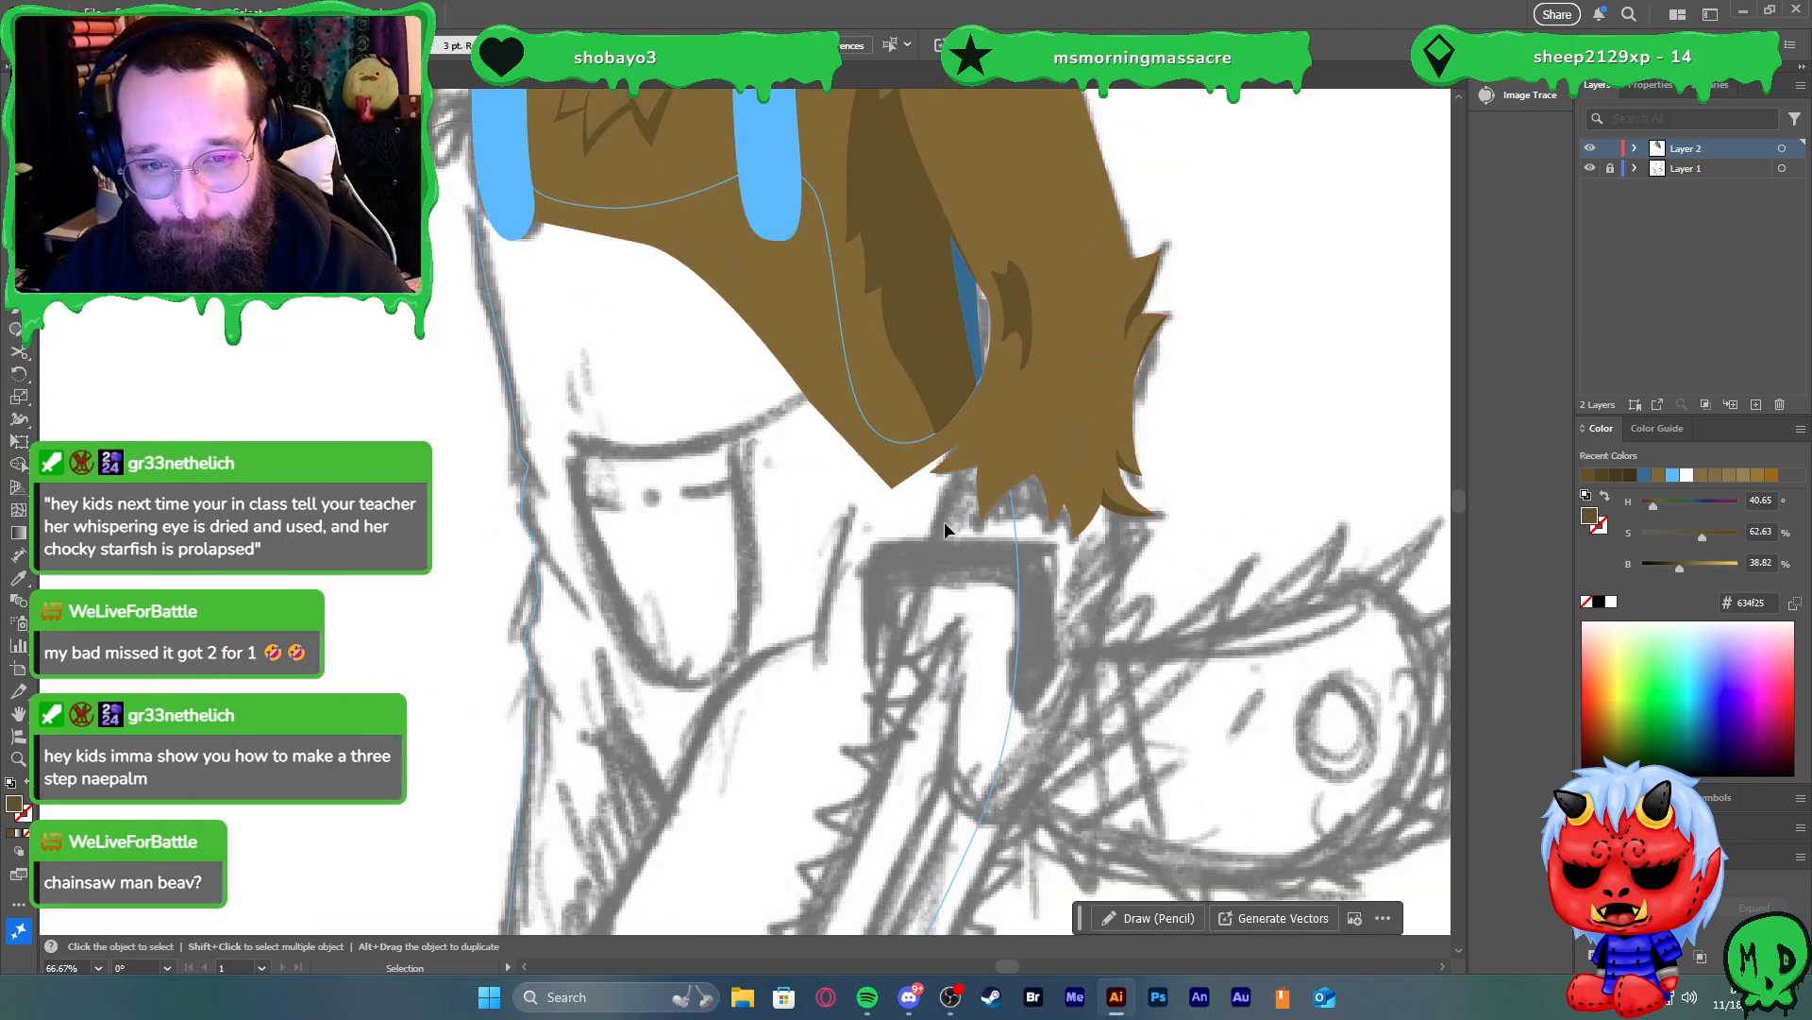
pyautogui.scroll(1, 933, 483)
pyautogui.click(878, 416)
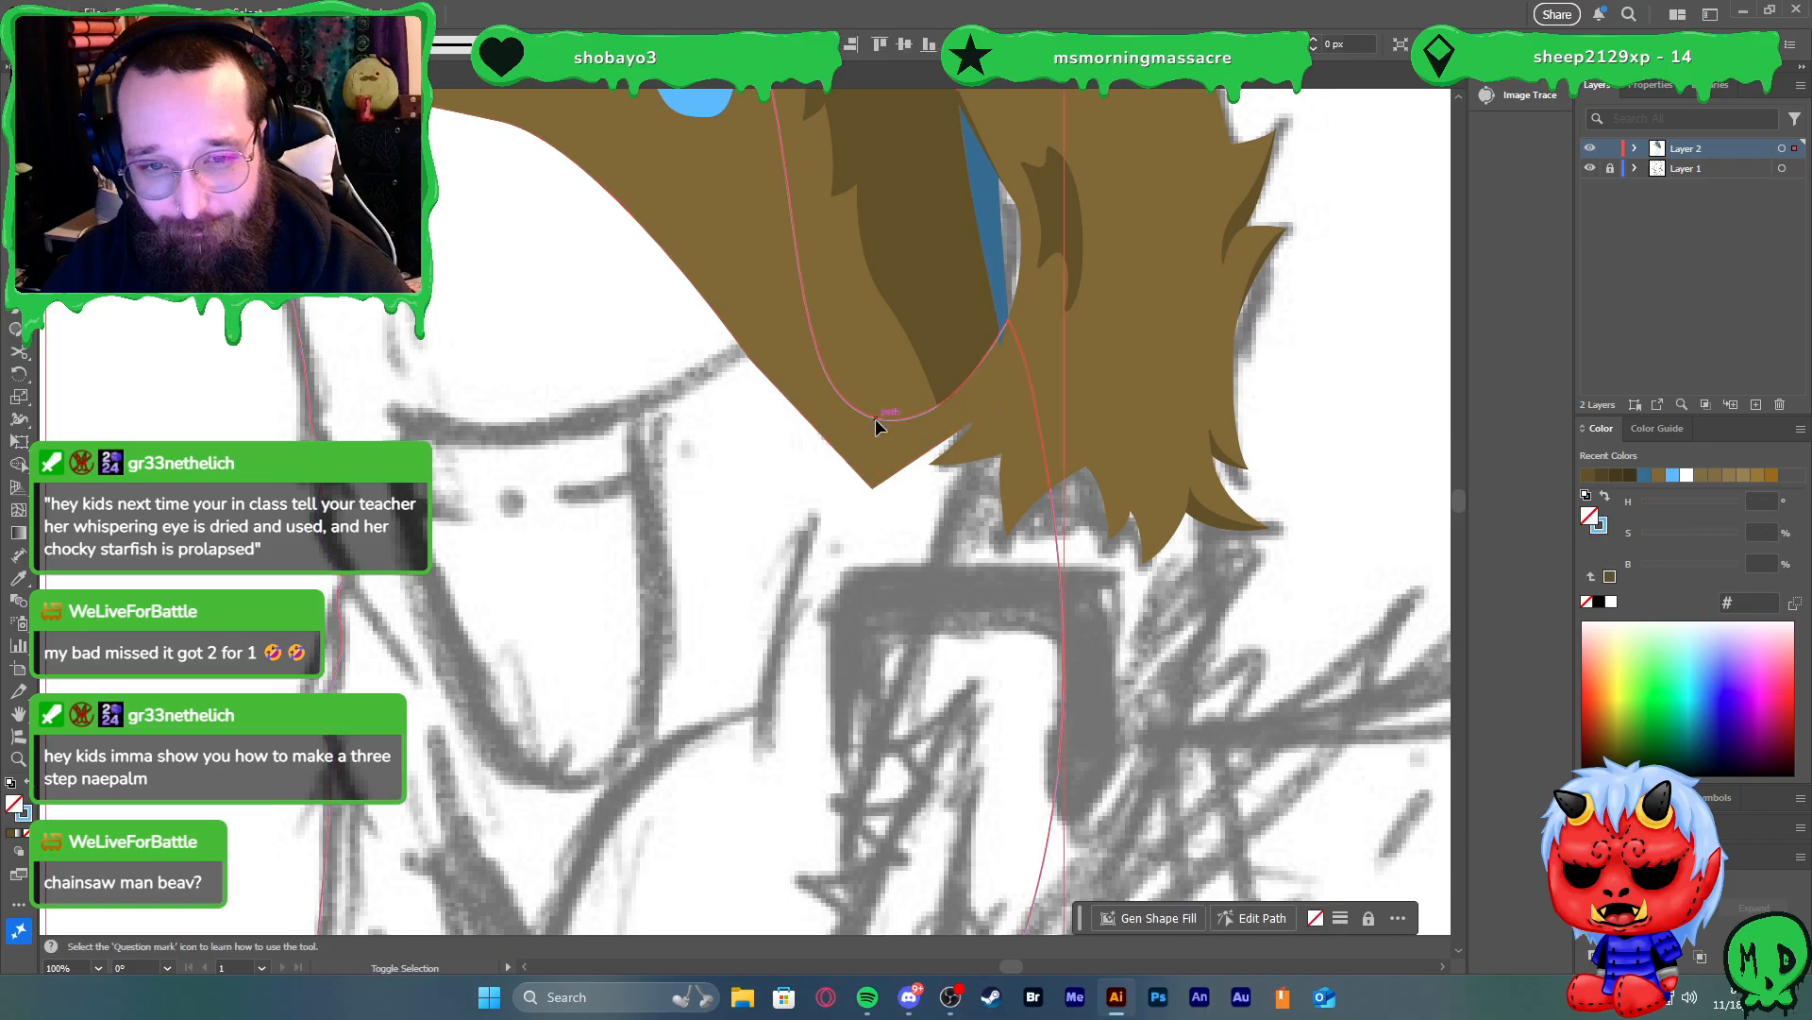
pyautogui.hotkey('shift', 'x')
pyautogui.click(1163, 632)
pyautogui.scroll(-4, 1163, 633)
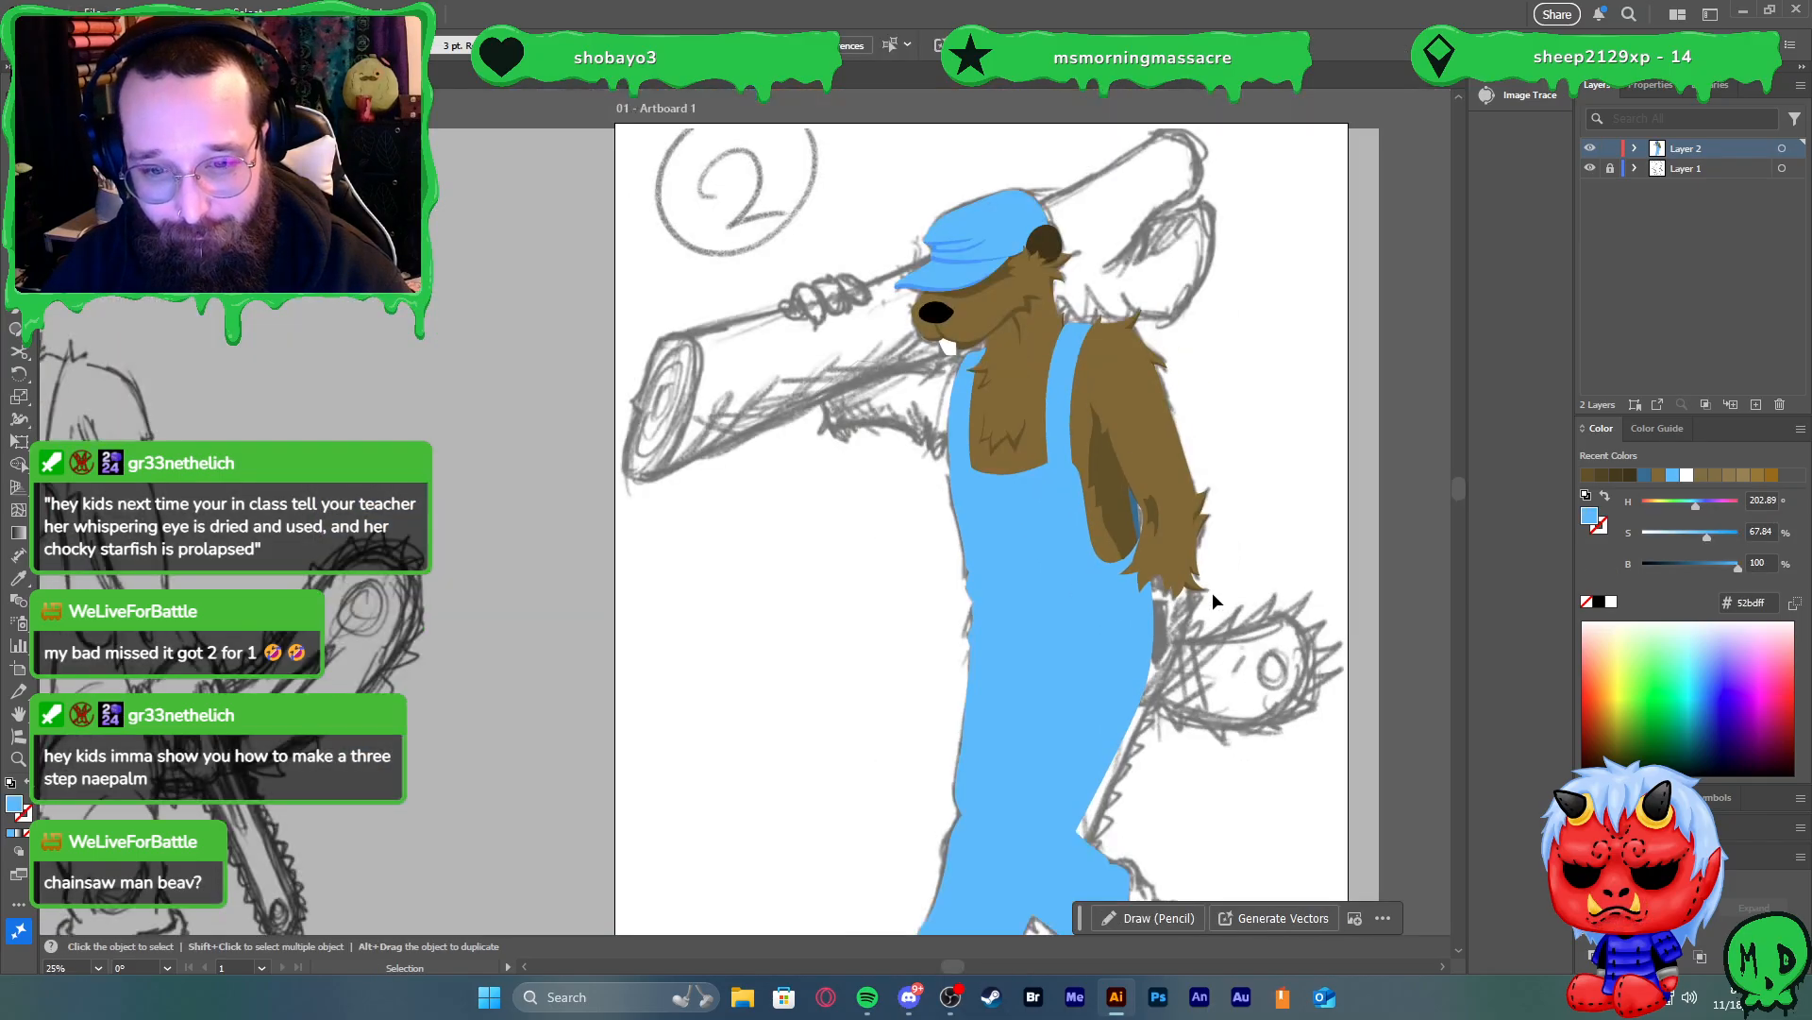
pyautogui.scroll(-2, 1225, 619)
pyautogui.scroll(-3, 1148, 625)
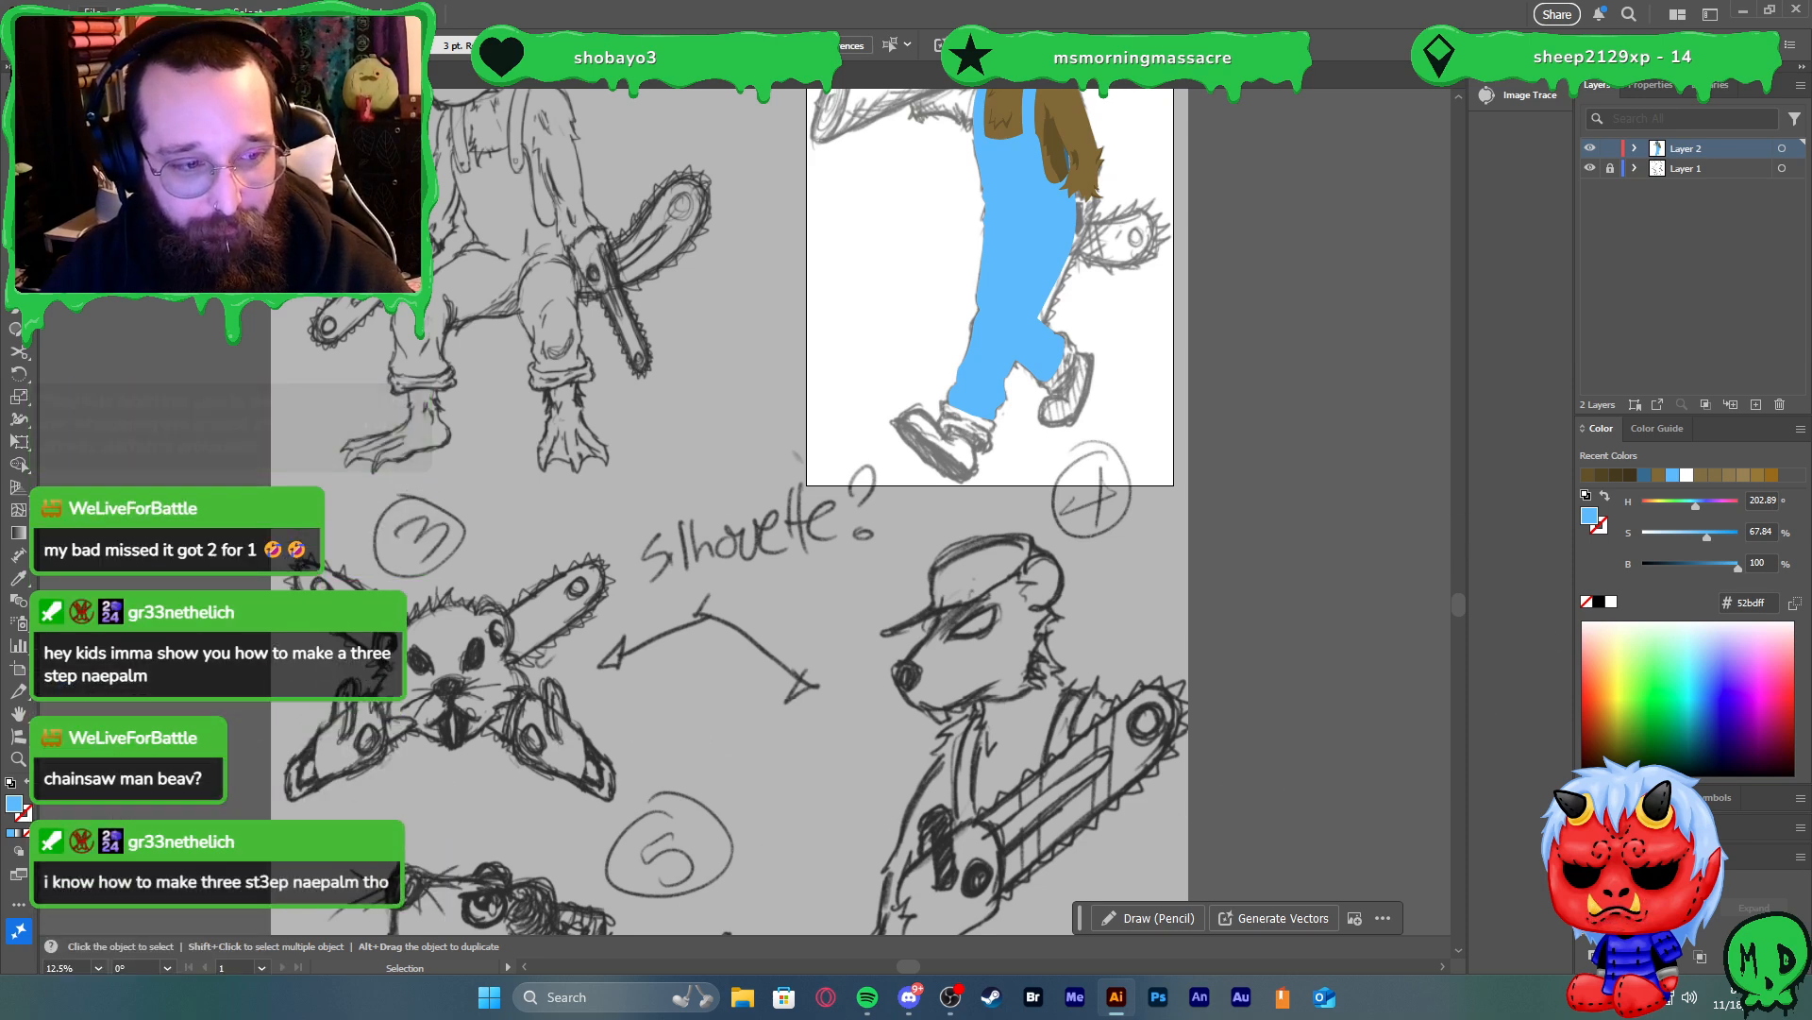
pyautogui.scroll(4, 981, 510)
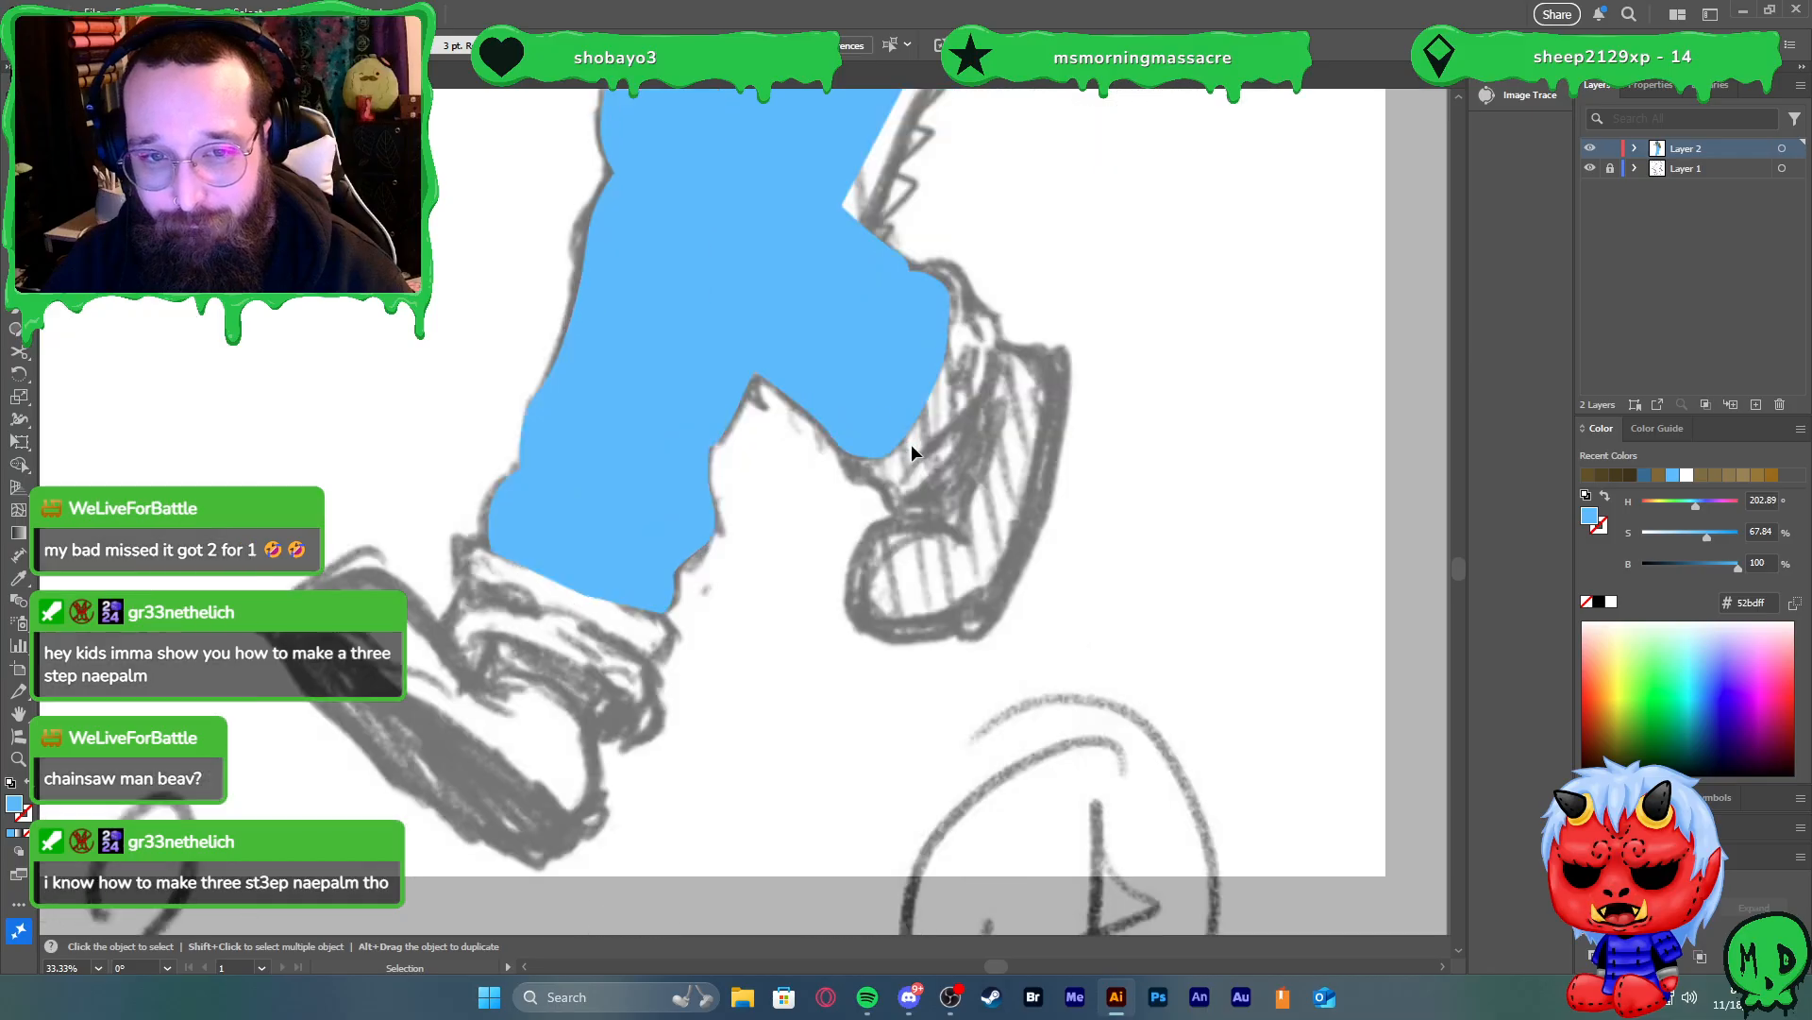
pyautogui.scroll(-2, 1004, 495)
pyautogui.scroll(3, 1057, 538)
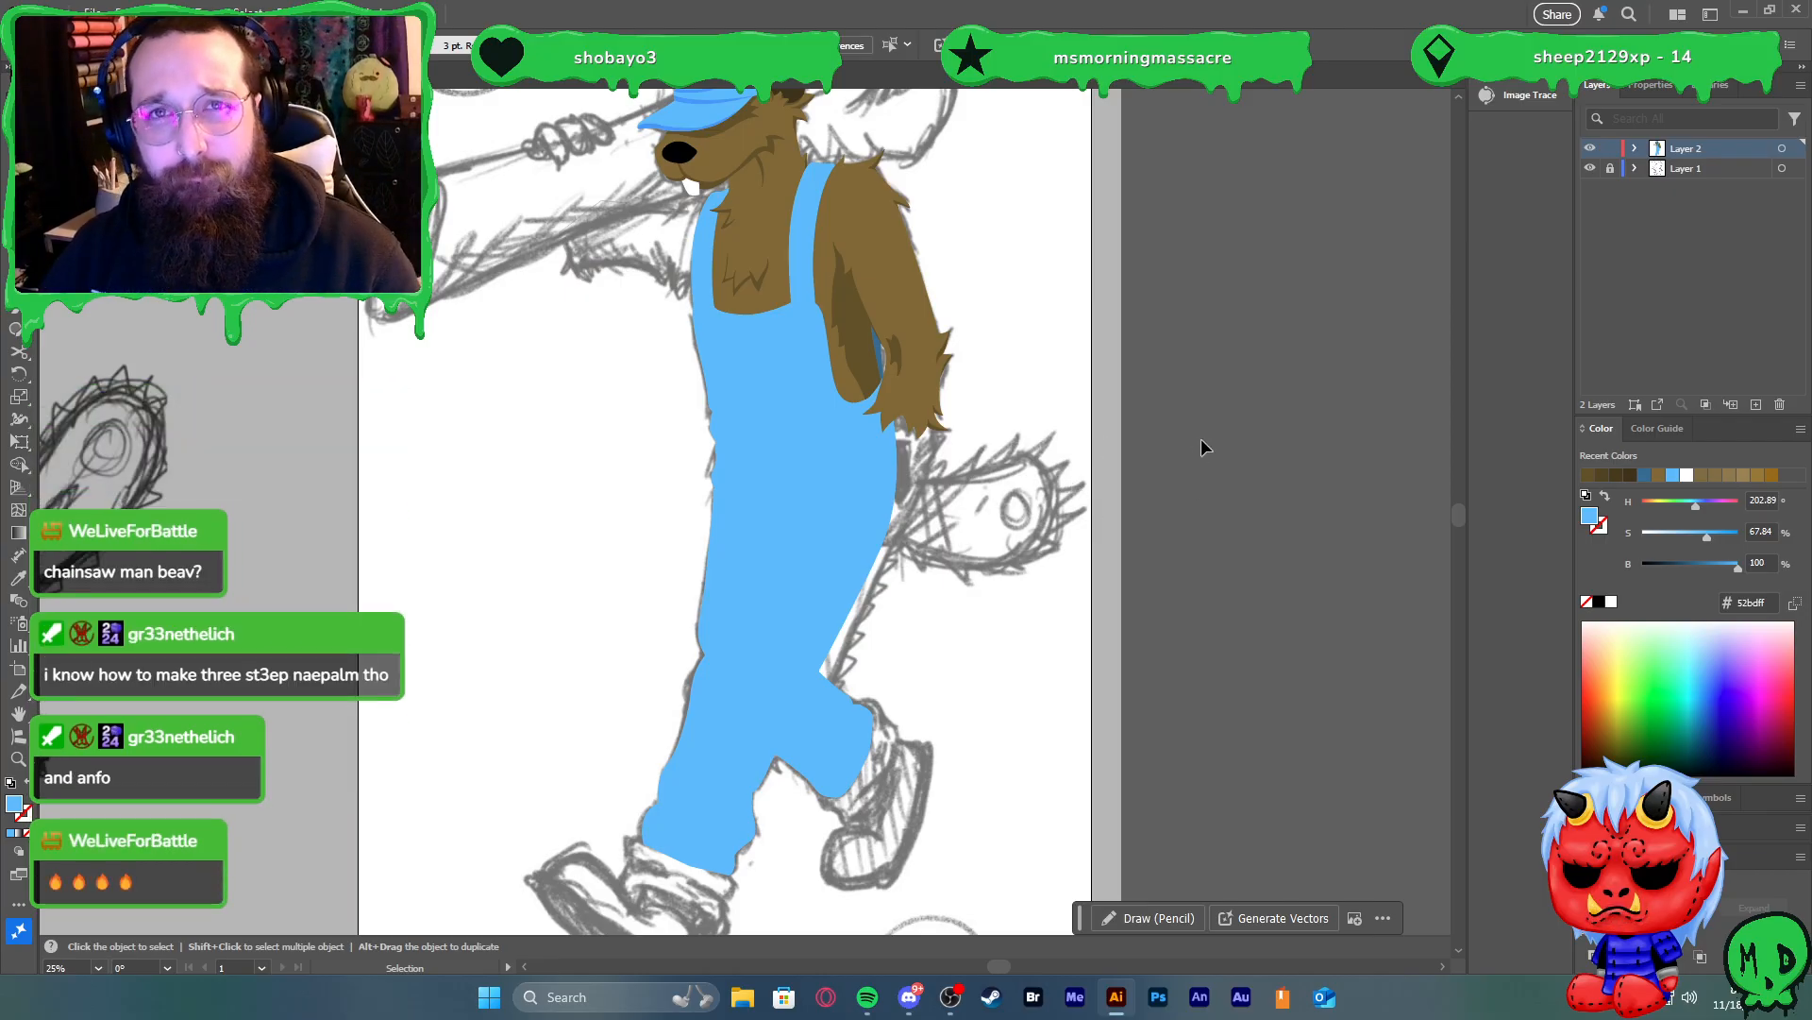
# Turn the overalls' blue fill back into a stroke so the sketch beneath is uncovered
pyautogui.click(854, 488)
pyautogui.press('Delete')
pyautogui.keyDown('alt'); pyautogui.scroll(-1, 1051, 384); pyautogui.keyUp('alt')
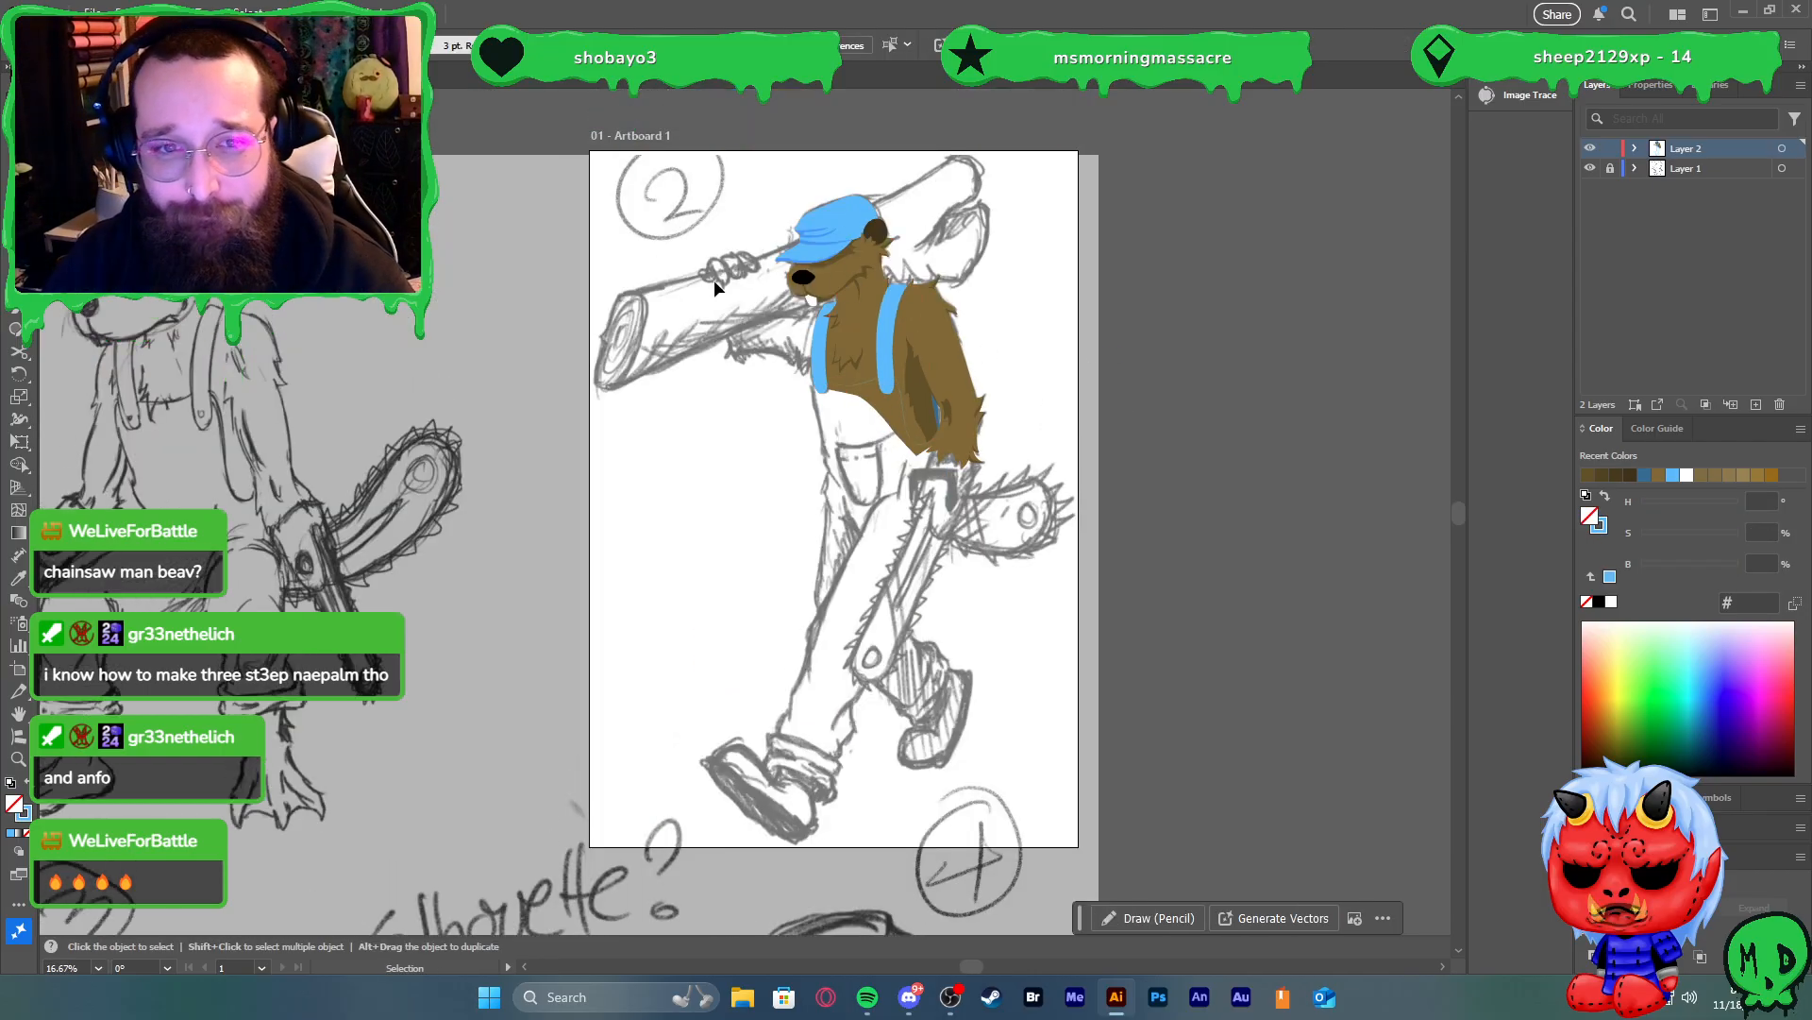
# Swap the log-carrying arm's stroke to its brown fill and deselect it
pyautogui.scroll(2, 721, 263)
pyautogui.scroll(2, 829, 389)
pyautogui.click(937, 355)
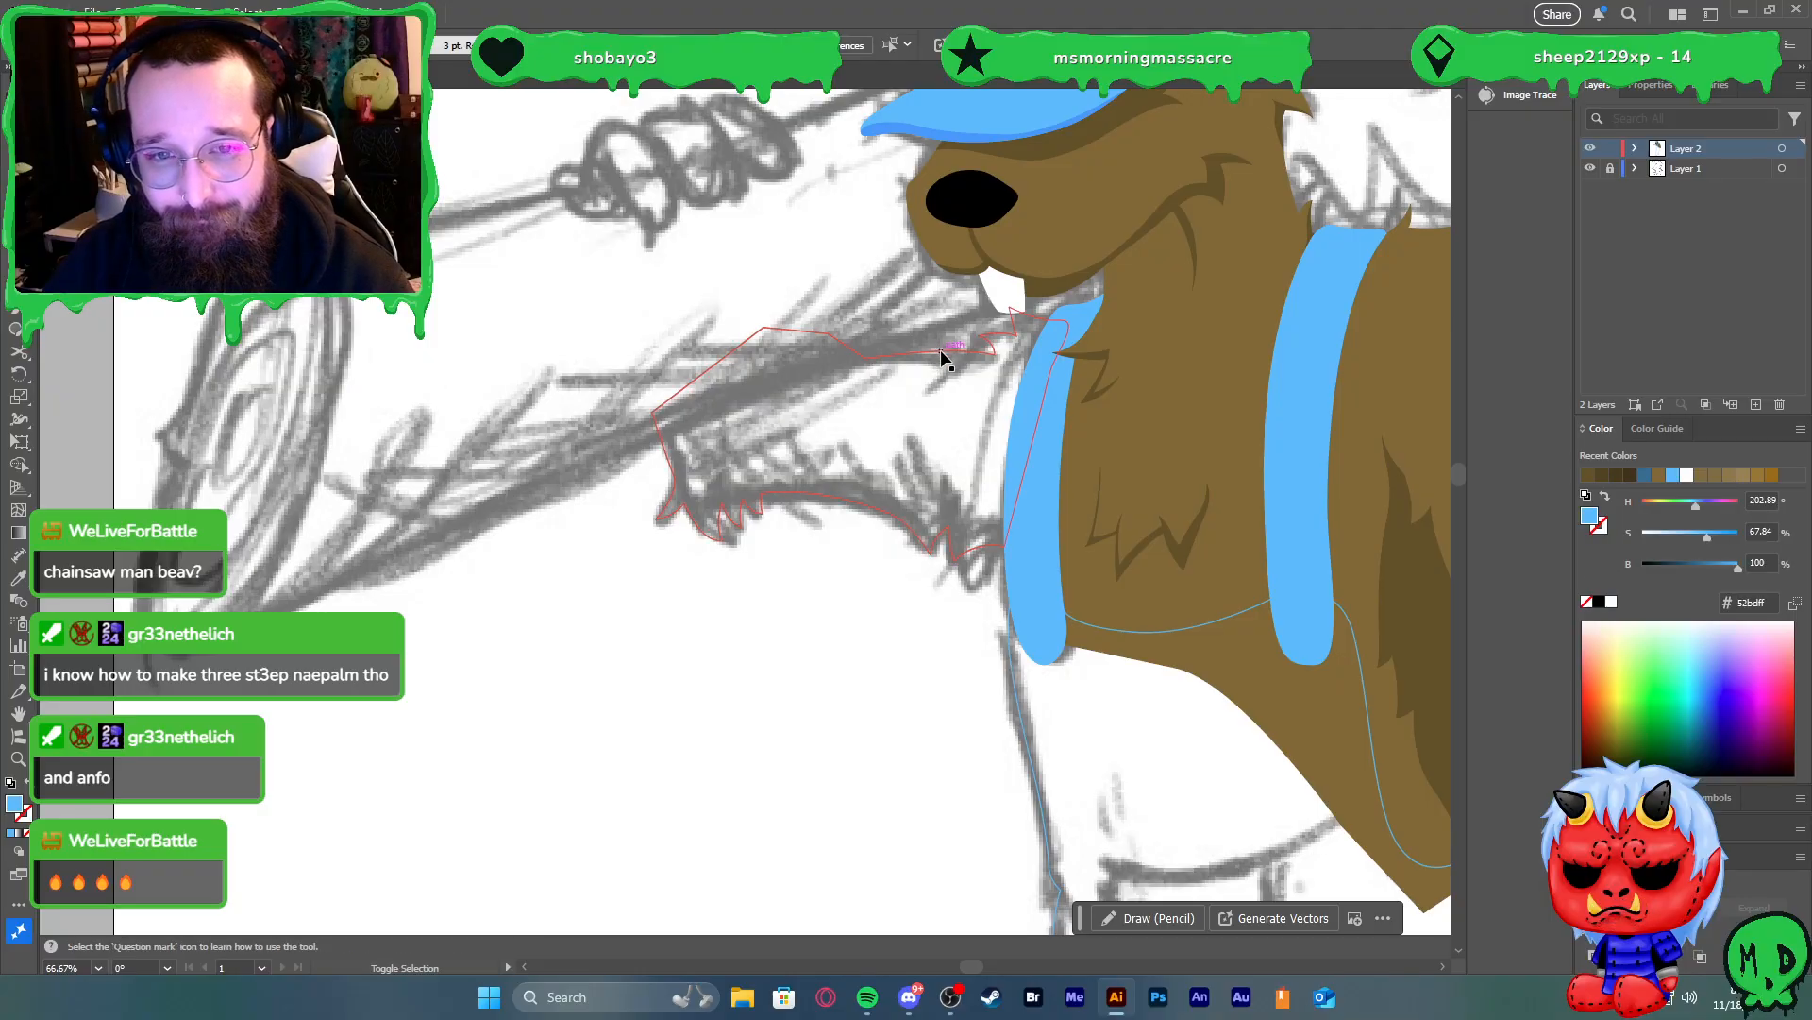
pyautogui.click(944, 353)
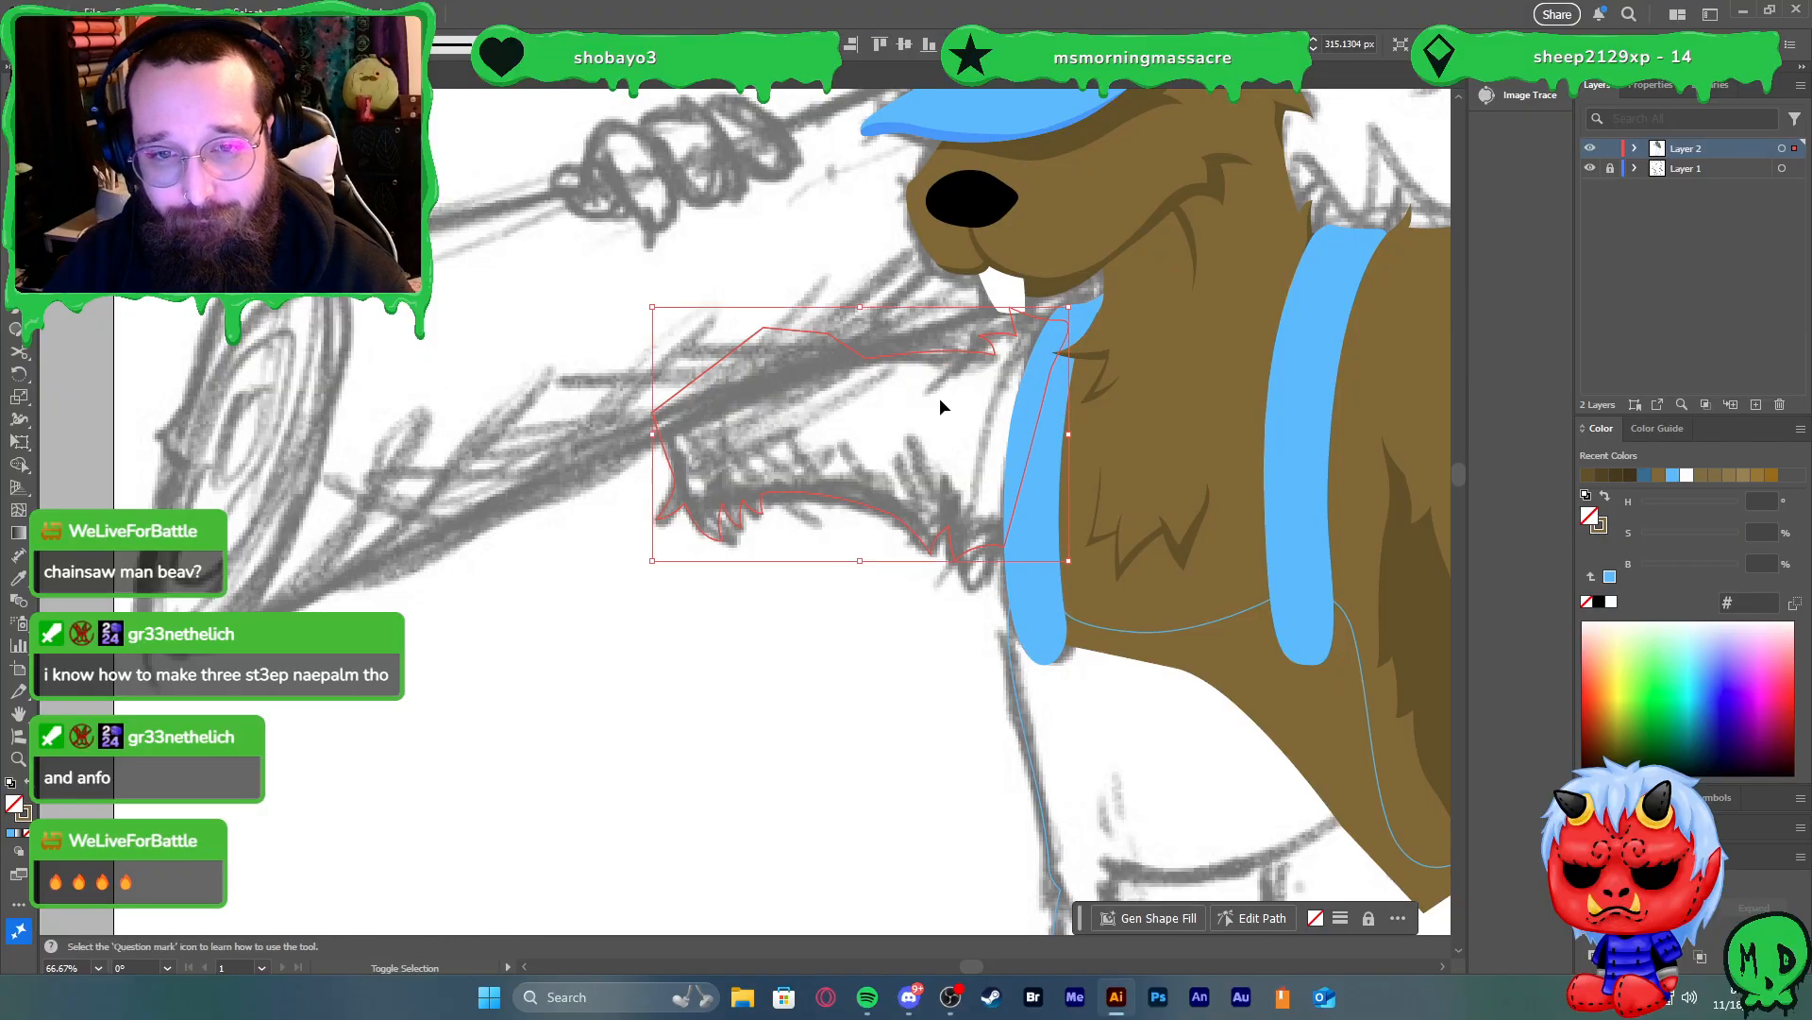
pyautogui.hotkey('shift', 'x')
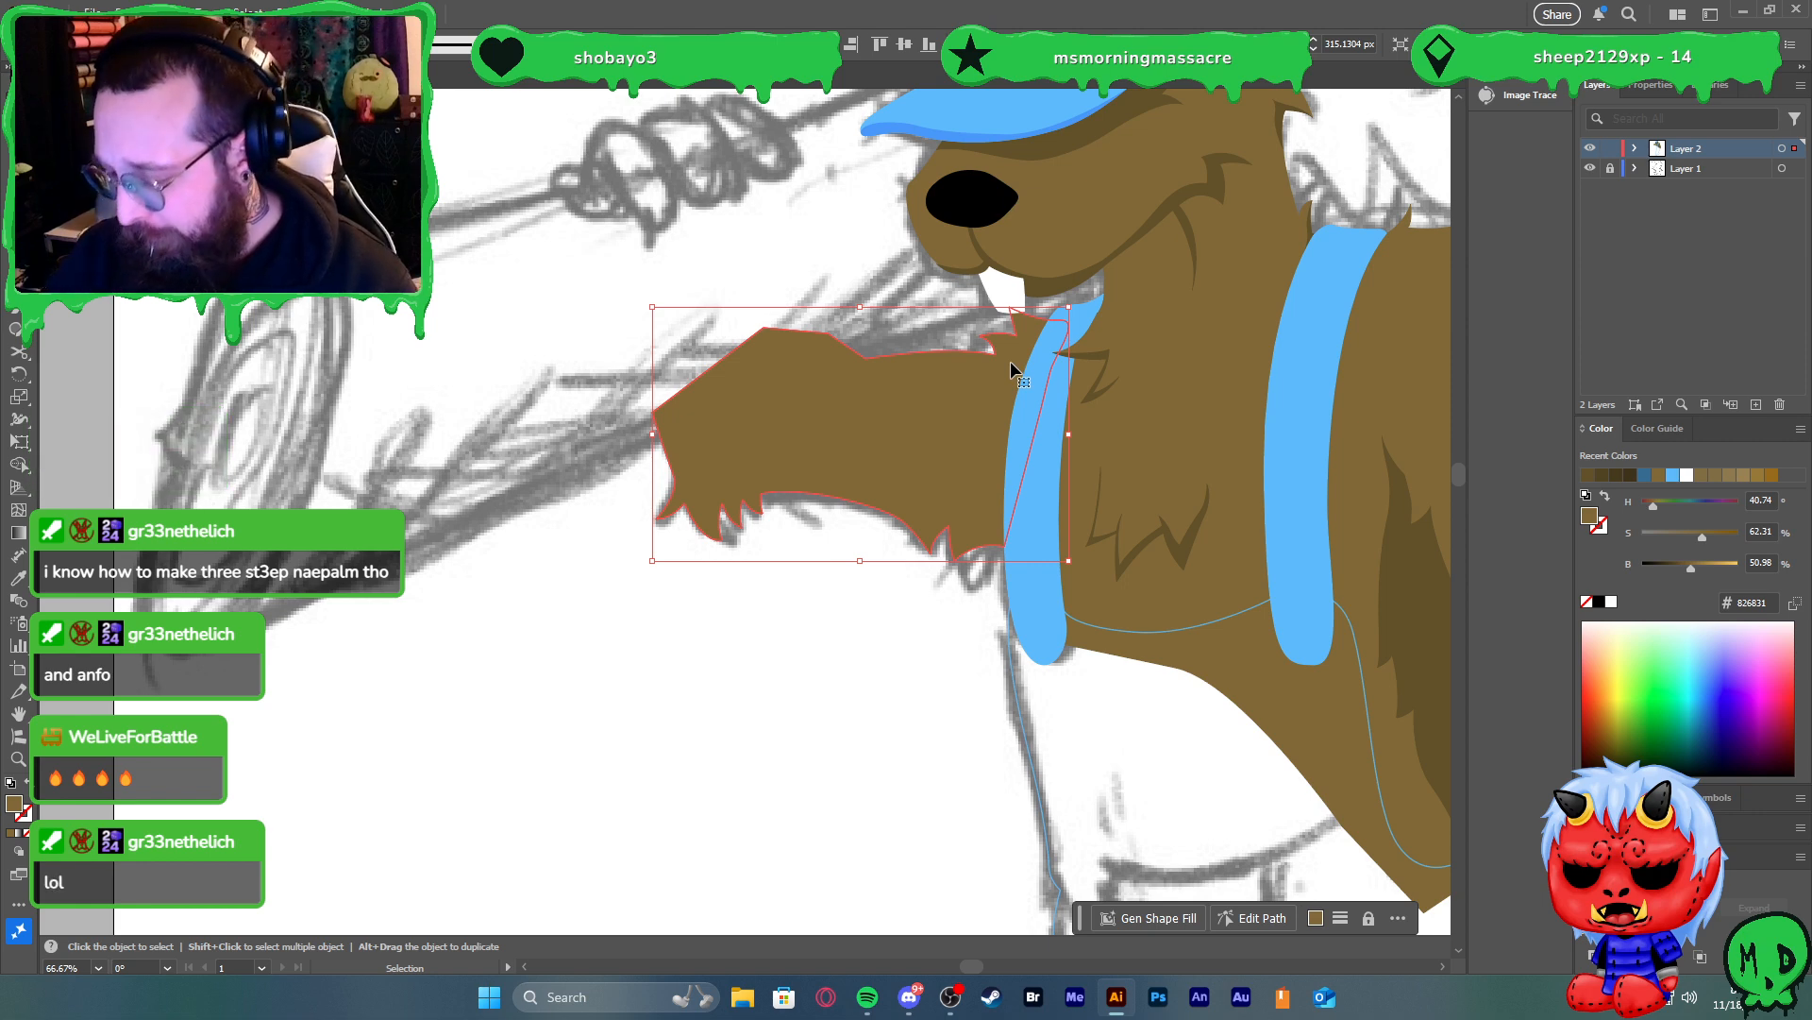
pyautogui.click(809, 557)
# Draw a small closed shadow shape along the underside of the outermost fur spike on the log-carrying arm's elbow
pyautogui.scroll(2, 812, 533)
pyautogui.press('p')
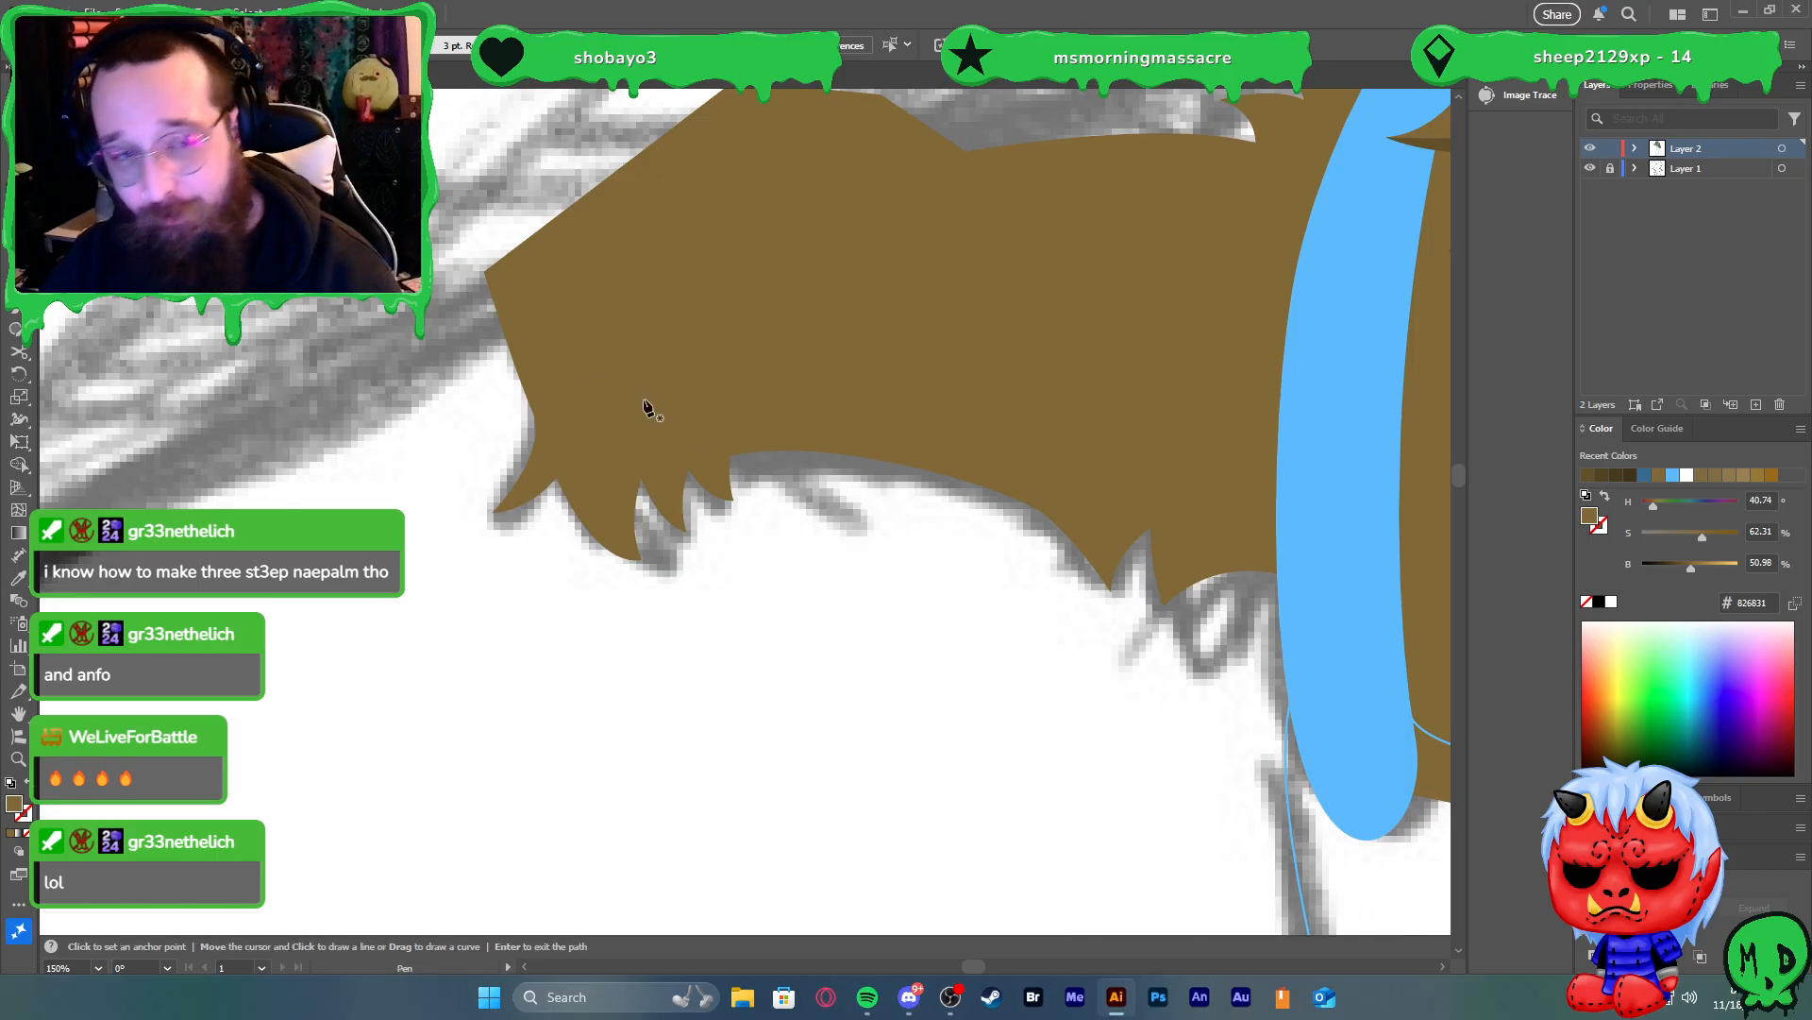
pyautogui.keyDown('ctrl'); pyautogui.click(495, 513); pyautogui.keyUp('ctrl')
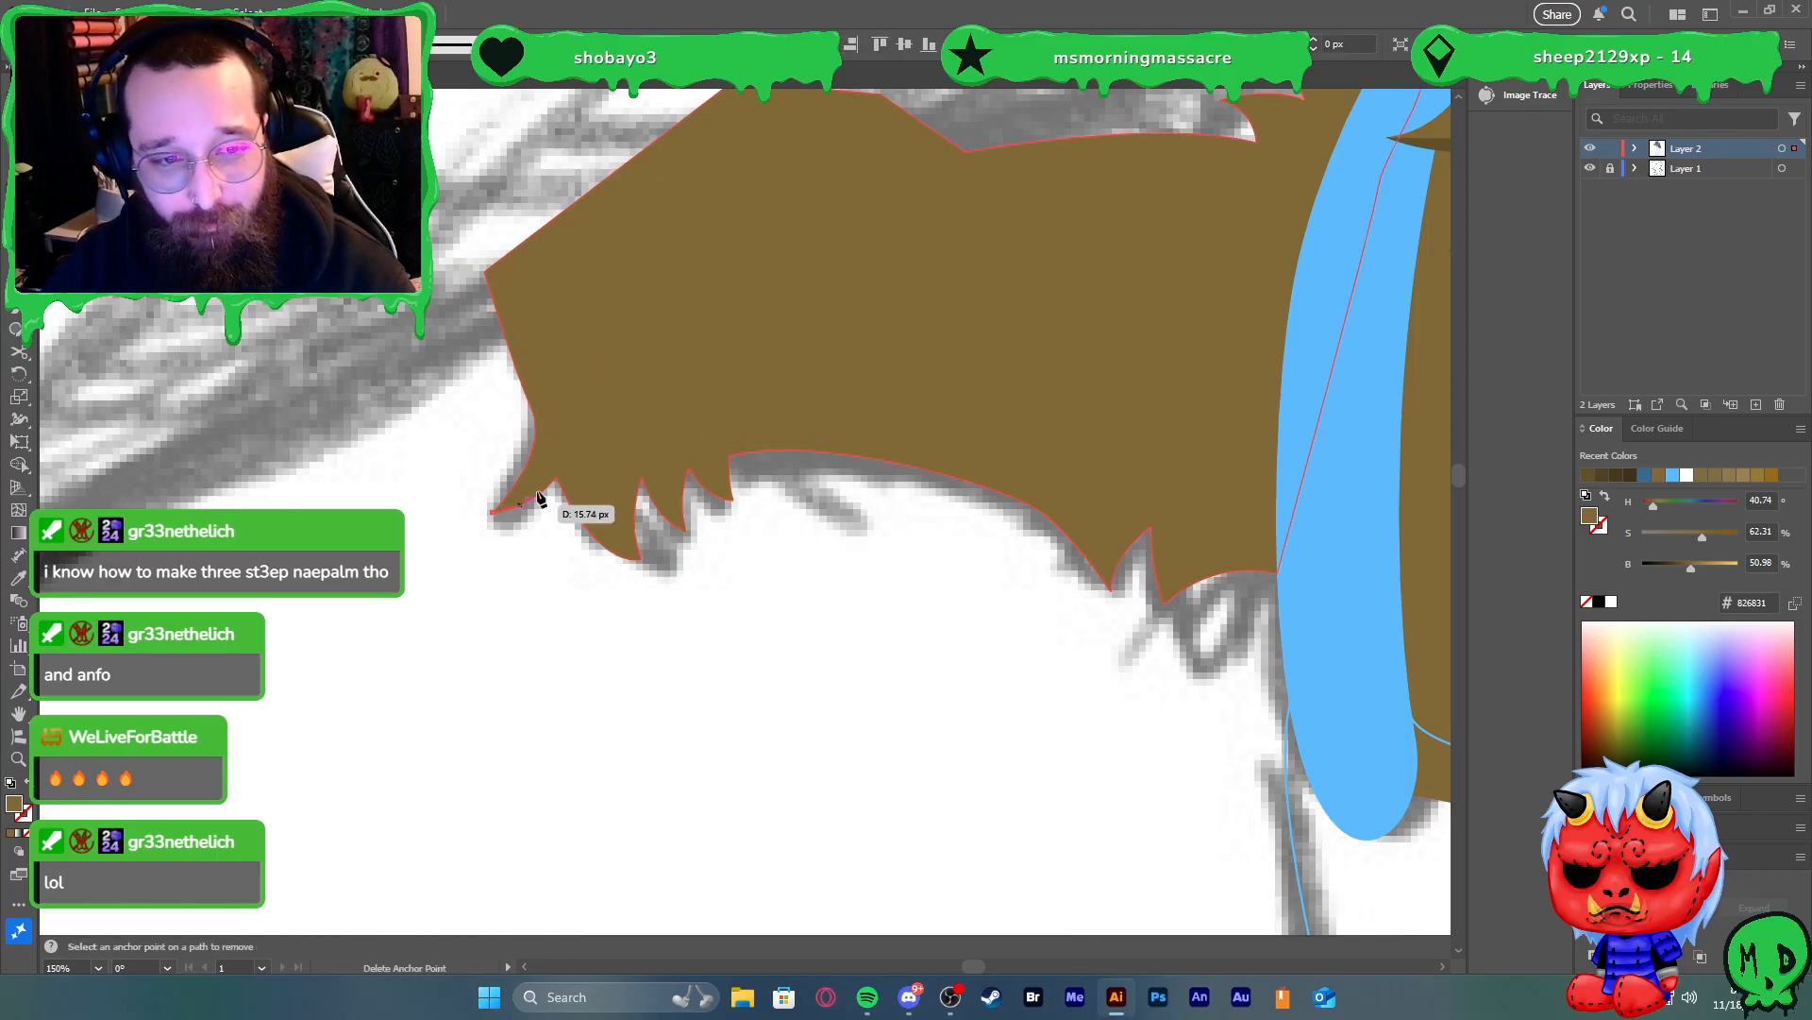
pyautogui.click(559, 458)
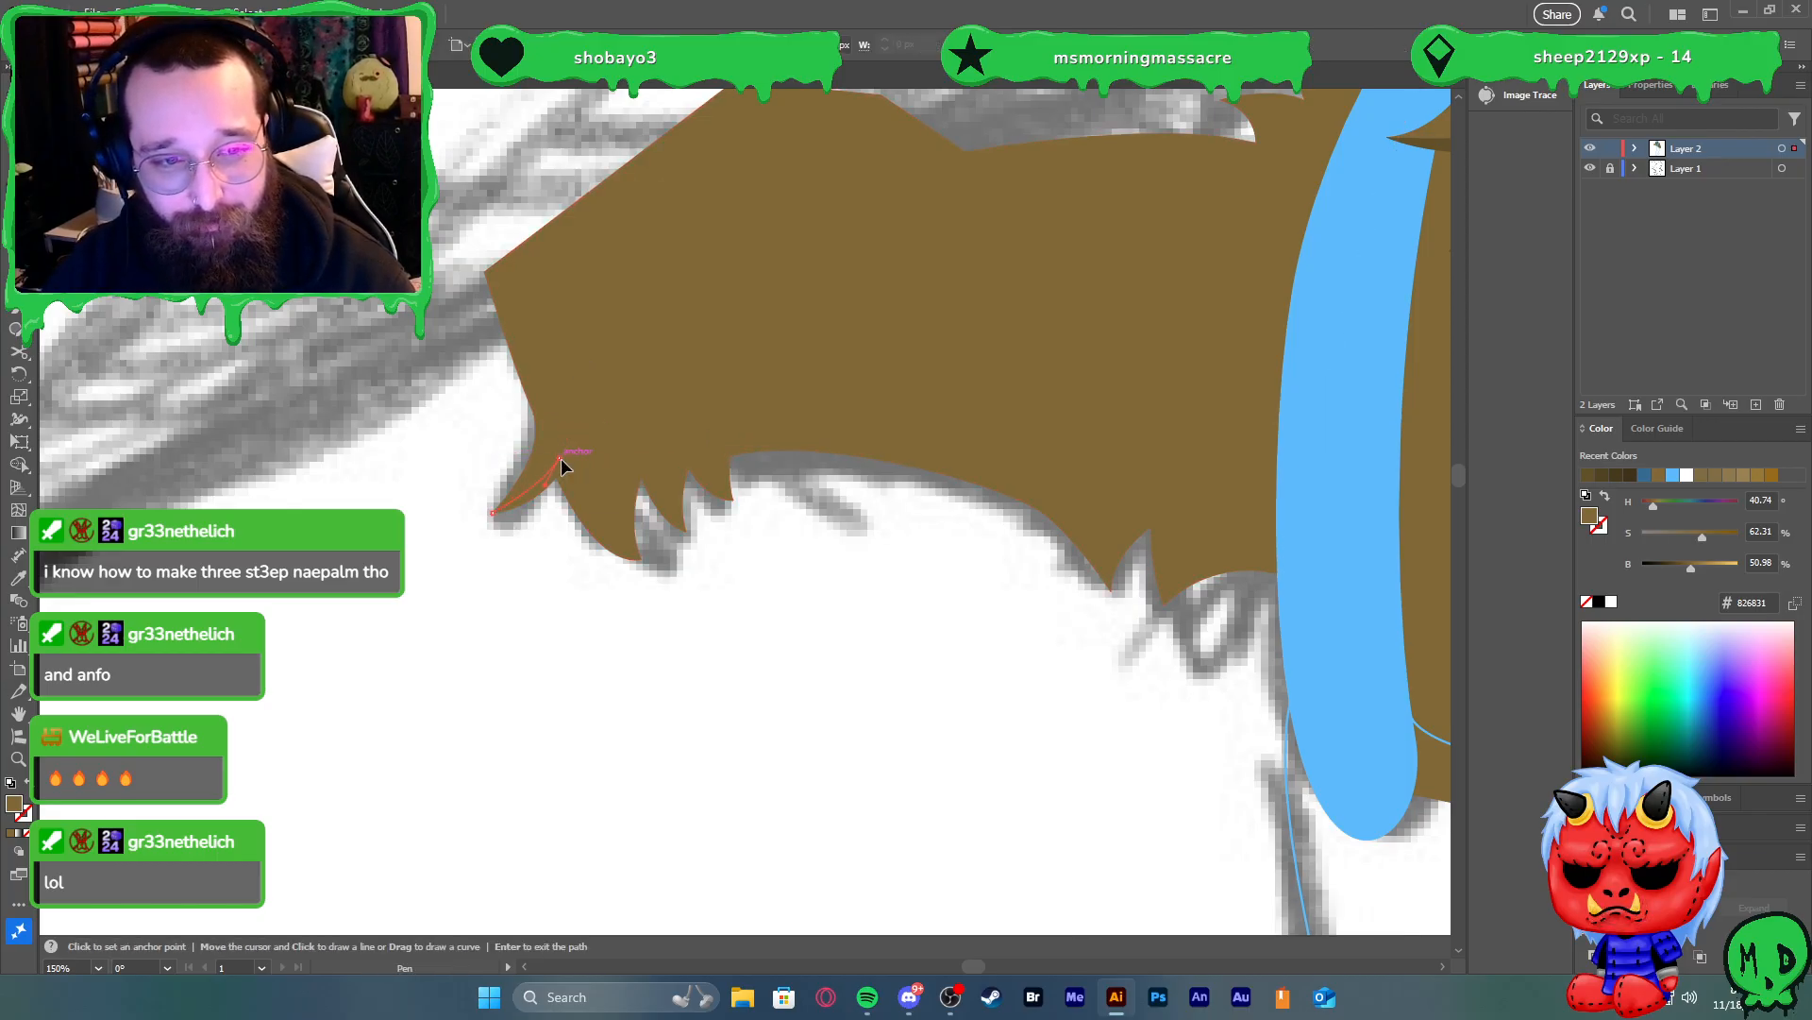
pyautogui.moveTo(557, 477); pyautogui.dragTo(561, 483)
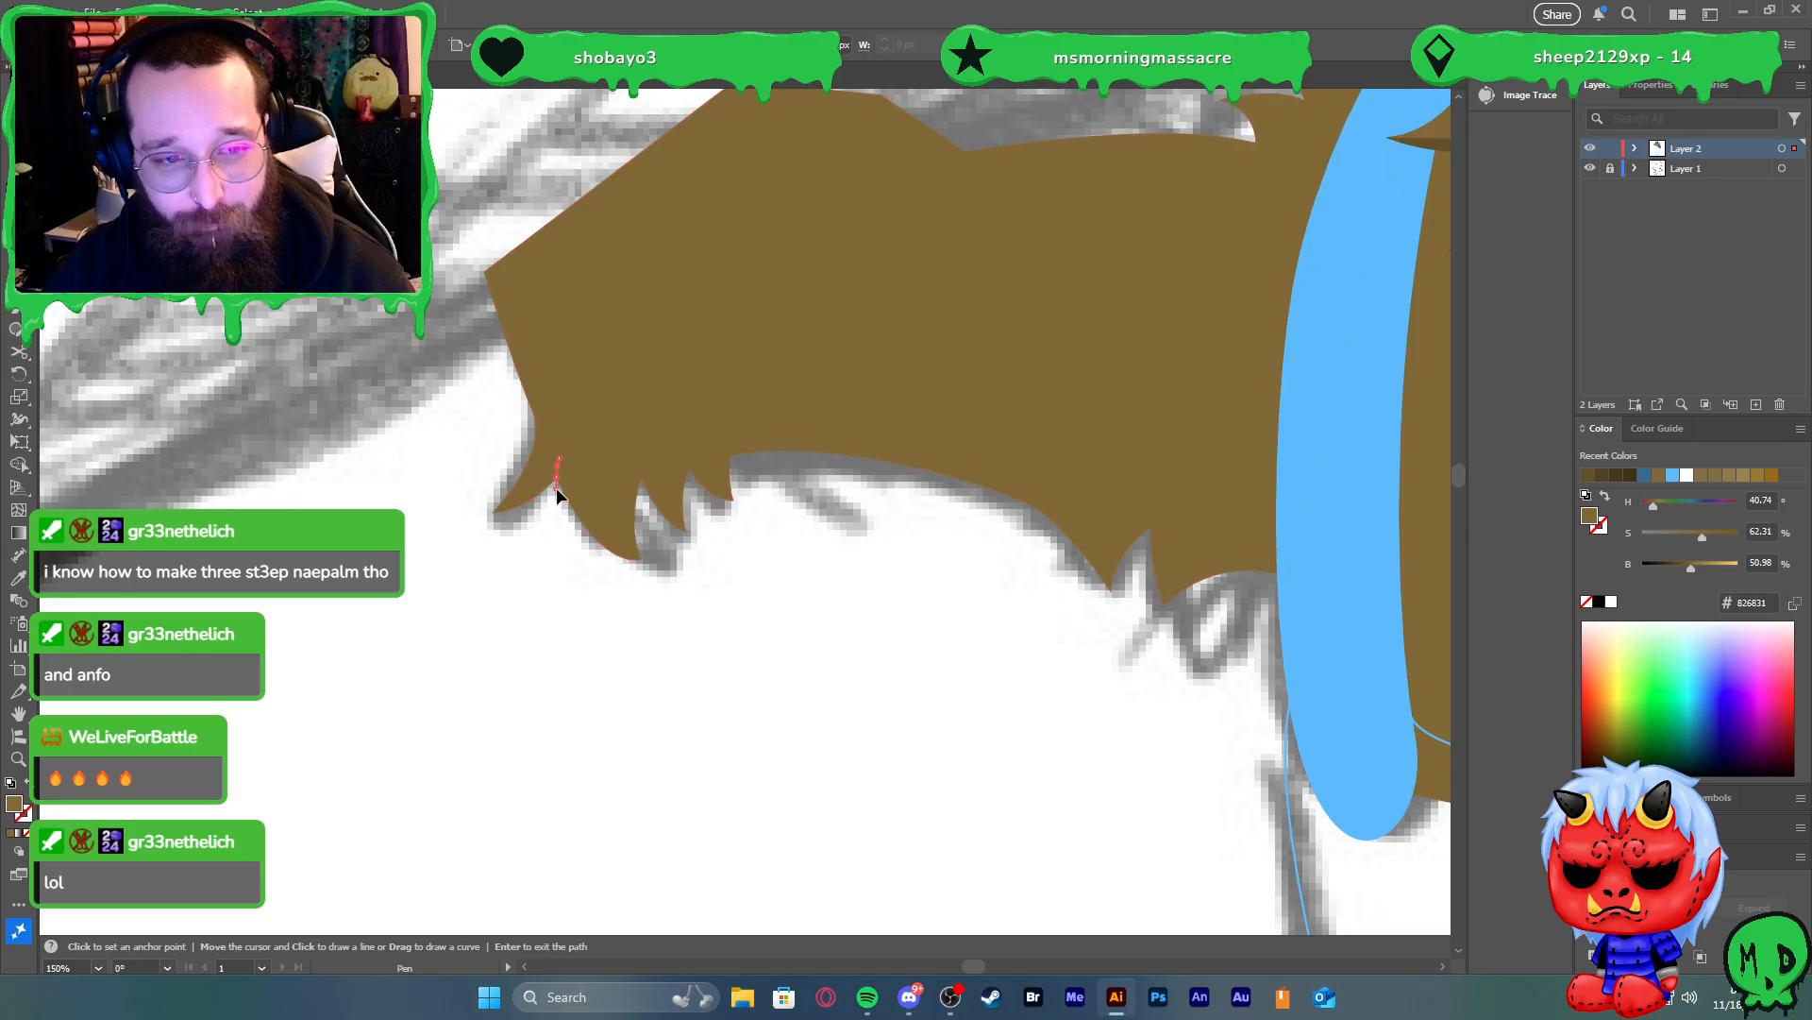
pyautogui.click(530, 548)
pyautogui.click(478, 524)
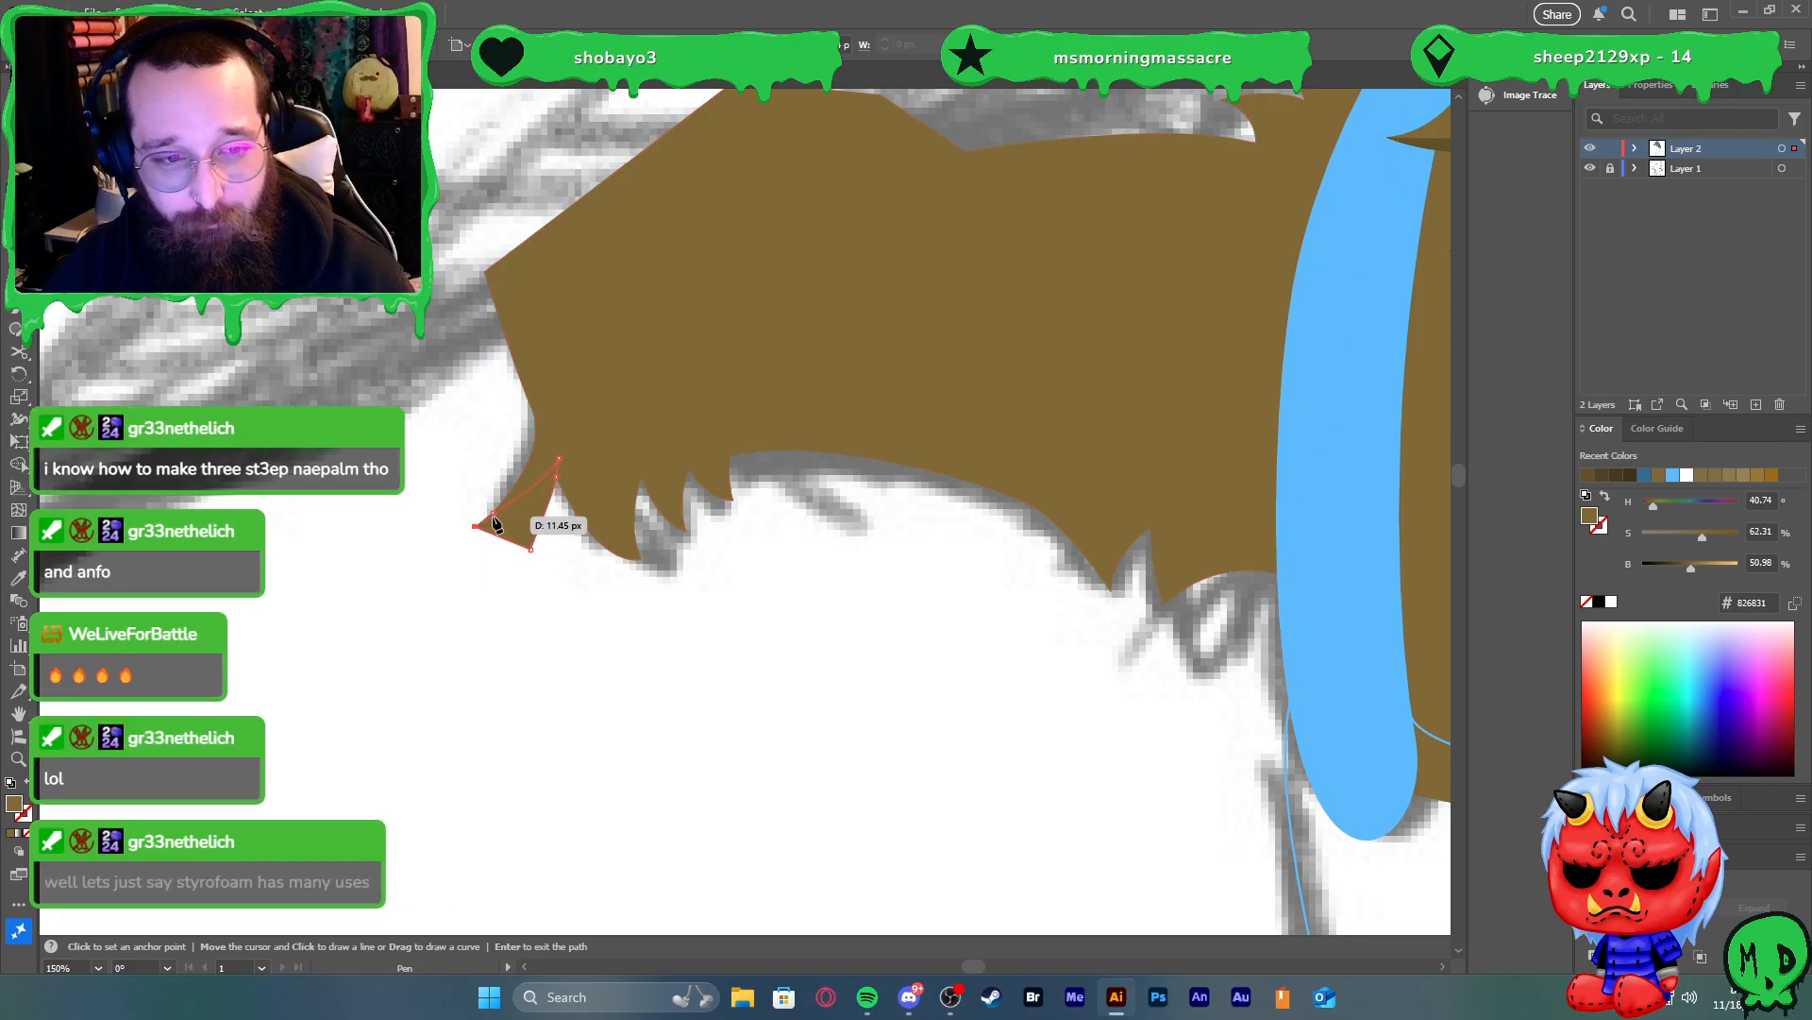
# Draw a closed shadow shape with a jagged, curved upper edge along the log-carrying arm's underside, extending below the arm's outline
pyautogui.click(639, 558)
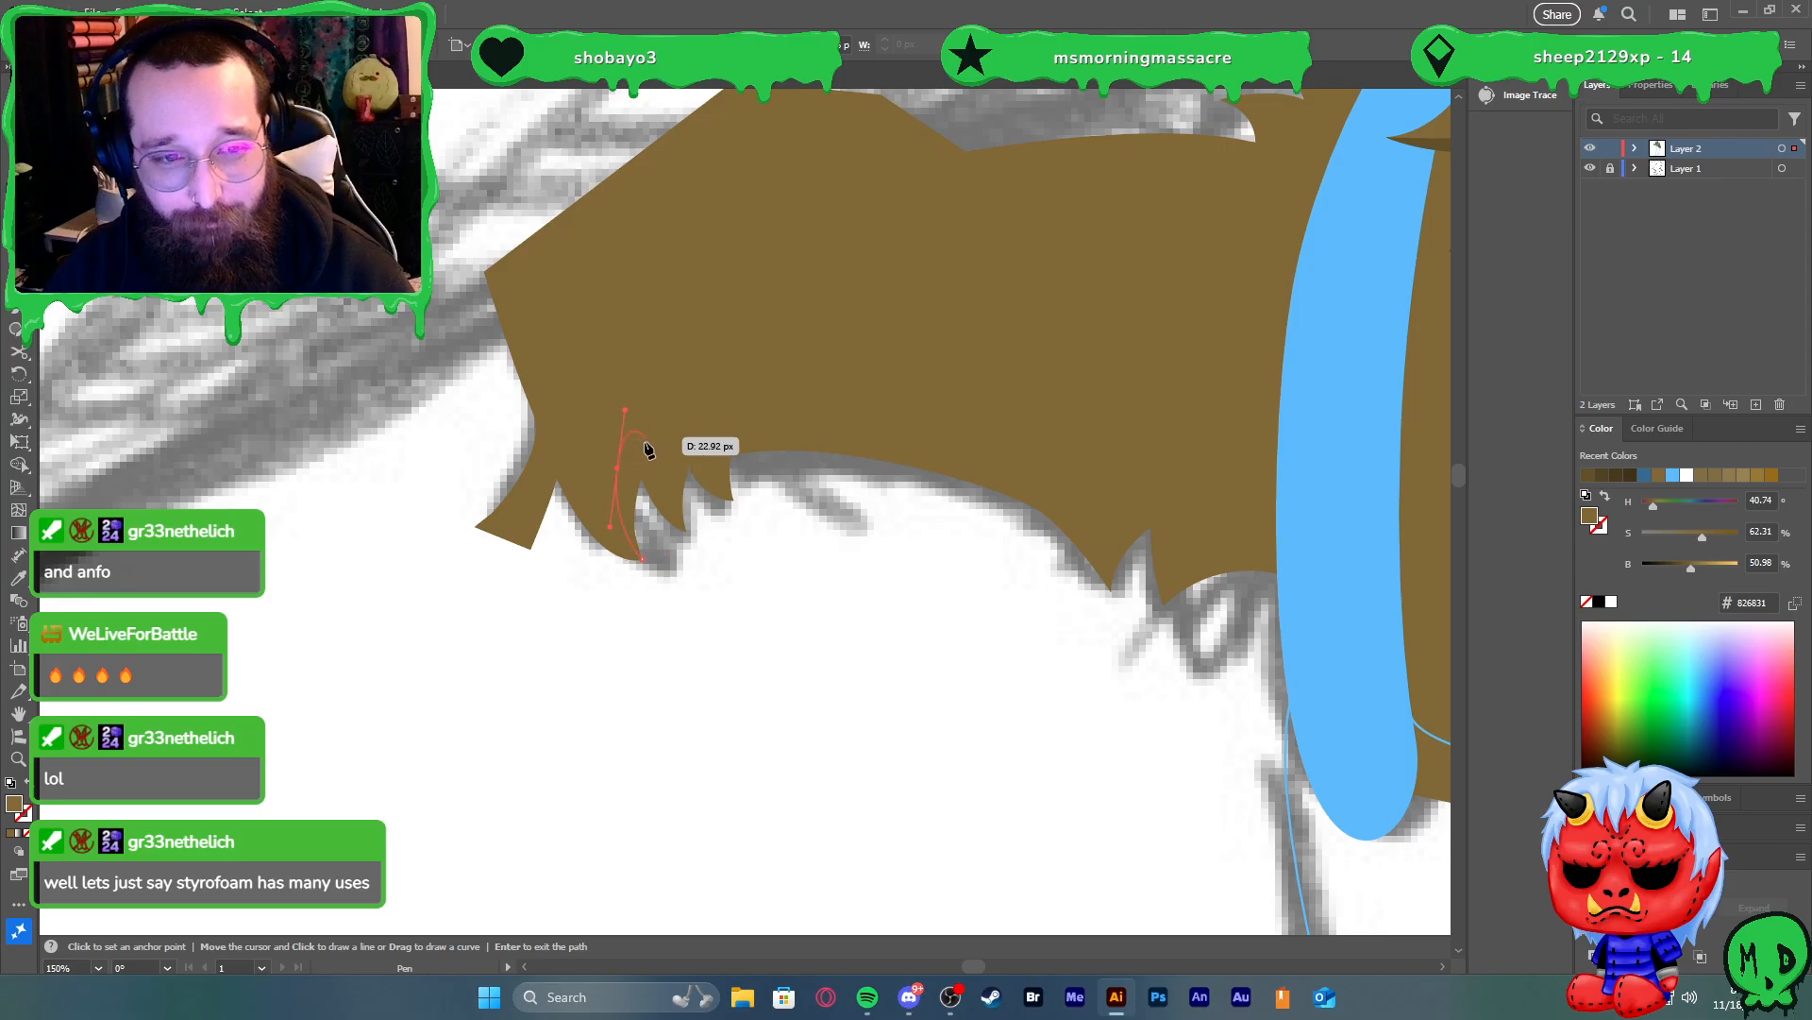
pyautogui.moveTo(660, 458); pyautogui.dragTo(702, 404)
pyautogui.click(680, 468)
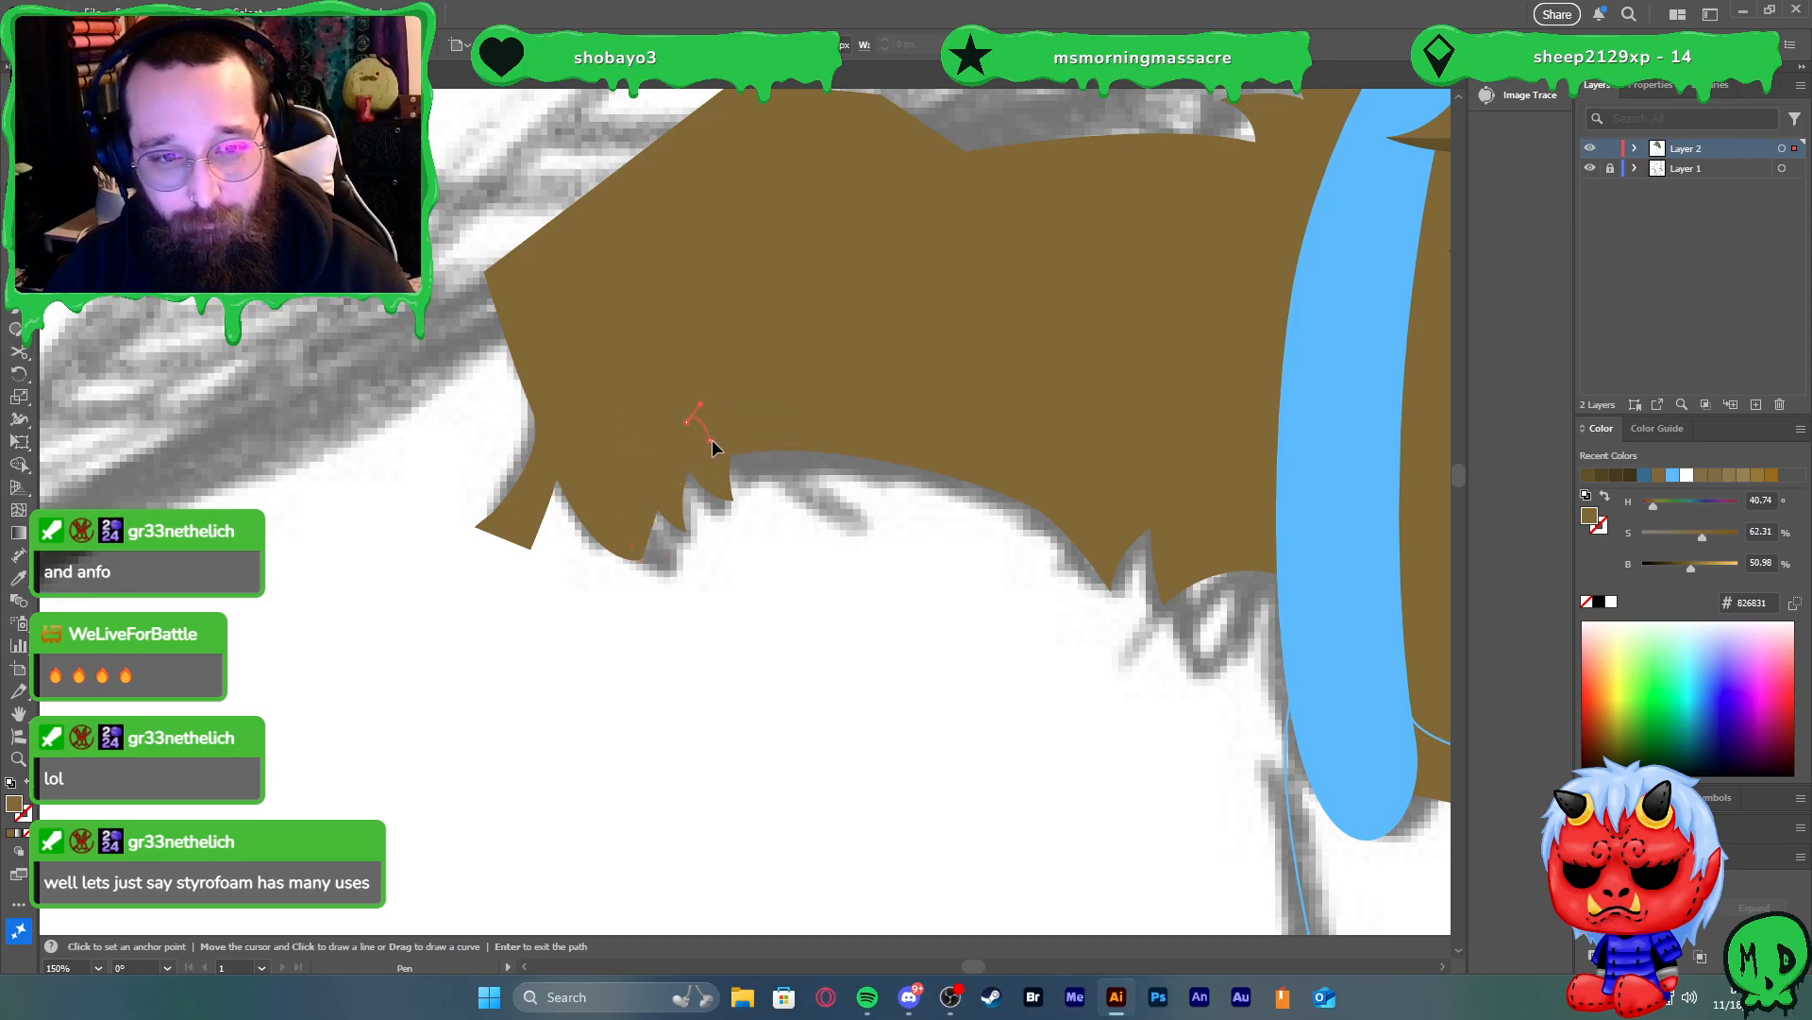
pyautogui.moveTo(856, 431); pyautogui.dragTo(980, 461)
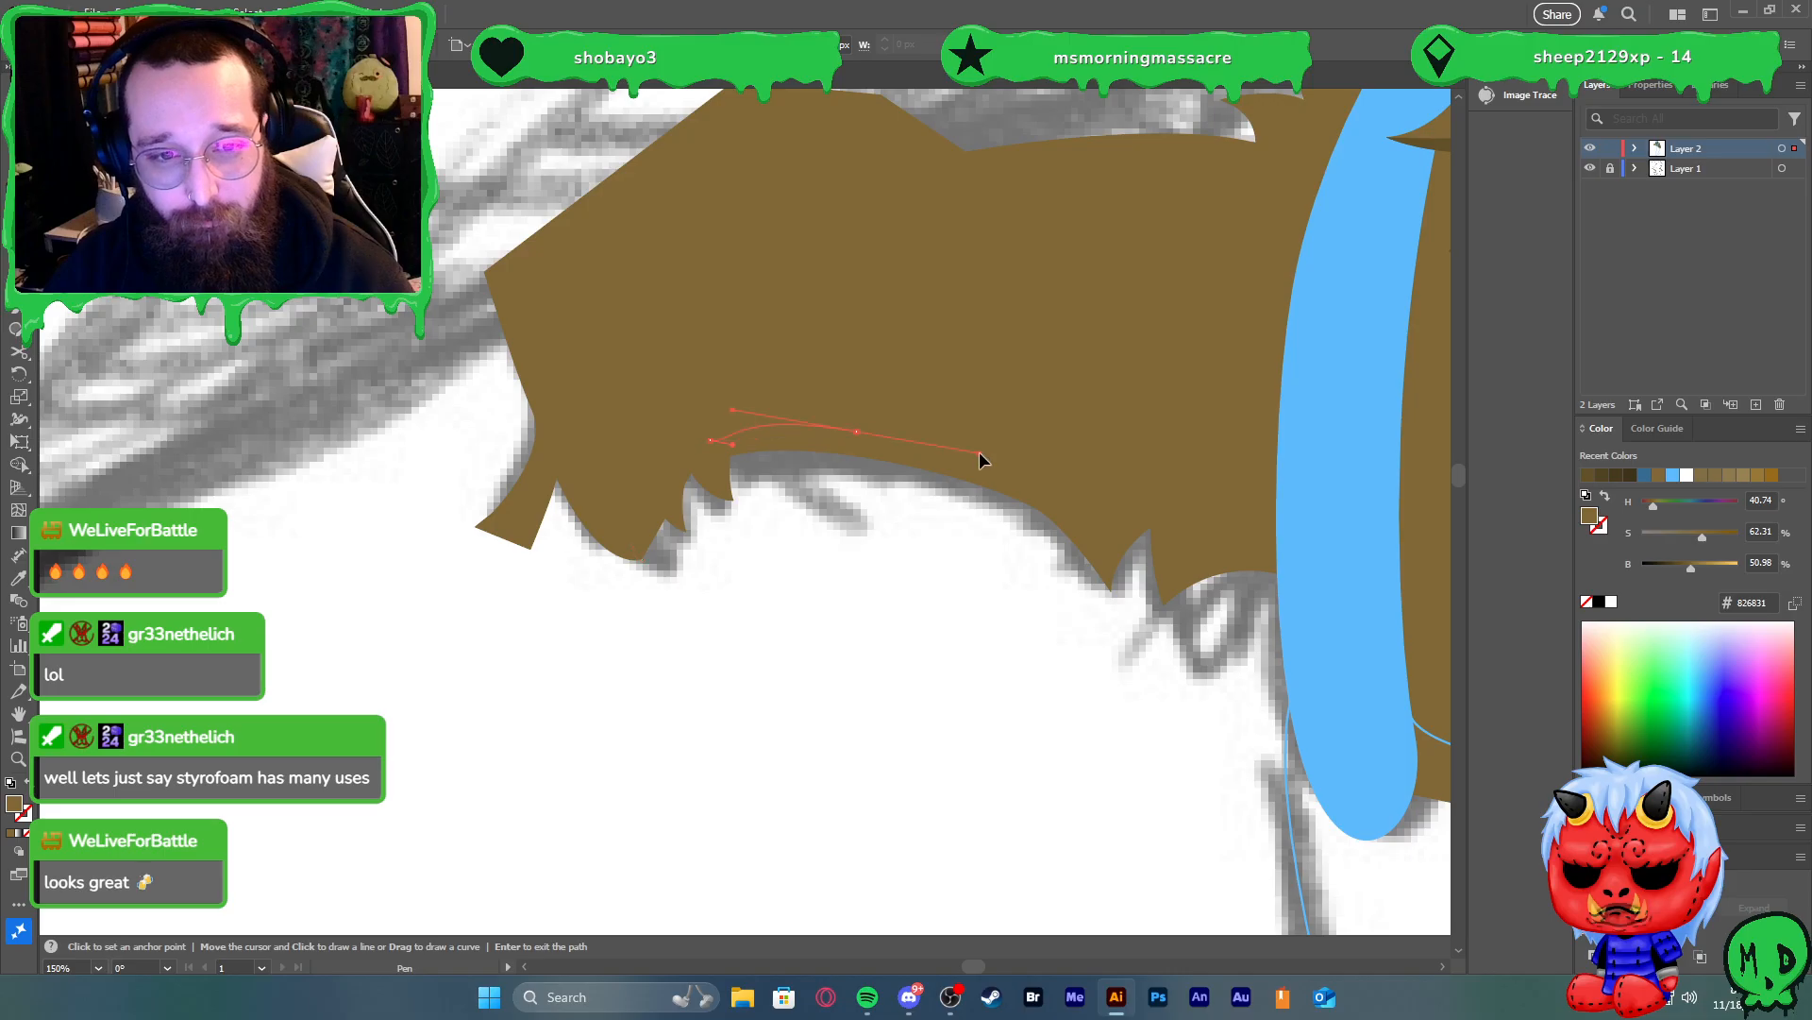
pyautogui.click(1057, 527)
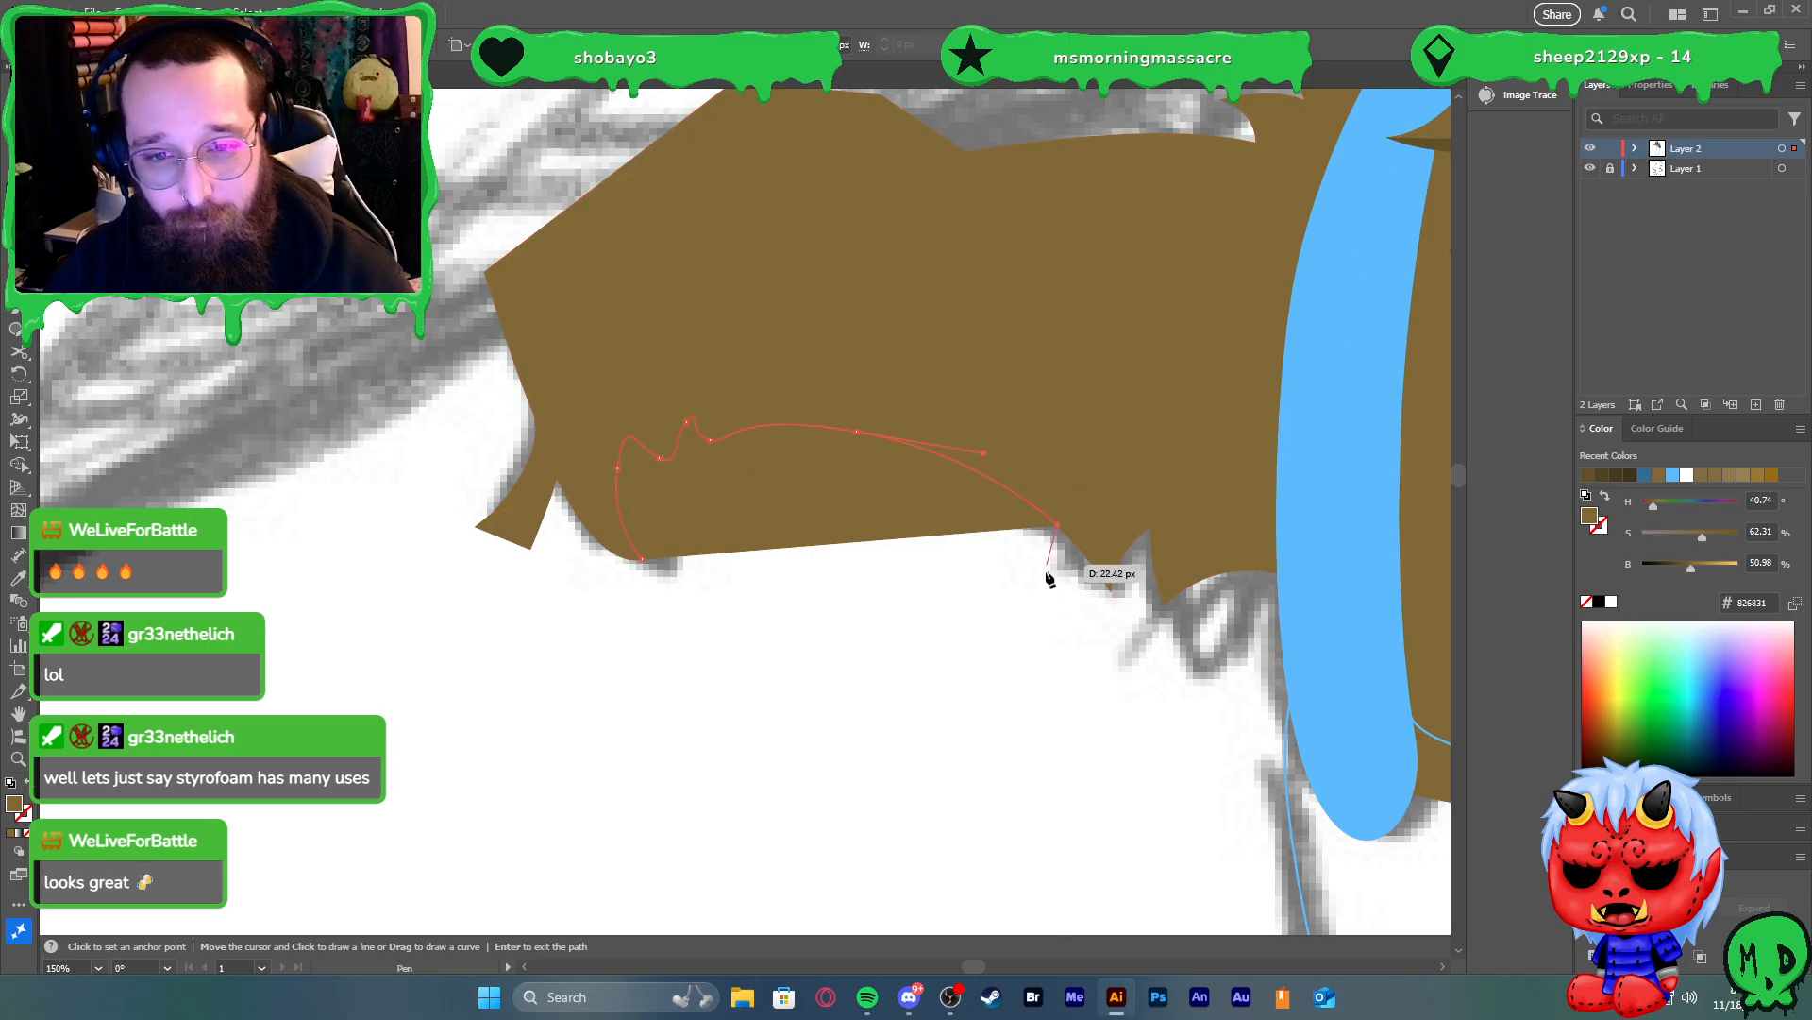
pyautogui.click(1040, 586)
pyautogui.keyDown('ctrl'); pyautogui.click(936, 686); pyautogui.keyUp('ctrl')
pyautogui.moveTo(935, 686); pyautogui.dragTo(898, 688)
pyautogui.click(643, 560)
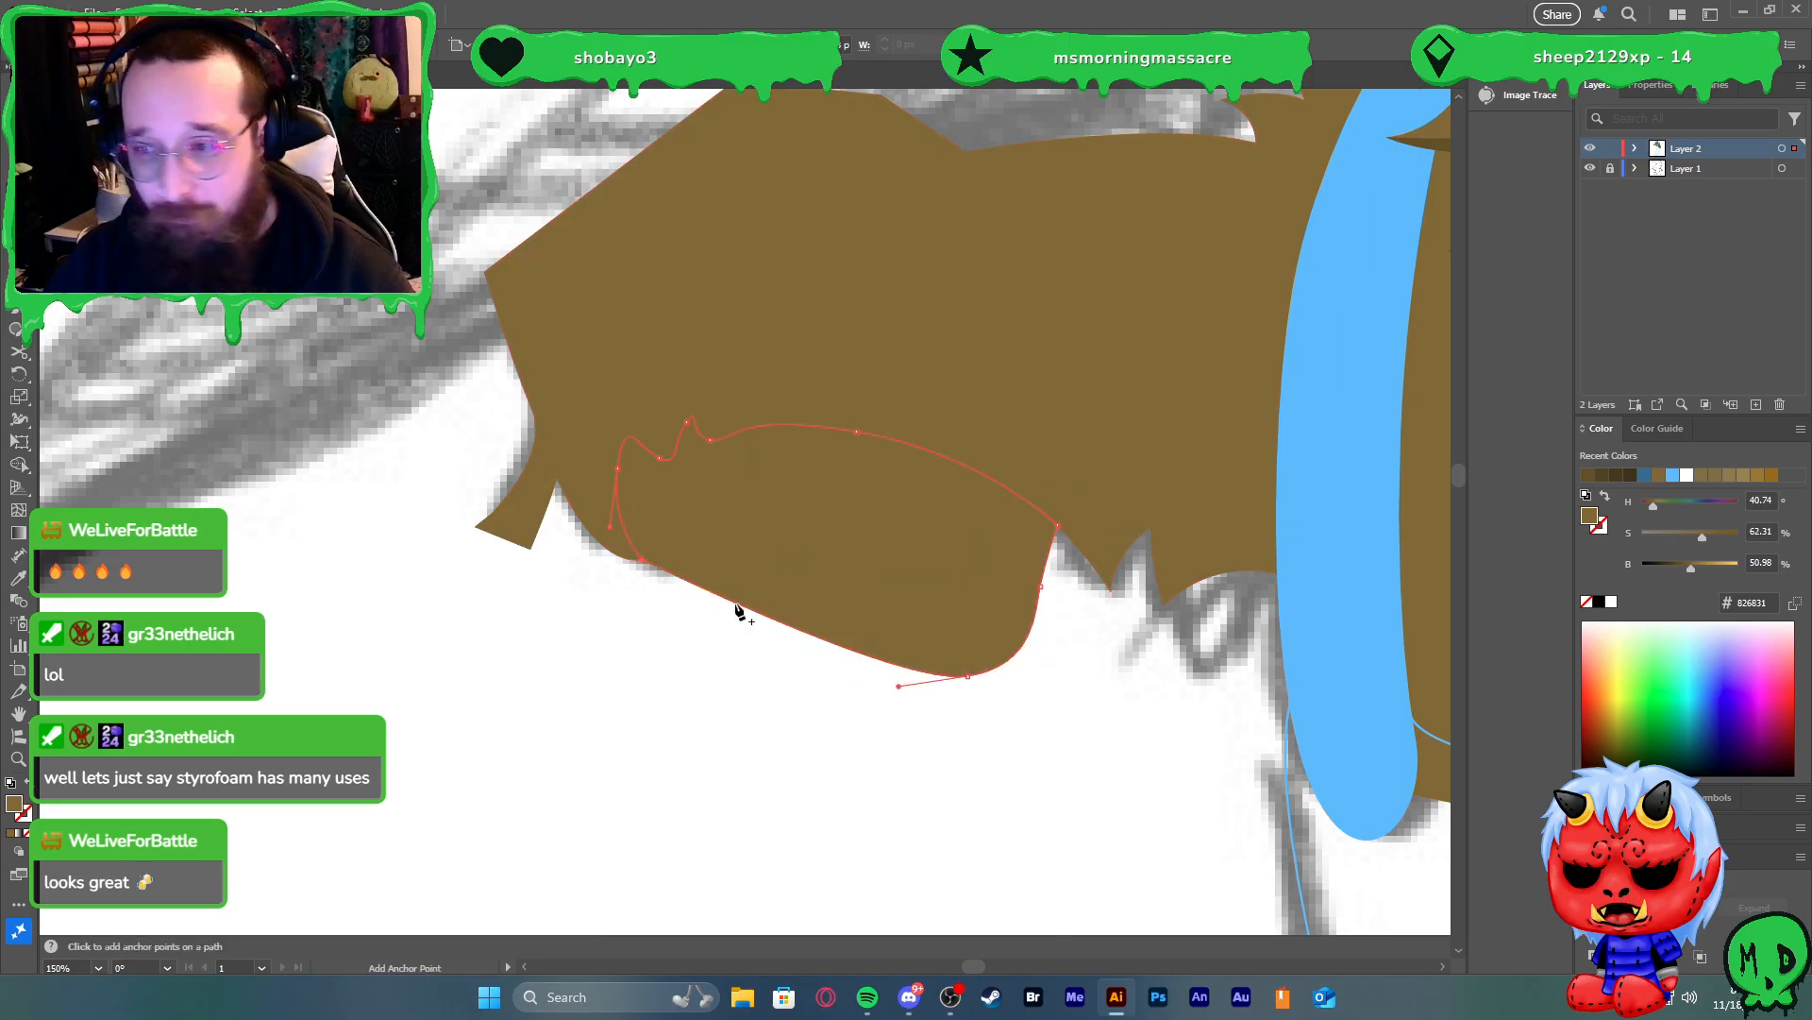
# Fill both new shadow shapes on the log-carrying arm with the dark brown (634F25) sampled from the existing fur shading
pyautogui.press('v')
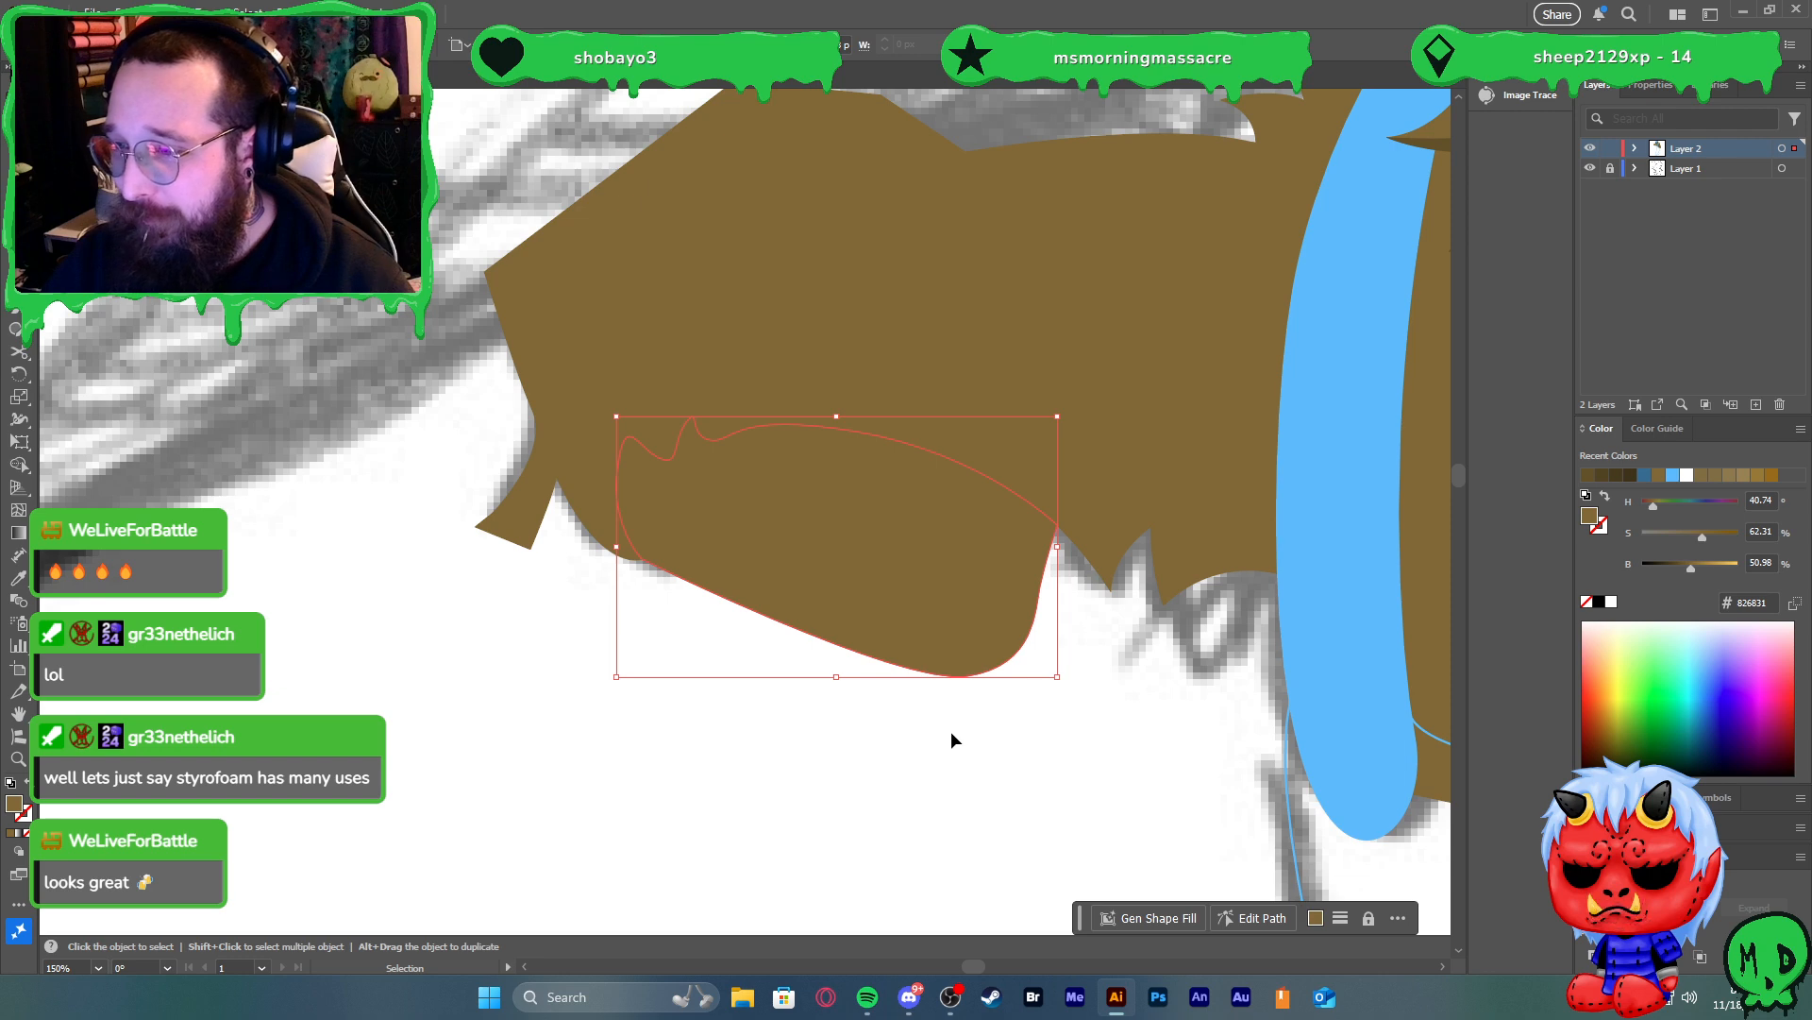
pyautogui.hotkey('ctrl', '-')
pyautogui.hotkey('ctrl', '-')
pyautogui.keyDown('shift'); pyautogui.click(725, 623); pyautogui.keyUp('shift')
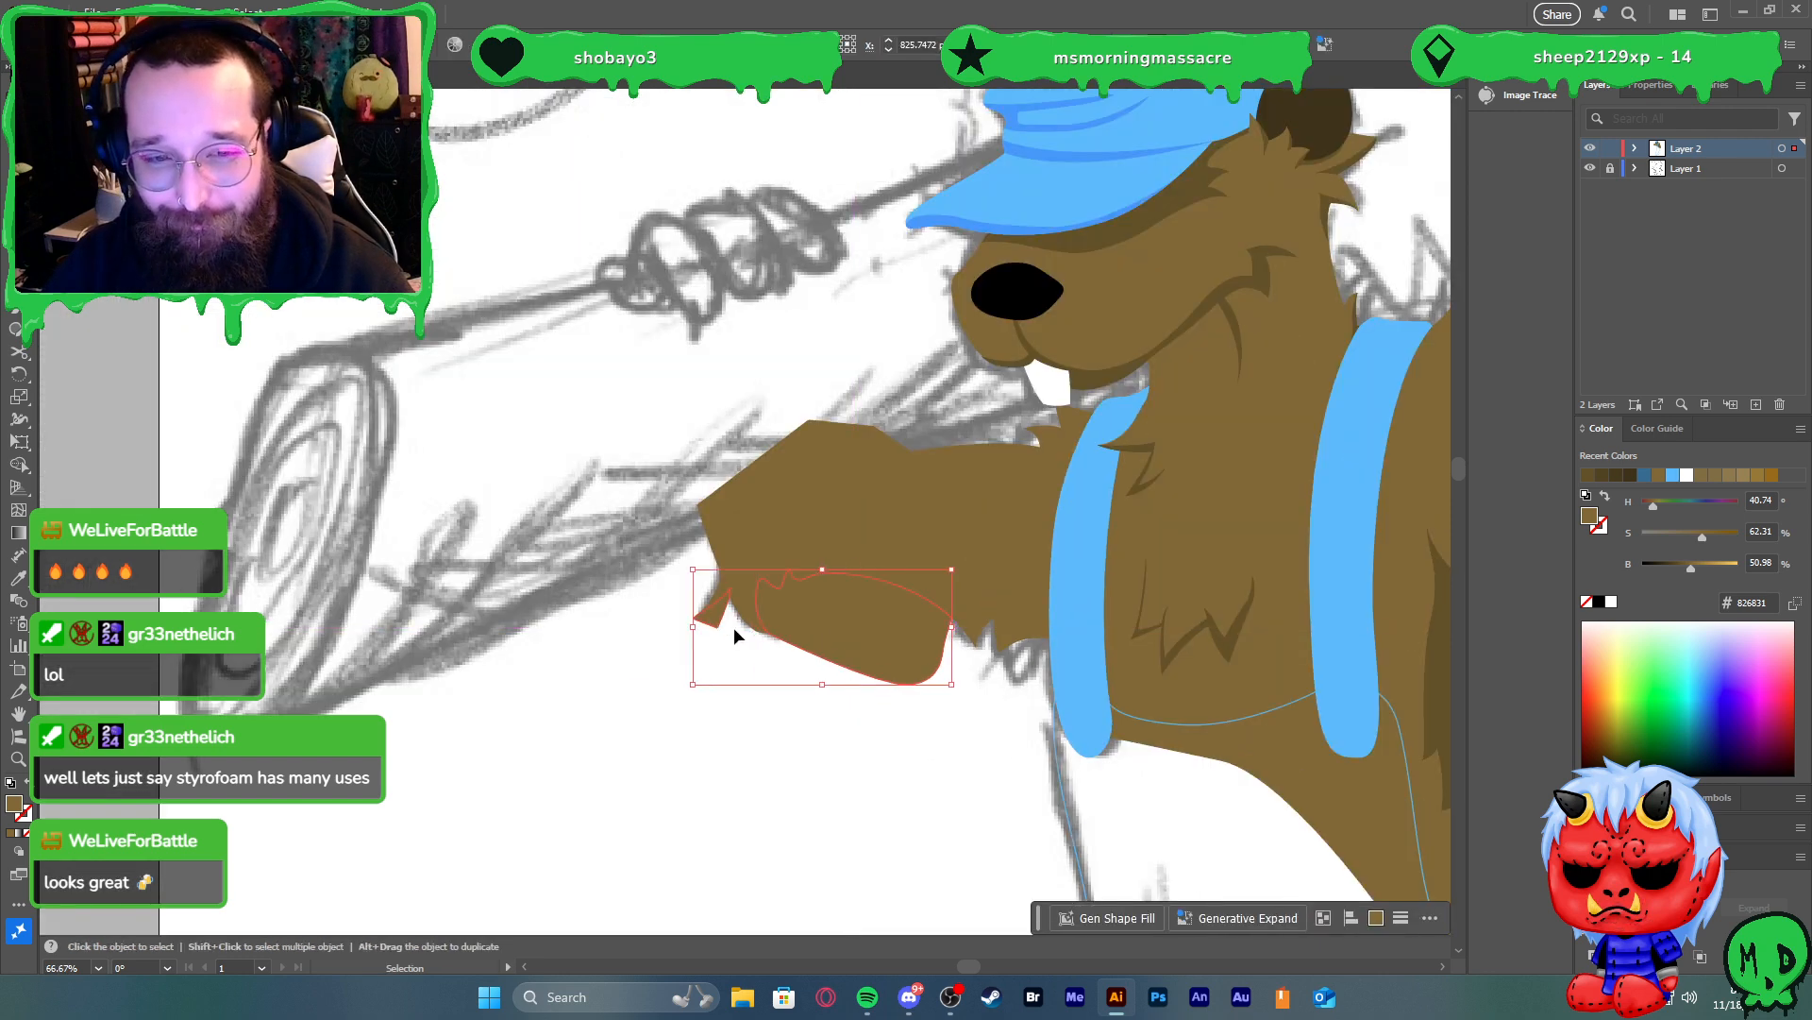
pyautogui.keyDown('shift'); pyautogui.click(914, 548); pyautogui.keyUp('shift')
pyautogui.press('i')
pyautogui.click(1237, 633)
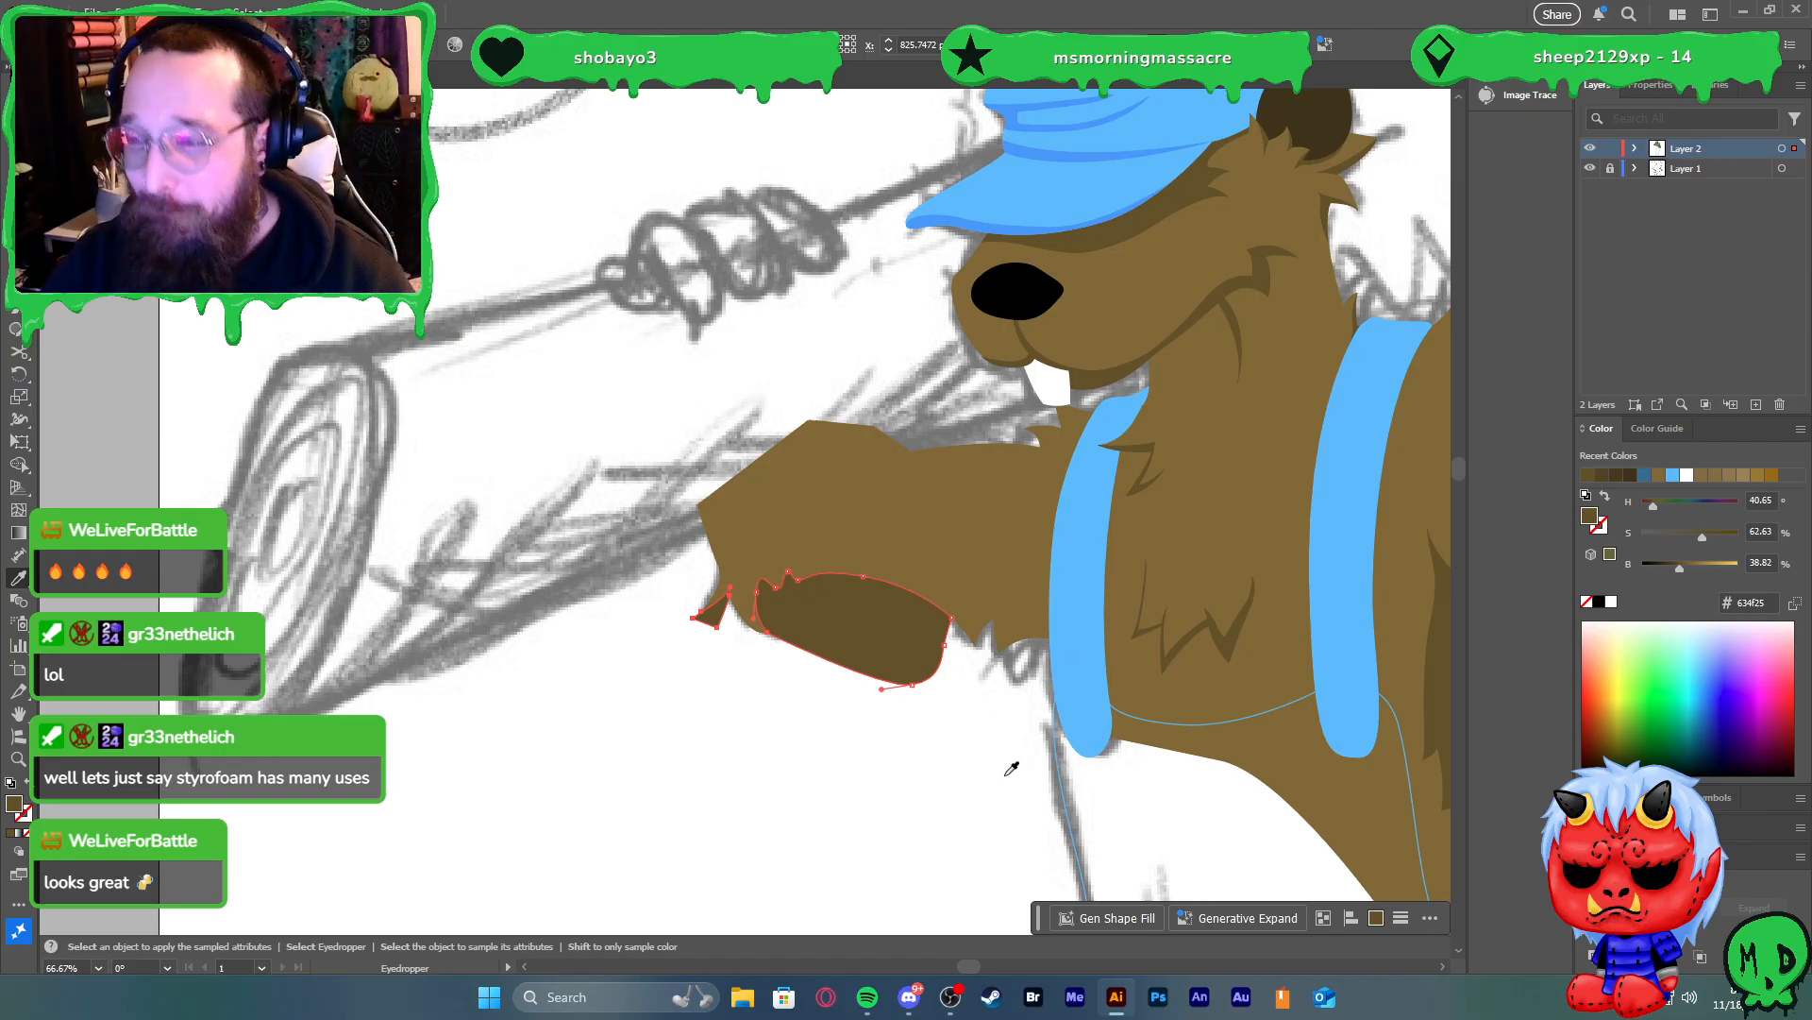
# Remove the parts of both shadows outside the log-carrying arm's outline with Shape Builder, and deselect everything
pyautogui.press('v')
pyautogui.keyDown('shift'); pyautogui.click(1015, 618); pyautogui.keyUp('shift')
pyautogui.hotkey('shift', 'm')
pyautogui.moveTo(881, 655); pyautogui.dragTo(732, 657)
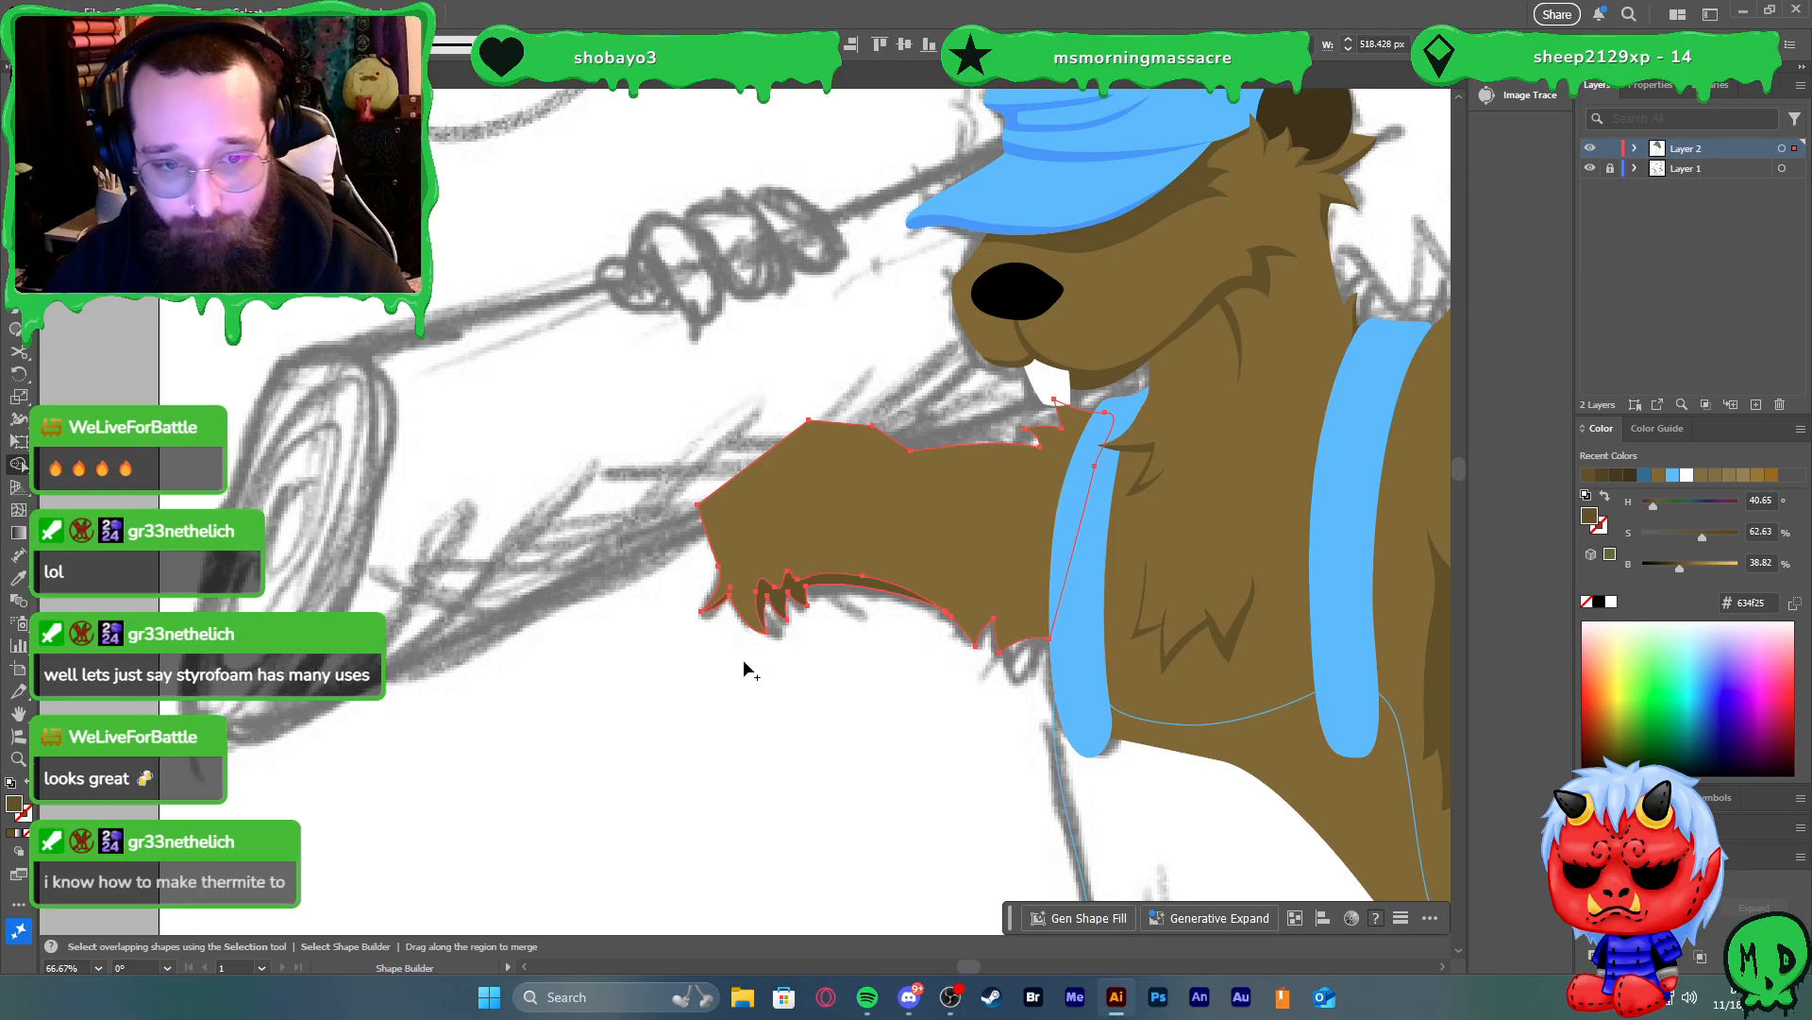
pyautogui.press('v')
pyautogui.click(889, 713)
pyautogui.scroll(-1, 901, 693)
pyautogui.moveTo(937, 719); pyautogui.dragTo(869, 714)
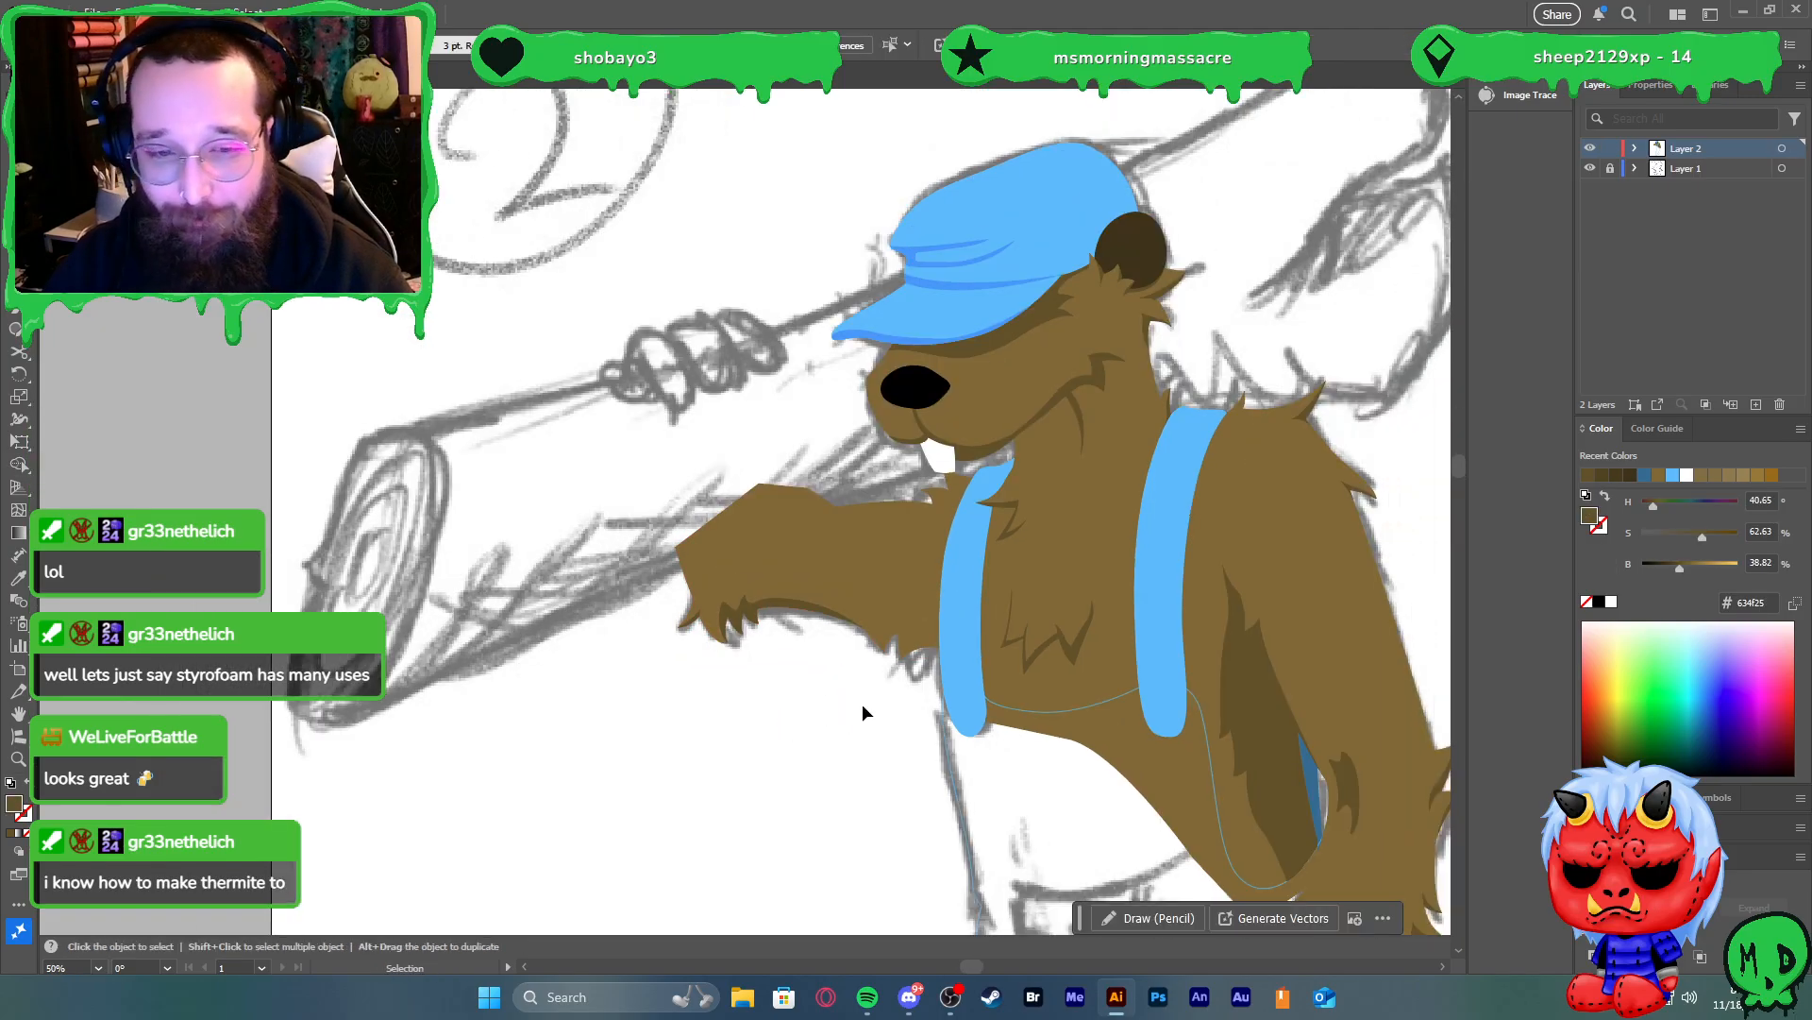
# Draw a thin closed shadow shape along the edge of the fur notch near the strap on the log-carrying arm's underside
pyautogui.scroll(5, 920, 661)
pyautogui.press('p')
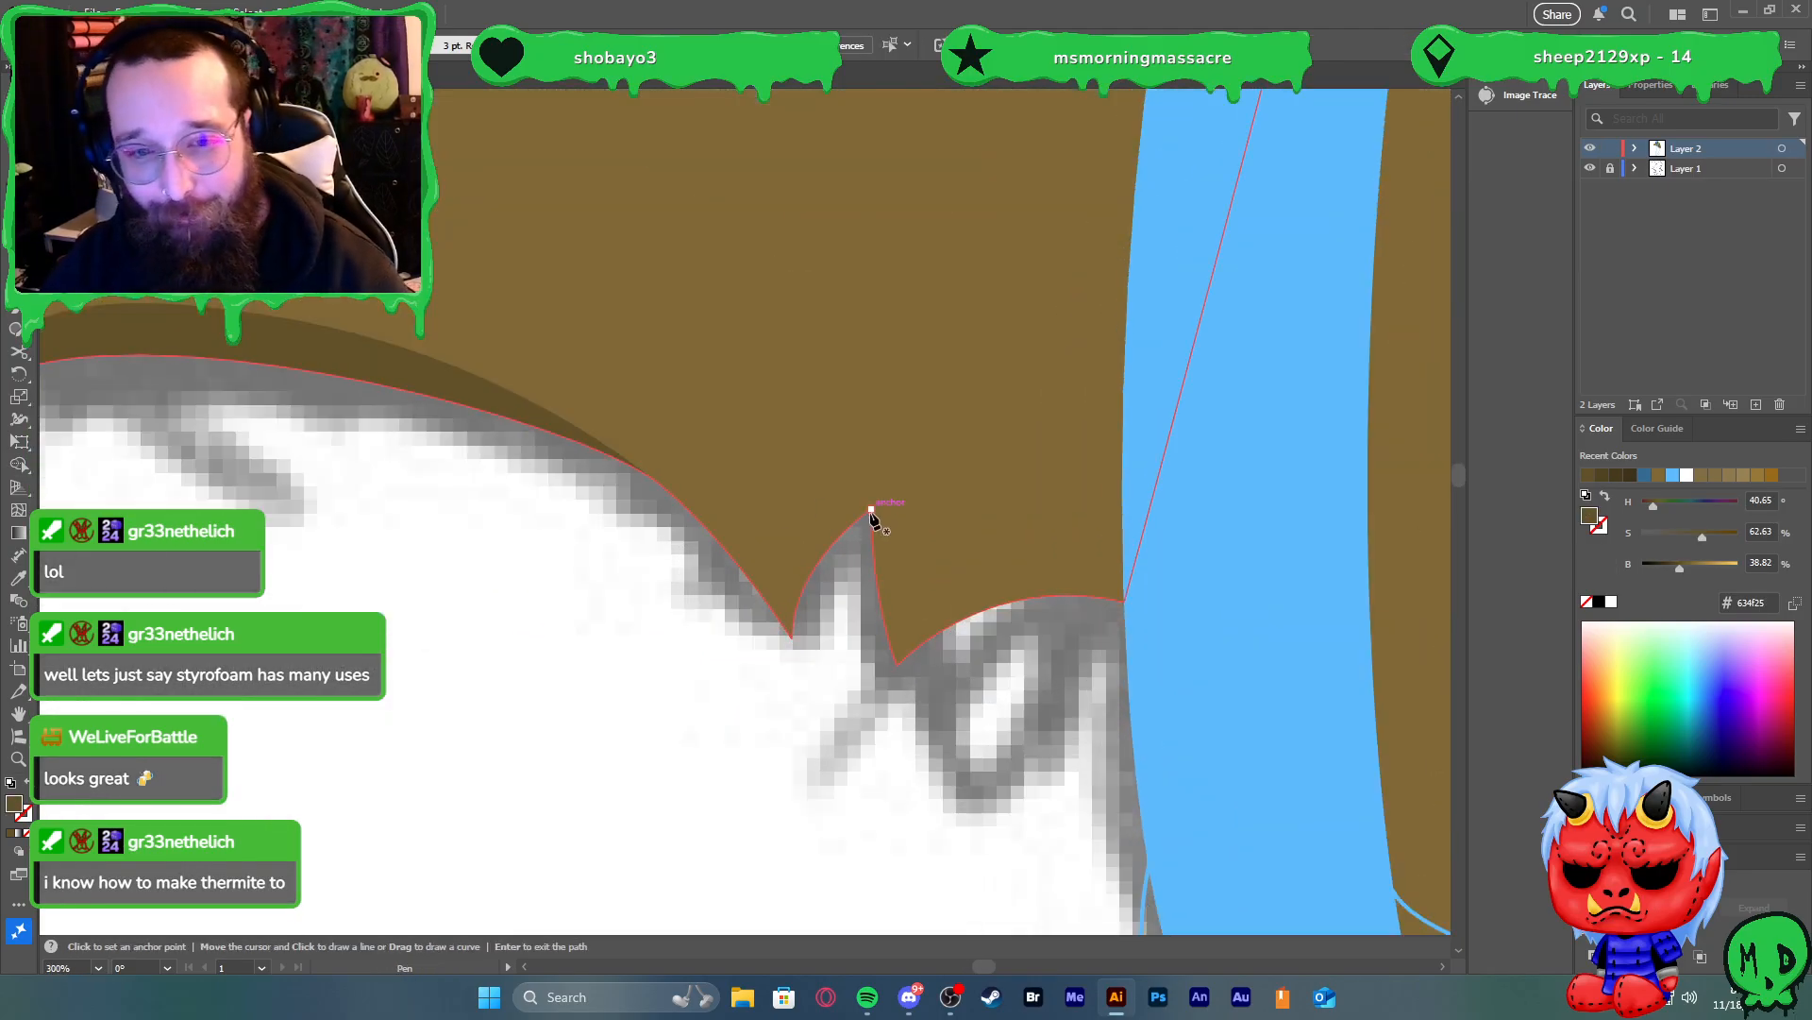
pyautogui.click(791, 638)
pyautogui.moveTo(942, 384); pyautogui.dragTo(955, 369)
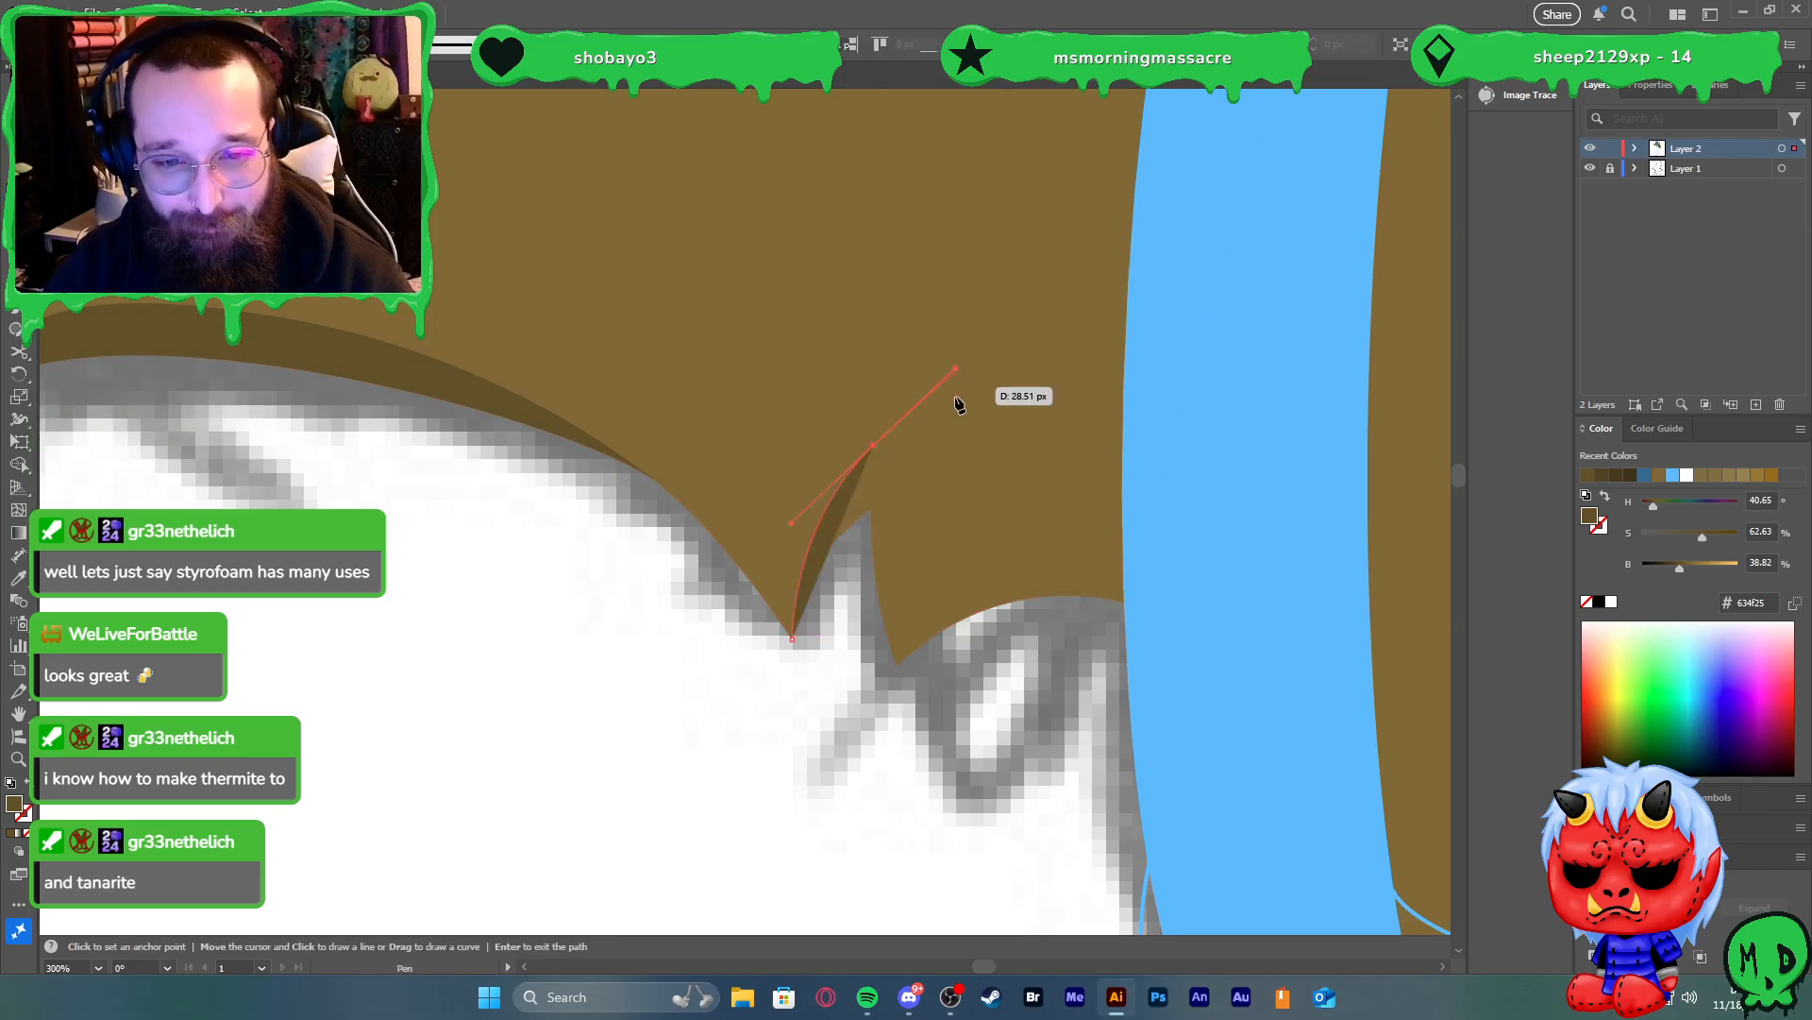
pyautogui.click(873, 447)
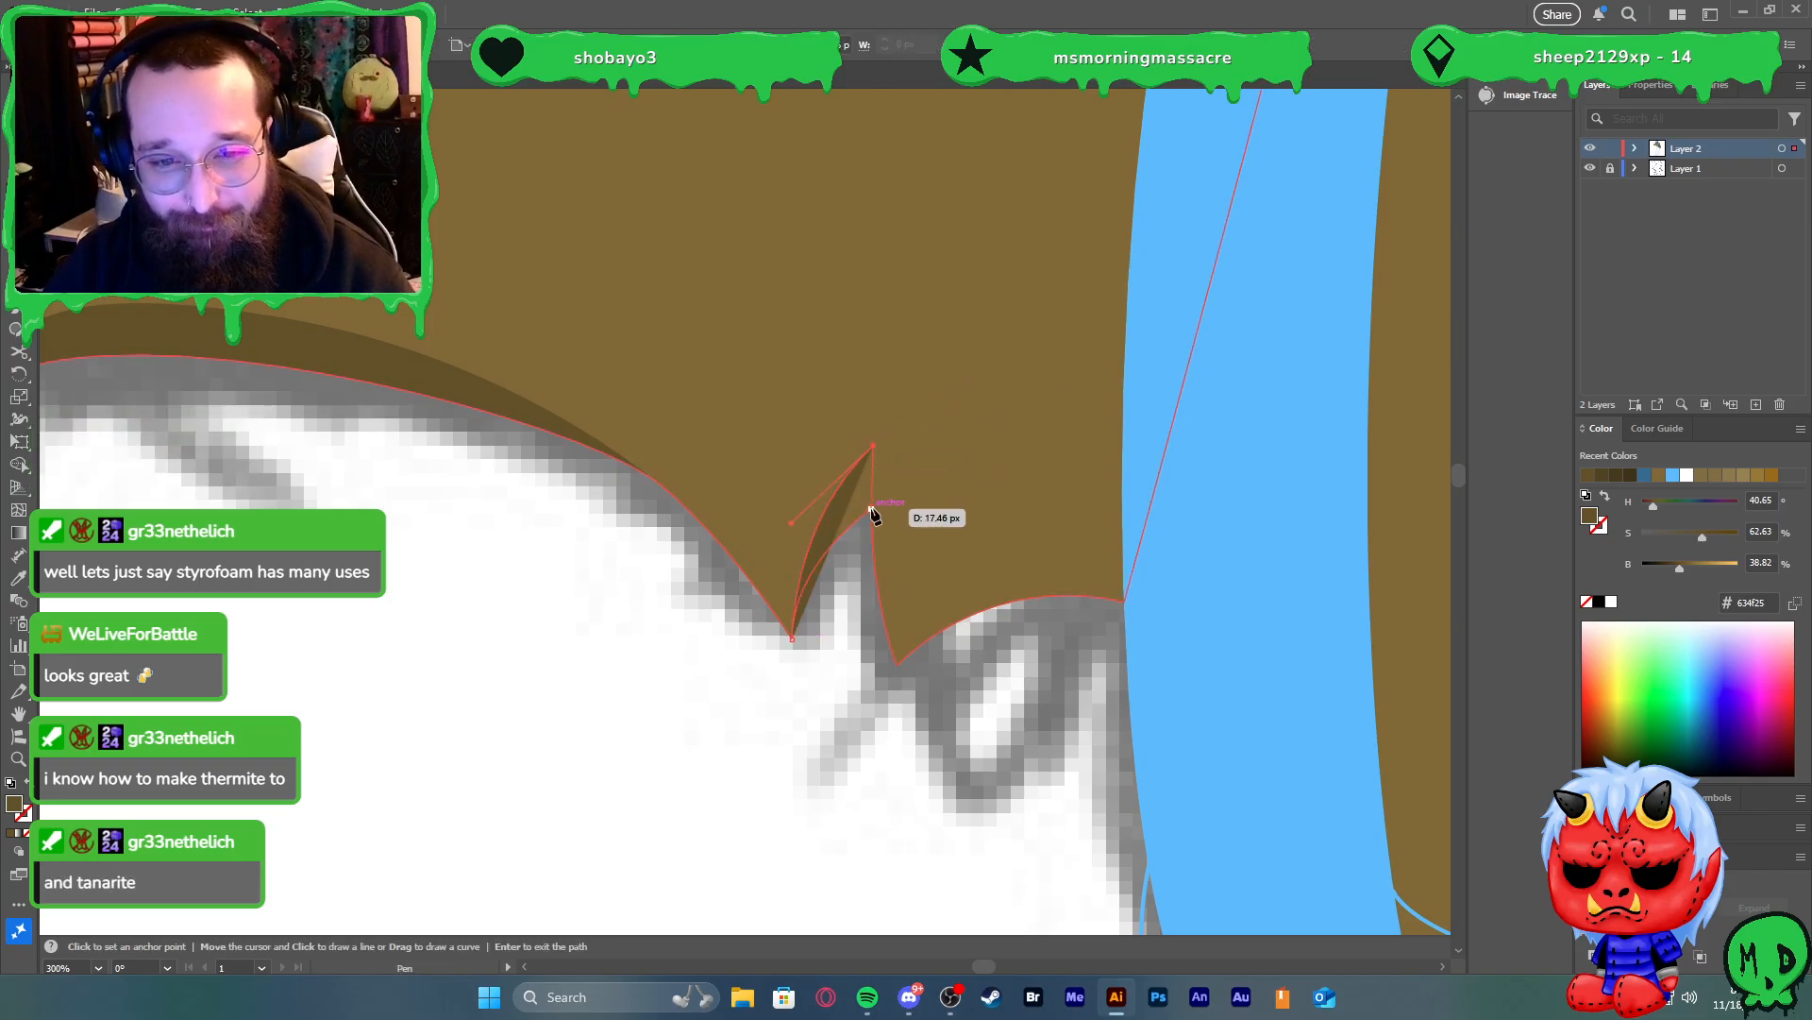
pyautogui.click(869, 511)
pyautogui.click(792, 638)
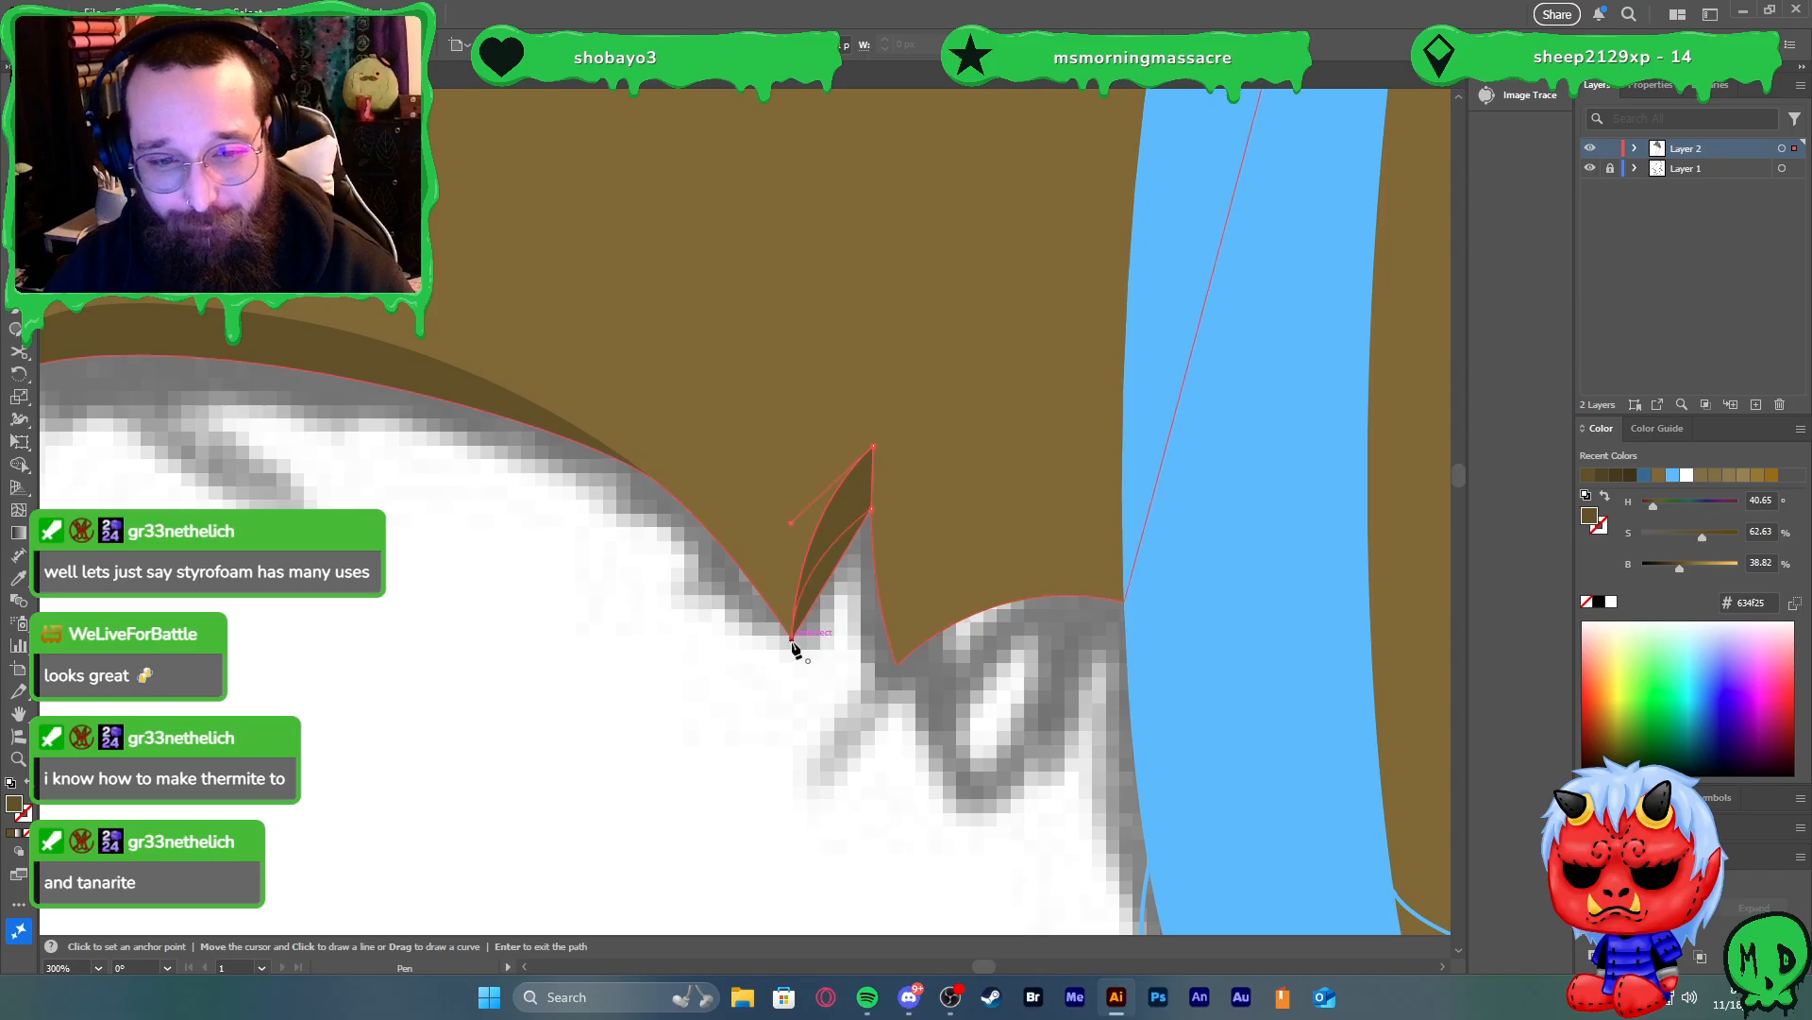
# Draw a closed, curved shadow shape from the arm's last lower fur spike to the strap, extending below the arm's outline
pyautogui.click(897, 667)
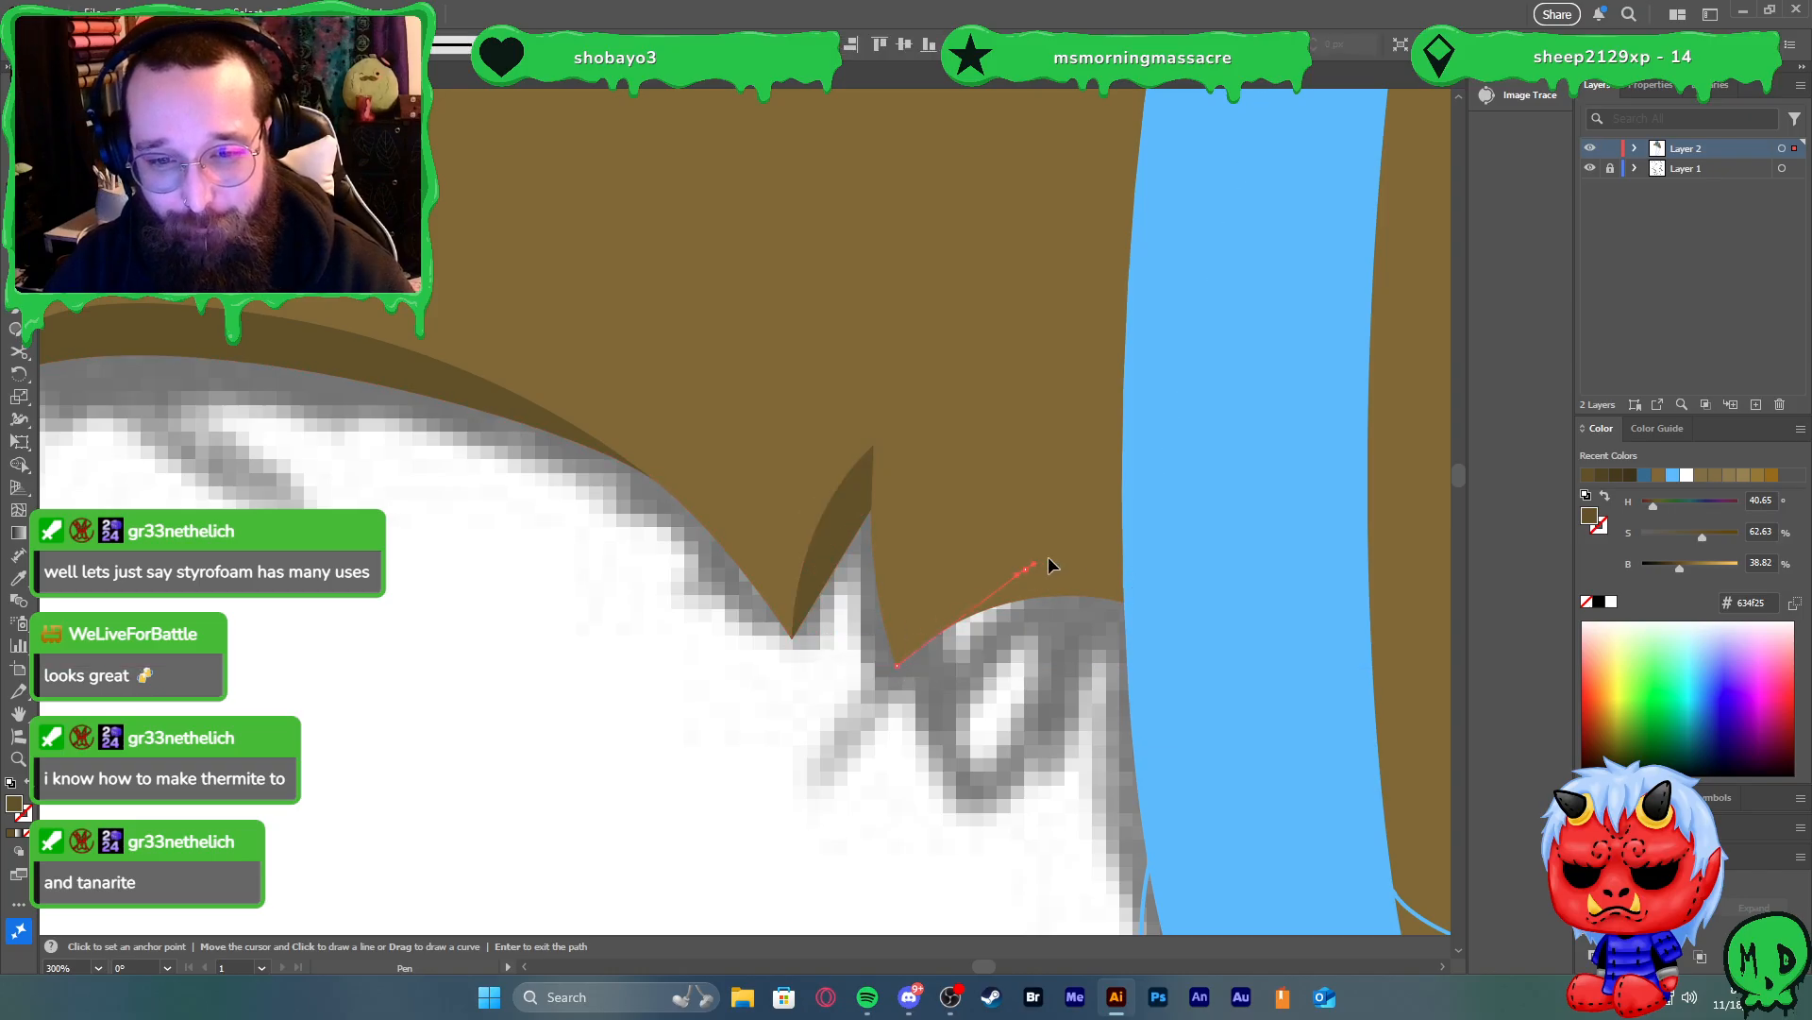
pyautogui.hotkey('ctrl', 'z')
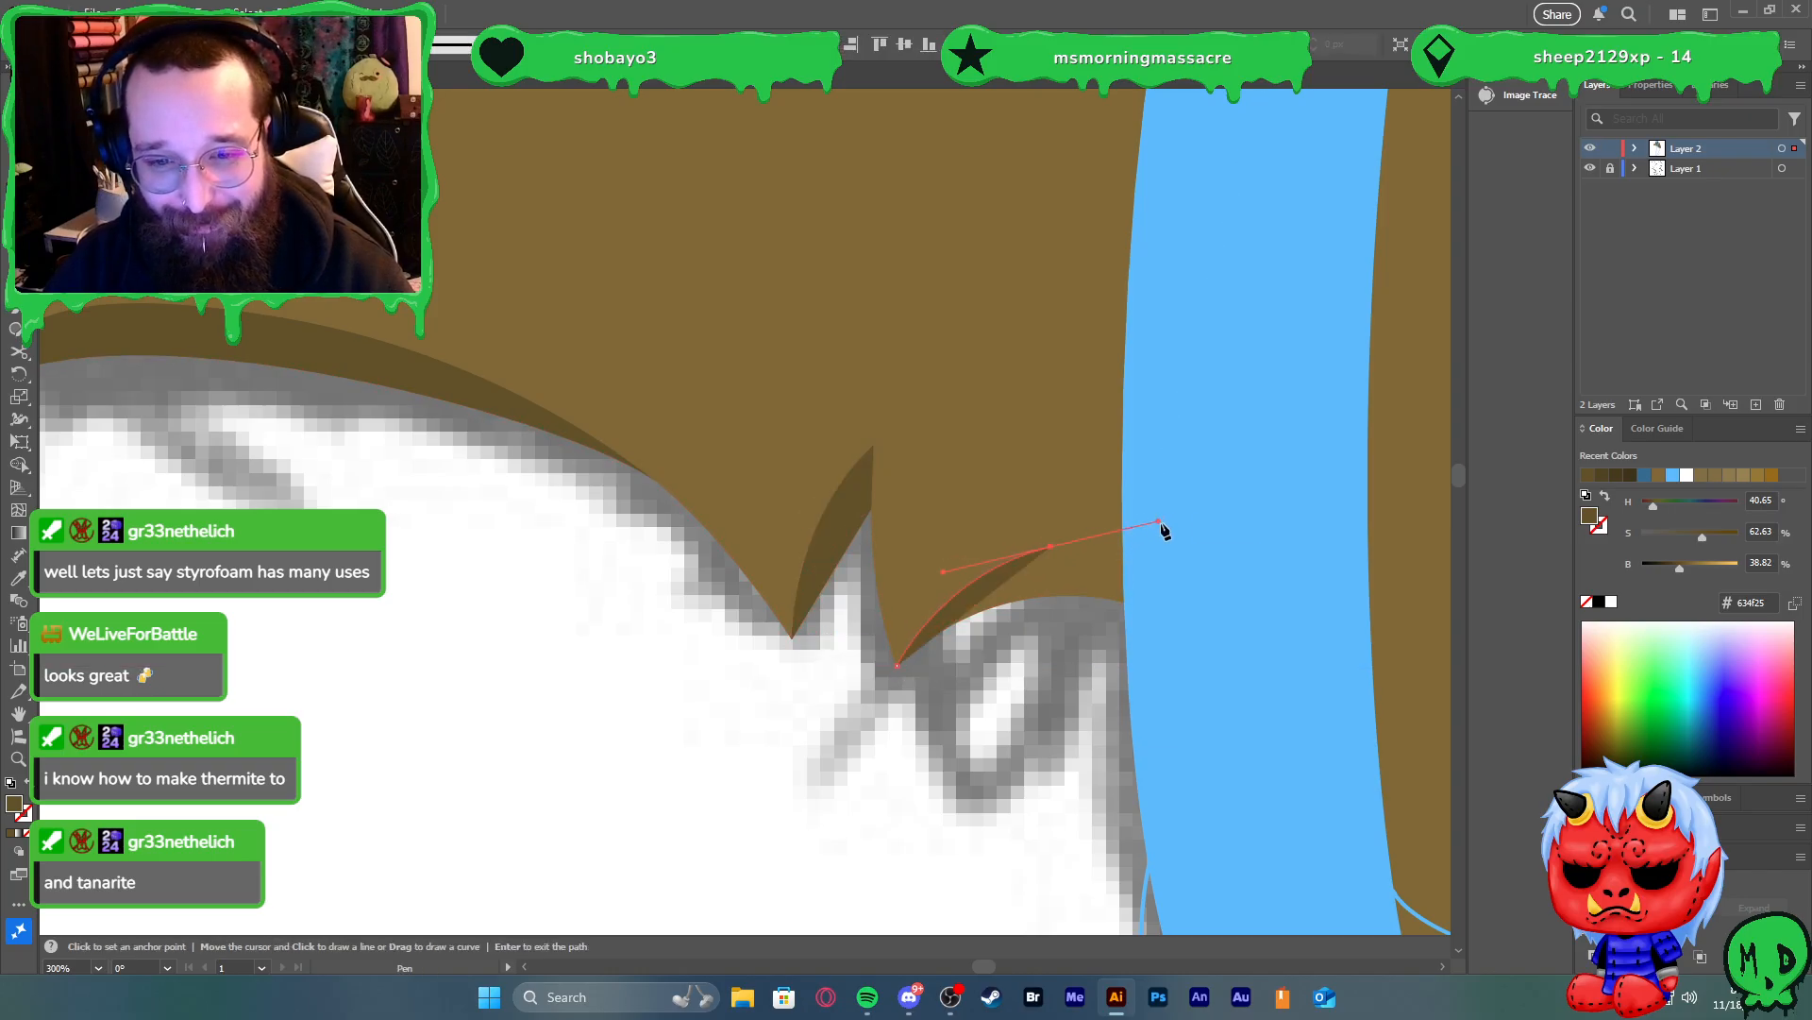
pyautogui.moveTo(1178, 640); pyautogui.dragTo(1086, 710)
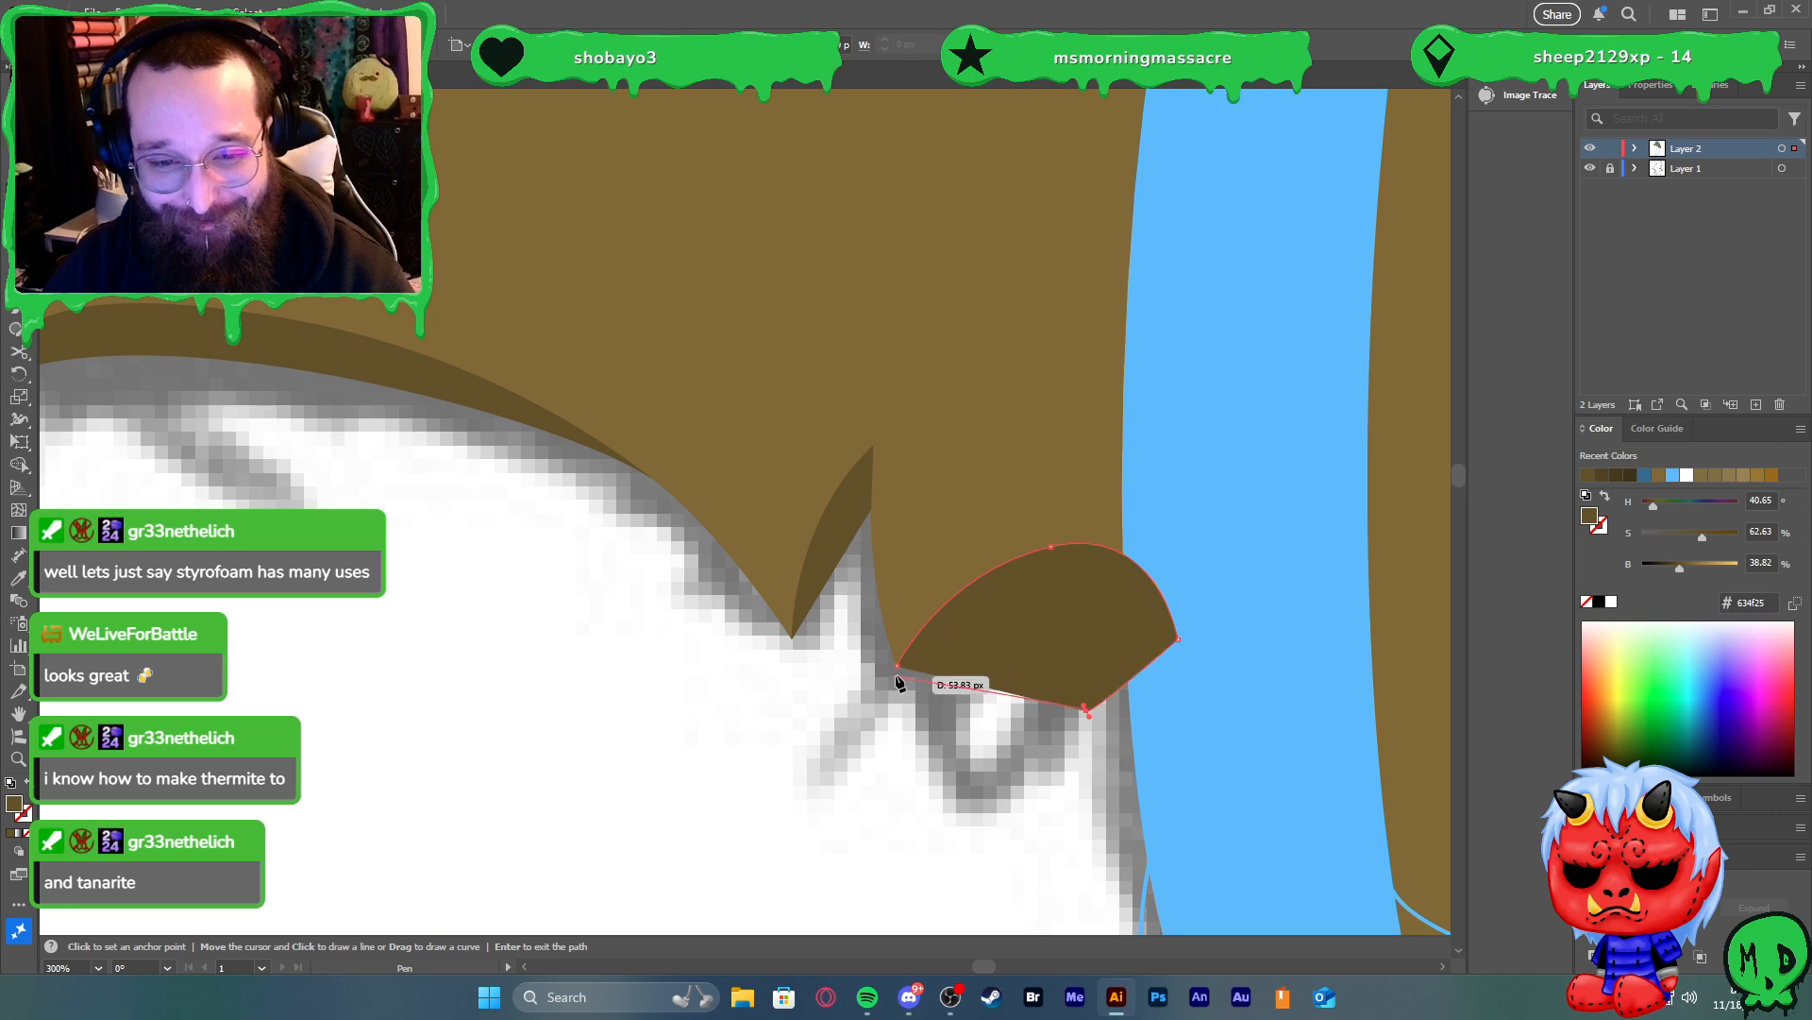
pyautogui.click(898, 666)
# Remove the part of the shadow beside the strap that lies below the log-carrying arm's outline with Shape Builder, and deselect everything
pyautogui.press('v')
pyautogui.keyDown('shift'); pyautogui.click(809, 595); pyautogui.keyUp('shift')
pyautogui.keyDown('shift'); pyautogui.click(908, 520); pyautogui.keyUp('shift')
pyautogui.hotkey('shift', 'm')
pyautogui.moveTo(947, 574); pyautogui.dragTo(1001, 608)
pyautogui.keyDown('alt'); pyautogui.click(1036, 680); pyautogui.keyUp('alt')
pyautogui.press('v')
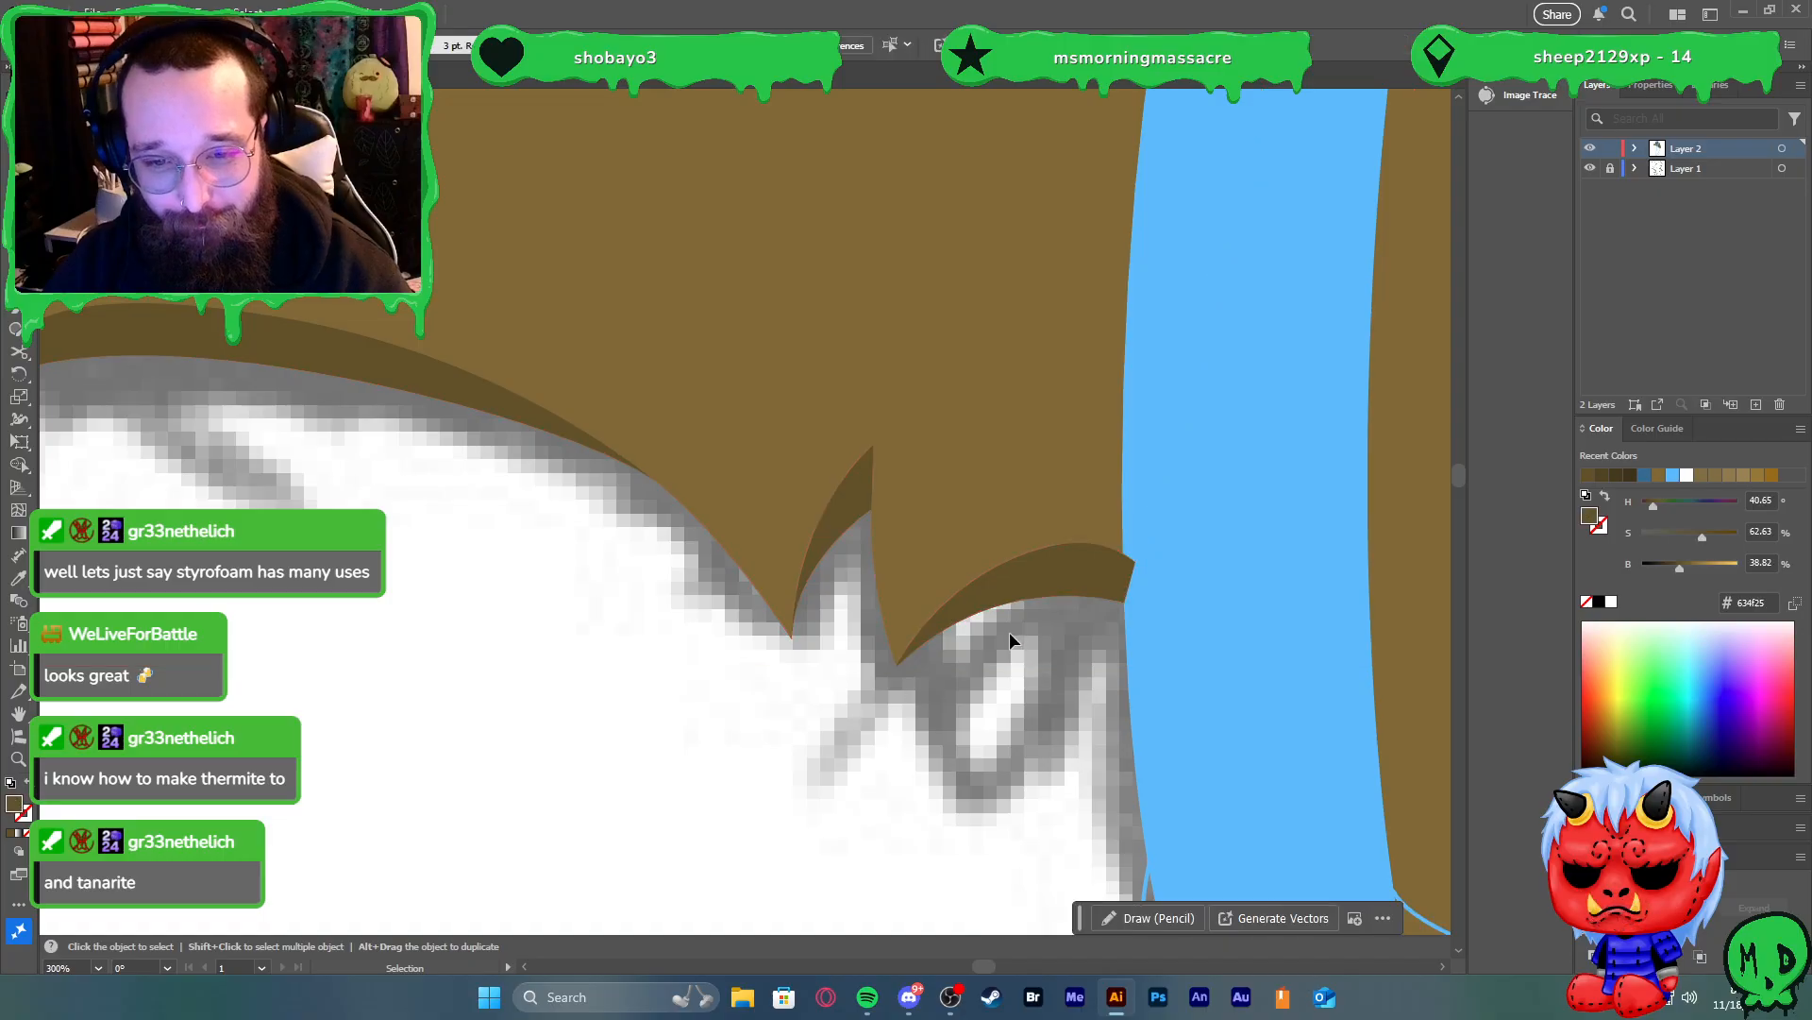
pyautogui.scroll(-5, 1067, 642)
pyautogui.click(1077, 644)
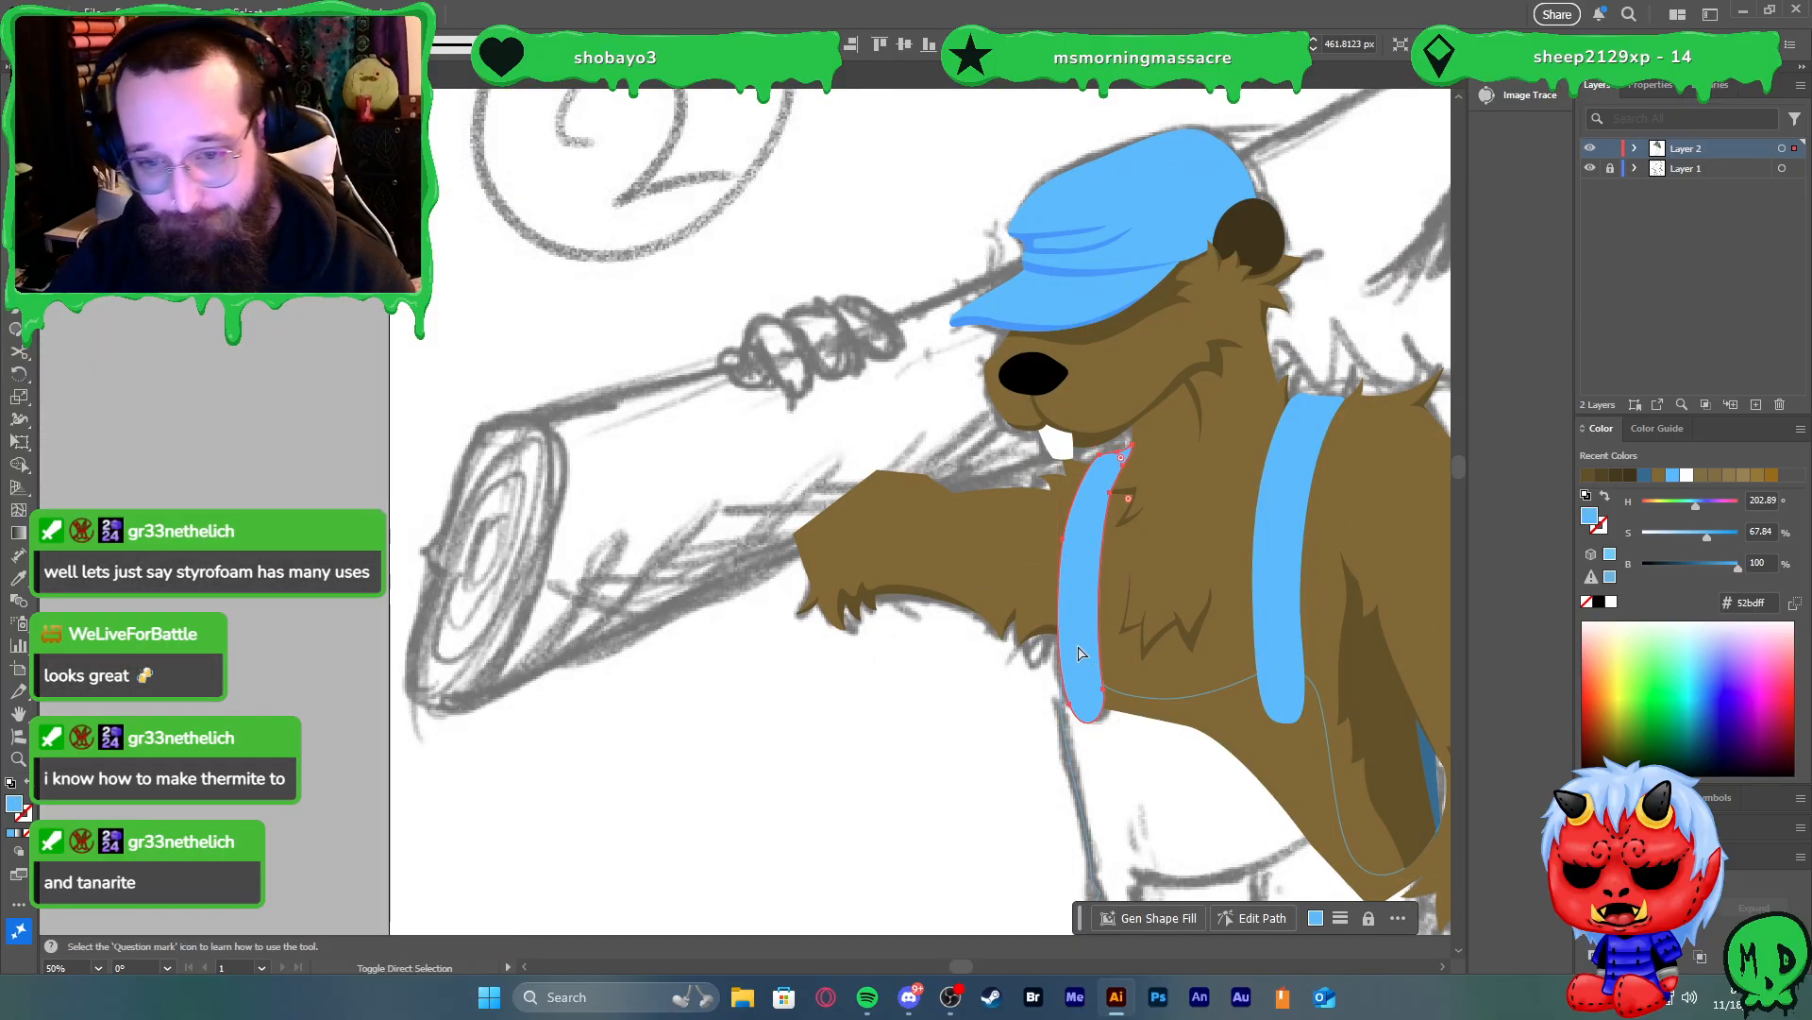
pyautogui.click(947, 716)
# Draw a closed, curved shadow shape along the underside of the pointed fur tuft on the log-carrying arm's shoulder, overlapping the arm's outline
pyautogui.scroll(-2, 930, 708)
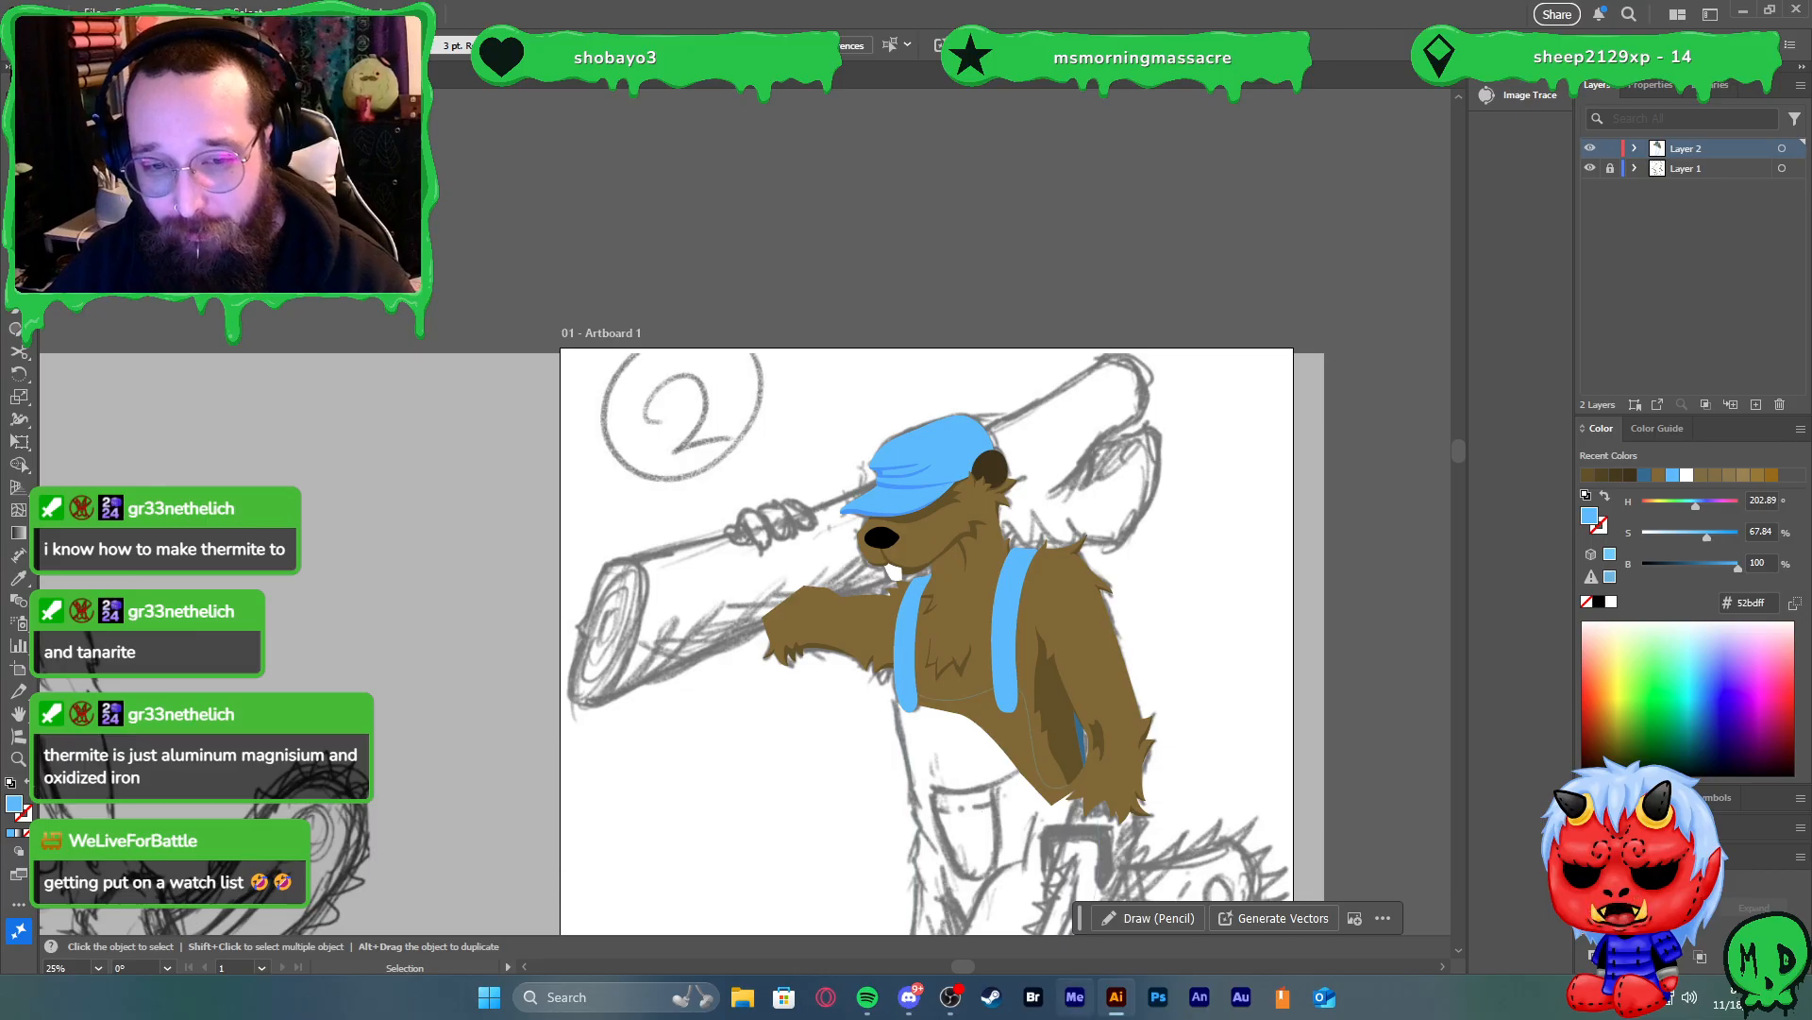
pyautogui.scroll(2, 953, 656)
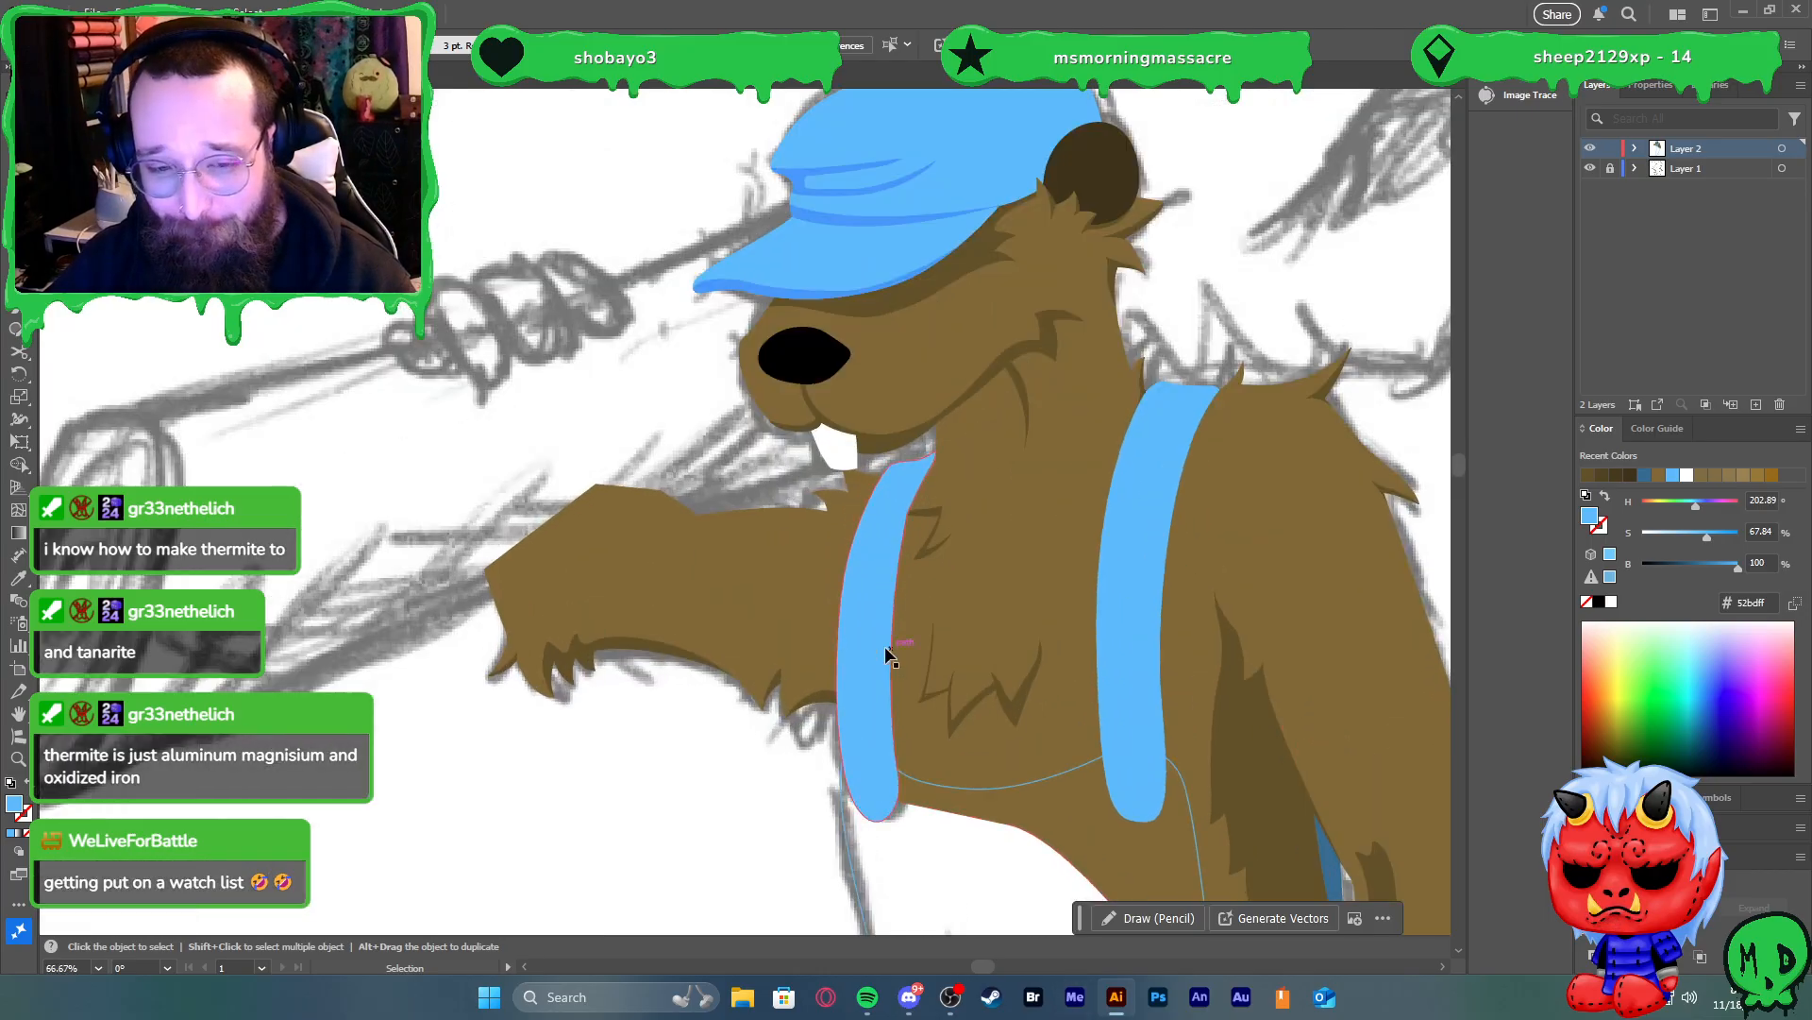
pyautogui.scroll(1, 787, 627)
pyautogui.scroll(-1, 797, 608)
pyautogui.scroll(3, 796, 592)
pyautogui.press('p')
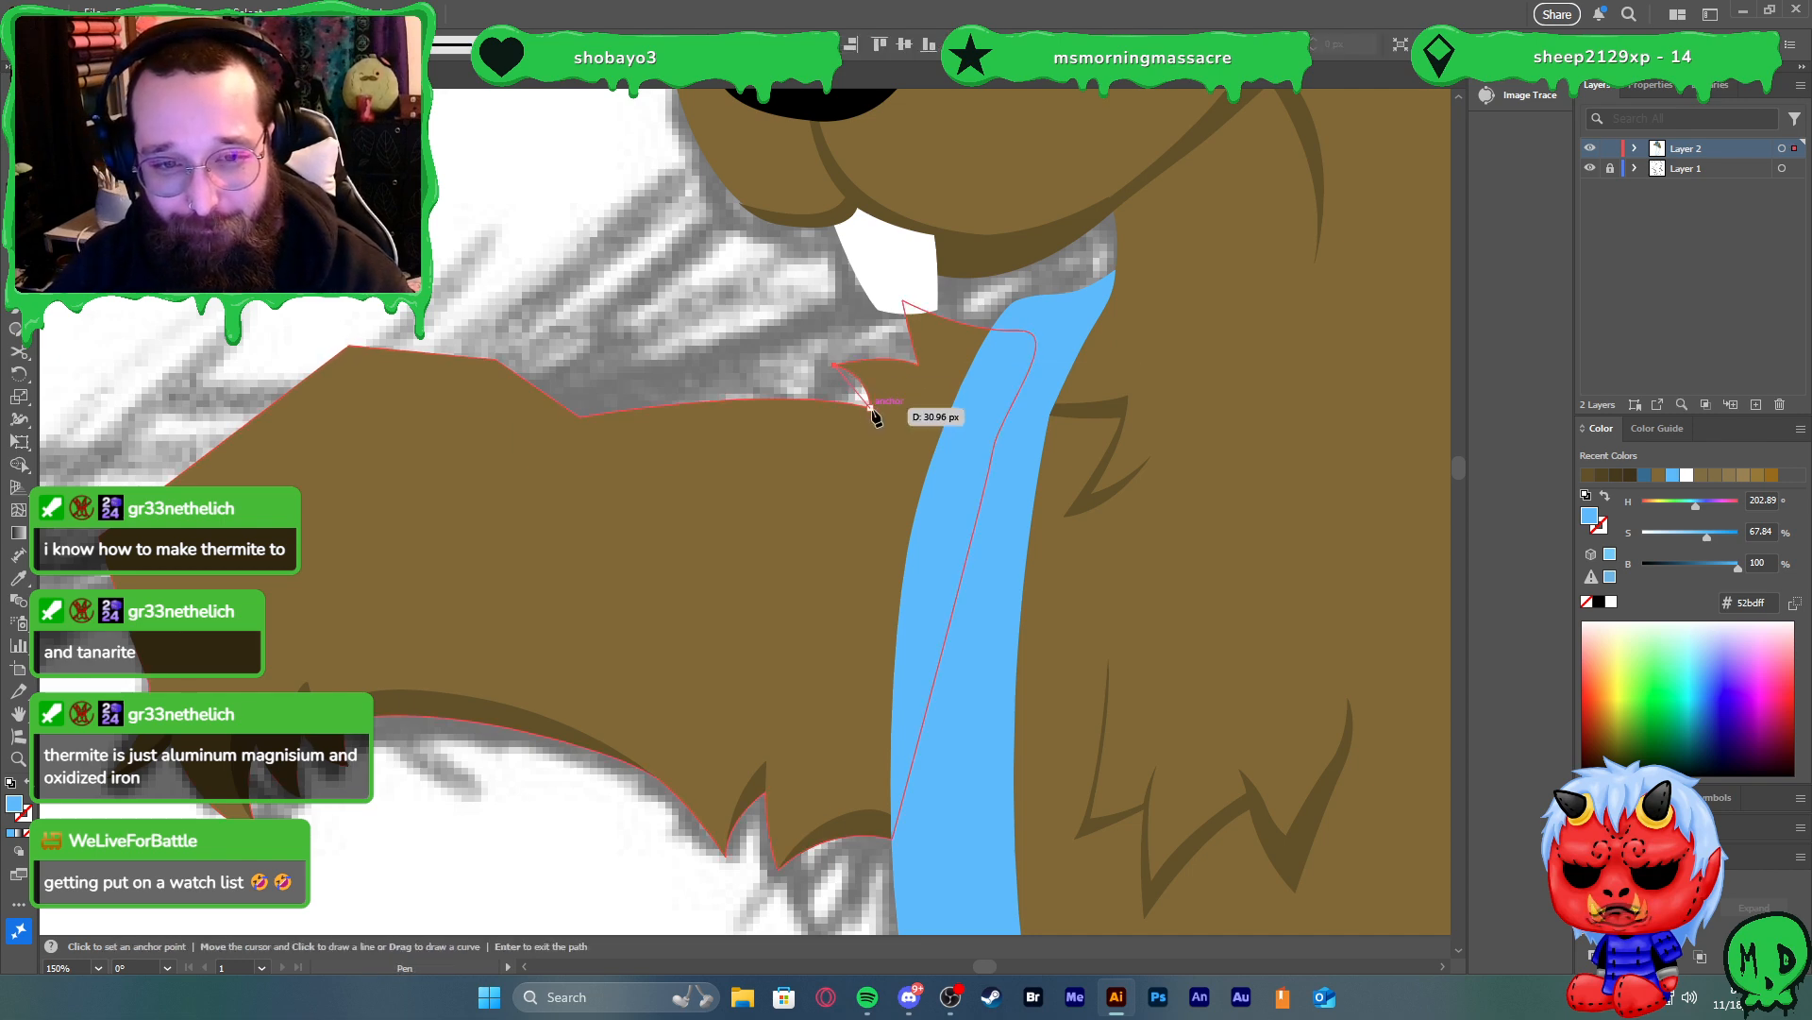
pyautogui.moveTo(898, 410); pyautogui.dragTo(917, 450)
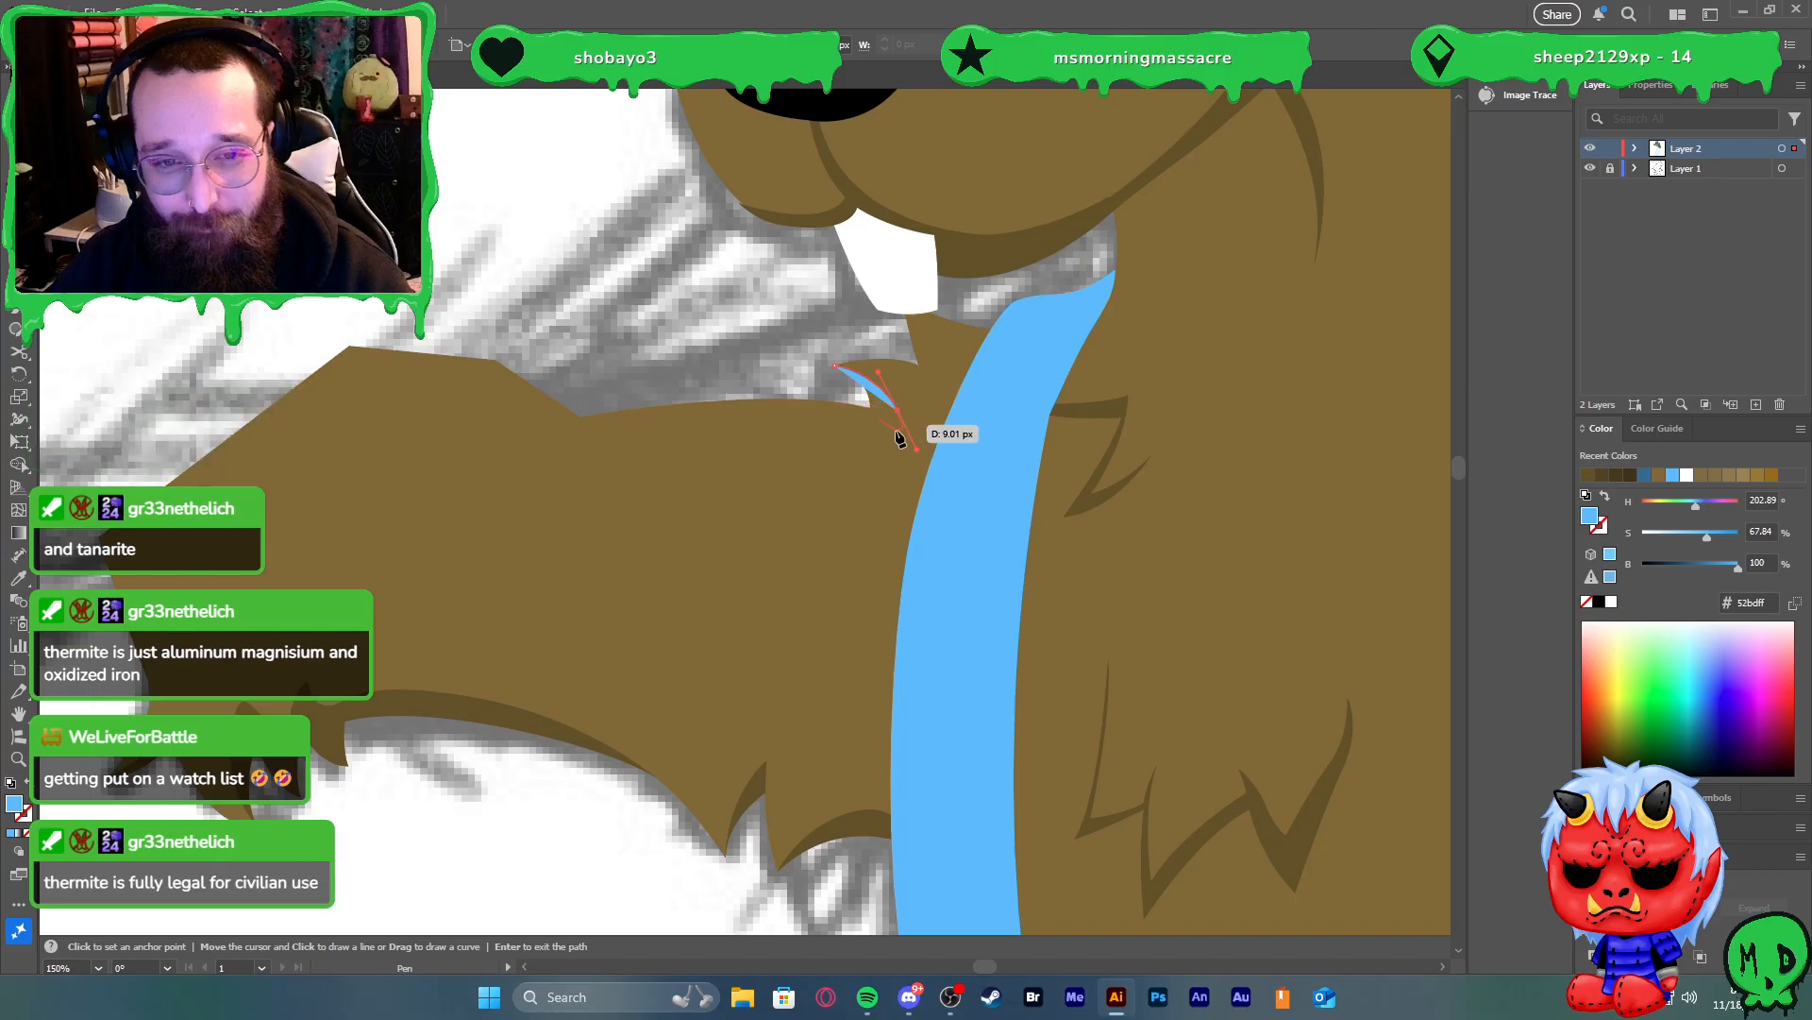
pyautogui.click(912, 454)
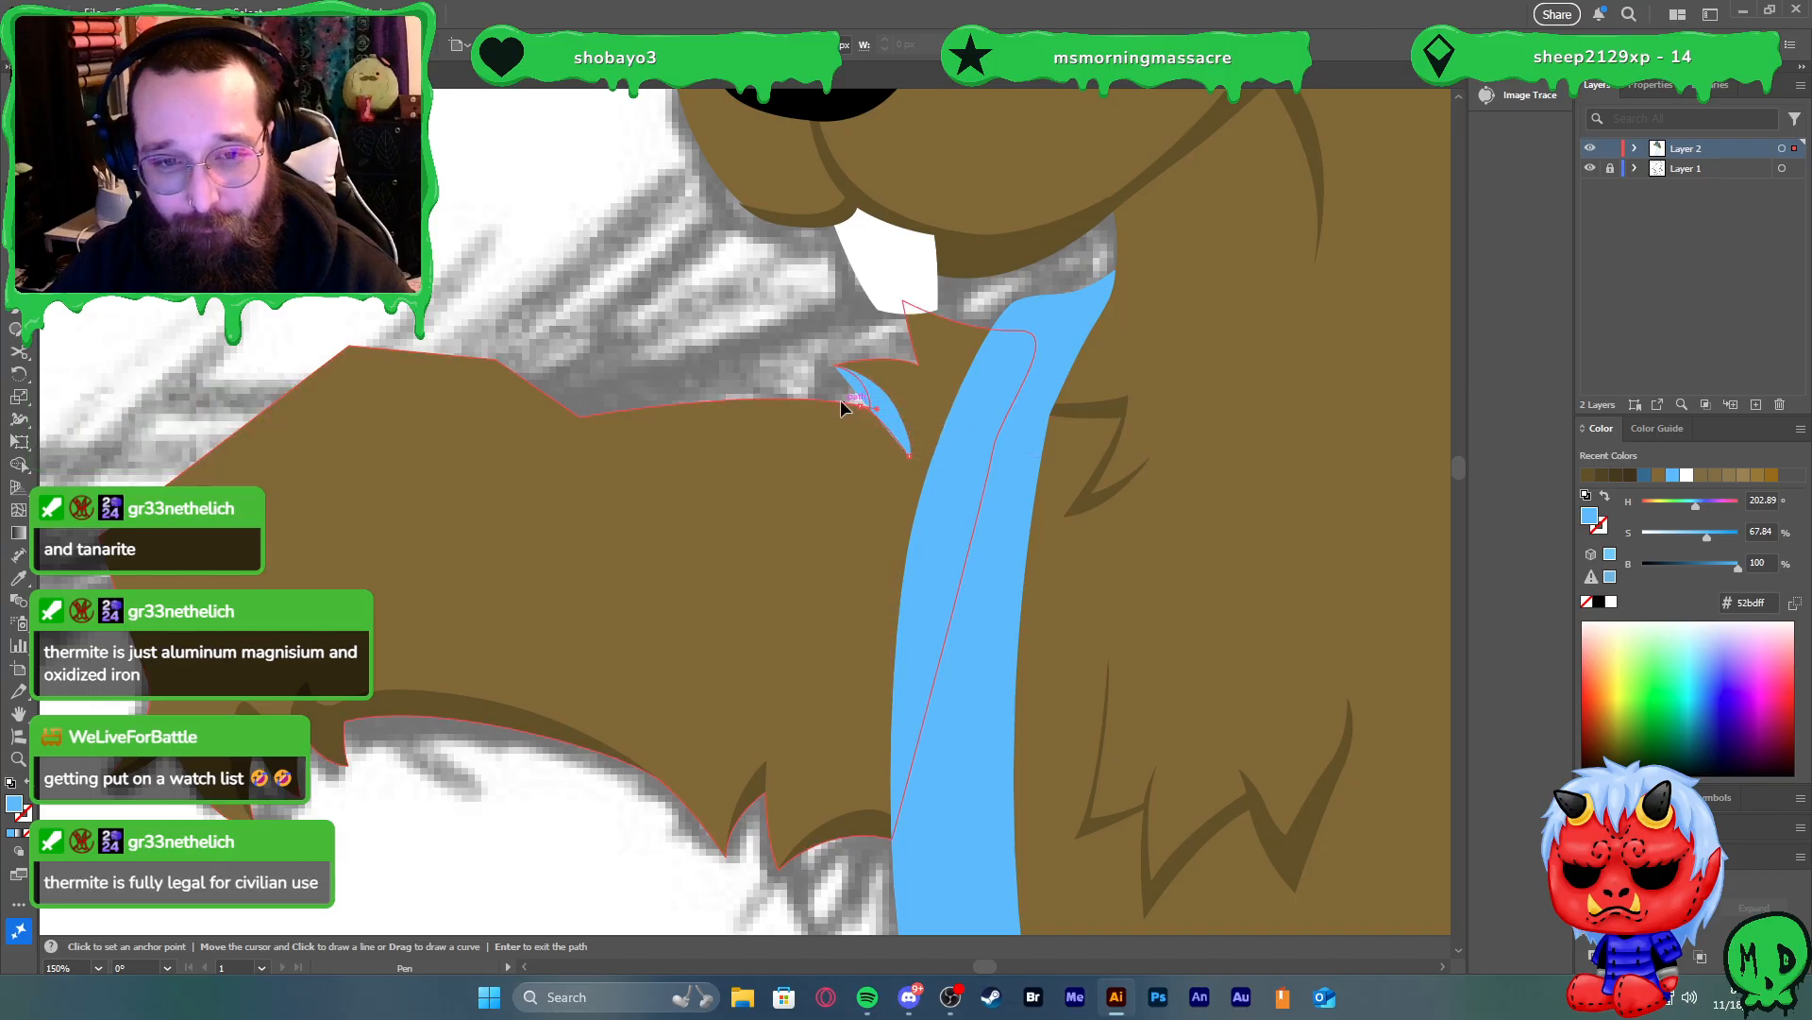
pyautogui.click(836, 402)
# Fill the tuft's shadow with the dark brown (634F25) sampled from the chest fur shading, and trim it to the arm's outline with Shape Builder
pyautogui.press('i')
pyautogui.click(1073, 409)
pyautogui.press('v')
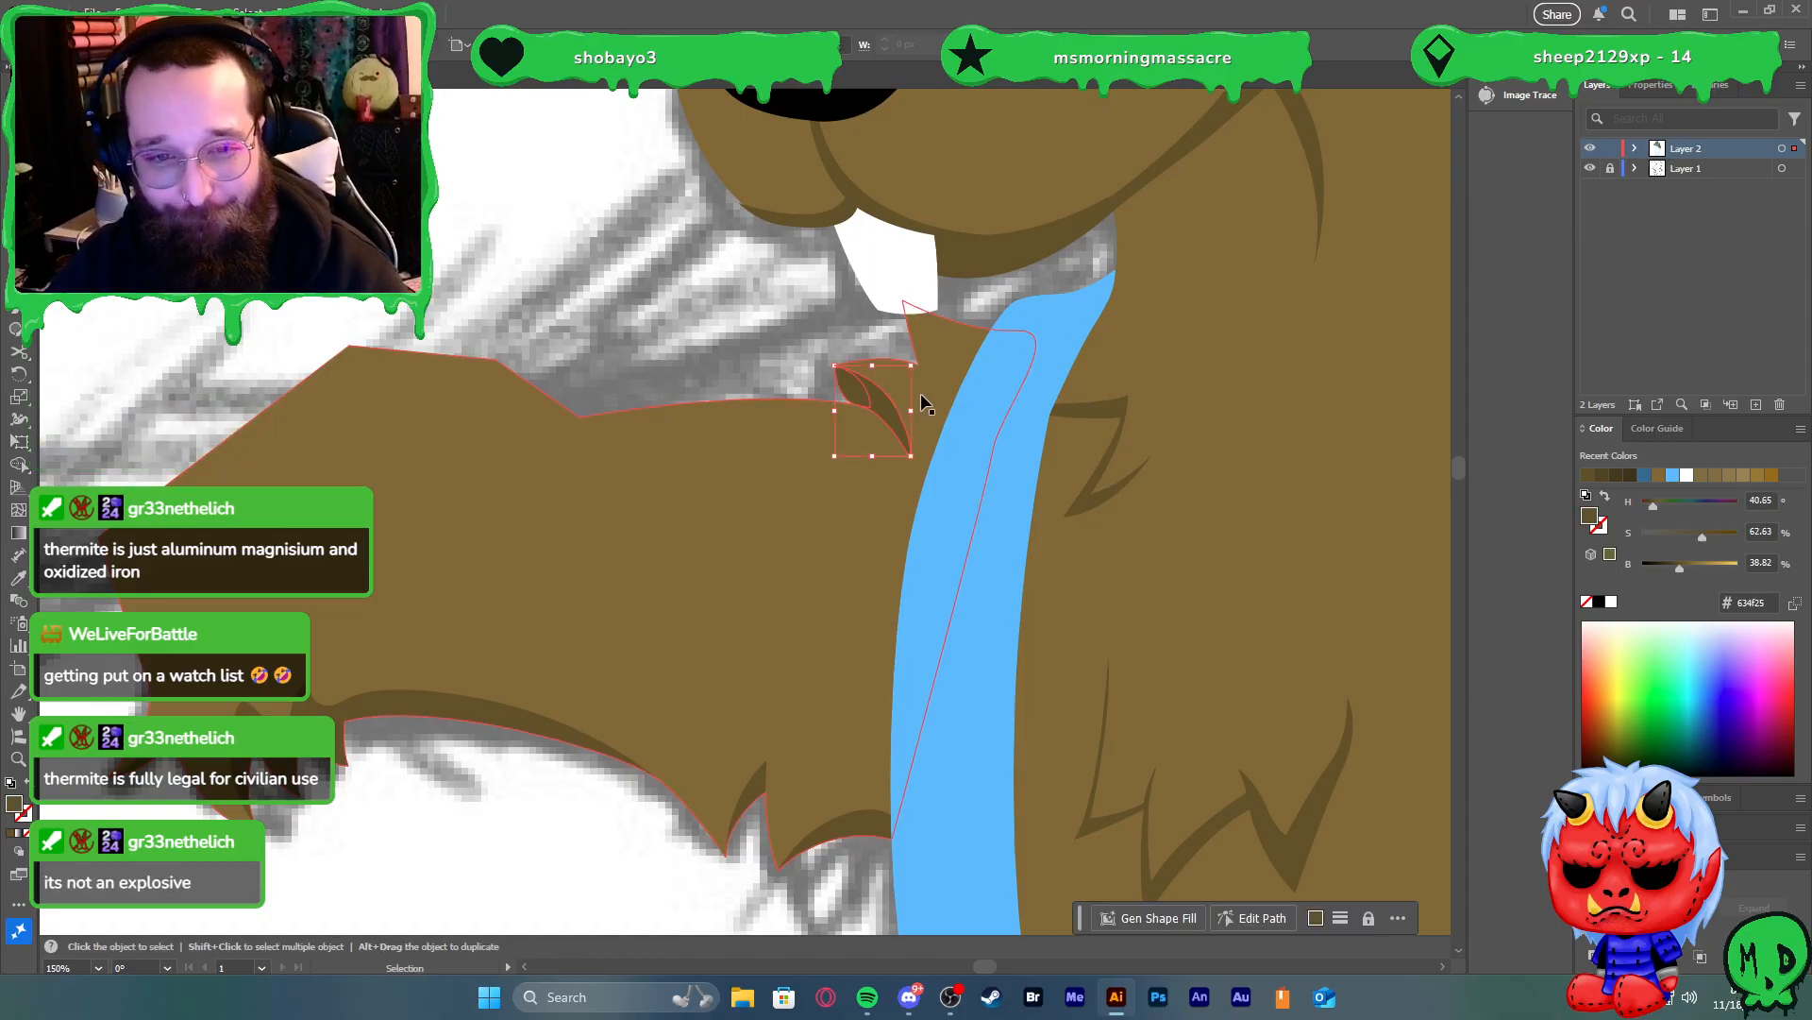
pyautogui.click(929, 400)
pyautogui.hotkey('shift', 'm')
pyautogui.keyDown('alt'); pyautogui.click(855, 387); pyautogui.keyUp('alt')
pyautogui.press('v')
pyautogui.click(810, 368)
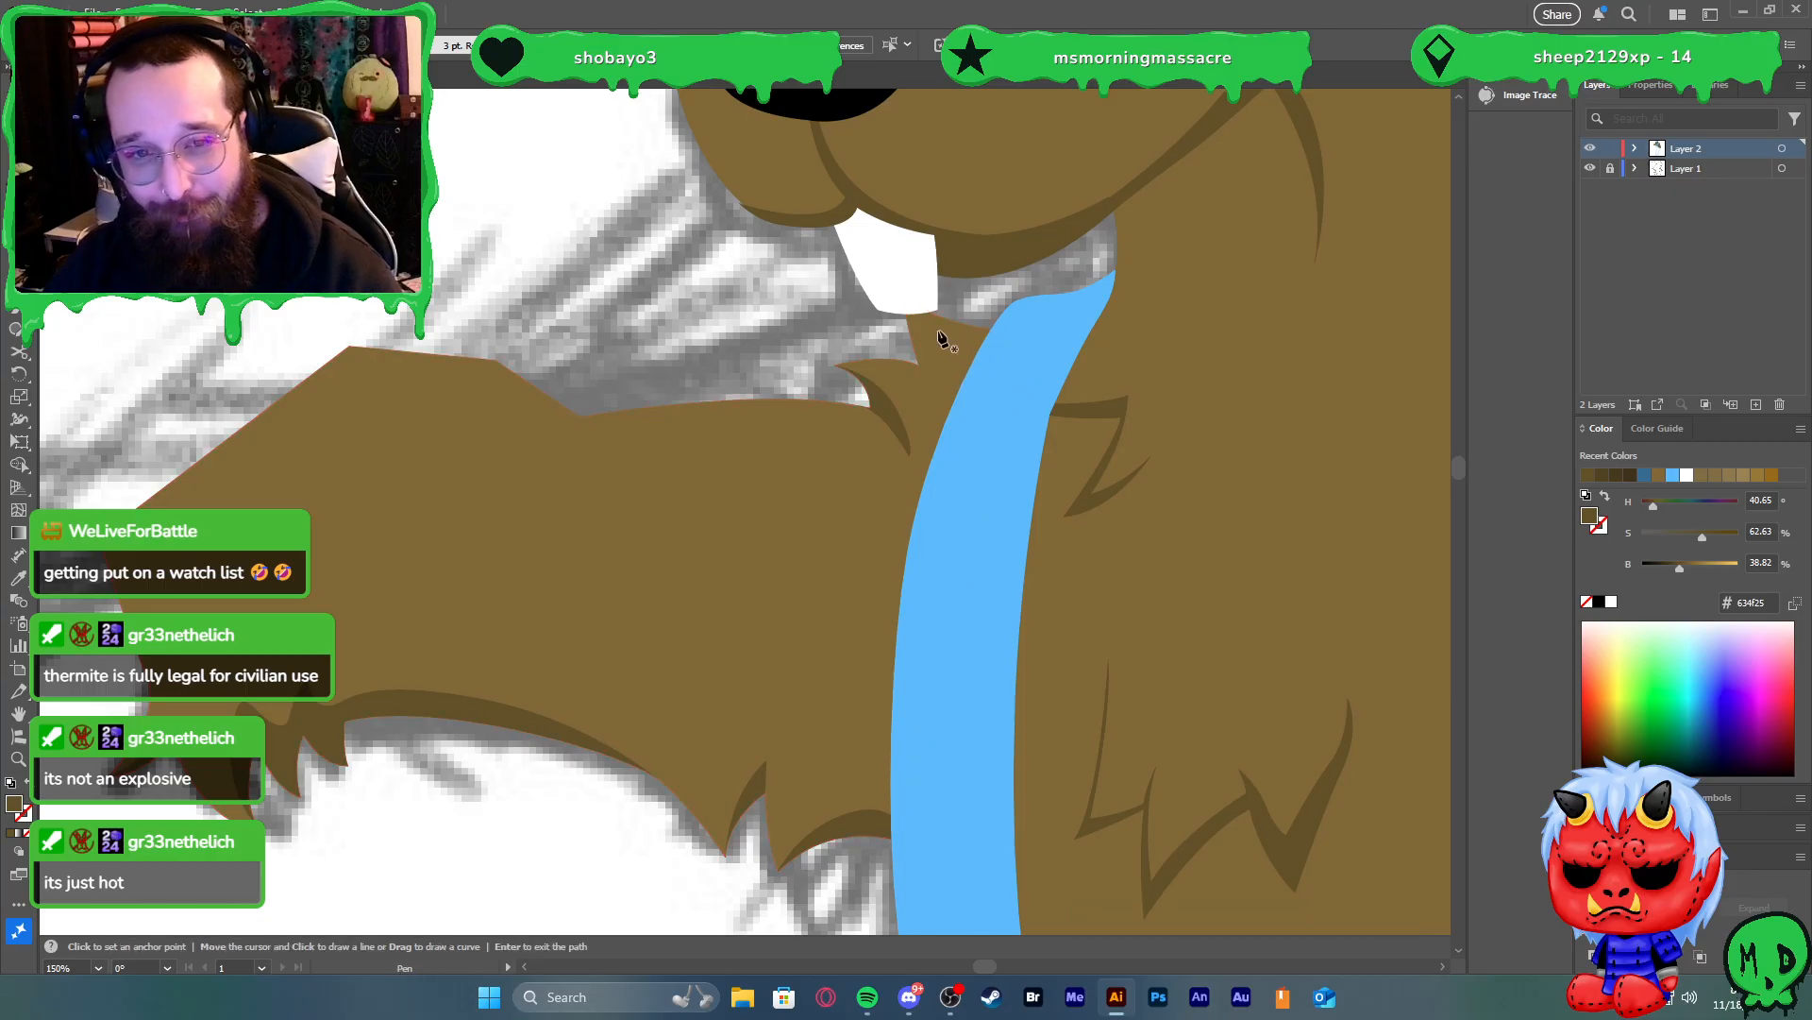
# Draw a closed shadow shape along the edge of the upper shoulder fur spike, from its base notch up over the tooth
pyautogui.hotkey('shift', 'c')
pyautogui.press('p')
pyautogui.scroll(2, 946, 335)
pyautogui.click(896, 403)
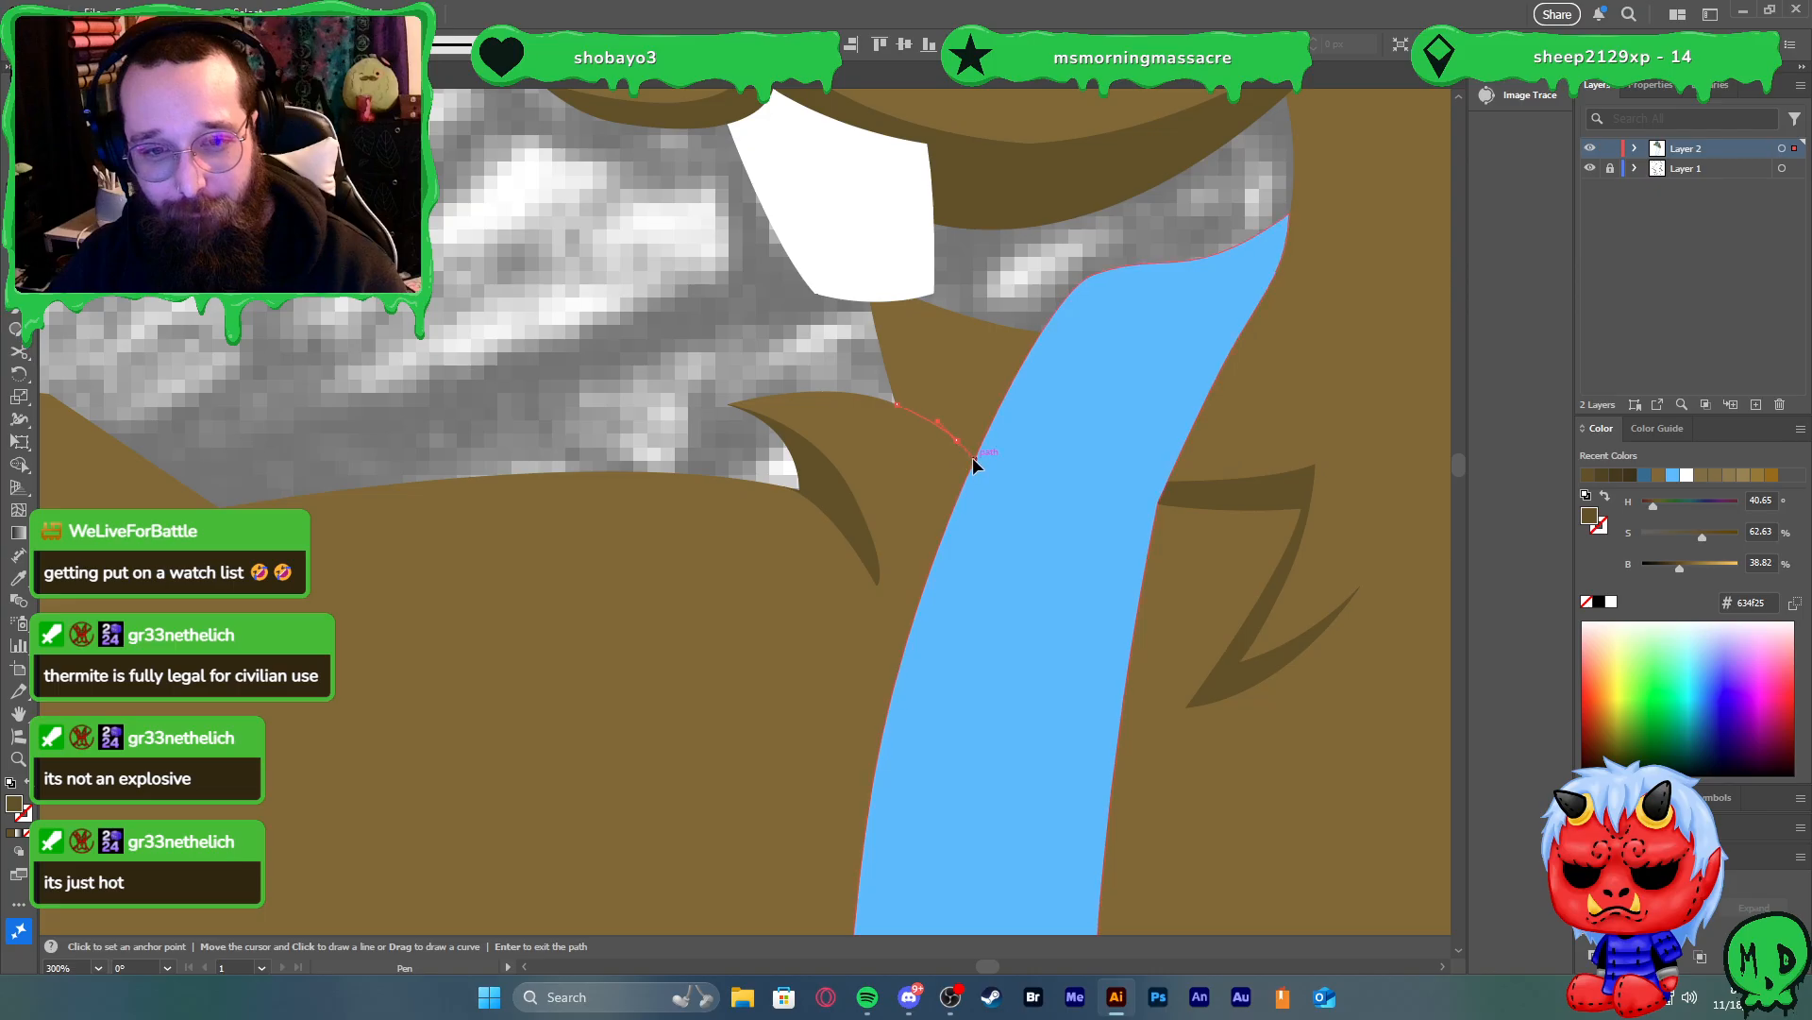
pyautogui.click(956, 440)
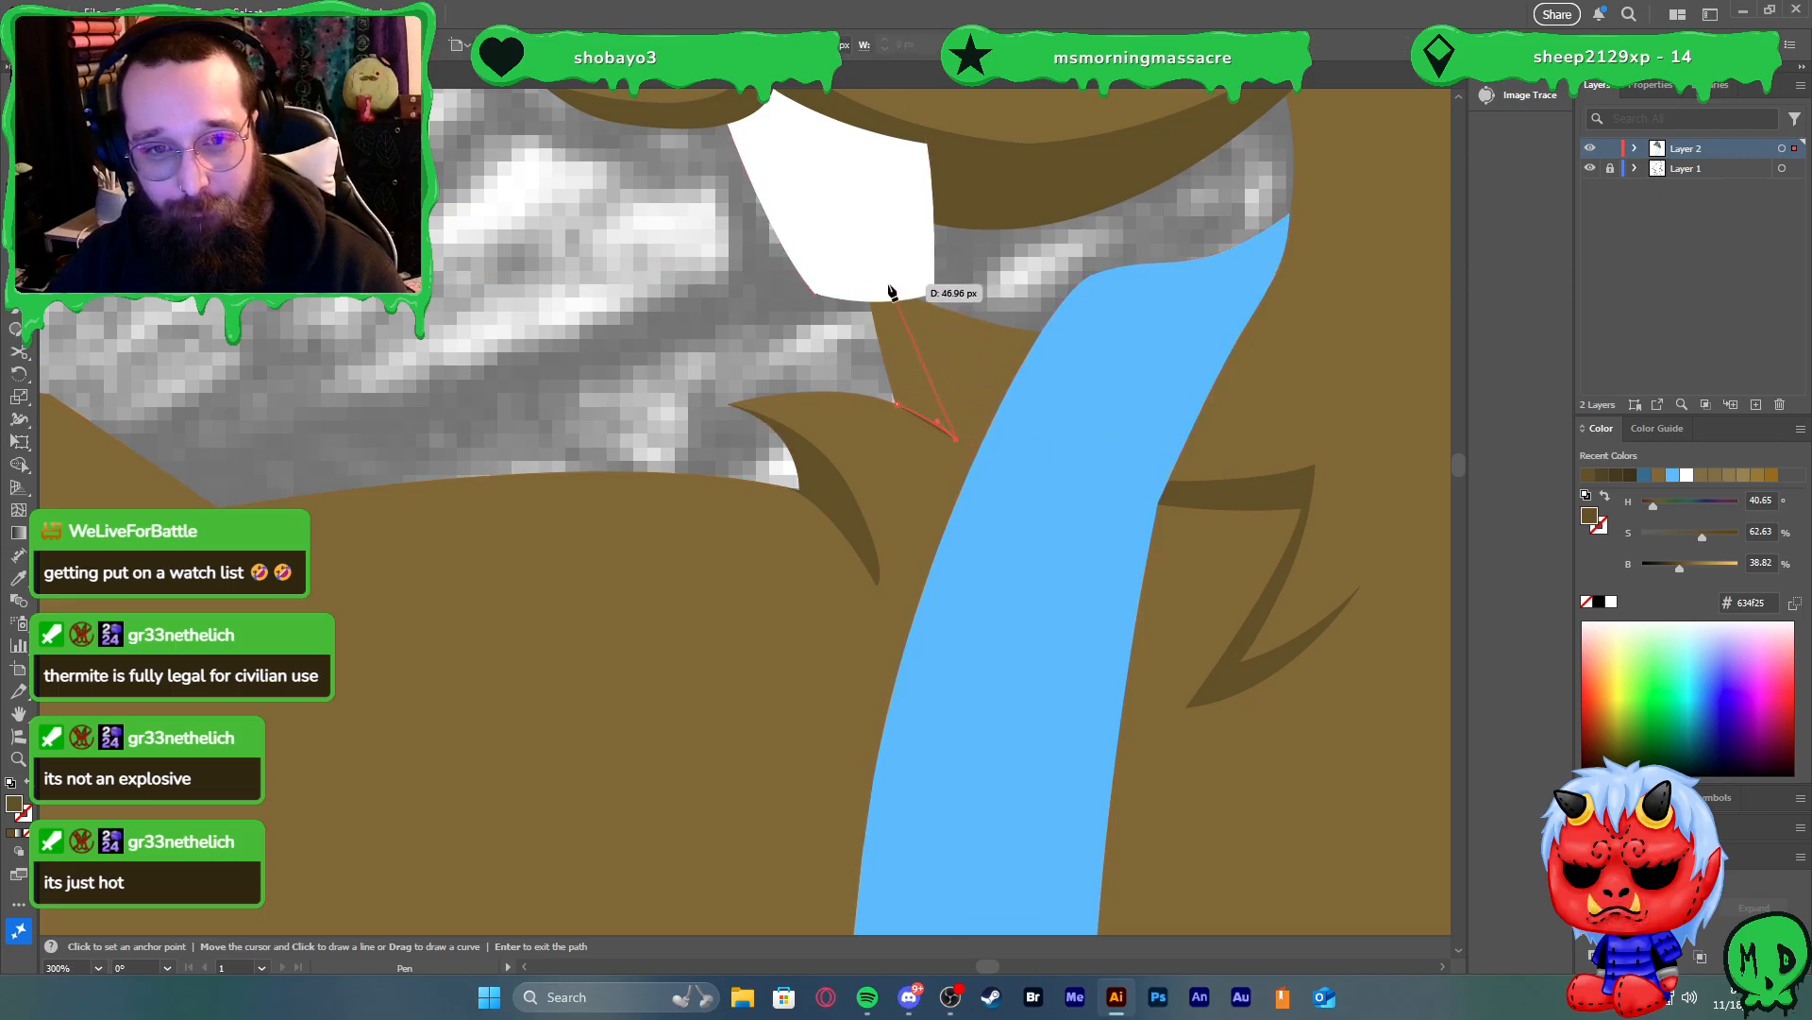
pyautogui.click(881, 283)
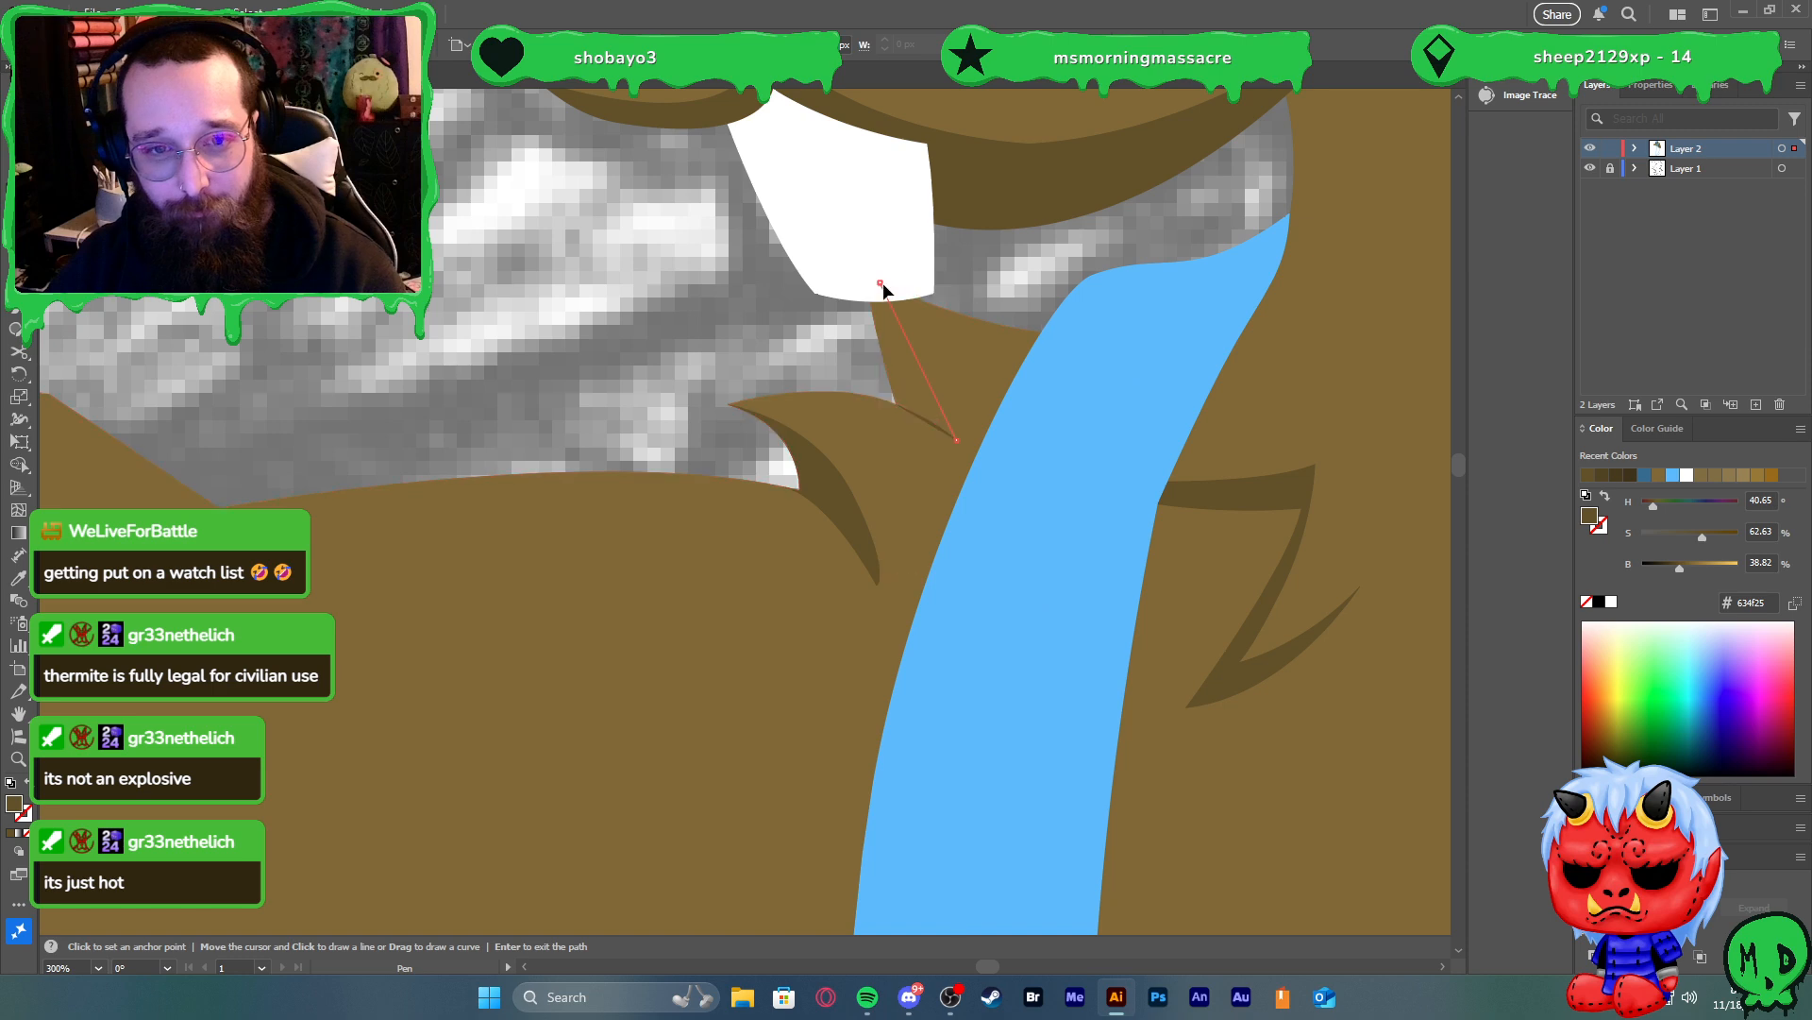
pyautogui.moveTo(879, 243); pyautogui.dragTo(837, 249)
pyautogui.moveTo(835, 311); pyautogui.dragTo(847, 337)
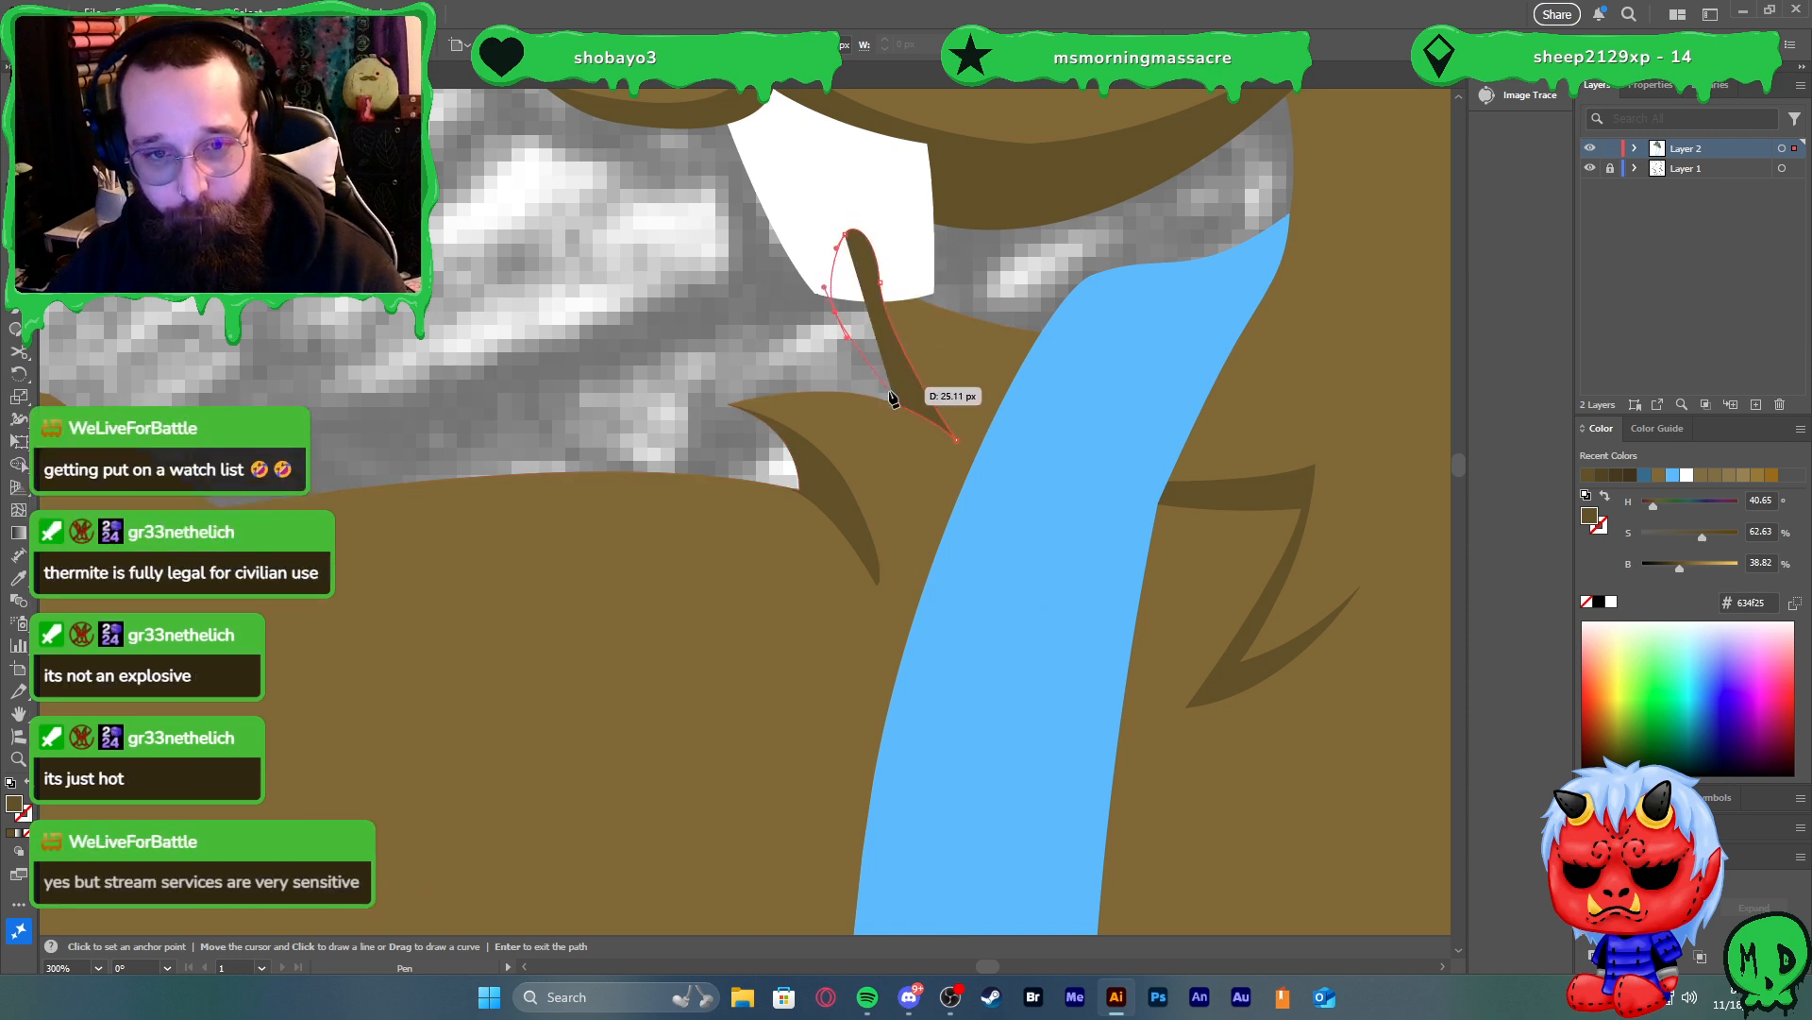
pyautogui.click(897, 404)
# Remove the part of the upper spike's shadow outside the arm's outline with Shape Builder, and deselect it
pyautogui.press('v')
pyautogui.keyDown('shift'); pyautogui.click(957, 370); pyautogui.keyUp('shift')
pyautogui.hotkey('shift', 'm')
pyautogui.keyDown('alt'); pyautogui.click(872, 355); pyautogui.keyUp('alt')
pyautogui.press('v')
pyautogui.click(766, 354)
# Place the upper fur spike's shadow behind the white tooth, and deselect everything
pyautogui.click(836, 242)
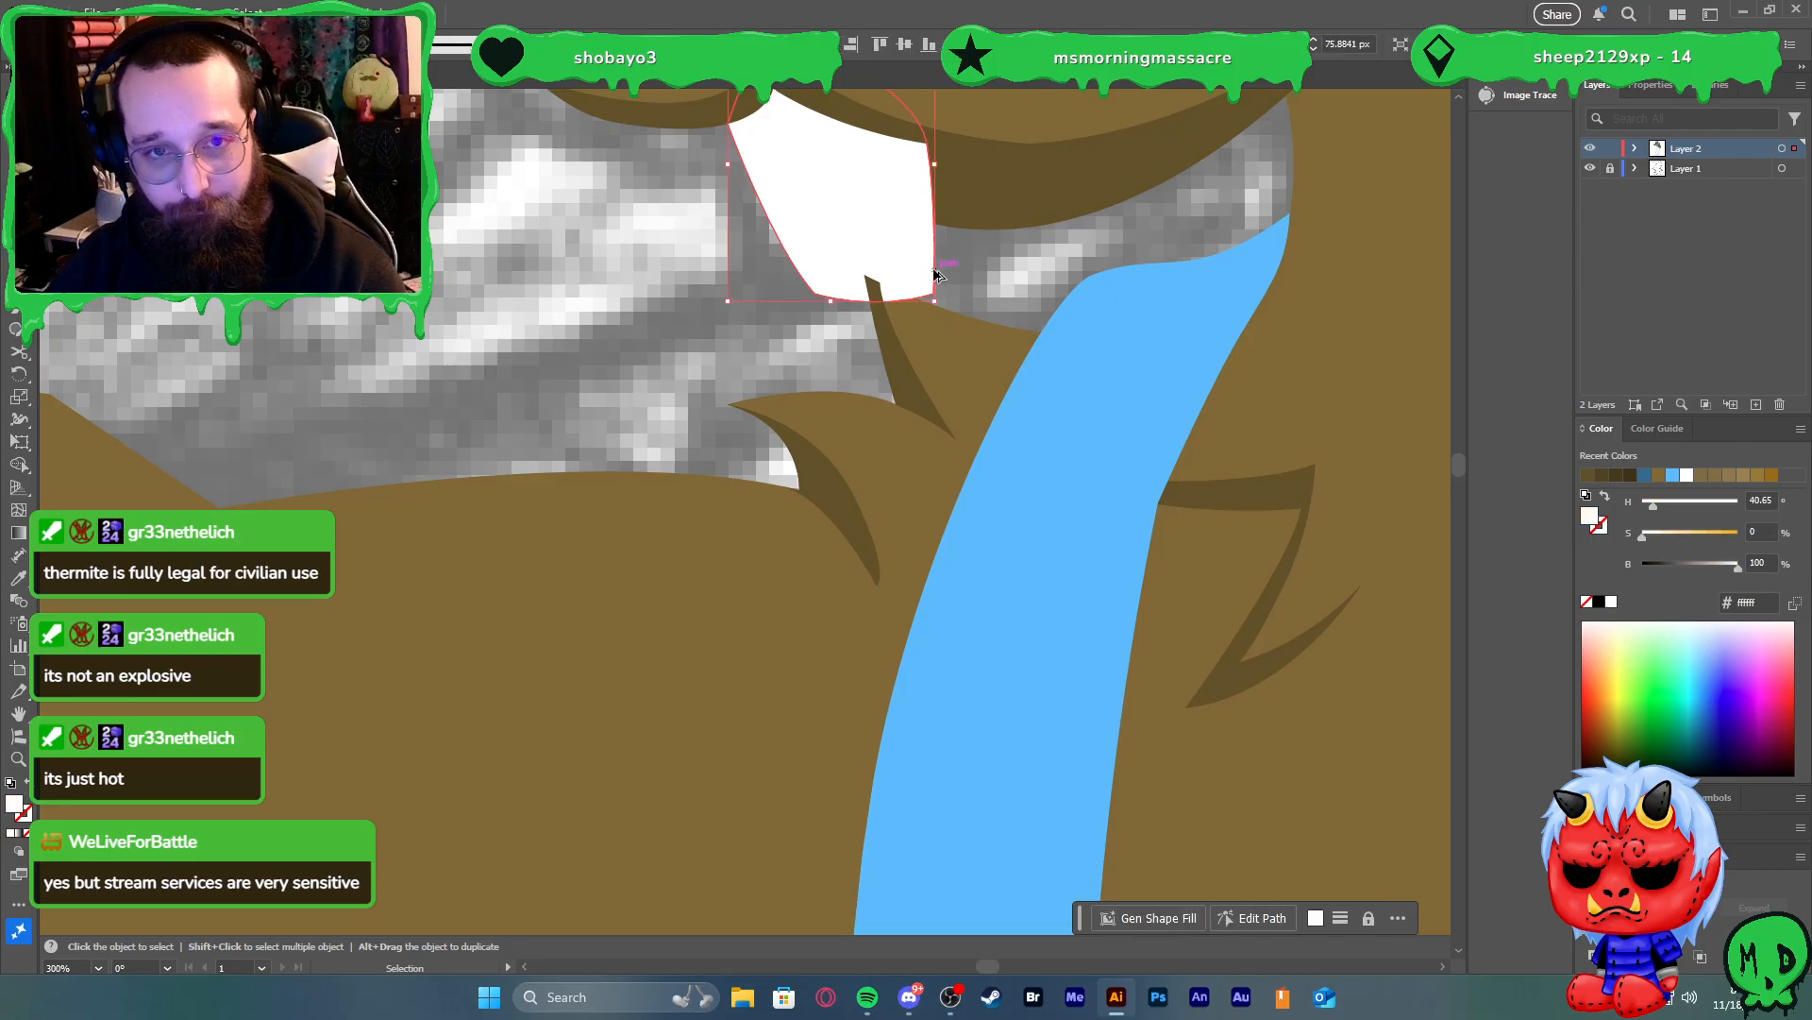
pyautogui.scroll(-2, 929, 270)
pyautogui.scroll(-1, 891, 281)
pyautogui.click(917, 319)
pyautogui.scroll(3, 869, 285)
pyautogui.press('a')
pyautogui.press('v')
pyautogui.click(773, 263)
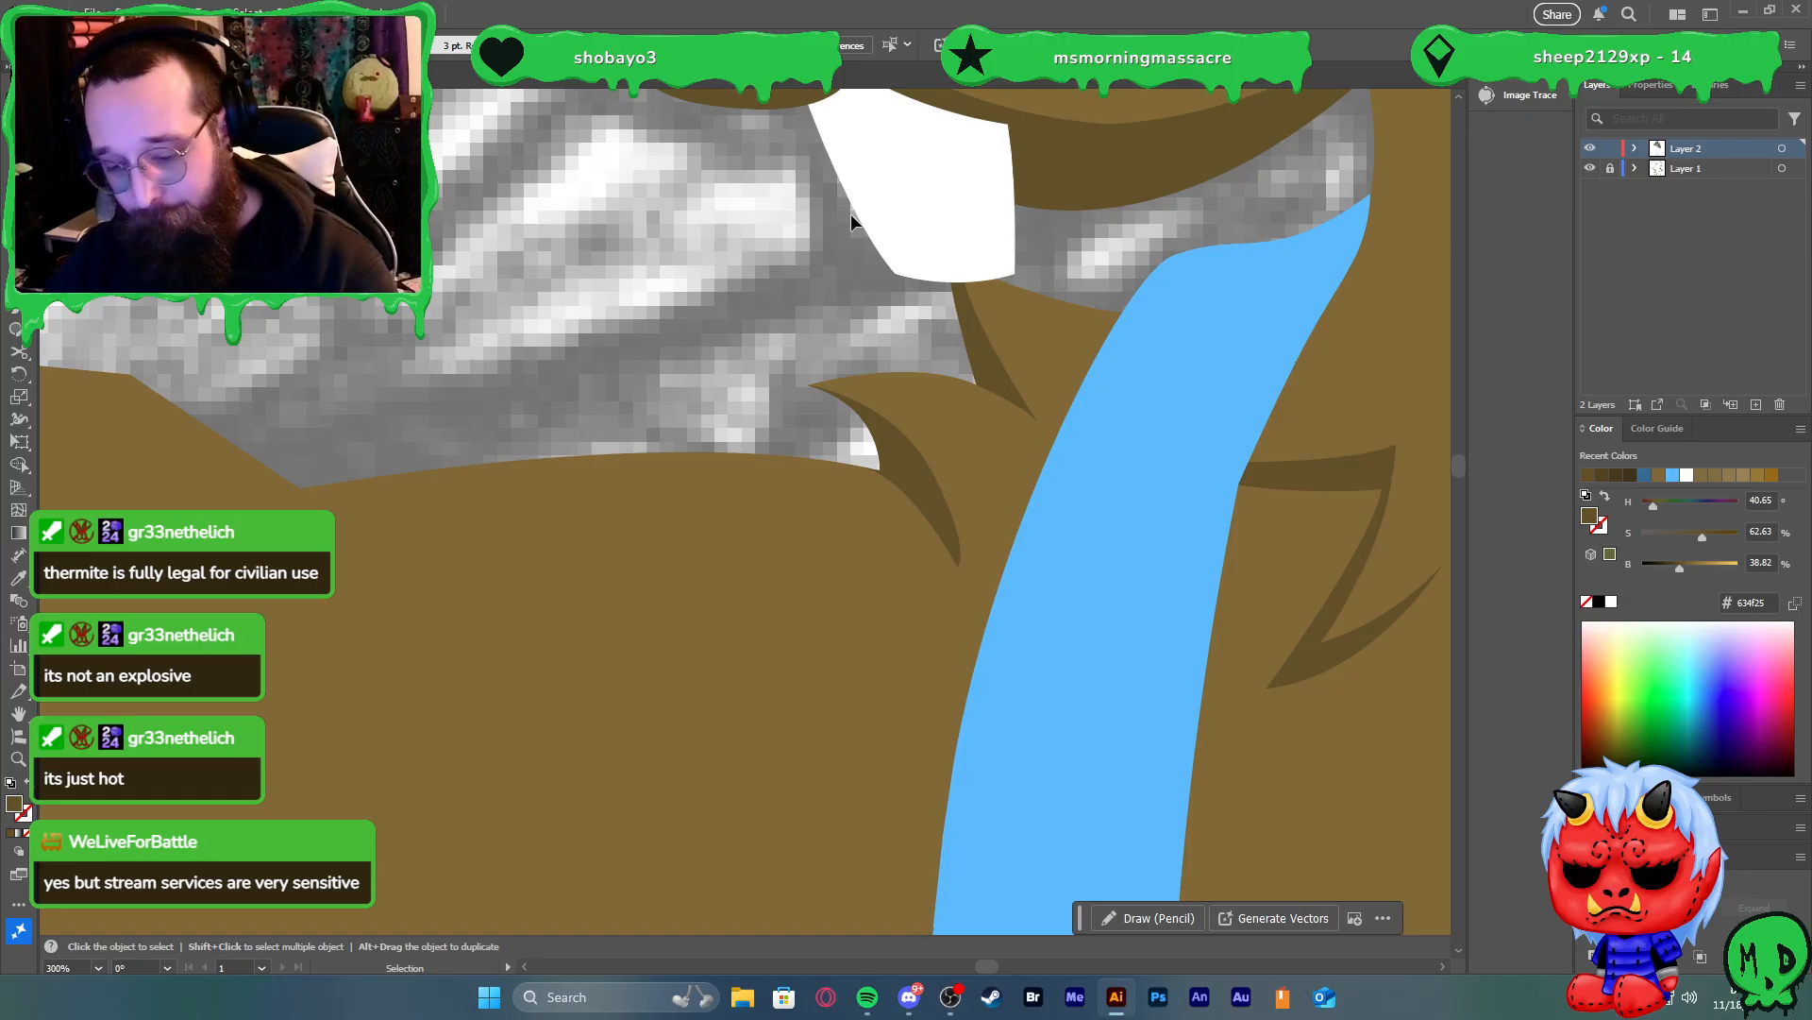
# Draw a thin, closed dark brown fur crease along the middle of the outstretched forearm with the Pen tool
pyautogui.hotkey('ctrl', '0')
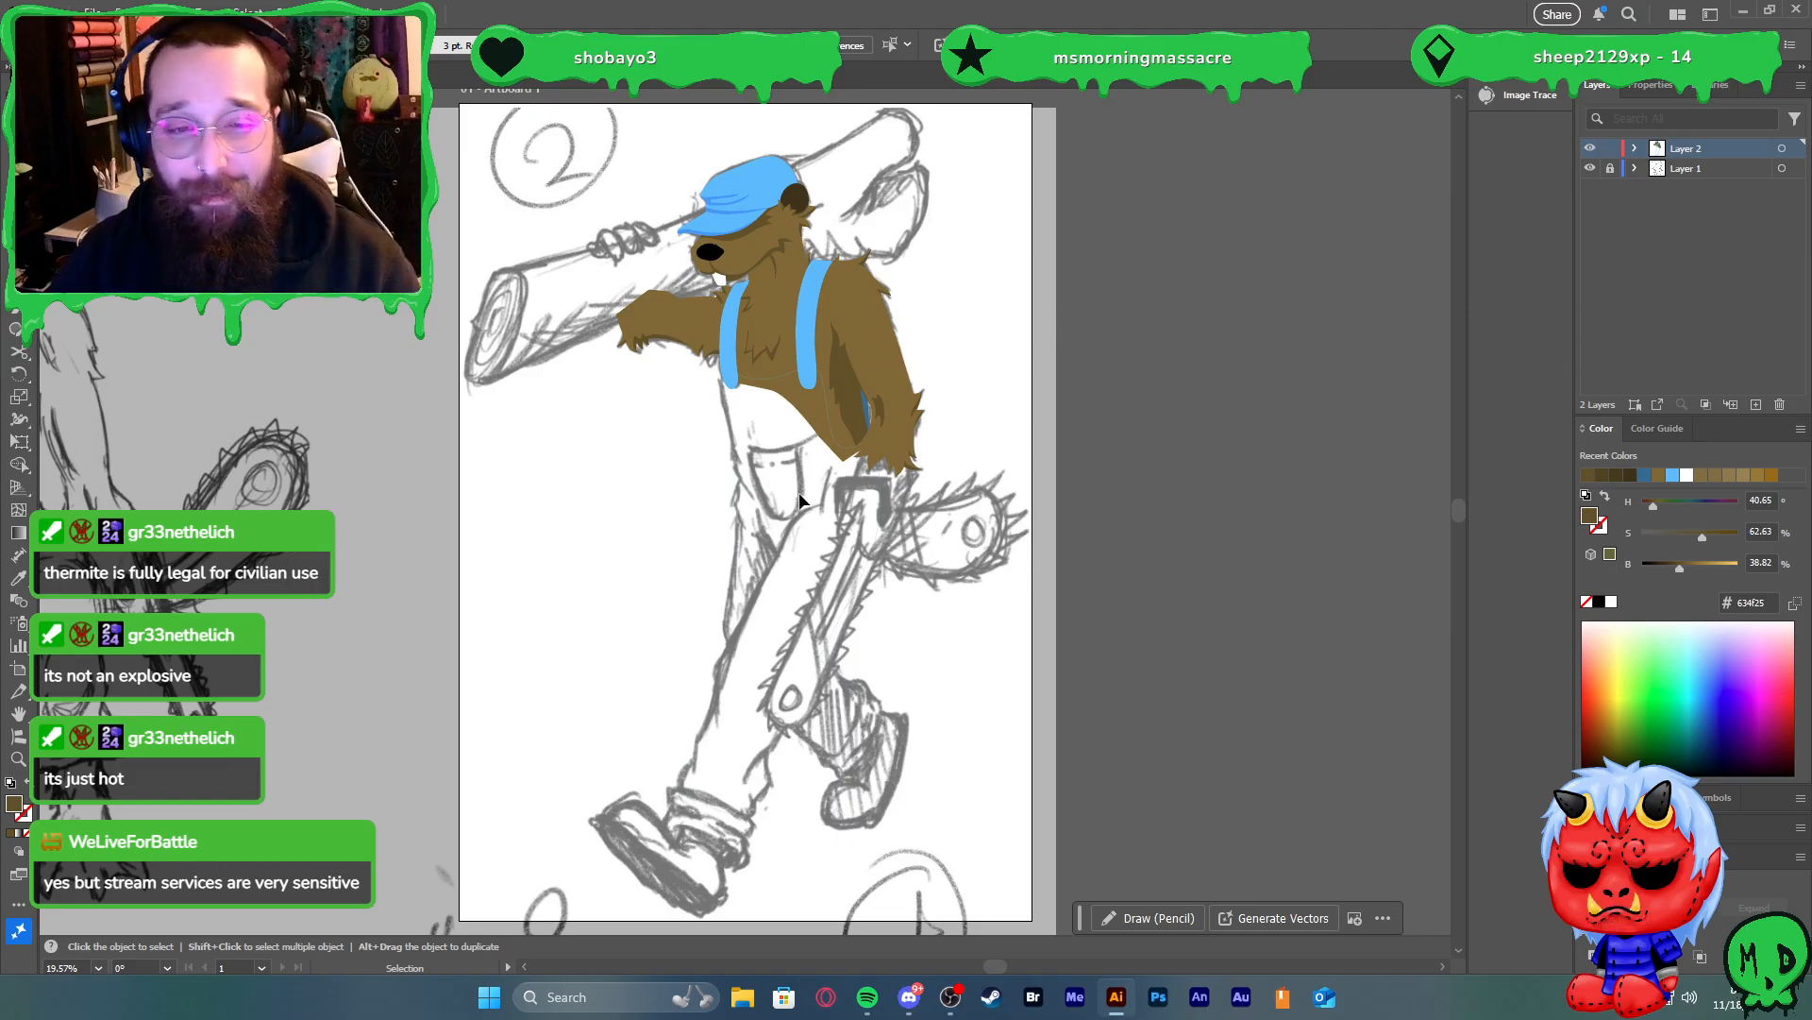
pyautogui.scroll(10, 618, 275)
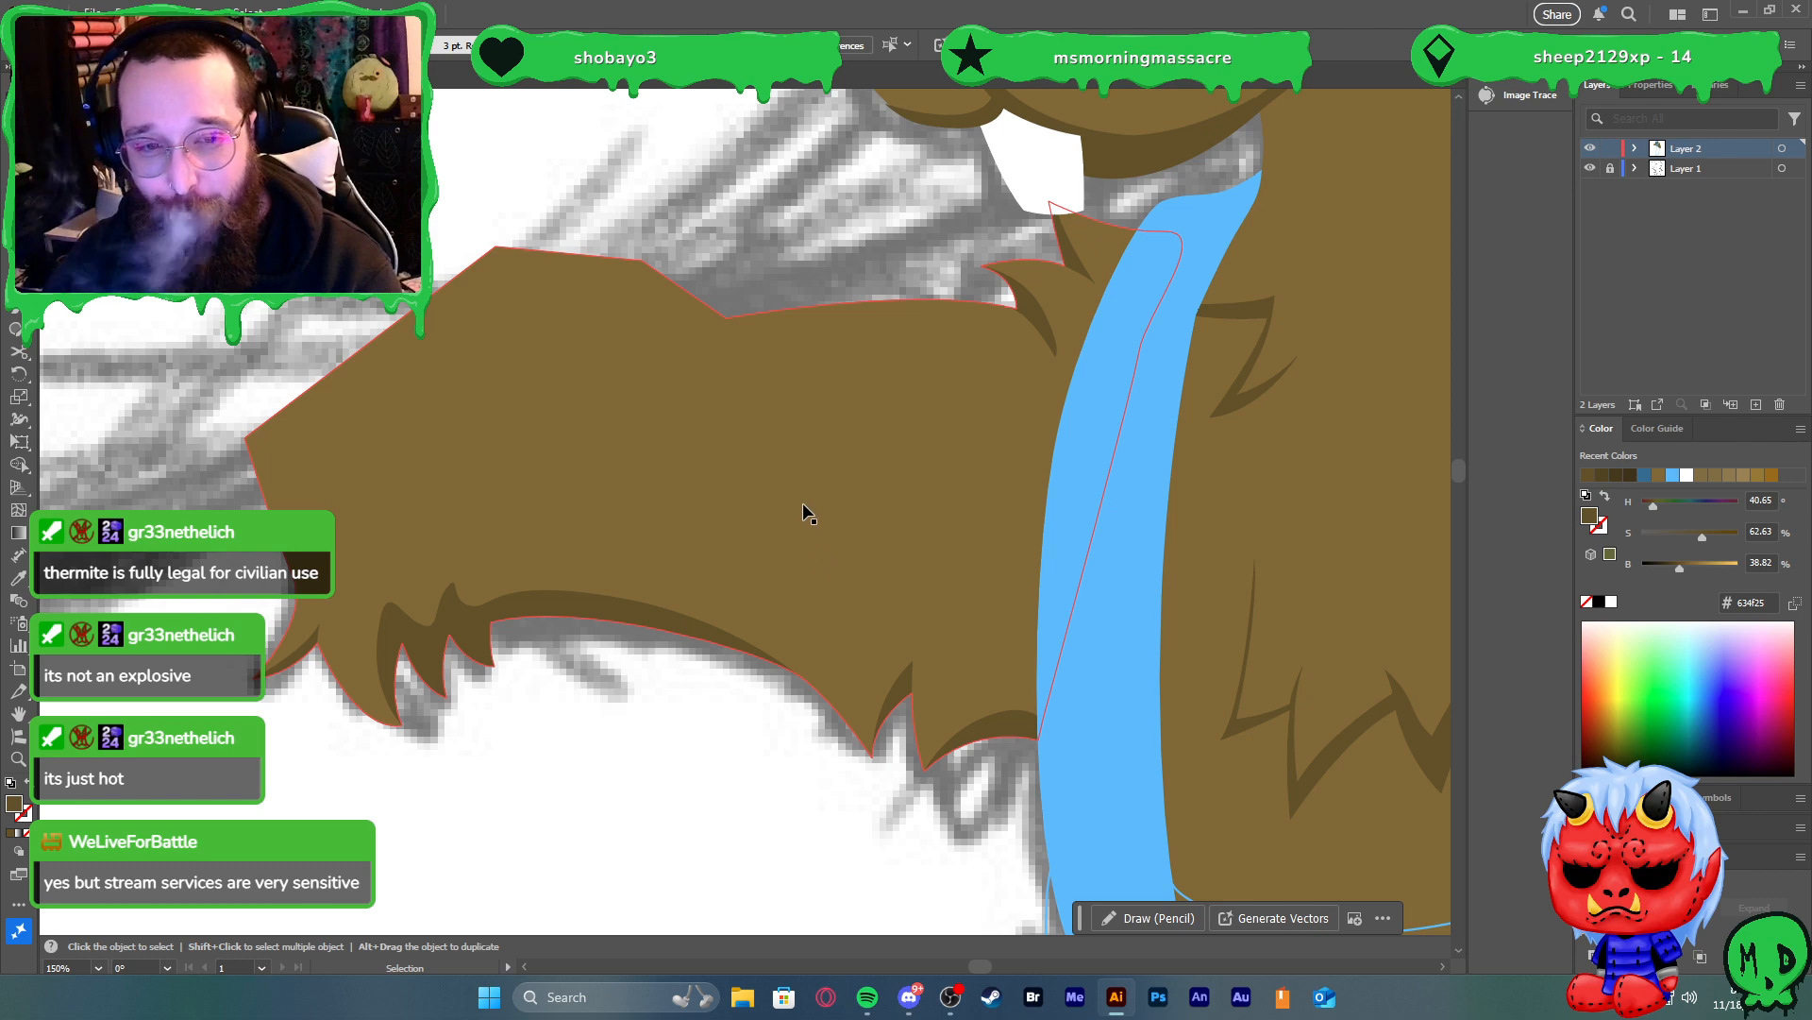
pyautogui.press('p')
pyautogui.click(700, 521)
pyautogui.moveTo(996, 569); pyautogui.dragTo(1197, 539)
pyautogui.click(995, 569)
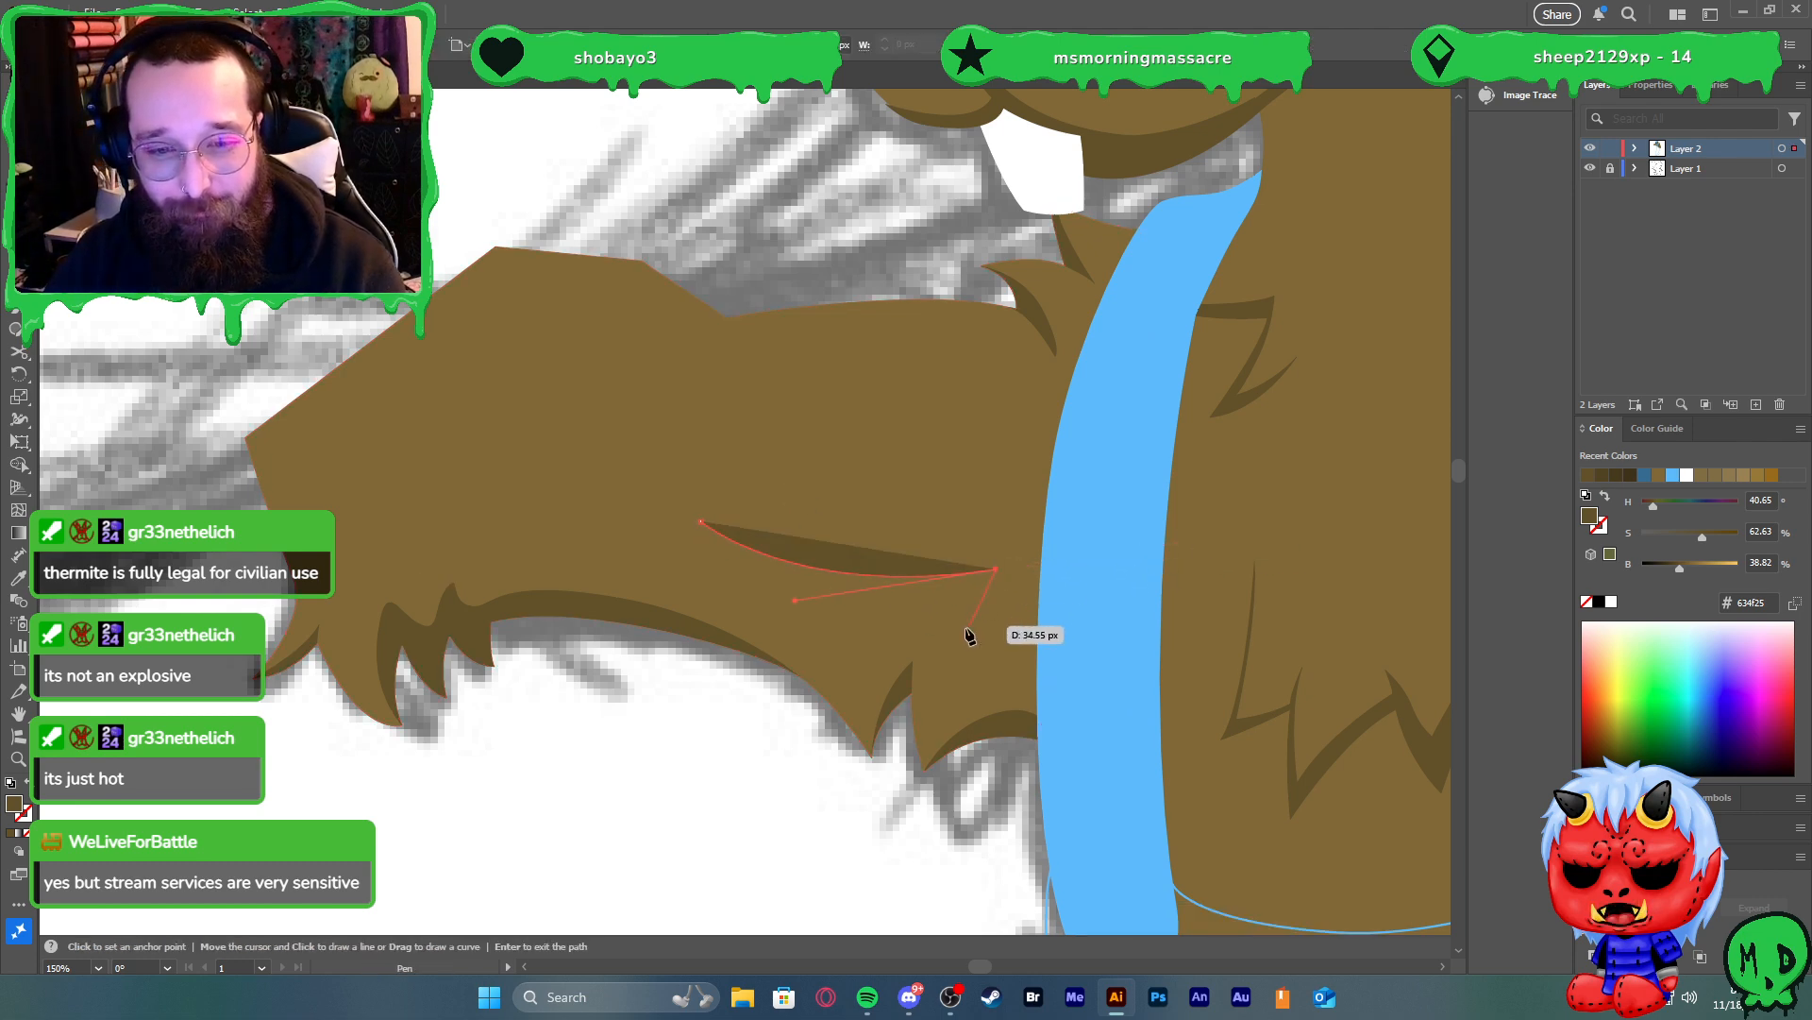
pyautogui.click(964, 634)
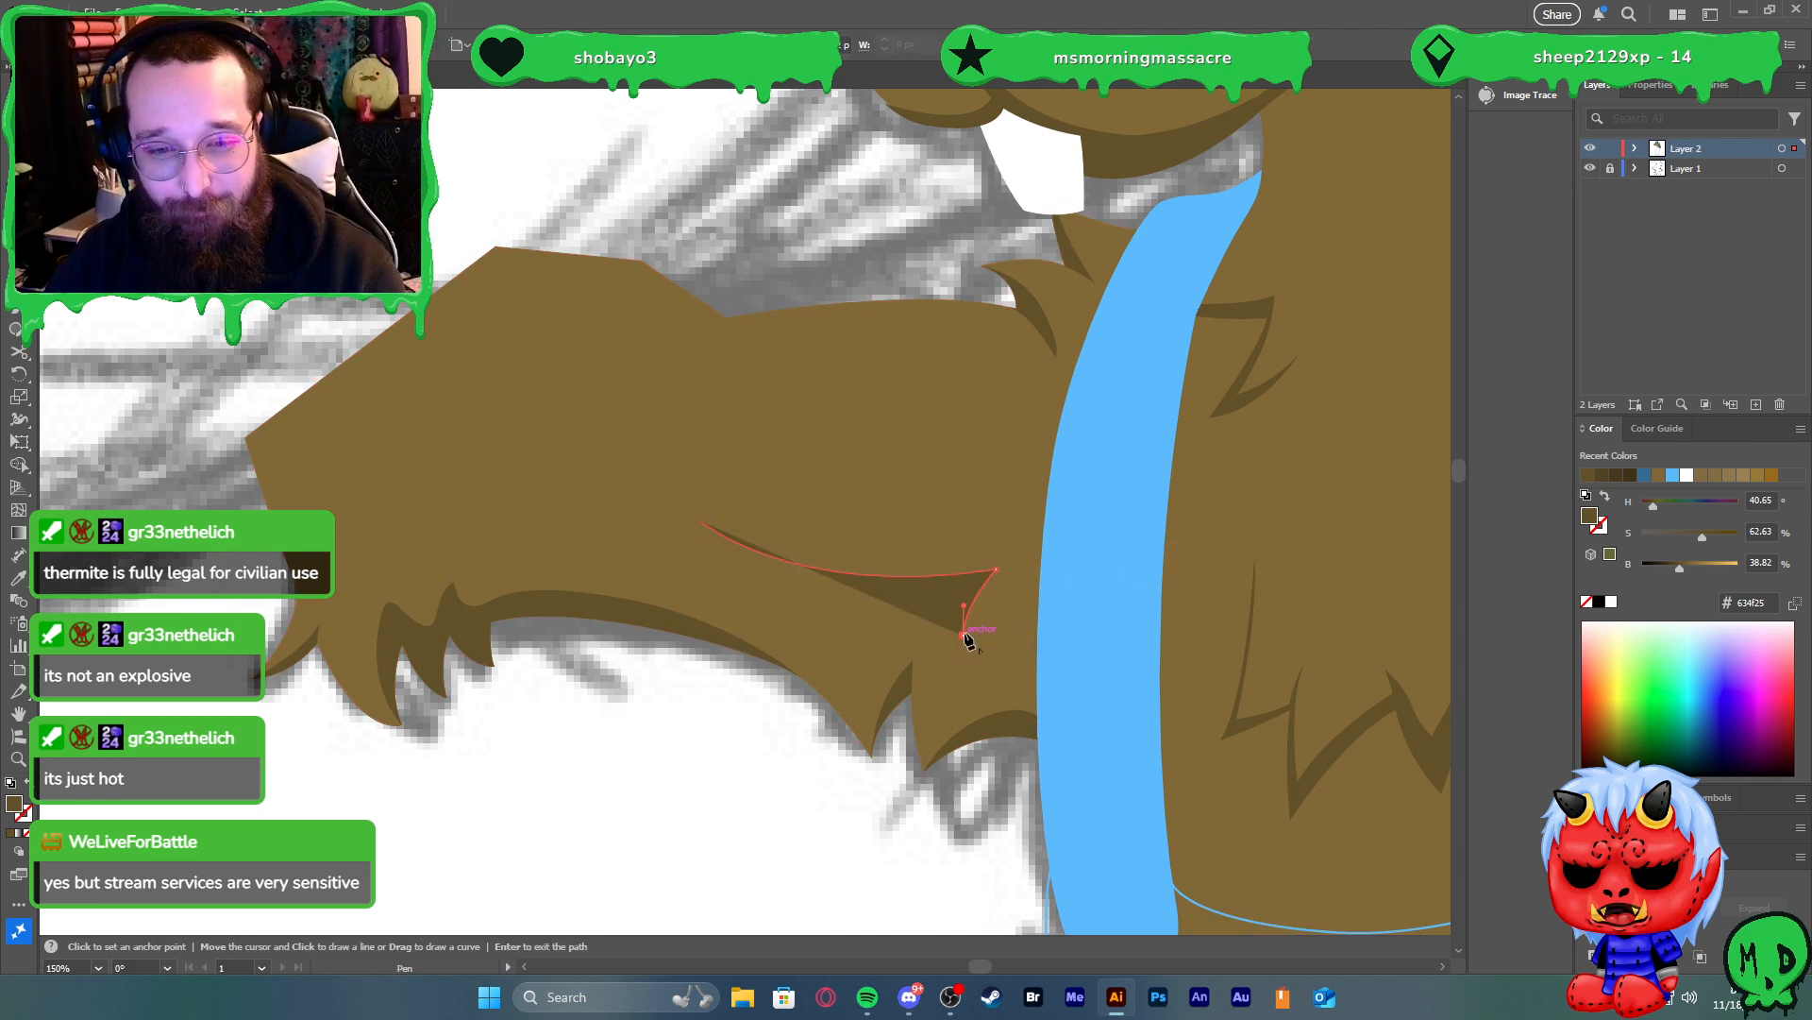
pyautogui.click(955, 590)
pyautogui.hotkey('ctrl', 'z')
pyautogui.press('p')
pyautogui.moveTo(951, 599); pyautogui.dragTo(952, 584)
pyautogui.click(952, 599)
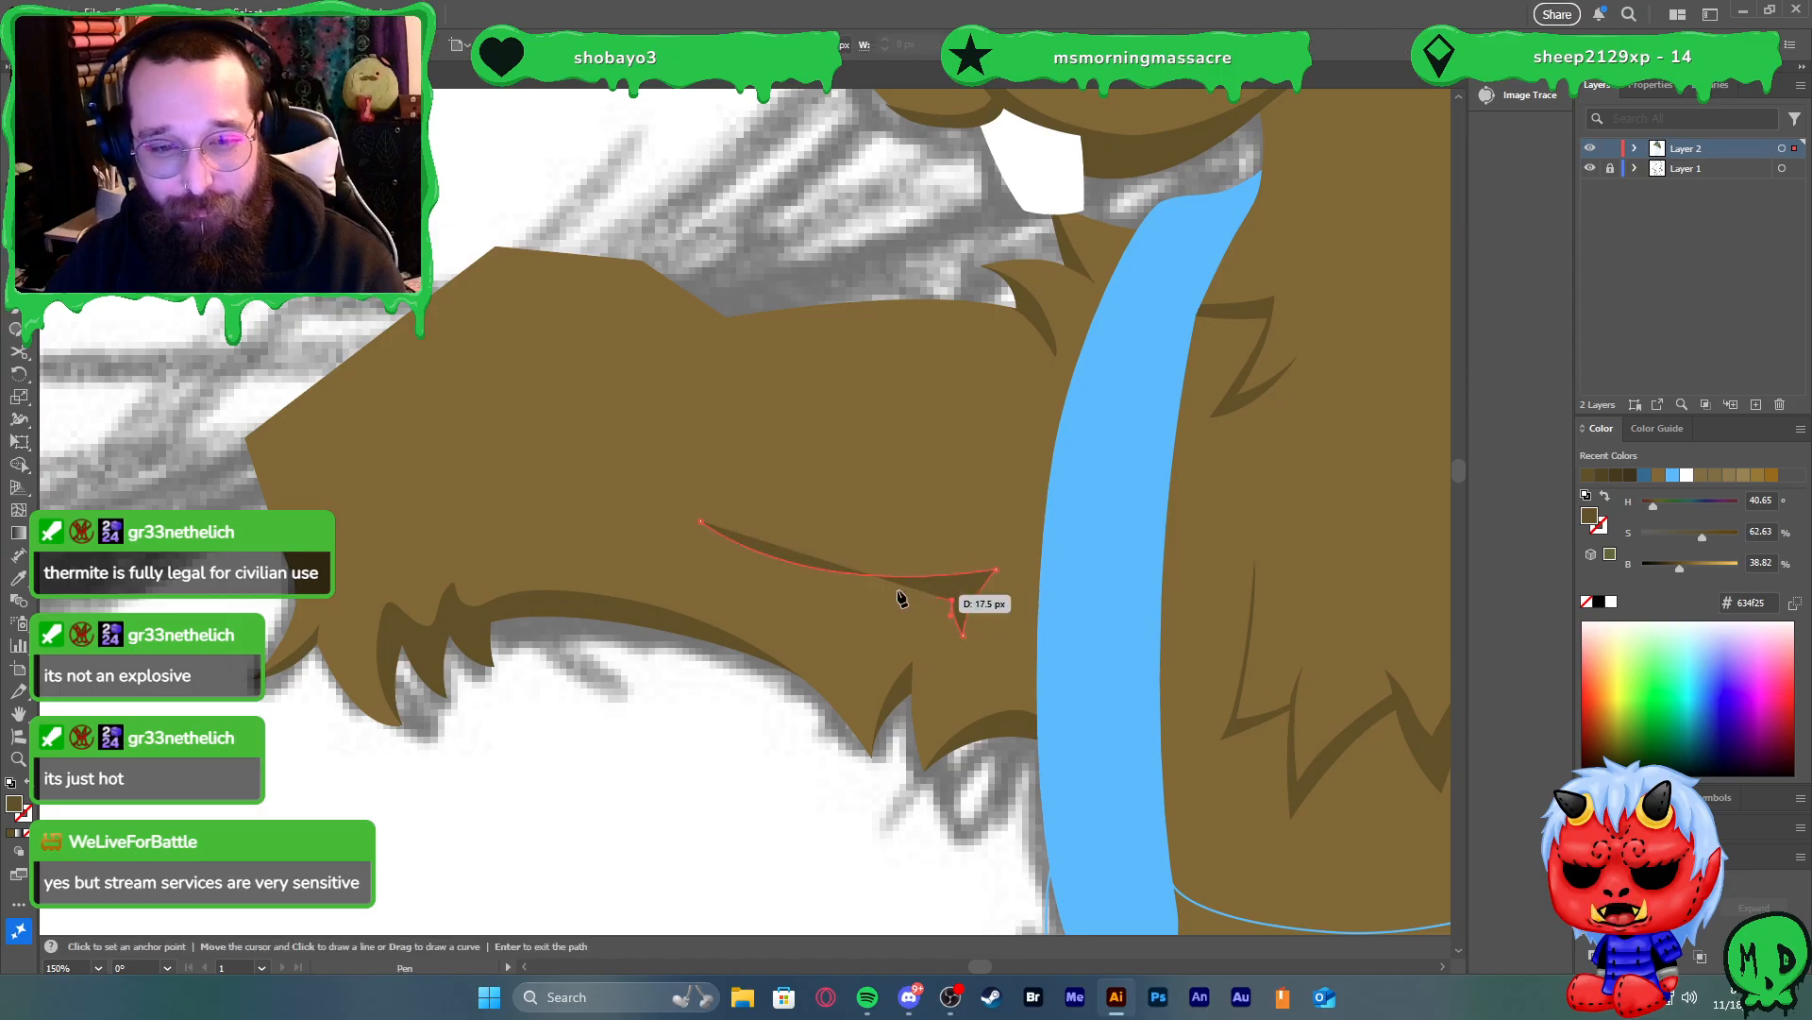
pyautogui.click(700, 522)
pyautogui.keyDown('ctrl'); pyautogui.click(661, 658); pyautogui.keyUp('ctrl')
# Extend the forearm crease's pointed tip toward the paw and reshape the curve at that tip
pyautogui.scroll(-4, 715, 559)
pyautogui.scroll(3, 661, 597)
pyautogui.press('a')
pyautogui.scroll(1, 753, 453)
pyautogui.moveTo(798, 442); pyautogui.dragTo(602, 443)
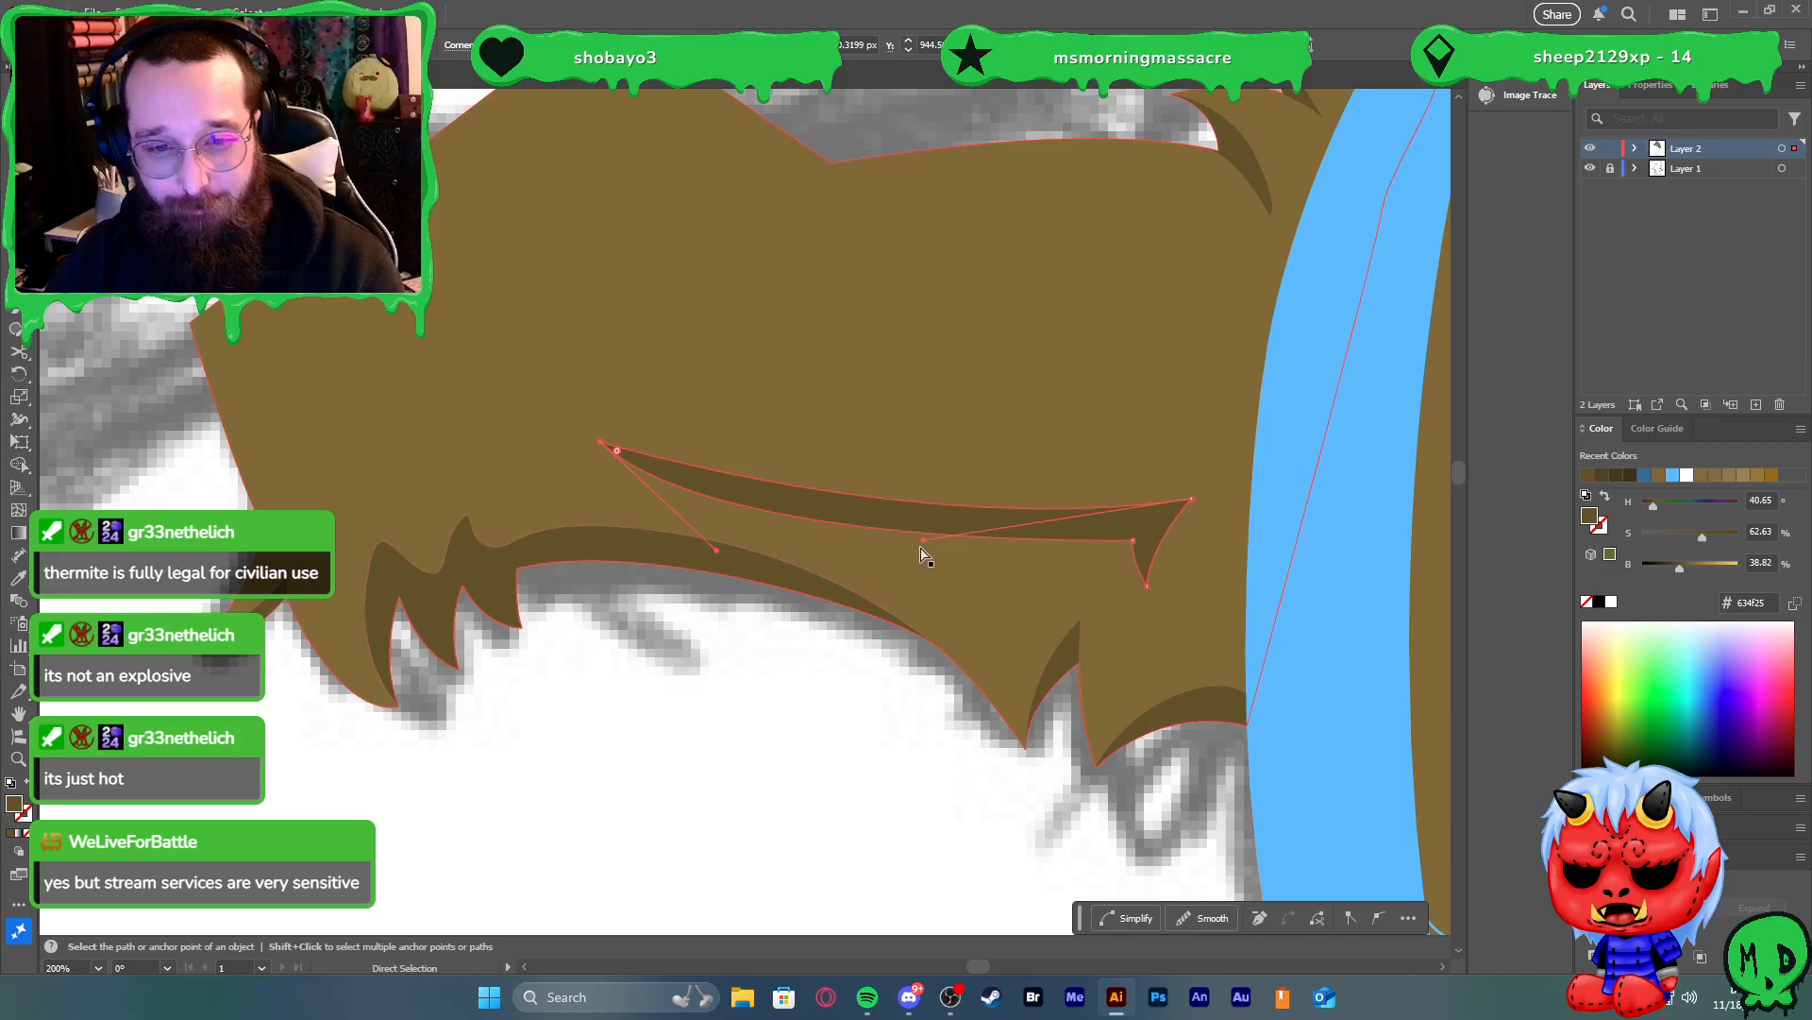
pyautogui.moveTo(716, 549); pyautogui.dragTo(840, 548)
pyautogui.press('v')
pyautogui.click(835, 668)
# Examine the fur and shading on the beaver's torso and its lowered arm
pyautogui.scroll(-6, 845, 658)
pyautogui.scroll(-1, 850, 673)
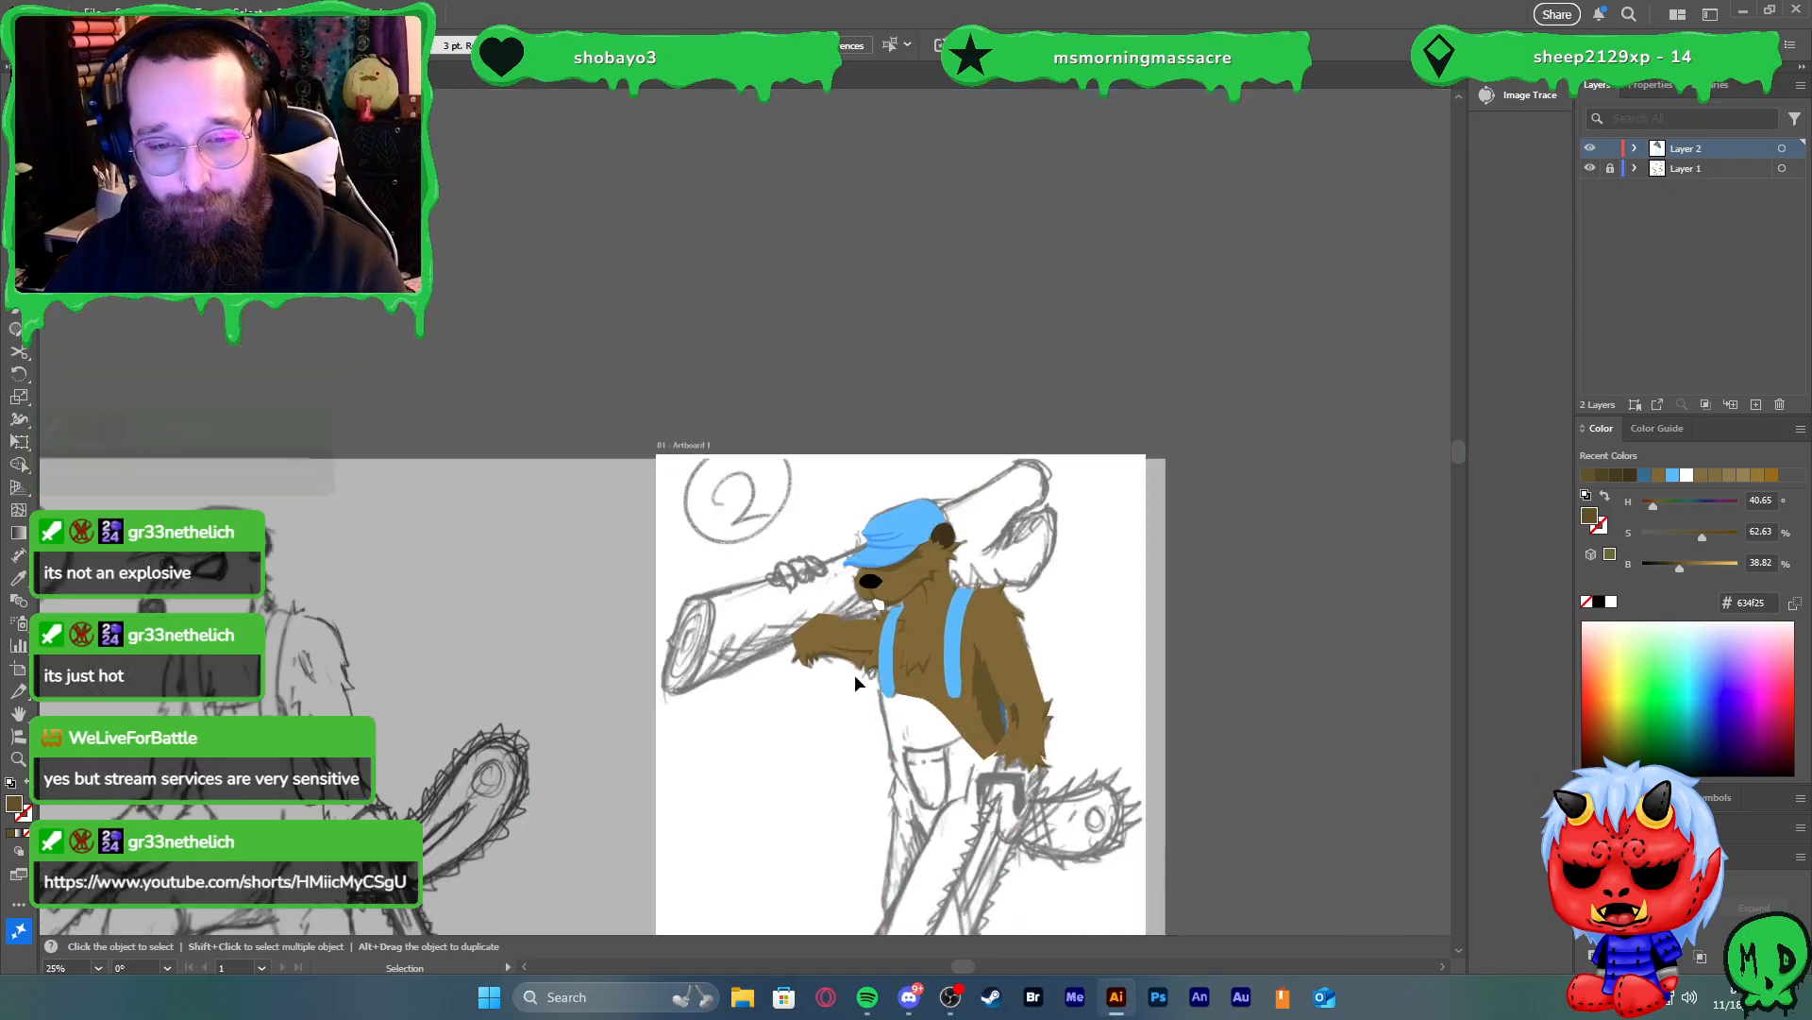
pyautogui.scroll(2, 1102, 705)
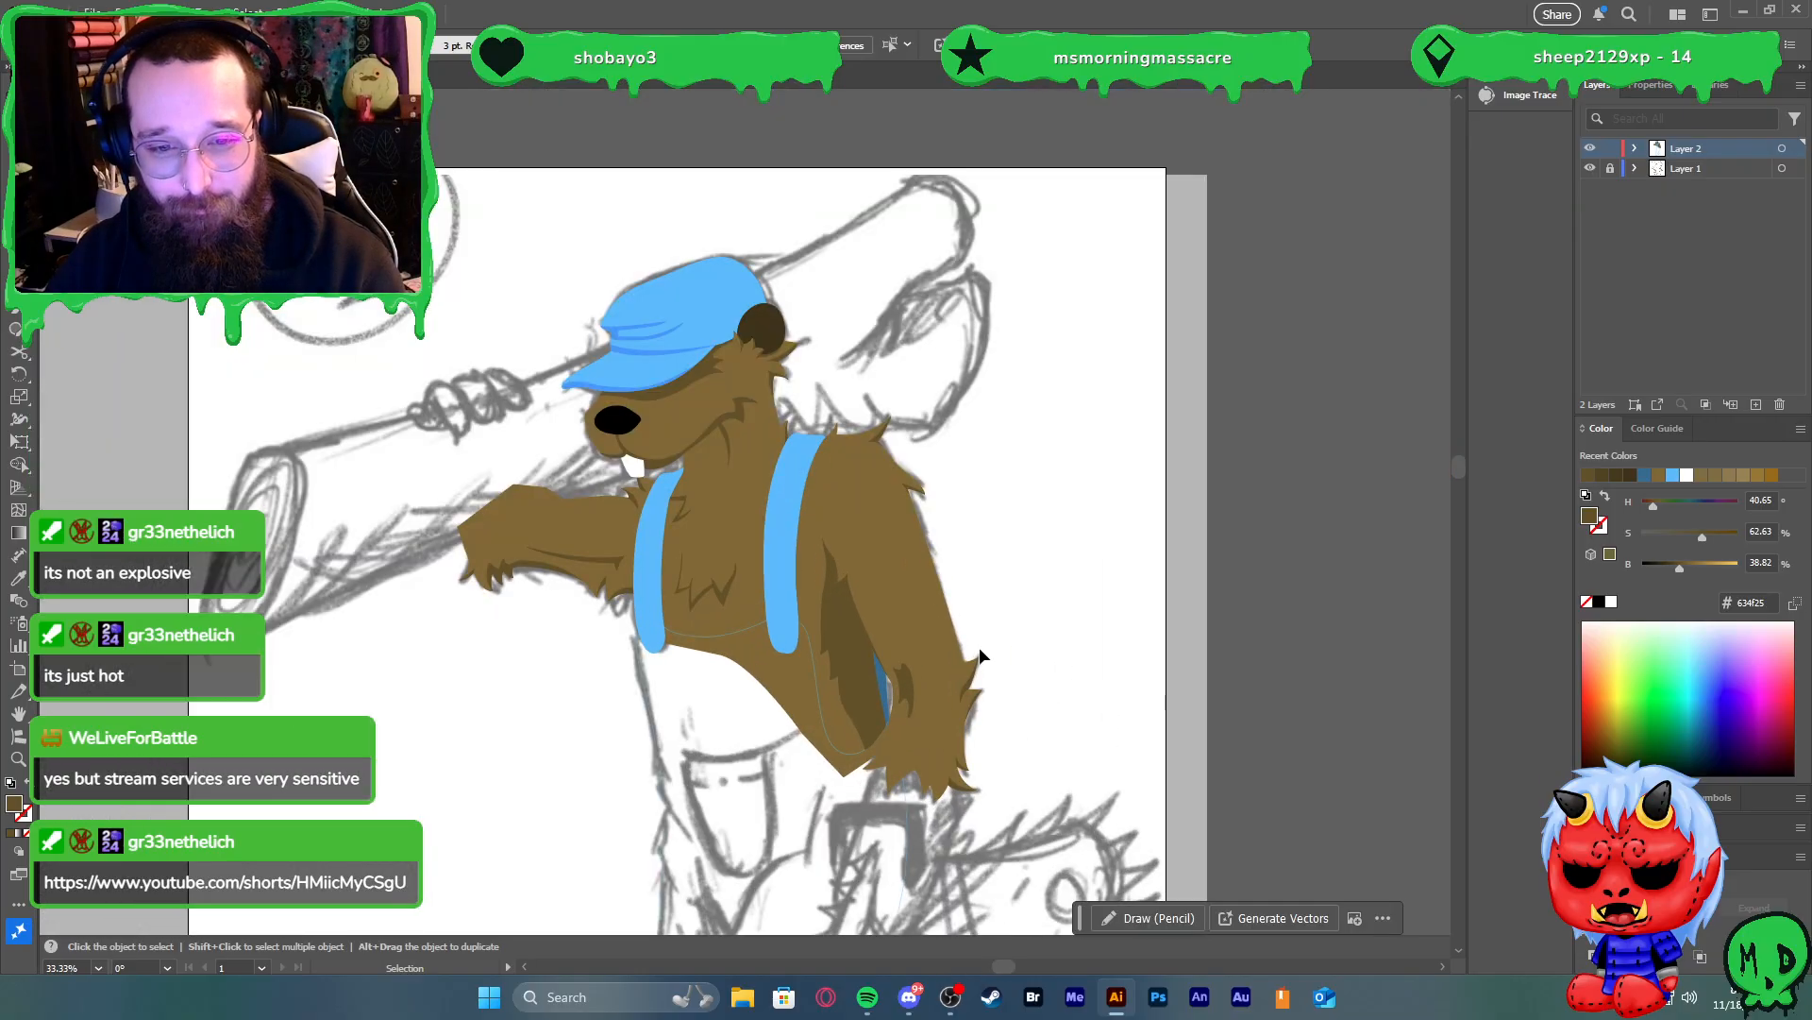
pyautogui.scroll(2, 982, 659)
pyautogui.click(935, 639)
pyautogui.scroll(-1, 1038, 613)
pyautogui.scroll(-1, 1086, 602)
pyautogui.scroll(3, 1101, 591)
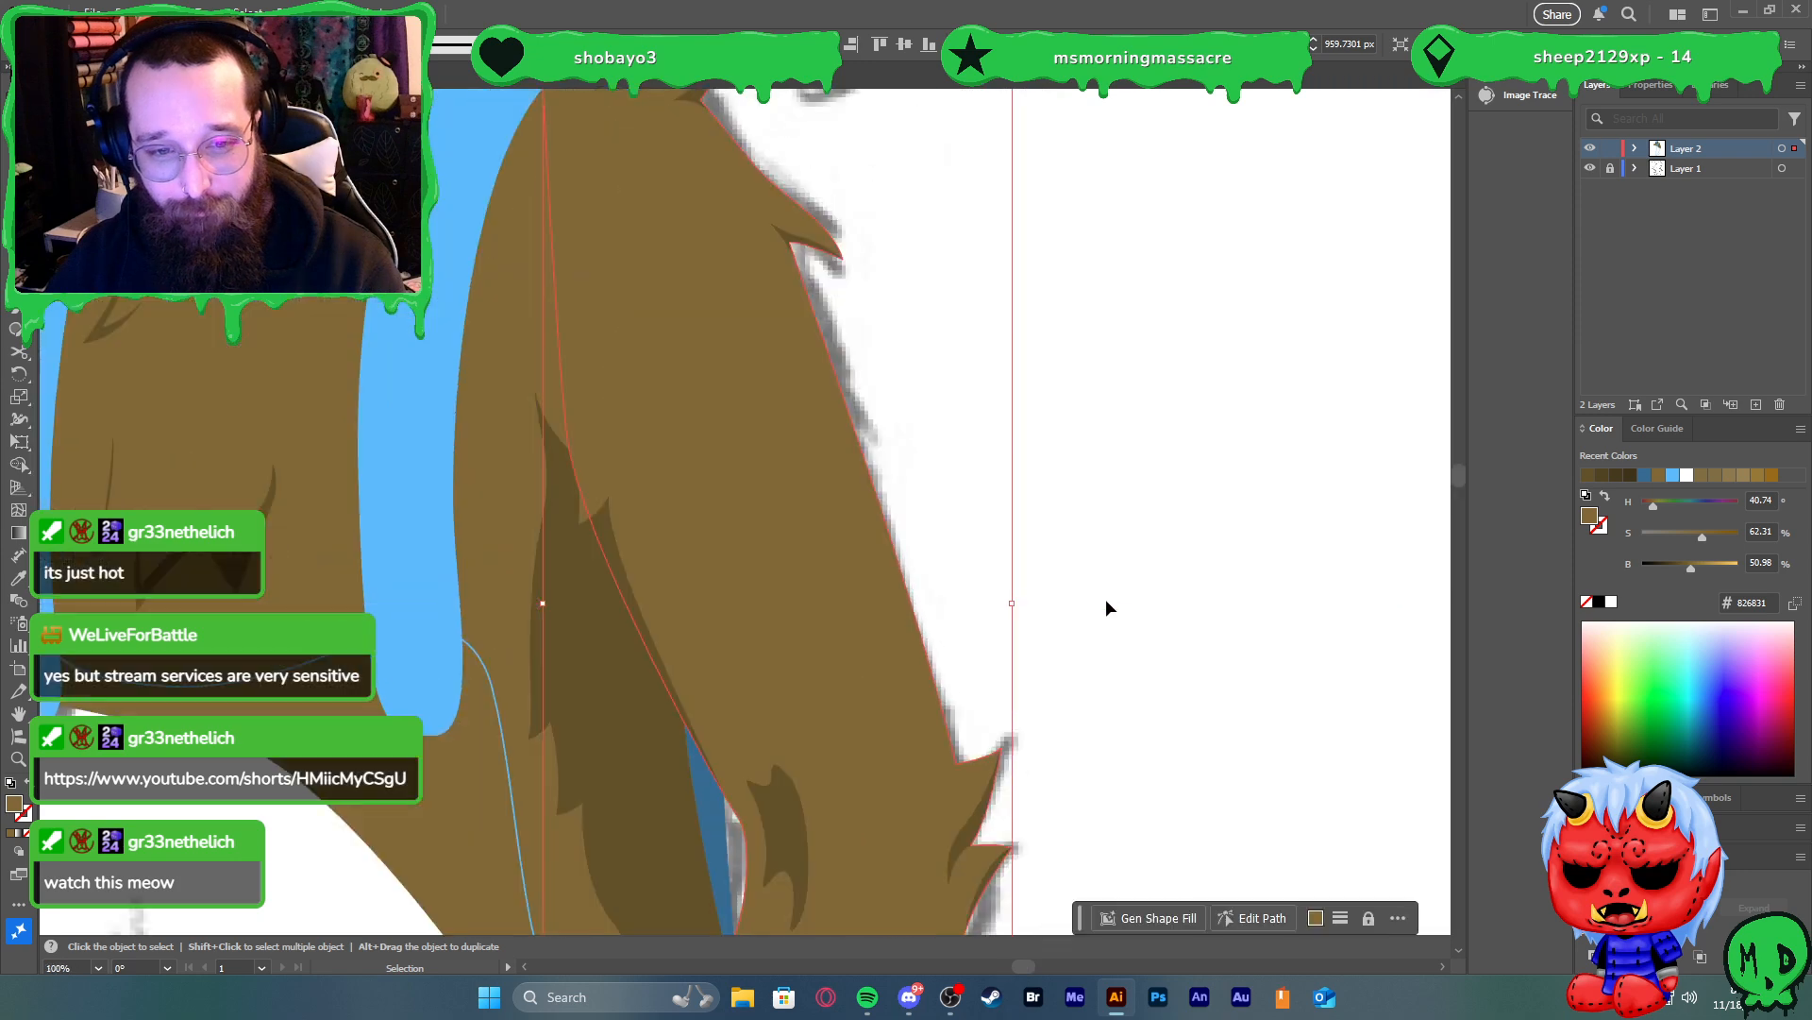
pyautogui.scroll(-2, 1040, 604)
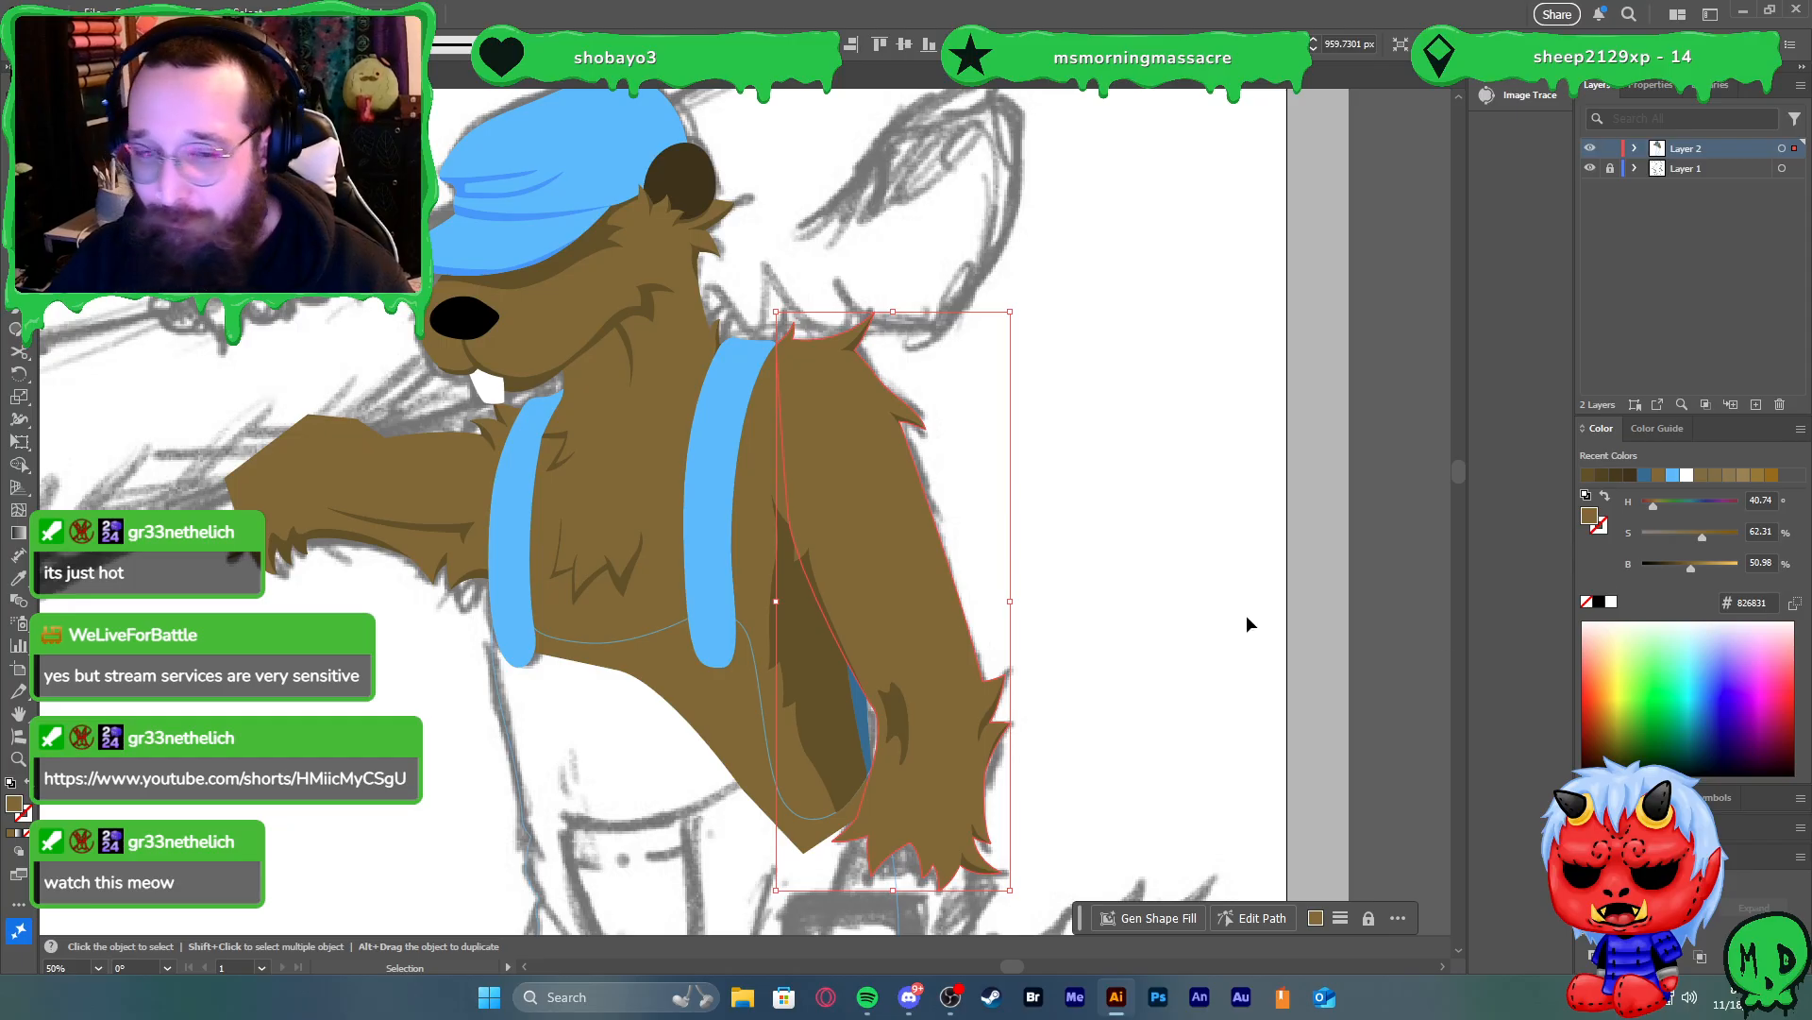
pyautogui.click(1124, 579)
pyautogui.scroll(-2, 1038, 540)
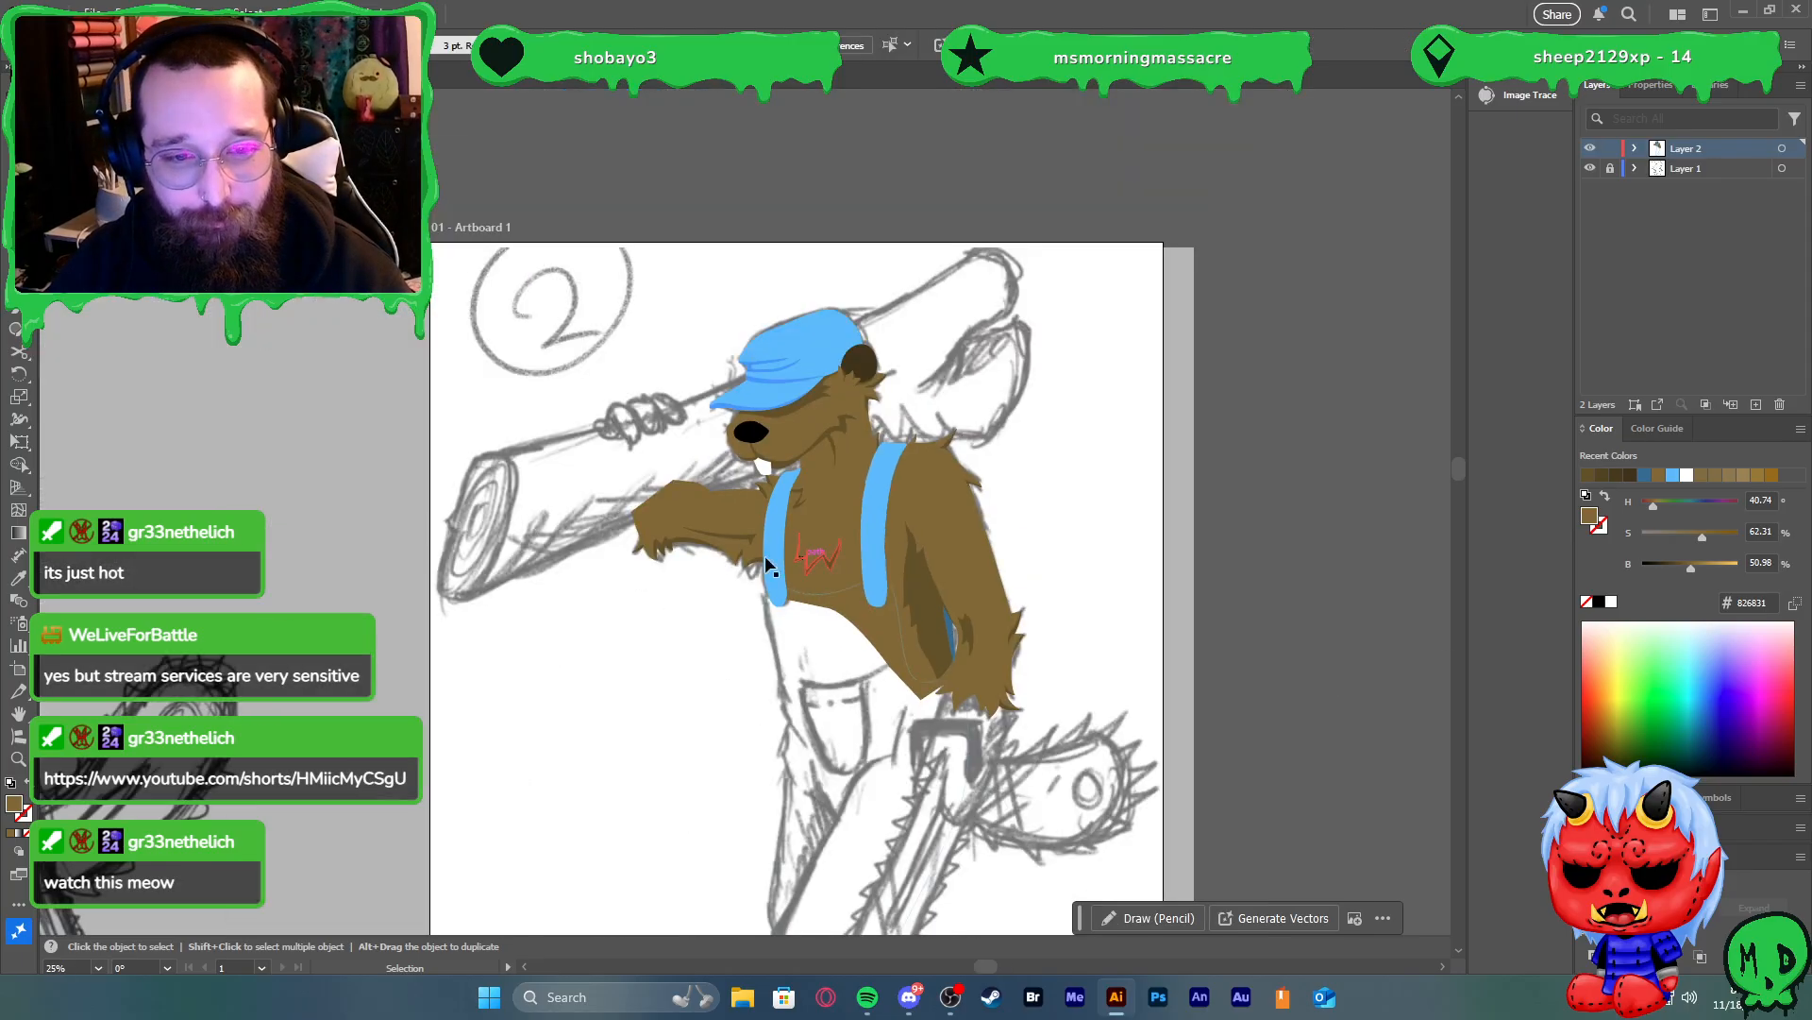
# Delete the dark brown crease from the outstretched forearm
pyautogui.click(720, 538)
pyautogui.press('Delete')
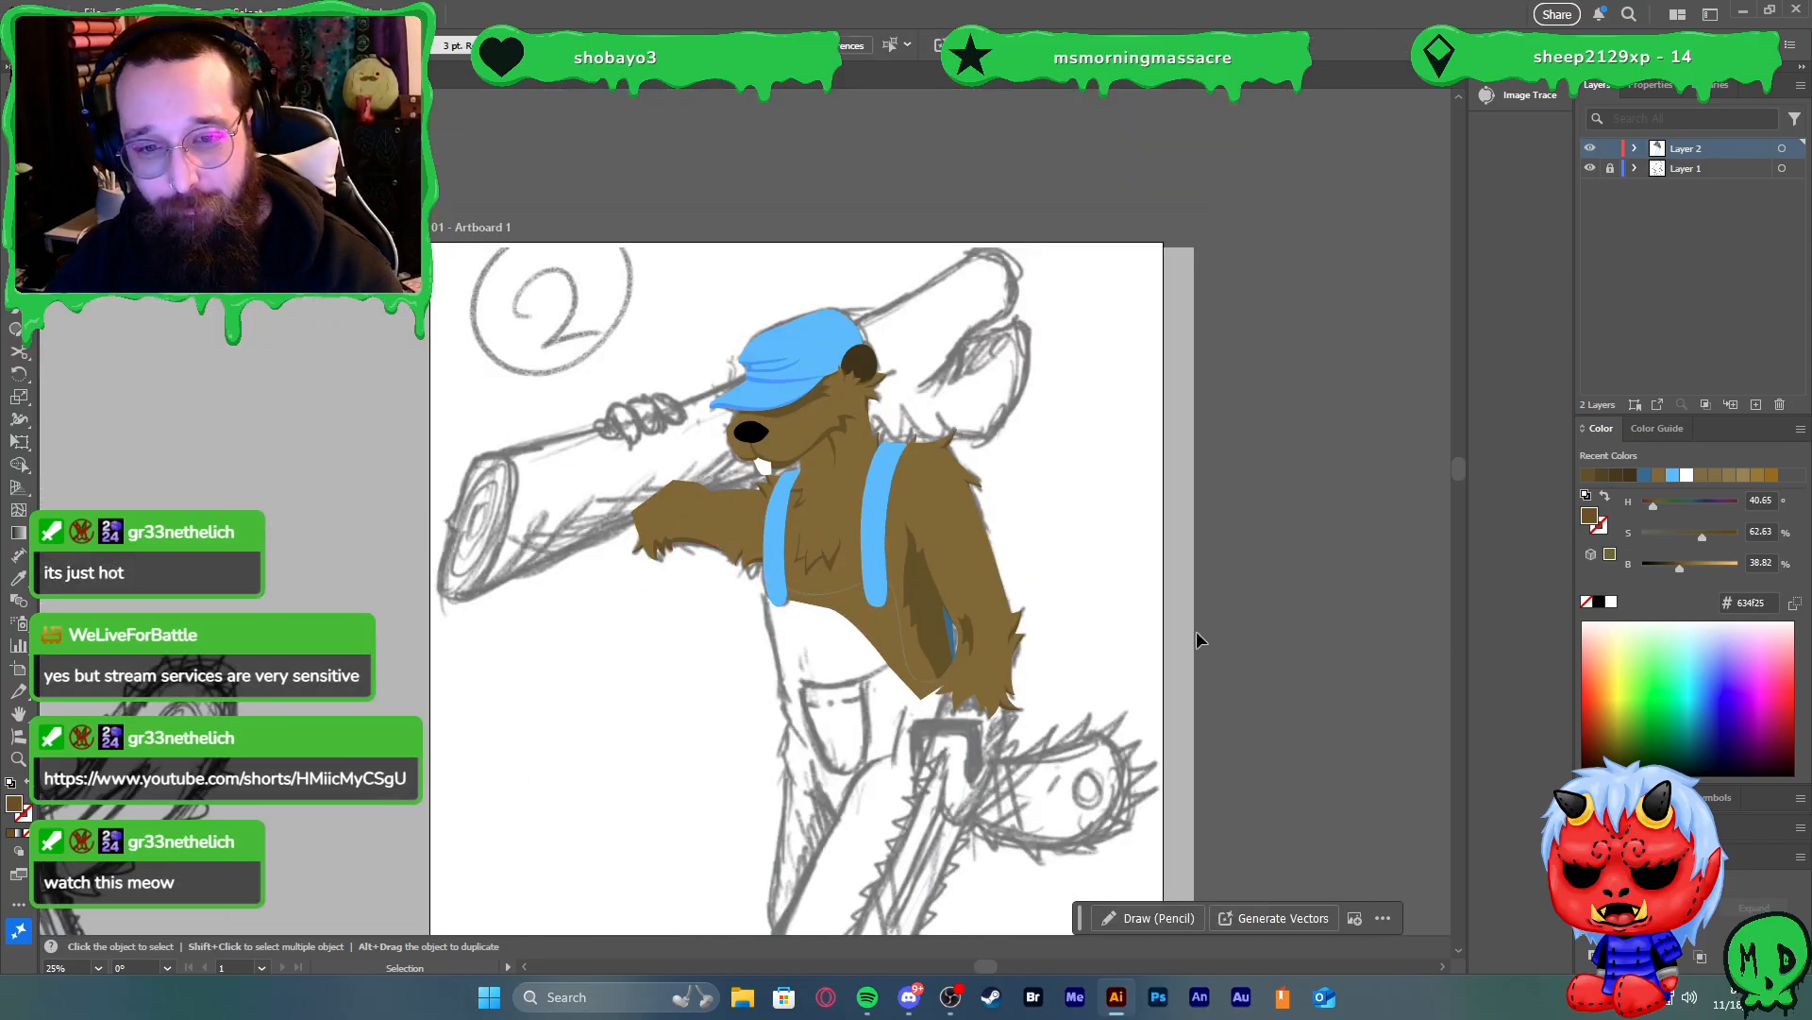
pyautogui.scroll(-1, 1059, 604)
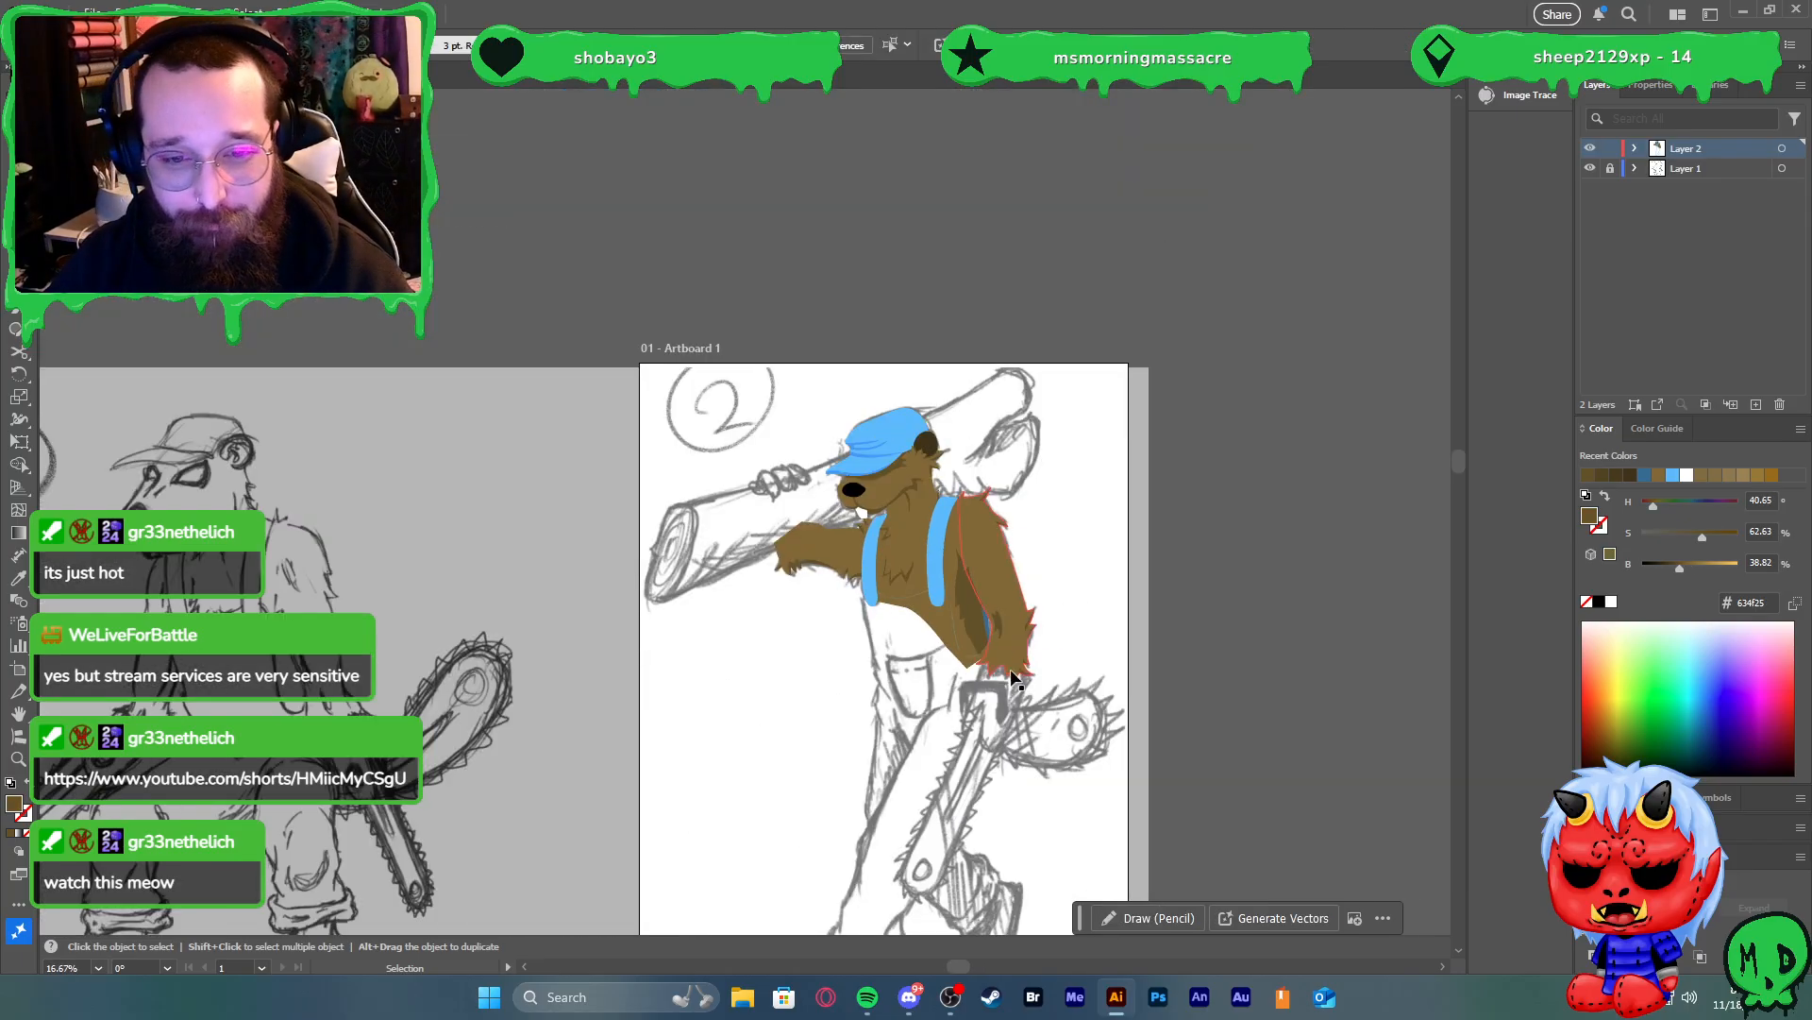
# Swap the overalls shape's stroke and fill so its light blue outline colour becomes a solid fill
pyautogui.click(880, 692)
pyautogui.hotkey('shift', 'x')
pyautogui.click(1234, 699)
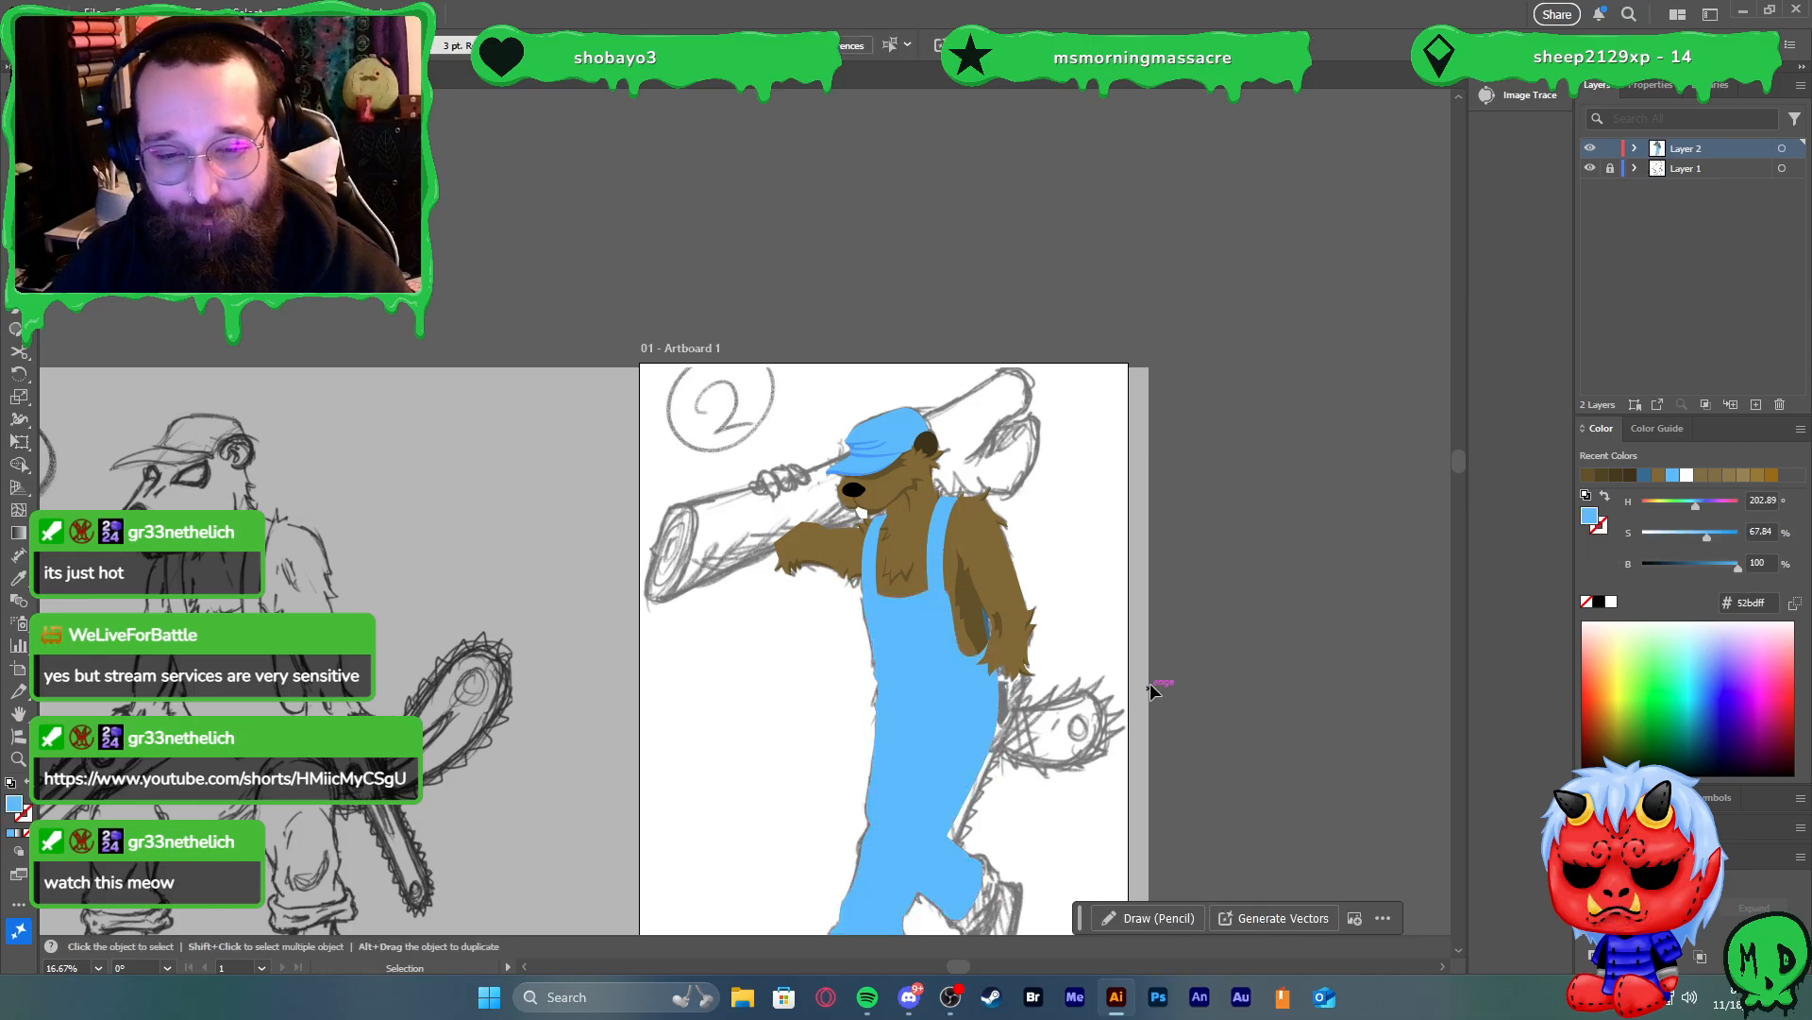
# Inspect how the shoulder straps and the chest fur tufts overlap the filled overalls
pyautogui.scroll(2, 1152, 679)
pyautogui.click(723, 486)
pyautogui.keyDown('shift'); pyautogui.click(595, 477); pyautogui.keyUp('shift')
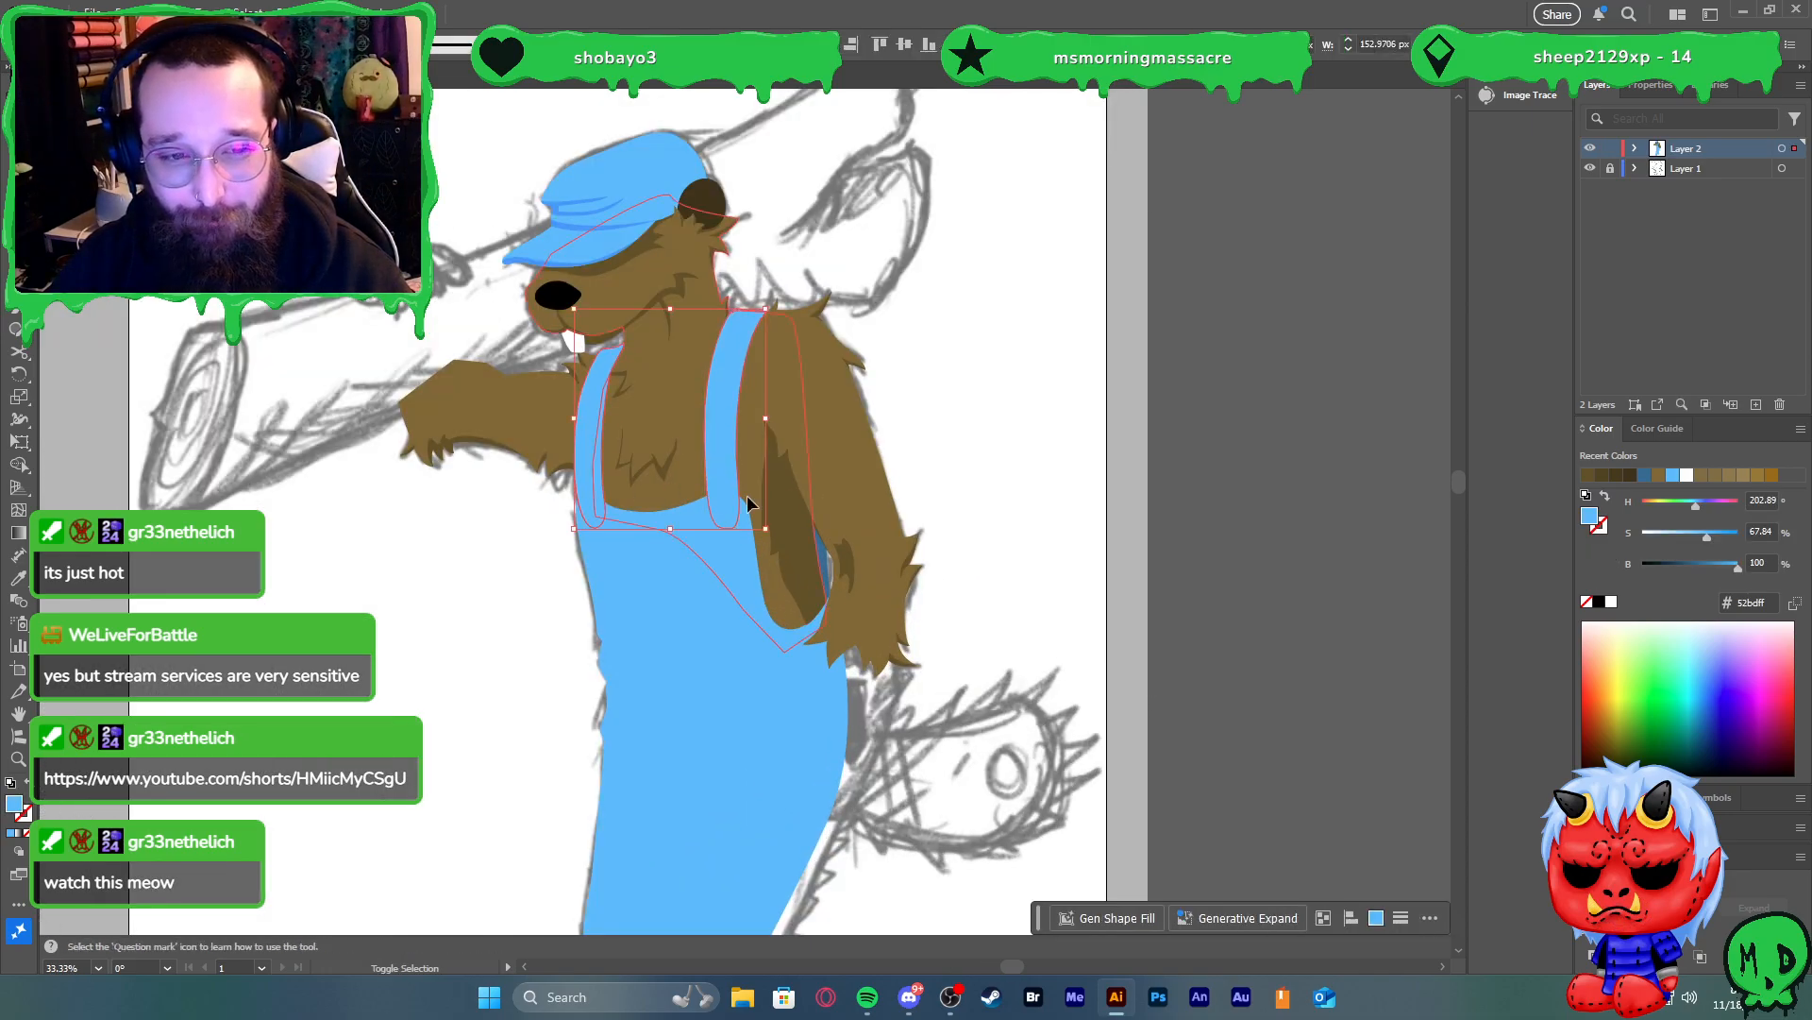
pyautogui.scroll(2, 549, 351)
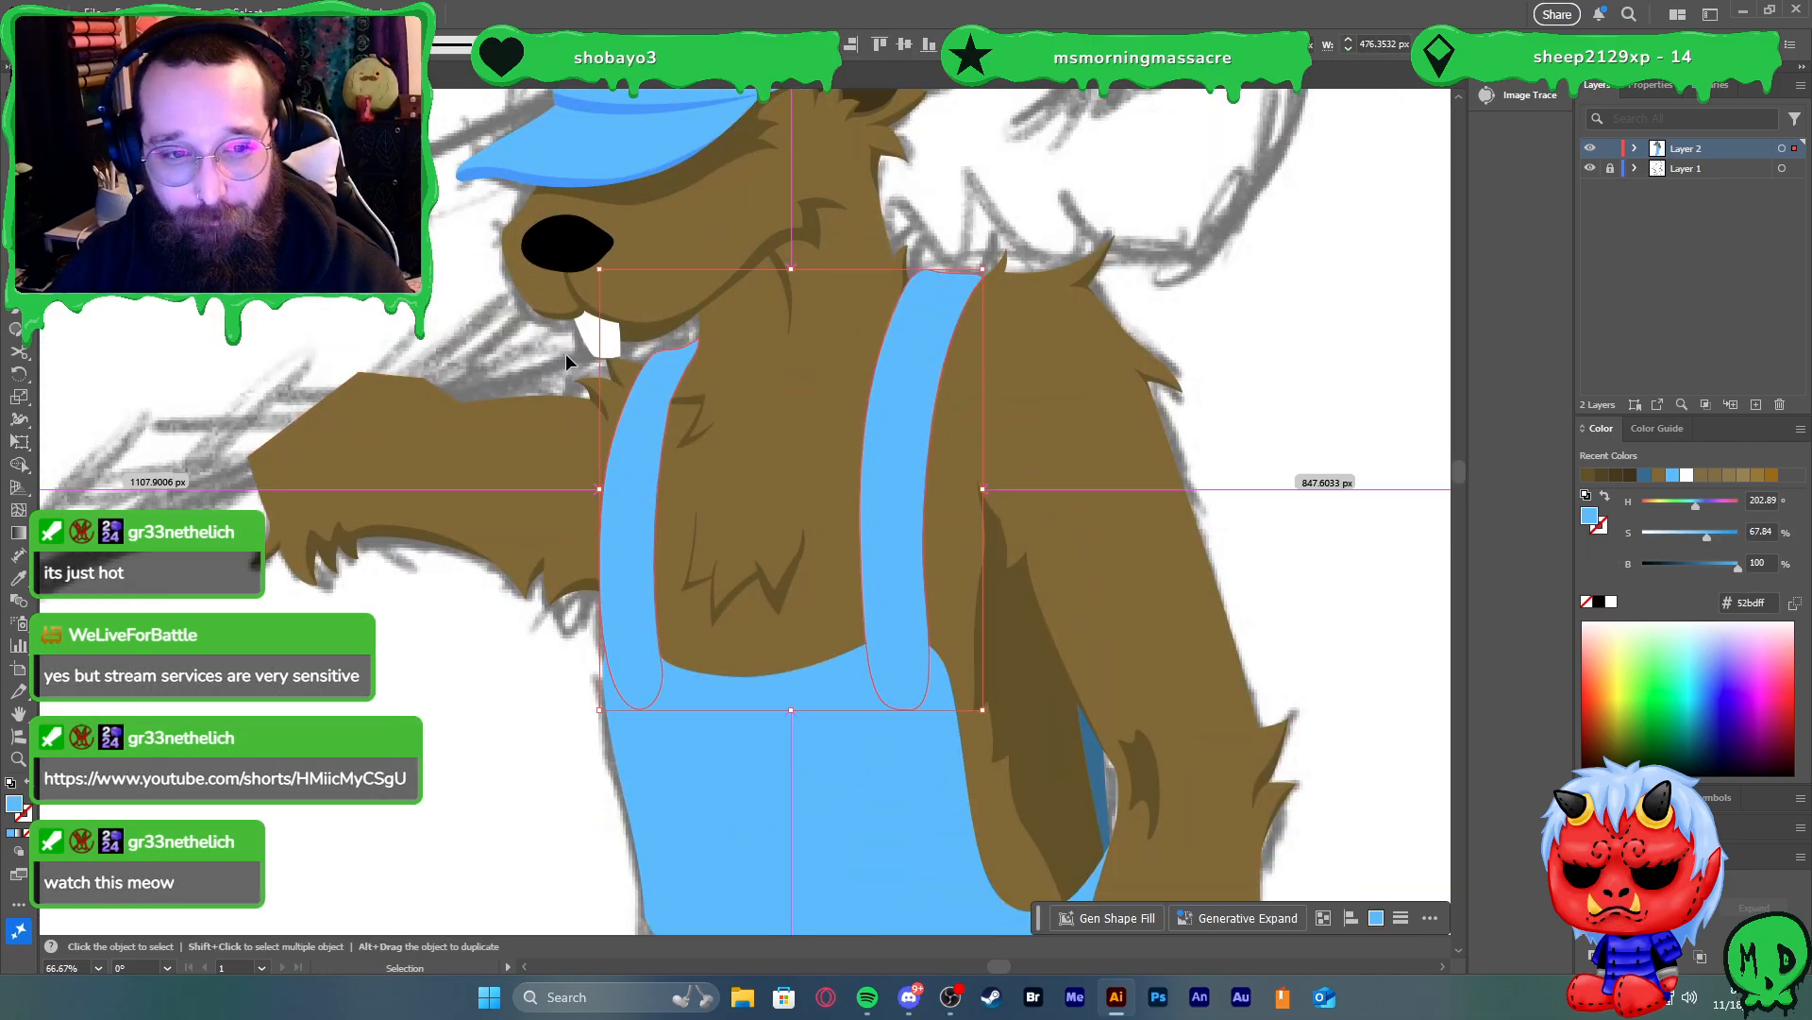
pyautogui.click(701, 402)
pyautogui.moveTo(700, 408); pyautogui.dragTo(703, 415)
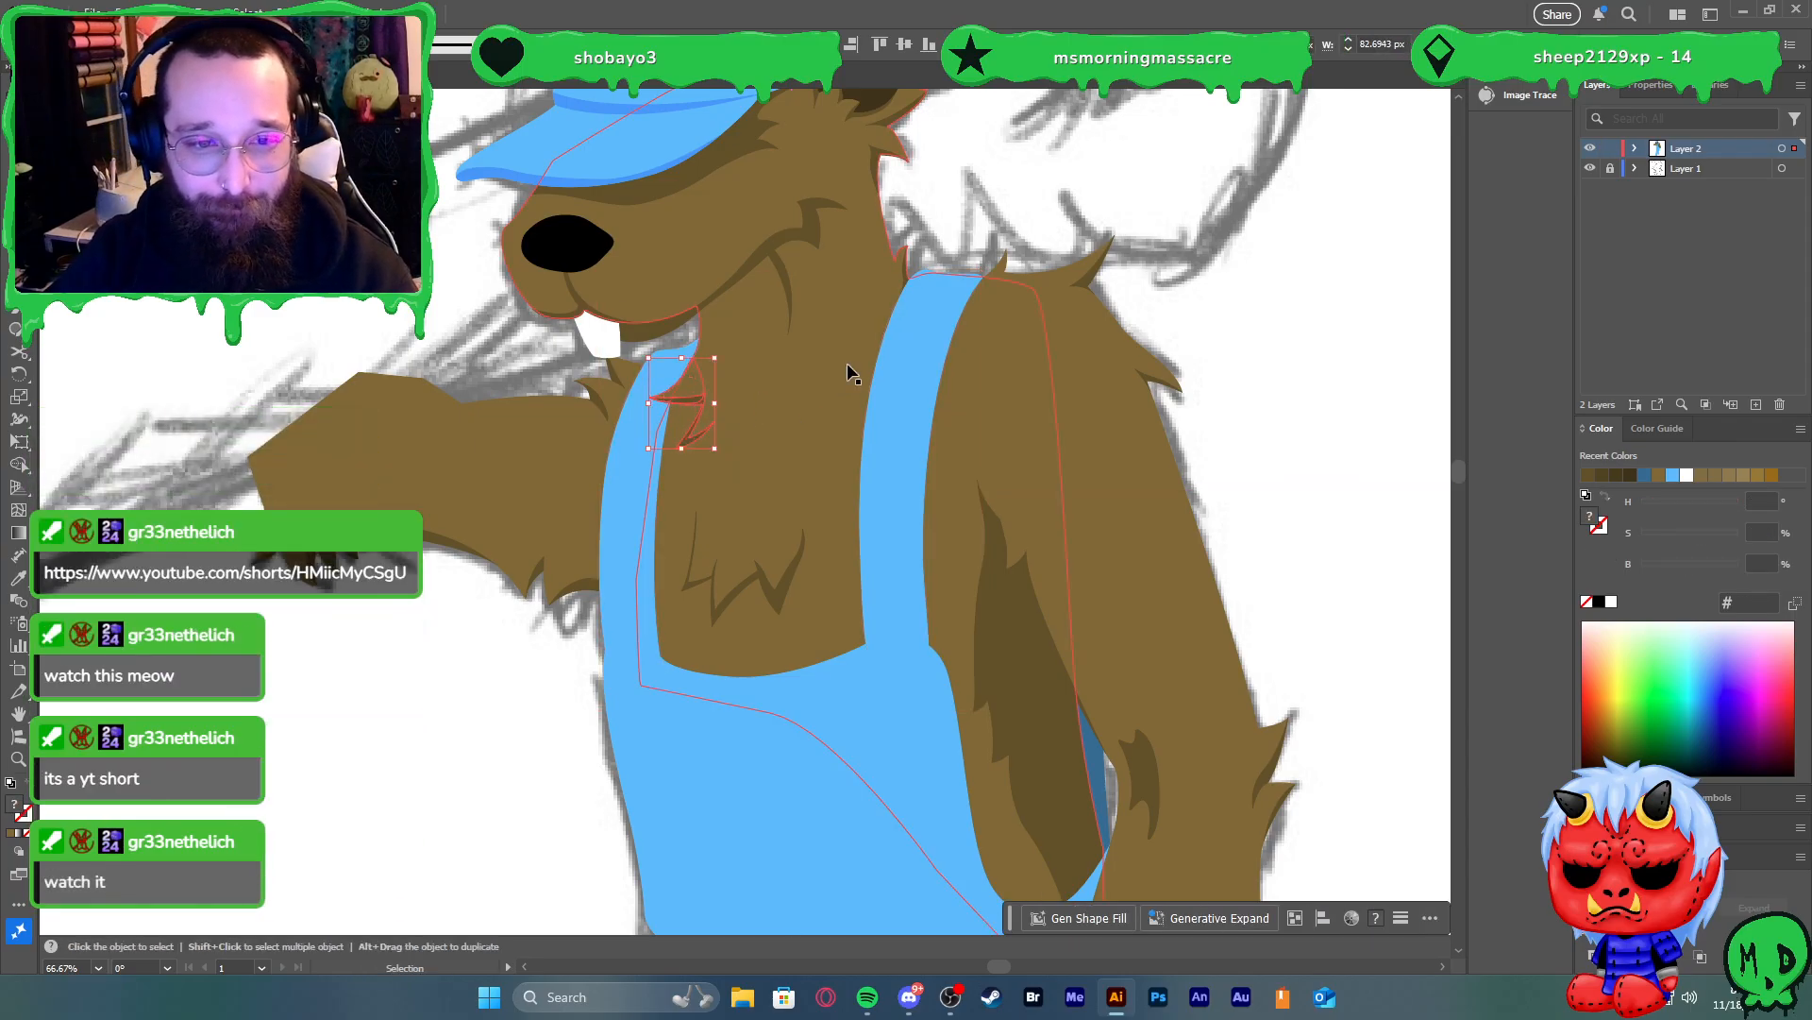
pyautogui.click(1323, 502)
pyautogui.scroll(-3, 1295, 460)
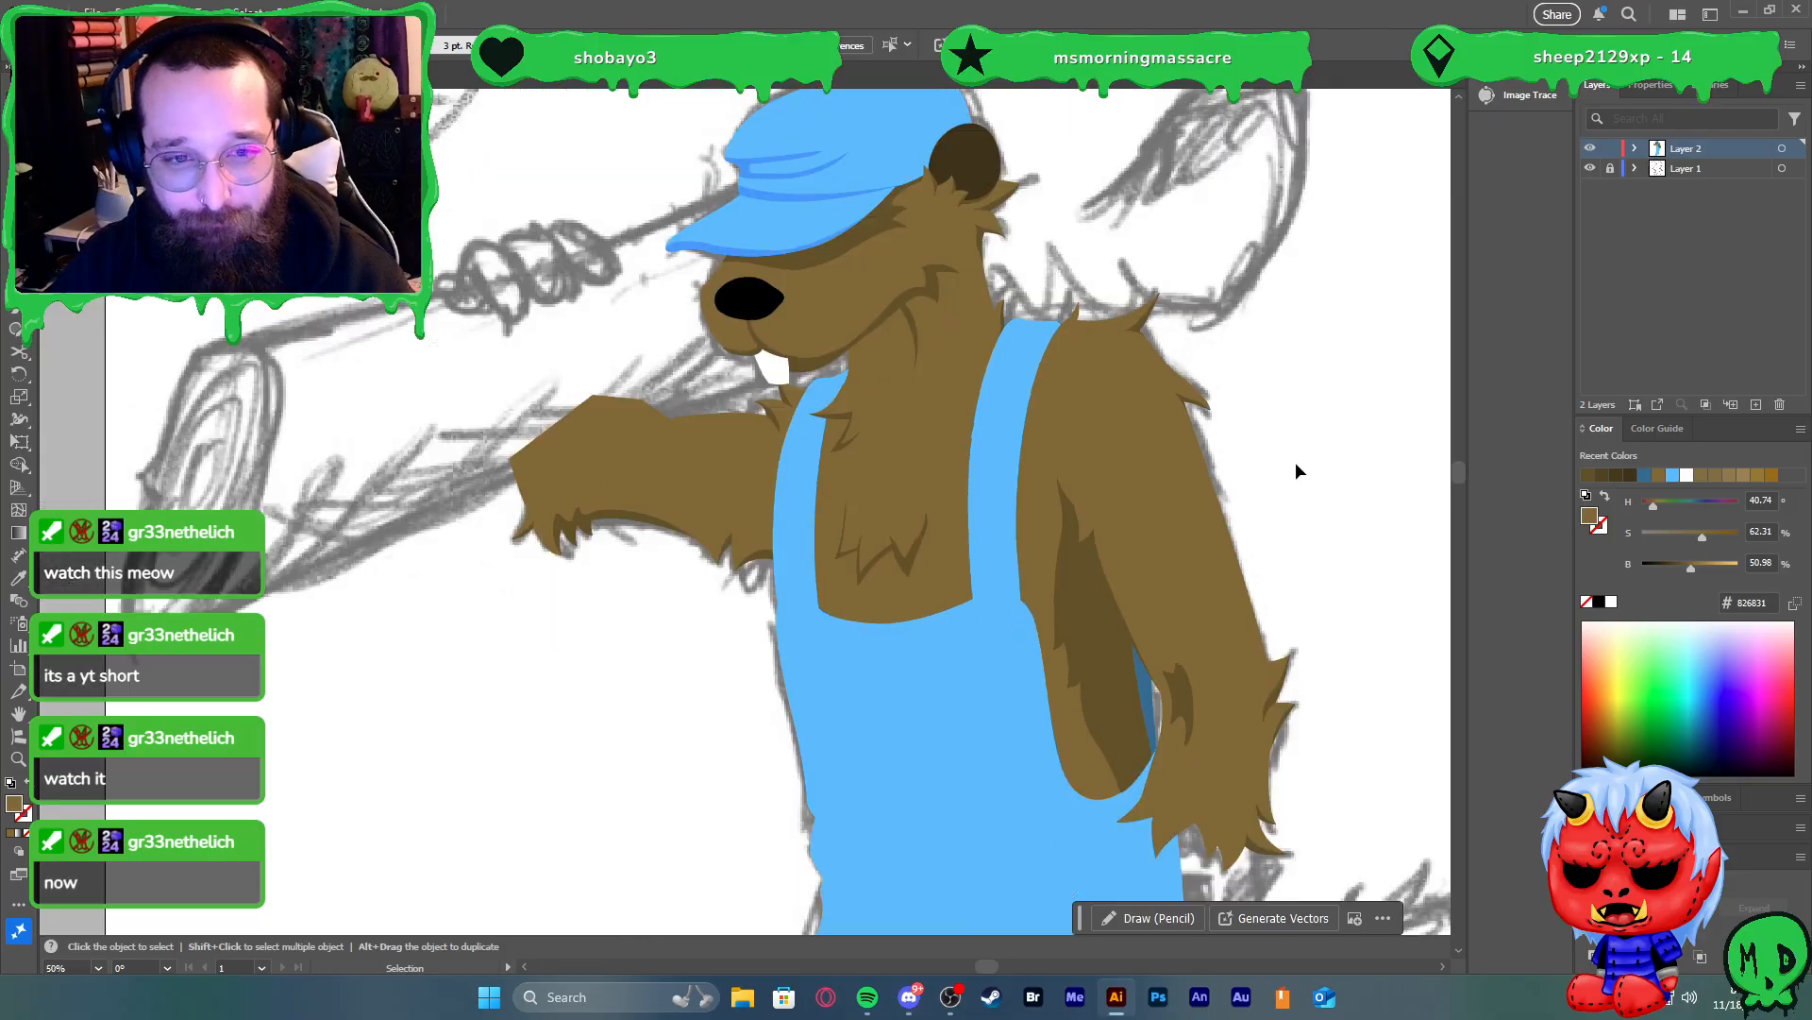
pyautogui.scroll(-1, 1322, 468)
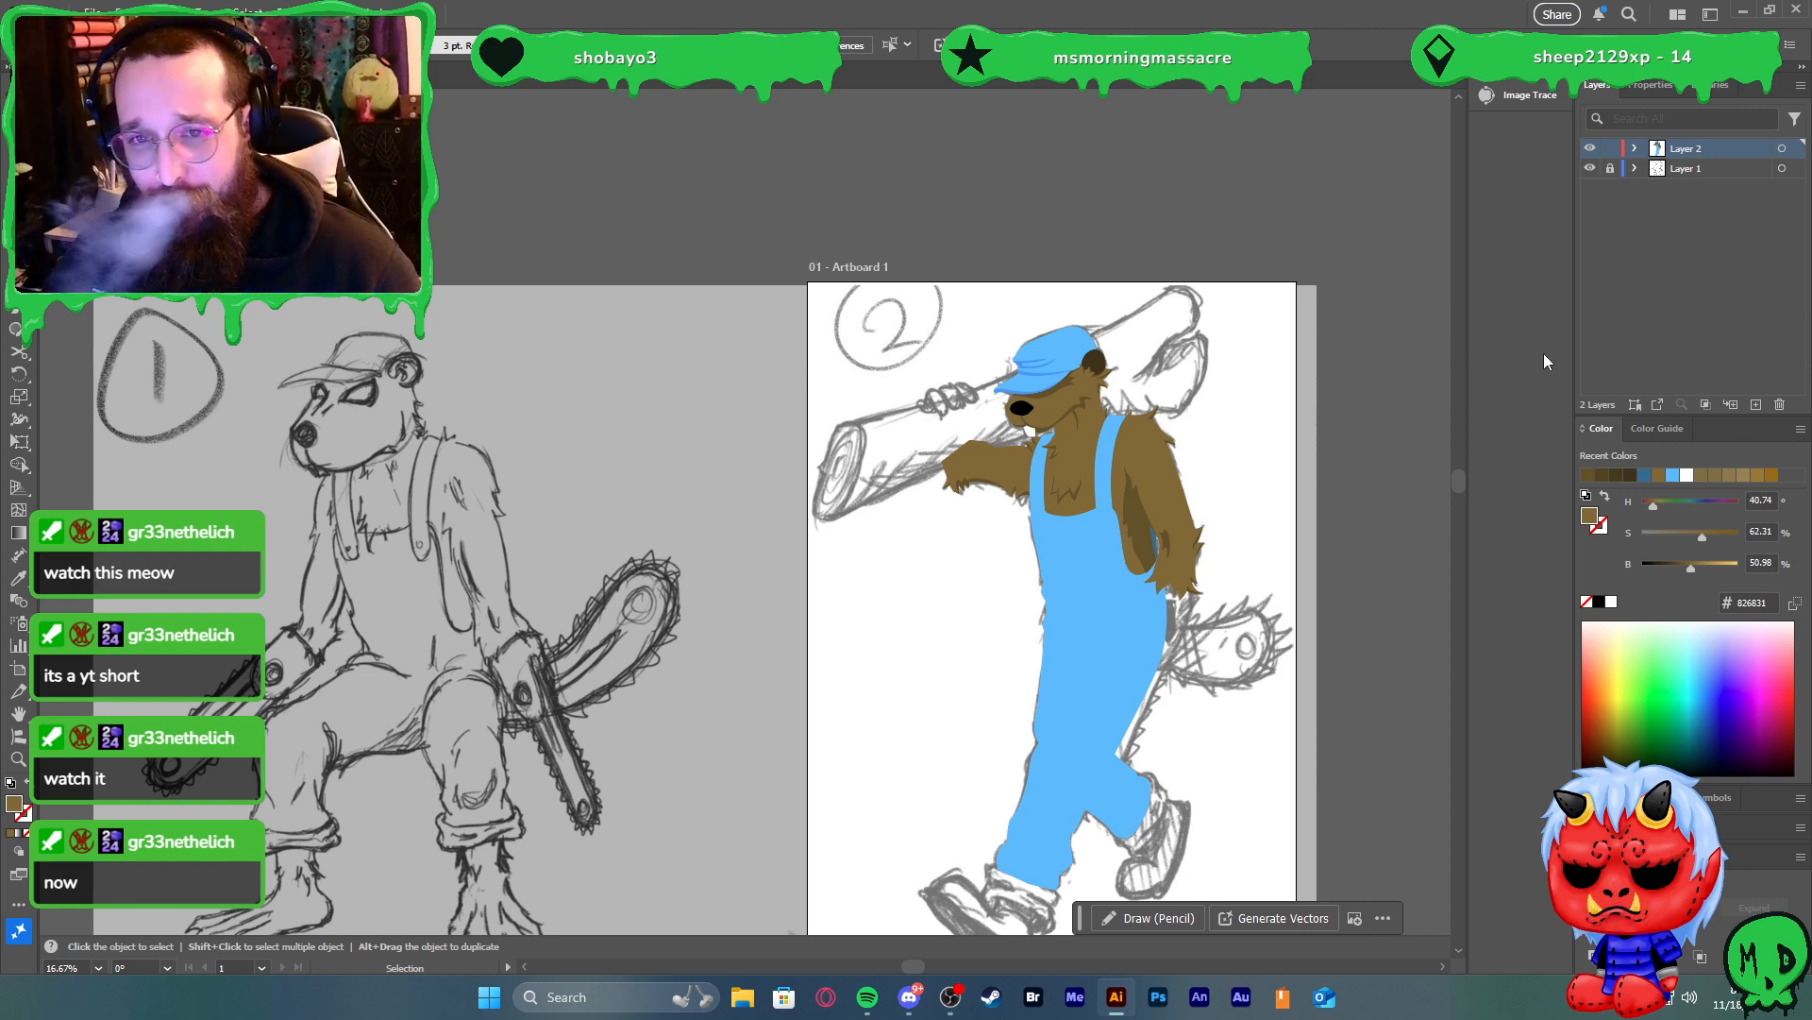
# Save the artwork as an Adobe Illustrator file in Illustrator 2020 format with PDF compatibility, ICC profiles and compression enabled
pyautogui.hotkey('ctrl', 's')
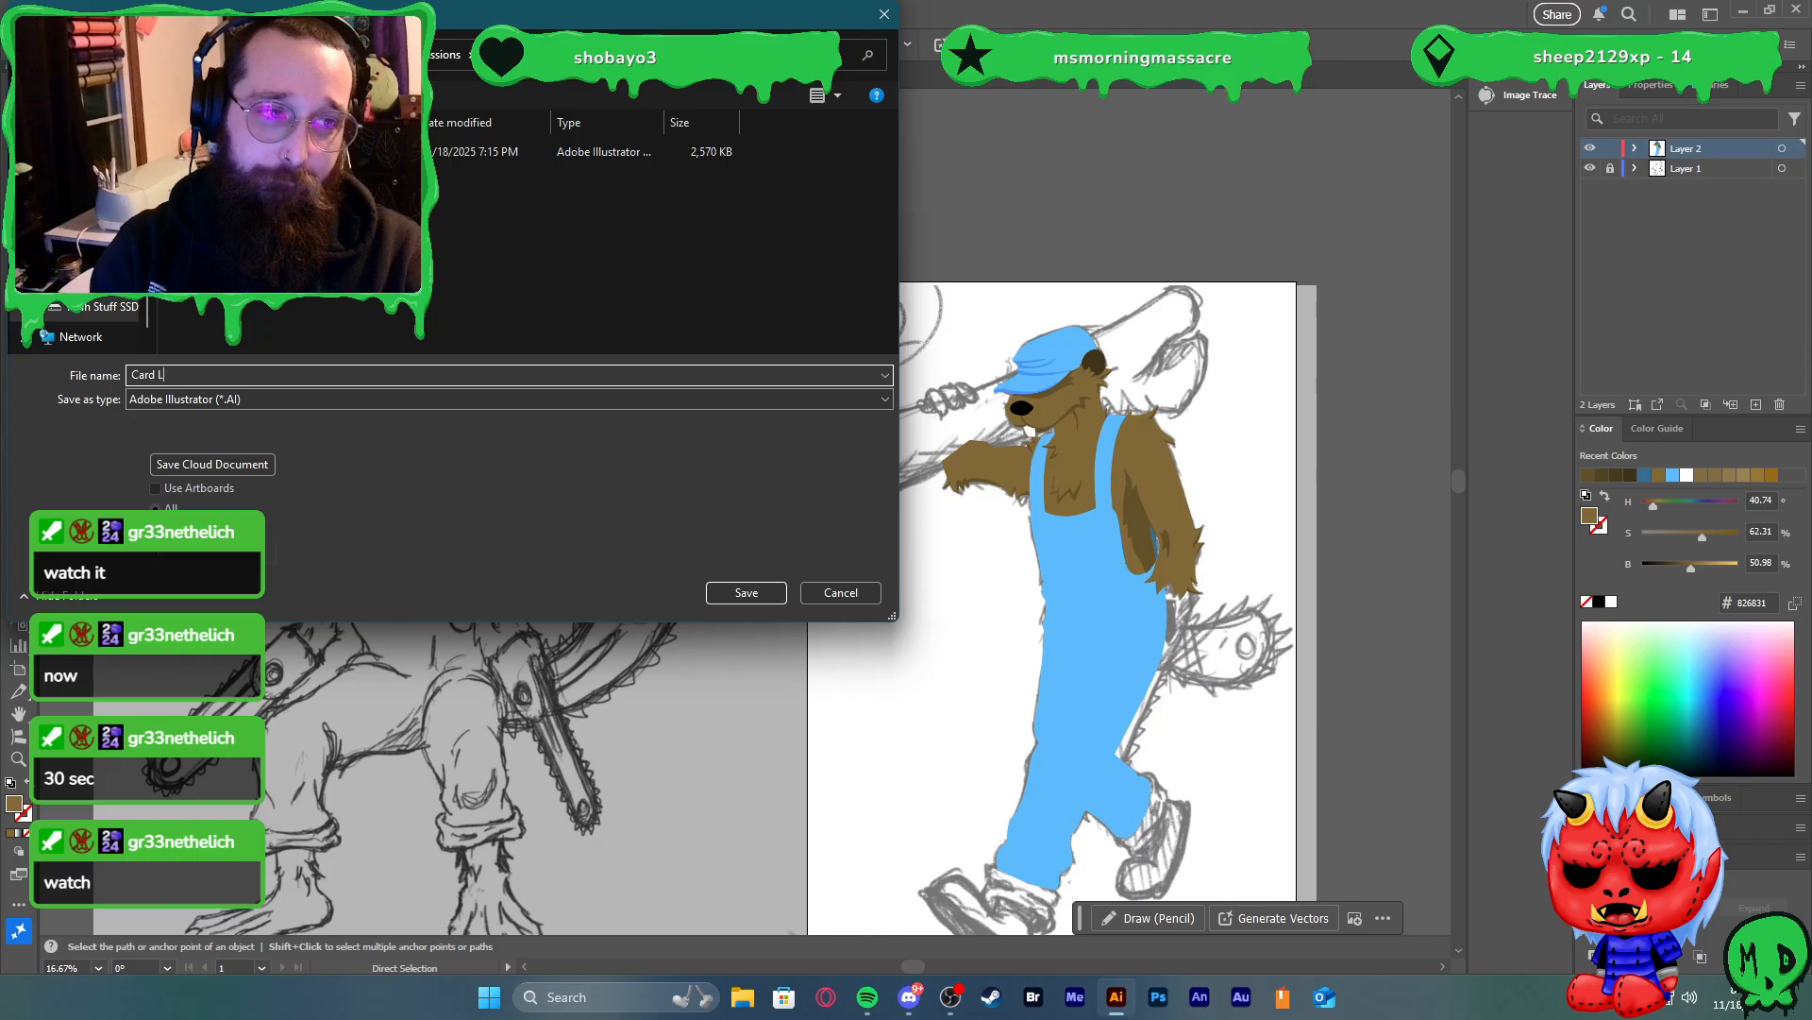
pyautogui.press('Return')
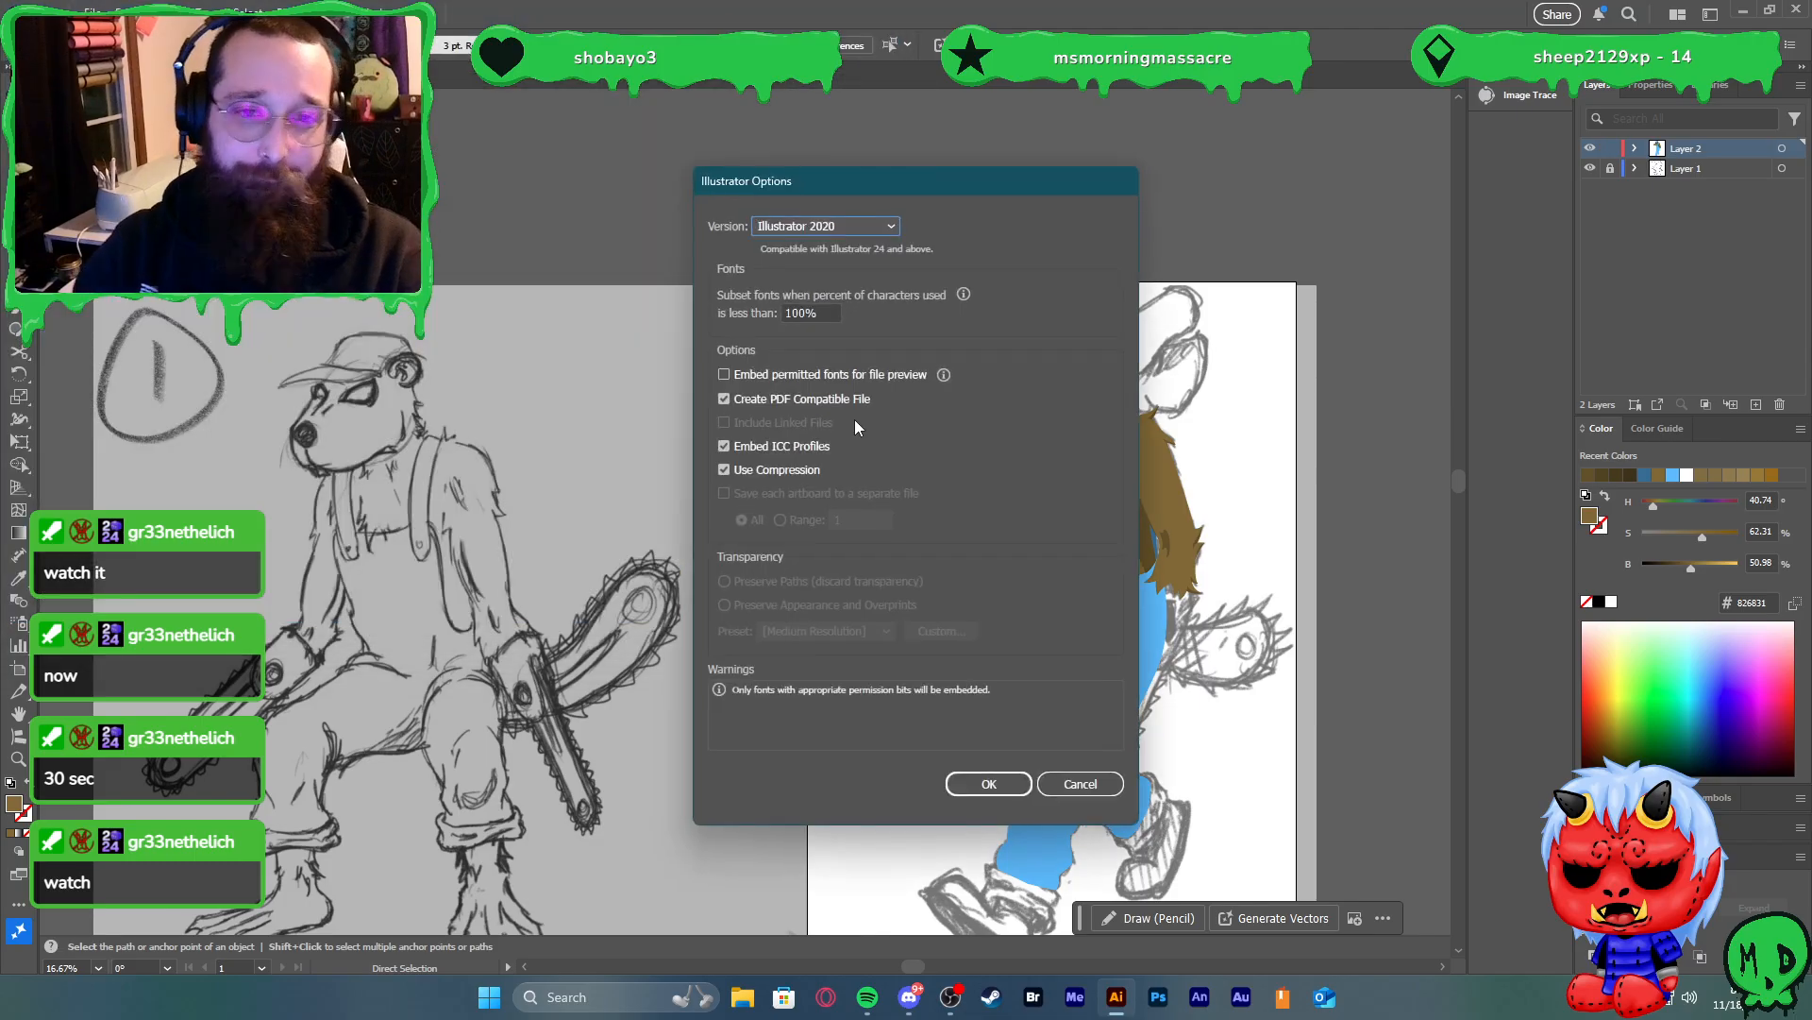
pyautogui.press('Return')
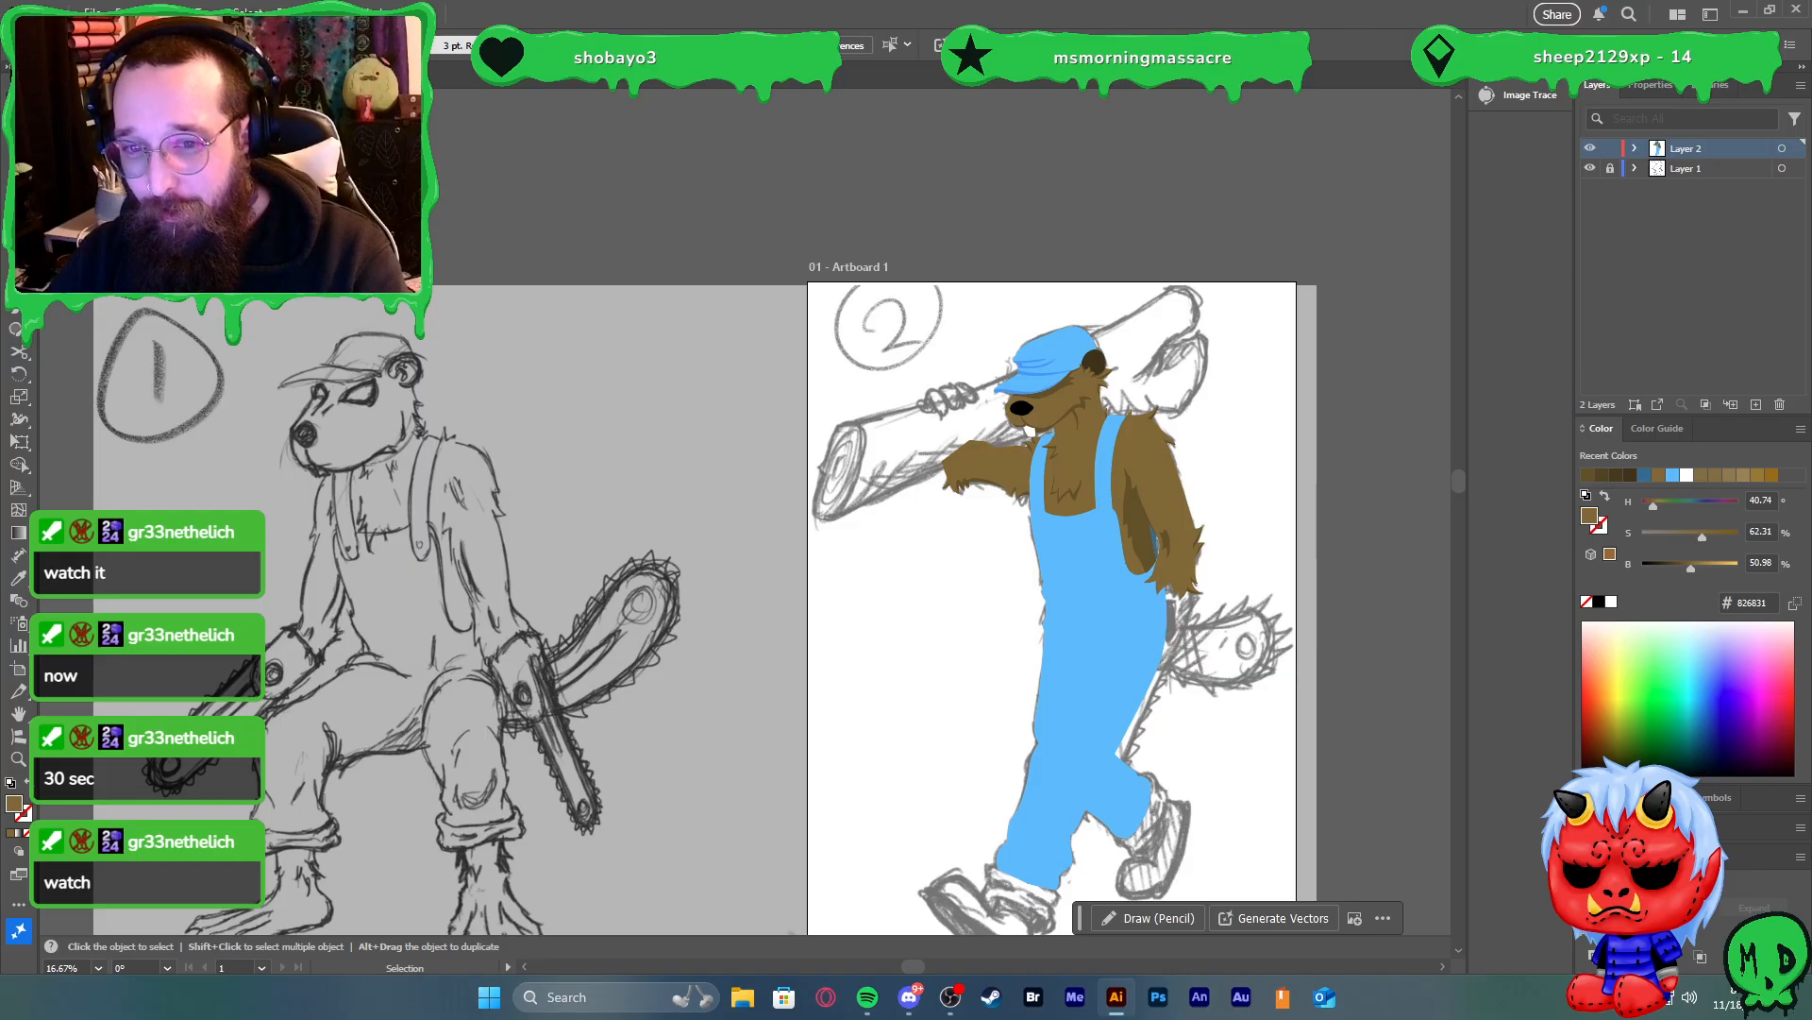
# Switch to the Opera GX browser, maximize it, pause the Tannerite laws Short and turn off its captions
pyautogui.hotkey('alt', 'Tab')
pyautogui.hotkey('alt', 'Tab')
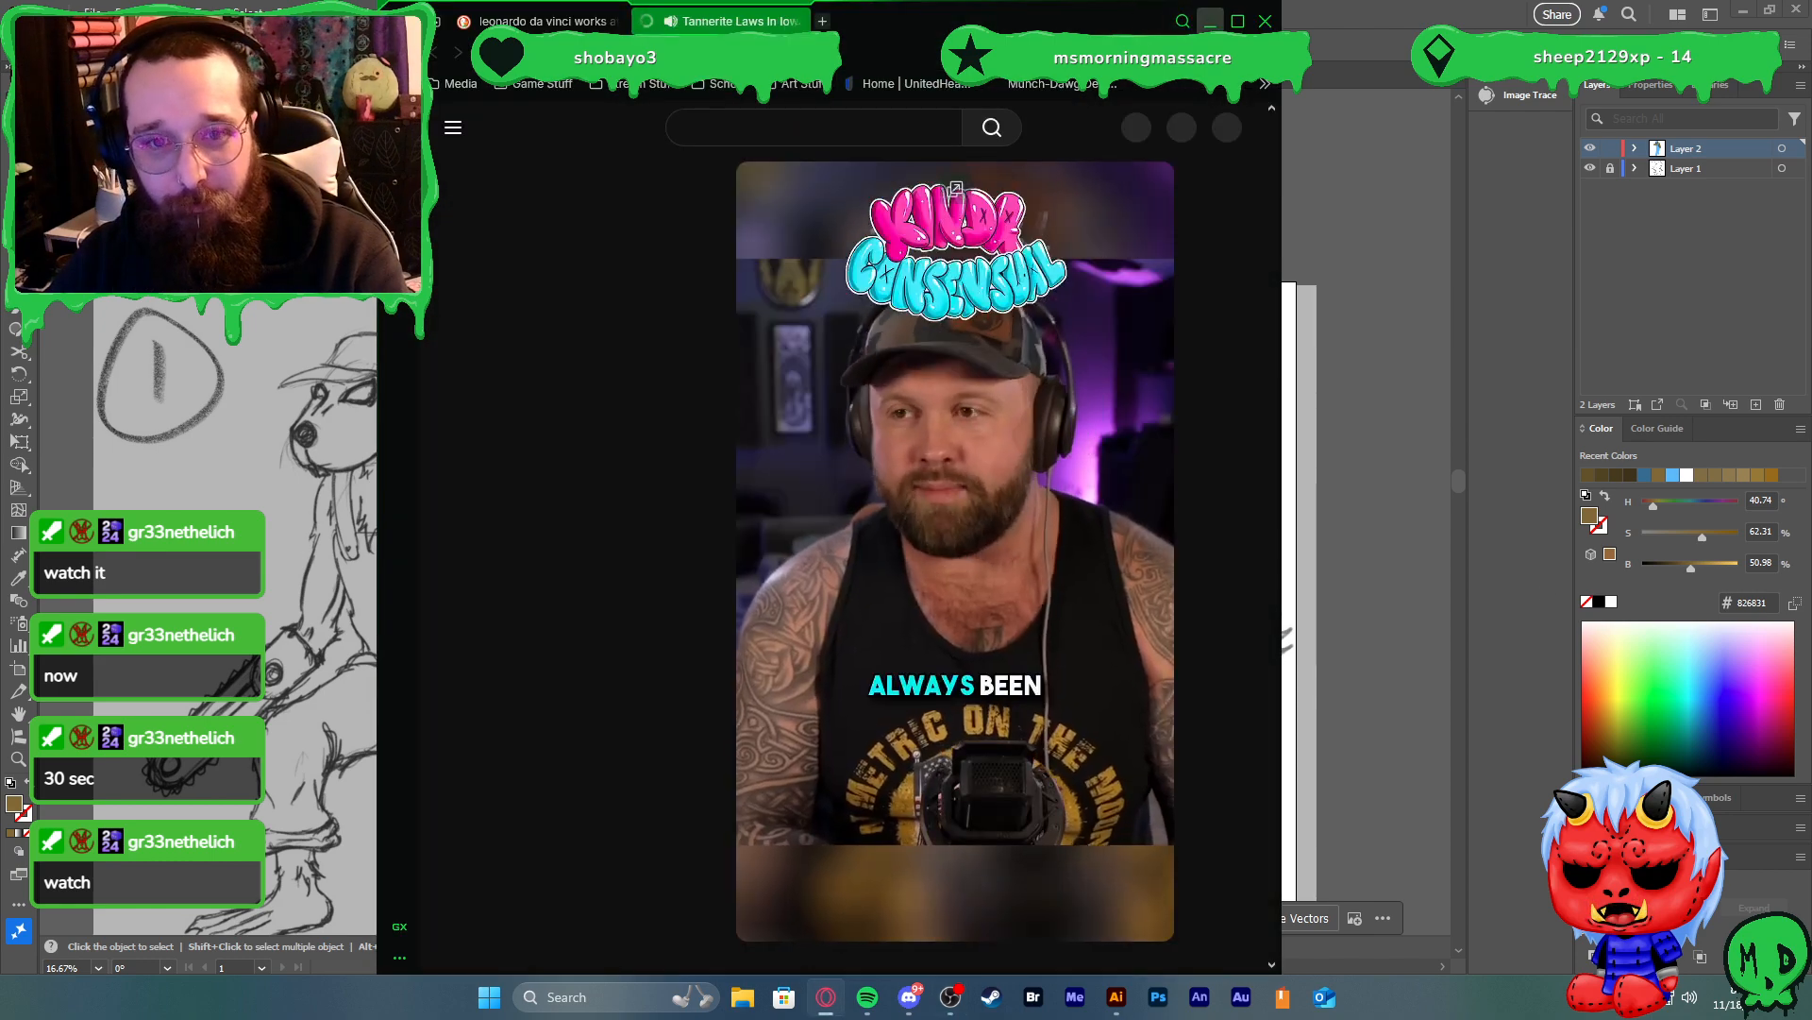
pyautogui.doubleClick(1129, 20)
pyautogui.click(933, 484)
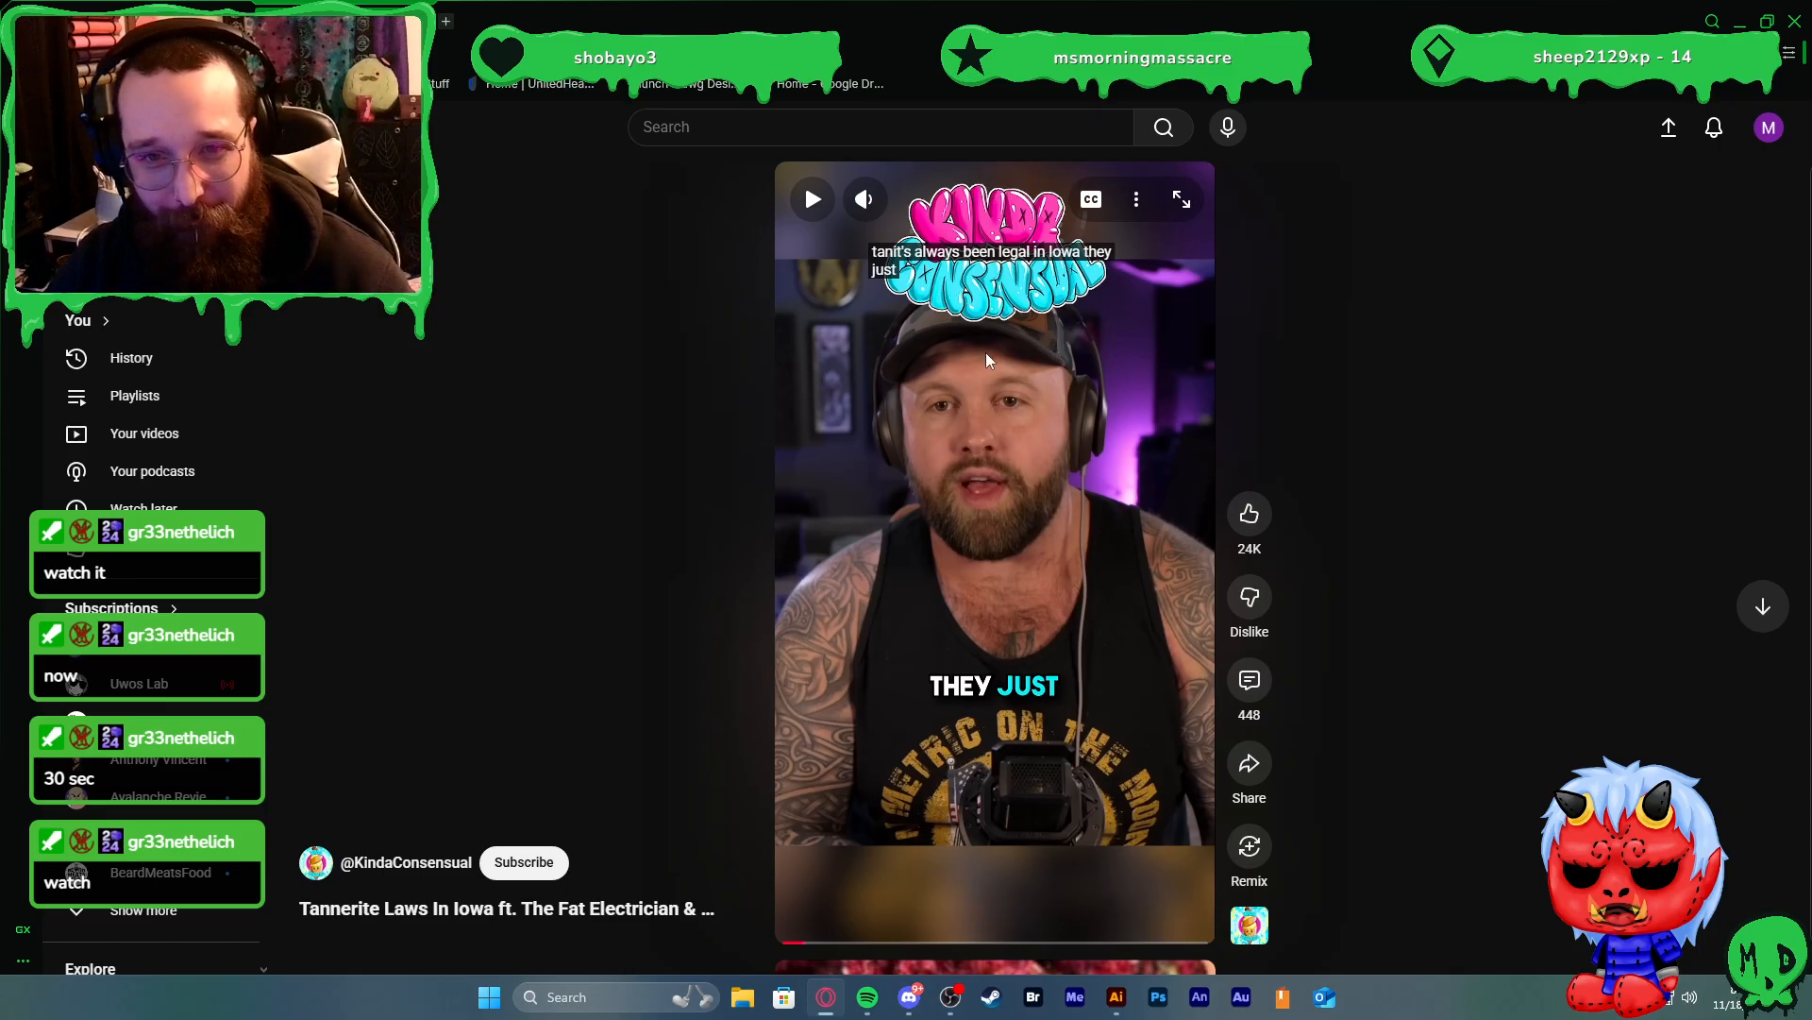
pyautogui.click(1092, 200)
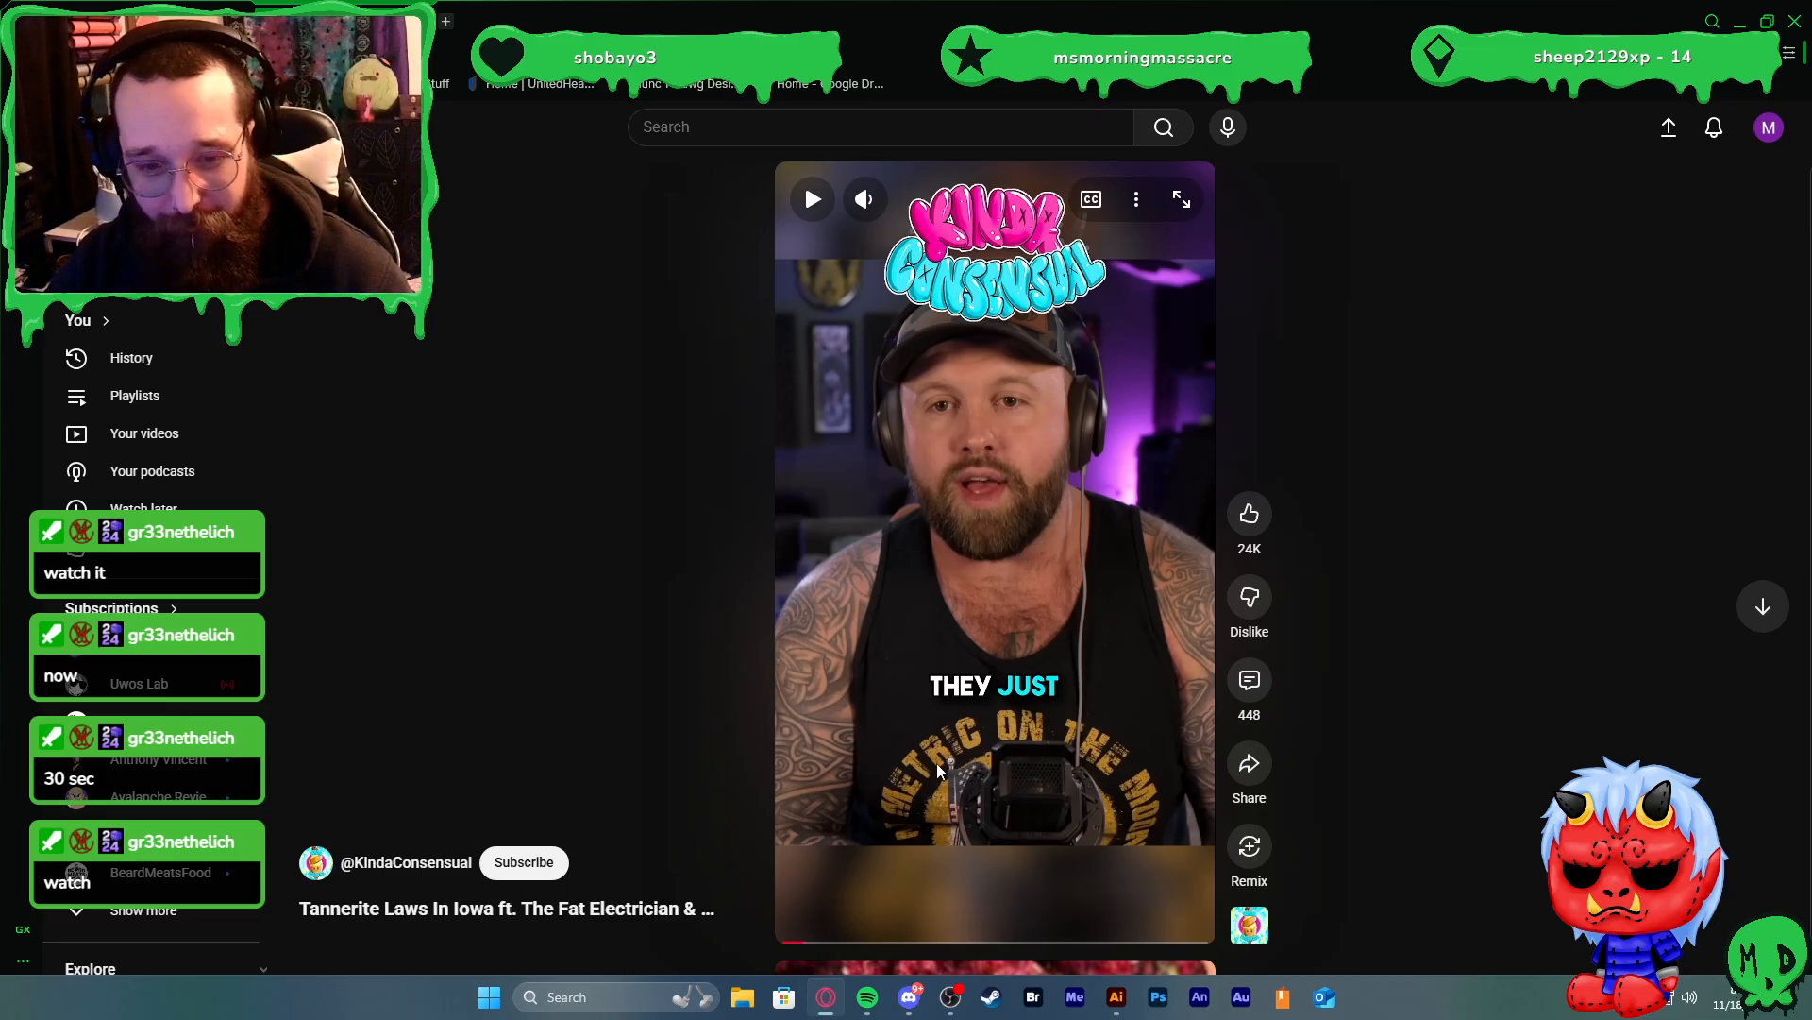
# Watch the Tannerite laws Short from its beginning and pause it at the end
pyautogui.moveTo(881, 211)
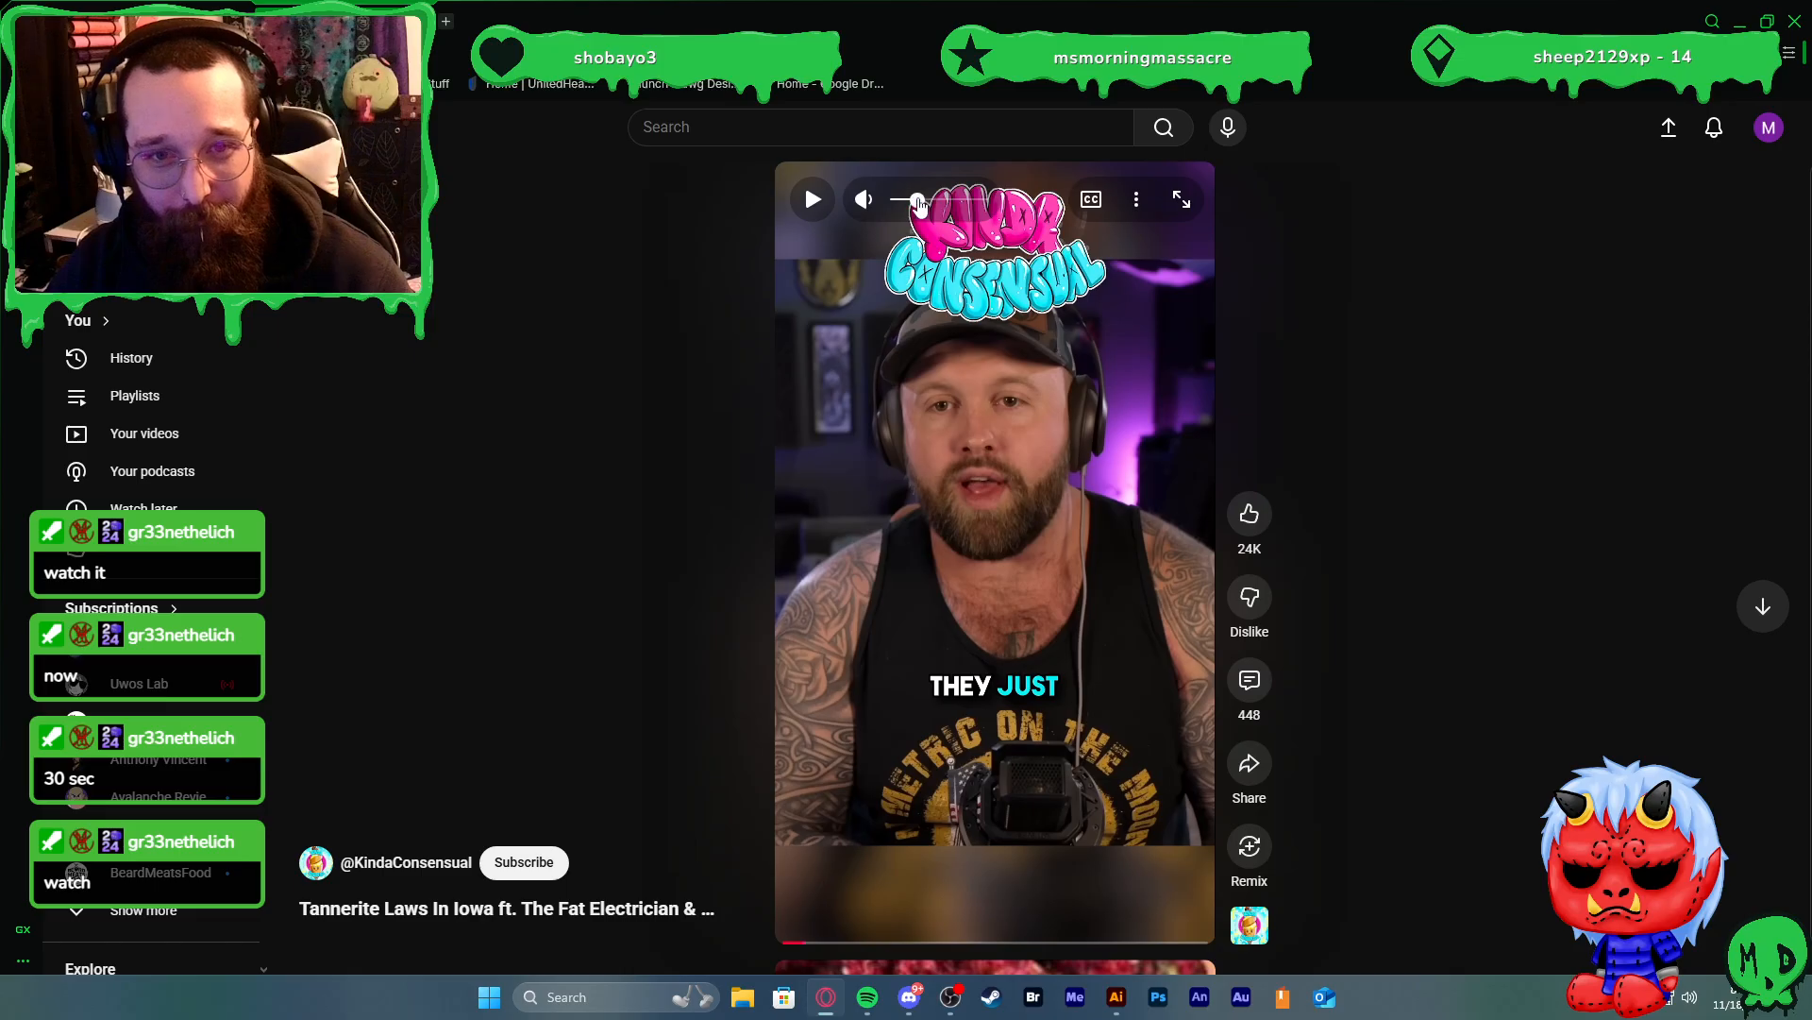
pyautogui.click(1034, 595)
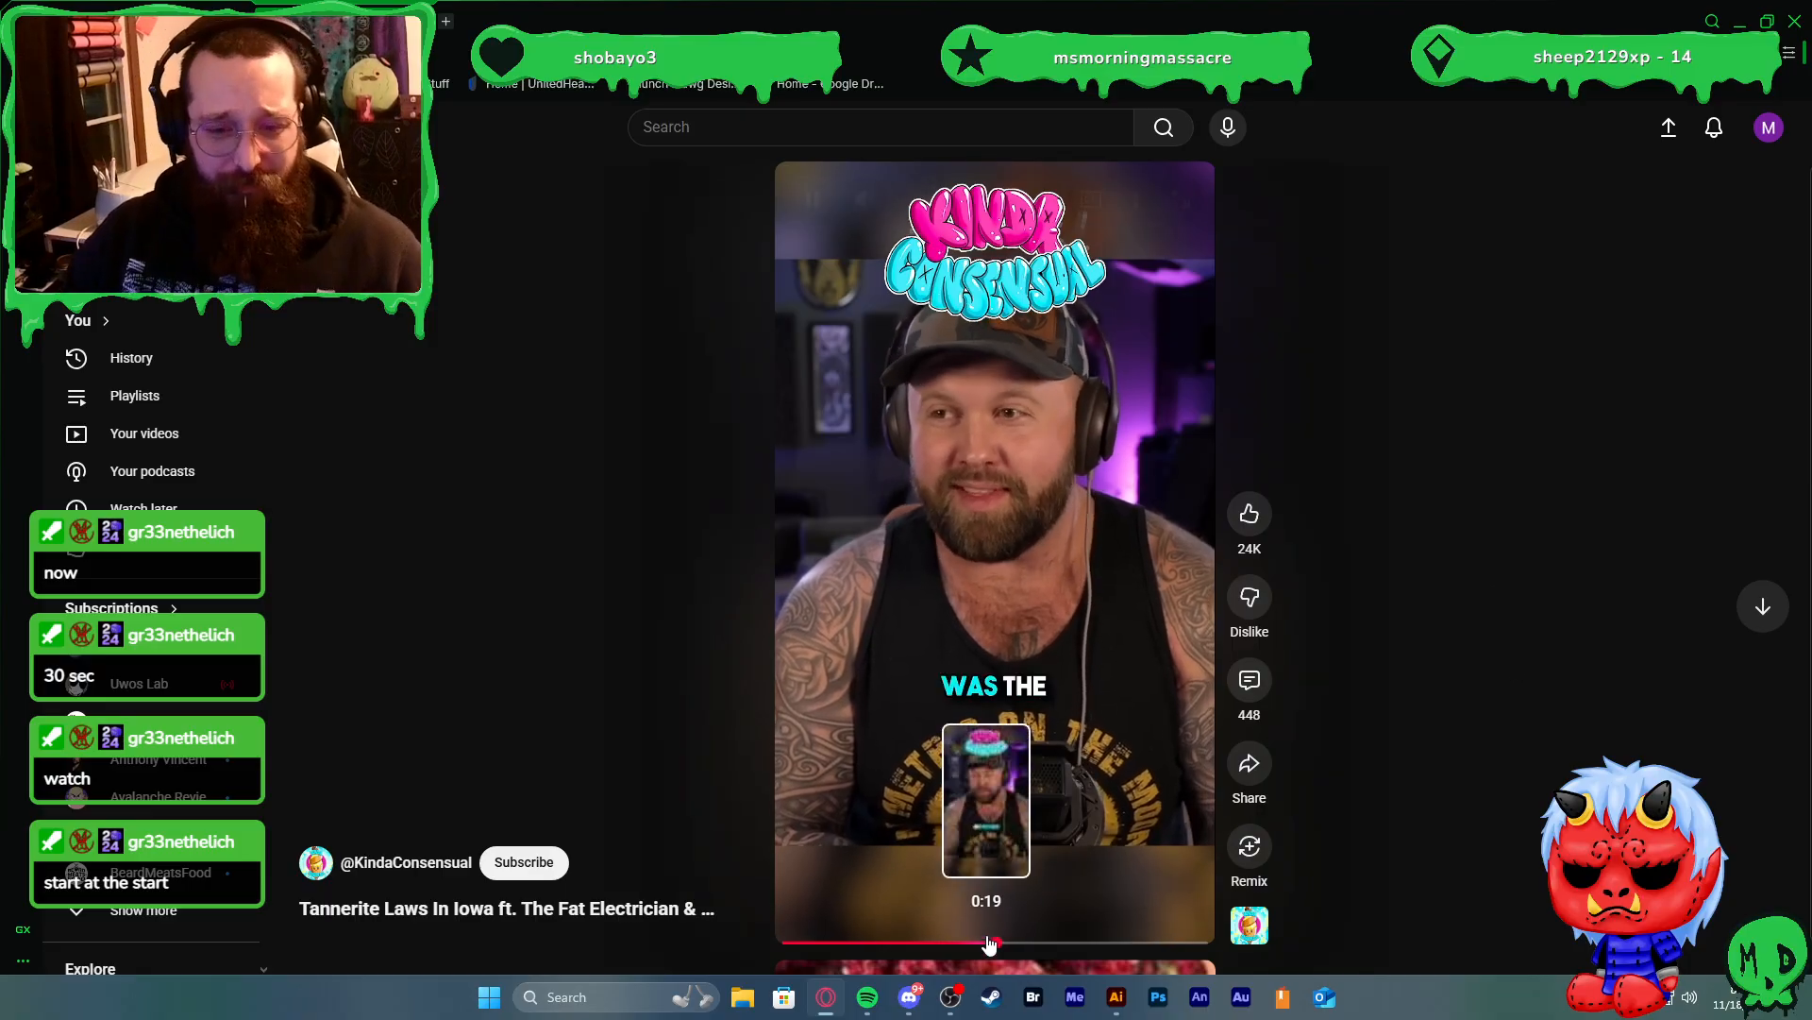
pyautogui.click(783, 941)
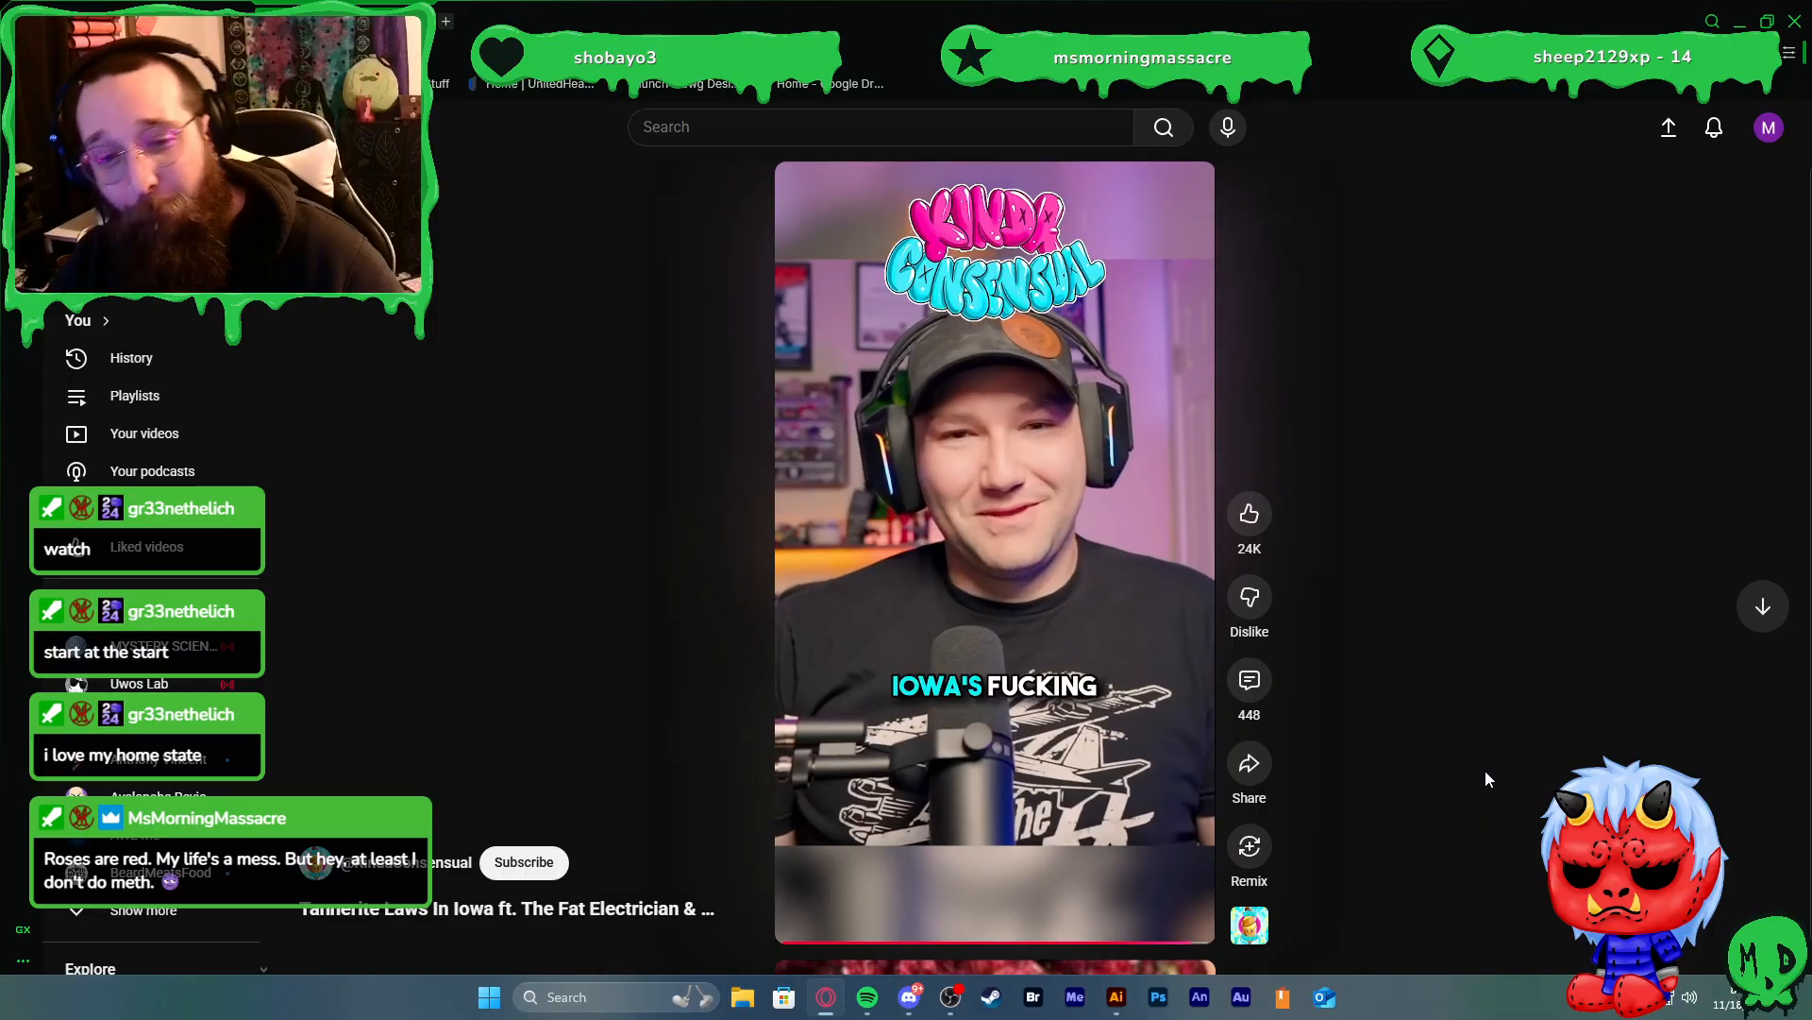
pyautogui.click(1132, 583)
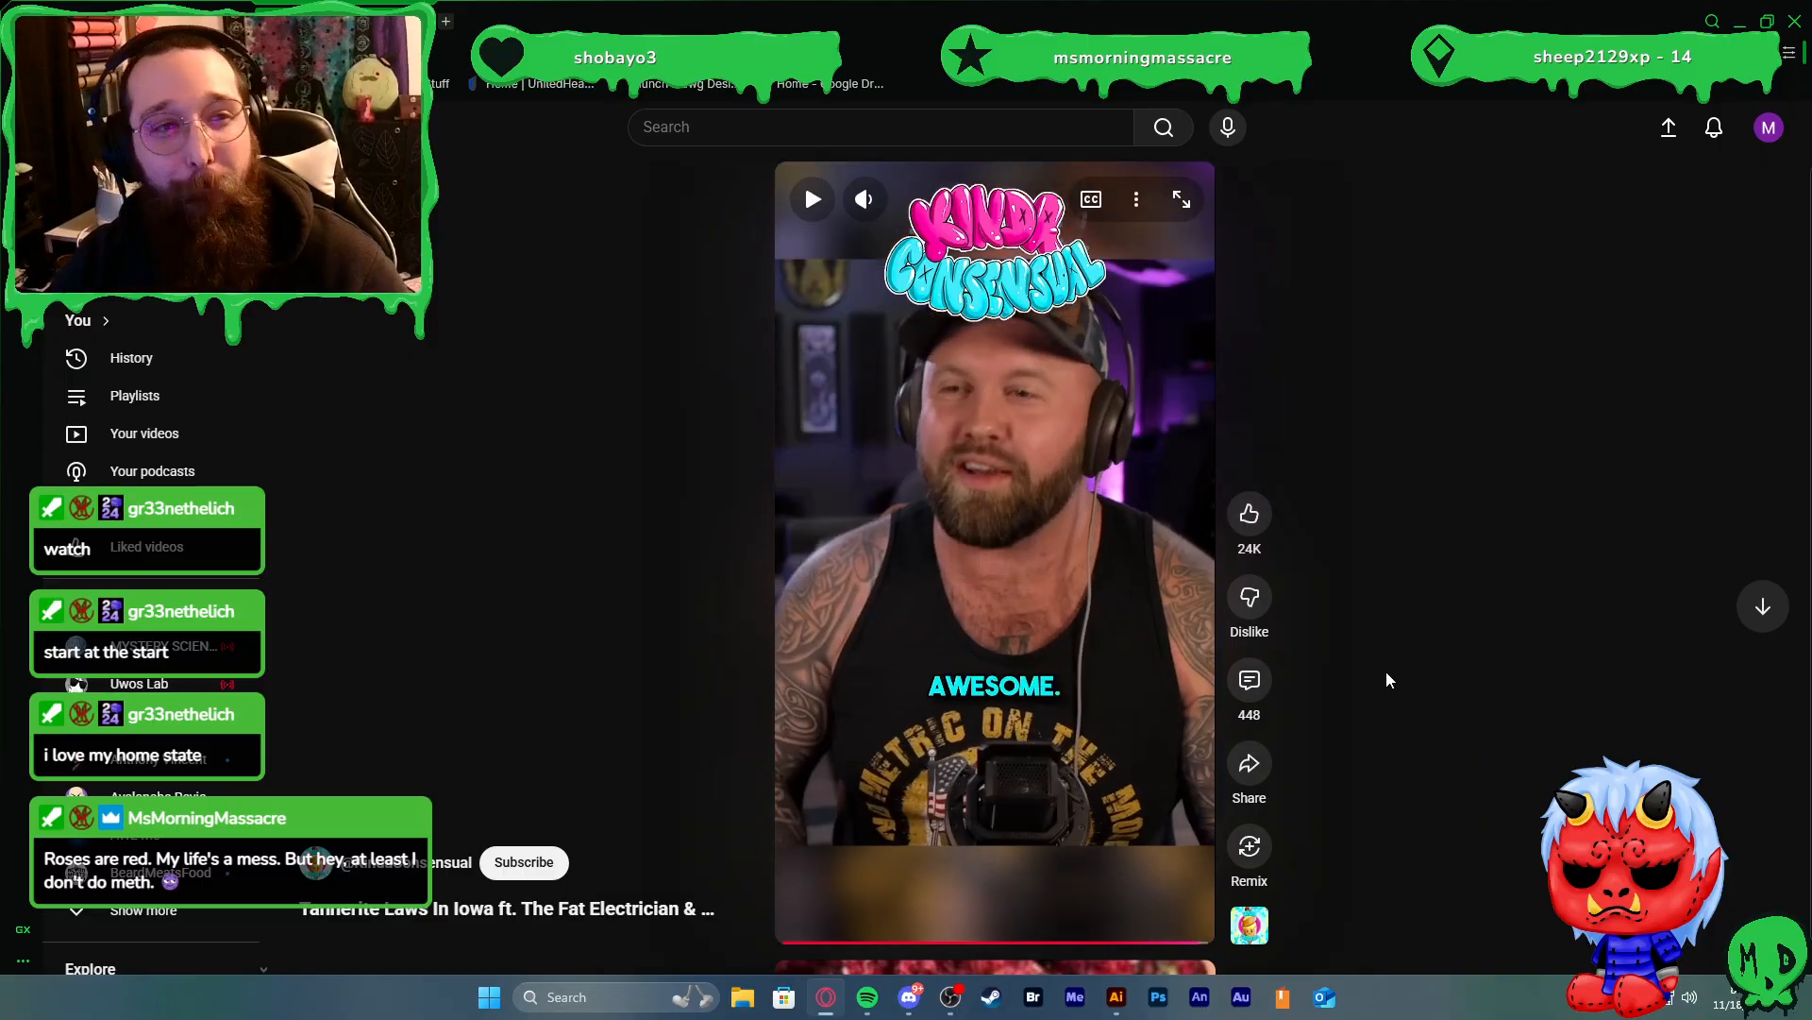
# Close the video tab, the Leonardo da Vinci image search tab and the browser to return to Illustrator
pyautogui.hotkey('ctrl', 'w')
pyautogui.scroll(-8, 915, 538)
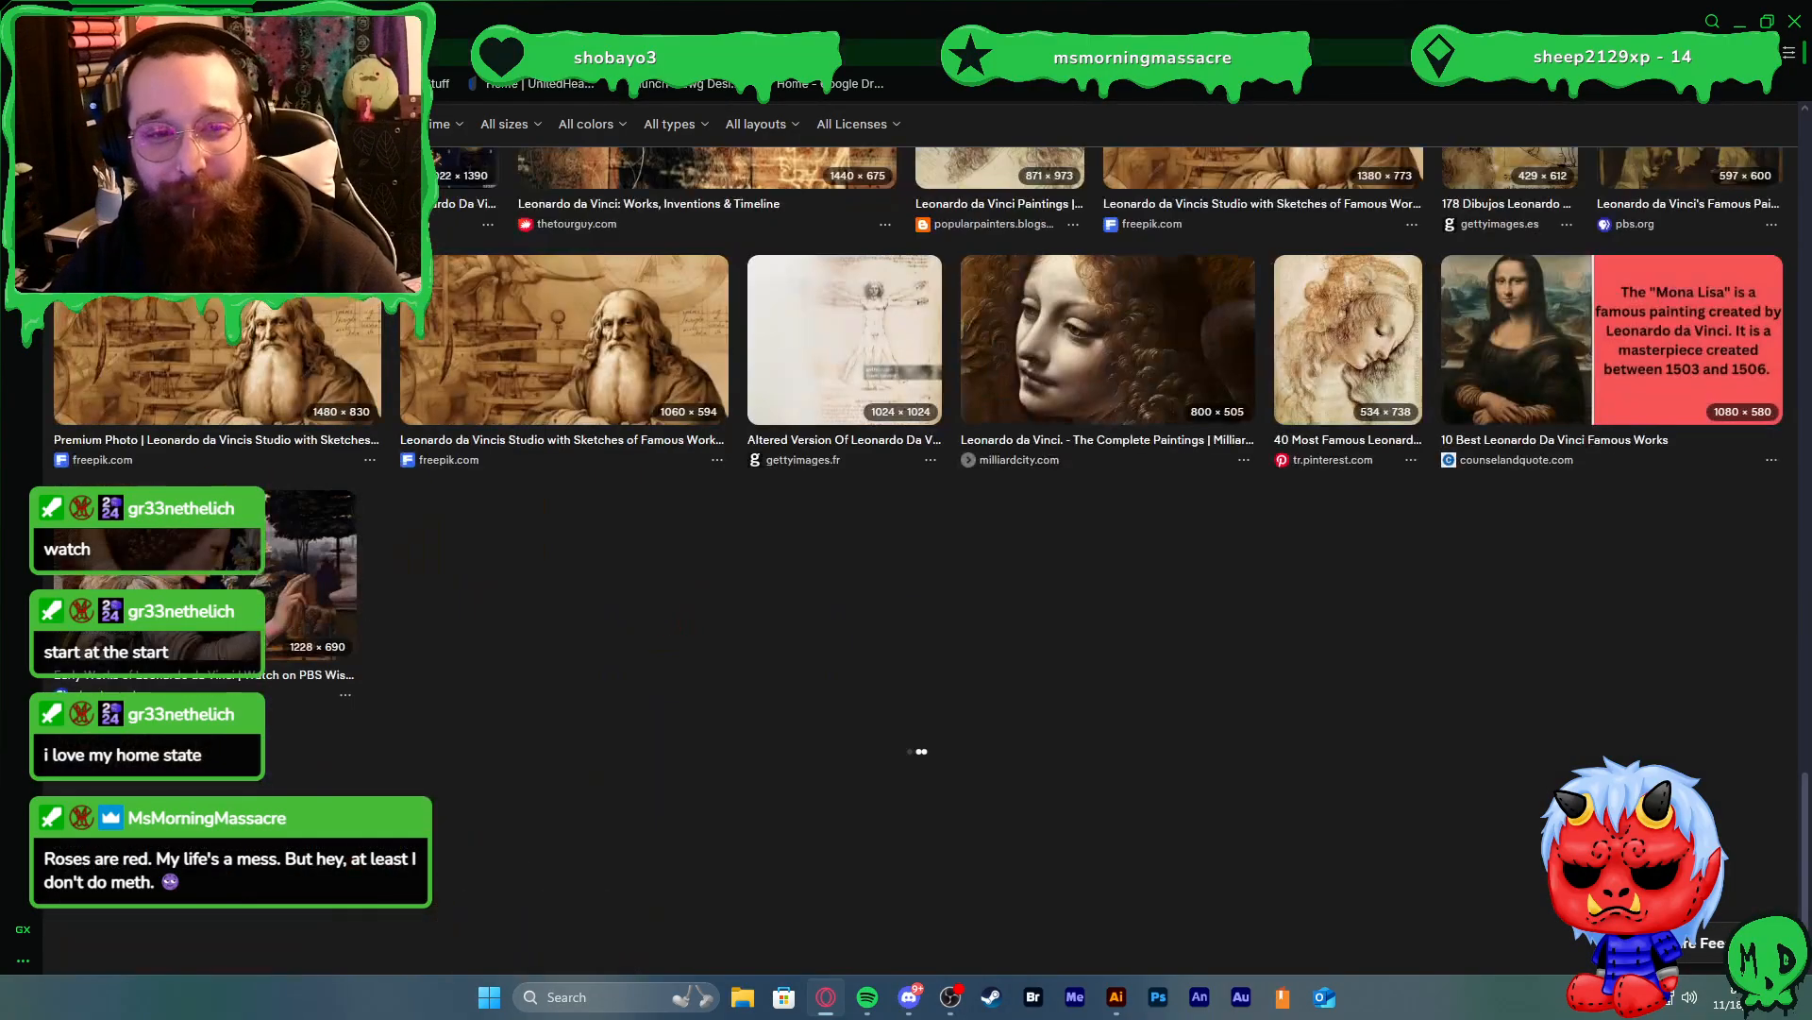
pyautogui.hotkey('ctrl', 'w')
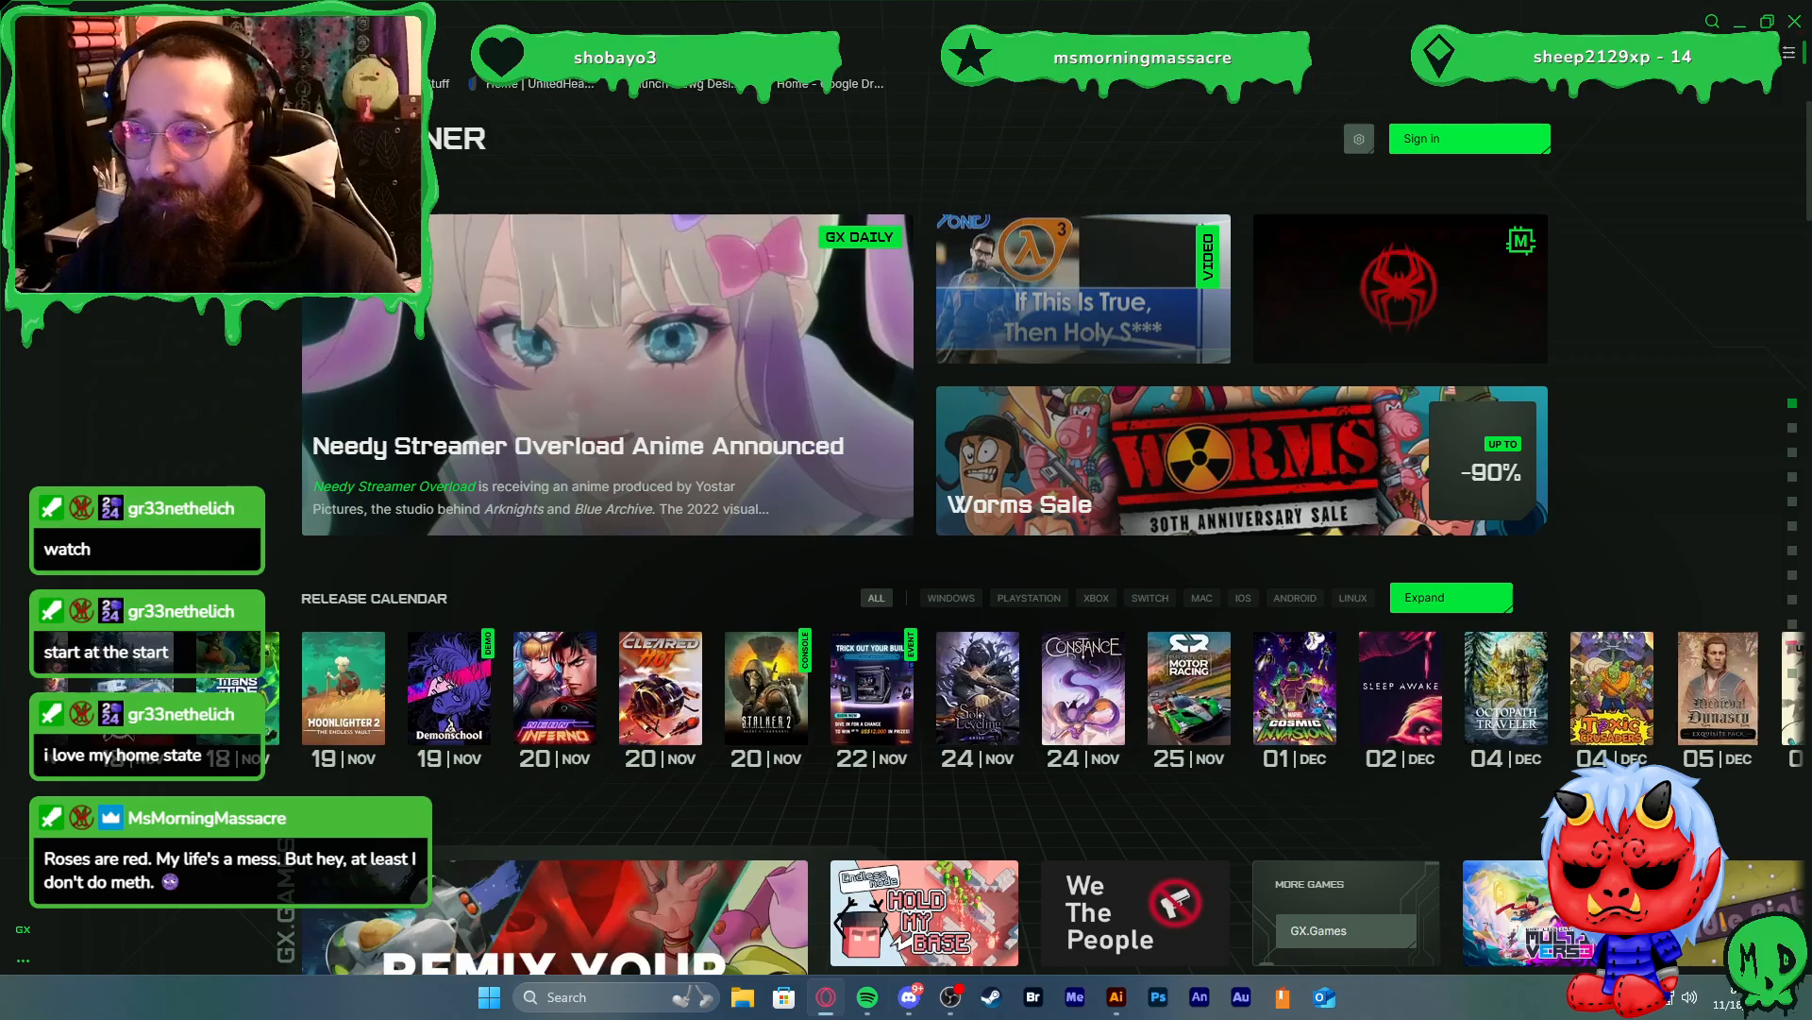
pyautogui.click(1796, 24)
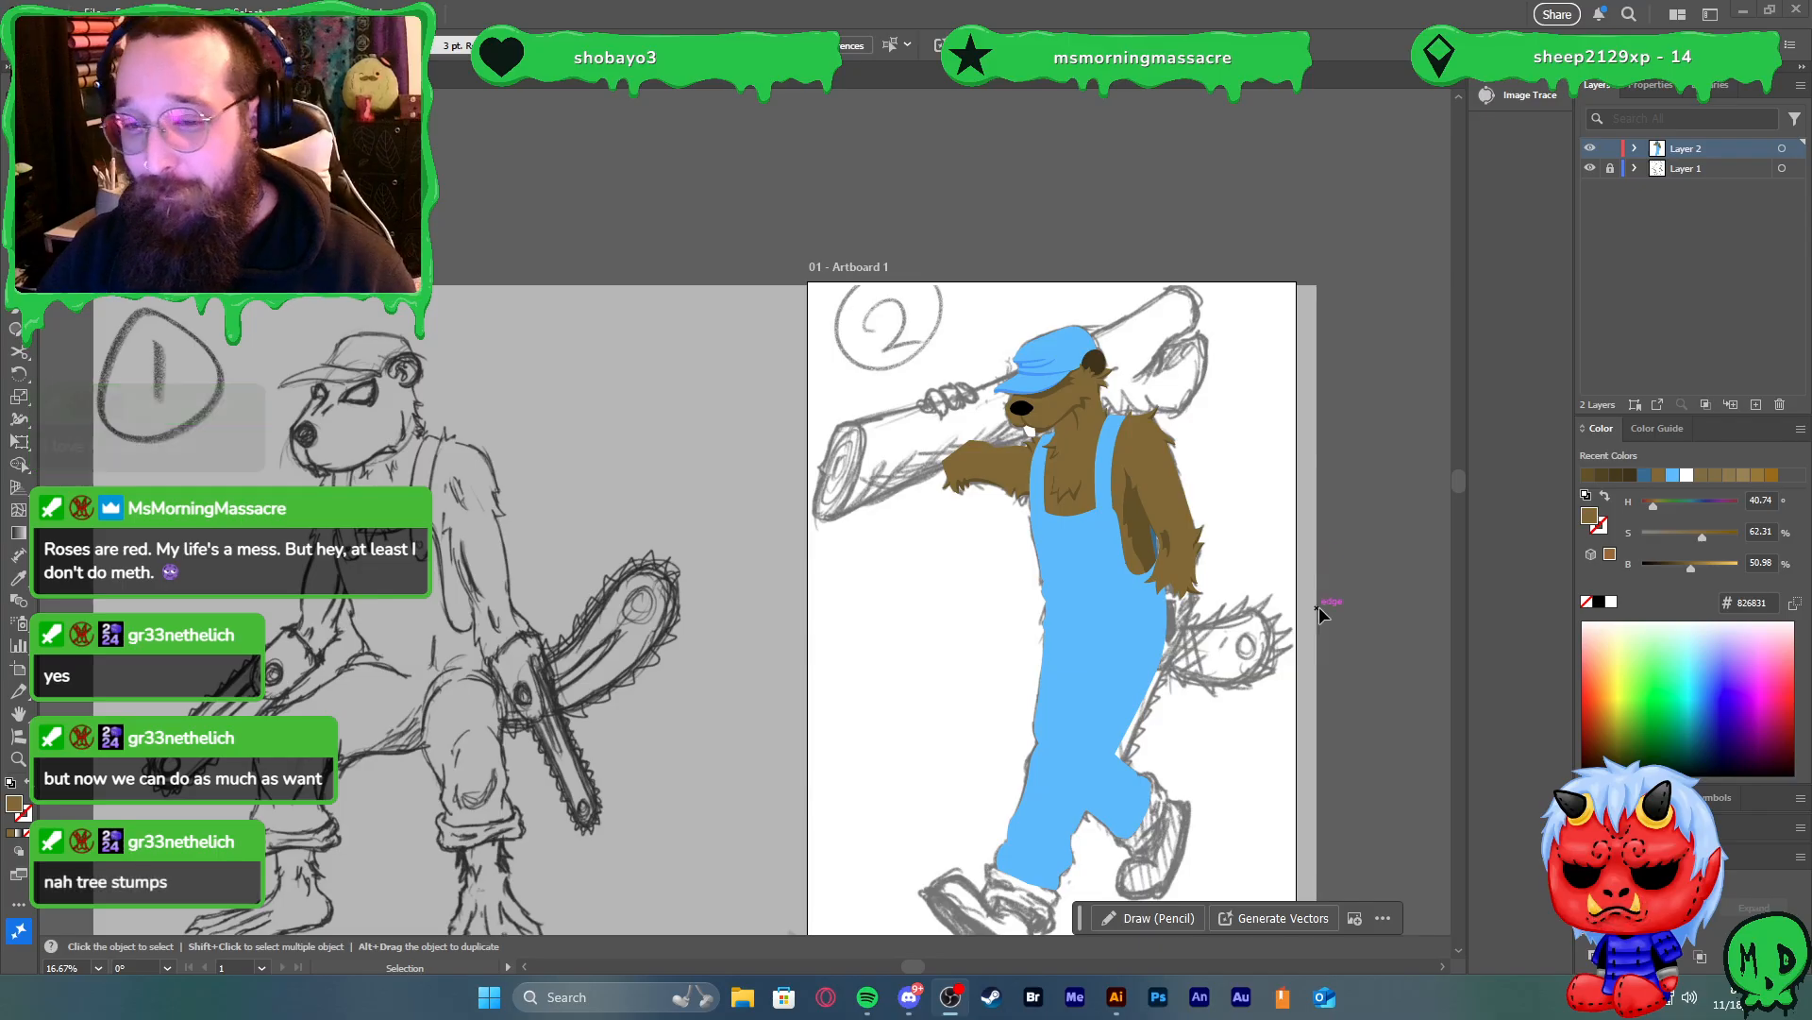
# Swap the overalls' fill and stroke back to a light blue outline without fill, and activate the Direct Selection tool
pyautogui.scroll(-4, 1335, 561)
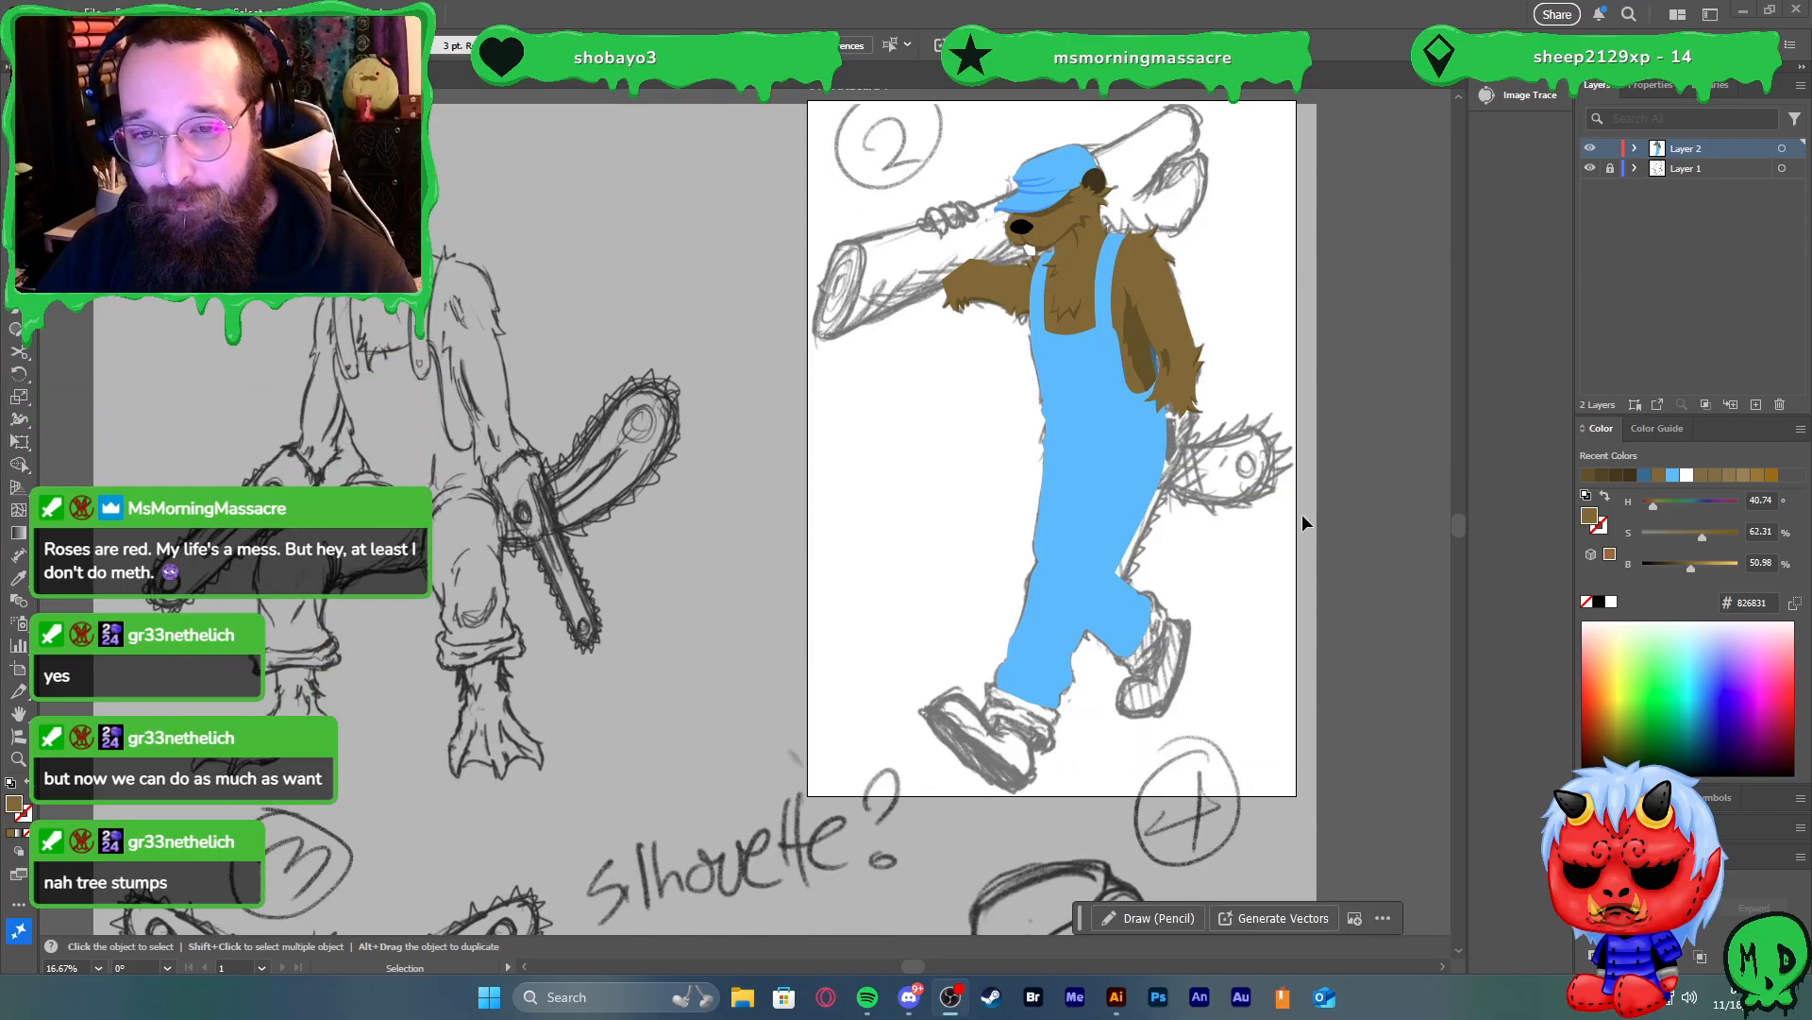
pyautogui.scroll(3, 1248, 311)
pyautogui.click(791, 450)
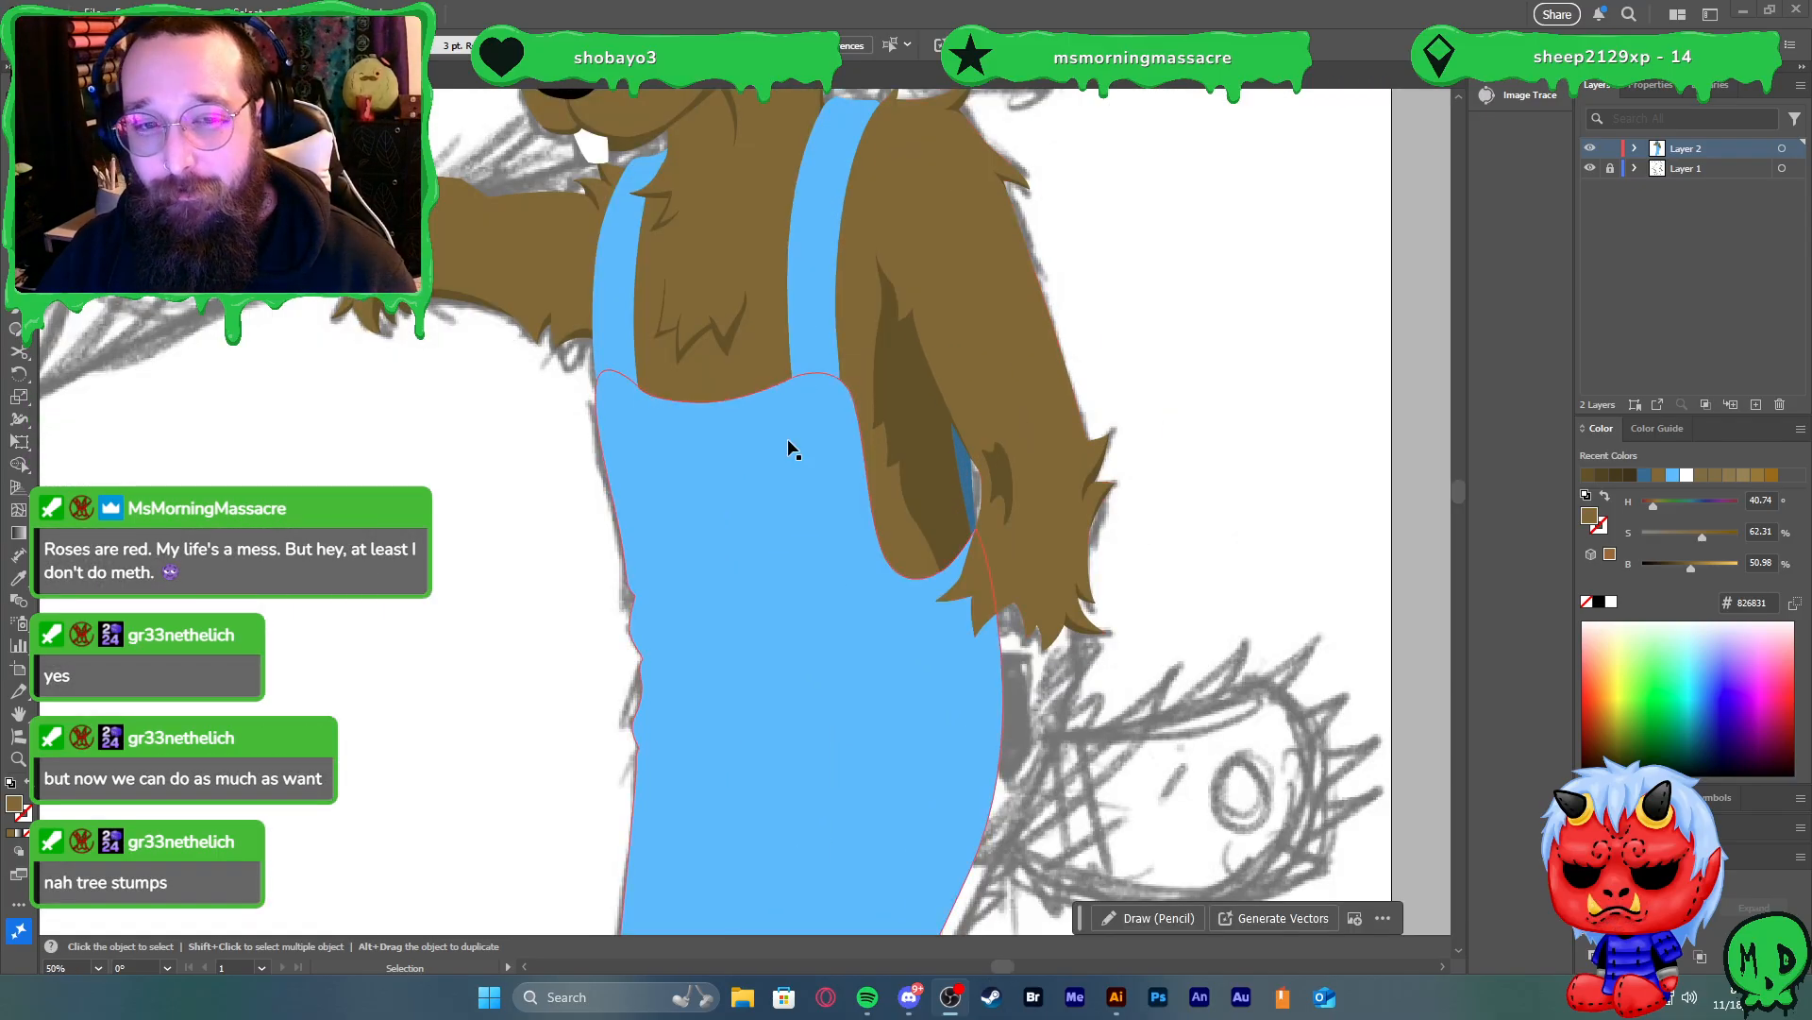
pyautogui.click(857, 640)
pyautogui.hotkey('shift', 'x')
pyautogui.scroll(-2, 818, 555)
pyautogui.press('a')
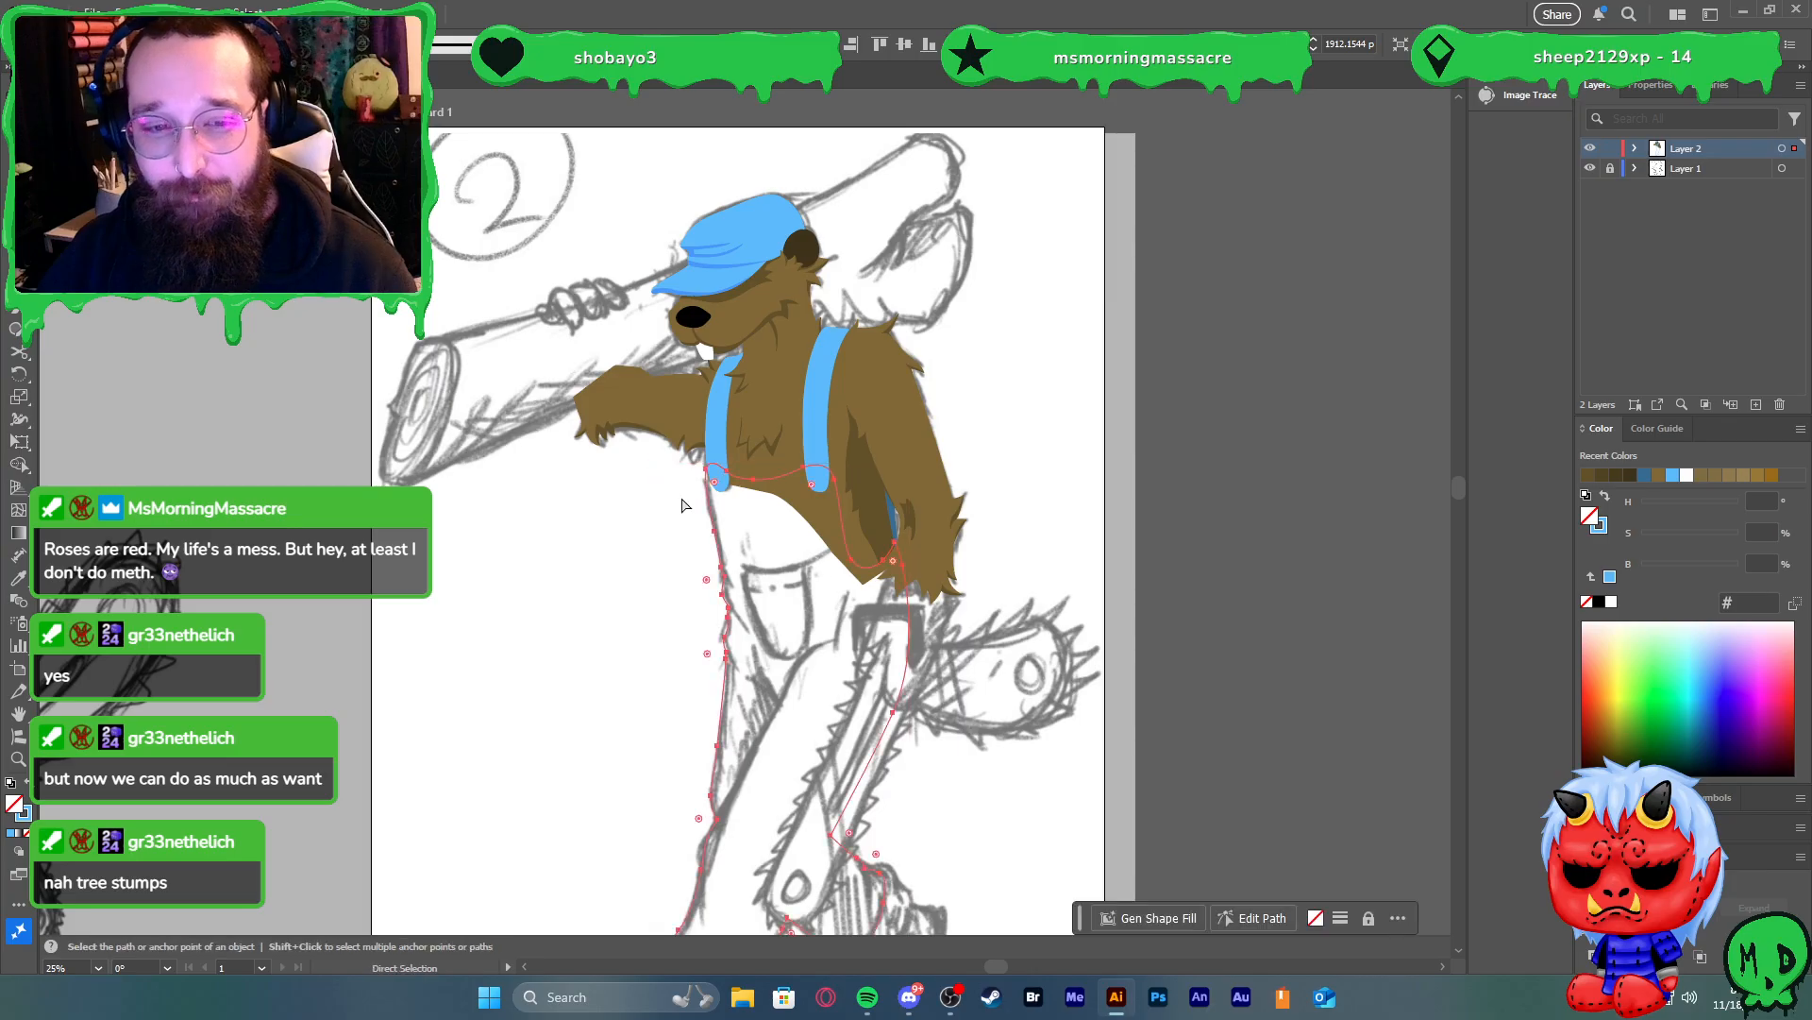
# Group the outstretched arm shape with its dark fur shading pieces along the paw, underside and shoulder
pyautogui.press('v')
pyautogui.scroll(3, 732, 352)
pyautogui.click(784, 466)
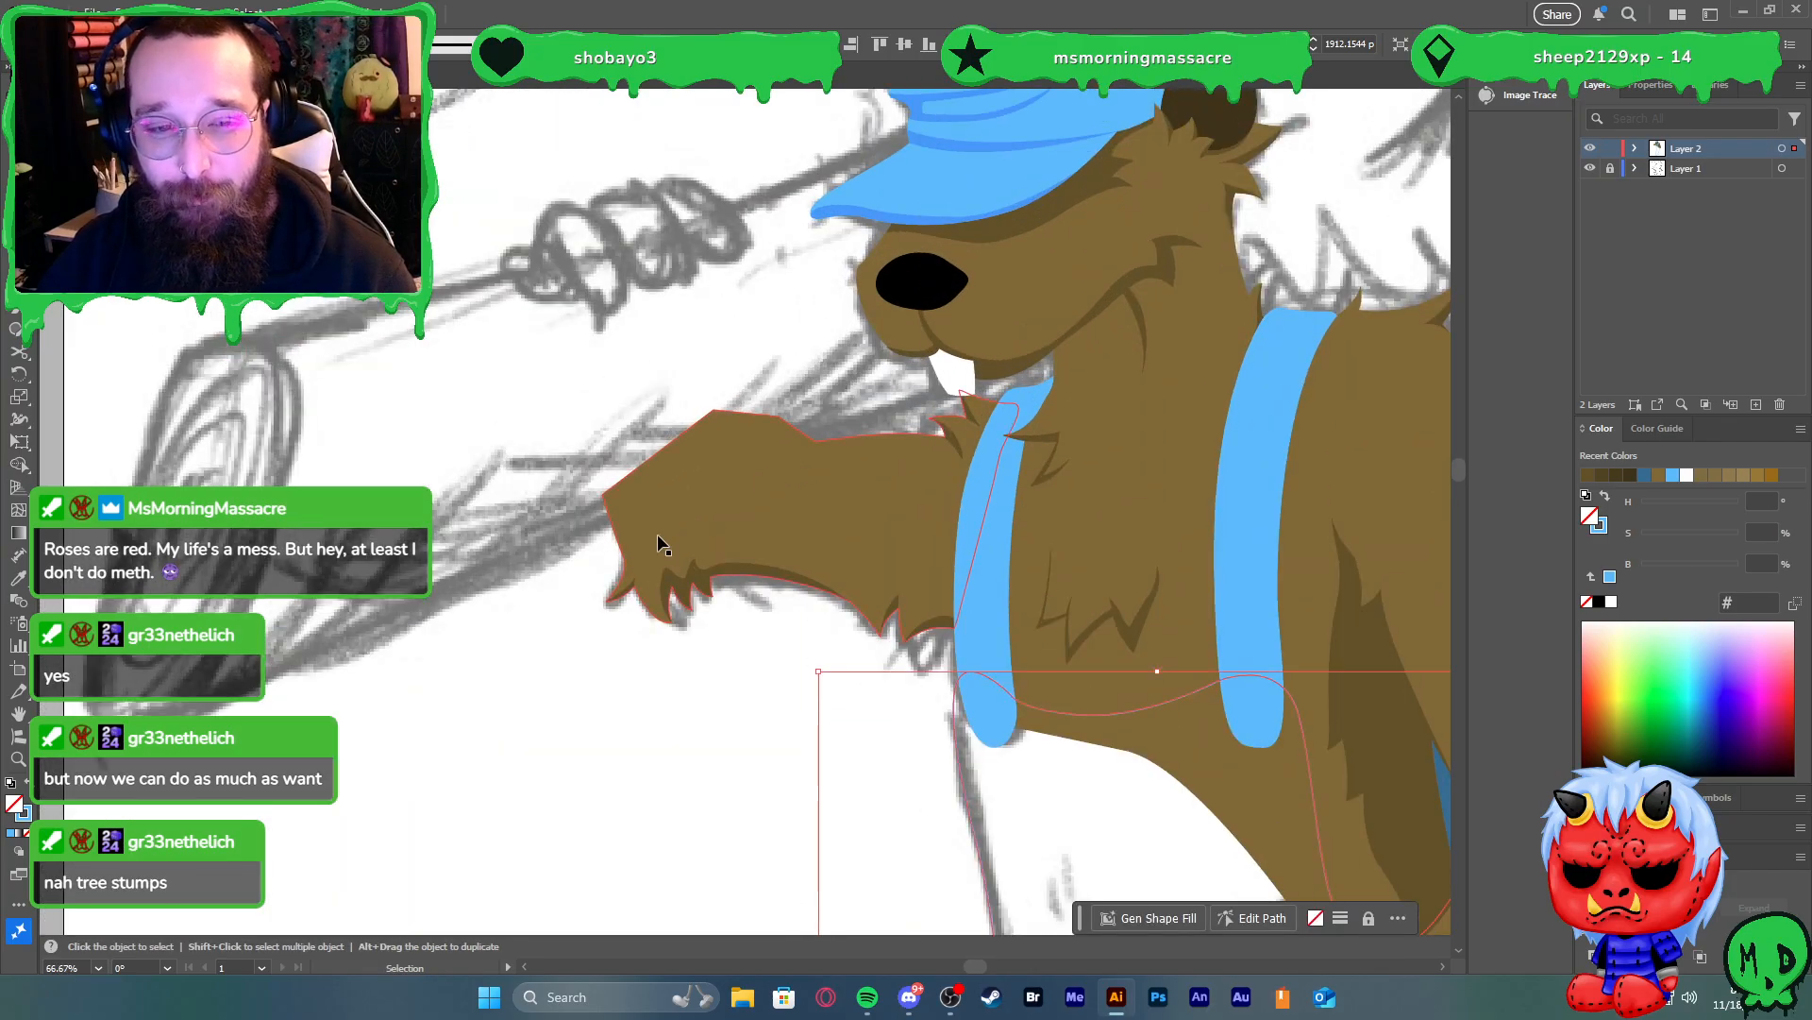
pyautogui.scroll(-2, 637, 535)
pyautogui.scroll(-1, 586, 567)
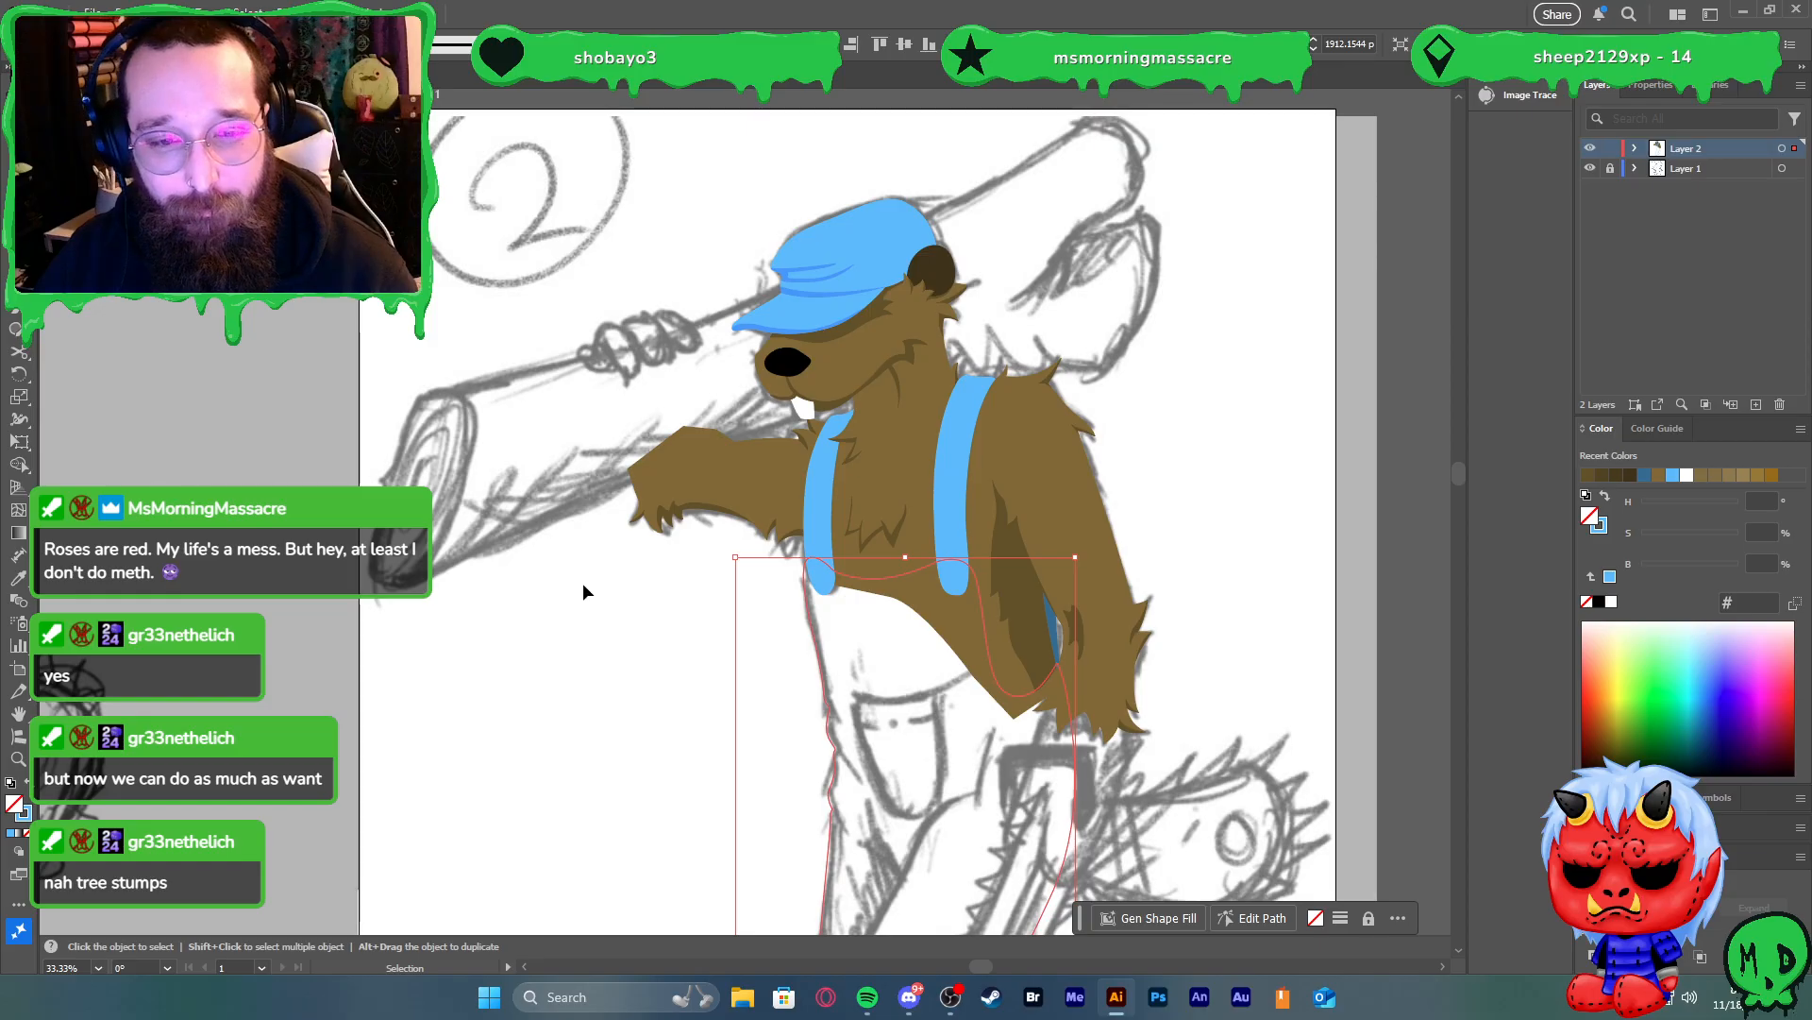
pyautogui.click(742, 466)
pyautogui.scroll(6, 742, 466)
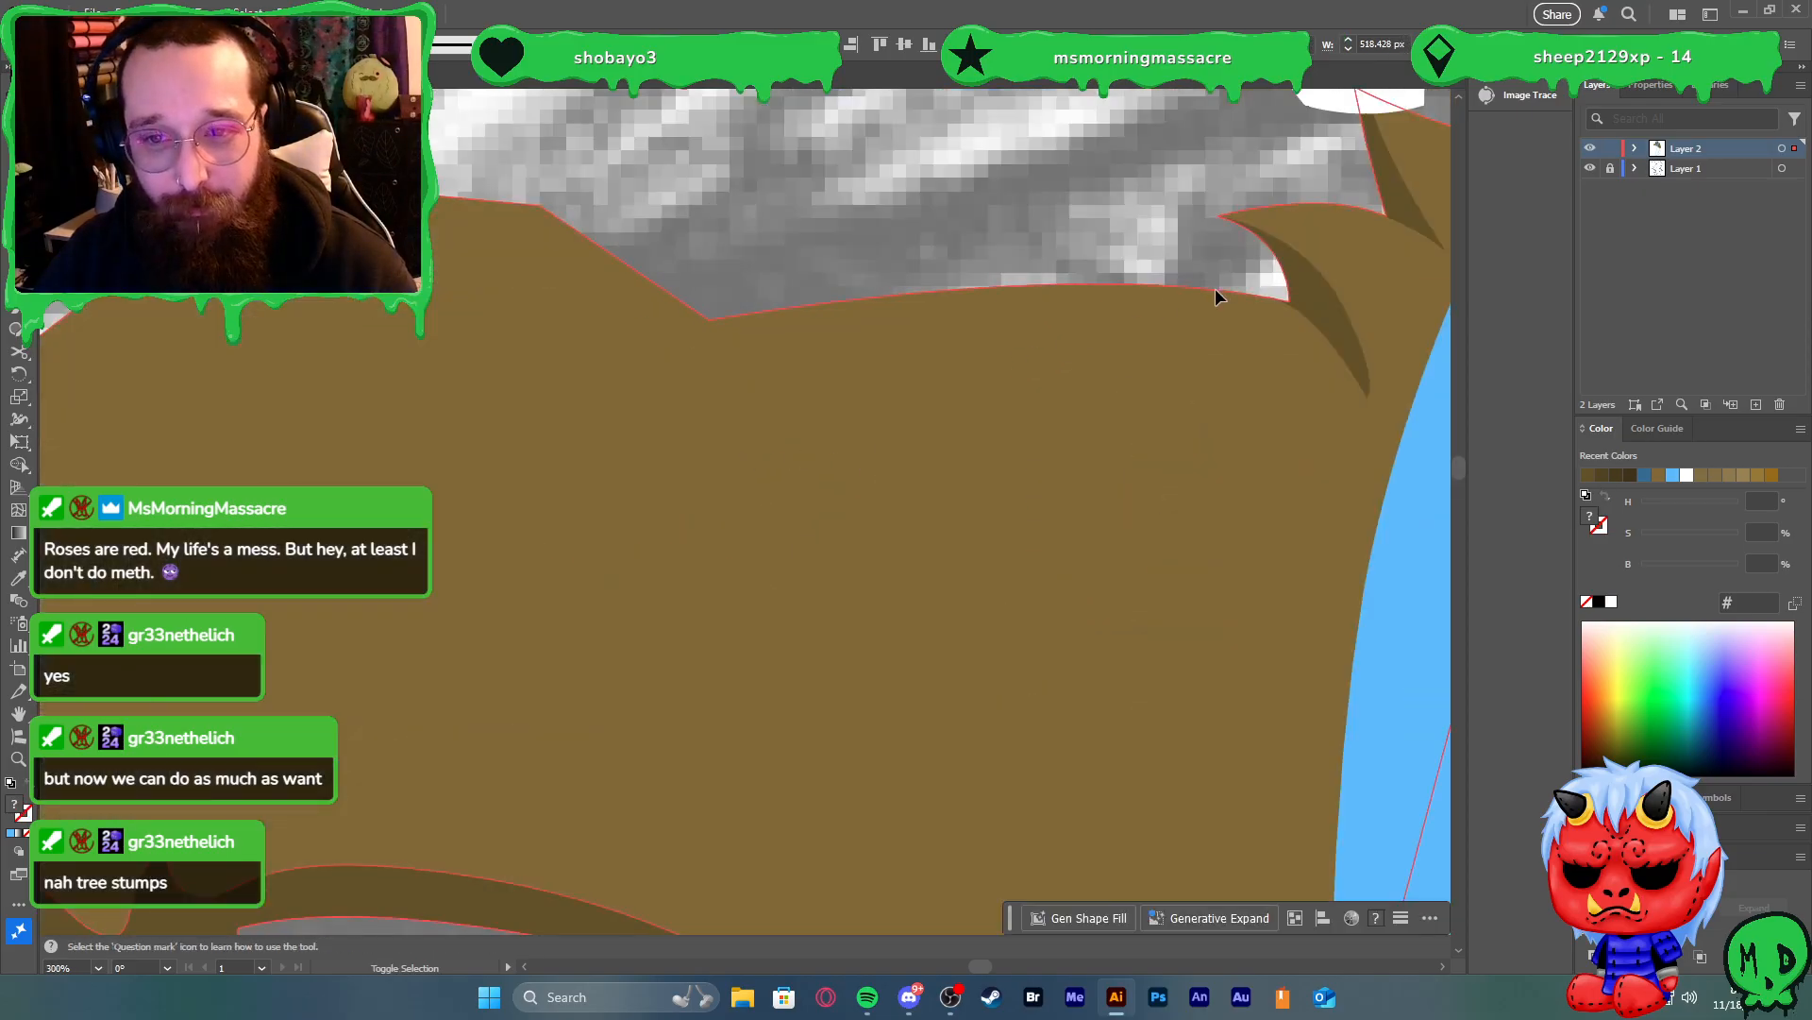
pyautogui.scroll(-2, 1147, 304)
pyautogui.keyDown('shift'); pyautogui.click(1167, 269); pyautogui.keyUp('shift')
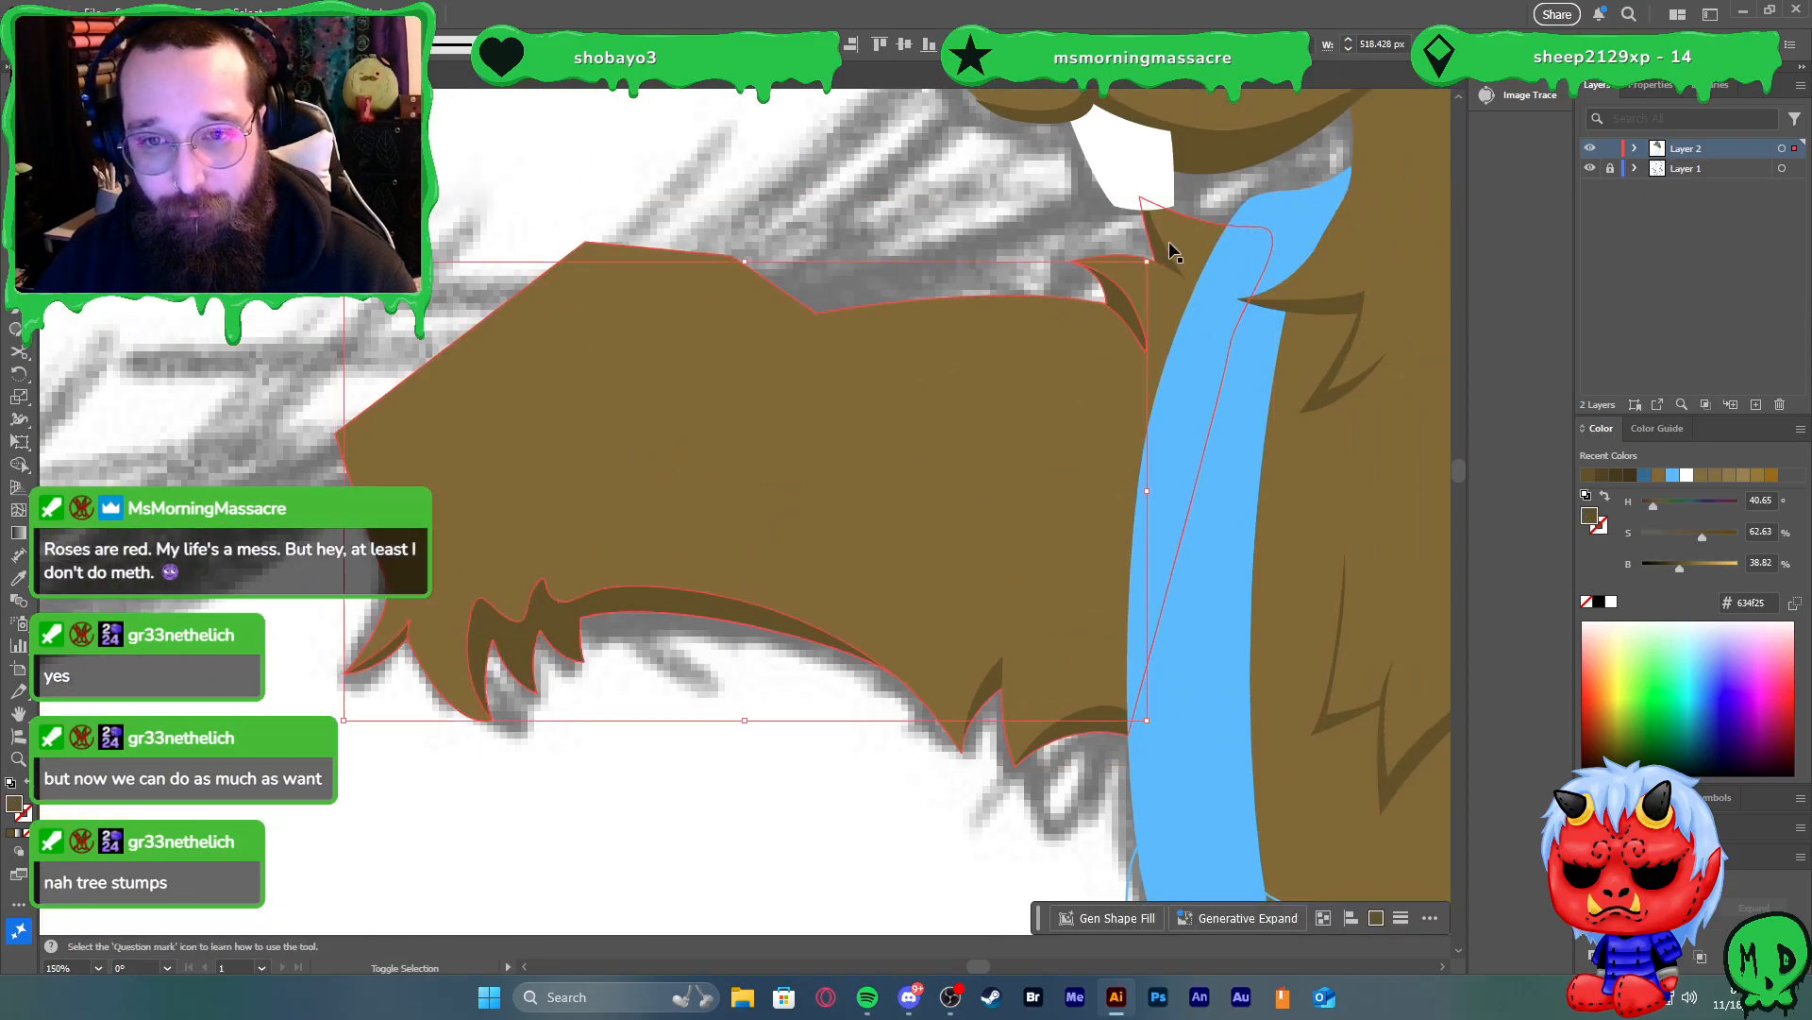
pyautogui.keyDown('shift'); pyautogui.click(1168, 257); pyautogui.keyUp('shift')
pyautogui.keyDown('shift'); pyautogui.click(1182, 242); pyautogui.keyUp('shift')
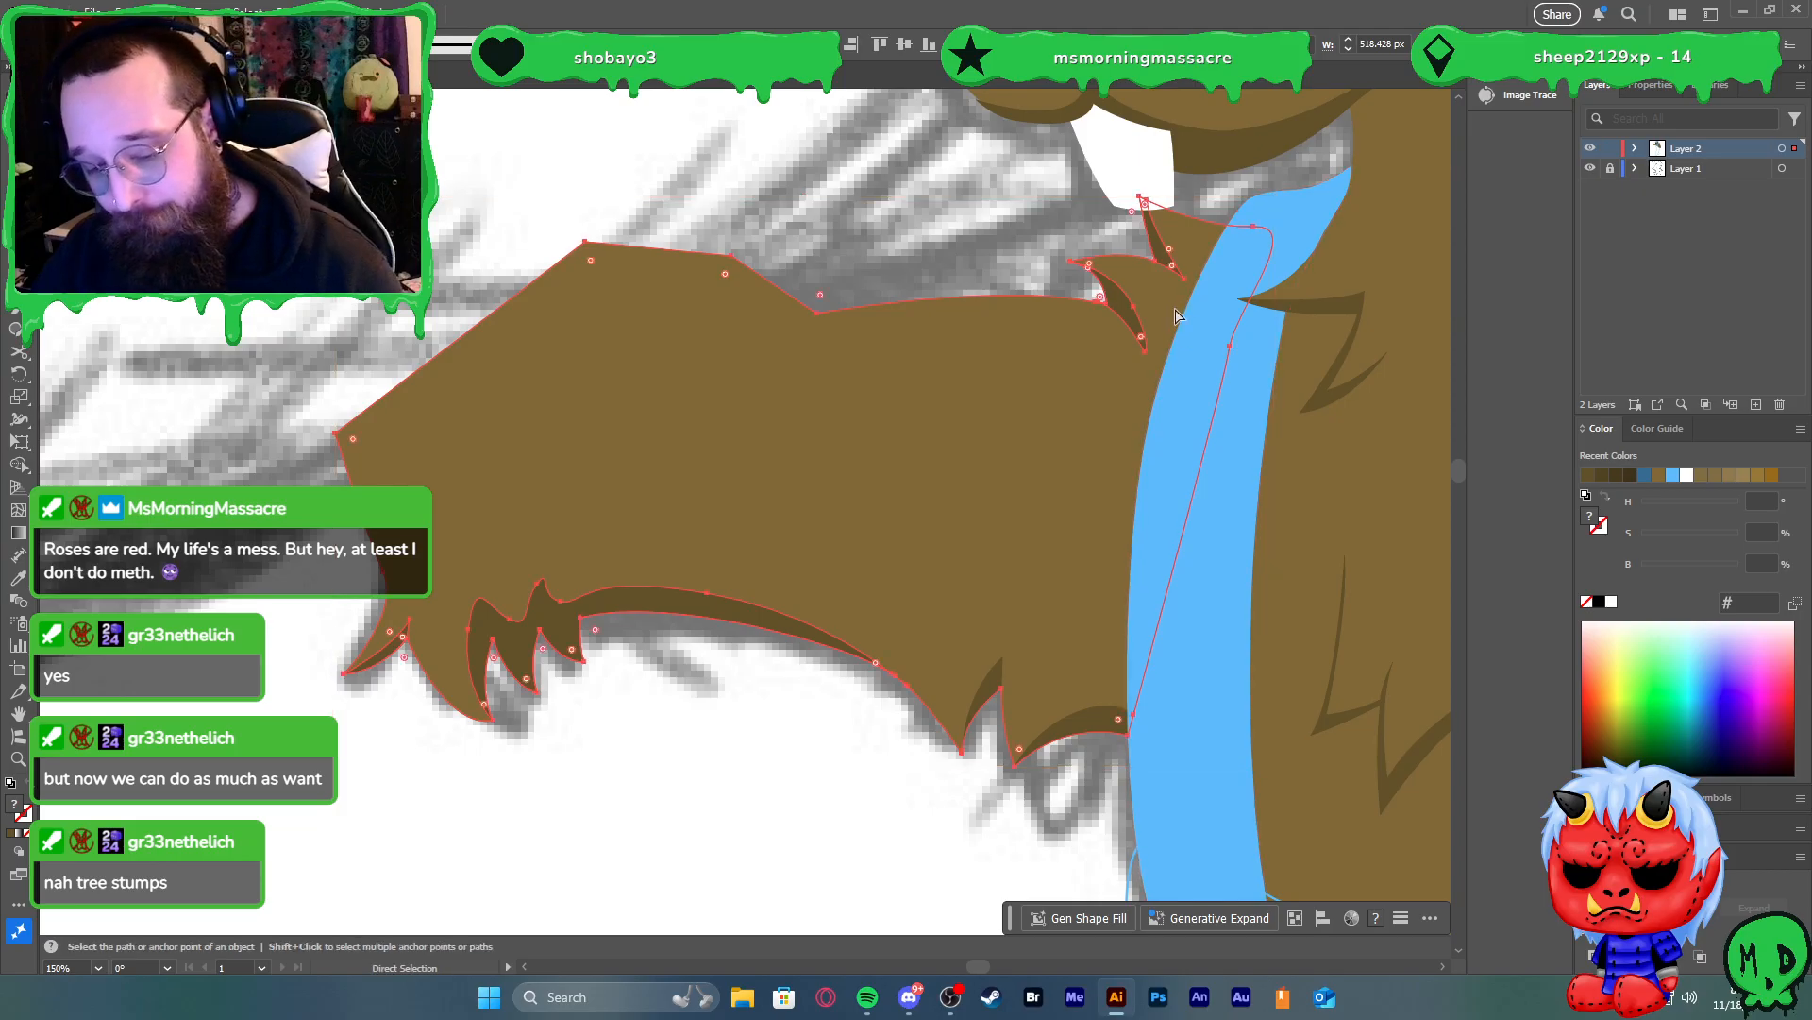
pyautogui.hotkey('ctrl', 'g')
pyautogui.hotkey('ctrl', 'z')
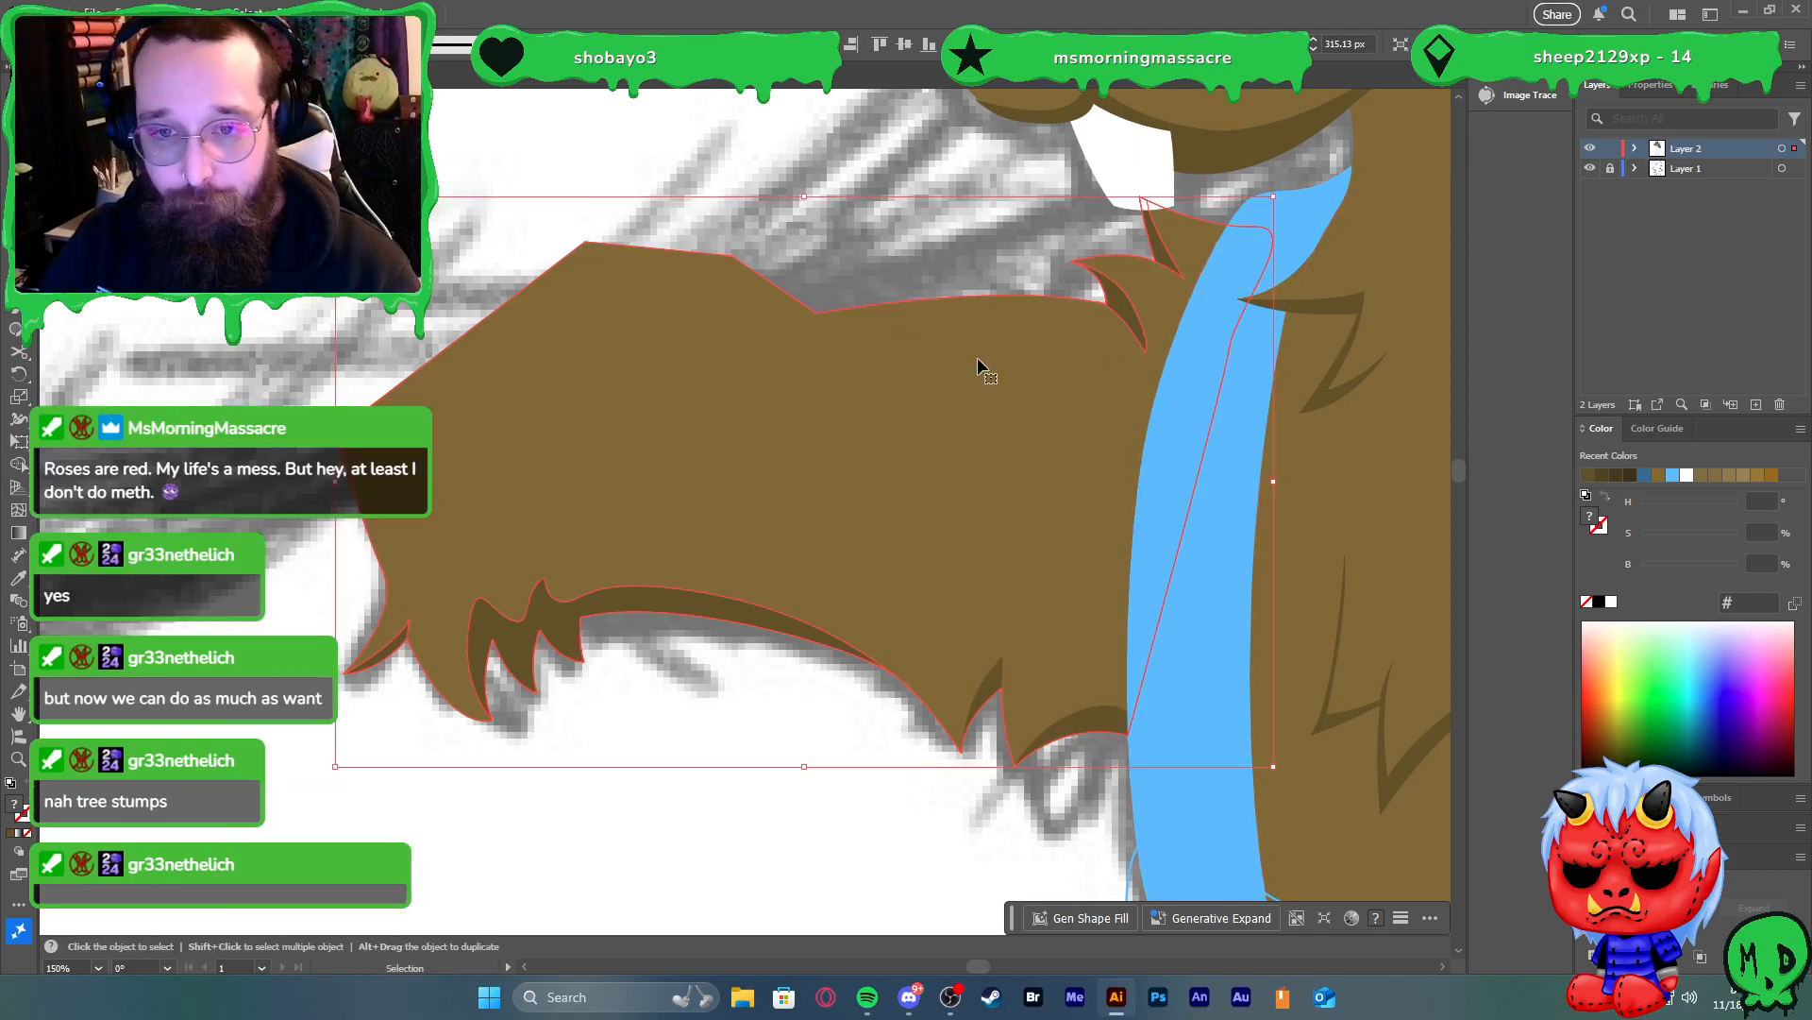
# Group the head and torso with their face, smile and chest fur details and bring them in front of the cap and straps
pyautogui.scroll(-3, 1012, 408)
pyautogui.scroll(2, 978, 422)
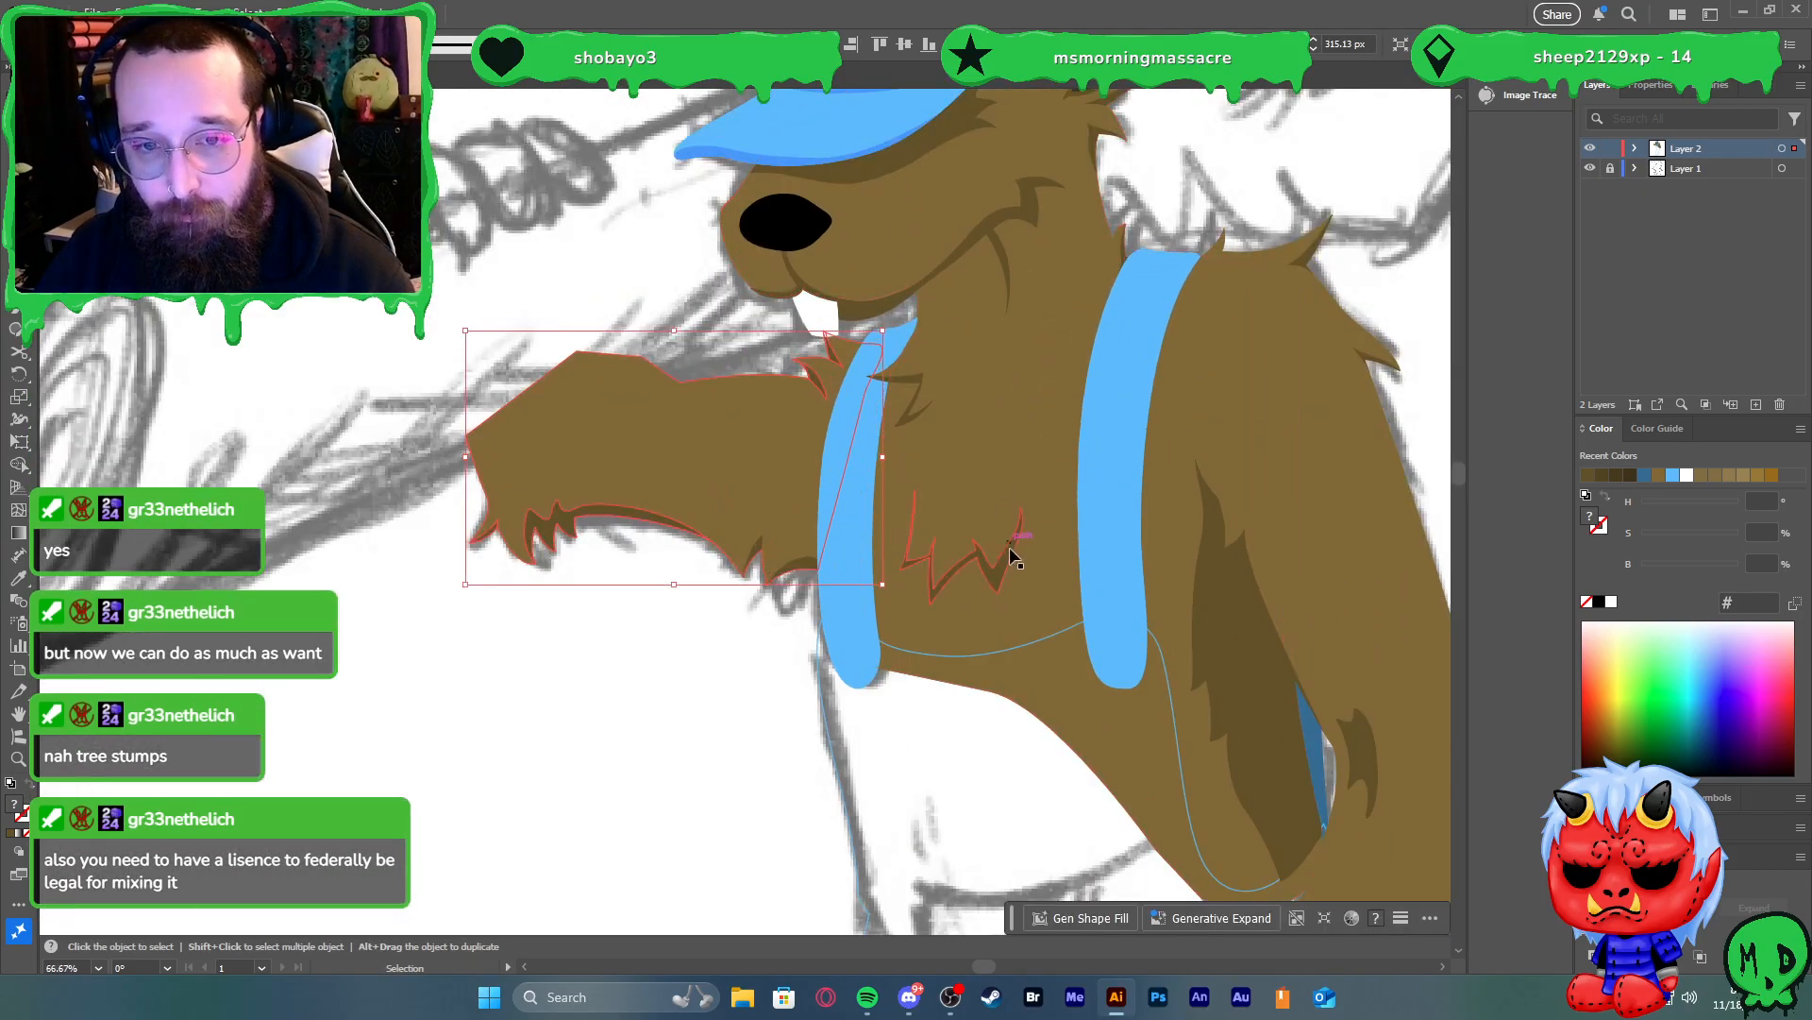
pyautogui.click(1005, 566)
pyautogui.keyDown('shift'); pyautogui.click(914, 404); pyautogui.keyUp('shift')
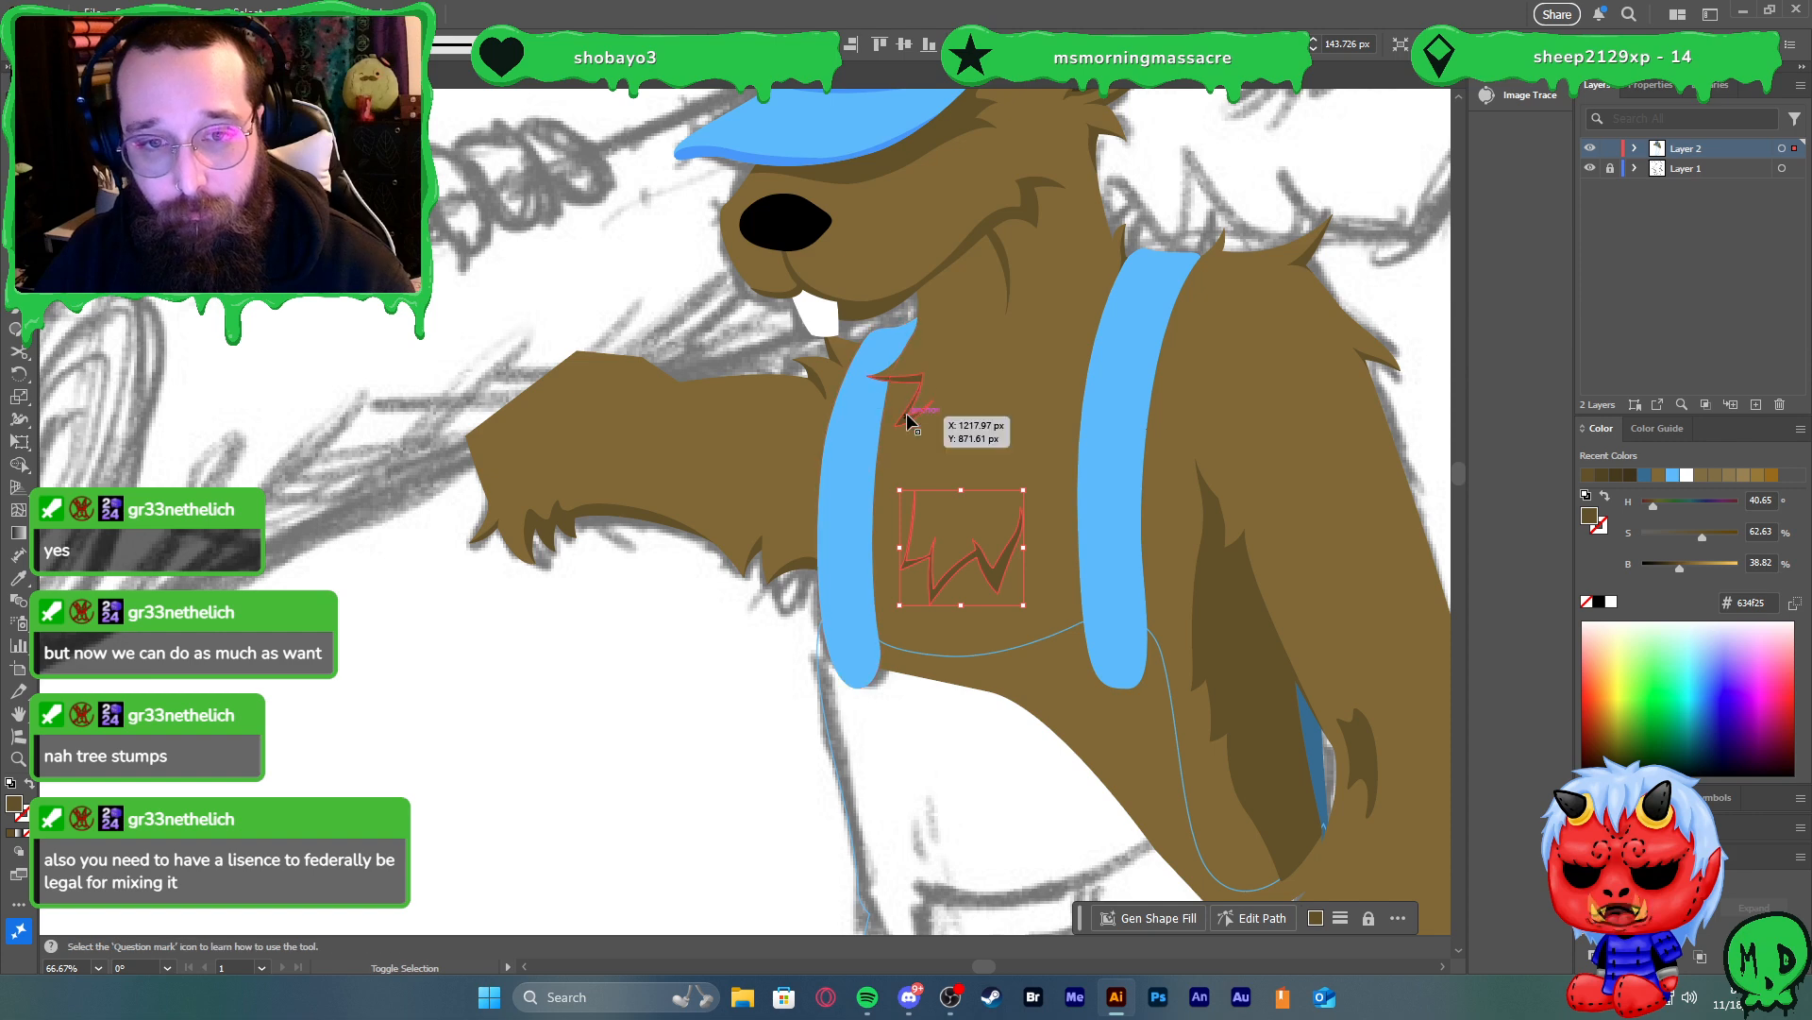
pyautogui.keyDown('shift'); pyautogui.click(948, 261); pyautogui.keyUp('shift')
pyautogui.keyDown('shift'); pyautogui.click(995, 259); pyautogui.keyUp('shift')
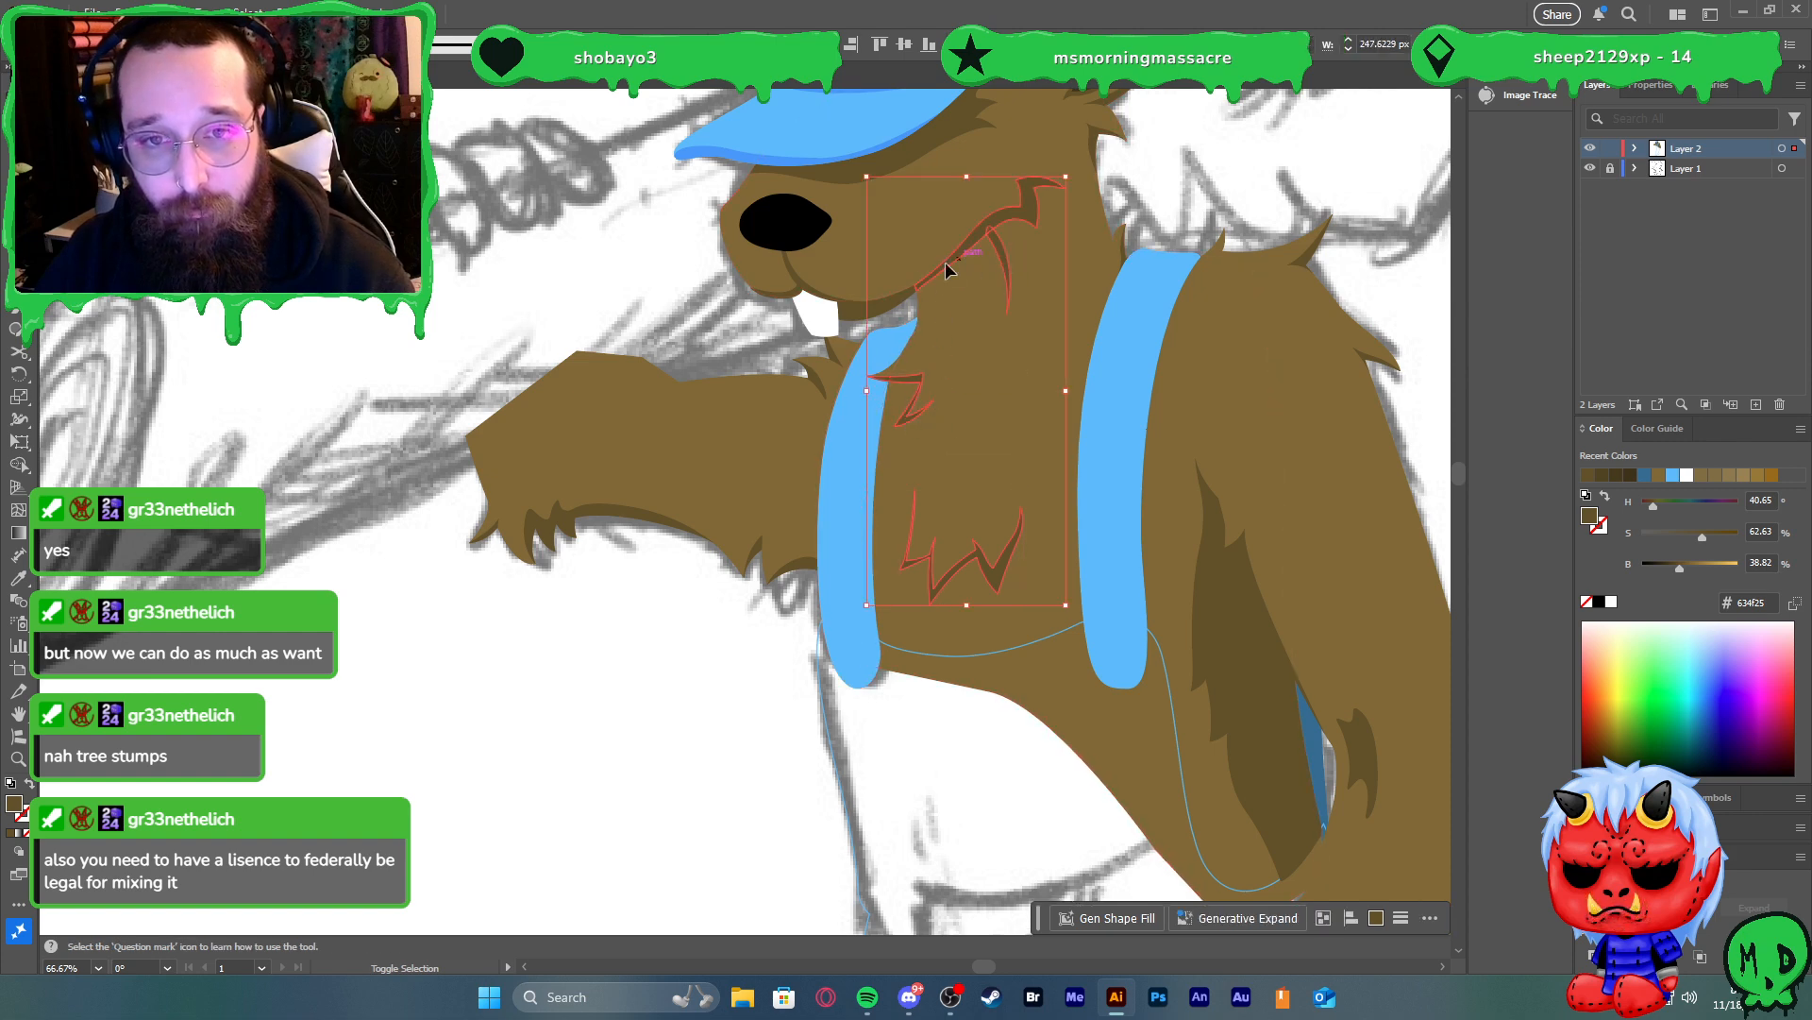
pyautogui.keyDown('shift'); pyautogui.click(880, 279); pyautogui.keyUp('shift')
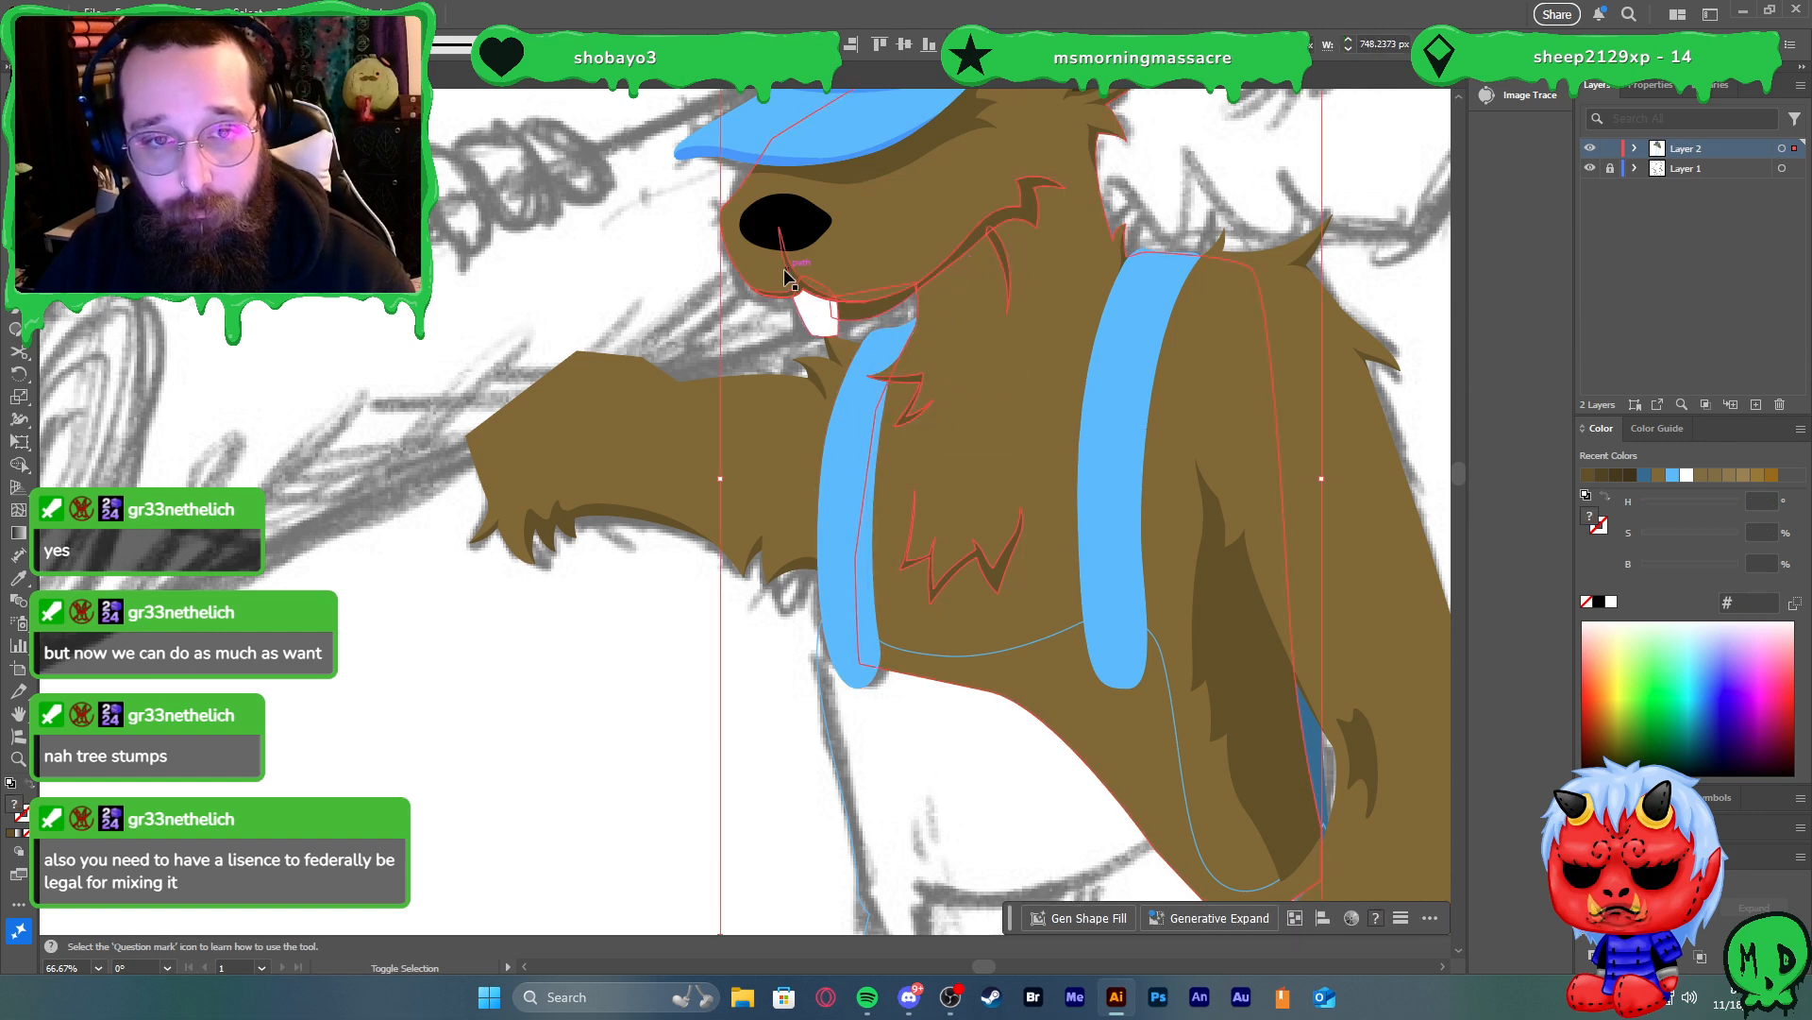
pyautogui.scroll(-3, 850, 236)
pyautogui.scroll(1, 914, 205)
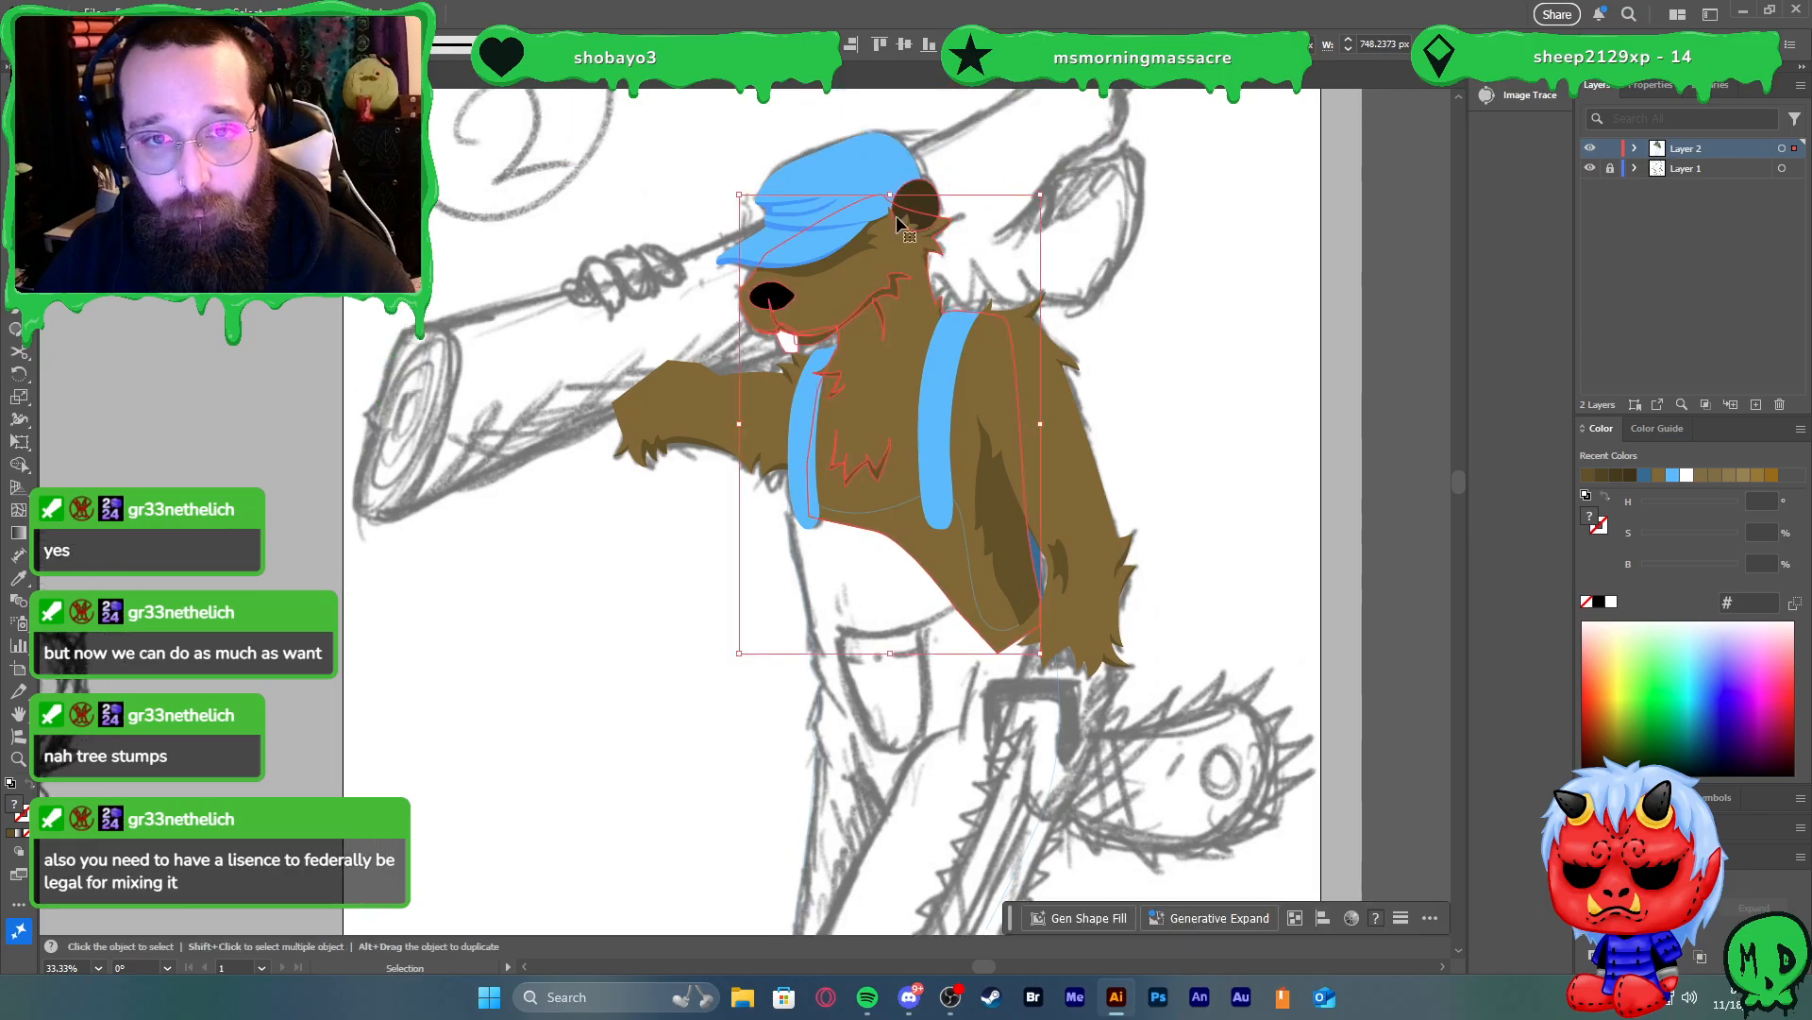
pyautogui.scroll(3, 897, 224)
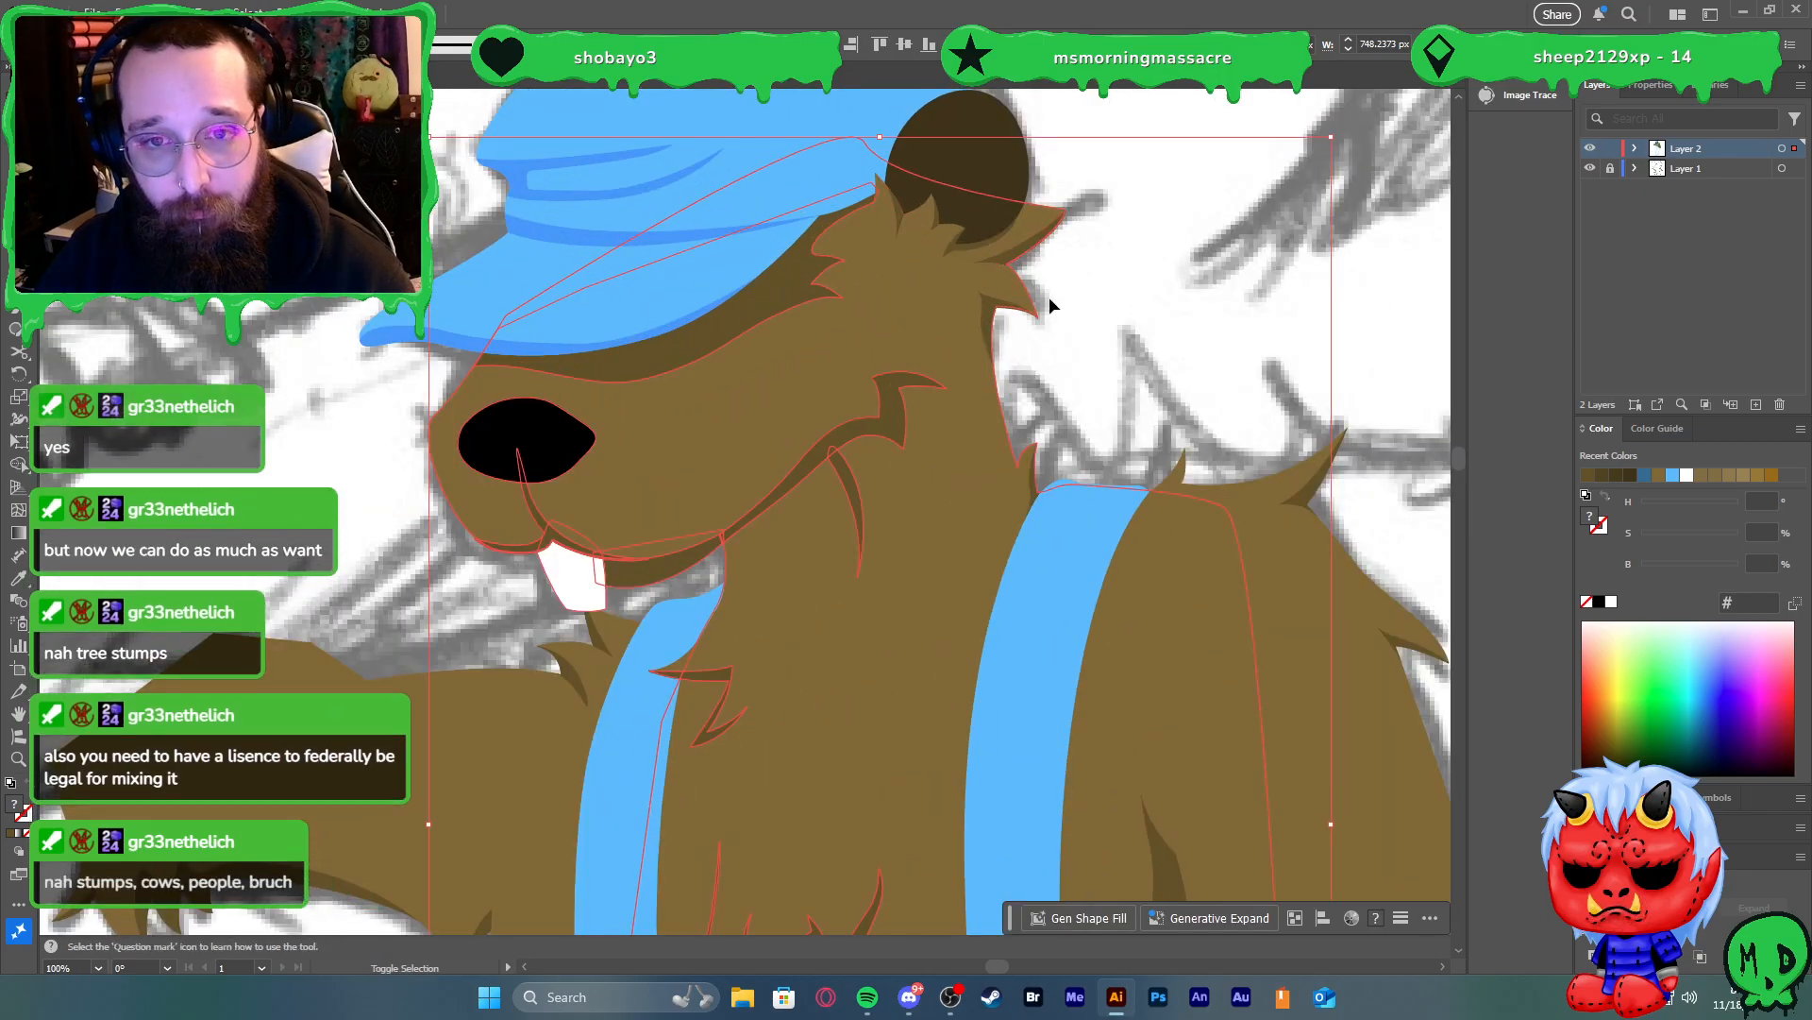
pyautogui.scroll(-3, 1060, 313)
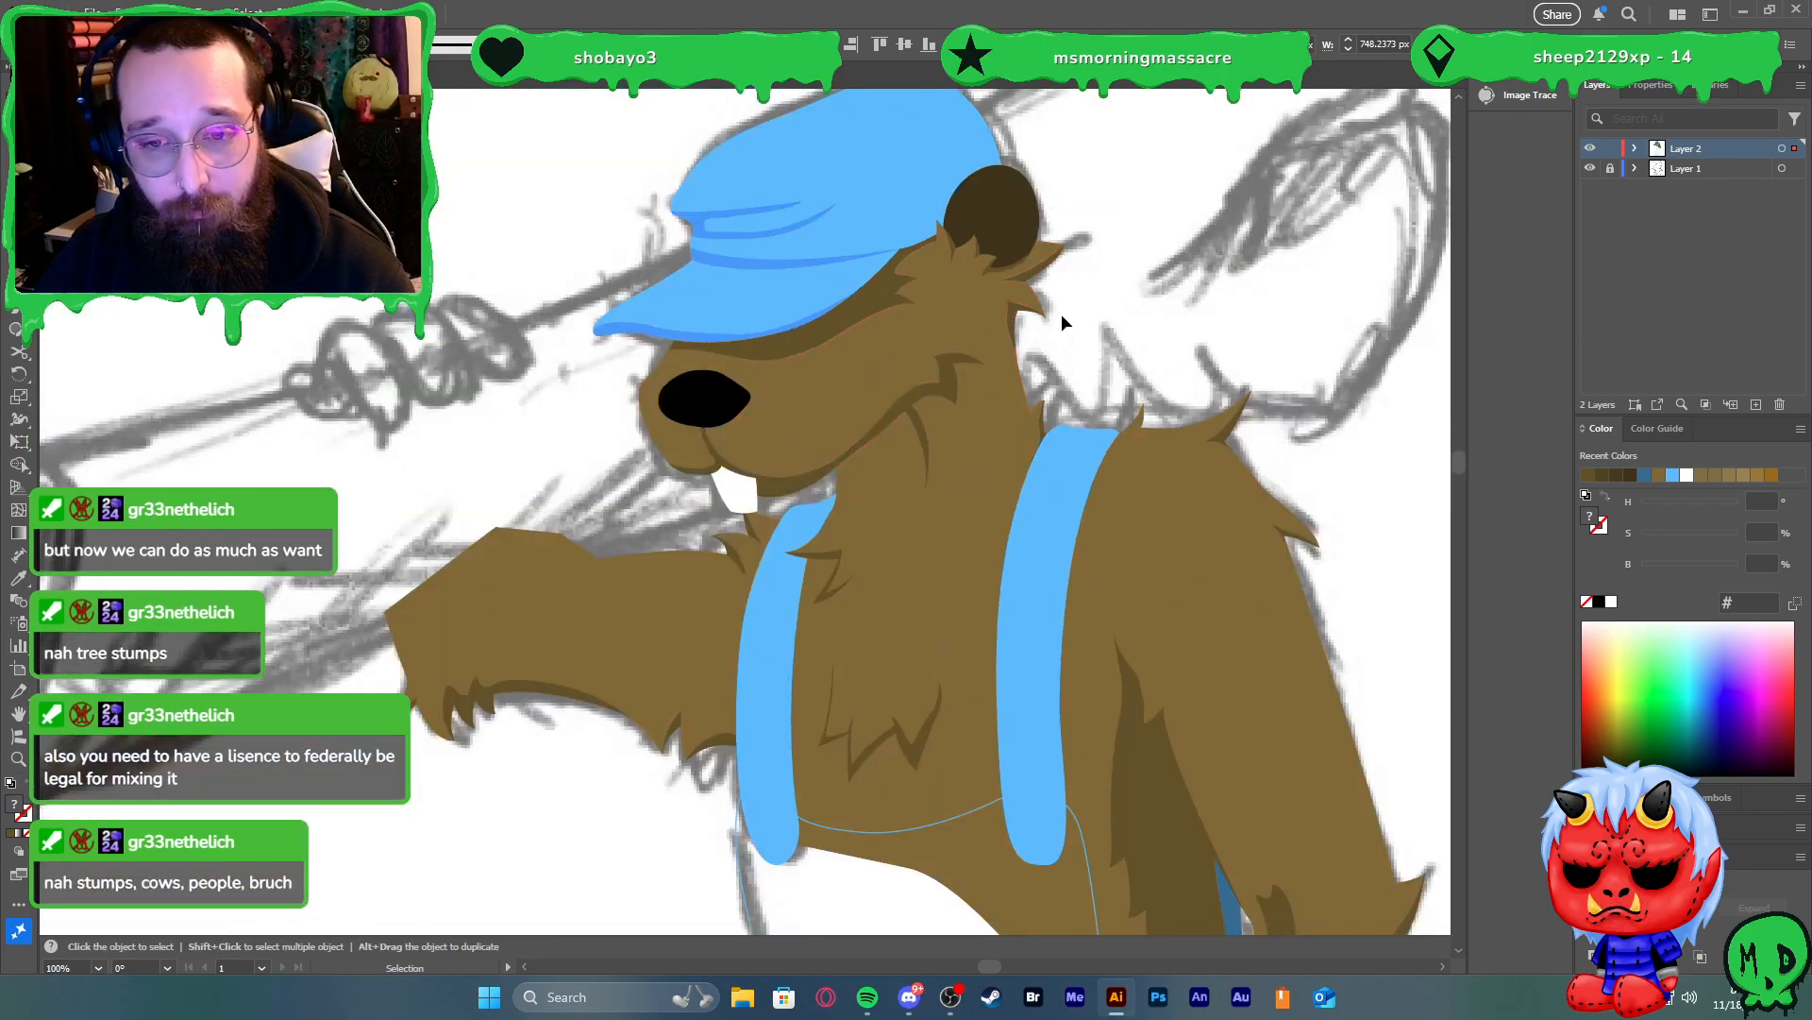
pyautogui.scroll(1, 1073, 325)
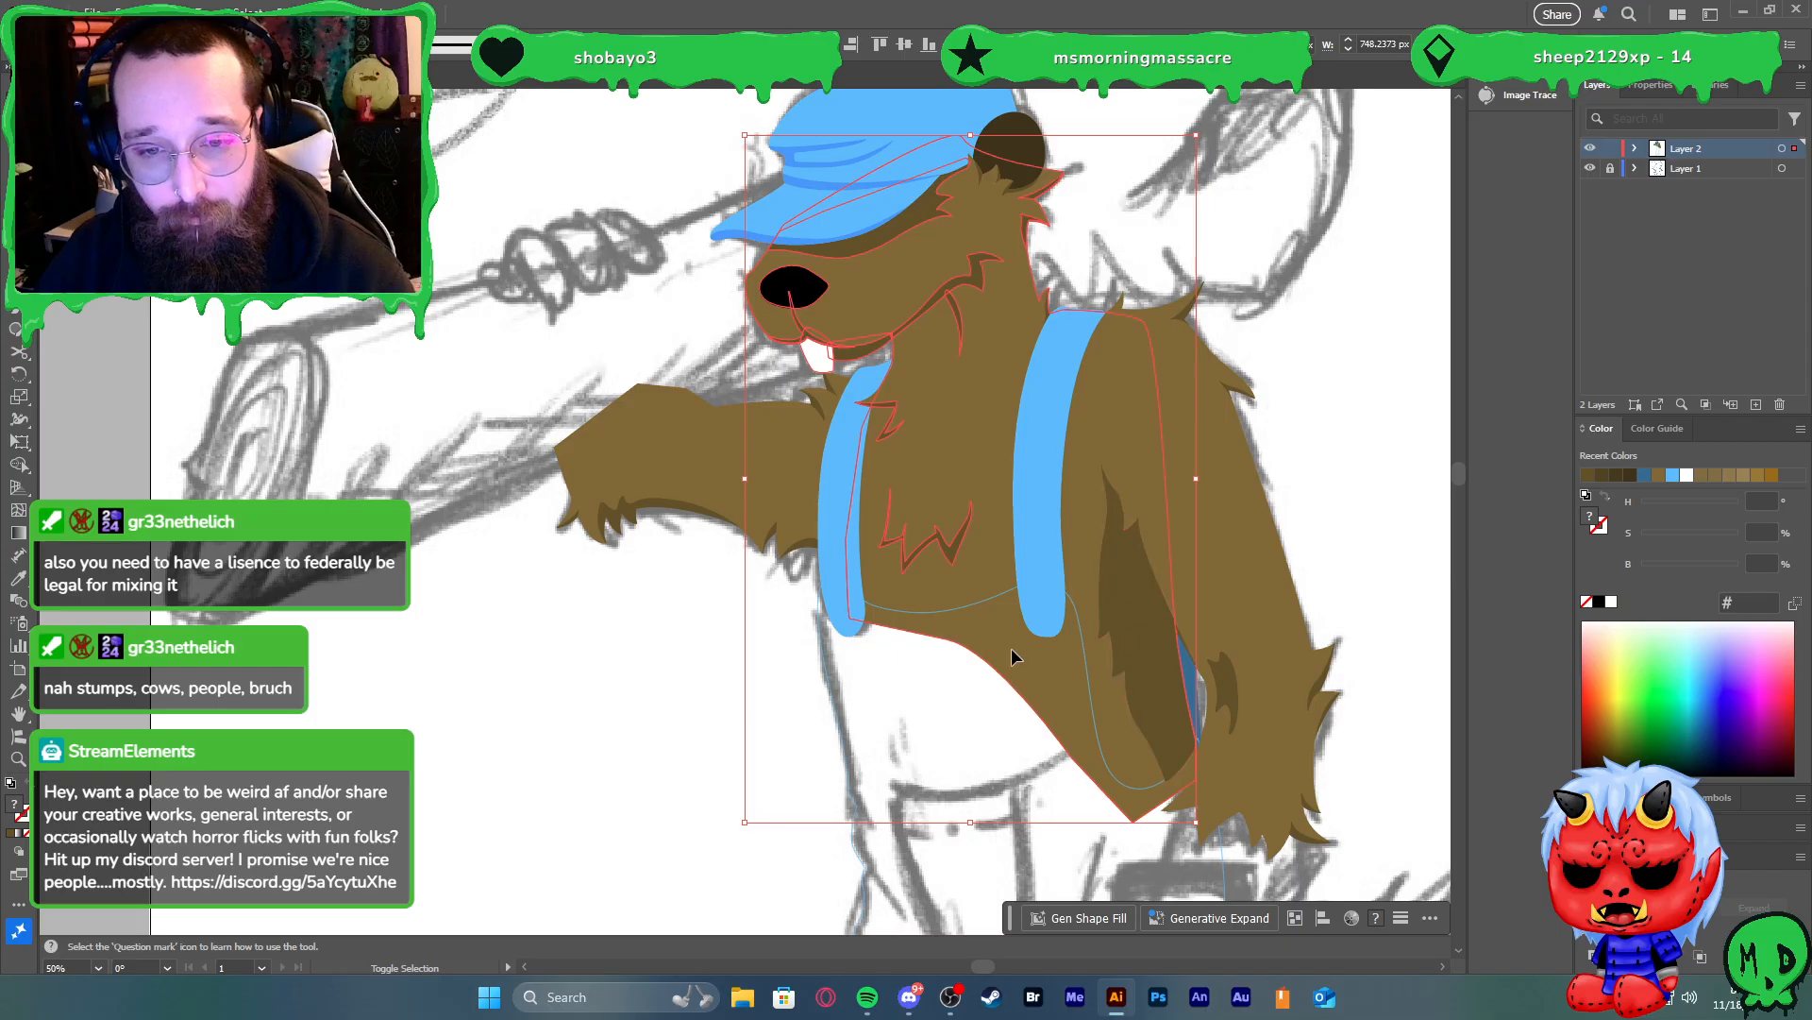
pyautogui.hotkey('ctrl', 'shift', ']')
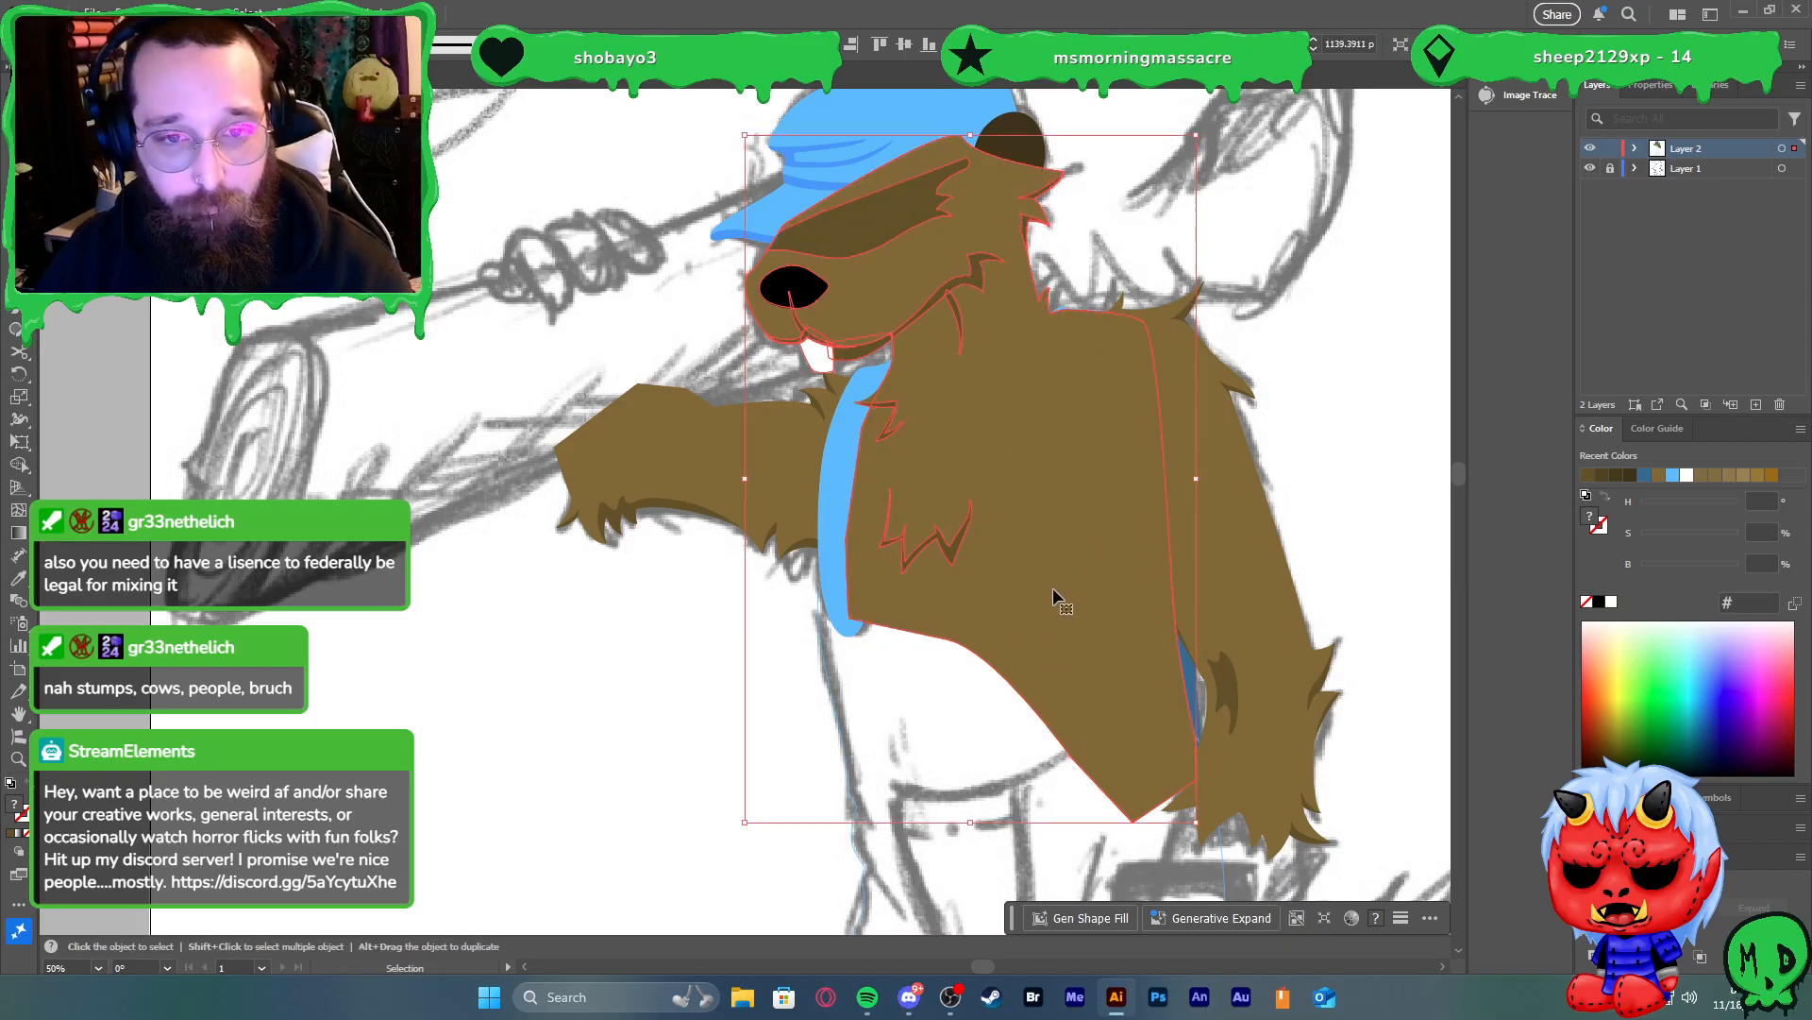
# Group the blue cap with its brim and fold shapes and bring it in front of the head
pyautogui.hotkey('ctrl', '-')
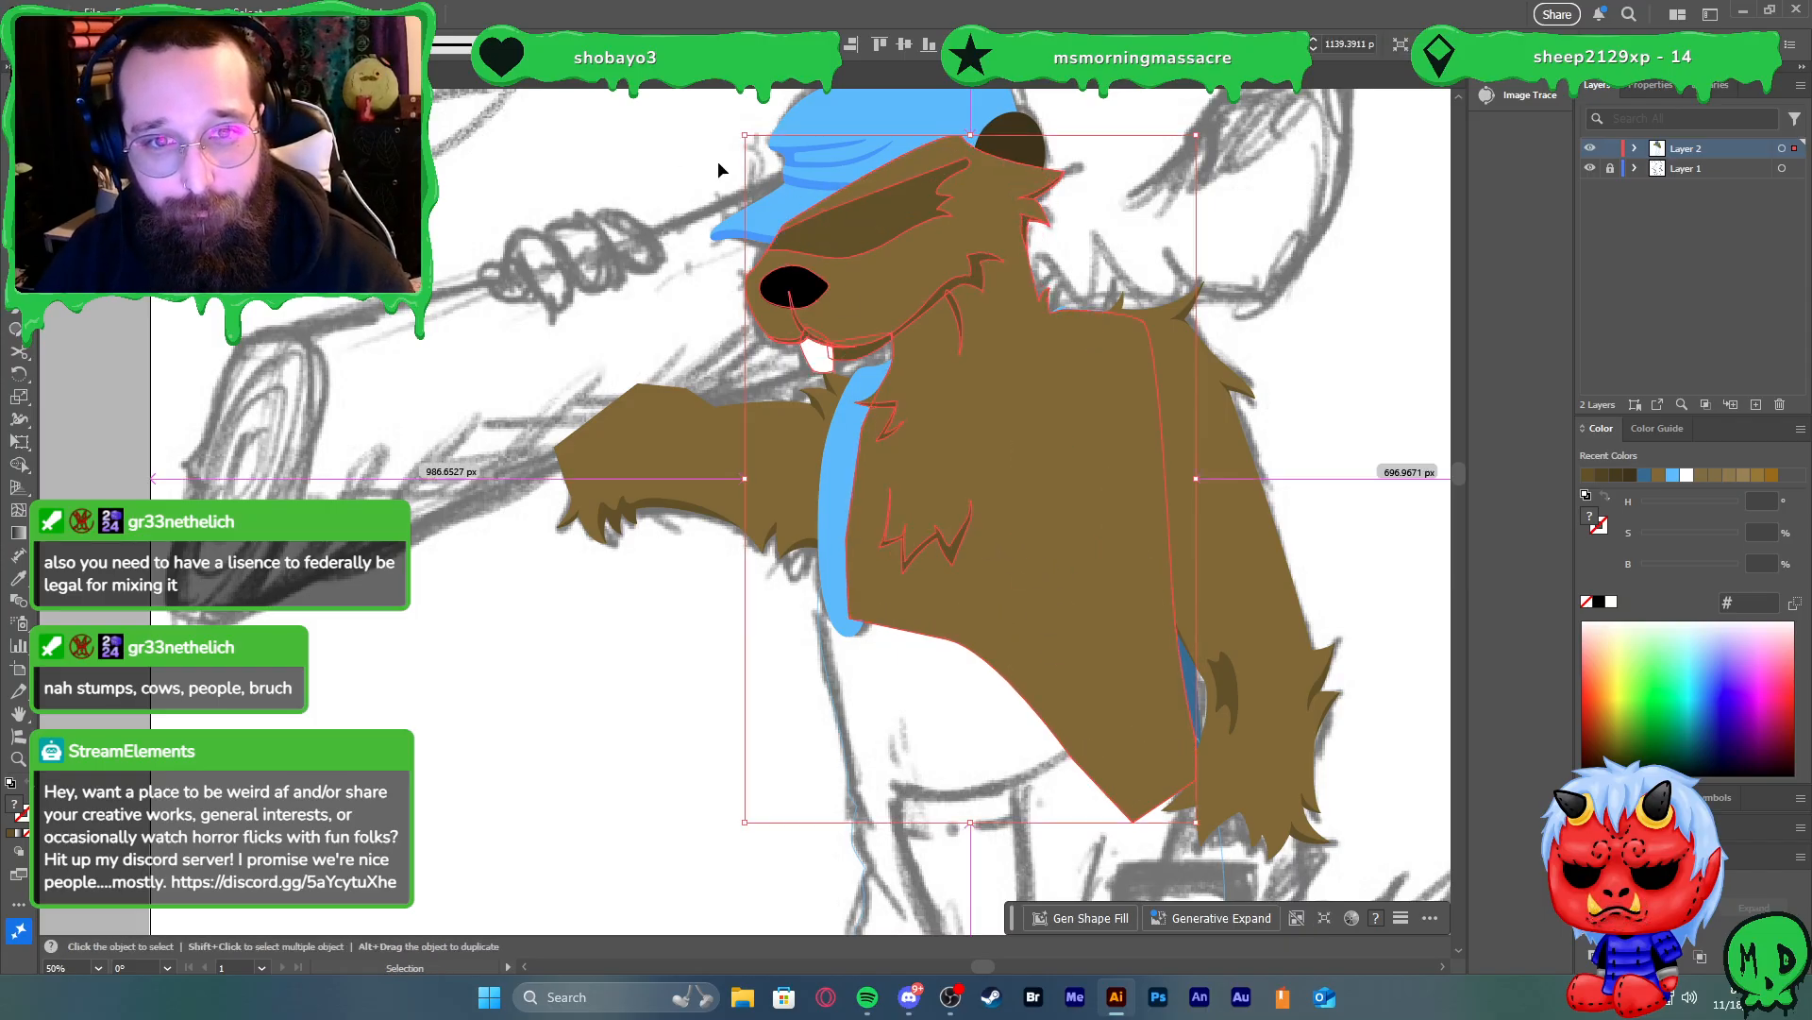
pyautogui.hotkey('ctrl', '-')
pyautogui.keyDown('shift'); pyautogui.click(838, 286); pyautogui.keyUp('shift')
pyautogui.keyDown('shift'); pyautogui.click(837, 280); pyautogui.keyUp('shift')
pyautogui.press('a')
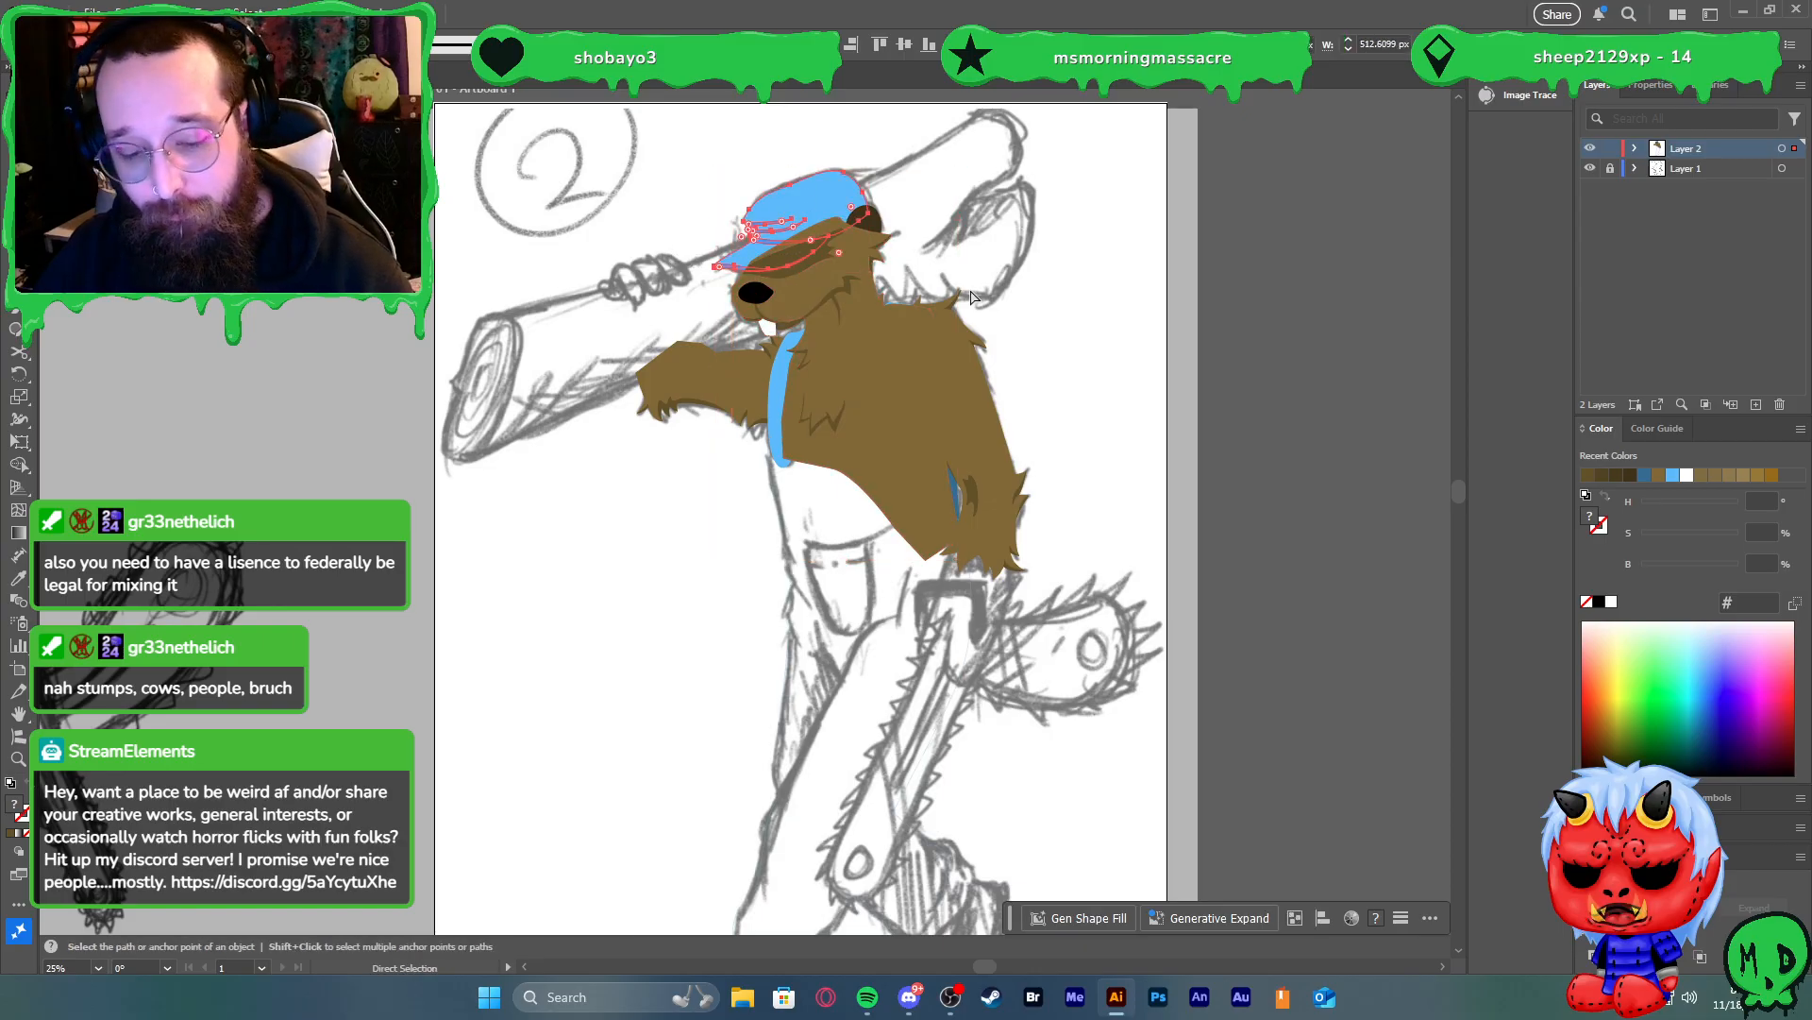
pyautogui.press('v')
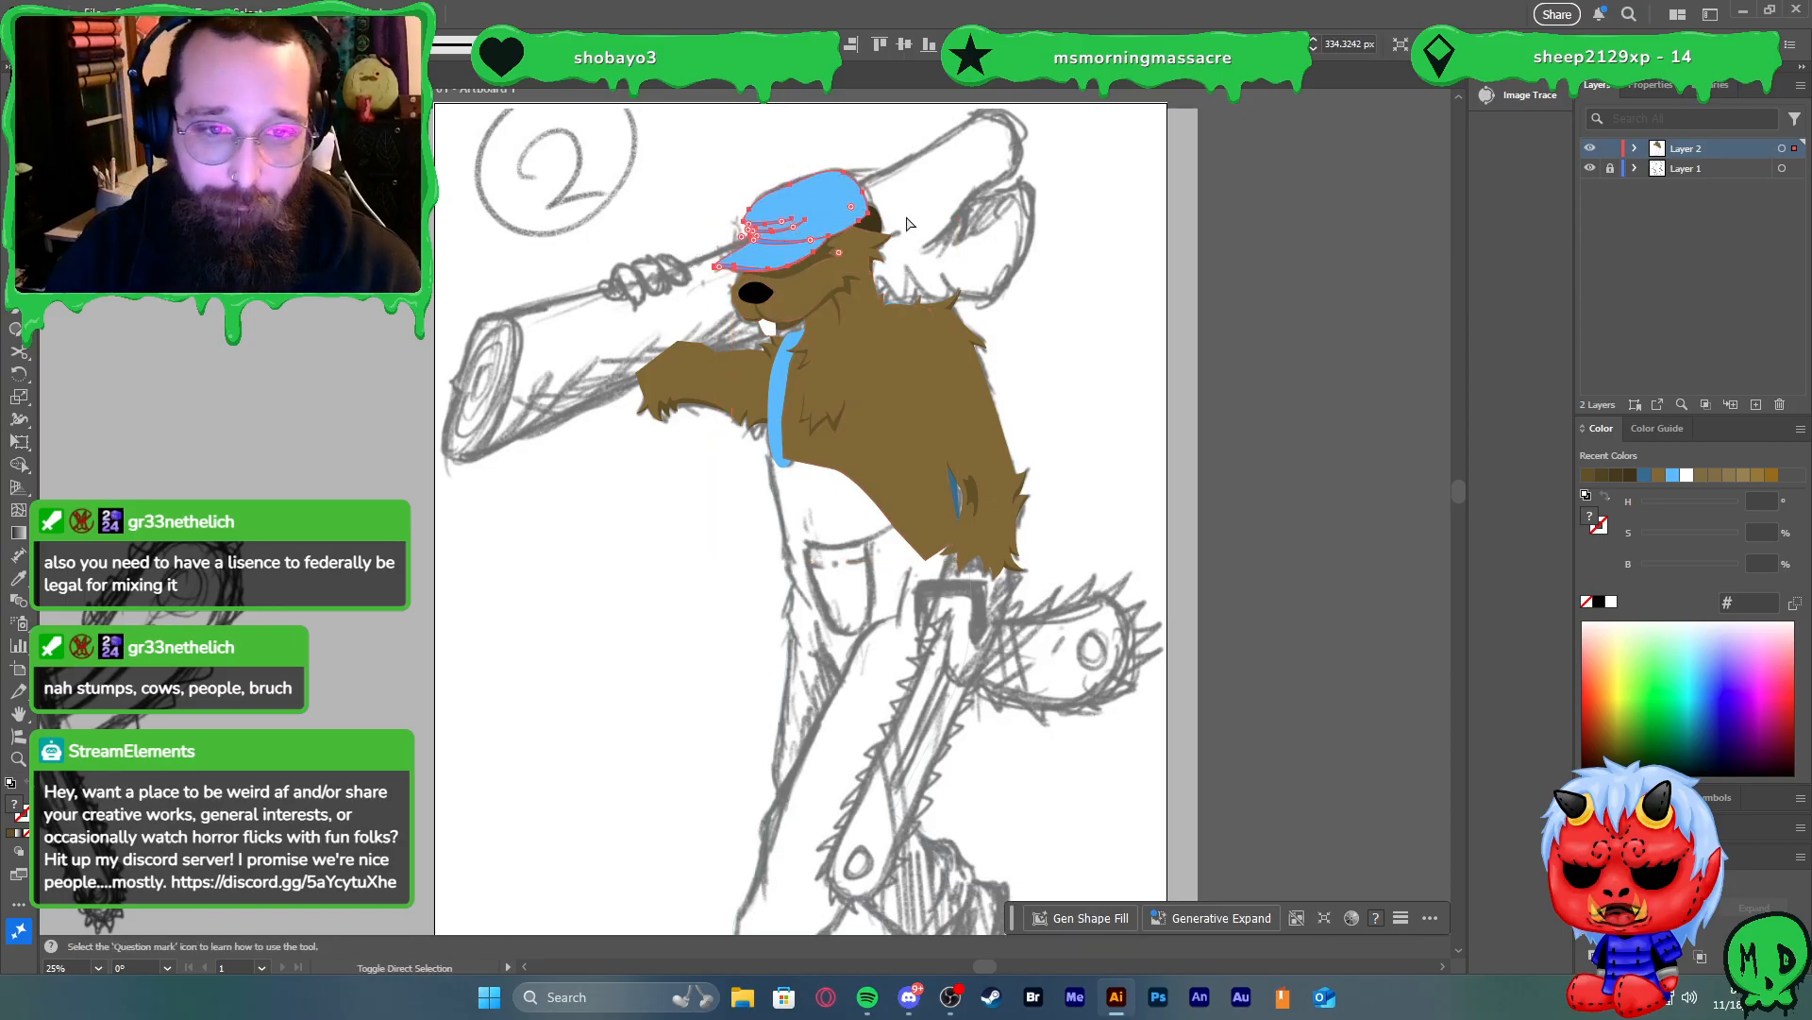
# Group the dark ear with its surrounding fur tufts and bring the group in front of the cap
pyautogui.scroll(3, 751, 196)
pyautogui.moveTo(1136, 314); pyautogui.dragTo(977, 162)
pyautogui.keyDown('shift'); pyautogui.click(1018, 357); pyautogui.keyUp('shift')
pyautogui.keyDown('shift'); pyautogui.click(977, 234); pyautogui.keyUp('shift')
pyautogui.hotkey('ctrl', 'shift', ']')
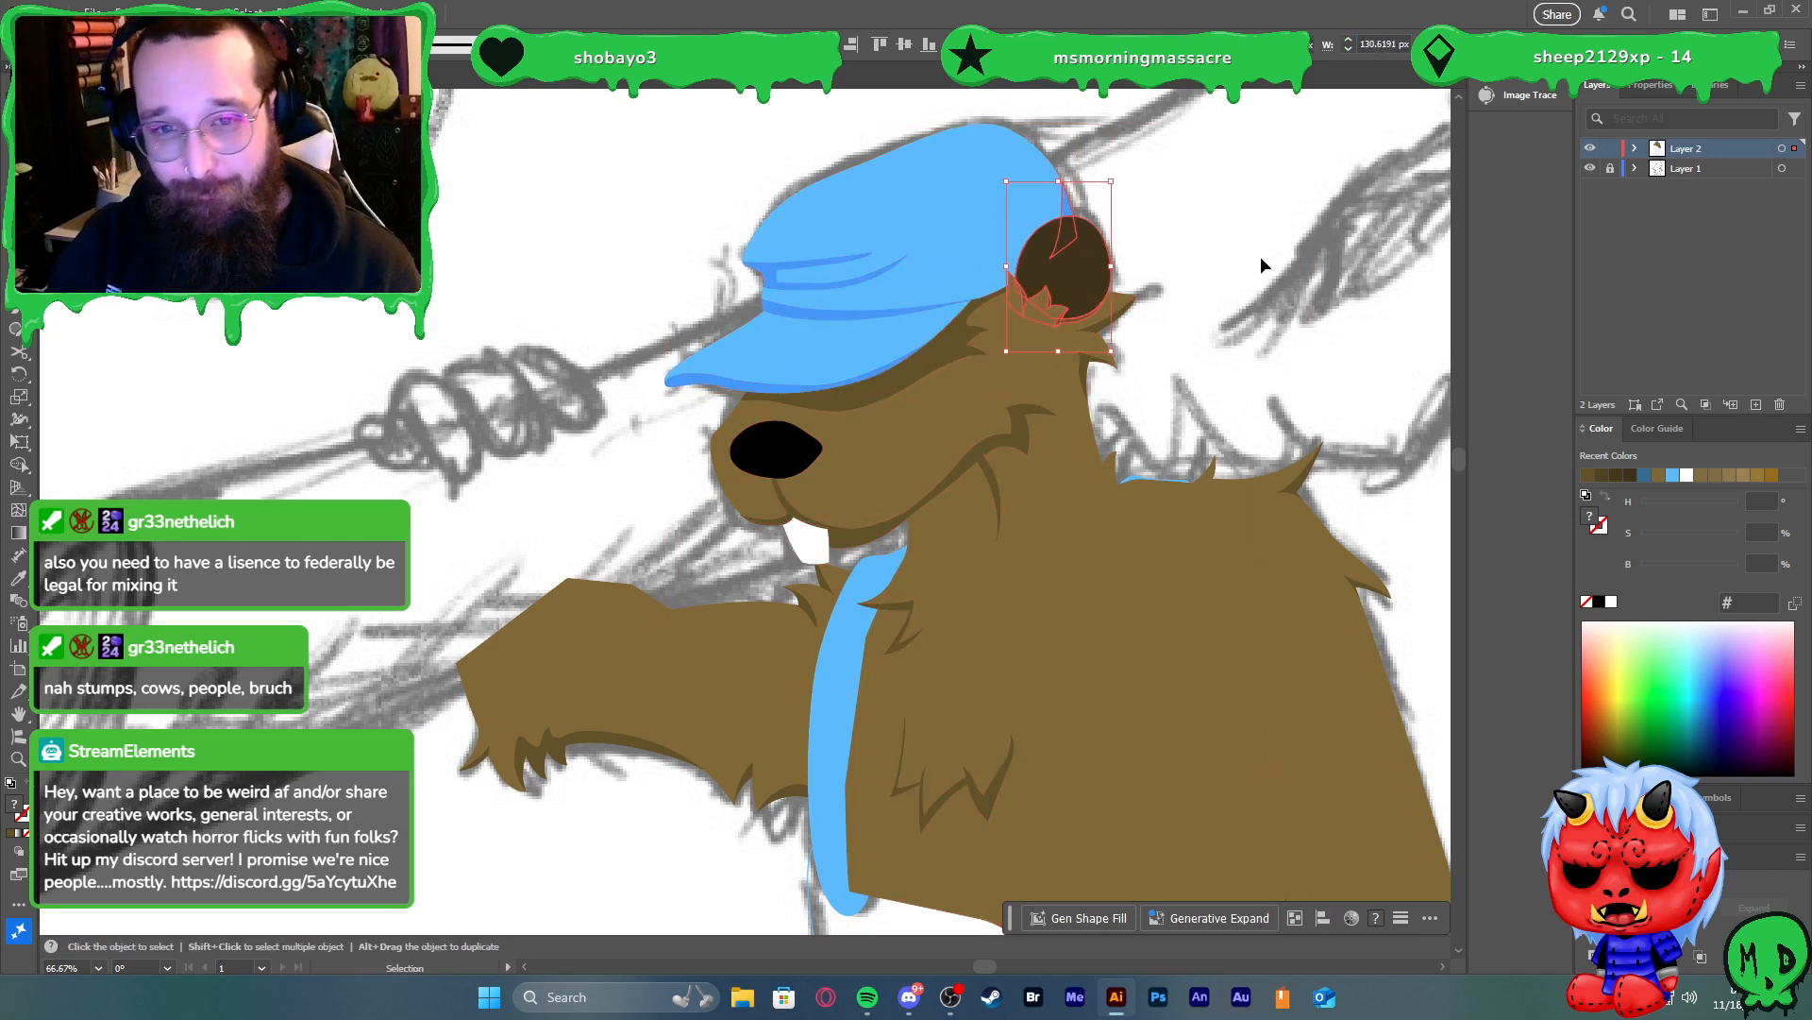
pyautogui.click(1254, 279)
# Bring the dark underarm fur shading of the lowered arm in front of the torso
pyautogui.hotkey('ctrl', '0')
pyautogui.scroll(-2, 1334, 511)
pyautogui.scroll(2, 1102, 548)
pyautogui.click(1042, 479)
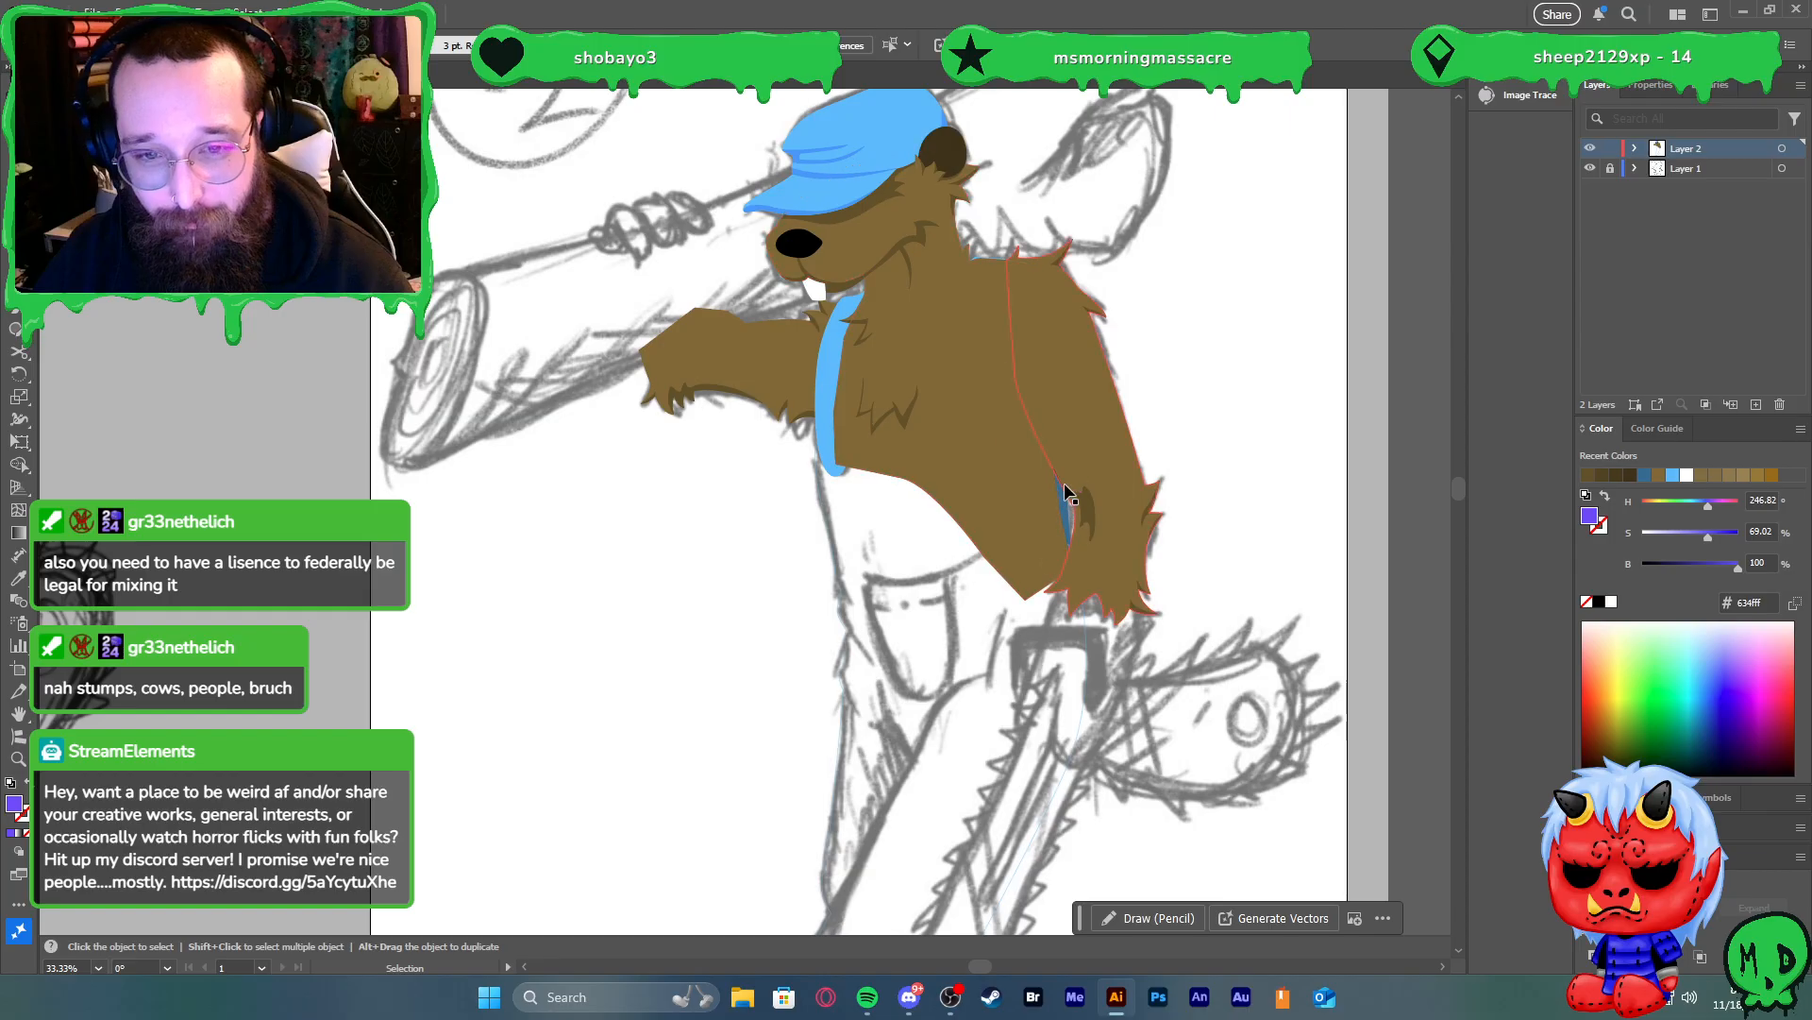
pyautogui.click(1063, 505)
pyautogui.click(1225, 448)
# Bring both blue overall straps to the front so they lie over the torso fur
pyautogui.click(985, 219)
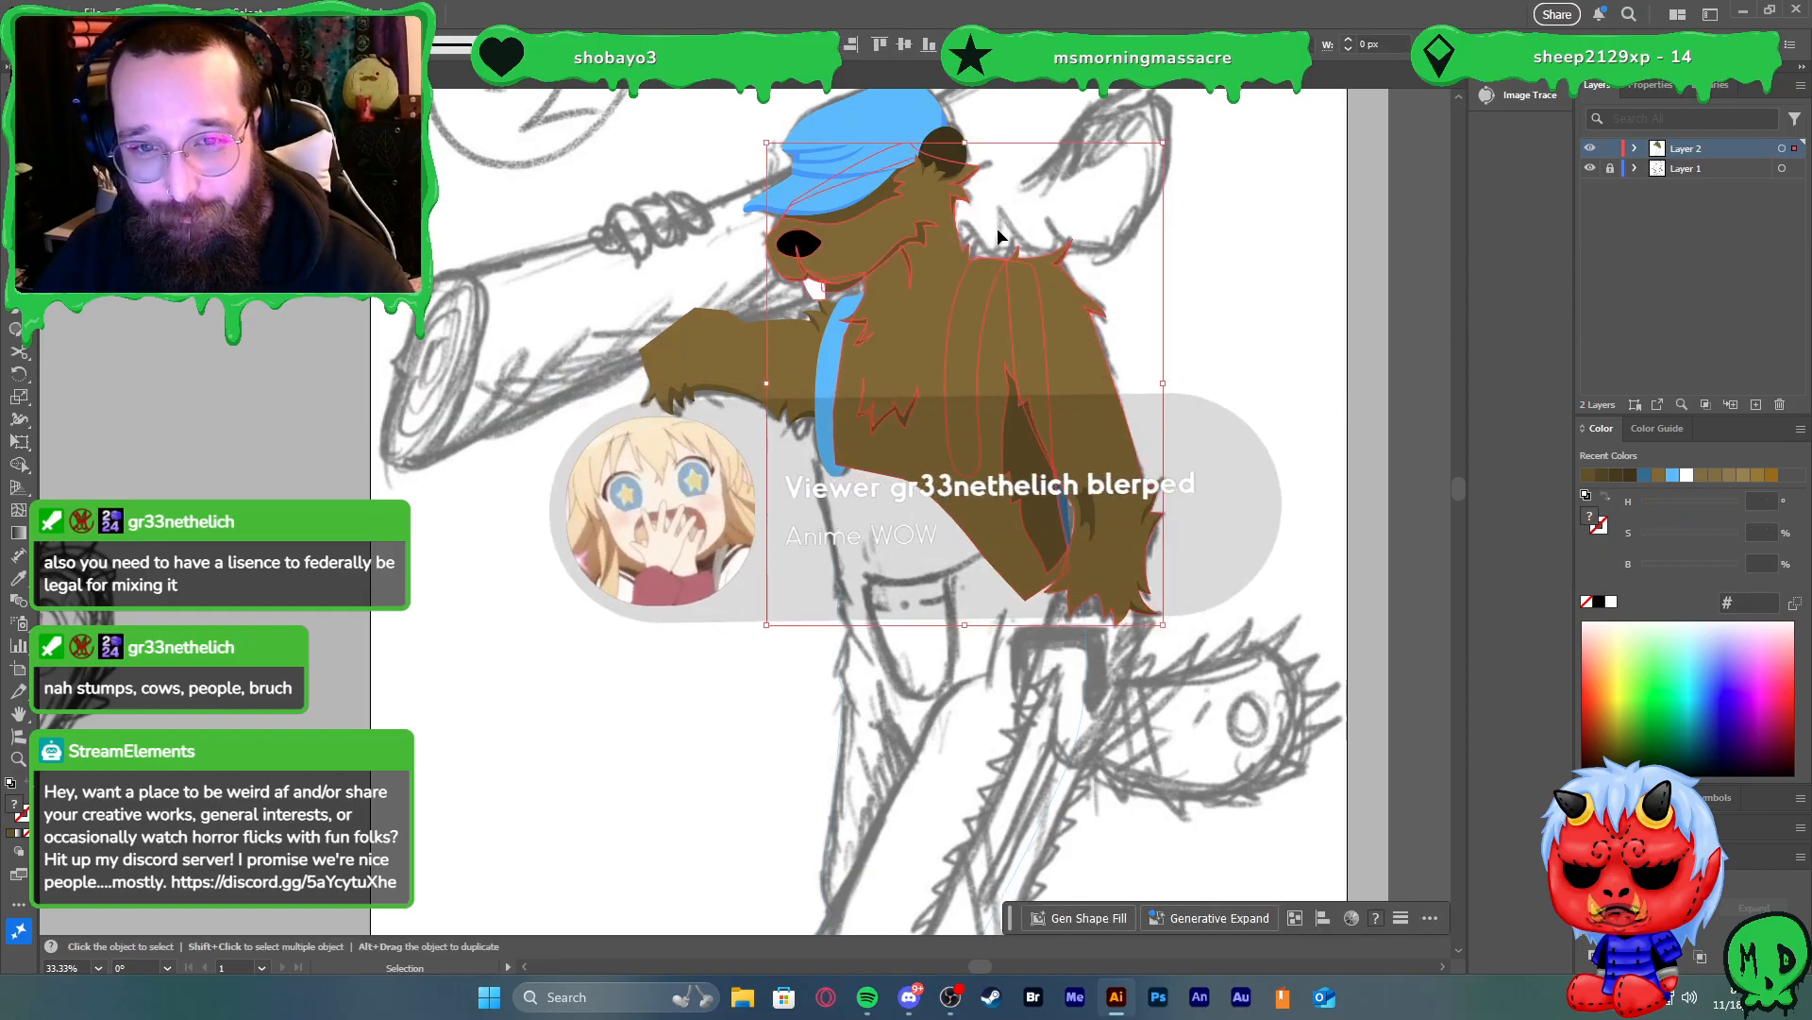
pyautogui.scroll(5, 1009, 247)
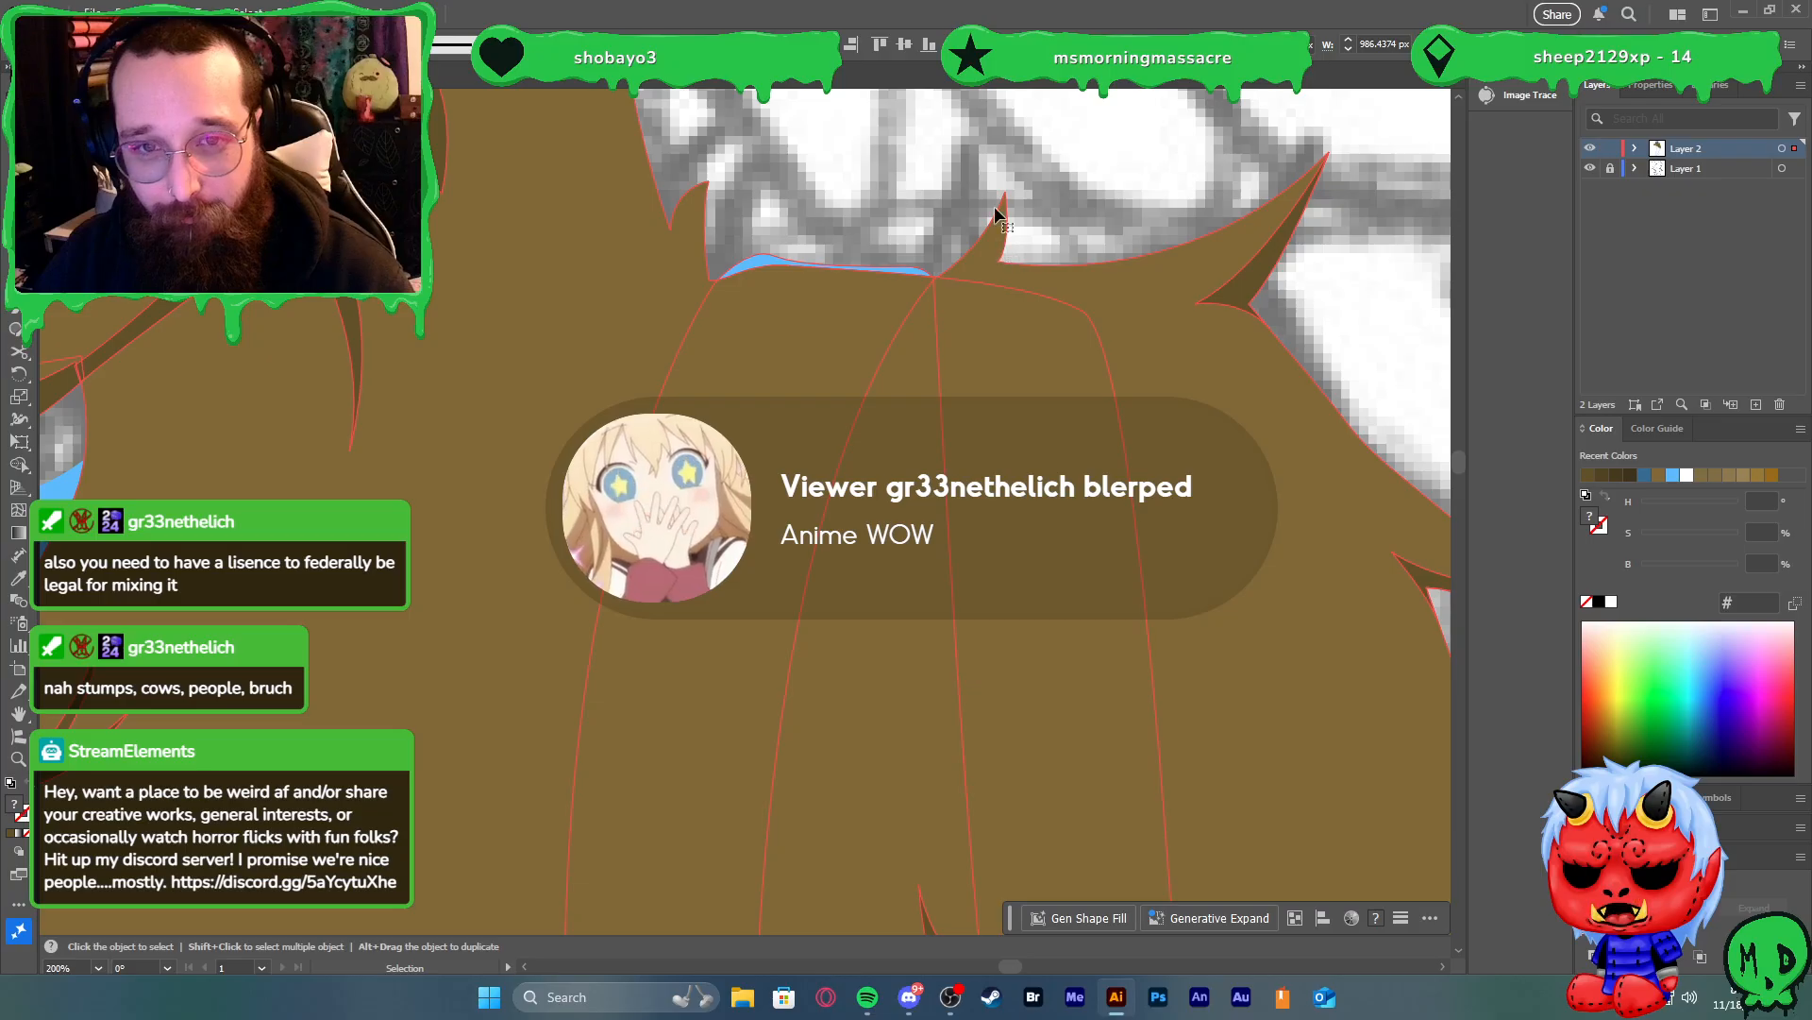
pyautogui.click(998, 219)
pyautogui.click(1055, 234)
pyautogui.click(905, 263)
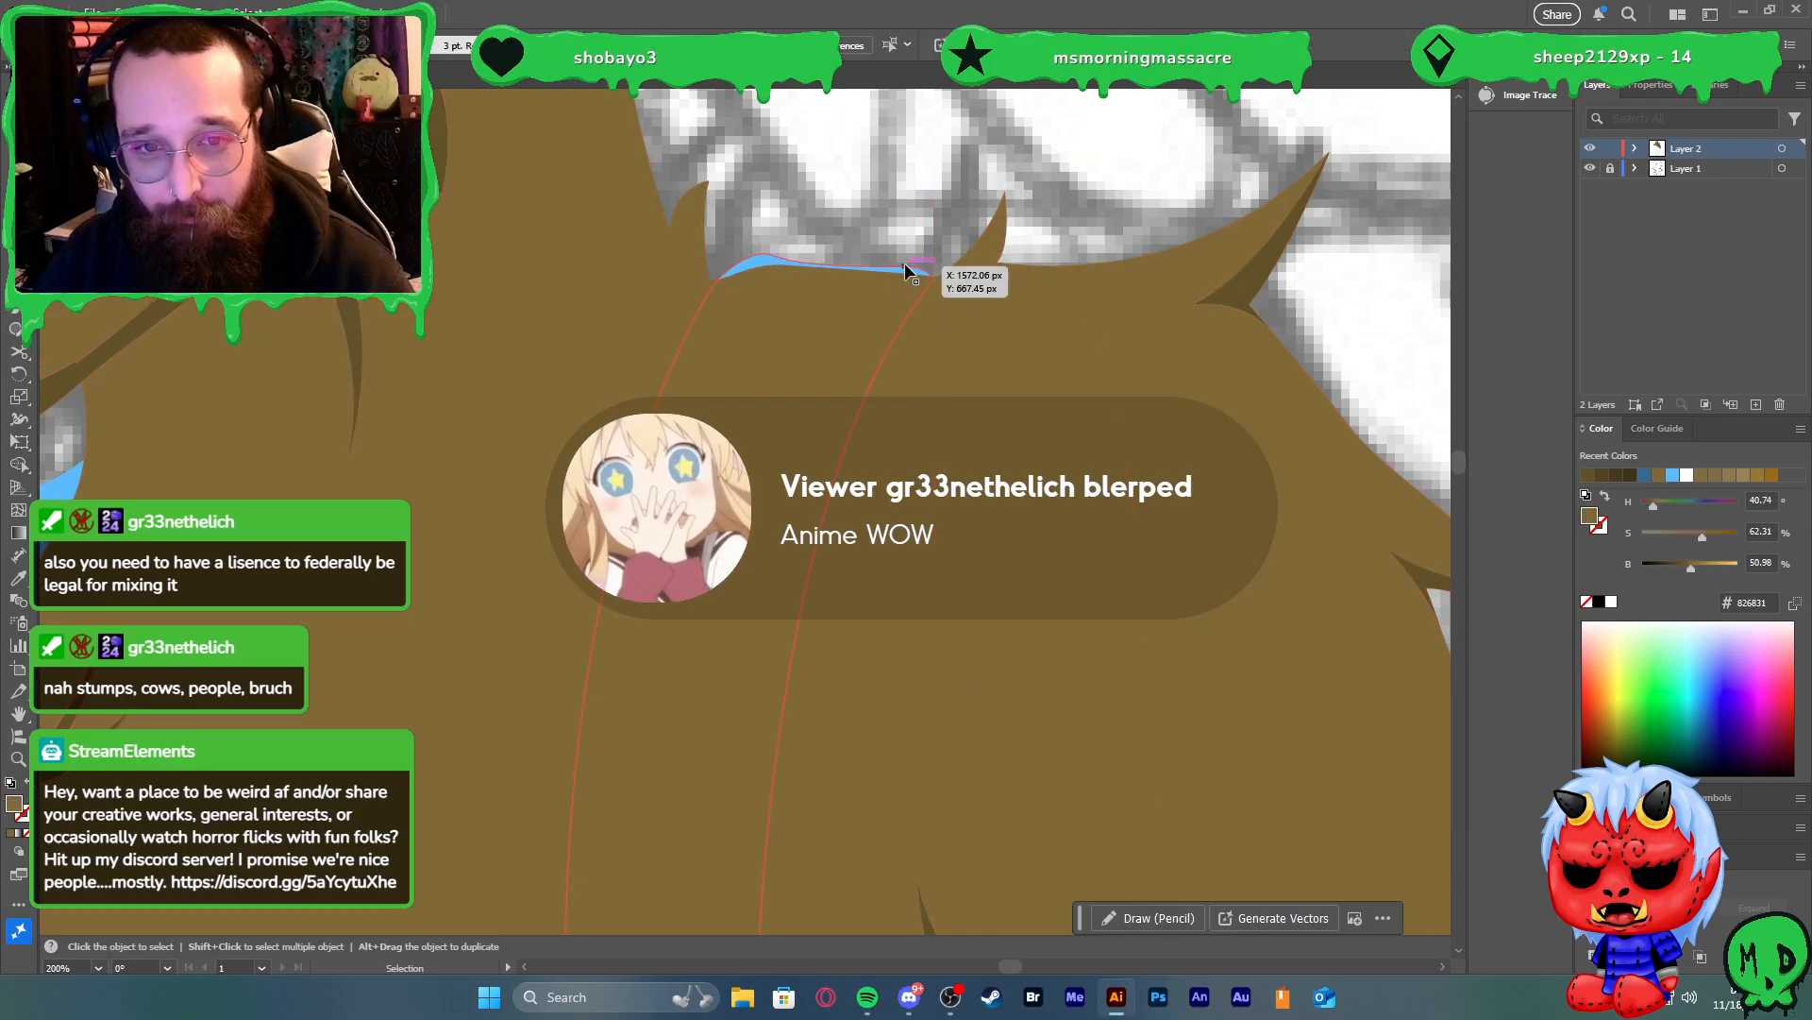
pyautogui.scroll(-4, 751, 293)
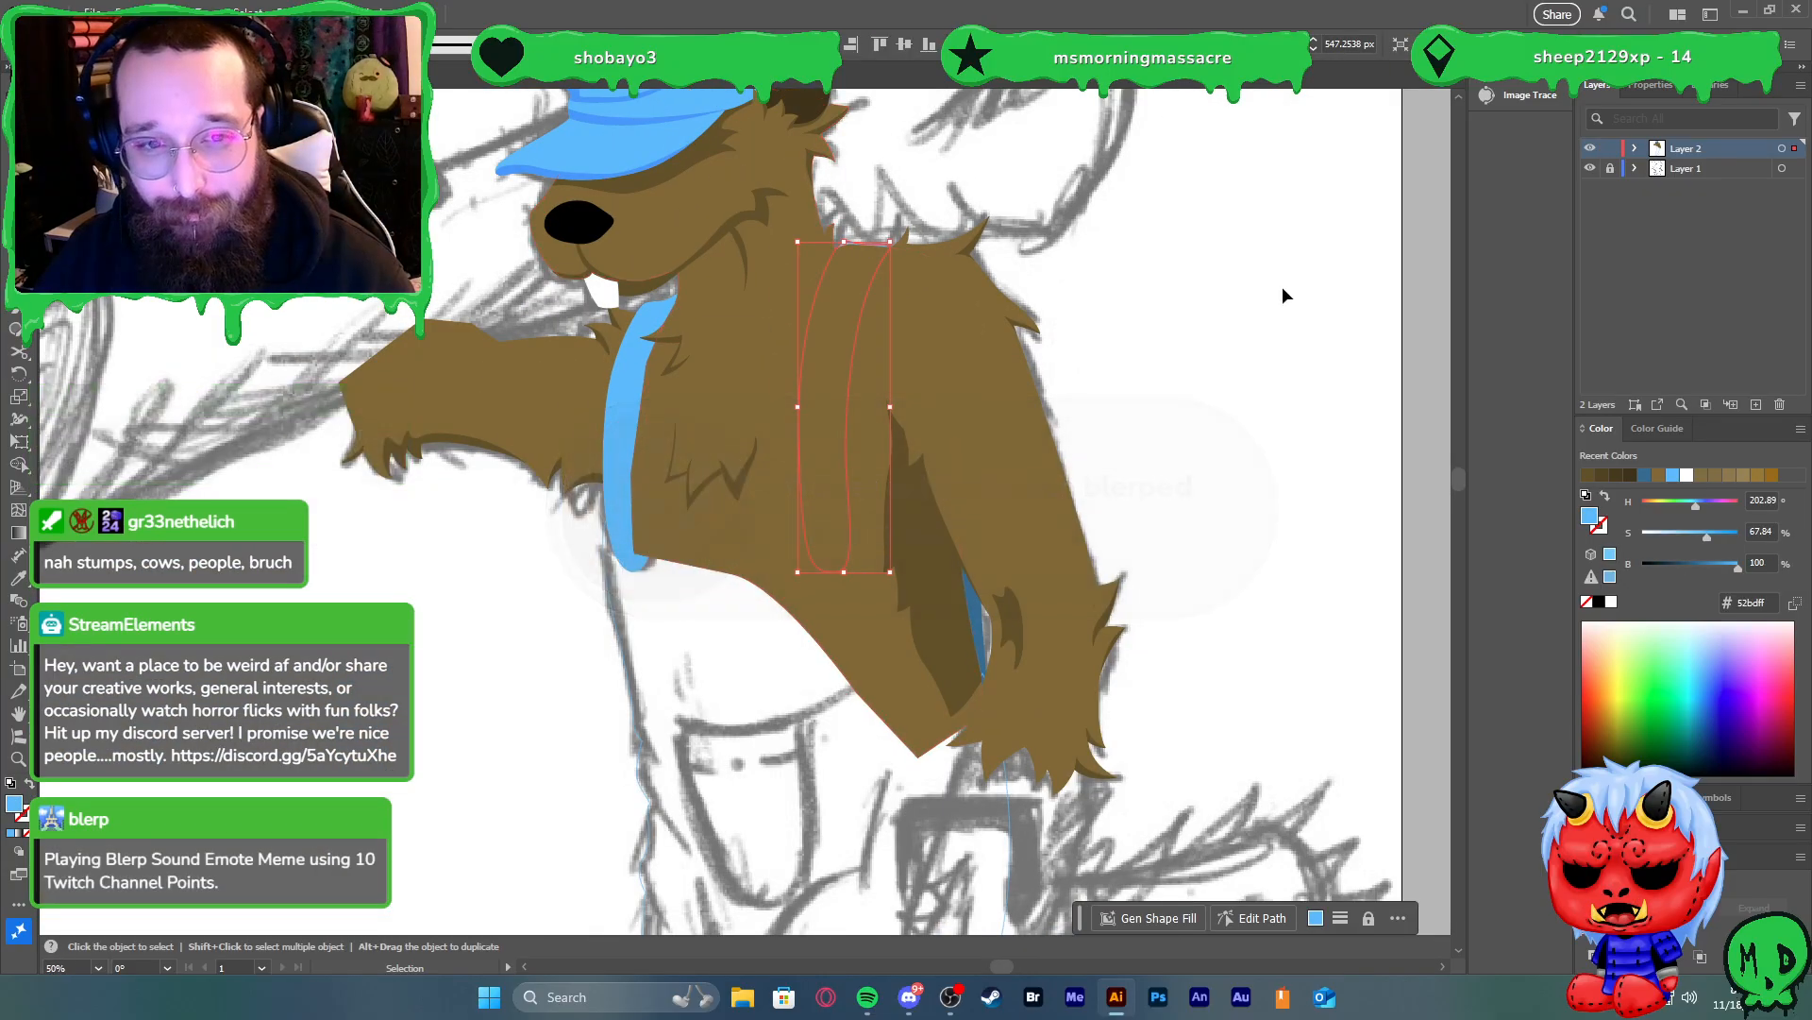
pyautogui.hotkey('ctrl', 'shift', ']')
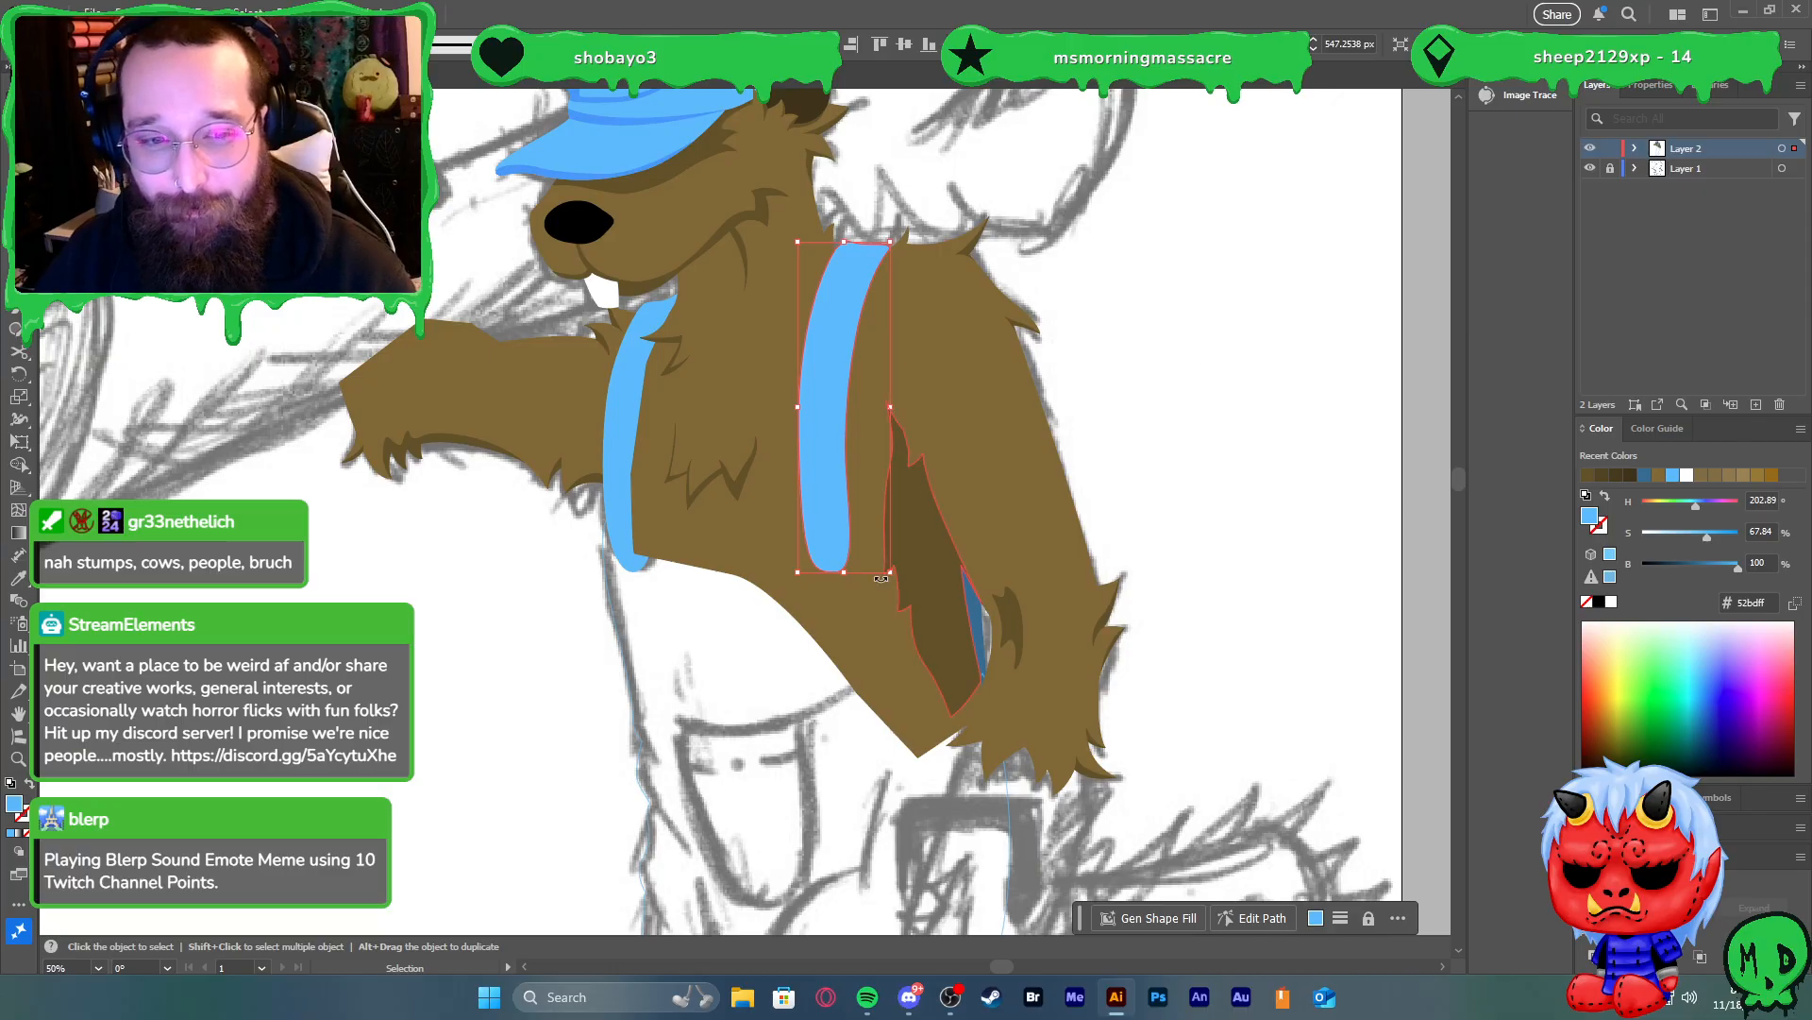
pyautogui.click(666, 572)
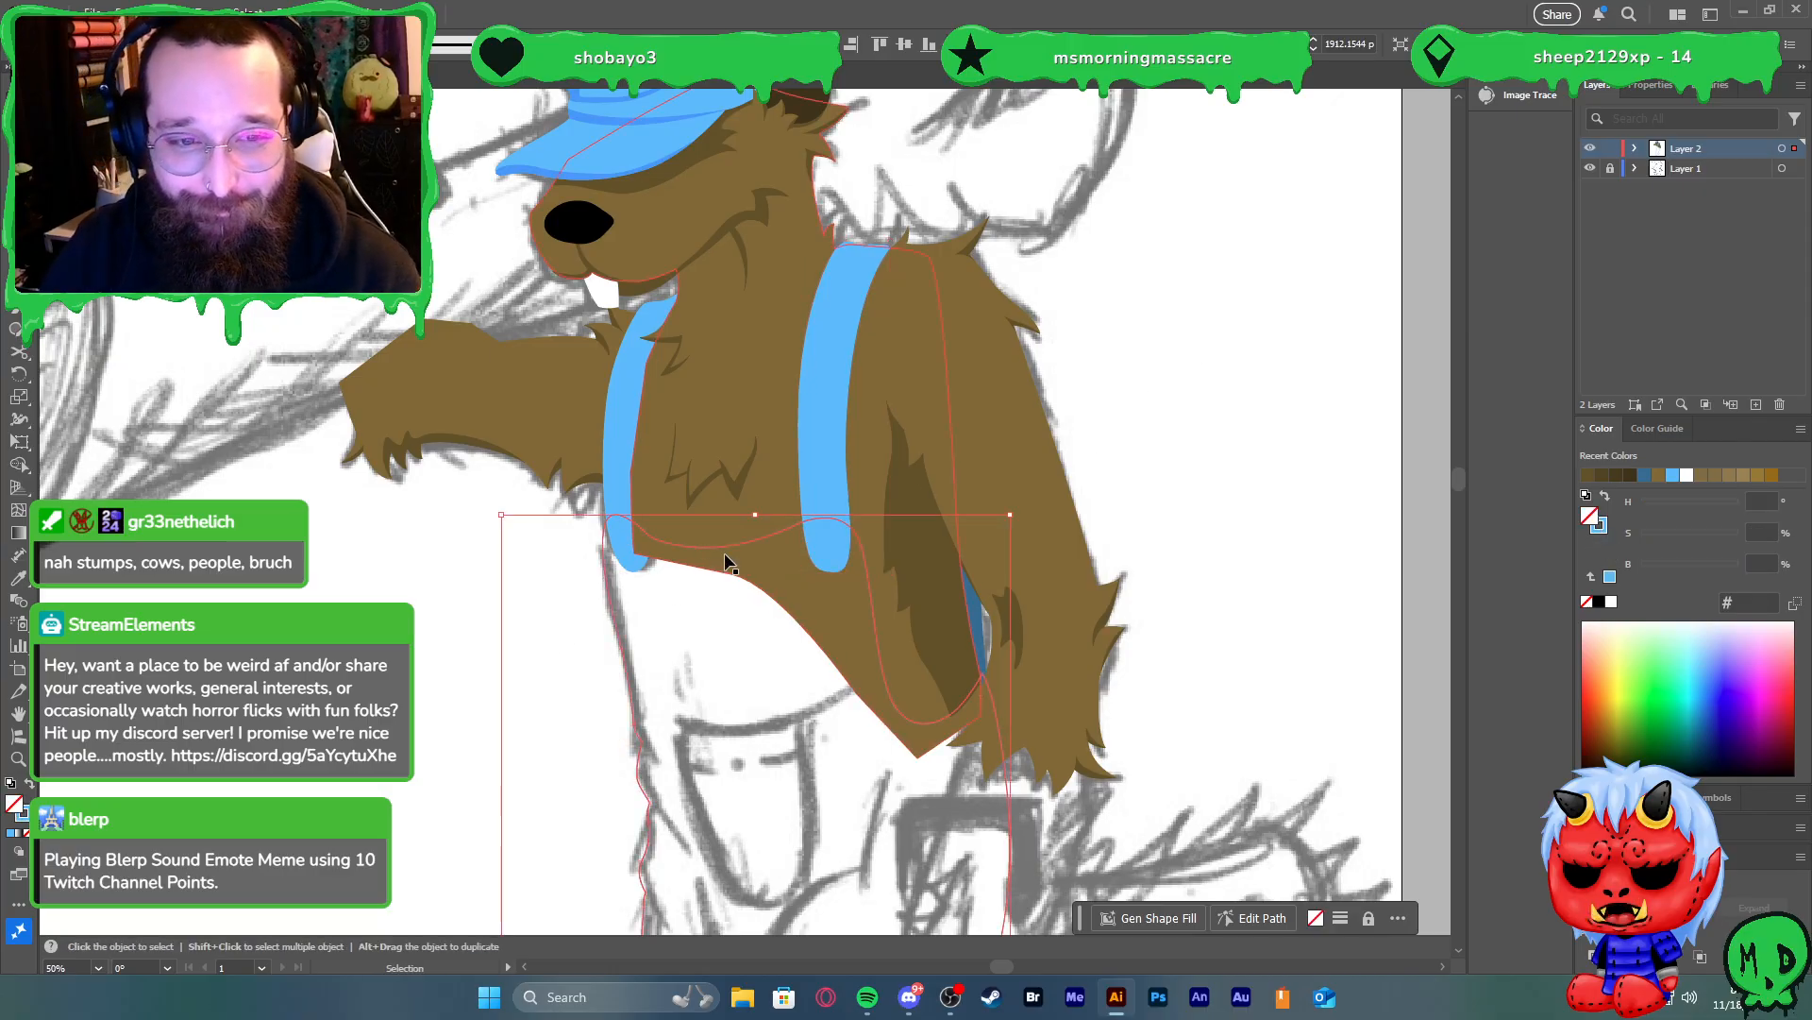
pyautogui.click(812, 417)
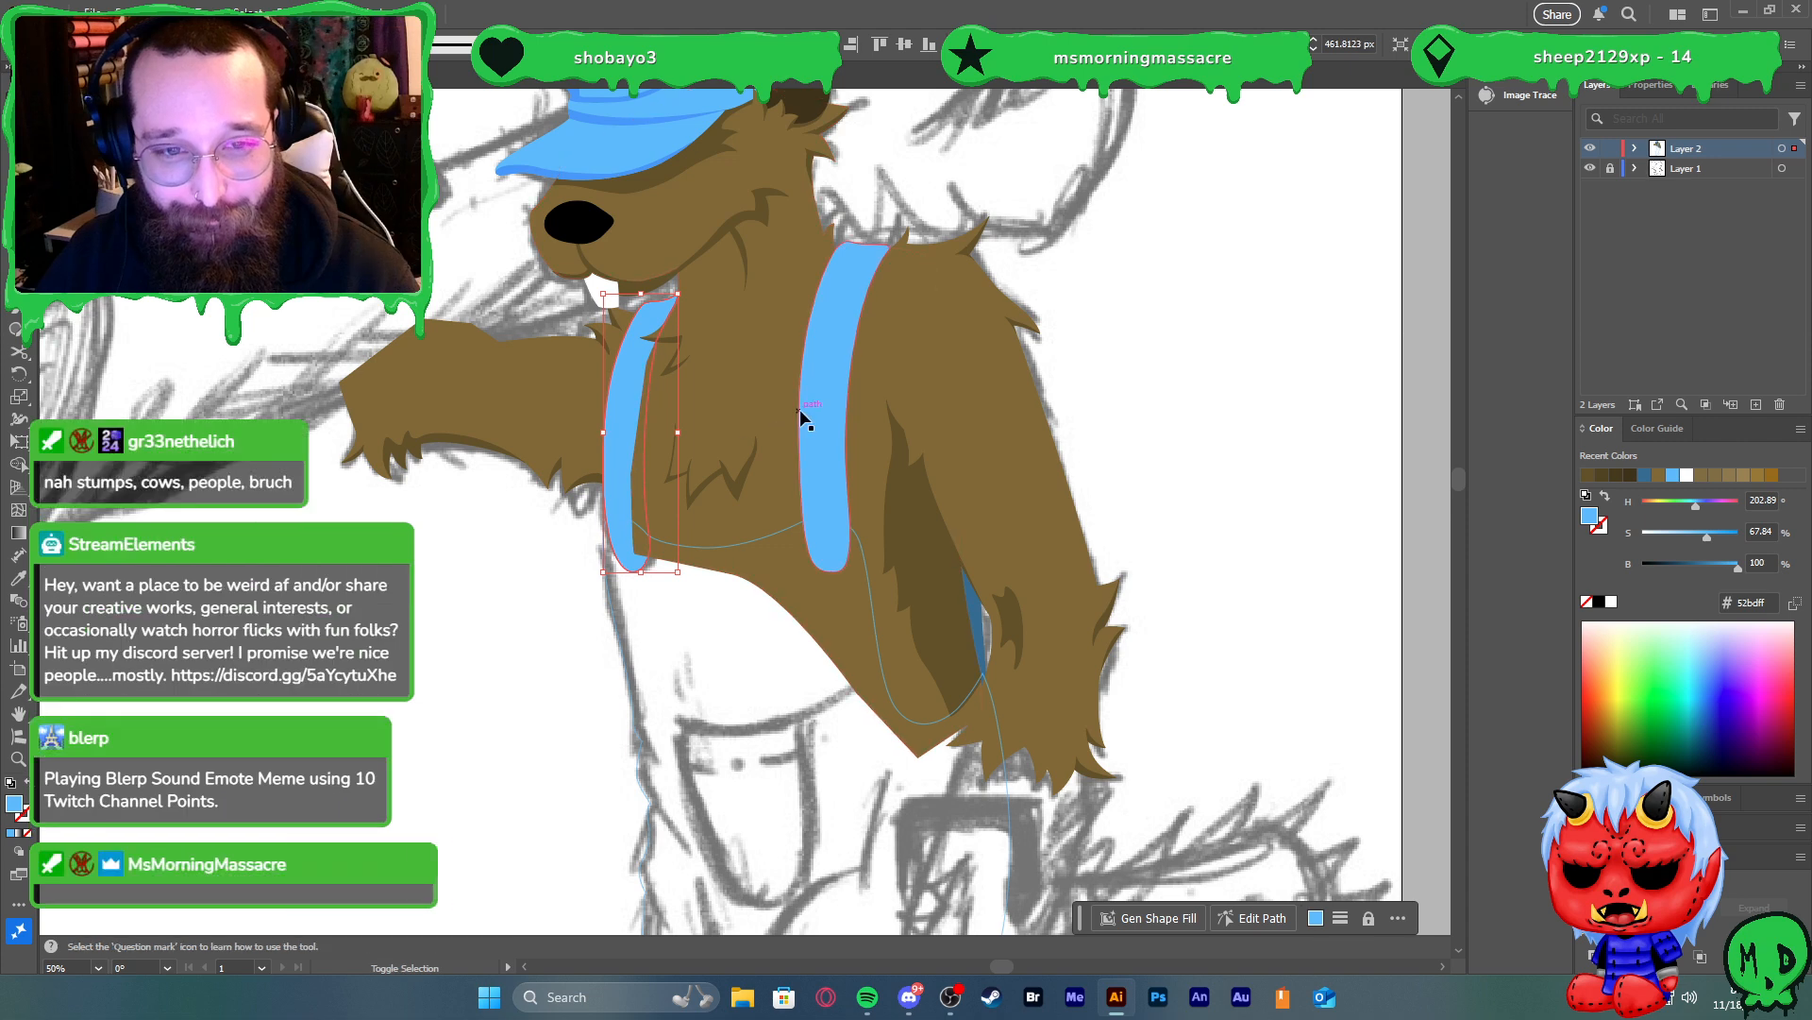
pyautogui.hotkey('ctrl', 'shift', ']')
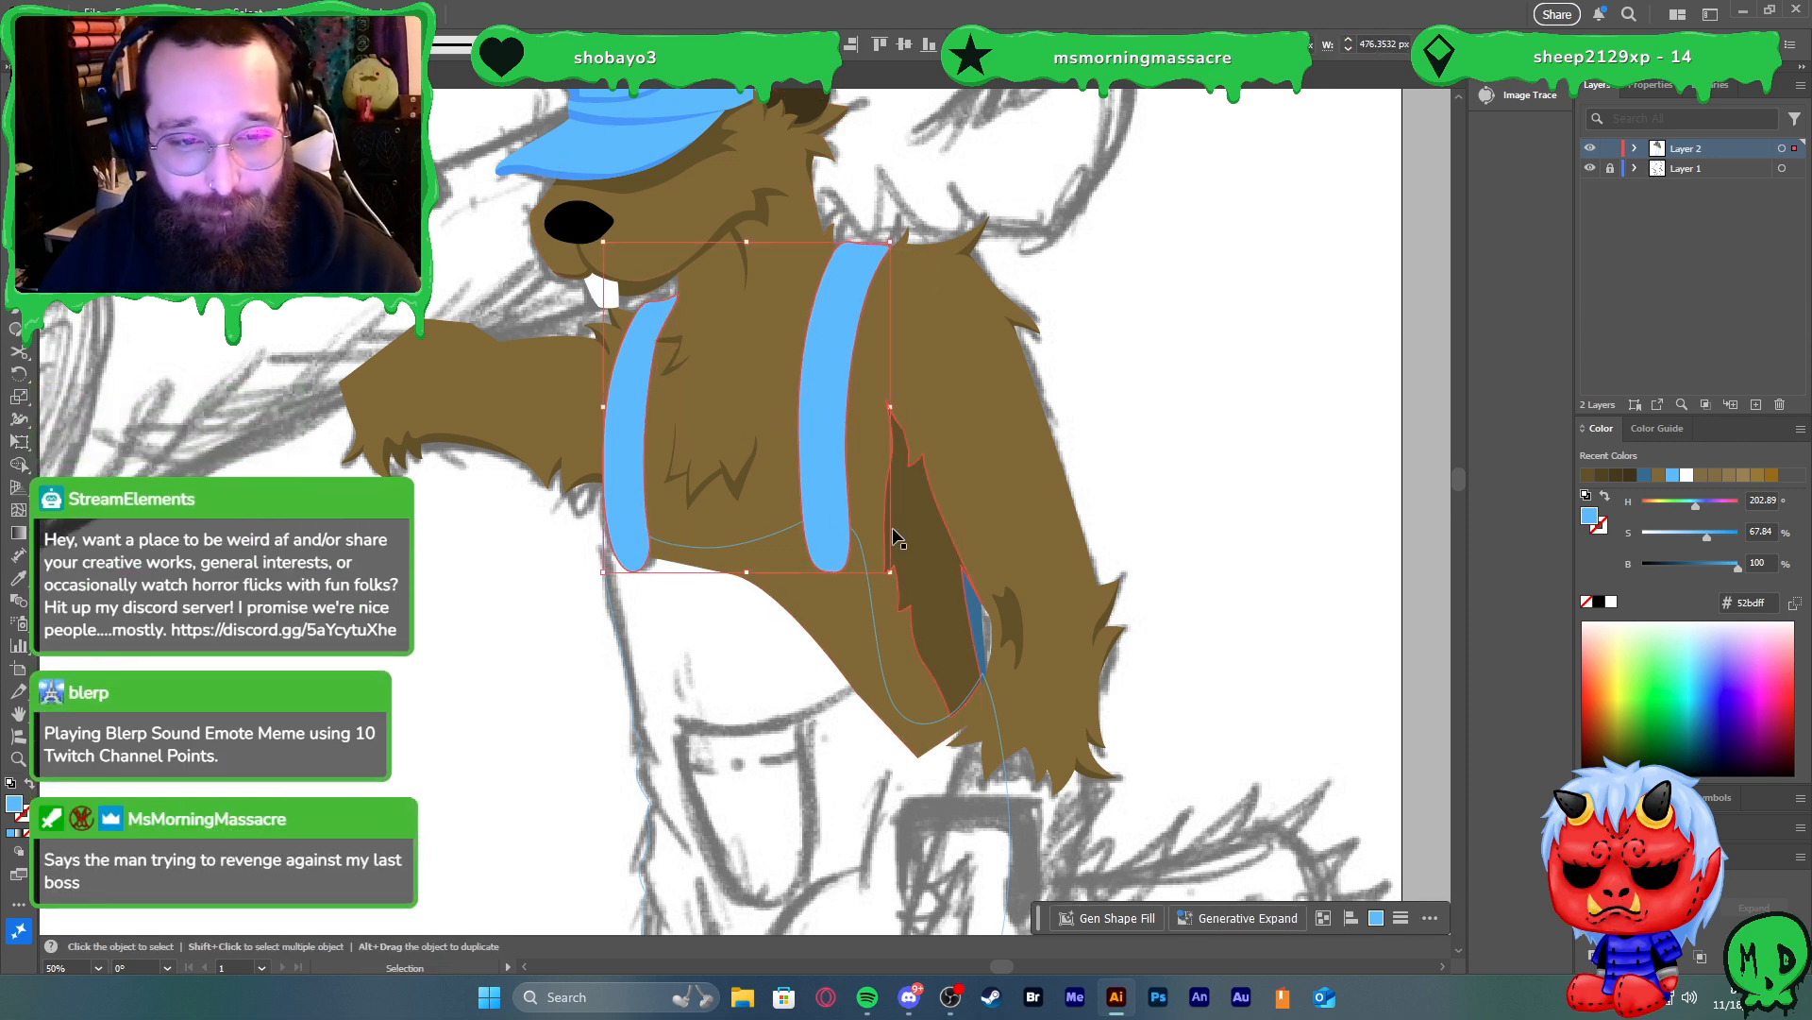
# Ungroup the head and torso artwork and regroup it without the upper chest fur tuft
pyautogui.click(683, 343)
pyautogui.scroll(4, 645, 324)
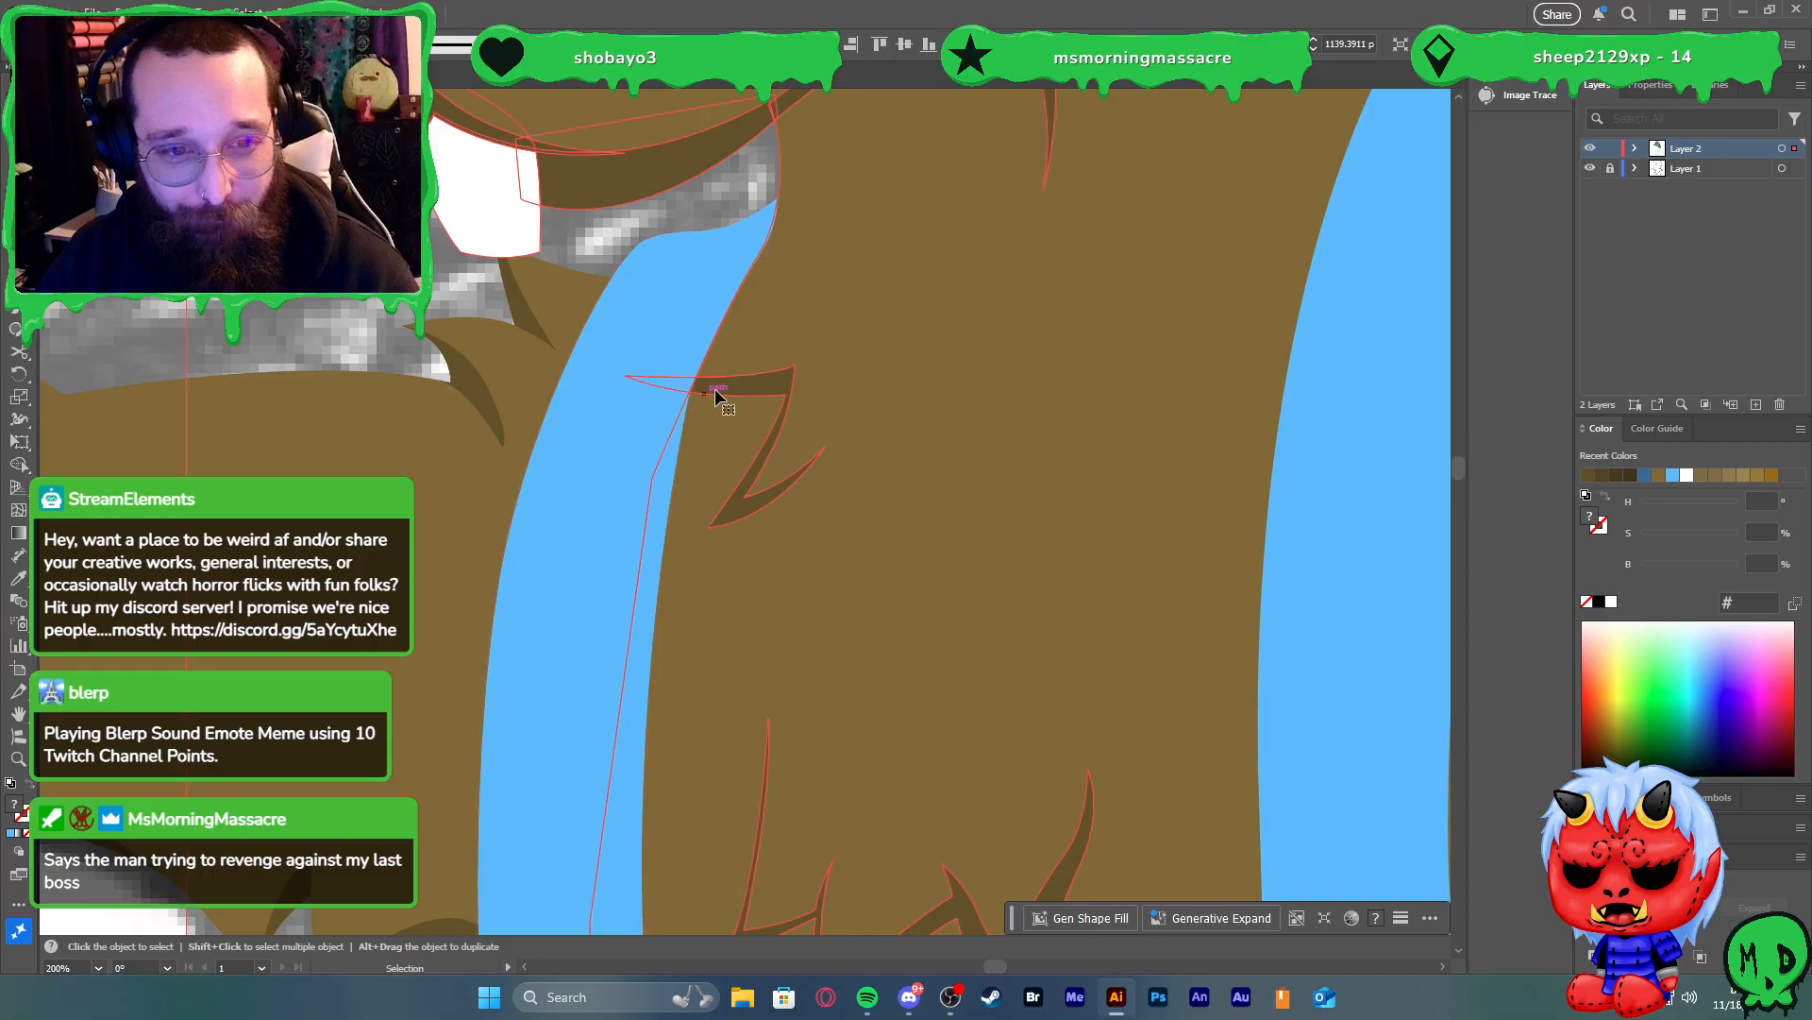
pyautogui.click(770, 393)
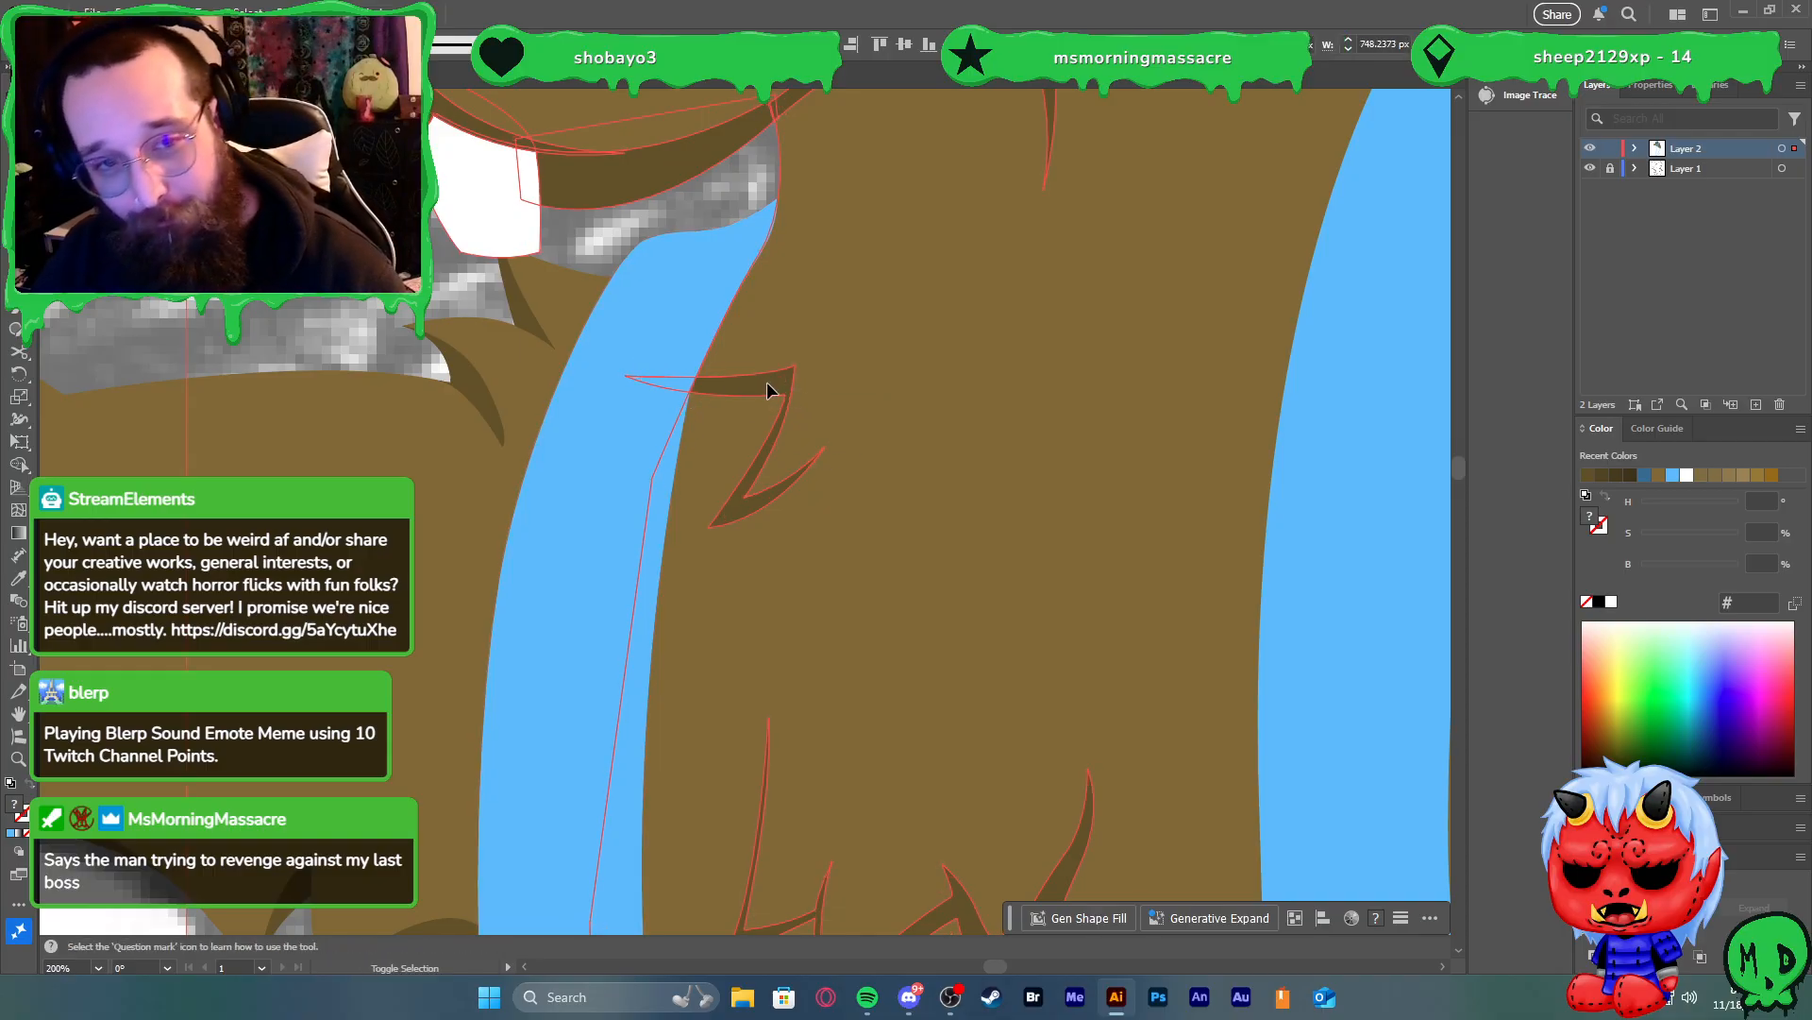
pyautogui.click(853, 406)
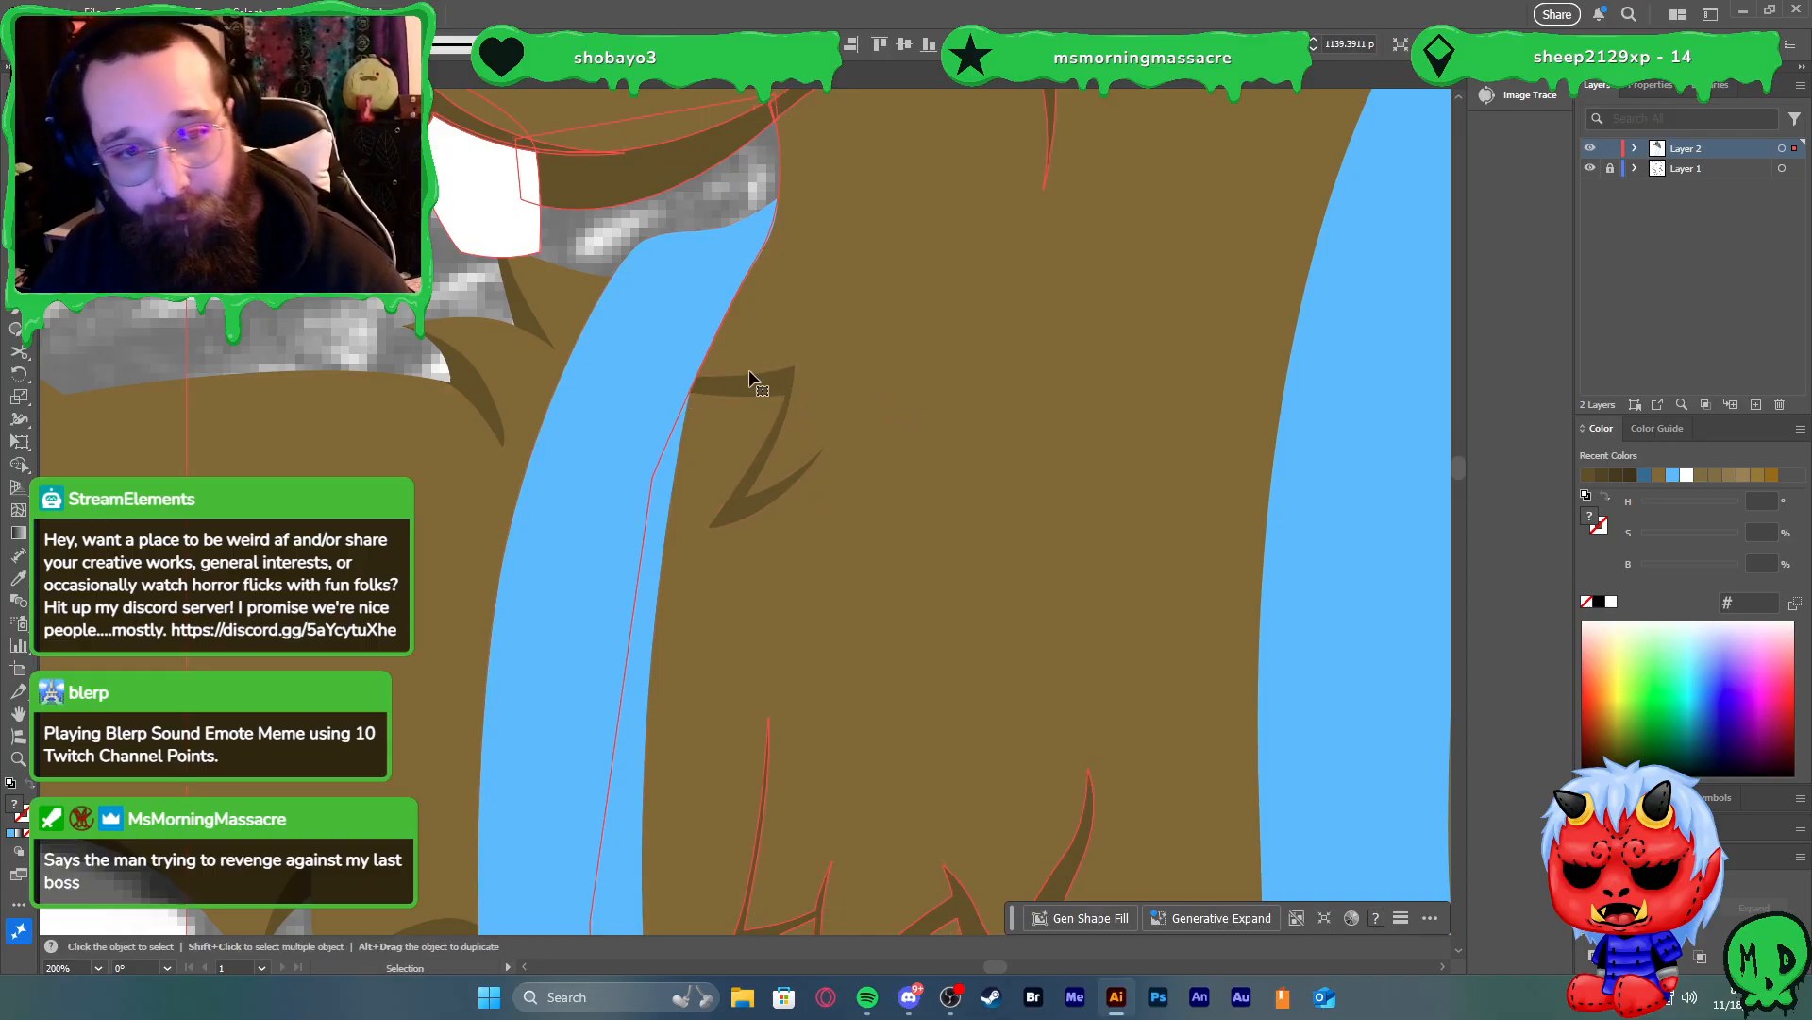
# Group the upper chest tuft's fur shape with its dark shading and bring it in front of the blue strap
pyautogui.click(763, 438)
pyautogui.press('a')
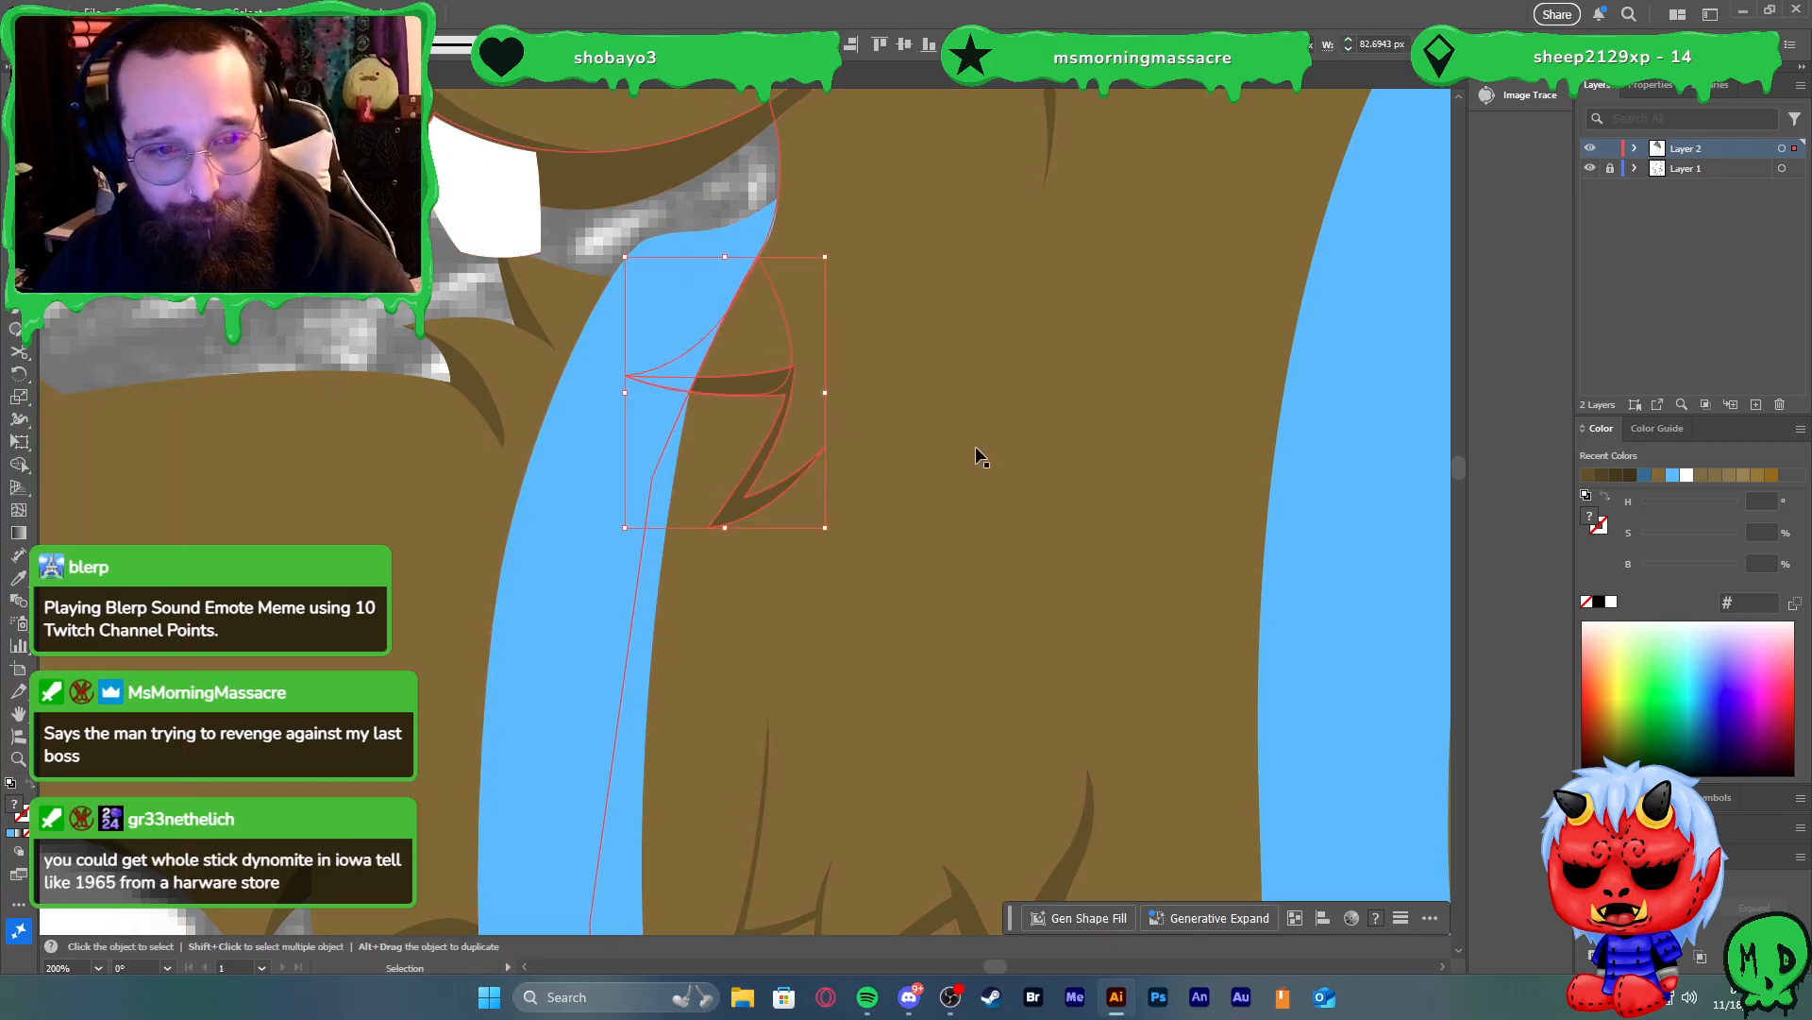
pyautogui.press('v')
pyautogui.scroll(-1, 942, 421)
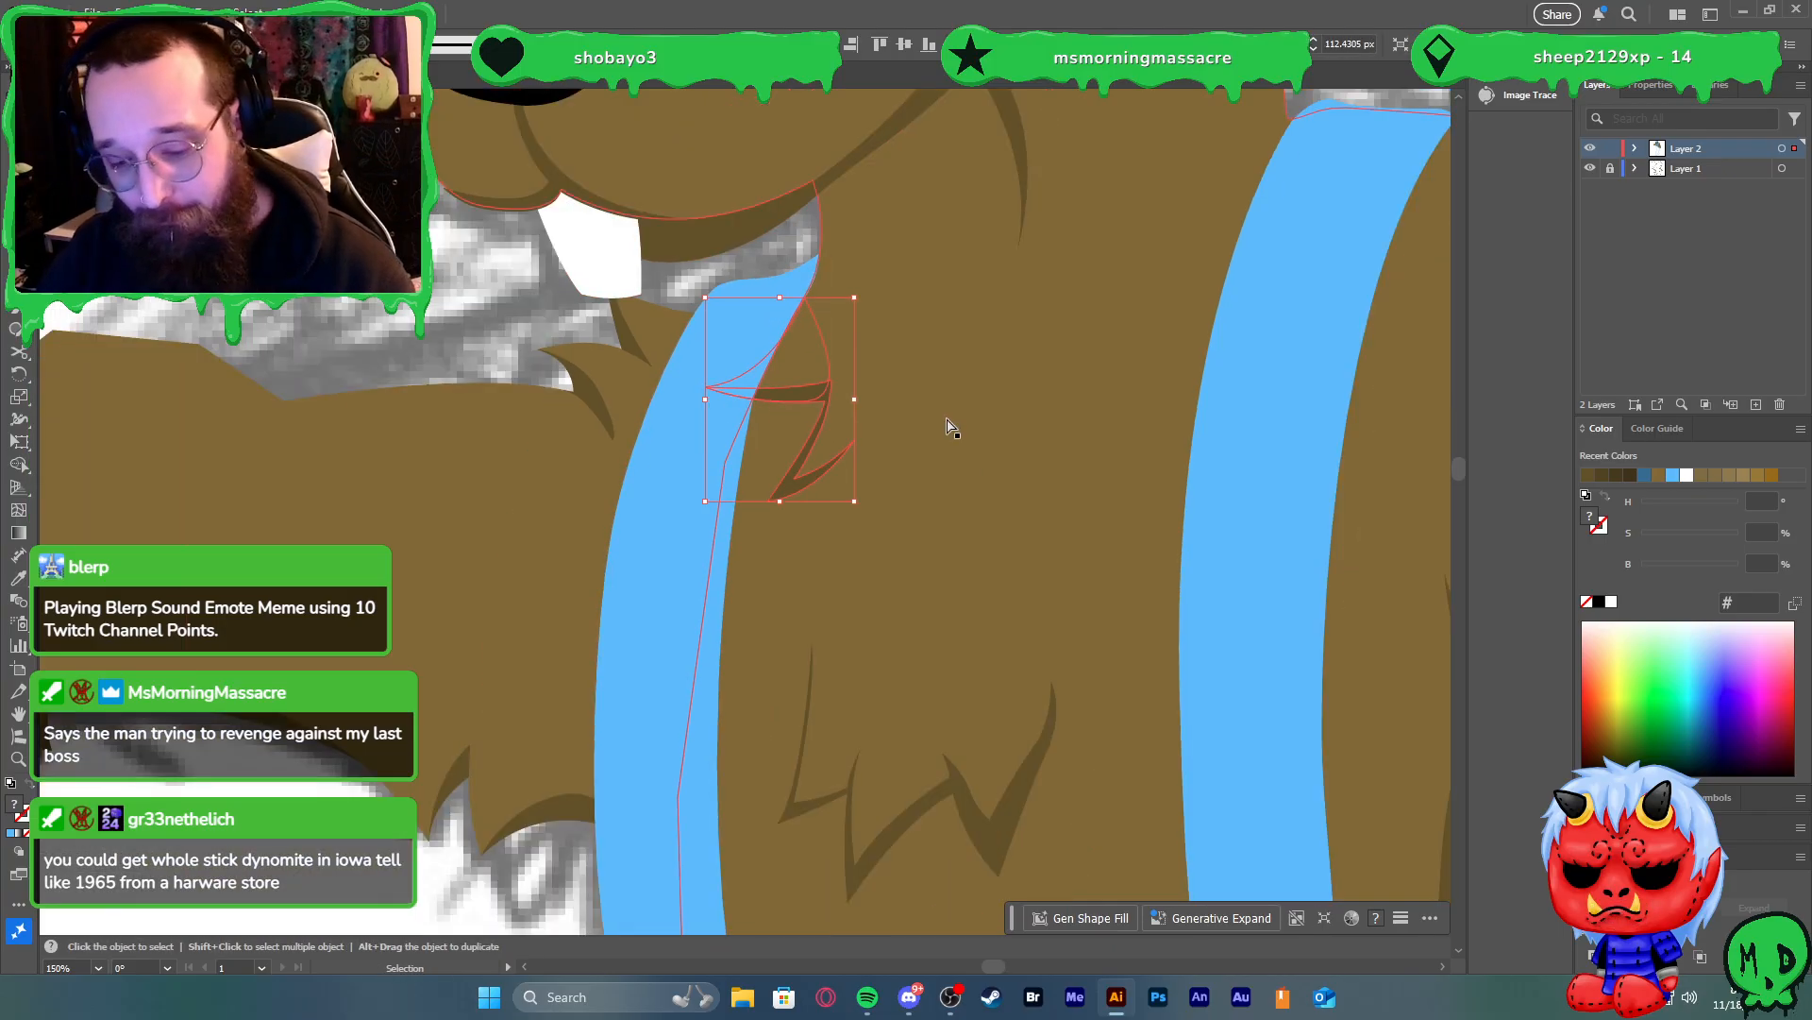
pyautogui.hotkey('ctrl', 'shift', ']')
pyautogui.scroll(-4, 928, 421)
pyautogui.click(828, 521)
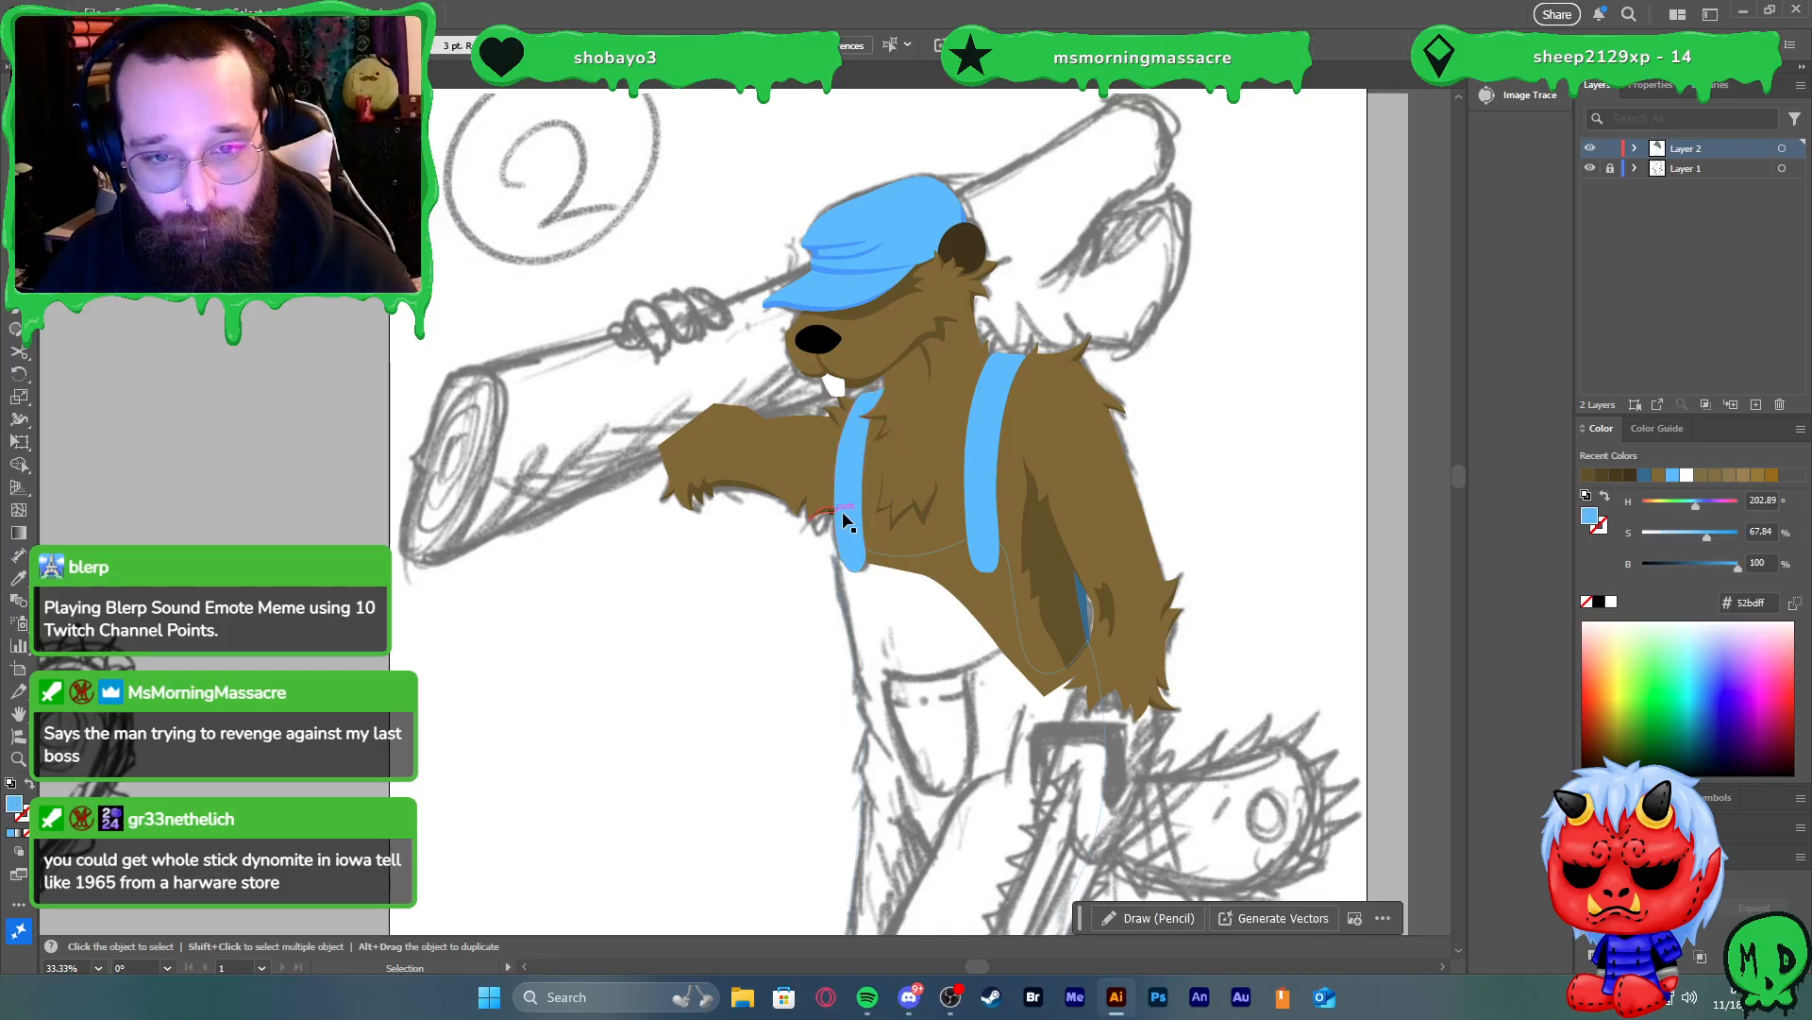
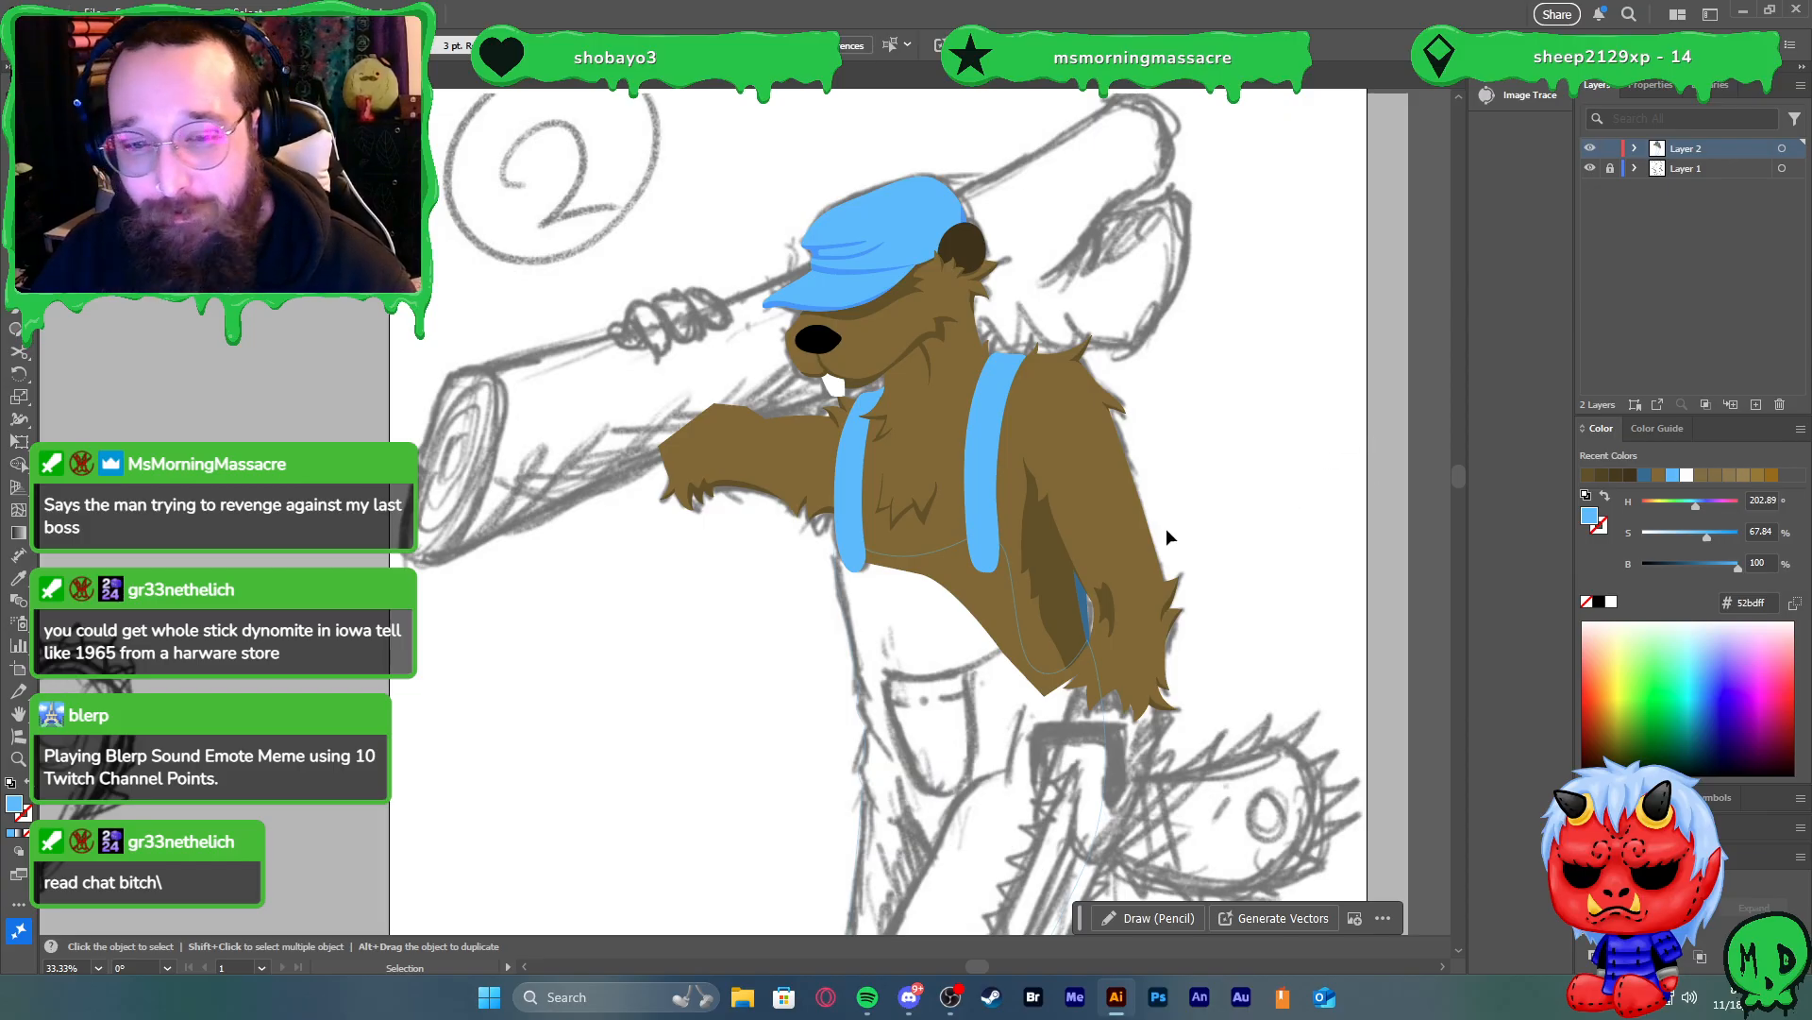
# Examine the unfilled overalls outline and how the torso fur, straps and tooth sit around it
pyautogui.click(1031, 661)
pyautogui.click(1033, 656)
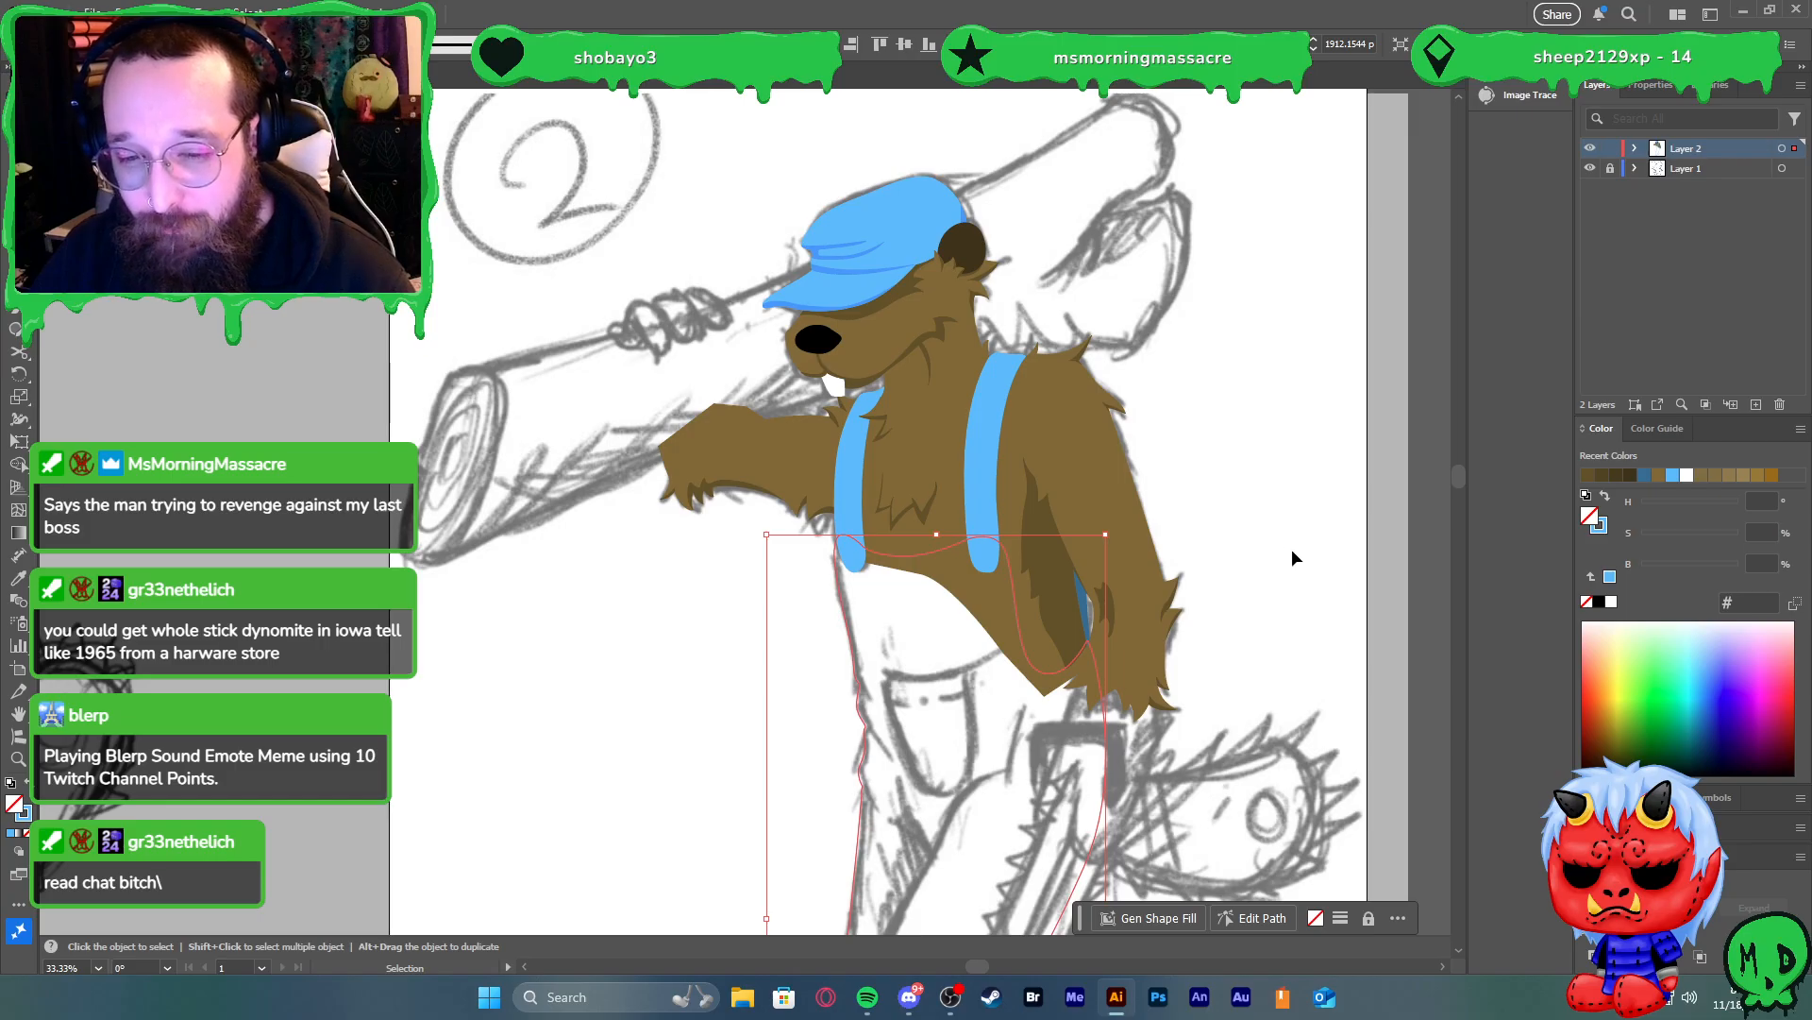
pyautogui.click(1241, 575)
pyautogui.scroll(-1, 1221, 573)
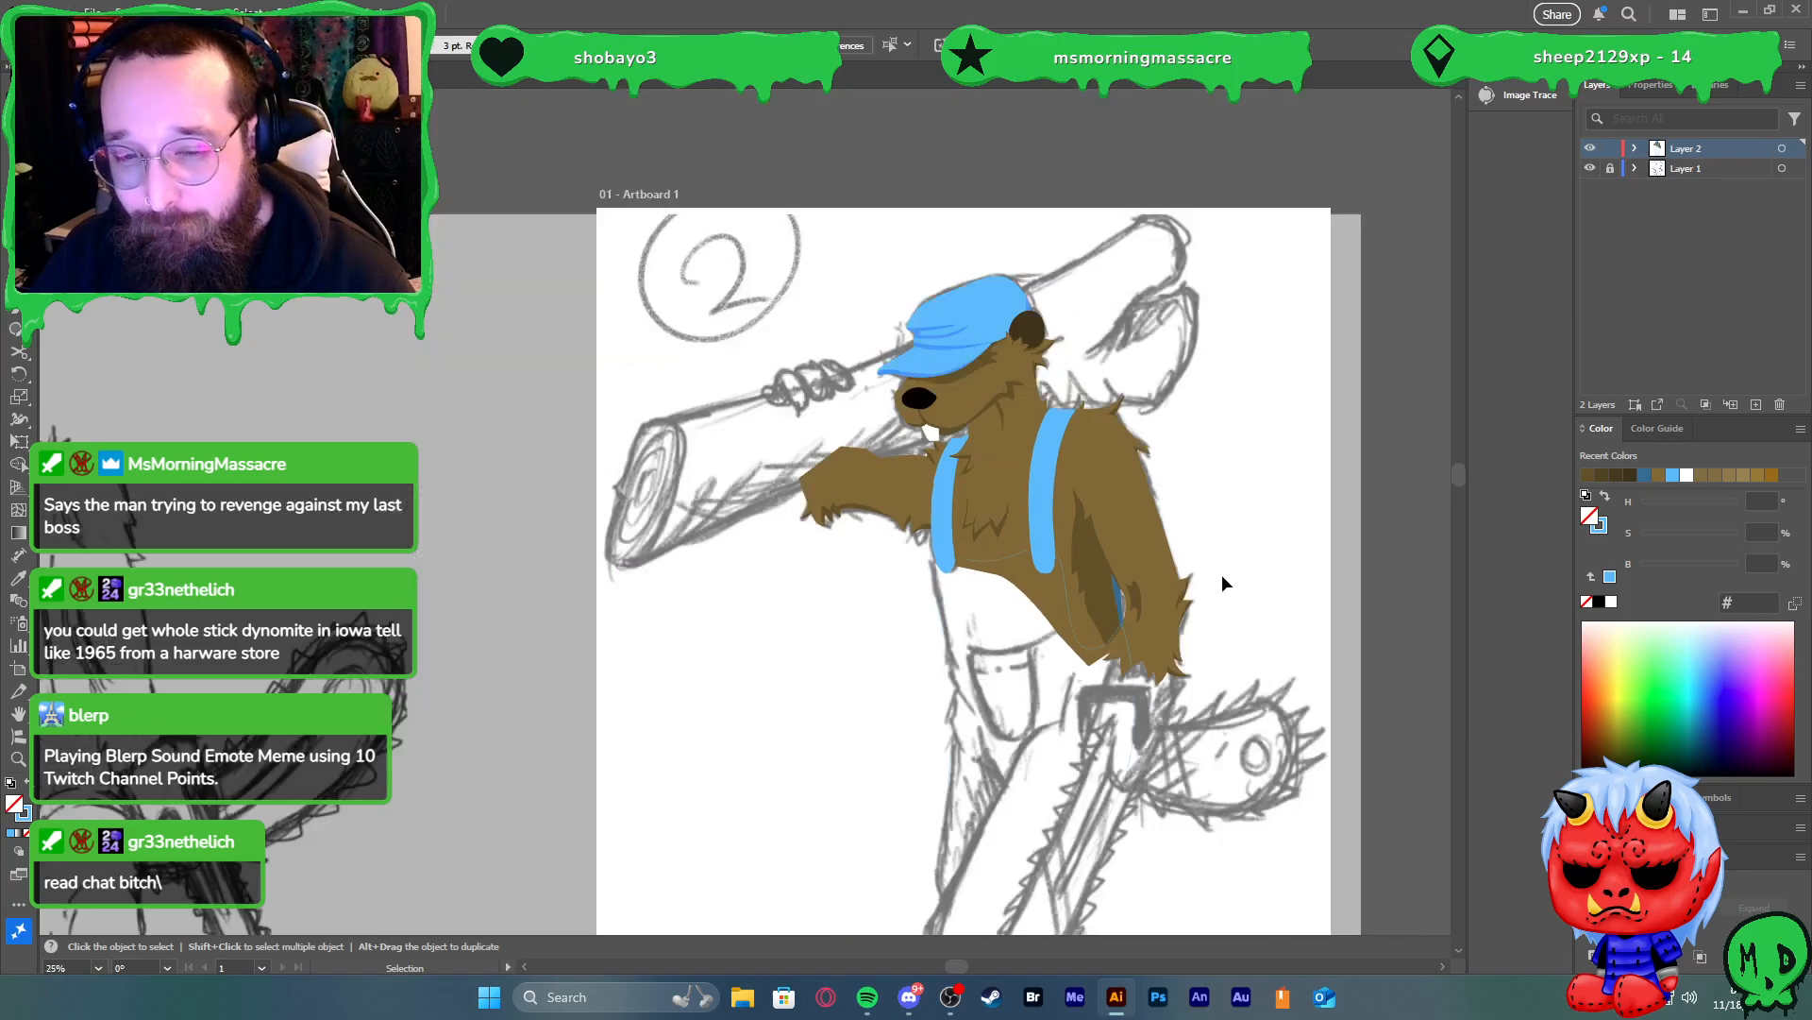
pyautogui.scroll(-3, 1249, 604)
pyautogui.hscroll(2, 1237, 619)
pyautogui.scroll(-2, 1220, 636)
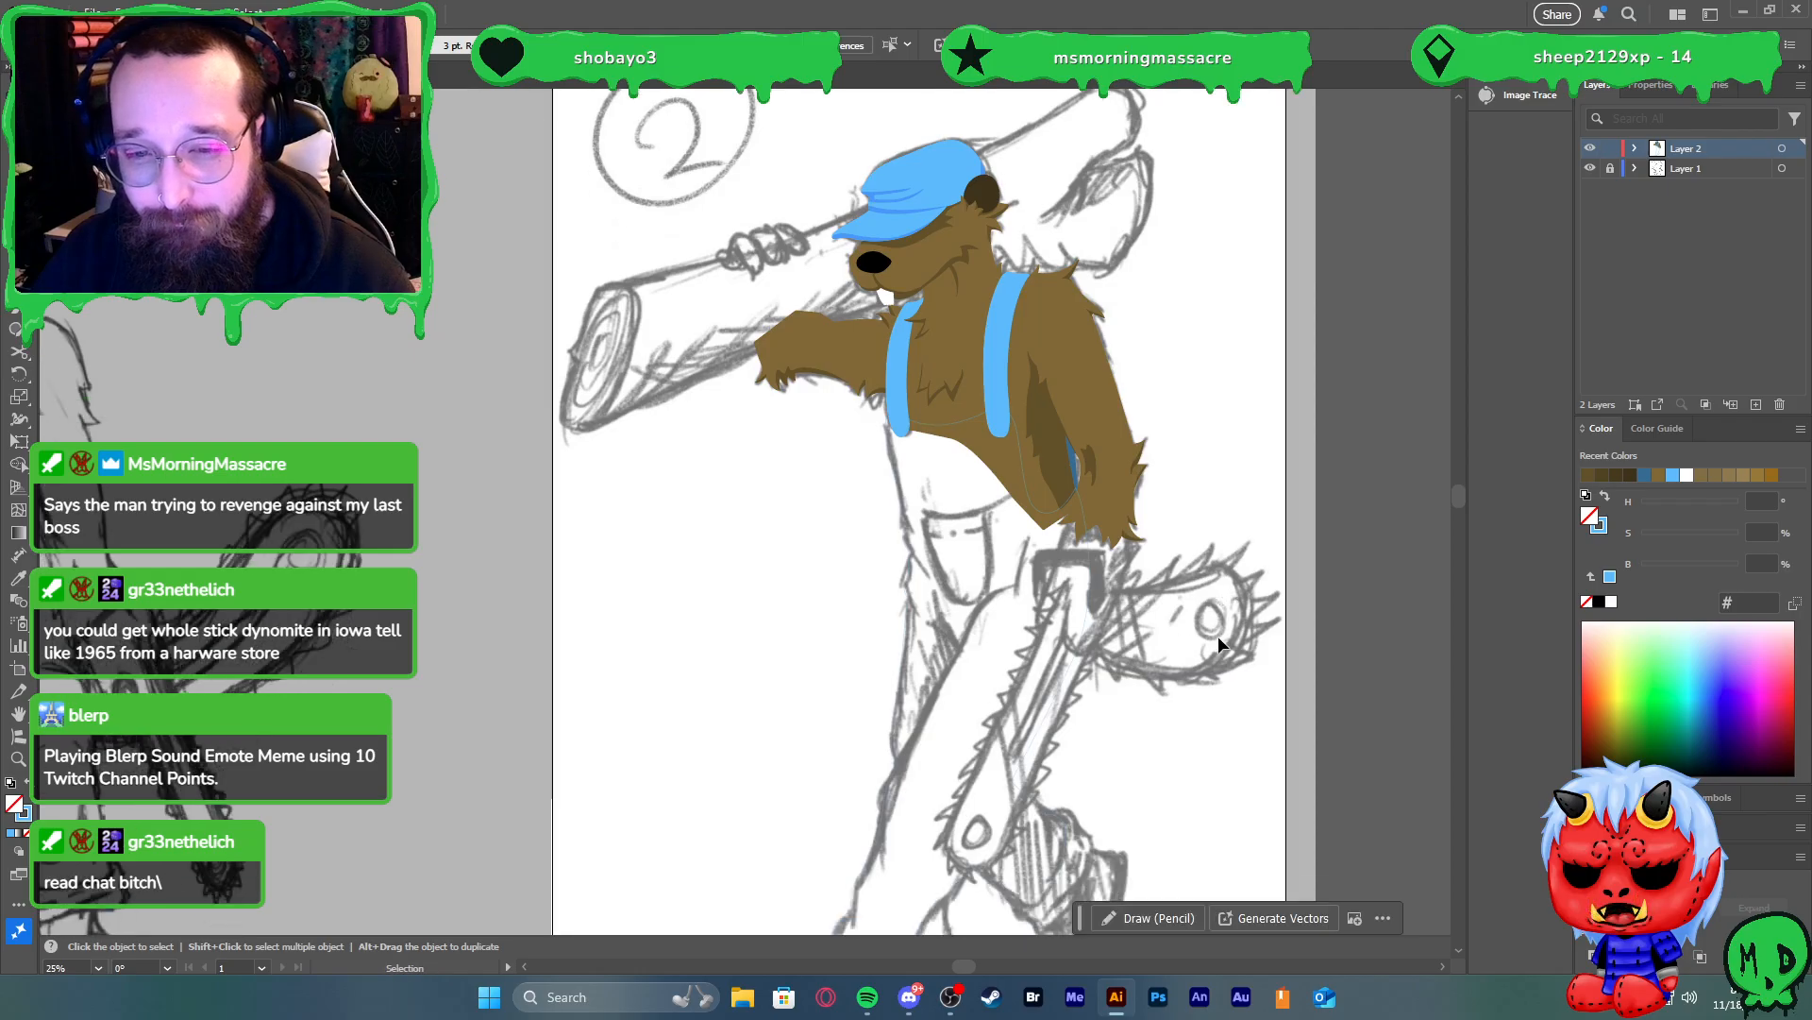
pyautogui.scroll(2, 1048, 564)
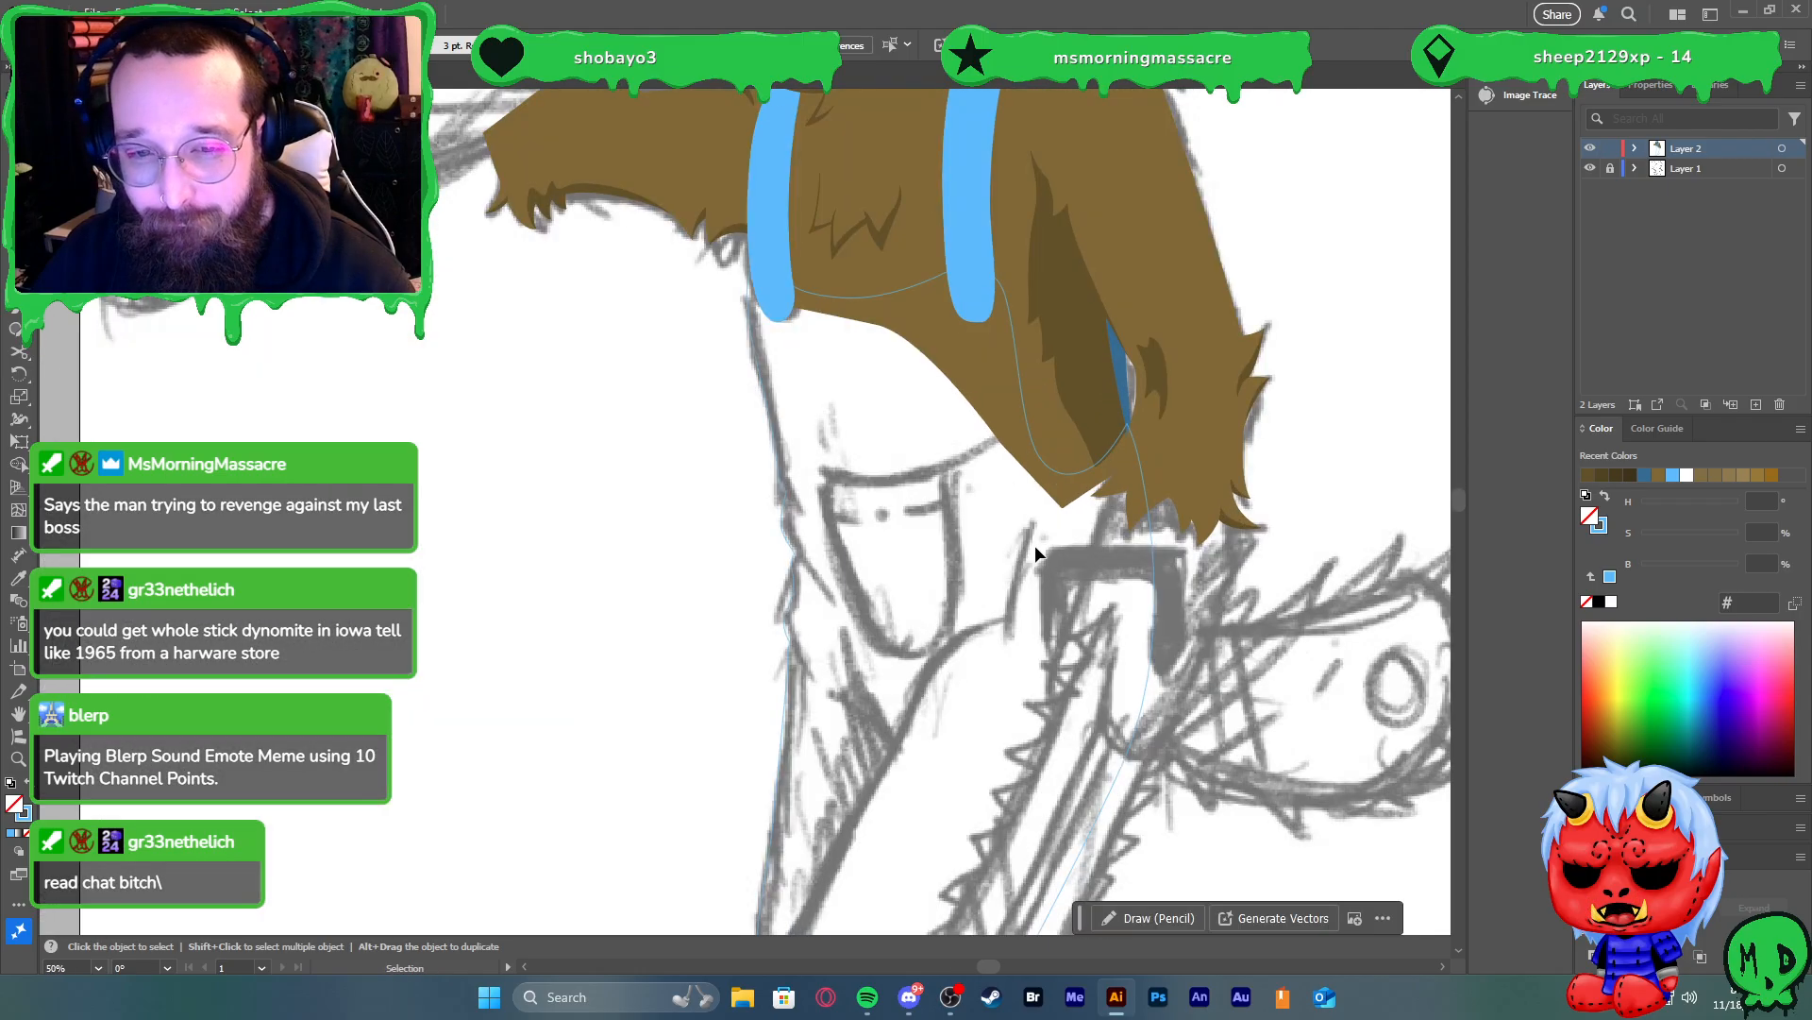
pyautogui.click(1014, 373)
pyautogui.click(659, 373)
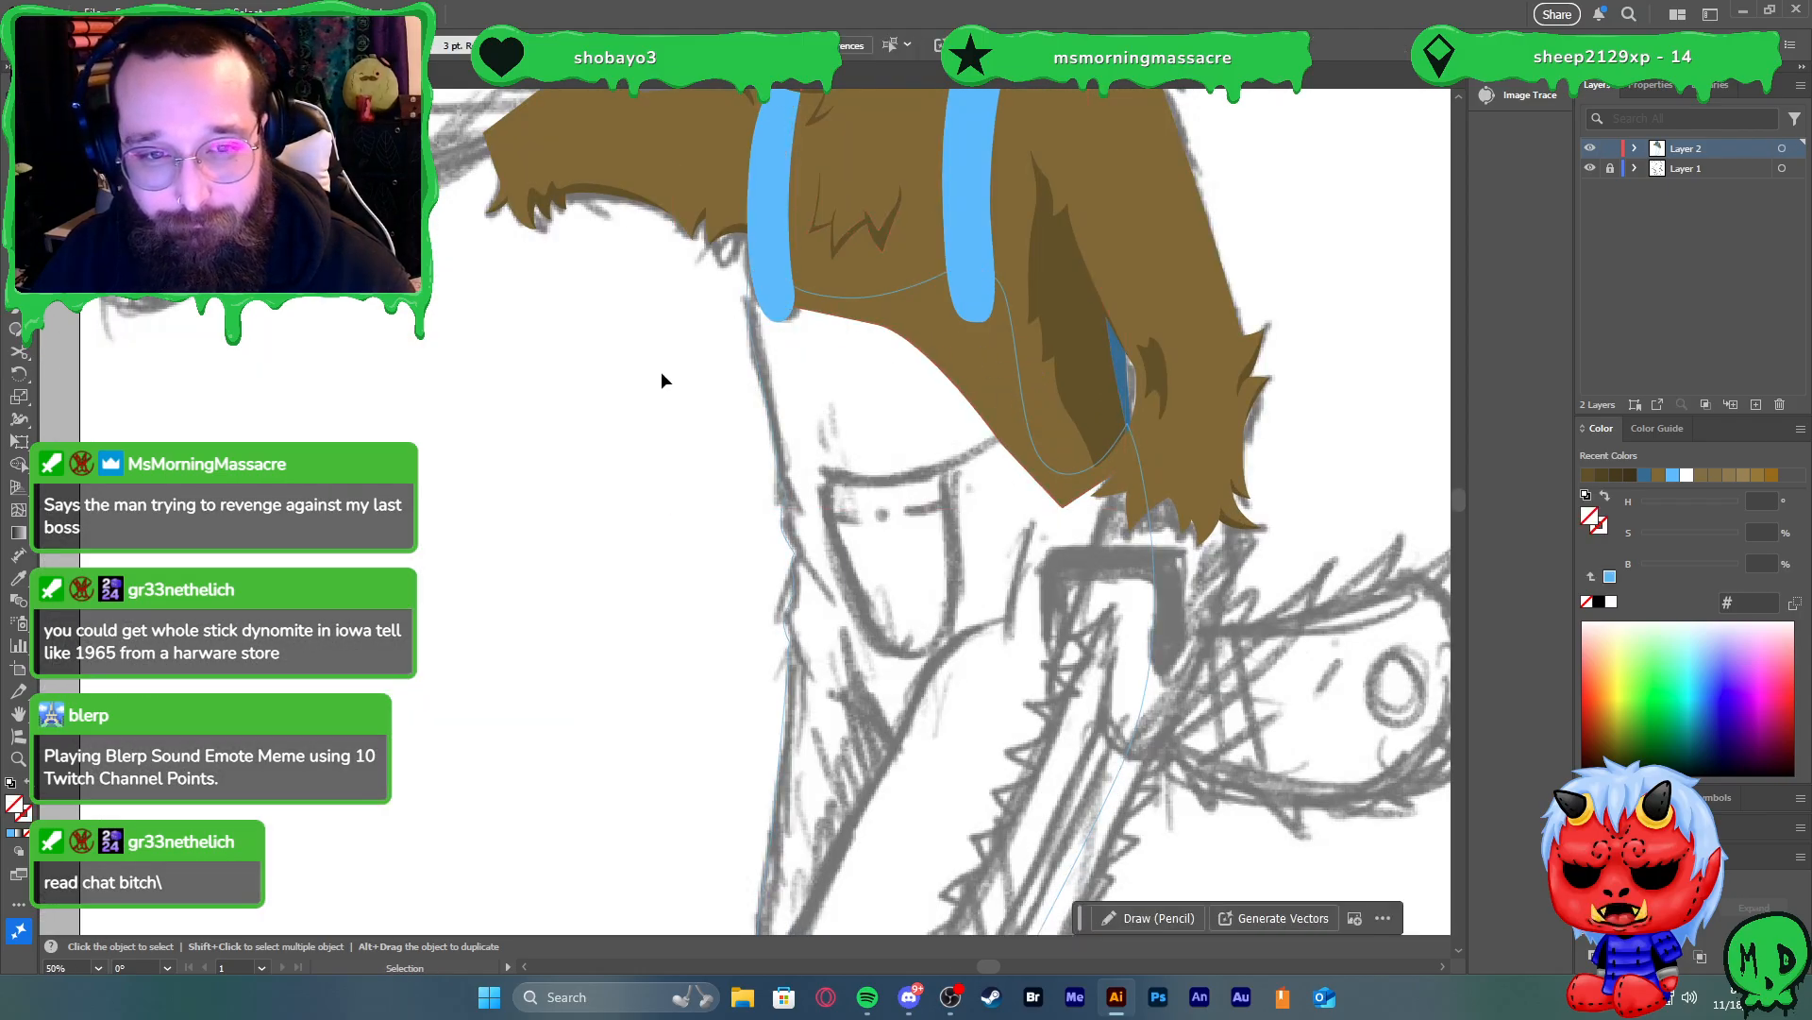
pyautogui.click(772, 360)
pyautogui.scroll(-1, 615, 447)
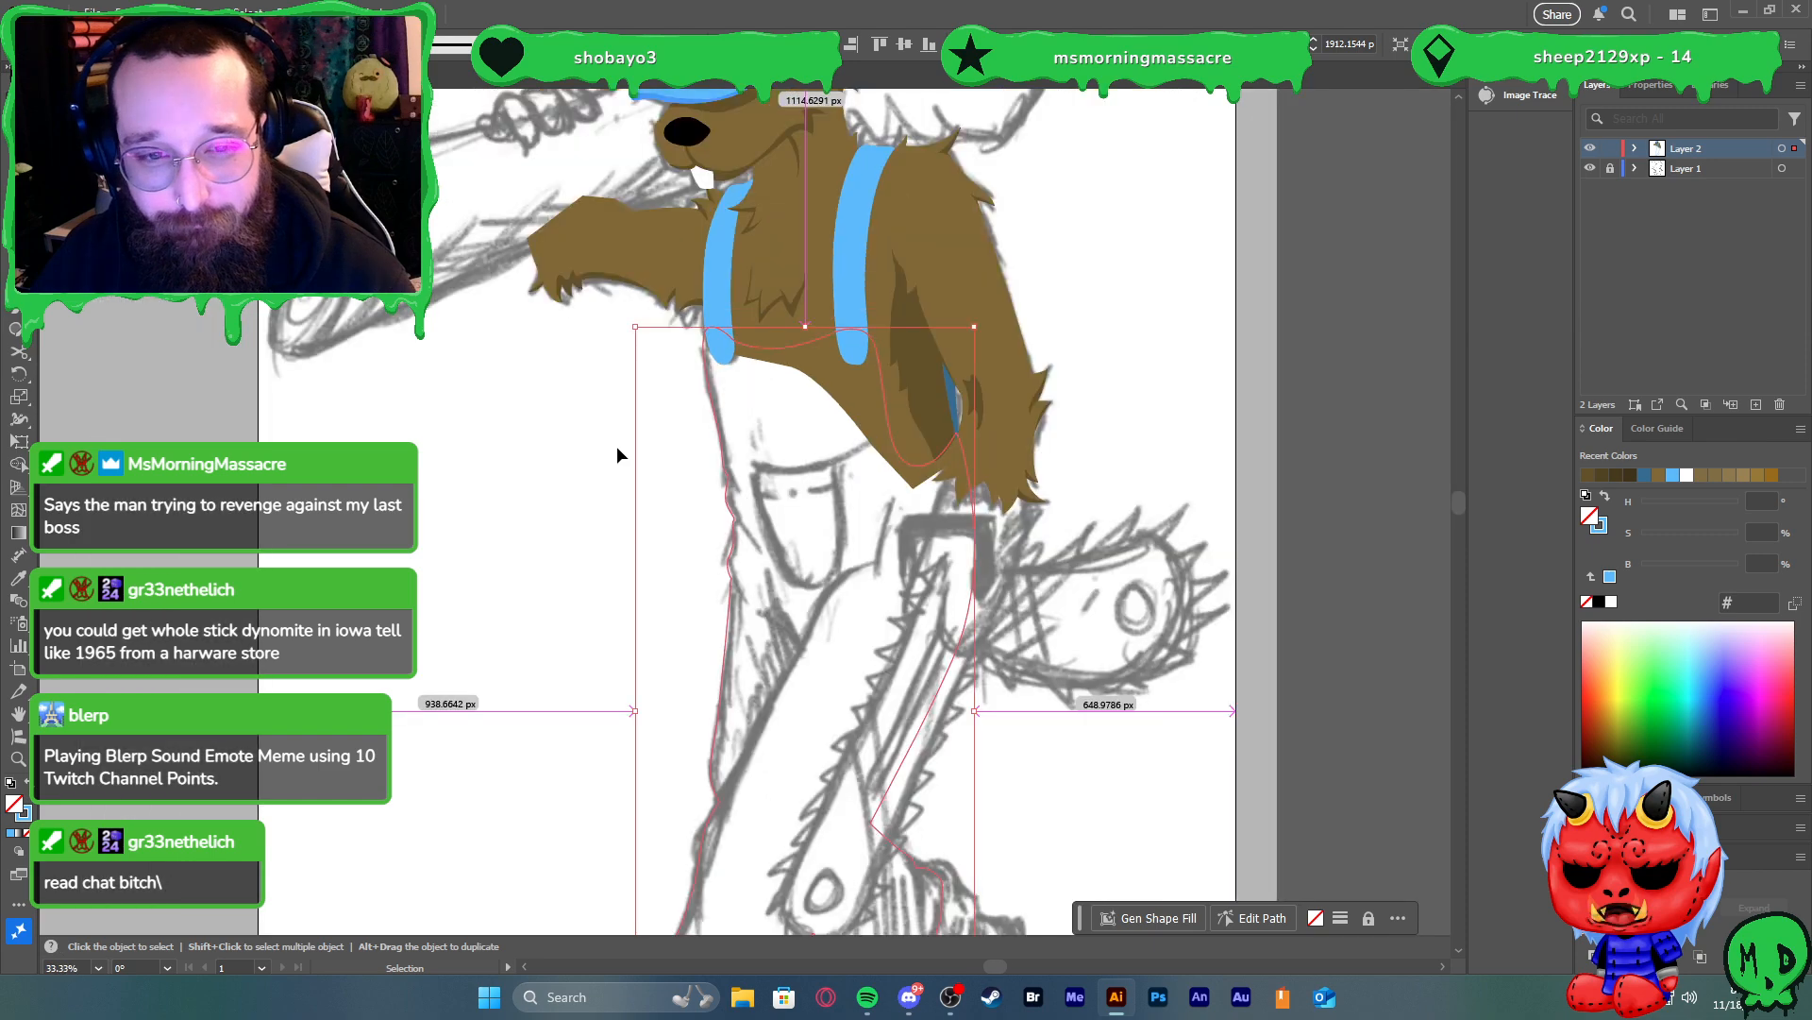
pyautogui.scroll(1, 1163, 459)
pyautogui.scroll(4, 1019, 295)
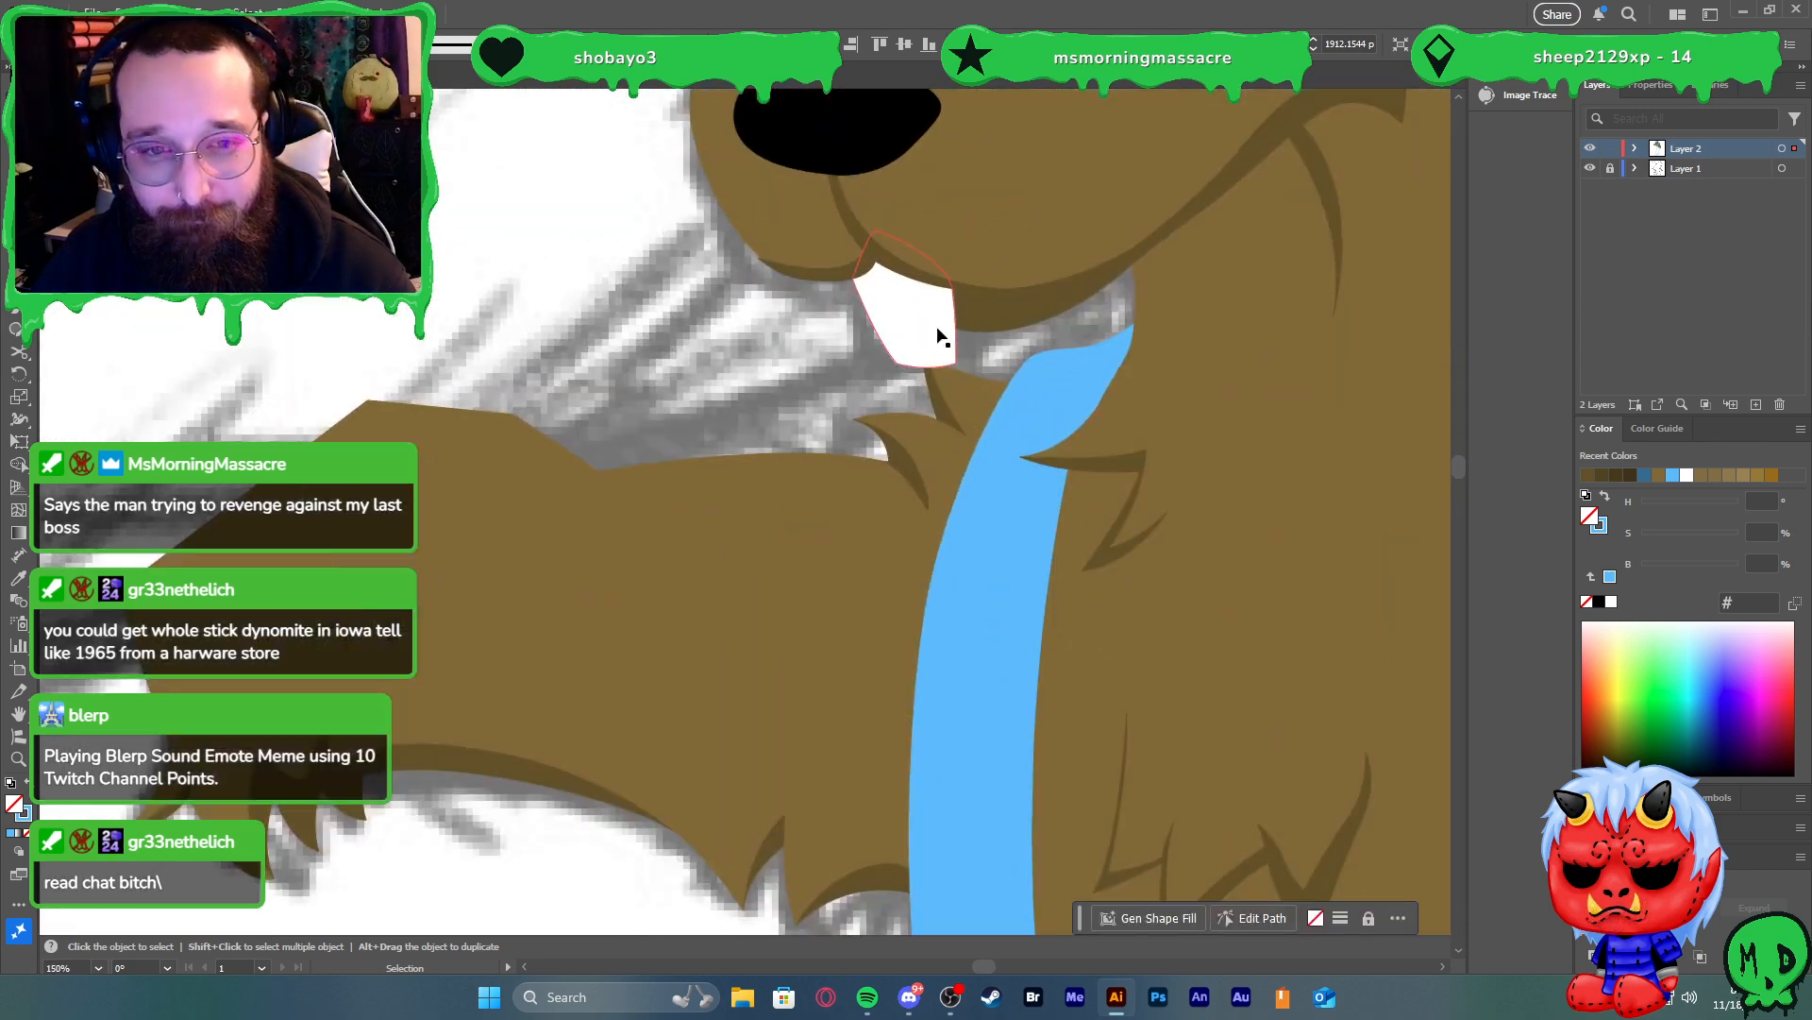
pyautogui.click(808, 360)
pyautogui.scroll(-4, 818, 343)
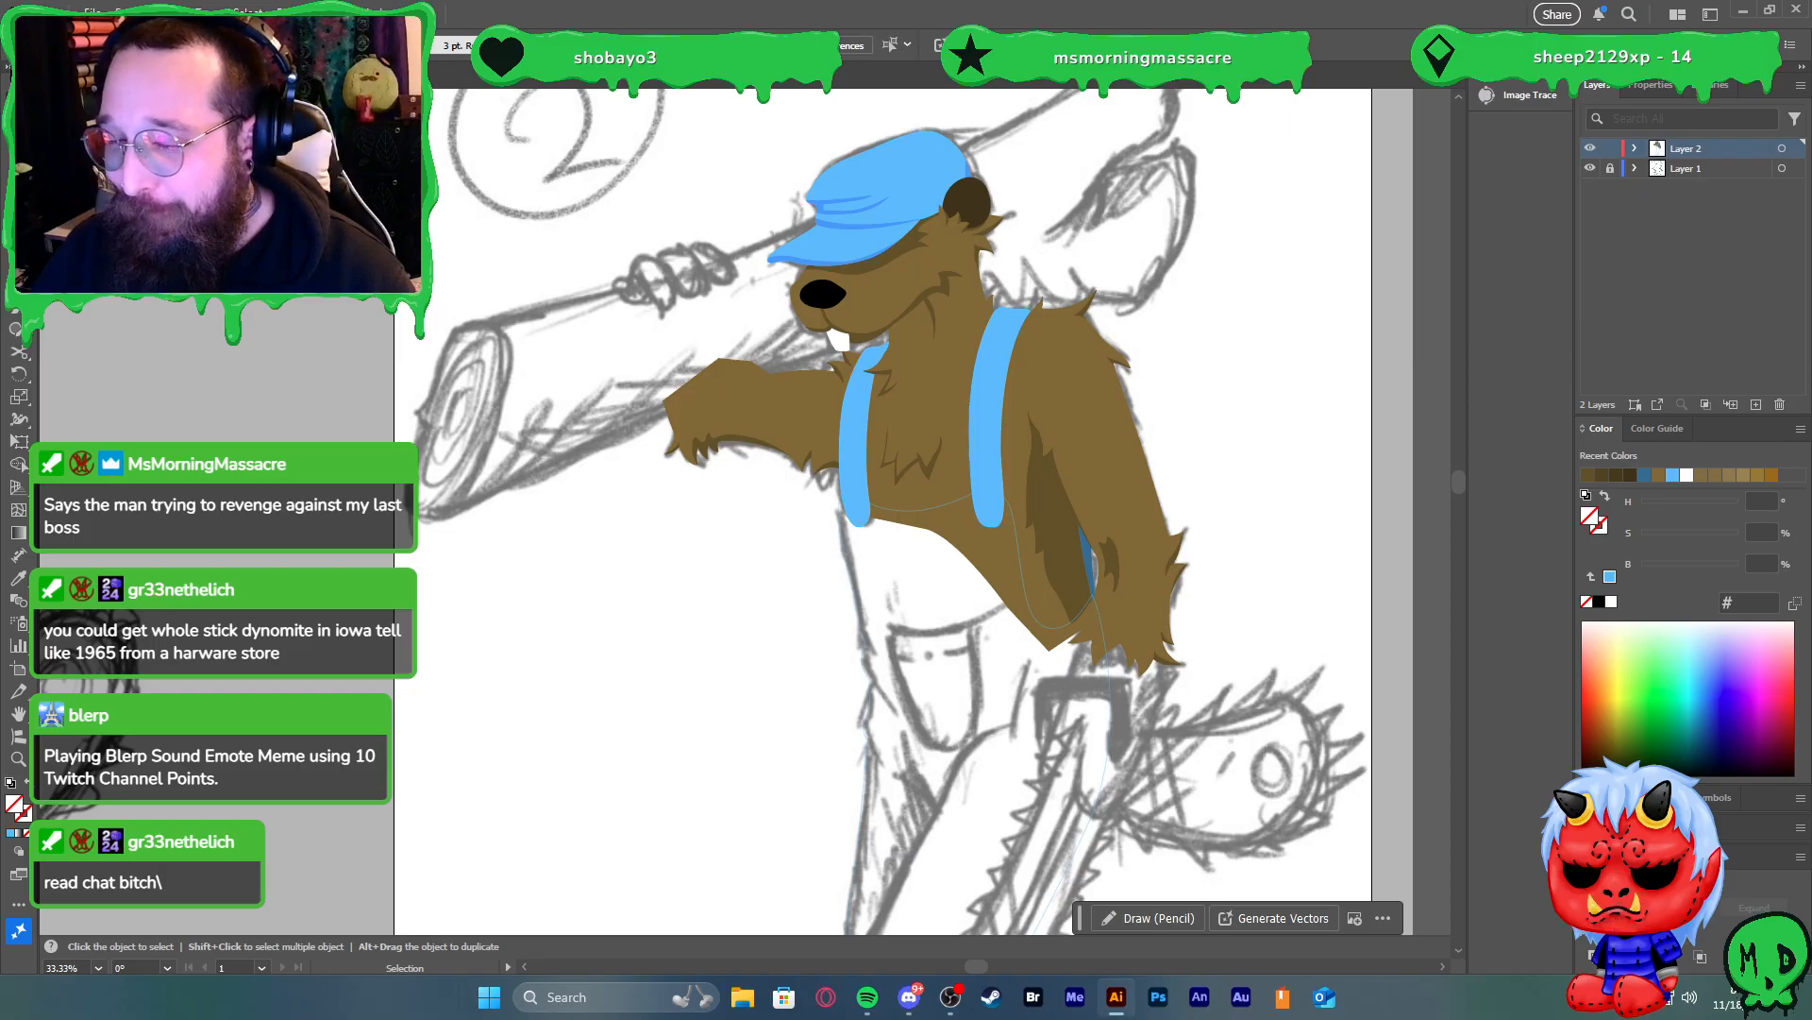
# Fill the overalls outline with light blue #52bdff and remove its stroke
pyautogui.scroll(-1, 1297, 382)
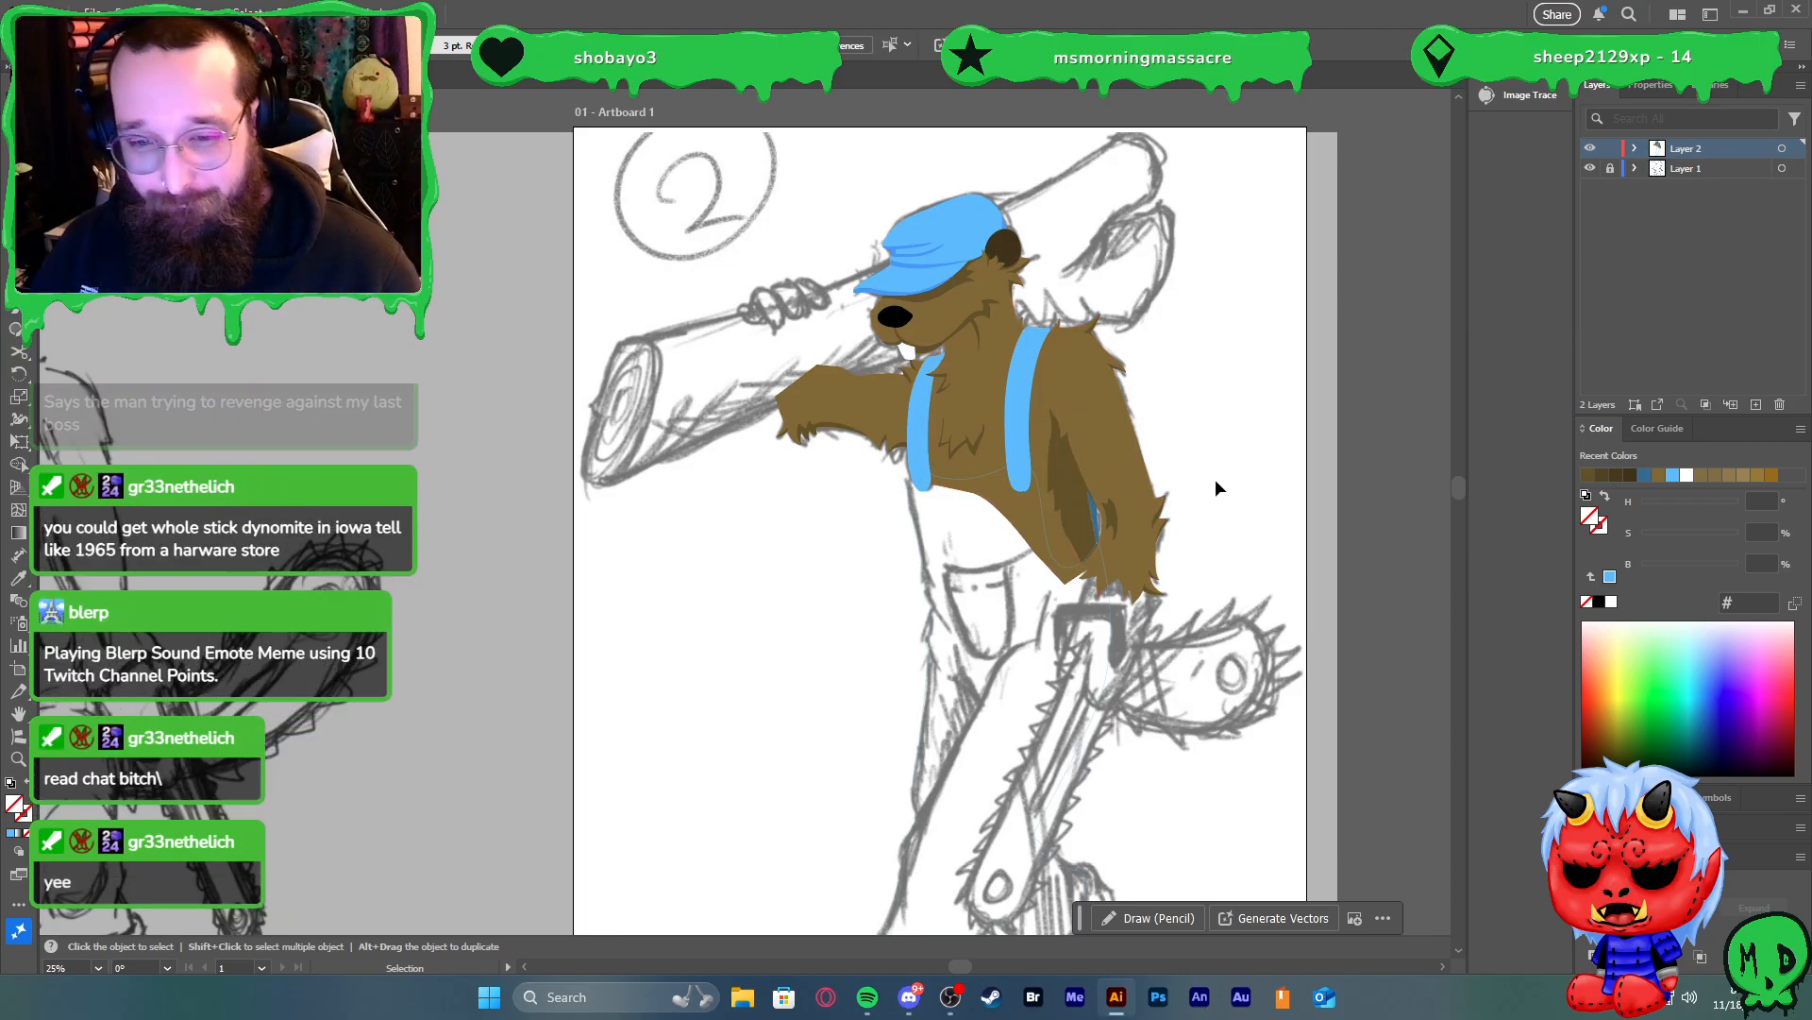
pyautogui.scroll(-2, 1206, 468)
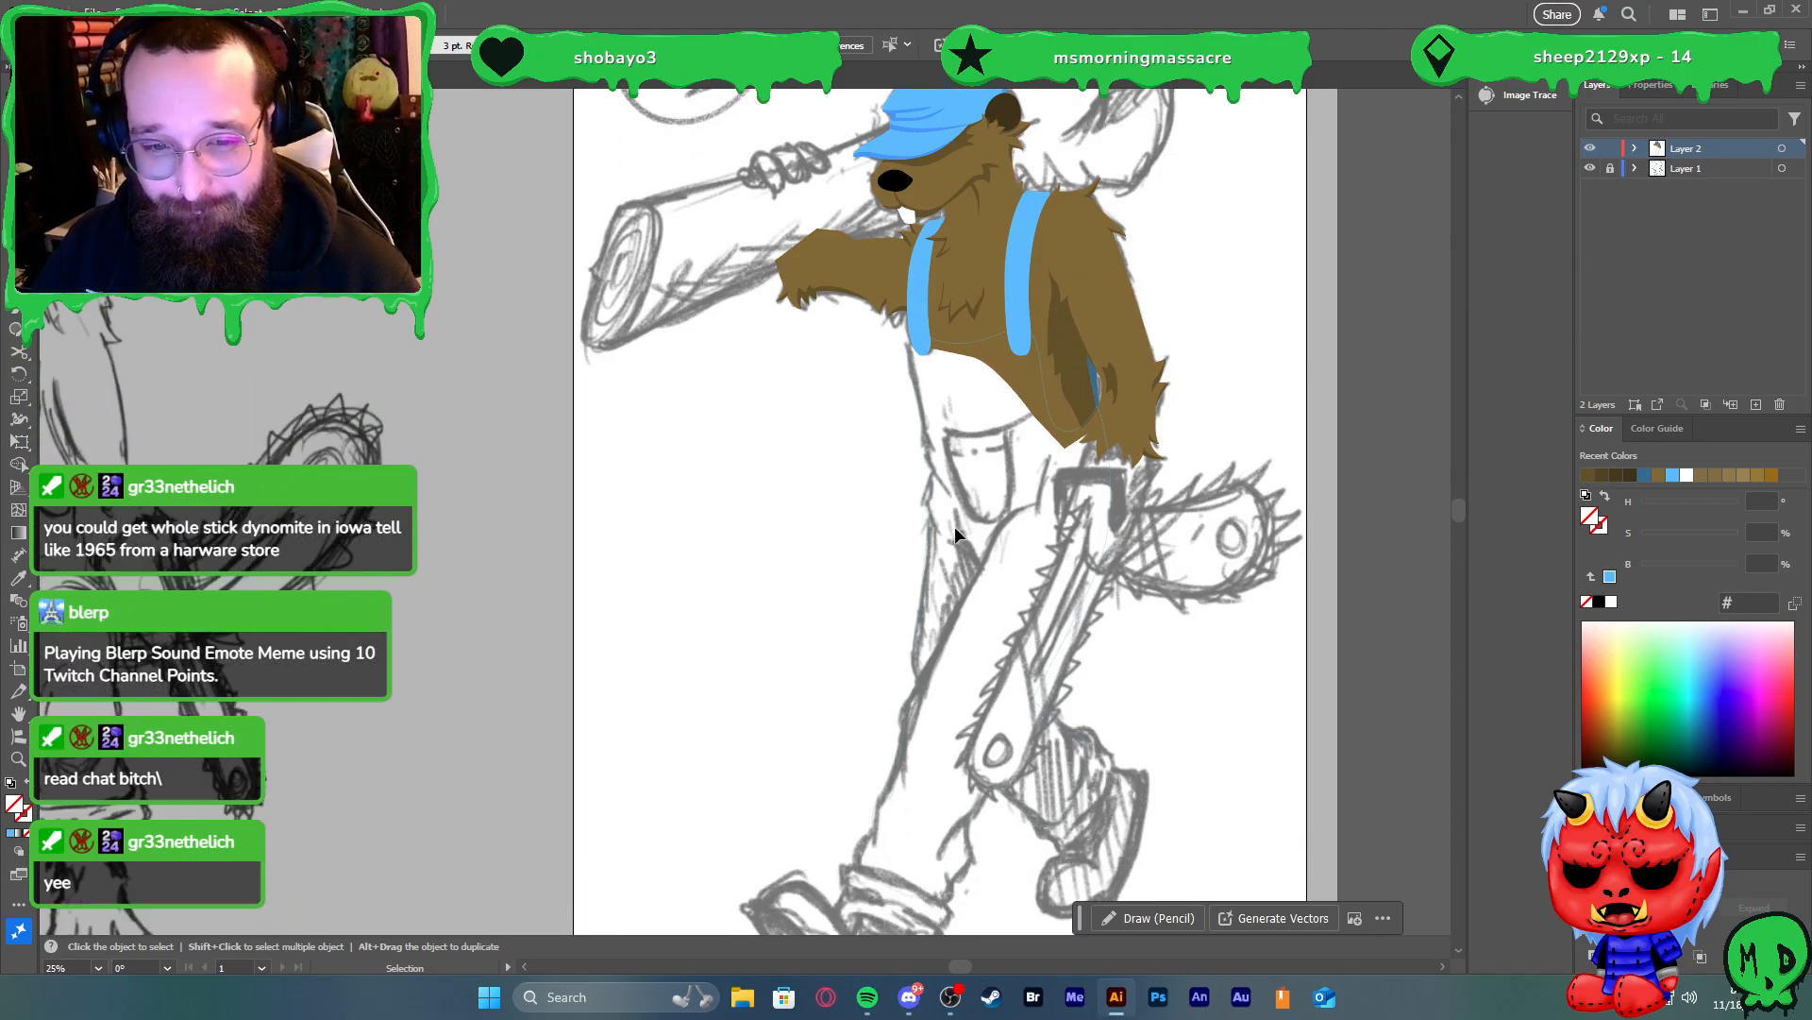
pyautogui.click(959, 478)
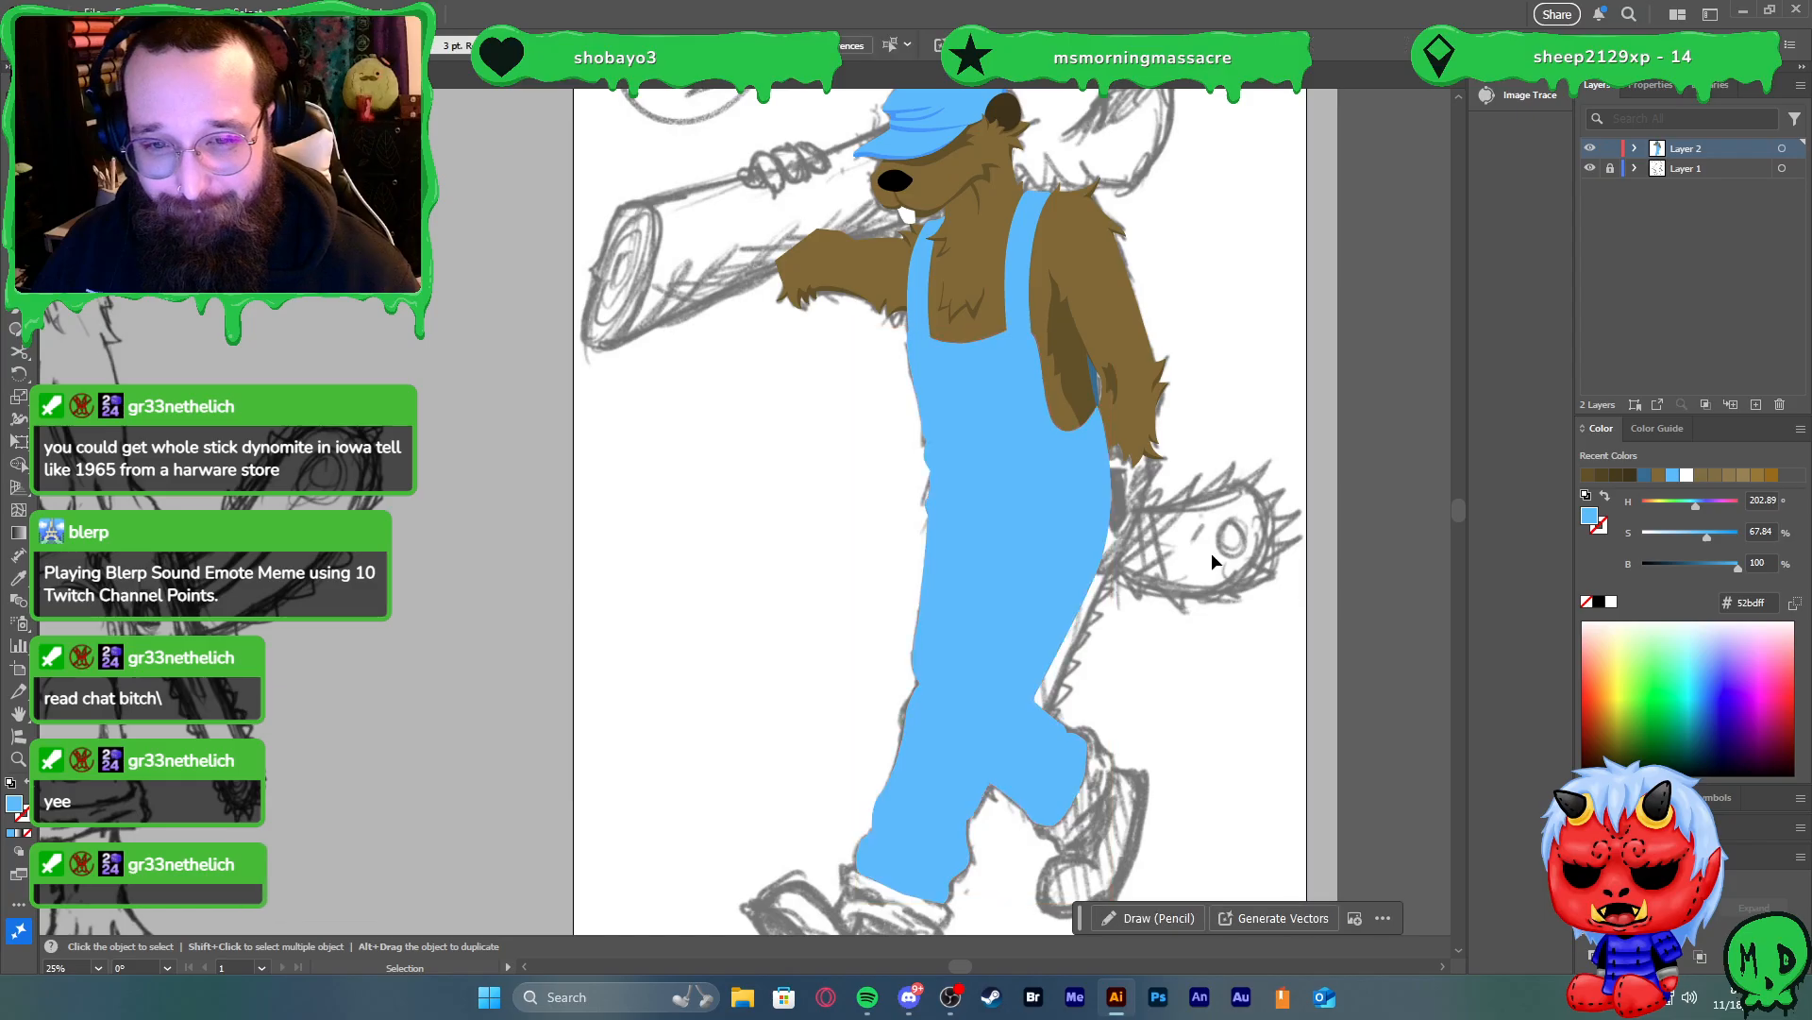
# Bring the lowered arm and its dark fur shading pieces in front of the blue overalls
pyautogui.click(1116, 387)
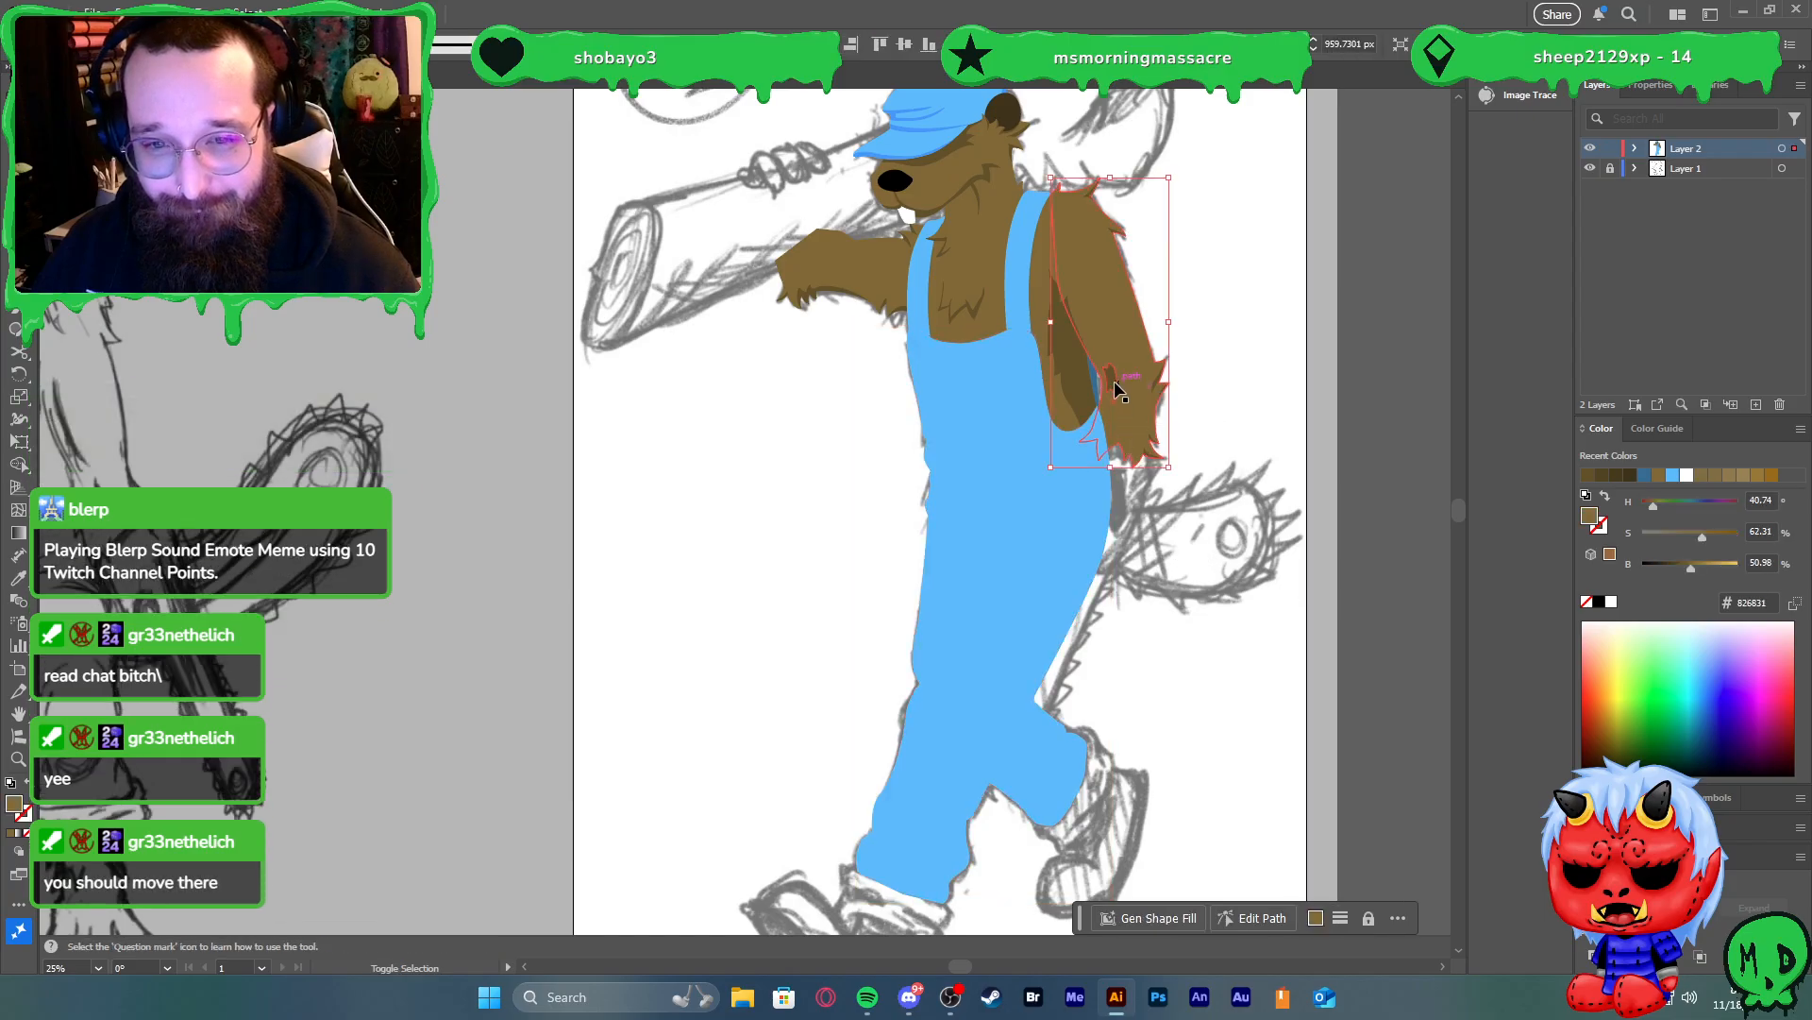
pyautogui.keyDown('shift'); pyautogui.click(1116, 387); pyautogui.keyUp('shift')
pyautogui.keyDown('shift'); pyautogui.click(1087, 369); pyautogui.keyUp('shift')
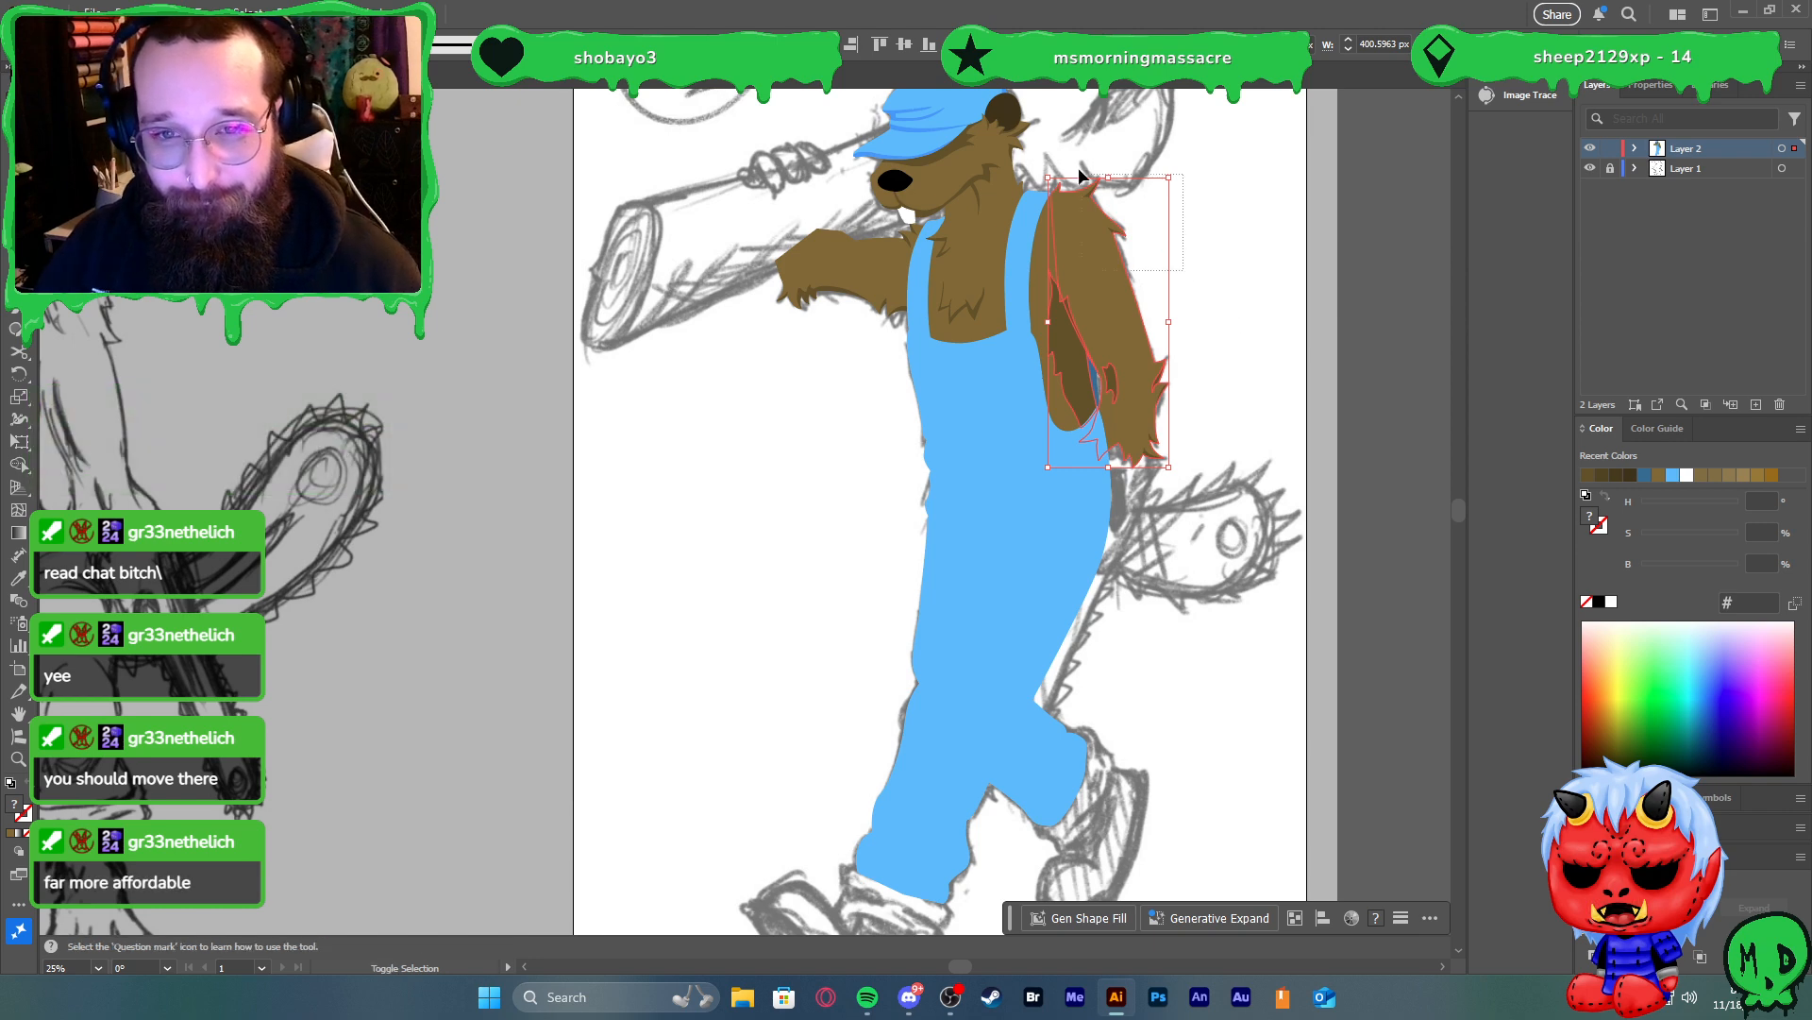
pyautogui.keyDown('shift'); pyautogui.click(1076, 269); pyautogui.keyUp('shift')
pyautogui.keyDown('shift'); pyautogui.click(1038, 289); pyautogui.keyUp('shift')
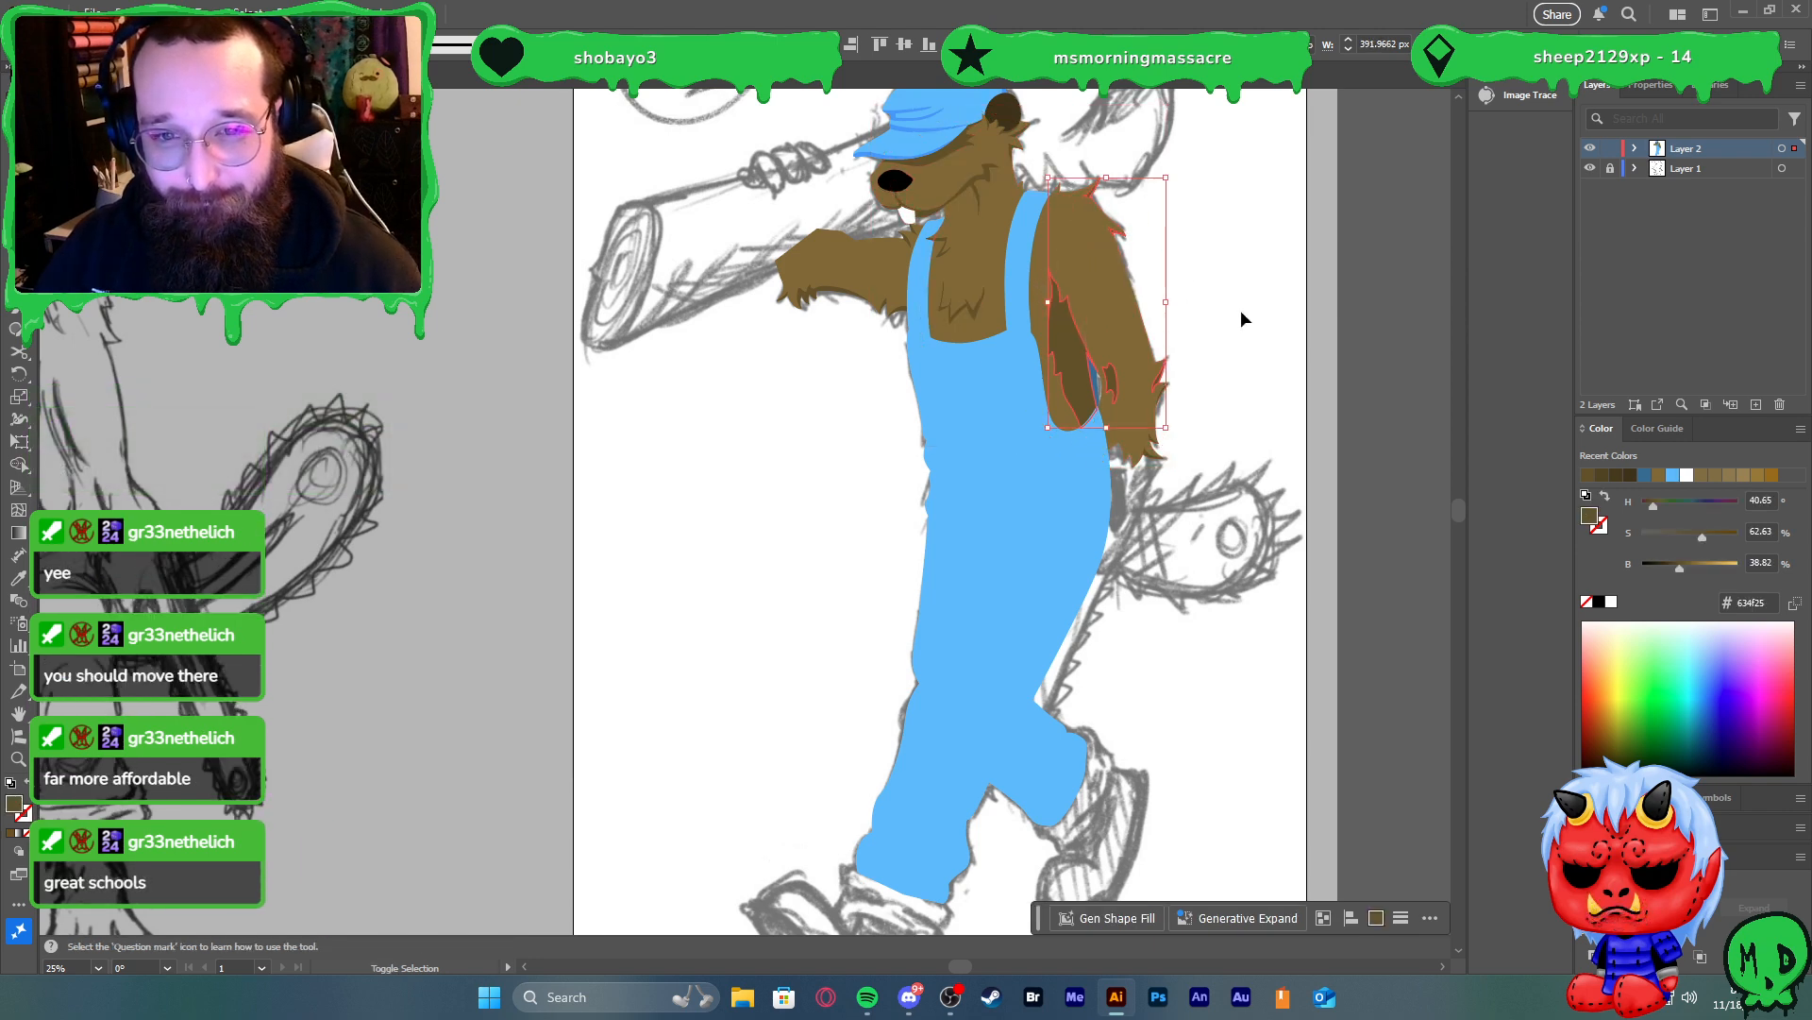
pyautogui.keyDown('shift'); pyautogui.click(1119, 296); pyautogui.keyUp('shift')
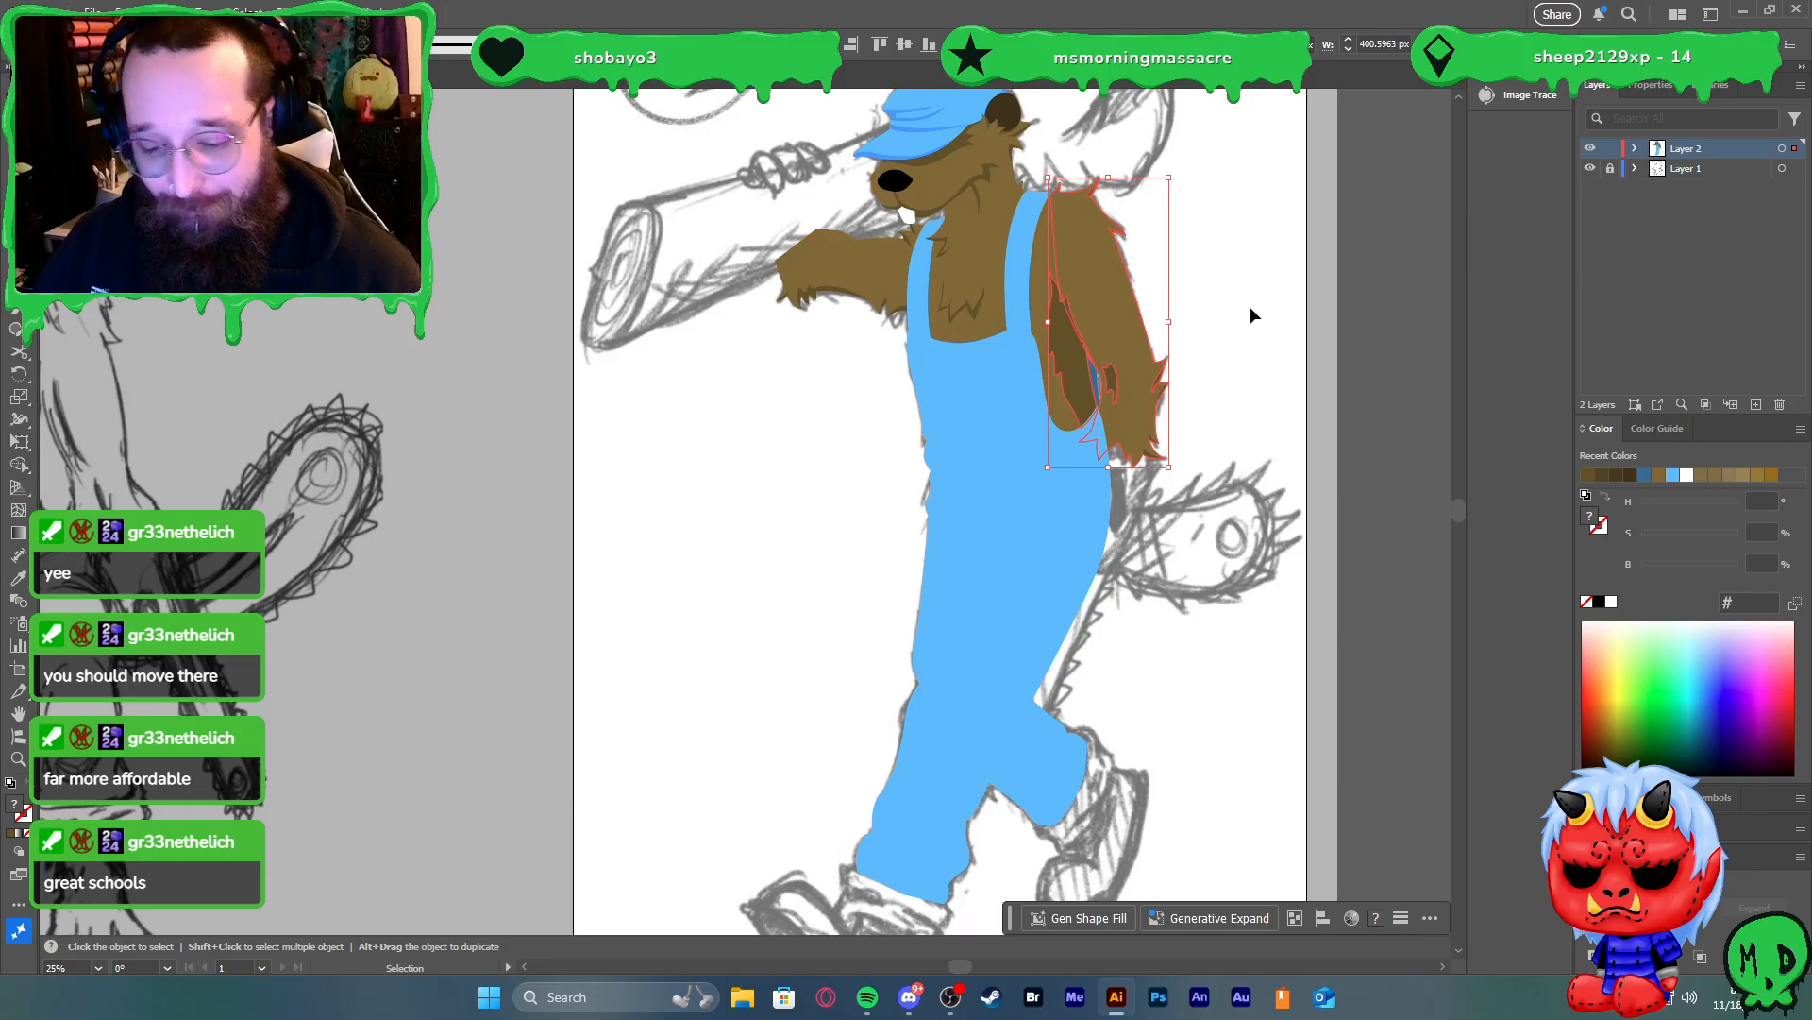
pyautogui.hotkey('ctrl', 'shift', ']')
pyautogui.click(1256, 315)
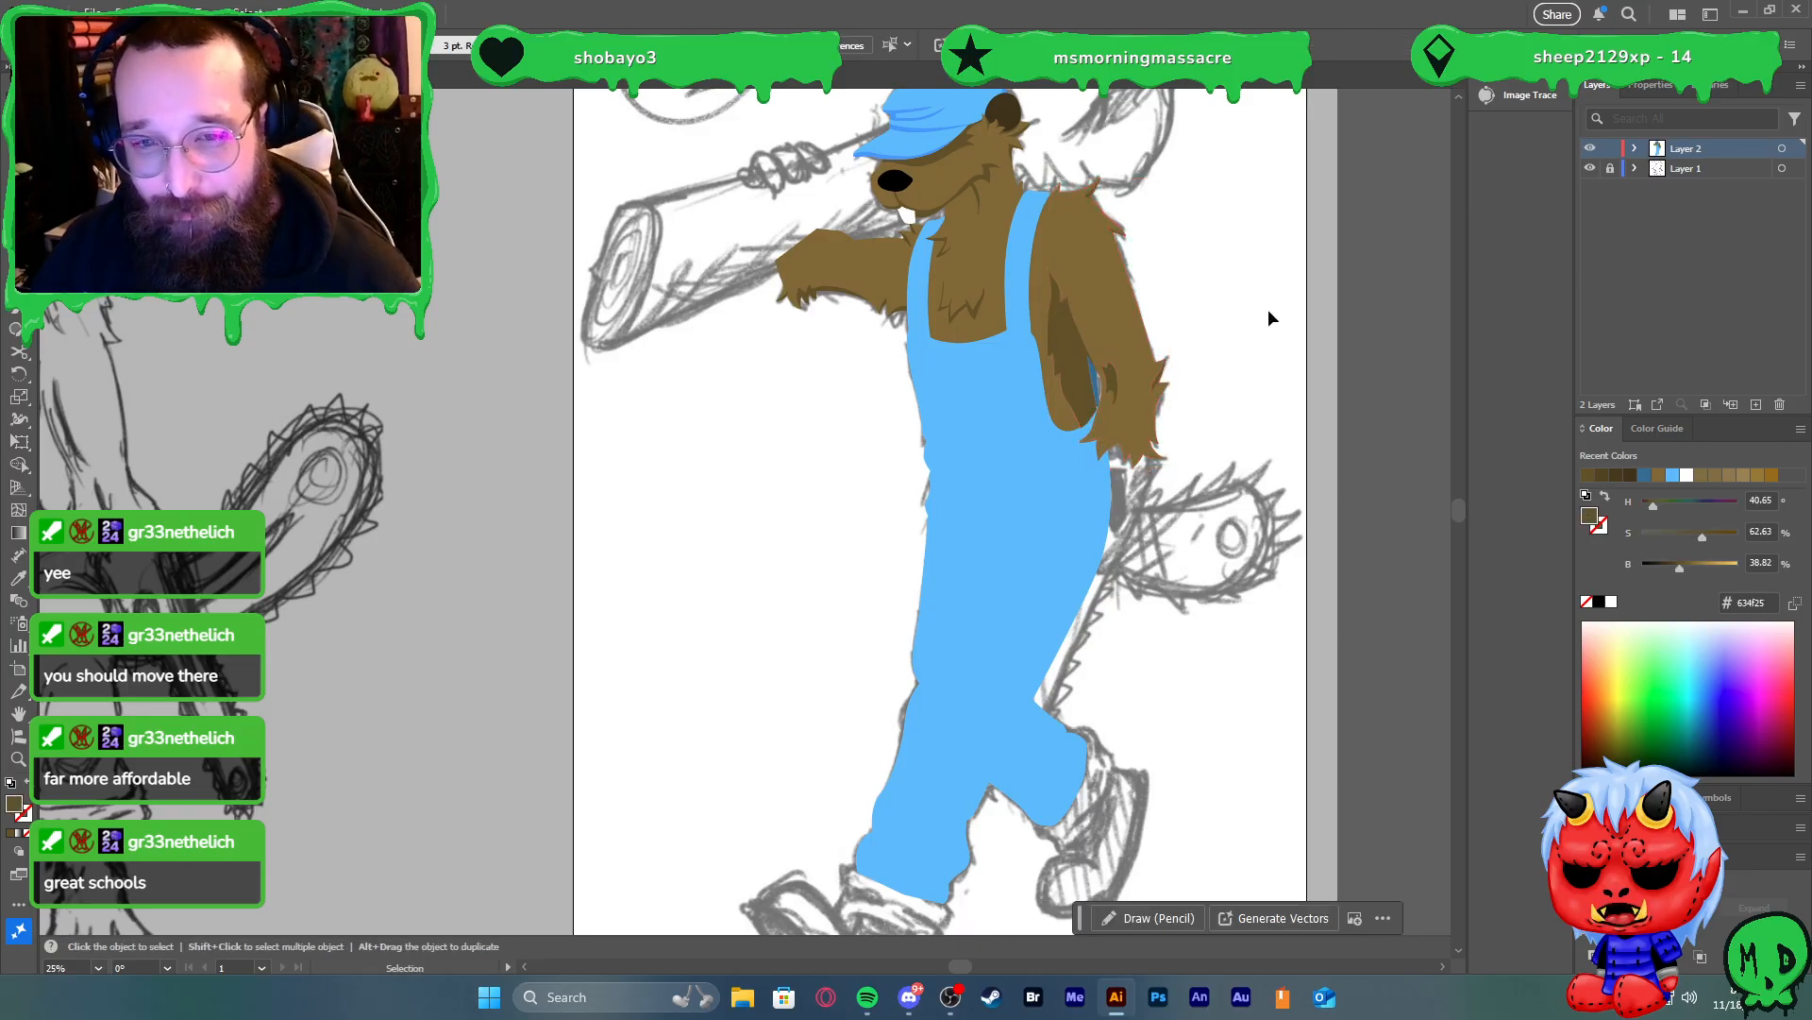
pyautogui.scroll(-1, 1321, 432)
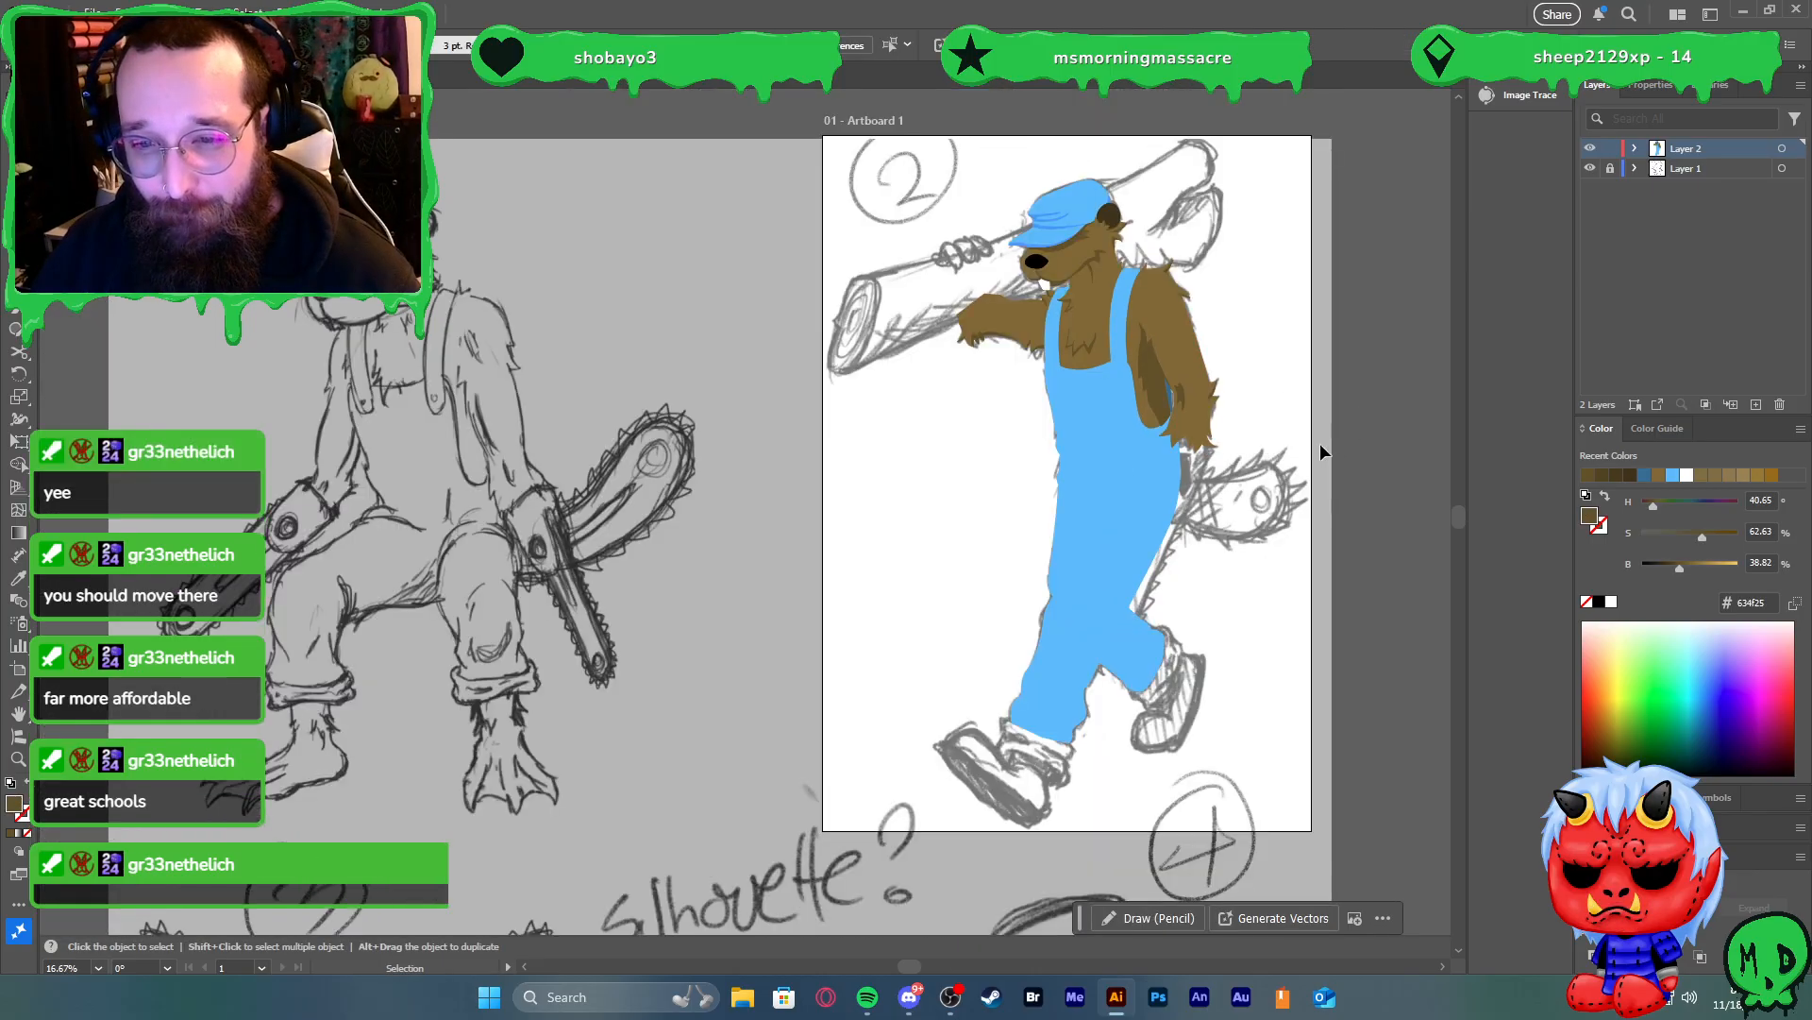
pyautogui.scroll(1, 1312, 425)
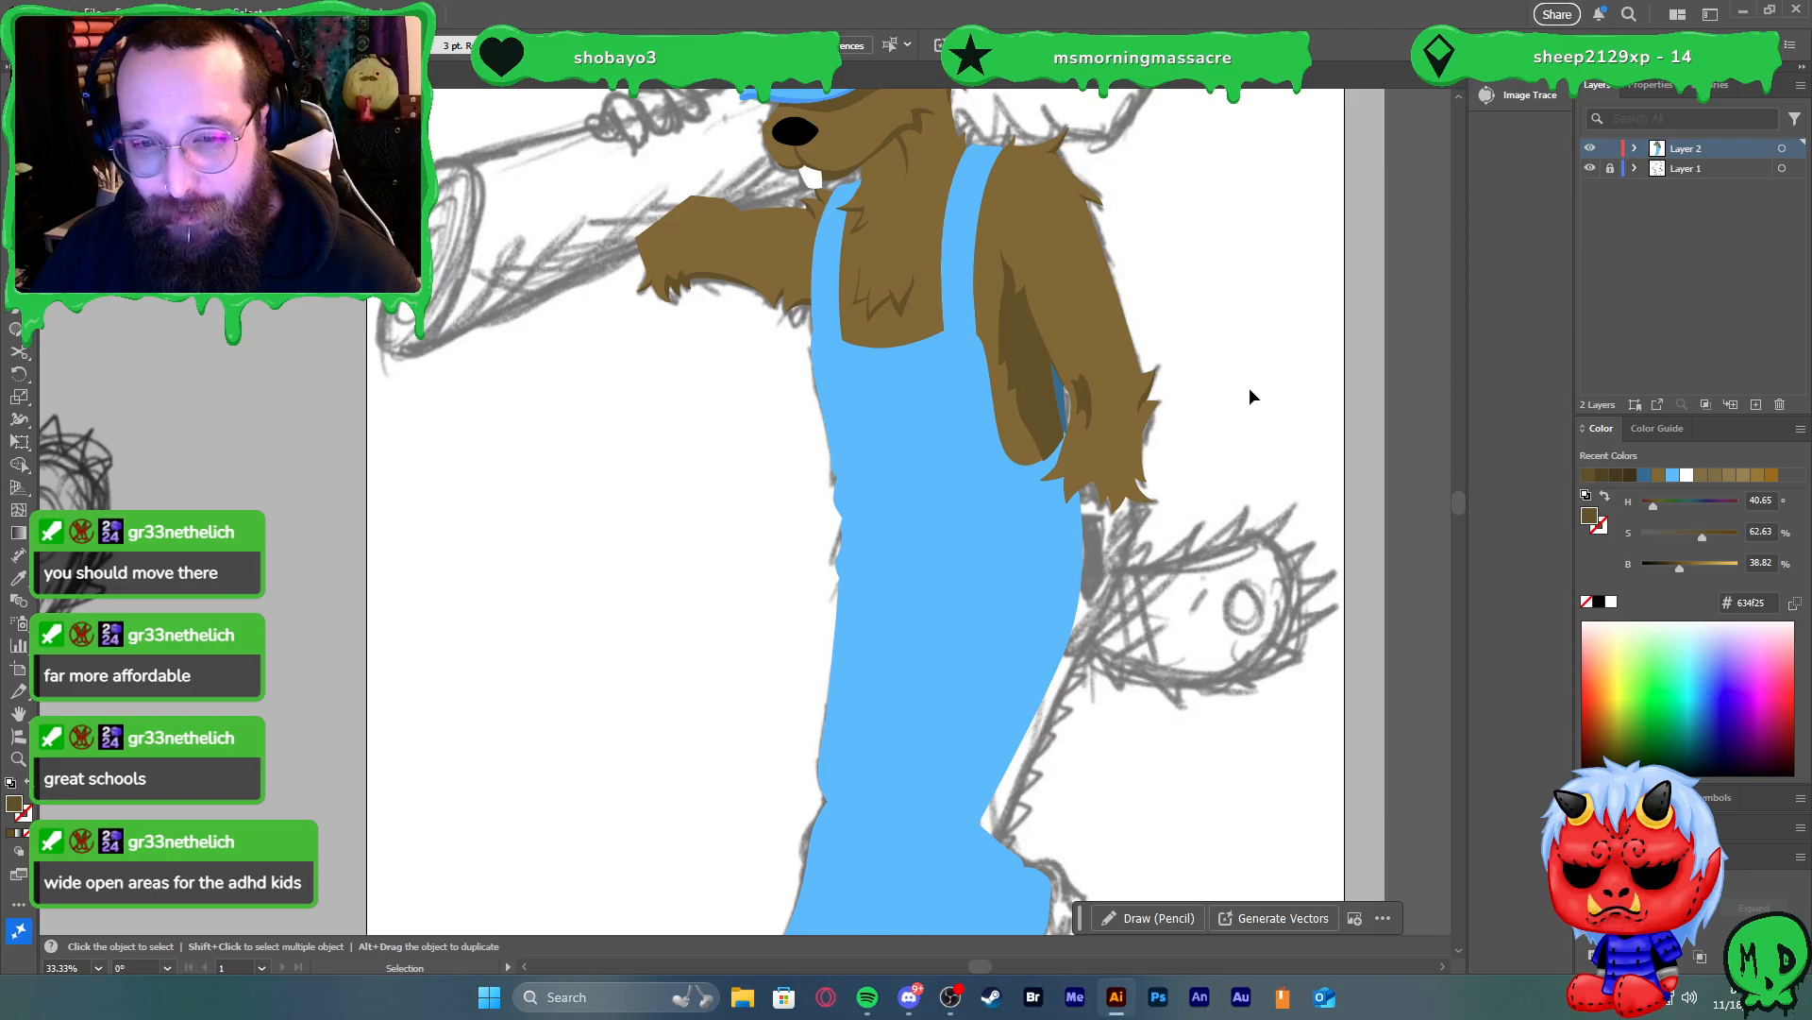
pyautogui.scroll(2, 1101, 302)
pyautogui.scroll(1, 1180, 302)
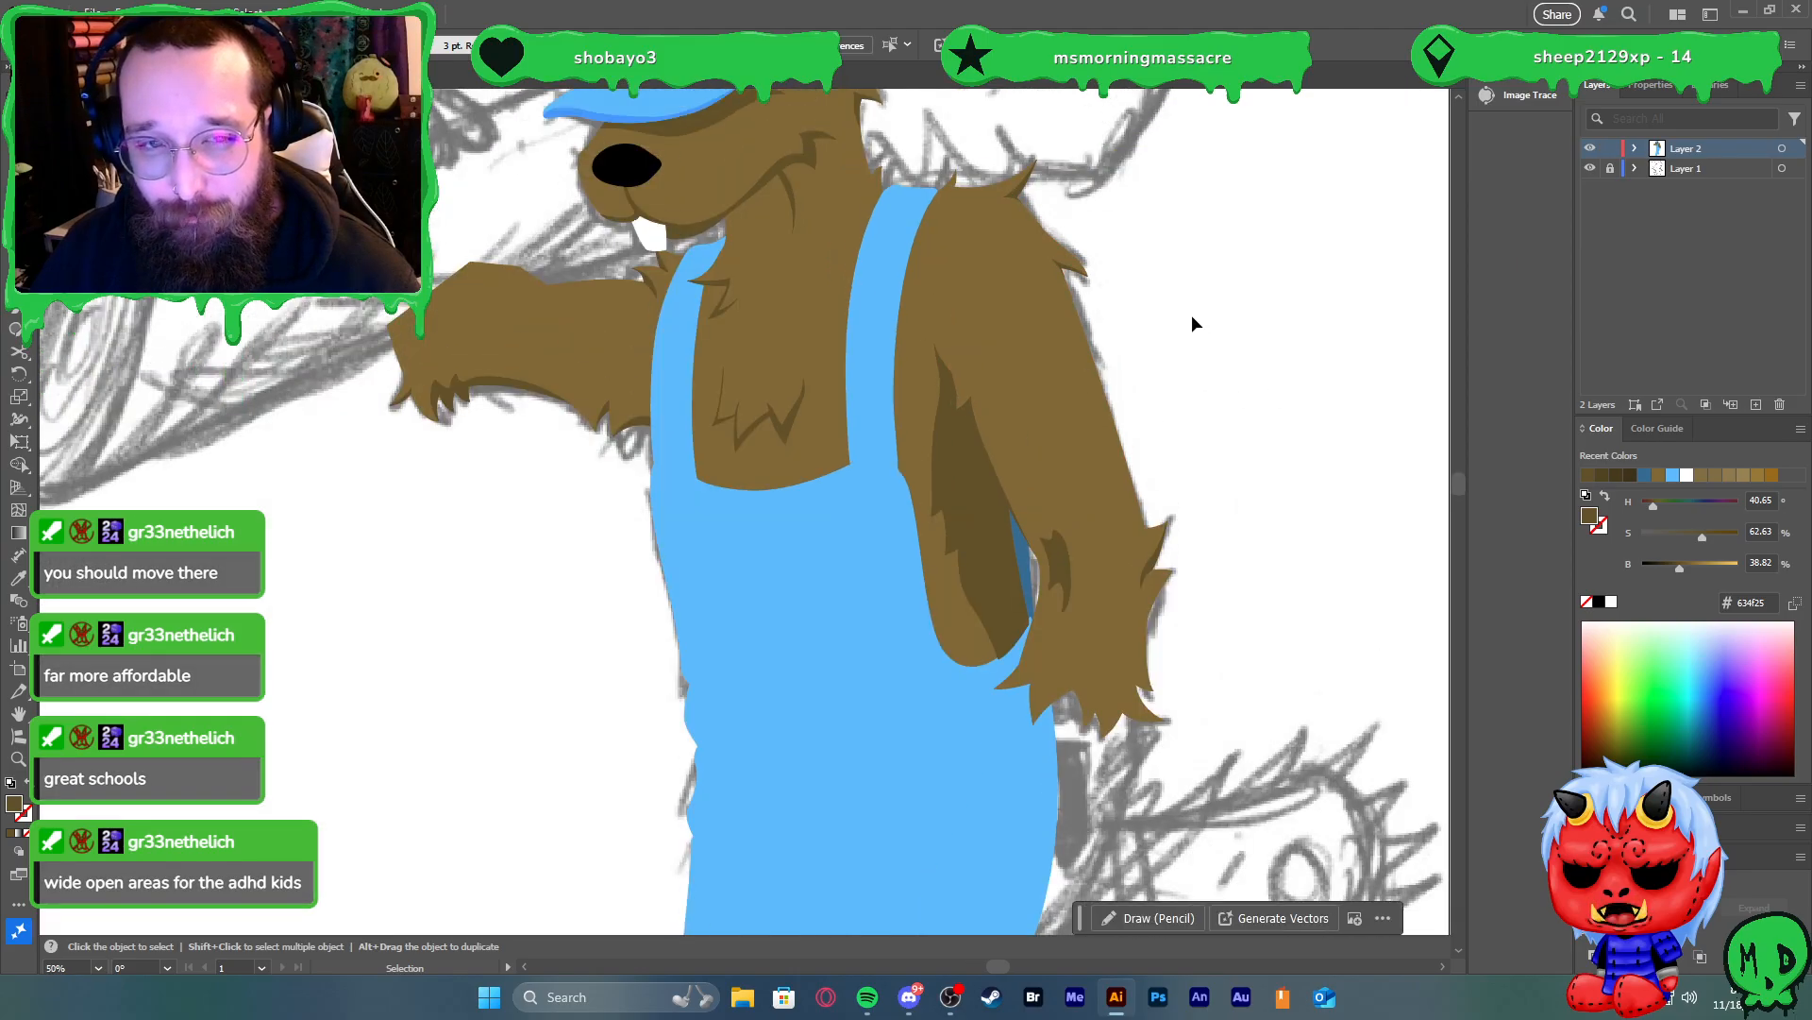
pyautogui.scroll(-1, 1193, 314)
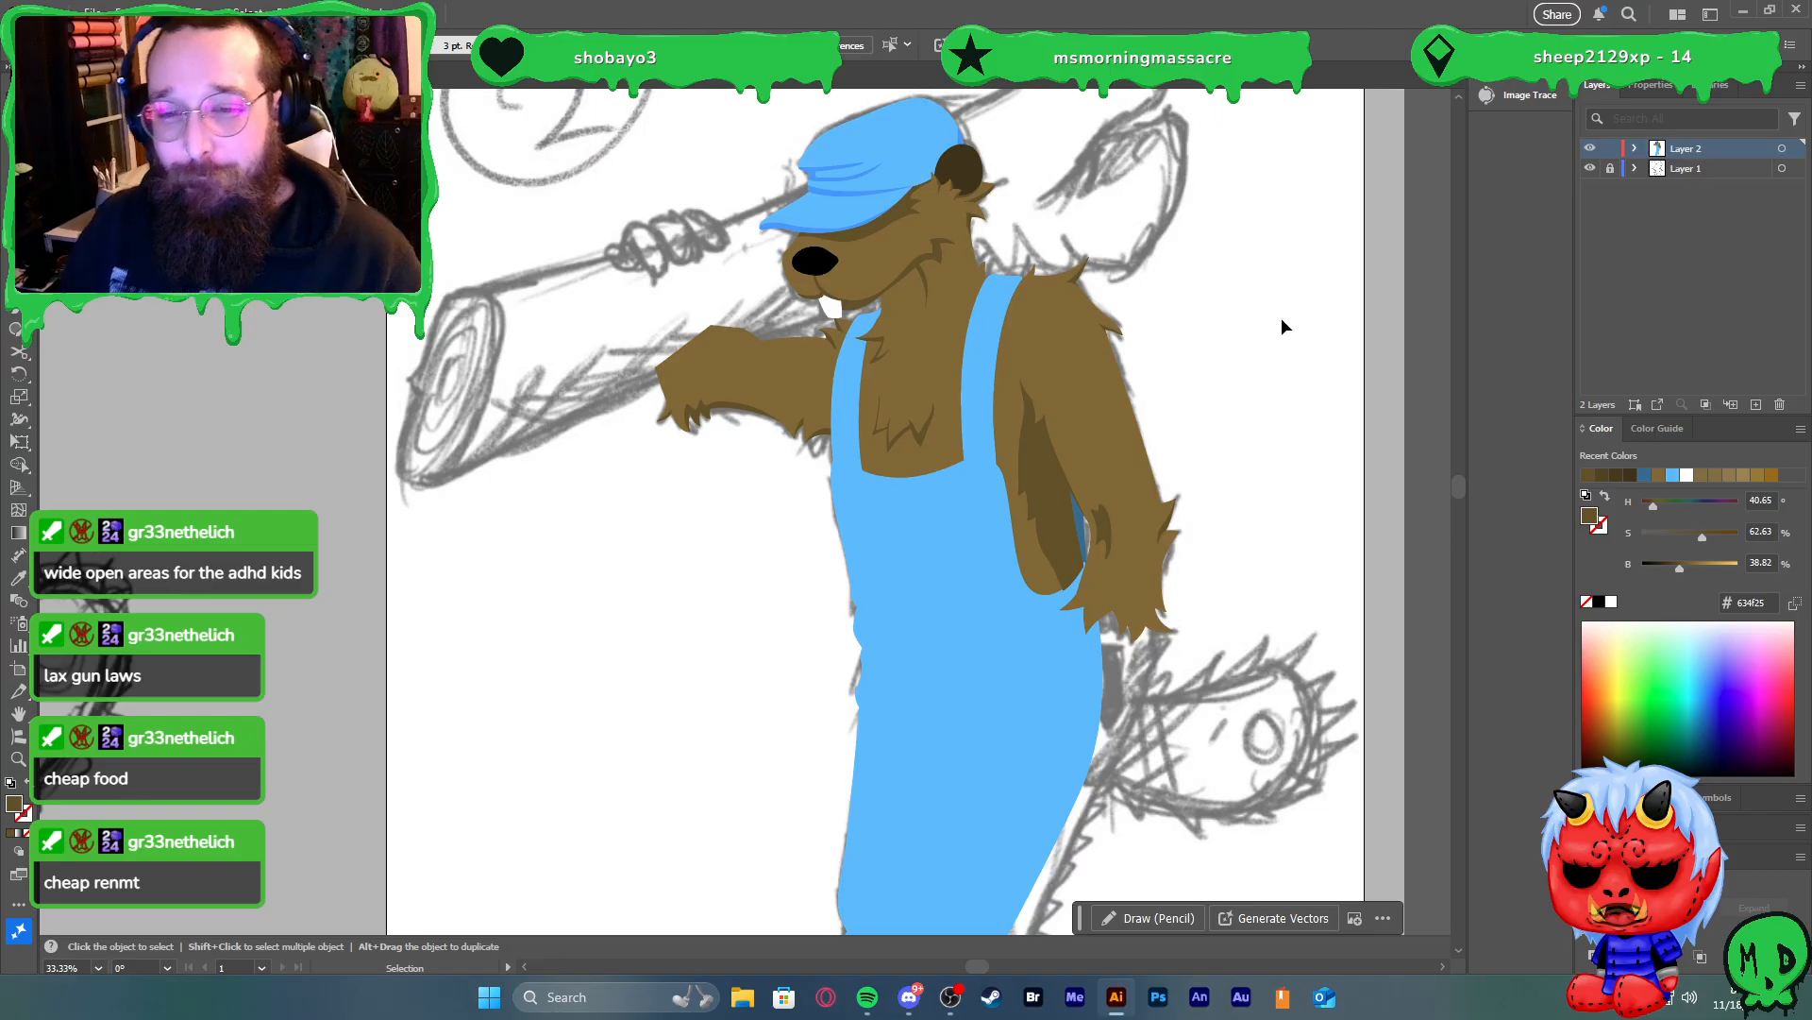
pyautogui.moveTo(1127, 604); pyautogui.dragTo(1096, 570)
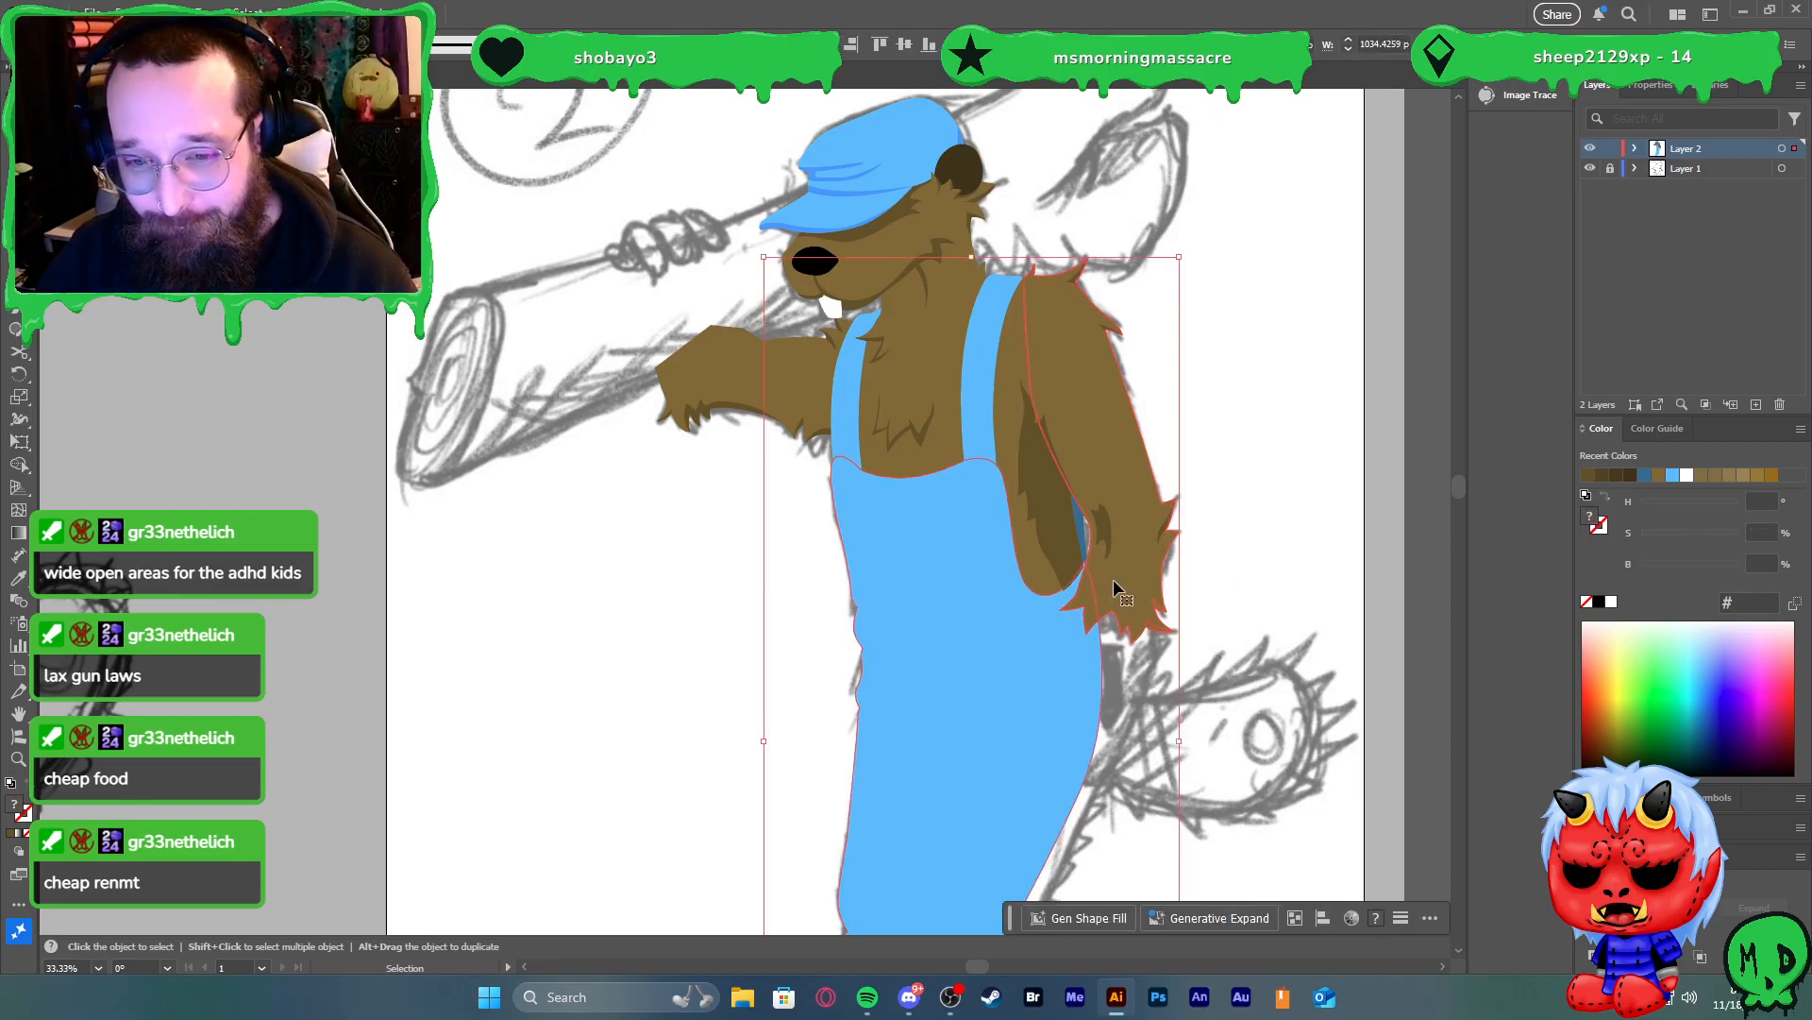
pyautogui.keyDown('shift'); pyautogui.click(1084, 647); pyautogui.keyUp('shift')
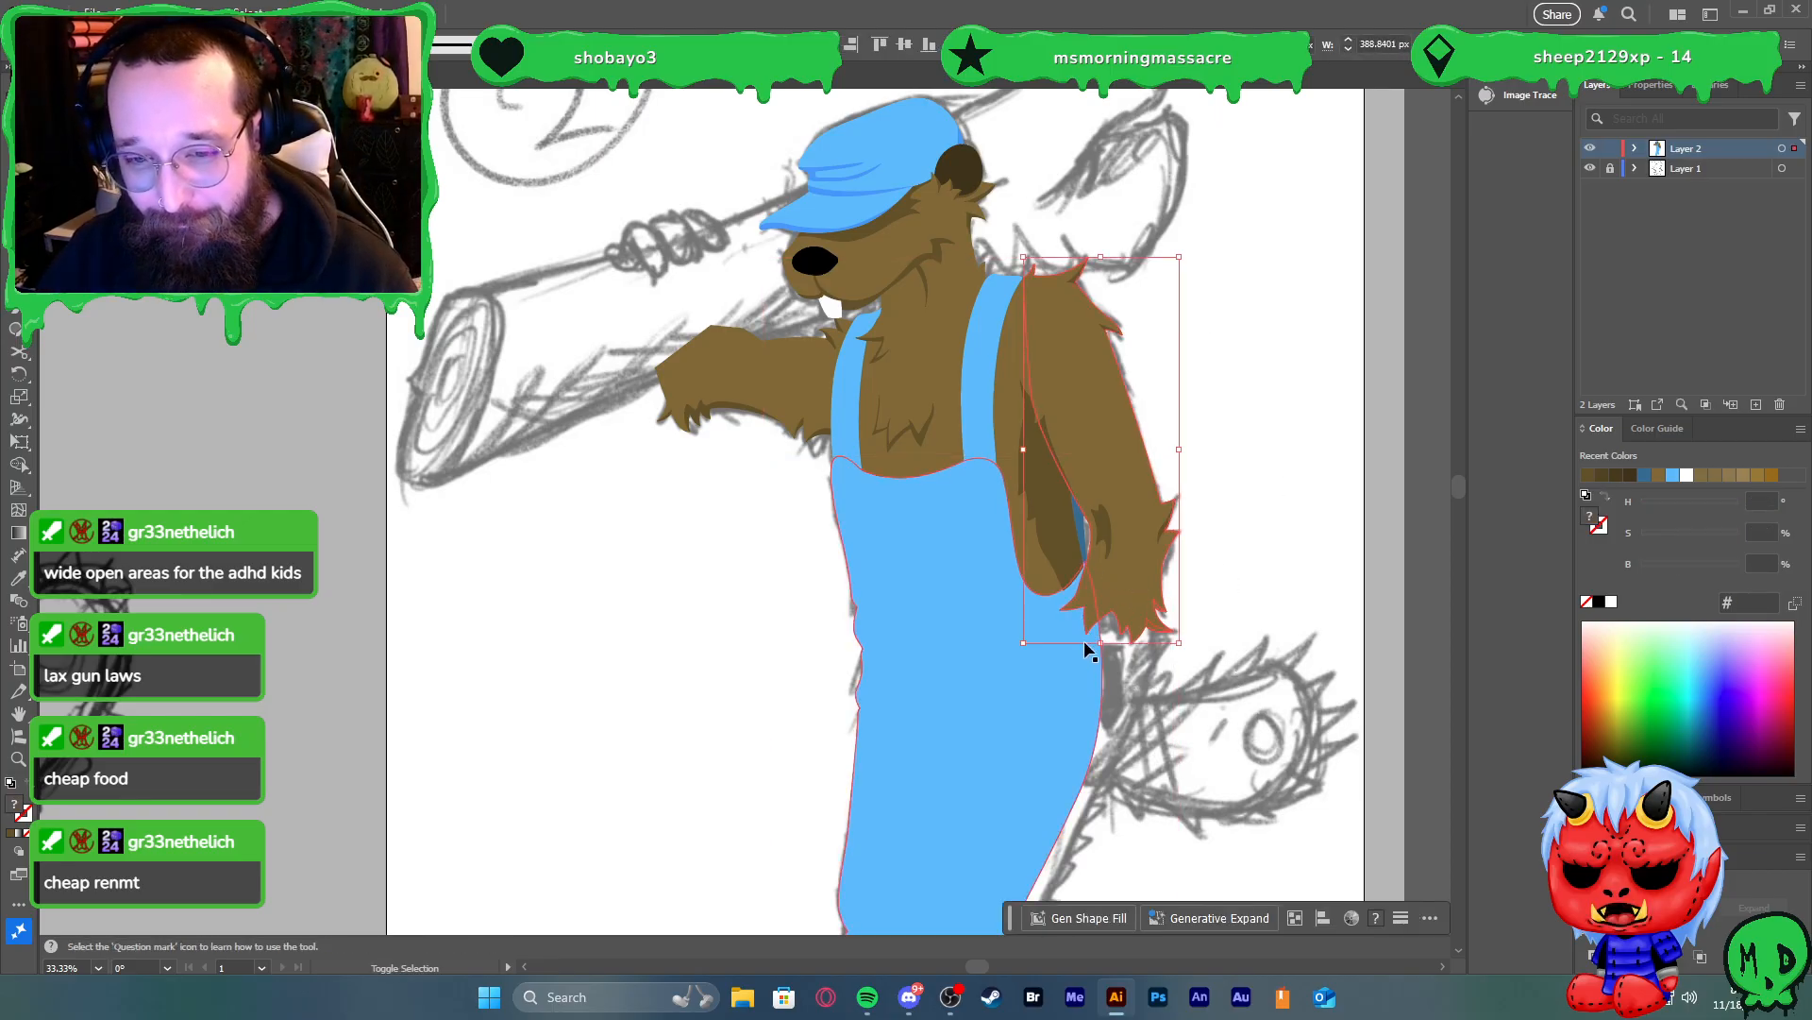
pyautogui.keyDown('shift'); pyautogui.click(1147, 538); pyautogui.keyUp('shift')
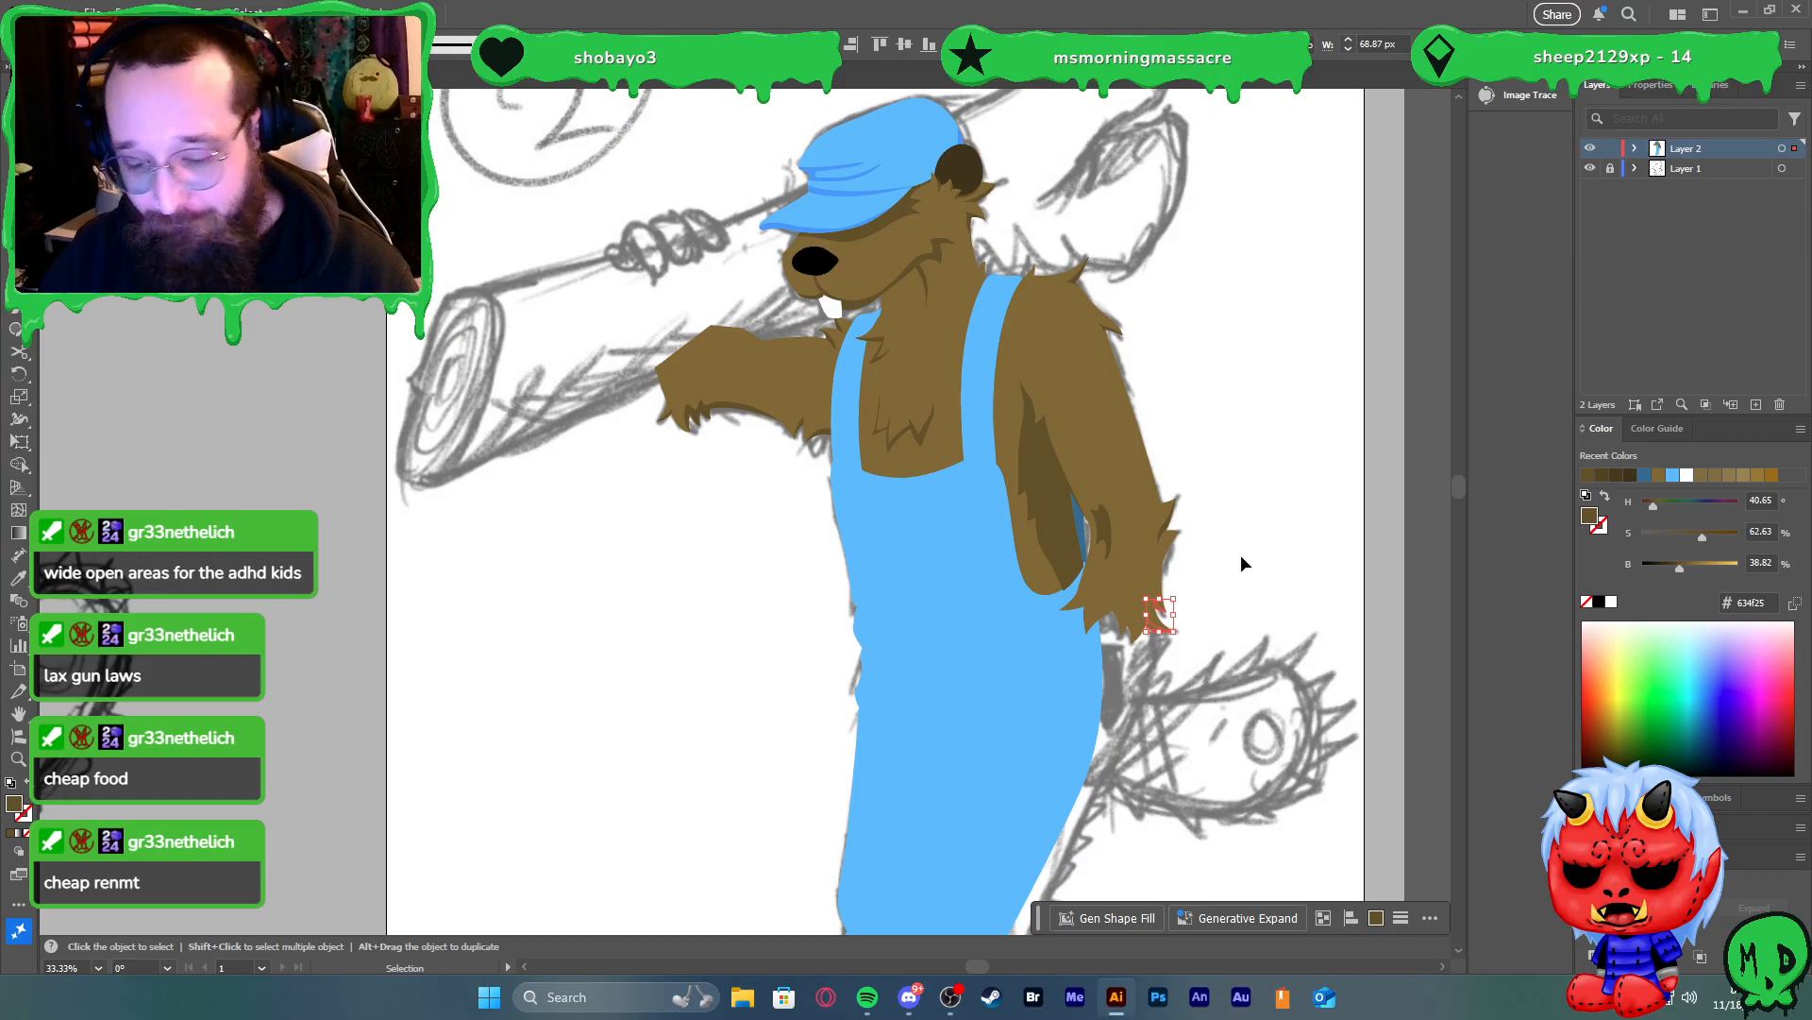
pyautogui.click(1241, 555)
# Group the lowered arm's fur shape with its forearm and tuft shading, leaving out the overalls and underarm shading
pyautogui.scroll(-1, 1240, 555)
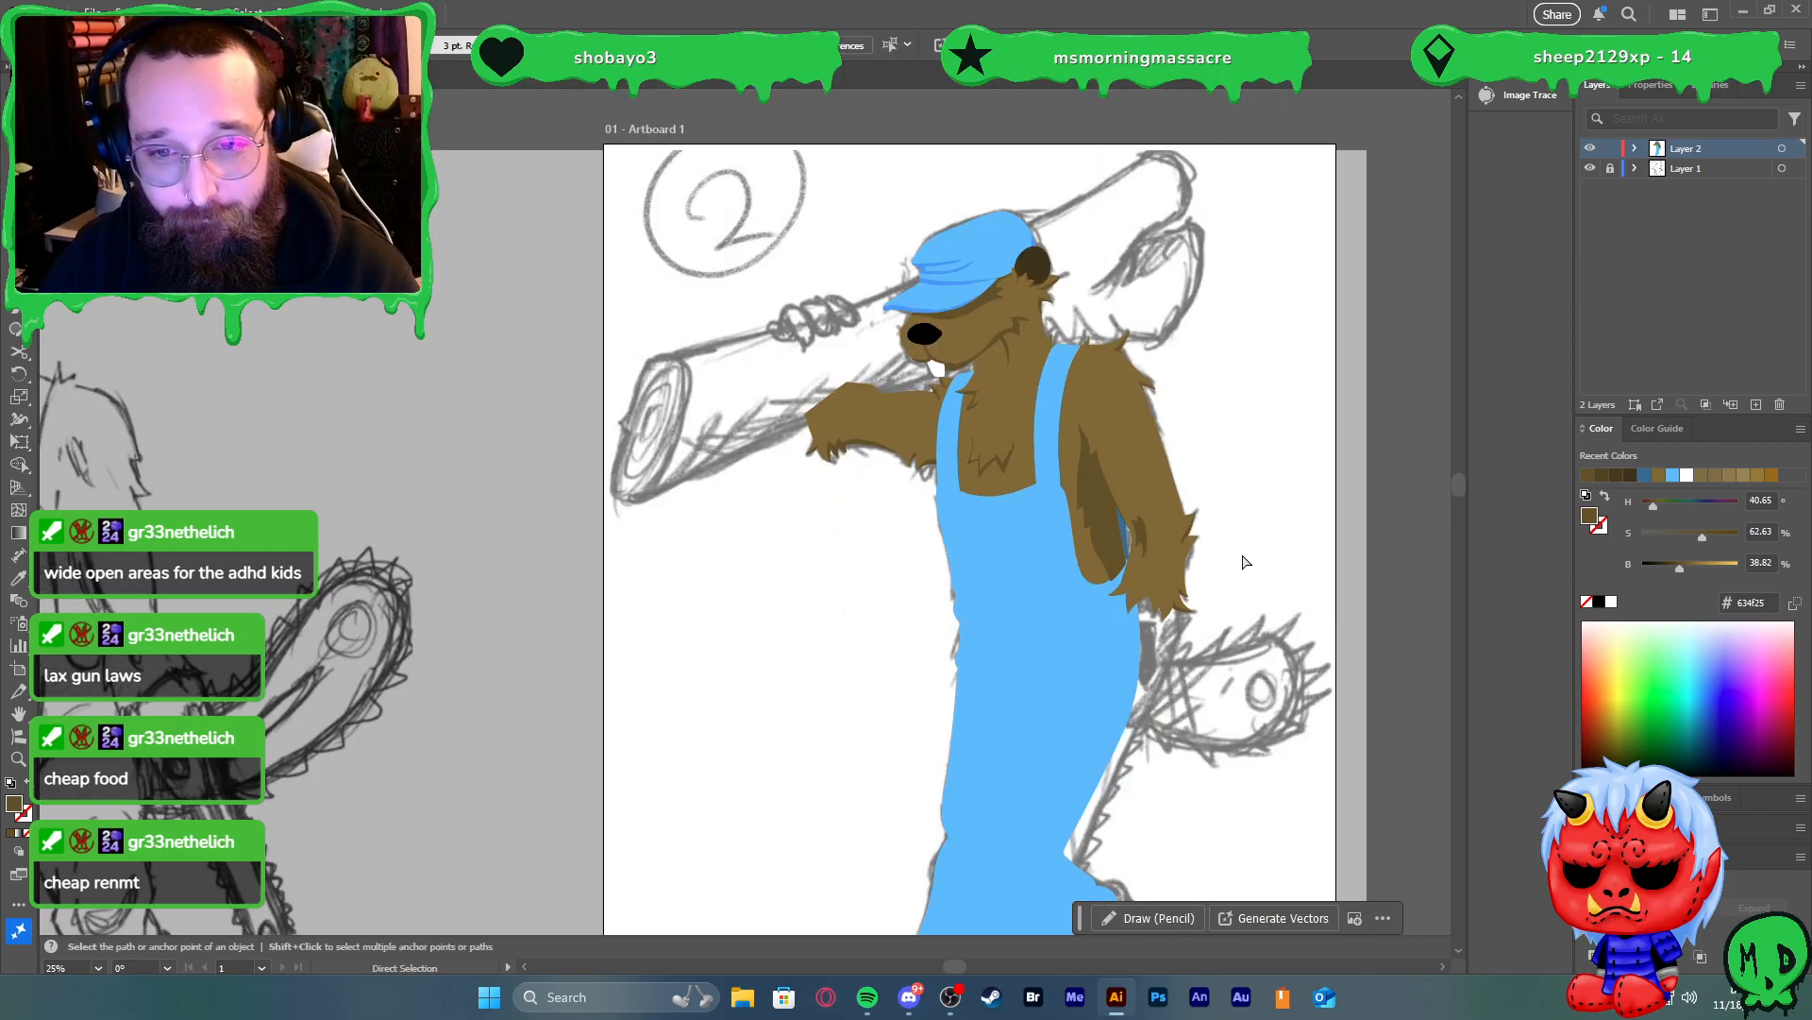
pyautogui.hscroll(1, 1227, 561)
pyautogui.scroll(3, 1140, 581)
pyautogui.moveTo(1198, 702); pyautogui.dragTo(1056, 577)
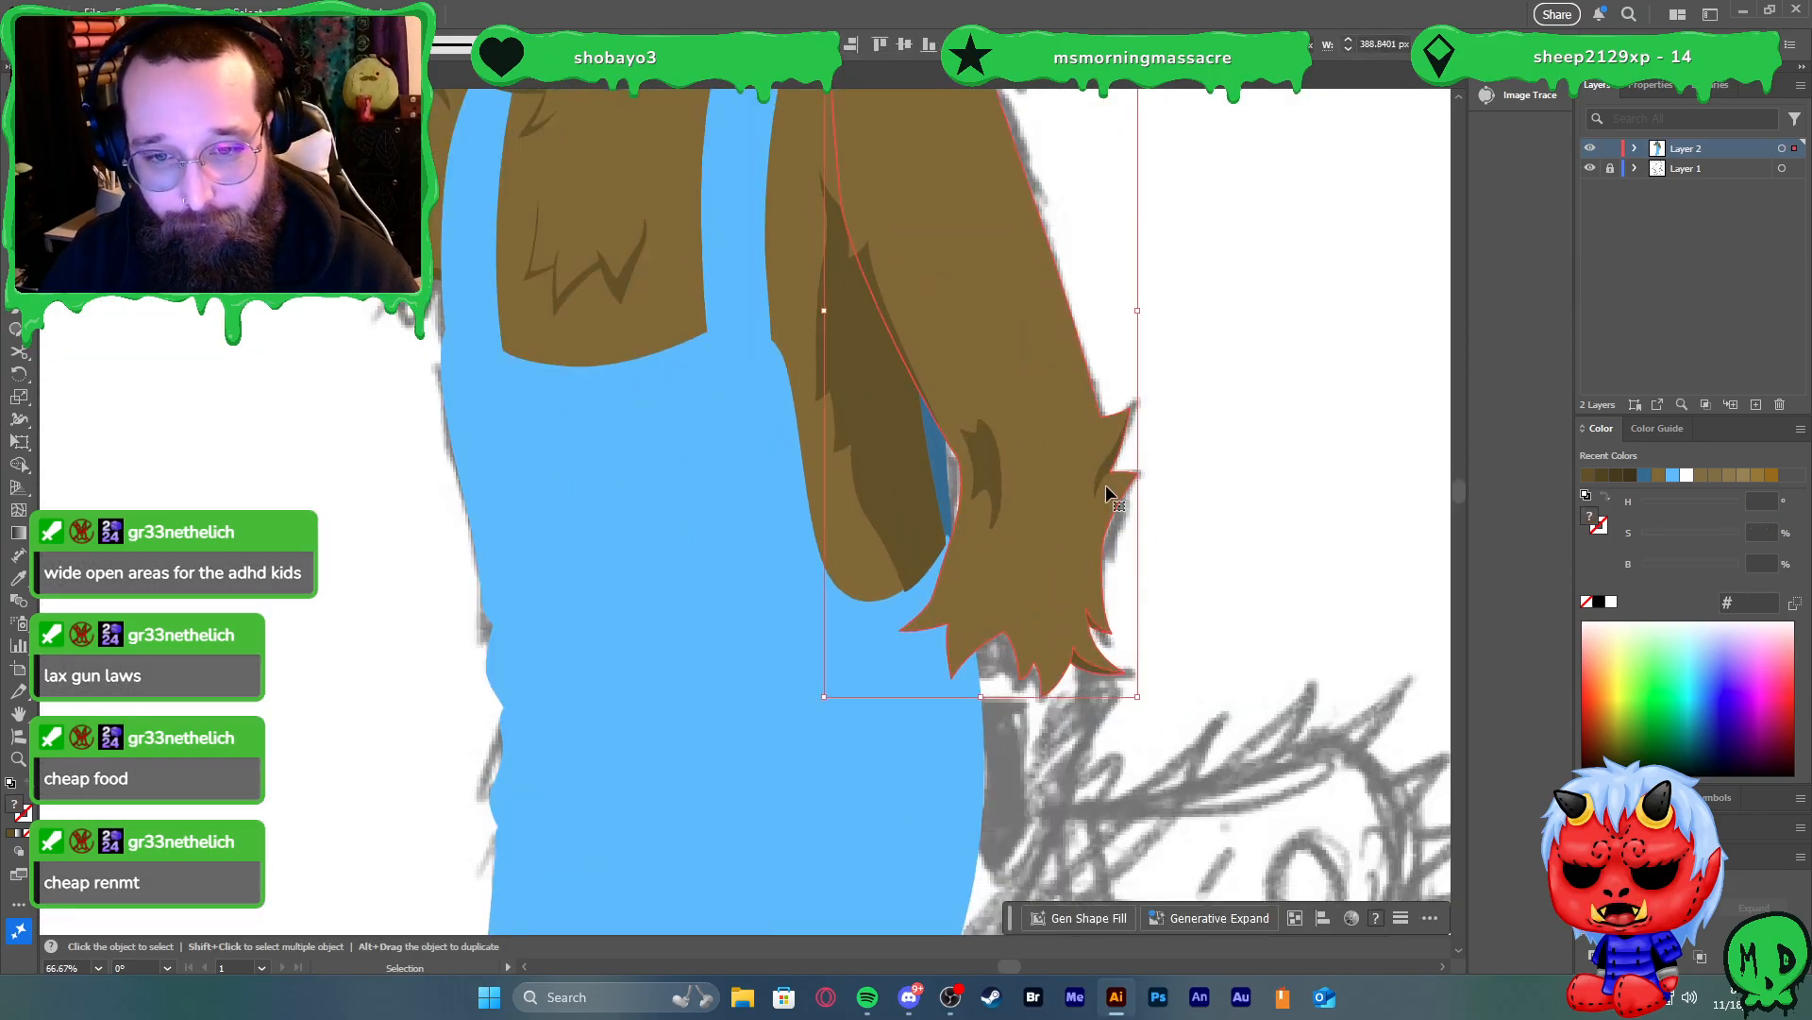
pyautogui.scroll(4, 988, 467)
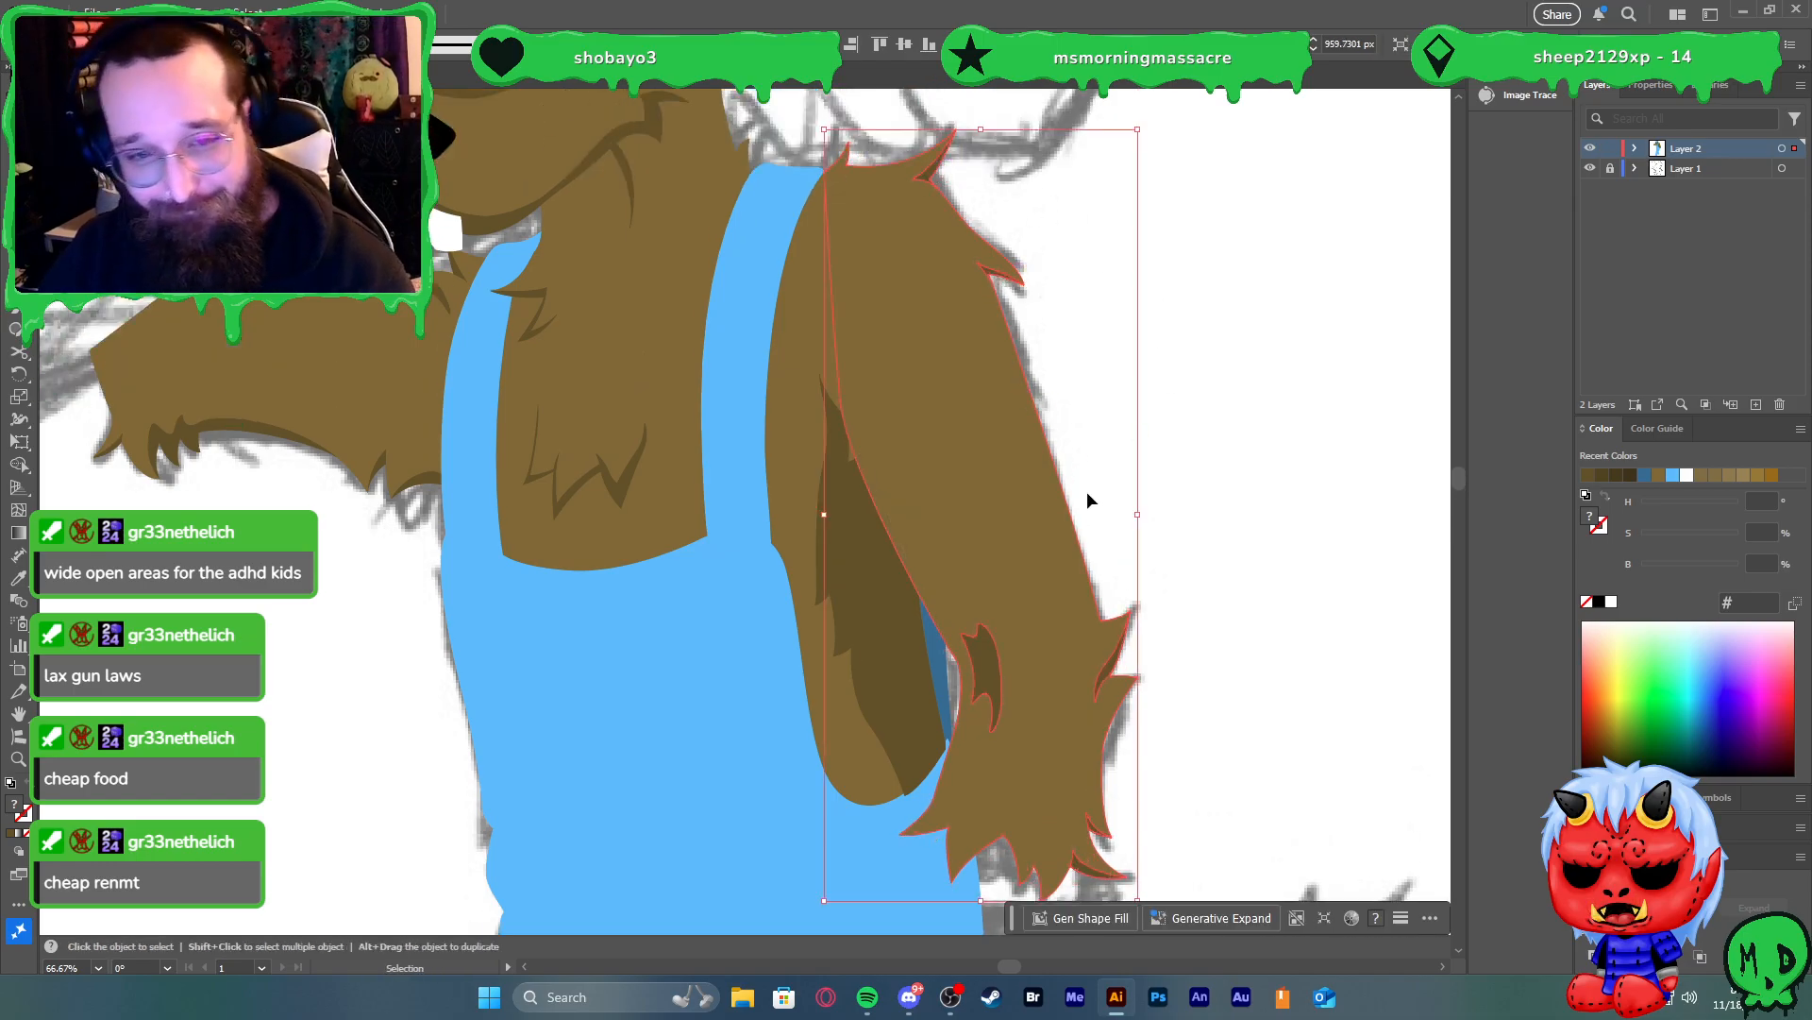
pyautogui.click(863, 585)
pyautogui.click(1175, 530)
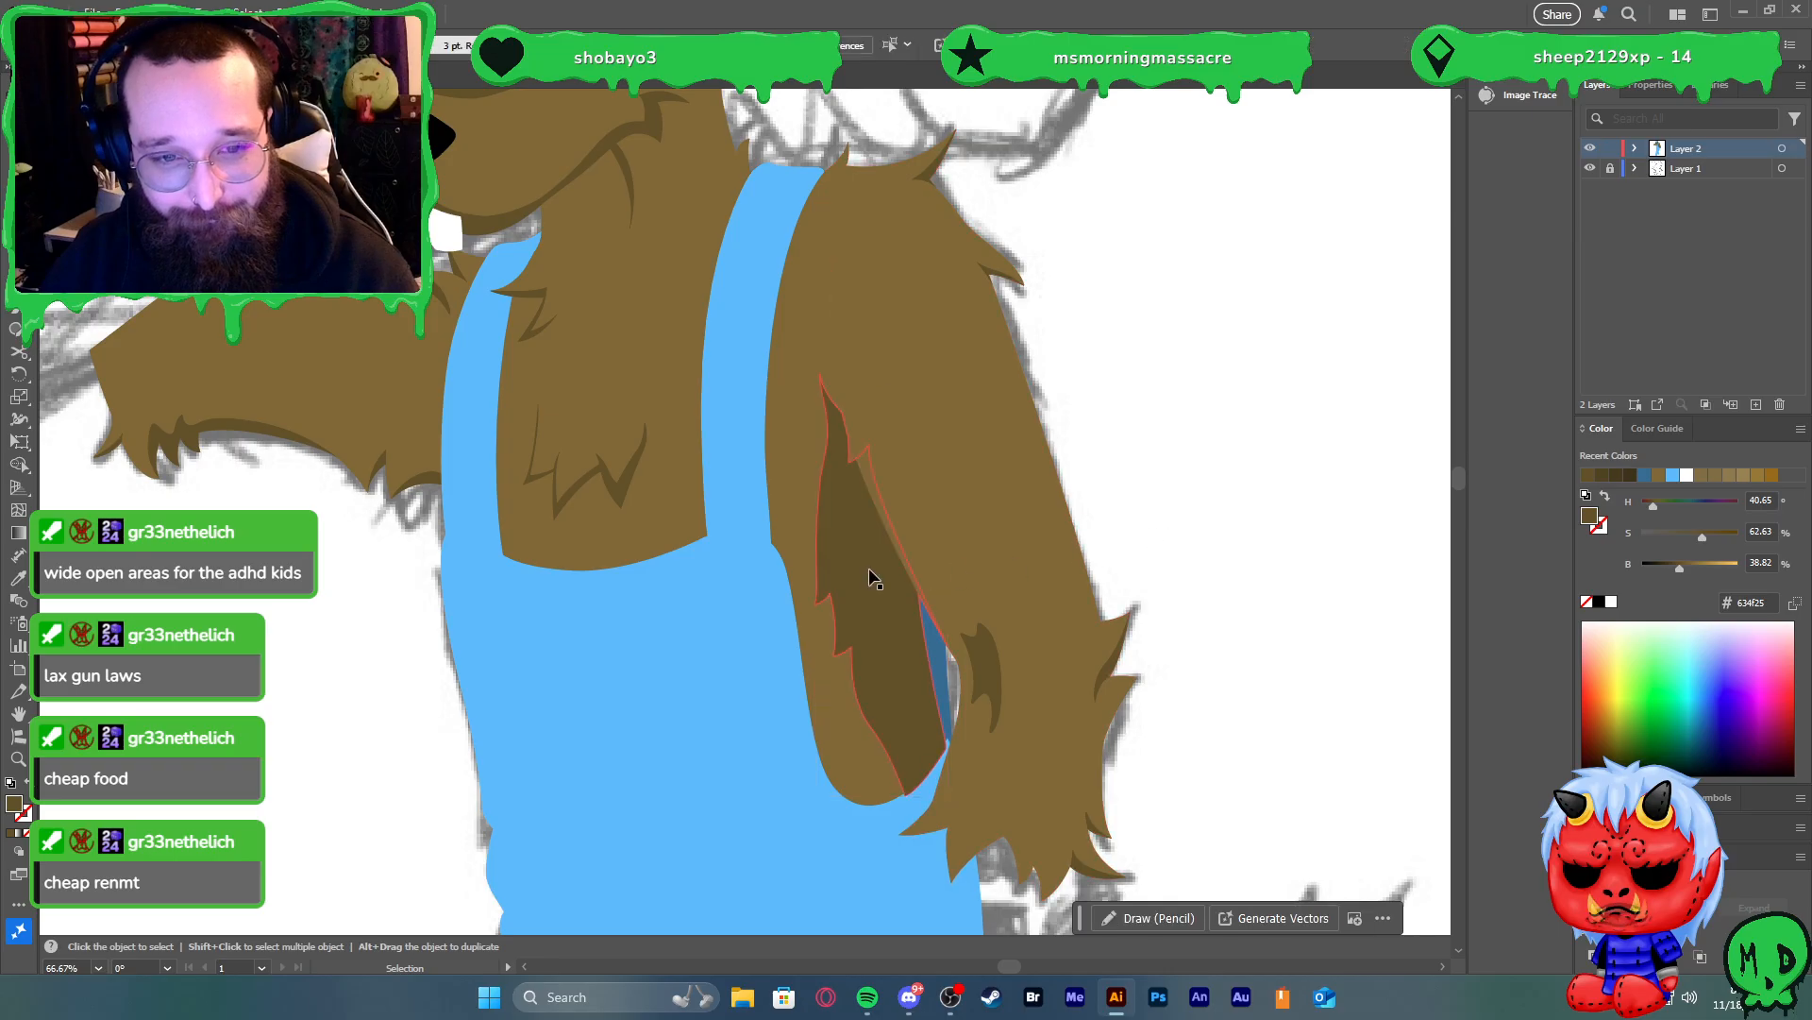
pyautogui.click(849, 563)
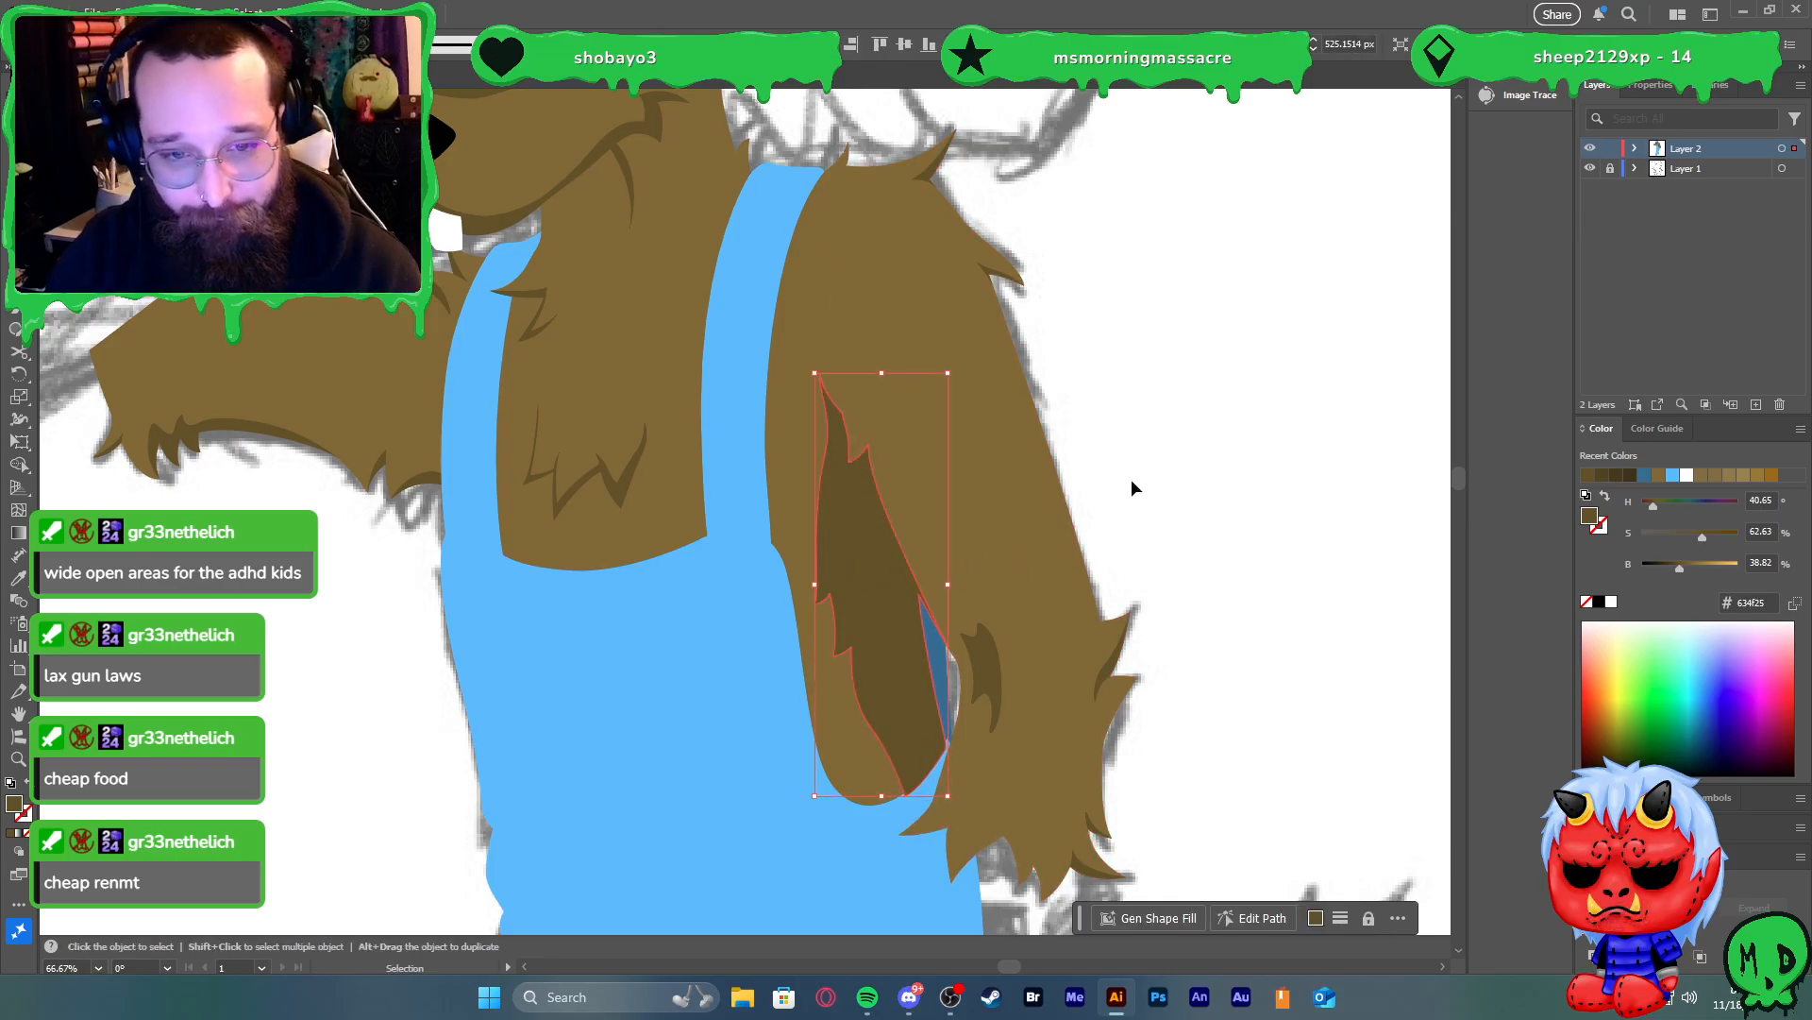
pyautogui.click(1133, 478)
pyautogui.scroll(-1, 1130, 479)
pyautogui.scroll(-3, 1131, 491)
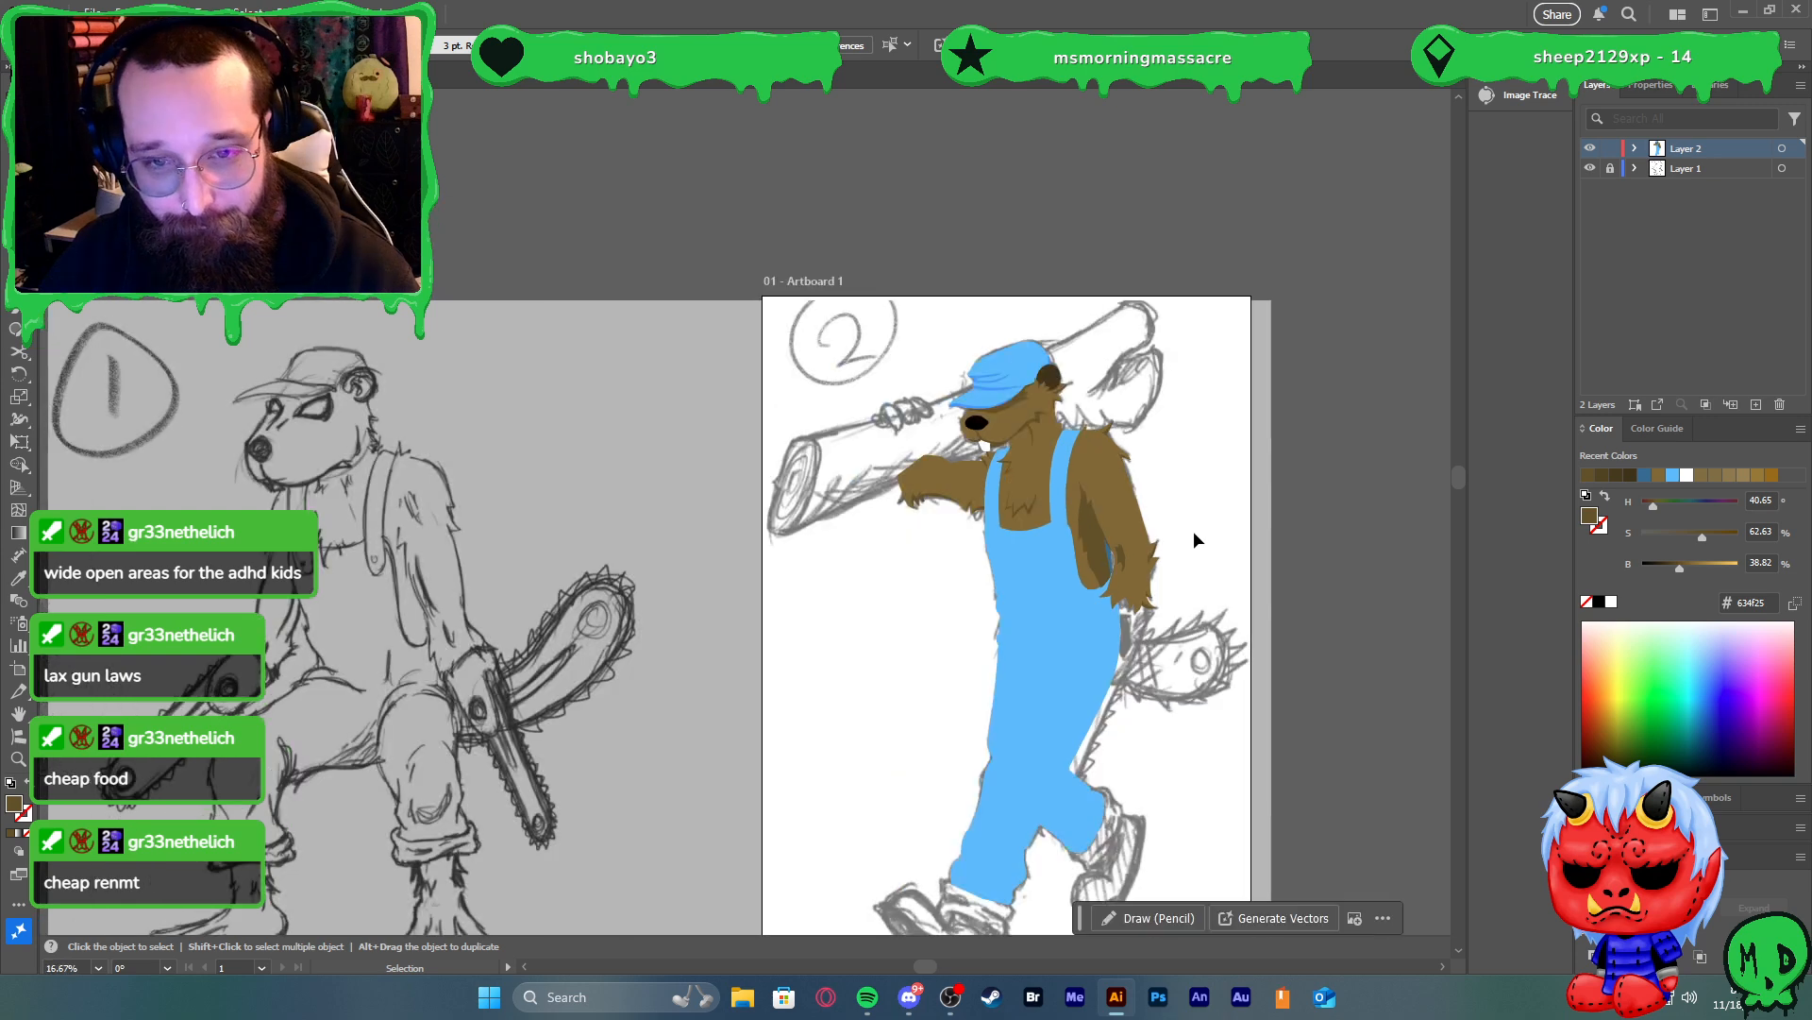
pyautogui.scroll(-1, 1193, 531)
pyautogui.scroll(-1, 1209, 536)
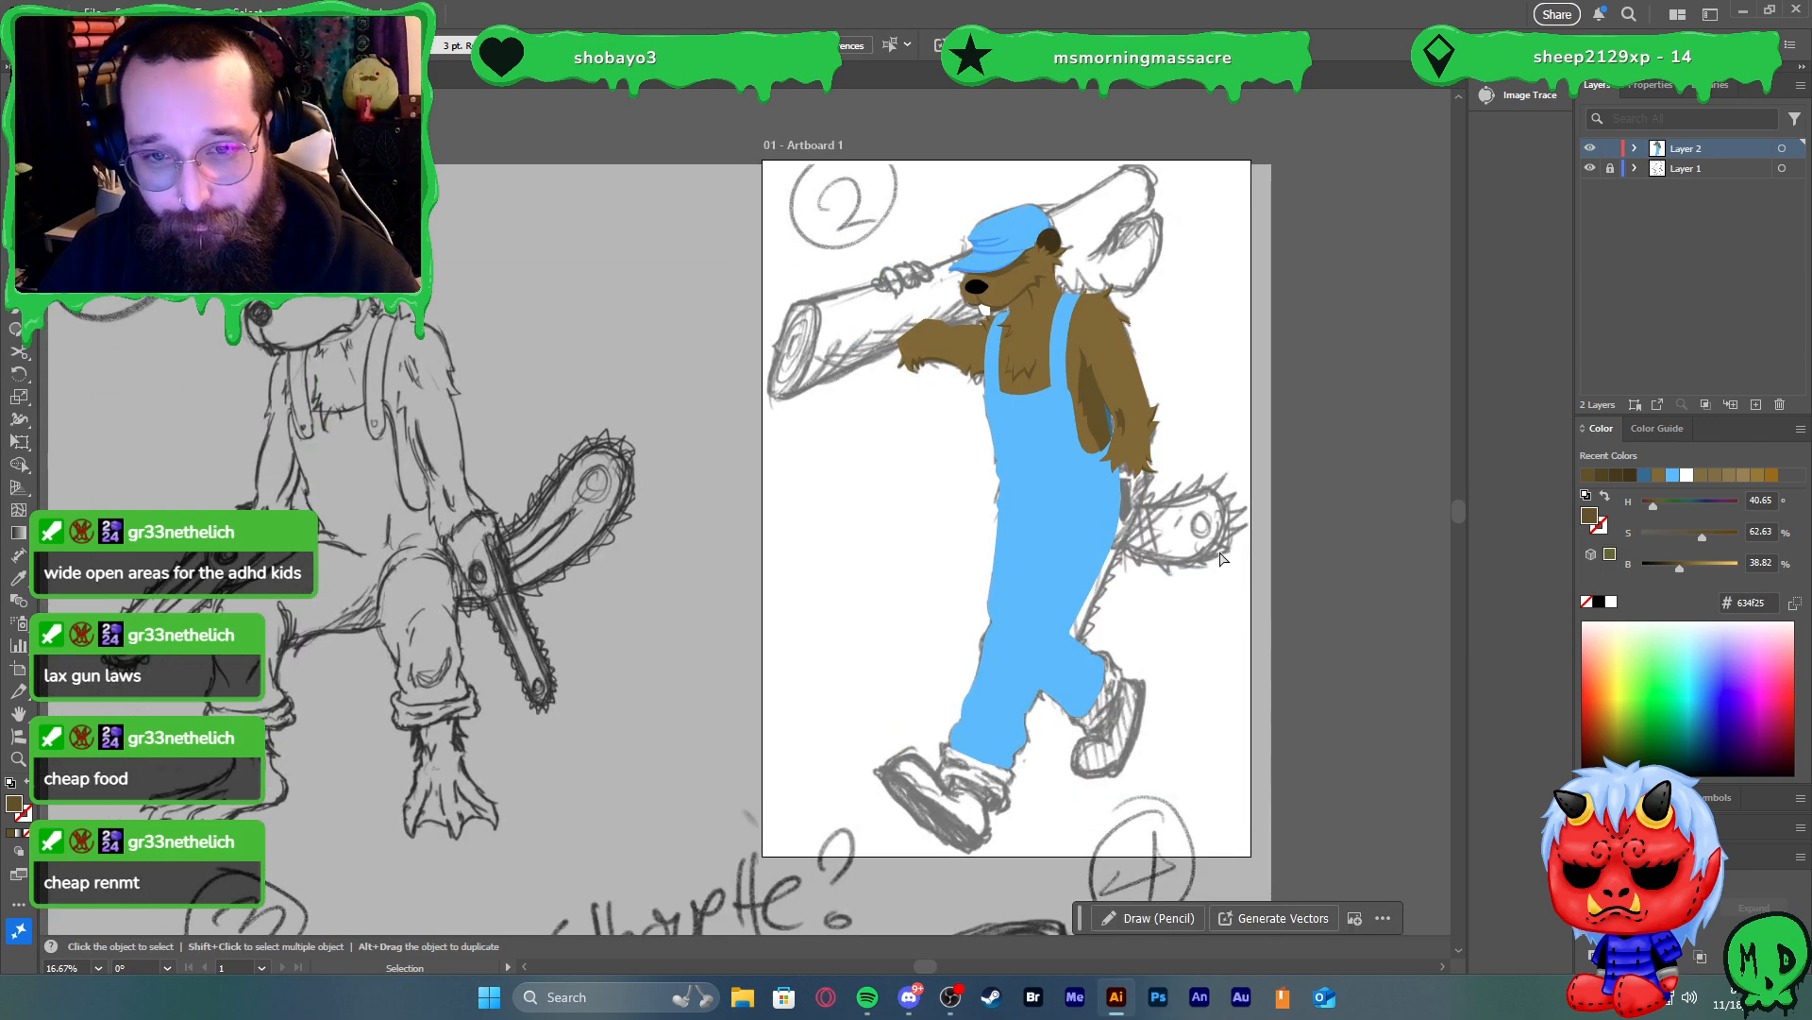
pyautogui.hscroll(1, 1220, 550)
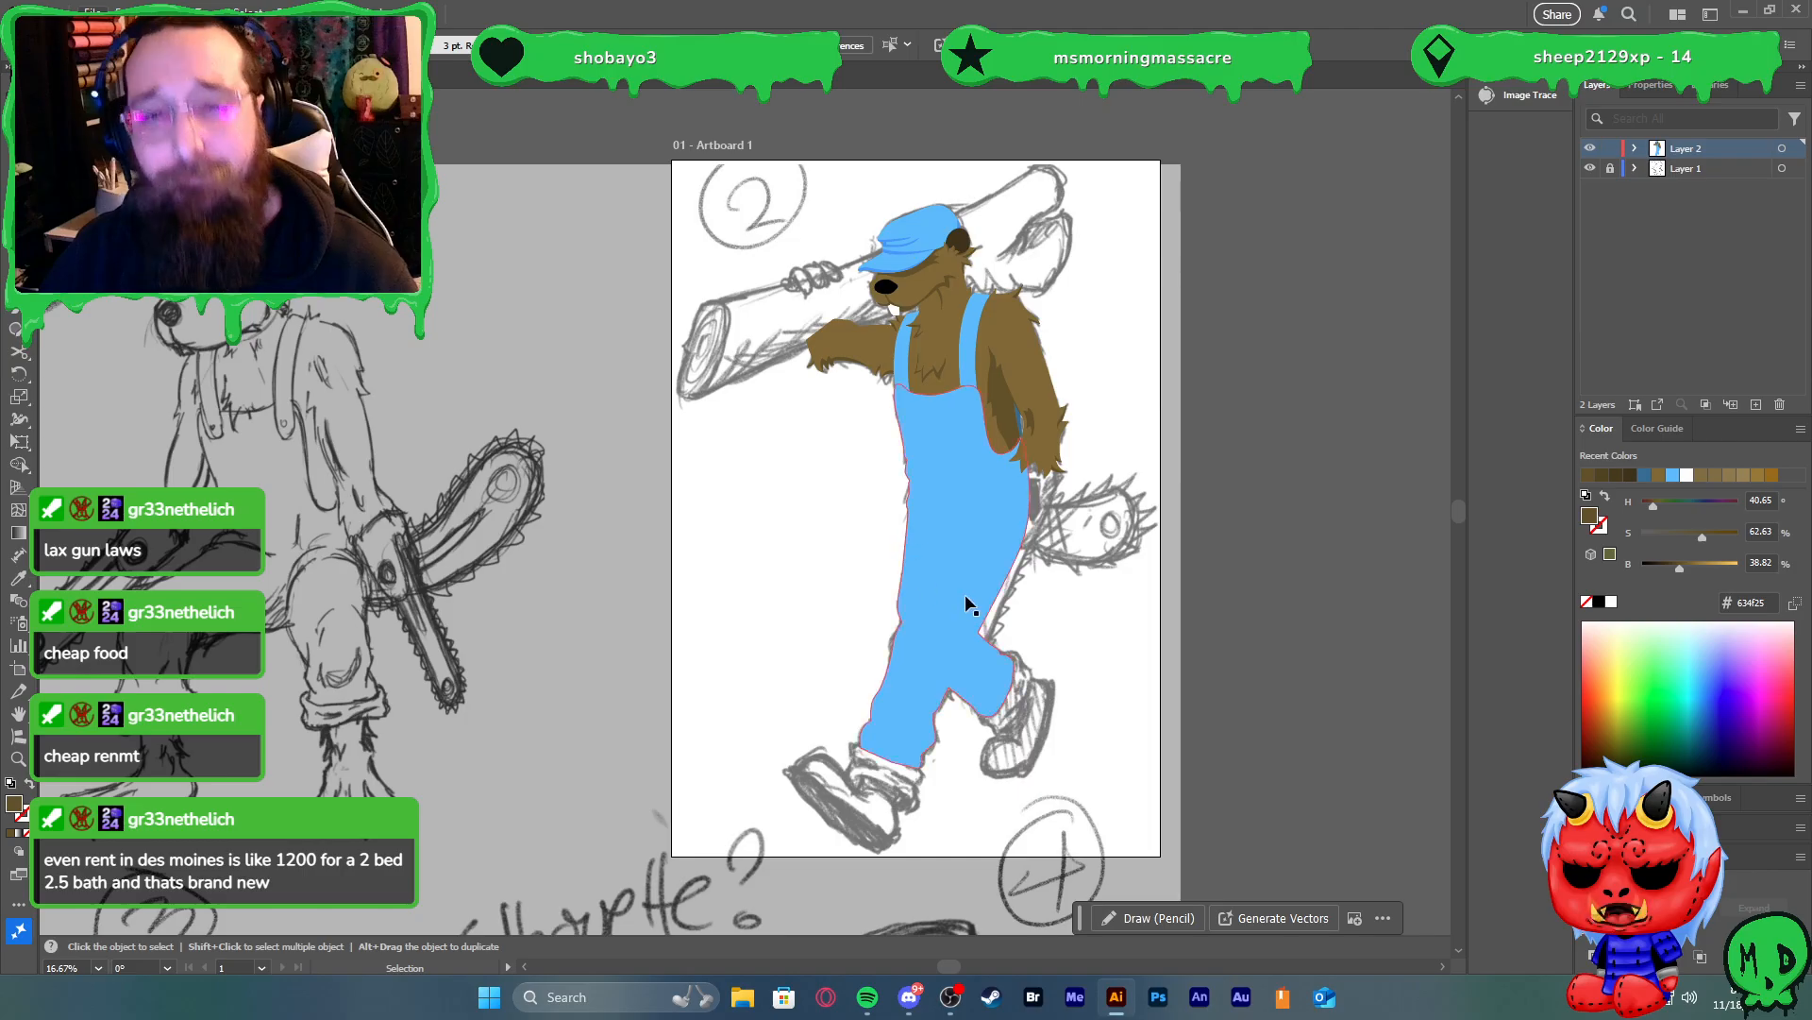
# Examine how the blue overalls, underarm shading and lowered arm's fur overlap around the armpit
pyautogui.scroll(3, 982, 557)
pyautogui.scroll(-2, 985, 519)
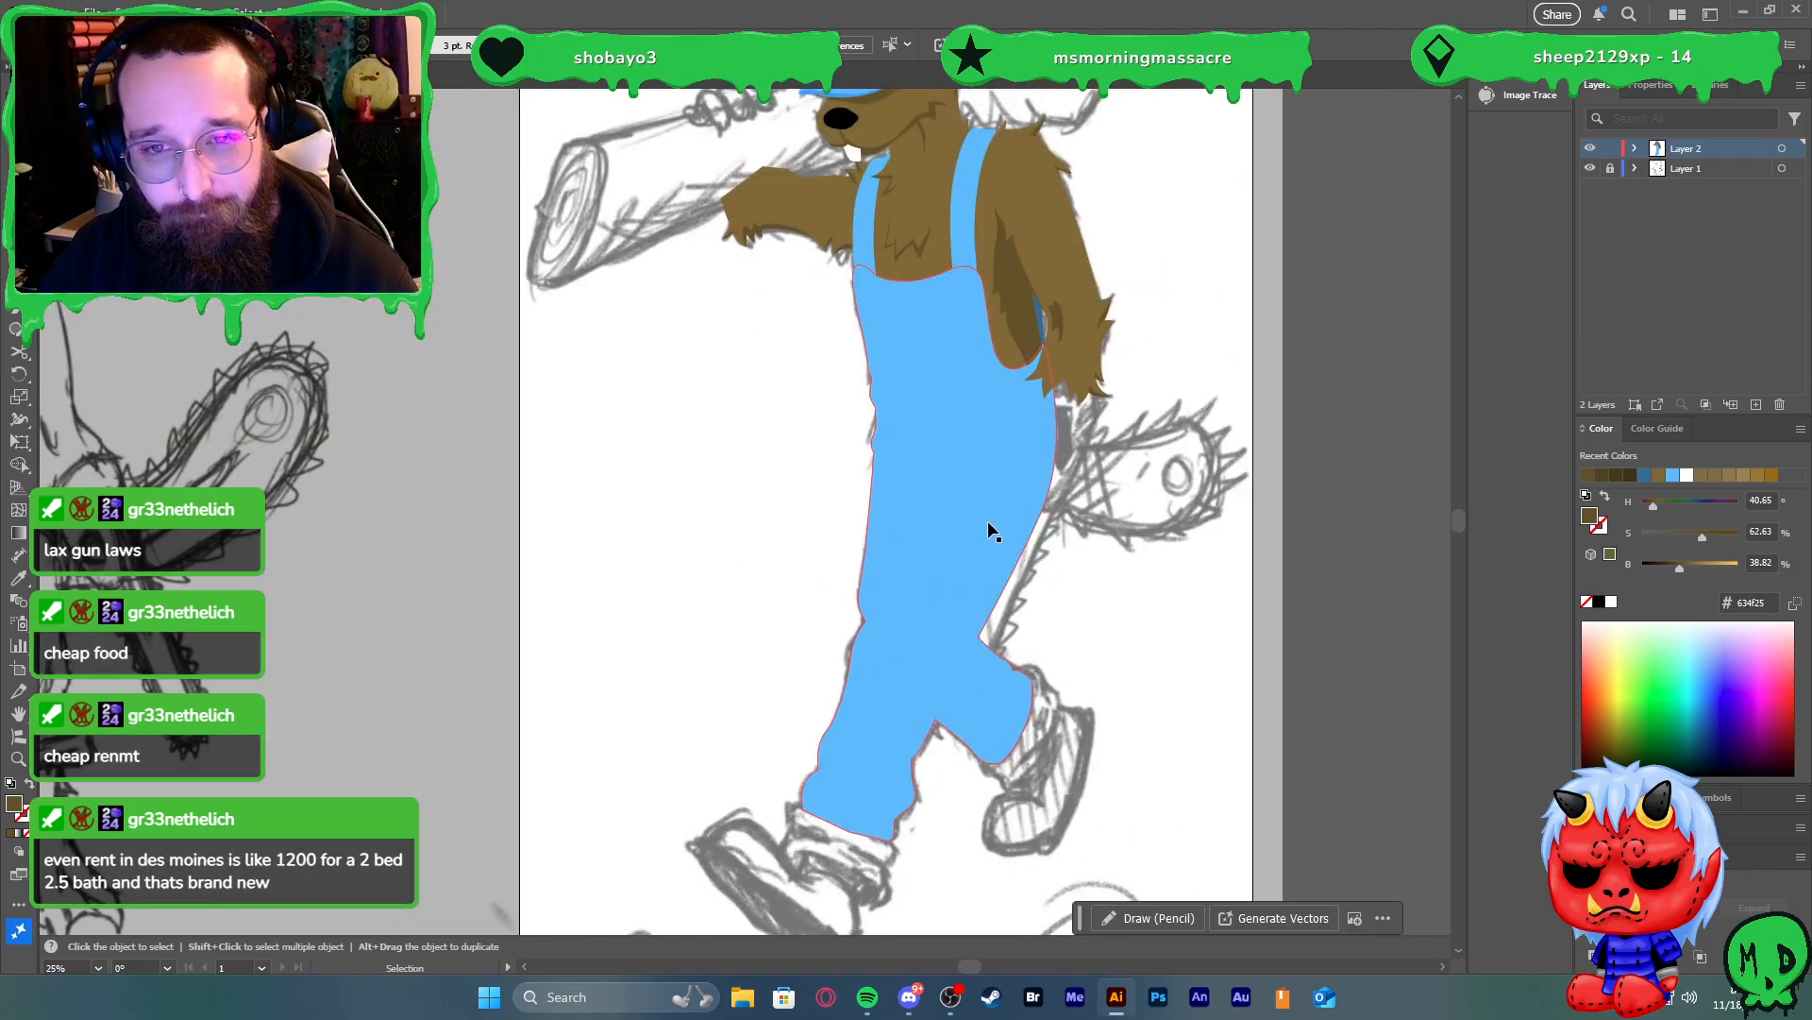
pyautogui.scroll(1, 1133, 453)
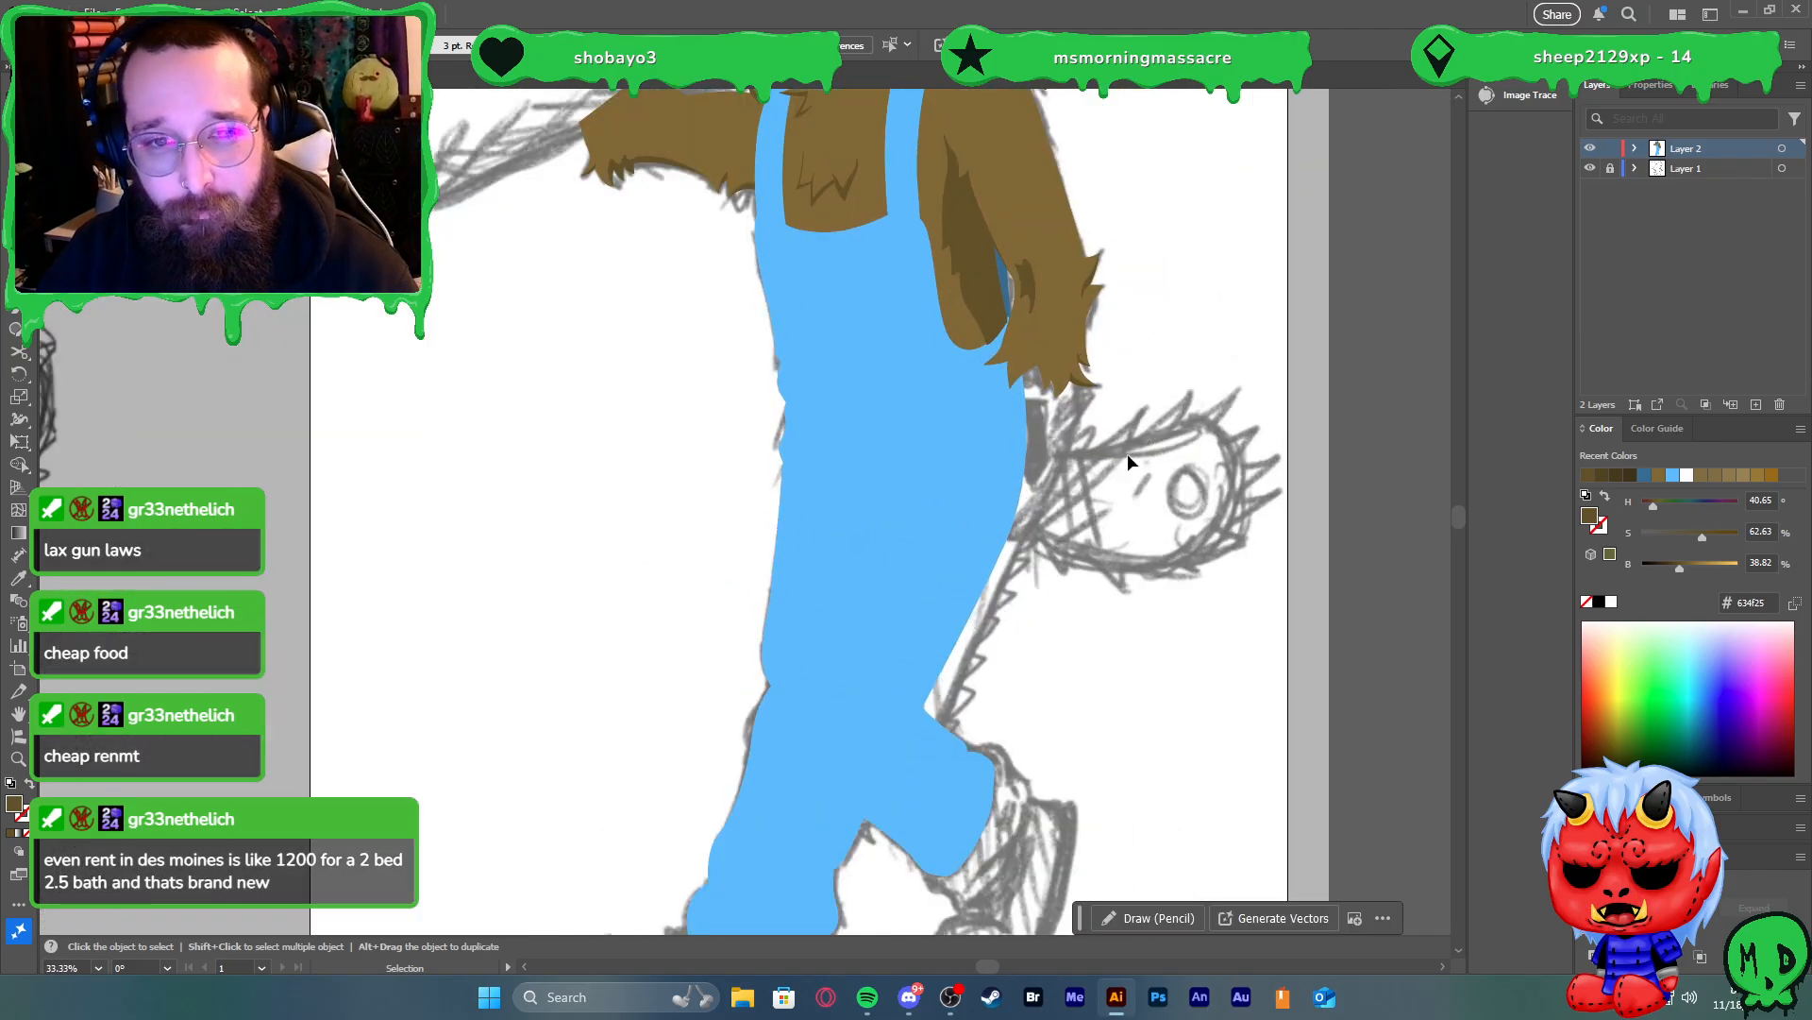
pyautogui.click(963, 482)
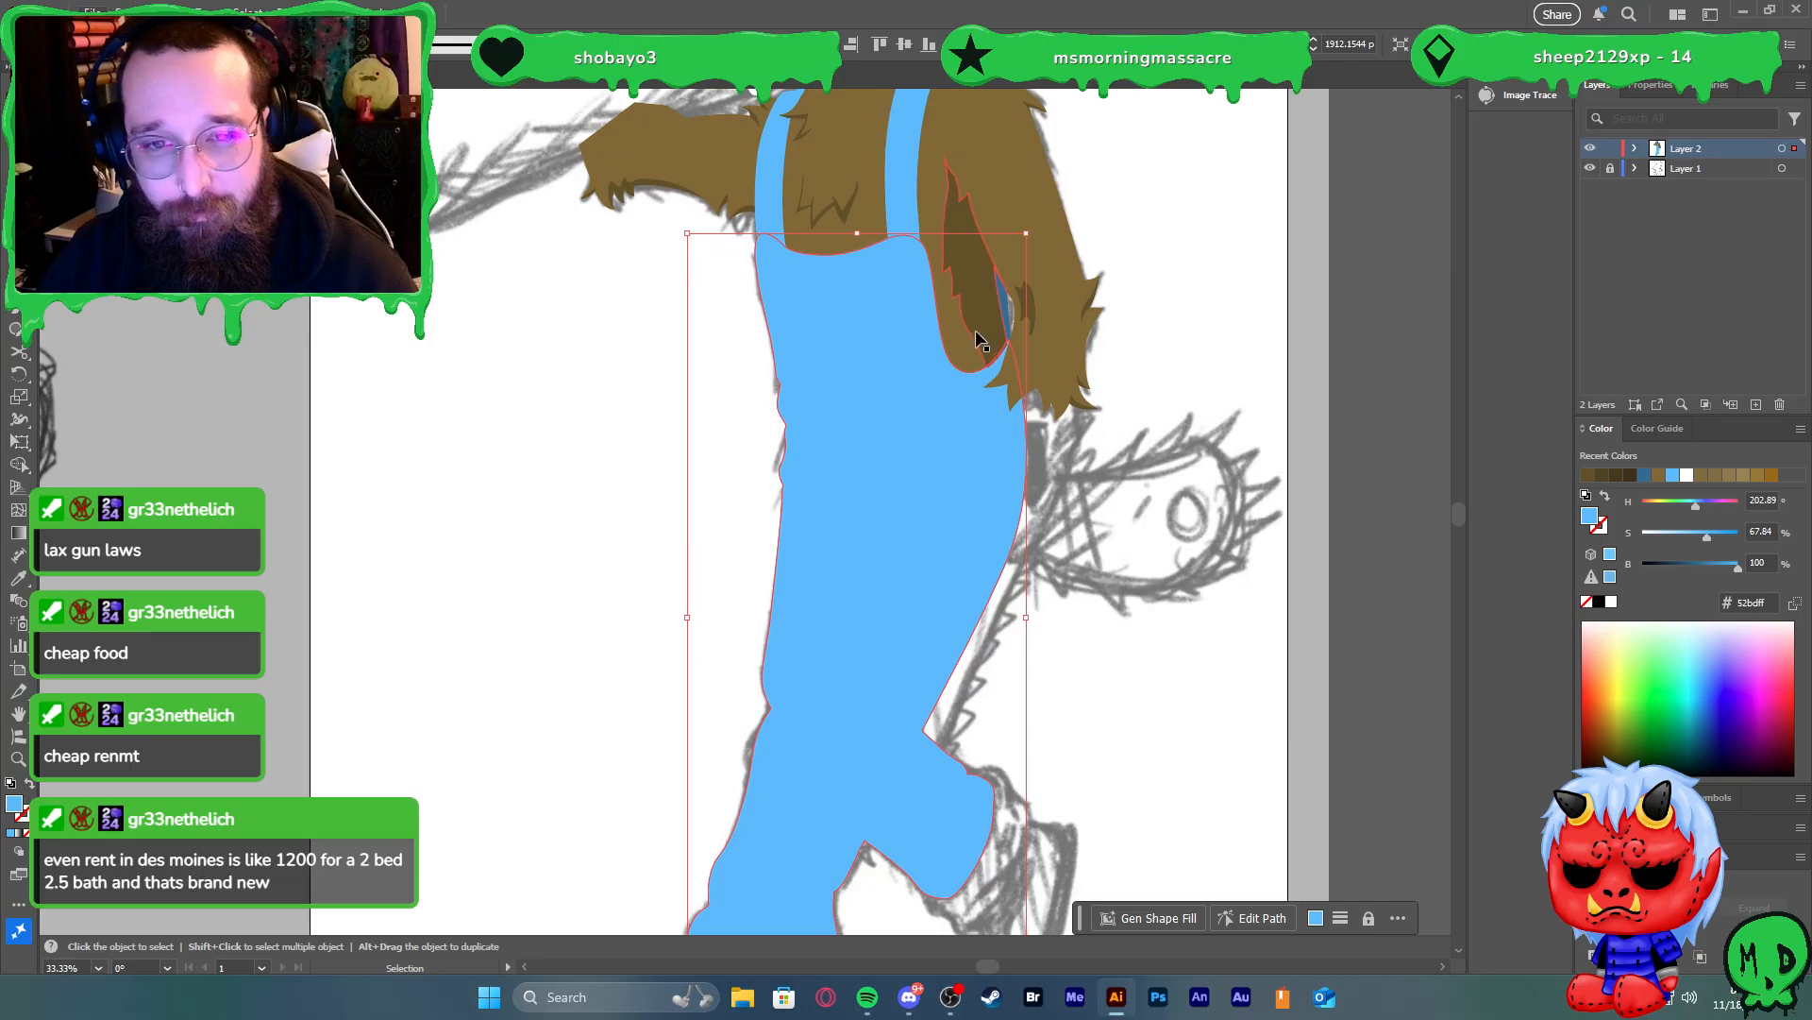
pyautogui.keyDown('shift'); pyautogui.click(1072, 389); pyautogui.keyUp('shift')
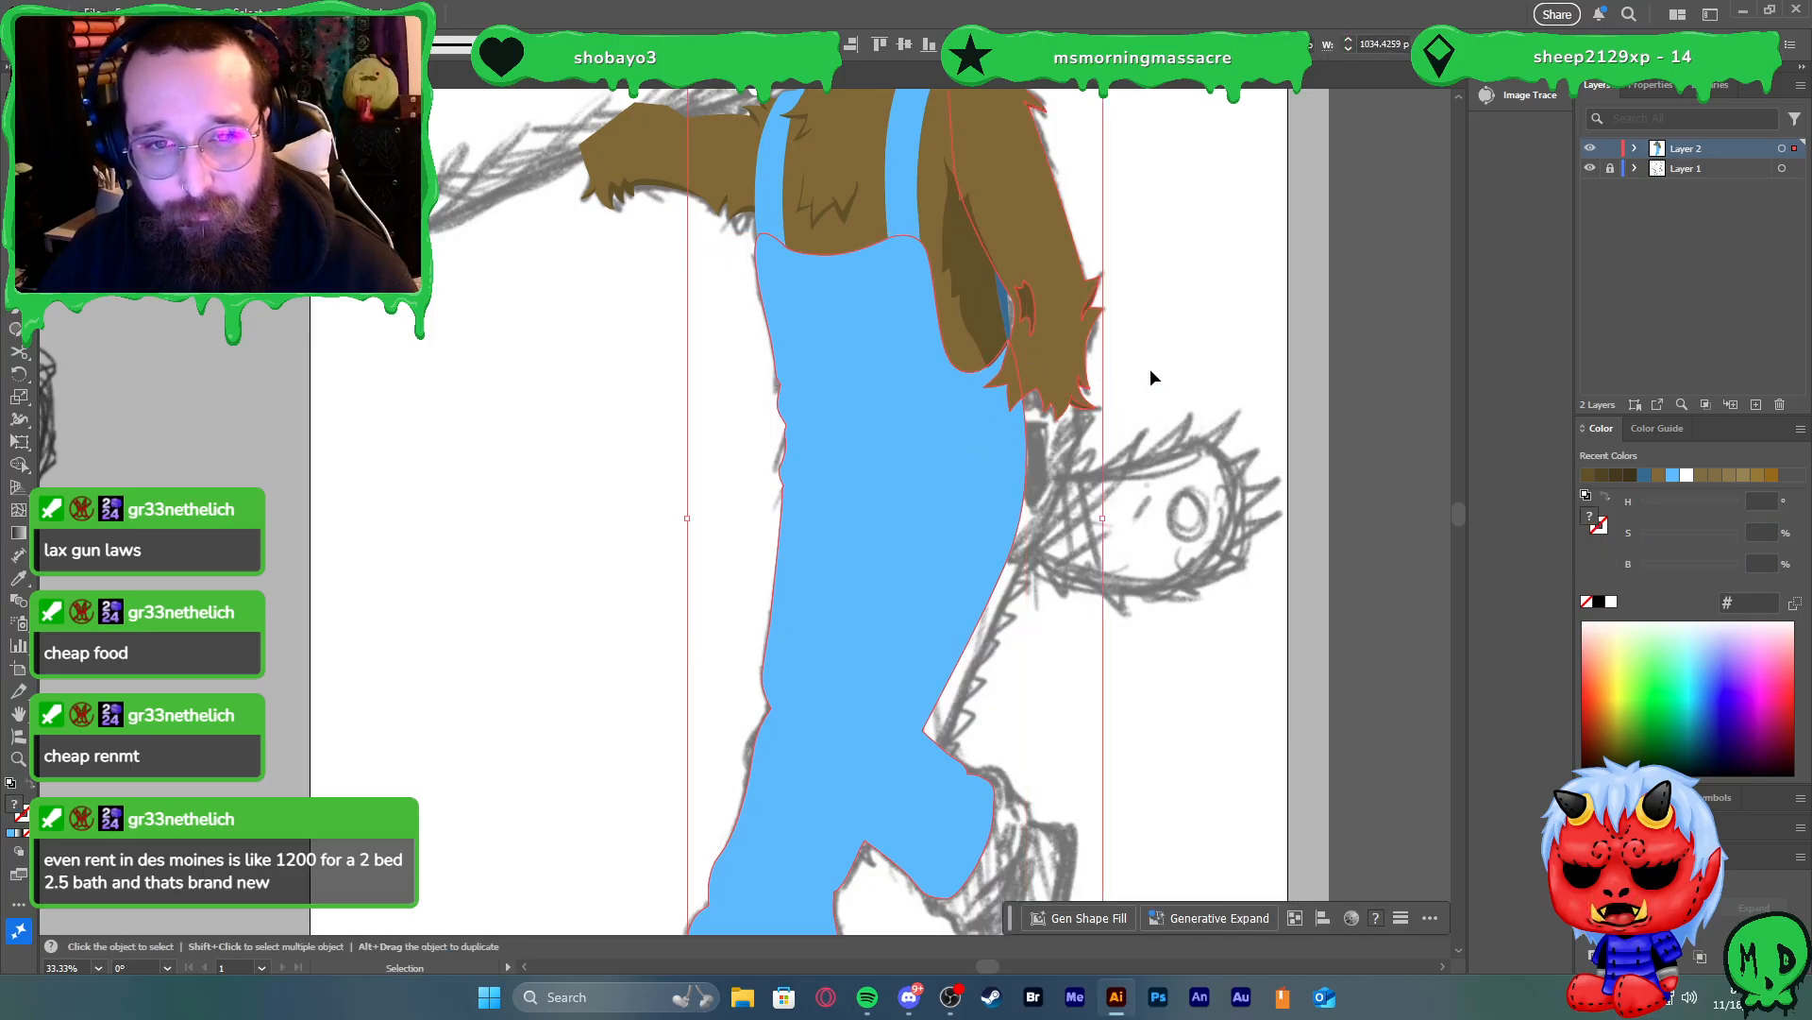
pyautogui.click(1211, 412)
pyautogui.scroll(2, 991, 284)
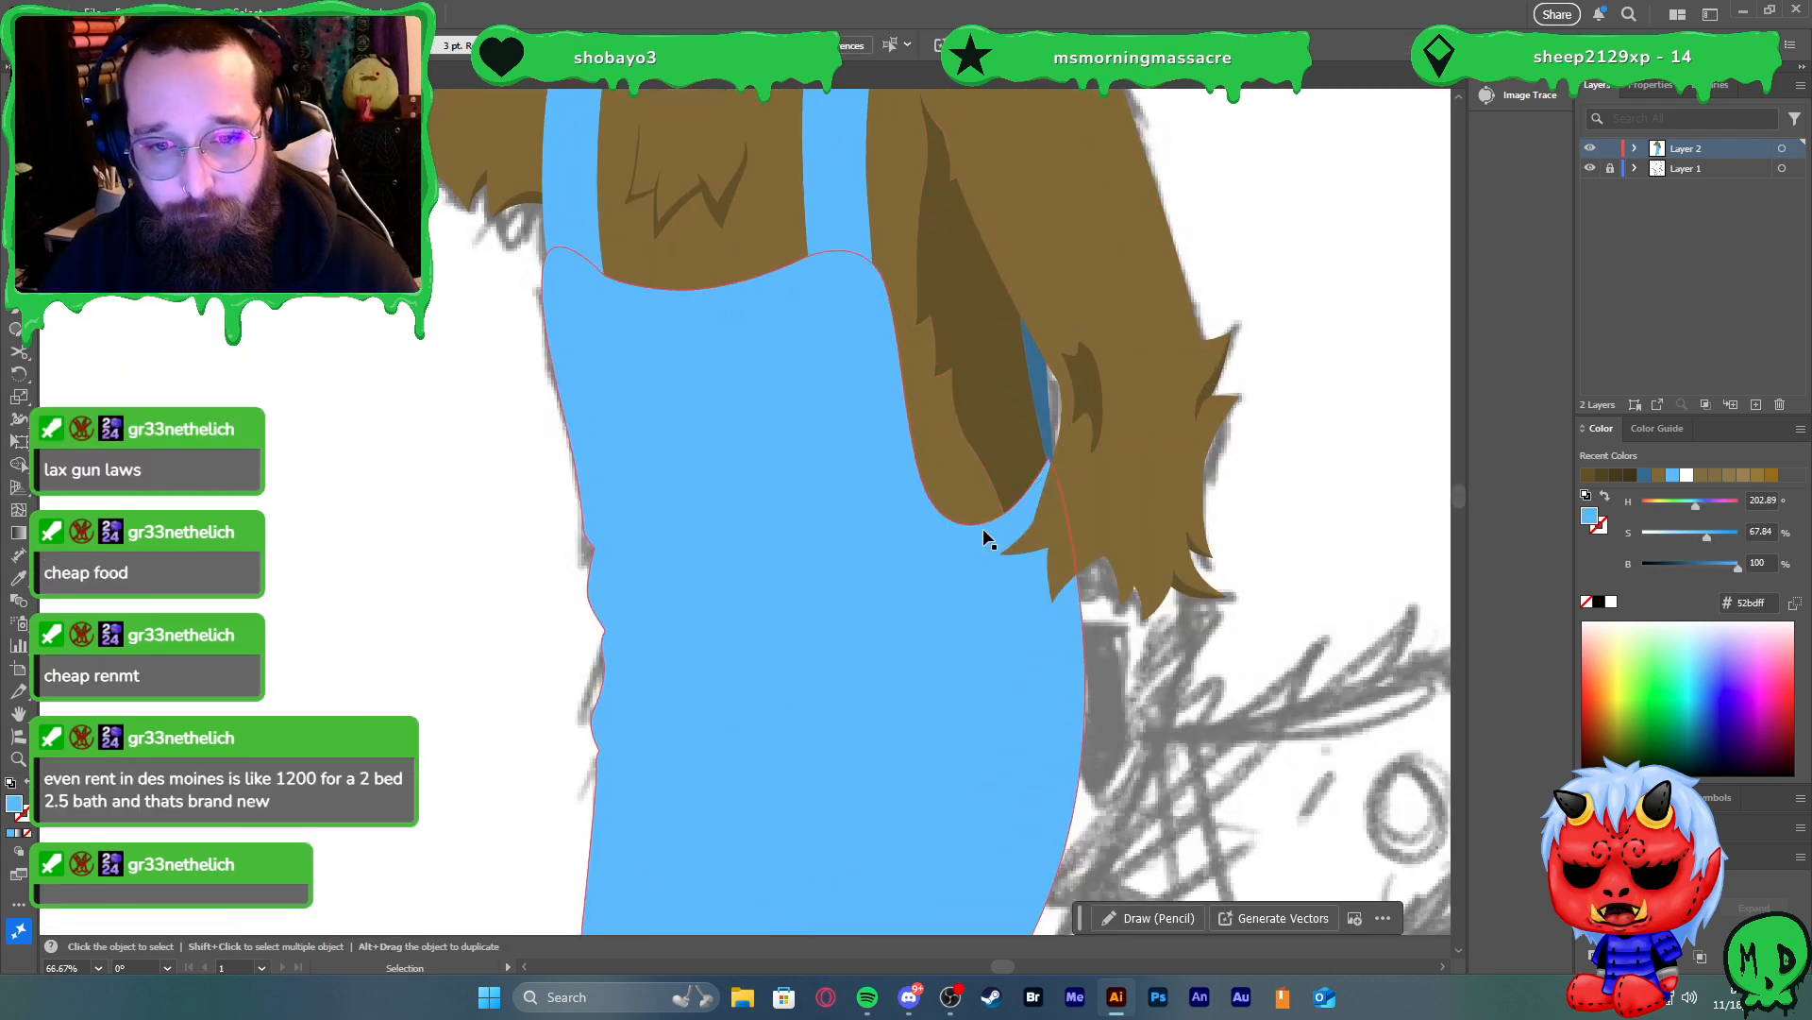
pyautogui.click(1145, 604)
pyautogui.click(1296, 433)
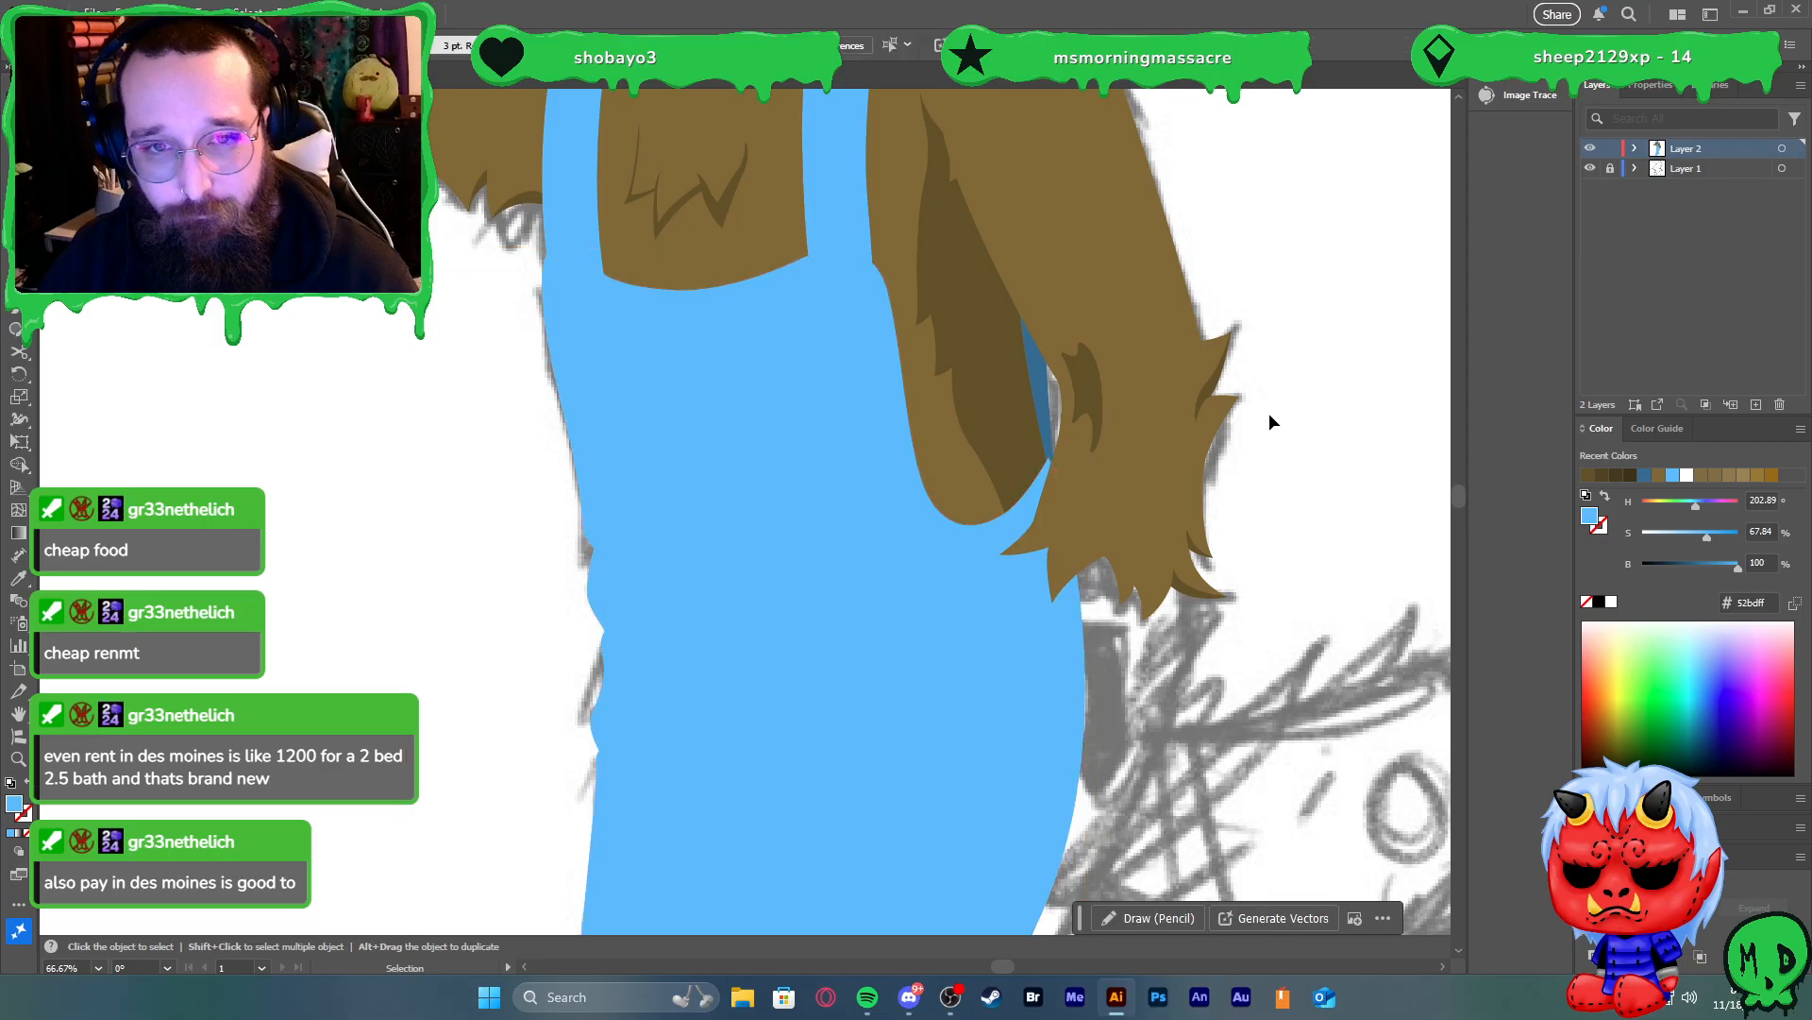
pyautogui.scroll(1, 968, 230)
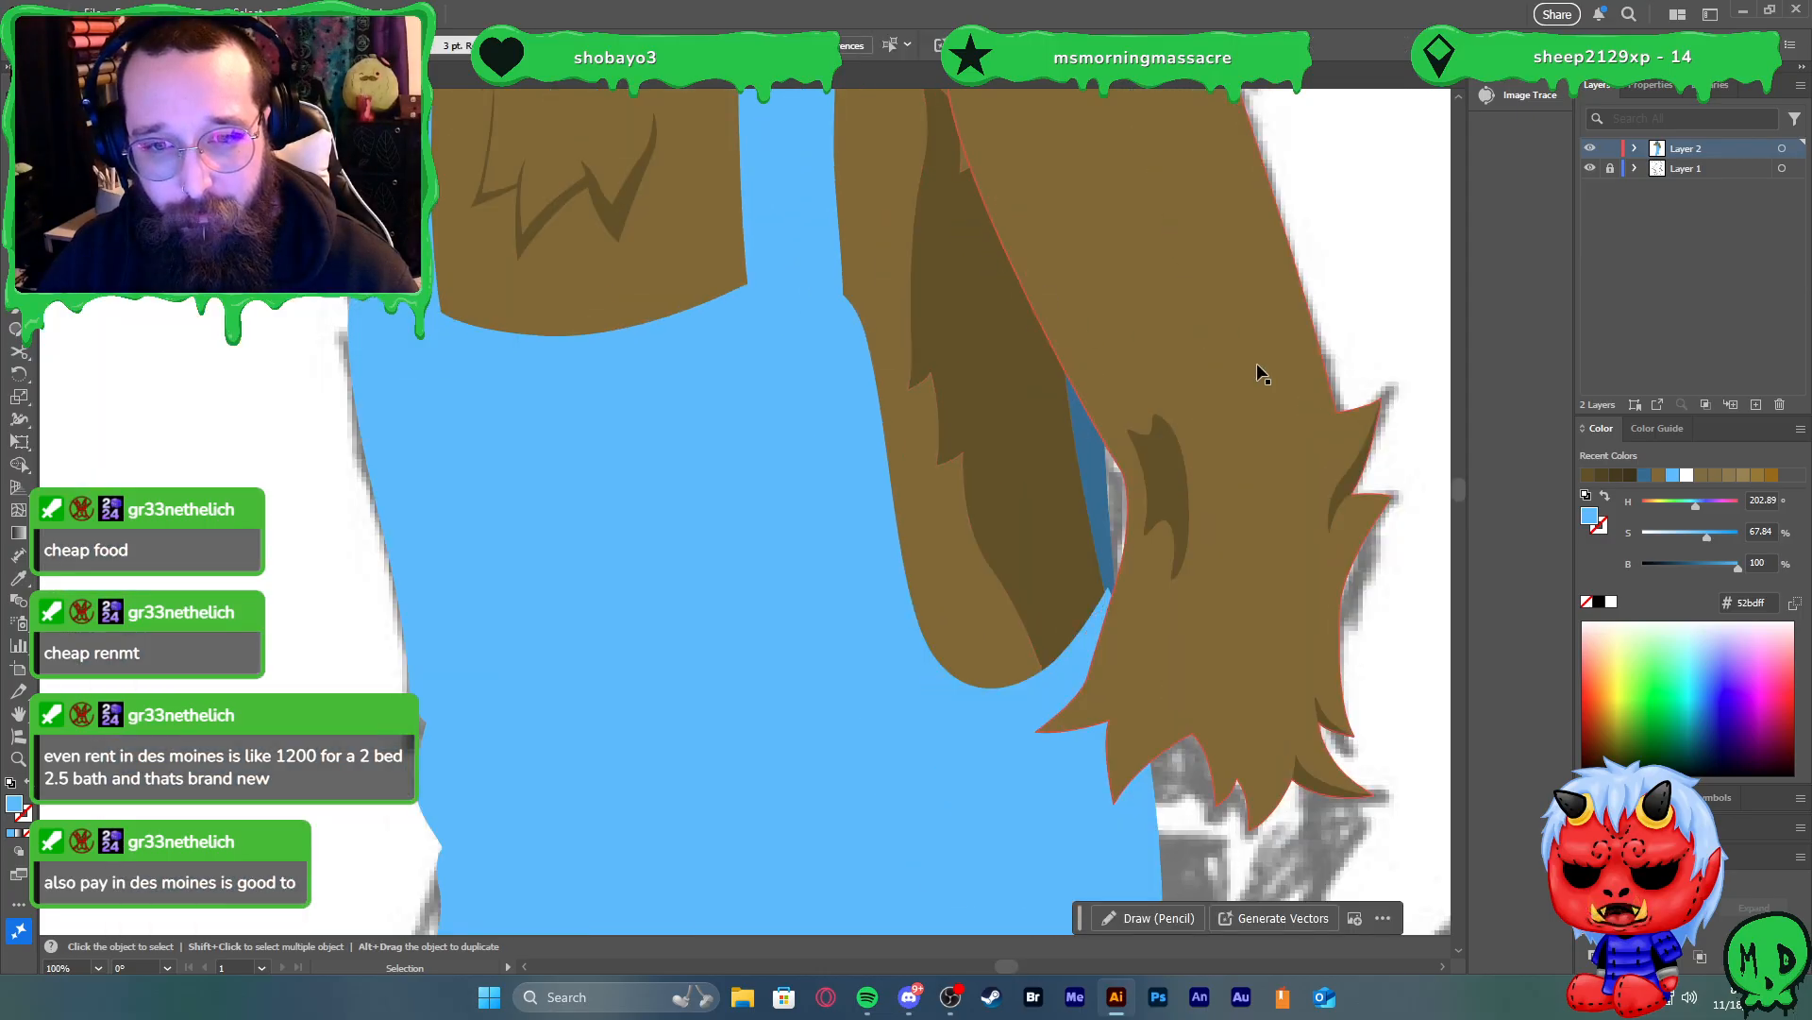
# Narrow the upper tip of the dark underarm shading by moving its notch and edge anchor points inward
pyautogui.scroll(-2, 1338, 299)
pyautogui.scroll(3, 1299, 189)
pyautogui.press('a')
pyautogui.click(1055, 433)
pyautogui.scroll(2, 1036, 404)
pyautogui.scroll(1, 1035, 404)
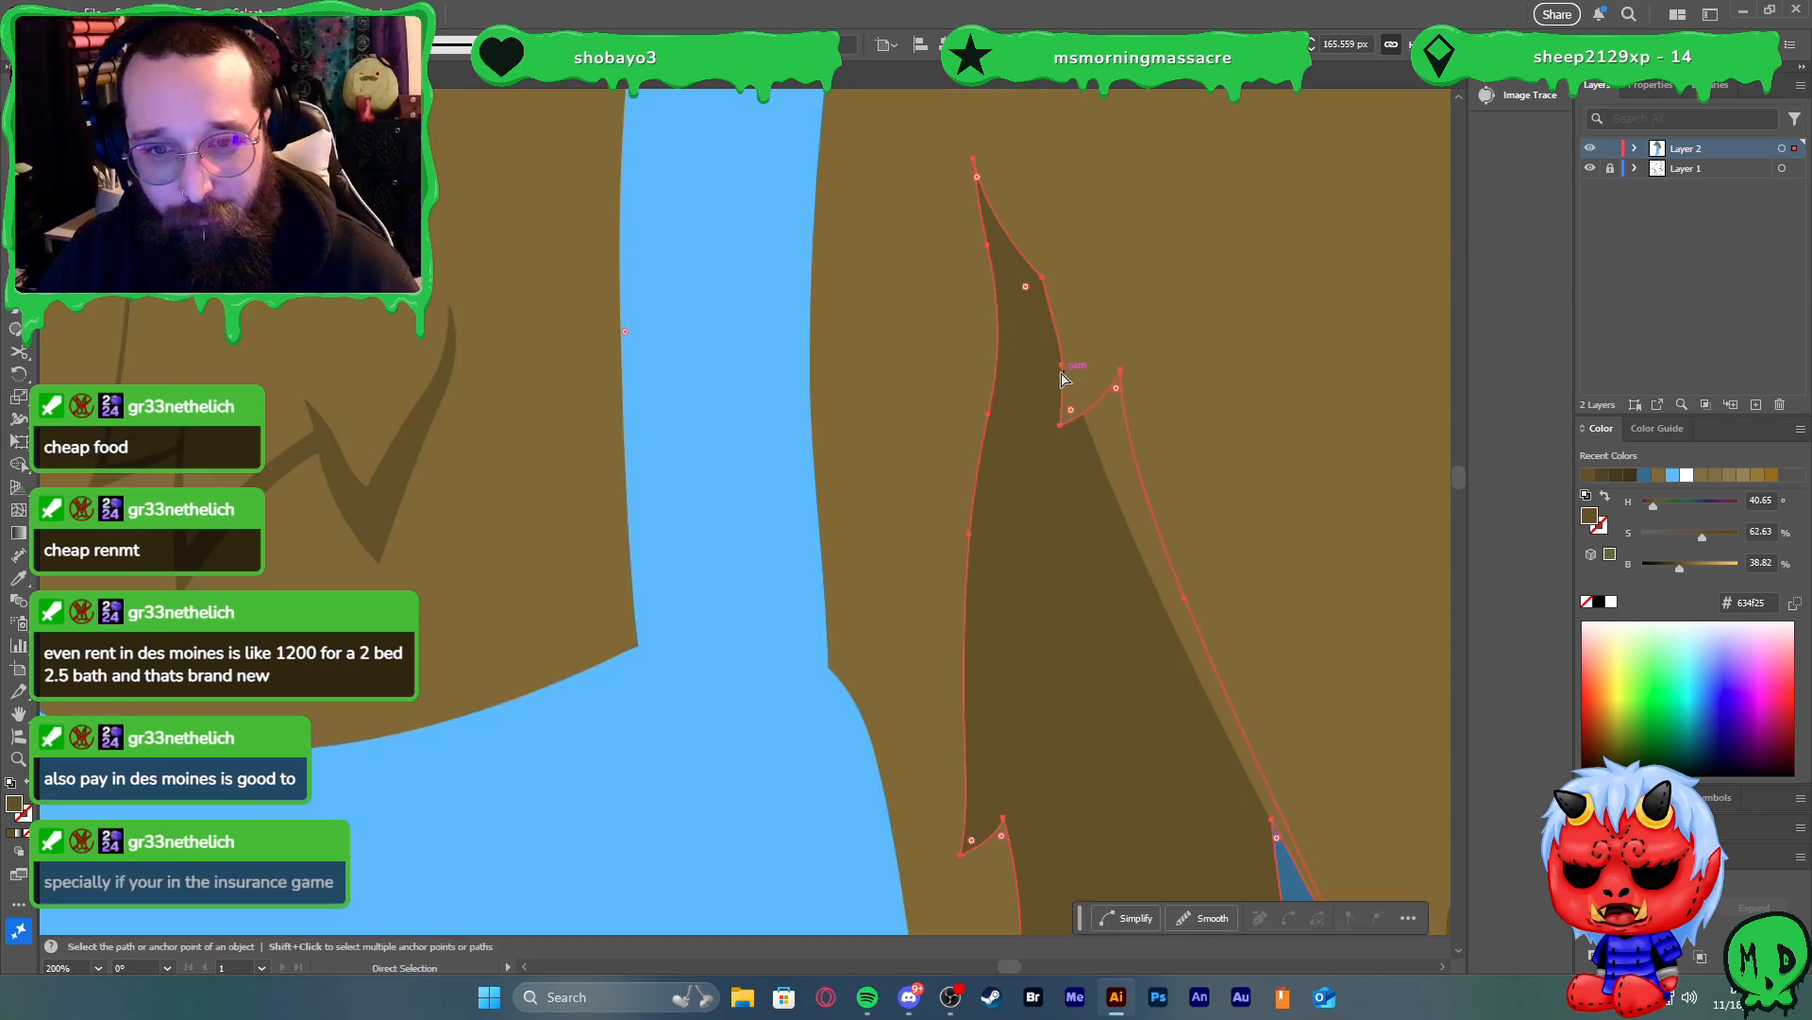
pyautogui.moveTo(1062, 366); pyautogui.dragTo(1054, 377)
pyautogui.hotkey('ctrl', 'z')
pyautogui.press('v')
pyautogui.press('a')
pyautogui.moveTo(1056, 430); pyautogui.dragTo(1035, 463)
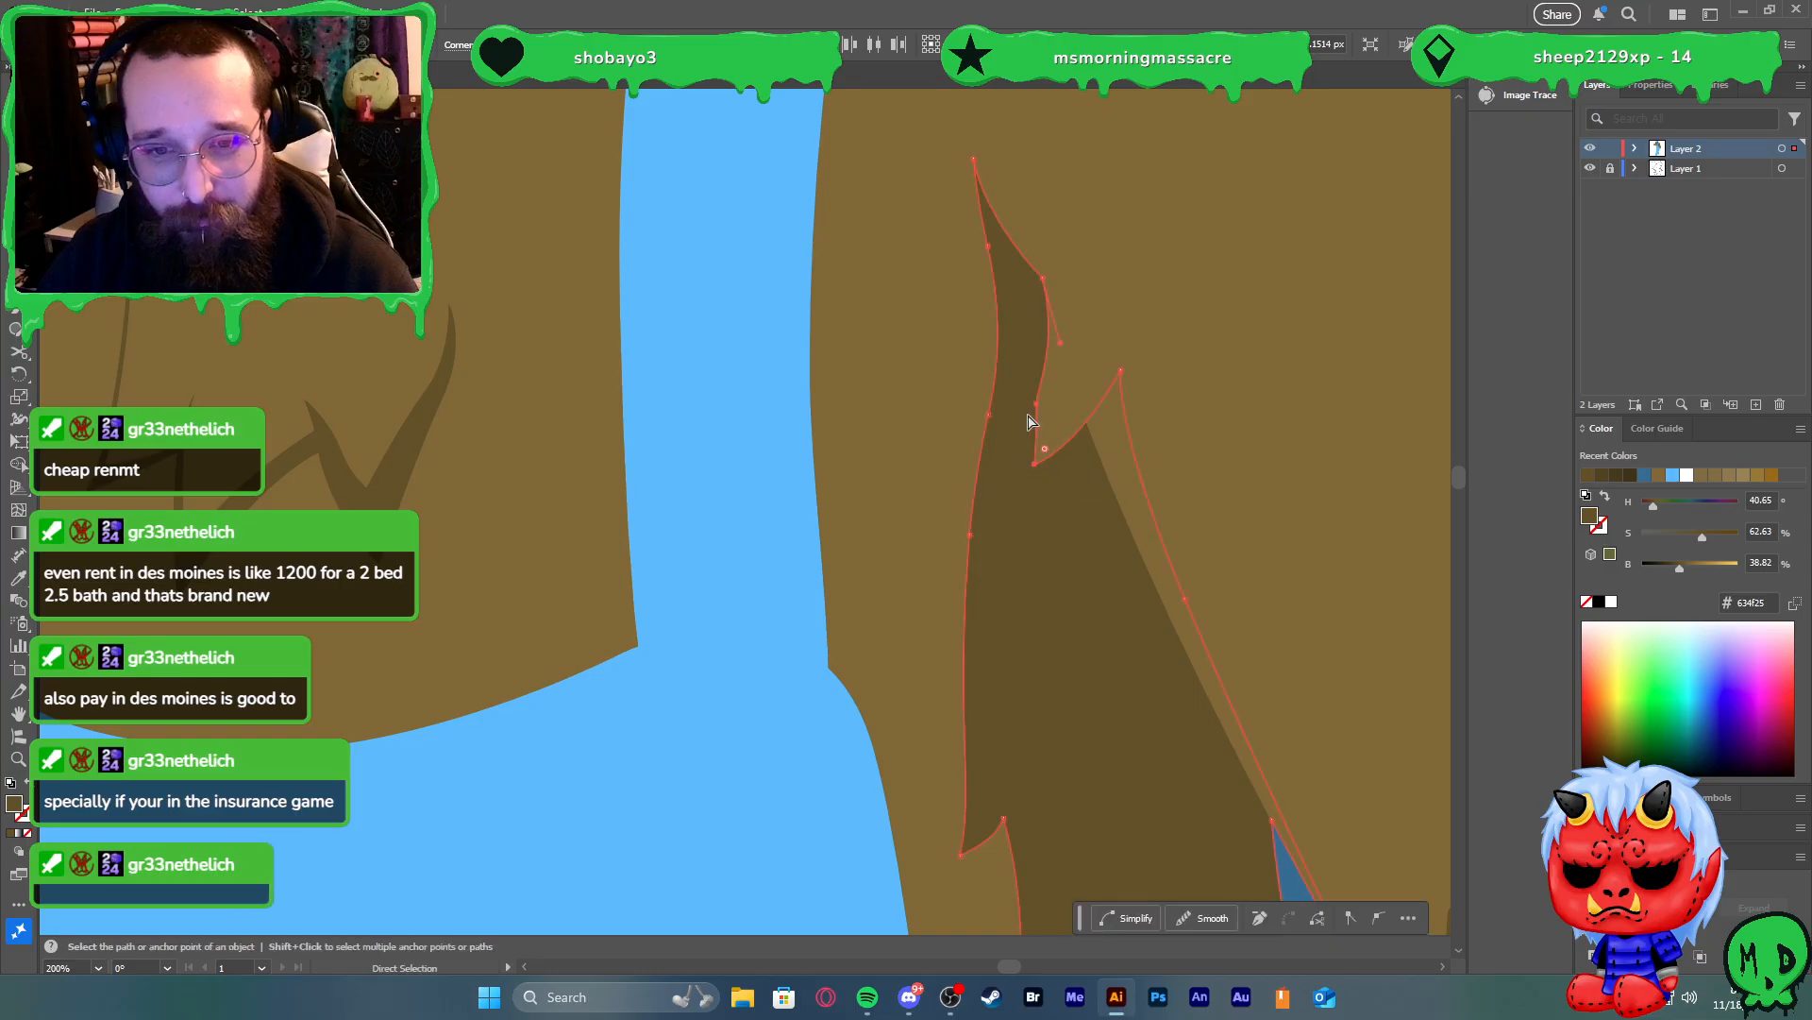
pyautogui.moveTo(1044, 279); pyautogui.dragTo(1015, 267)
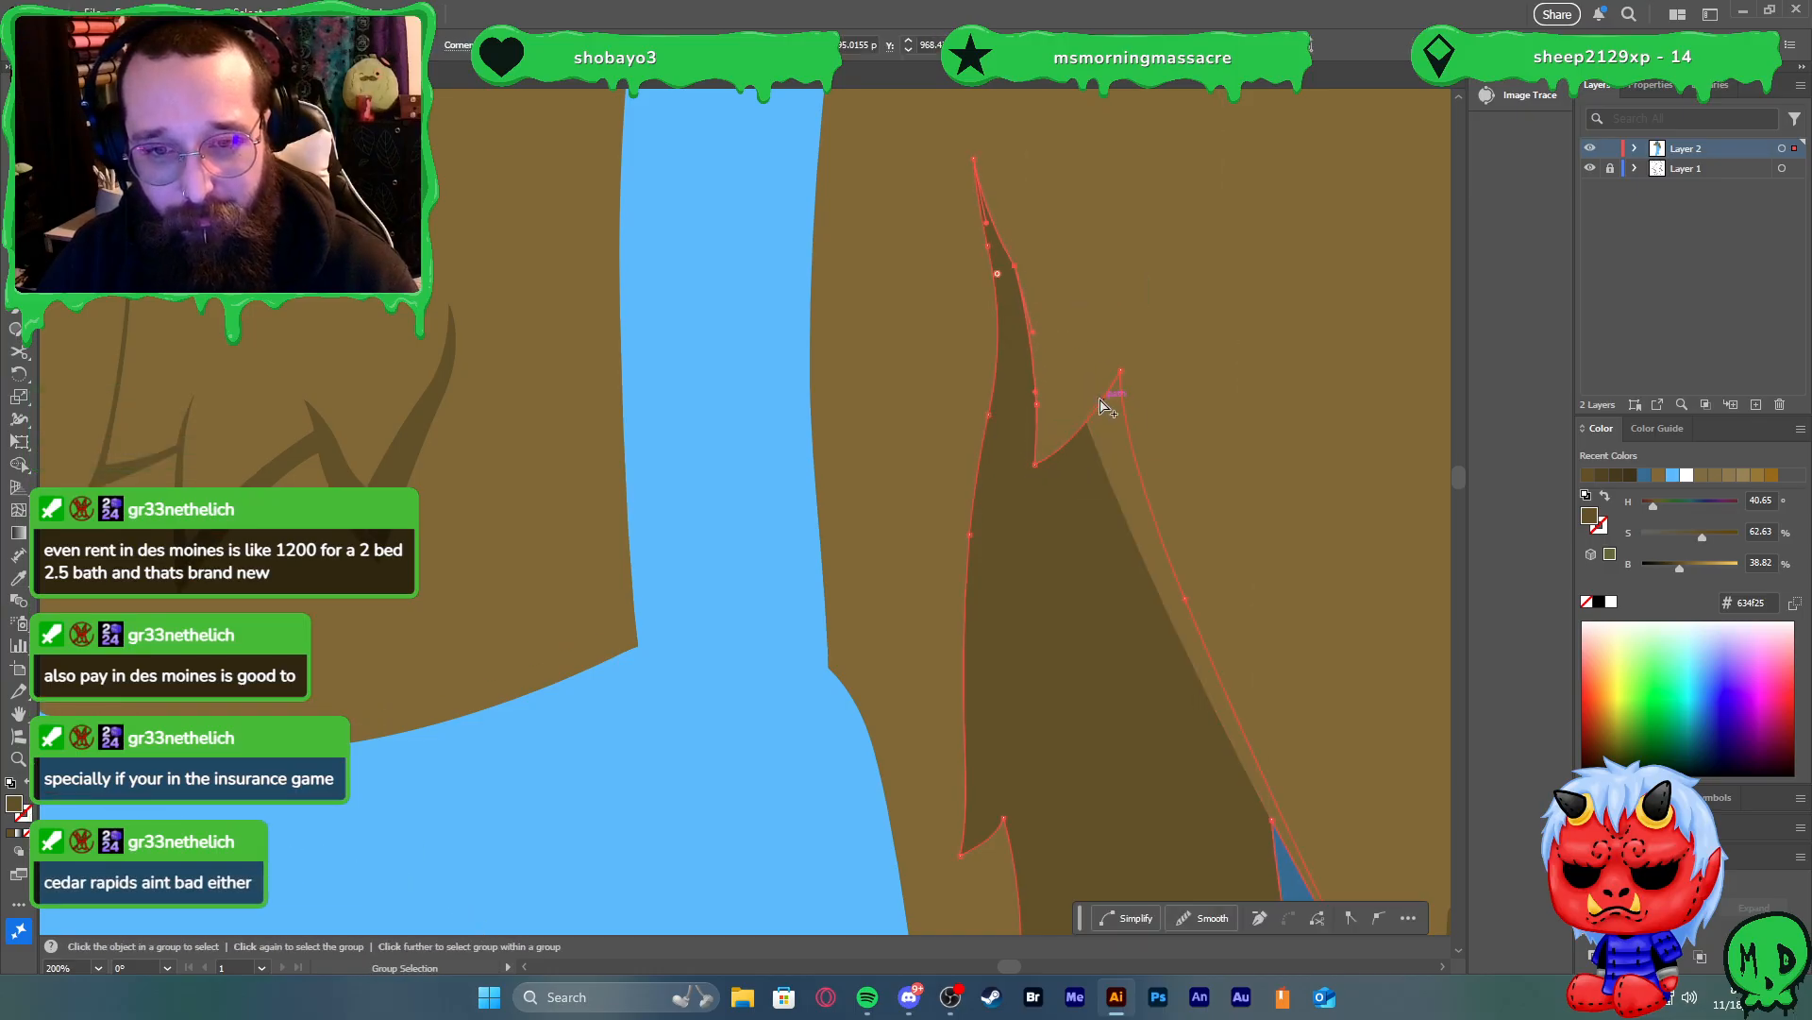
pyautogui.scroll(-6, 1104, 408)
pyautogui.press('v')
pyautogui.click(1249, 430)
# Examine the whole beaver figure against the sketch, checking the overalls, straps and arm fur
pyautogui.scroll(-1, 1210, 433)
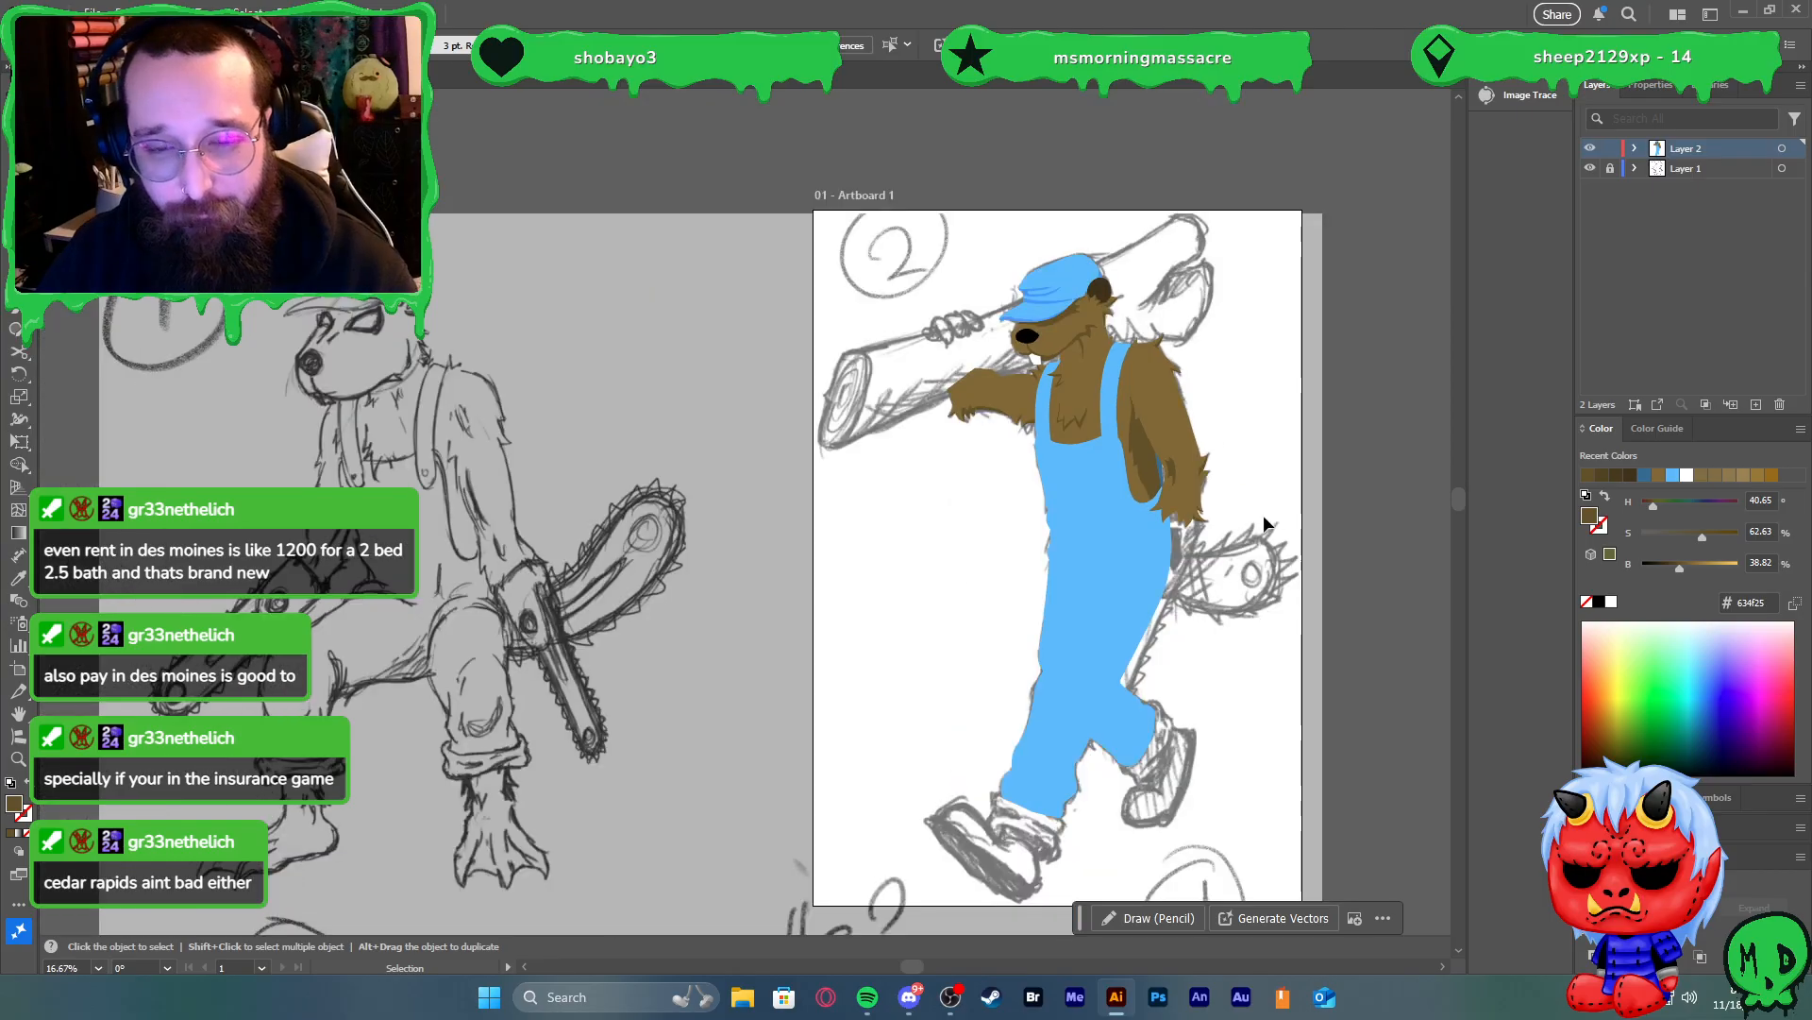
pyautogui.scroll(2, 1271, 509)
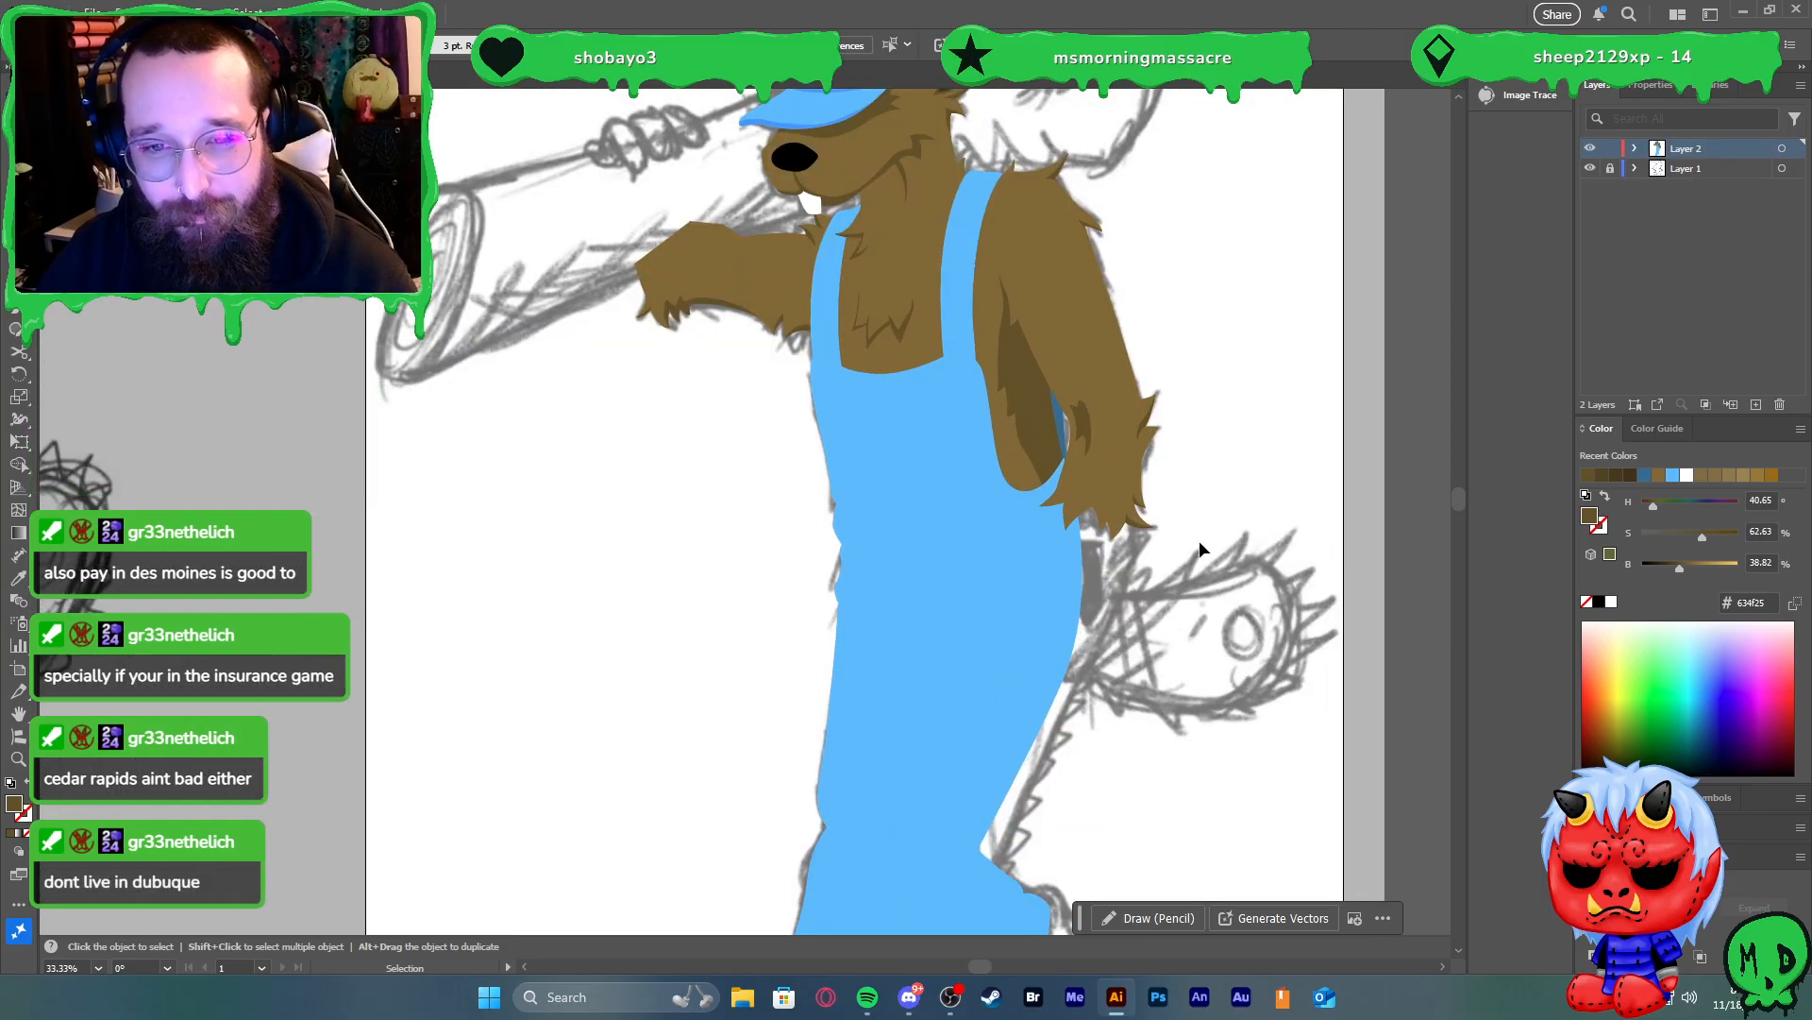
pyautogui.scroll(-2, 1194, 546)
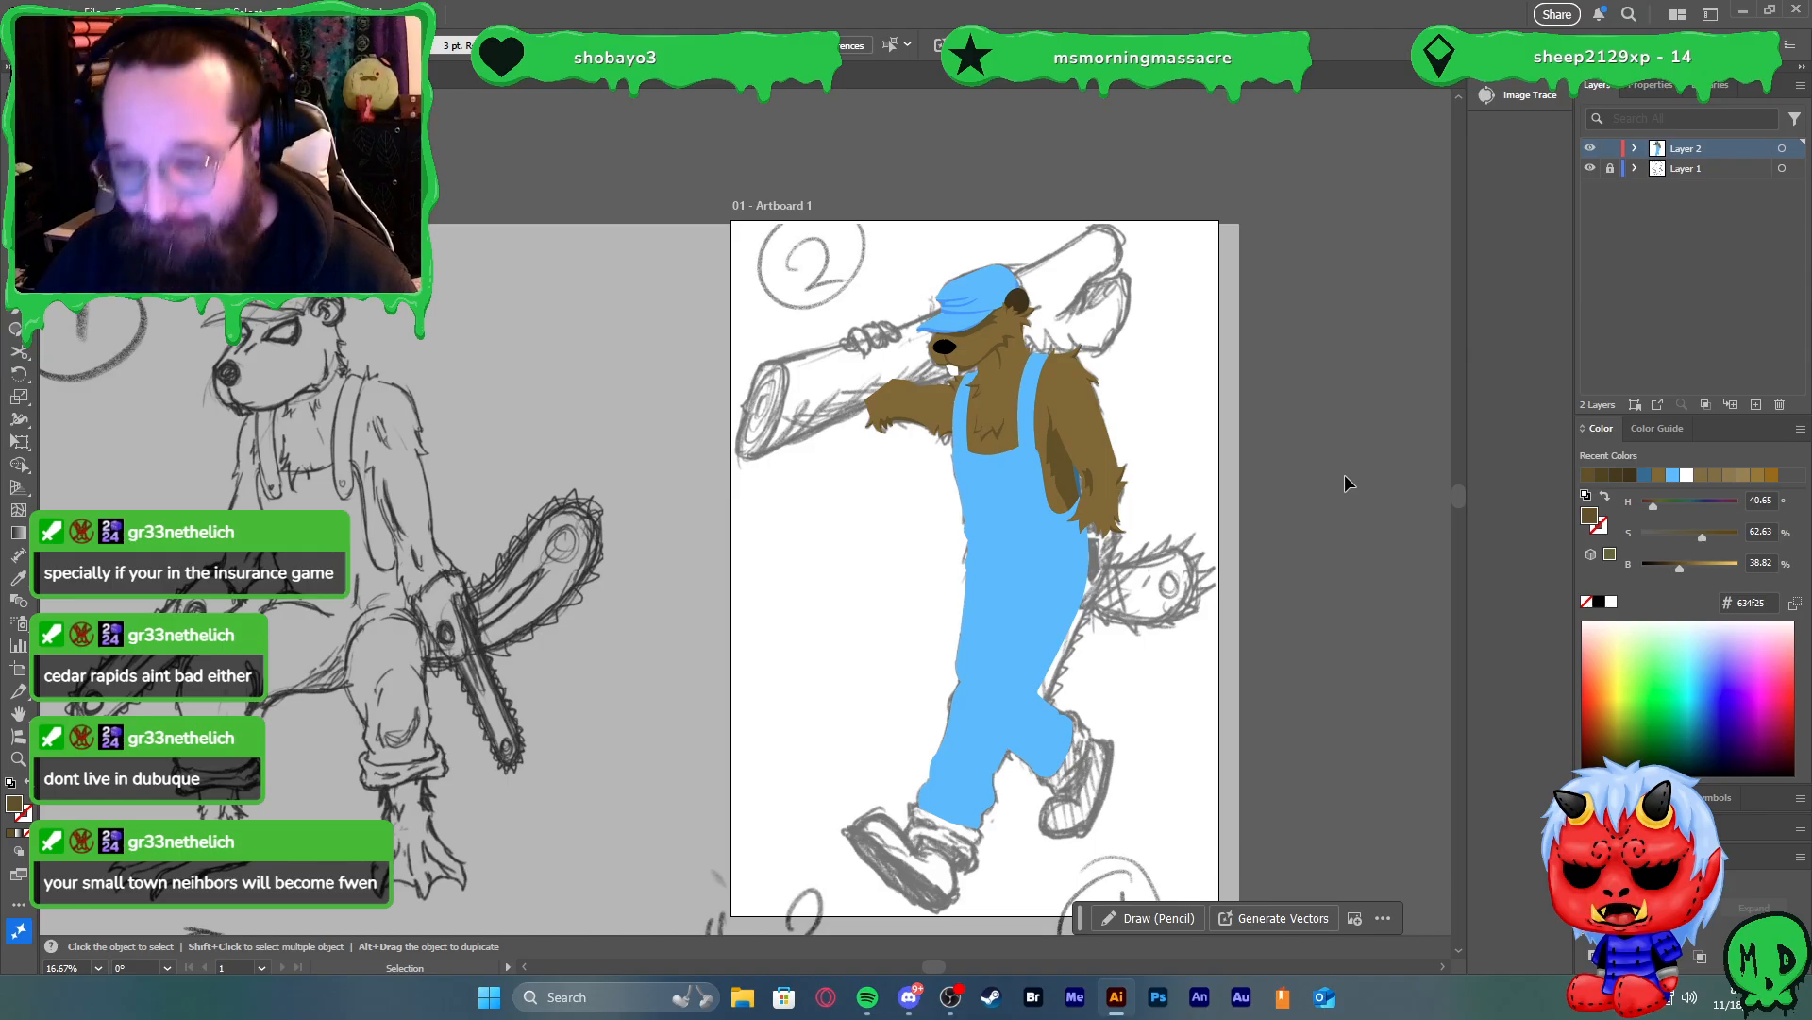
pyautogui.hotkey('ctrl', '=')
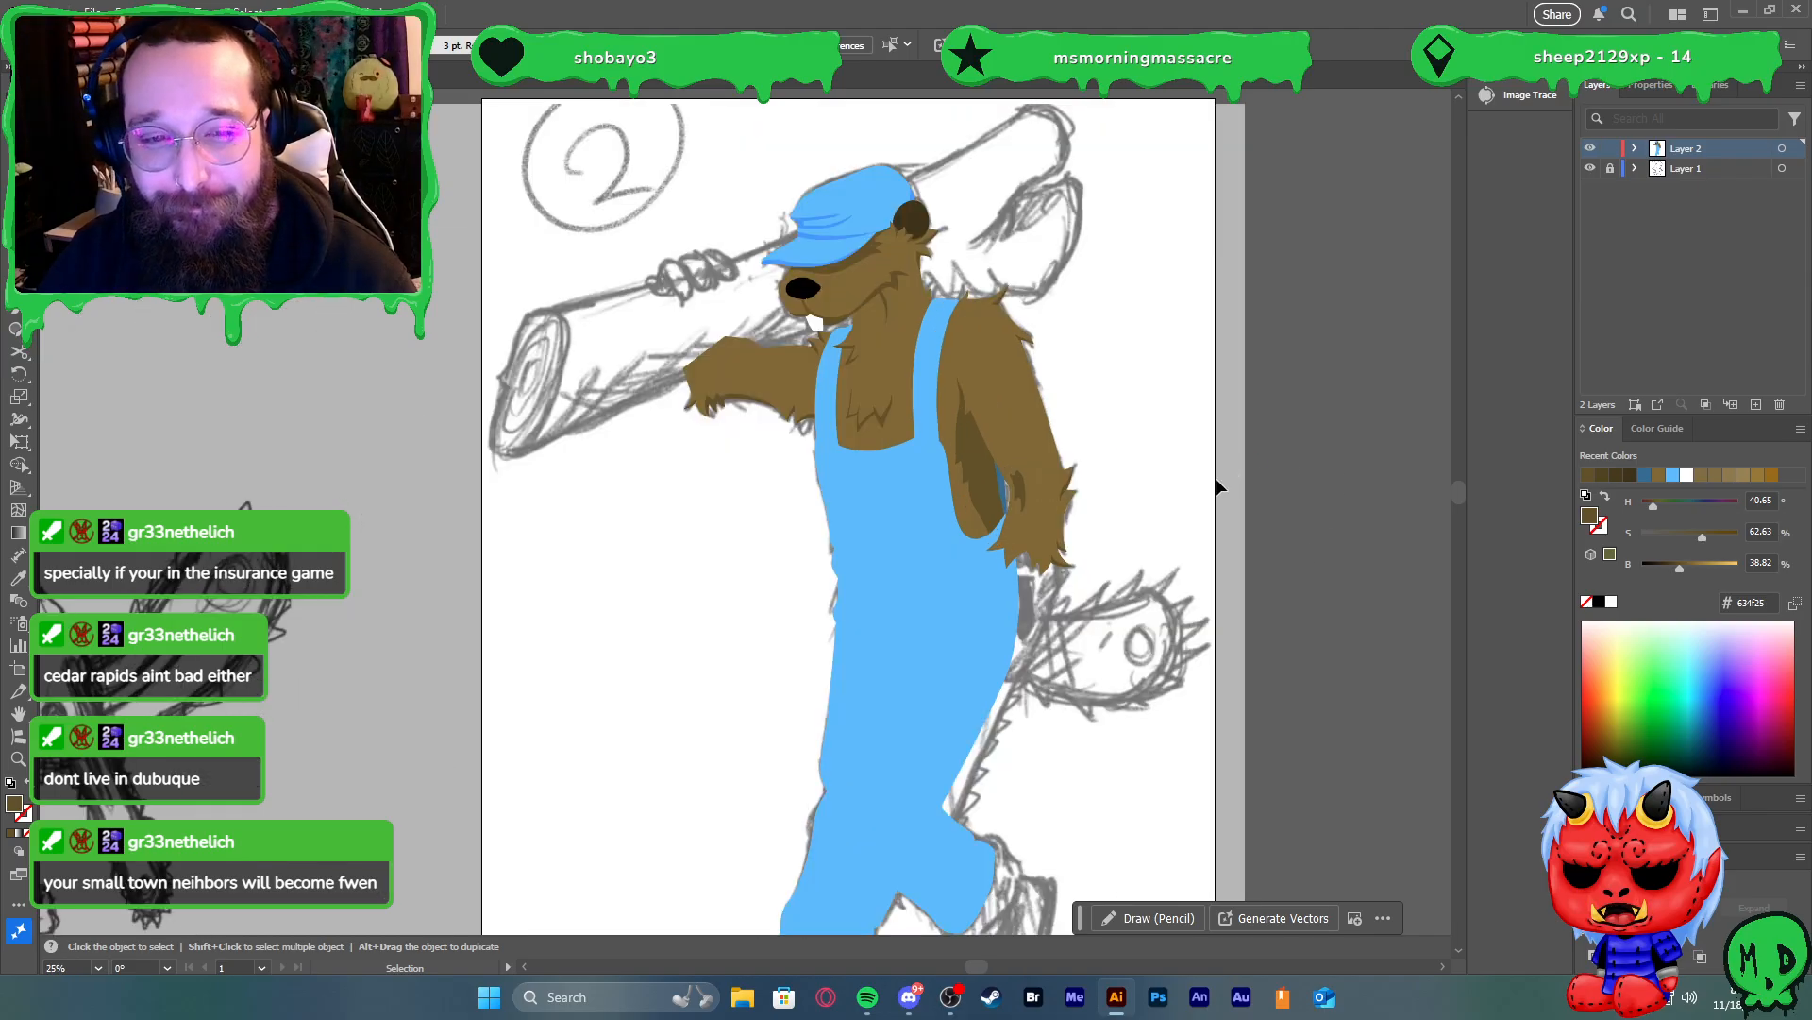
pyautogui.hotkey('ctrl', '=')
pyautogui.scroll(1, 515, 371)
pyautogui.scroll(1, 523, 375)
pyautogui.scroll(-1, 552, 381)
pyautogui.scroll(-1, 577, 398)
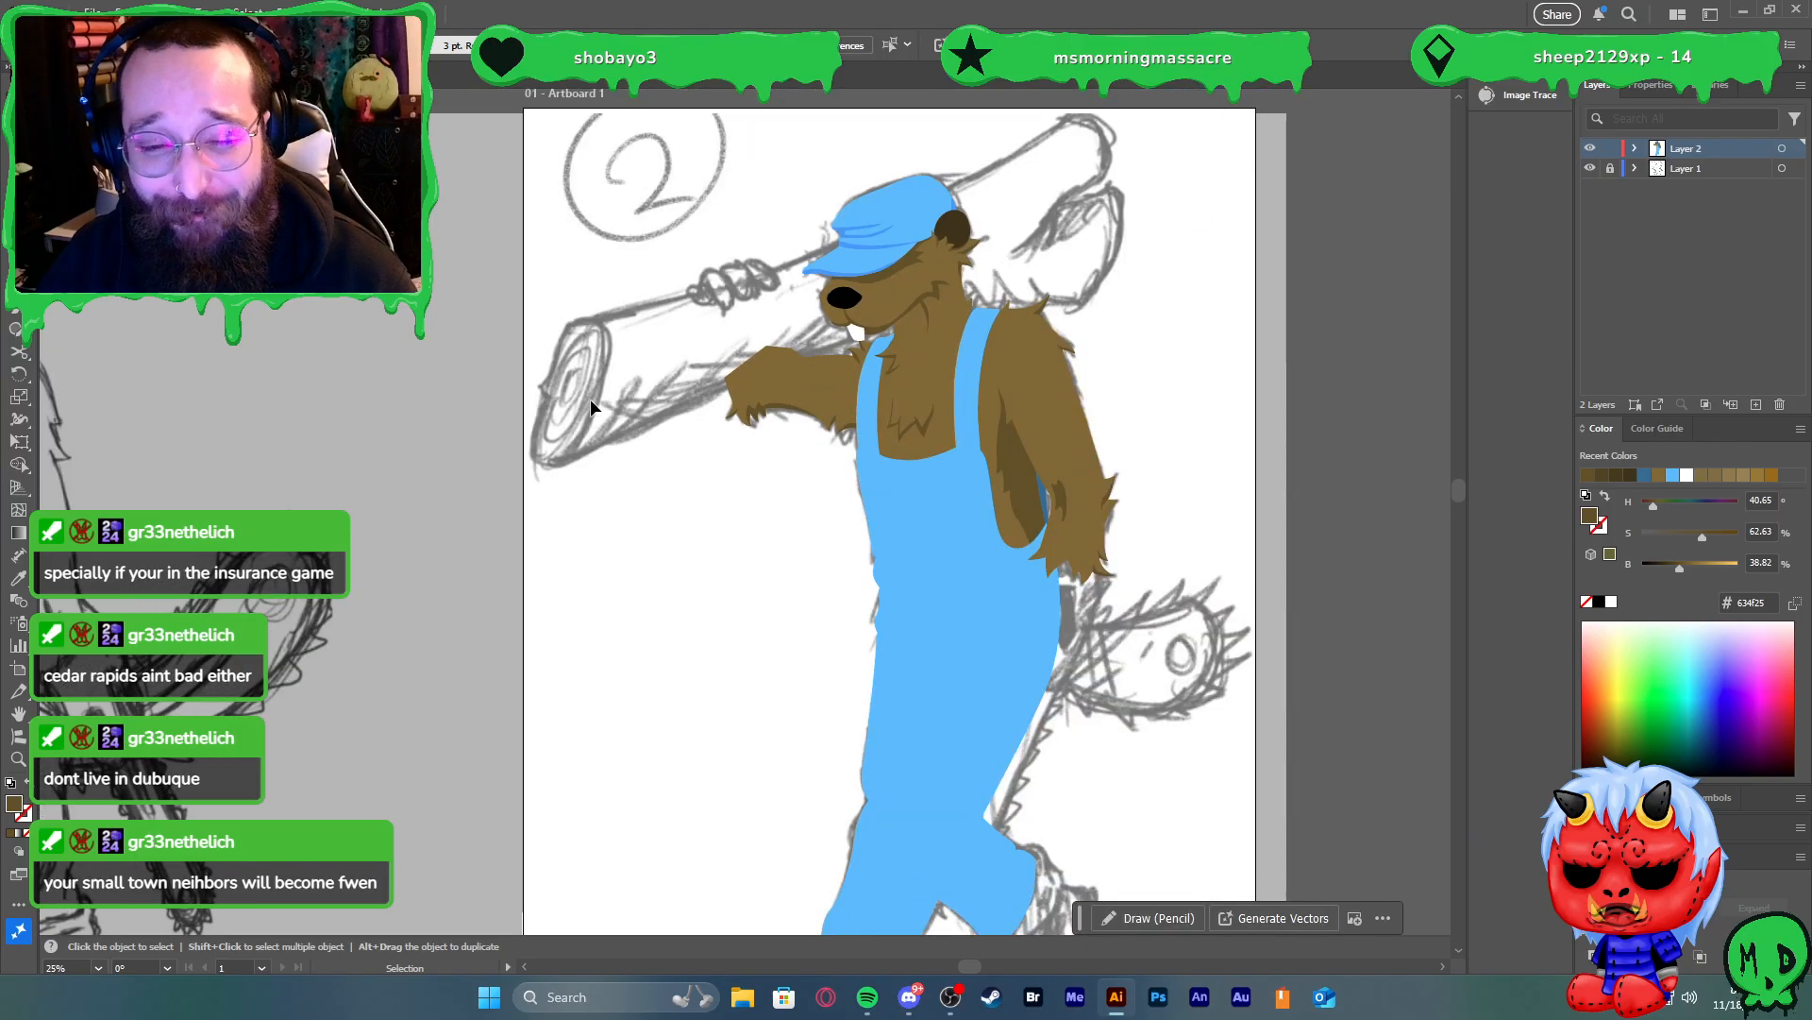
# Try to group the two shoulder straps of the overalls
pyautogui.click(915, 553)
pyautogui.hotkey('shift', 'x')
pyautogui.hotkey('shift', 'x')
pyautogui.click(975, 404)
pyautogui.keyDown('shift'); pyautogui.click(893, 356); pyautogui.keyUp('shift')
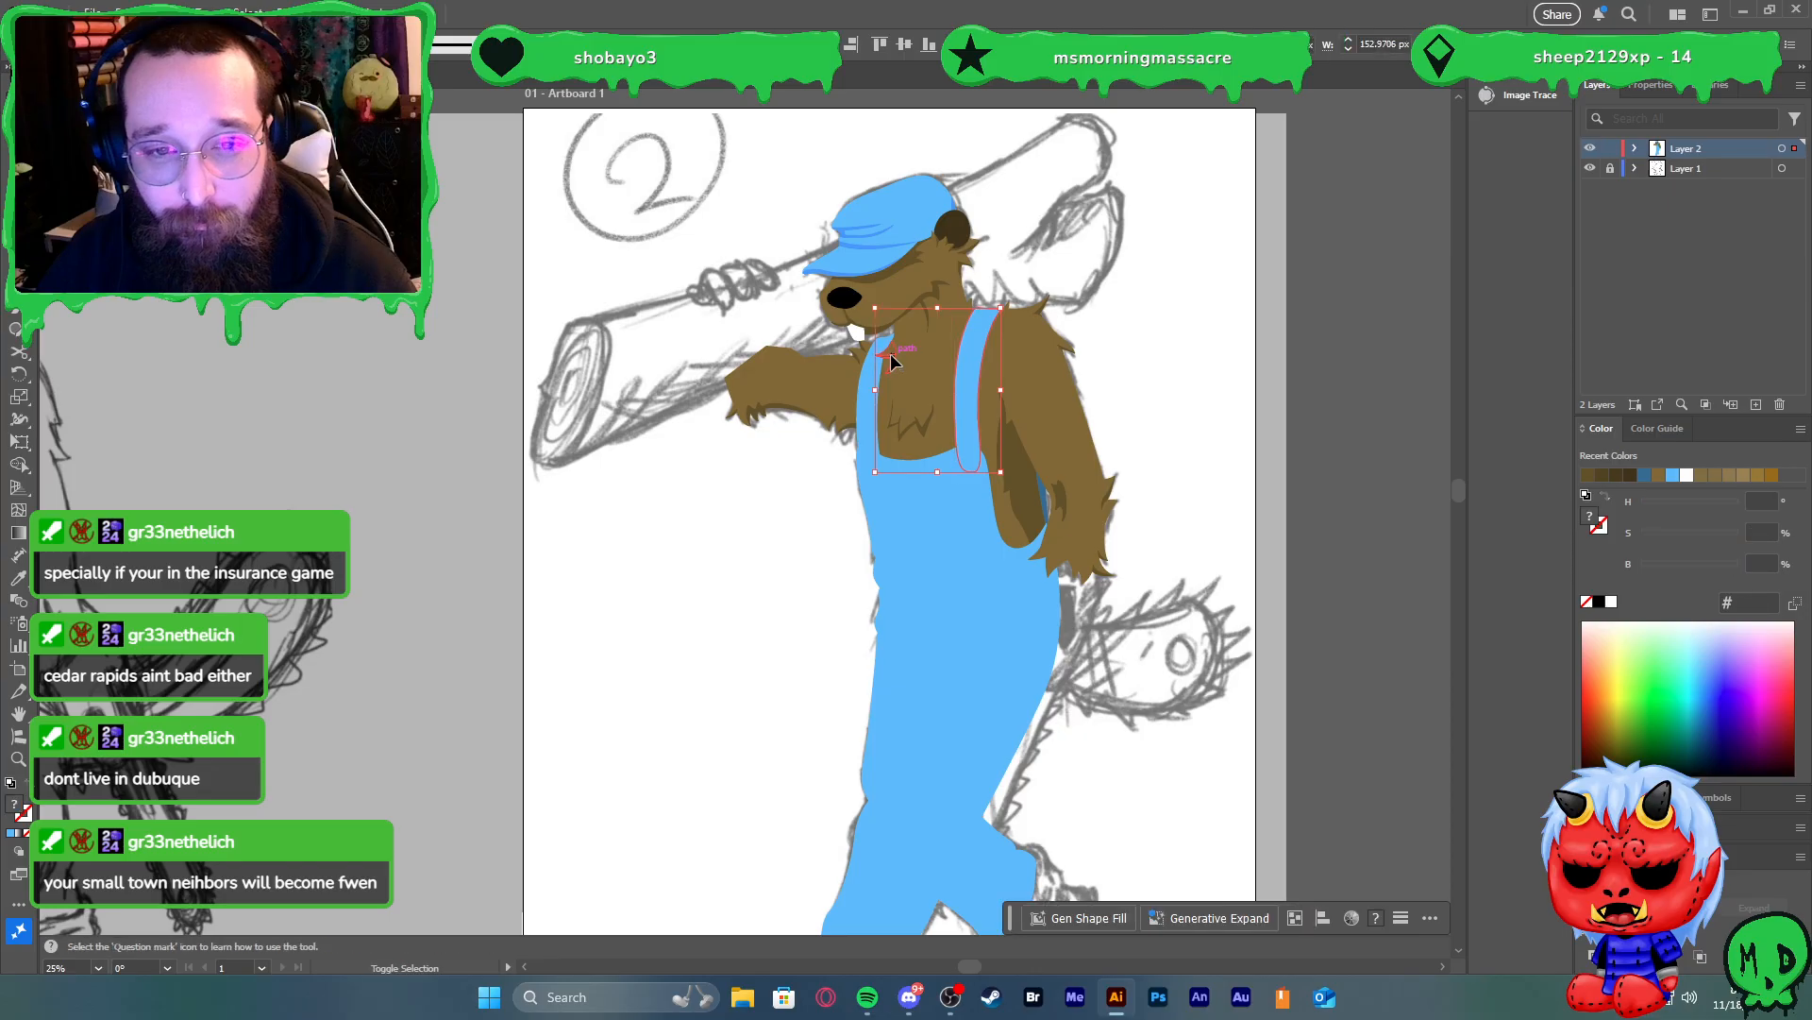
pyautogui.hotkey('ctrl', 'g')
pyautogui.click(1191, 499)
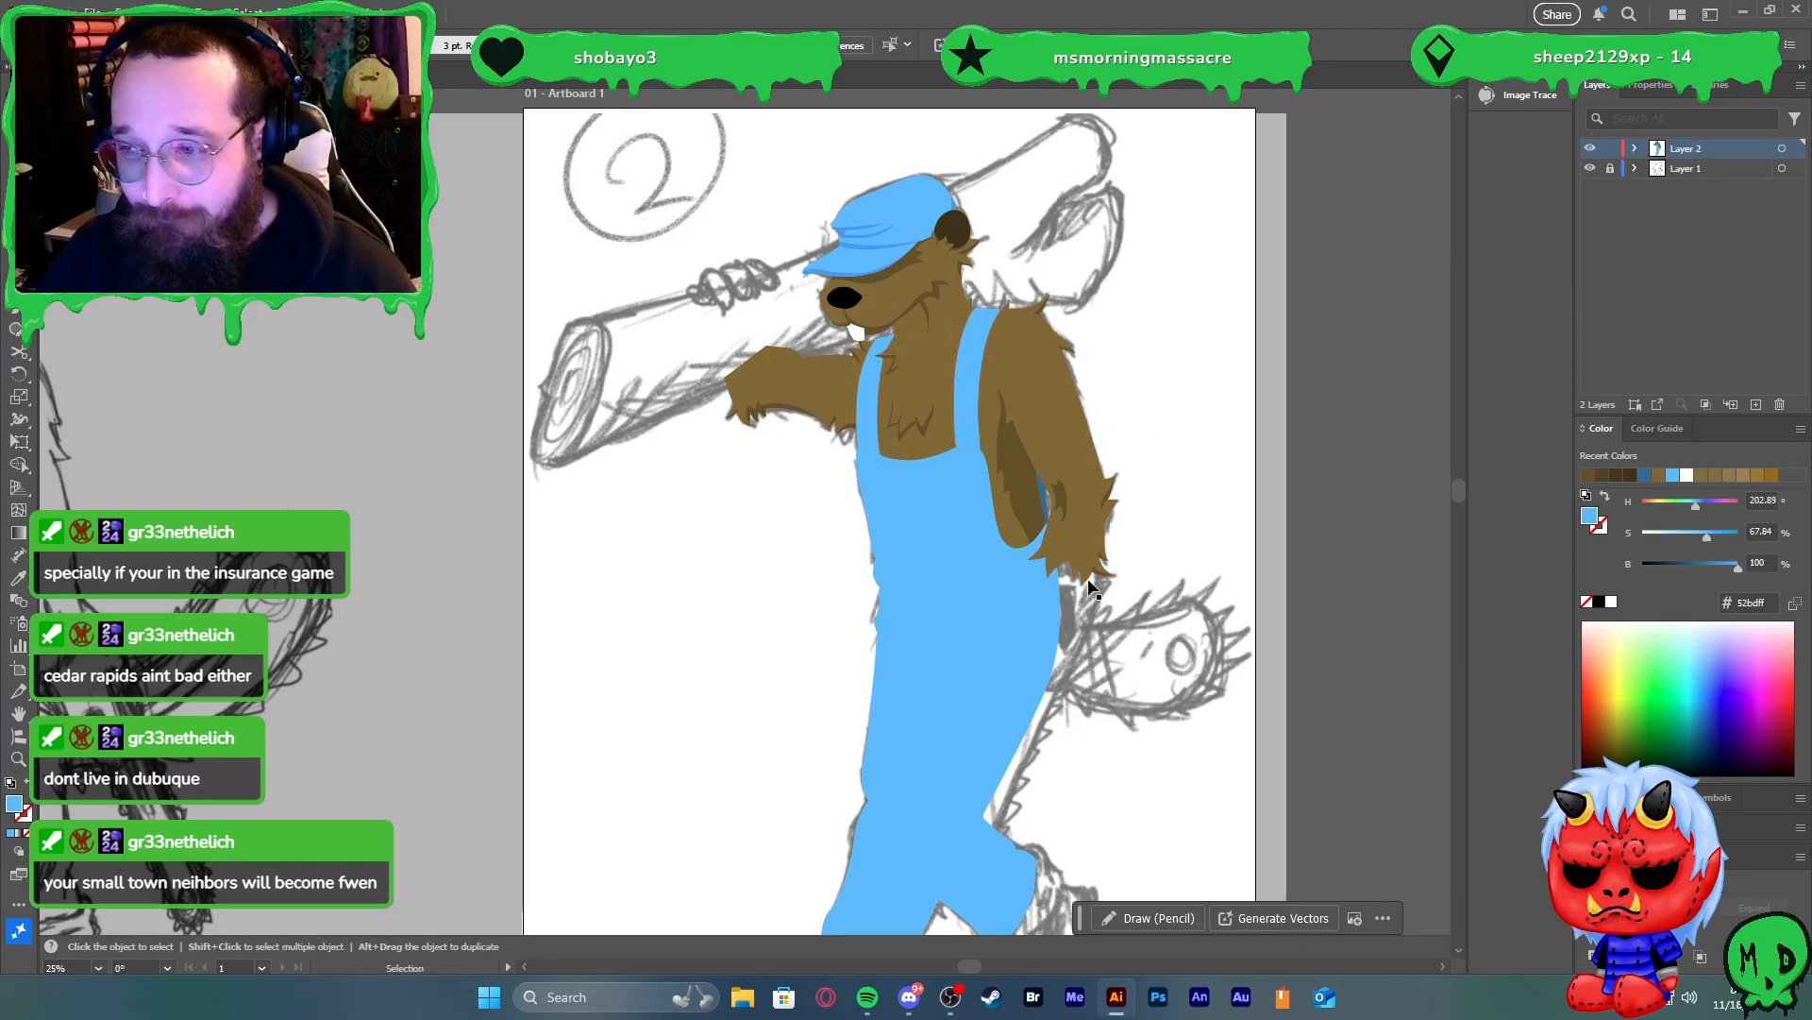
# Change the overalls body from a light blue fill to an unfilled light blue outline, exposing the lower strap ends
pyautogui.scroll(3, 984, 536)
pyautogui.click(681, 316)
pyautogui.scroll(1, 612, 295)
pyautogui.scroll(1, 608, 303)
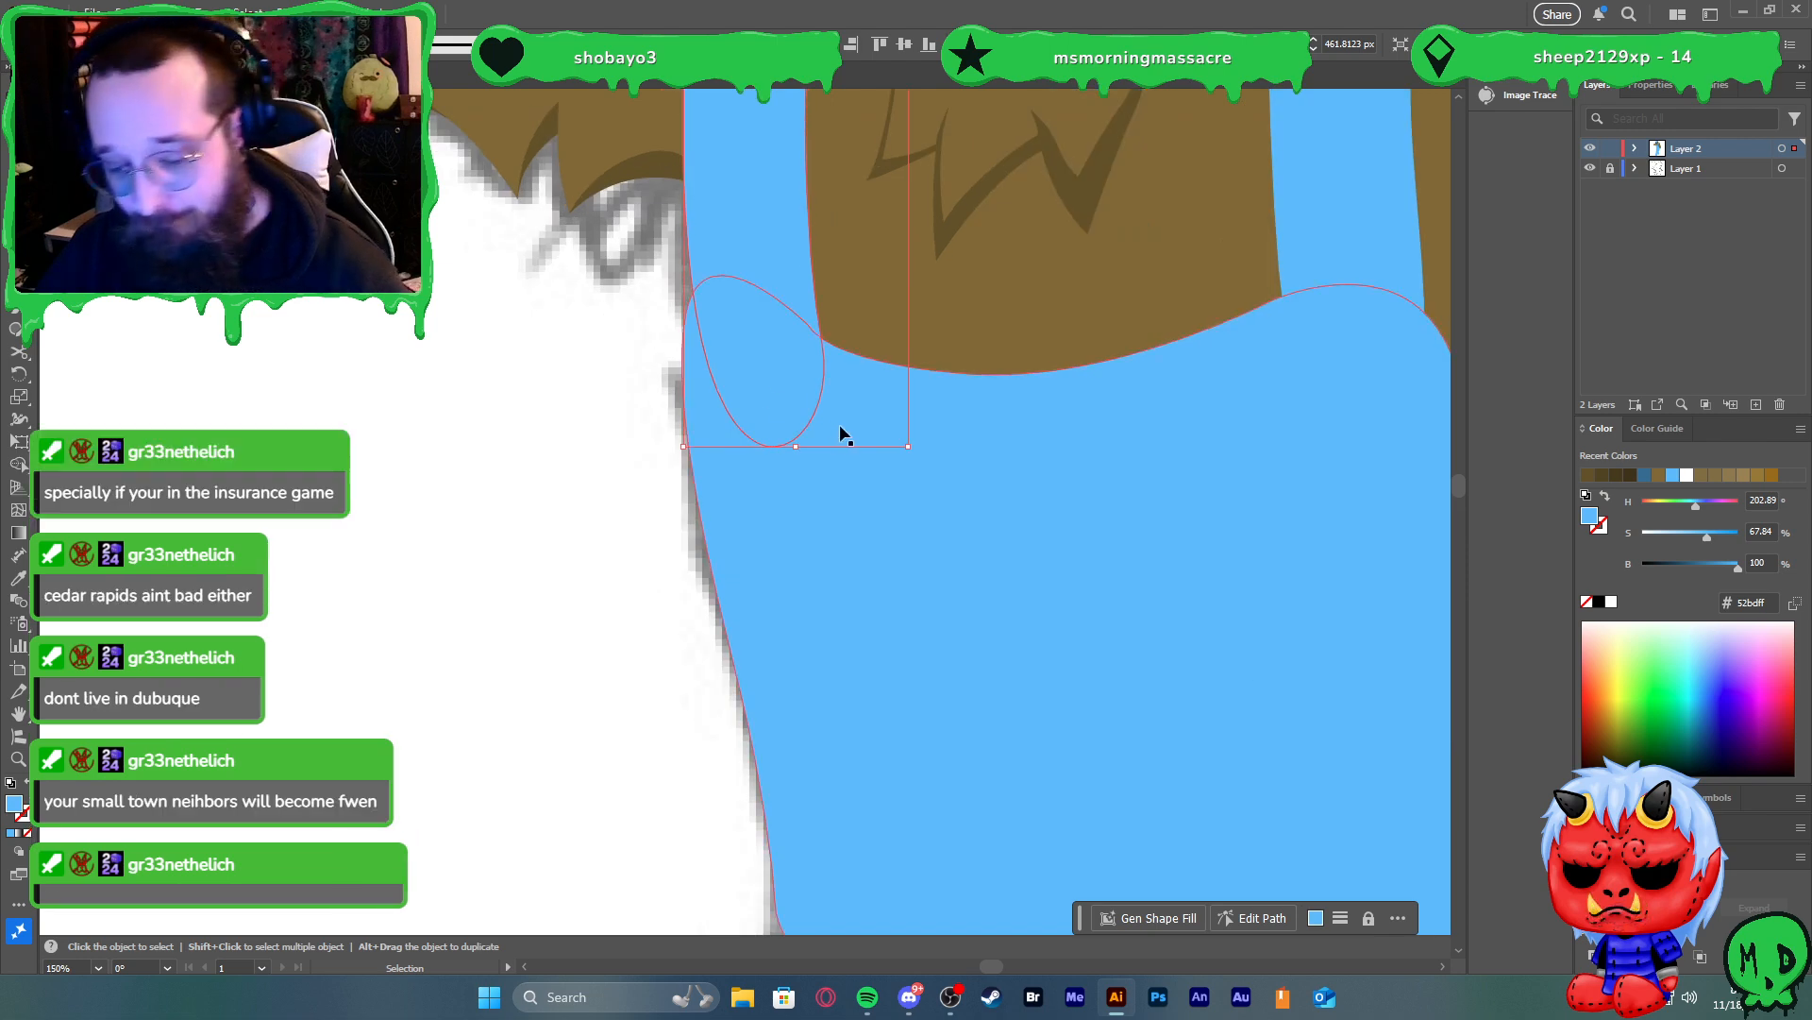
pyautogui.press('+')
pyautogui.press('v')
pyautogui.click(615, 432)
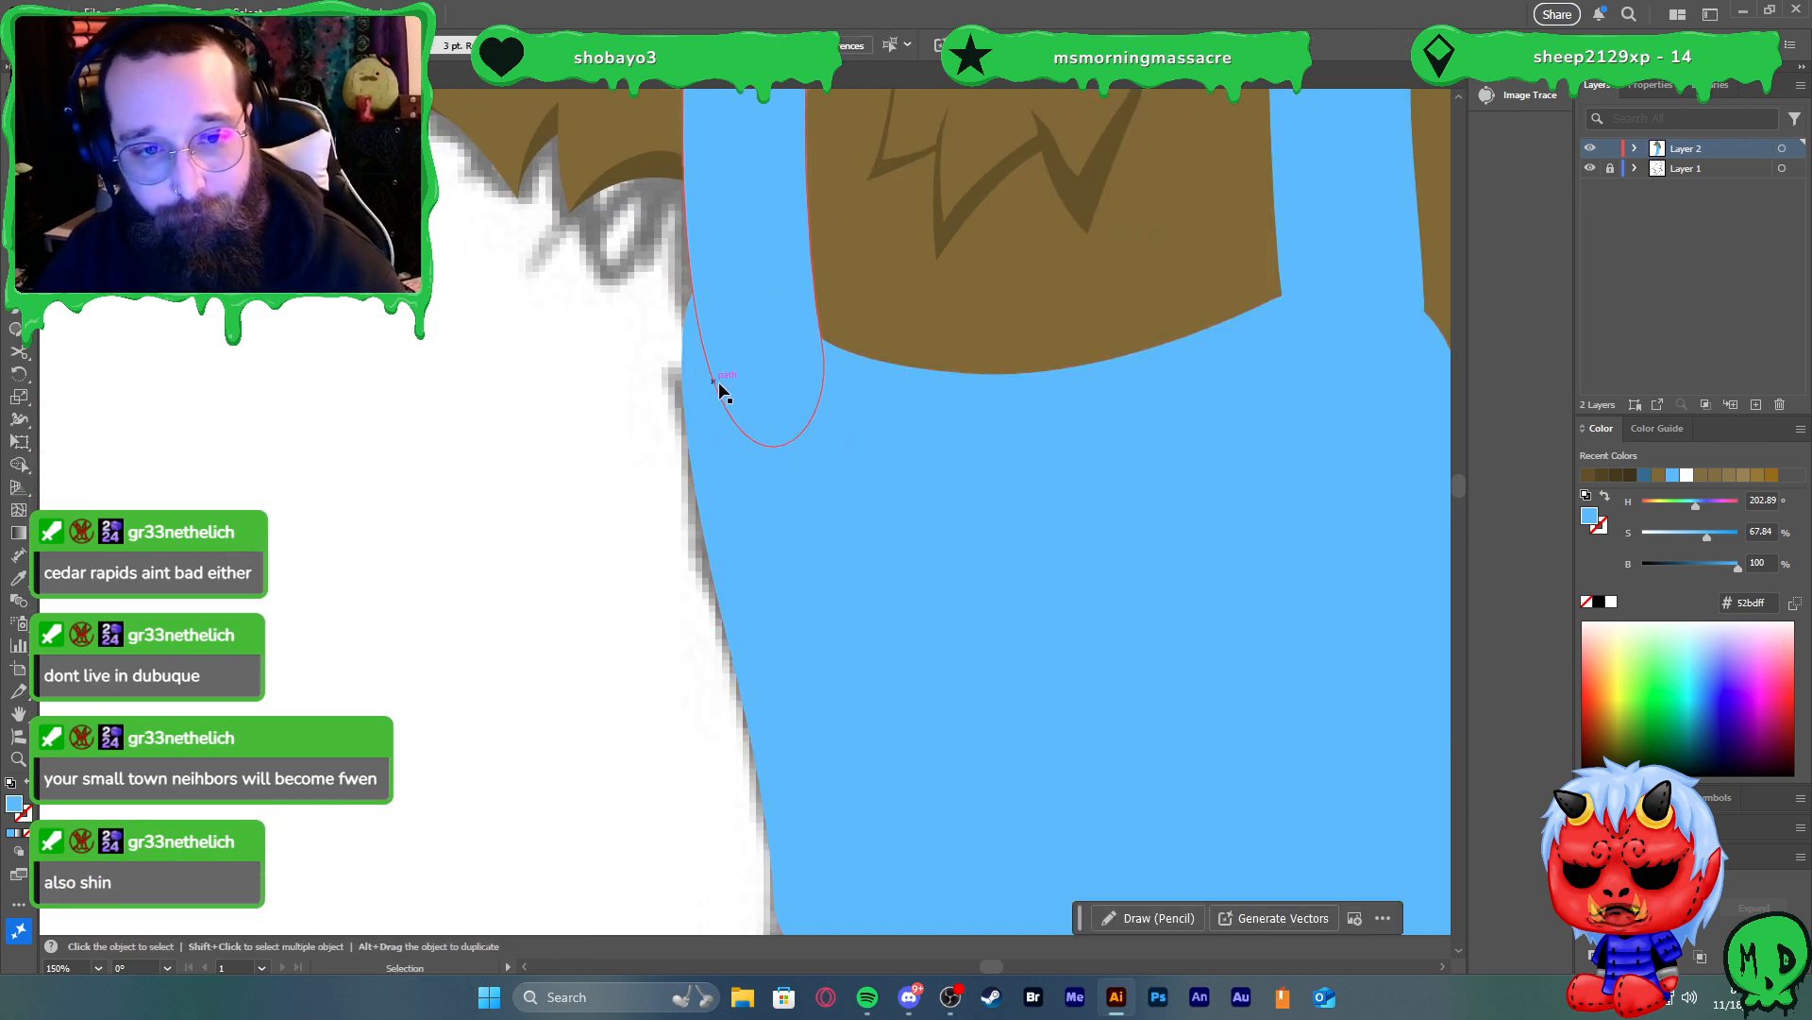
pyautogui.click(842, 526)
pyautogui.press('/')
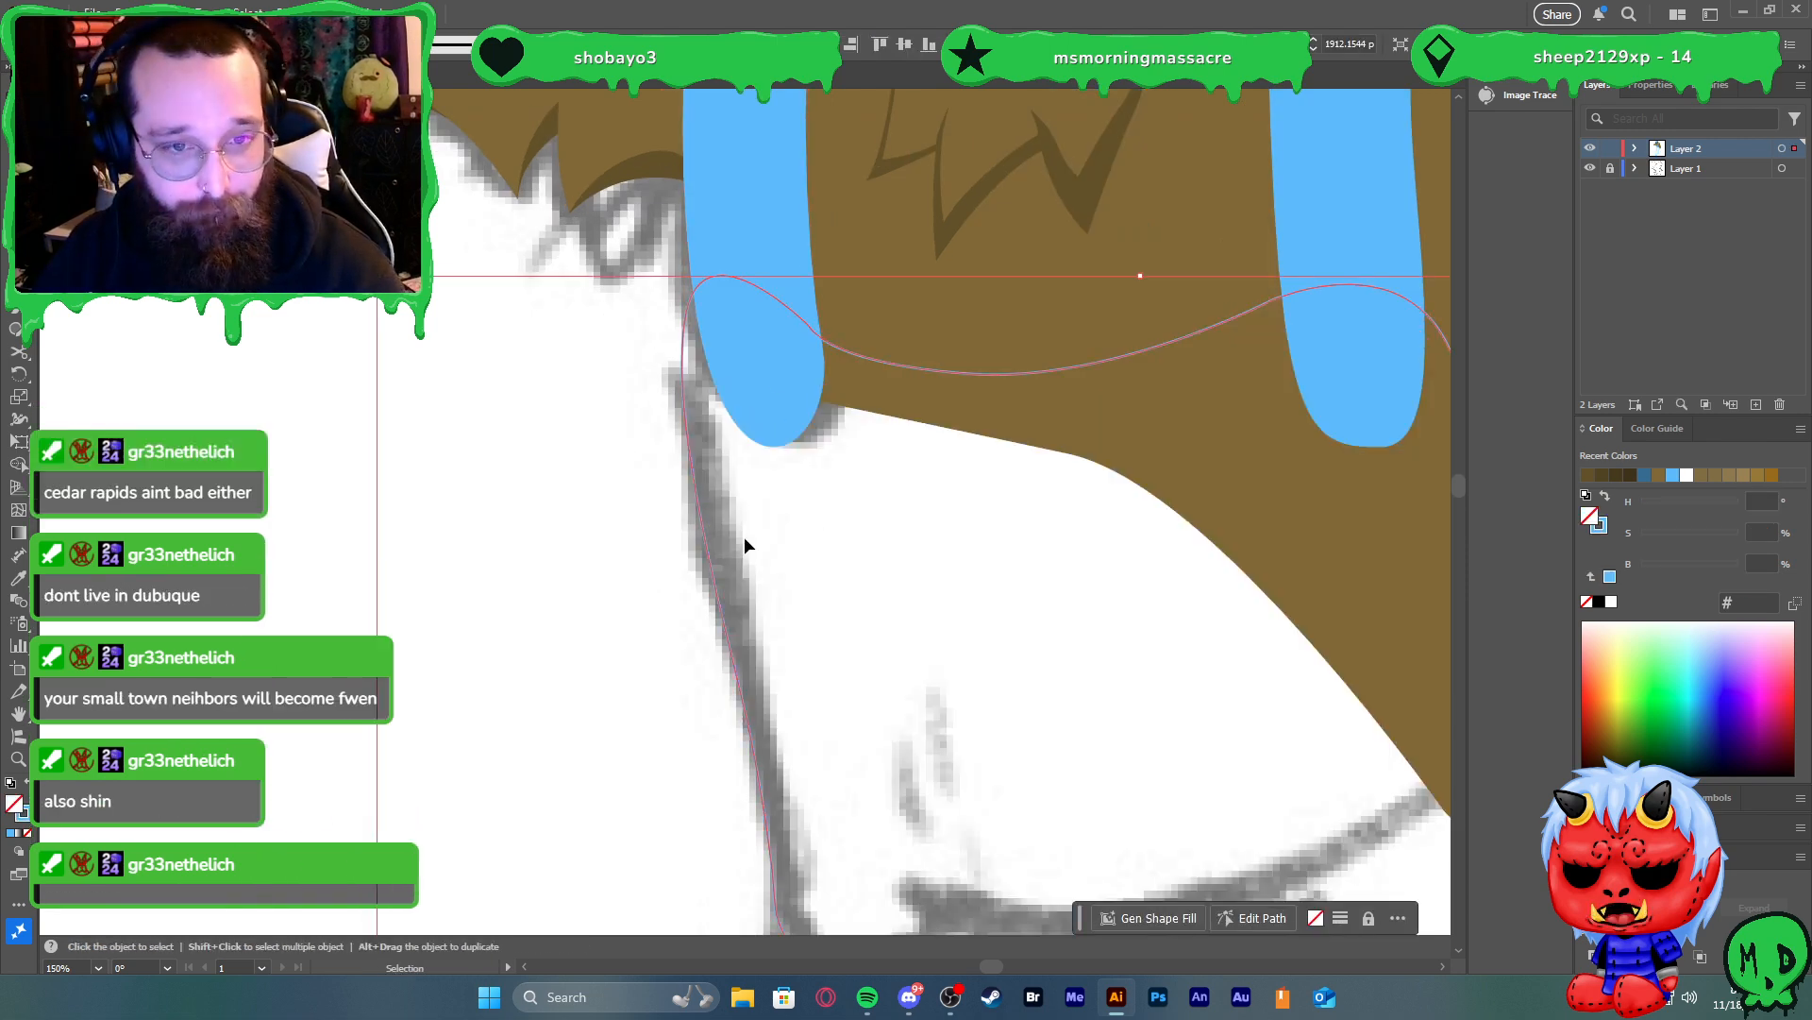
# Draw a closed Pen shape around the rounded lower end of the strap beside the raised arm, curving inside its edge
pyautogui.press('p')
pyautogui.click(703, 342)
pyautogui.moveTo(792, 438); pyautogui.dragTo(799, 436)
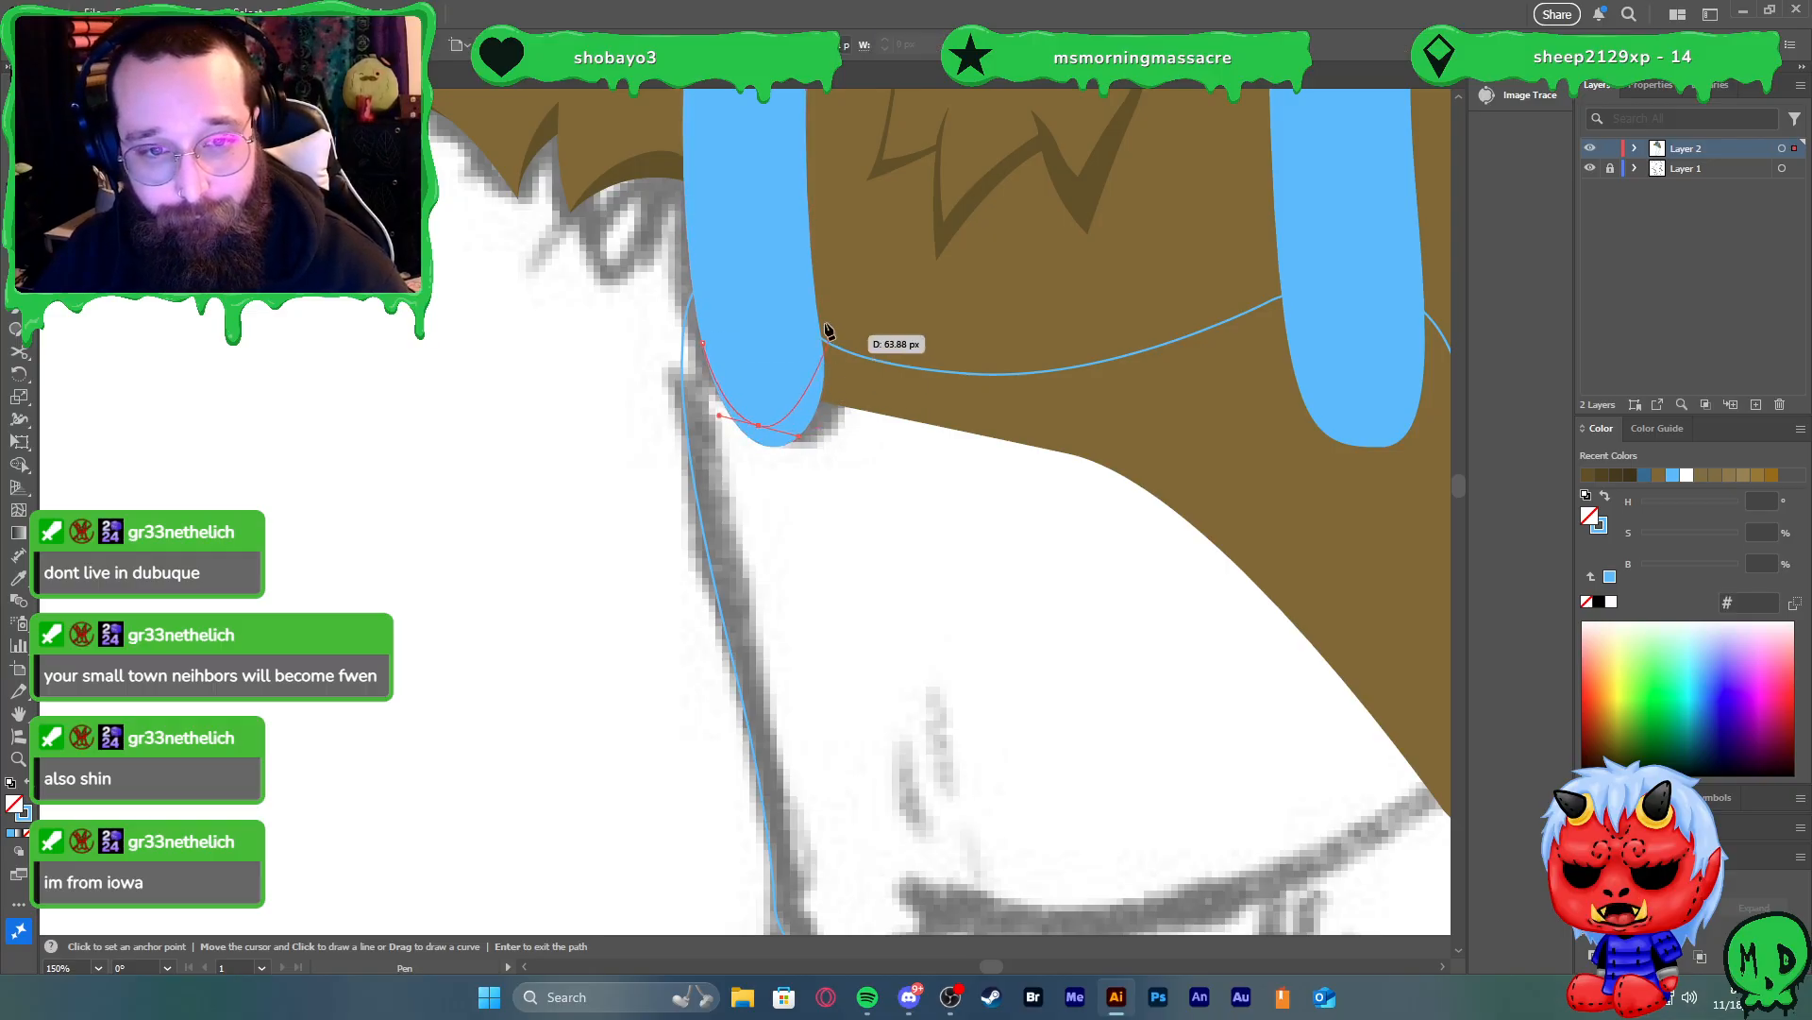
pyautogui.moveTo(814, 287); pyautogui.dragTo(809, 195)
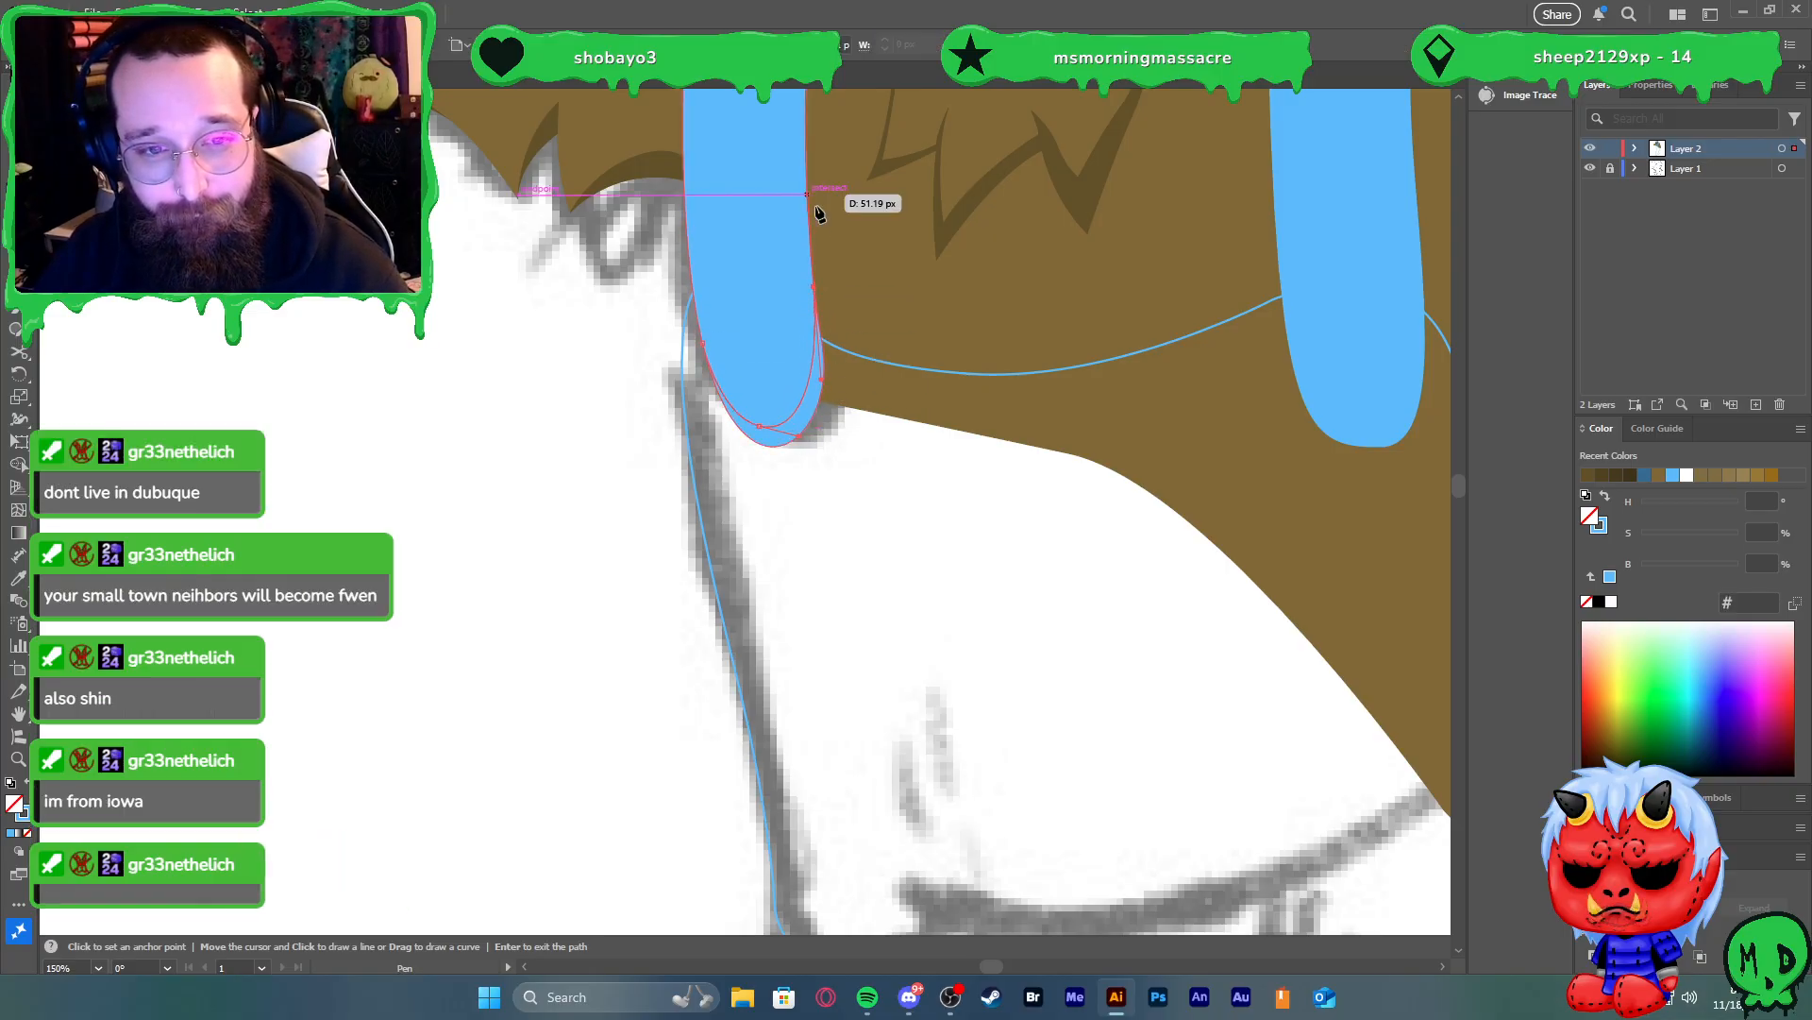
pyautogui.click(897, 402)
pyautogui.moveTo(856, 497); pyautogui.dragTo(845, 503)
pyautogui.click(718, 483)
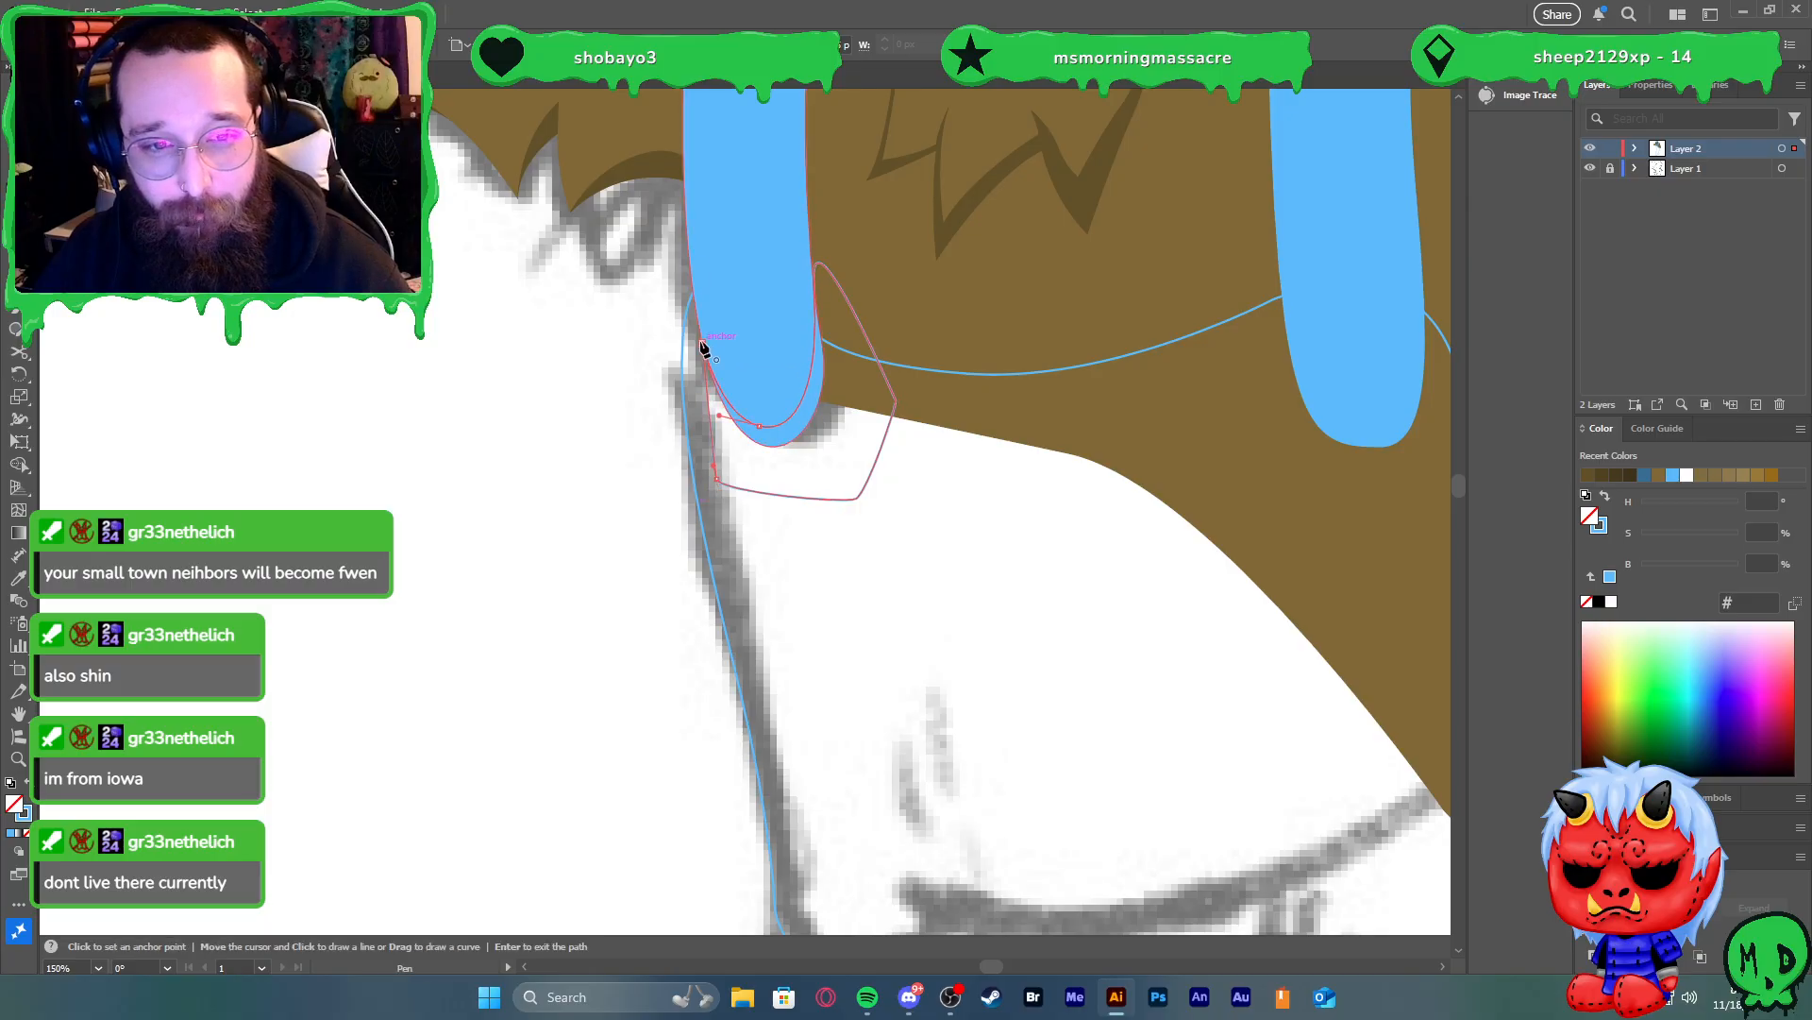
# Draw a matching closed Pen shape around the lower end of the strap beside the lowered arm
pyautogui.scroll(-2, 829, 451)
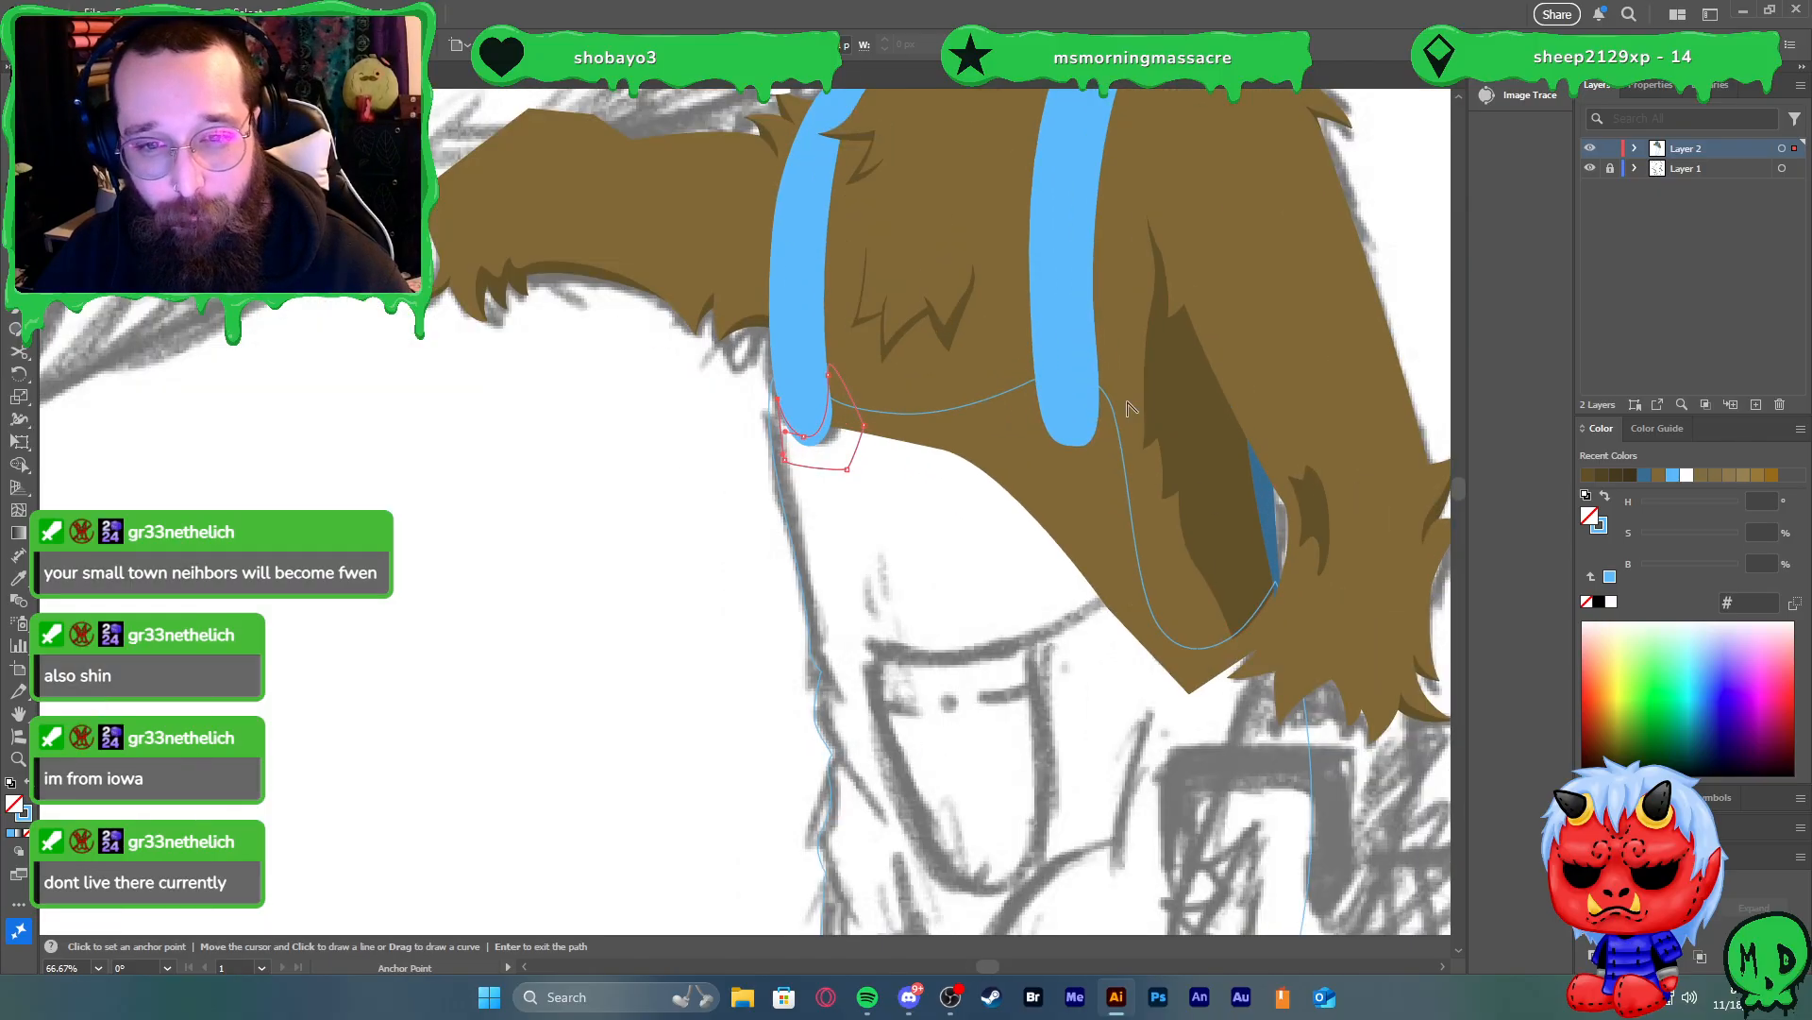
pyautogui.scroll(2, 1118, 415)
pyautogui.click(991, 380)
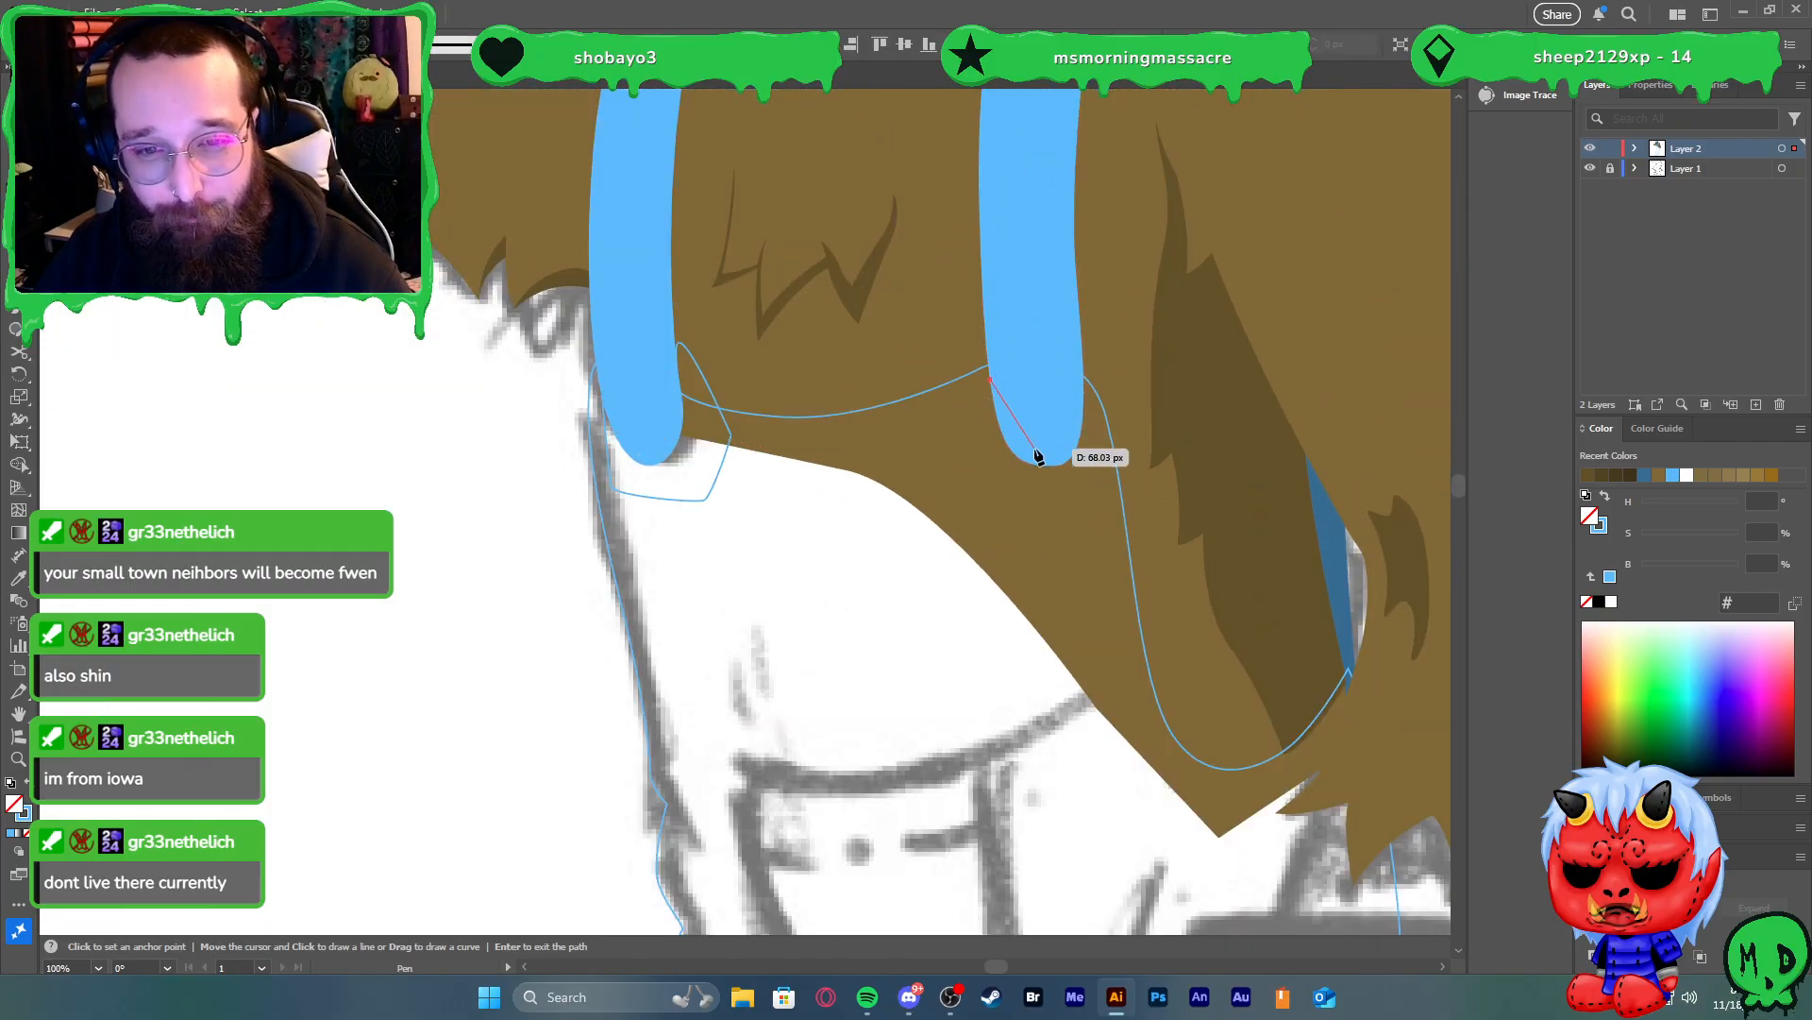
pyautogui.click(1073, 453)
pyautogui.moveTo(1082, 333); pyautogui.dragTo(1079, 286)
pyautogui.click(1111, 438)
pyautogui.click(1072, 539)
pyautogui.moveTo(990, 470); pyautogui.dragTo(984, 461)
pyautogui.click(990, 378)
# Swap the stroke of both strap-end shapes to a light blue fill
pyautogui.press('v')
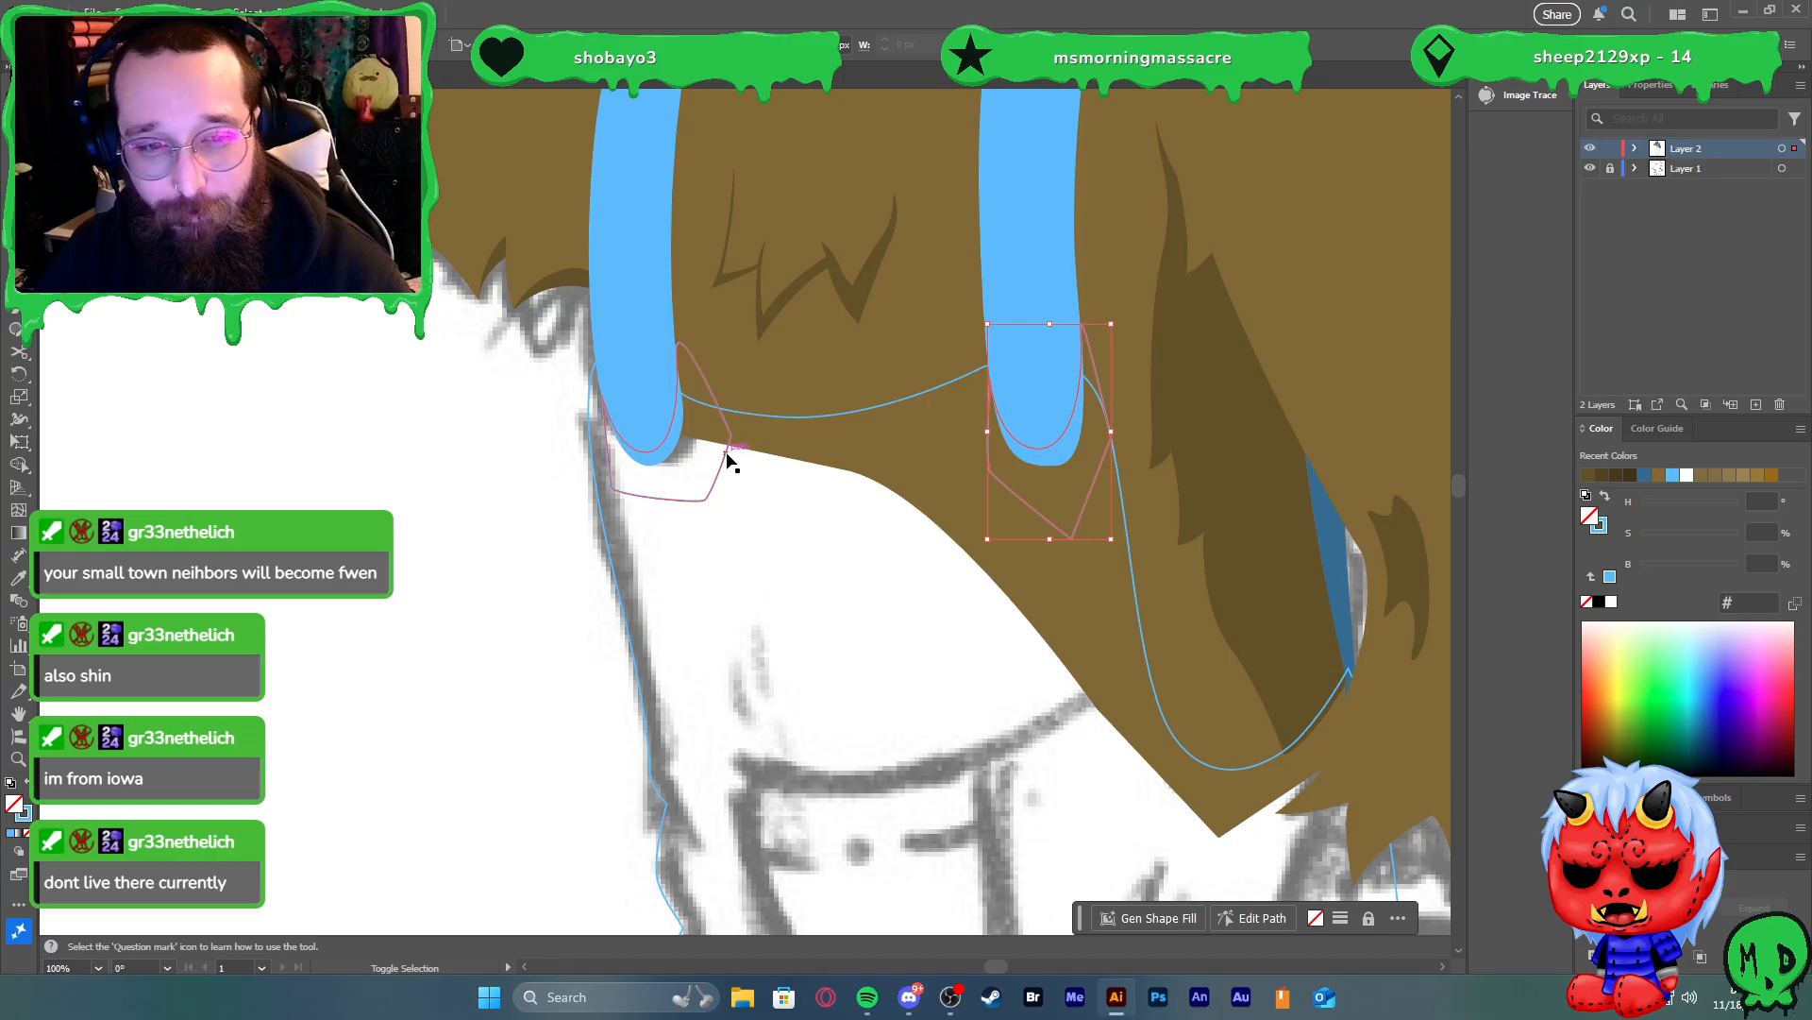
pyautogui.keyDown('shift'); pyautogui.click(728, 455); pyautogui.keyUp('shift')
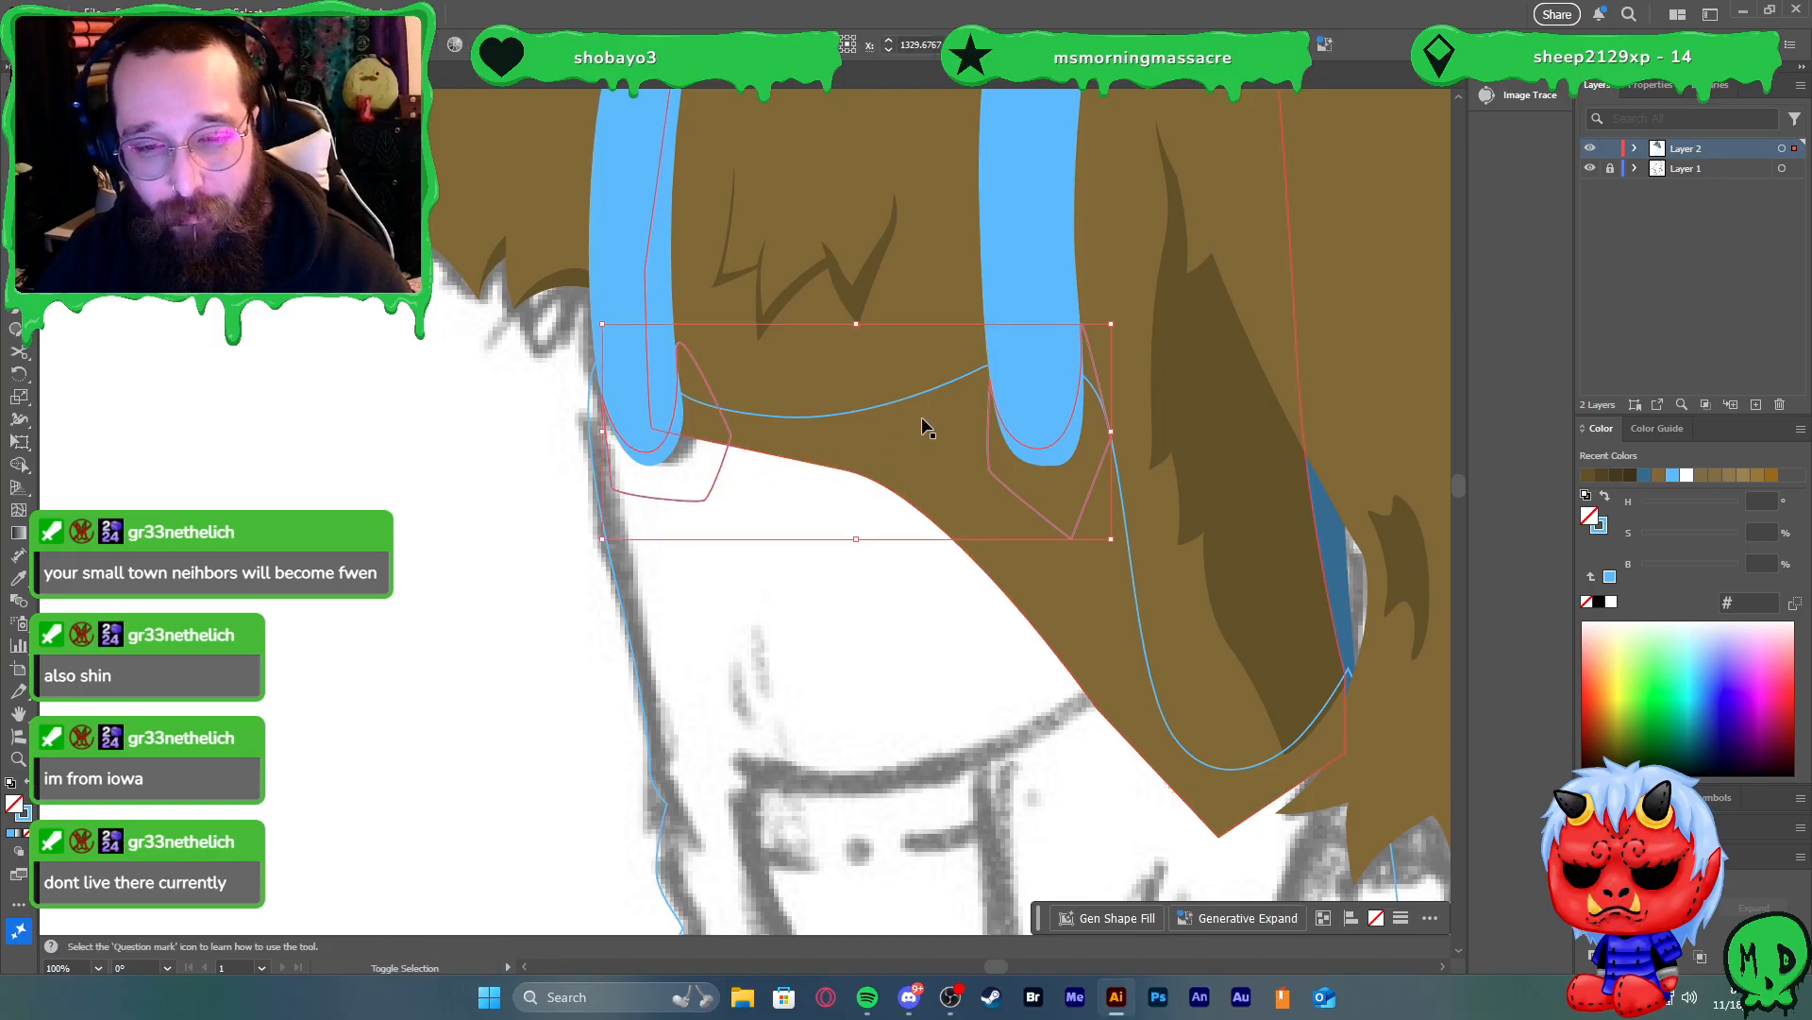
pyautogui.hotkey('shift', 'x')
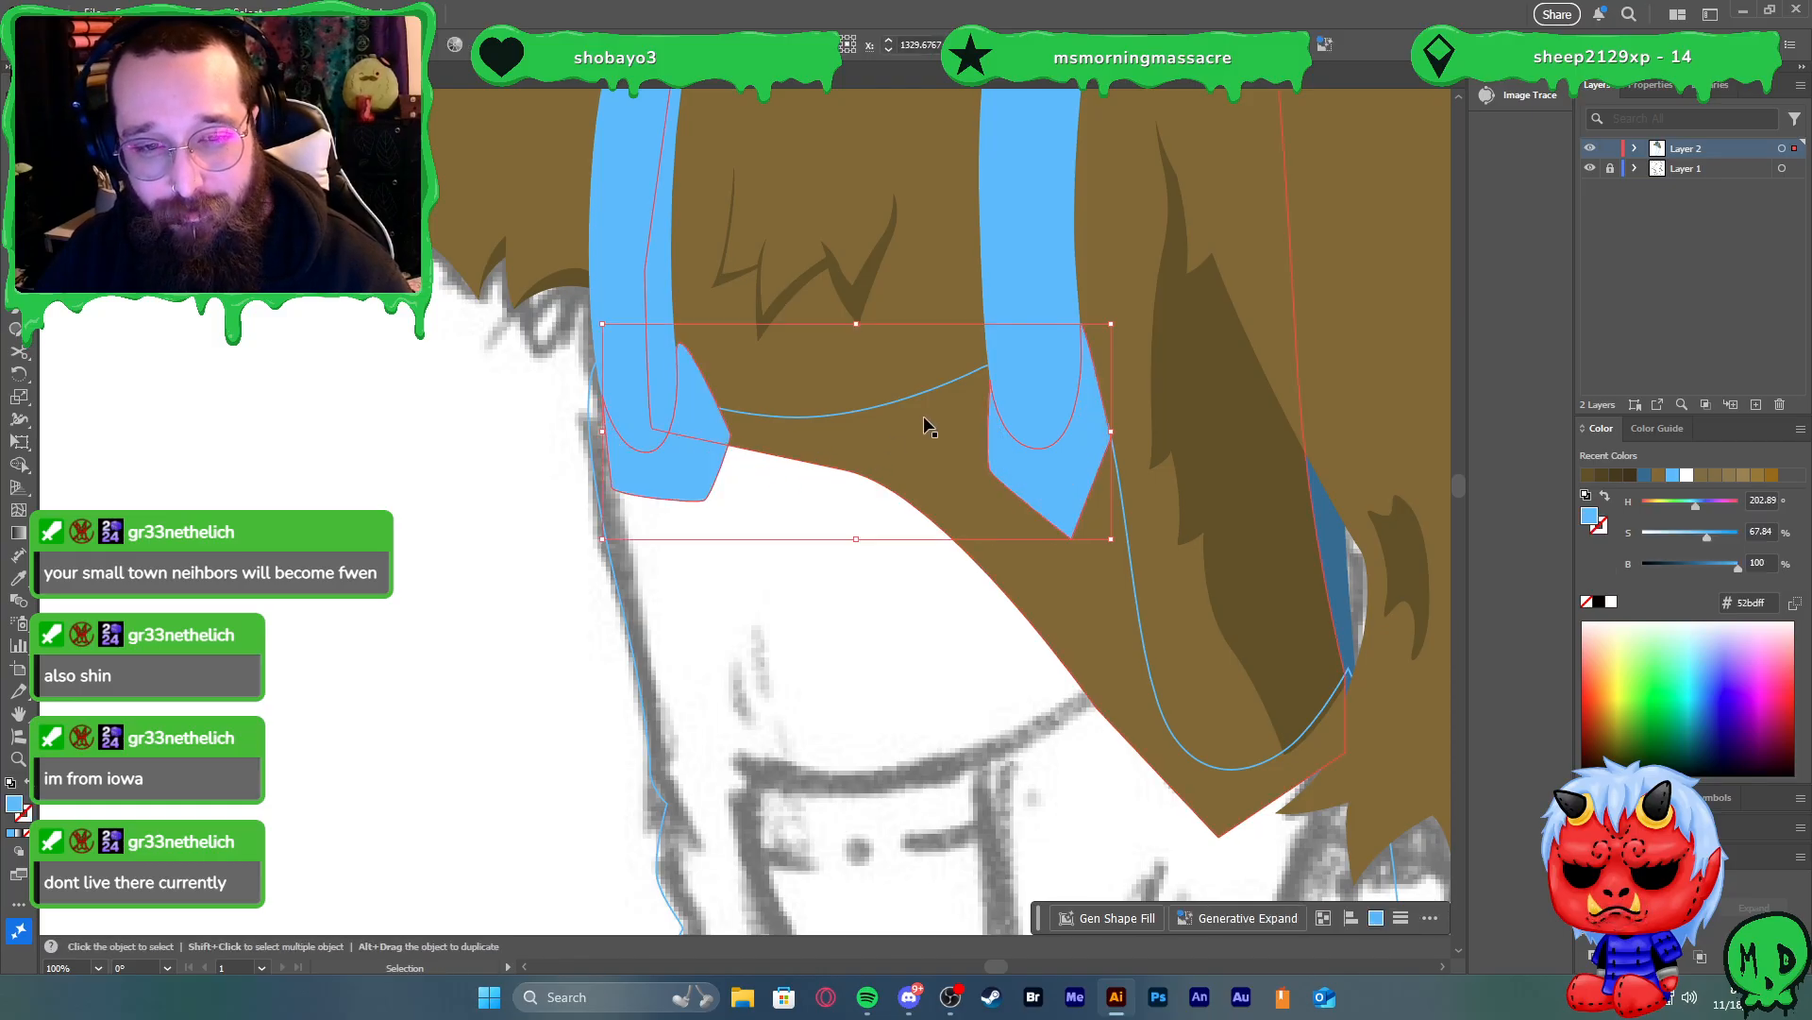
# Recolour the two strap-end shapes with the darker blue #369bff sampled from the cap's shading
pyautogui.click(563, 534)
pyautogui.click(693, 468)
pyautogui.keyDown('shift'); pyautogui.click(1011, 478); pyautogui.keyUp('shift')
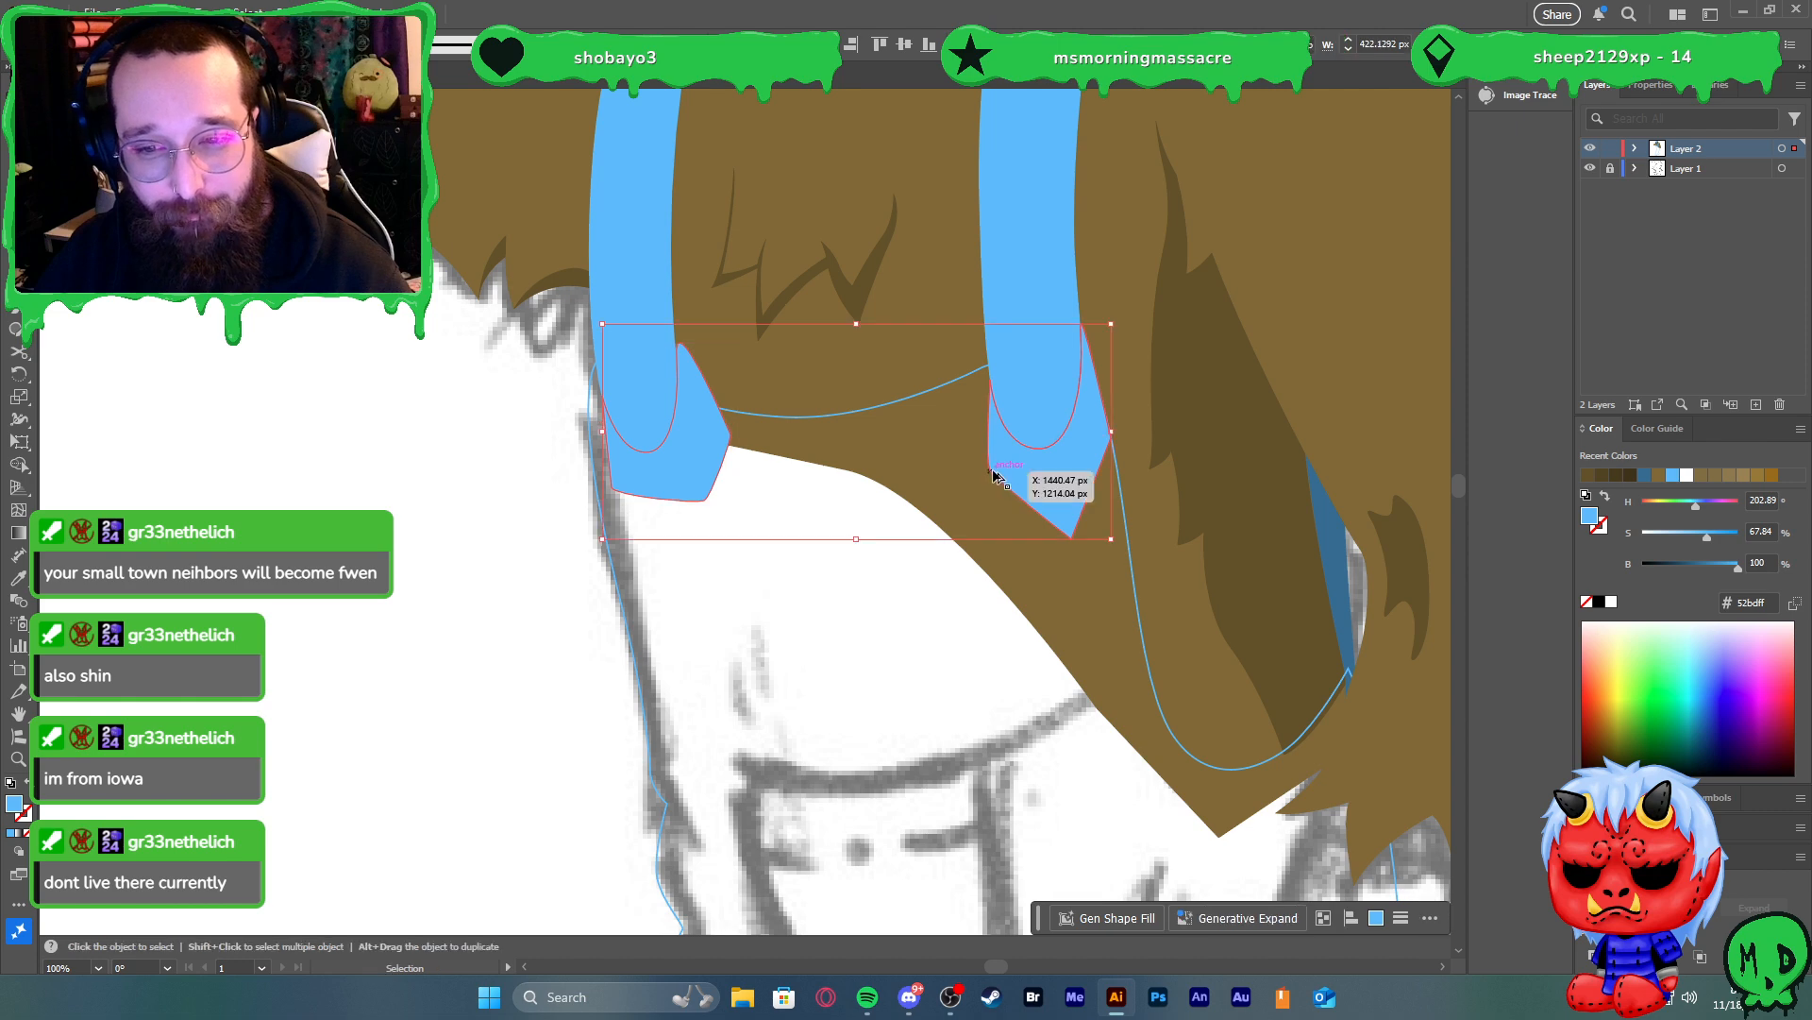
pyautogui.scroll(-1, 981, 466)
pyautogui.scroll(2, 973, 439)
pyautogui.scroll(2, 967, 422)
pyautogui.press('i')
pyautogui.click(708, 267)
pyautogui.click(699, 194)
# Trim the strap-end shapes with Shape Builder, removing the parts outside the straps to leave only crescent shadows
pyautogui.hotkey('ctrl', '-')
pyautogui.hotkey('ctrl', '-')
pyautogui.hotkey('ctrl', '+')
pyautogui.hotkey('ctrl', '+')
pyautogui.hotkey('ctrl', '+')
pyautogui.keyDown('shift'); pyautogui.click(663, 510); pyautogui.keyUp('shift')
pyautogui.keyDown('shift'); pyautogui.click(1024, 515); pyautogui.keyUp('shift')
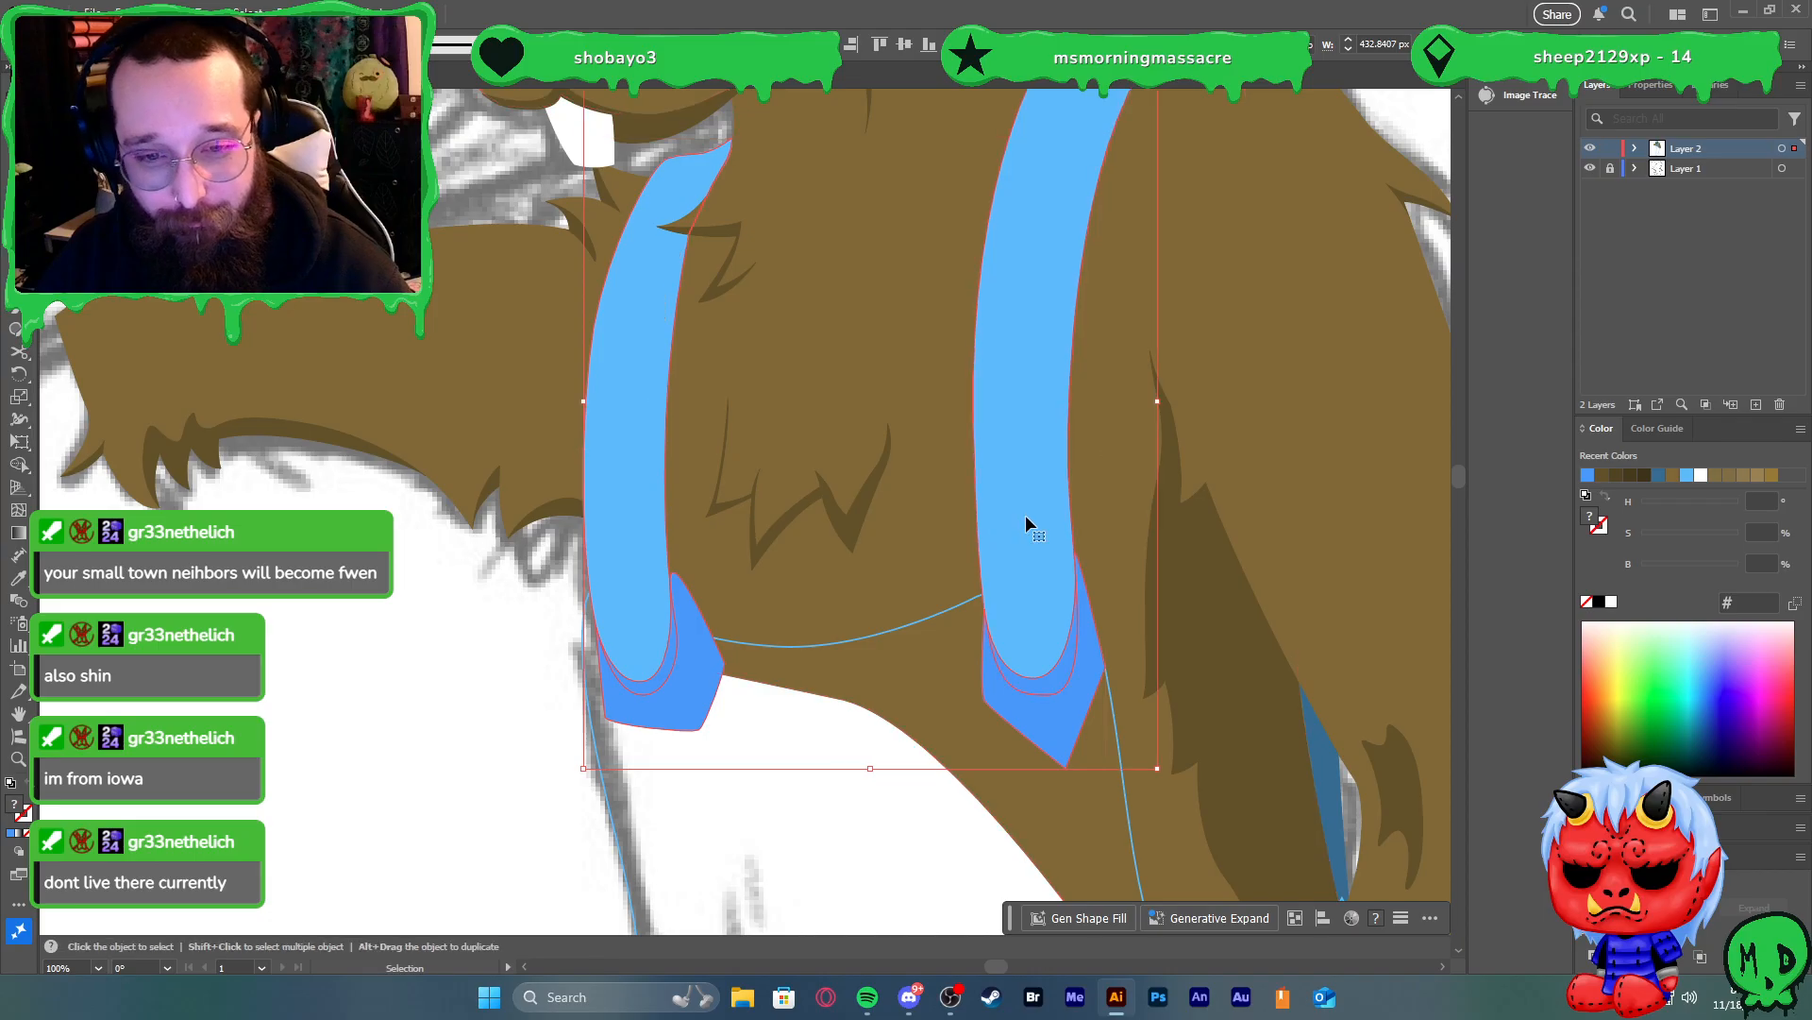
pyautogui.hotkey('shift', 'm')
pyautogui.keyDown('alt'); pyautogui.click(704, 694); pyautogui.keyUp('alt')
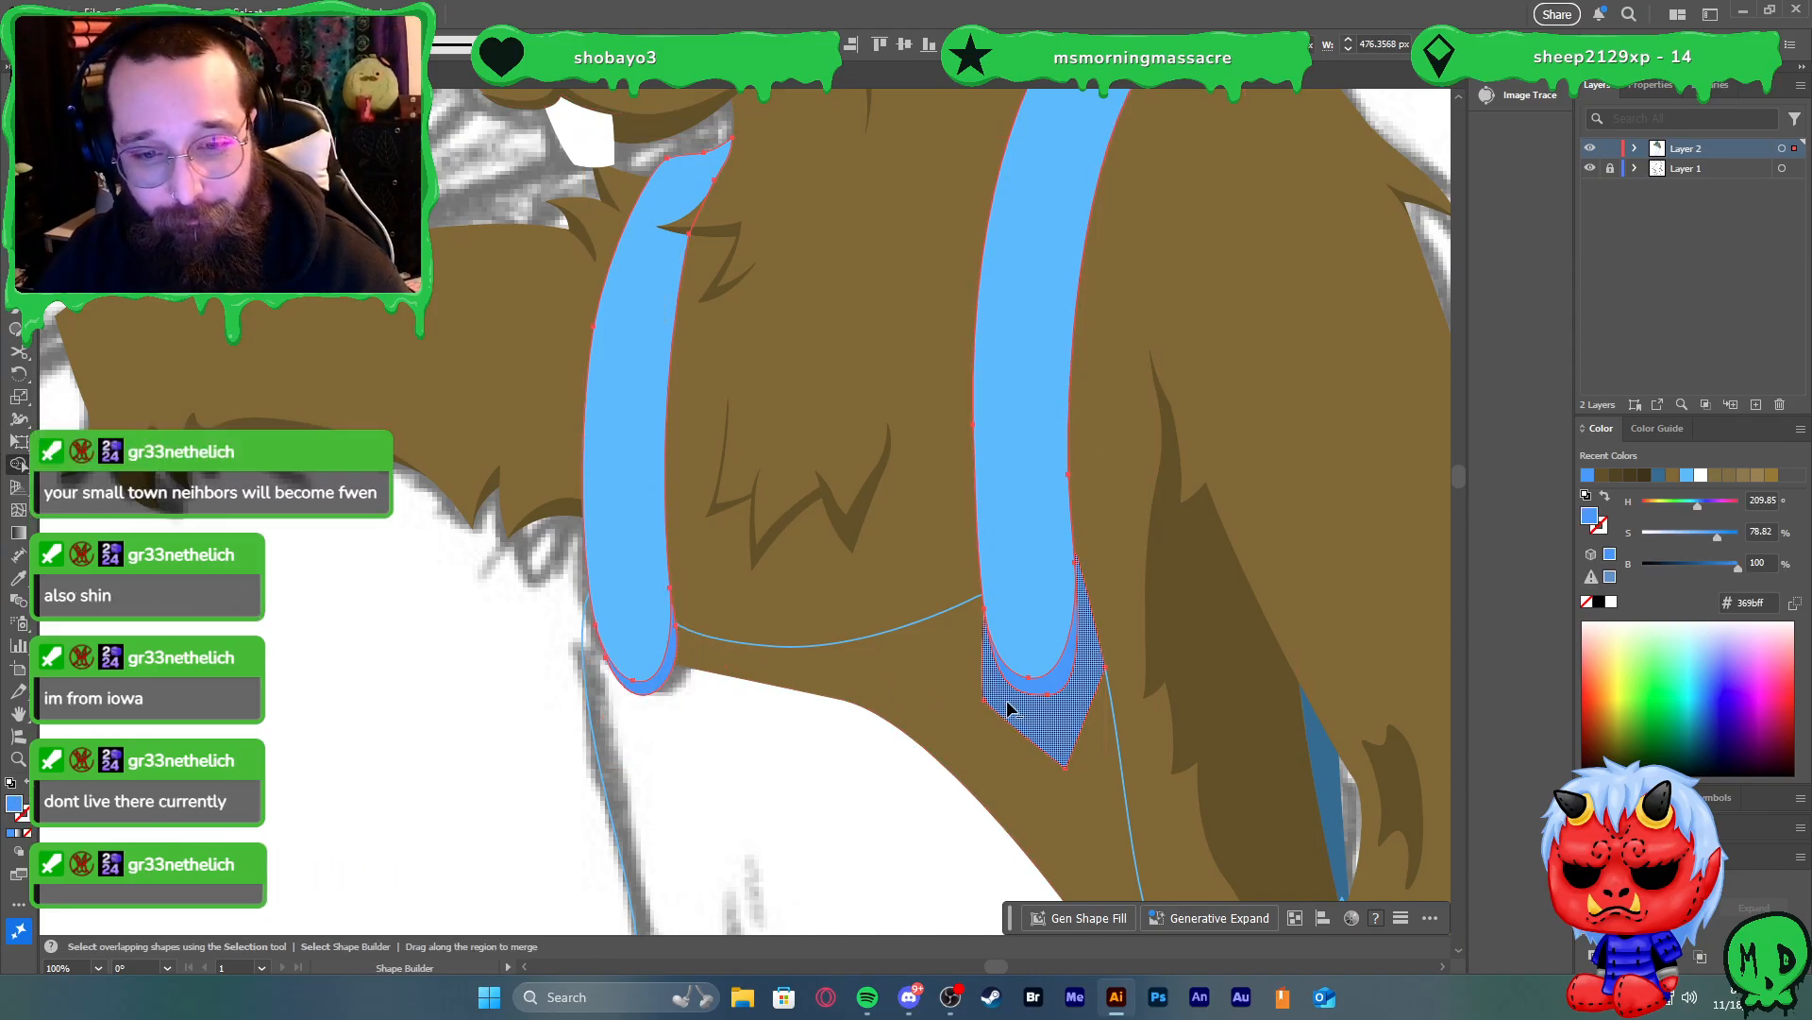
pyautogui.keyDown('alt'); pyautogui.click(1007, 704); pyautogui.keyUp('alt')
# Restore the light blue fill on the overalls body, removing its stroke, and deselect everything
pyautogui.press('v')
pyautogui.click(563, 717)
pyautogui.click(592, 726)
pyautogui.hotkey('shift', 'x')
pyautogui.click(509, 680)
pyautogui.scroll(-3, 512, 681)
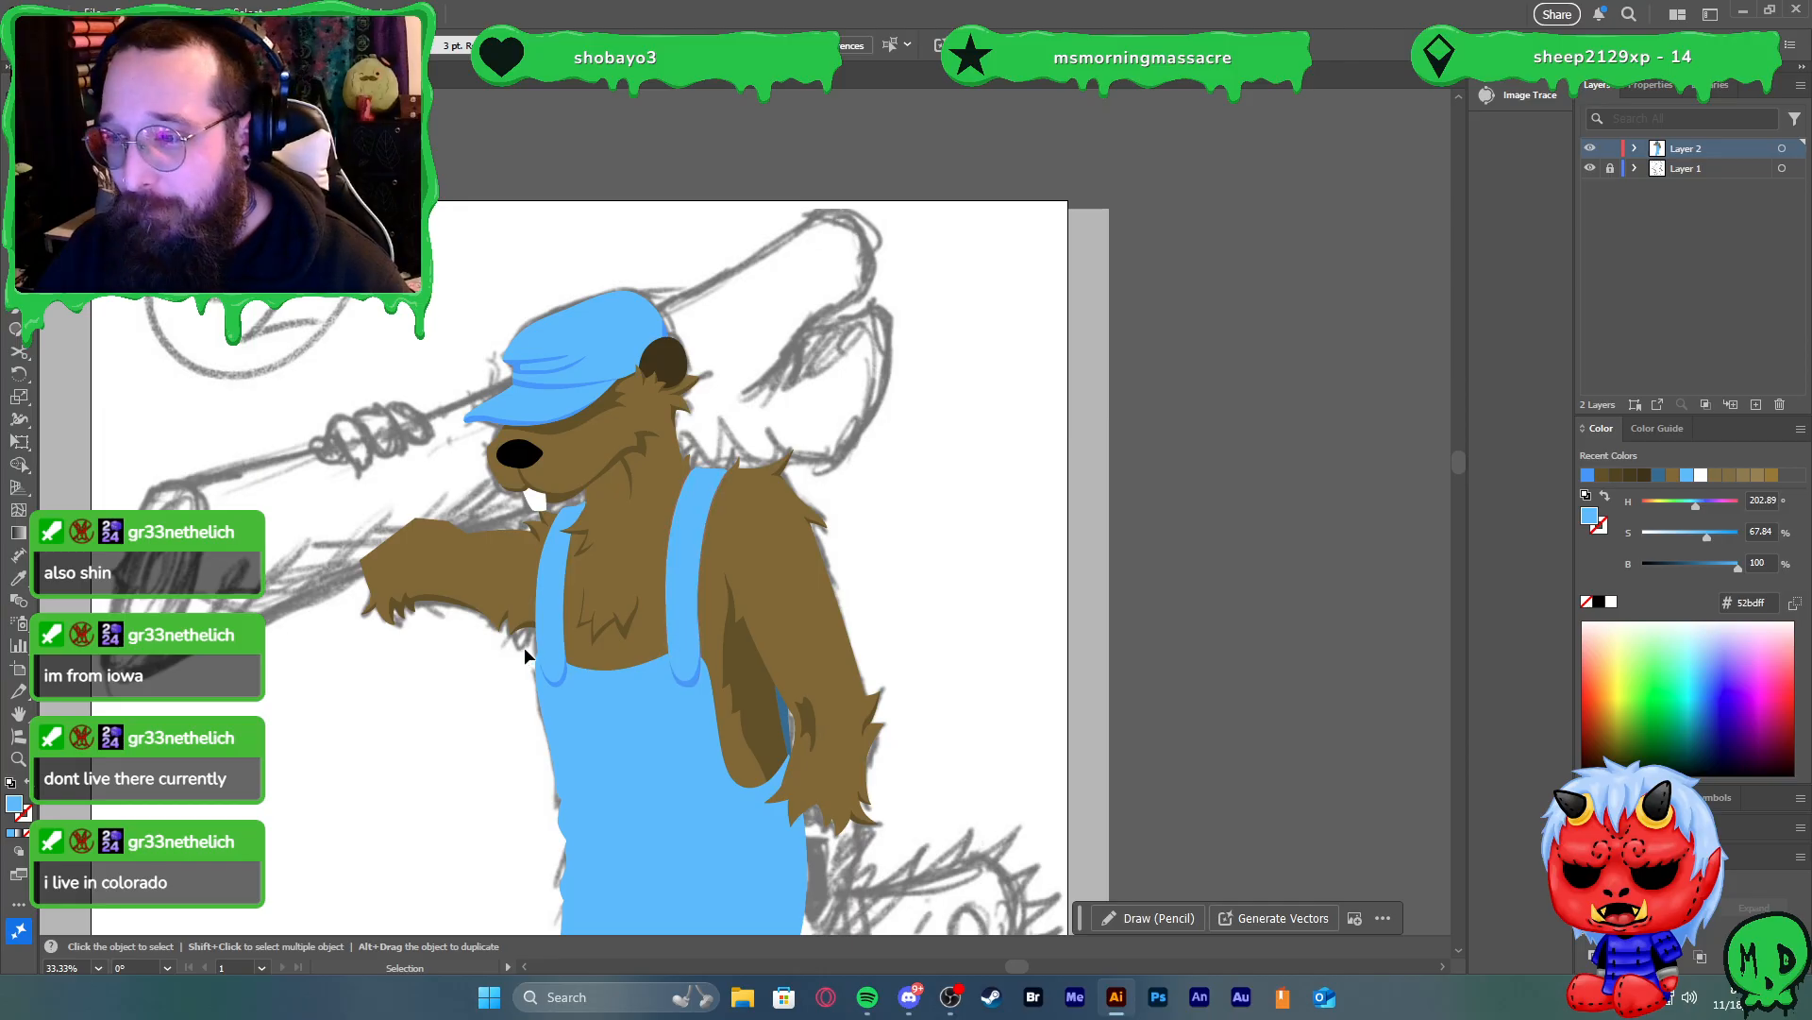
pyautogui.hotkey('ctrl', 'shift', 'a')
# Reshape the inner curve of the crescent shadow at the end of the strap beside the lowered arm
pyautogui.scroll(3, 377, 625)
pyautogui.scroll(-2, 836, 672)
pyautogui.hscroll(2, 1010, 705)
pyautogui.scroll(3, 1187, 708)
pyautogui.press('a')
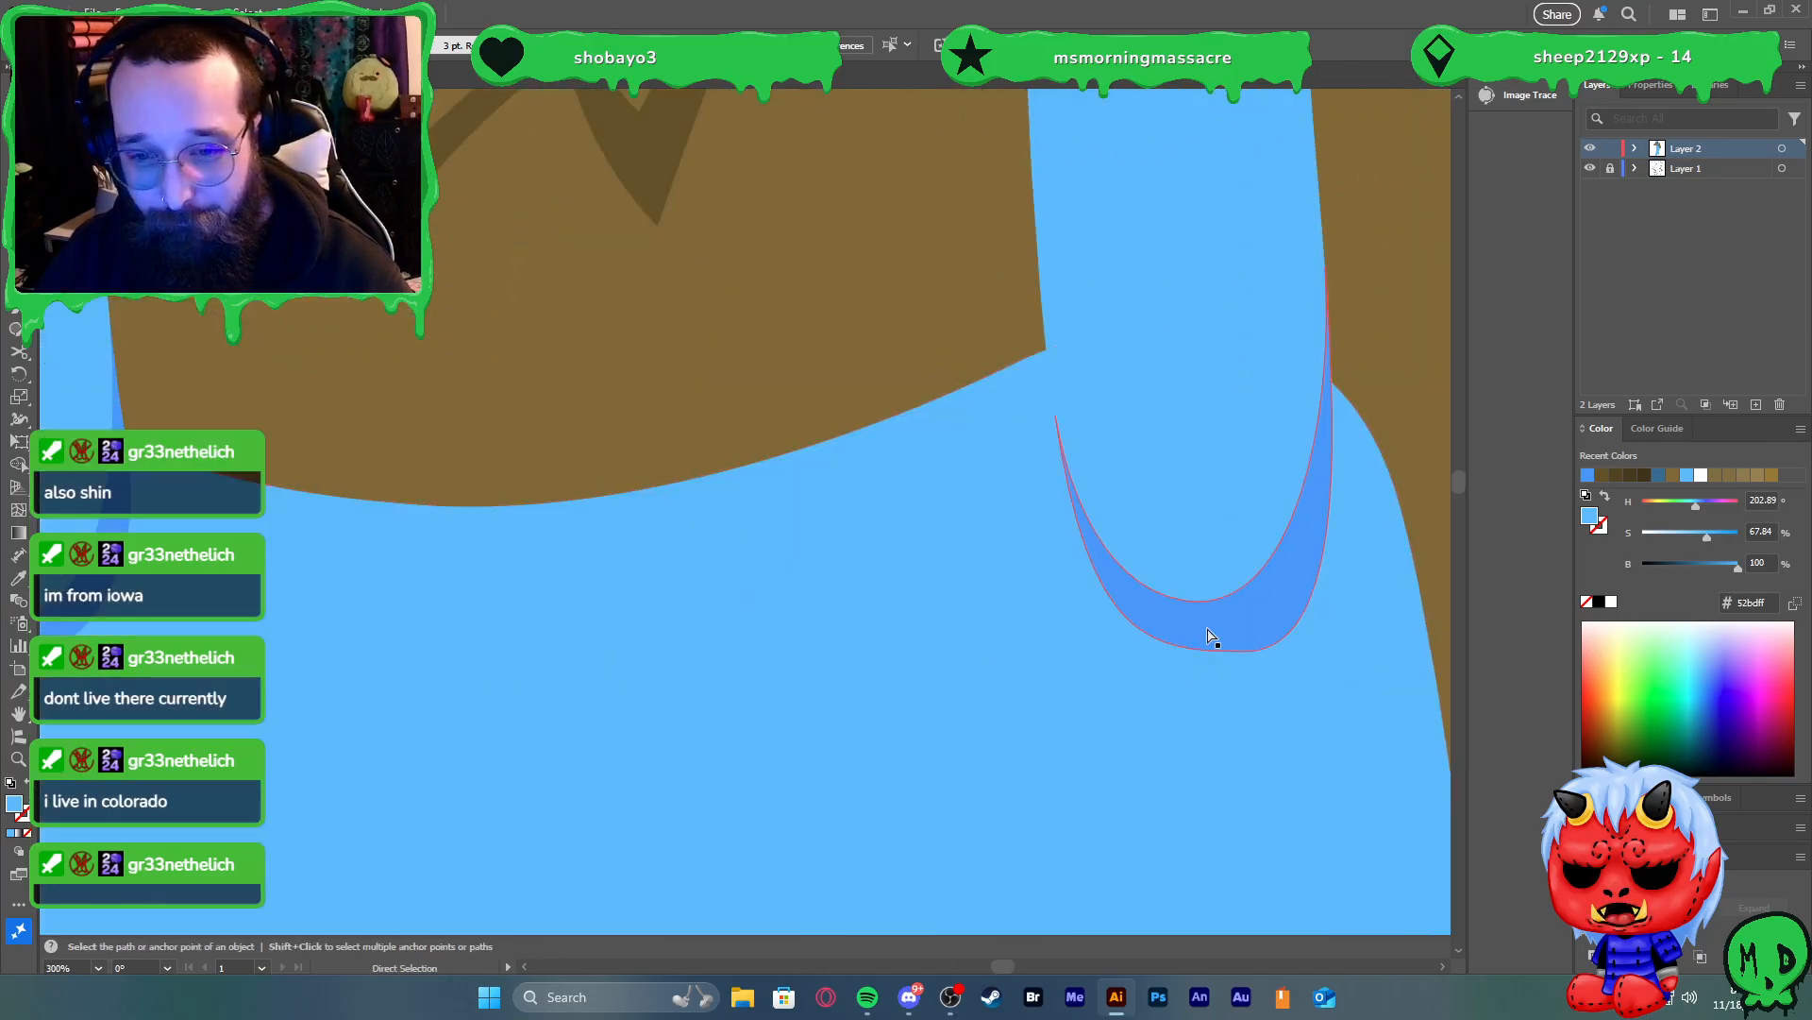
pyautogui.click(1249, 583)
pyautogui.click(1192, 617)
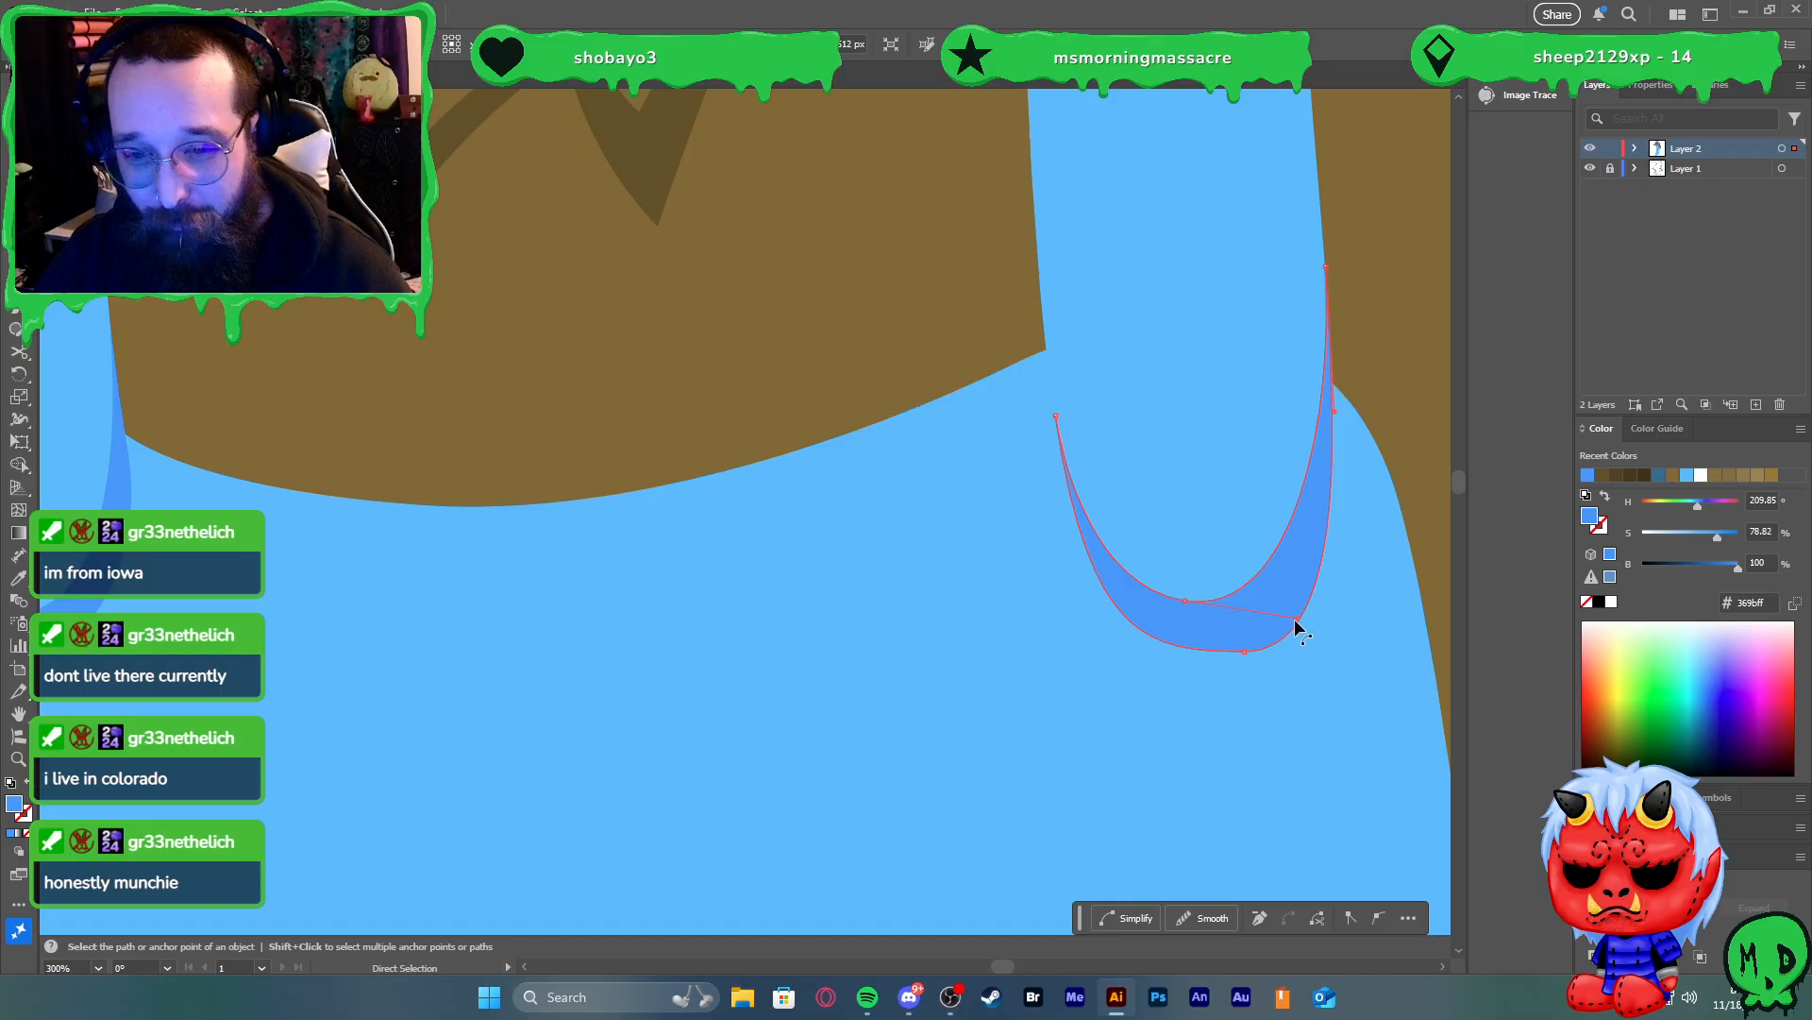
pyautogui.moveTo(1183, 604); pyautogui.dragTo(1329, 619)
pyautogui.hotkey('ctrl', '1')
pyautogui.press('c')
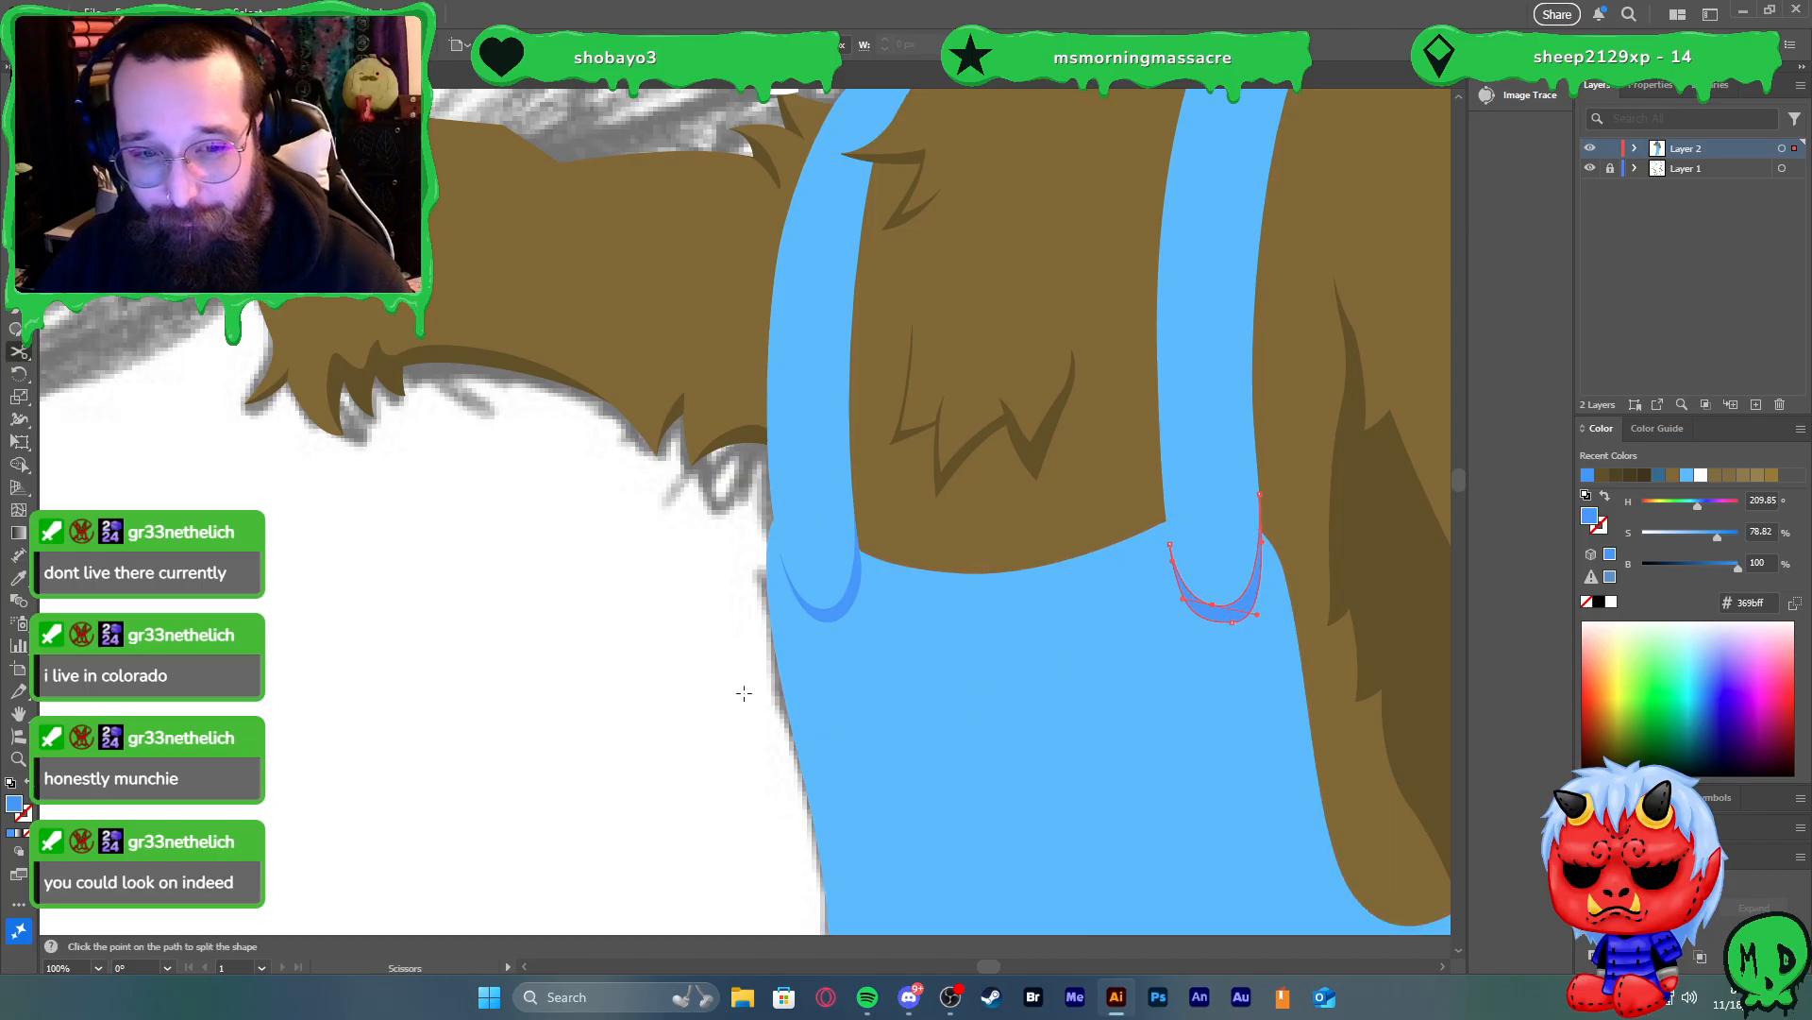
# Deselect the crescent shadow and draw a small, slightly tilted ellipse as a button at the end of the strap beside the raised arm
pyautogui.click(763, 701)
pyautogui.click(1086, 524)
pyautogui.press('v')
pyautogui.click(640, 598)
pyautogui.scroll(-3, 640, 598)
pyautogui.scroll(2, 682, 609)
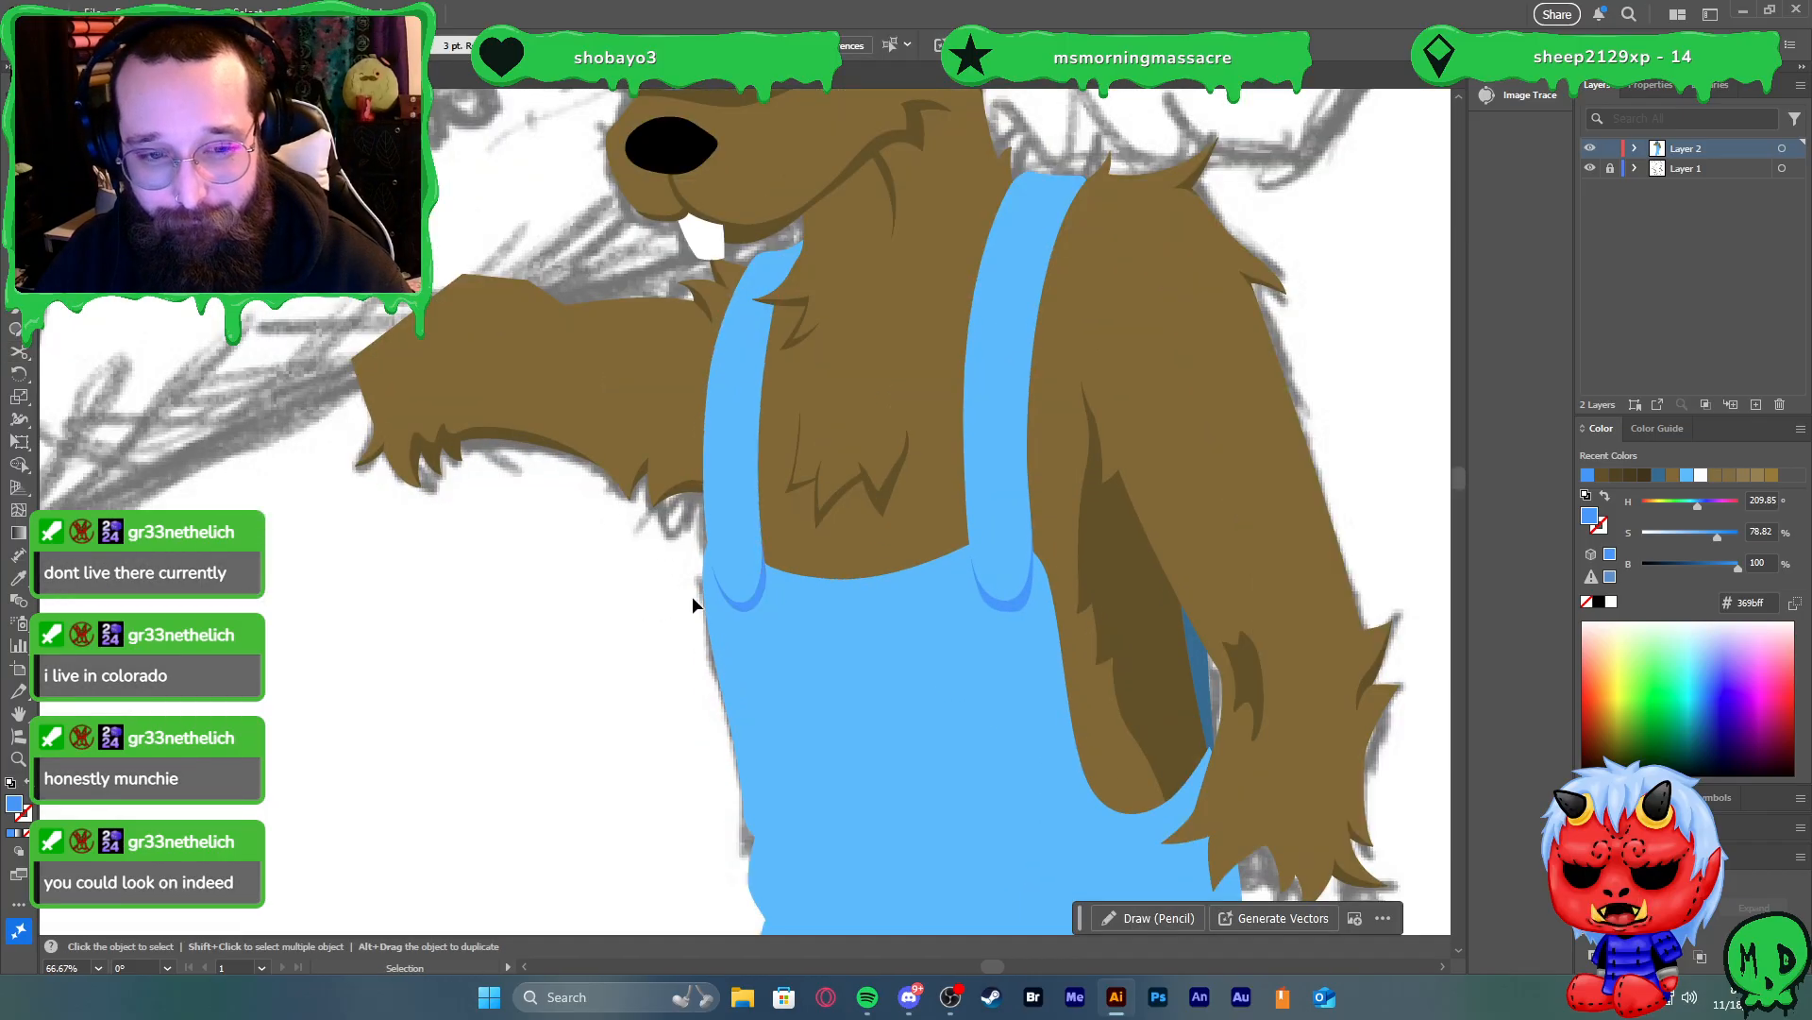
pyautogui.scroll(4, 701, 606)
pyautogui.press('l')
pyautogui.moveTo(743, 561); pyautogui.dragTo(772, 620)
pyautogui.press('v')
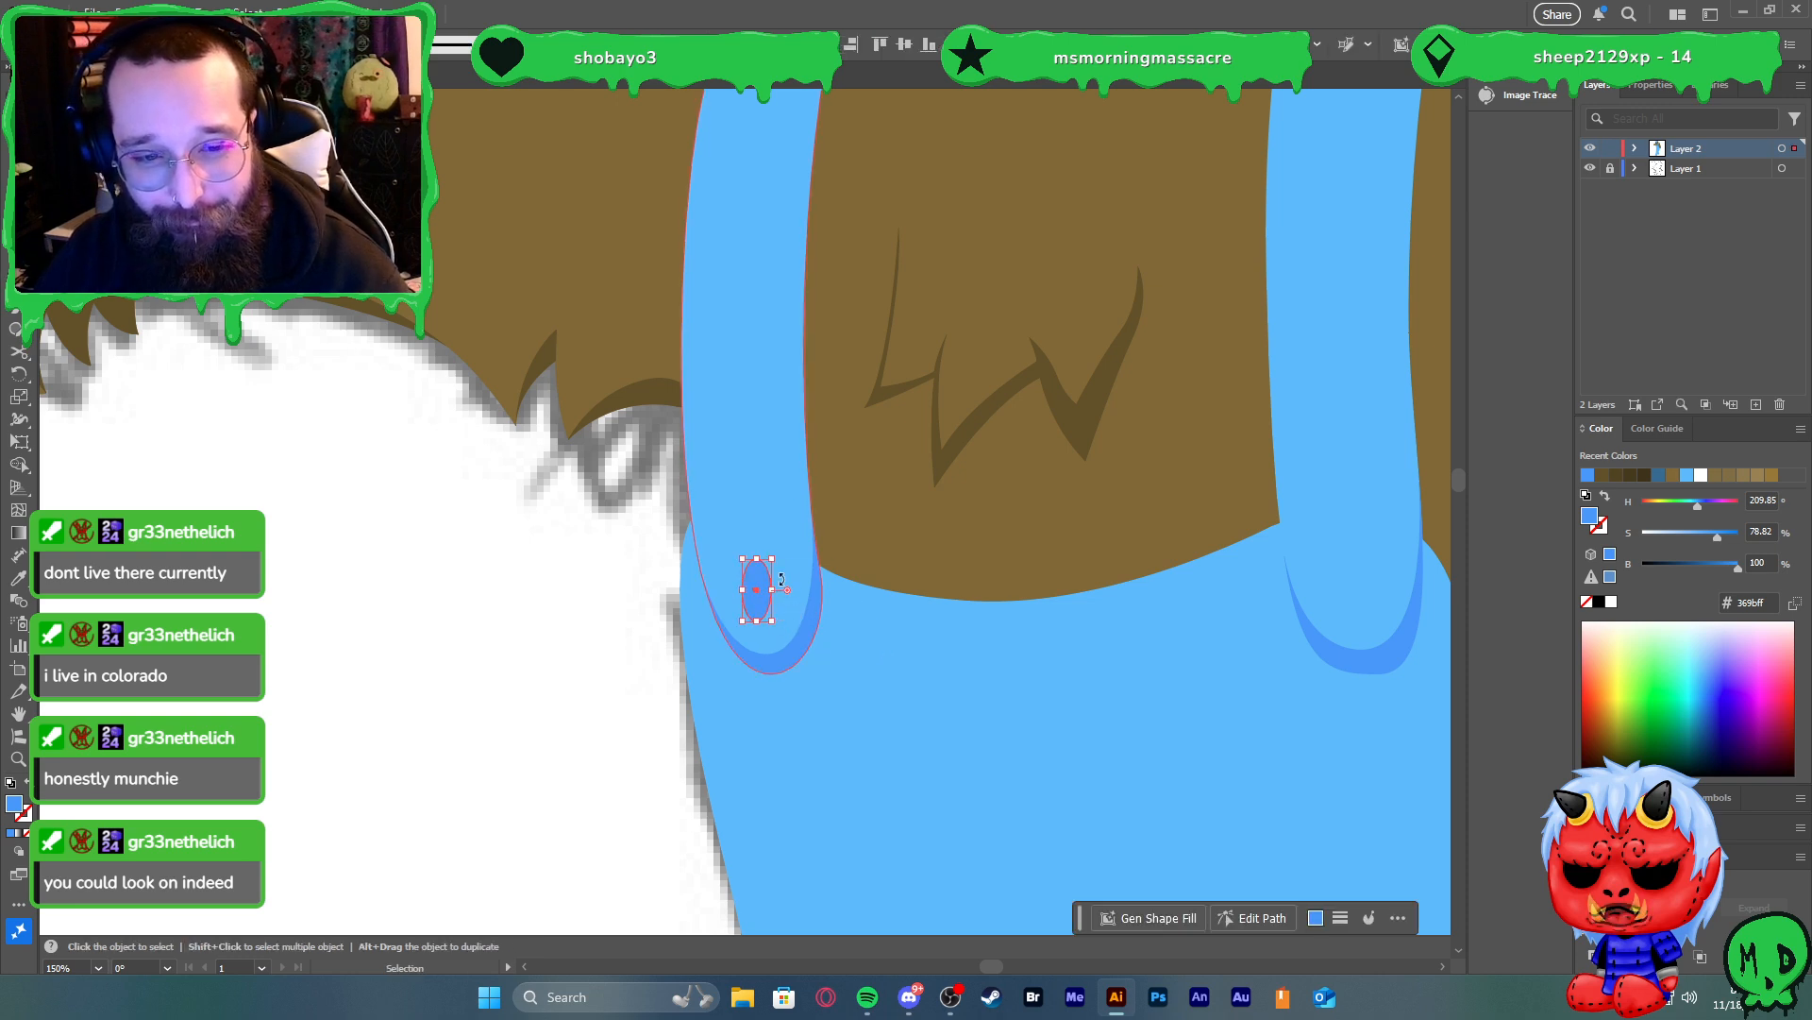
pyautogui.moveTo(776, 559); pyautogui.dragTo(765, 612)
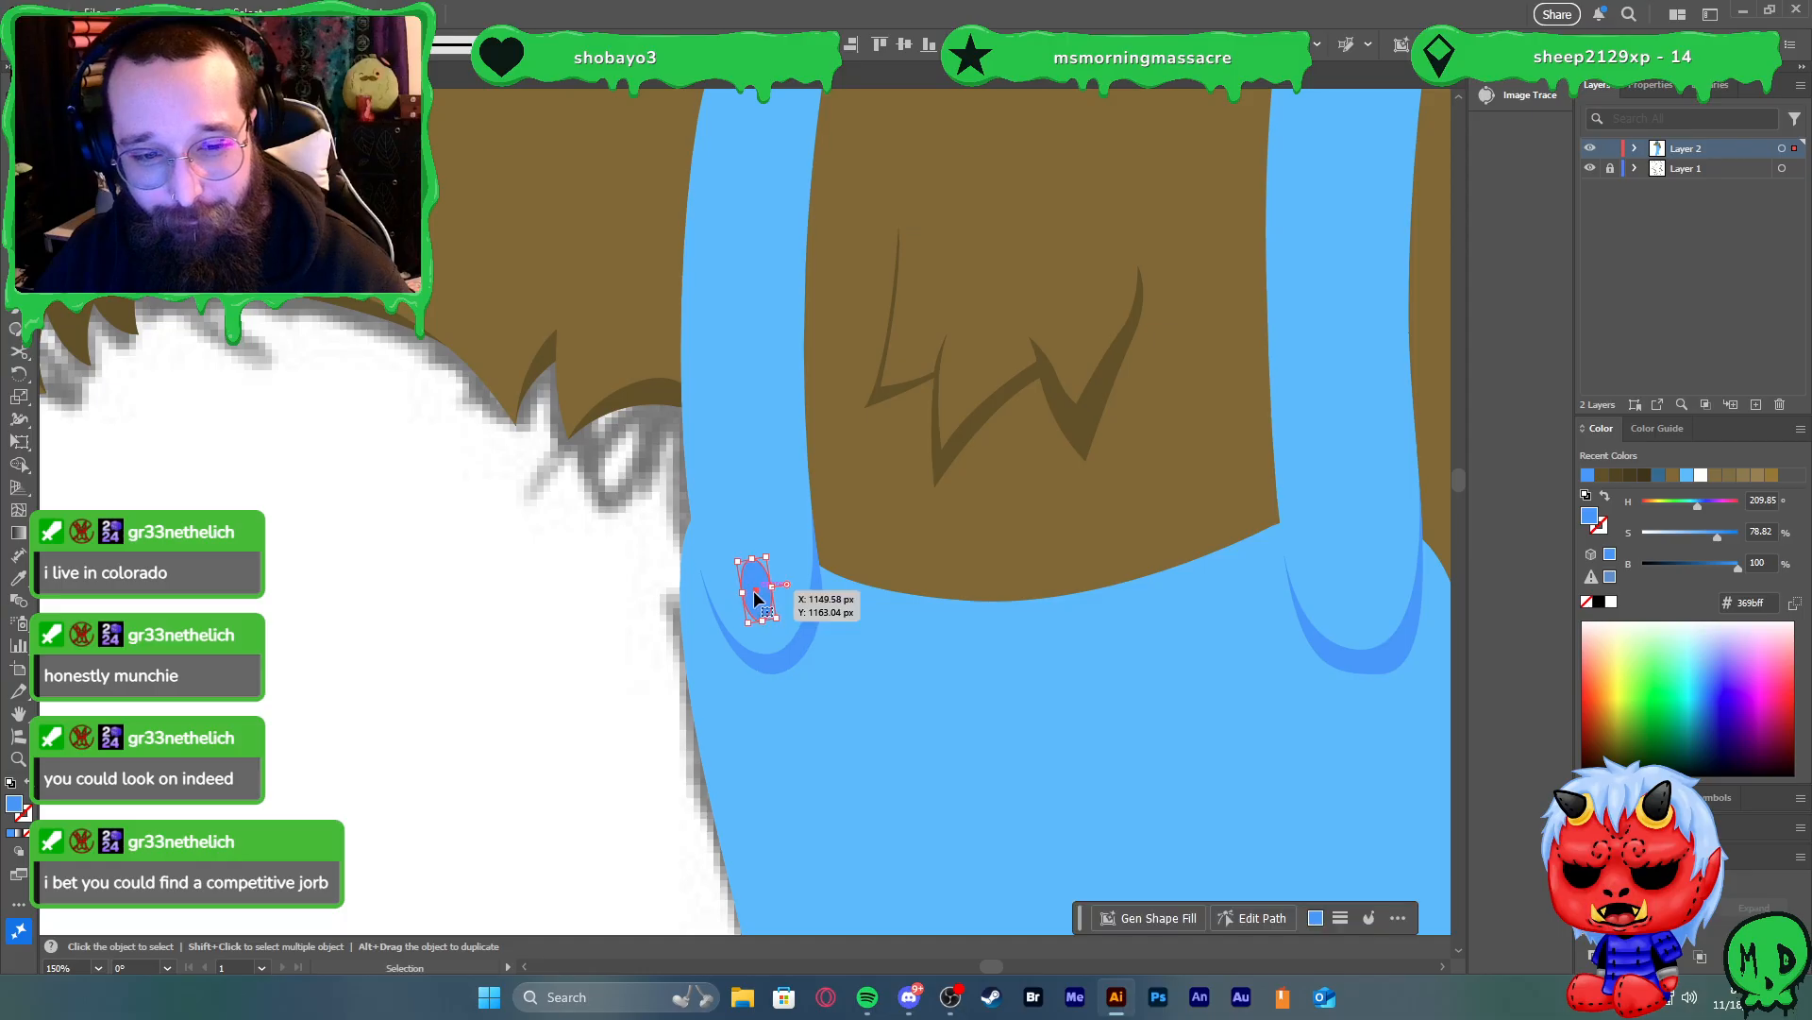
# Duplicate the button ellipse slightly offset from the original and trim the copy's part outside the original with Shape Builder
pyautogui.scroll(2, 753, 592)
pyautogui.scroll(1, 772, 613)
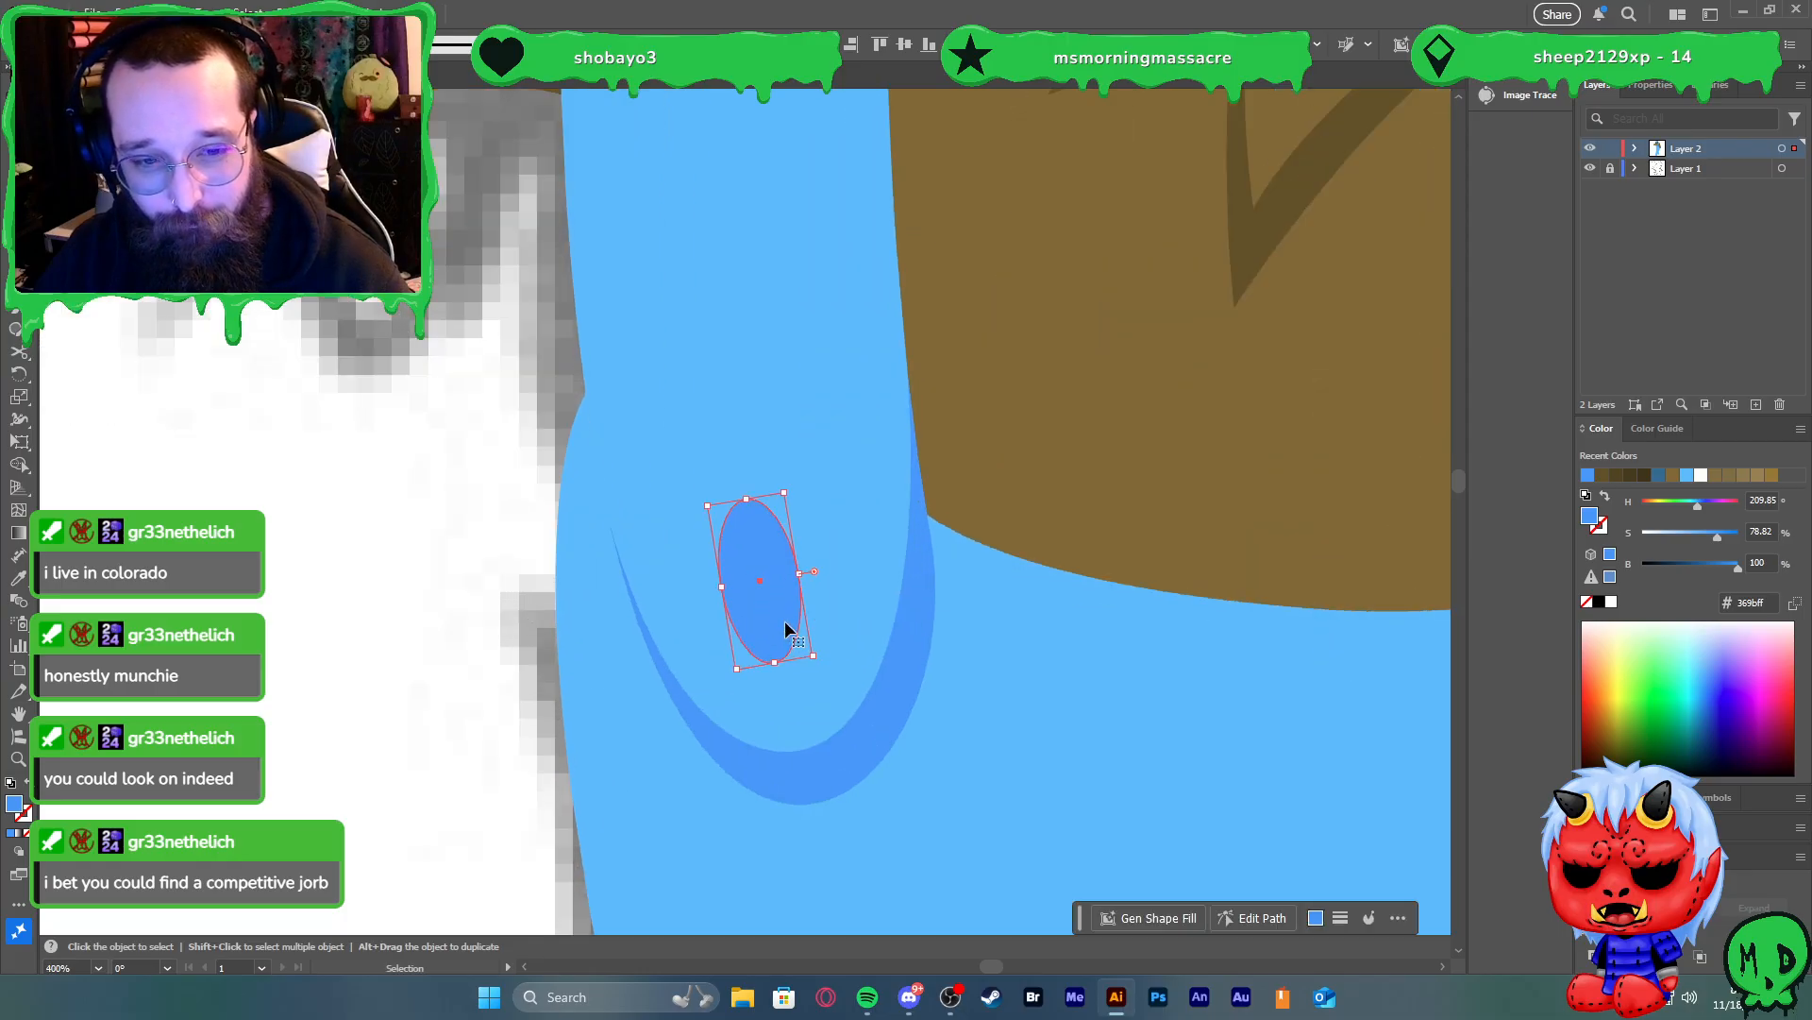
pyautogui.moveTo(778, 617)
pyautogui.keyDown('alt'); pyautogui.mouseDown()
pyautogui.moveTo(775, 602)
pyautogui.moveTo(778, 626)
pyautogui.mouseUp(); pyautogui.keyUp('alt')
pyautogui.hotkey('ctrl', 'z')
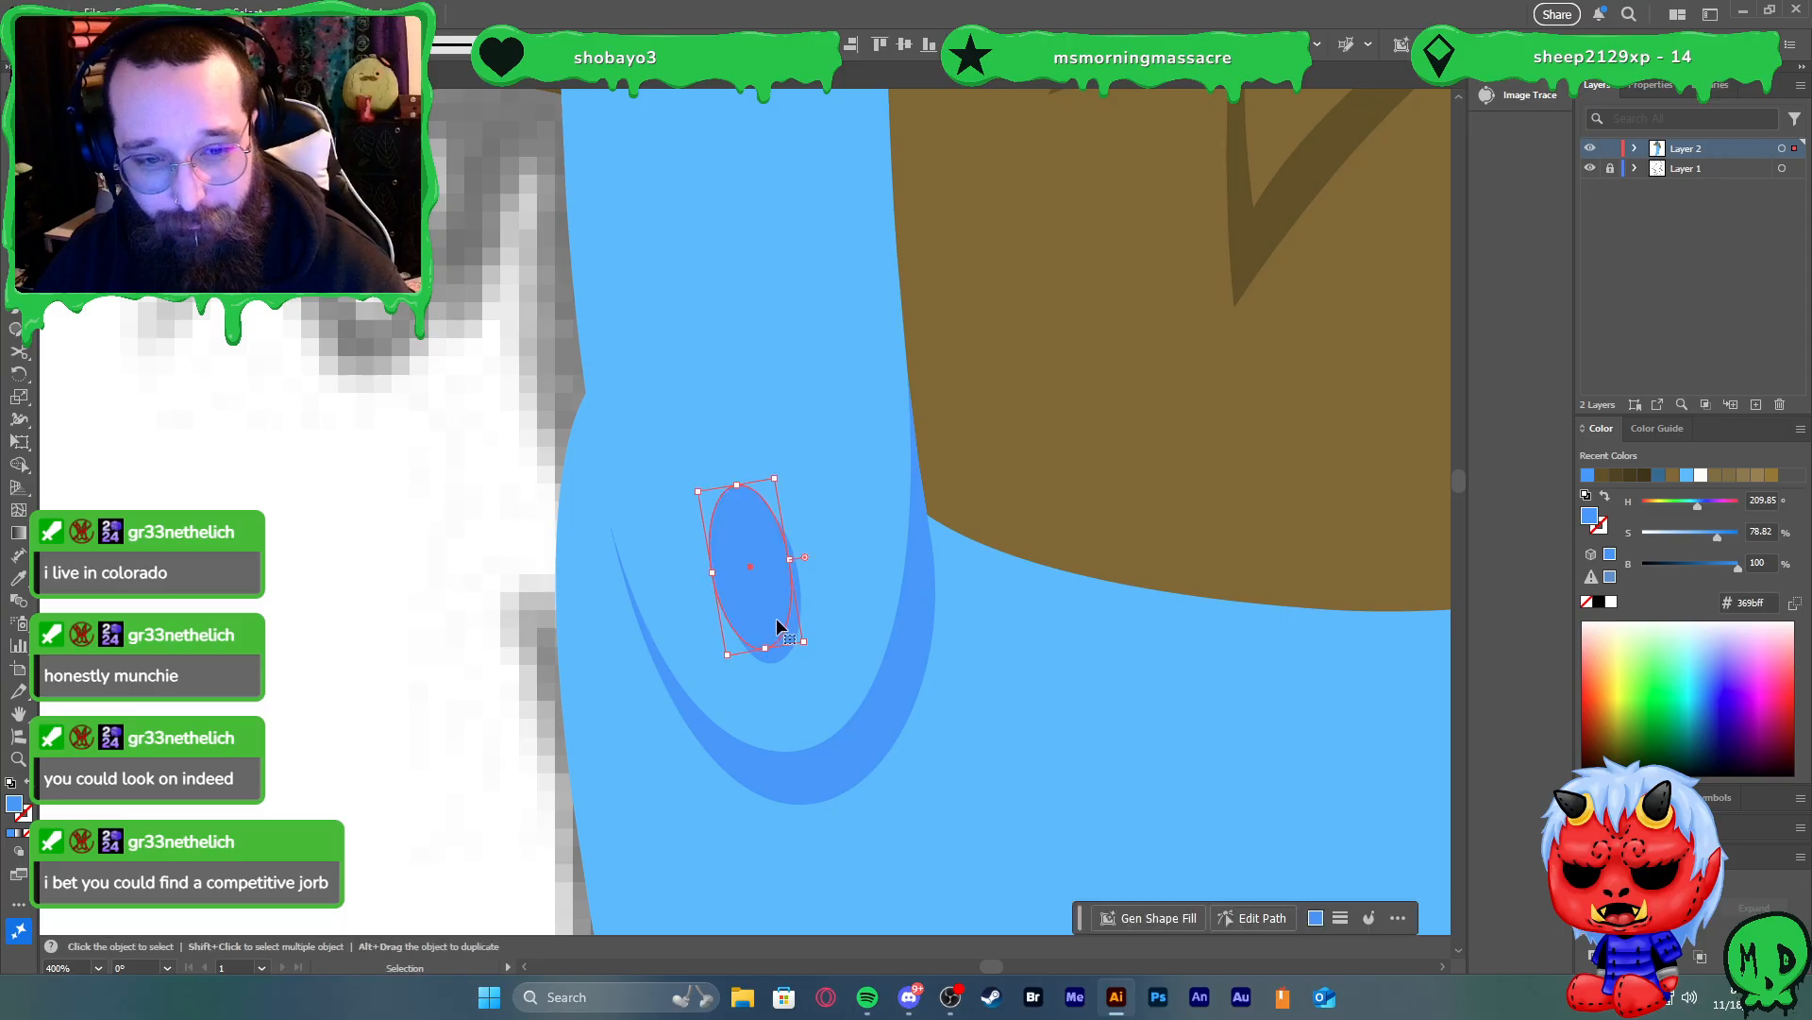
pyautogui.hotkey('shift', 'm')
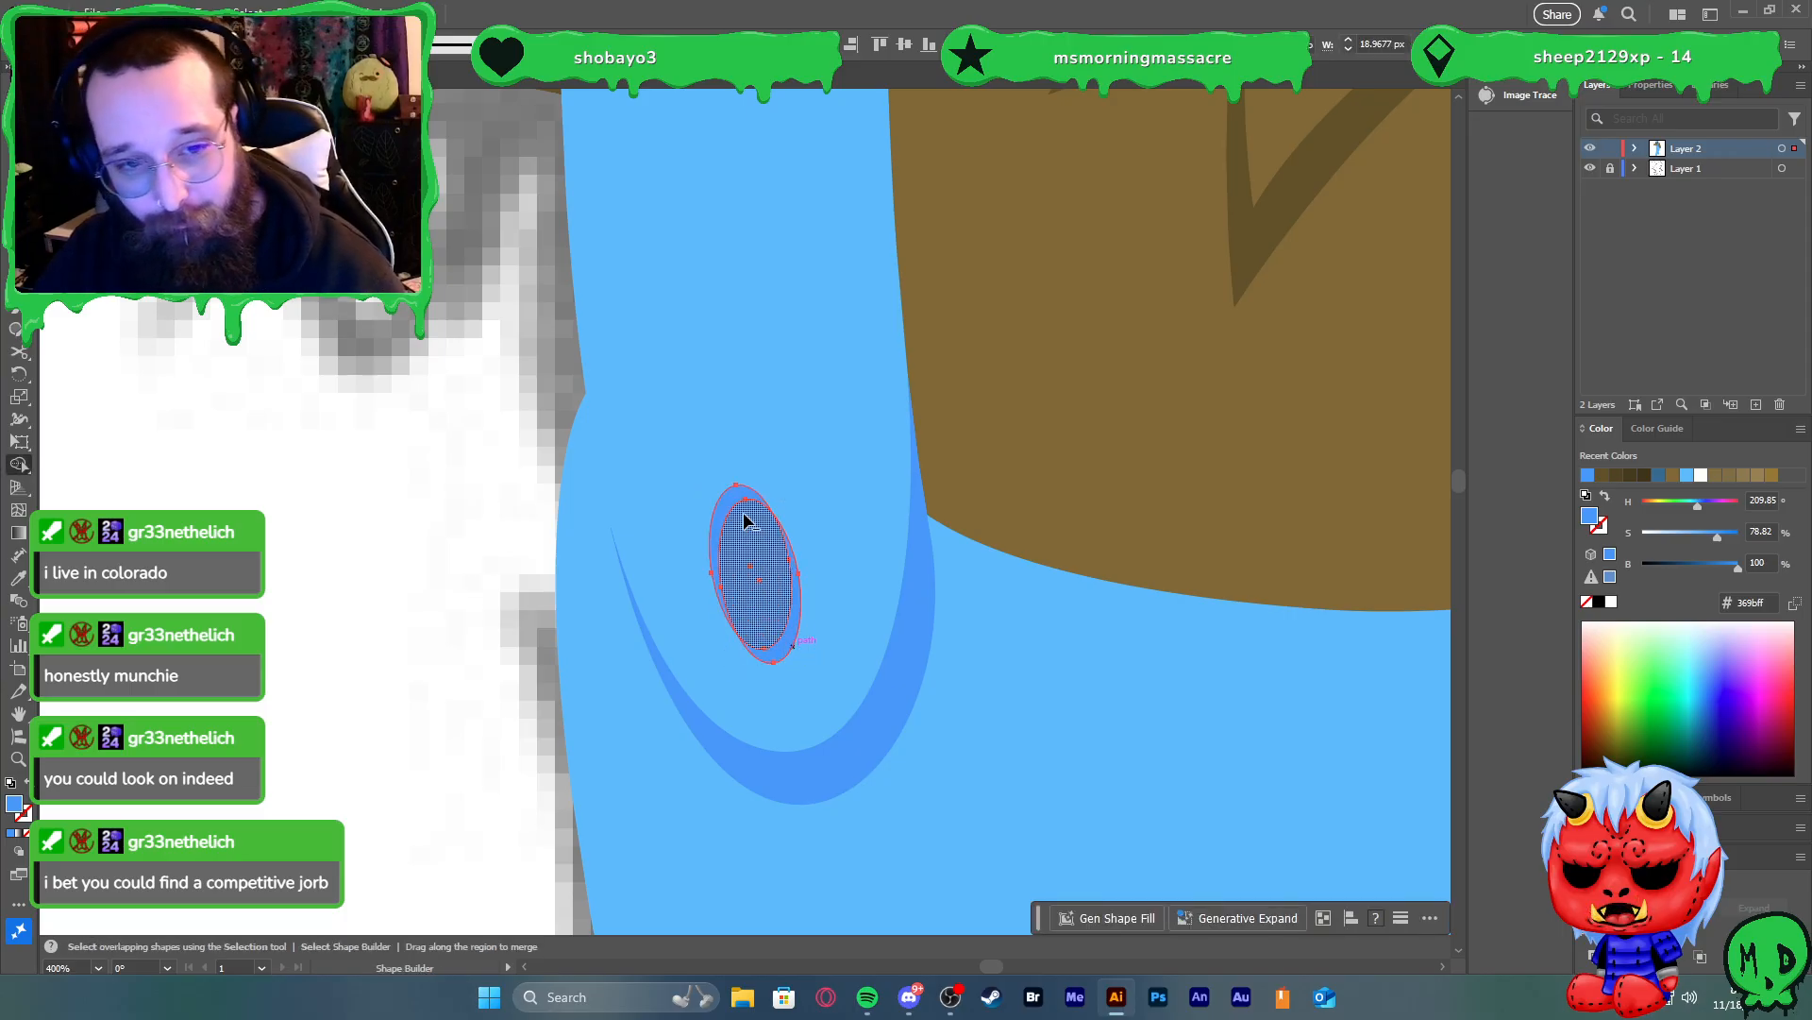
pyautogui.keyDown('alt'); pyautogui.click(732, 505); pyautogui.keyUp('alt')
pyautogui.press('v')
pyautogui.click(551, 598)
pyautogui.click(761, 600)
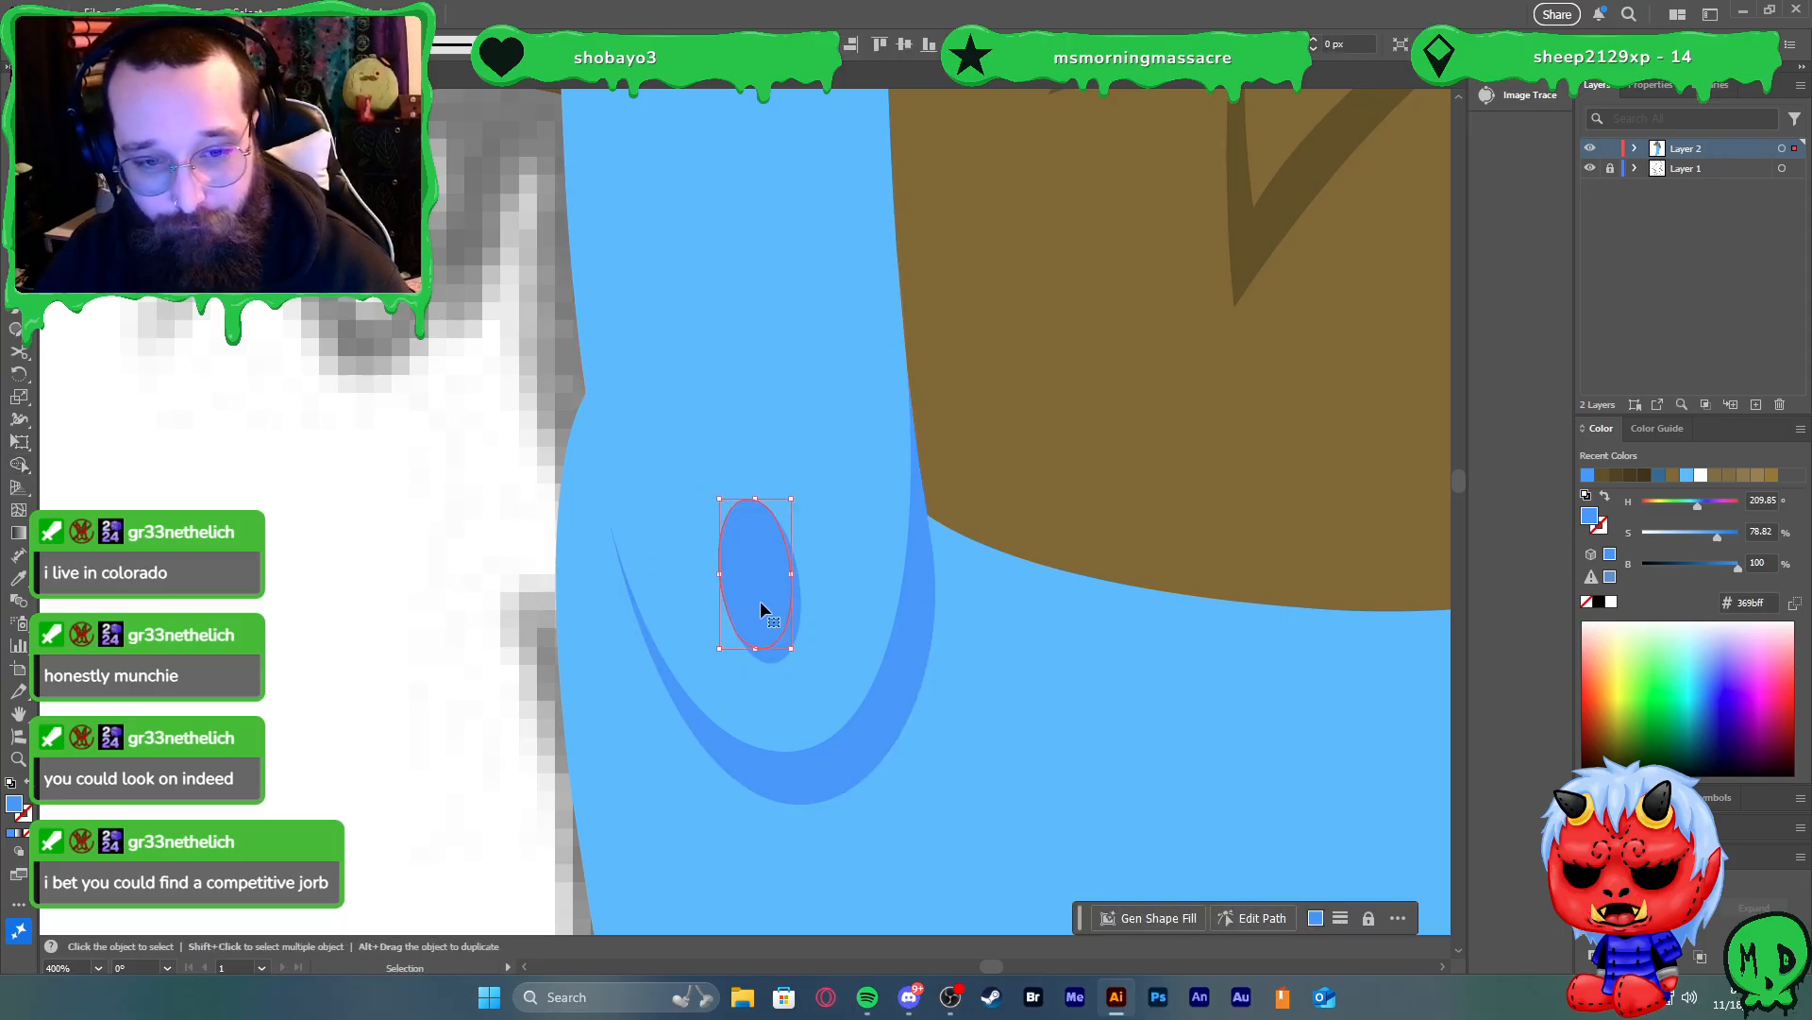
# Fill the button's face with yellow #ffbf36 and the edge piece behind it with darker #a17822
pyautogui.click(1652, 501)
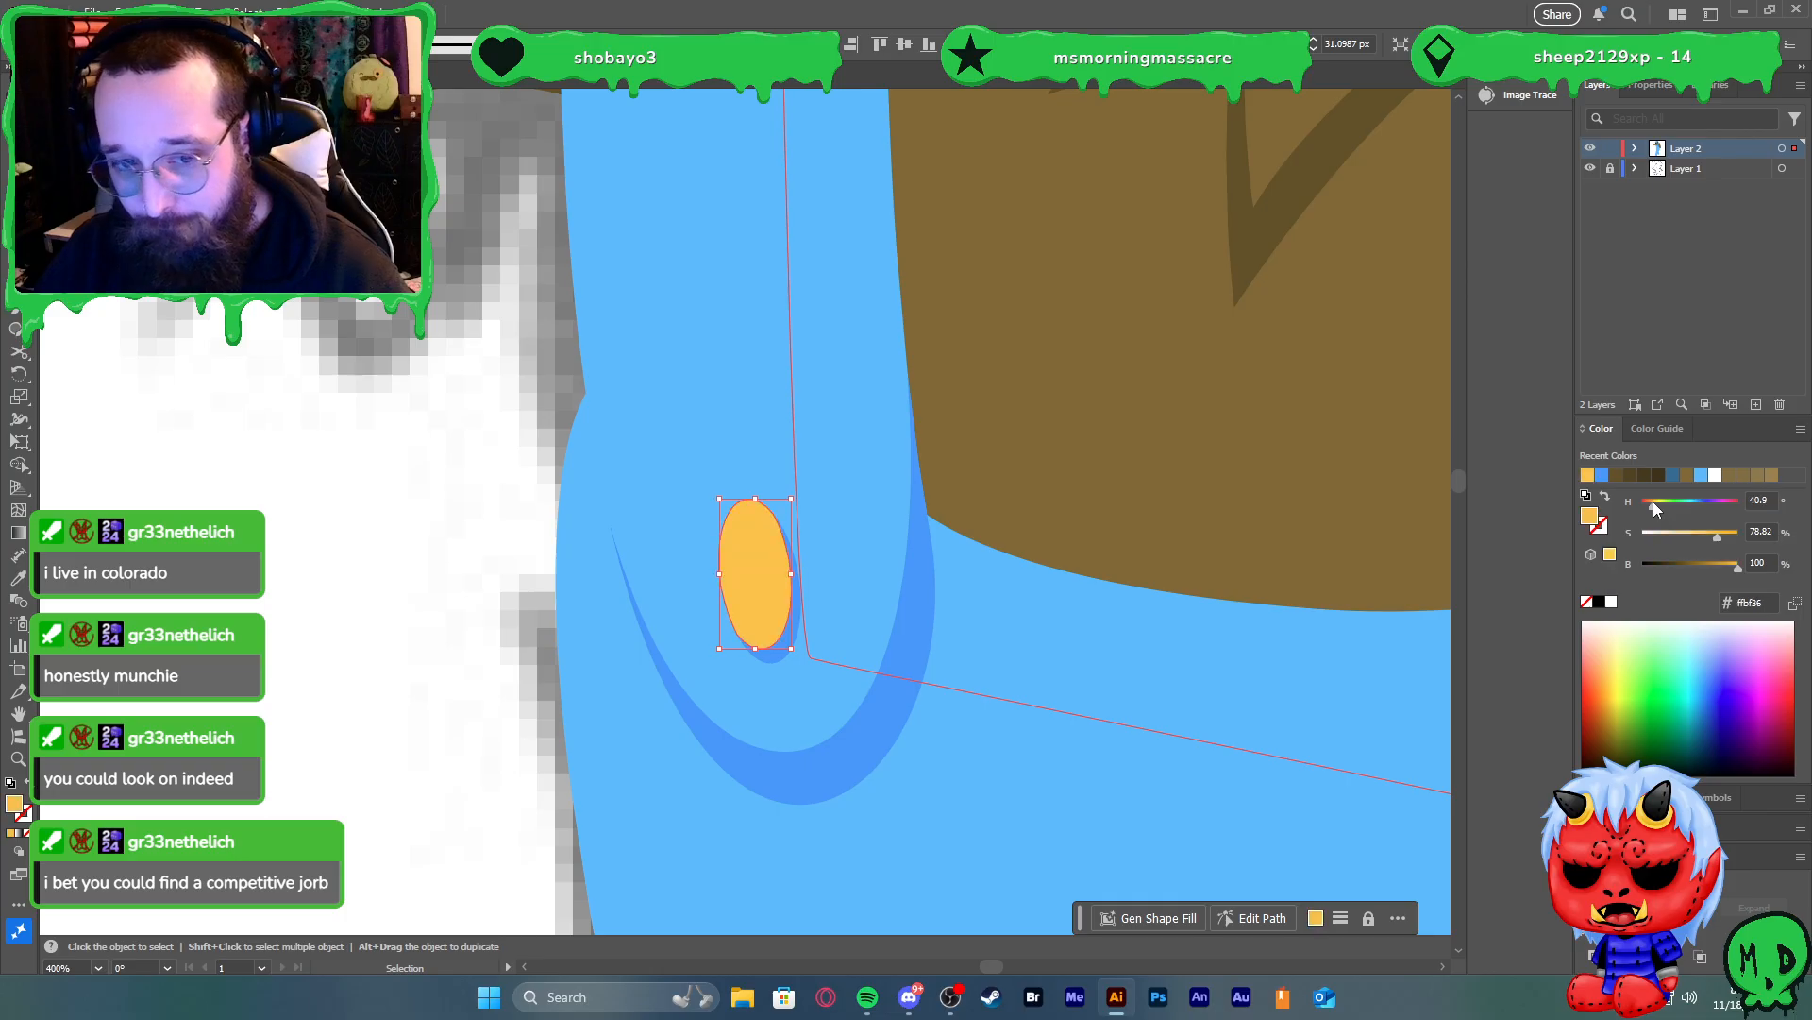
pyautogui.click(769, 652)
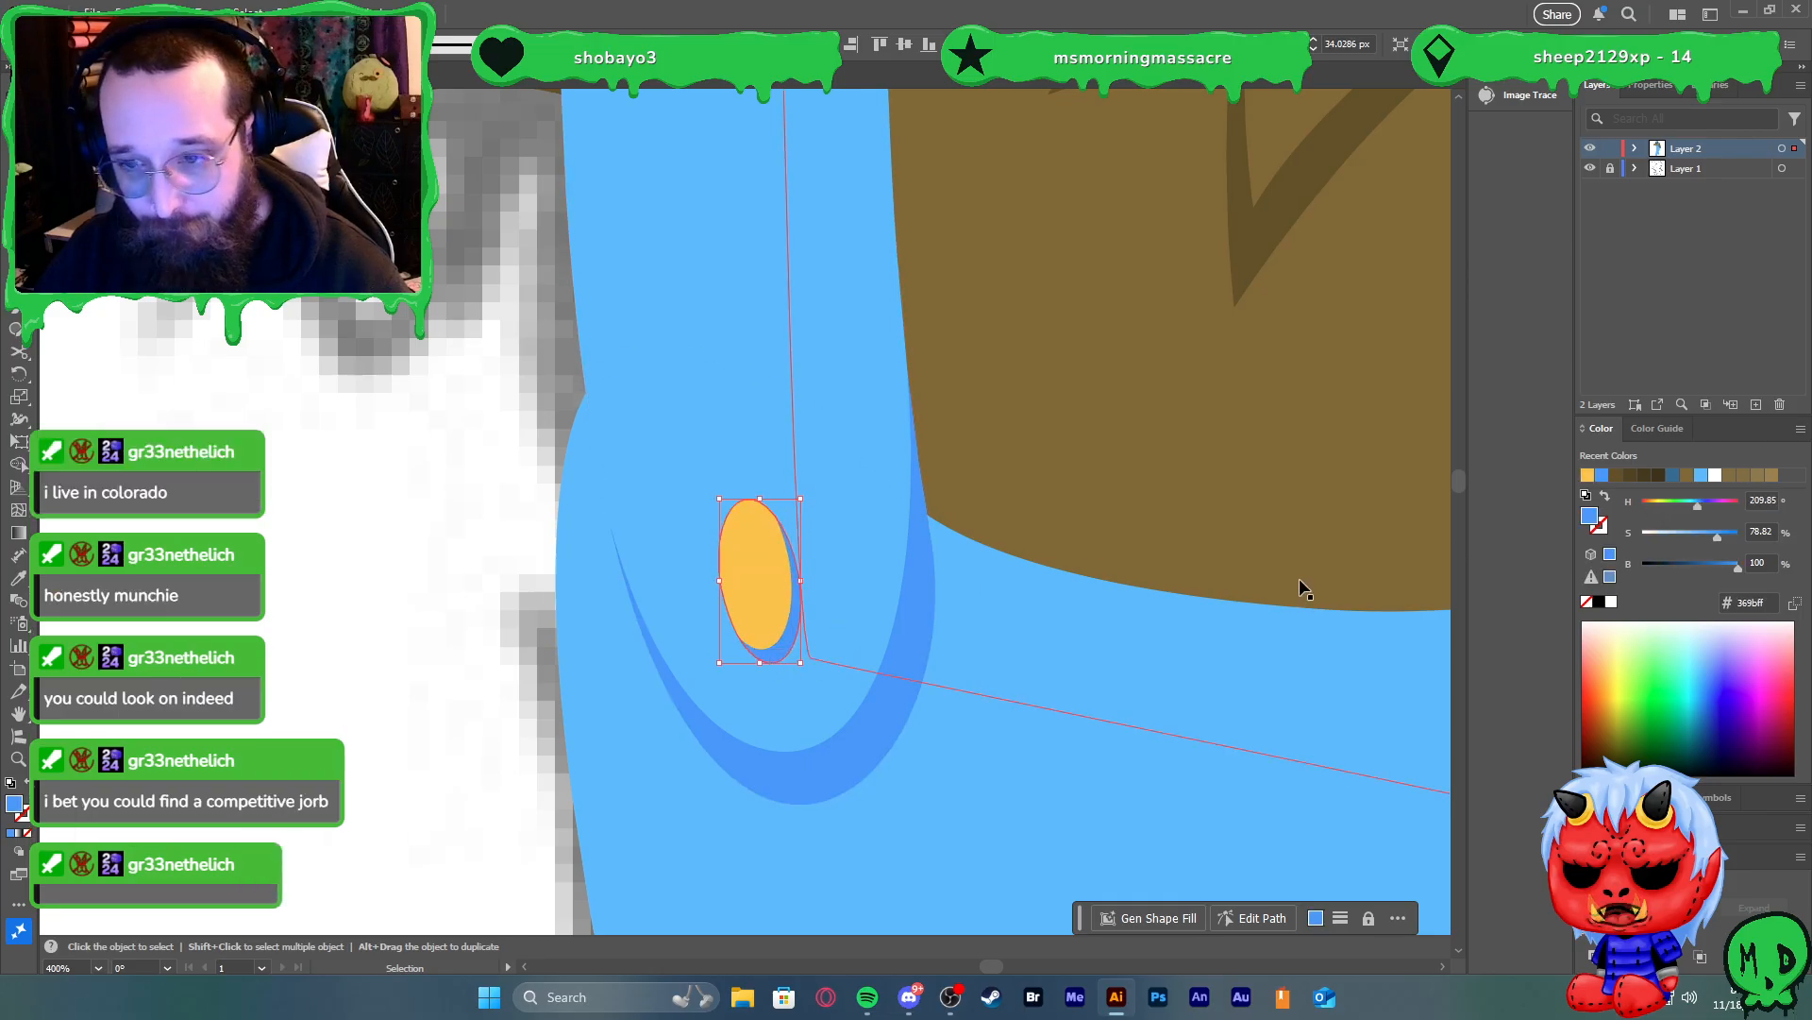
pyautogui.click(1587, 476)
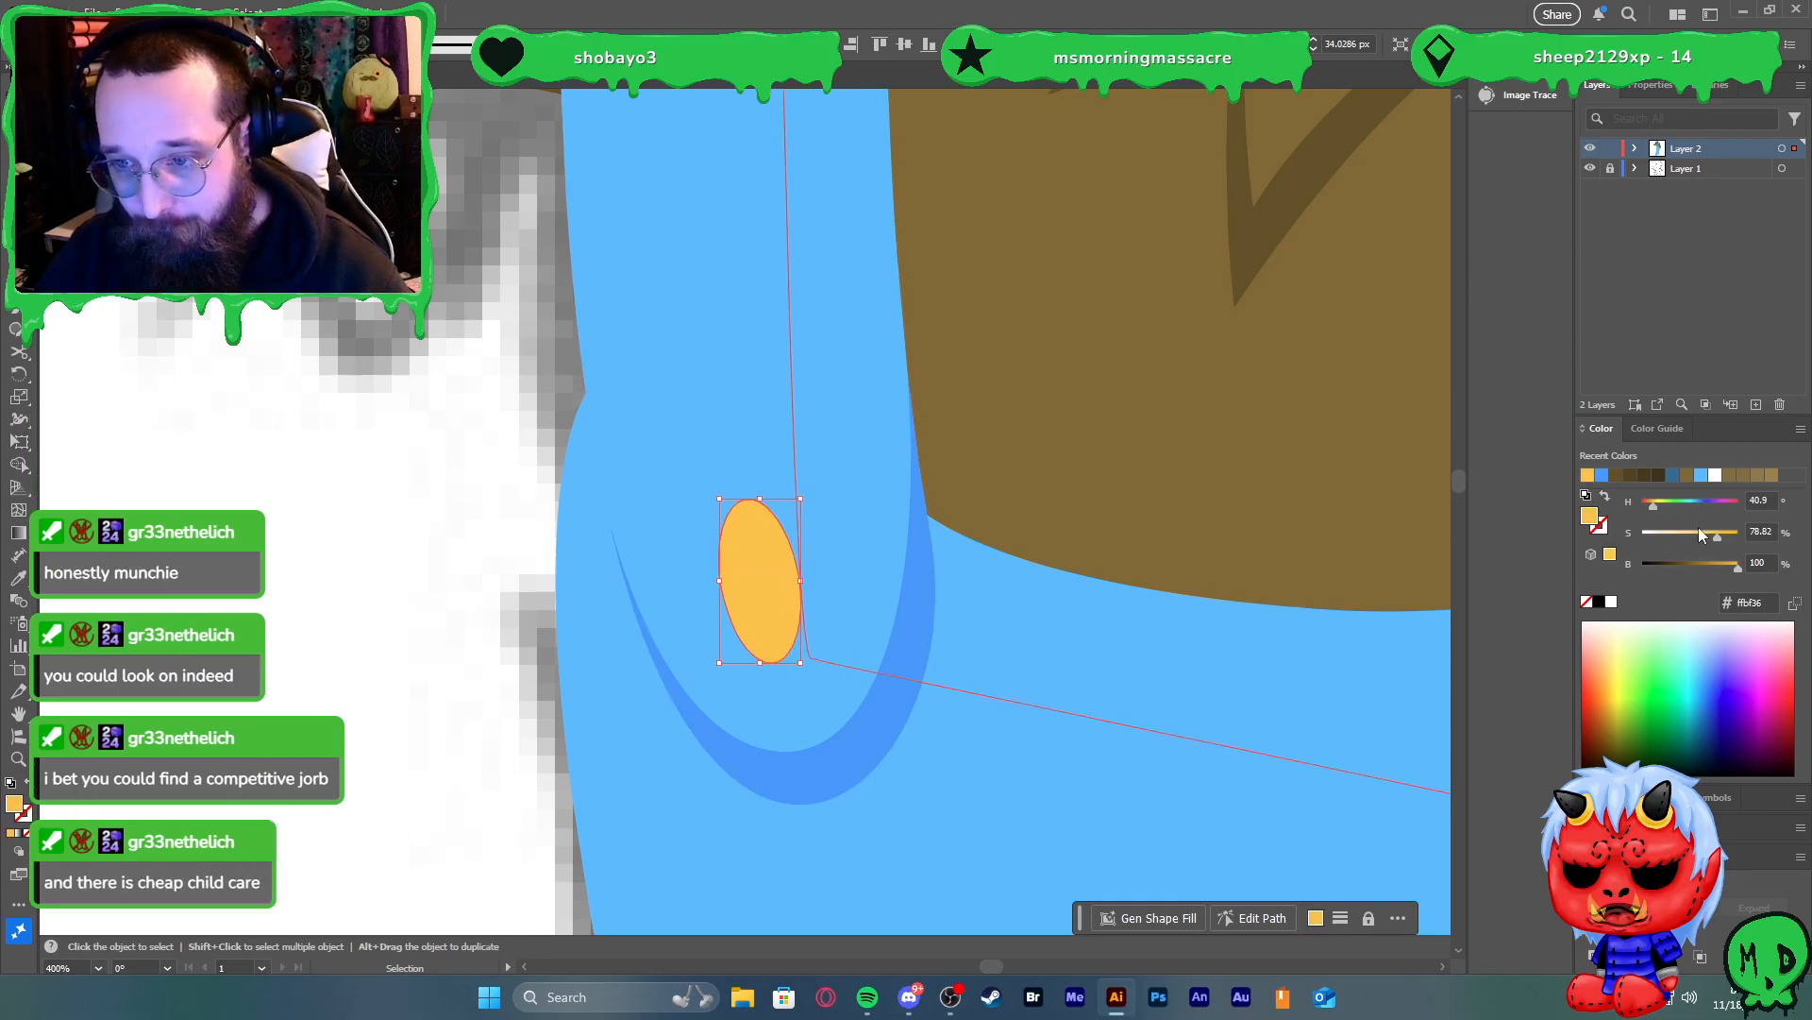
pyautogui.click(1704, 565)
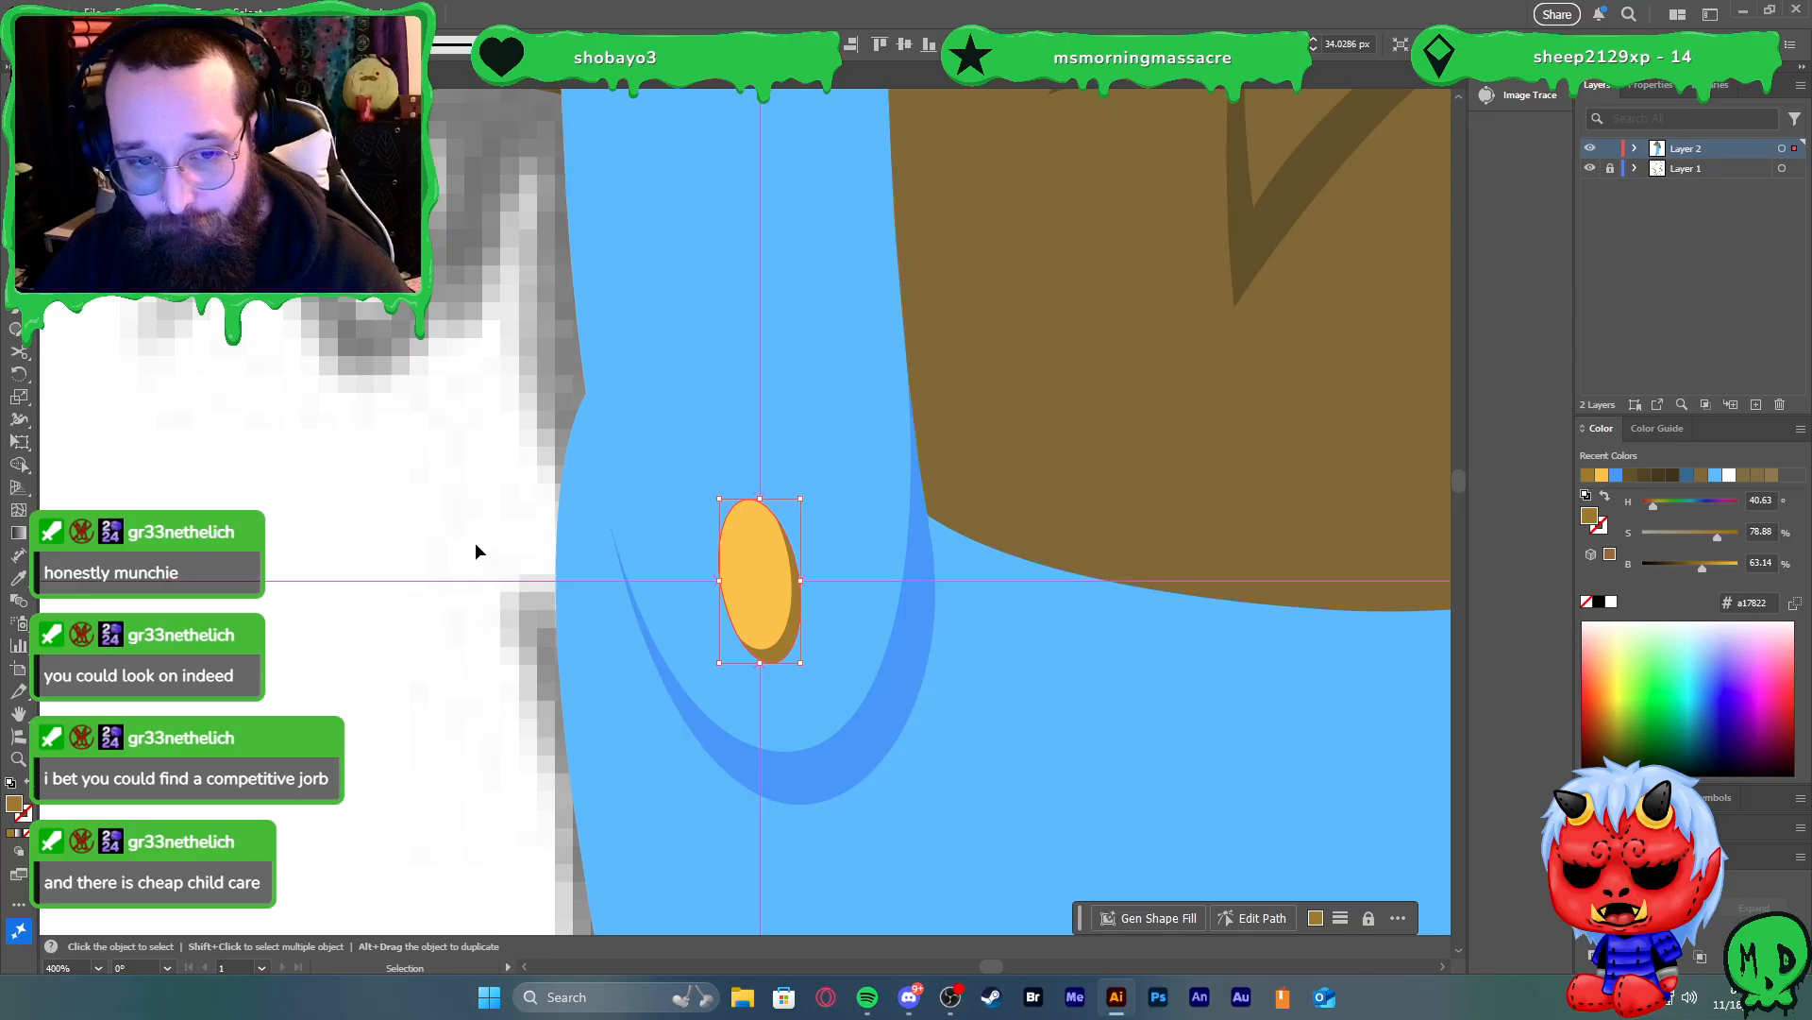
pyautogui.scroll(-4, 474, 542)
pyautogui.scroll(-1, 446, 596)
pyautogui.scroll(2, 480, 570)
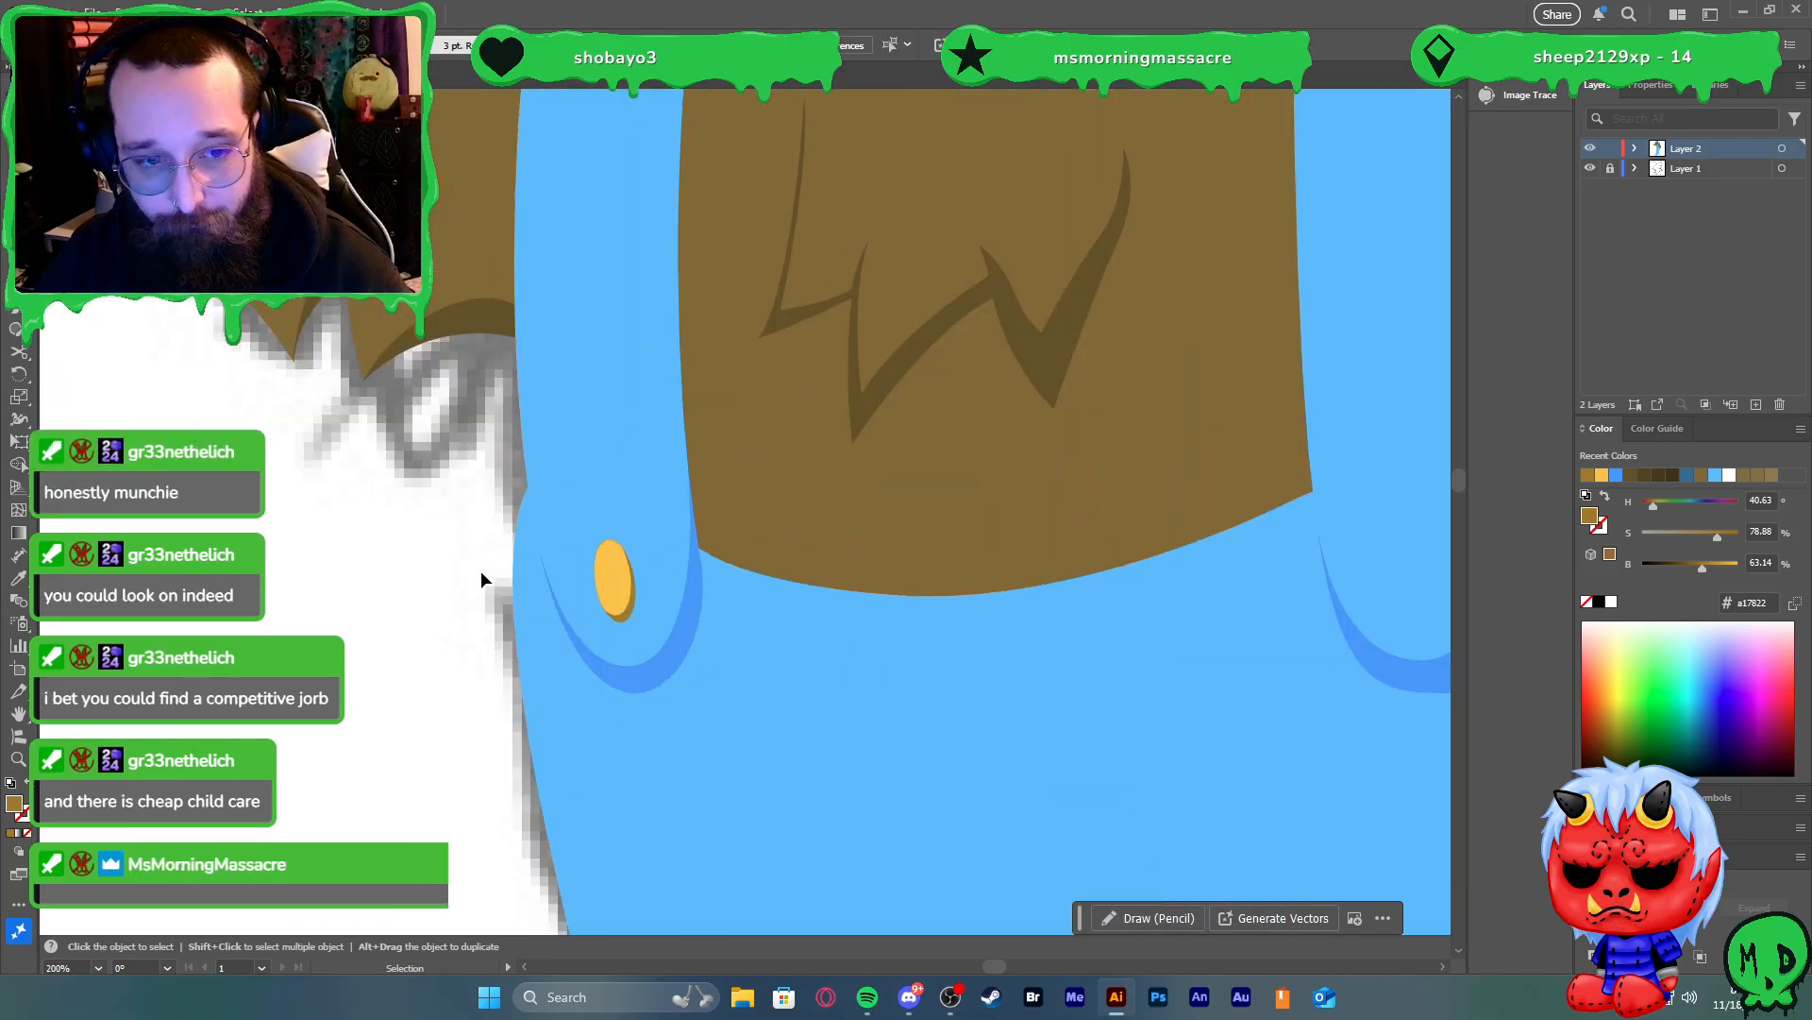
# Copy the button's face and edge together onto the end of the other strap, and deselect everything
pyautogui.click(612, 580)
pyautogui.scroll(3, 595, 619)
pyautogui.keyDown('shift'); pyautogui.click(676, 625); pyautogui.keyUp('shift')
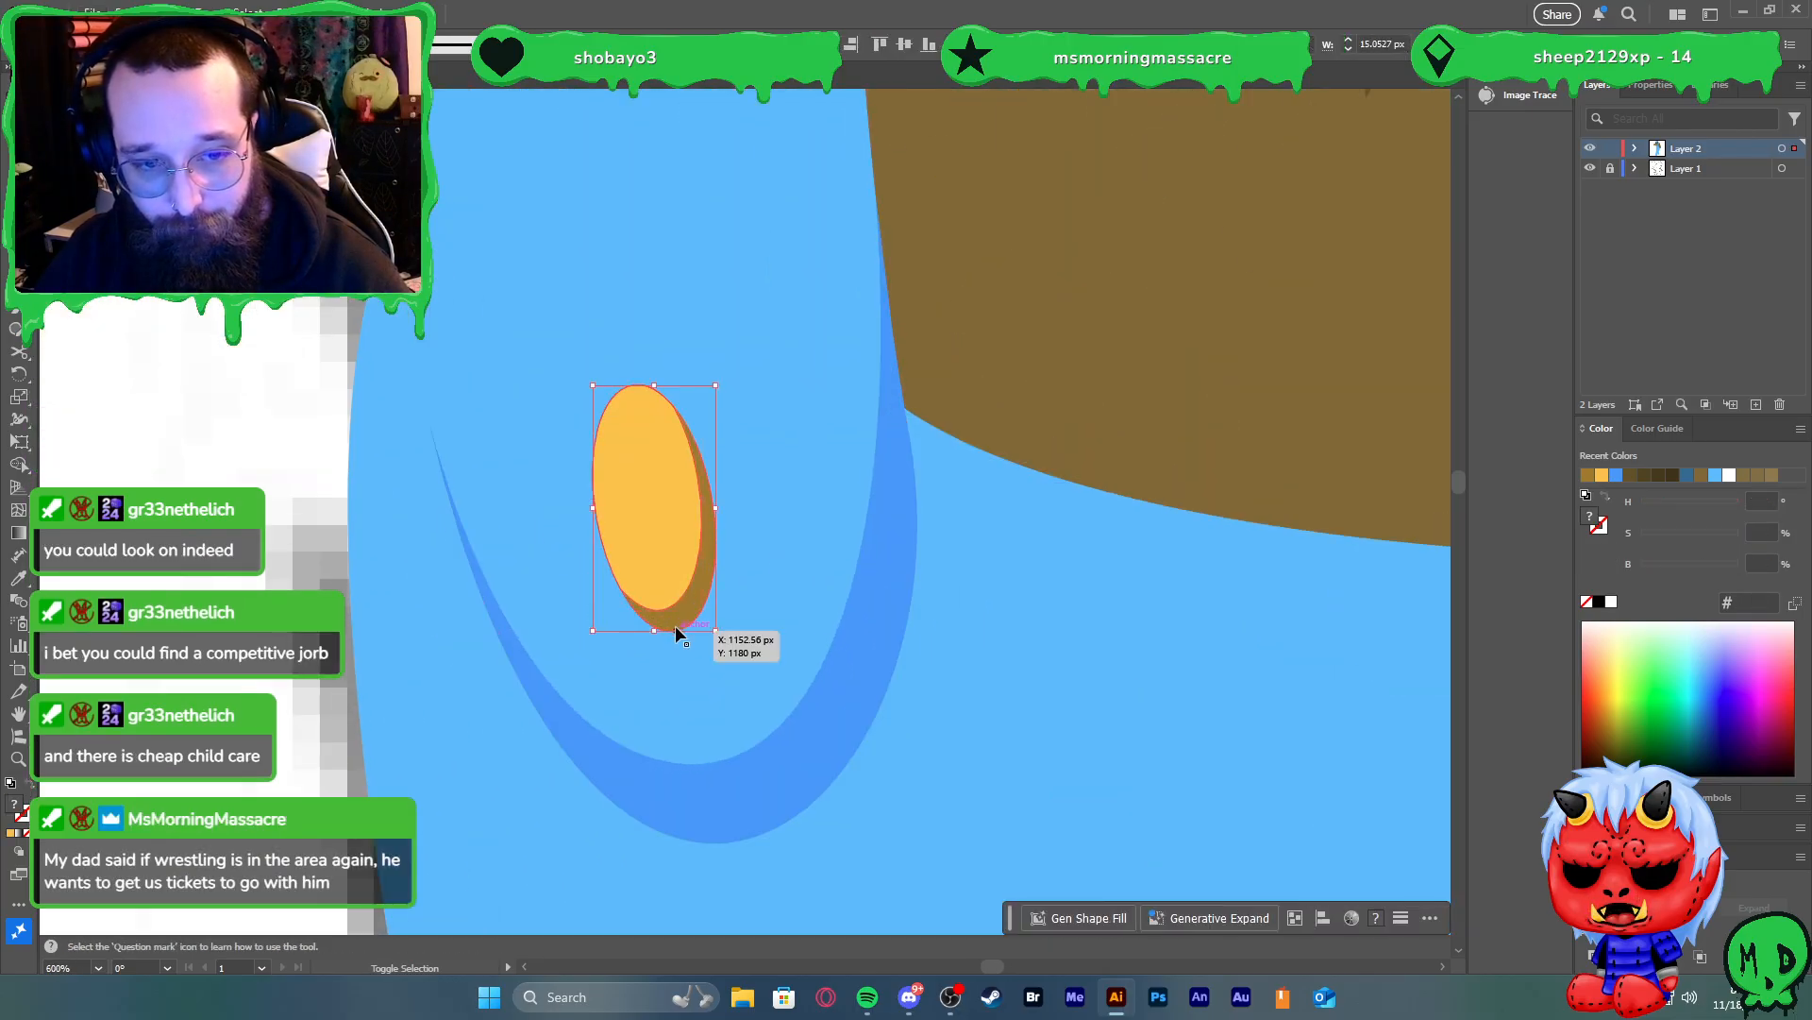
pyautogui.press('a')
pyautogui.press('v')
pyautogui.scroll(-5, 836, 622)
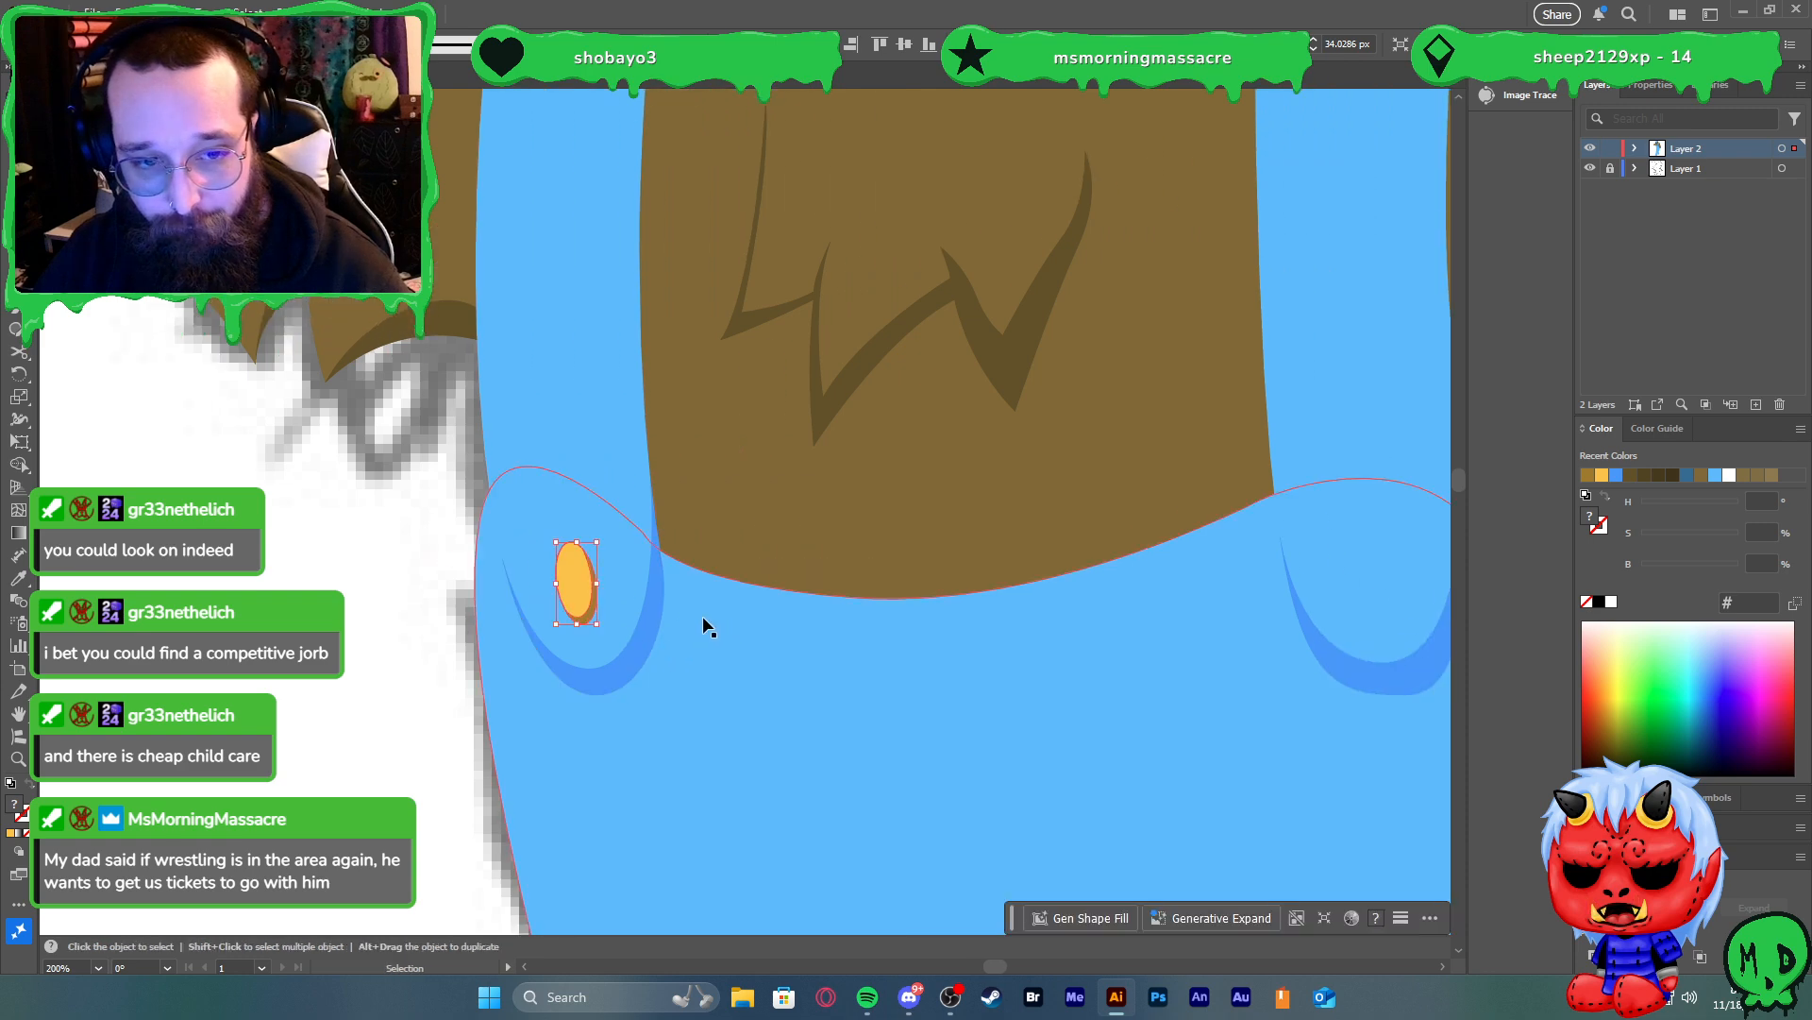
pyautogui.moveTo(631, 605); pyautogui.dragTo(1055, 579)
pyautogui.click(388, 666)
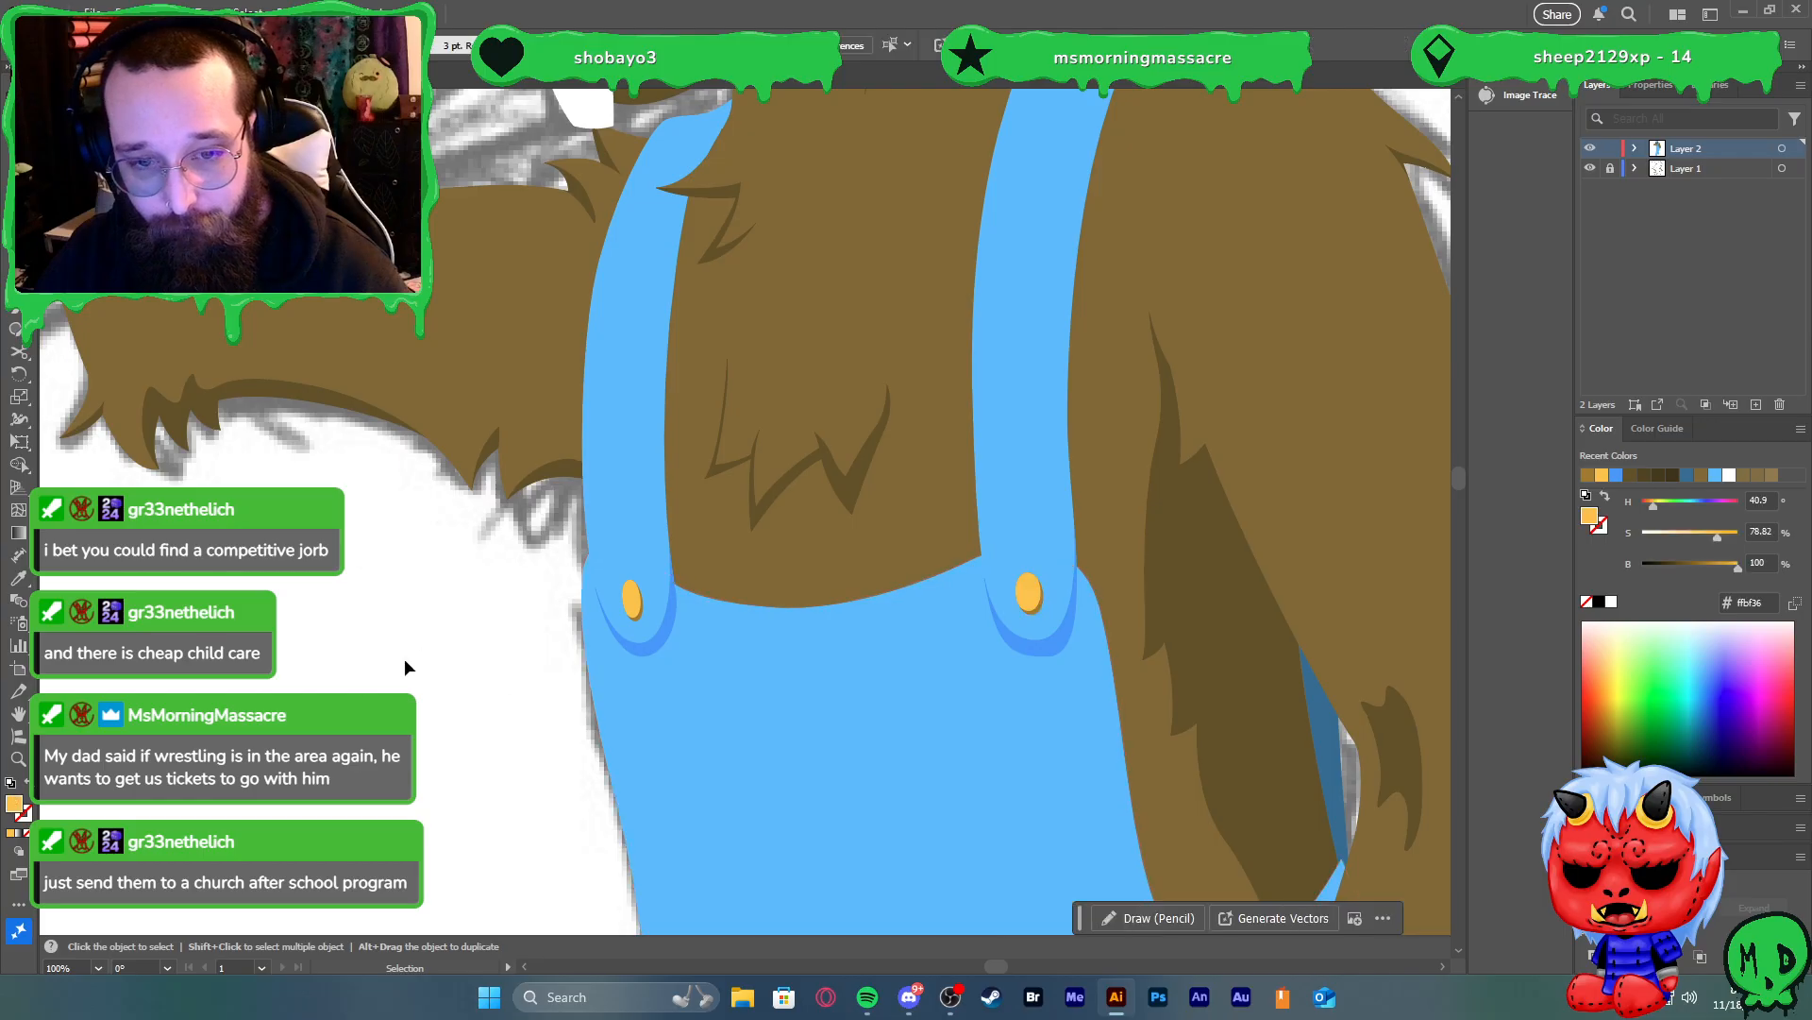
pyautogui.scroll(-2, 433, 633)
pyautogui.scroll(1, 418, 635)
pyautogui.hotkey('ctrl', '-')
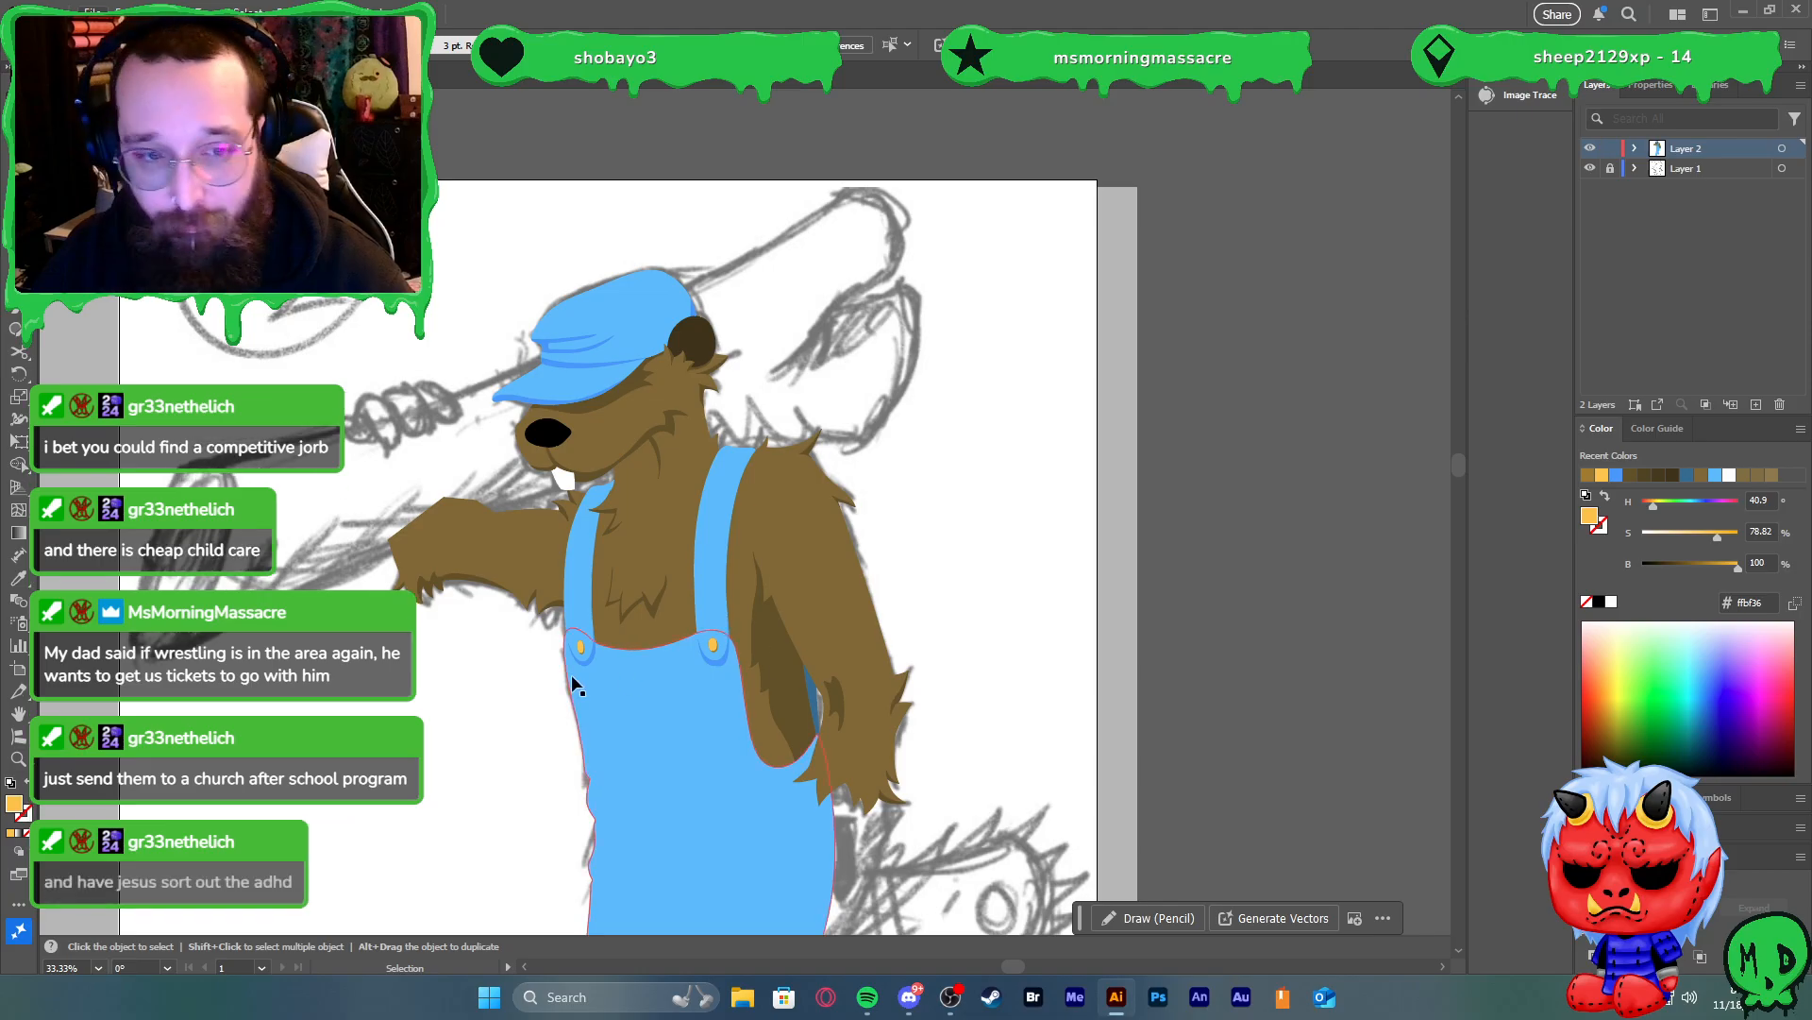
# Start a Pen path near the shoulder end of the strap beside the lowered arm
pyautogui.scroll(3, 542, 562)
pyautogui.hotkey('ctrl', 'shift', 'a')
pyautogui.press('p')
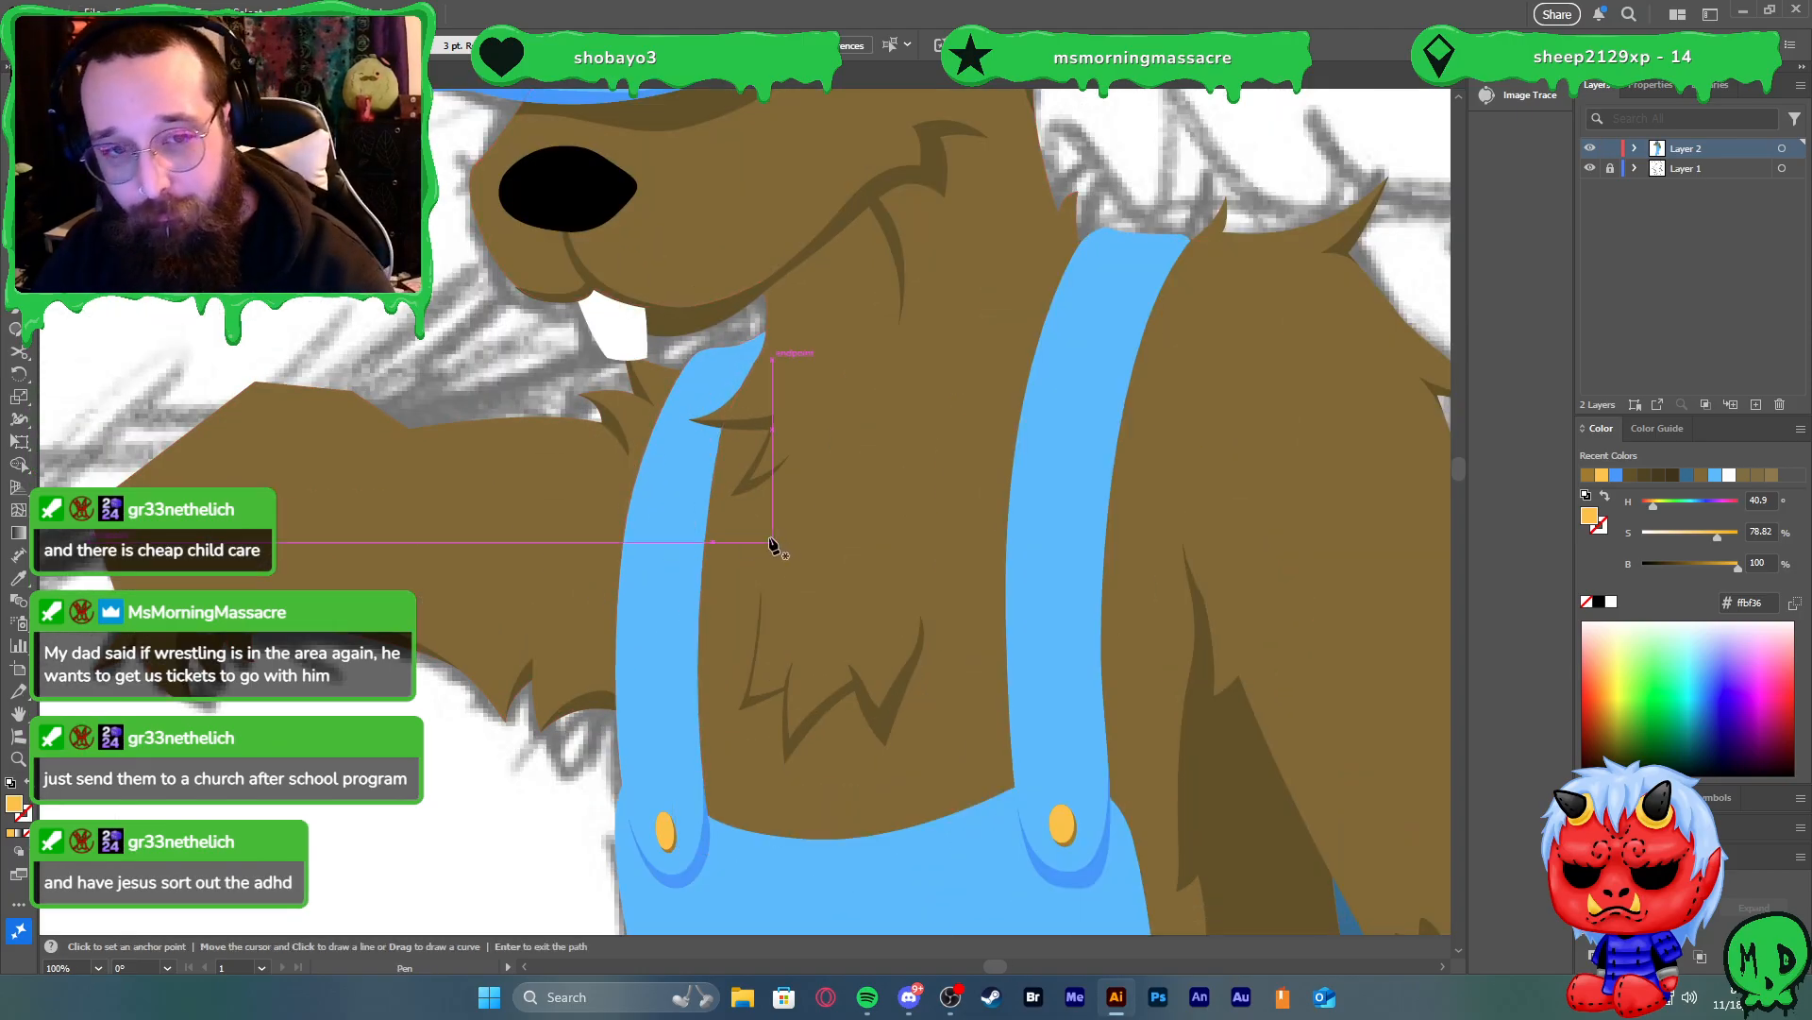
pyautogui.click(1153, 248)
pyautogui.moveTo(1074, 563); pyautogui.dragTo(1058, 779)
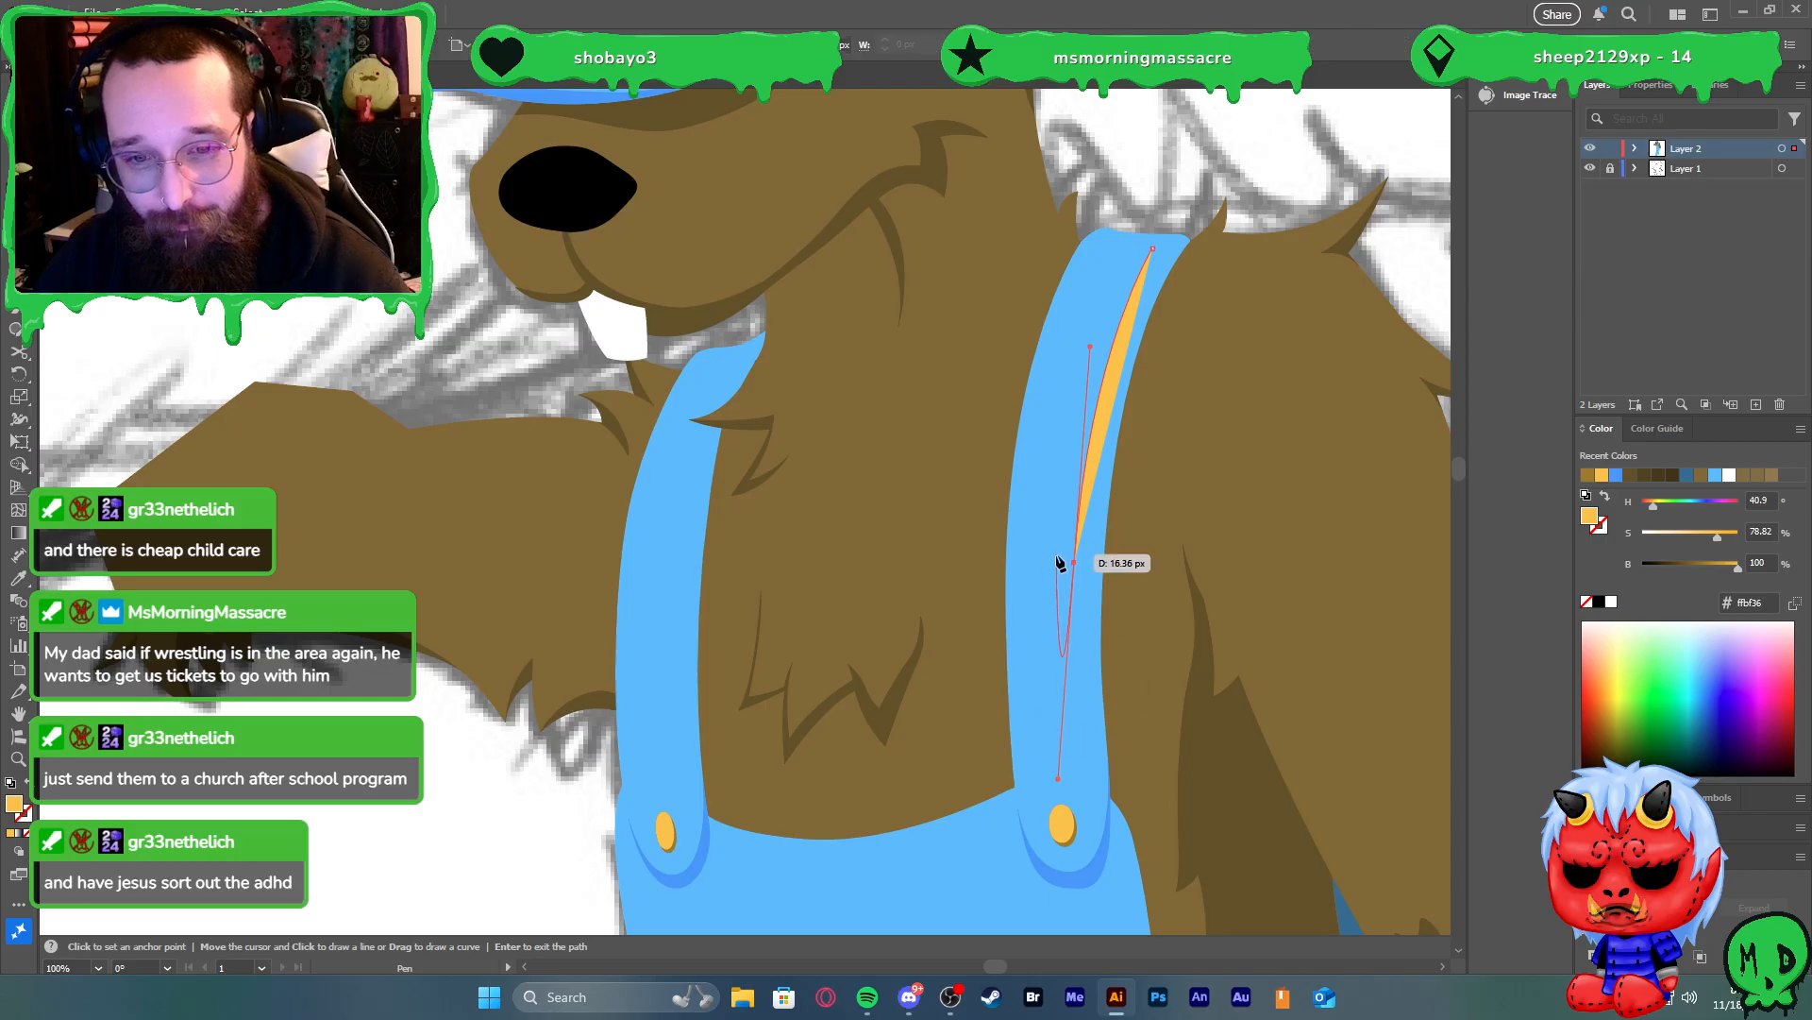
pyautogui.moveTo(1026, 637); pyautogui.dragTo(1024, 616)
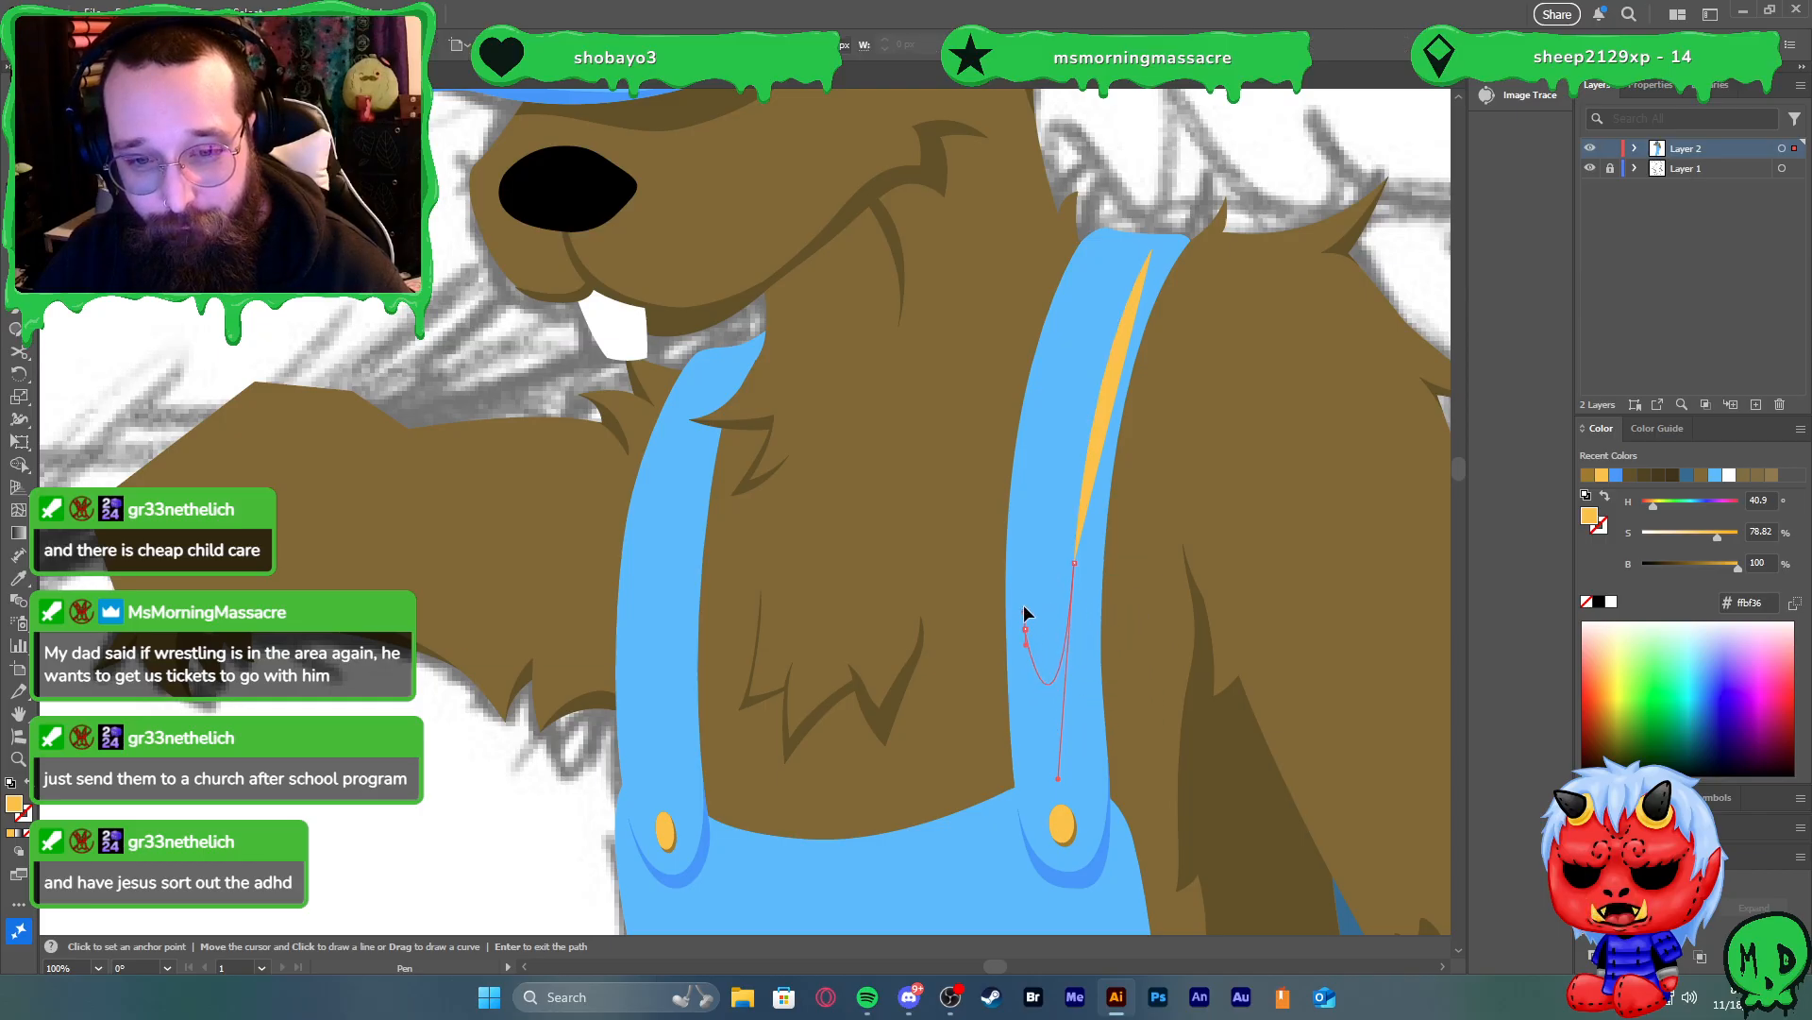
pyautogui.press('Return')
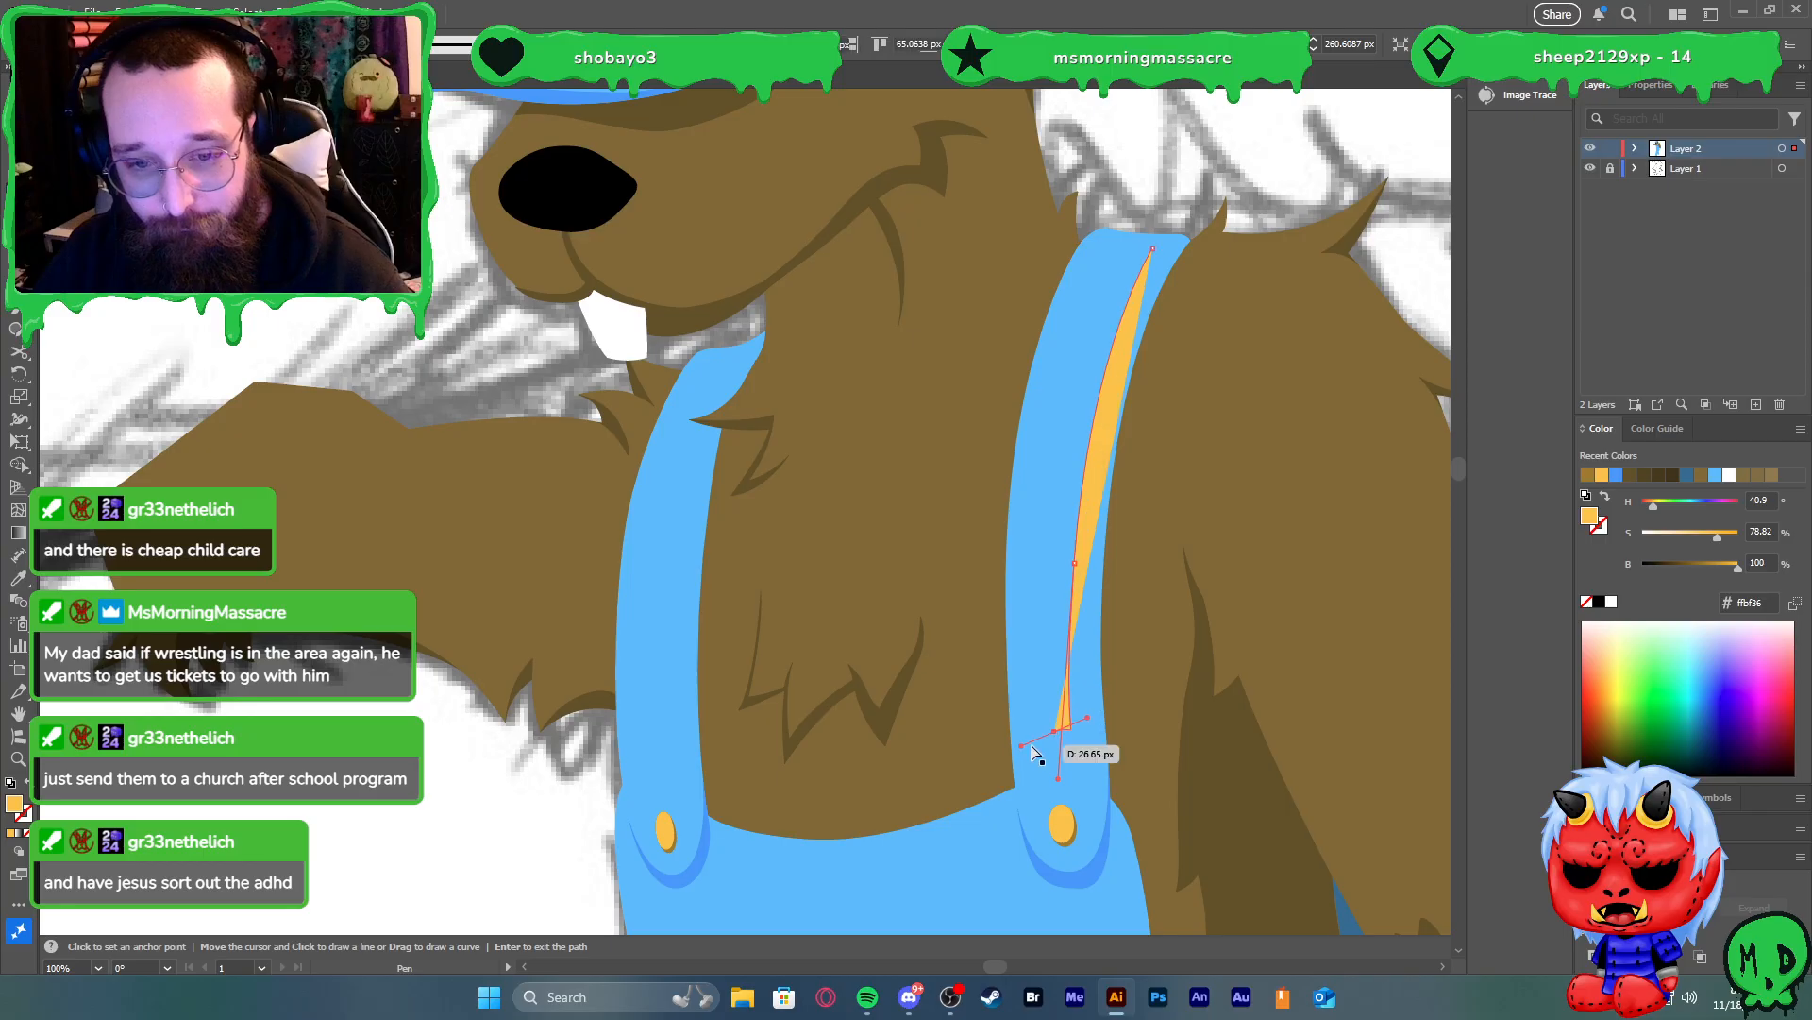
pyautogui.scroll(2, 1082, 718)
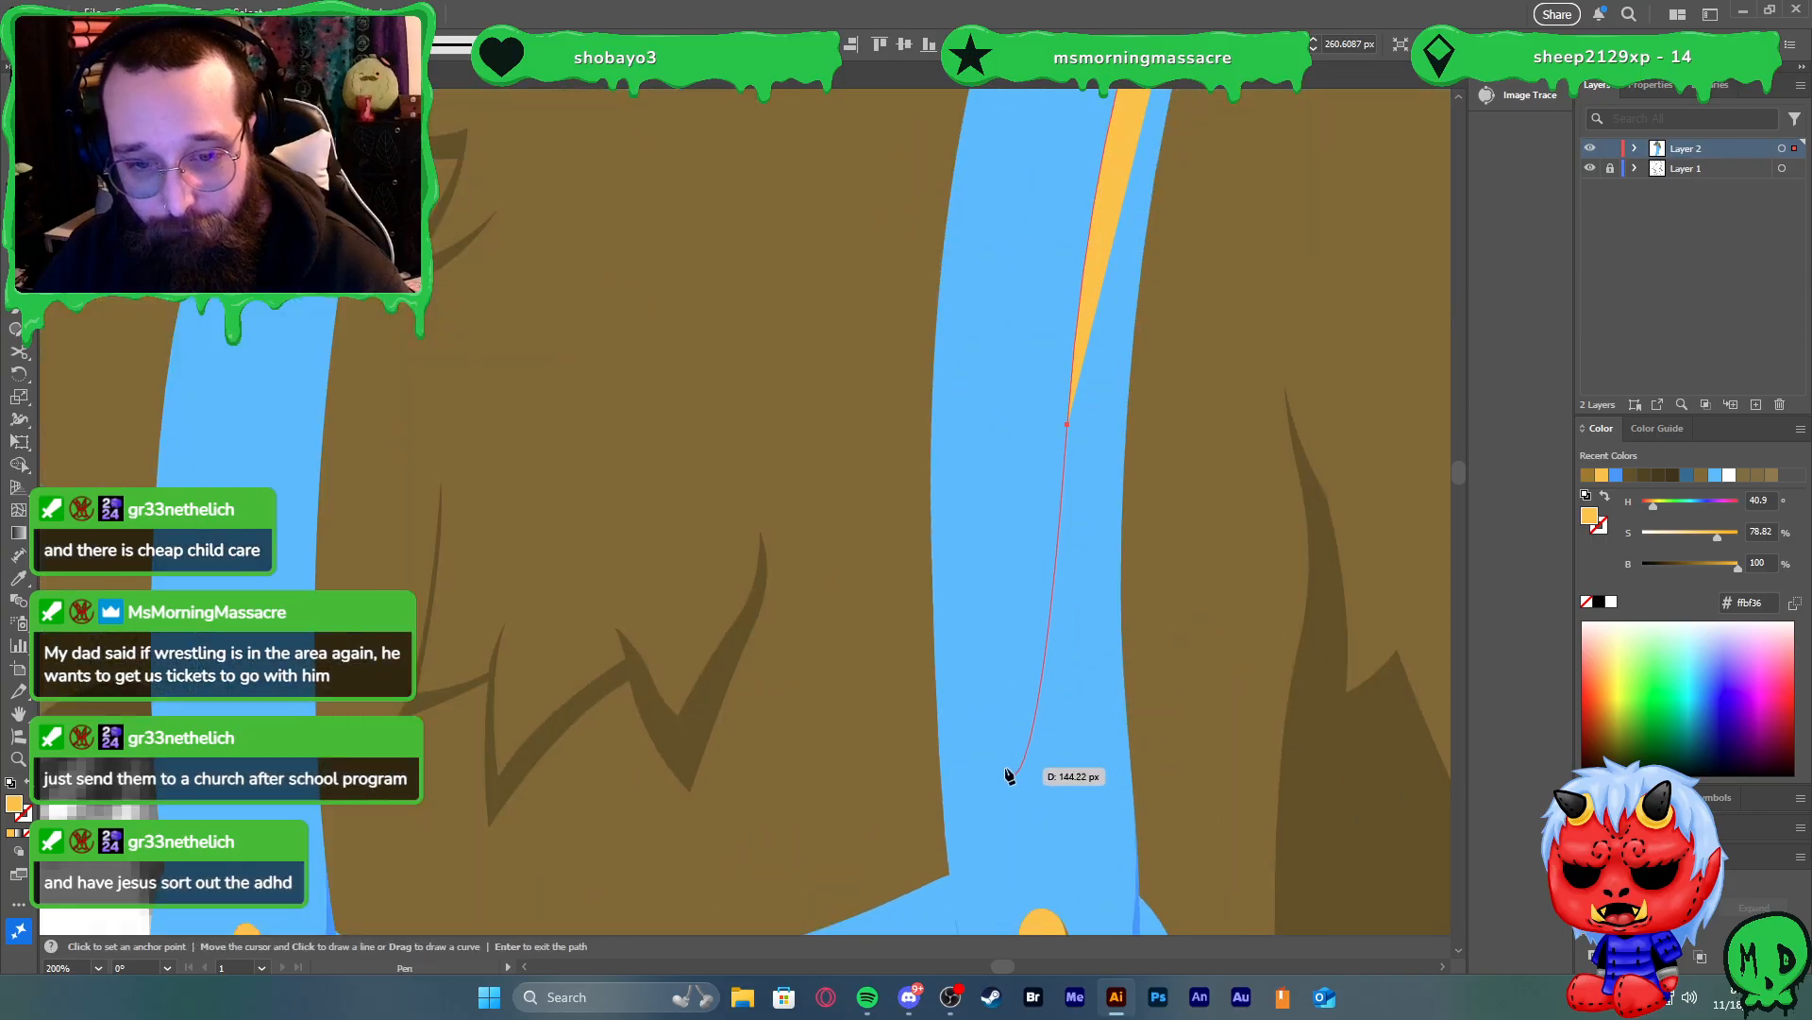
pyautogui.moveTo(1002, 763); pyautogui.dragTo(999, 721)
pyautogui.hotkey('ctrl', 'z')
pyautogui.hotkey('ctrl', 'z')
# Draw a thin, hook-shaped fold down the strap beside the lowered arm, curling across the strap just above its button
pyautogui.scroll(-2, 1055, 543)
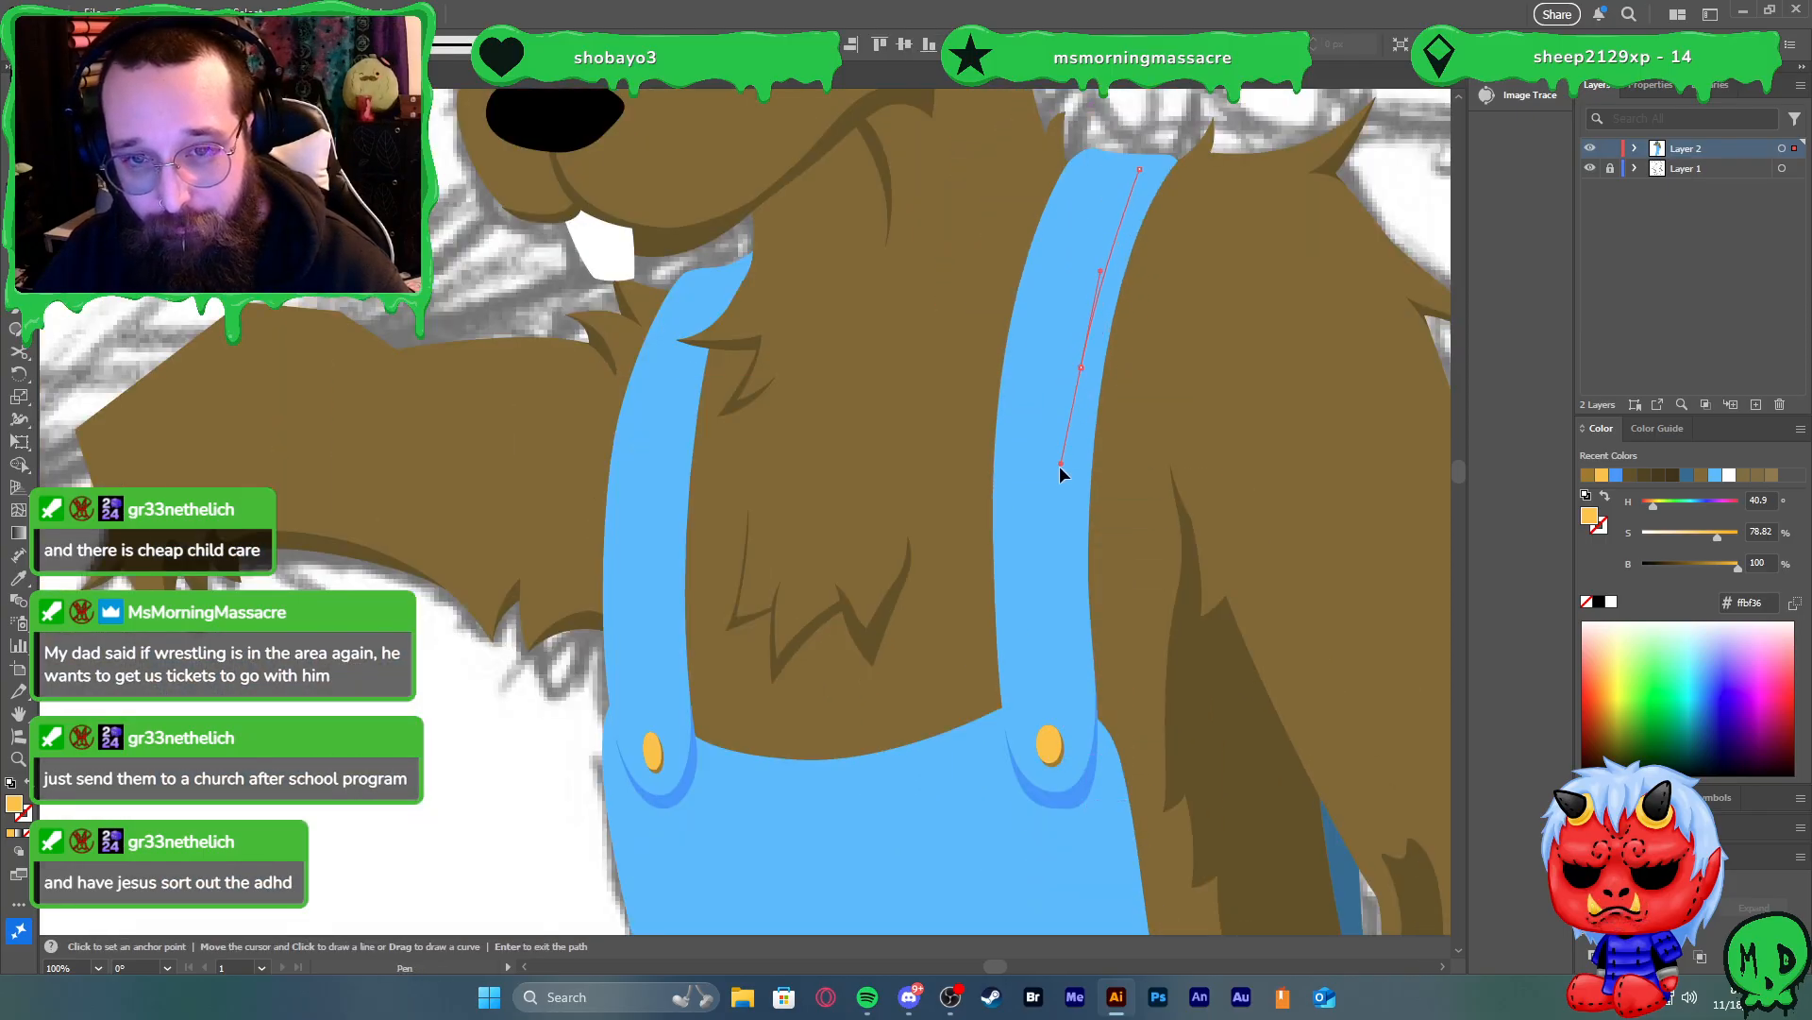
pyautogui.click(1060, 515)
pyautogui.moveTo(1053, 693); pyautogui.dragTo(1022, 709)
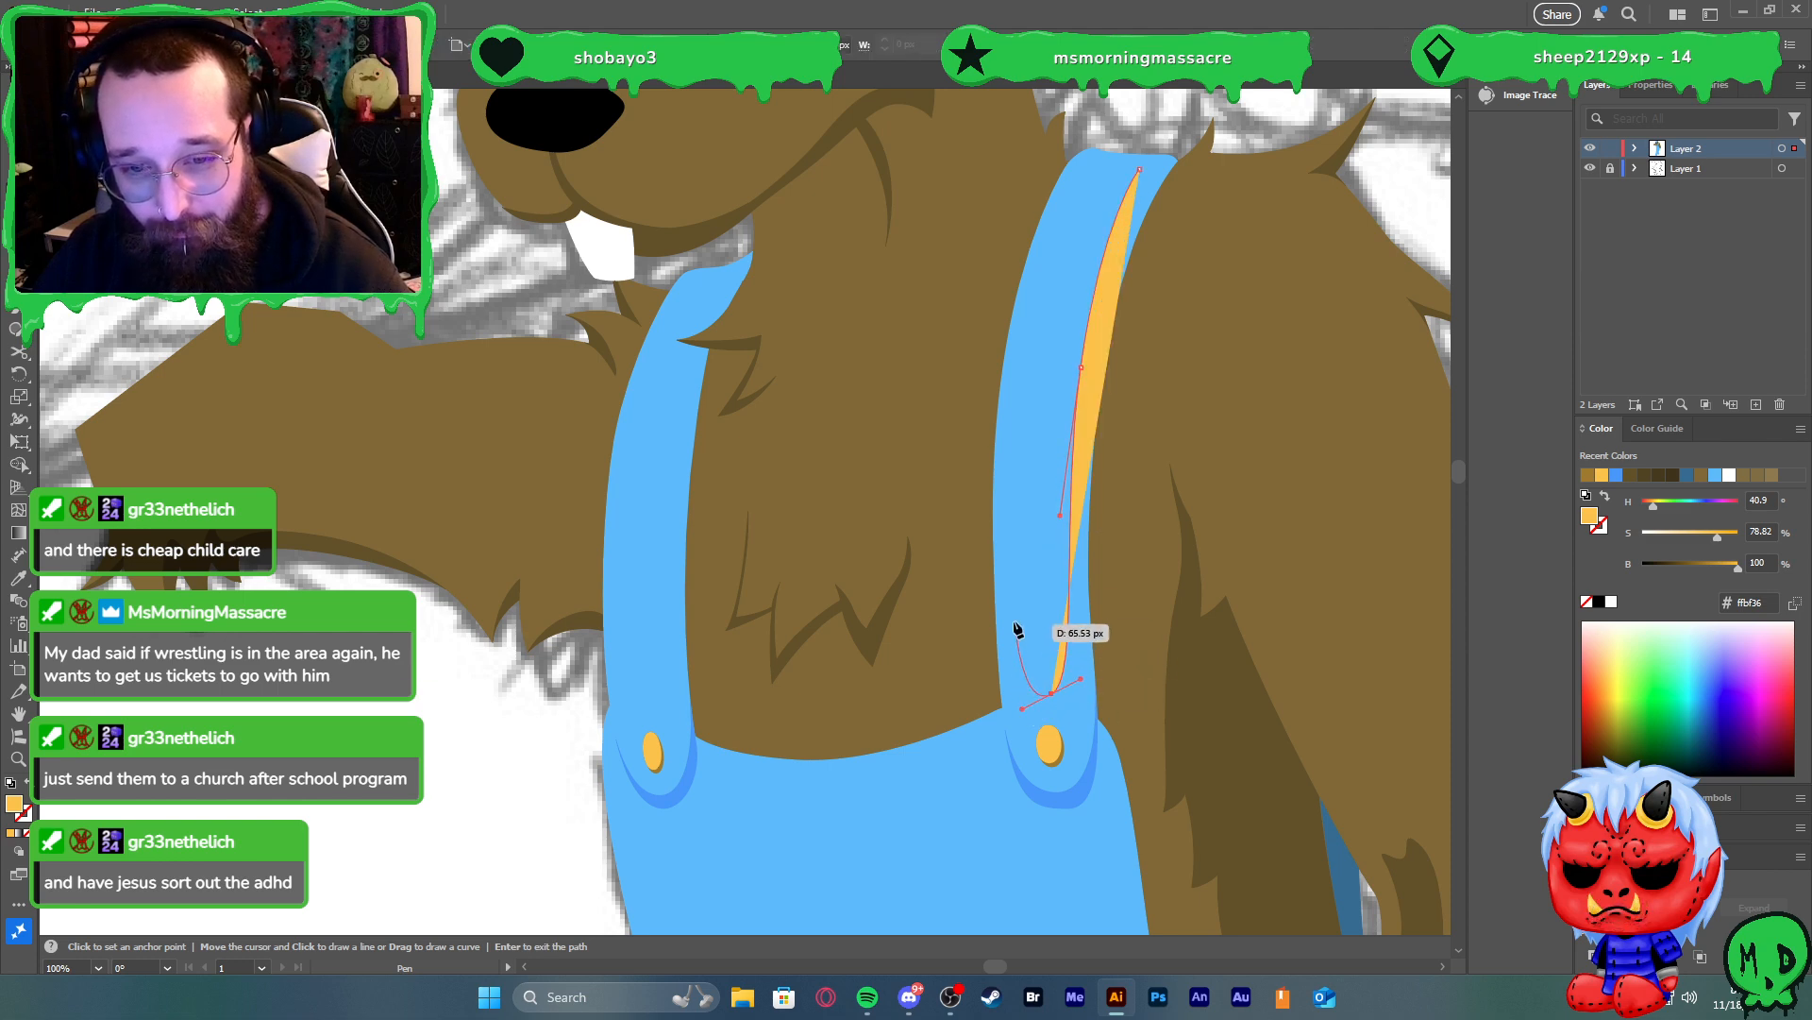
pyautogui.moveTo(1011, 602); pyautogui.dragTo(1008, 546)
pyautogui.click(1013, 603)
pyautogui.click(1044, 669)
pyautogui.moveTo(1065, 670); pyautogui.dragTo(1062, 468)
pyautogui.moveTo(1081, 367); pyautogui.dragTo(1196, 119)
pyautogui.scroll(2, 1197, 126)
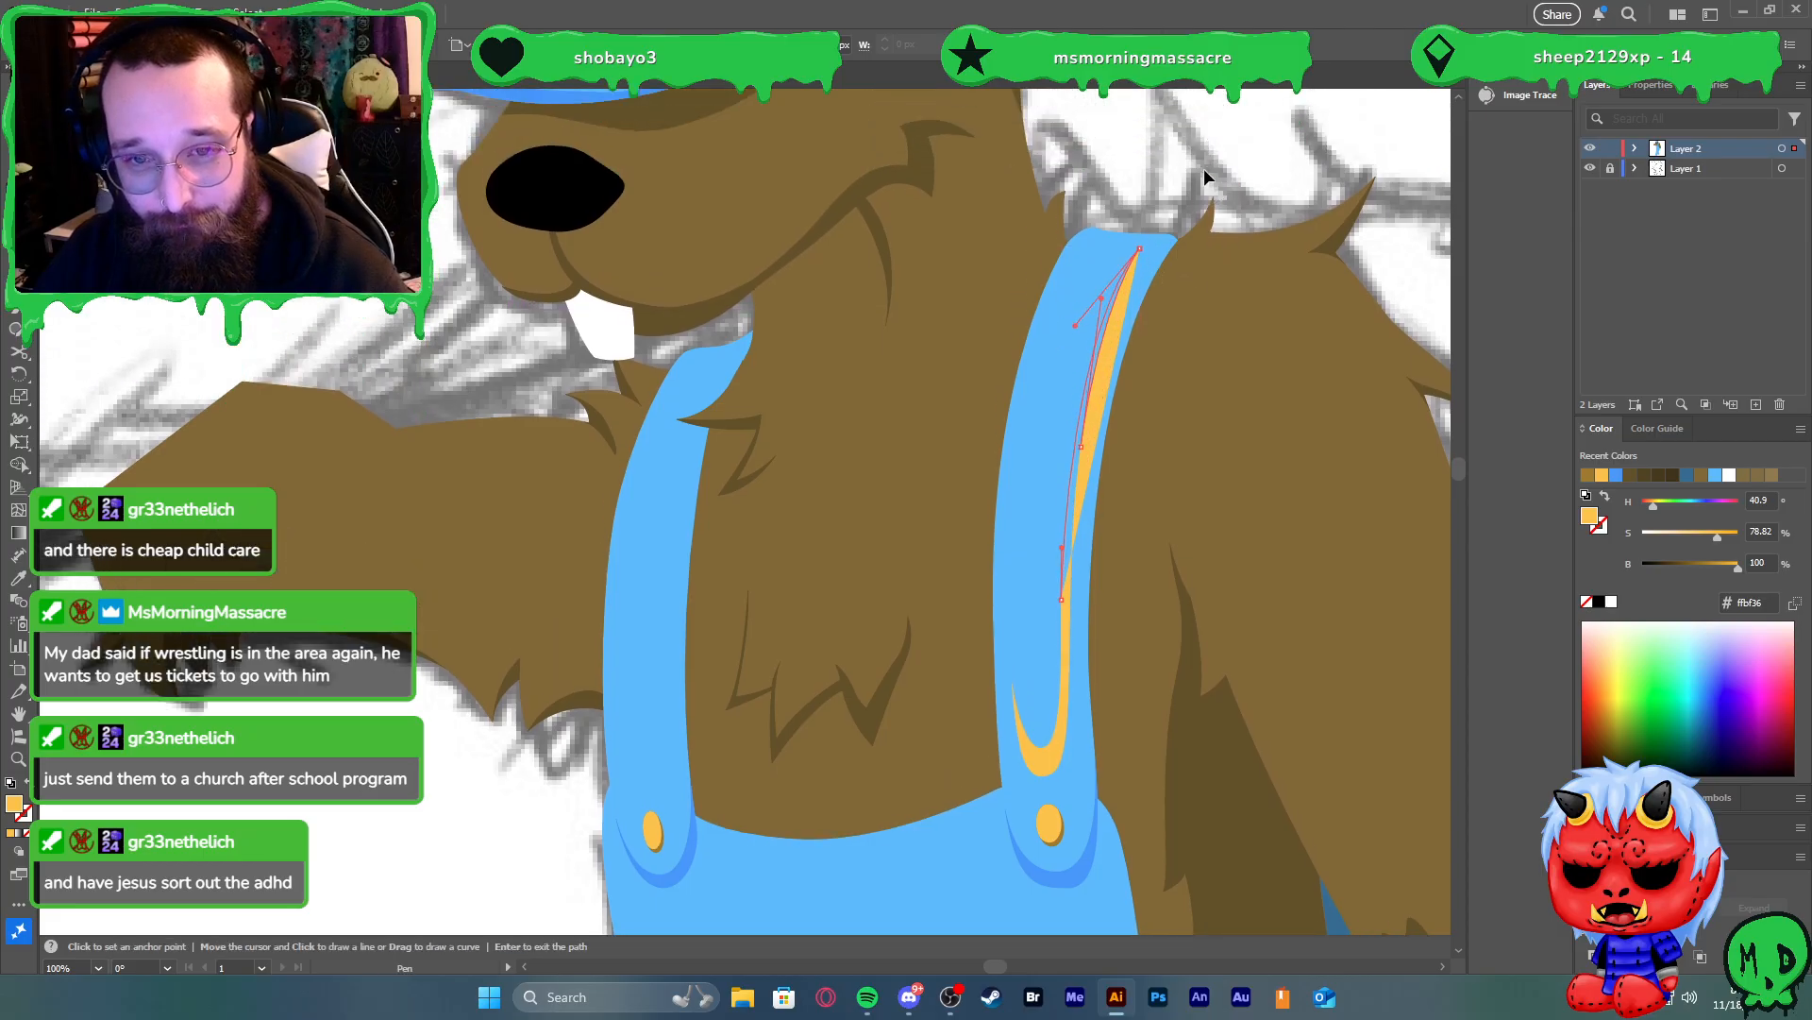
pyautogui.press('Return')
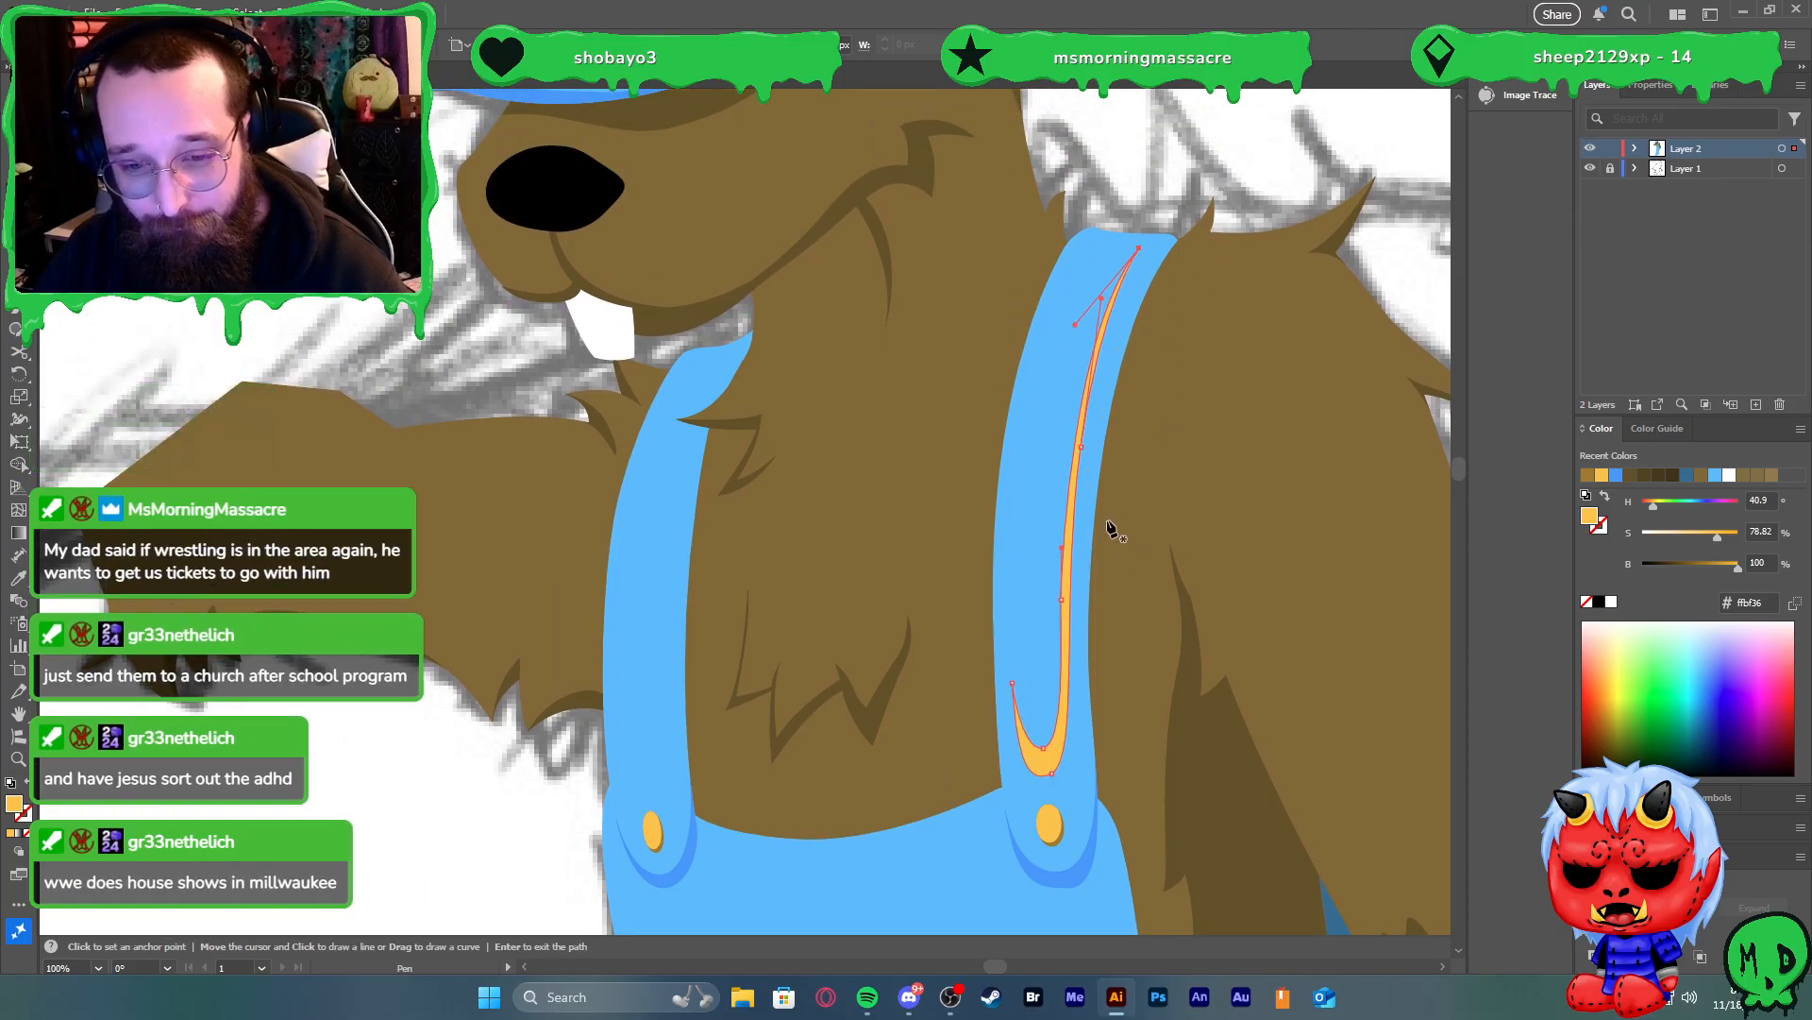
# Recolour the hook-shaped fold with the darker blue #369bff sampled from the crescent shadow at the strap's end
pyautogui.press('i')
pyautogui.click(1091, 865)
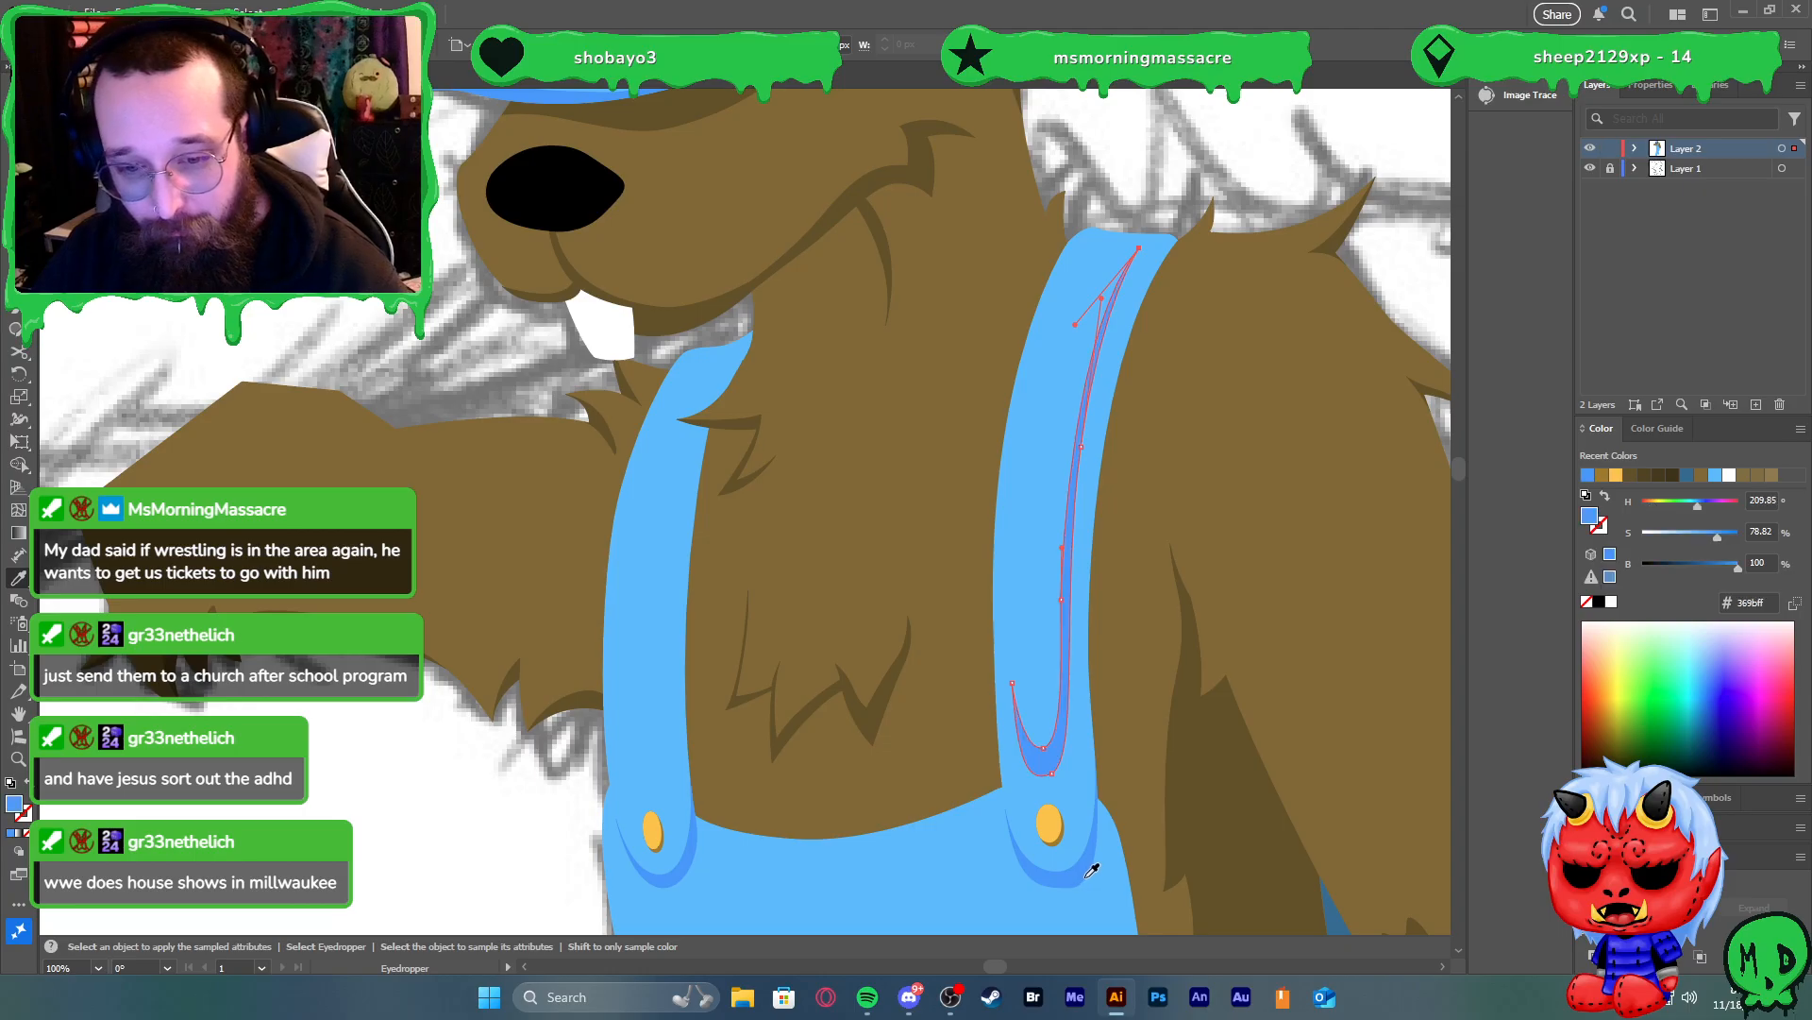
pyautogui.press('v')
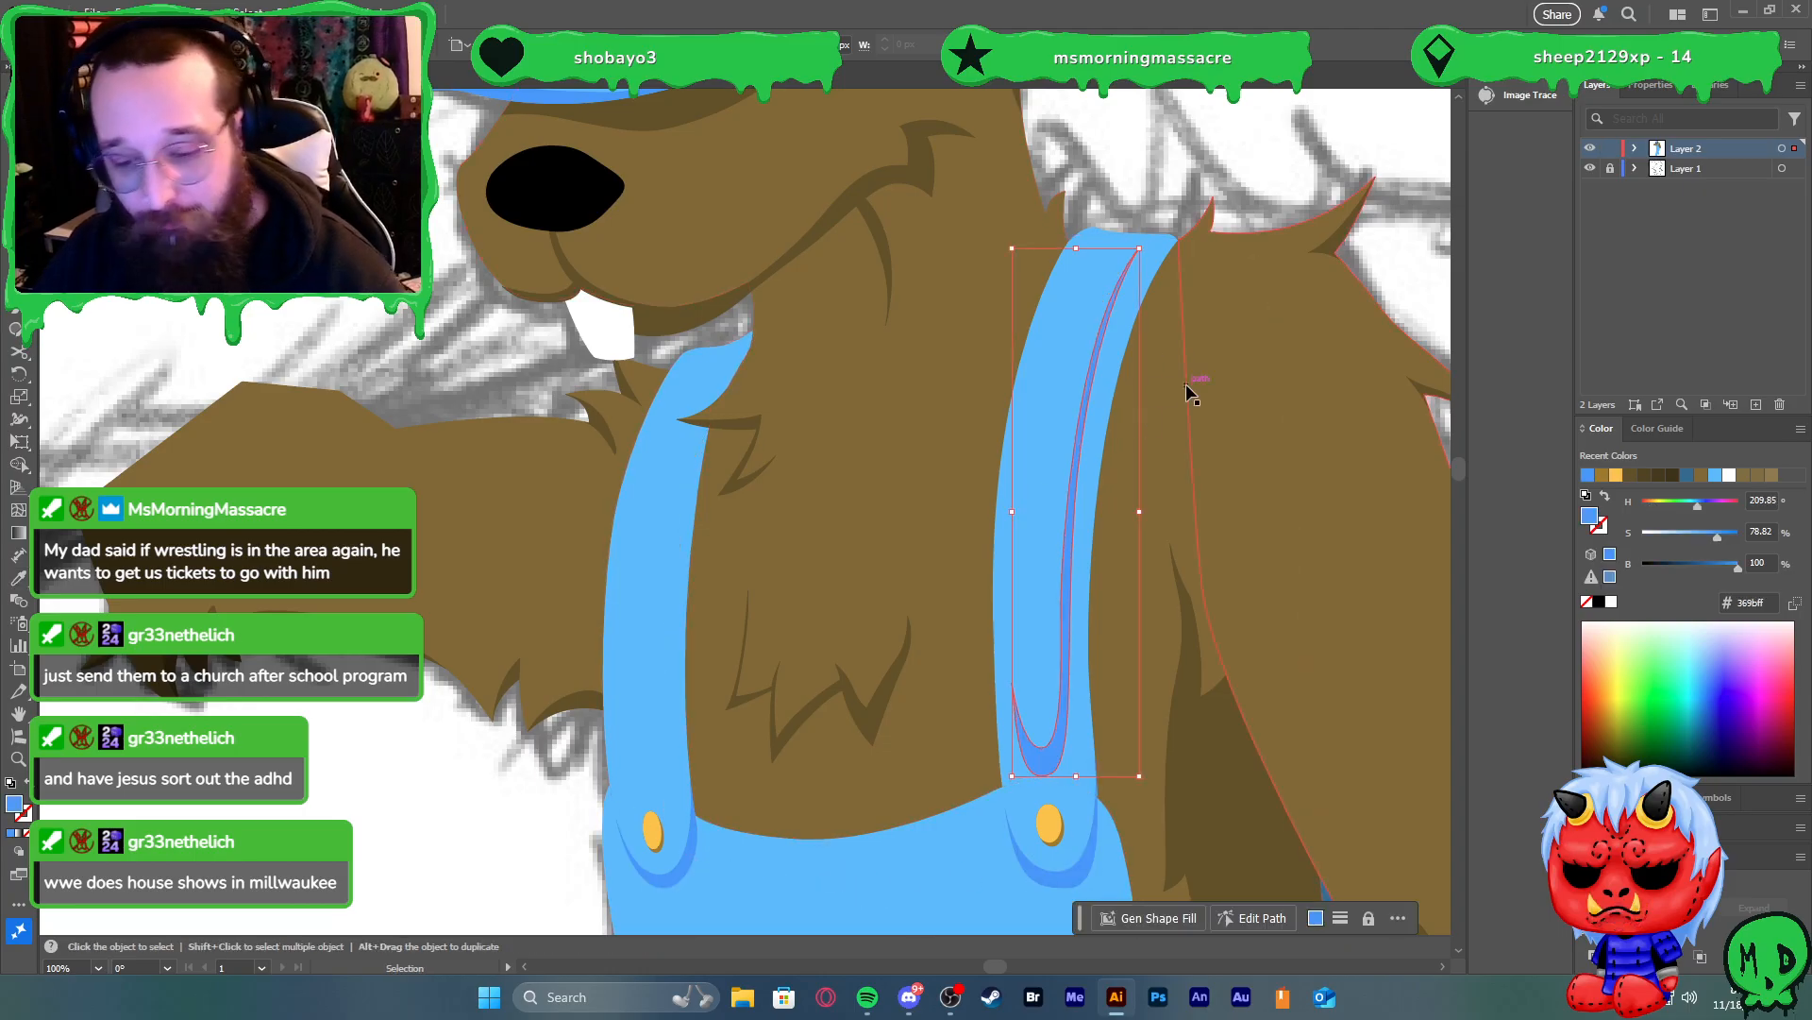
# Draw a narrow darker blue sliver along the chest-side edge of the same strap's upper half, and deselect it
pyautogui.press('p')
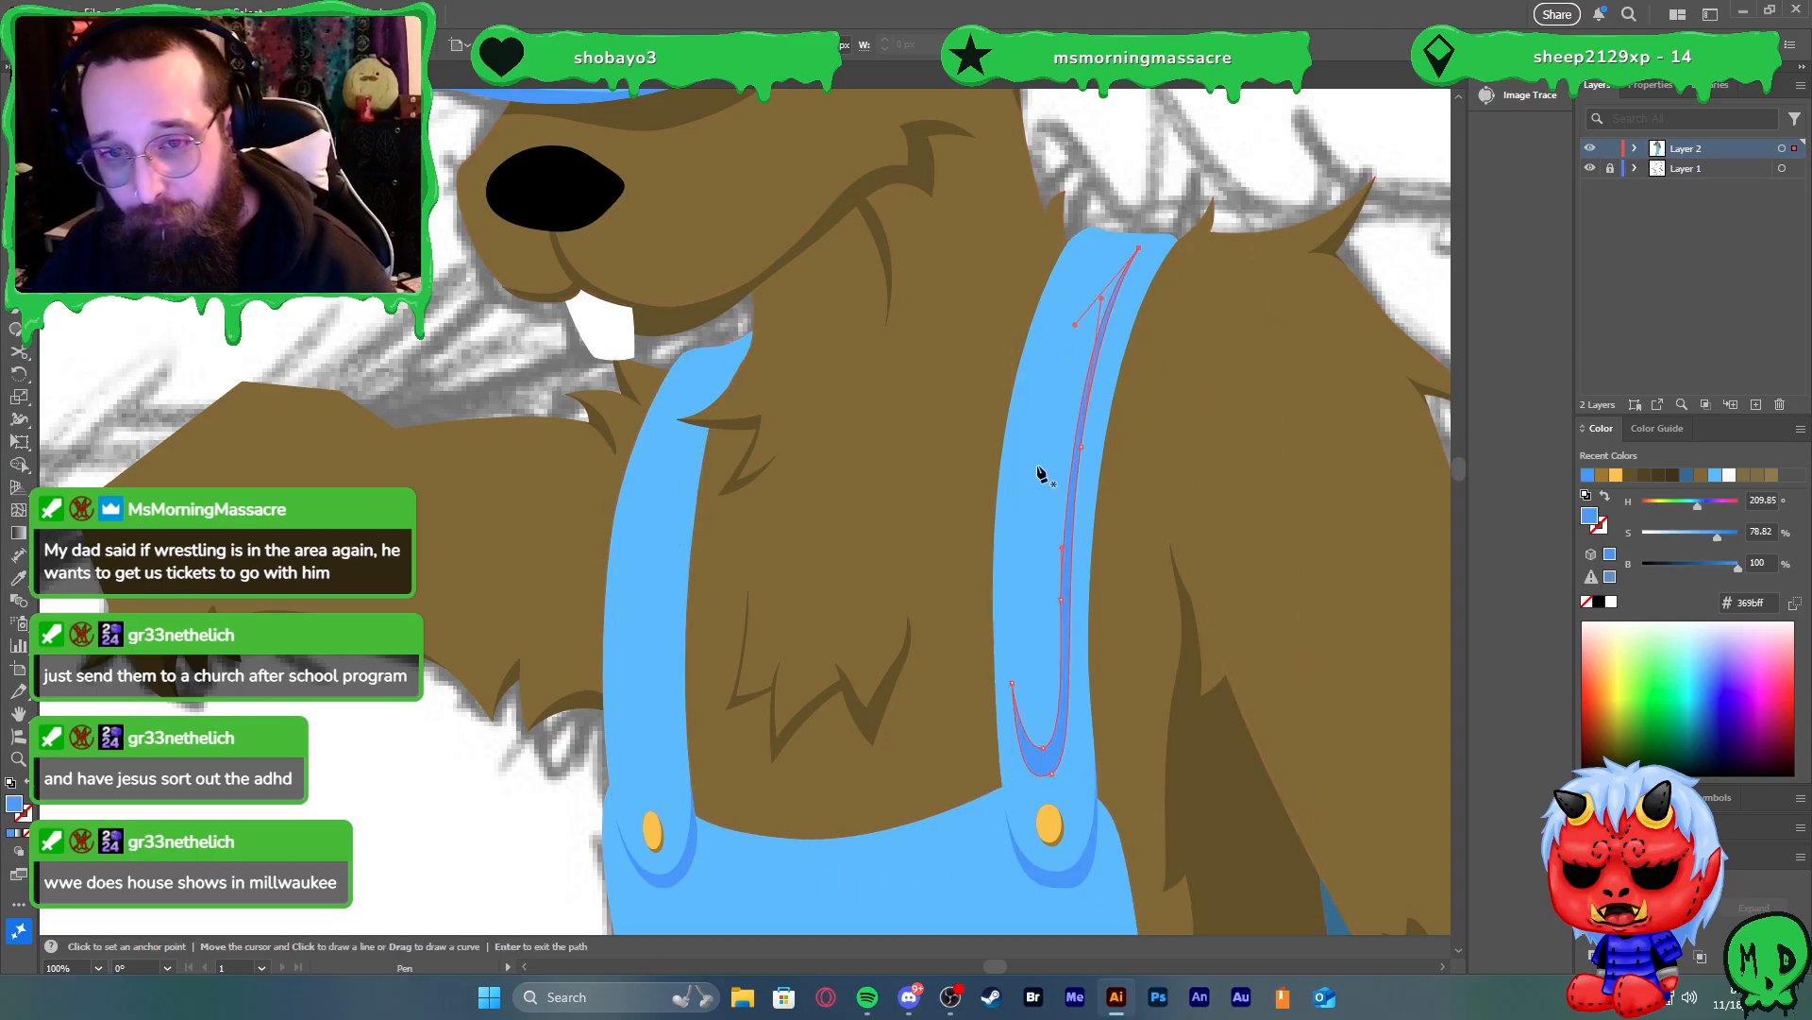
pyautogui.click(1007, 525)
pyautogui.moveTo(1086, 253); pyautogui.dragTo(1137, 205)
pyautogui.click(1085, 253)
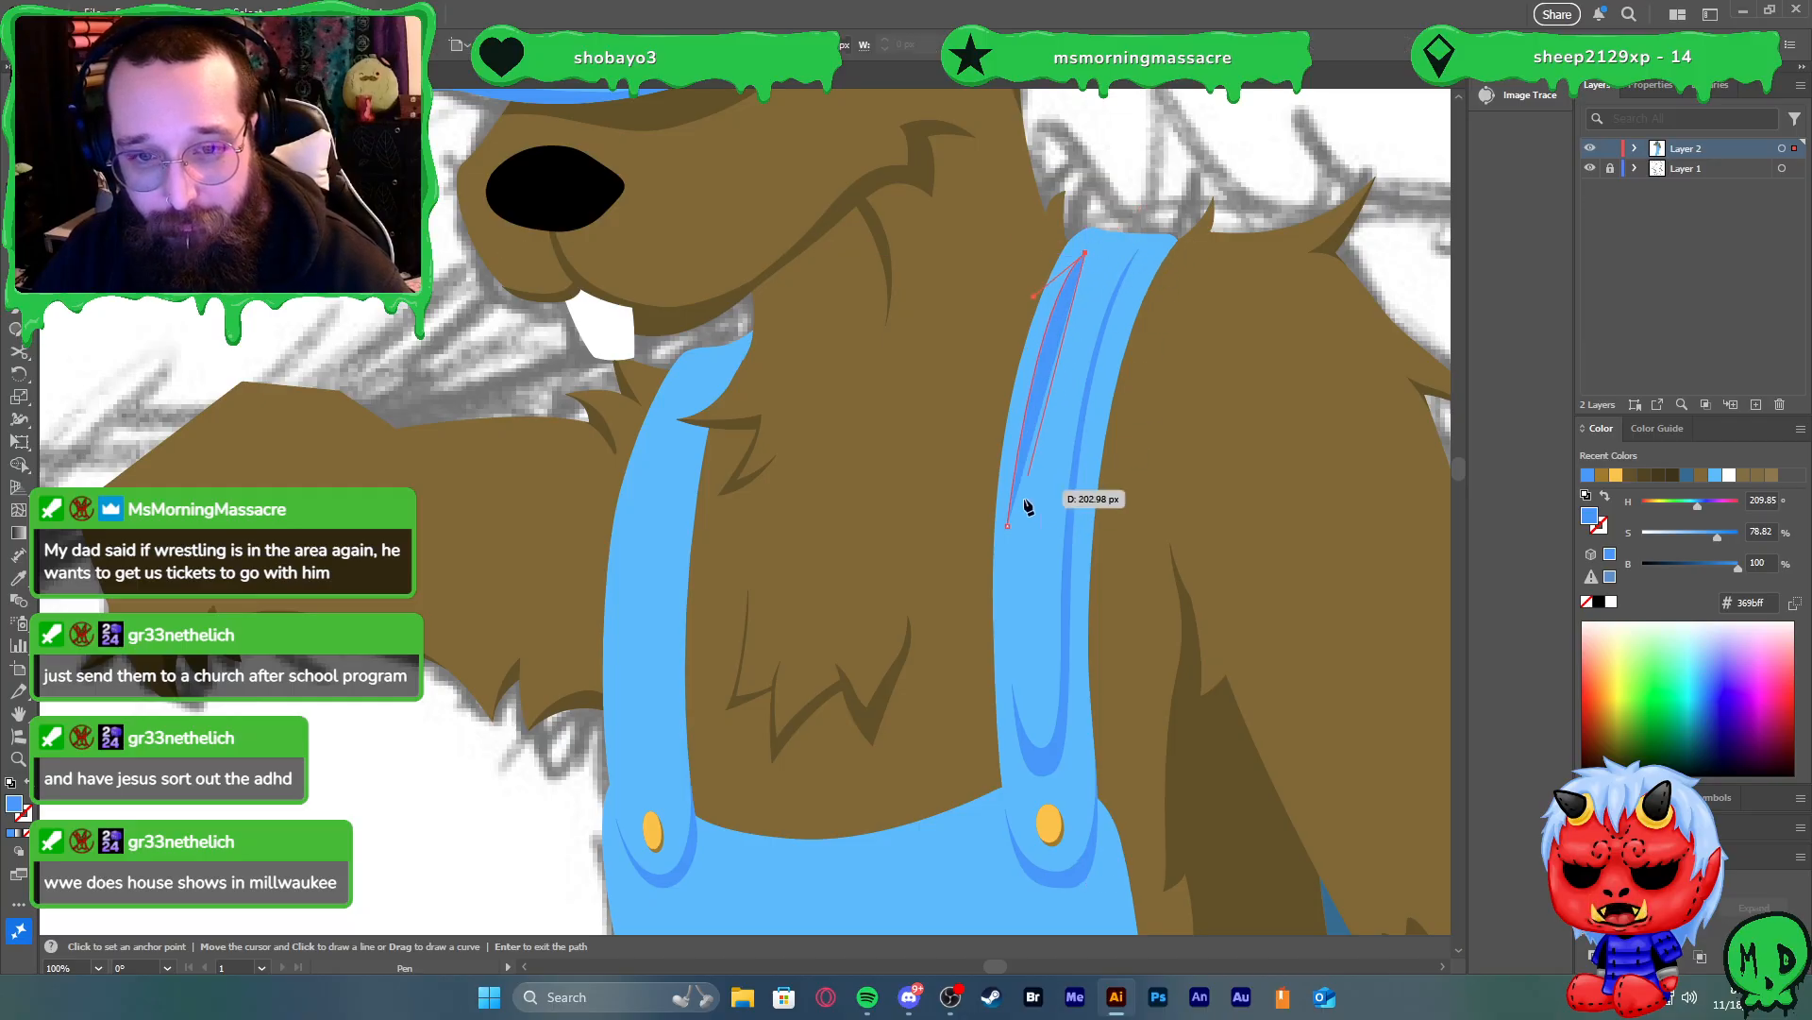
pyautogui.moveTo(964, 697); pyautogui.dragTo(984, 702)
pyautogui.press('v')
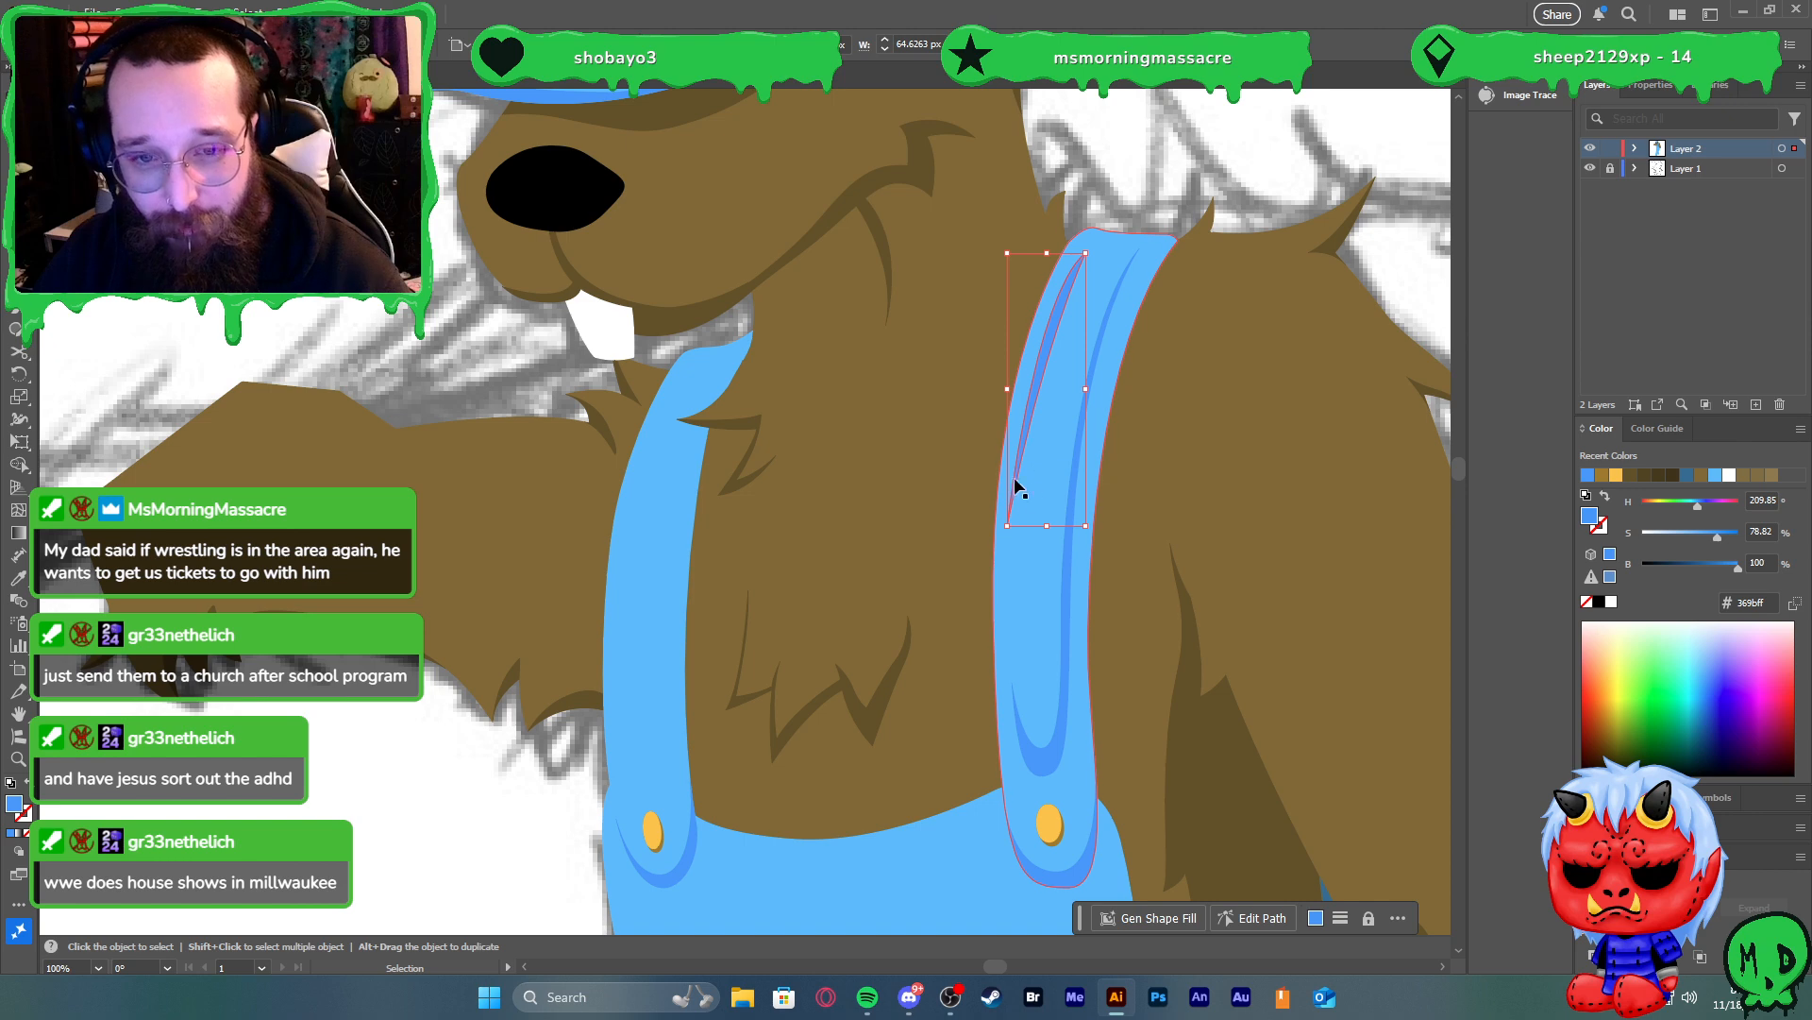
pyautogui.hotkey('ctrl', '-')
pyautogui.hotkey('ctrl', '-')
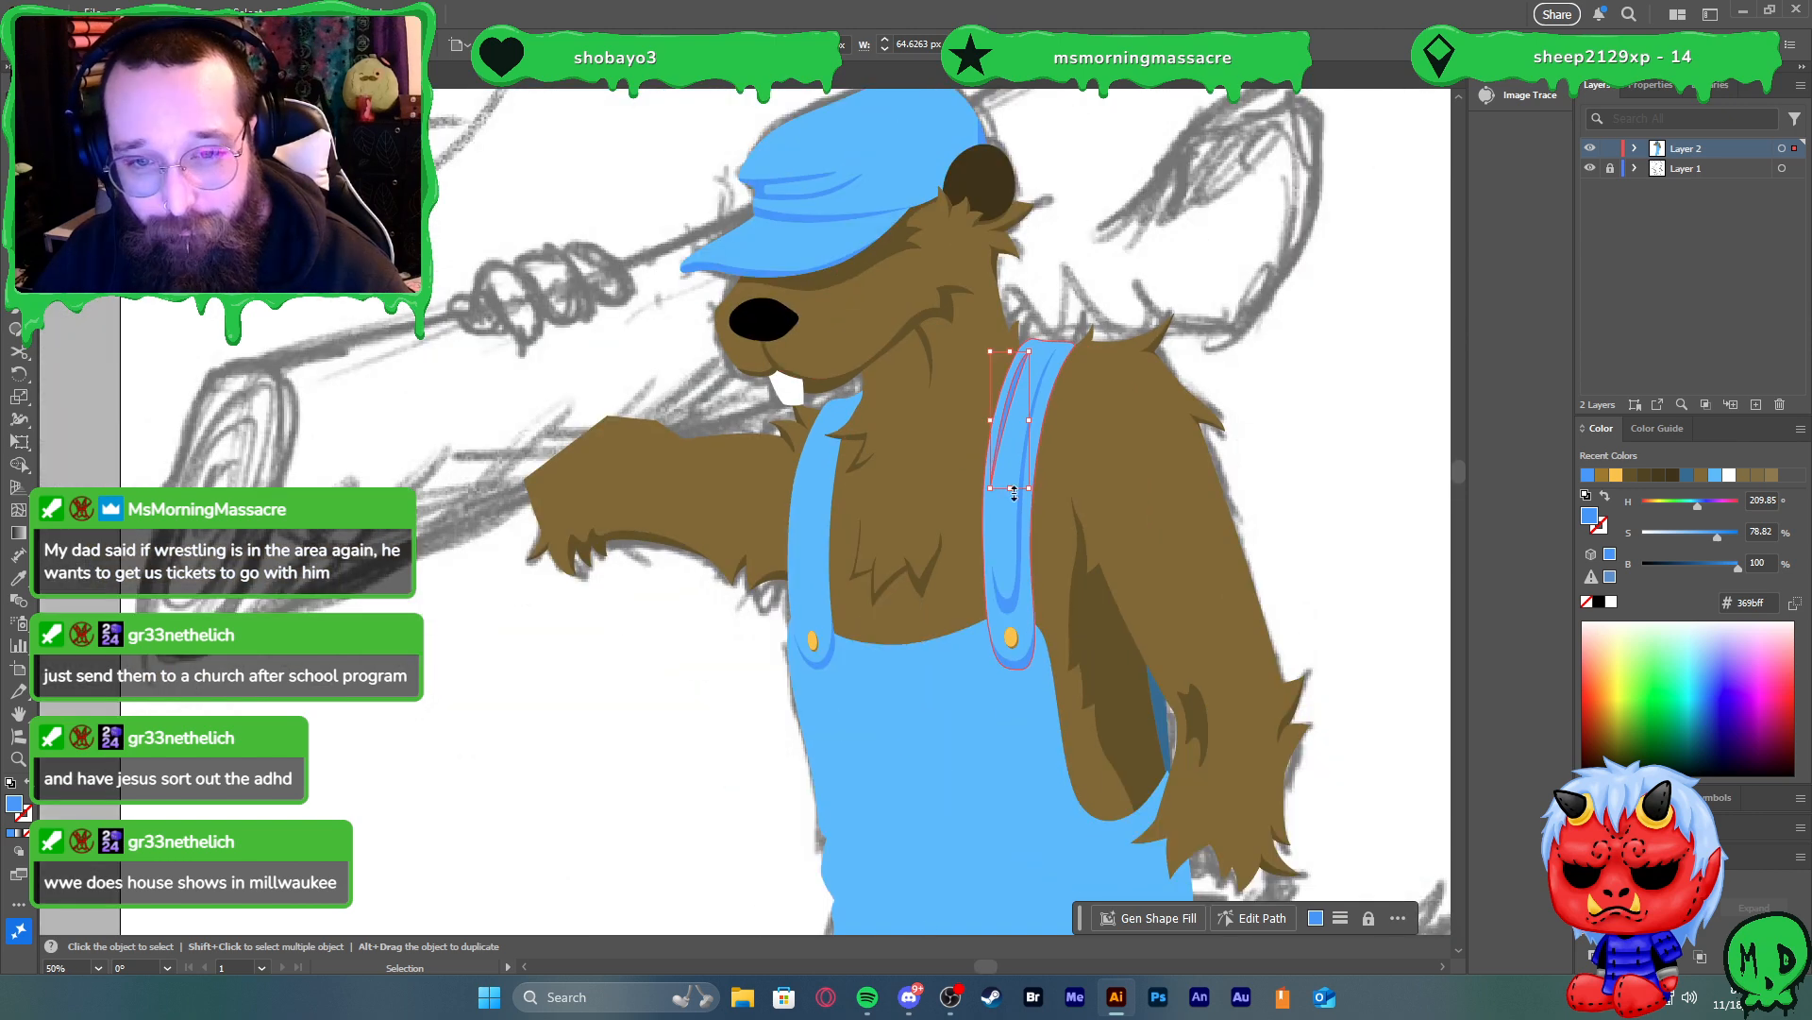
pyautogui.click(1221, 370)
# Reshape the curve of the narrow sliver along the strap's chest-side edge with Direct Selection
pyautogui.scroll(3, 1051, 455)
pyautogui.press('a')
pyautogui.click(961, 609)
pyautogui.moveTo(1006, 272); pyautogui.dragTo(1004, 327)
pyautogui.click(961, 608)
pyautogui.press('v')
pyautogui.scroll(-3, 1048, 352)
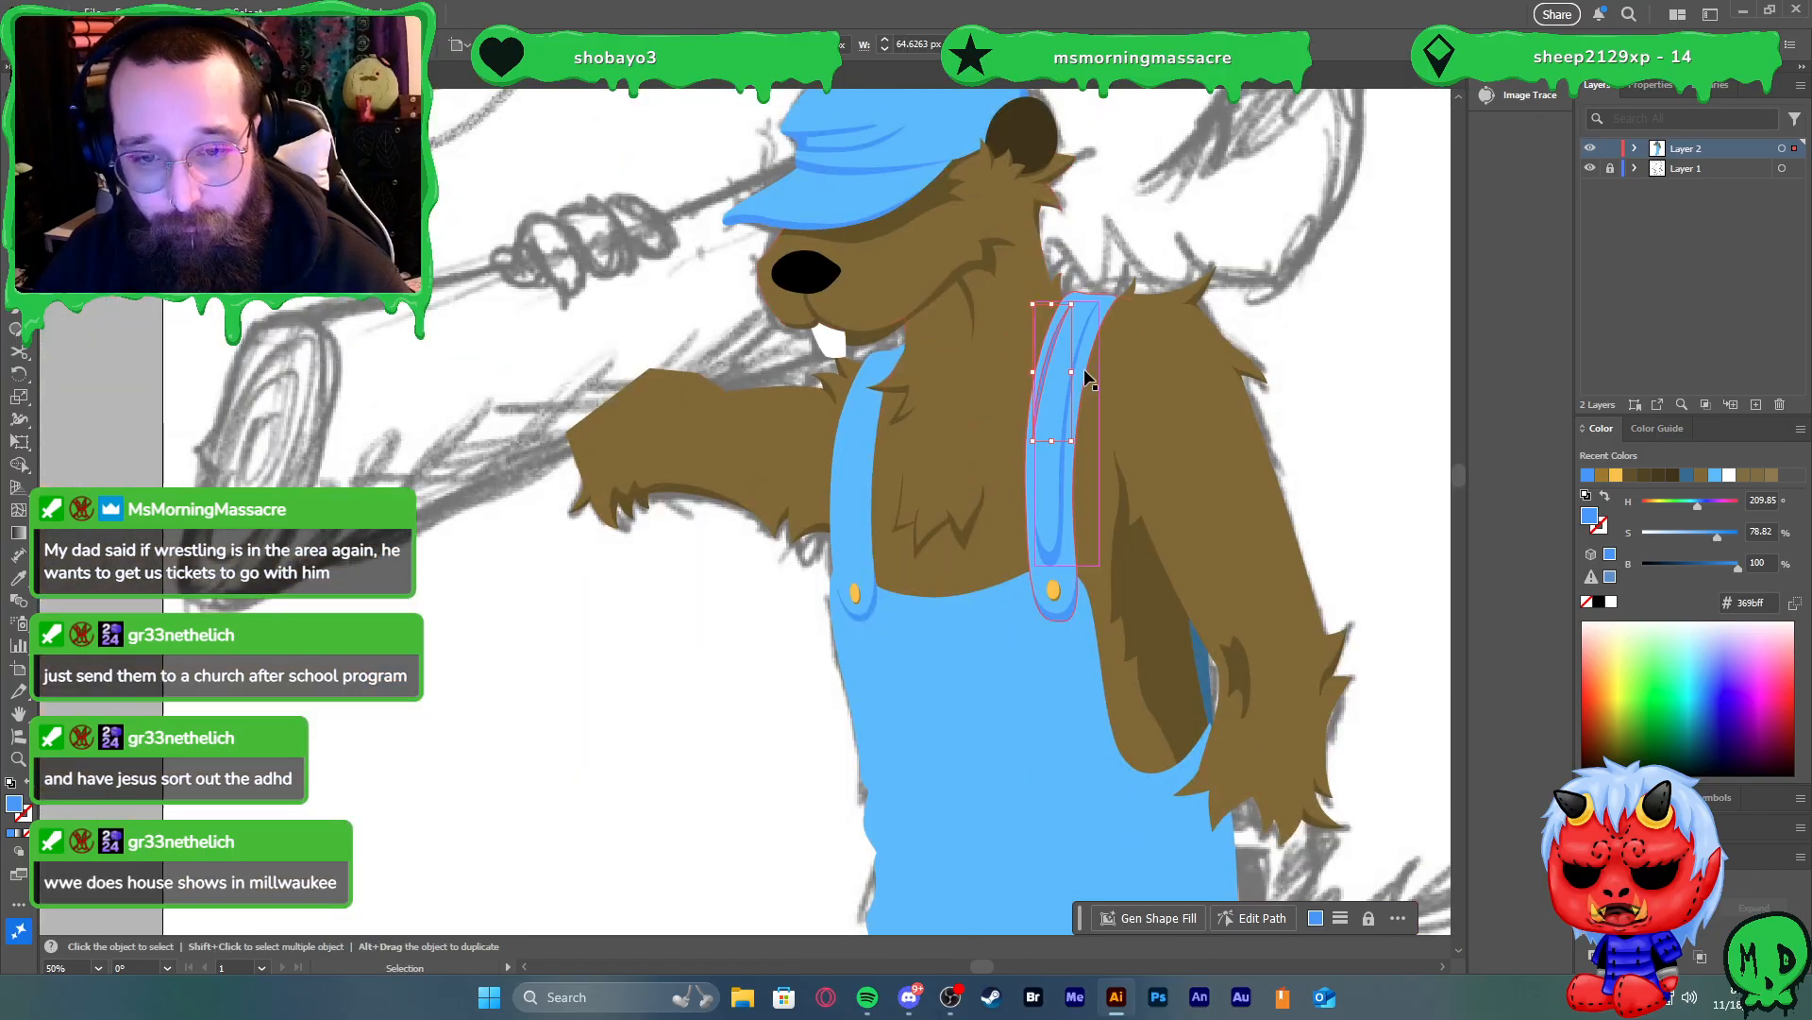
pyautogui.click(1320, 431)
pyautogui.scroll(3, 1084, 374)
pyautogui.click(1051, 359)
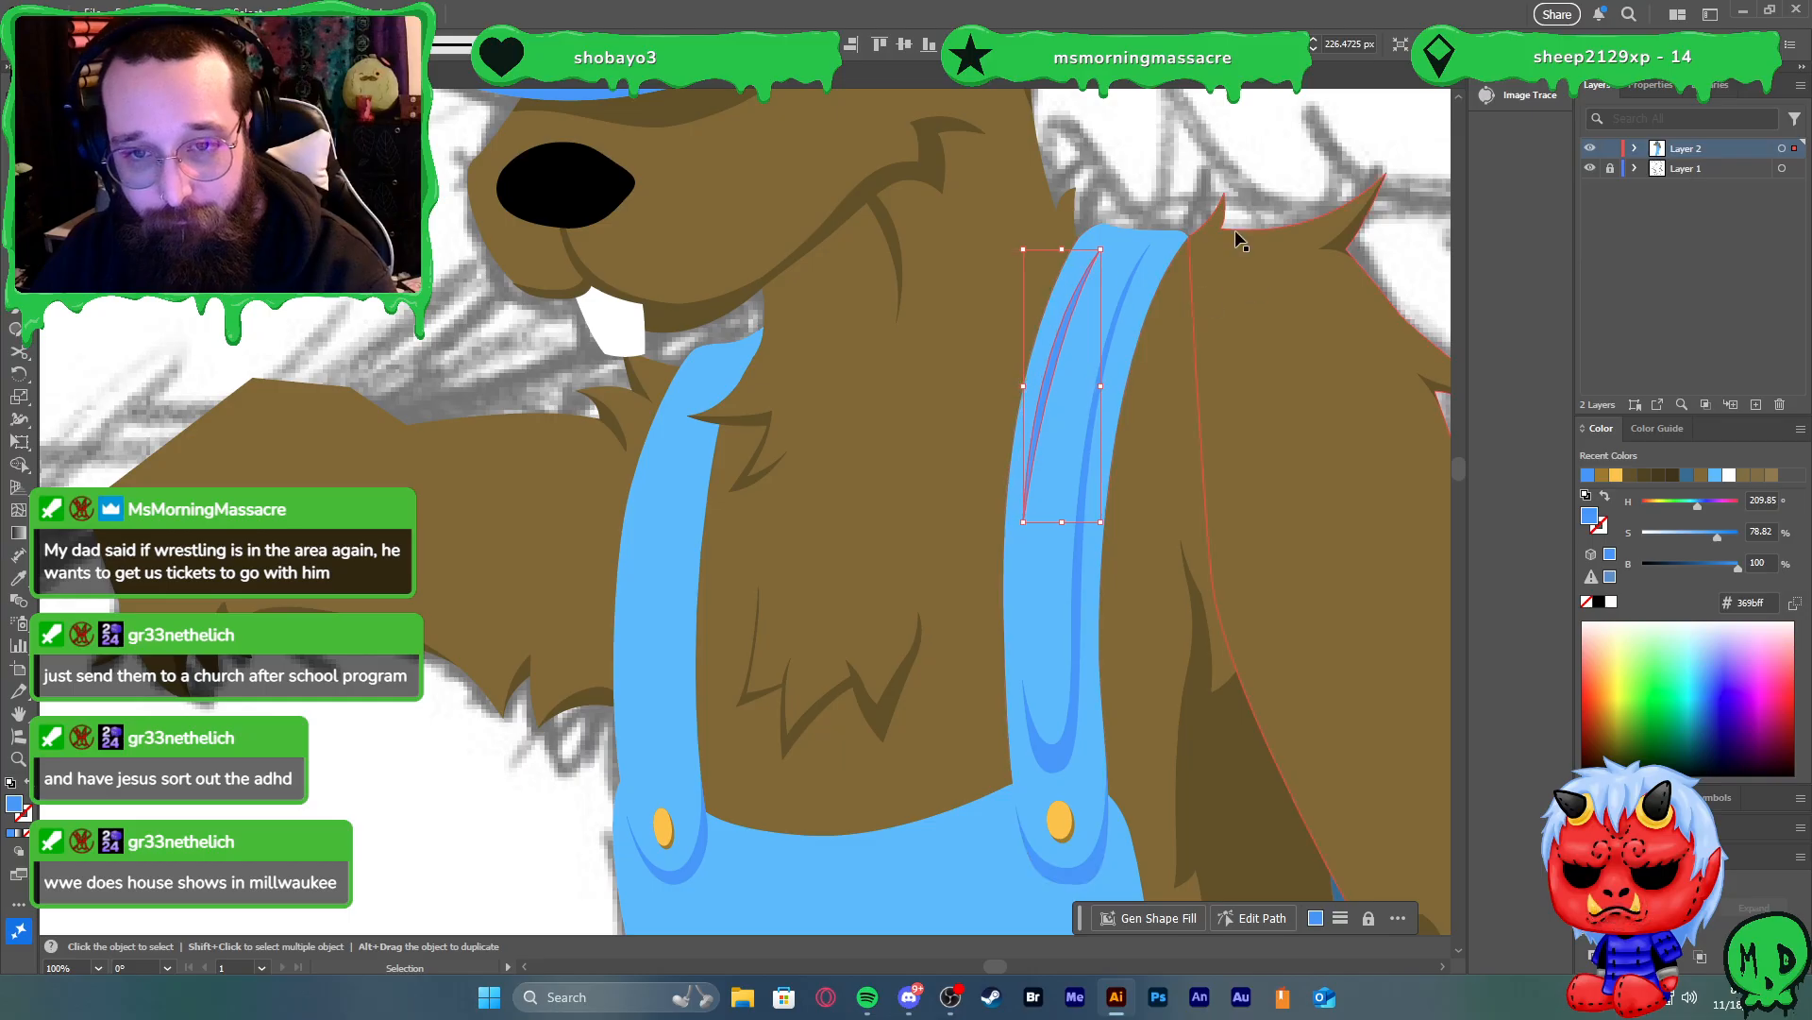
pyautogui.click(1271, 153)
pyautogui.scroll(-4, 1311, 301)
pyautogui.scroll(3, 1340, 382)
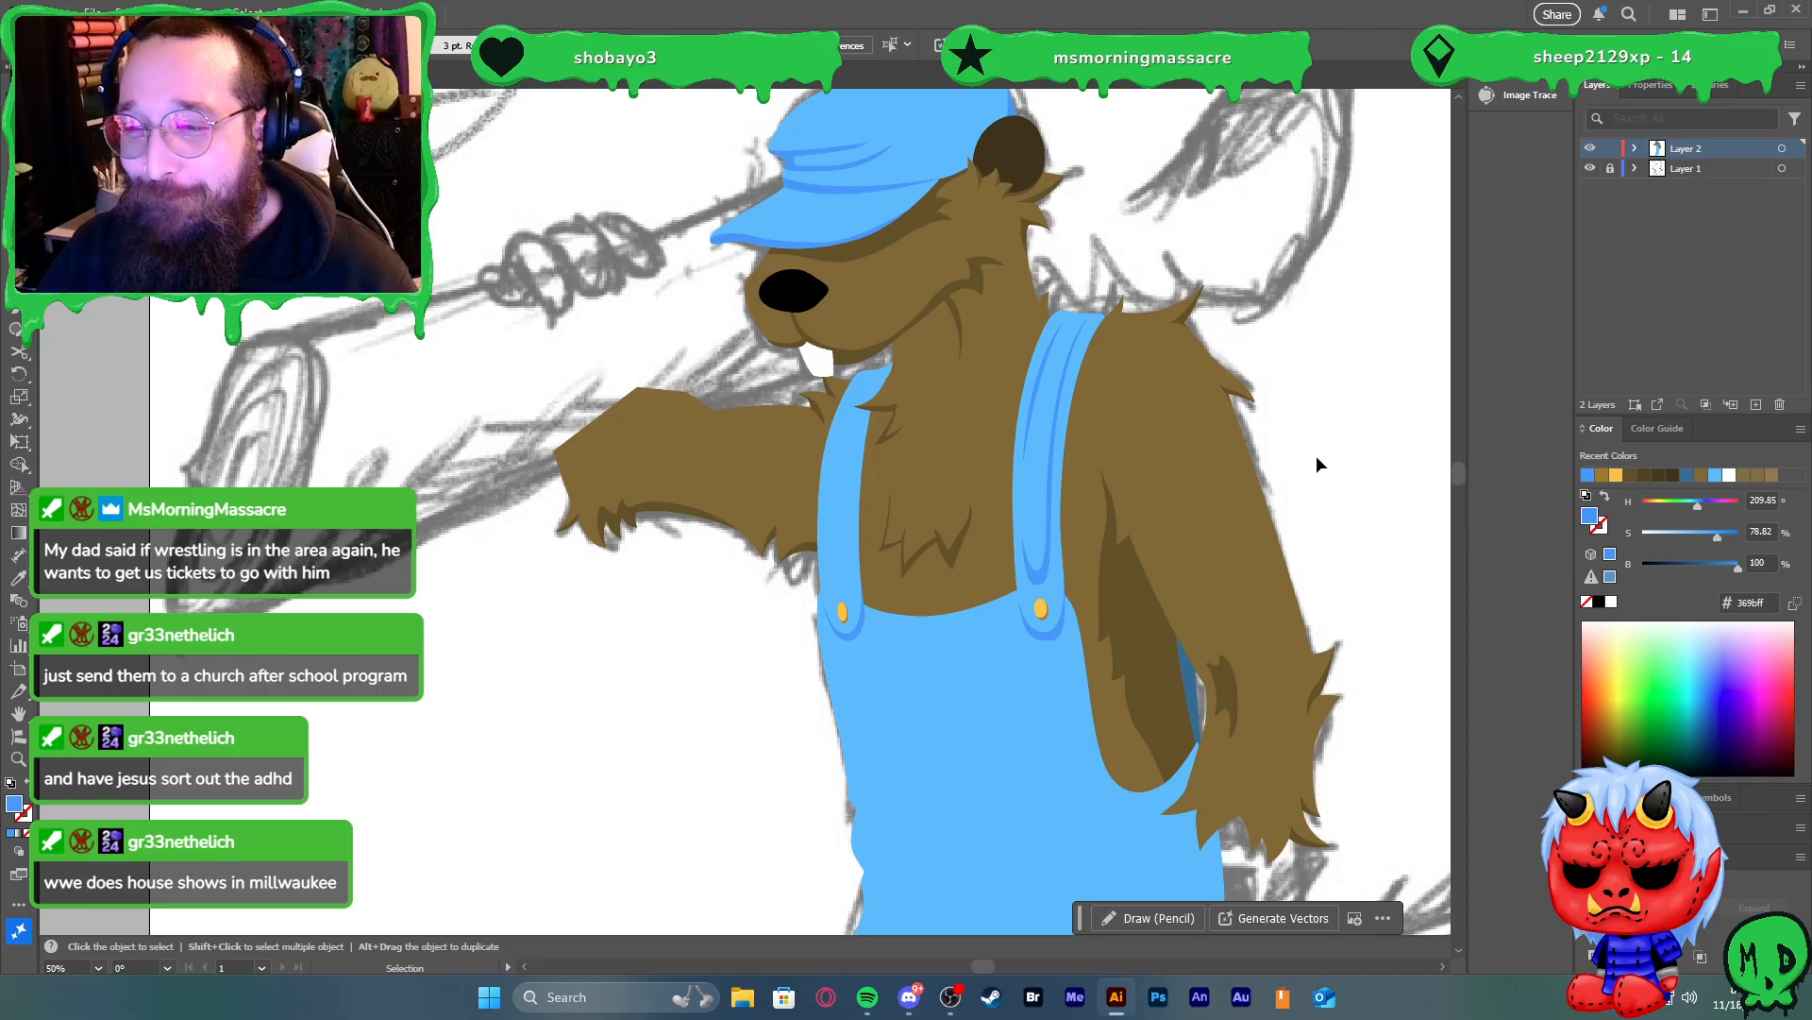
pyautogui.click(835, 566)
pyautogui.scroll(2, 810, 569)
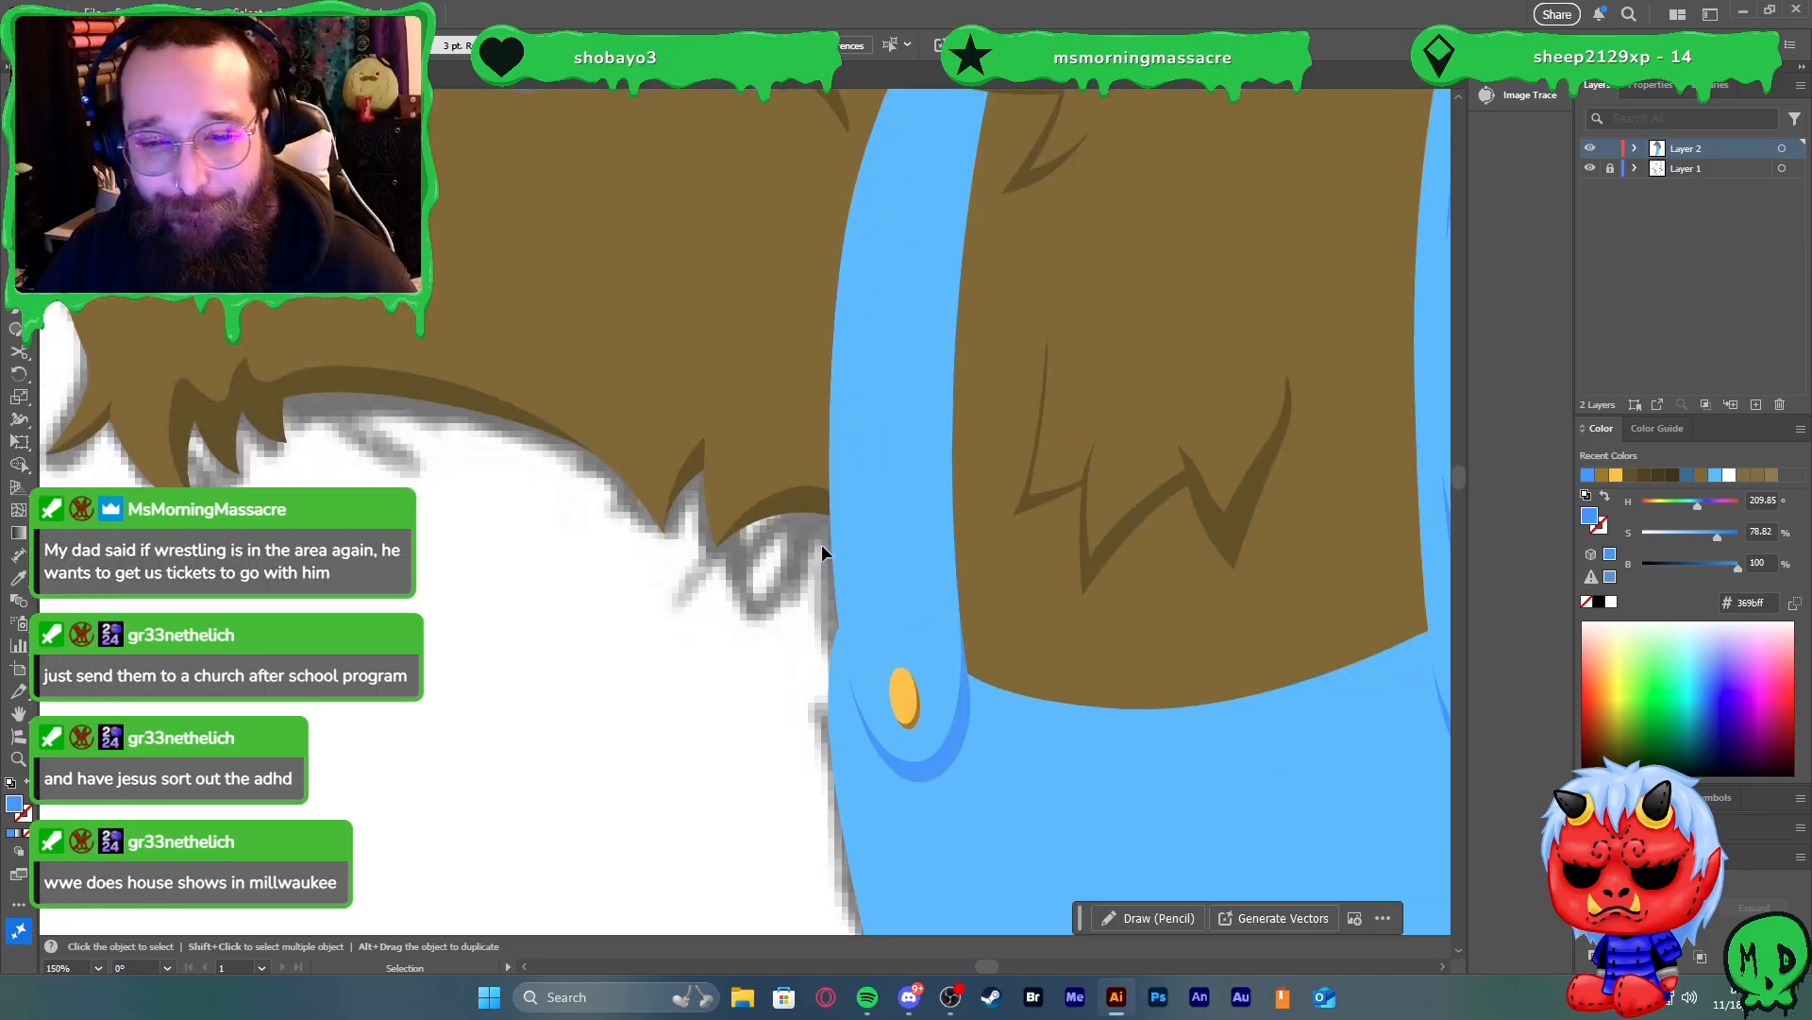
# Draw a darker blue hook-shaped fold down the chest side of the strap by the outstretched arm, curling across it just above the button
pyautogui.scroll(-1, 825, 546)
pyautogui.scroll(1, 861, 437)
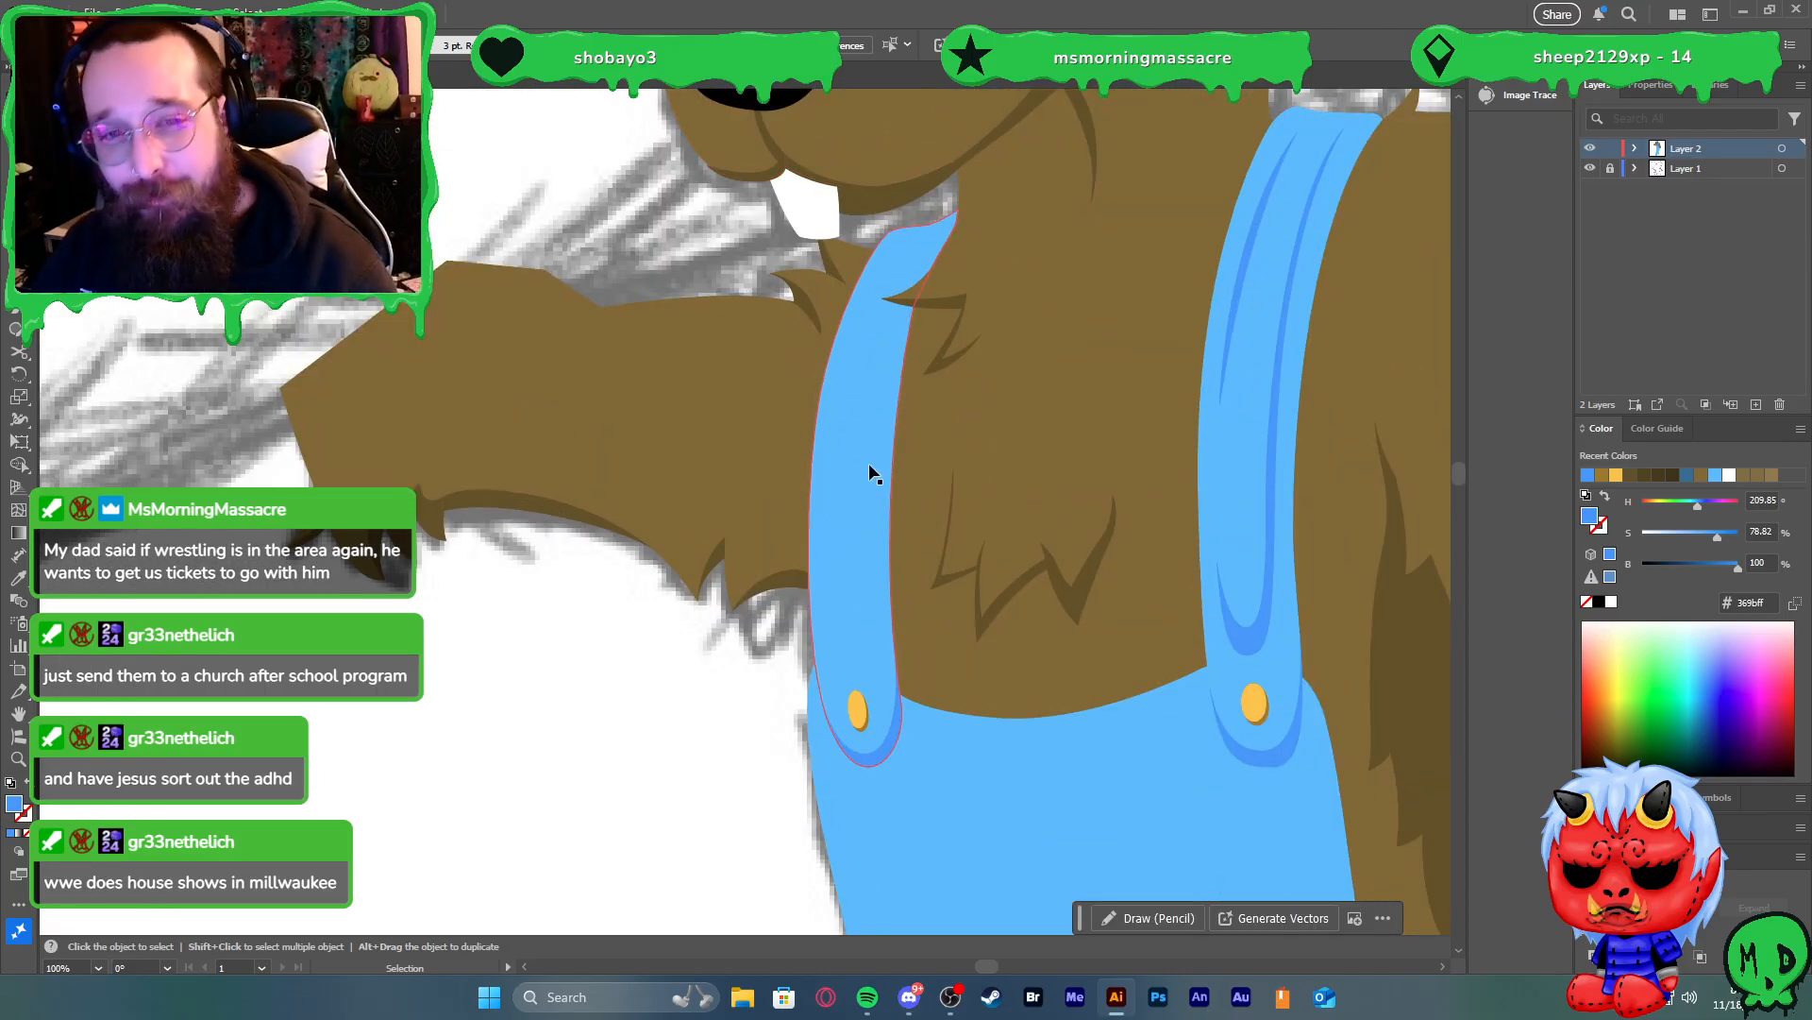
pyautogui.press('p')
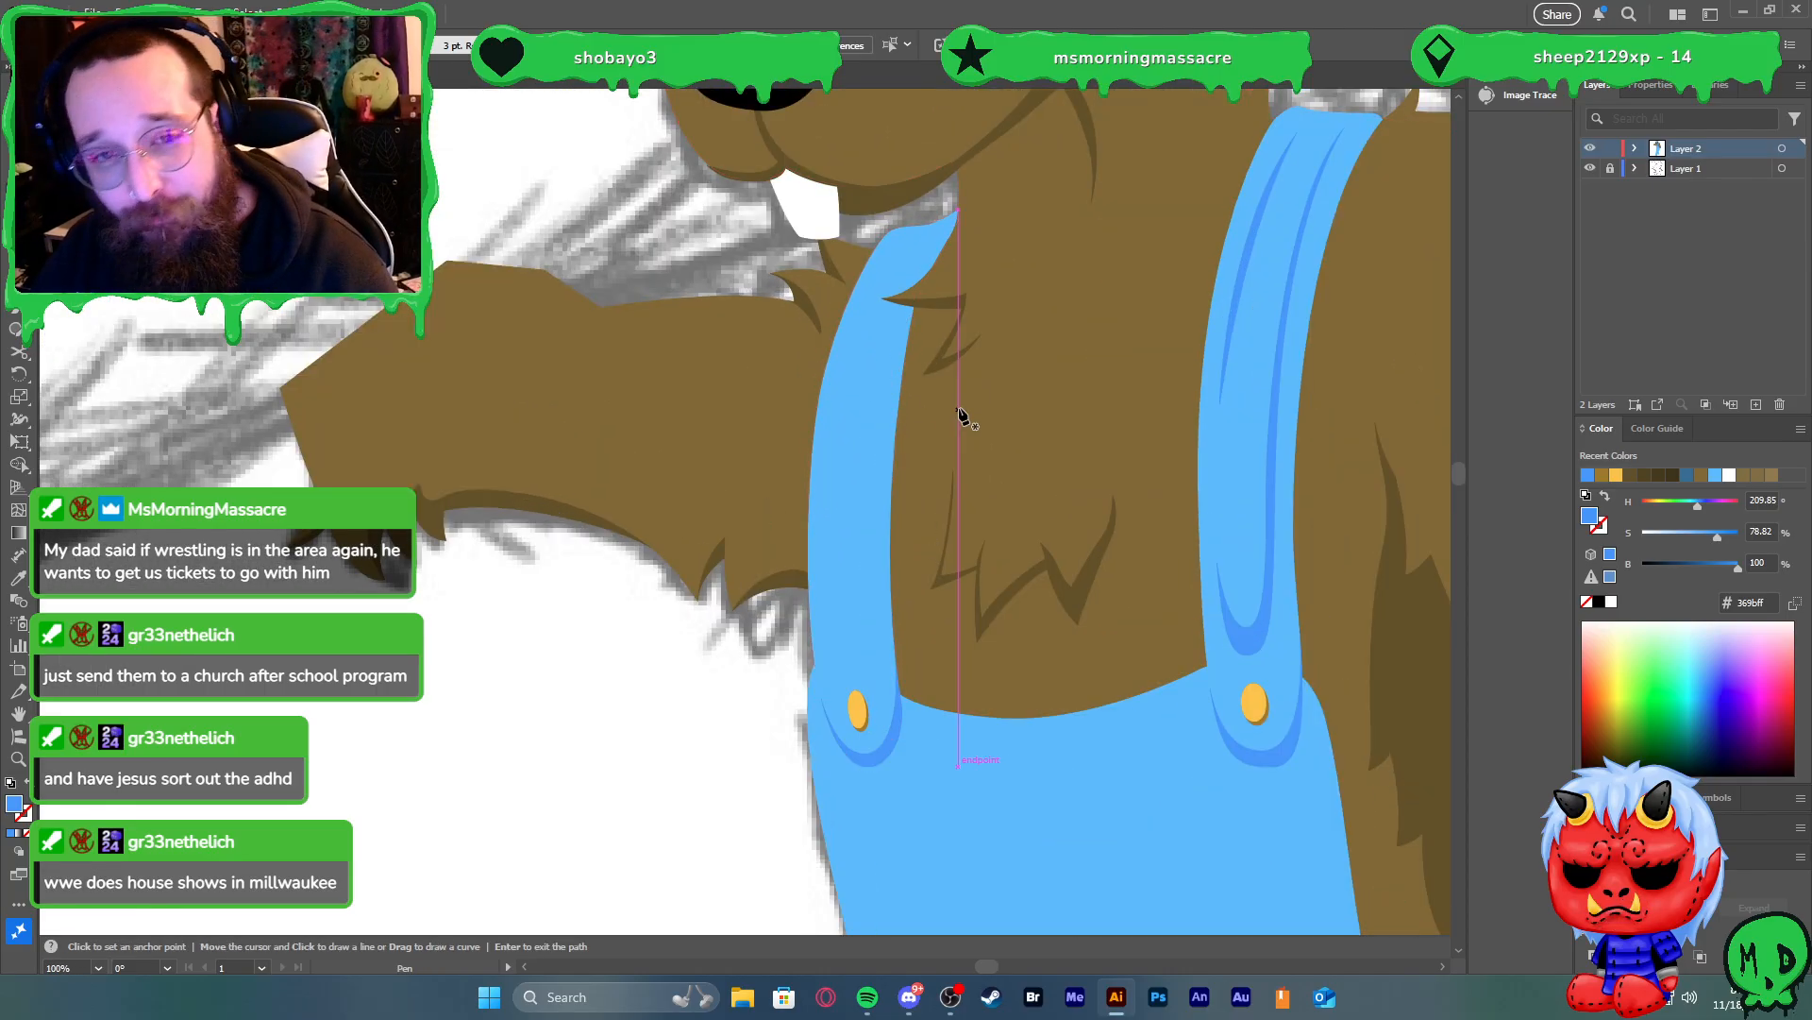
pyautogui.click(937, 237)
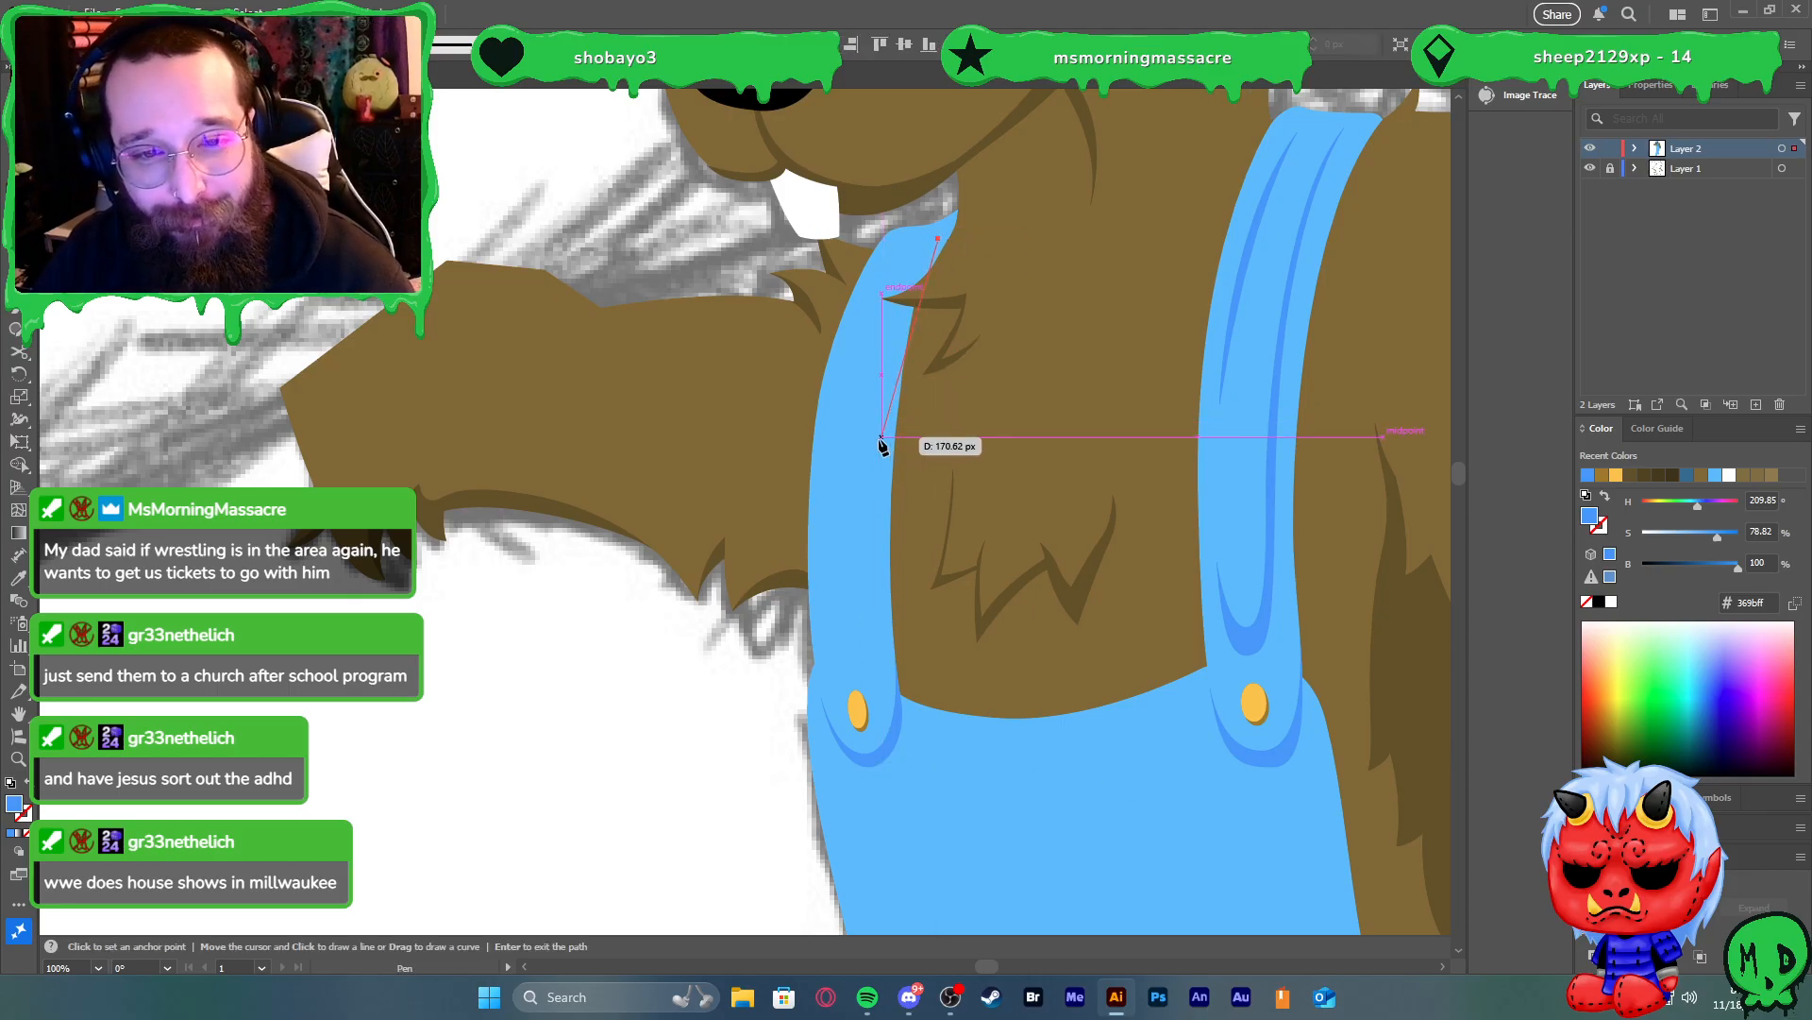
pyautogui.moveTo(878, 598); pyautogui.dragTo(877, 601)
pyautogui.moveTo(846, 671); pyautogui.dragTo(823, 676)
pyautogui.moveTo(821, 601); pyautogui.dragTo(820, 570)
pyautogui.moveTo(848, 652); pyautogui.dragTo(873, 657)
pyautogui.click(868, 591)
pyautogui.click(869, 531)
pyautogui.click(868, 472)
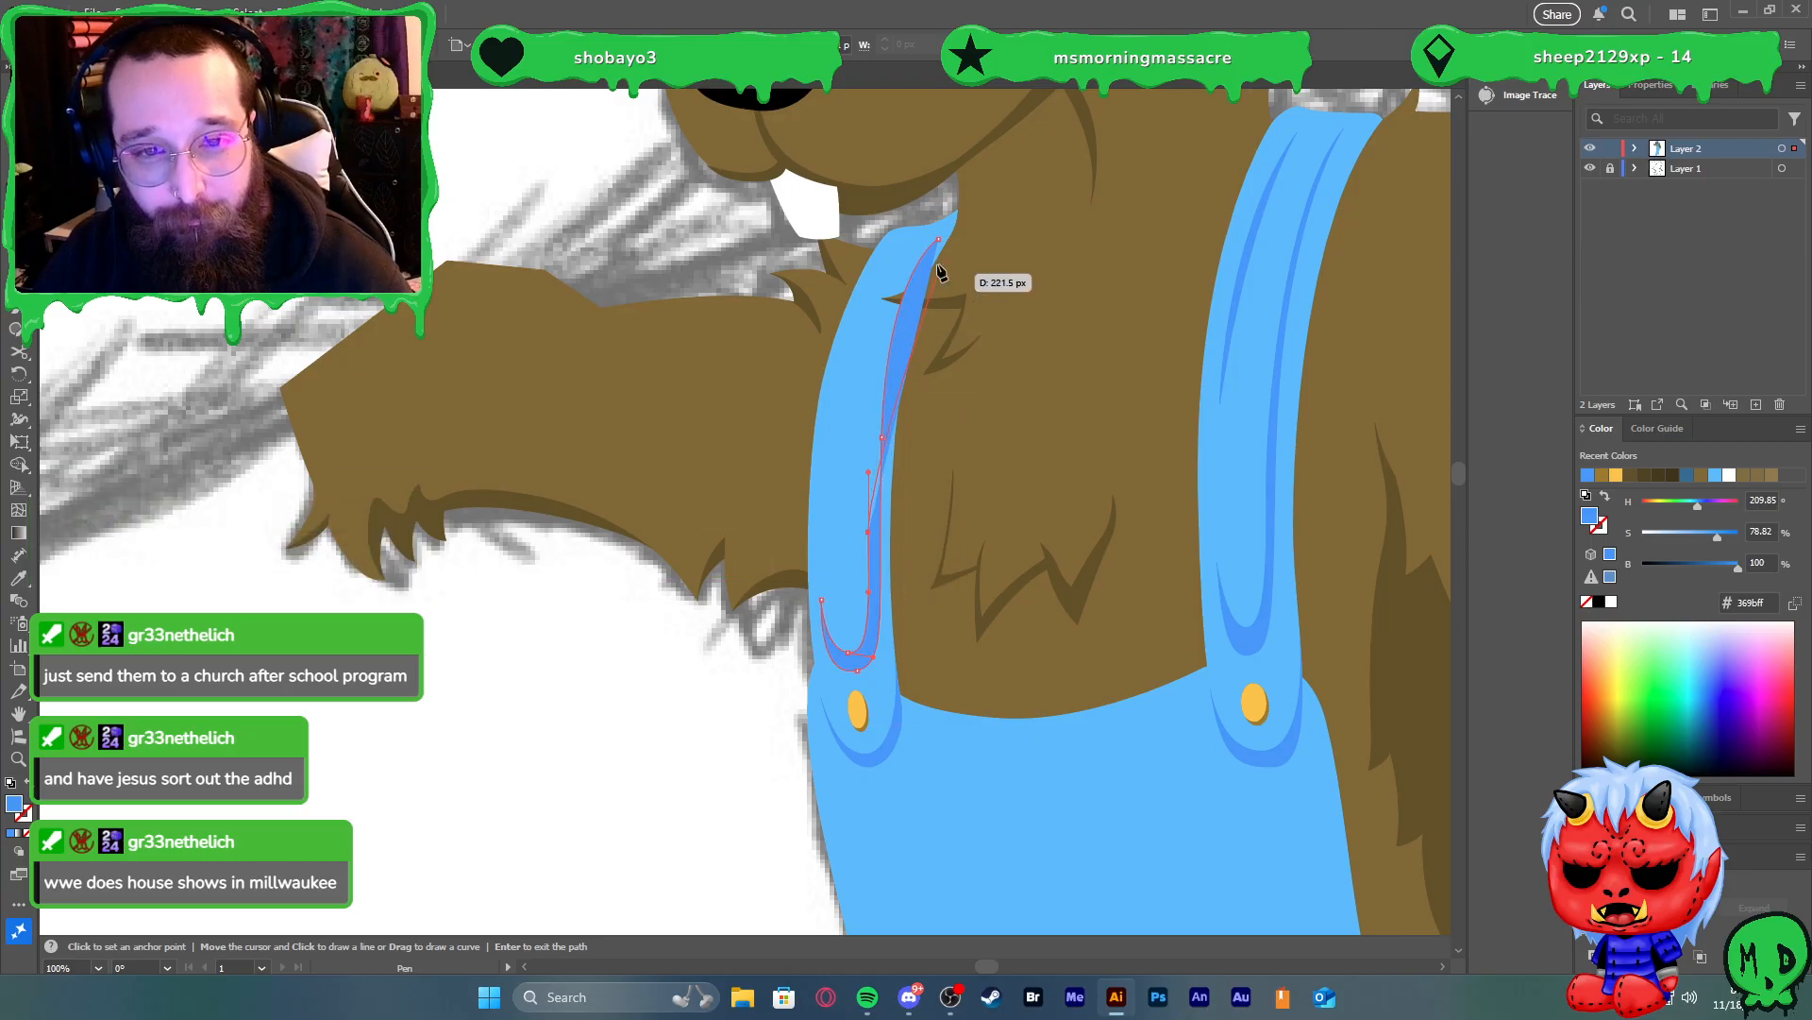
pyautogui.moveTo(938, 239); pyautogui.dragTo(1015, 189)
# Reshape the inner curve of the hook-shaped fold with Direct Selection, and deselect it
pyautogui.press('a')
pyautogui.moveTo(881, 478); pyautogui.dragTo(899, 515)
pyautogui.scroll(2, 863, 394)
pyautogui.scroll(-3, 890, 493)
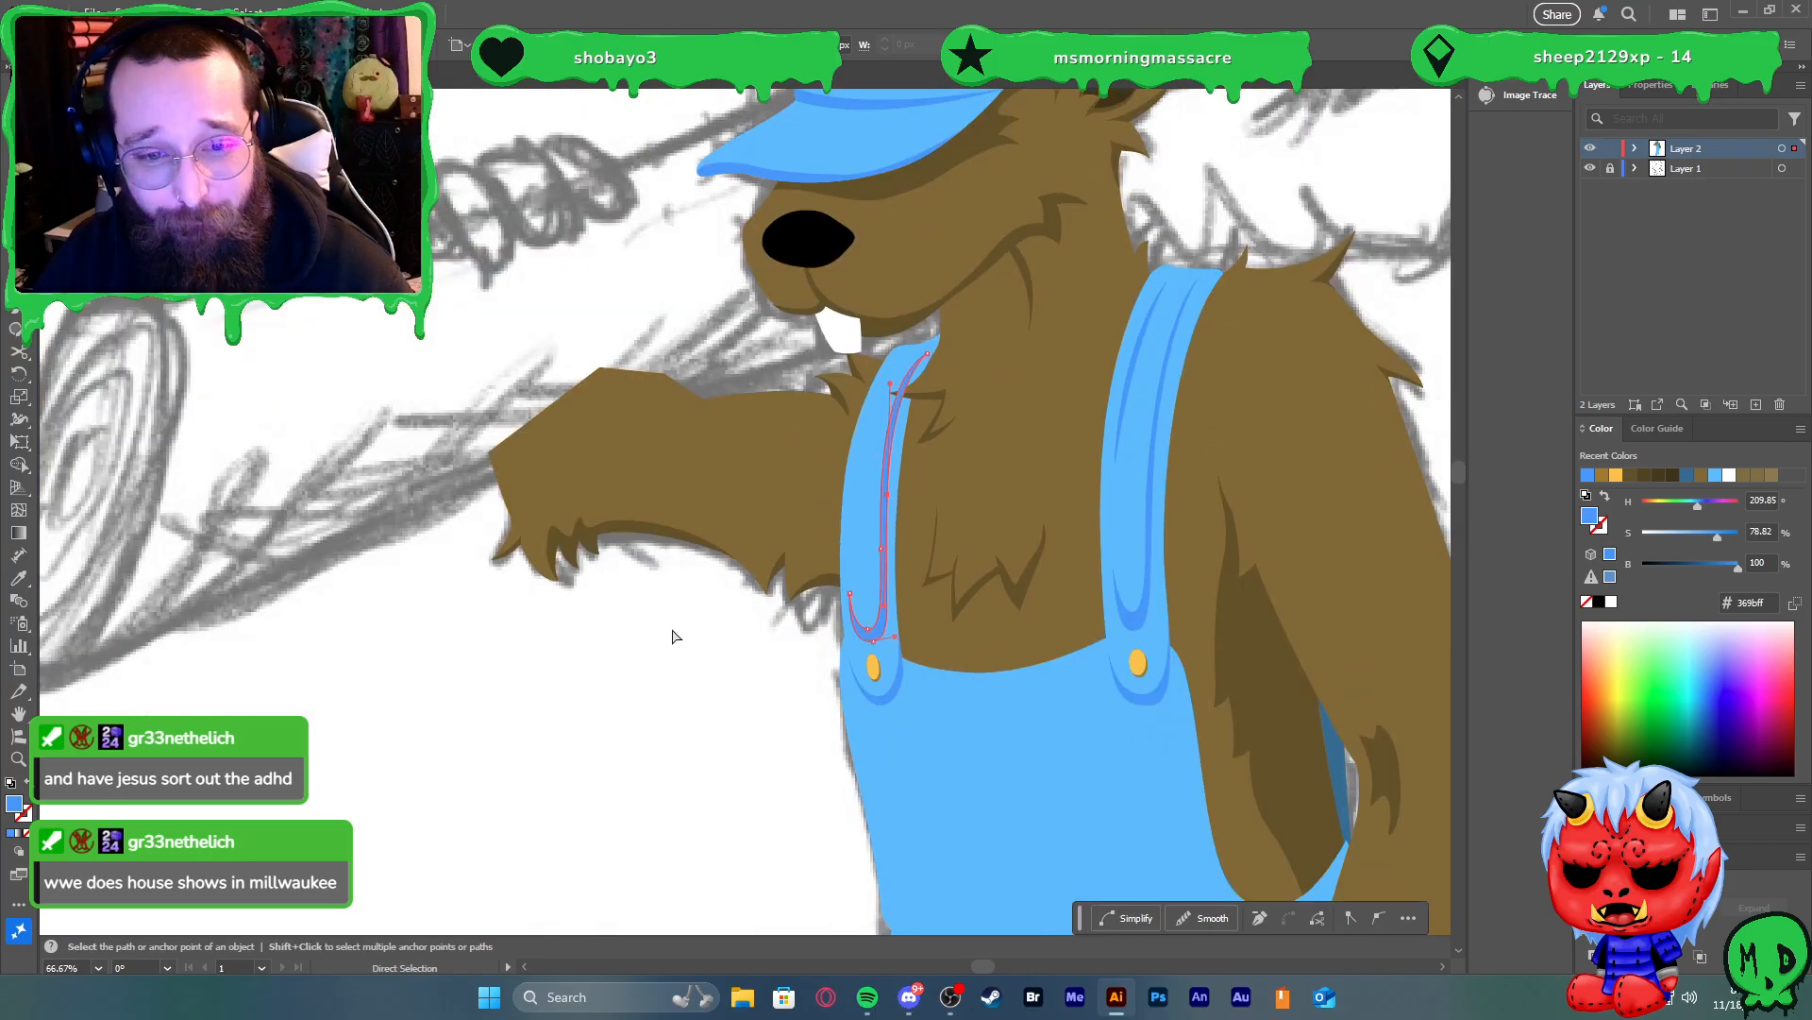
pyautogui.click(688, 614)
# Draw a narrow darker blue sliver along the arm-side edge of the same strap's upper part, and deselect it
pyautogui.scroll(1, 886, 414)
pyautogui.scroll(1, 887, 416)
pyautogui.press('p')
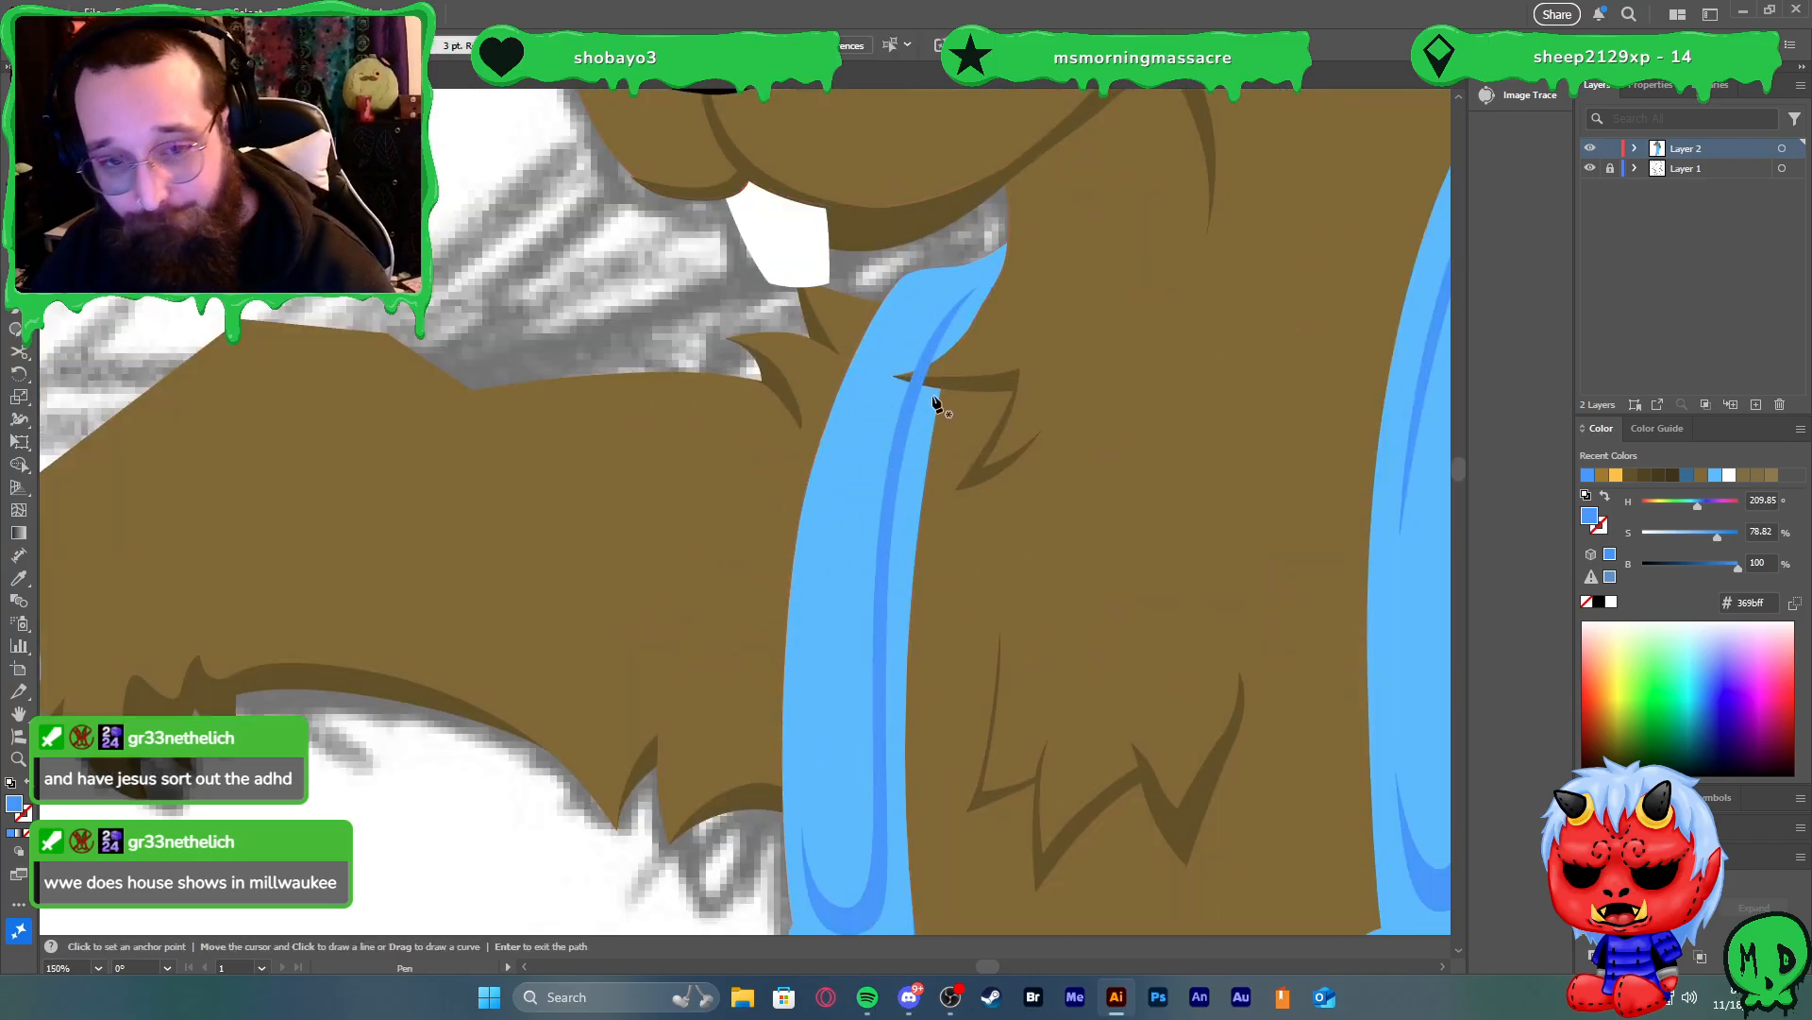
pyautogui.click(817, 532)
pyautogui.moveTo(908, 300); pyautogui.dragTo(949, 275)
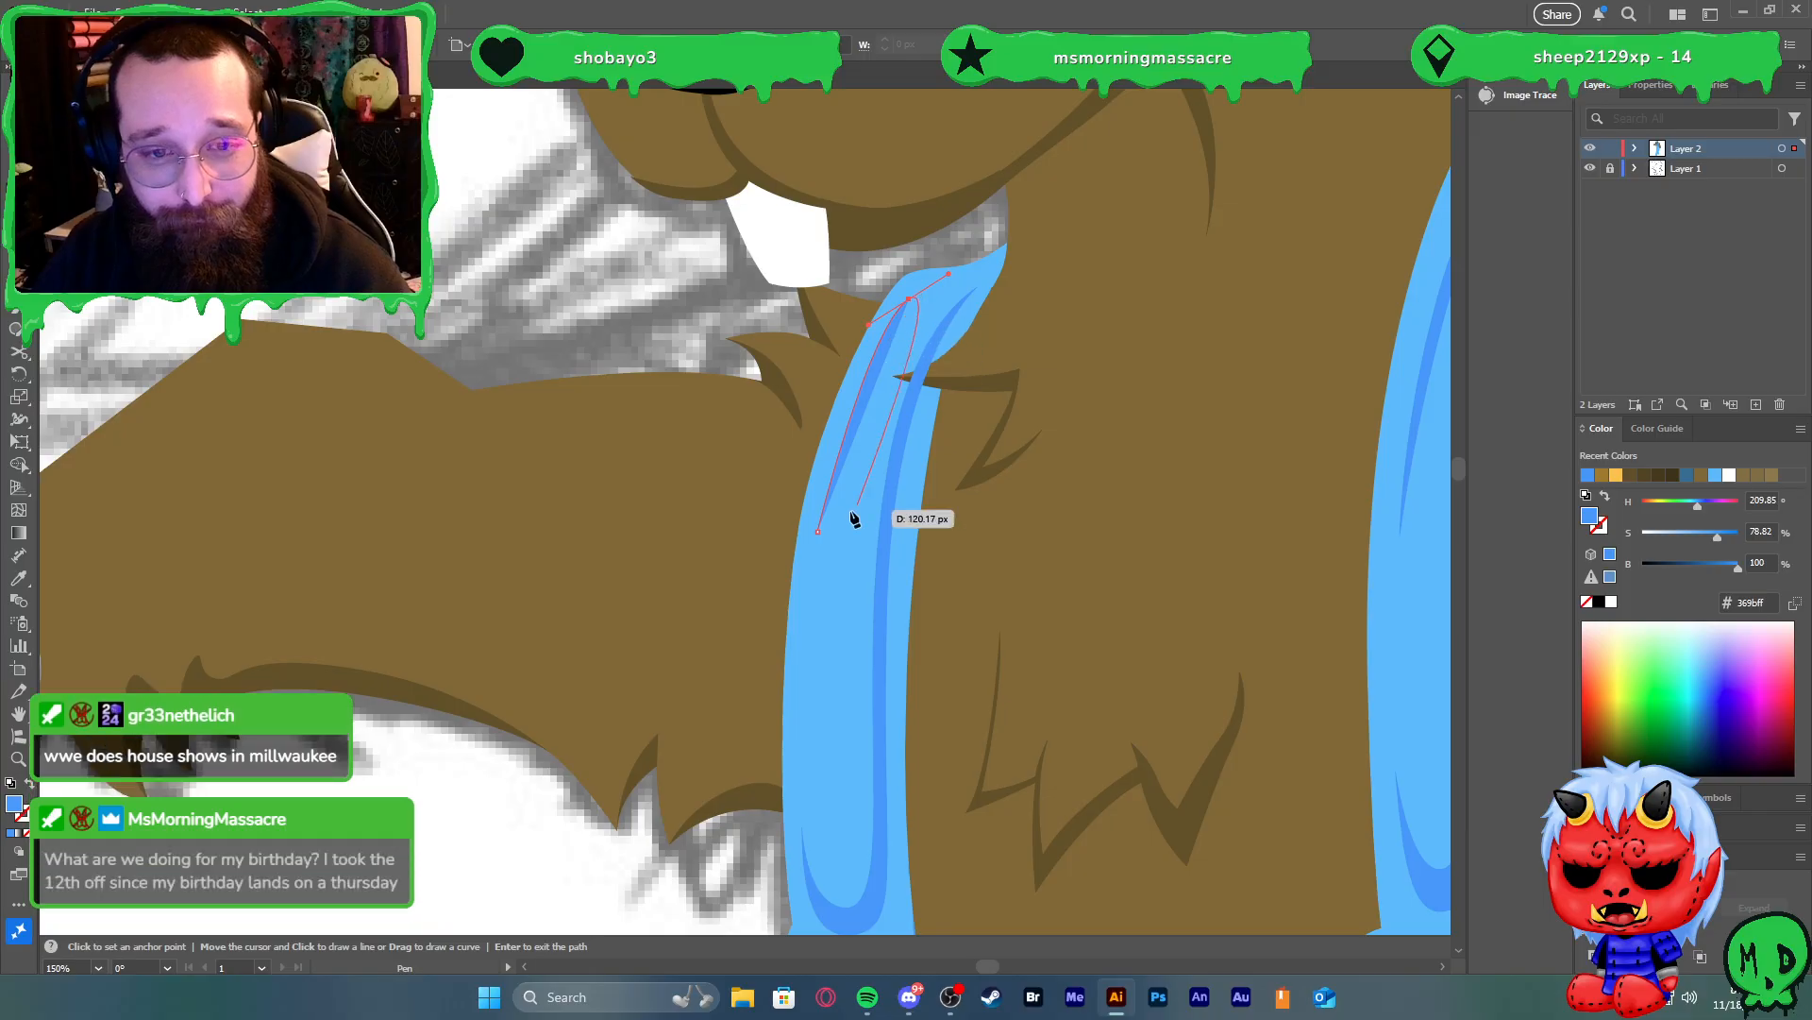
pyautogui.moveTo(819, 533); pyautogui.dragTo(749, 763)
pyautogui.press('v')
pyautogui.click(614, 313)
pyautogui.scroll(-3, 620, 328)
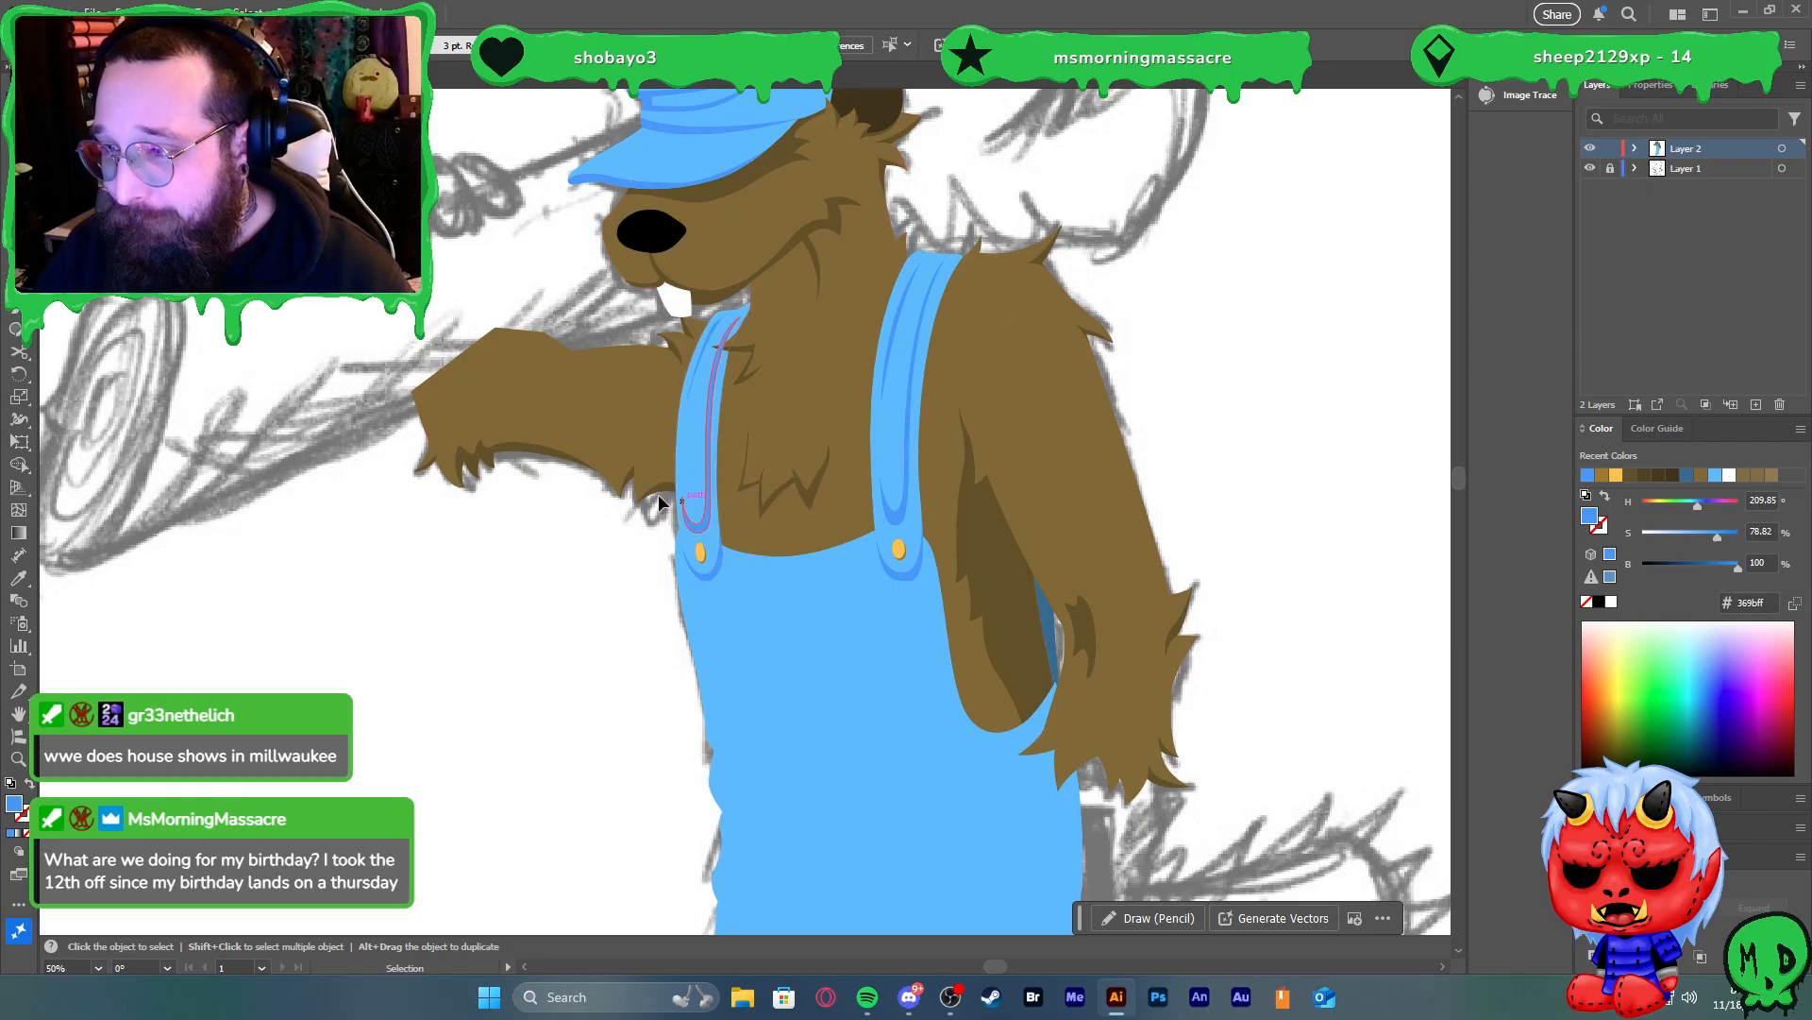
pyautogui.scroll(6, 721, 345)
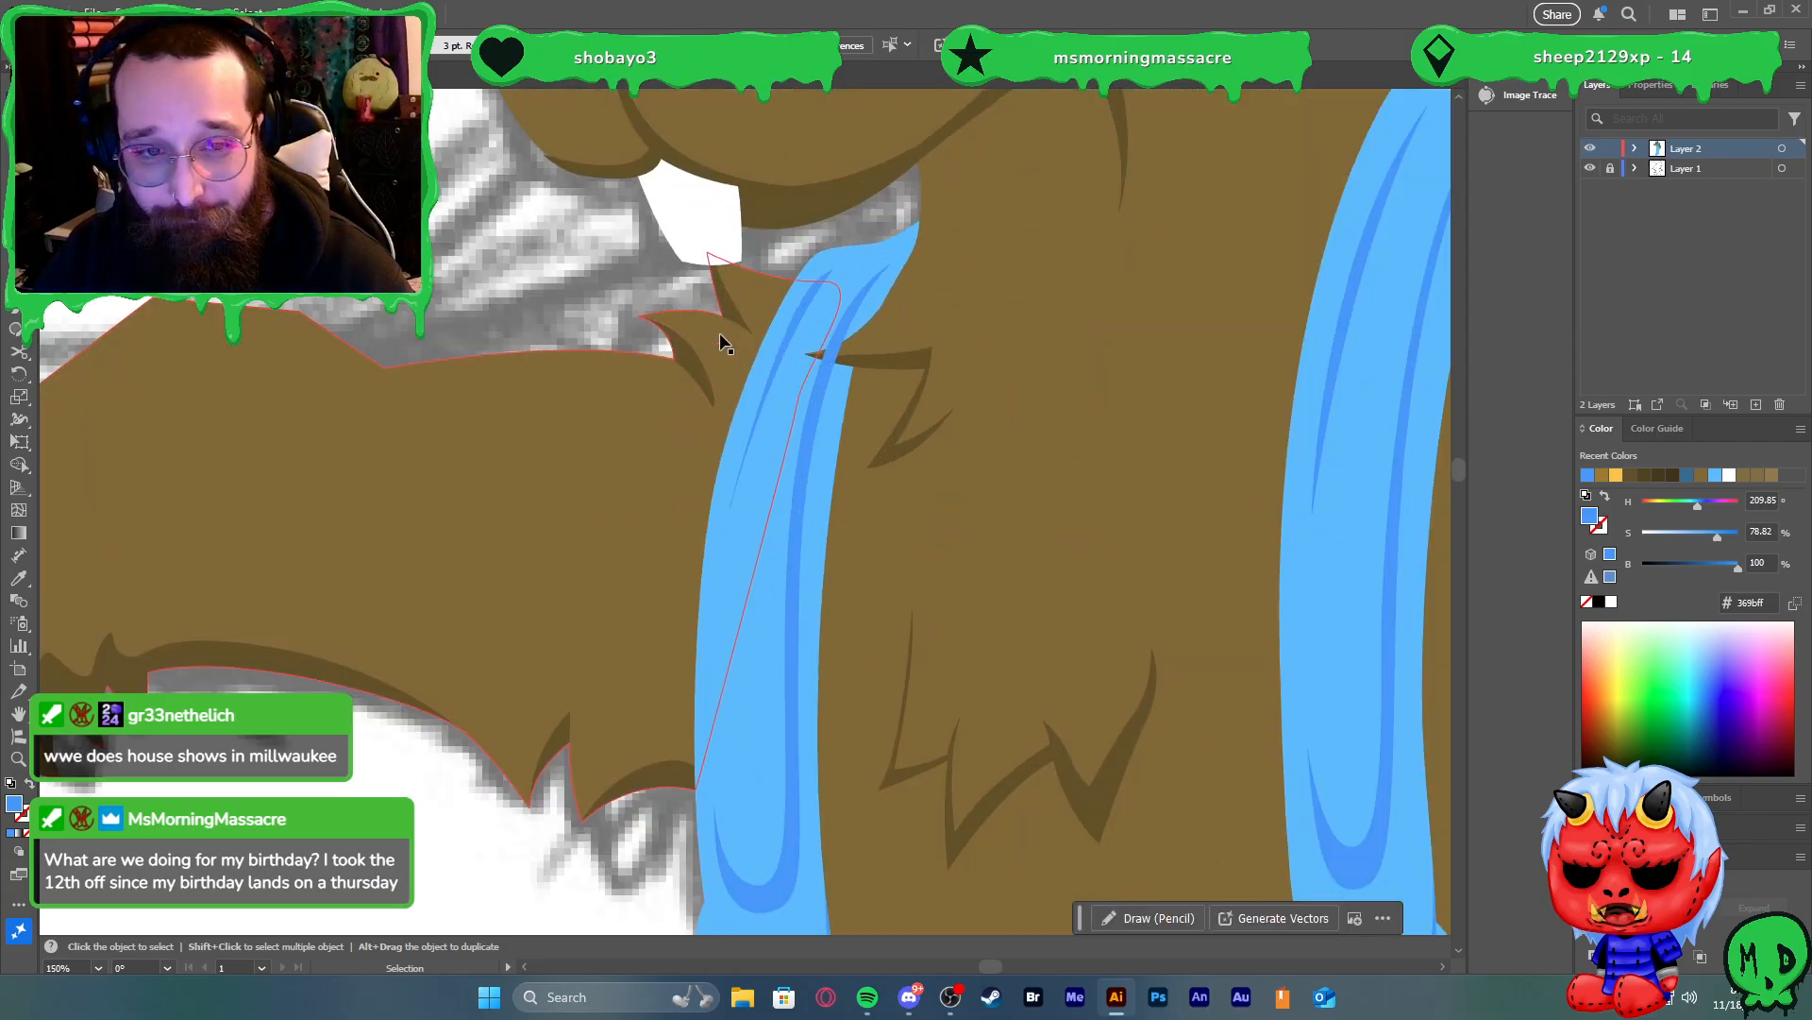
pyautogui.click(1747, 1006)
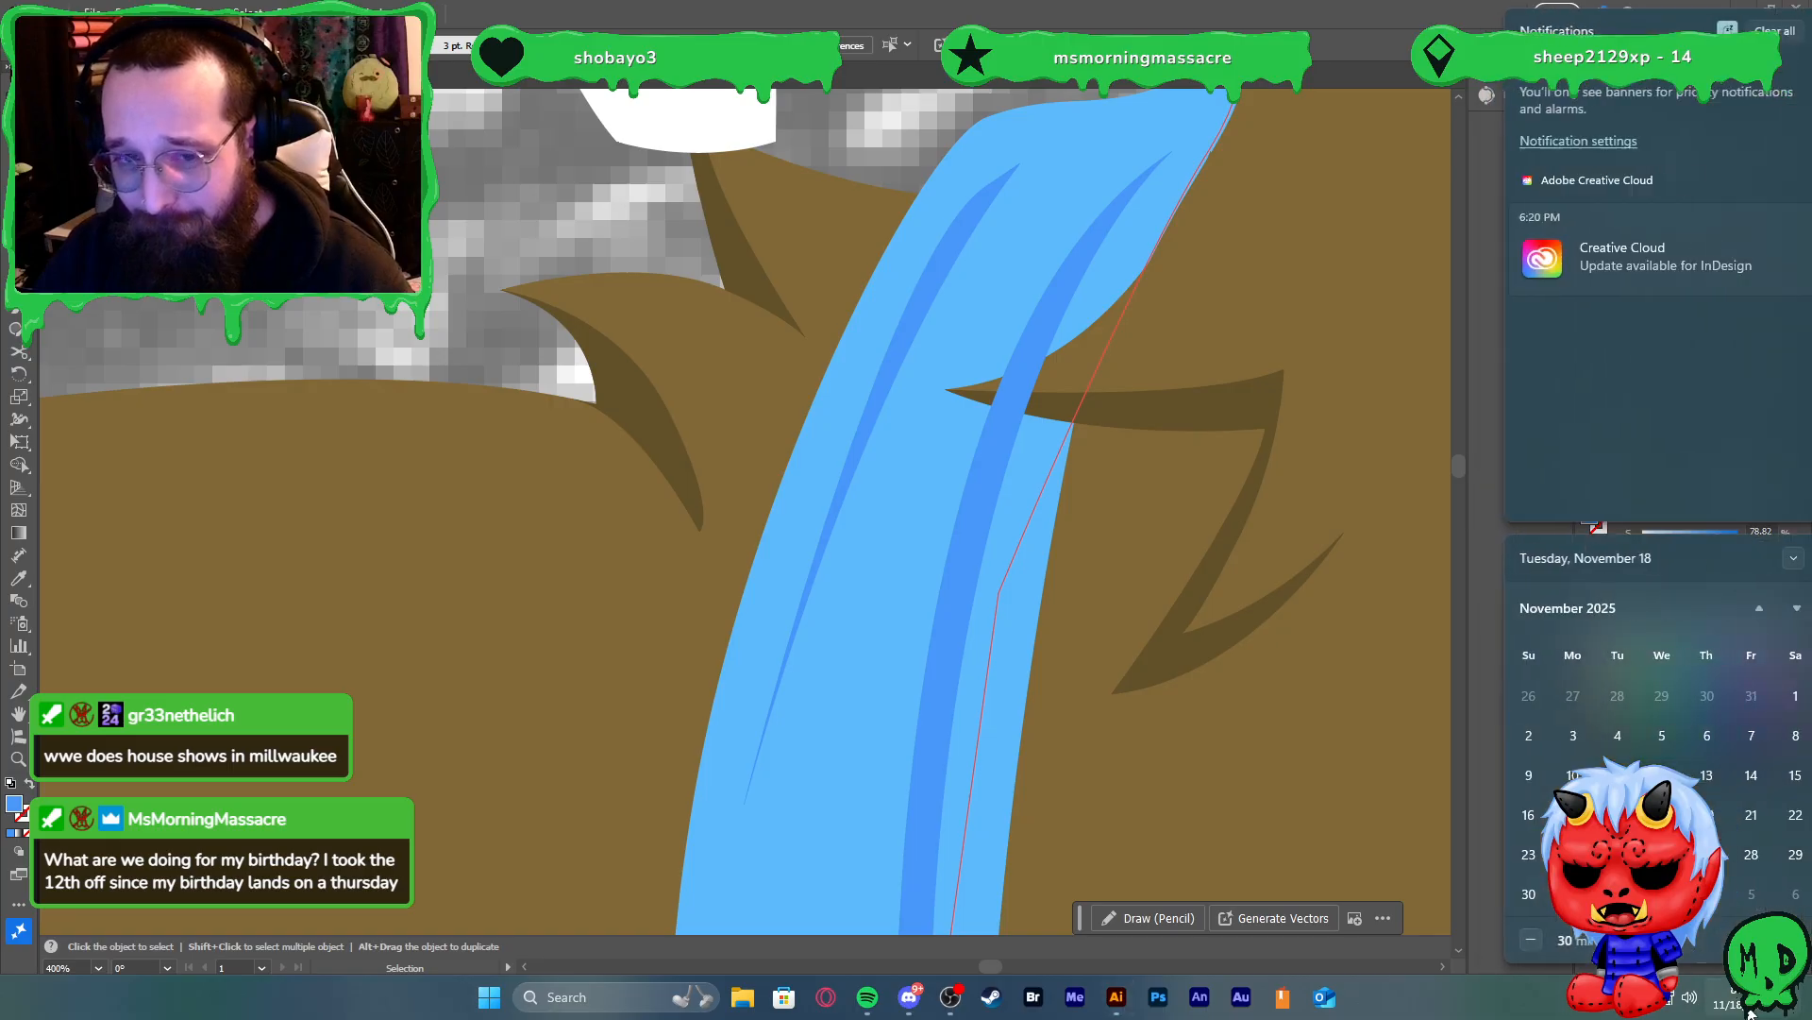
pyautogui.click(832, 383)
# Reshape the upper curves of the narrow sliver along the strap's arm-side edge with Direct Selection, and deselect it
pyautogui.click(880, 365)
pyautogui.press('a')
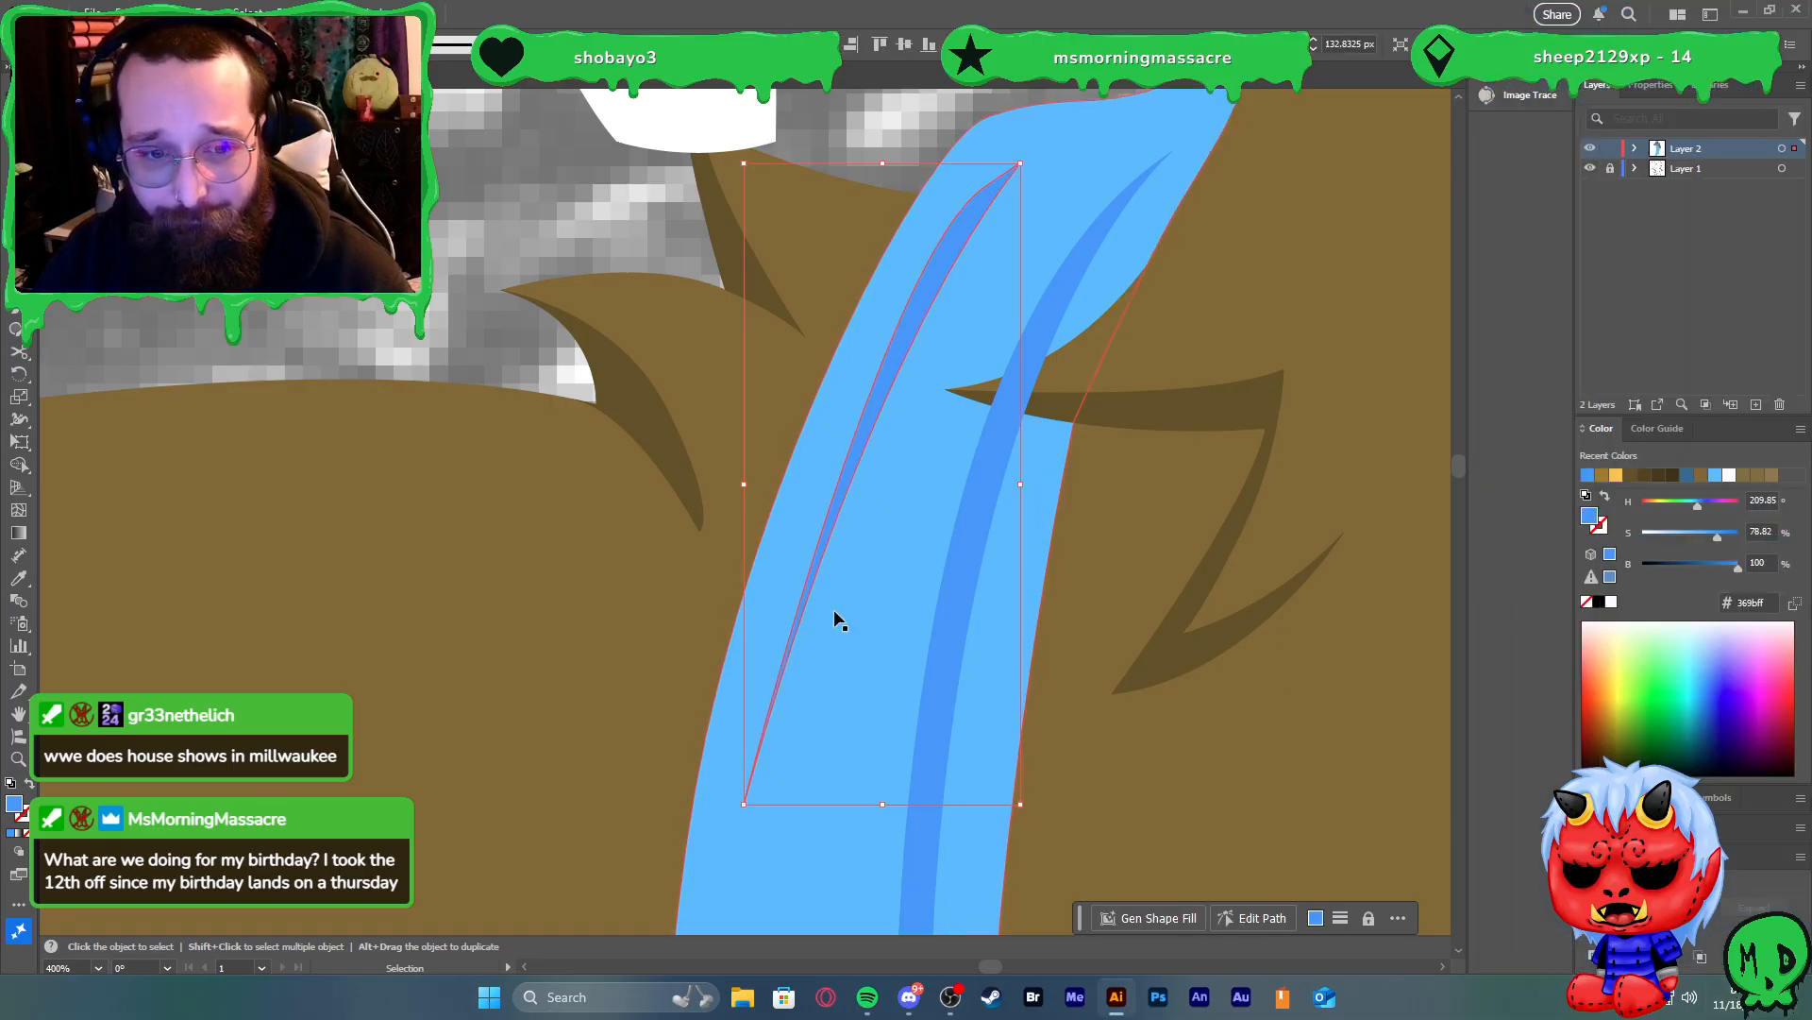
pyautogui.click(746, 805)
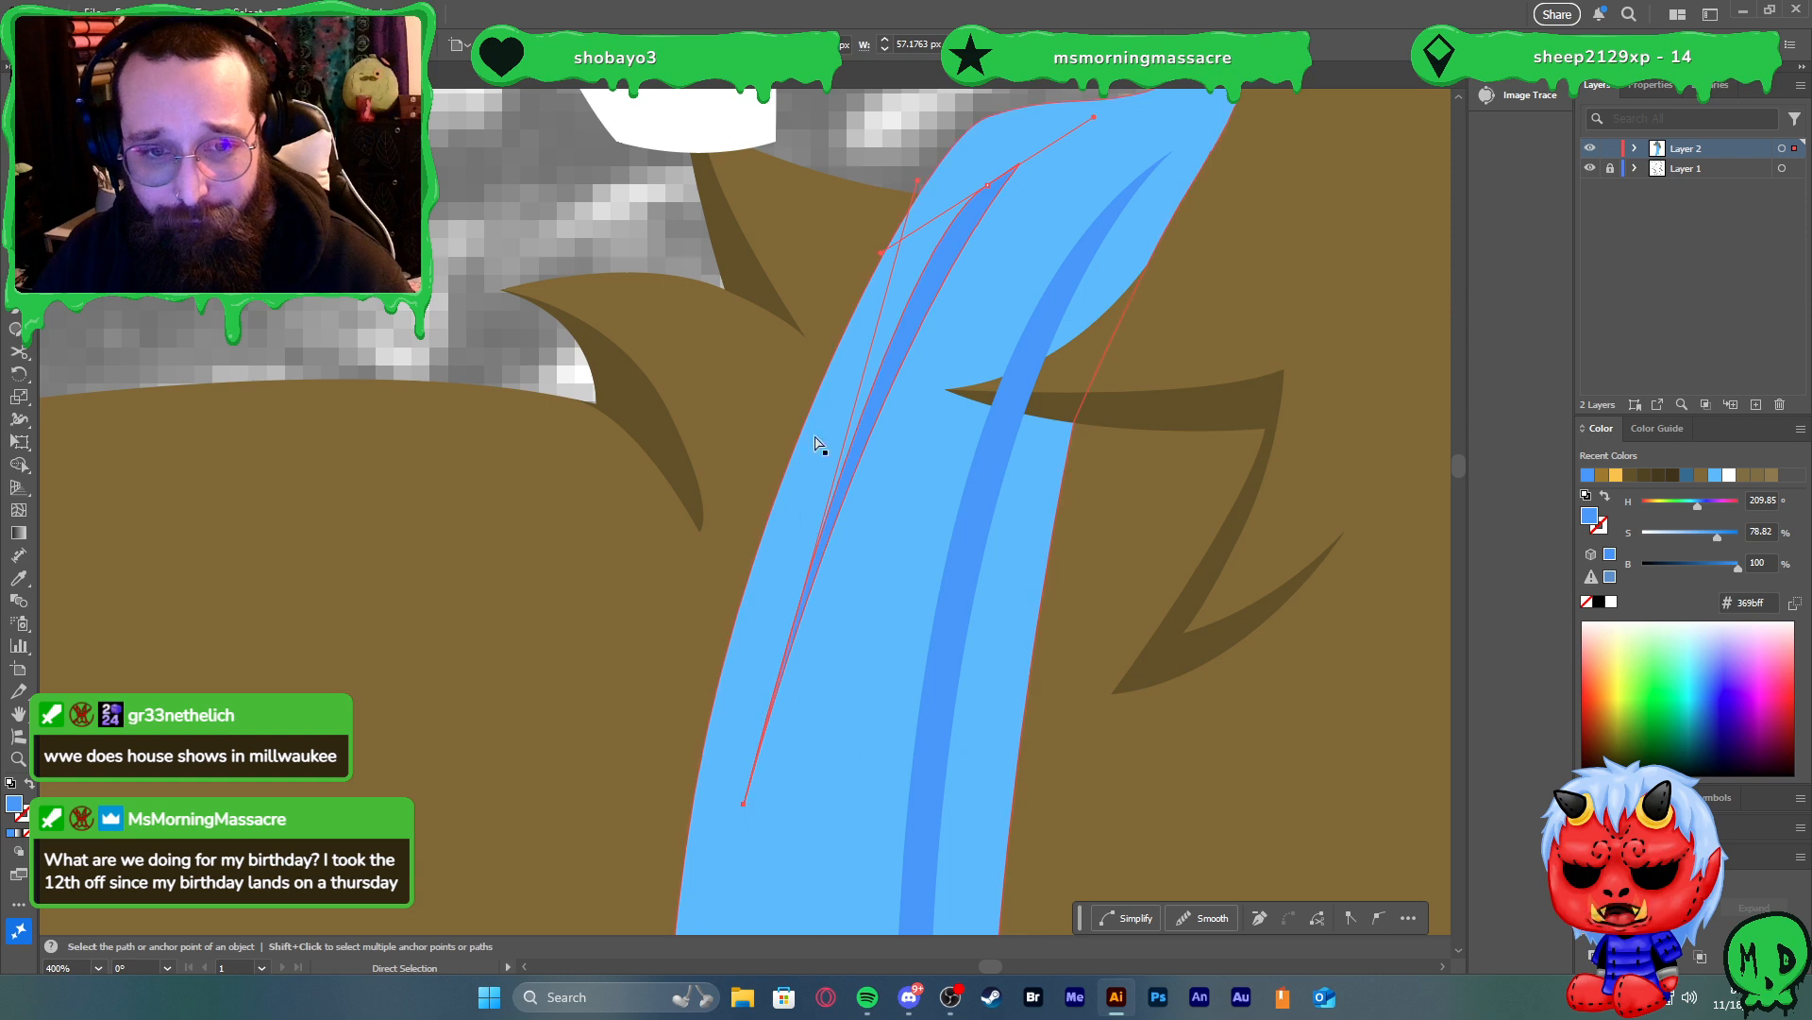
pyautogui.moveTo(921, 210); pyautogui.dragTo(837, 308)
pyautogui.moveTo(976, 189); pyautogui.dragTo(1003, 180)
pyautogui.scroll(-4, 981, 278)
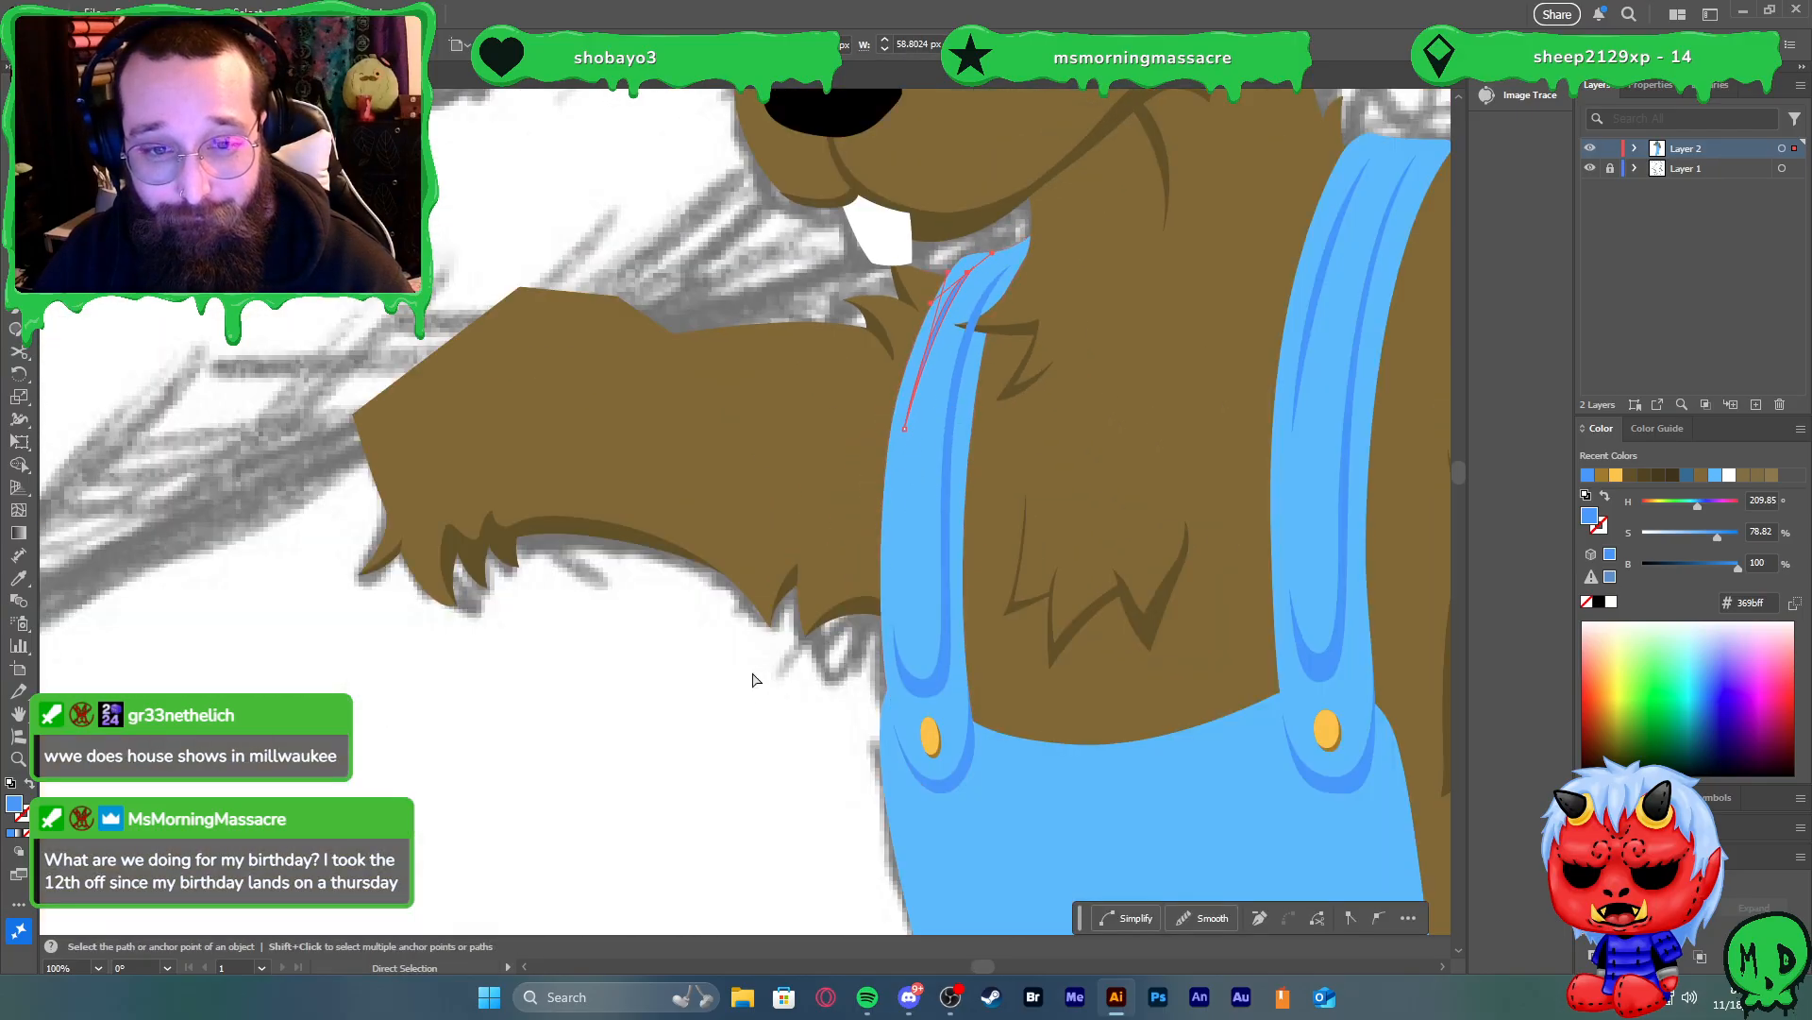
pyautogui.click(775, 707)
# Examine the shaded straps and nearby chest fur up close and within the whole artboard
pyautogui.scroll(-3, 812, 697)
pyautogui.scroll(5, 837, 608)
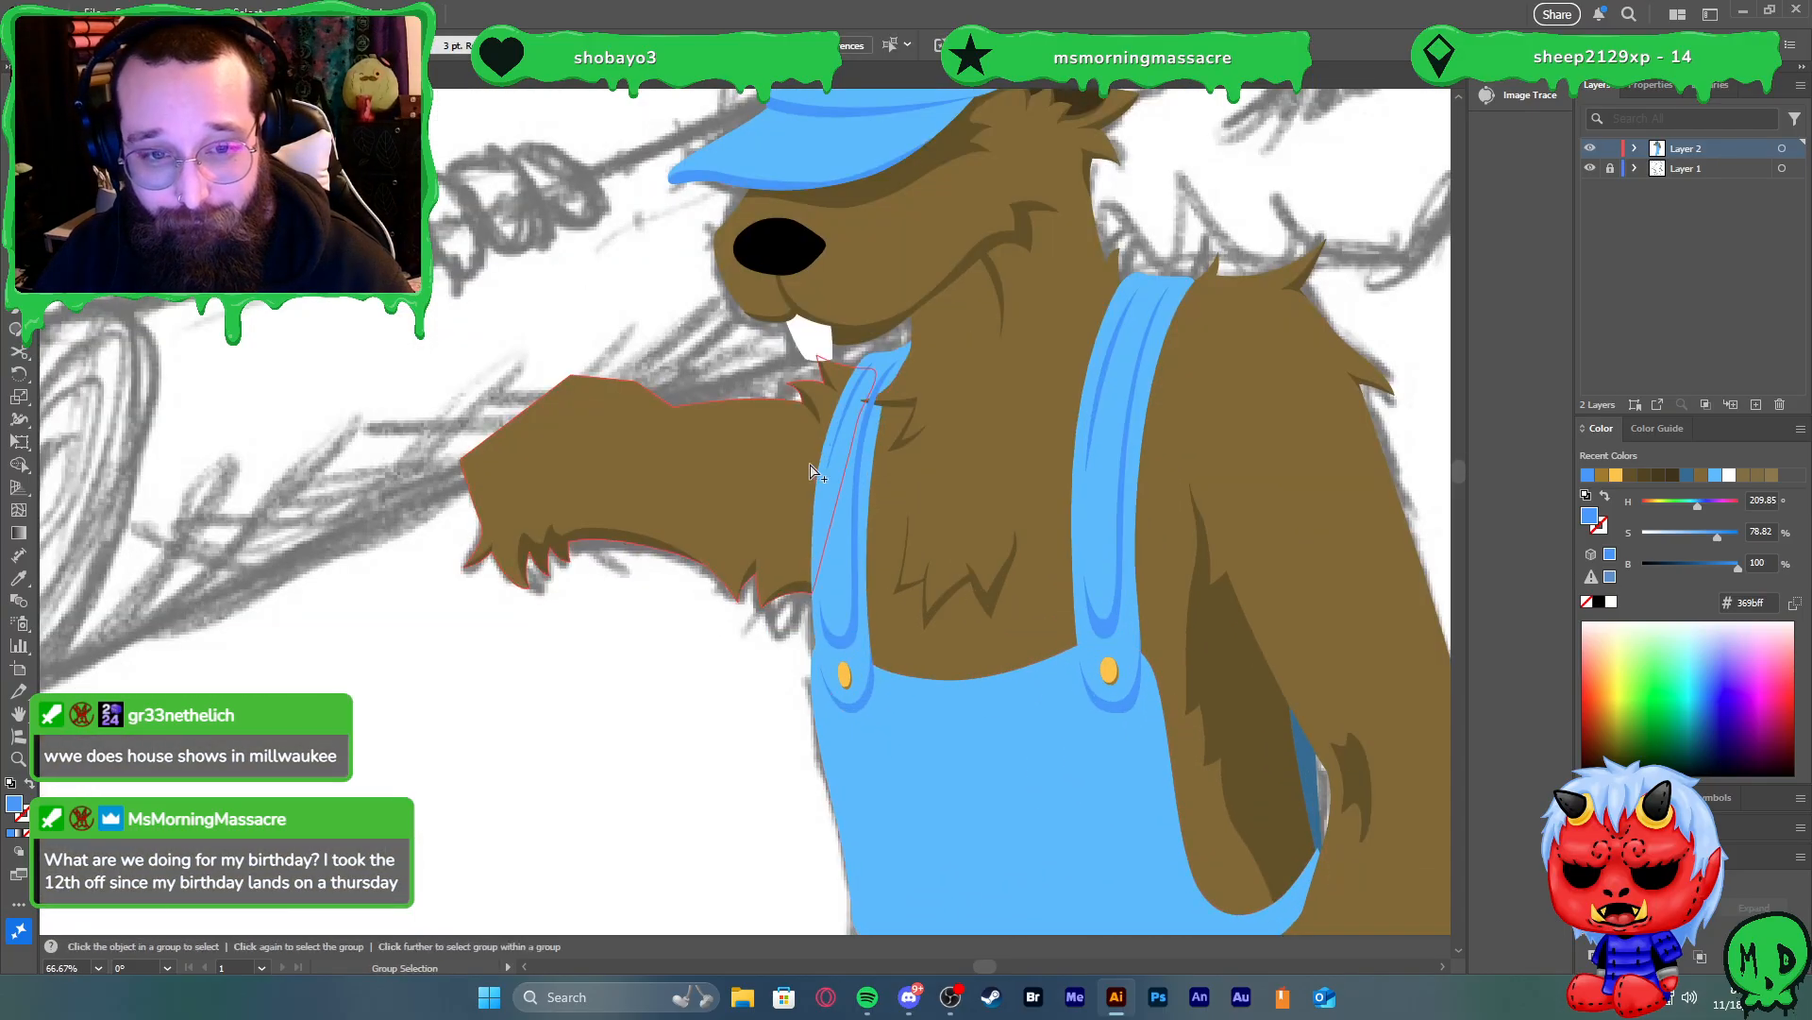
pyautogui.hotkey('ctrl', '-')
pyautogui.hotkey('ctrl', '-')
pyautogui.hotkey('ctrl', '-')
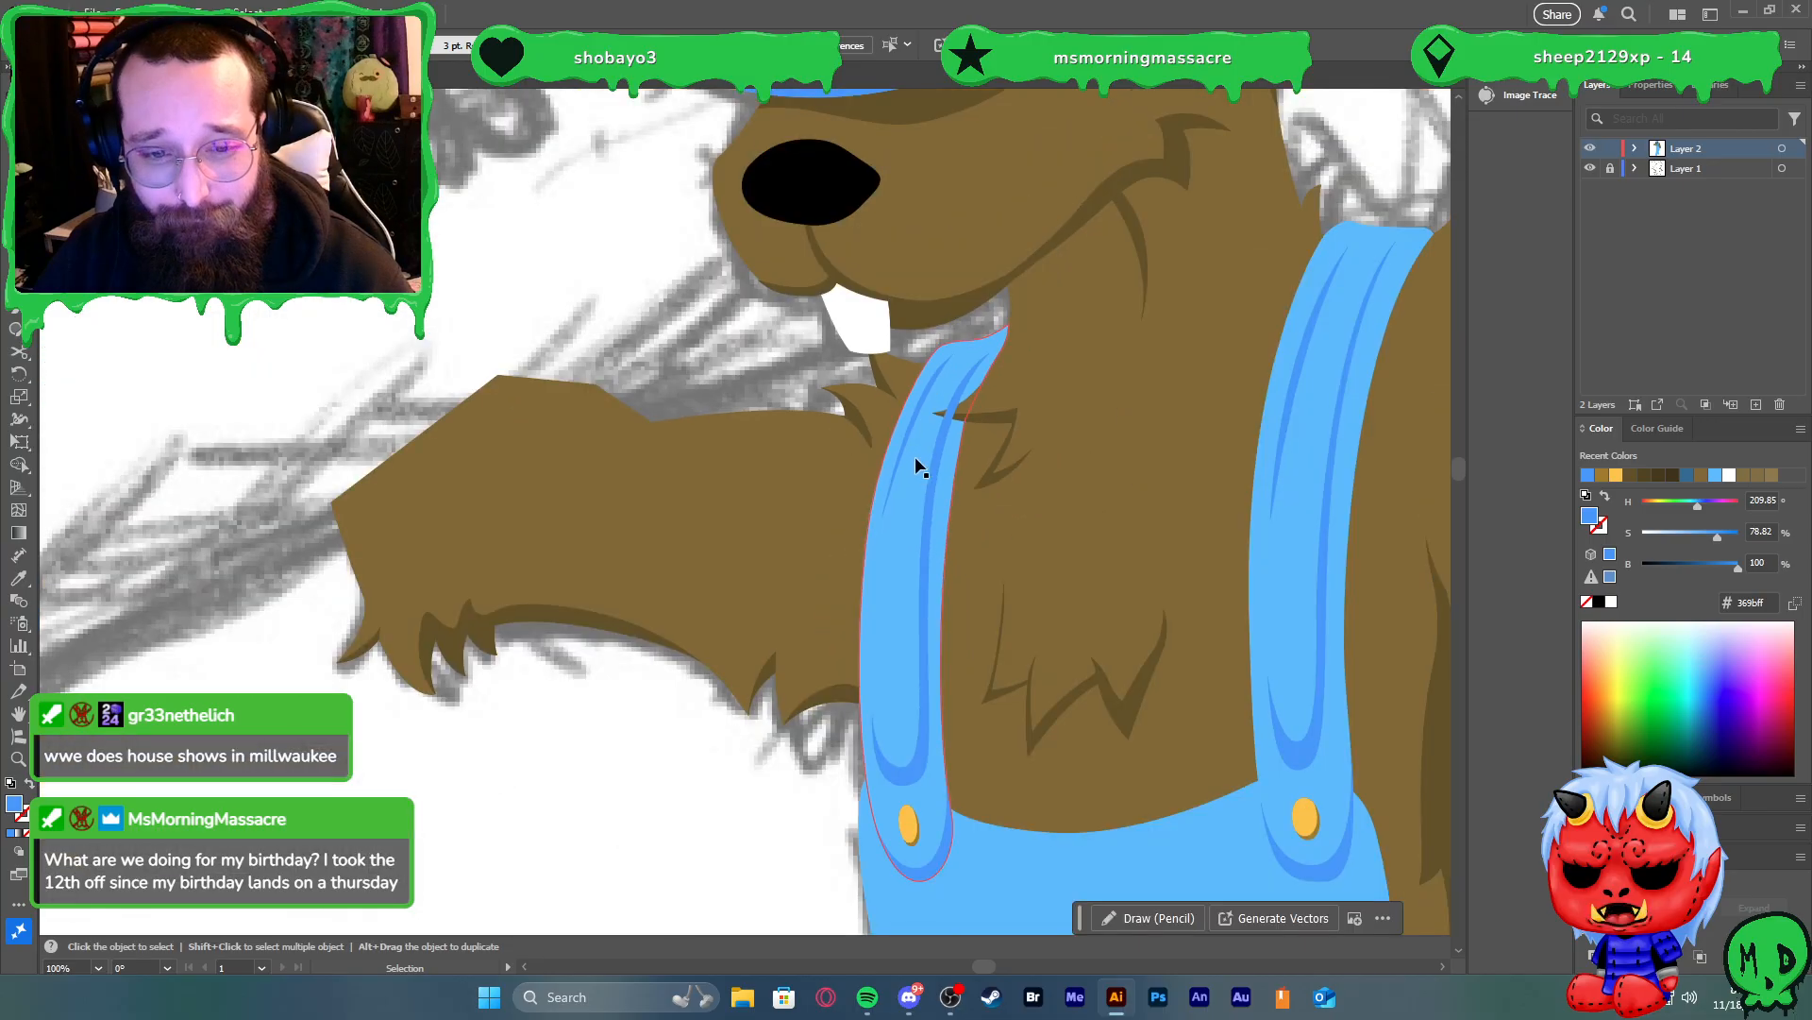
pyautogui.hotkey('ctrl', '-')
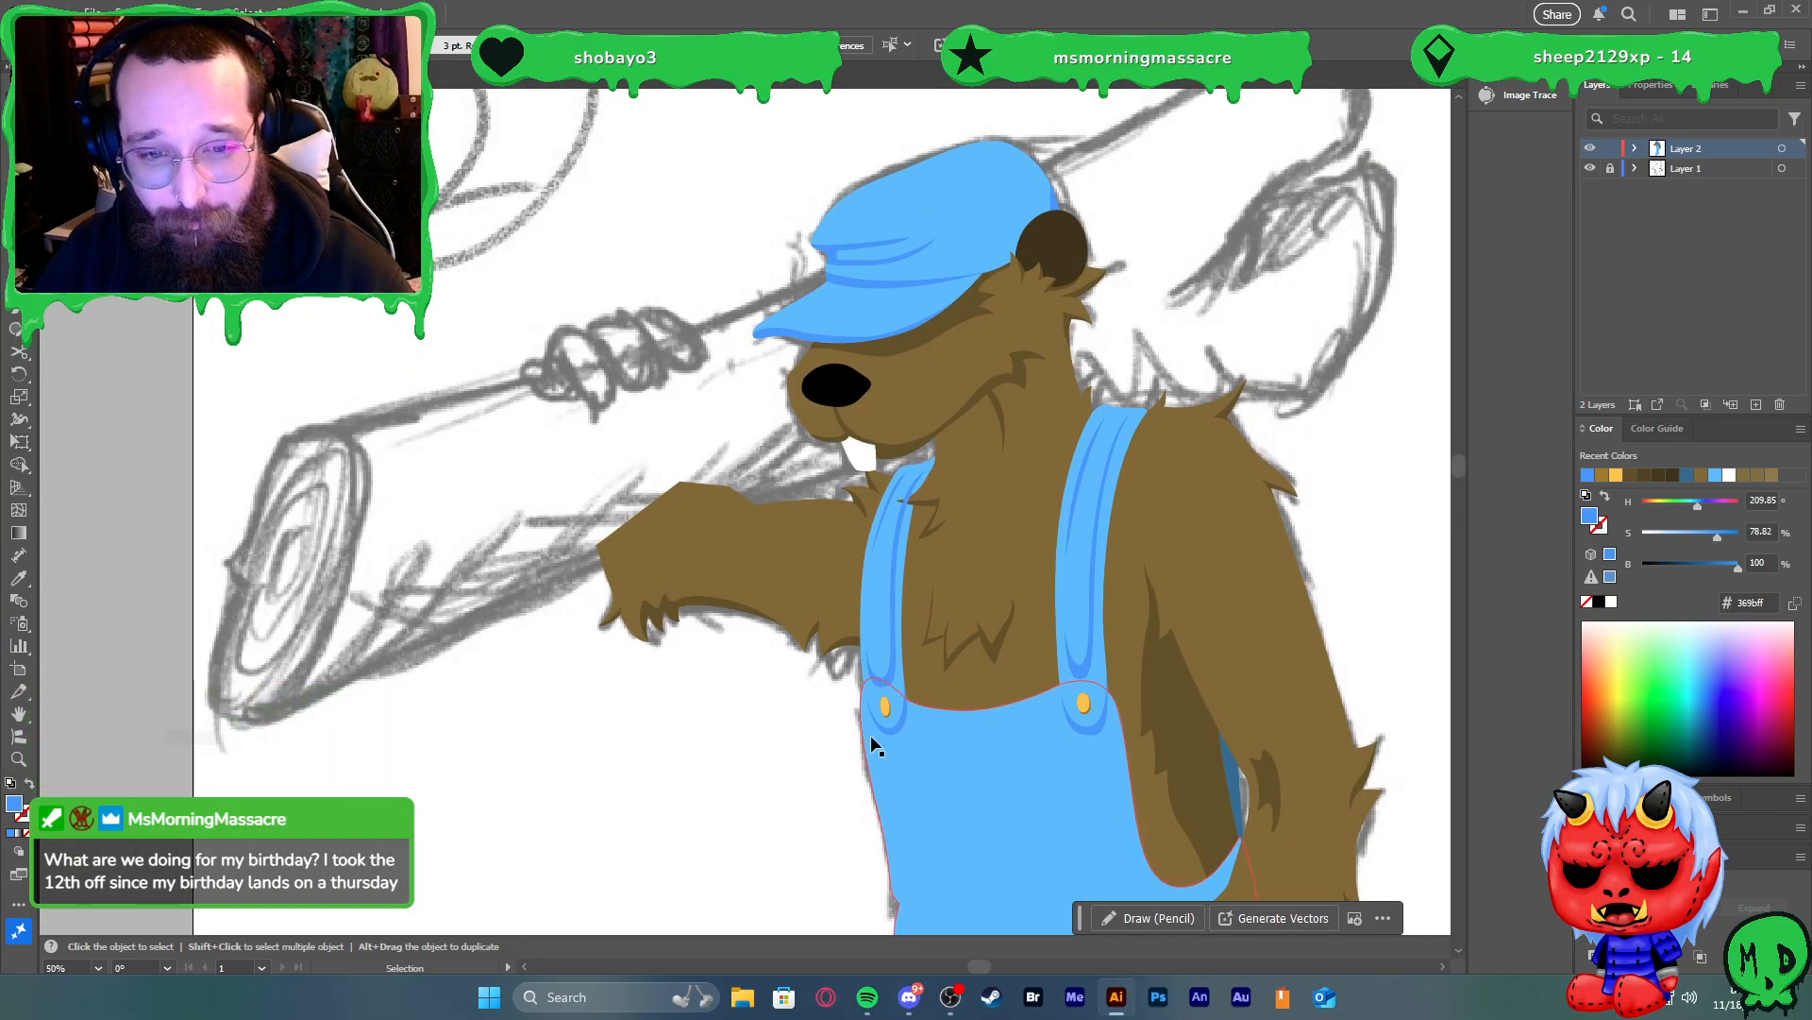
pyautogui.scroll(2, 906, 516)
pyautogui.click(956, 486)
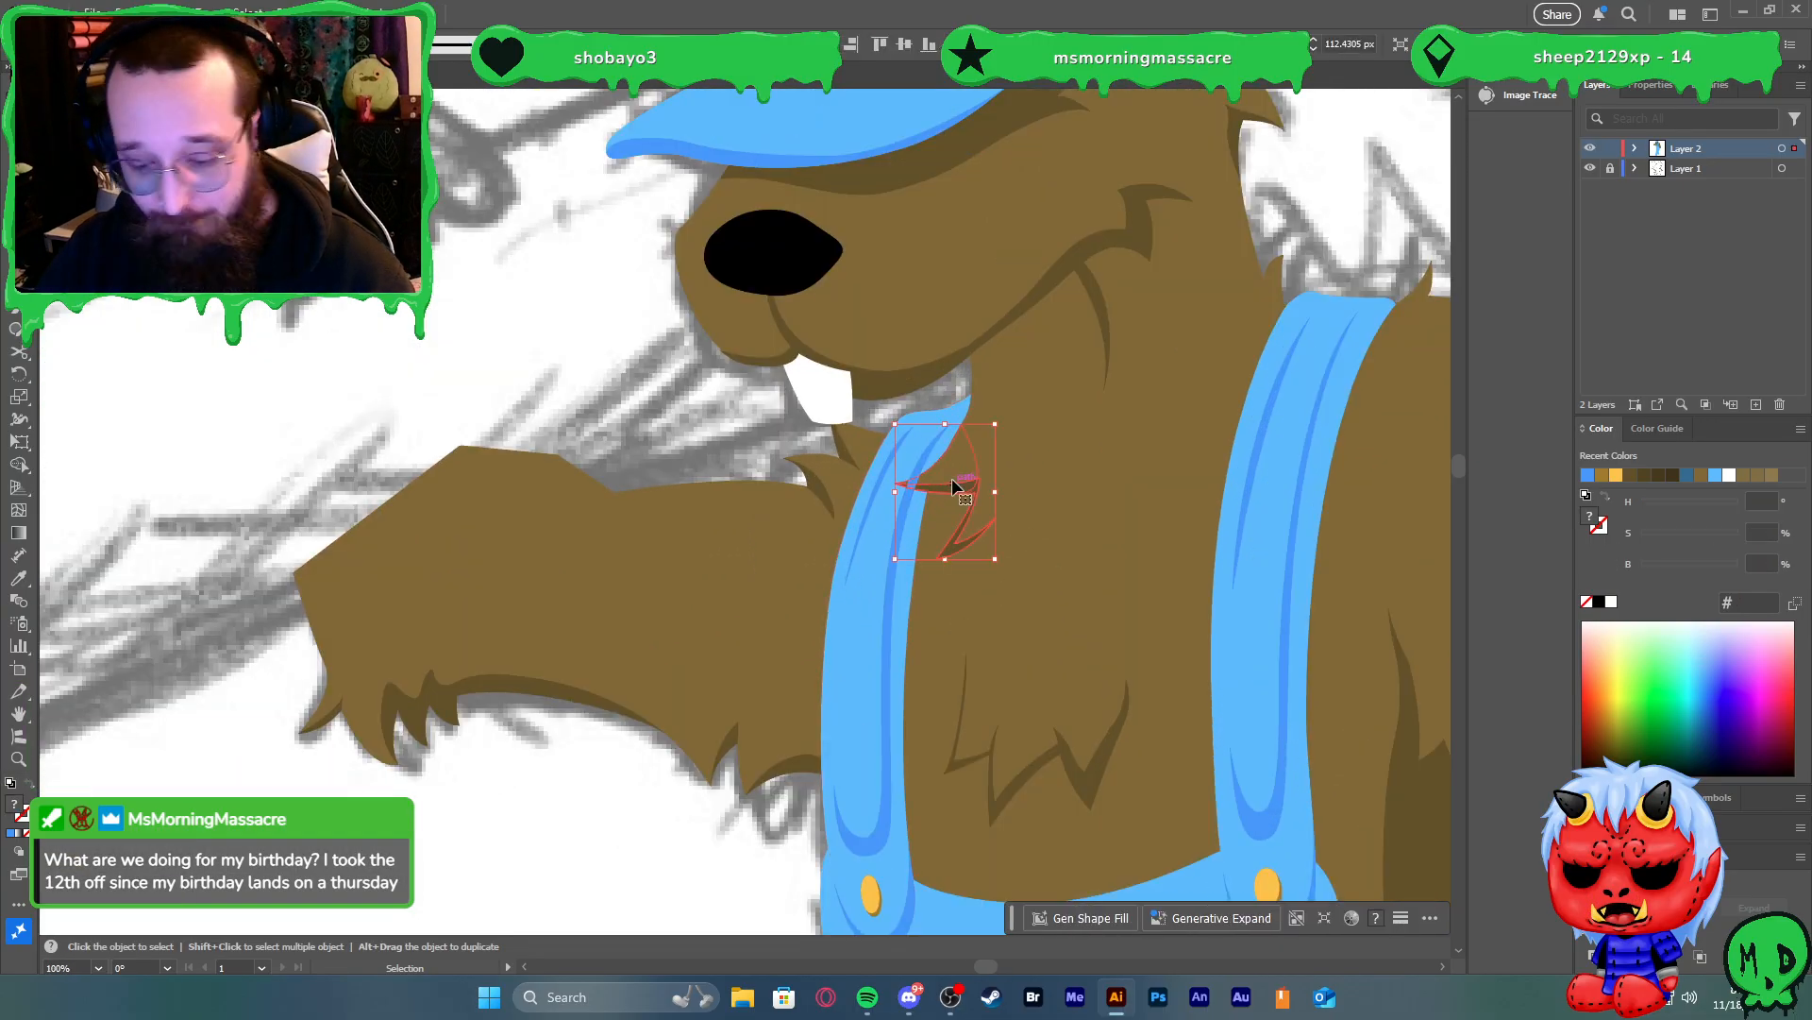
pyautogui.click(655, 400)
pyautogui.hotkey('ctrl', '0')
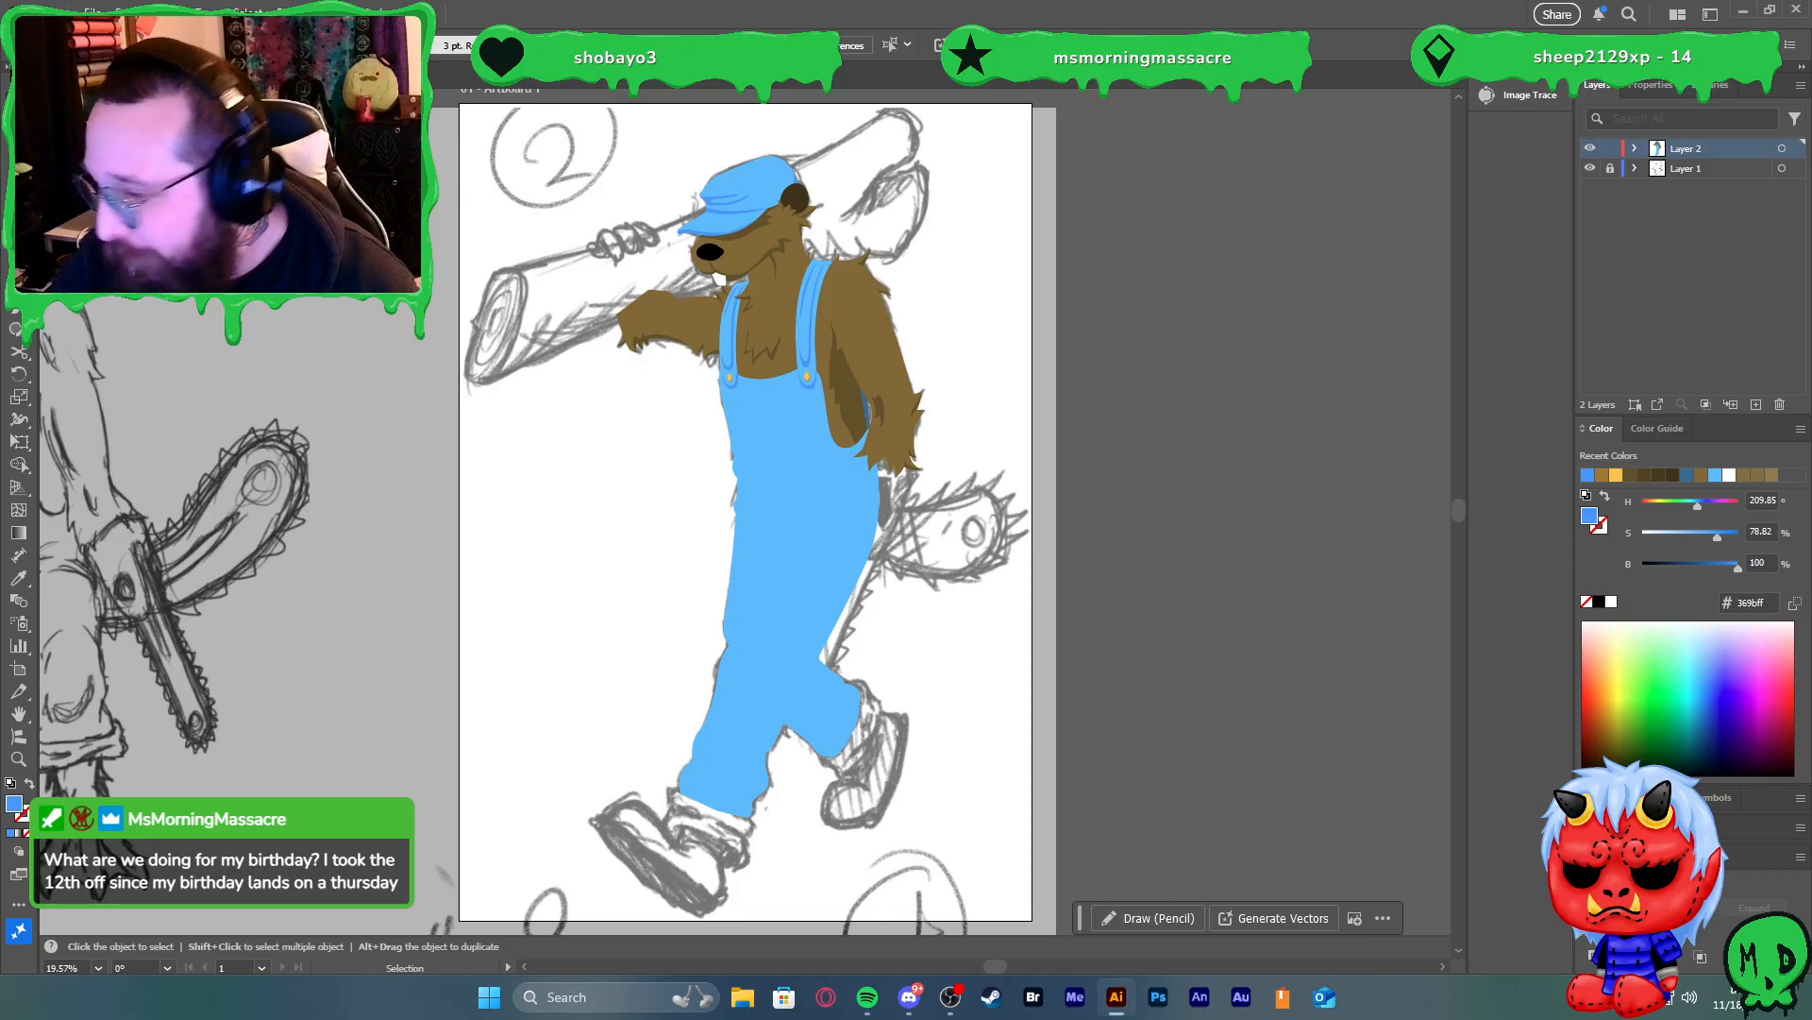
# Check the December 2025 page of the system calendar, and close it
pyautogui.click(1740, 1006)
pyautogui.click(1771, 609)
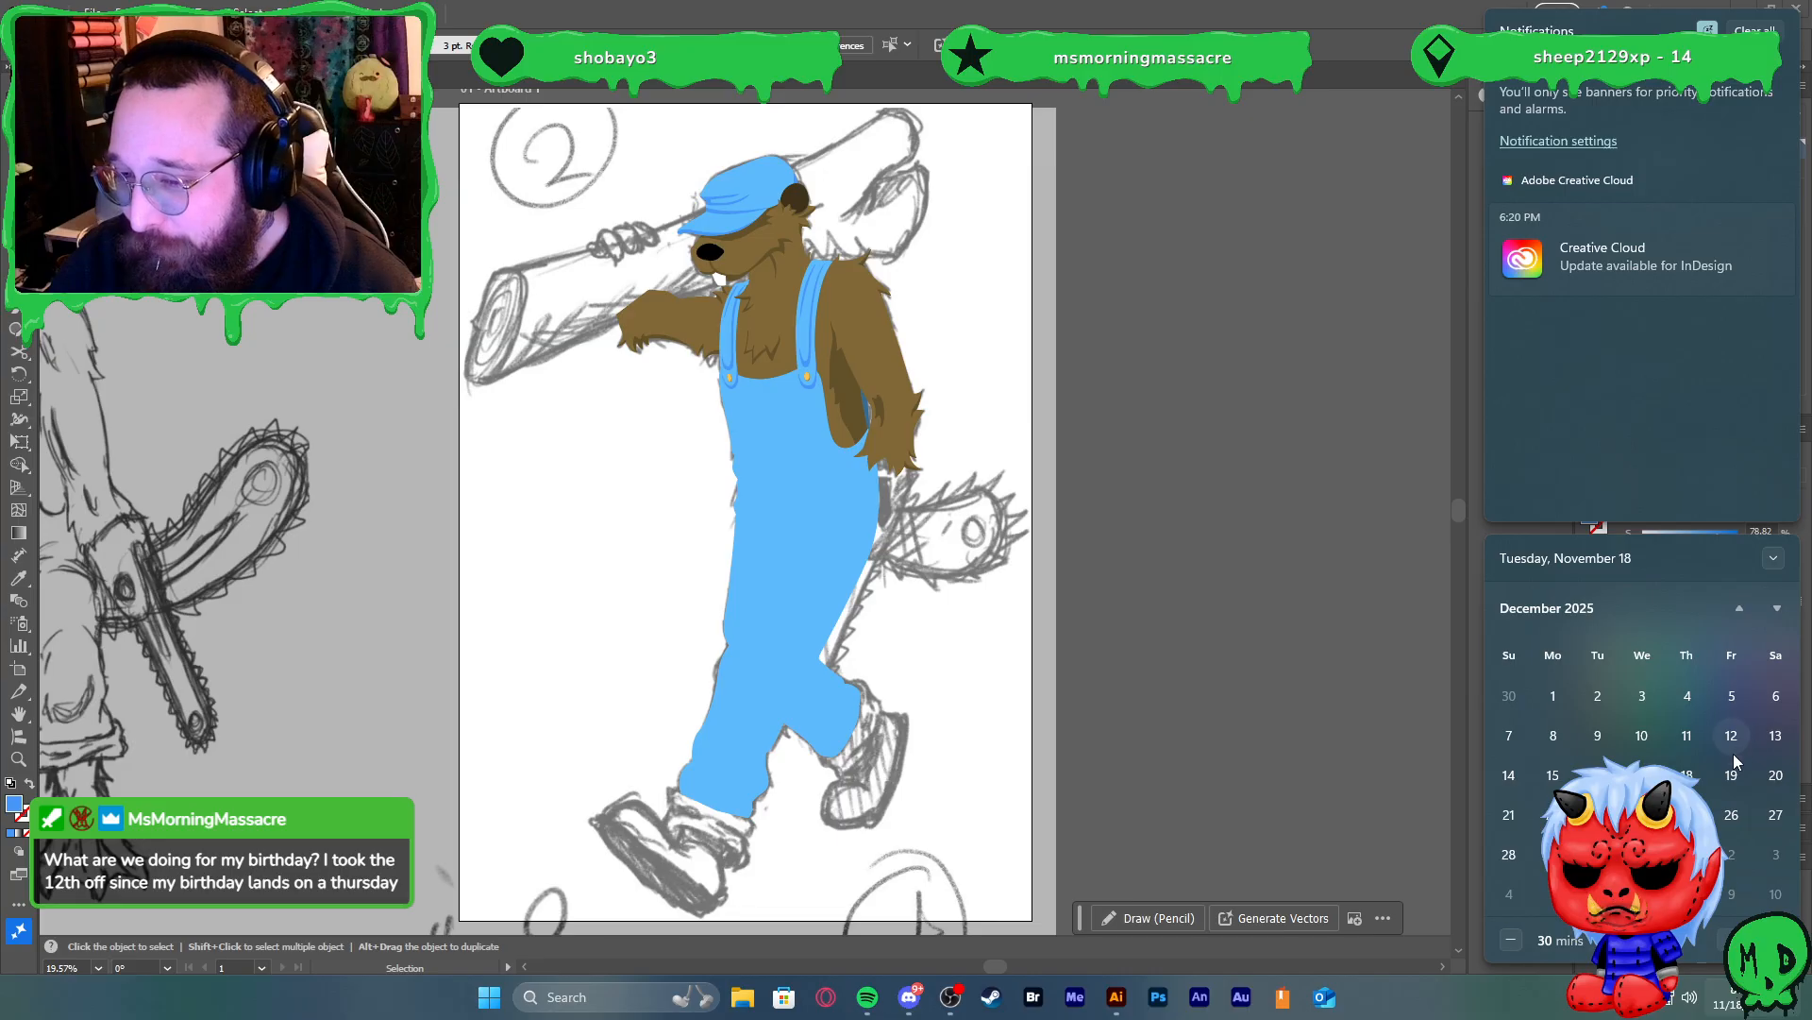
pyautogui.click(1746, 1008)
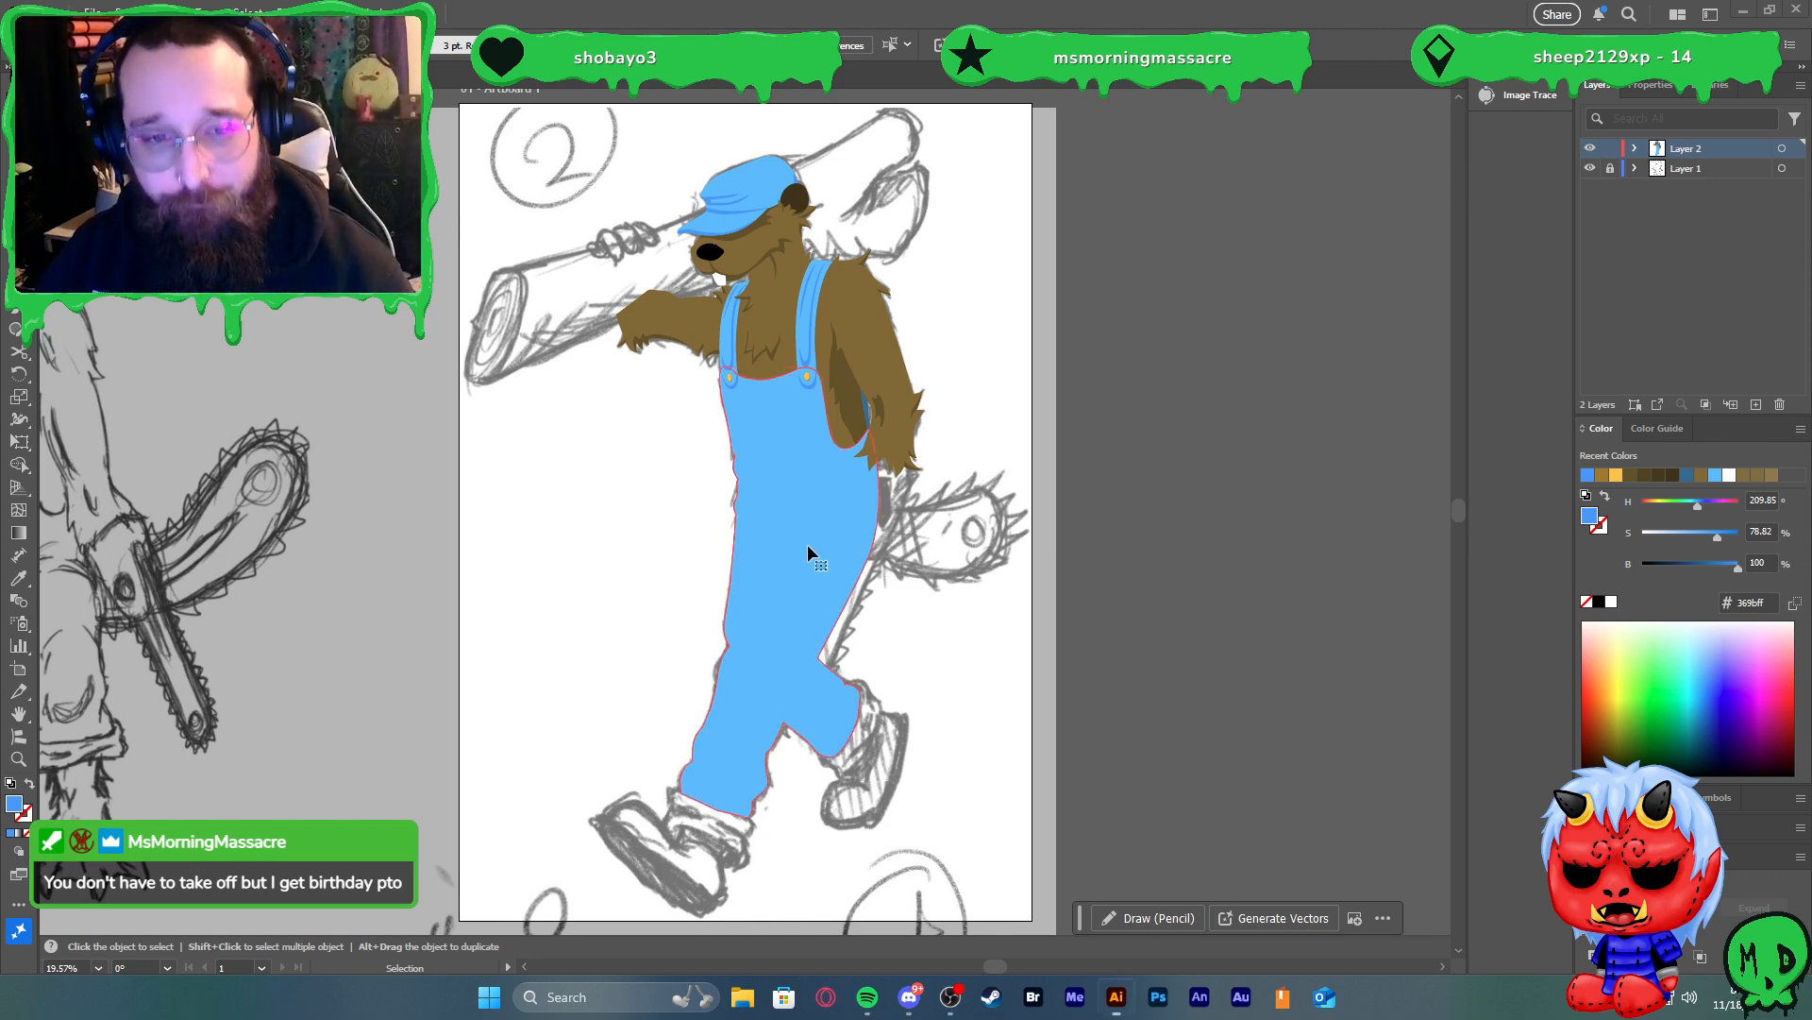
# Swap the overalls' blue fill to its stroke to reveal the sketched pocket underneath
pyautogui.click(813, 517)
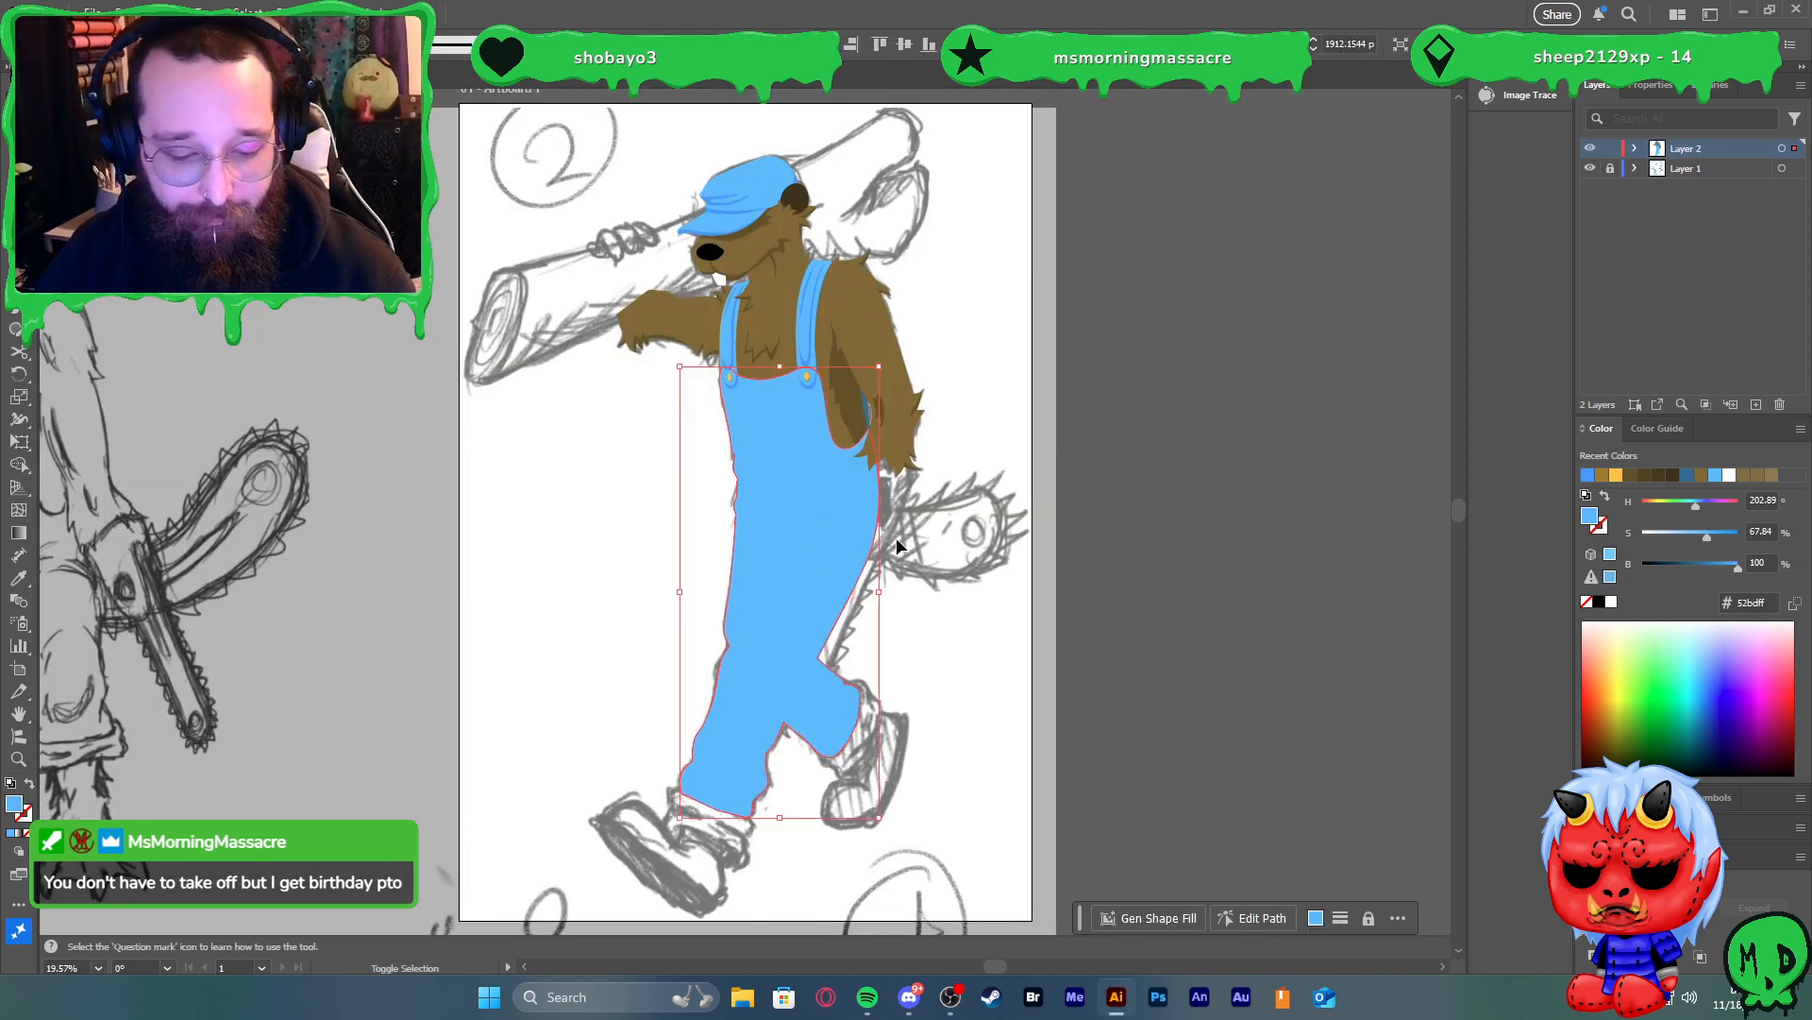
pyautogui.press('/')
pyautogui.scroll(5, 749, 527)
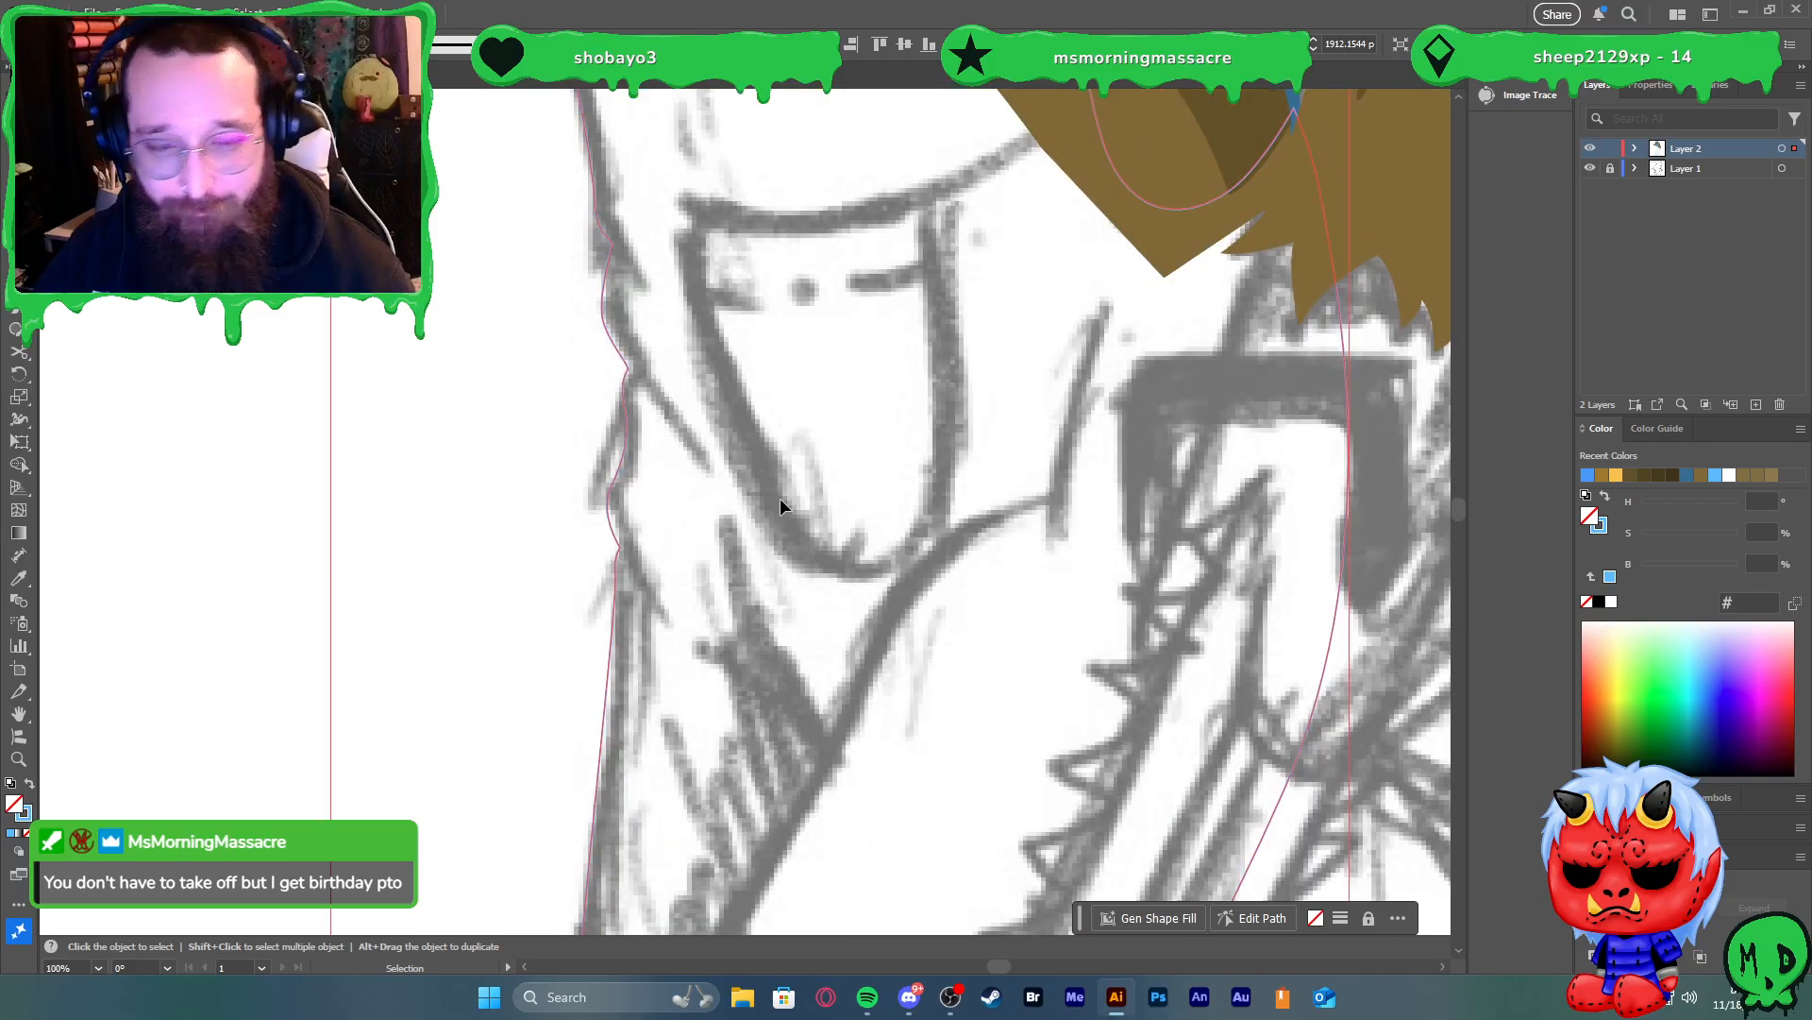
# Trace the sketched front pocket with the Pen tool as a closed outline with a gently curved top edge and a rounded bottom
pyautogui.press('p')
pyautogui.scroll(-1, 712, 293)
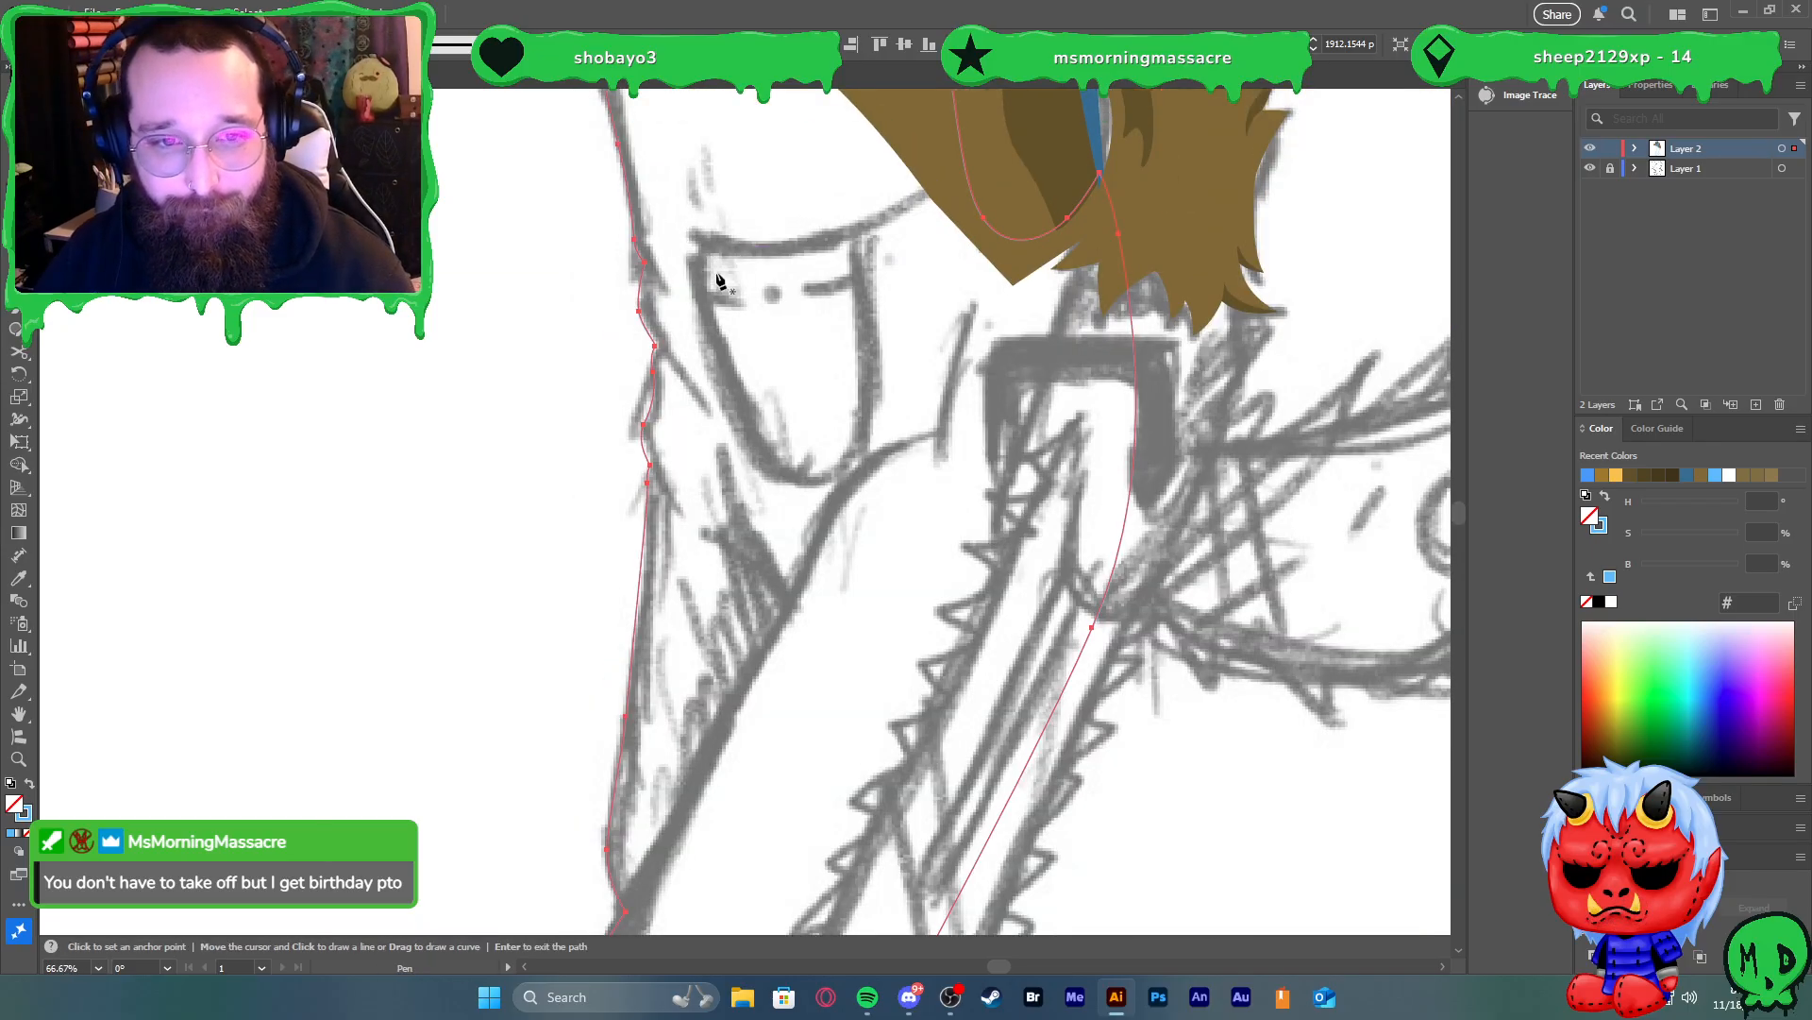
pyautogui.click(690, 238)
pyautogui.moveTo(859, 229); pyautogui.dragTo(932, 199)
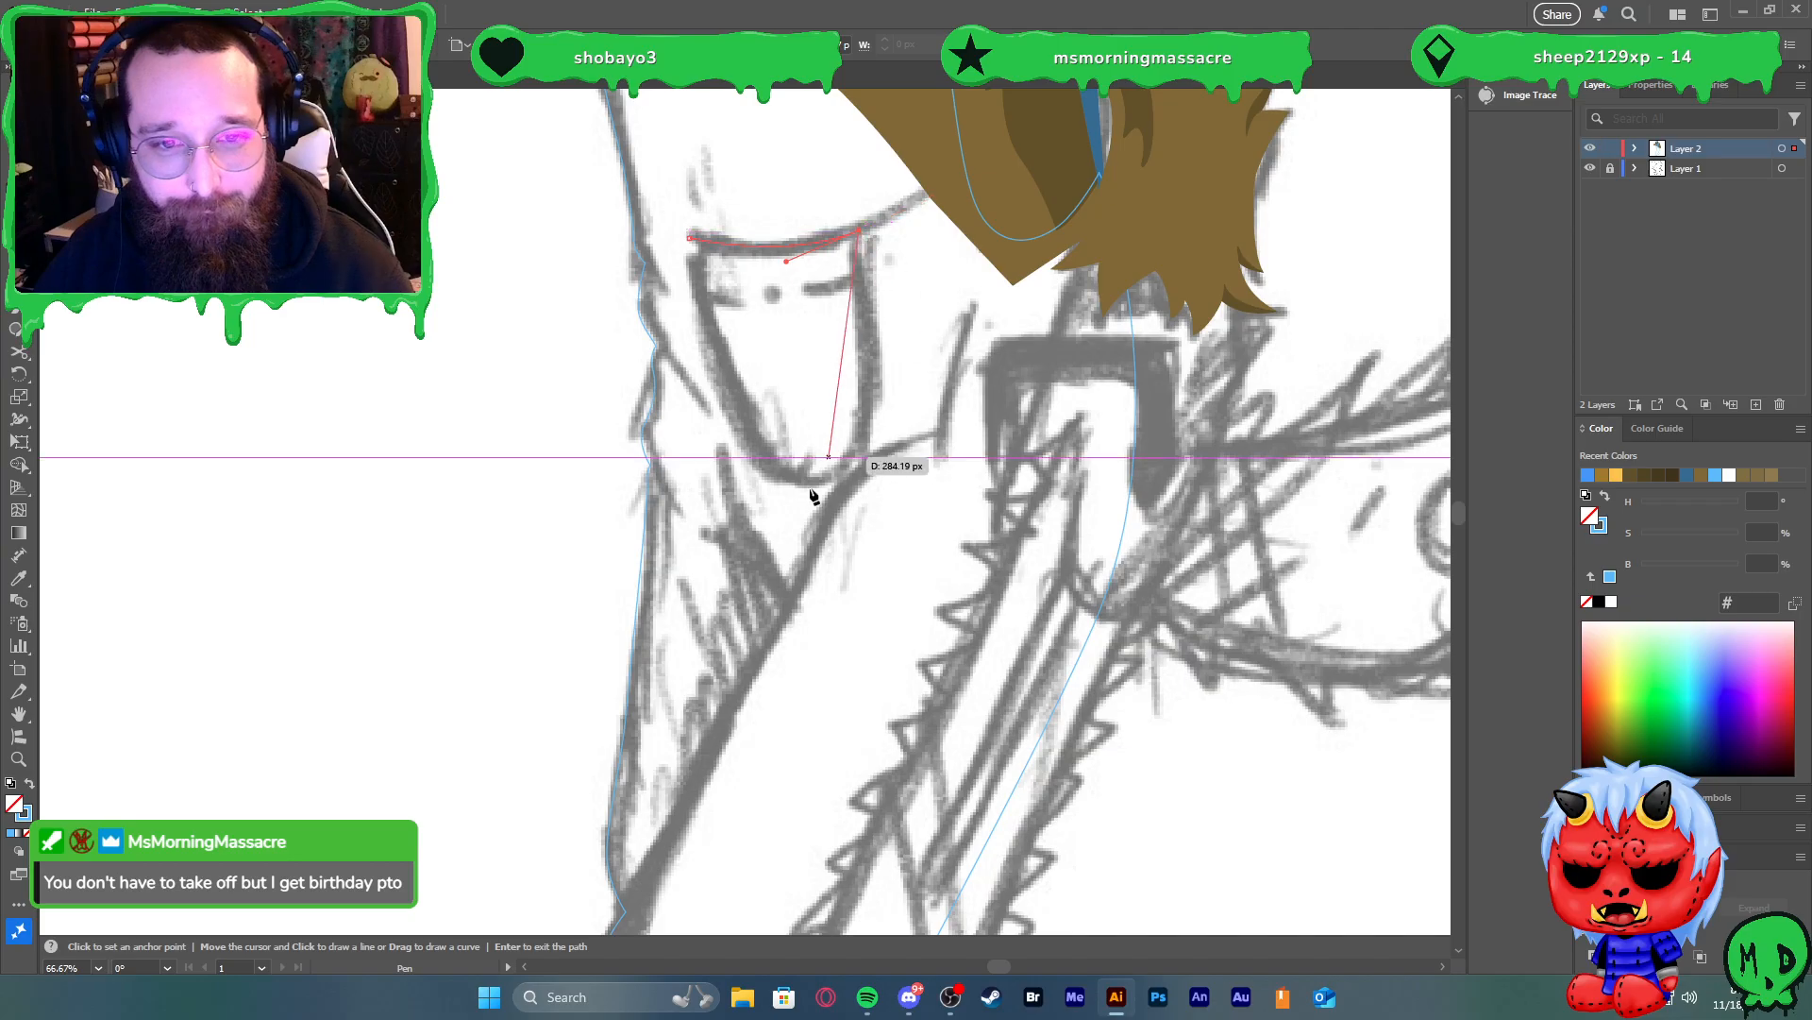
pyautogui.click(866, 417)
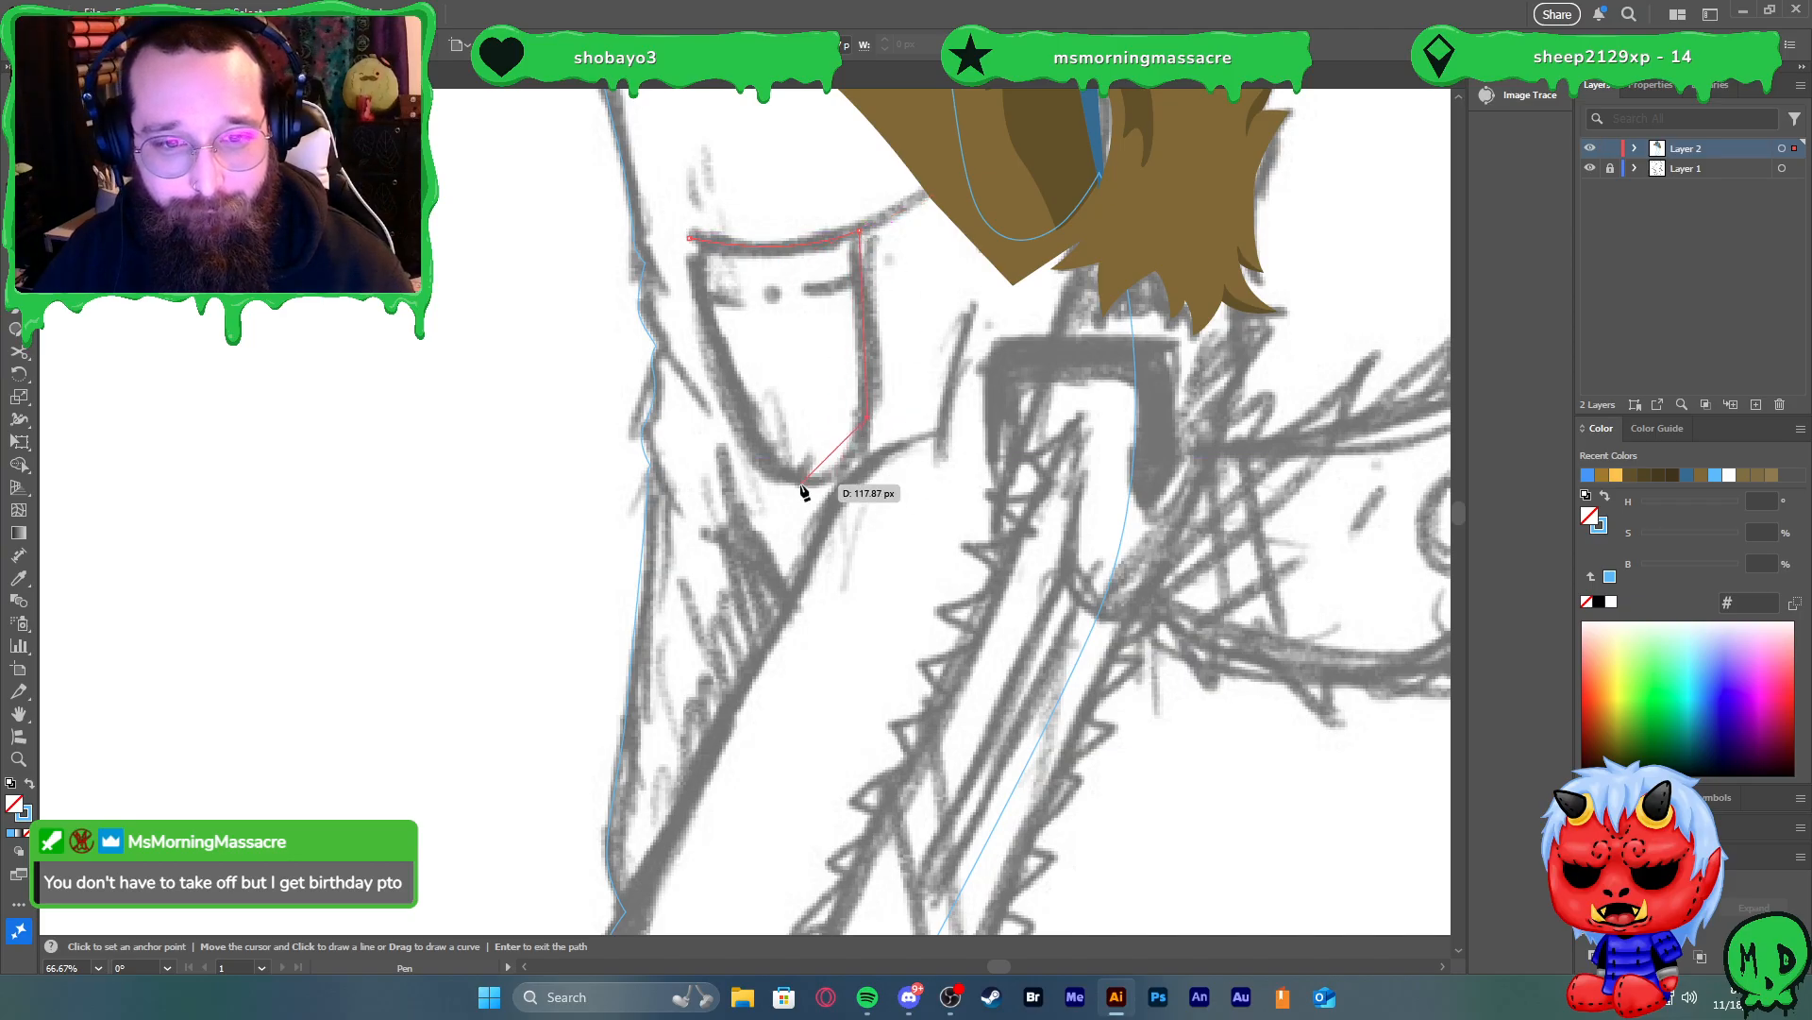
pyautogui.moveTo(805, 481); pyautogui.dragTo(740, 479)
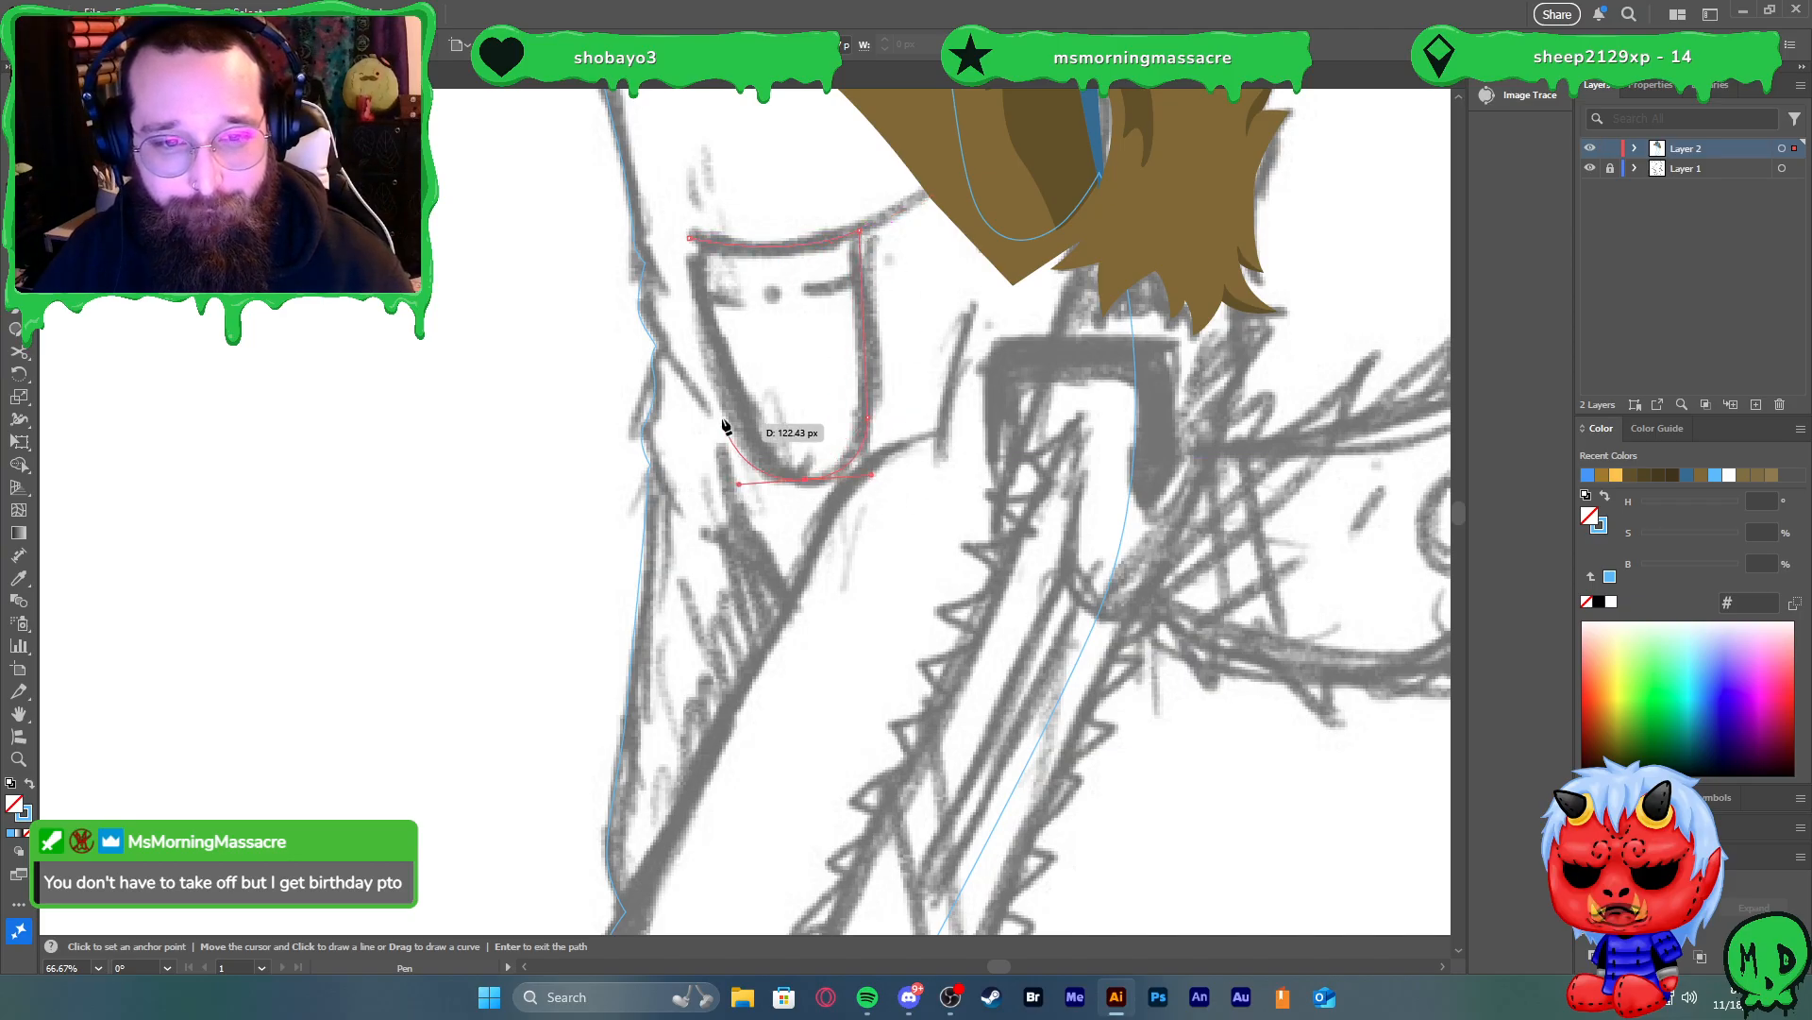
pyautogui.moveTo(690, 238); pyautogui.dragTo(682, 128)
pyautogui.press('v')
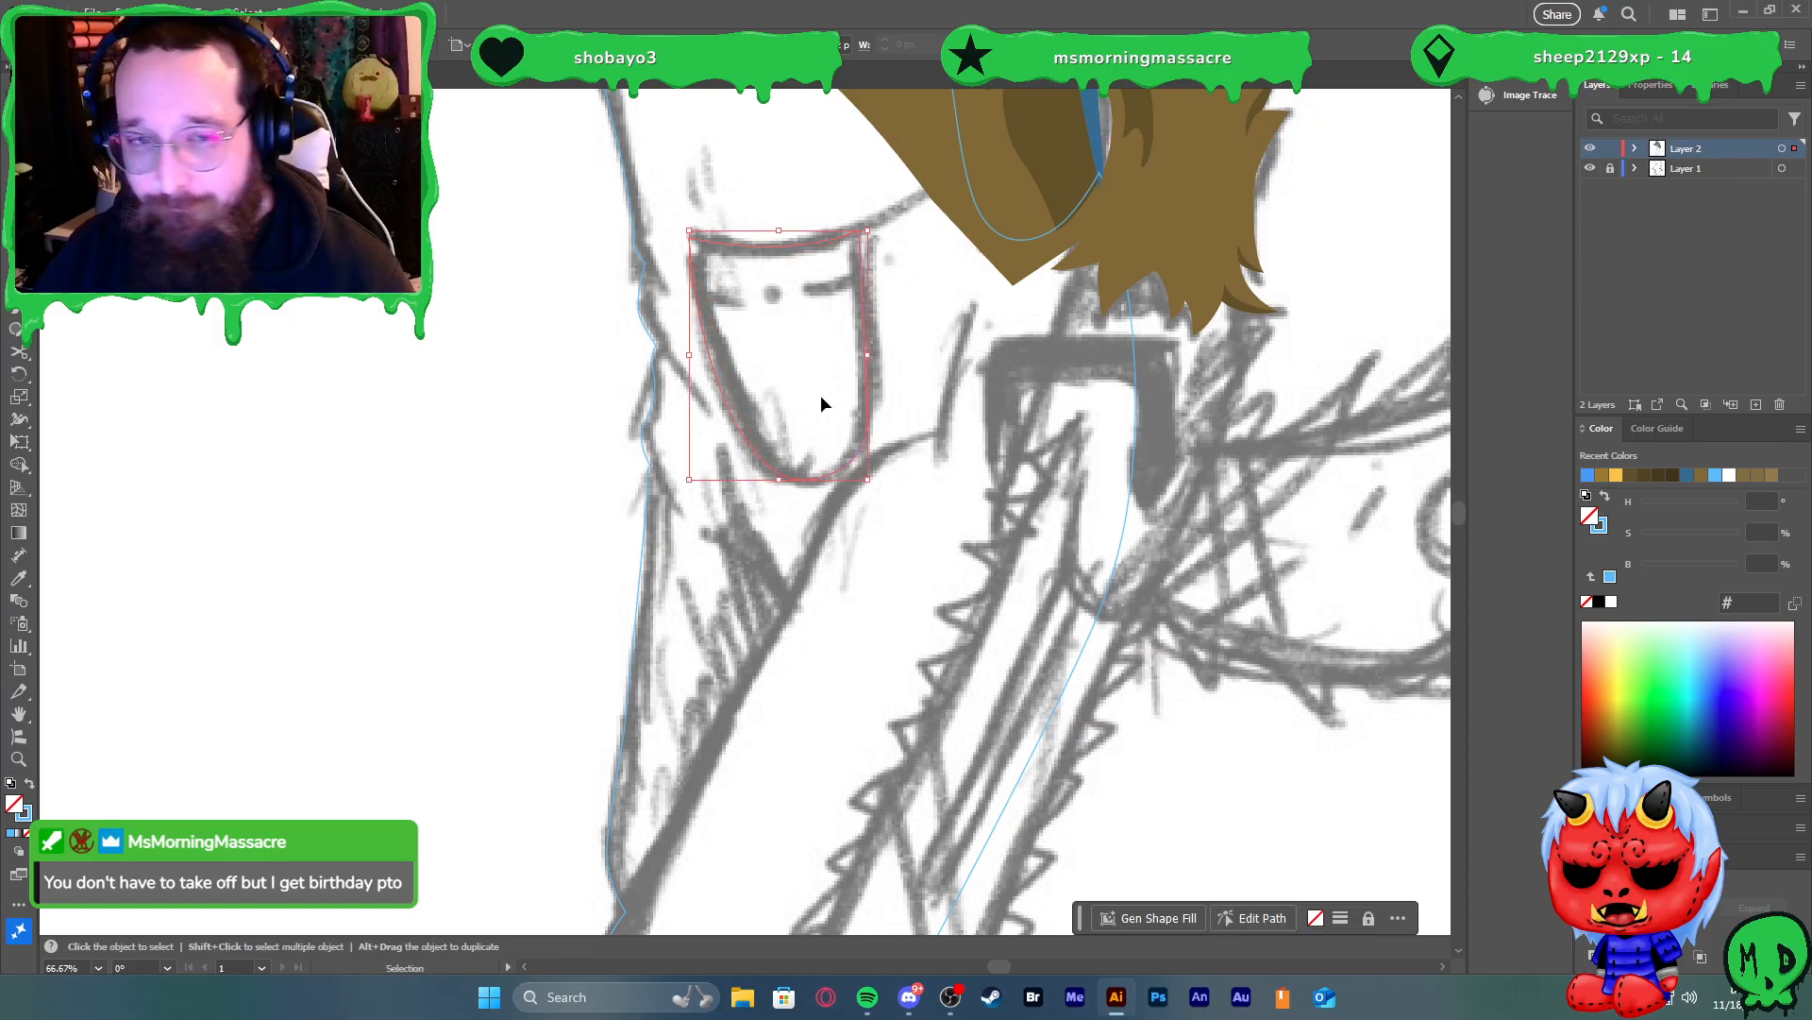
# Give the pocket outline a darker blue stroke without fill, sampling the colour from the crescent shadow at the strap's end
pyautogui.scroll(-1, 825, 397)
pyautogui.scroll(3, 765, 330)
pyautogui.press('i')
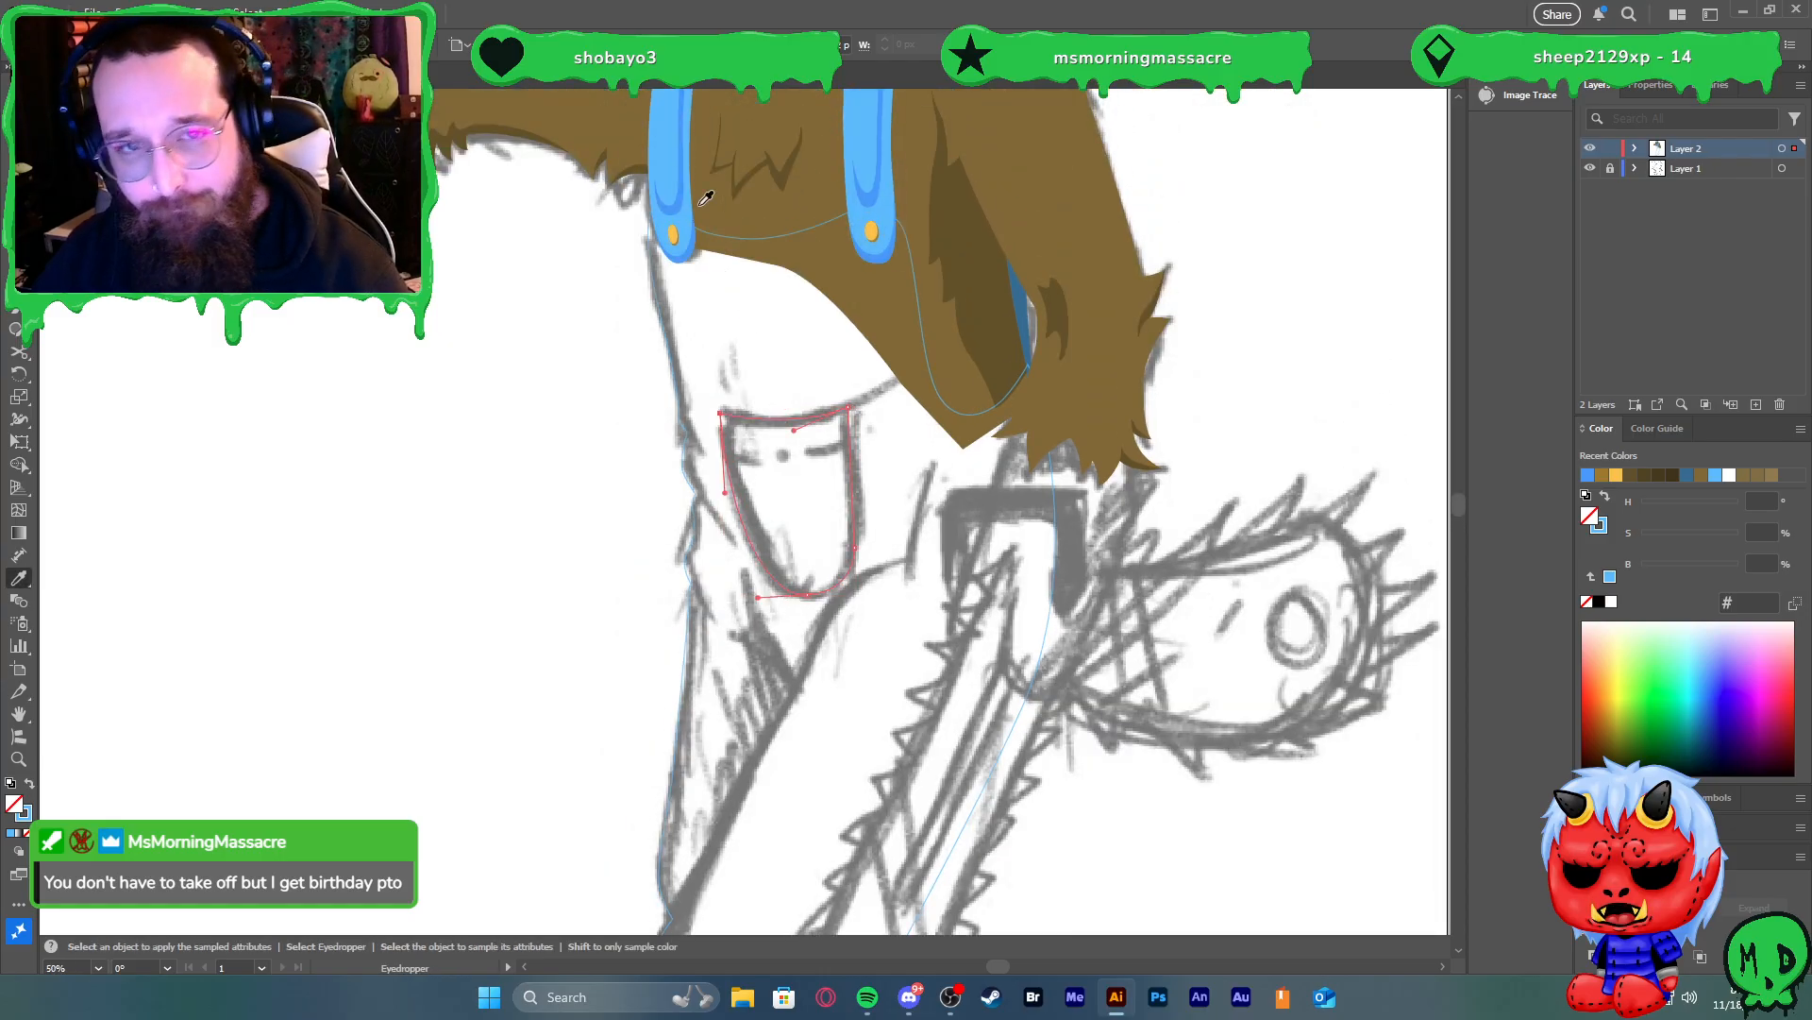
pyautogui.click(688, 231)
pyautogui.press('v')
pyautogui.hotkey('shift', 'x')
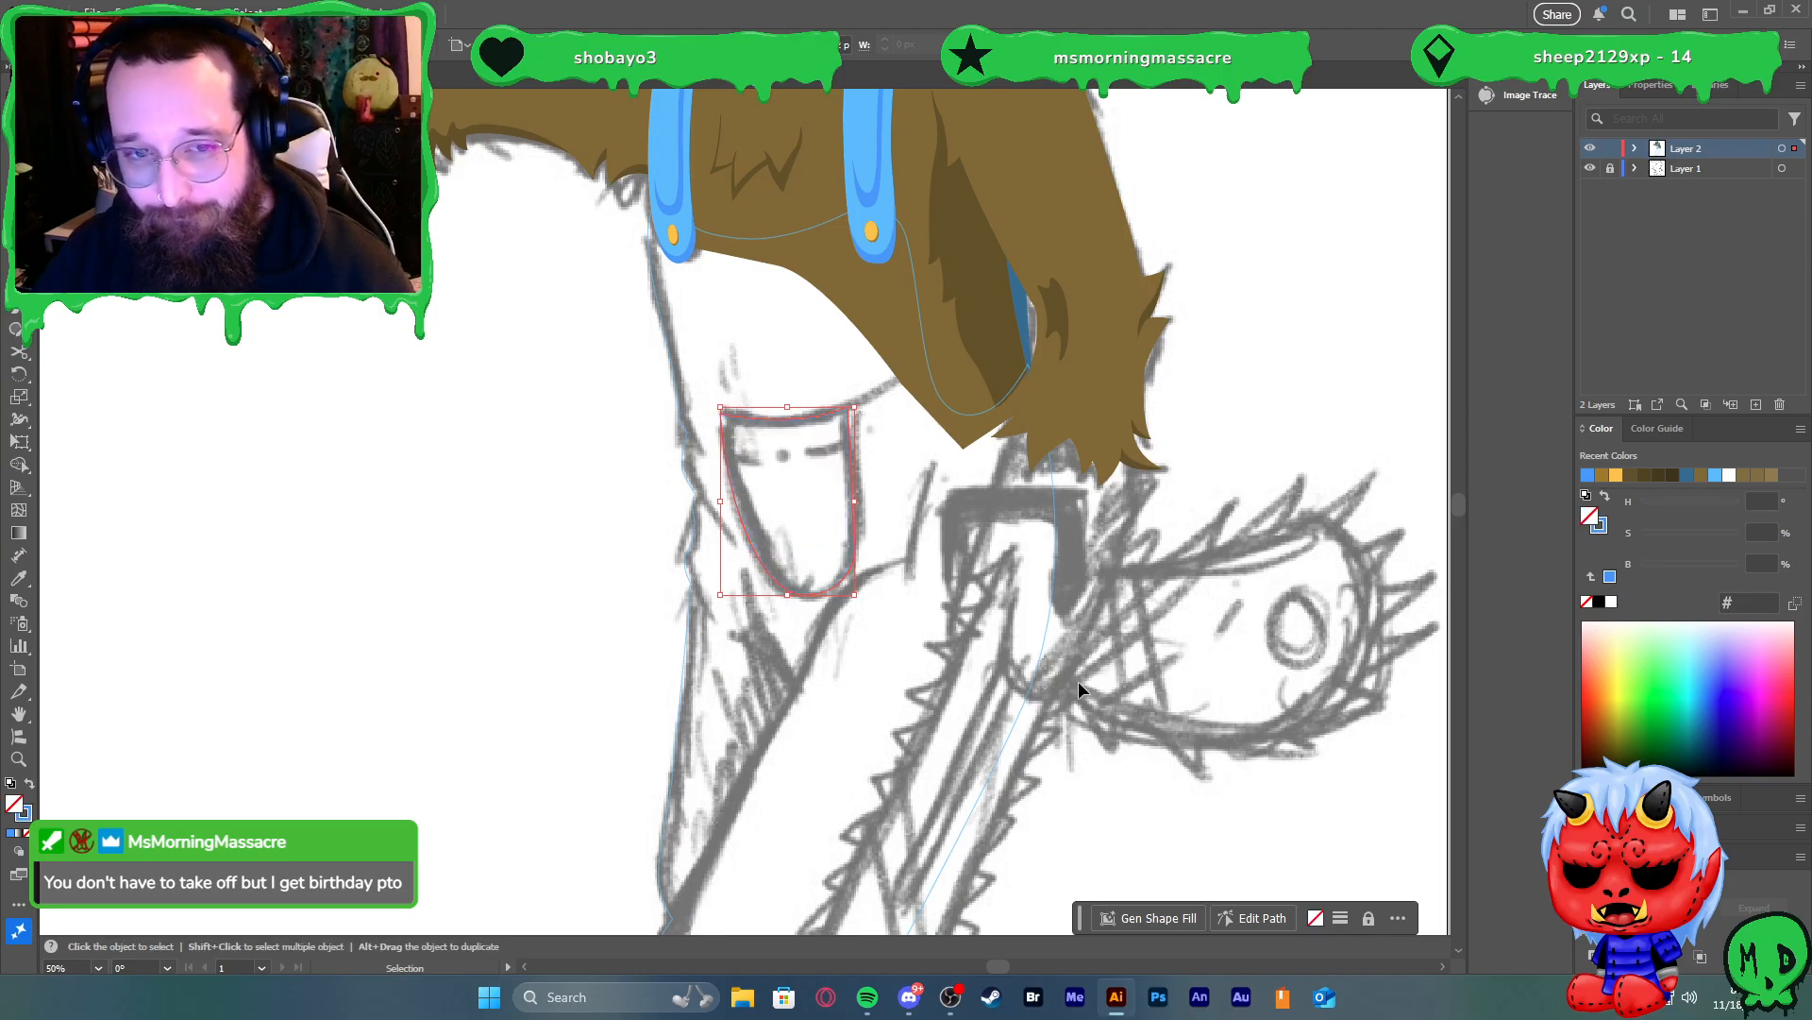
# Restore the overalls' light blue fill by swapping stroke and fill, and deselect them
pyautogui.click(688, 588)
pyautogui.hotkey('shift', 'x')
pyautogui.click(632, 587)
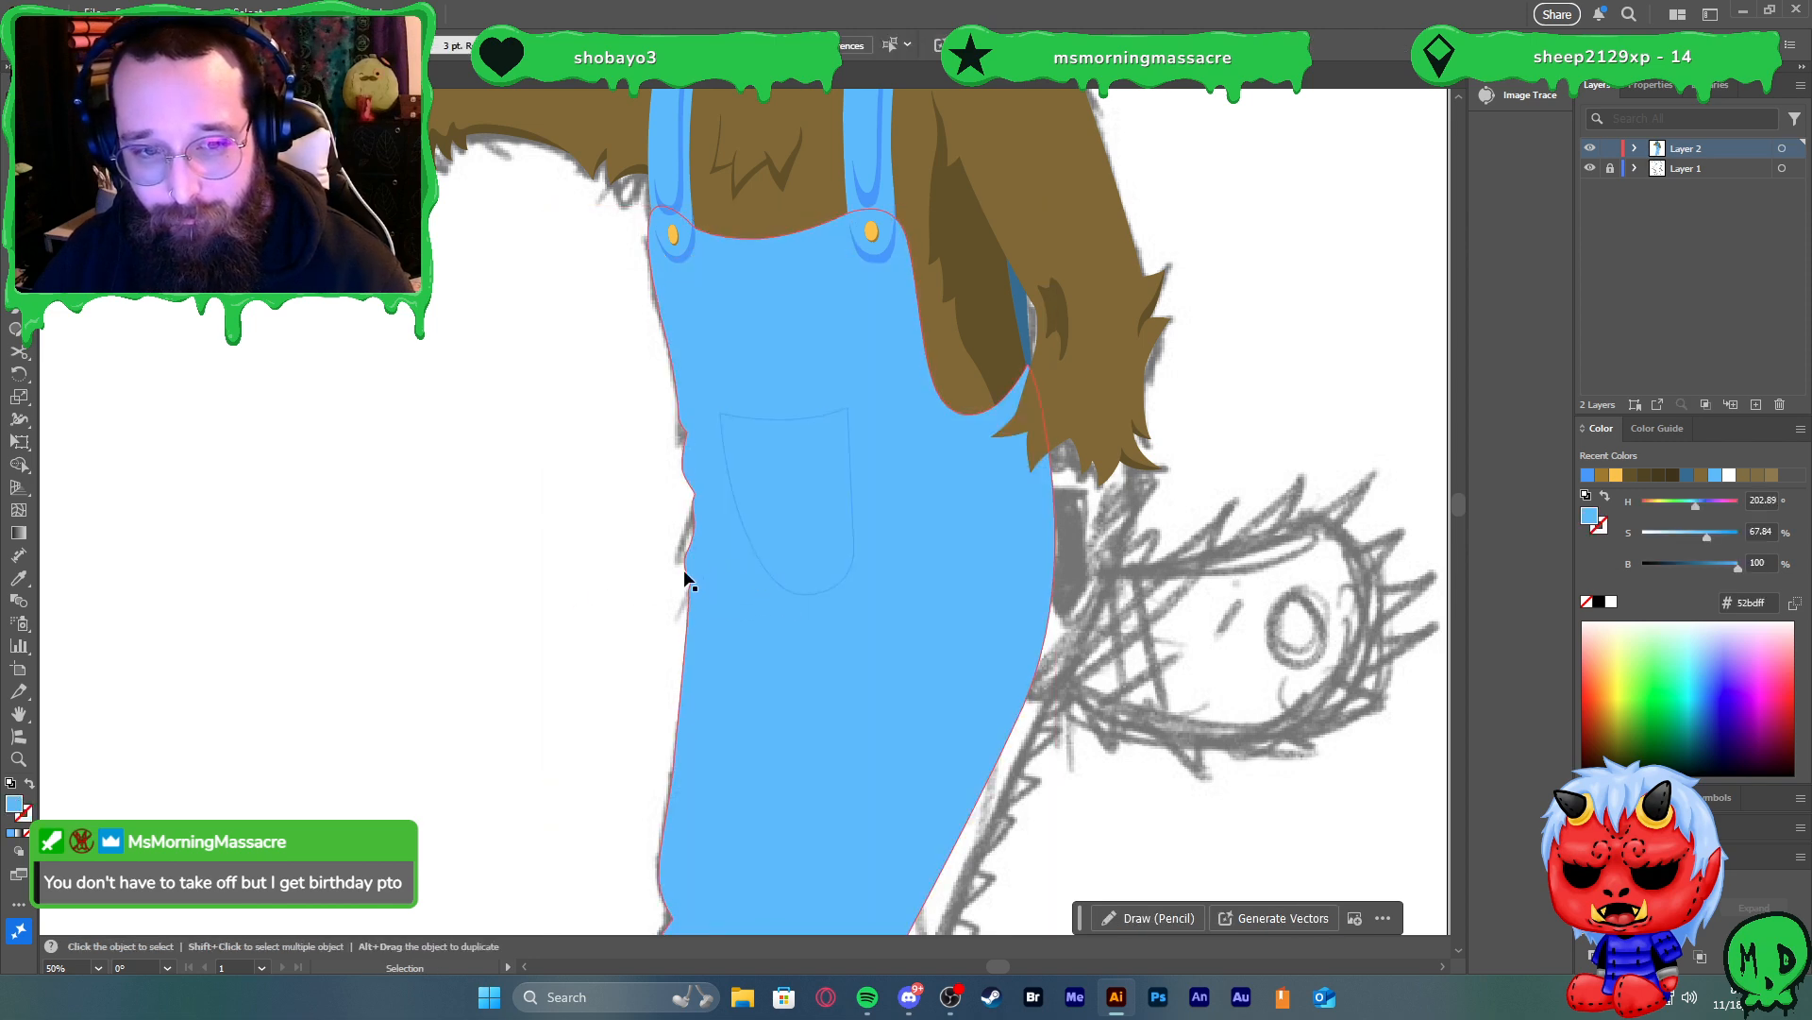
# Draw a closed shape over the pocket's bottom, with a concave curve inside the pocket and straight edges running outside its outline
pyautogui.press('p')
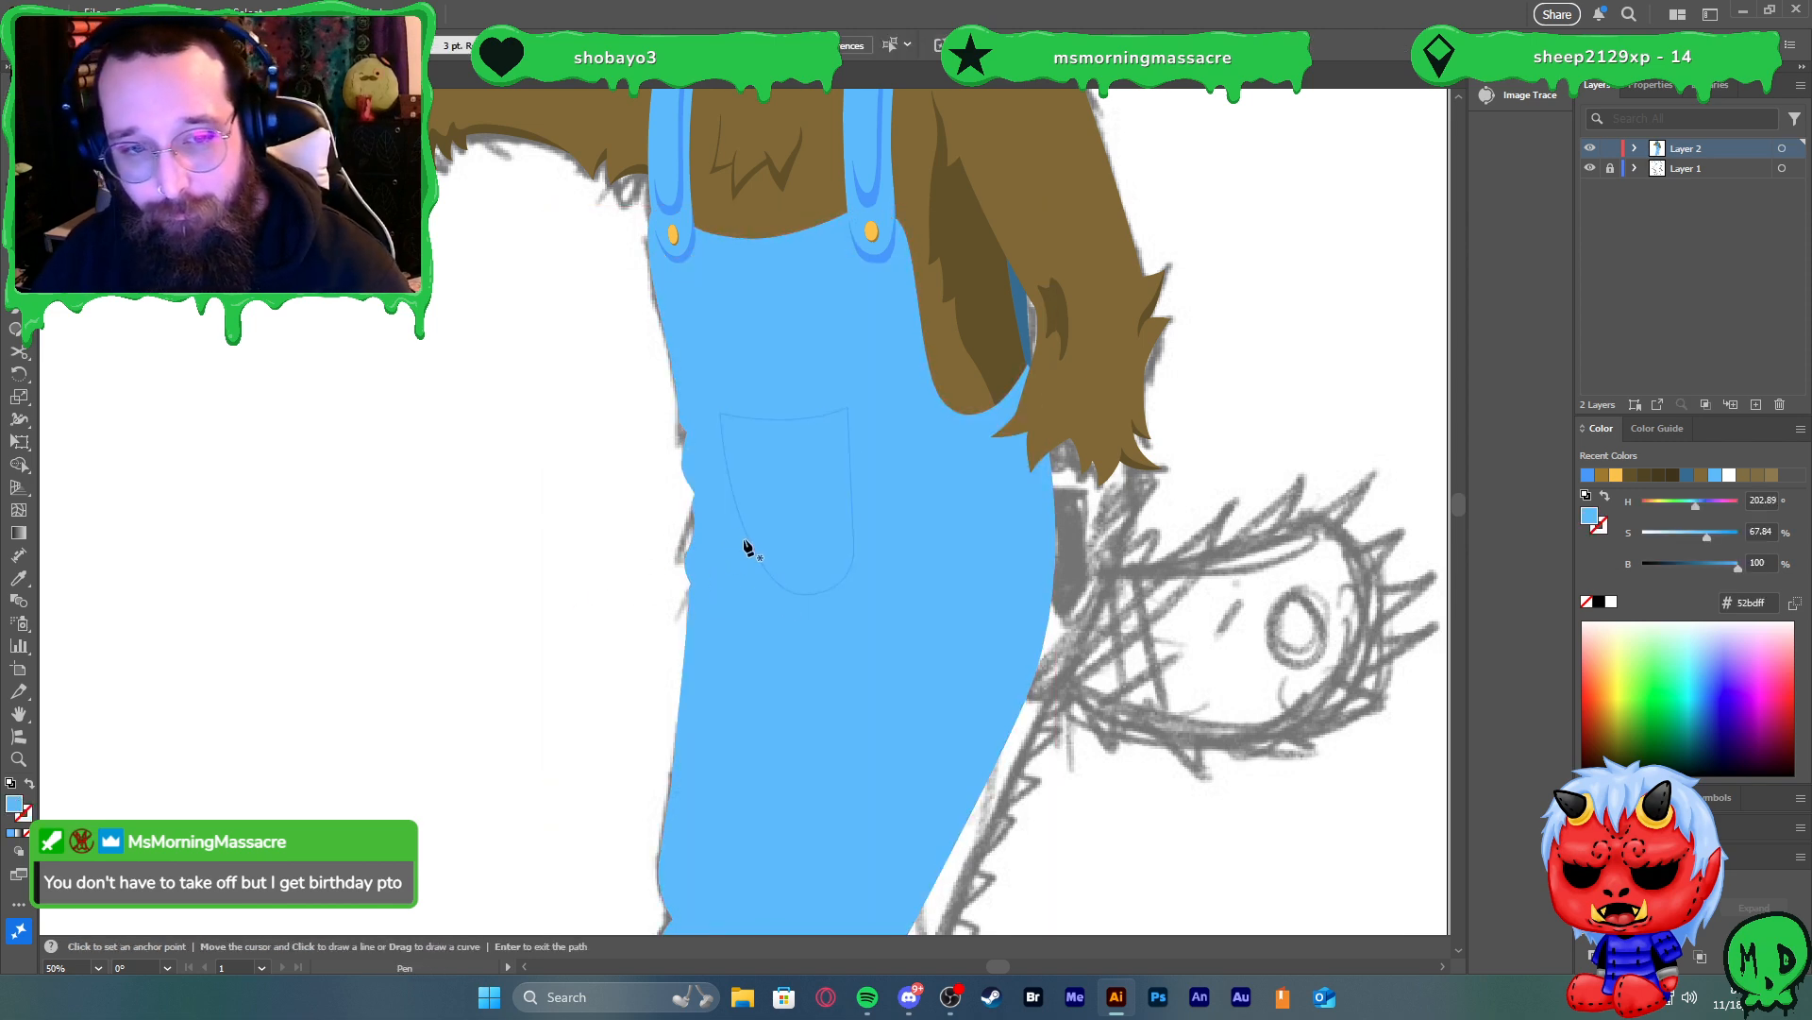
pyautogui.click(749, 539)
pyautogui.moveTo(801, 576); pyautogui.dragTo(853, 507)
pyautogui.click(871, 571)
pyautogui.click(871, 570)
pyautogui.click(830, 620)
pyautogui.click(756, 609)
pyautogui.click(737, 570)
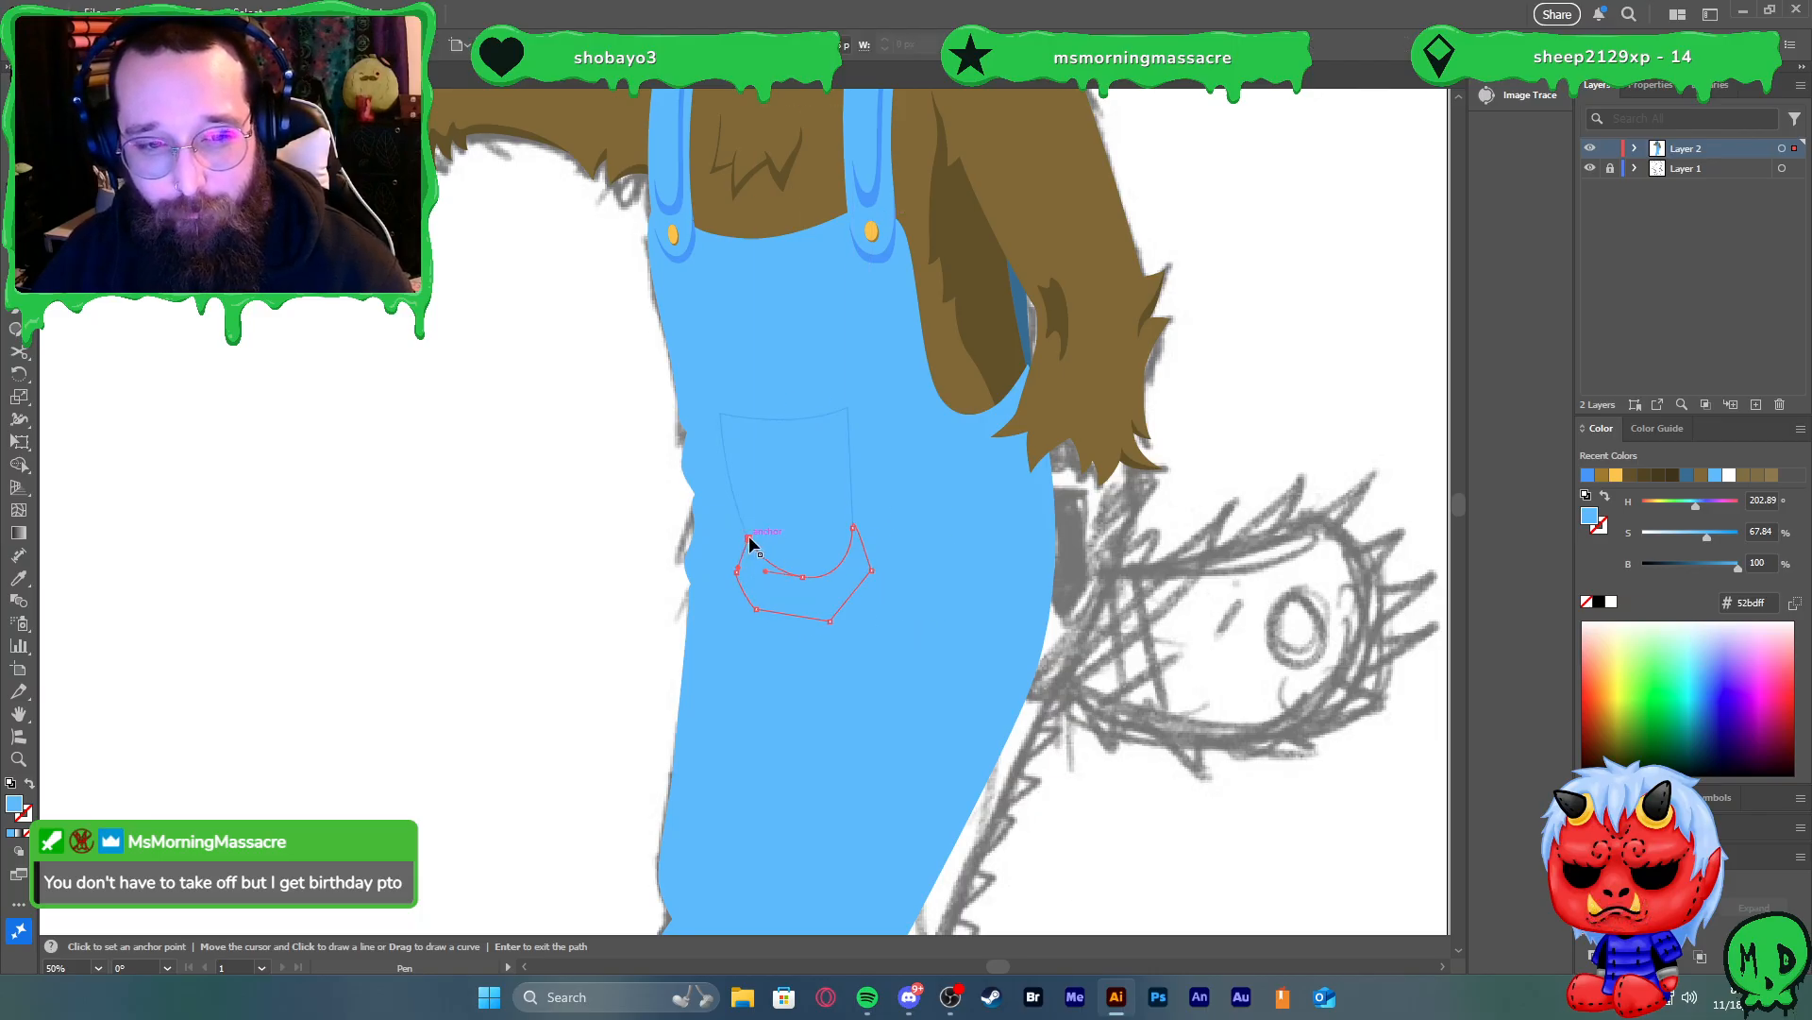
pyautogui.click(752, 545)
# Remove the part of the new shape outside the pocket outline with Shape Builder, leaving a crescent
pyautogui.keyDown('ctrl'); pyautogui.click(739, 510); pyautogui.keyUp('ctrl')
pyautogui.hotkey('shift', 'm')
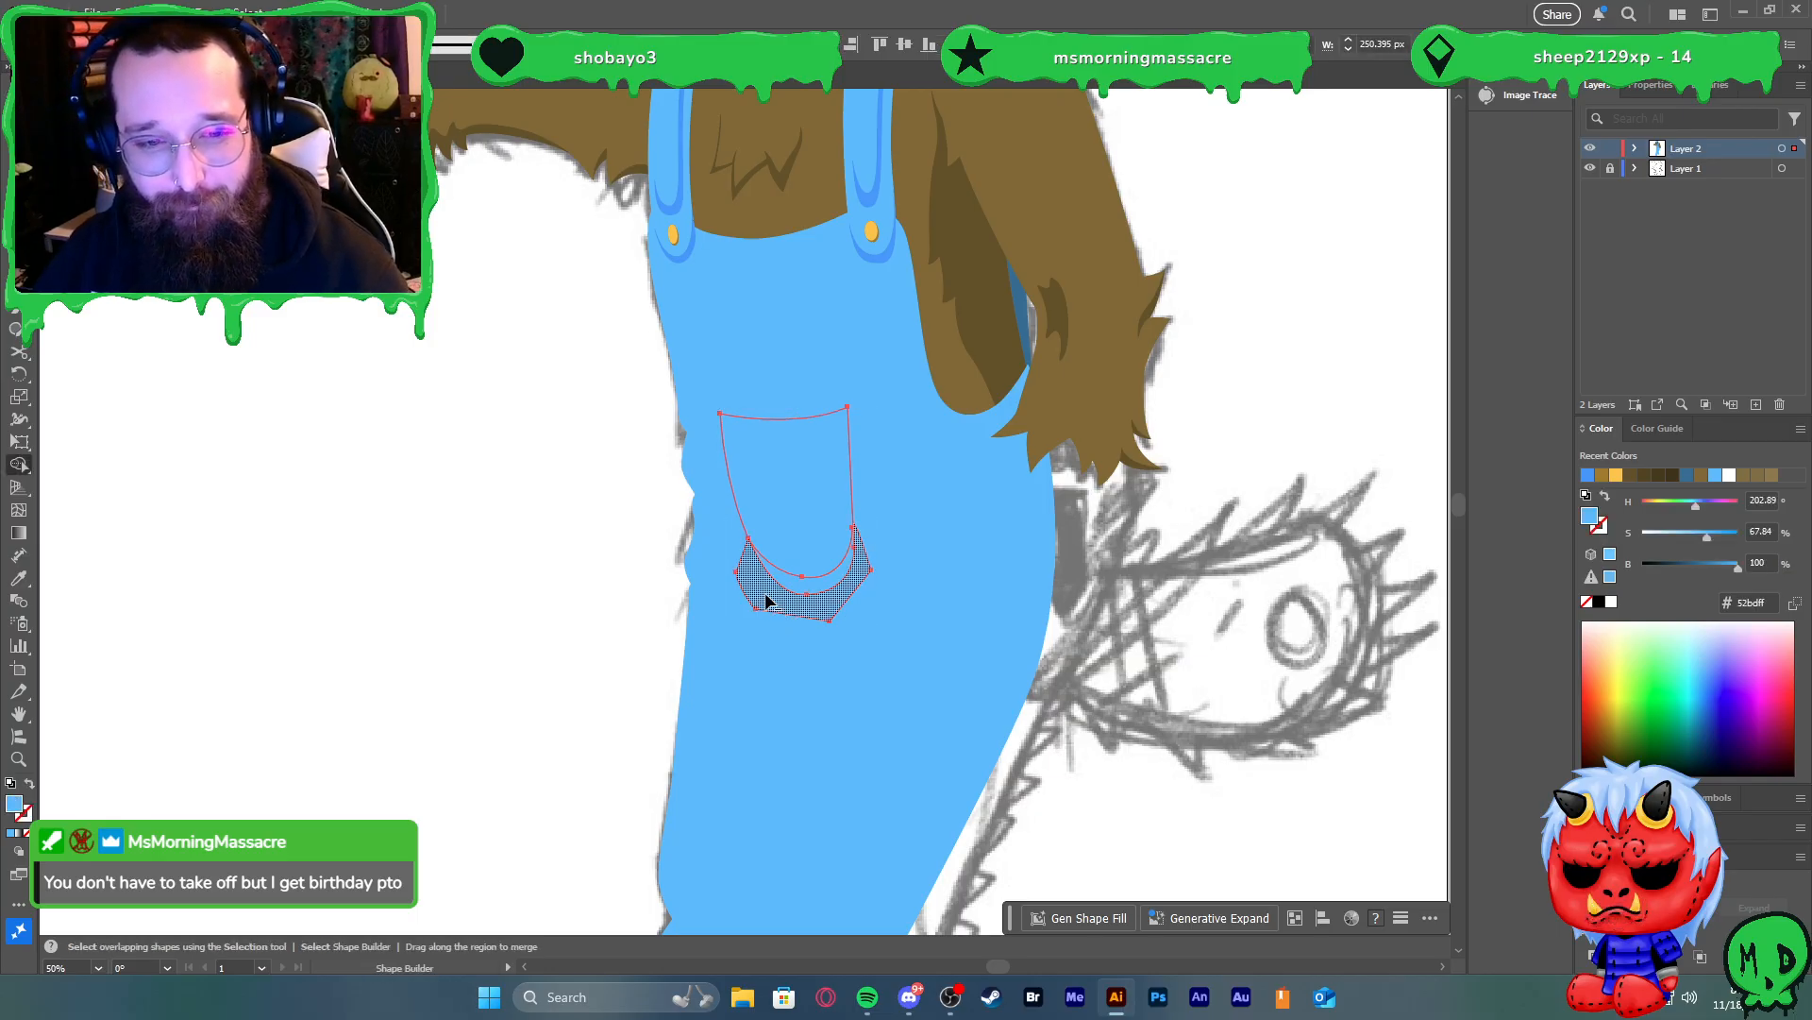
pyautogui.keyDown('alt'); pyautogui.click(768, 600); pyautogui.keyUp('alt')
# Recolour the crescent at the pocket's bottom with the recent darker blue #369bff, and deselect it
pyautogui.press('v')
pyautogui.keyDown('shift'); pyautogui.click(790, 568); pyautogui.keyUp('shift')
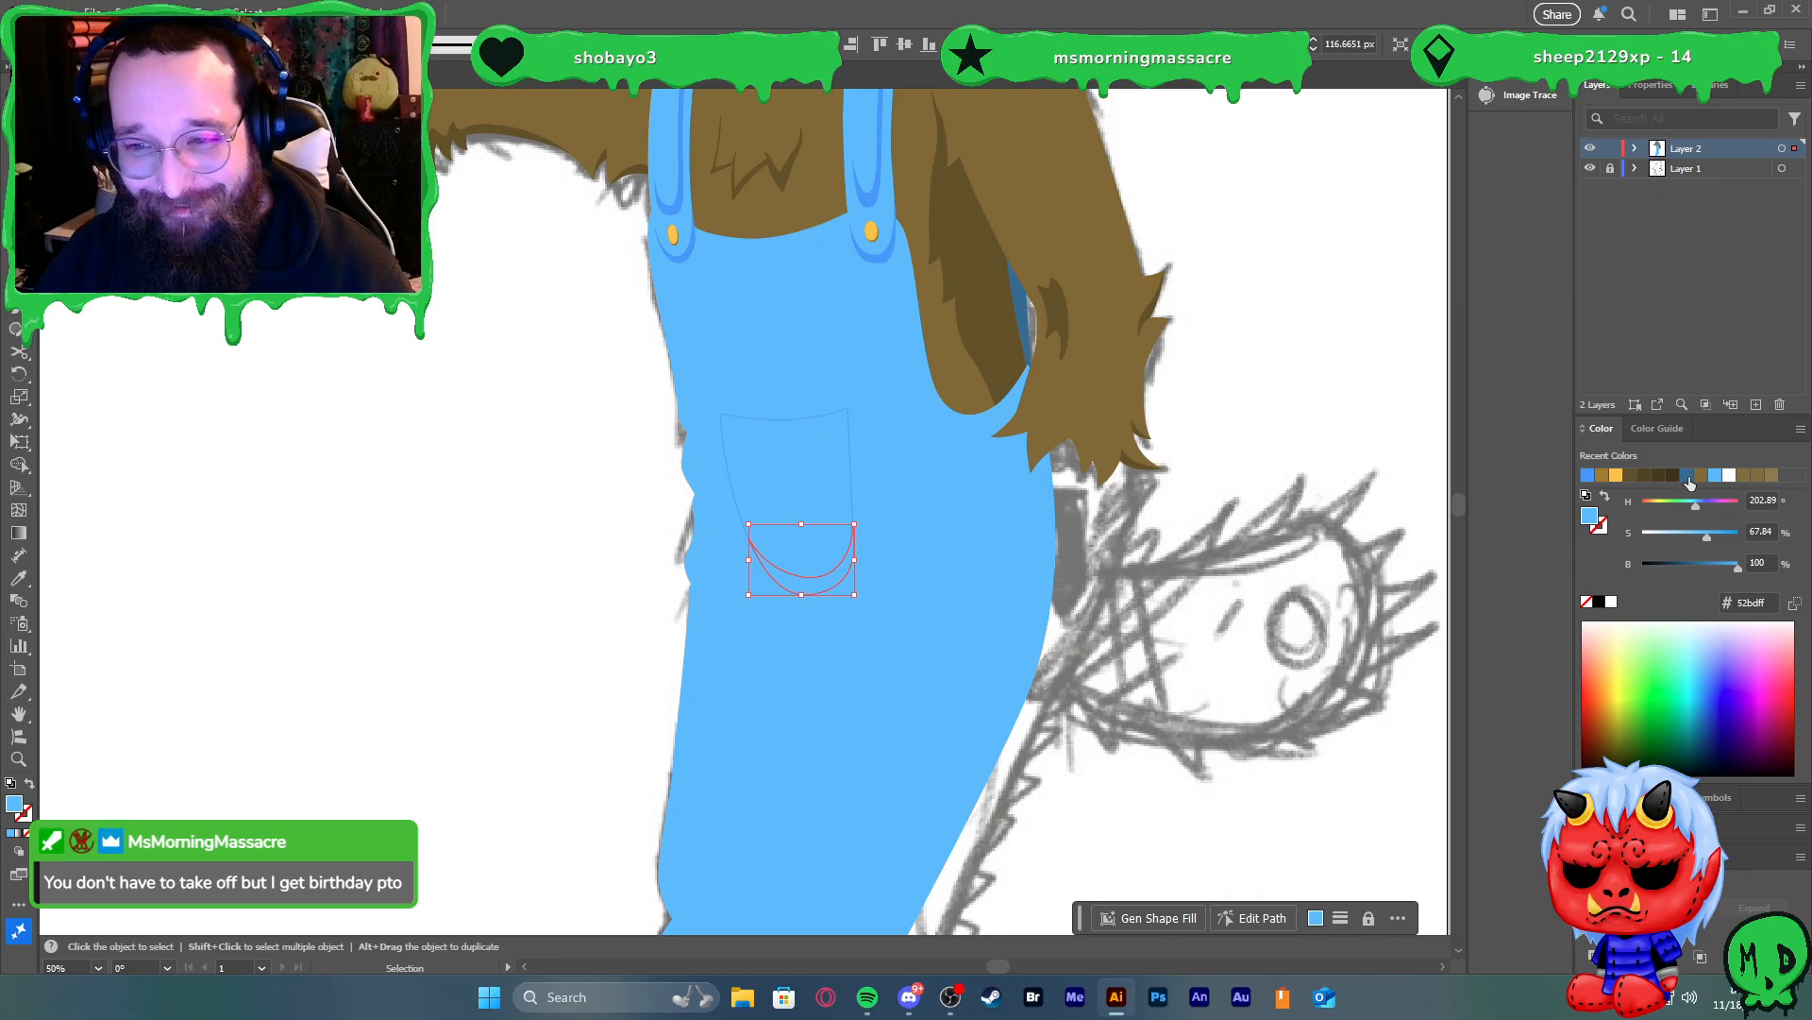
pyautogui.click(1587, 476)
pyautogui.click(640, 554)
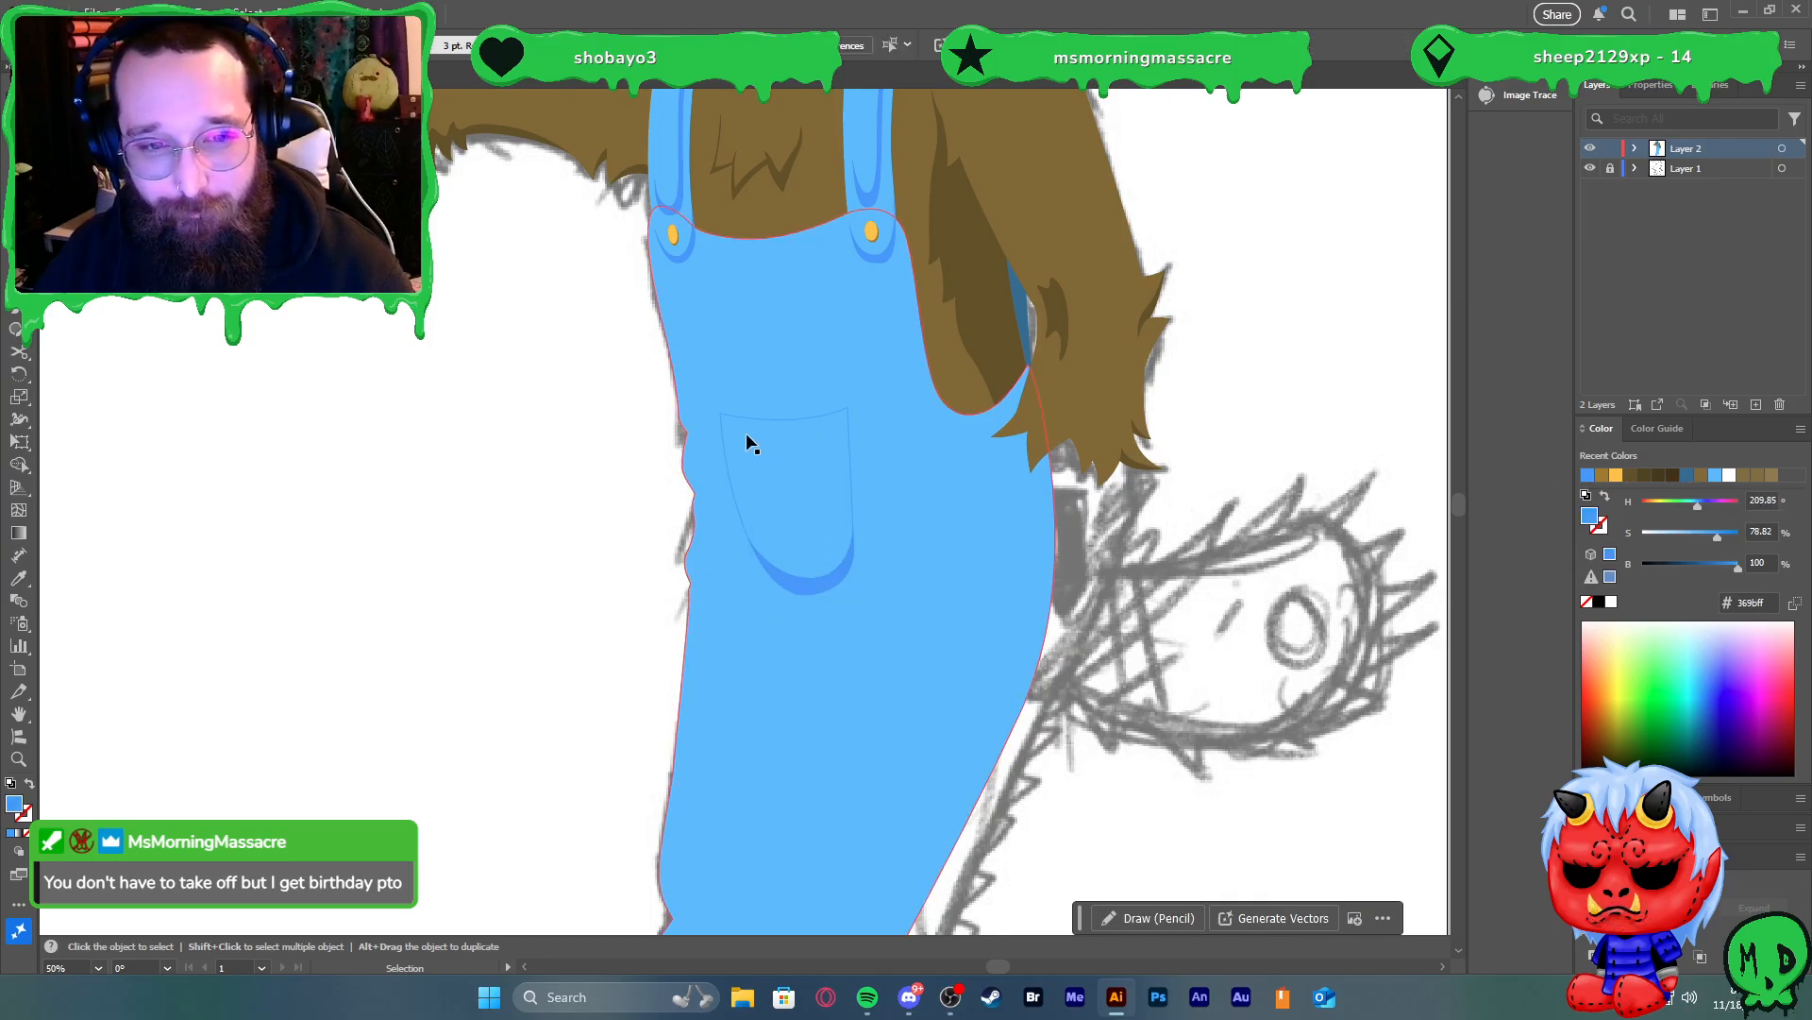
# Swap the overalls' fill and stroke so they show only an outline over the sketch, and deselect everything
pyautogui.click(793, 382)
pyautogui.hotkey('shift', 'x')
pyautogui.scroll(3, 780, 451)
pyautogui.scroll(-1, 780, 451)
pyautogui.press('a')
pyautogui.moveTo(834, 727); pyautogui.dragTo(941, 732)
pyautogui.press('p')
pyautogui.hotkey('ctrl', 'shift', 'a')
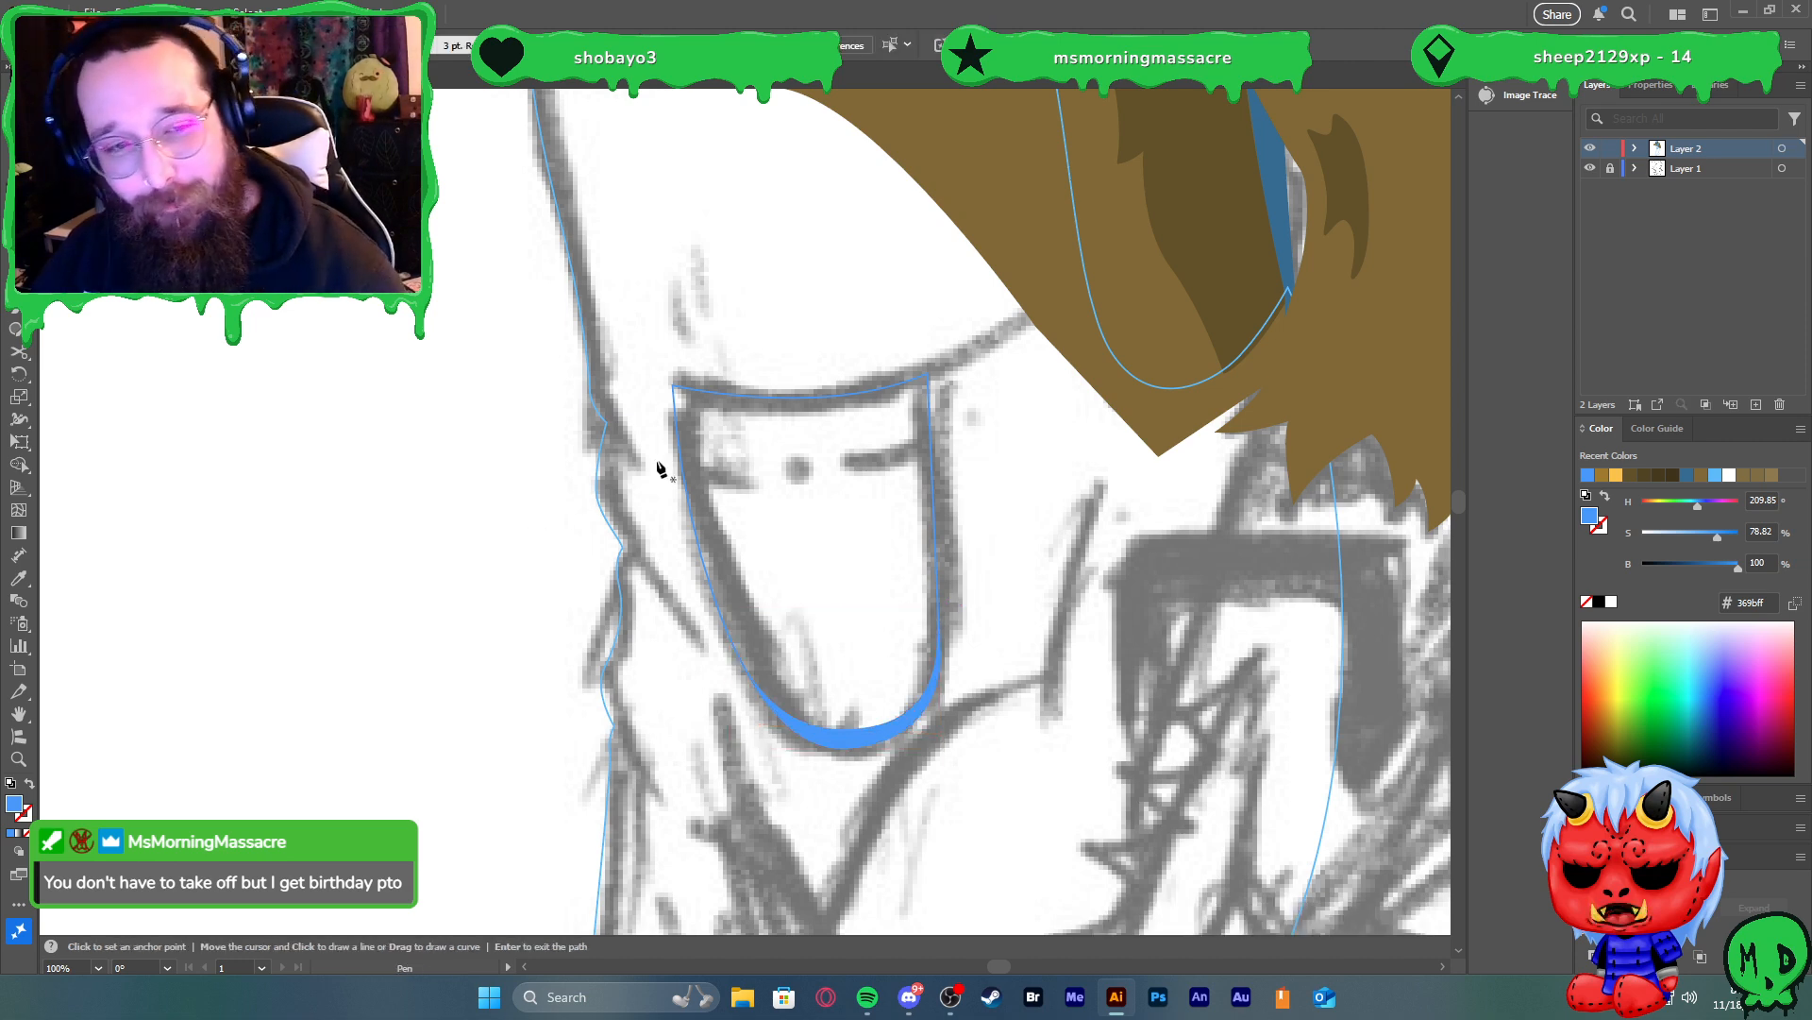
# Draw two thin pointed darker blue shapes over the sketched stitch lines, each running from inside the pocket past its side edge
pyautogui.click(739, 469)
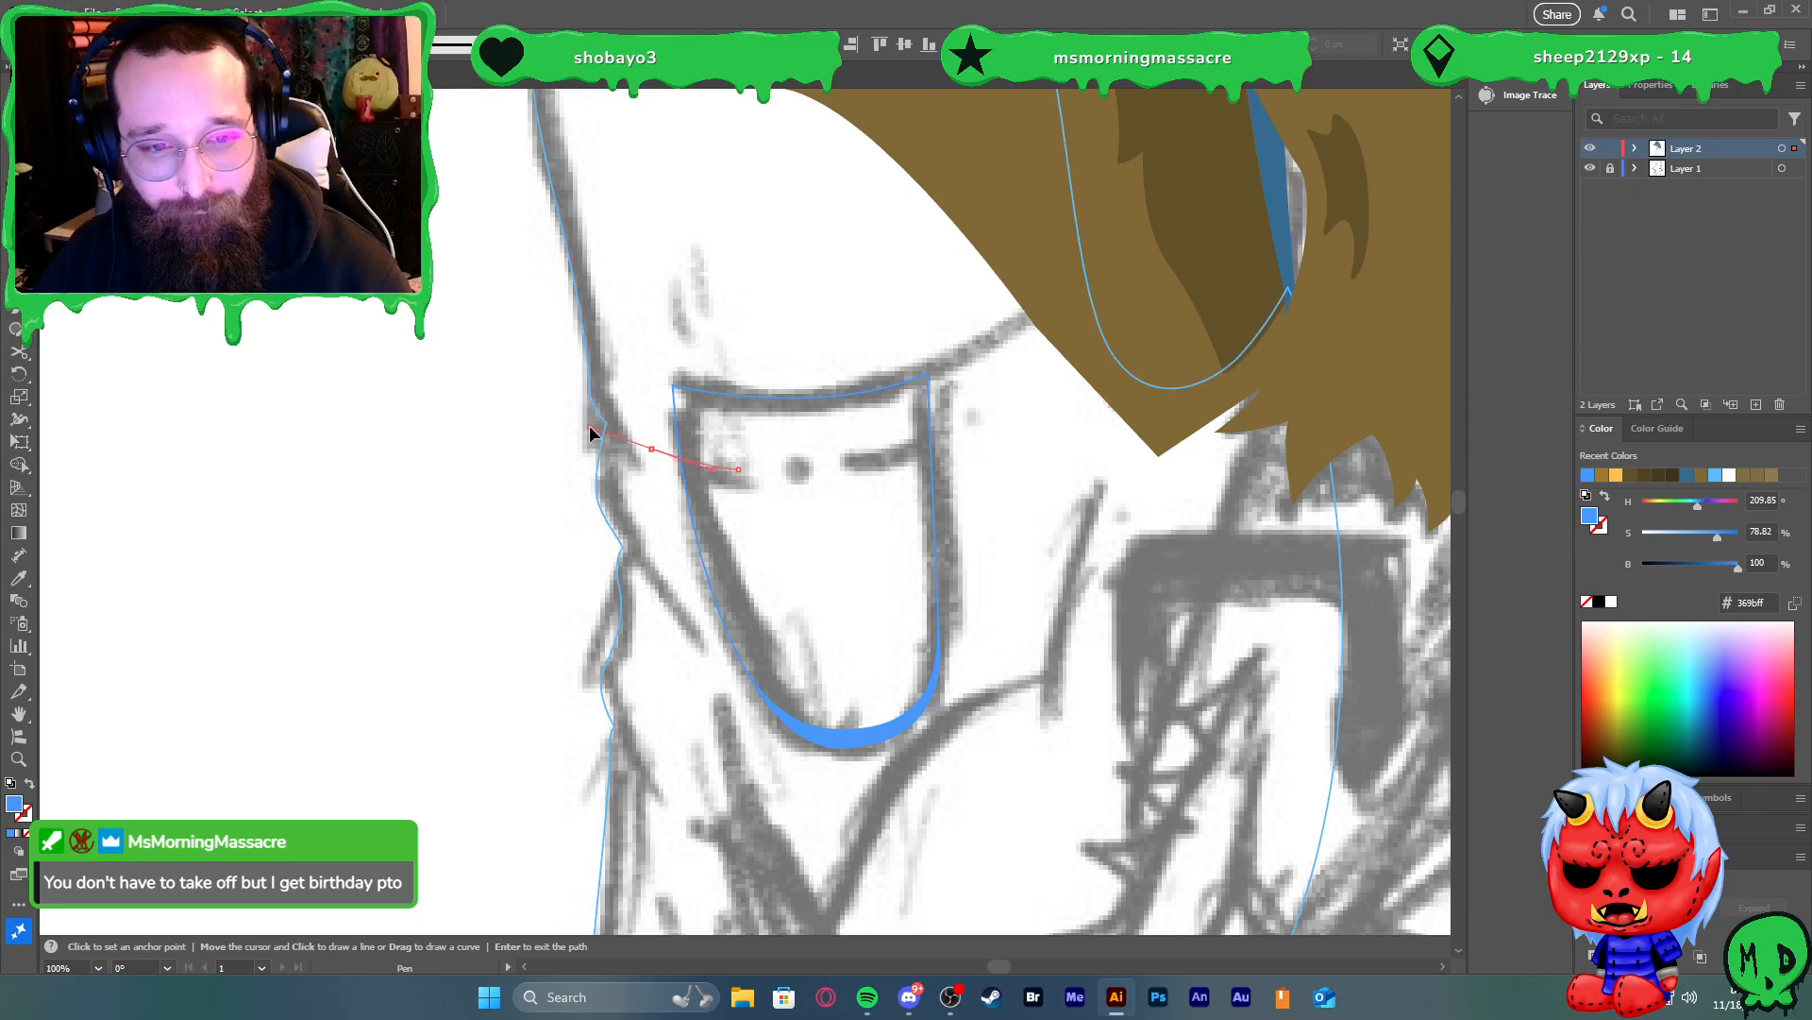
pyautogui.moveTo(651, 449); pyautogui.dragTo(877, 461)
pyautogui.click(849, 462)
pyautogui.moveTo(949, 427); pyautogui.dragTo(983, 388)
pyautogui.click(949, 425)
pyautogui.click(949, 447)
pyautogui.moveTo(939, 462); pyautogui.dragTo(934, 464)
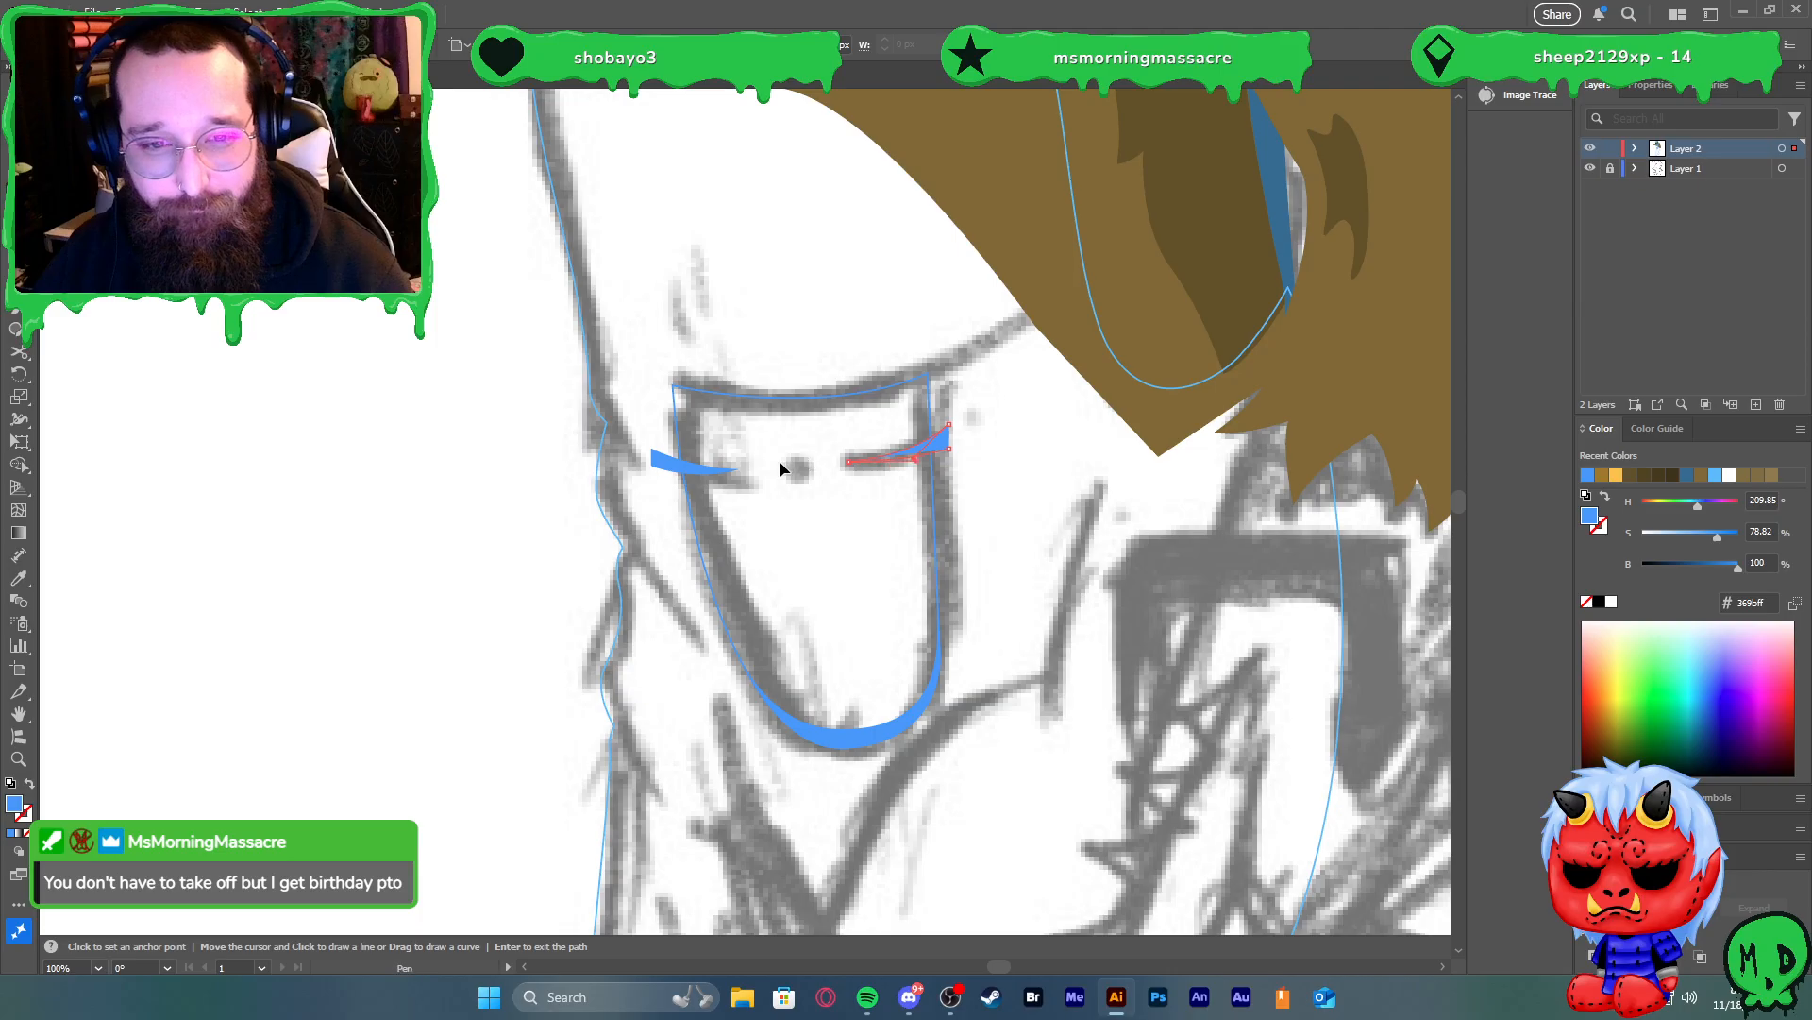
# Draw a small darker blue circle over the sketched dot between the two pocket stitch shapes
pyautogui.press('v')
pyautogui.press('l')
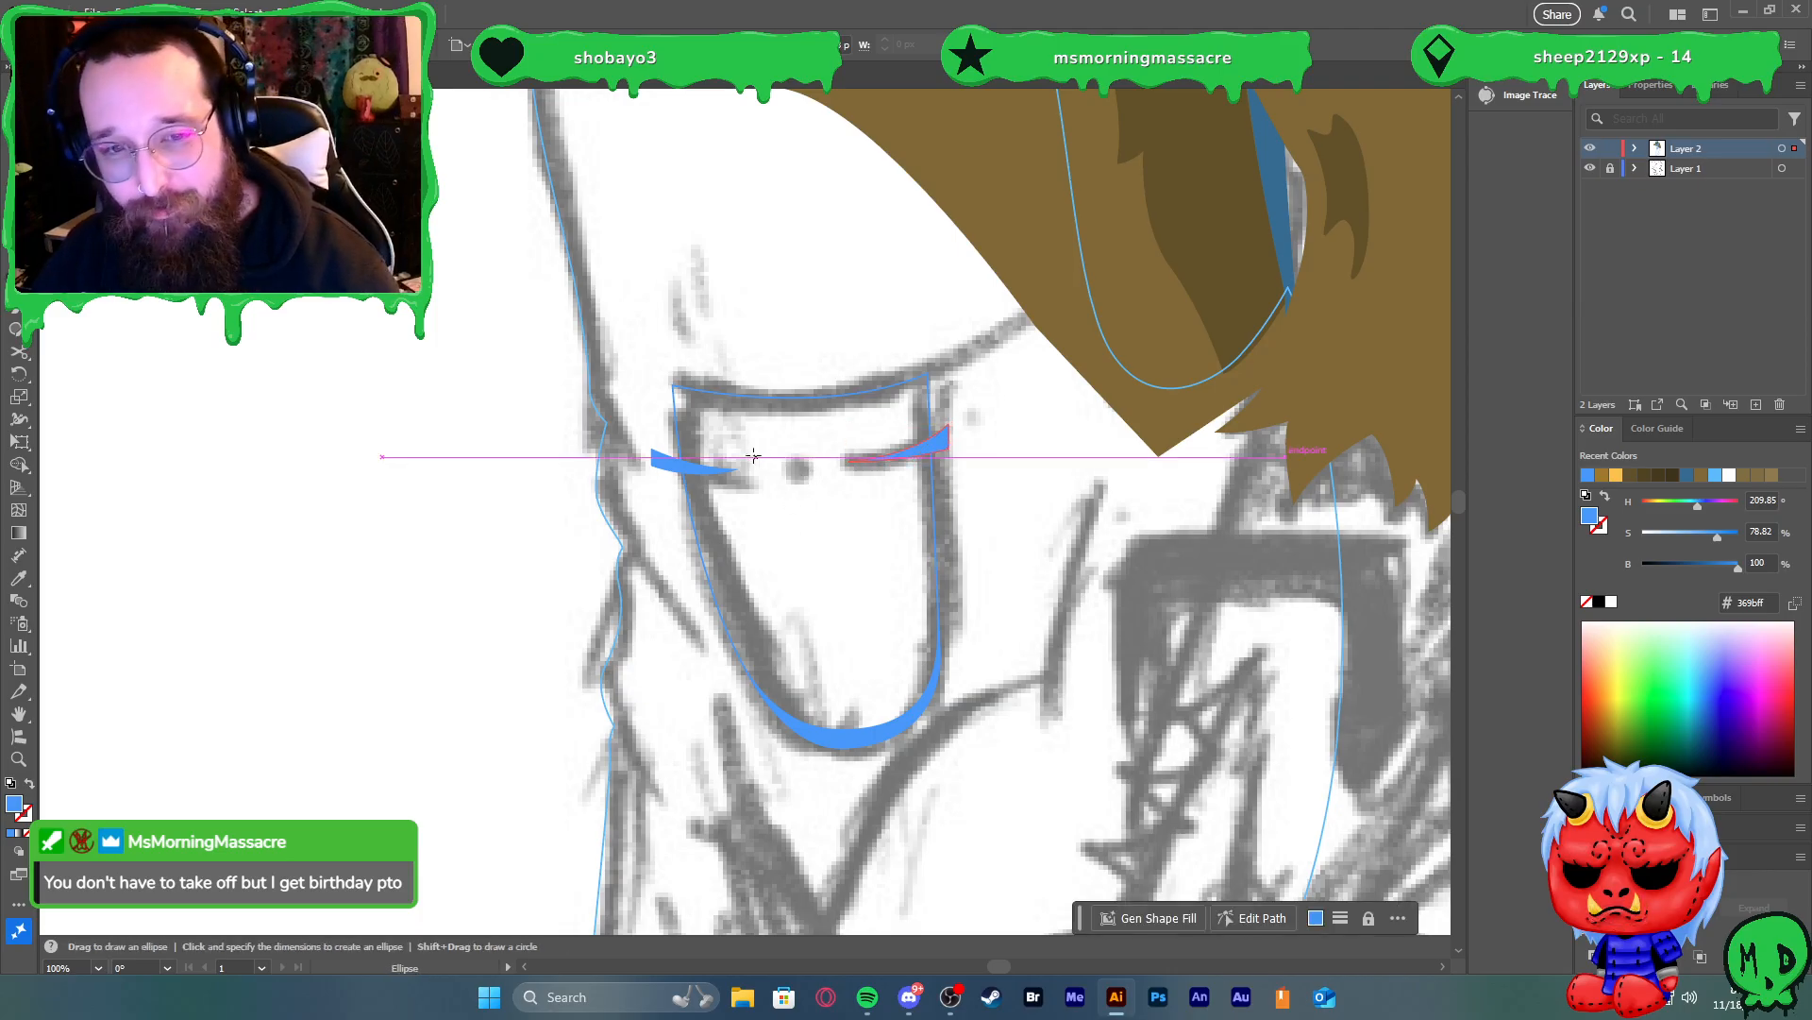
pyautogui.moveTo(782, 463); pyautogui.dragTo(800, 478)
pyautogui.press('v')
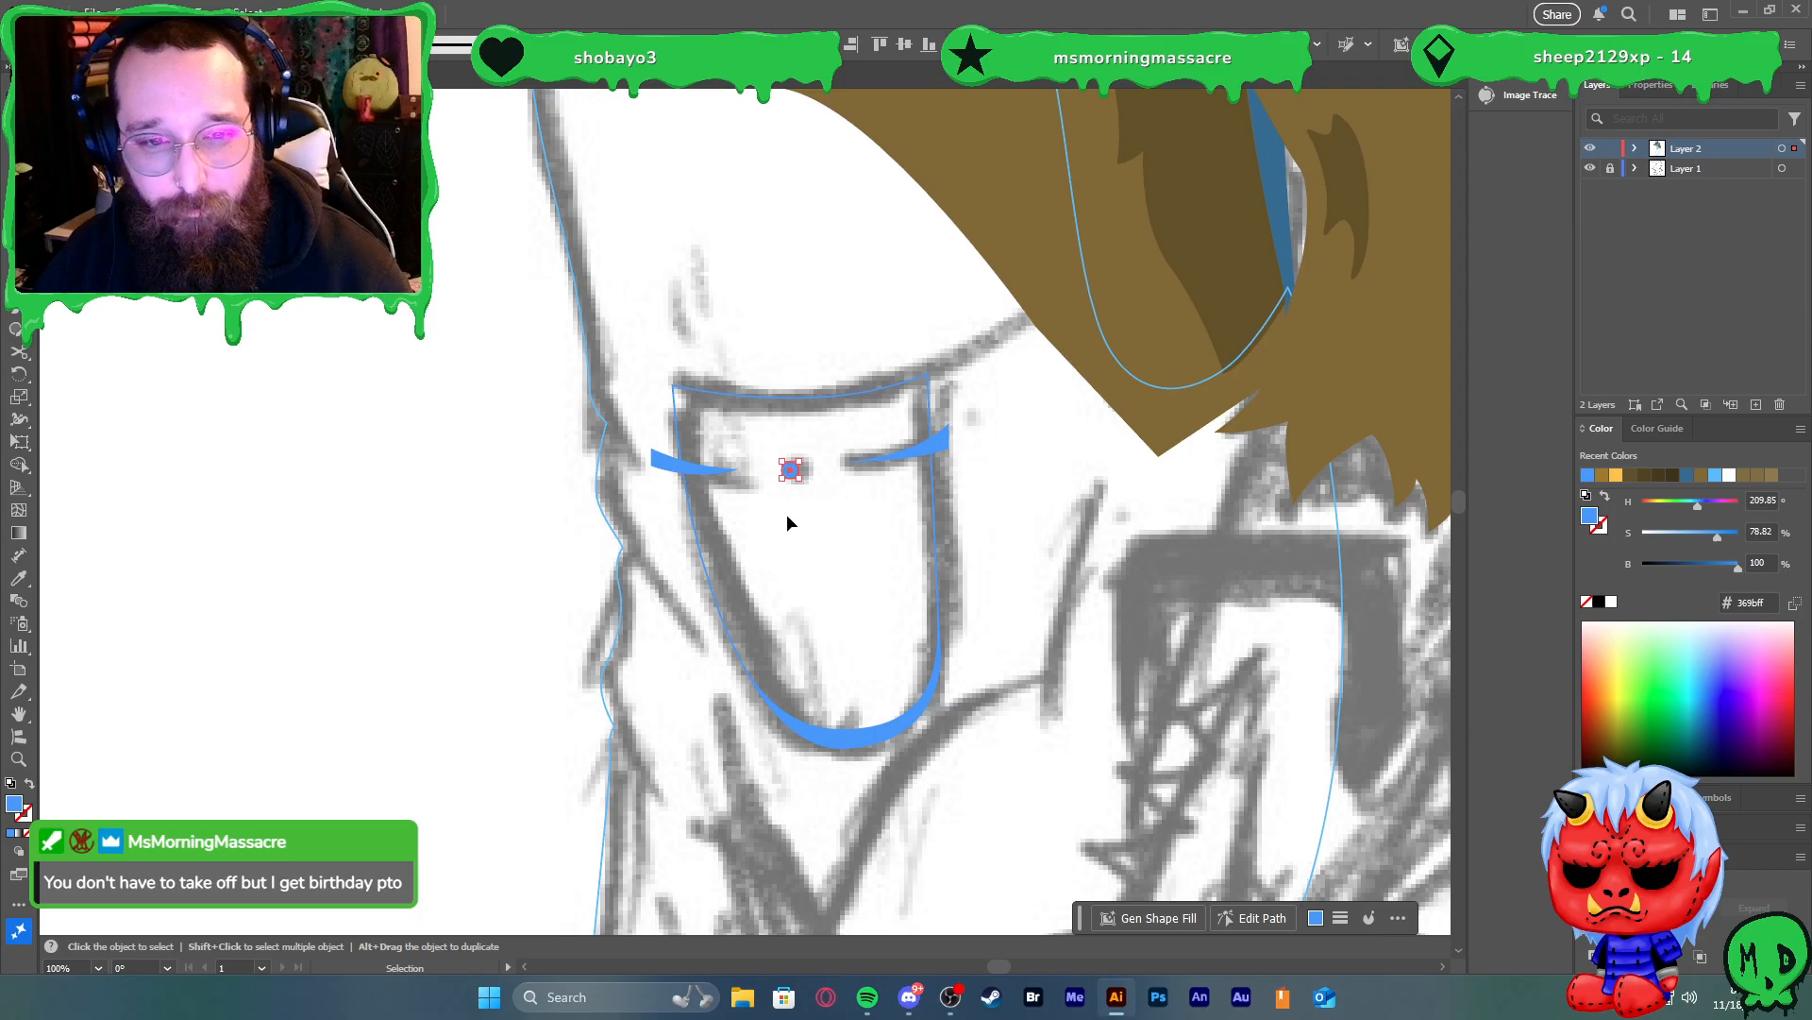
# Select the pocket with its stitch shapes and remove the parts outside the pocket outline with Shape Builder
pyautogui.click(733, 395)
pyautogui.moveTo(629, 340); pyautogui.dragTo(960, 501)
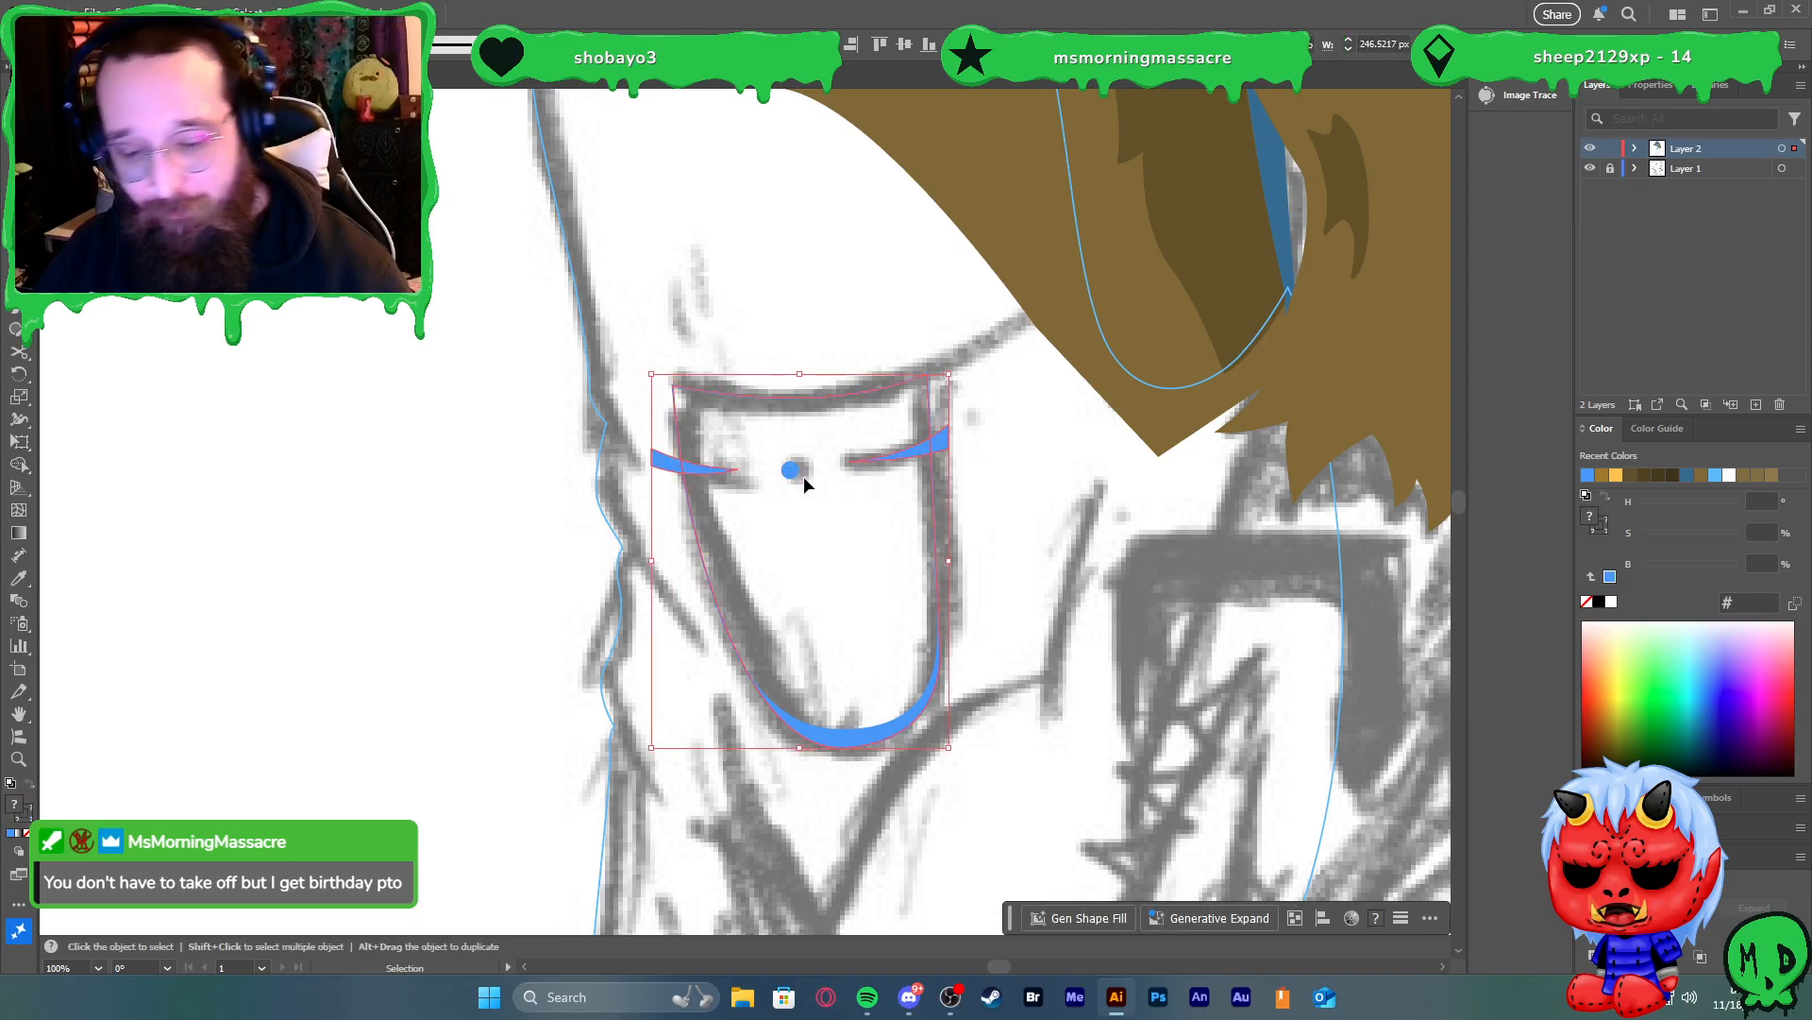
pyautogui.hotkey('shift', 'm')
pyautogui.keyDown('alt'); pyautogui.click(665, 463); pyautogui.keyUp('alt')
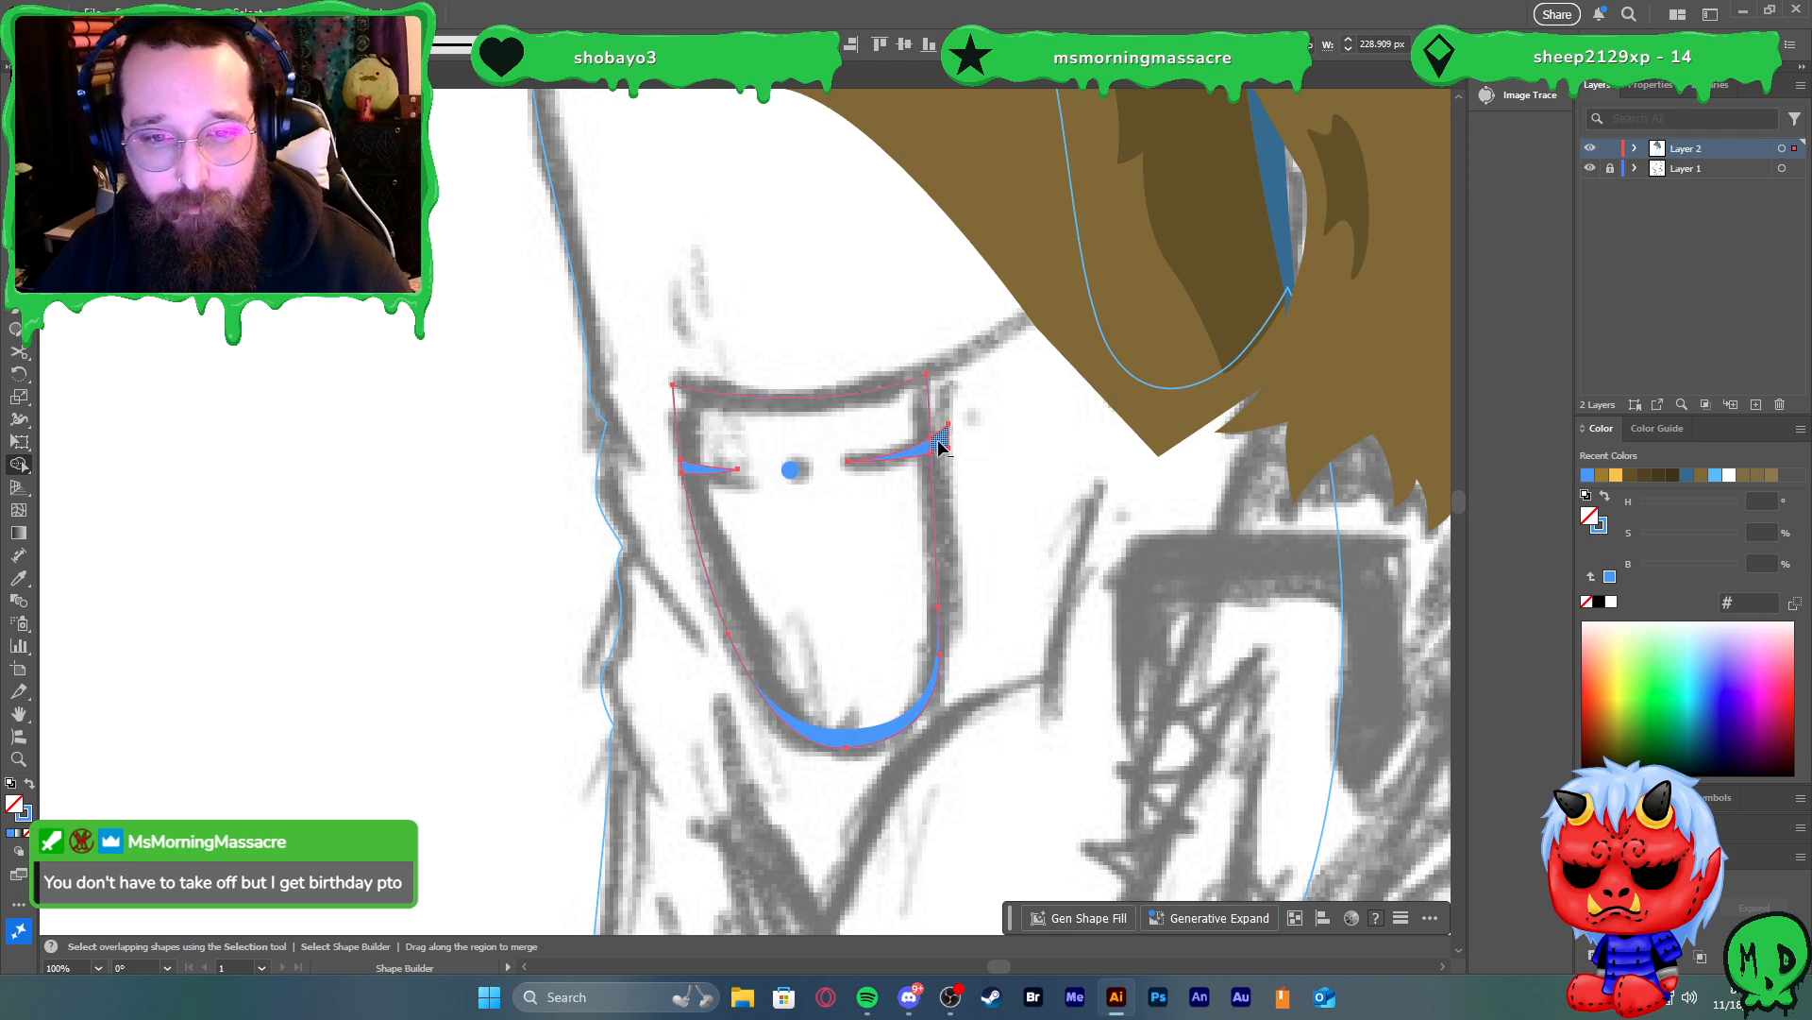
pyautogui.press('v')
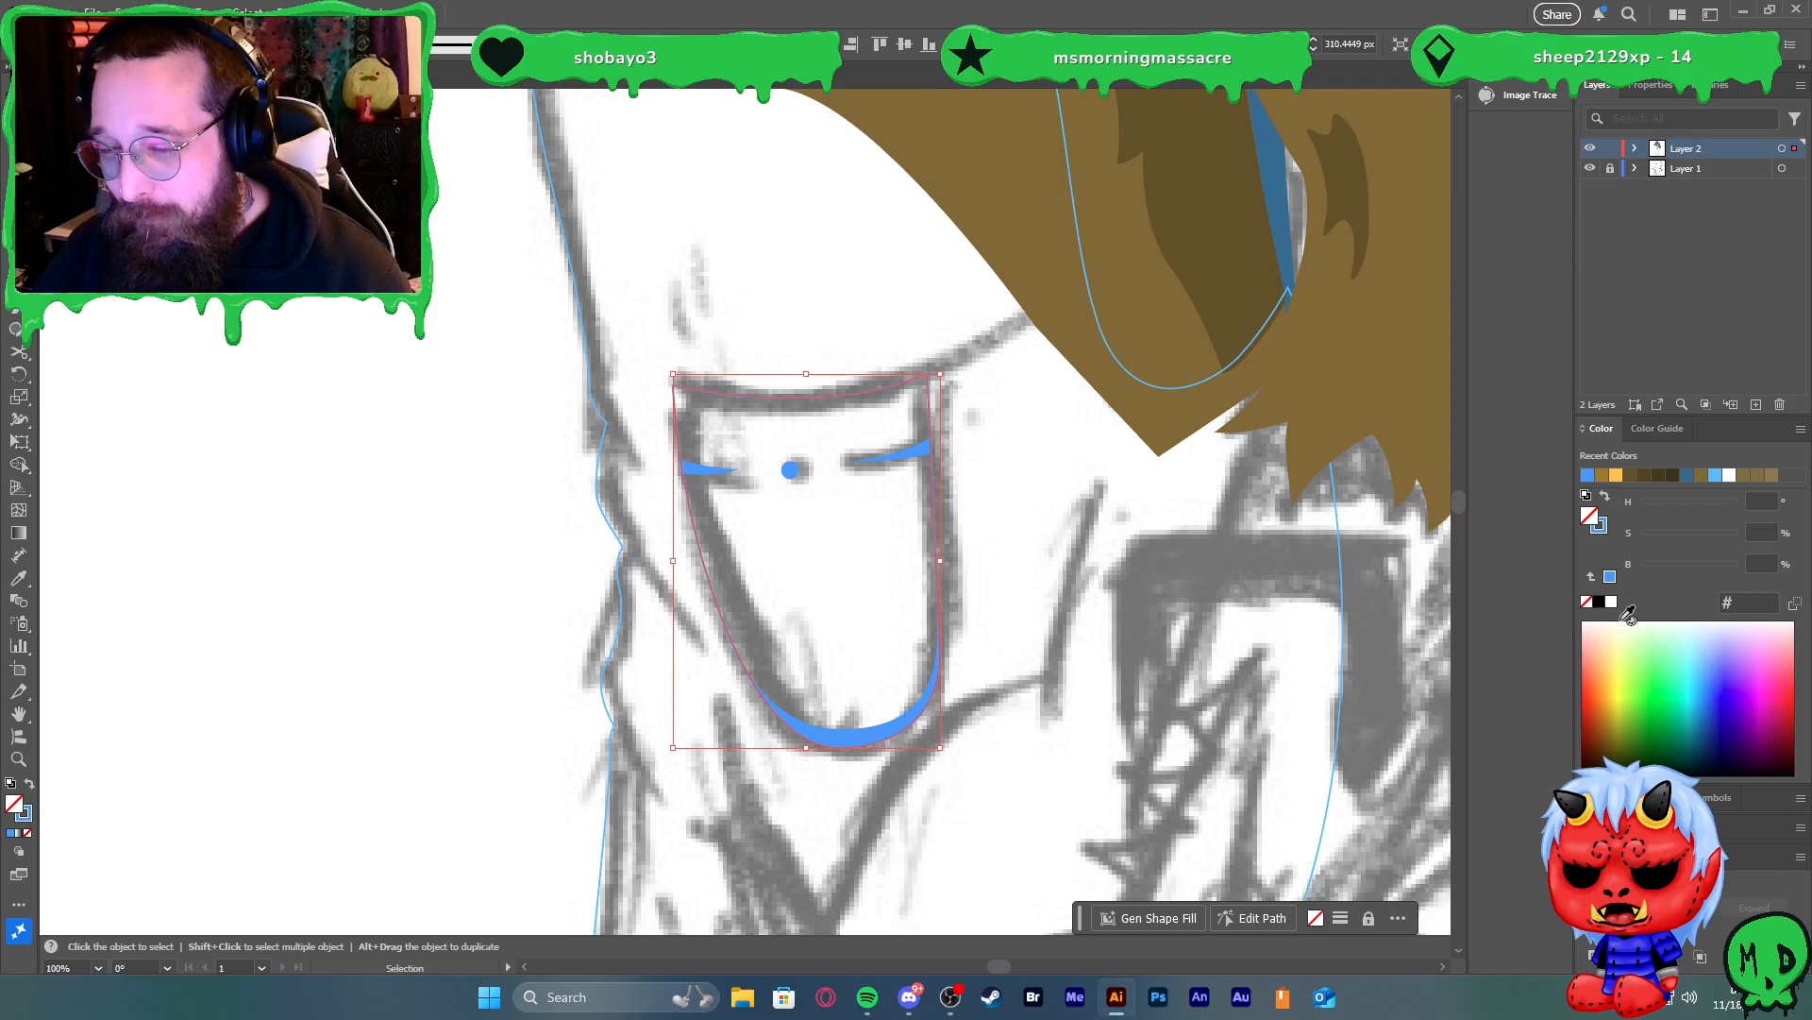
# Set the pocket outline's stroke weight to 5 pt and apply a tapered variable width profile
pyautogui.click(1604, 828)
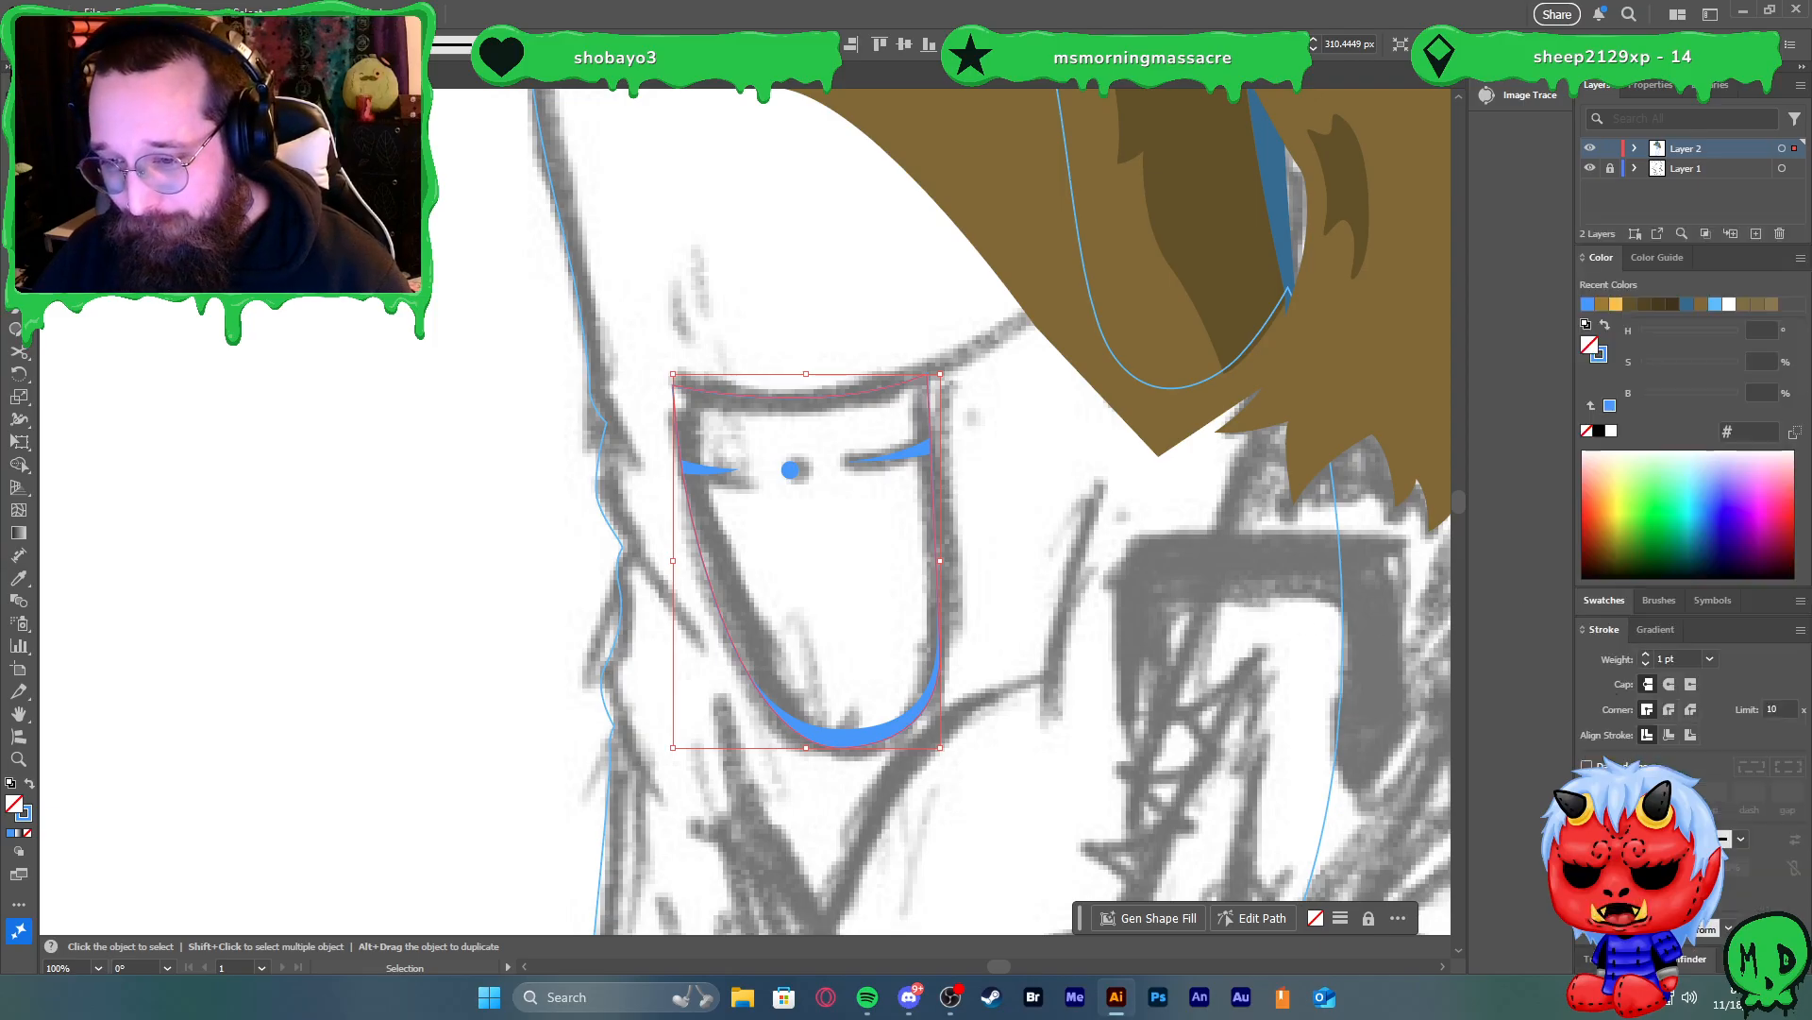
pyautogui.click(1710, 658)
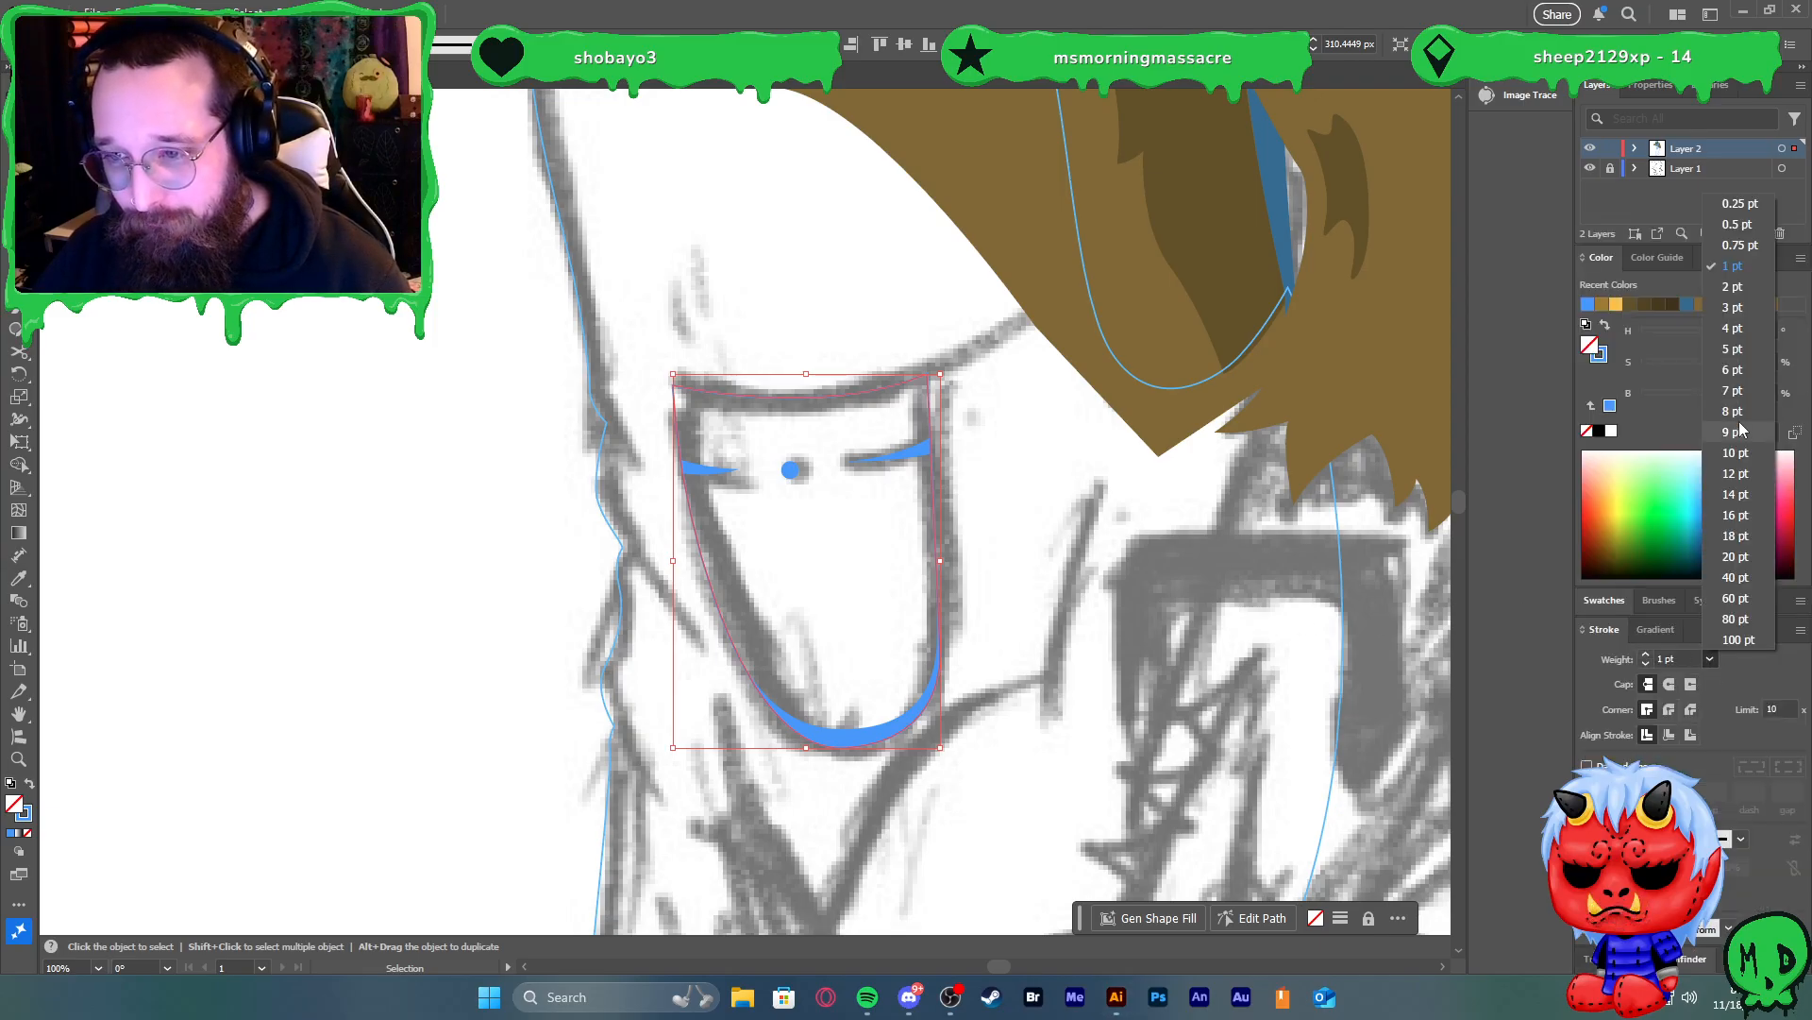
pyautogui.click(1737, 453)
pyautogui.click(1716, 661)
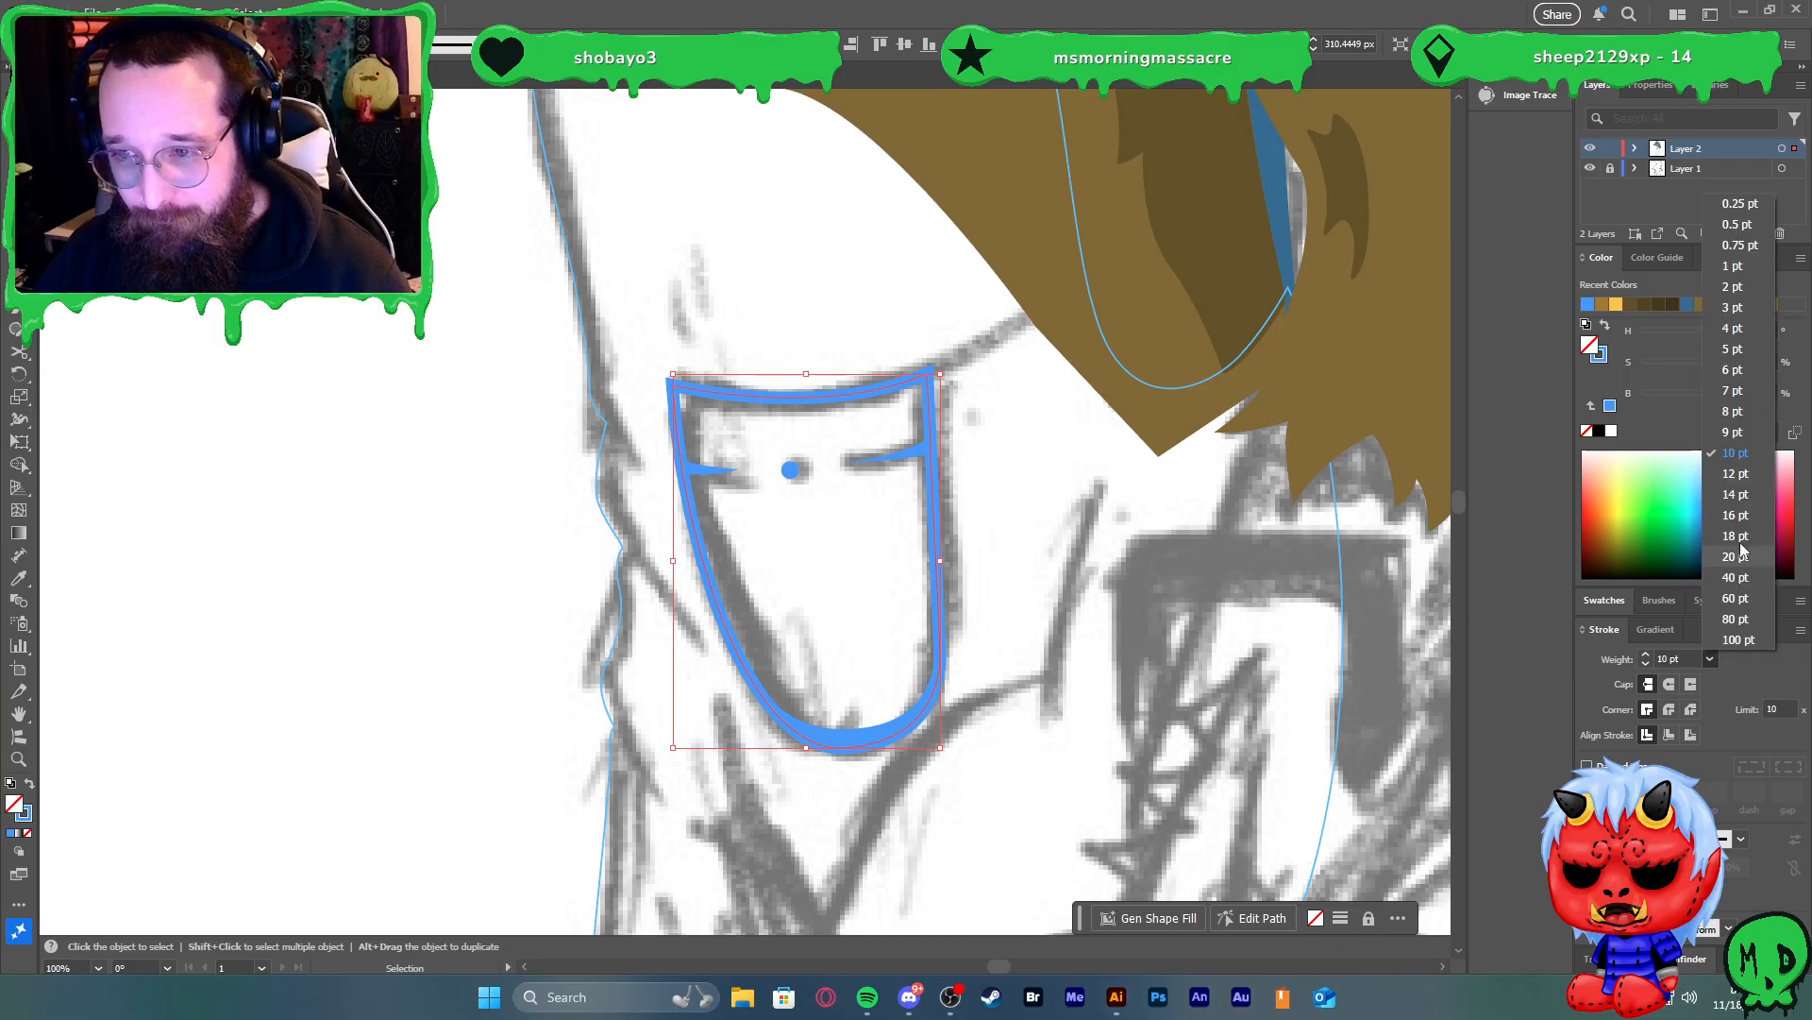
pyautogui.click(1748, 349)
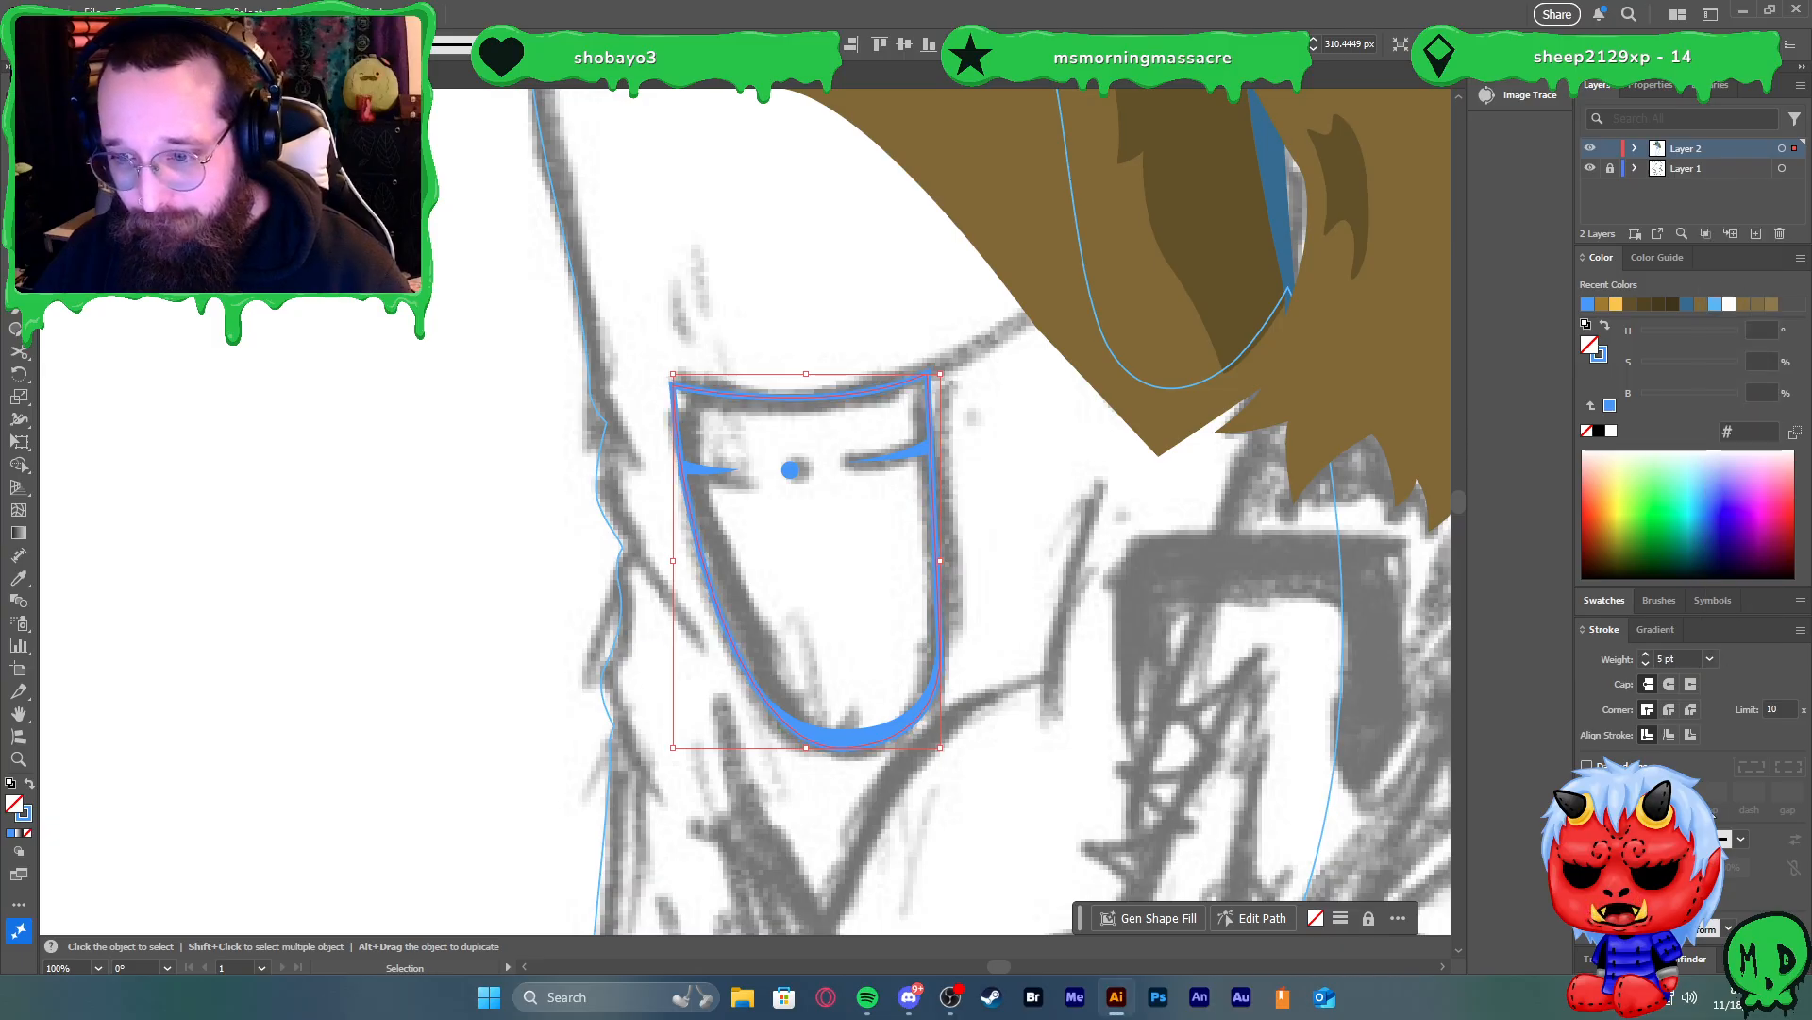
pyautogui.click(1729, 924)
pyautogui.click(1694, 766)
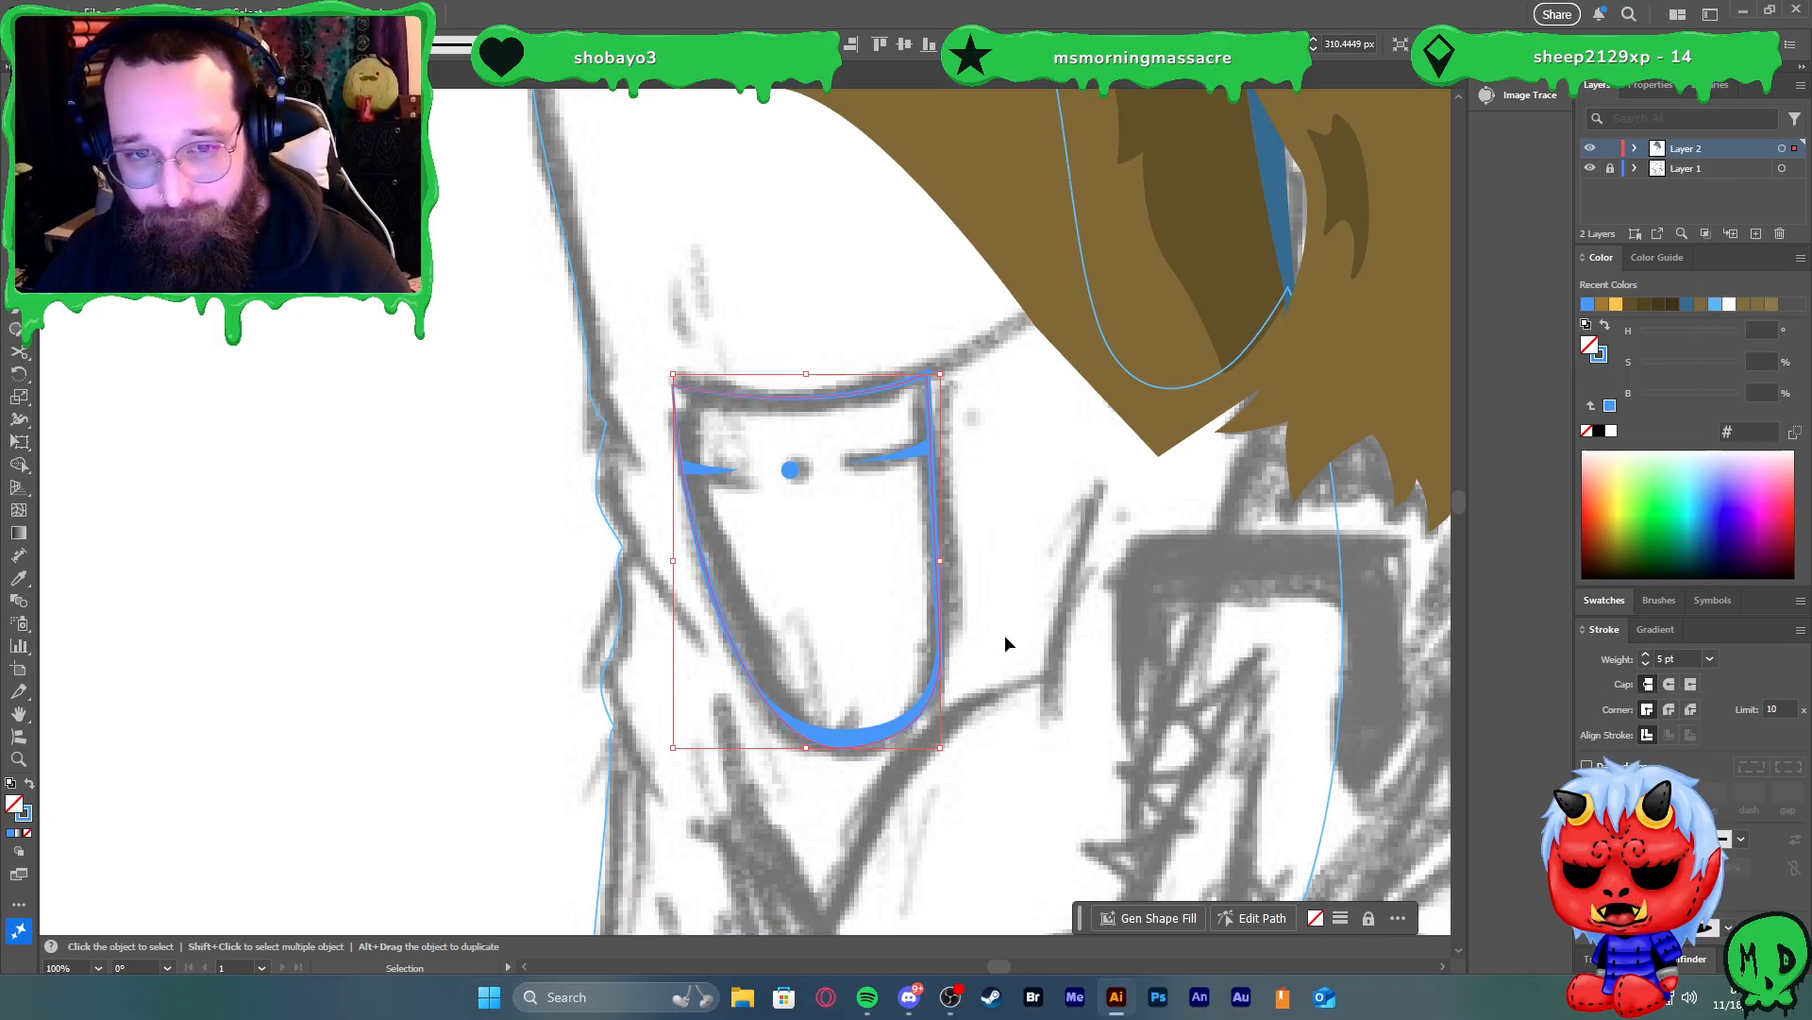
# Restore the overalls' light blue fill by swapping stroke and fill, and deselect them
pyautogui.click(597, 468)
pyautogui.hotkey('shift', 'x')
pyautogui.click(551, 466)
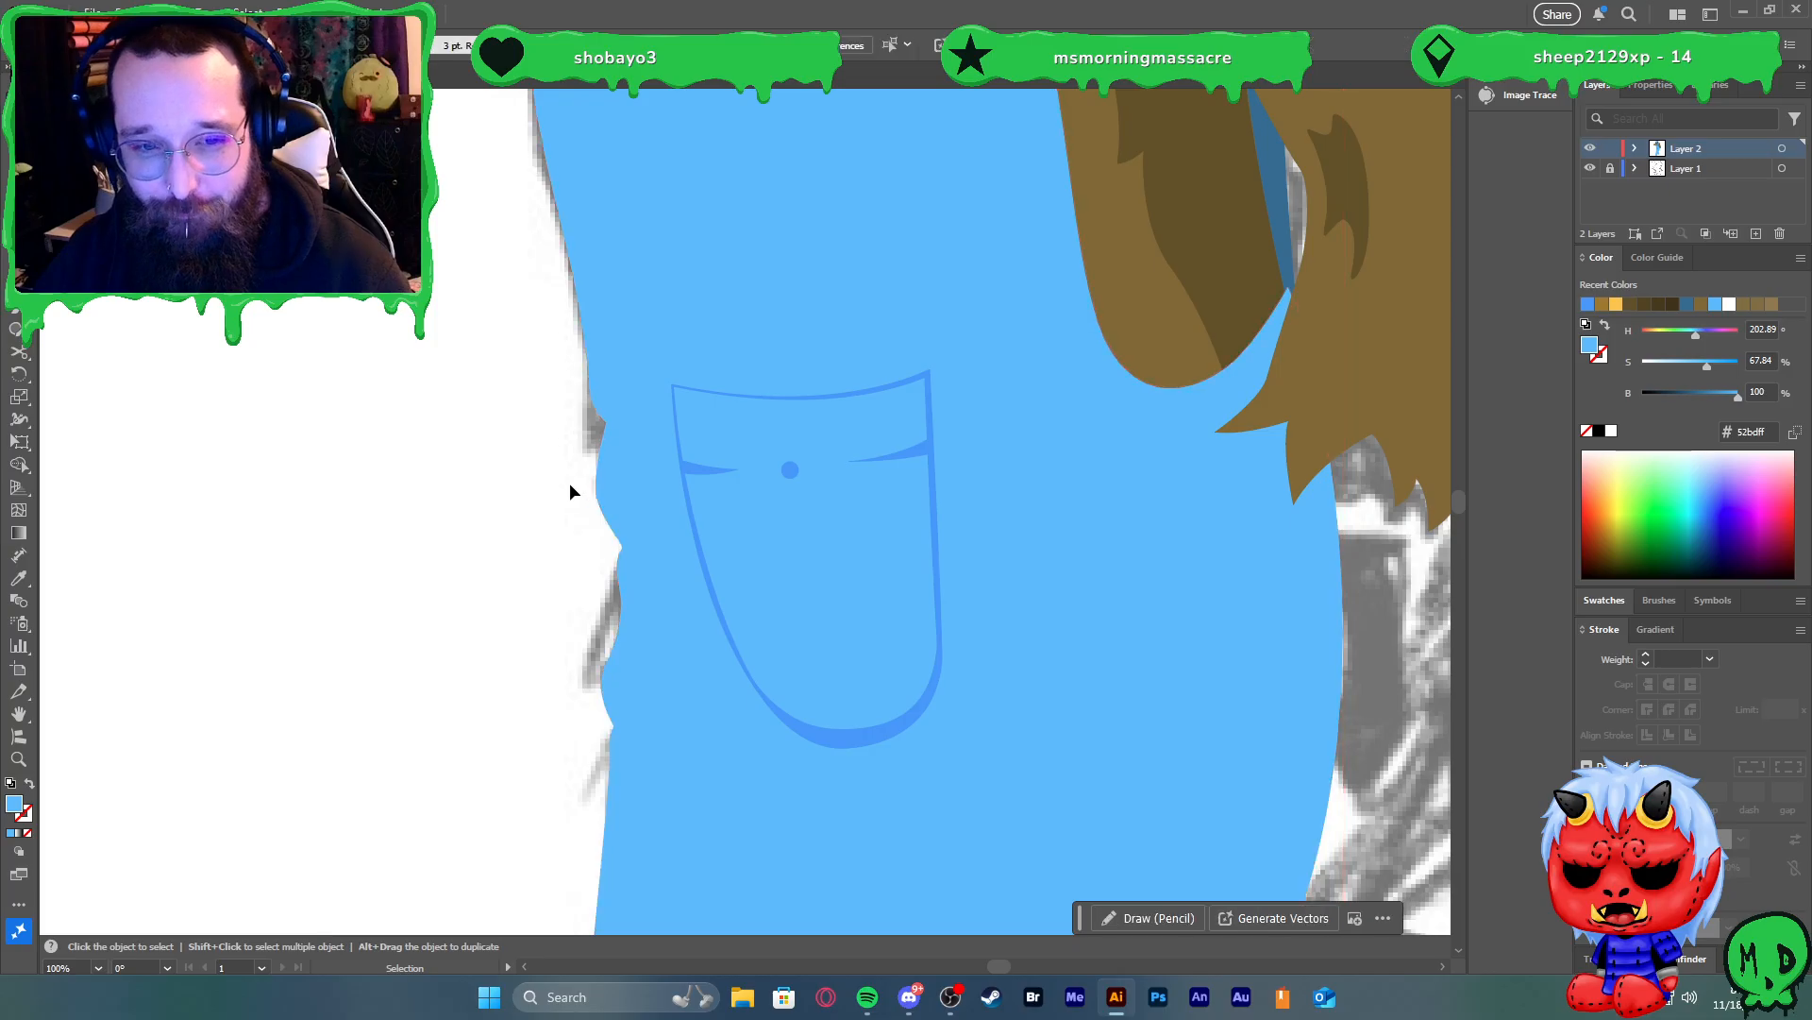
pyautogui.scroll(-1, 551, 472)
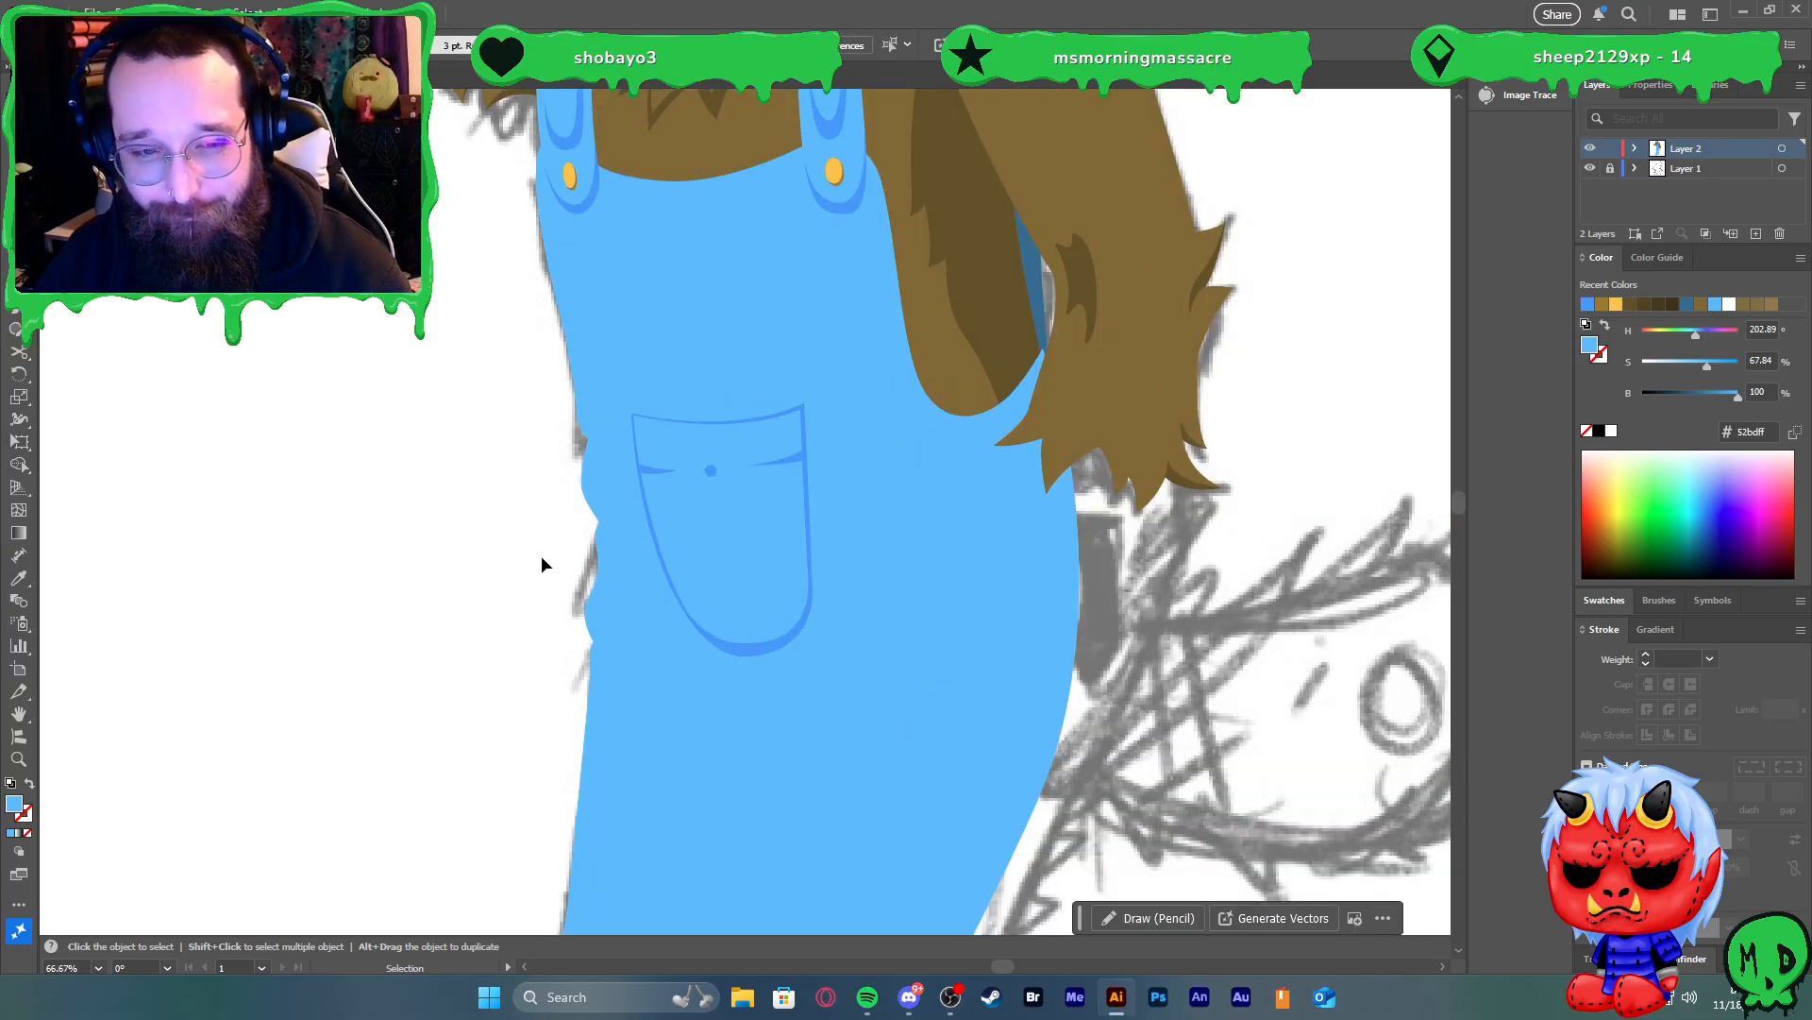
# Compare the pocket with the sketch by toggling the overalls between outline and fill, and review the whole beaver
pyautogui.scroll(2, 619, 538)
pyautogui.click(574, 501)
pyautogui.hotkey('shift', 'x')
pyautogui.click(456, 521)
pyautogui.scroll(-2, 710, 472)
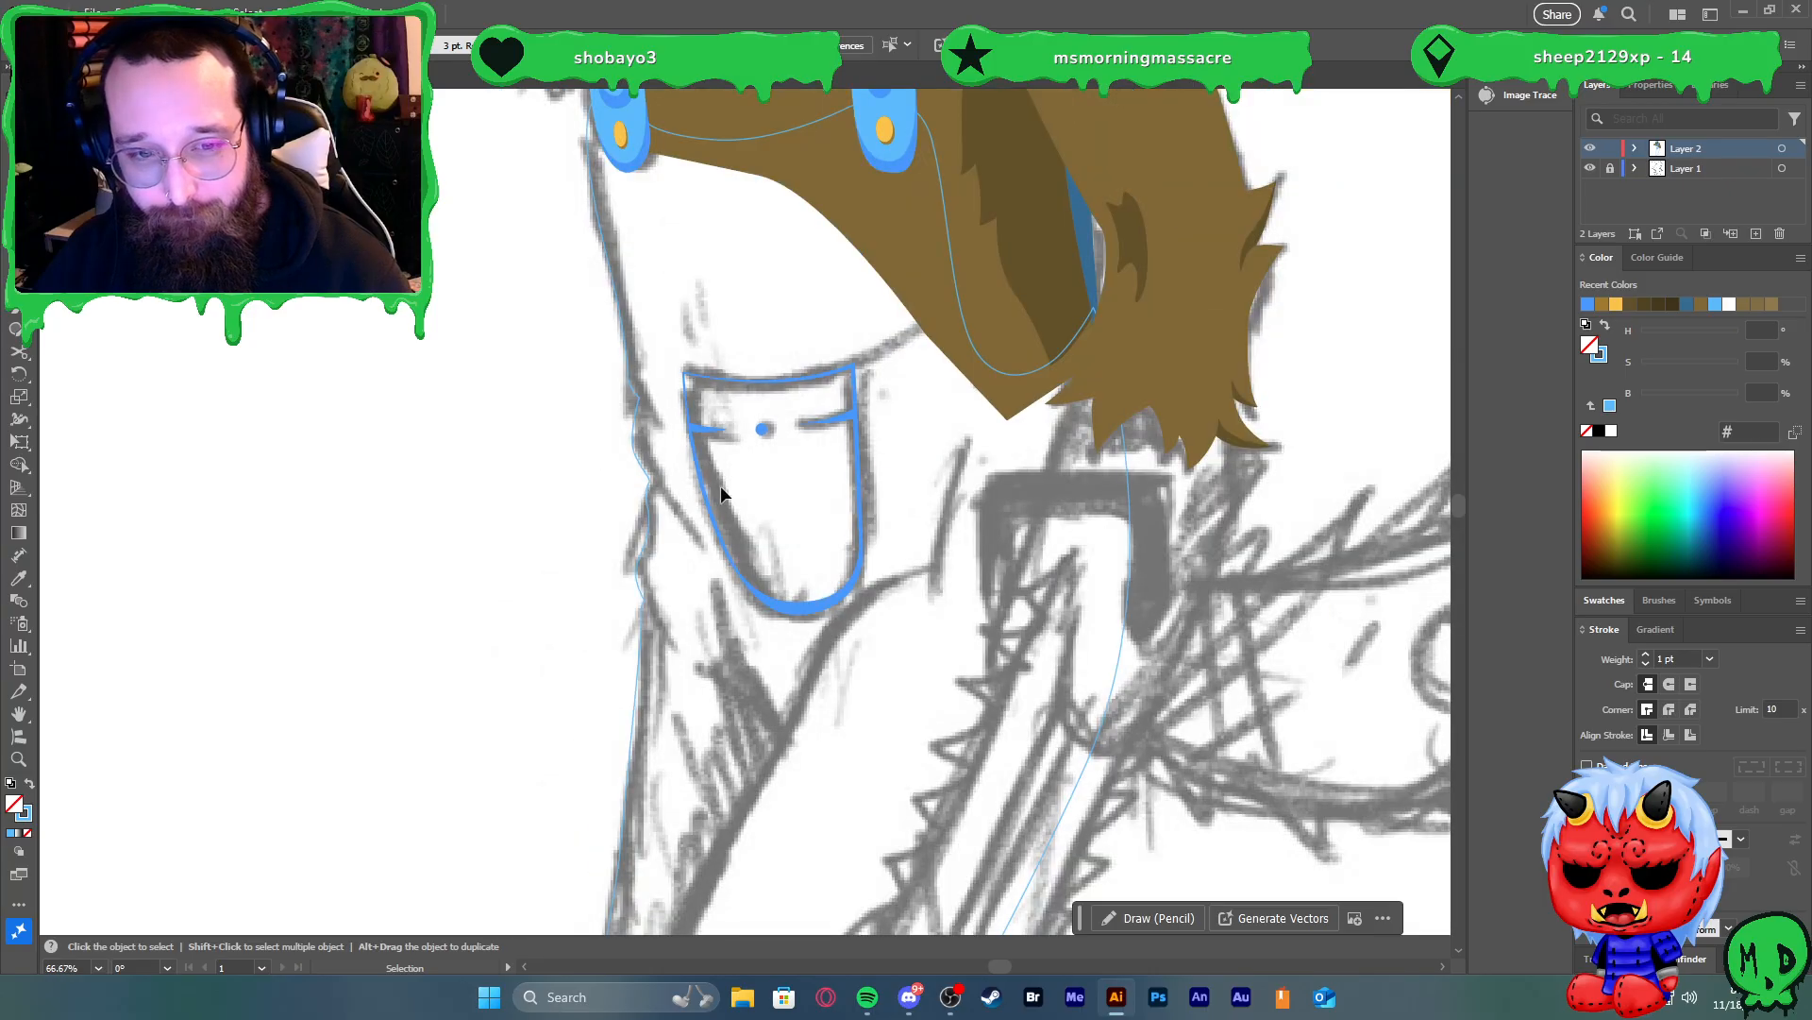
pyautogui.click(643, 499)
pyautogui.hotkey('shift', 'x')
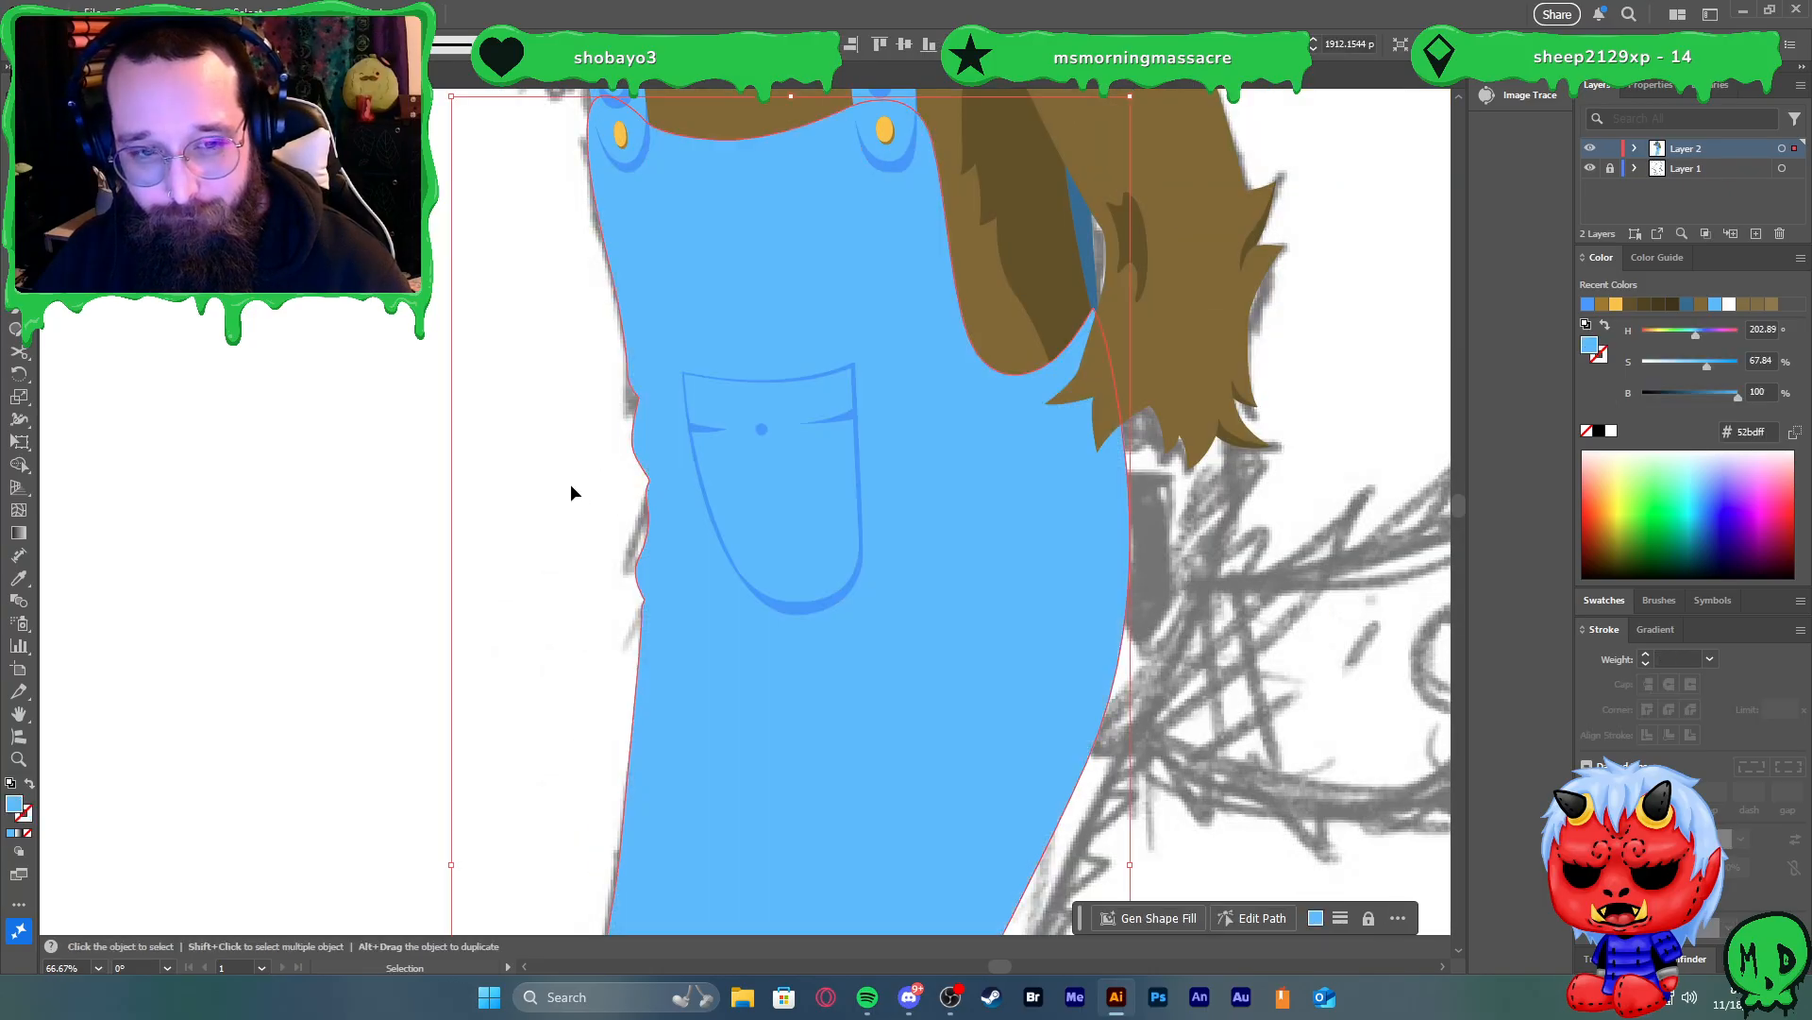
pyautogui.scroll(-2, 566, 477)
pyautogui.scroll(-3, 920, 574)
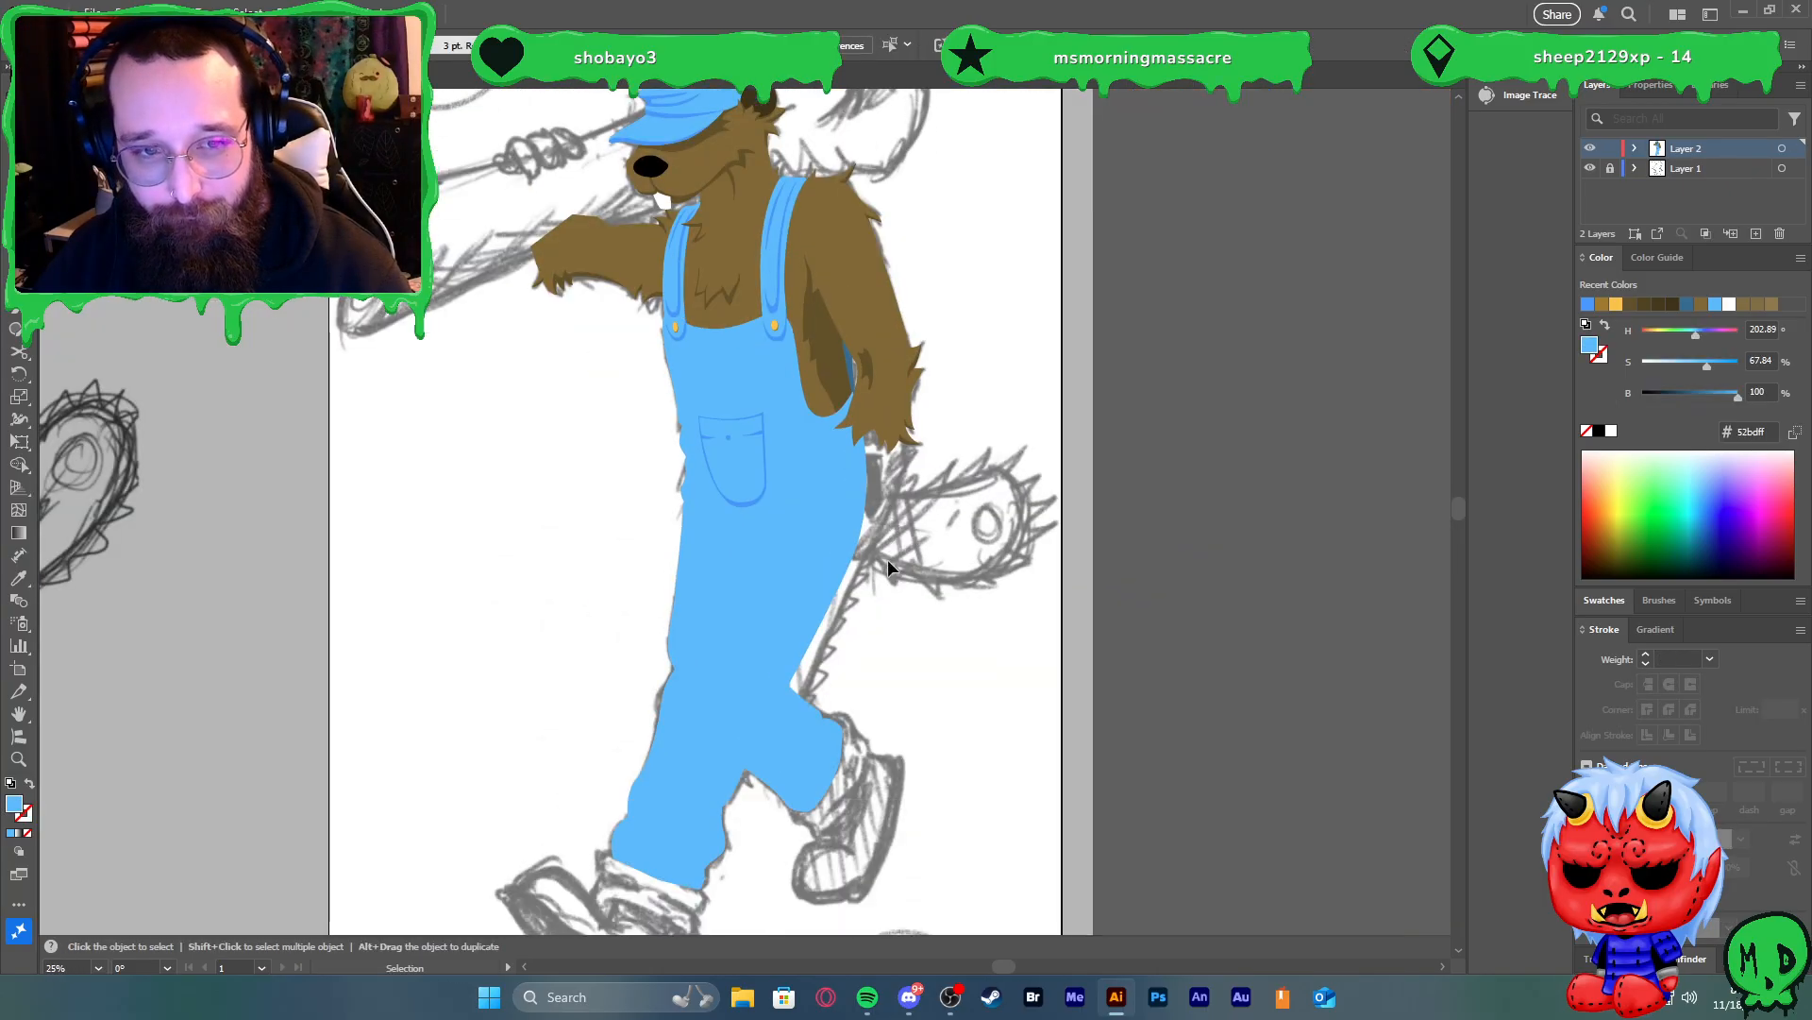
pyautogui.scroll(1, 977, 563)
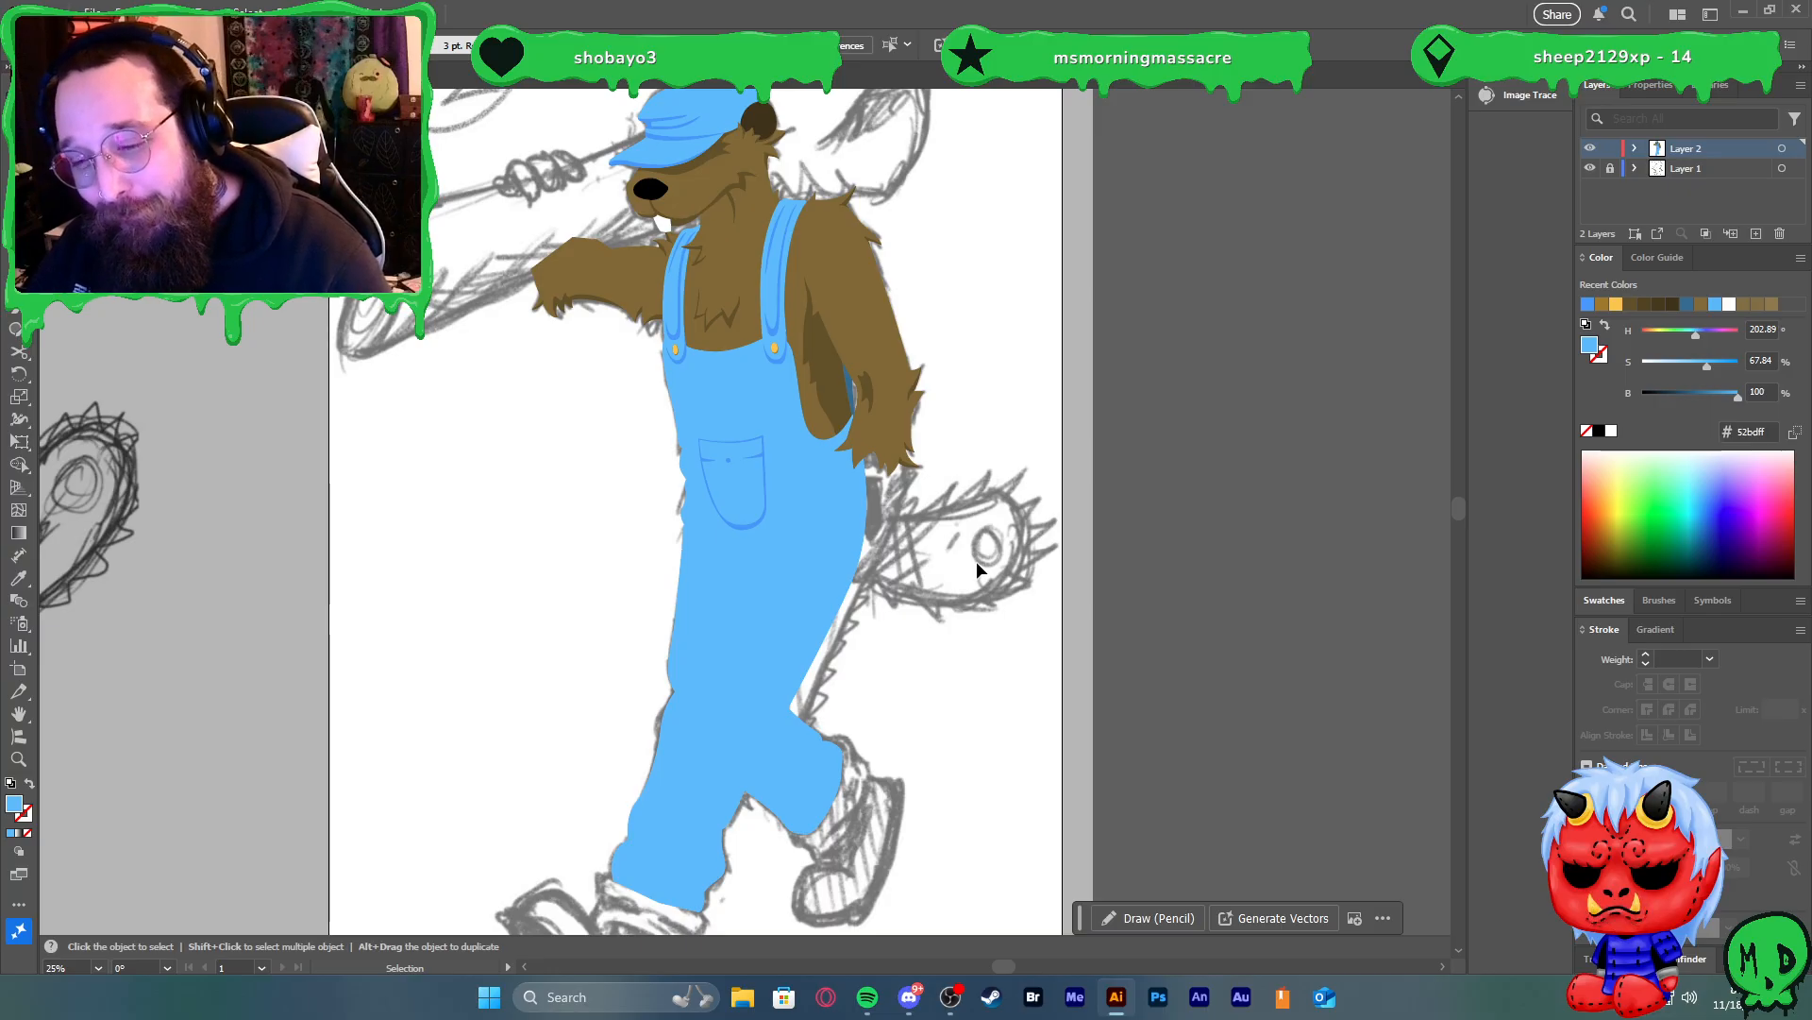
# Turn the overalls back into an outline and draw a slim curved fold shape over the sketched crease beside the pocket
pyautogui.click(778, 608)
pyautogui.hotkey('shift', 'x')
pyautogui.click(880, 649)
pyautogui.scroll(2, 655, 616)
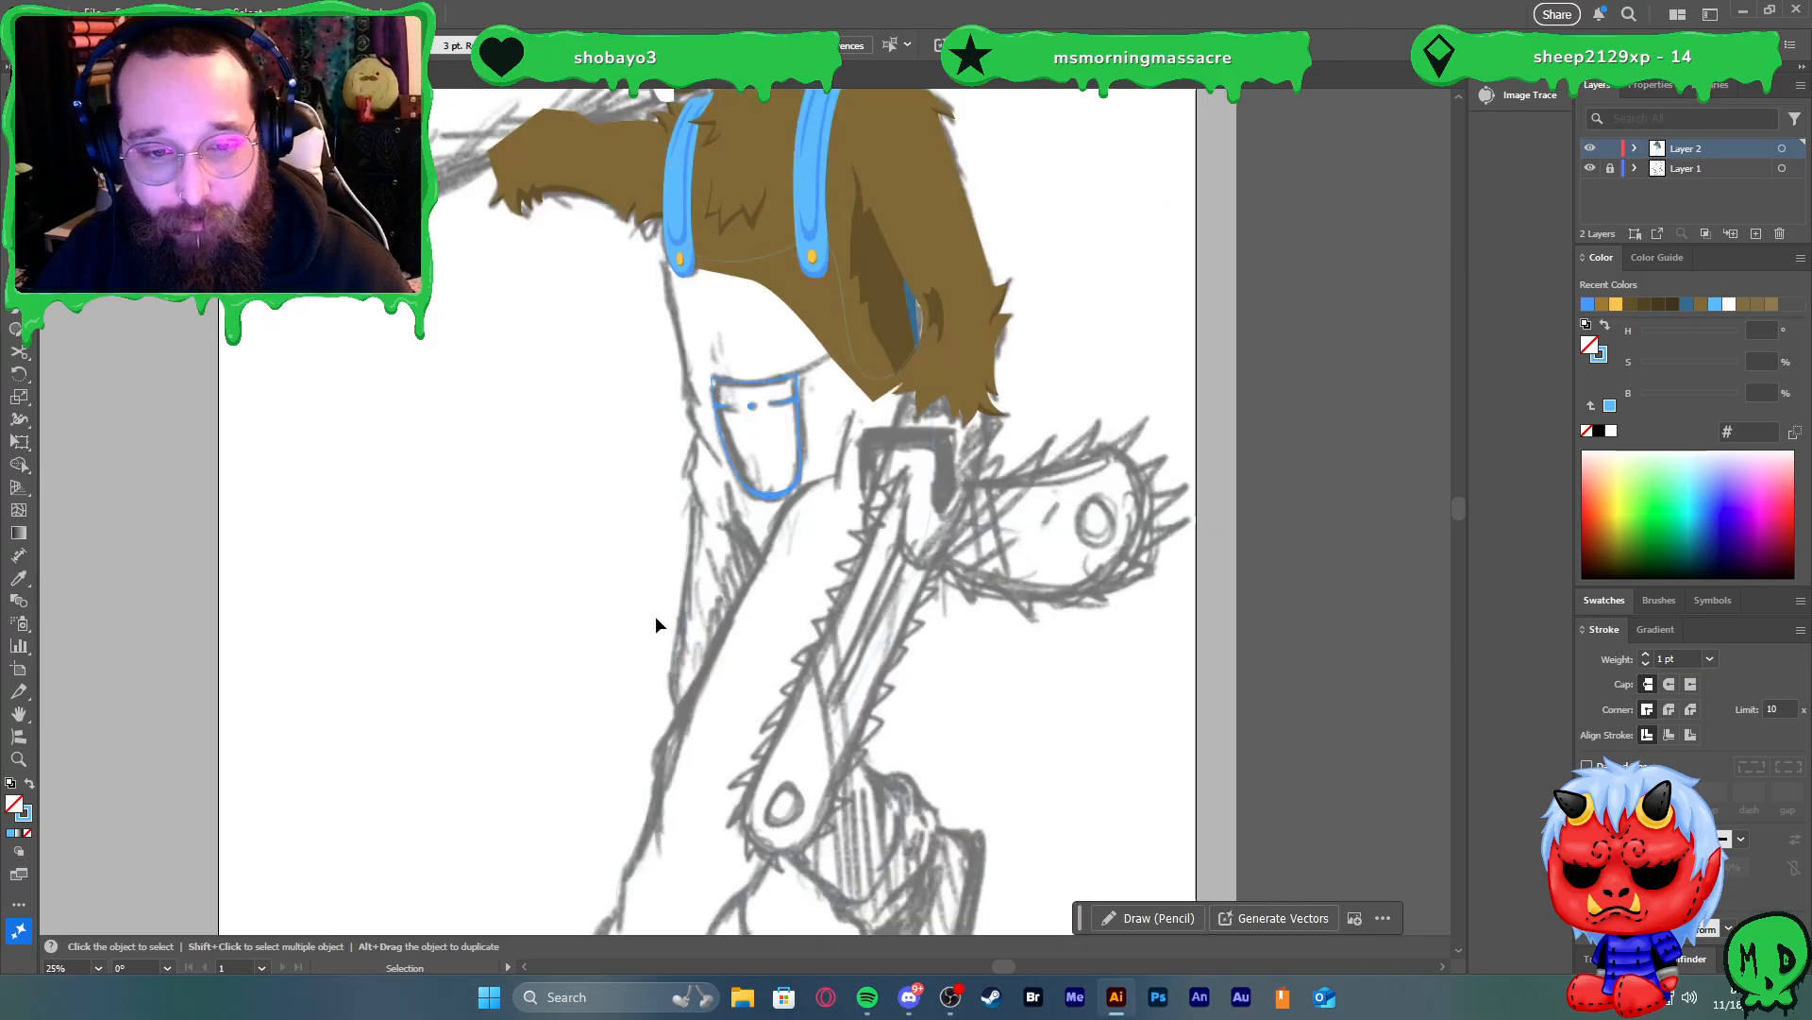
pyautogui.press('p')
pyautogui.click(953, 312)
pyautogui.click(934, 424)
pyautogui.moveTo(926, 438); pyautogui.dragTo(924, 491)
pyautogui.click(926, 438)
pyautogui.moveTo(954, 315); pyautogui.dragTo(1000, 250)
pyautogui.press('v')
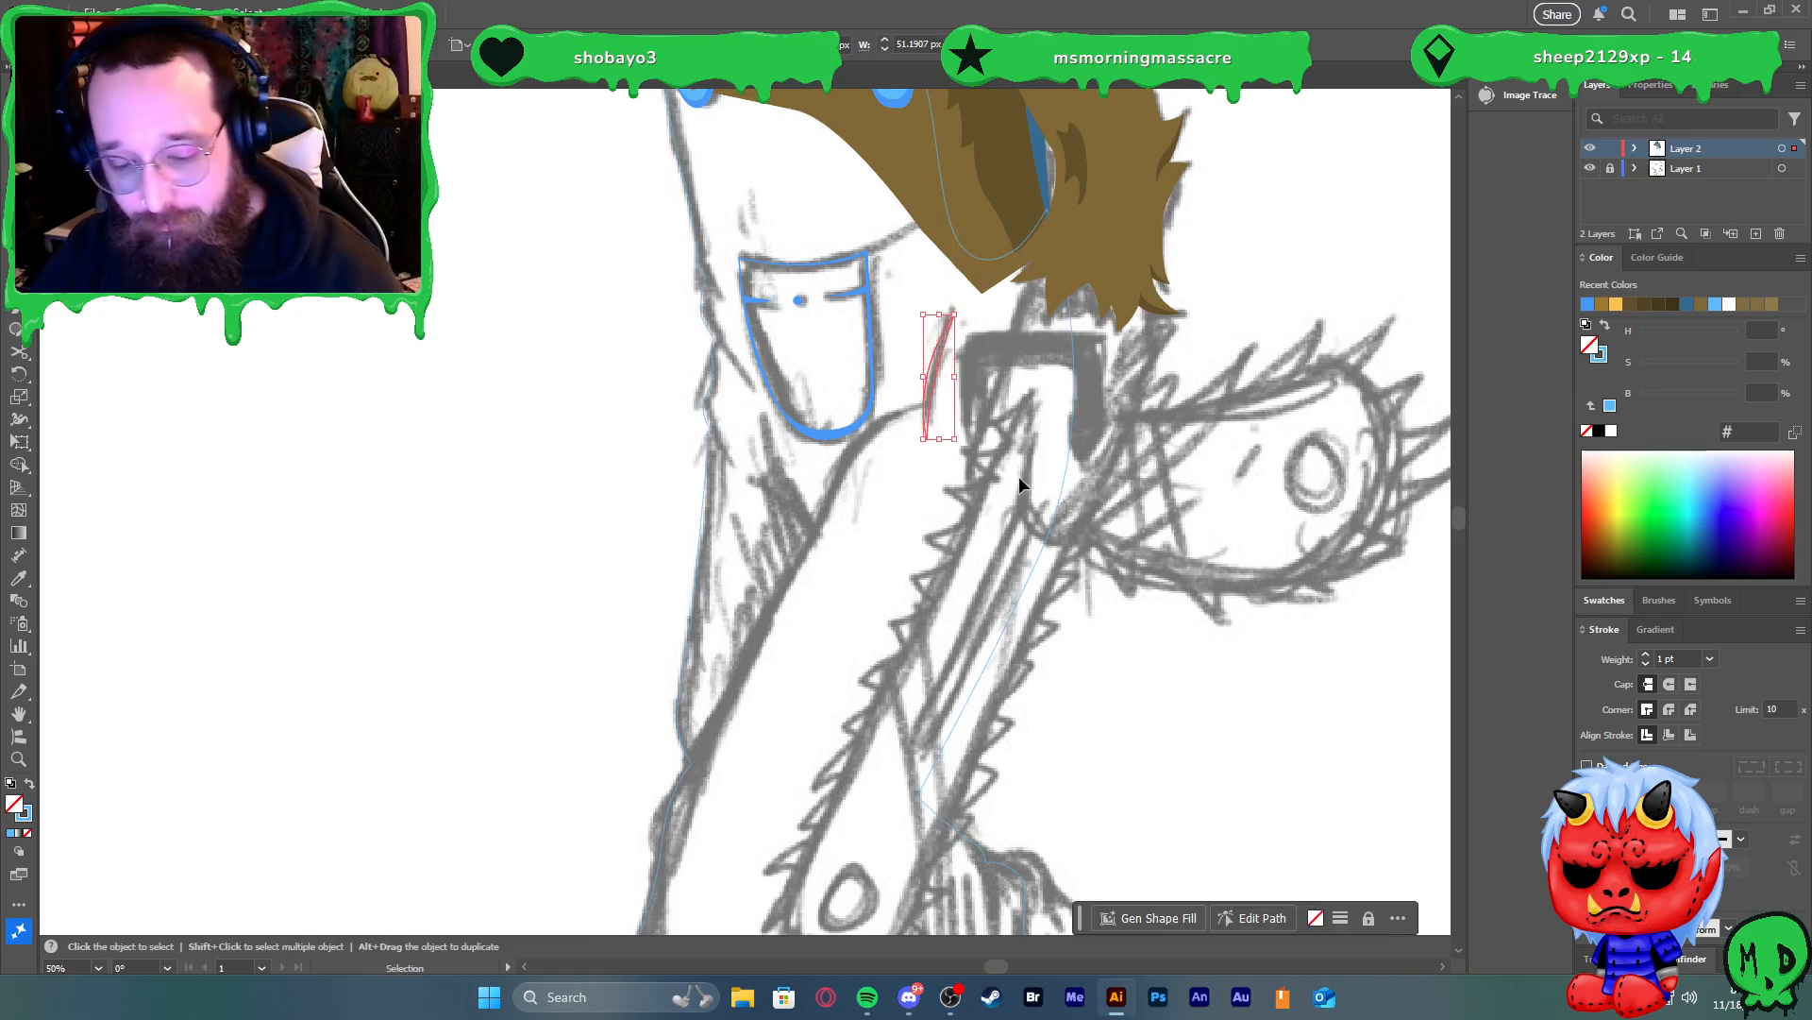
# Recolour the new fold shape by sampling the darker blue #369bff from the pocket's crescent, and deselect it
pyautogui.press('i')
pyautogui.click(809, 431)
pyautogui.press('v')
pyautogui.click(1224, 539)
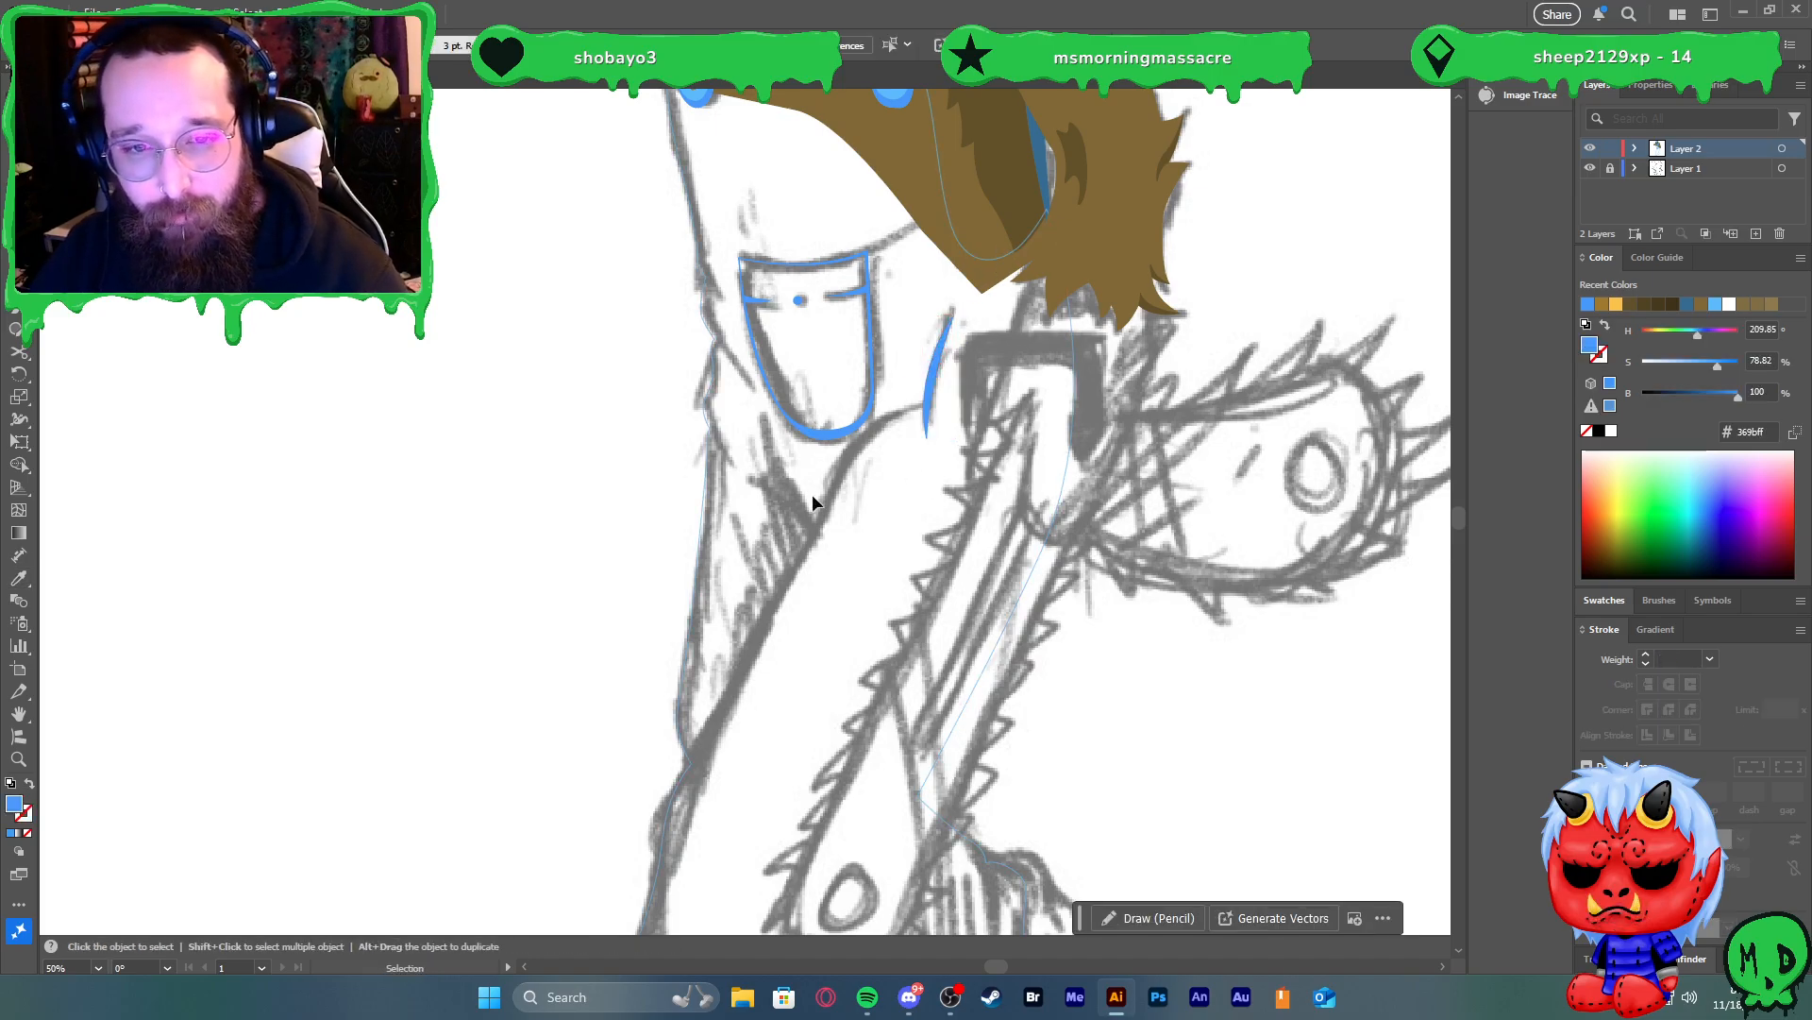
# Start a darker blue shape at the crease's lower part and trace the front leg's sketched edge below the pocket and down the thigh
pyautogui.scroll(-2, 795, 557)
pyautogui.scroll(3, 848, 559)
pyautogui.press('p')
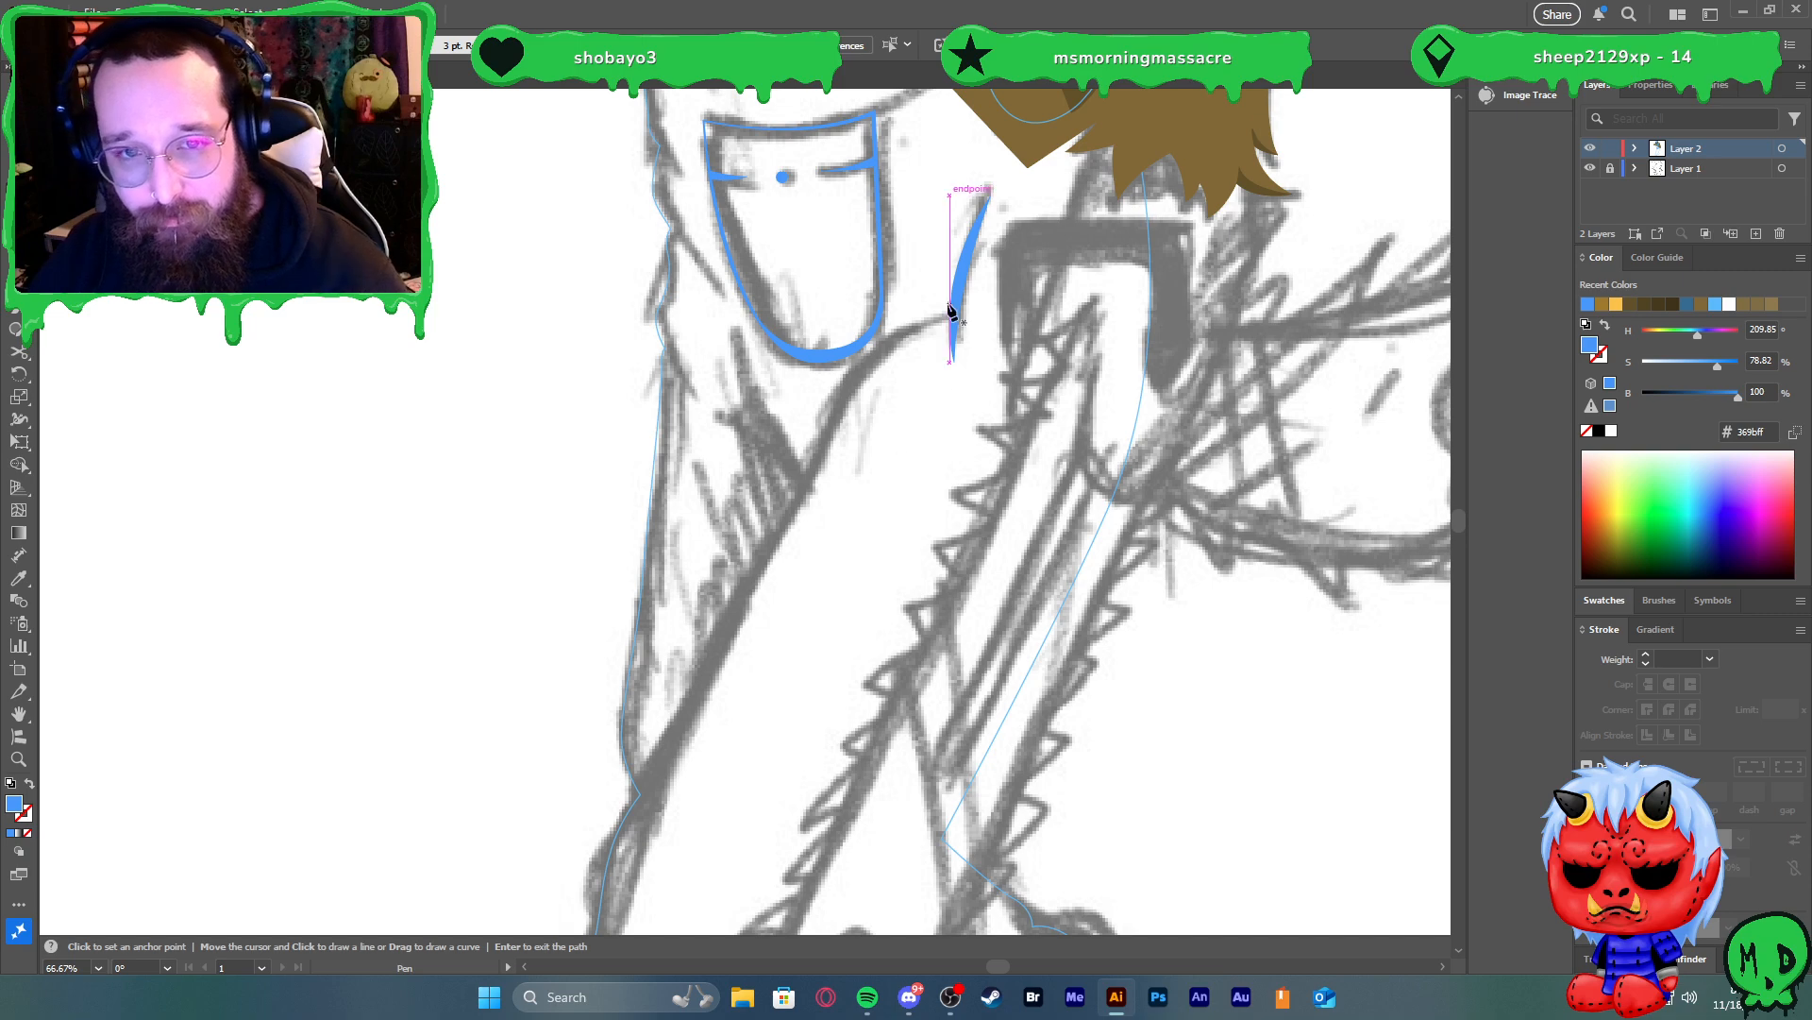
pyautogui.click(950, 310)
pyautogui.scroll(2, 885, 363)
pyautogui.moveTo(828, 362); pyautogui.dragTo(752, 448)
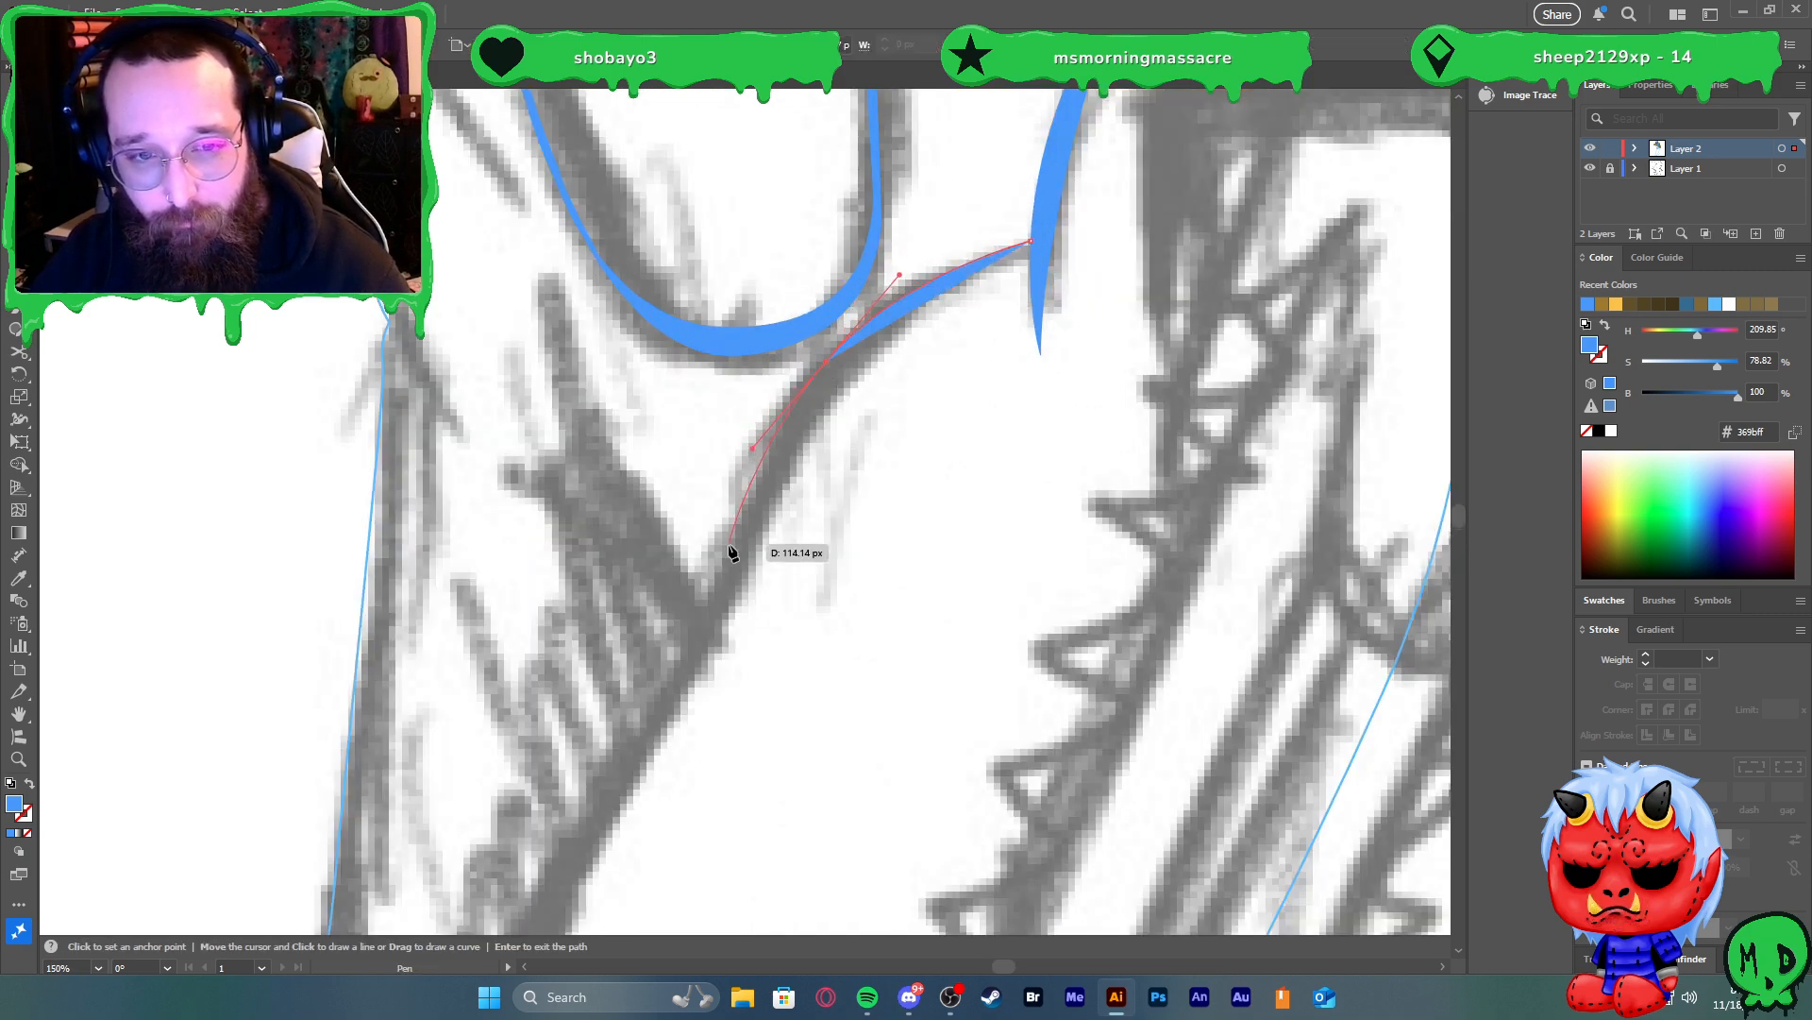
pyautogui.scroll(-3, 731, 552)
pyautogui.scroll(-2, 700, 525)
pyautogui.moveTo(641, 532); pyautogui.dragTo(589, 601)
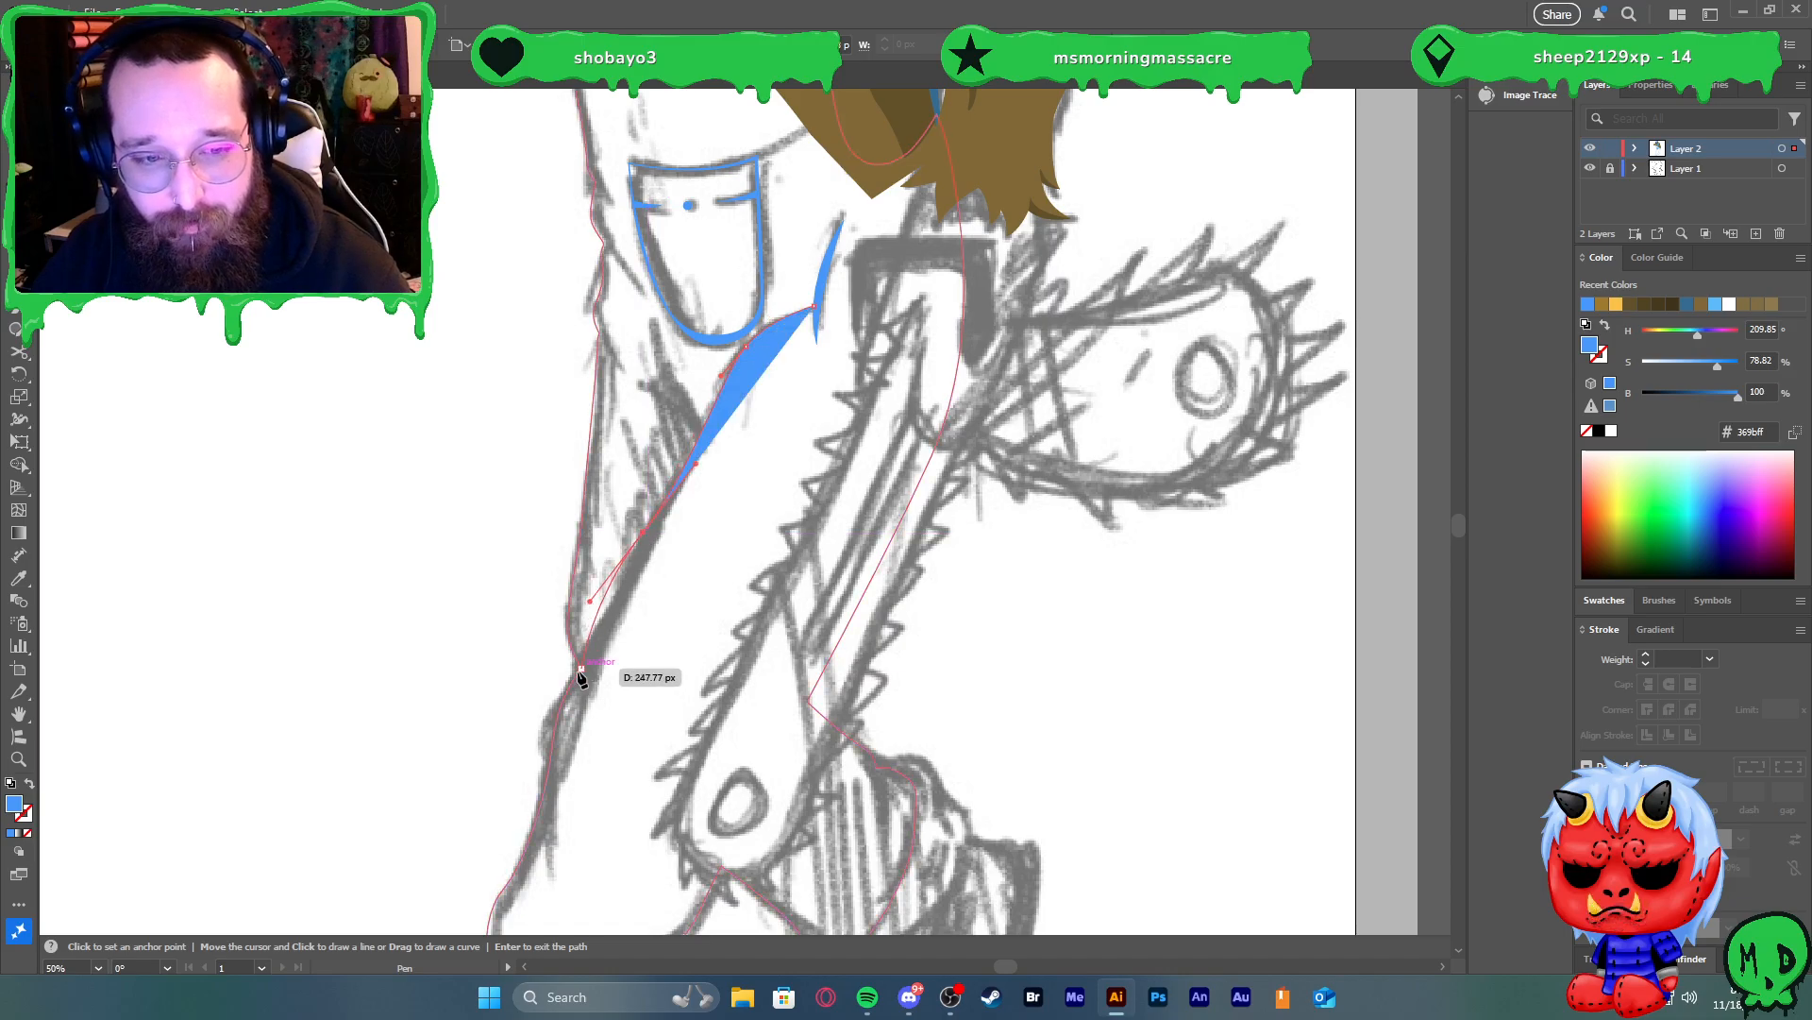
# Extend the leg contour past the overalls' front edge and trace back to the crease, closing the shape as a thin band
pyautogui.scroll(2, 580, 676)
pyautogui.scroll(-2, 599, 659)
pyautogui.scroll(-2, 604, 623)
pyautogui.click(576, 646)
pyautogui.scroll(-1, 575, 660)
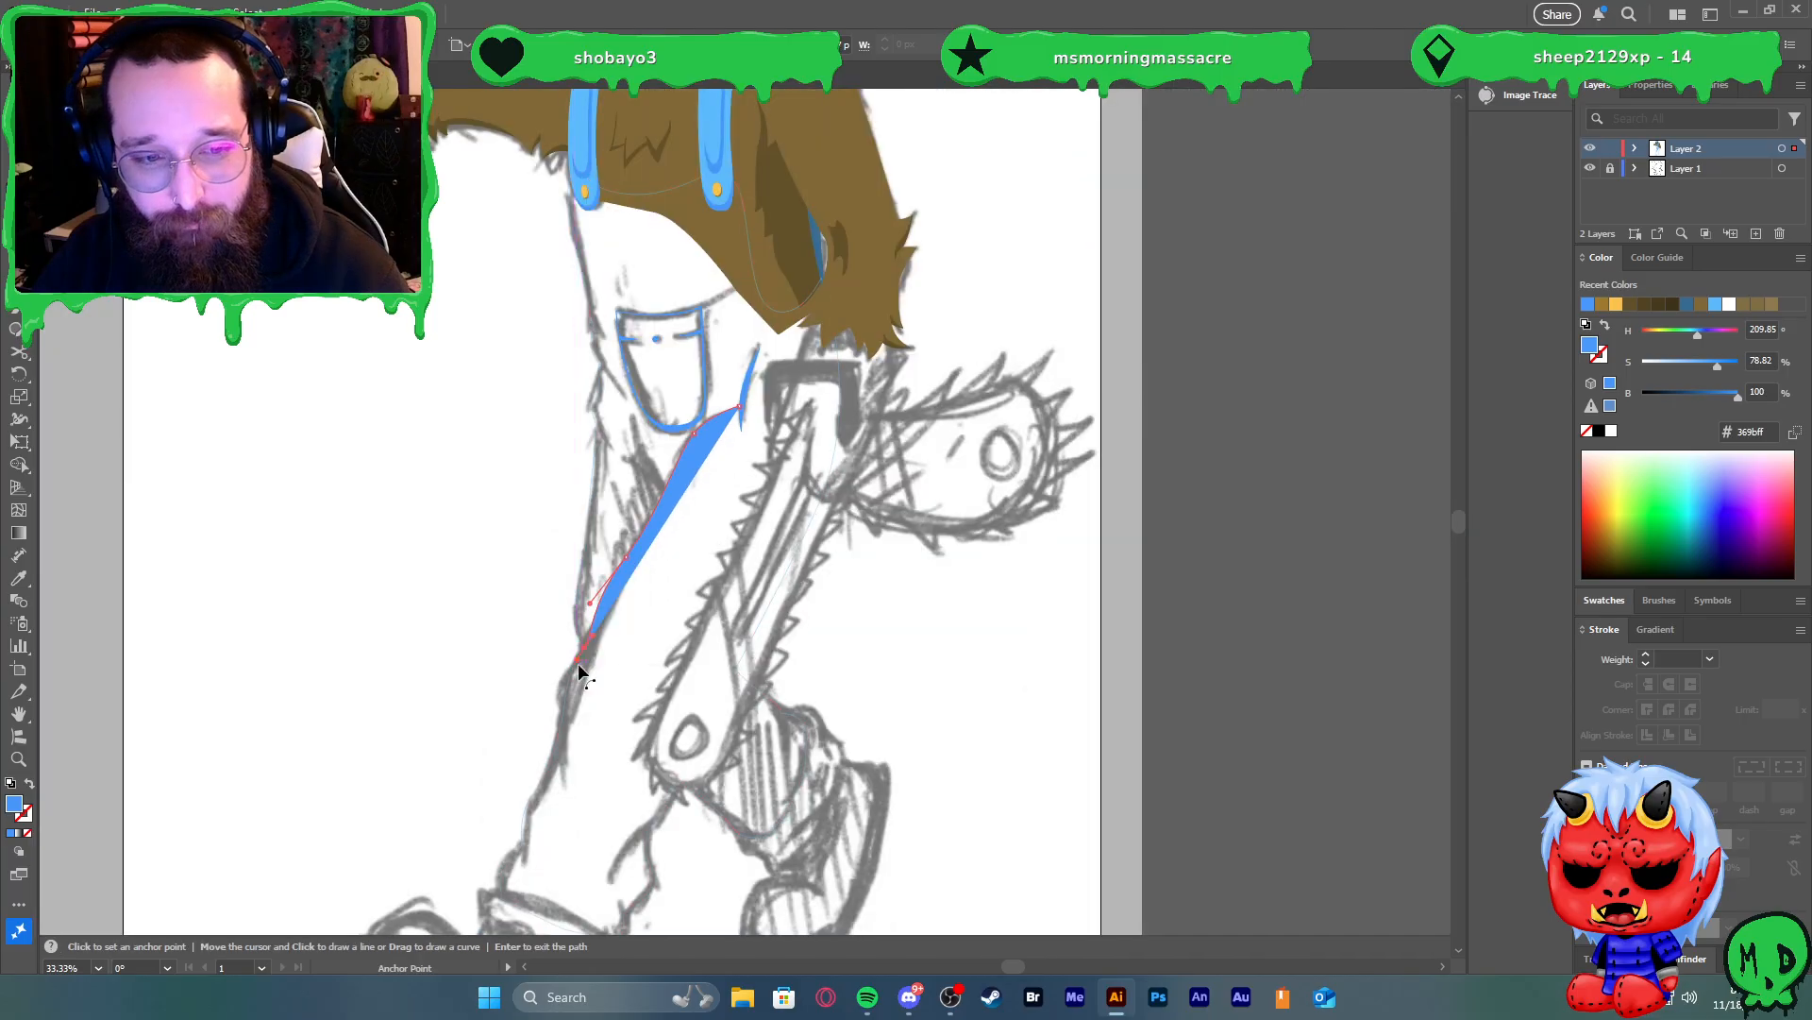
pyautogui.scroll(2, 591, 628)
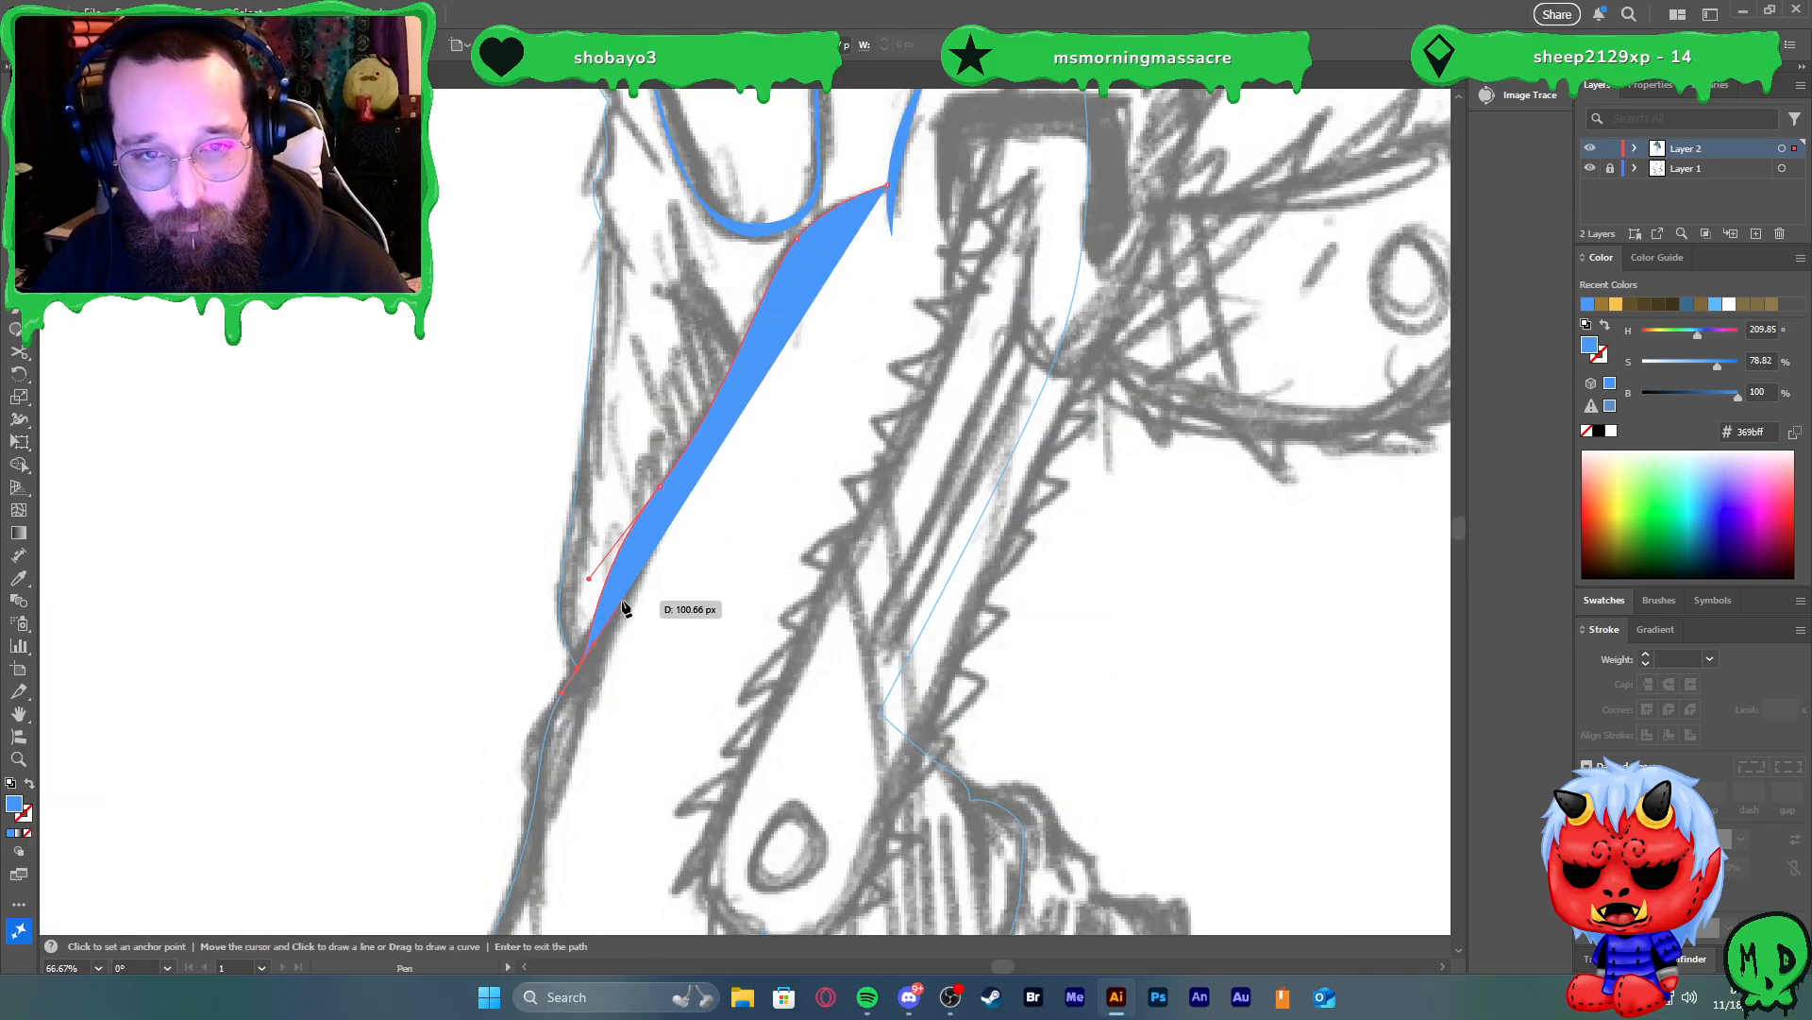
pyautogui.click(559, 668)
pyautogui.moveTo(581, 638); pyautogui.dragTo(904, 191)
pyautogui.hotkey('ctrl', 'z')
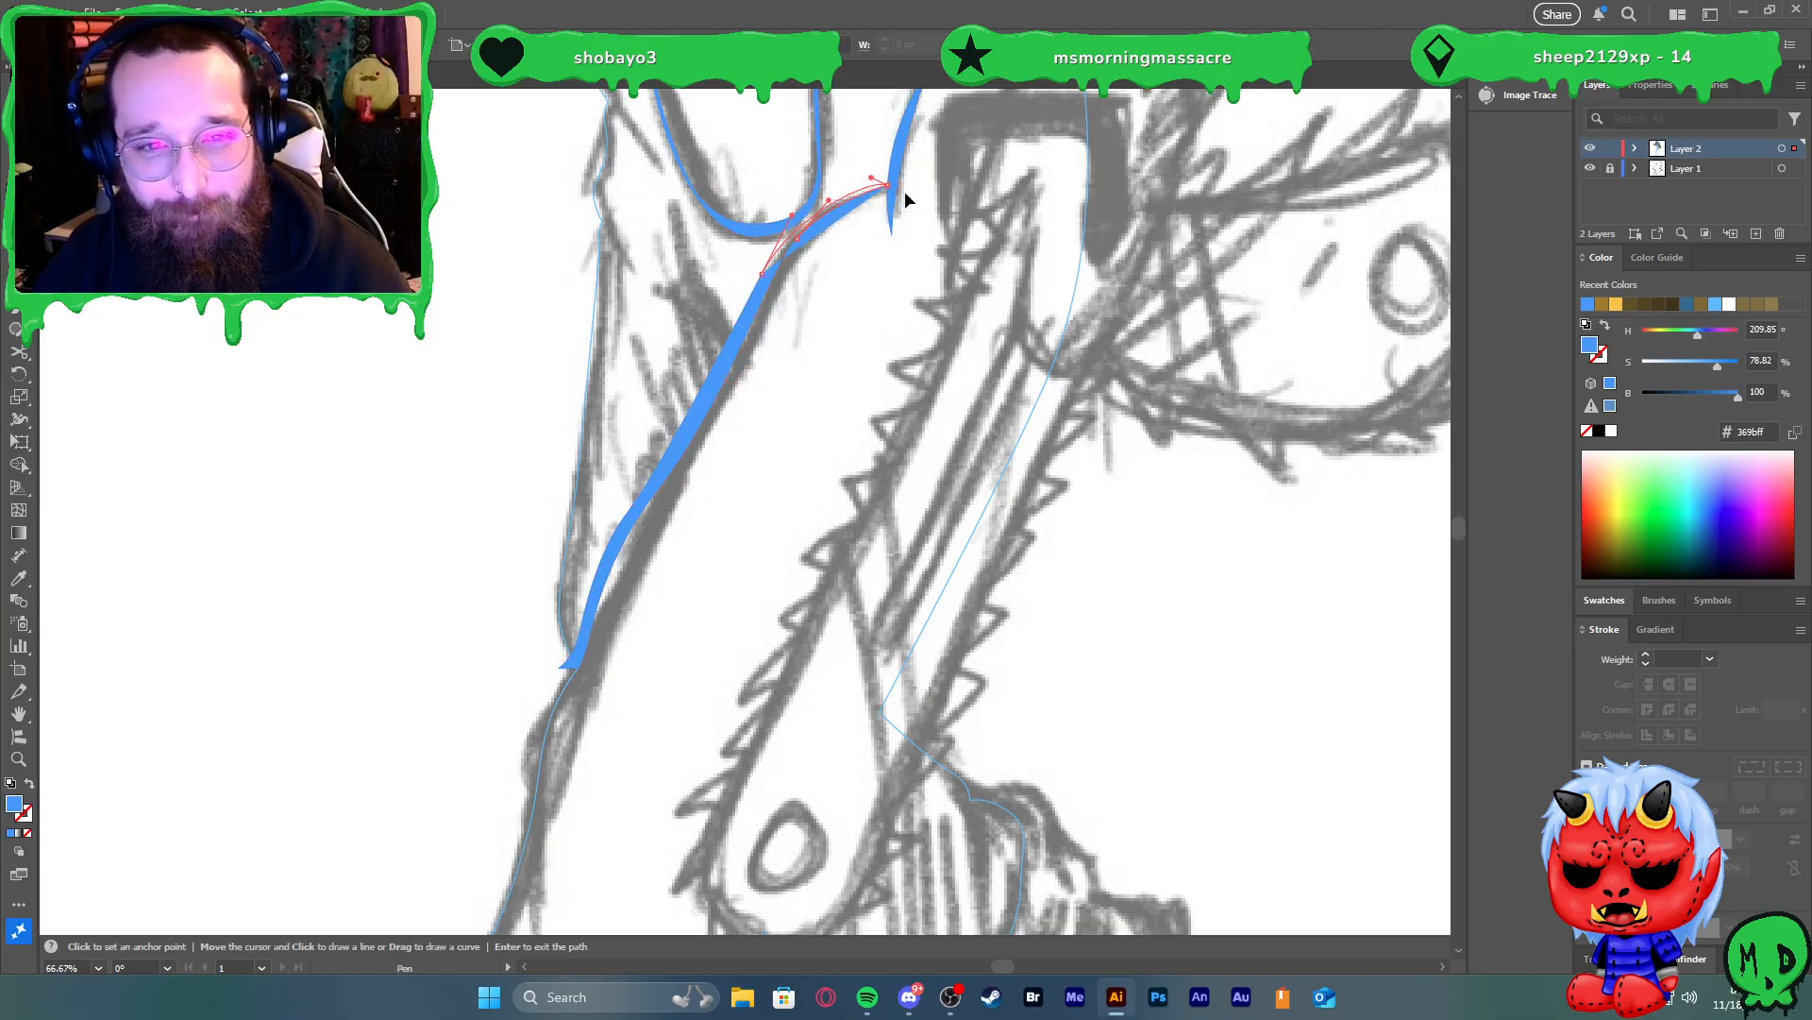
# Move the leg band's upper end point with Direct Selection so it meets the crease shape beside the pocket
pyautogui.press('v')
pyautogui.scroll(-1, 909, 273)
pyautogui.scroll(6, 901, 235)
pyautogui.scroll(-5, 881, 337)
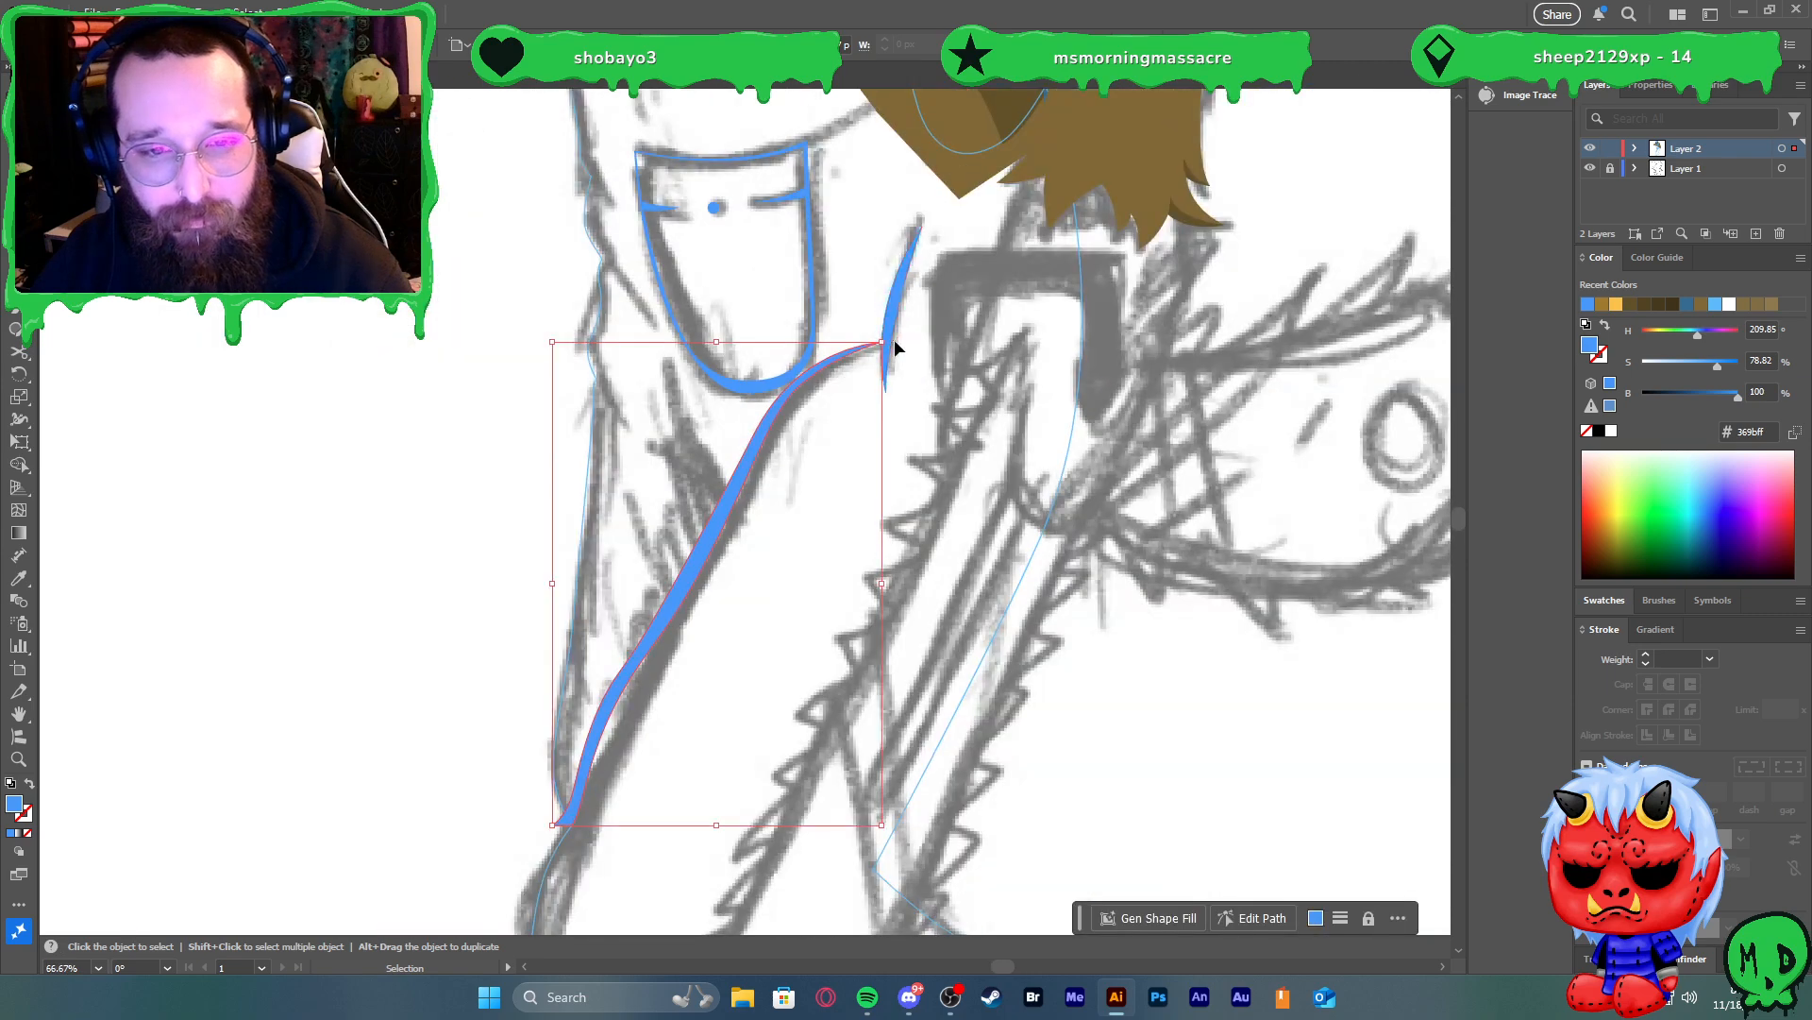
pyautogui.press('a')
pyautogui.scroll(5, 895, 353)
pyautogui.click(871, 432)
pyautogui.moveTo(870, 432); pyautogui.dragTo(908, 432)
pyautogui.scroll(-4, 710, 523)
pyautogui.scroll(2, 571, 551)
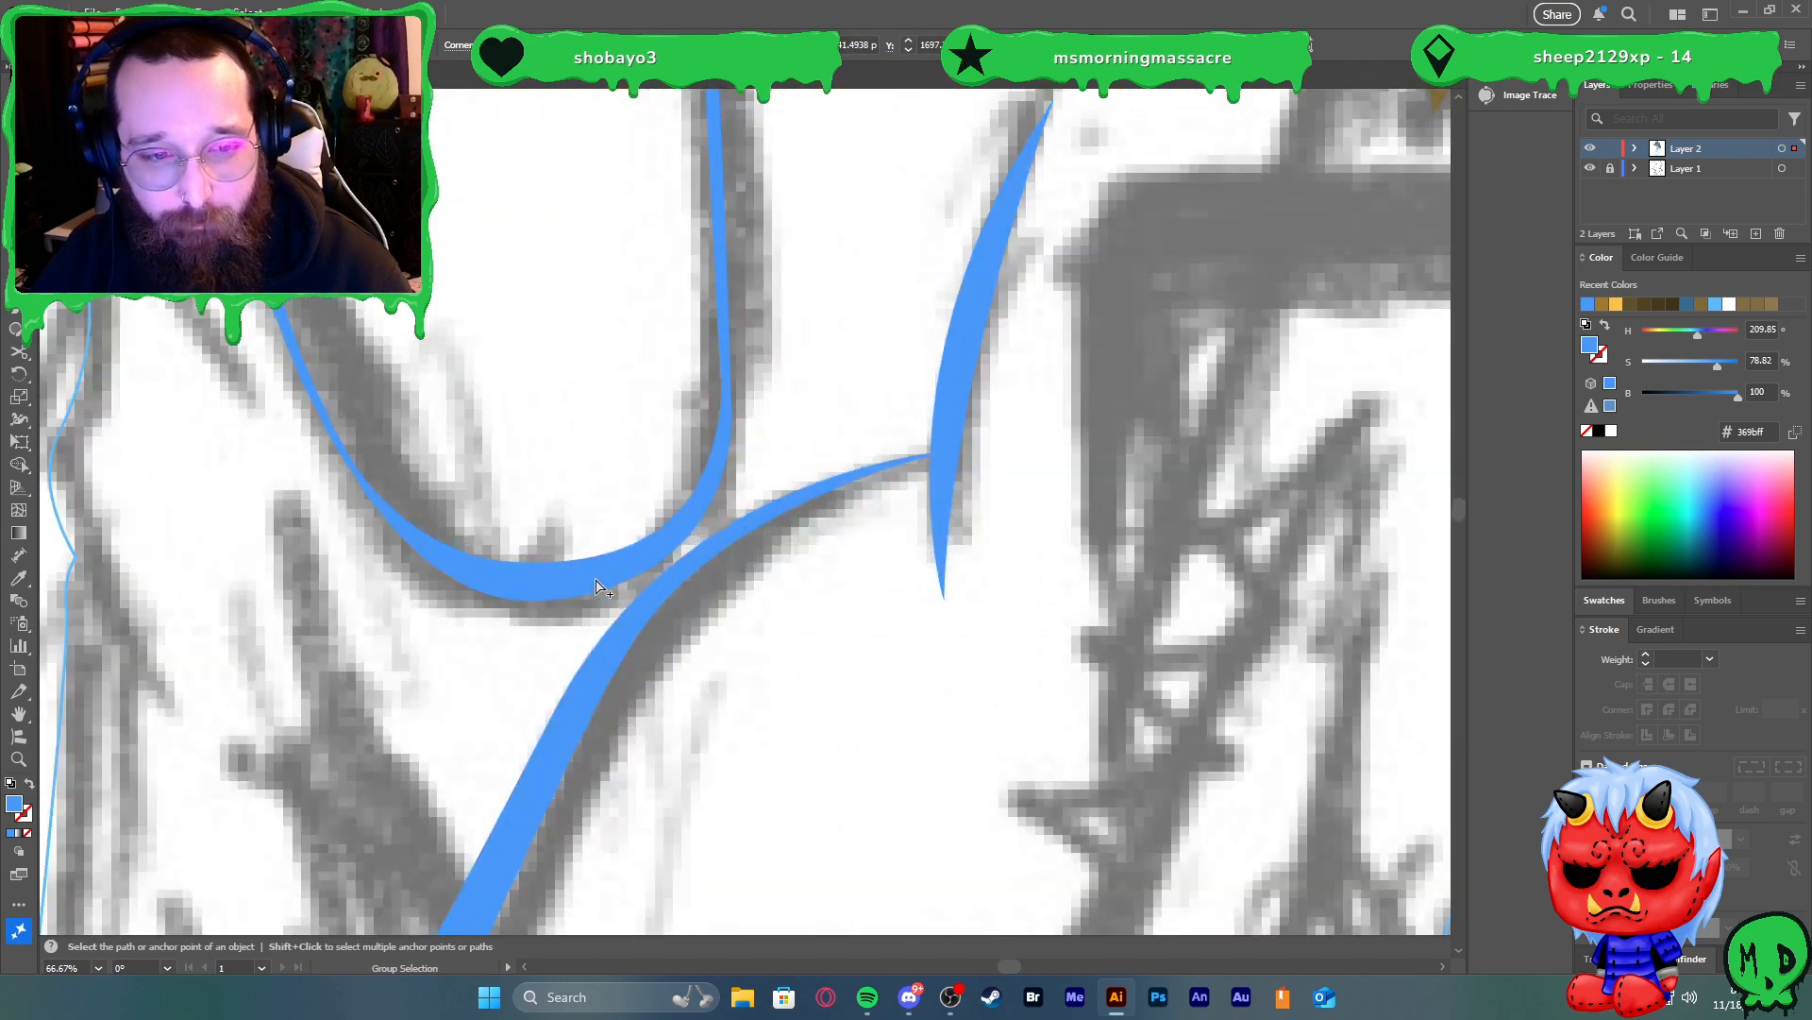
# Adjust the leg band's curve below the pocket by shifting its edge slightly away from the pocket
pyautogui.click(659, 610)
pyautogui.keyDown('shift'); pyautogui.click(554, 713); pyautogui.keyUp('shift')
pyautogui.moveTo(662, 618); pyautogui.dragTo(672, 628)
pyautogui.scroll(-5, 672, 628)
pyautogui.scroll(-2, 637, 704)
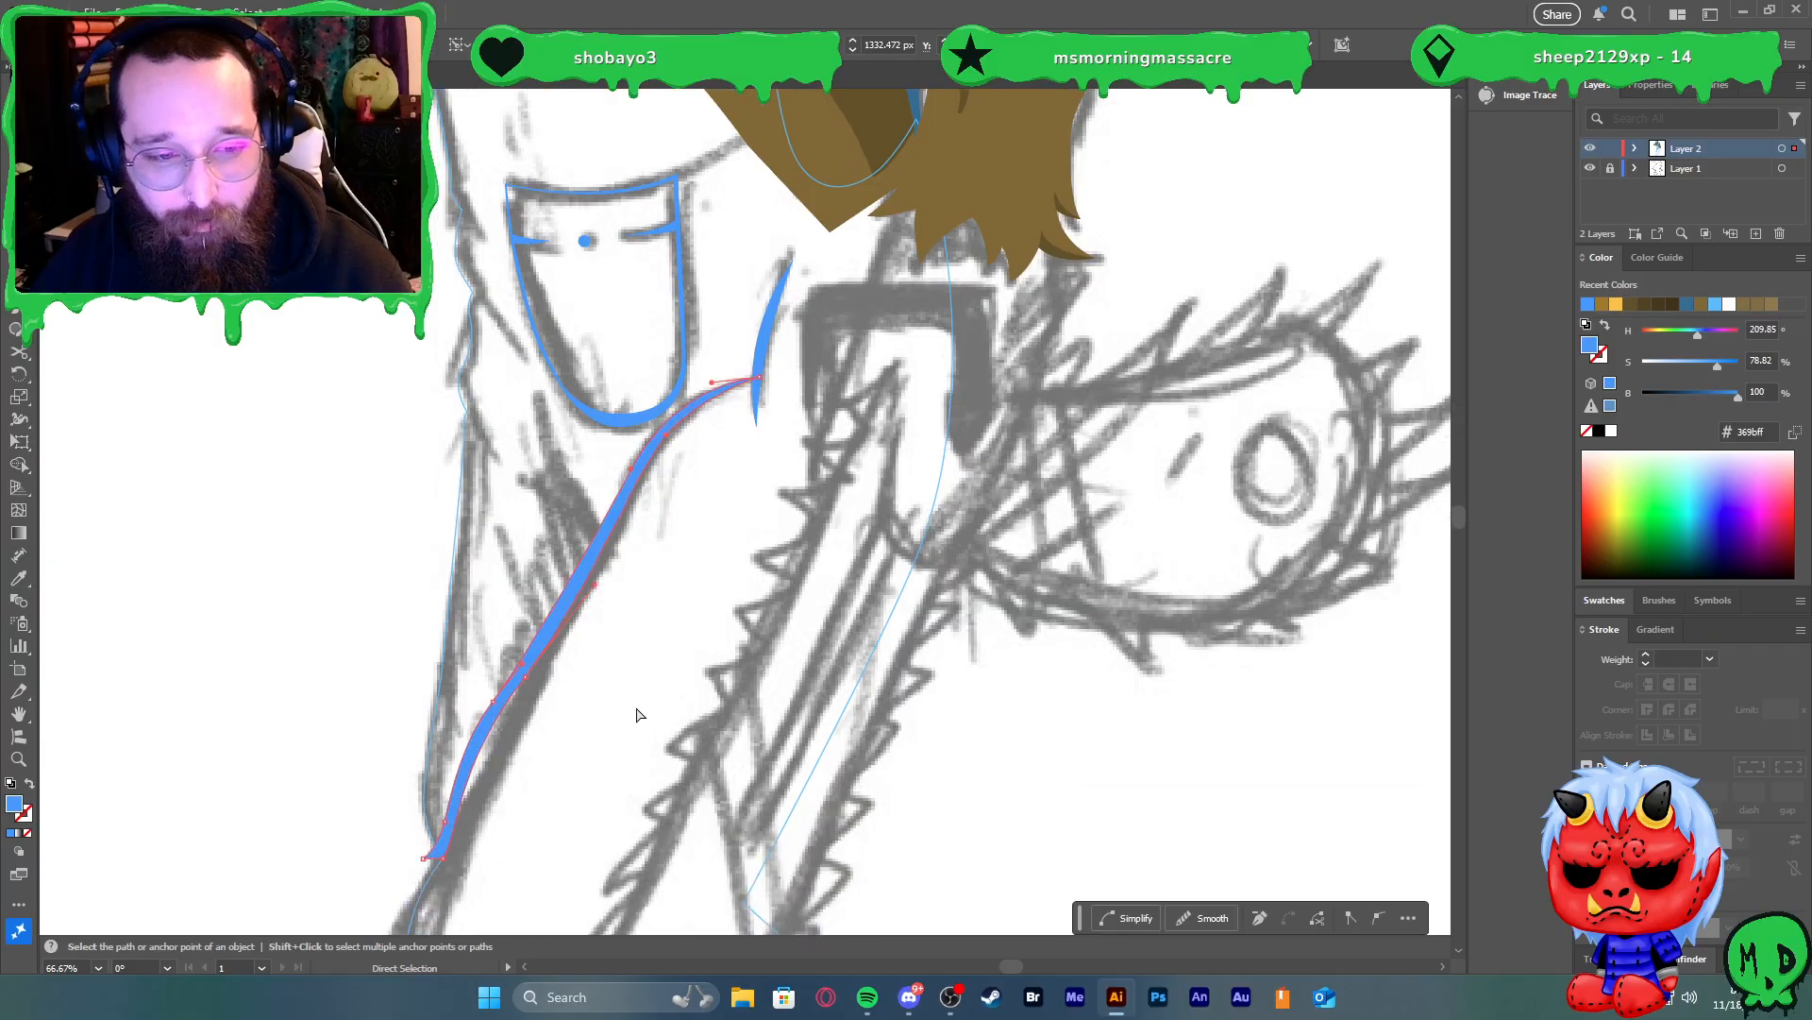
# Trim the leg band's lower tip that sticks out past the overalls' outline with Shape Builder, and deselect the artwork
pyautogui.press('v')
pyautogui.scroll(4, 364, 880)
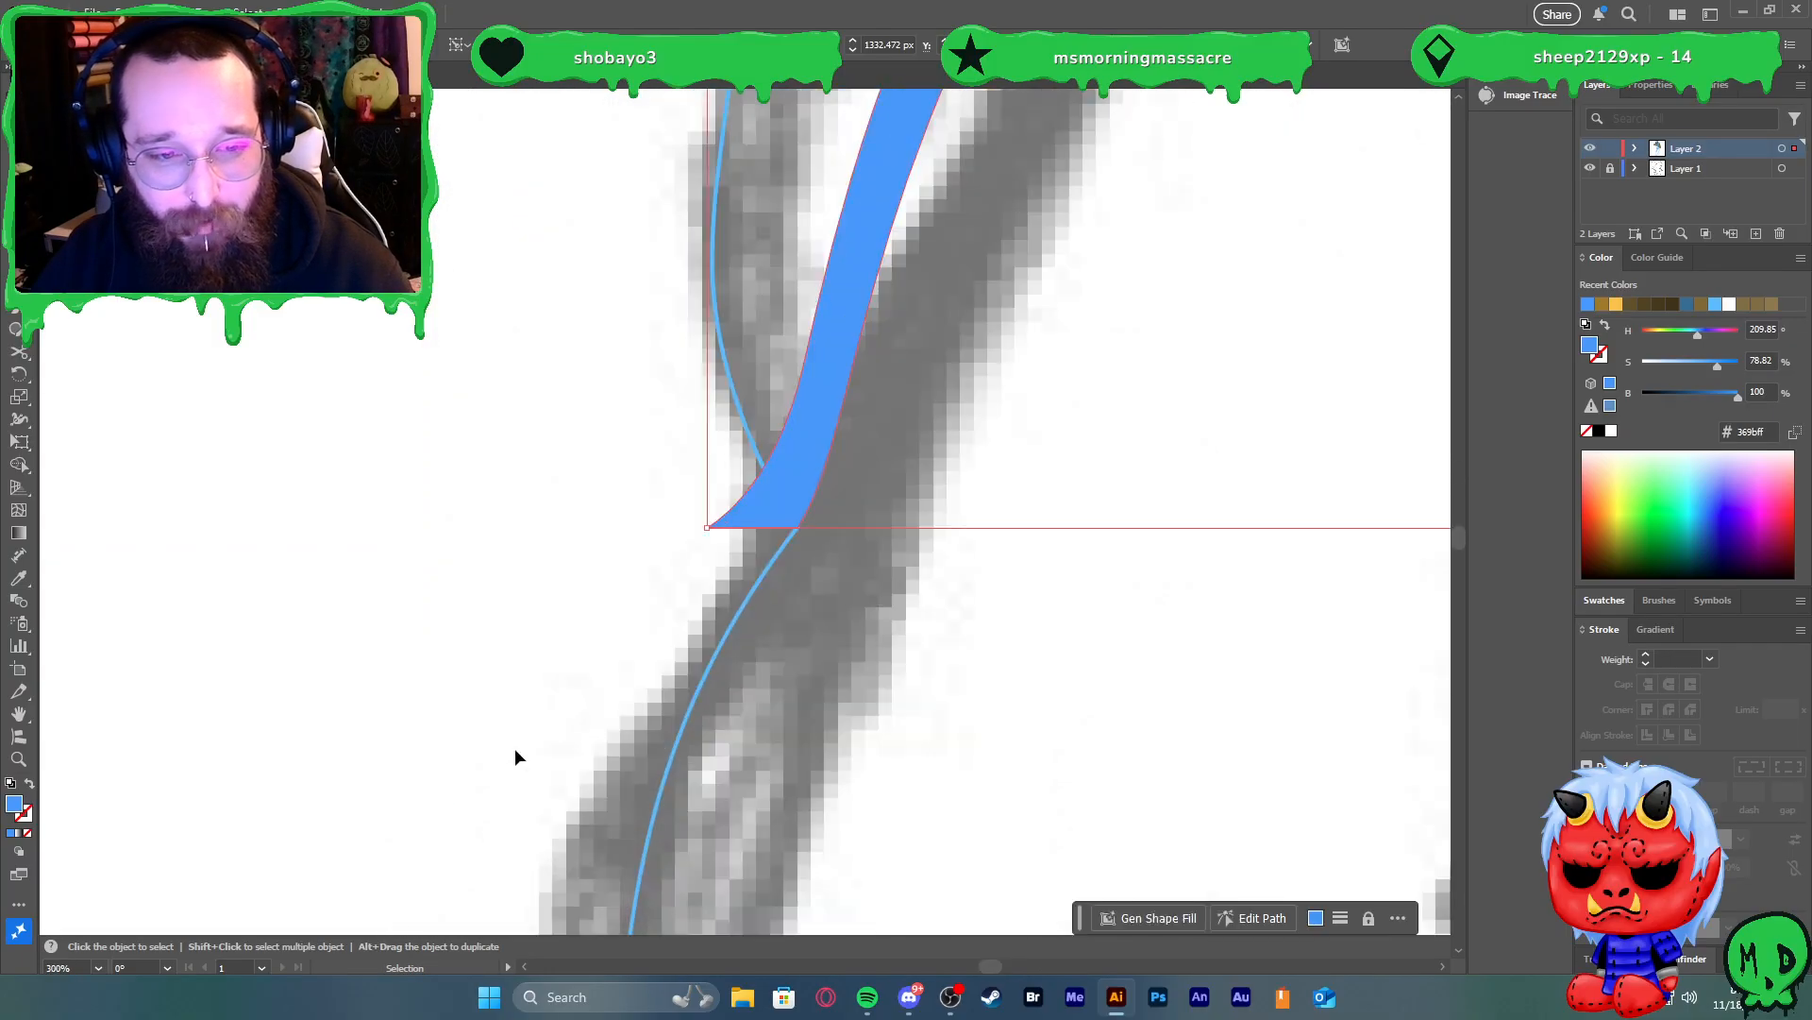
pyautogui.keyDown('shift'); pyautogui.click(715, 658); pyautogui.keyUp('shift')
pyautogui.hotkey('shift', 'm')
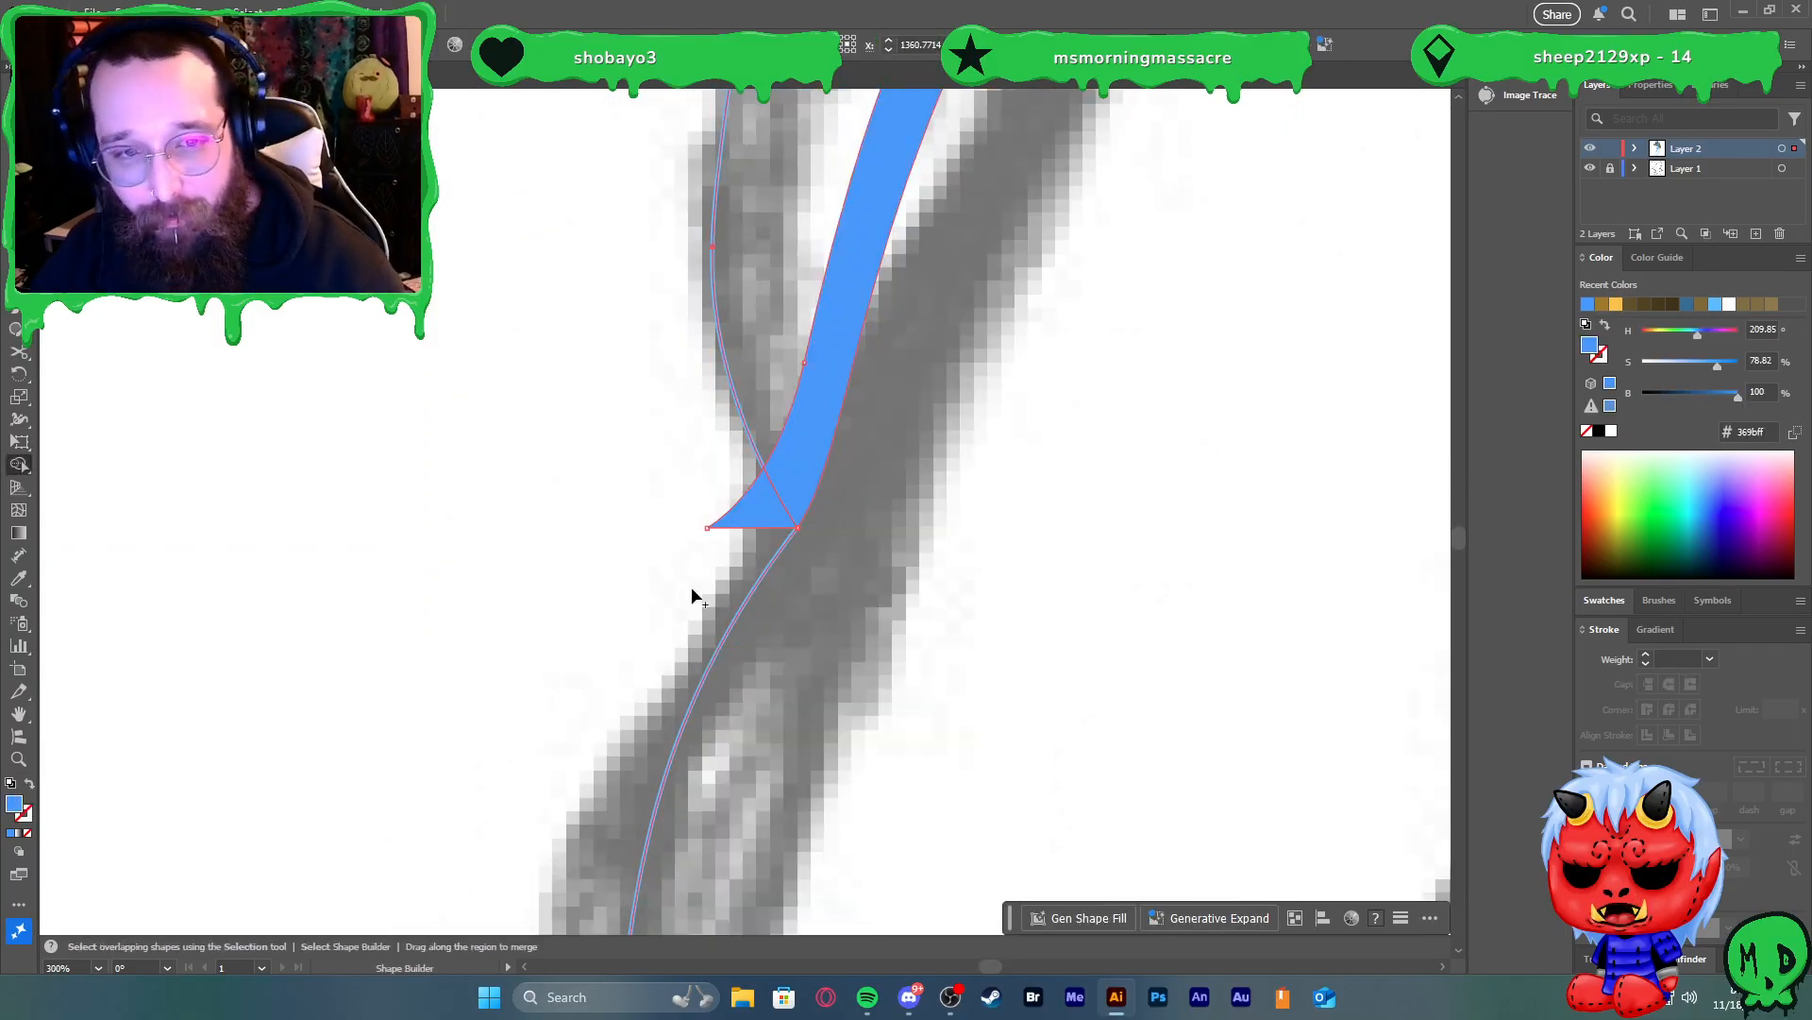
pyautogui.keyDown('alt'); pyautogui.click(751, 518); pyautogui.keyUp('alt')
pyautogui.press('v')
pyautogui.click(674, 519)
pyautogui.scroll(-5, 674, 518)
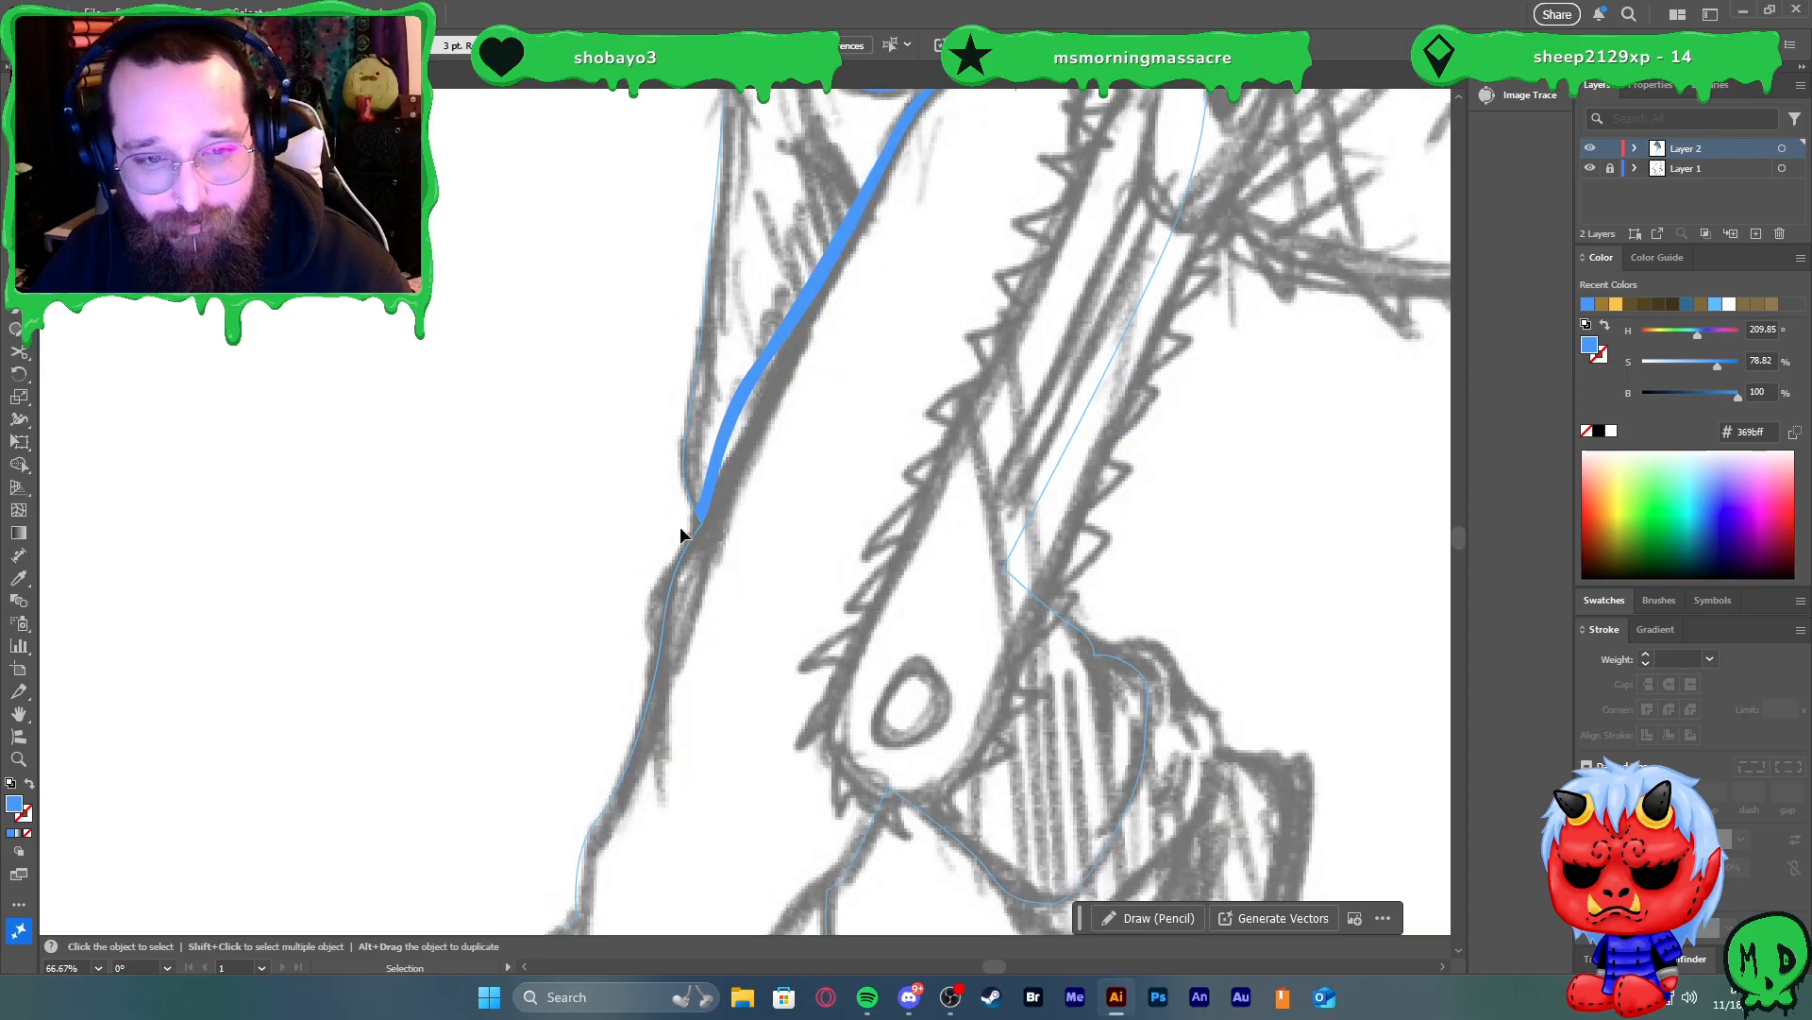
pyautogui.scroll(-1, 660, 536)
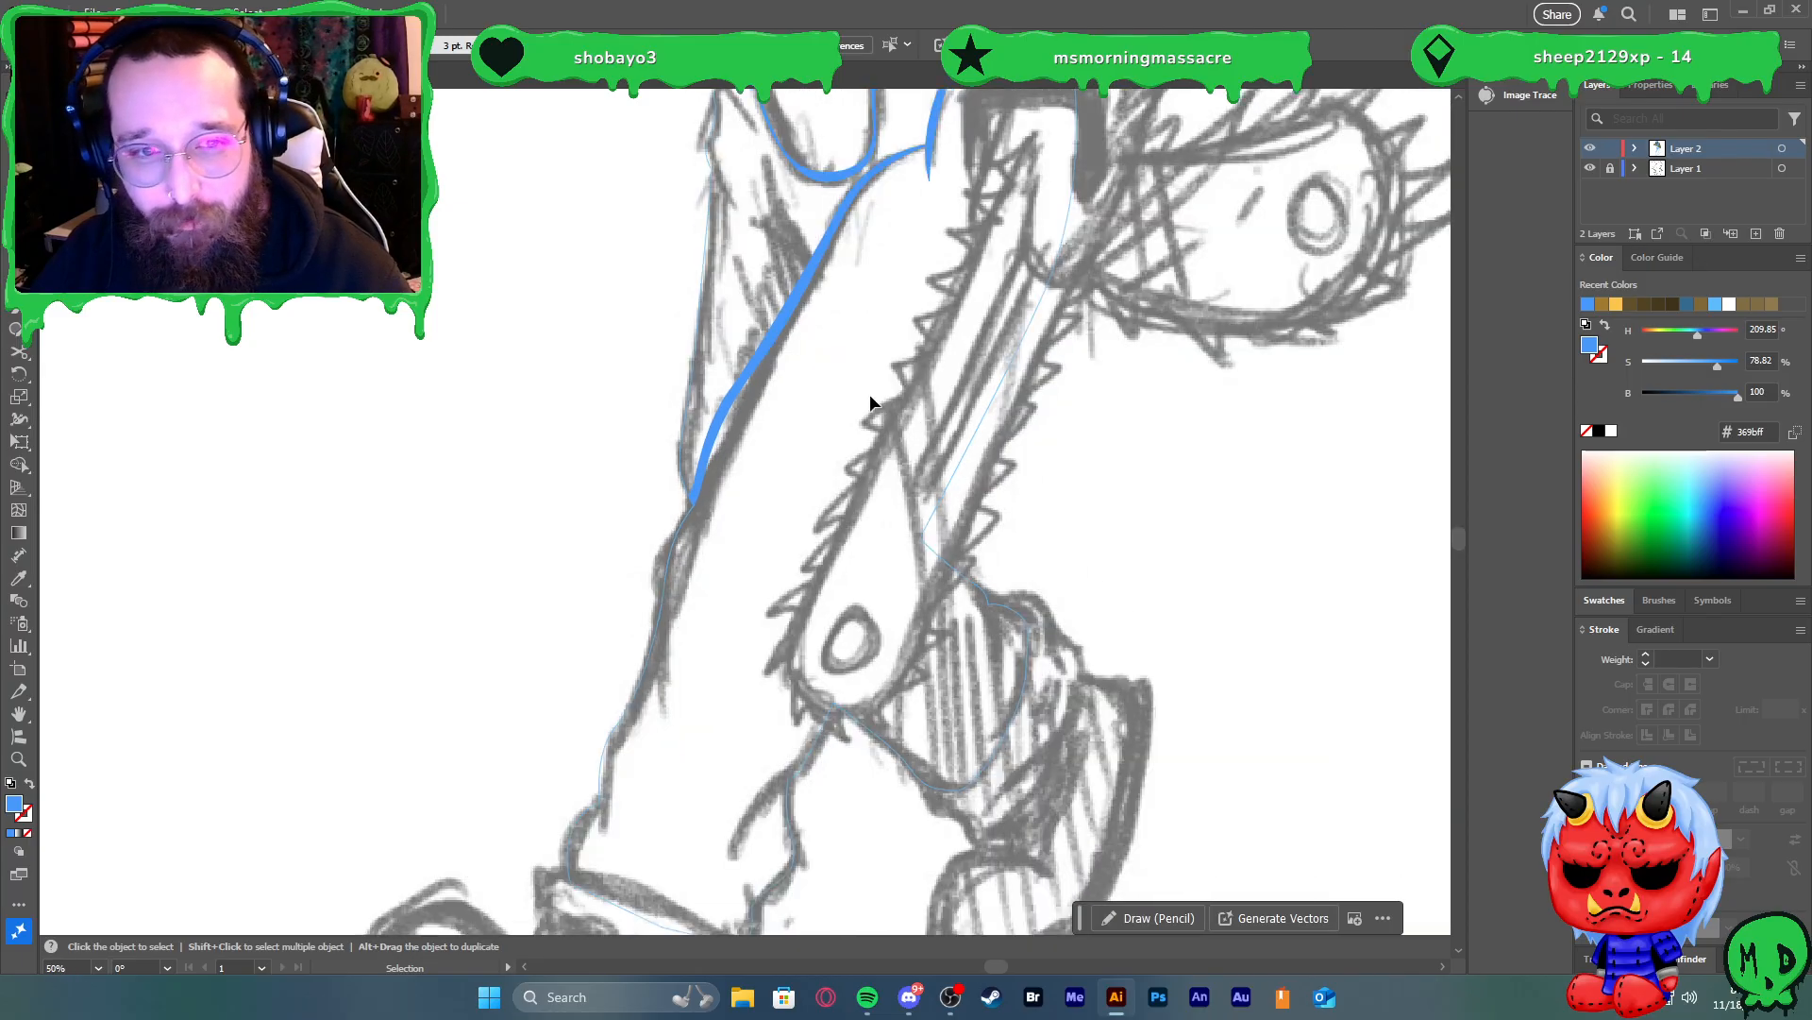
# Swap the overalls outline's stroke and fill so the shape becomes solid light blue, and deselect it
pyautogui.click(699, 324)
pyautogui.hotkey('shift', 'x')
pyautogui.click(612, 378)
# Try to reshape the leg band's upper end at the crease by moving its end point and curve handle, and undo the changes
pyautogui.scroll(-2, 617, 385)
pyautogui.scroll(1, 619, 399)
pyautogui.scroll(8, 620, 406)
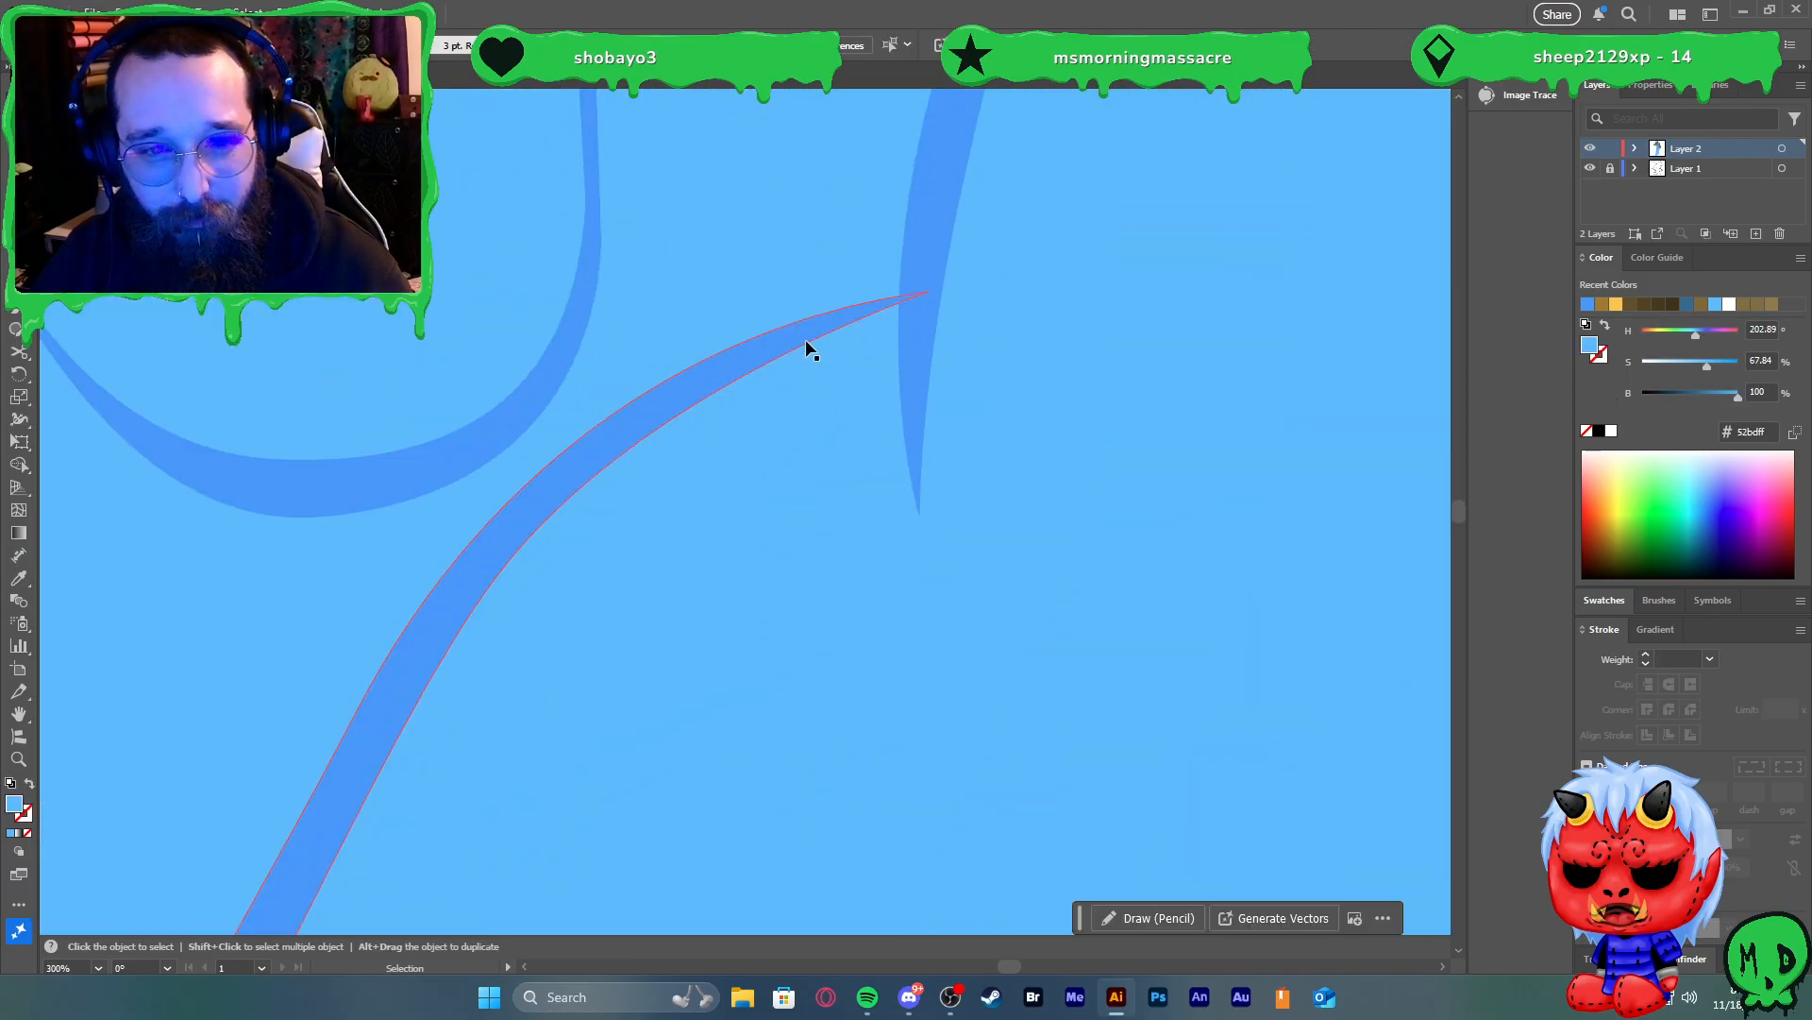
pyautogui.press('a')
pyautogui.click(856, 315)
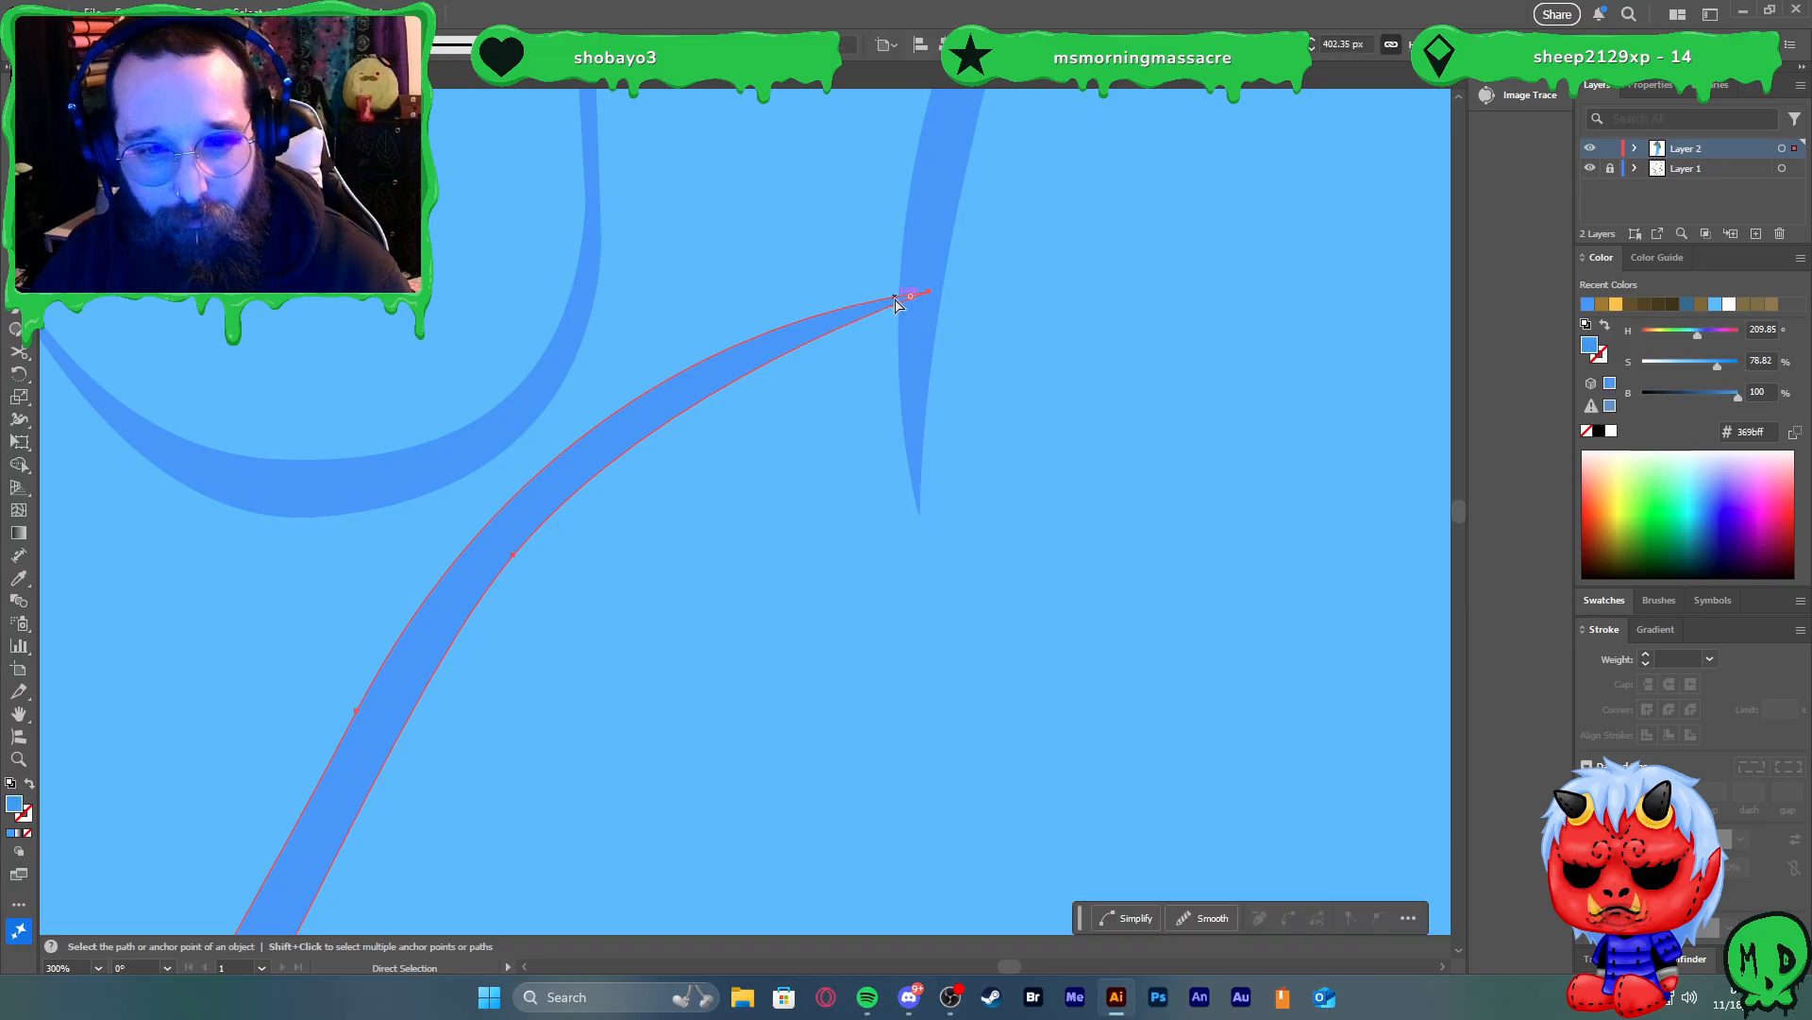
pyautogui.press('+')
pyautogui.click(838, 309)
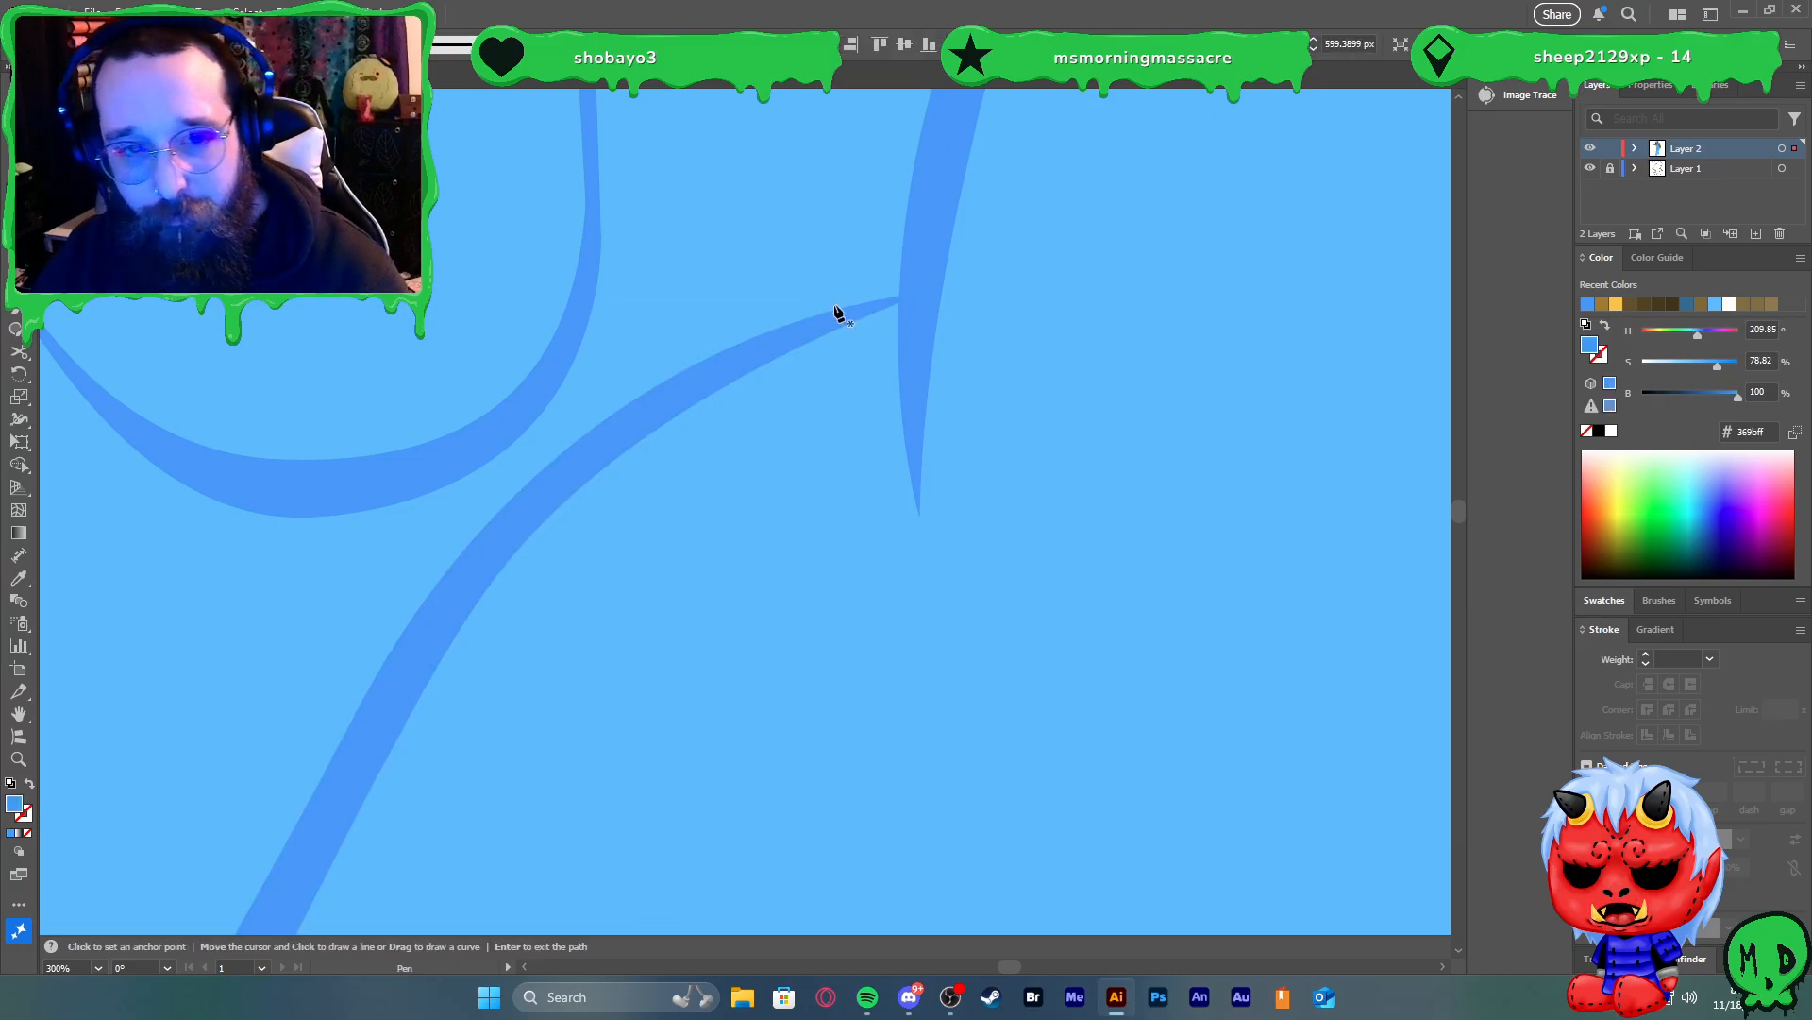
pyautogui.press('a')
pyautogui.moveTo(835, 315); pyautogui.dragTo(914, 250)
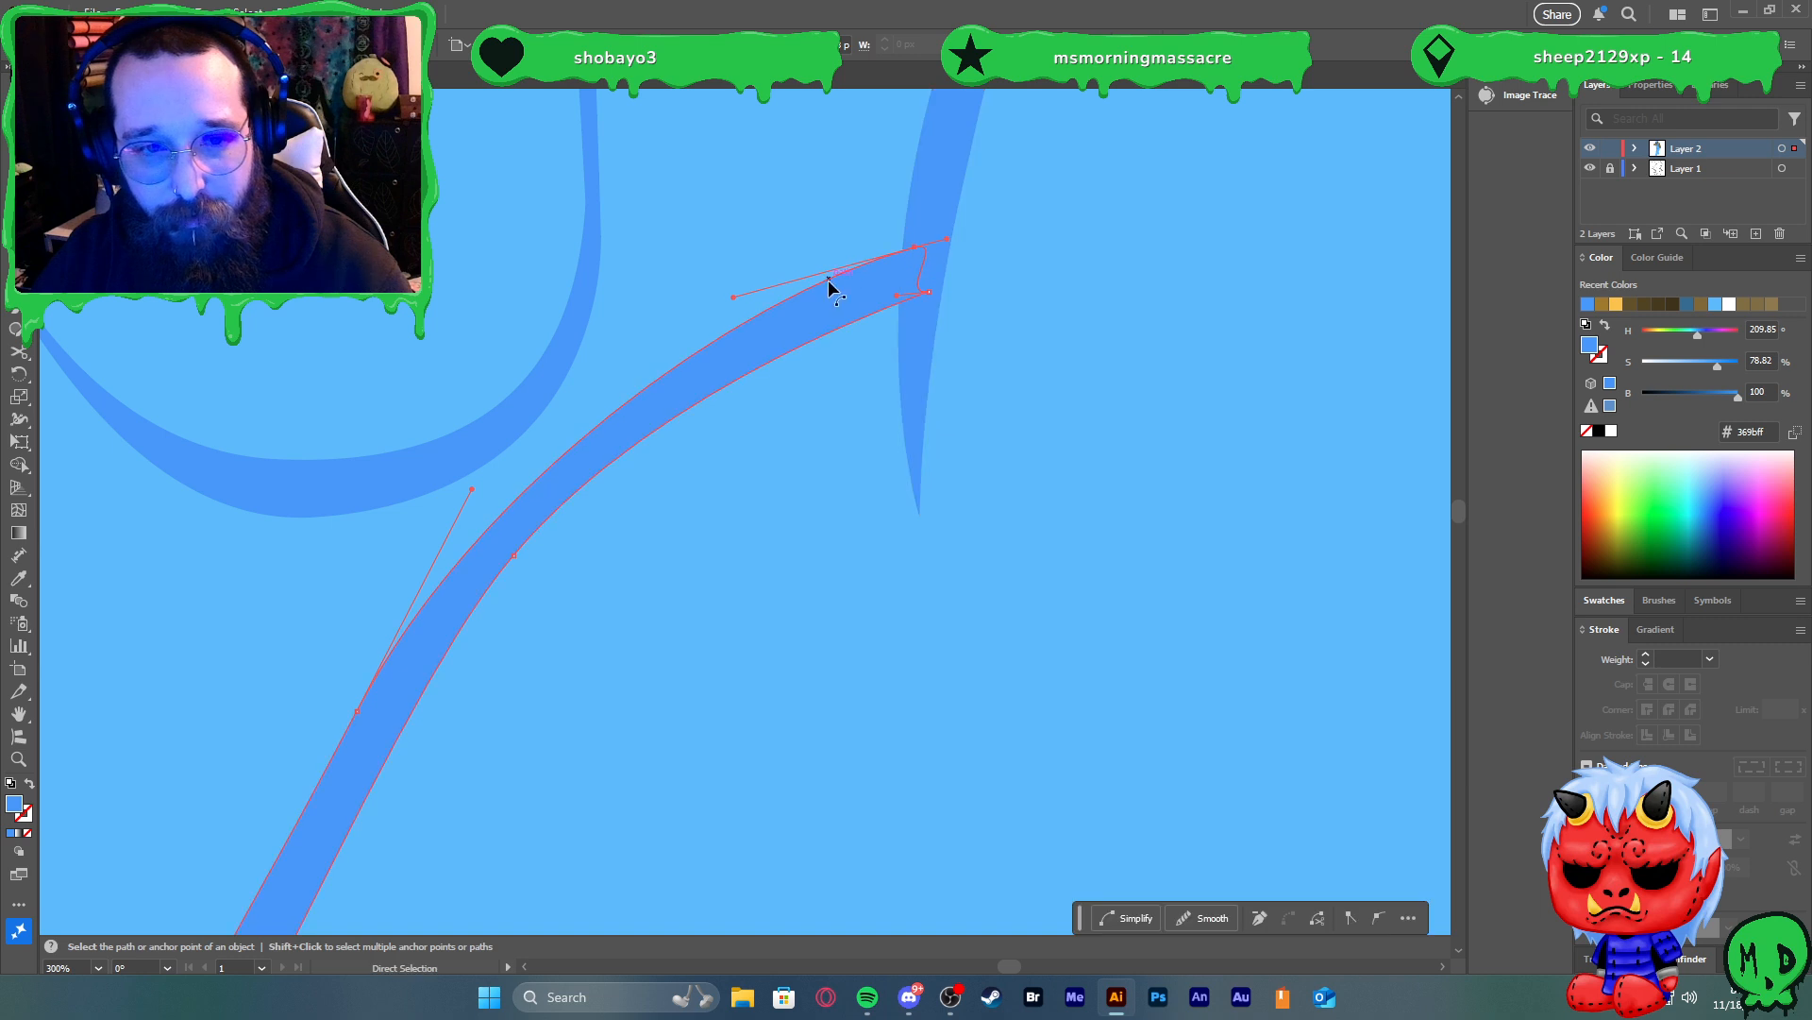
pyautogui.moveTo(736, 298); pyautogui.dragTo(749, 314)
pyautogui.moveTo(785, 328); pyautogui.dragTo(824, 314)
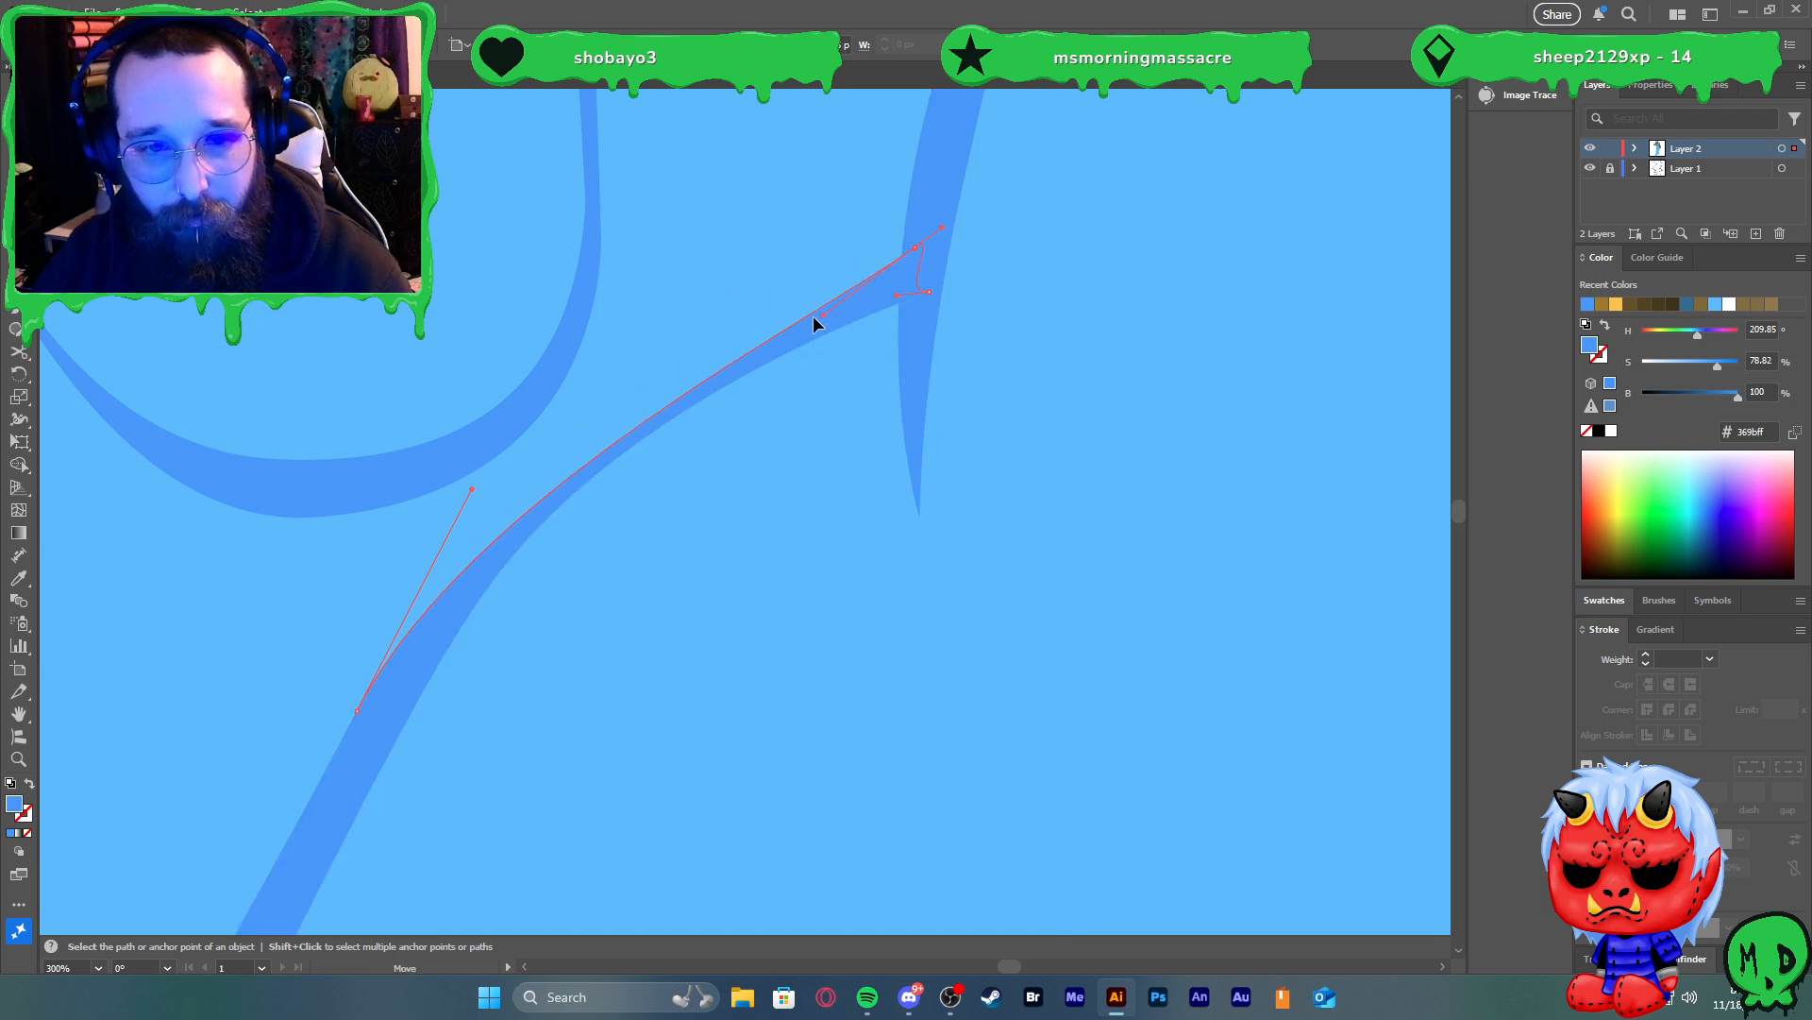
pyautogui.hotkey('ctrl', 'z')
pyautogui.hotkey('ctrl', 'z')
pyautogui.hotkey('ctrl', 'z')
# Move the leg band's upper point with Direct Selection so the end joins the crease beside the pocket, and deselect the artwork
pyautogui.moveTo(779, 406)
pyautogui.mouseDown()
pyautogui.moveTo(699, 372)
pyautogui.moveTo(671, 380)
pyautogui.moveTo(692, 380)
pyautogui.mouseUp()
pyautogui.moveTo(832, 320); pyautogui.dragTo(910, 296)
pyautogui.press('v')
pyautogui.scroll(-4, 881, 350)
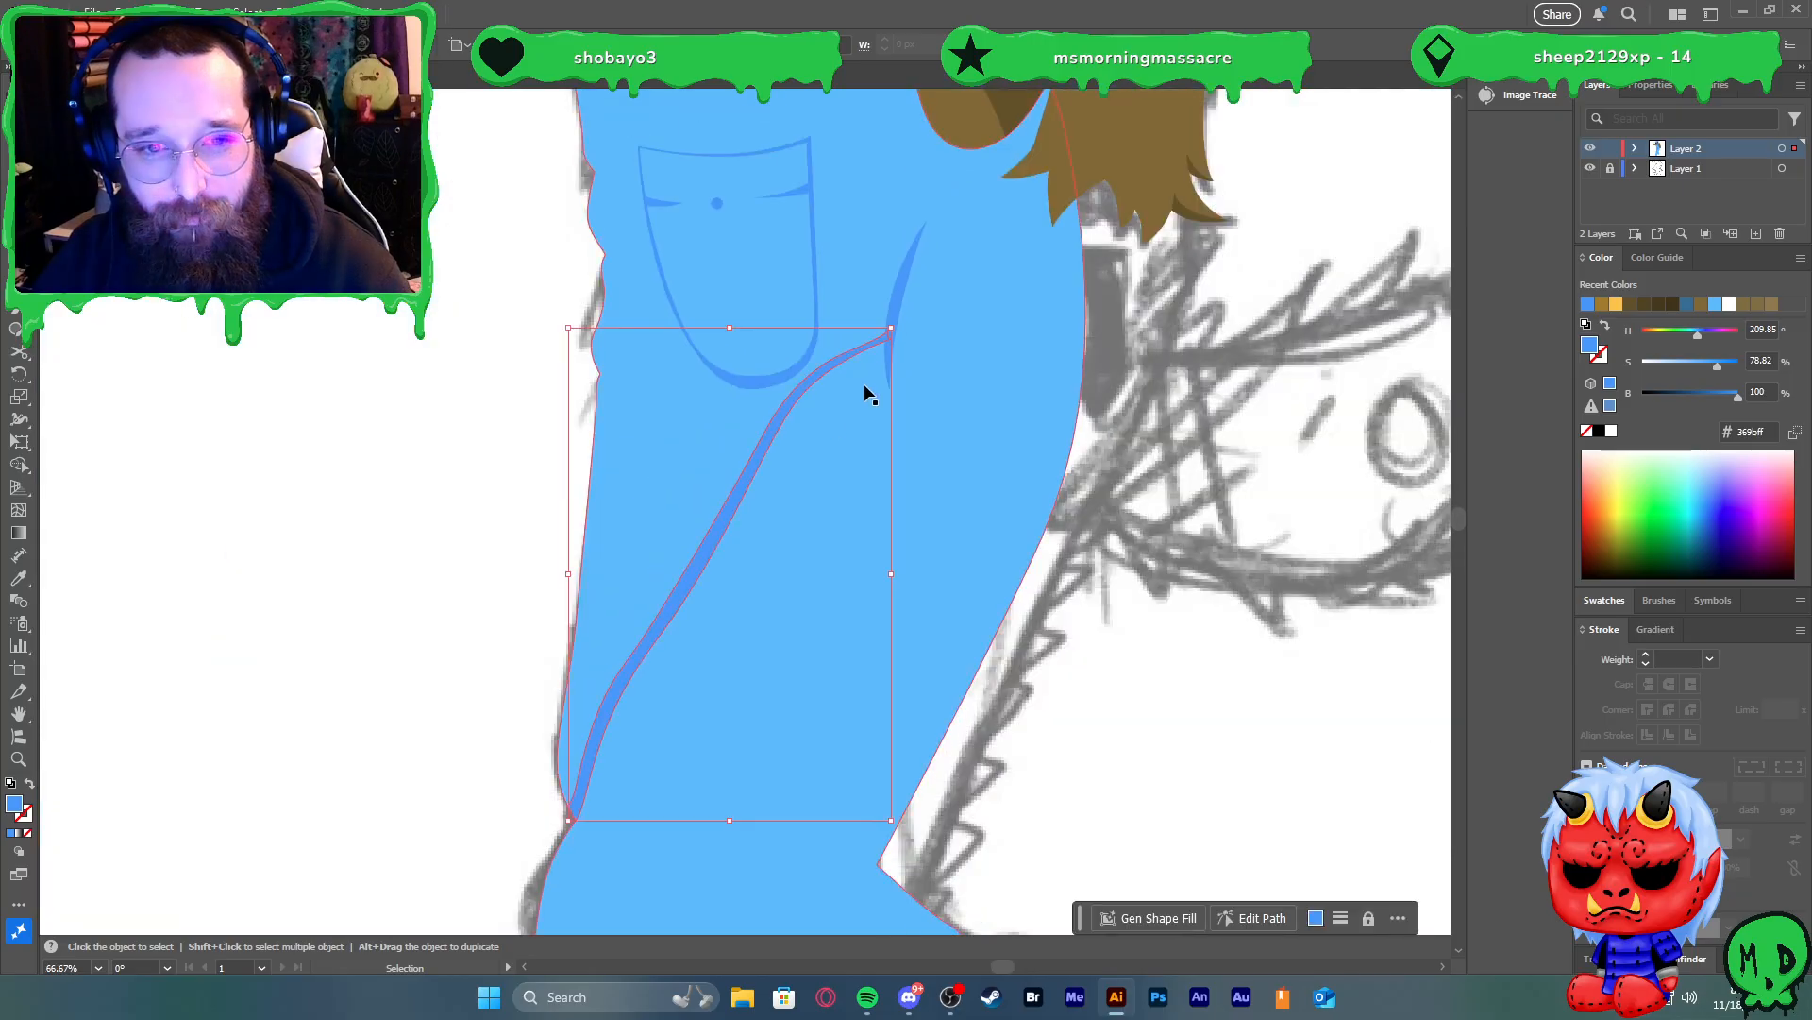
pyautogui.click(546, 538)
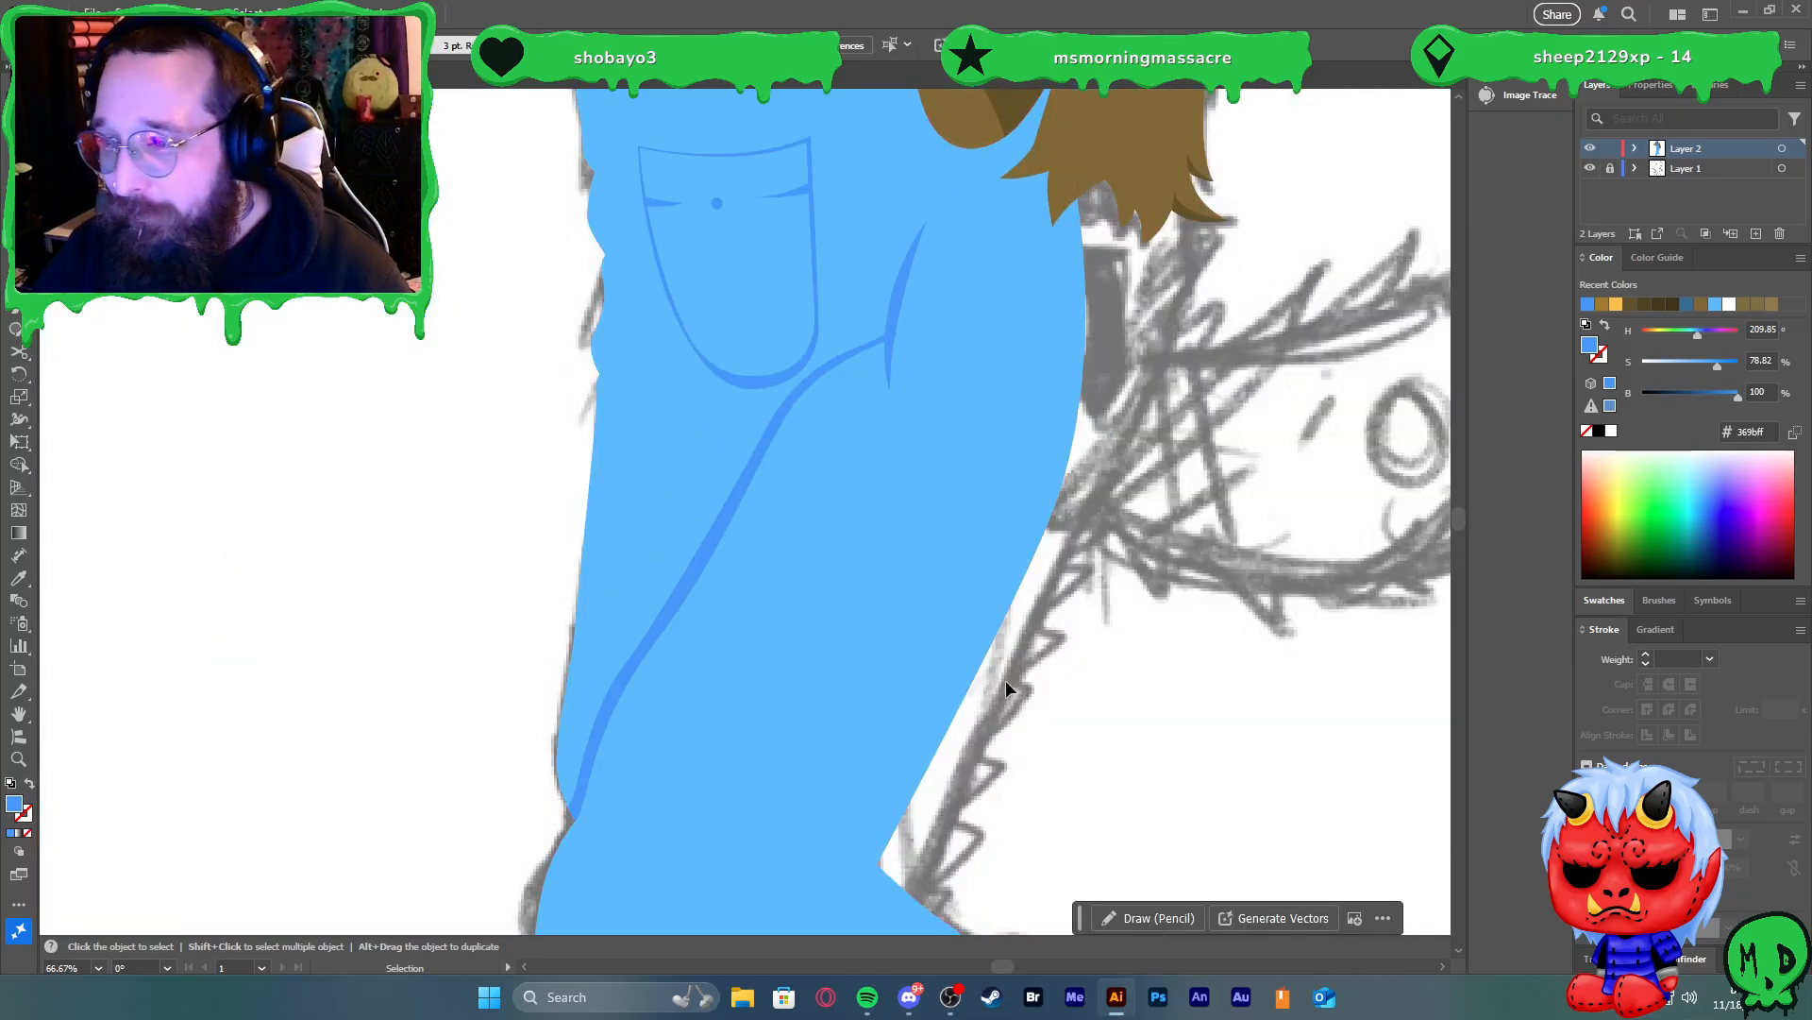
# Swap the overalls' fill and stroke to leave only a light blue outline over the sketch, and deselect it
pyautogui.scroll(-2, 606, 600)
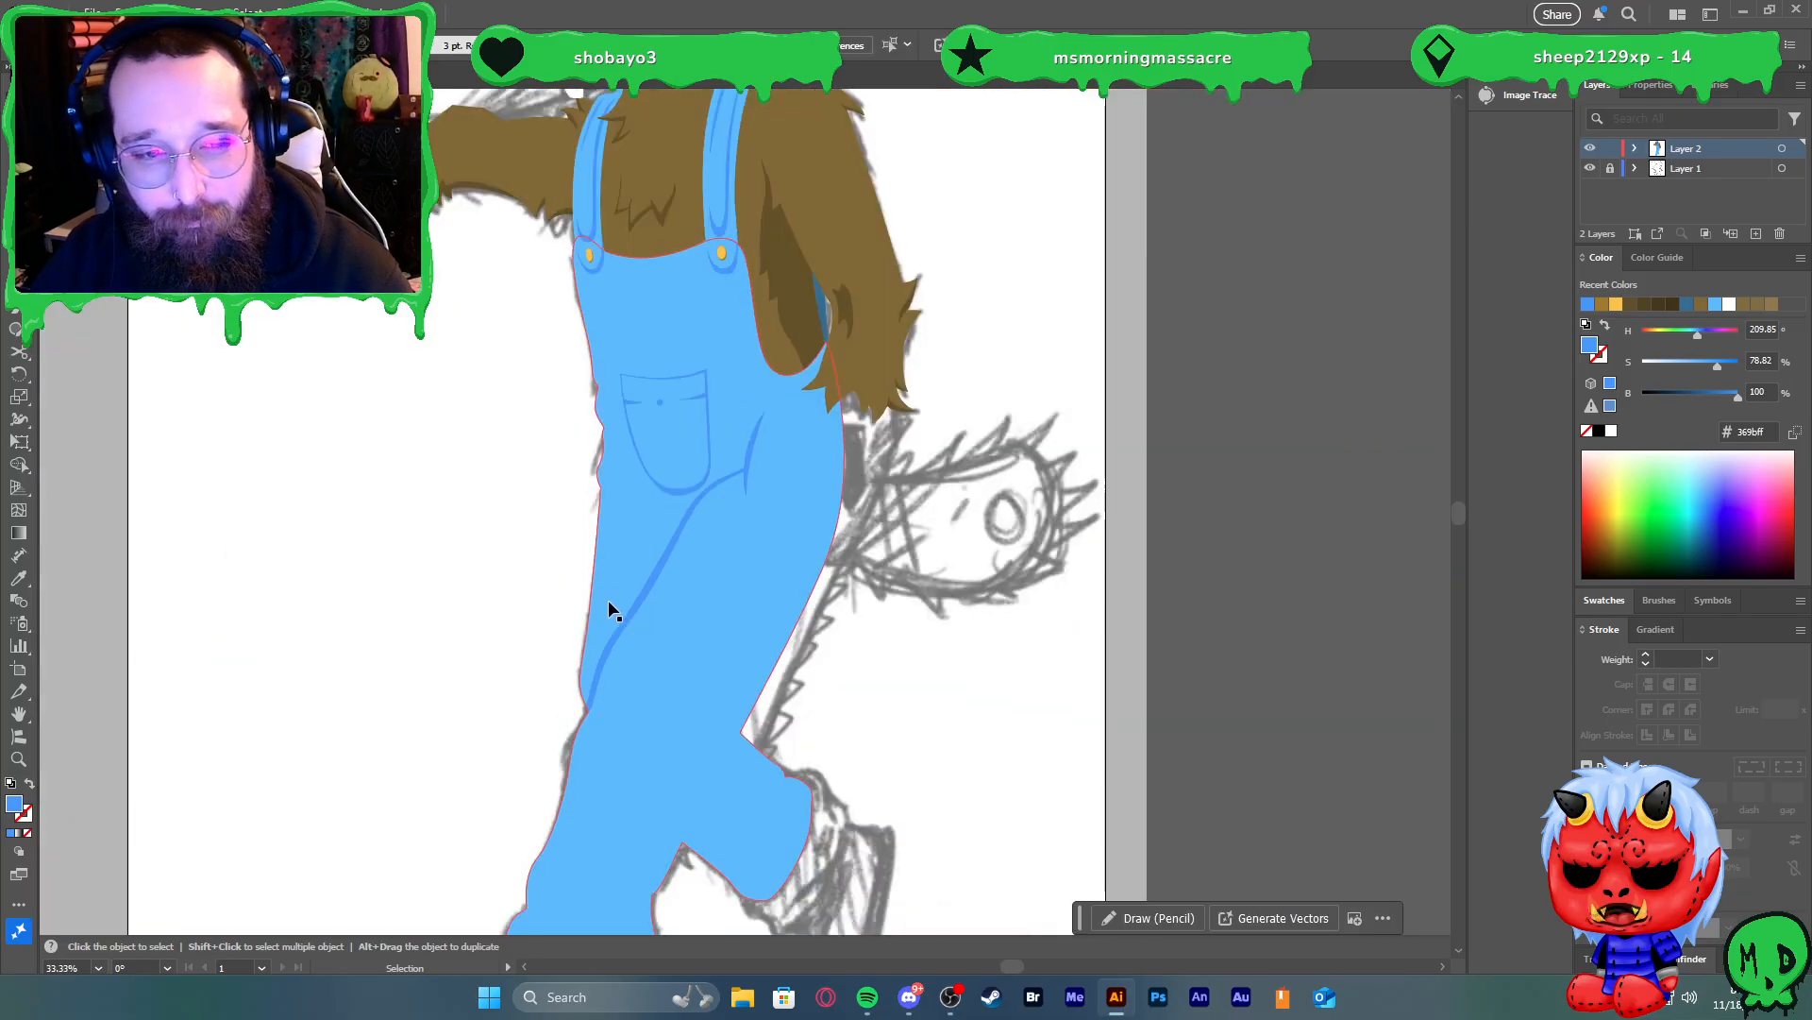
pyautogui.click(785, 659)
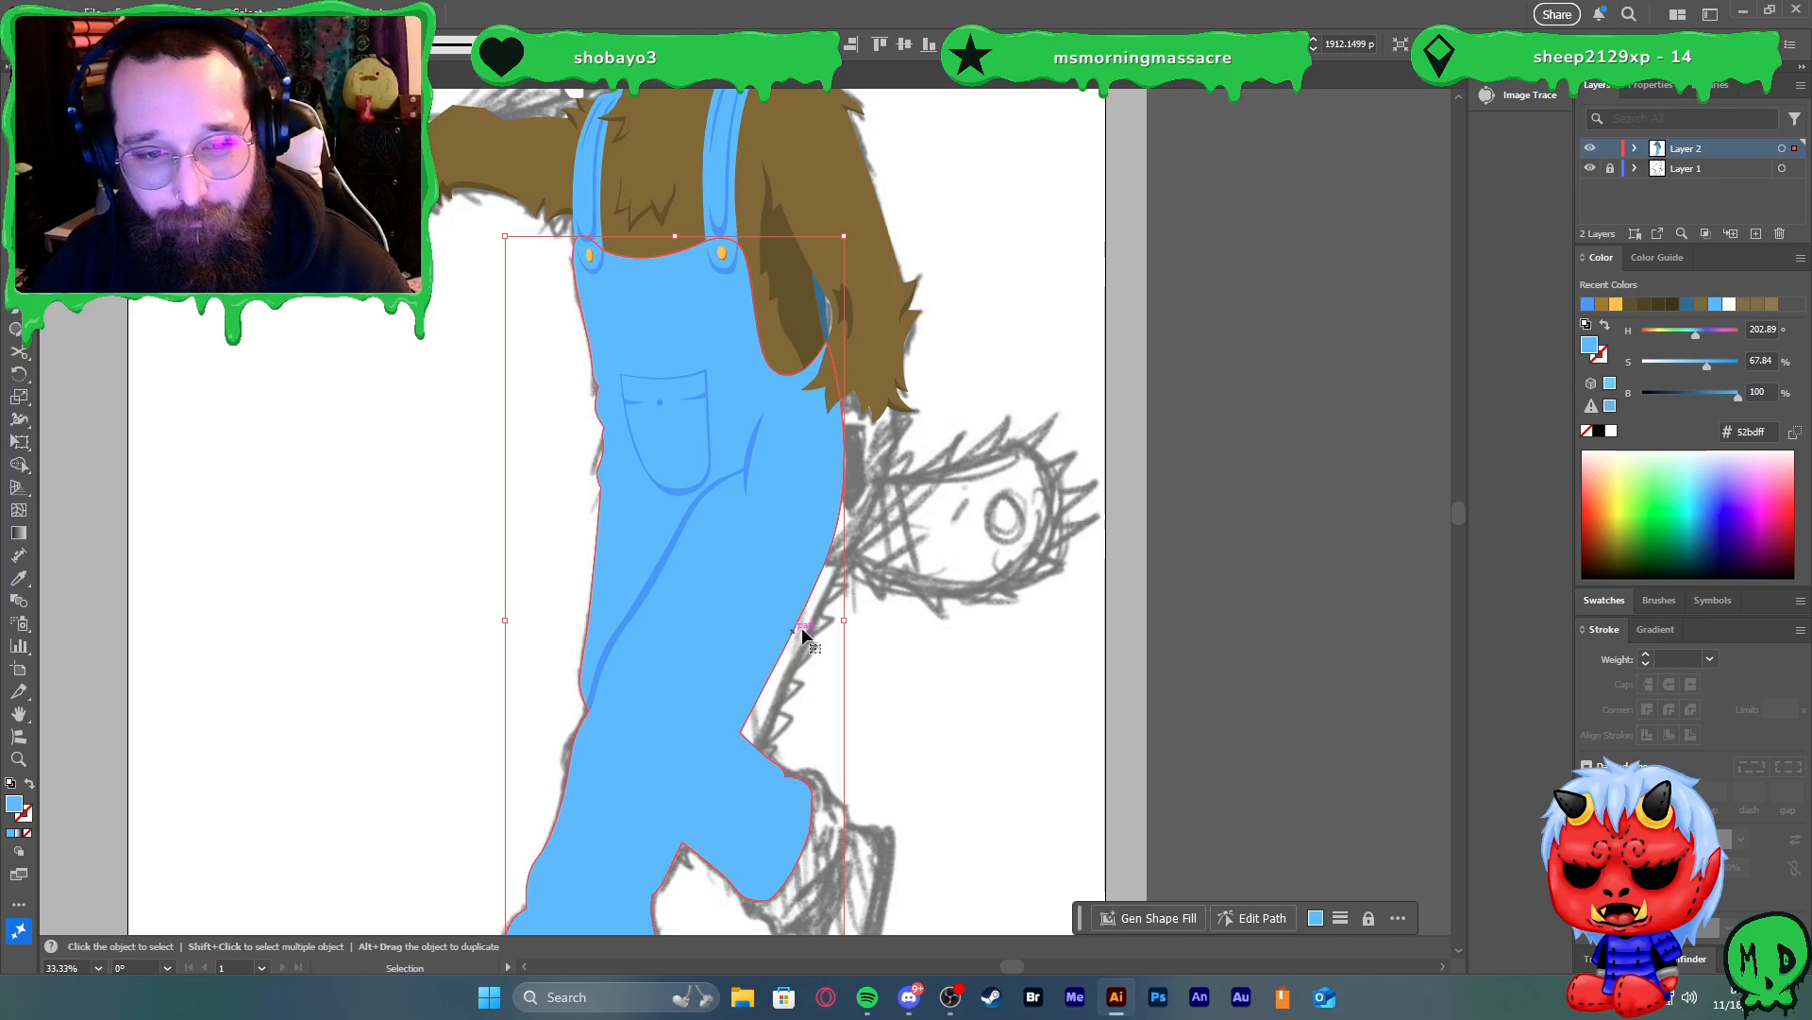
pyautogui.scroll(-2, 840, 608)
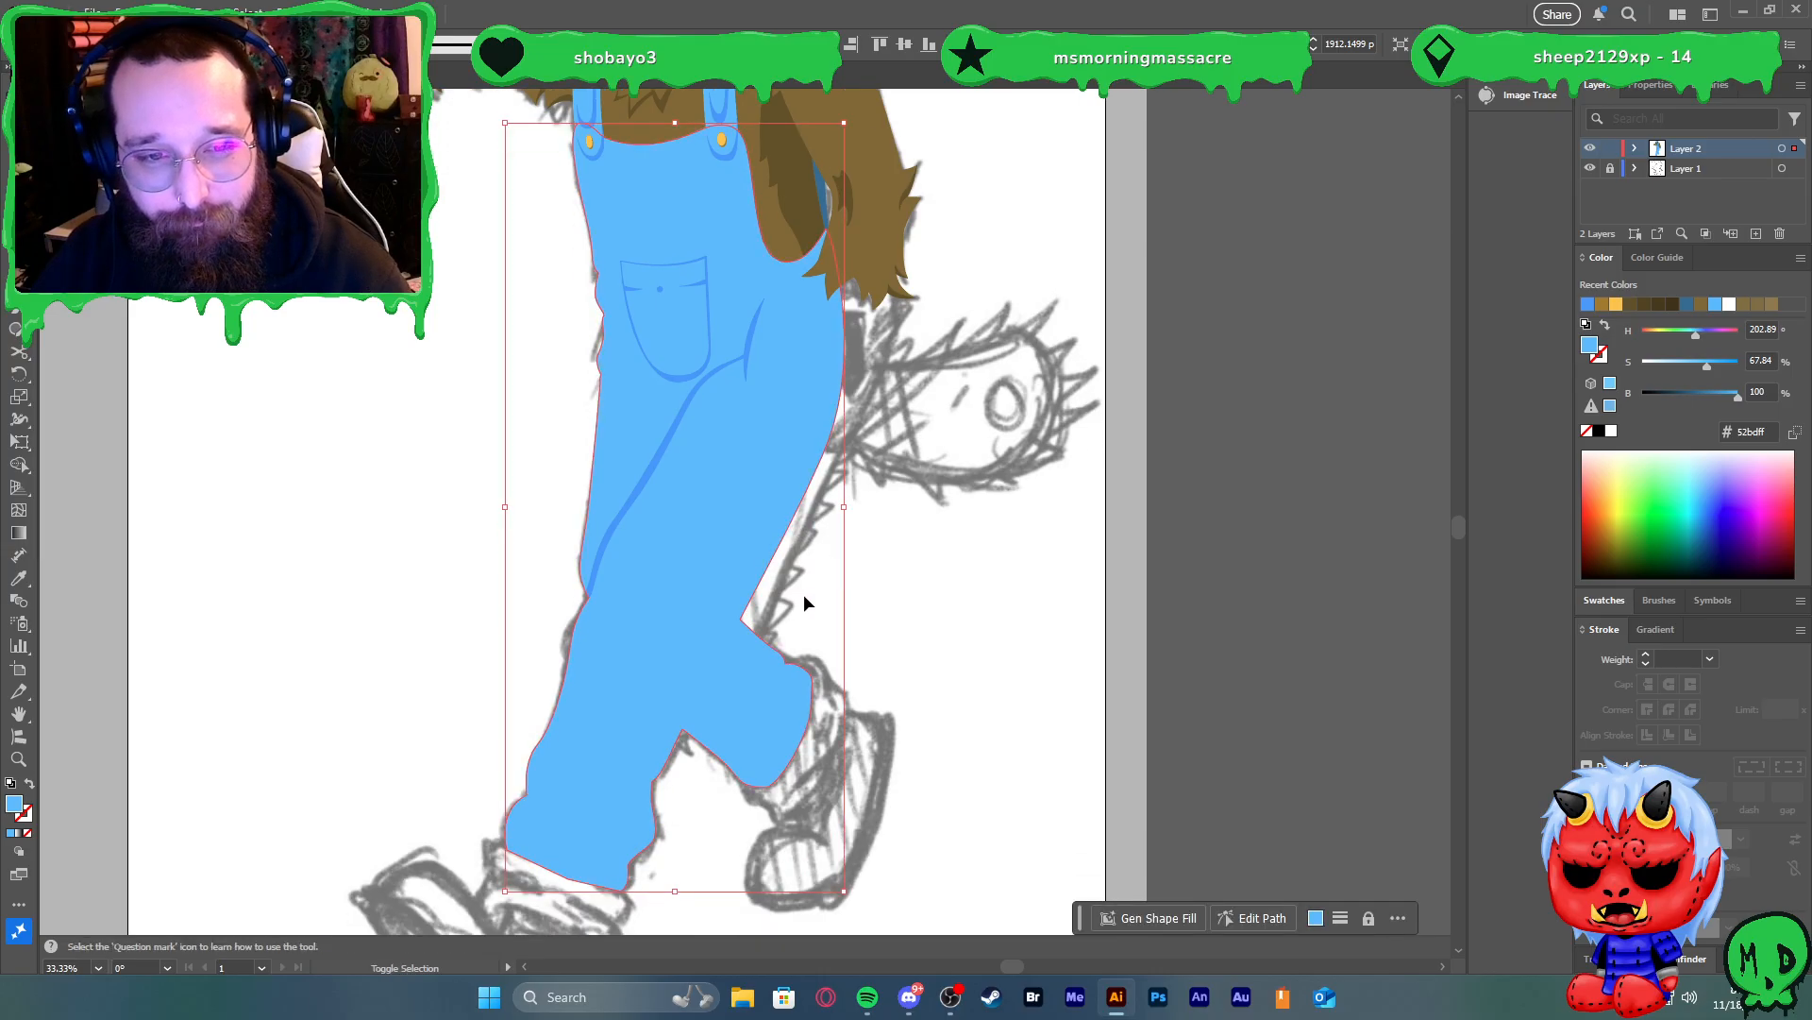
pyautogui.press('Delete')
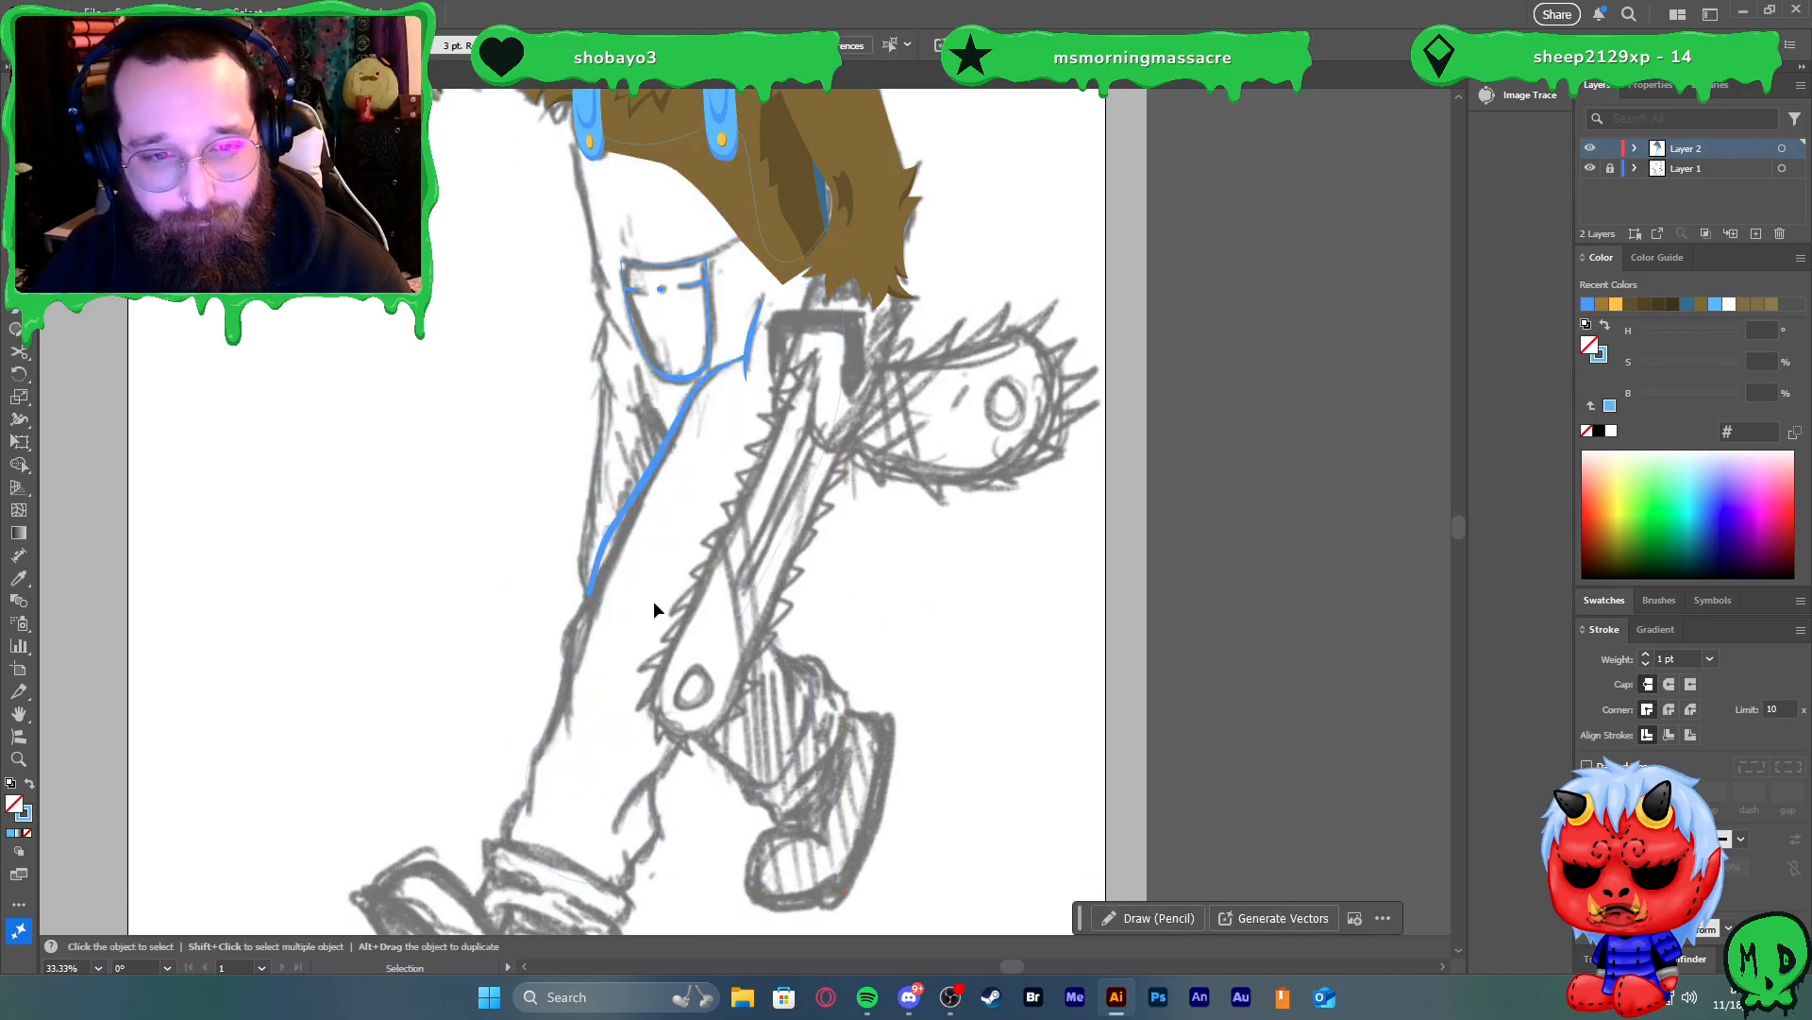
# Draw a thin closed fold shape with the Pen tool along the front of the lower leg, following the sketch line
pyautogui.scroll(2, 538, 670)
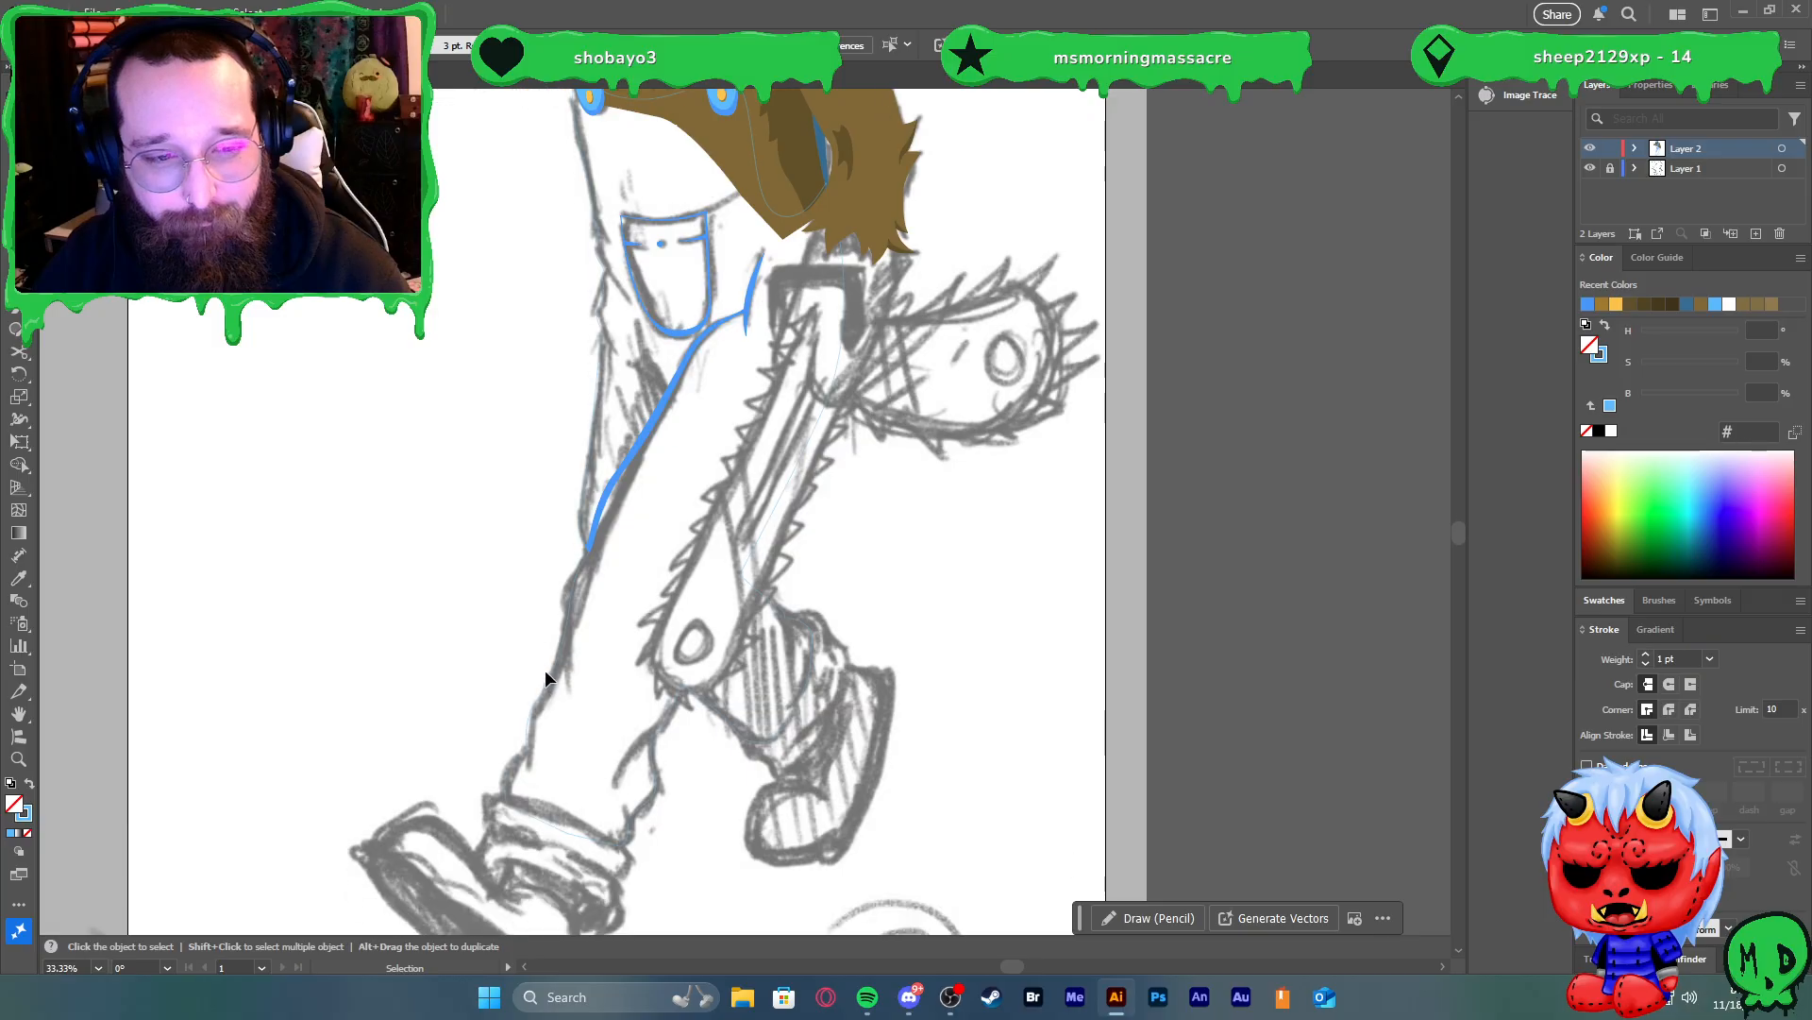
pyautogui.scroll(1, 546, 670)
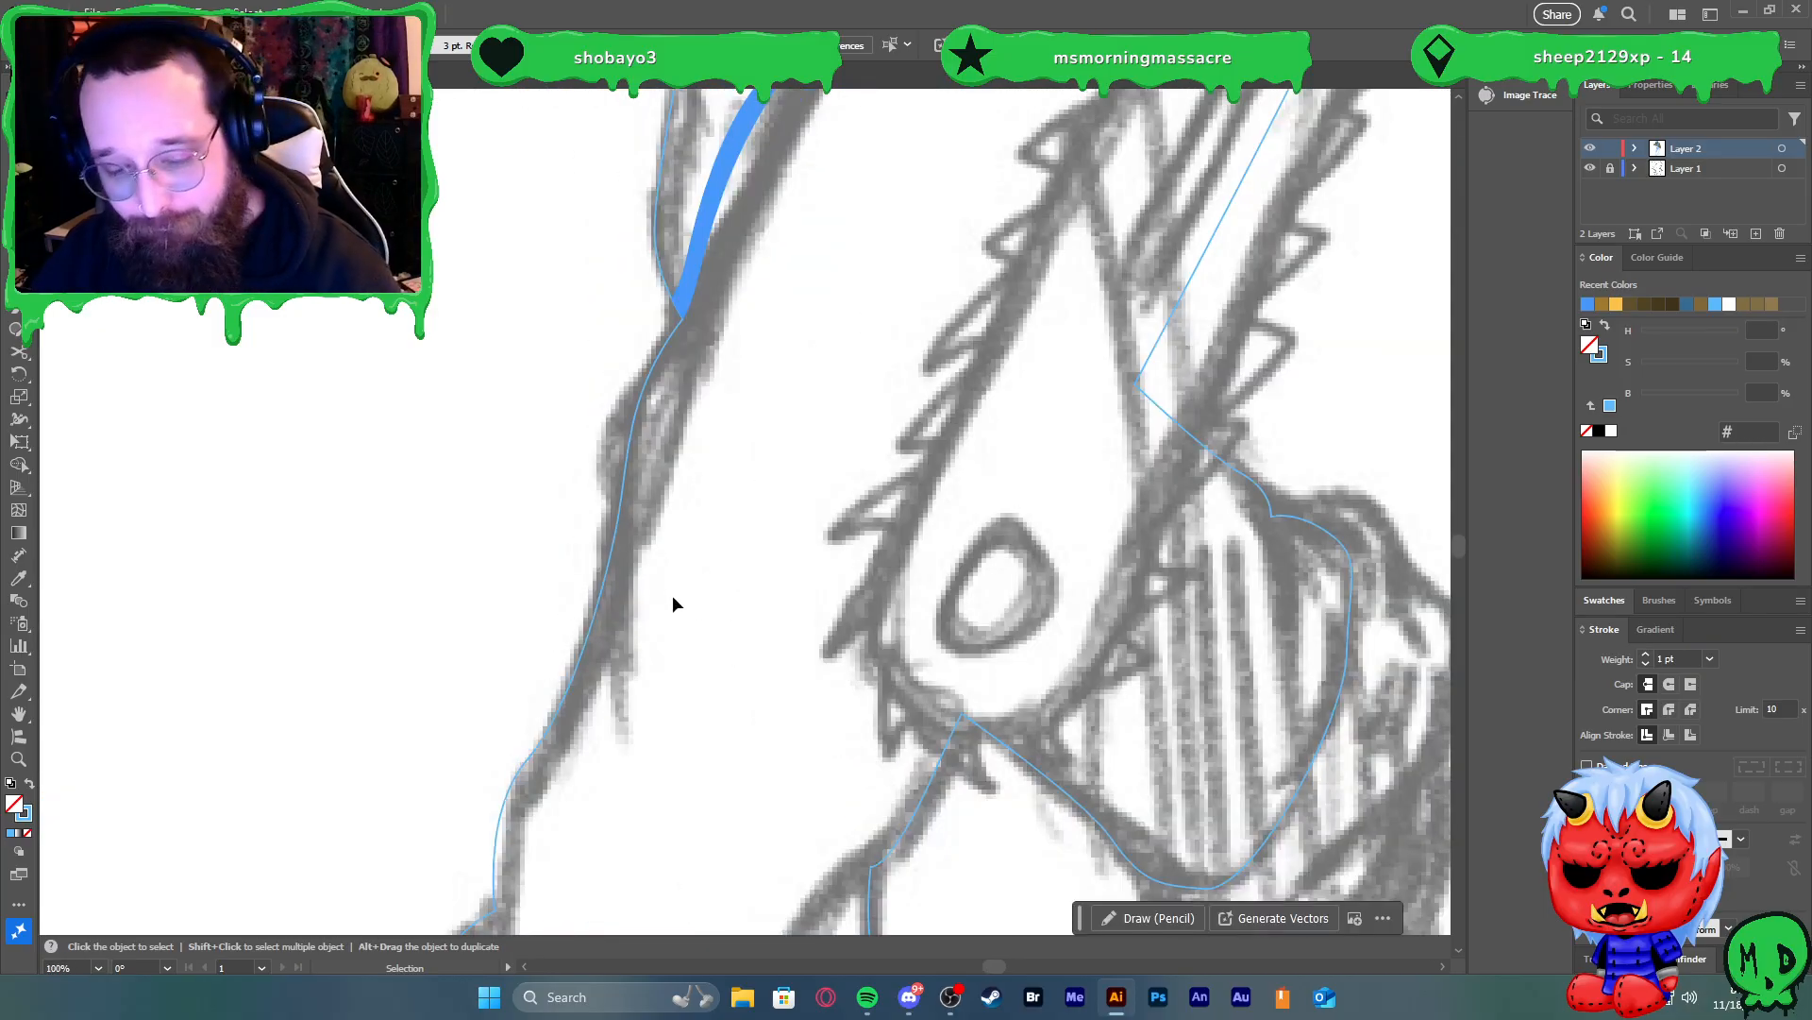
pyautogui.press('p')
pyautogui.click(625, 472)
pyautogui.click(608, 678)
pyautogui.click(625, 734)
pyautogui.click(641, 790)
pyautogui.hotkey('ctrl', 'z')
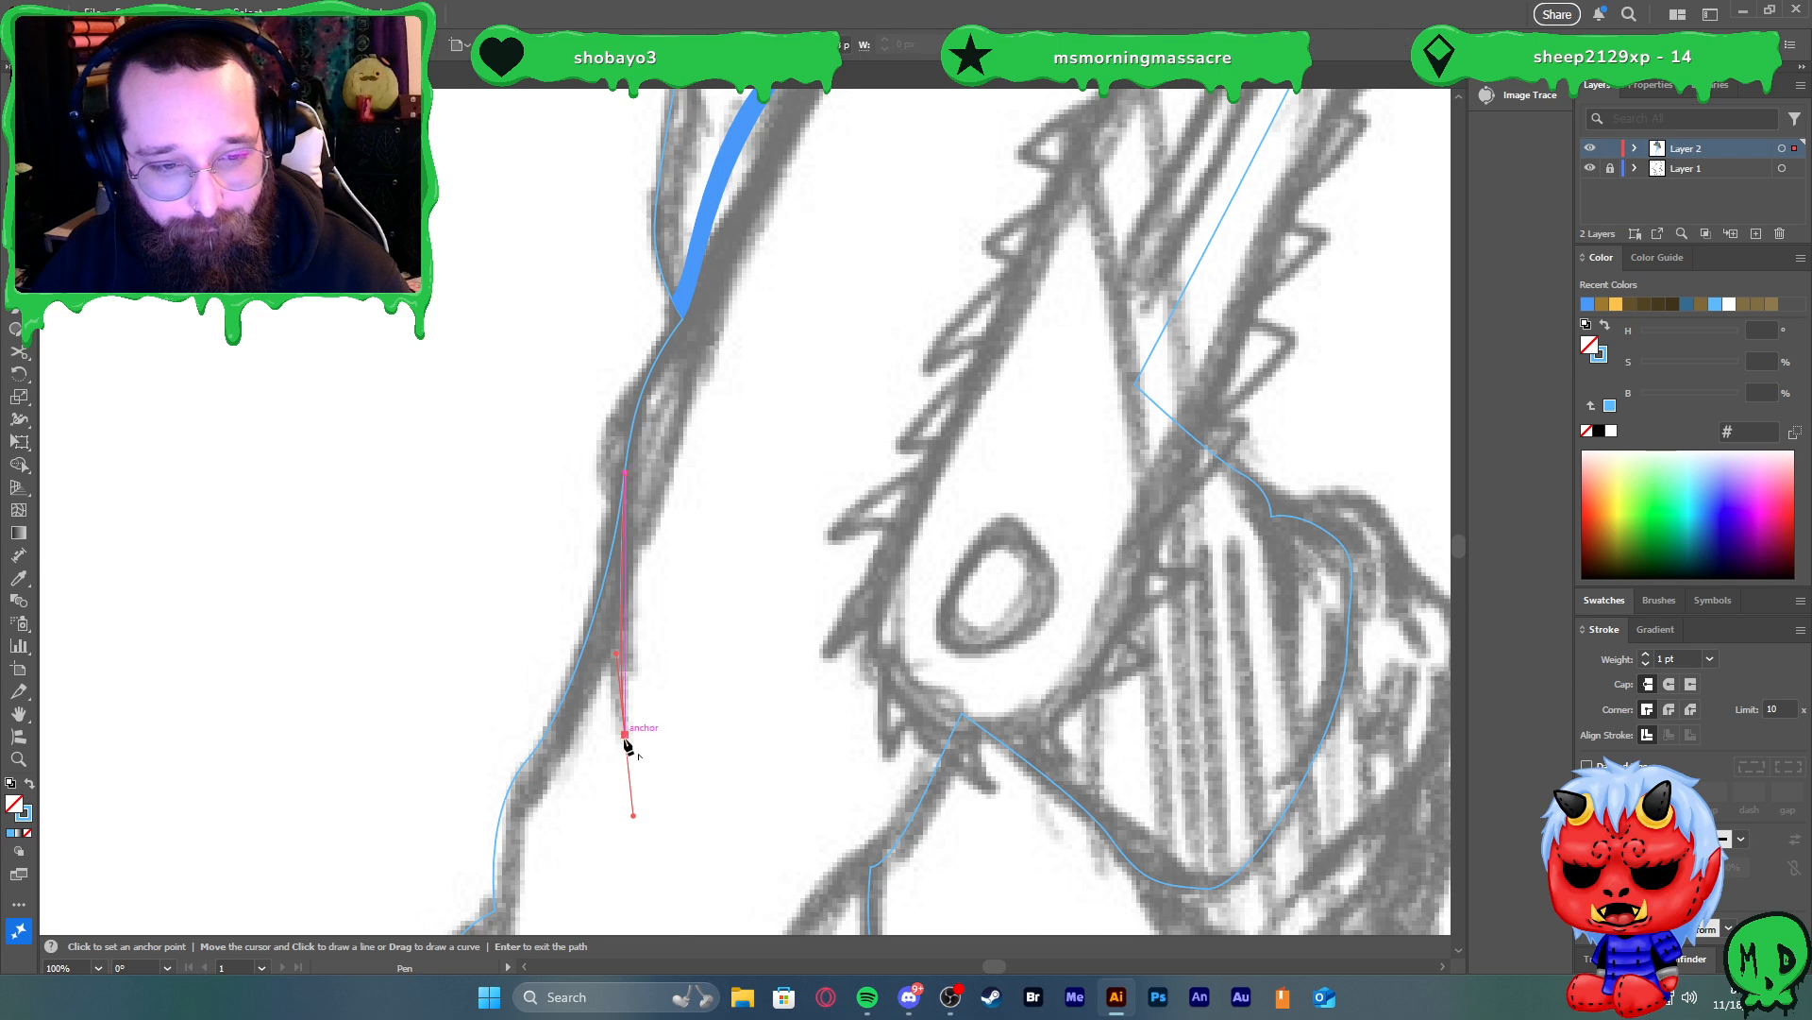
pyautogui.moveTo(600, 527); pyautogui.dragTo(604, 476)
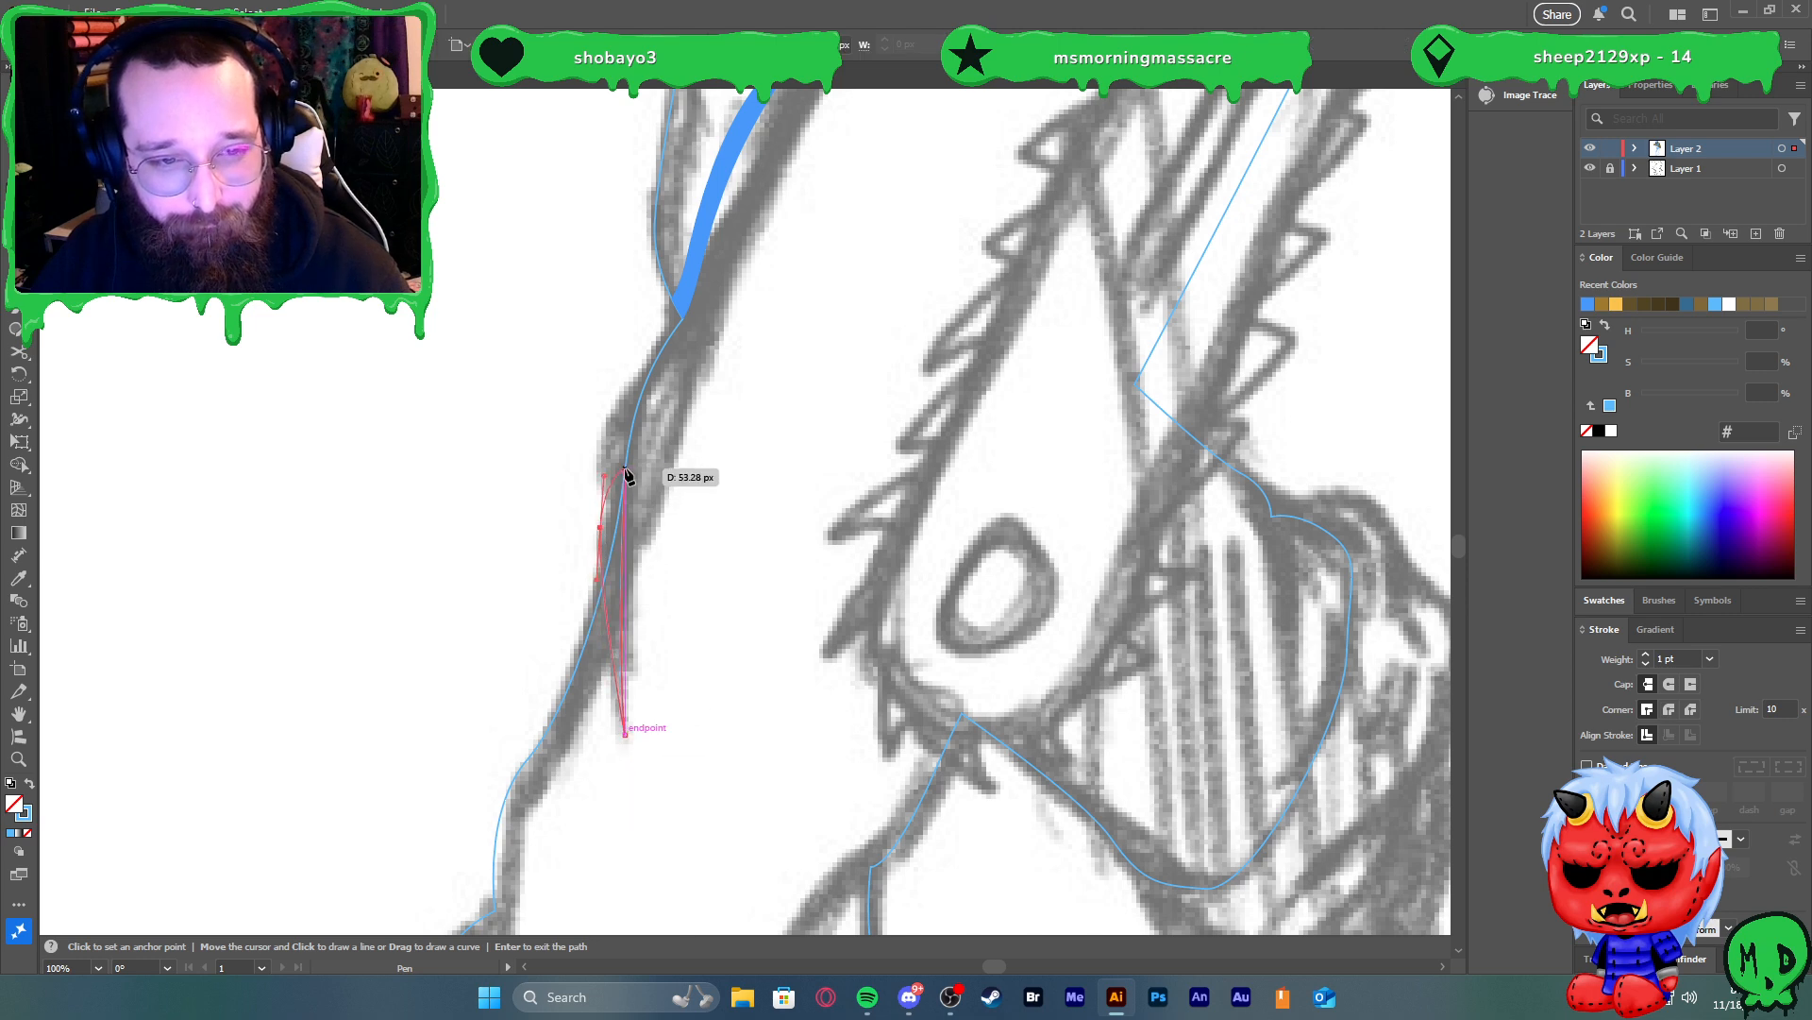
pyautogui.click(625, 472)
pyautogui.click(623, 475)
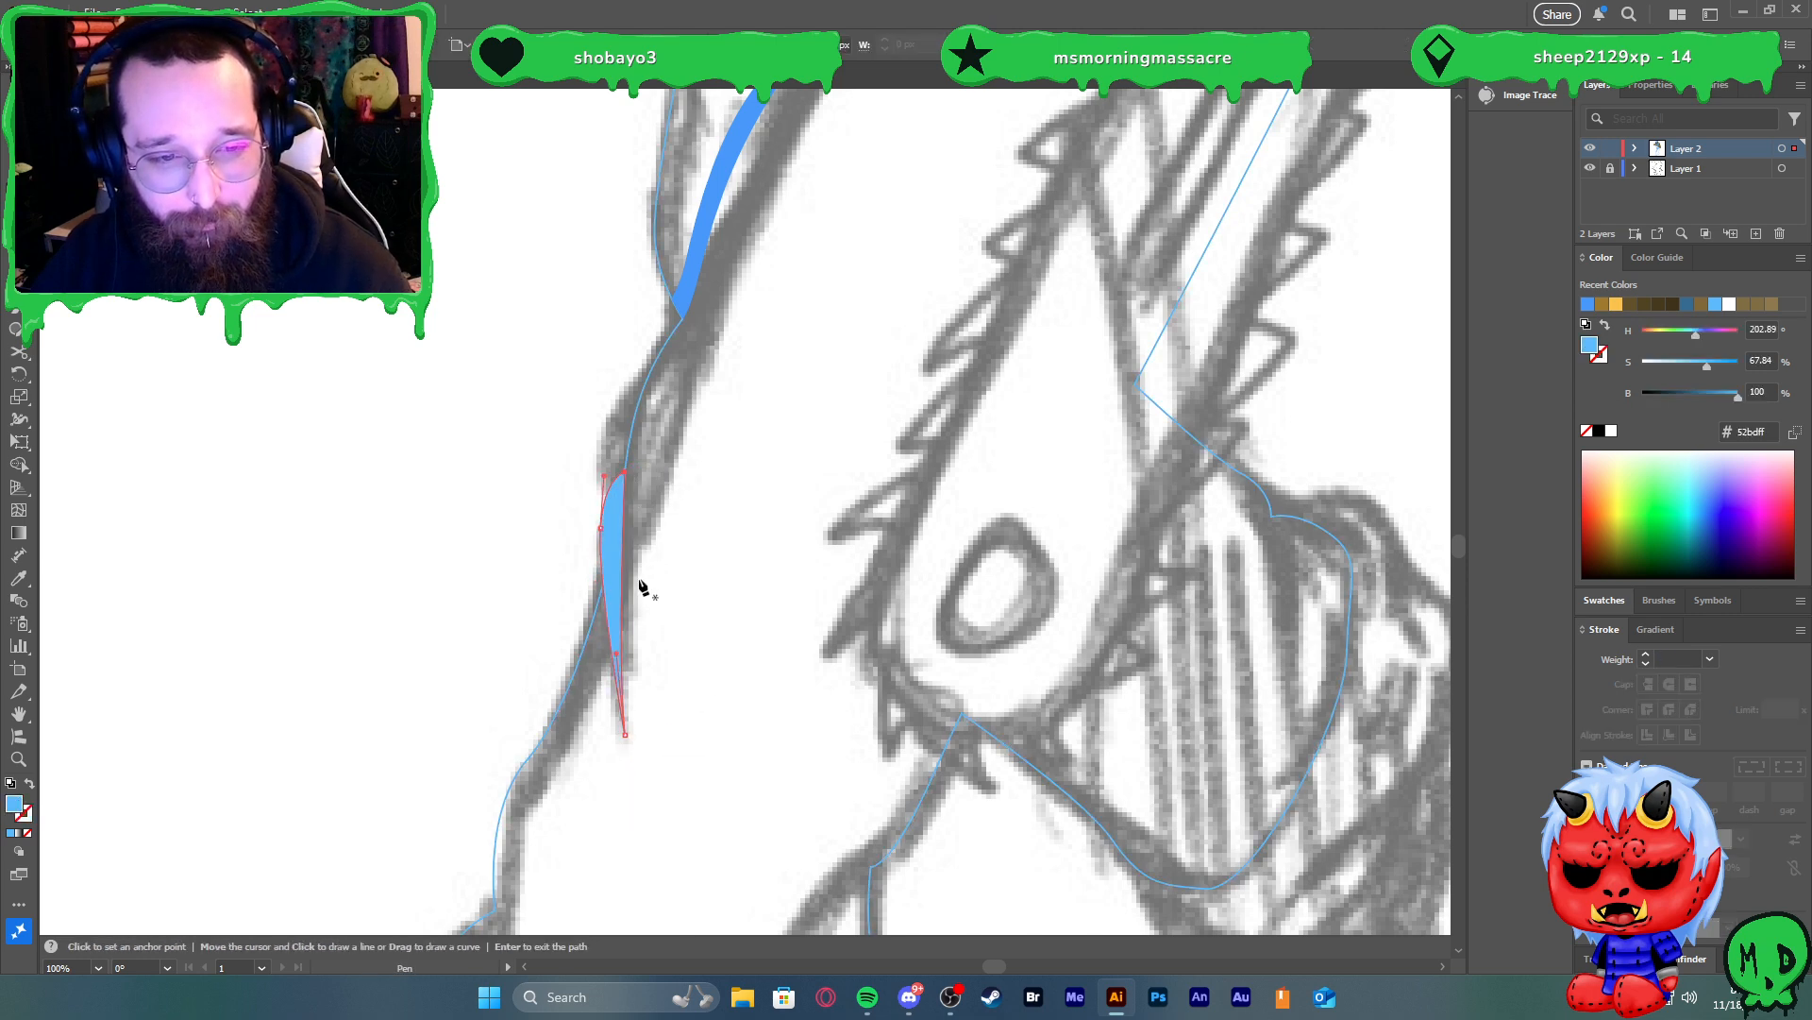
# Colour the lower-leg fold with the leg band's darker blue and trim the part outside the overalls' outline with Shape Builder
pyautogui.press('i')
pyautogui.click(687, 291)
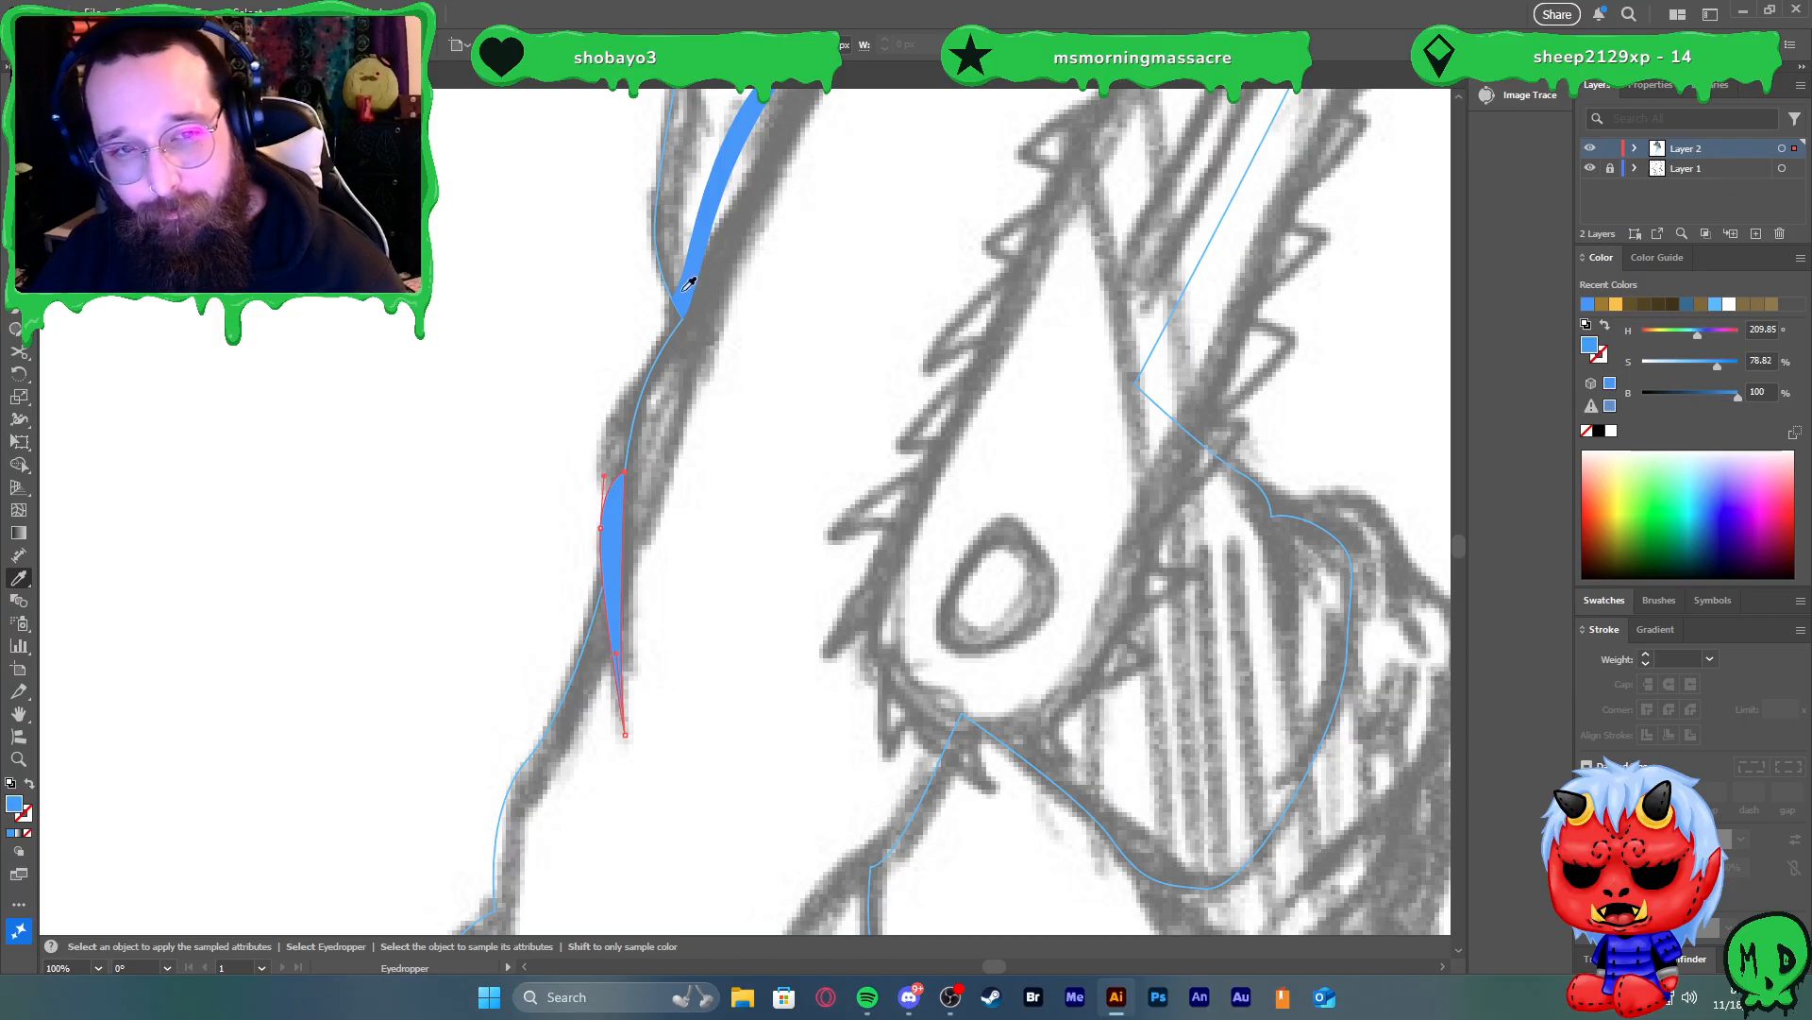
pyautogui.press('v')
pyautogui.keyDown('shift'); pyautogui.click(649, 378); pyautogui.keyUp('shift')
pyautogui.hotkey('shift', 'm')
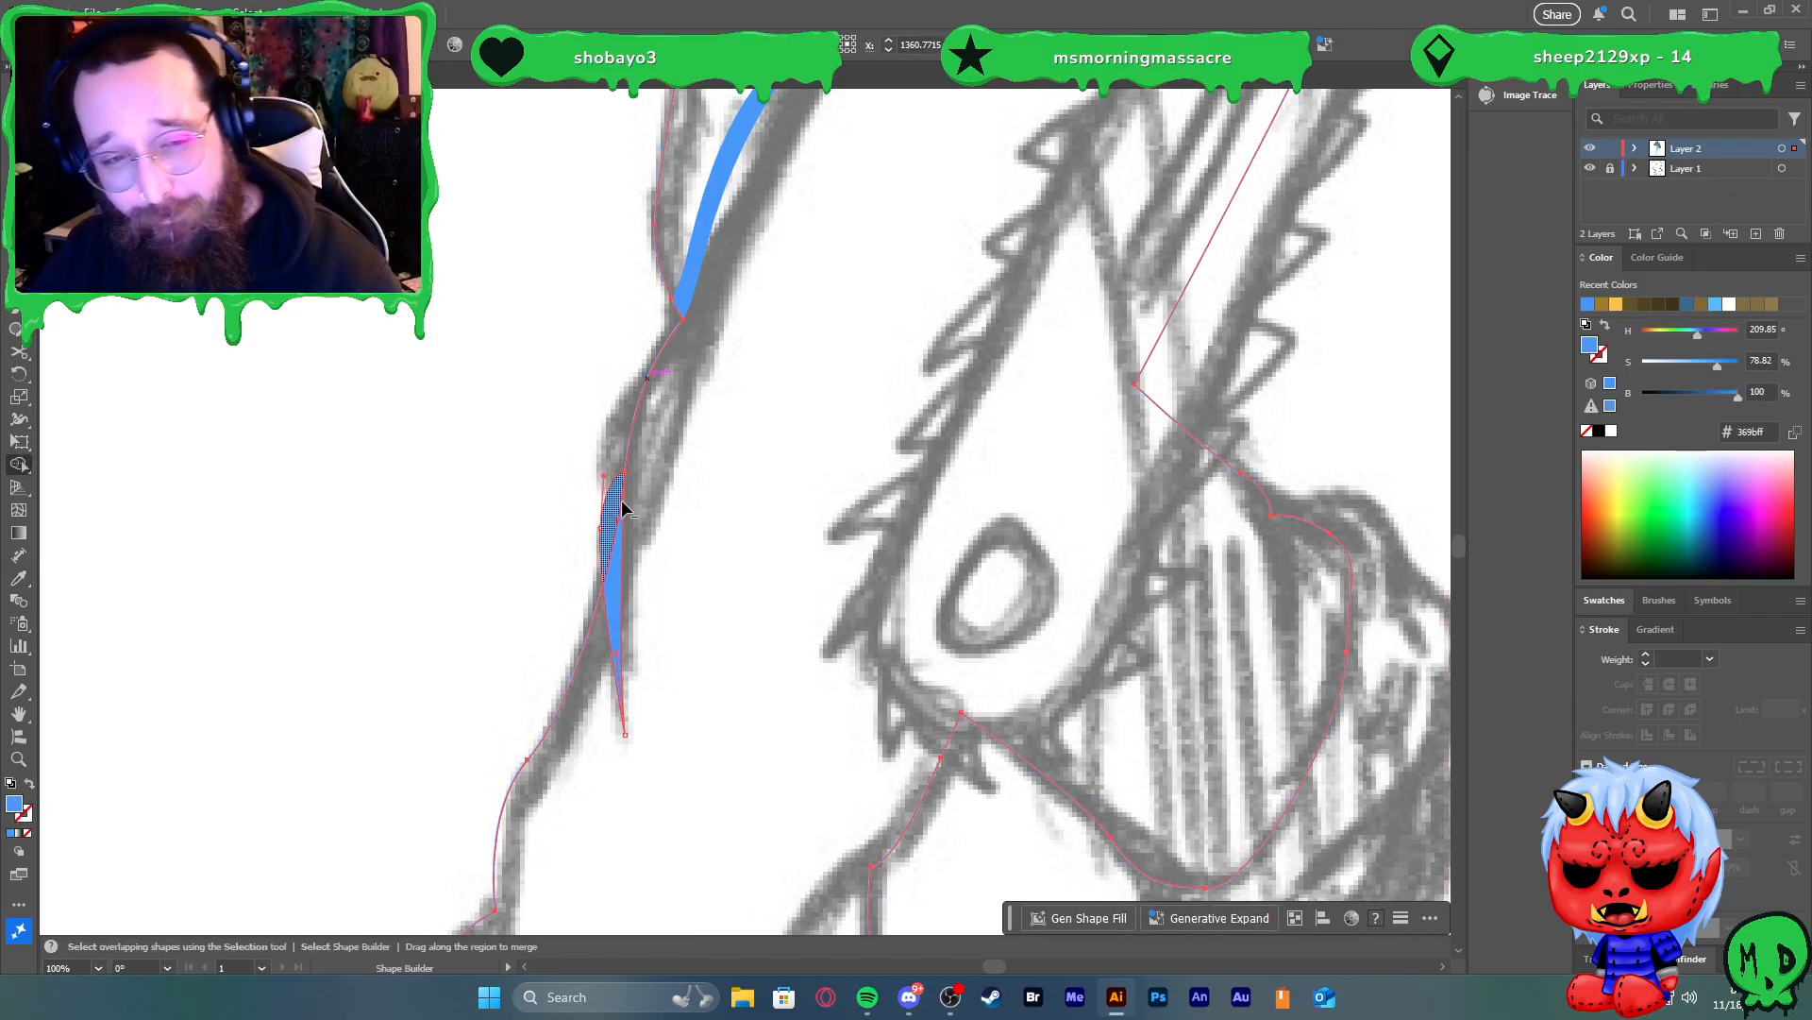
pyautogui.keyDown('alt'); pyautogui.click(614, 501); pyautogui.keyUp('alt')
pyautogui.press('v')
# Turn the overalls' light blue outline back into a solid fill and deselect the shape
pyautogui.scroll(-3, 563, 483)
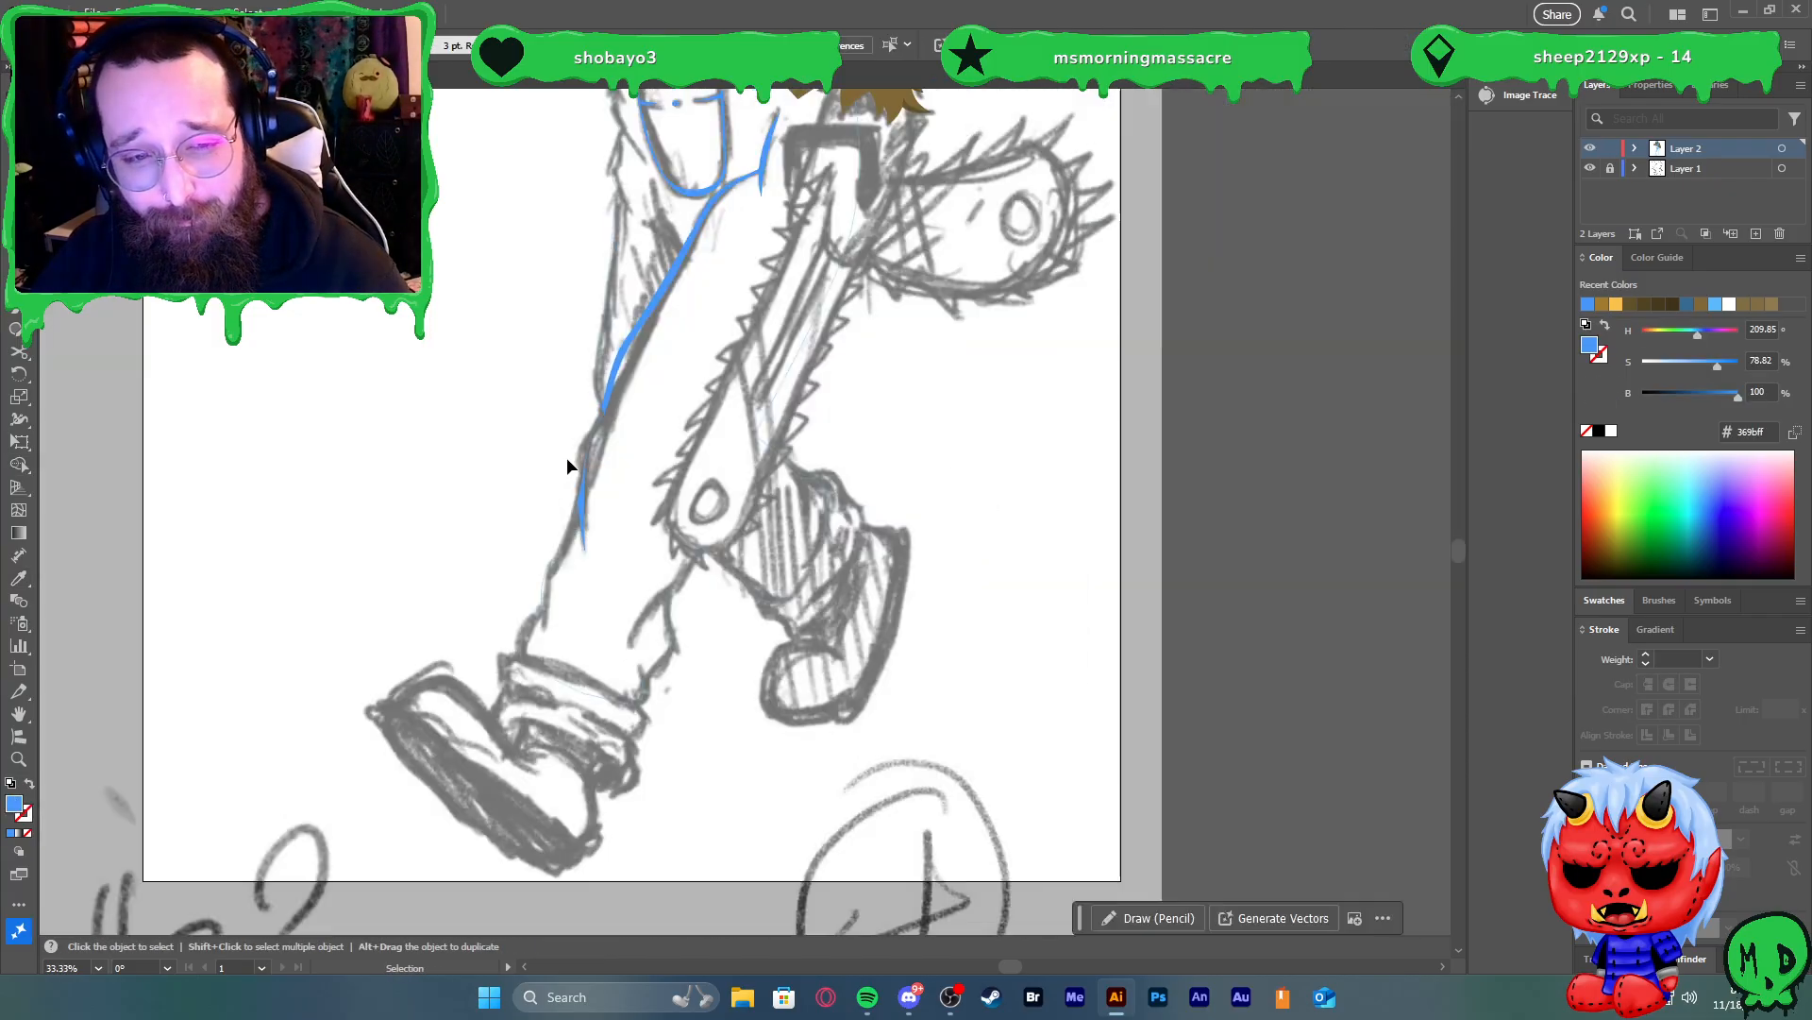
pyautogui.click(597, 450)
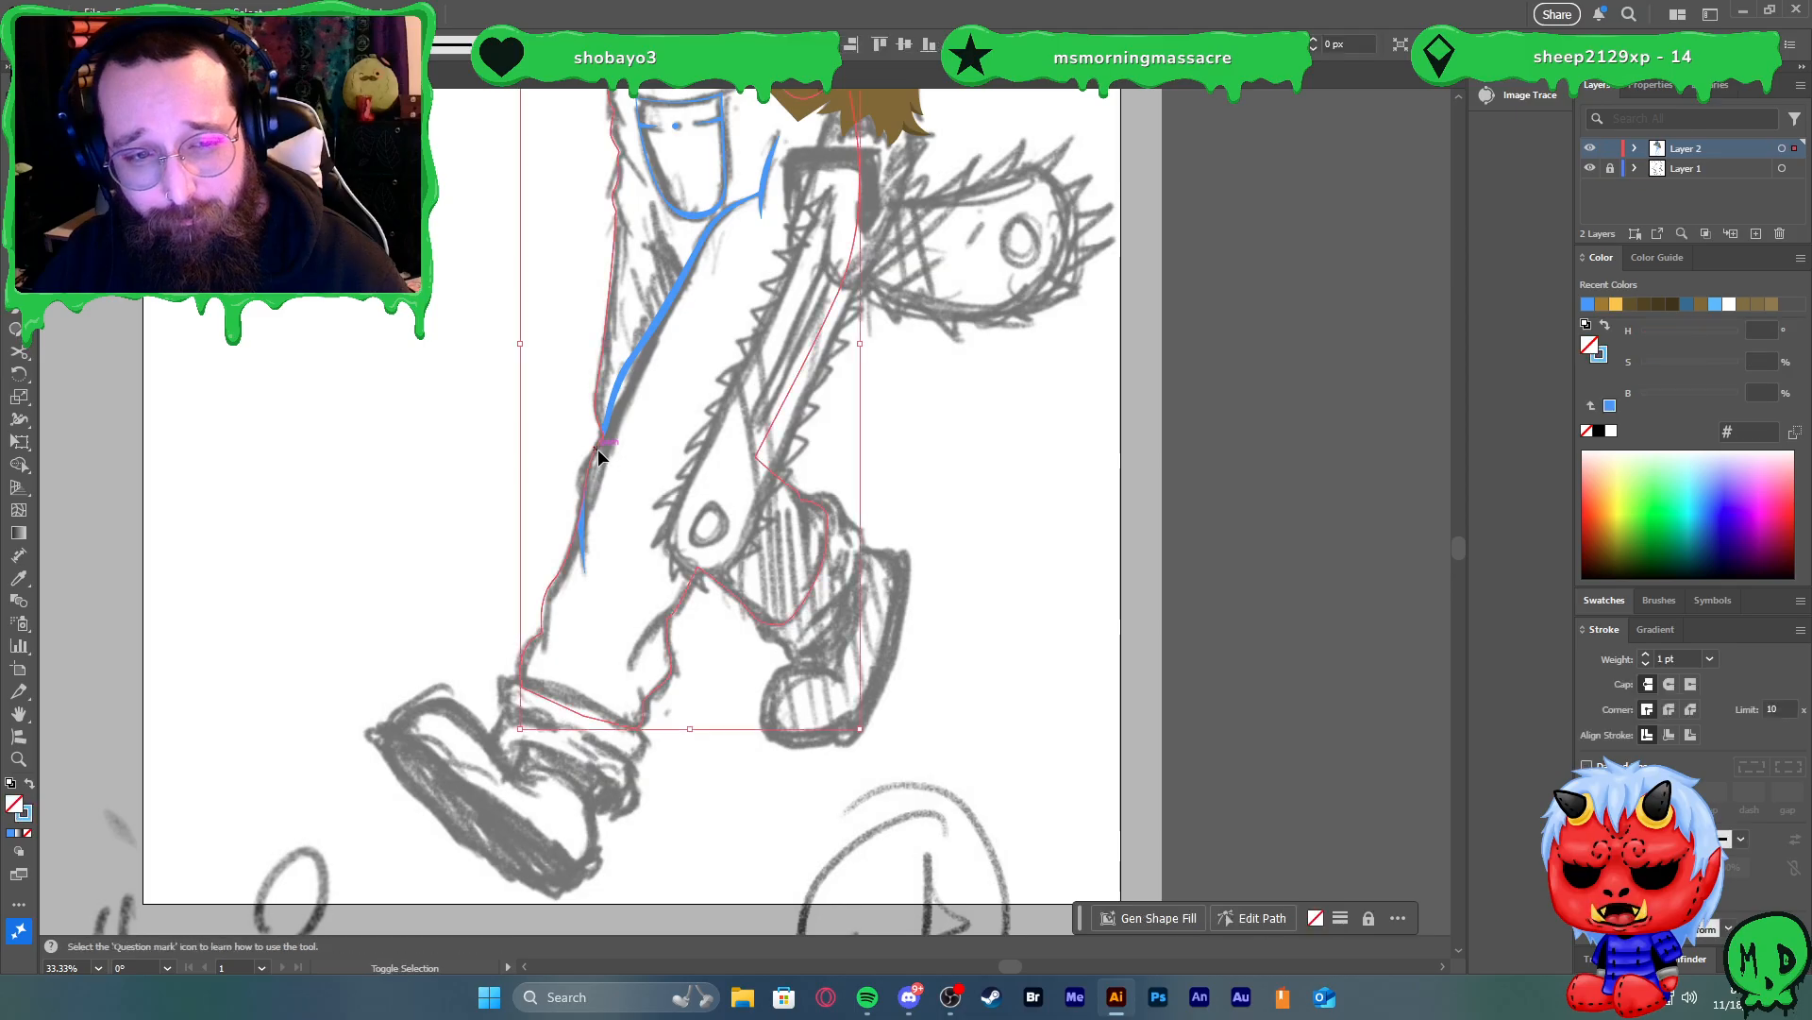
pyautogui.hotkey('shift', 'x')
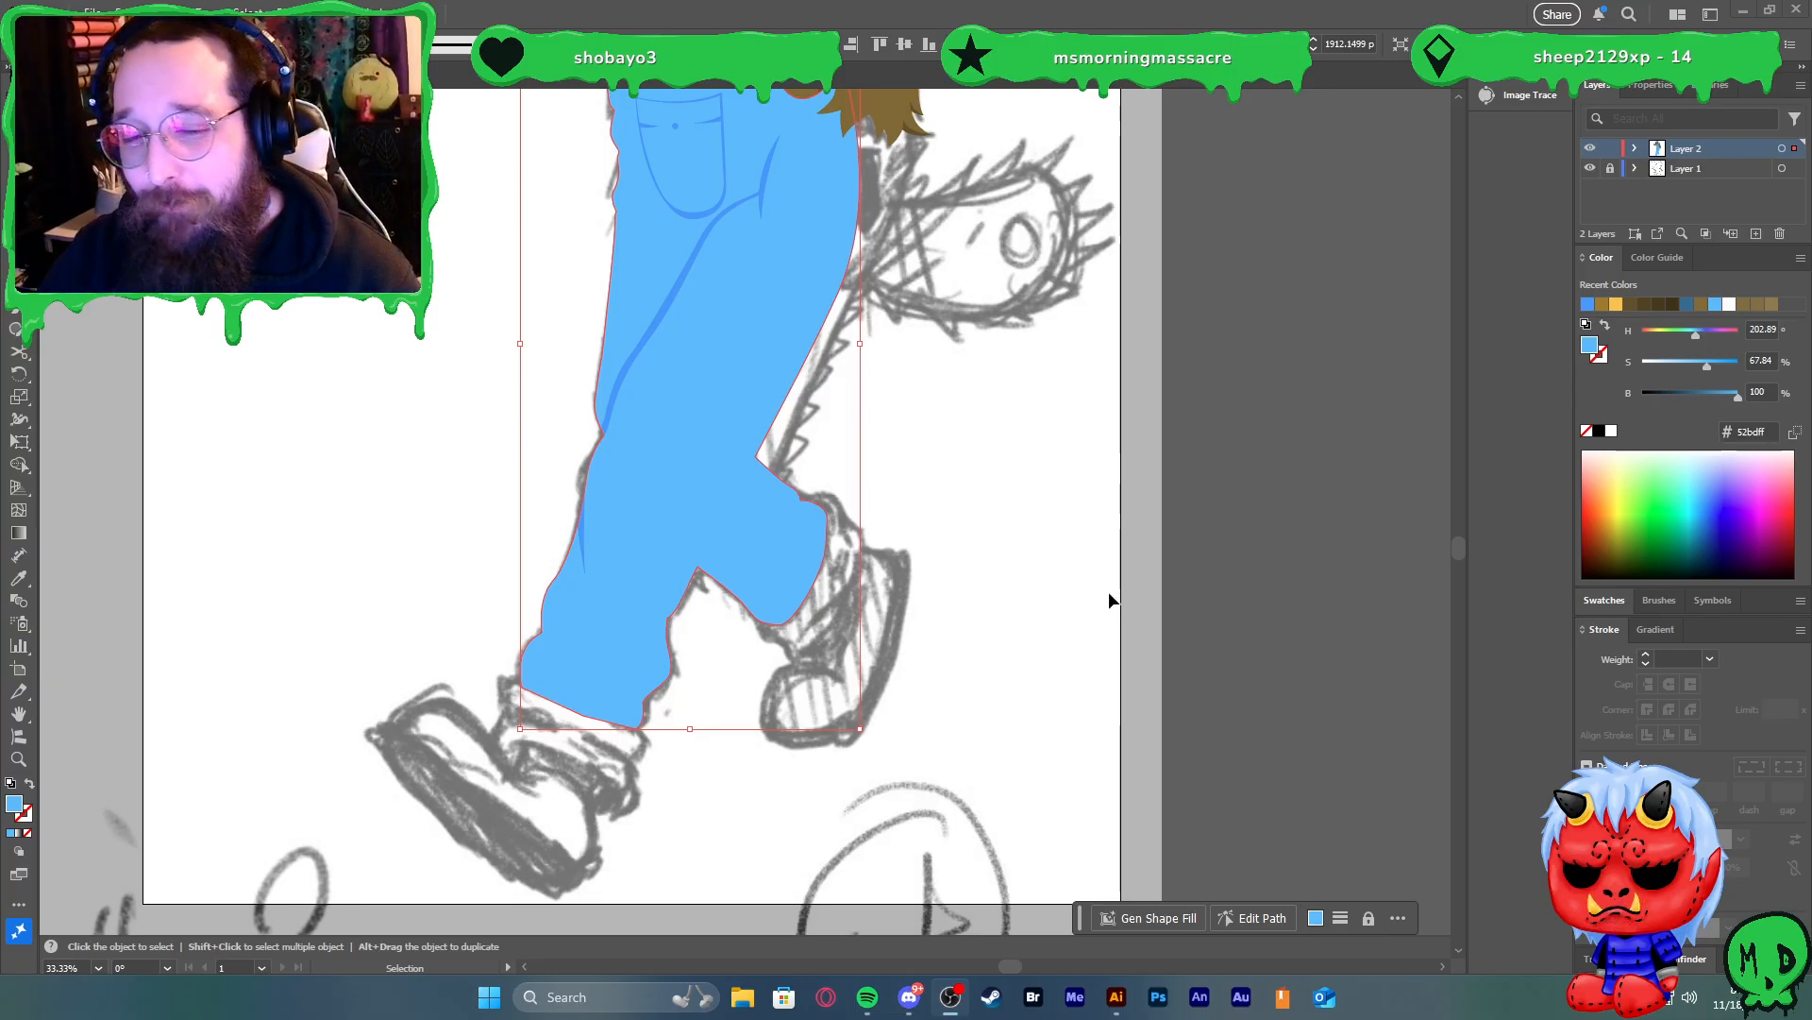
pyautogui.click(1035, 525)
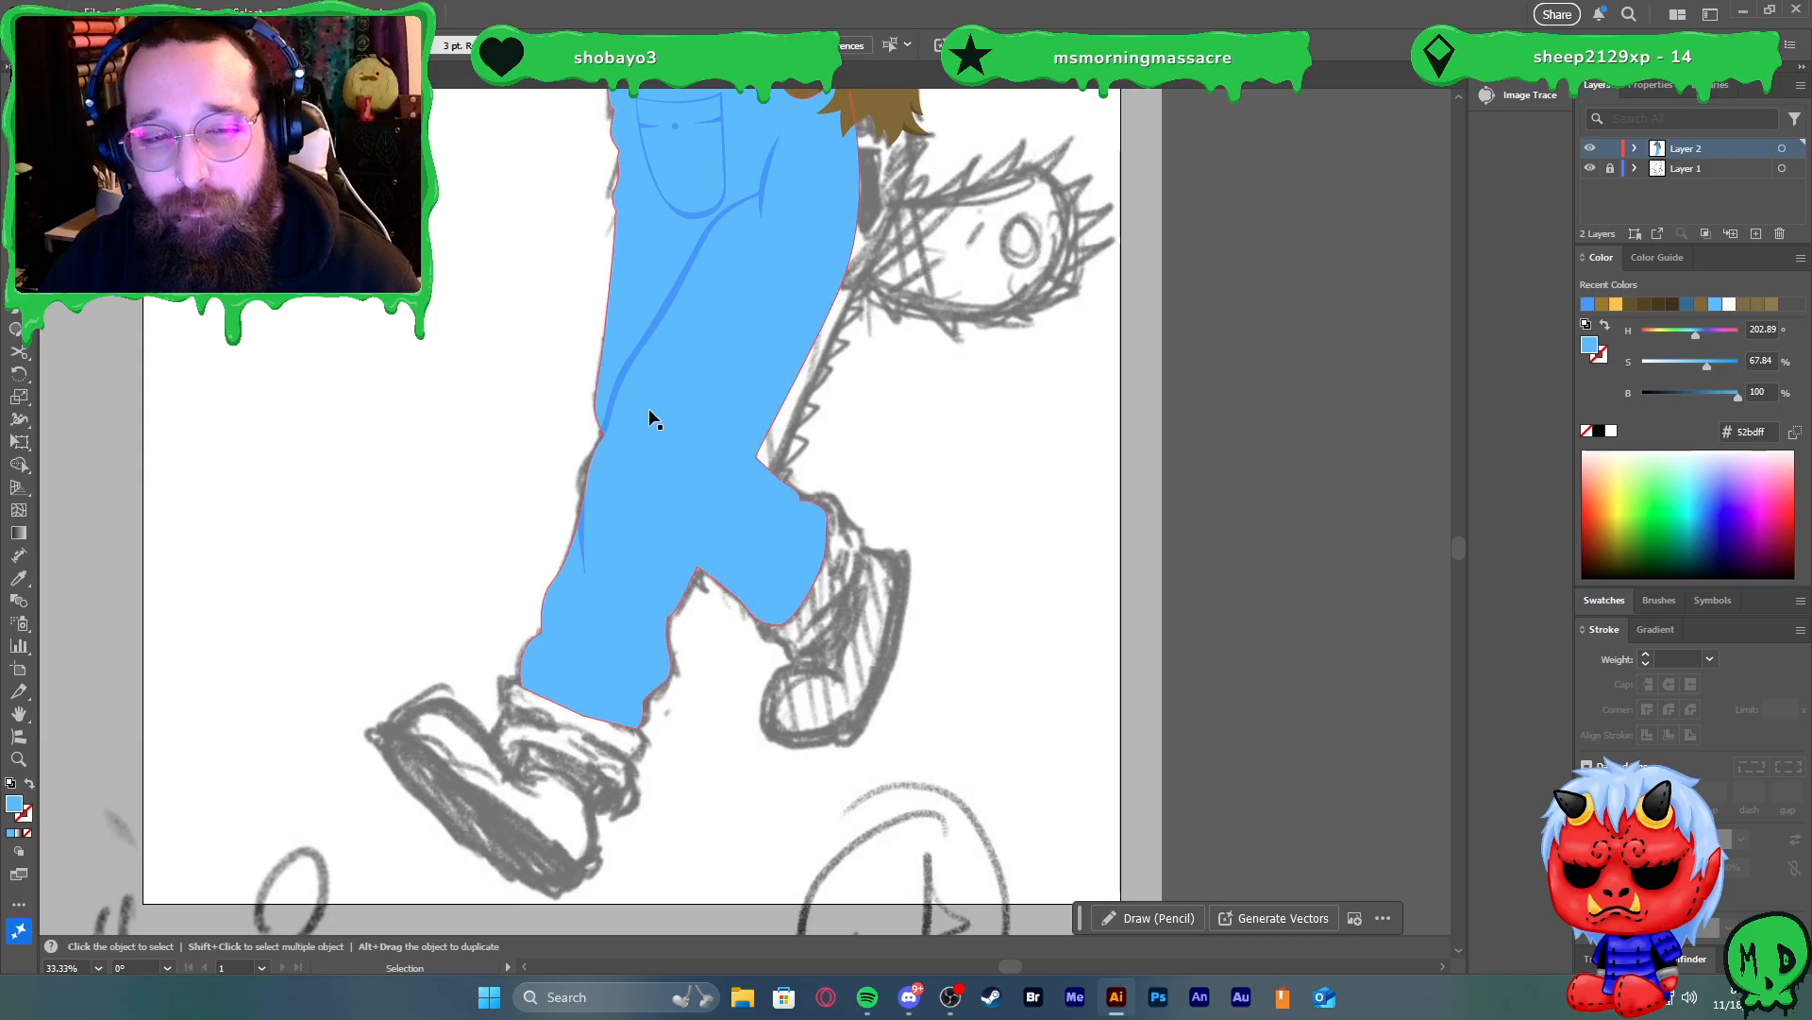
# Draw a small darker blue wedge with the Pen tool linking the leg band's lower end to the overalls' front edge
pyautogui.click(609, 332)
pyautogui.scroll(4, 575, 410)
pyautogui.scroll(2, 576, 405)
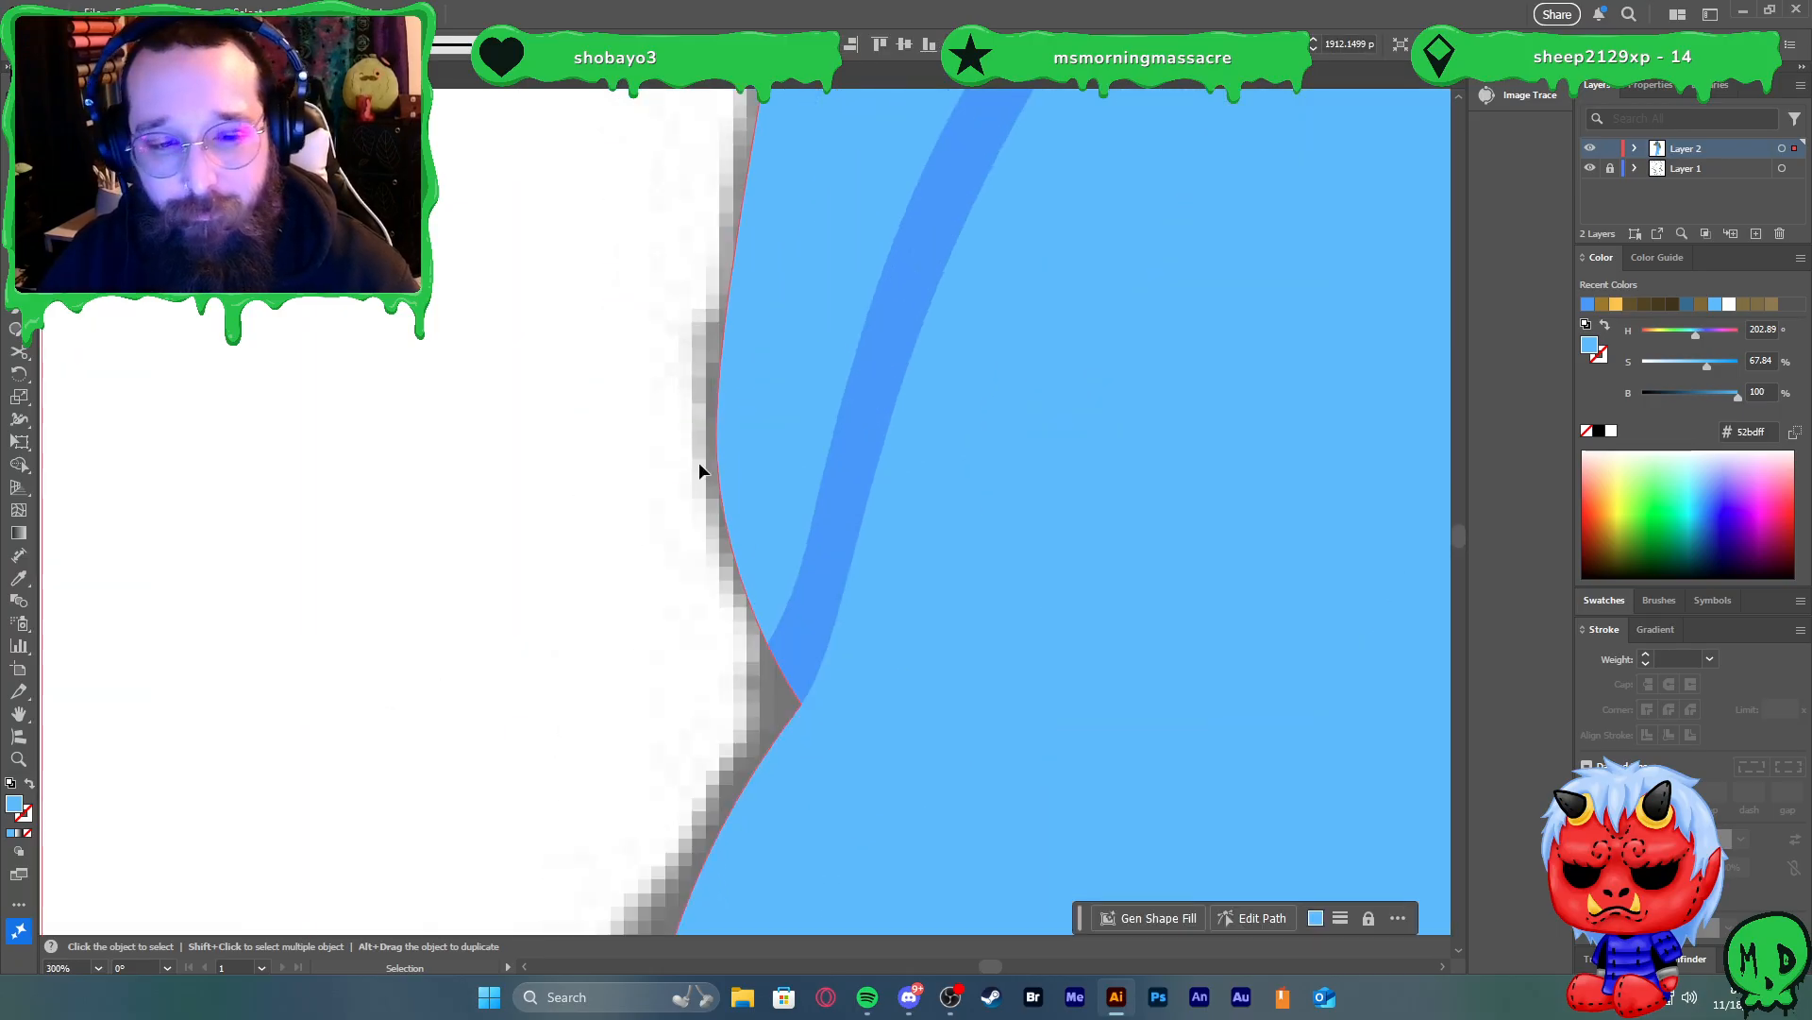
pyautogui.press('a')
pyautogui.click(796, 578)
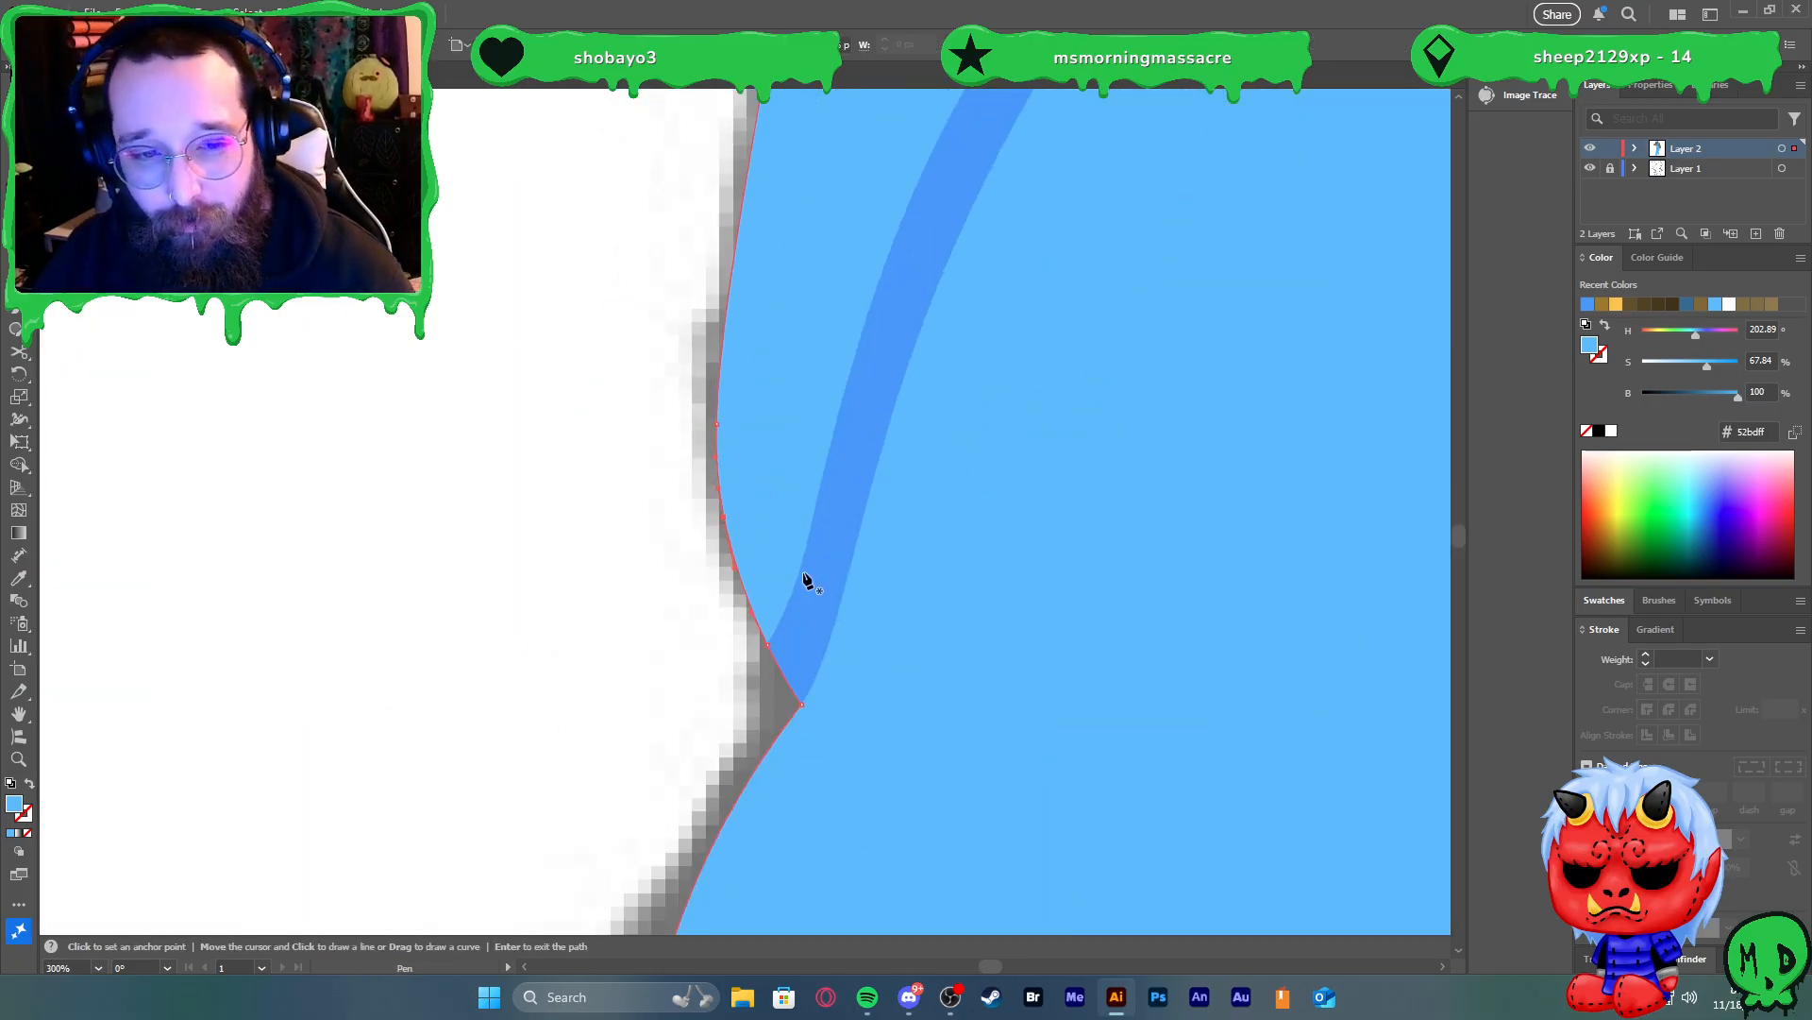
pyautogui.click(807, 559)
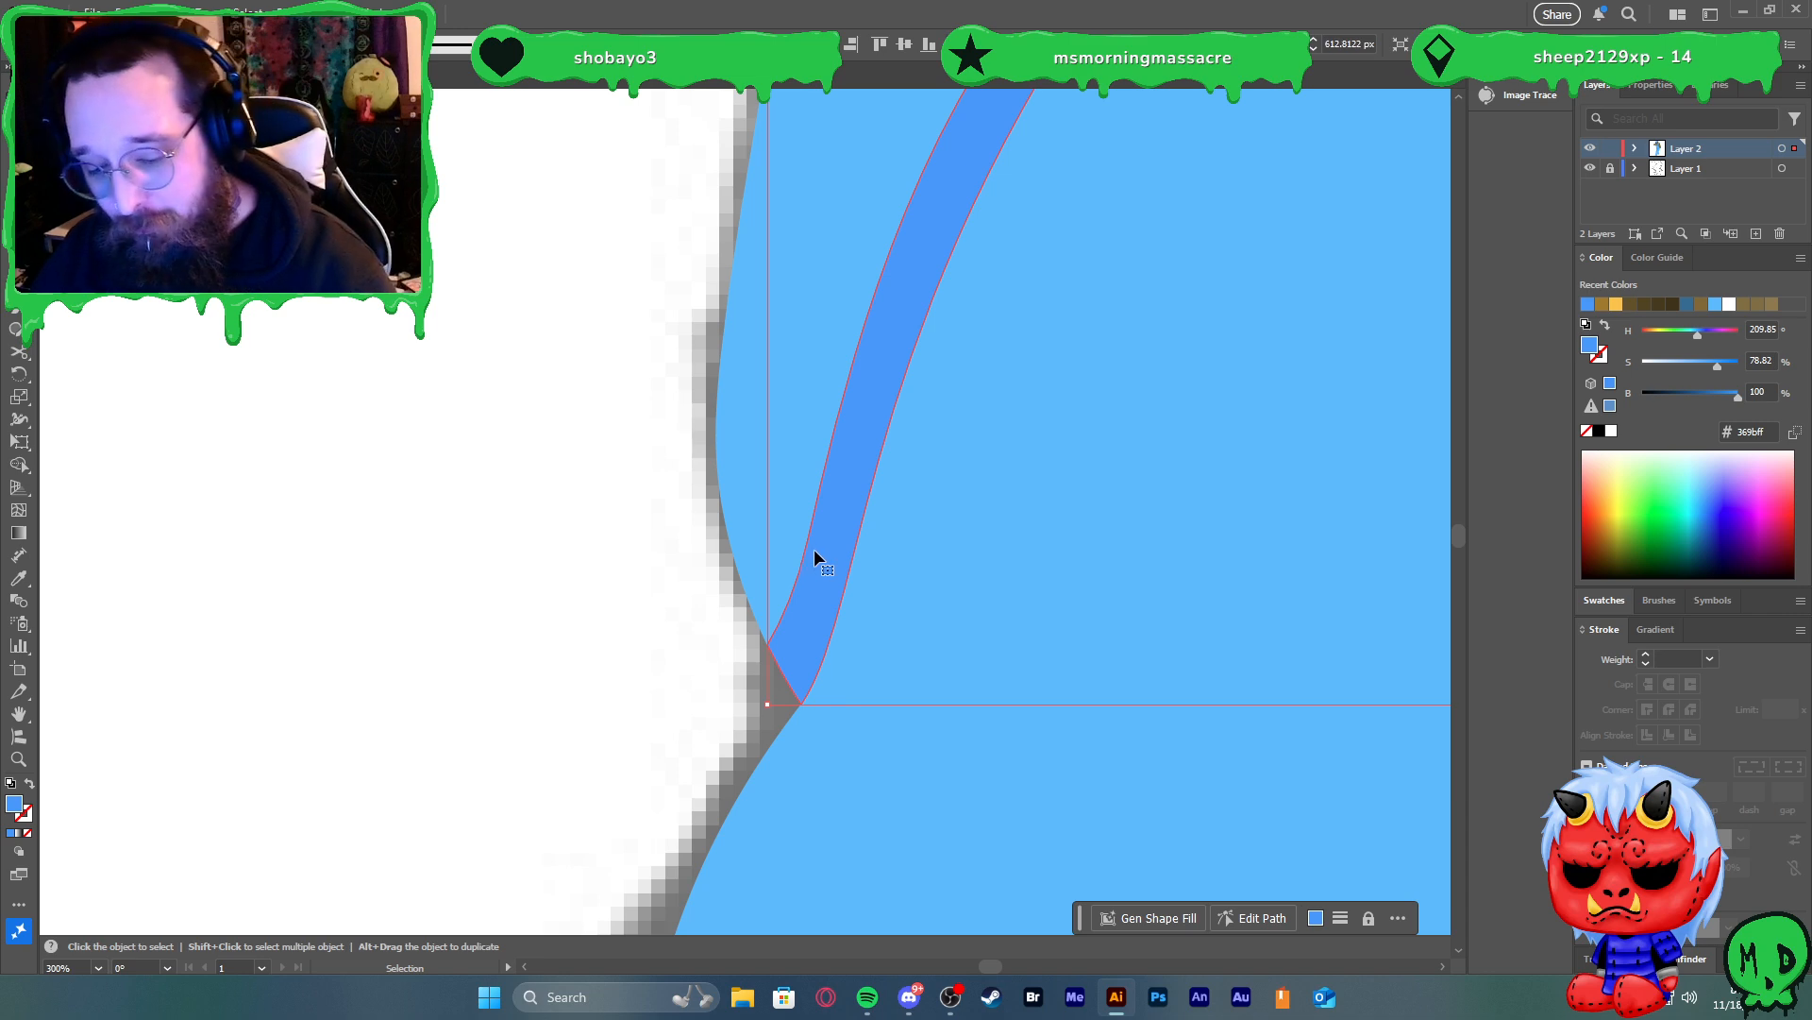
pyautogui.press('p')
pyautogui.click(723, 510)
pyautogui.moveTo(798, 574); pyautogui.dragTo(855, 556)
pyautogui.click(798, 575)
pyautogui.rightClick(790, 649)
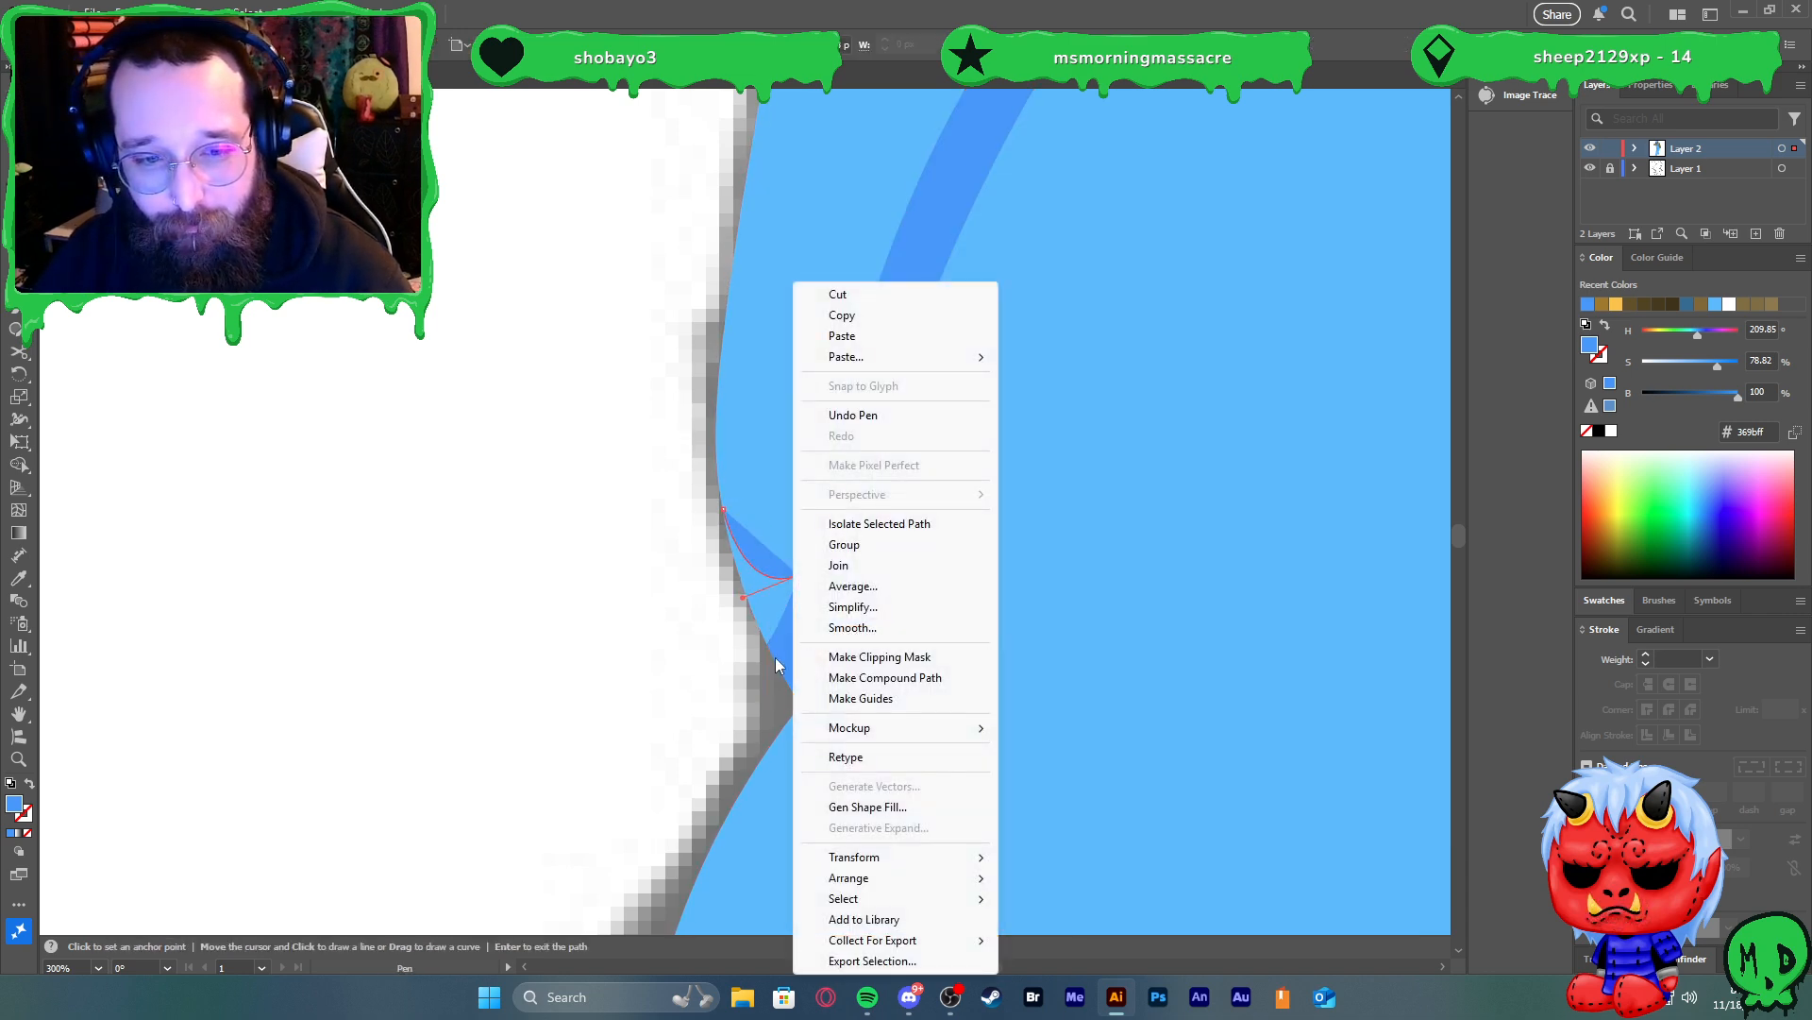
pyautogui.click(774, 657)
pyautogui.click(791, 650)
pyautogui.click(688, 597)
pyautogui.click(723, 510)
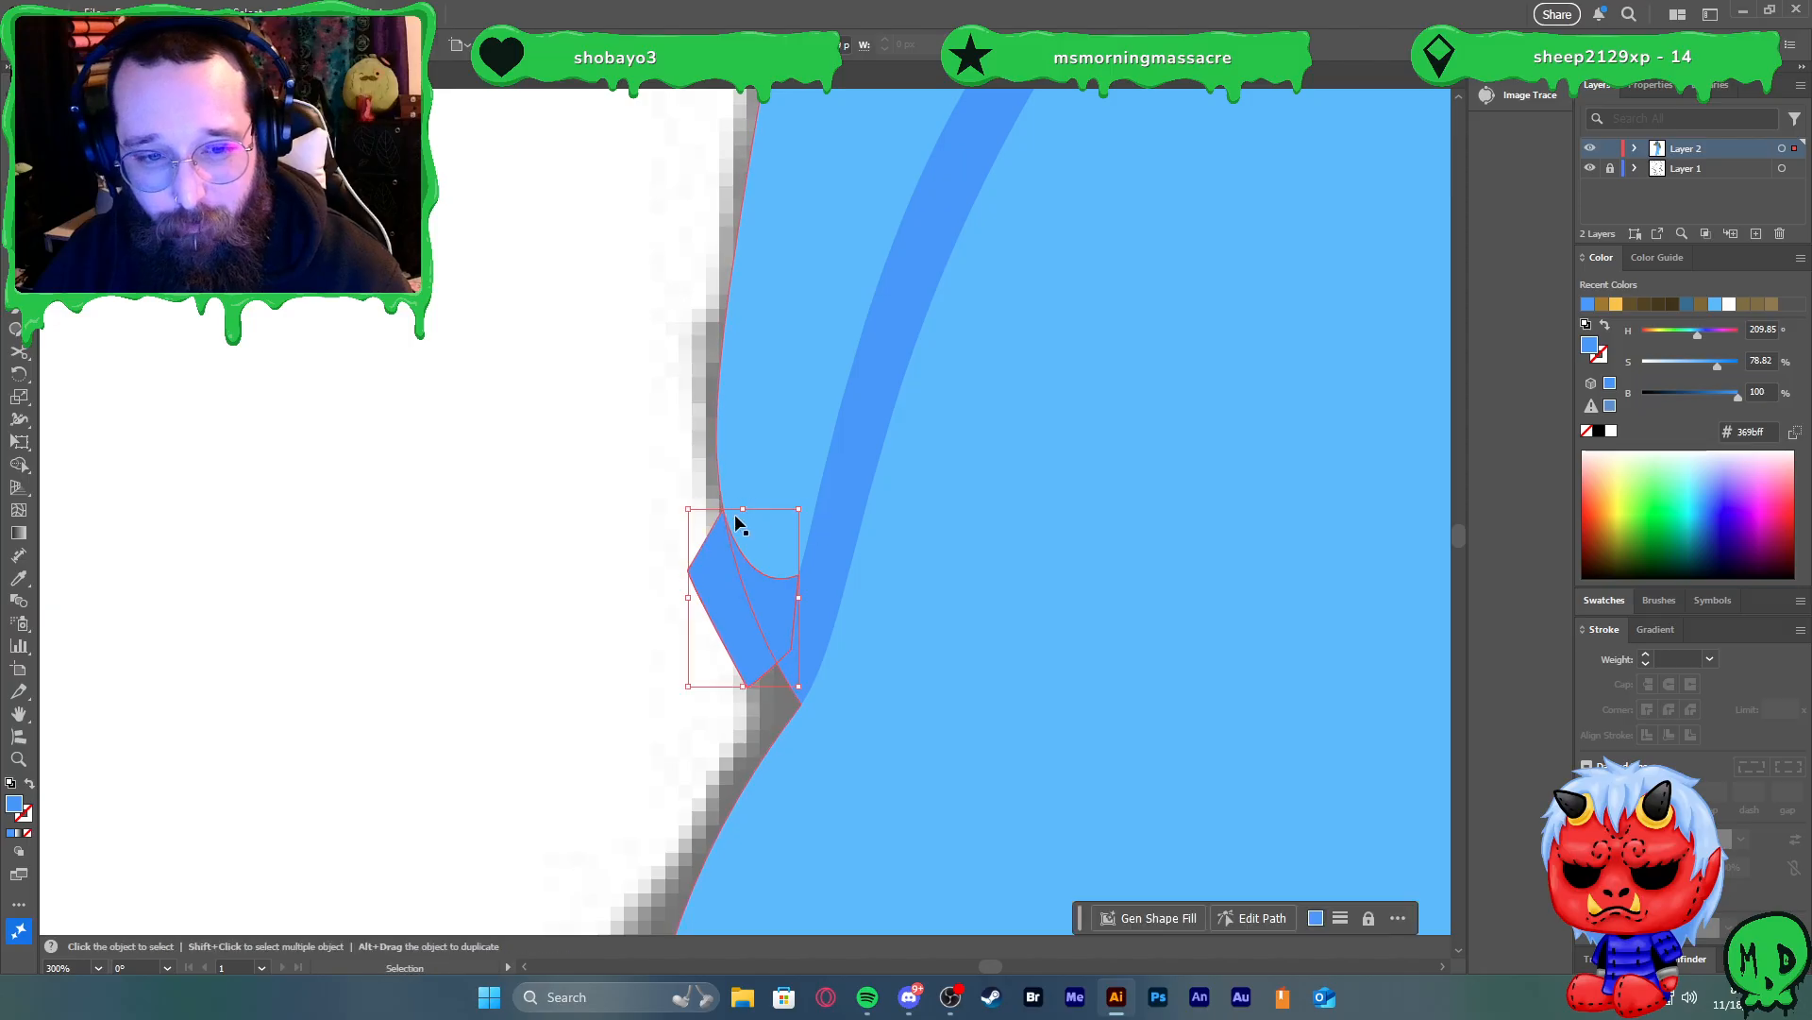
# Unite the wedge with the leg band, and trim the piece outside the overalls' outline with Shape Builder
pyautogui.keyDown('shift'); pyautogui.click(836, 483); pyautogui.keyUp('shift')
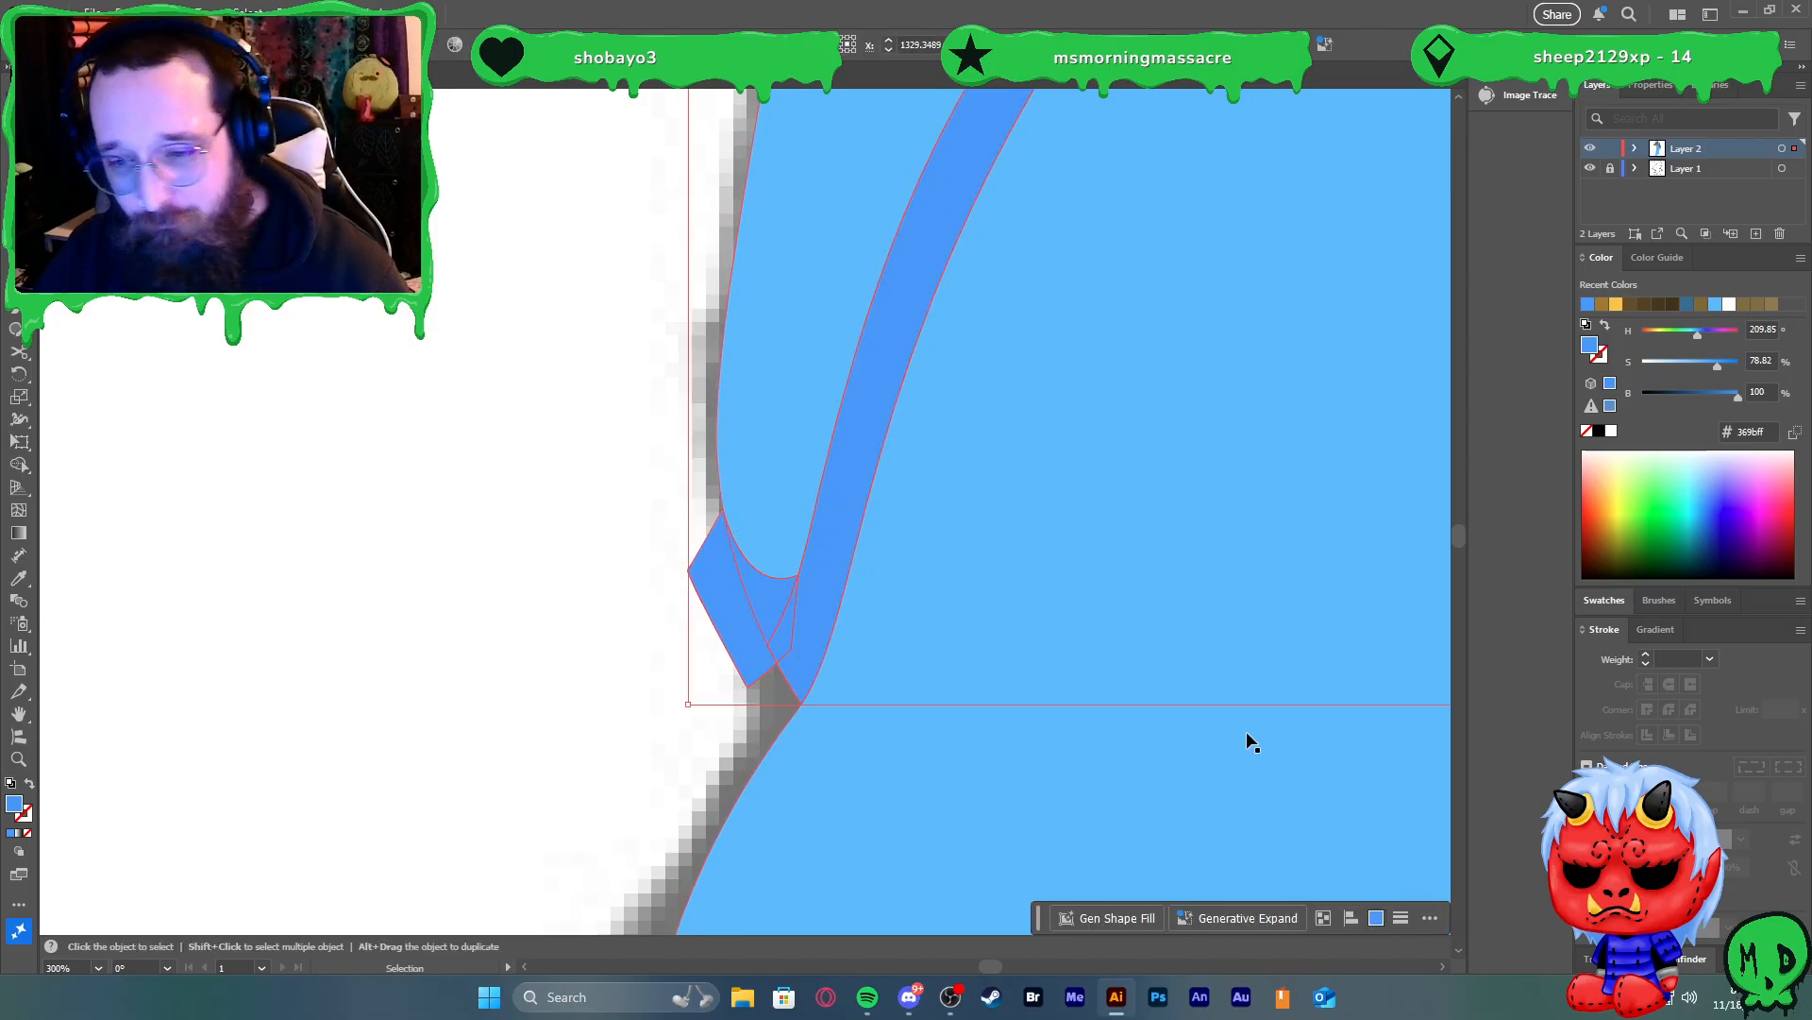
pyautogui.click(1686, 965)
pyautogui.click(1594, 907)
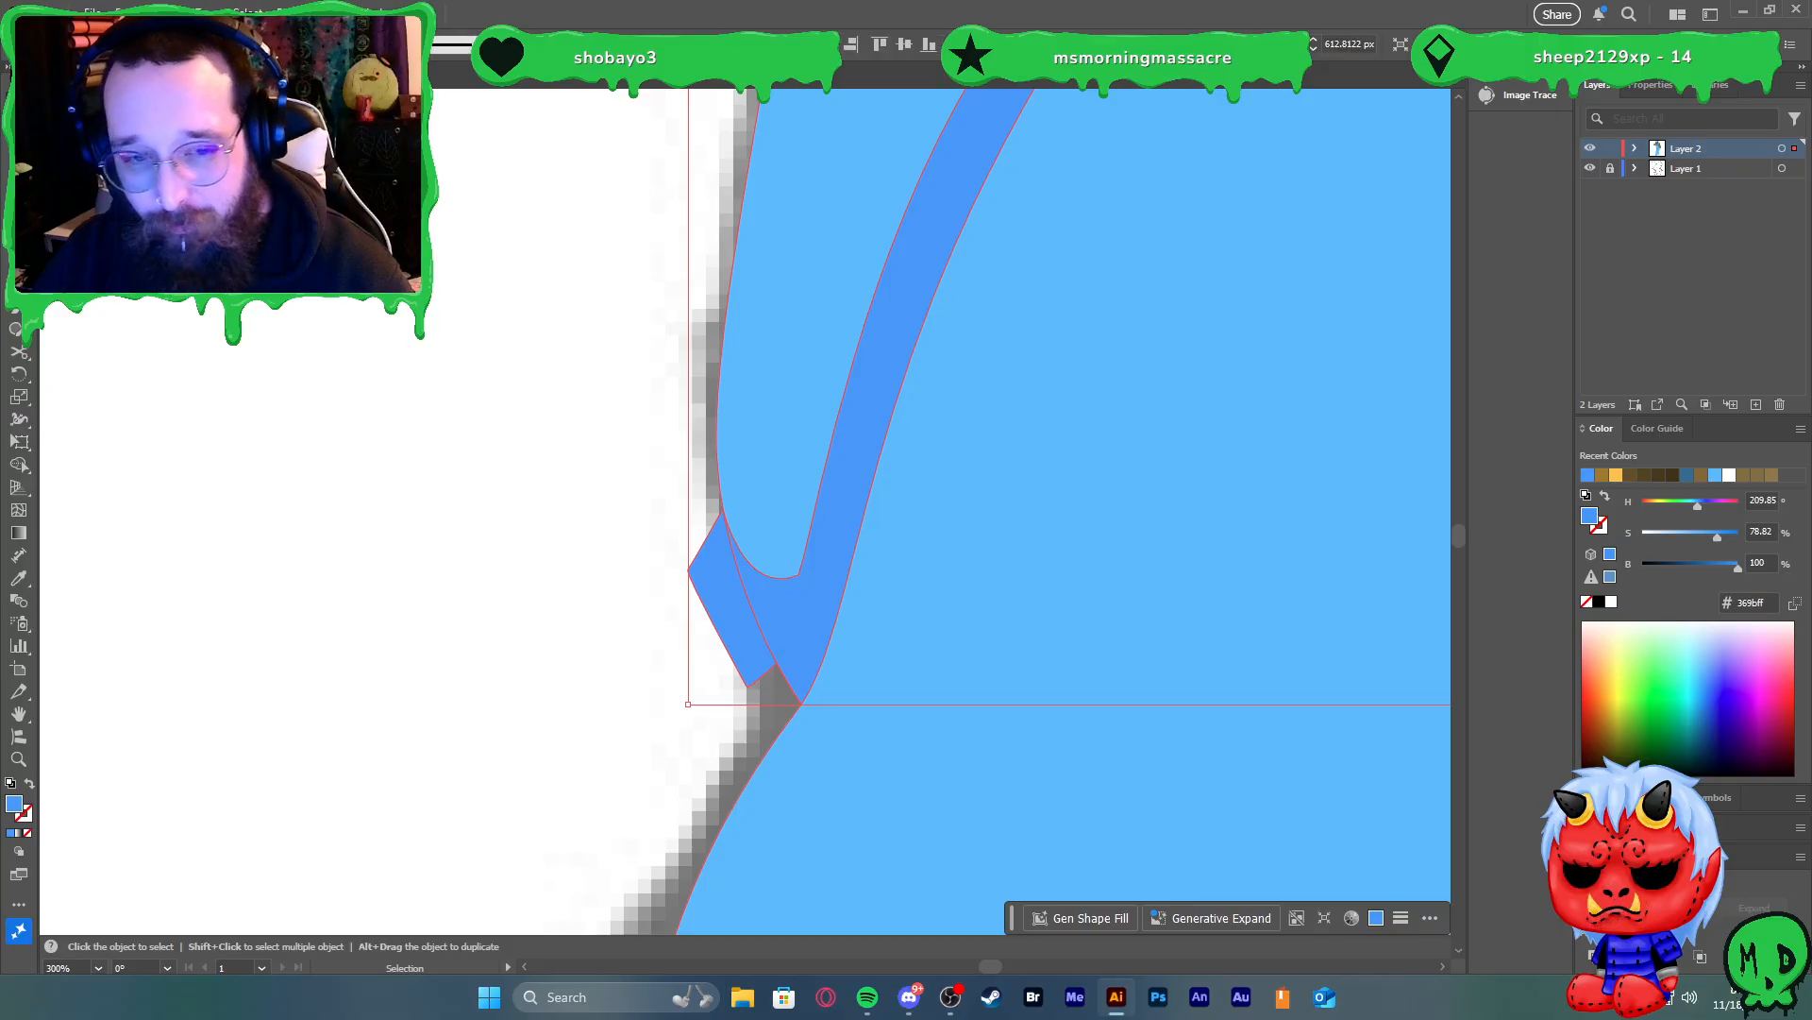
pyautogui.keyDown('shift'); pyautogui.click(746, 483); pyautogui.keyUp('shift')
pyautogui.hotkey('shift', 'm')
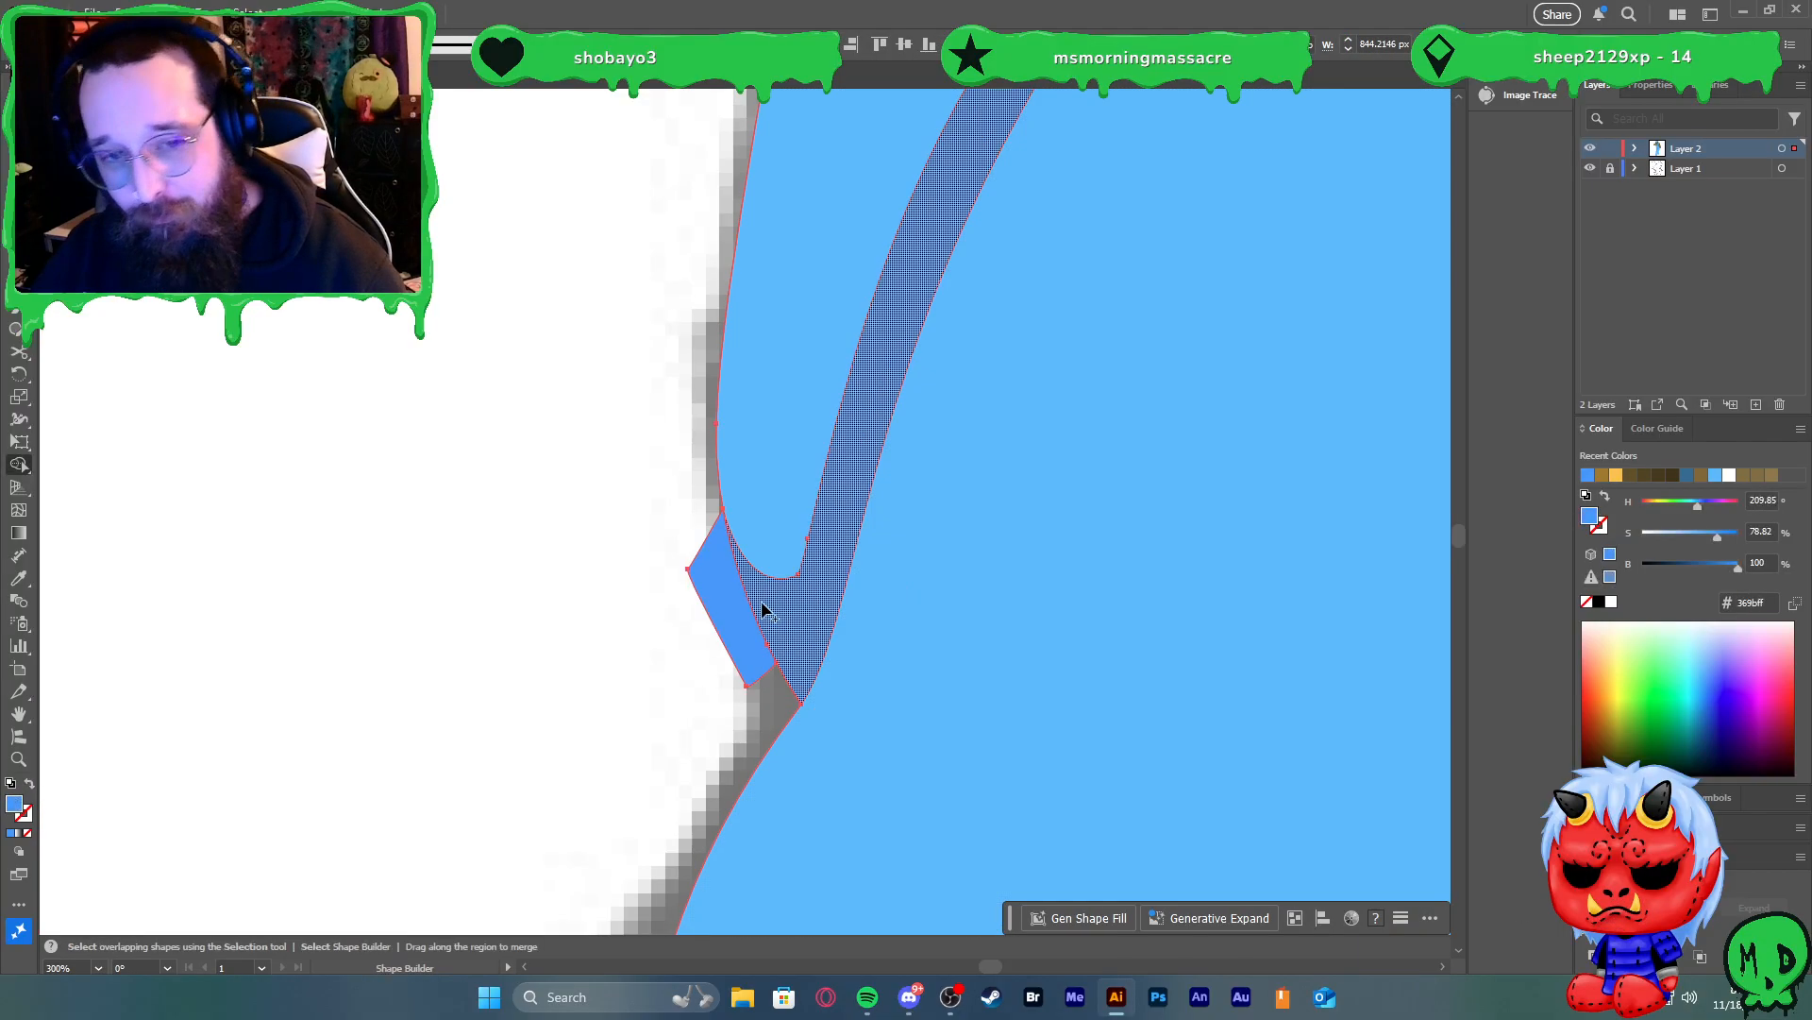
pyautogui.keyDown('alt'); pyautogui.click(714, 609); pyautogui.keyUp('alt')
pyautogui.press('v')
# Round the inner corner where the wedge meets the leg band, and deselect the shape
pyautogui.press('a')
pyautogui.click(682, 625)
pyautogui.click(799, 574)
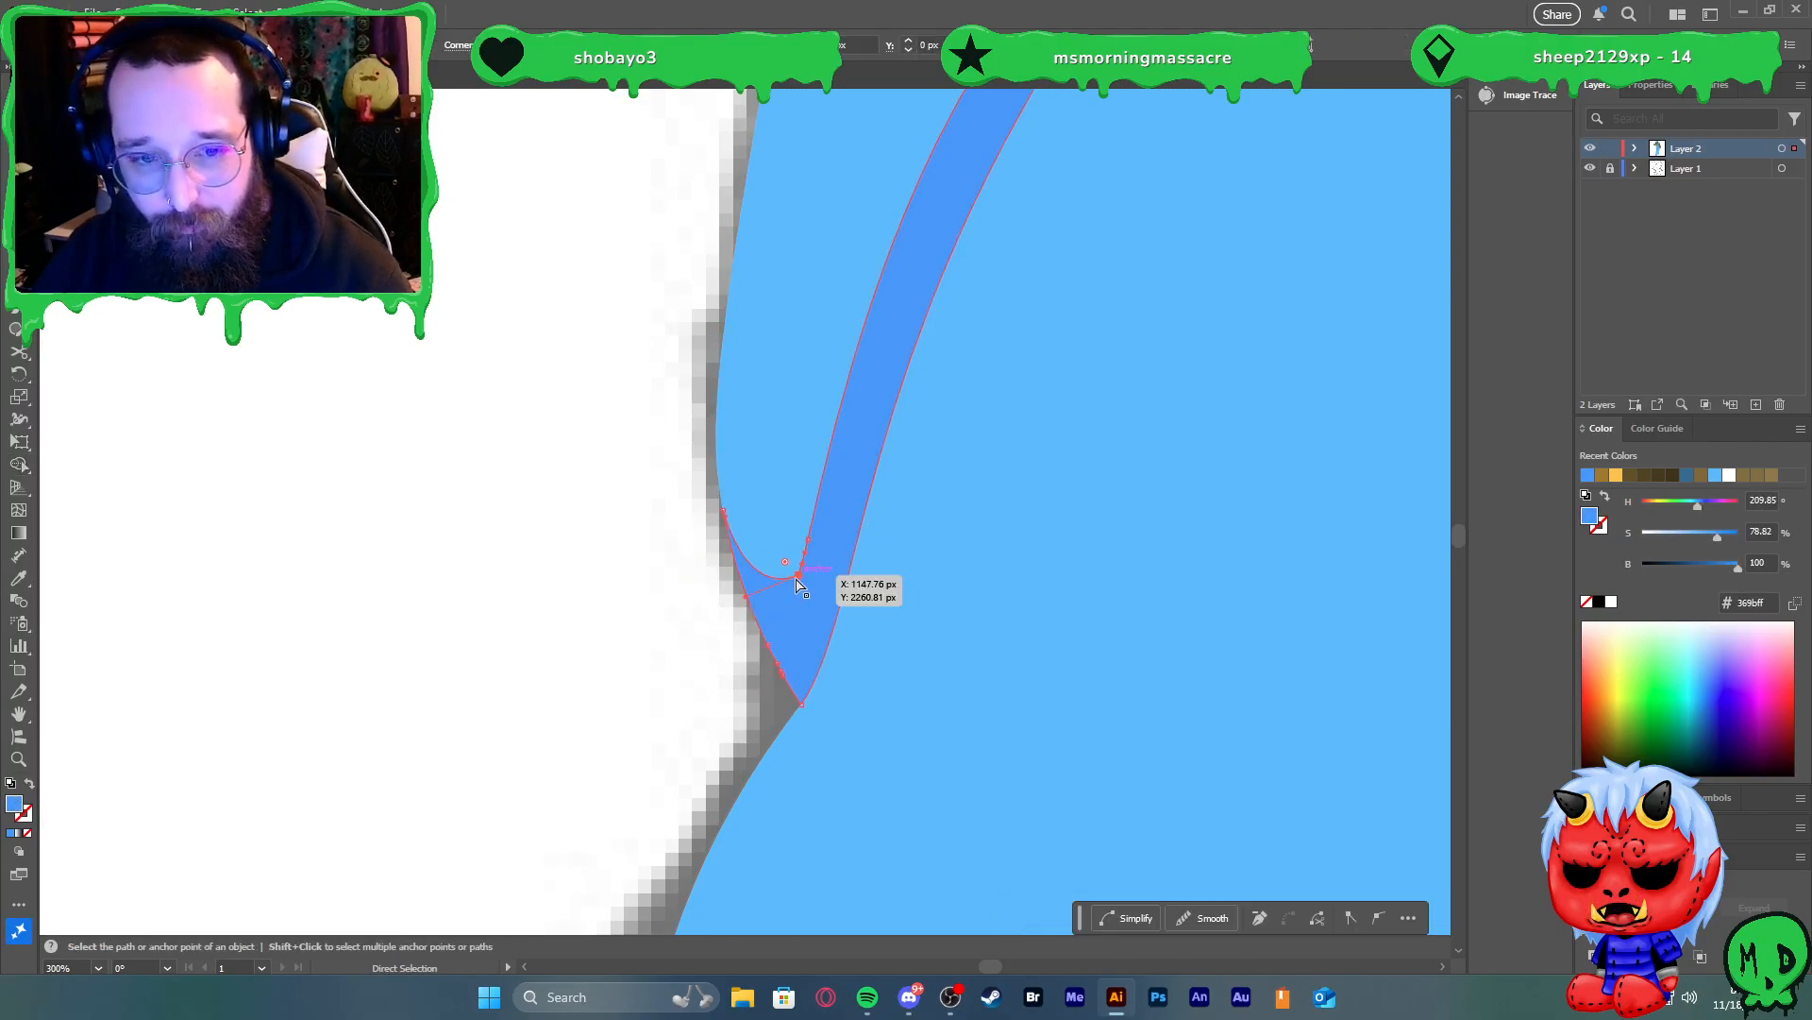
pyautogui.moveTo(785, 563); pyautogui.dragTo(721, 505)
pyautogui.click(664, 602)
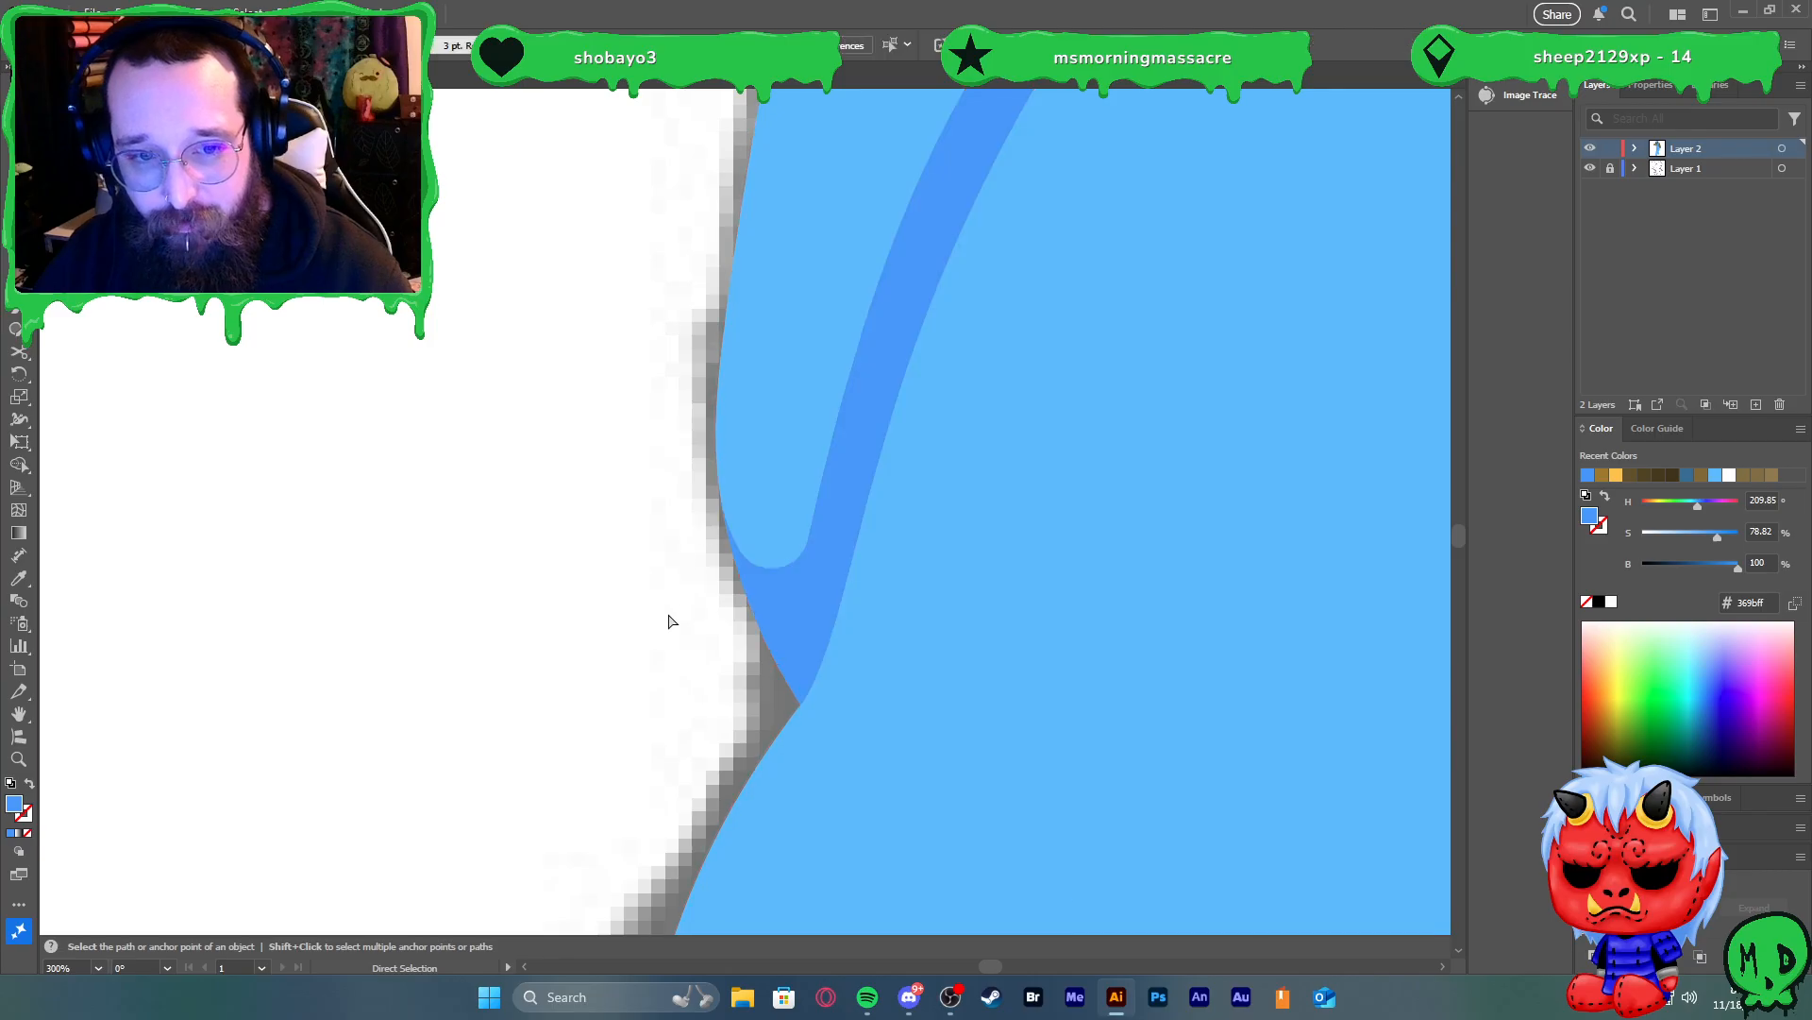
pyautogui.press('v')
pyautogui.scroll(-1, 671, 623)
pyautogui.keyDown('alt'); pyautogui.scroll(-2, 671, 623); pyautogui.keyUp('alt')
pyautogui.scroll(-3, 672, 623)
pyautogui.scroll(2, 664, 574)
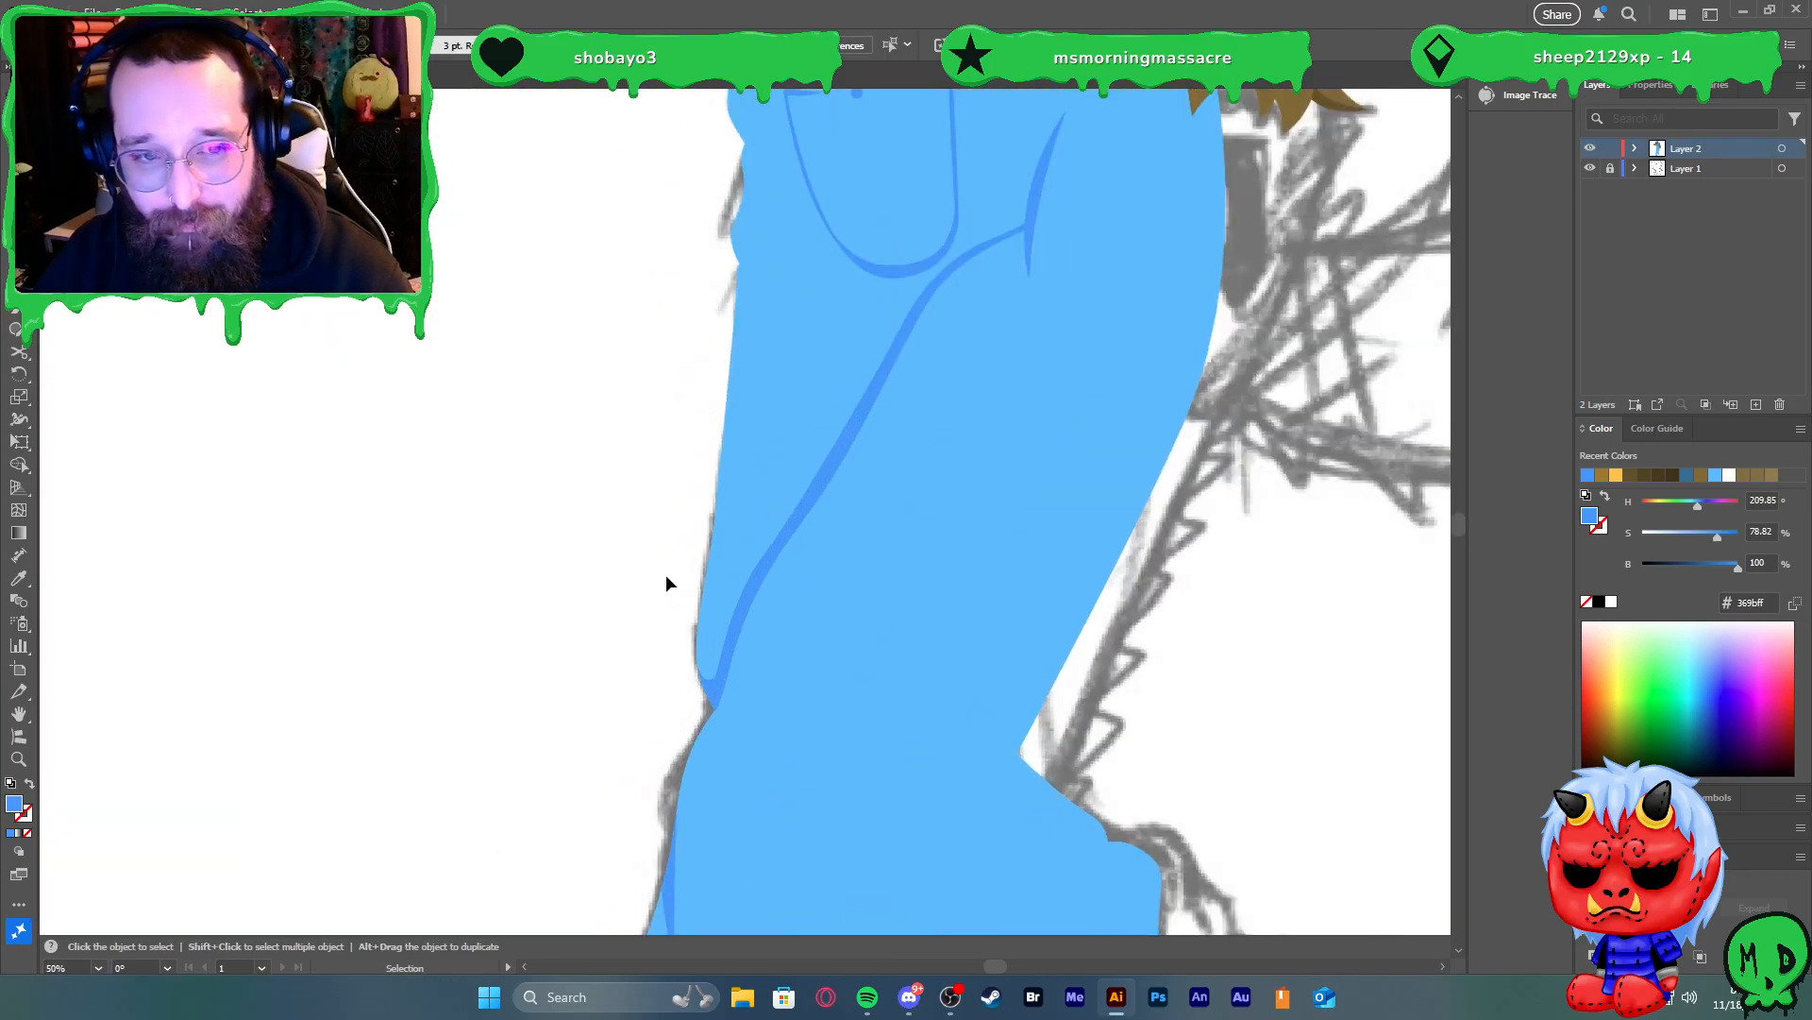
pyautogui.scroll(-2, 666, 561)
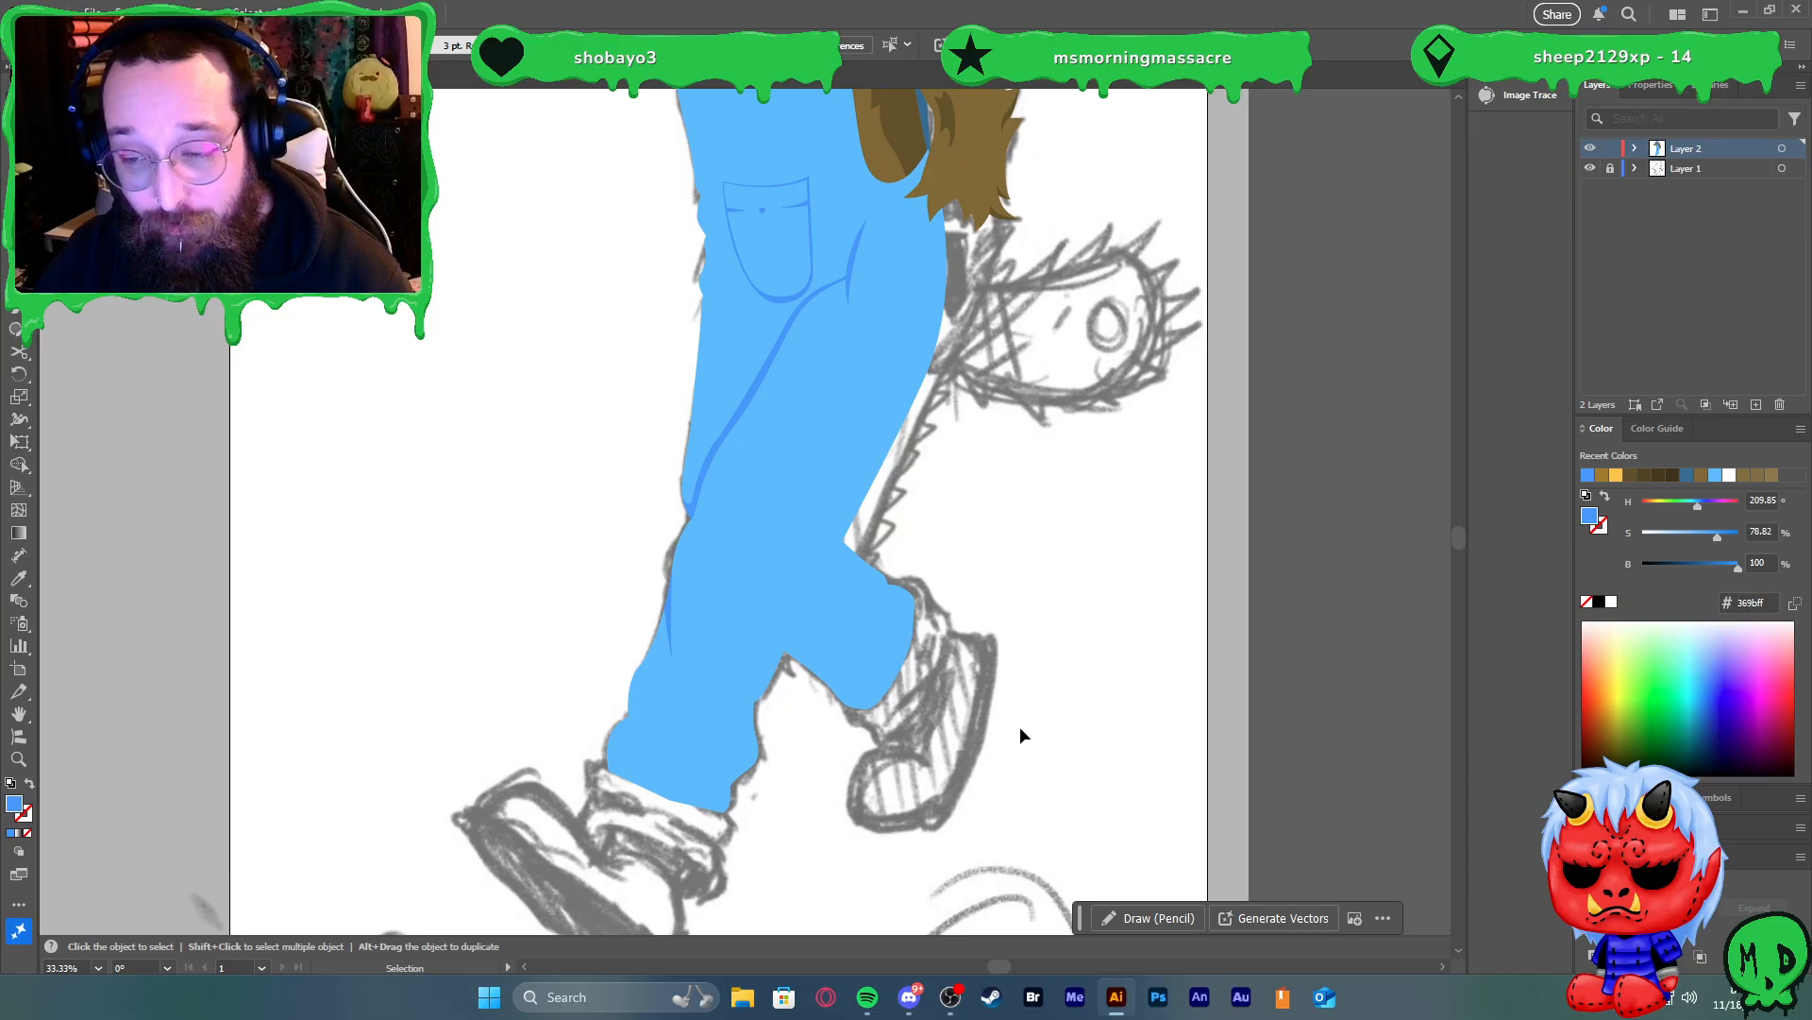
pyautogui.scroll(-1, 808, 734)
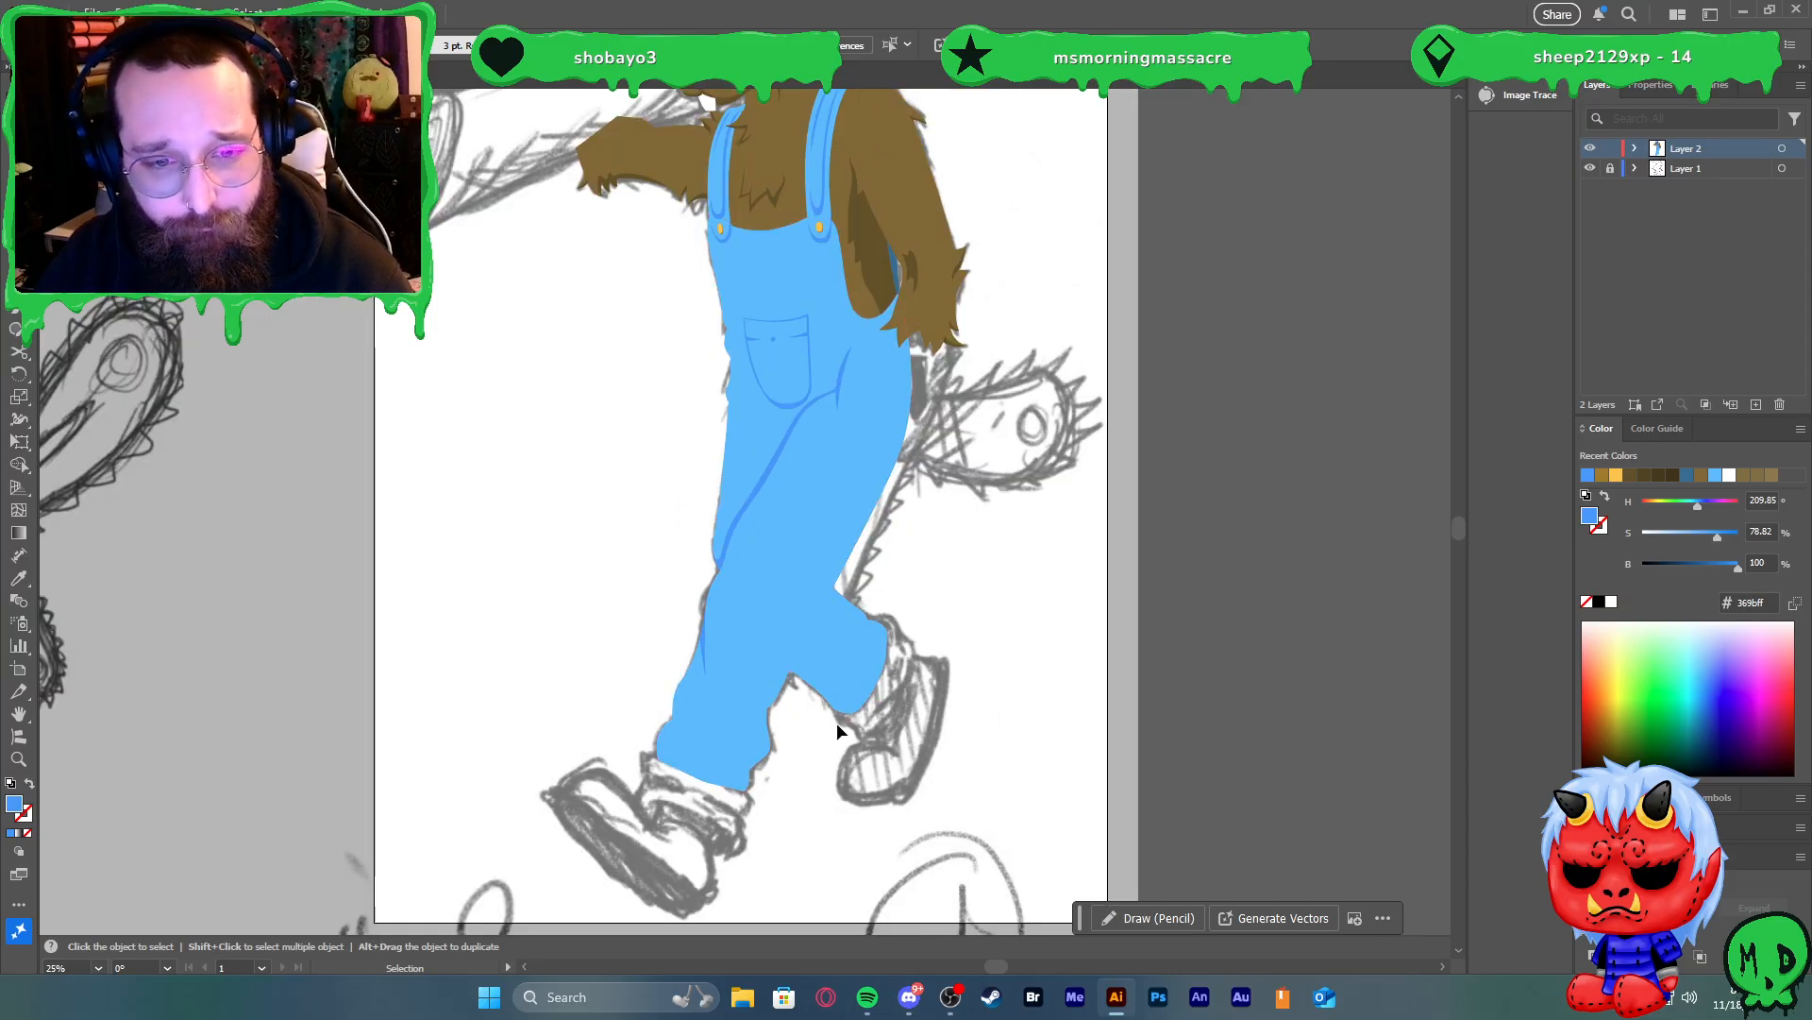
# Turn the overalls' light blue fill into an outline so the sketch beneath is exposed, and deselect the shape
pyautogui.scroll(2, 689, 734)
pyautogui.click(780, 731)
pyautogui.hotkey('shift', 'x')
pyautogui.click(885, 765)
# Draw a curved tapering fold with the Pen tool on the front lower leg's rear edge, filled with the darker blue #369bff
pyautogui.scroll(2, 836, 727)
pyautogui.press('p')
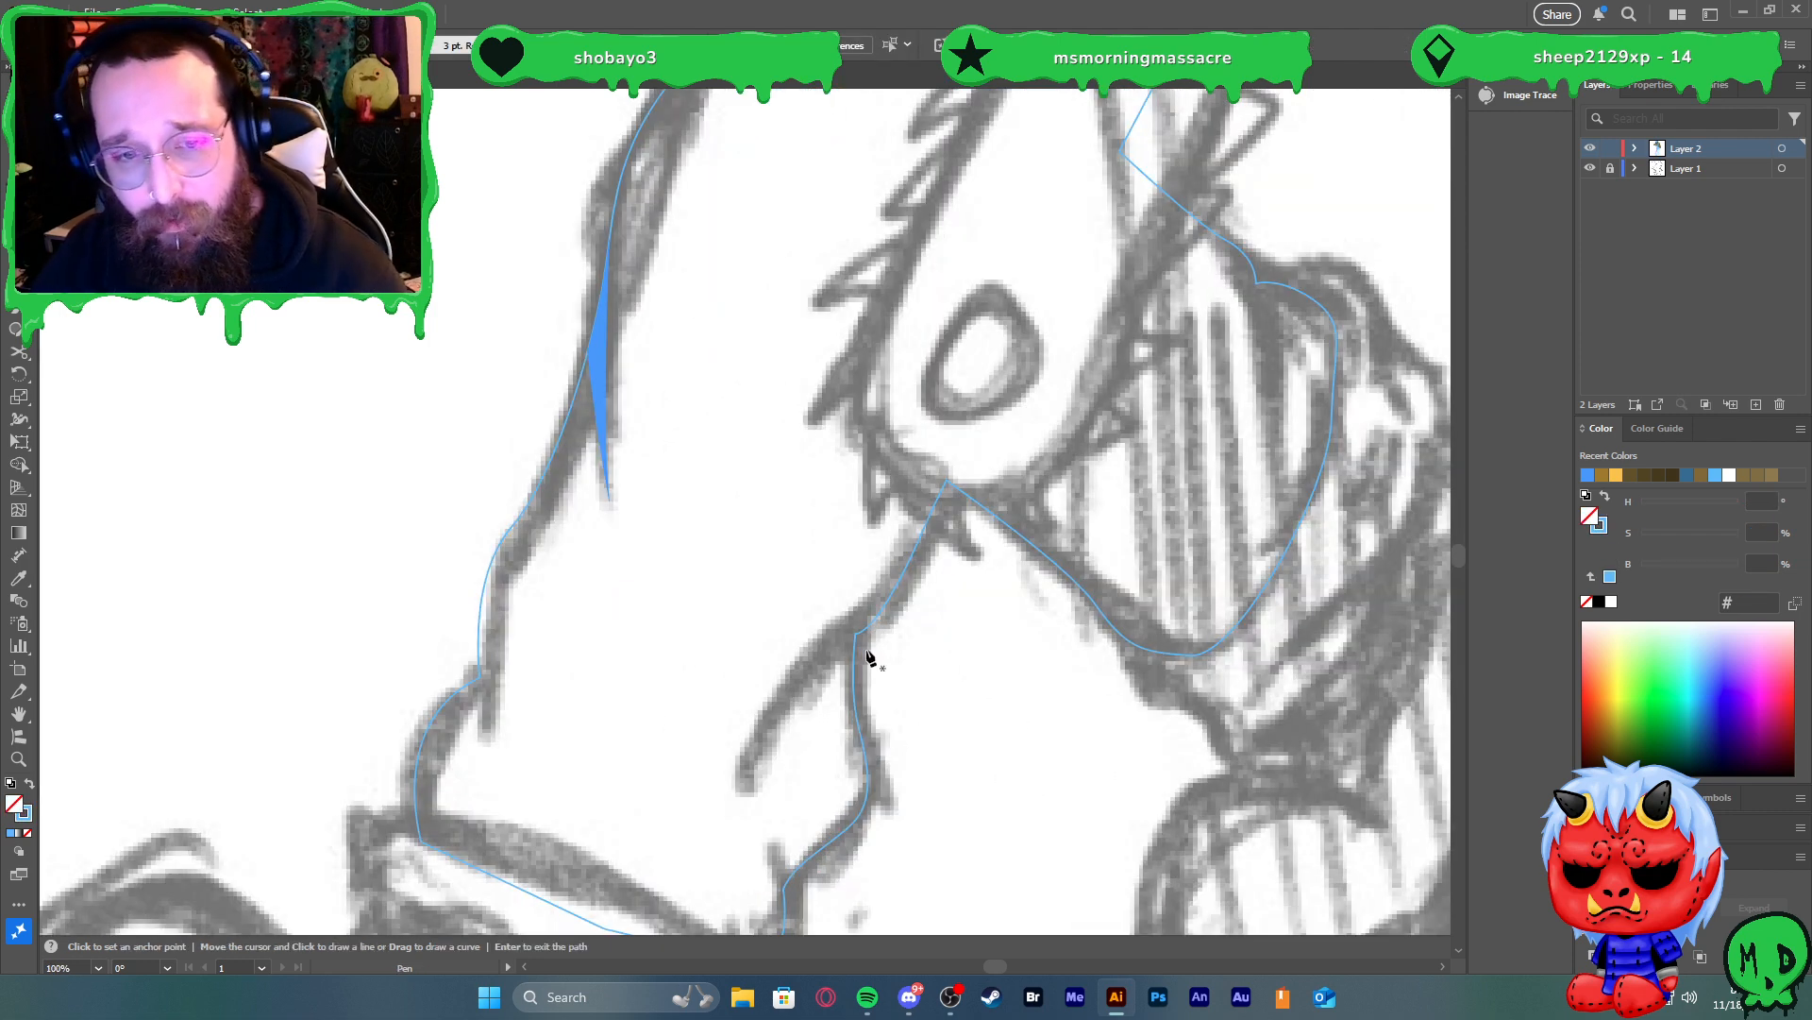
pyautogui.click(855, 631)
pyautogui.moveTo(742, 748); pyautogui.dragTo(733, 825)
pyautogui.click(742, 748)
pyautogui.moveTo(822, 633); pyautogui.dragTo(948, 594)
pyautogui.click(905, 652)
pyautogui.click(856, 633)
pyautogui.press('v')
pyautogui.hotkey('shift', 'x')
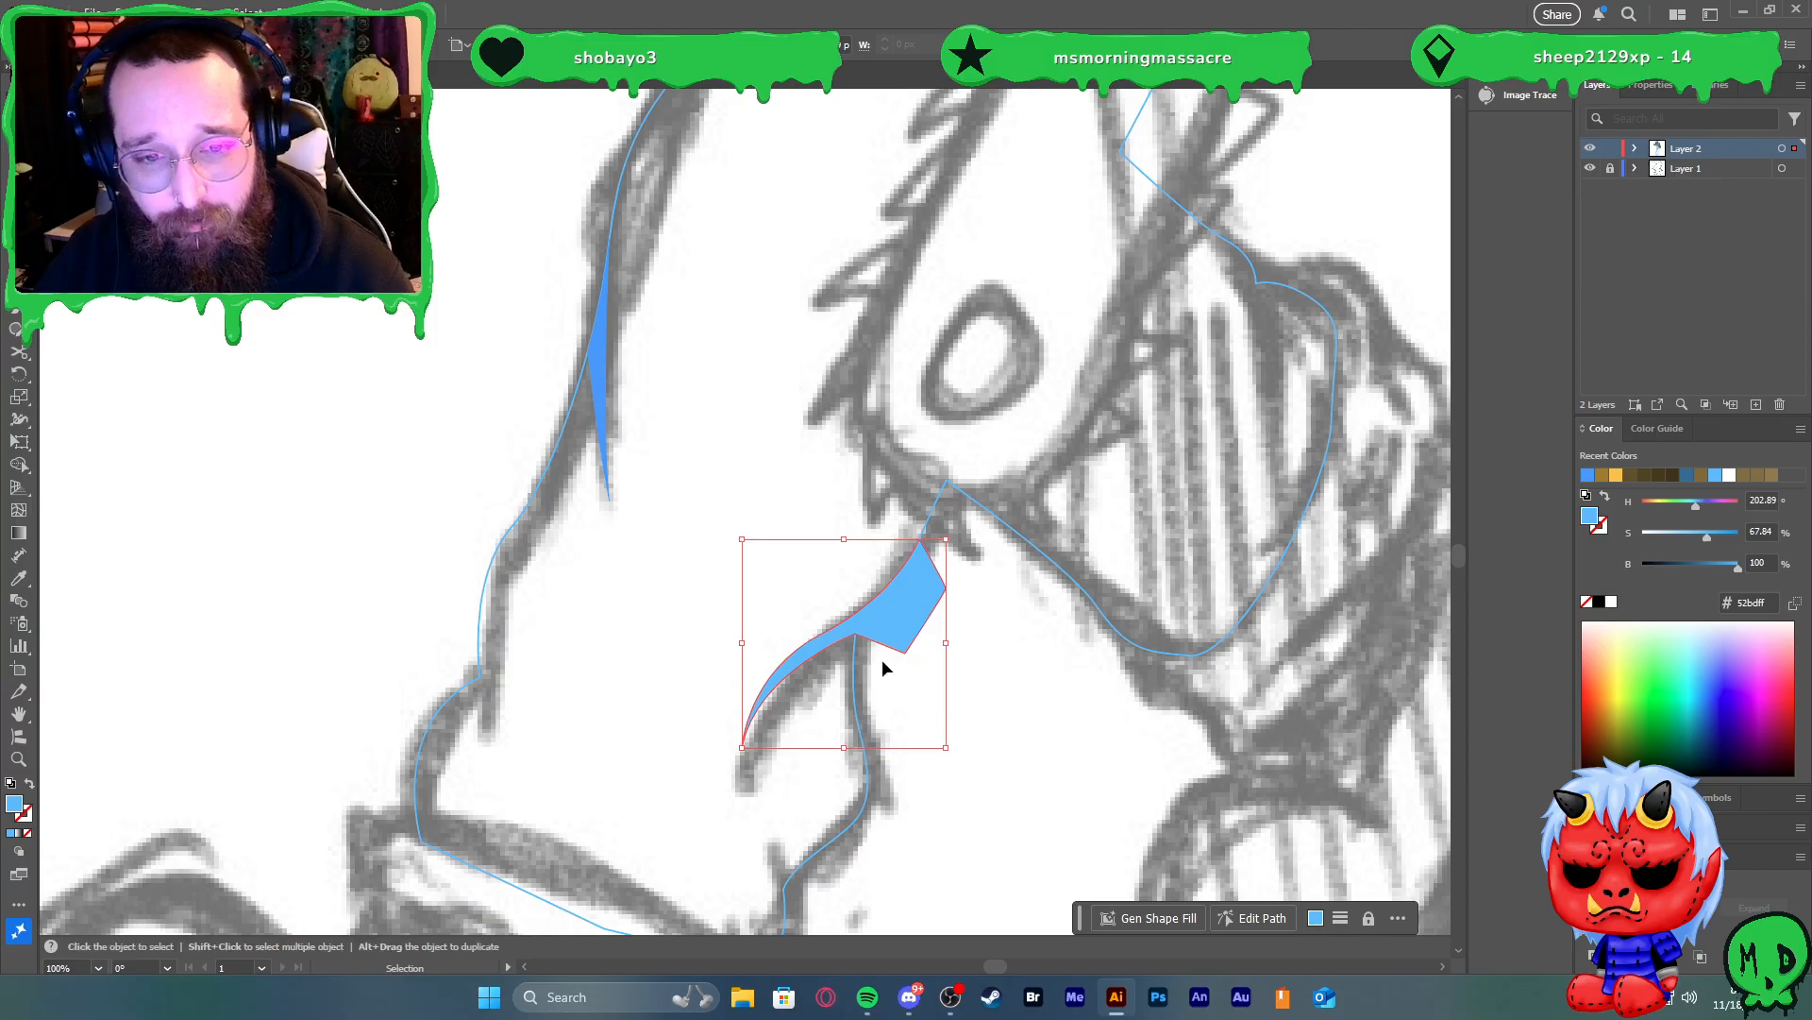
pyautogui.press('i')
pyautogui.click(600, 377)
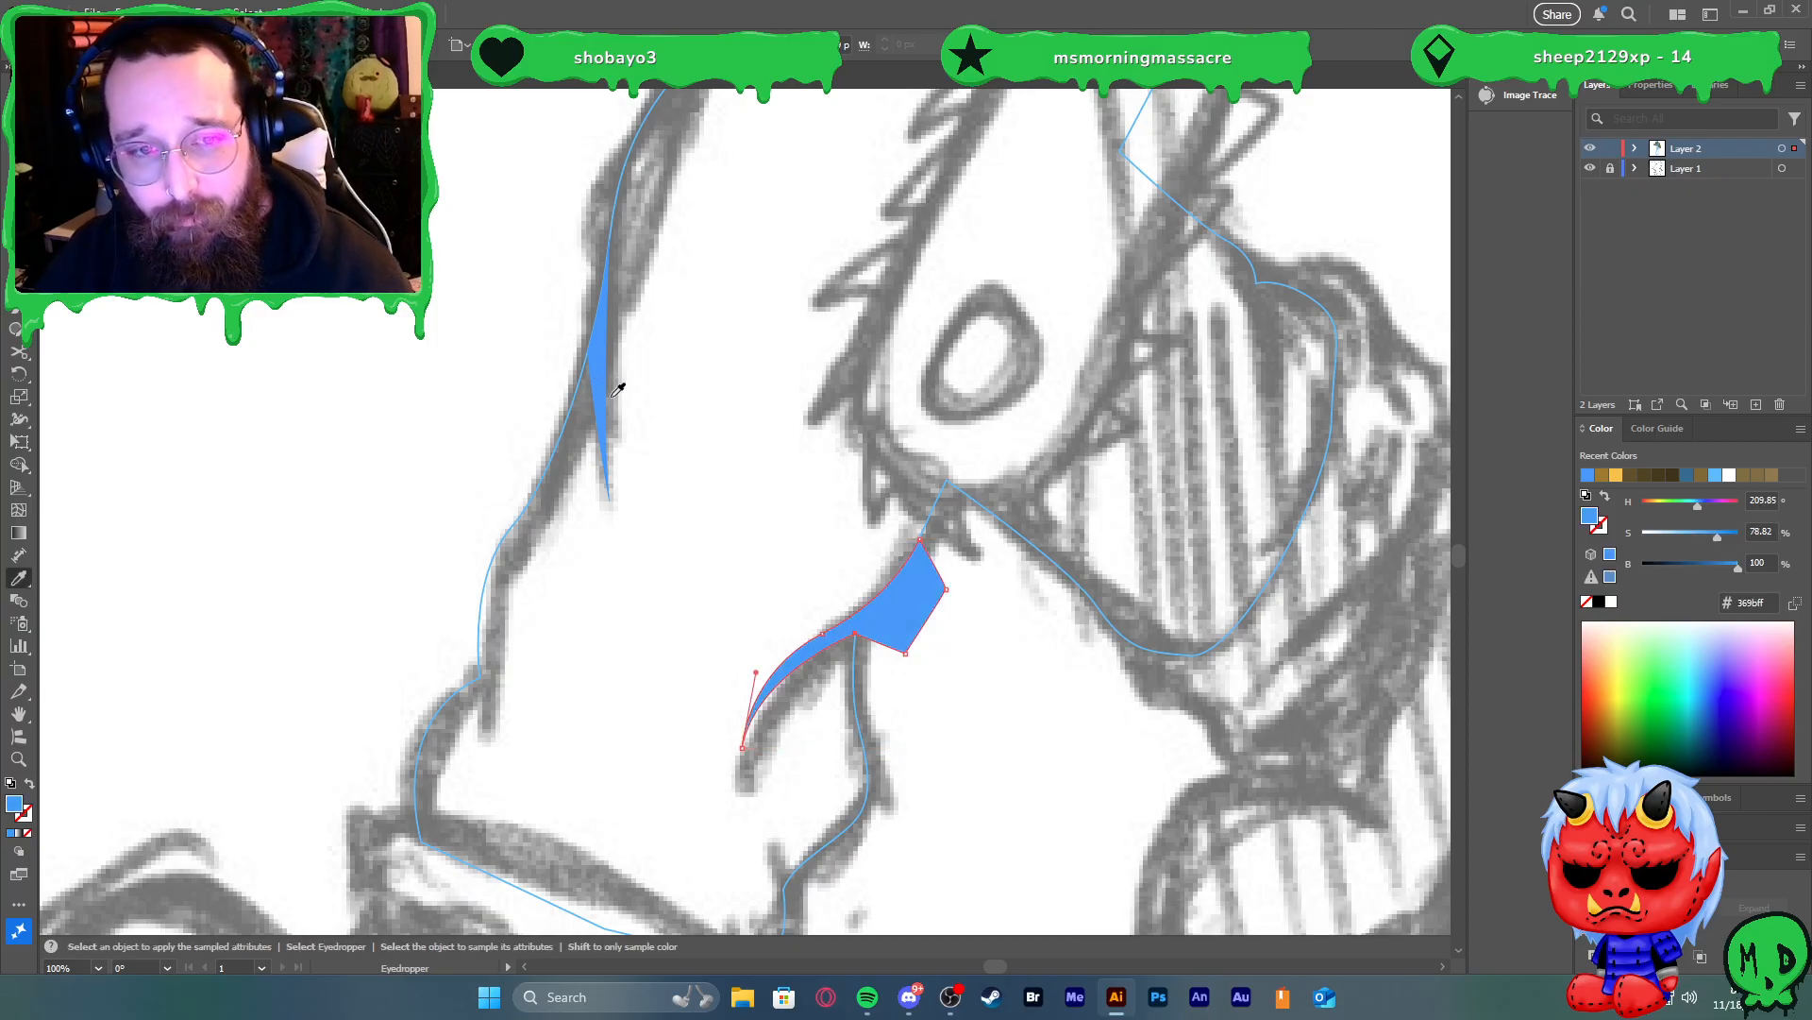
# Trim the part of the rear lower-leg fold outside the overalls' outline with Shape Builder, and deselect everything
pyautogui.press('v')
pyautogui.hotkey('ctrl', 'a')
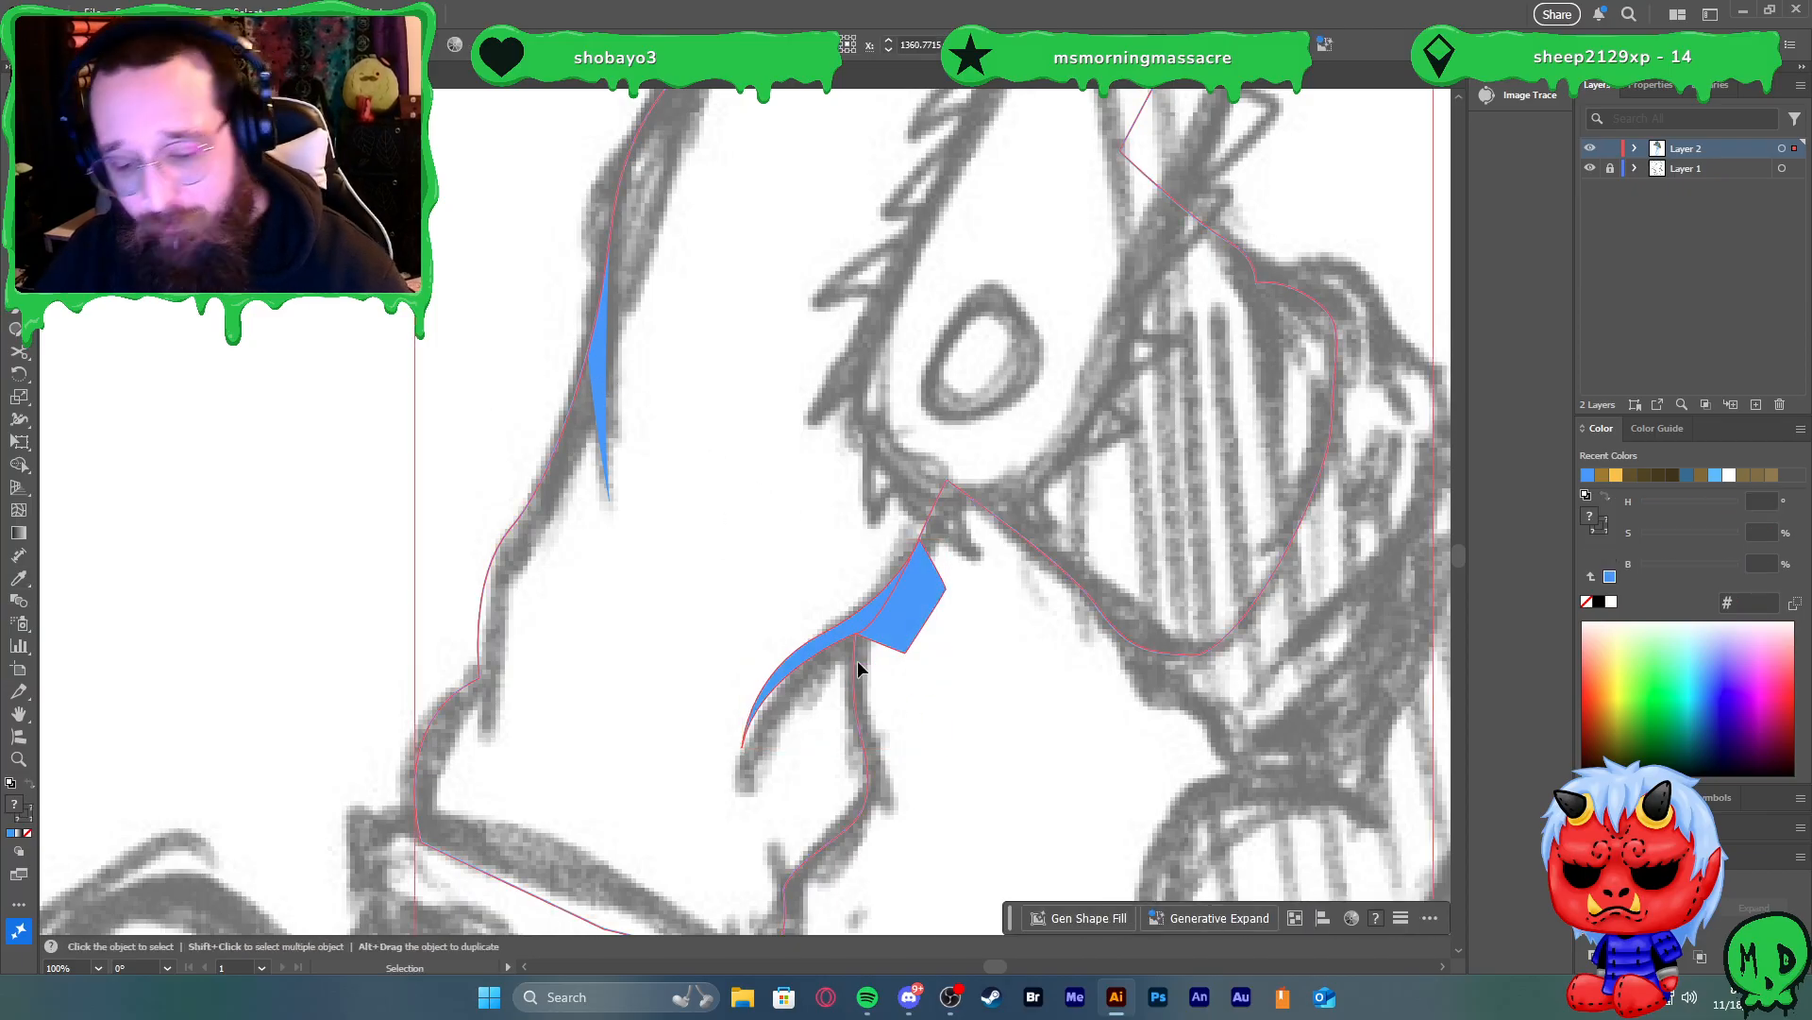
pyautogui.hotkey('shift', 'm')
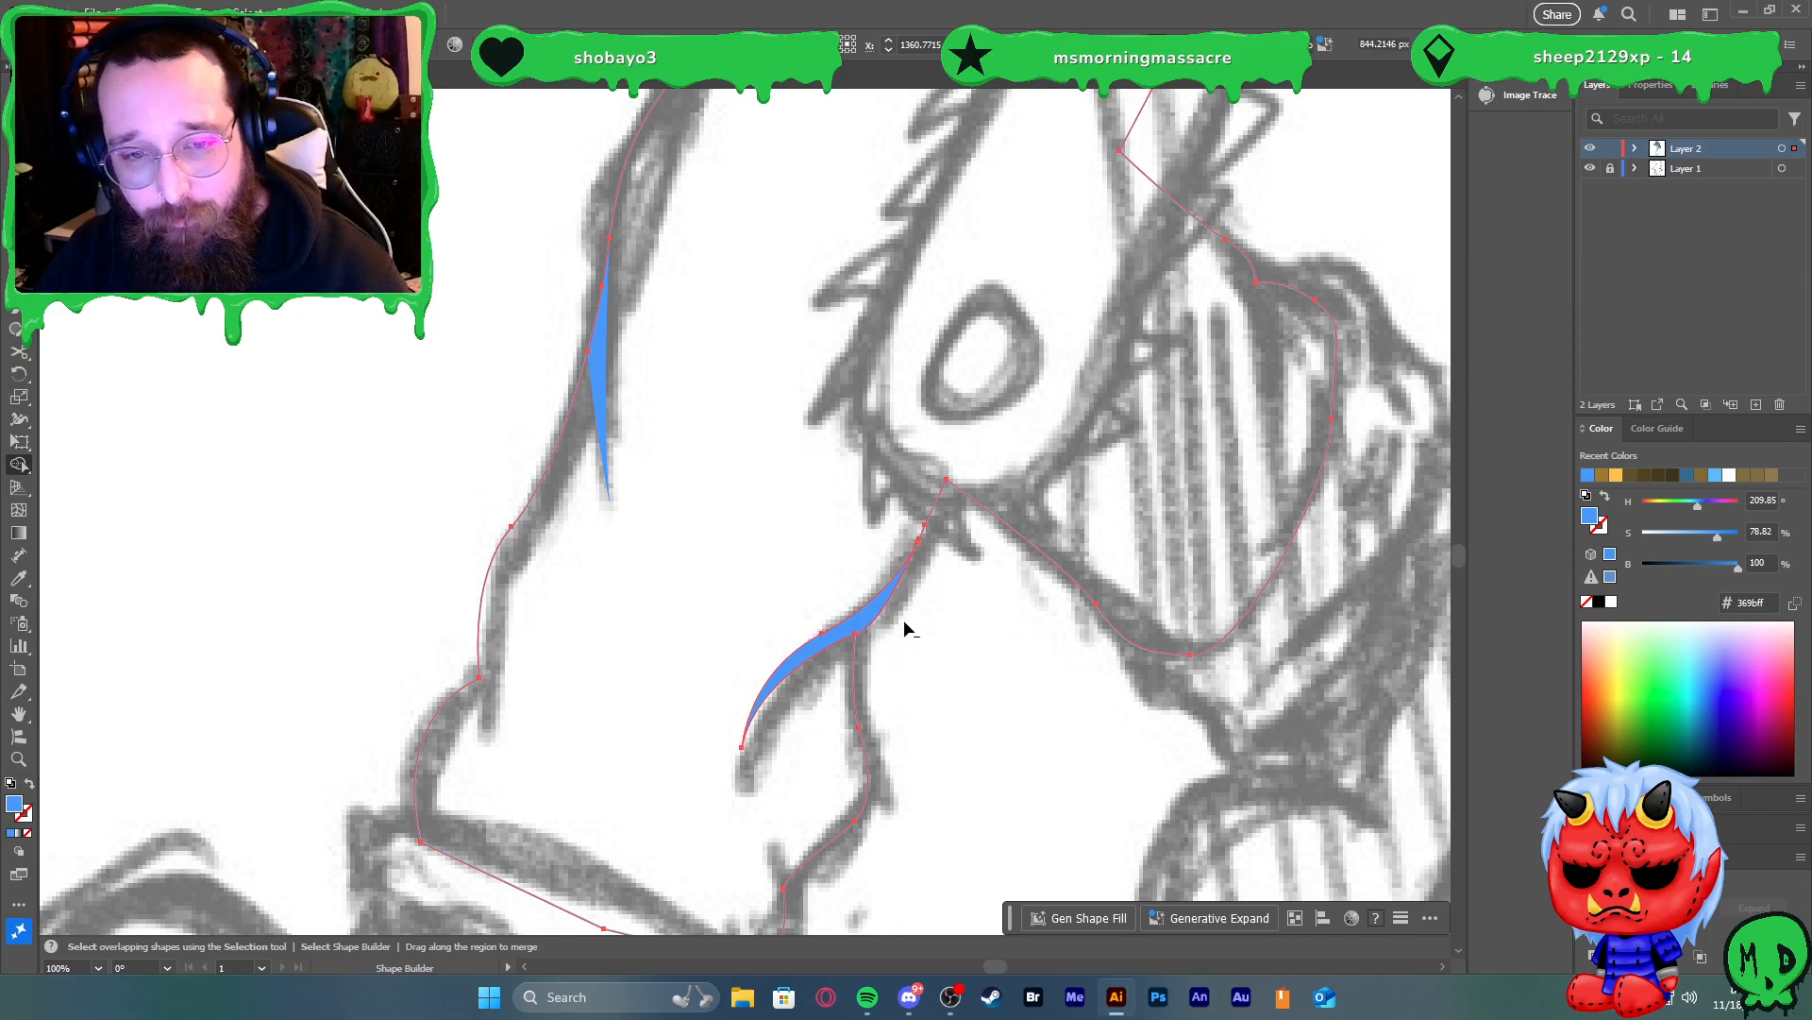
pyautogui.press('v')
pyautogui.click(976, 676)
pyautogui.click(852, 683)
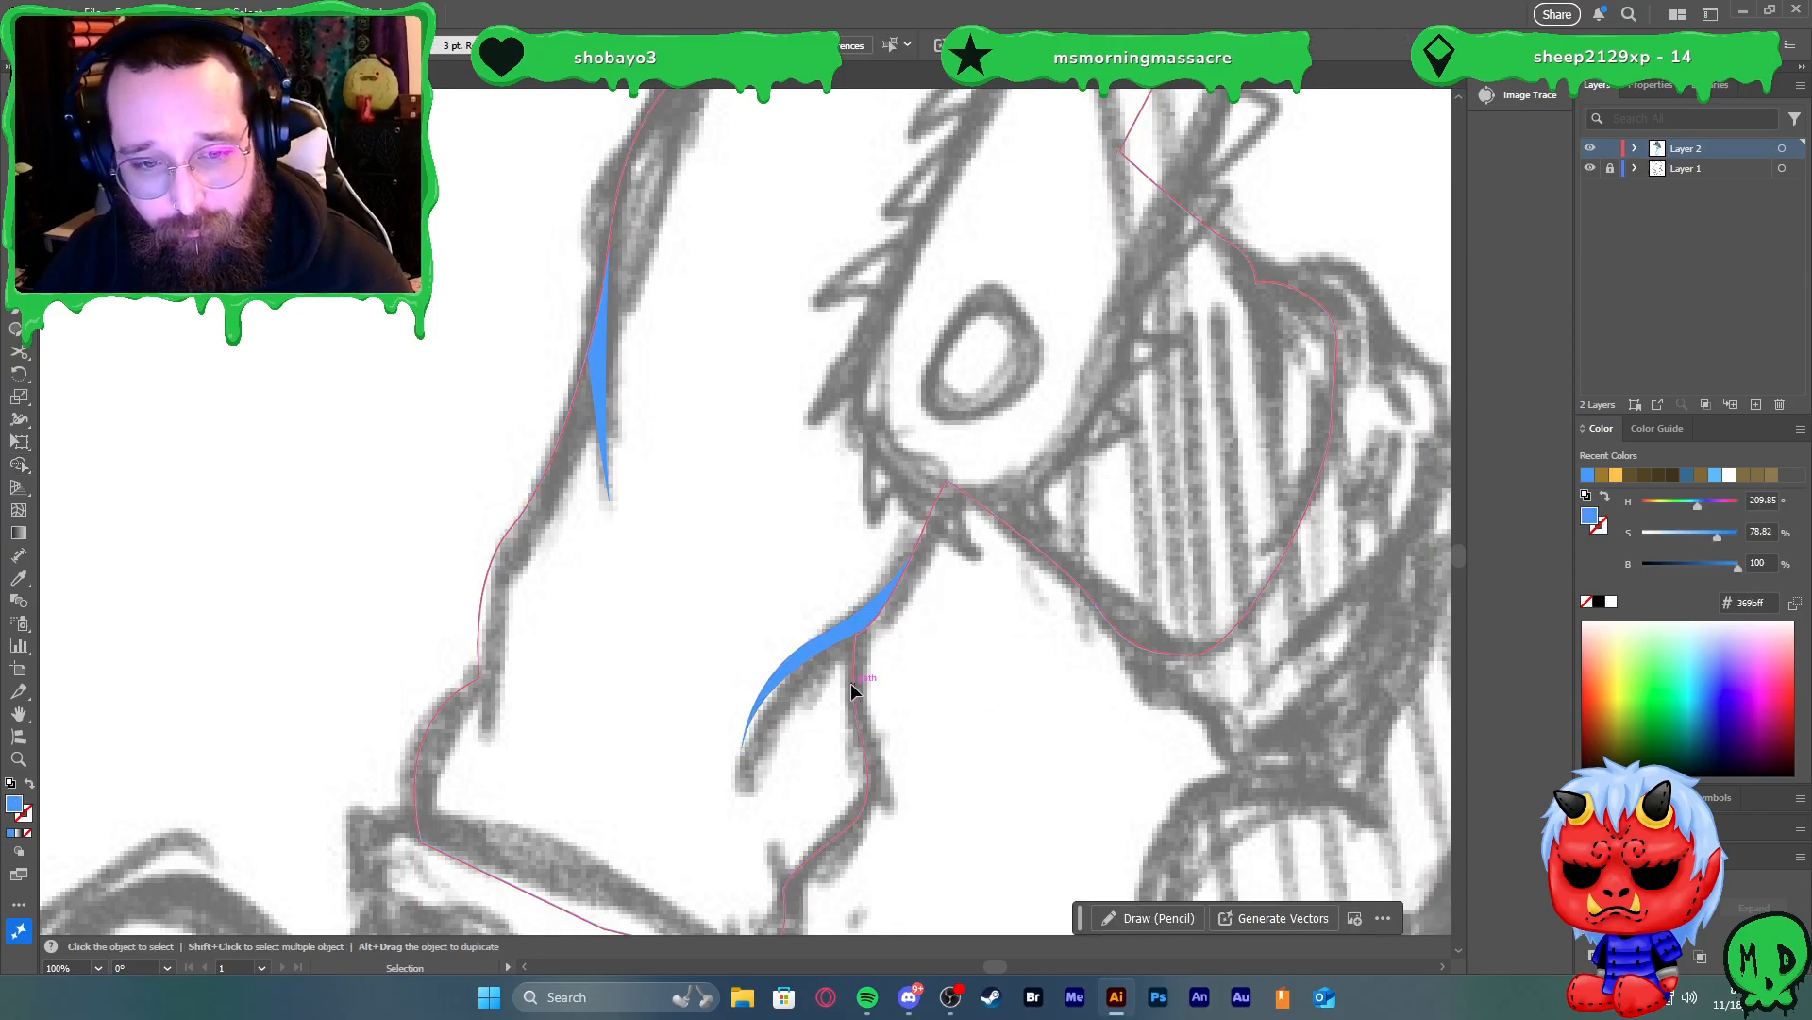
pyautogui.click(949, 665)
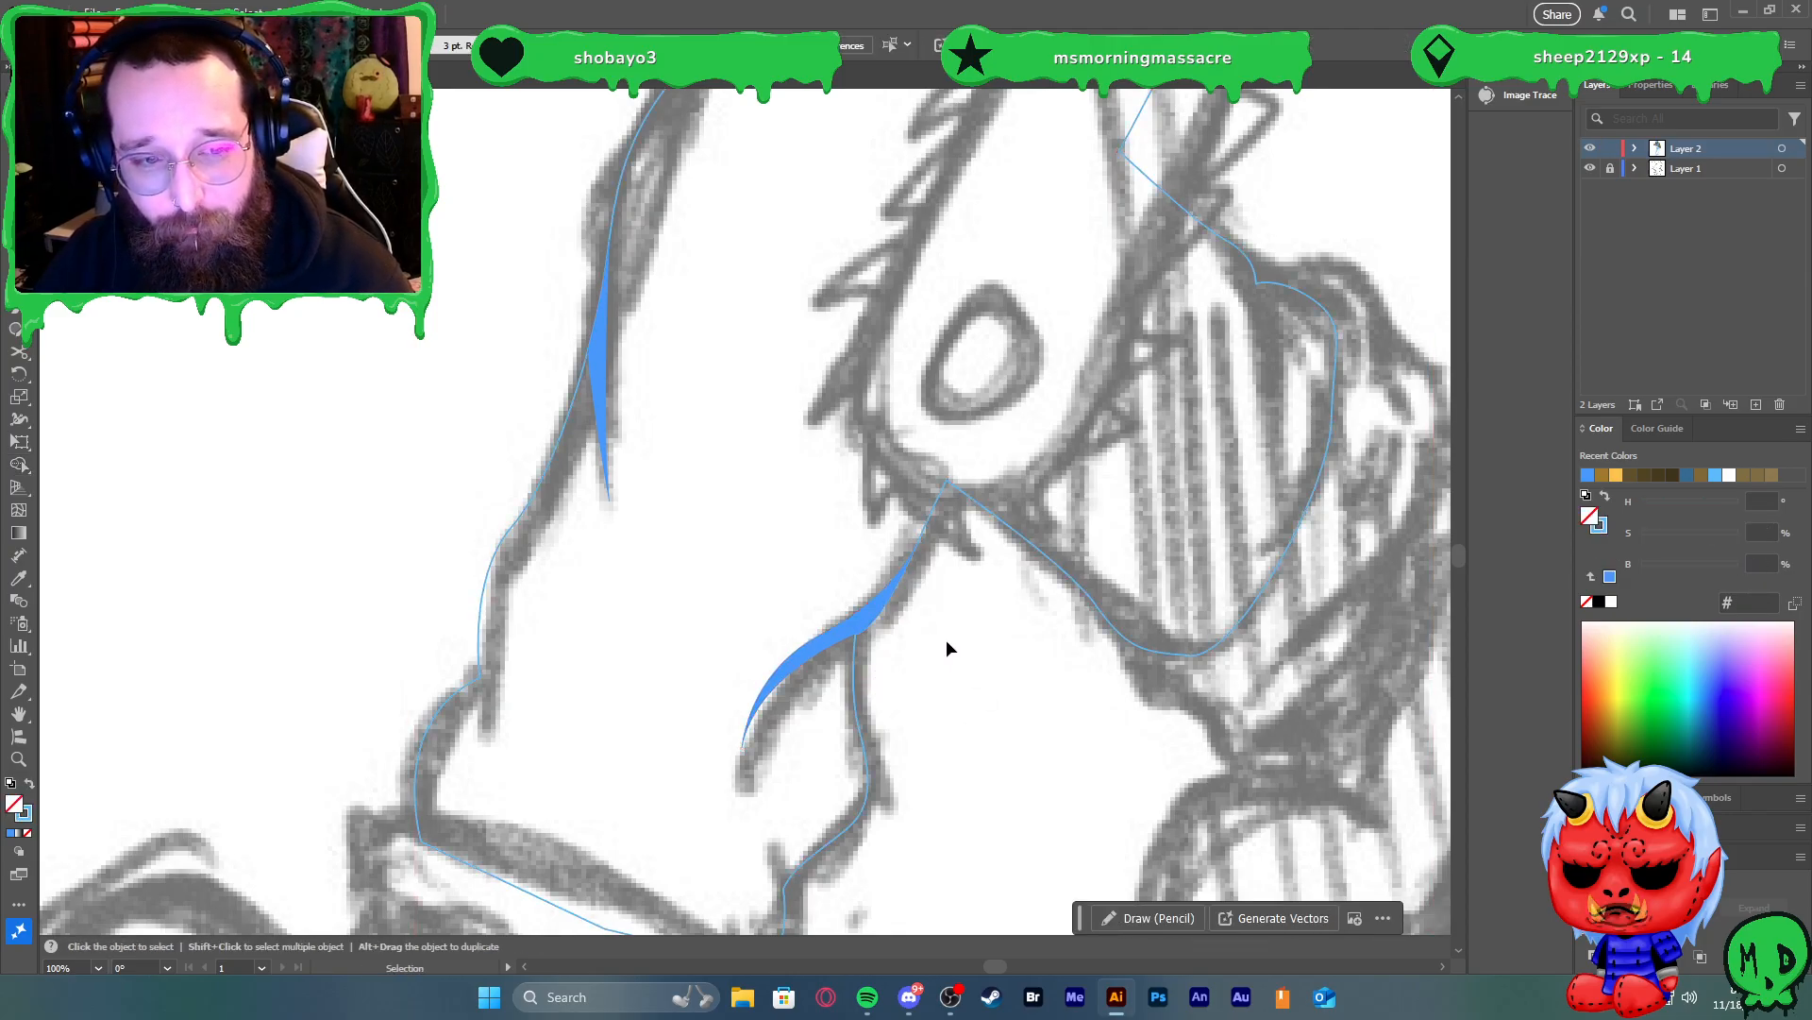
# Draw a narrow curved fold with the Pen tool on the lower leg's front edge just above the cuff, filled light blue
pyautogui.scroll(-1, 382, 627)
pyautogui.press('a')
pyautogui.hscroll(-3, 397, 631)
pyautogui.scroll(-2, 405, 632)
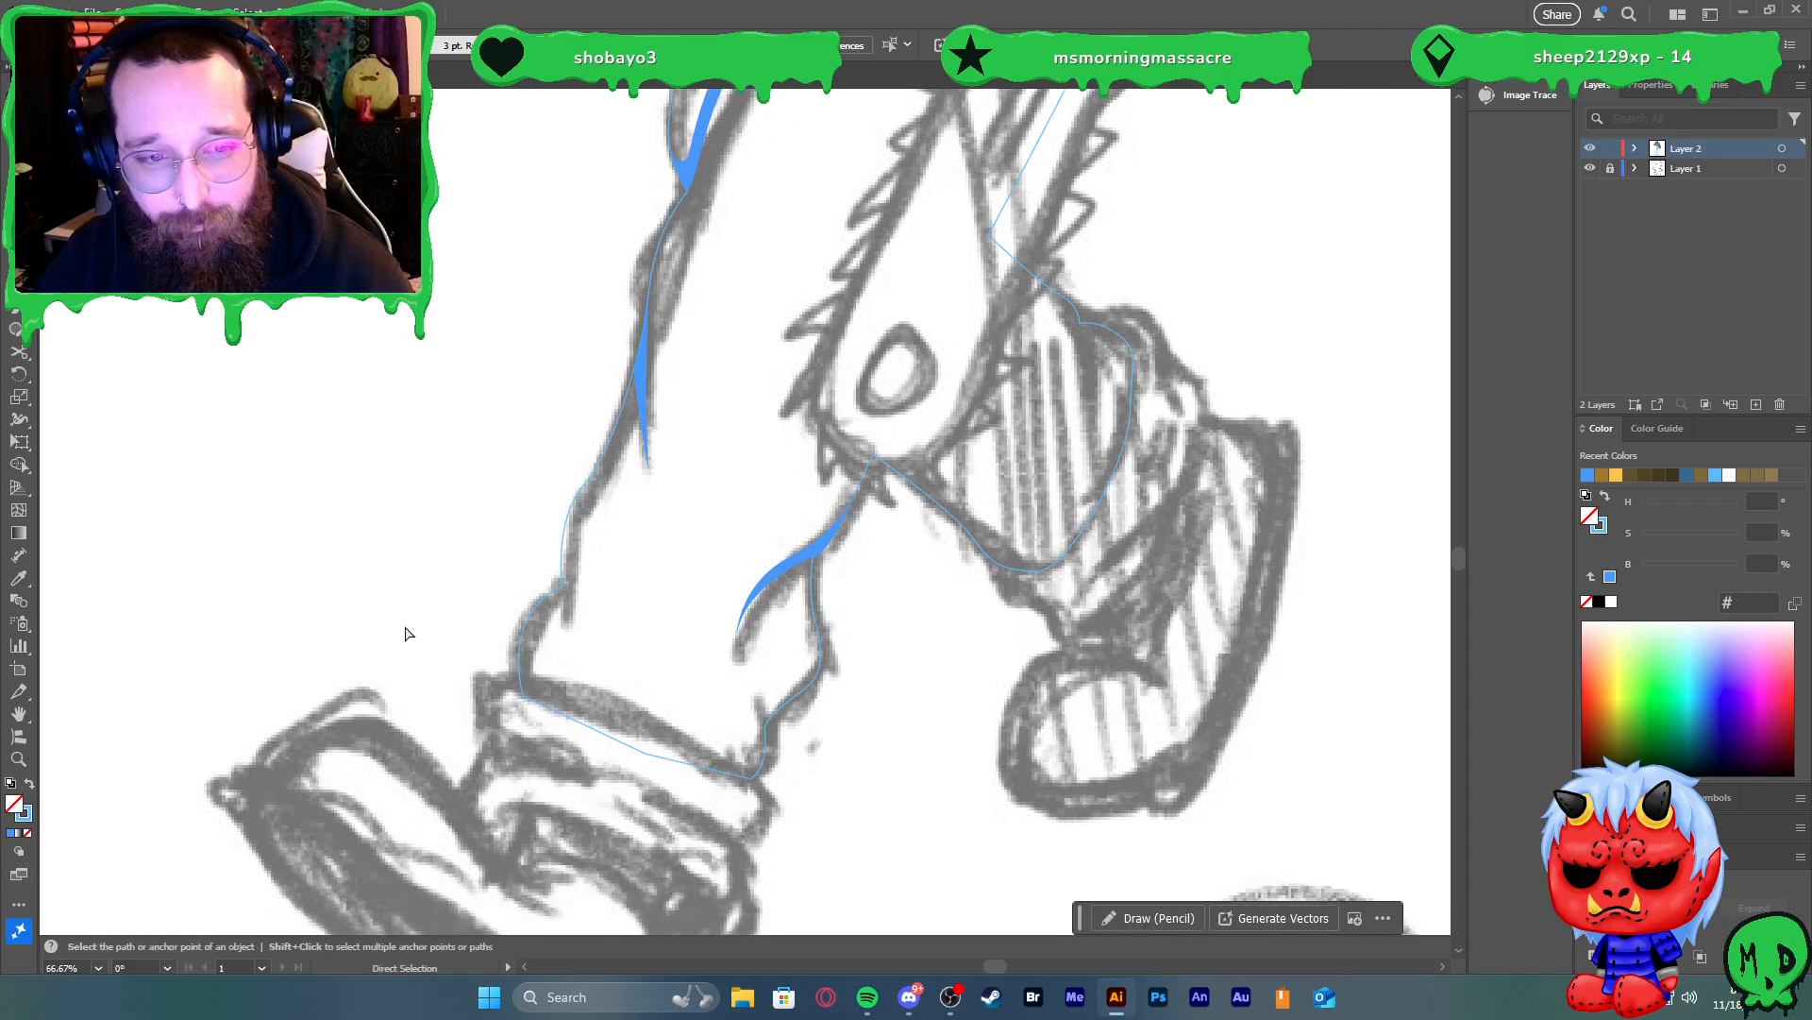
pyautogui.scroll(1, 408, 632)
pyautogui.scroll(1, 455, 617)
pyautogui.press('p')
pyautogui.click(912, 380)
pyautogui.moveTo(917, 476); pyautogui.dragTo(941, 591)
pyautogui.hotkey('ctrl', 'z')
pyautogui.moveTo(901, 661); pyautogui.dragTo(878, 495)
pyautogui.moveTo(872, 407); pyautogui.dragTo(875, 395)
pyautogui.click(897, 356)
pyautogui.click(913, 380)
pyautogui.press('v')
pyautogui.hotkey('shift', 'x')
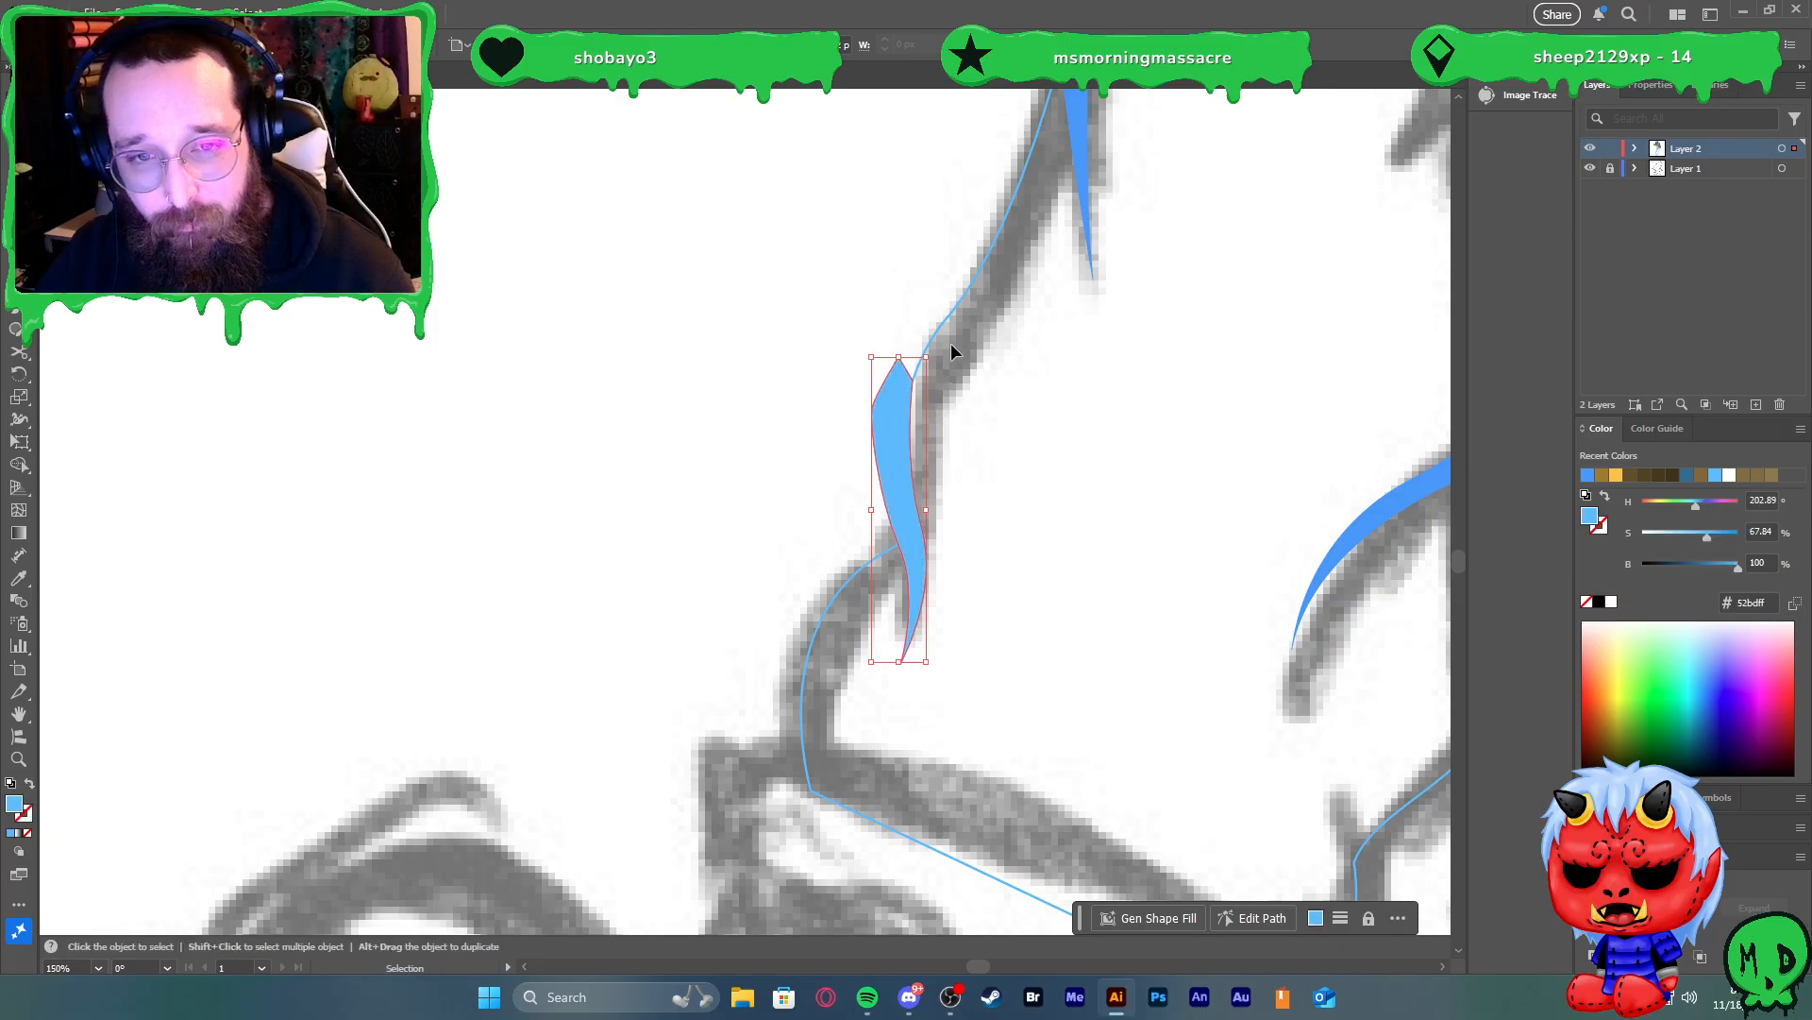
# Remove the part of the fold above the cuff that extends beyond the overalls' outline with Shape Builder
pyautogui.keyDown('shift'); pyautogui.click(952, 314); pyautogui.keyUp('shift')
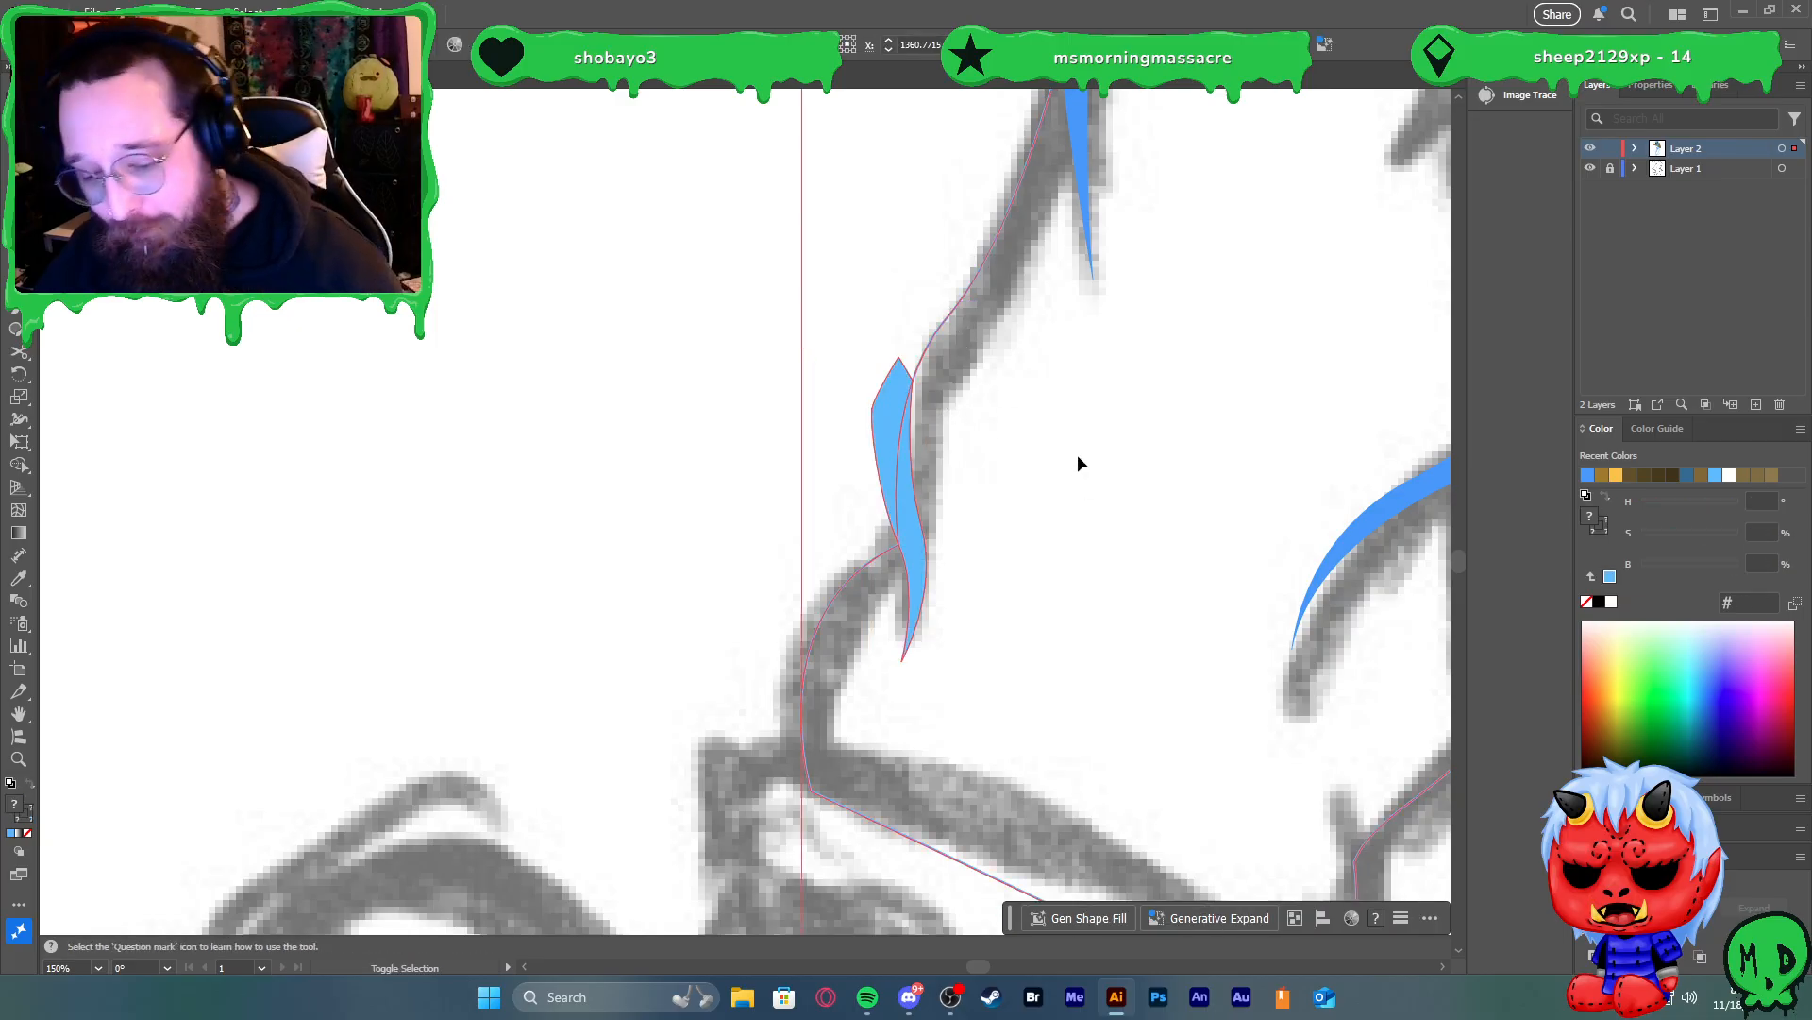
pyautogui.hotkey('shift', 'm')
pyautogui.keyDown('alt'); pyautogui.click(885, 406); pyautogui.keyUp('alt')
pyautogui.press('v')
pyautogui.click(806, 406)
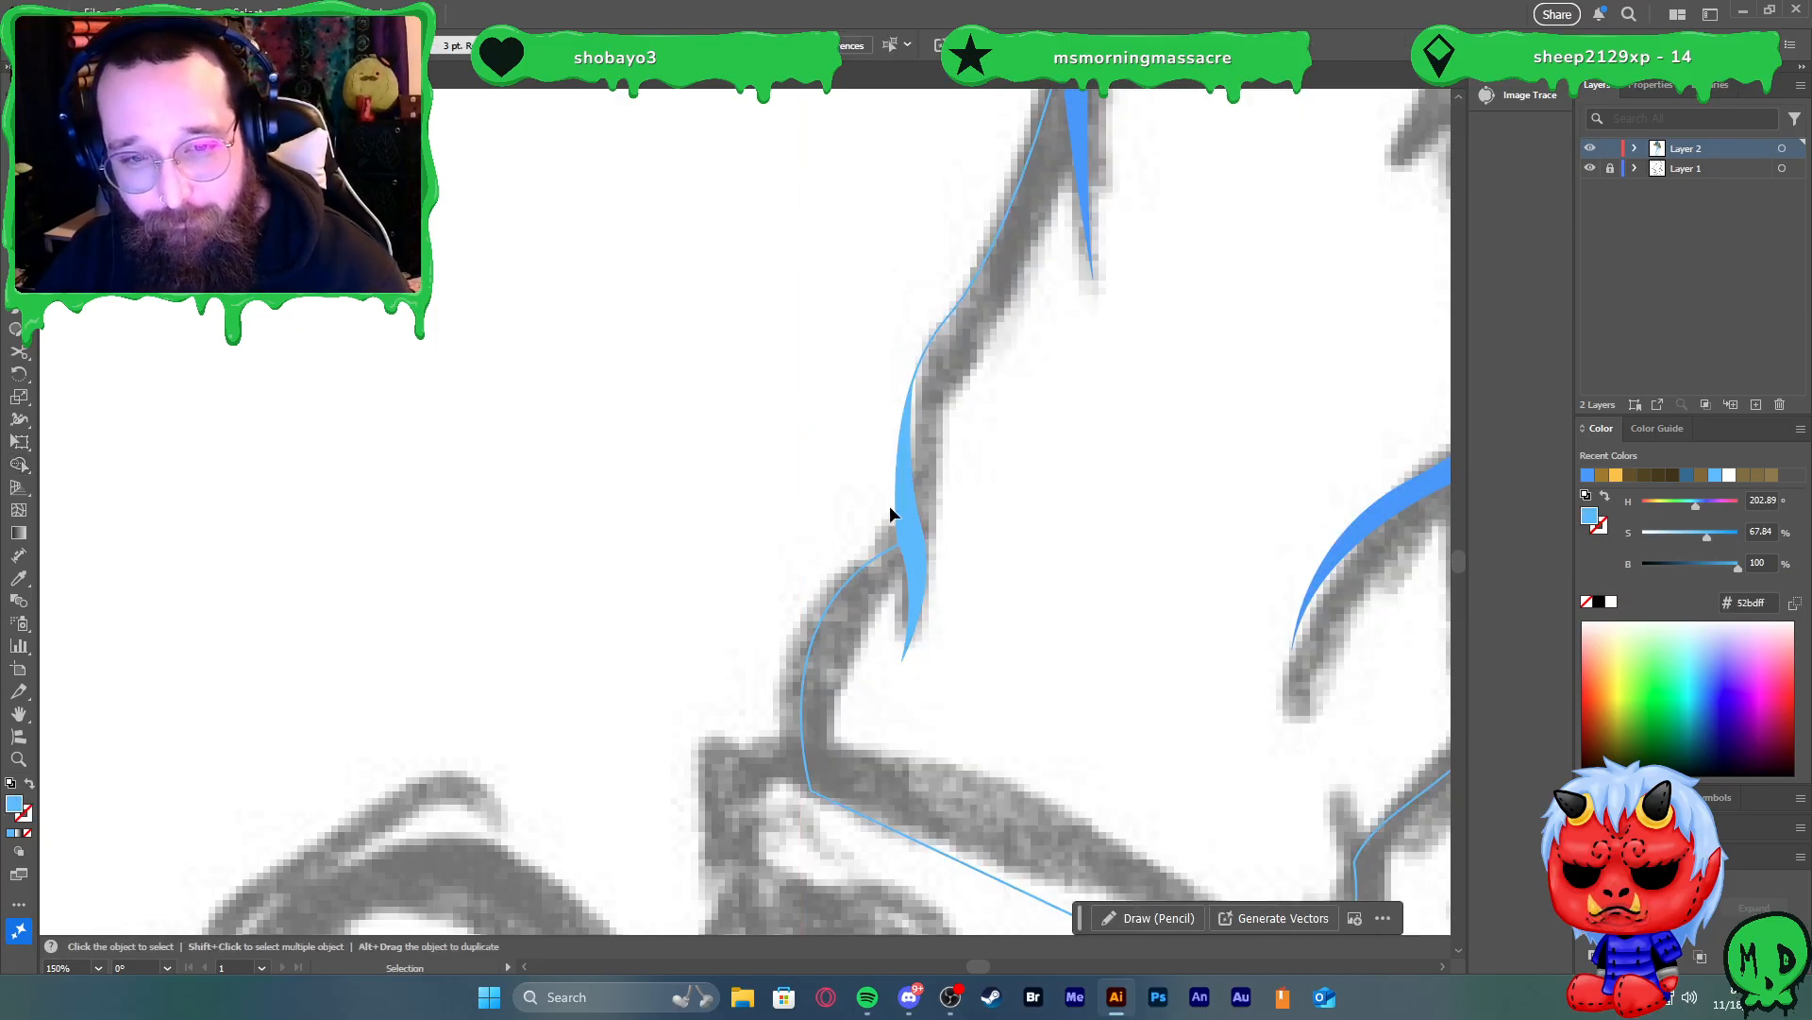
# Recolour the fold above the cuff with the darker blue sampled from the rear lower-leg fold, and deselect it
pyautogui.click(908, 517)
pyautogui.press('i')
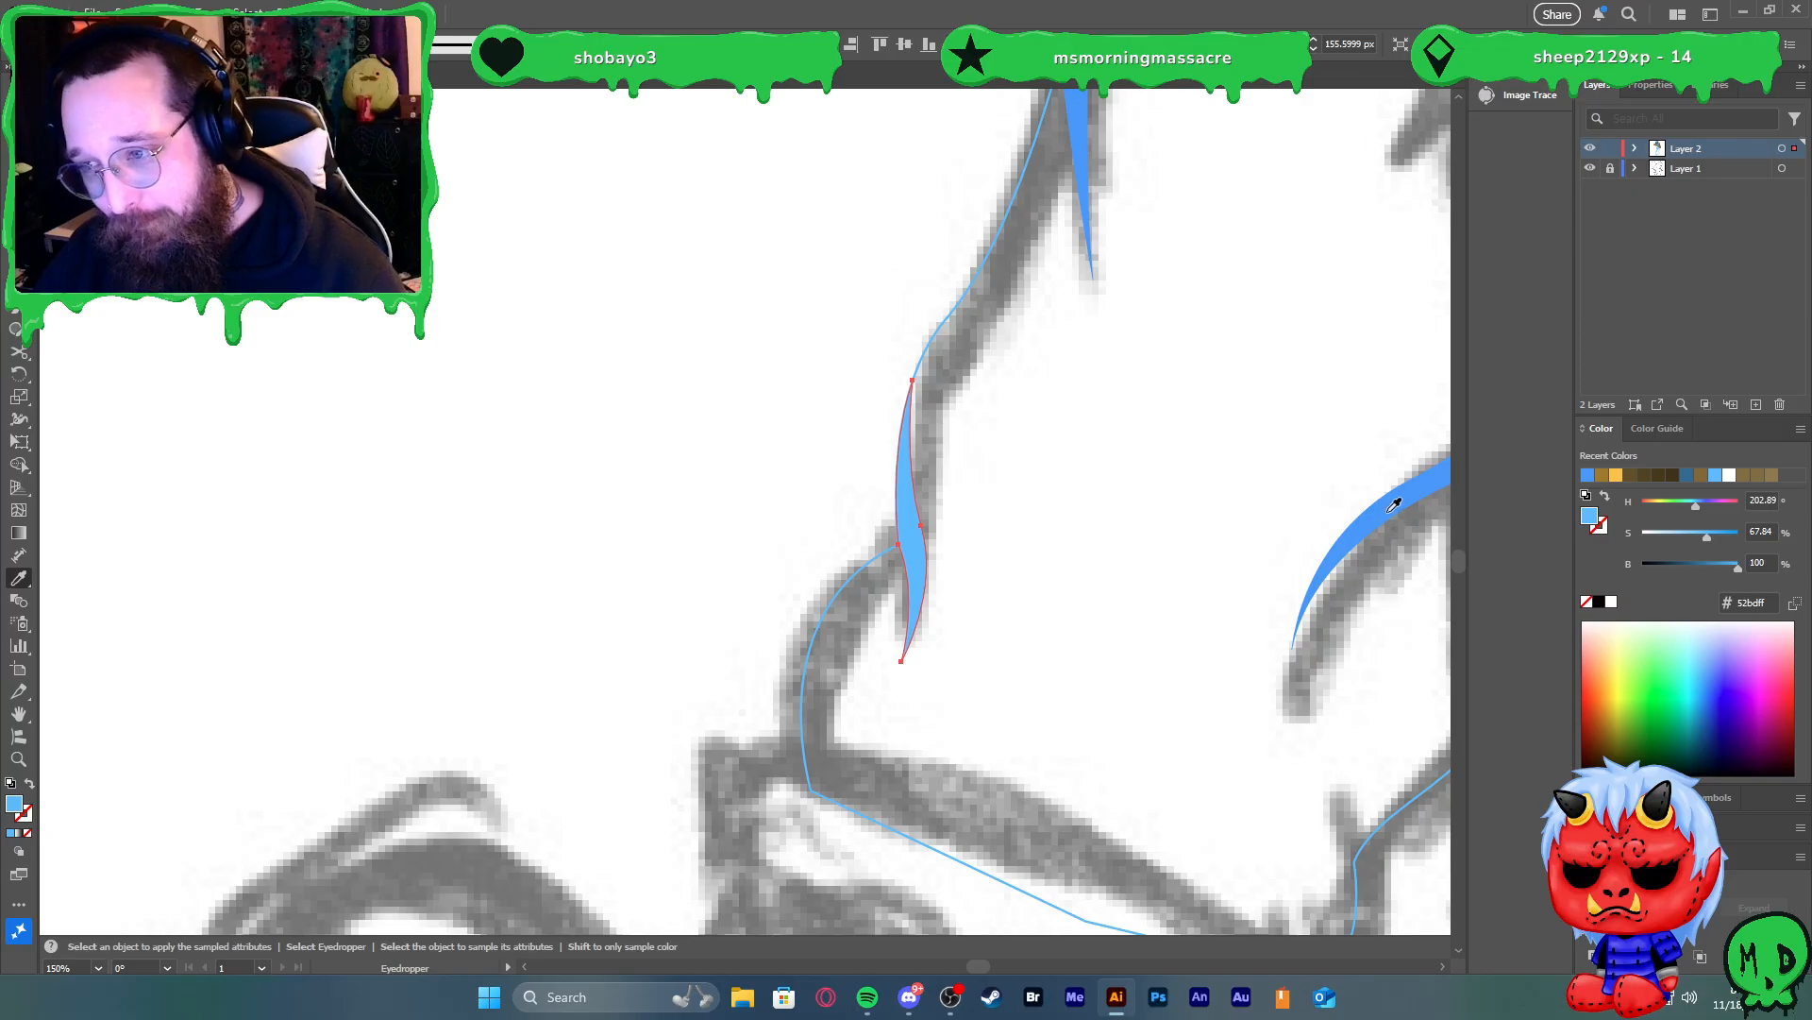
pyautogui.click(1395, 505)
pyautogui.press('v')
pyautogui.click(779, 404)
# Restore the overalls' solid light blue fill, deselect the shape and view the whole character
pyautogui.scroll(-3, 780, 404)
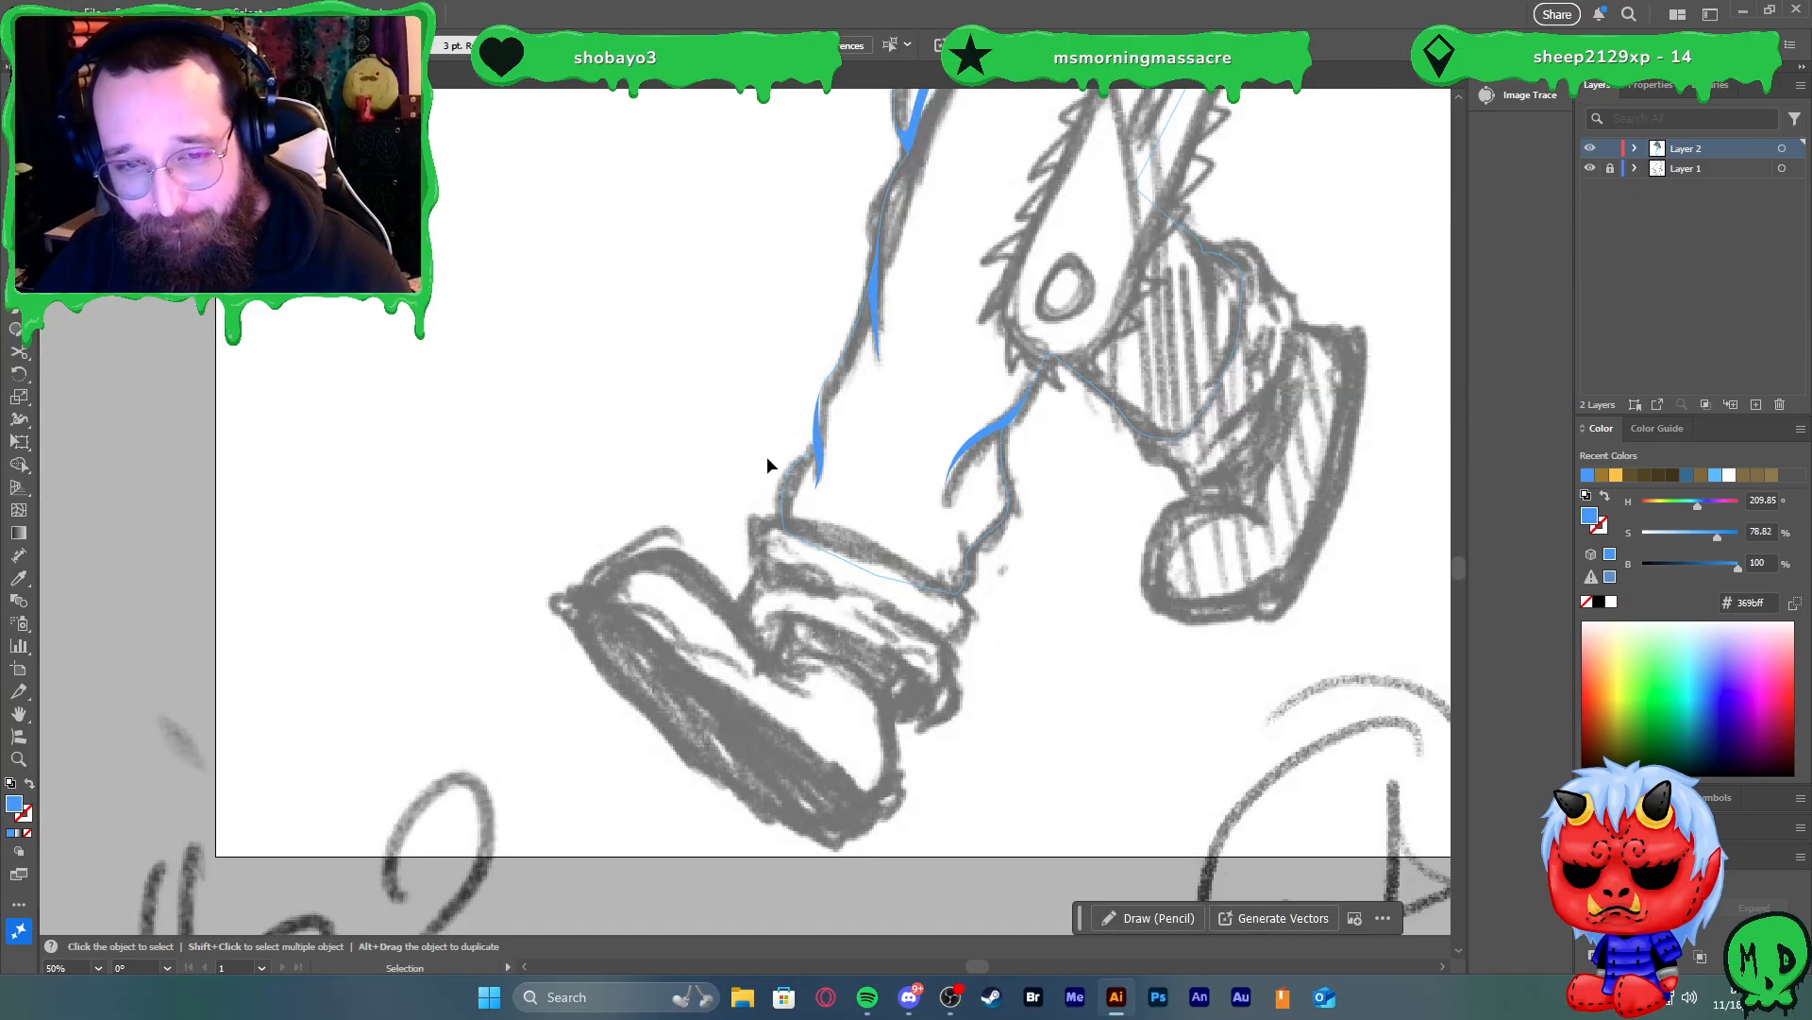
pyautogui.click(841, 359)
pyautogui.hotkey('shift', 'x')
pyautogui.click(746, 342)
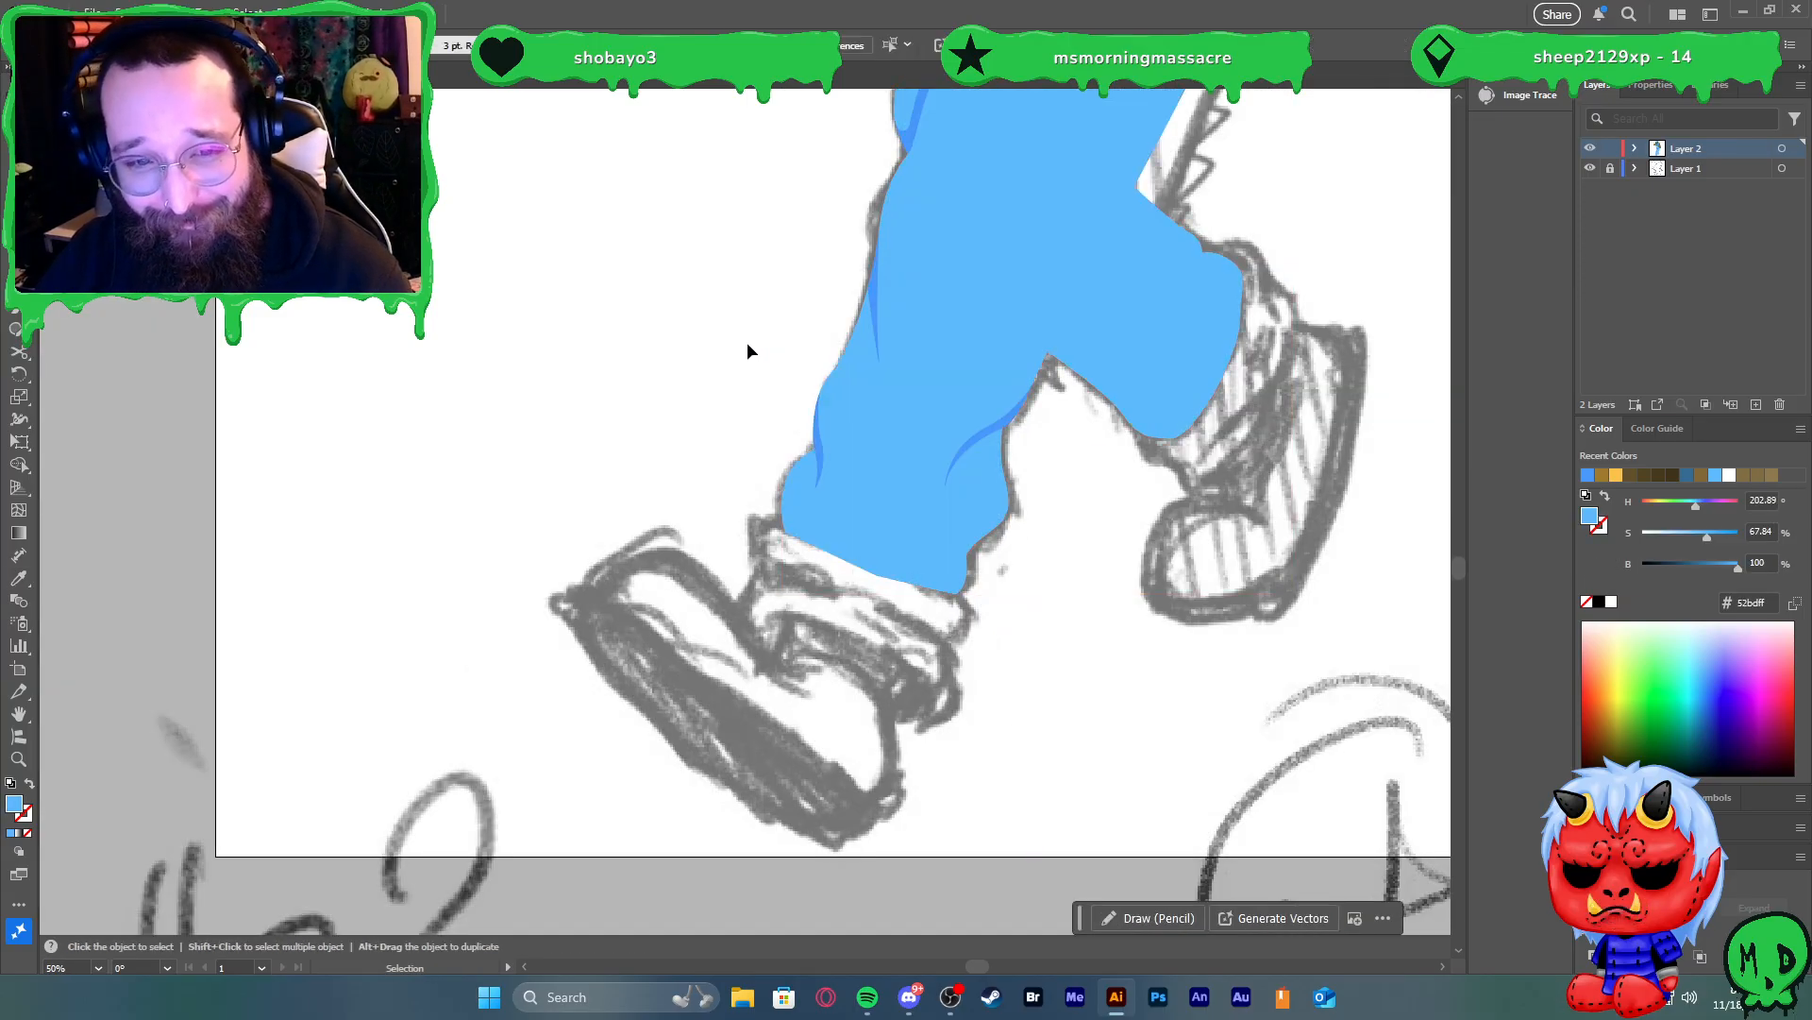
pyautogui.scroll(-4, 748, 351)
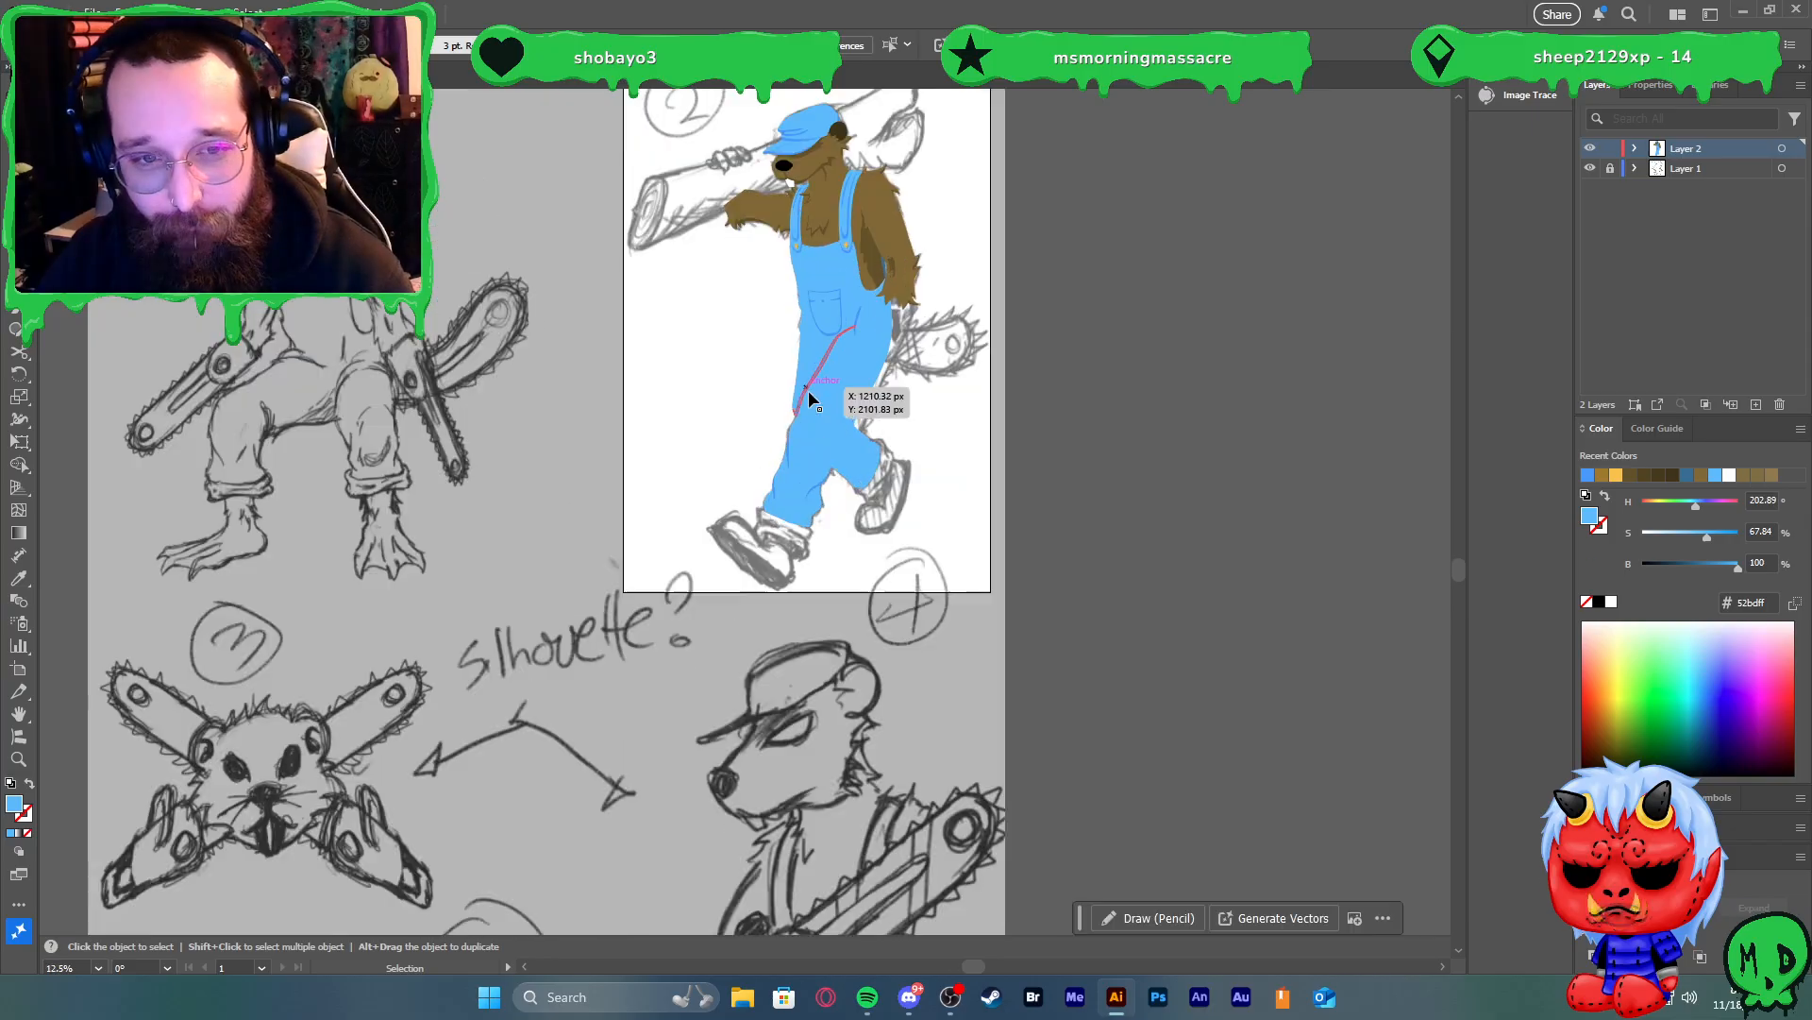
# Switch the overalls from light blue fill to outline again for work along the front hip edge, and deselect them
pyautogui.scroll(3, 808, 389)
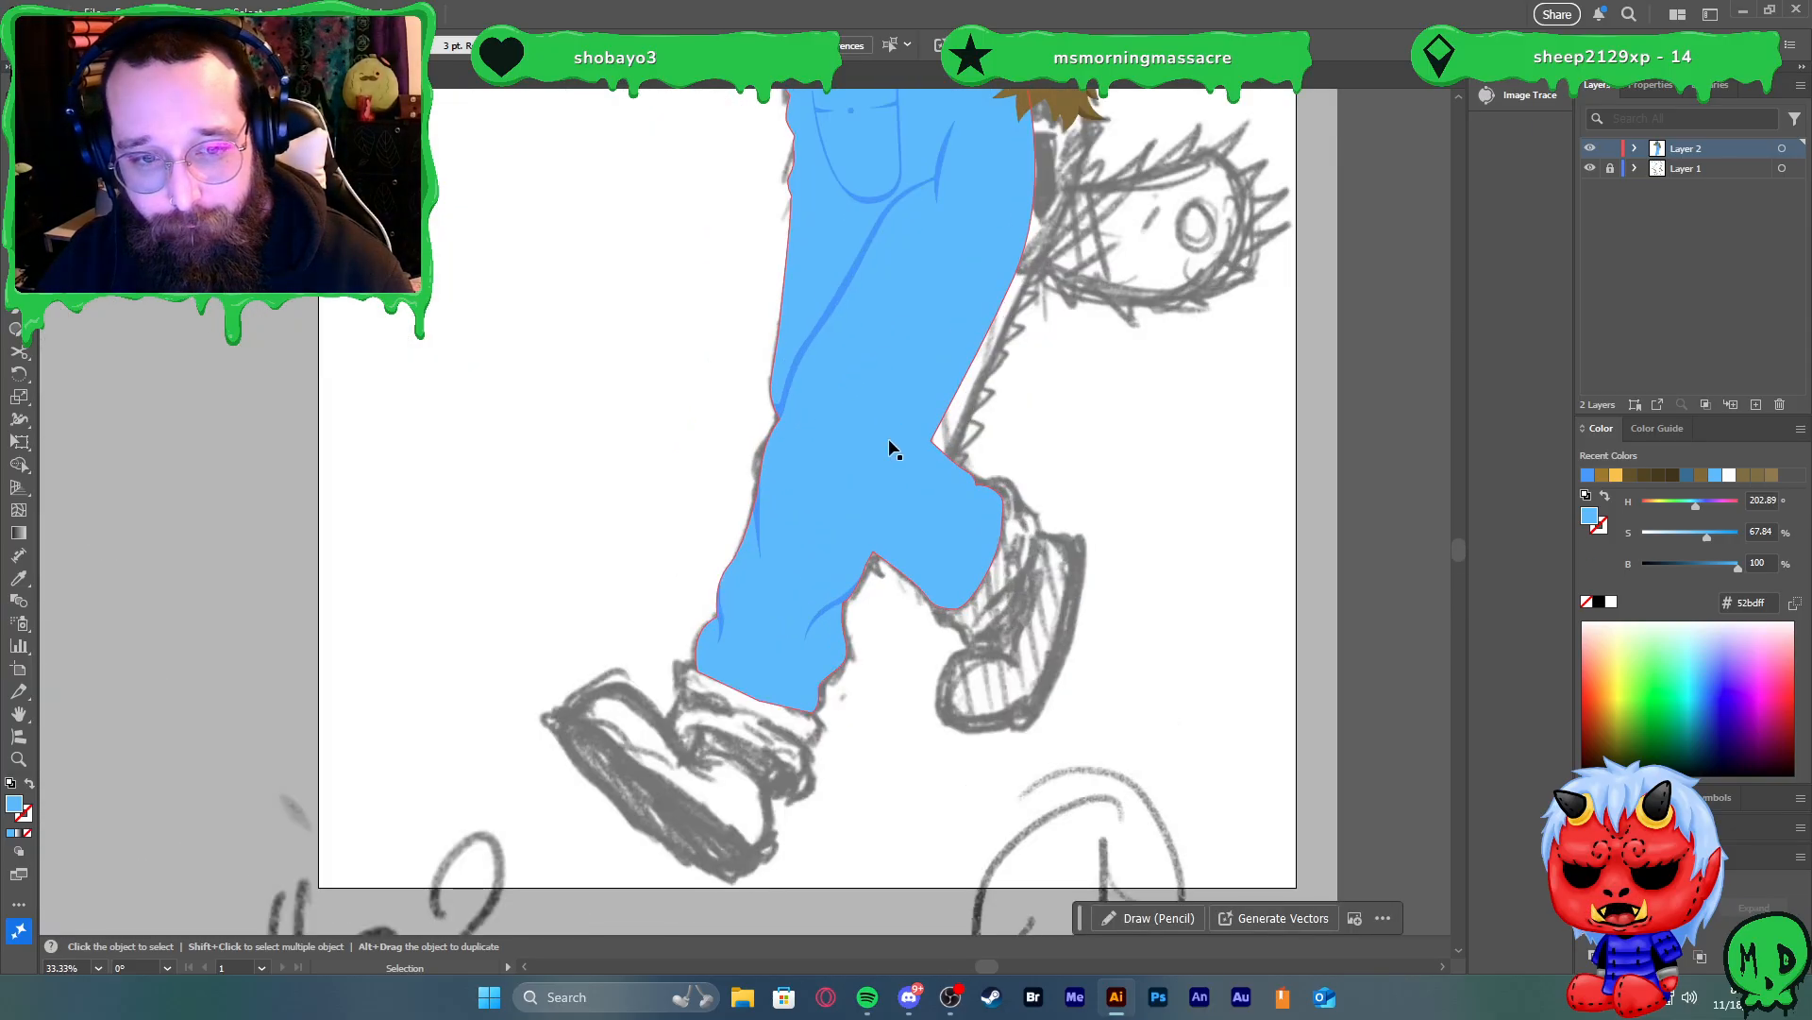
pyautogui.scroll(3, 890, 450)
pyautogui.click(966, 469)
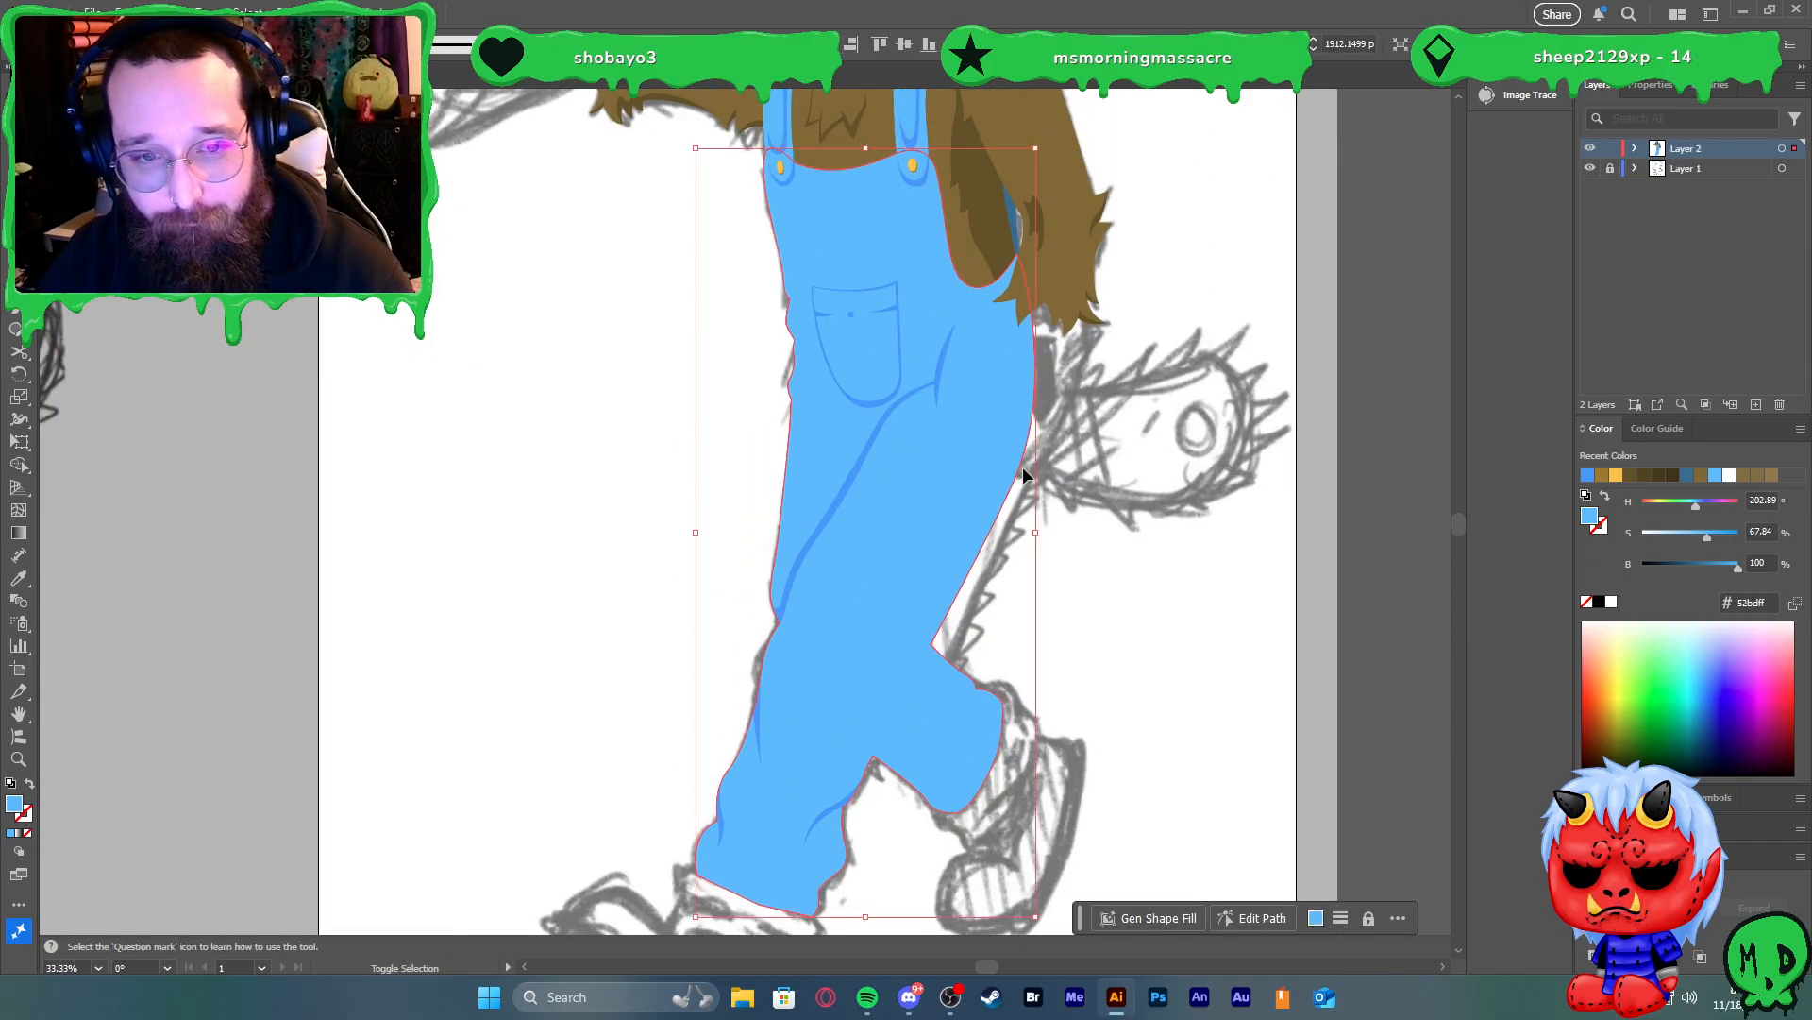
pyautogui.hotkey('shift', 'x')
pyautogui.scroll(5, 763, 402)
pyautogui.click(893, 417)
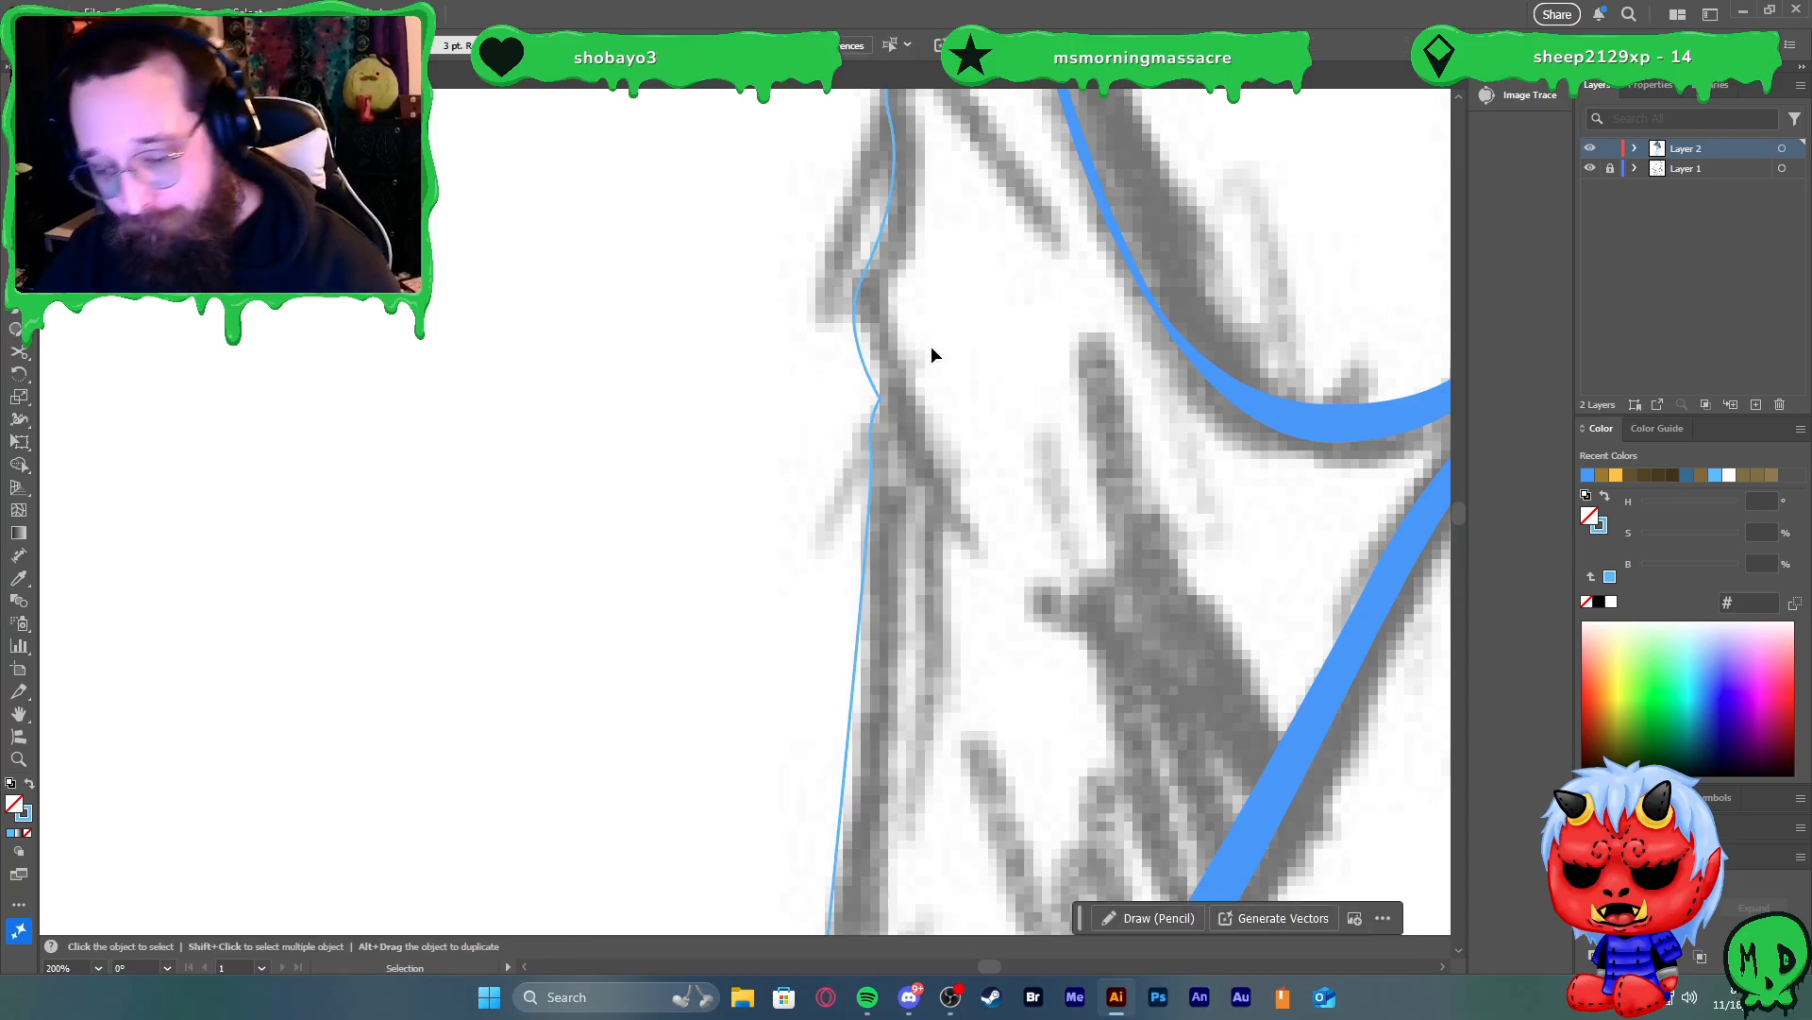
# Draw a crescent-shaped fold with the Pen tool on the front edge below the pocket's level, coloured with the sampled darker blue
pyautogui.press('p')
pyautogui.click(862, 279)
pyautogui.moveTo(938, 417); pyautogui.dragTo(982, 485)
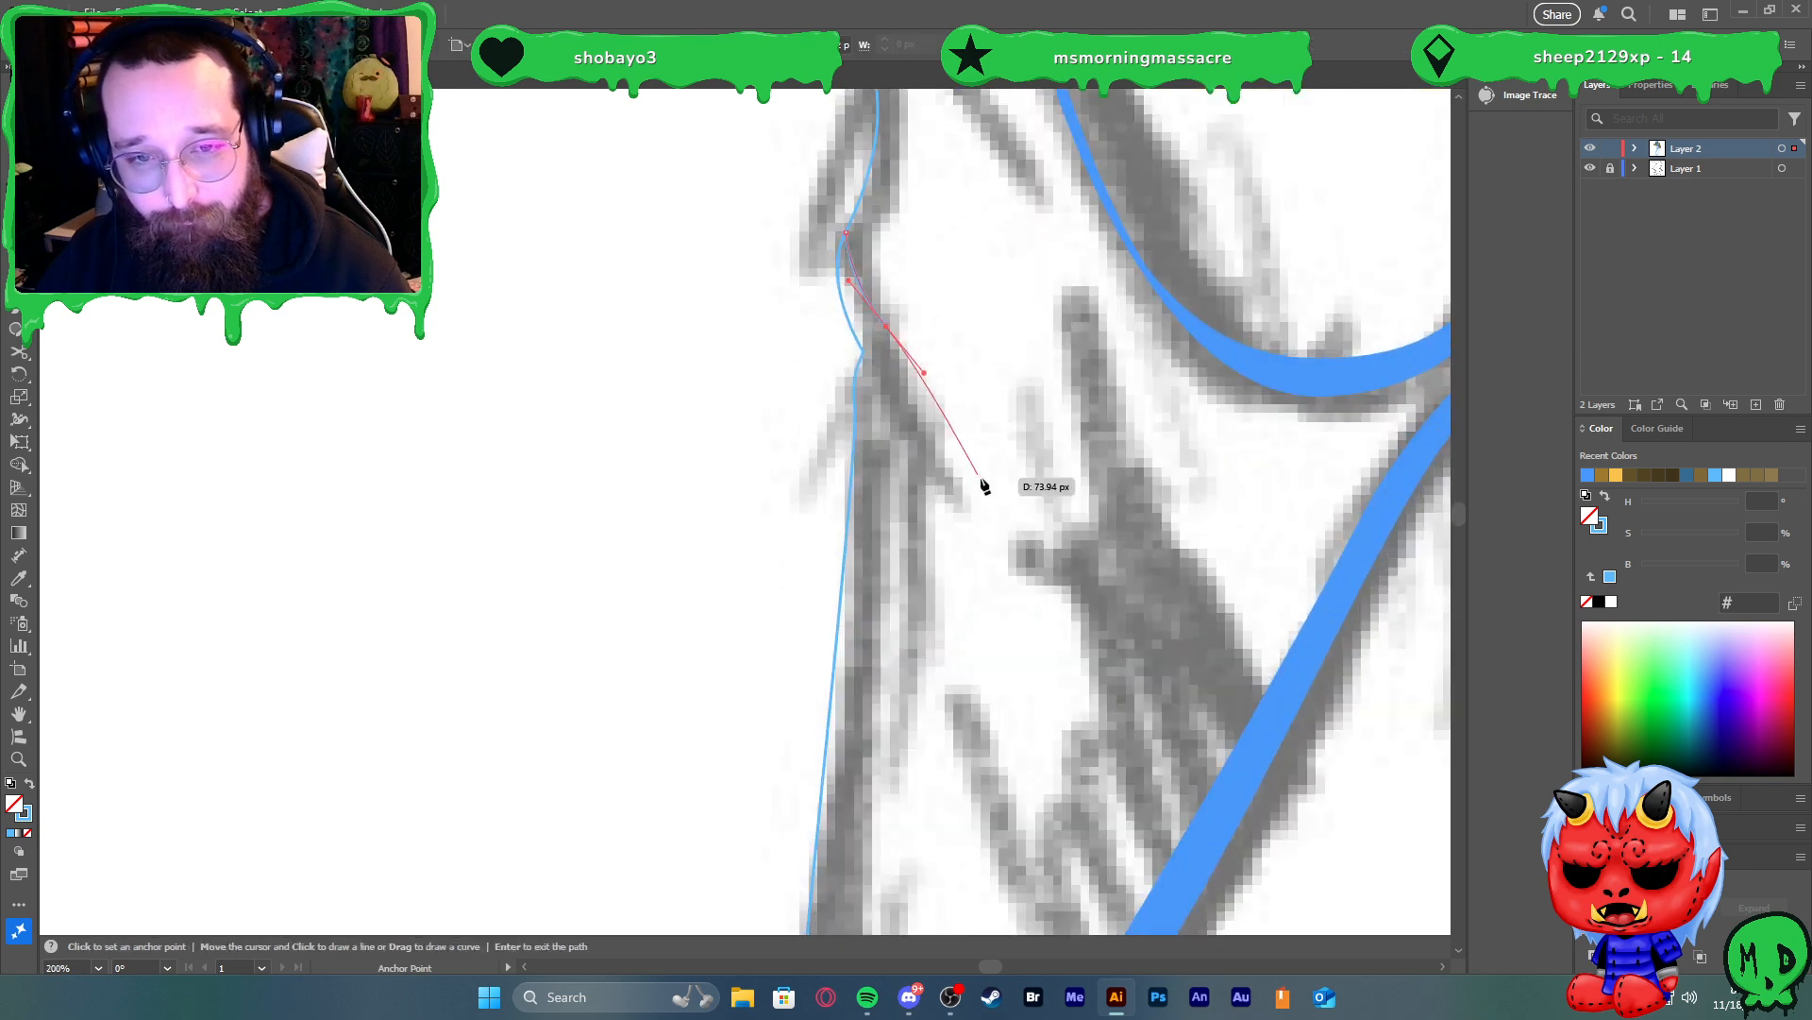
pyautogui.hotkey('ctrl', 'z')
pyautogui.click(958, 456)
pyautogui.moveTo(1093, 559); pyautogui.dragTo(1037, 545)
pyautogui.hotkey('ctrl', 'z')
pyautogui.moveTo(985, 487); pyautogui.dragTo(1072, 578)
pyautogui.click(985, 489)
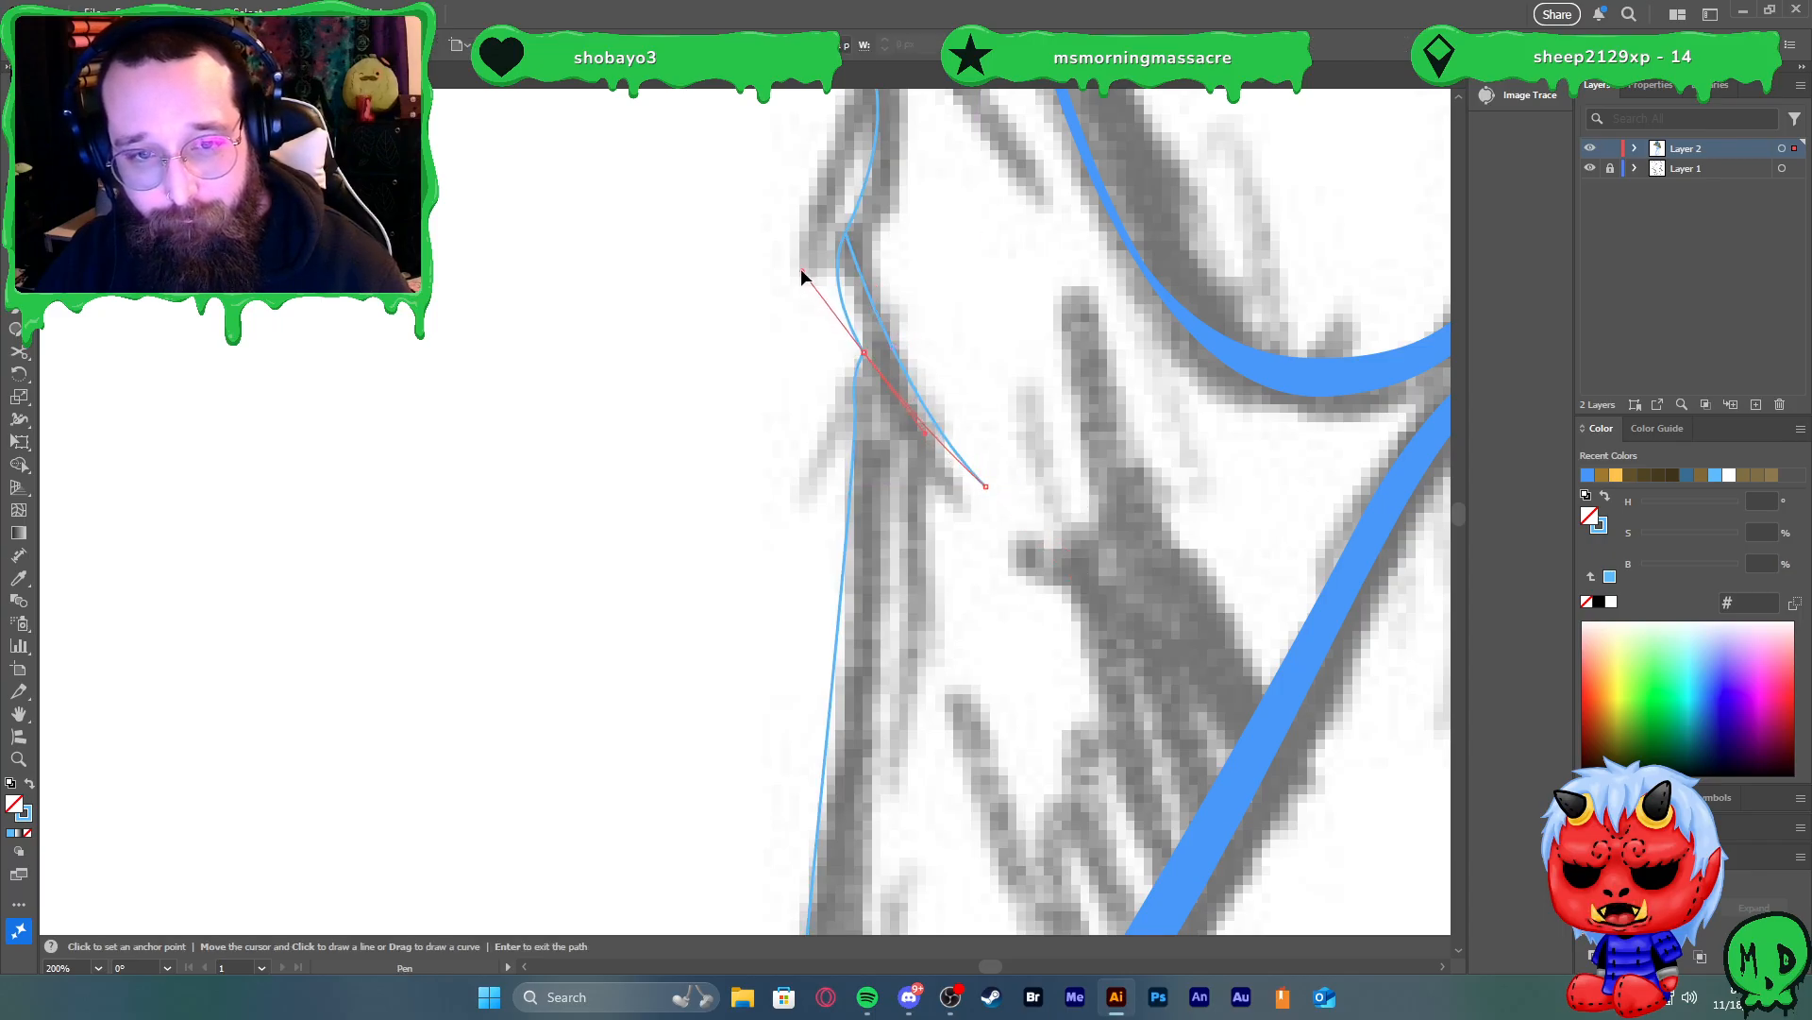
pyautogui.moveTo(848, 233); pyautogui.dragTo(886, 287)
pyautogui.press('v')
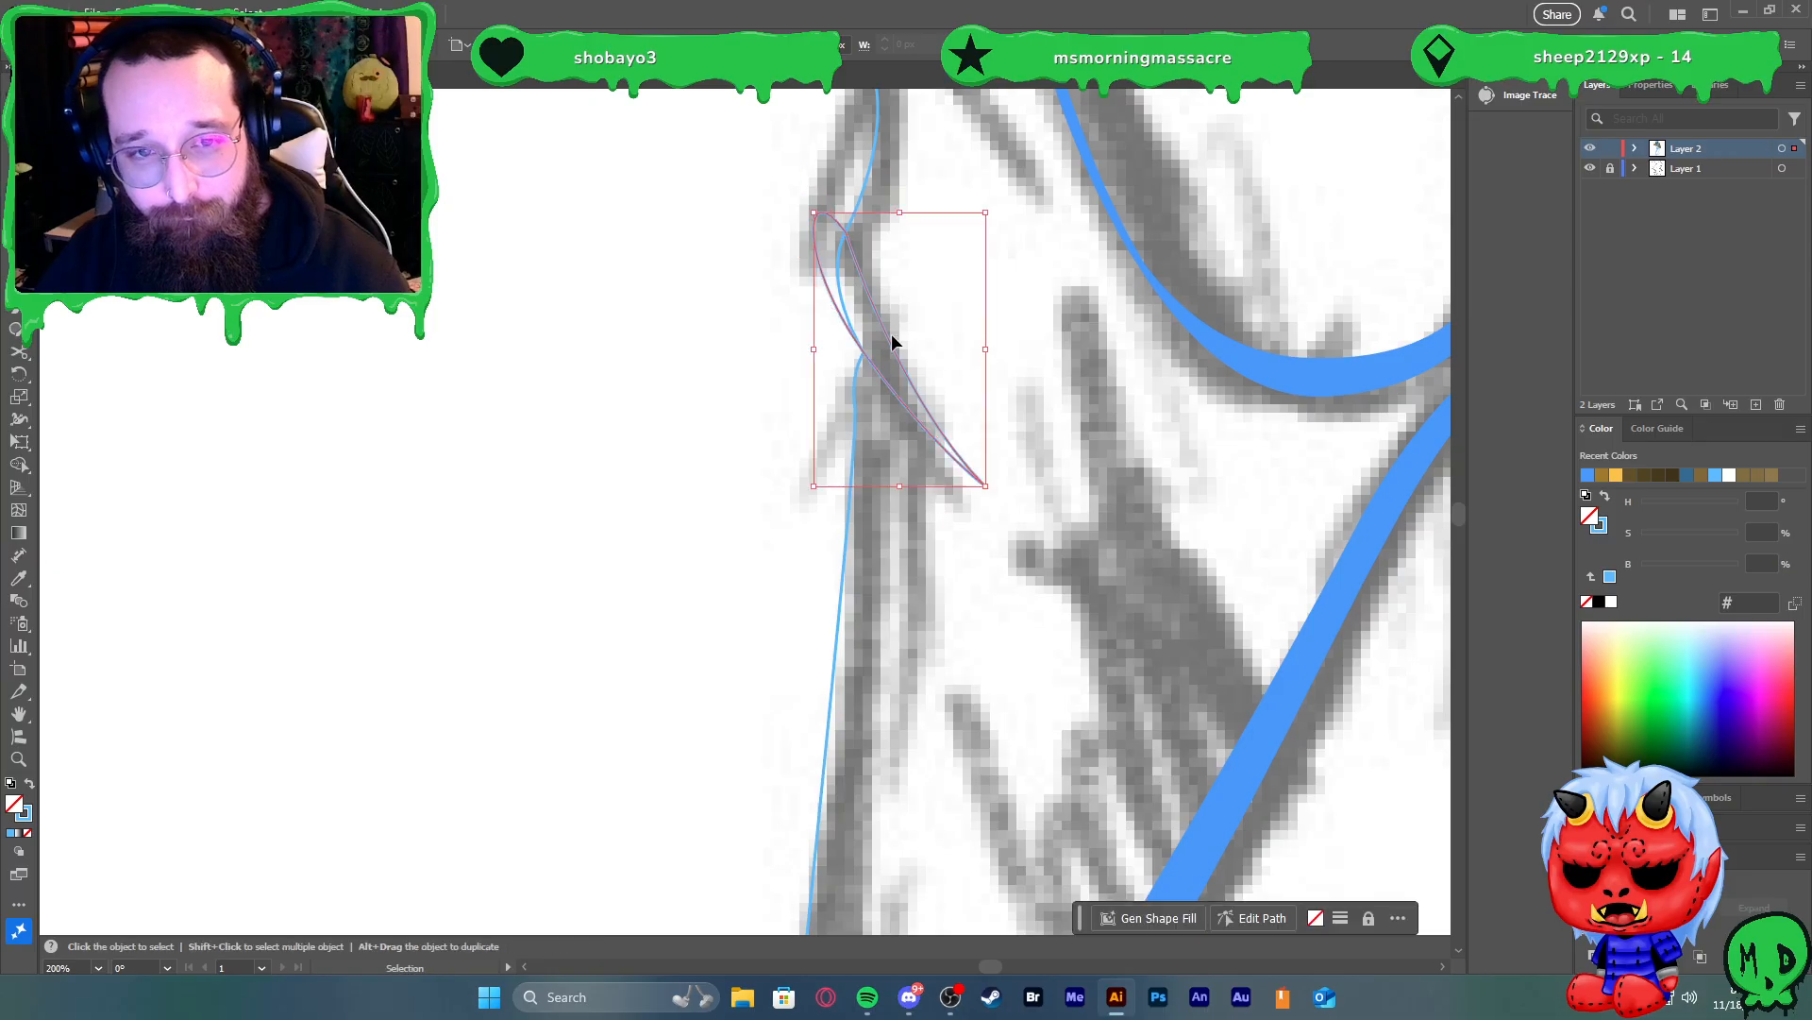
pyautogui.press('i')
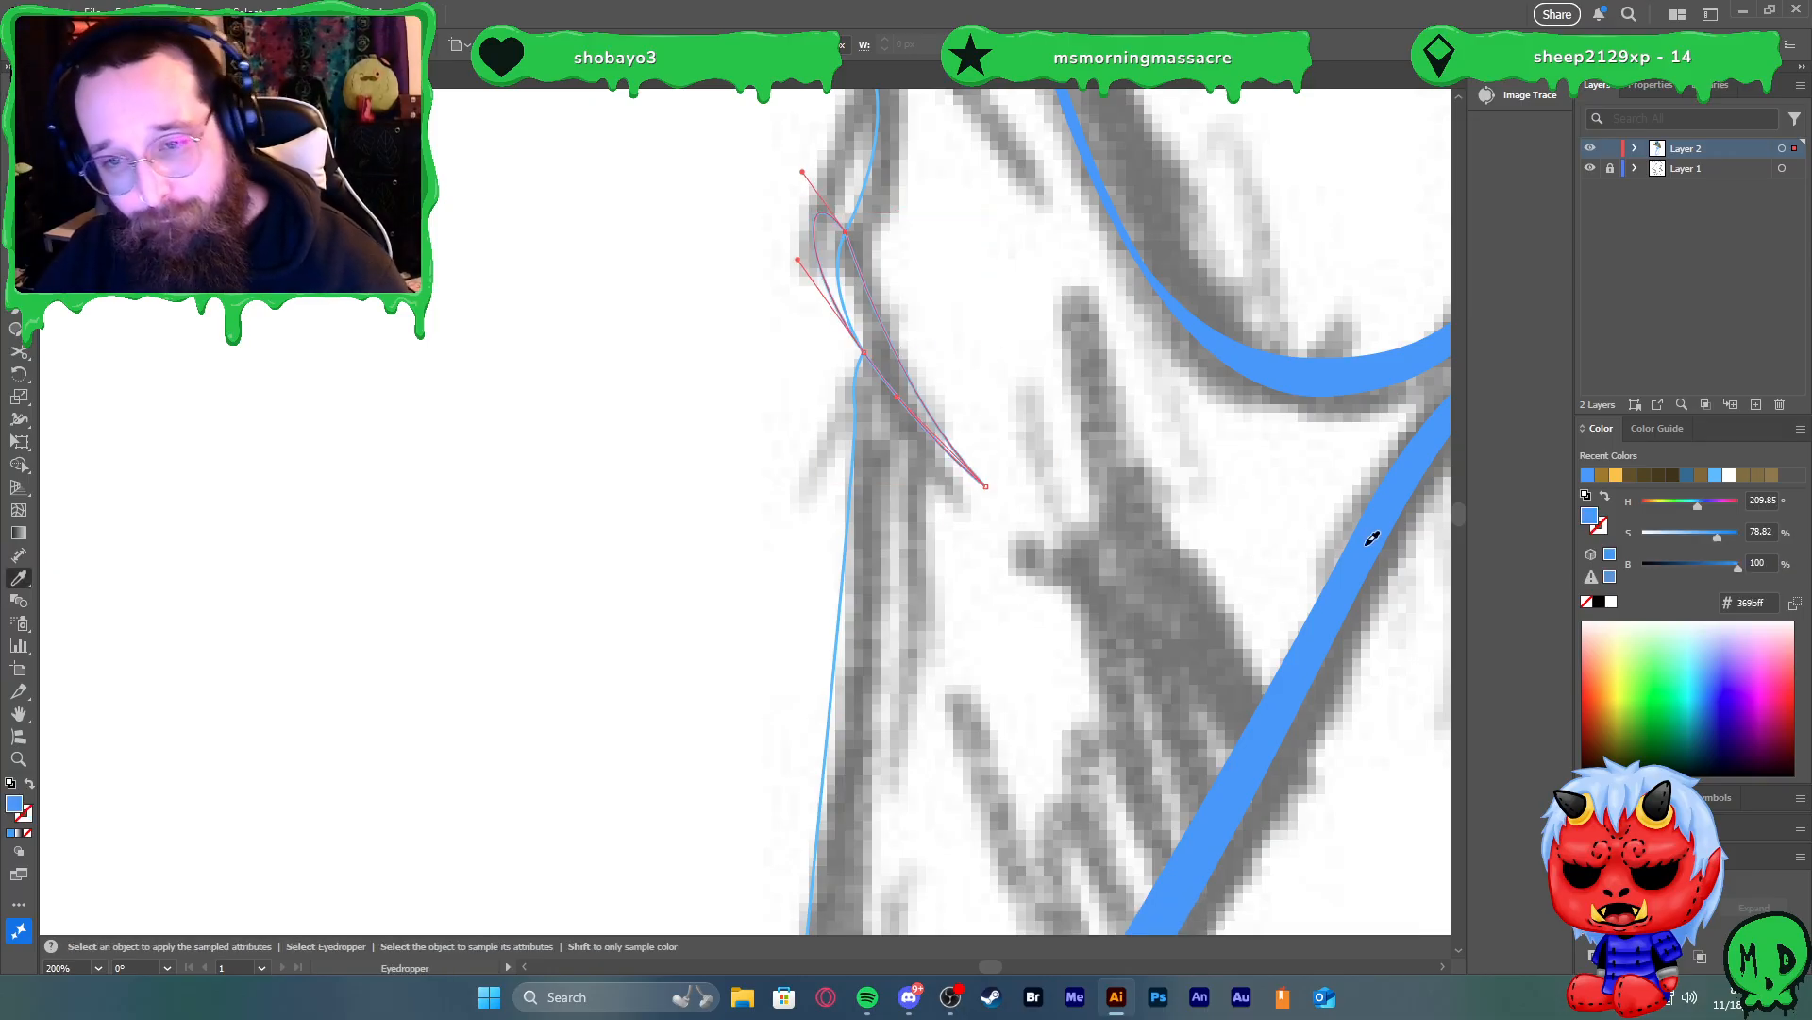
pyautogui.click(1376, 526)
# Trim the crescent fold to the overalls' front outline with Shape Builder, undo the stray shape move, and deselect
pyautogui.hotkey('shift', 'm')
pyautogui.press('v')
pyautogui.scroll(-2, 740, 336)
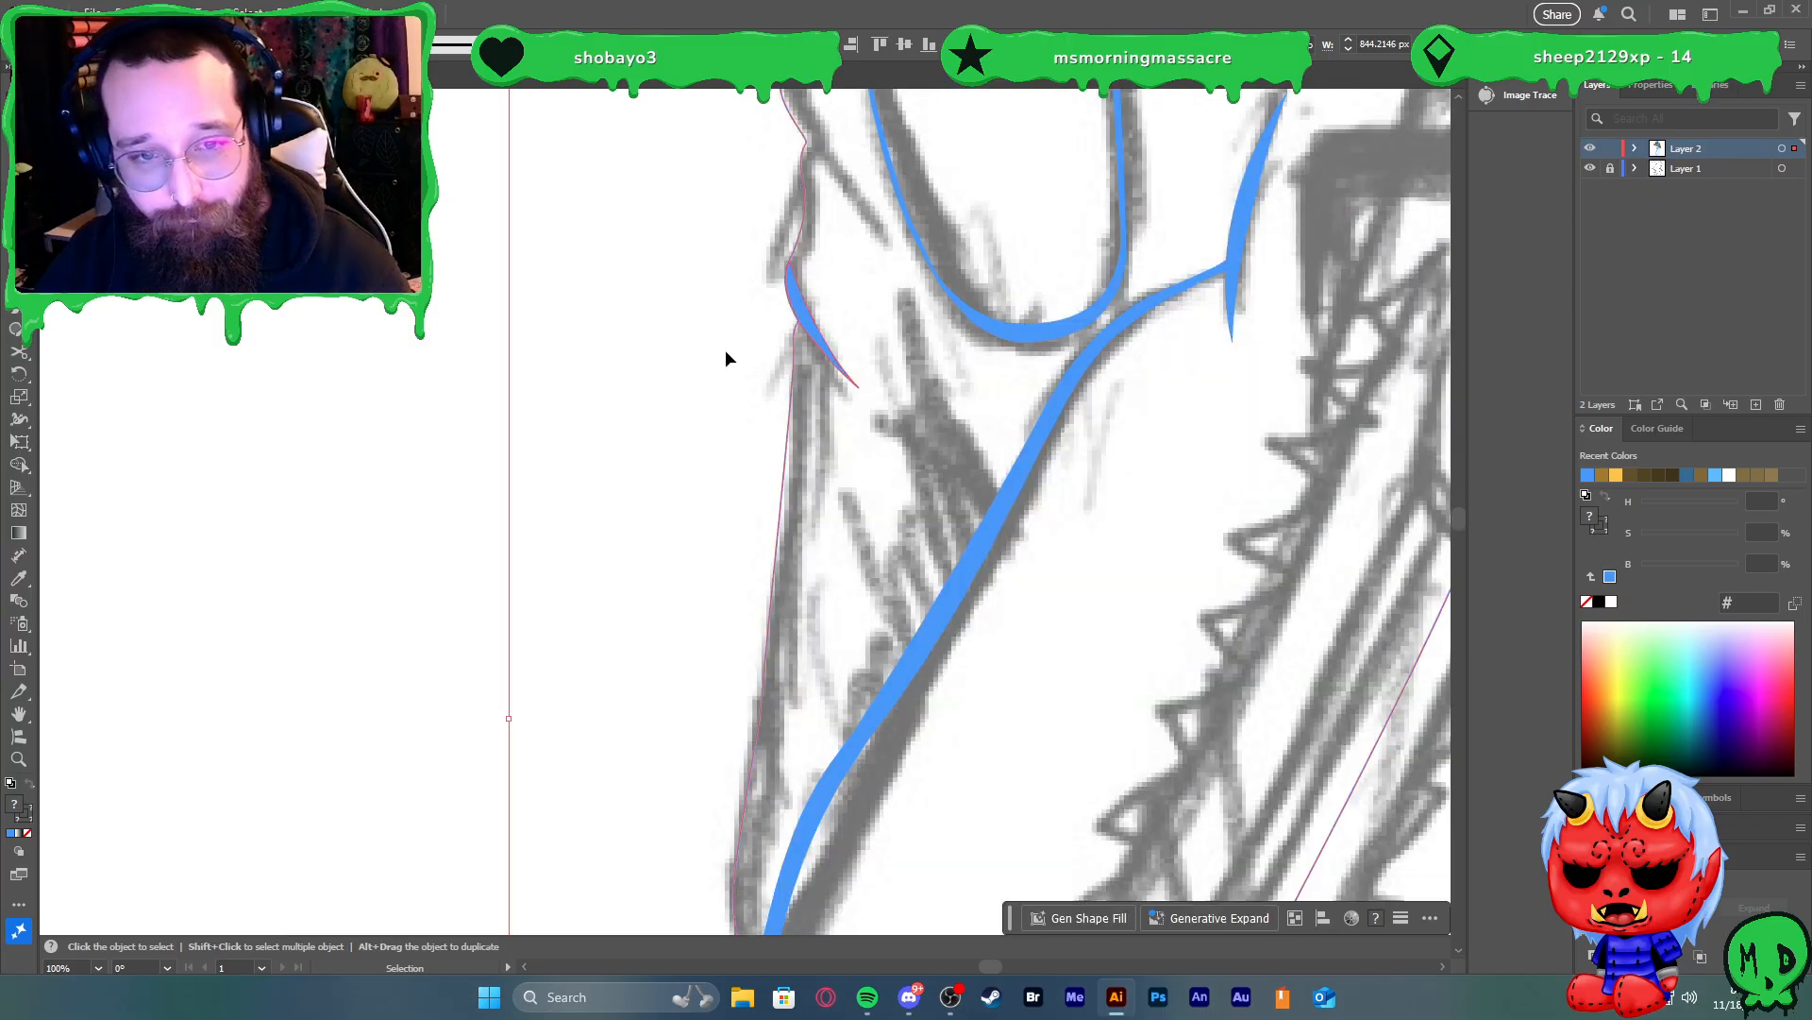
pyautogui.scroll(3, 717, 353)
pyautogui.moveTo(993, 321); pyautogui.dragTo(796, 371)
pyautogui.hotkey('ctrl', 'z')
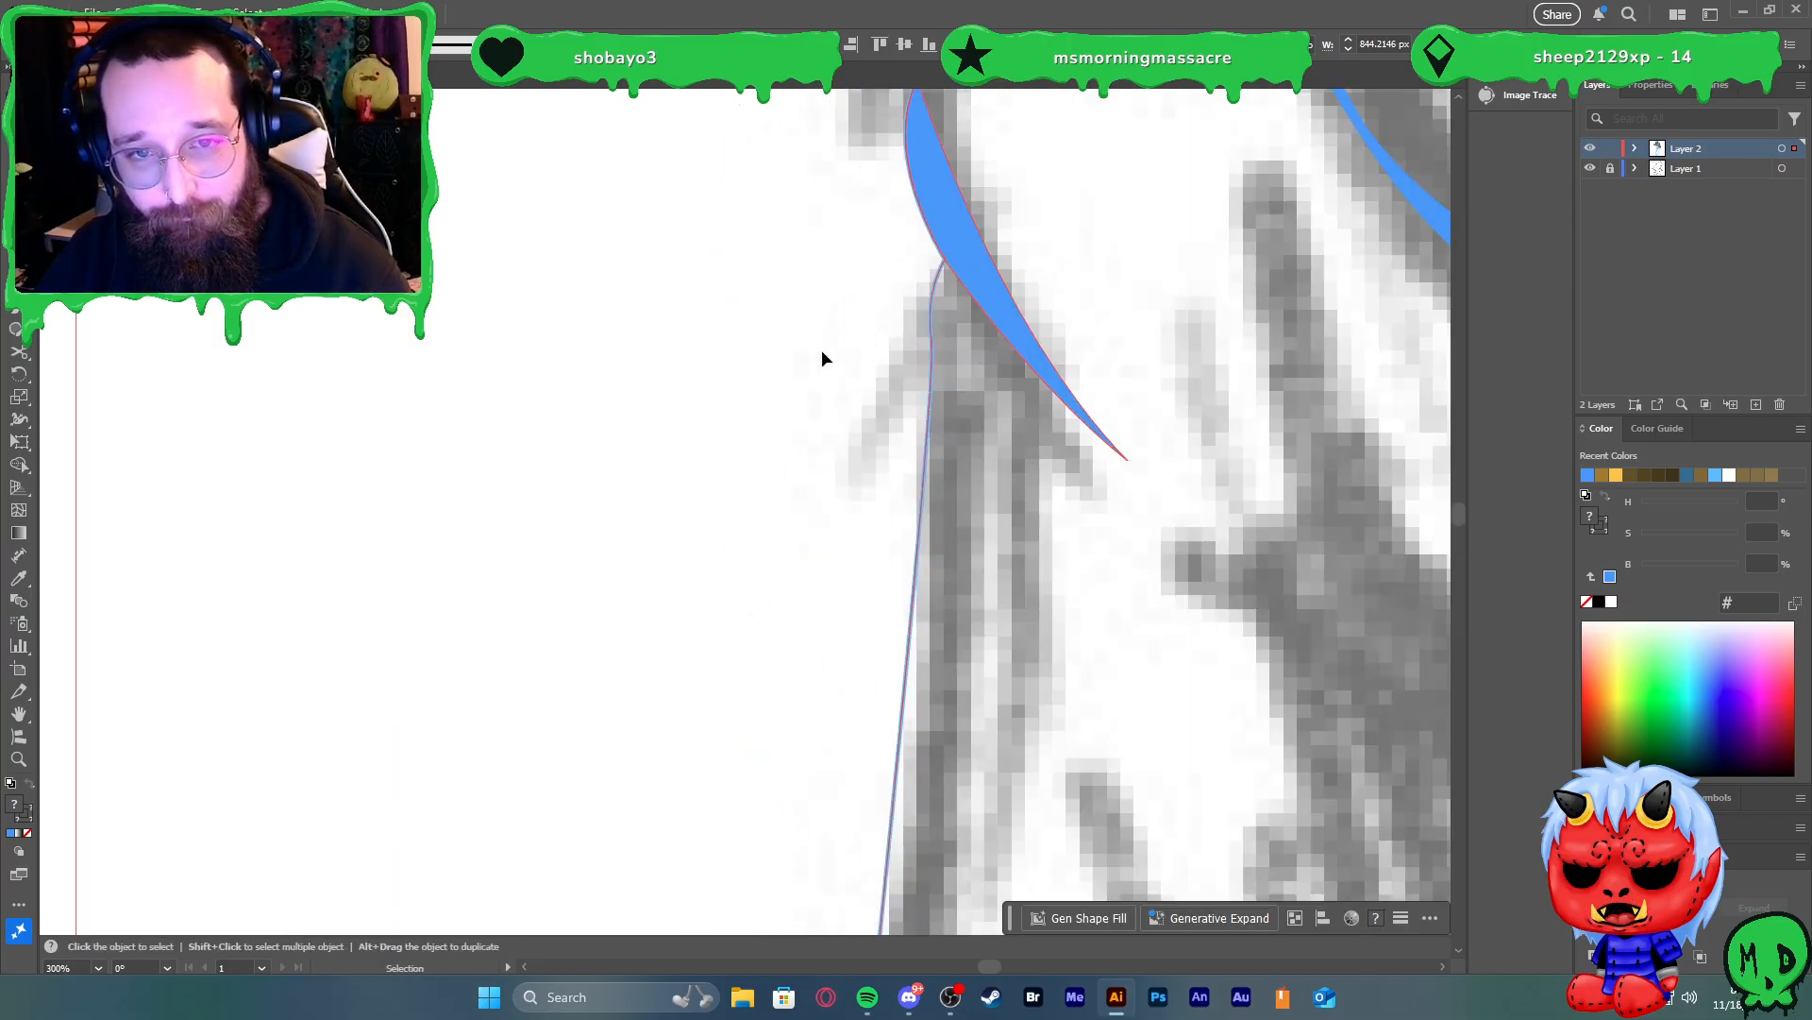
pyautogui.scroll(-4, 809, 351)
pyautogui.click(693, 294)
# Draw a longer S-curved darker blue fold with the Pen tool on the front edge beside the pocket, above the crescent fold
pyautogui.scroll(2, 1123, 359)
pyautogui.scroll(-3, 1131, 362)
pyautogui.scroll(2, 1192, 271)
pyautogui.scroll(1, 1091, 315)
pyautogui.press('p')
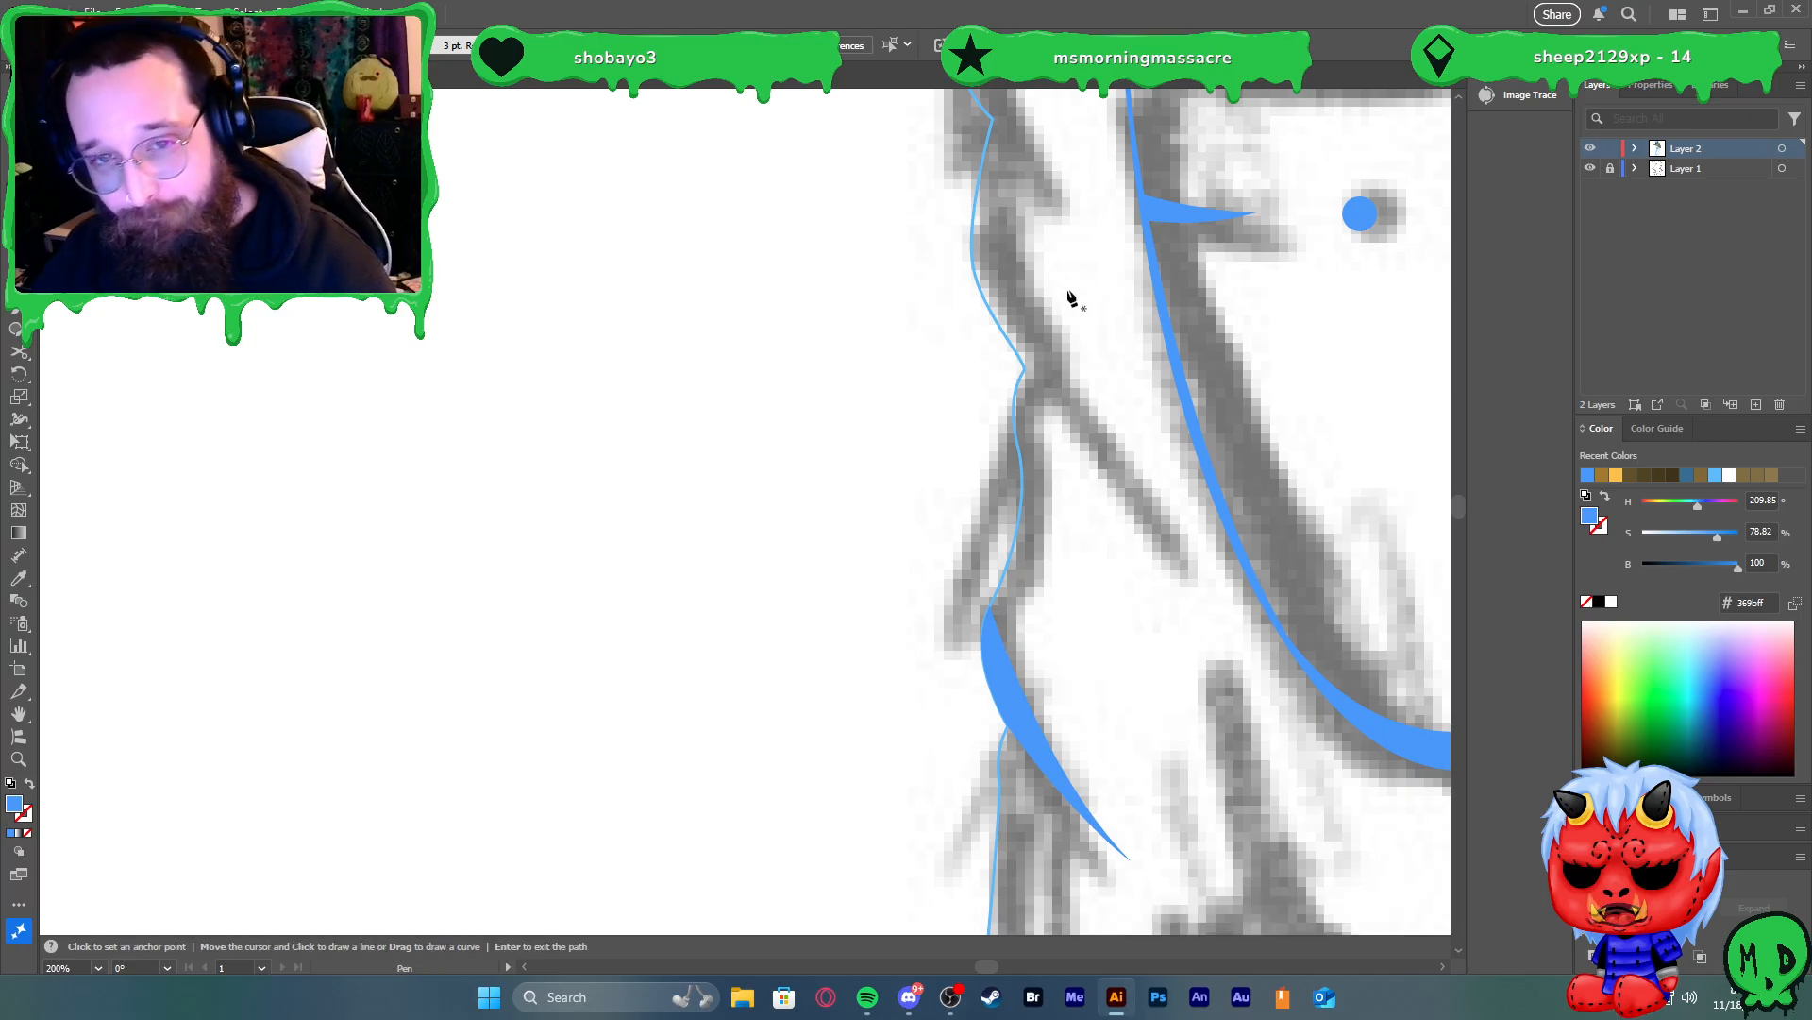
pyautogui.hotkey('ctrl', 'z')
pyautogui.click(980, 175)
pyautogui.moveTo(1067, 363); pyautogui.dragTo(1119, 434)
pyautogui.moveTo(1156, 577); pyautogui.dragTo(1164, 637)
pyautogui.click(1157, 578)
pyautogui.moveTo(1025, 371); pyautogui.dragTo(964, 320)
pyautogui.moveTo(915, 211); pyautogui.dragTo(927, 206)
pyautogui.click(981, 175)
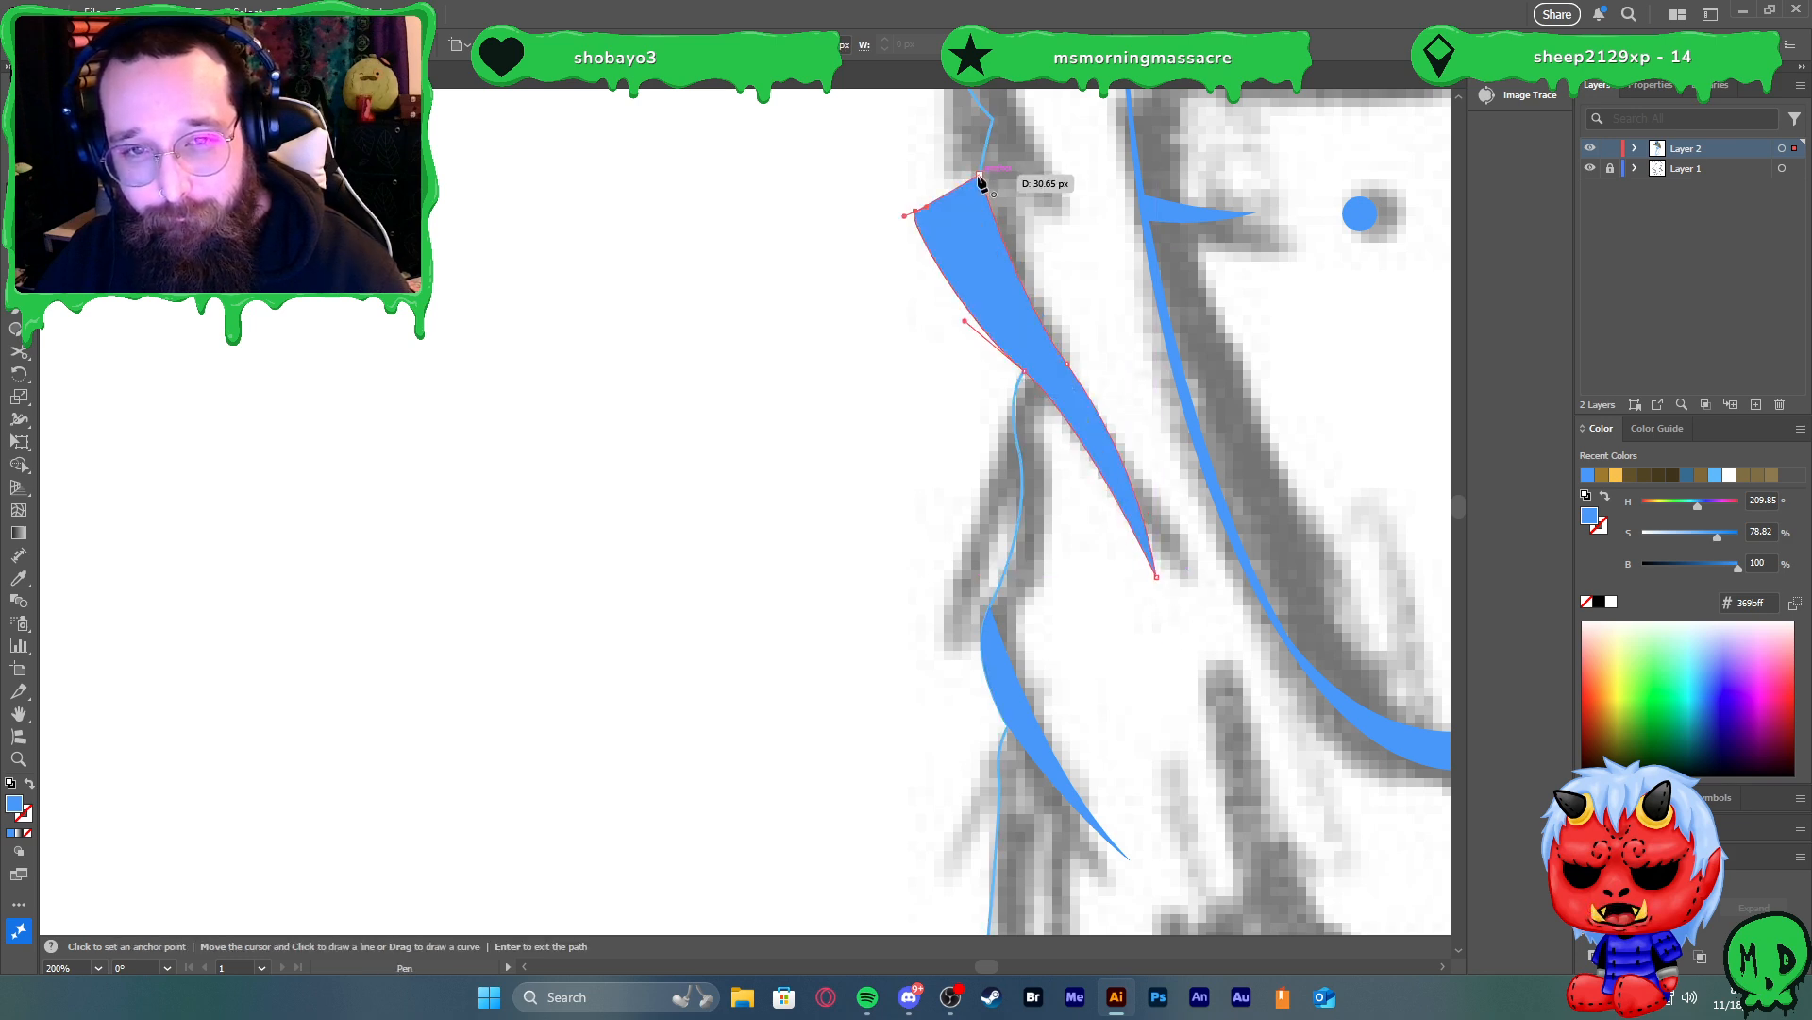
# Cut away the part of the S-curved fold outside the overalls' front outline with Shape Builder, and deselect
pyautogui.press('v')
pyautogui.keyDown('shift'); pyautogui.click(984, 154); pyautogui.keyUp('shift')
pyautogui.hotkey('shift', 'm')
pyautogui.keyDown('alt'); pyautogui.click(961, 235); pyautogui.keyUp('alt')
pyautogui.press('v')
pyautogui.click(827, 270)
# Draw a short pointed darker blue fold with the Pen tool at the front-edge notch near the pocket's upper corner
pyautogui.scroll(-4, 831, 270)
pyautogui.scroll(-2, 845, 309)
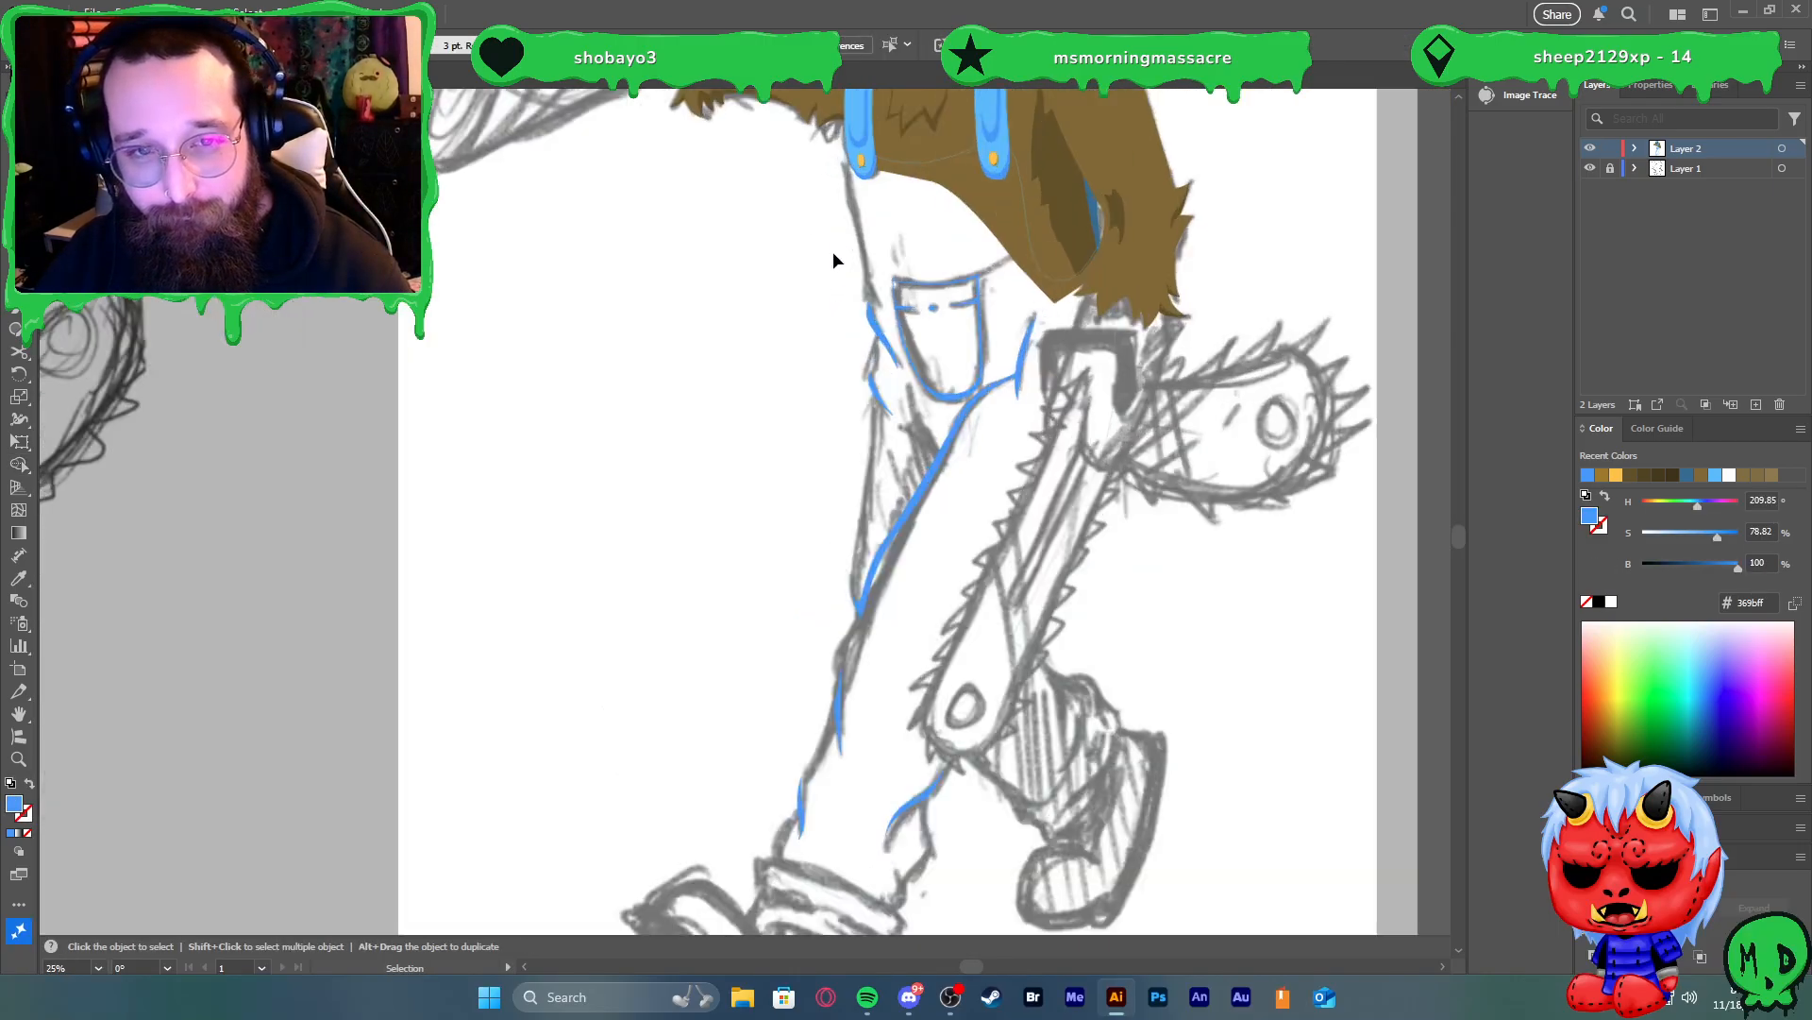
pyautogui.scroll(6, 835, 240)
pyautogui.press('p')
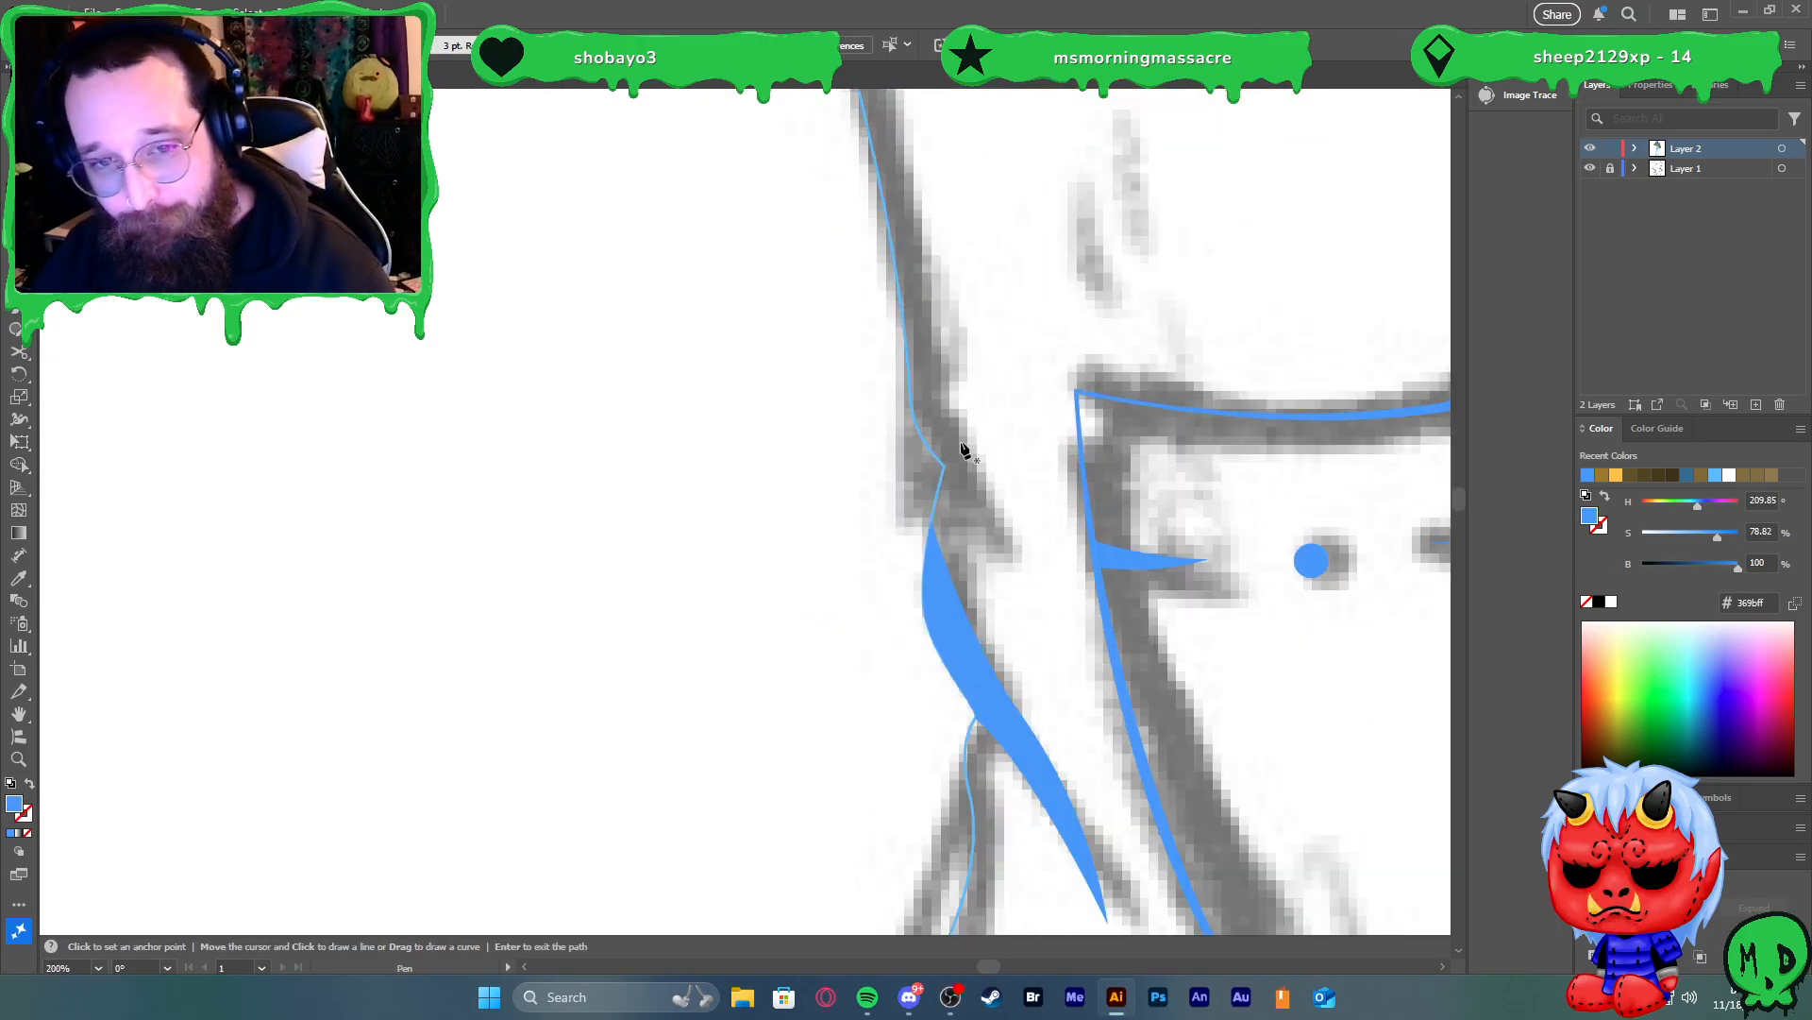
pyautogui.click(943, 466)
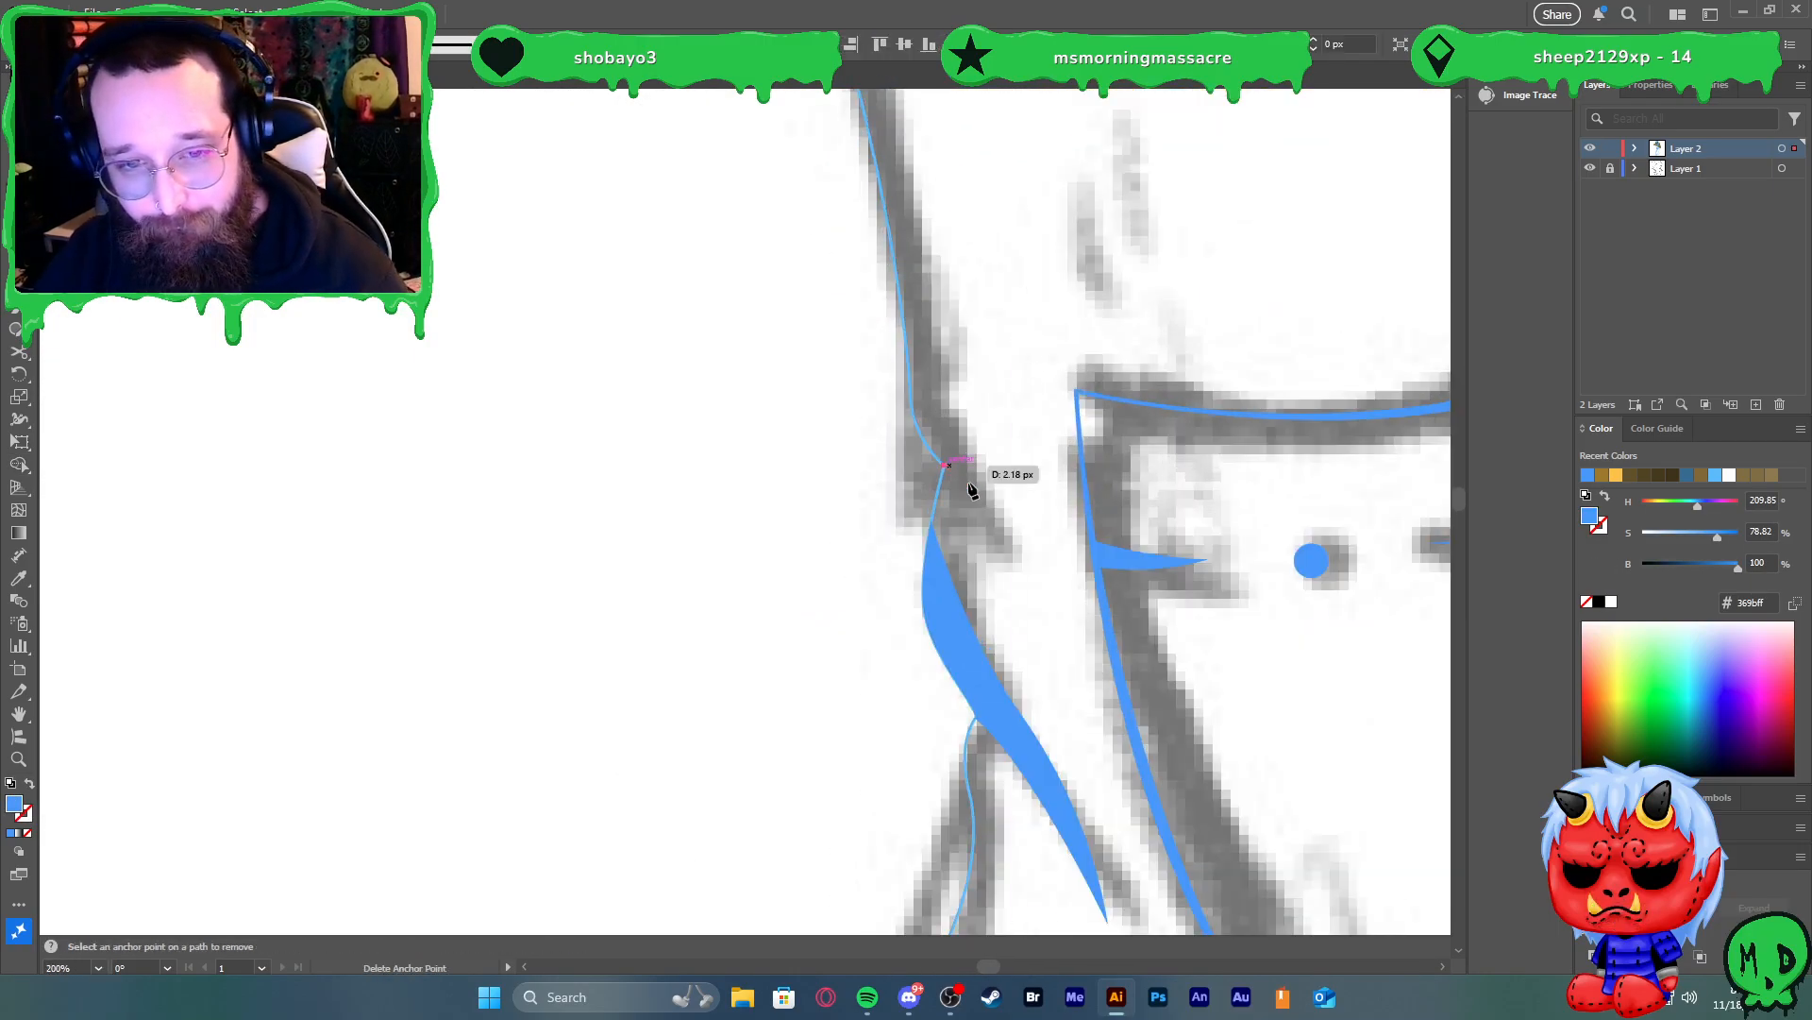
pyautogui.click(1050, 545)
pyautogui.moveTo(907, 354); pyautogui.dragTo(890, 283)
pyautogui.moveTo(867, 412); pyautogui.dragTo(870, 418)
pyautogui.click(942, 466)
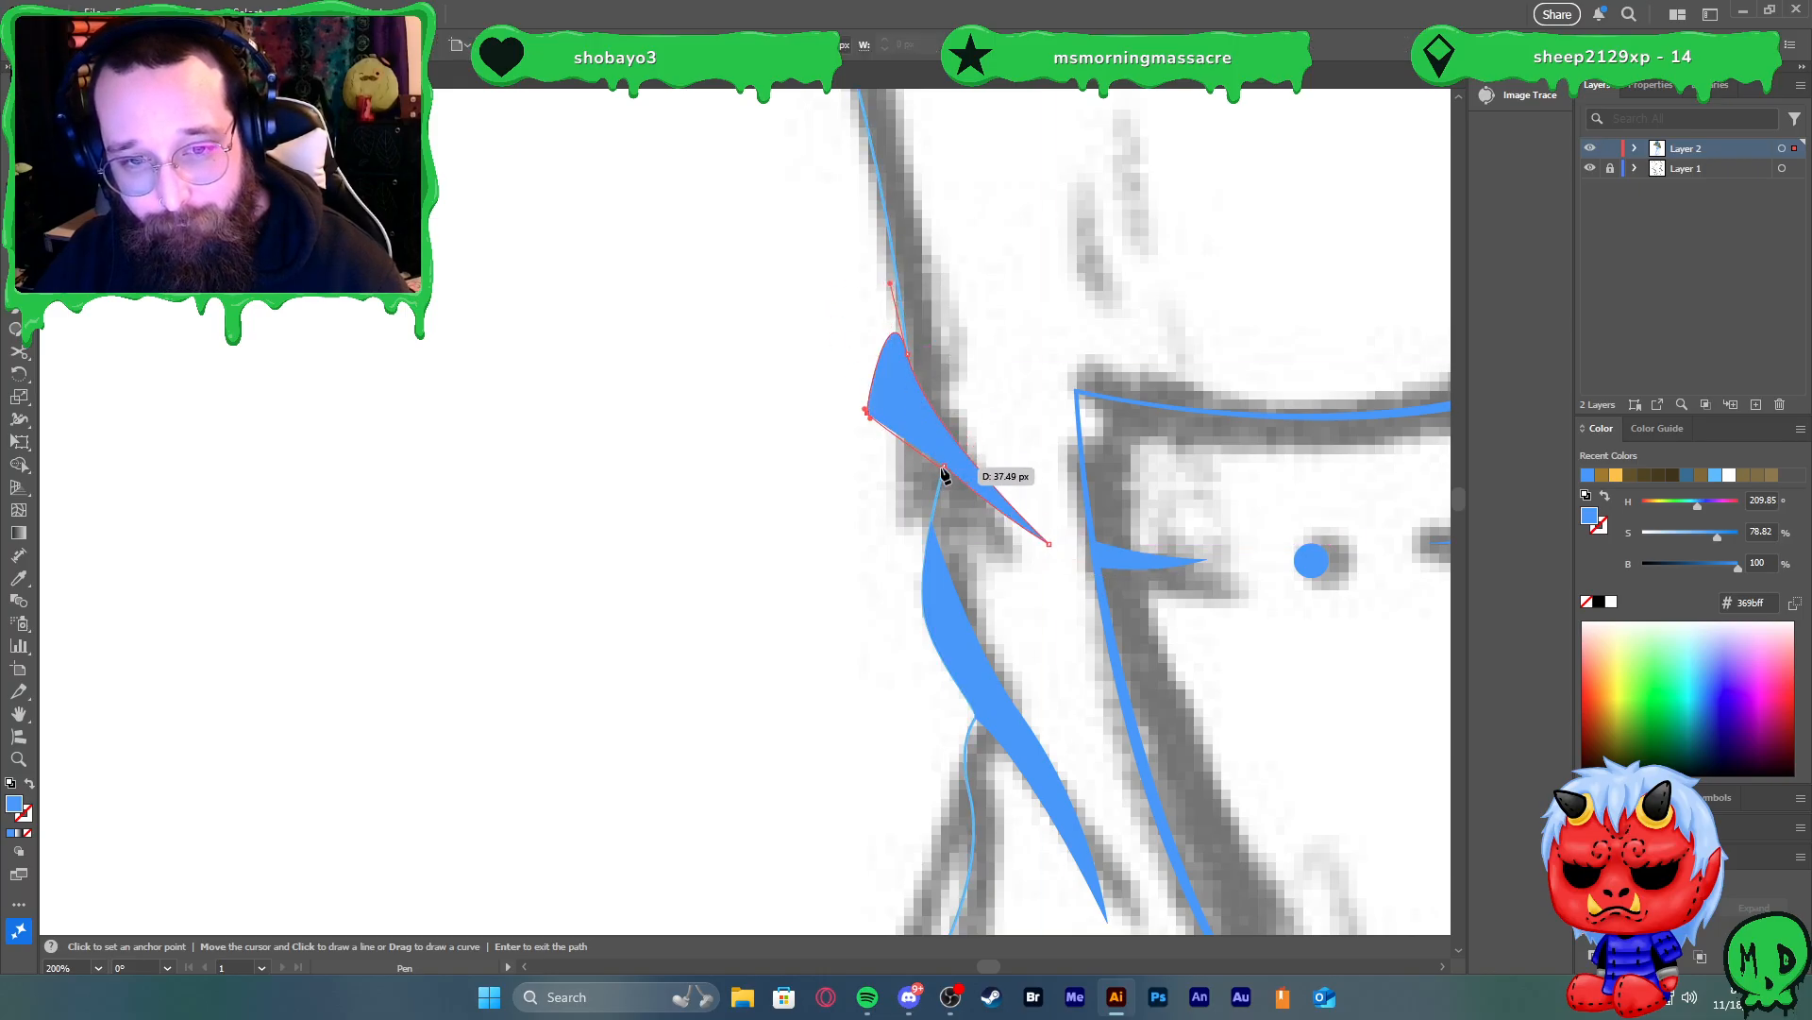
# Trim the short pointed fold to the overalls' front outline with Shape Builder, and deselect the shapes
pyautogui.press('v')
pyautogui.keyDown('shift'); pyautogui.click(937, 490); pyautogui.keyUp('shift')
pyautogui.hotkey('shift', 'm')
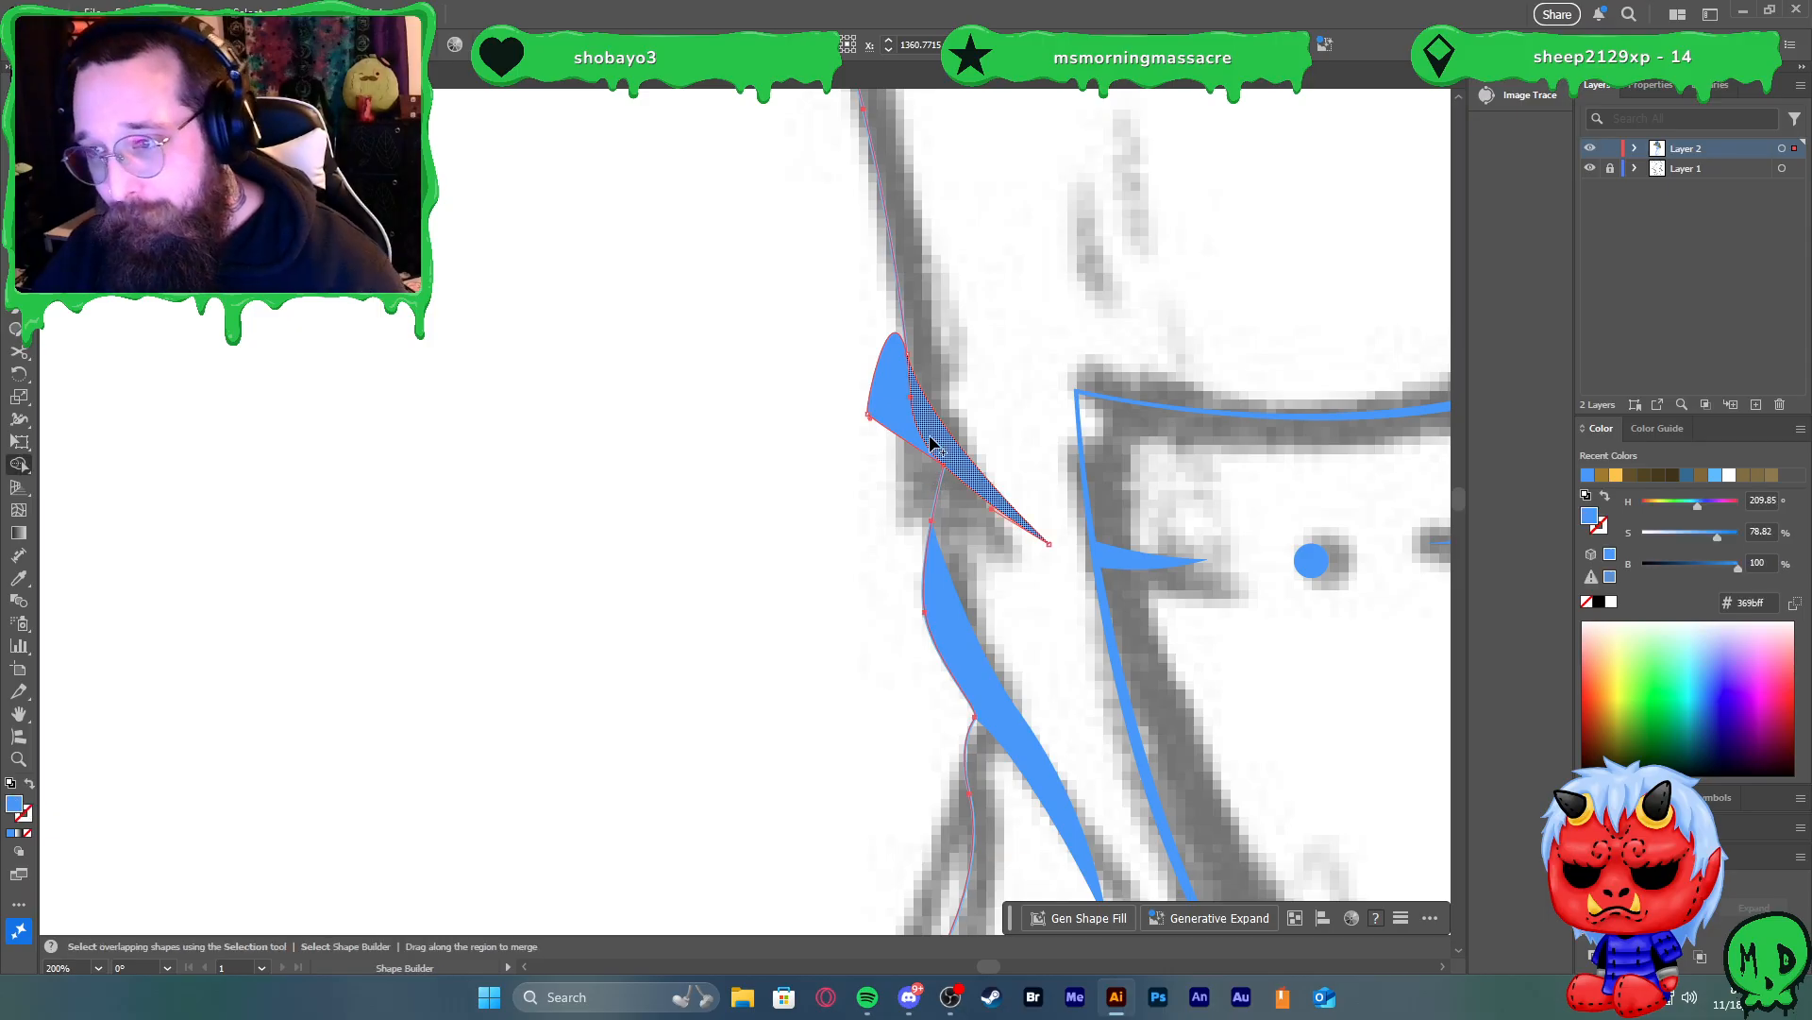
pyautogui.keyDown('alt'); pyautogui.click(903, 407); pyautogui.keyUp('alt')
pyautogui.press('v')
pyautogui.click(835, 410)
# Draw a darker blue wedge-shaped fold with the Pen tool, branching down from the curved crease on the front leg's back edge above the cuff
pyautogui.scroll(-6, 861, 376)
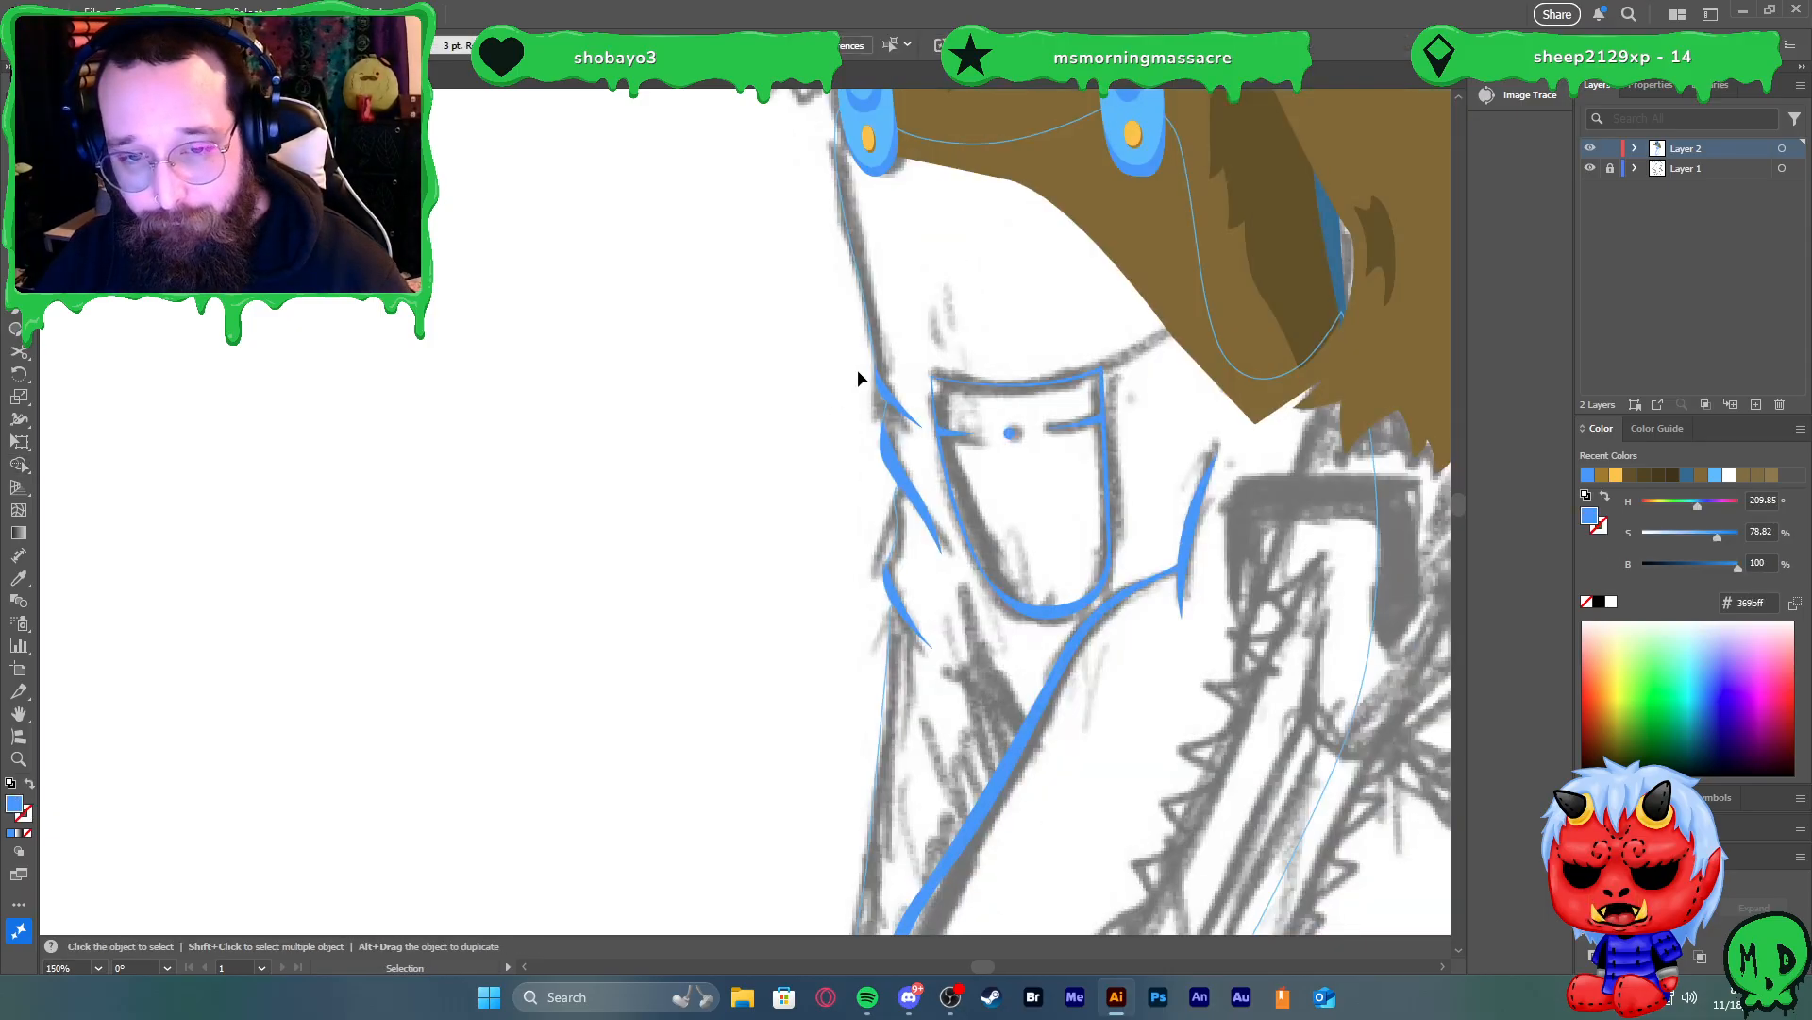
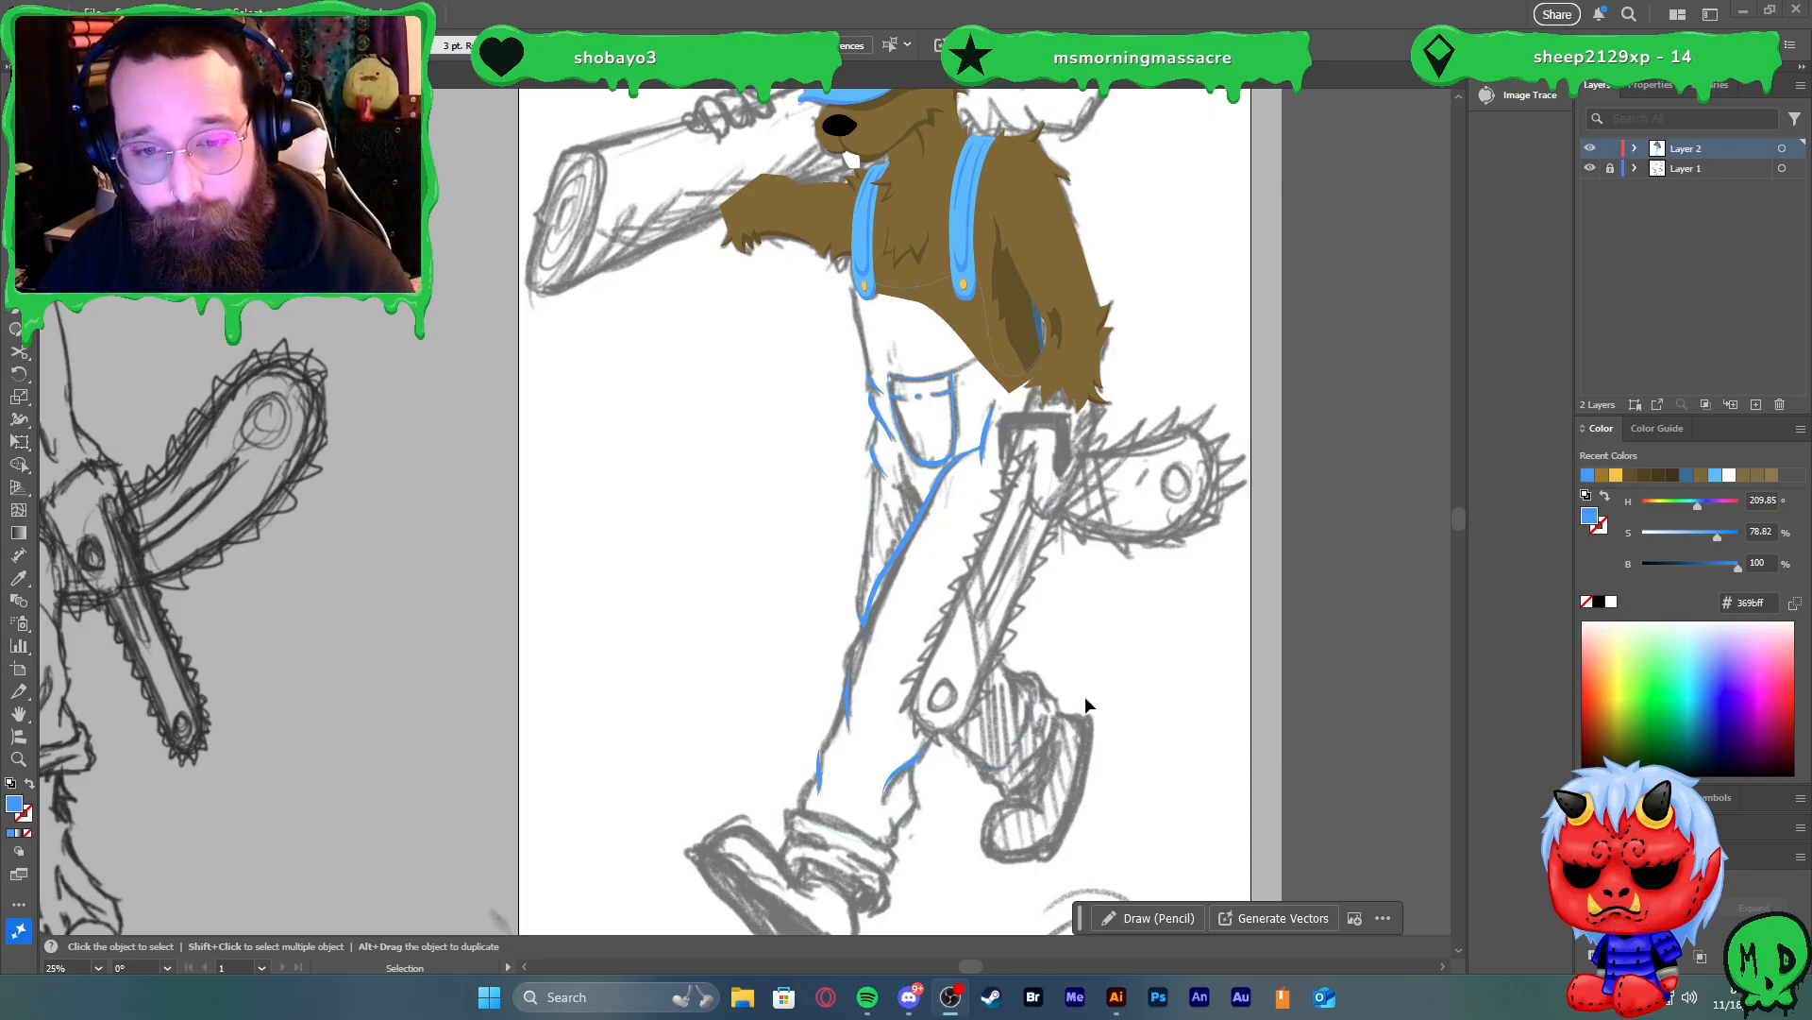
pyautogui.scroll(5, 895, 838)
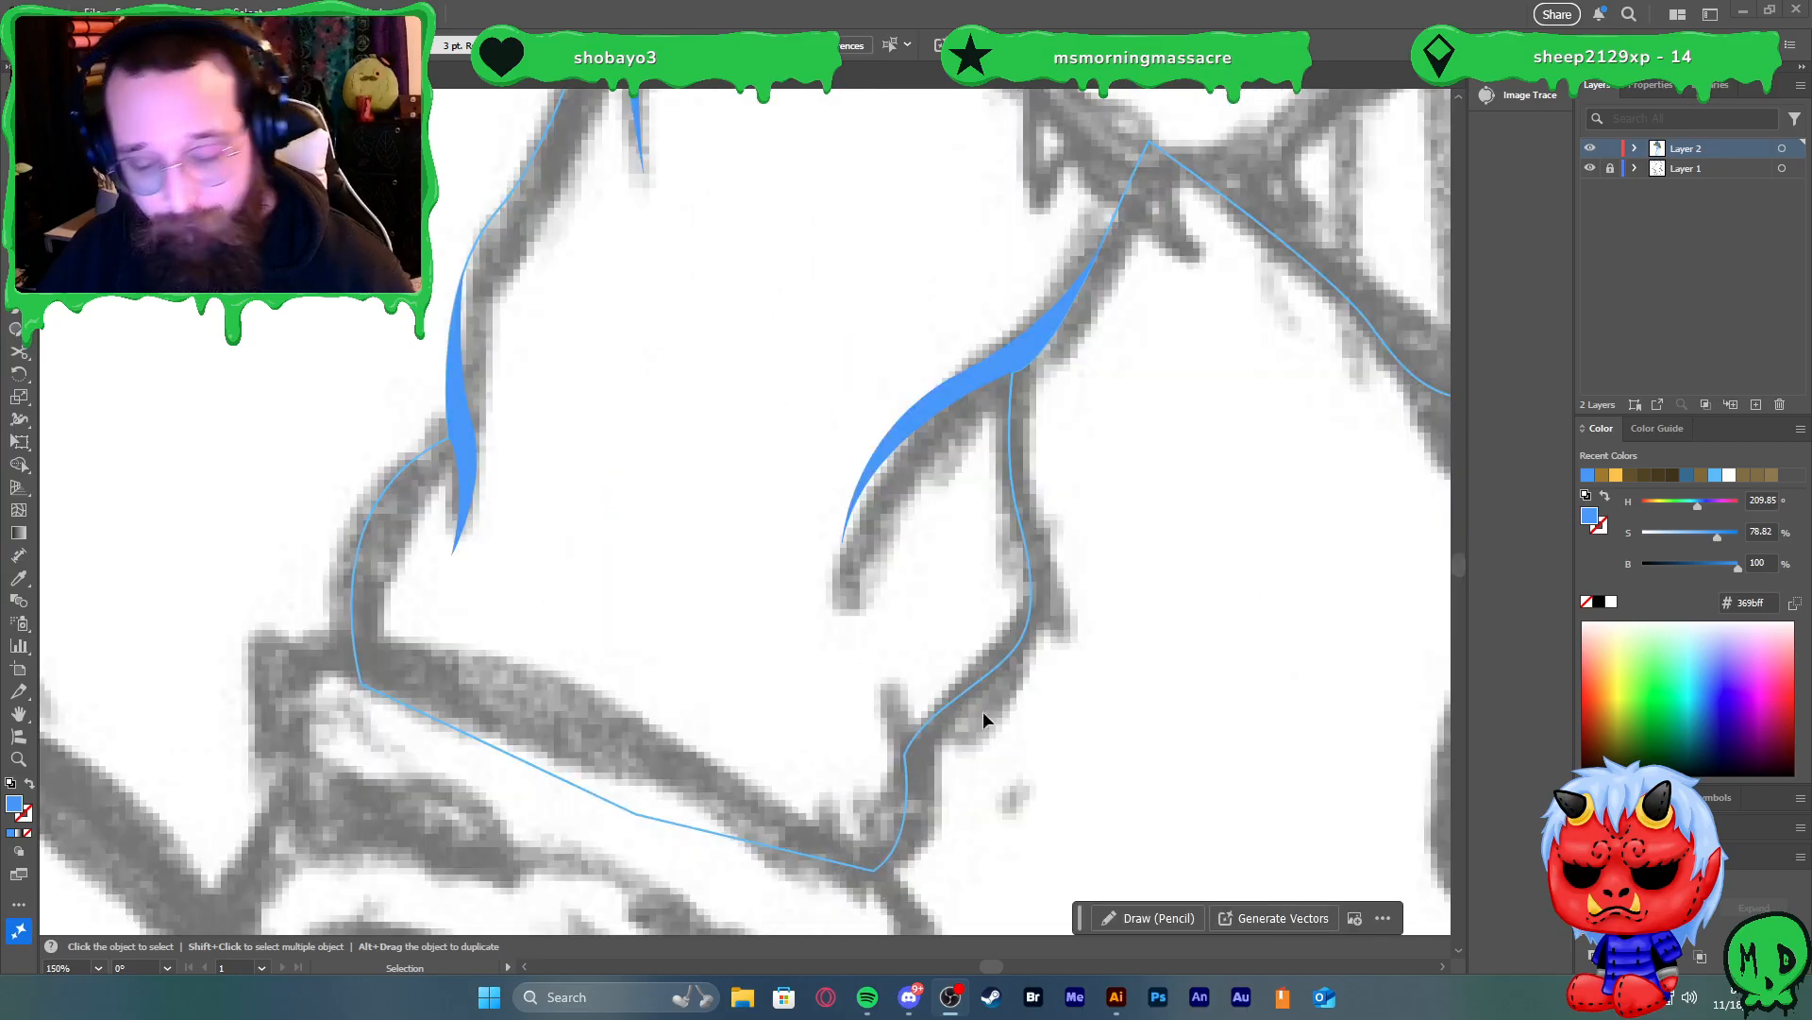
pyautogui.click(973, 388)
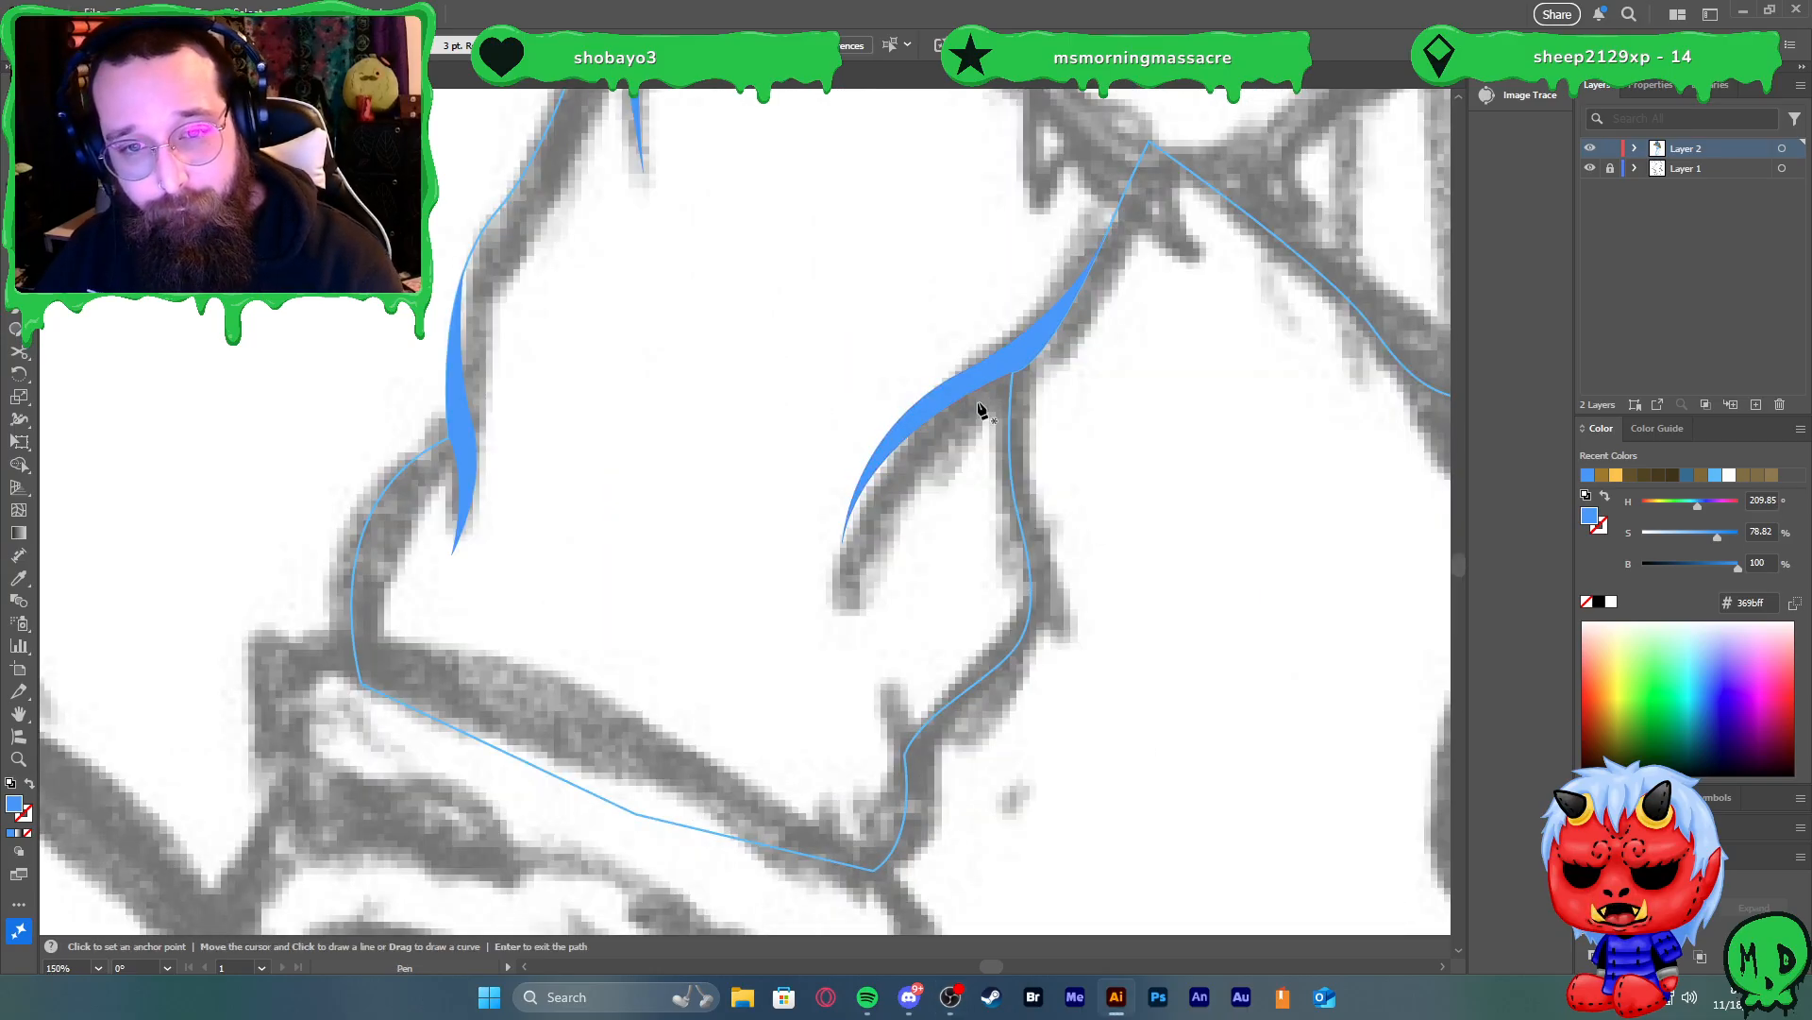
pyautogui.press('-')
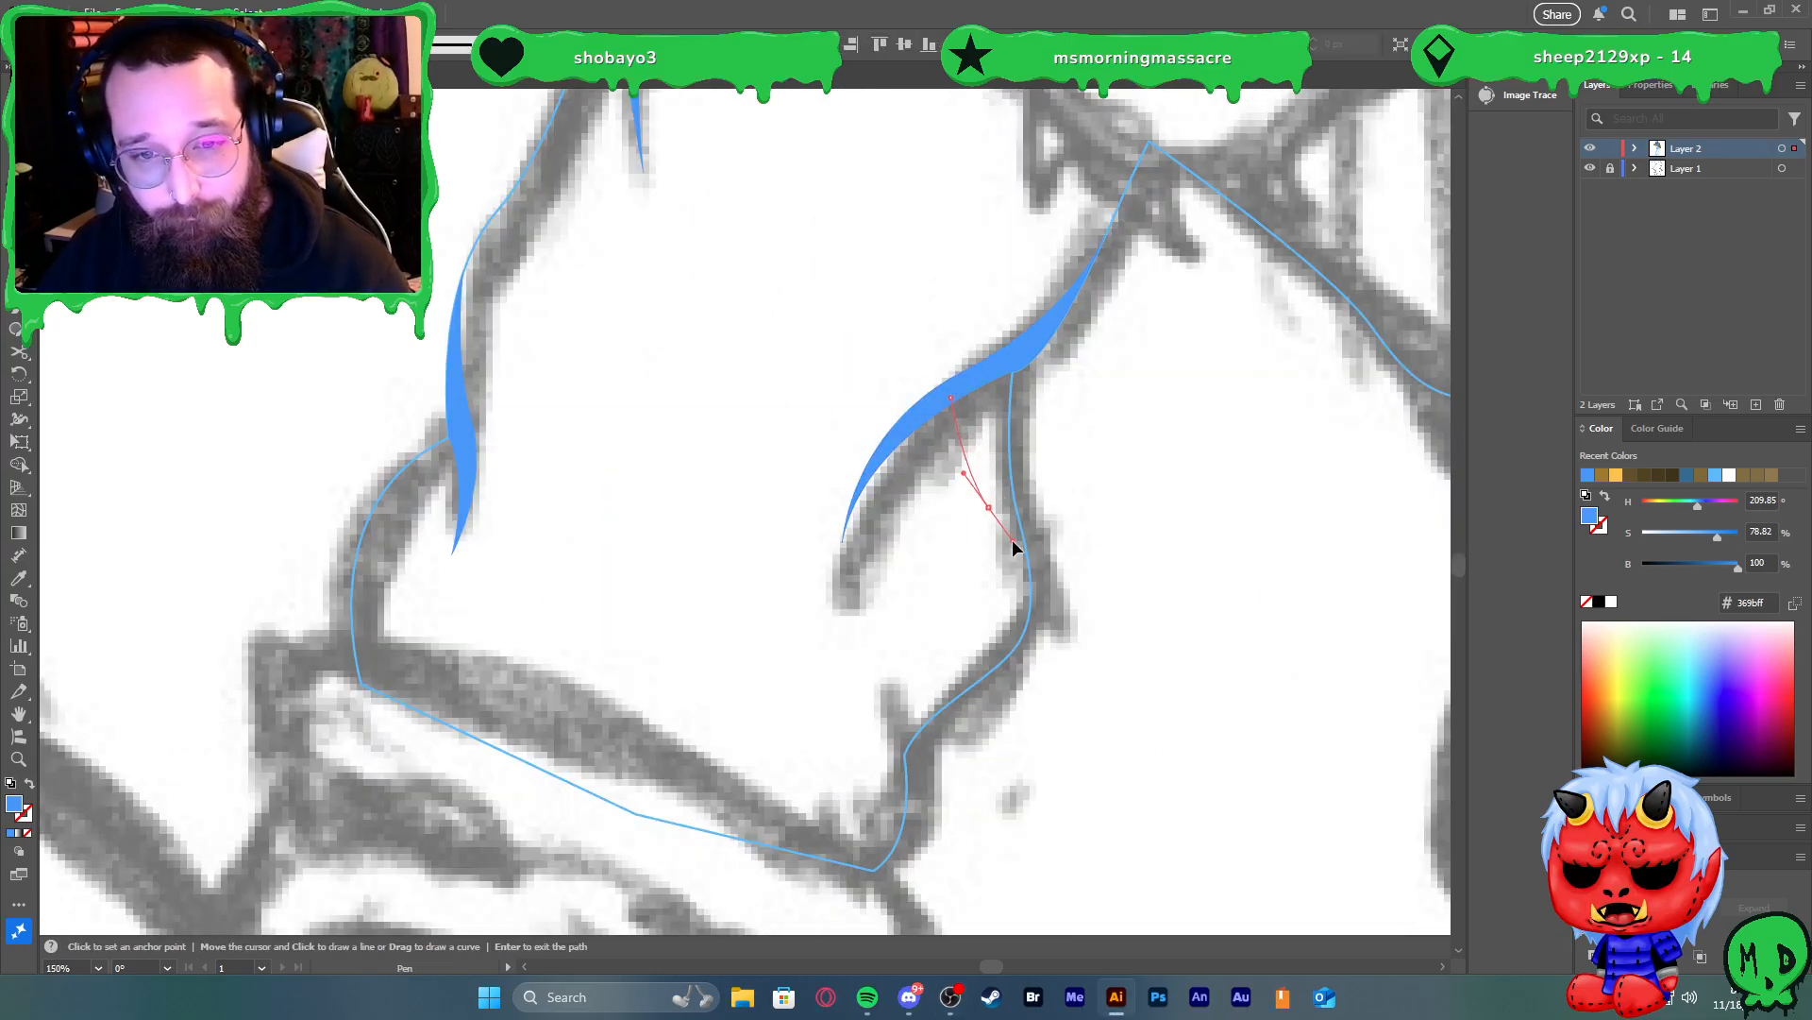
pyautogui.press('a')
pyautogui.press('p')
pyautogui.click(974, 384)
pyautogui.moveTo(1024, 537); pyautogui.dragTo(1086, 616)
pyautogui.click(1079, 472)
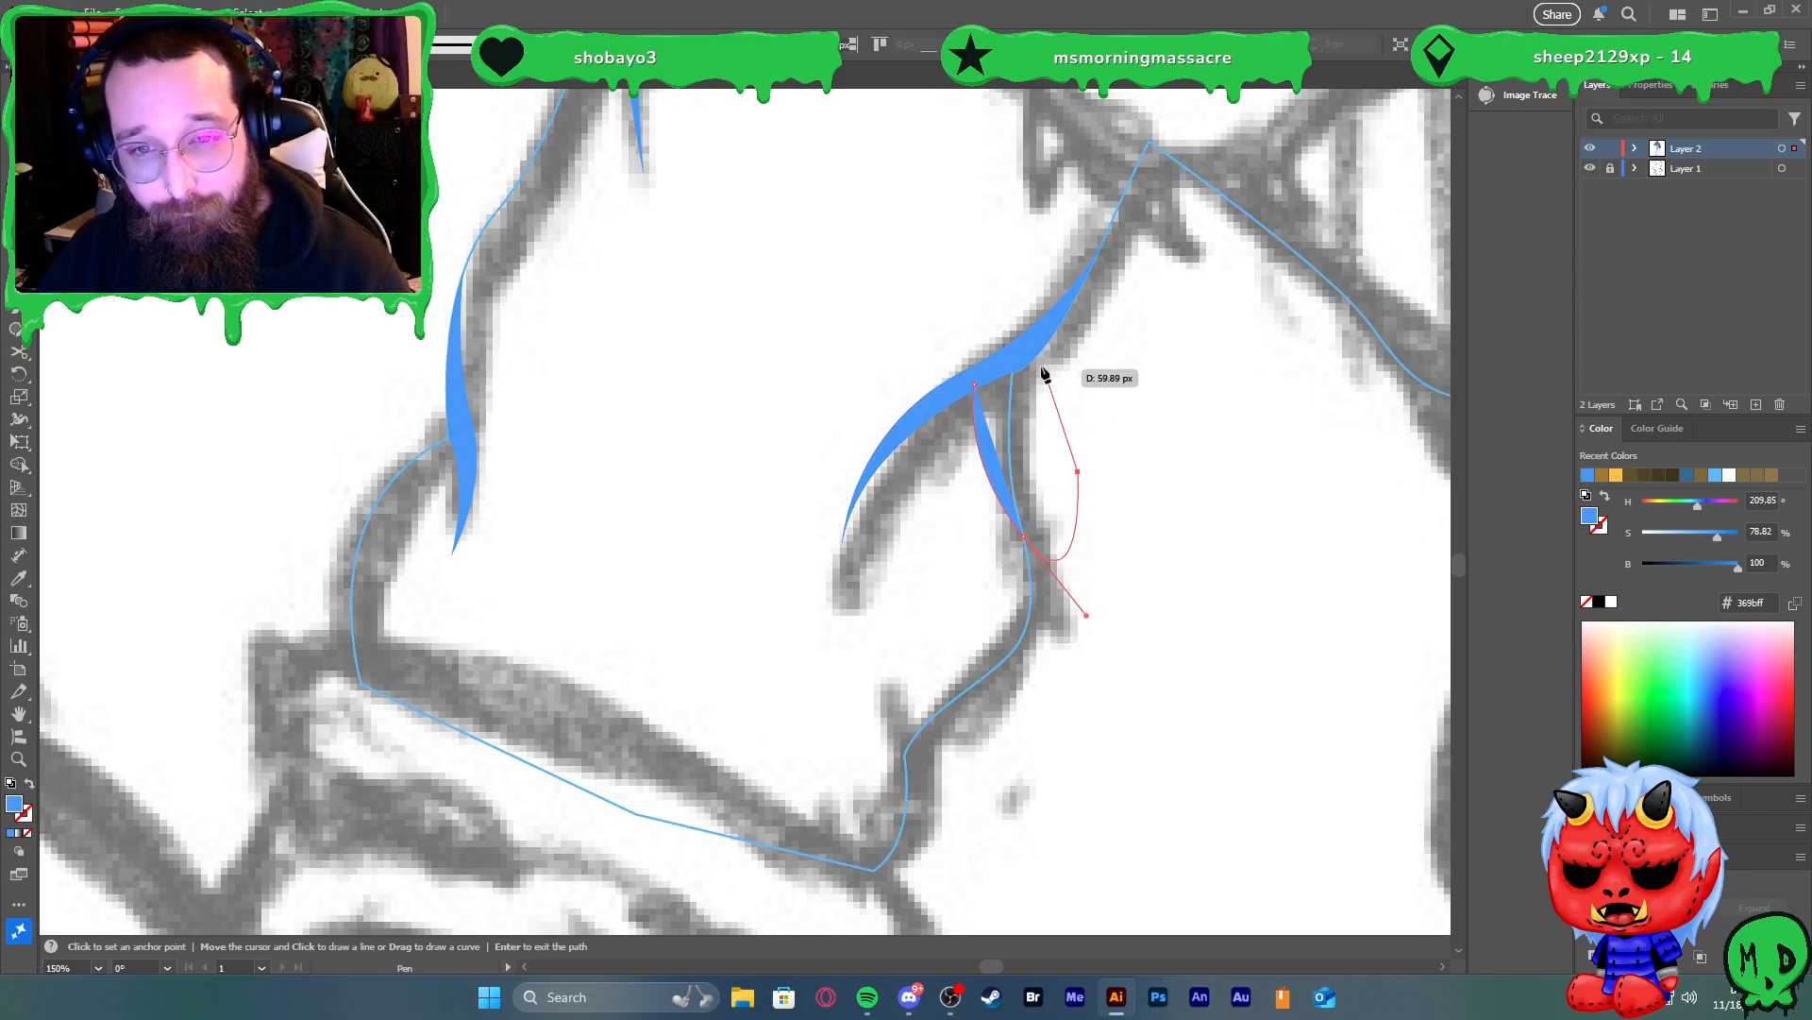
pyautogui.click(1036, 357)
pyautogui.moveTo(990, 370); pyautogui.dragTo(975, 393)
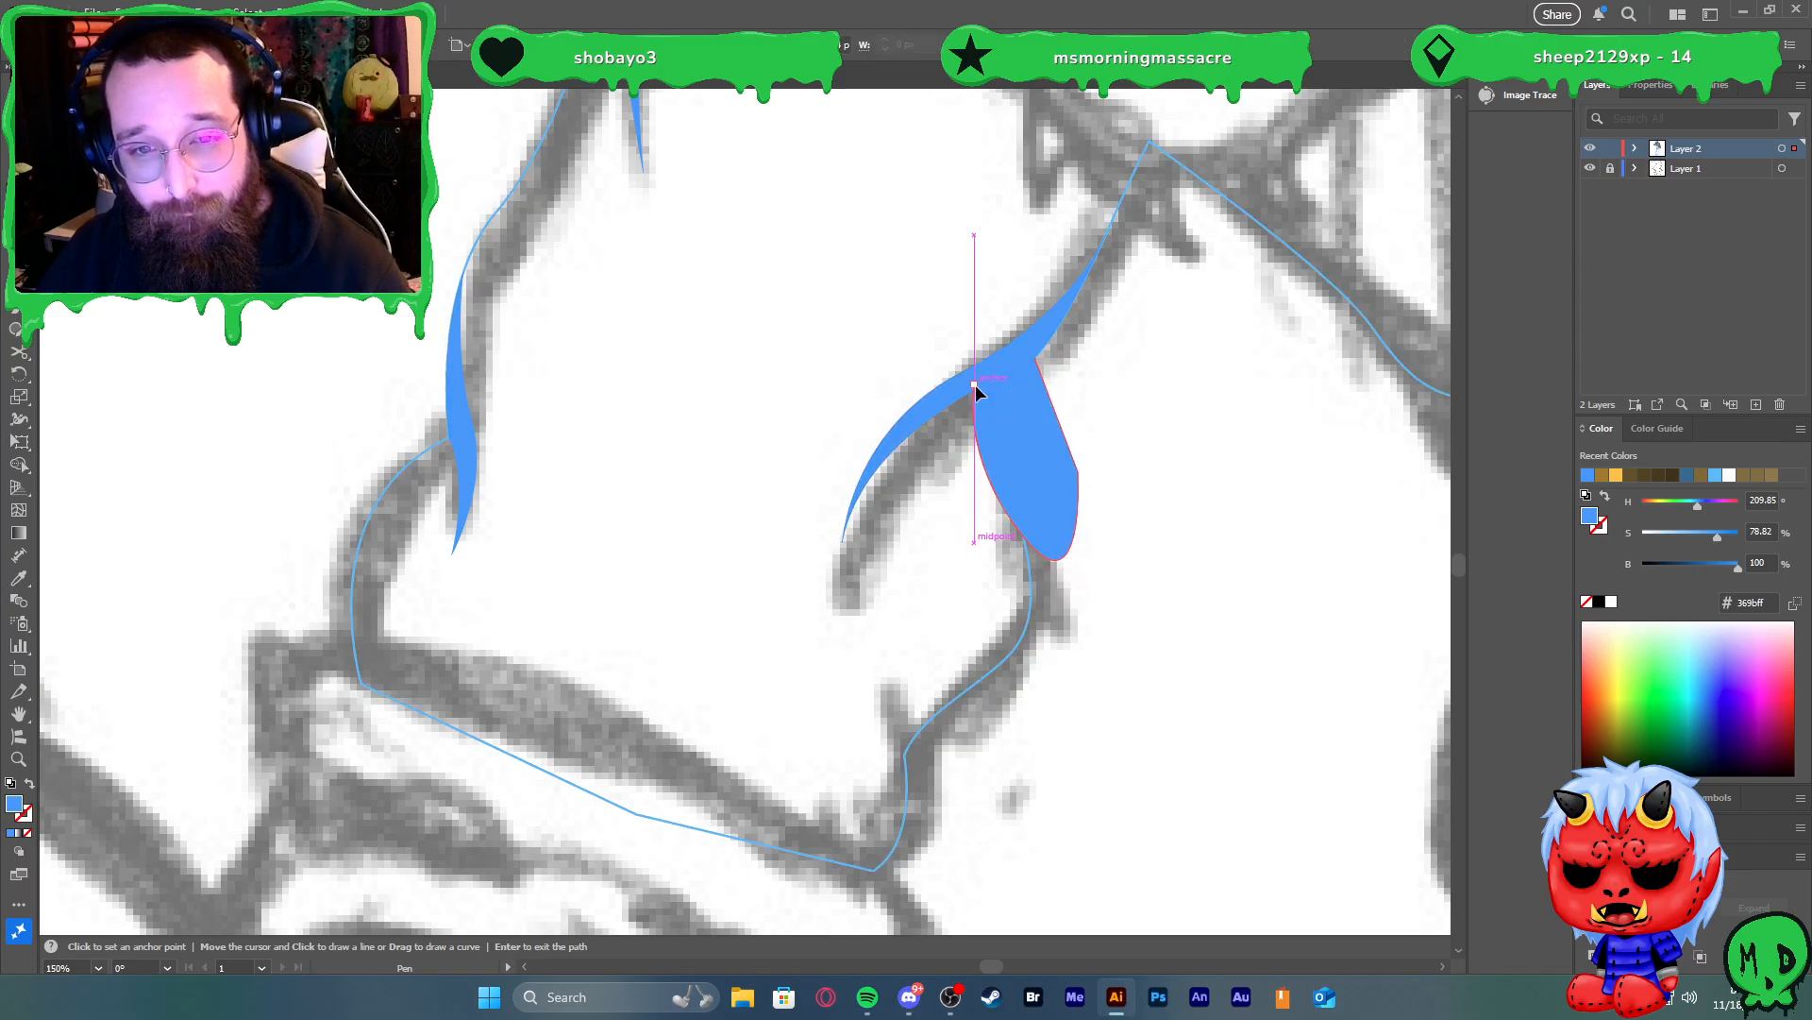
# Trim the branching fold to the leg's back outline with Shape Builder, and deselect the shapes
pyautogui.keyDown('ctrl'); pyautogui.click(1032, 577); pyautogui.keyUp('ctrl')
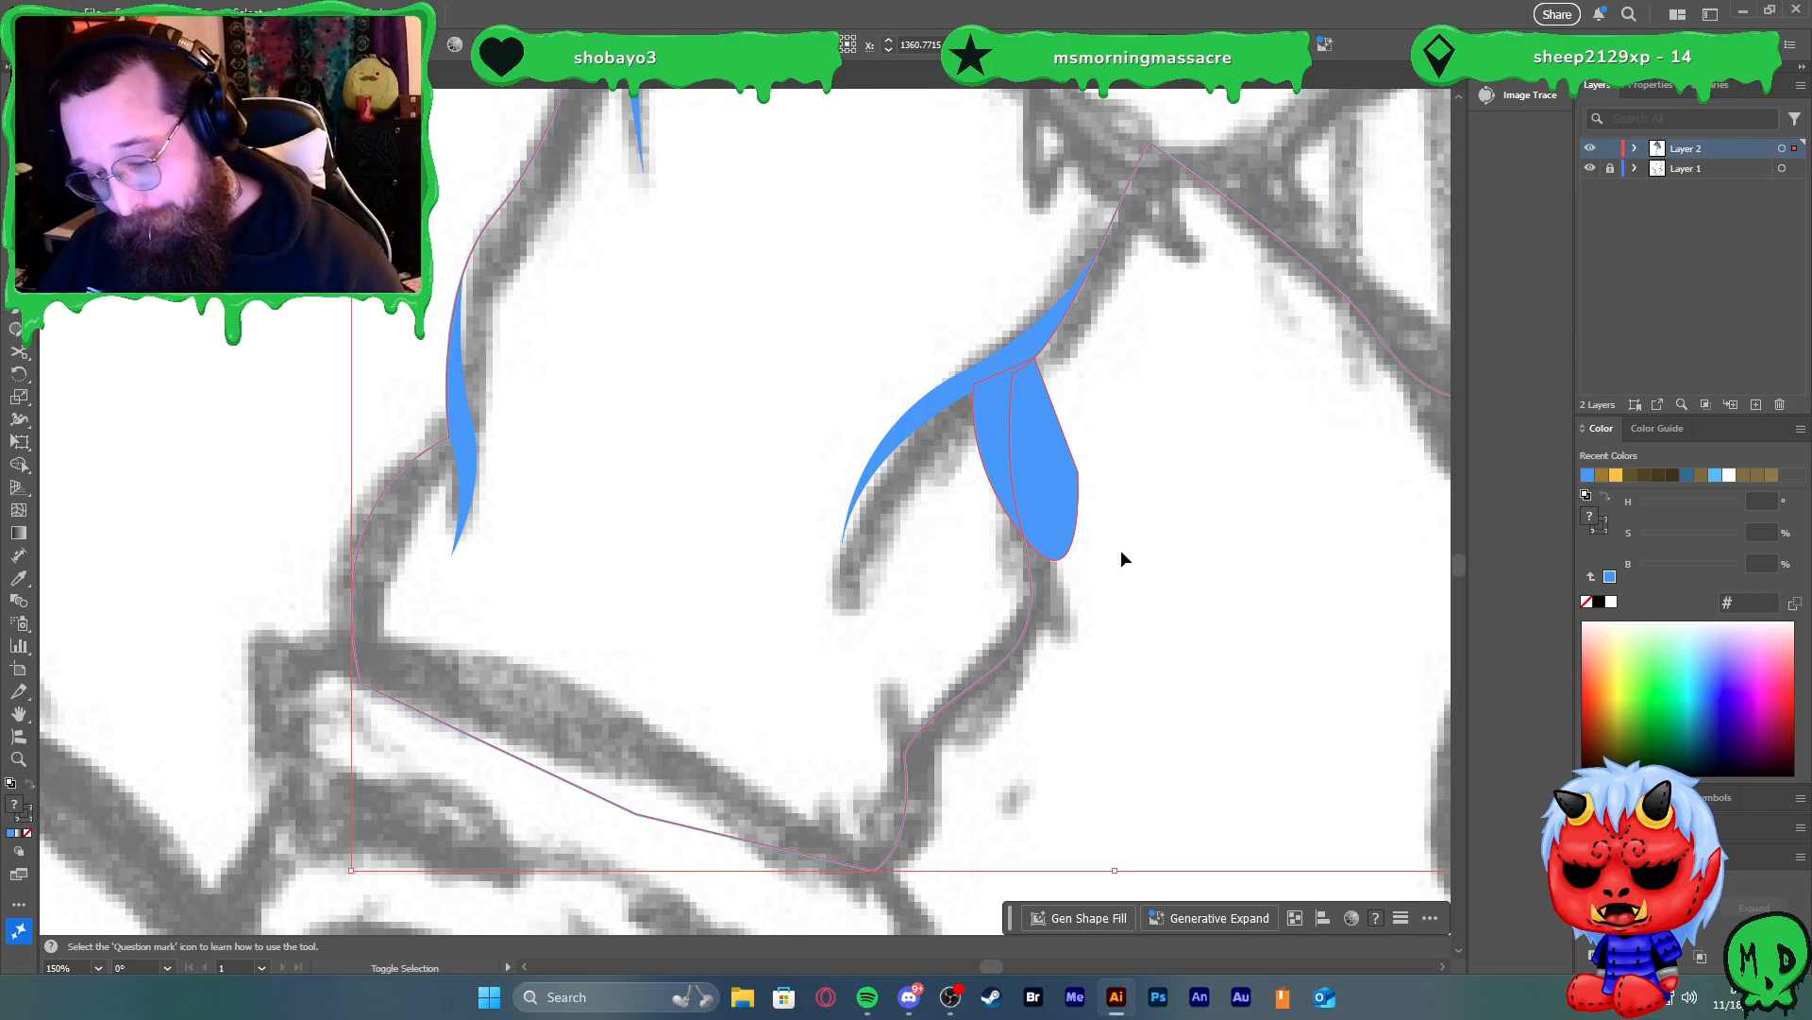
pyautogui.hotkey('shift', 'm')
pyautogui.keyDown('alt'); pyautogui.click(1060, 478); pyautogui.keyUp('alt')
pyautogui.press('v')
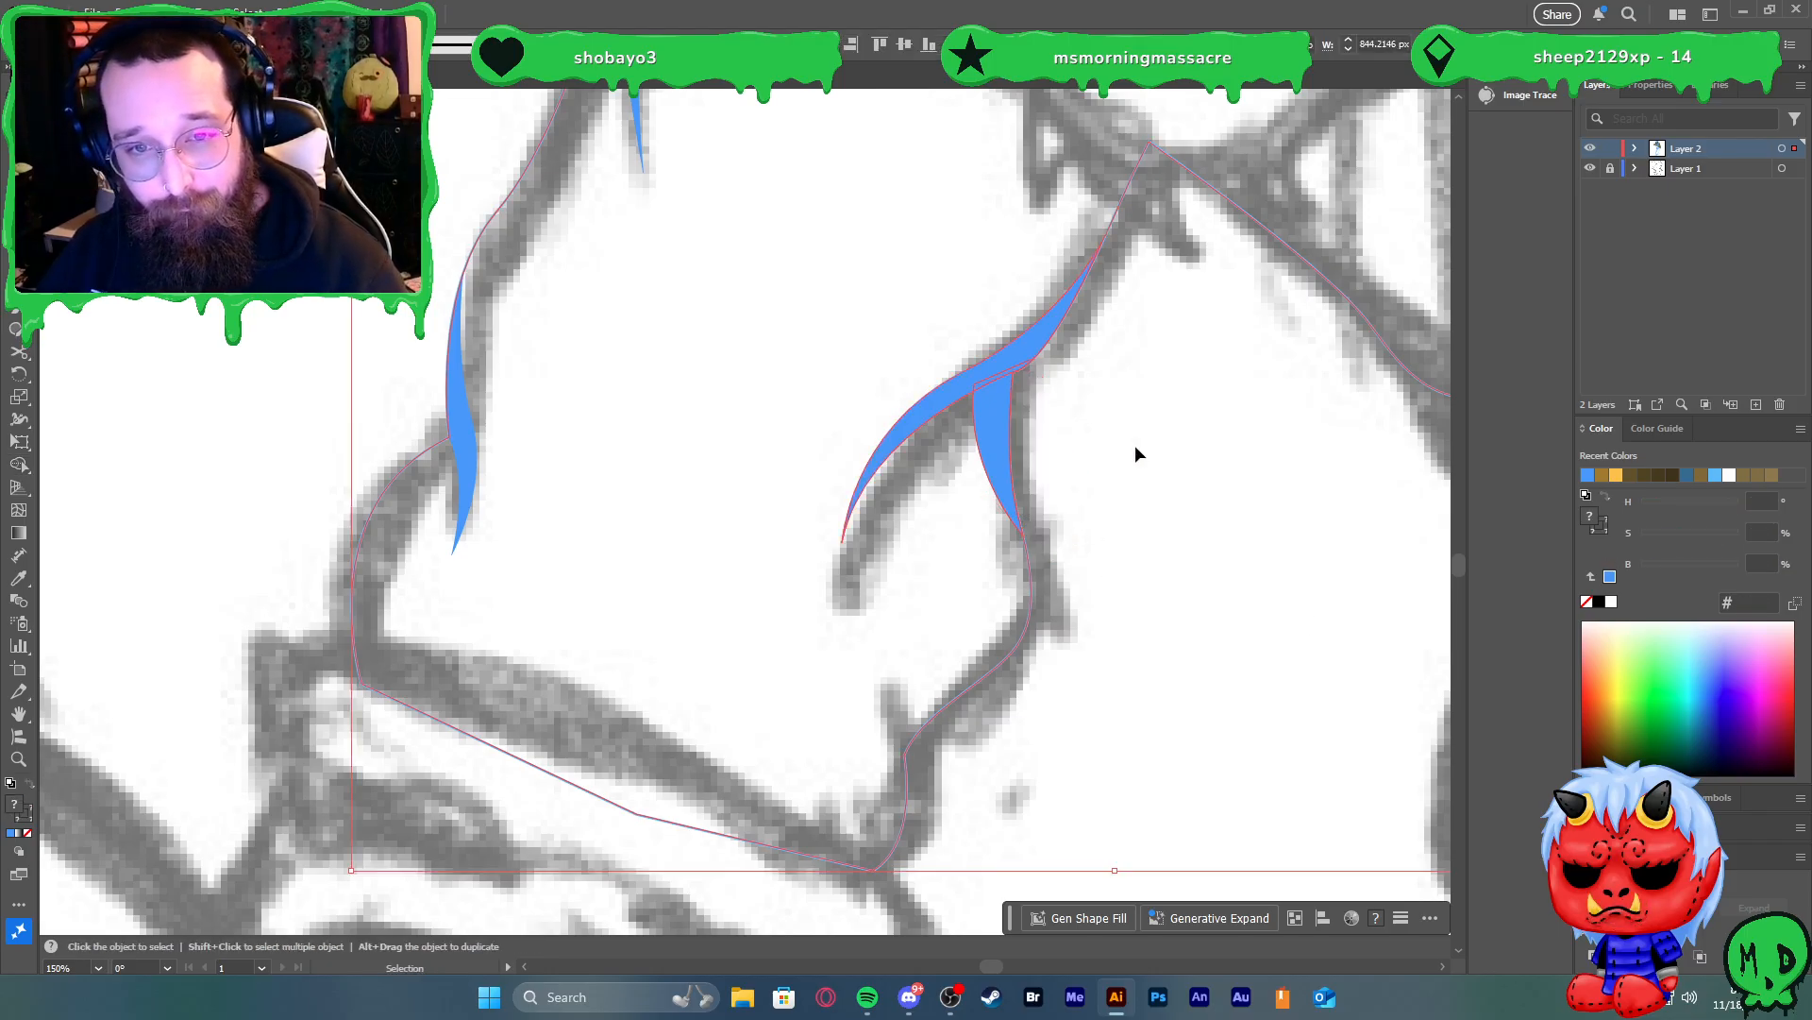
pyautogui.click(1128, 609)
pyautogui.click(1013, 441)
pyautogui.keyDown('shift'); pyautogui.click(938, 404); pyautogui.keyUp('shift')
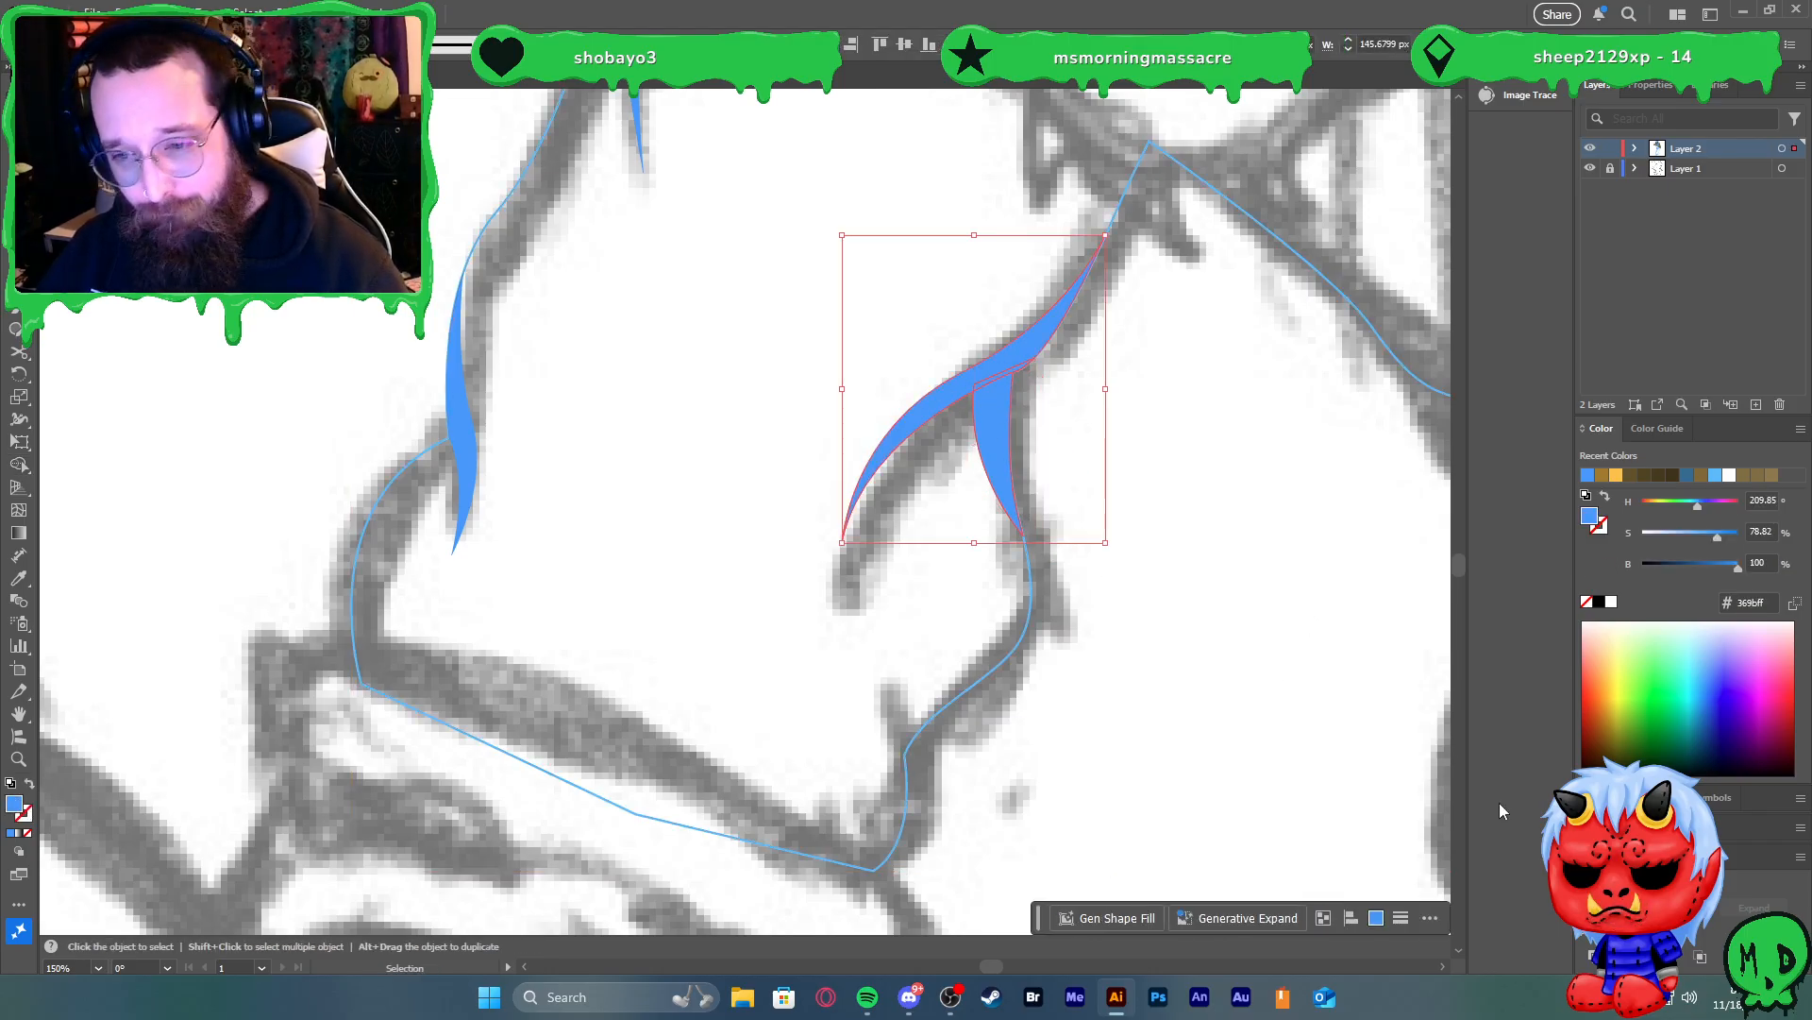
pyautogui.click(1399, 770)
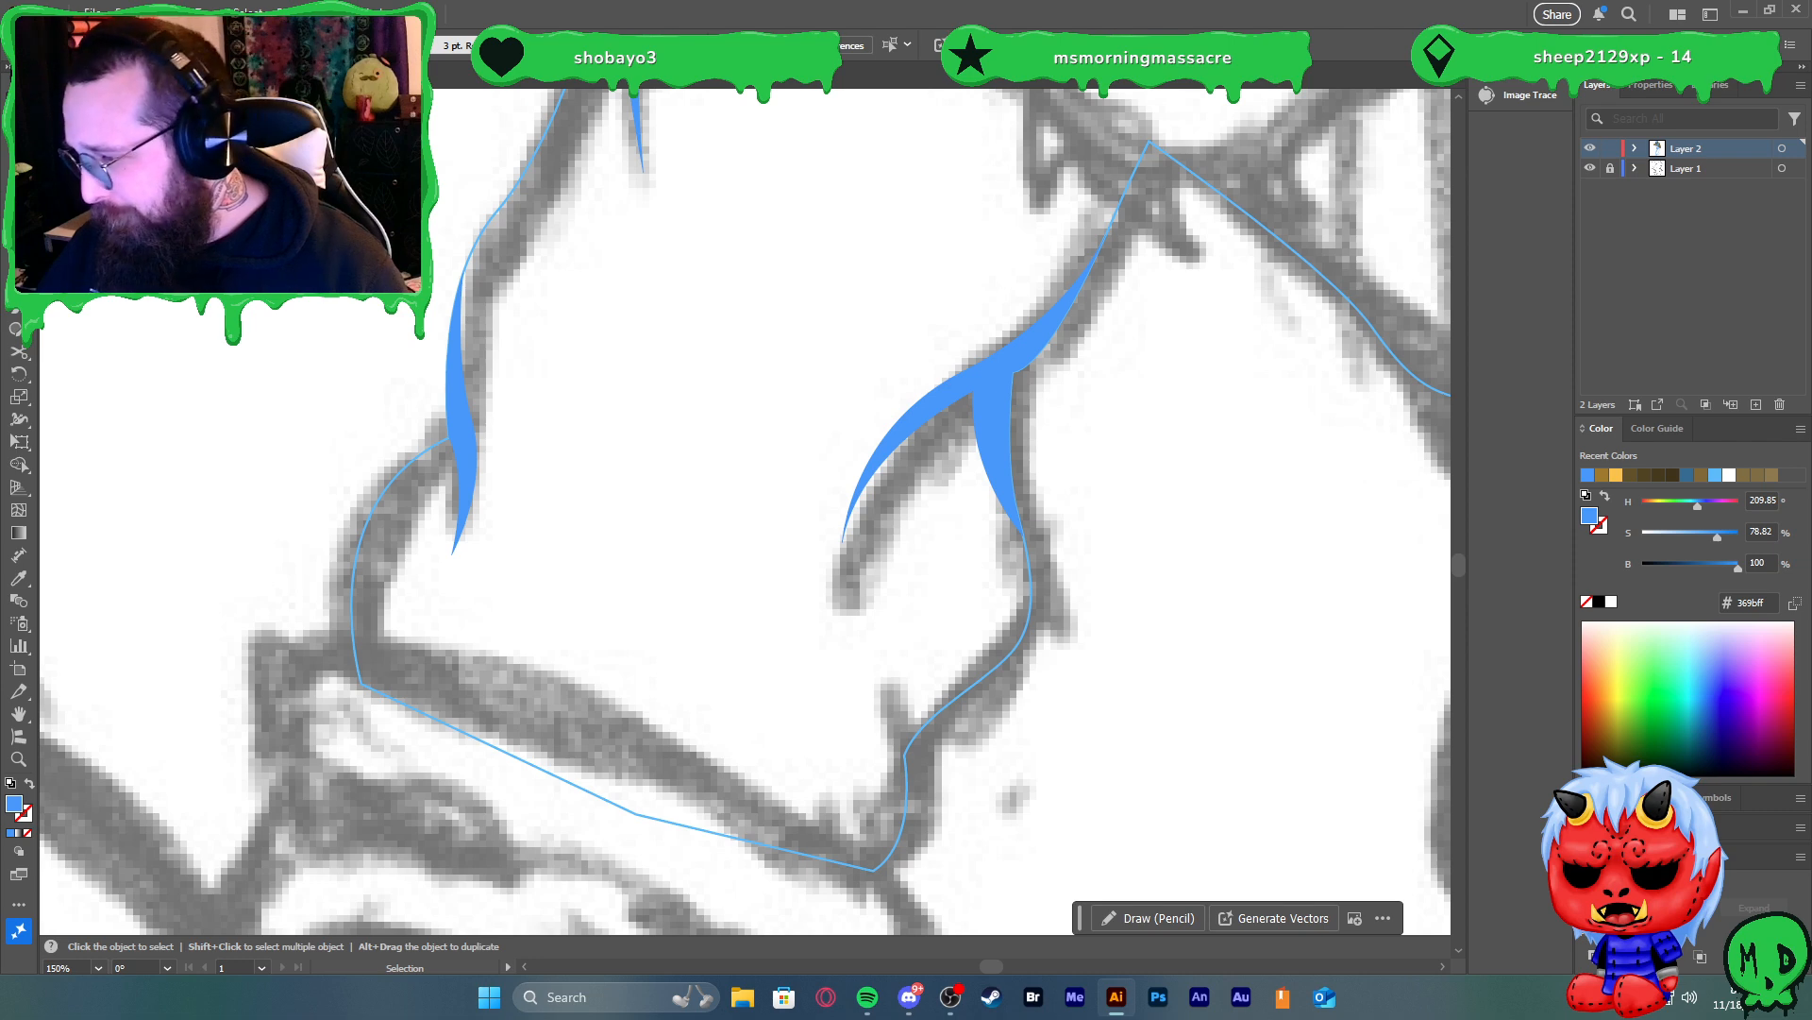
pyautogui.hotkey('alt', 'Tab')
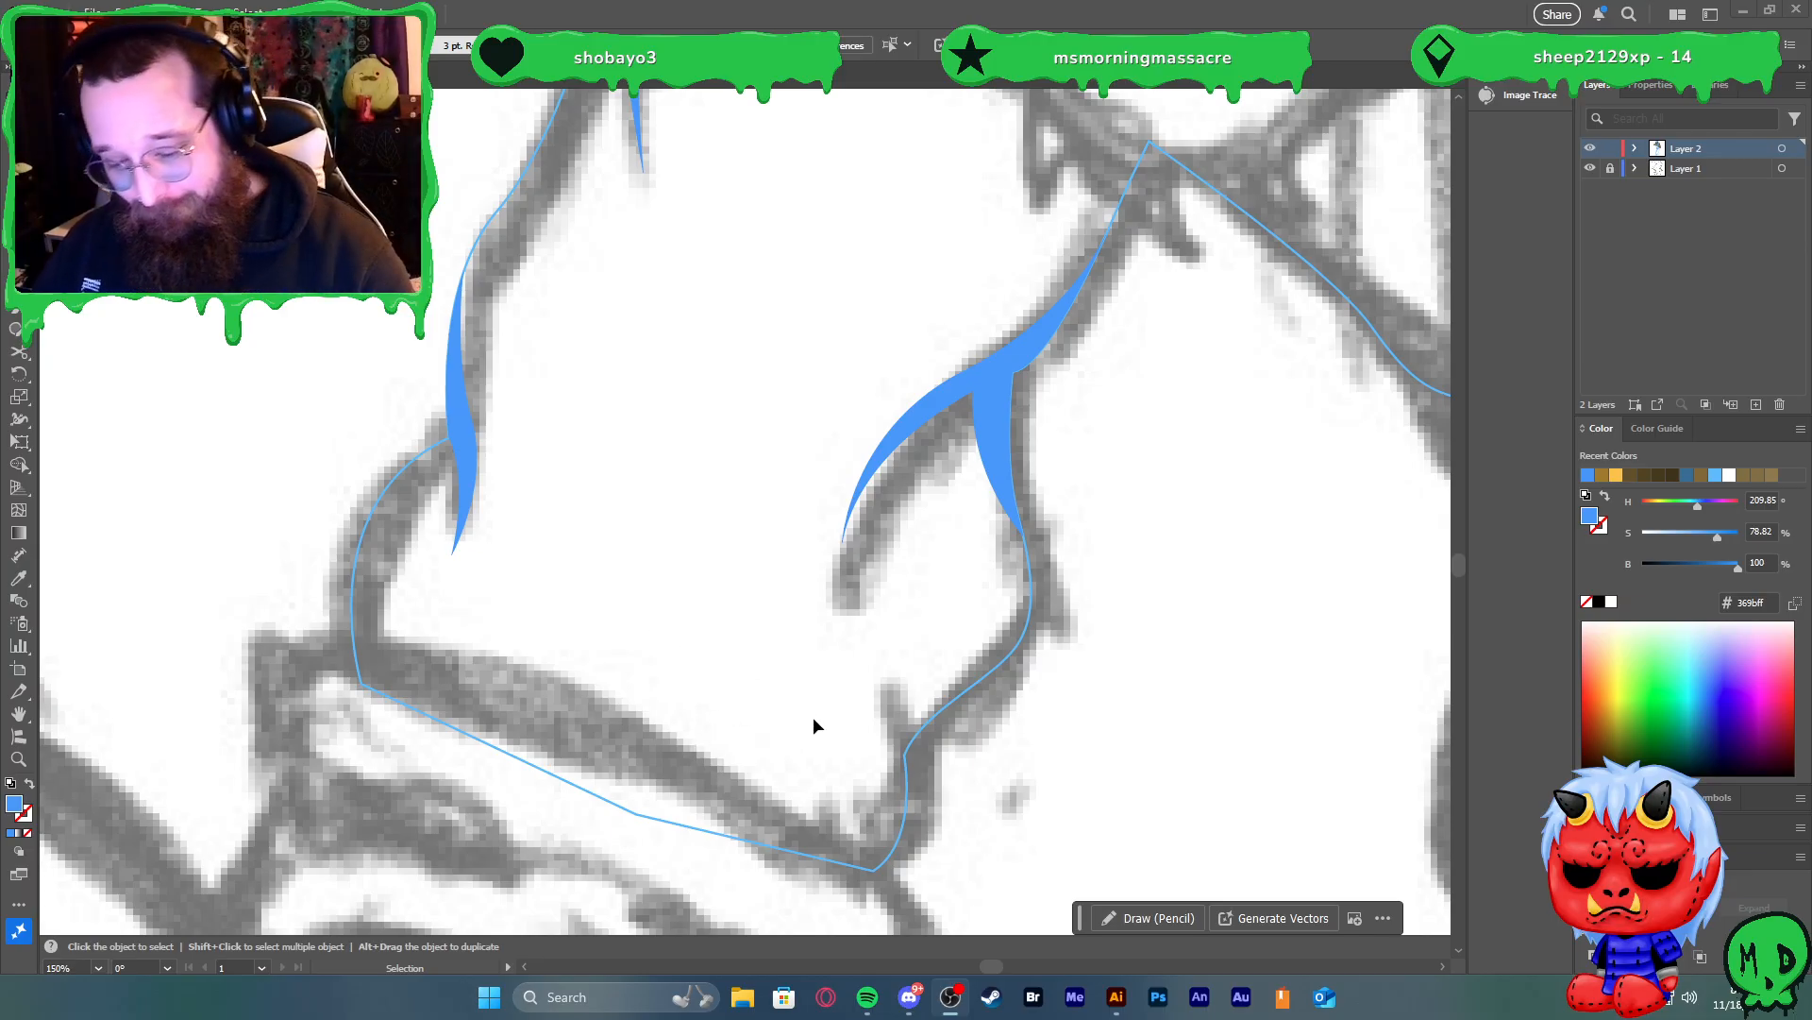
# Draw a small pointed darker blue fold with the Pen tool at the notch on the leg's back edge just above the cuff
pyautogui.click(948, 769)
pyautogui.press('p')
pyautogui.click(904, 755)
pyautogui.moveTo(900, 642); pyautogui.dragTo(922, 593)
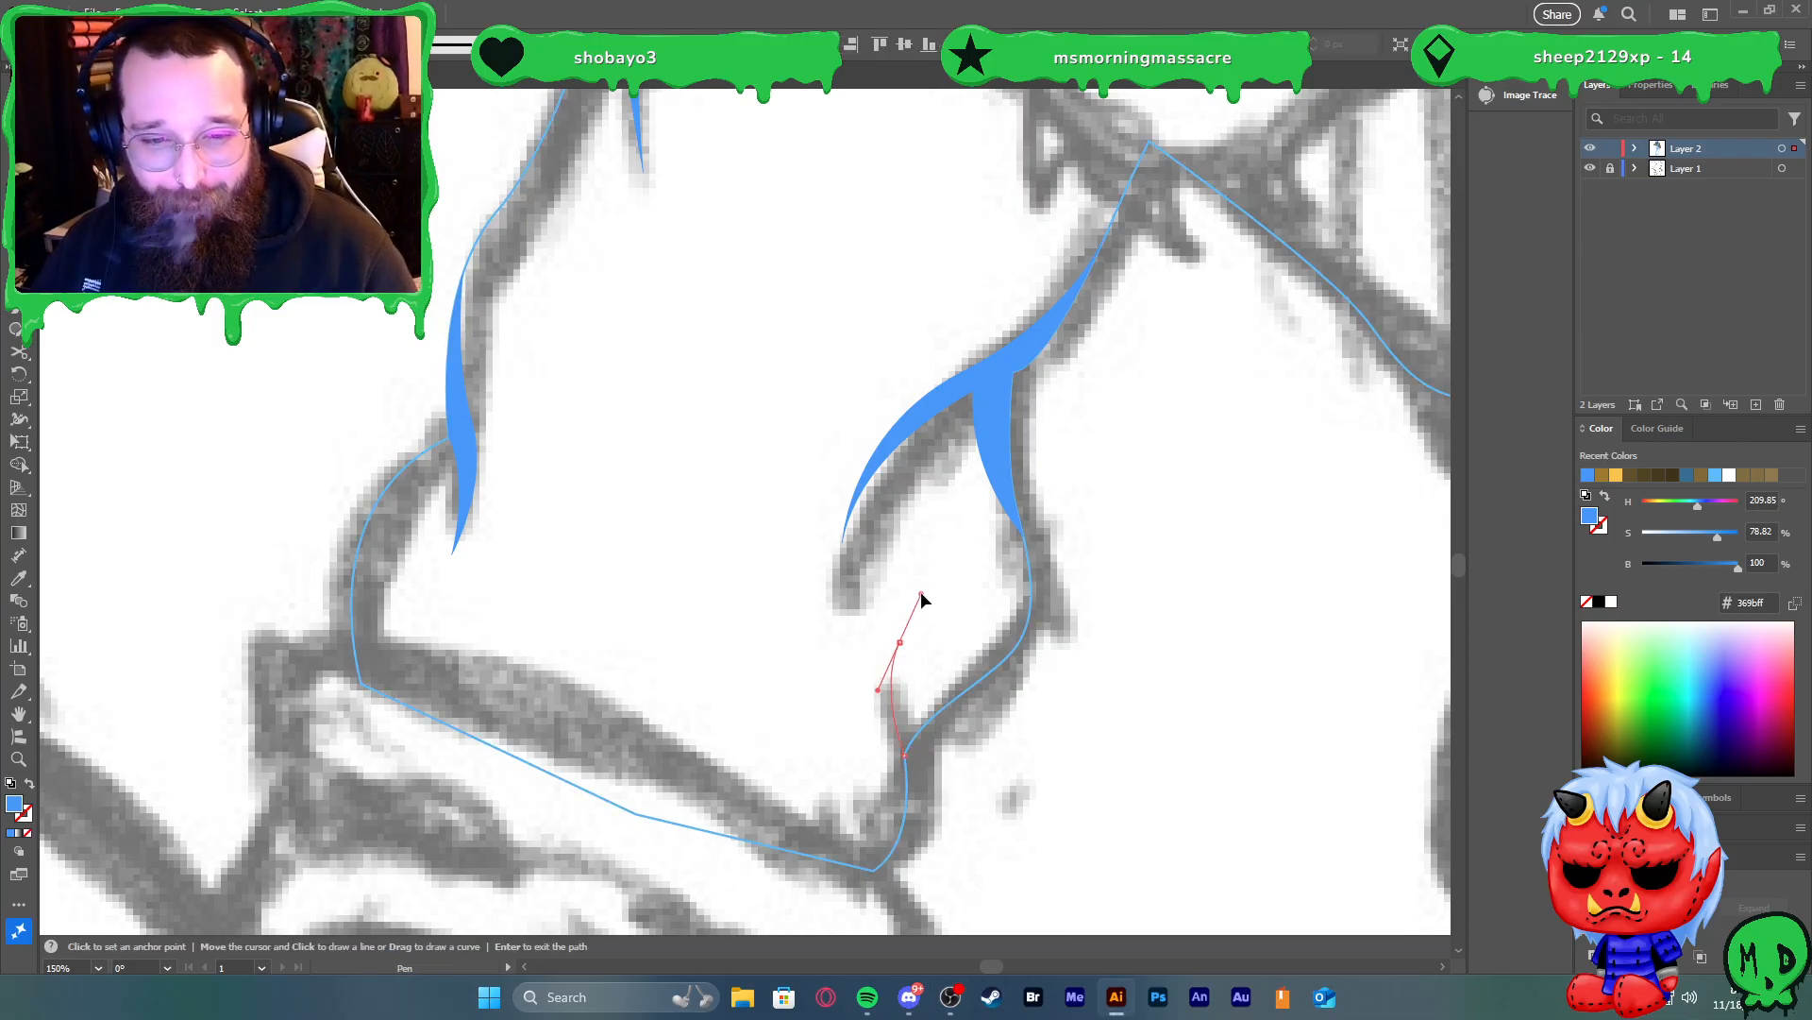
pyautogui.click(900, 643)
pyautogui.moveTo(935, 716); pyautogui.dragTo(974, 708)
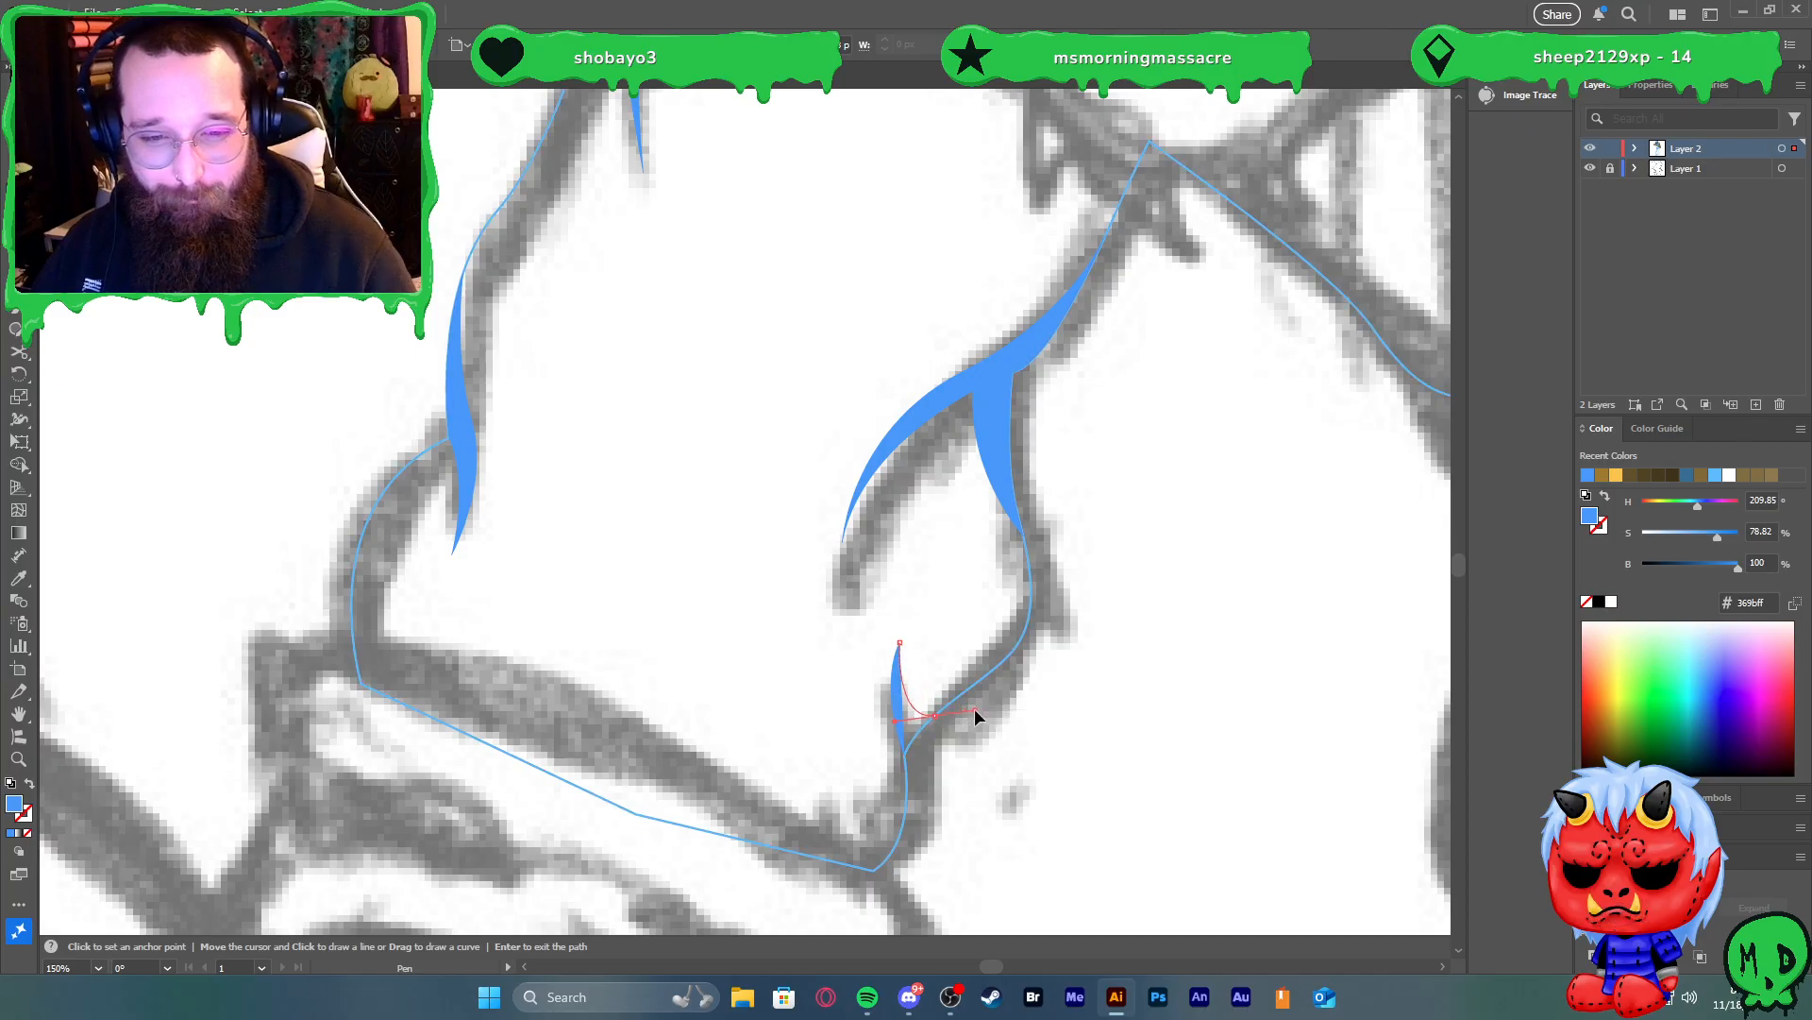
pyautogui.click(904, 756)
# Cut away the part of the small notch fold outside the overalls' outline with Shape Builder, and deselect
pyautogui.press('v')
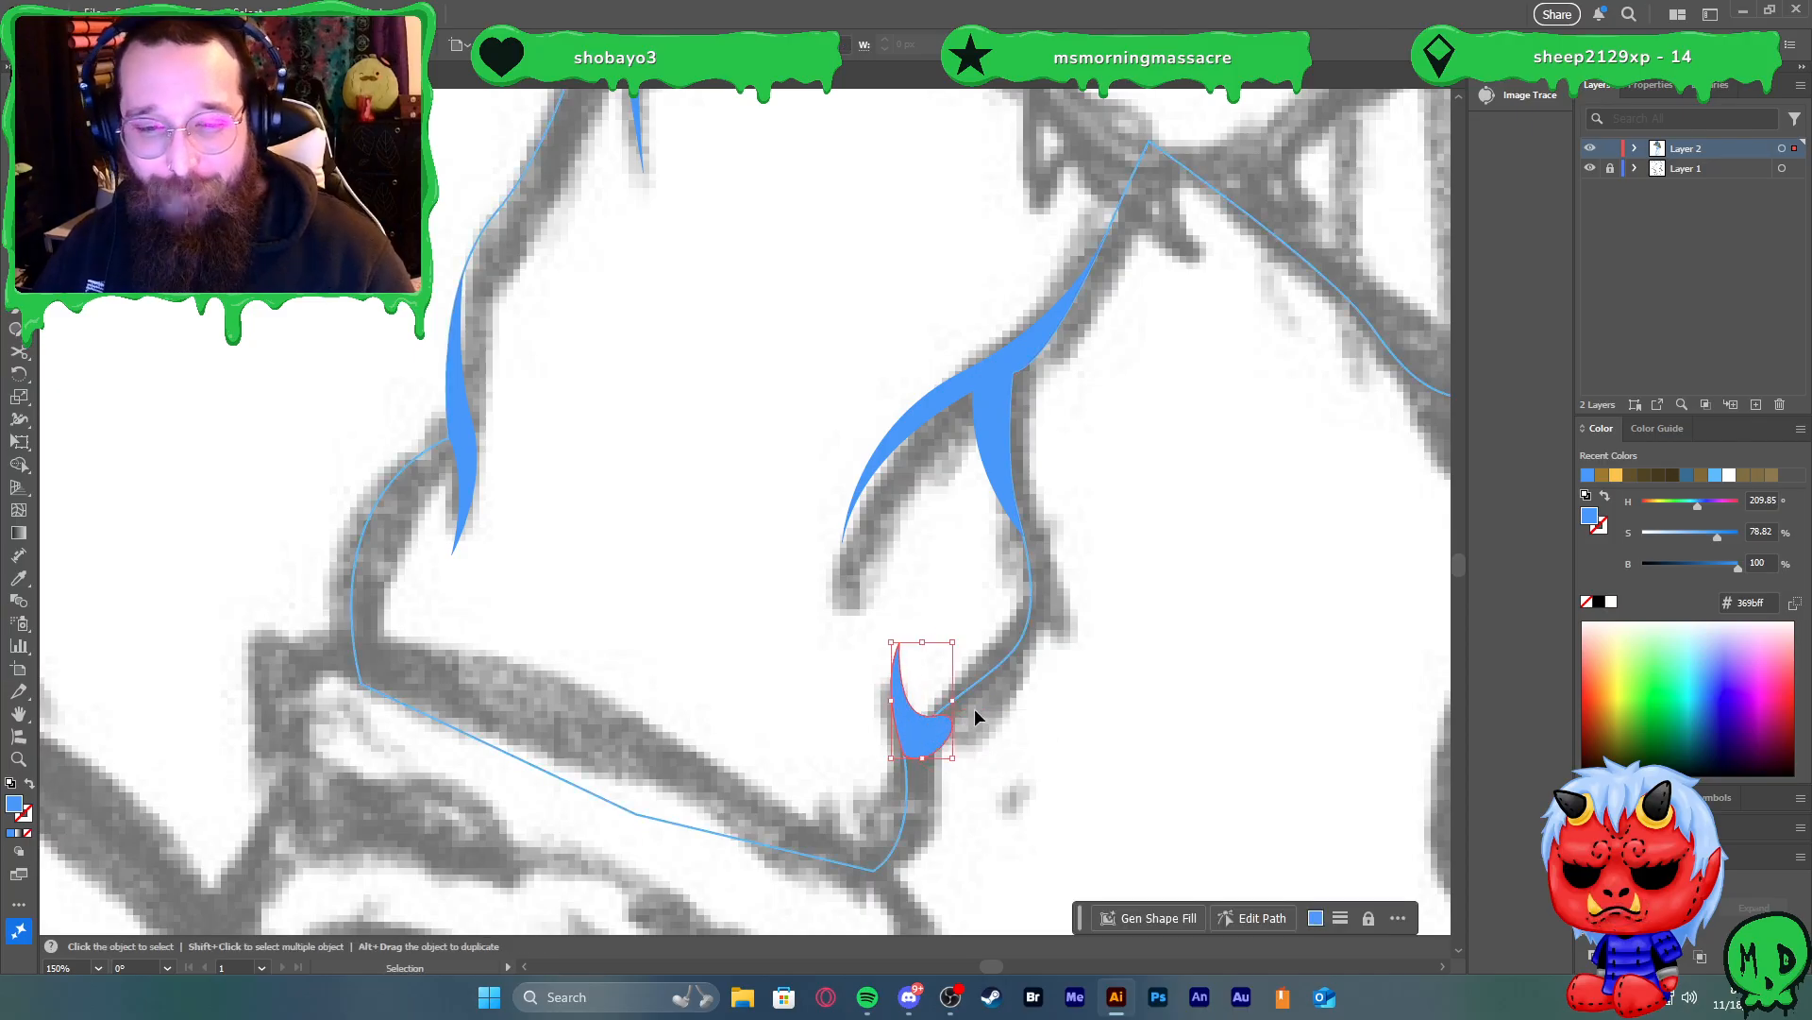
pyautogui.click(976, 687)
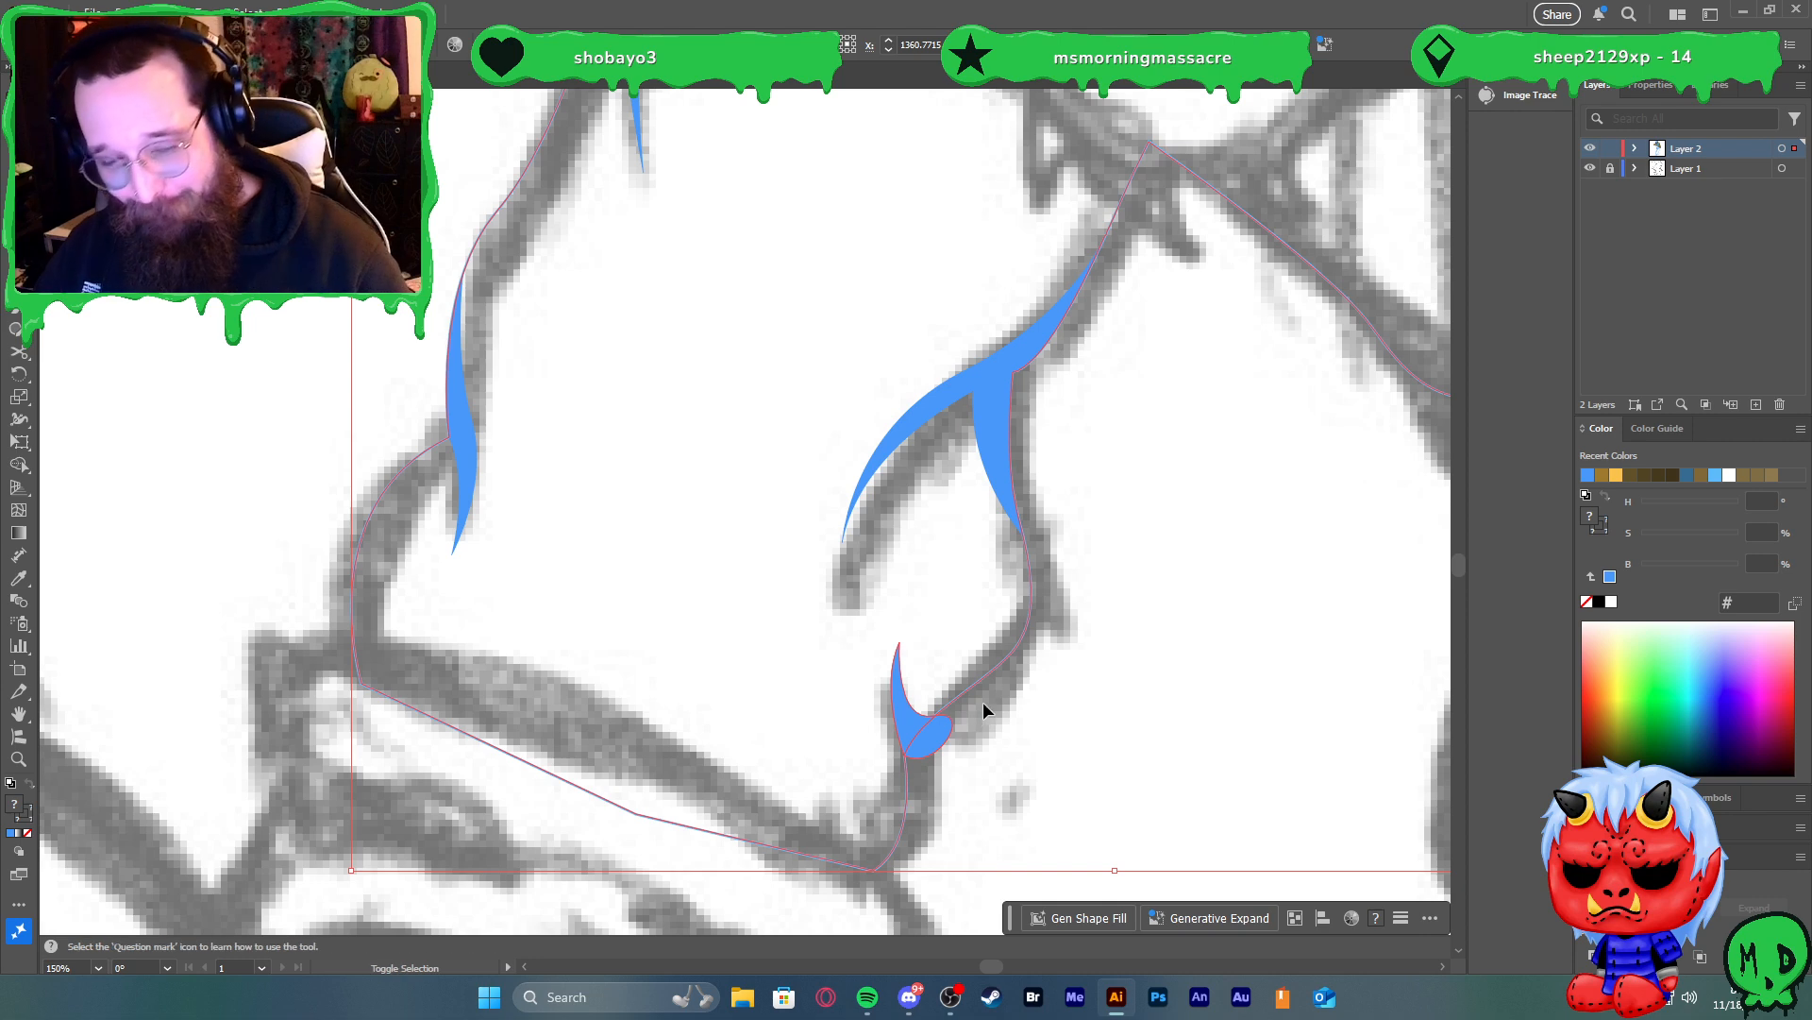
pyautogui.keyDown('shift'); pyautogui.click(938, 736); pyautogui.keyUp('shift')
pyautogui.hotkey('shift', 'm')
pyautogui.keyDown('alt'); pyautogui.click(939, 740); pyautogui.keyUp('alt')
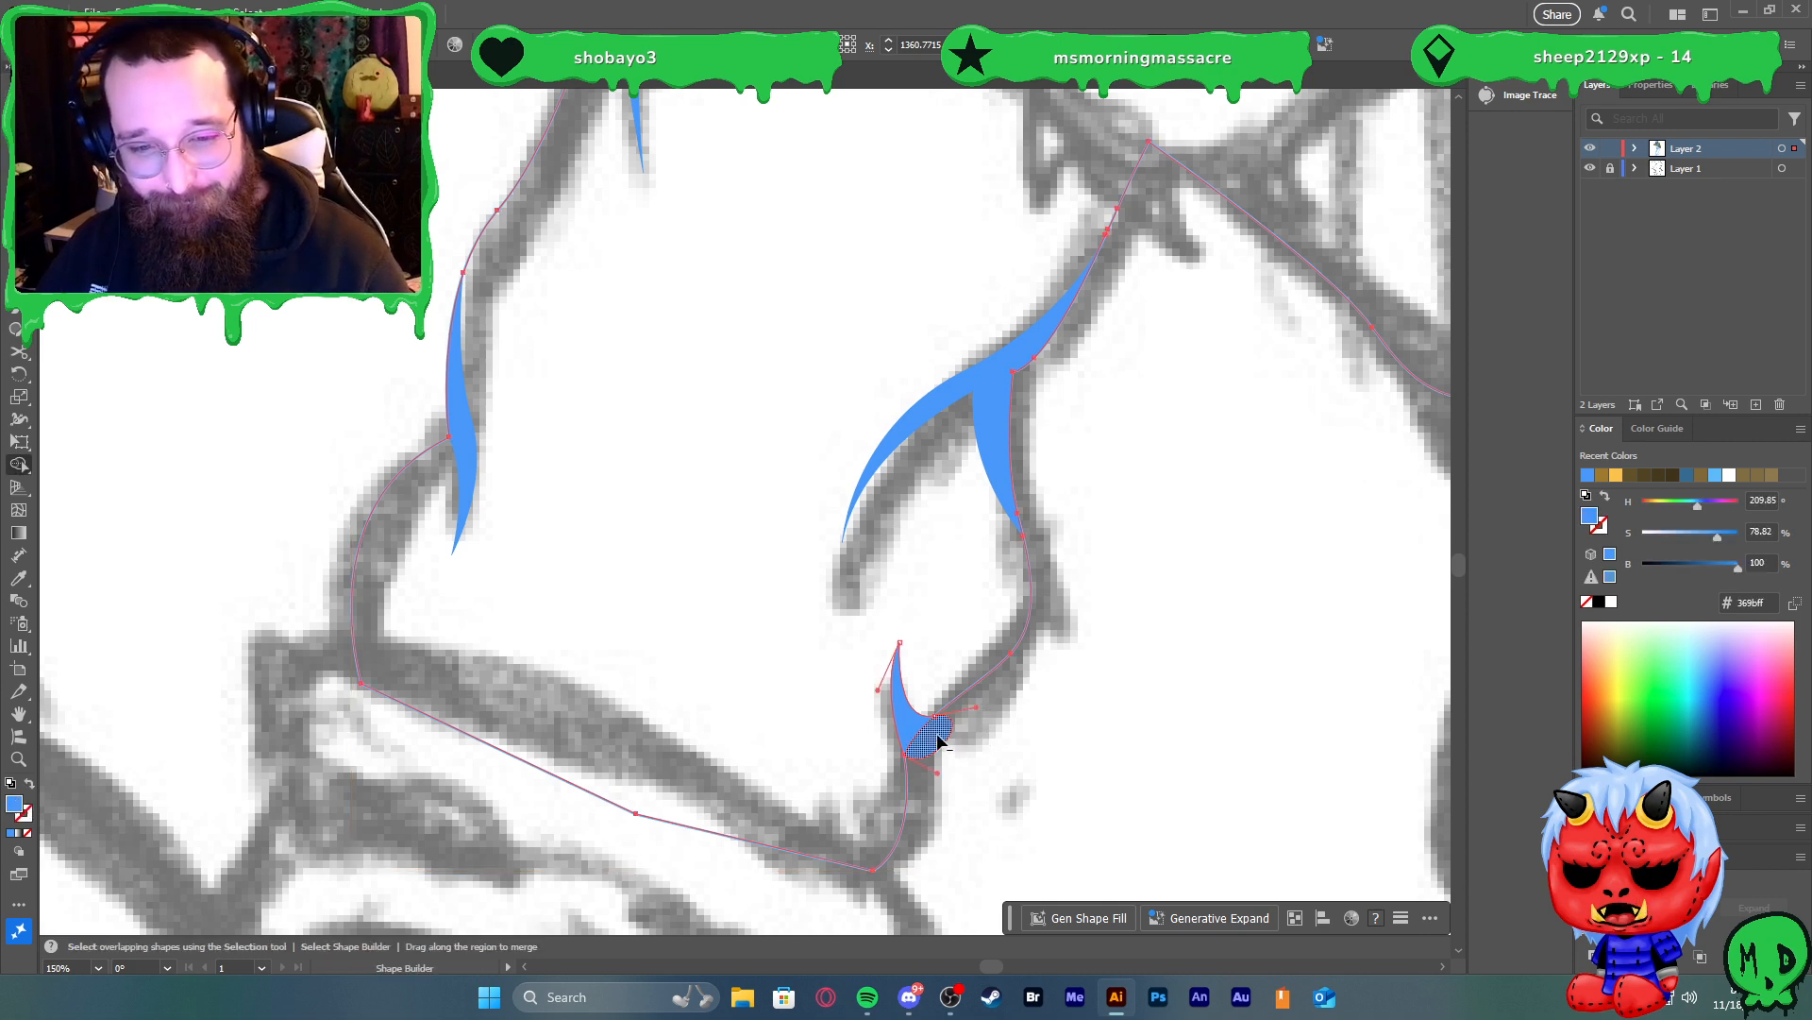
pyautogui.press('v')
pyautogui.click(984, 706)
# Swap the overalls outline's stroke to a solid light blue fill and view the whole figure
pyautogui.click(1005, 663)
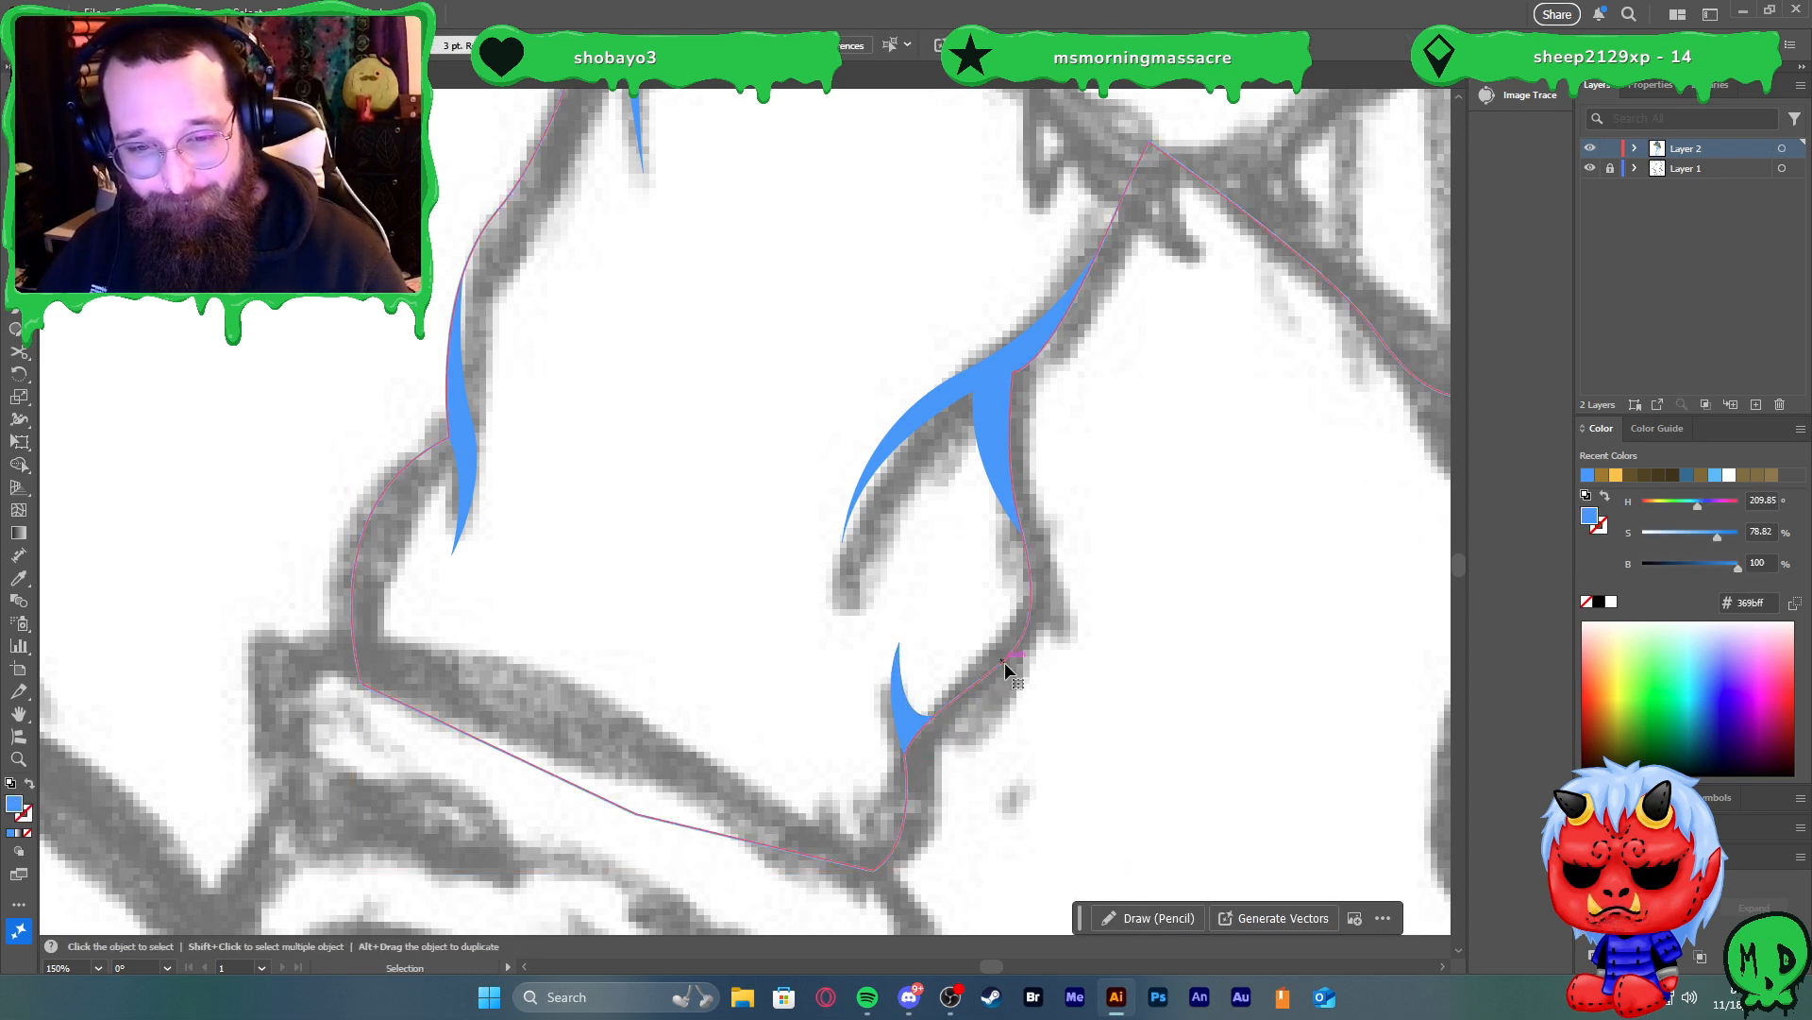
pyautogui.hotkey('shift', 'x')
pyautogui.scroll(-7, 1098, 682)
pyautogui.hscroll(1, 1148, 690)
pyautogui.press('v')
pyautogui.scroll(2, 1100, 604)
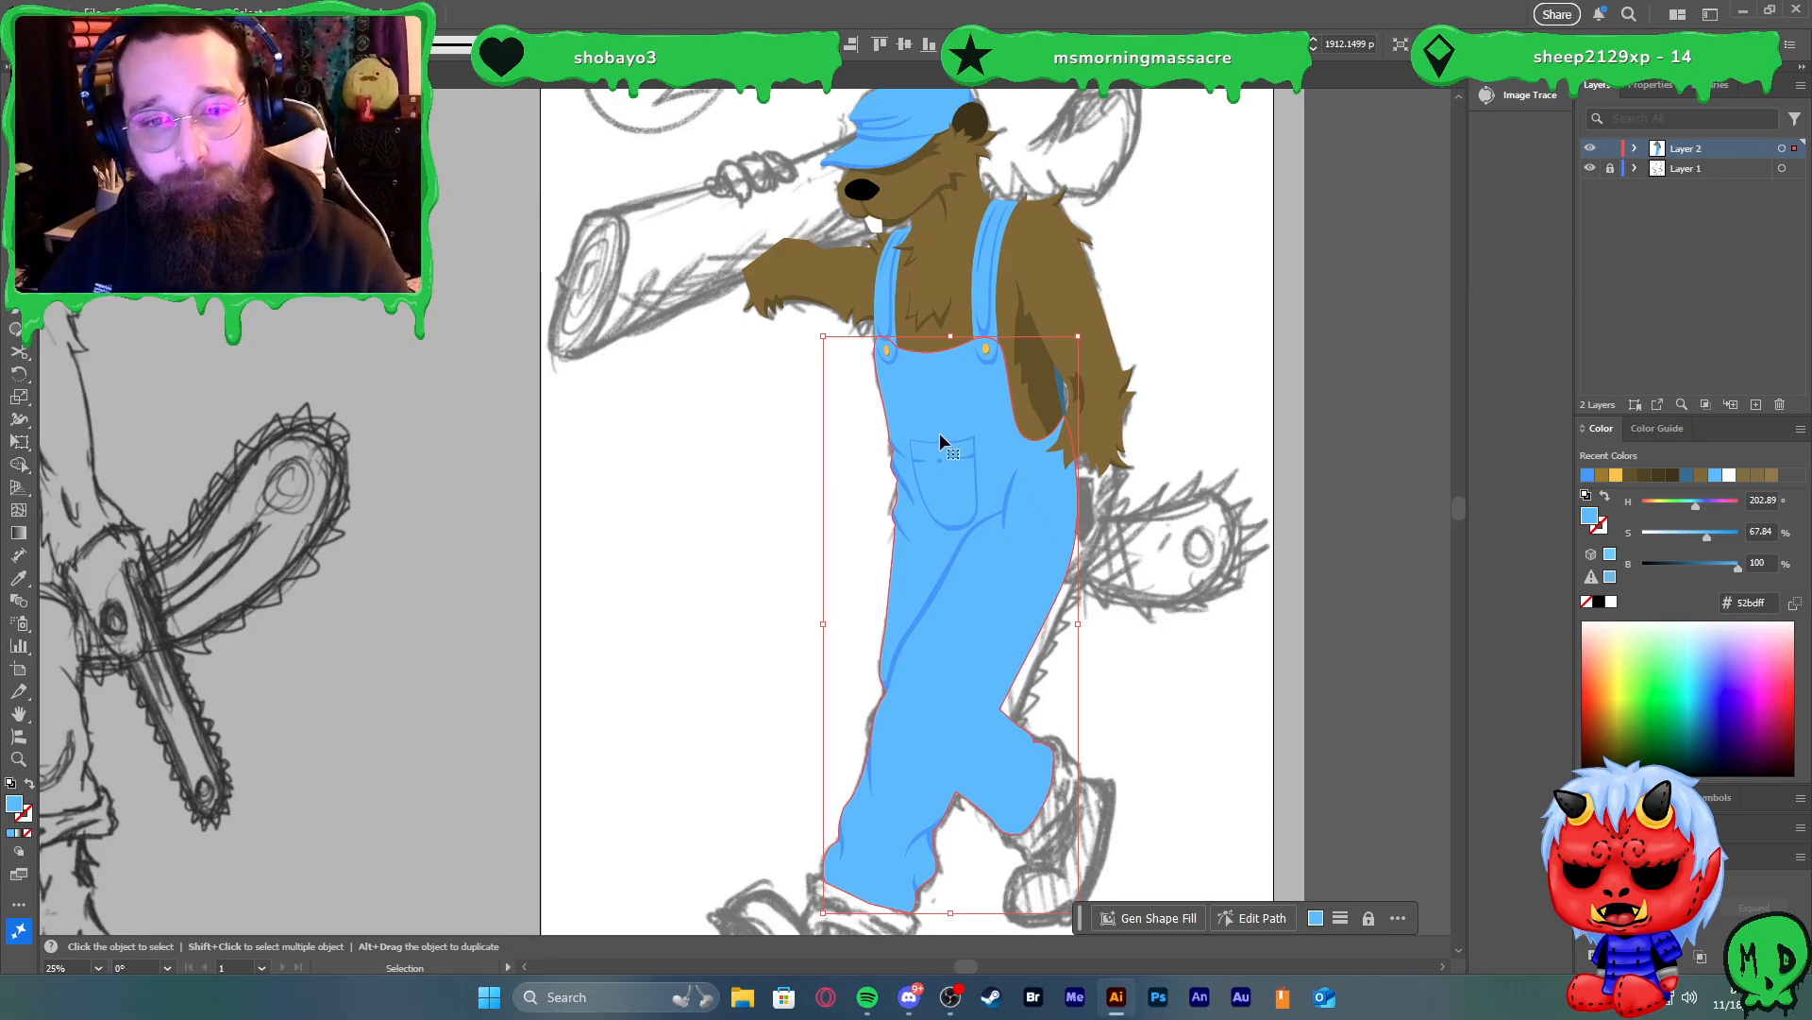
pyautogui.press('Delete')
pyautogui.click(990, 396)
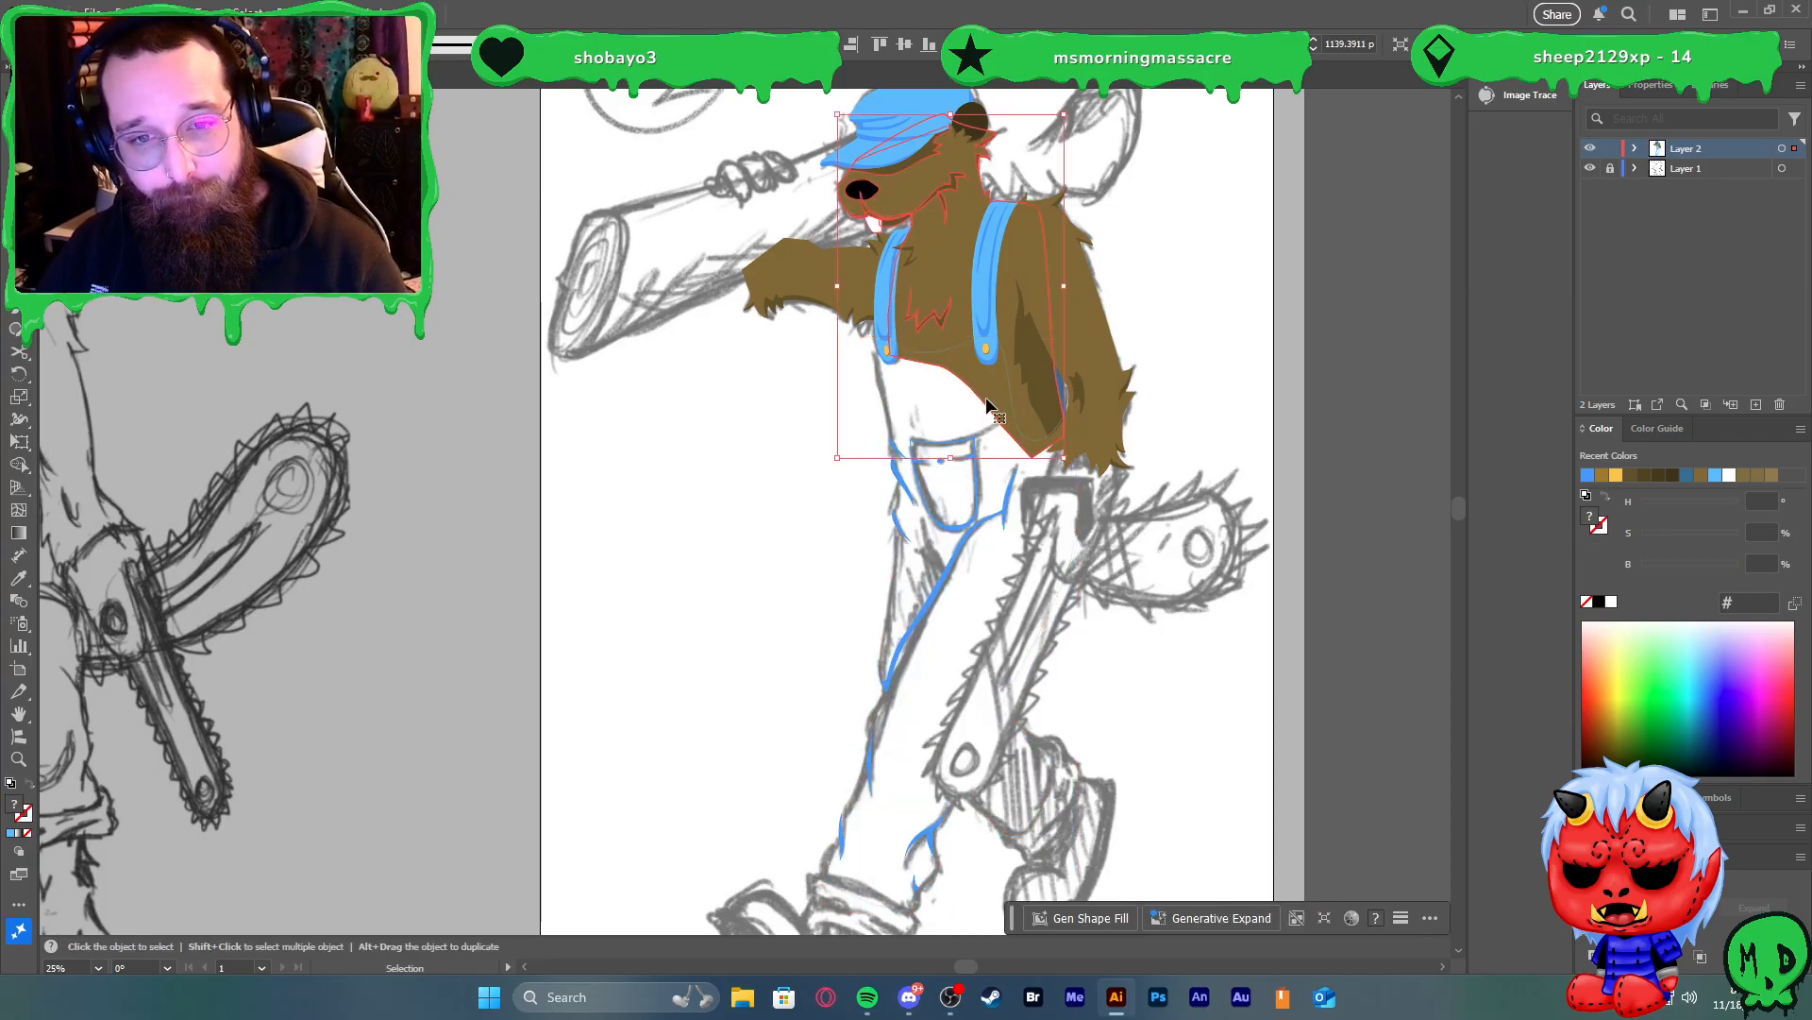
pyautogui.press('Delete')
pyautogui.click(1052, 376)
pyautogui.hotkey('ctrl', 'z')
pyautogui.hotkey('ctrl', 'z')
# Swap the overalls' fill to an outline to check the sketch beneath, and swap it back to a solid fill
pyautogui.press('p')
pyautogui.scroll(3, 916, 401)
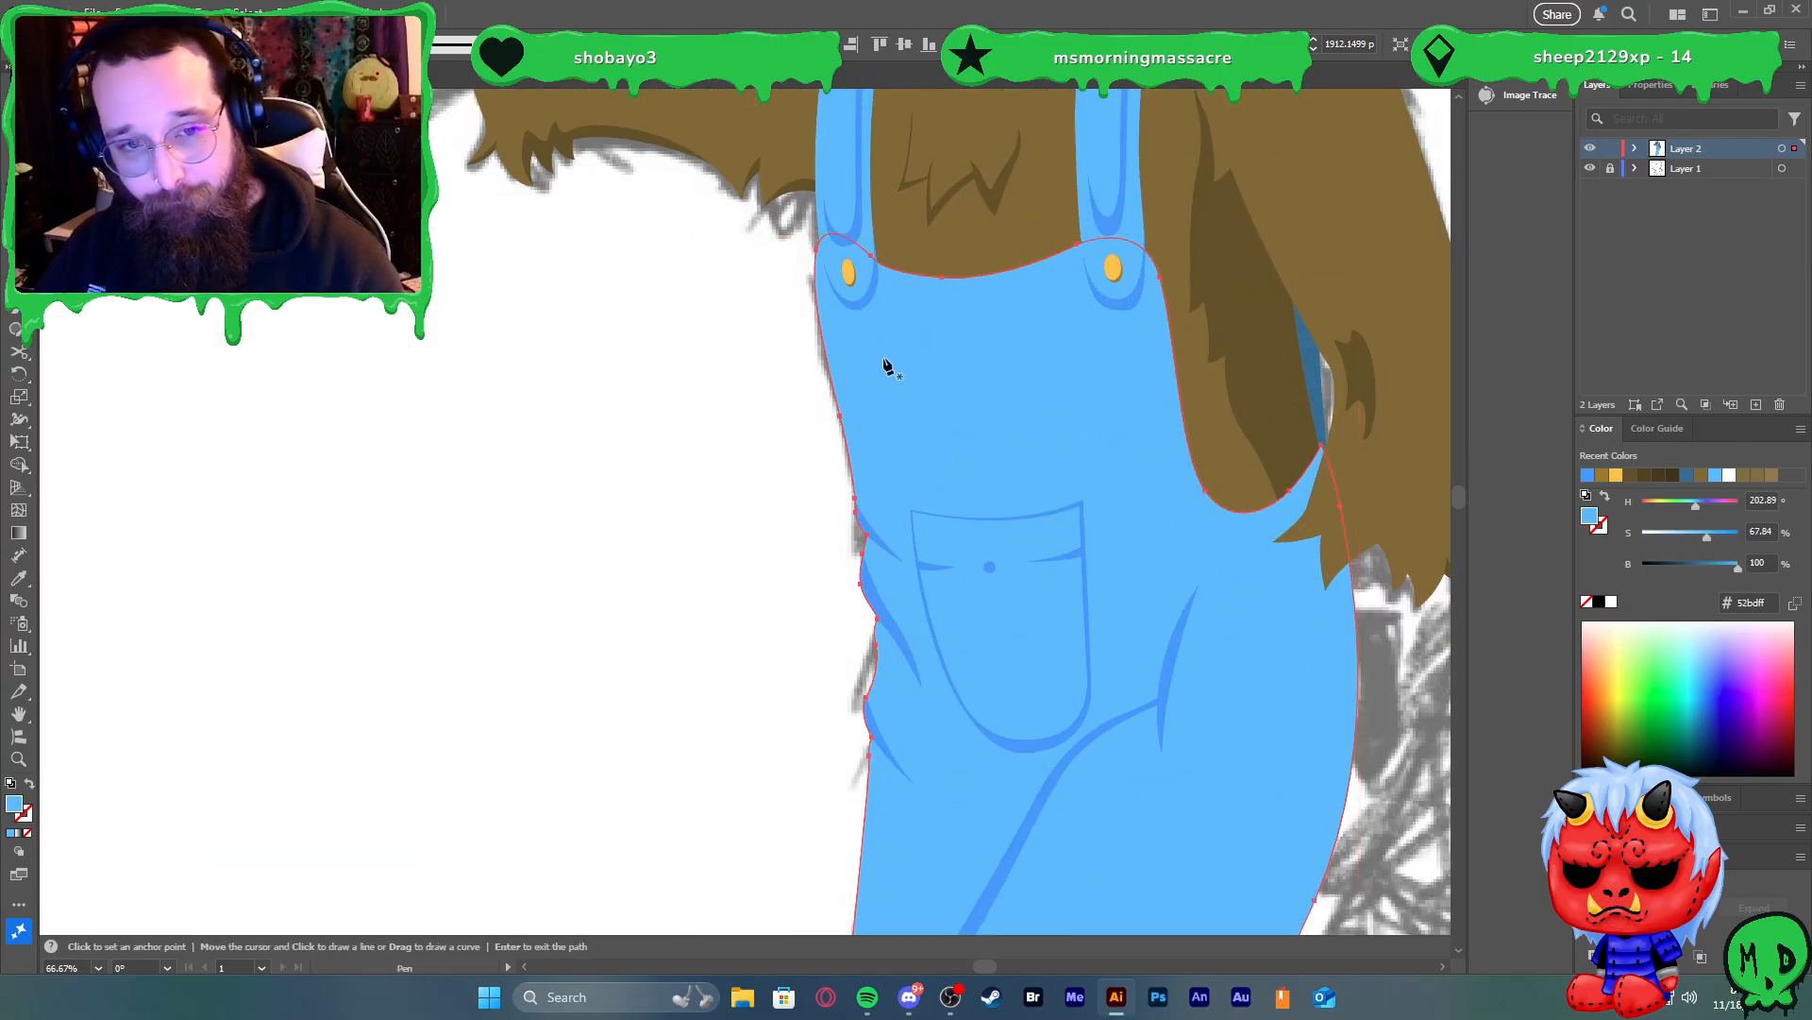
pyautogui.scroll(-2, 1180, 618)
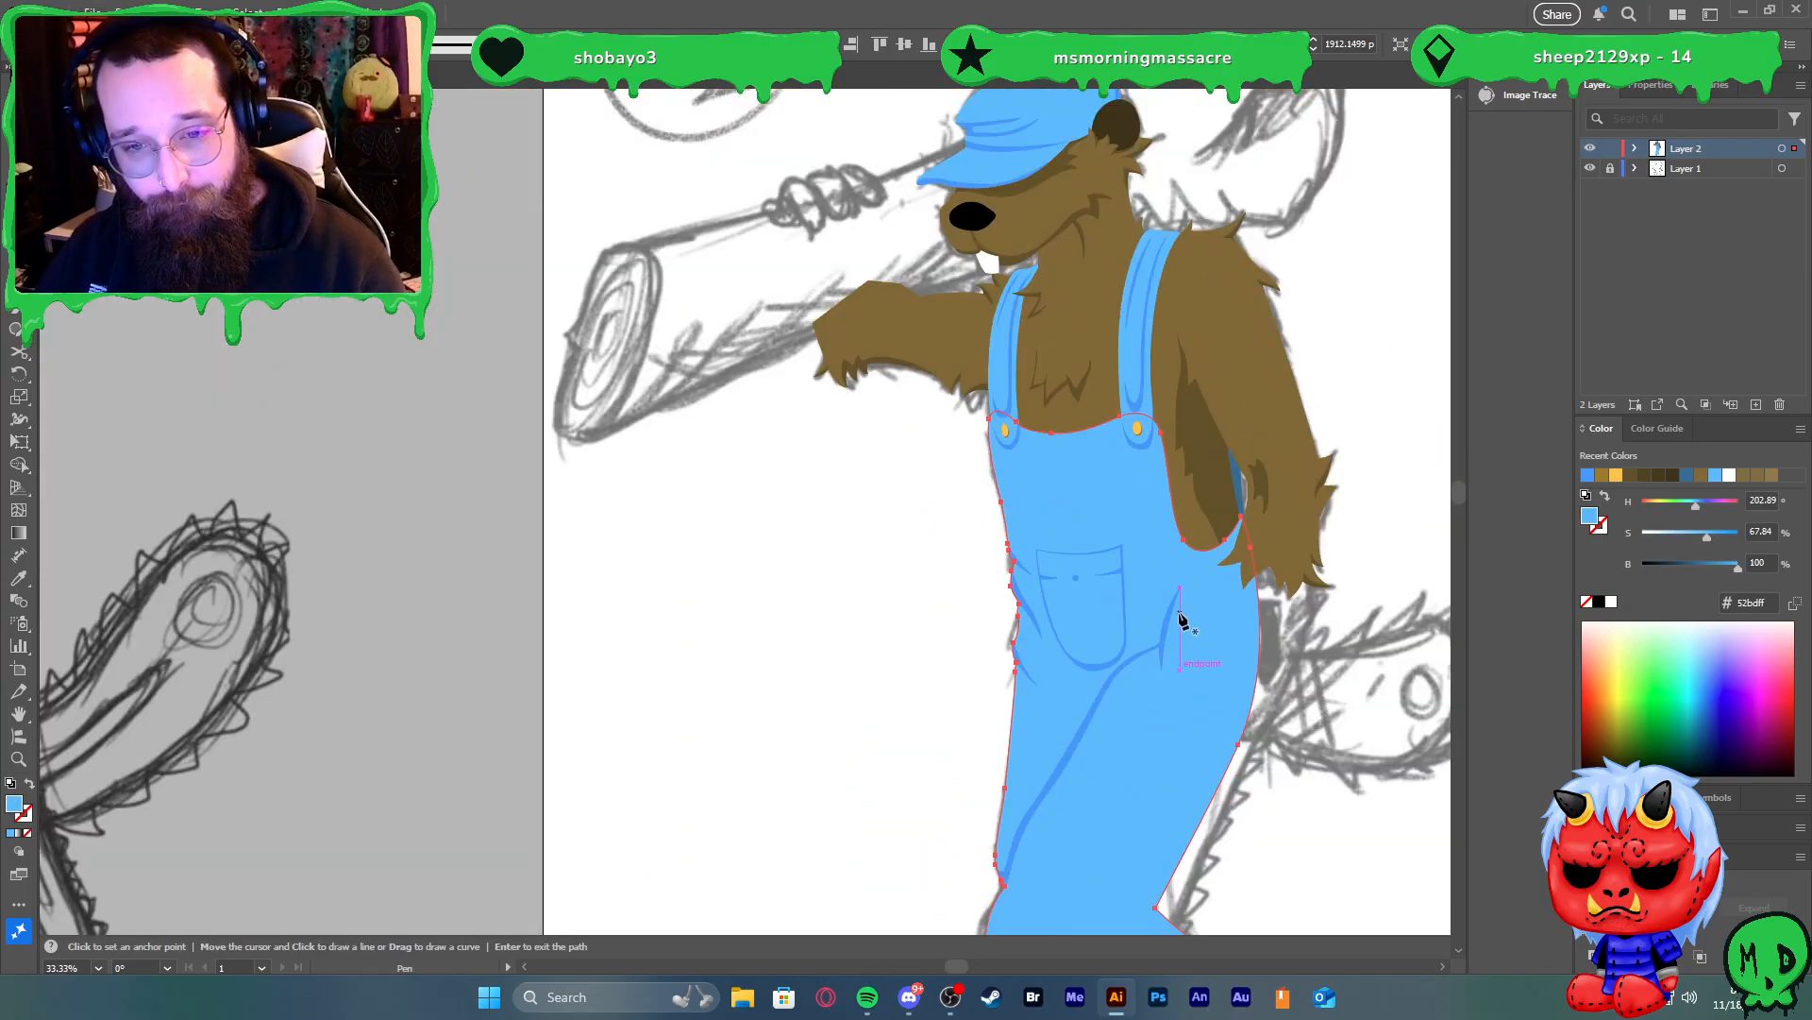
pyautogui.keyDown('ctrl'); pyautogui.click(1233, 695); pyautogui.keyUp('ctrl')
pyautogui.hotkey('shift', 'x')
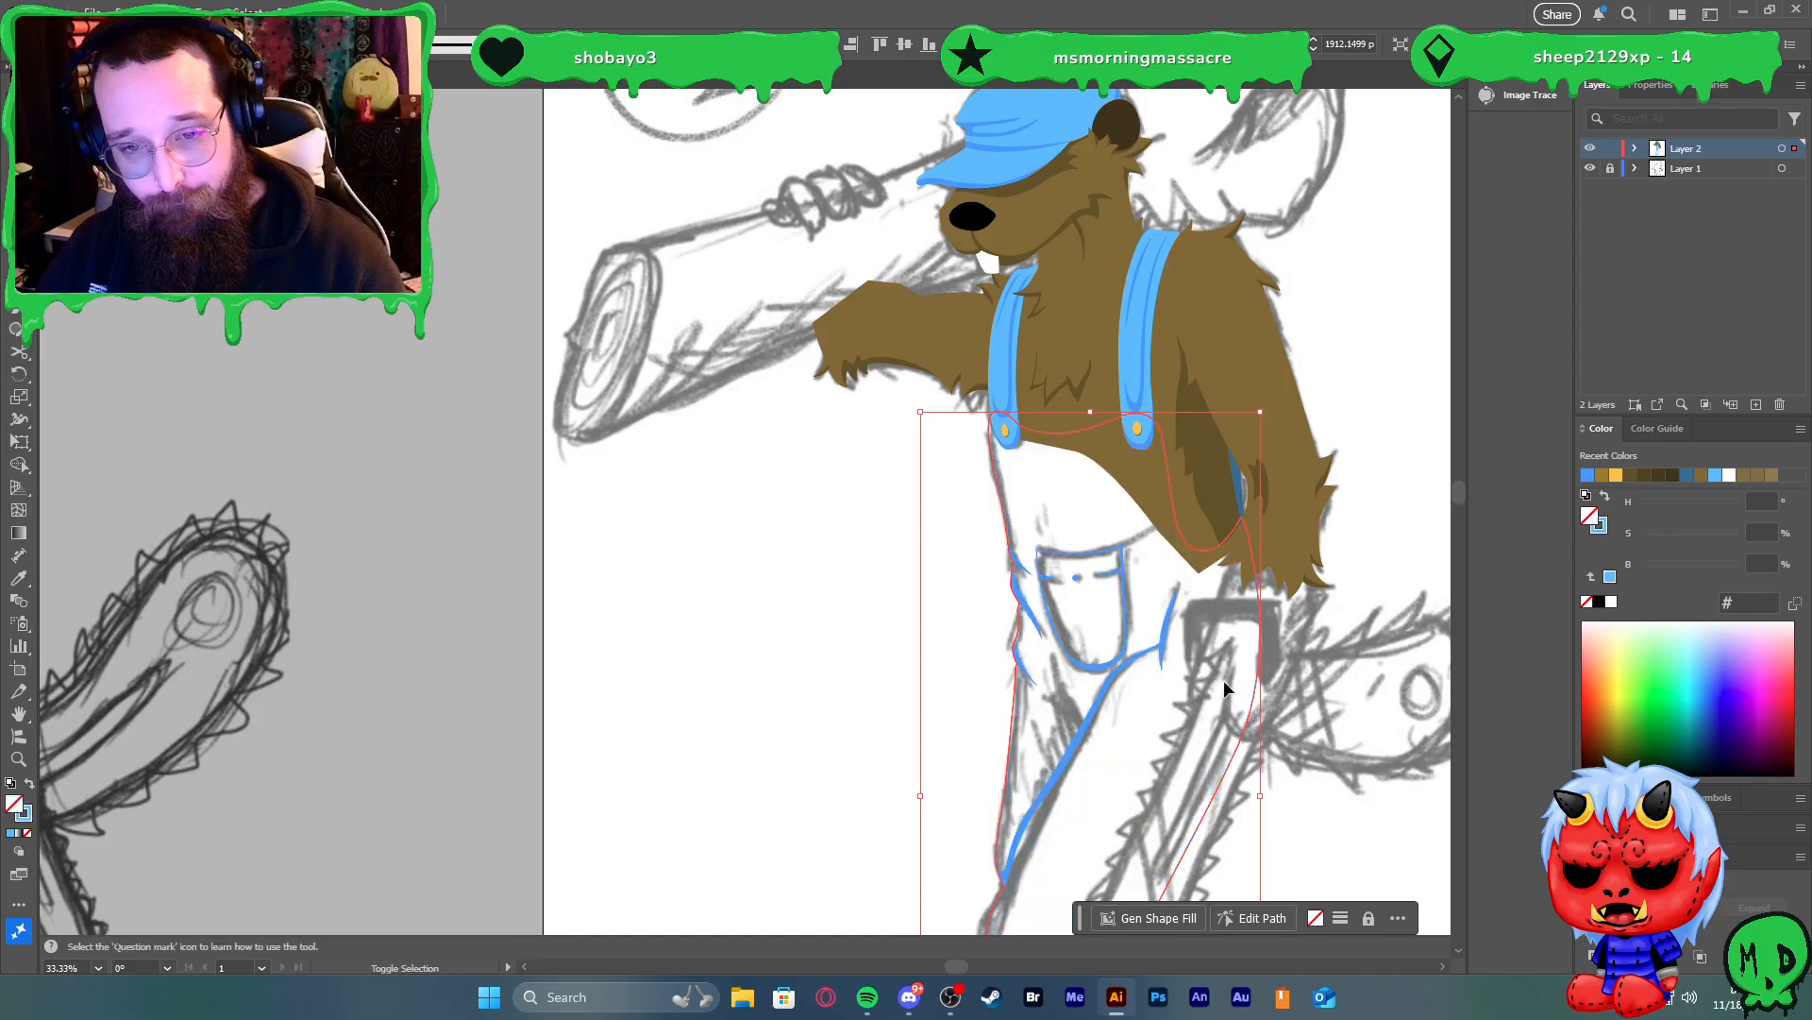
pyautogui.hotkey('shift', 'x')
pyautogui.press('v')
# Fill the pocket with the overalls' light blue, reduce its saturation to about 50%, and deselect it
pyautogui.scroll(3, 1197, 597)
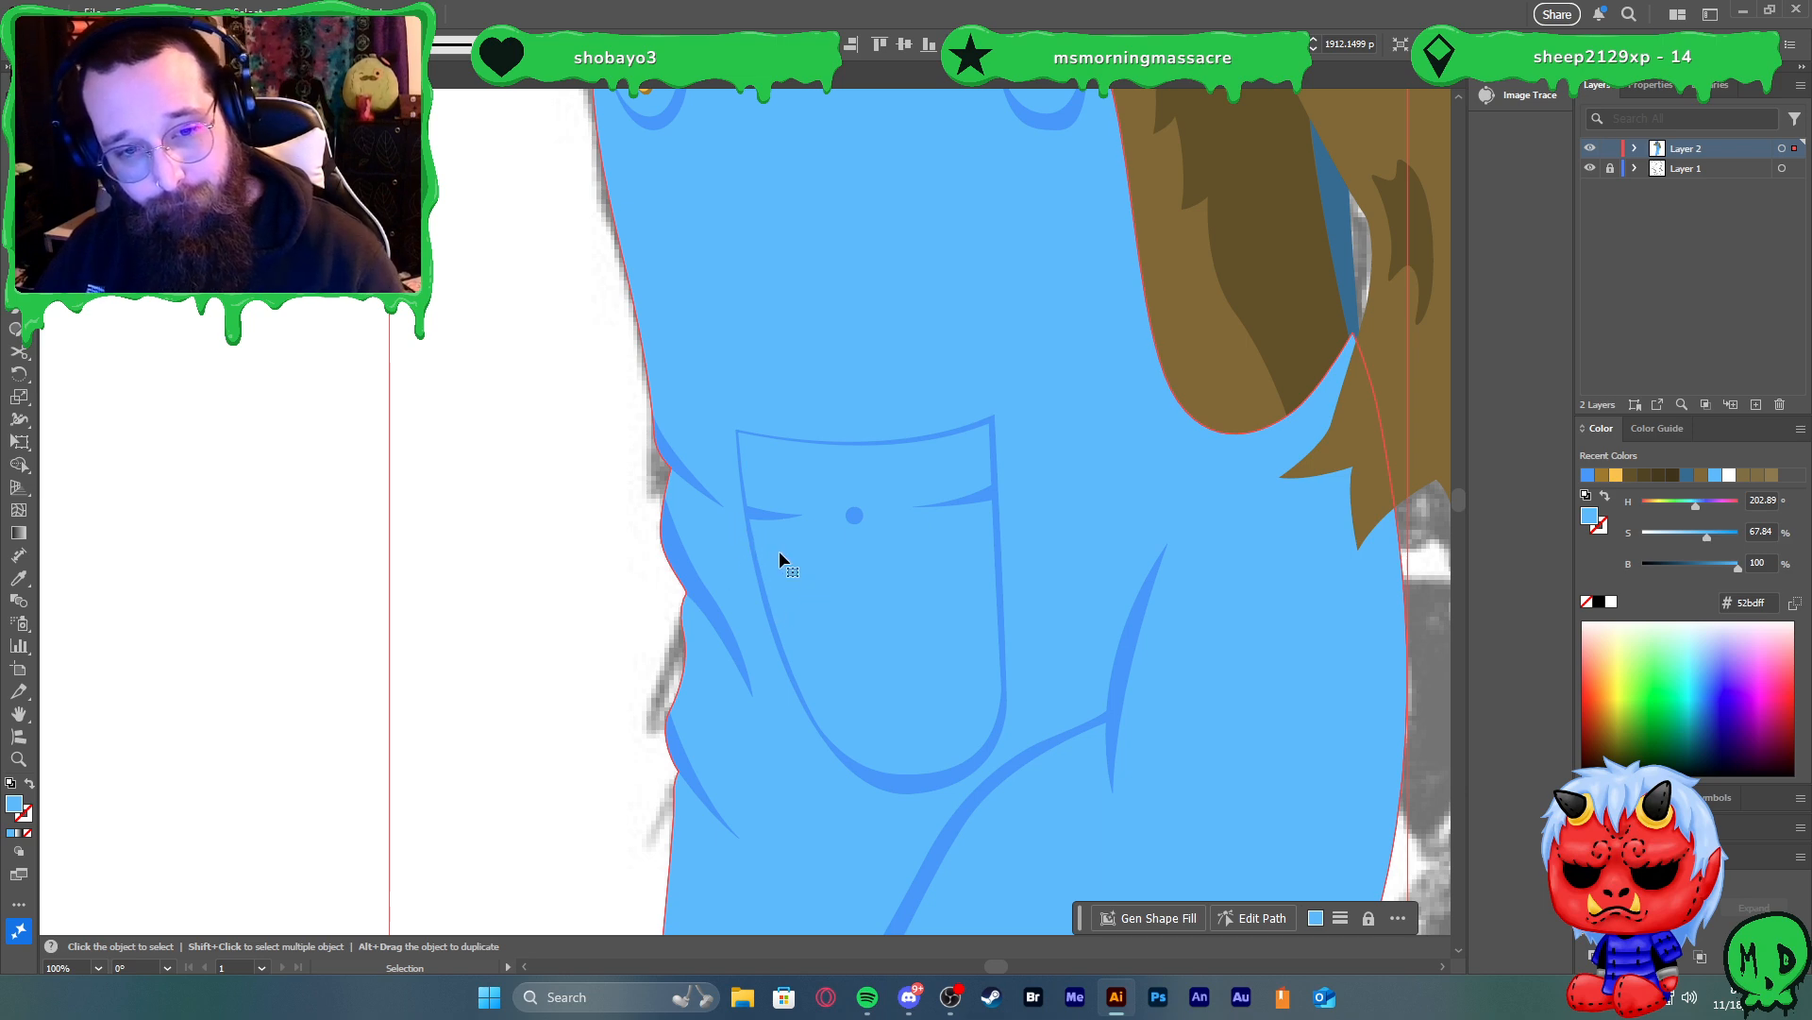
pyautogui.click(767, 596)
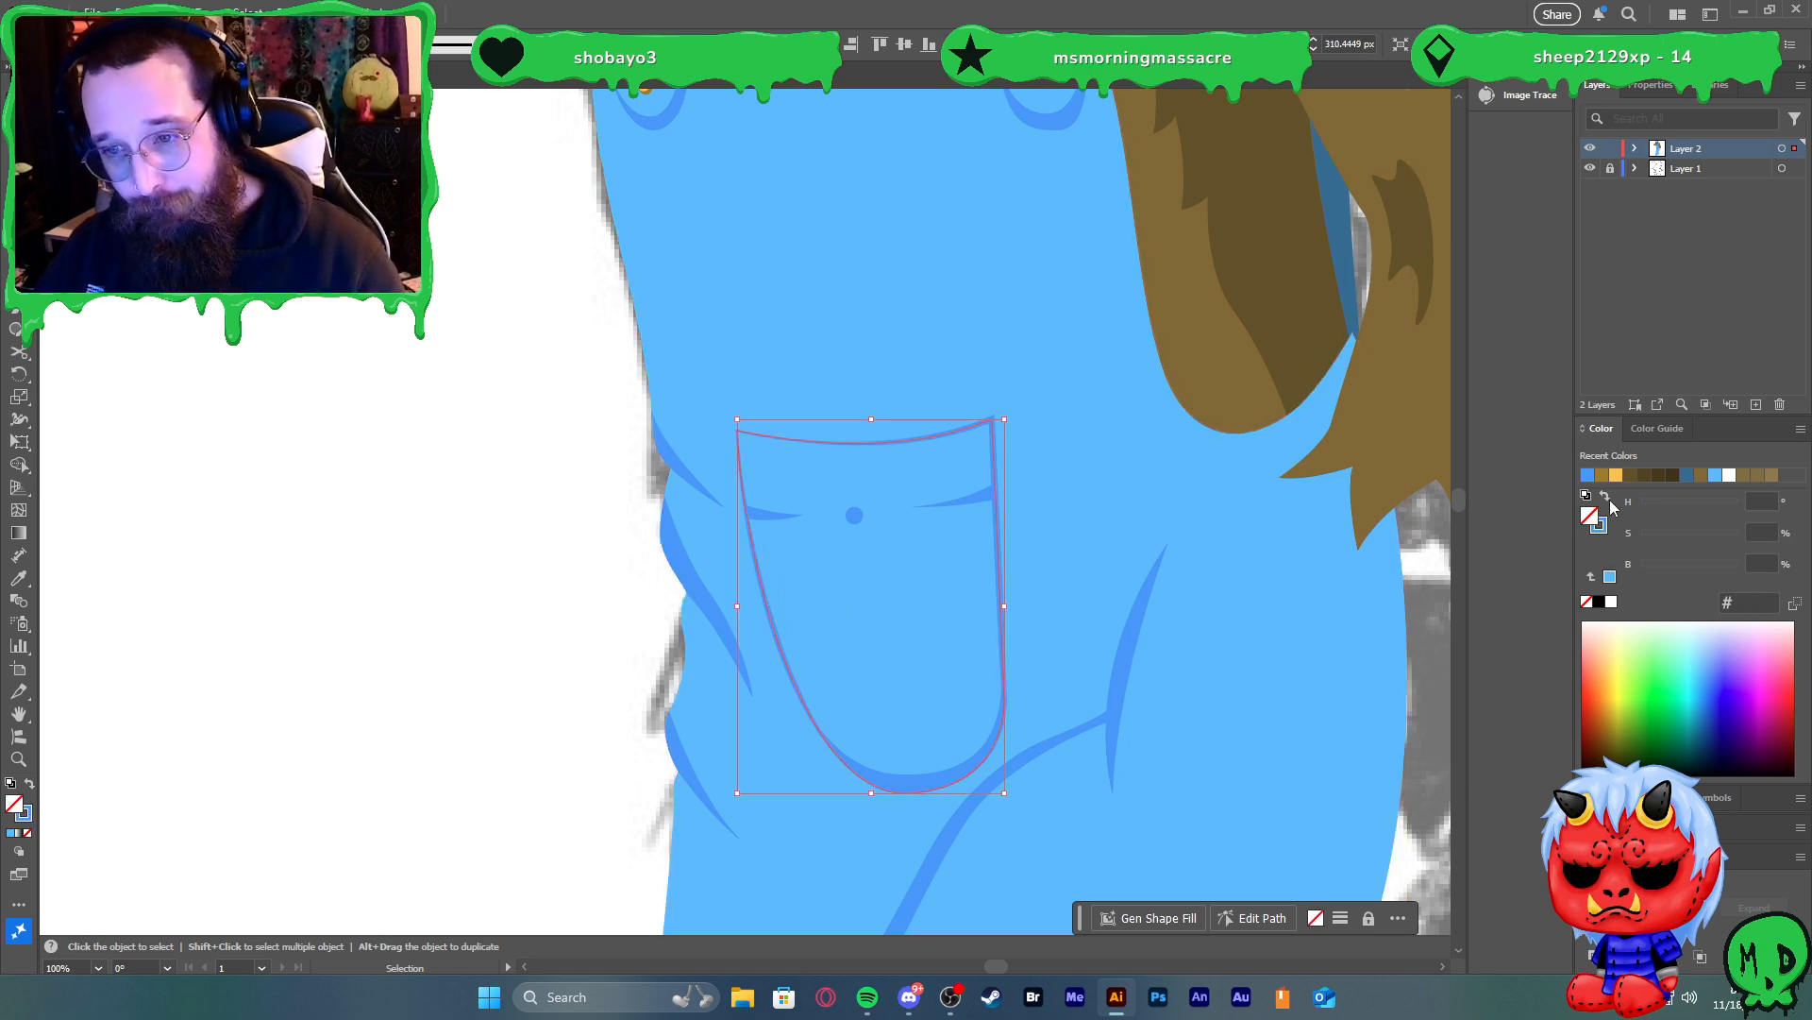
pyautogui.click(1714, 478)
pyautogui.moveTo(1707, 535); pyautogui.dragTo(1690, 534)
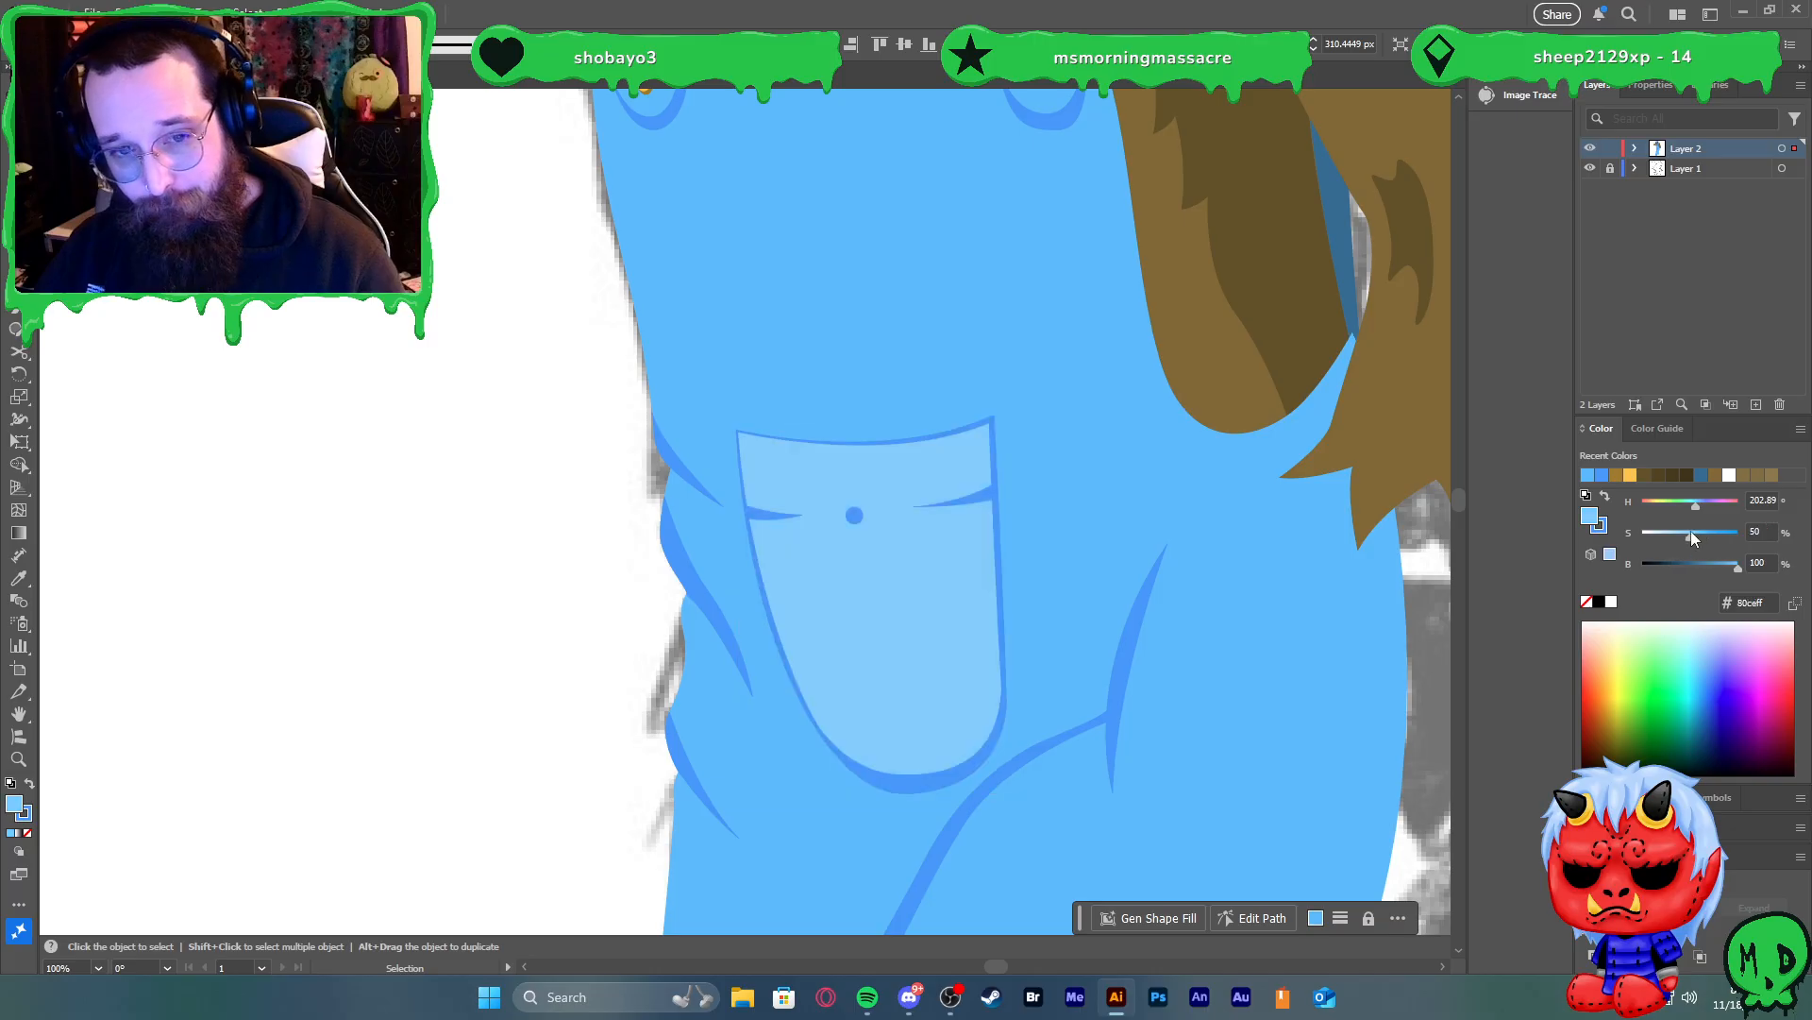
pyautogui.scroll(-6, 1244, 558)
pyautogui.click(1325, 639)
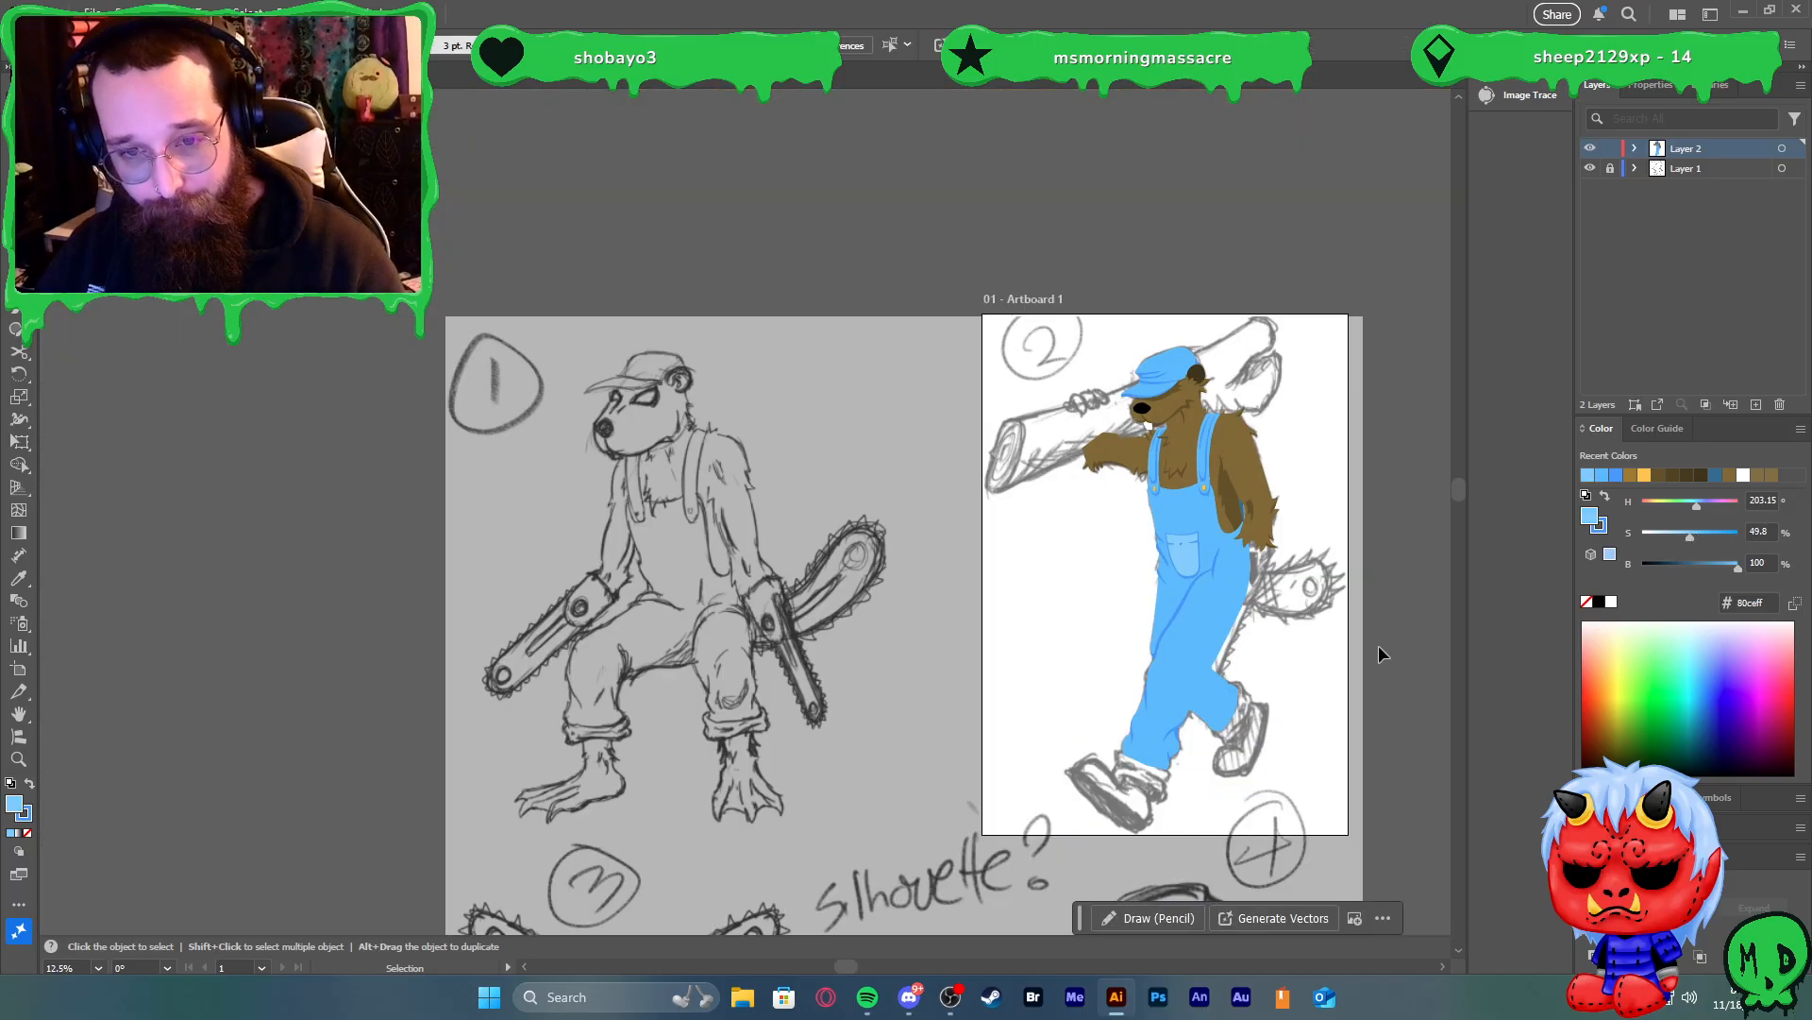
# Select the pocket with its shading, creases and button, widen them slightly on both sides, and deselect
pyautogui.scroll(3, 1323, 639)
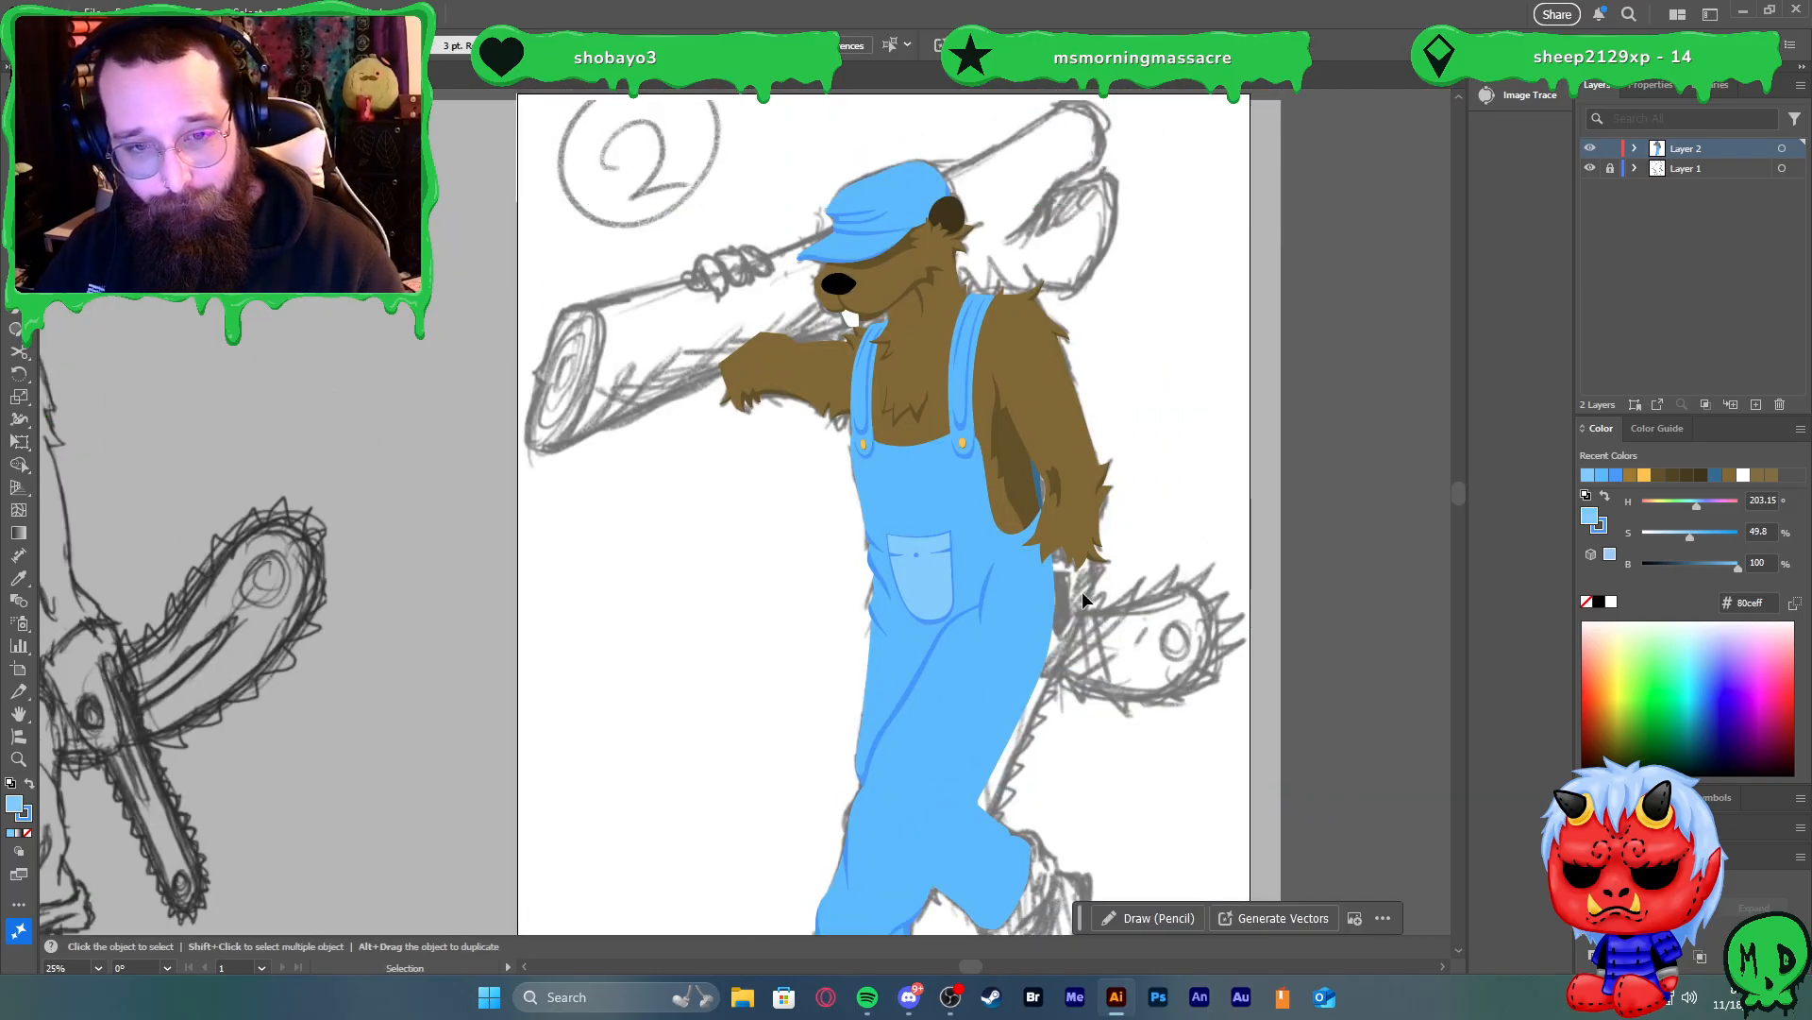
pyautogui.scroll(3, 914, 567)
pyautogui.click(891, 508)
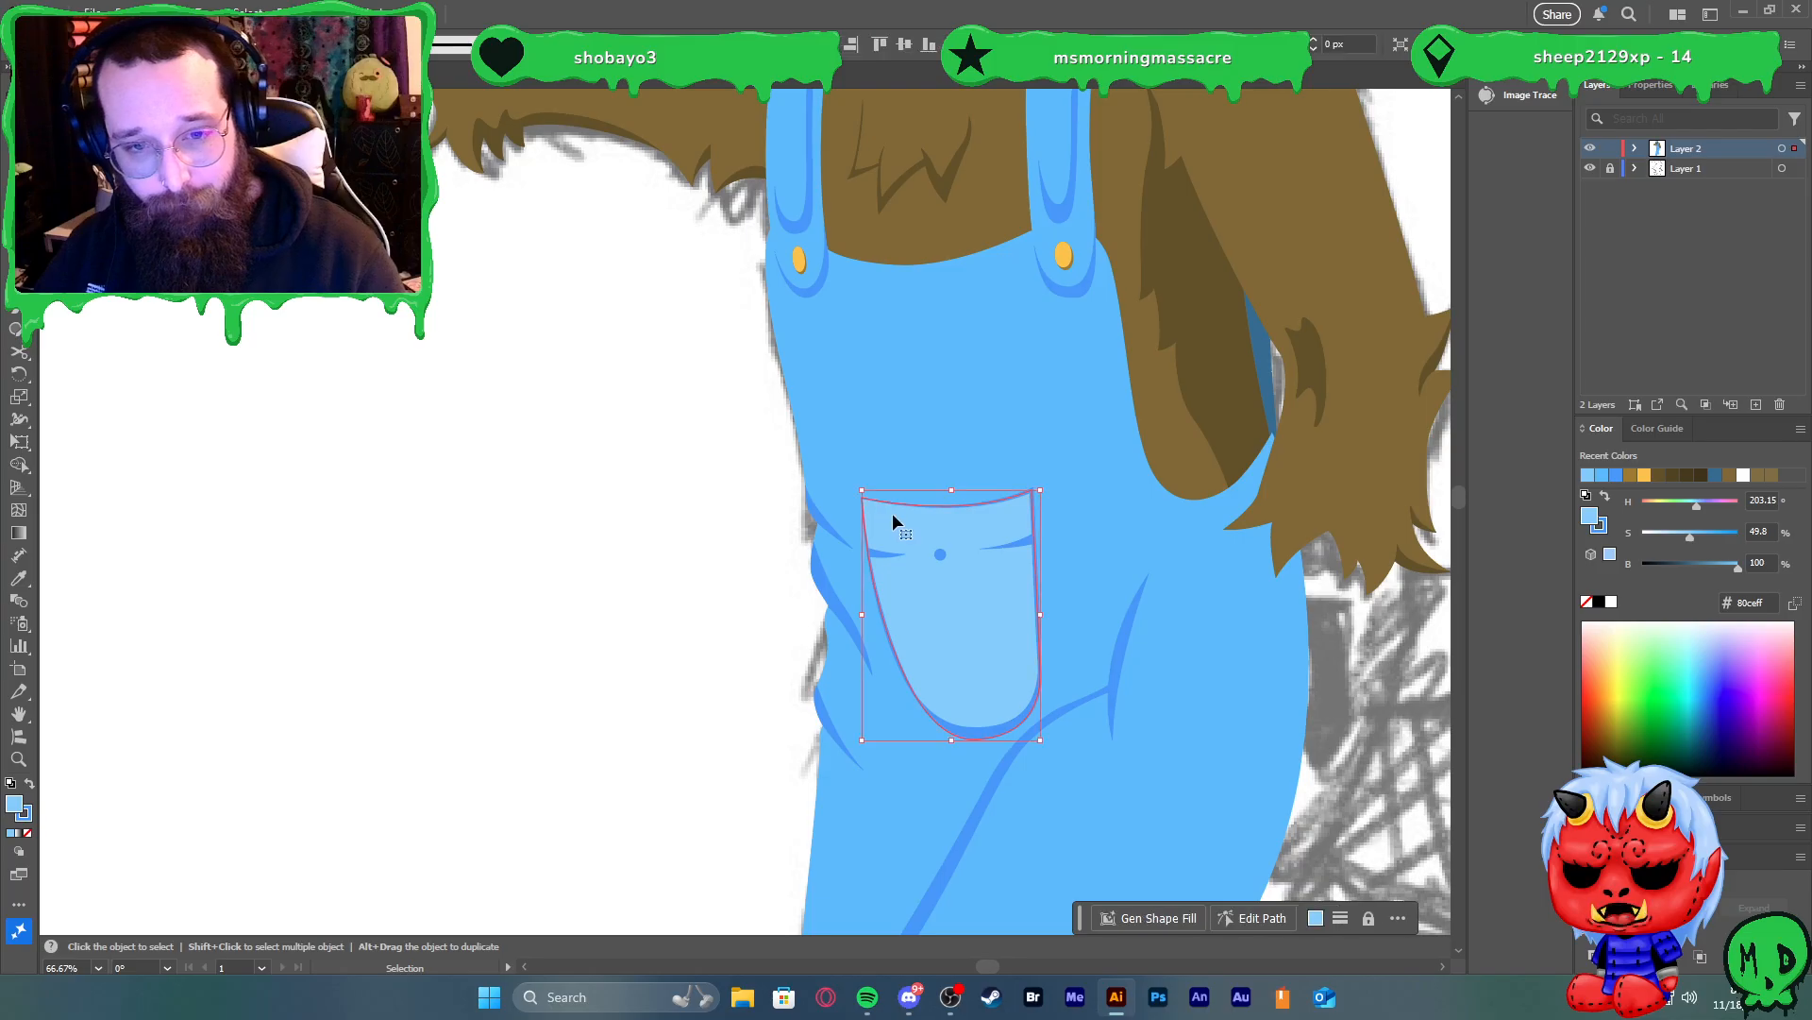
pyautogui.keyDown('shift'); pyautogui.click(987, 729); pyautogui.keyUp('shift')
pyautogui.keyDown('shift'); pyautogui.click(886, 554); pyautogui.keyUp('shift')
pyautogui.keyDown('shift'); pyautogui.click(940, 555); pyautogui.keyUp('shift')
pyautogui.keyDown('shift'); pyautogui.click(1008, 546); pyautogui.keyUp('shift')
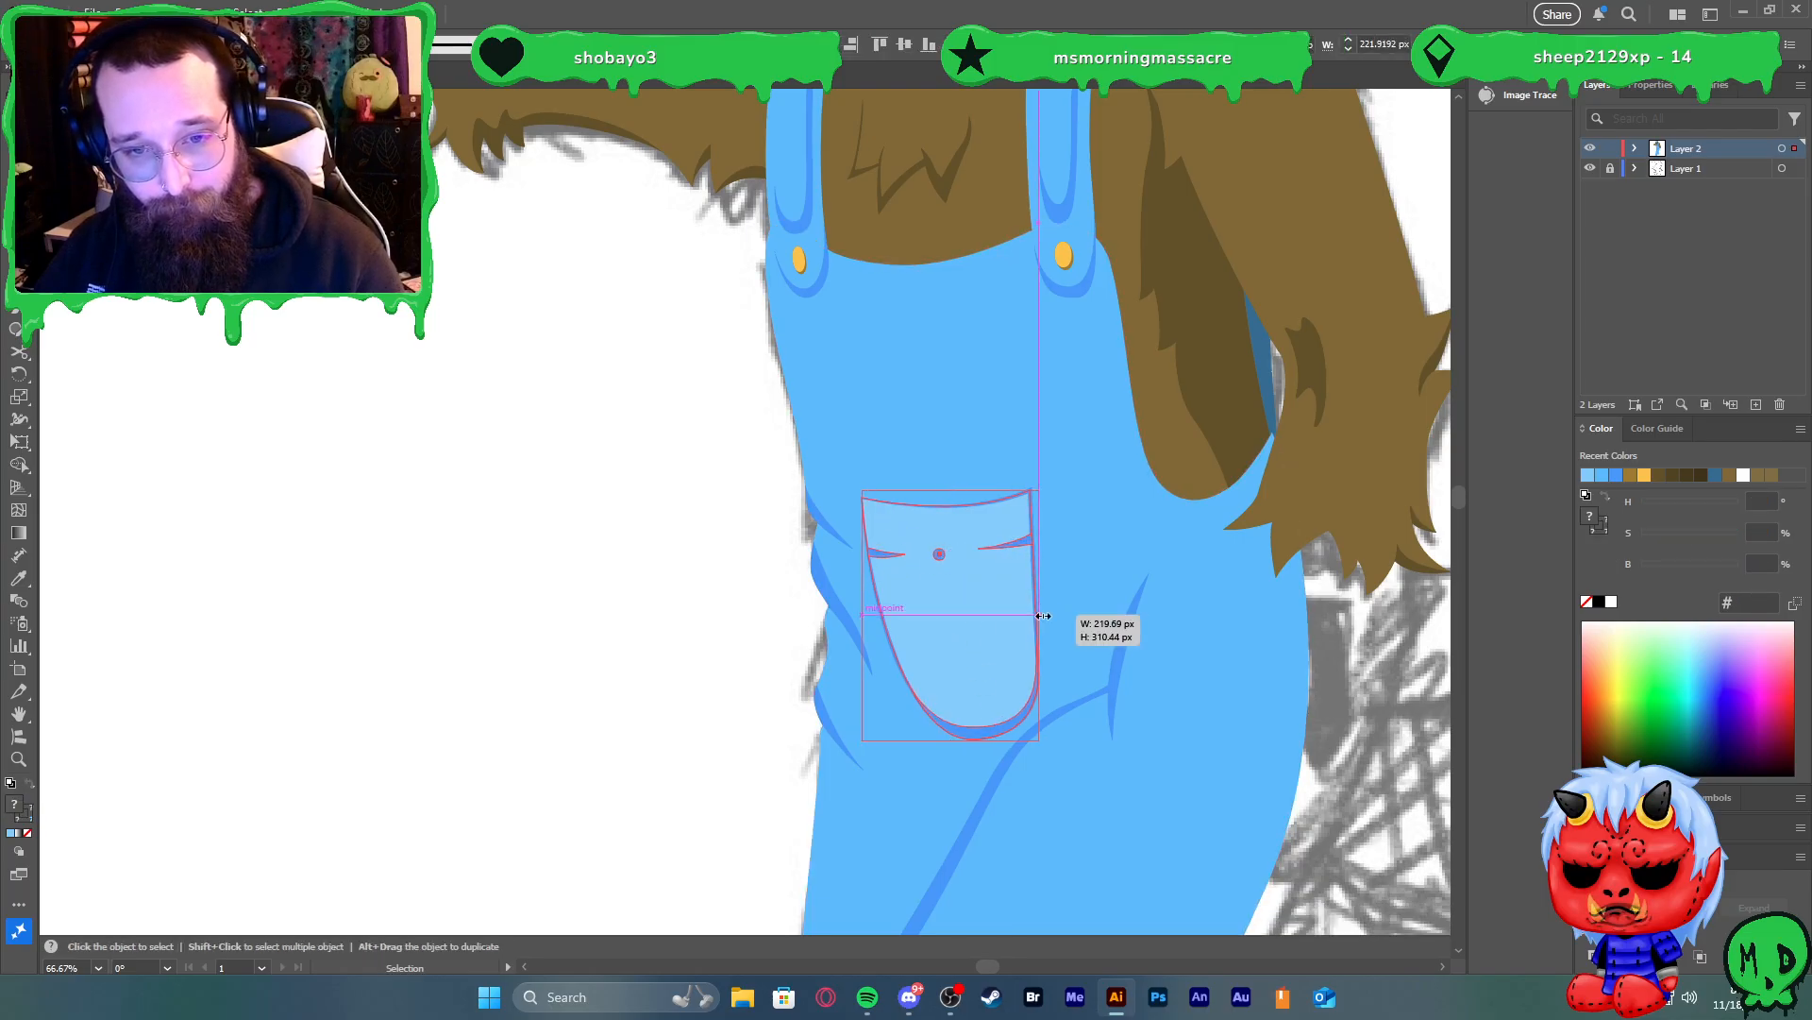
pyautogui.moveTo(1039, 614); pyautogui.dragTo(1054, 616)
pyautogui.moveTo(862, 614); pyautogui.dragTo(852, 614)
pyautogui.click(661, 579)
pyautogui.scroll(-4, 652, 571)
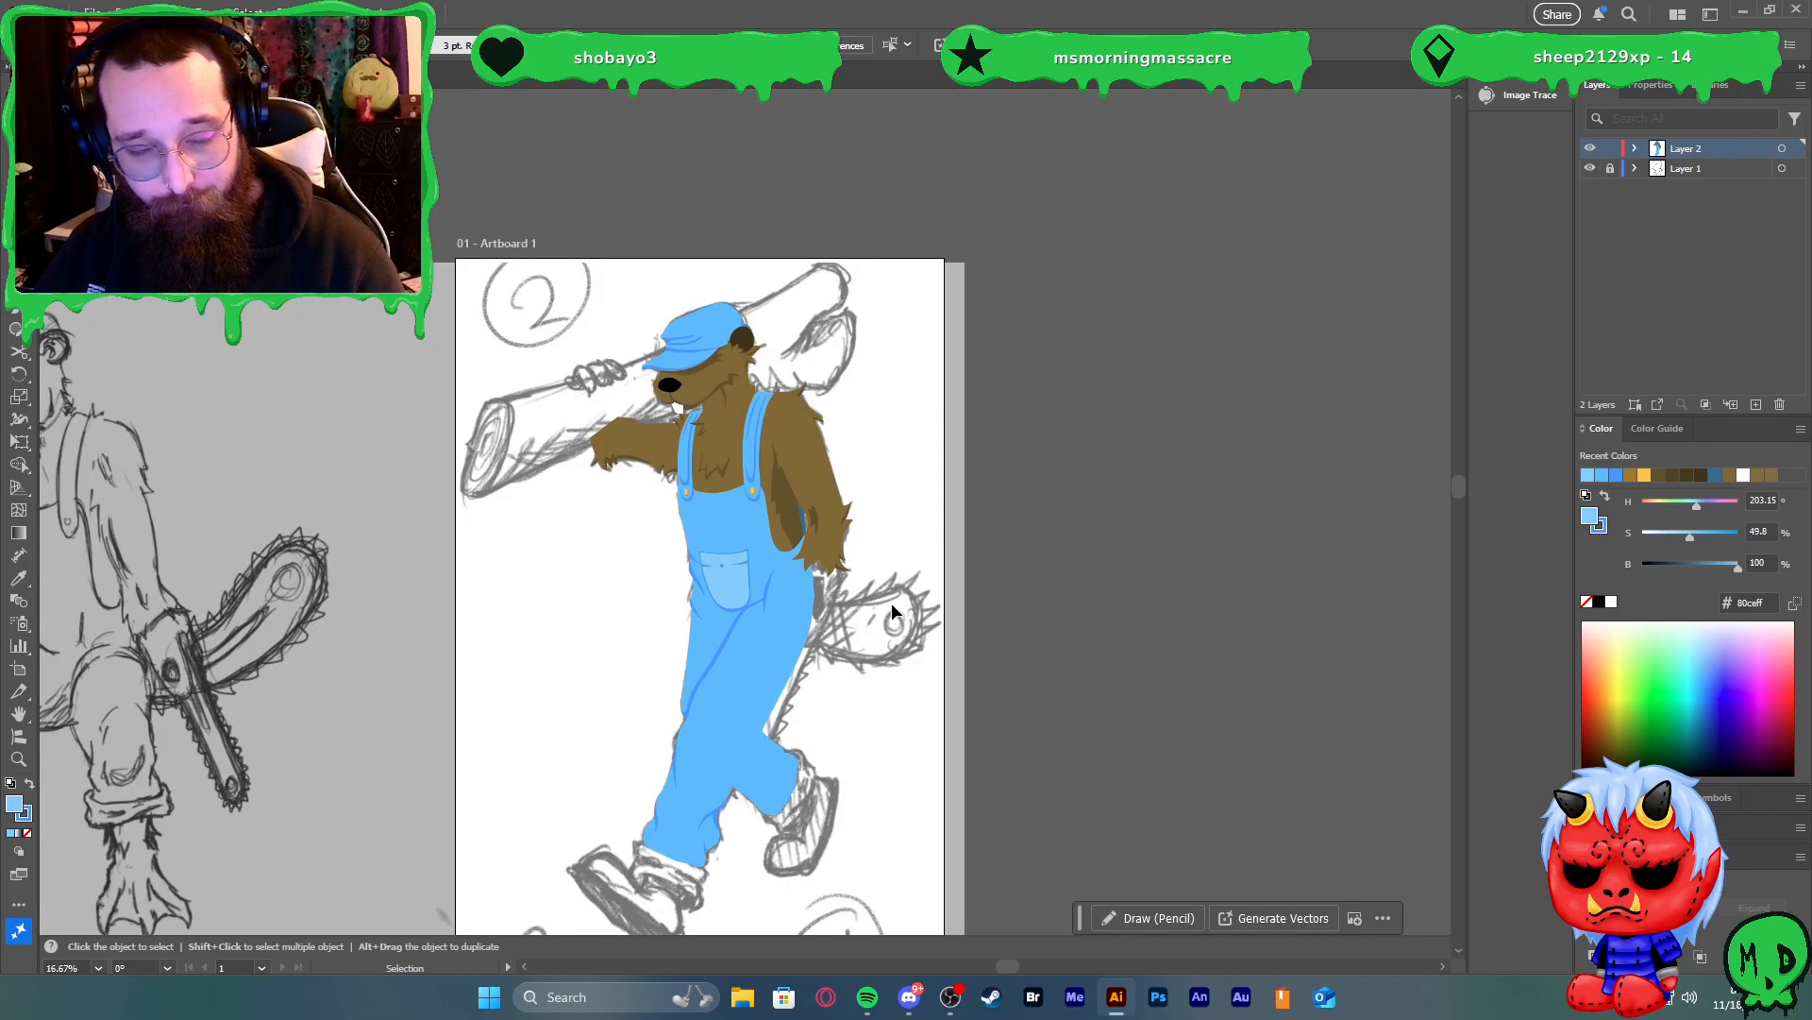
pyautogui.scroll(1, 832, 659)
pyautogui.hscroll(-2, 926, 638)
pyautogui.press('a')
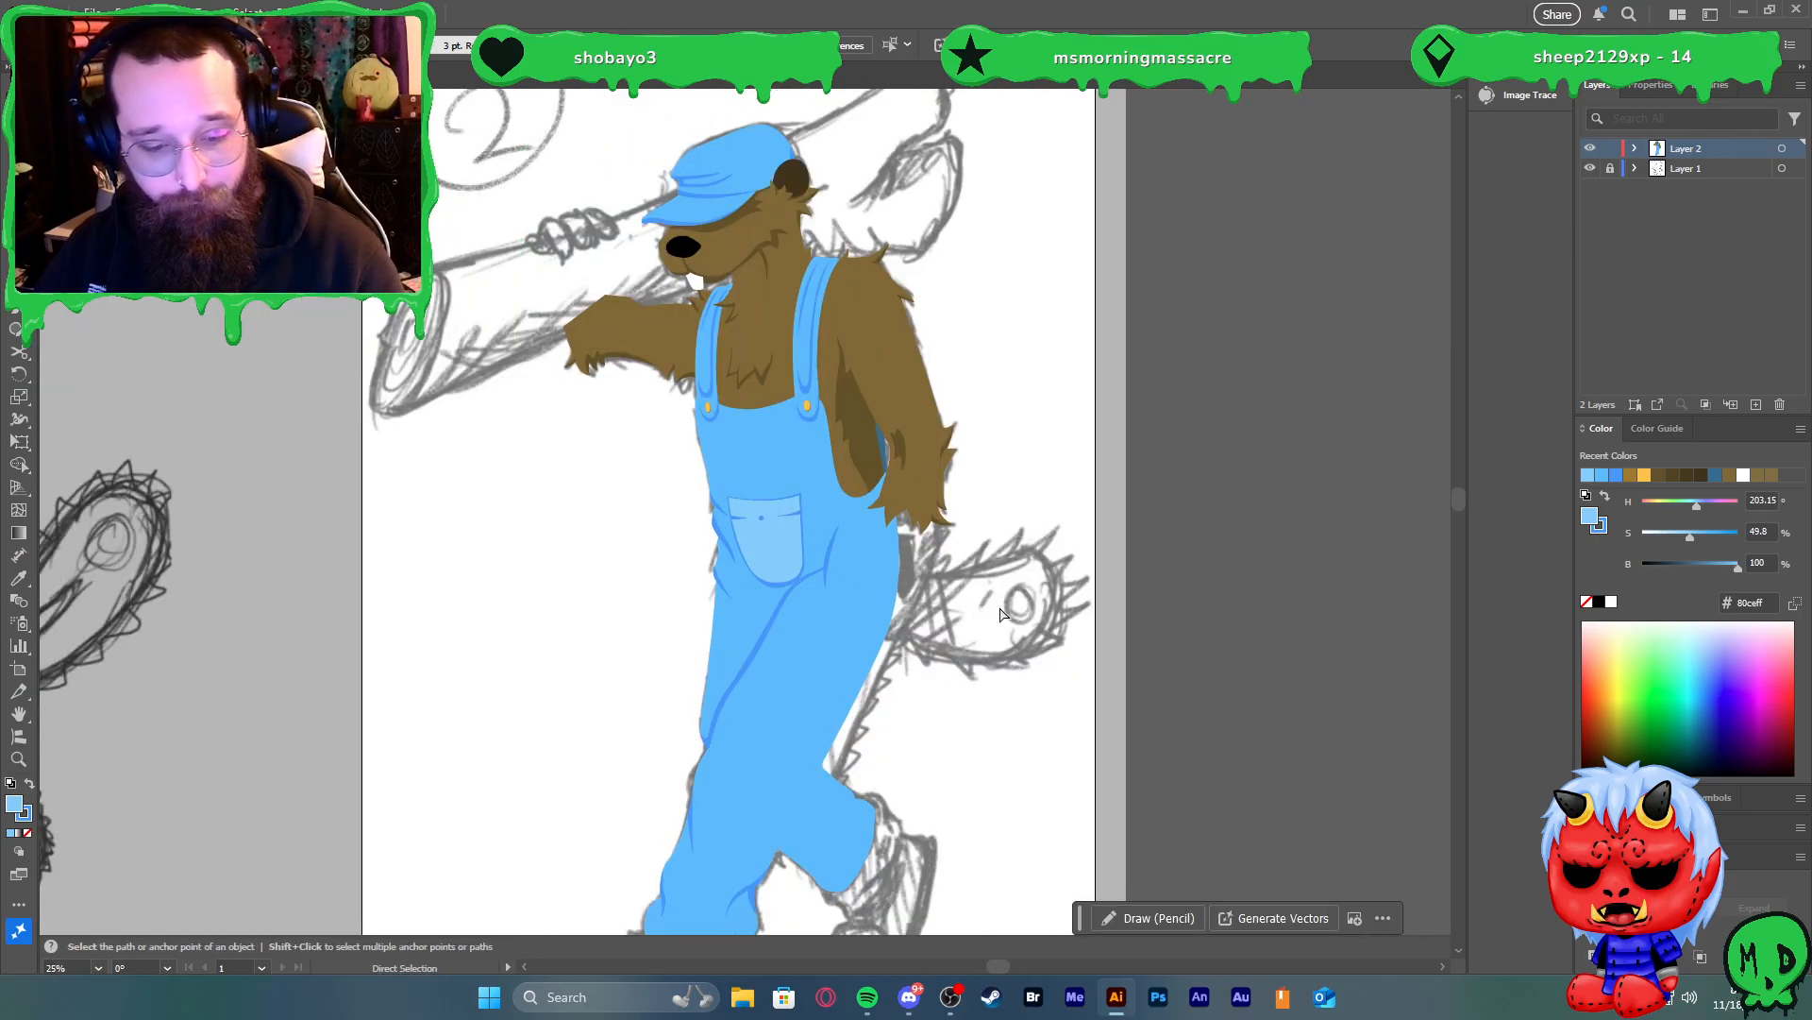
pyautogui.press('v')
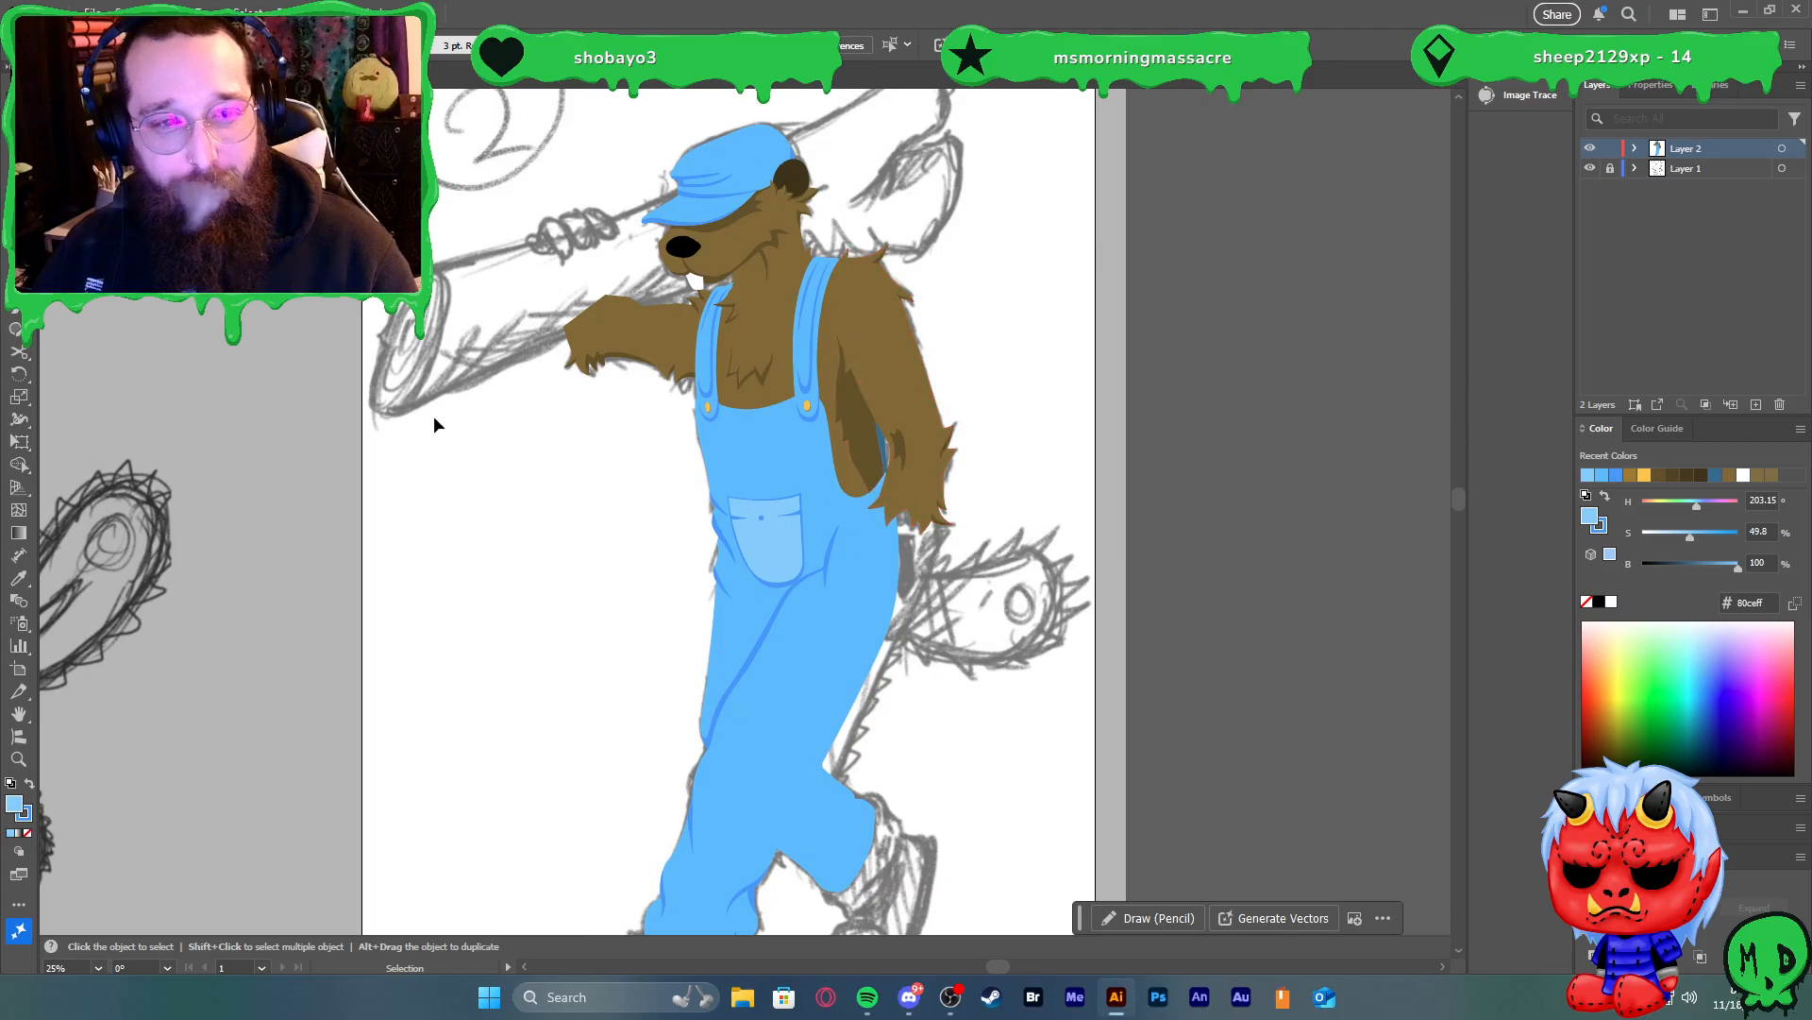
# Swap the overalls' solid fill back to an outline to expose the leg and shoe sketch, and deselect
pyautogui.scroll(-1, 295, 482)
pyautogui.scroll(-3, 296, 484)
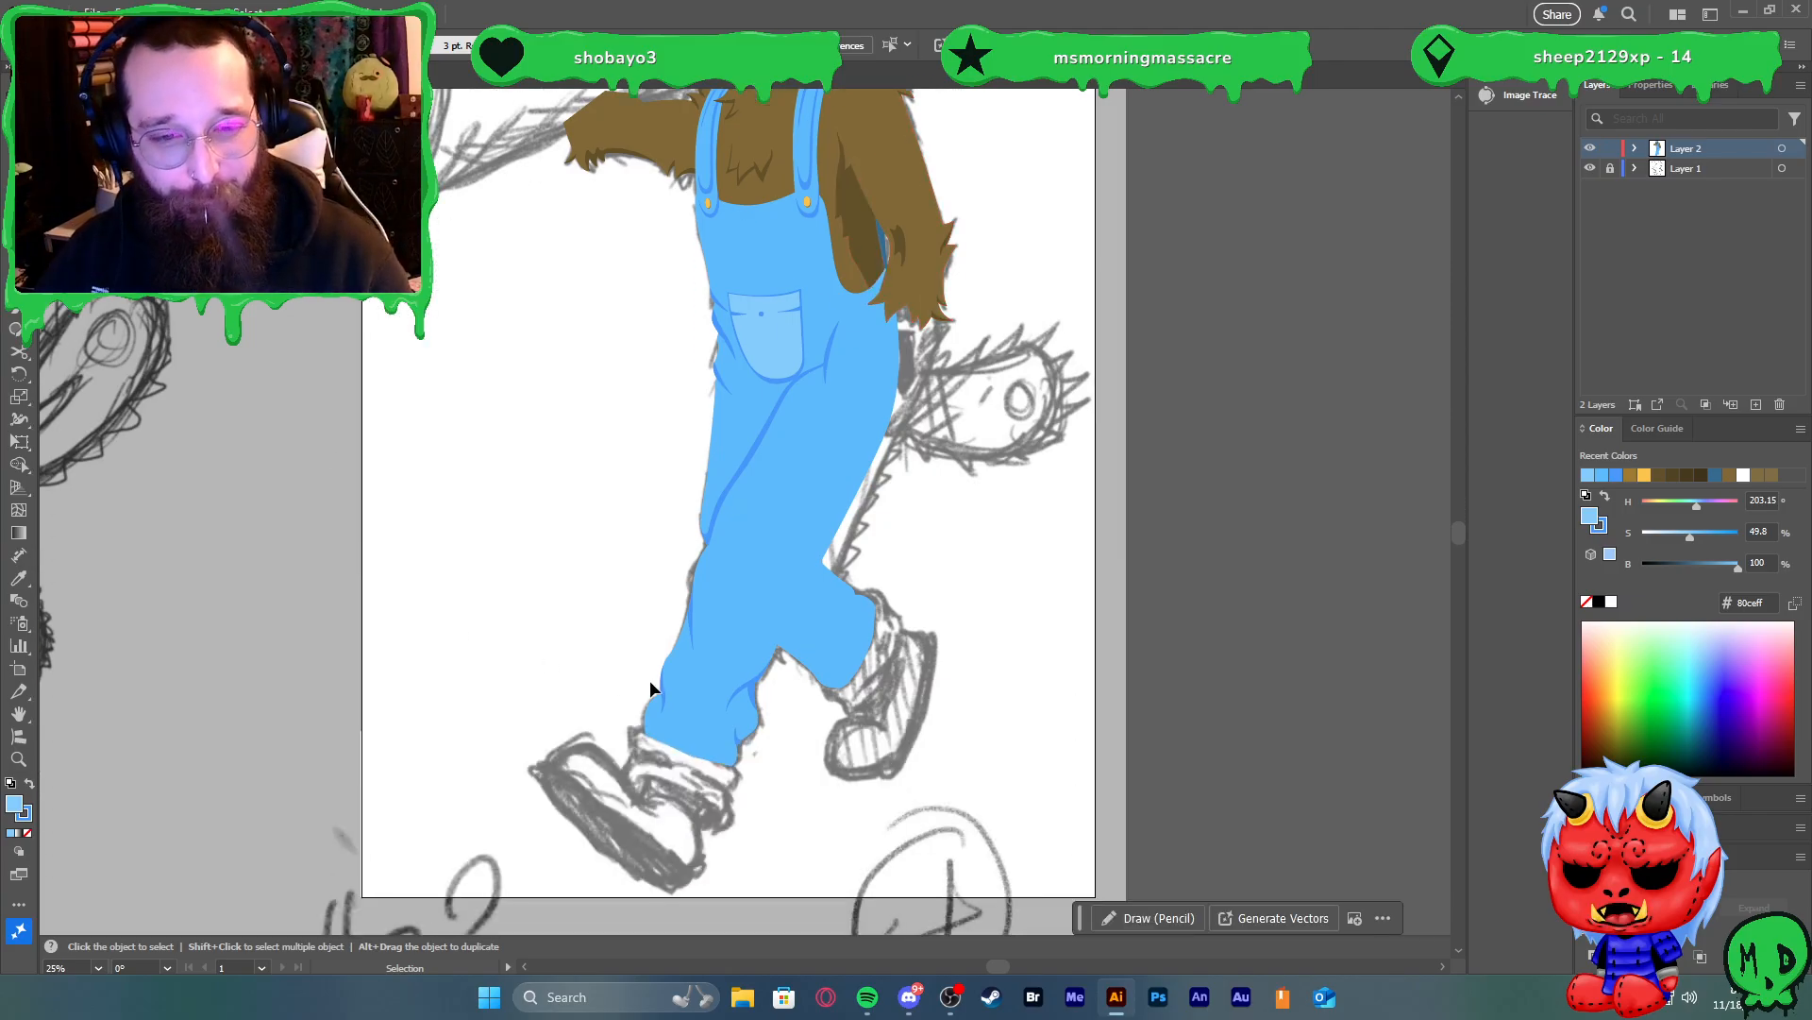
pyautogui.click(812, 492)
pyautogui.hotkey('shift', 'x')
pyautogui.click(1028, 489)
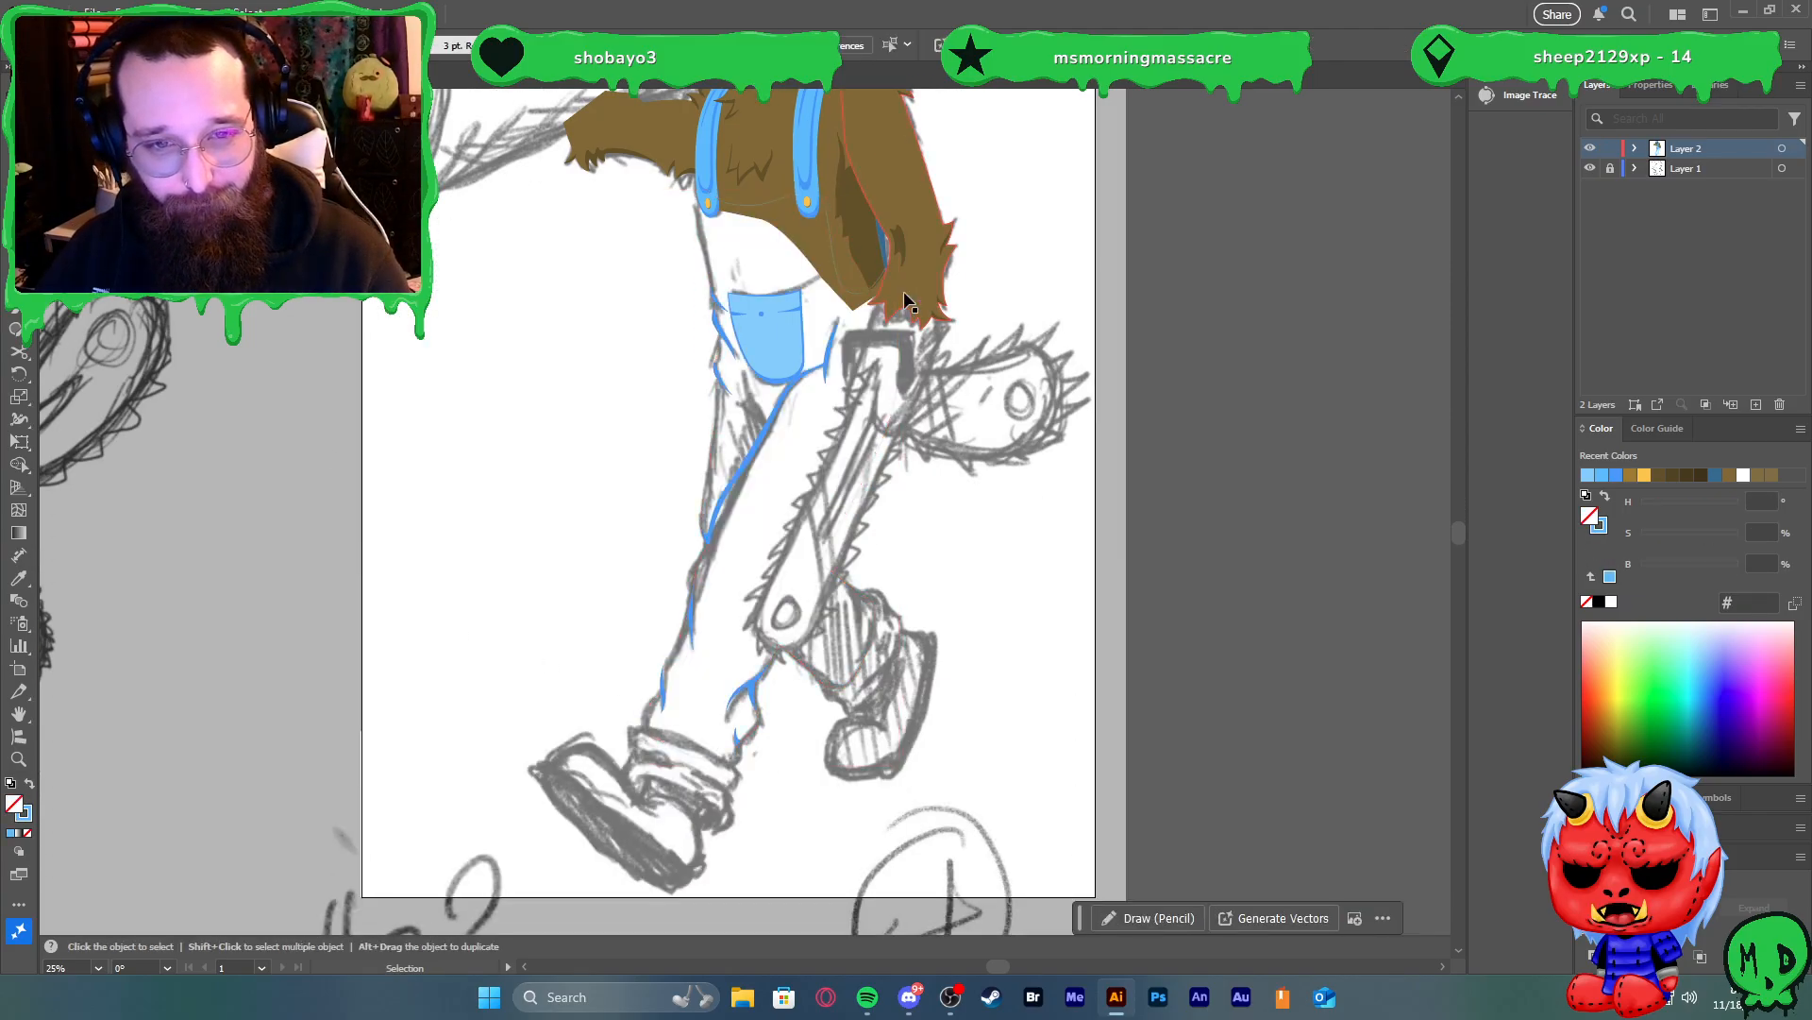
# Draw a closed path over the chainsaw arm's upper housing below the furry forearm, with a rounded lower end and the upper edge under the fur
pyautogui.scroll(4, 891, 296)
pyautogui.hotkey('shift', 'c')
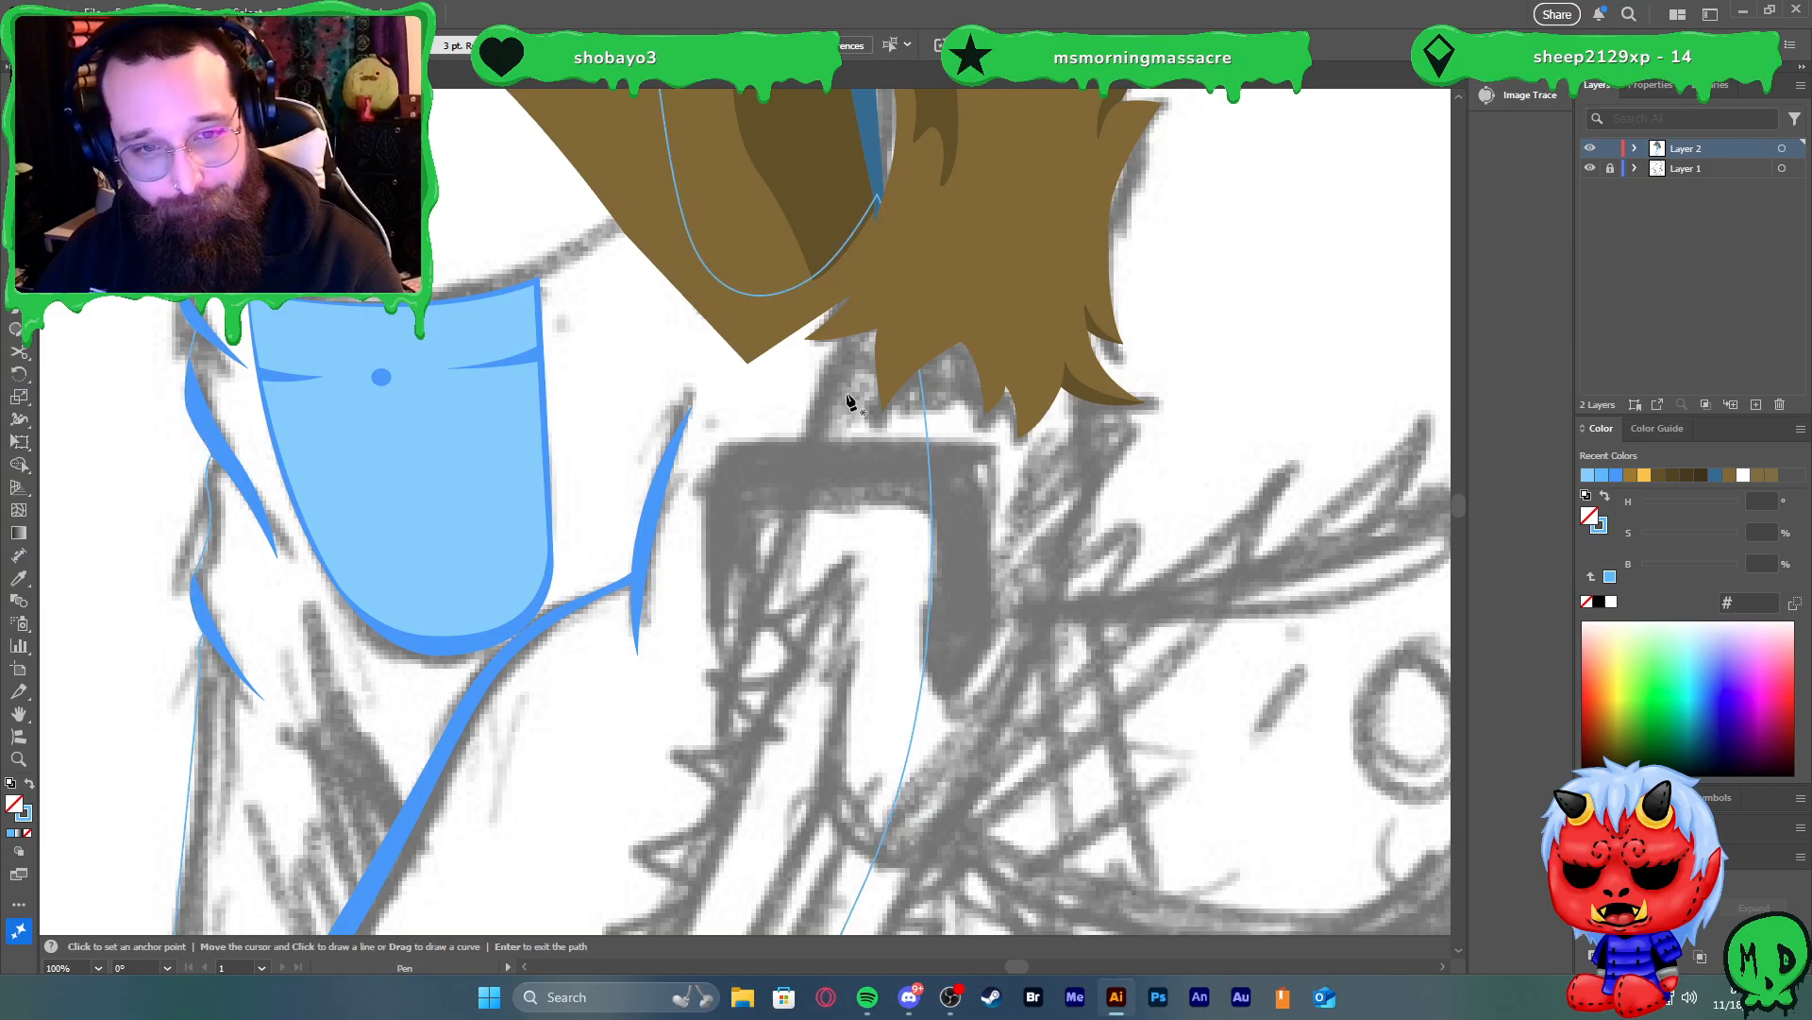
pyautogui.scroll(-3, 835, 310)
pyautogui.press('p')
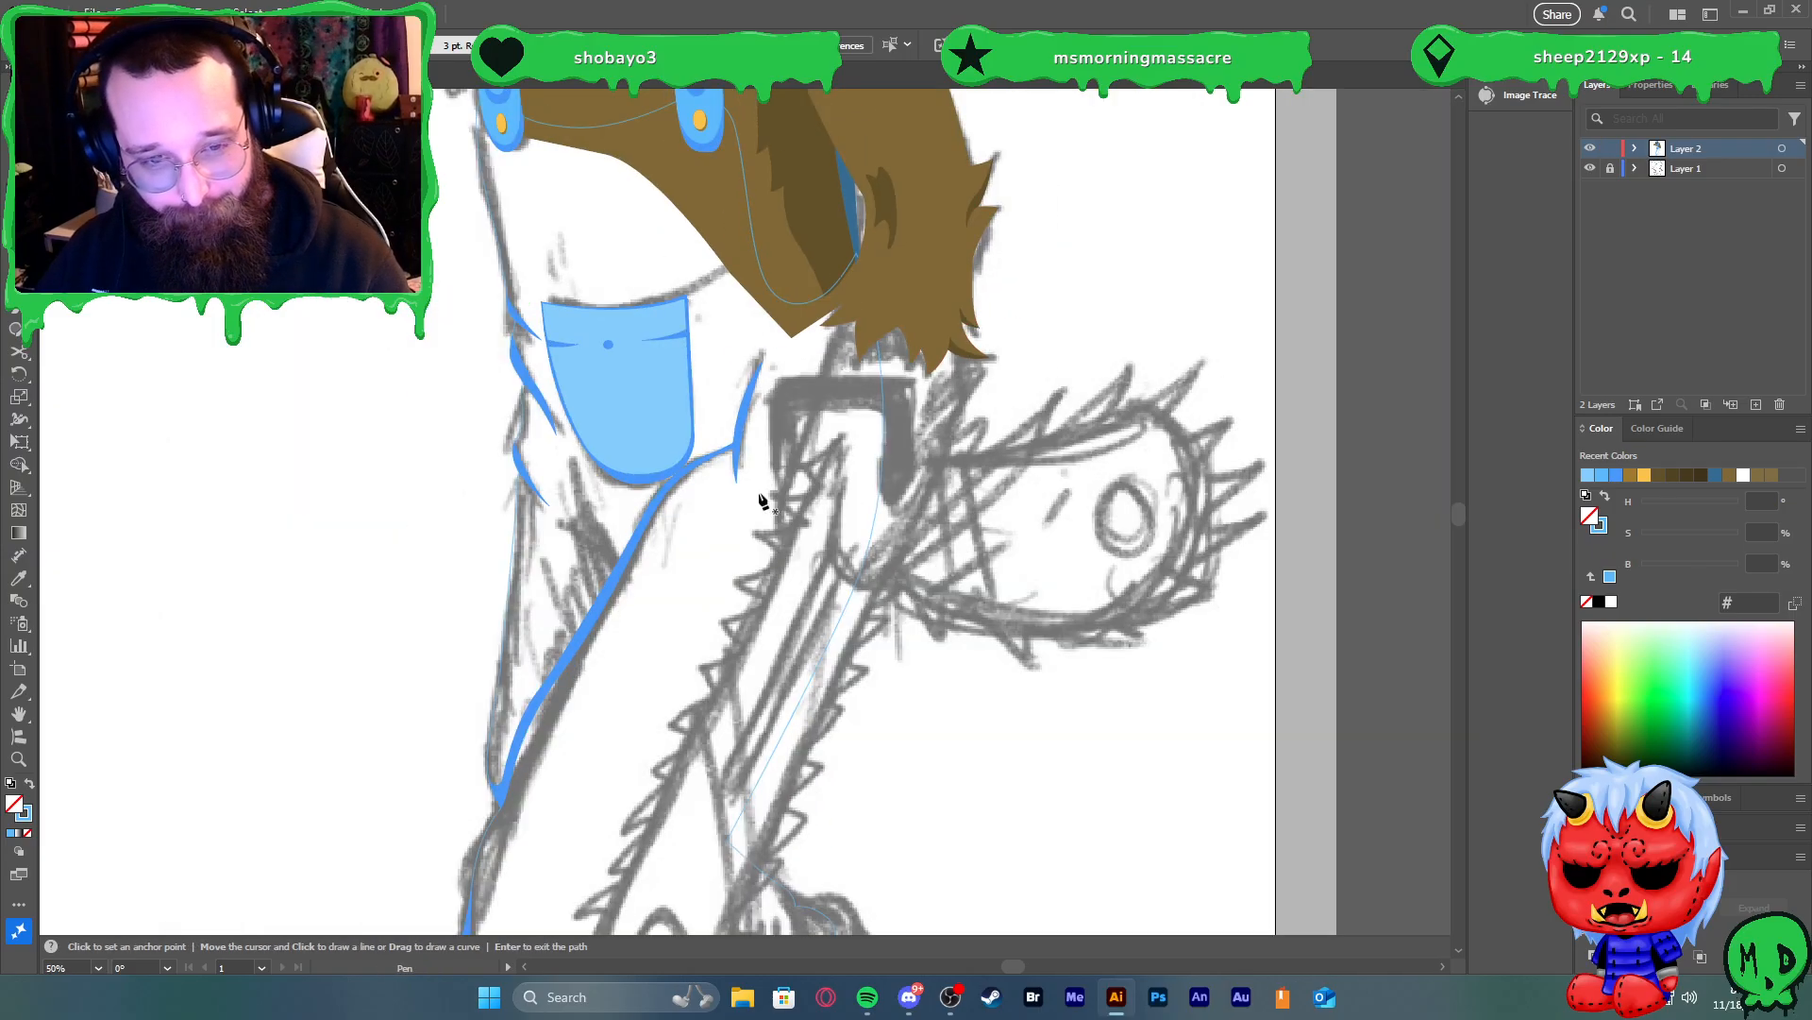
pyautogui.click(844, 323)
pyautogui.click(782, 499)
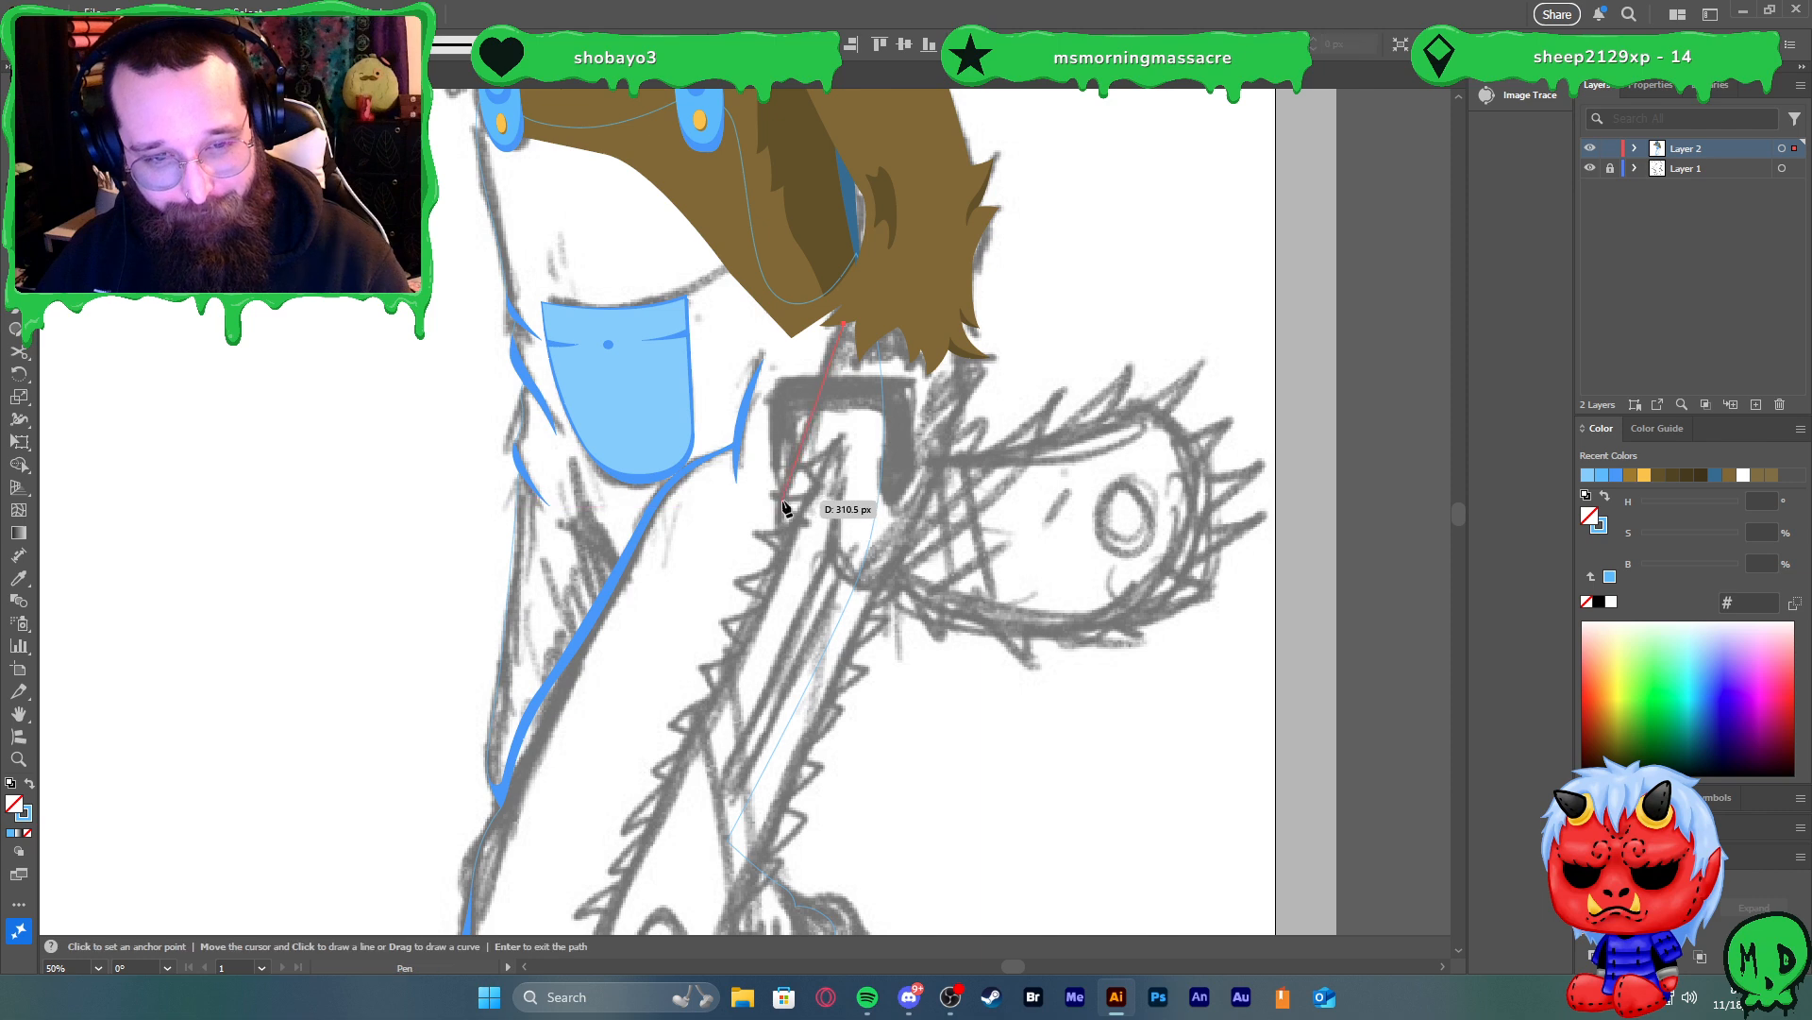
pyautogui.moveTo(799, 573); pyautogui.dragTo(852, 592)
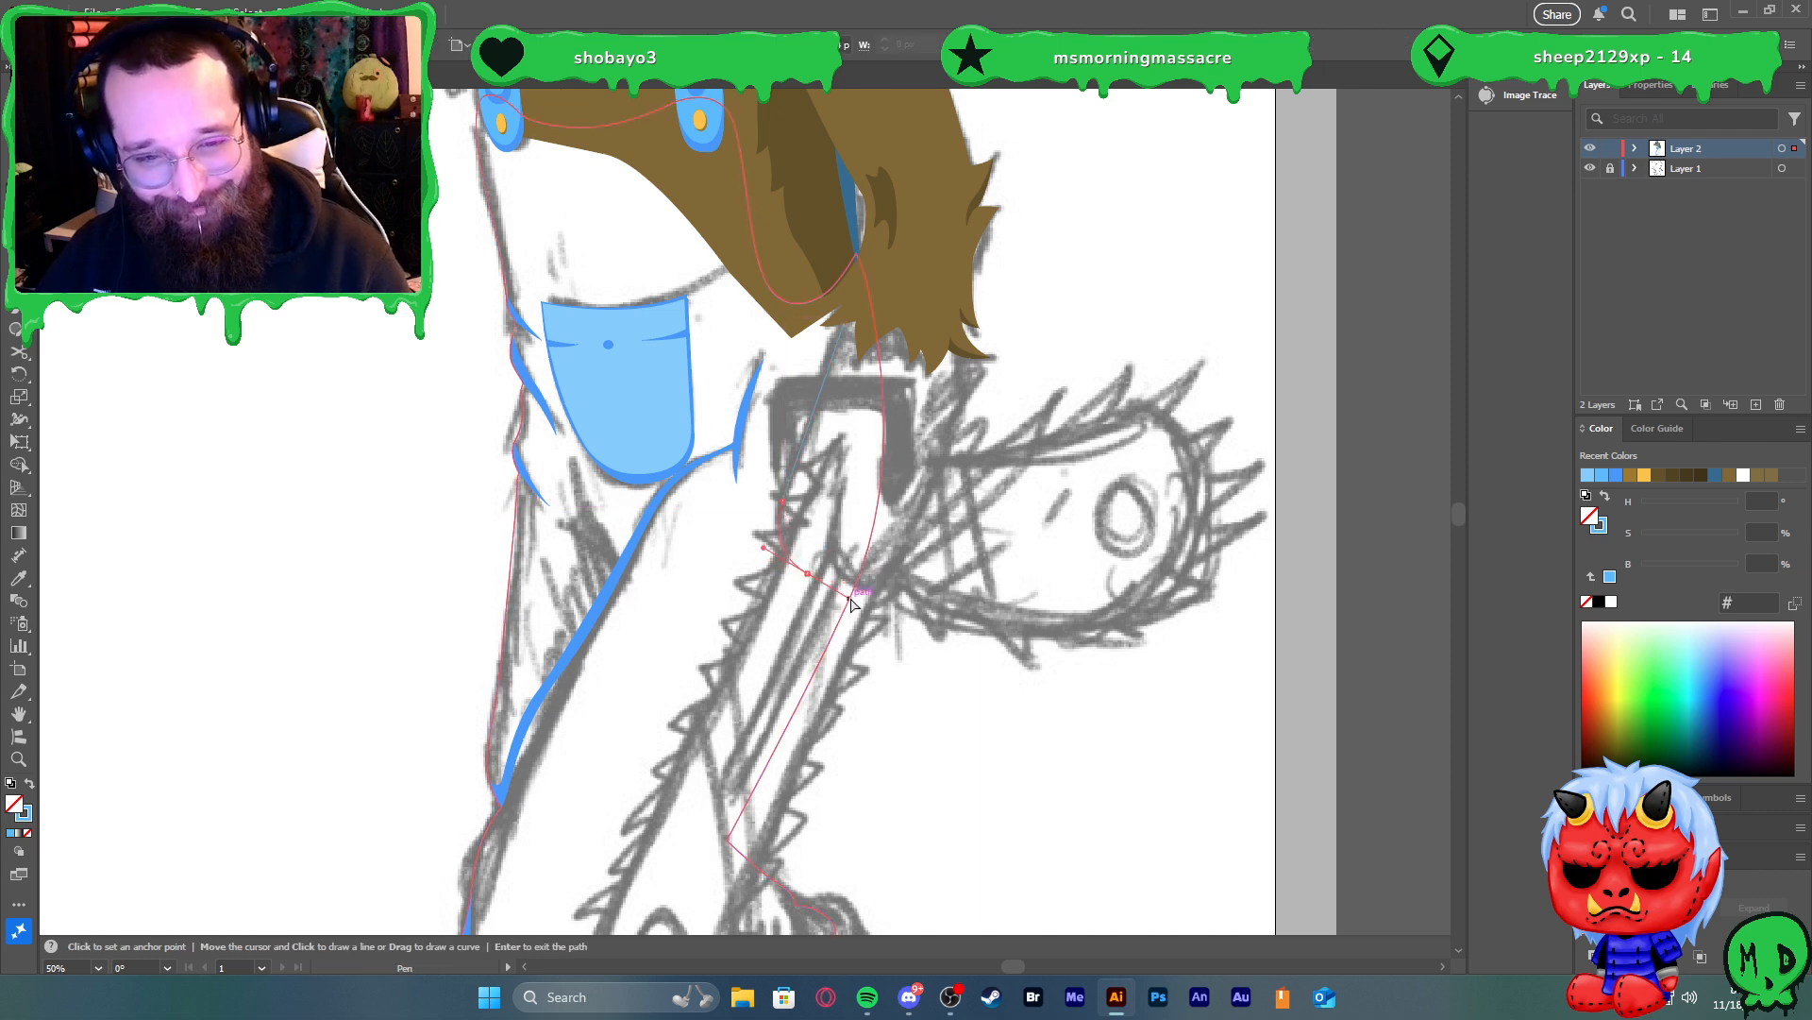
pyautogui.click(894, 568)
pyautogui.click(912, 547)
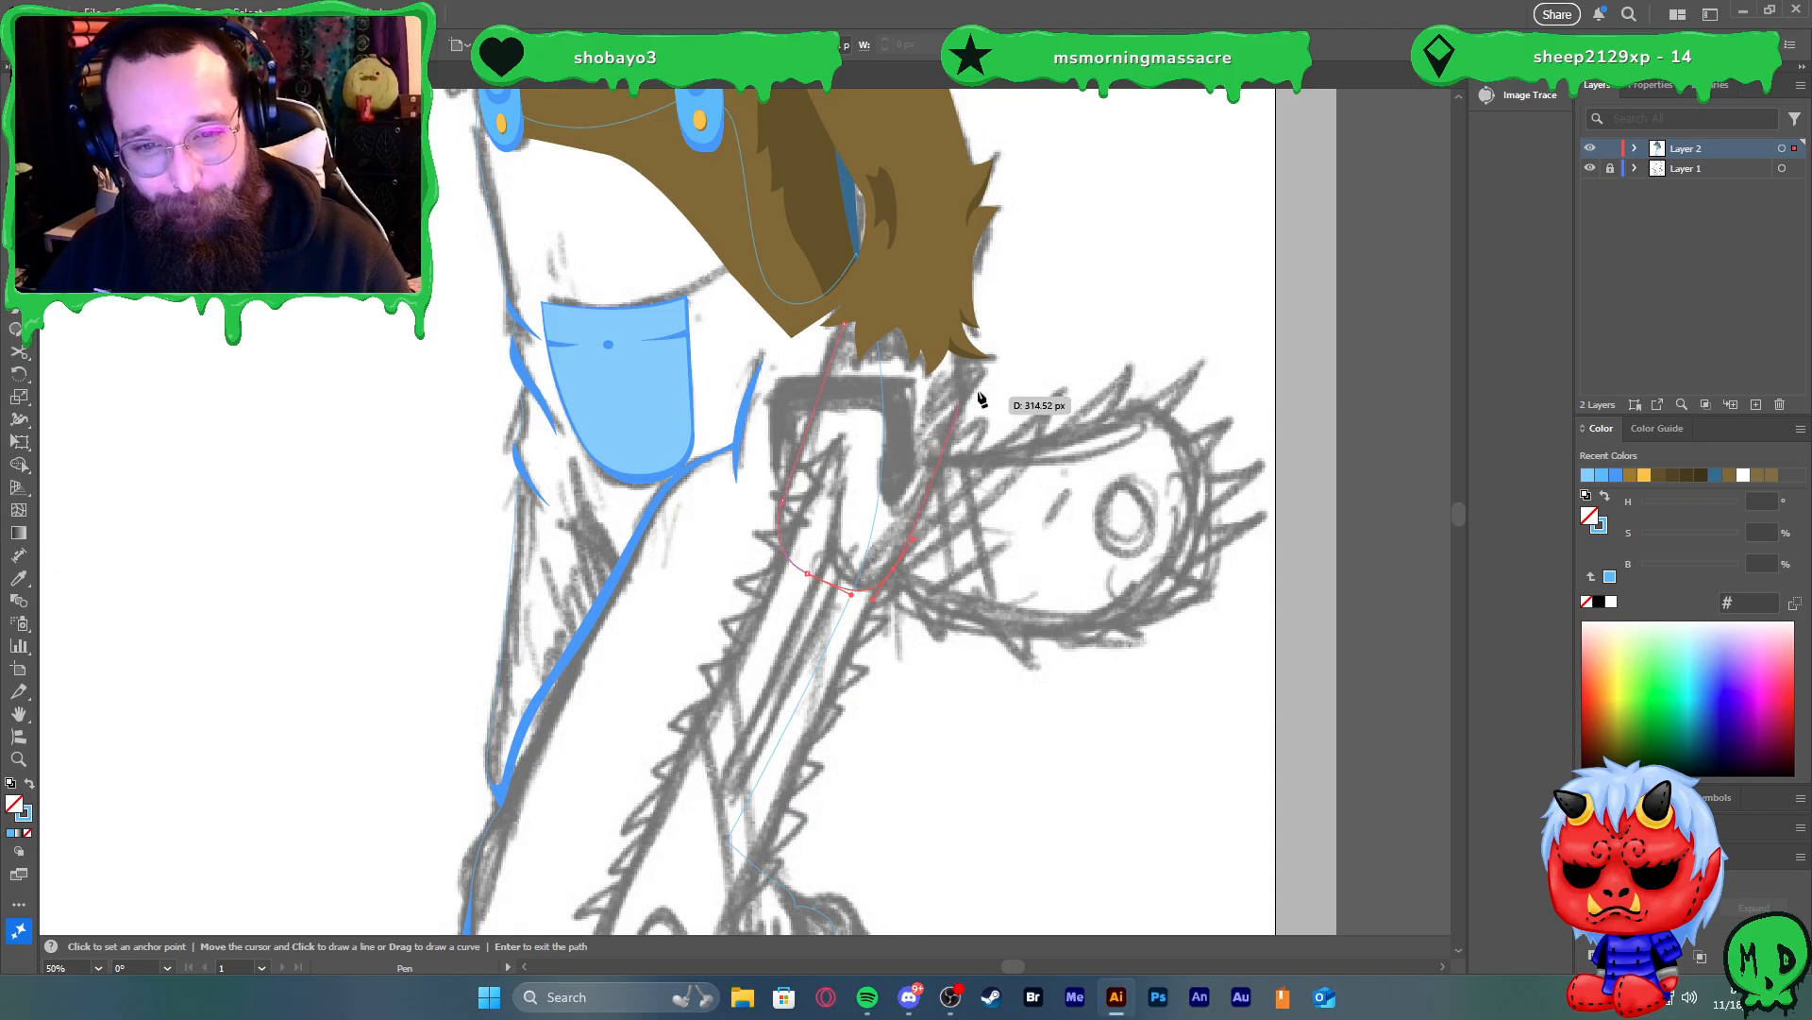
pyautogui.click(974, 359)
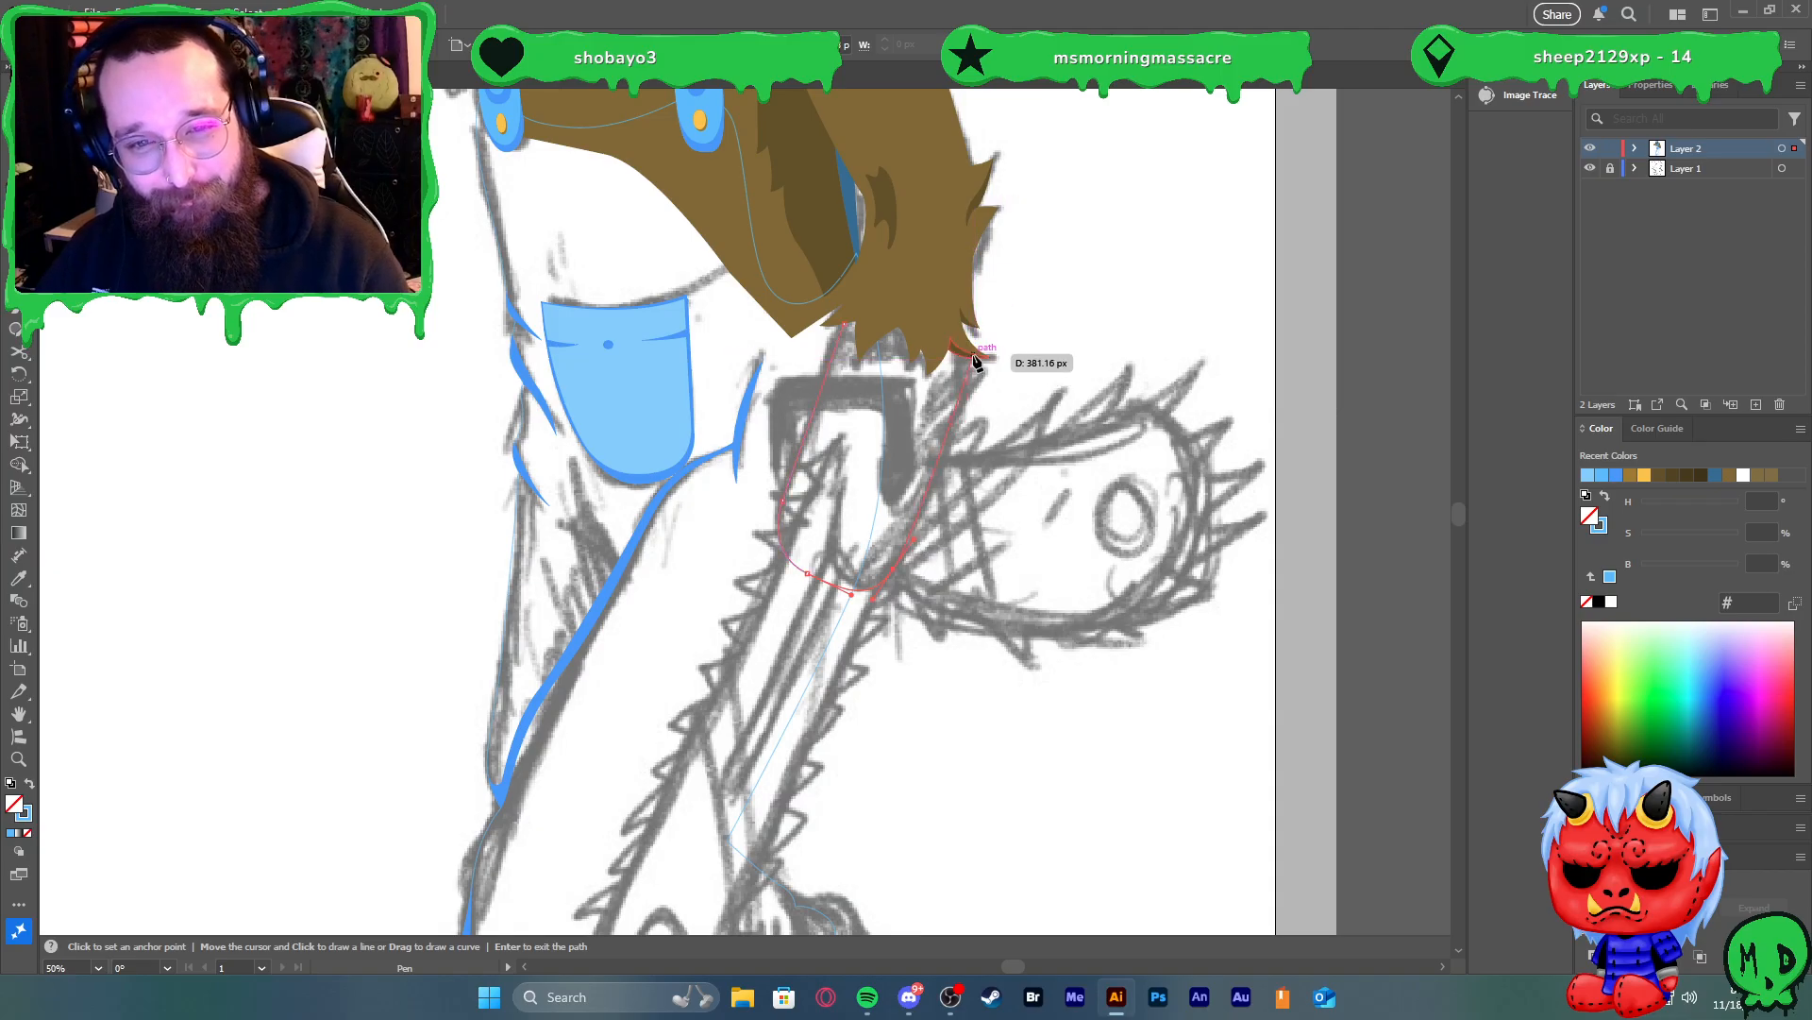
pyautogui.click(904, 302)
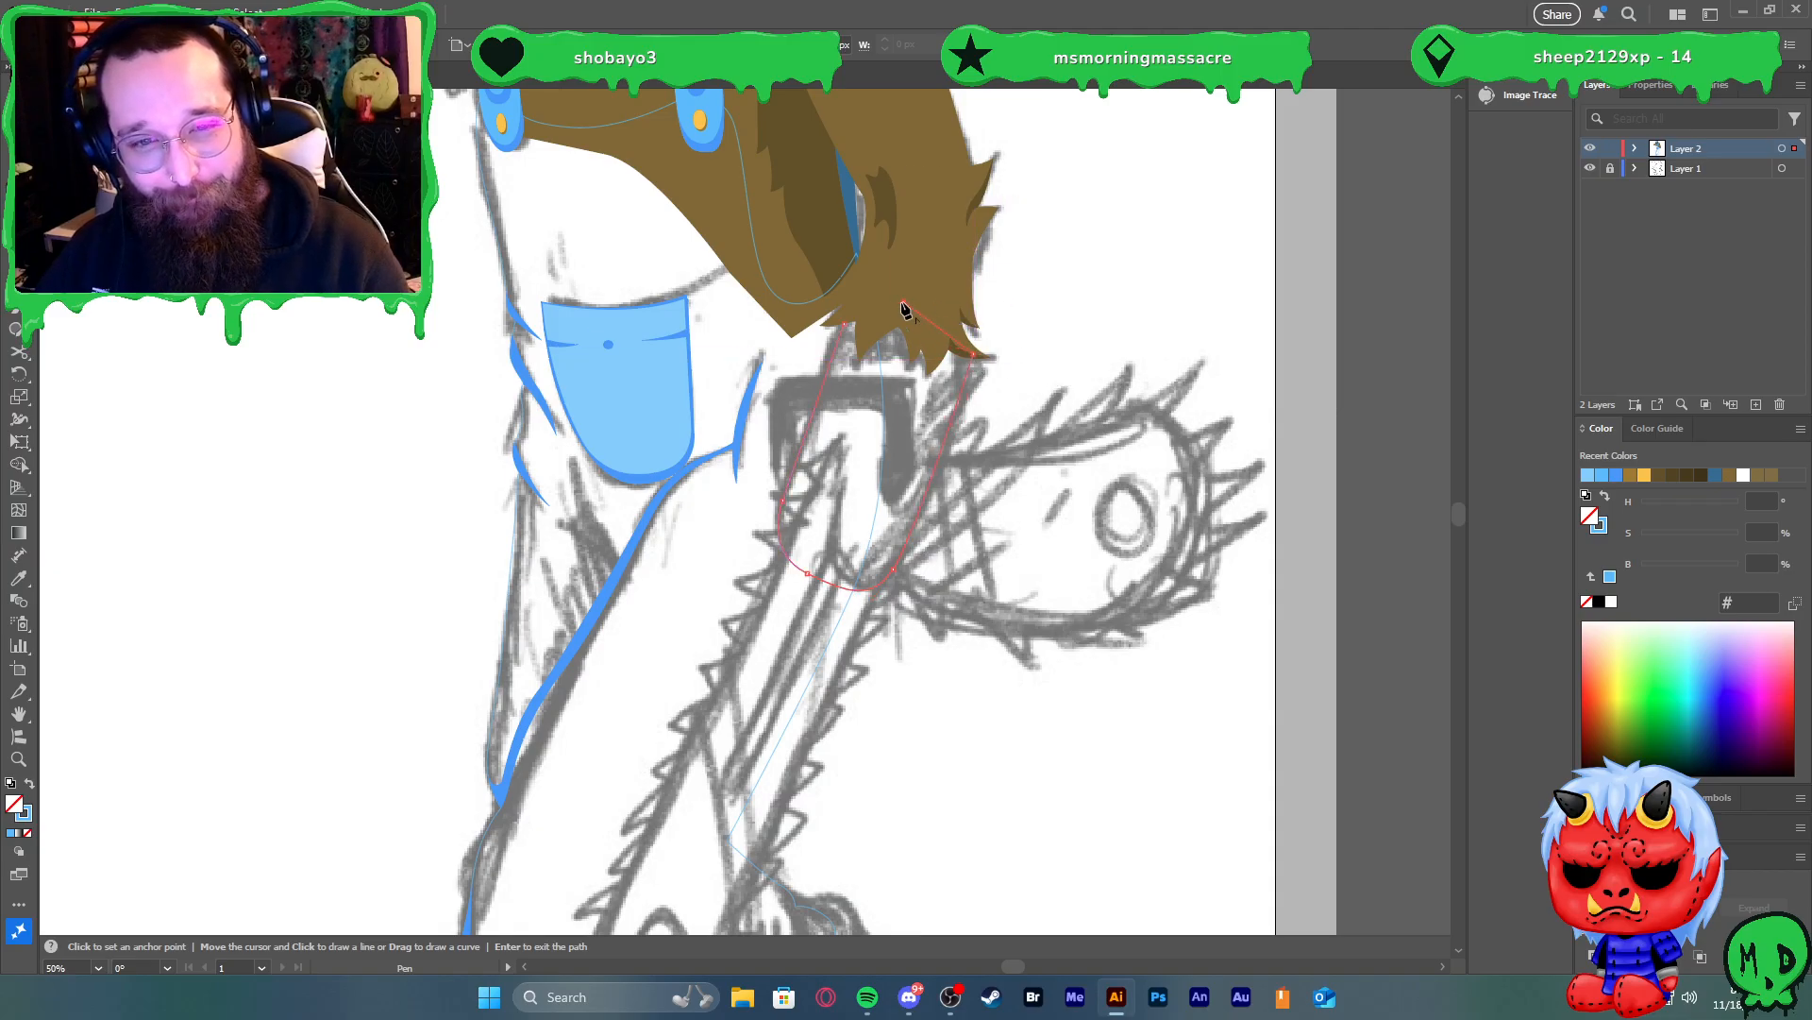
pyautogui.click(848, 329)
# Select the new chainsaw housing shape and fill it with a yellow-orange colour
pyautogui.press('v')
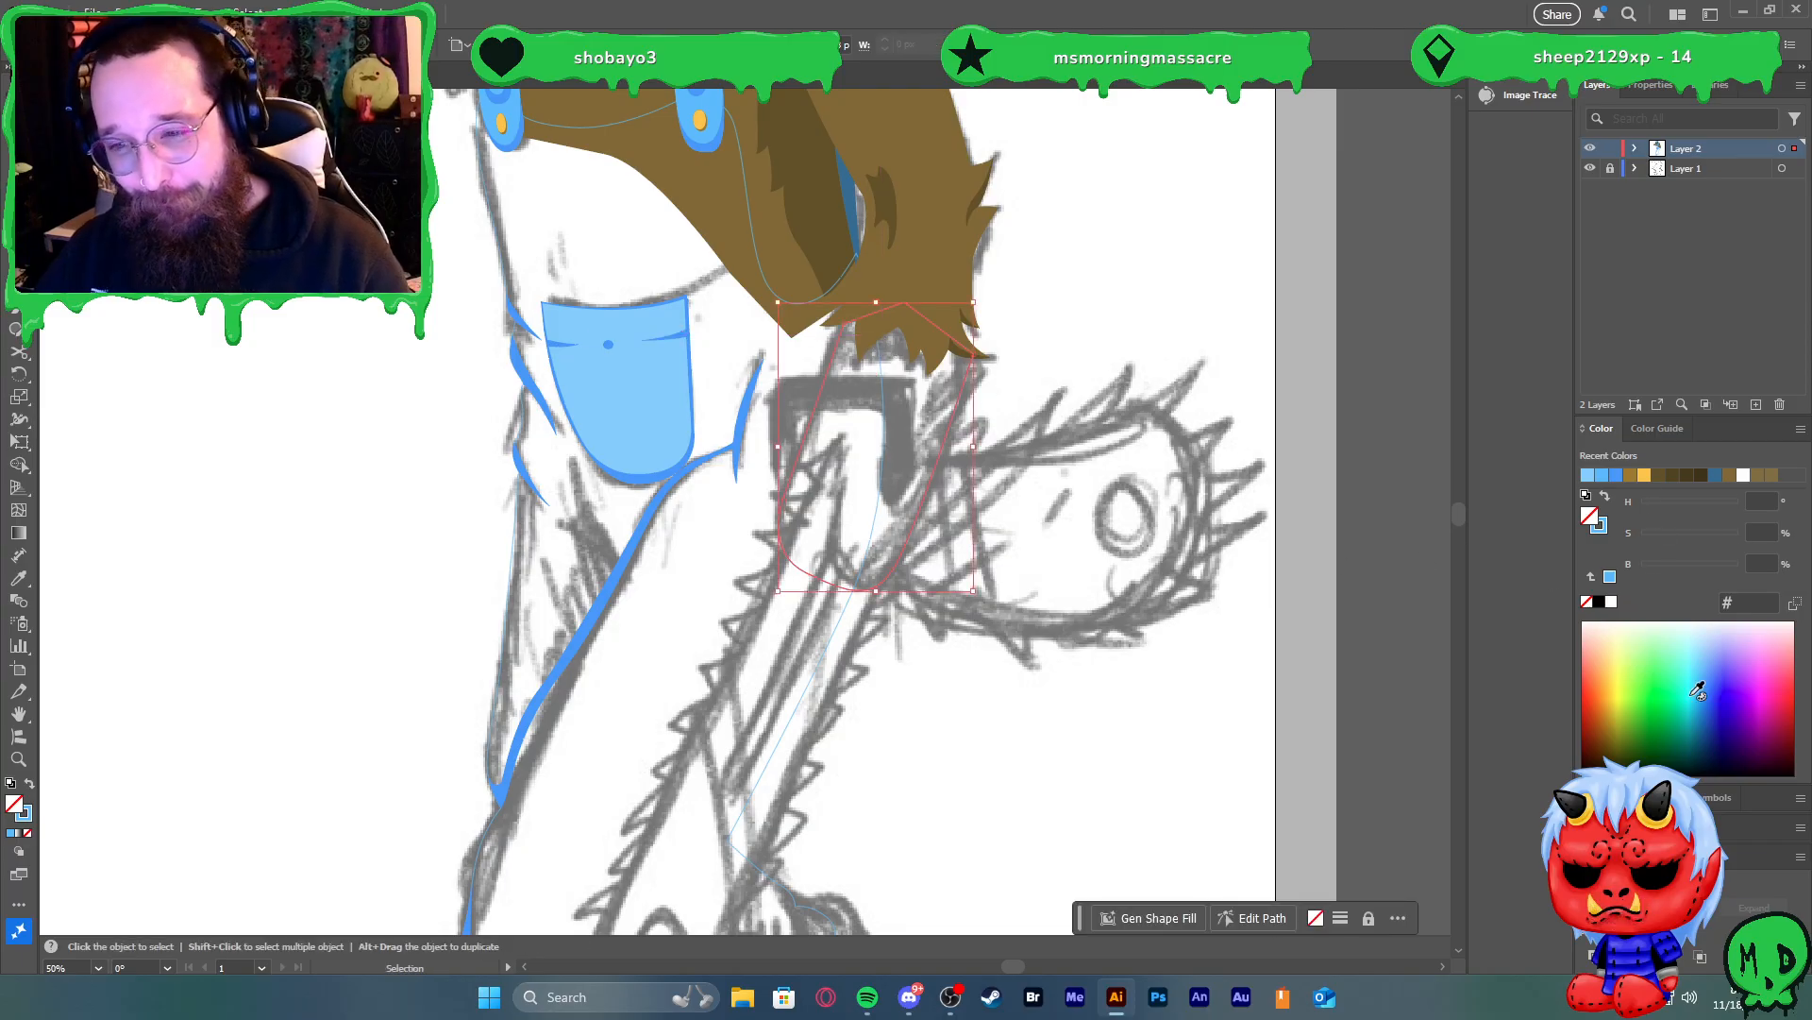
pyautogui.click(1593, 681)
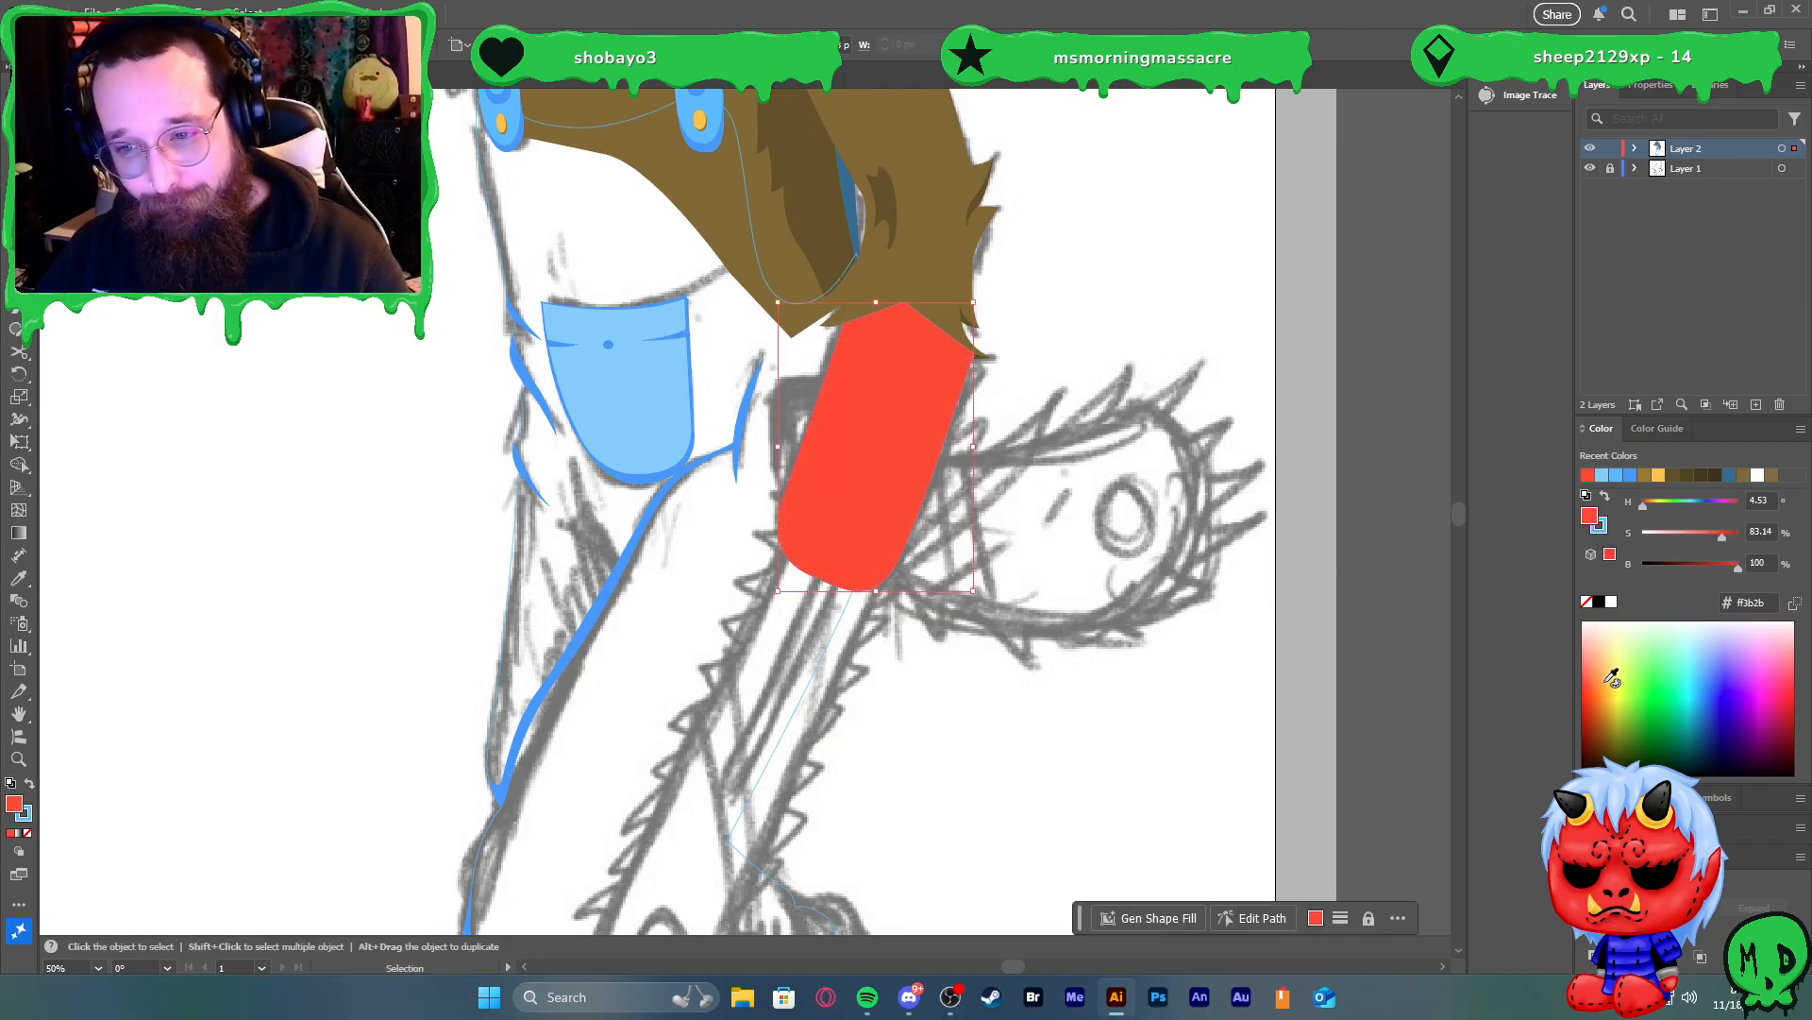
pyautogui.click(1616, 700)
pyautogui.click(1615, 683)
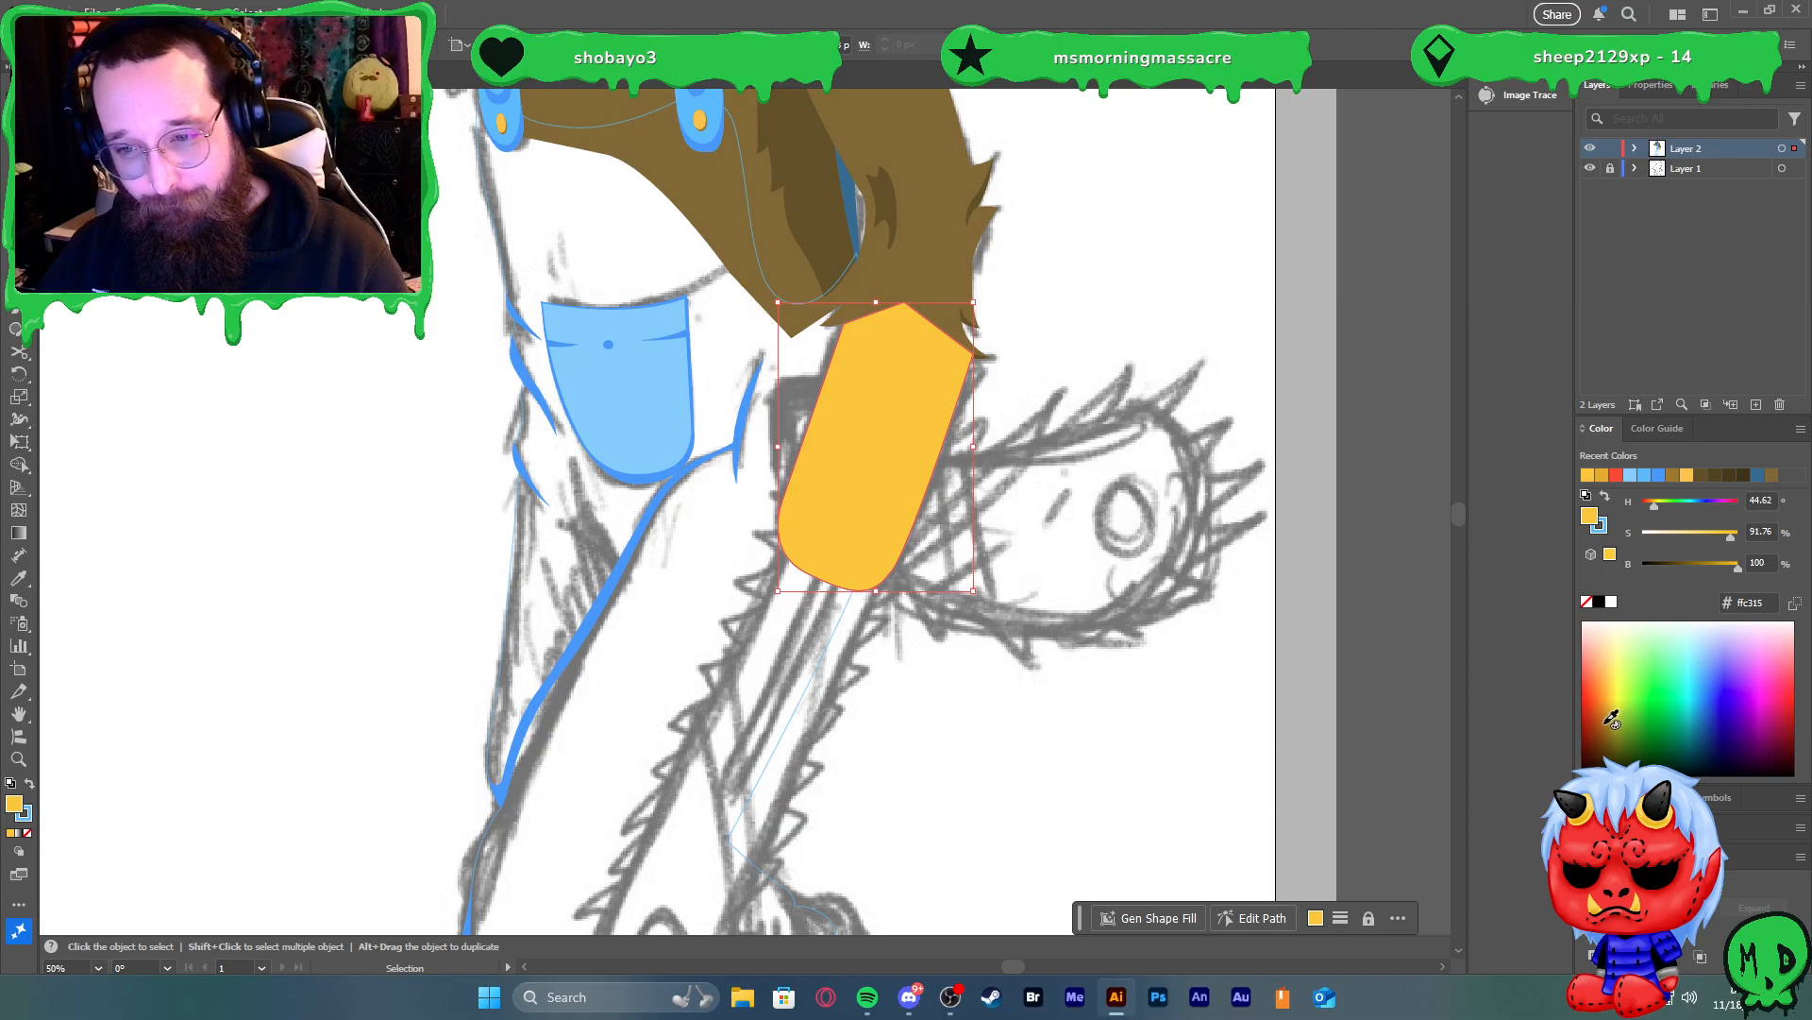
pyautogui.click(1602, 728)
pyautogui.moveTo(1614, 701); pyautogui.dragTo(1607, 700)
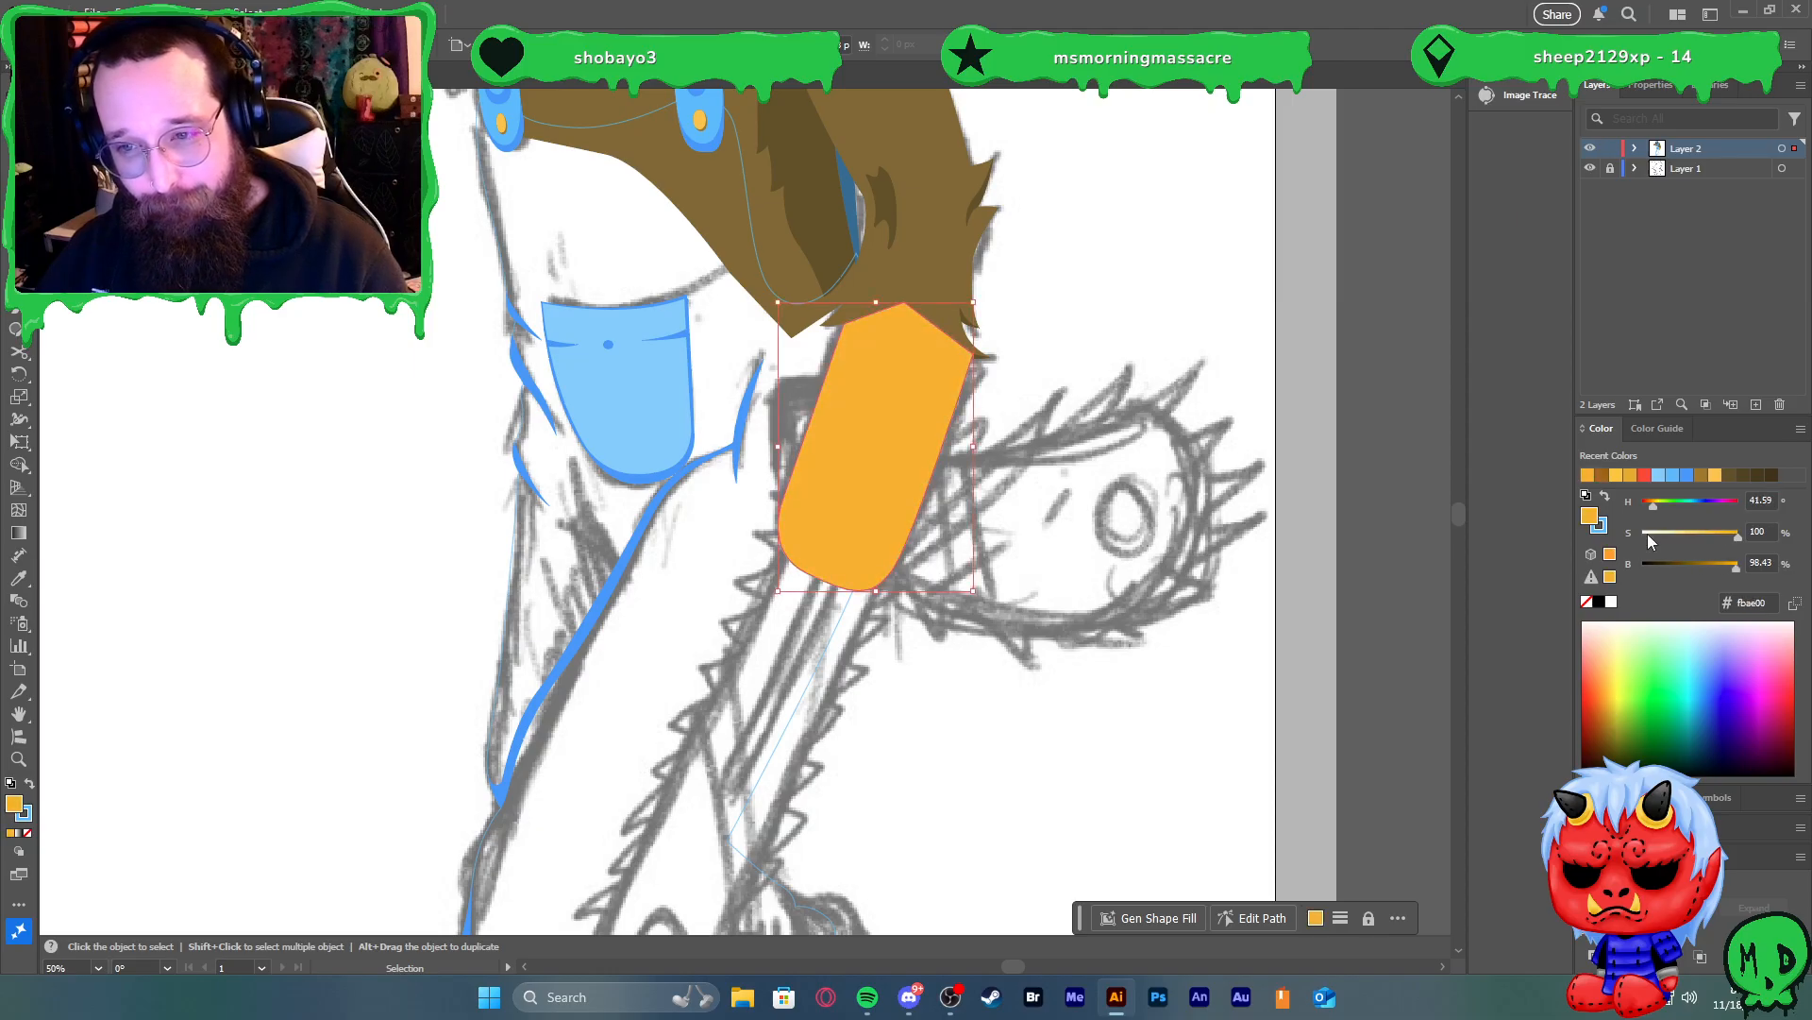
# Remove the housing's blue stroke and deepen its fill to orange #f78000
pyautogui.hotkey('shift', 'x')
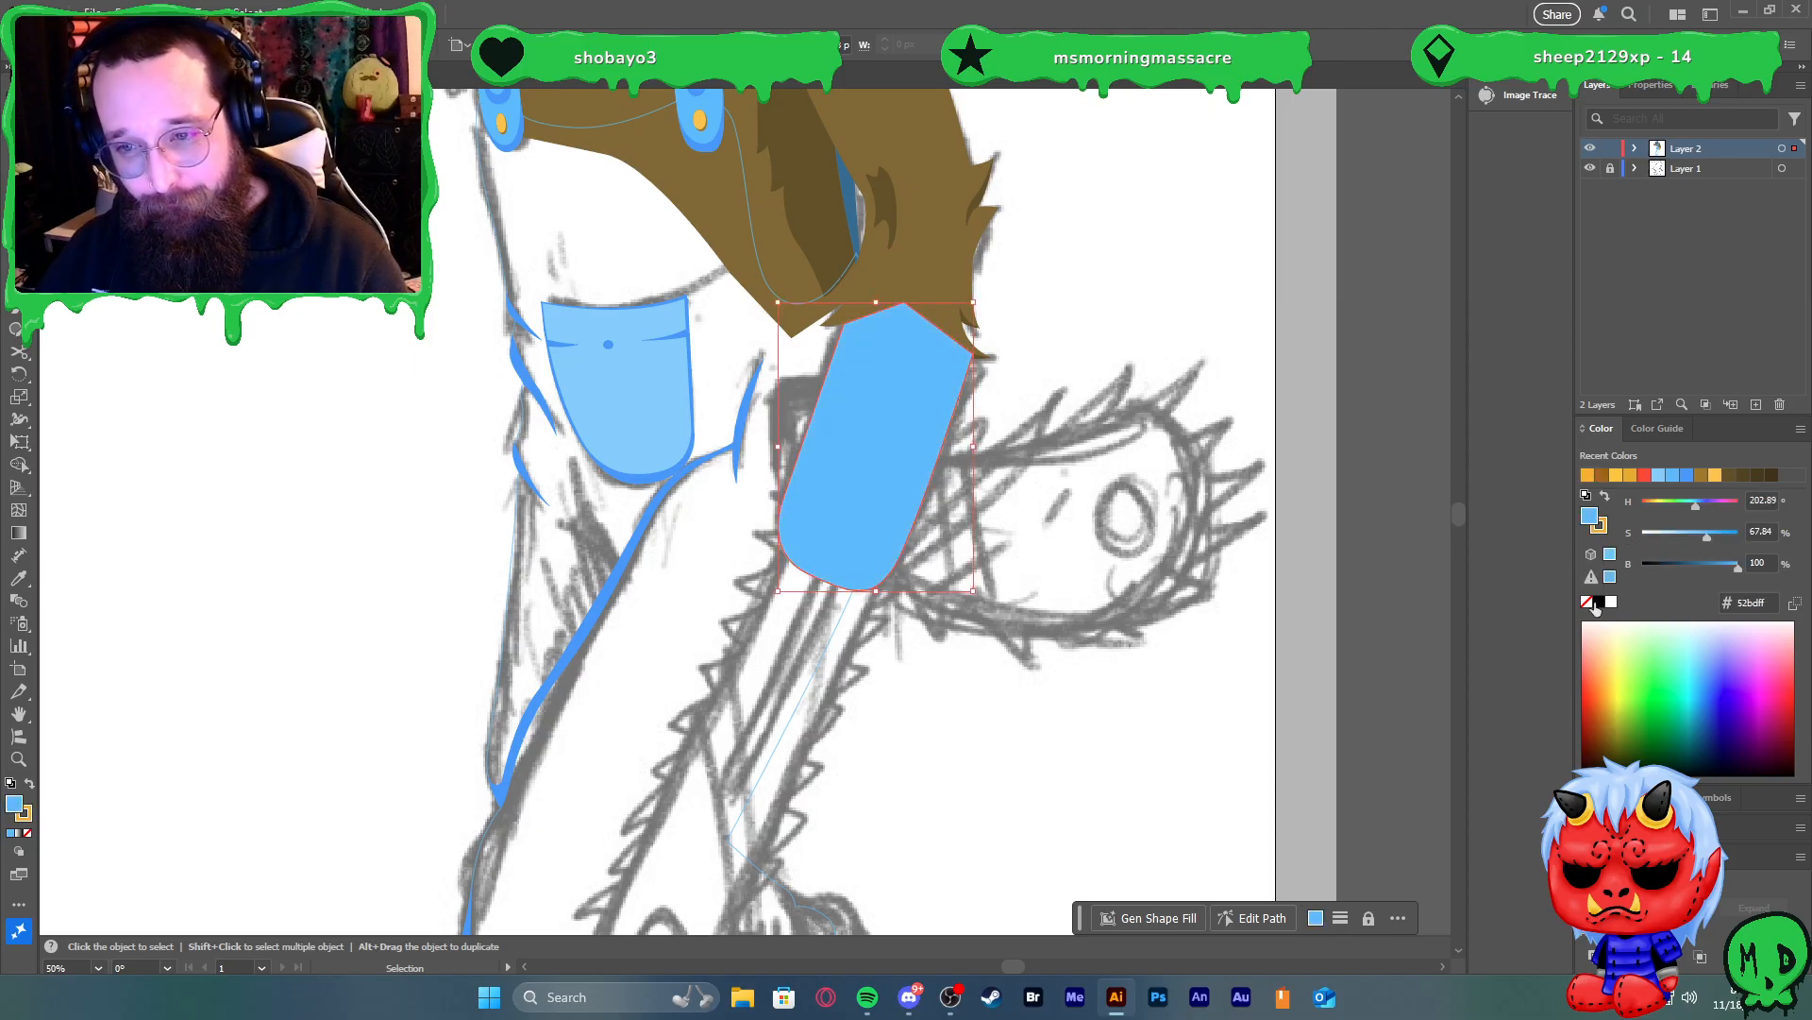
pyautogui.press('/')
pyautogui.hotkey('shift', 'x')
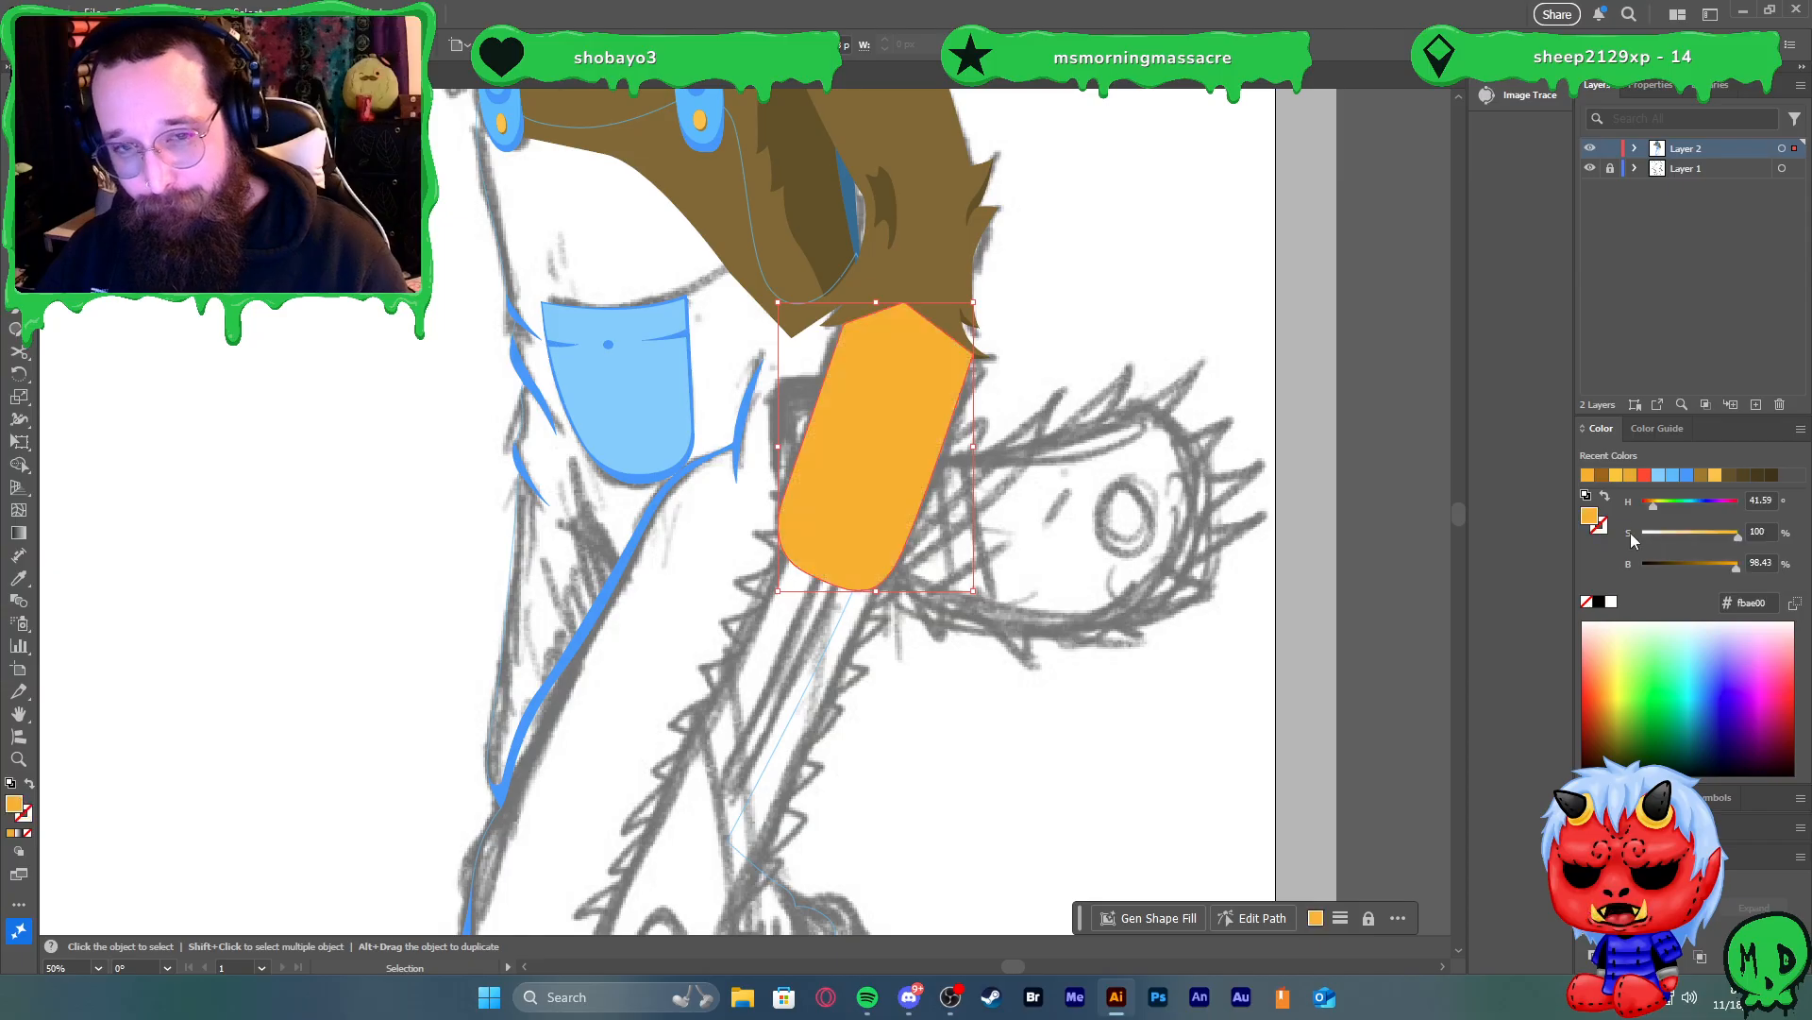
pyautogui.moveTo(1652, 505); pyautogui.dragTo(1652, 504)
pyautogui.click(1733, 566)
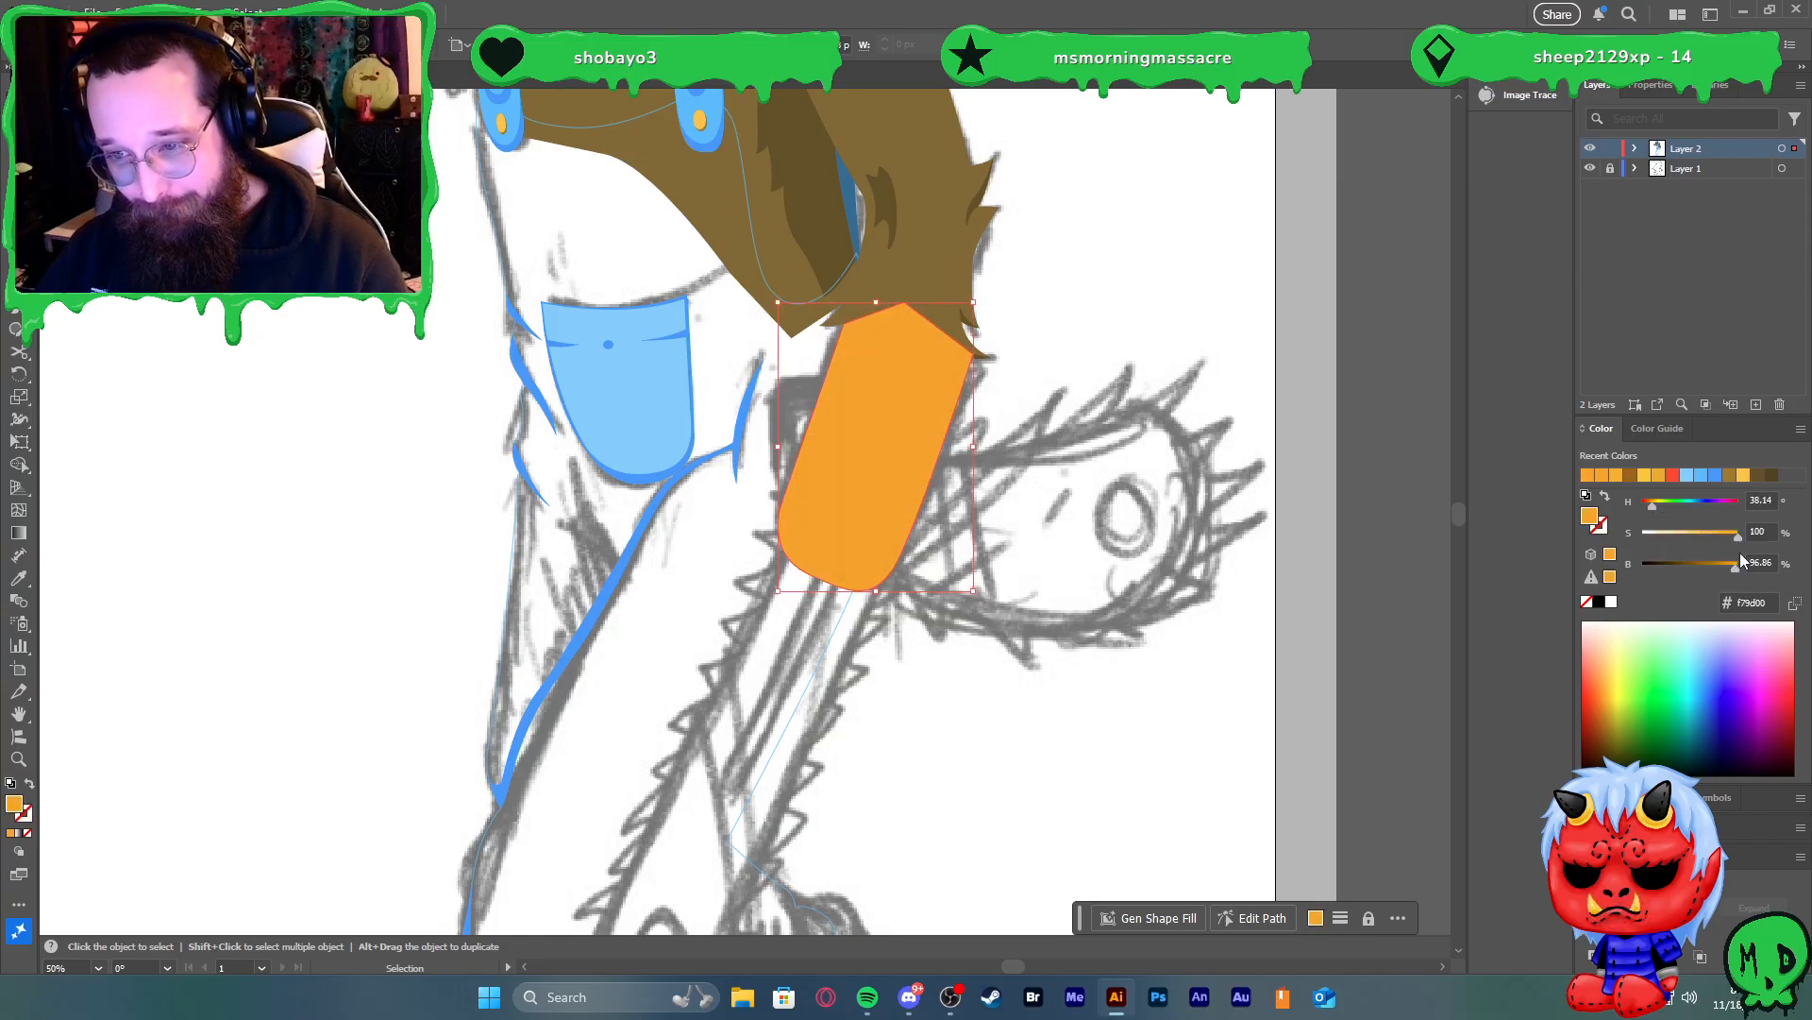
pyautogui.click(1651, 506)
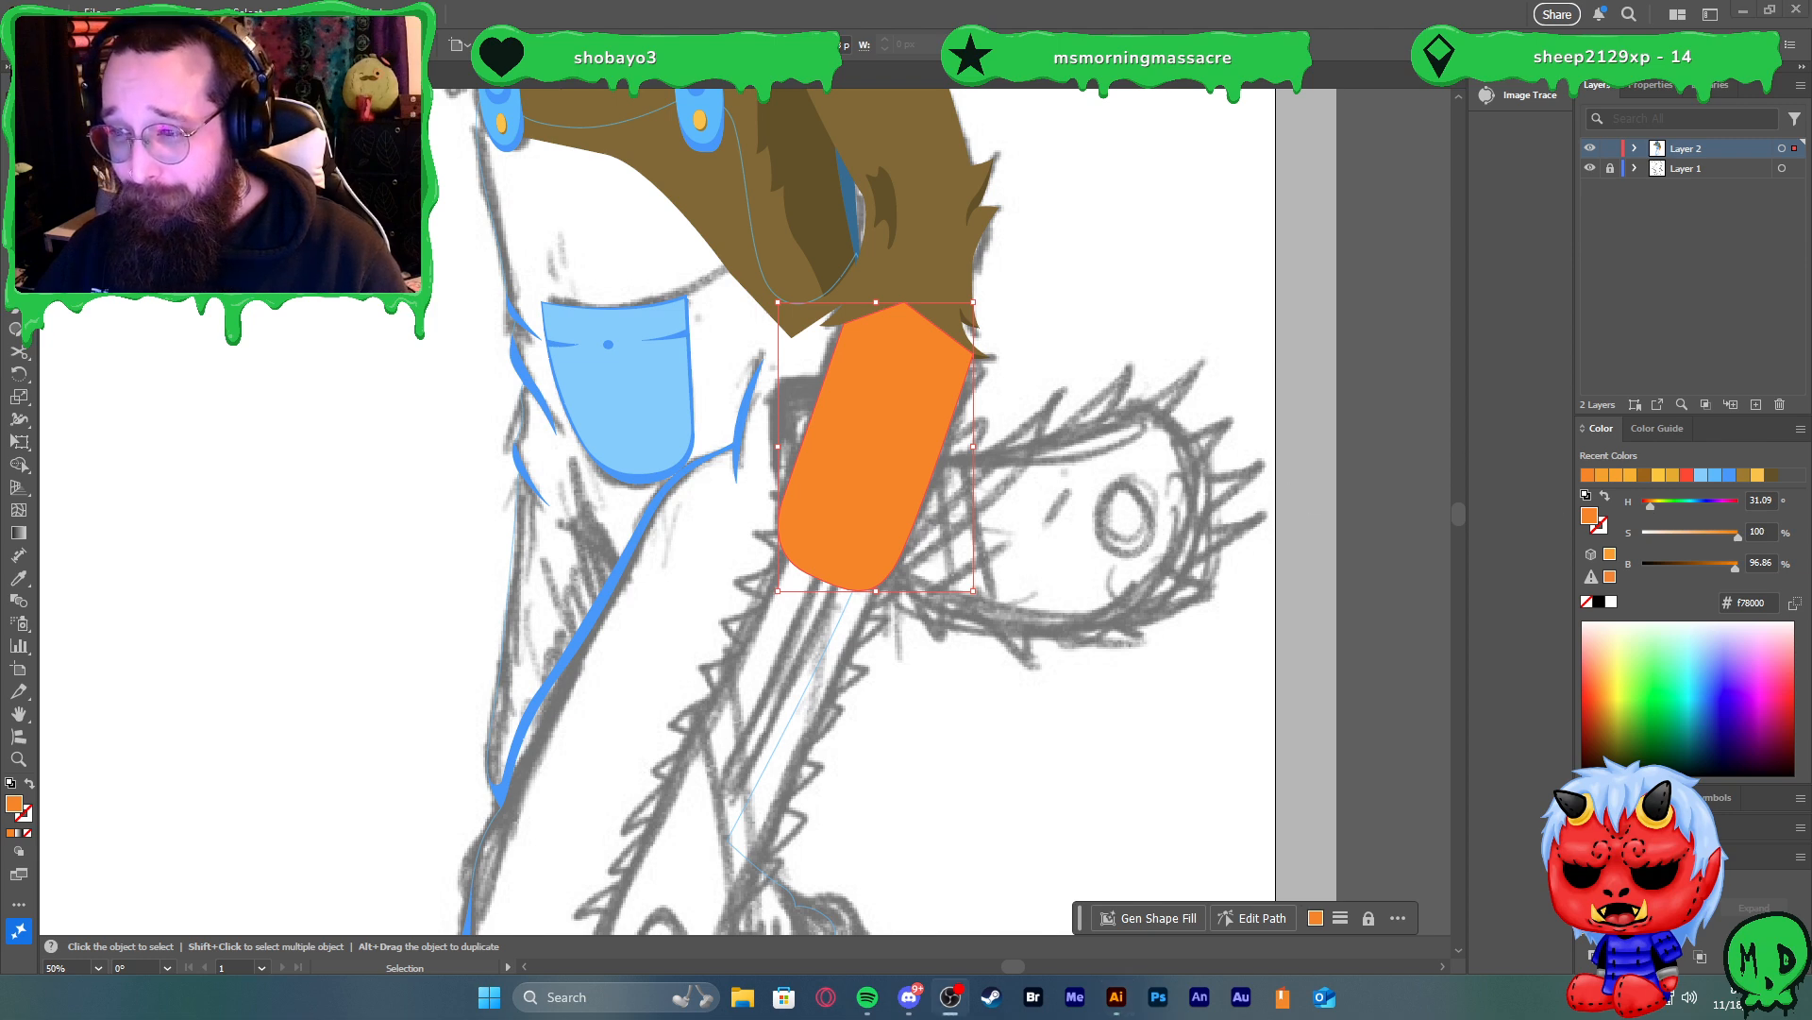
# Send the orange housing backward behind the forearm's fur, add the arm to the selection, and deselect everything
pyautogui.click(1138, 20)
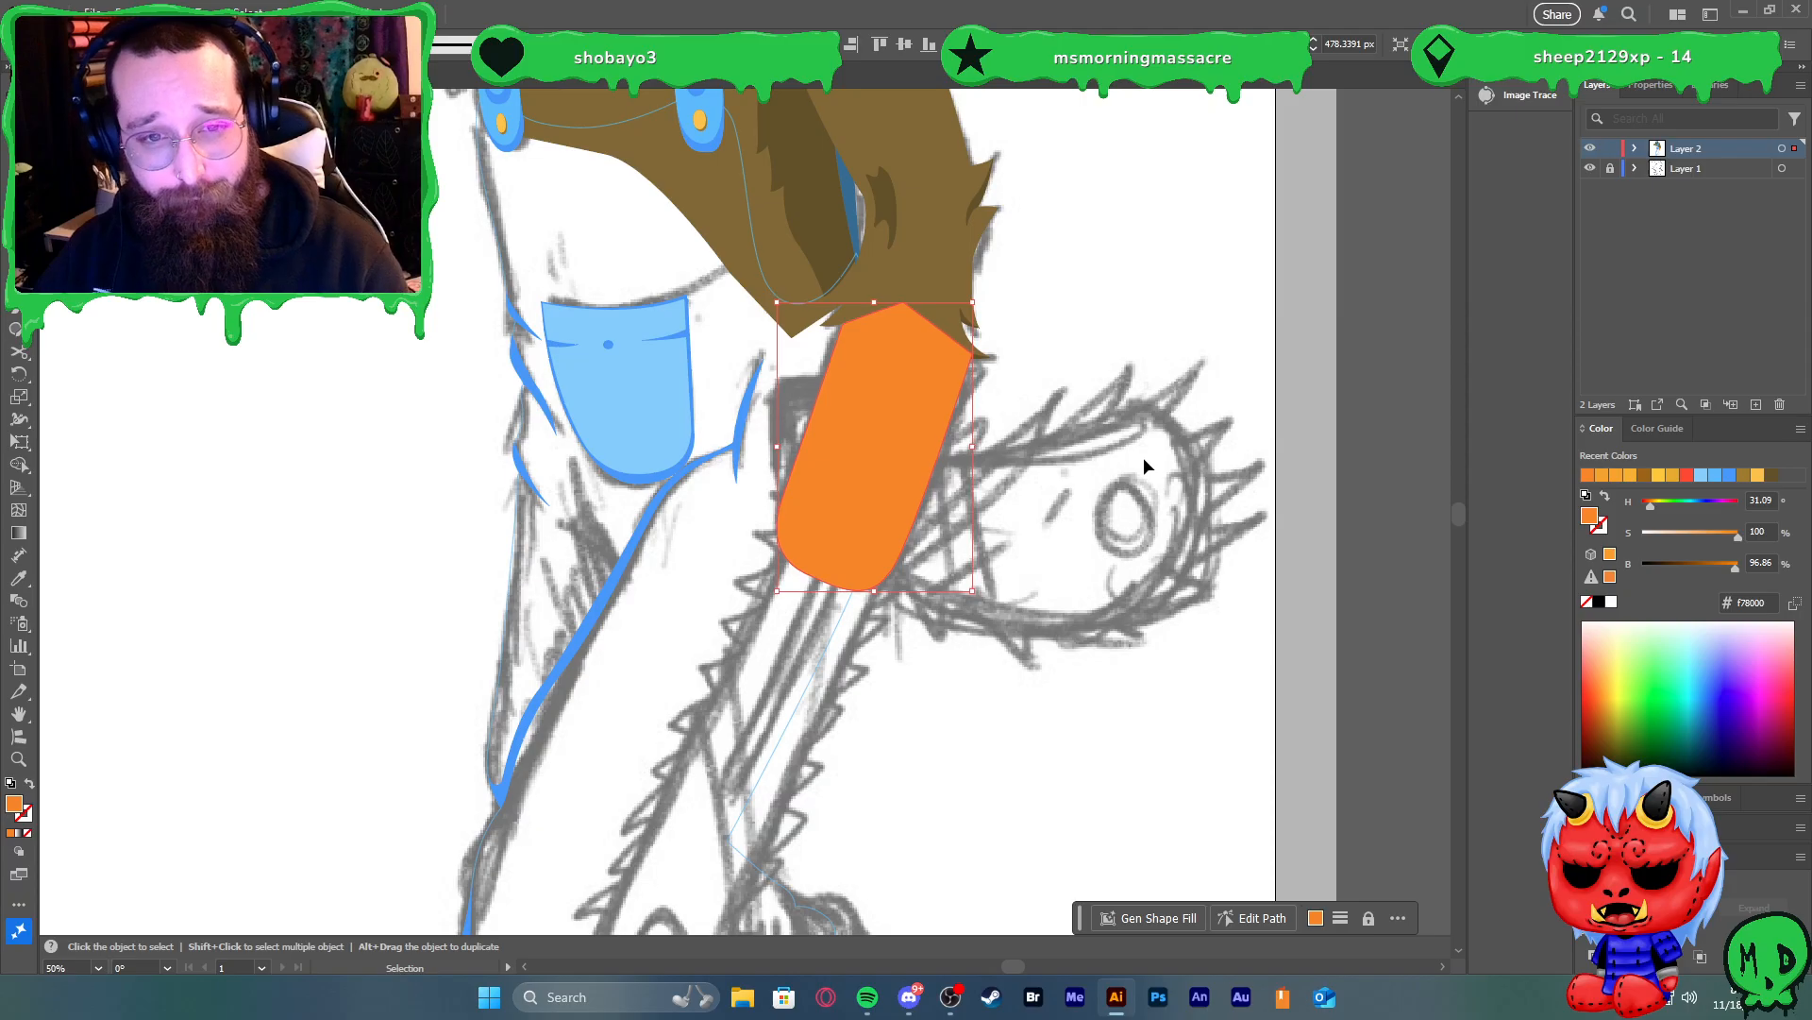
pyautogui.hotkey('ctrl', '[')
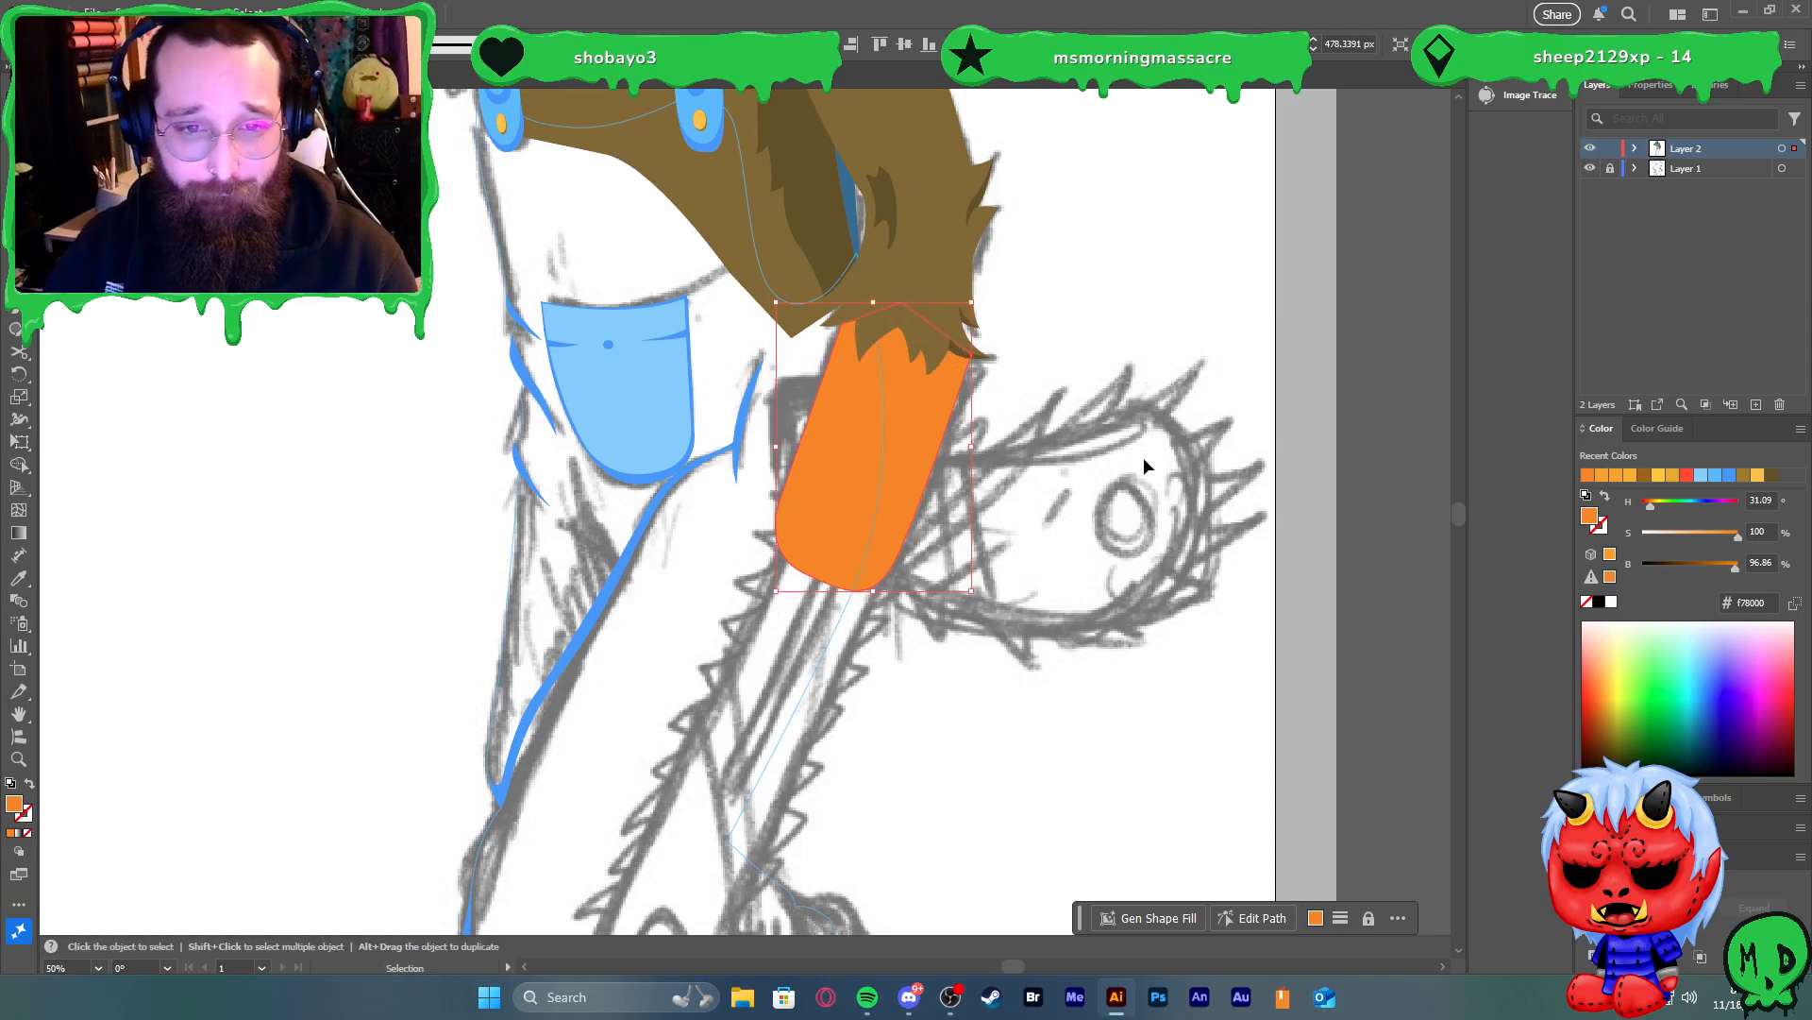
pyautogui.keyDown('shift'); pyautogui.click(899, 277); pyautogui.keyUp('shift')
pyautogui.scroll(5, 1028, 315)
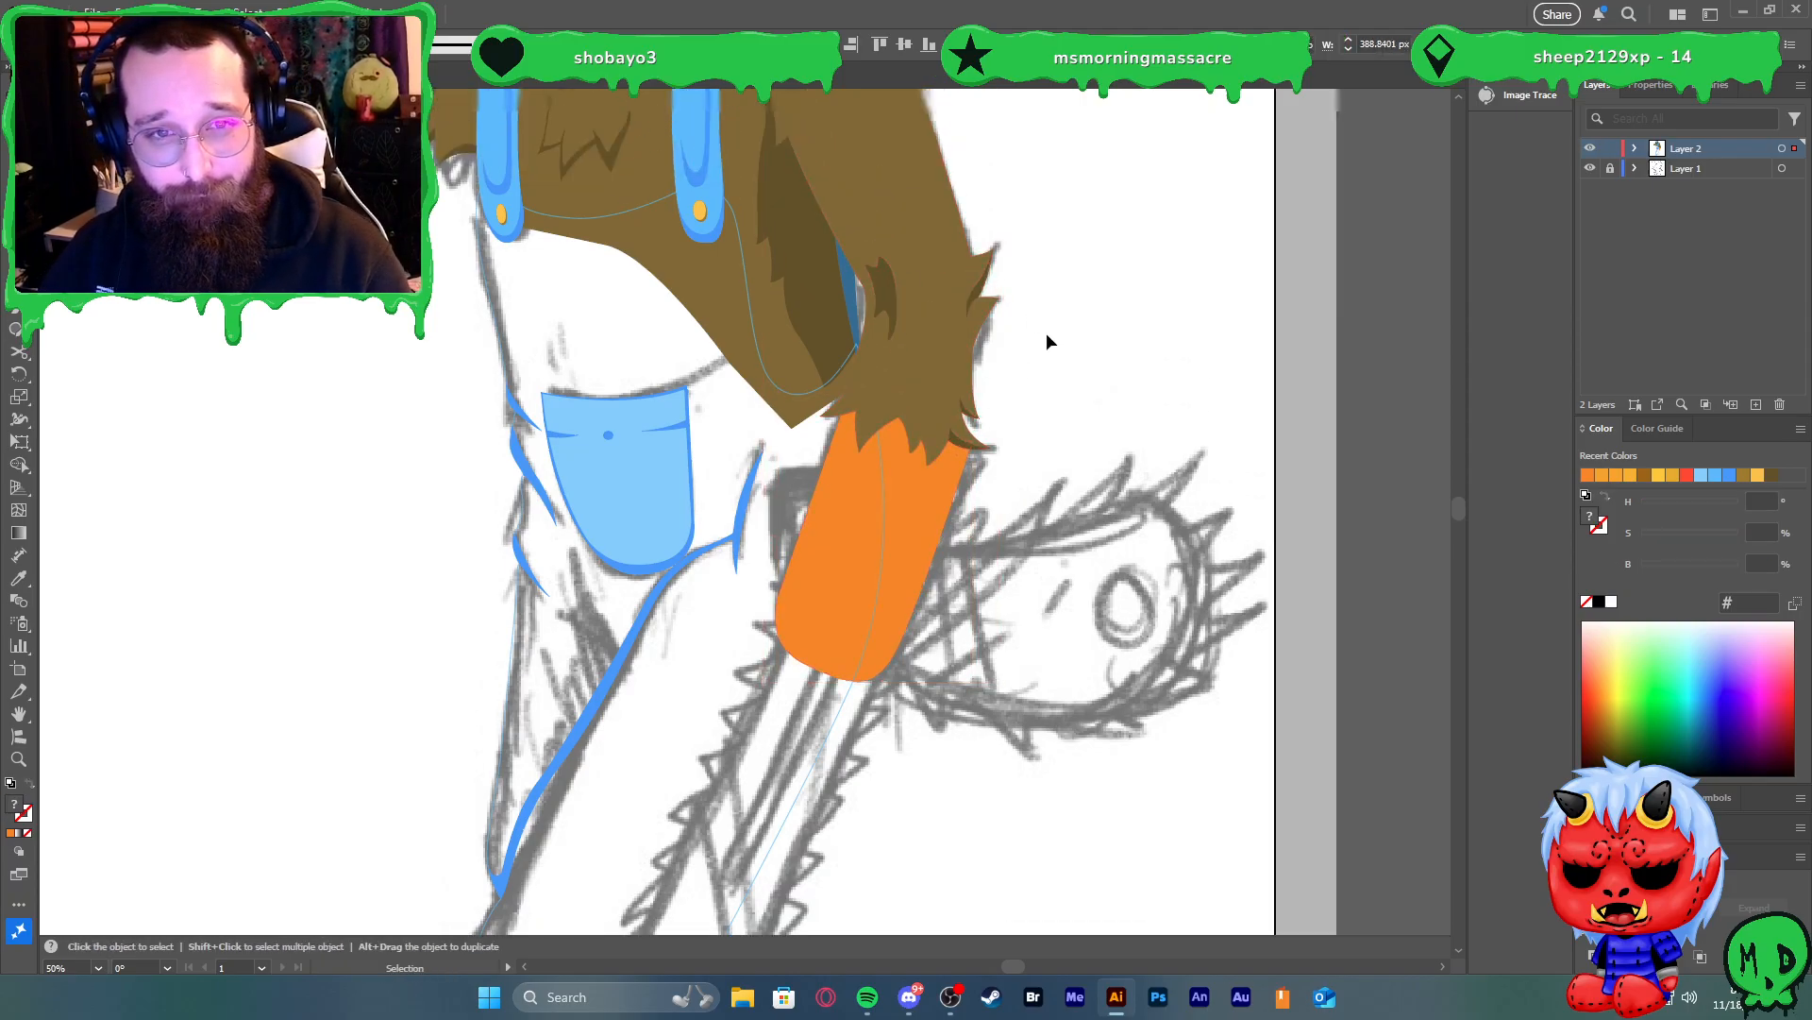
pyautogui.scroll(-2, 1039, 335)
pyautogui.scroll(-2, 1028, 337)
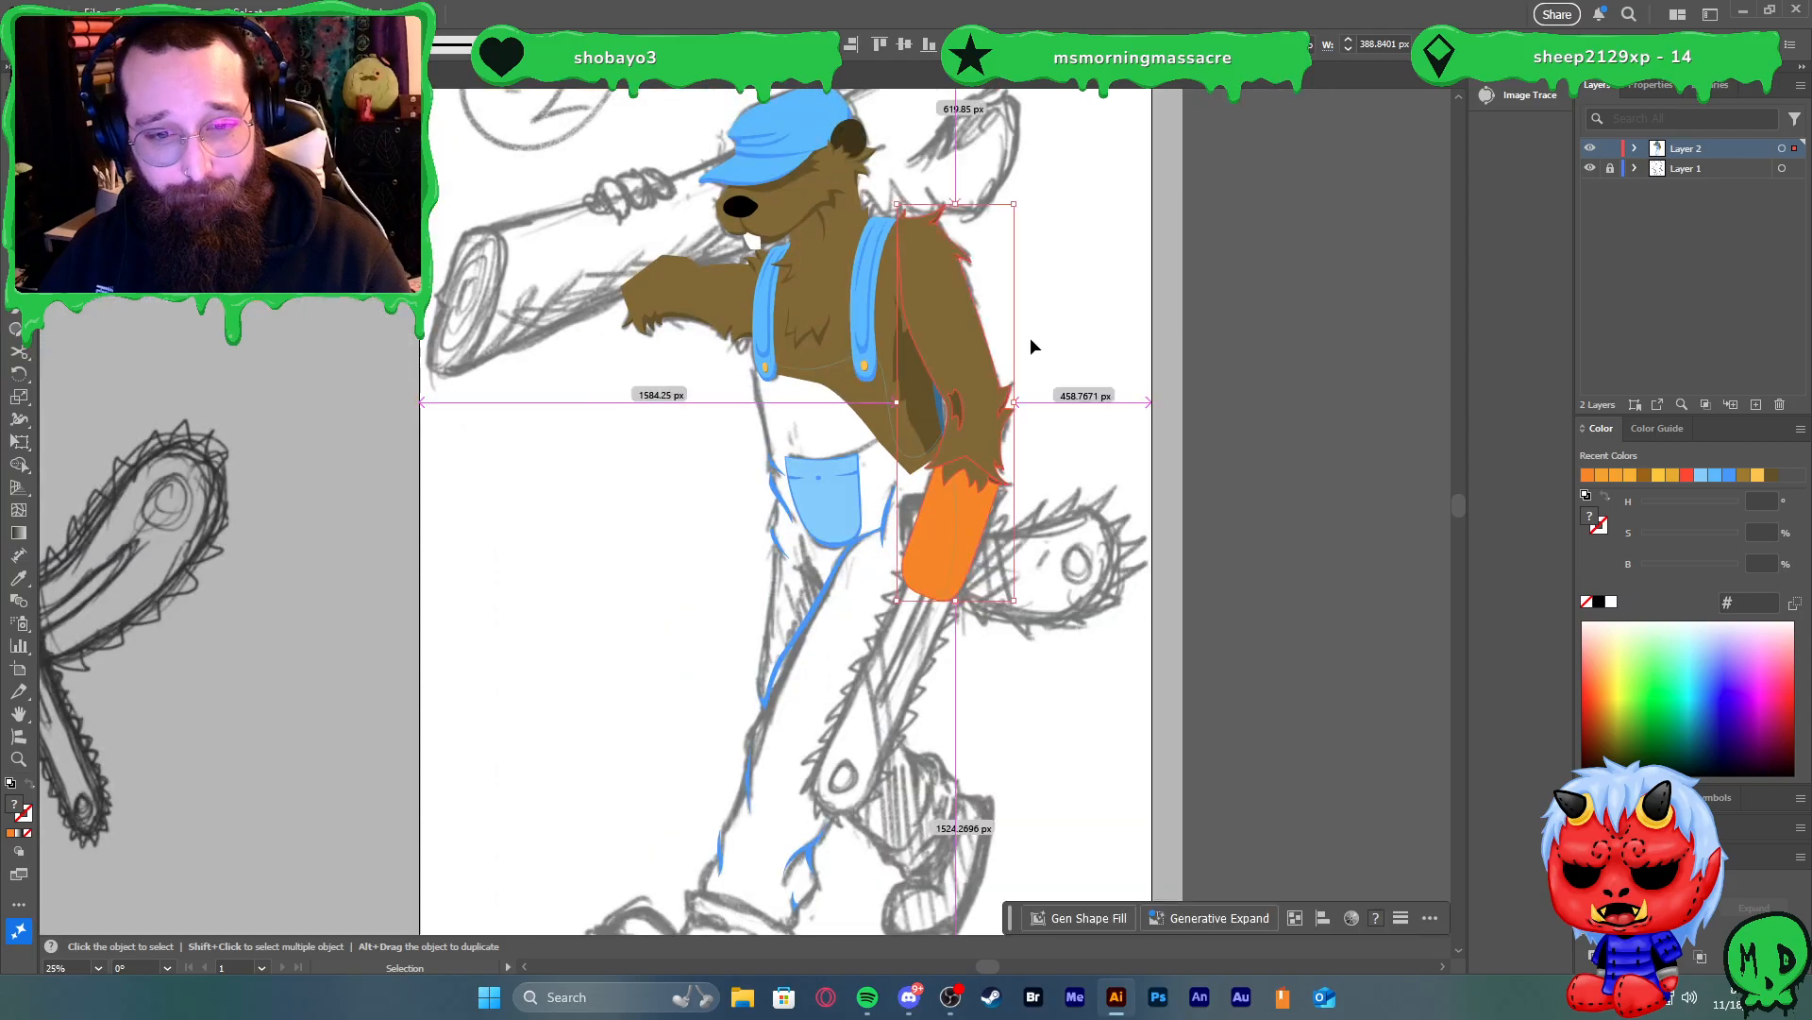
pyautogui.press('ctrl')
pyautogui.click(1111, 395)
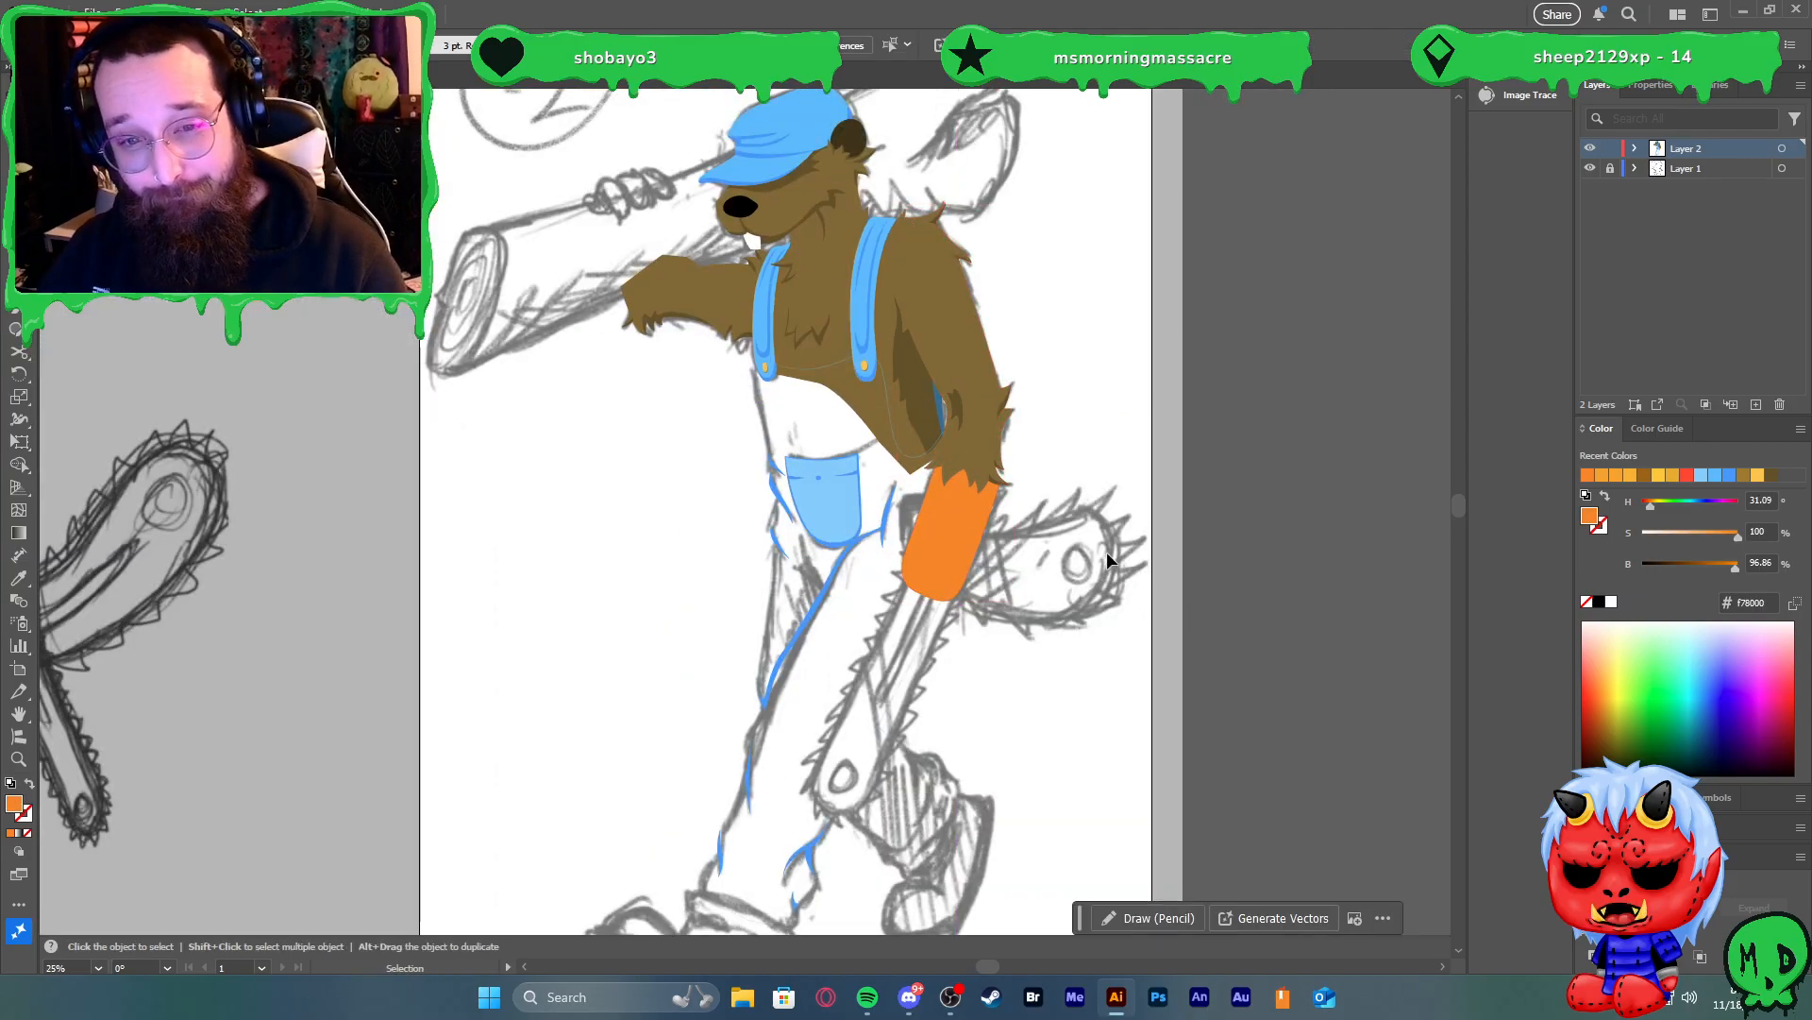
# Nudge the orange housing slightly to align with the sketch, enlarge it to about 480 px high, and deselect it
pyautogui.scroll(2, 1020, 543)
pyautogui.click(882, 523)
pyautogui.hotkey('shift', 'Left')
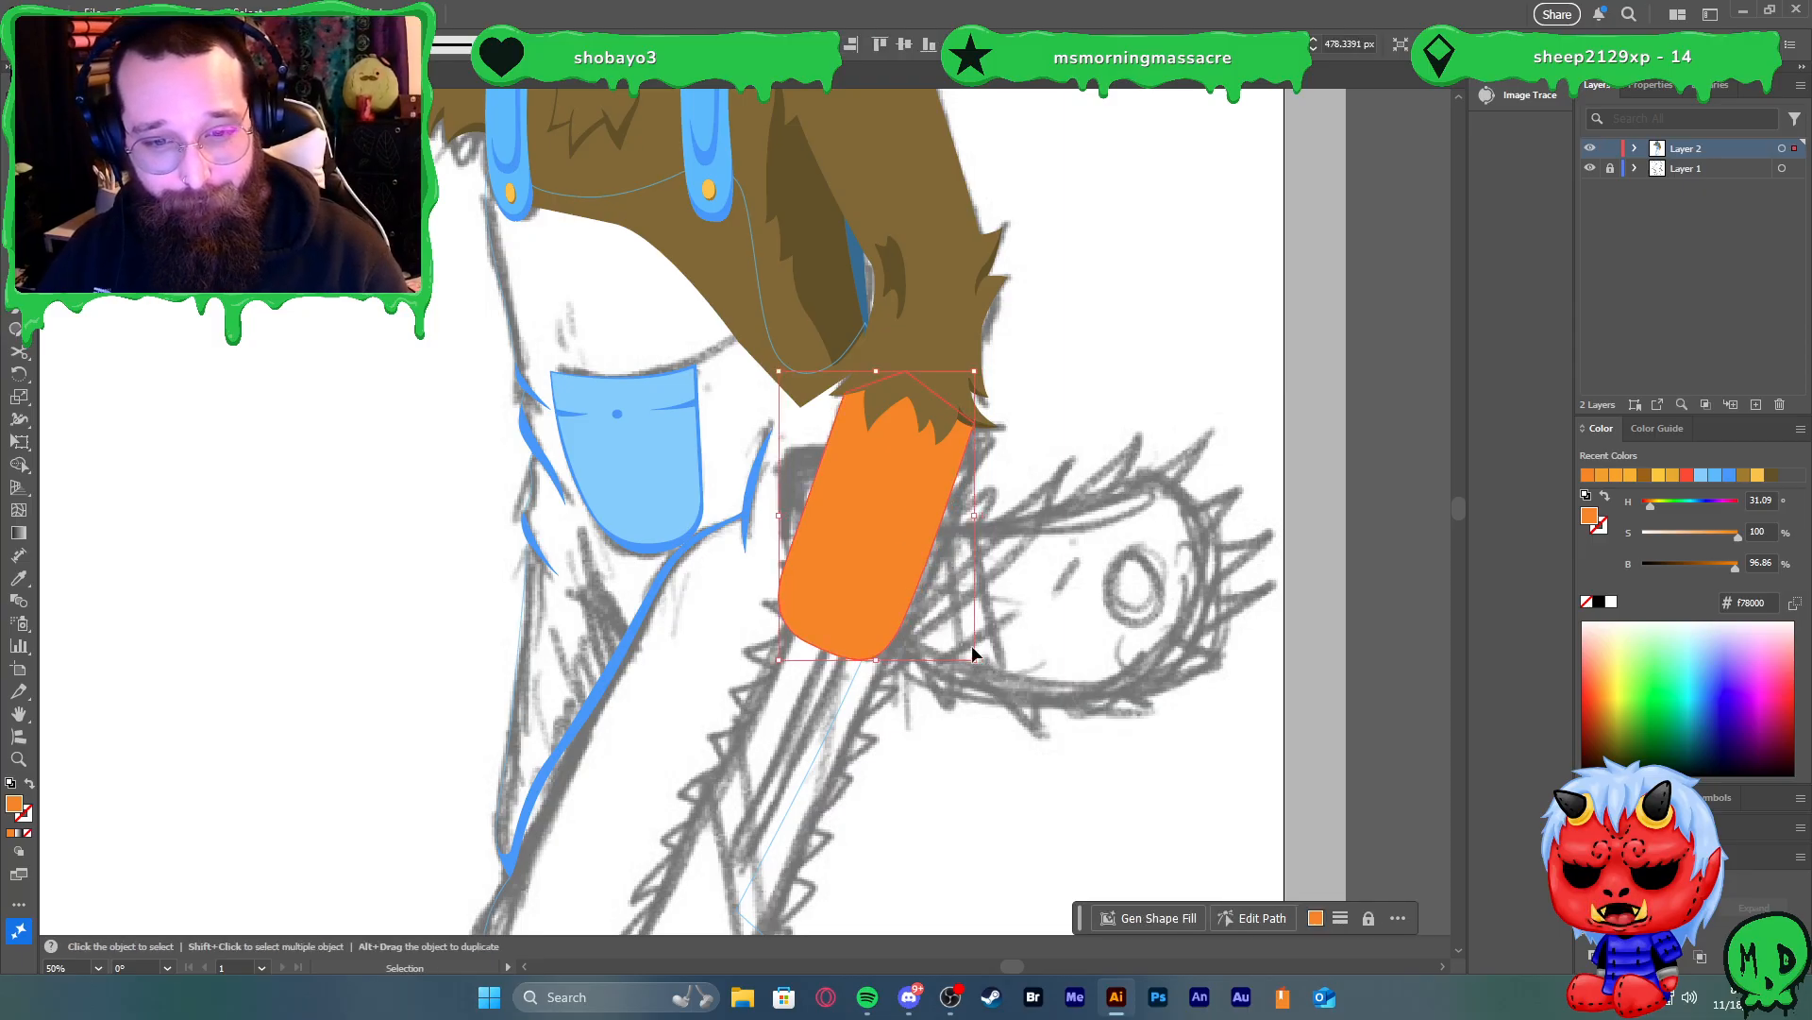
pyautogui.click(1004, 659)
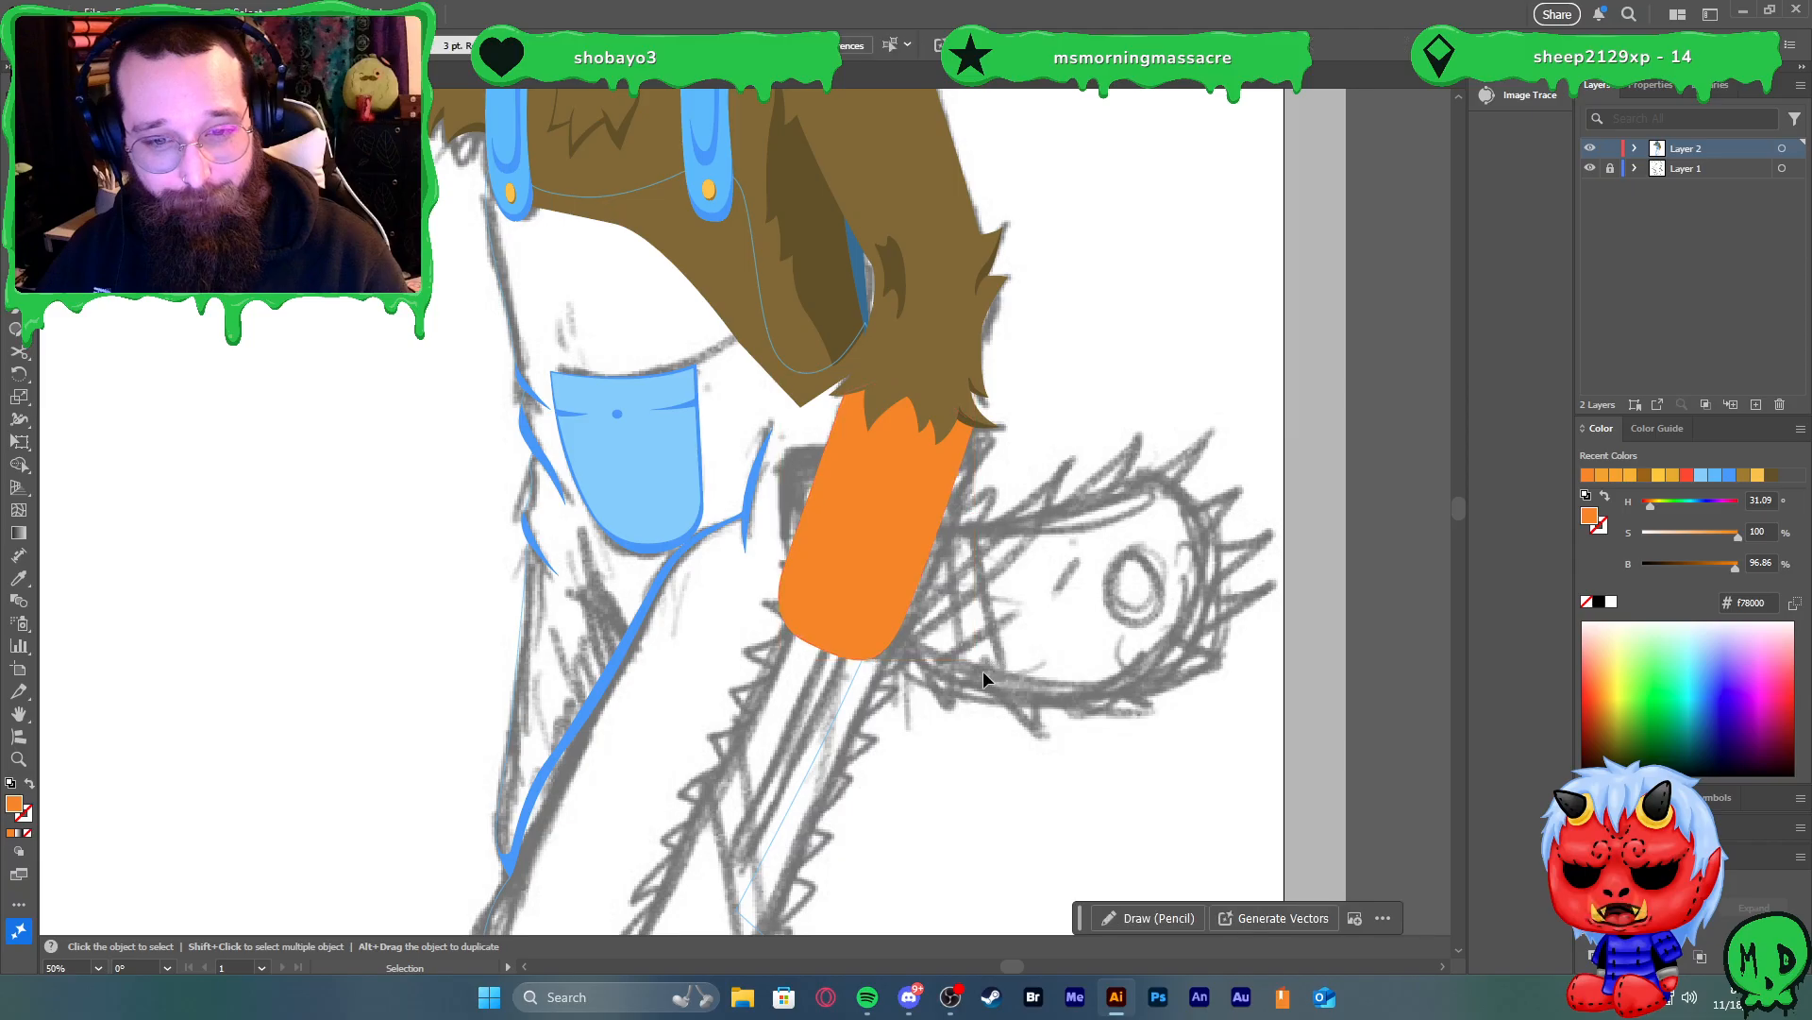
pyautogui.moveTo(901, 595)
pyautogui.mouseDown()
pyautogui.moveTo(919, 559)
pyautogui.moveTo(899, 591)
pyautogui.mouseUp()
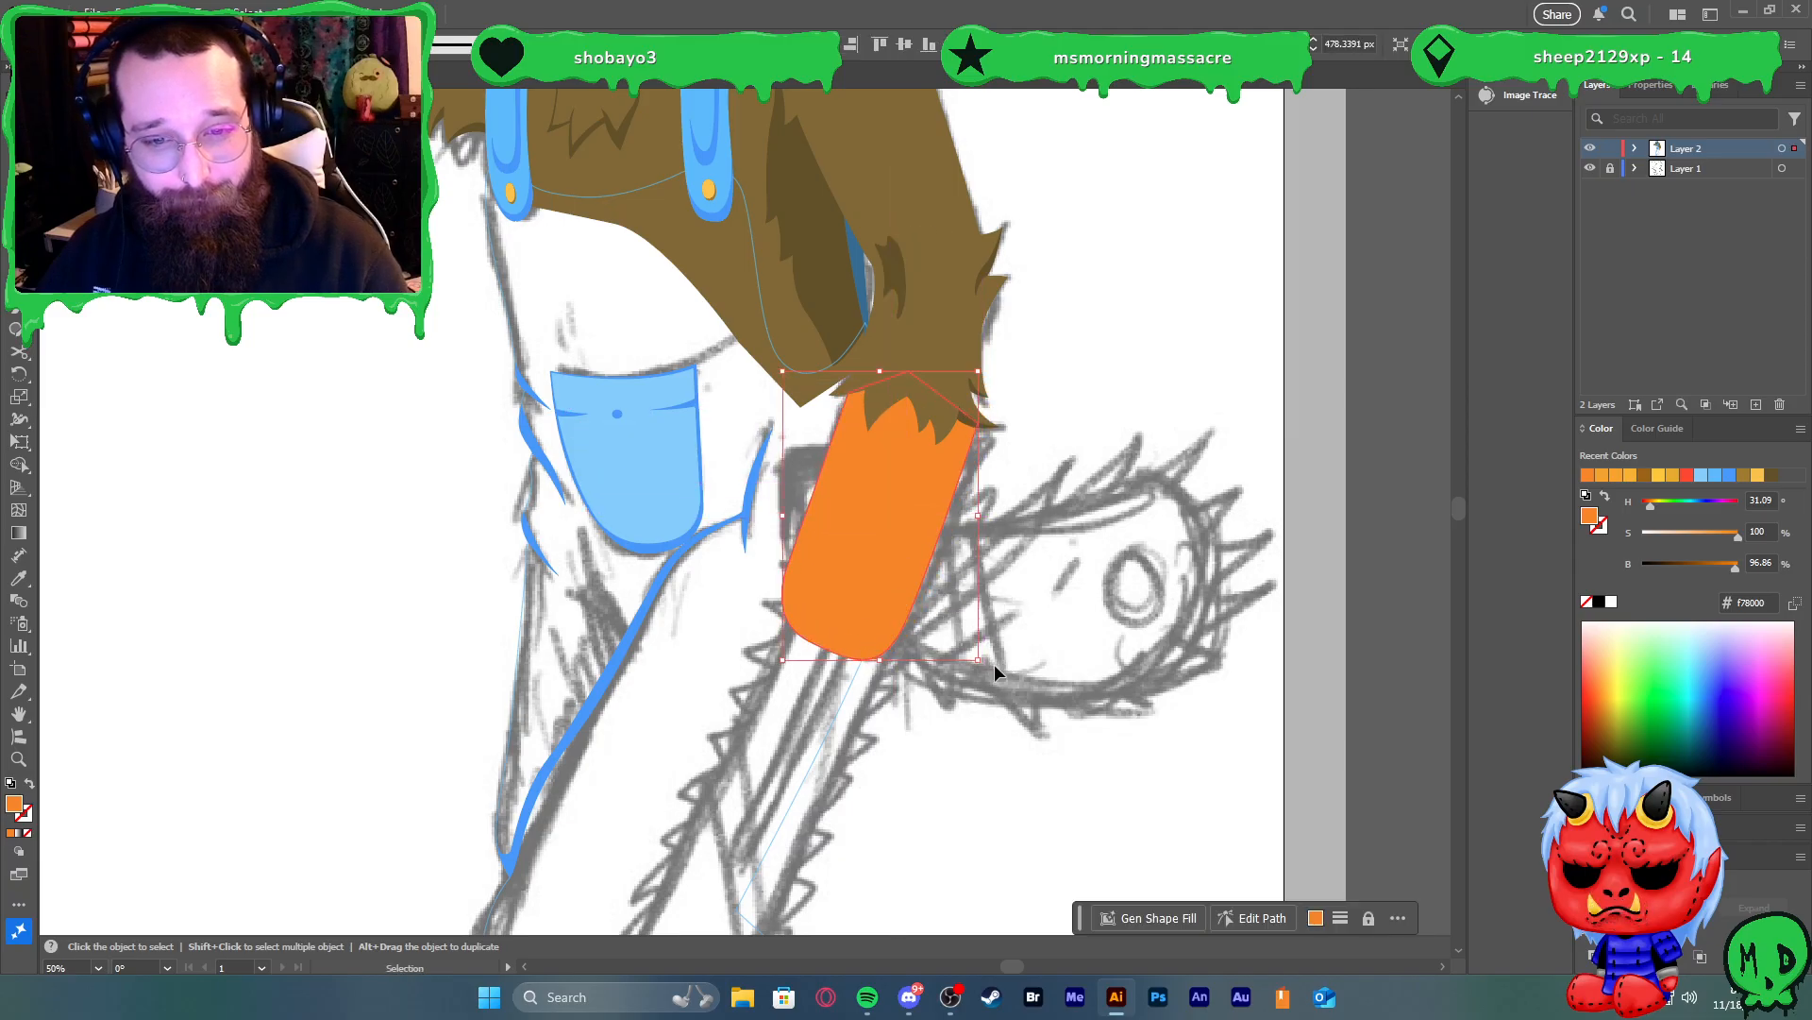
pyautogui.moveTo(994, 664); pyautogui.dragTo(1001, 660)
pyautogui.click(1091, 665)
# Swap the orange housing's solid fill to an outline to expose the chainsaw sketch beneath, and deselect it
pyautogui.scroll(-3, 1018, 620)
pyautogui.scroll(4, 1038, 655)
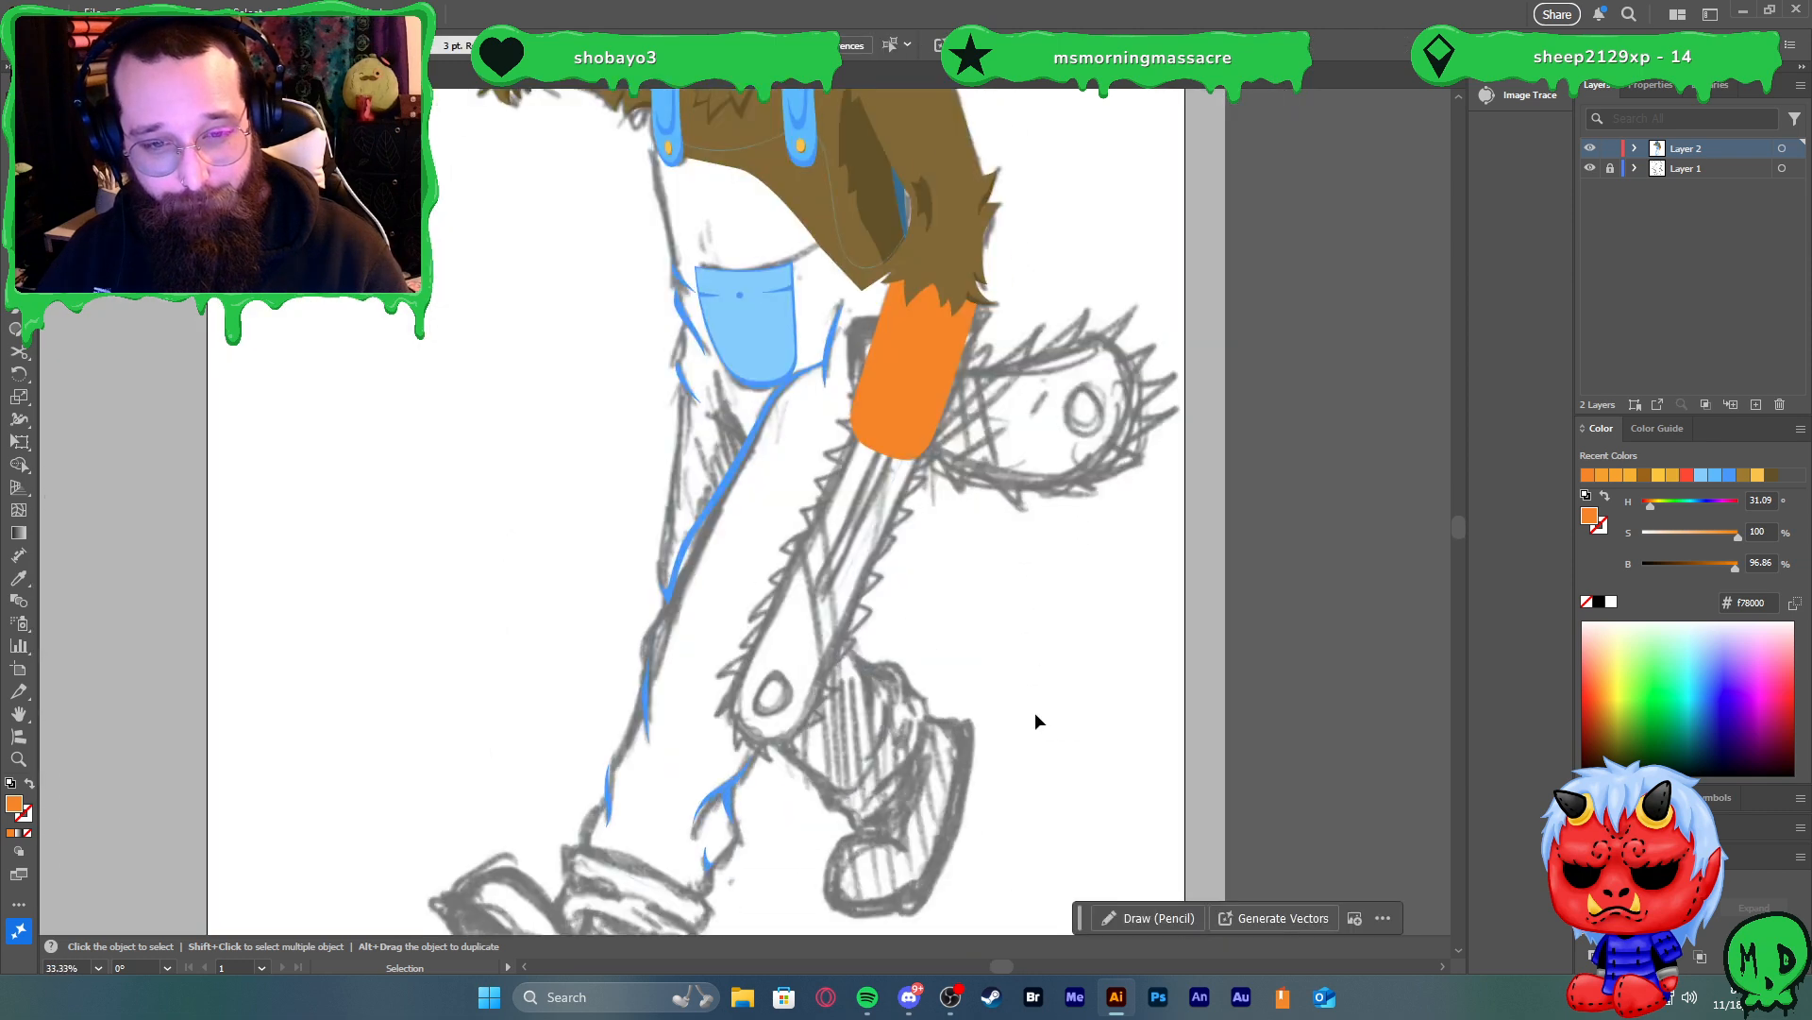
pyautogui.scroll(1, 861, 661)
pyautogui.click(804, 285)
pyautogui.hotkey('shift', 'x')
pyautogui.press('a')
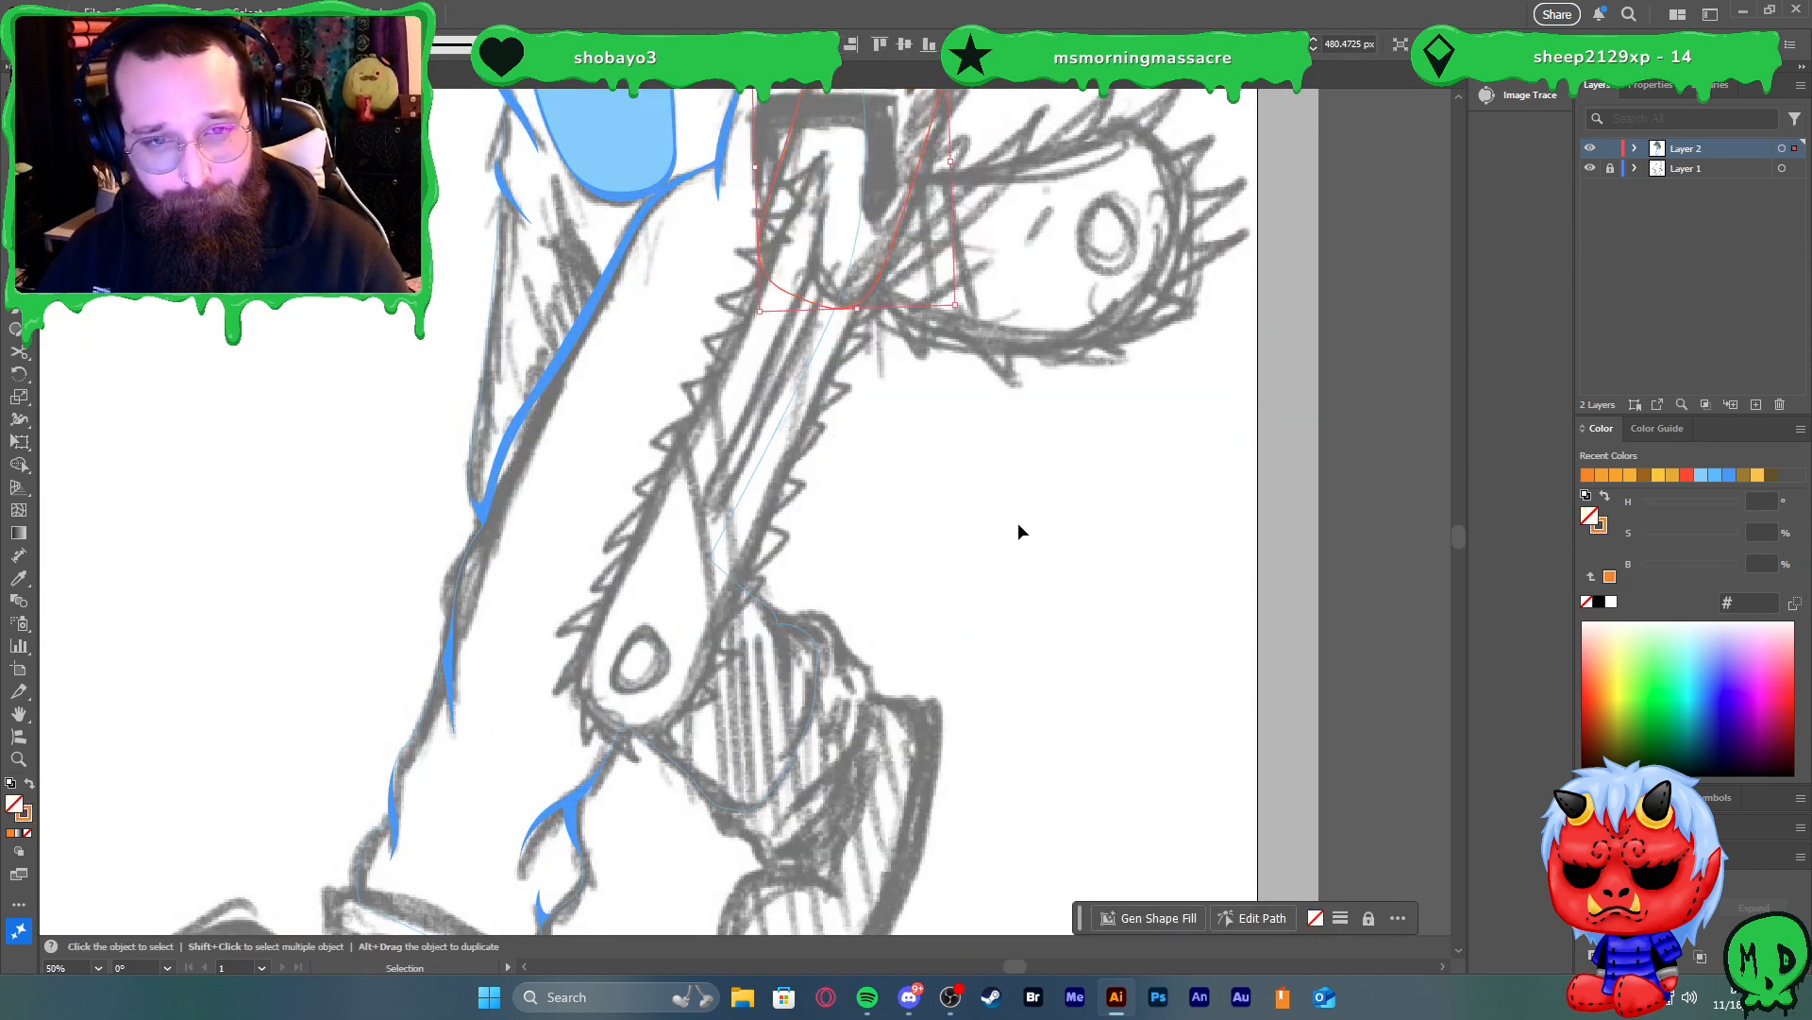
pyautogui.click(1018, 523)
pyautogui.scroll(-1, 934, 502)
pyautogui.hscroll(-1, 888, 557)
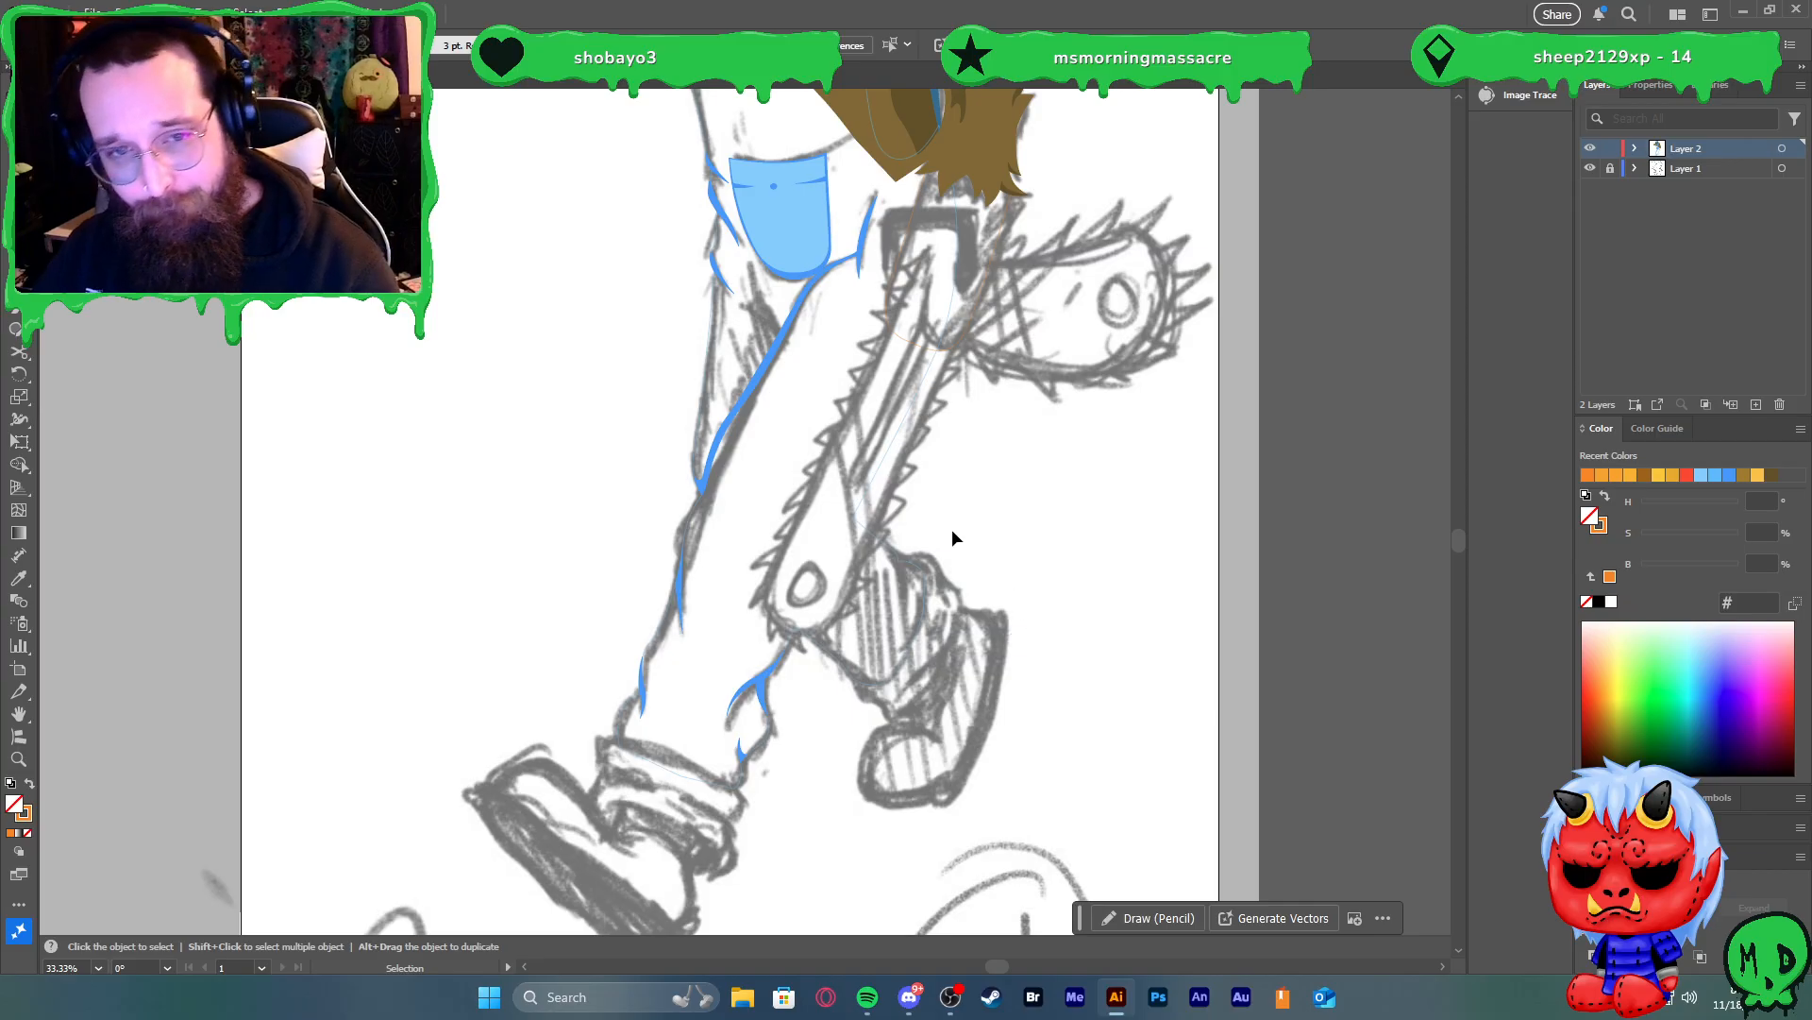
# Draw a closed chainsaw blade outline with the Pen tool over the sketched front blade, with a curved upper edge
pyautogui.press('p')
pyautogui.click(918, 254)
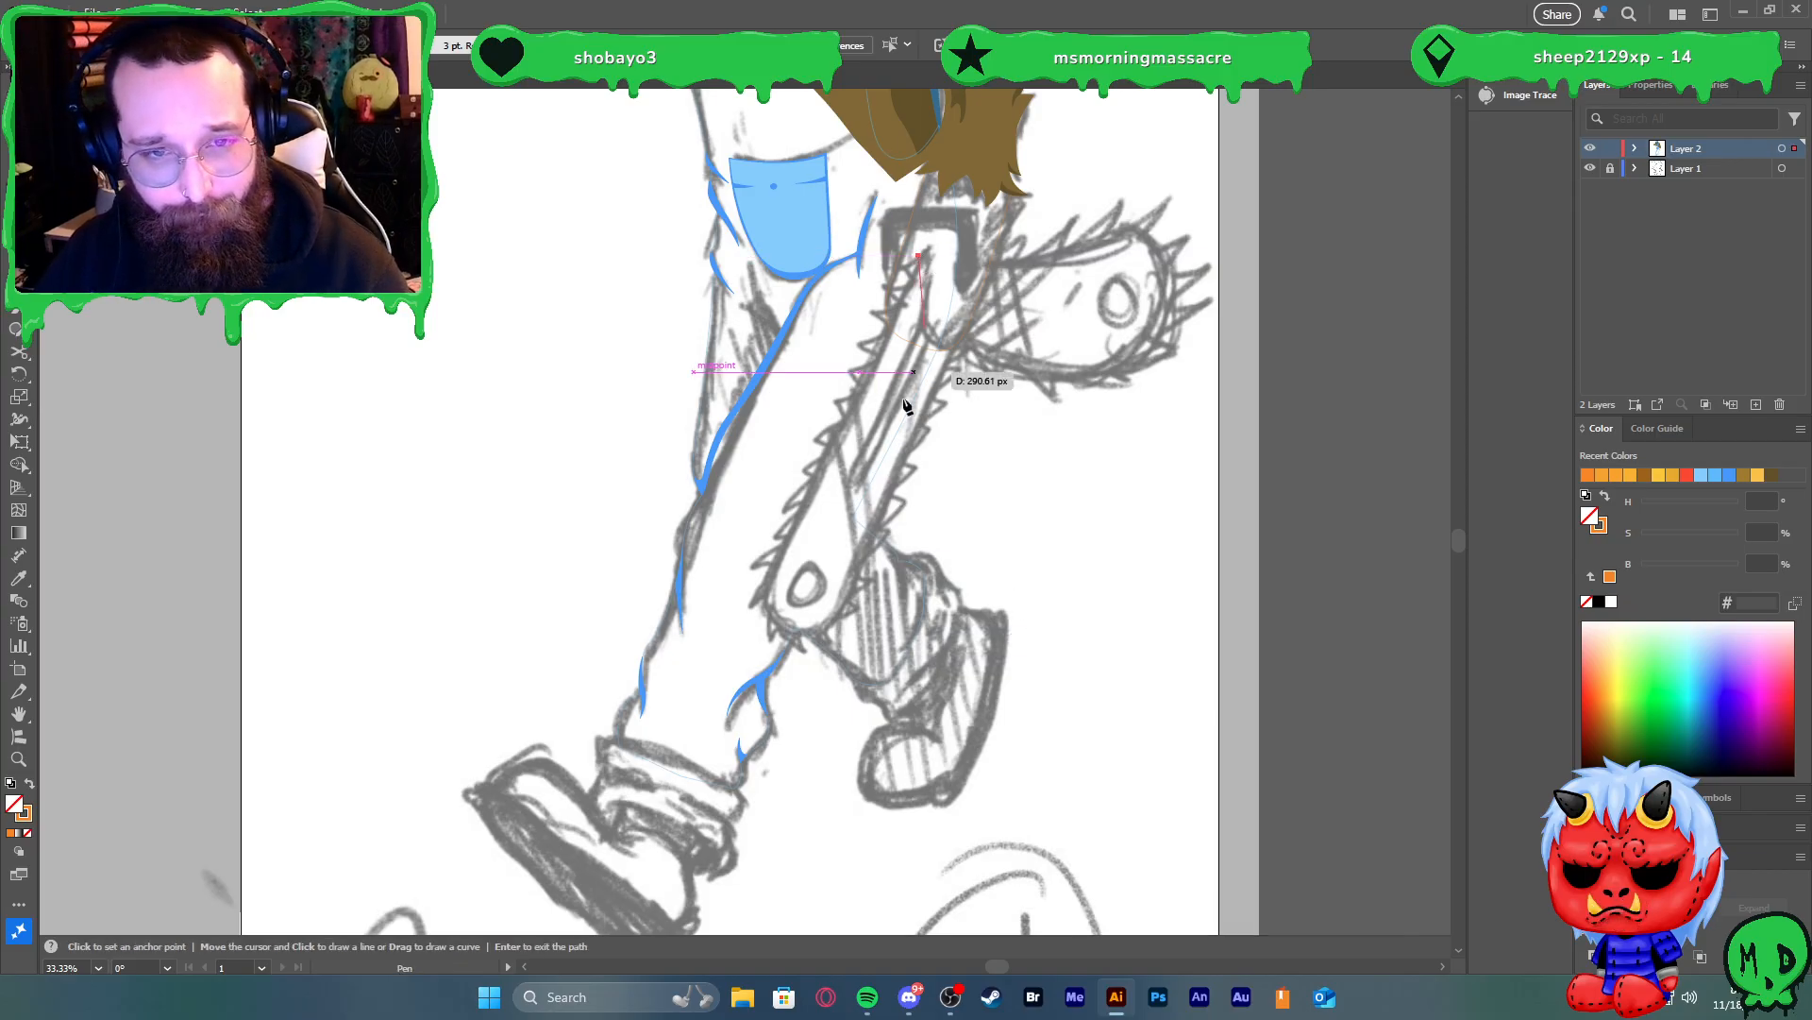
pyautogui.rightClick(782, 563)
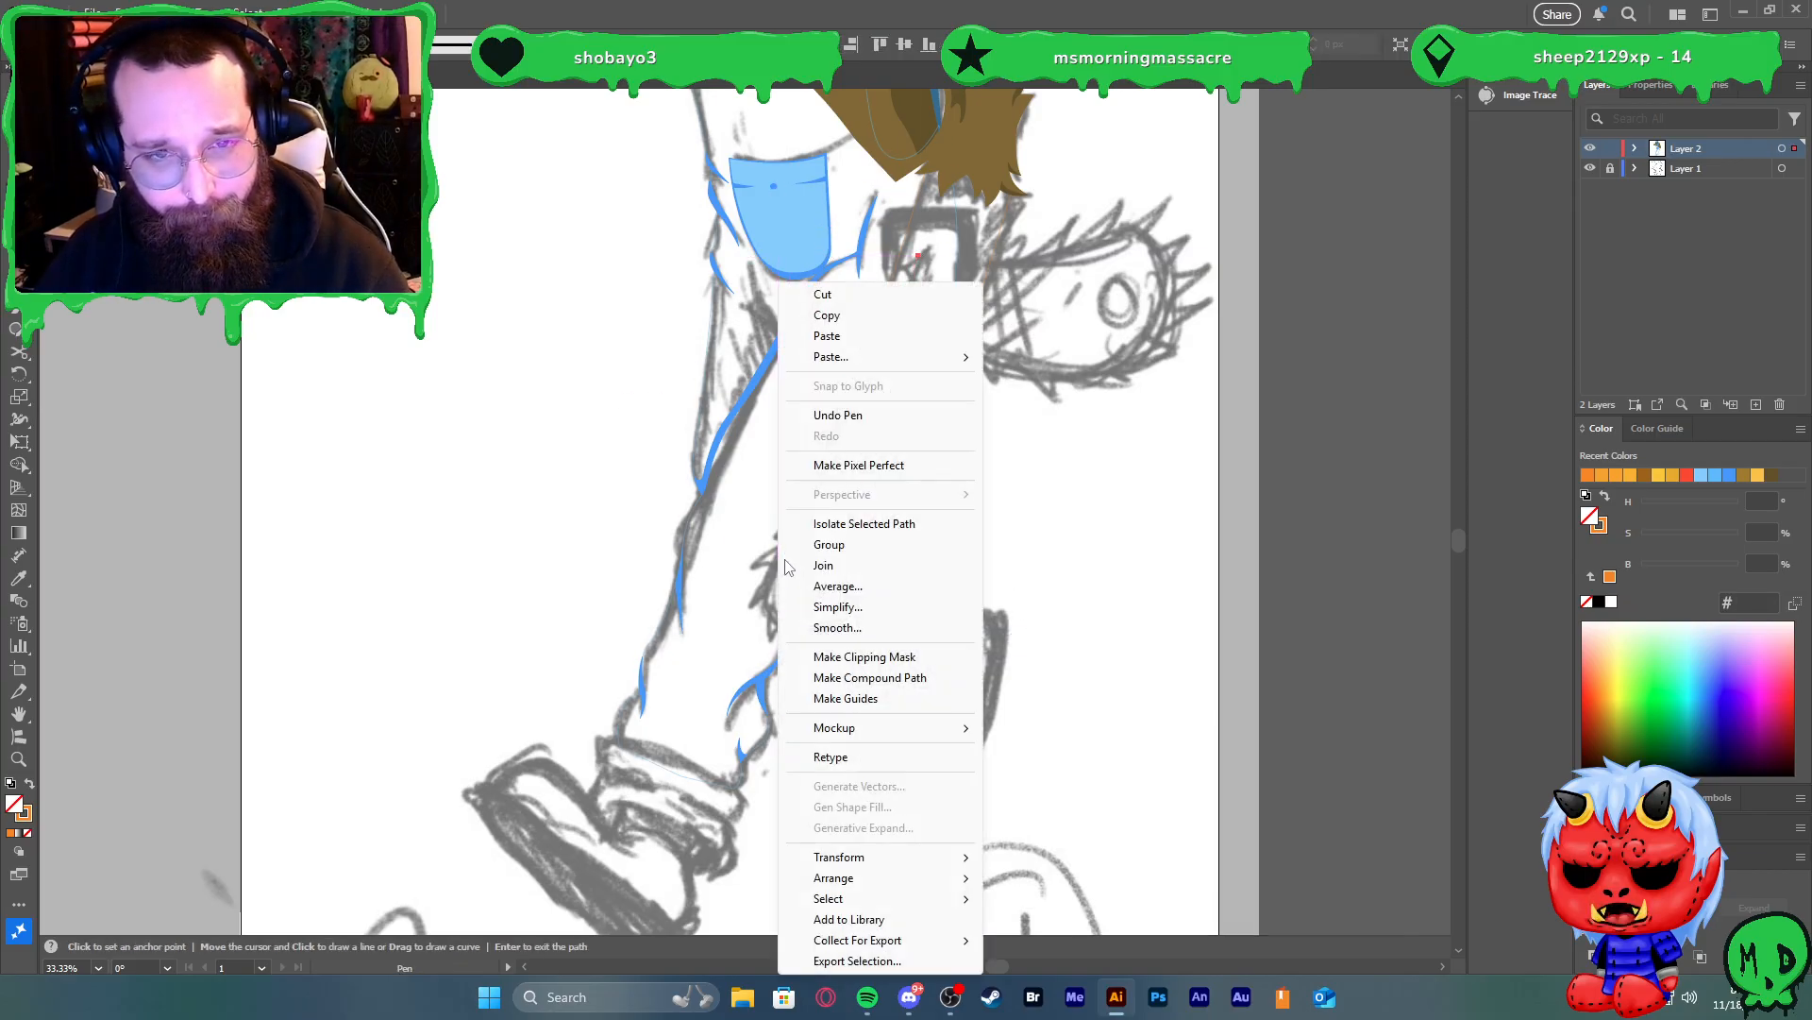
pyautogui.click(1137, 423)
pyautogui.press('a')
pyautogui.press('p')
pyautogui.hotkey('ctrl', 'z')
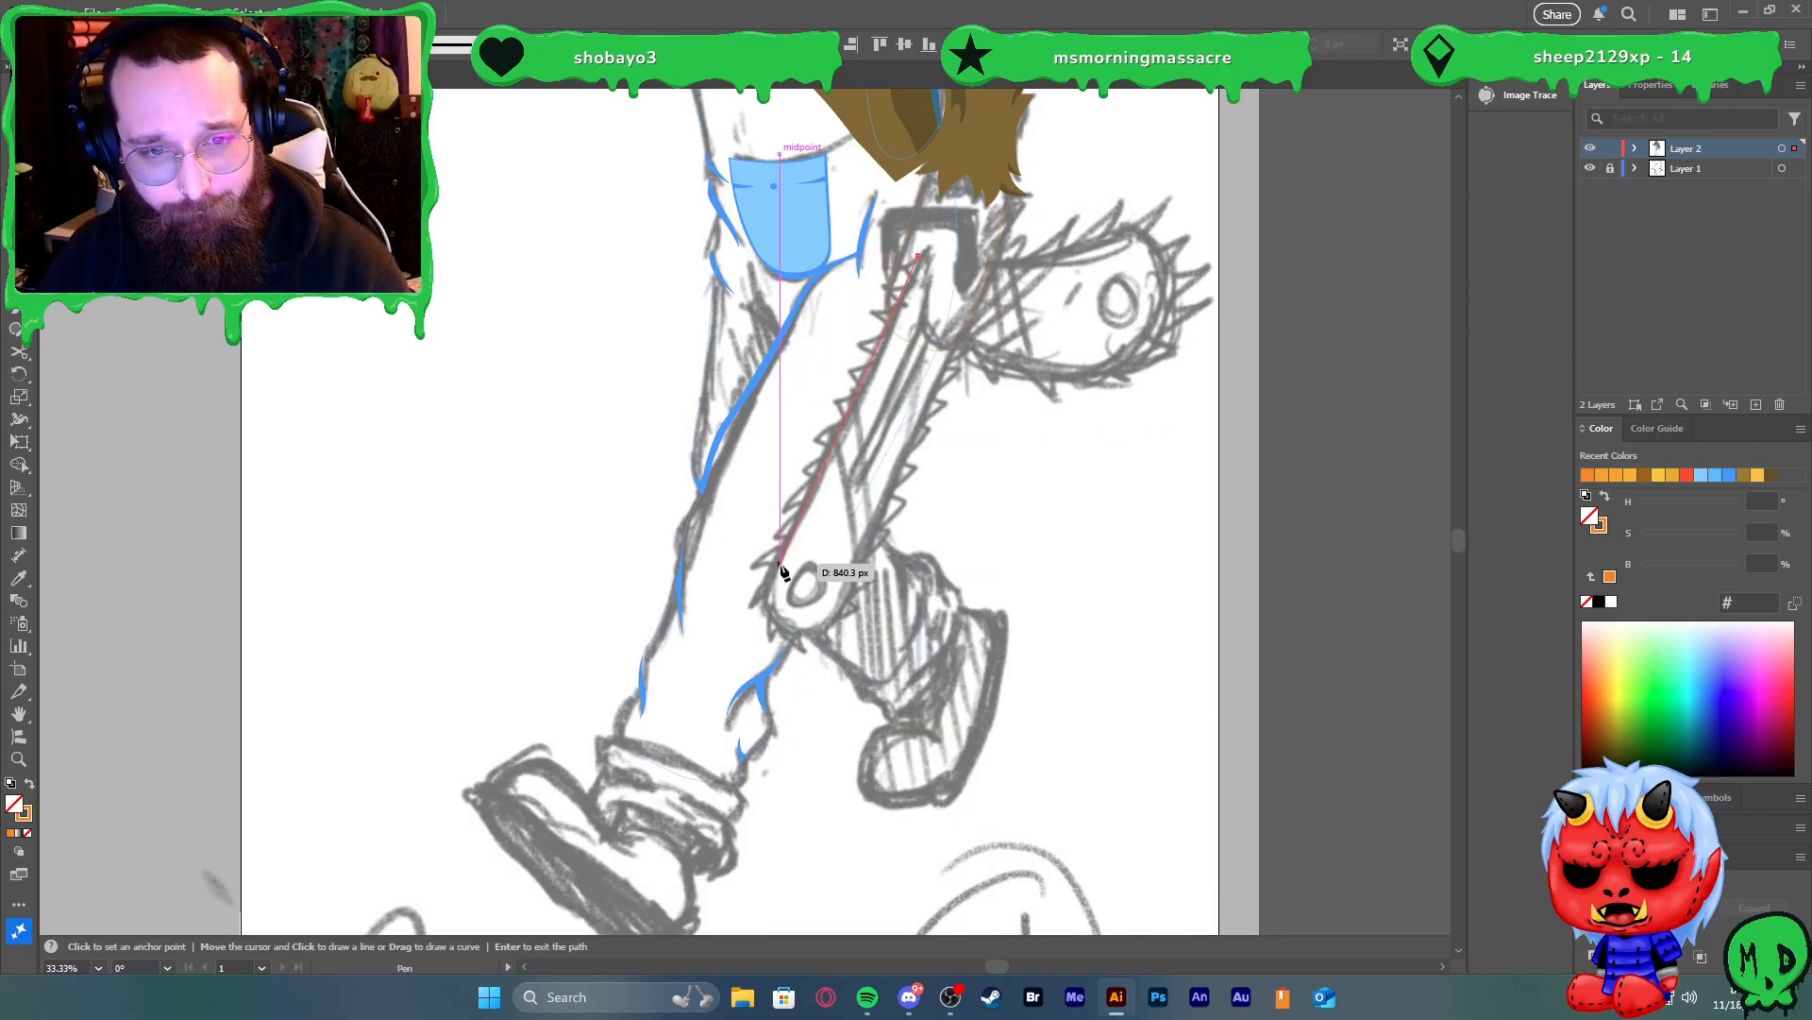
pyautogui.click(754, 617)
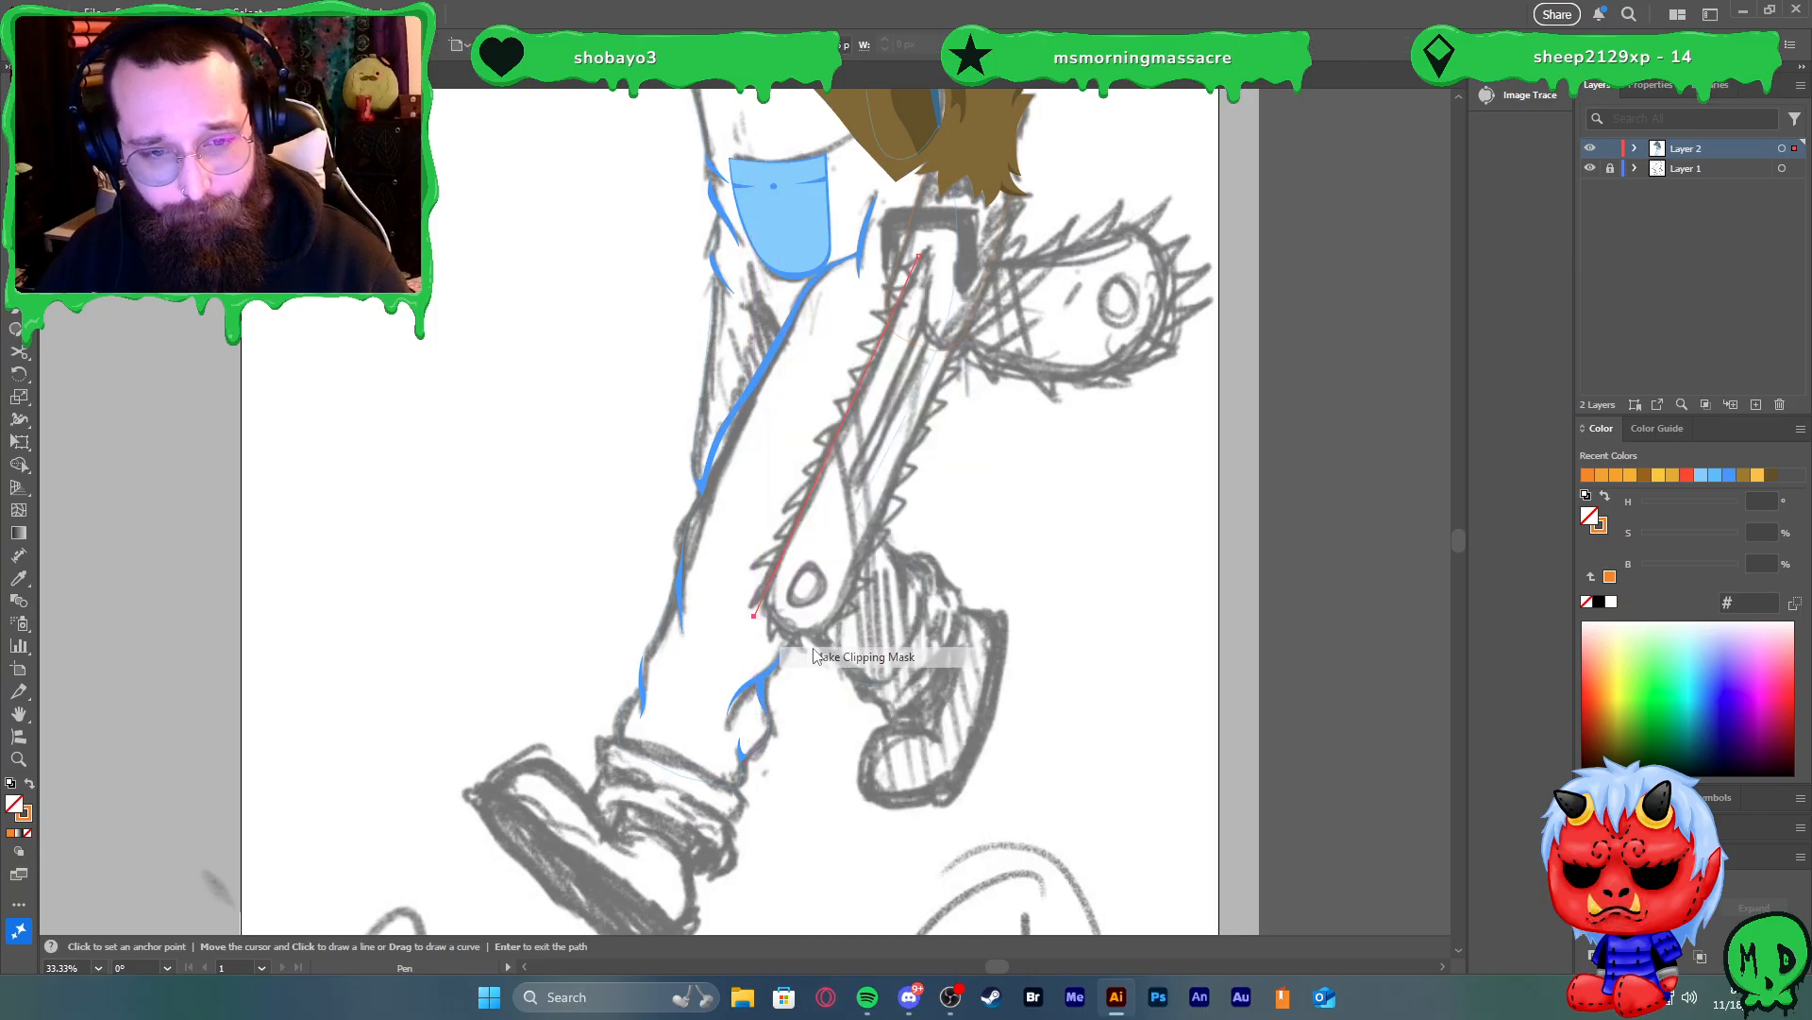
pyautogui.hotkey('ctrl', '7')
pyautogui.press('Return')
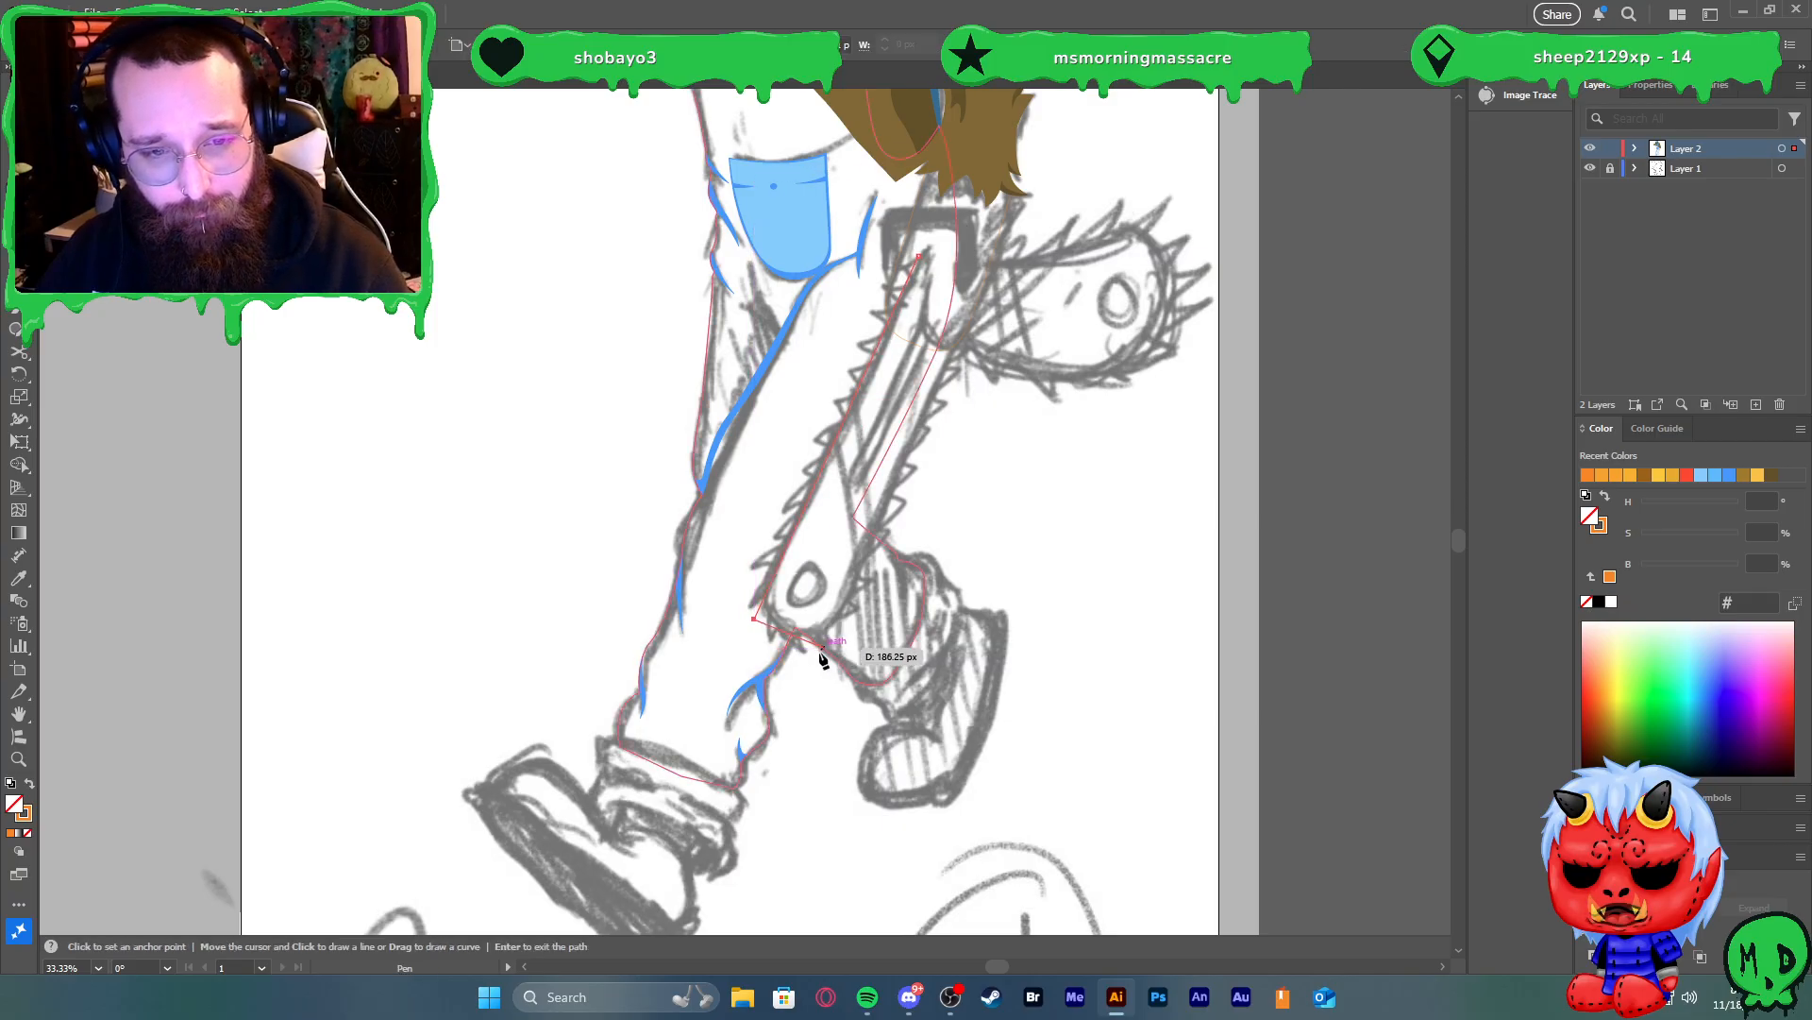
pyautogui.click(821, 654)
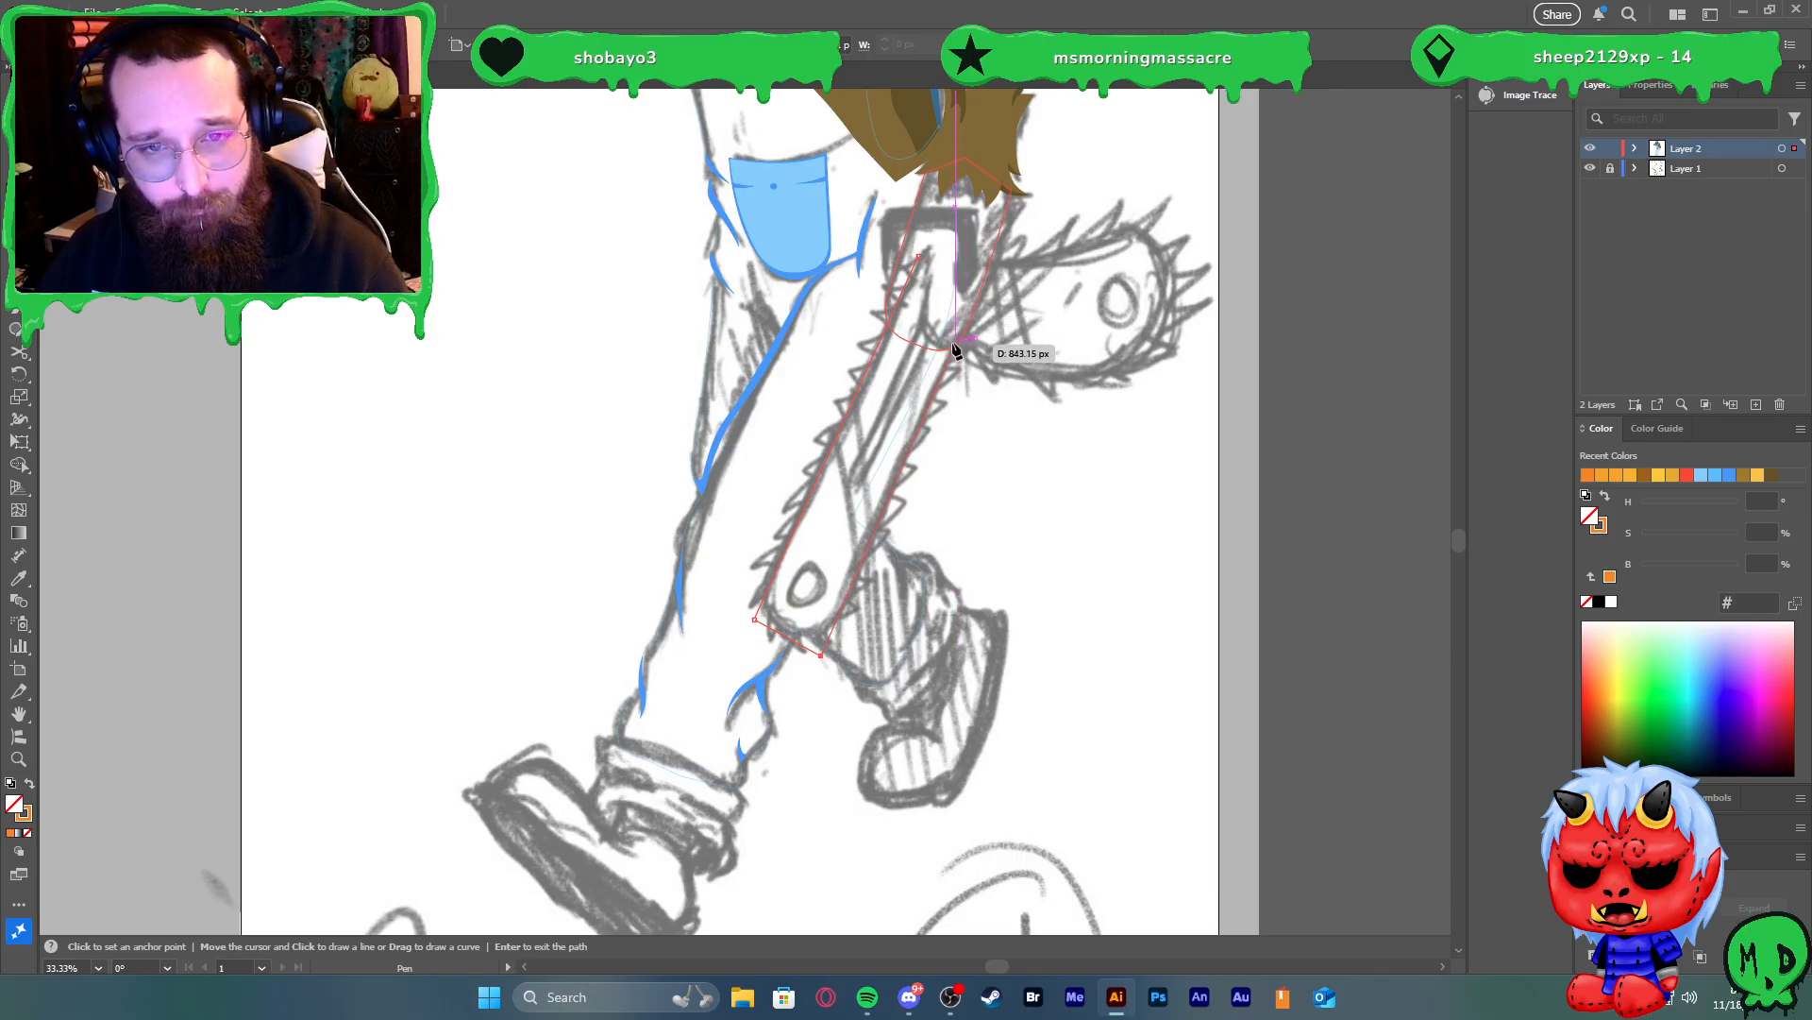
pyautogui.moveTo(956, 346); pyautogui.dragTo(956, 346)
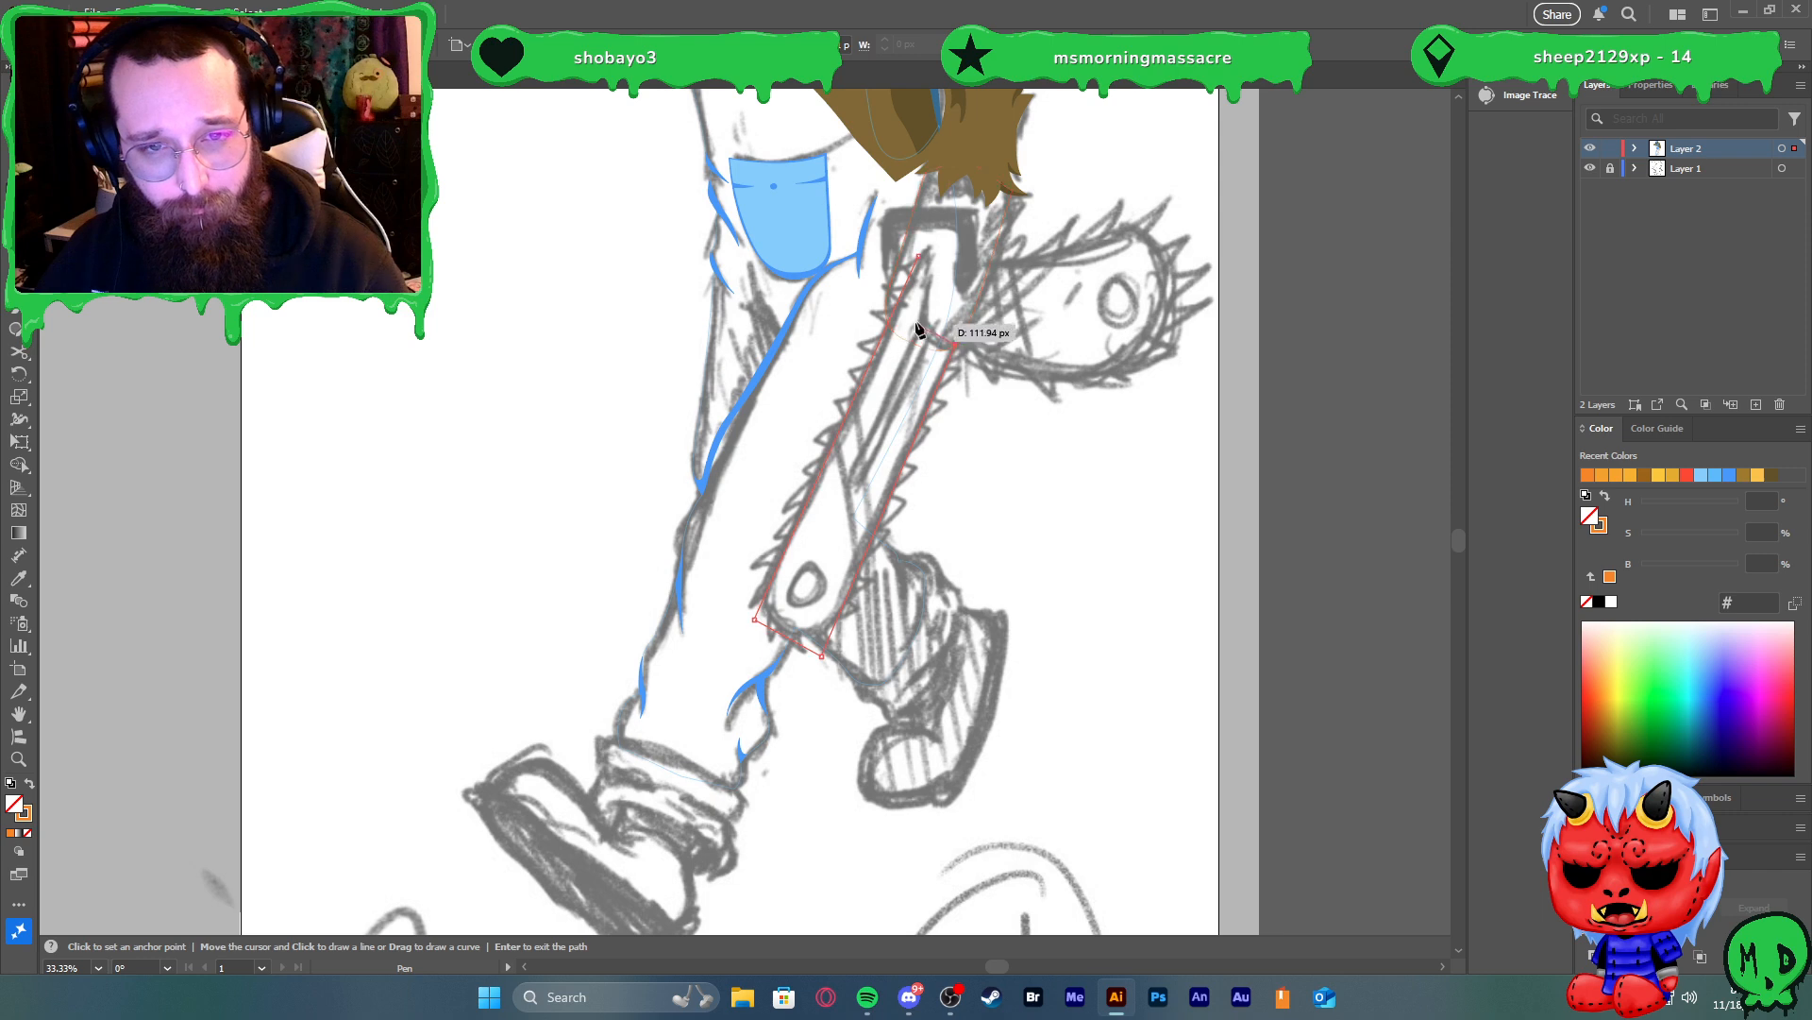
pyautogui.moveTo(919, 256); pyautogui.dragTo(948, 160)
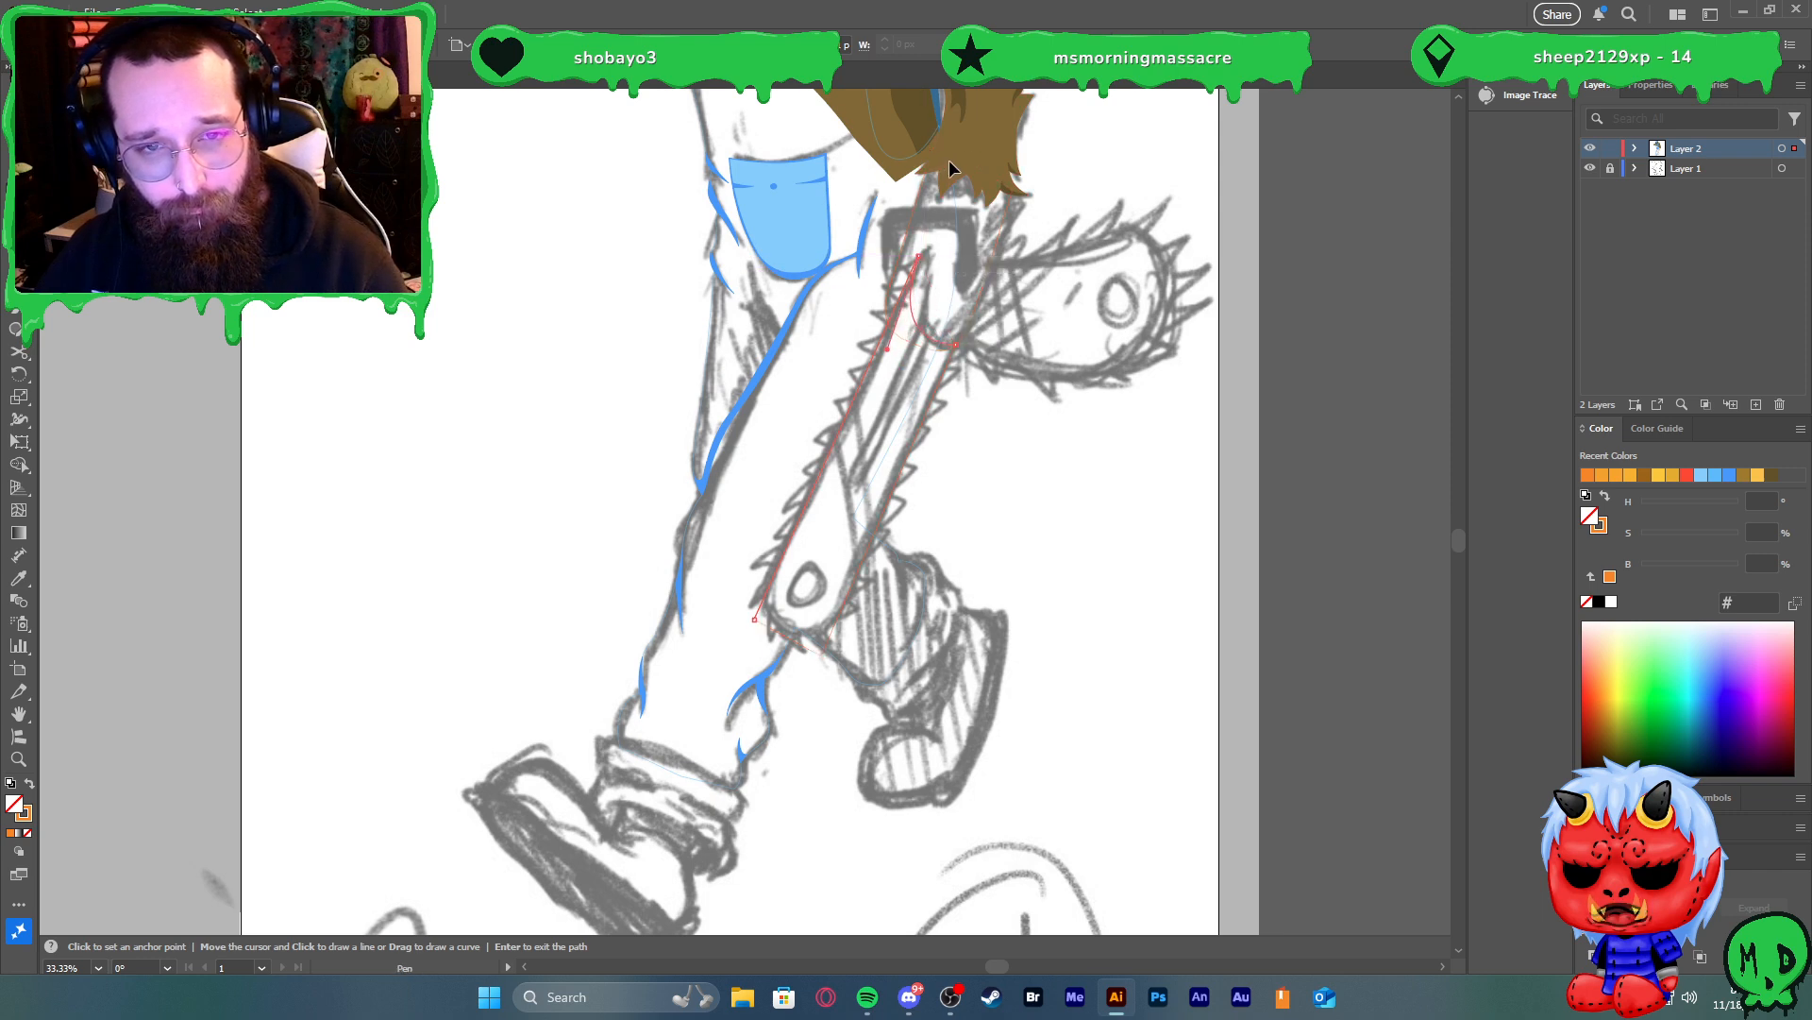
# Give the chainsaw blade a dark gray #5c5c5c fill with no stroke
pyautogui.keyDown('alt'); pyautogui.scroll(2, 879, 354); pyautogui.keyUp('alt')
pyautogui.keyDown('alt'); pyautogui.scroll(1, 879, 354); pyautogui.keyUp('alt')
pyautogui.press('v')
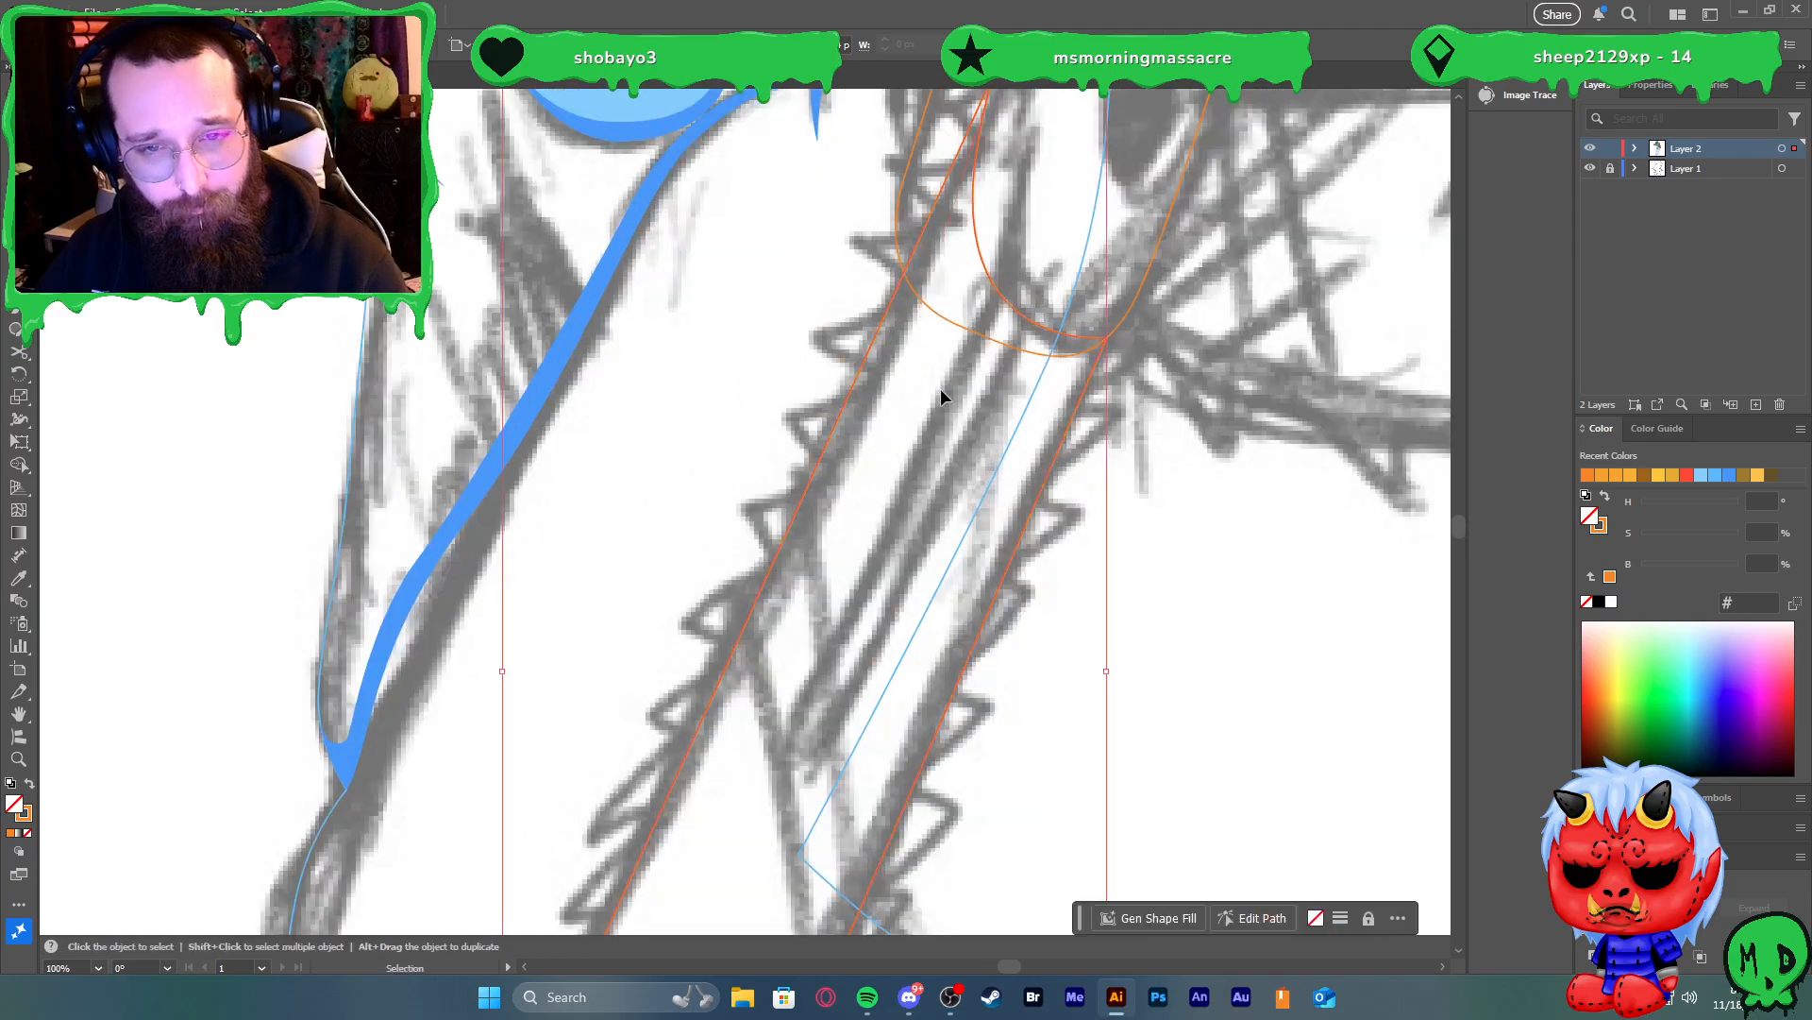
pyautogui.keyDown('alt'); pyautogui.scroll(-2, 950, 356); pyautogui.keyUp('alt')
pyautogui.press('x')
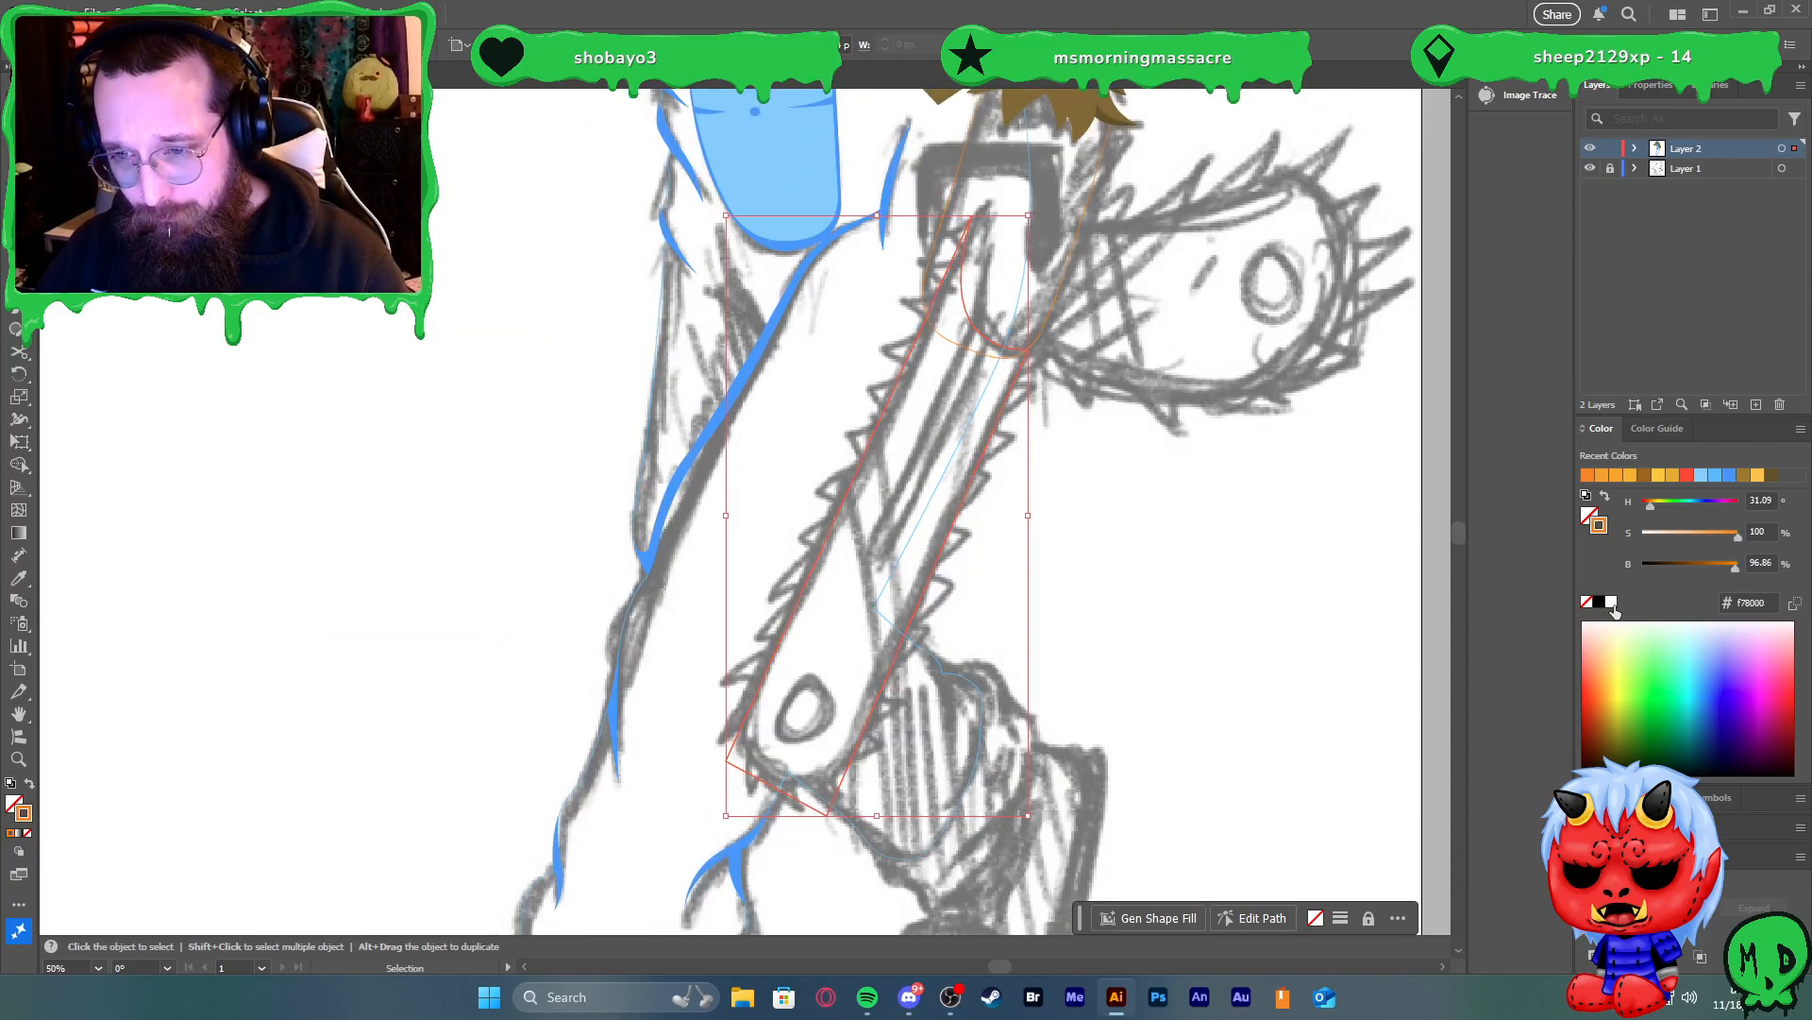
pyautogui.moveTo(1668, 530); pyautogui.dragTo(1531, 547)
pyautogui.click(1678, 564)
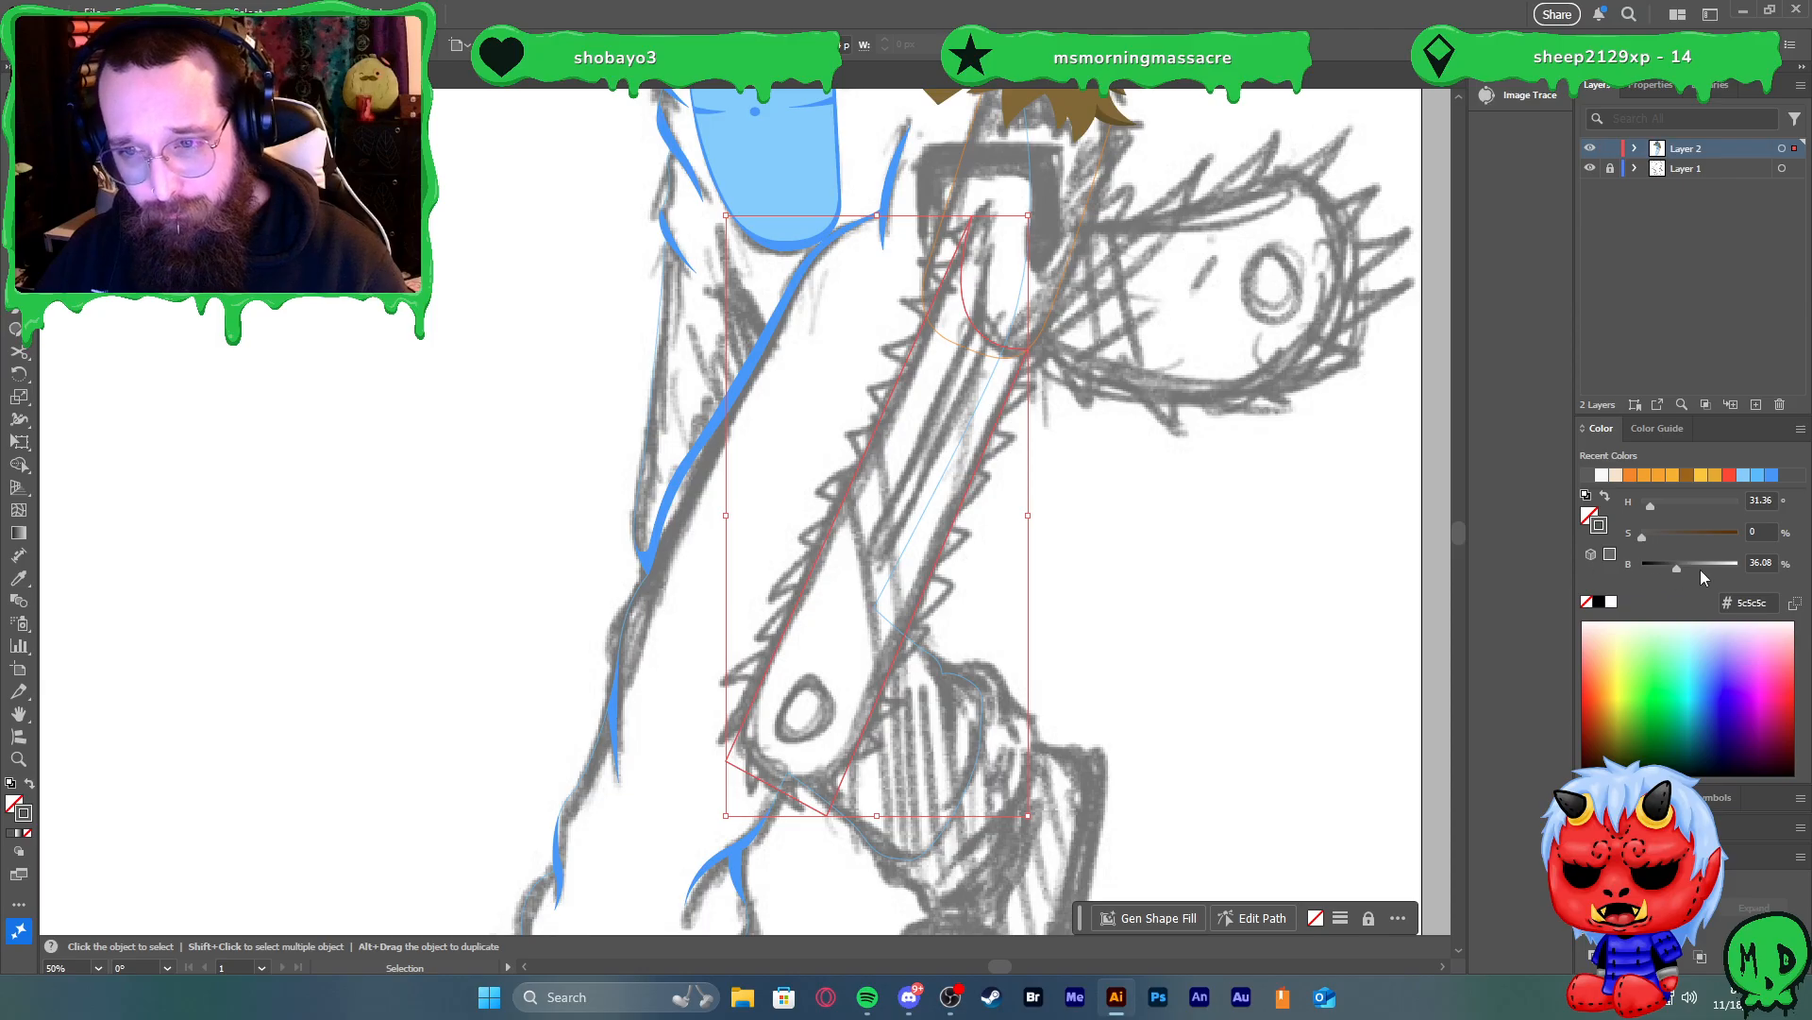
pyautogui.hotkey('shift', 'x')
pyautogui.press('a')
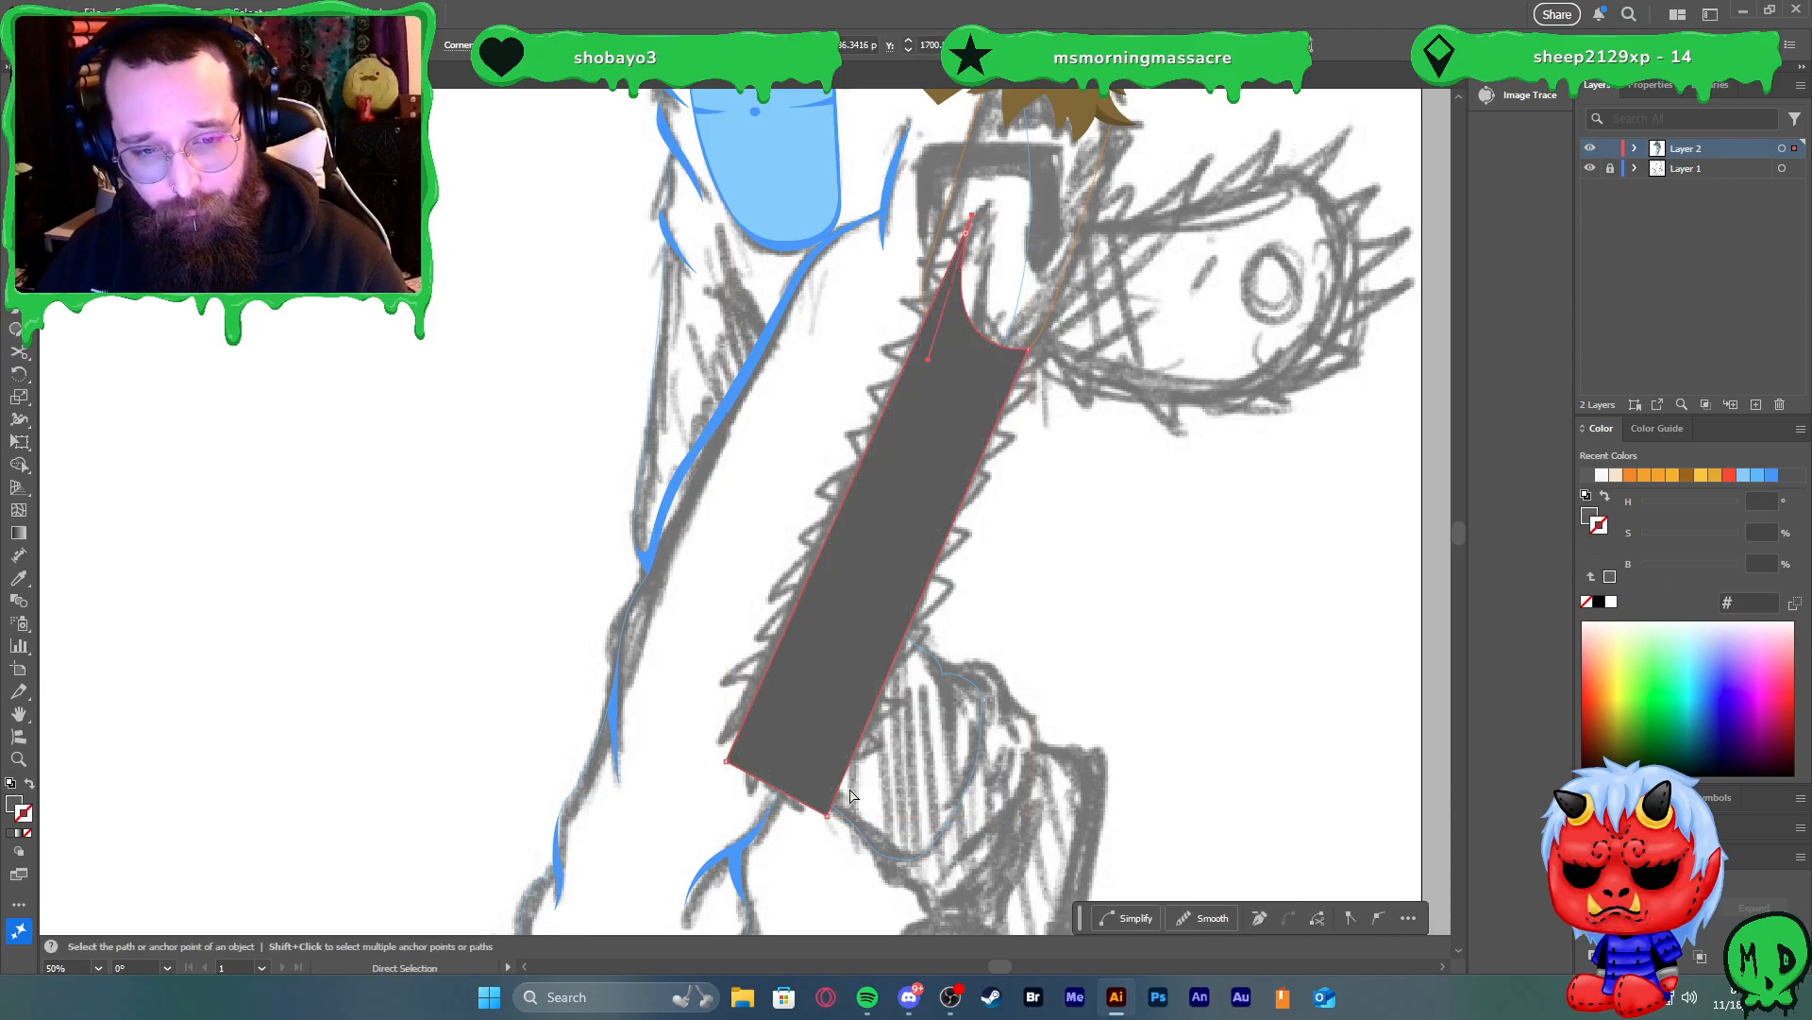
# Round the two lower corners of the gray blade into a smooth semicircular tip
pyautogui.click(726, 760)
pyautogui.moveTo(744, 755); pyautogui.dragTo(999, 664)
pyautogui.press('v')
pyautogui.click(1100, 572)
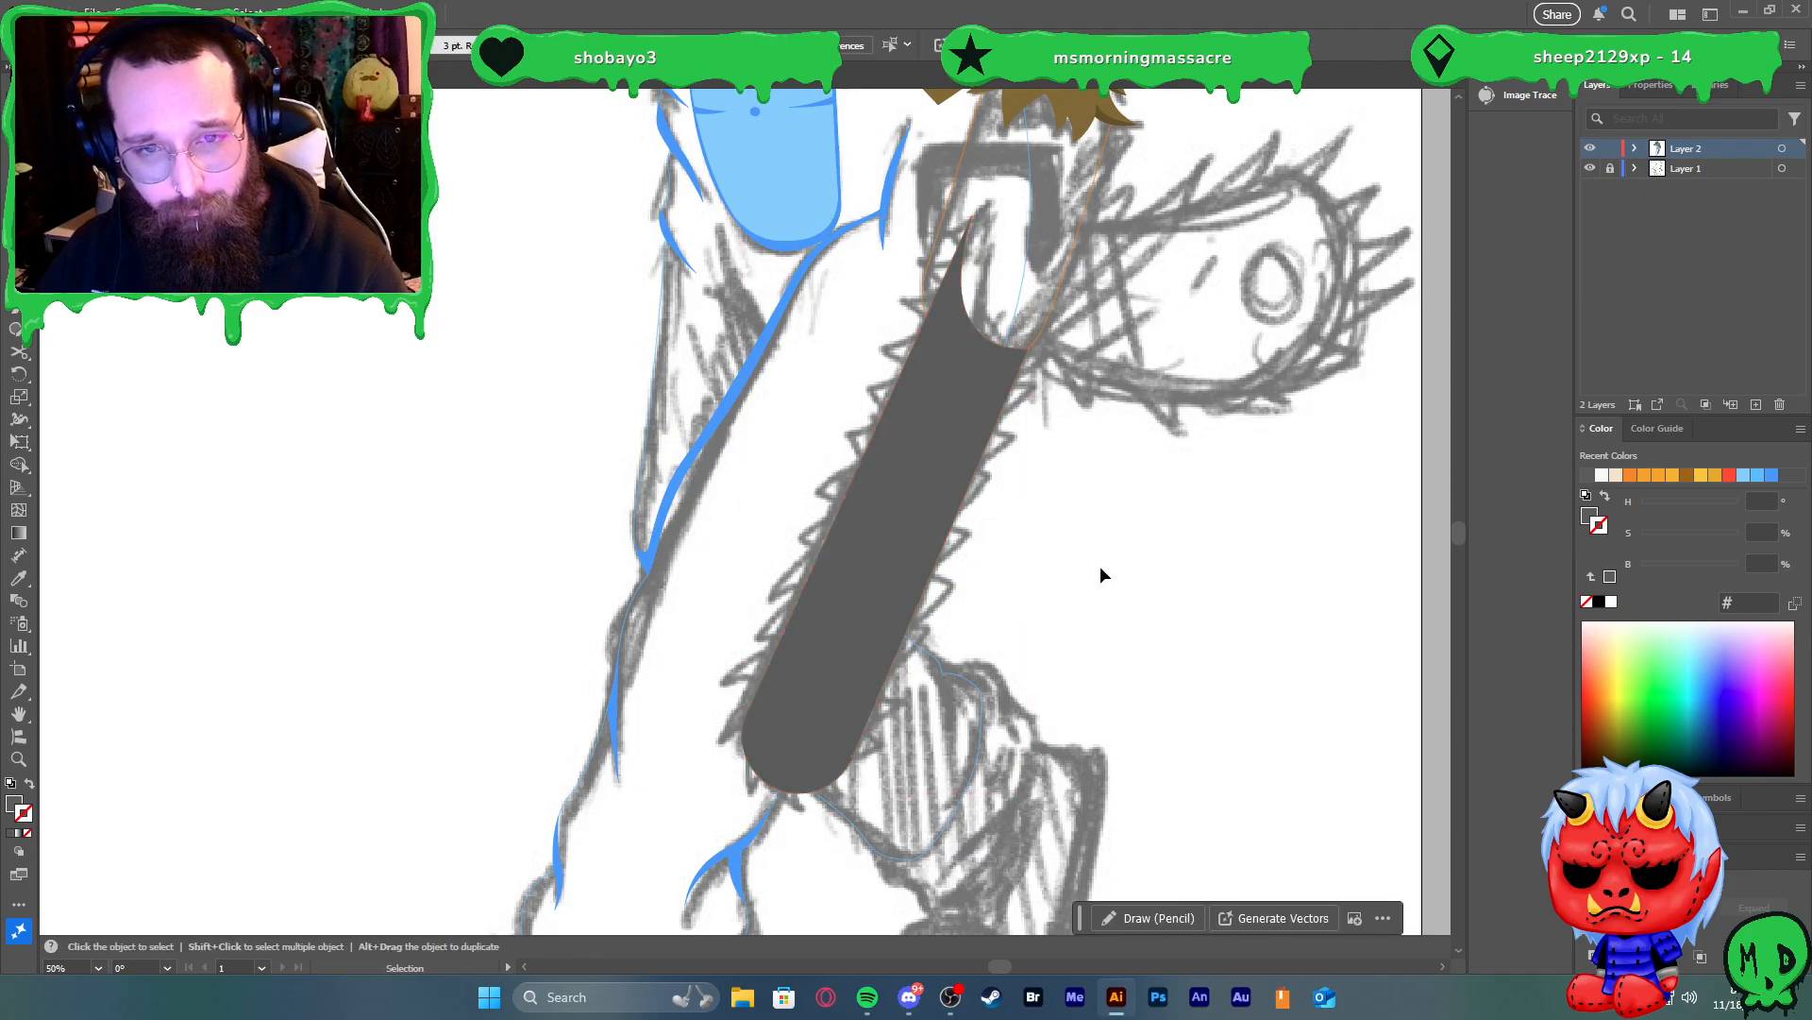
# Swap the orange stroke of the chainsaw body above the blade to a solid fill
pyautogui.scroll(-1, 1029, 470)
pyautogui.scroll(-1, 1025, 469)
pyautogui.click(1050, 371)
pyautogui.hotkey('shift', 'x')
pyautogui.click(1152, 470)
# Move the blade's upper right anchor point slightly inward along the lower edge of the orange chainsaw body
pyautogui.scroll(3, 1046, 483)
pyautogui.press('a')
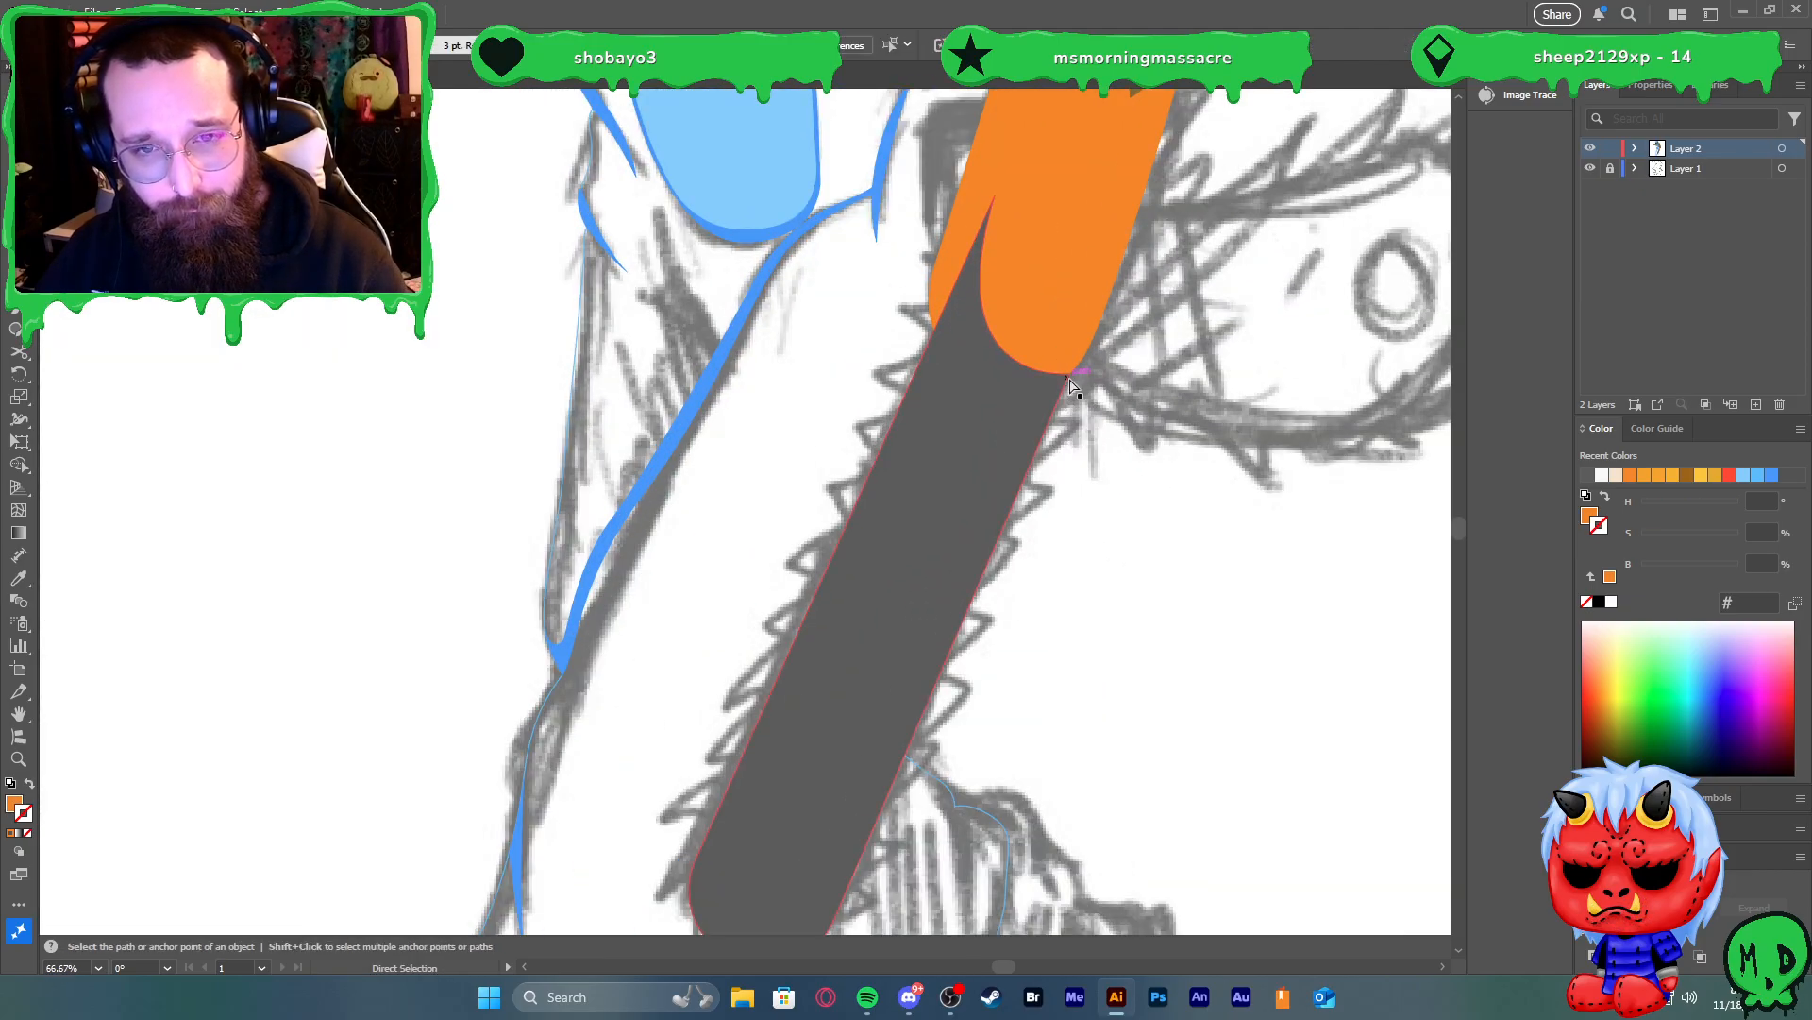
pyautogui.click(1070, 376)
pyautogui.moveTo(1071, 377); pyautogui.dragTo(1051, 386)
pyautogui.scroll(-1, 987, 420)
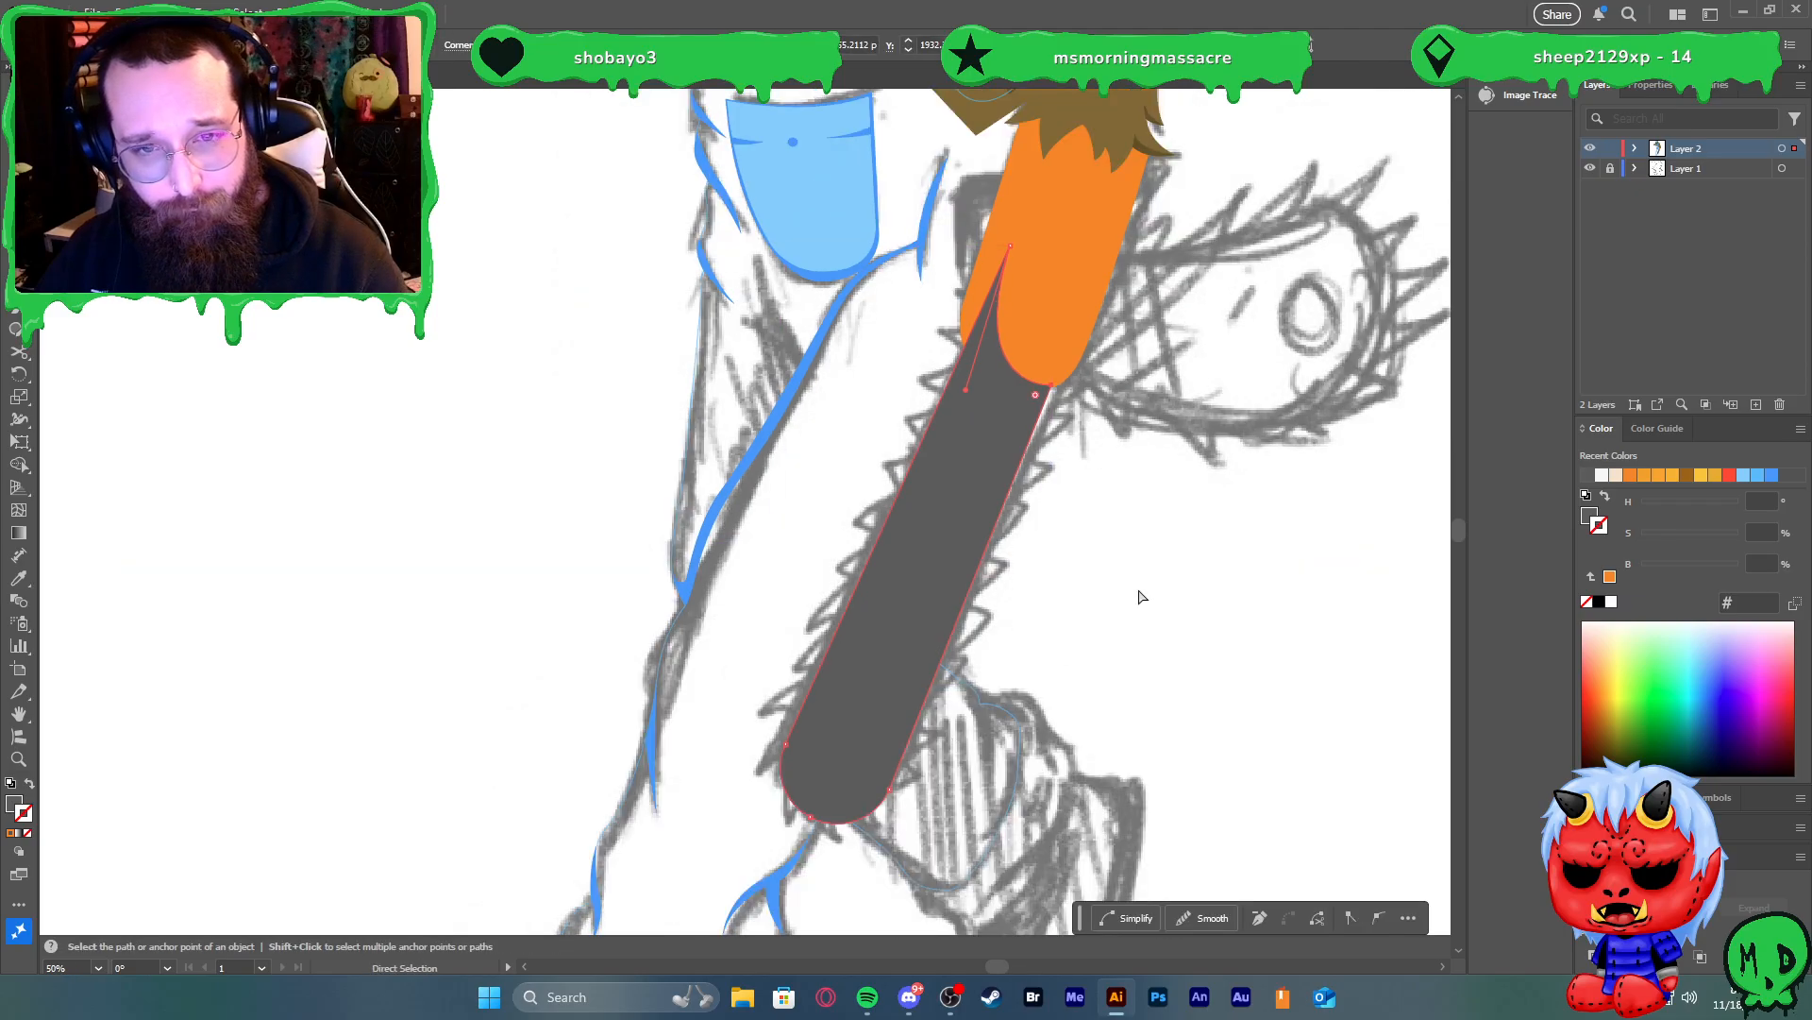
pyautogui.press('v')
# Adjust the anchor point where the blade's right edge meets its rounded tip
pyautogui.scroll(-1, 1124, 555)
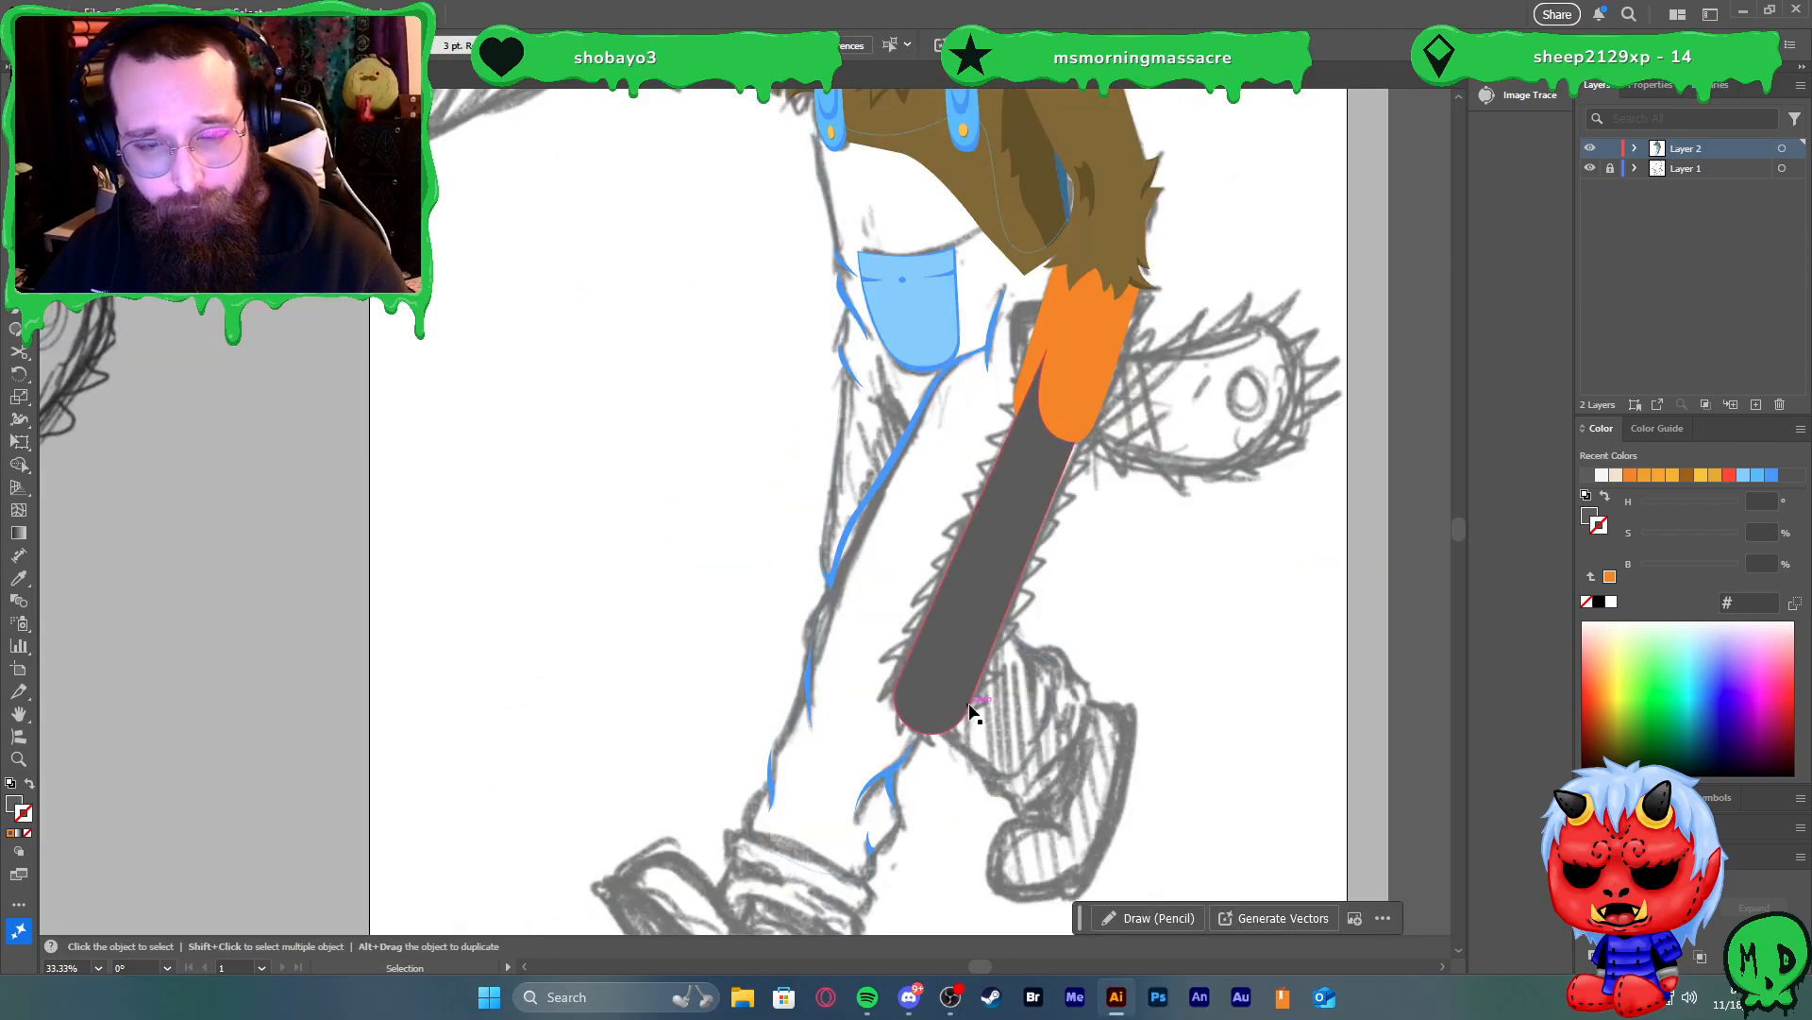
pyautogui.scroll(2, 973, 723)
pyautogui.press('a')
pyautogui.scroll(-1, 1003, 712)
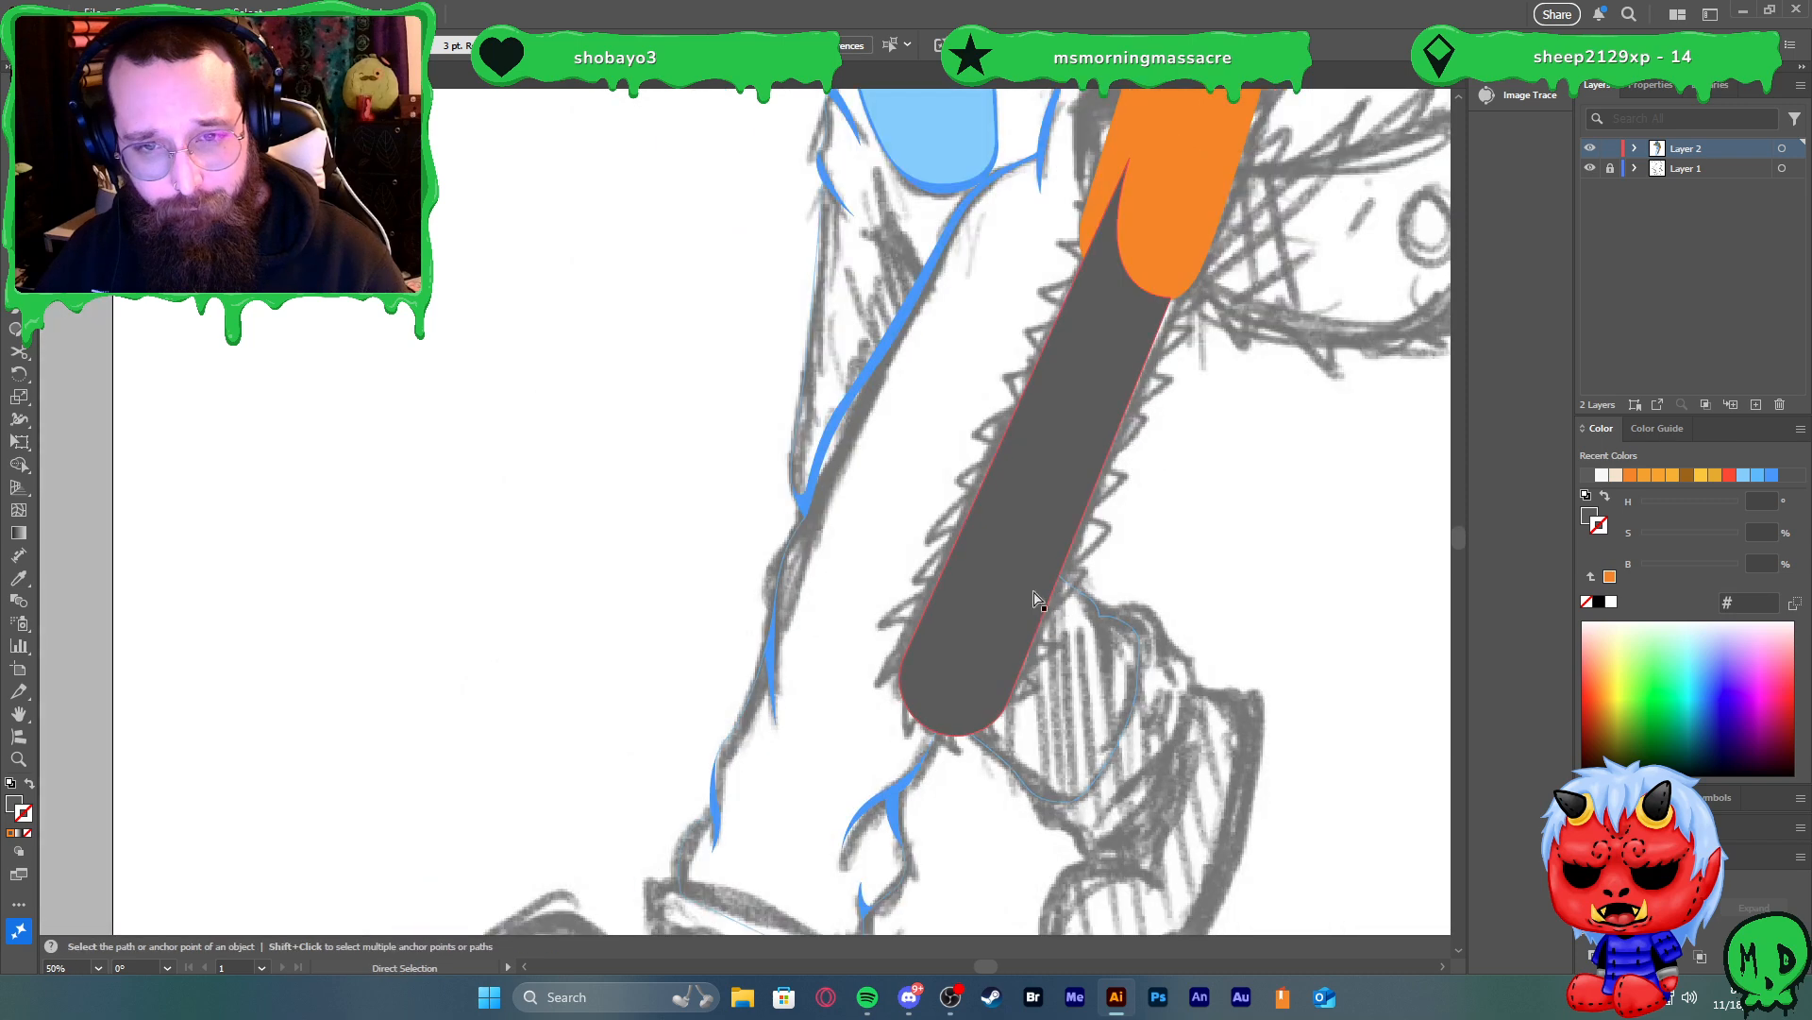
pyautogui.click(1009, 701)
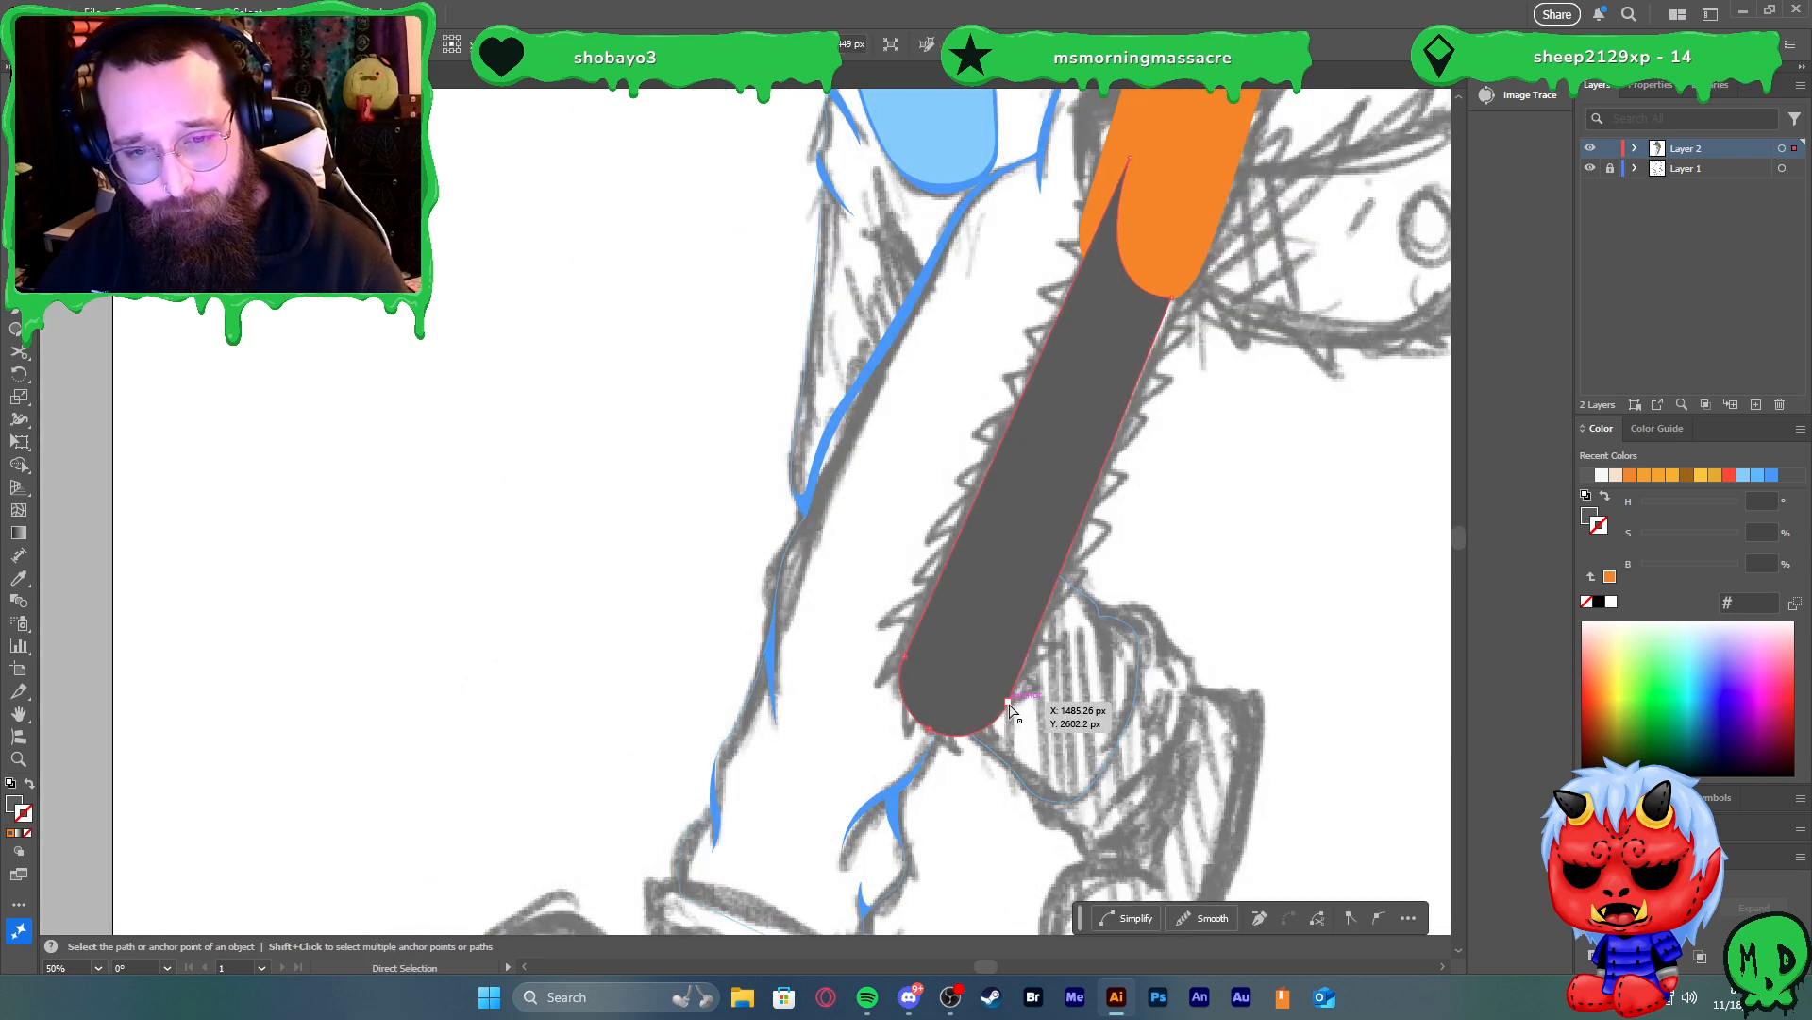
pyautogui.moveTo(1006, 704); pyautogui.dragTo(902, 736)
pyautogui.scroll(3, 935, 726)
pyautogui.scroll(-1, 1218, 692)
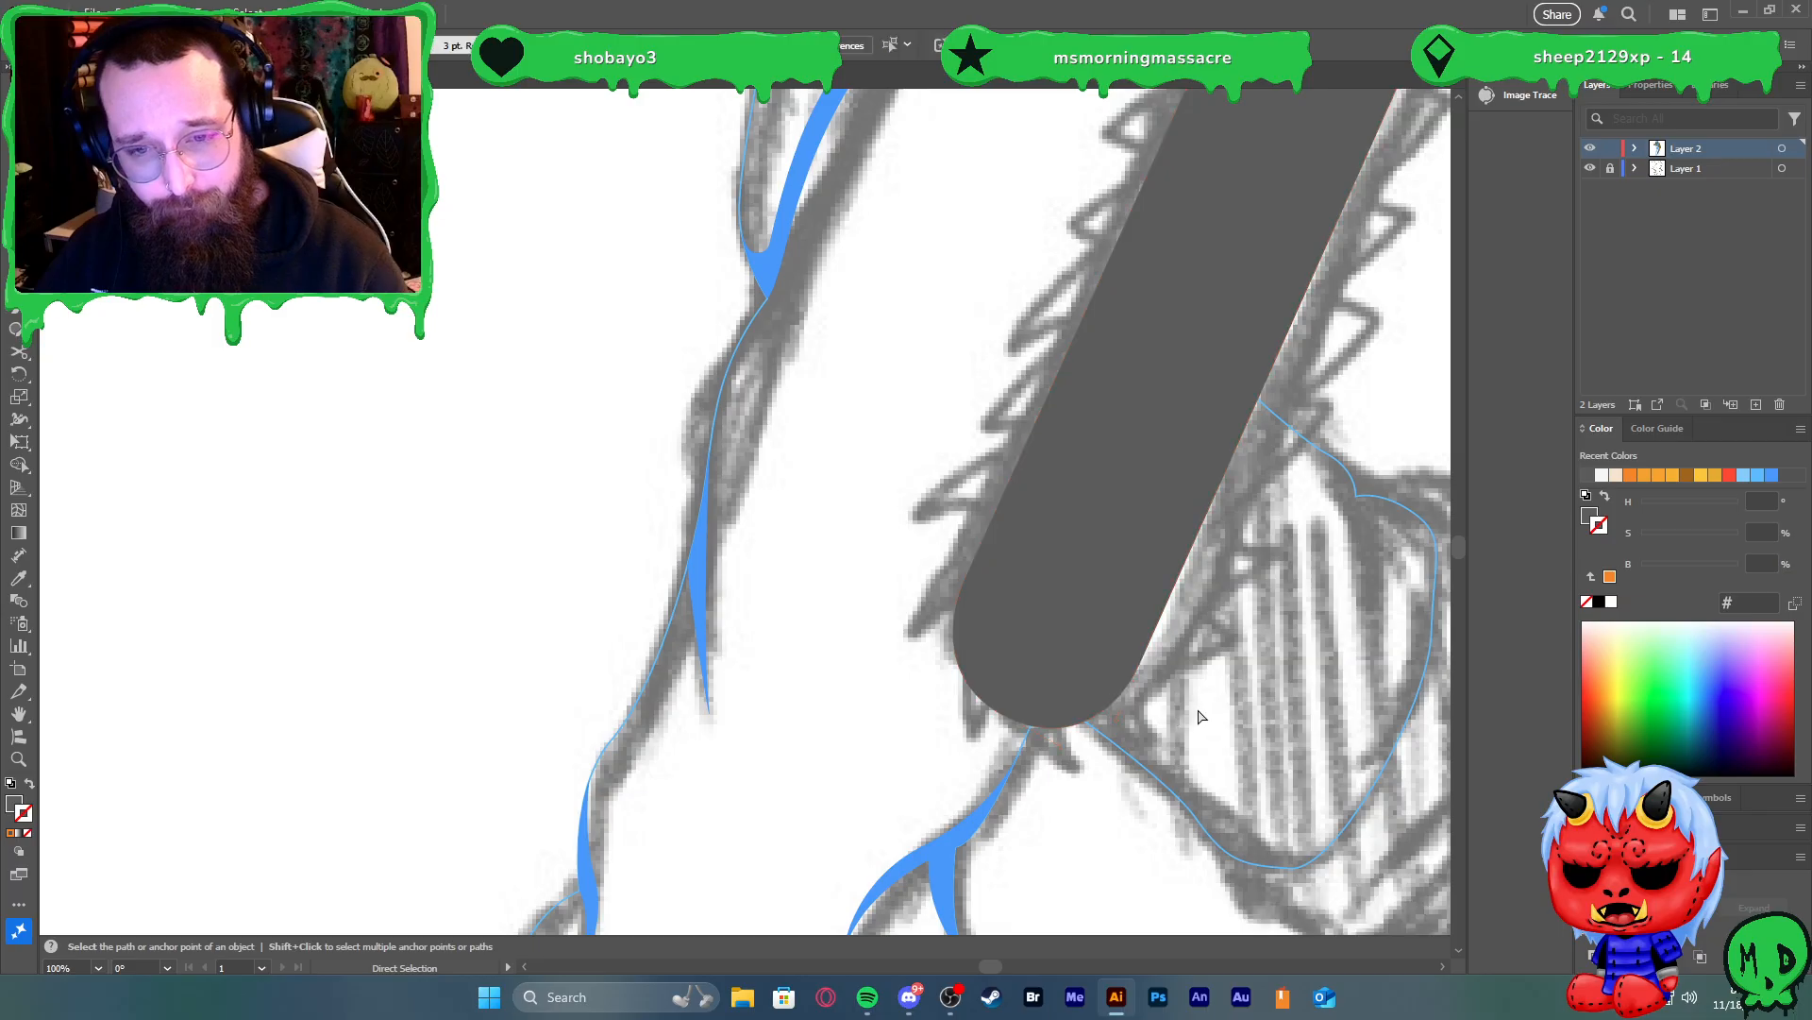
# Swap the light blue stroke of the beaver's overalls to a solid fill
pyautogui.scroll(-5, 1203, 704)
pyautogui.hscroll(1, 1244, 612)
pyautogui.scroll(2, 1245, 611)
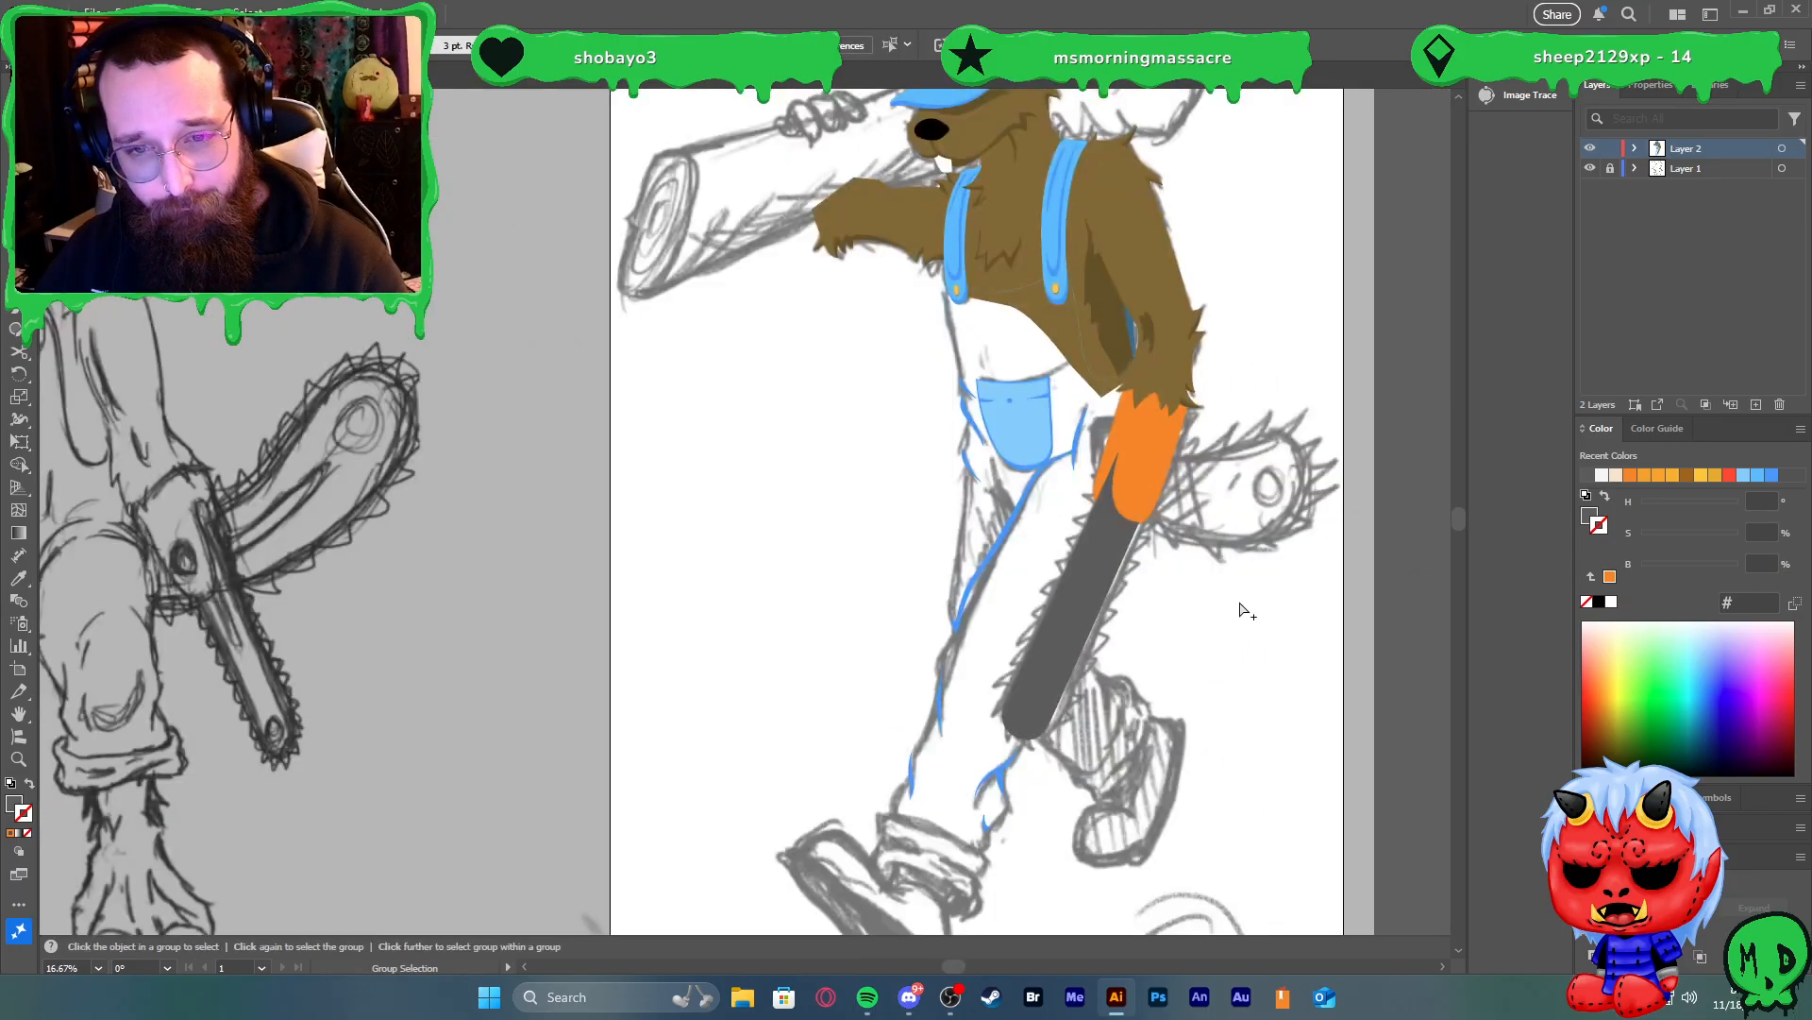
pyautogui.press('v')
pyautogui.scroll(1, 1149, 394)
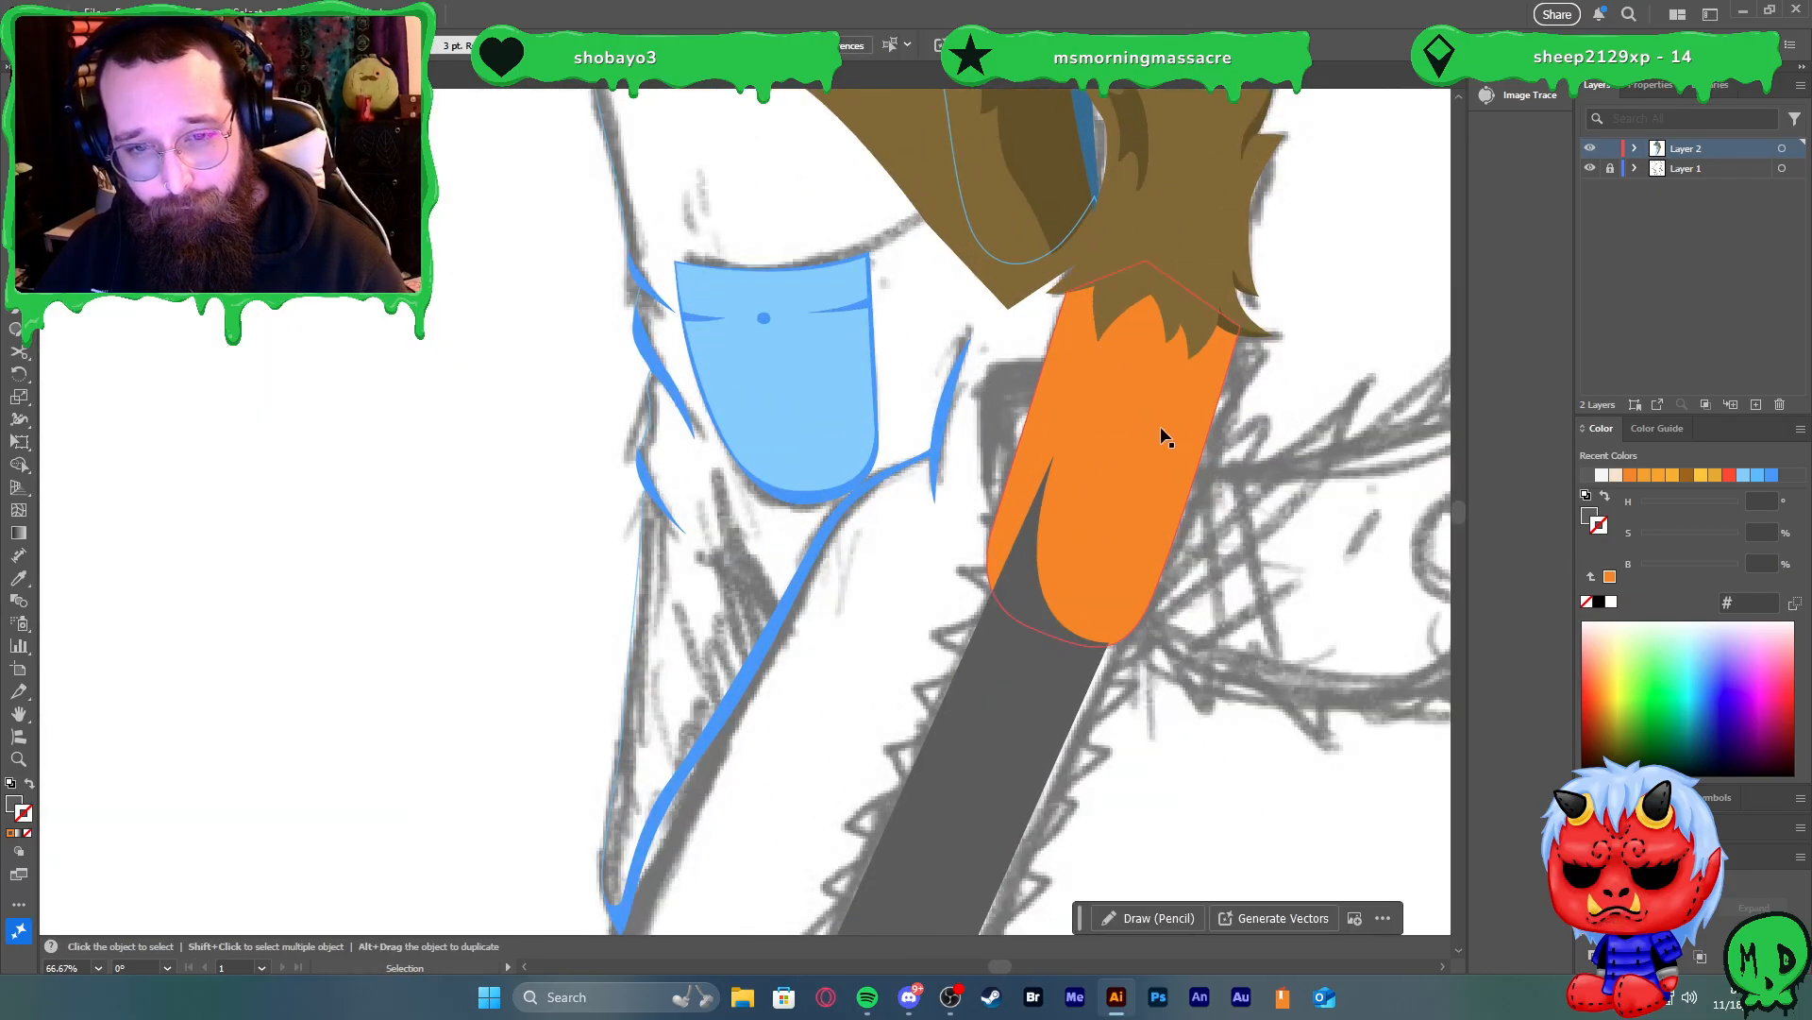
pyautogui.scroll(-2, 1166, 429)
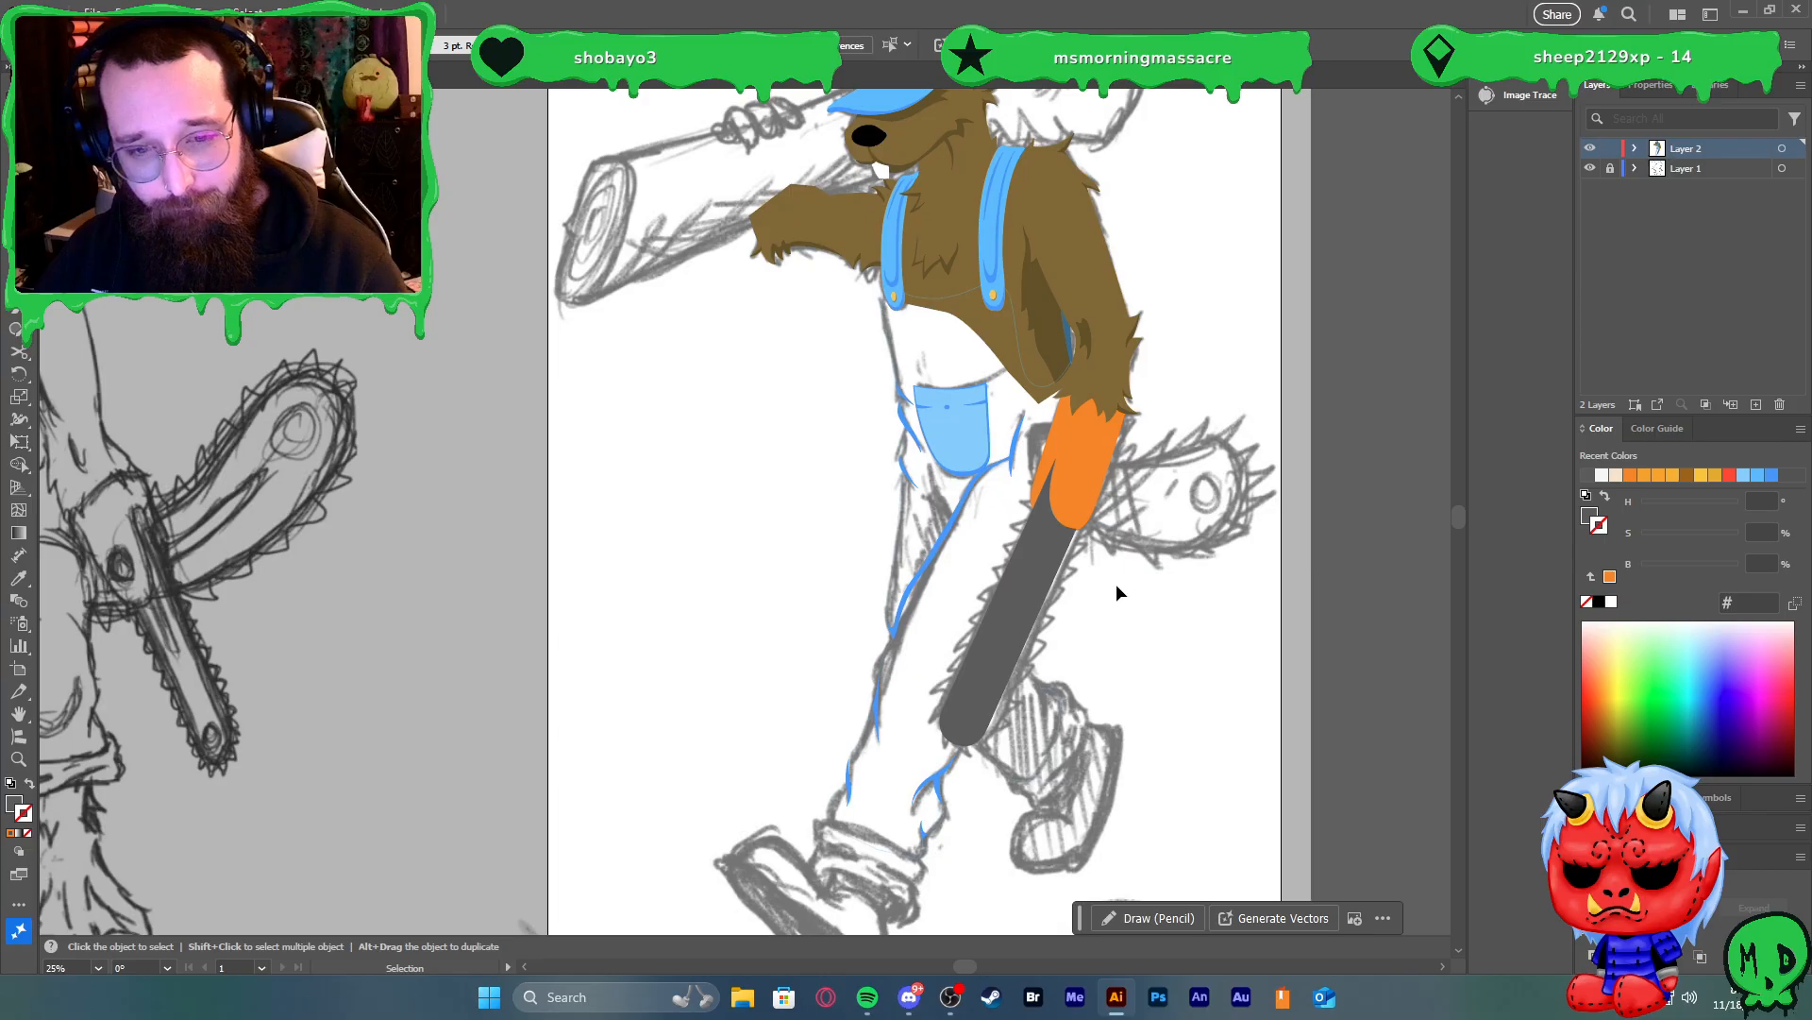
pyautogui.click(888, 350)
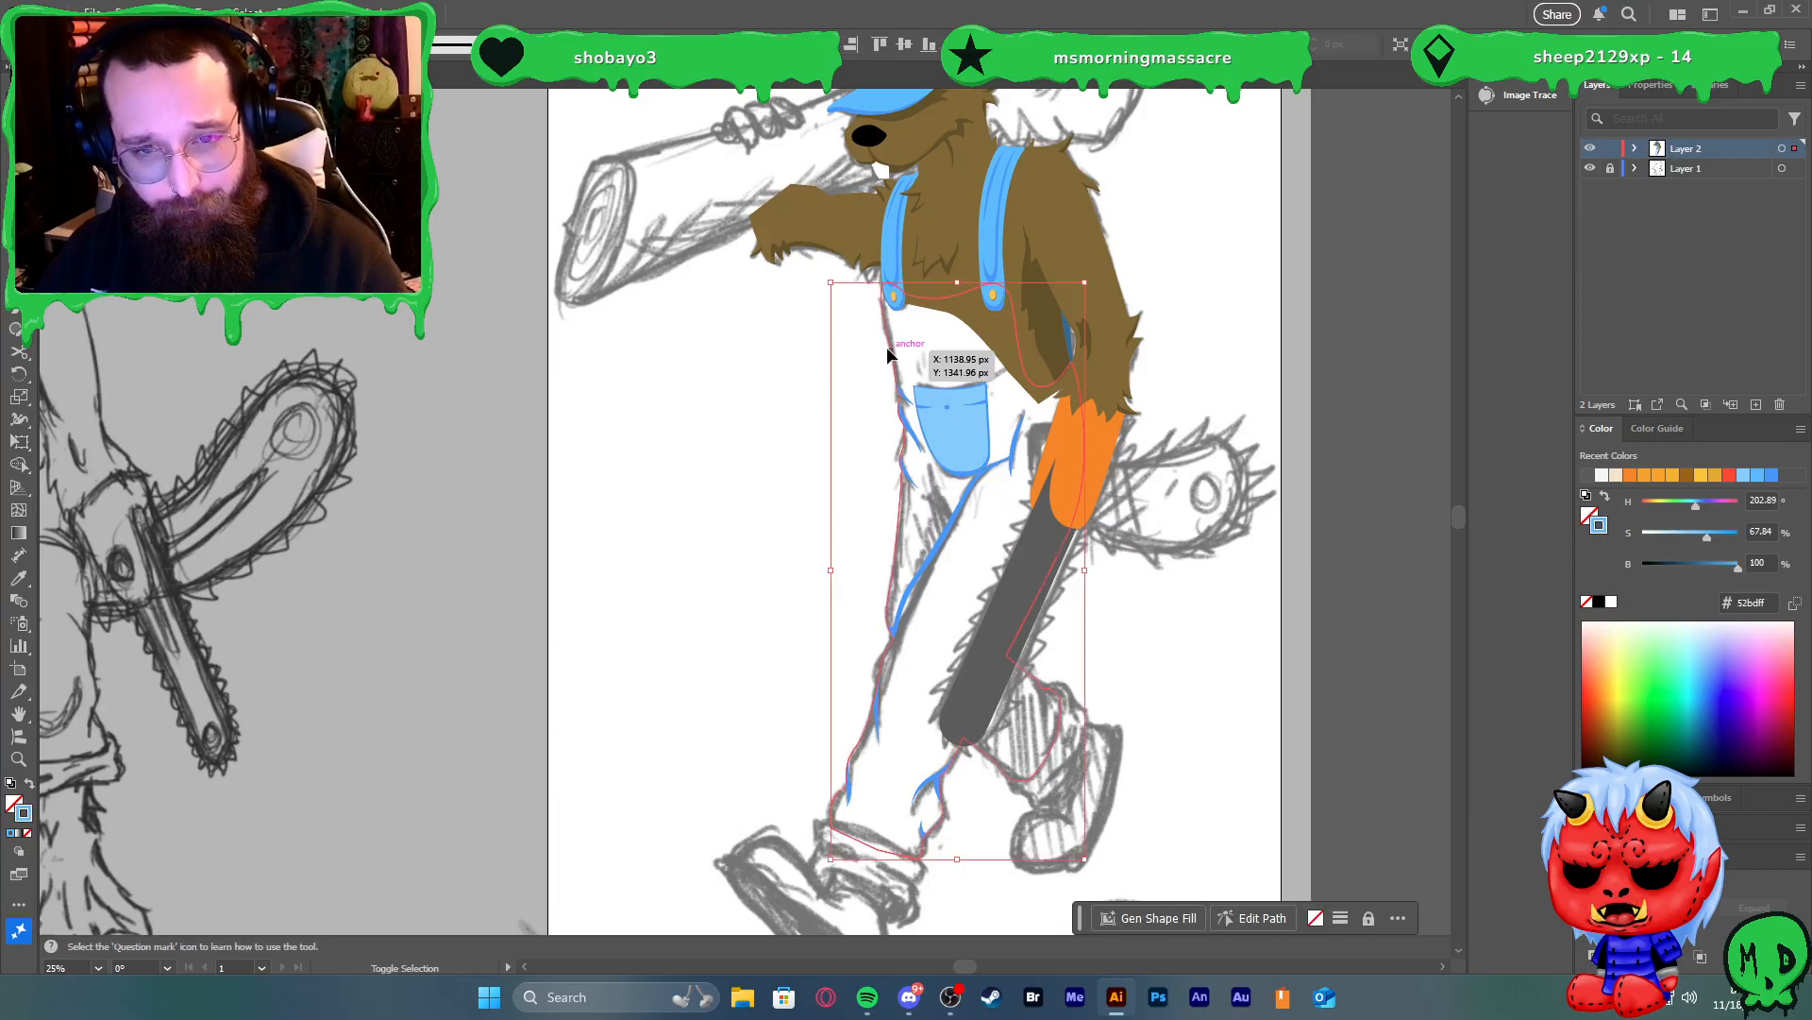
pyautogui.hotkey('shift', 'x')
pyautogui.click(1102, 609)
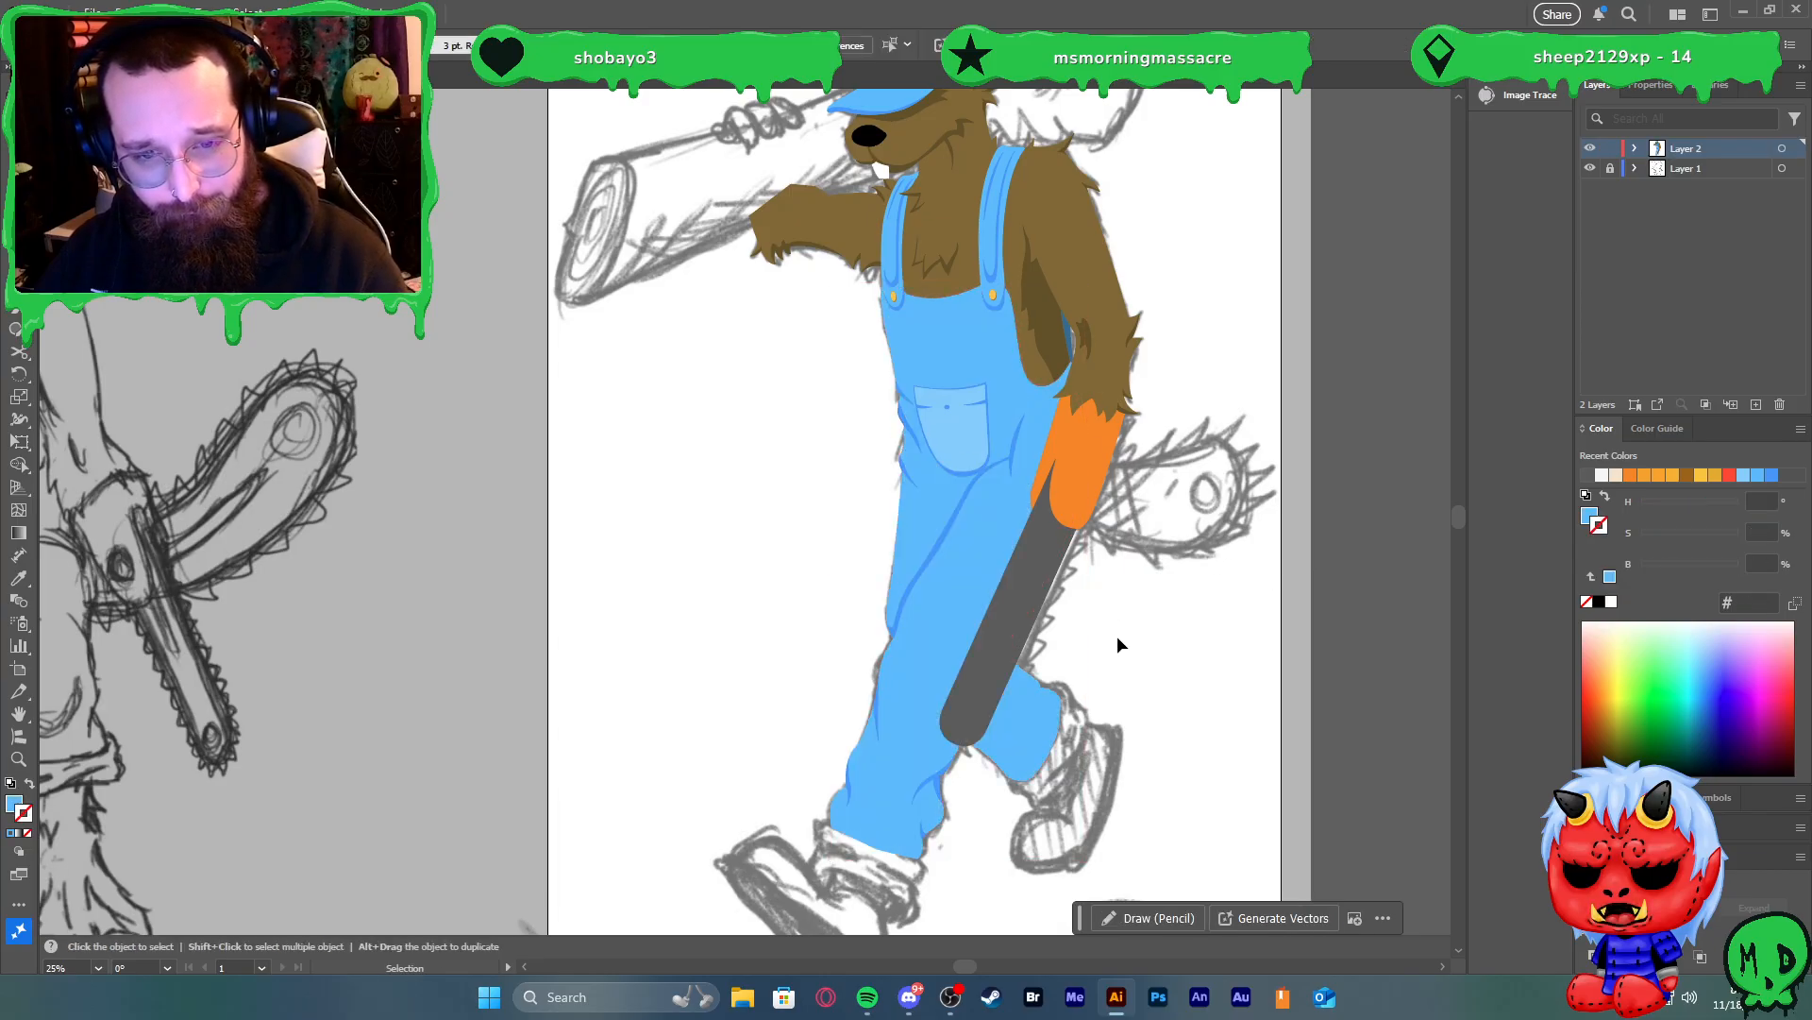
# Rotate the gray blade slightly counterclockwise and nudge it right and down beneath the orange chainsaw body
pyautogui.click(1063, 578)
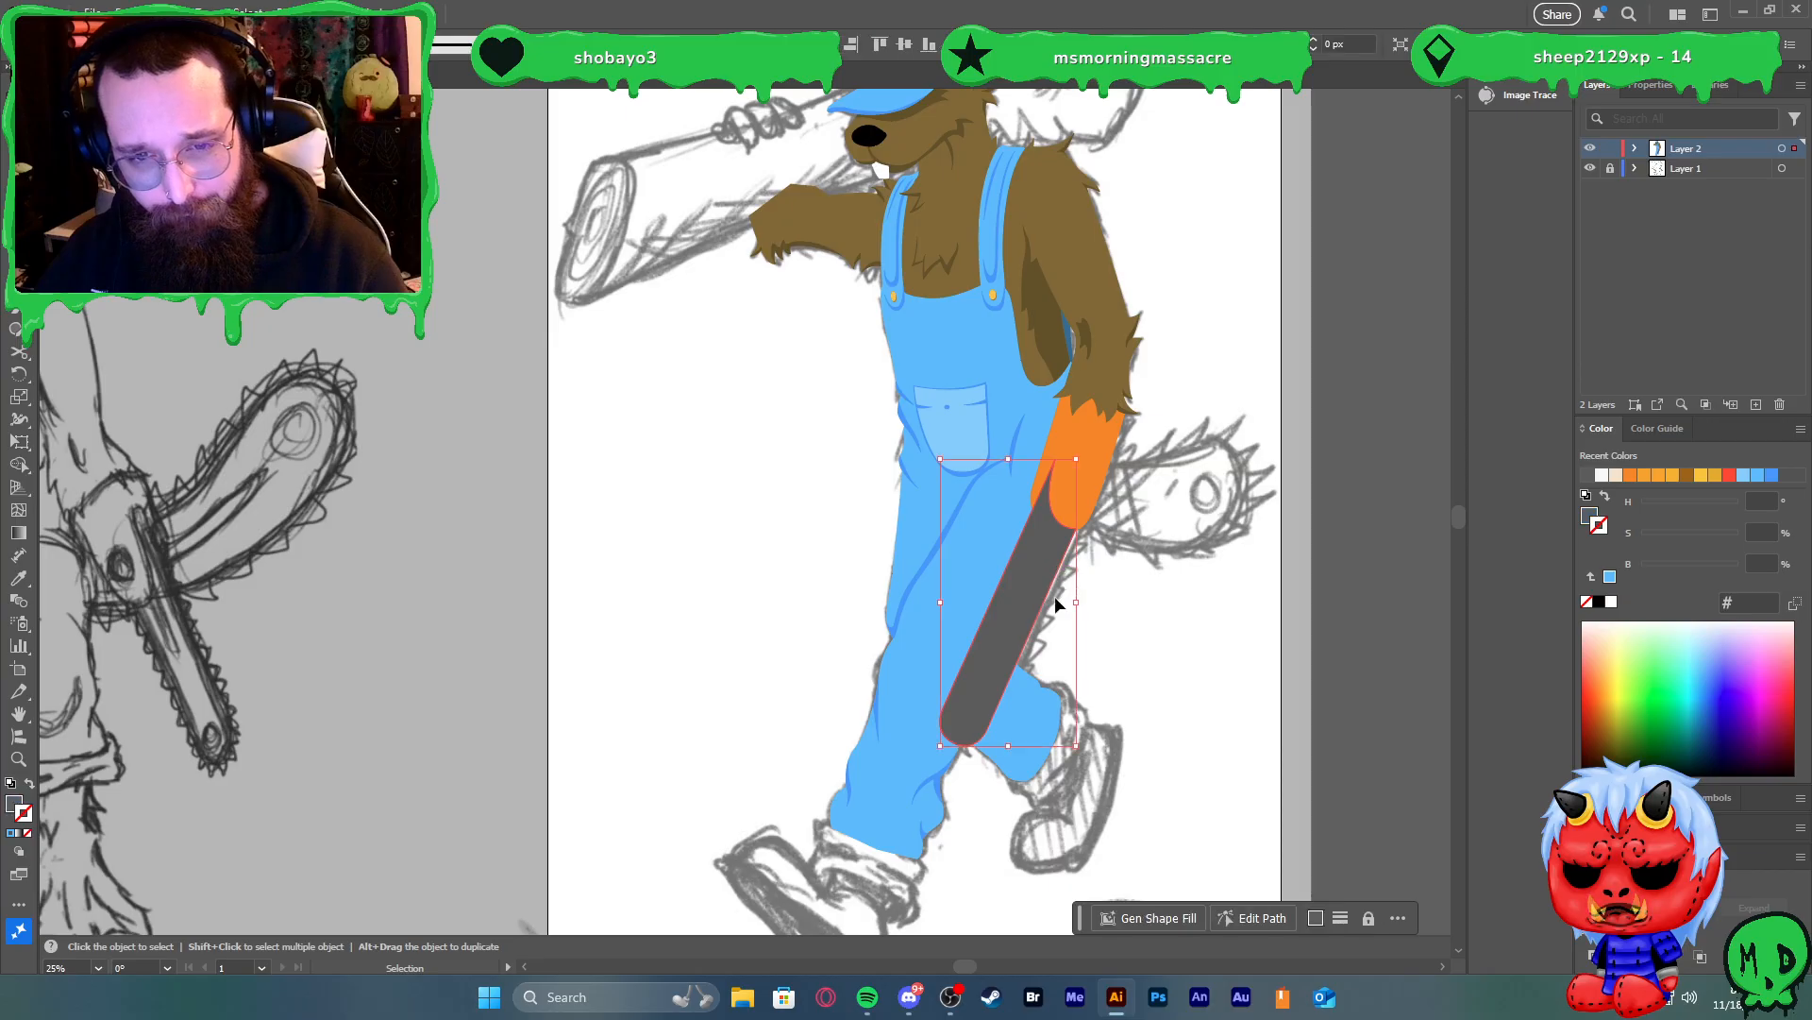
pyautogui.moveTo(1083, 755); pyautogui.dragTo(1080, 708)
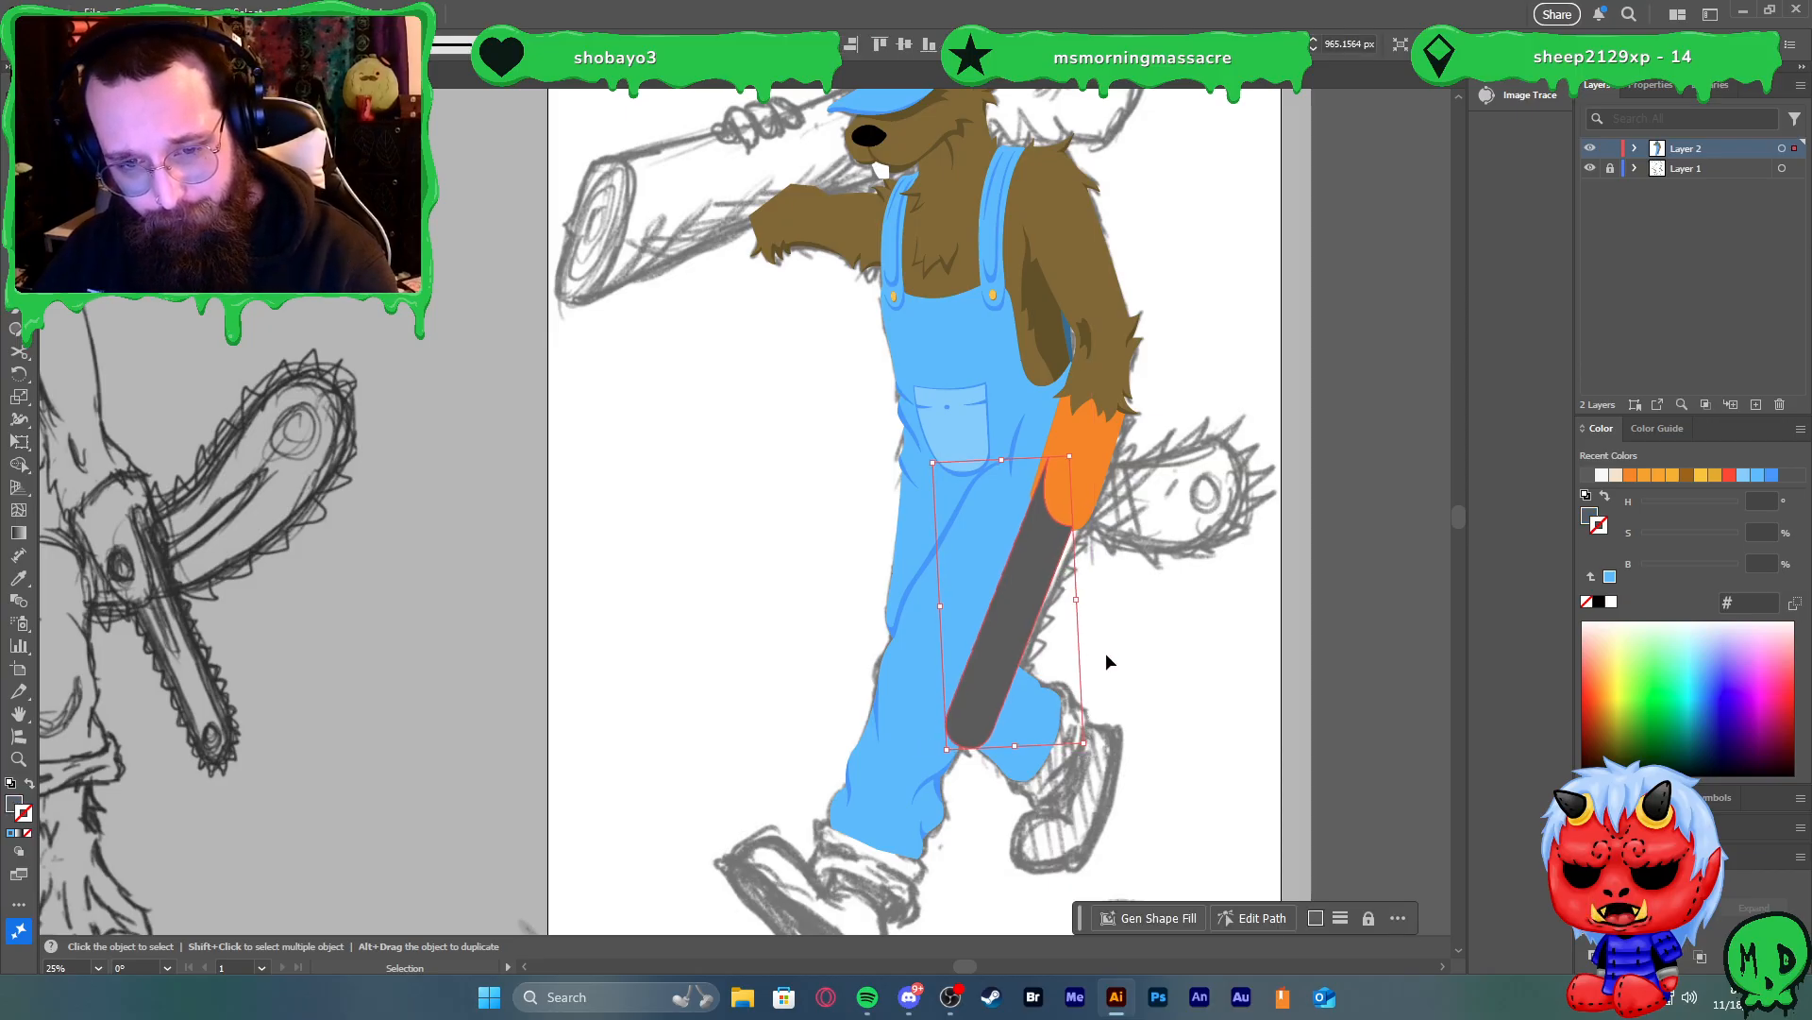
pyautogui.press('Right')
pyautogui.press('Right')
pyautogui.press('Right')
pyautogui.press('Right')
pyautogui.press('Right')
pyautogui.press('Down')
pyautogui.press('Down')
pyautogui.press('Down')
pyautogui.press('Down')
pyautogui.press('Down')
pyautogui.press('Down')
pyautogui.press('Down')
pyautogui.press('Down')
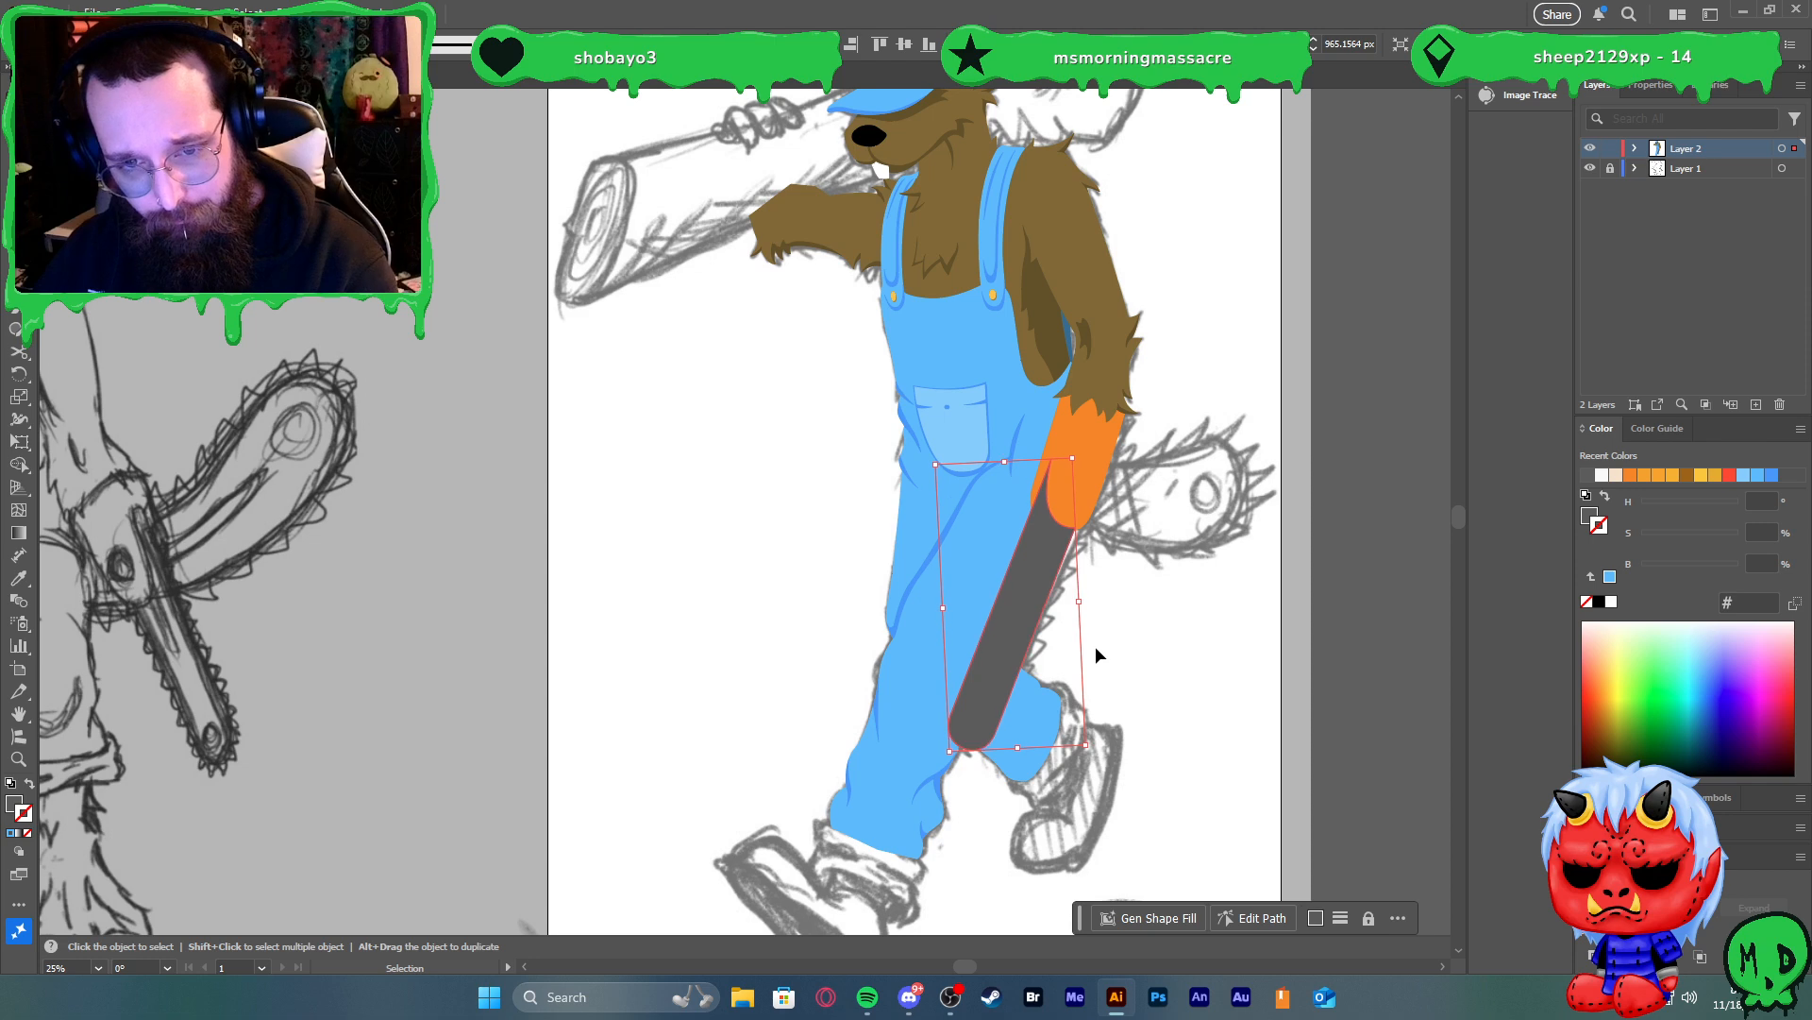
# Shift the blade marginally so its upper right corner meets the lower edge of the orange chainsaw body
pyautogui.scroll(5, 1068, 536)
pyautogui.click(1163, 572)
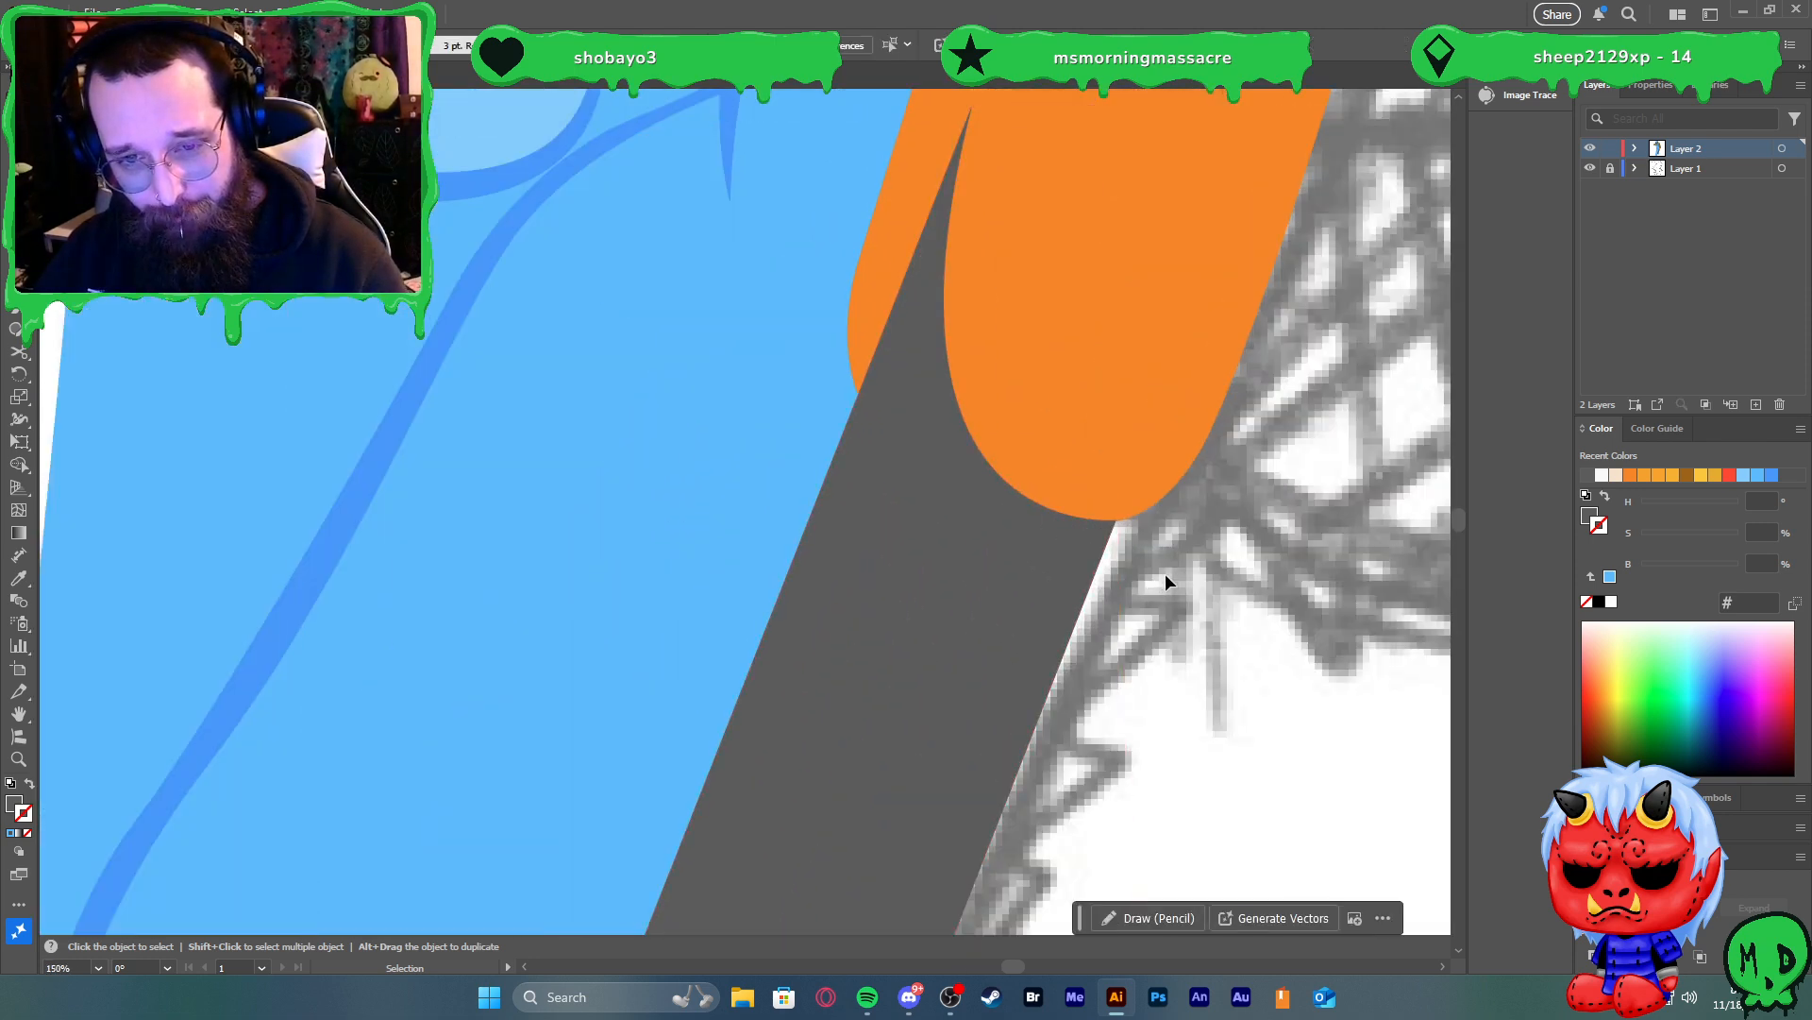
pyautogui.click(1104, 566)
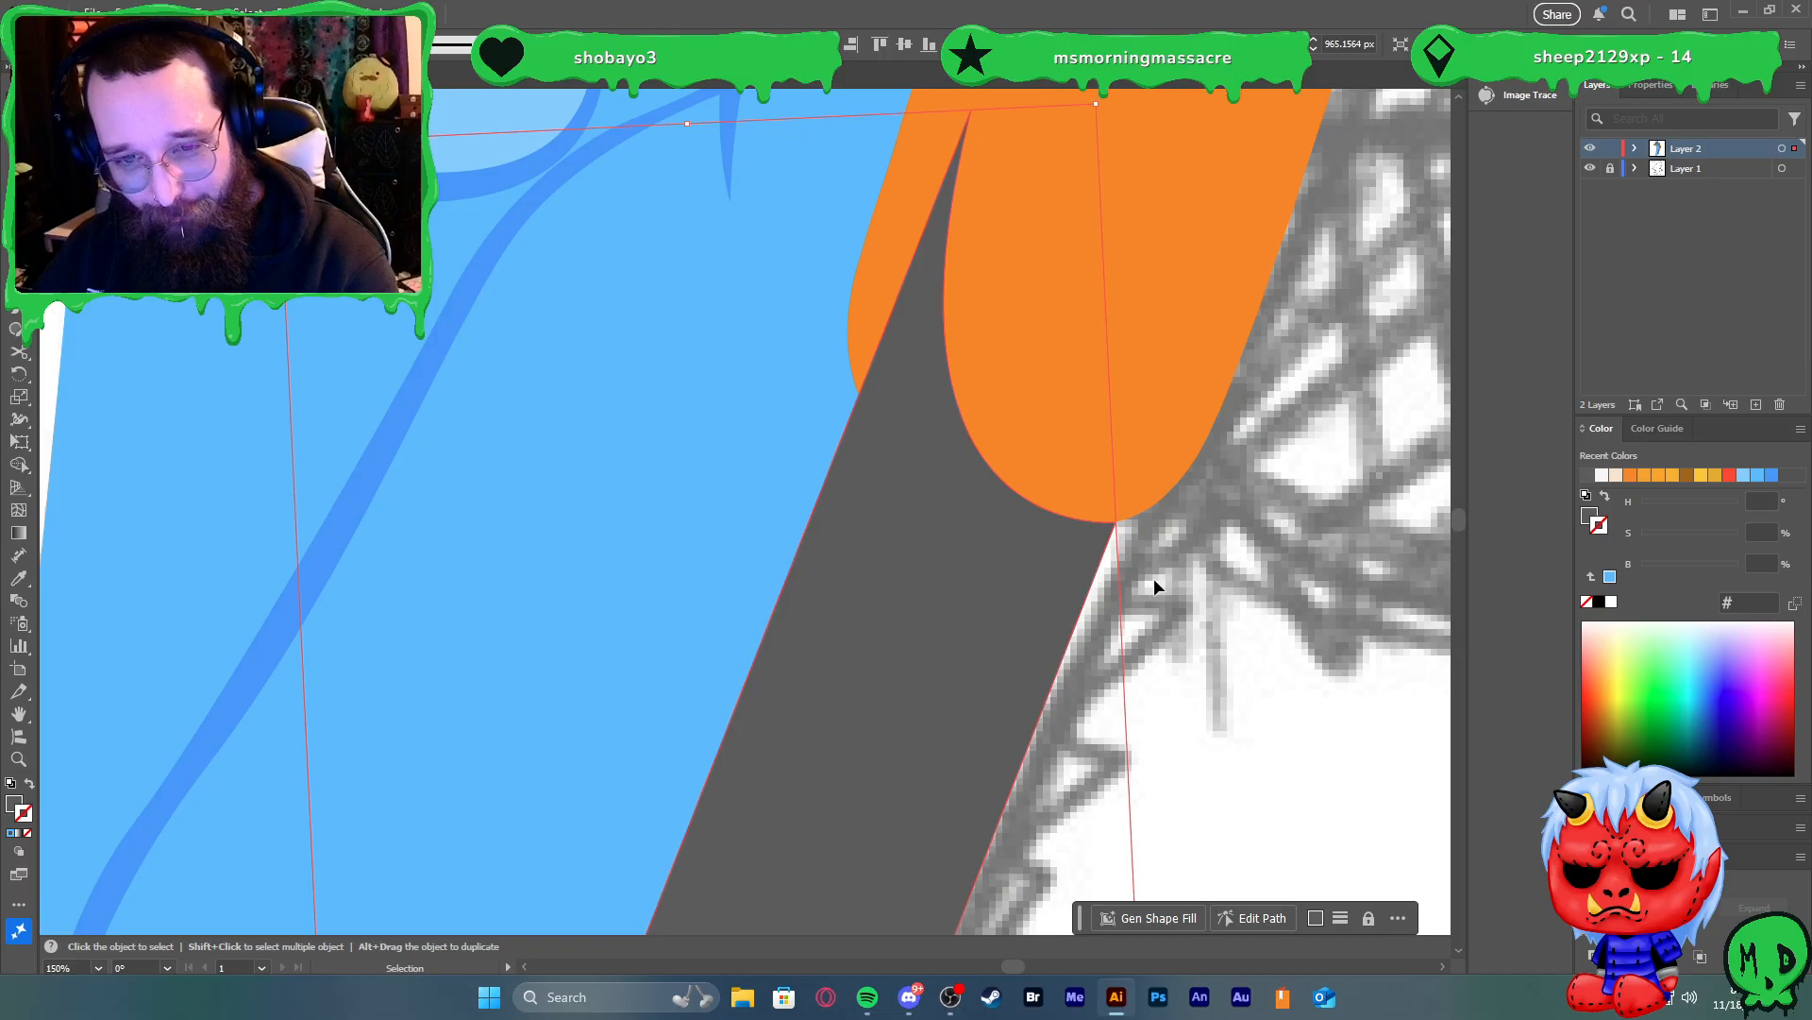
pyautogui.click(1277, 612)
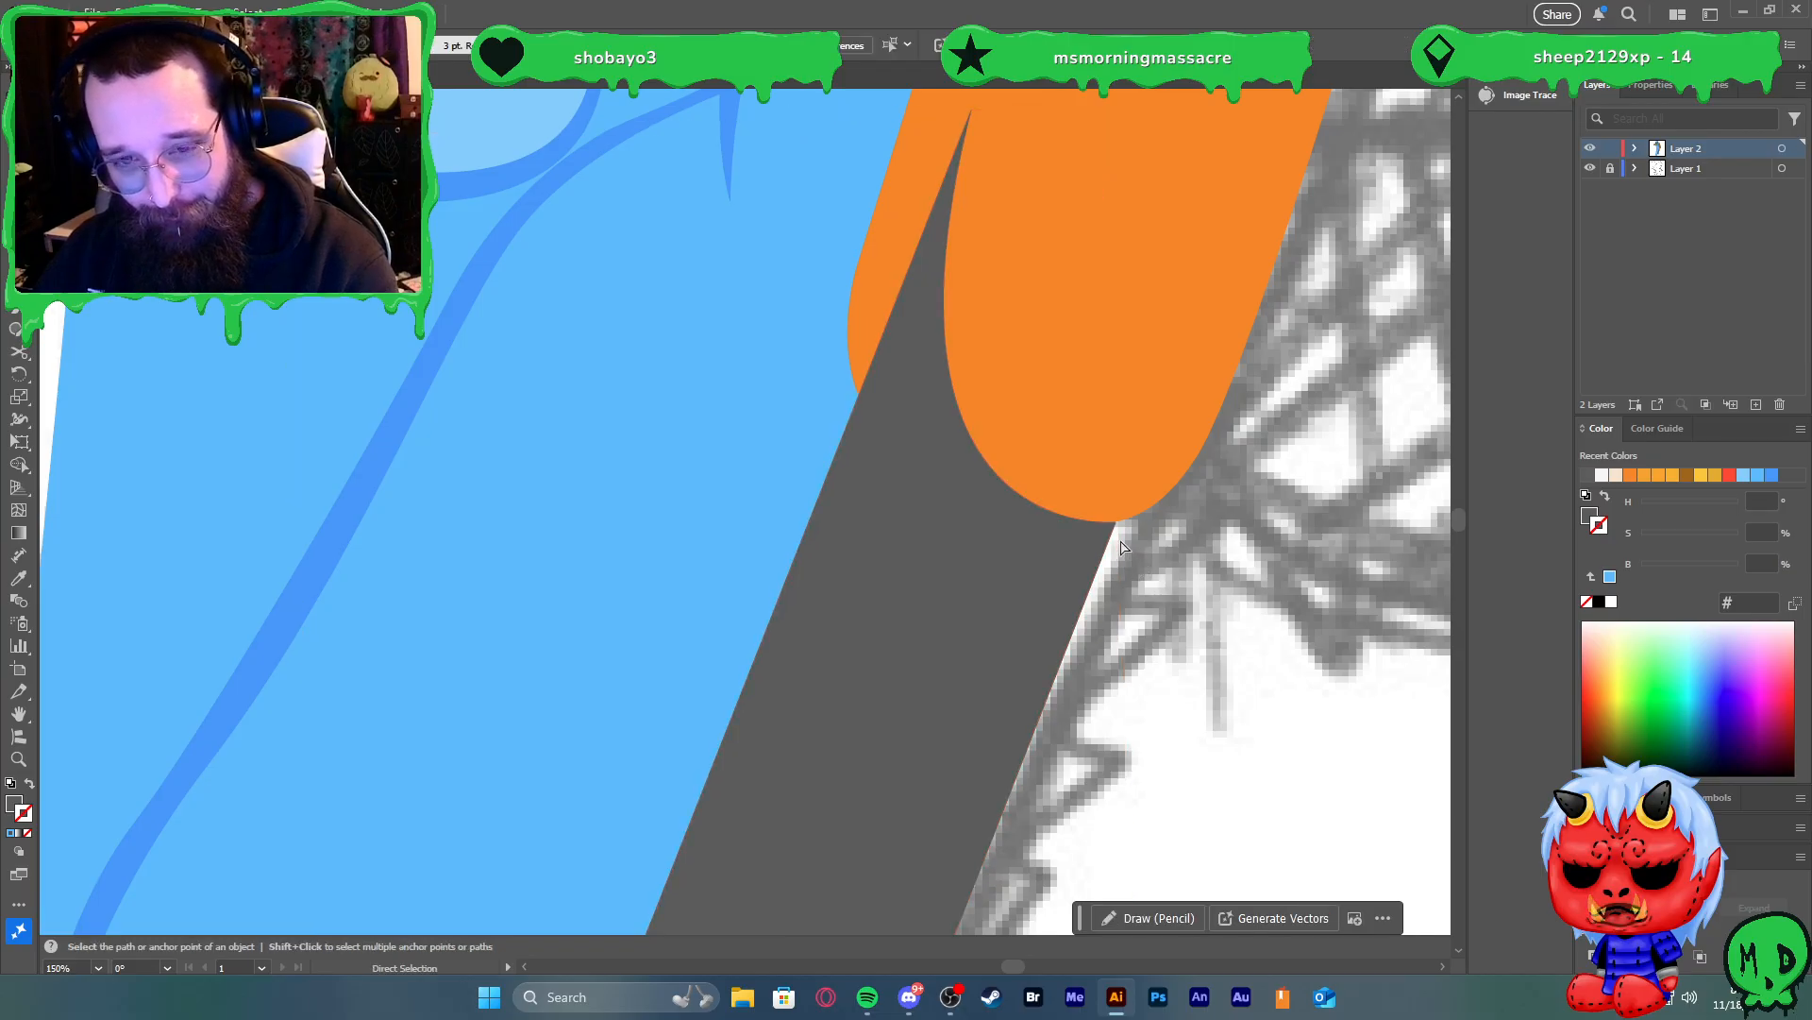
pyautogui.scroll(3, 1217, 564)
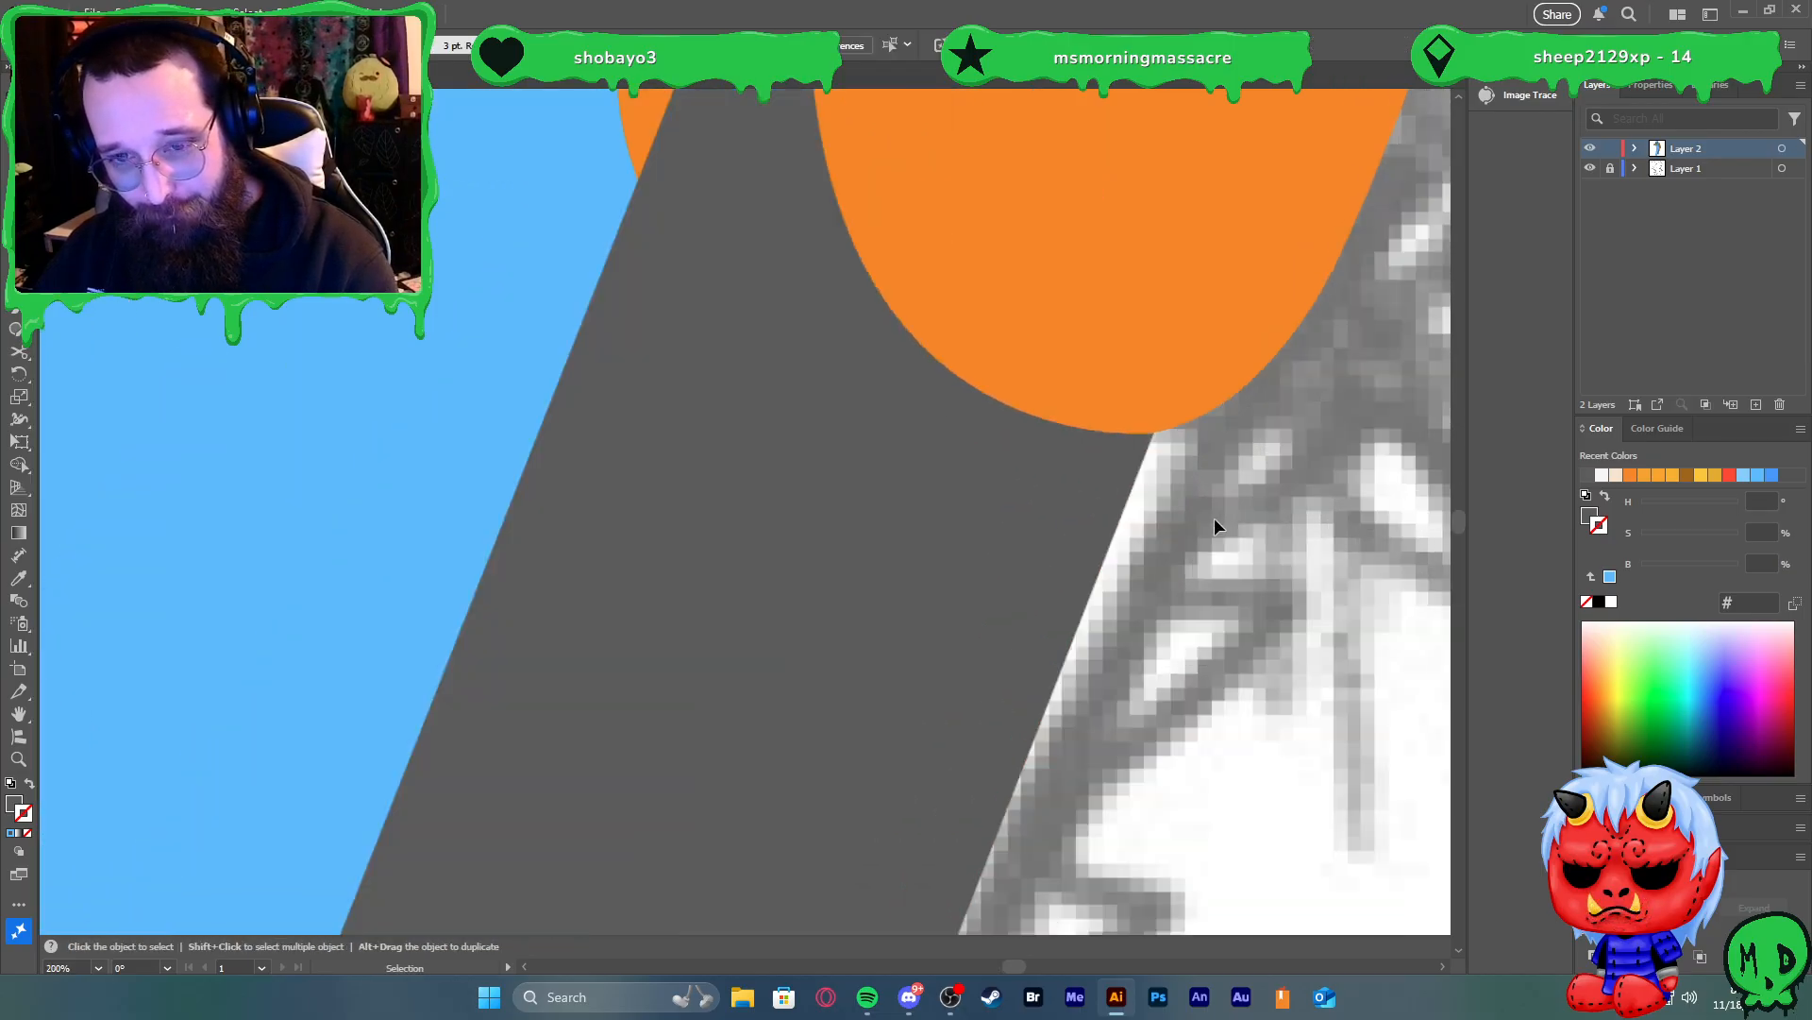
pyautogui.scroll(4, 1199, 520)
pyautogui.click(1032, 416)
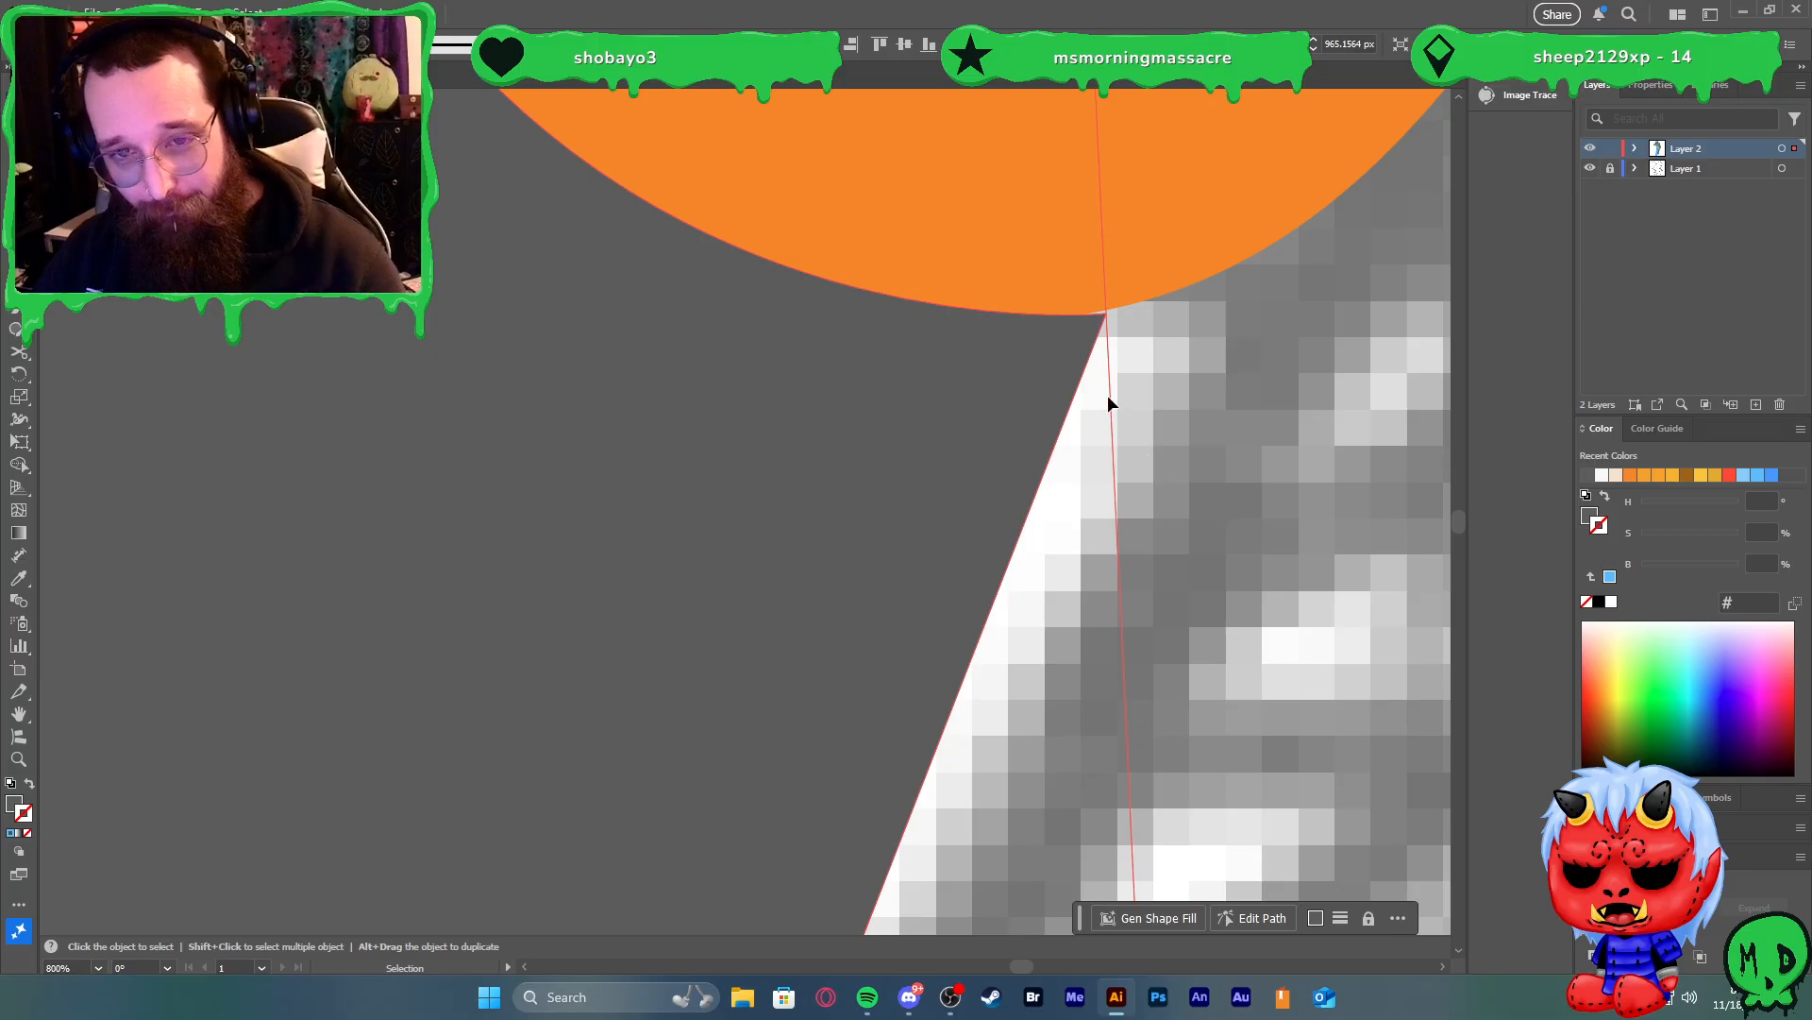
pyautogui.moveTo(1046, 390); pyautogui.dragTo(1044, 391)
pyautogui.click(1175, 422)
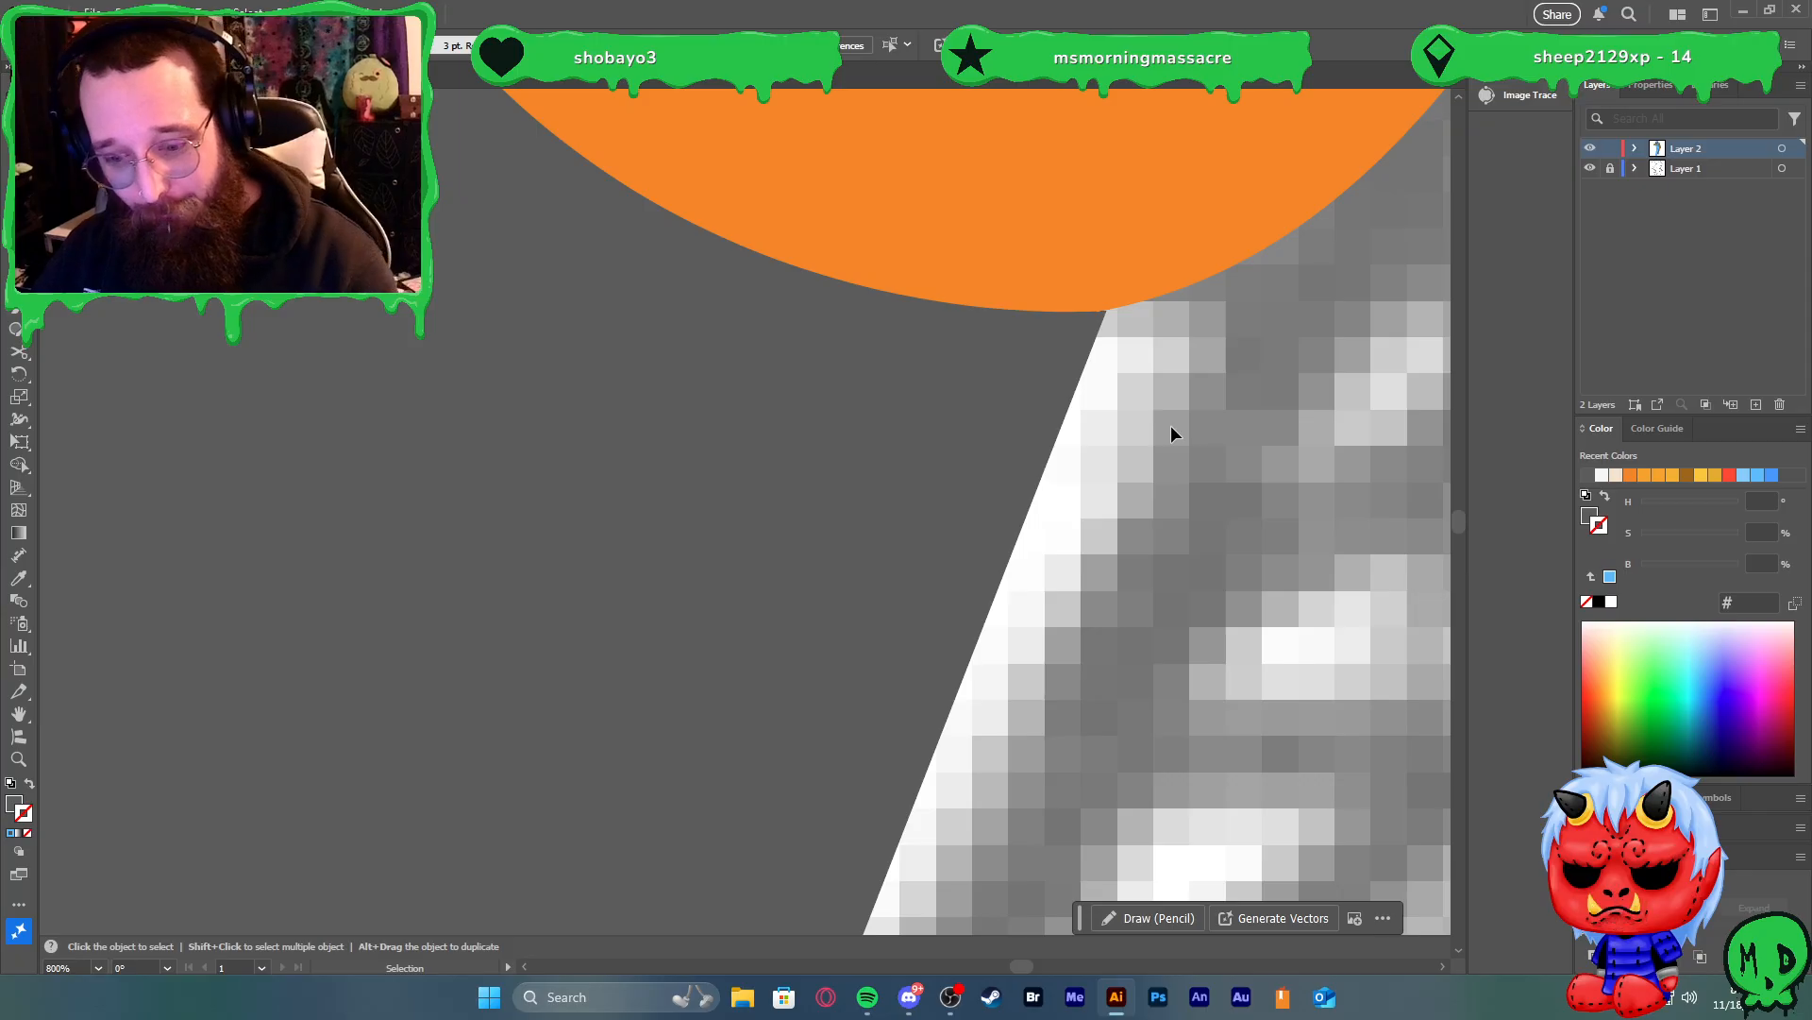
pyautogui.hotkey('ctrl', '0')
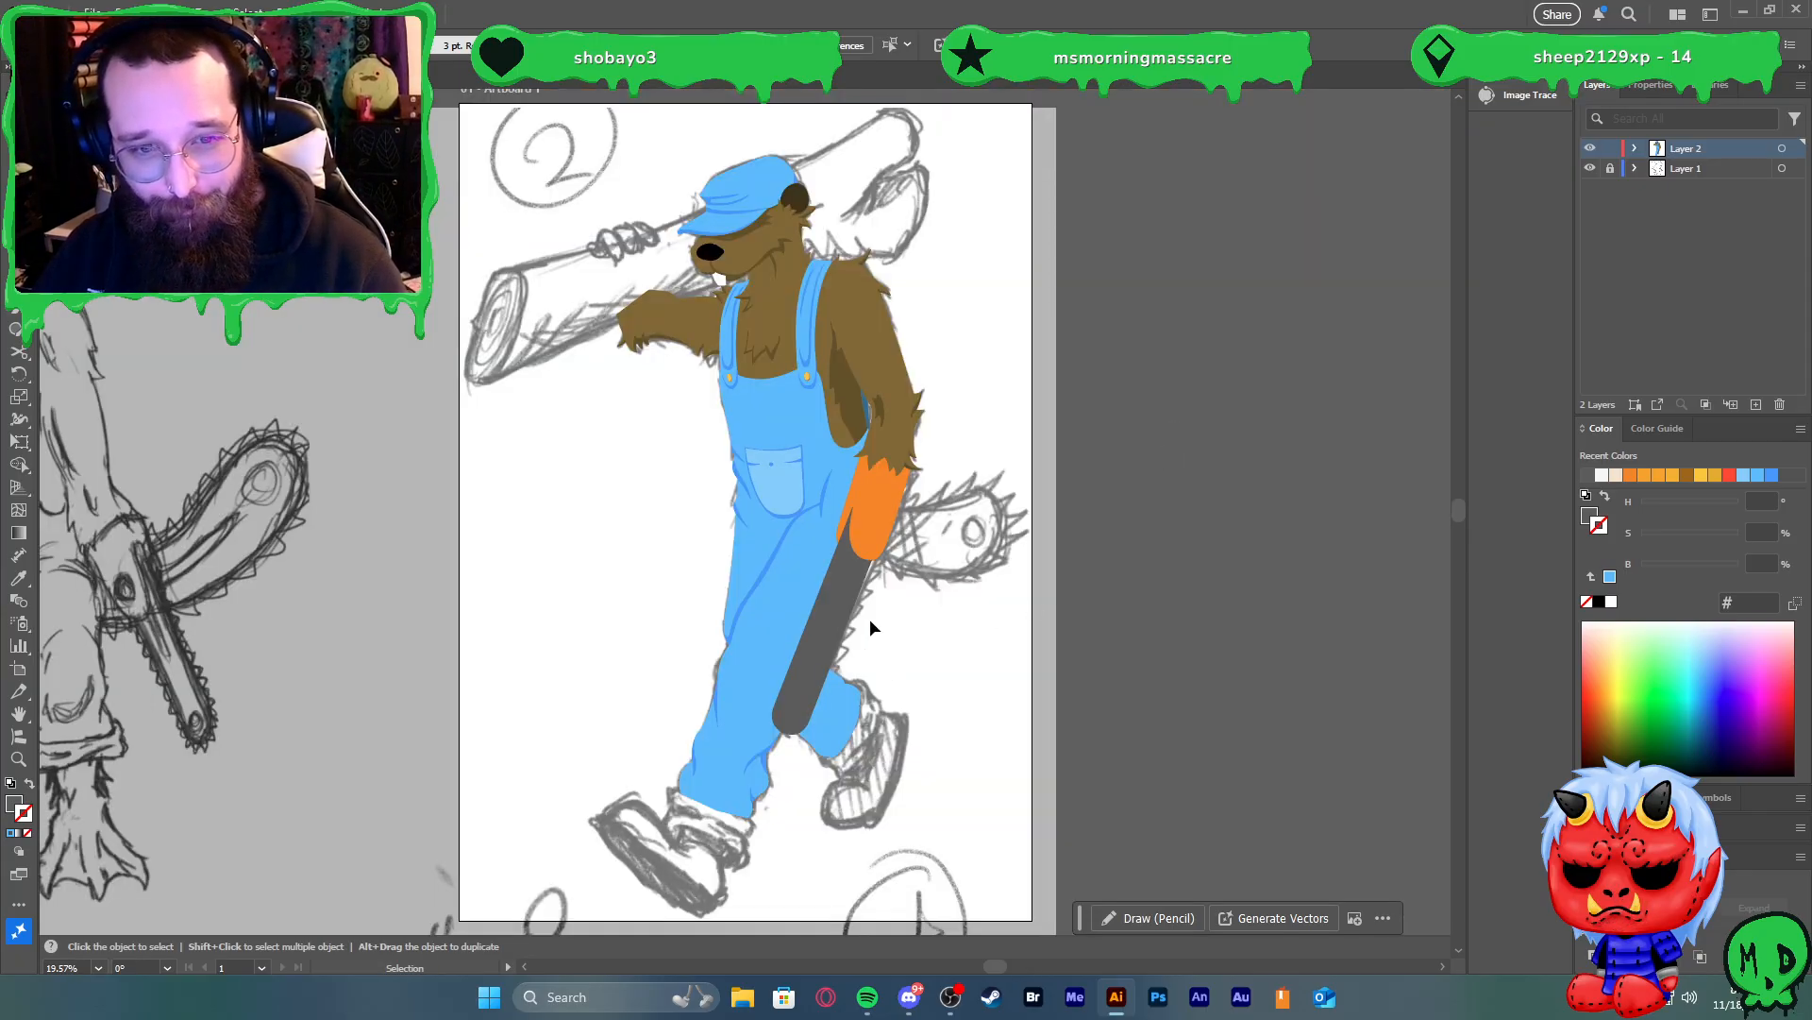
pyautogui.scroll(2, 870, 620)
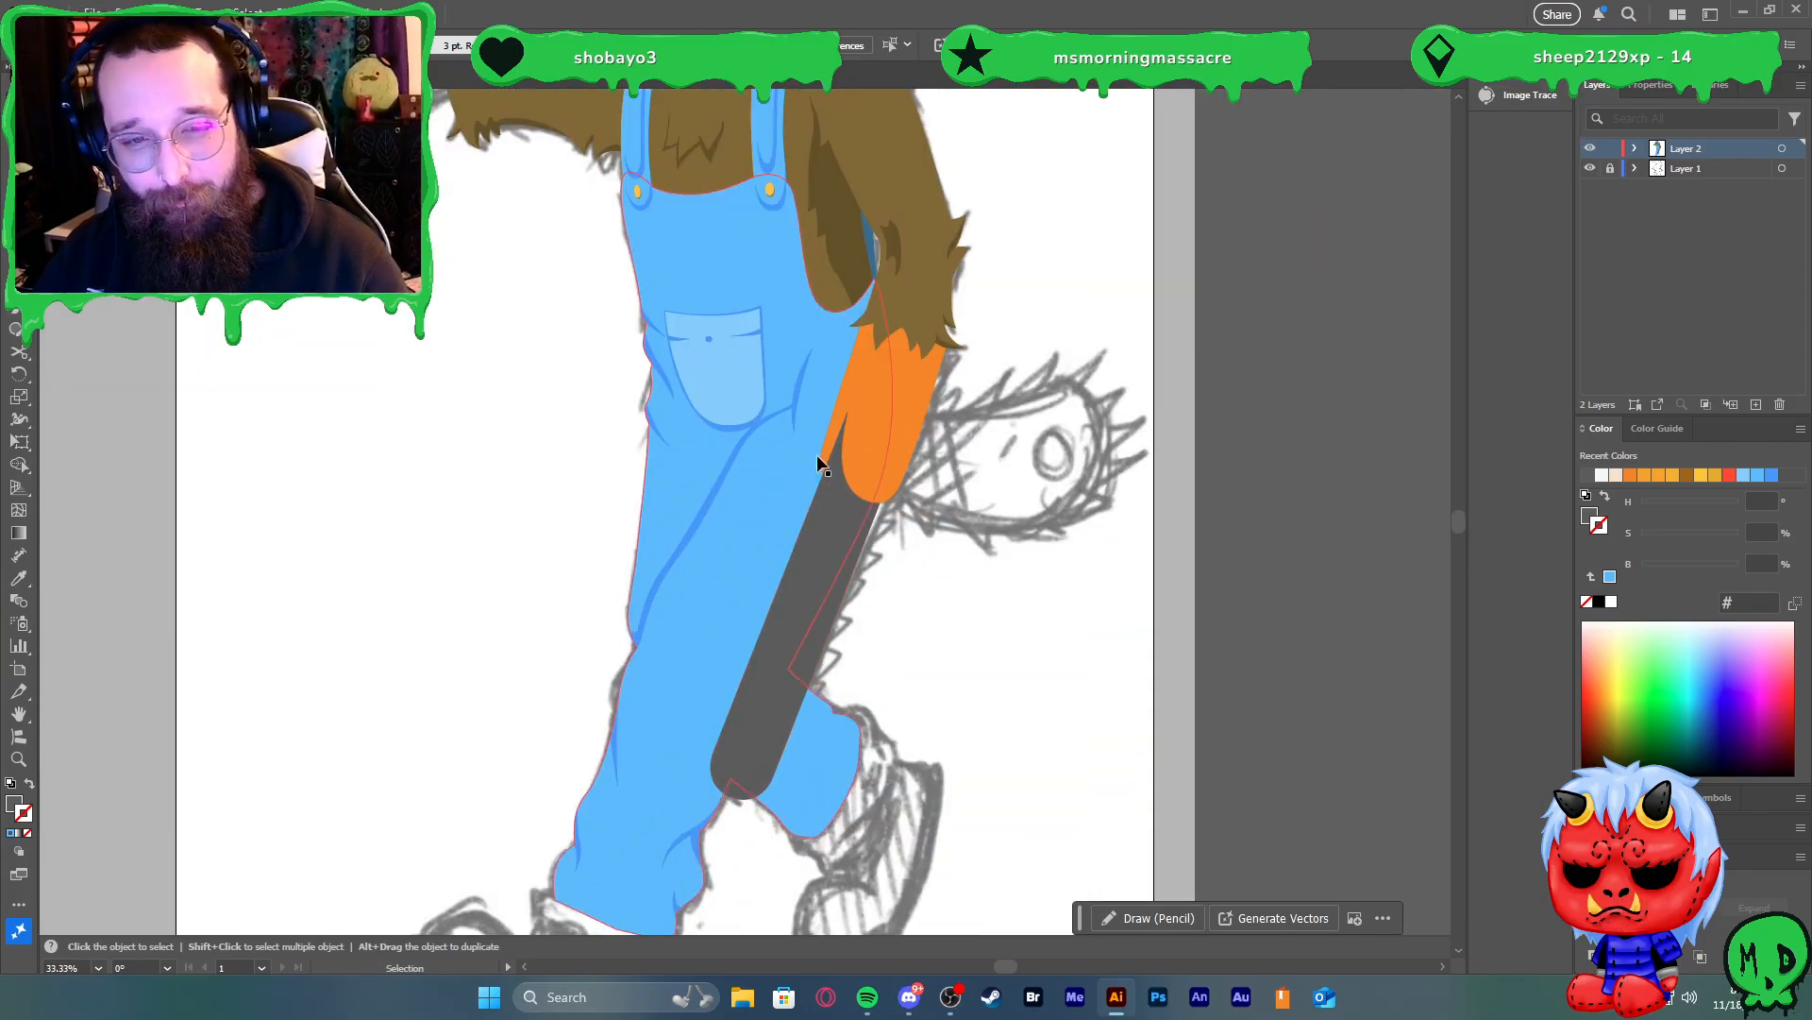
# Rotate the gray chainsaw blade very slightly counterclockwise
pyautogui.scroll(3, 817, 469)
pyautogui.scroll(-2, 886, 510)
pyautogui.scroll(-3, 869, 634)
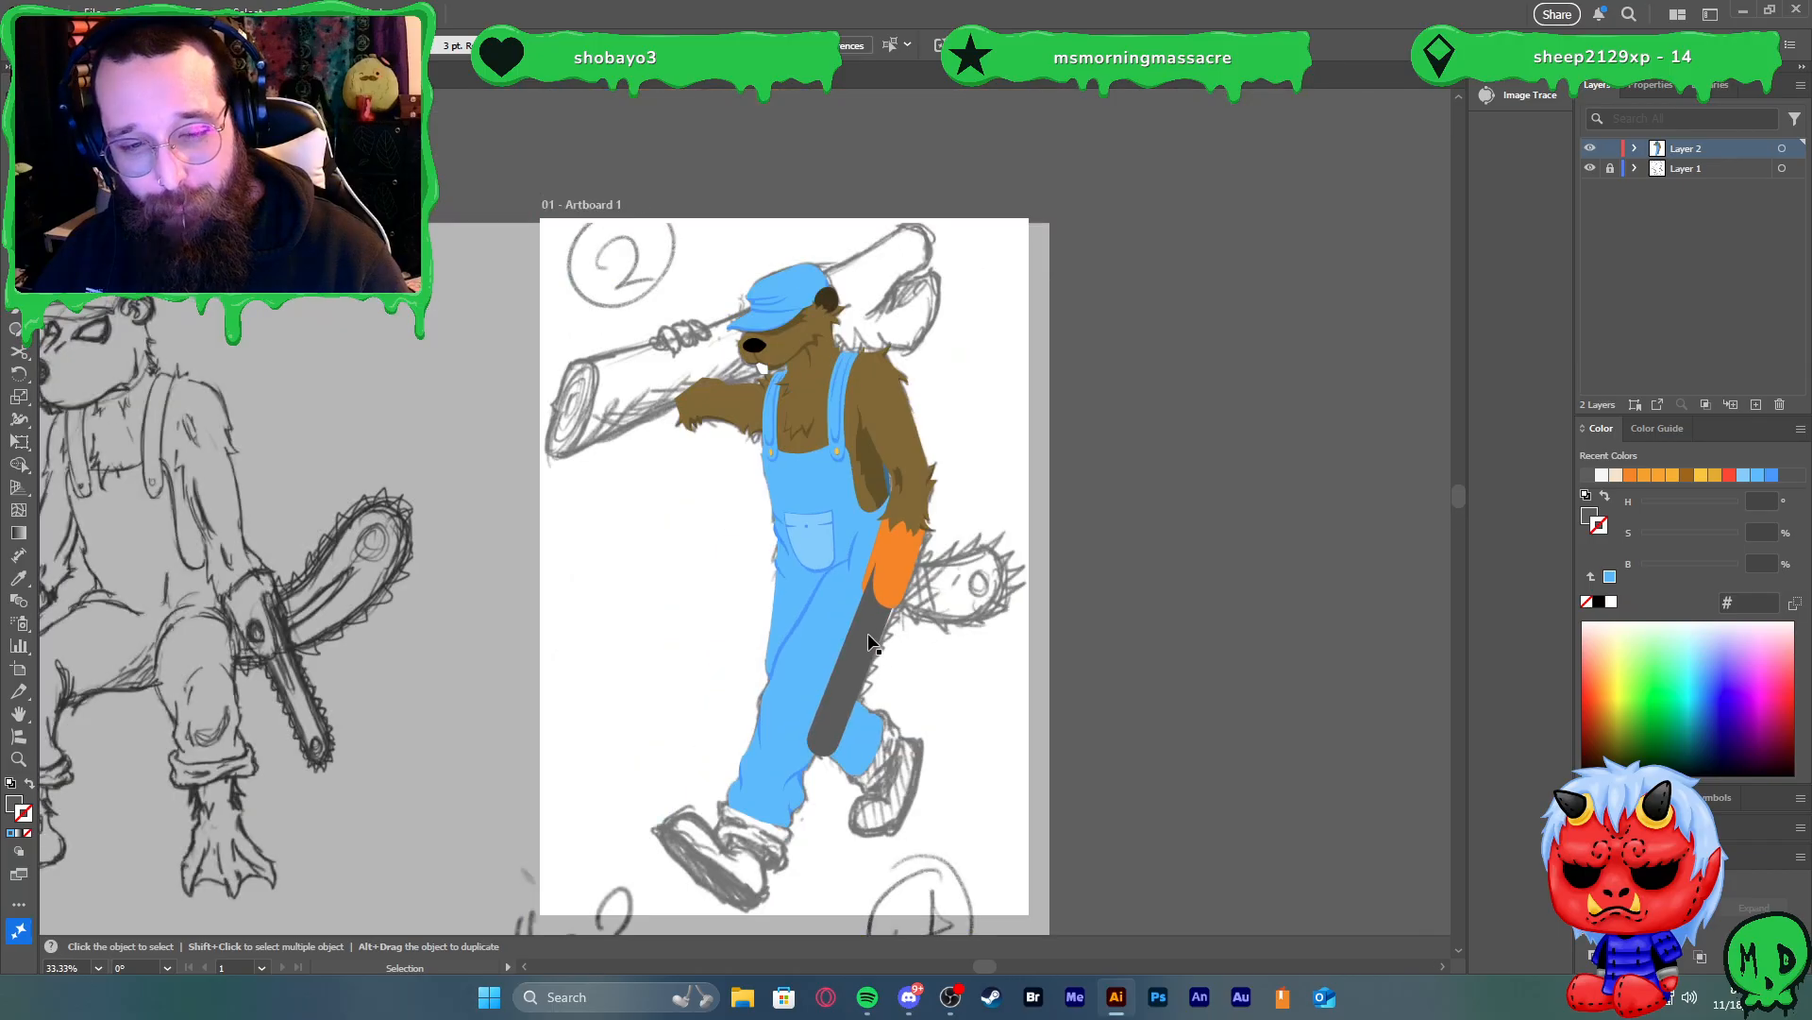
pyautogui.scroll(2, 850, 668)
pyautogui.click(830, 710)
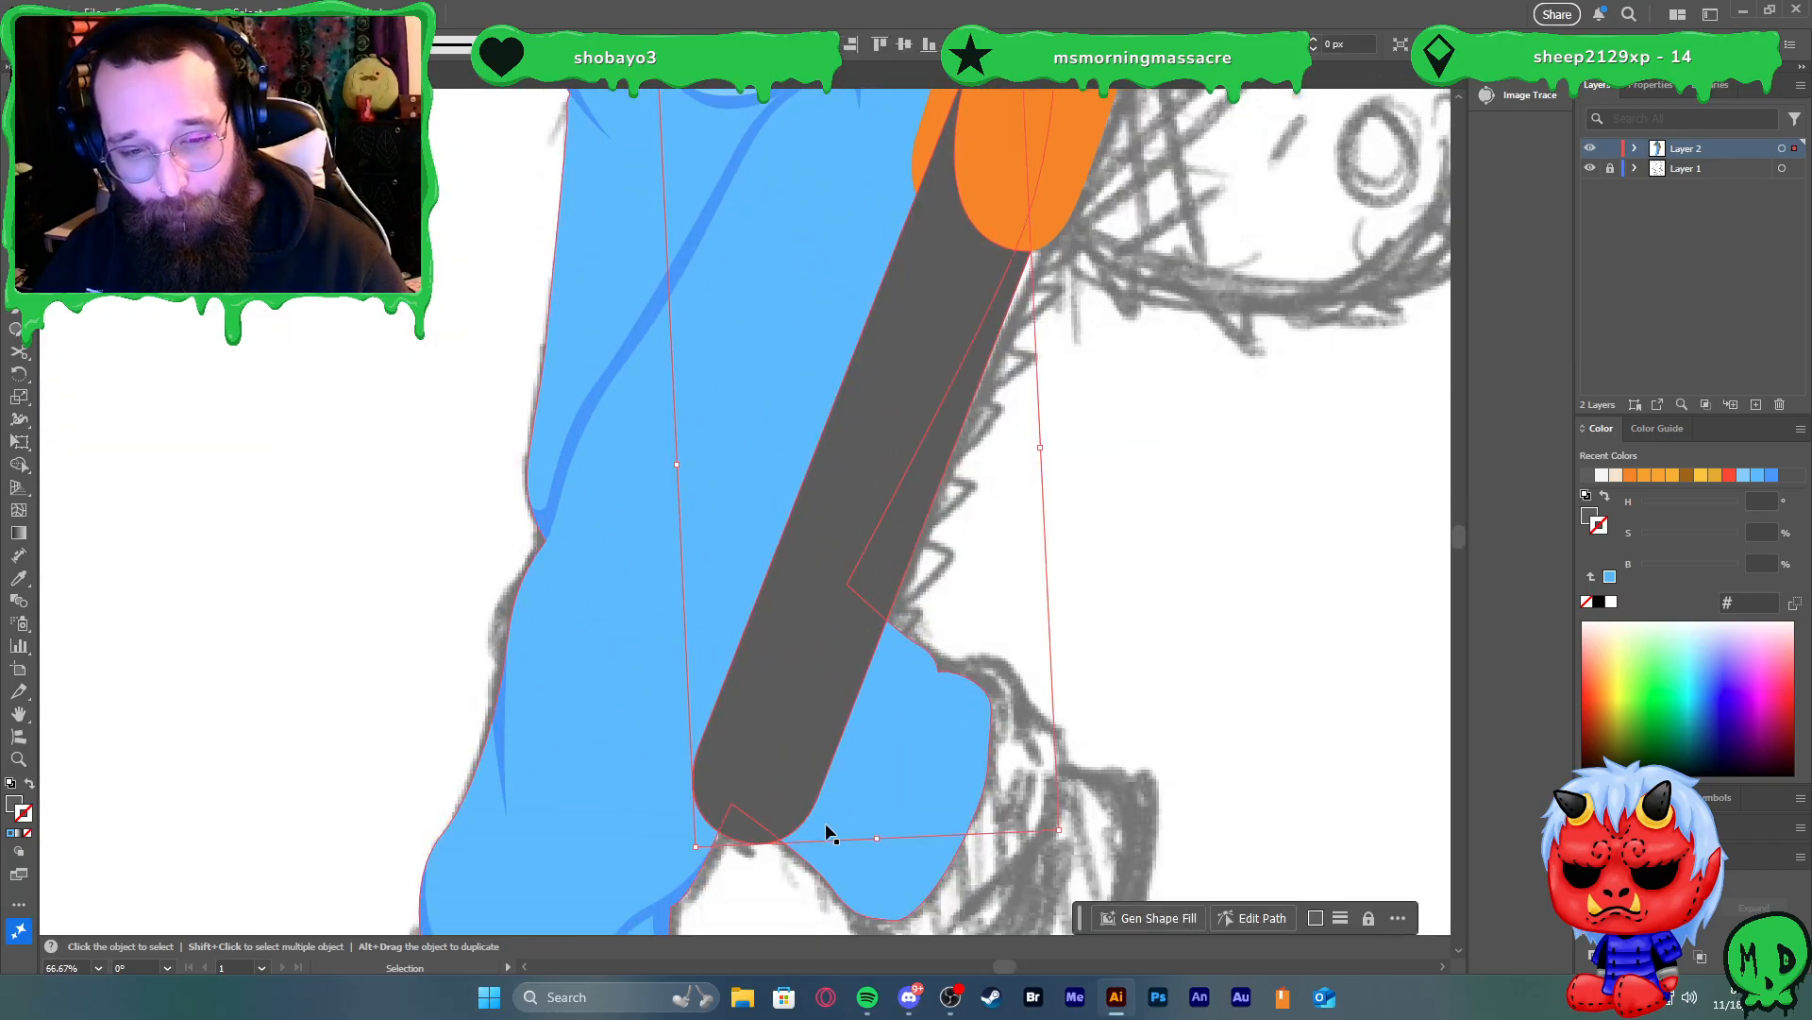
pyautogui.moveTo(1067, 838); pyautogui.dragTo(1073, 836)
# Nudge the blade down marginally so its upper right corner tucks under the rounded lower end of the orange chainsaw body
pyautogui.scroll(1, 1074, 215)
pyautogui.scroll(5, 1074, 213)
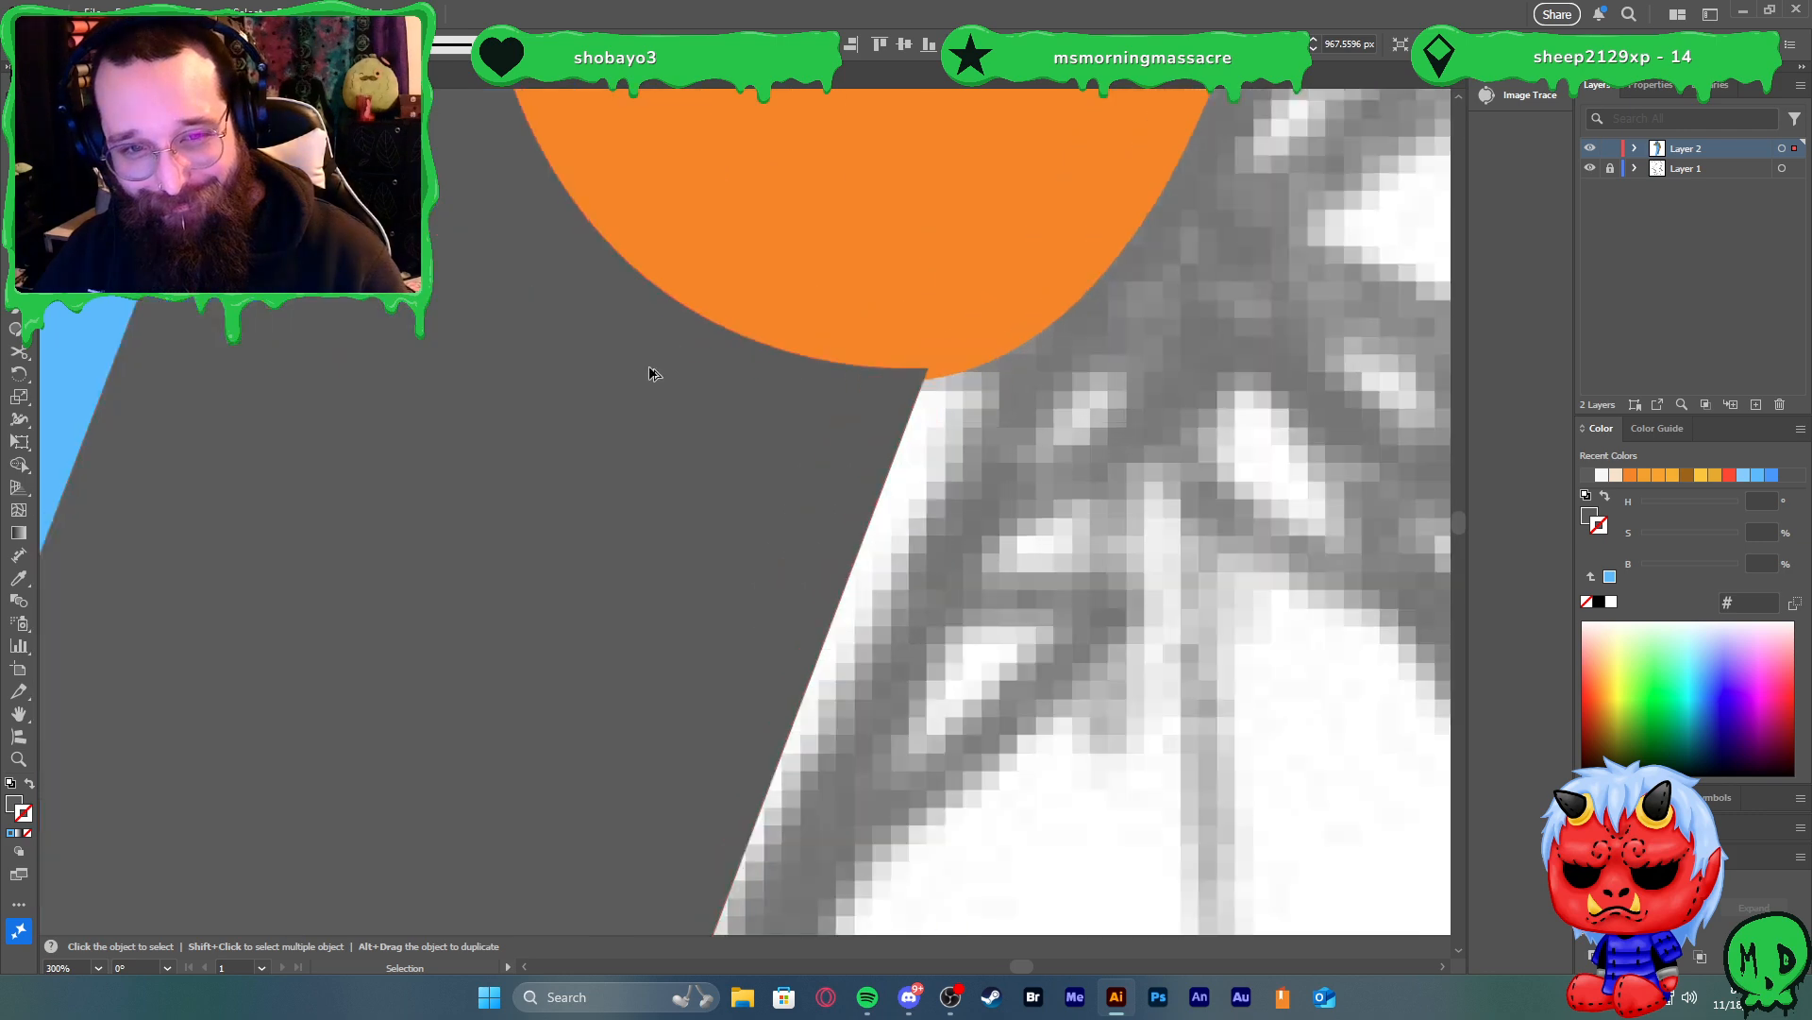
pyautogui.moveTo(706, 419); pyautogui.dragTo(705, 427)
pyautogui.moveTo(705, 432); pyautogui.dragTo(704, 430)
pyautogui.click(1341, 543)
pyautogui.scroll(-1, 1352, 547)
pyautogui.scroll(-8, 1204, 463)
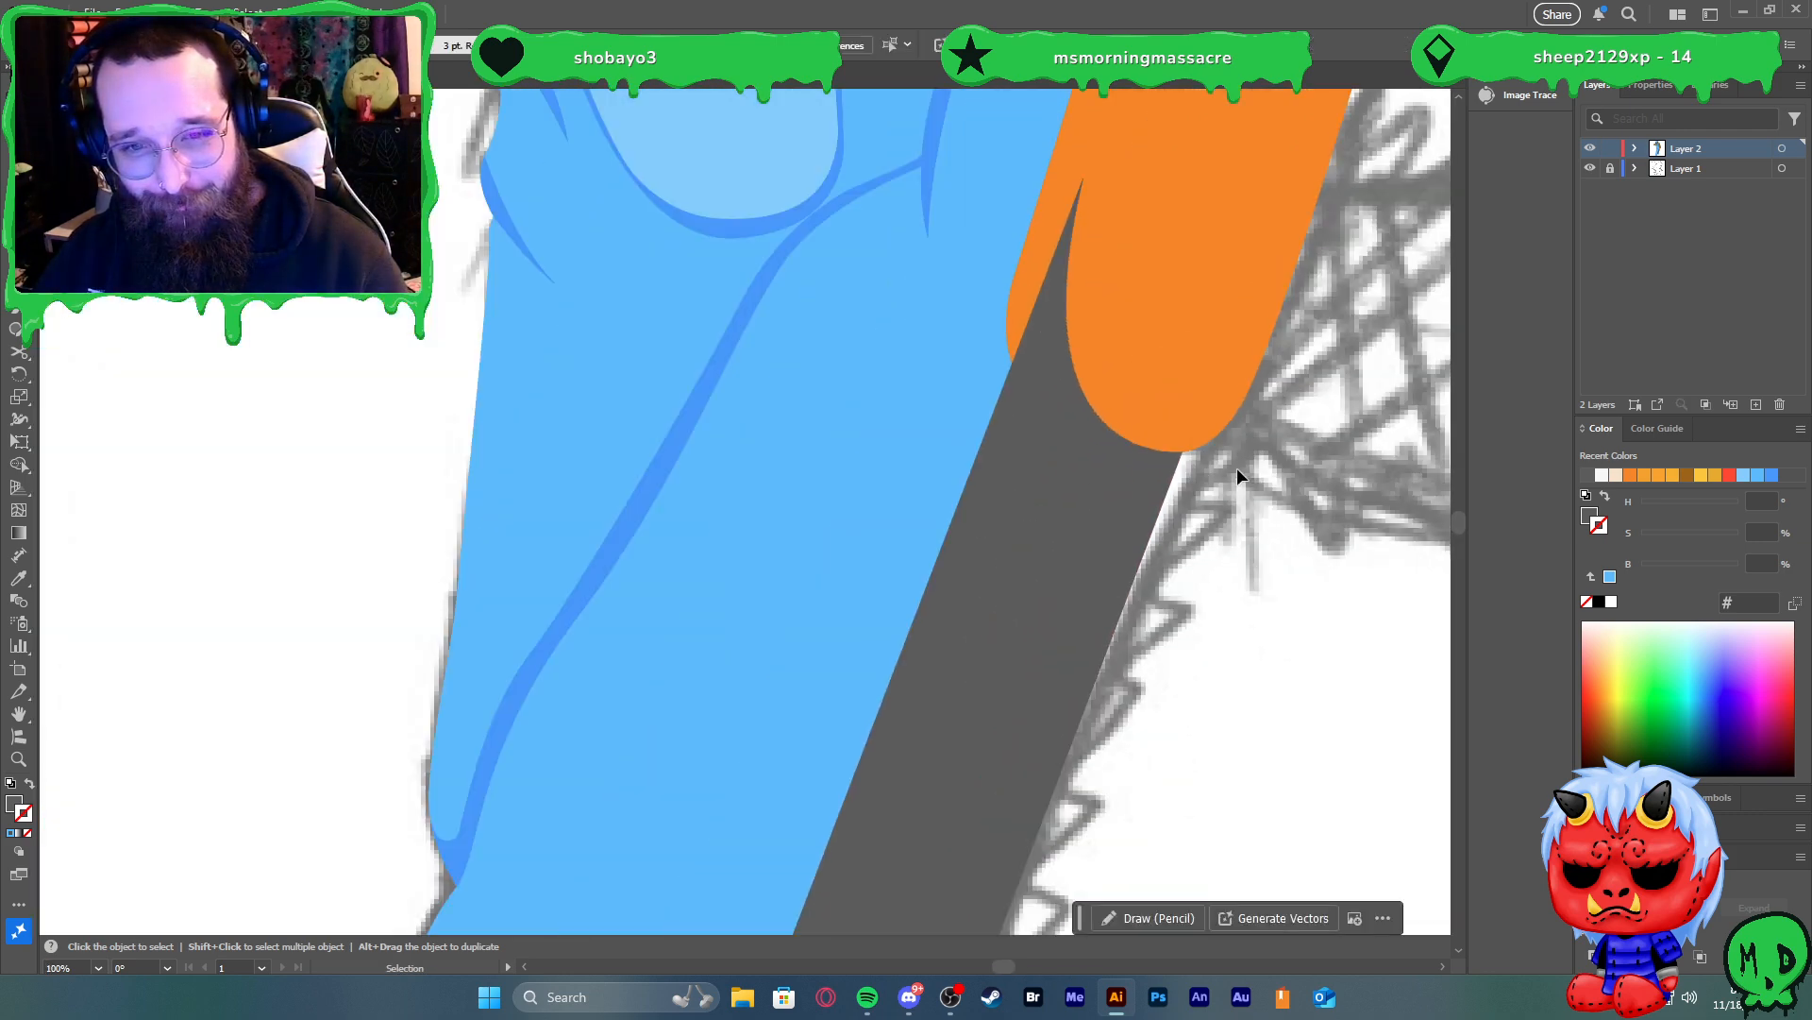
pyautogui.scroll(4, 1227, 541)
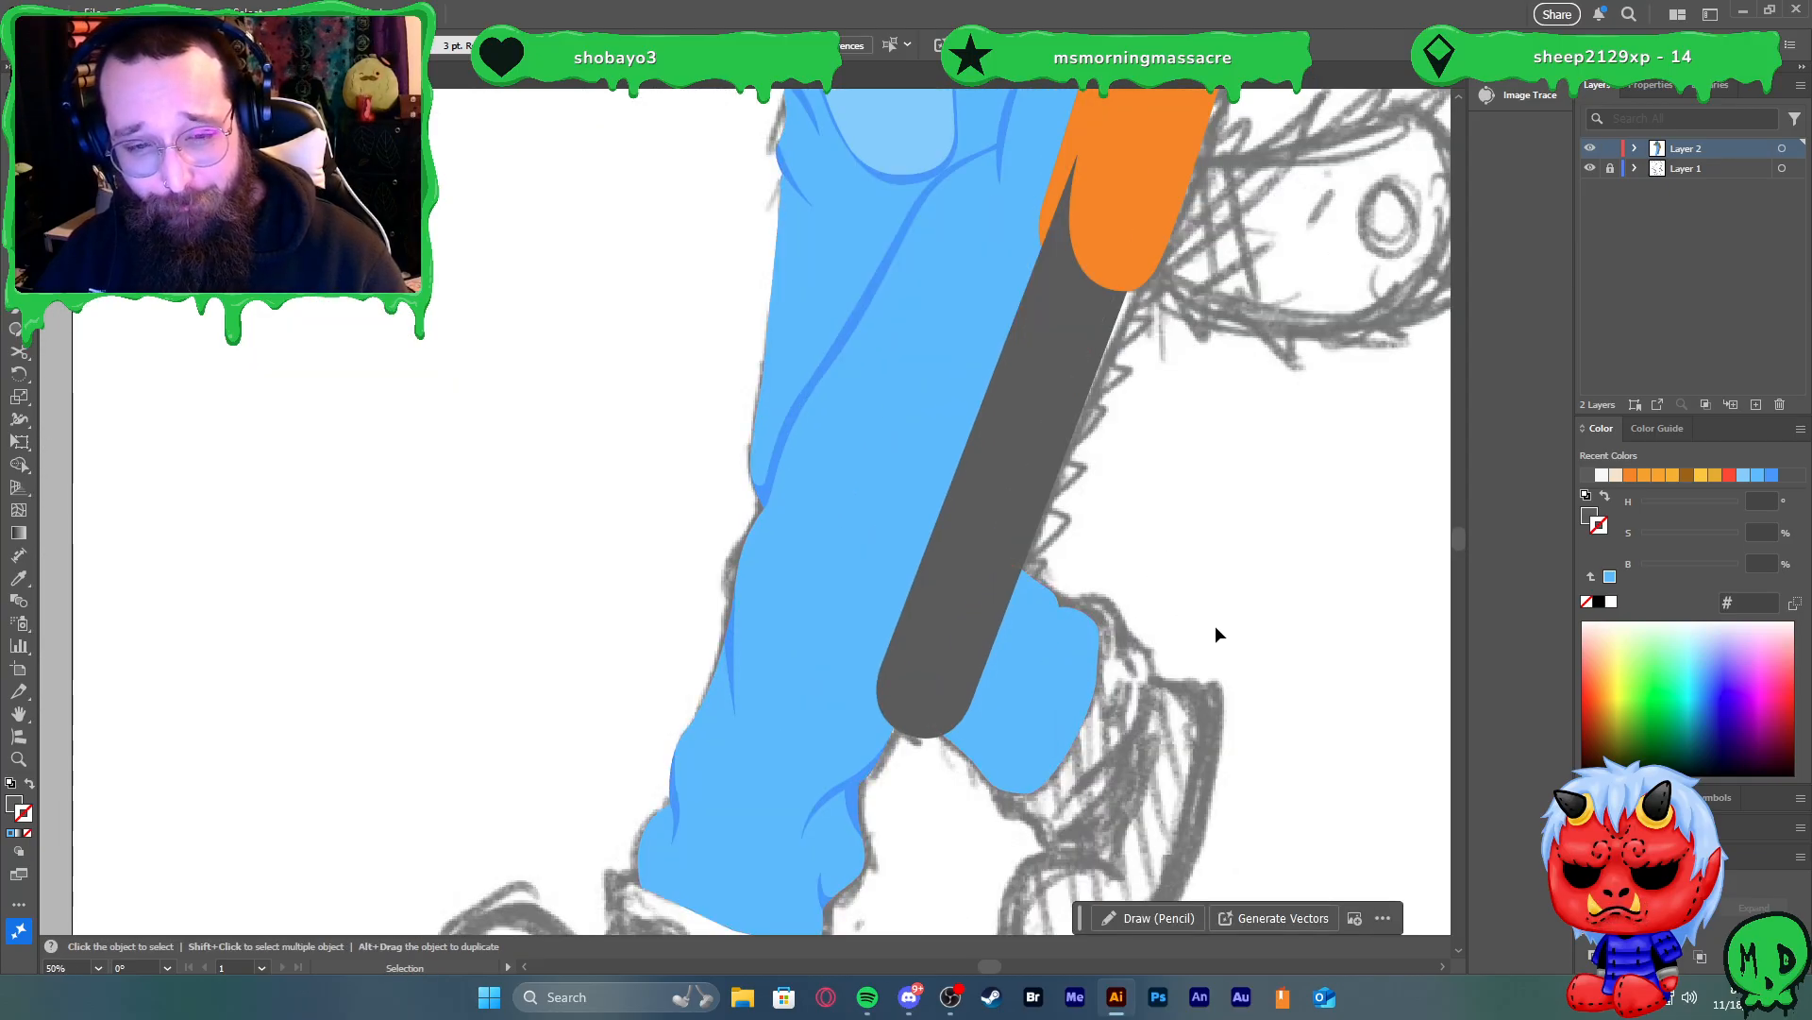
# Swap the overalls' light blue fill to an outline and set the drawing fill to the darker blue #369bff without a stroke
pyautogui.click(864, 575)
pyautogui.hotkey('shift', 'x')
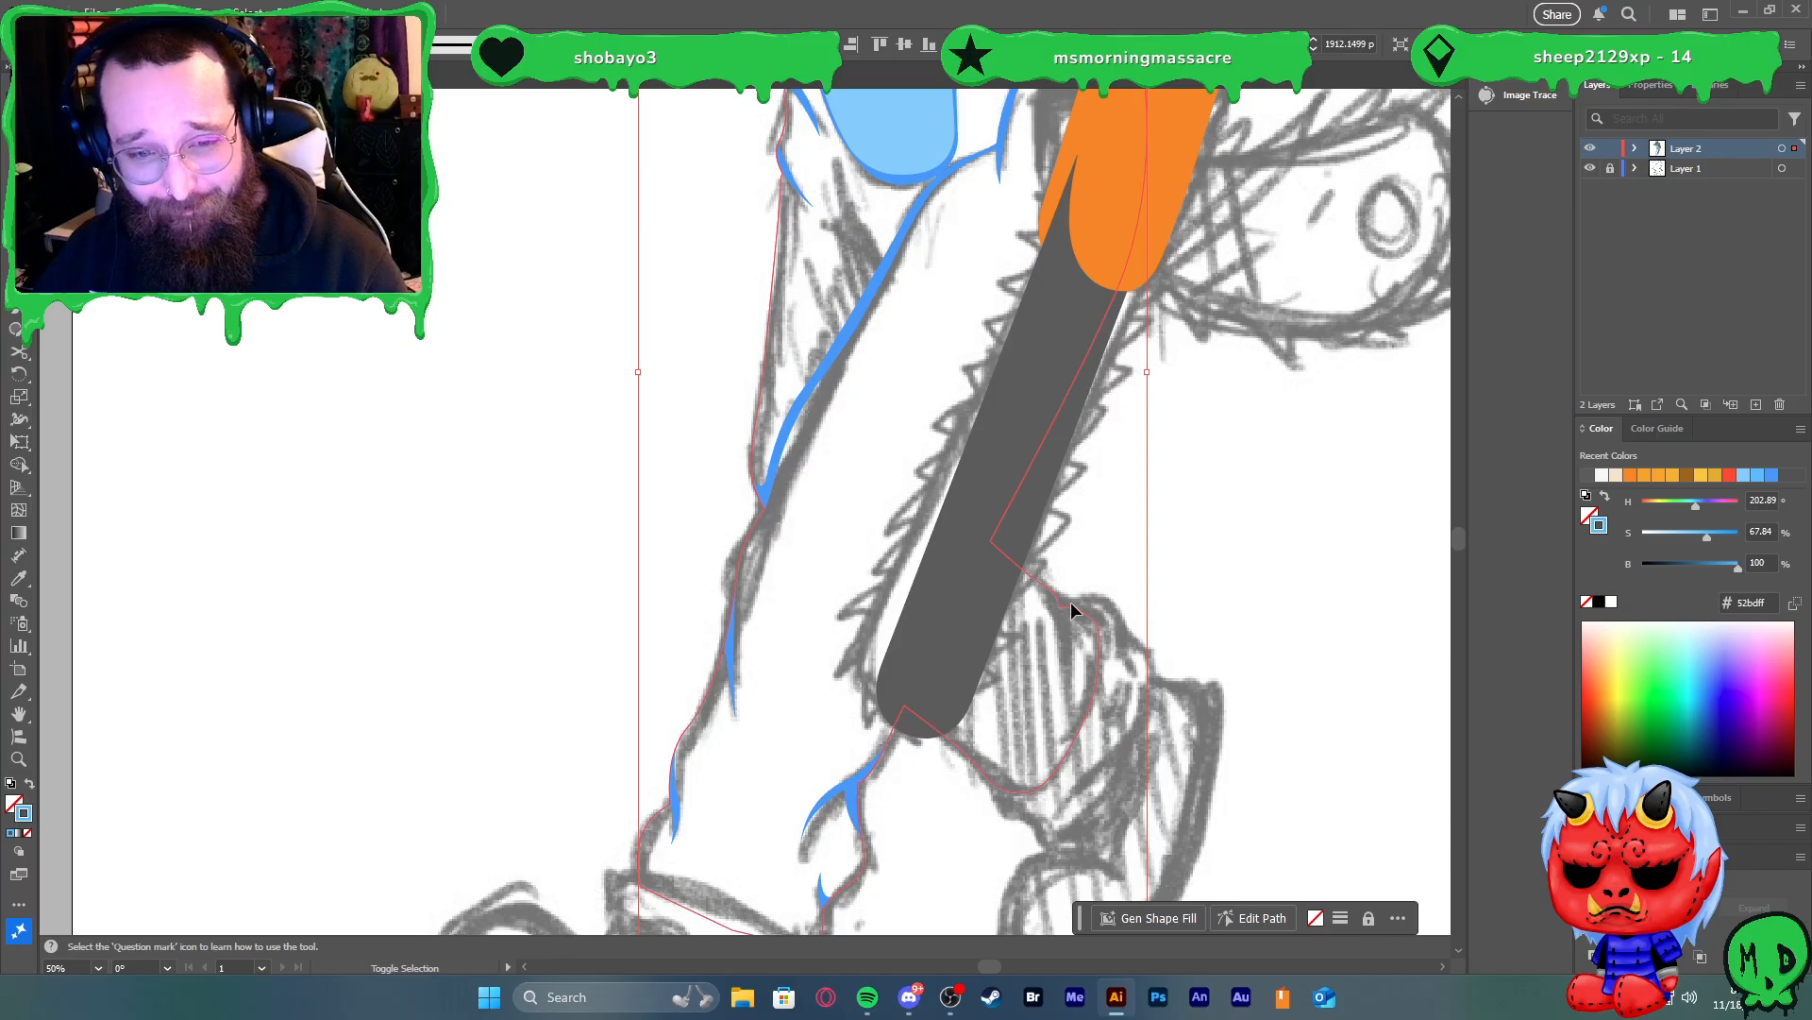
pyautogui.hotkey('shift', 'x')
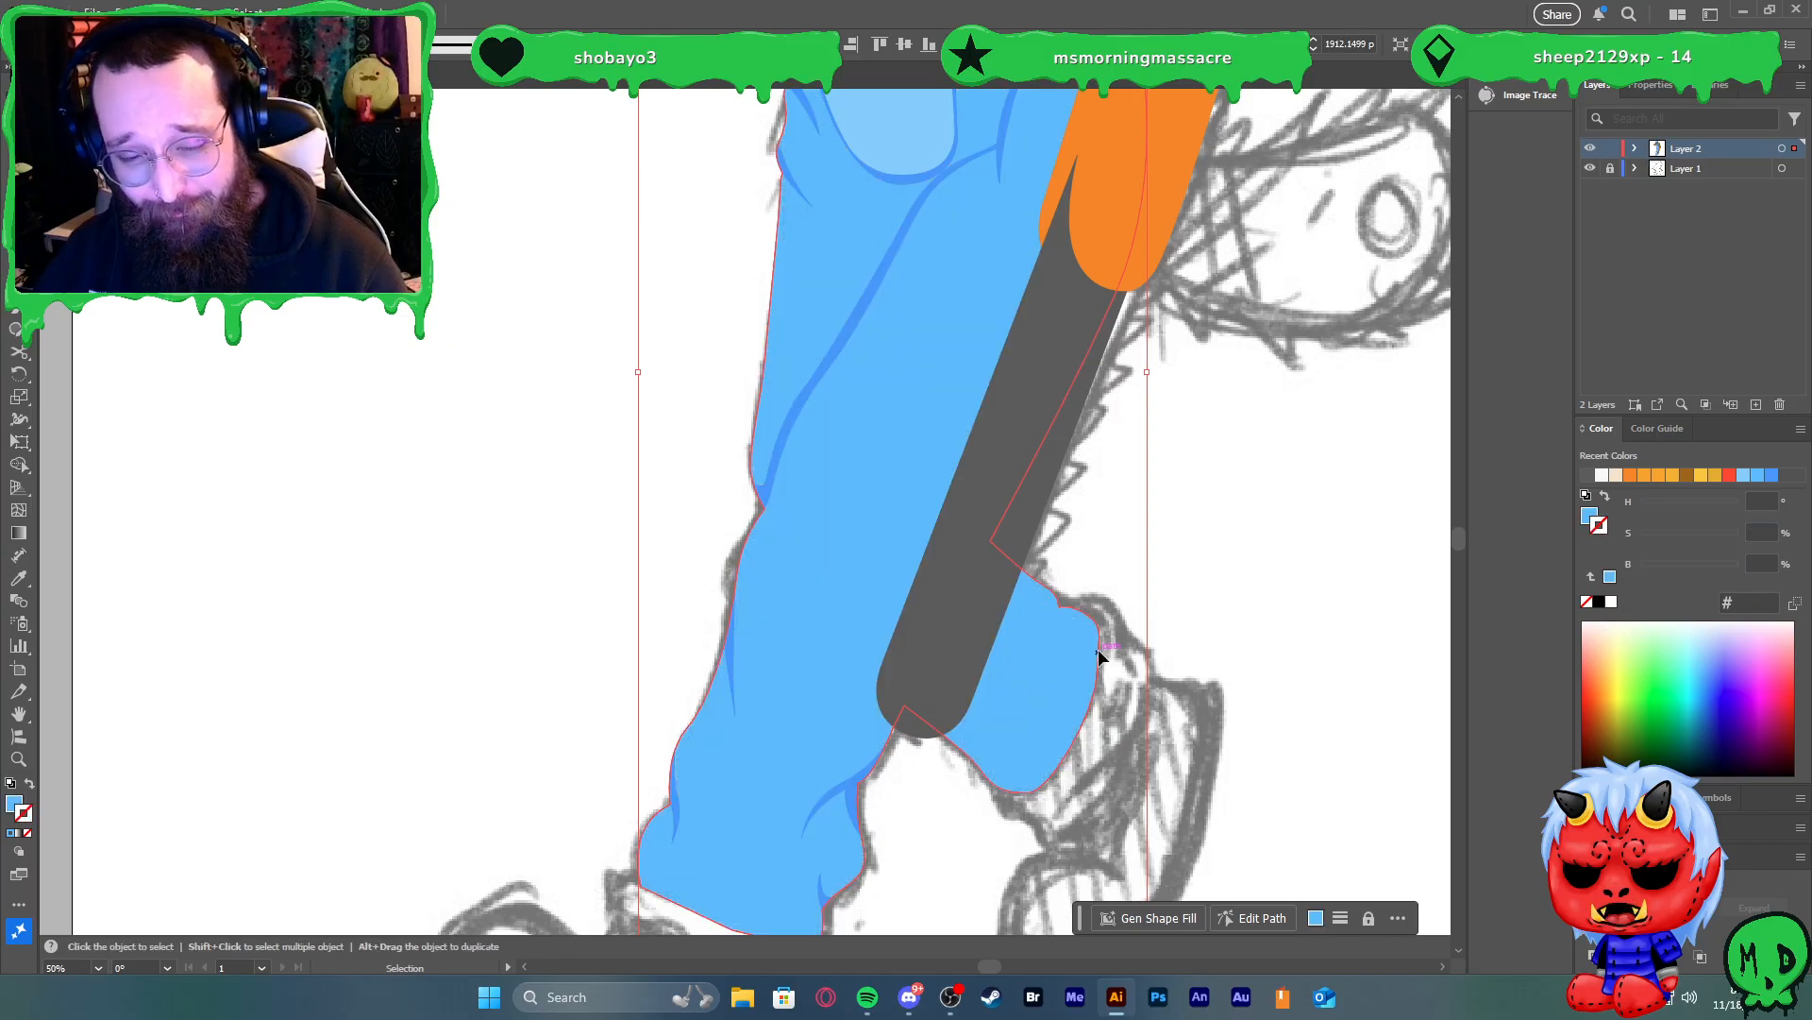
pyautogui.hotkey('shift', 'x')
pyautogui.click(1172, 652)
pyautogui.scroll(1, 1150, 658)
pyautogui.scroll(2, 1106, 661)
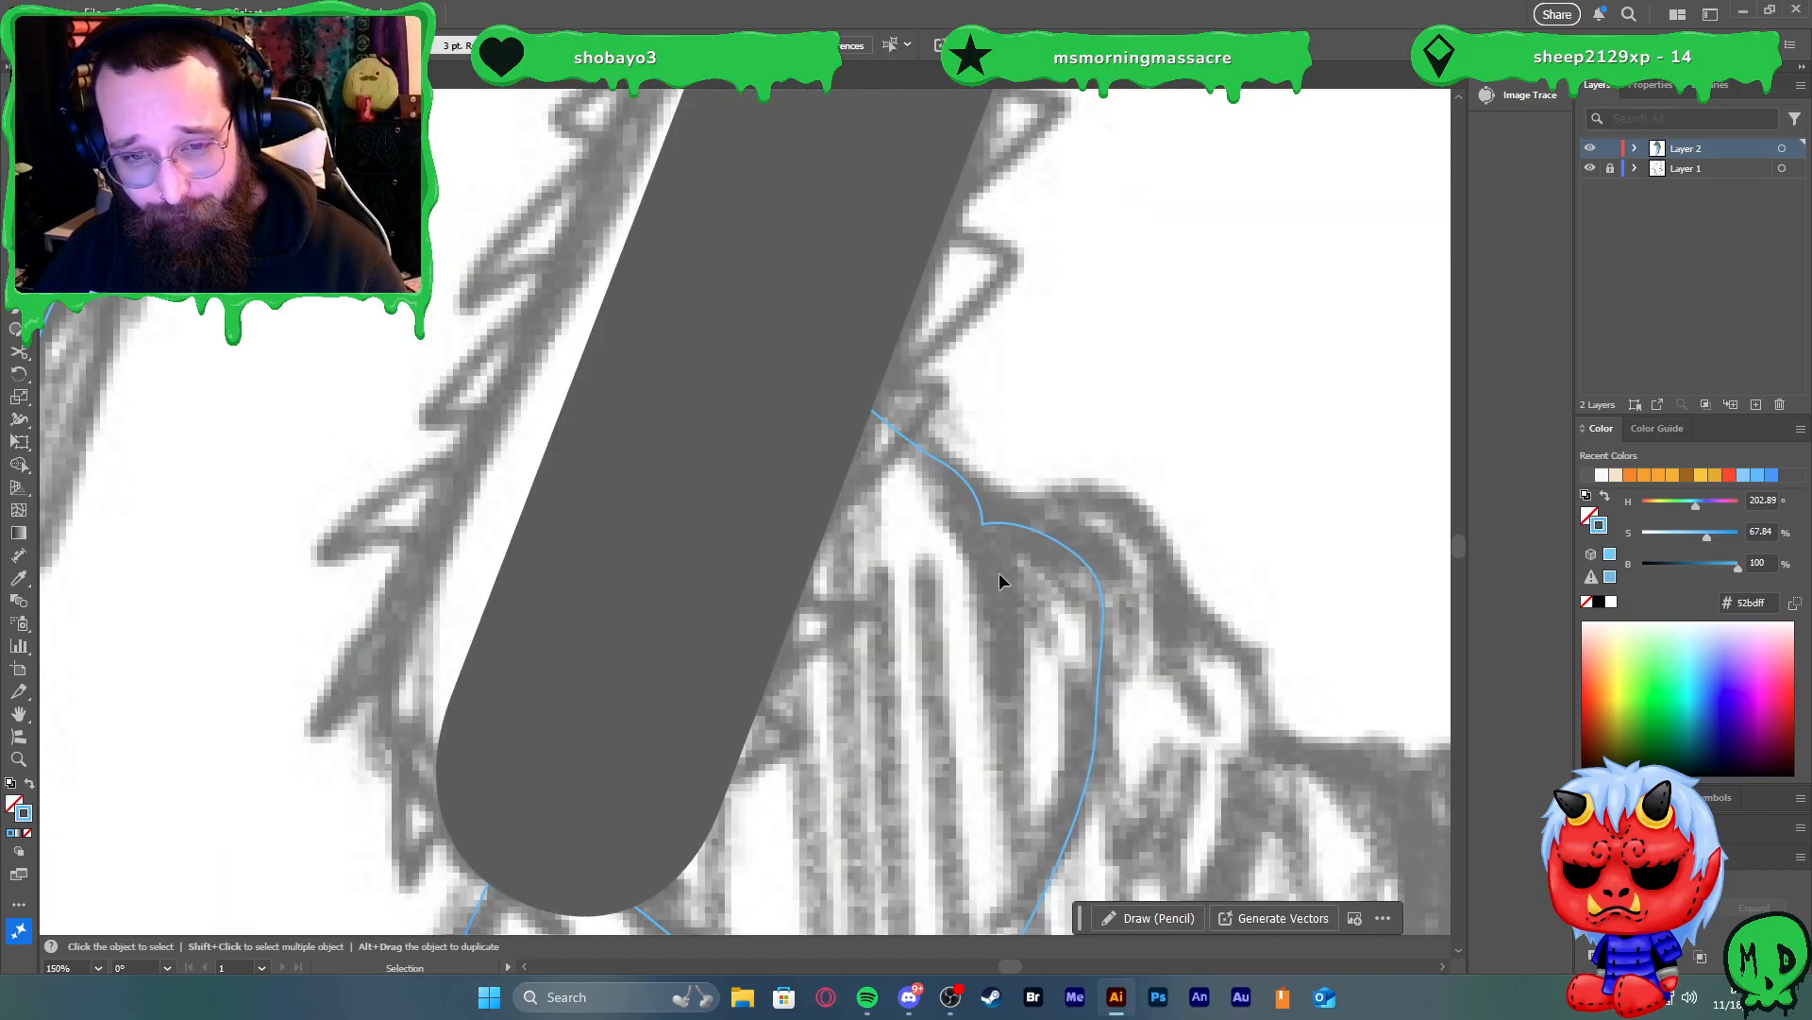
pyautogui.click(782, 302)
pyautogui.click(1090, 405)
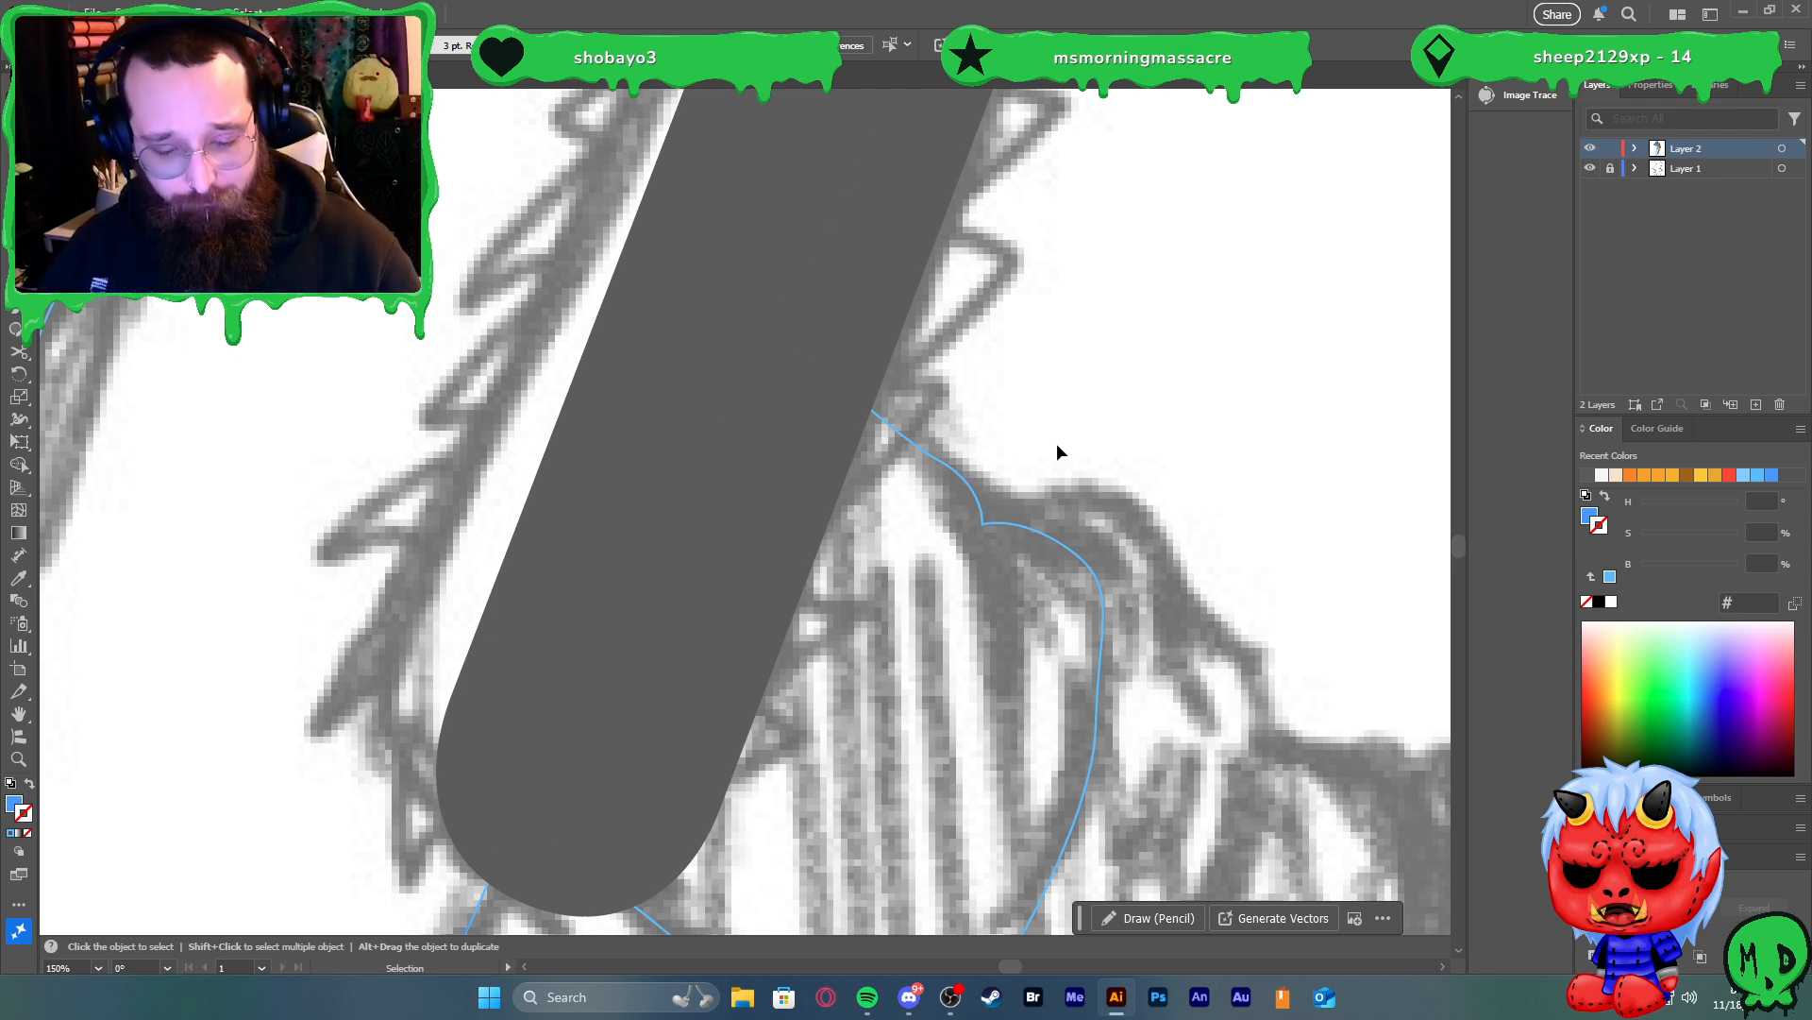
pyautogui.press('p')
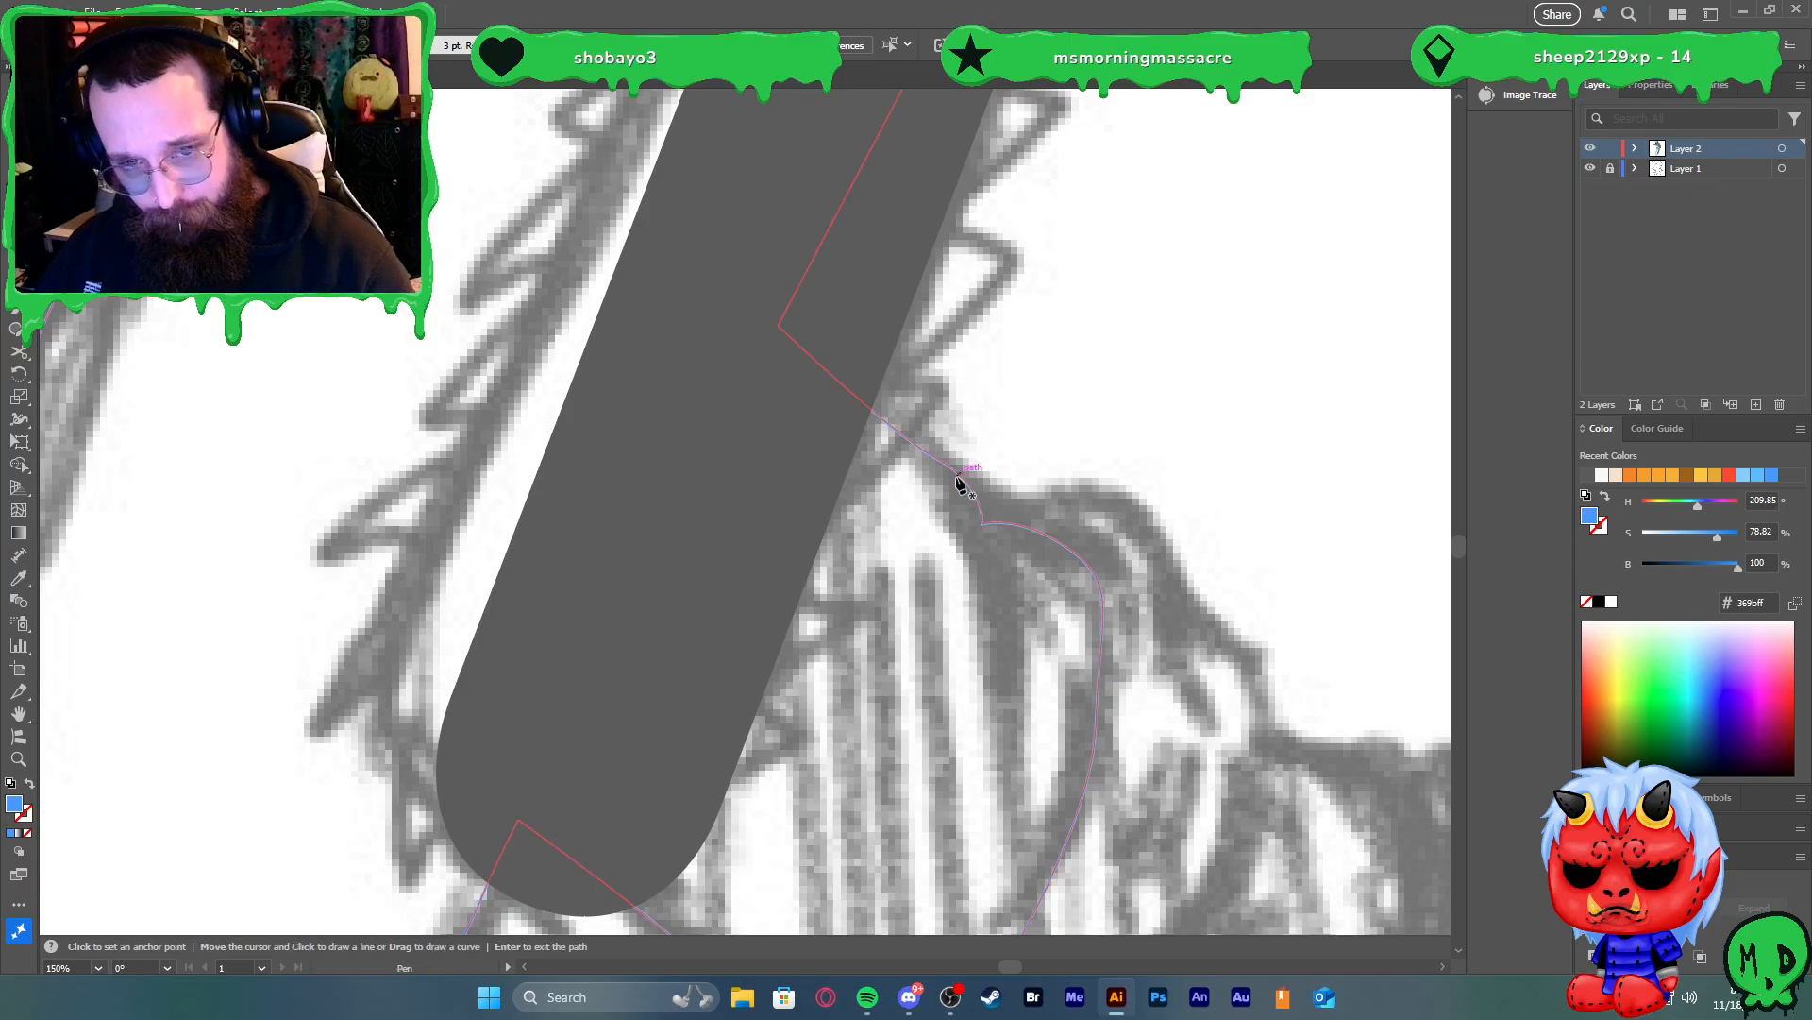
pyautogui.click(920, 451)
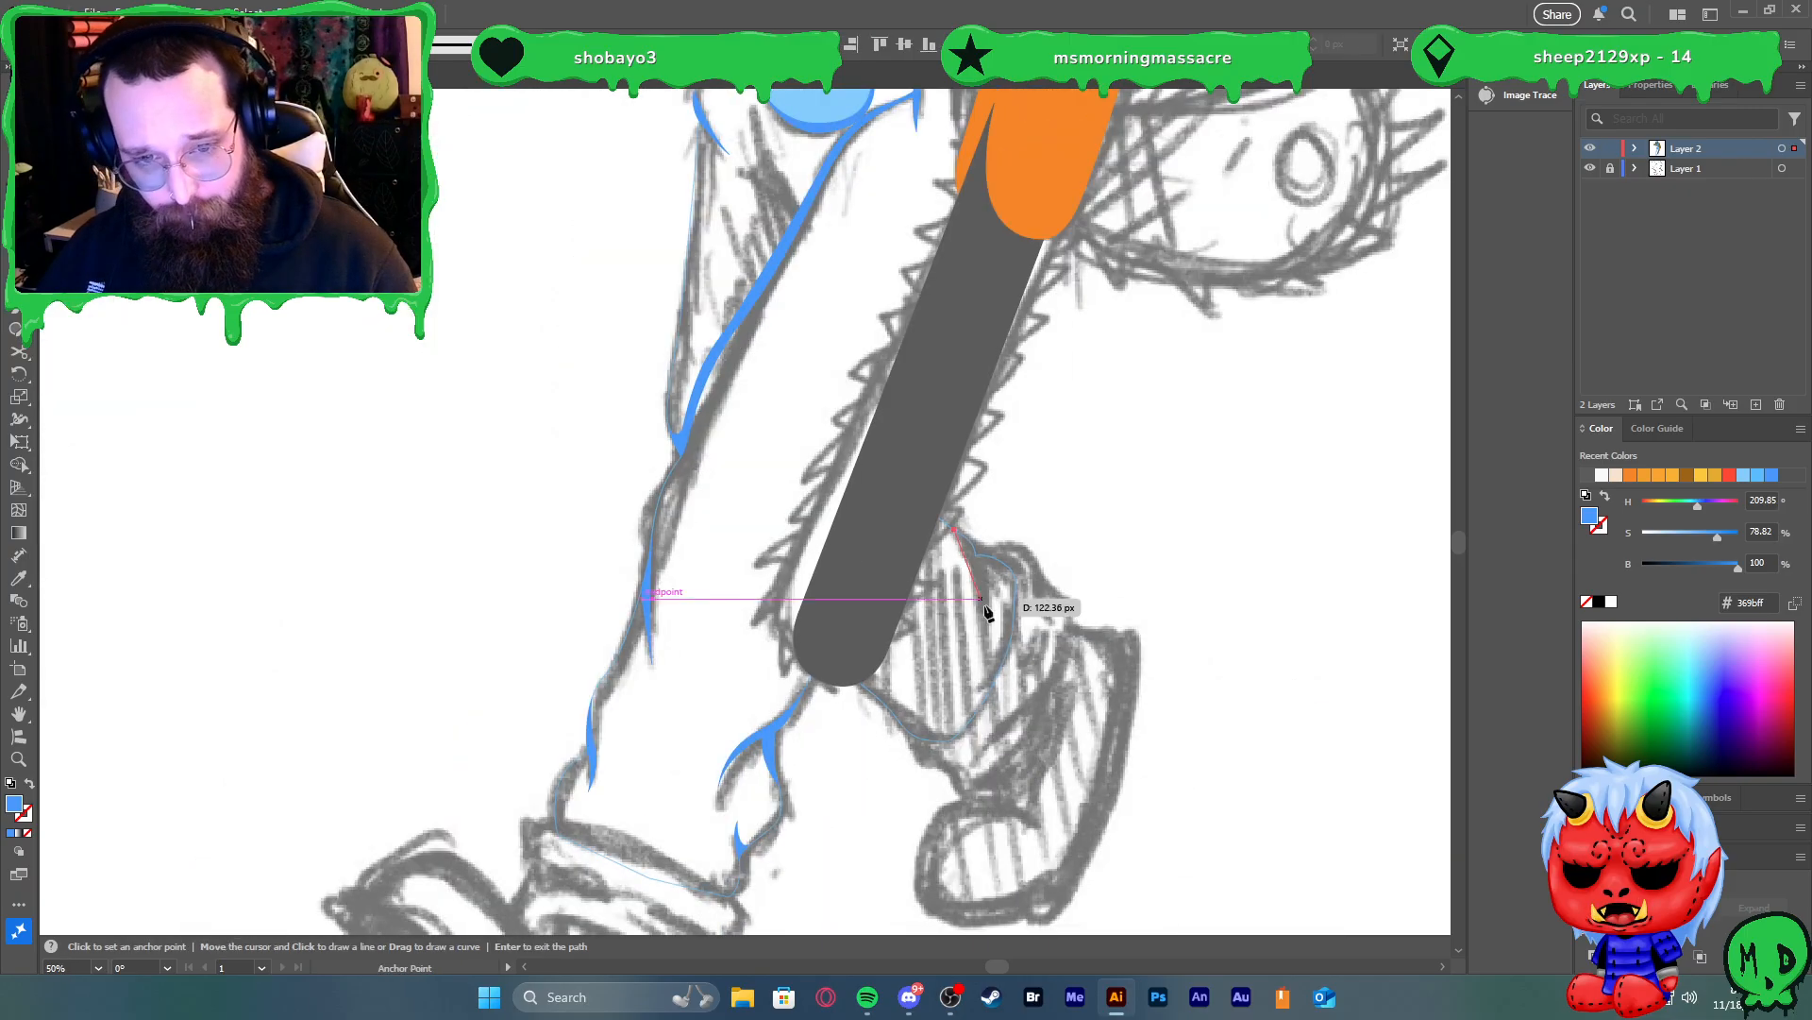
pyautogui.scroll(-1, 983, 599)
pyautogui.moveTo(953, 593)
pyautogui.mouseDown()
pyautogui.moveTo(954, 554)
pyautogui.moveTo(952, 594)
pyautogui.mouseUp()
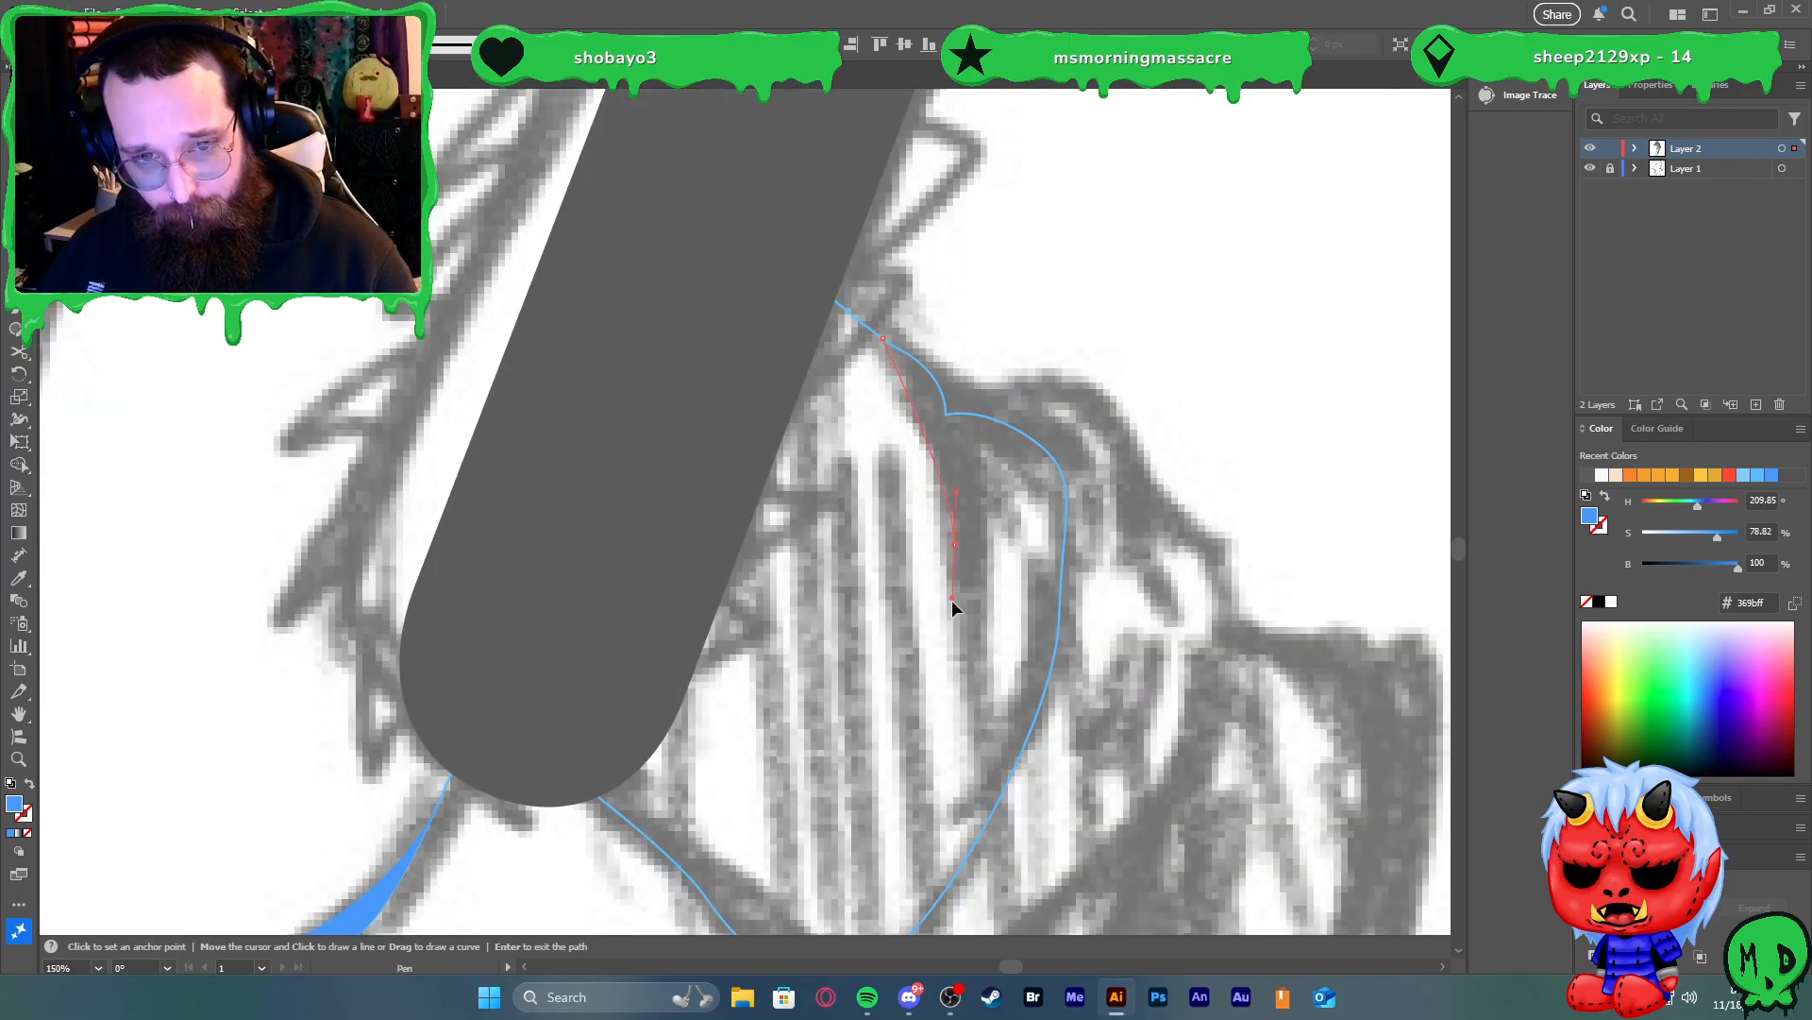
pyautogui.moveTo(964, 678)
pyautogui.mouseDown()
pyautogui.moveTo(987, 680)
pyautogui.moveTo(984, 658)
pyautogui.mouseUp()
pyautogui.hotkey('ctrl', 'z')
pyautogui.hotkey('ctrl', 'z')
pyautogui.hotkey('ctrl', 'z')
# Draw a closed darker blue fold with the Pen tool, tapering down from the notch in the back pant leg's upper edge
pyautogui.click(946, 414)
pyautogui.moveTo(953, 513); pyautogui.dragTo(945, 536)
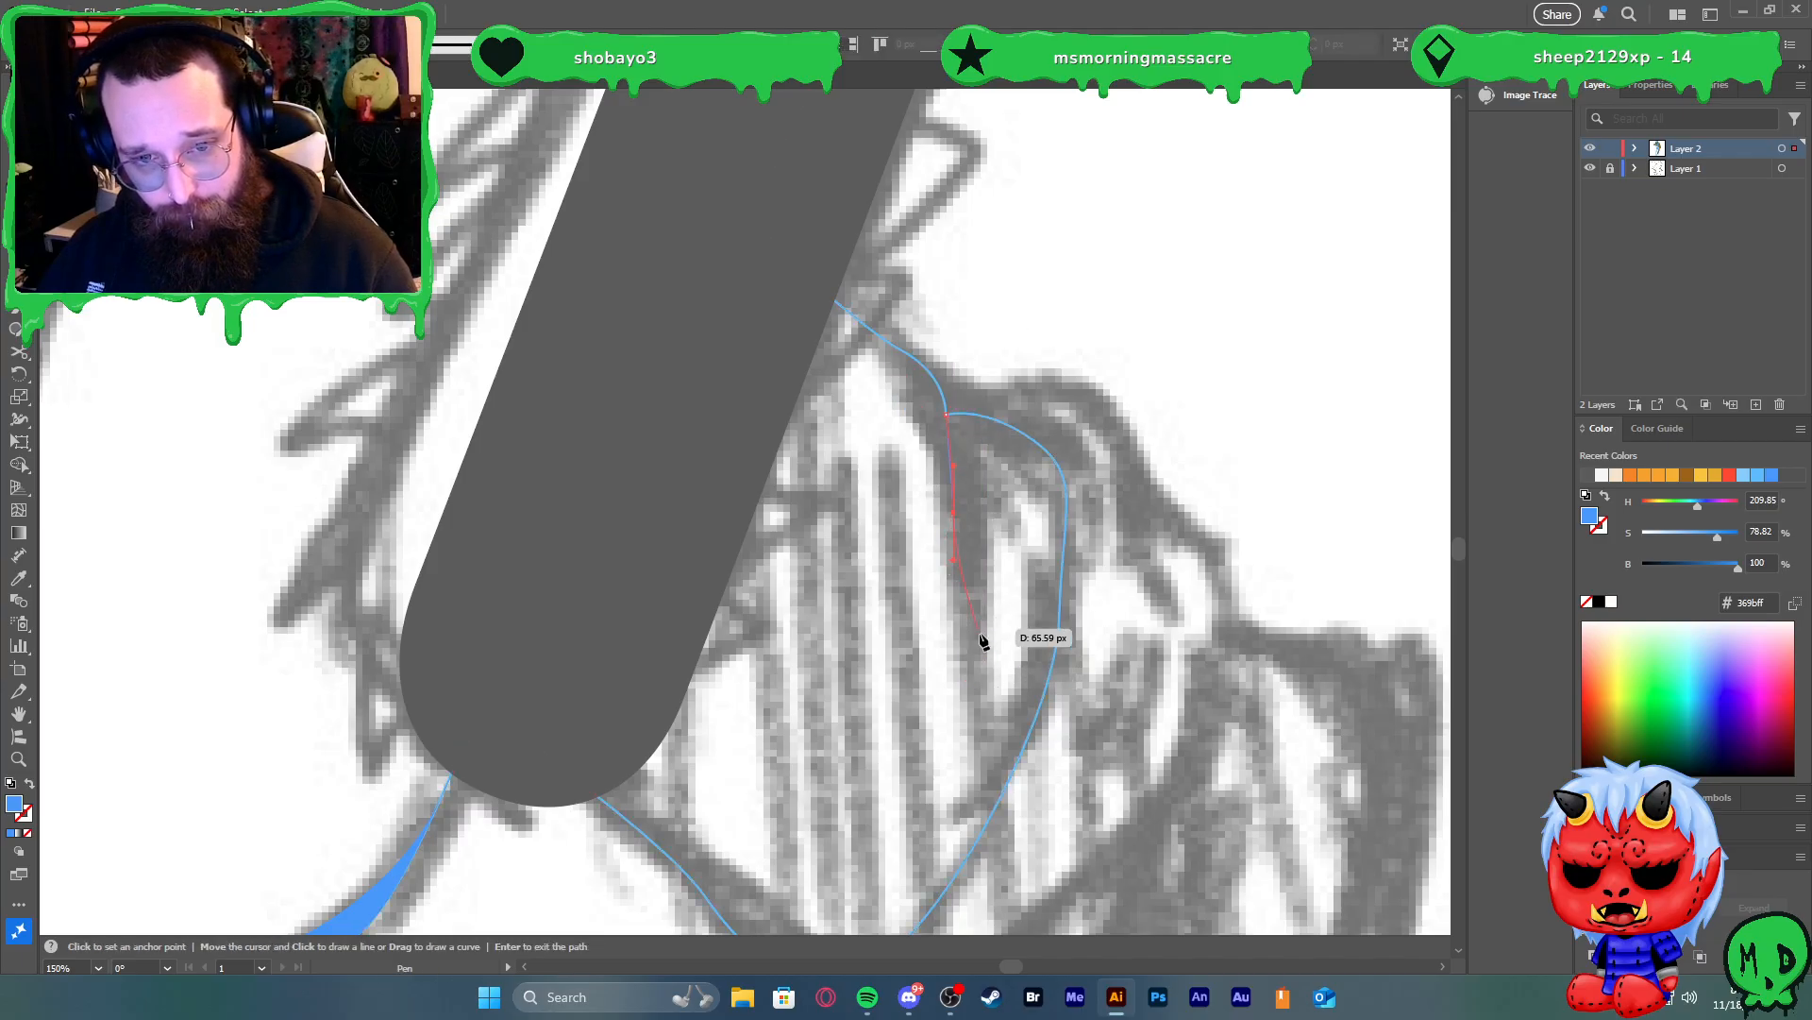
pyautogui.moveTo(991, 651); pyautogui.dragTo(987, 644)
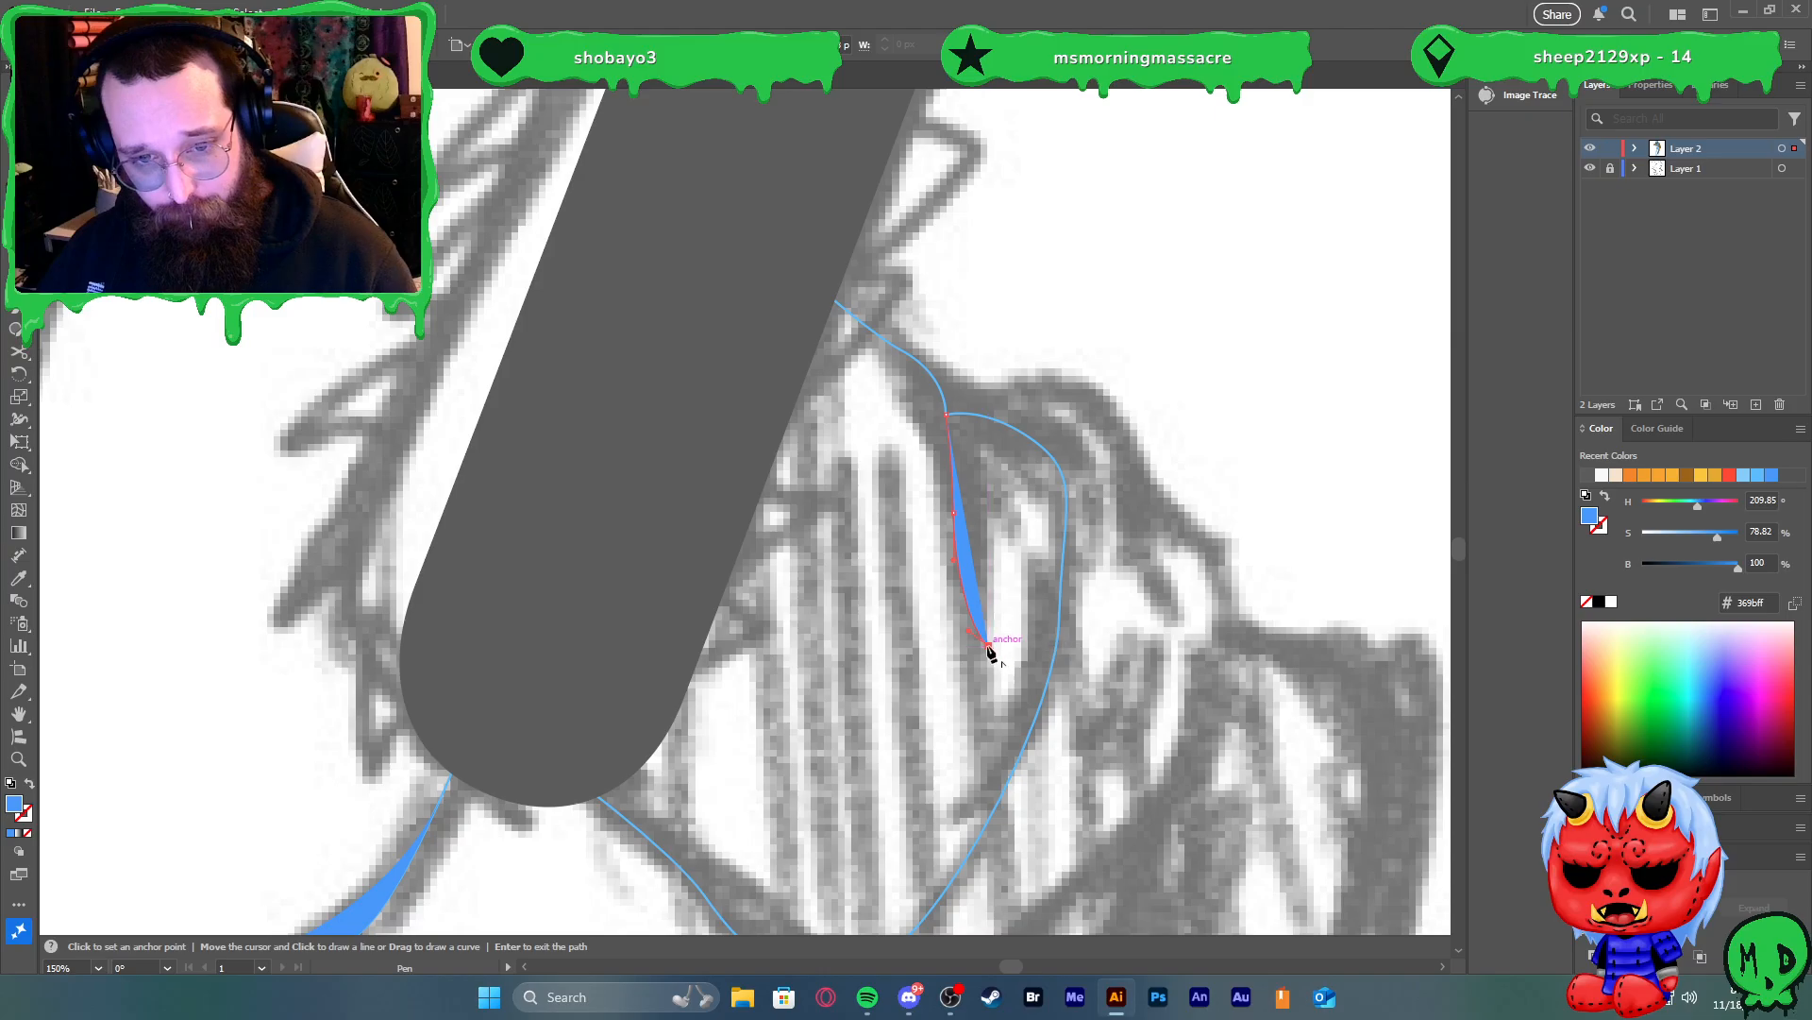
pyautogui.moveTo(946, 566); pyautogui.dragTo(849, 299)
pyautogui.click(933, 299)
pyautogui.click(972, 354)
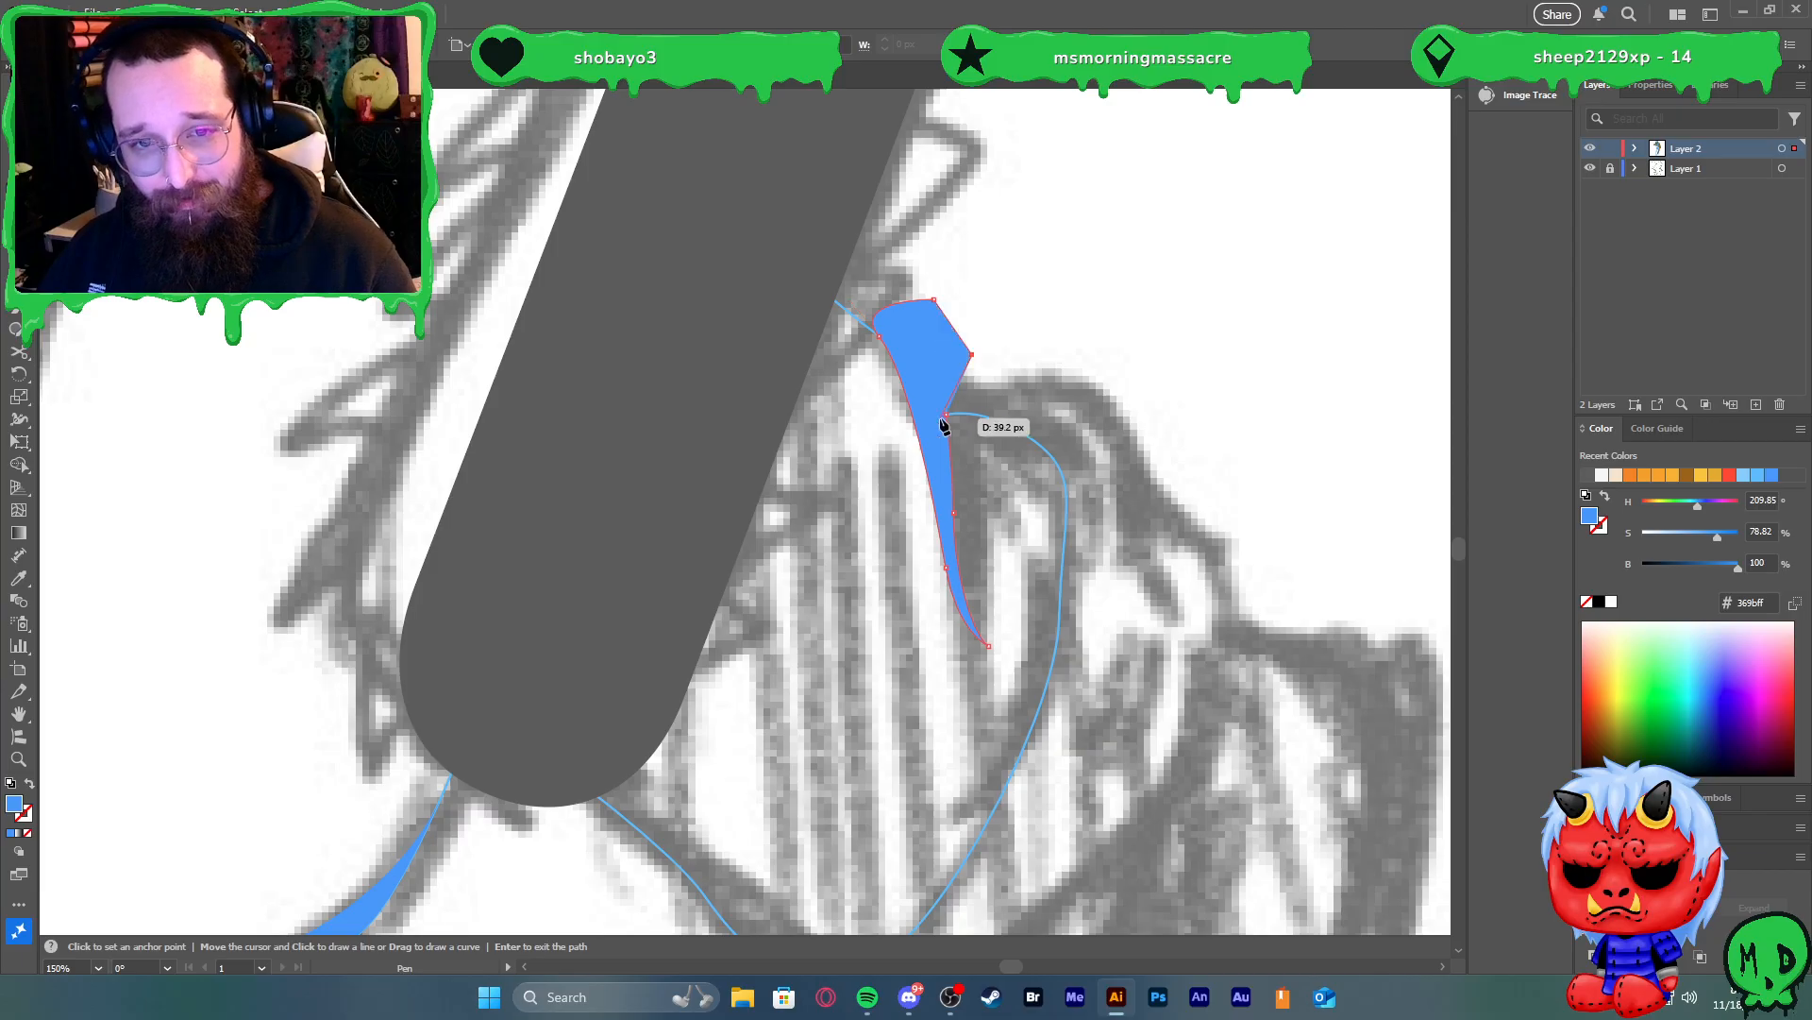
pyautogui.click(948, 412)
# Trim the part of the new fold outside the overalls' outline with the Shape Builder
pyautogui.press('ctrl')
pyautogui.keyDown('shift'); pyautogui.click(974, 414); pyautogui.keyUp('shift')
pyautogui.hotkey('shift', 'm')
pyautogui.keyDown('alt'); pyautogui.click(930, 341); pyautogui.keyUp('alt')
pyautogui.press('v')
pyautogui.click(1012, 356)
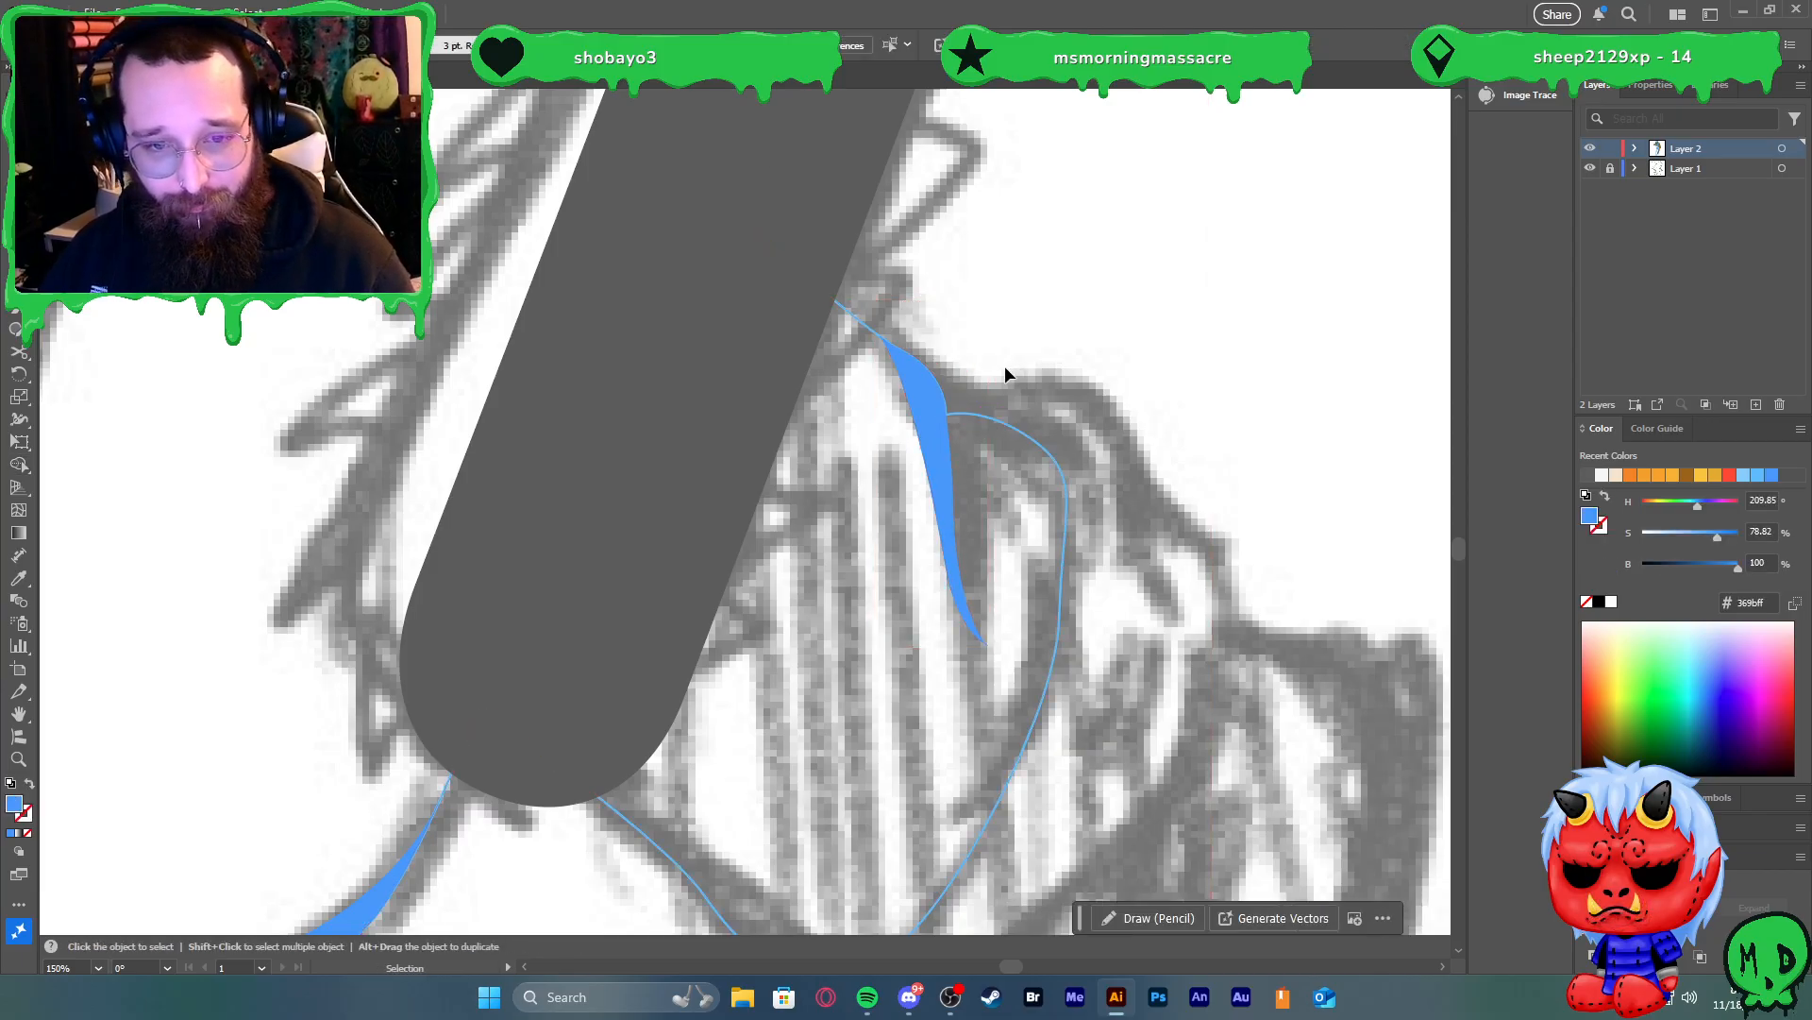
# Draw a small, thin darker blue crease across the back pant leg's lower edge, just below the blade tip
pyautogui.scroll(-3, 1012, 369)
pyautogui.scroll(2, 954, 470)
pyautogui.scroll(-1, 939, 485)
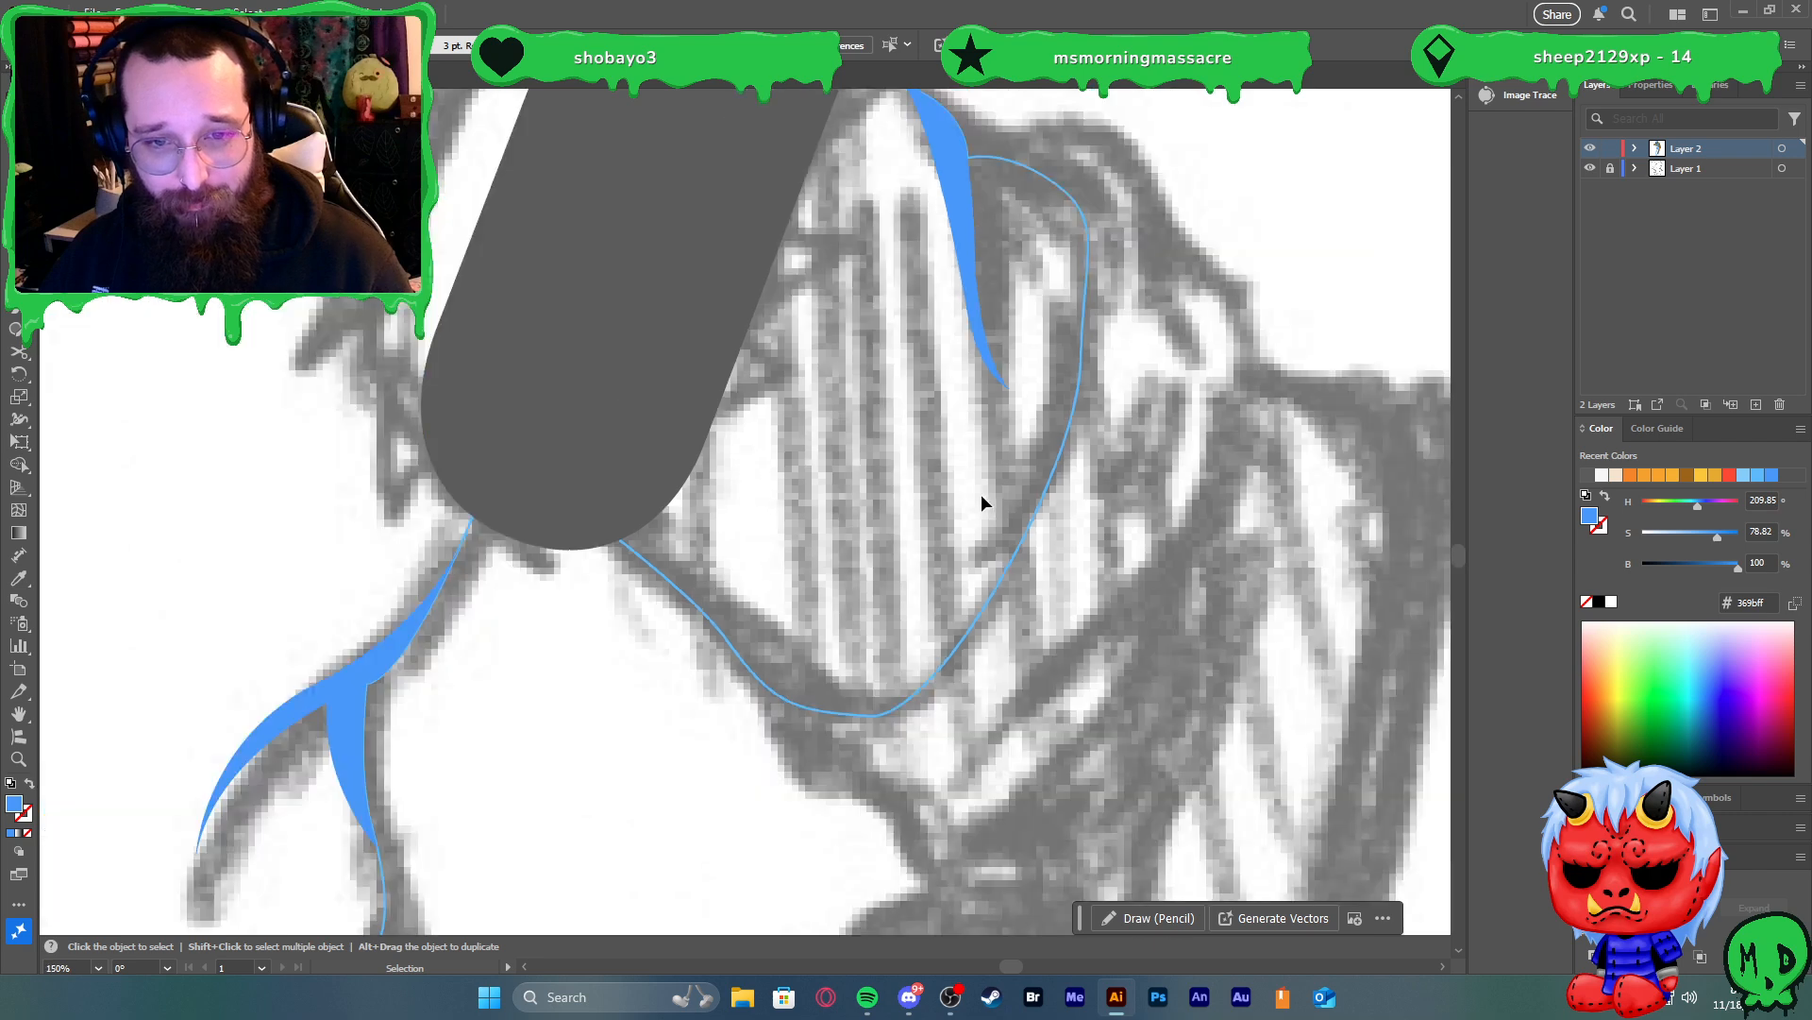
pyautogui.scroll(-1, 1038, 515)
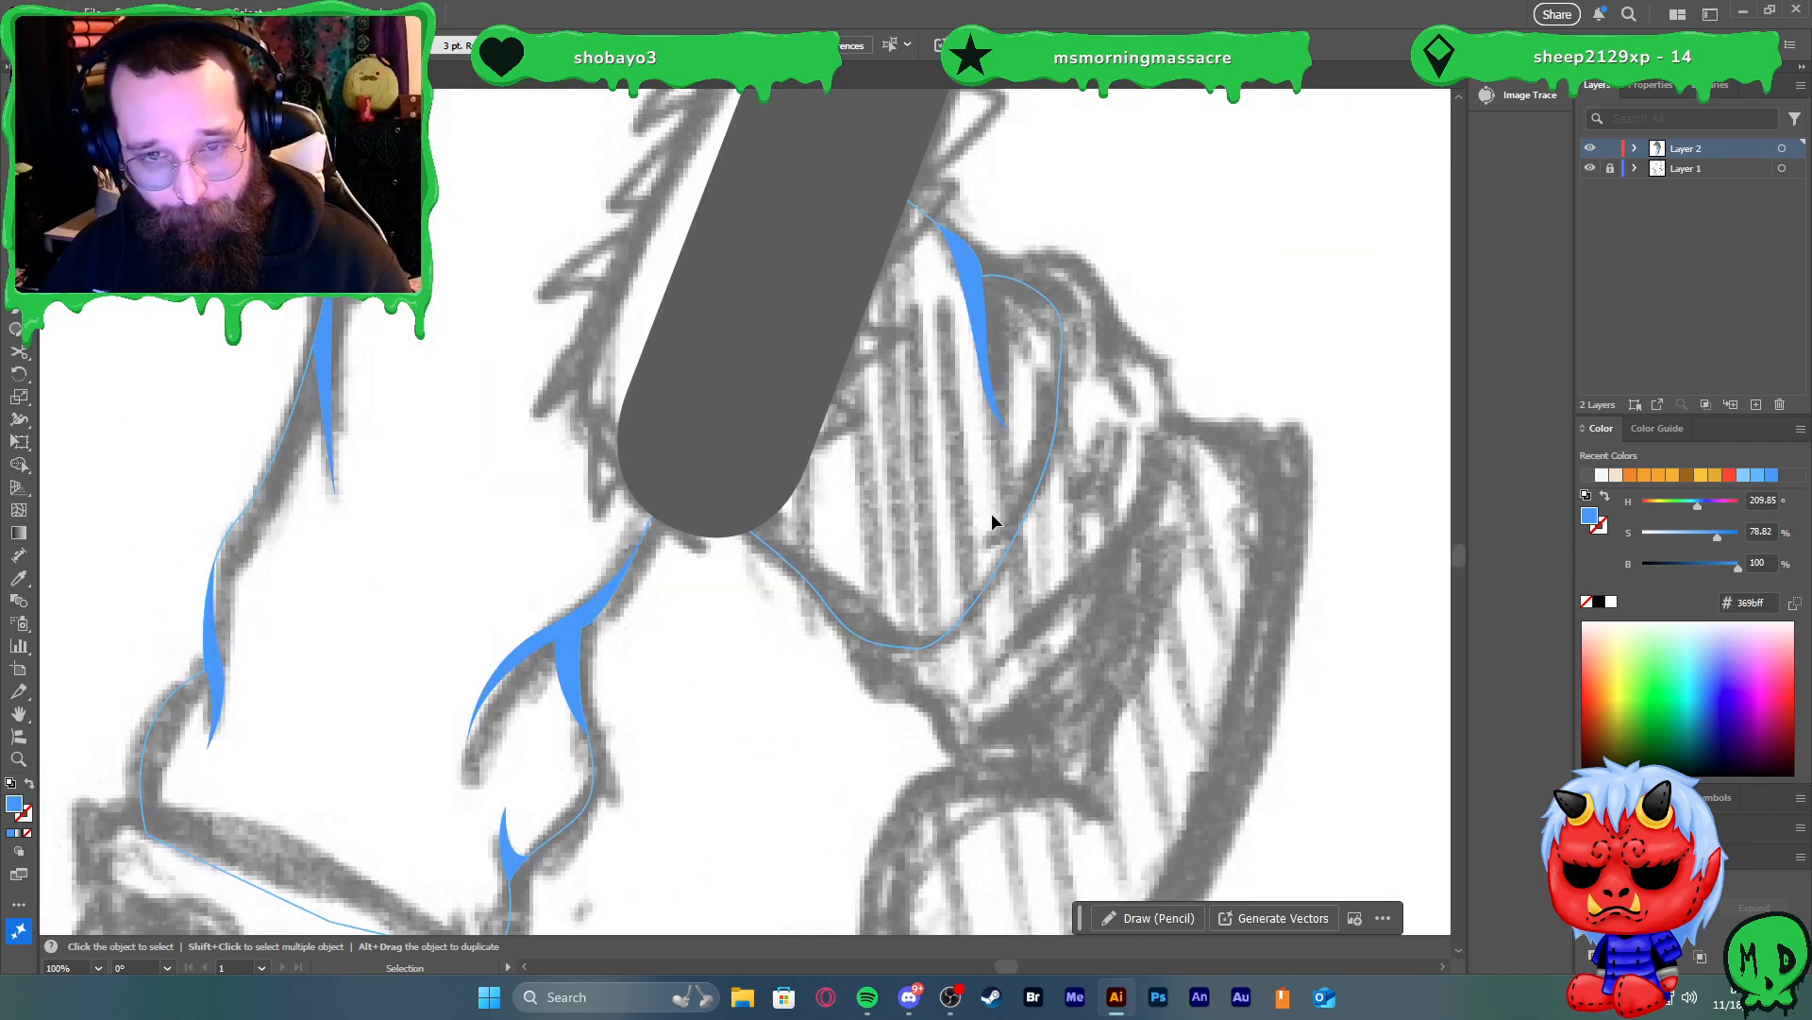
pyautogui.scroll(1, 862, 561)
pyautogui.press('p')
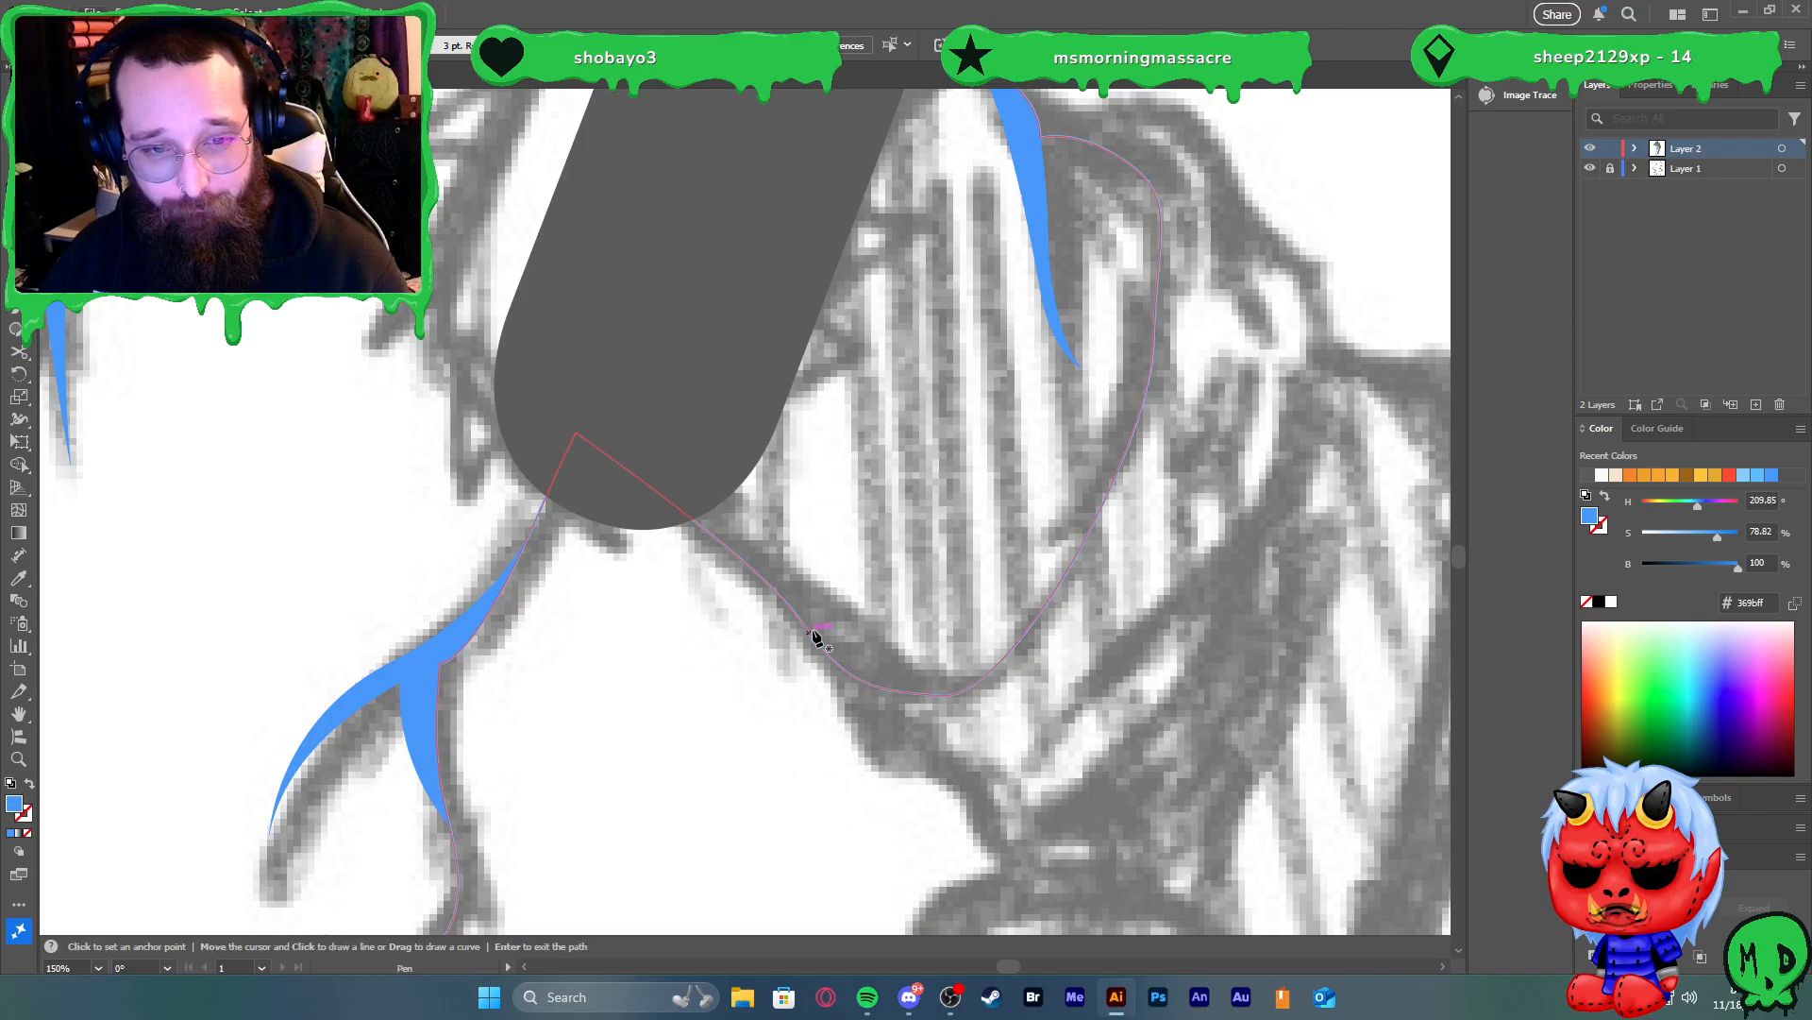
pyautogui.moveTo(828, 567); pyautogui.dragTo(902, 564)
pyautogui.click(828, 566)
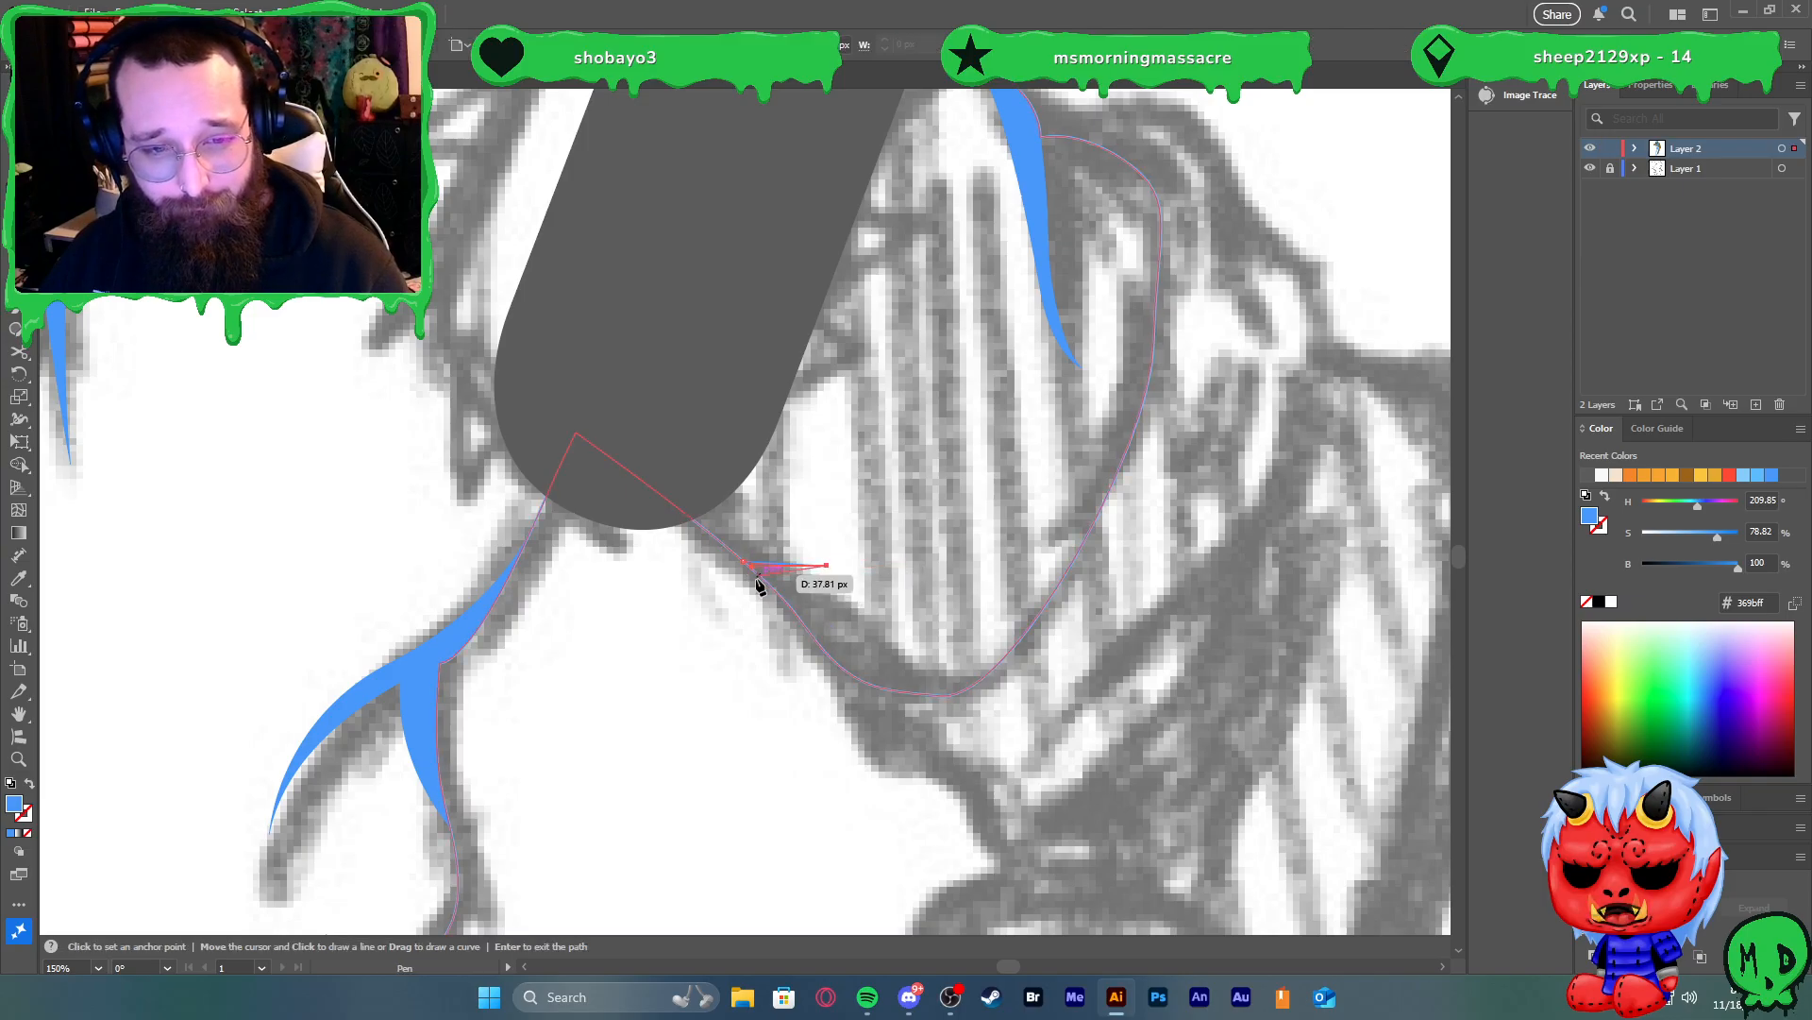
pyautogui.click(827, 565)
pyautogui.press('v')
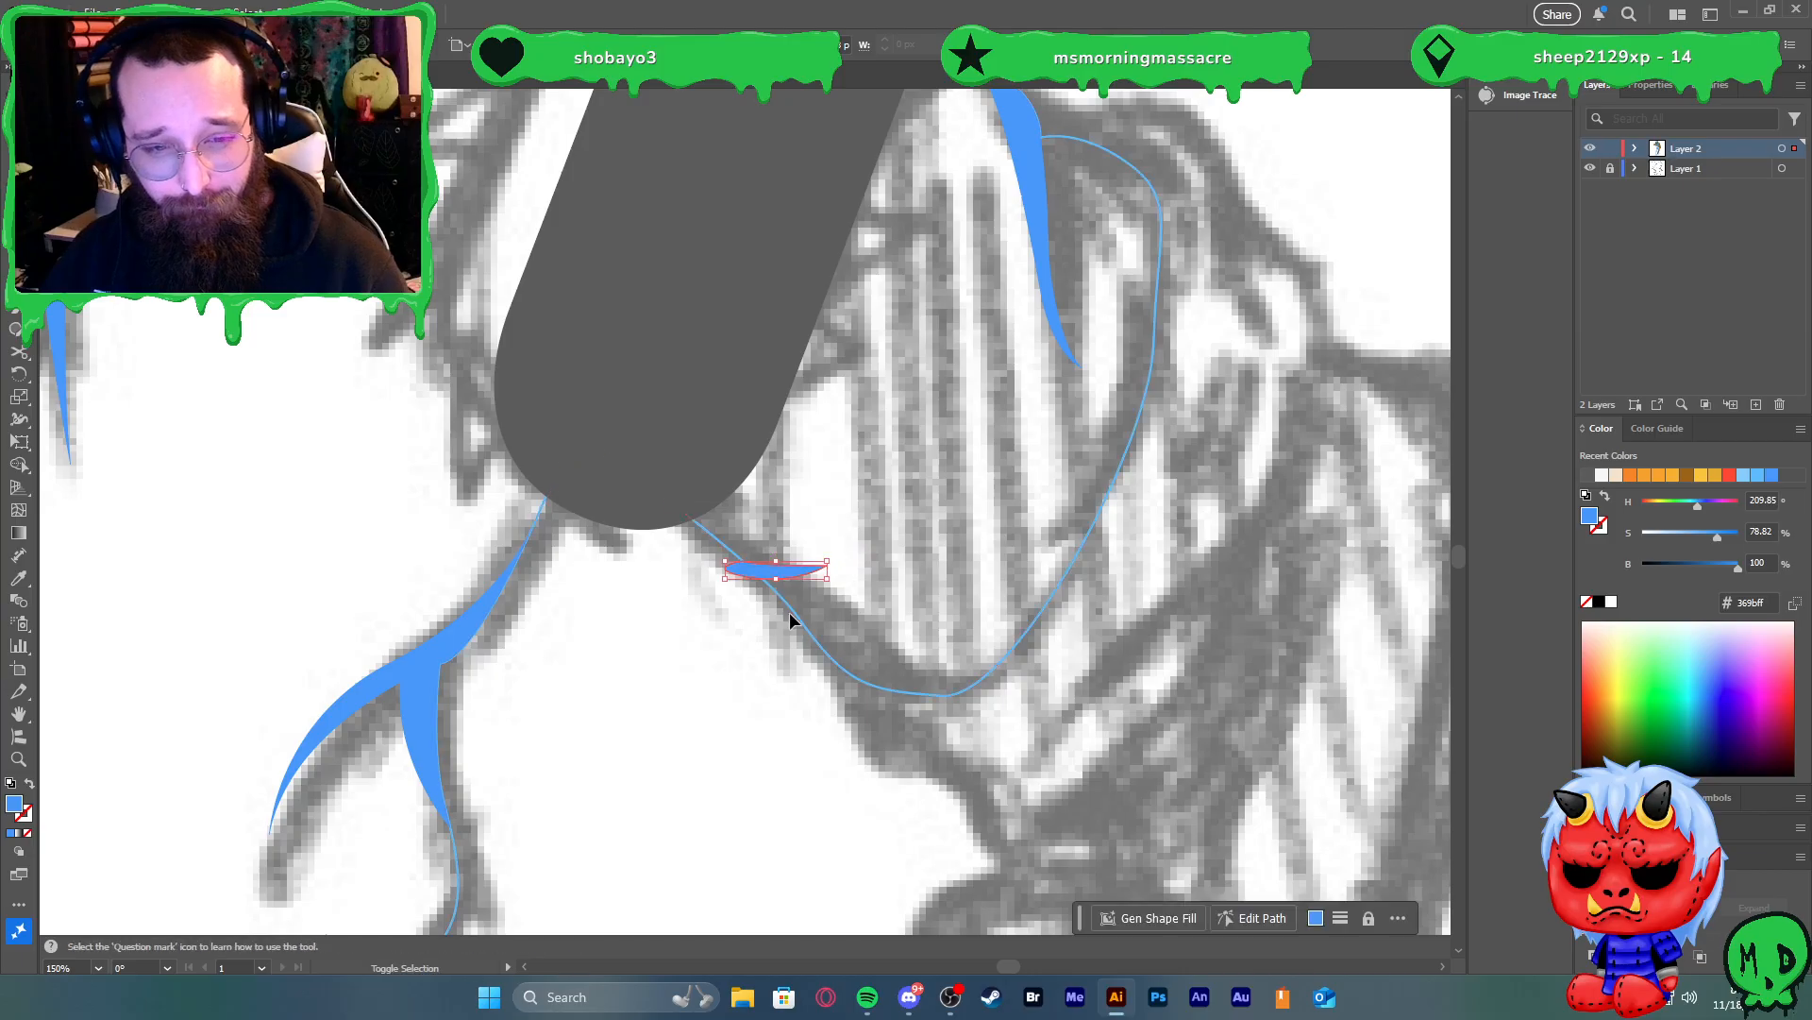
# Trim the small crease's overhang beyond the overalls' outline with the Shape Builder, undoing any stray brush mark
pyautogui.keyDown('shift'); pyautogui.click(792, 611); pyautogui.keyUp('shift')
pyautogui.hotkey('shift', 'm')
pyautogui.keyDown('alt'); pyautogui.click(742, 571); pyautogui.keyUp('alt')
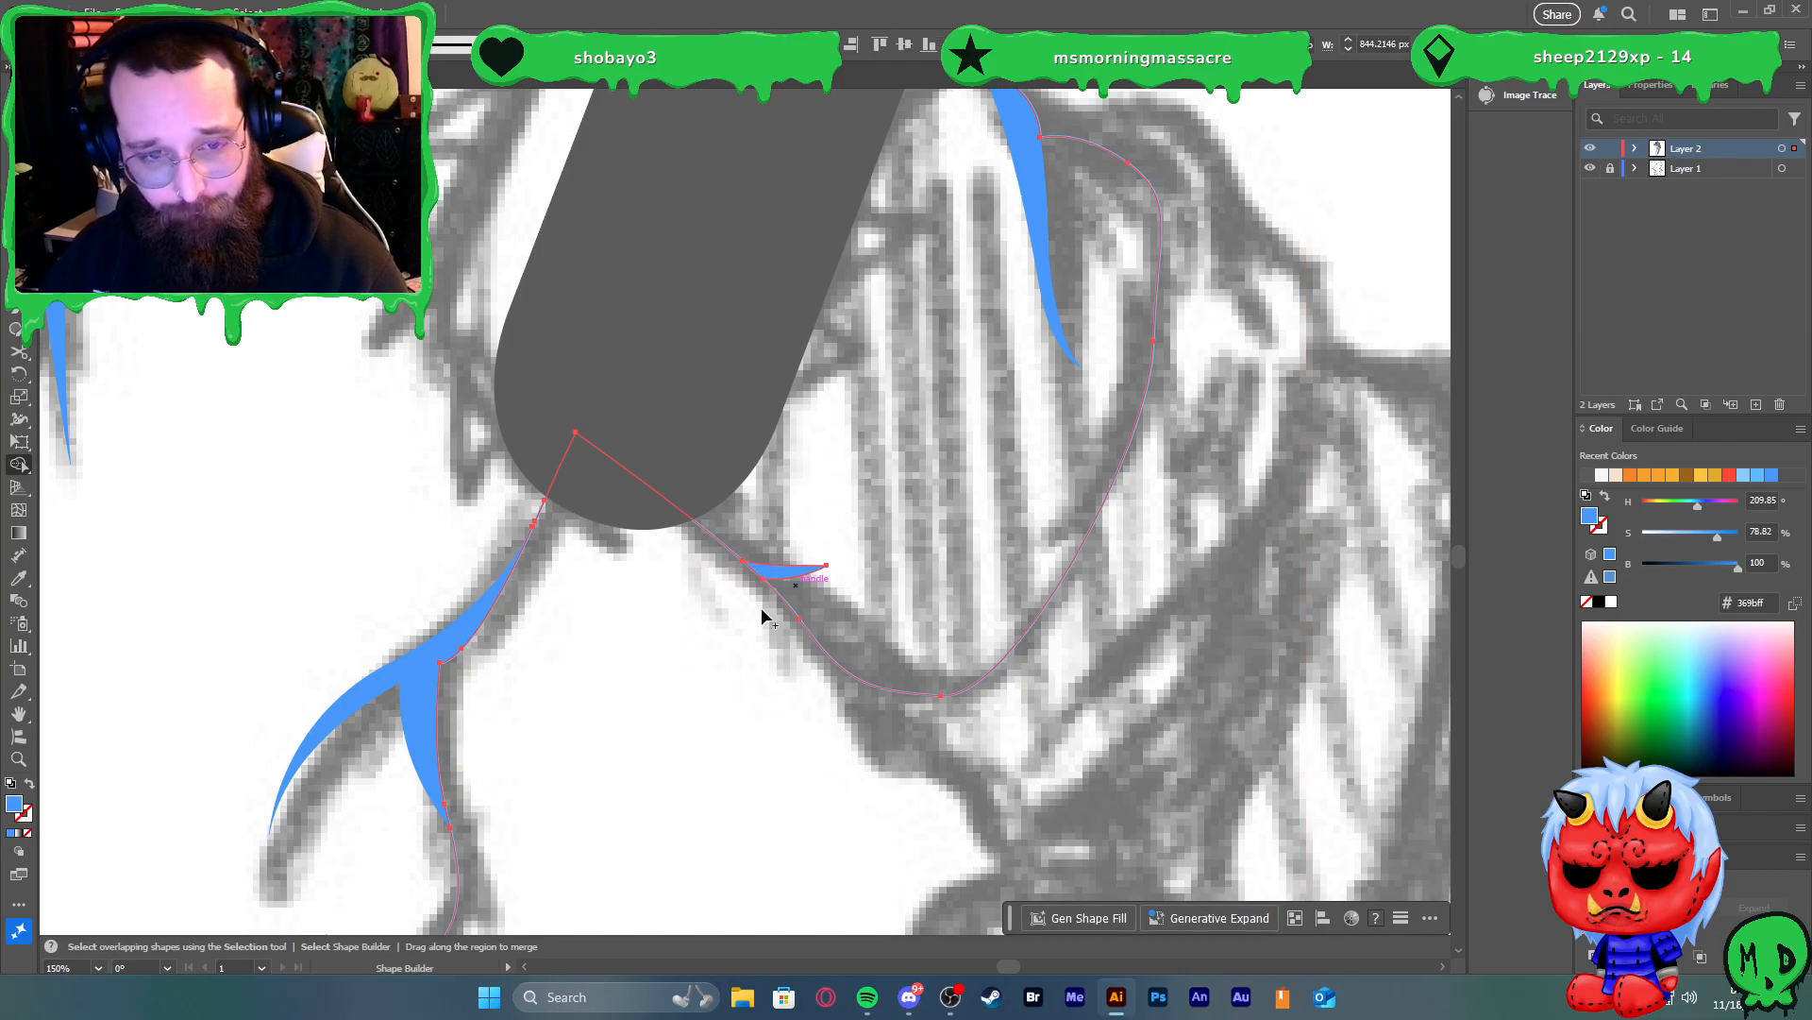
pyautogui.press('b')
pyautogui.click(756, 616)
pyautogui.press('v')
pyautogui.hotkey('ctrl', 'z')
pyautogui.click(853, 563)
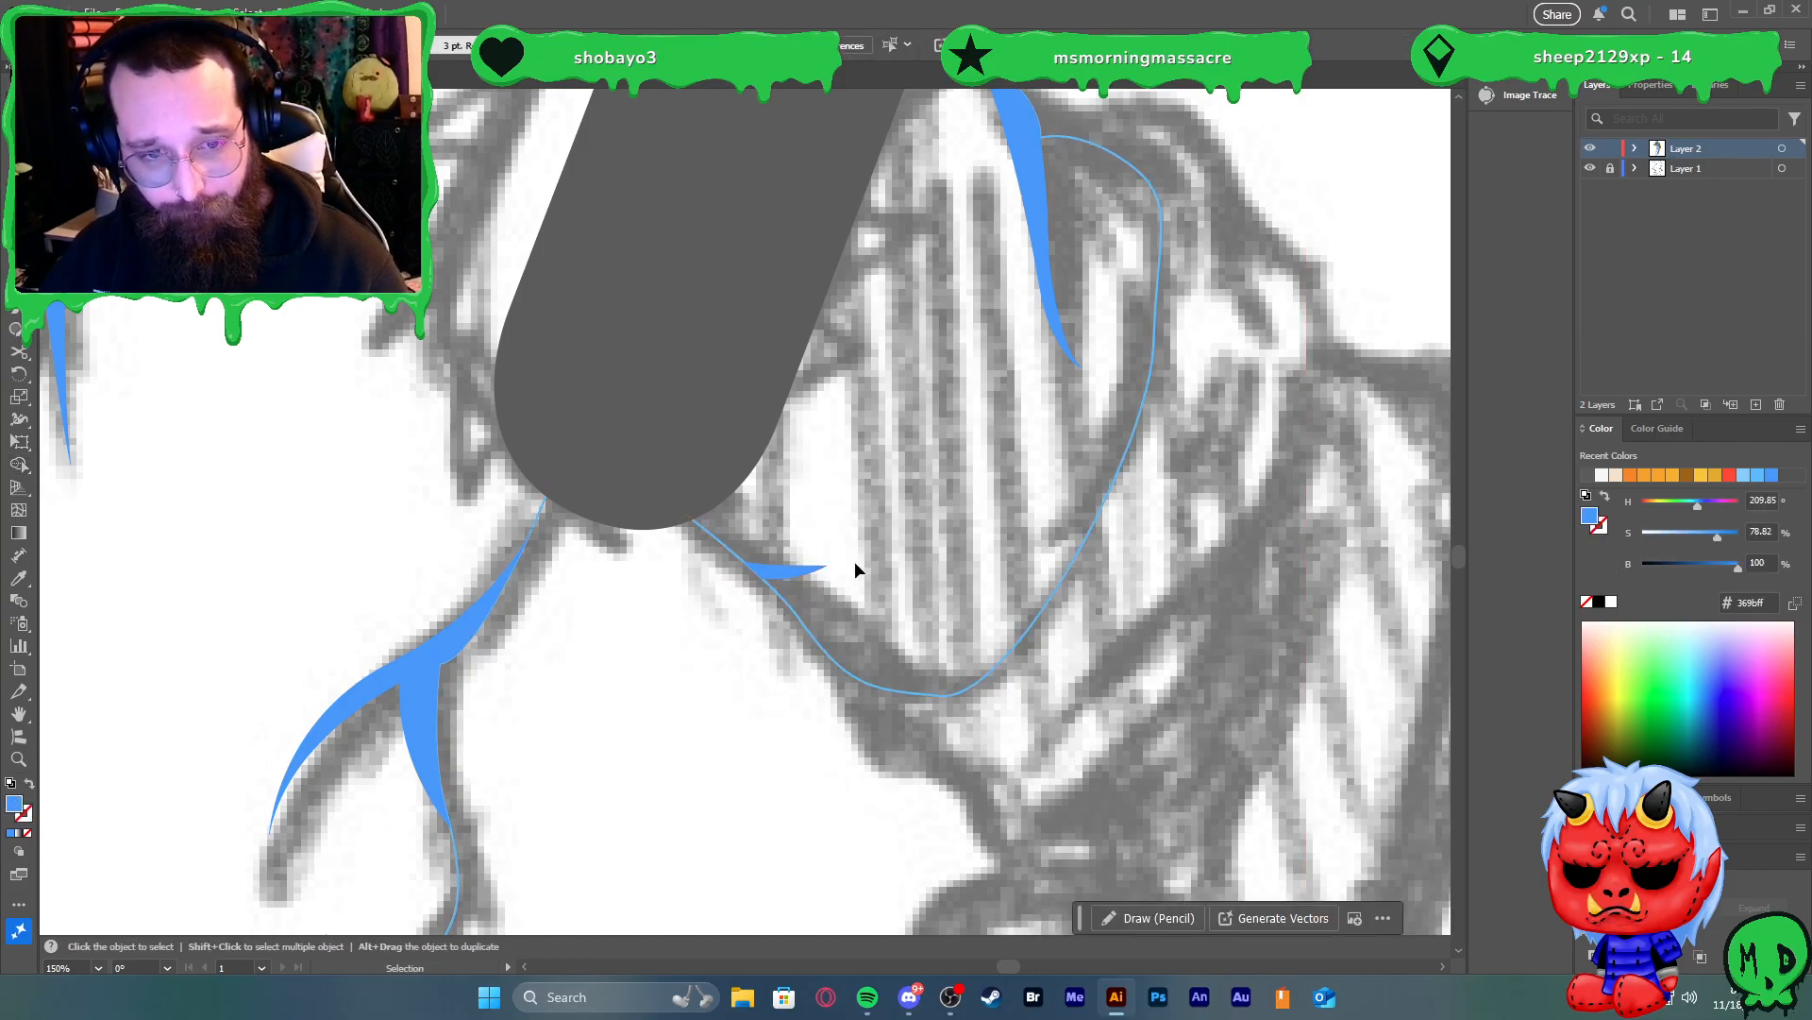
# Swap the overalls' light blue outline back to a solid fill
pyautogui.scroll(-4, 855, 562)
pyautogui.click(927, 477)
pyautogui.hotkey('shift', 'x')
pyautogui.click(1034, 494)
# Review the whole figure with the sketch on Layer 1 temporarily hidden
pyautogui.scroll(-2, 994, 496)
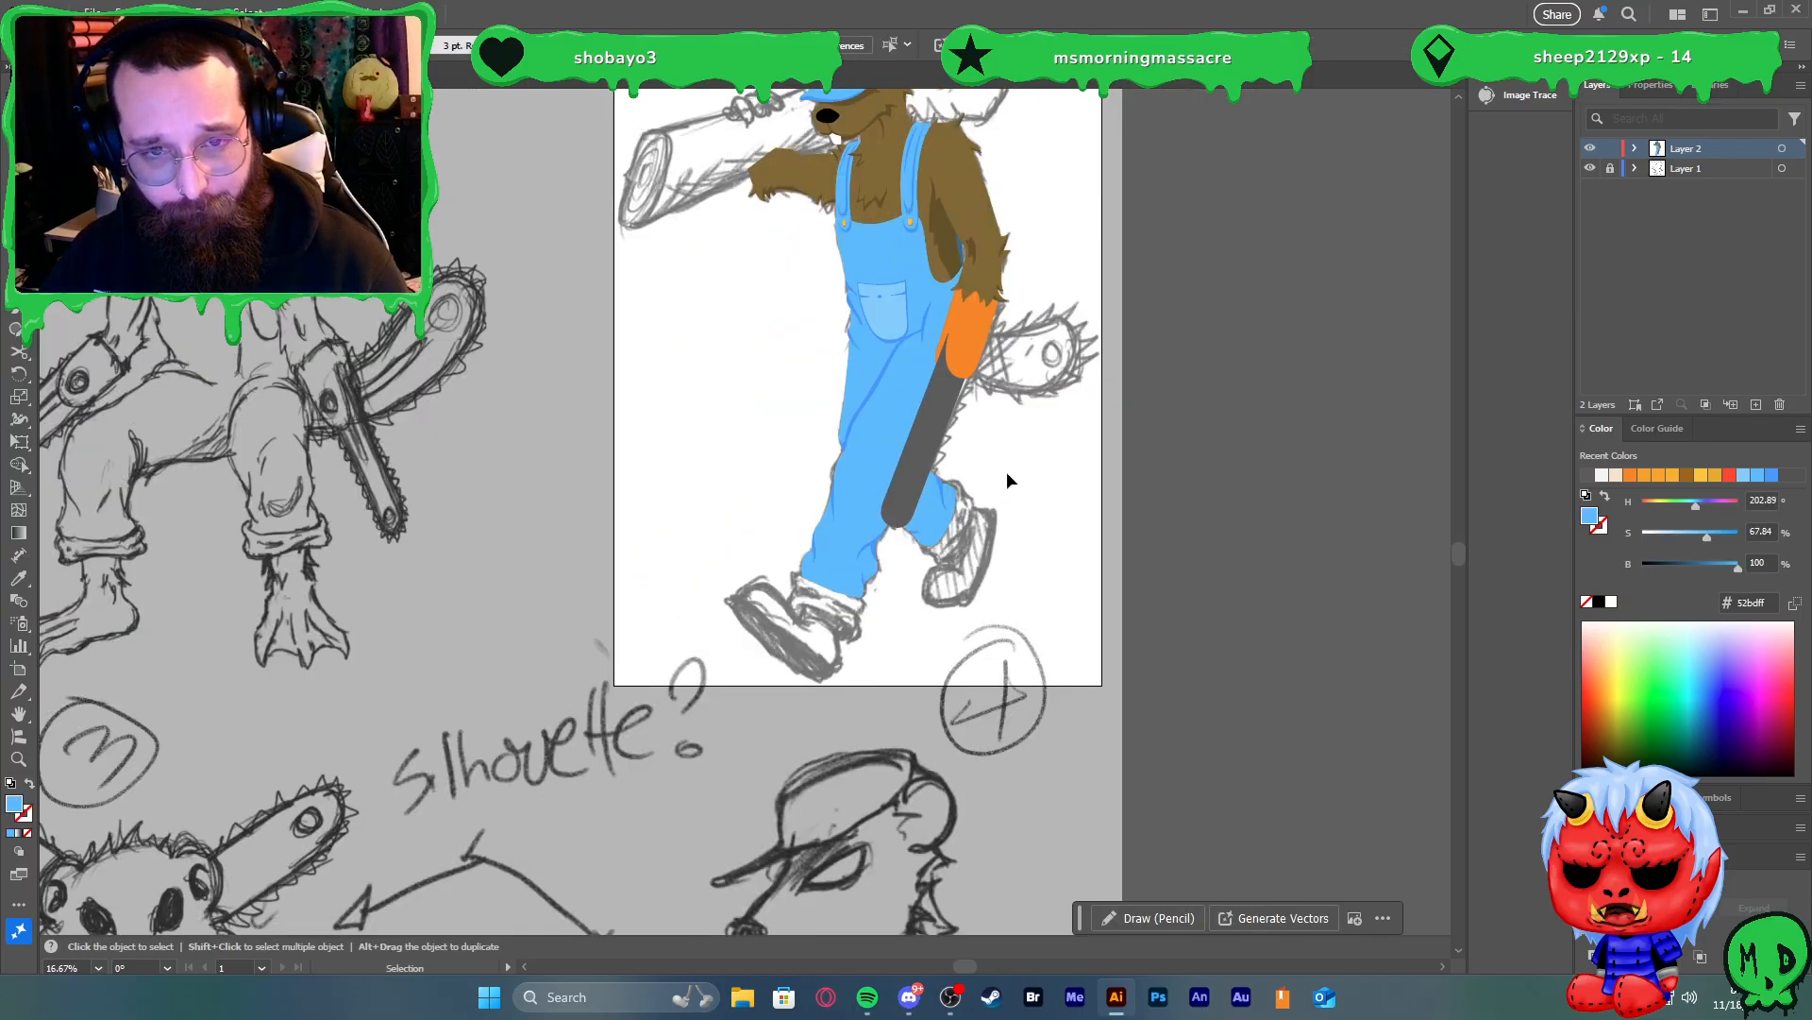
pyautogui.scroll(4, 1000, 462)
pyautogui.scroll(-3, 1016, 470)
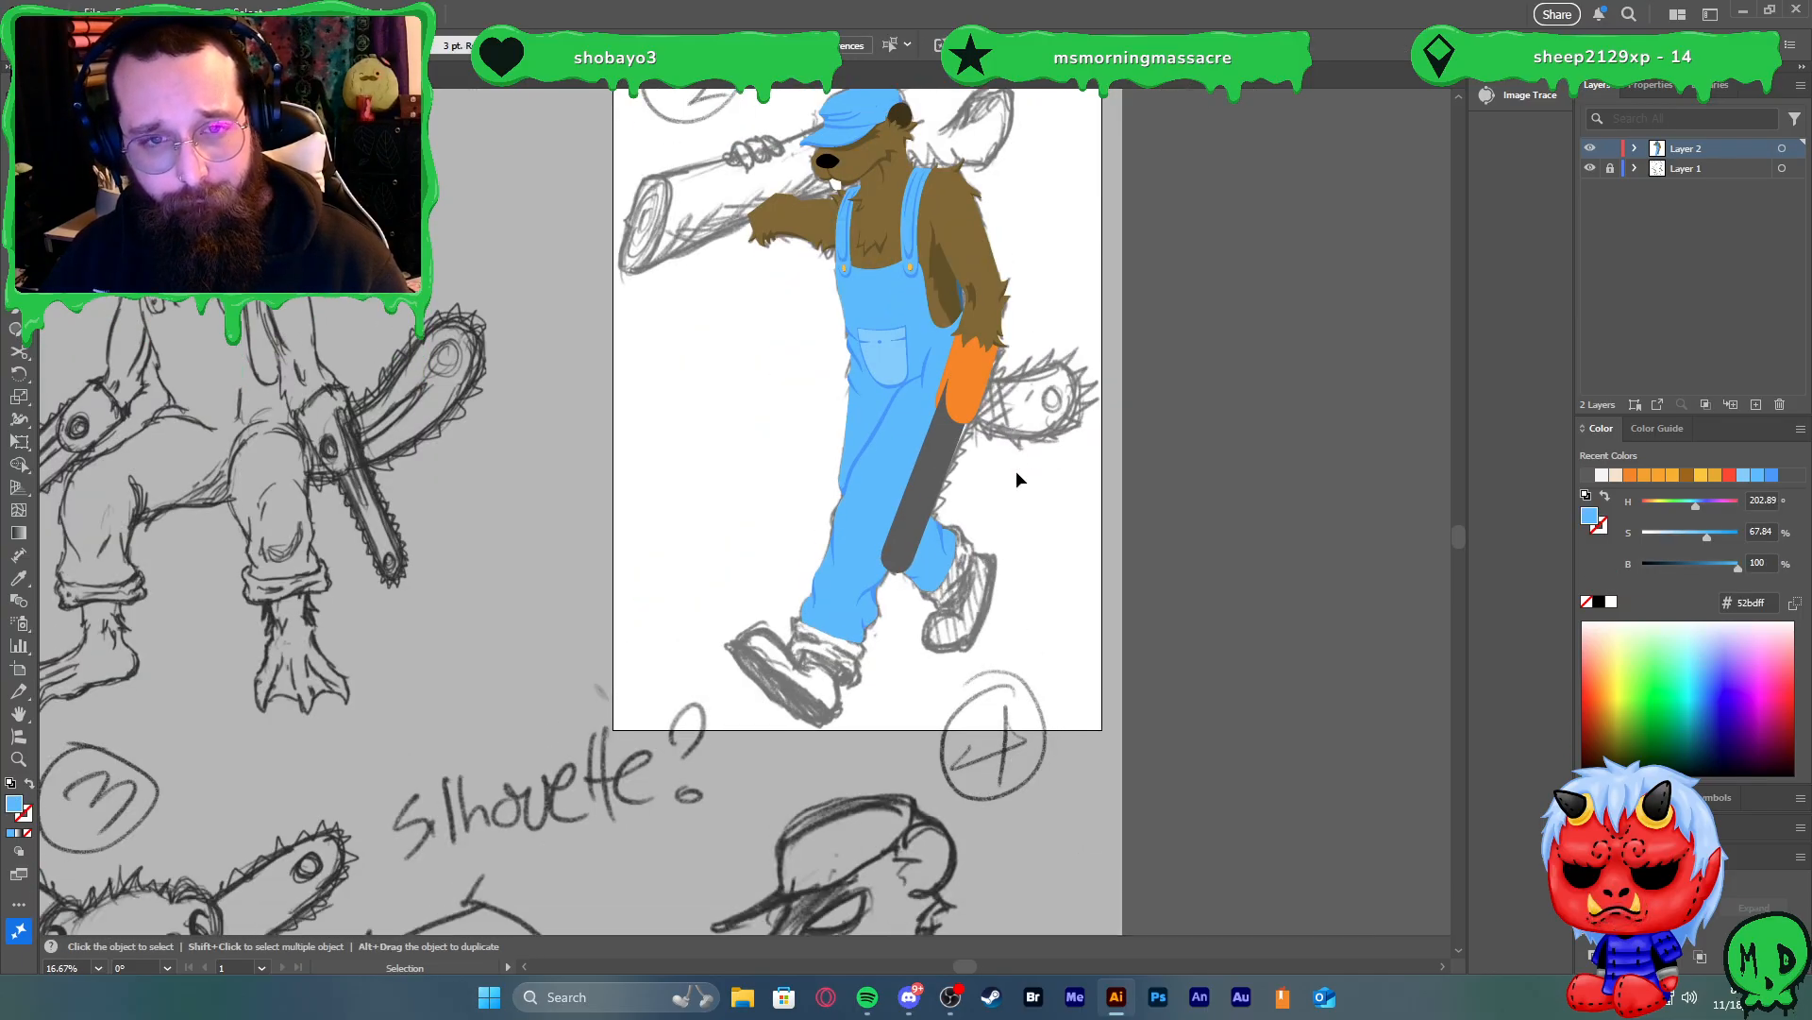
pyautogui.scroll(2, 1005, 468)
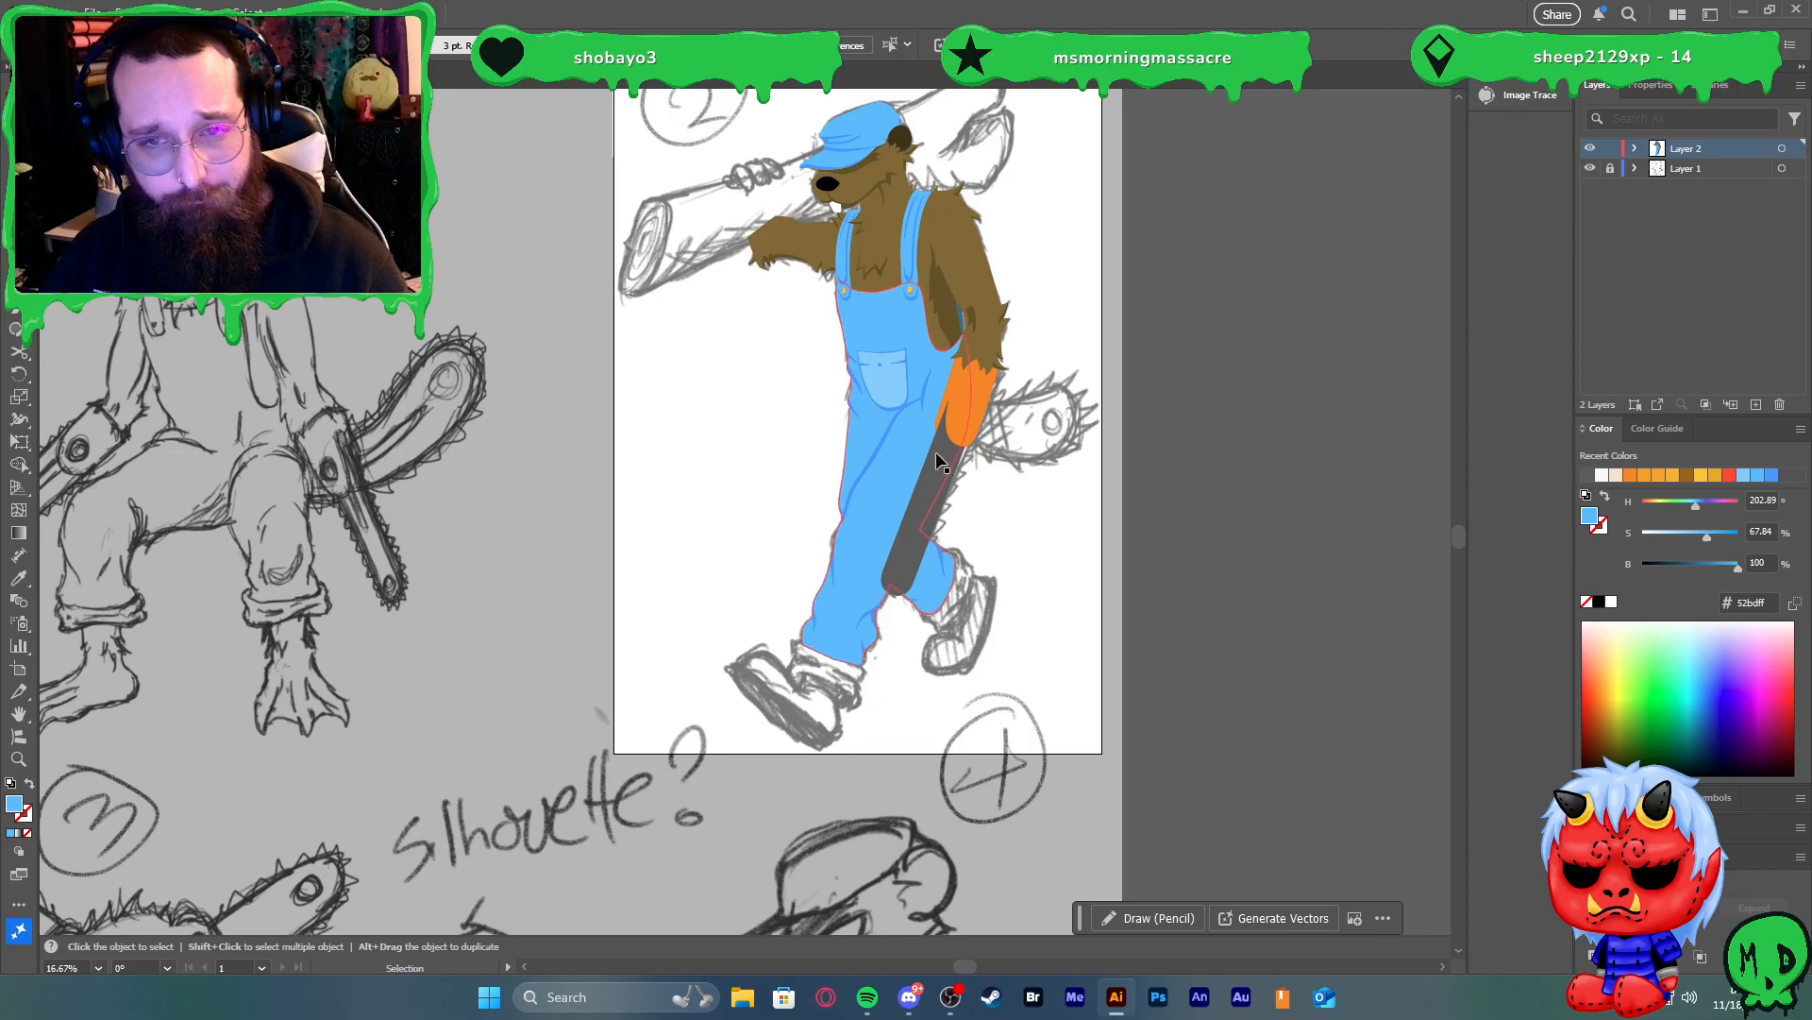
pyautogui.click(1590, 168)
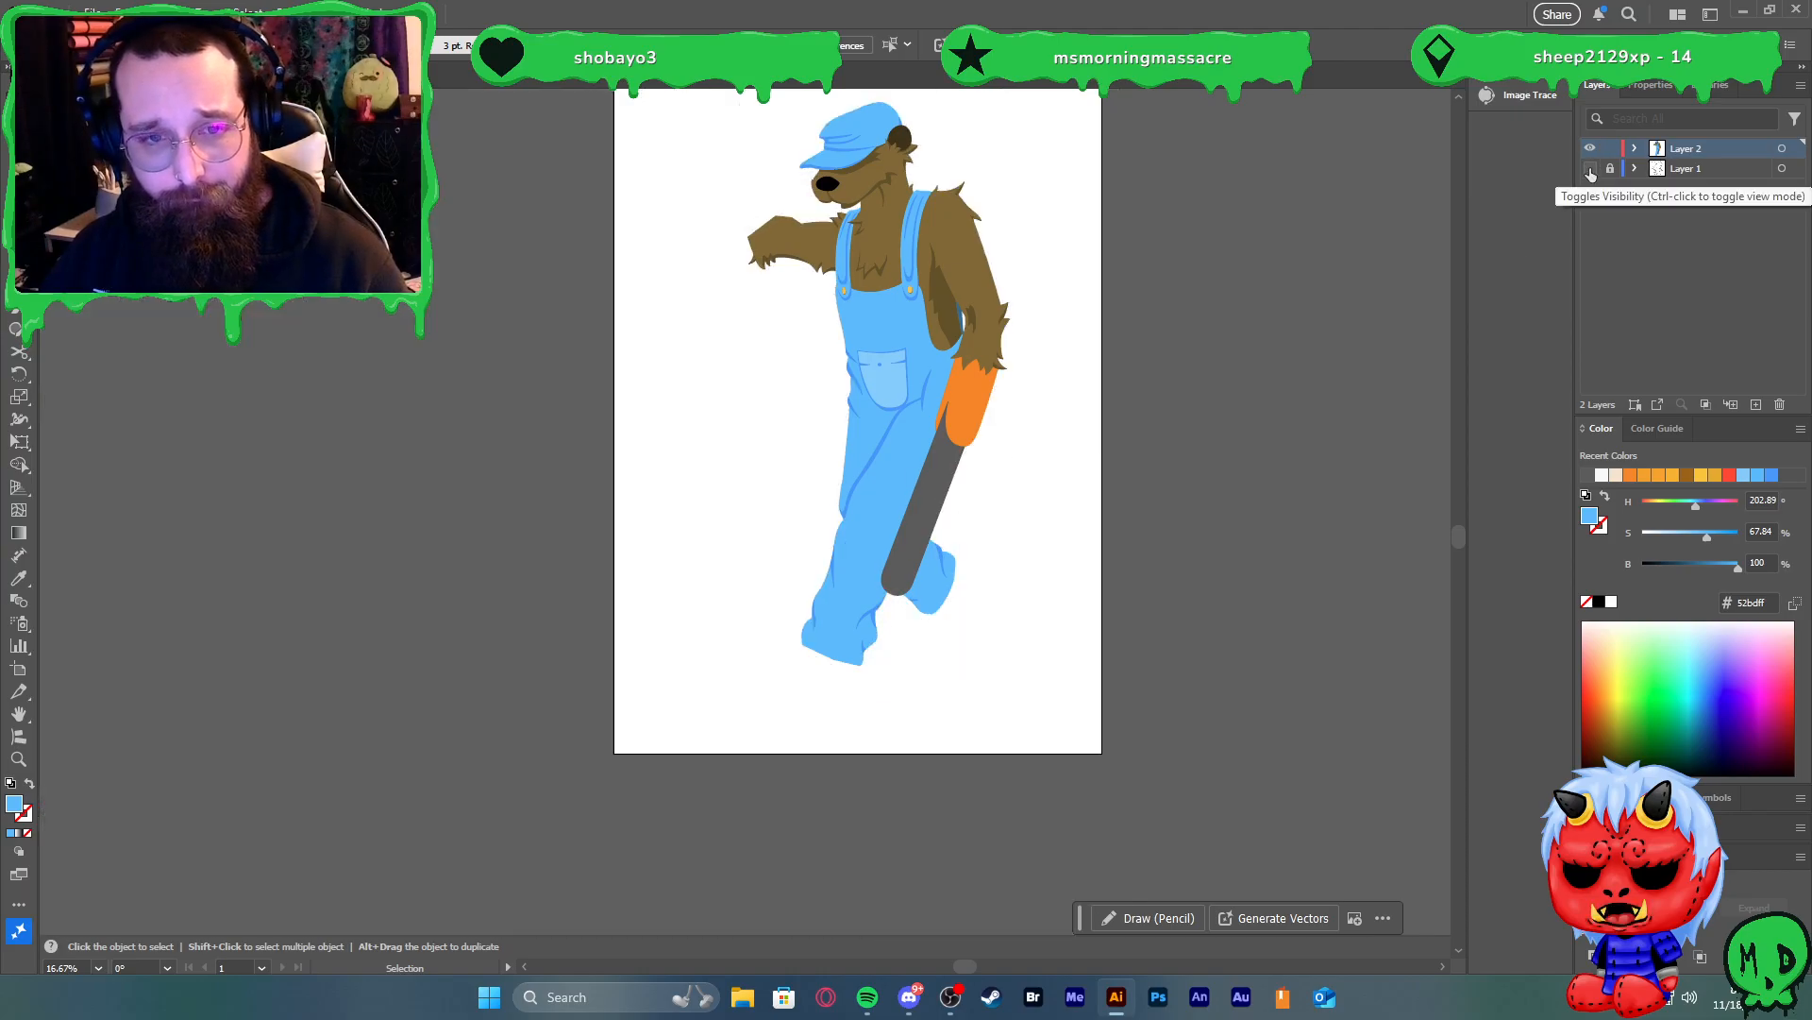
pyautogui.click(1591, 167)
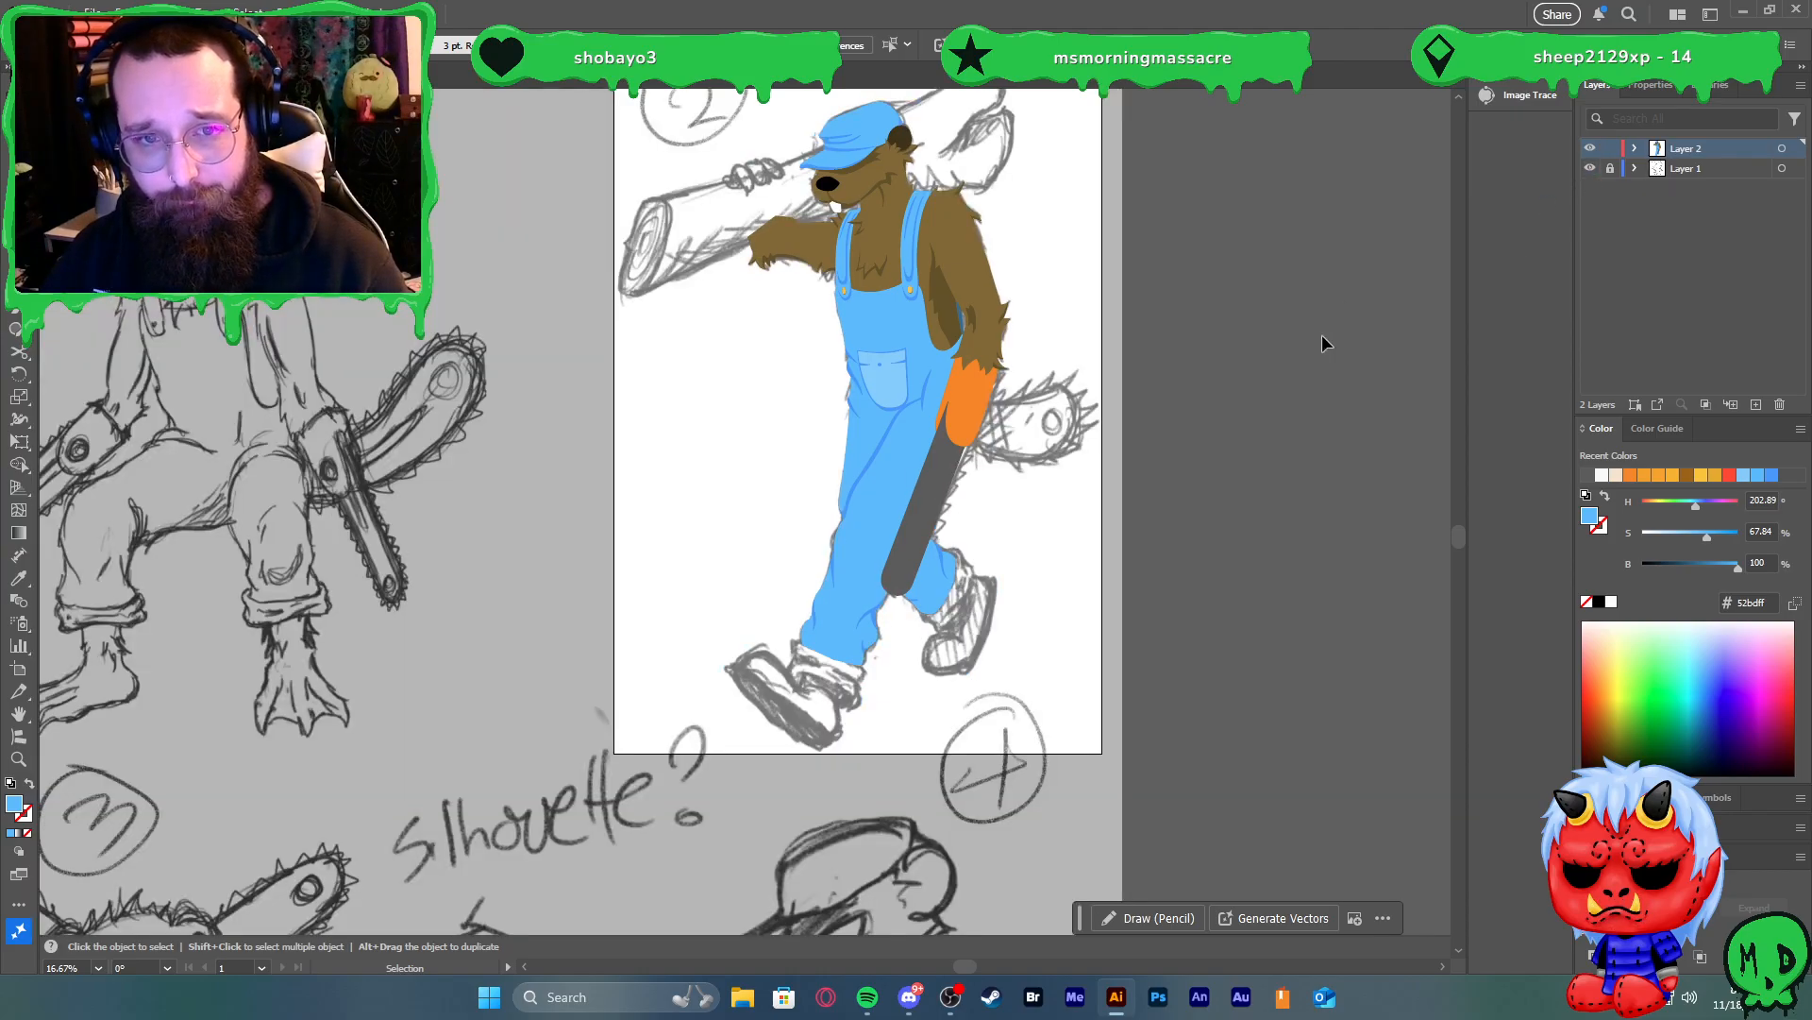
# Swap the fills of the blue overalls and the orange chainsaw body to outlines to reveal the sketched handle
pyautogui.scroll(1, 1014, 431)
pyautogui.click(817, 456)
pyautogui.hotkey('shift', 'x')
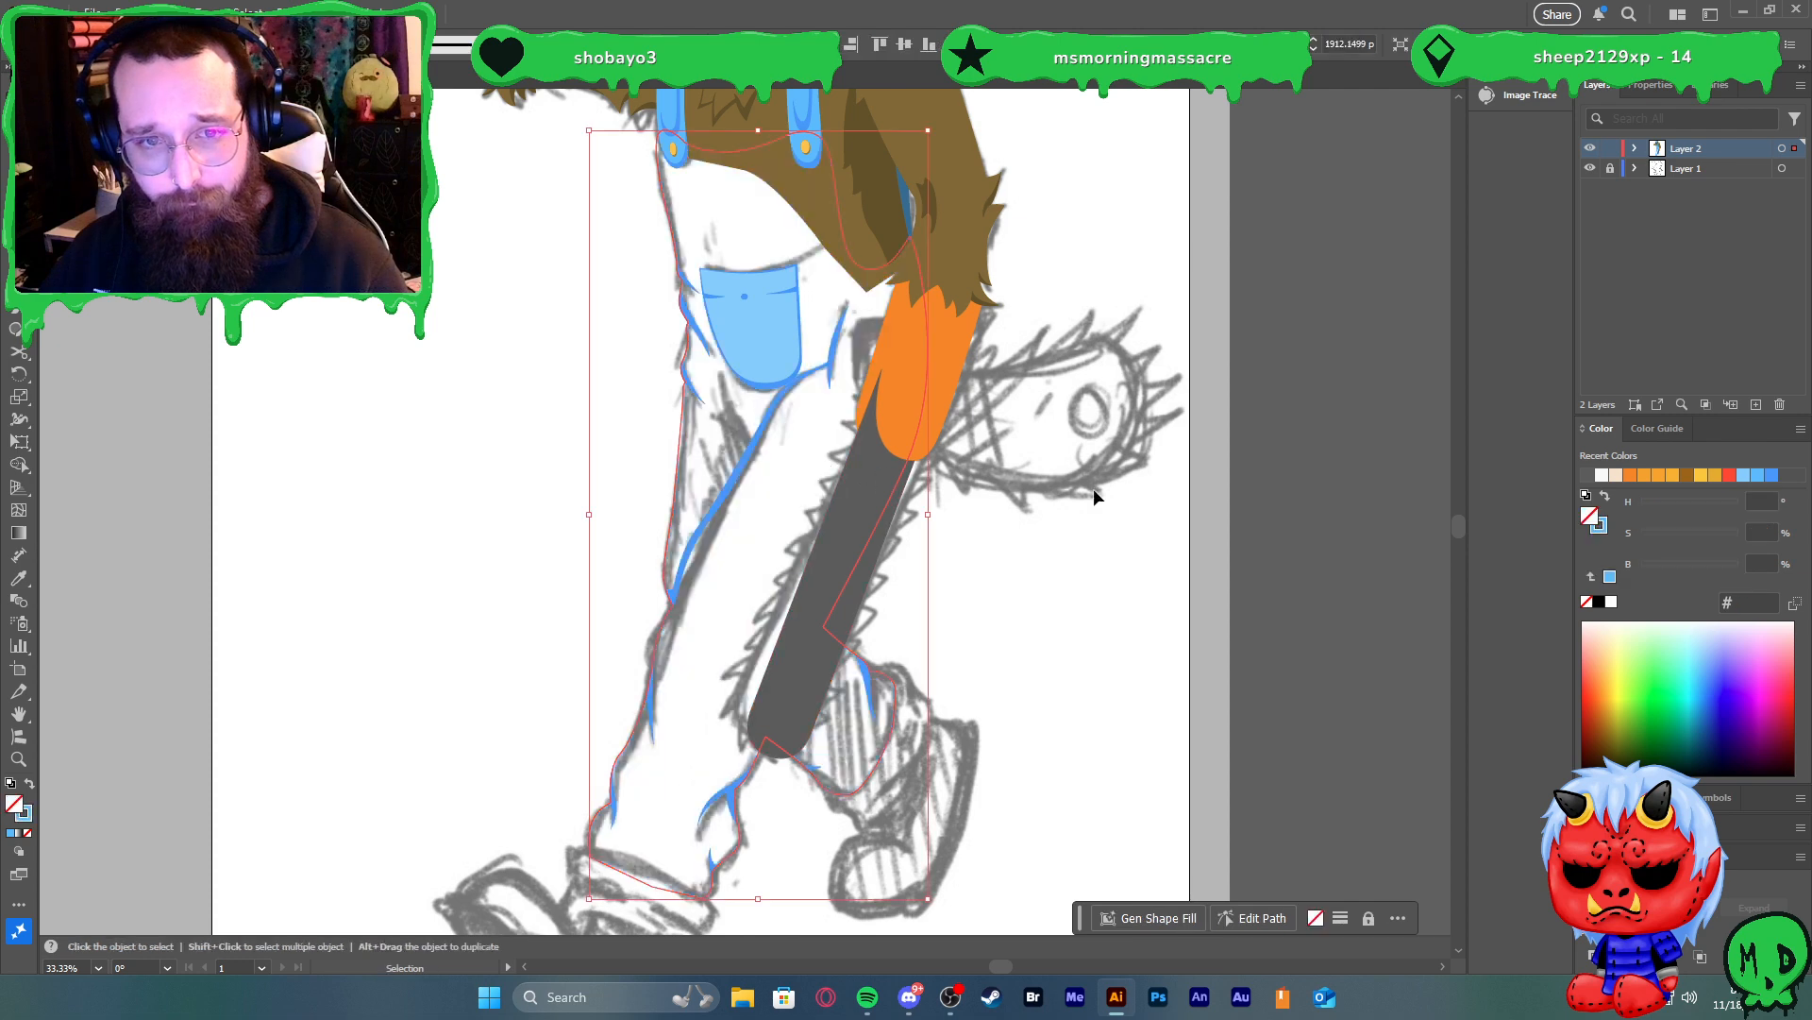
pyautogui.click(1094, 489)
pyautogui.scroll(2, 929, 412)
pyautogui.click(904, 365)
pyautogui.hotkey('shift', 'x')
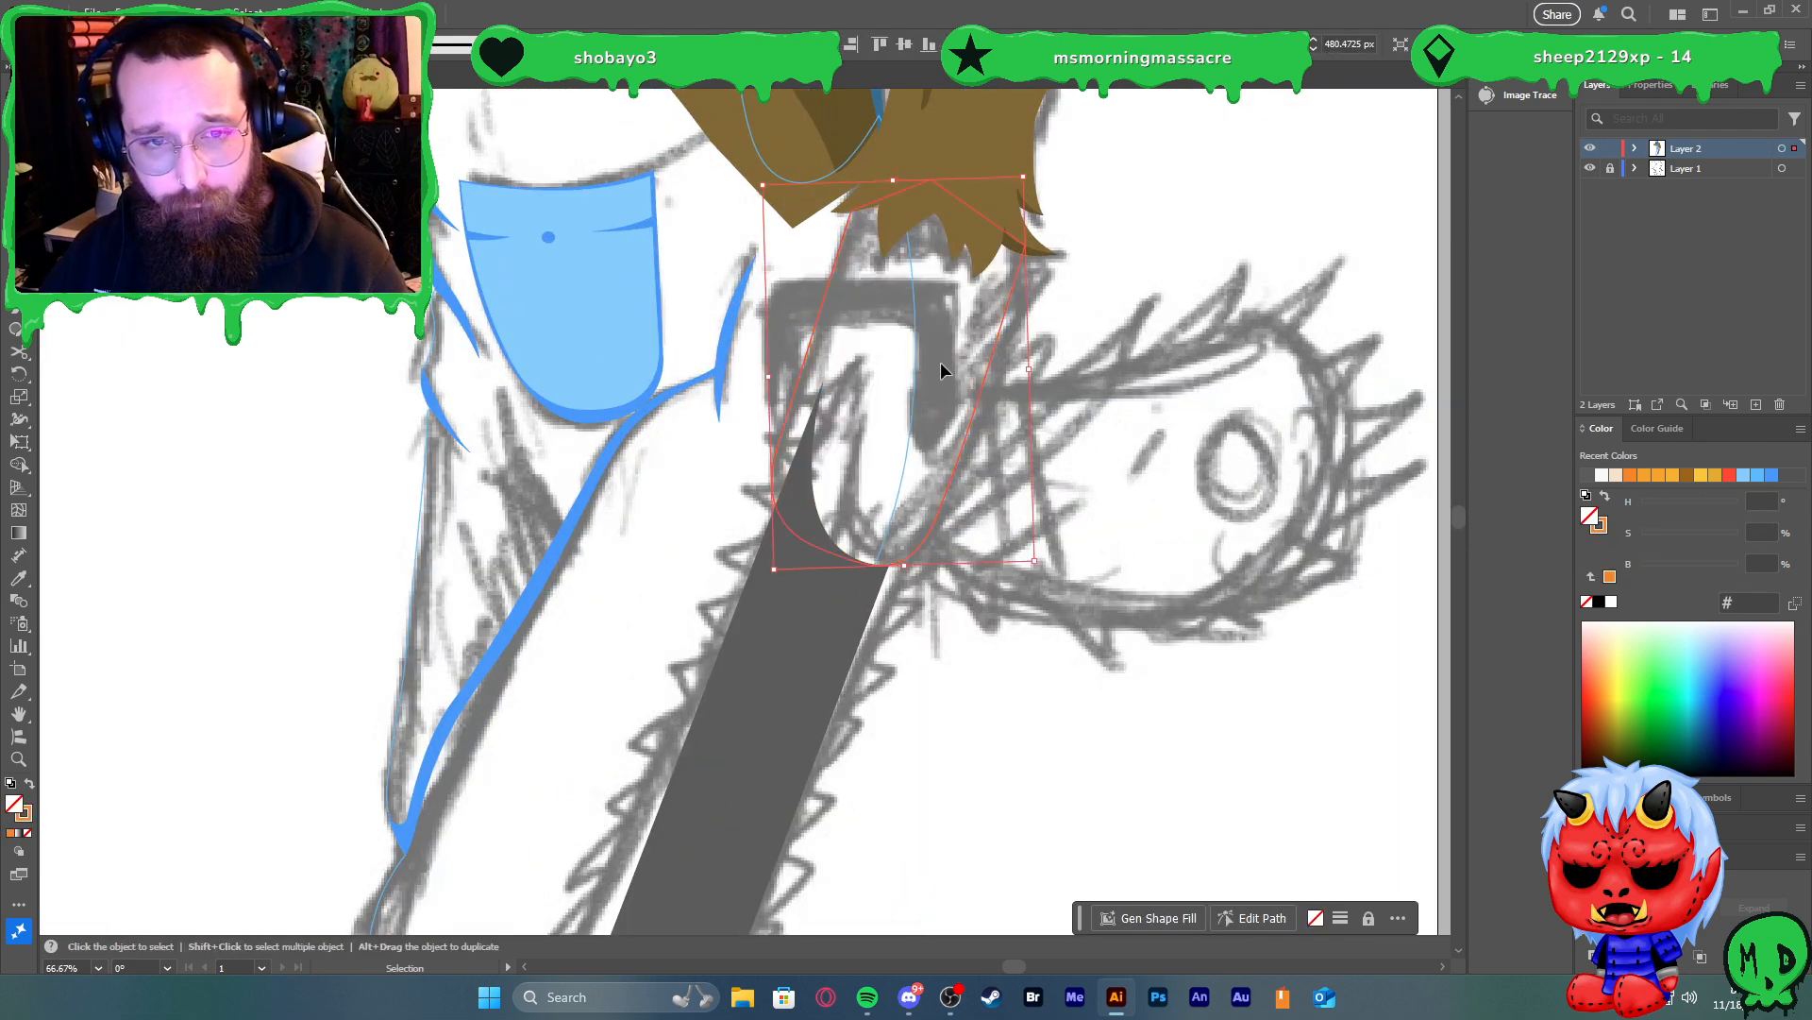
# Trace the outer edge of the sketched chainsaw handle with the Pen tool, from its hooked end across the top
pyautogui.scroll(1, 966, 370)
pyautogui.press('l')
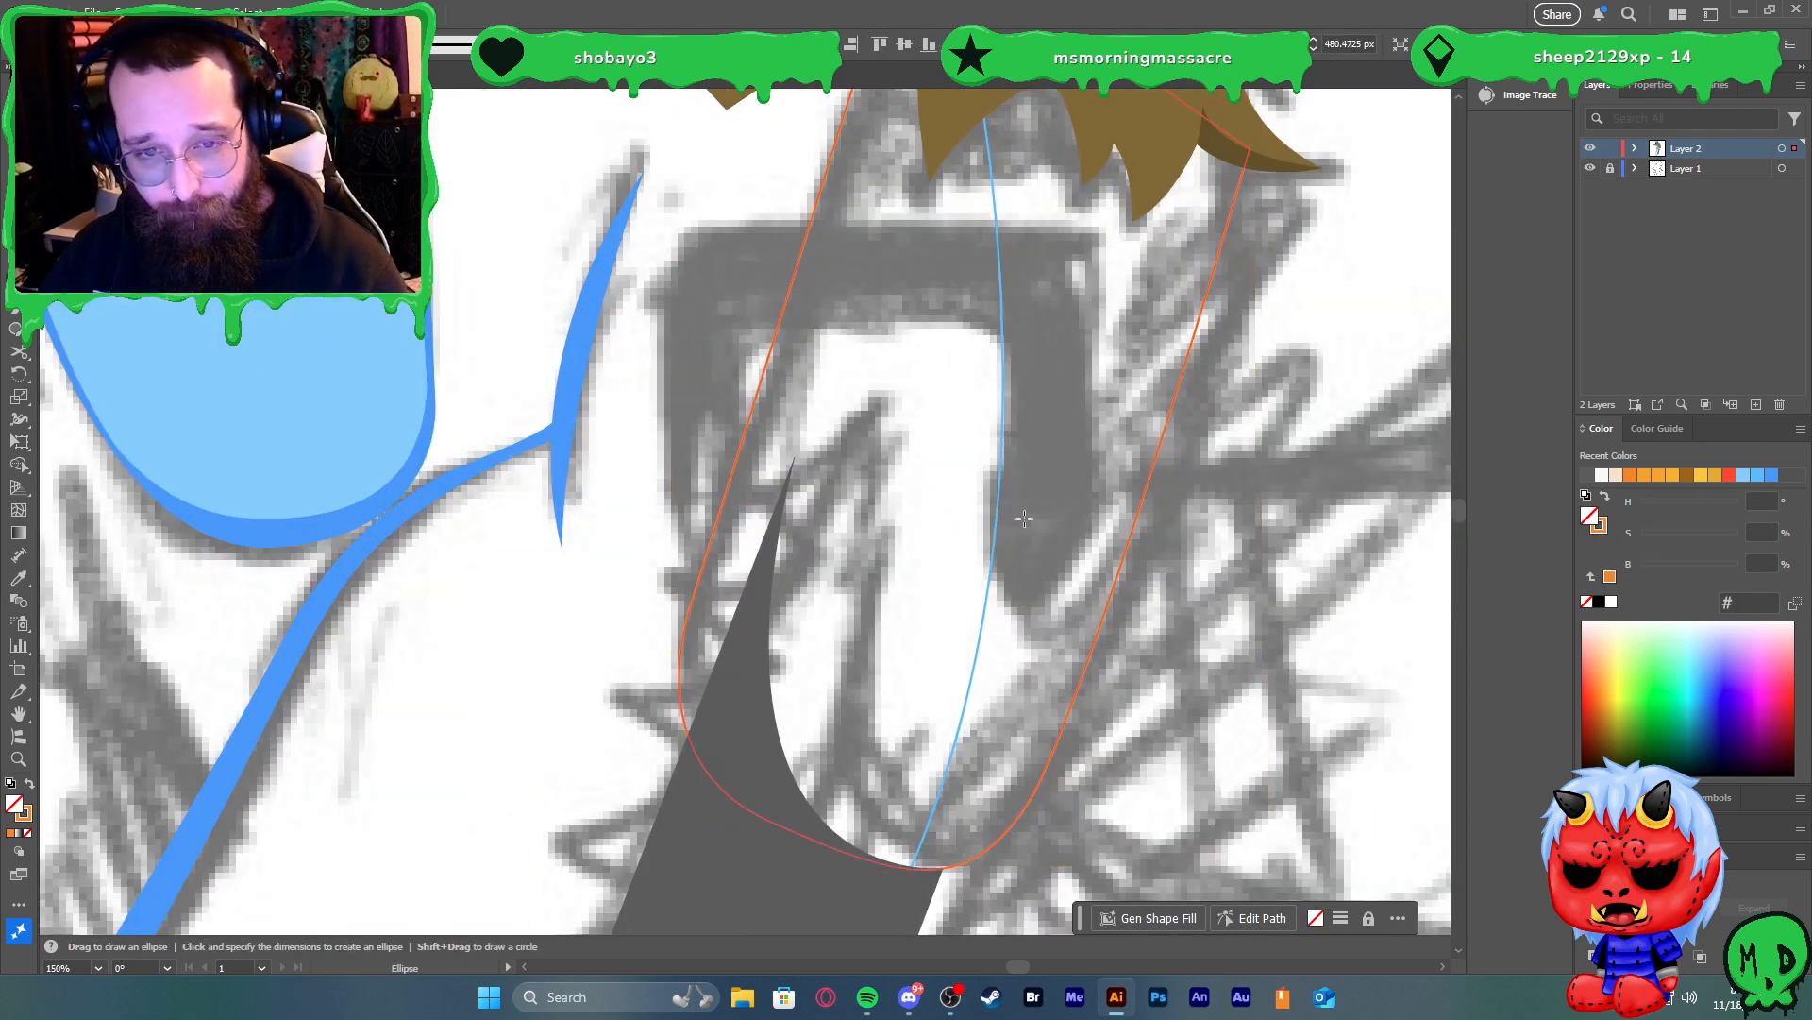
pyautogui.press('p')
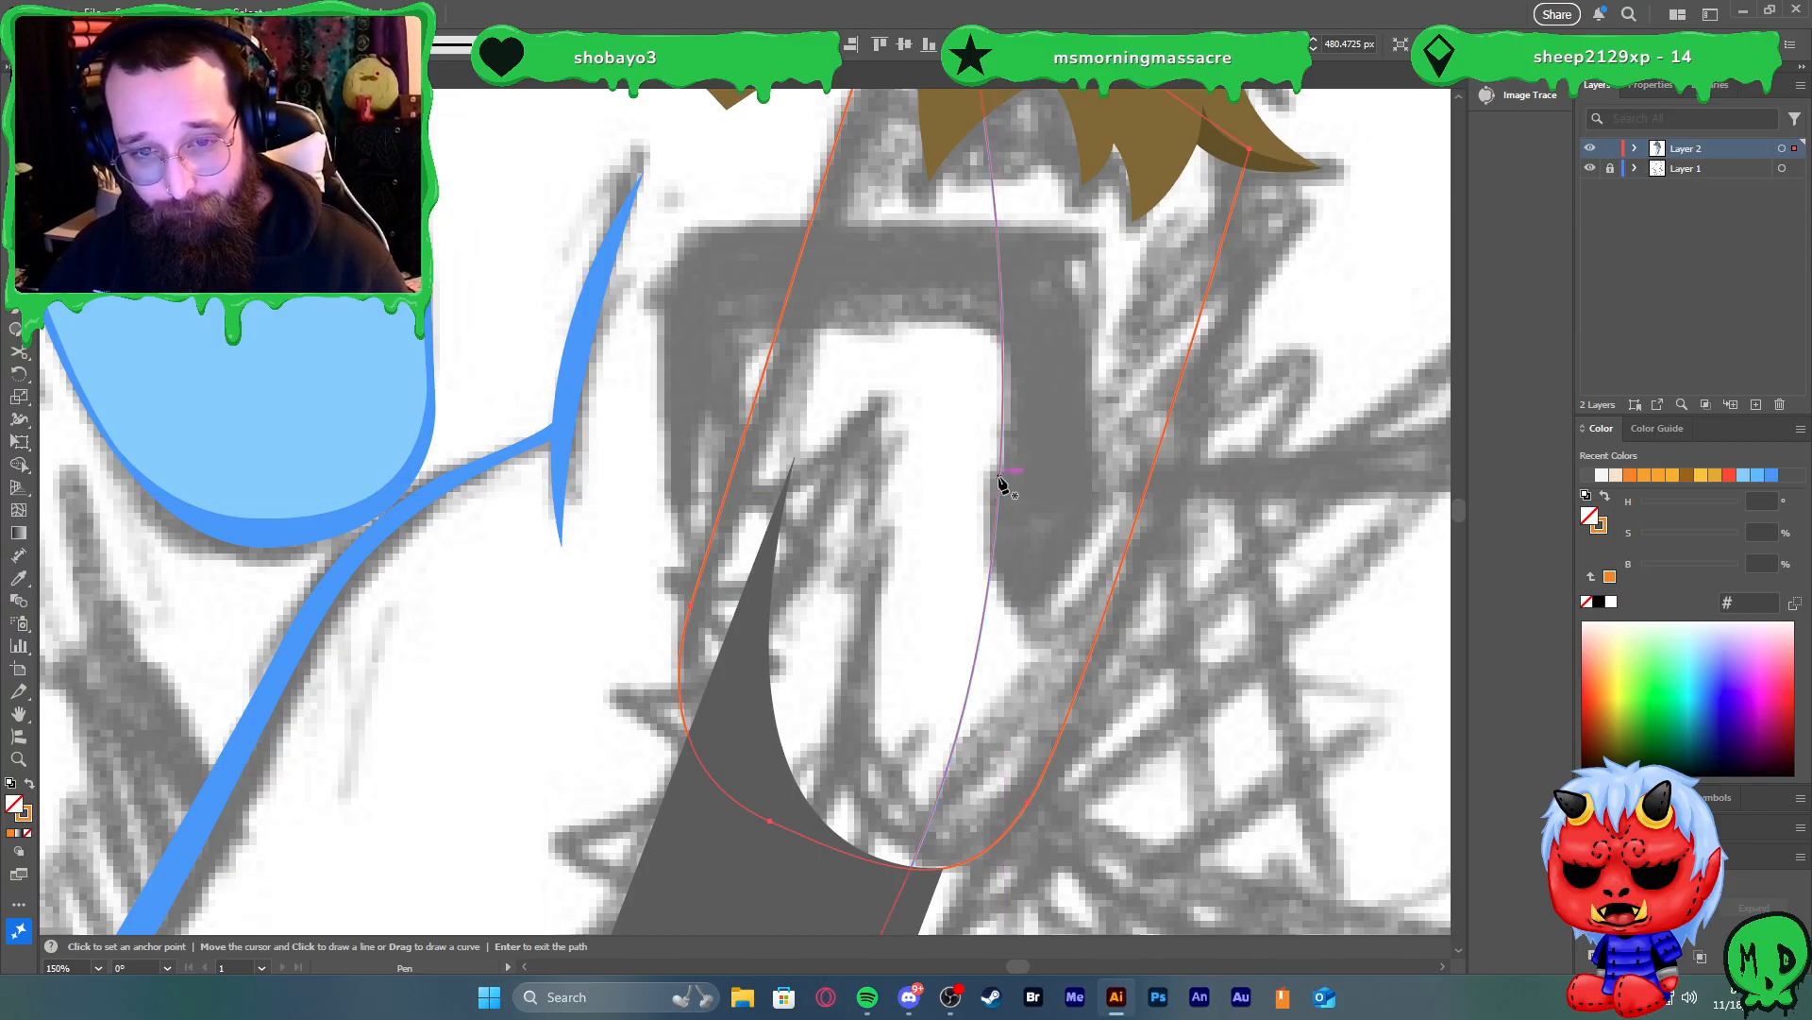
pyautogui.press('Return')
pyautogui.click(991, 474)
pyautogui.moveTo(991, 564); pyautogui.dragTo(1019, 606)
pyautogui.click(1036, 595)
pyautogui.moveTo(1095, 480); pyautogui.dragTo(1079, 223)
pyautogui.click(1095, 226)
pyautogui.click(657, 226)
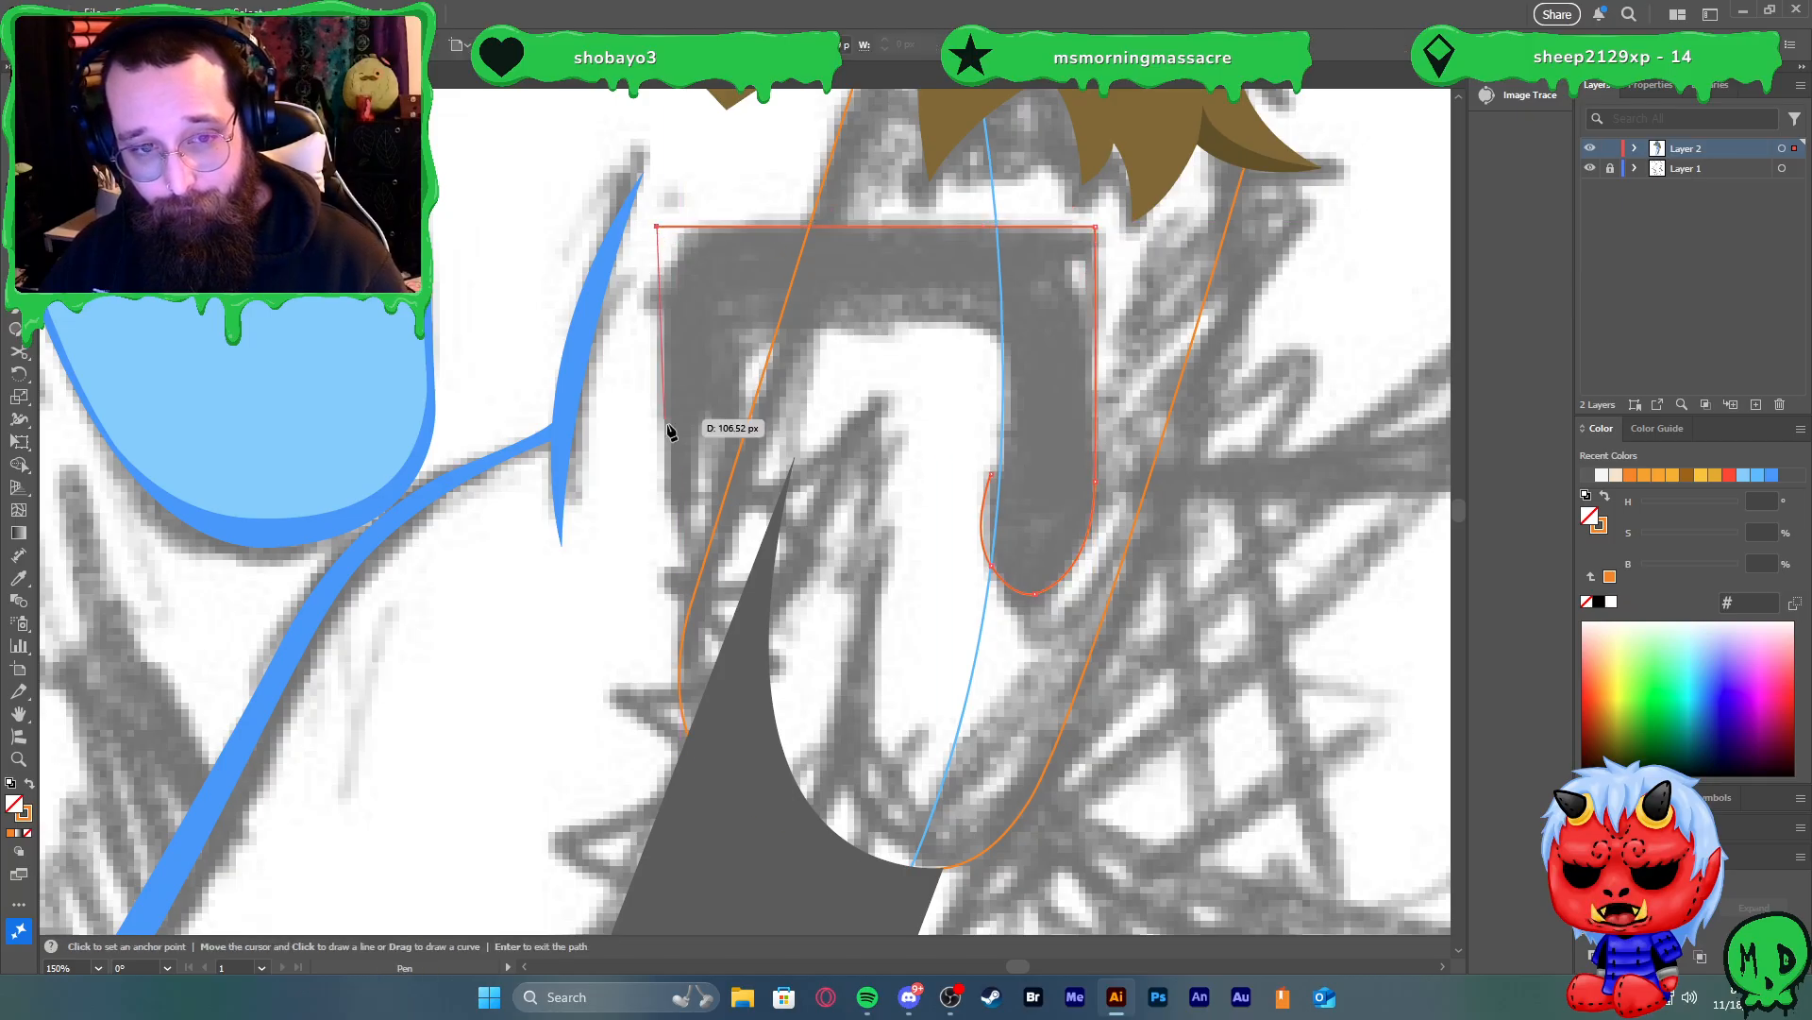
# Trace the handle's remaining side and inner edge, closing the path at the notch on the hooked end
pyautogui.press('Return')
pyautogui.click(672, 507)
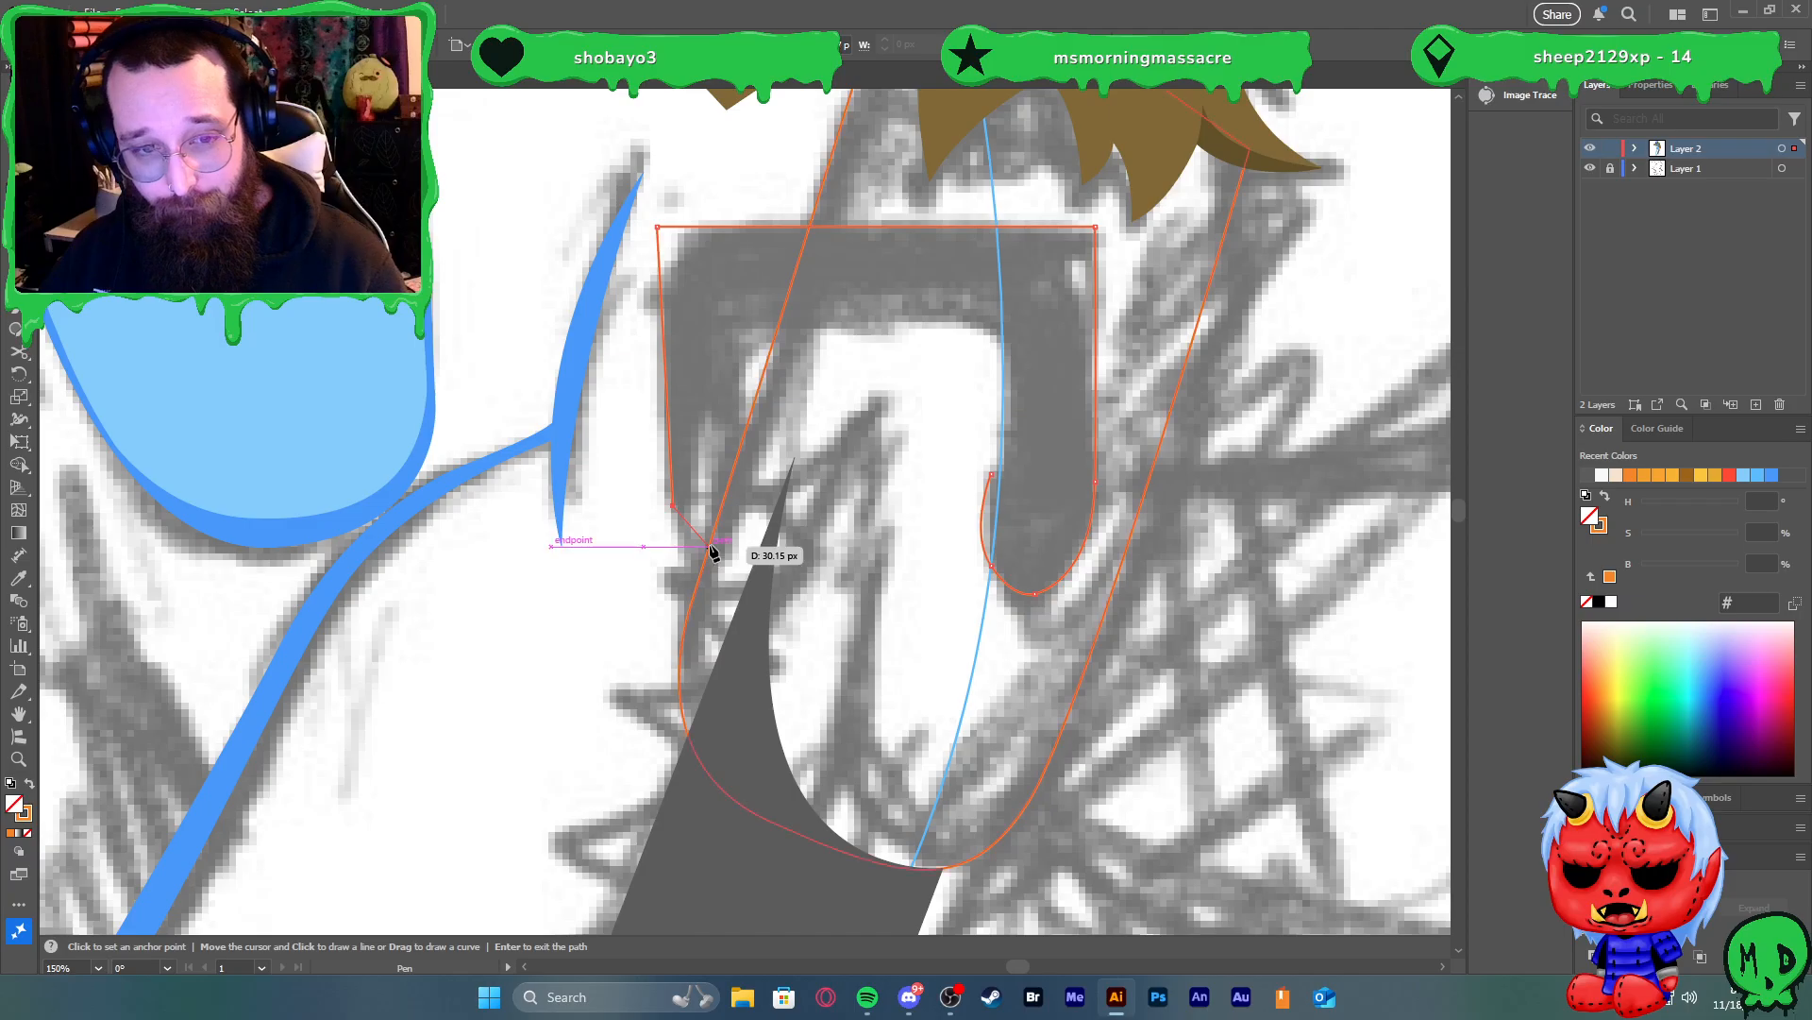
pyautogui.click(708, 545)
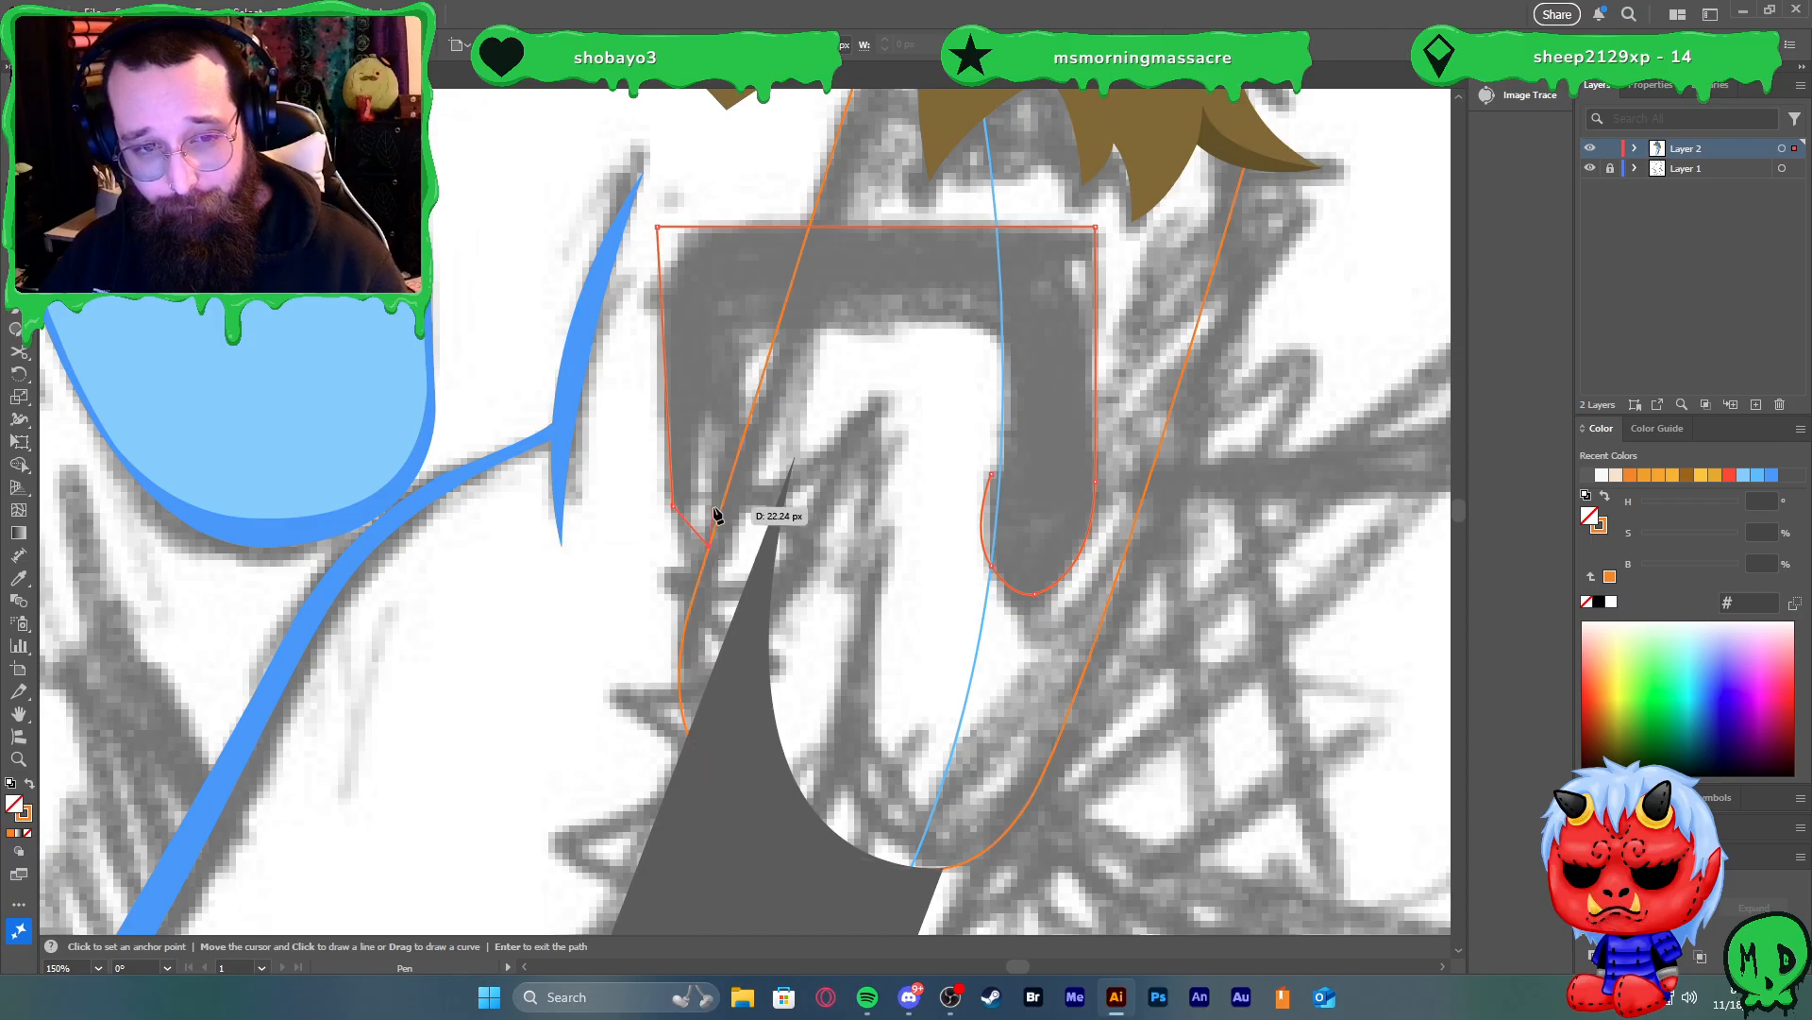
pyautogui.click(743, 440)
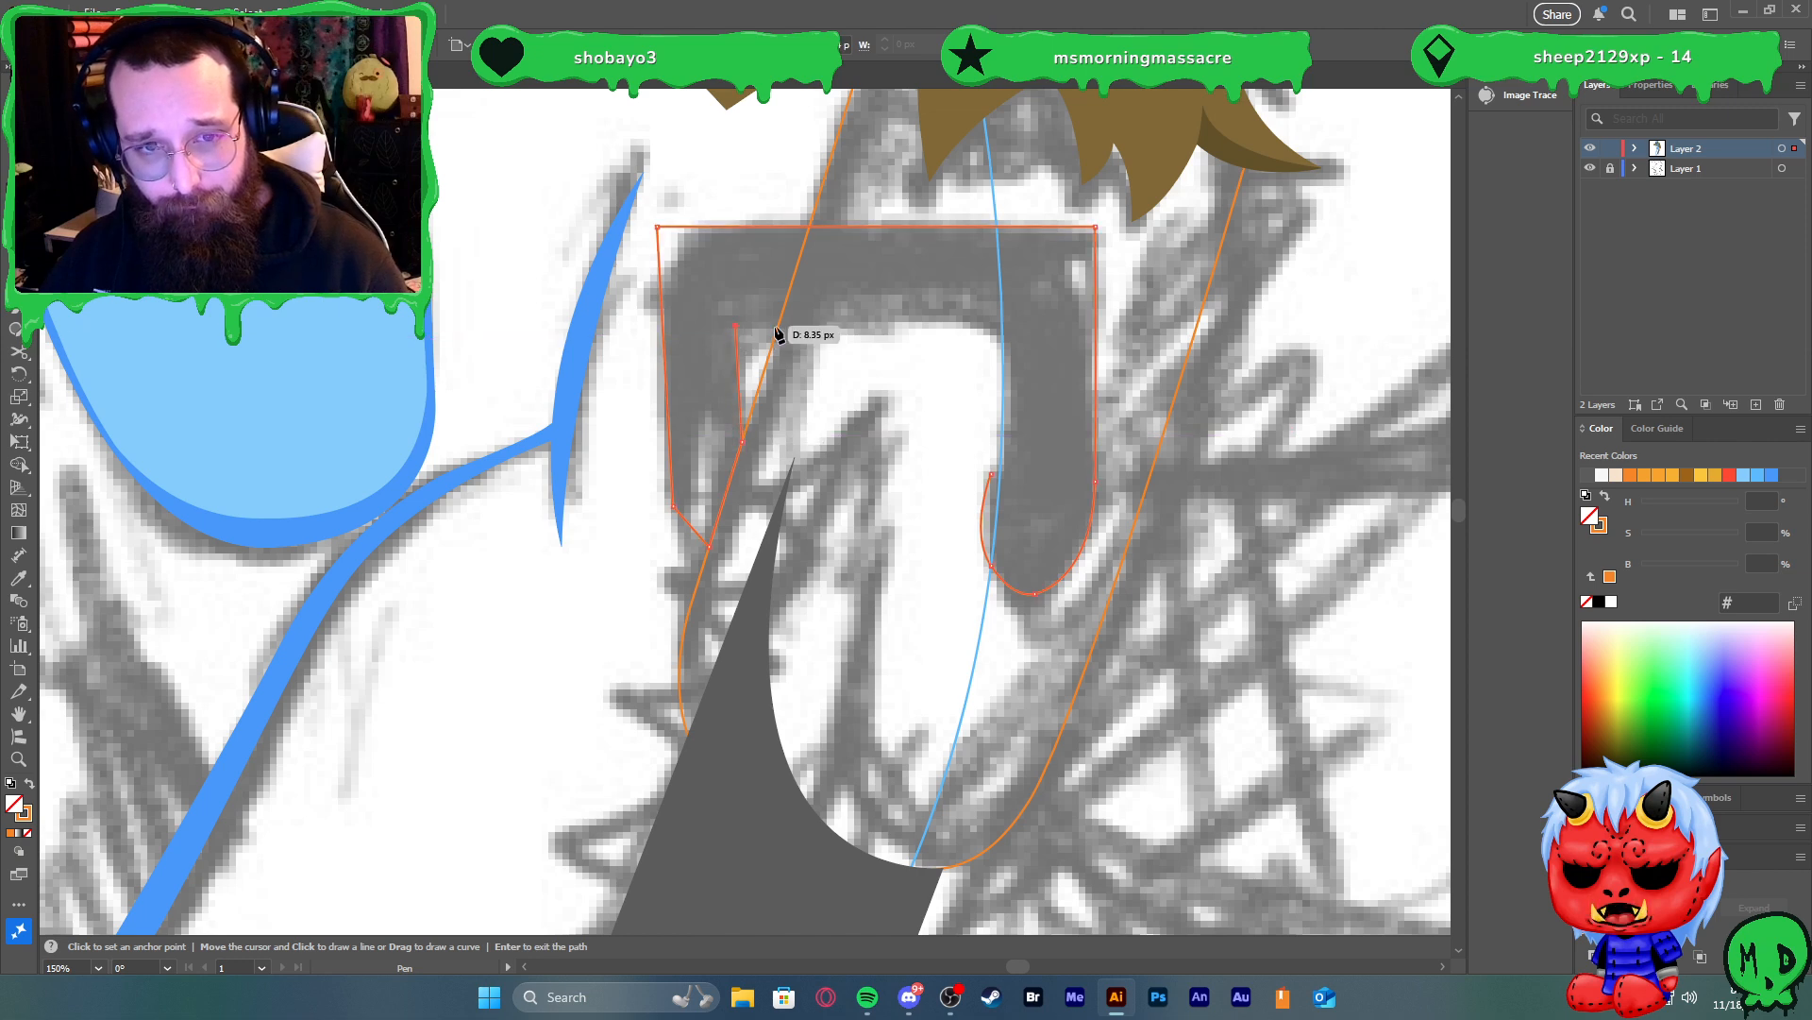
pyautogui.click(1010, 329)
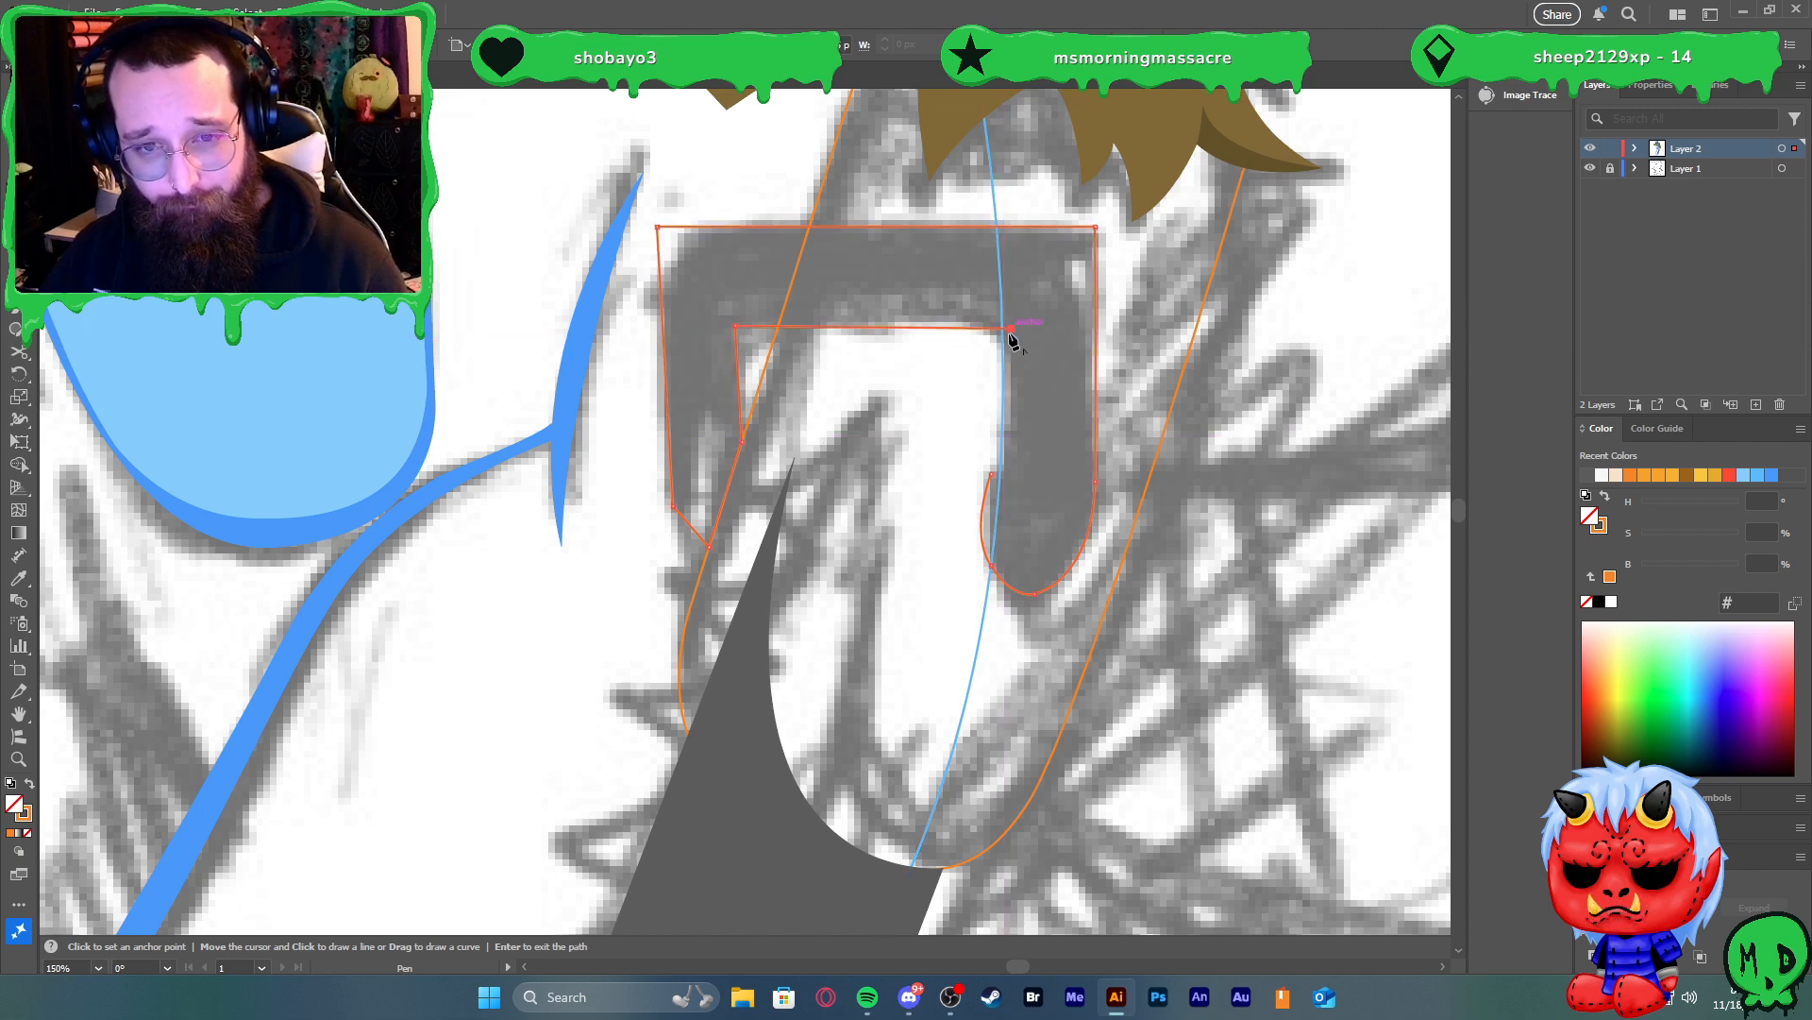
pyautogui.click(1010, 472)
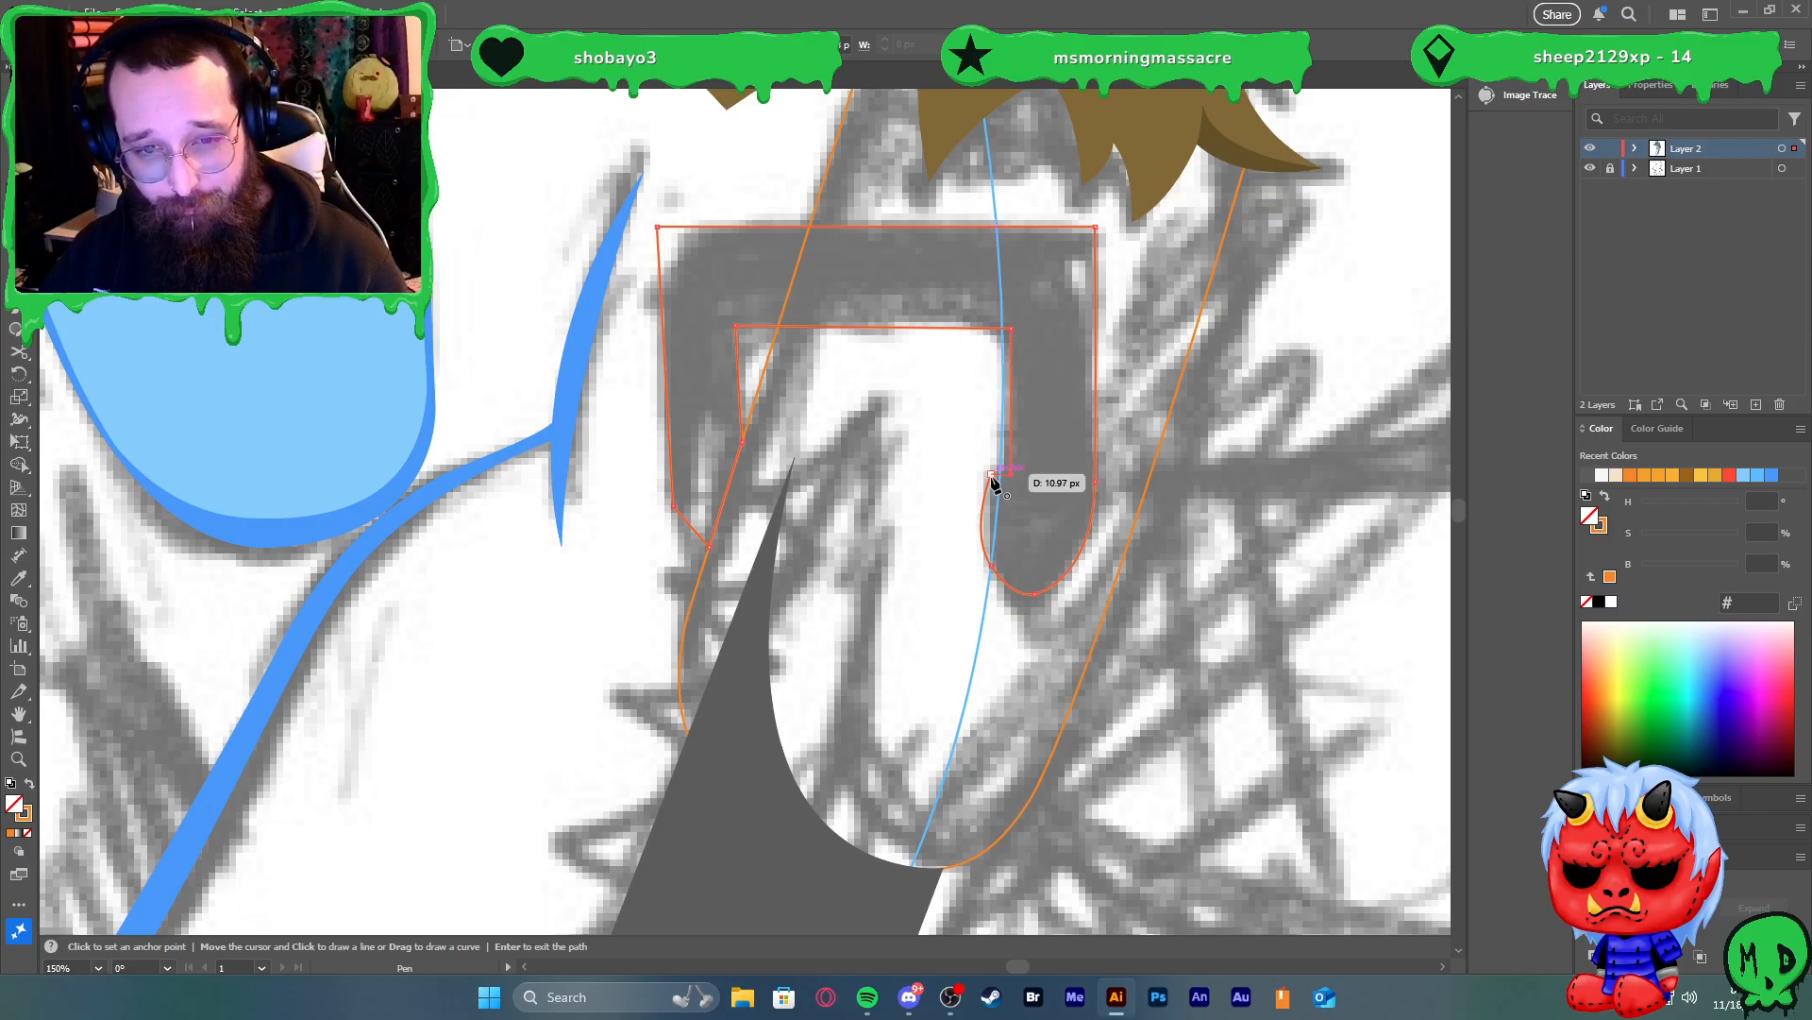
pyautogui.click(993, 478)
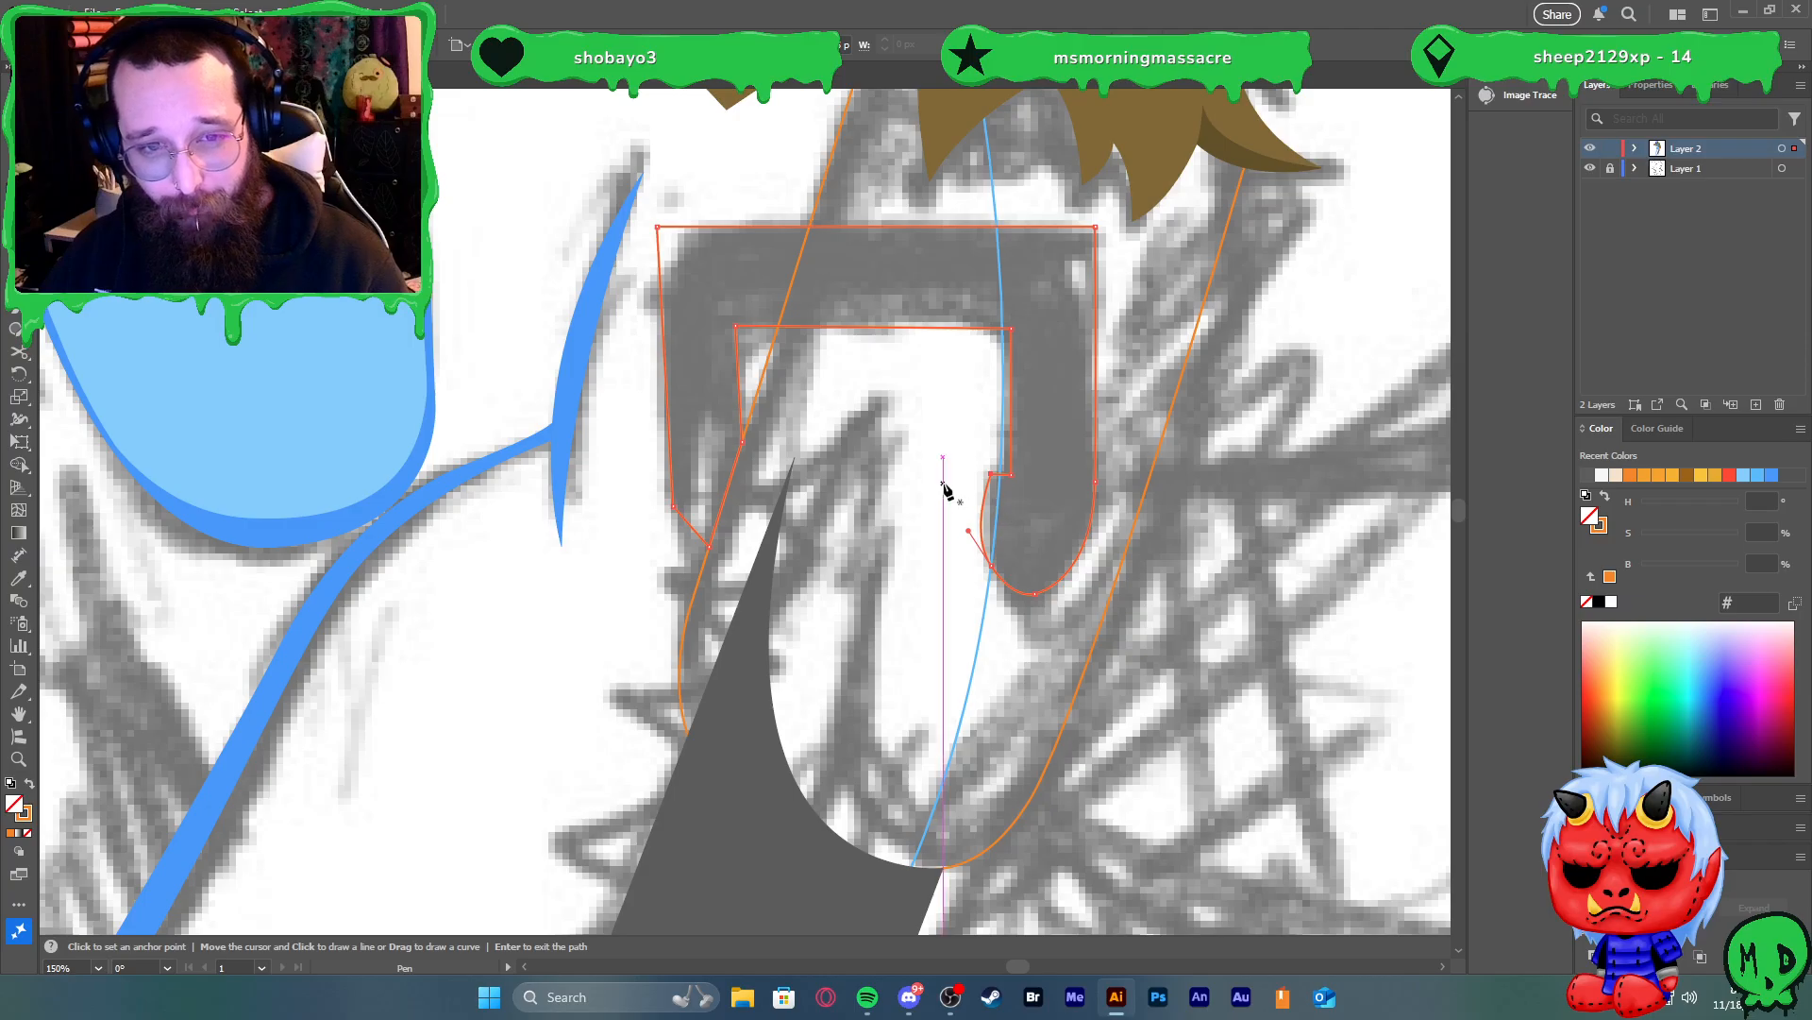
# Try to reshape the small notch on the handle's hooked end by adjusting its corner anchor
pyautogui.press('a')
pyautogui.scroll(2, 984, 496)
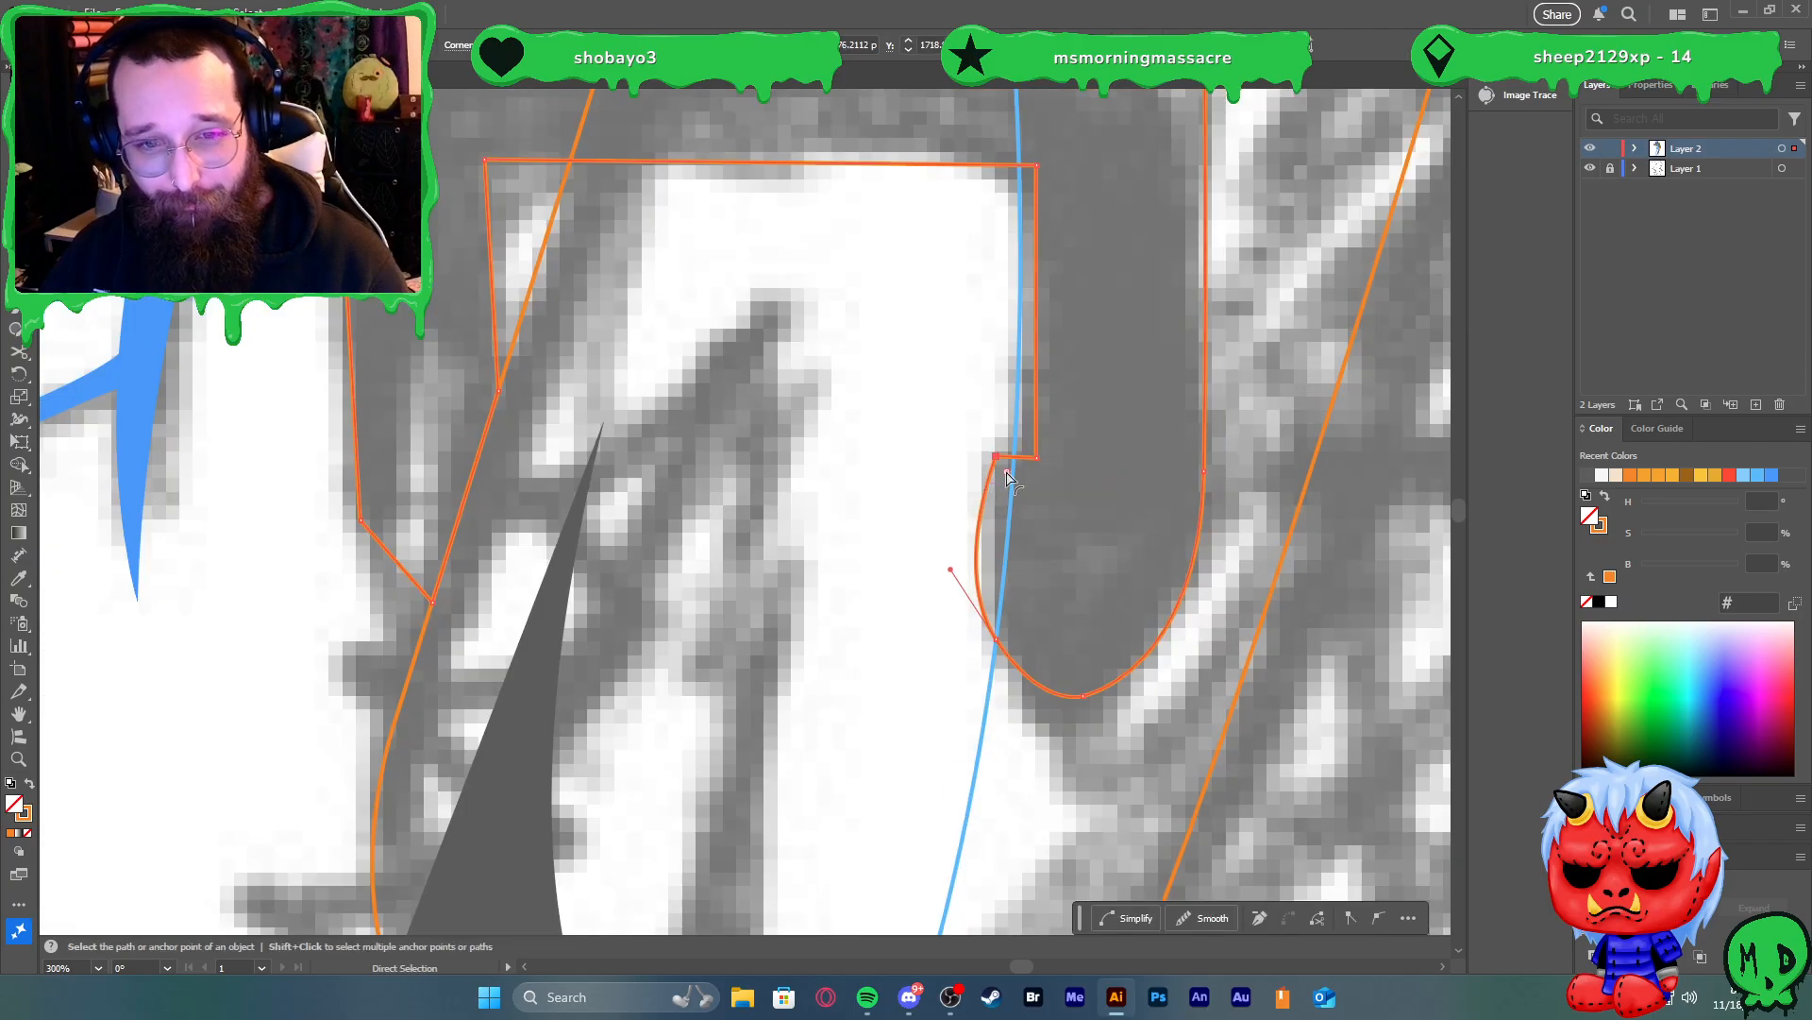
pyautogui.click(1036, 460)
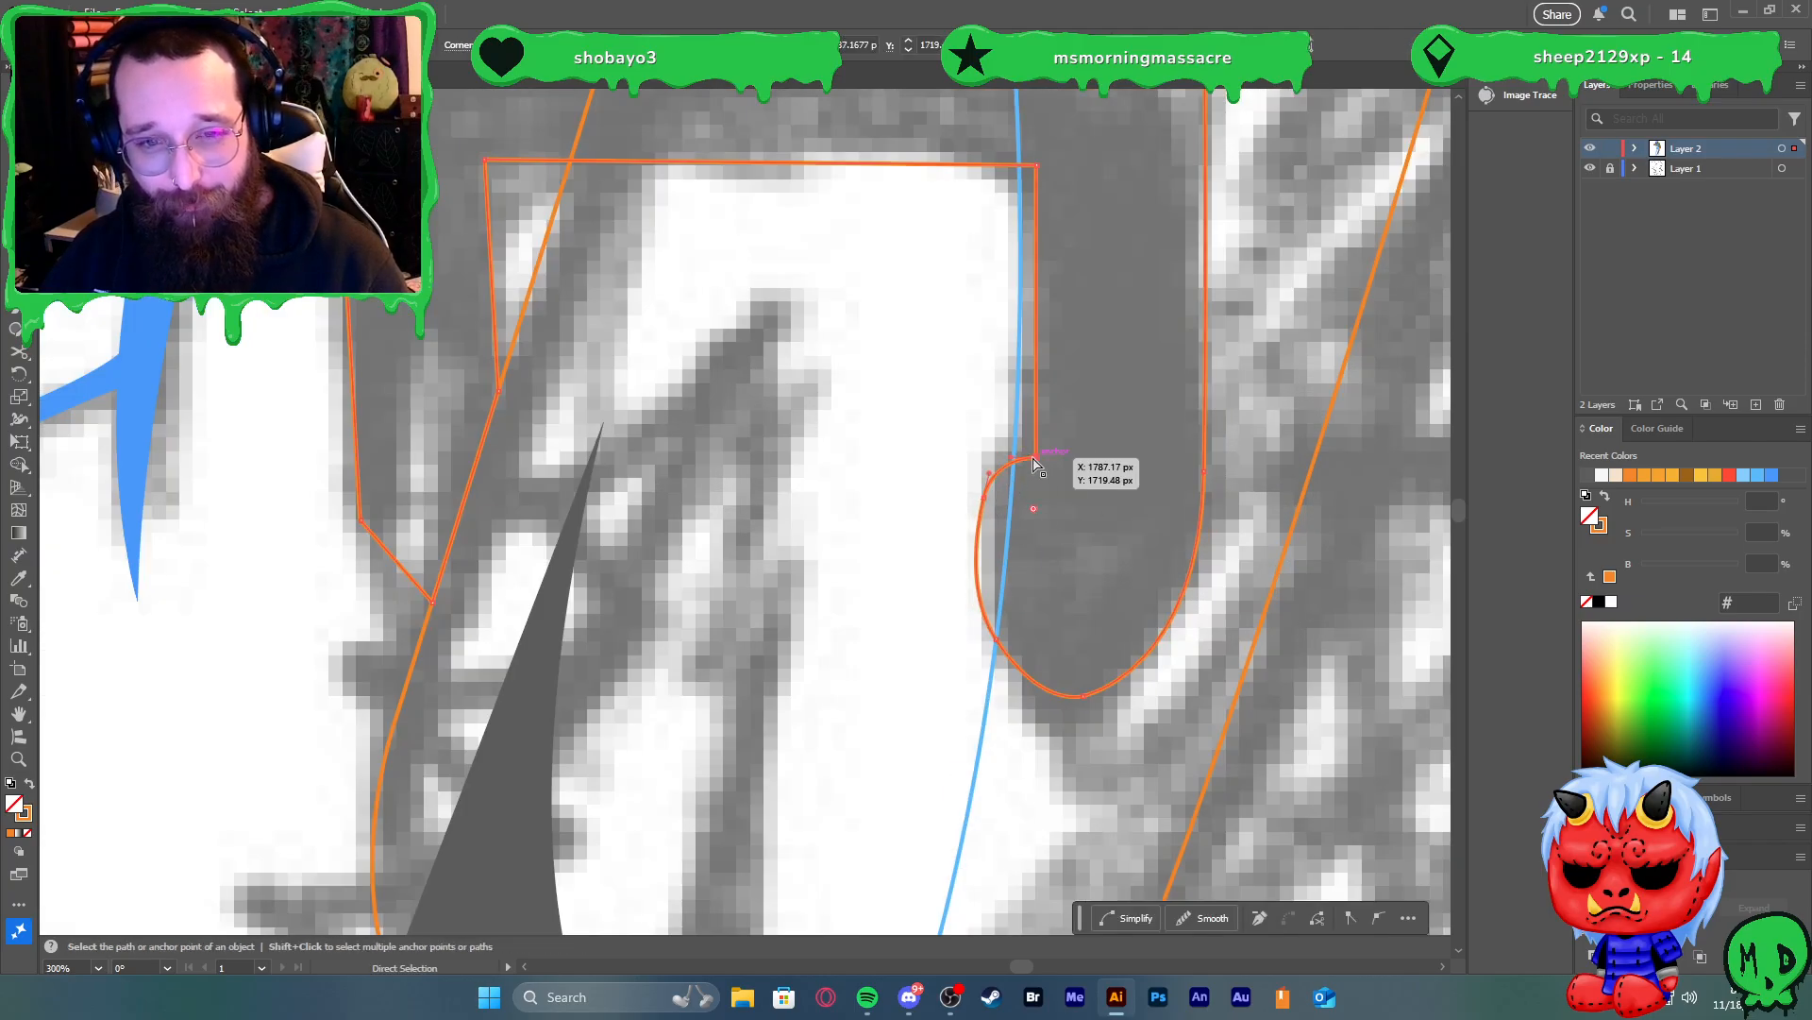
pyautogui.hotkey('ctrl', 'z')
pyautogui.hotkey('ctrl', 'z')
# Slightly round the corners of the small notch at the handle's hooked end
pyautogui.moveTo(967, 429); pyautogui.dragTo(1064, 485)
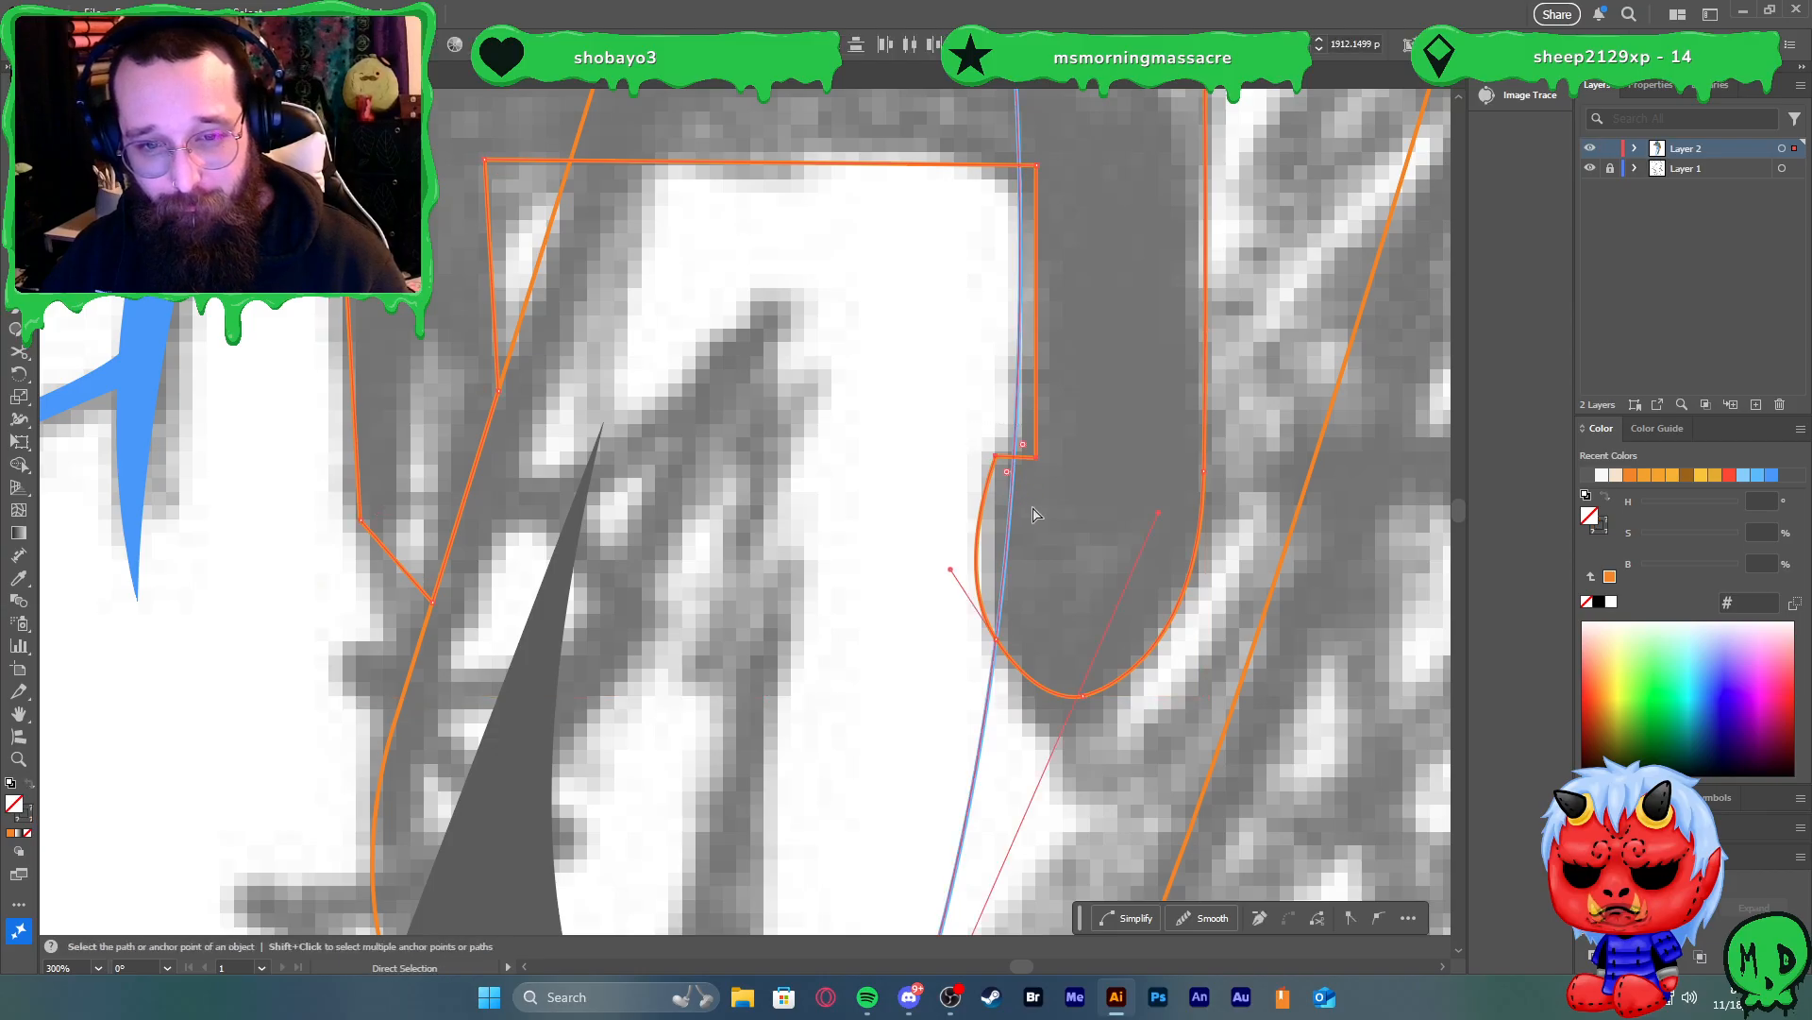
pyautogui.click(1029, 511)
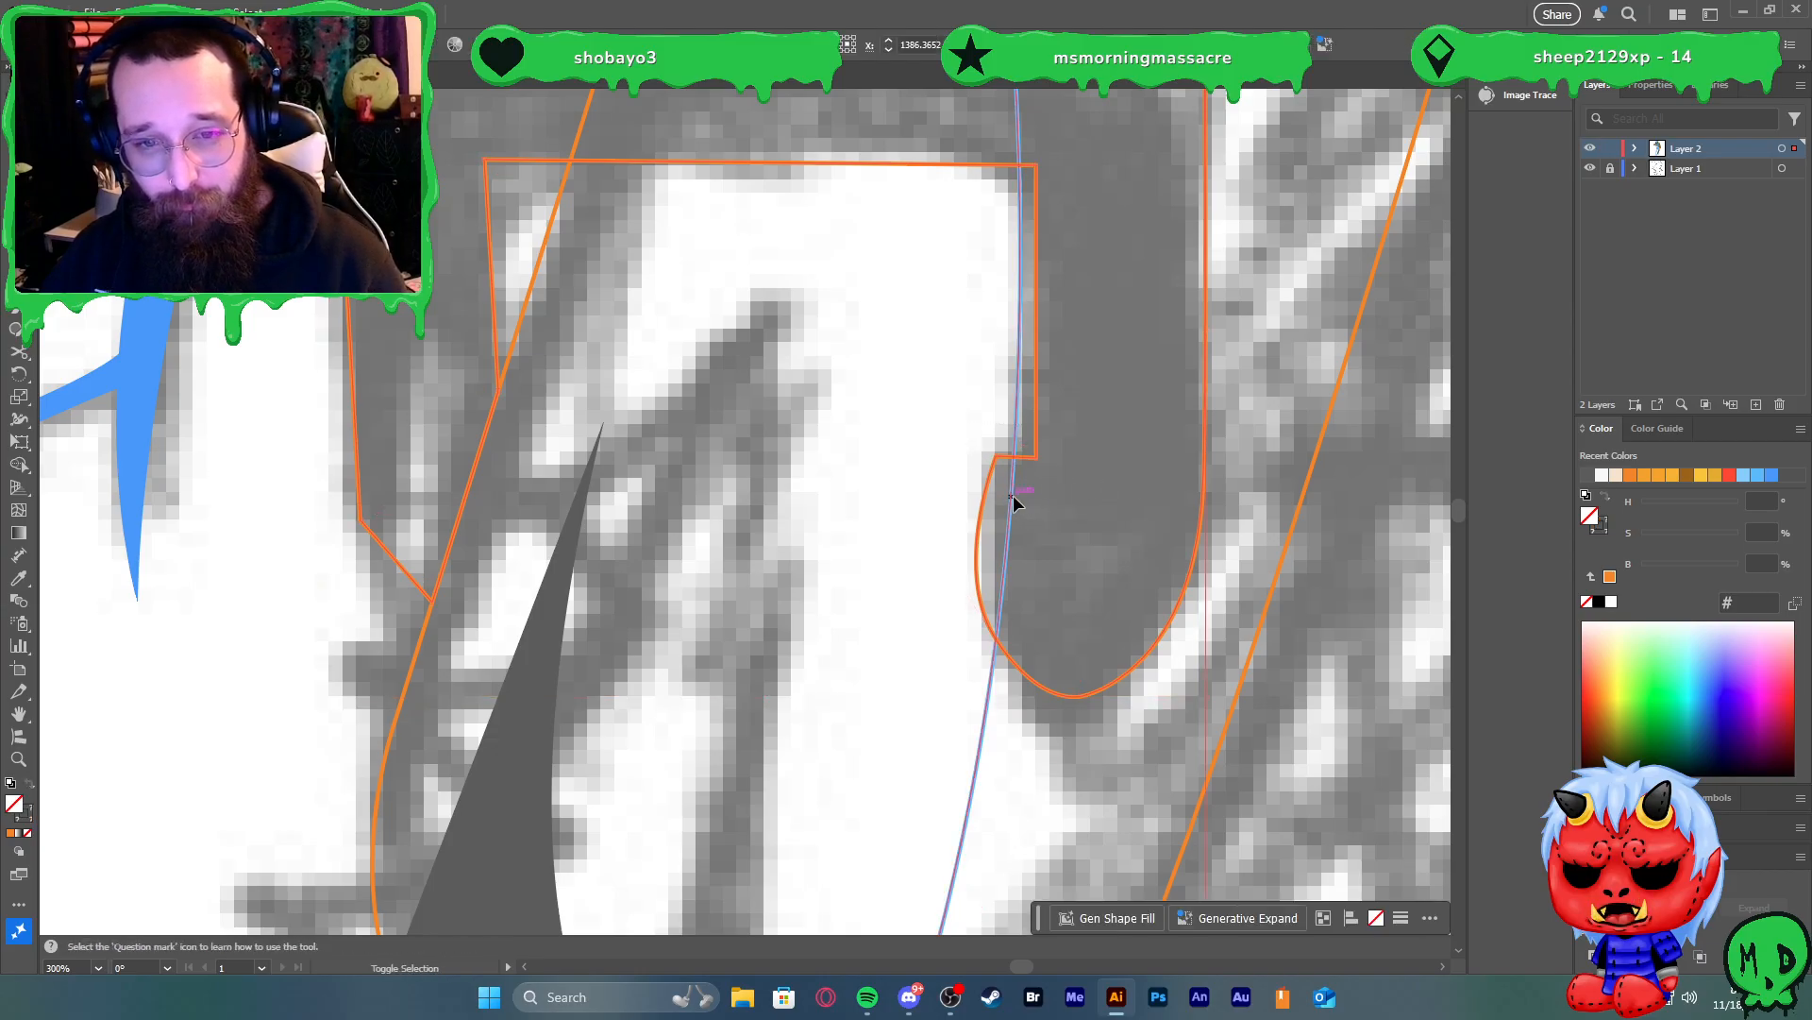
pyautogui.keyDown('shift'); pyautogui.click(1012, 500); pyautogui.keyUp('shift')
pyautogui.press('a')
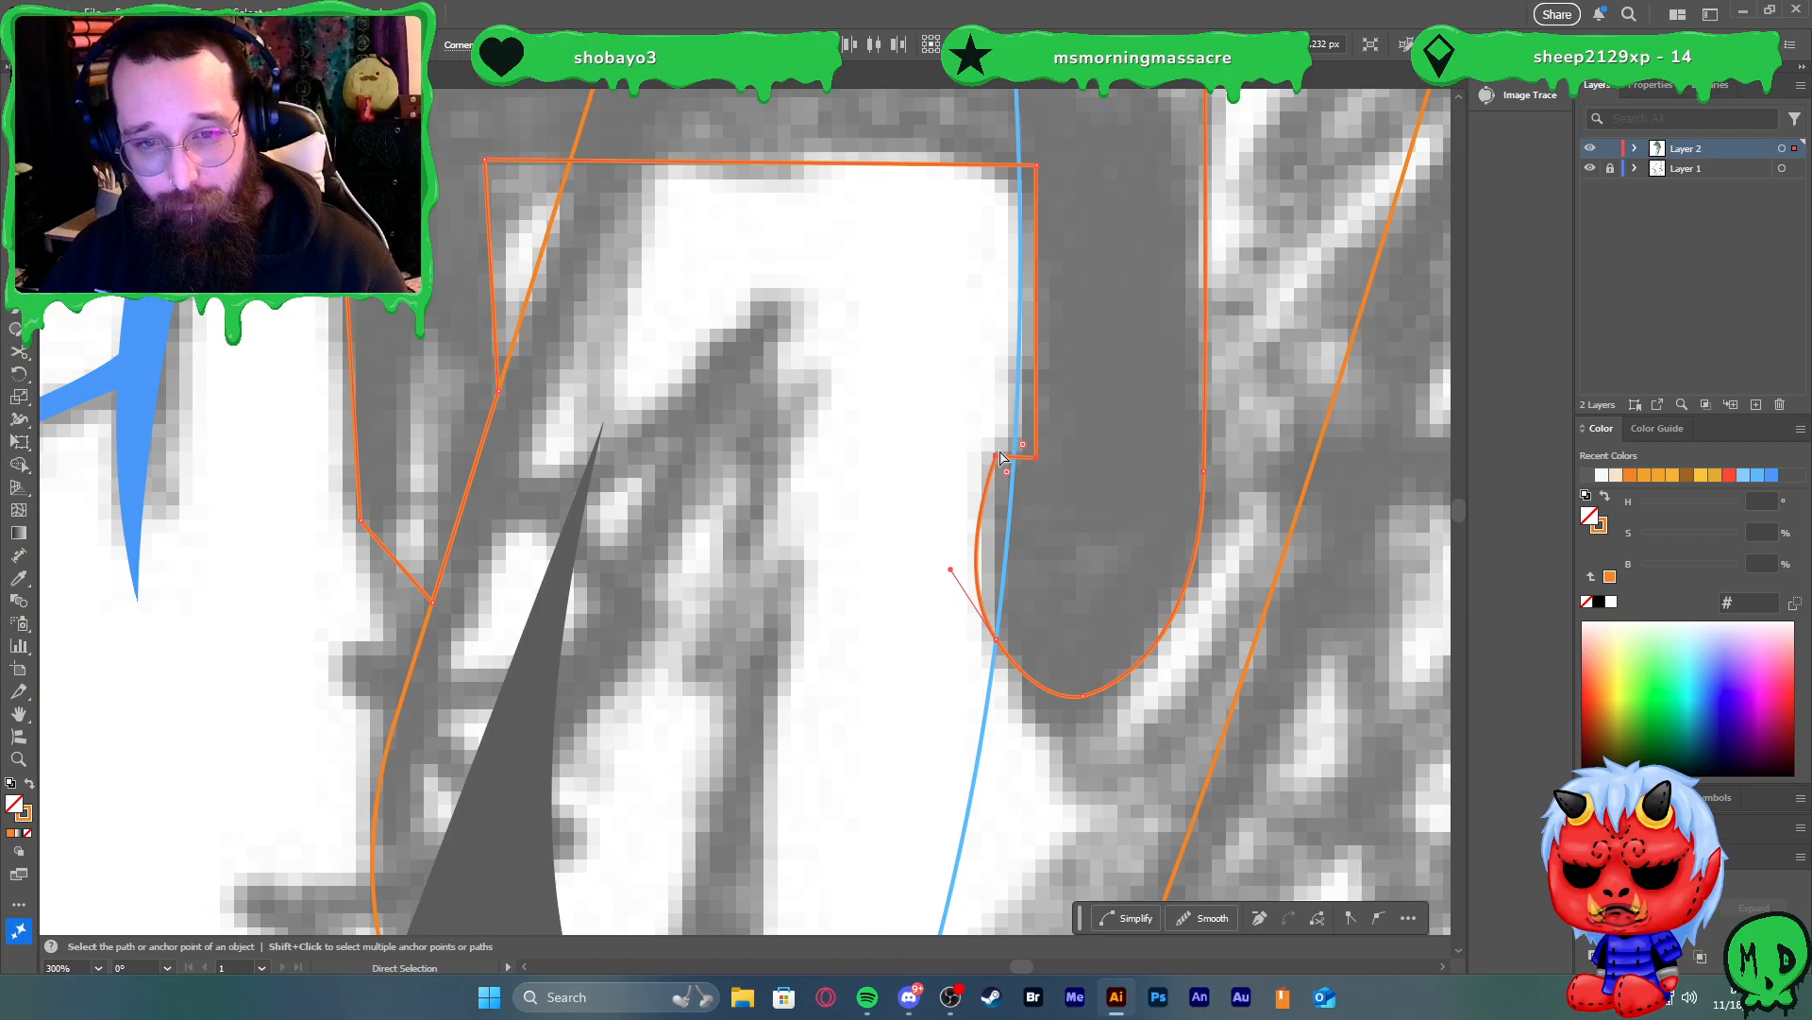
pyautogui.click(996, 462)
pyautogui.scroll(3, 997, 463)
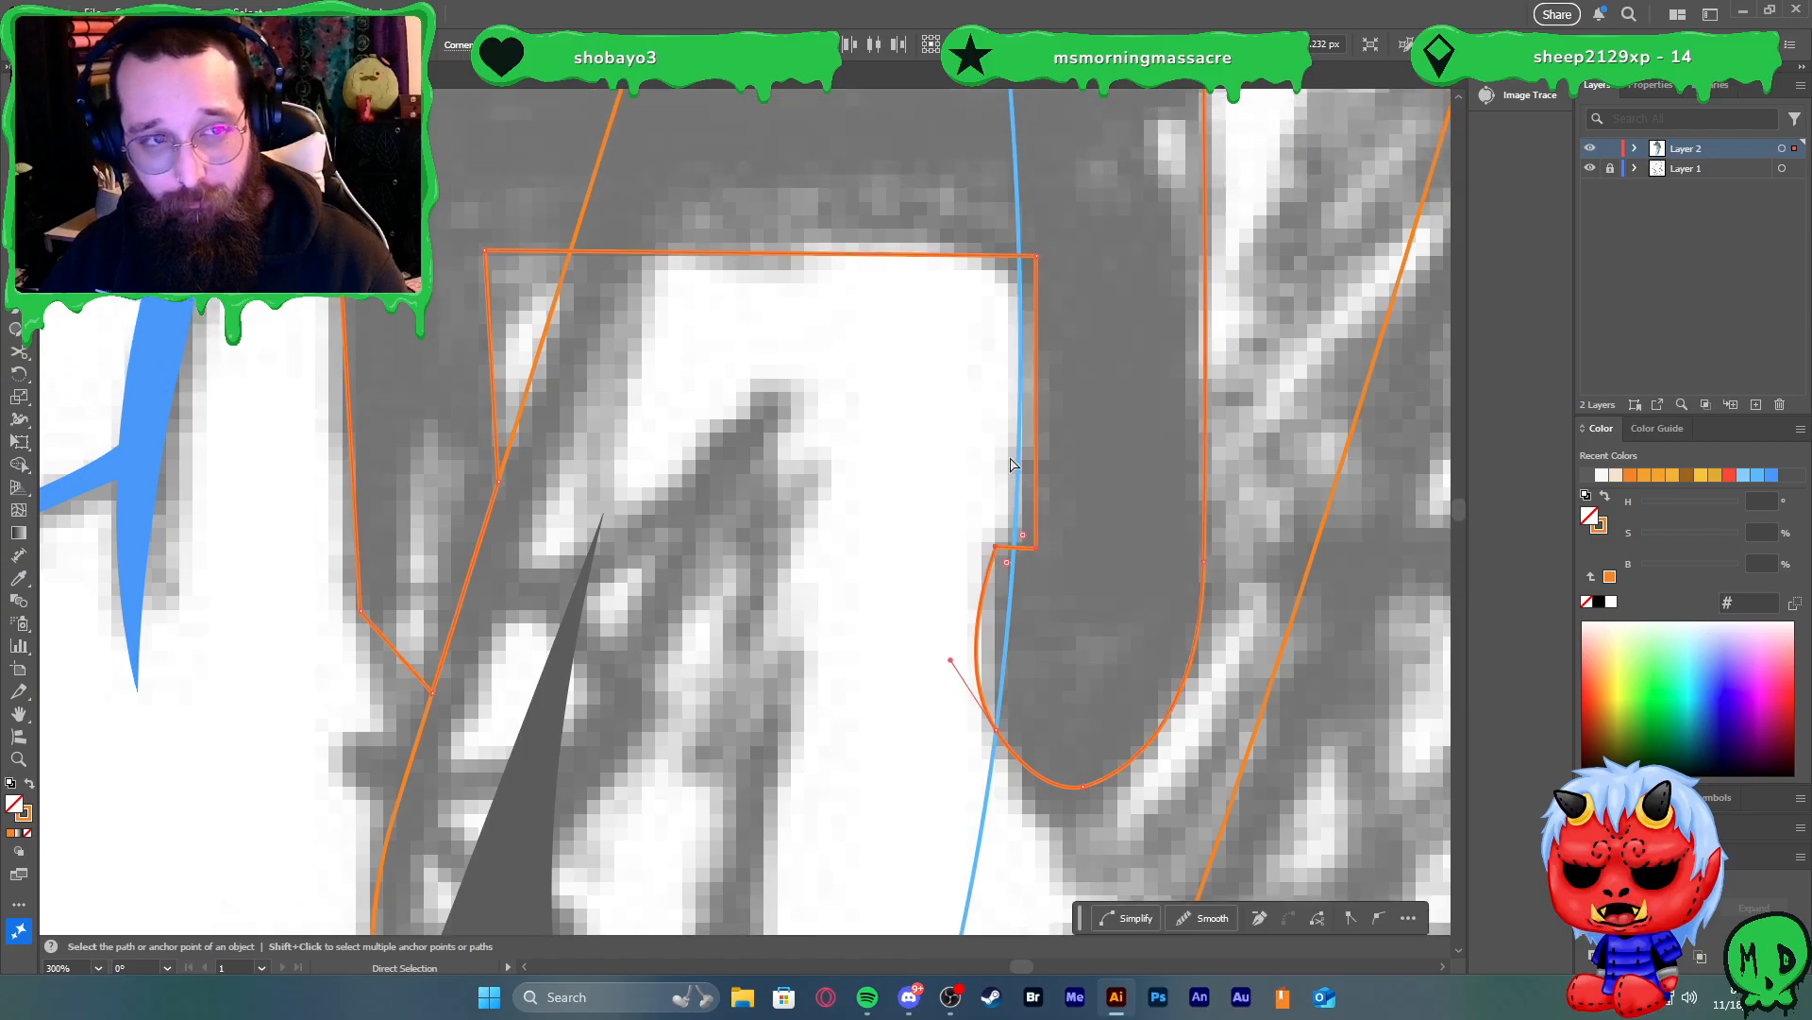
pyautogui.moveTo(1025, 561); pyautogui.dragTo(963, 485)
pyautogui.scroll(-1, 946, 456)
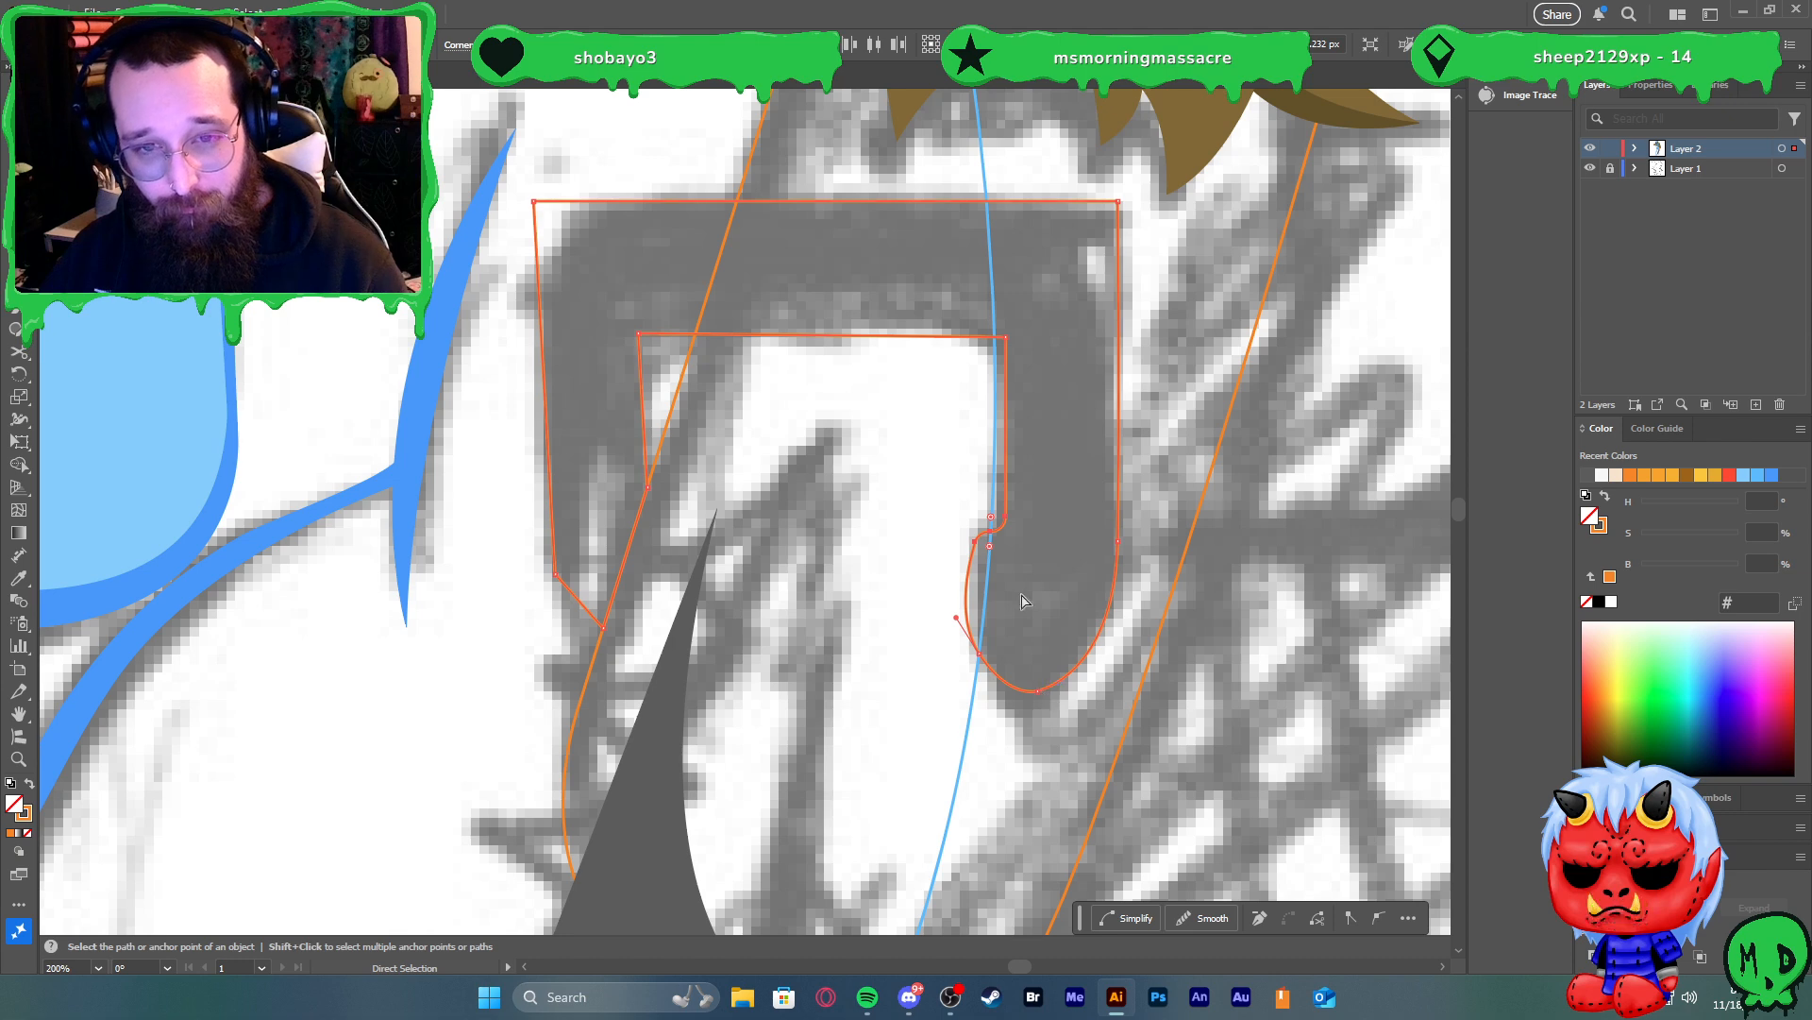
# Round the two upper inner corners of the chainsaw handle
pyautogui.scroll(2, 1024, 477)
pyautogui.click(1006, 430)
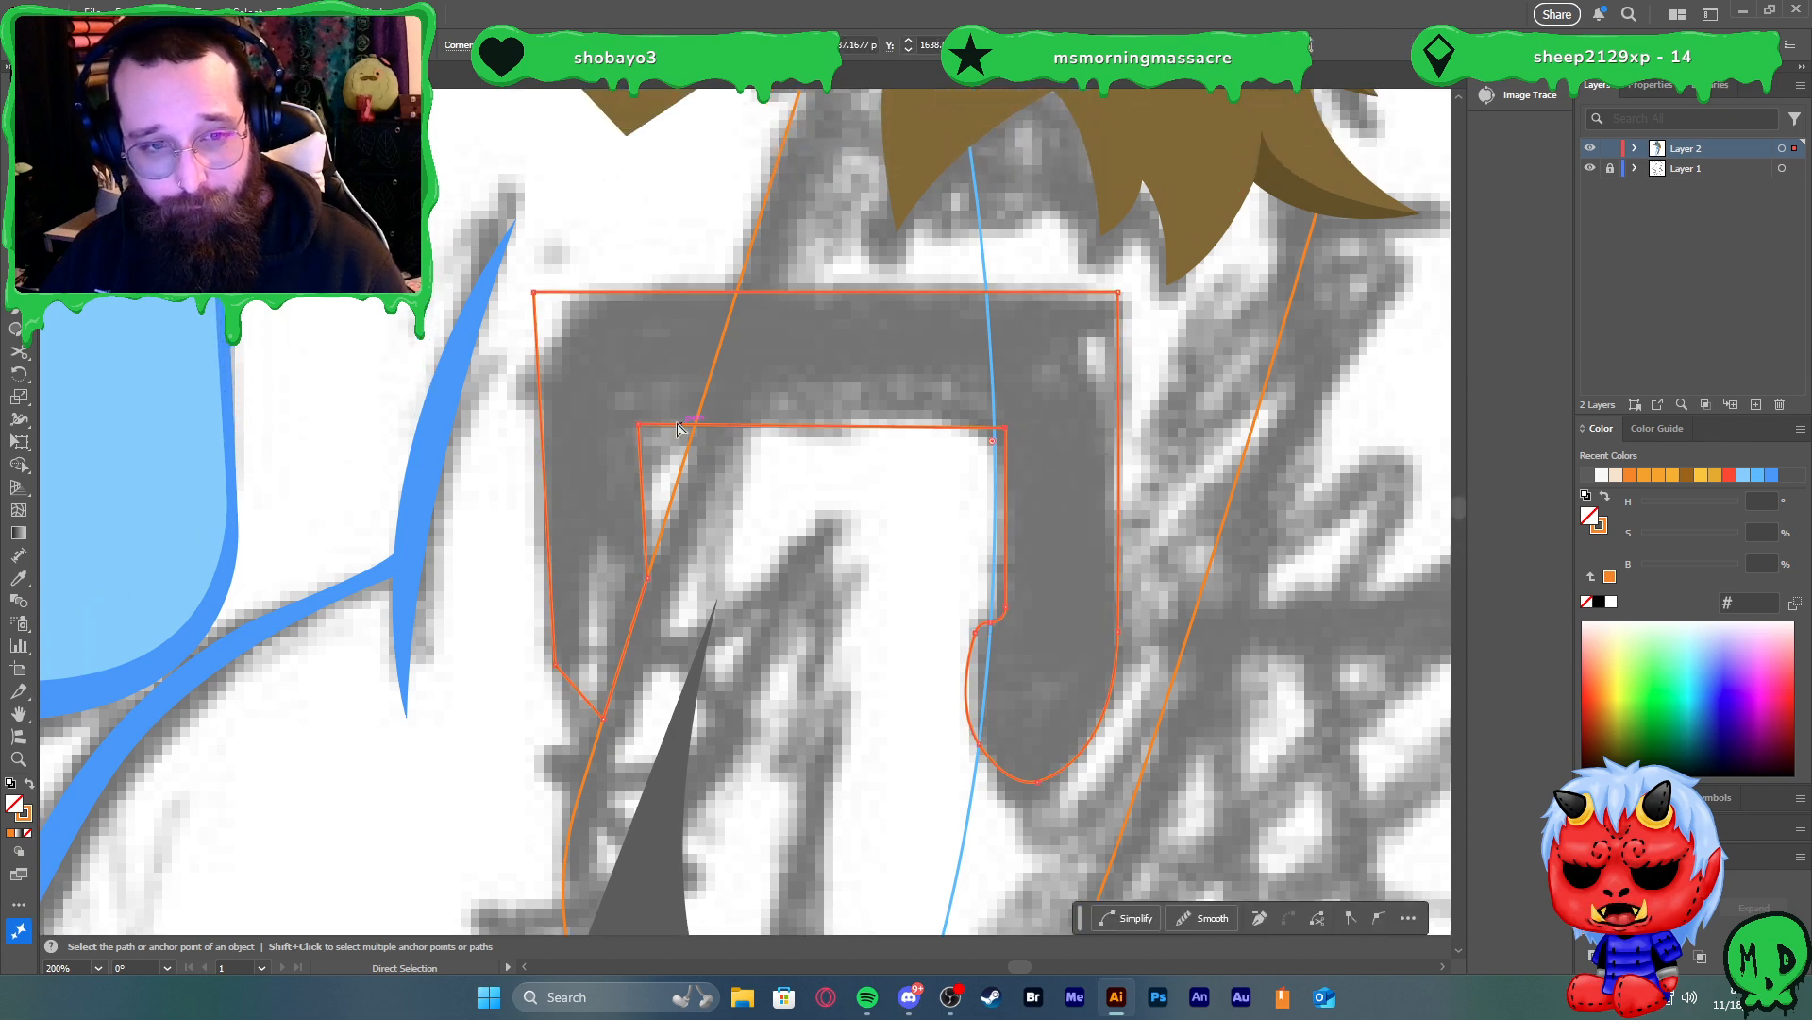
pyautogui.moveTo(660, 440); pyautogui.dragTo(719, 482)
# Round the handle's two upper outer corners generously, and the outer corner at its short end by about 62 px
pyautogui.click(1119, 294)
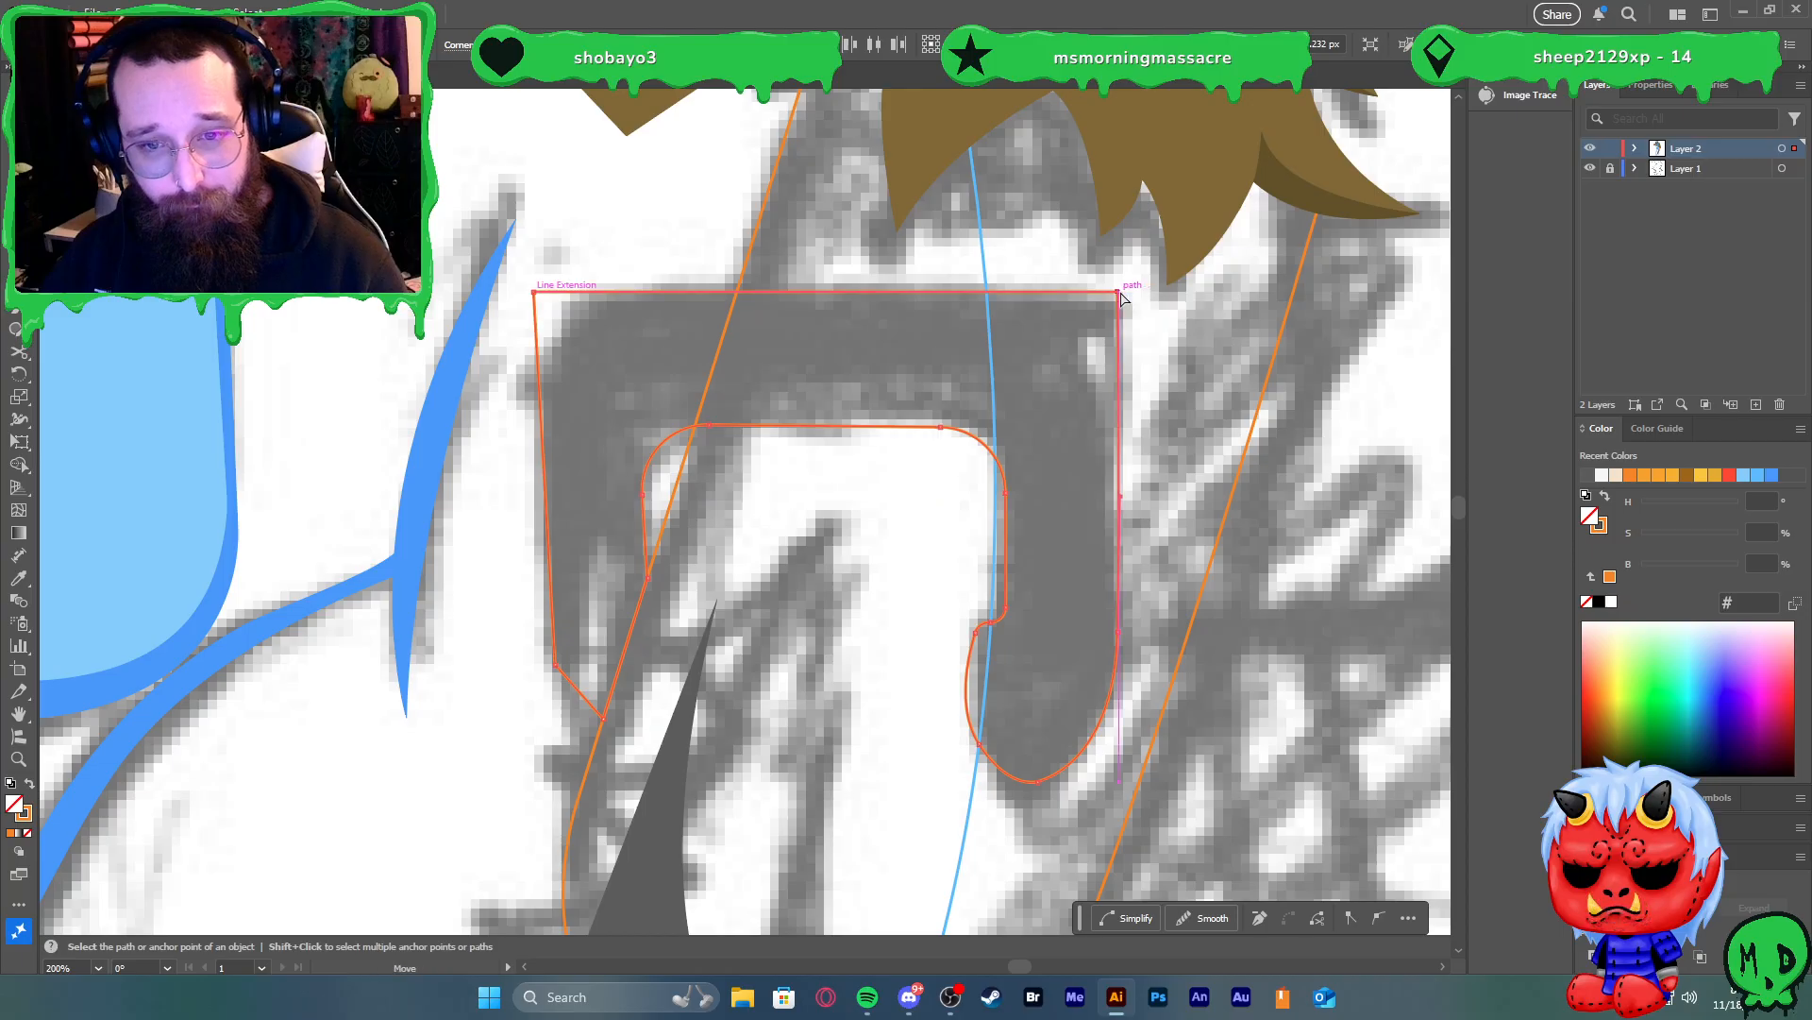
pyautogui.click(537, 294)
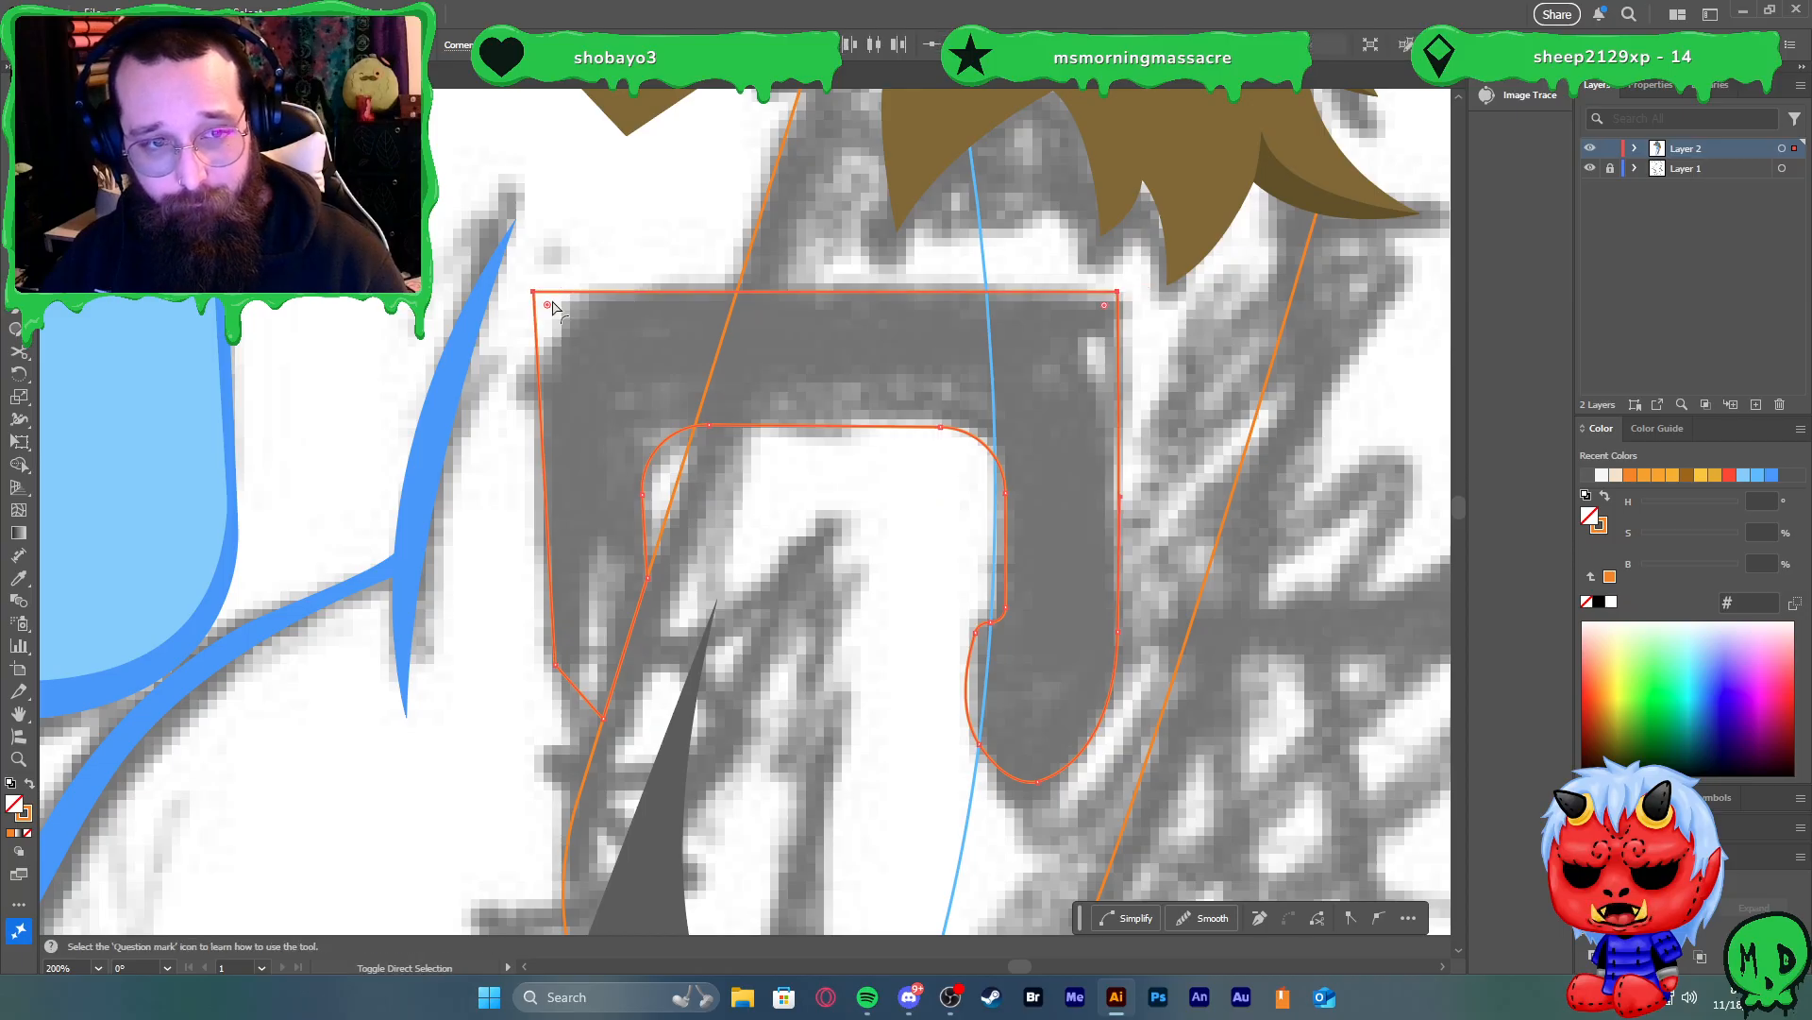
pyautogui.moveTo(546, 308); pyautogui.dragTo(708, 440)
pyautogui.click(556, 665)
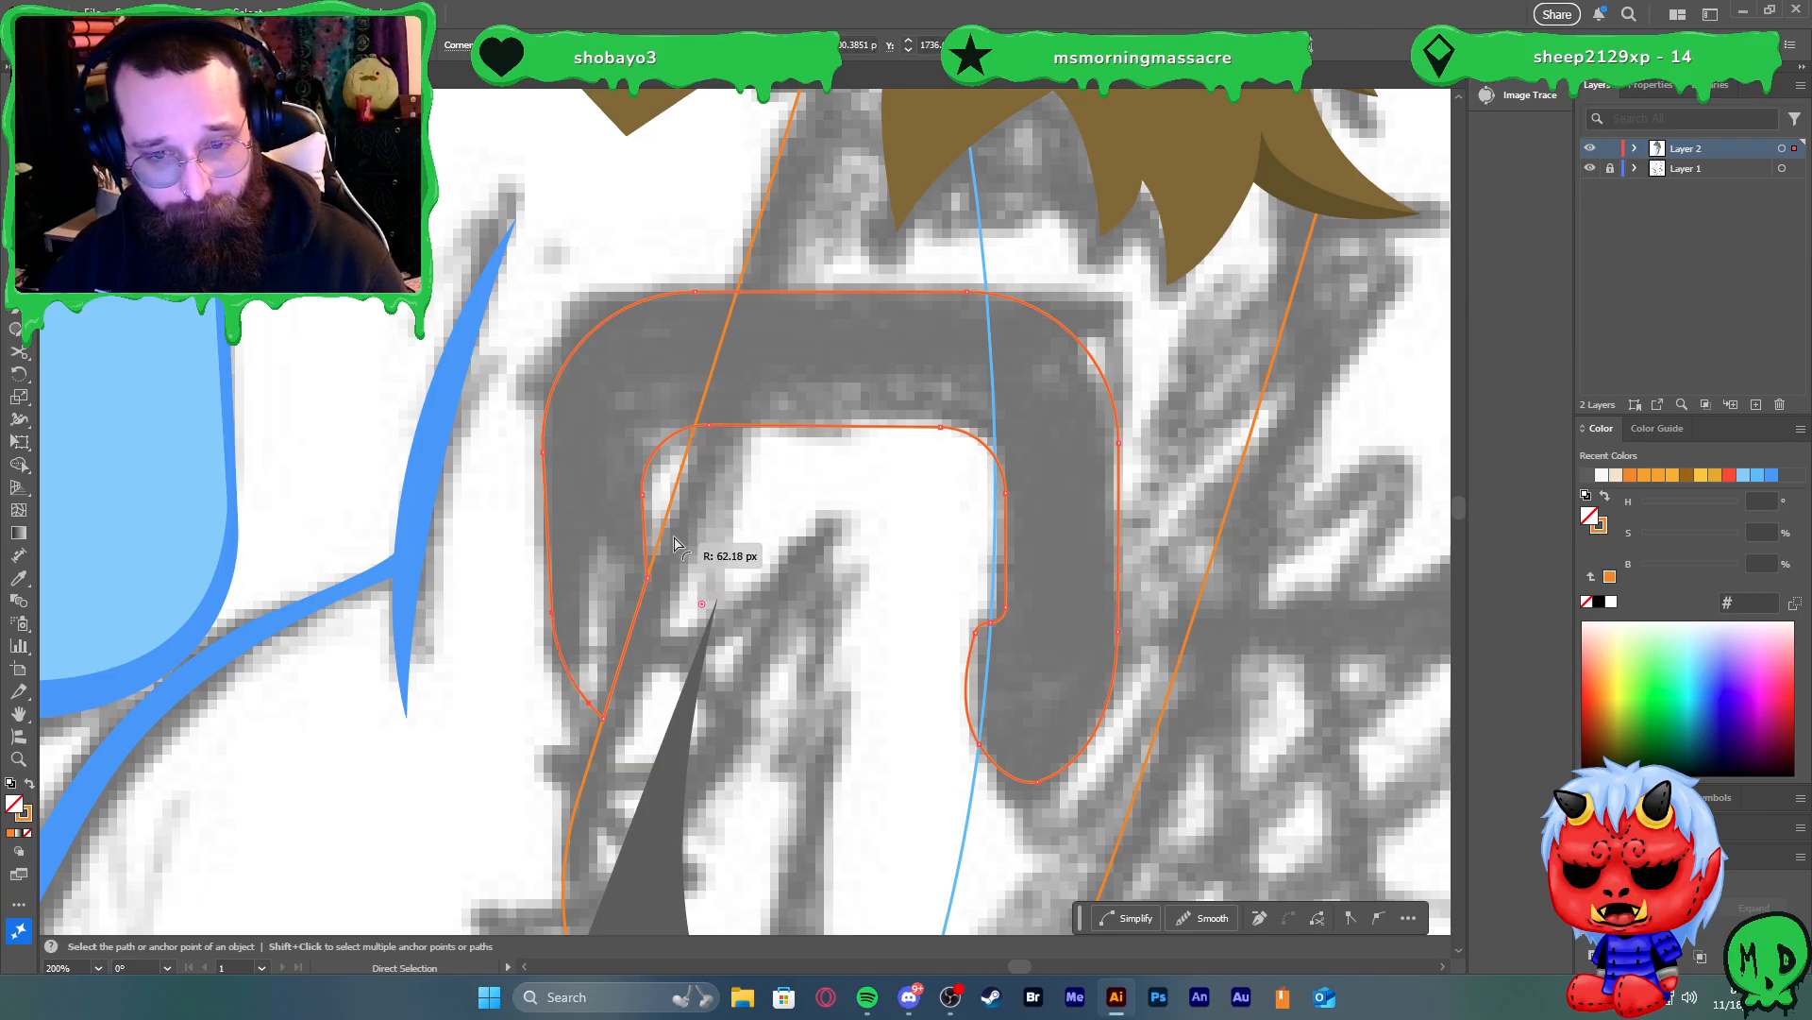
# Fill the chainsaw handle with the dark gray sampled from the guide bar
pyautogui.press('v')
pyautogui.scroll(-3, 654, 585)
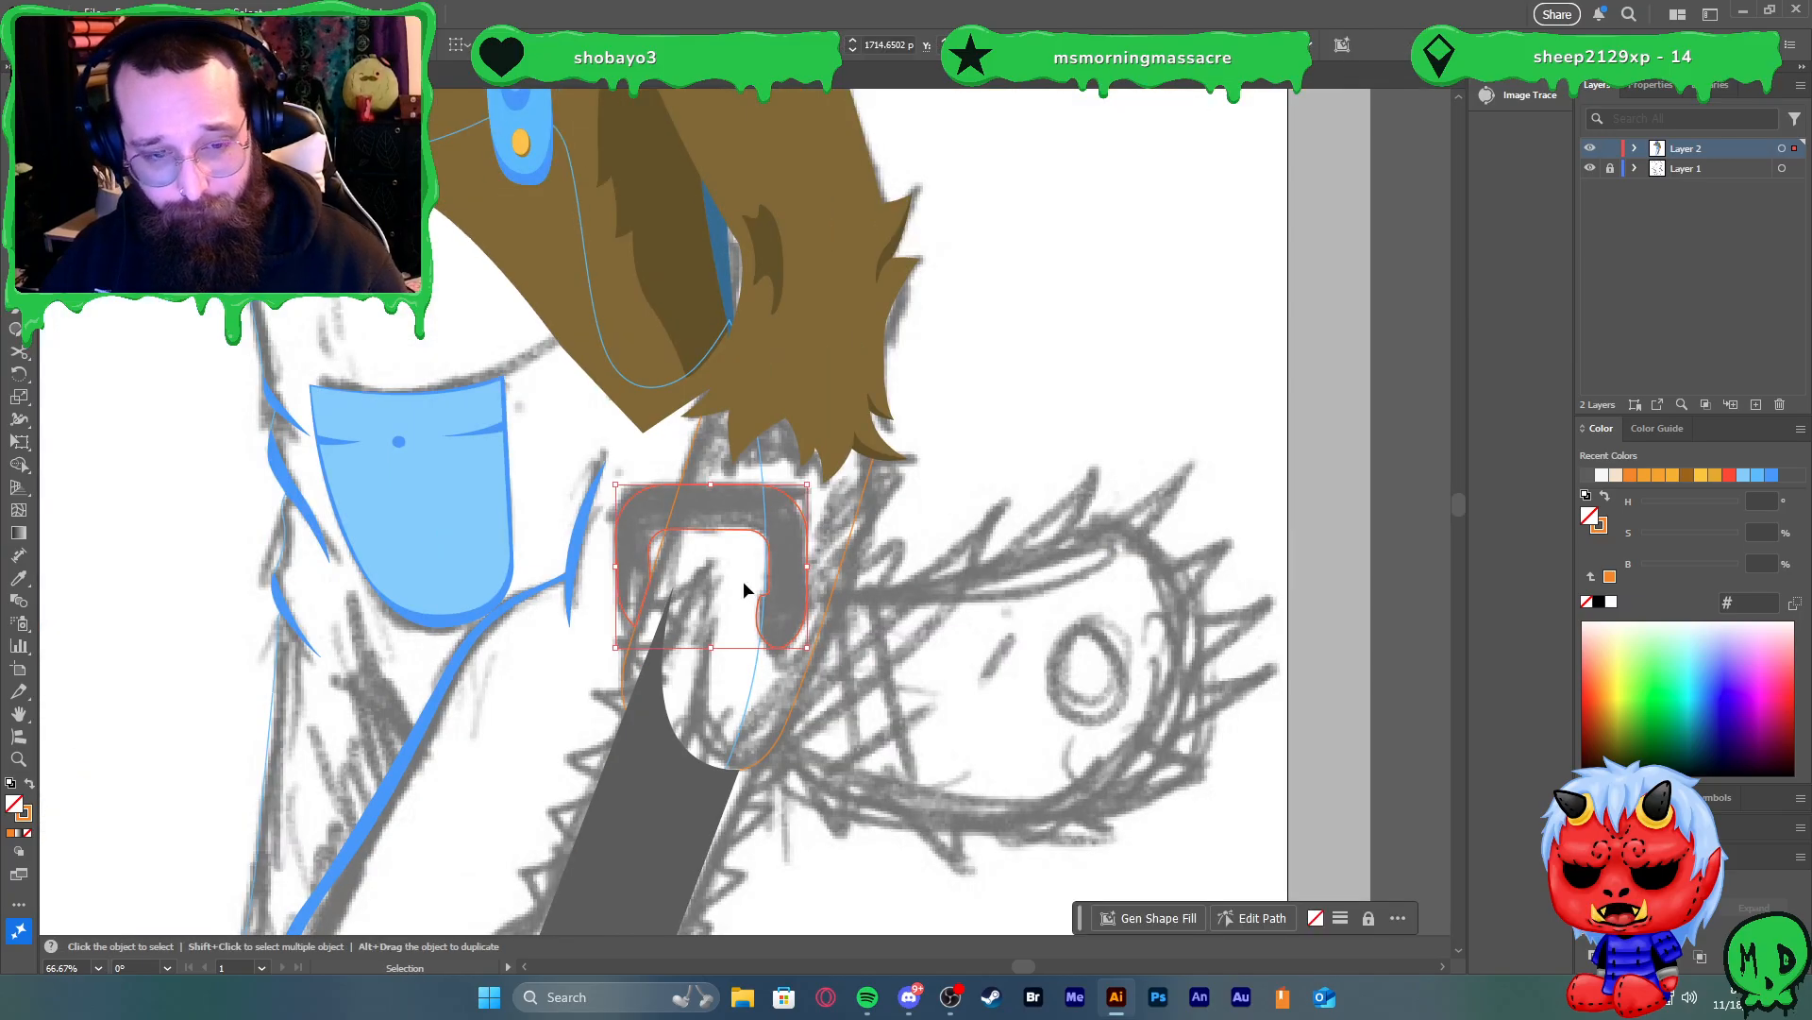
pyautogui.scroll(-2, 744, 590)
pyautogui.press('i')
pyautogui.click(643, 708)
pyautogui.press('v')
pyautogui.click(898, 674)
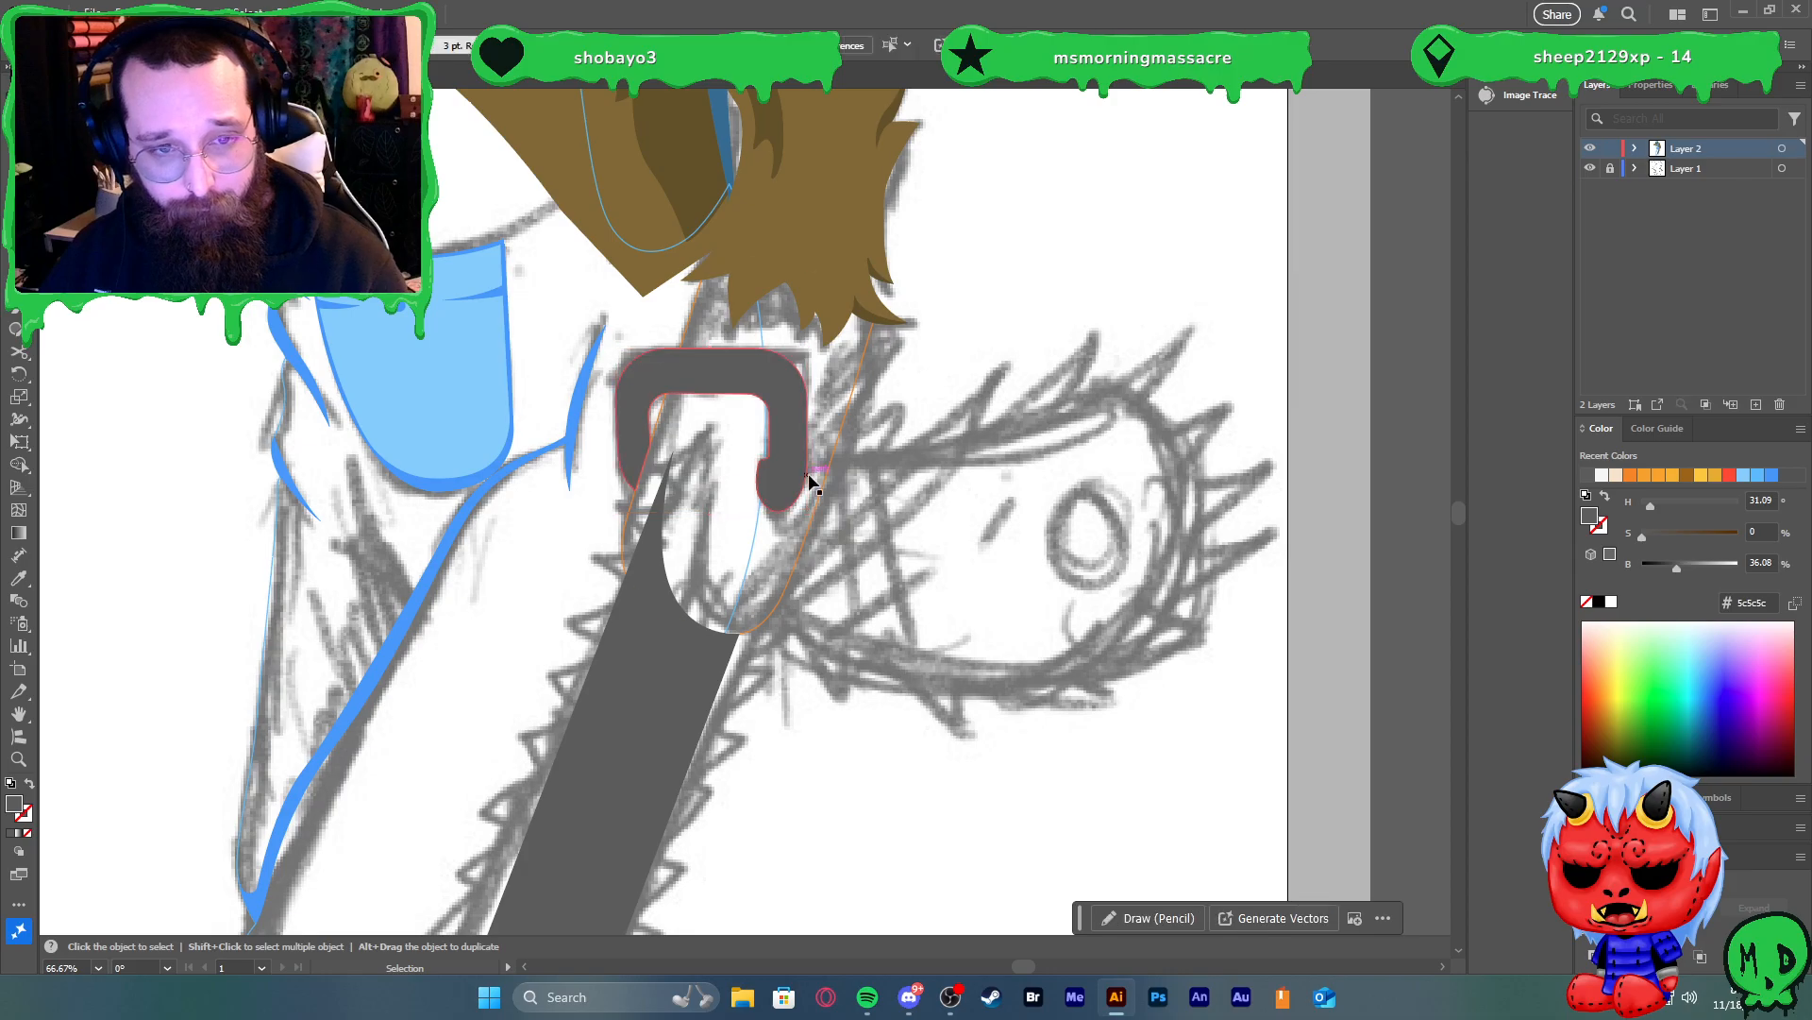
# Swap the chainsaw body's orange outline back to a solid fill and review it on the figure
pyautogui.scroll(-1, 992, 536)
pyautogui.click(818, 465)
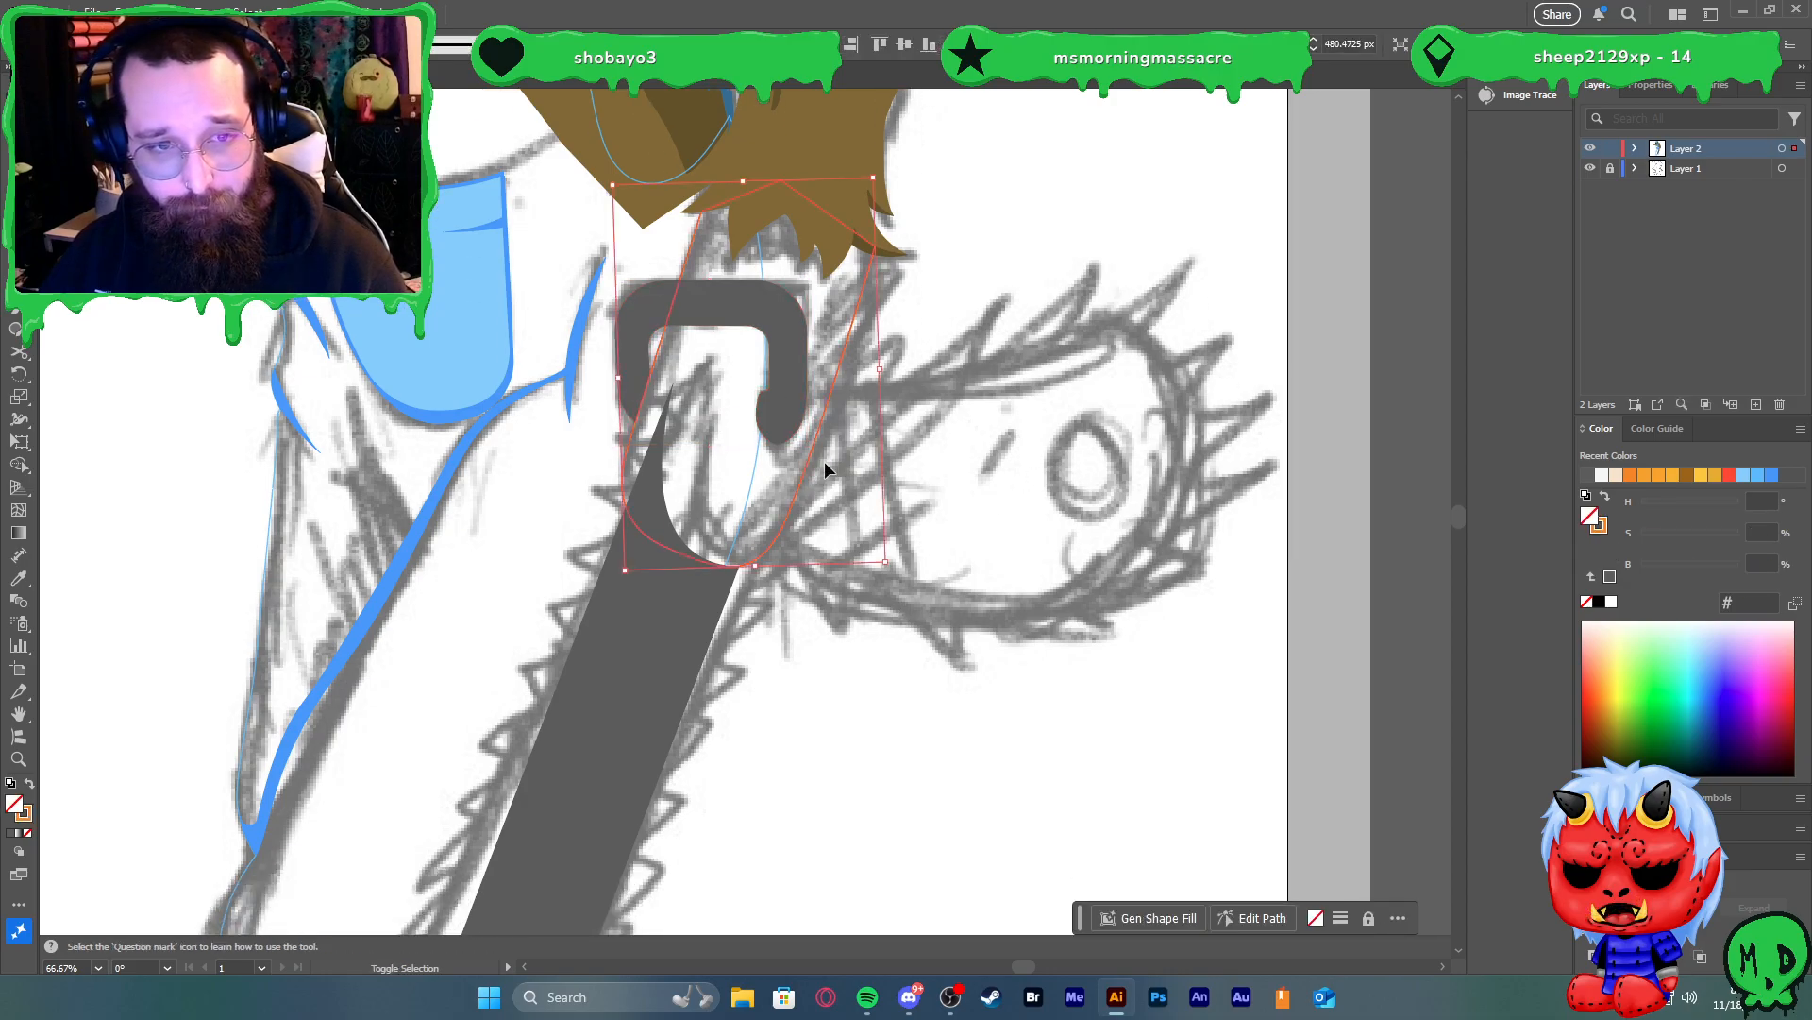
pyautogui.hotkey('shift', 'x')
pyautogui.click(972, 514)
pyautogui.scroll(-3, 954, 486)
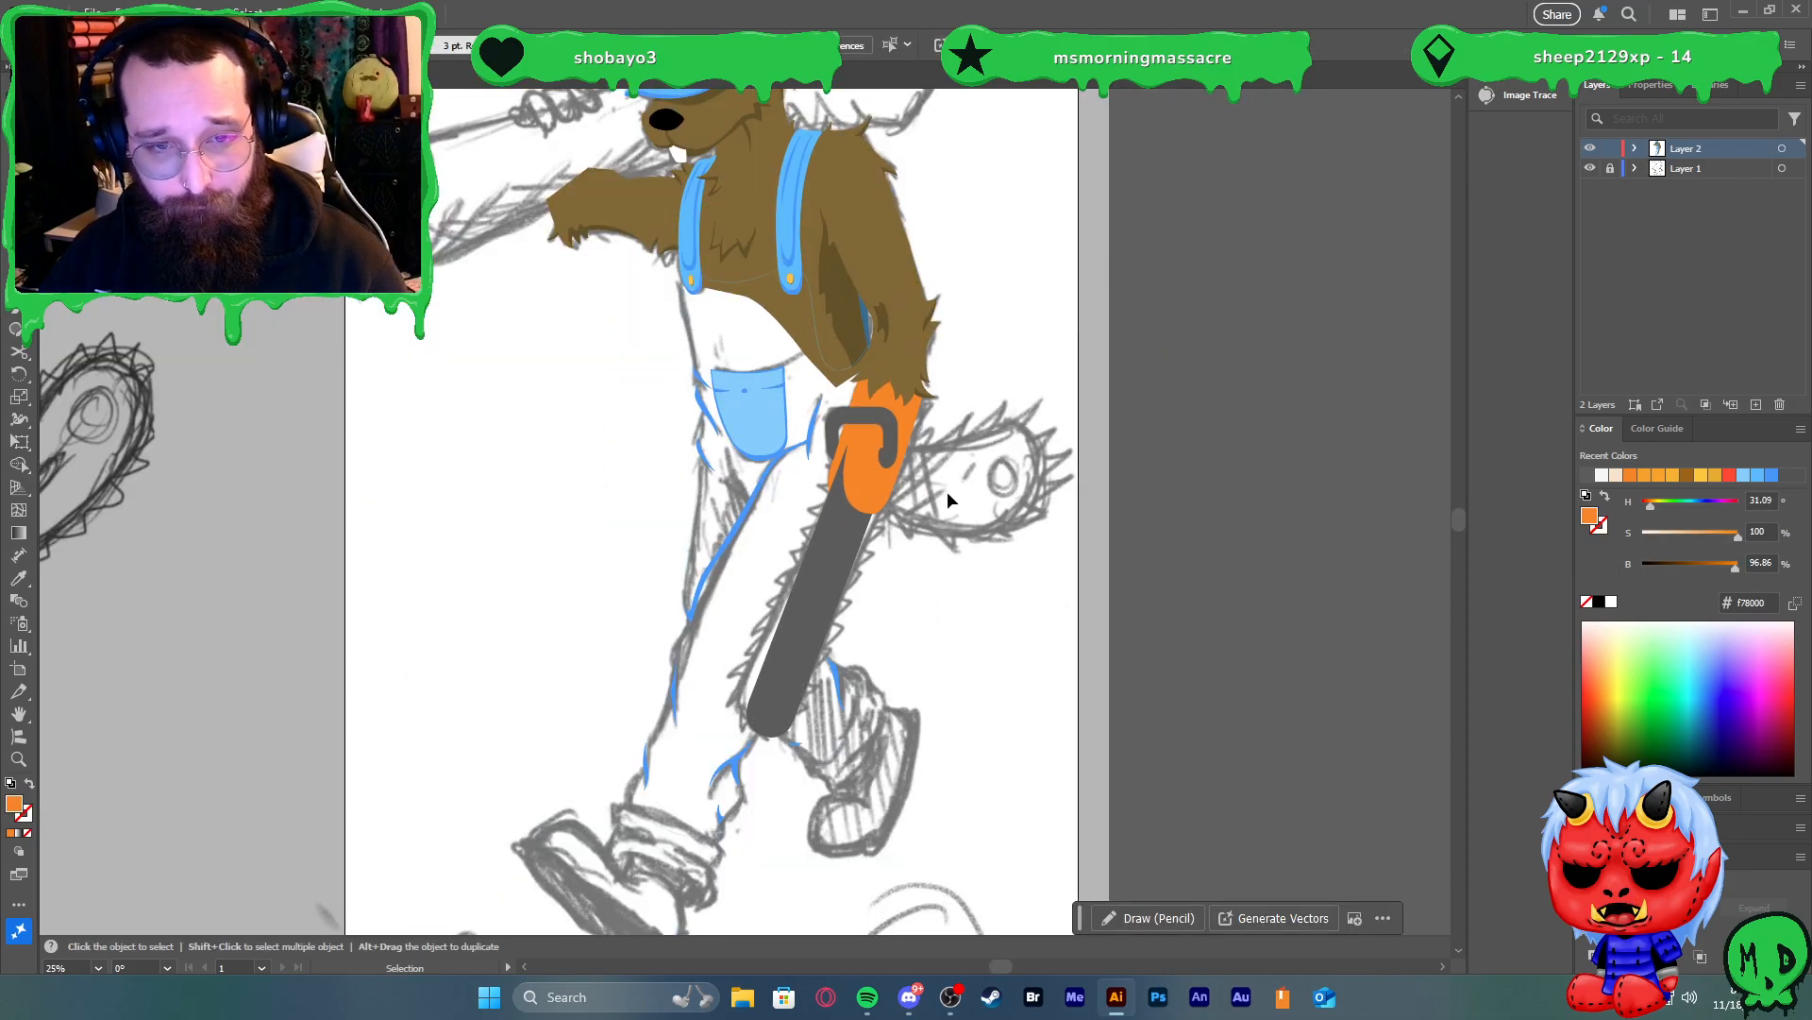
pyautogui.hscroll(-2, 946, 482)
pyautogui.click(949, 576)
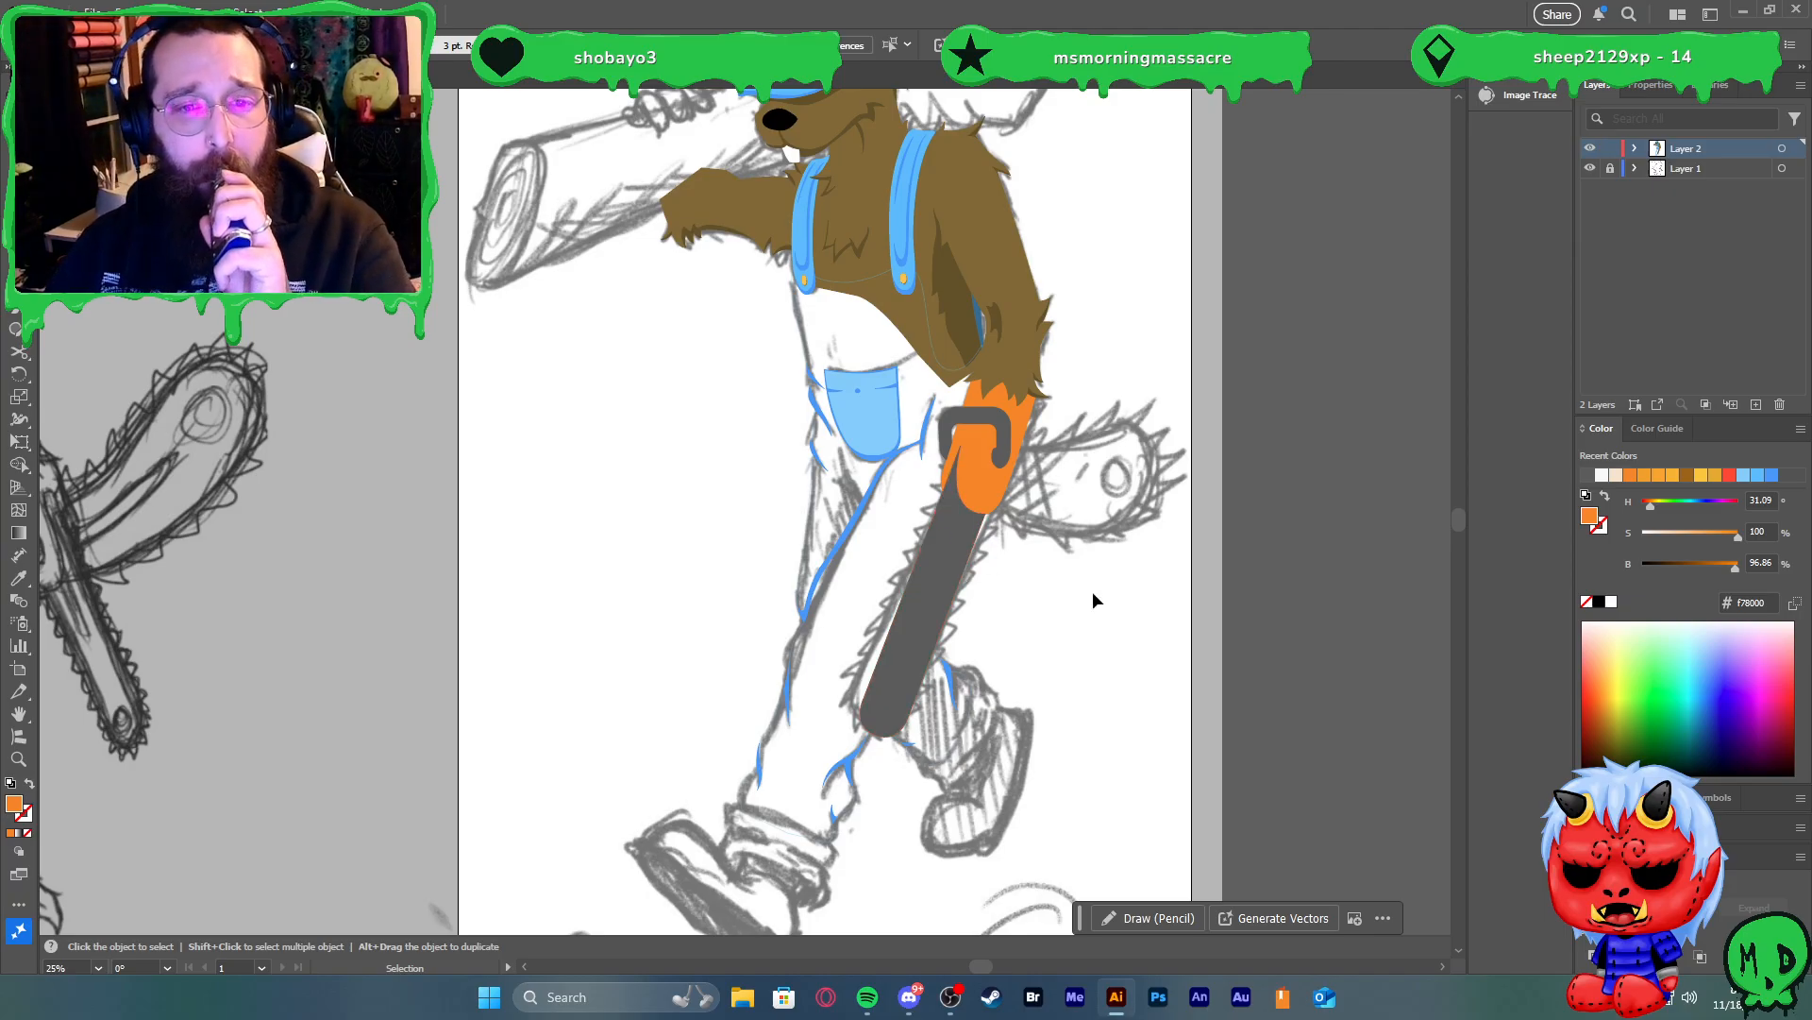
# Lighten the chainsaw's guide bar to the medium gray #a6a6a6
pyautogui.click(938, 521)
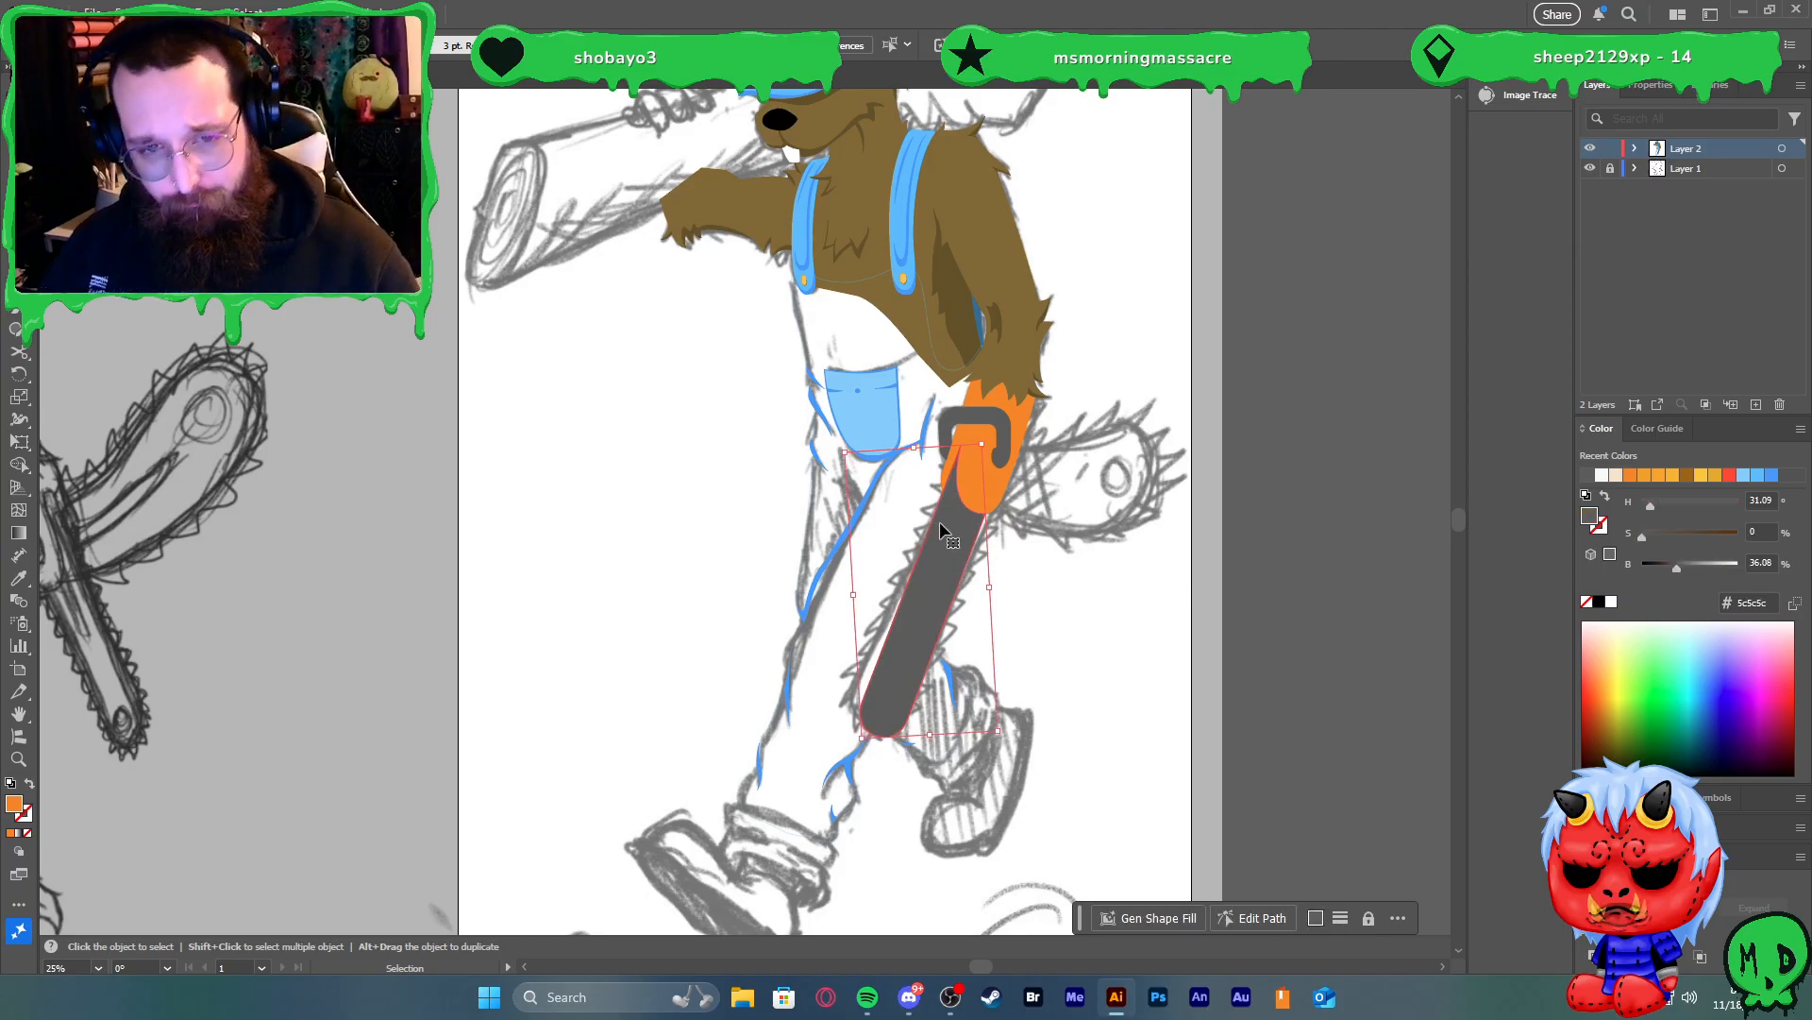
pyautogui.click(1693, 565)
pyautogui.moveTo(1695, 566); pyautogui.dragTo(1705, 566)
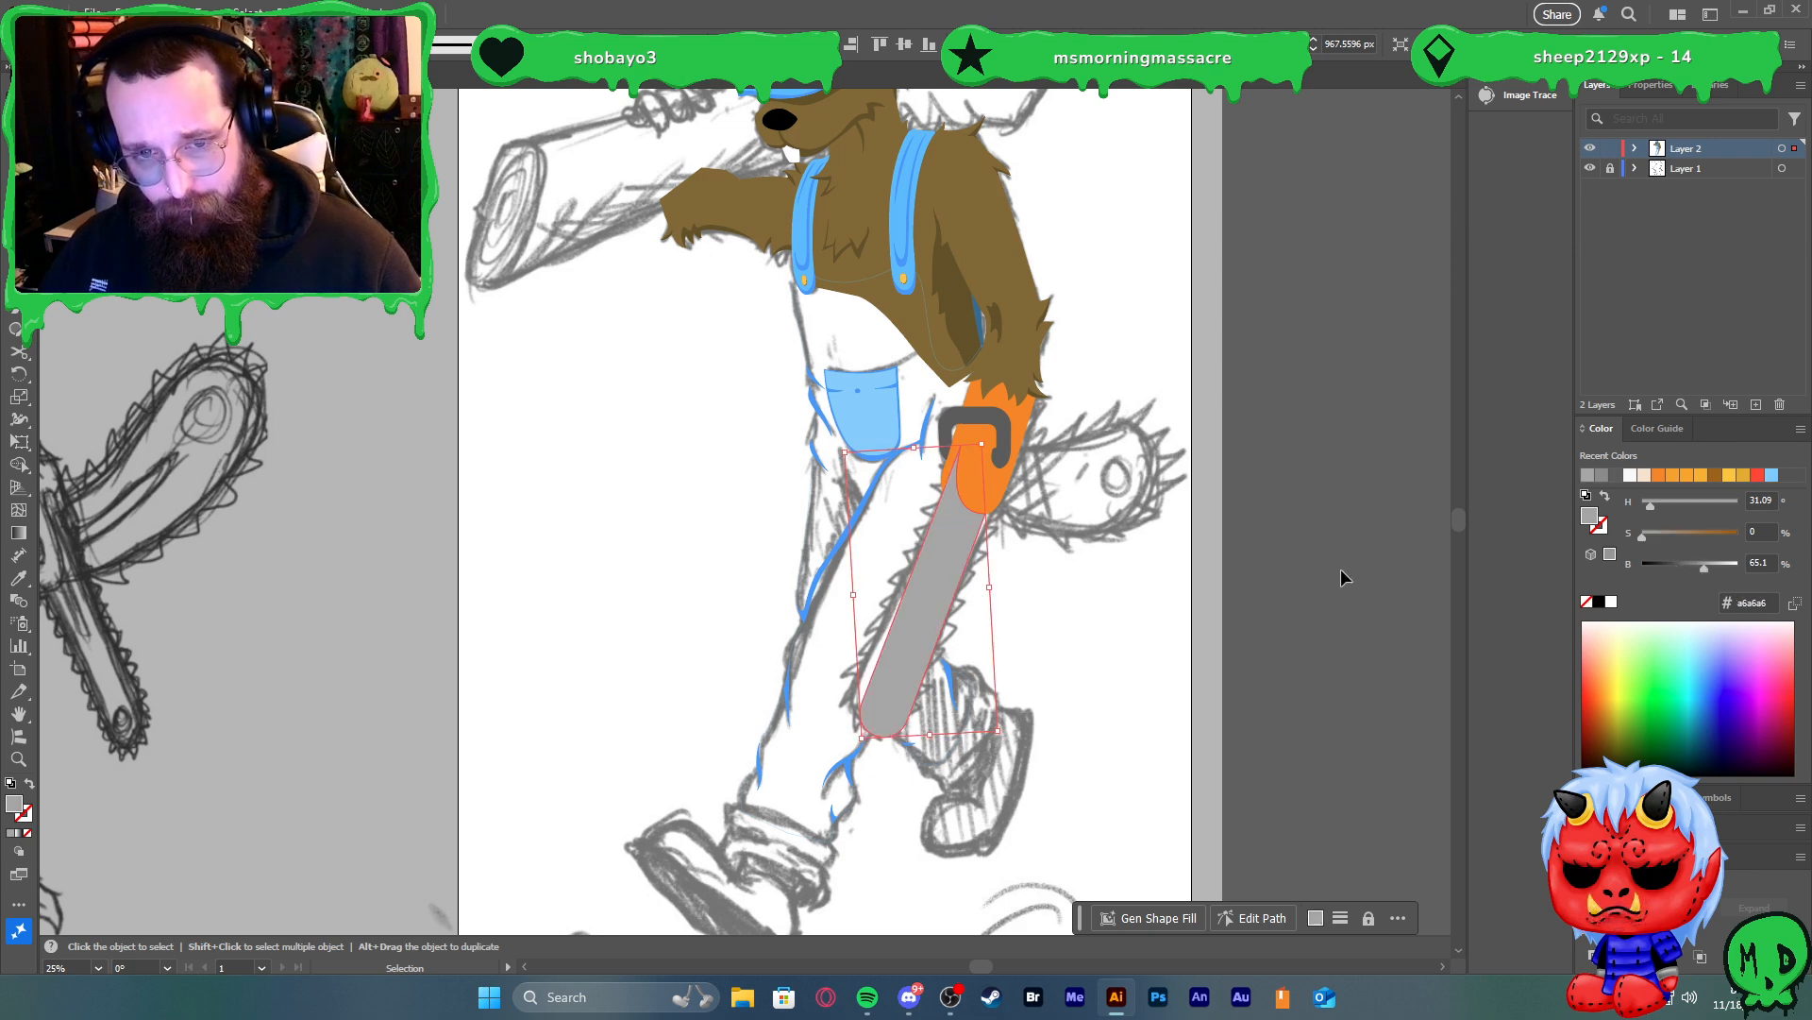
pyautogui.click(1097, 574)
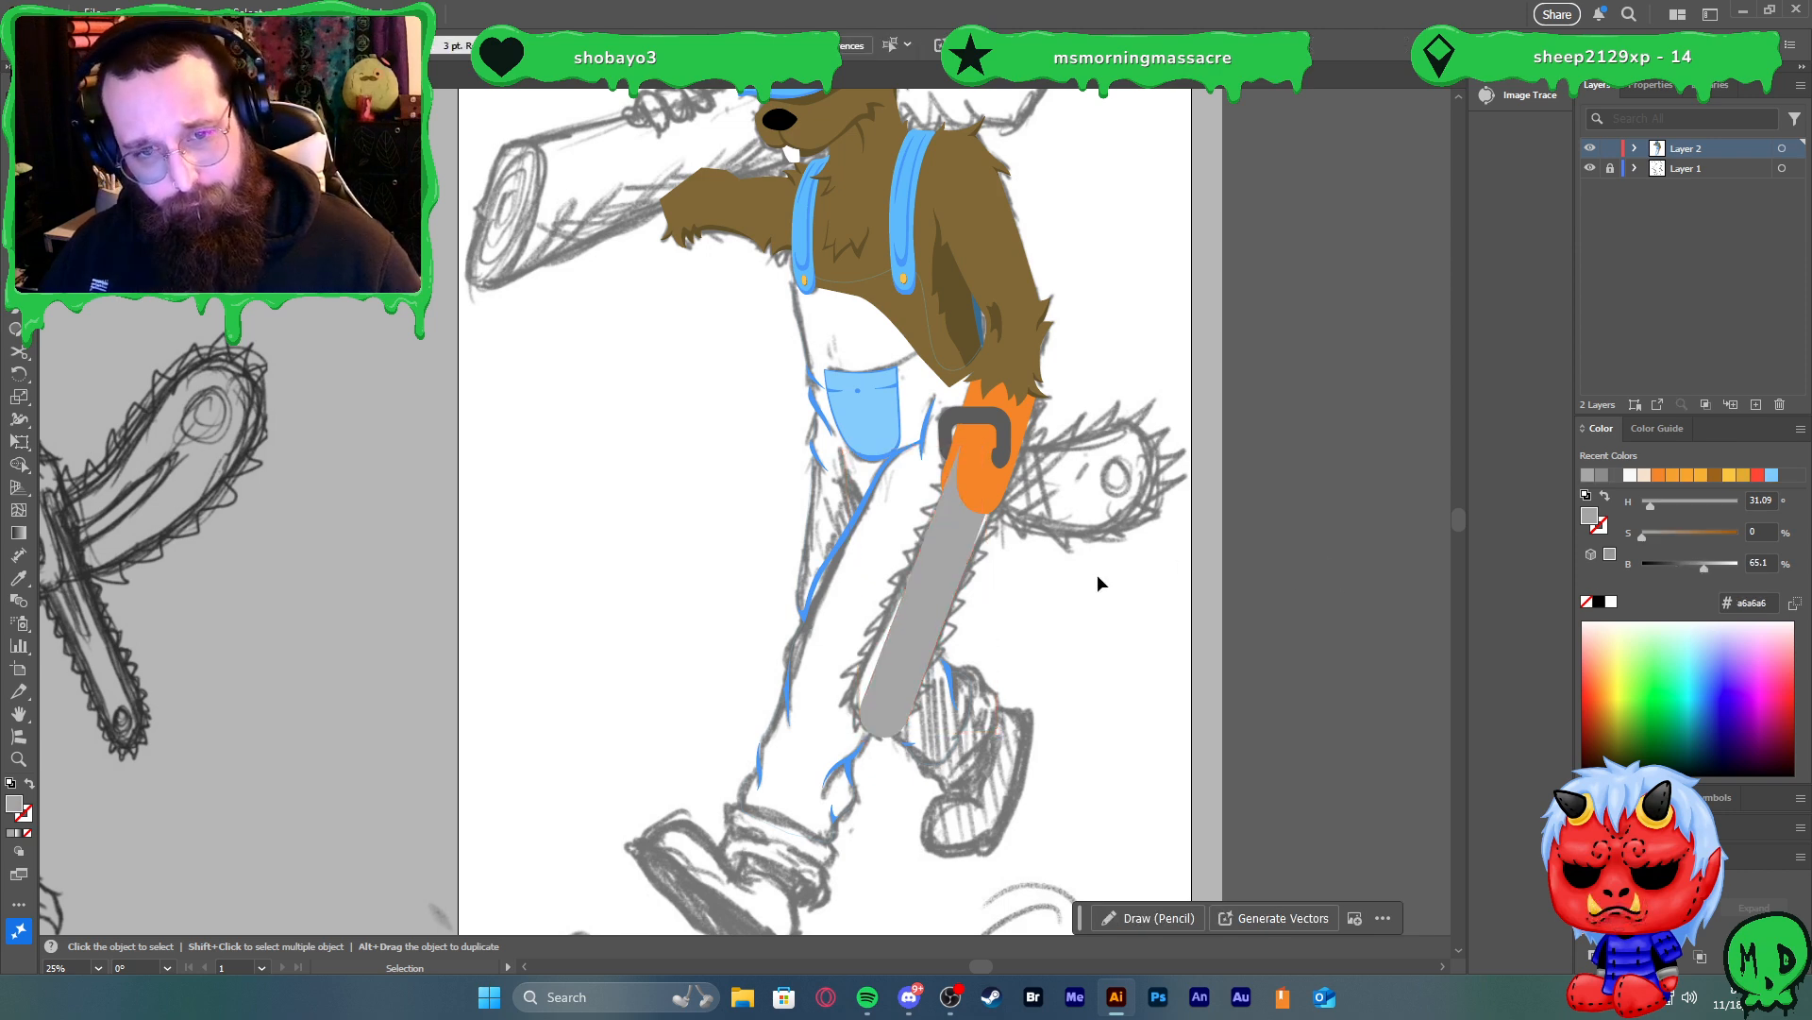
# Duplicate the guide bar in place and turn the copy into an unfilled outline in the handle's dark gray
pyautogui.click(931, 595)
pyautogui.scroll(2, 935, 591)
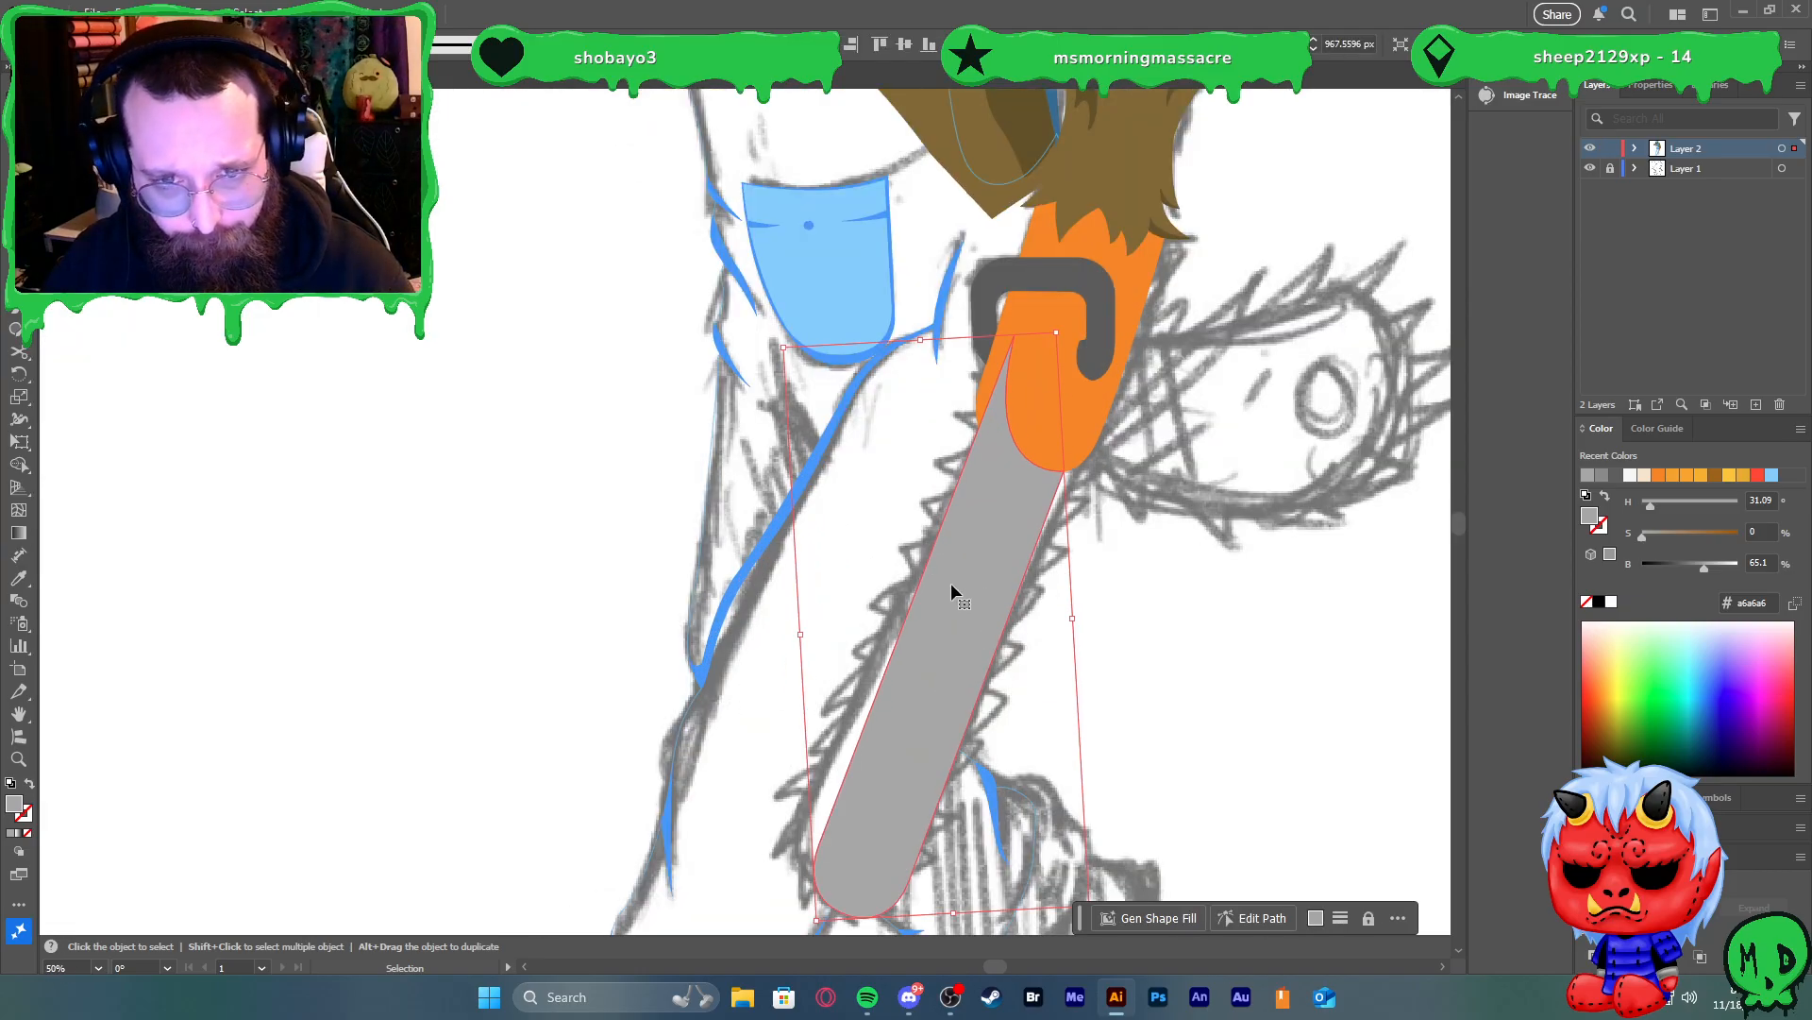
pyautogui.scroll(-2, 973, 579)
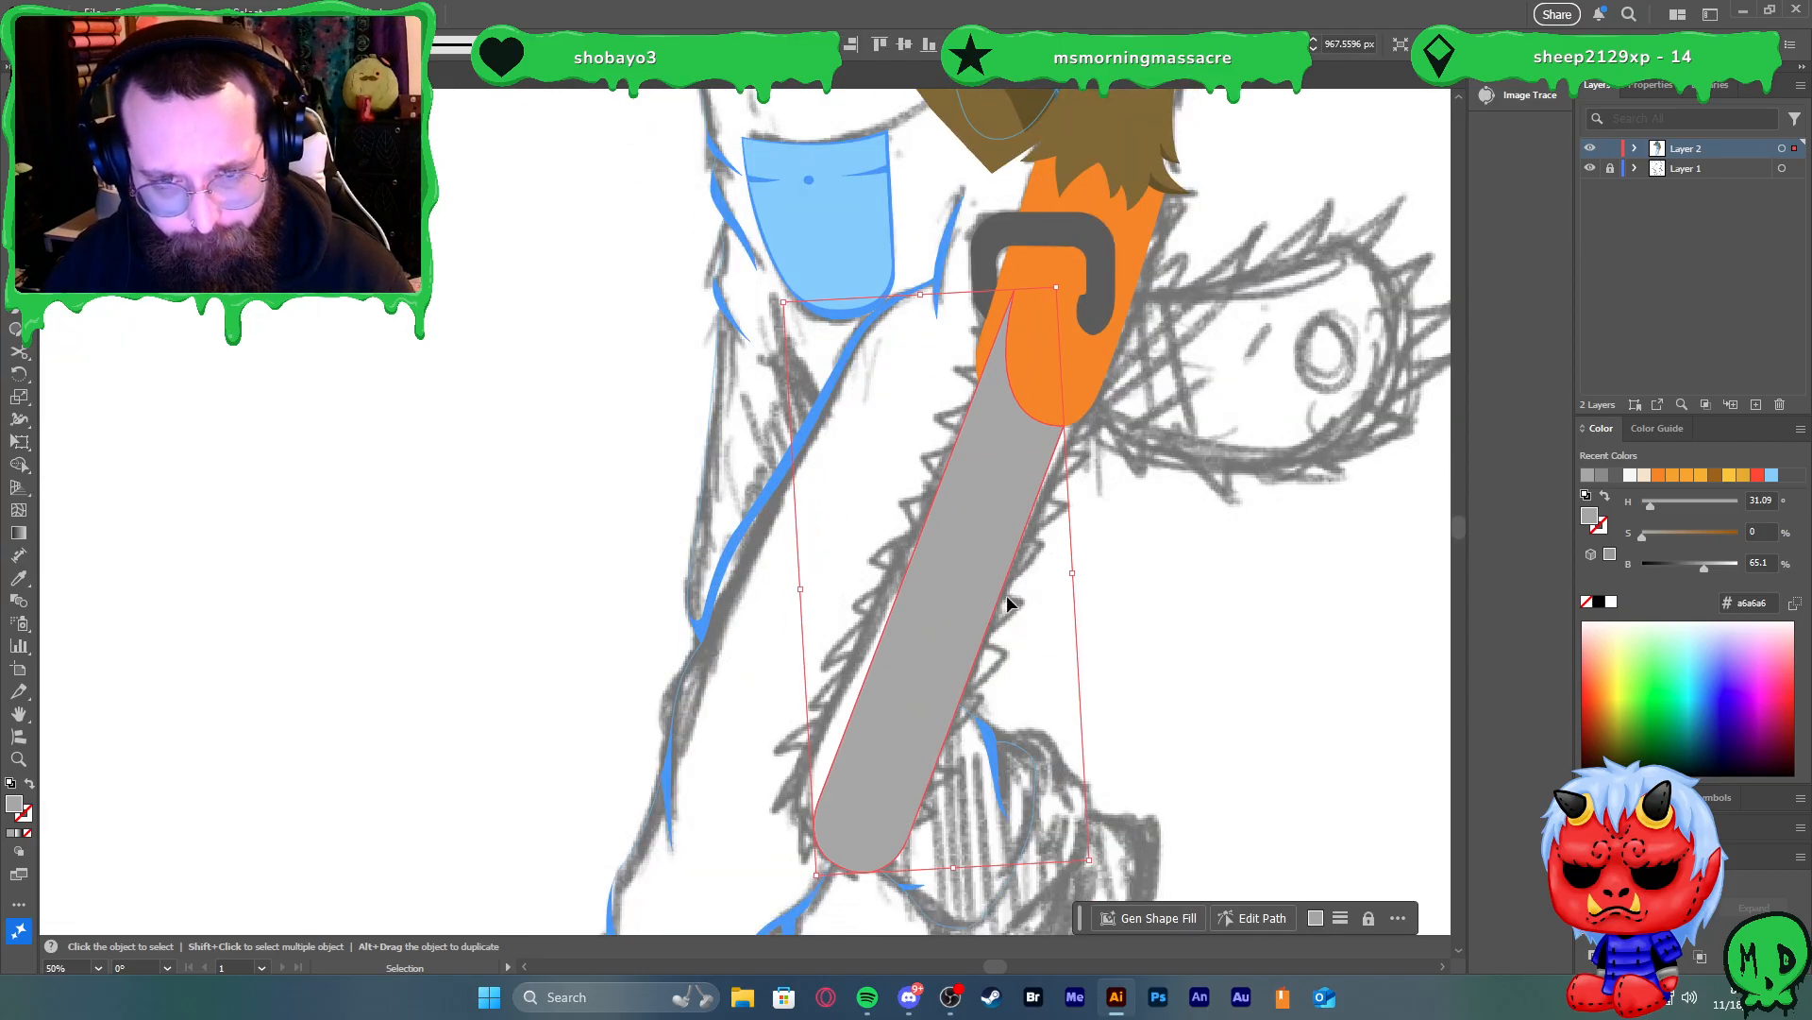
pyautogui.press('a')
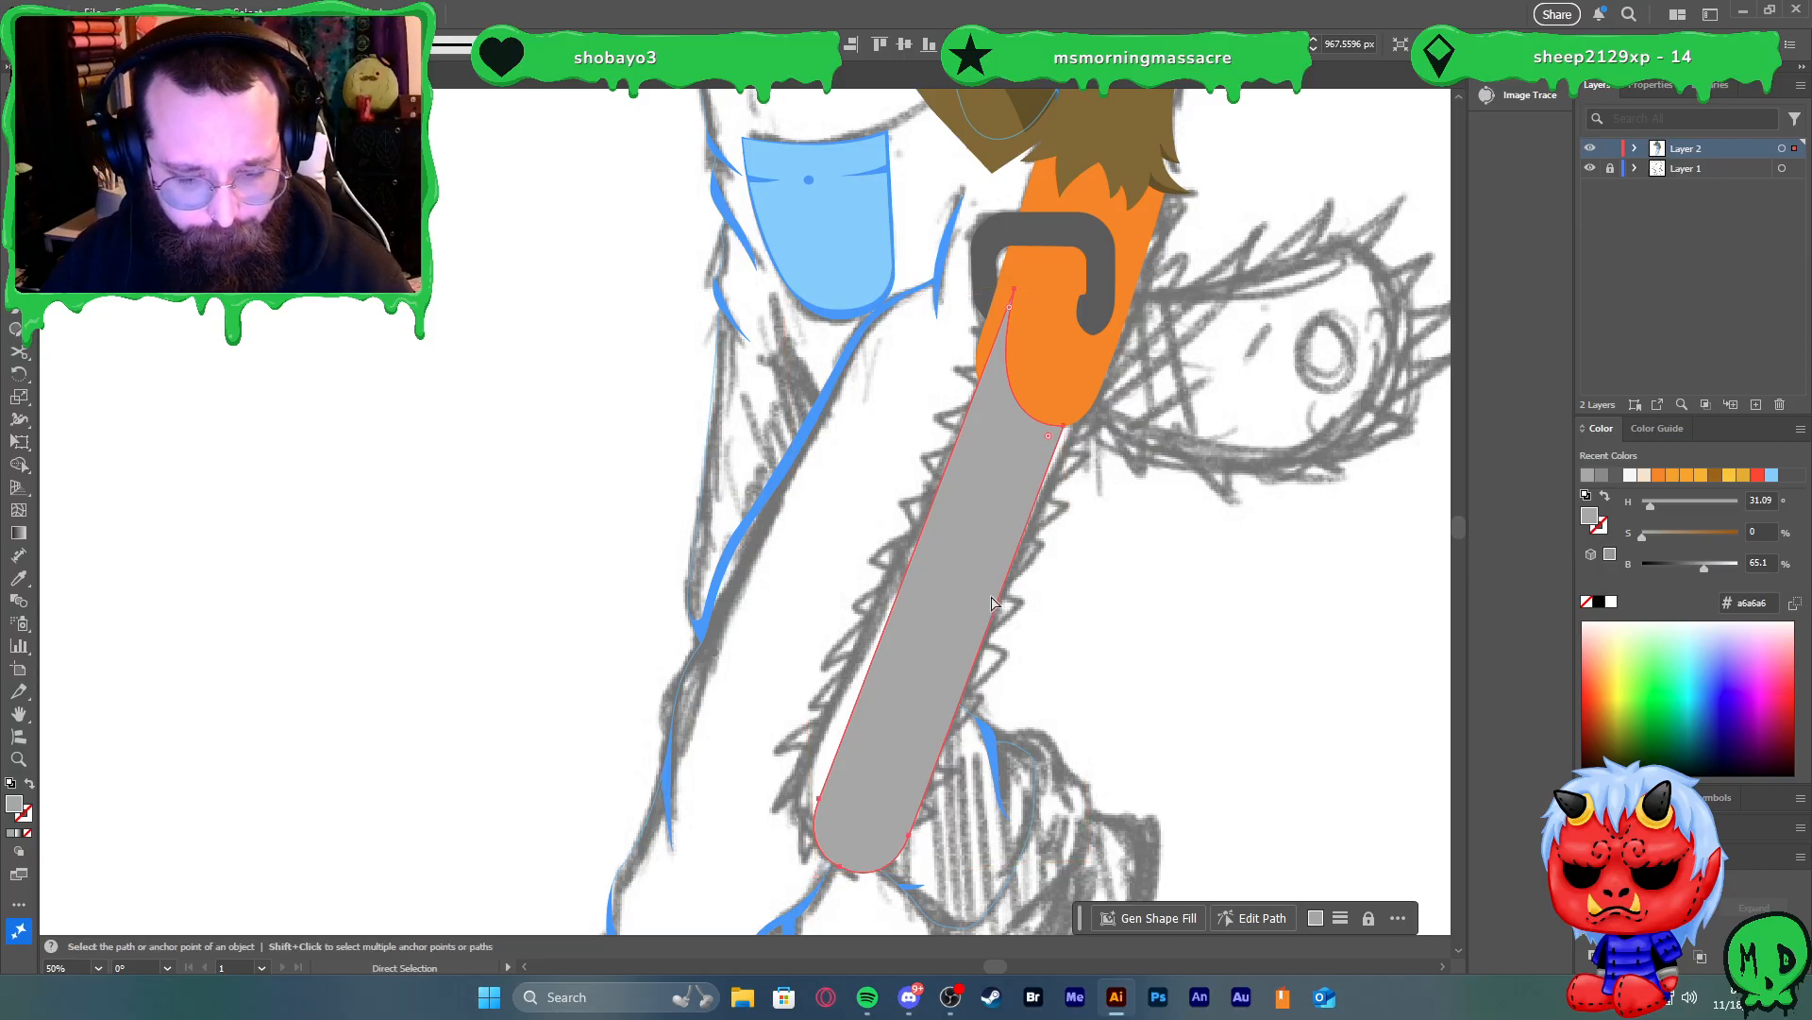
pyautogui.press('v')
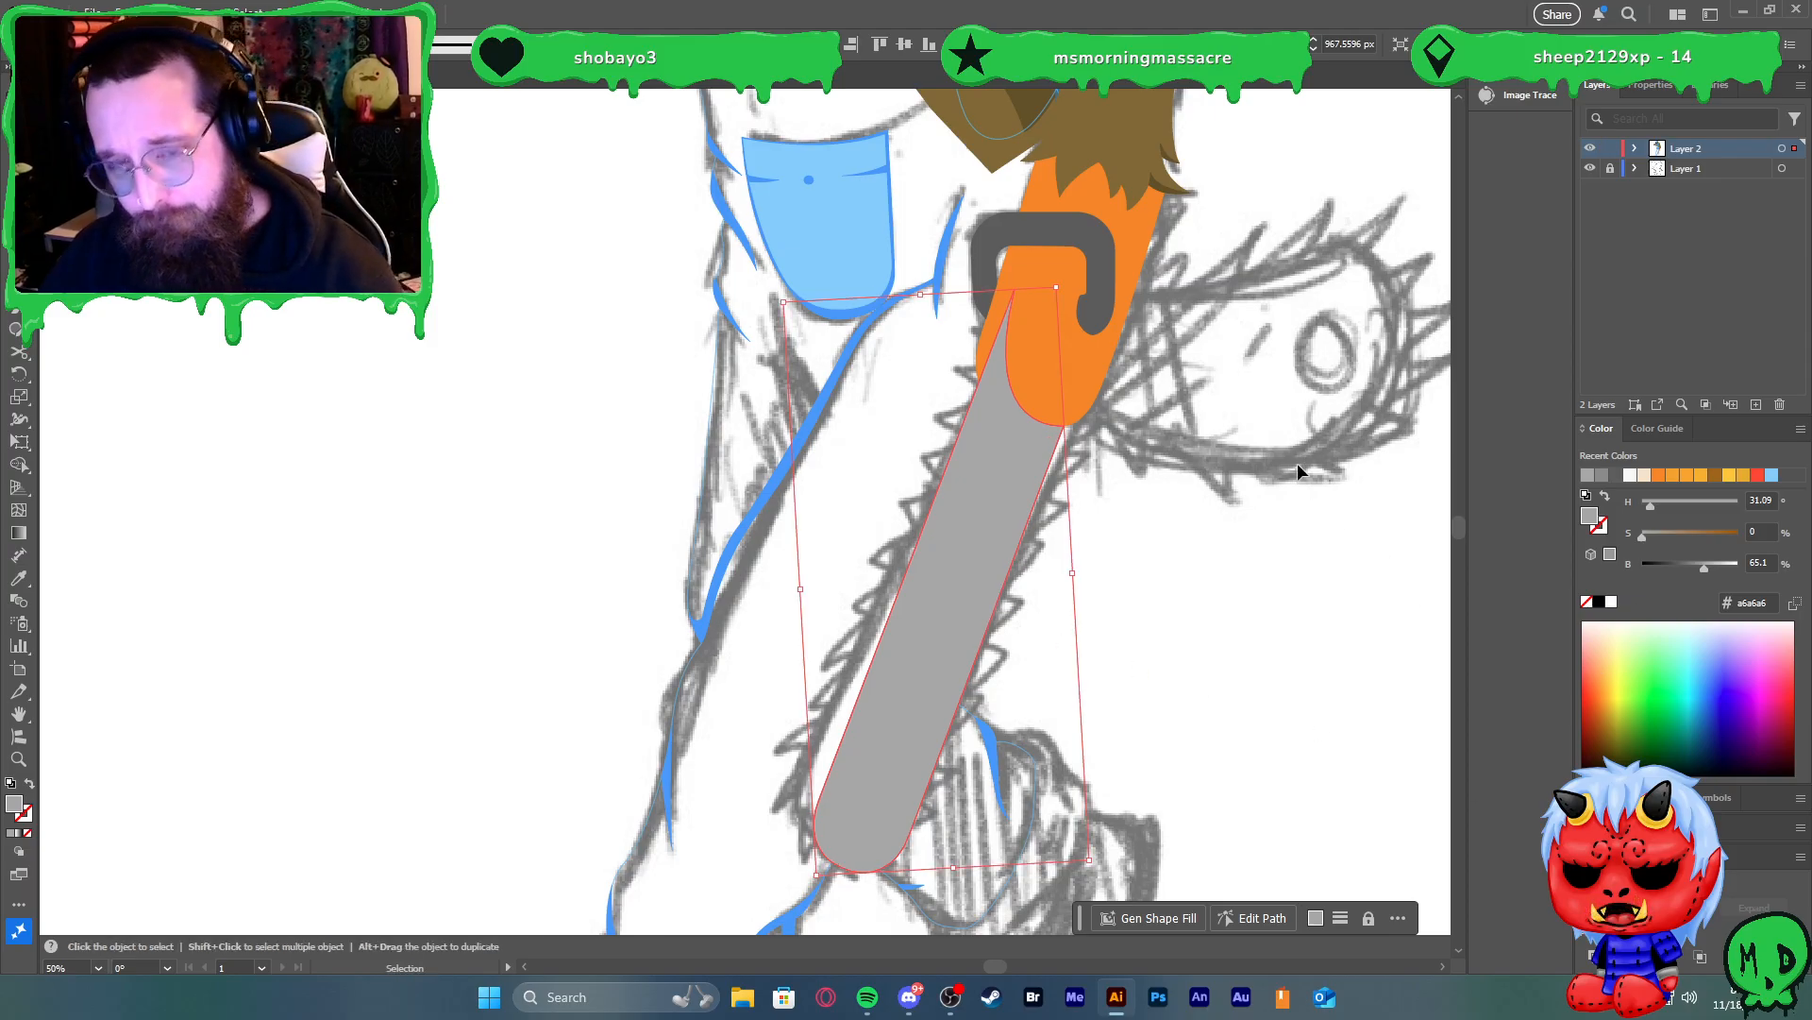
pyautogui.press('i')
pyautogui.click(1109, 246)
pyautogui.hotkey('shift', 'x')
pyautogui.press('v')
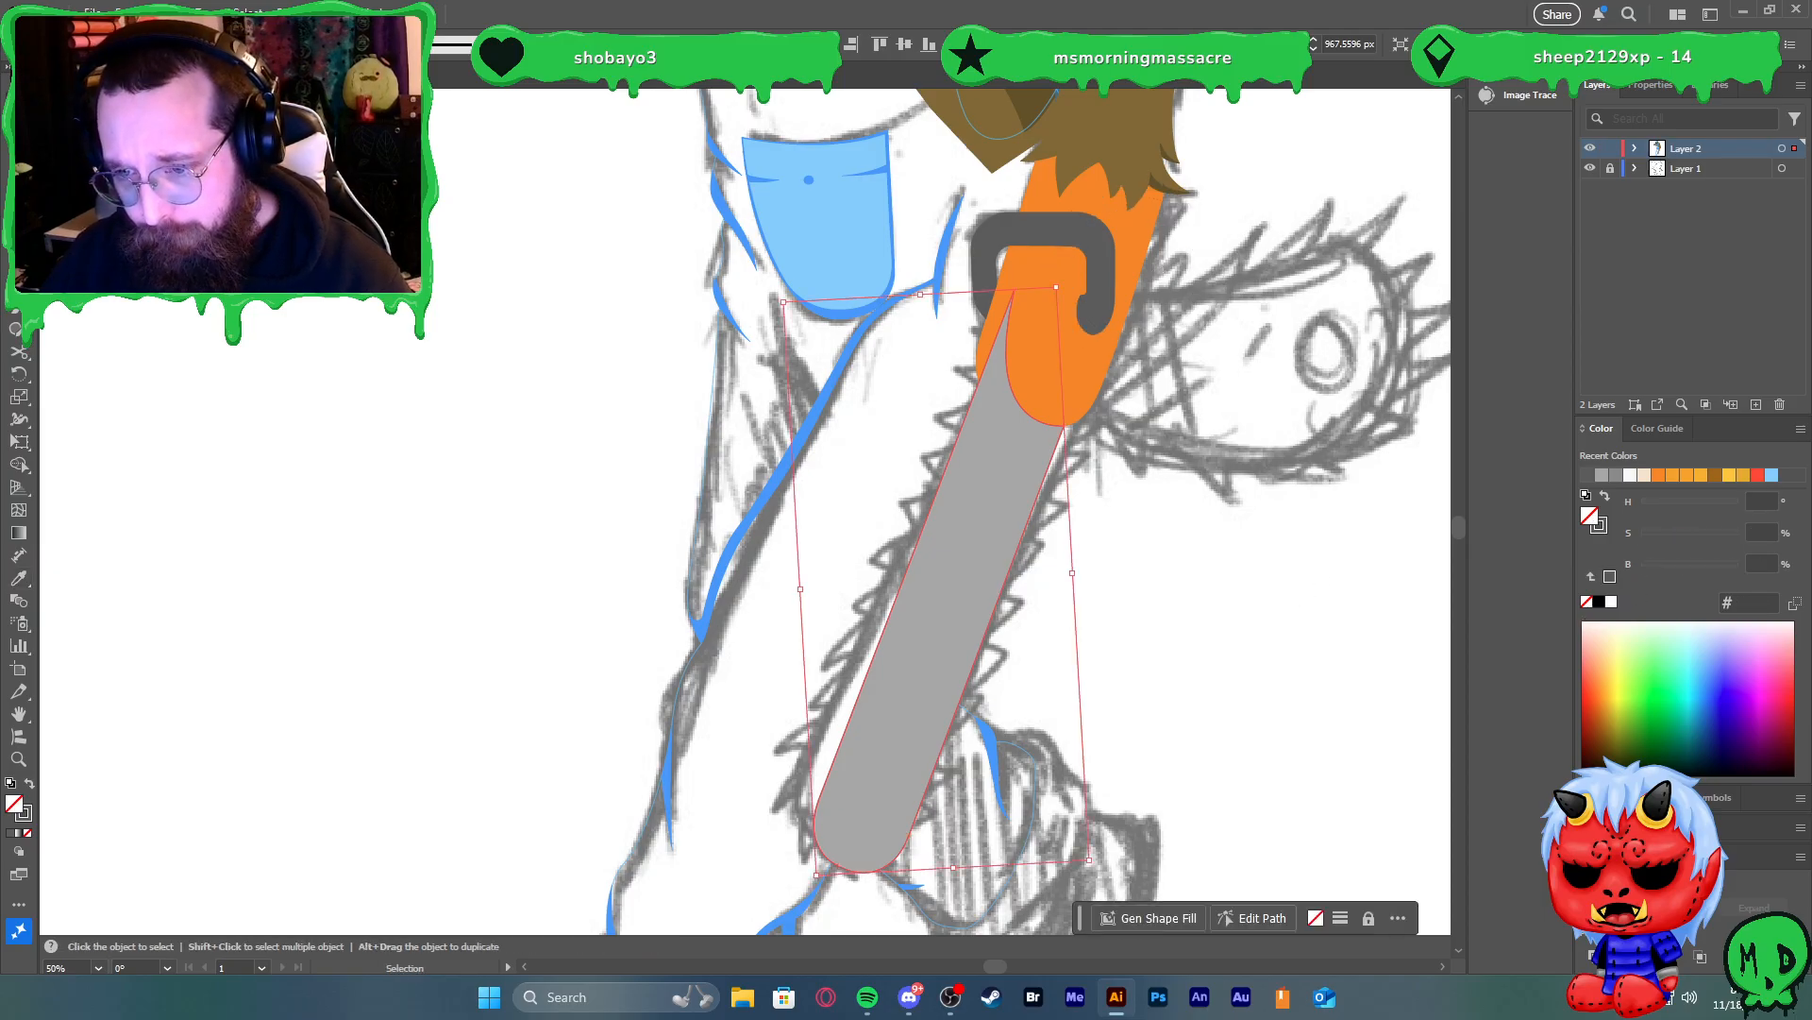
# Set the guide bar outline's stroke weight to 10 pt
pyautogui.hotkey('ctrl', 'F10')
pyautogui.click(1709, 659)
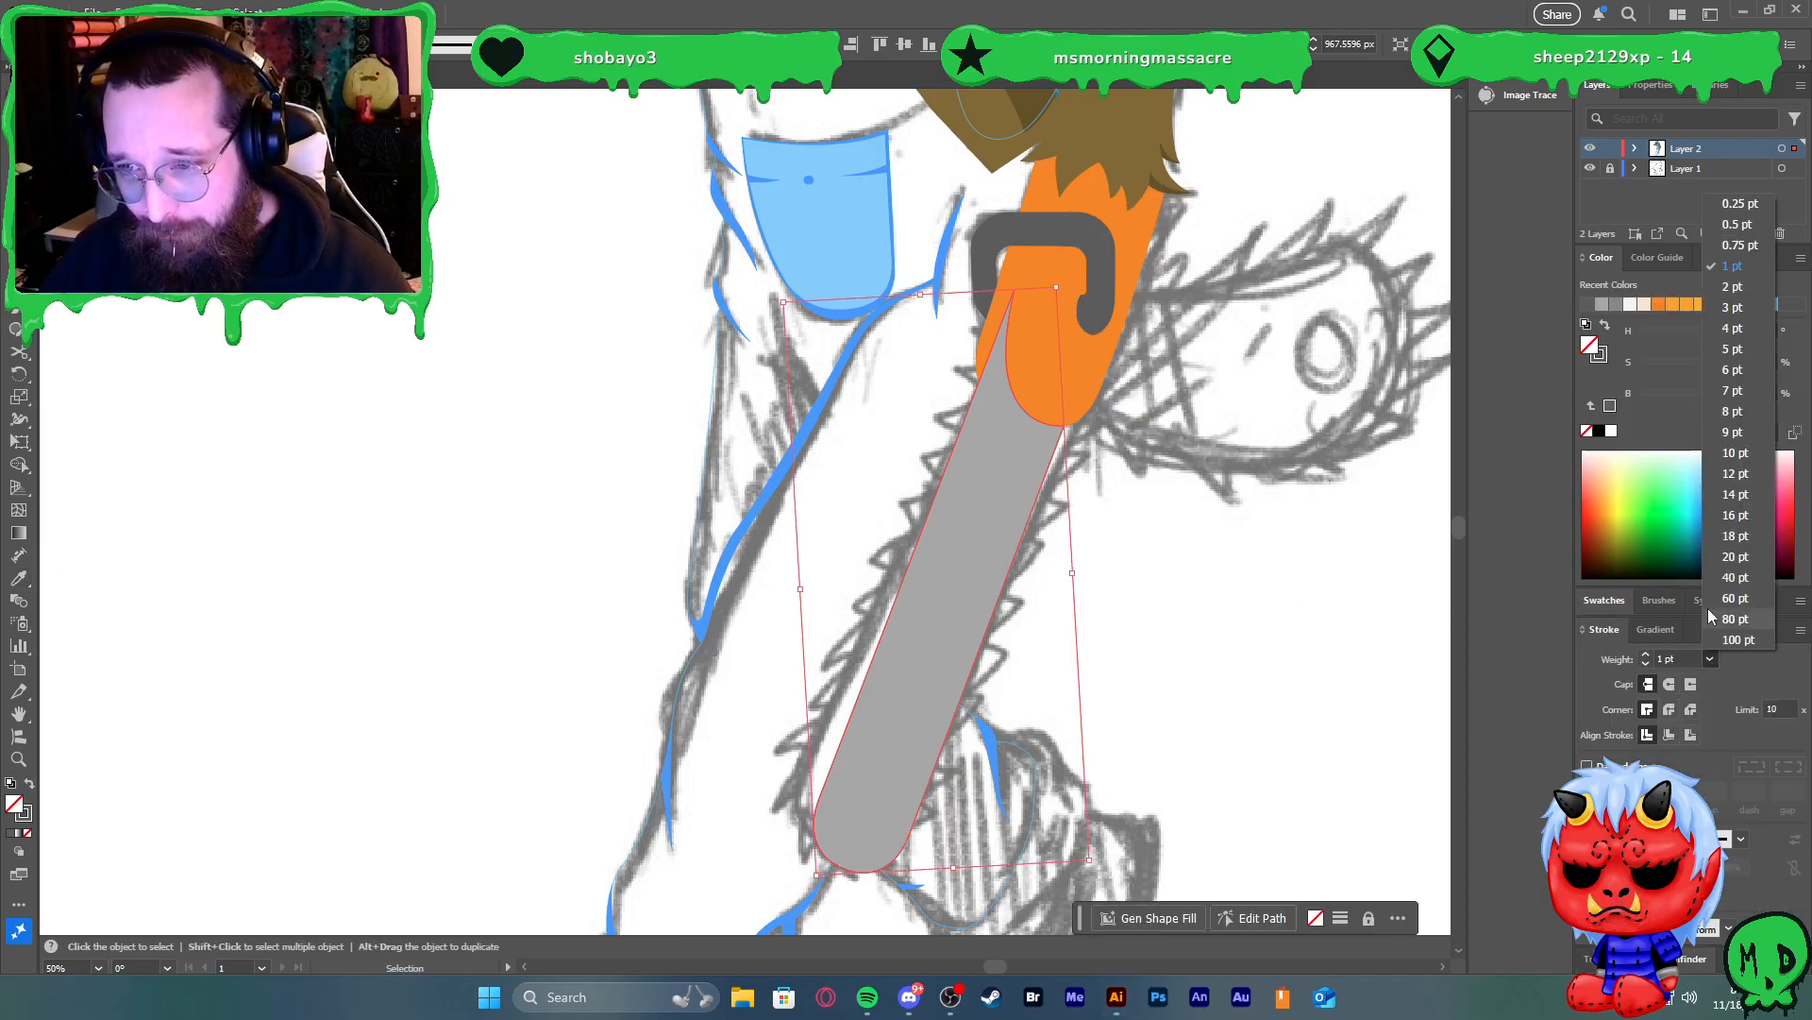
pyautogui.click(1753, 457)
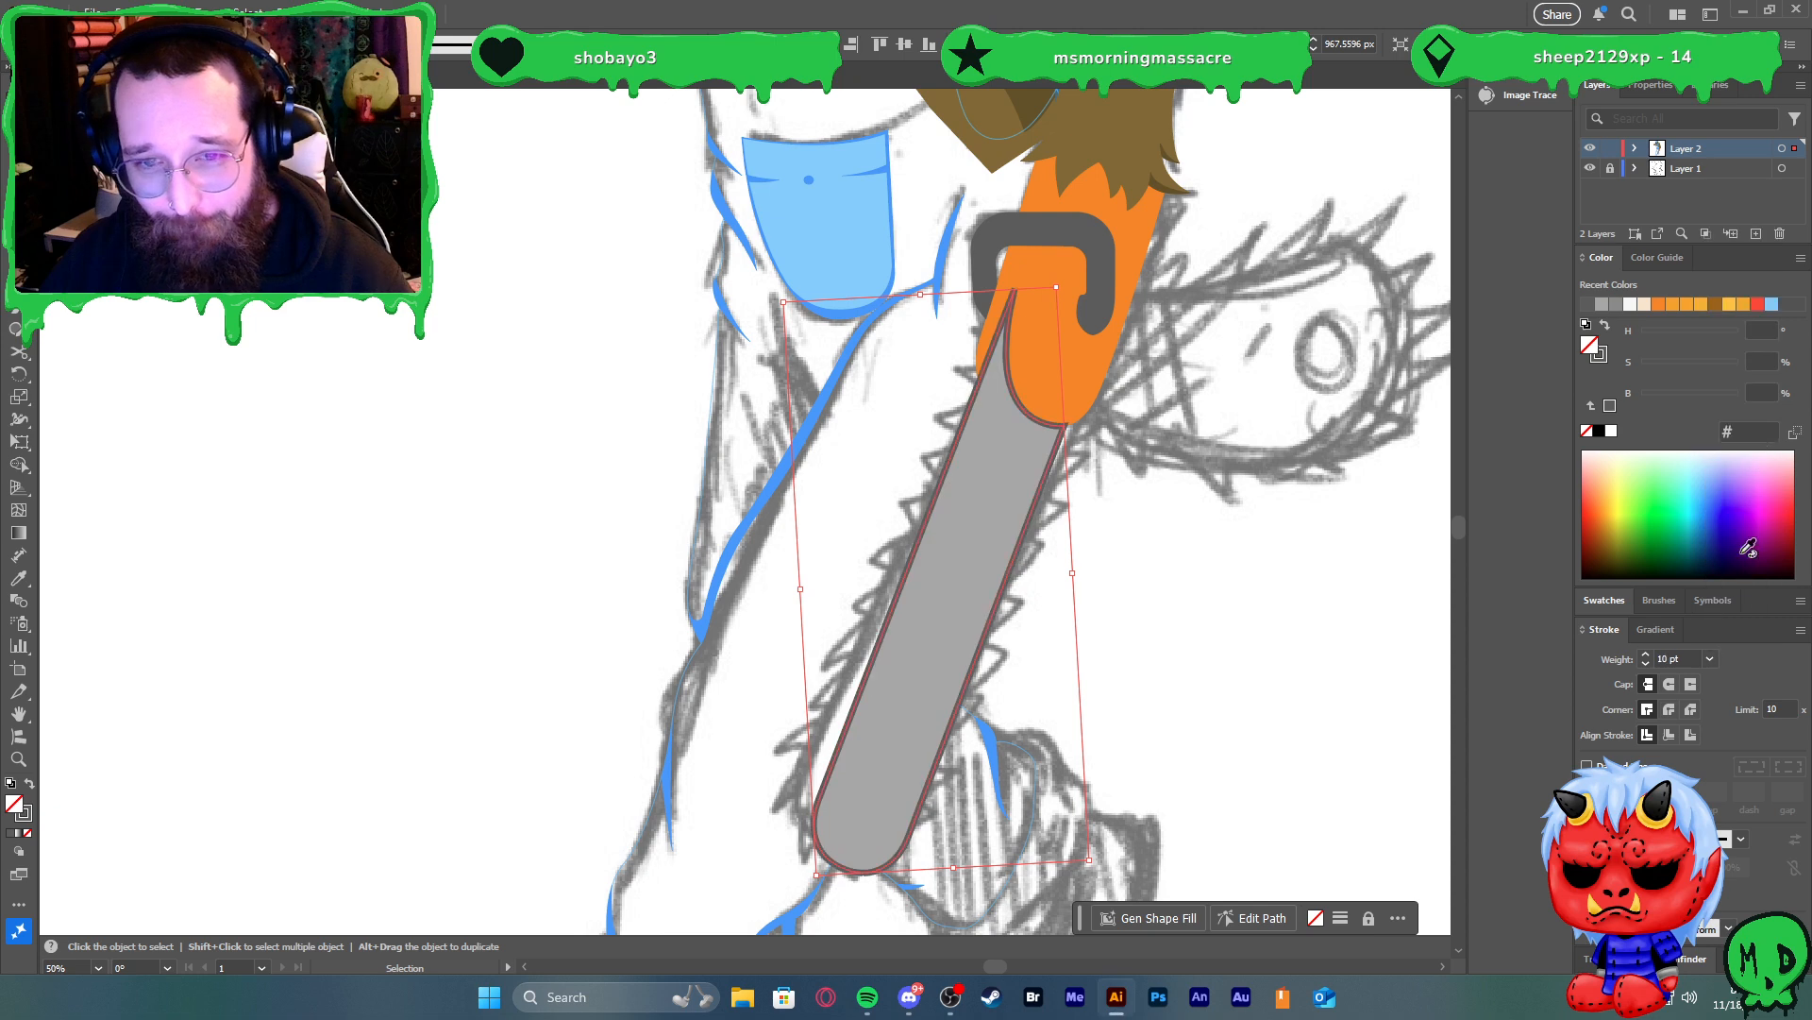
# Increase the guide bar outline's stroke weight to 14 pt and align the stroke to the inside of the path
pyautogui.click(1709, 659)
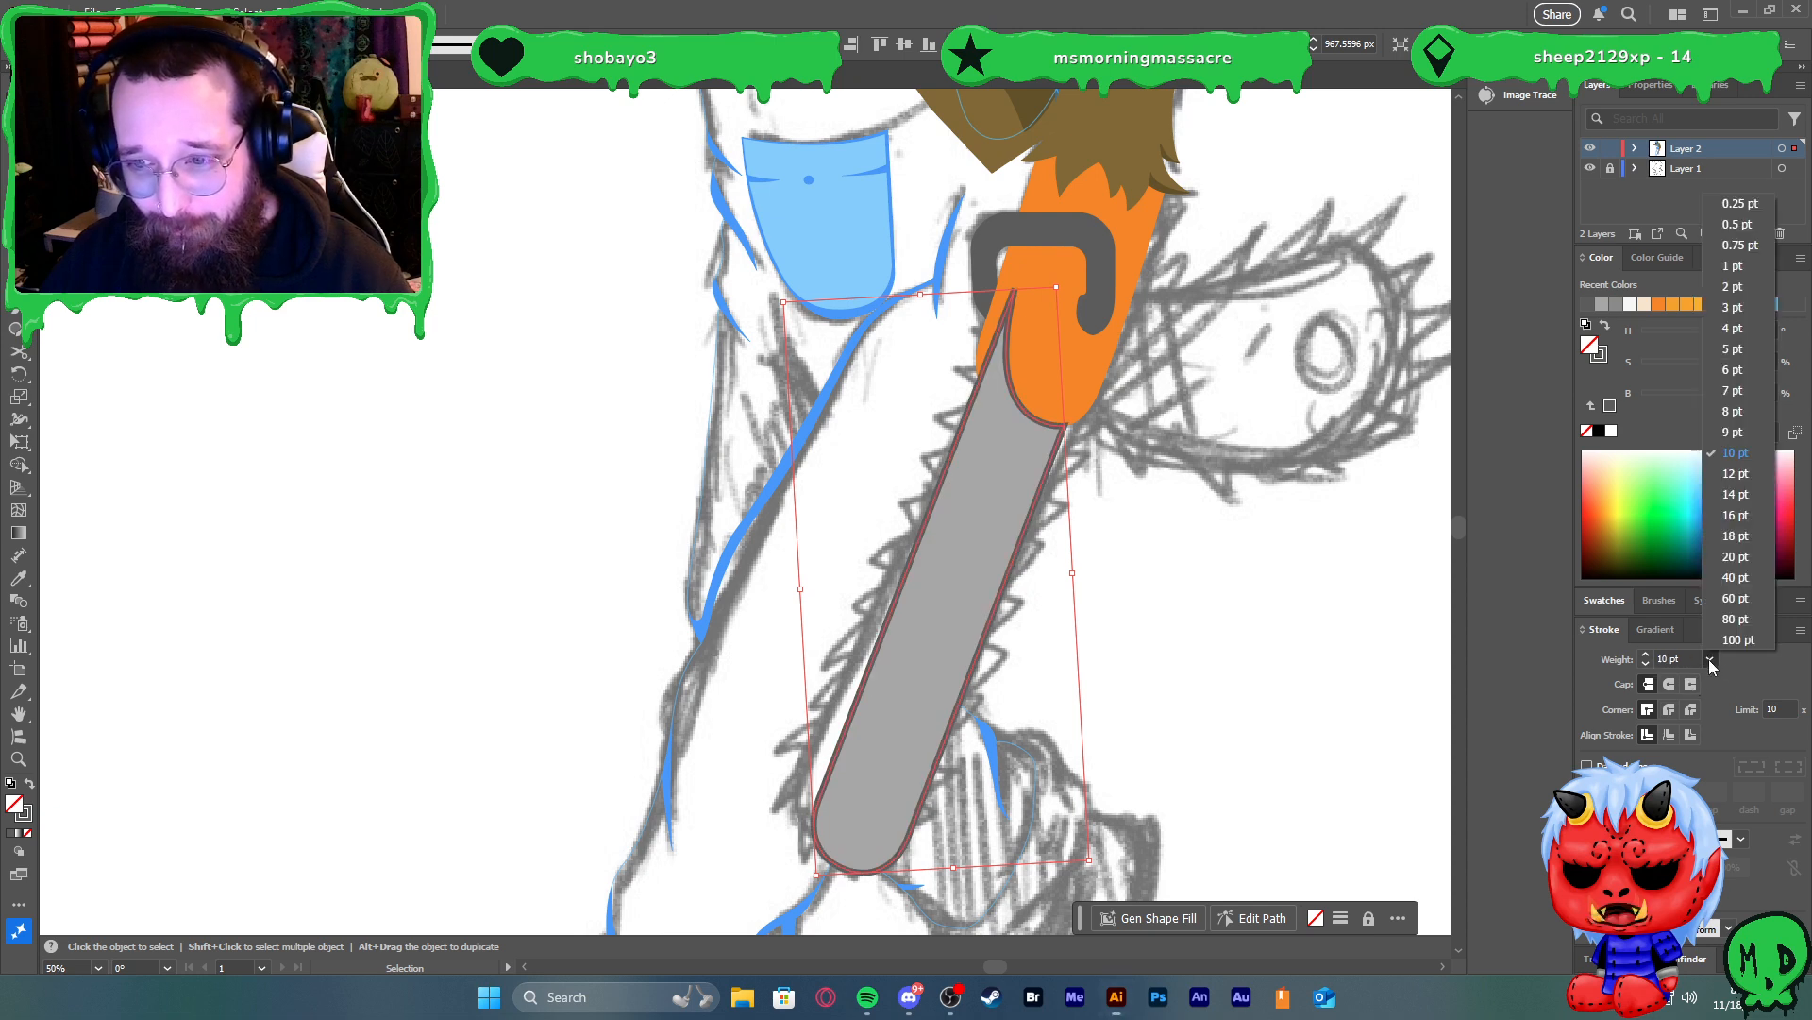
pyautogui.click(1710, 503)
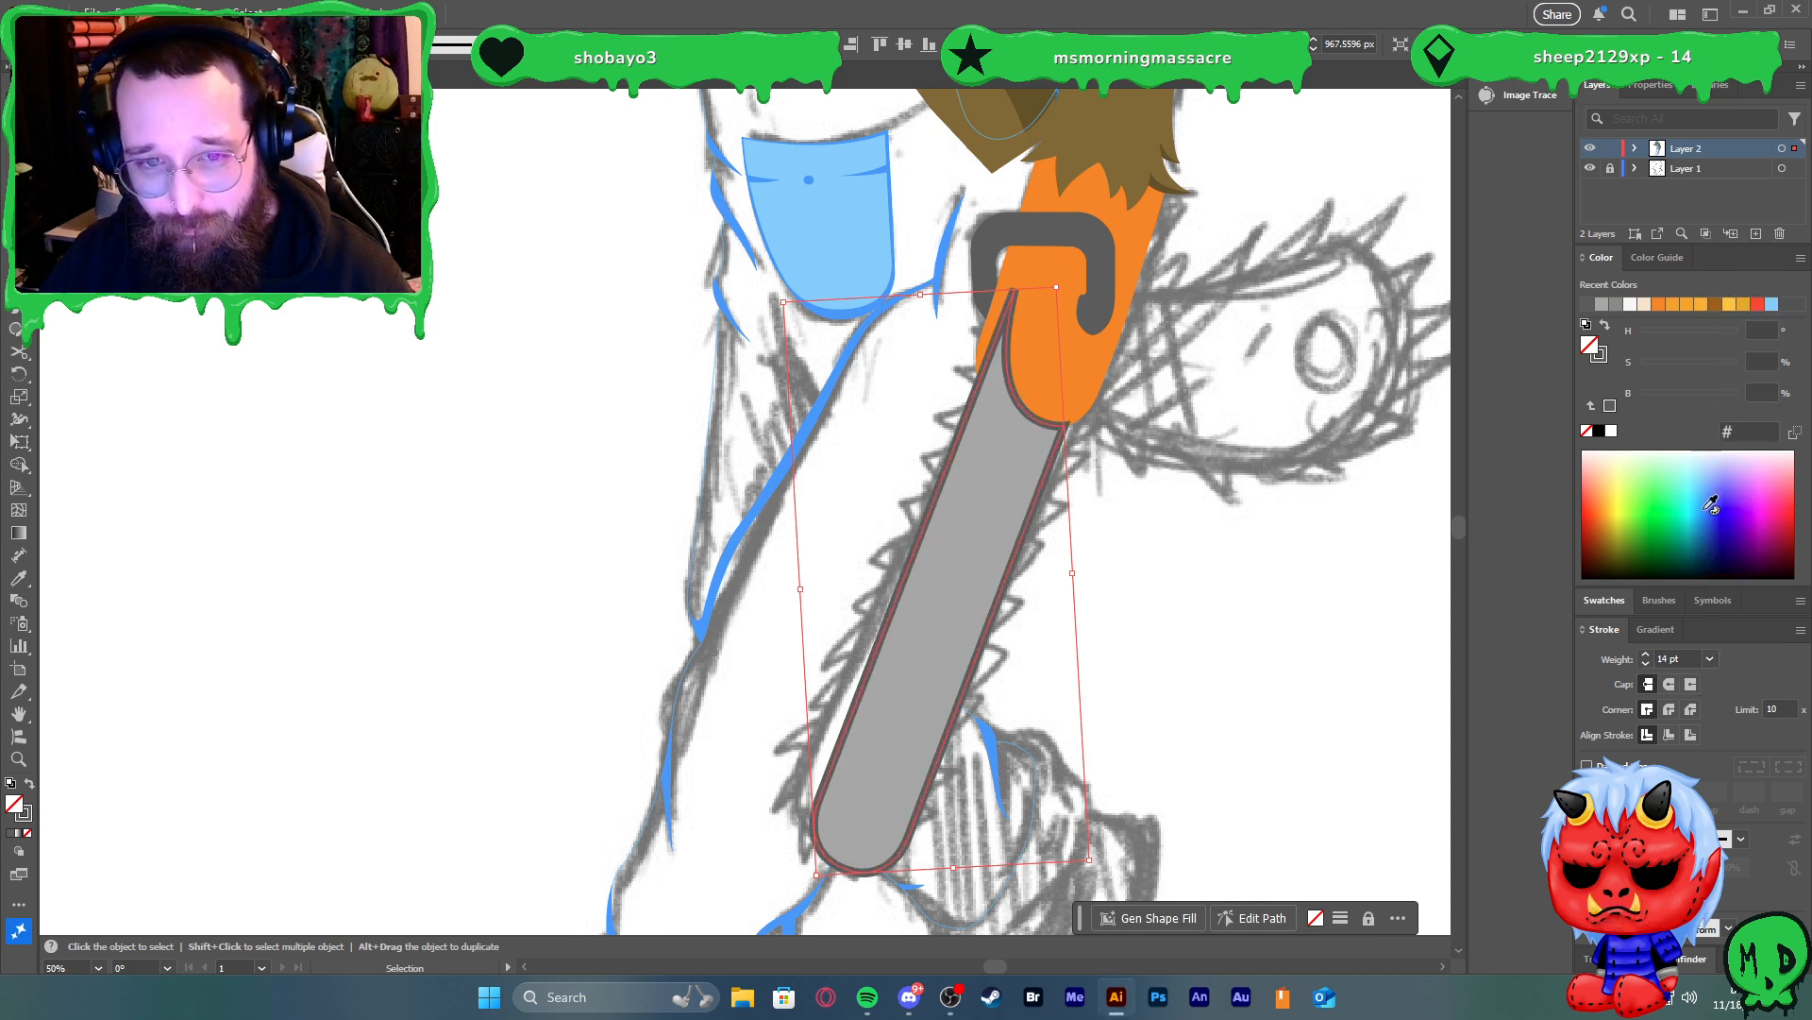
pyautogui.click(1693, 737)
pyautogui.click(1669, 736)
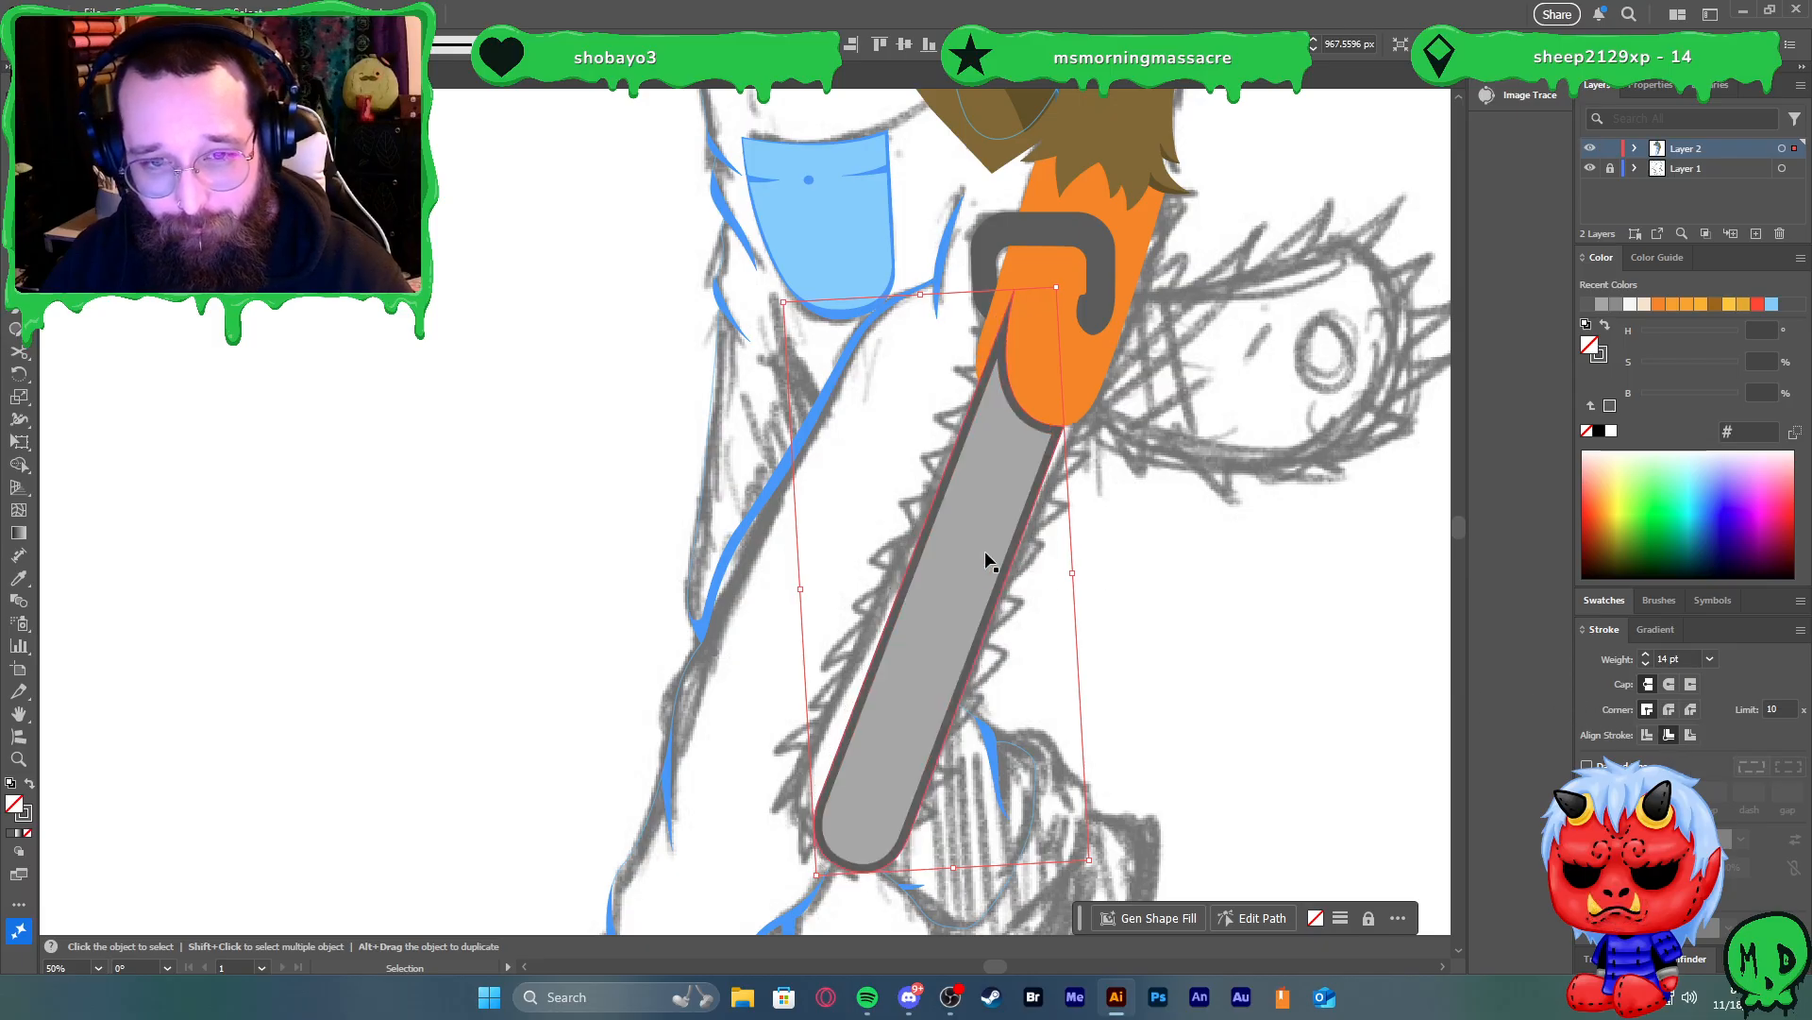
pyautogui.click(1082, 485)
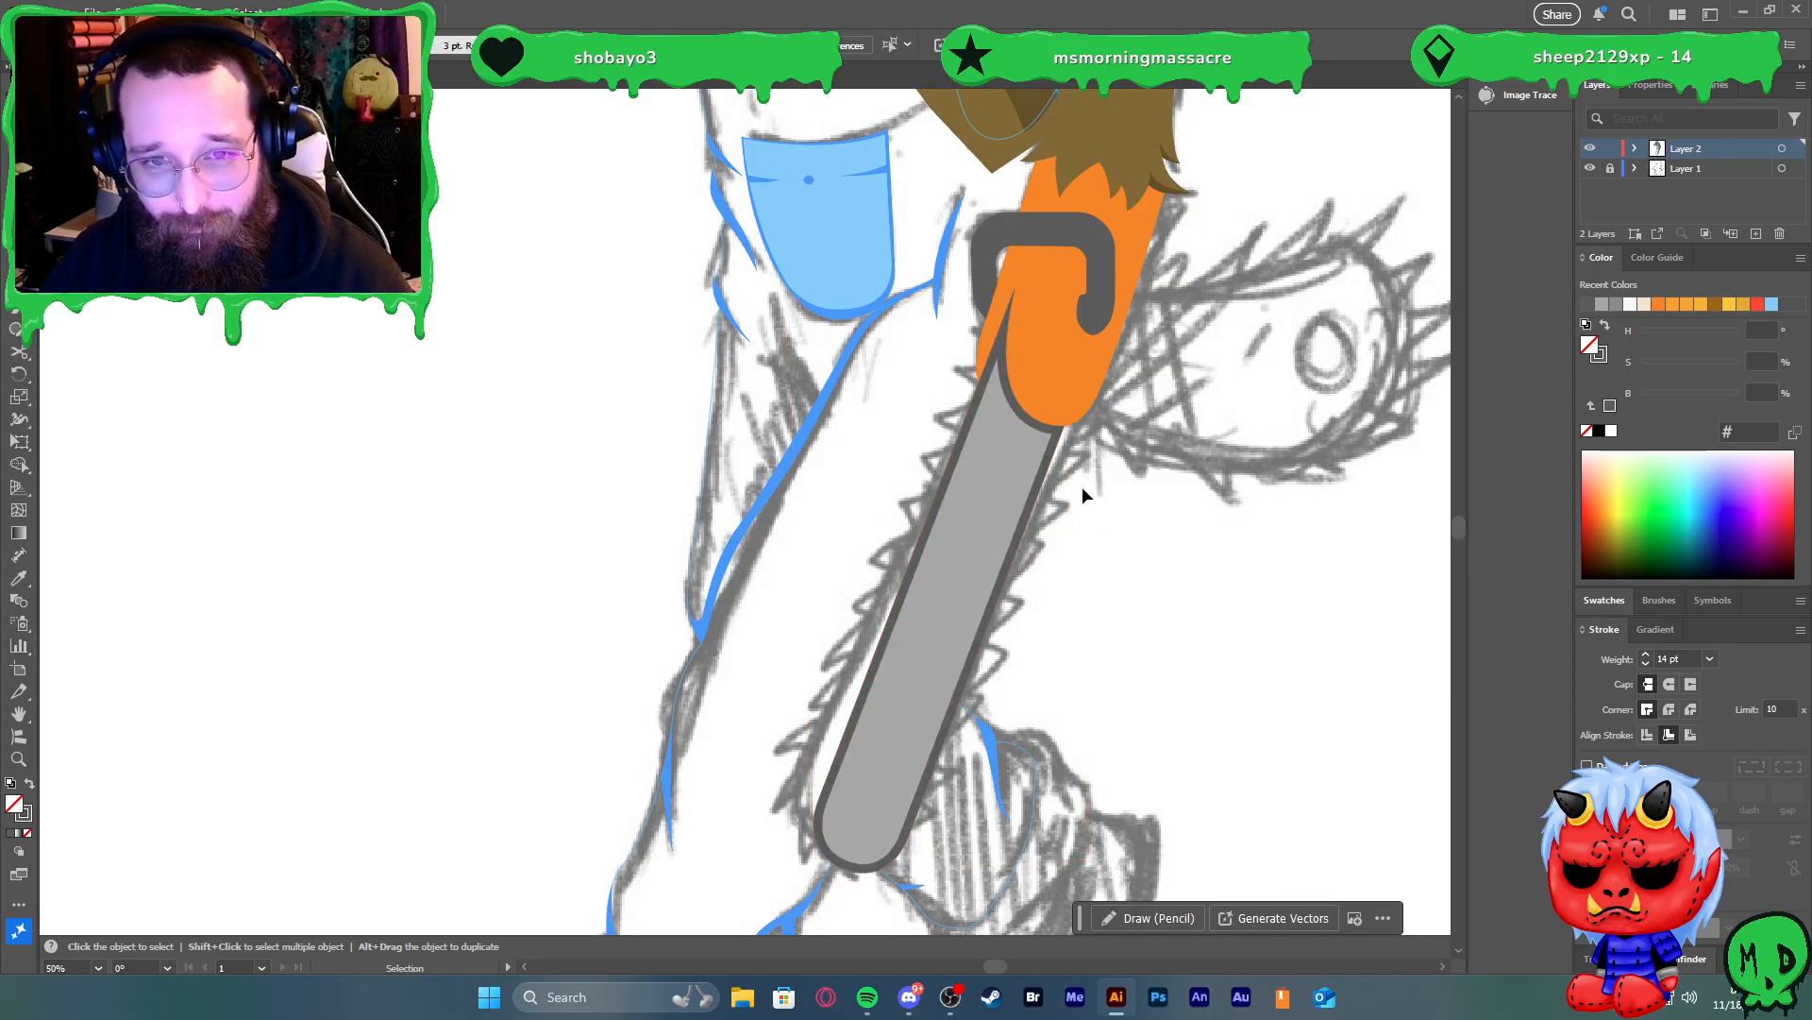
# Move the anchor points at the guide bar outline's upper end farther up so they overlap the orange chainsaw body
pyautogui.click(1024, 422)
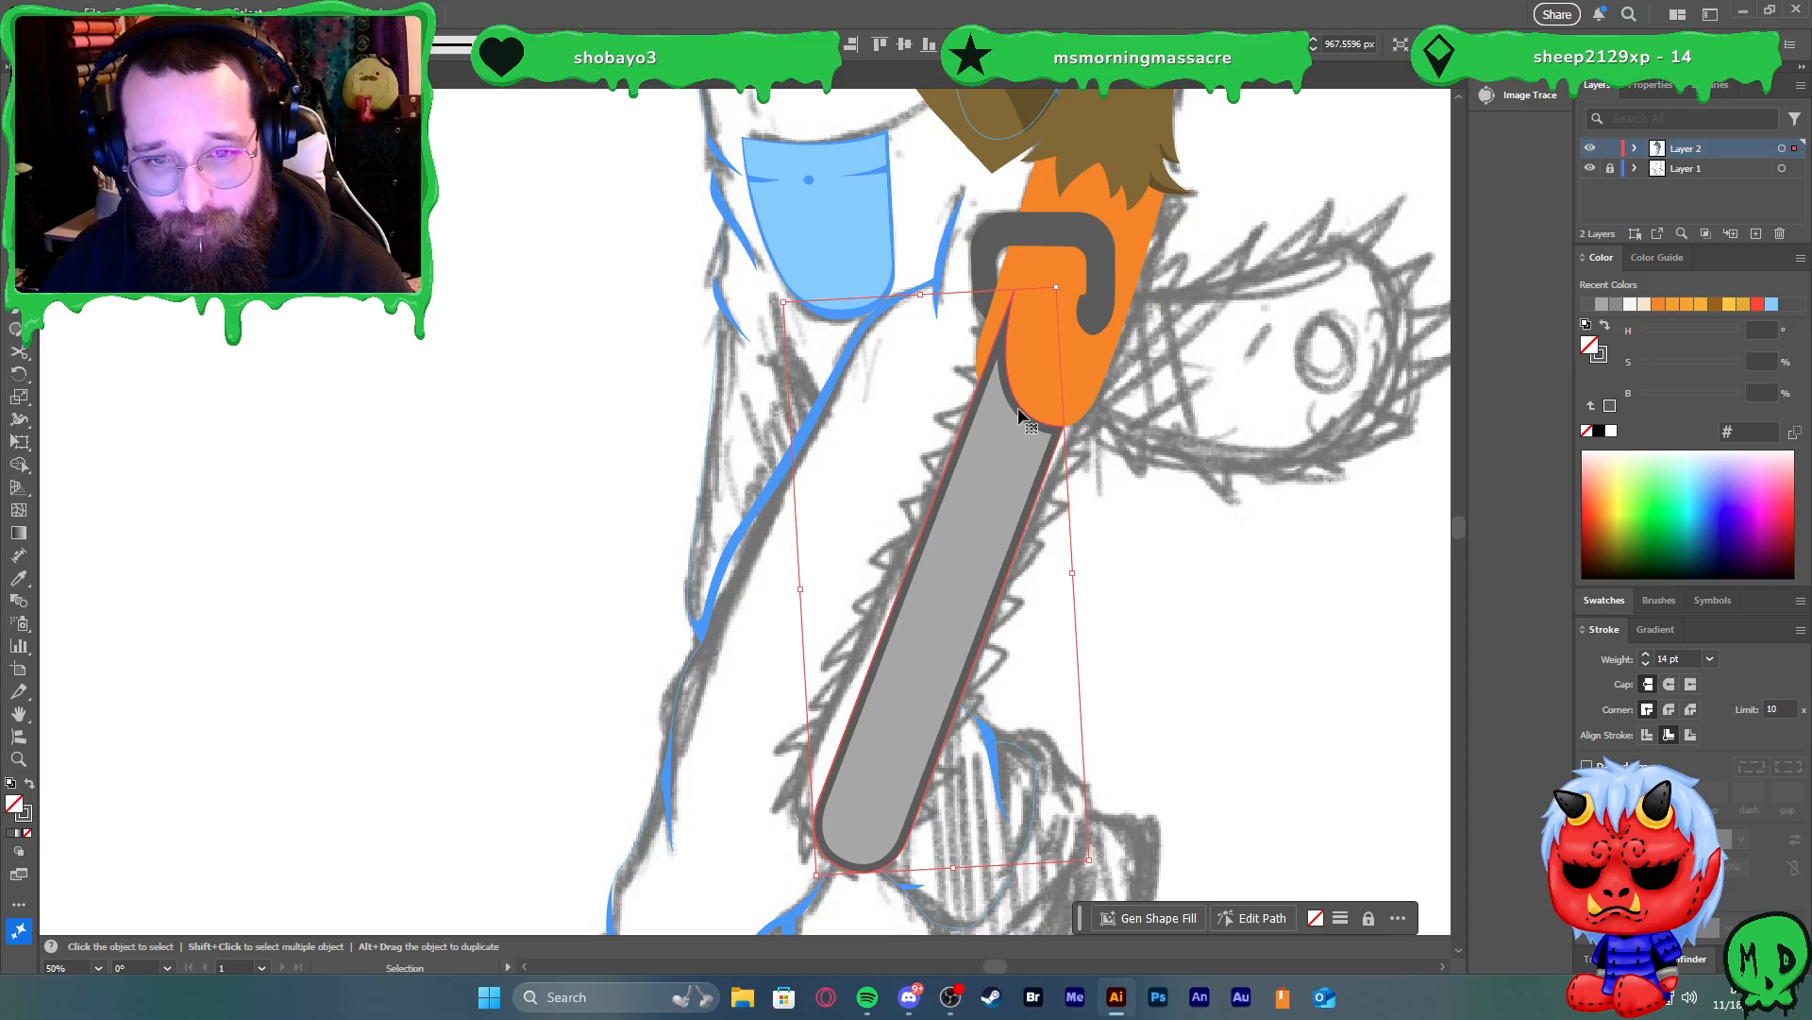
pyautogui.press('a')
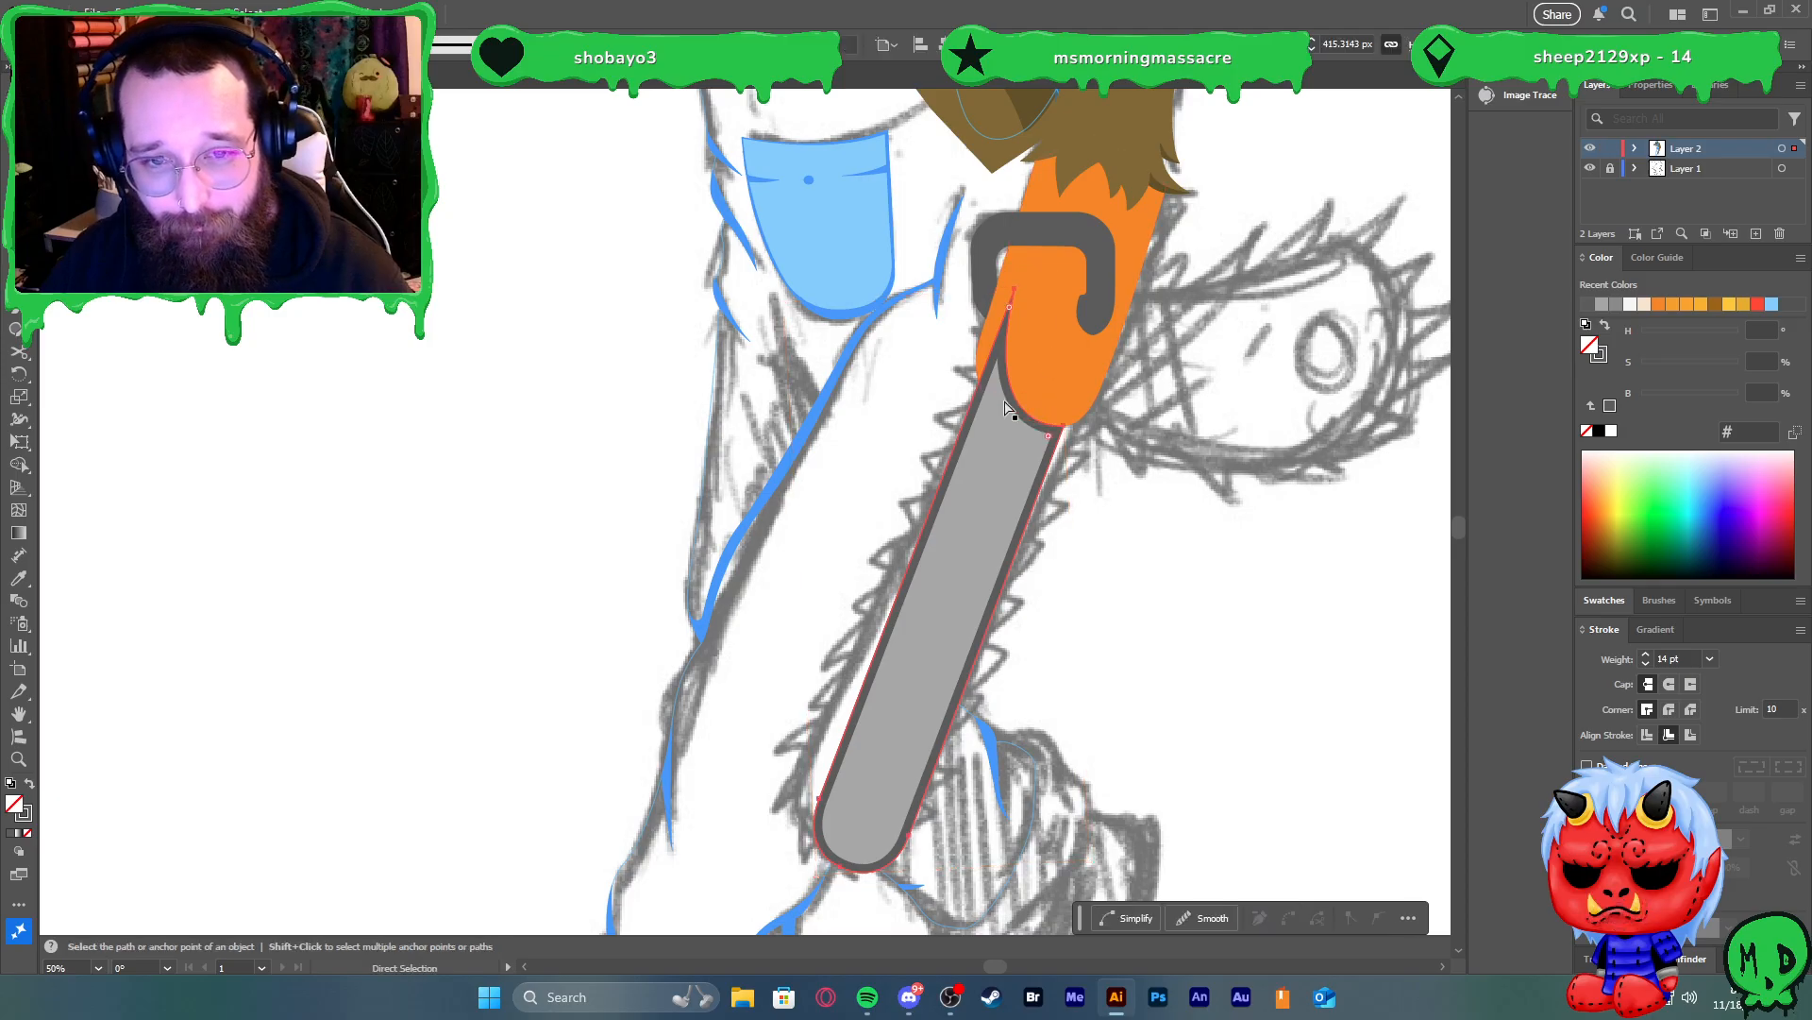
pyautogui.click(1065, 427)
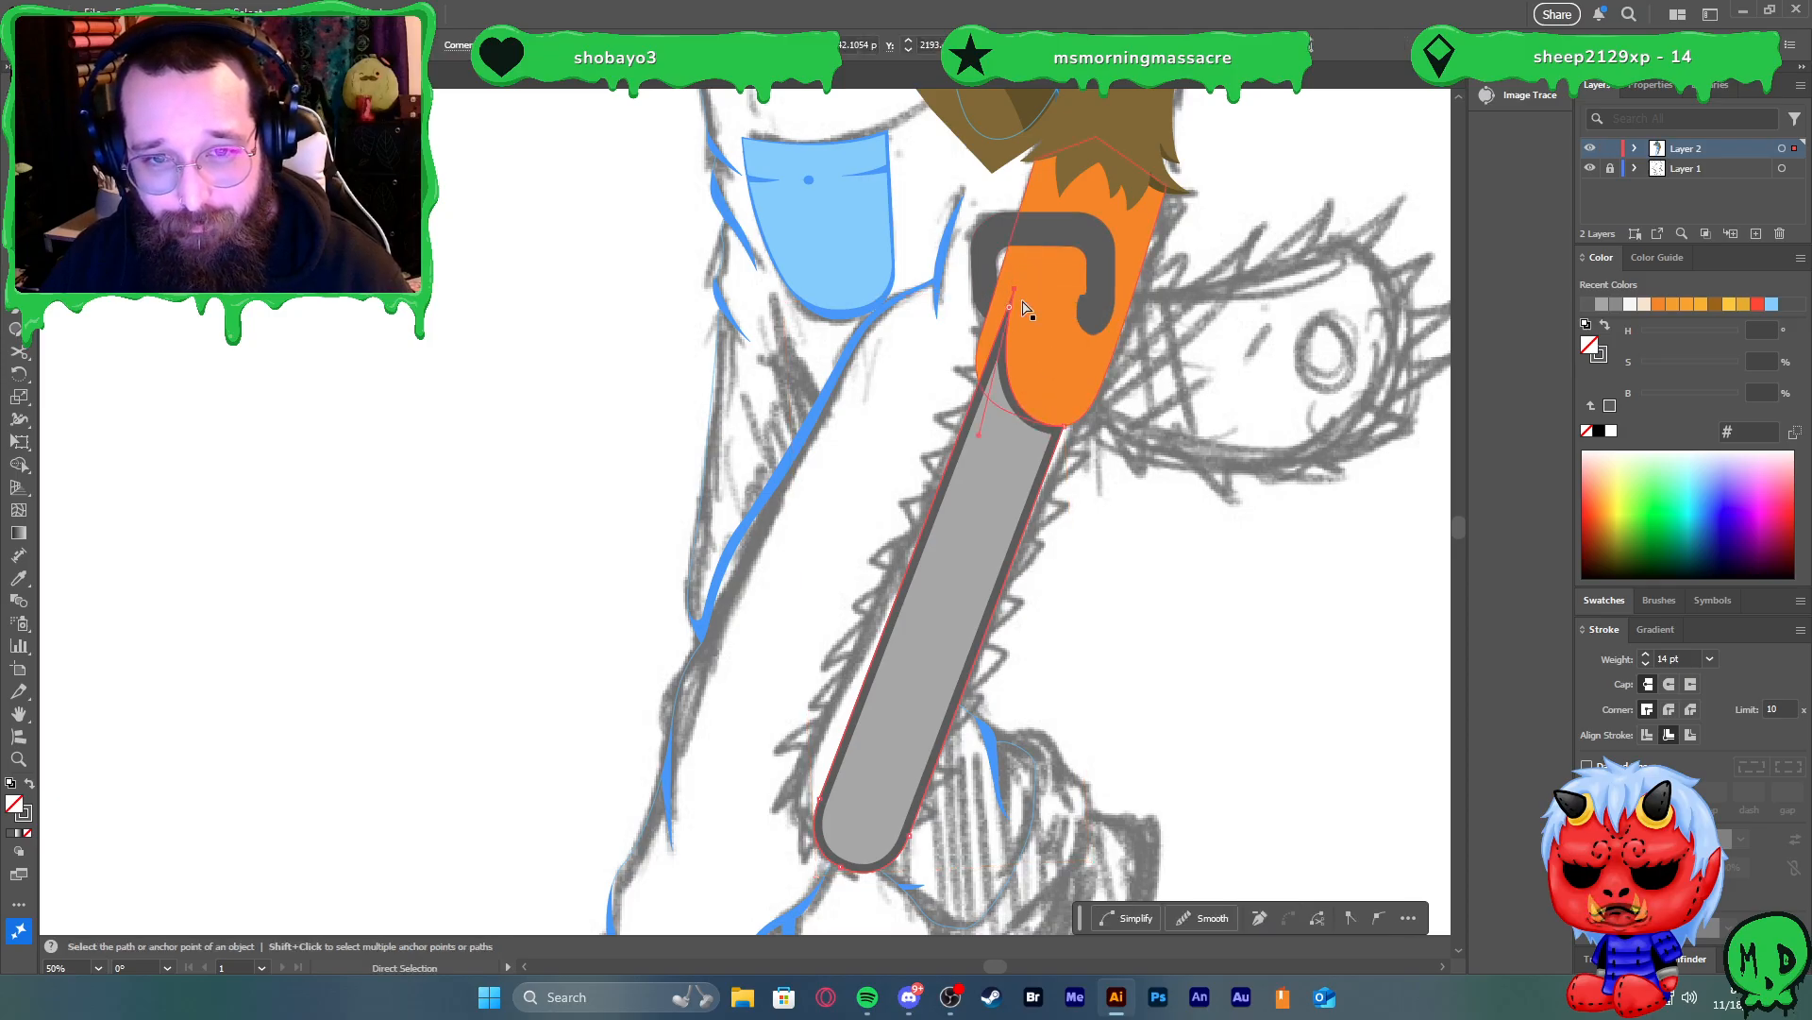
pyautogui.press('v')
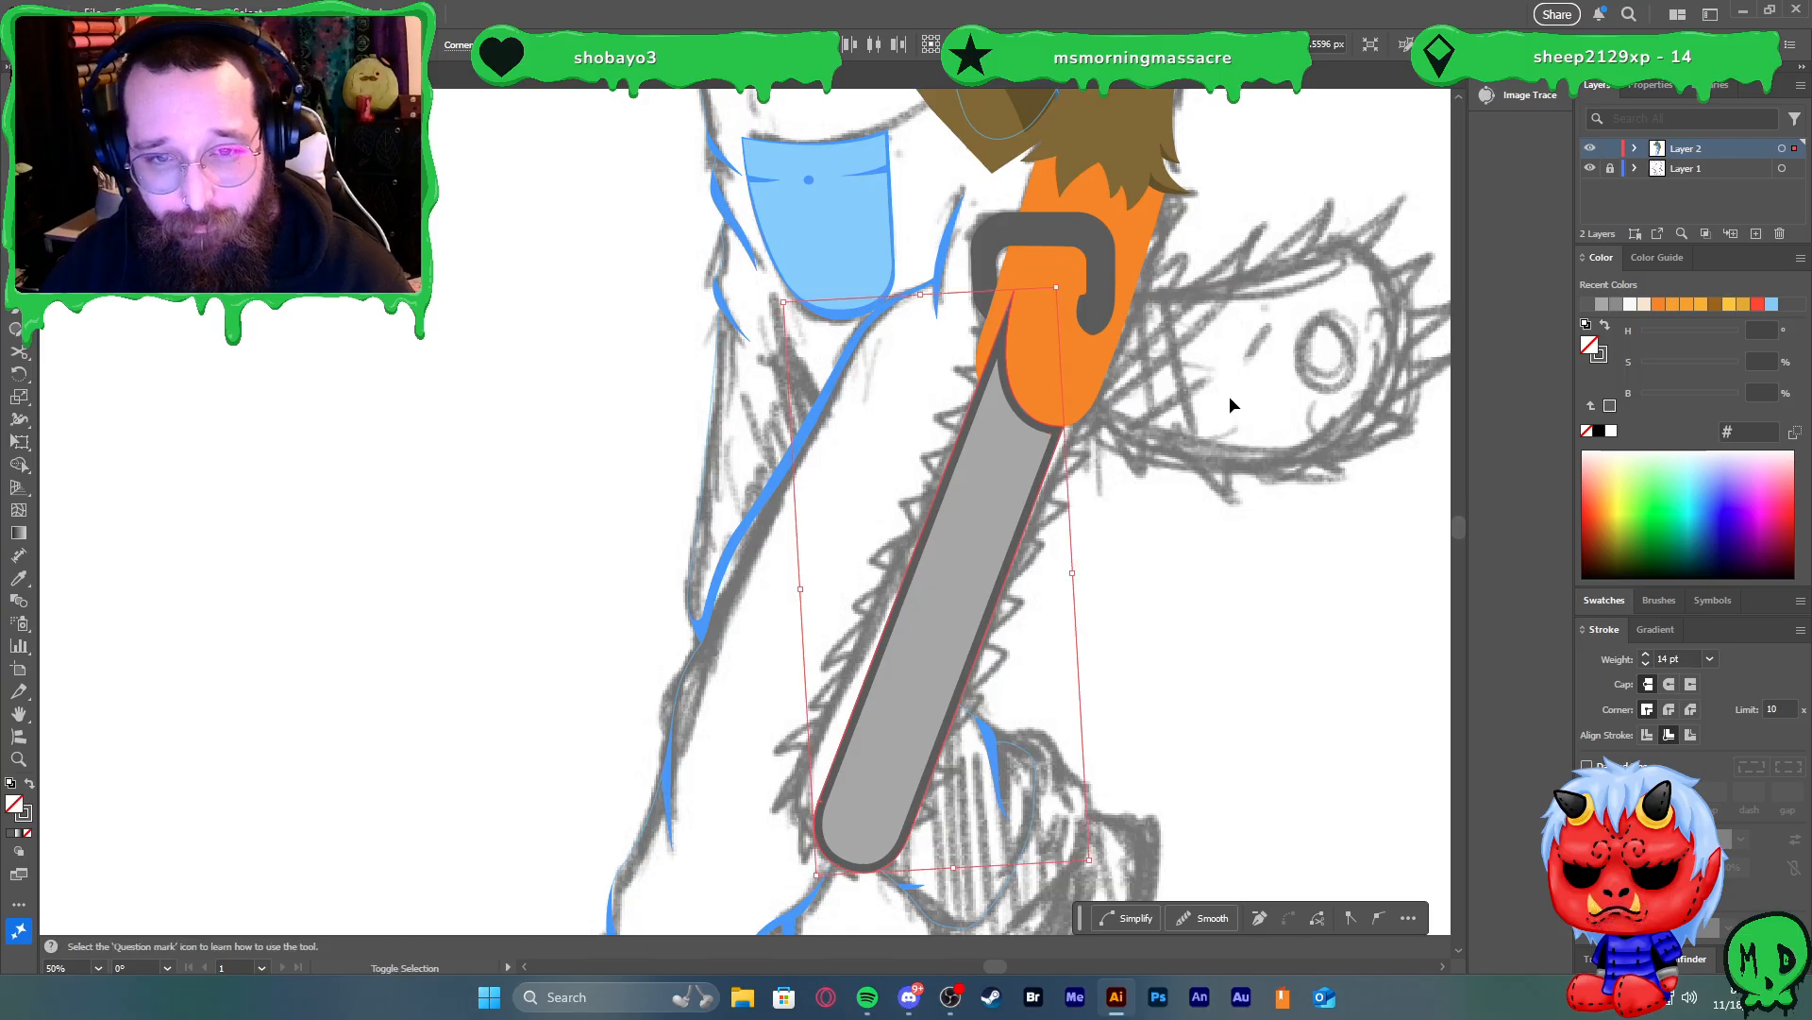
pyautogui.press('a')
pyautogui.hotkey('ctrl', 'z')
pyautogui.hotkey('ctrl', 'z')
pyautogui.hotkey('ctrl', 'z')
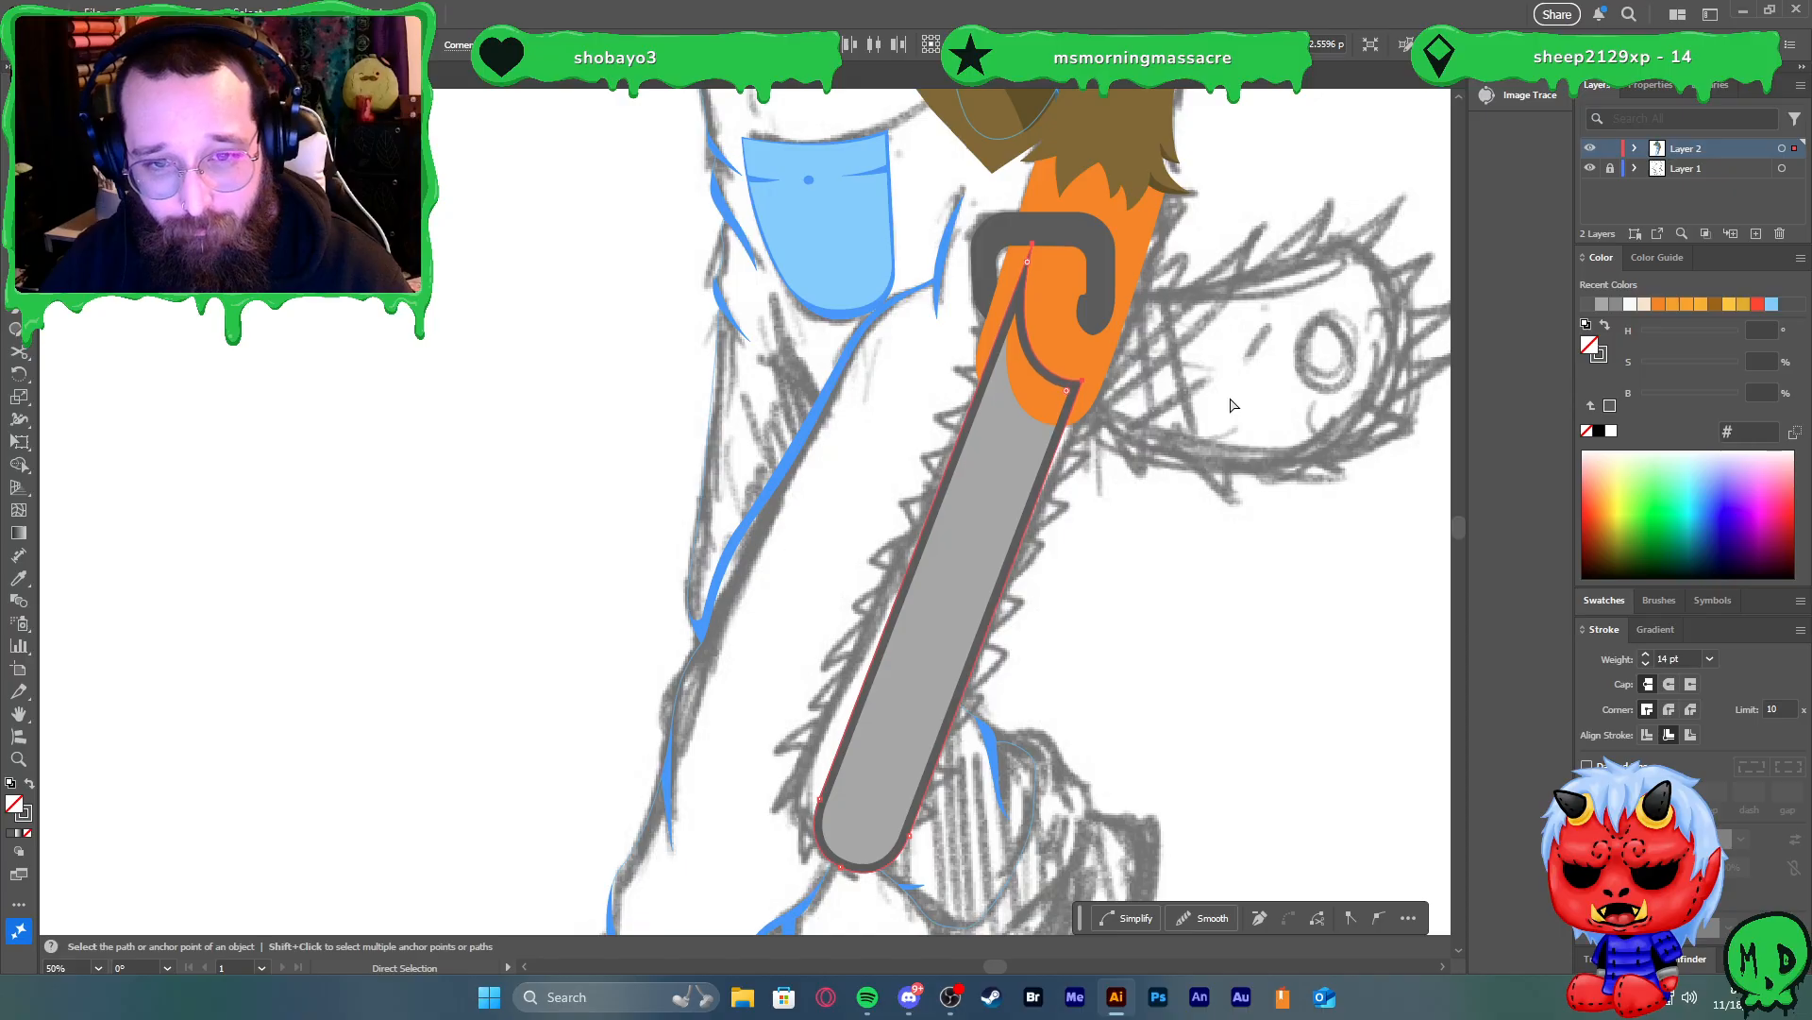
# Try to cut away the outline's overlap with the orange body using Shape Builder, and undo the attempt
pyautogui.press('ctrl')
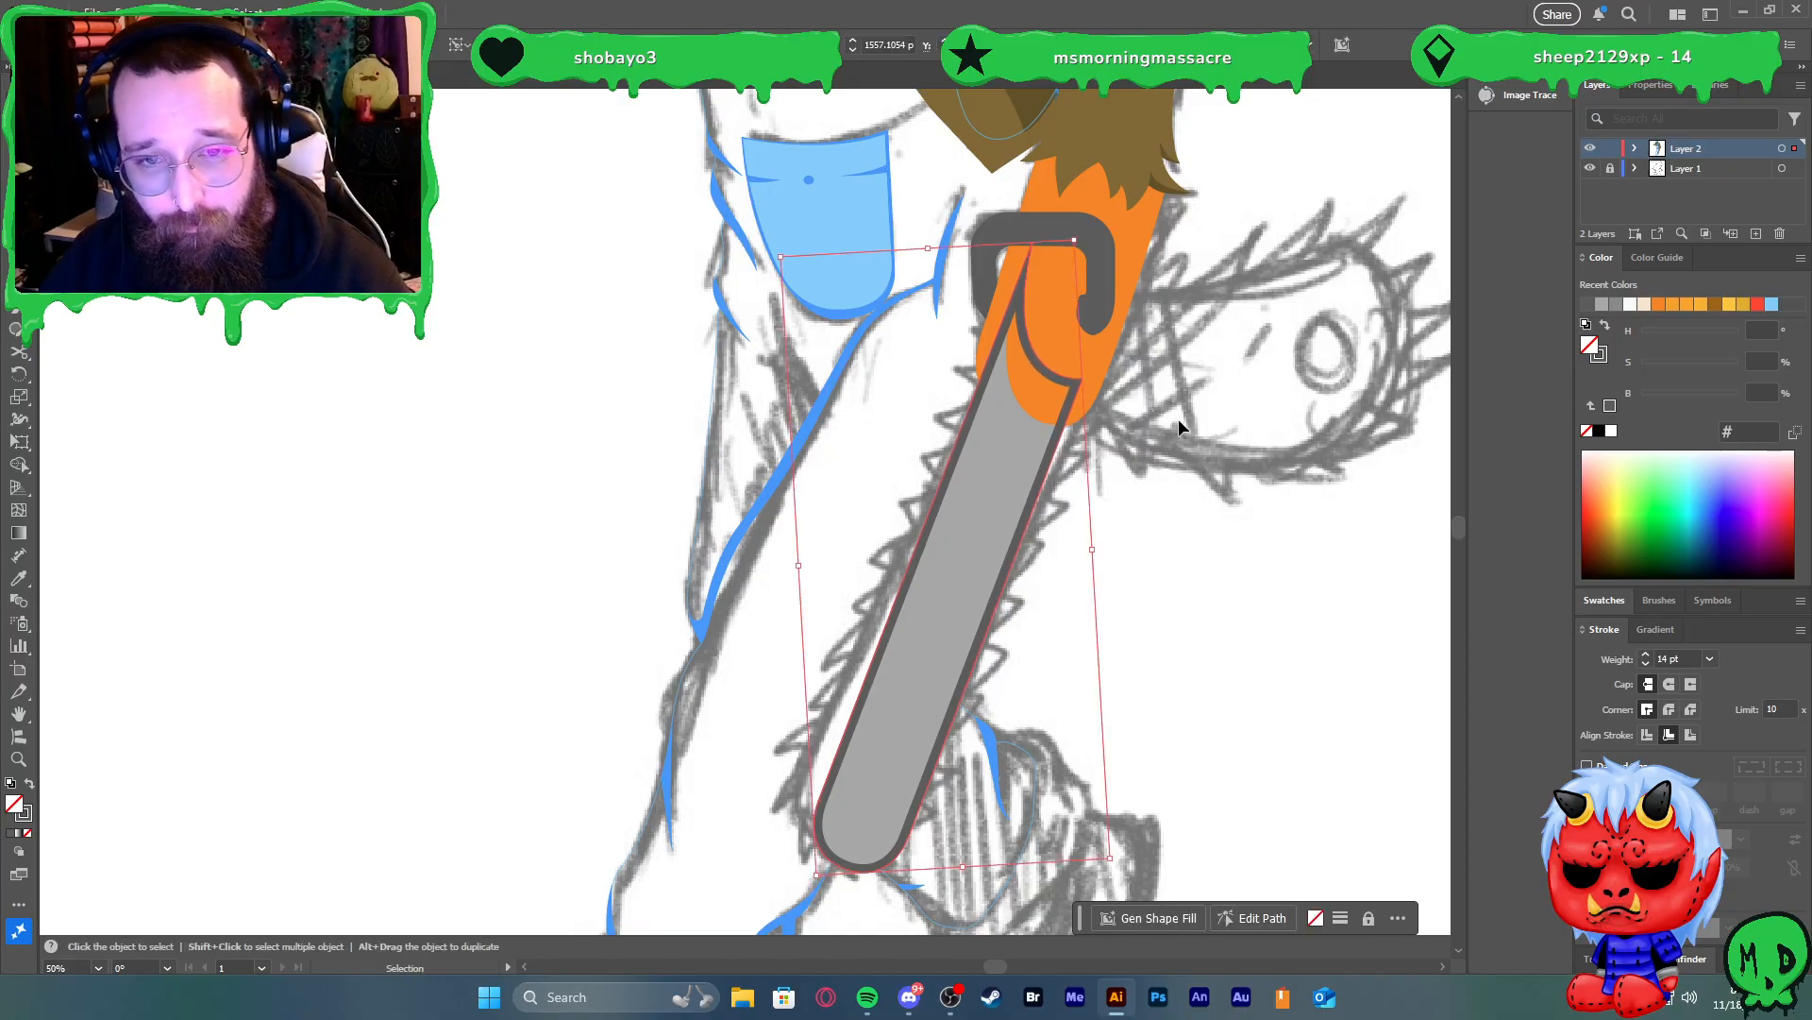
pyautogui.hotkey('shift', 'm')
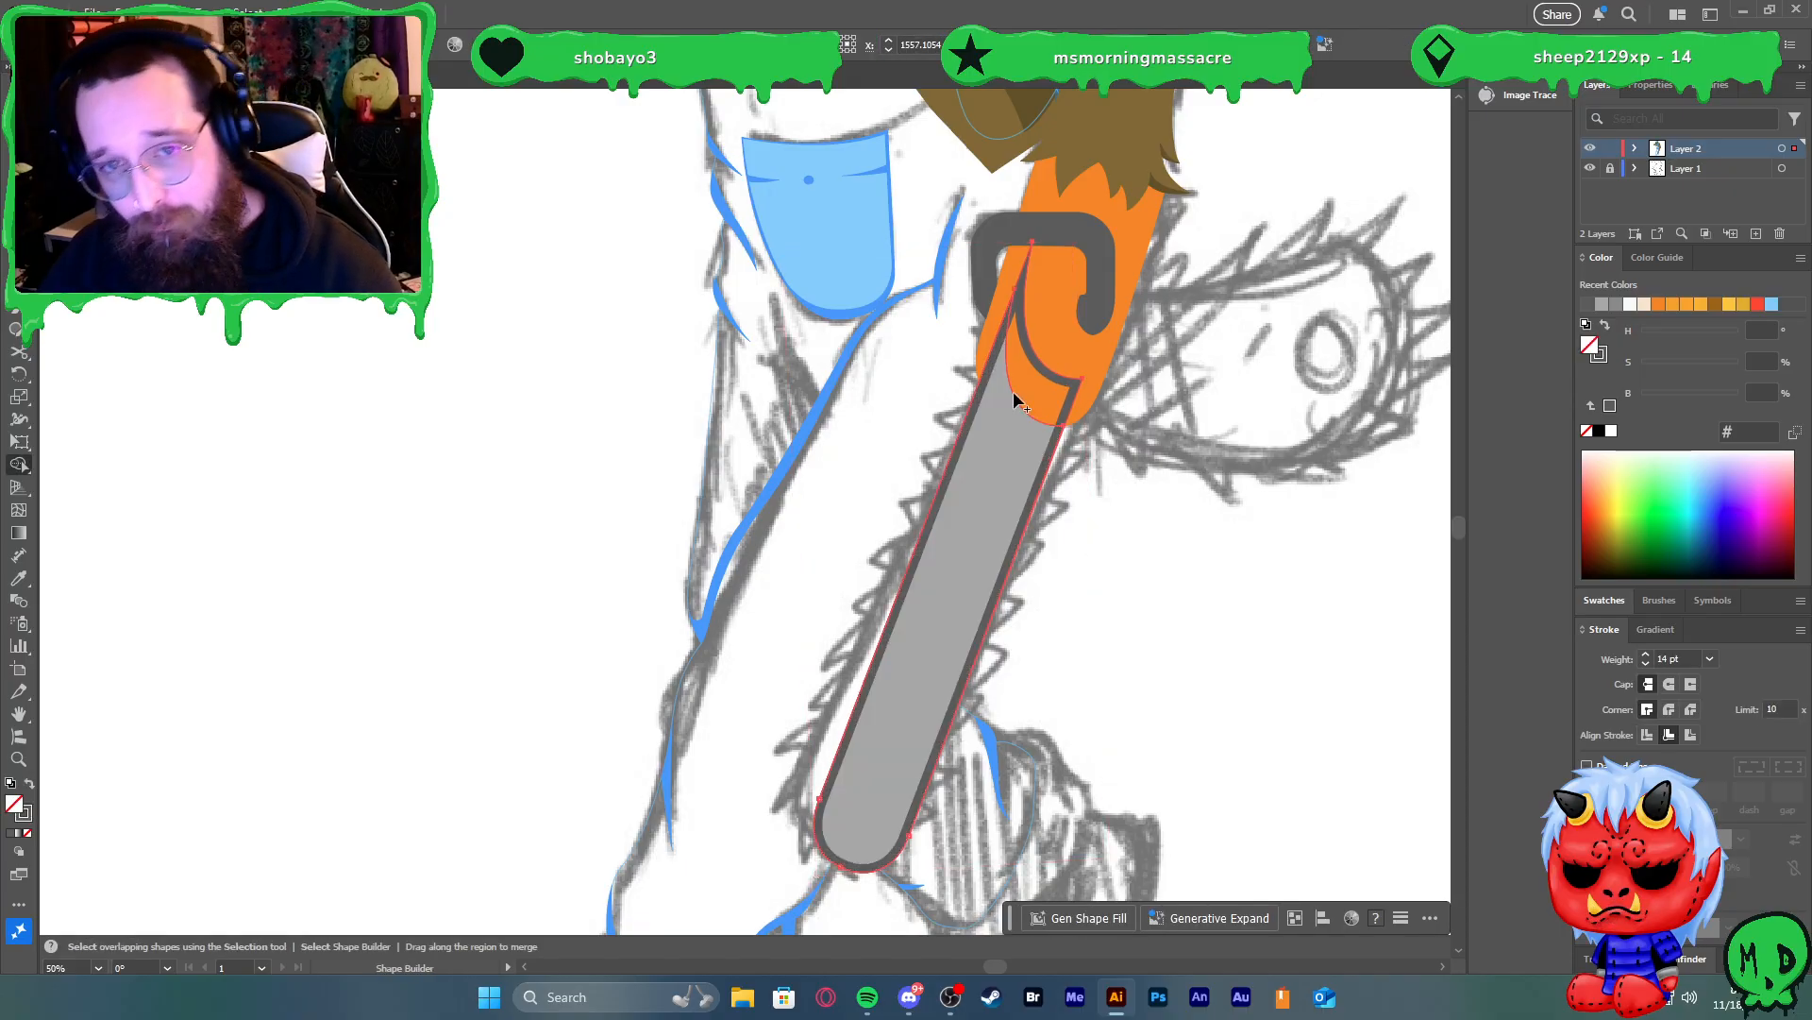
pyautogui.keyDown('alt'); pyautogui.click(1069, 381); pyautogui.keyUp('alt')
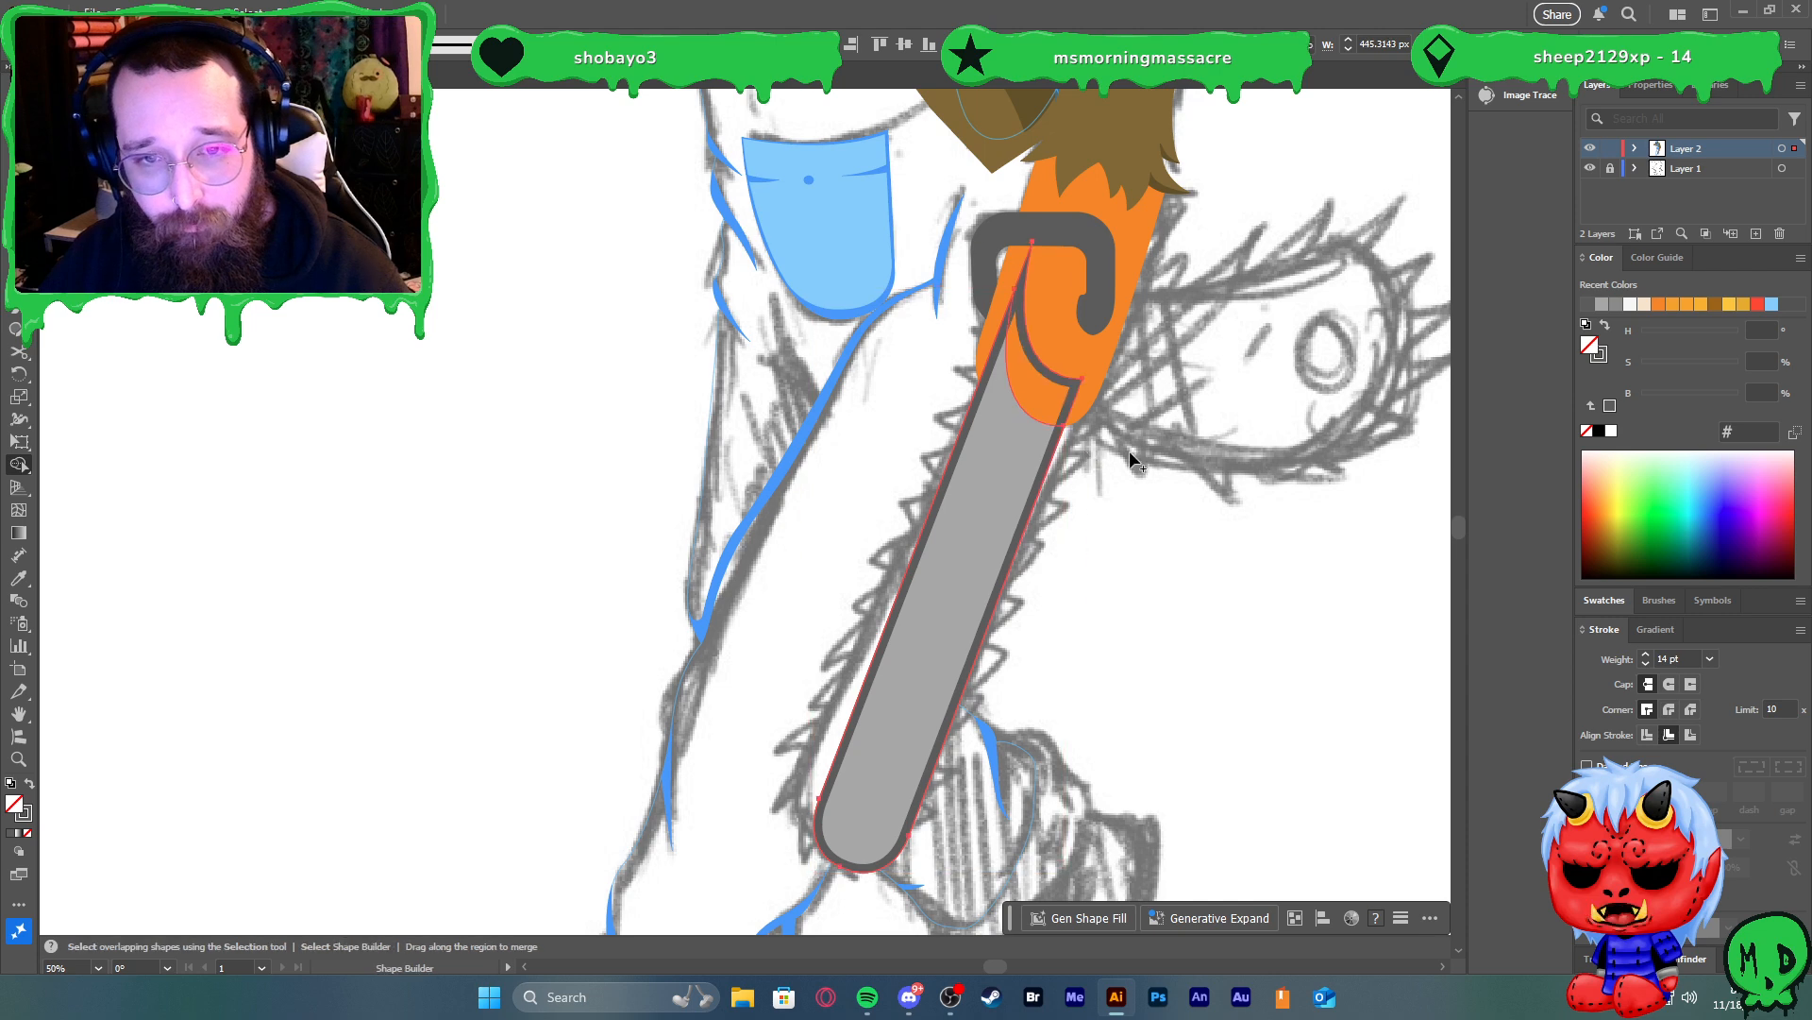
pyautogui.hotkey('ctrl', 'z')
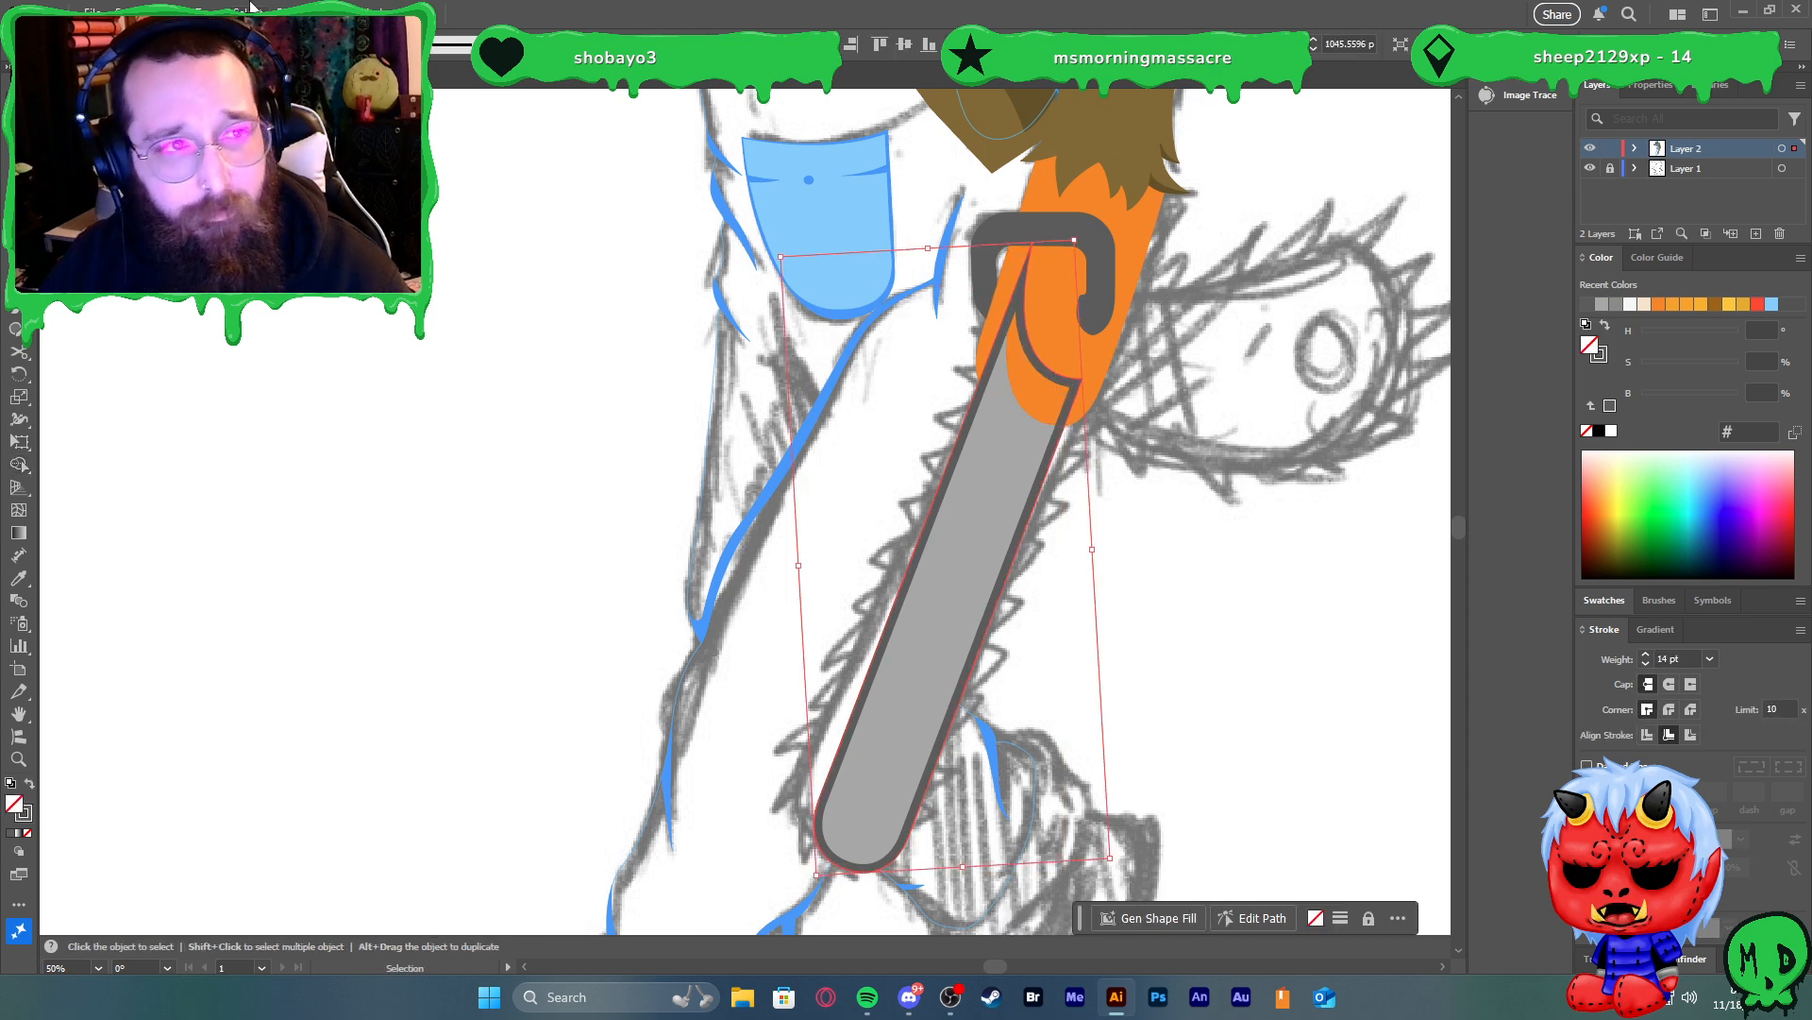
# Convert the guide bar outline's stroke into a filled shape and remove its part overlapping the orange body with Shape Builder
pyautogui.click(162, 10)
pyautogui.click(202, 297)
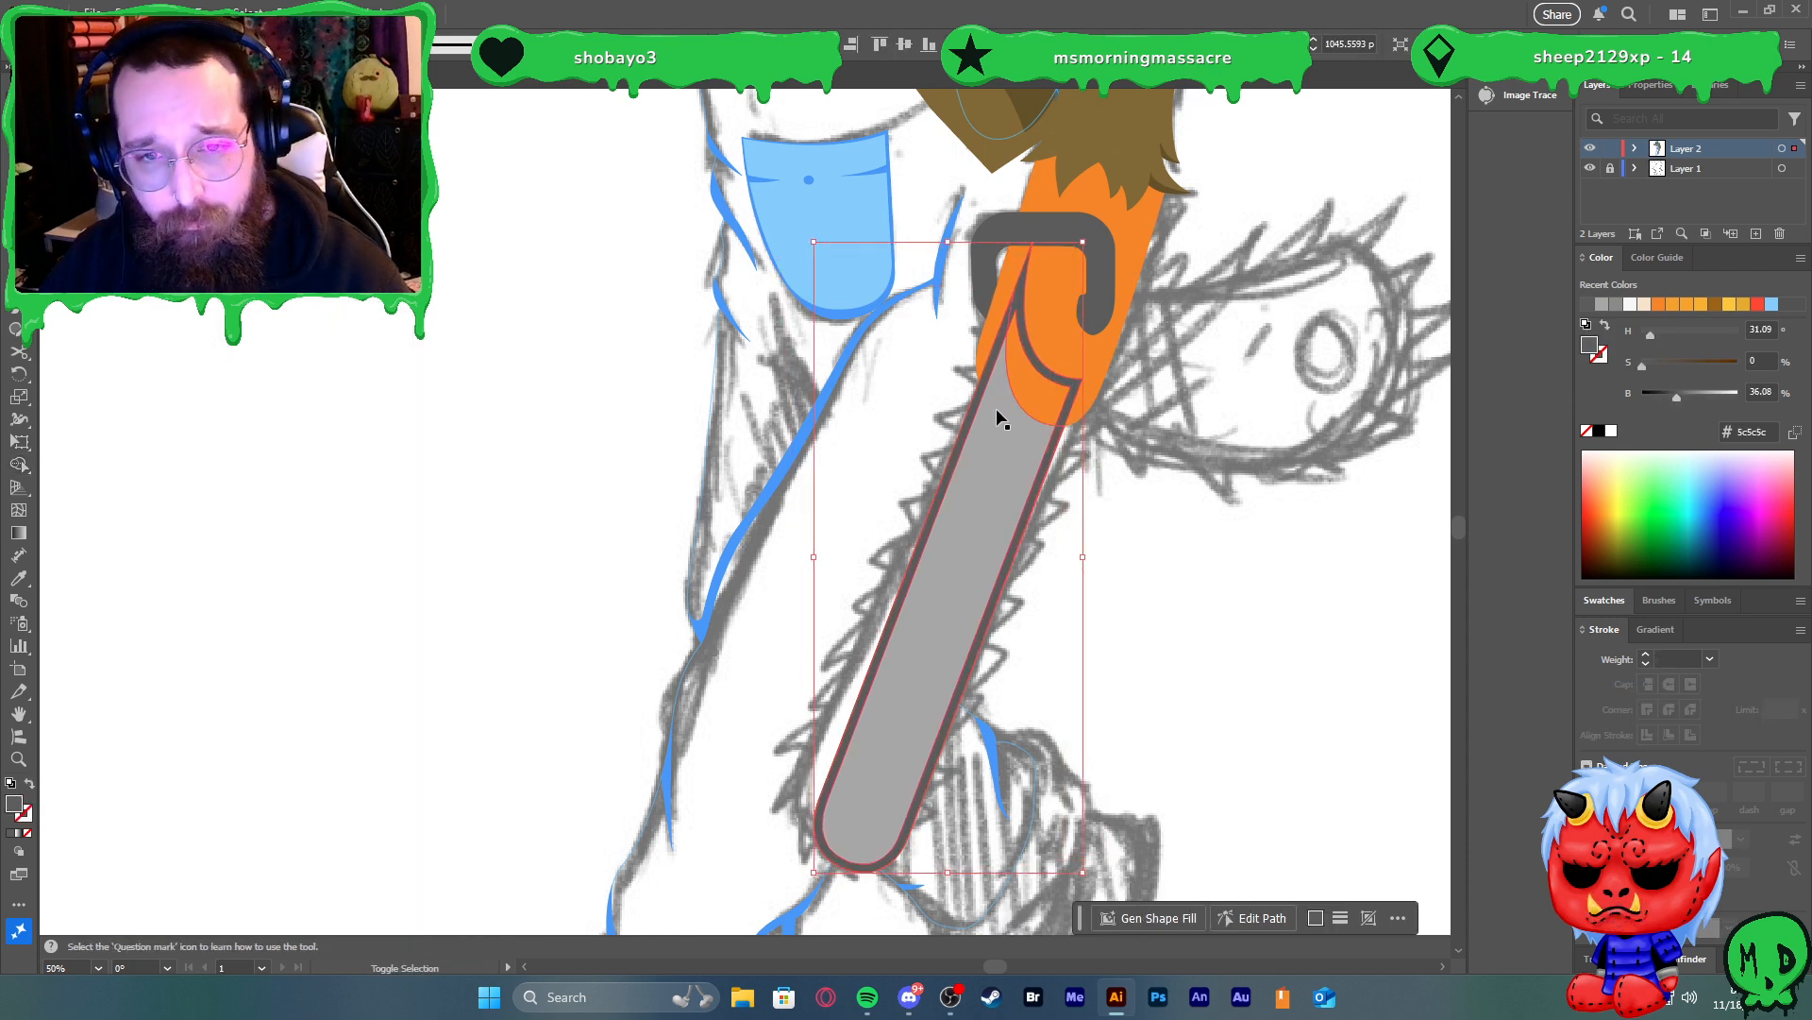
pyautogui.hotkey('shift', 'm')
pyautogui.keyDown('alt'); pyautogui.click(1037, 363); pyautogui.keyUp('alt')
pyautogui.hotkey('ctrl', 'z')
pyautogui.keyDown('alt'); pyautogui.click(1035, 368); pyautogui.keyUp('alt')
pyautogui.press('v')
pyautogui.click(1141, 429)
pyautogui.scroll(-3, 1140, 413)
pyautogui.scroll(2, 1200, 439)
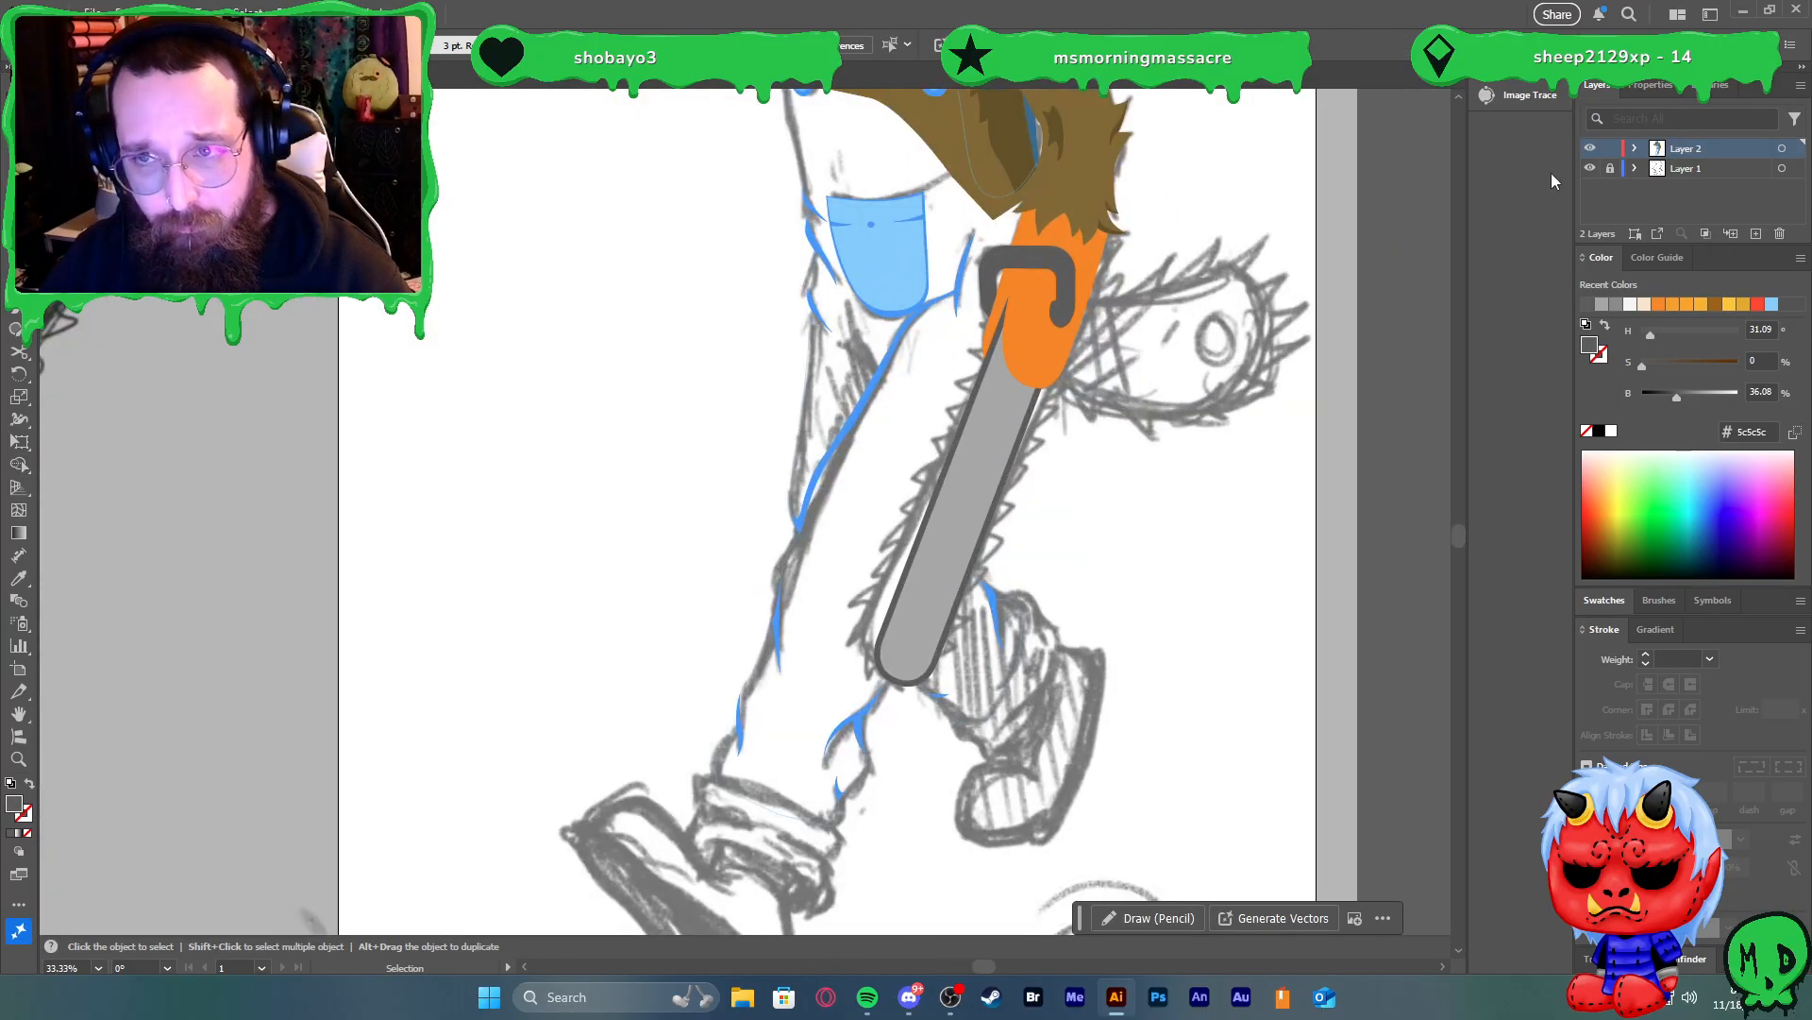
# Hide the sketch layer, give the overalls their solid blue fill and review the whole figure
pyautogui.click(1590, 168)
pyautogui.scroll(-1, 1313, 302)
pyautogui.click(933, 357)
pyautogui.scroll(-2, 1227, 396)
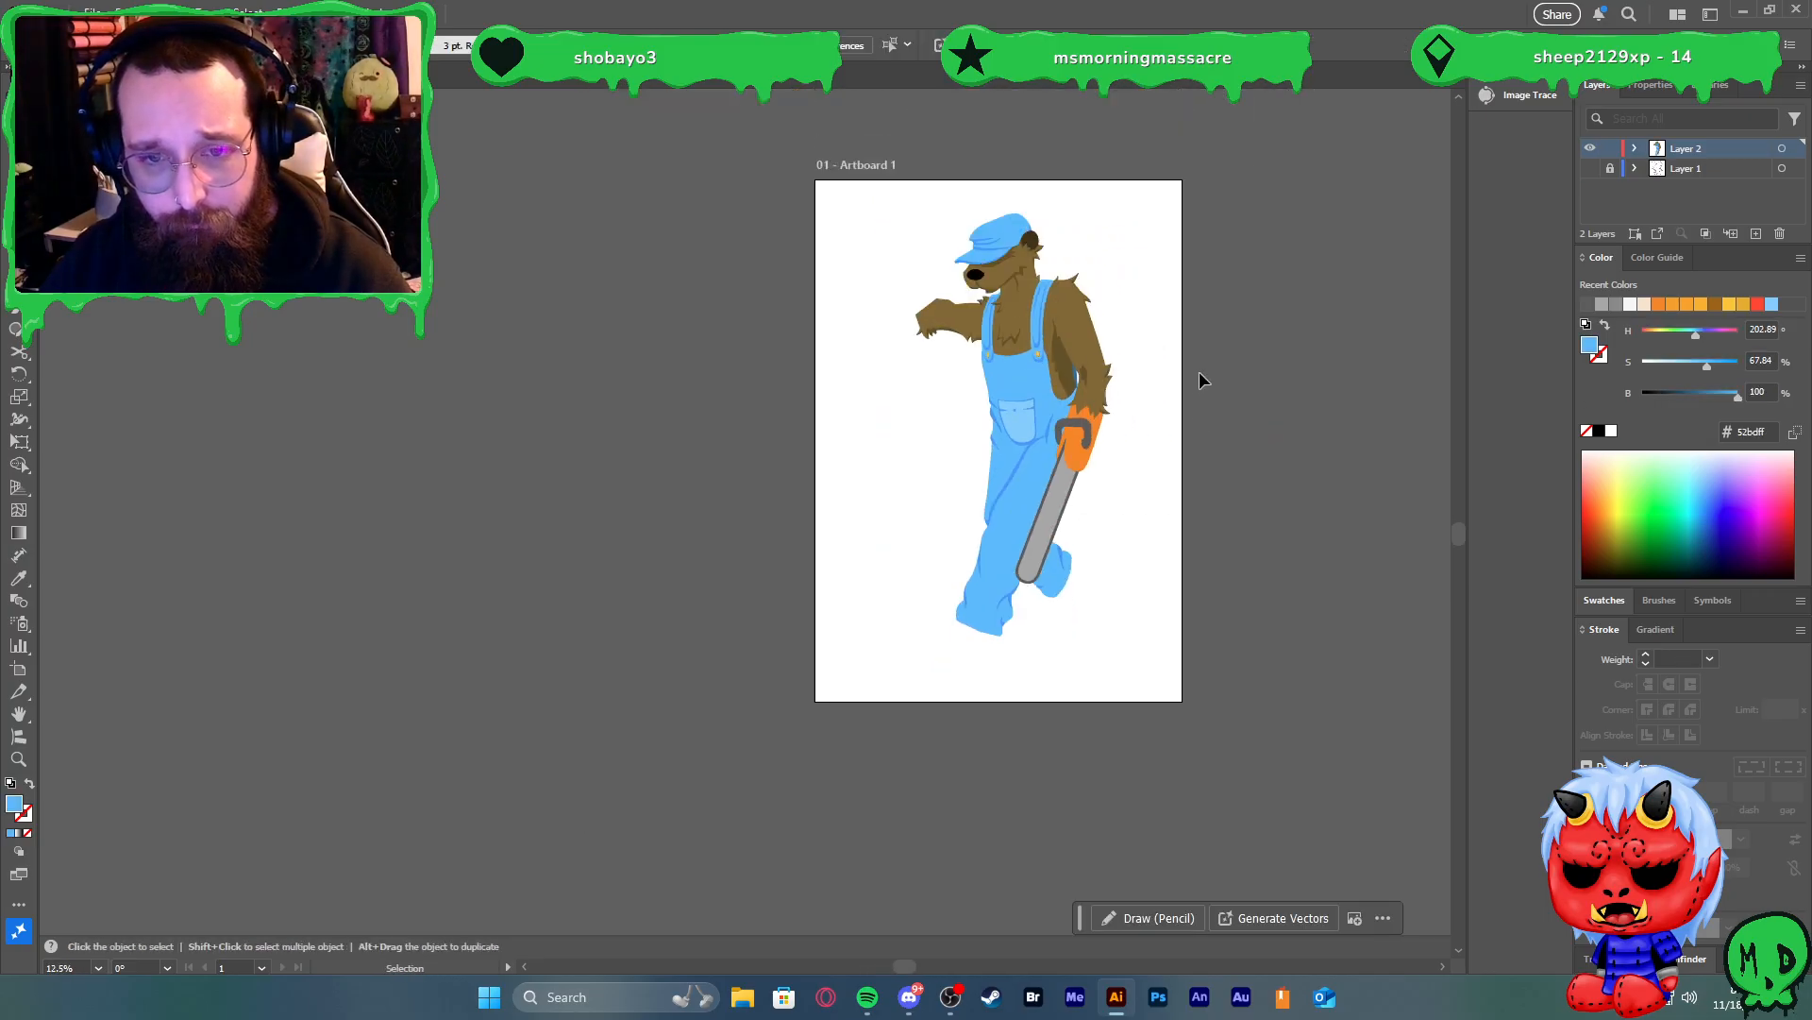
# Show the sketch layer again and swap the gray guide bar and the blue overalls to unfilled outlines
pyautogui.click(1048, 524)
pyautogui.hotkey('shift', 'x')
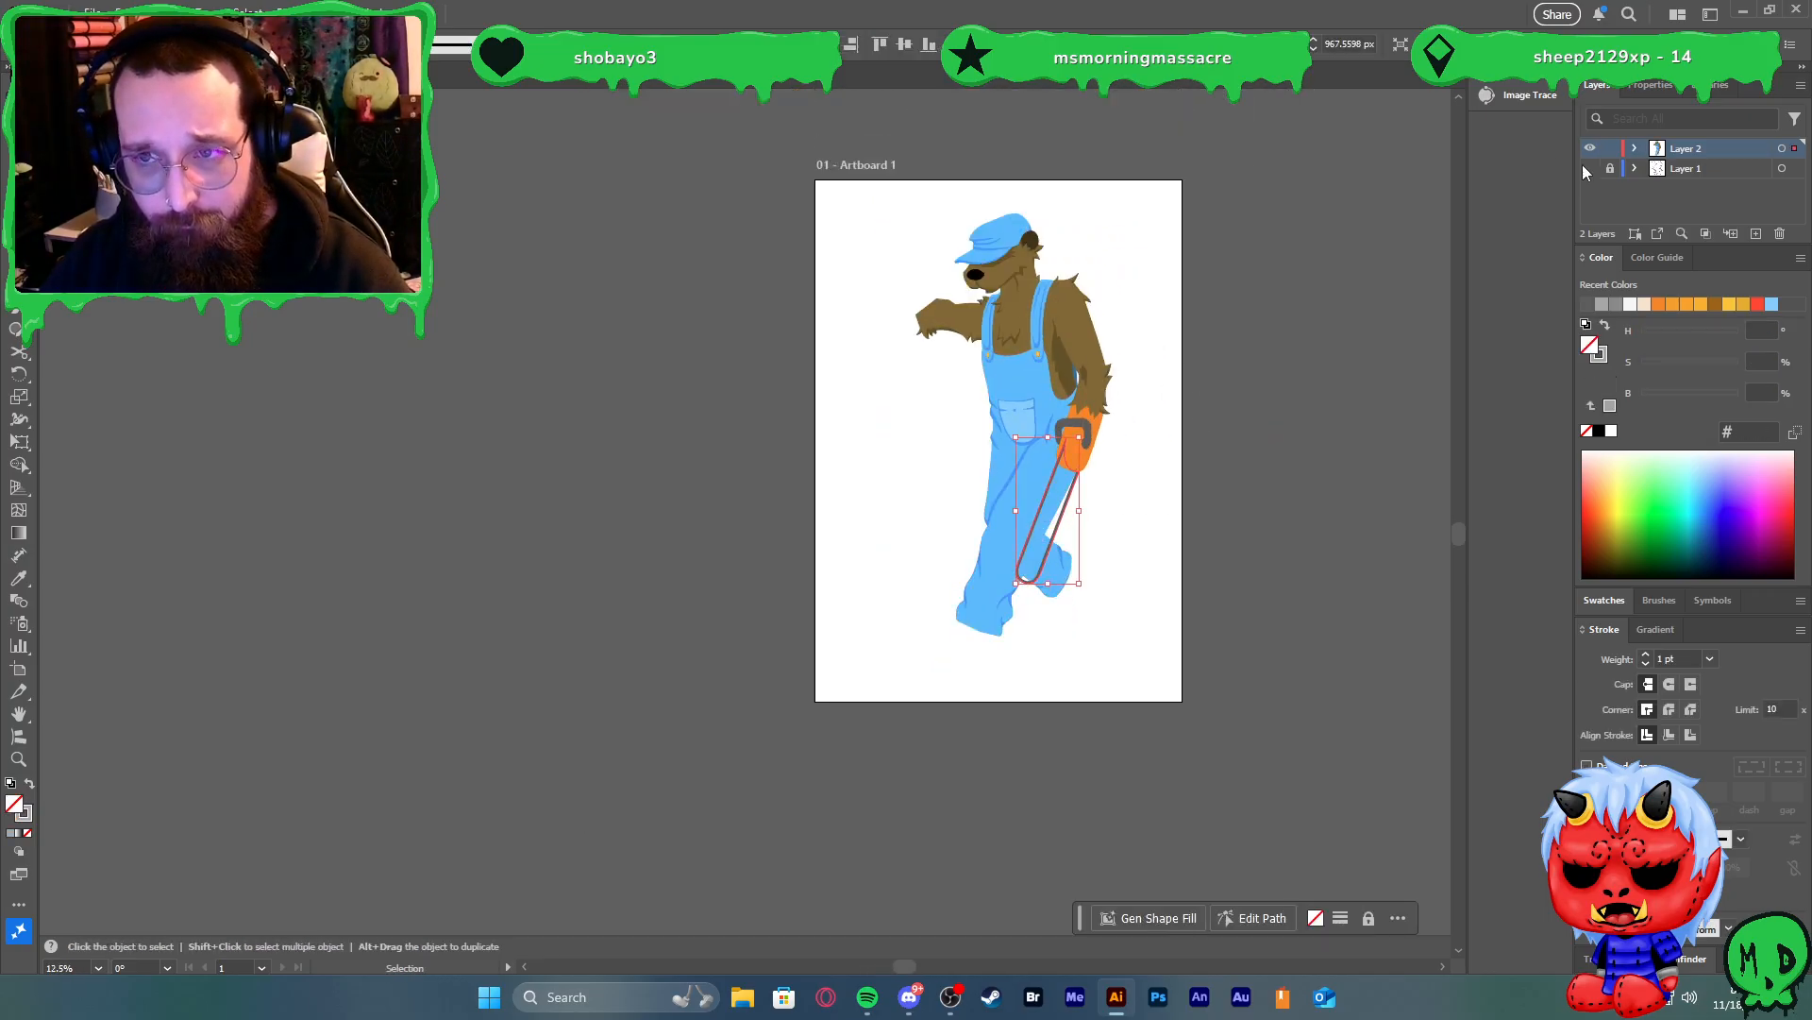
pyautogui.click(1590, 168)
pyautogui.click(997, 563)
pyautogui.hotkey('shift', 'x')
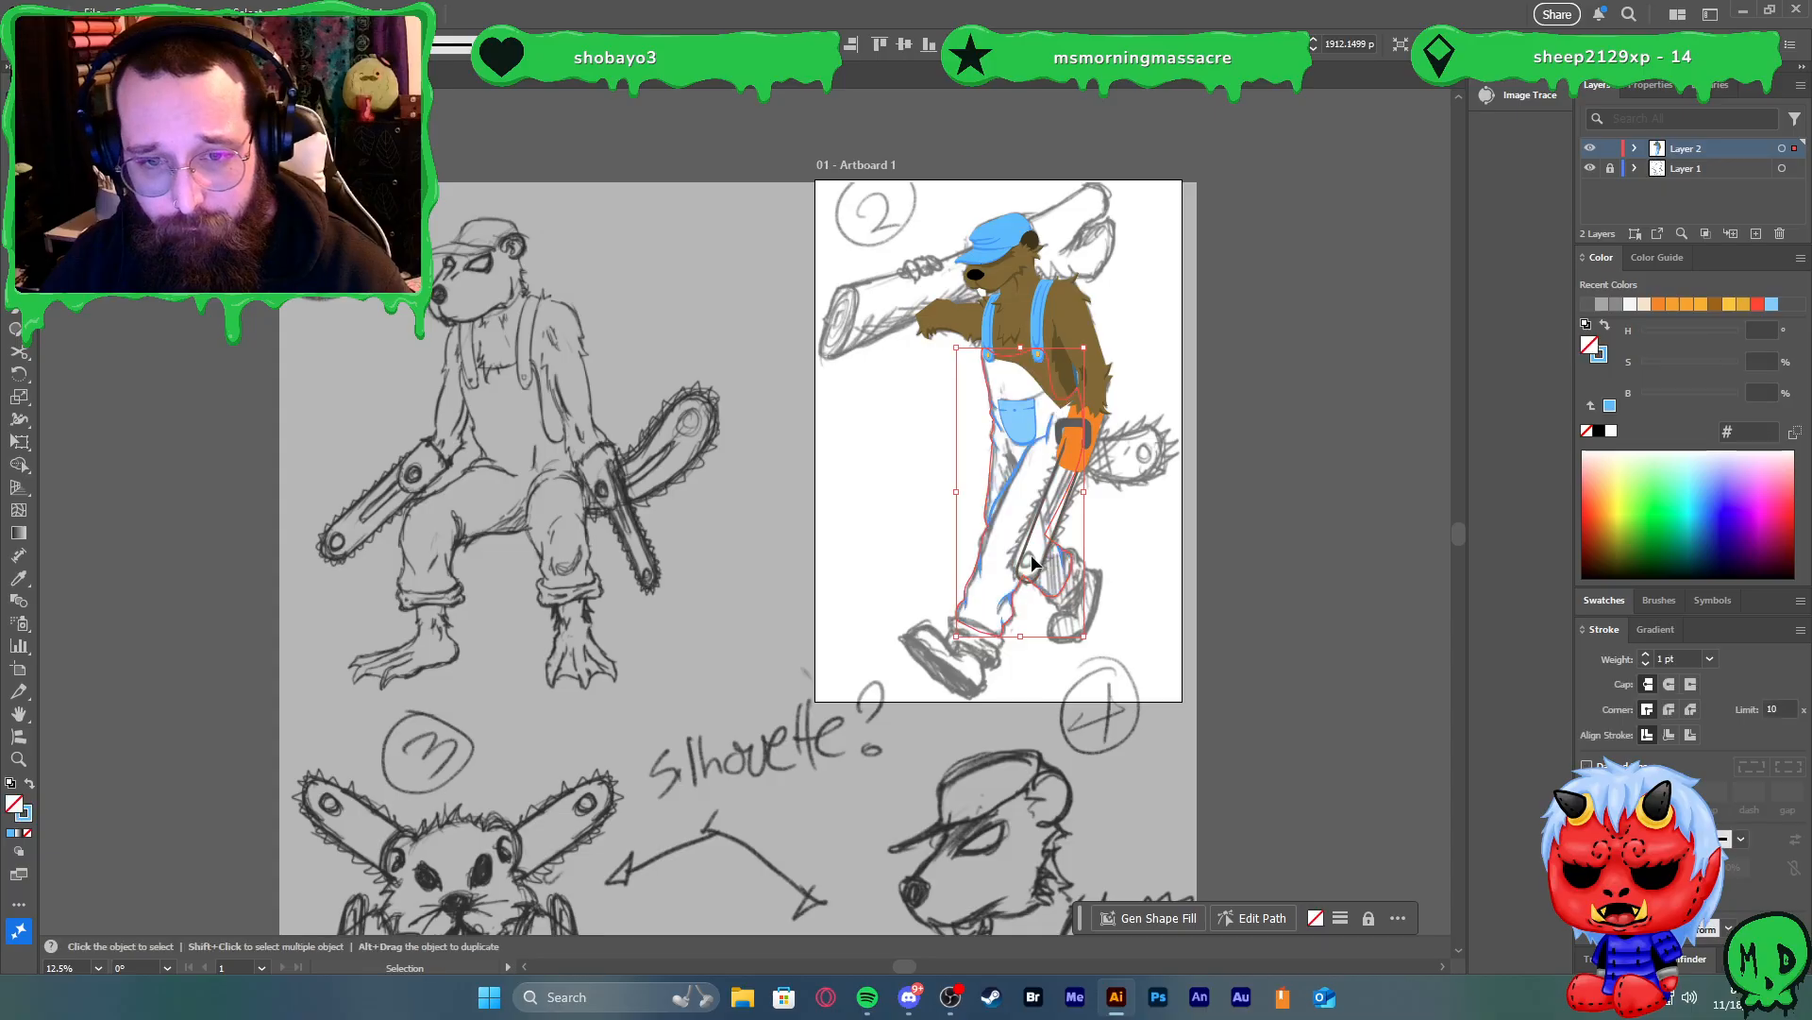
# Draw a circle about 81 px across inside the guide bar's rounded tip and match it to the outline's dark gray #5c5c5c
pyautogui.scroll(7, 1035, 555)
pyautogui.press('l')
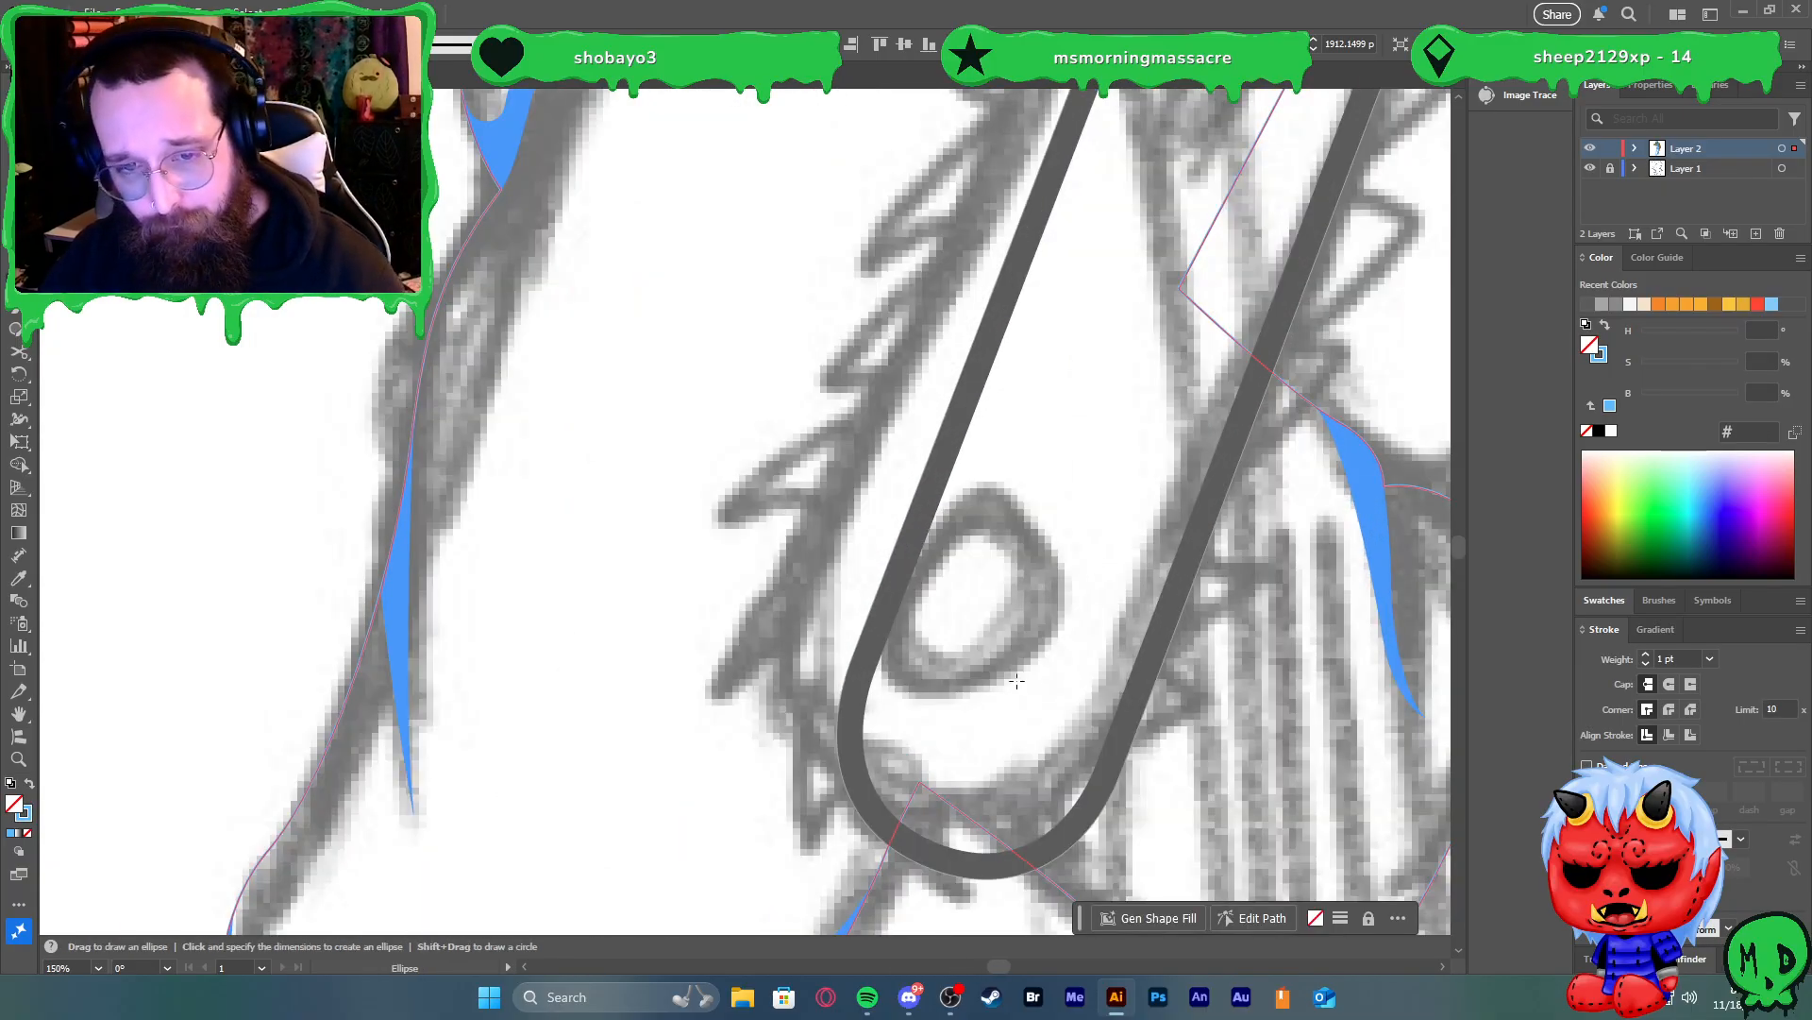
pyautogui.moveTo(1005, 702); pyautogui.dragTo(1070, 751)
pyautogui.press('i')
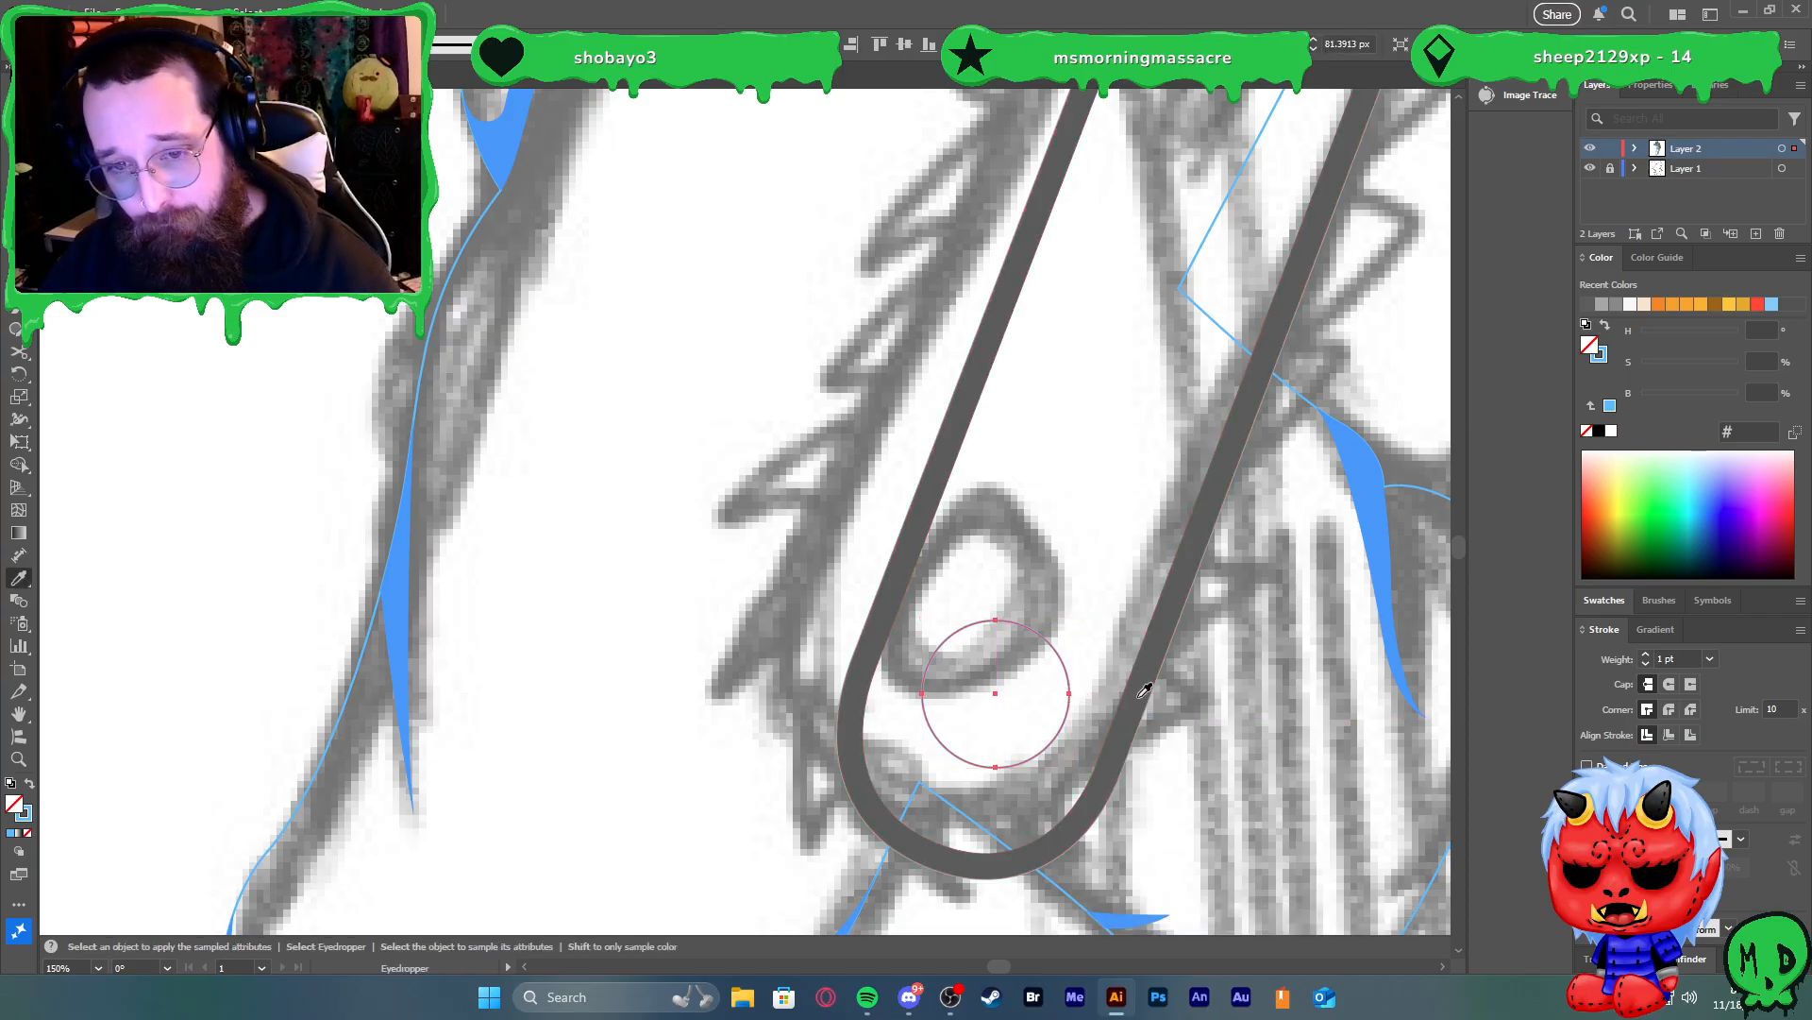
pyautogui.click(1138, 697)
pyautogui.press('v')
pyautogui.moveTo(1020, 722); pyautogui.dragTo(1008, 750)
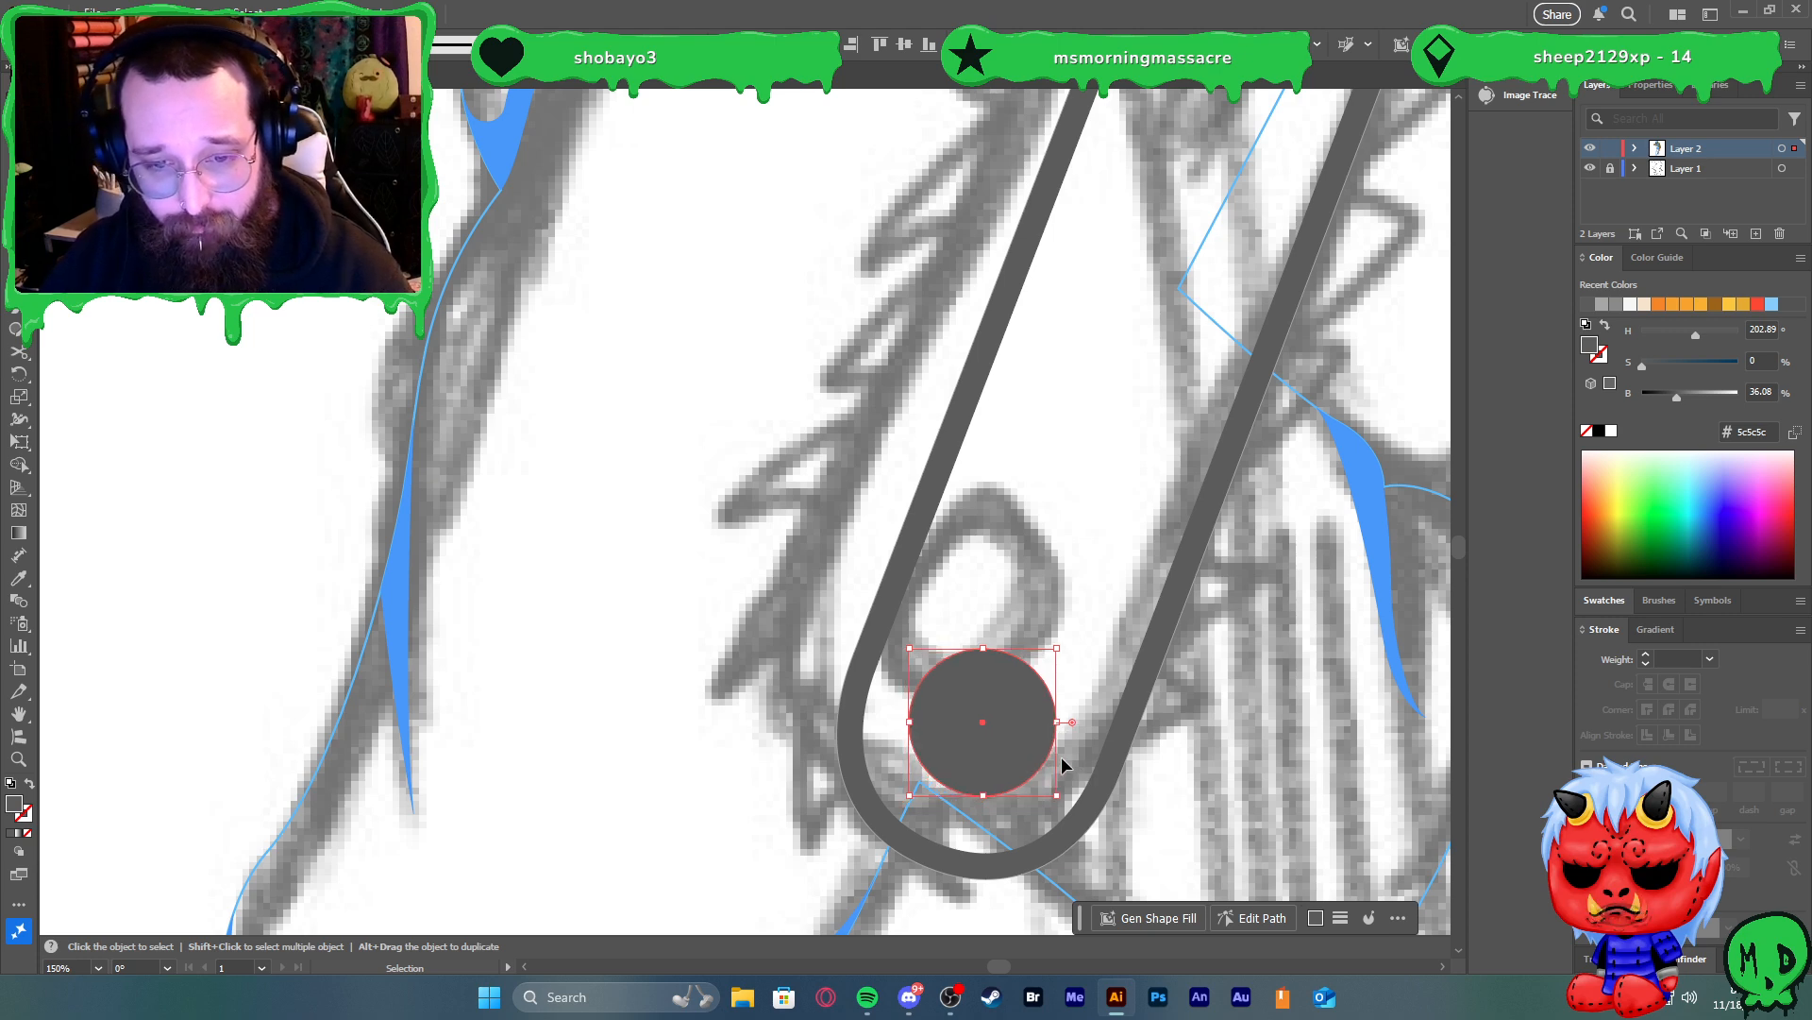
# Swap the guide bar back to its solid gray fill and the overalls back to solid blue
pyautogui.scroll(-4, 1049, 732)
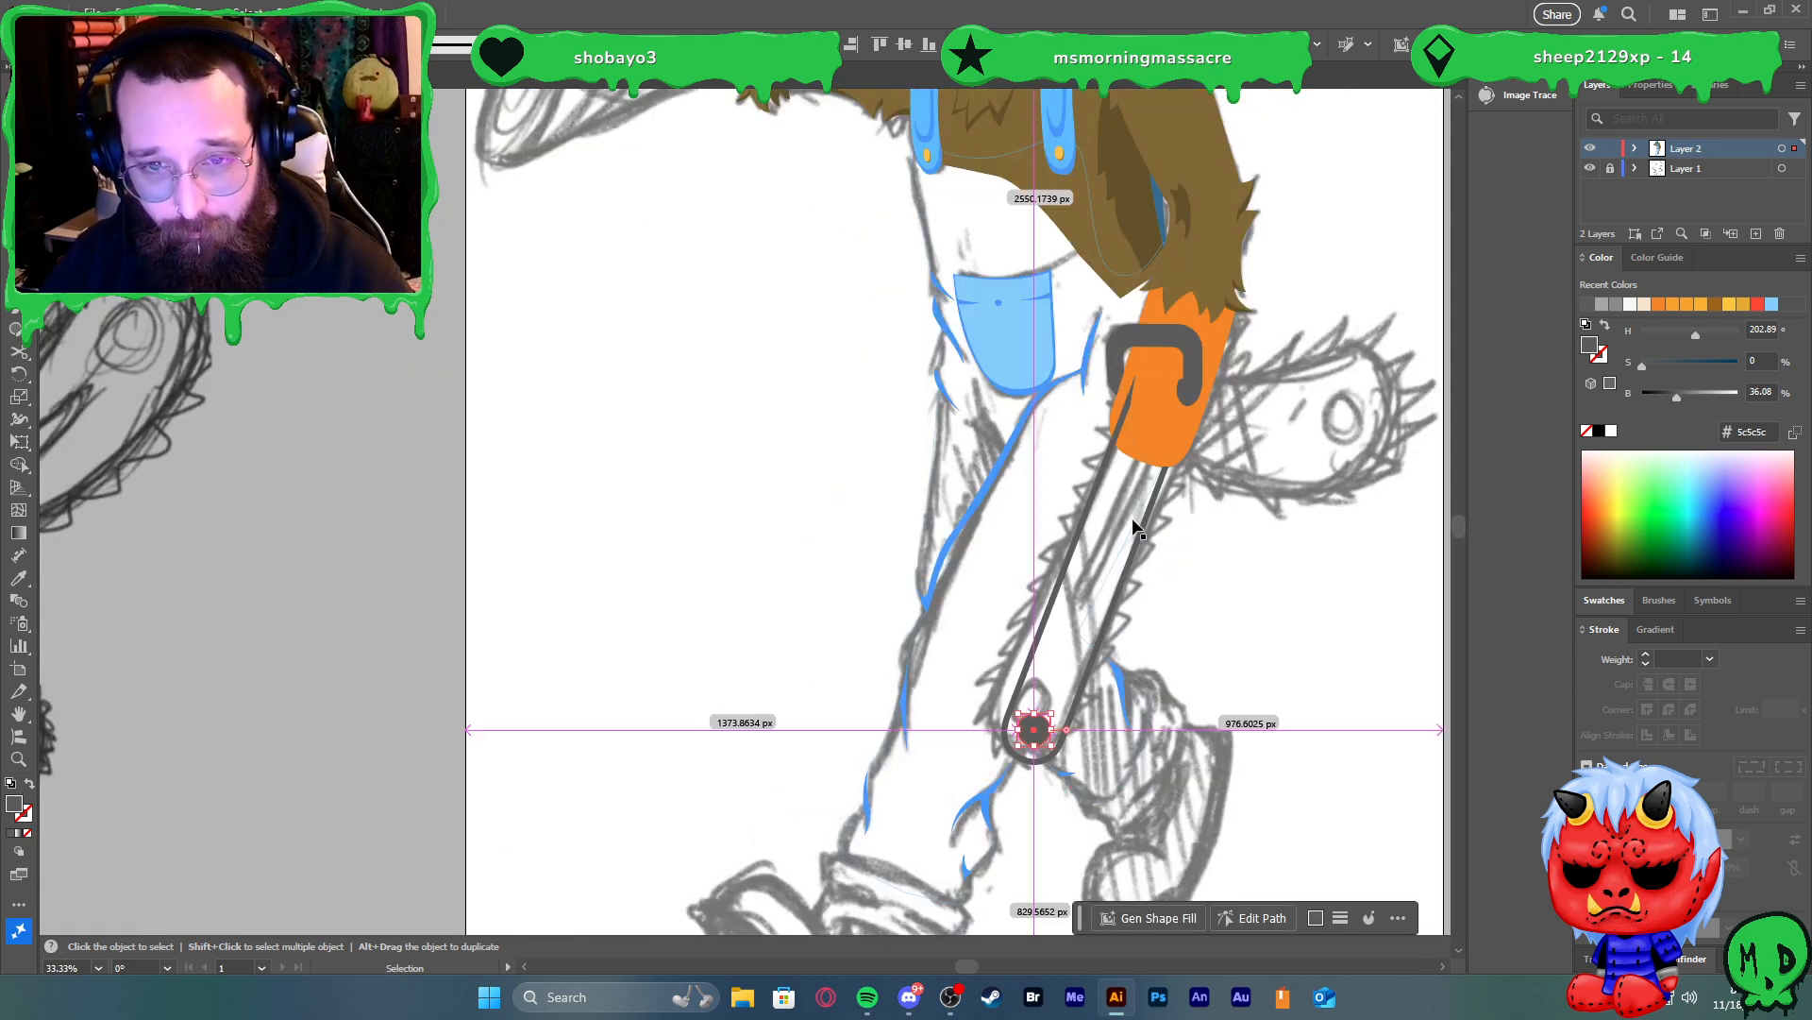
pyautogui.scroll(3, 1142, 462)
pyautogui.click(1125, 386)
pyautogui.hotkey('shift', 'x')
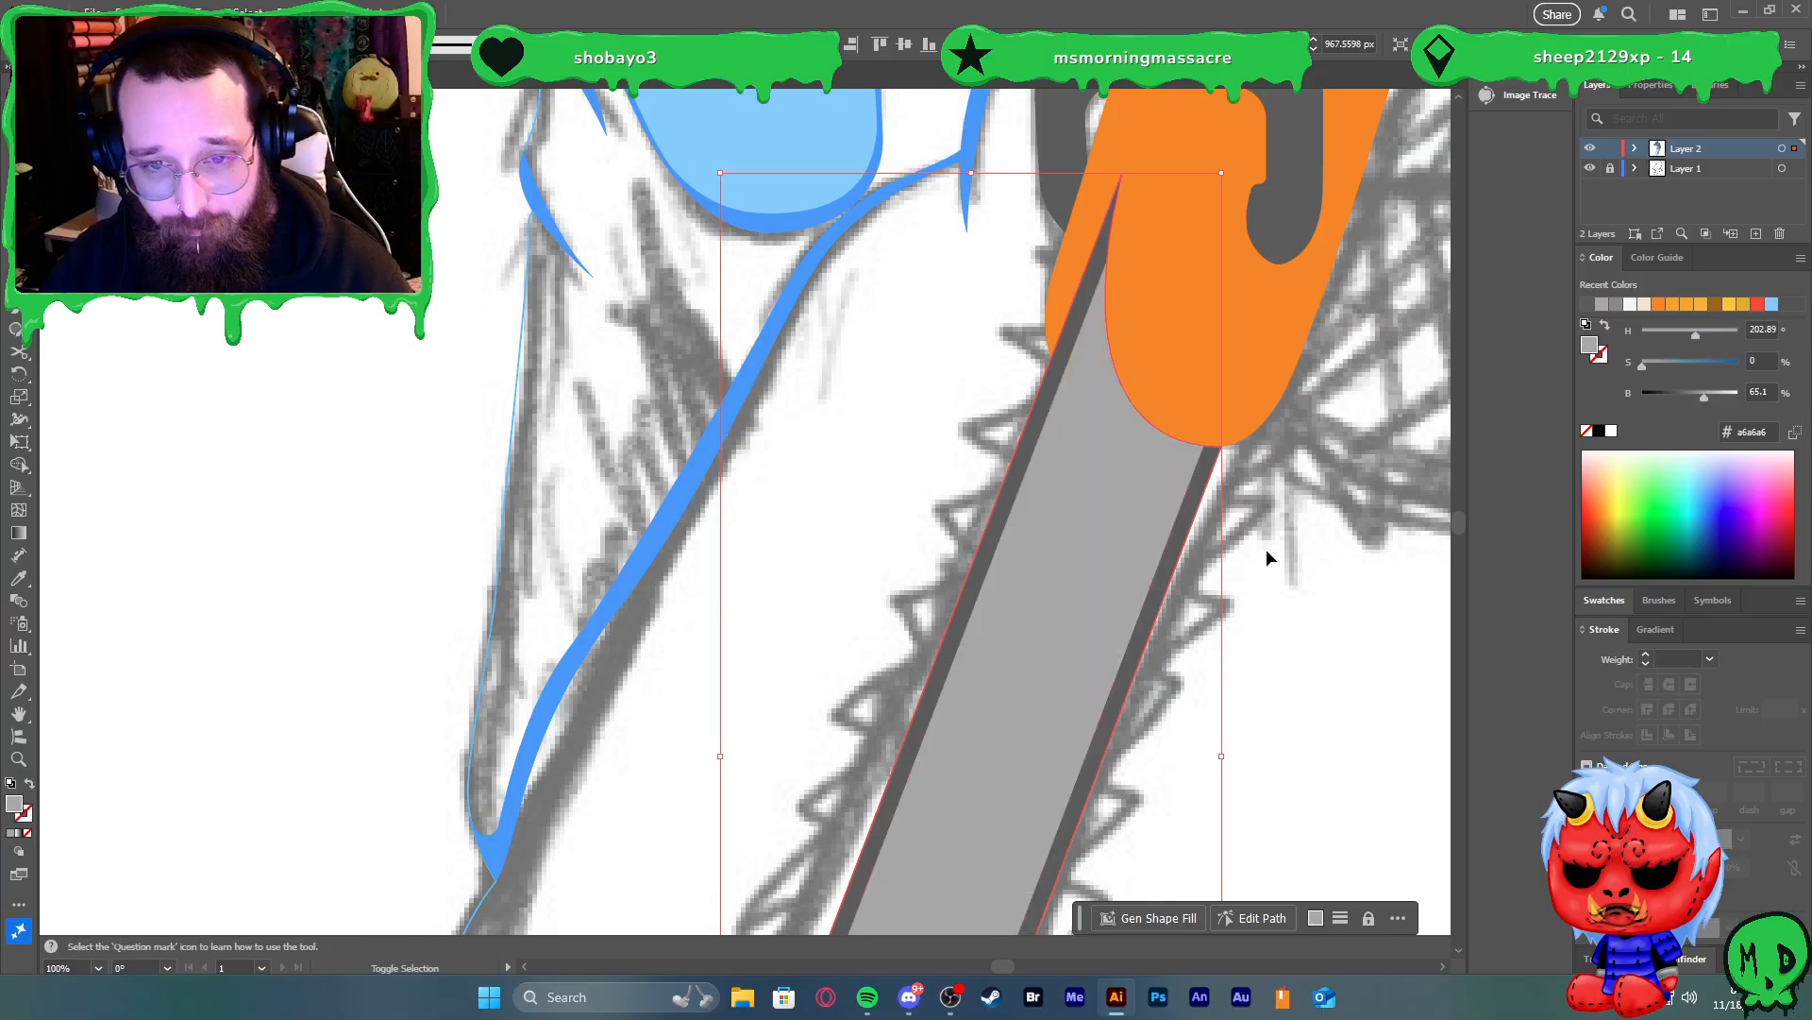
pyautogui.scroll(-3, 1186, 580)
pyautogui.click(1175, 755)
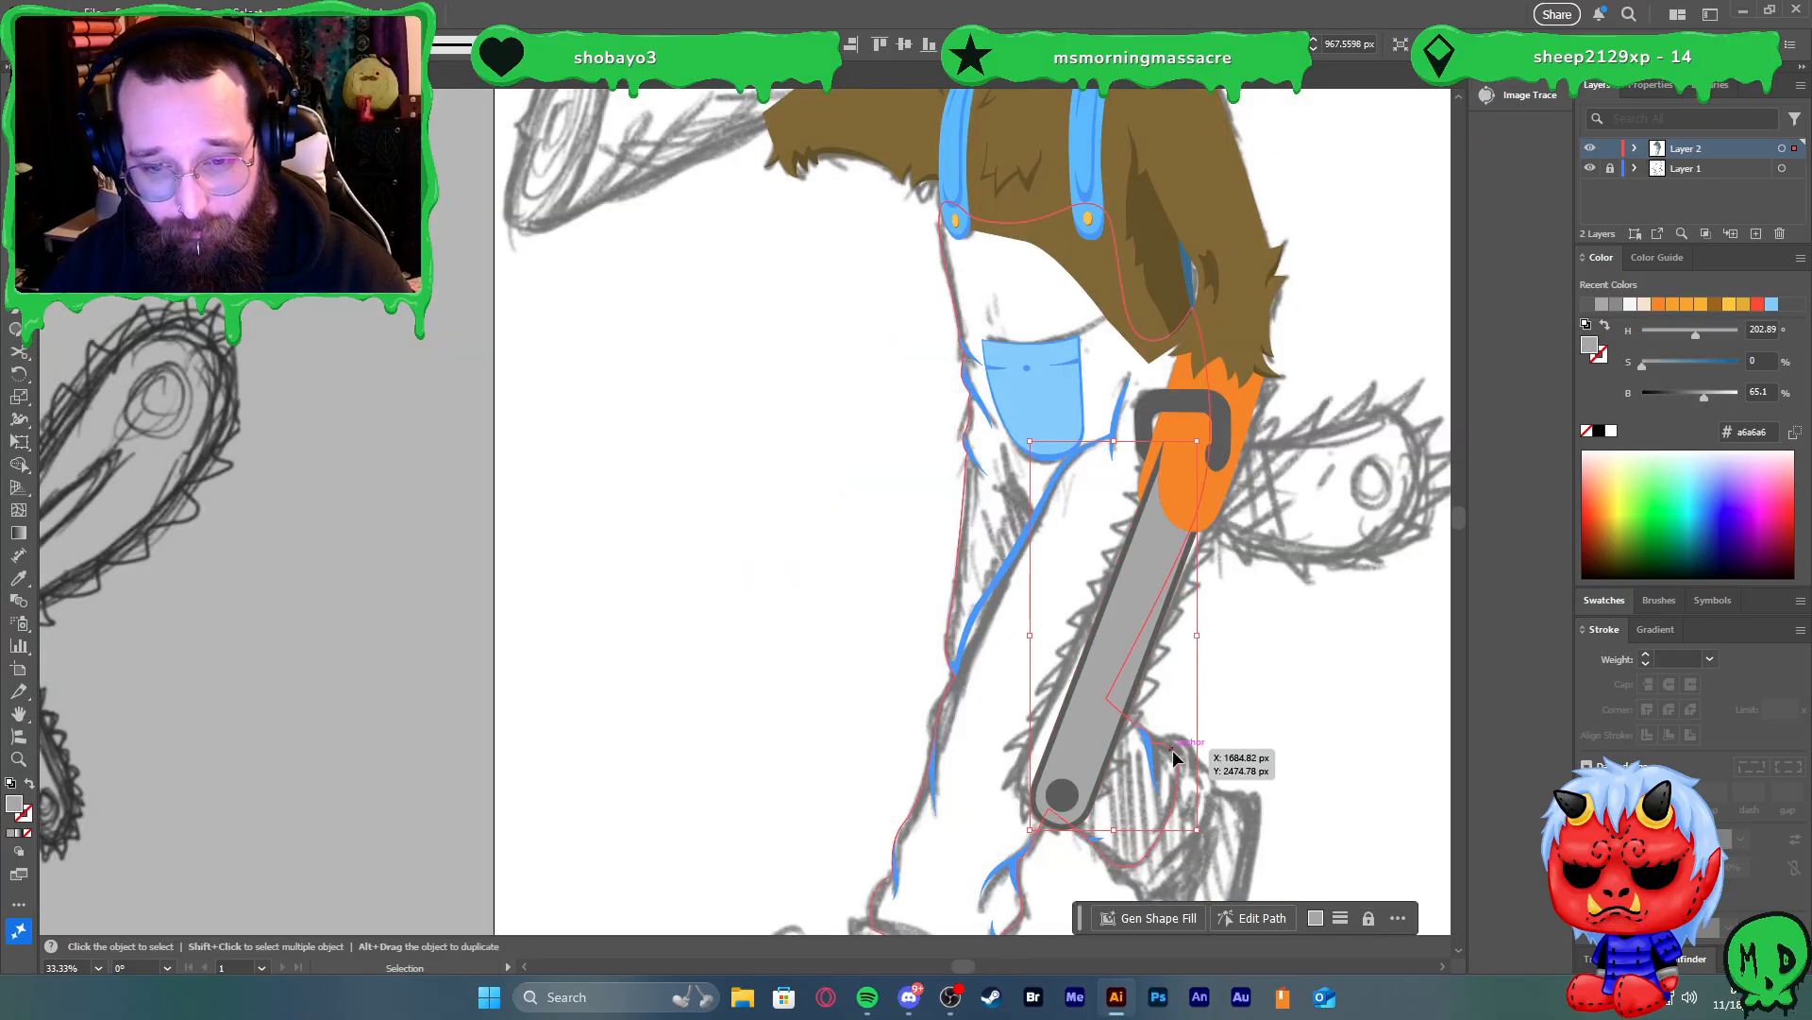
pyautogui.hotkey('shift', 'x')
pyautogui.click(1254, 744)
pyautogui.scroll(-2, 1254, 744)
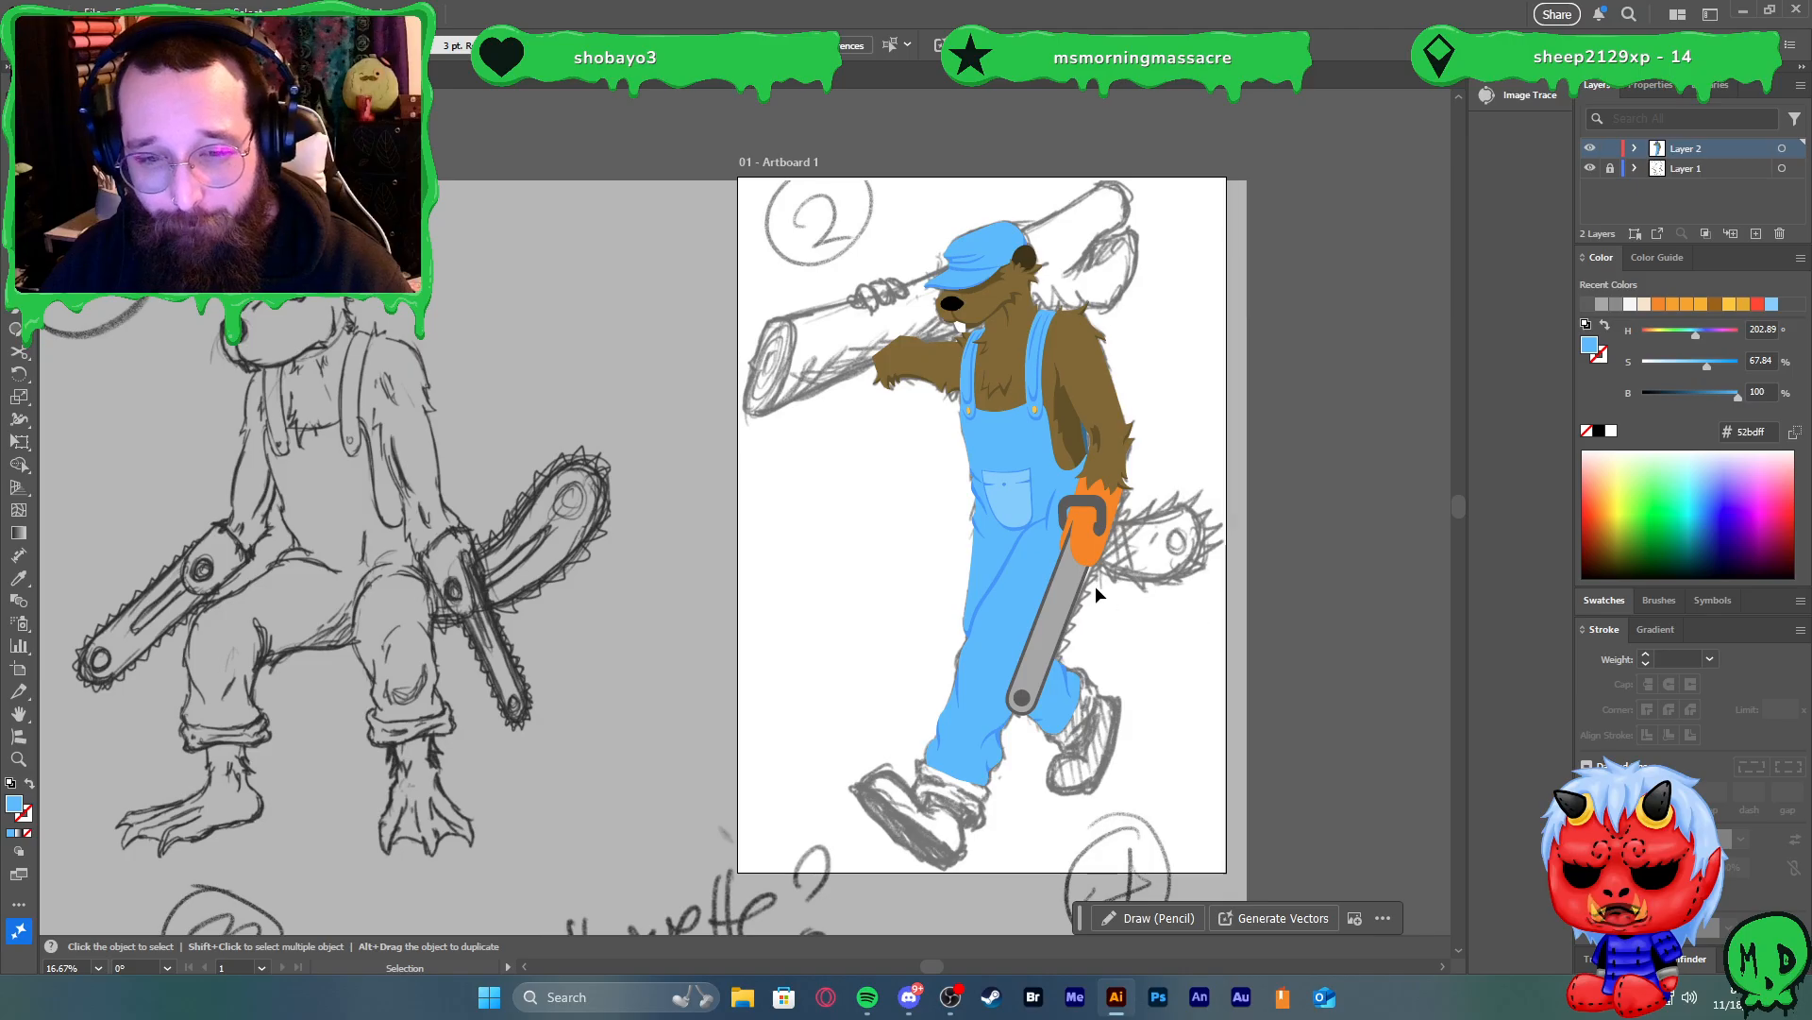
# Switch the overalls and guide bar temporarily to outlines to compare them with the sketch, and restore their solid fills
pyautogui.click(1025, 615)
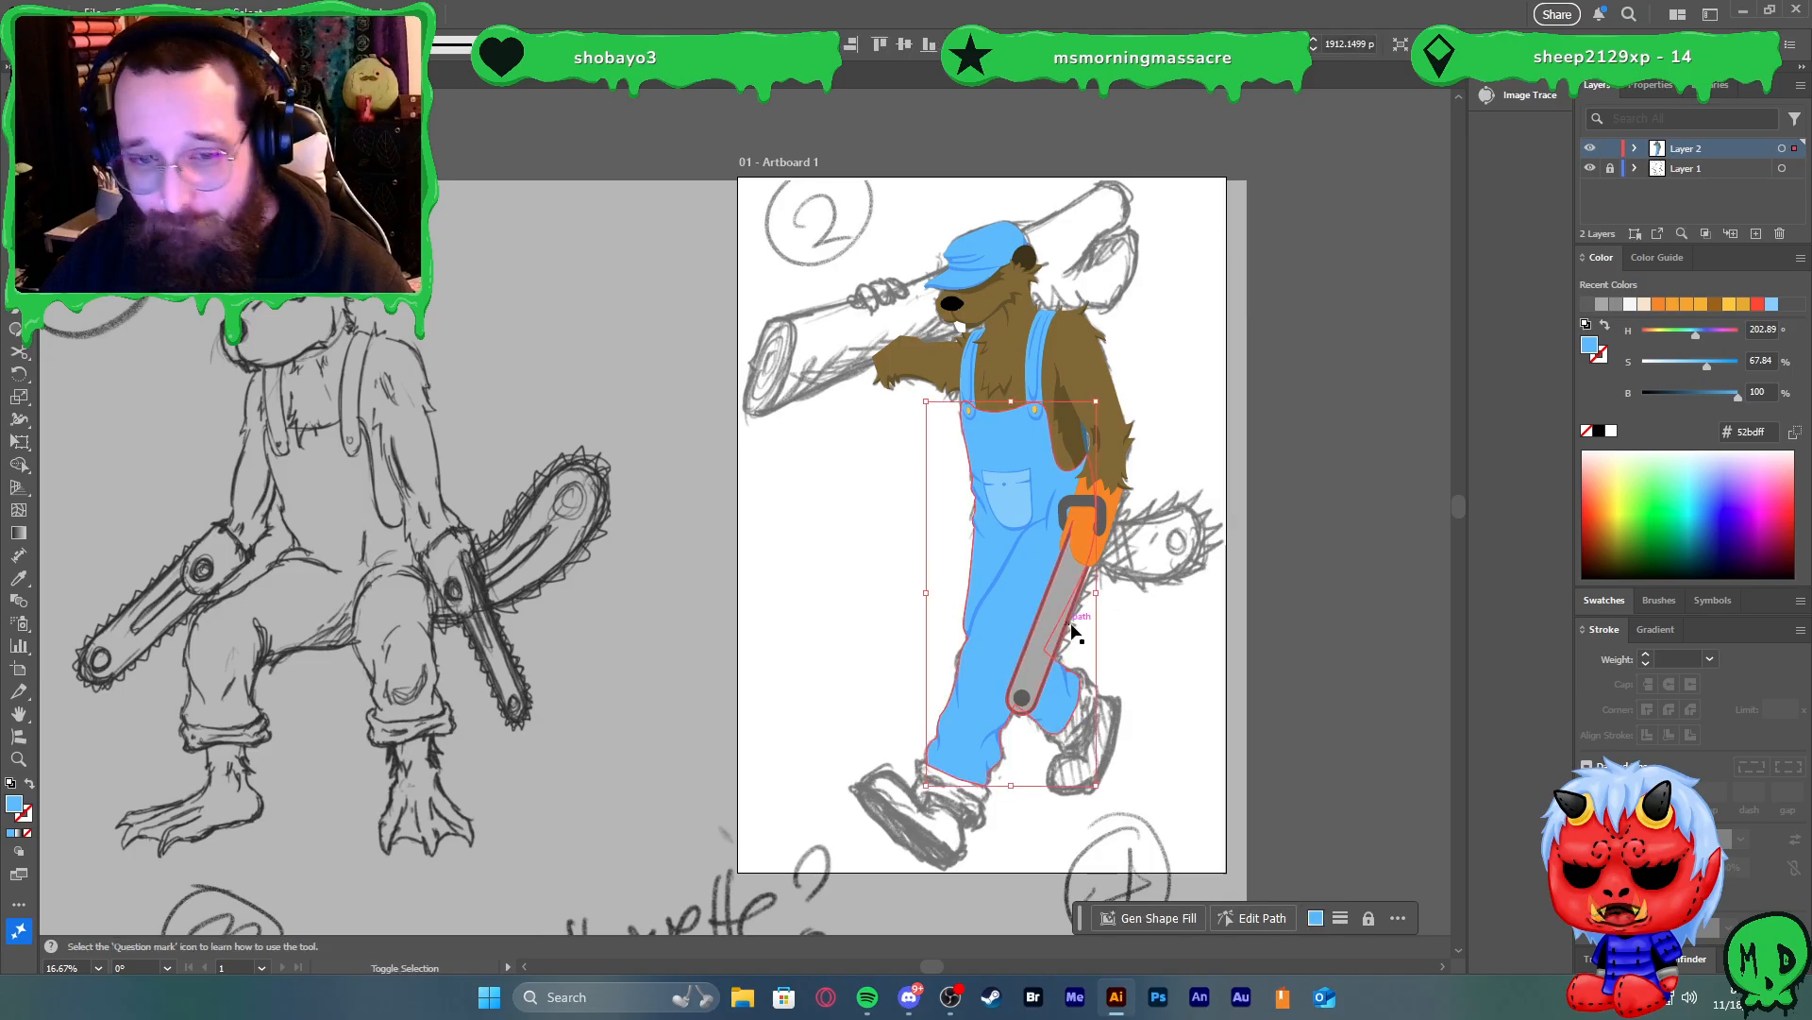
pyautogui.hotkey('shift', 'x')
pyautogui.click(1061, 595)
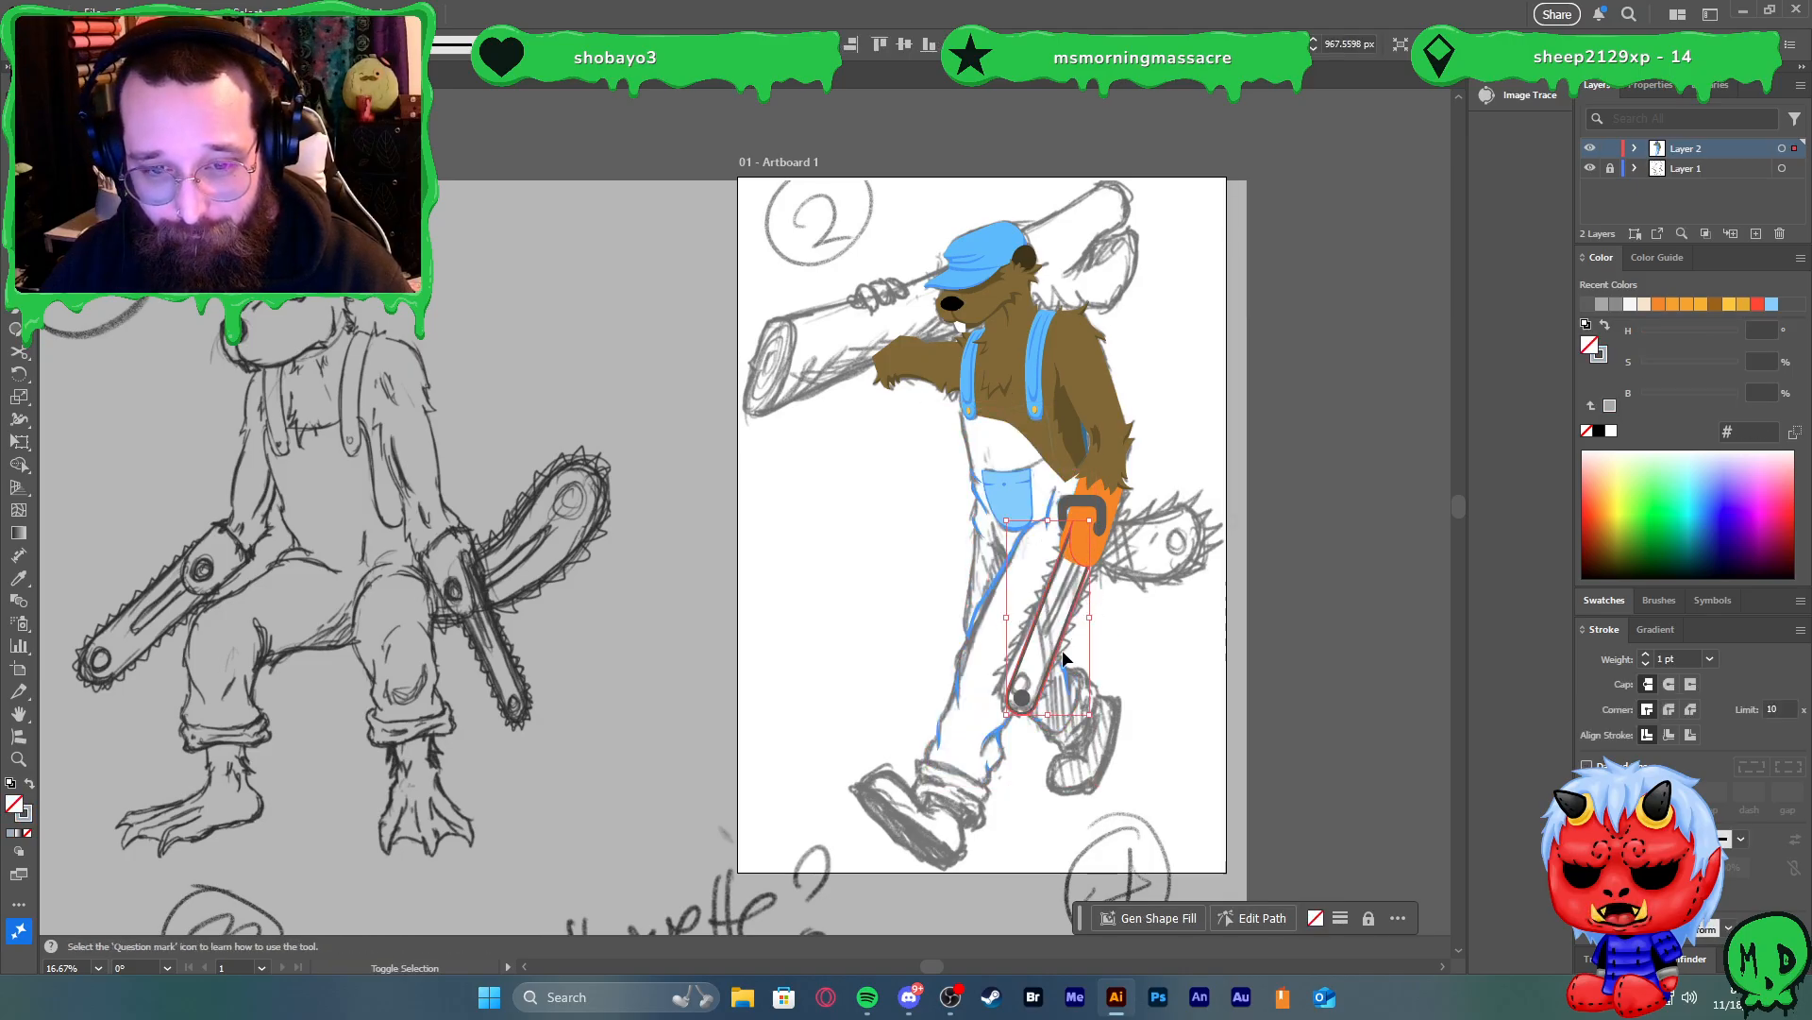
pyautogui.hotkey('shift', 'x')
pyautogui.click(996, 634)
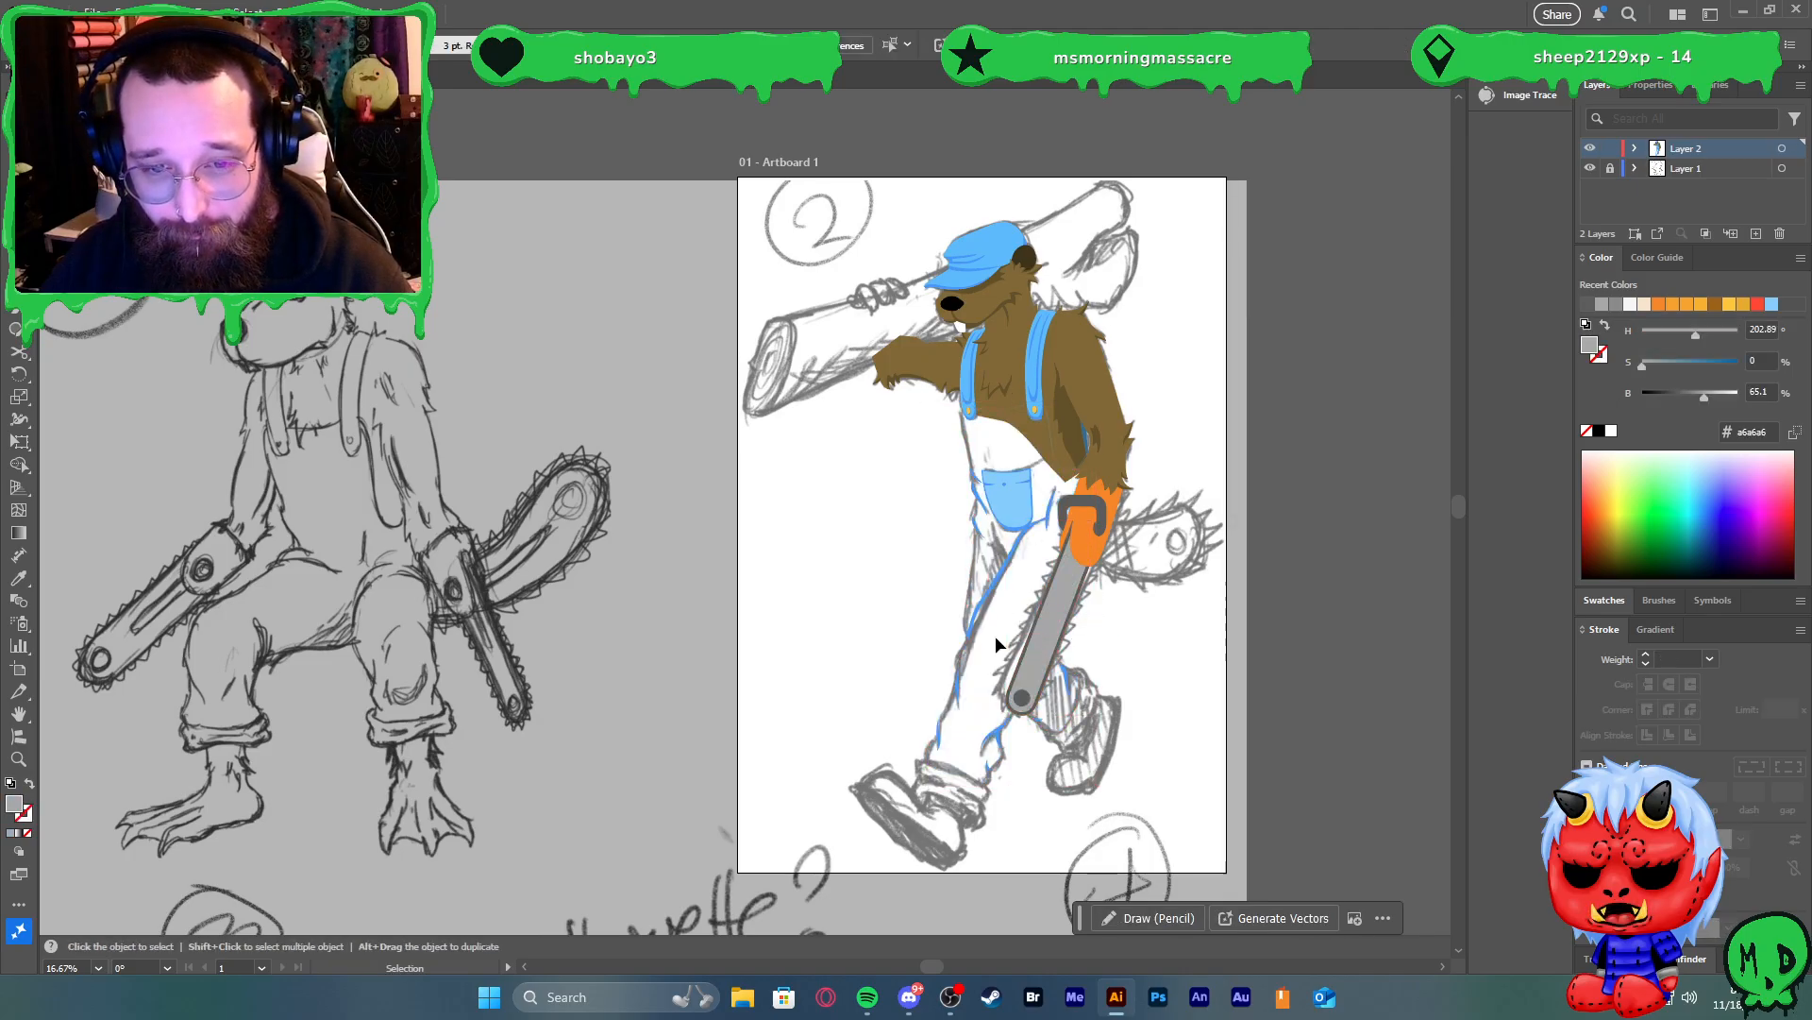
pyautogui.click(971, 585)
pyautogui.hotkey('shift', 'x')
pyautogui.scroll(4, 1070, 593)
pyautogui.click(1237, 627)
pyautogui.scroll(-2, 1235, 627)
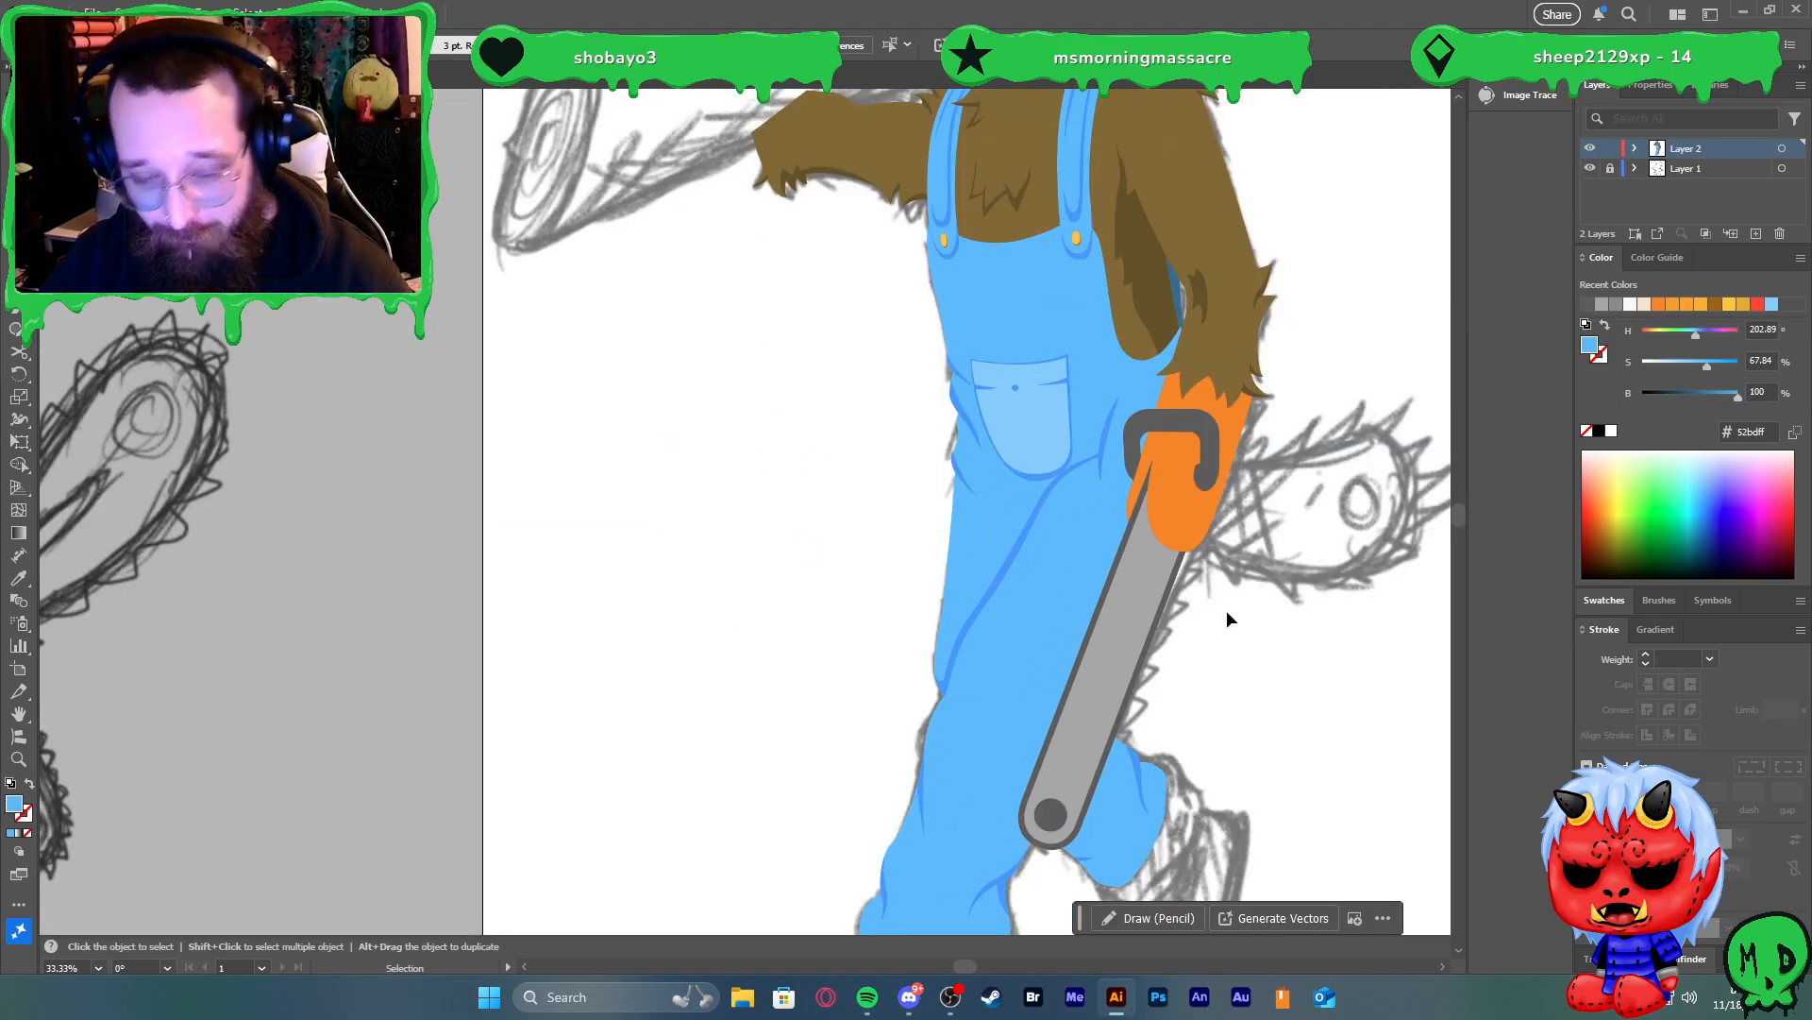
# Draw a long thin rectangle across the guide bar and fill it with the tip circle's dark gray #5c5c5c
pyautogui.scroll(-1, 1232, 616)
pyautogui.press('m')
pyautogui.moveTo(1233, 609); pyautogui.dragTo(1133, 566)
pyautogui.press('v')
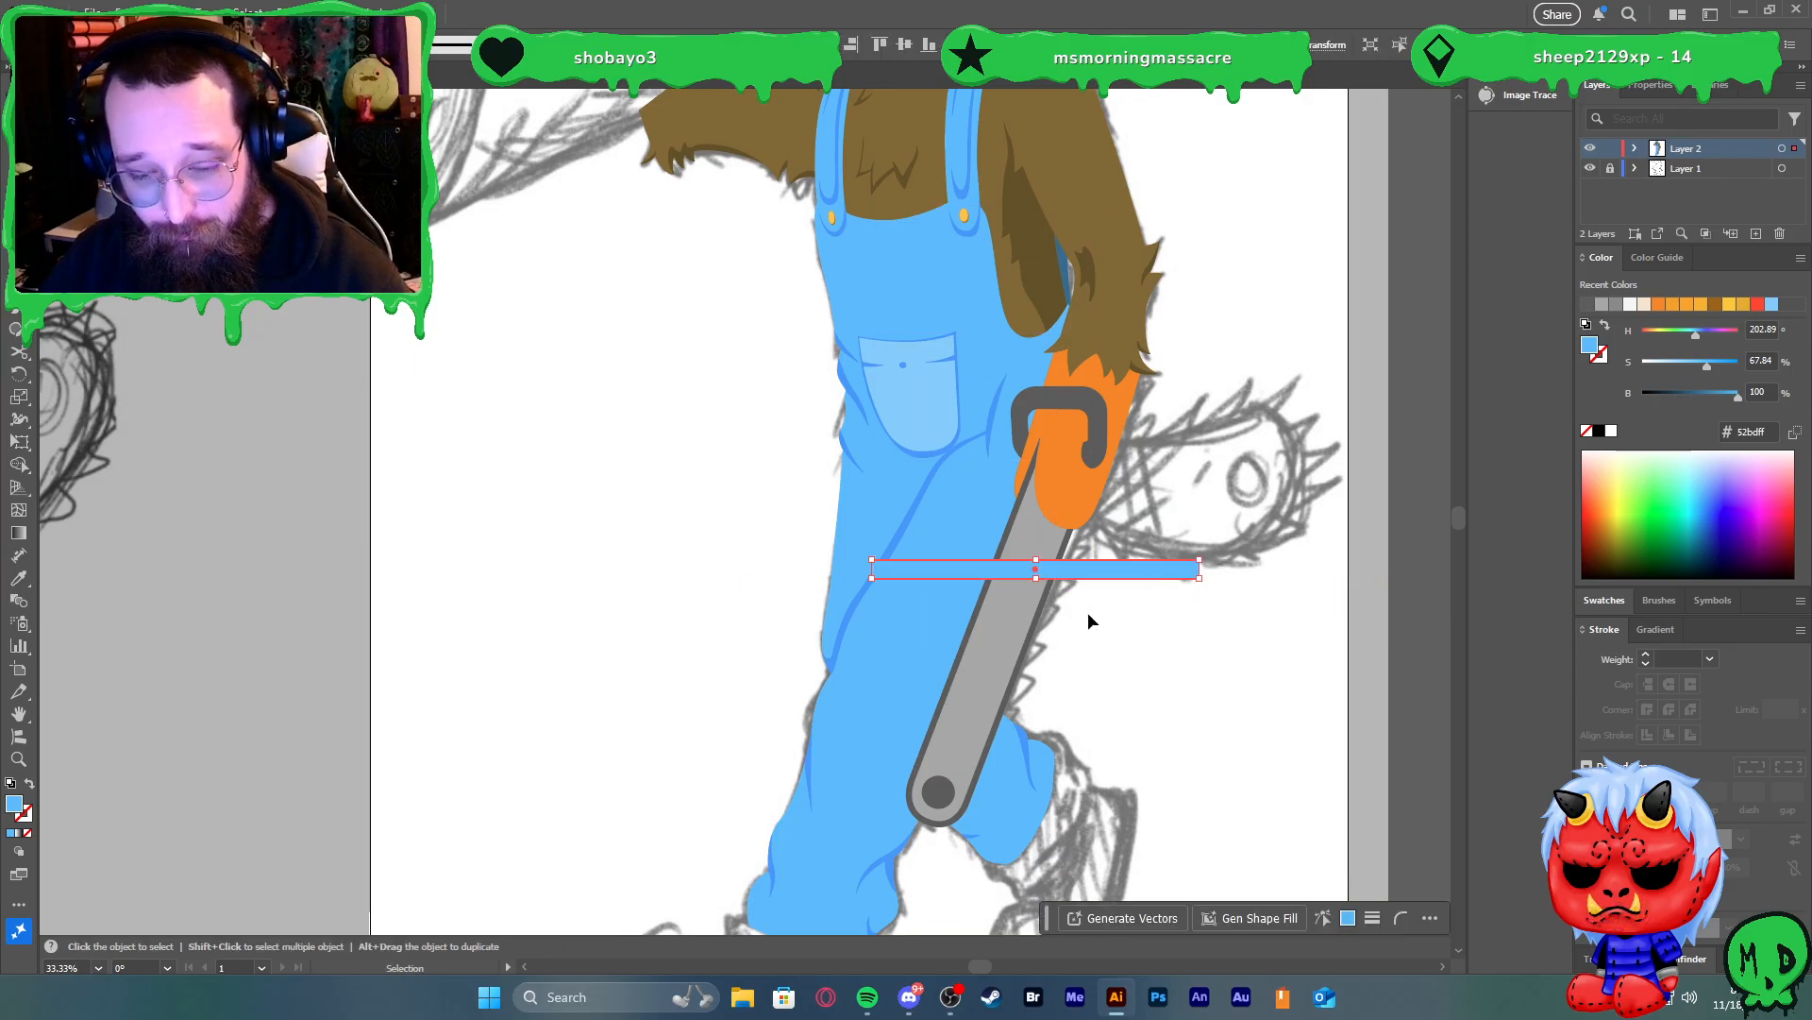
pyautogui.press('i')
pyautogui.click(1040, 628)
pyautogui.click(939, 791)
pyautogui.press('v')
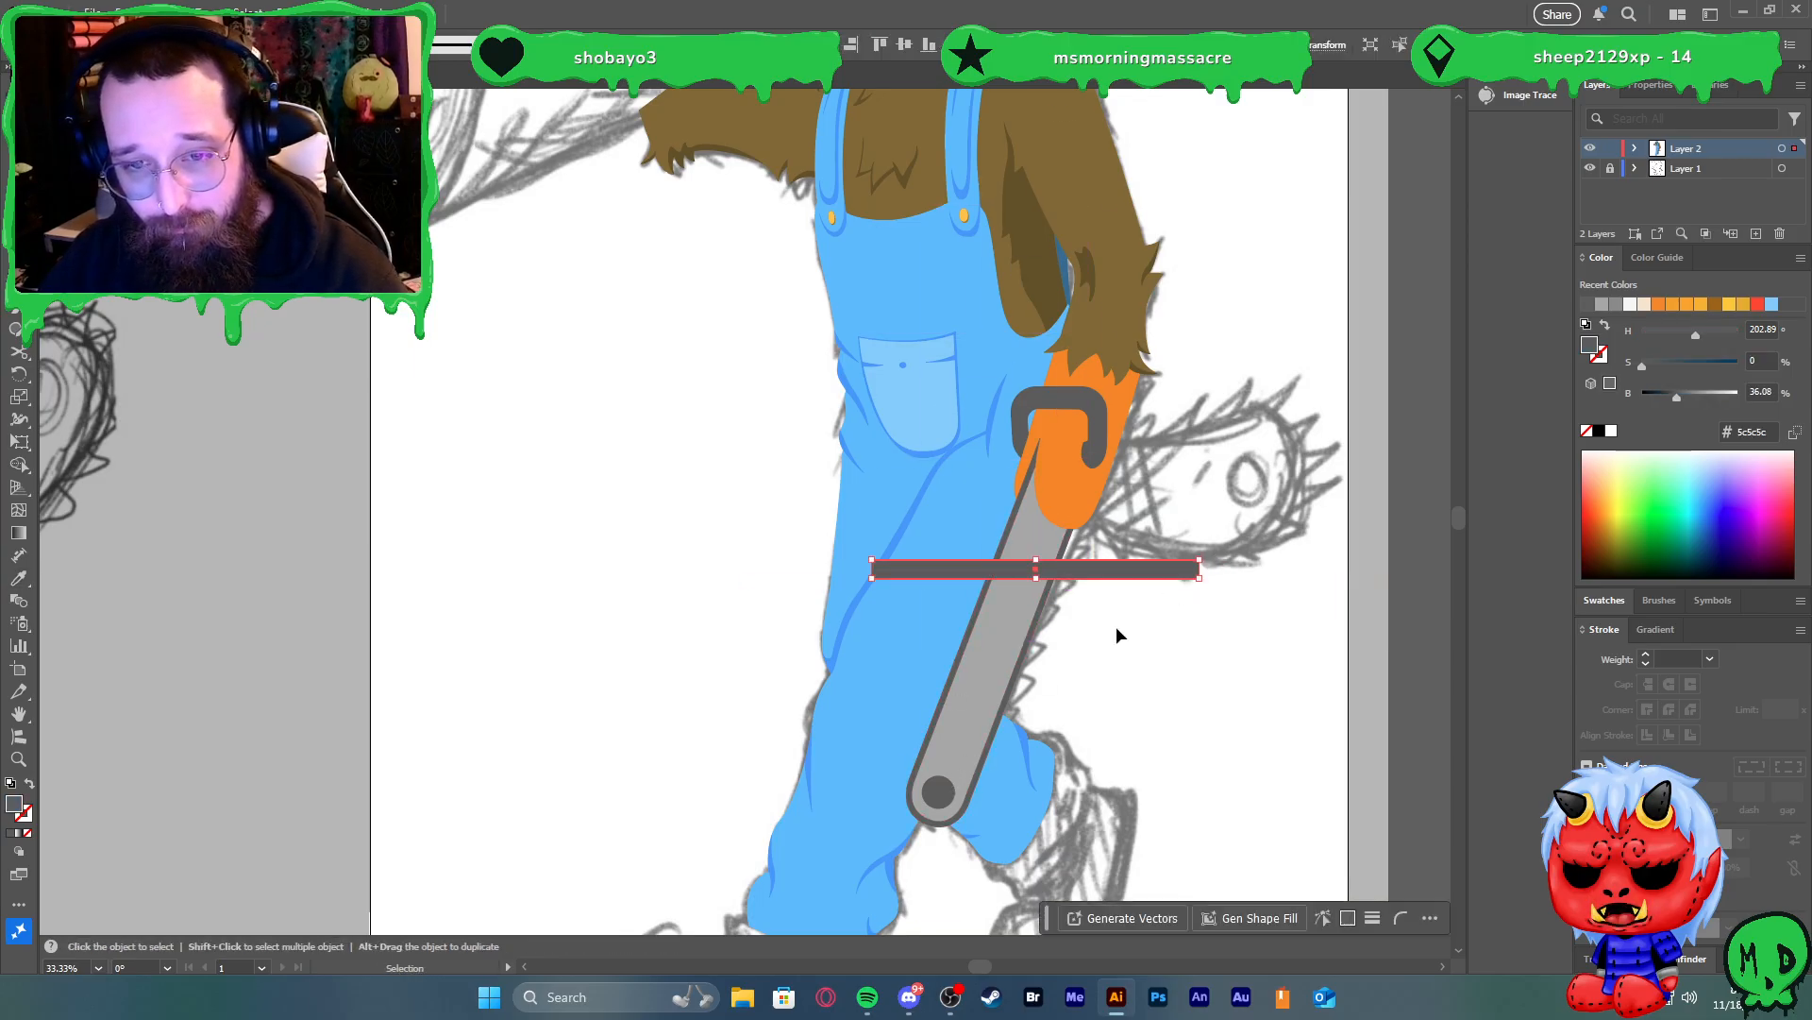
# Rotate the dark gray rectangle to the guide bar's angle and nudge it left to center it along the bar
pyautogui.moveTo(1211, 565); pyautogui.dragTo(1085, 414)
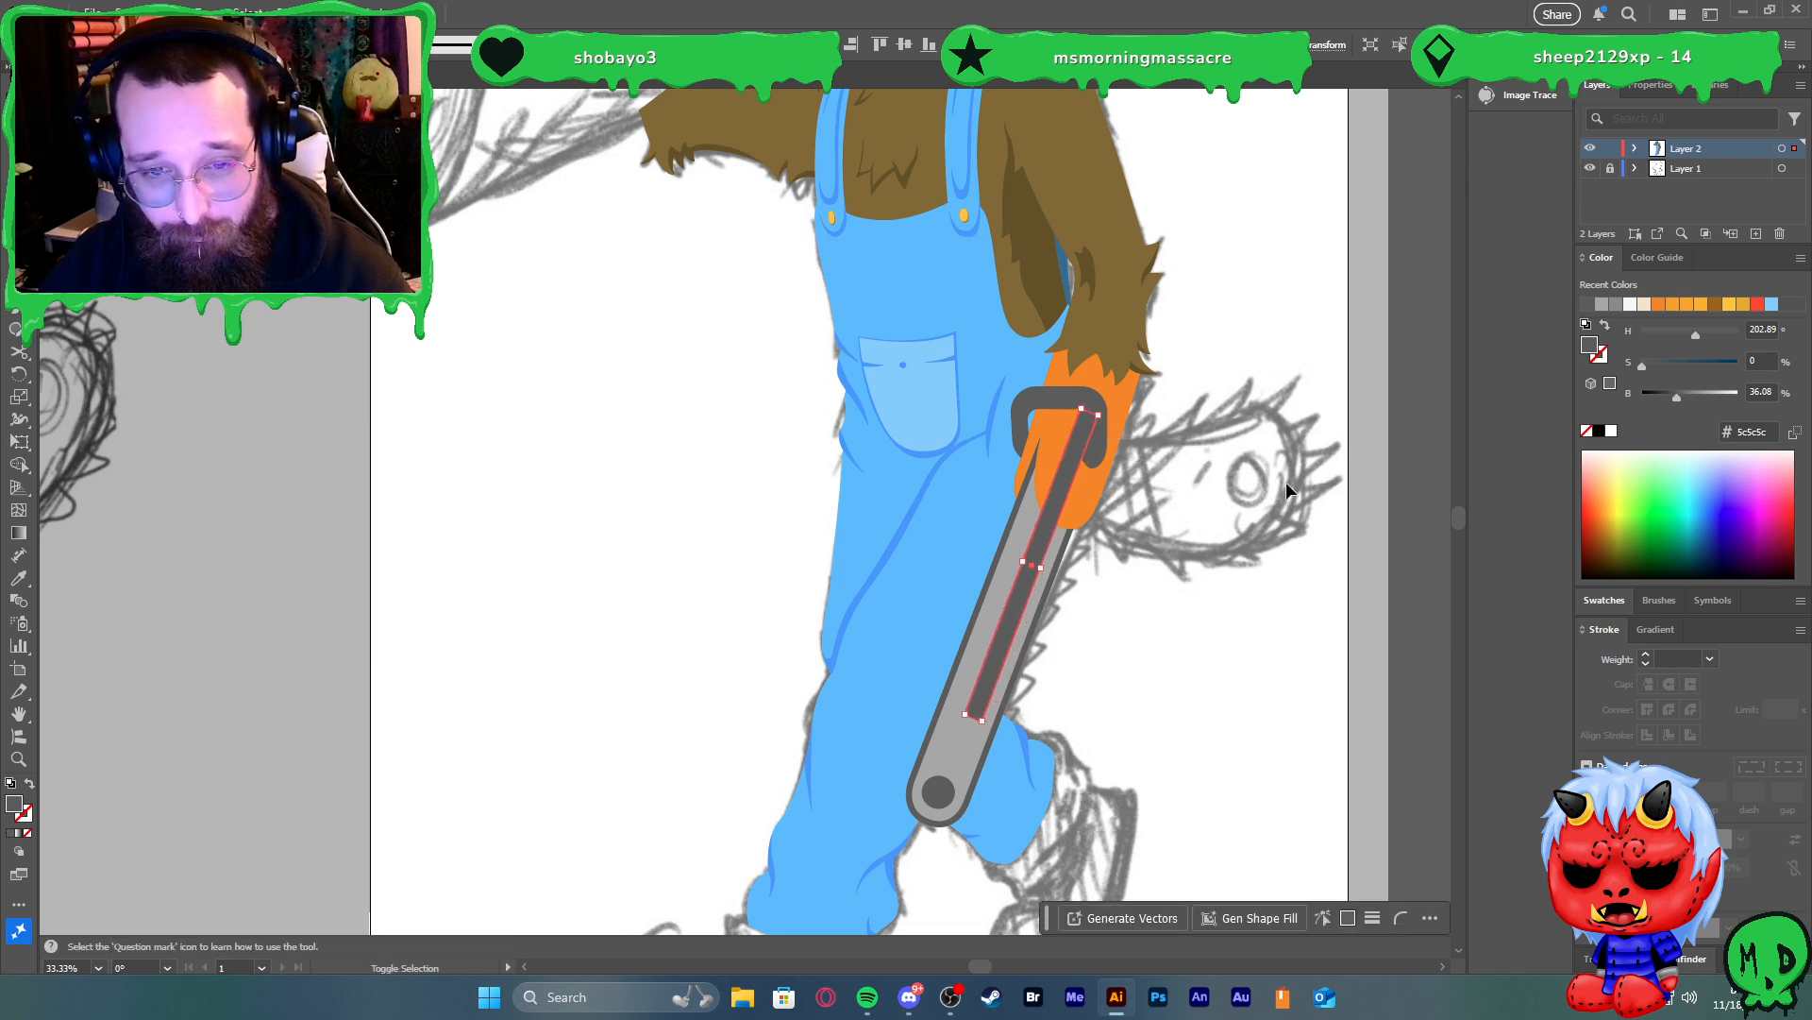
pyautogui.hotkey('shift', 'Left')
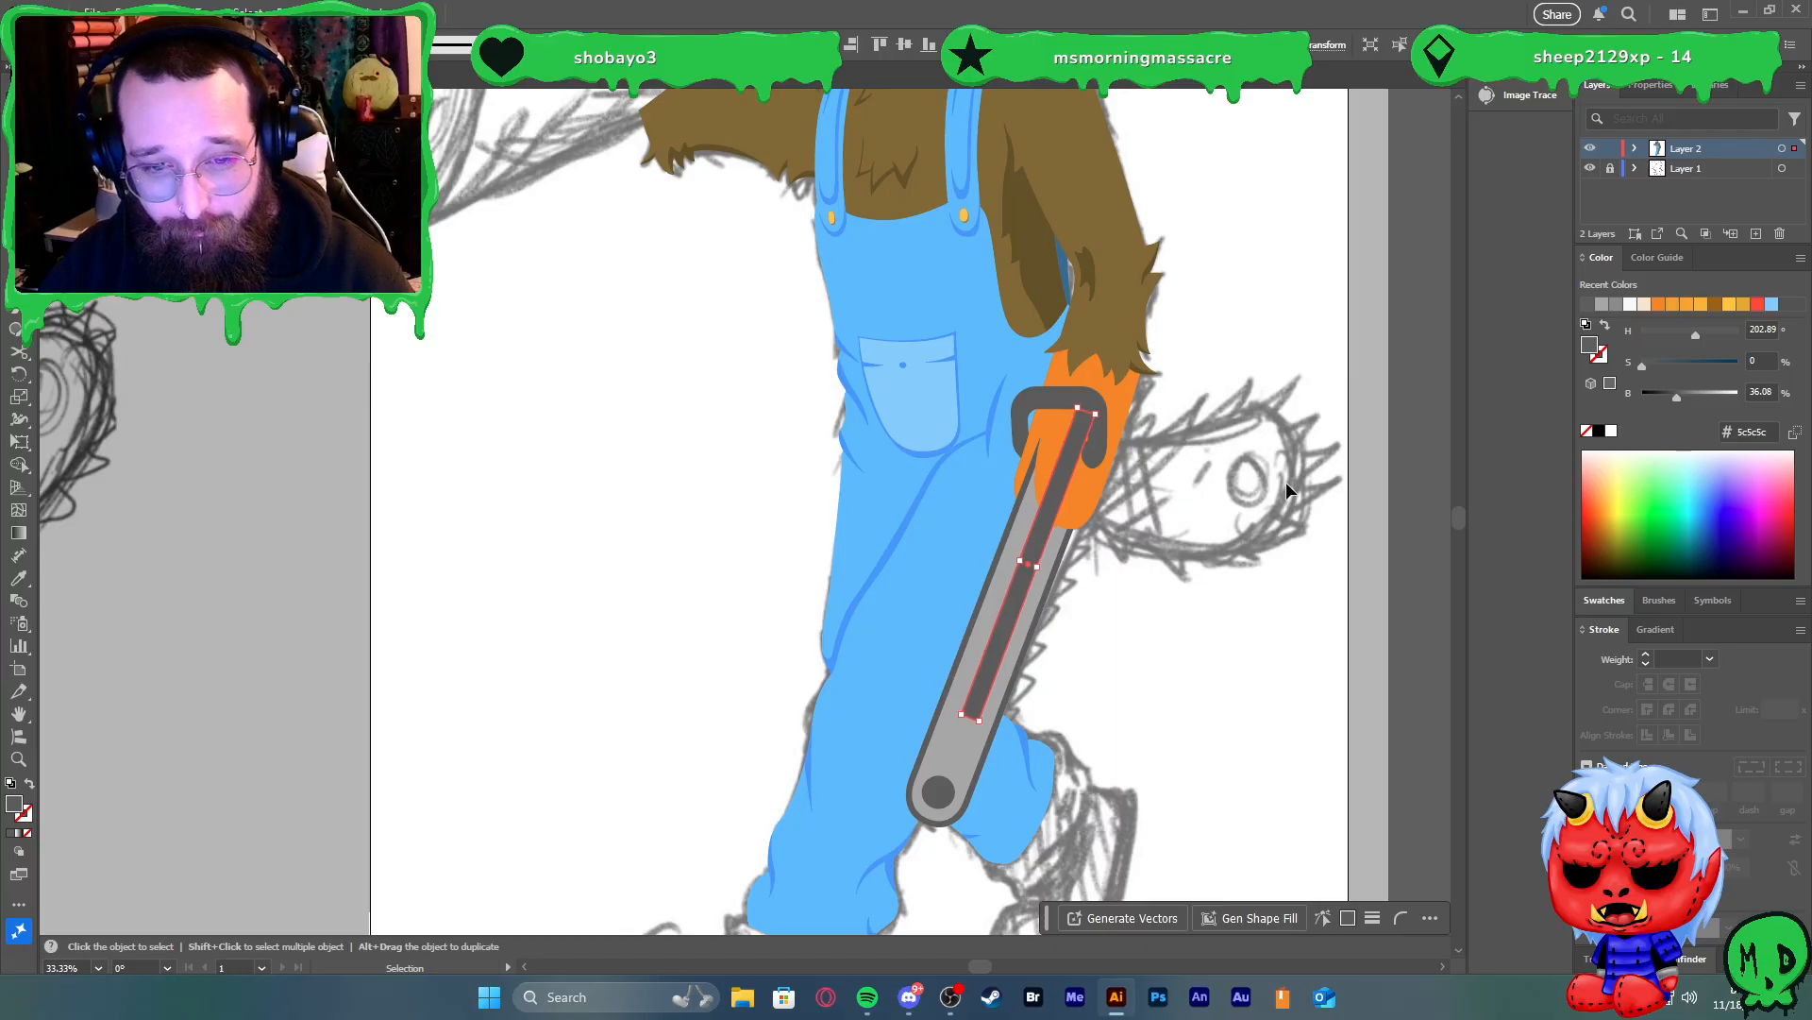
pyautogui.press('Left')
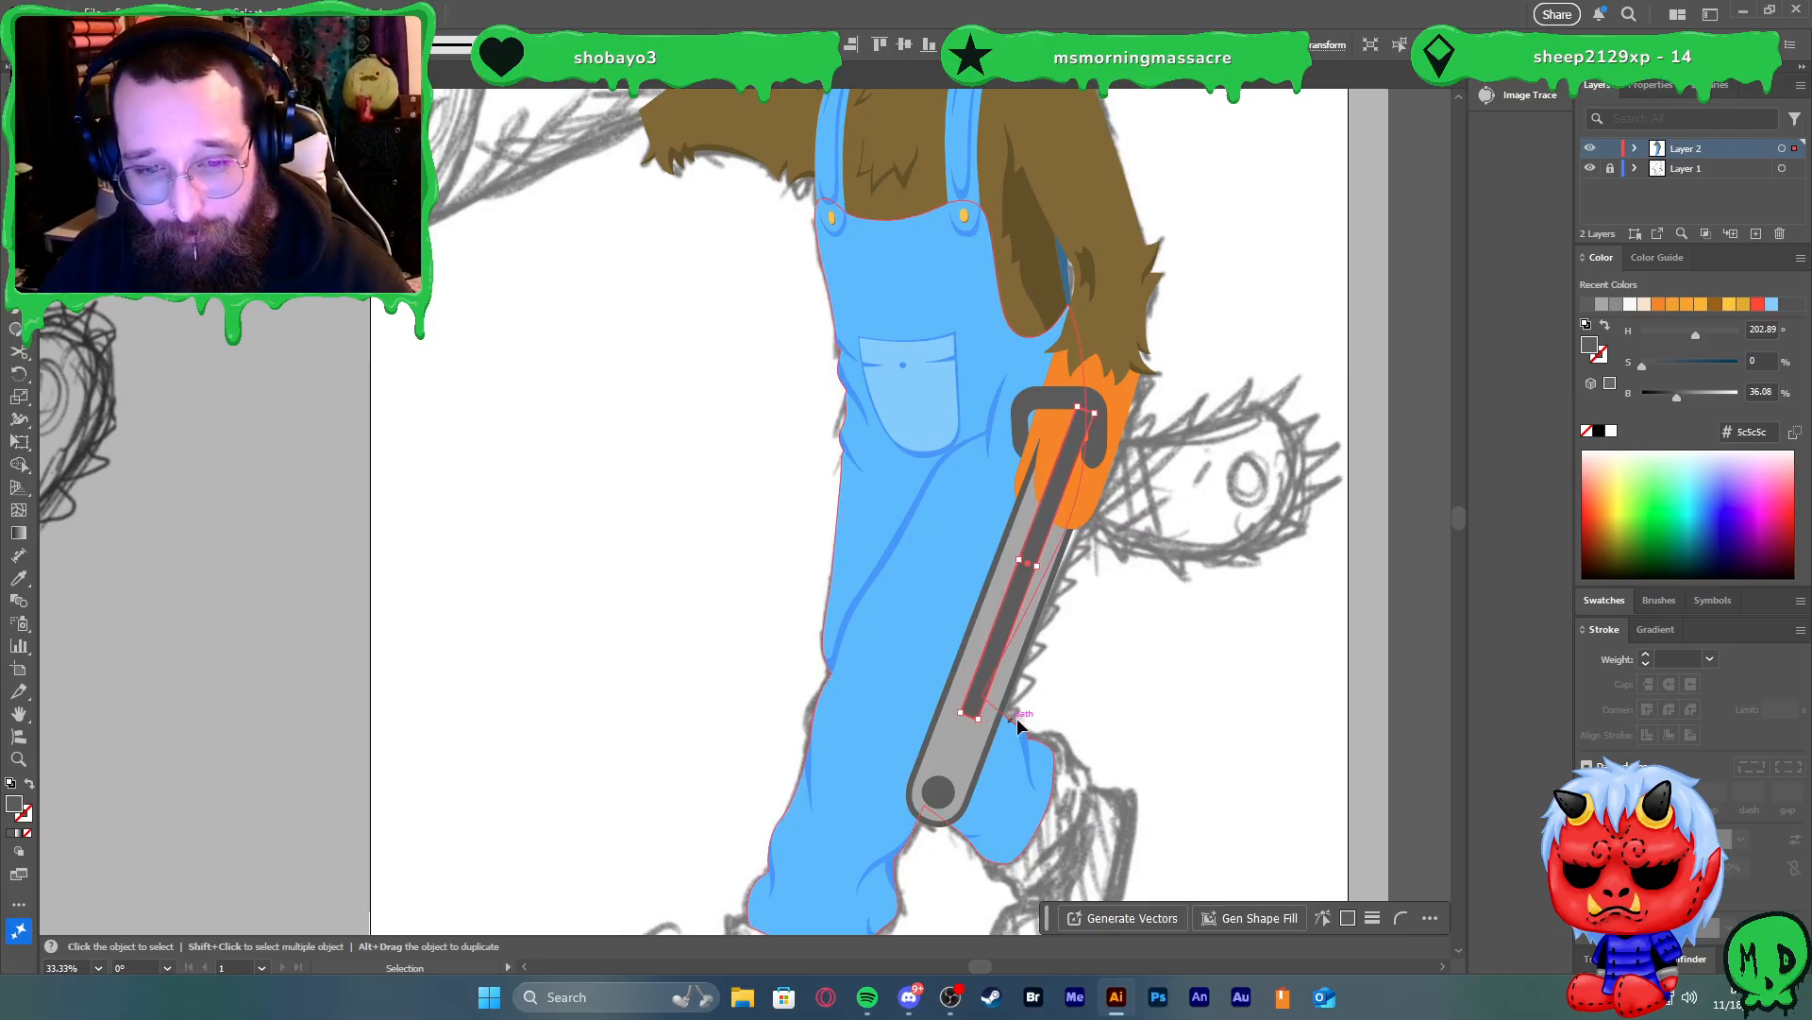
# Round the lower end of the dark gray slot rectangle on the chainsaw's guide bar
pyautogui.scroll(2, 1025, 718)
pyautogui.press('a')
pyautogui.click(937, 727)
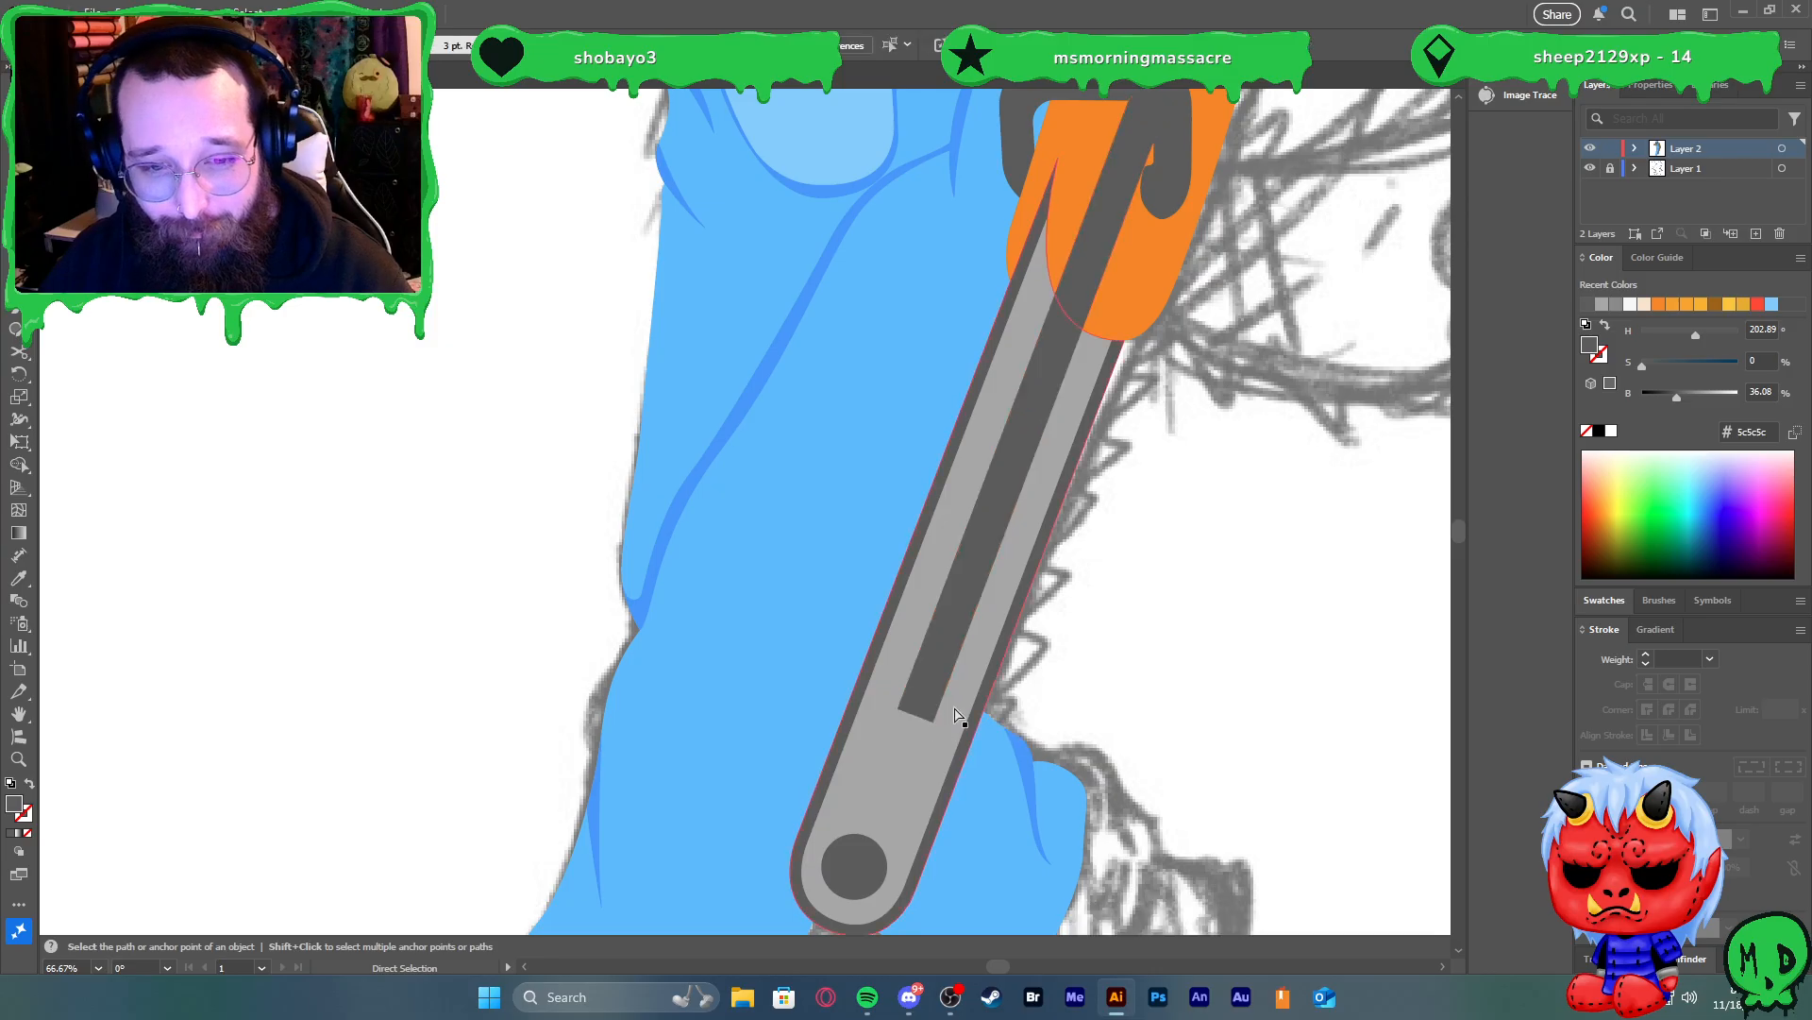
pyautogui.click(920, 715)
pyautogui.press('v')
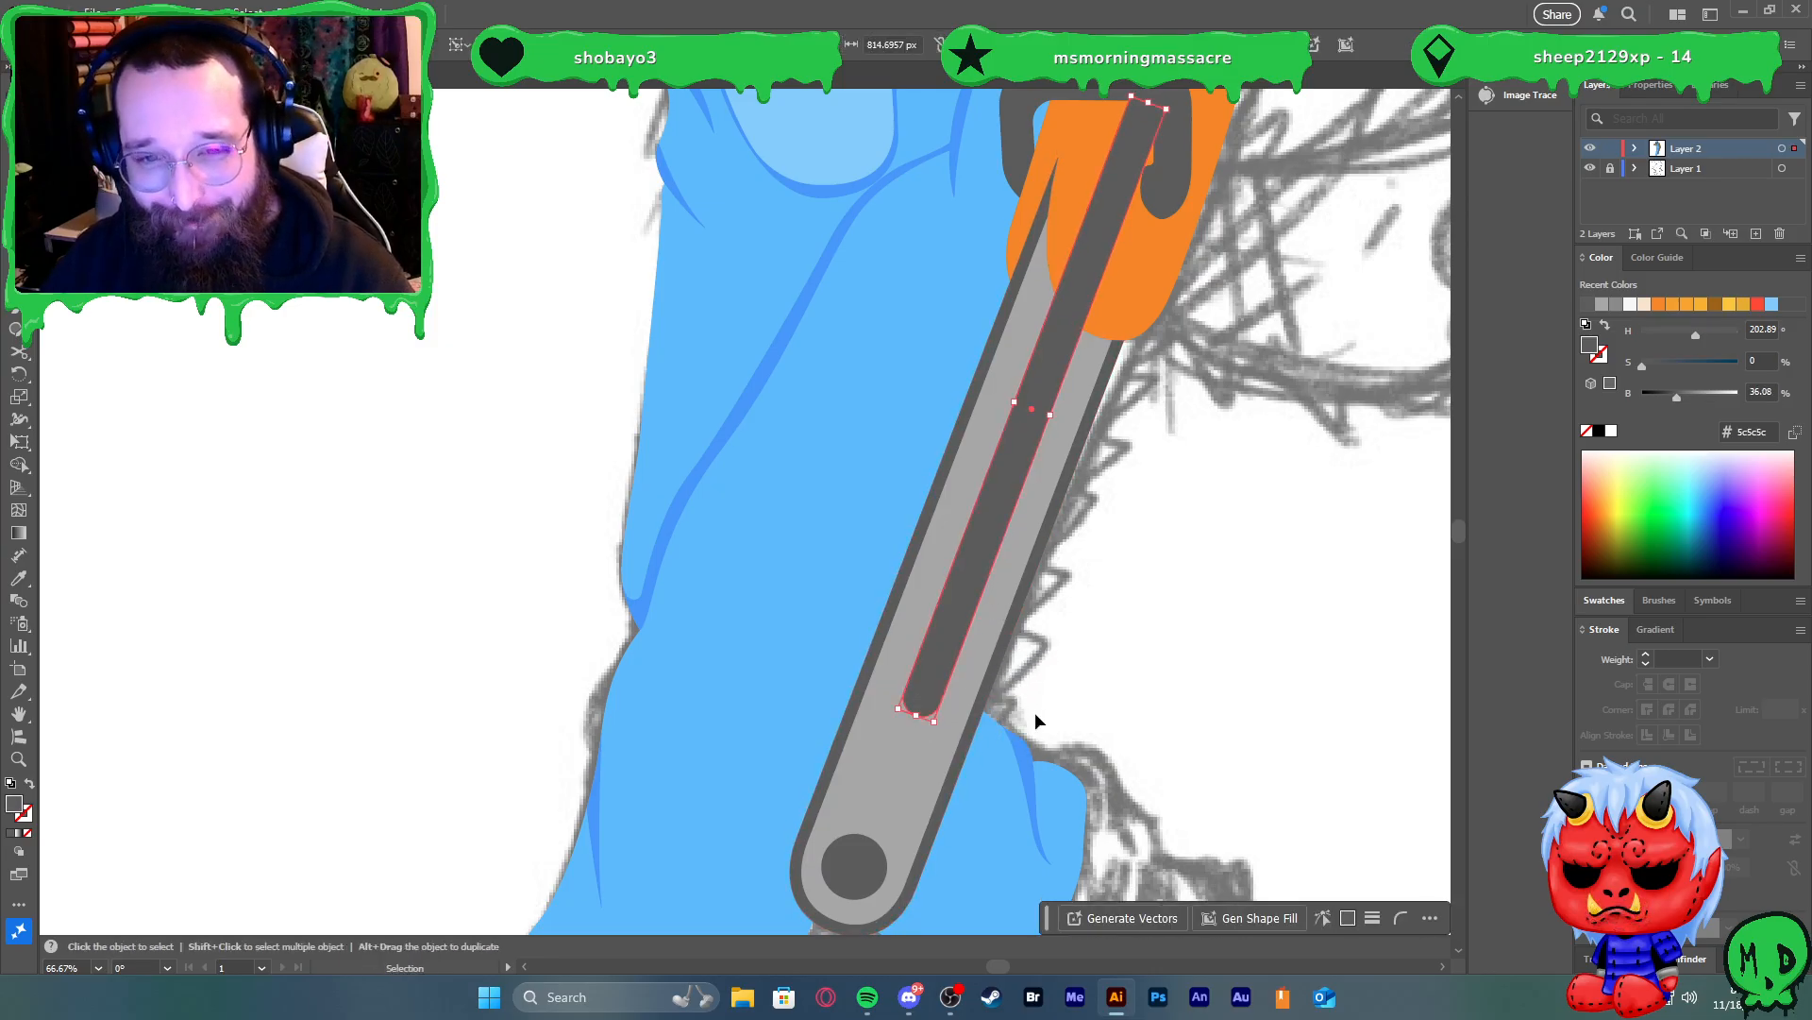
# Trim the part of the dark gray slot that overlaps the orange housing with the Shape Builder
pyautogui.scroll(-2, 1106, 636)
pyautogui.scroll(3, 1109, 458)
pyautogui.hotkey('shift', 'm')
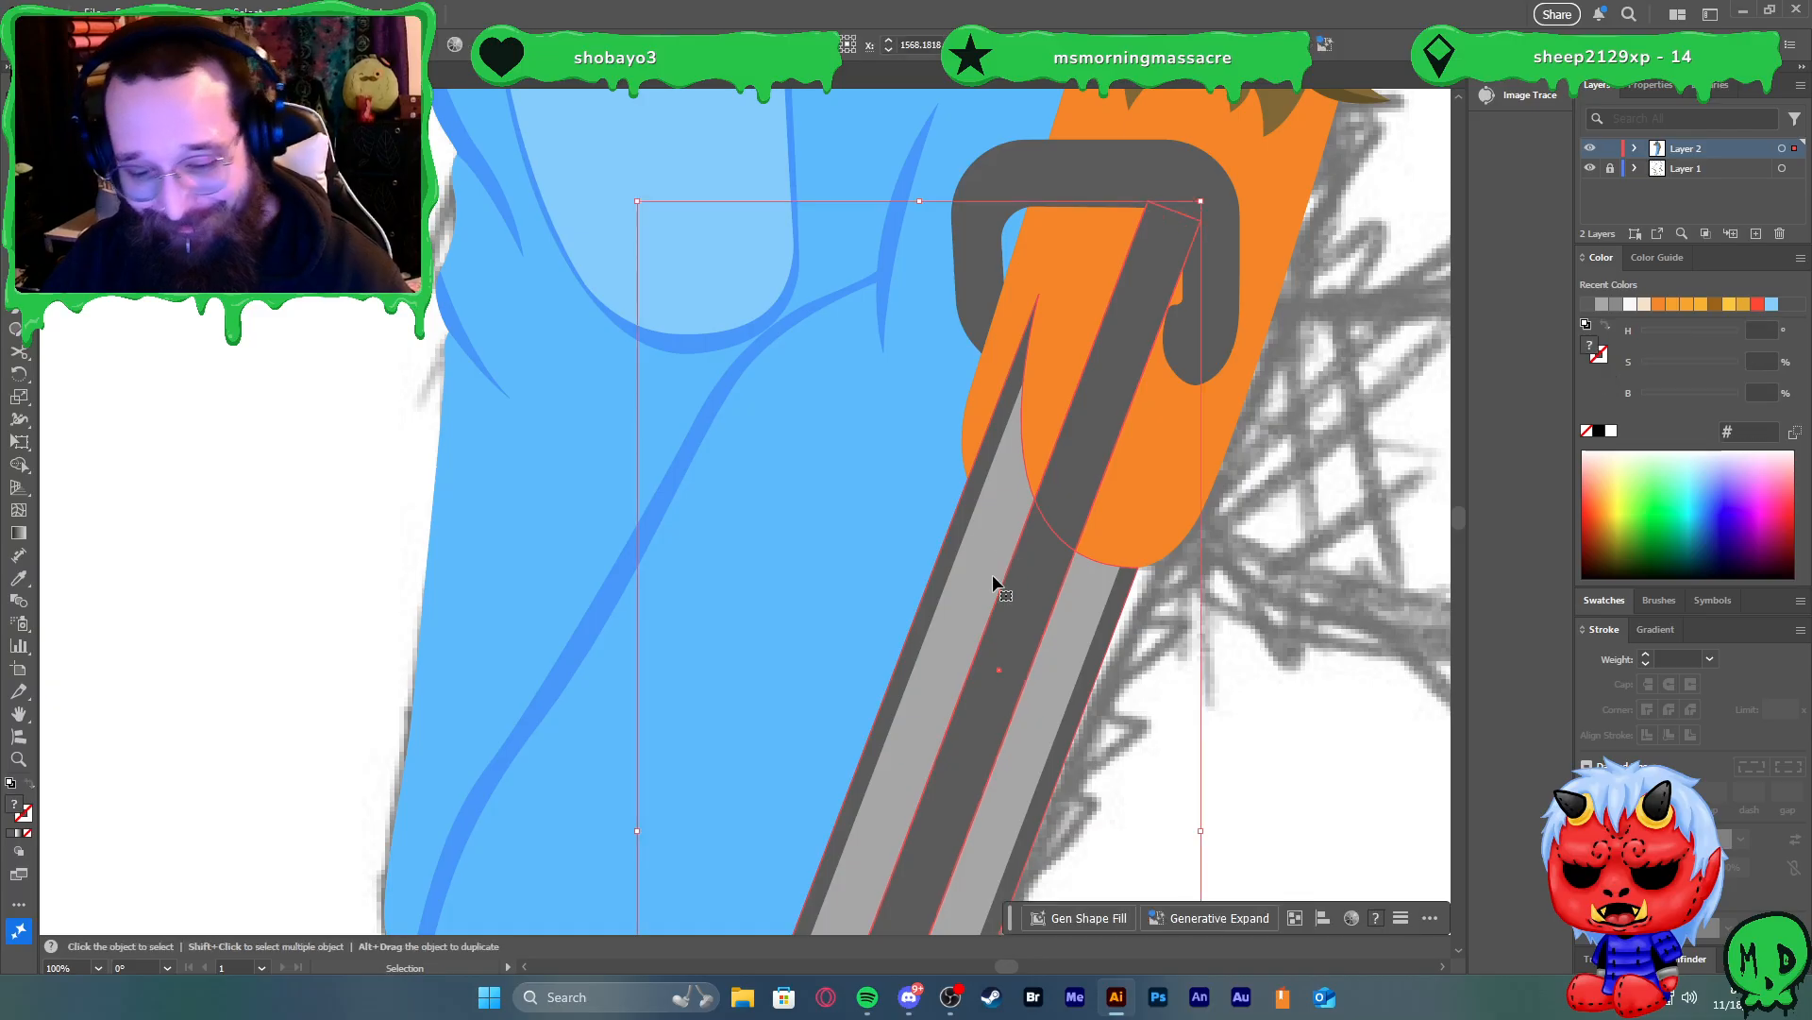
pyautogui.press('v')
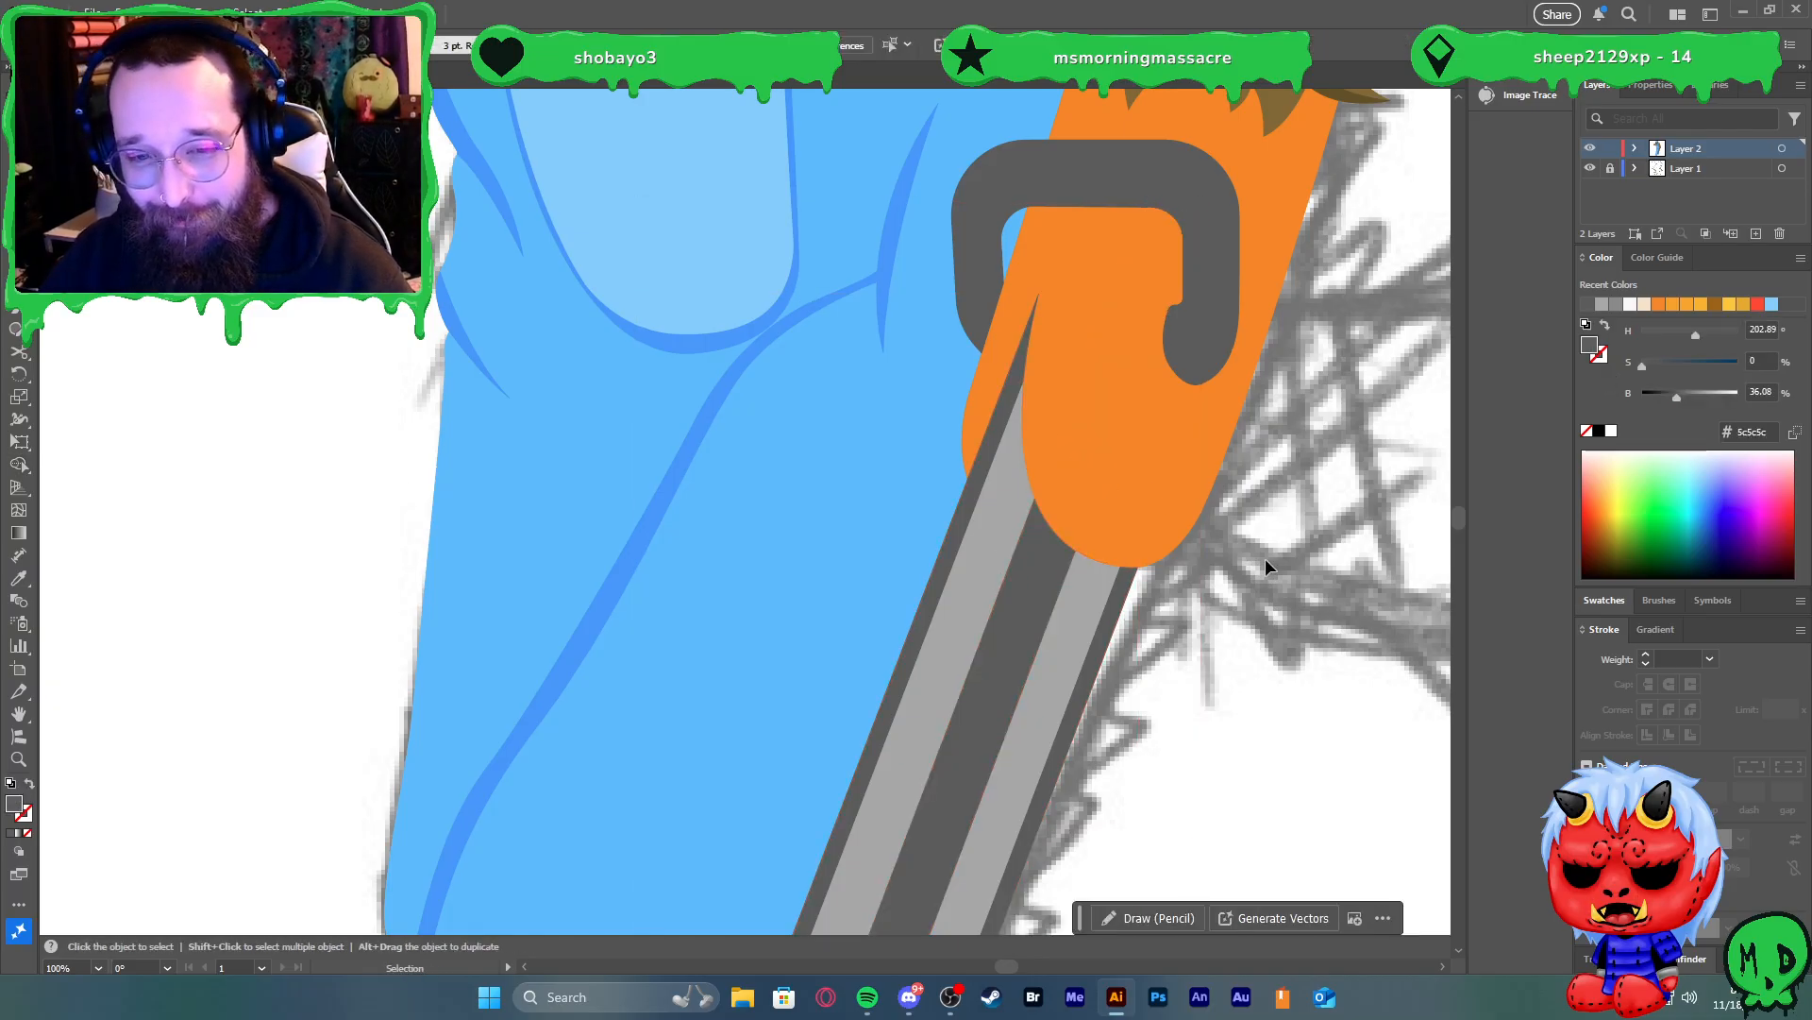
# Compare the chainsaw area with the sketch by temporarily removing the fills of the orange housing and overalls, and restore both fills
pyautogui.scroll(-4, 1266, 558)
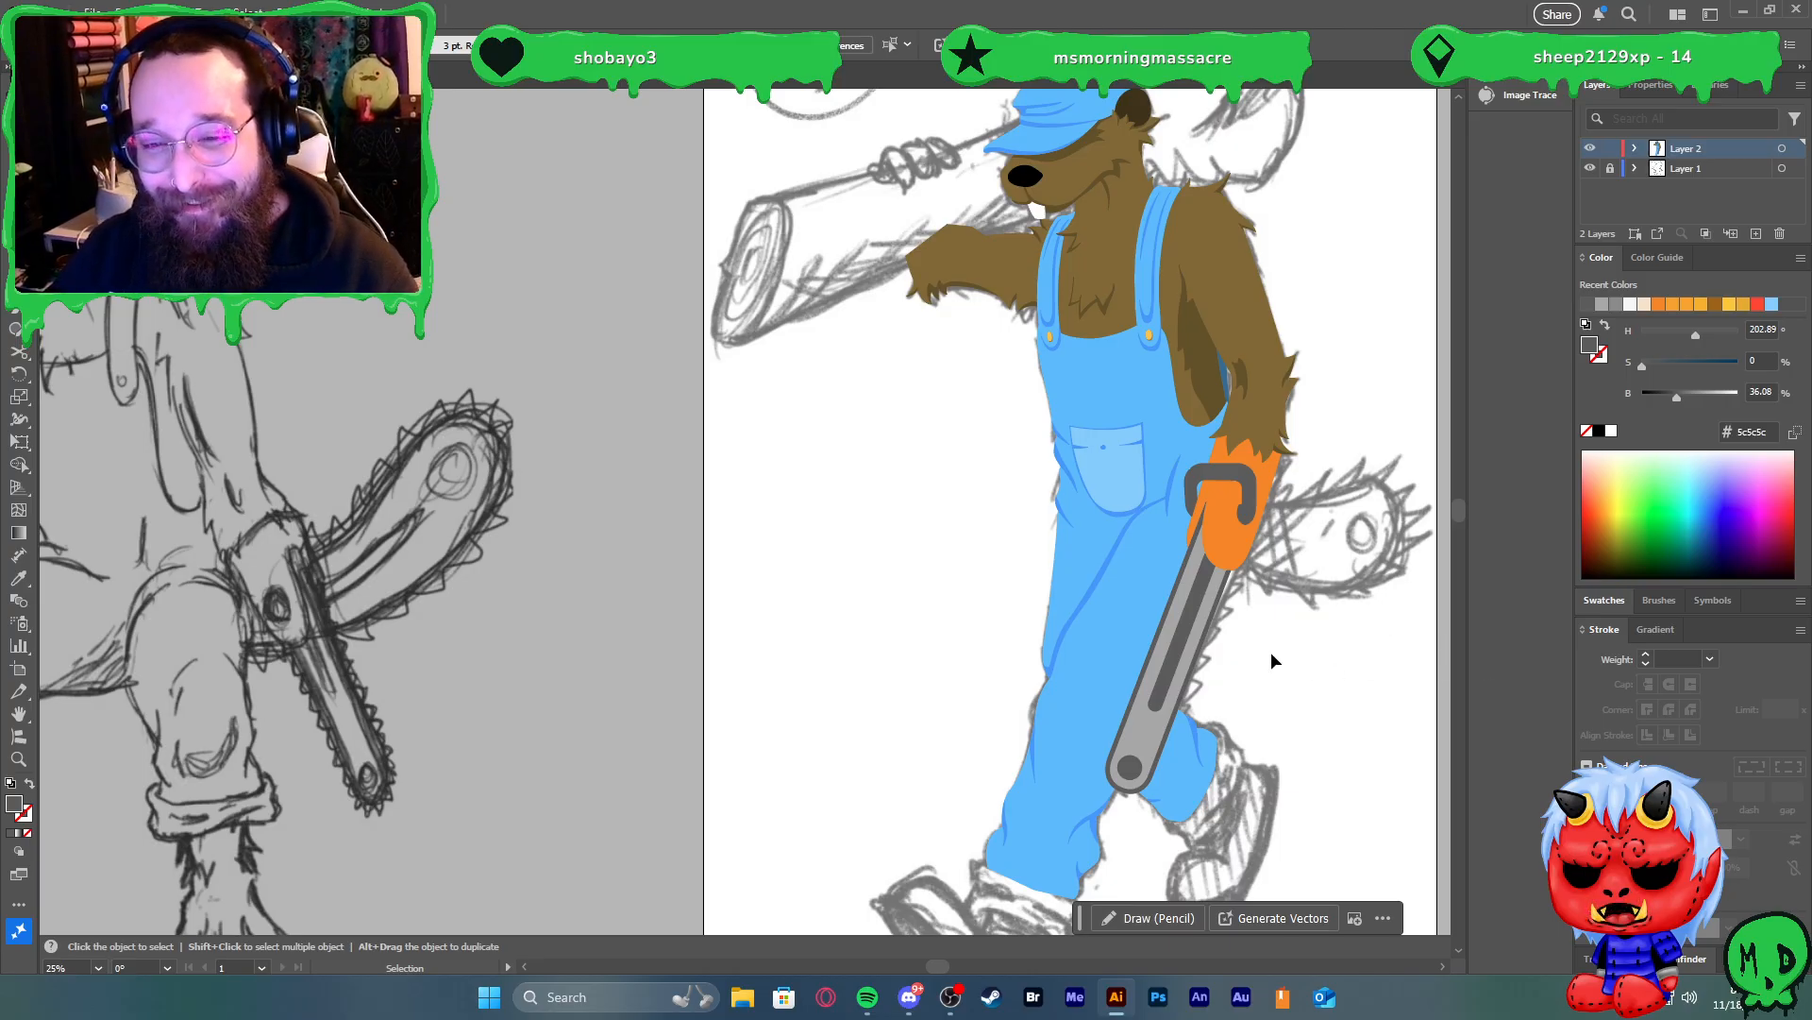
pyautogui.scroll(-1, 1276, 609)
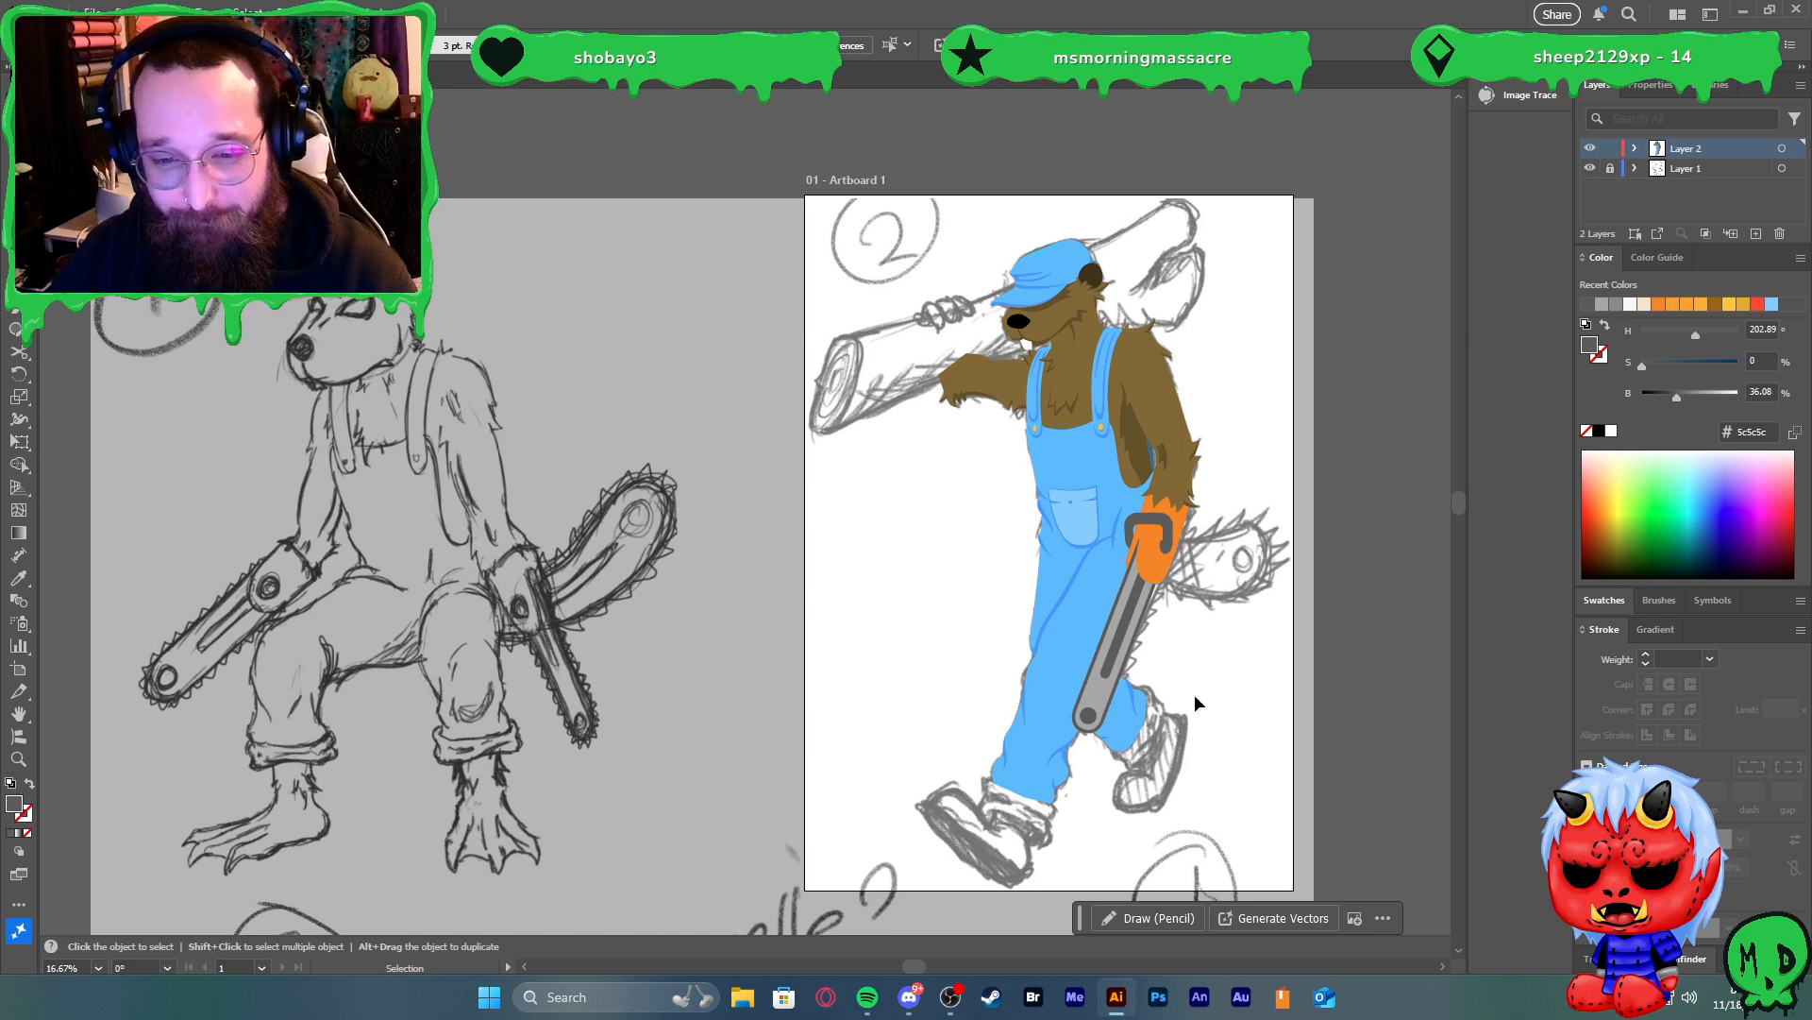
pyautogui.scroll(2, 1197, 697)
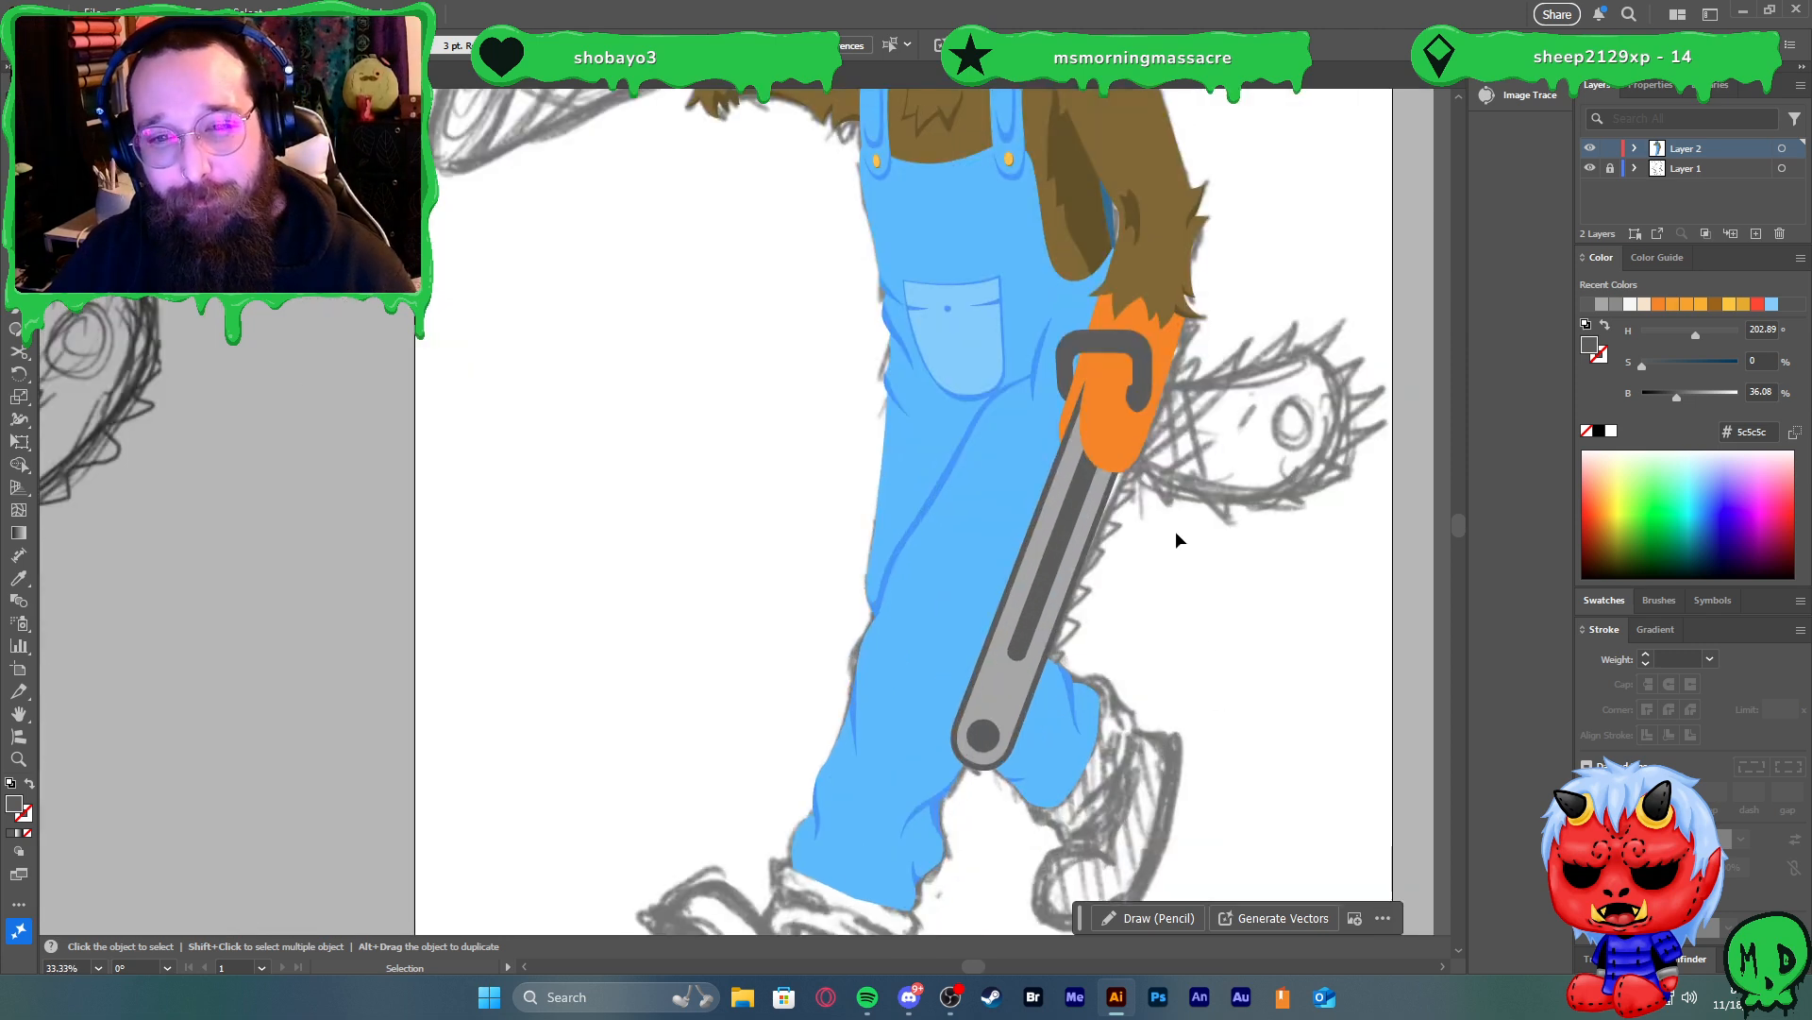
pyautogui.scroll(5, 1073, 391)
pyautogui.scroll(-6, 1297, 512)
pyautogui.hscroll(2, 1378, 566)
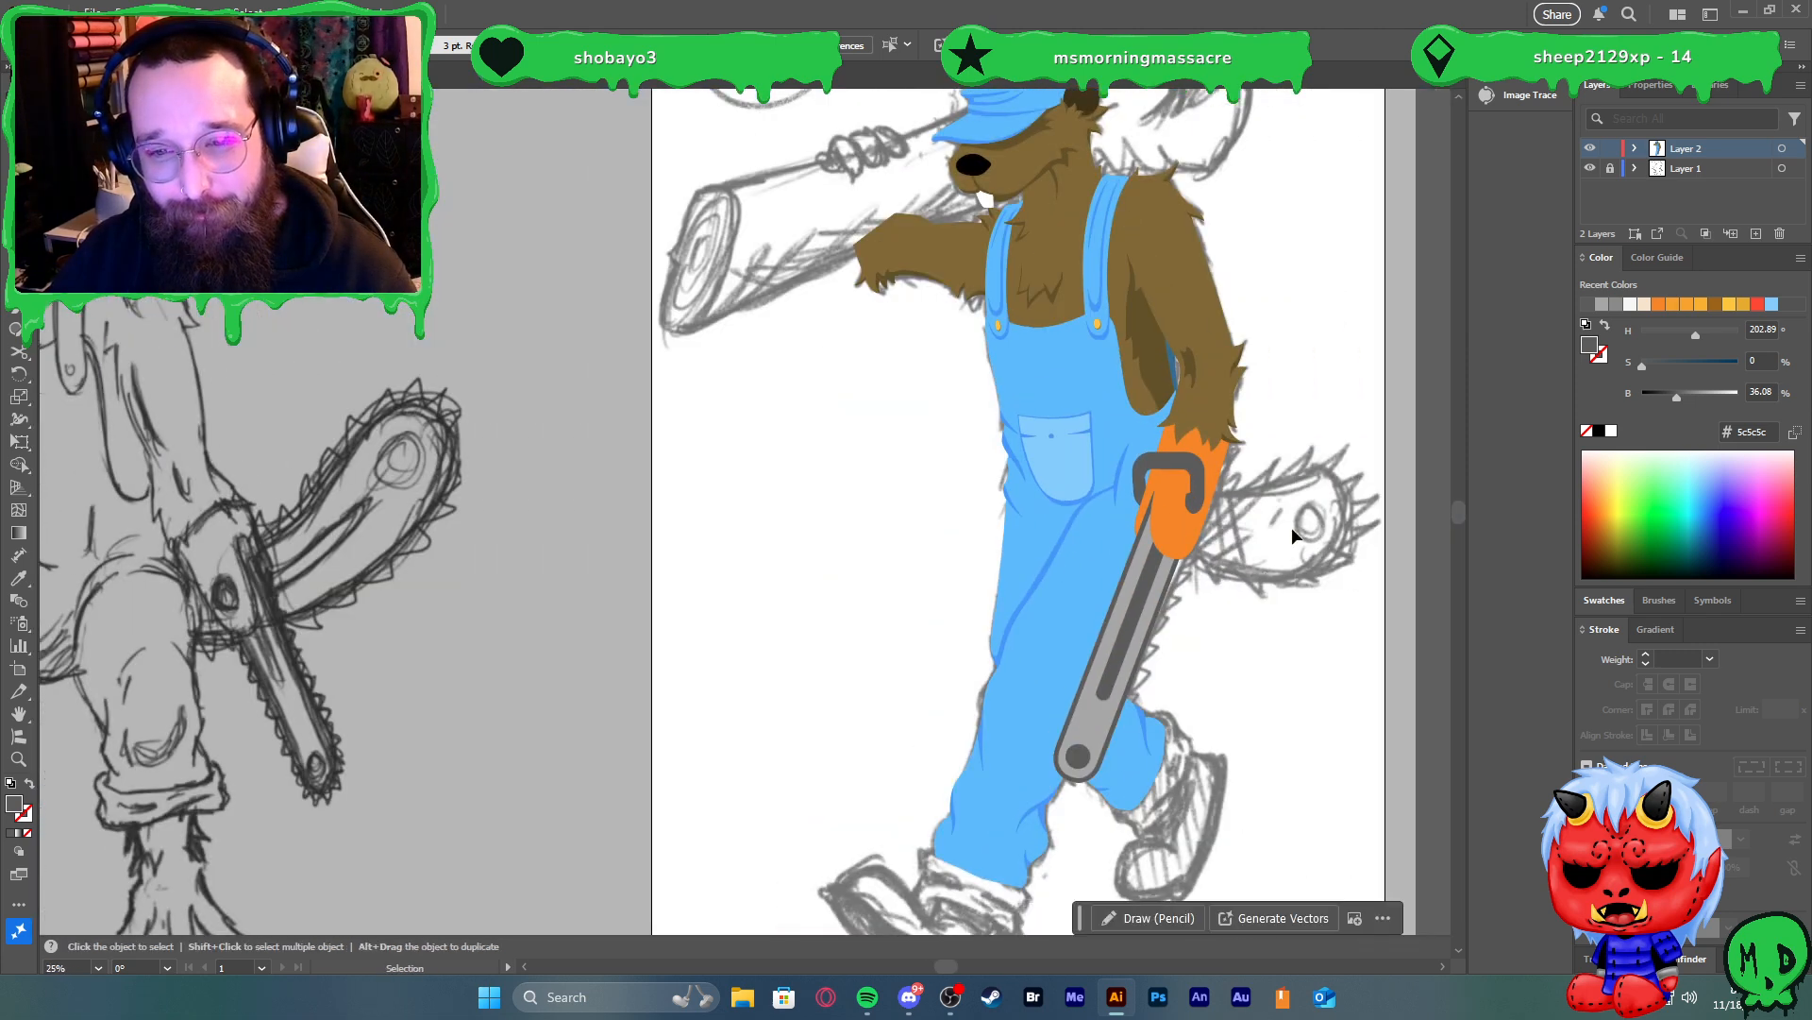
pyautogui.click(1178, 554)
pyautogui.press('/')
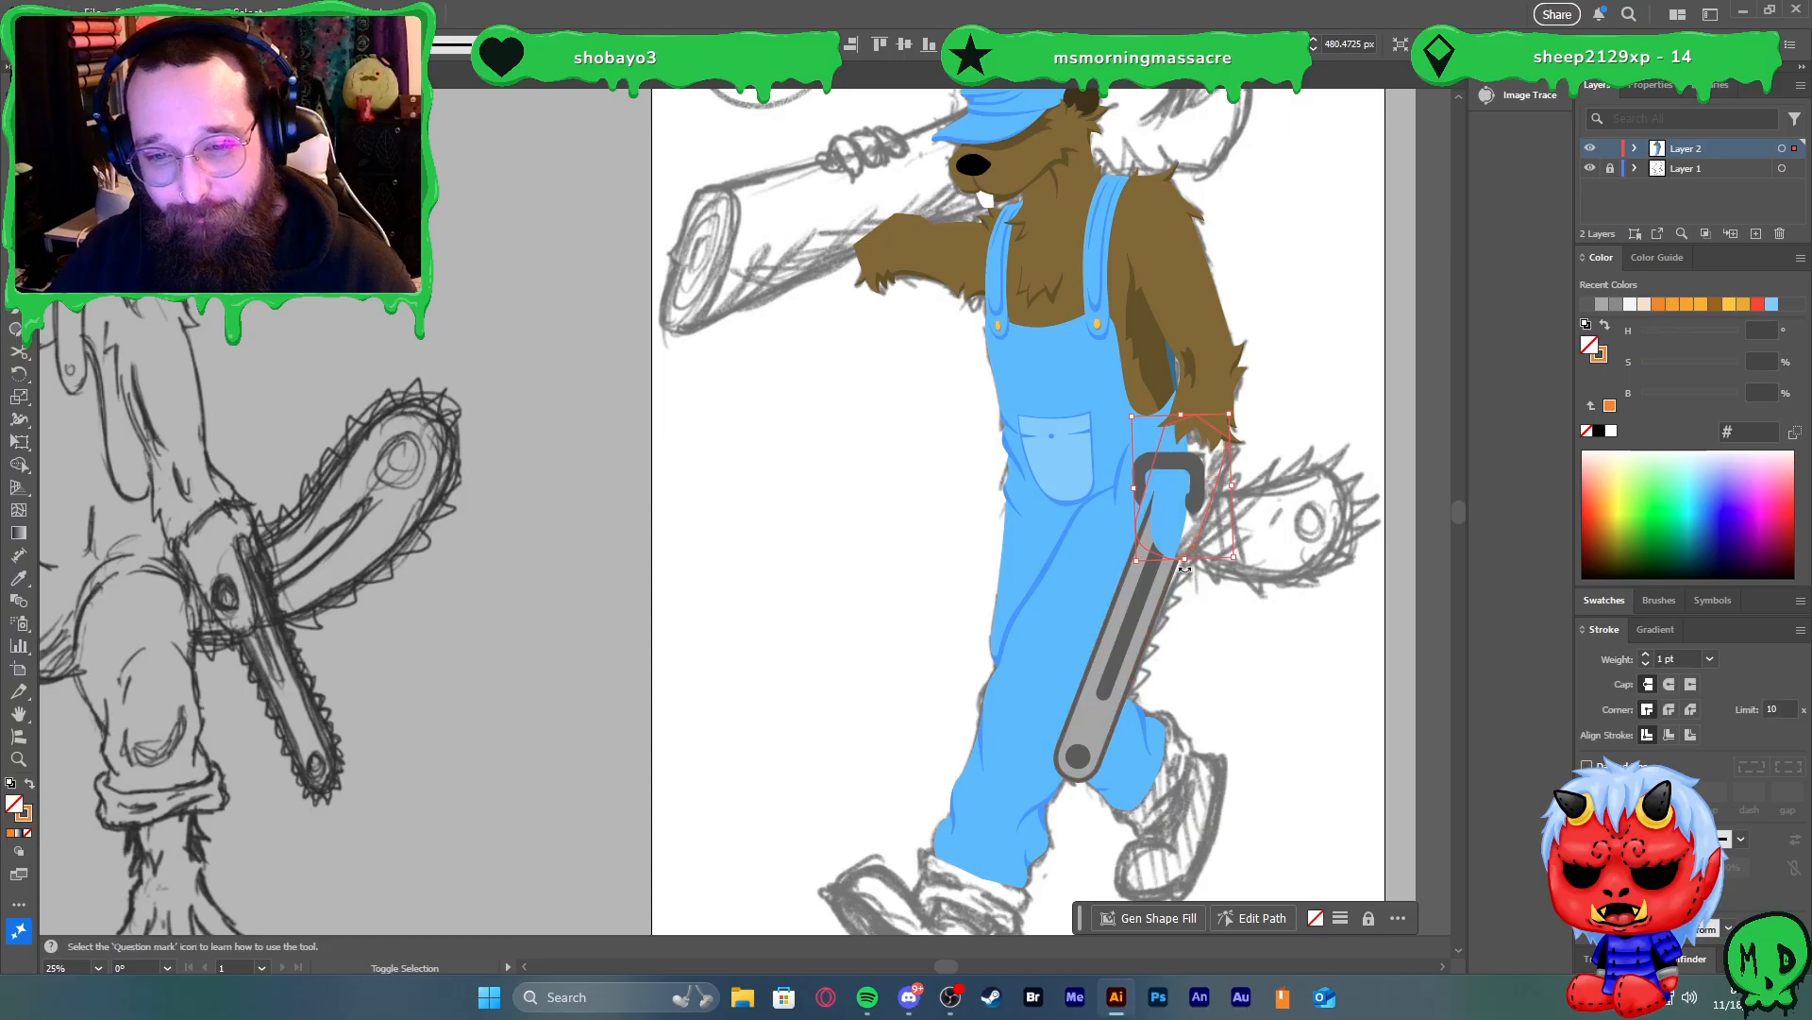
pyautogui.click(1175, 526)
pyautogui.press('/')
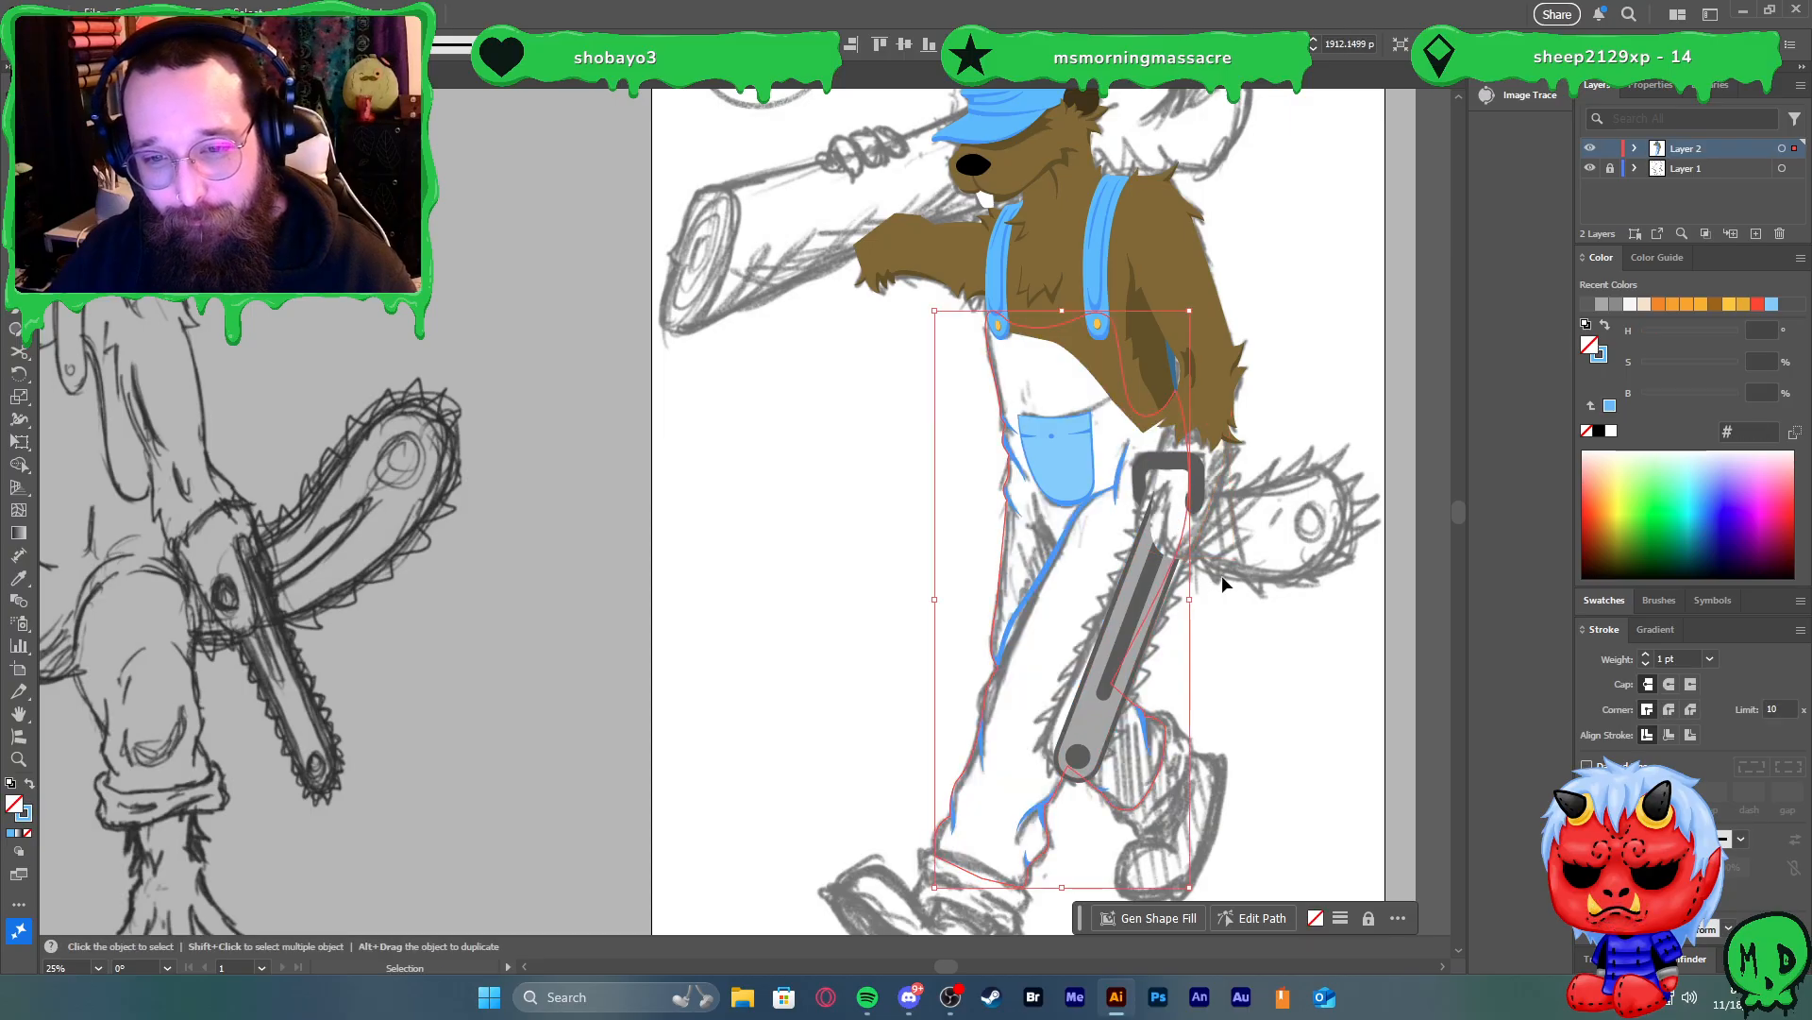
pyautogui.hotkey('ctrl', 'z')
pyautogui.doubleClick(1200, 546)
pyautogui.doubleClick(1276, 552)
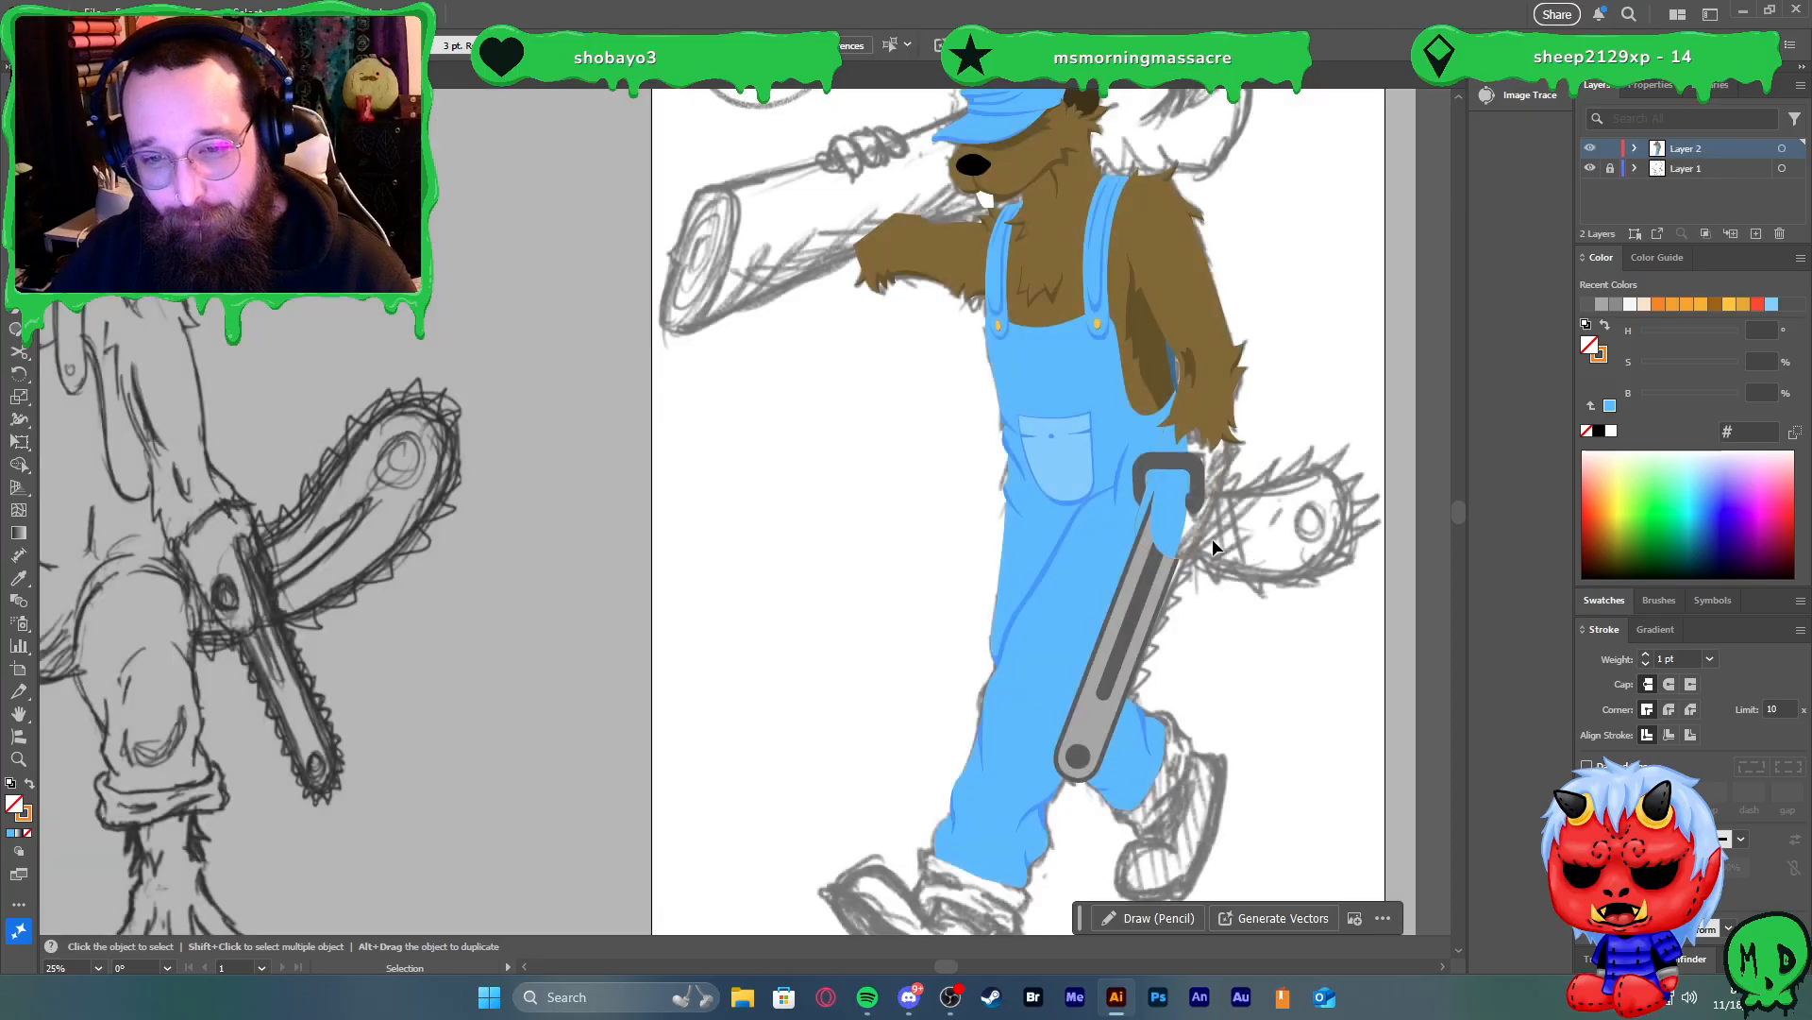
pyautogui.hotkey('ctrl', 'z')
pyautogui.click(1359, 557)
pyautogui.scroll(-2, 1278, 511)
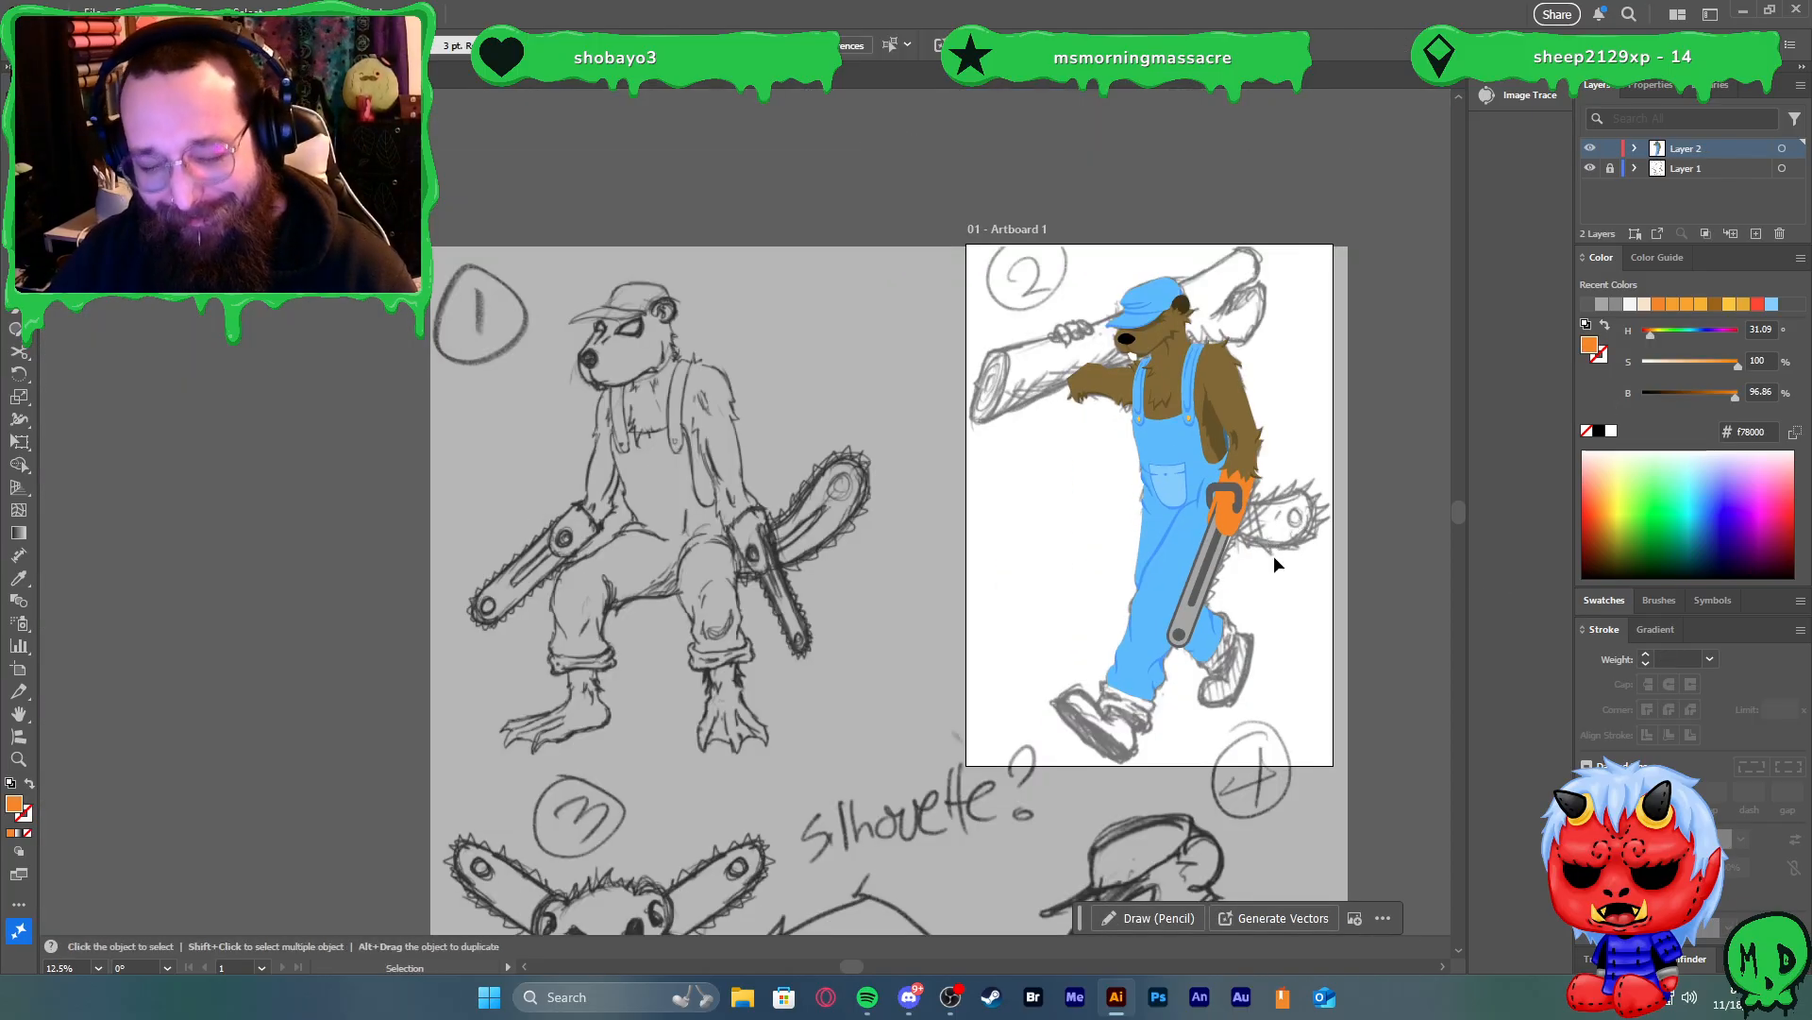
pyautogui.scroll(3, 1306, 625)
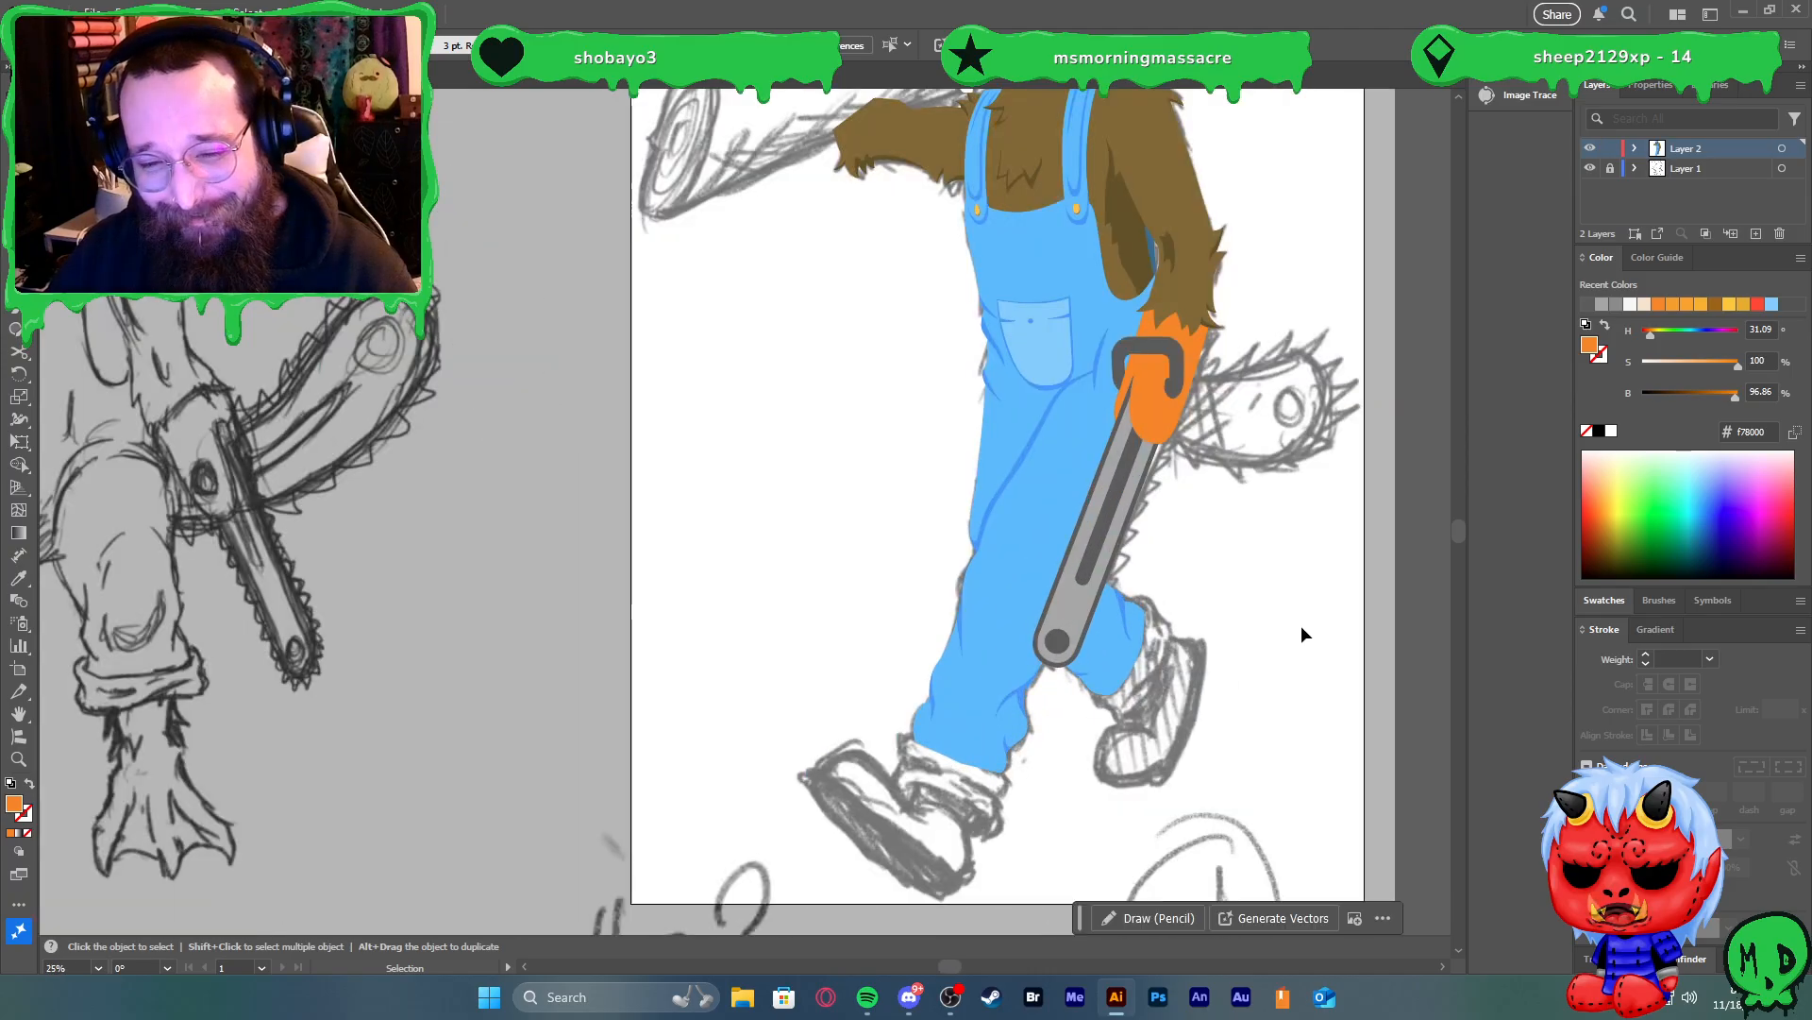
# Draw a small upright orange rectangle on the overalls and move it onto the blank canvas beside the front leg
pyautogui.press('l')
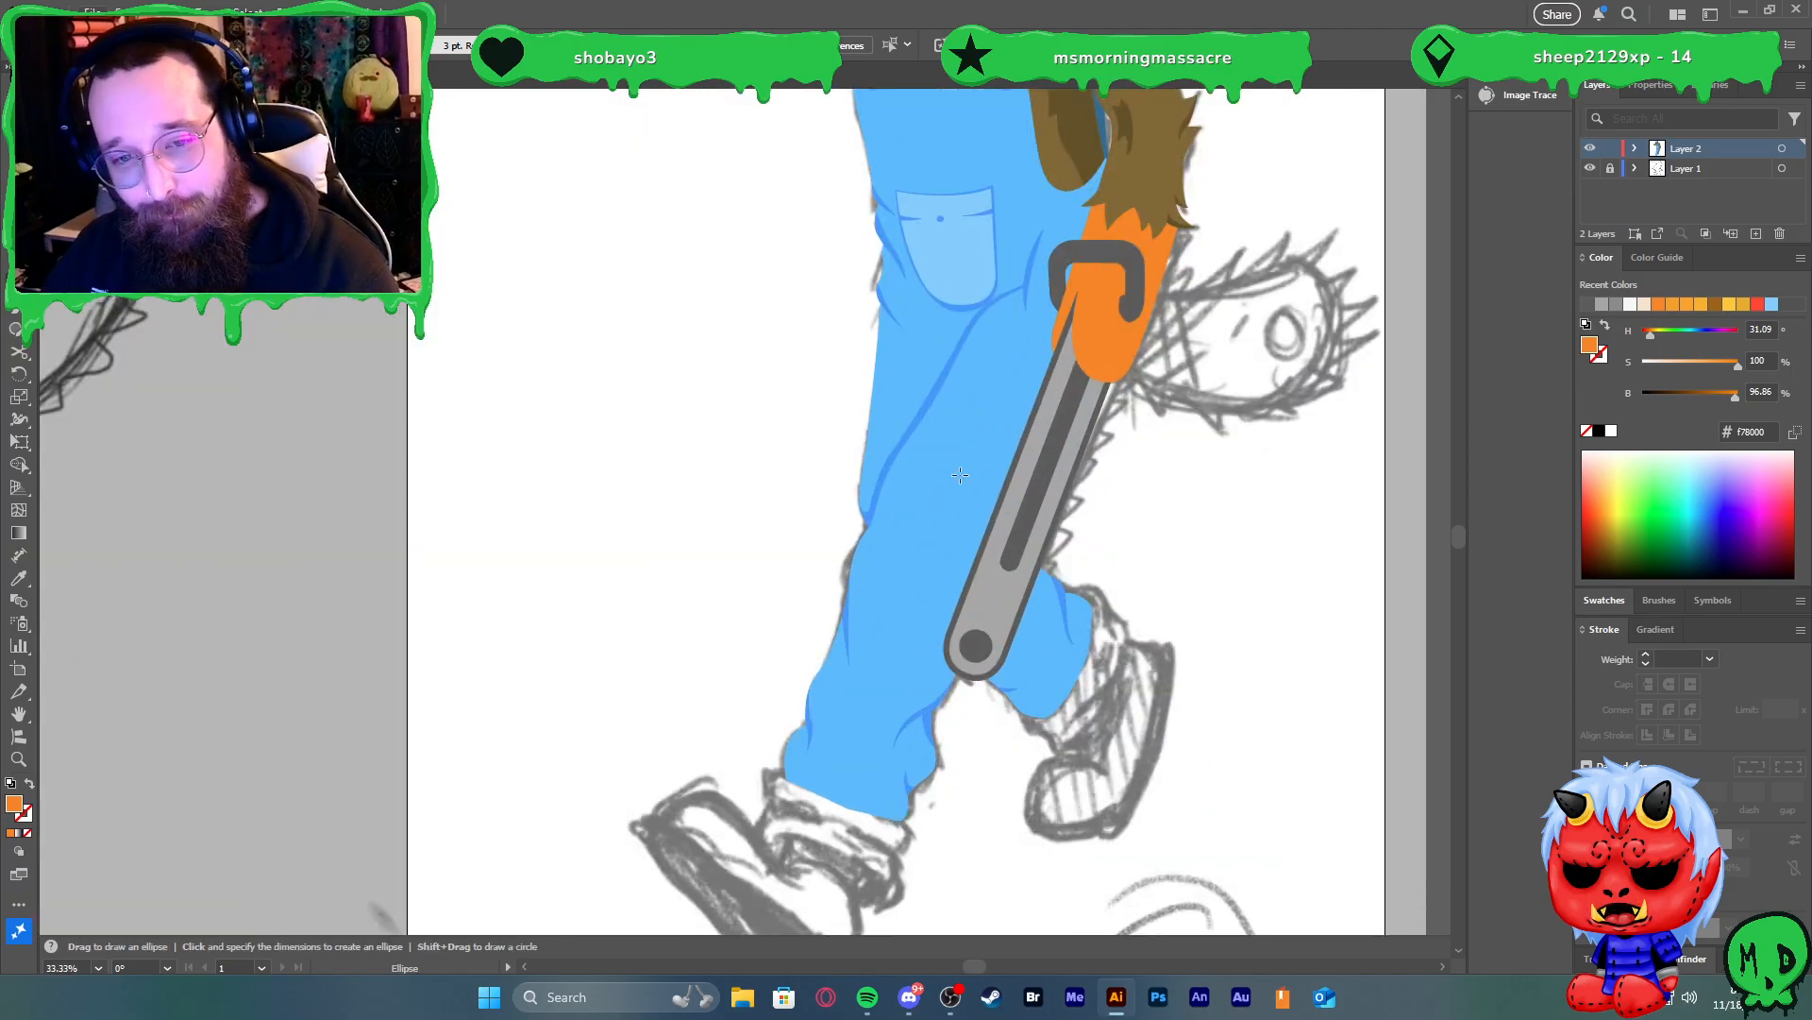
pyautogui.press('m')
pyautogui.moveTo(937, 445); pyautogui.dragTo(962, 562)
pyautogui.press('v')
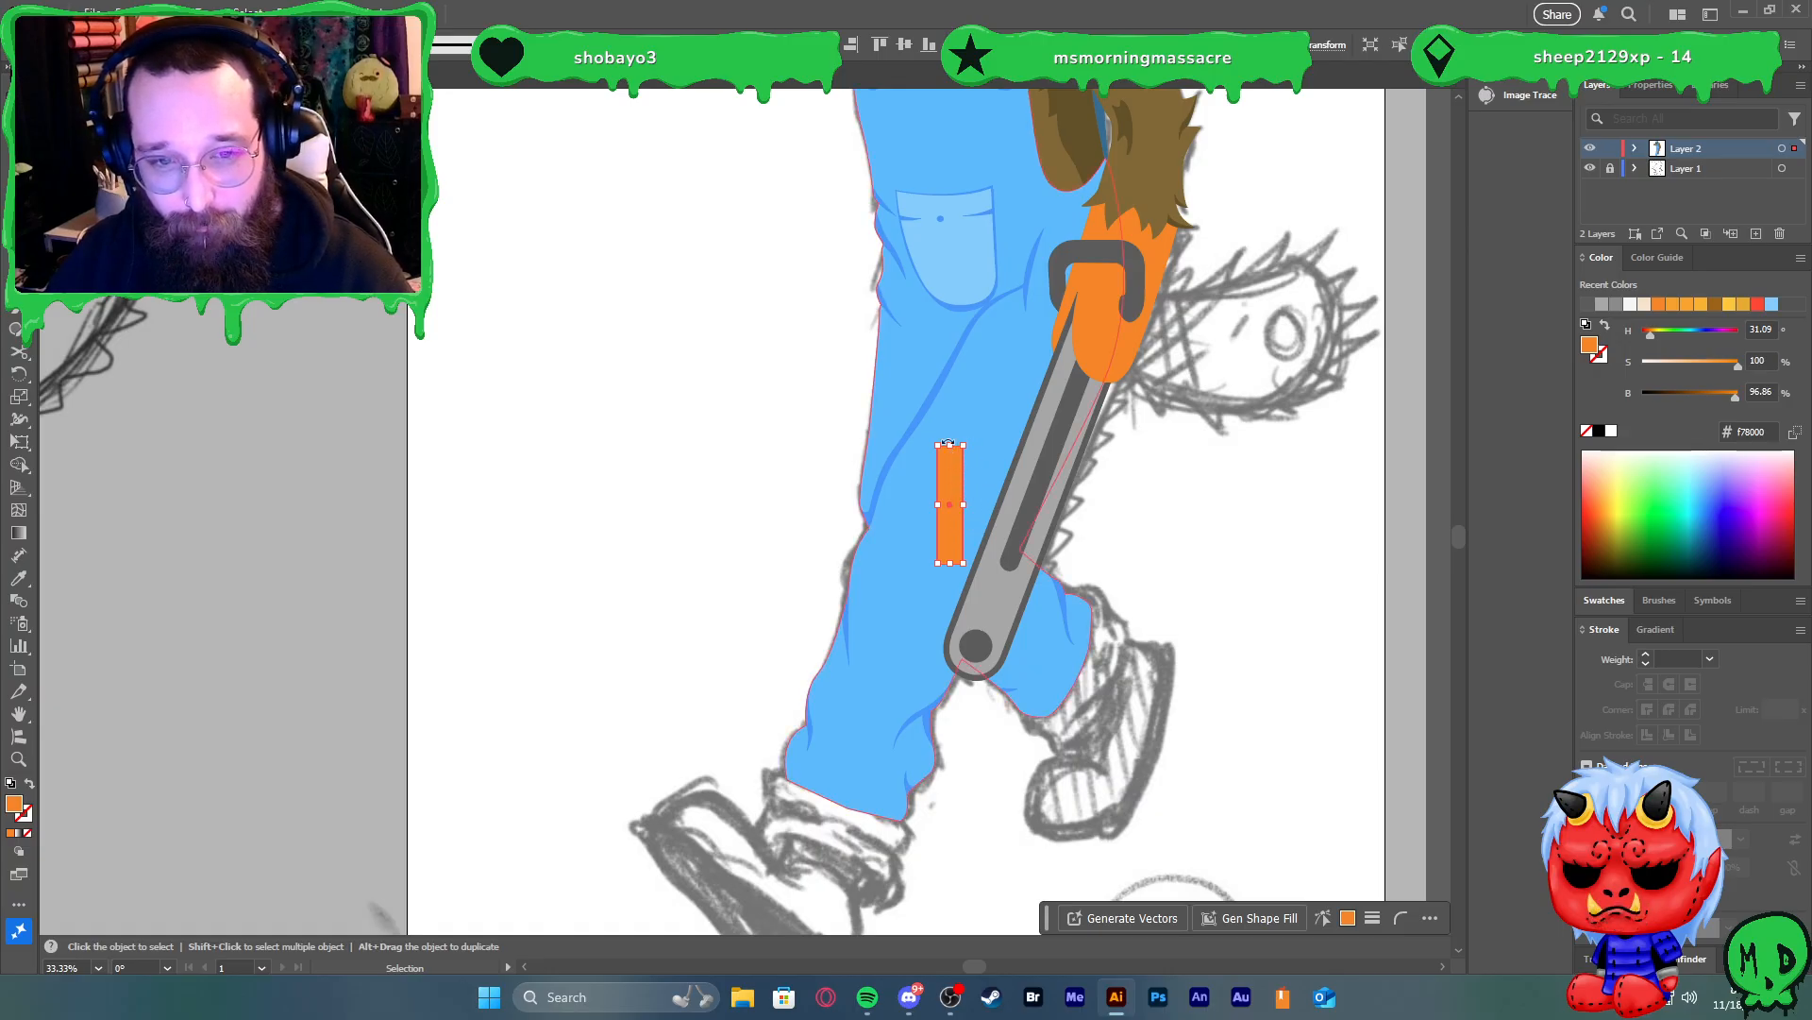
pyautogui.press('a')
pyautogui.moveTo(951, 451); pyautogui.dragTo(771, 458)
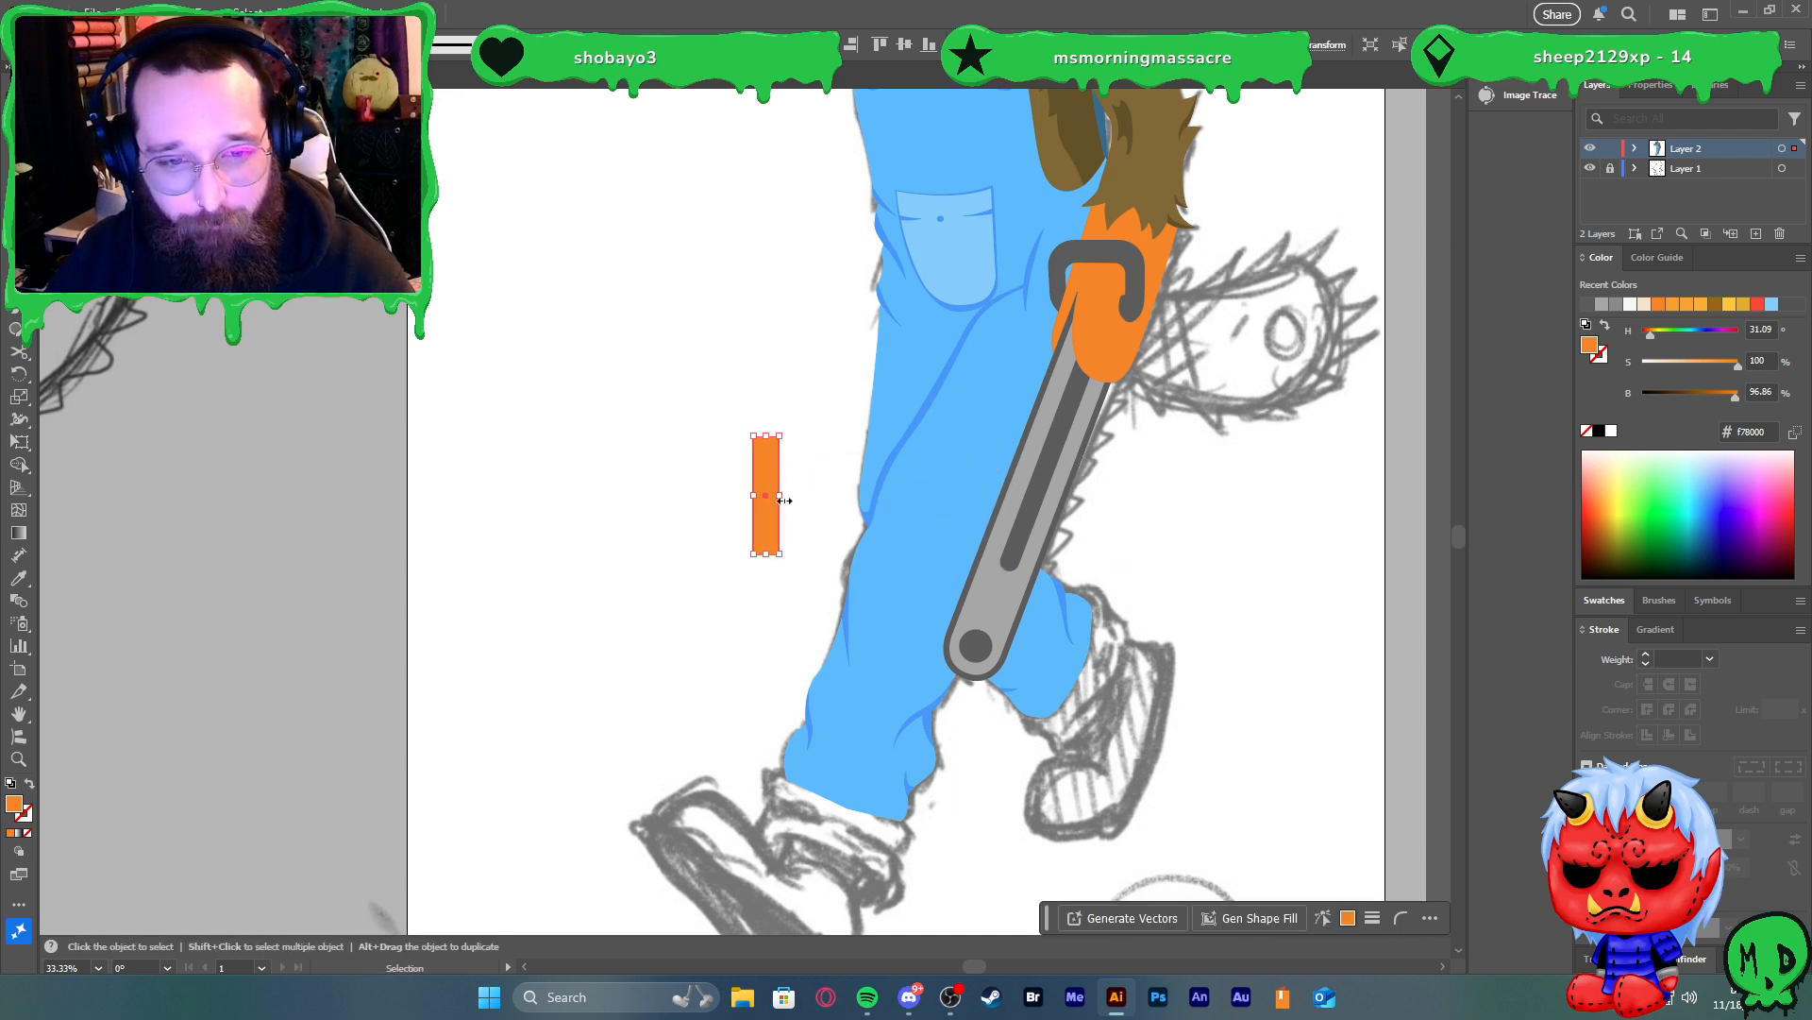
# Slant the orange rectangle and duplicate it into three diagonal stripes across the guide bar, making the uppermost one narrower
pyautogui.click(18, 442)
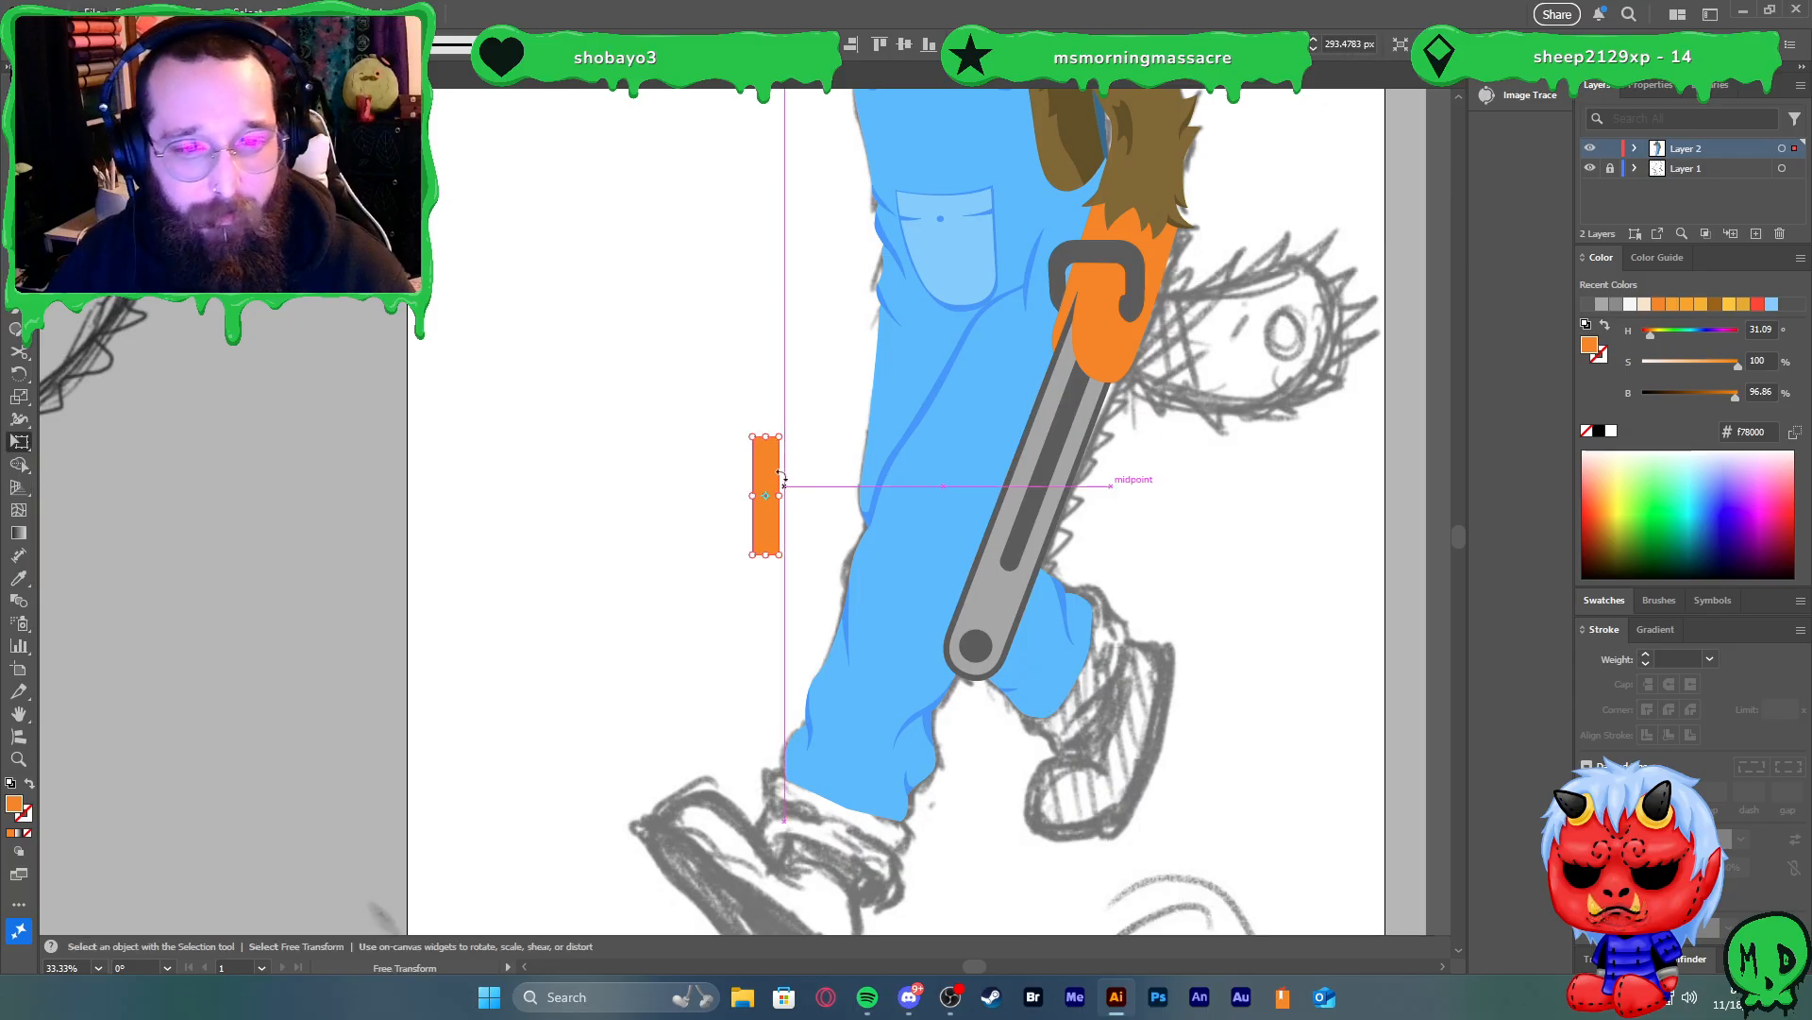
pyautogui.moveTo(764, 436); pyautogui.dragTo(1015, 465)
pyautogui.press('v')
pyautogui.moveTo(1082, 579); pyautogui.dragTo(1076, 391)
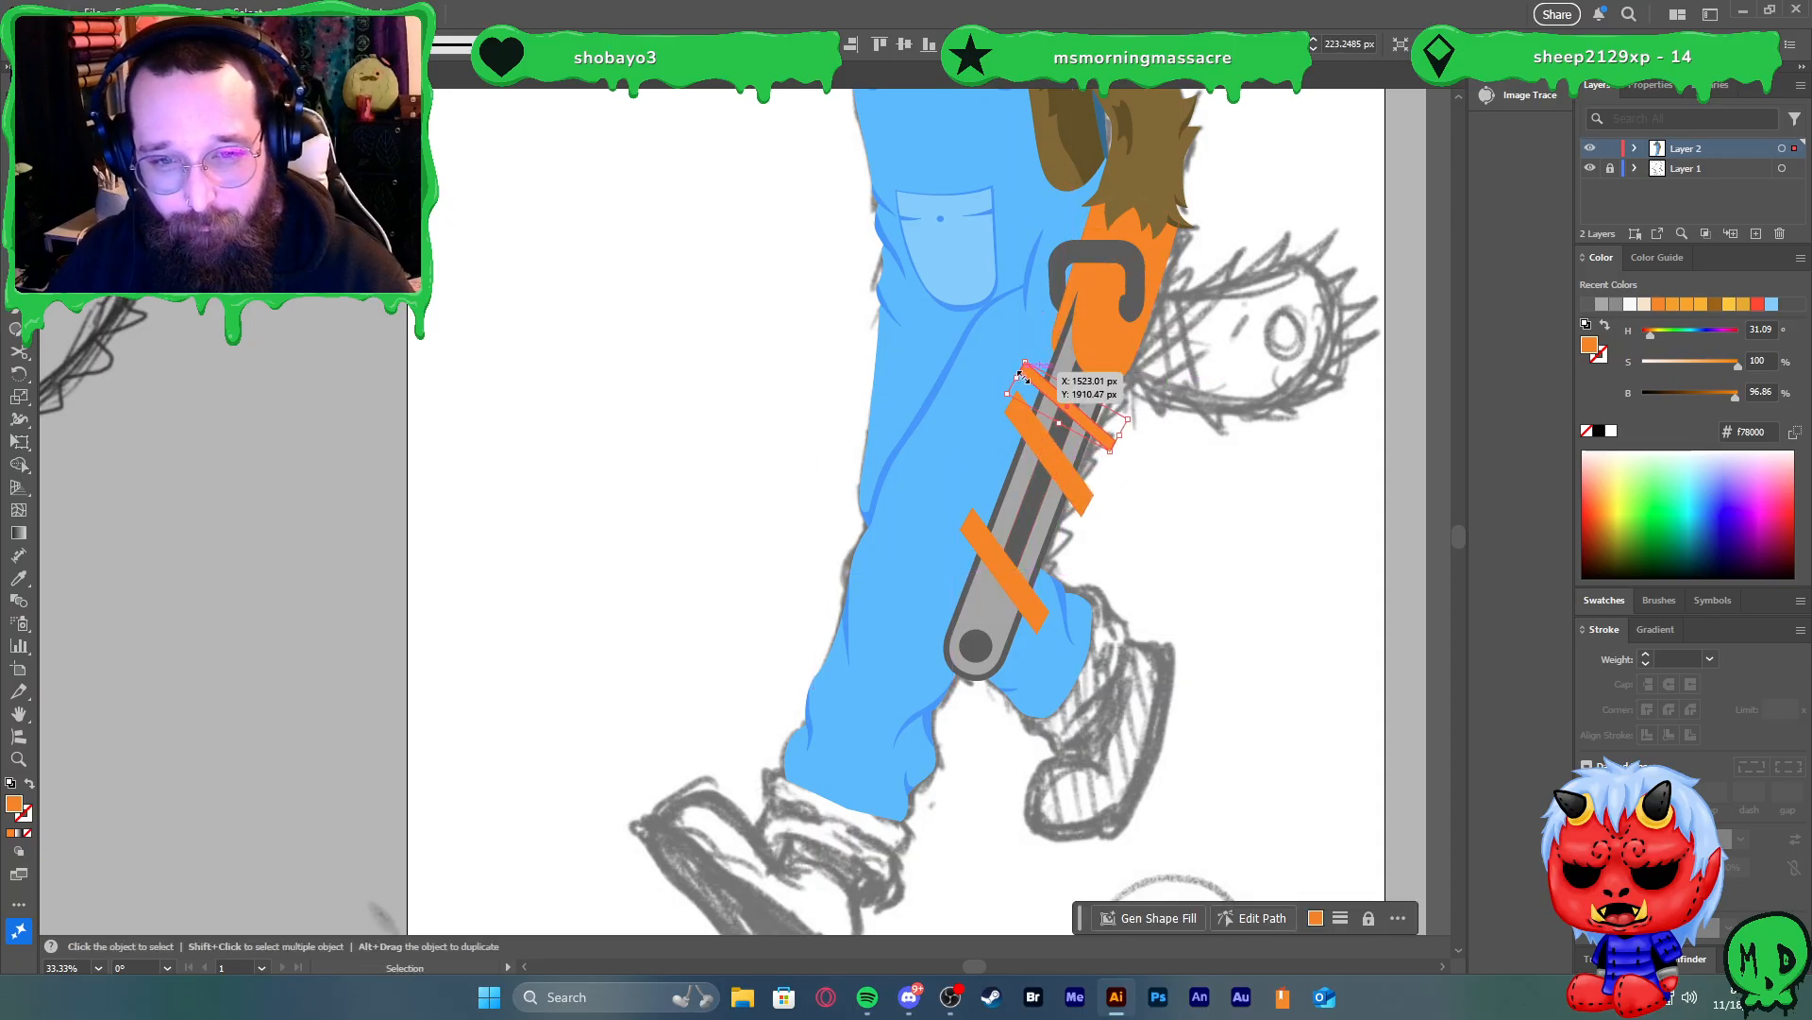
# Lengthen the uppermost stripe with Free Transform and slide all three stripes down along the guide bar
pyautogui.press('e')
pyautogui.moveTo(1023, 365); pyautogui.dragTo(1046, 361)
pyautogui.press('v')
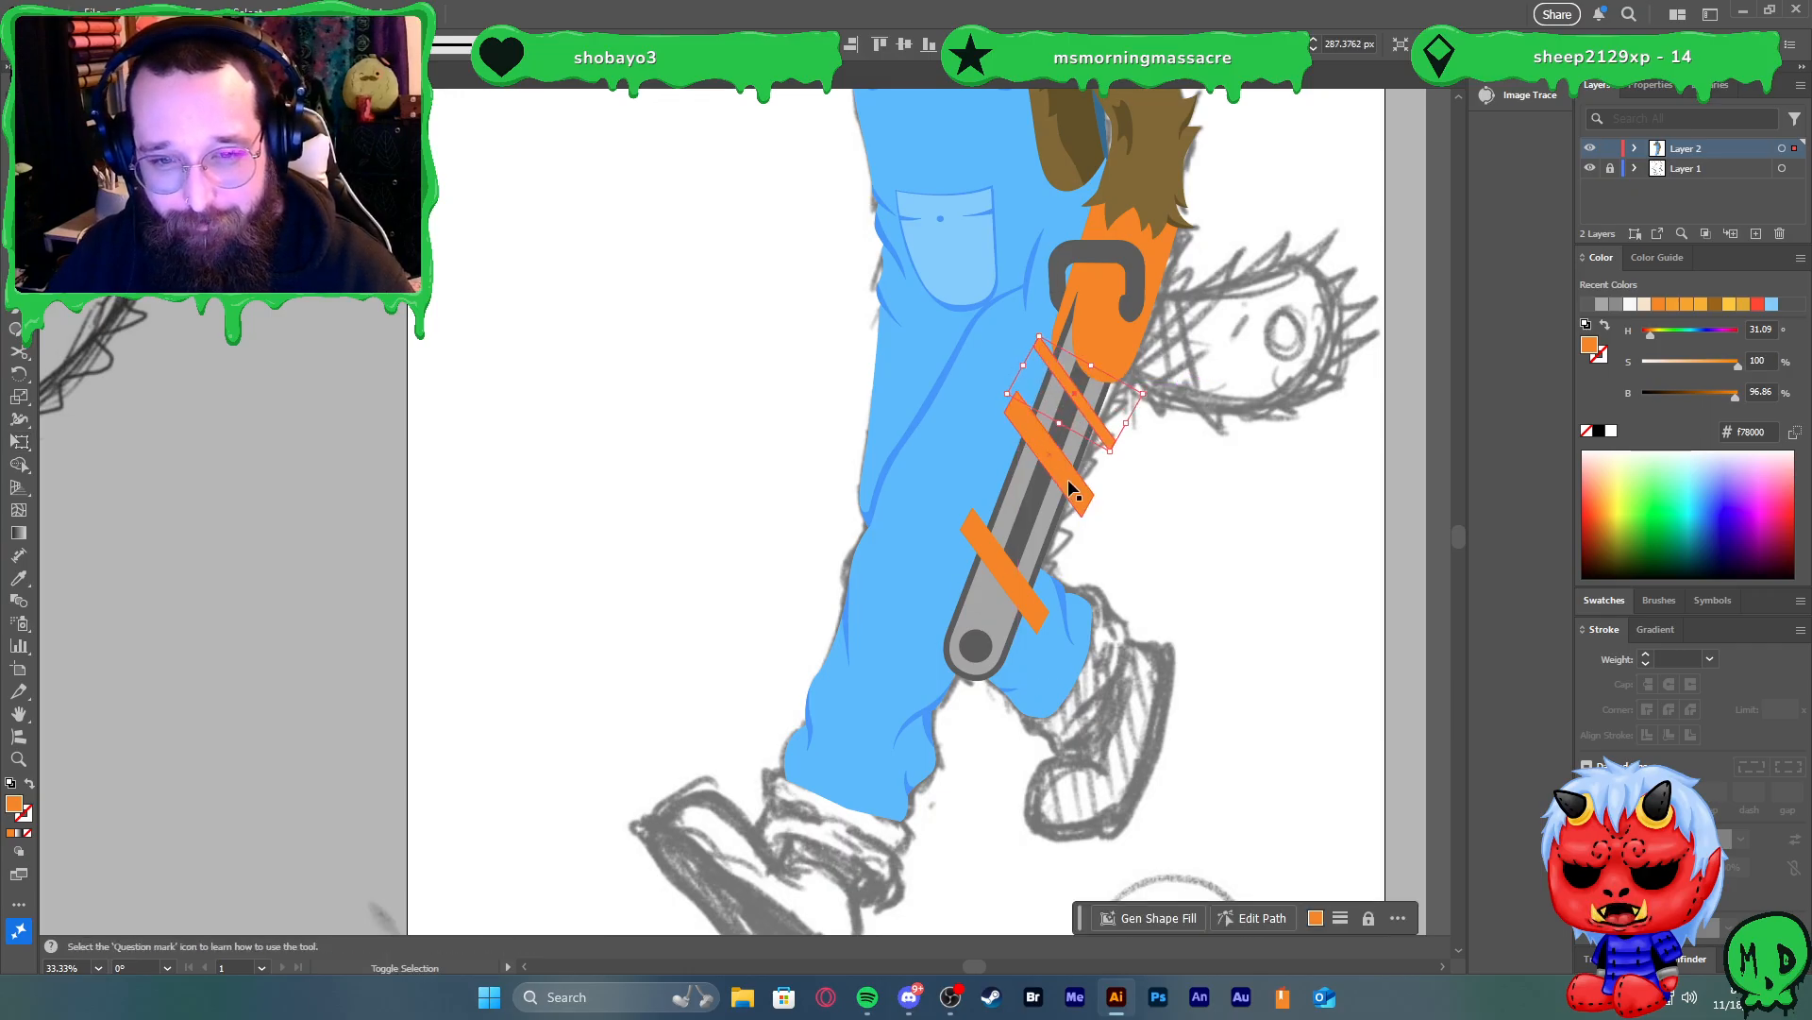
pyautogui.keyDown('shift'); pyautogui.click(1065, 480); pyautogui.keyUp('shift')
pyautogui.keyDown('shift'); pyautogui.click(1020, 591); pyautogui.keyUp('shift')
pyautogui.moveTo(1022, 592); pyautogui.dragTo(1017, 625)
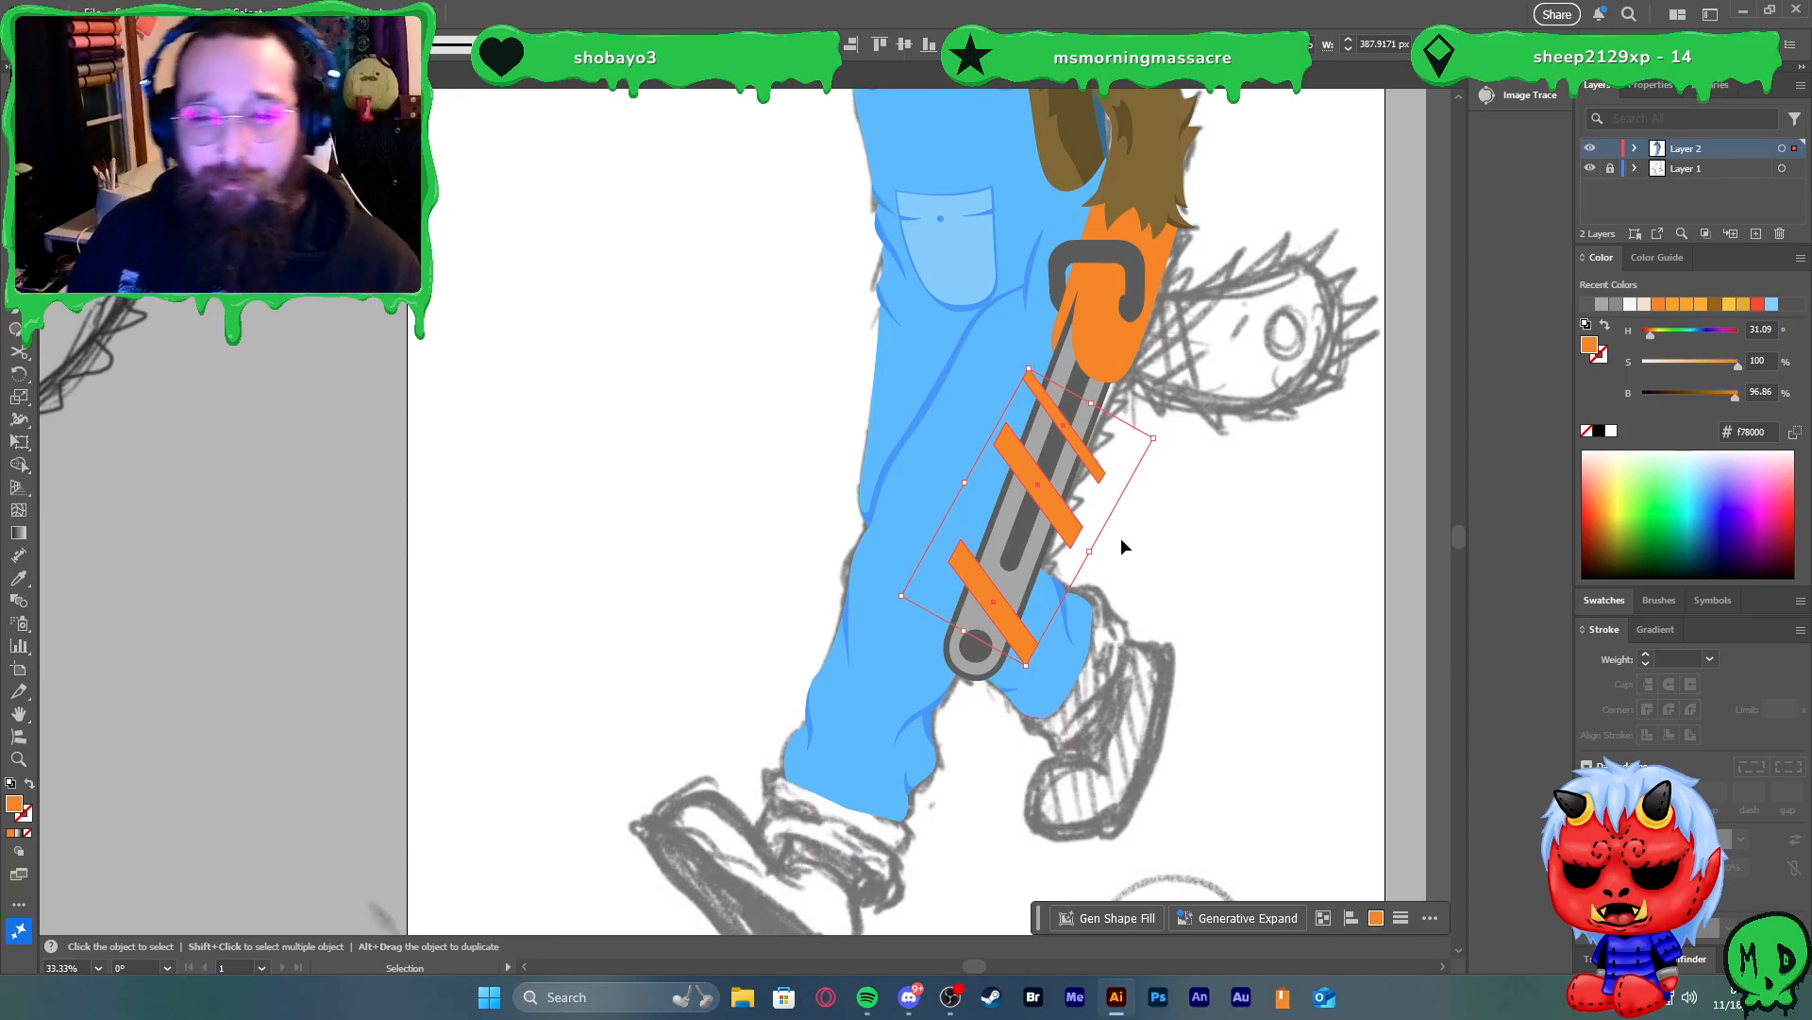
# Fill the three stripes with light gray #e0e0e0 and trim their overhanging ends to the guide bar's gray face with the Shape Builder
pyautogui.click(1602, 307)
pyautogui.moveTo(1704, 394); pyautogui.dragTo(1726, 393)
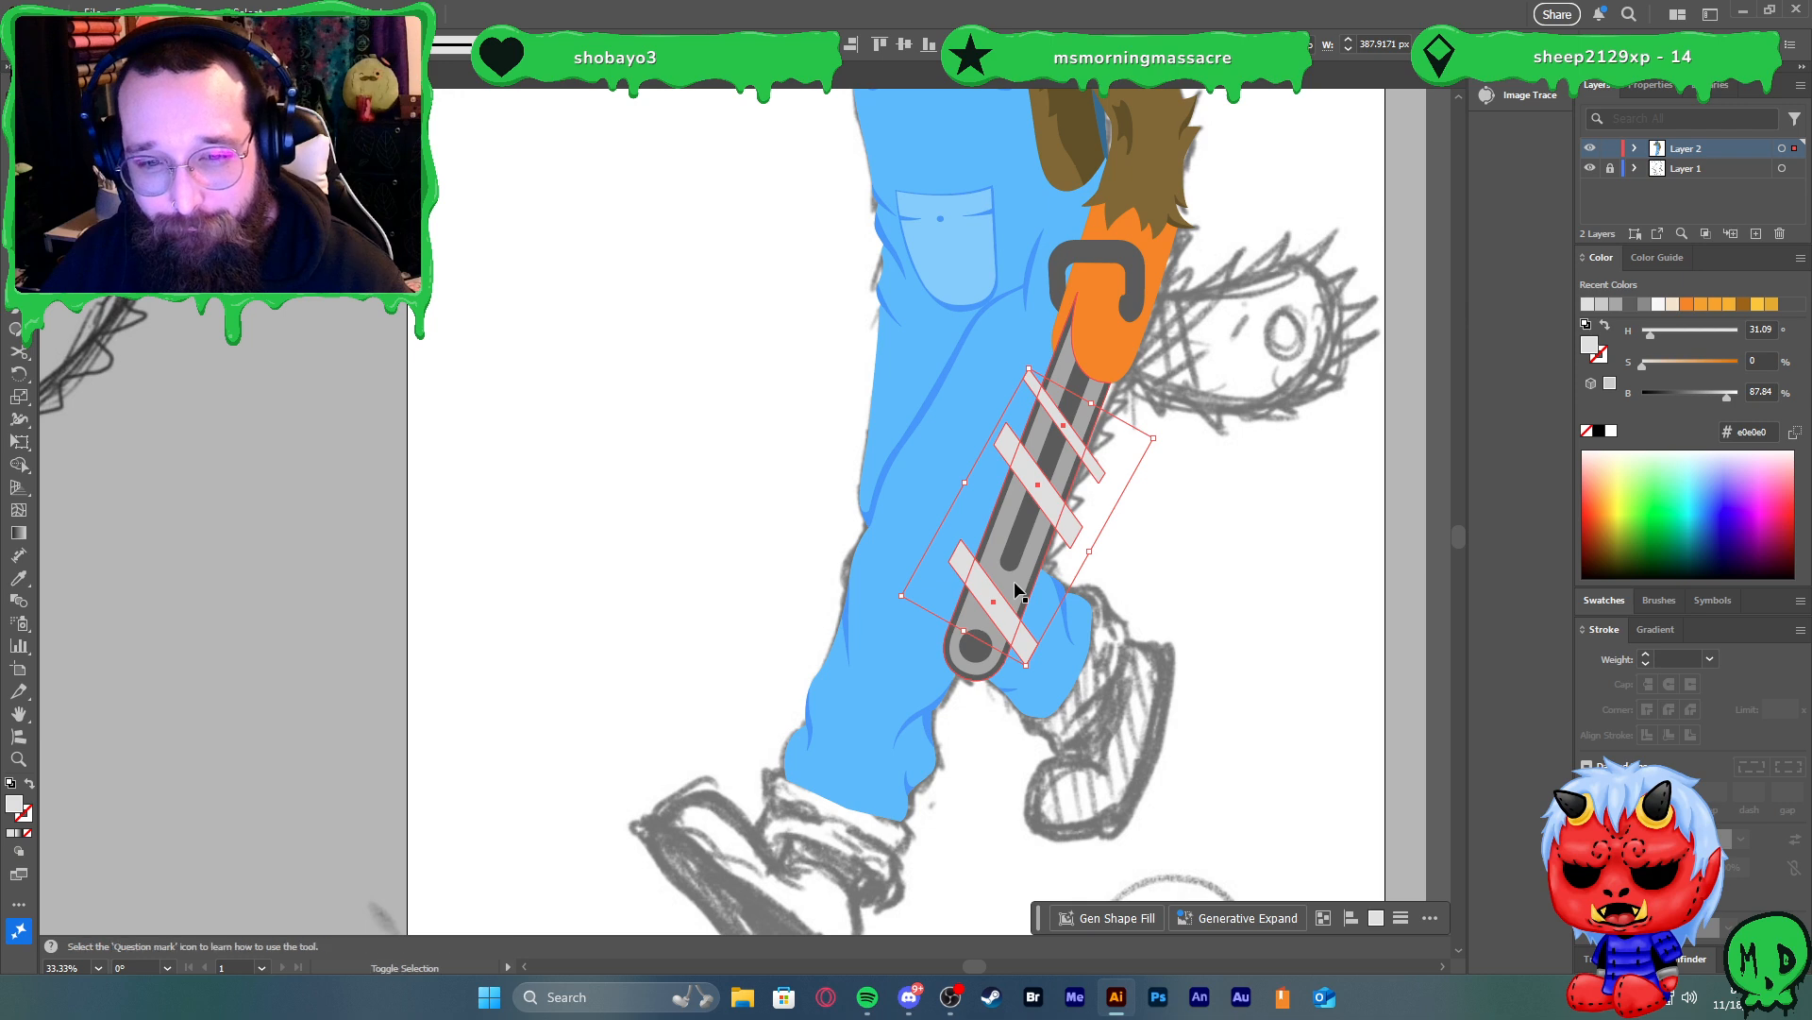
pyautogui.hotkey('shift', 'm')
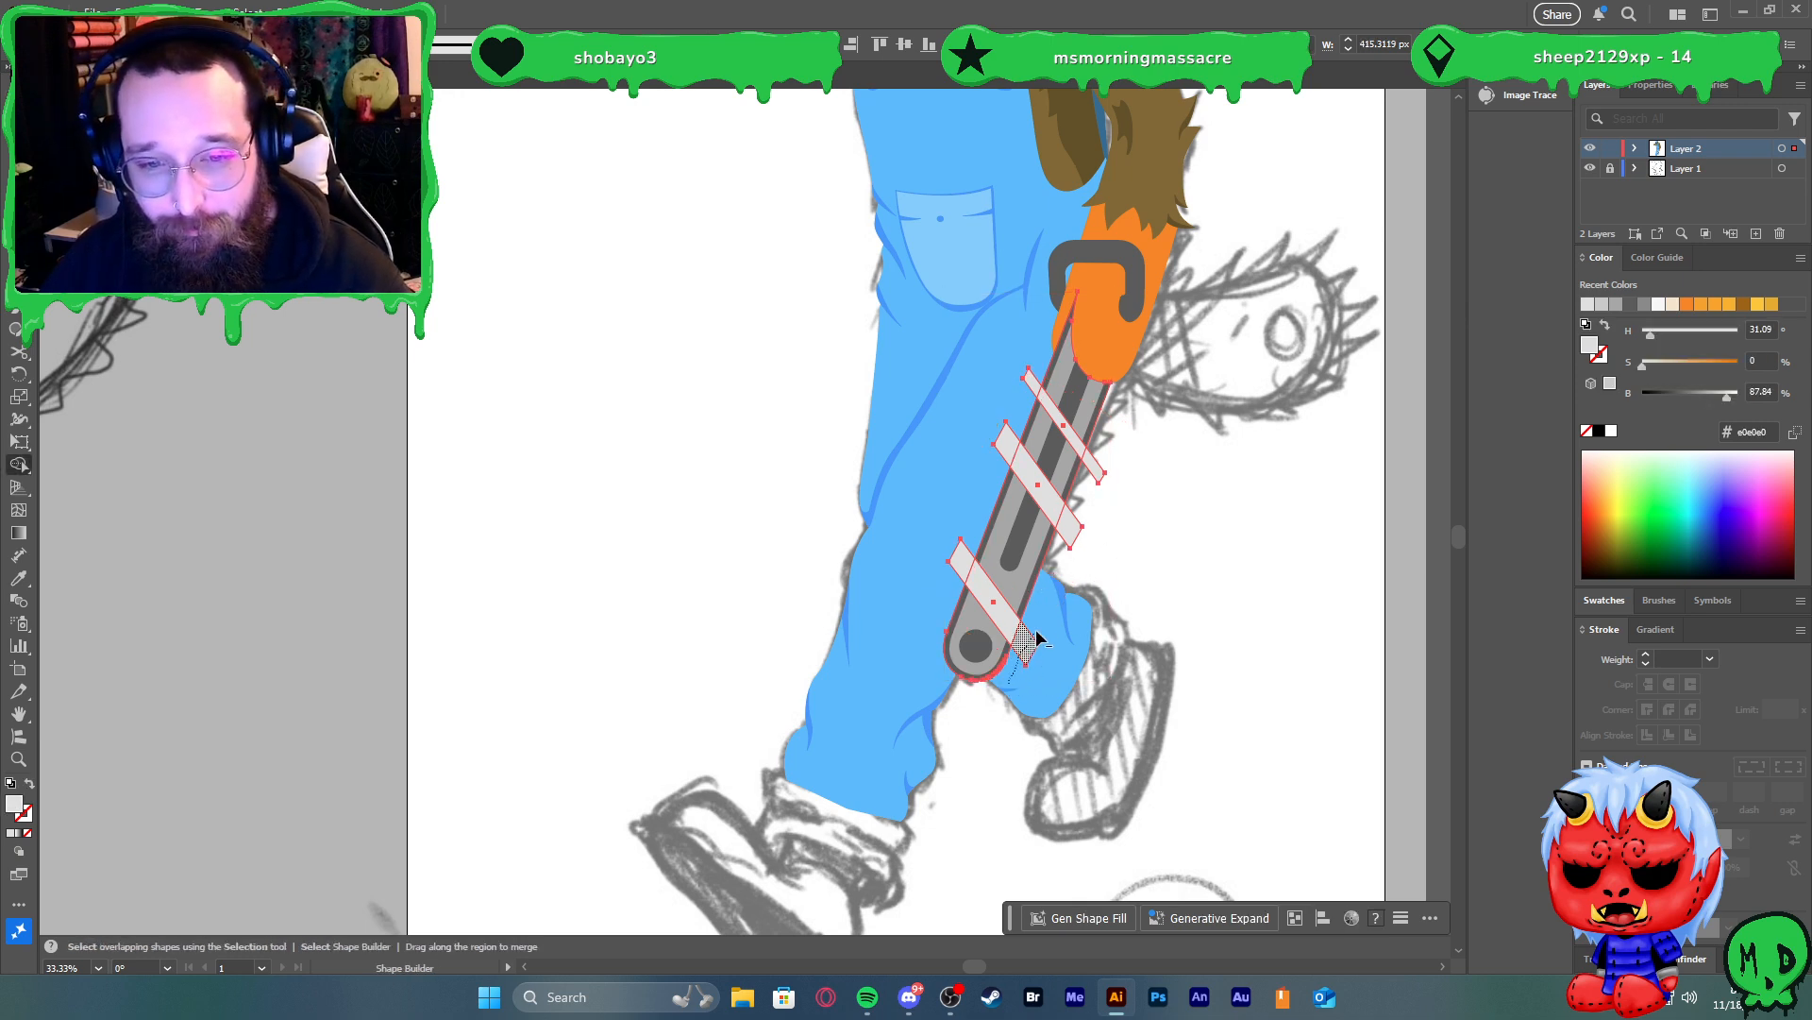
pyautogui.moveTo(1034, 640); pyautogui.dragTo(1057, 538)
pyautogui.moveTo(1088, 475); pyautogui.dragTo(1091, 471)
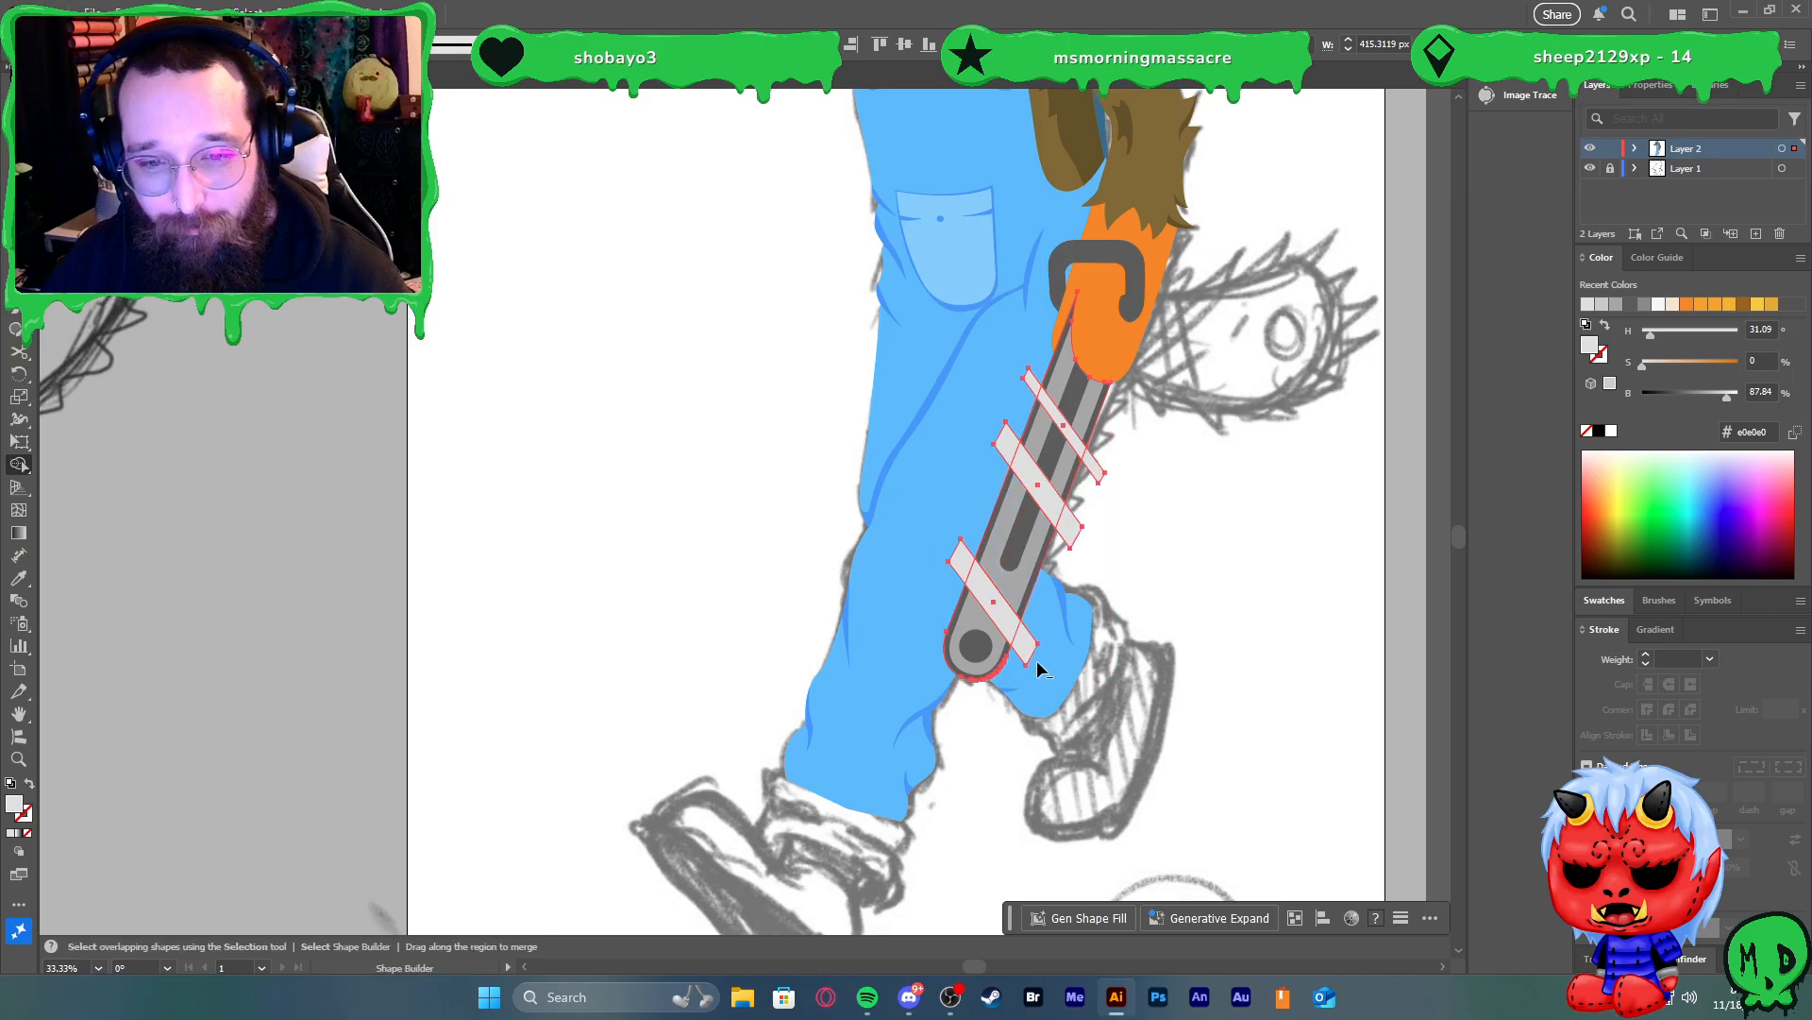
pyautogui.moveTo(1066, 542)
pyautogui.mouseDown()
pyautogui.moveTo(1025, 381)
pyautogui.moveTo(961, 533)
pyautogui.mouseUp()
pyautogui.press('v')
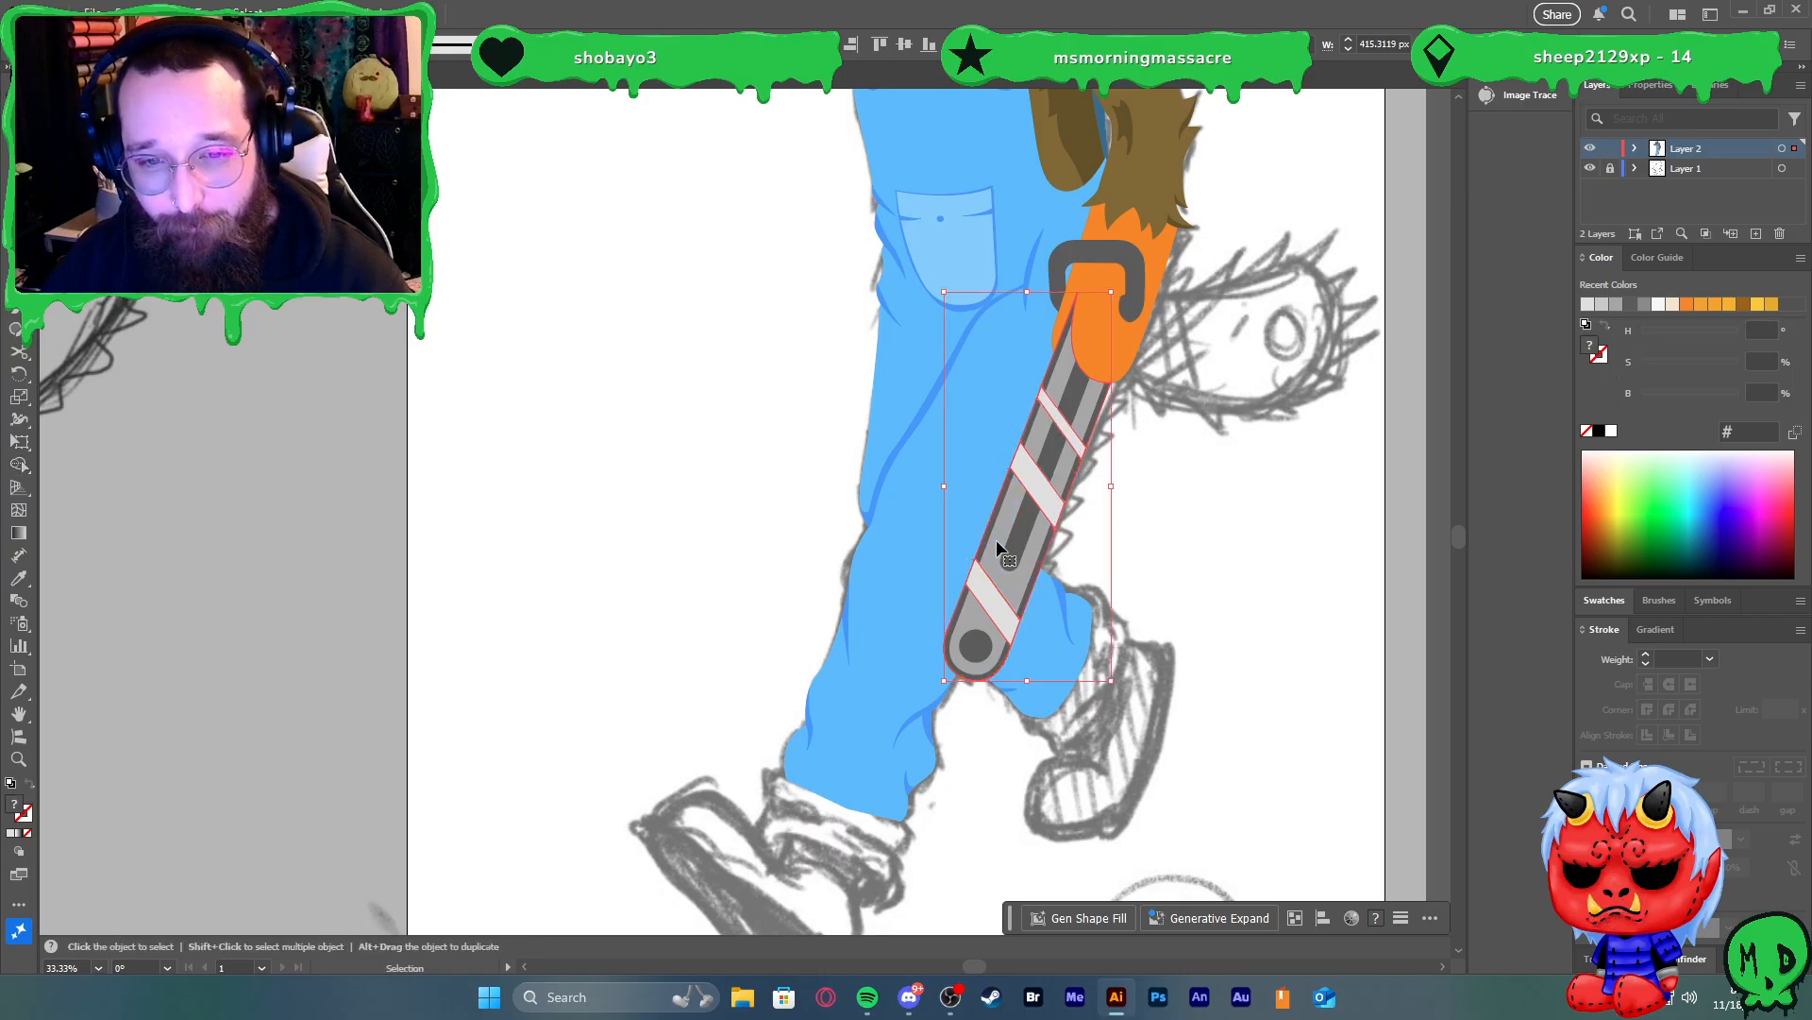
# Bring the guide bar's dark gray slot and edging in front of the light stripes
pyautogui.click(1028, 536)
pyautogui.keyDown('shift'); pyautogui.click(1072, 495); pyautogui.keyUp('shift')
pyautogui.click(1078, 517)
pyautogui.click(1074, 477)
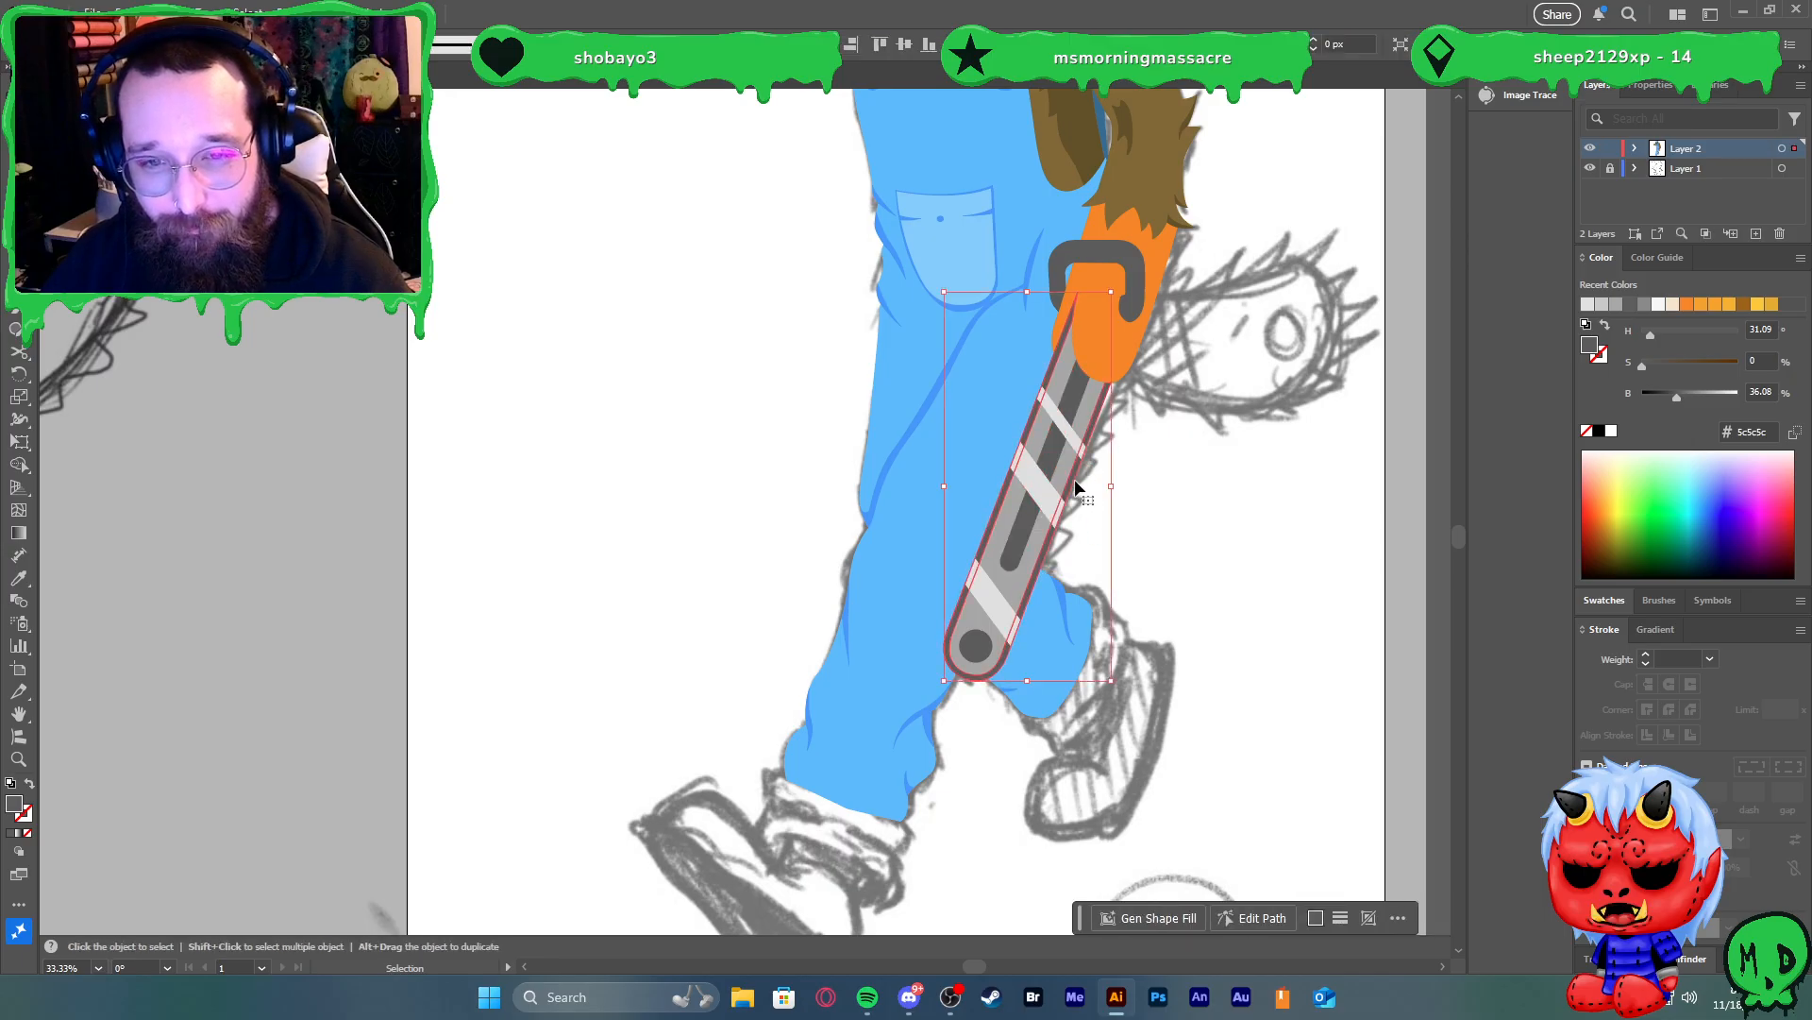
pyautogui.click(1191, 494)
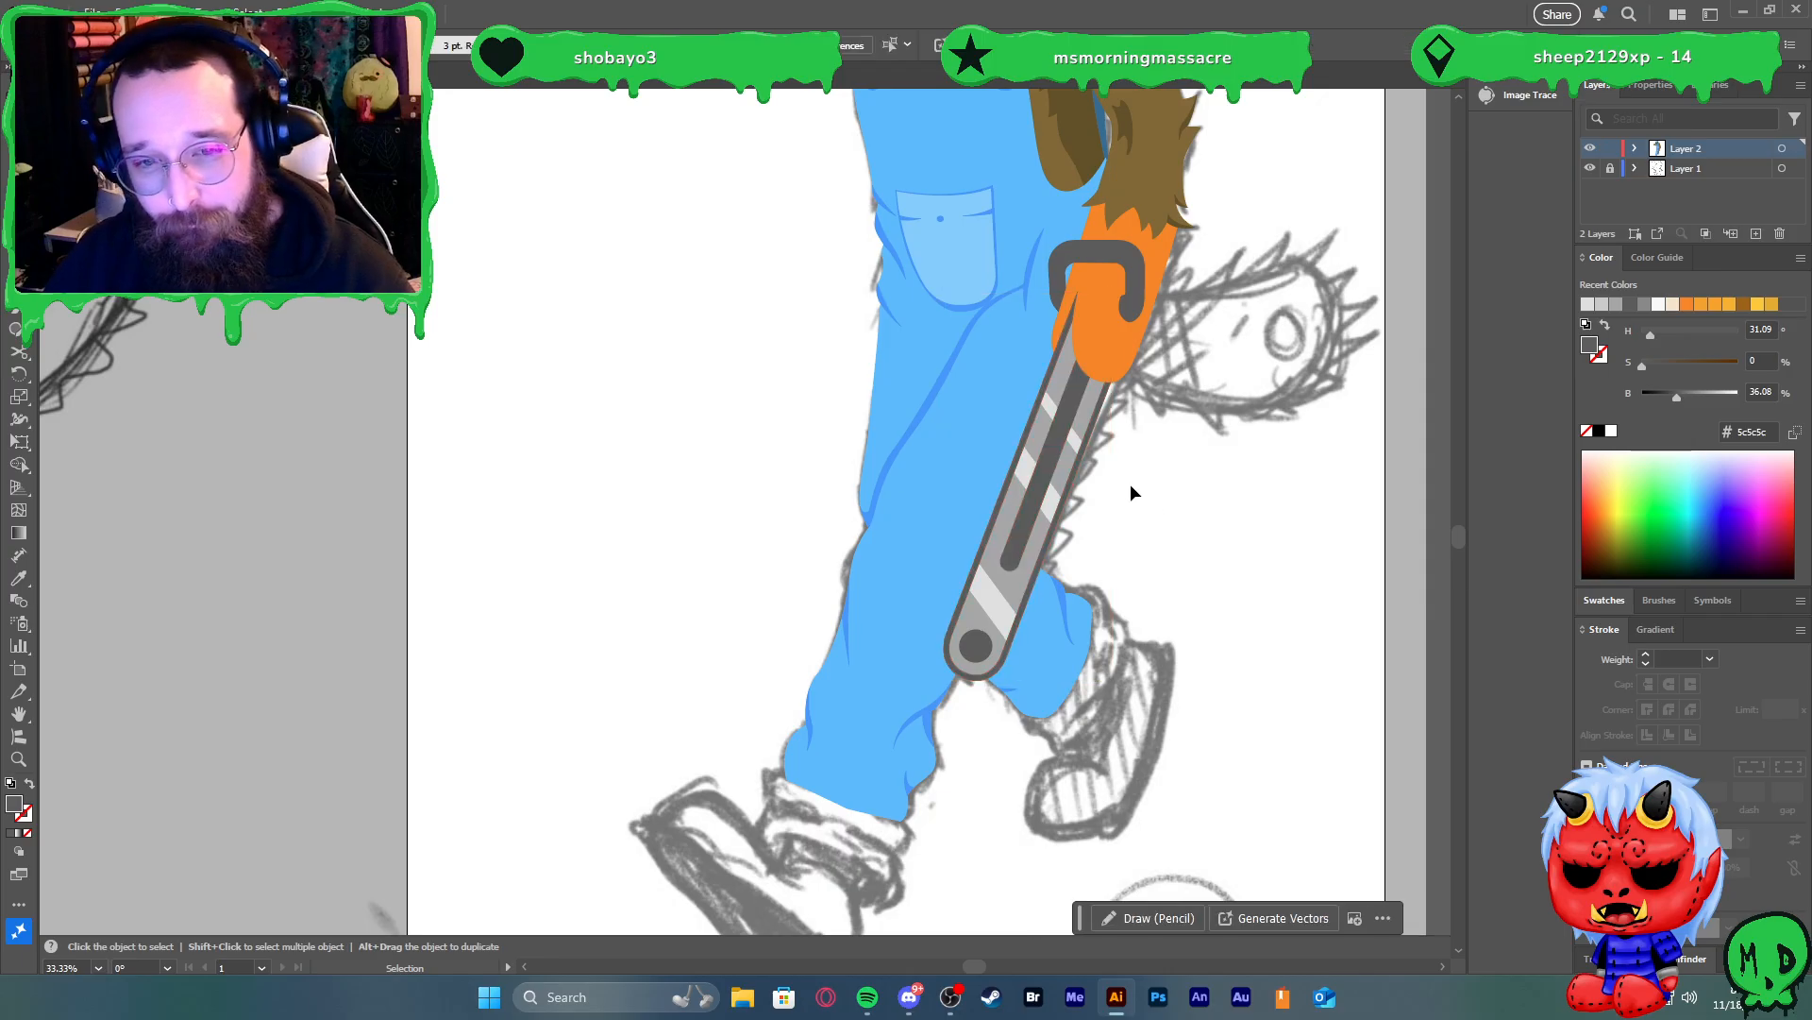
# Select the light highlight pieces on the guide bar and darken their gray to about 81% brightness
pyautogui.scroll(-3, 1123, 487)
pyautogui.scroll(1, 1151, 485)
pyautogui.scroll(4, 1150, 487)
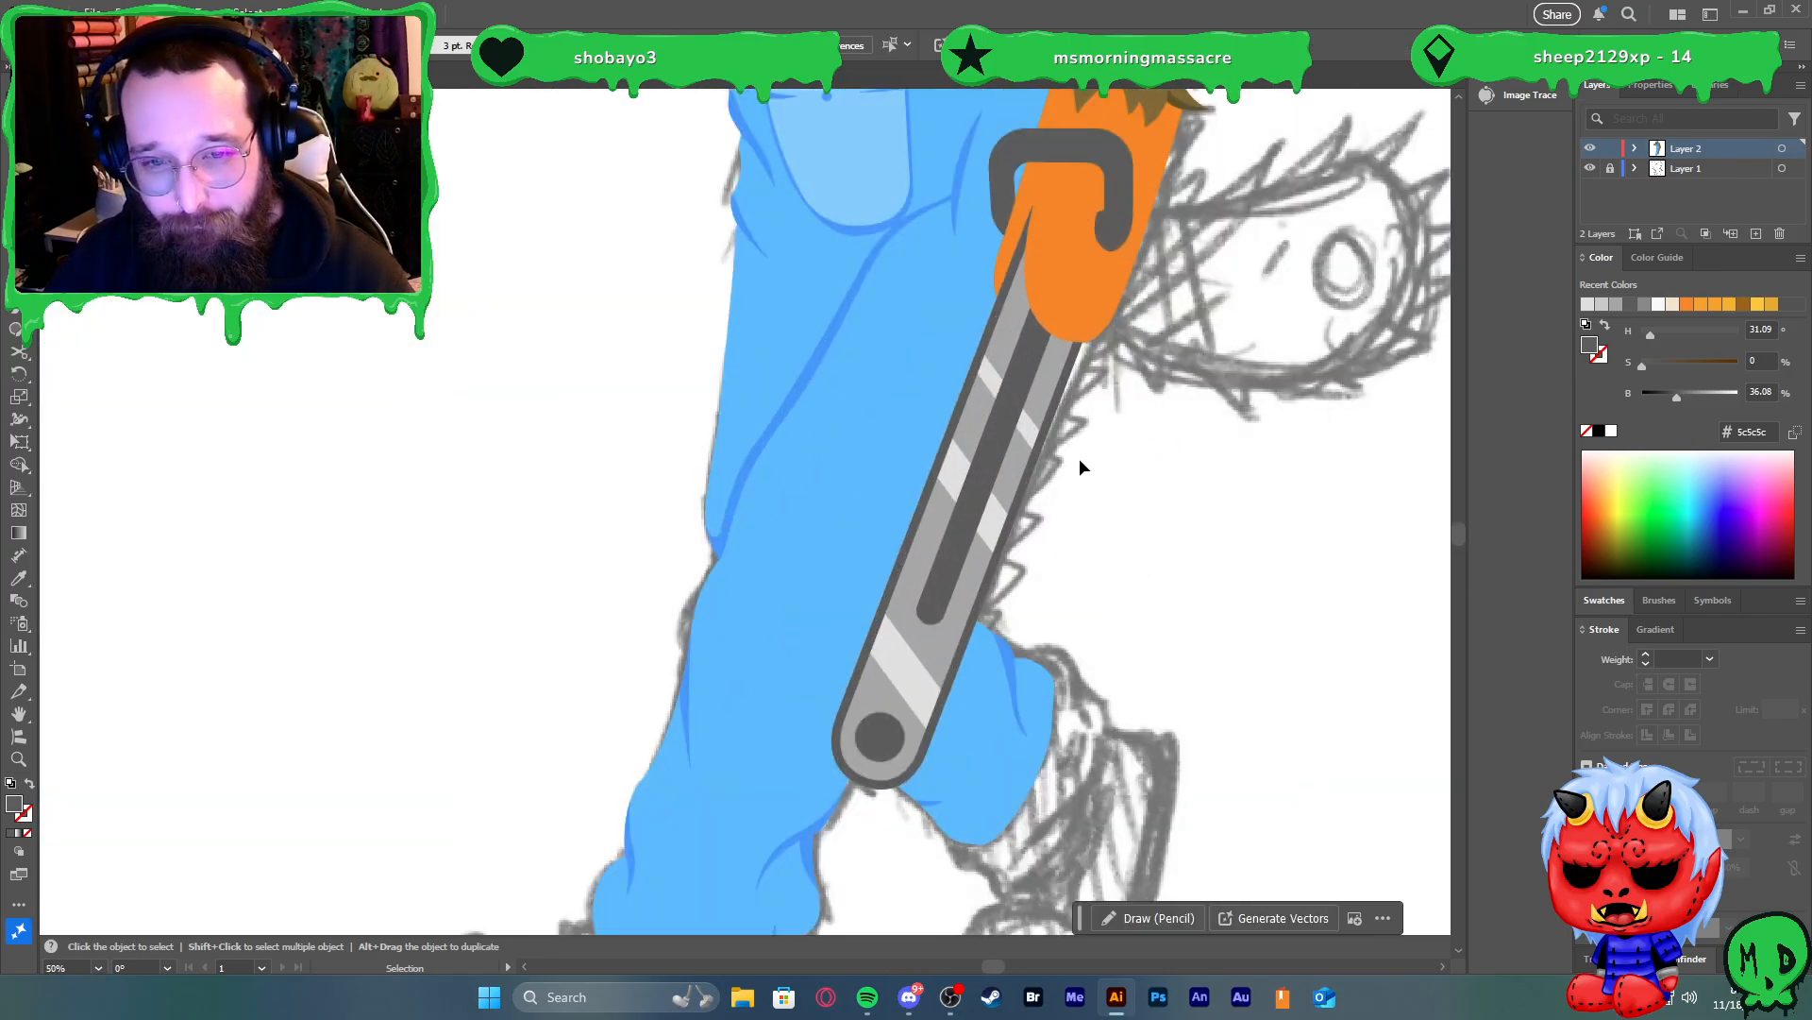
pyautogui.click(984, 509)
pyautogui.keyDown('shift'); pyautogui.click(983, 387); pyautogui.keyUp('shift')
pyautogui.keyDown('shift'); pyautogui.click(847, 731); pyautogui.keyUp('shift')
pyautogui.click(1720, 393)
pyautogui.moveTo(1720, 396); pyautogui.dragTo(1720, 399)
pyautogui.click(1388, 468)
pyautogui.scroll(-4, 1273, 404)
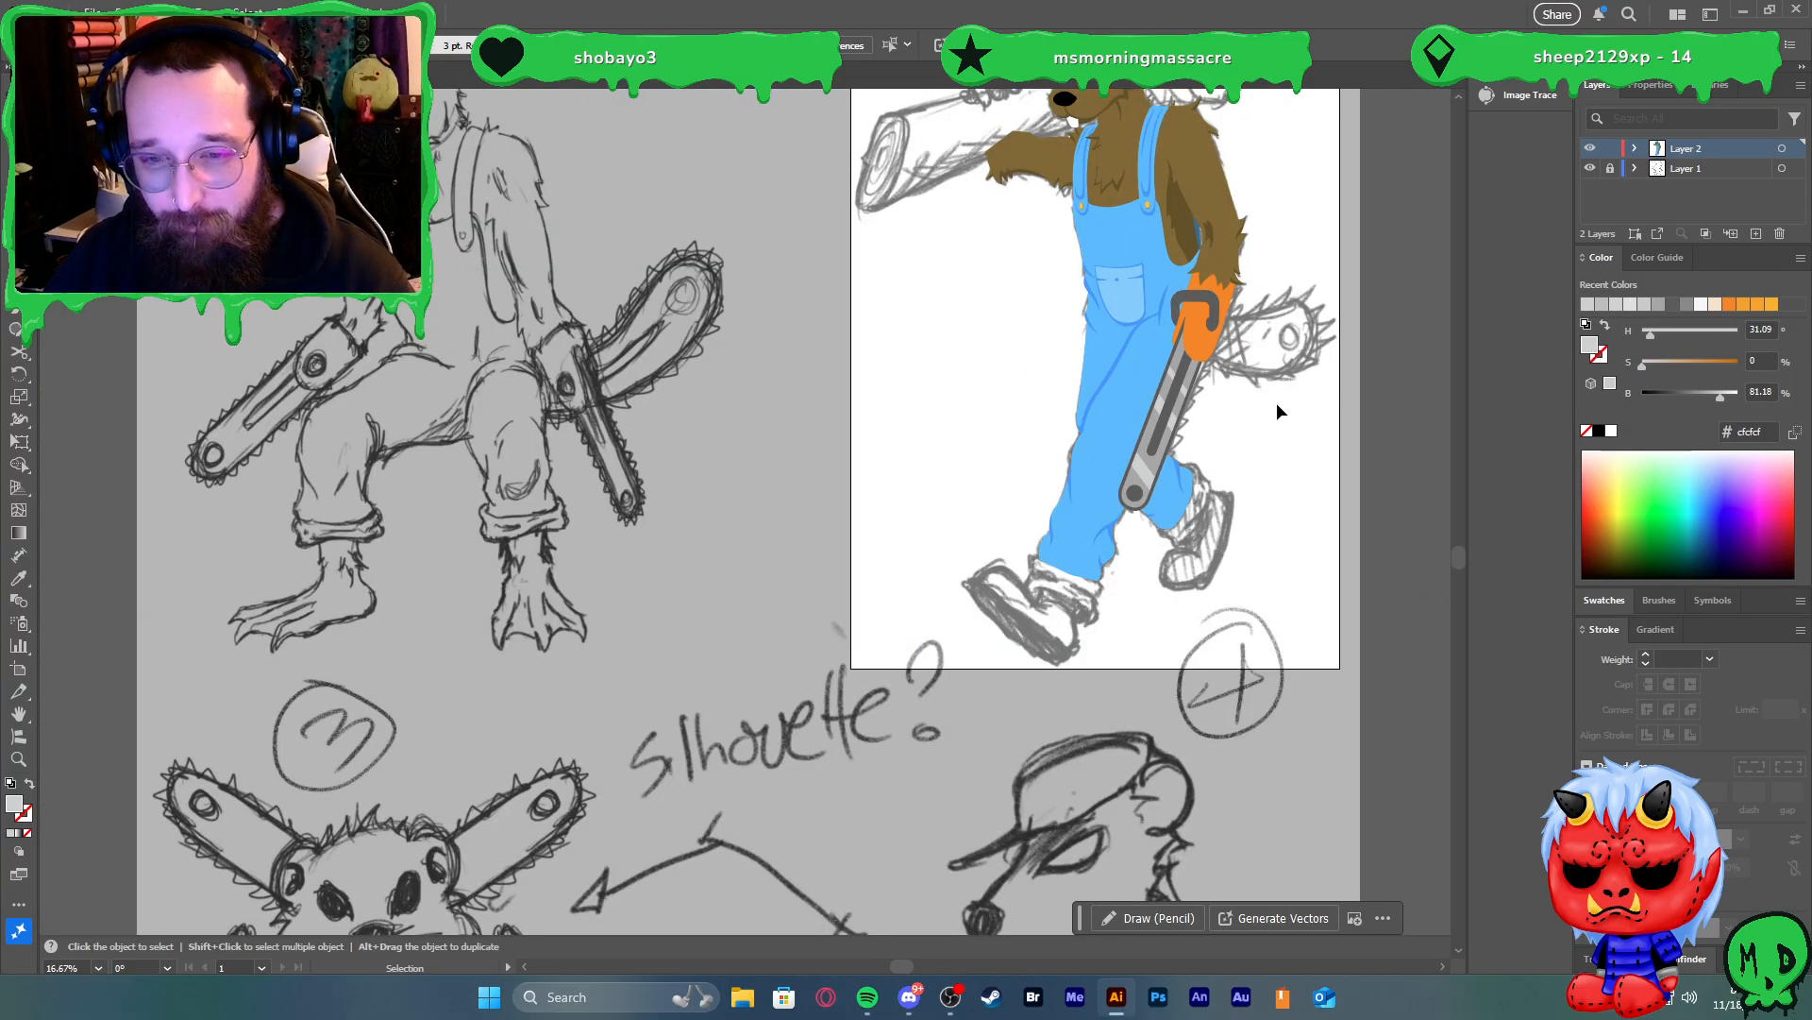
# Isolate the cap group, temporarily remove the blue cap's fill to compare it with the sketch, and restore the fill
pyautogui.scroll(4, 1263, 406)
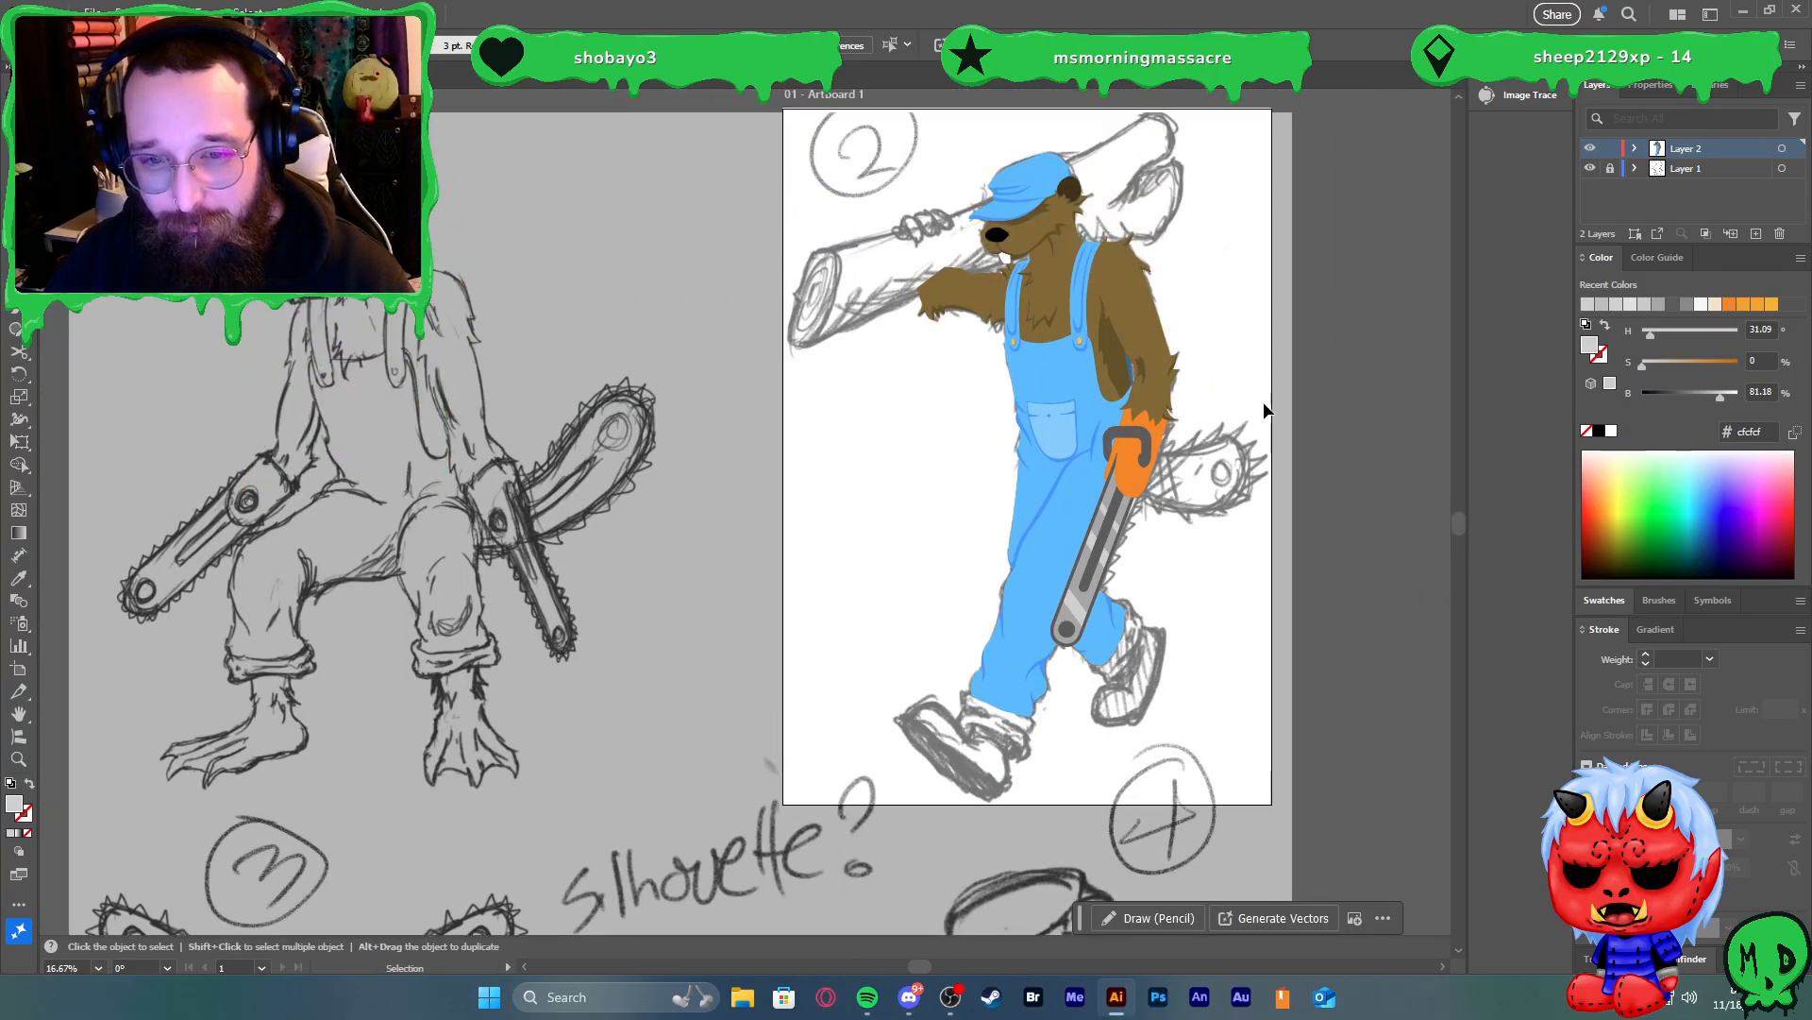
pyautogui.hscroll(4, 1251, 420)
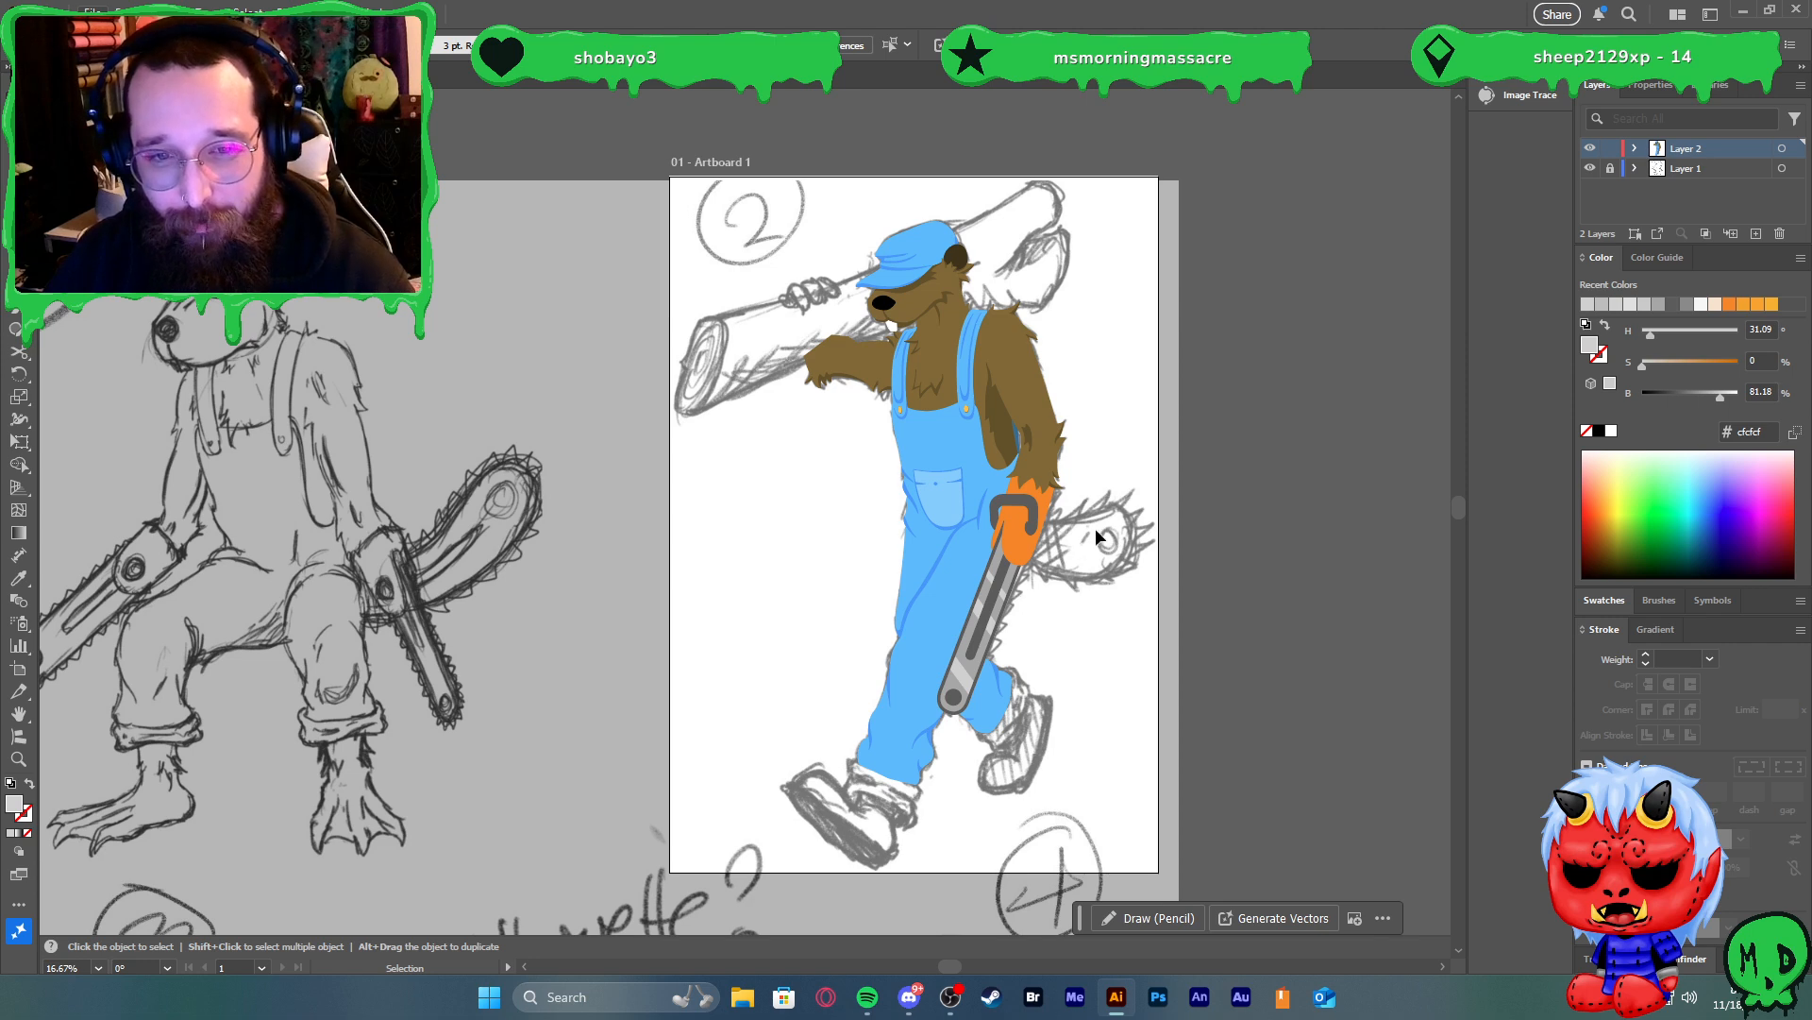
pyautogui.click(1034, 408)
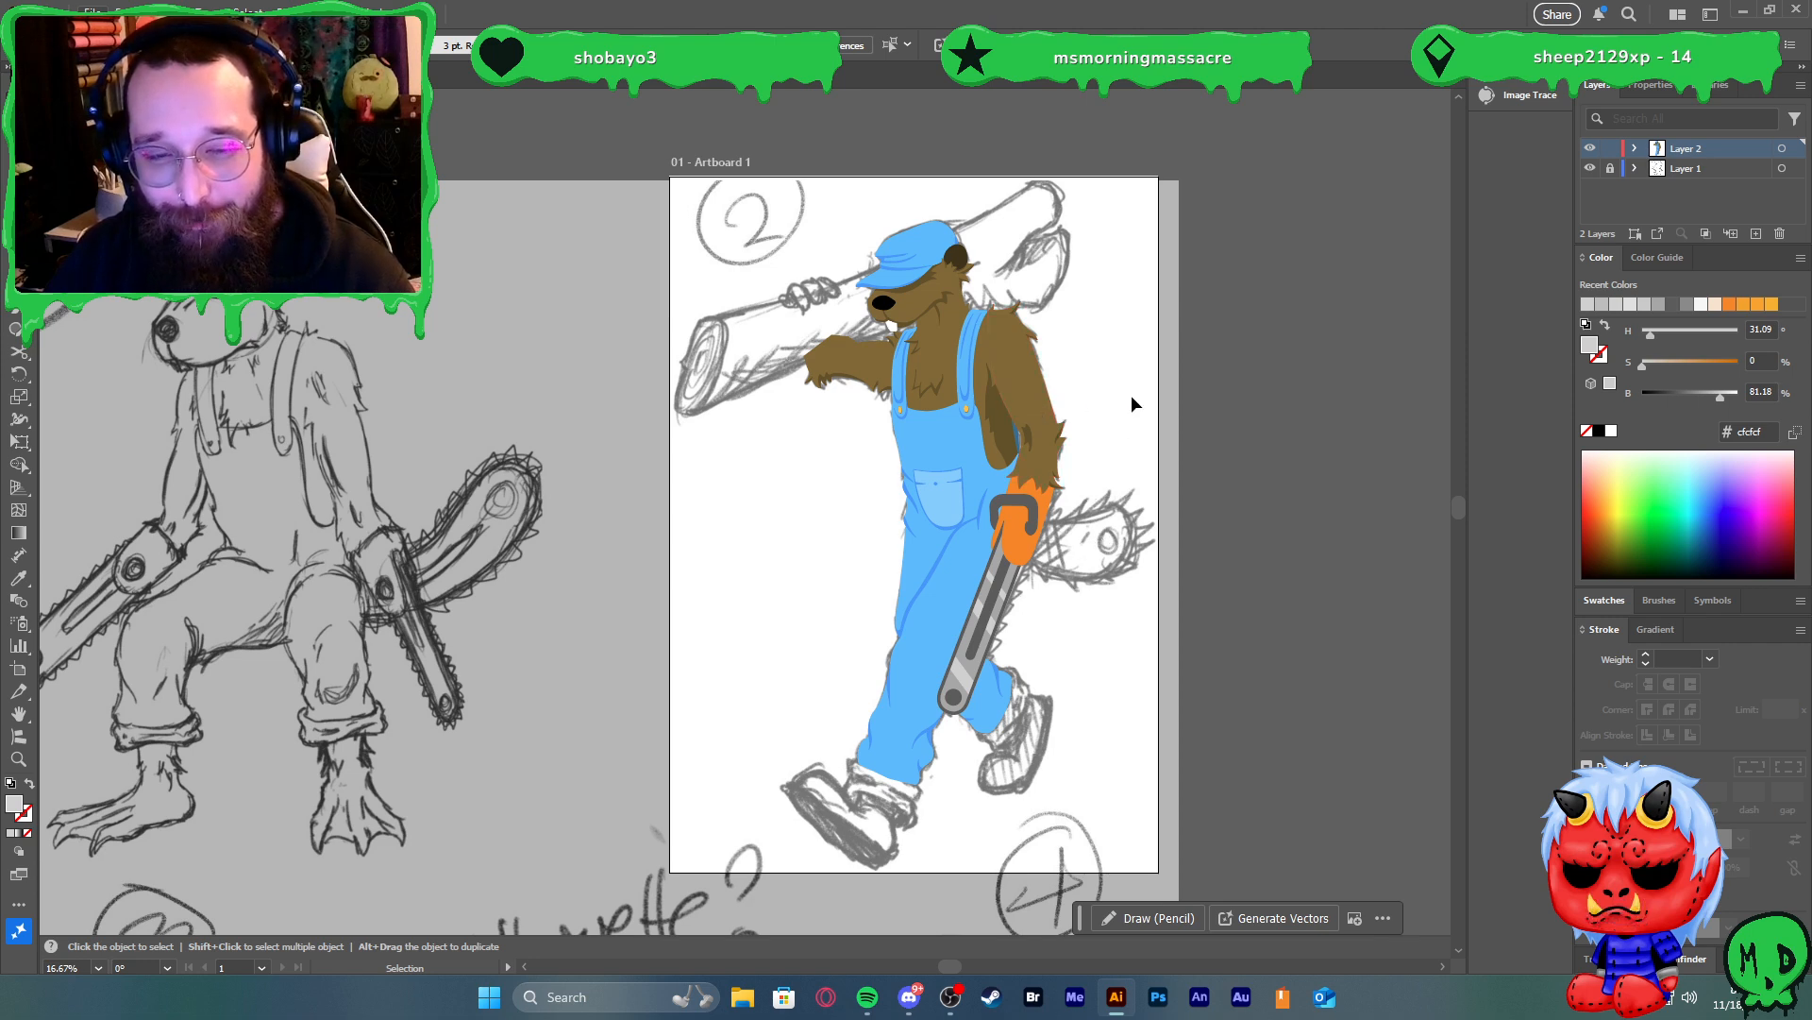
pyautogui.scroll(6, 976, 191)
pyautogui.click(978, 365)
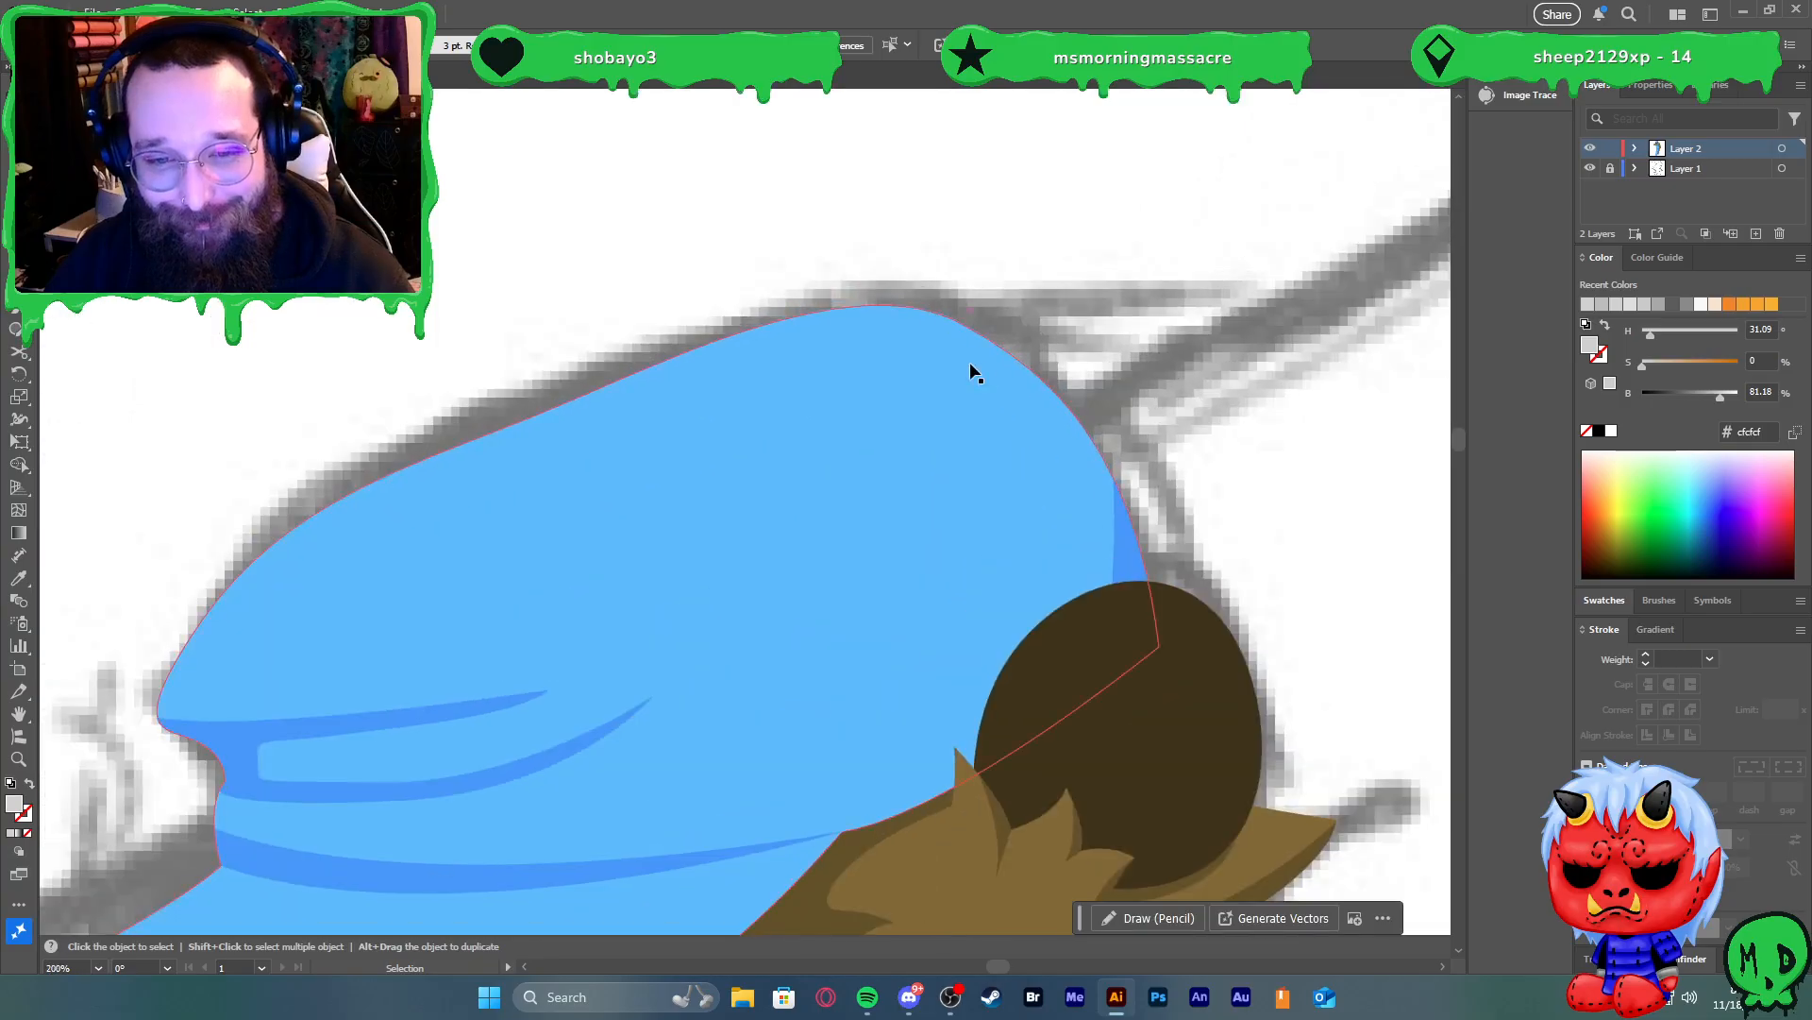
pyautogui.scroll(-2, 978, 364)
pyautogui.scroll(2, 950, 387)
pyautogui.click(972, 447)
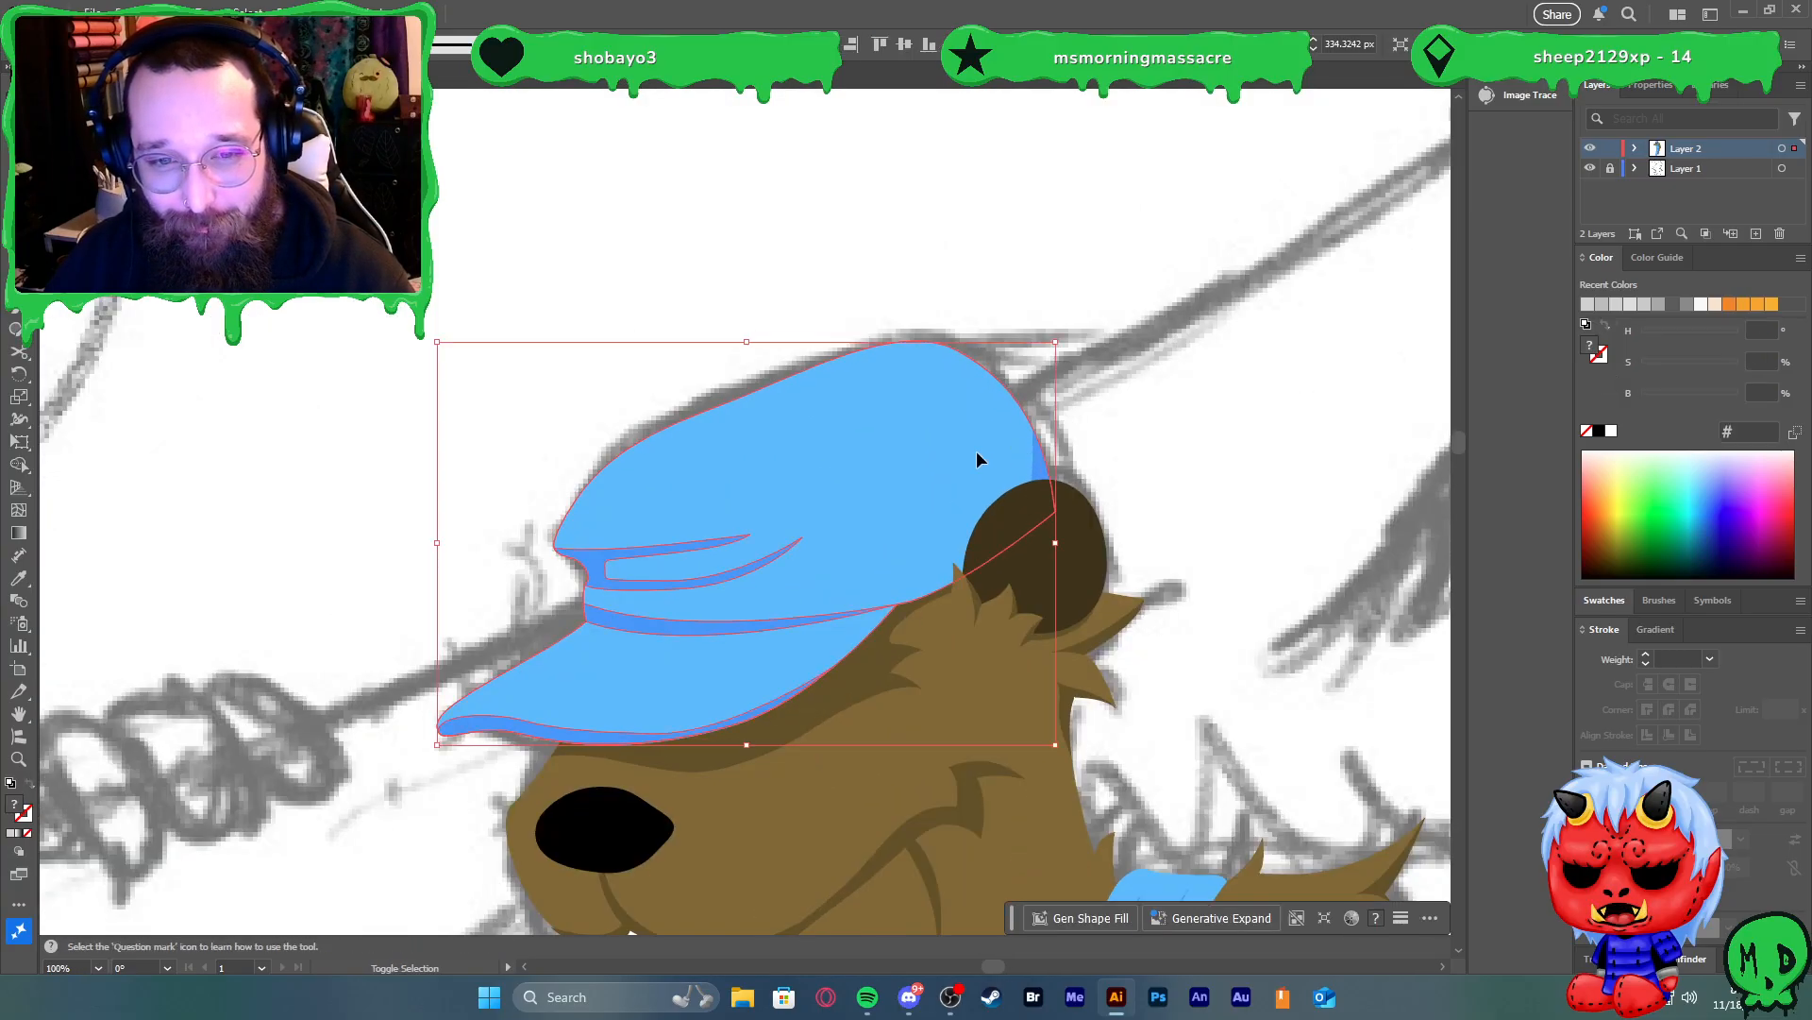
pyautogui.doubleClick(954, 438)
pyautogui.click(952, 437)
pyautogui.hotkey('shift', 'x')
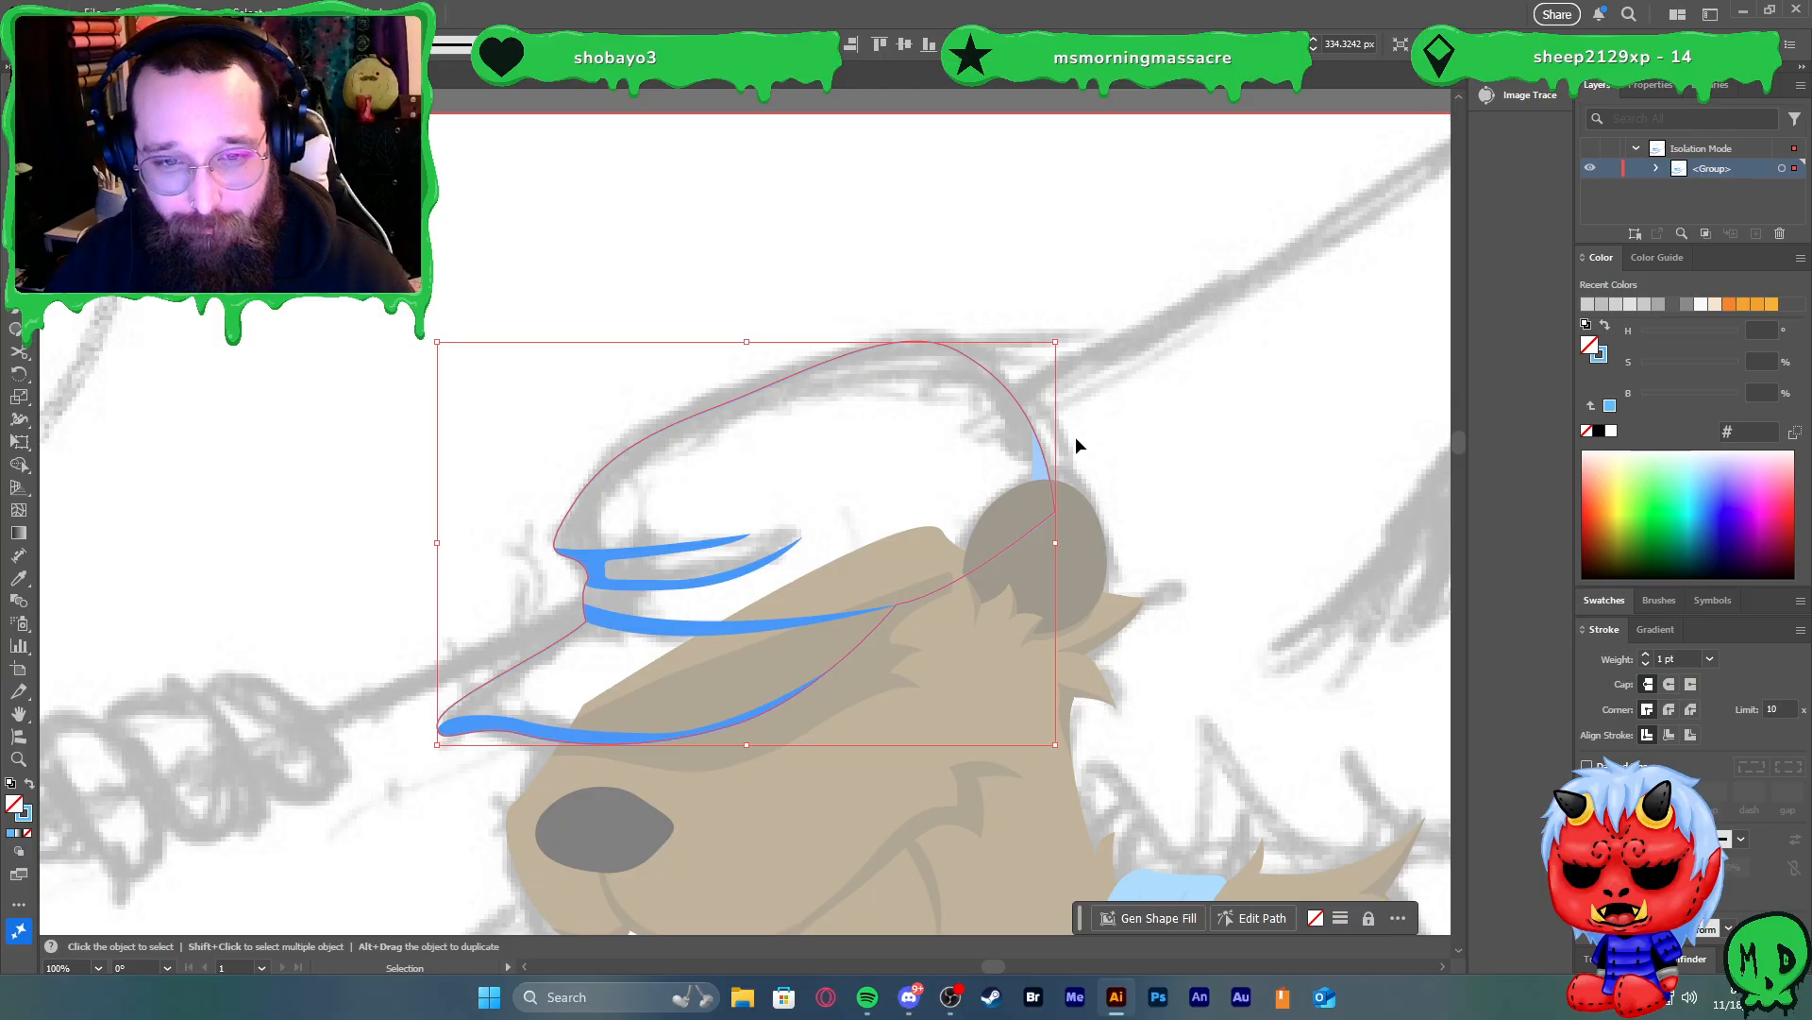
pyautogui.hotkey('ctrl', 'z')
pyautogui.doubleClick(1078, 410)
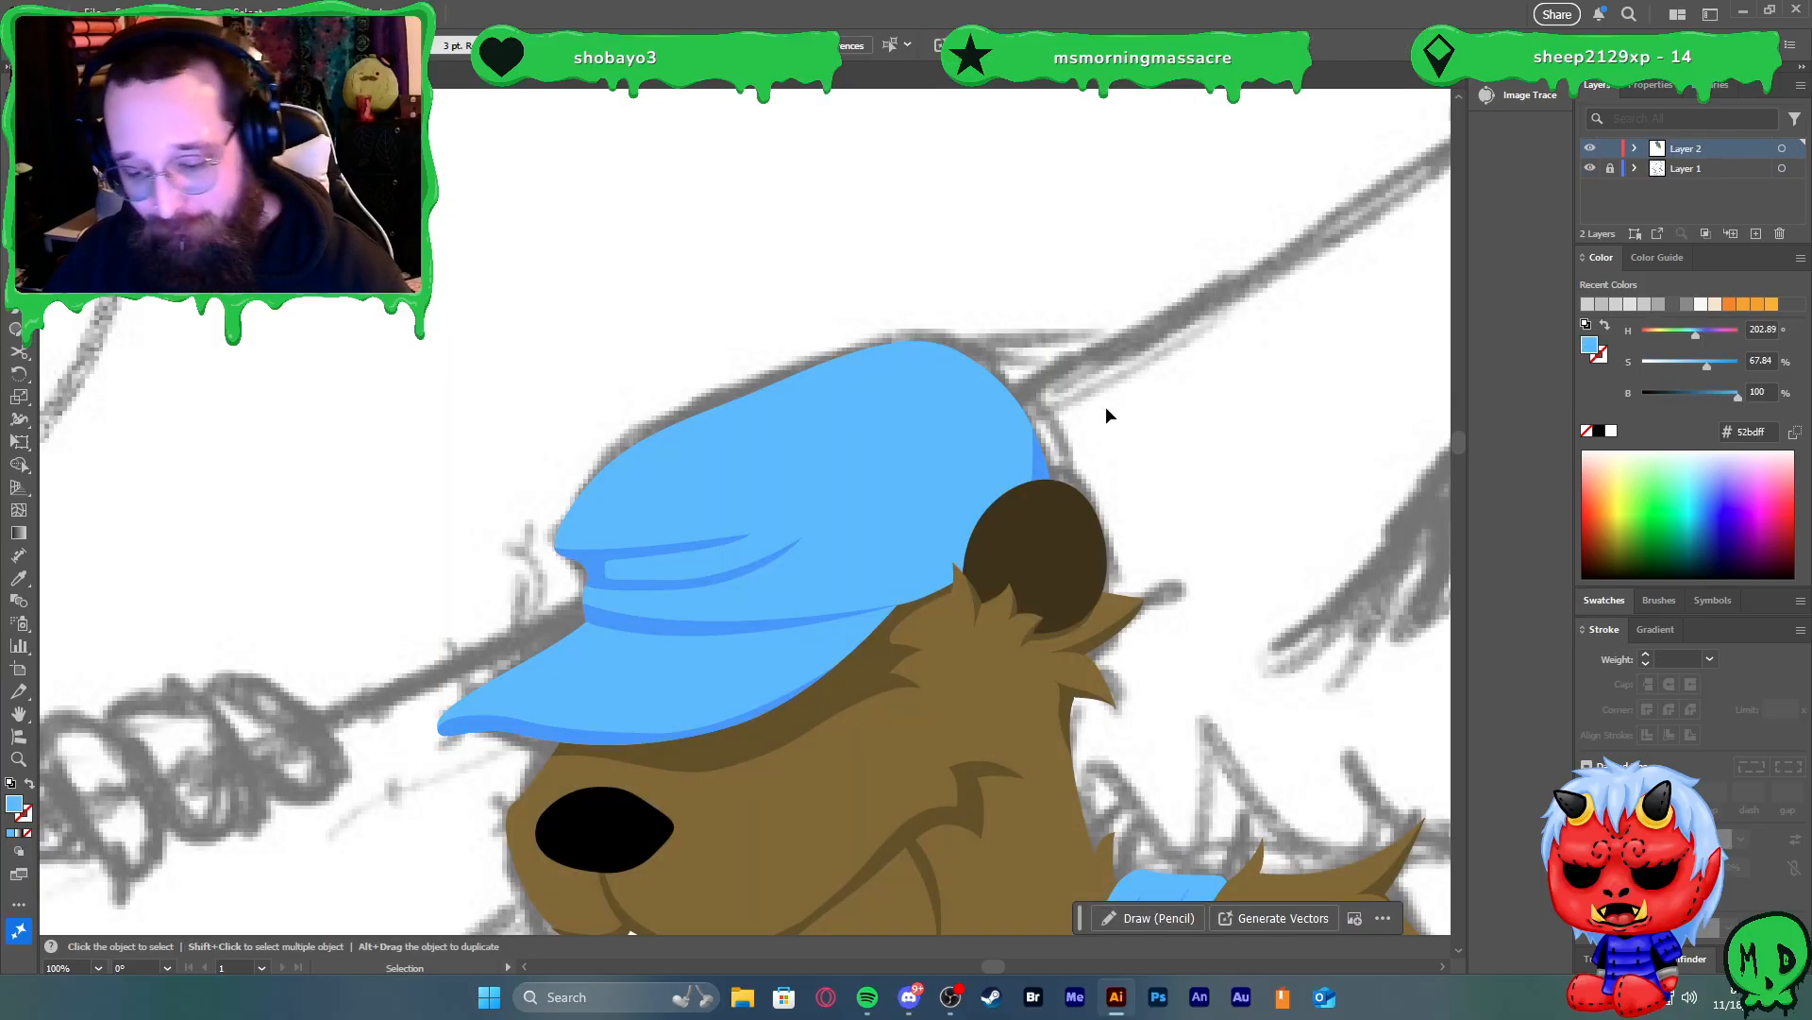
# Draw a curved crease shape at the upper back of the cap and fill it with the darker blue #369bff
pyautogui.press('p')
pyautogui.click(1005, 387)
pyautogui.moveTo(941, 452); pyautogui.dragTo(875, 478)
pyautogui.click(942, 452)
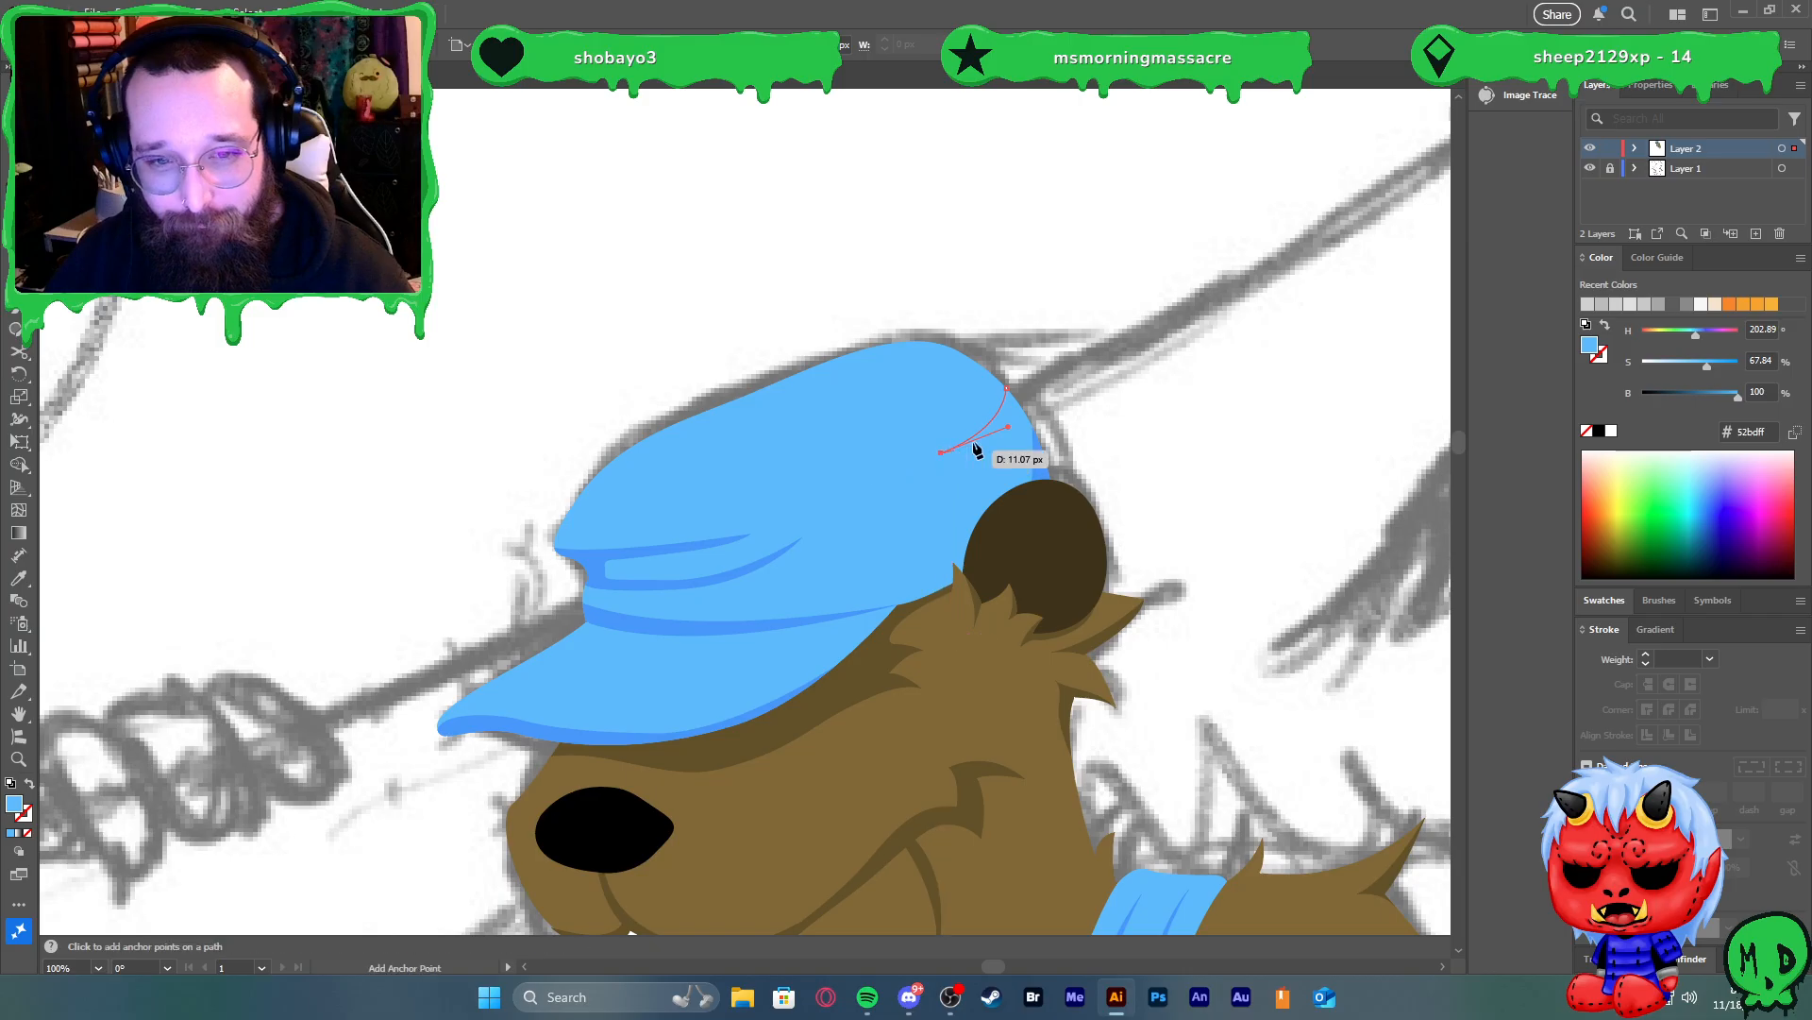
pyautogui.moveTo(1031, 394); pyautogui.dragTo(1053, 360)
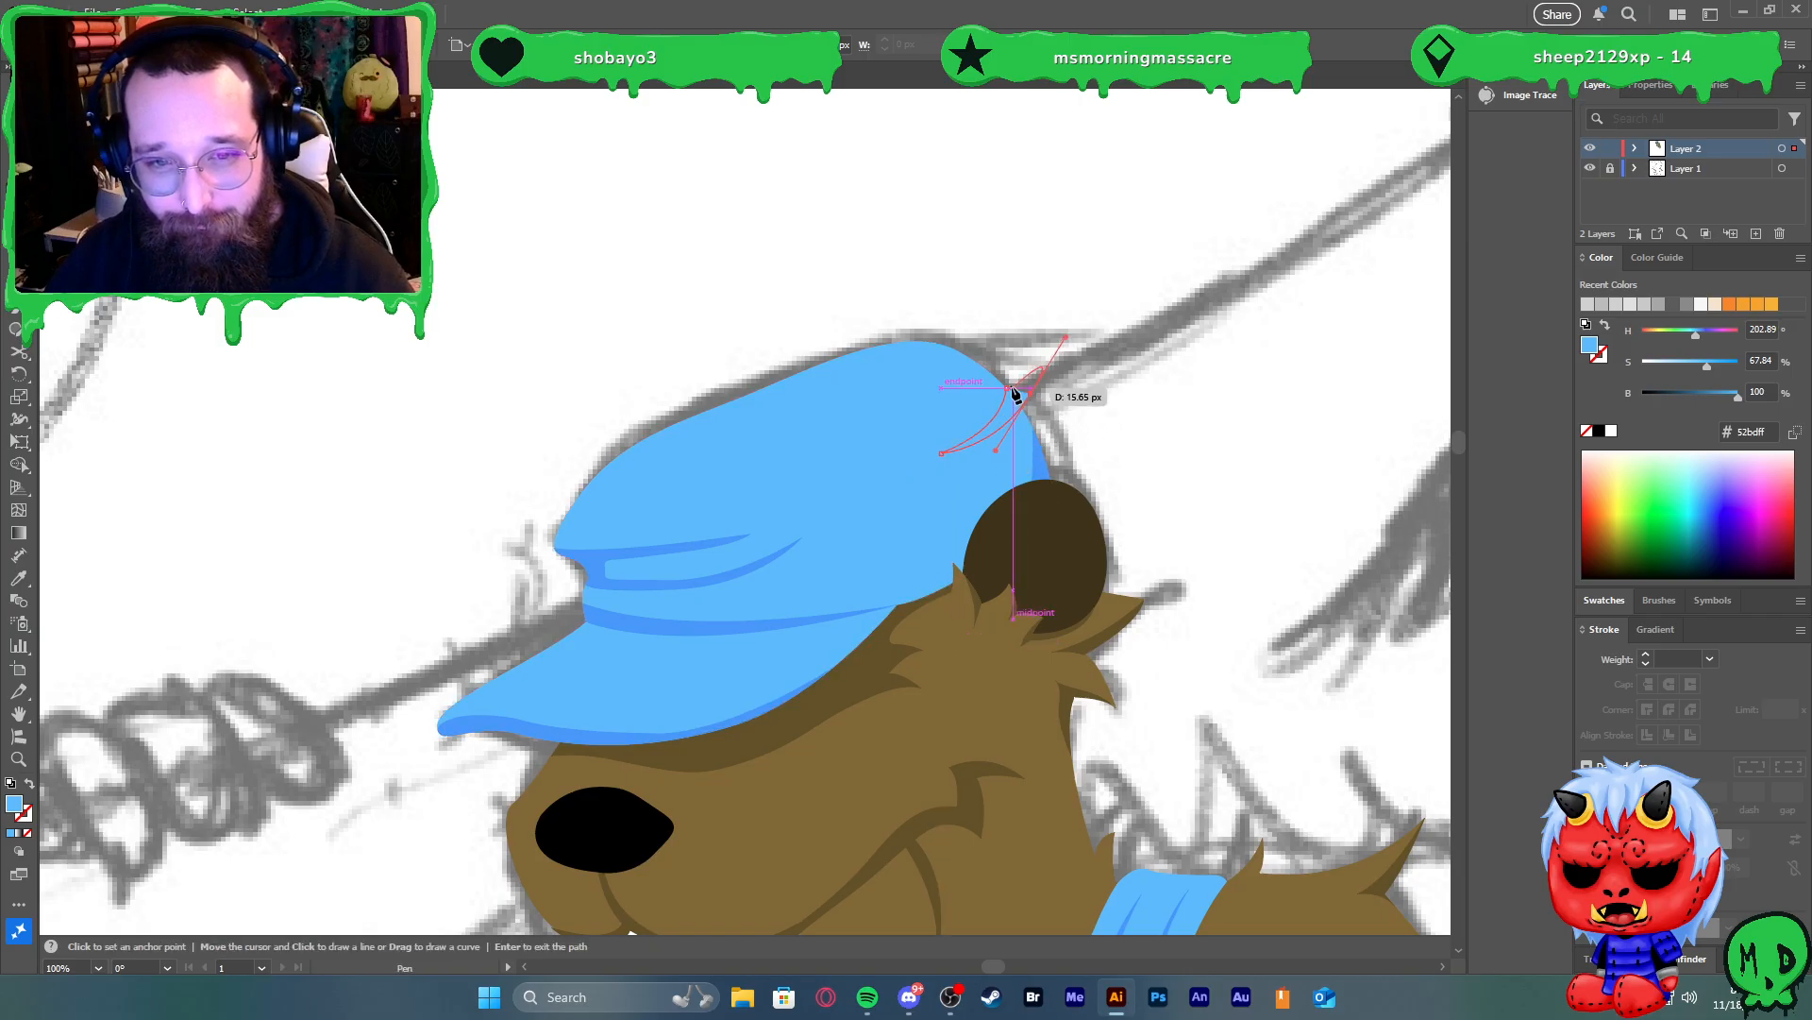
pyautogui.press('i')
pyautogui.click(1044, 457)
pyautogui.press('v')
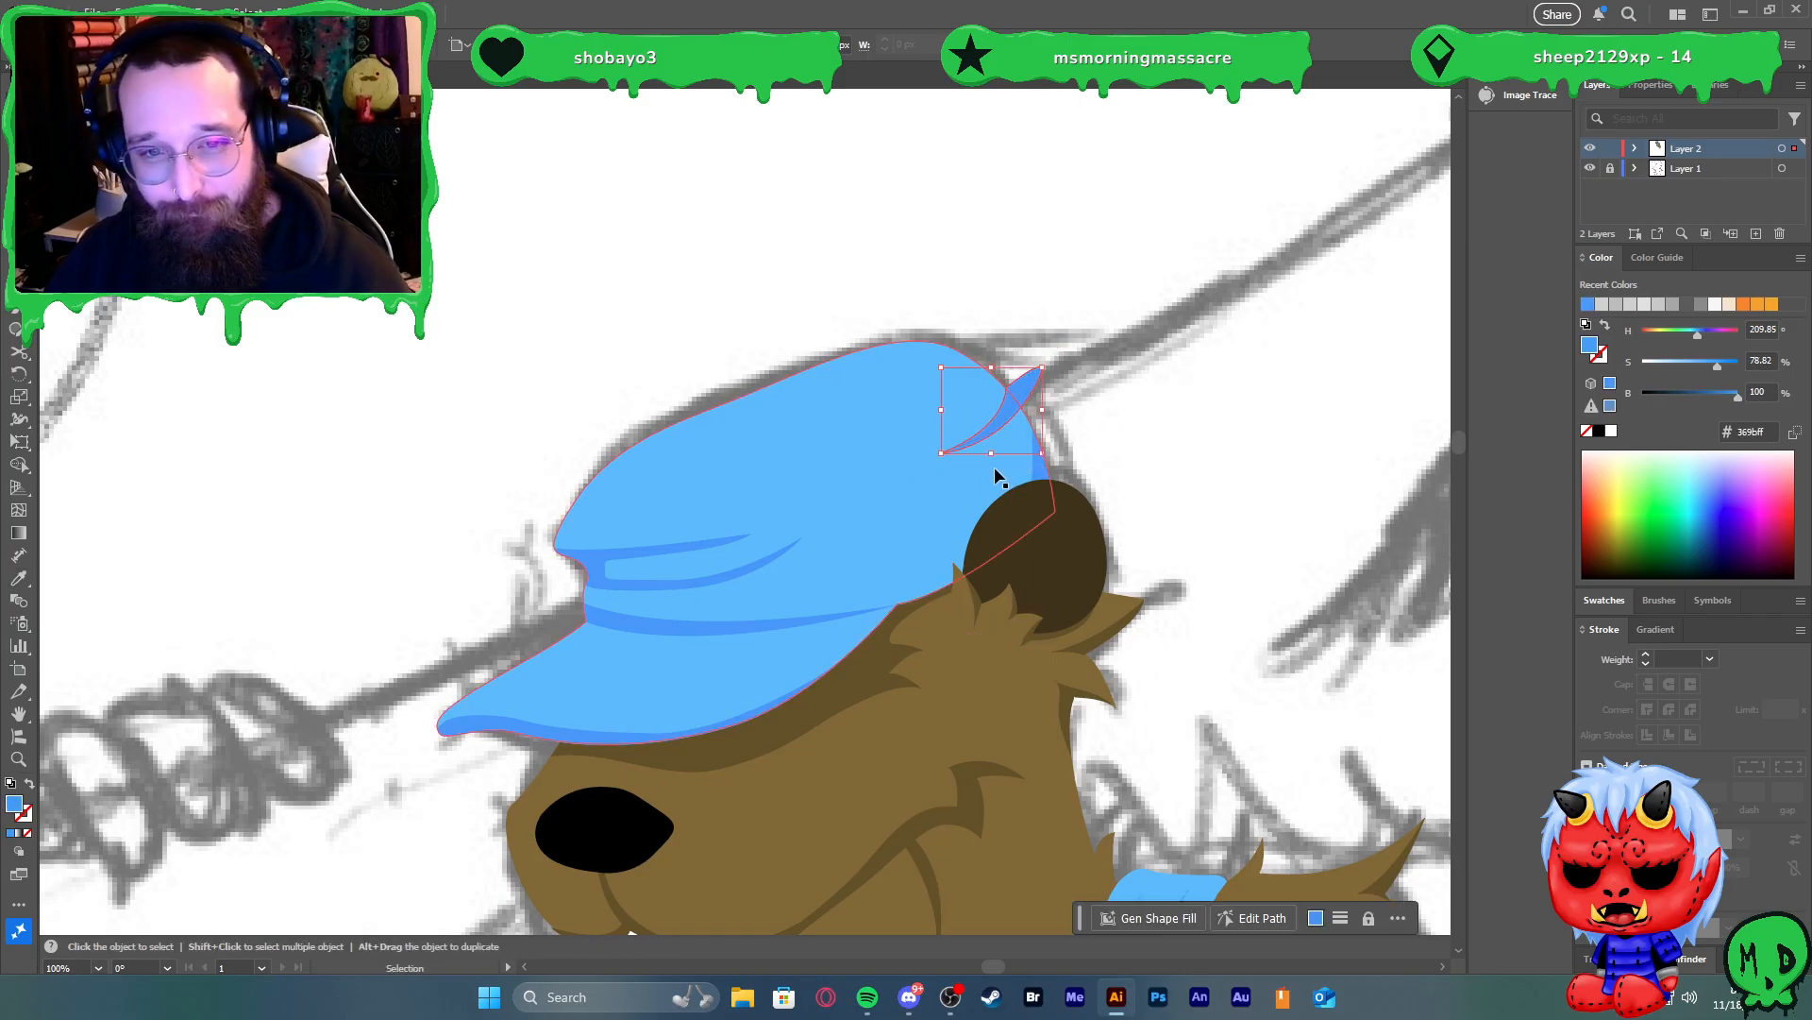
# Trim the crease's overhang beyond the back of the cap with the Shape Builder
pyautogui.keyDown('shift'); pyautogui.click(995, 474); pyautogui.keyUp('shift')
pyautogui.hotkey('shift', 'm')
pyautogui.keyDown('alt'); pyautogui.click(1025, 391); pyautogui.keyUp('alt')
pyautogui.press('v')
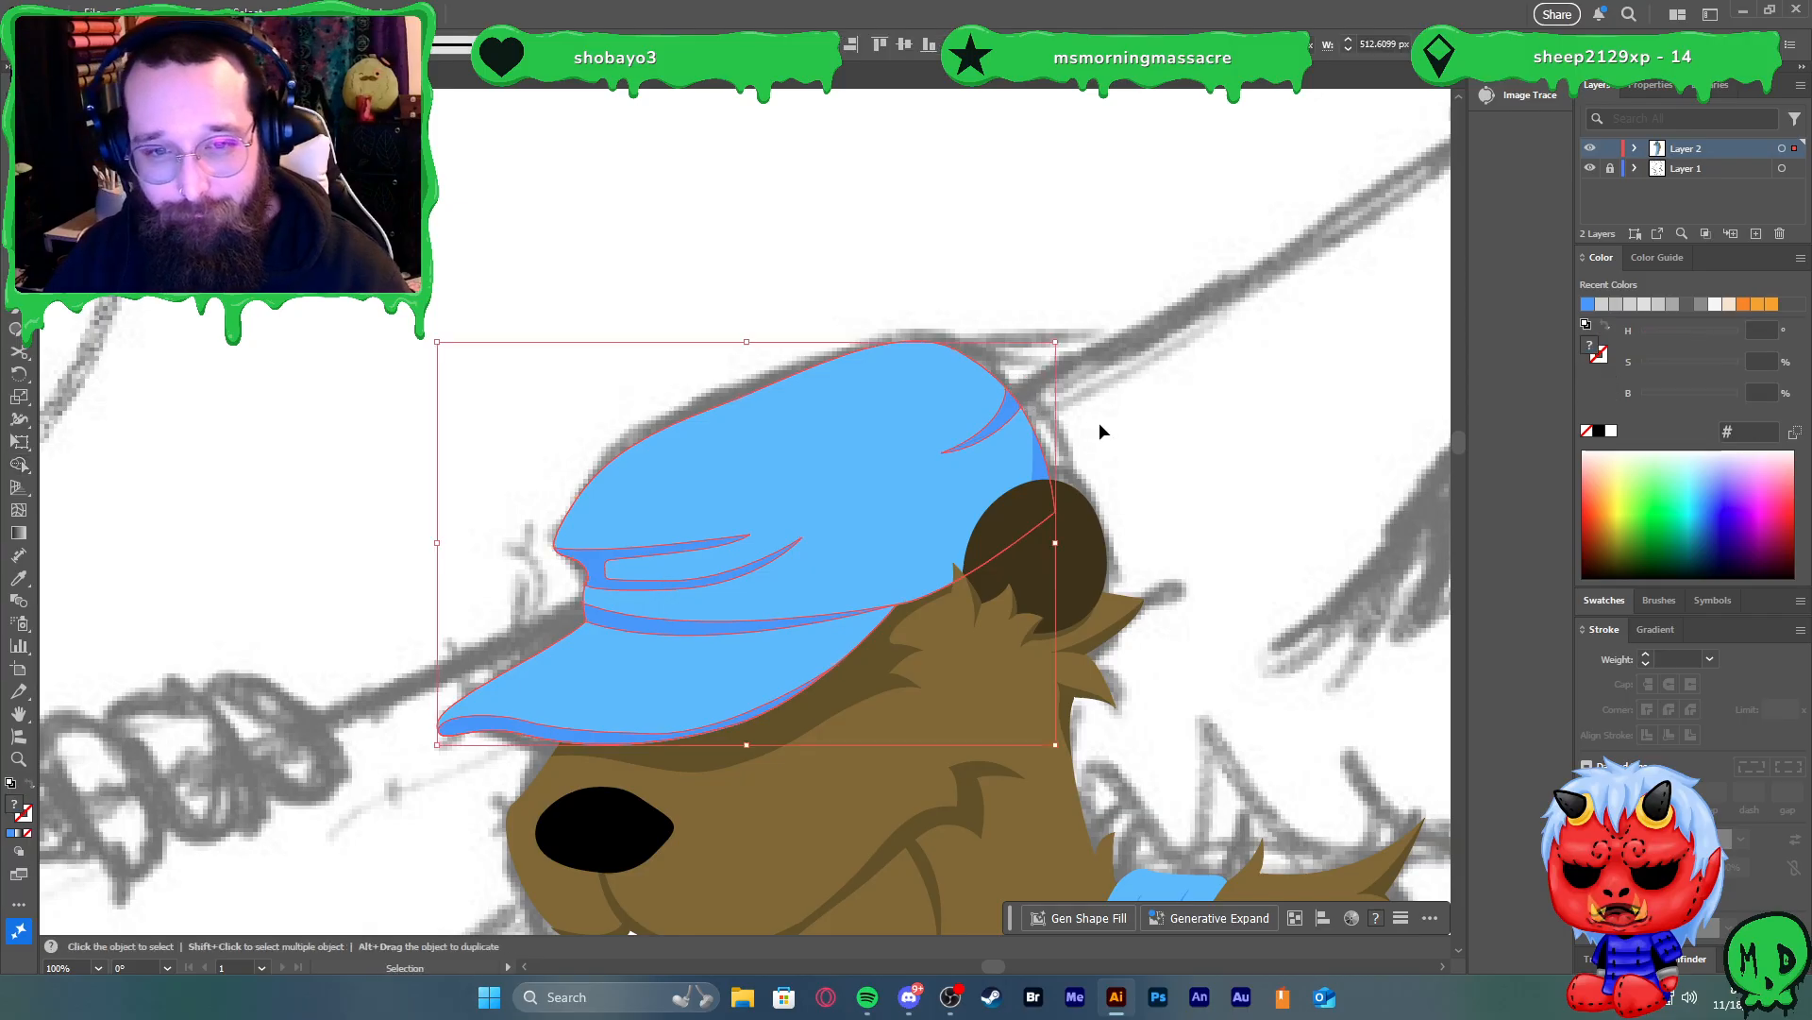
pyautogui.click(1108, 422)
pyautogui.click(1018, 397)
pyautogui.keyDown('shift'); pyautogui.click(1044, 461); pyautogui.keyUp('shift')
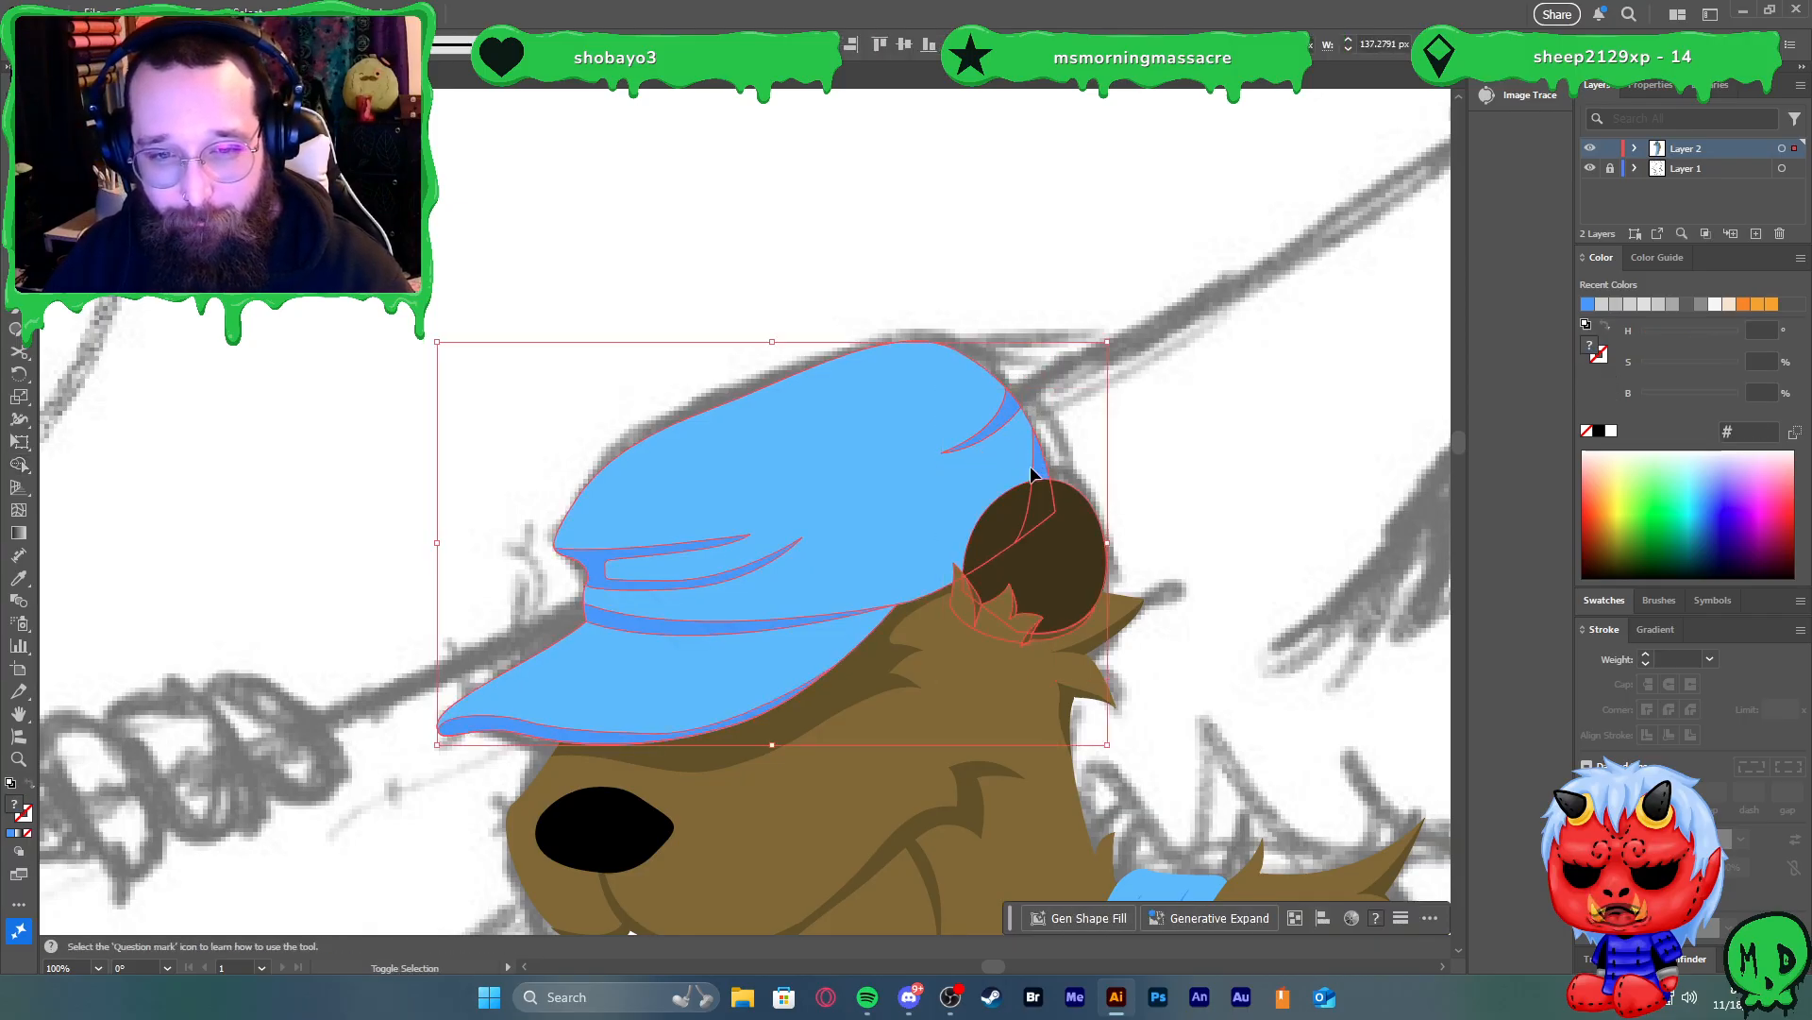
pyautogui.click(1157, 484)
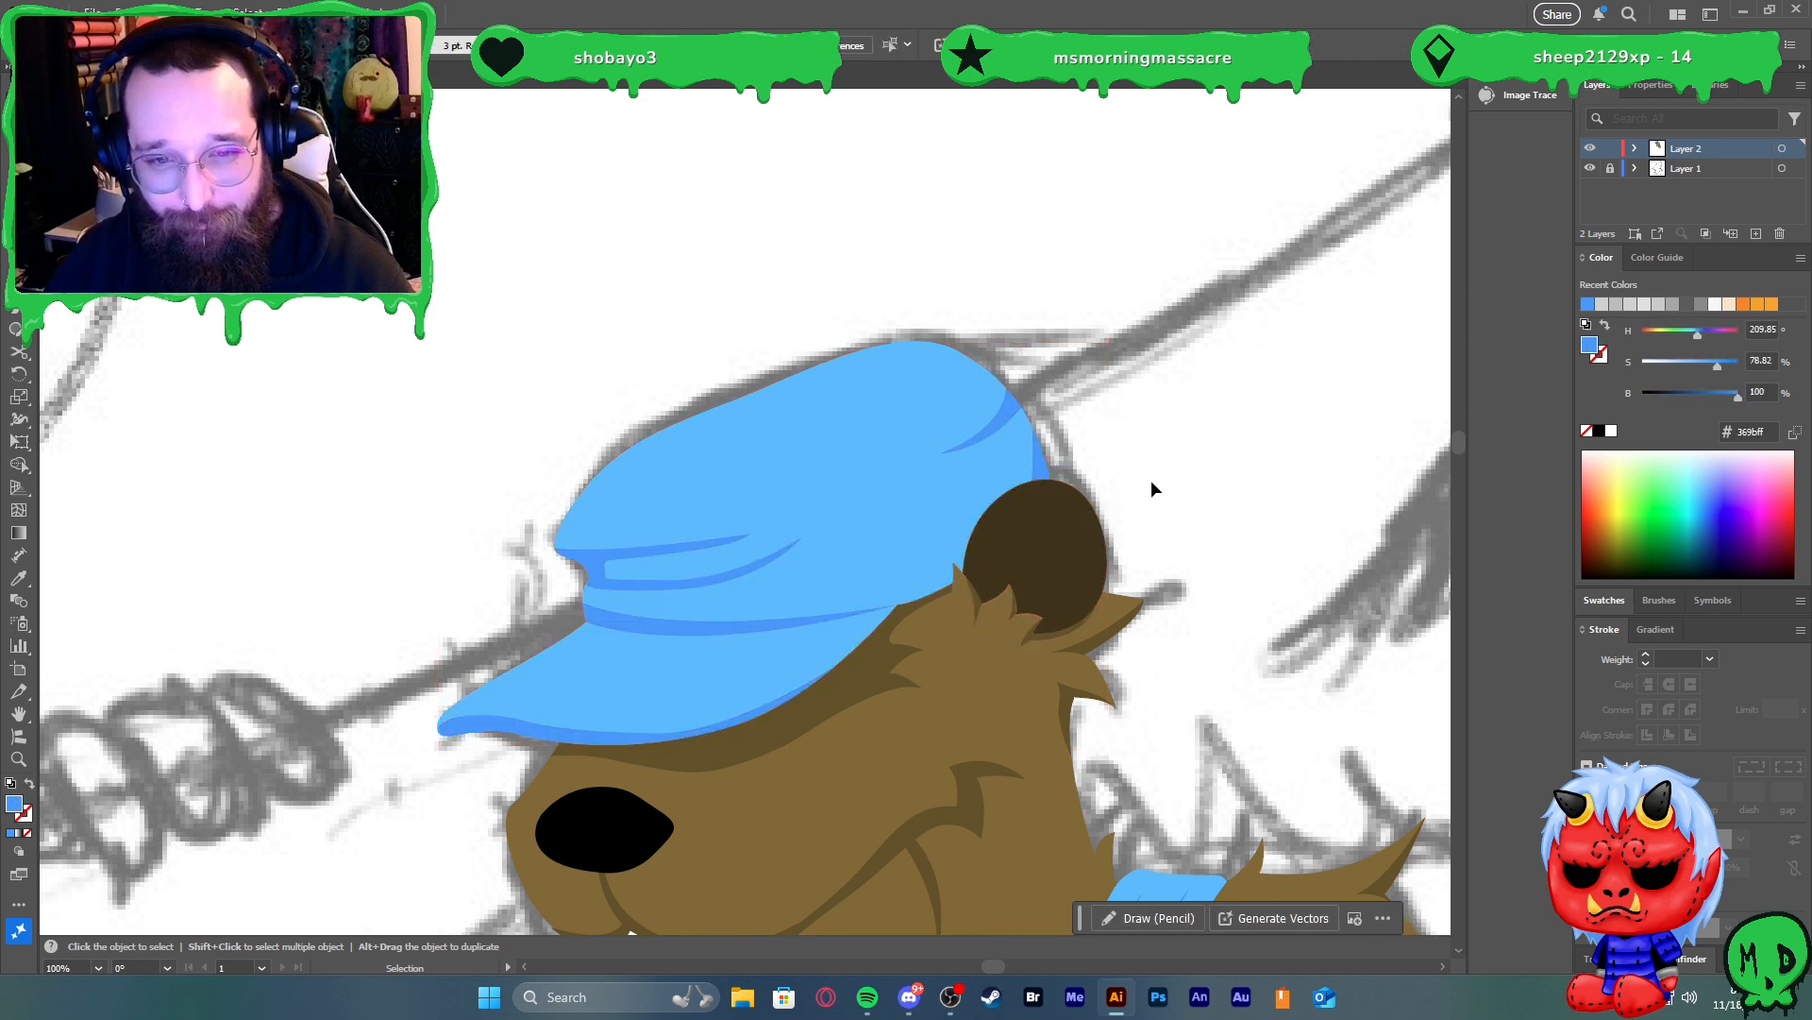
# Draw a thin curved fold in darker blue on the overalls' bib, below the button nearest the hanging arm
pyautogui.scroll(-3, 1169, 461)
pyautogui.press('a')
pyautogui.scroll(-2, 1185, 460)
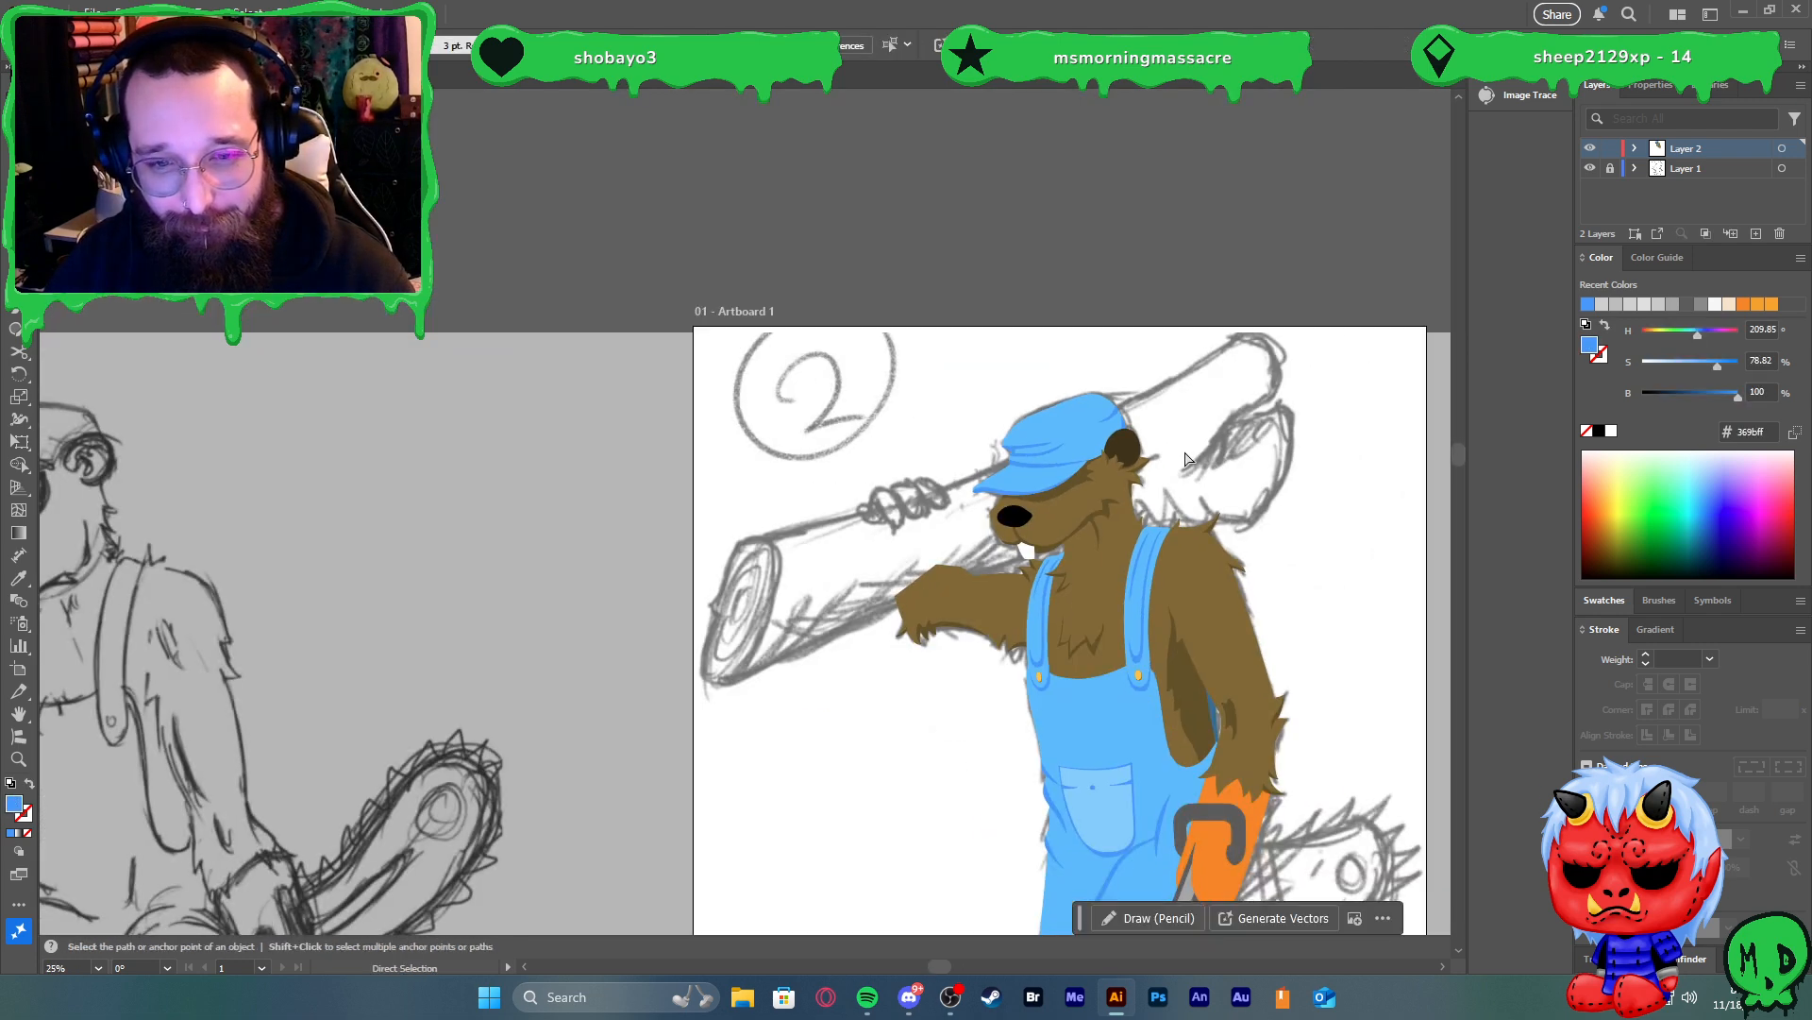
pyautogui.press('v')
pyautogui.scroll(4, 1180, 462)
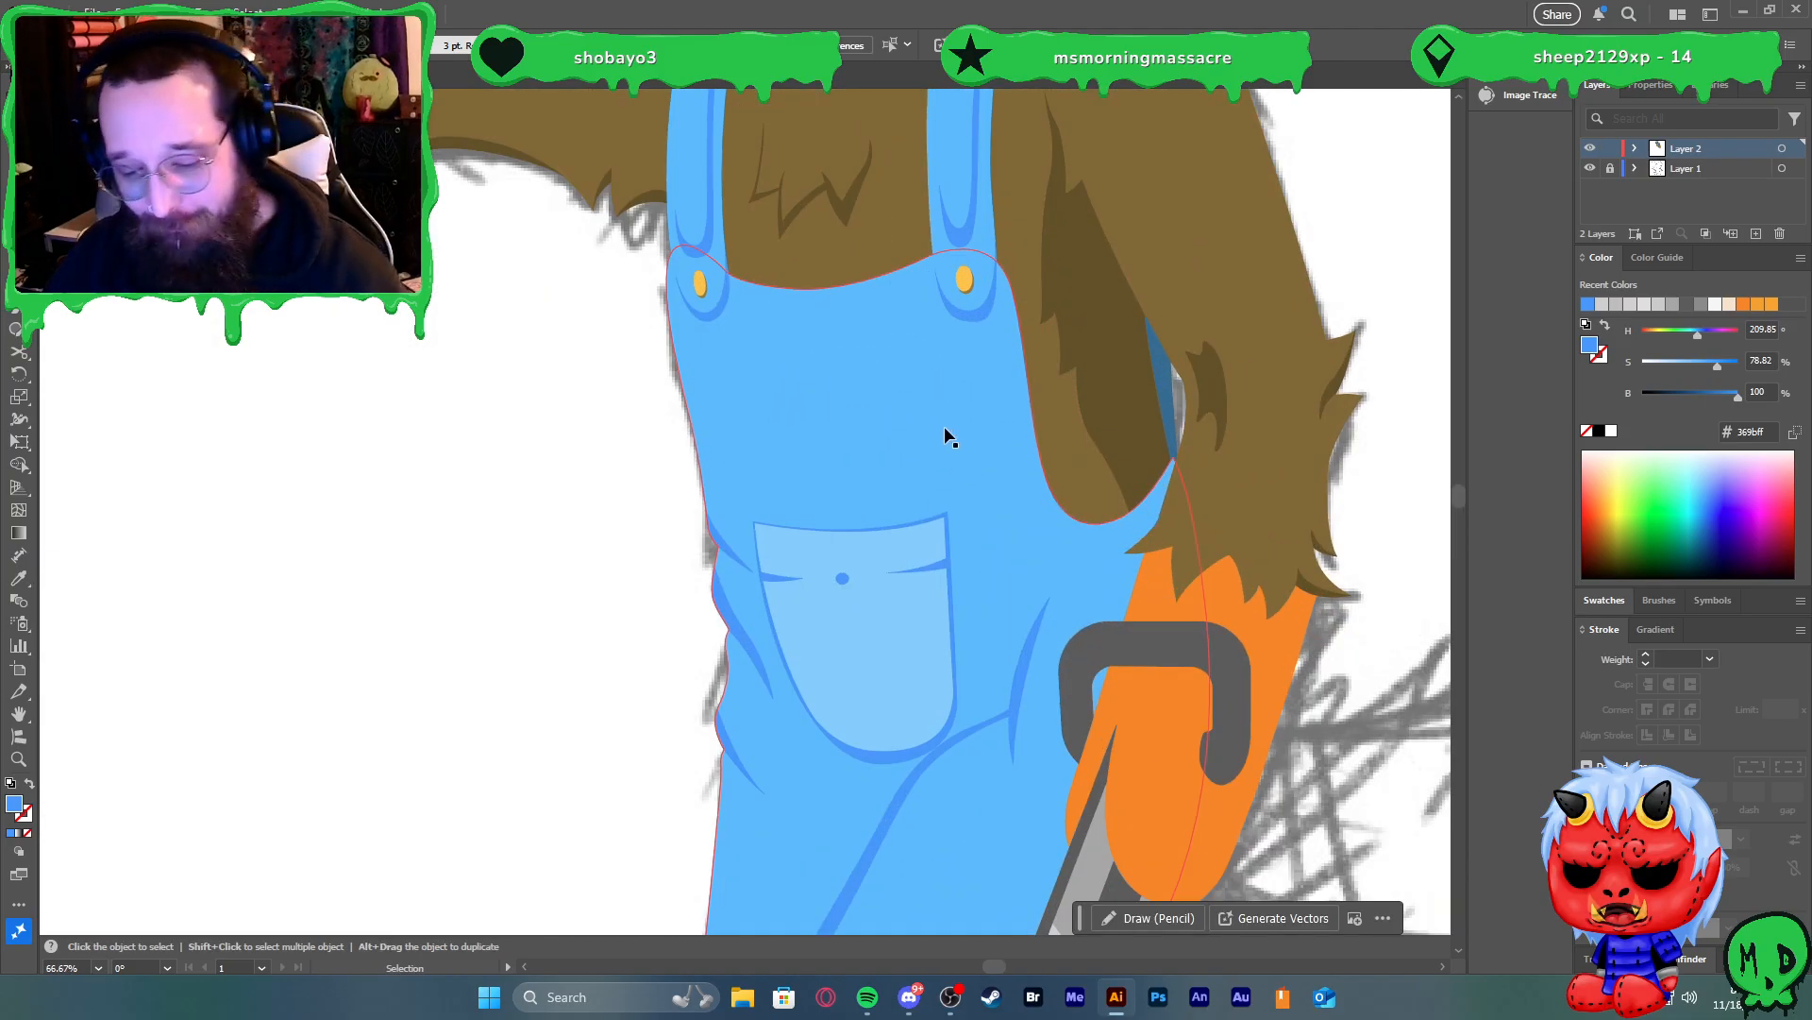
pyautogui.hotkey('ctrl', 'shift', 'a')
pyautogui.press('p')
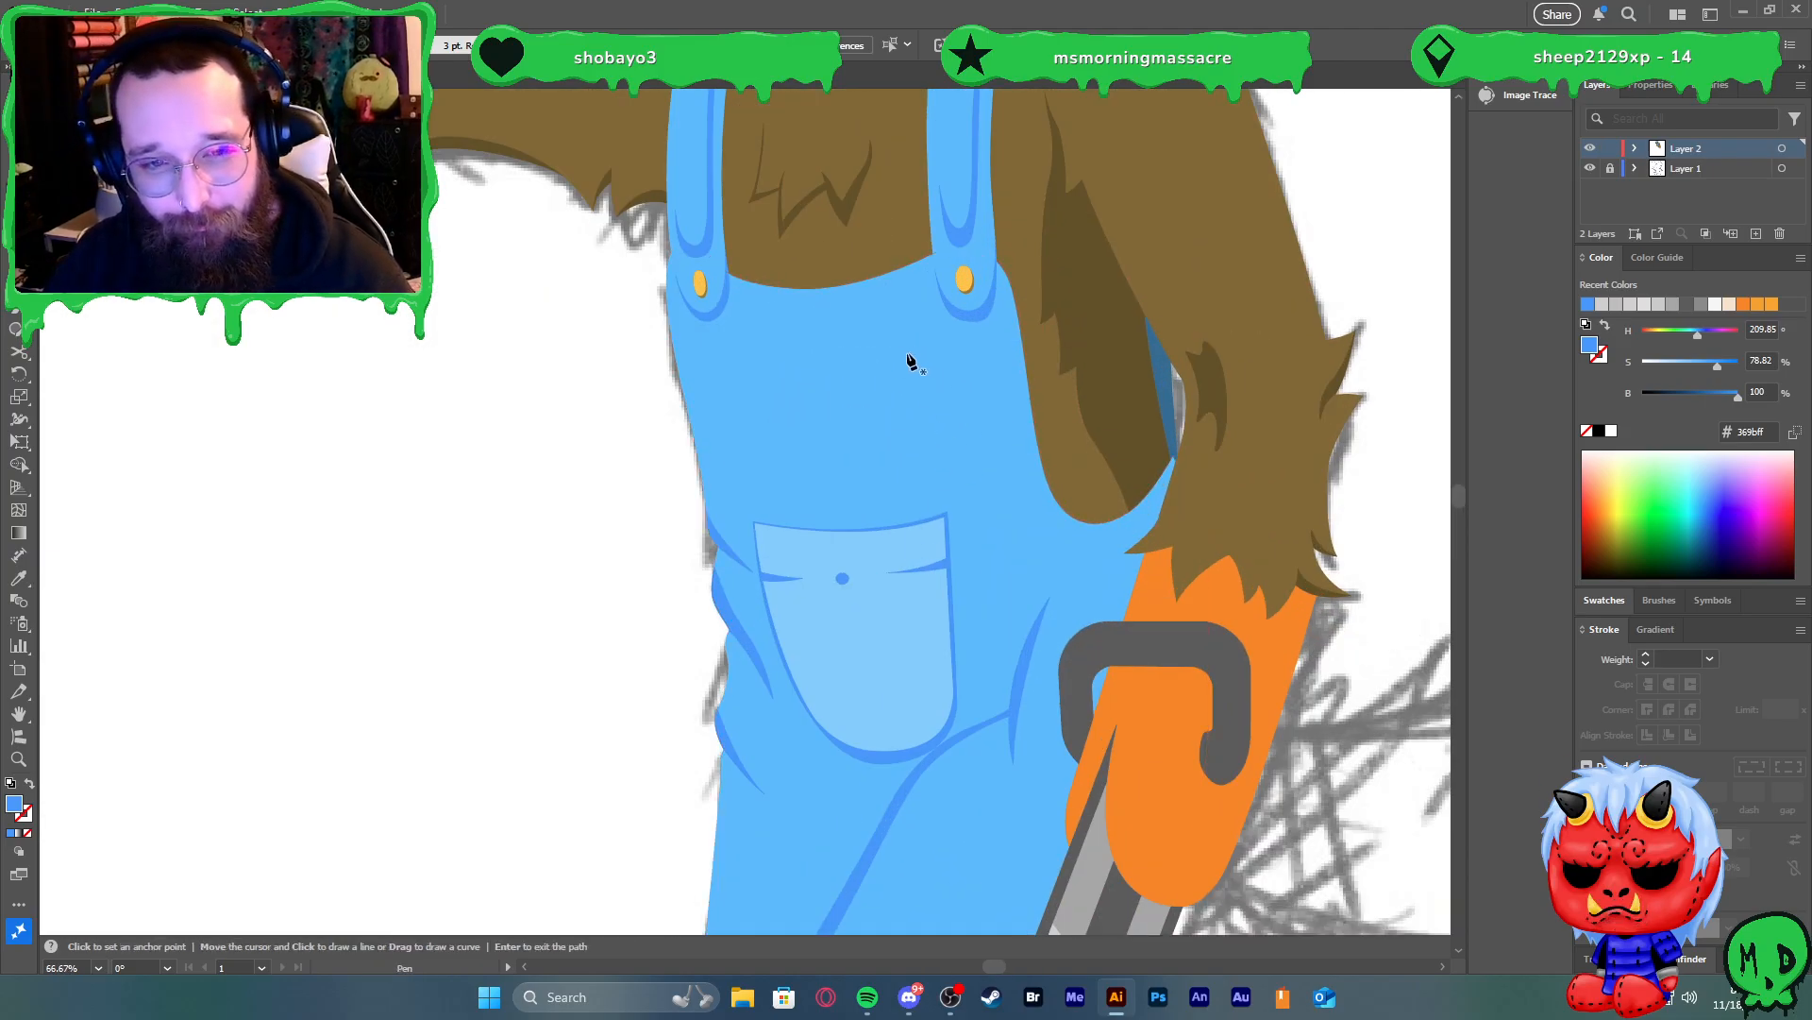
pyautogui.click(918, 341)
pyautogui.moveTo(964, 431)
pyautogui.mouseDown()
pyautogui.moveTo(1002, 438)
pyautogui.moveTo(1010, 412)
pyautogui.moveTo(988, 445)
pyautogui.moveTo(953, 445)
pyautogui.mouseUp()
pyautogui.moveTo(897, 235); pyautogui.dragTo(912, 257)
# Copy the curved bib fold across to below the other strap button and reflect the copy on the vertical axis
pyautogui.press('v')
pyautogui.moveTo(967, 432); pyautogui.dragTo(756, 434)
pyautogui.rightClick(755, 434)
pyautogui.moveTo(931, 857)
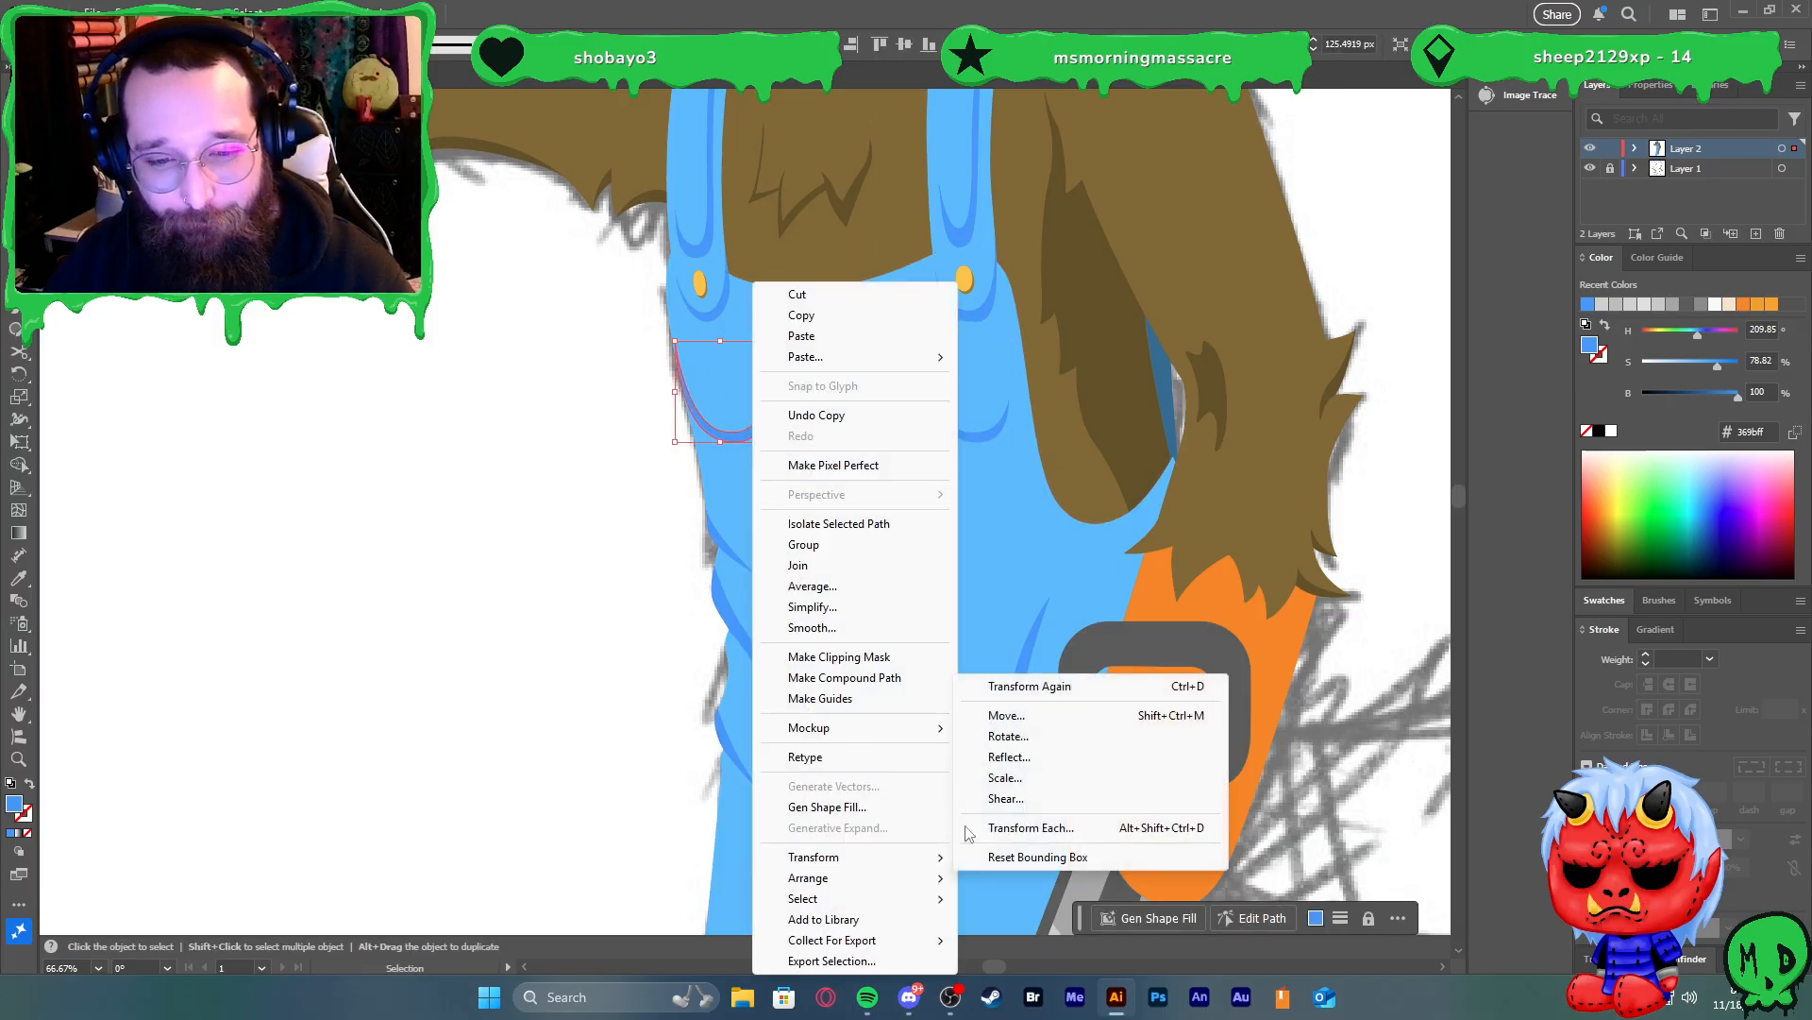
pyautogui.click(1008, 757)
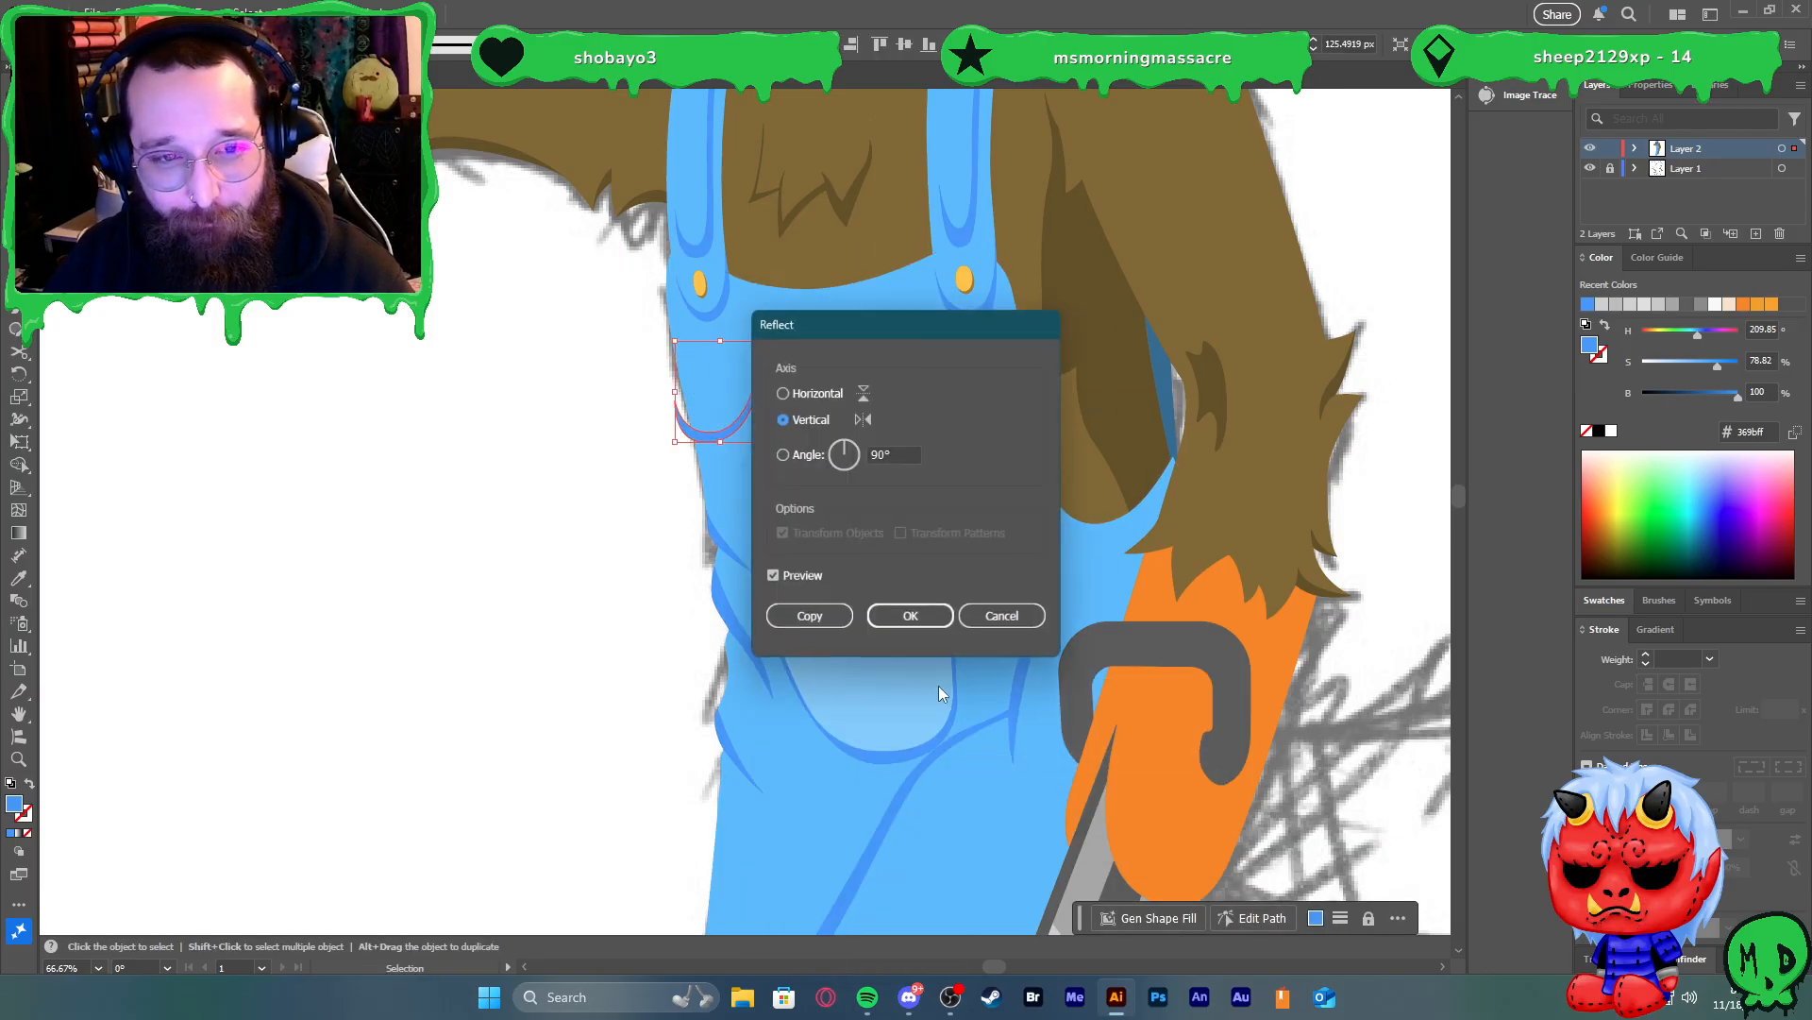
pyautogui.click(912, 616)
# Position the mirrored fold below its strap button and adjust its end near the outer edge of the bib
pyautogui.scroll(2, 722, 377)
pyautogui.moveTo(833, 416); pyautogui.dragTo(788, 417)
pyautogui.moveTo(795, 296); pyautogui.dragTo(776, 283)
pyautogui.click(577, 374)
pyautogui.scroll(-7, 441, 446)
pyautogui.hscroll(-1, 570, 542)
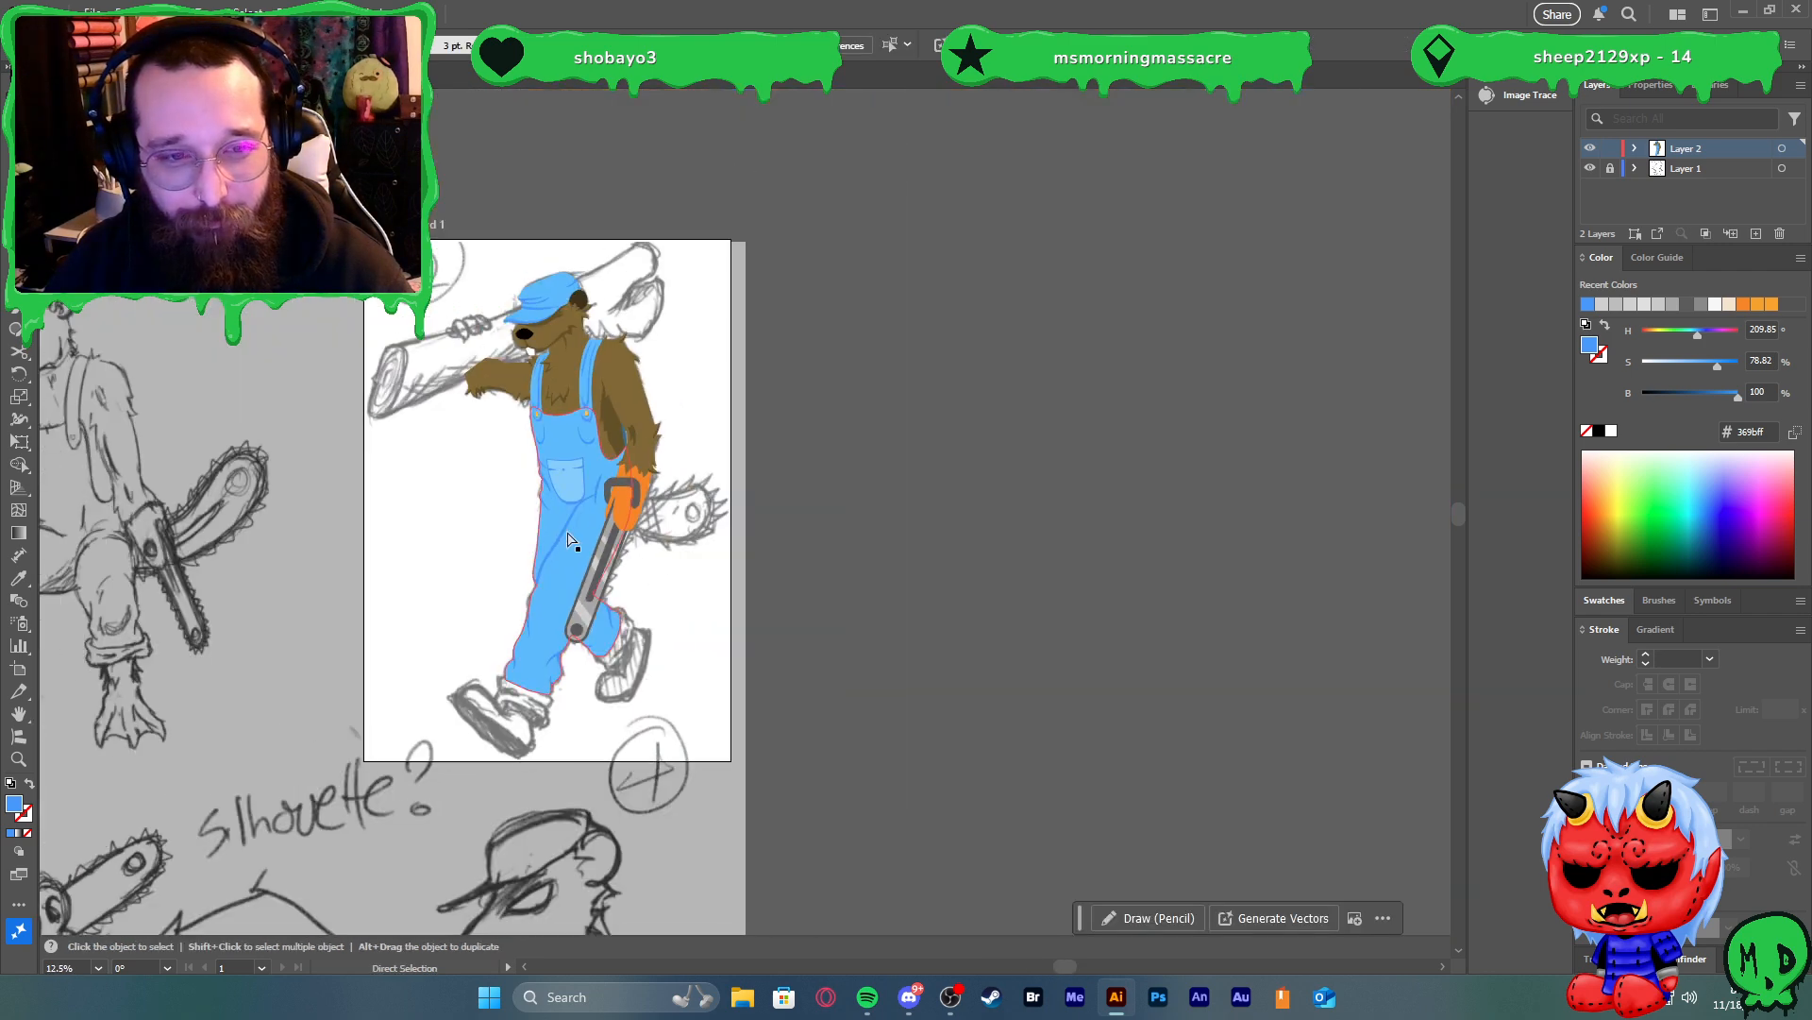
pyautogui.scroll(2, 427, 453)
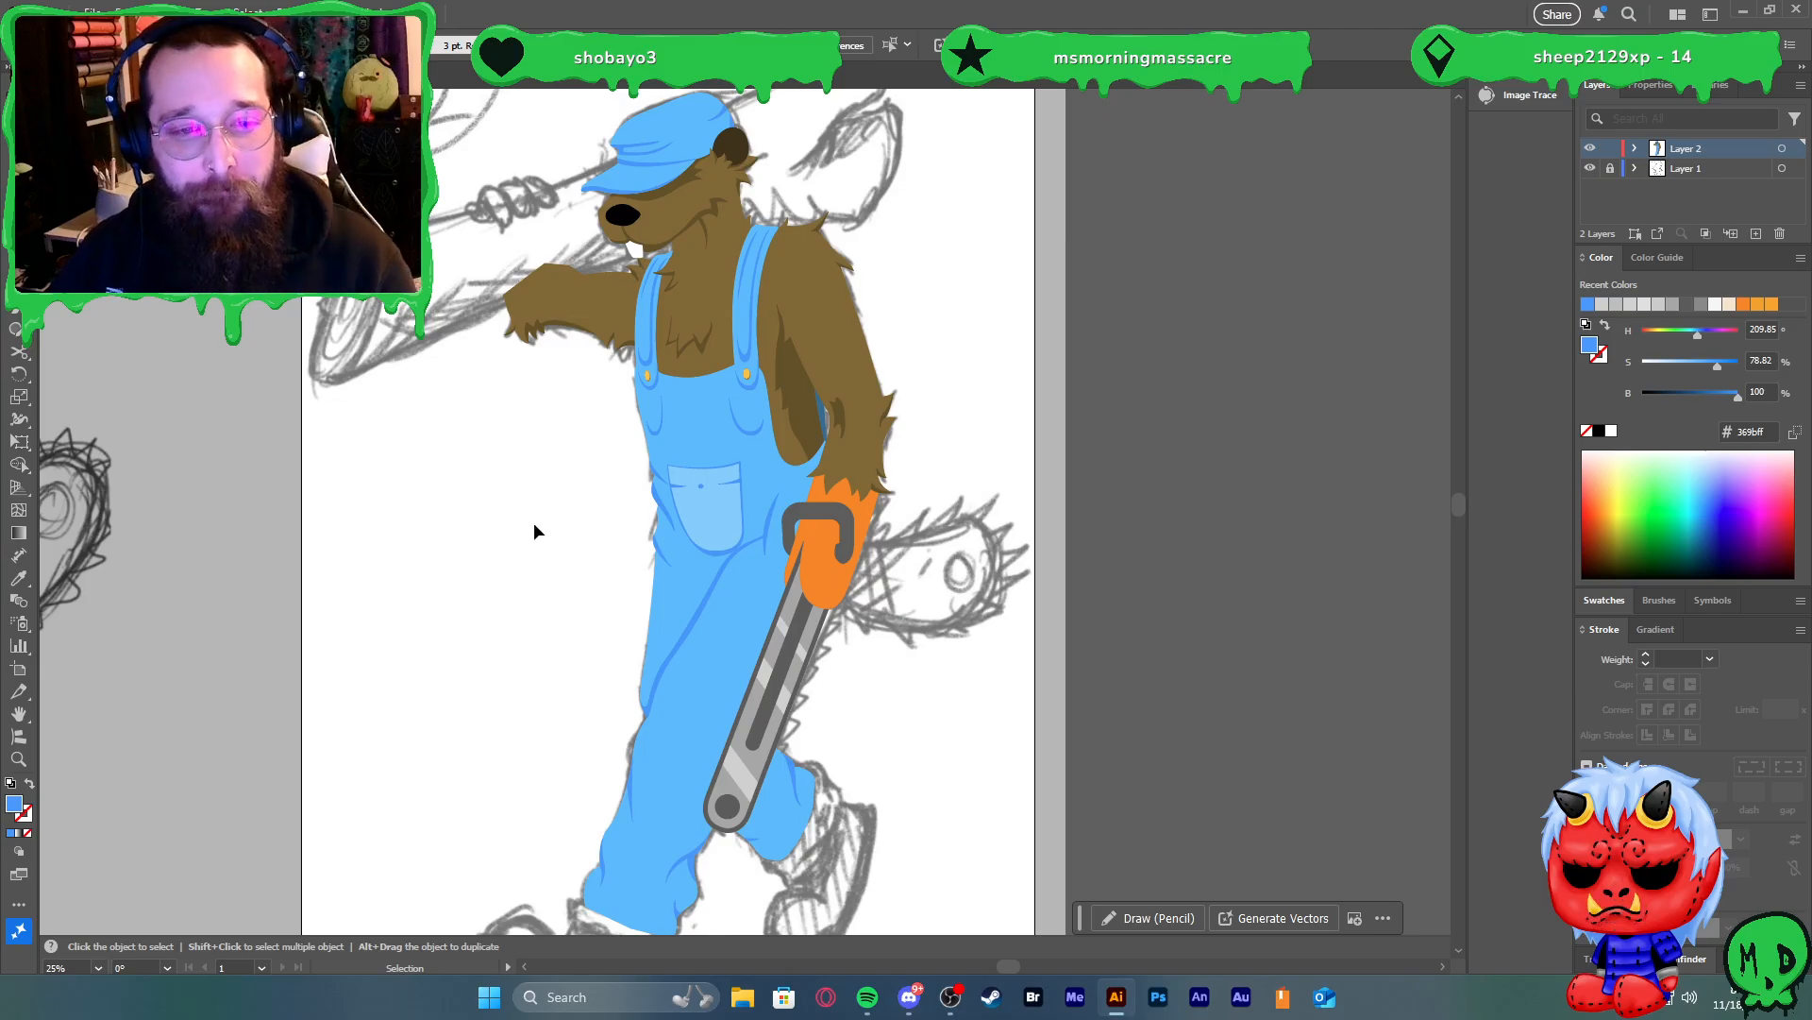
# Adjust the curve of the middle fold shadow beside the pocket, where it meets the notch in the overalls' outline
pyautogui.scroll(4, 631, 518)
pyautogui.press('a')
pyautogui.scroll(2, 875, 437)
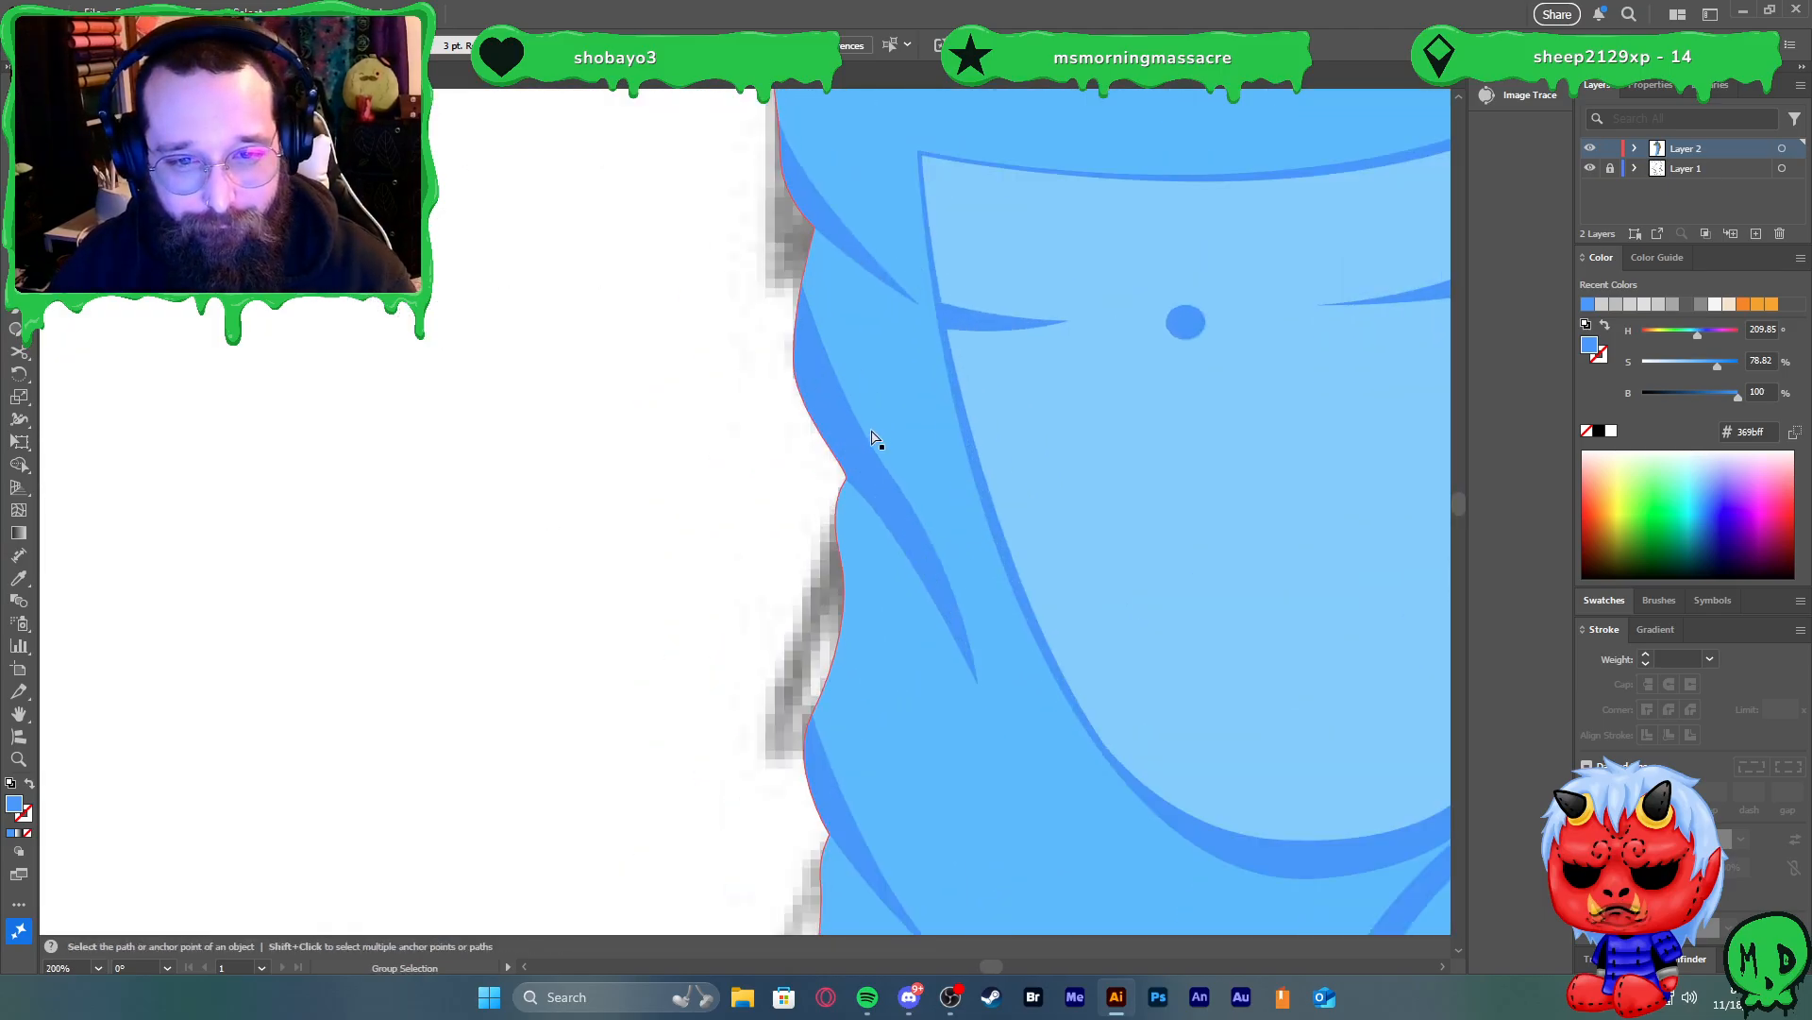
pyautogui.click(853, 461)
pyautogui.moveTo(853, 461); pyautogui.dragTo(878, 481)
pyautogui.scroll(4, 850, 481)
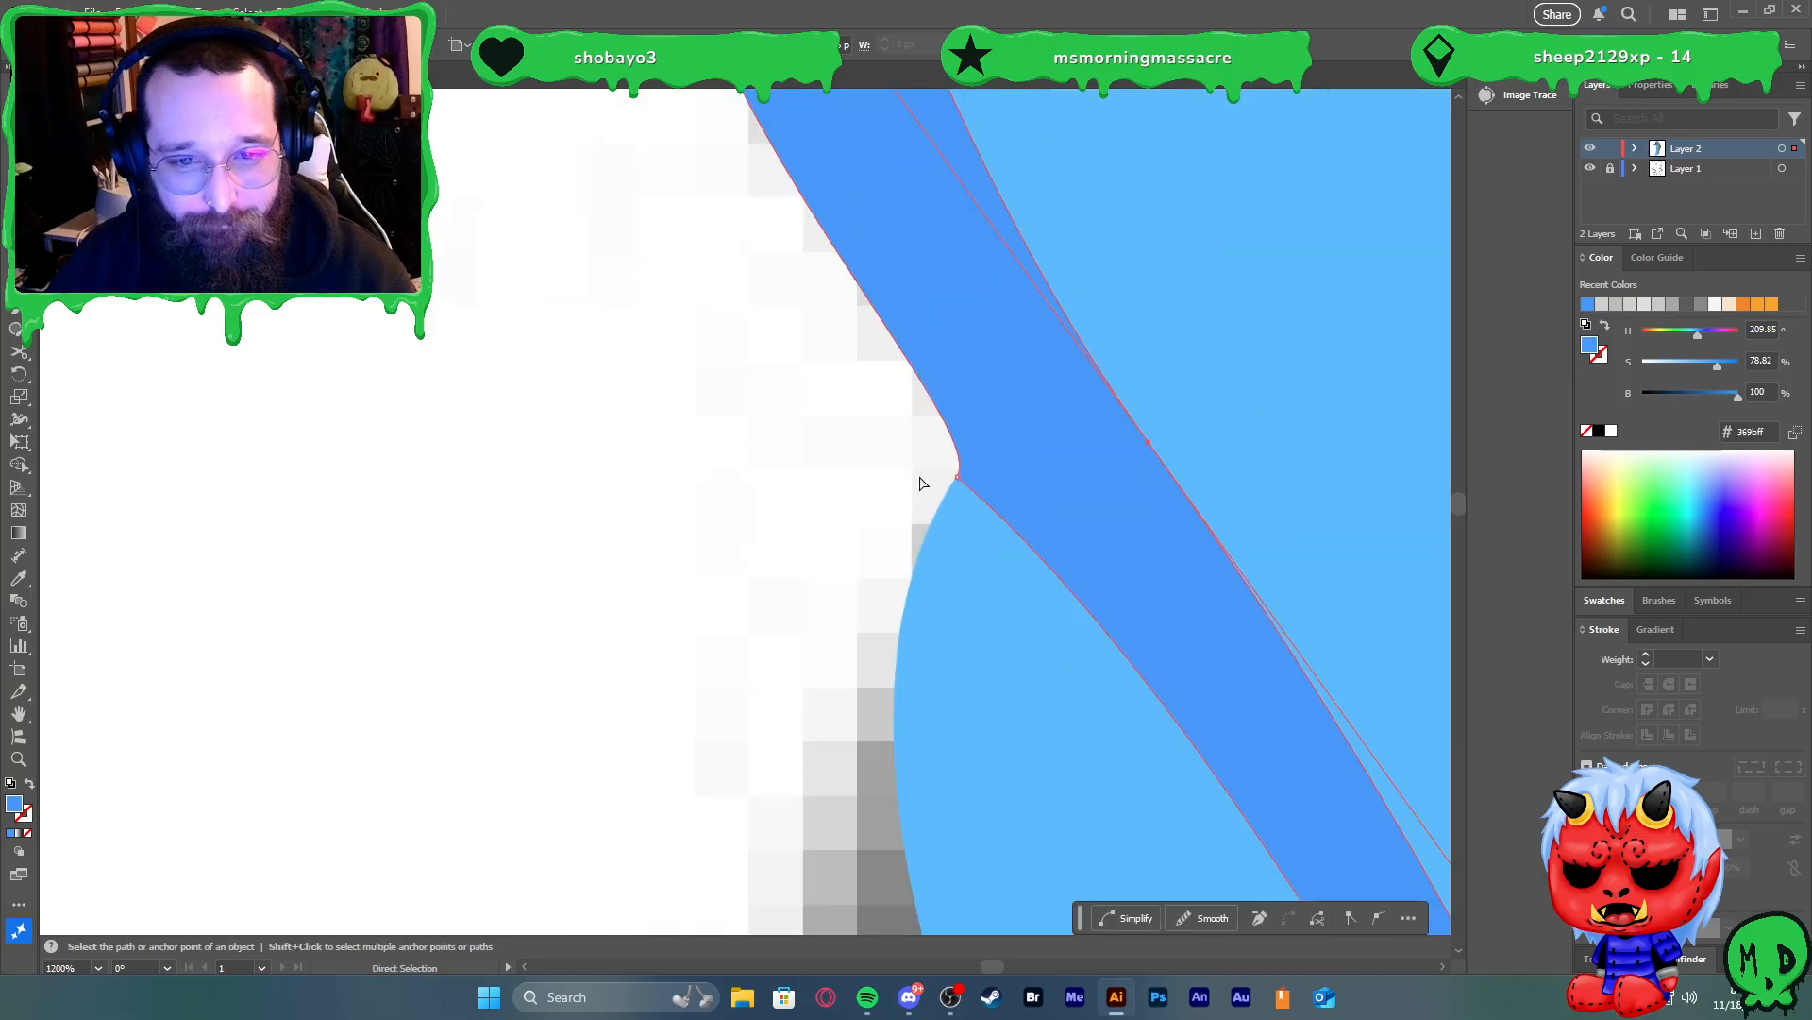
pyautogui.scroll(-4, 922, 473)
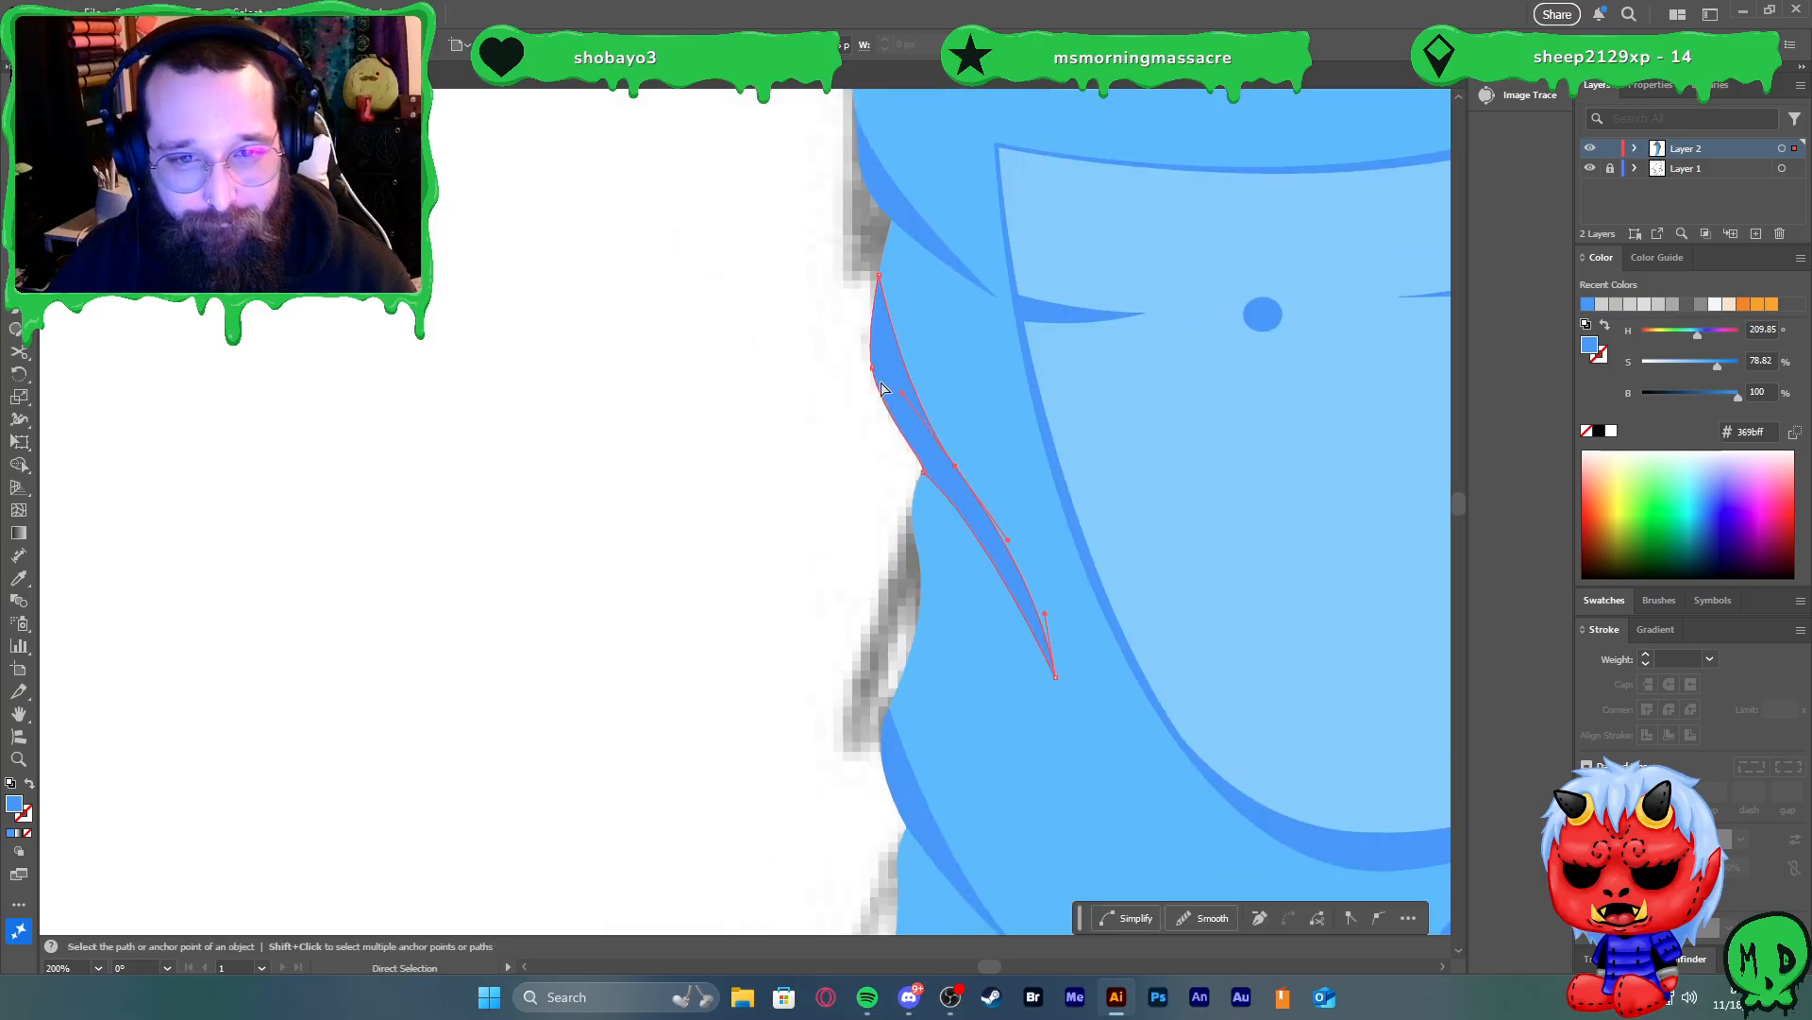
pyautogui.press('v')
pyautogui.click(799, 463)
pyautogui.scroll(-3, 799, 463)
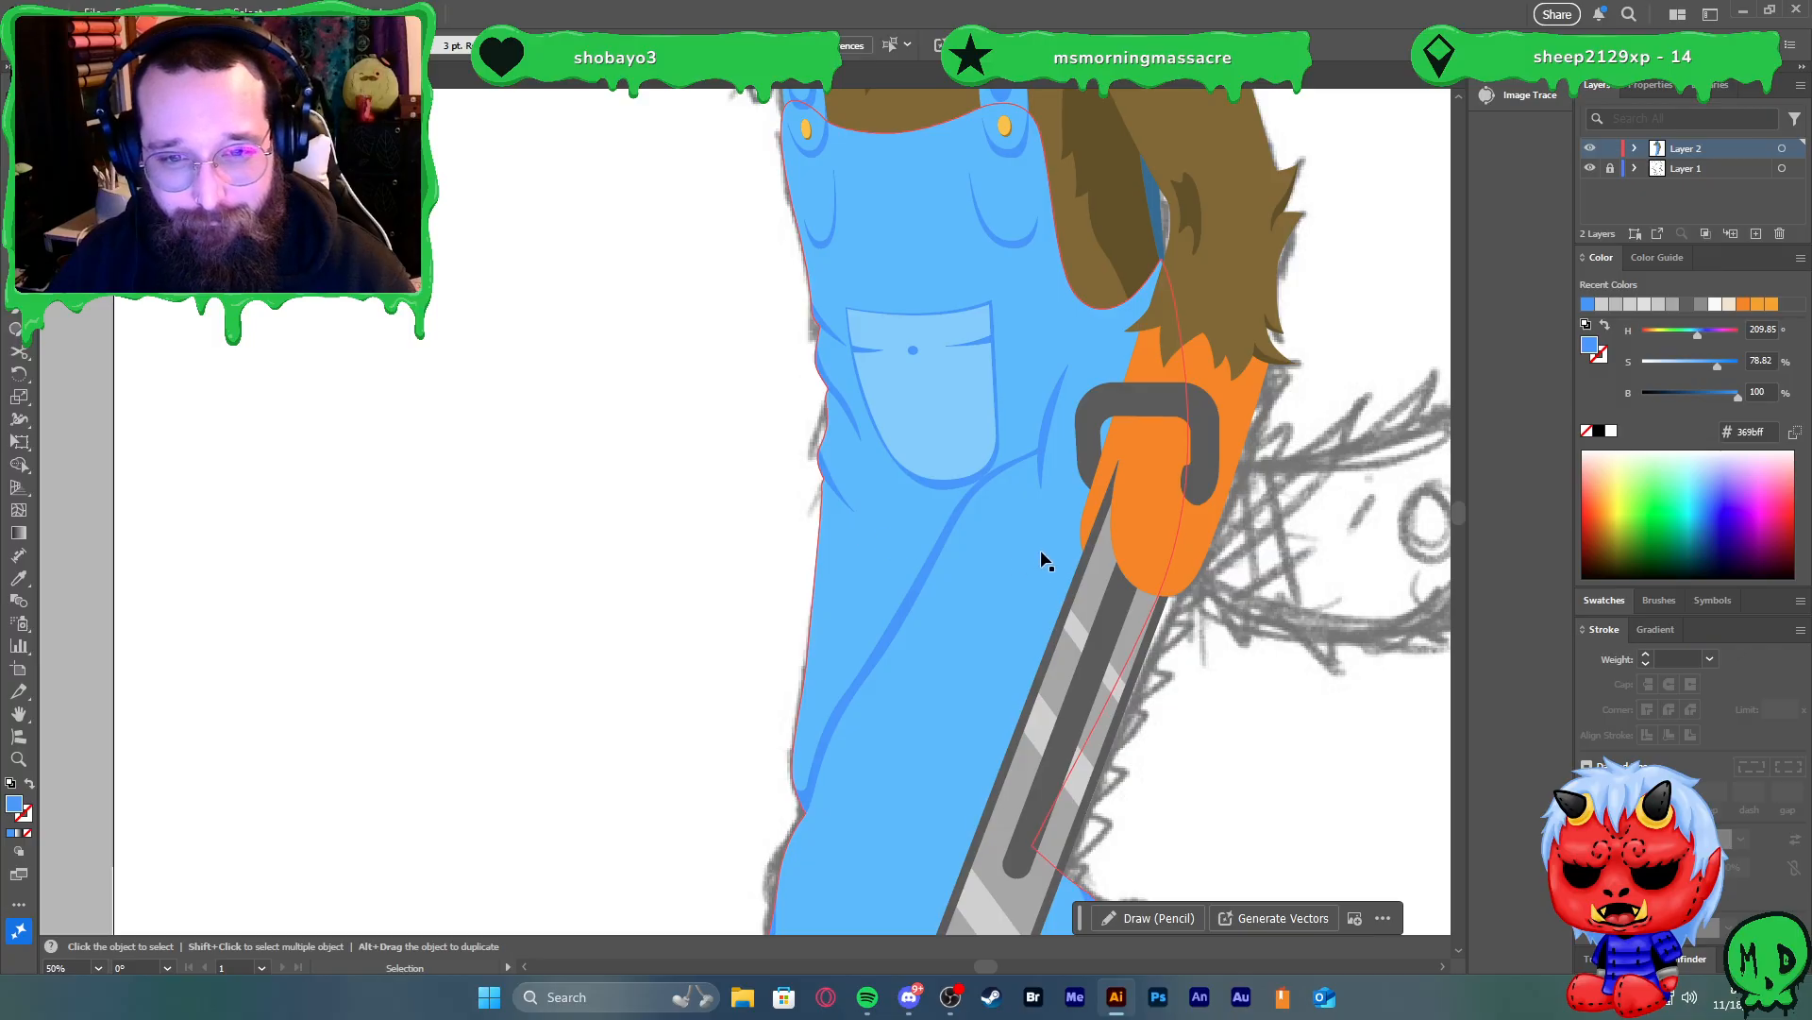
pyautogui.scroll(-3, 1032, 567)
pyautogui.scroll(-2, 1243, 644)
pyautogui.hscroll(1, 1218, 666)
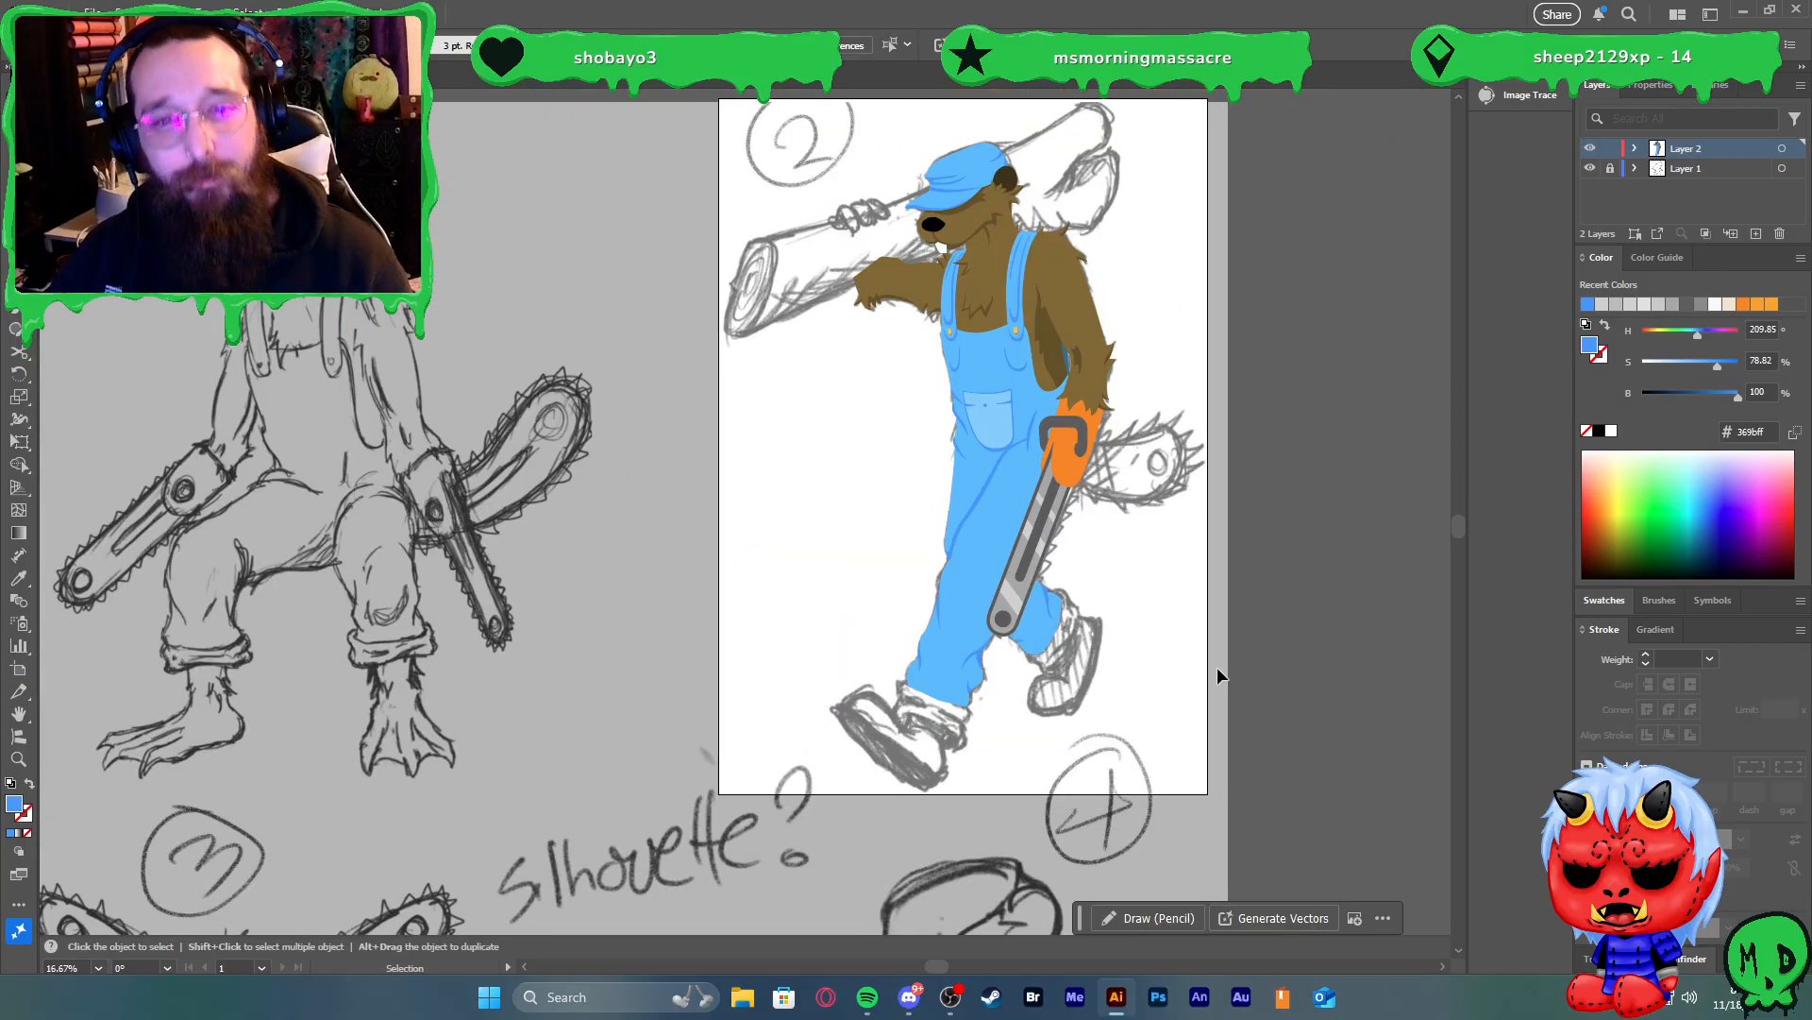
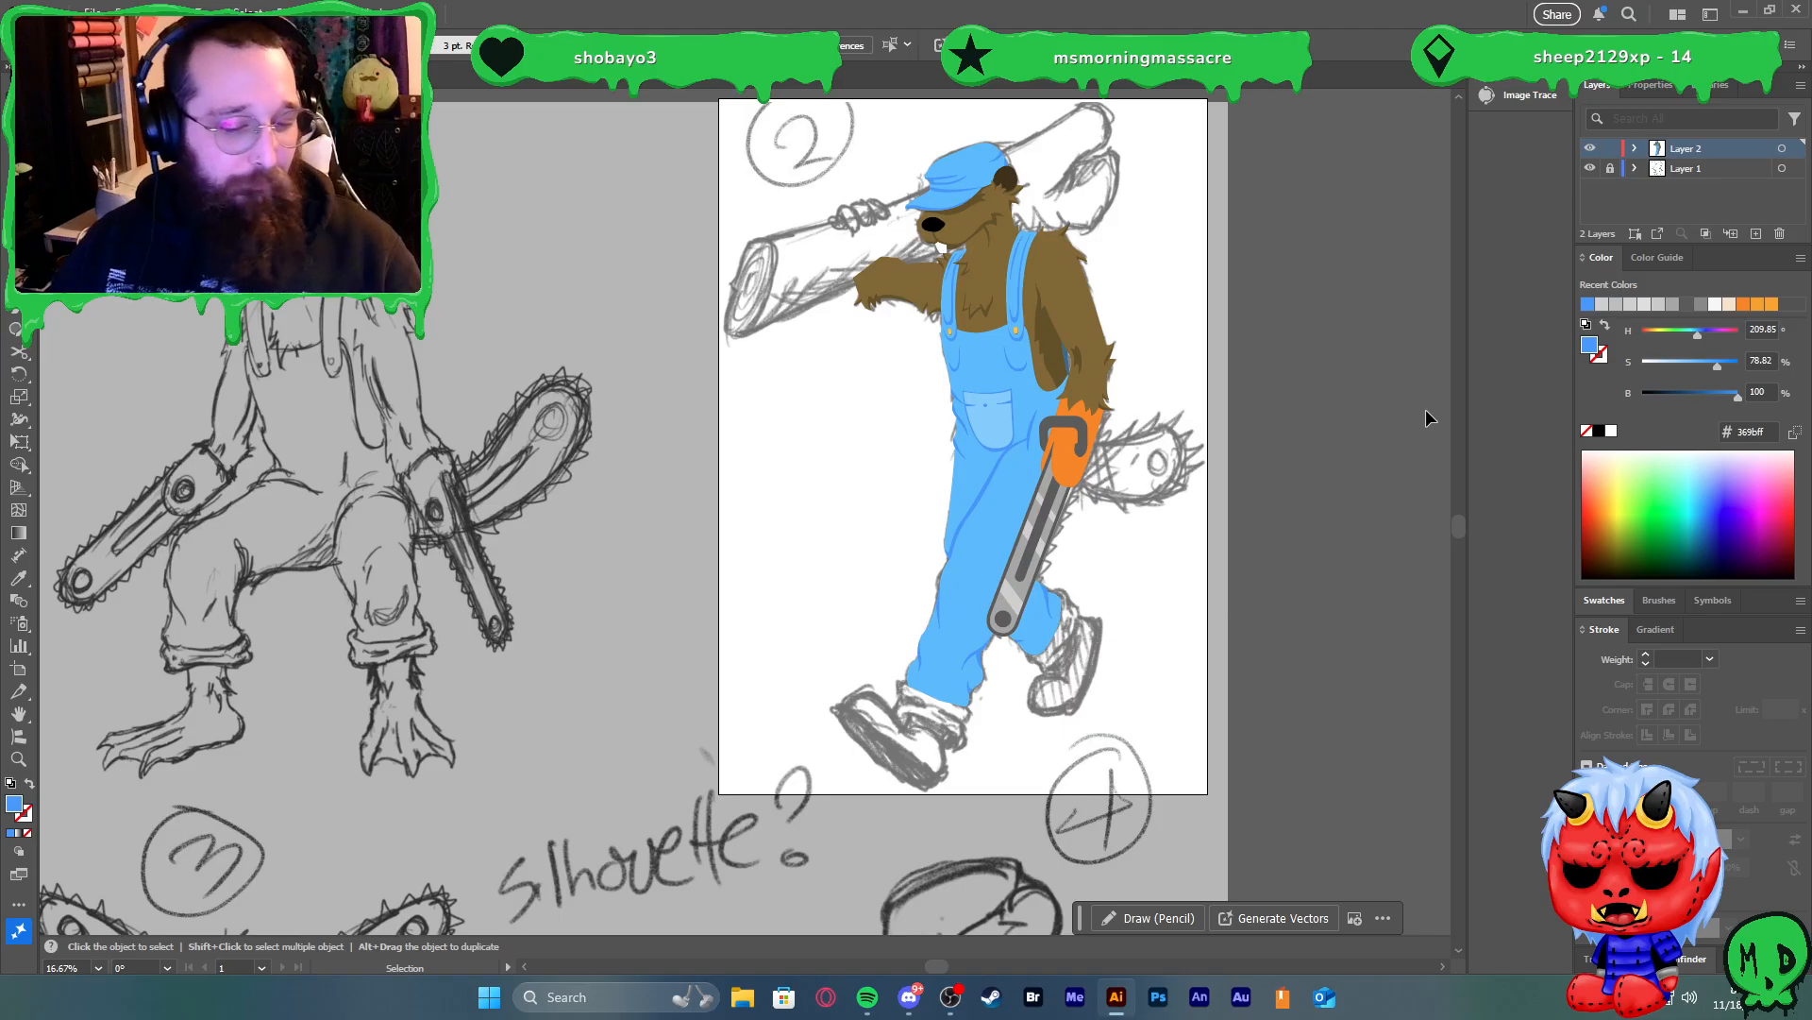
# Draw a small pointed chain tooth on the guide bar's edge beside the orange body and fill it with gray #a6a6a6
pyautogui.scroll(4, 1106, 645)
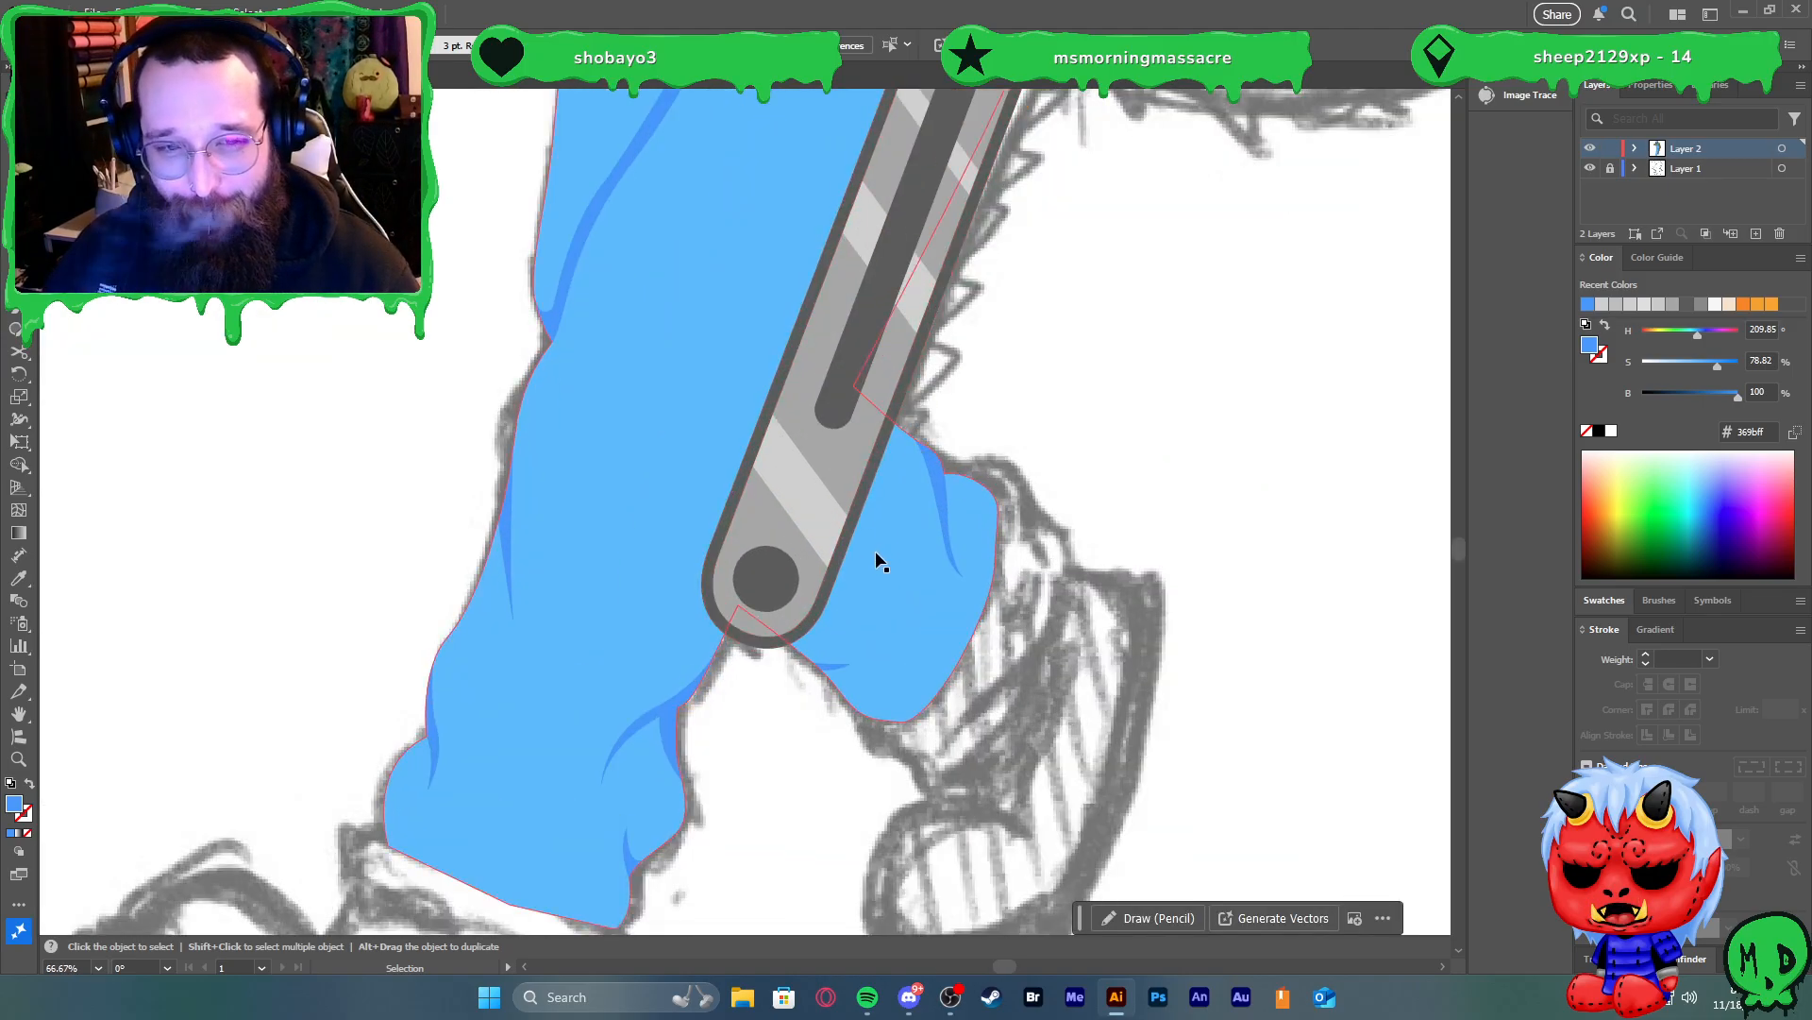
pyautogui.scroll(3, 872, 553)
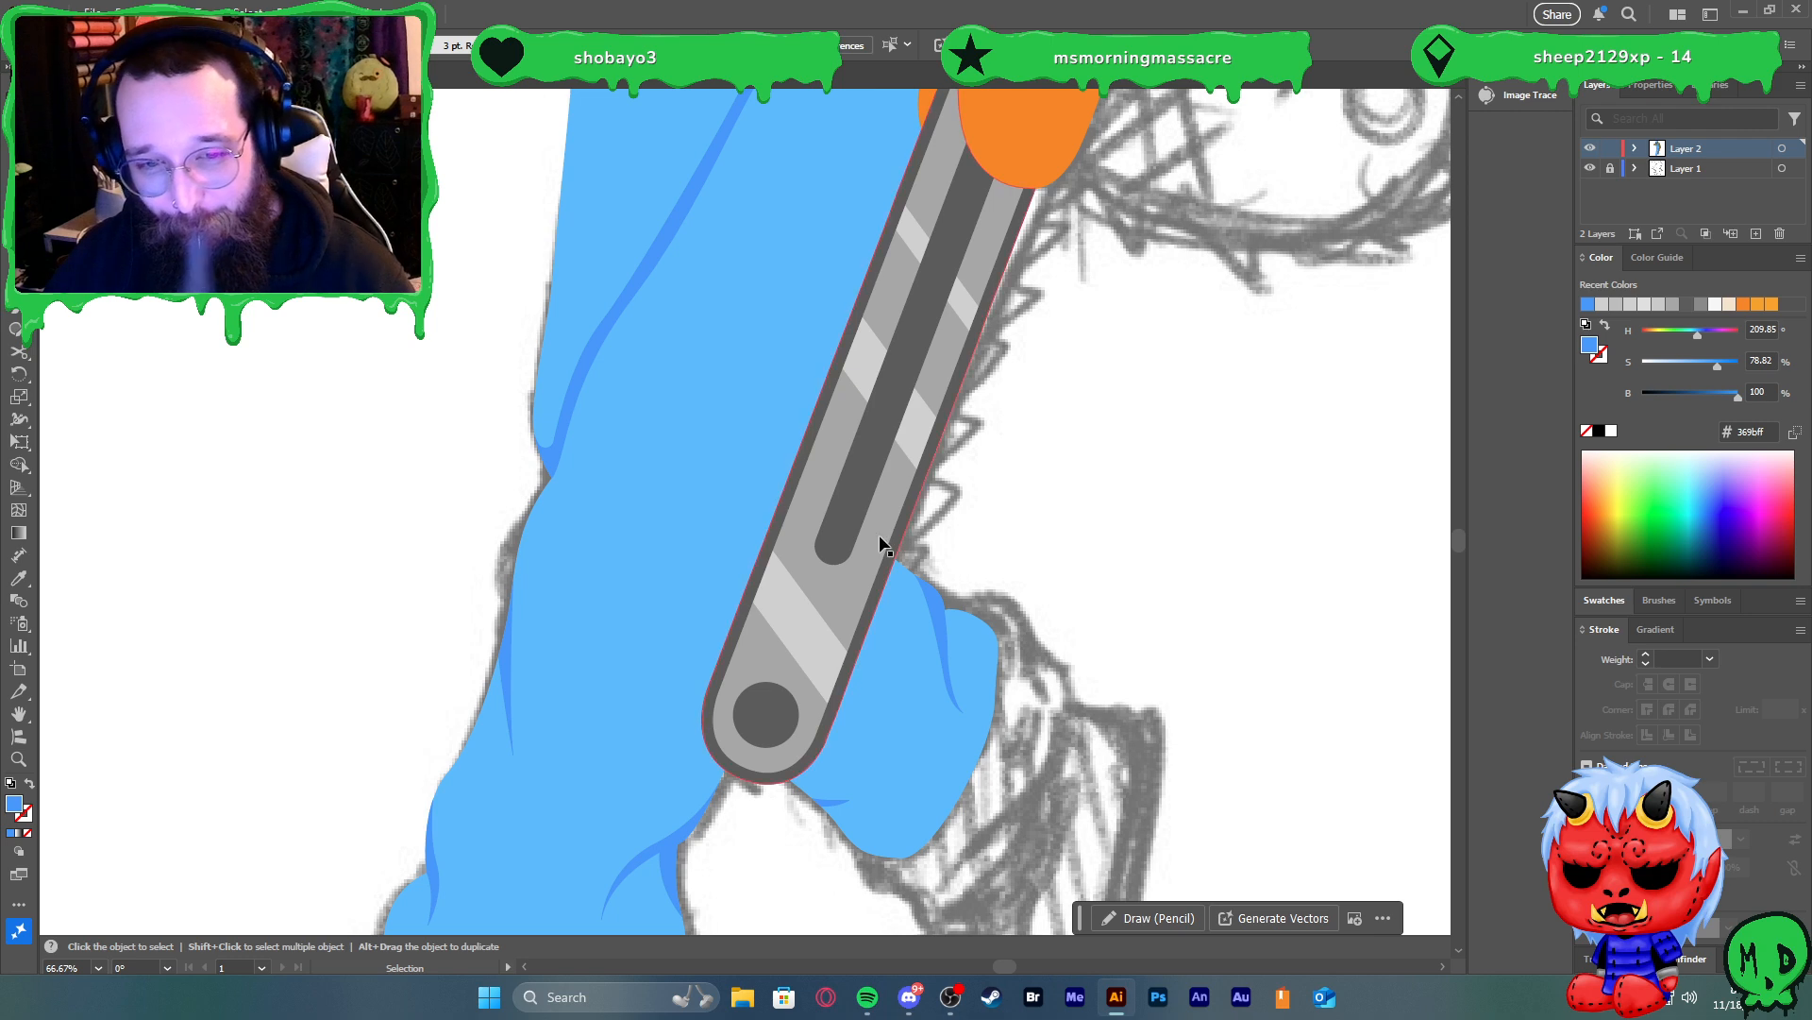
pyautogui.press('p')
pyautogui.scroll(3, 934, 349)
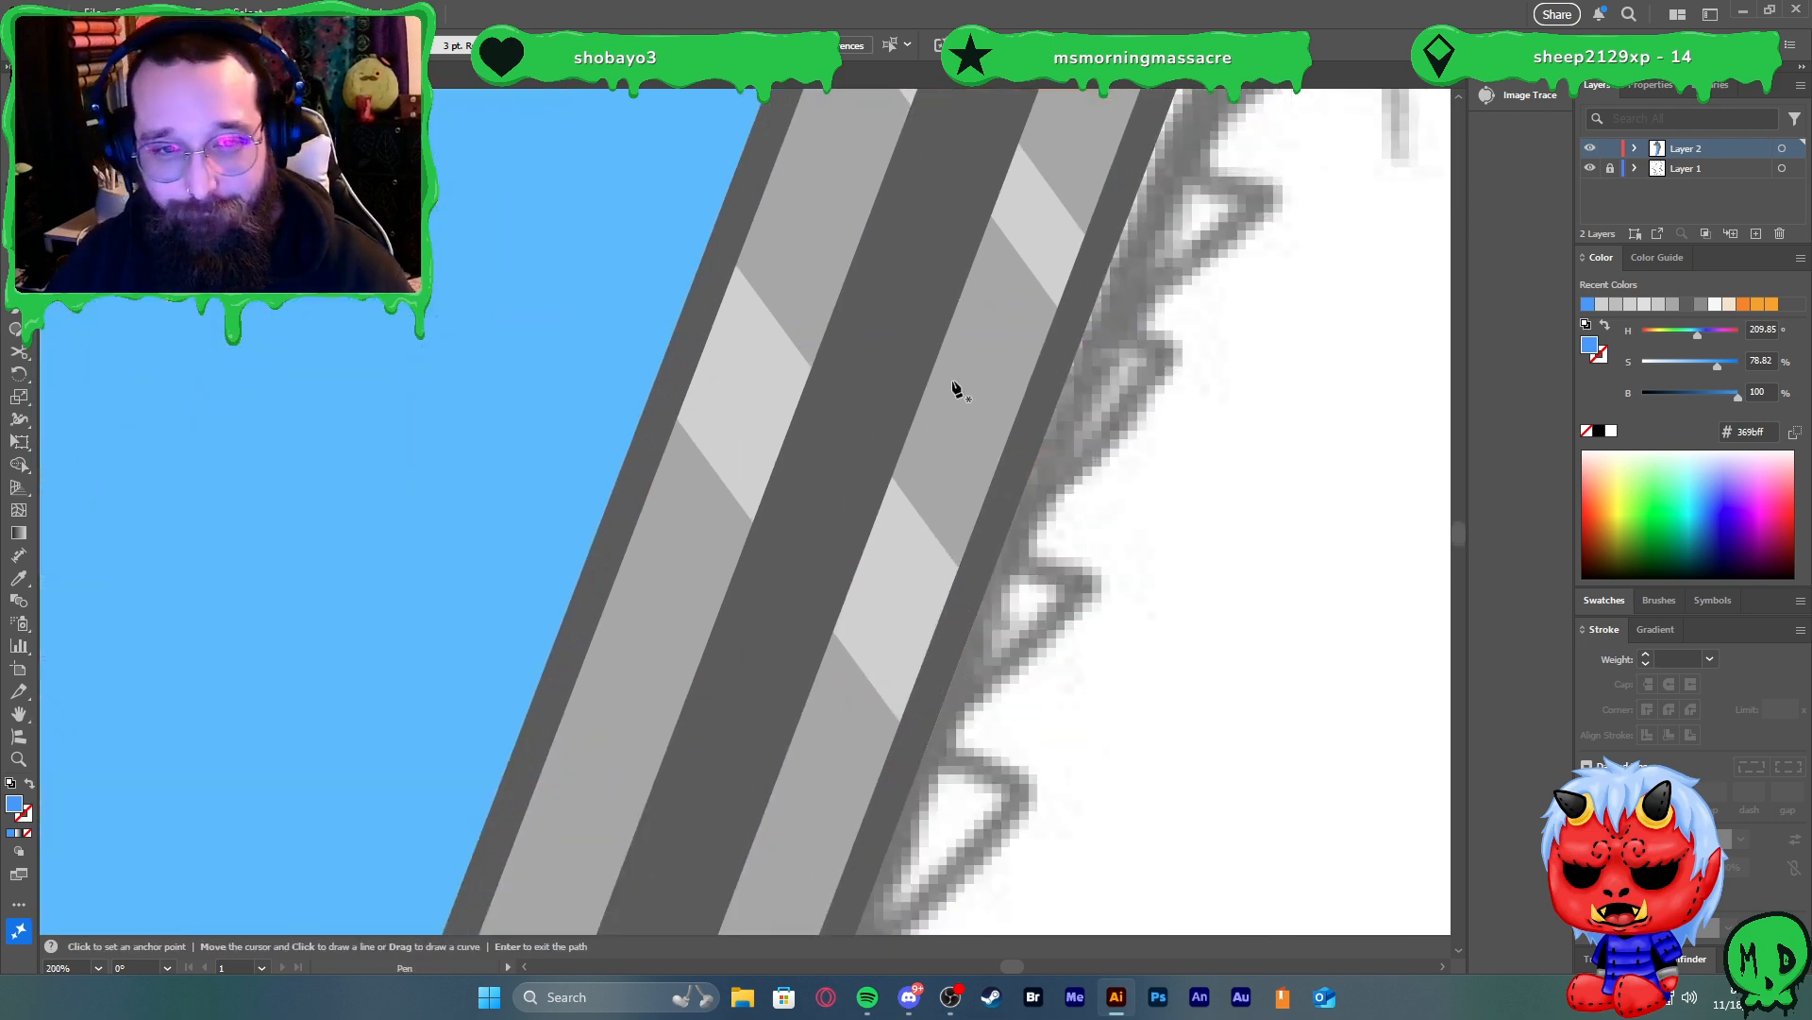
pyautogui.scroll(10, 953, 382)
pyautogui.scroll(3, 957, 412)
pyautogui.moveTo(937, 424)
pyautogui.mouseDown()
pyautogui.moveTo(923, 384)
pyautogui.moveTo(942, 329)
pyautogui.moveTo(961, 366)
pyautogui.moveTo(977, 337)
pyautogui.moveTo(939, 411)
pyautogui.mouseUp()
pyautogui.press('i')
pyautogui.click(1001, 508)
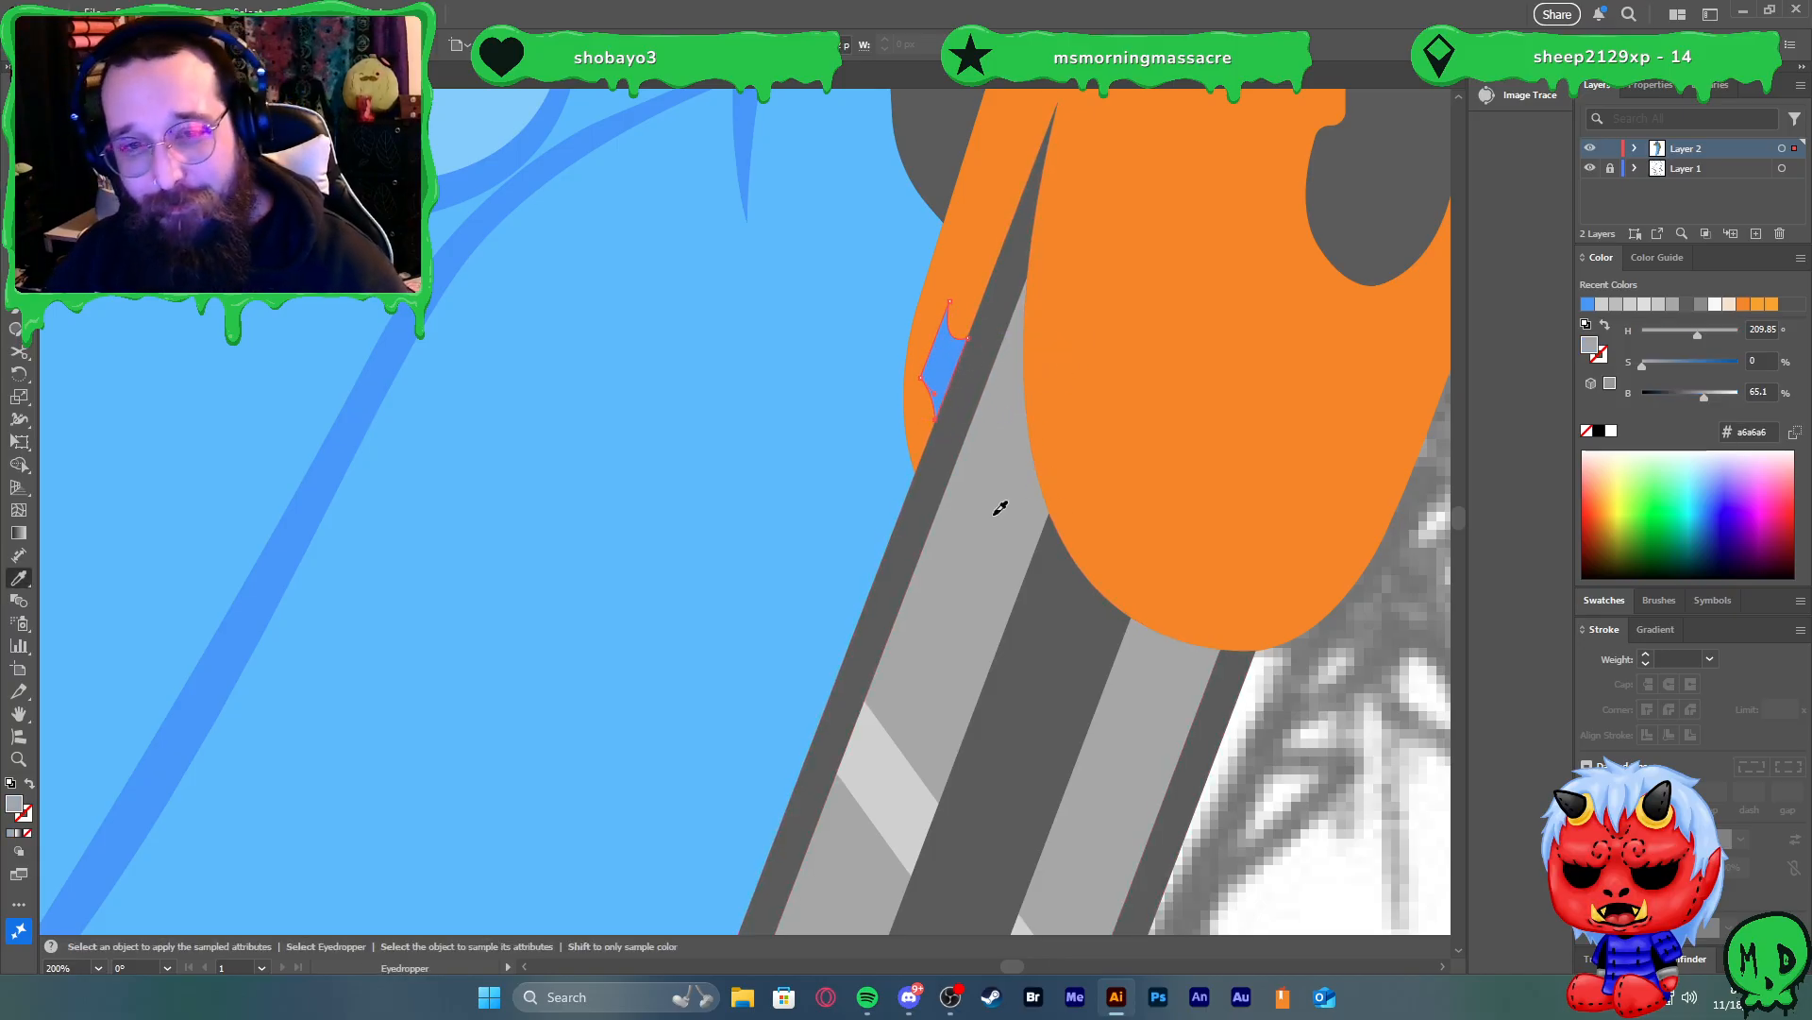
# Place a copy of the gray chain tooth farther down along the same edge of the guide bar
pyautogui.press('v')
pyautogui.scroll(-3, 933, 441)
pyautogui.scroll(3, 898, 465)
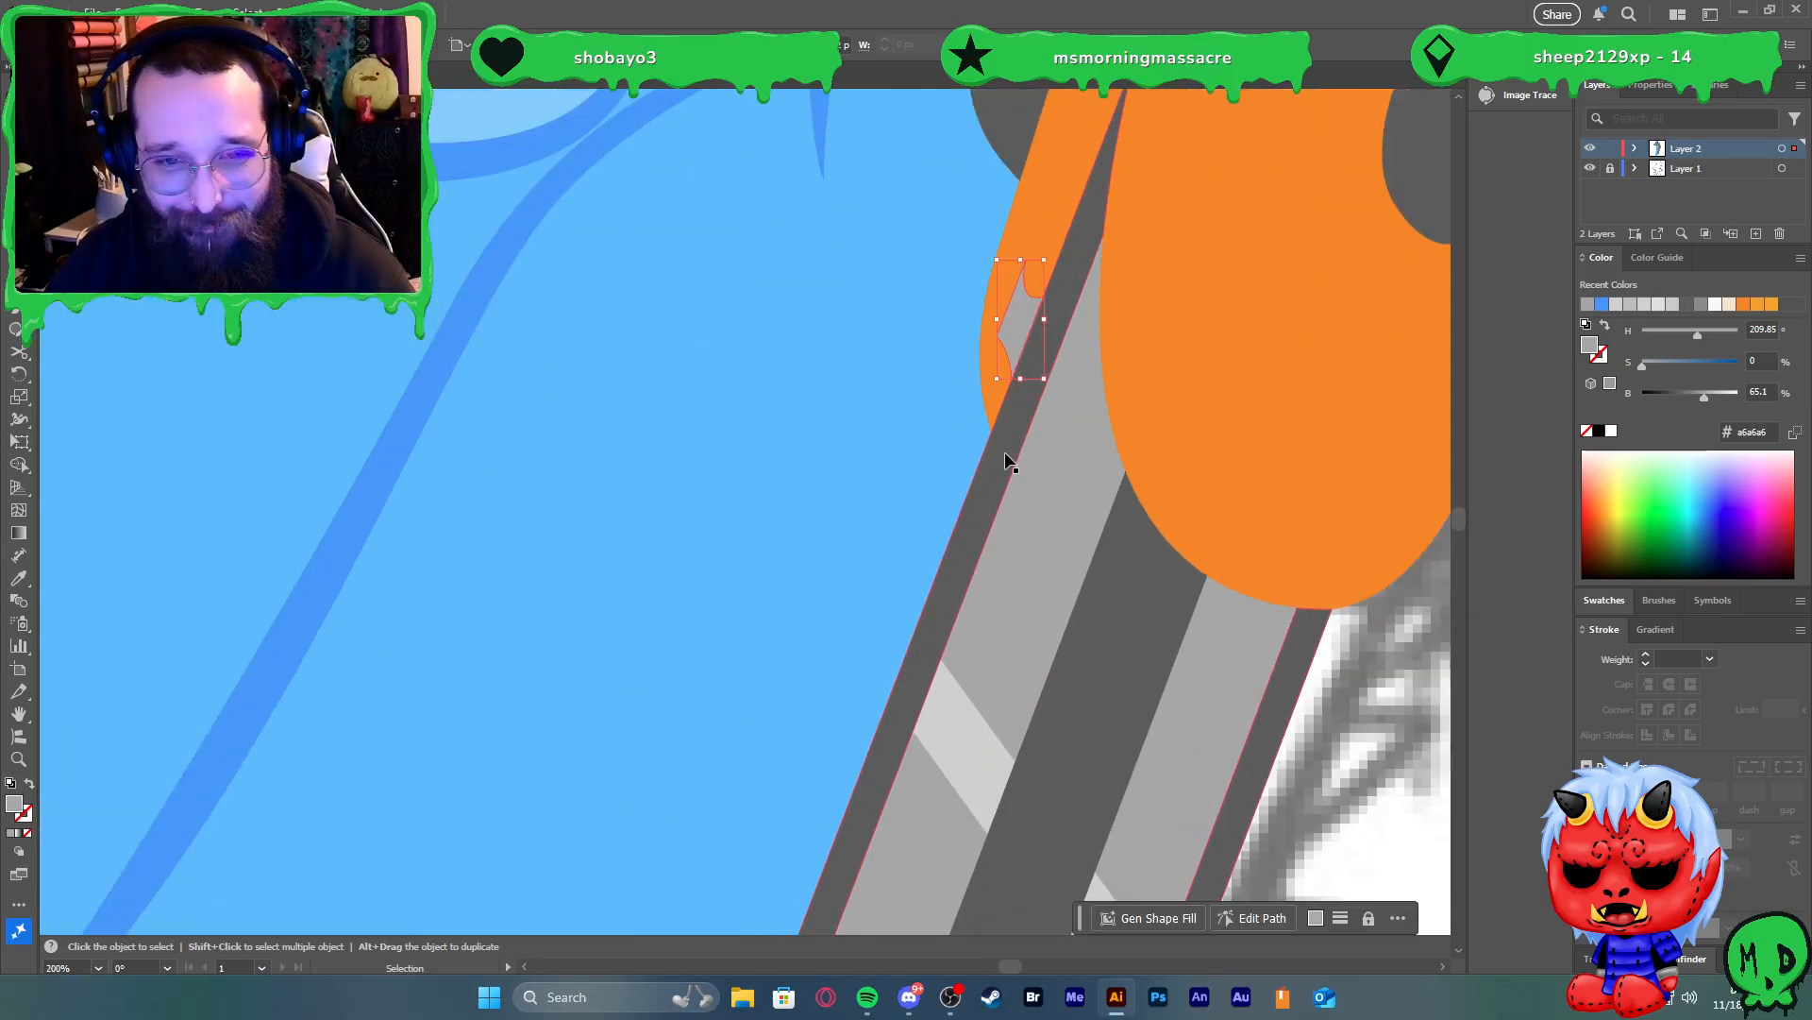
pyautogui.moveTo(1024, 342); pyautogui.dragTo(941, 529)
pyautogui.scroll(-3, 949, 524)
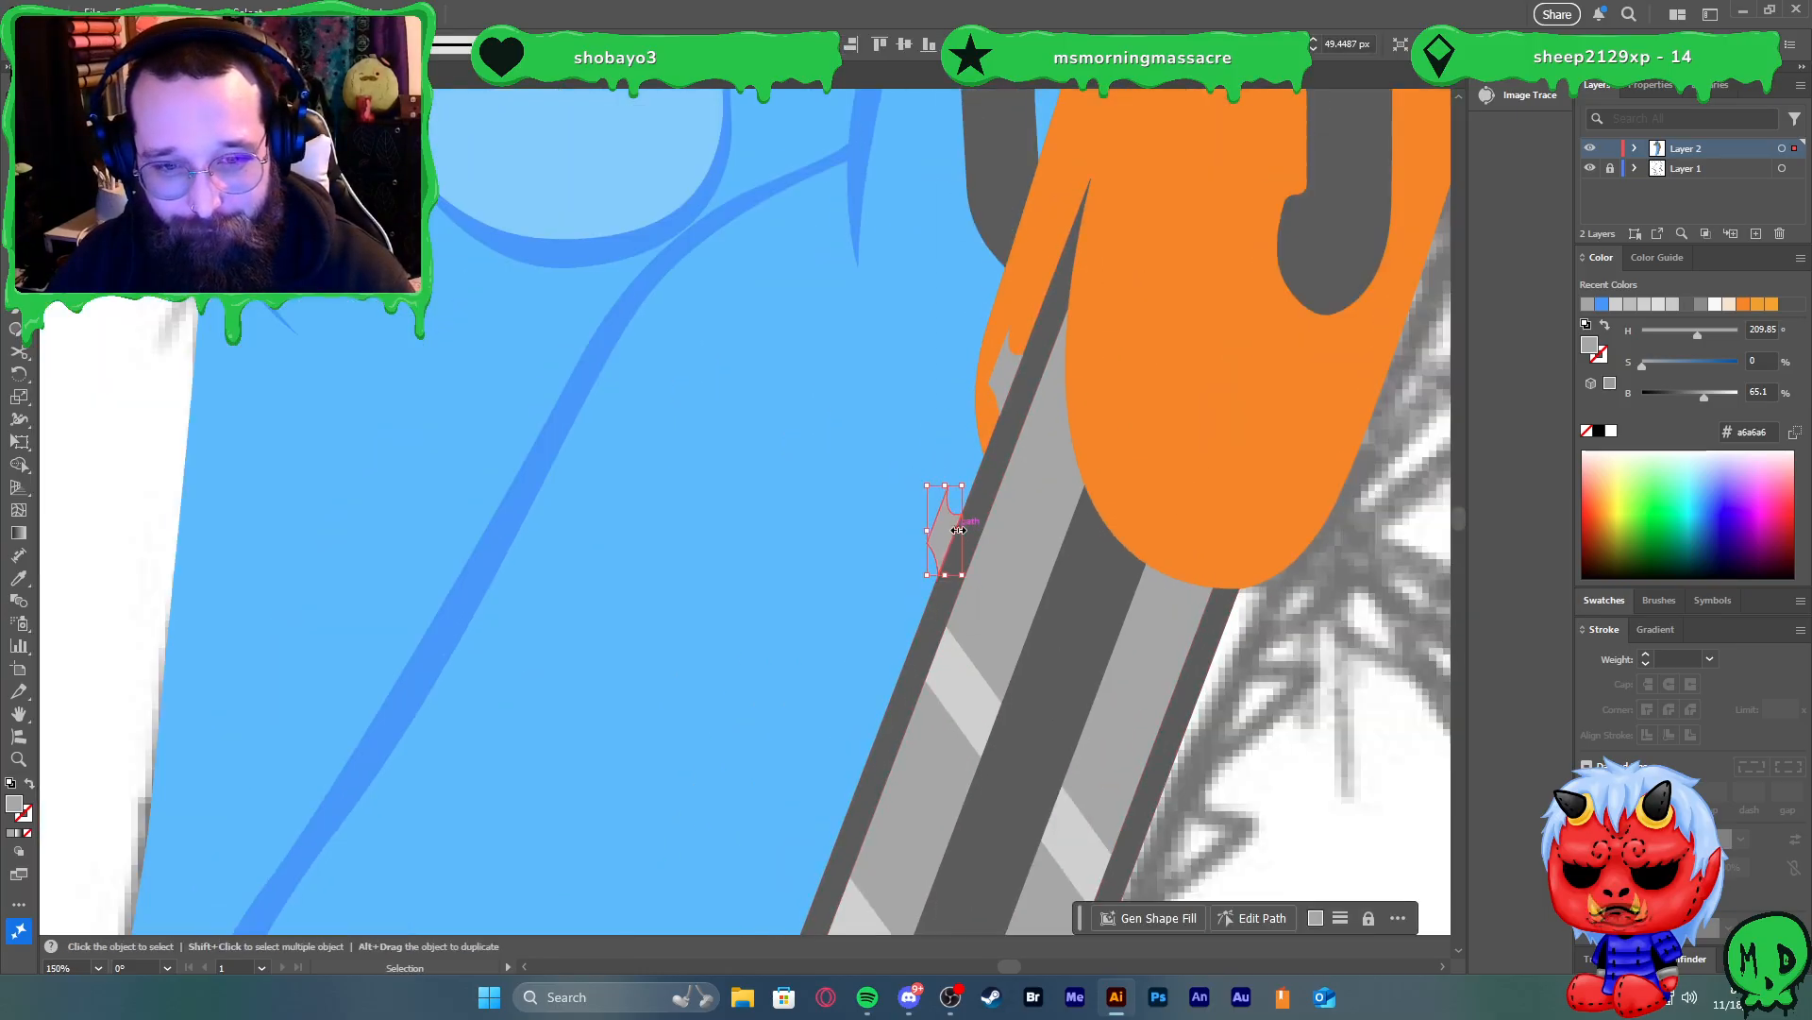
pyautogui.scroll(-1, 955, 458)
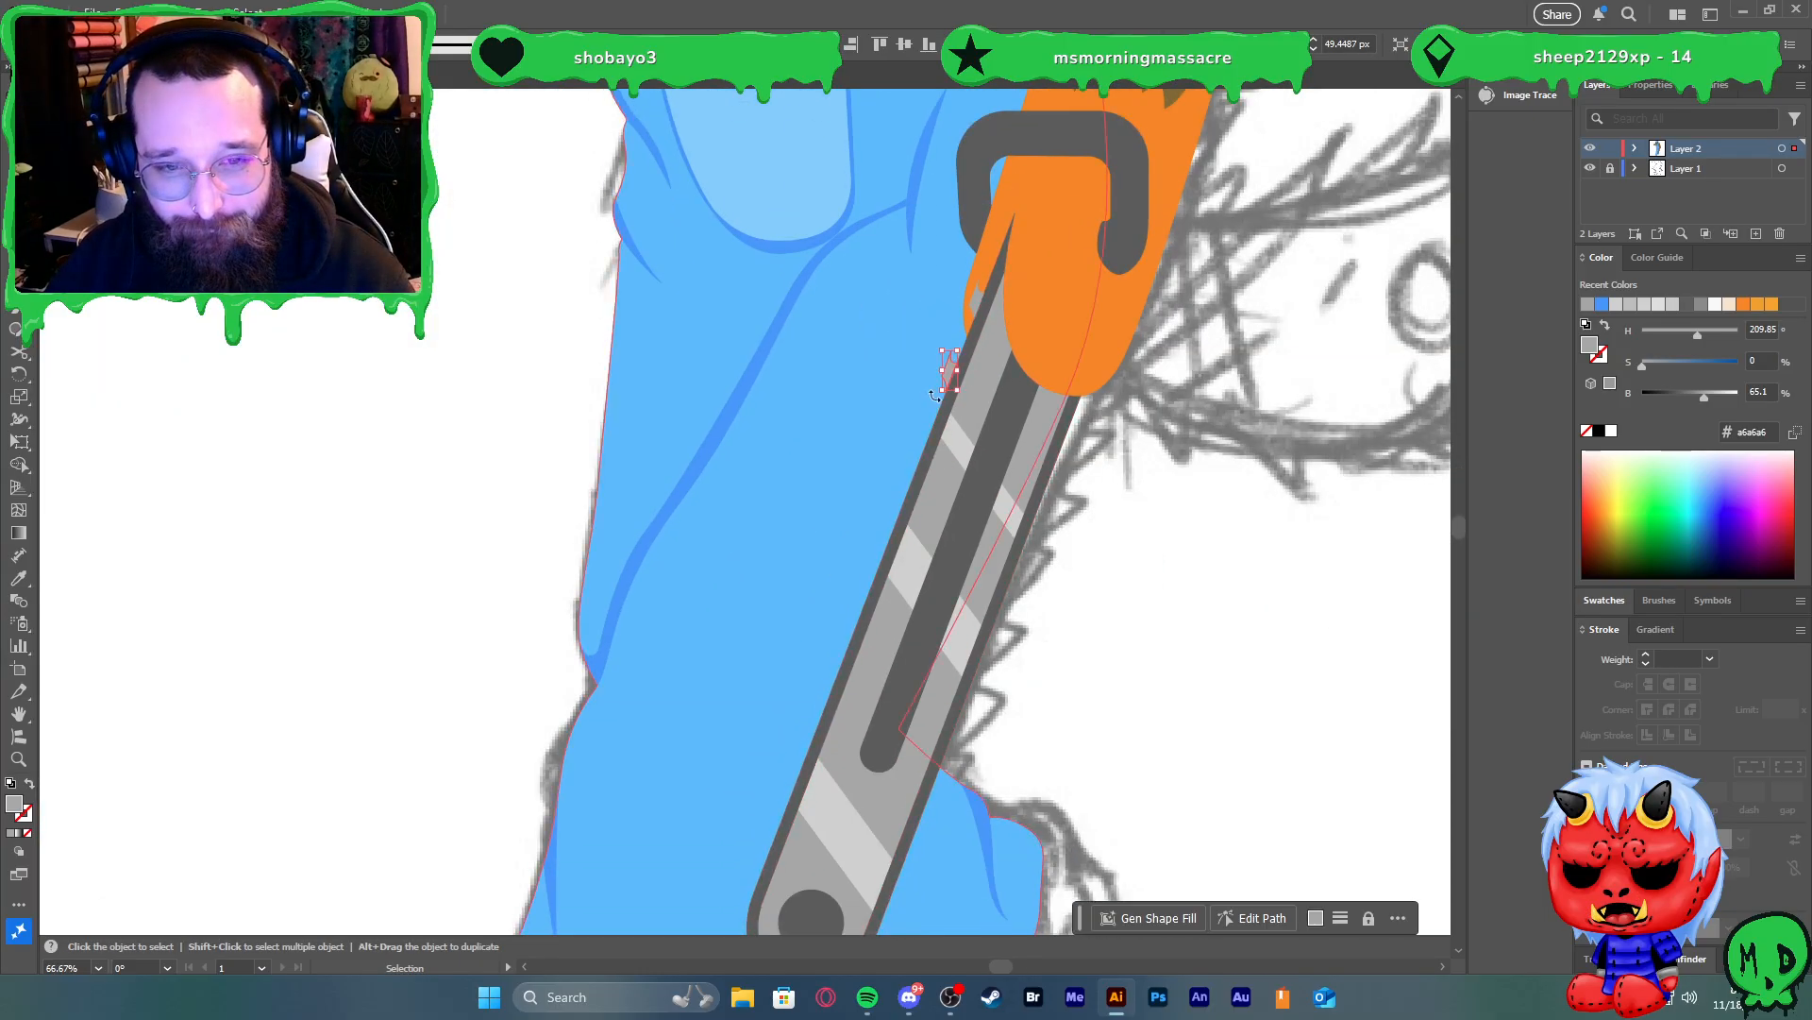
# Select both chain teeth and copy the pair farther down the guide bar, aligned flush with its edge
pyautogui.keyDown('shift'); pyautogui.click(975, 312); pyautogui.keyUp('shift')
pyautogui.moveTo(947, 385); pyautogui.dragTo(904, 515)
pyautogui.scroll(5, 1024, 368)
pyautogui.moveTo(1061, 344); pyautogui.dragTo(1063, 343)
pyautogui.scroll(-5, 1062, 342)
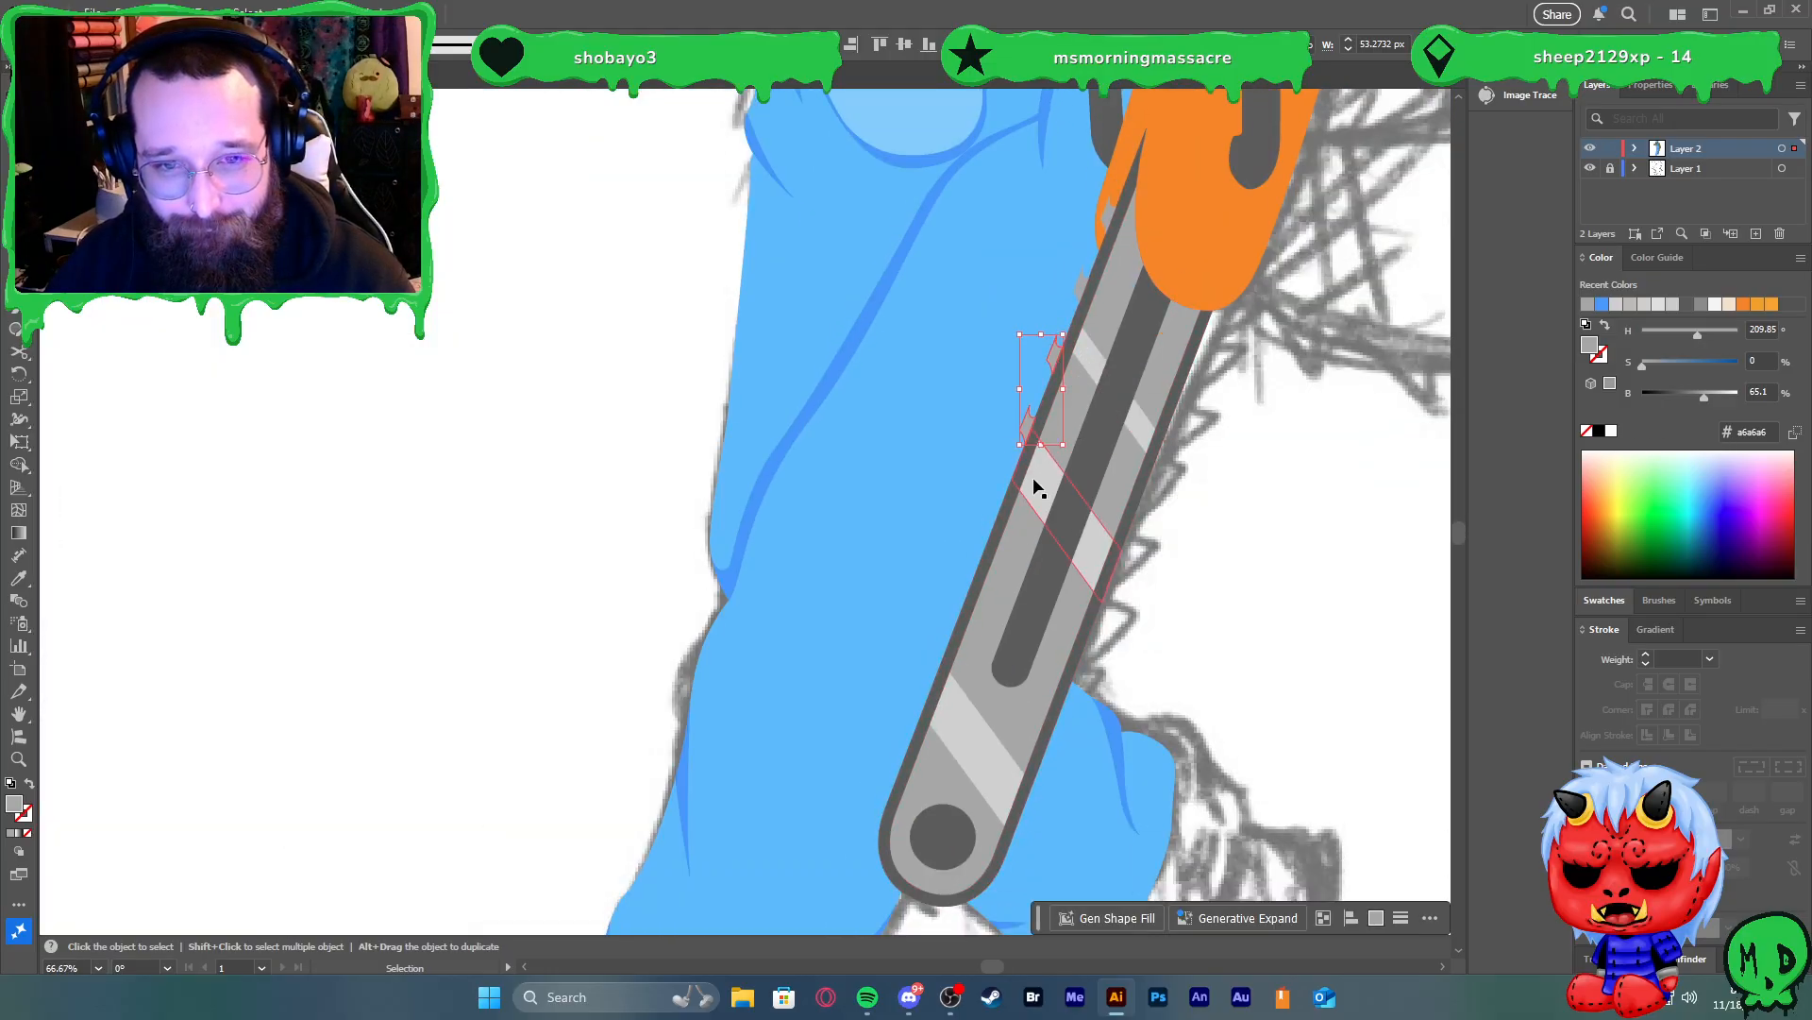
# Copy the row of four chain teeth down the guide bar's edge, keeping the same spacing
pyautogui.moveTo(1064, 333); pyautogui.dragTo(897, 886)
pyautogui.scroll(2, 946, 593)
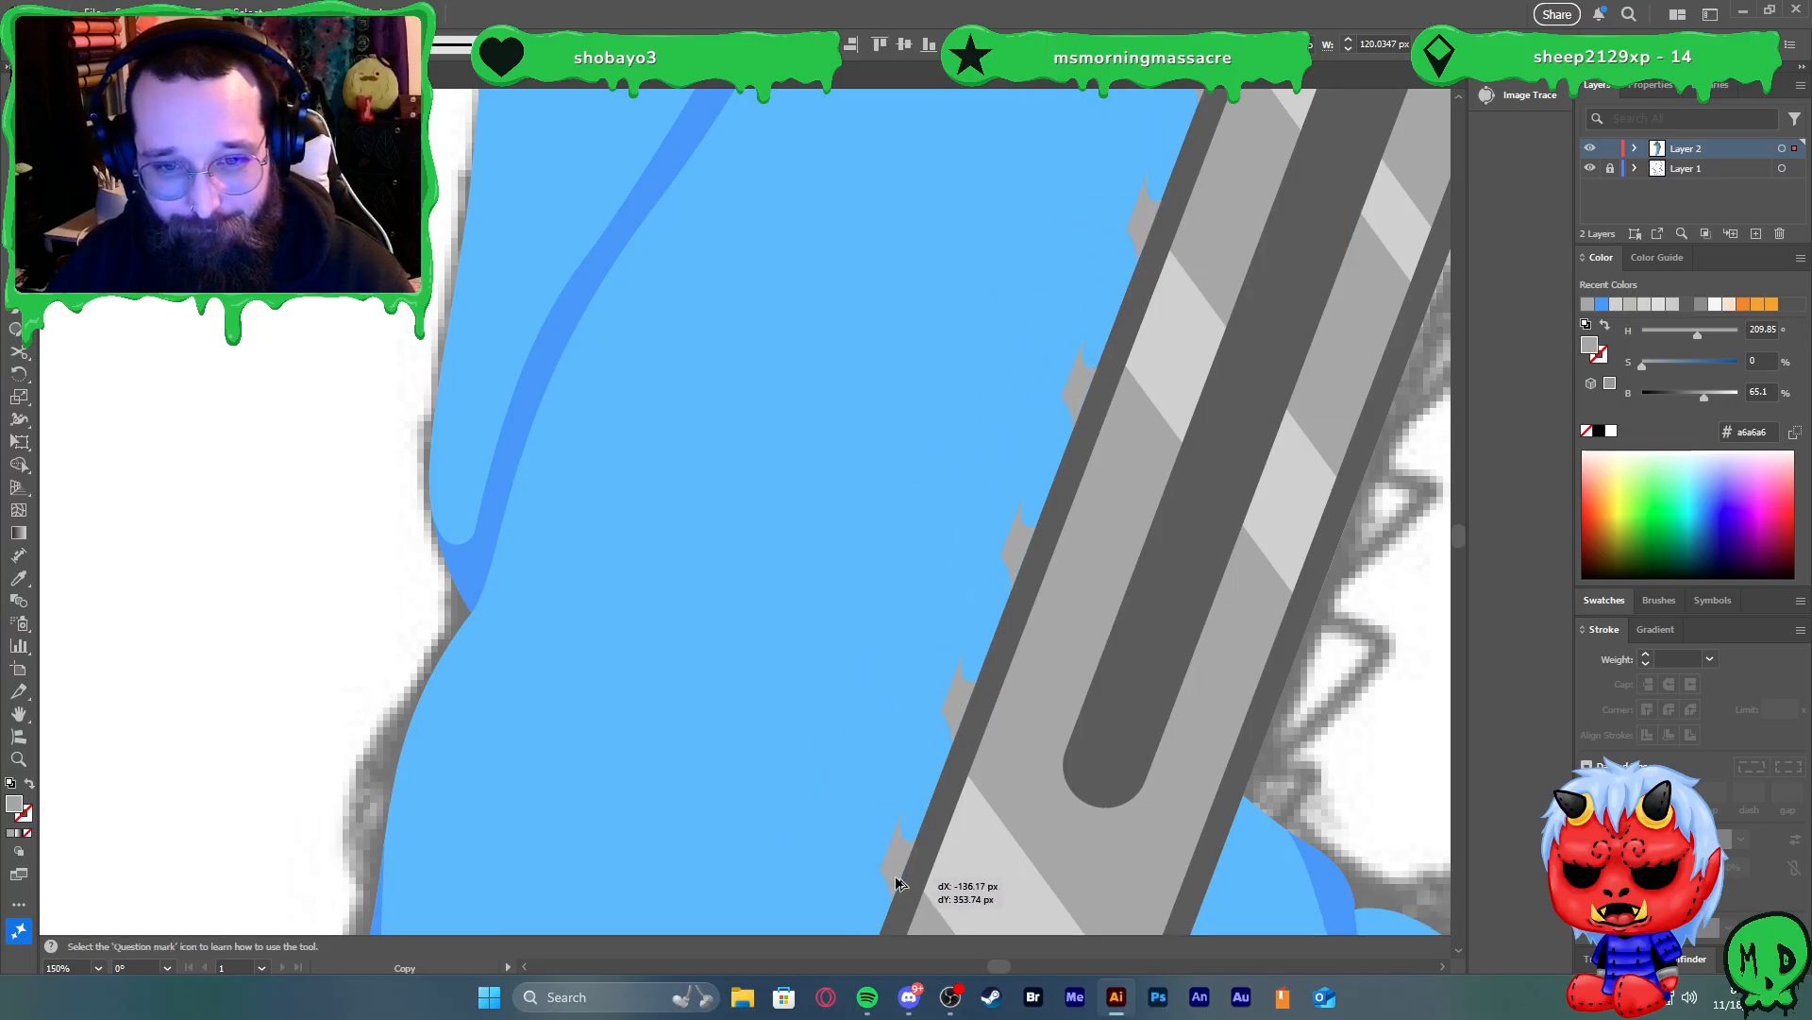
pyautogui.moveTo(896, 883); pyautogui.dragTo(897, 883)
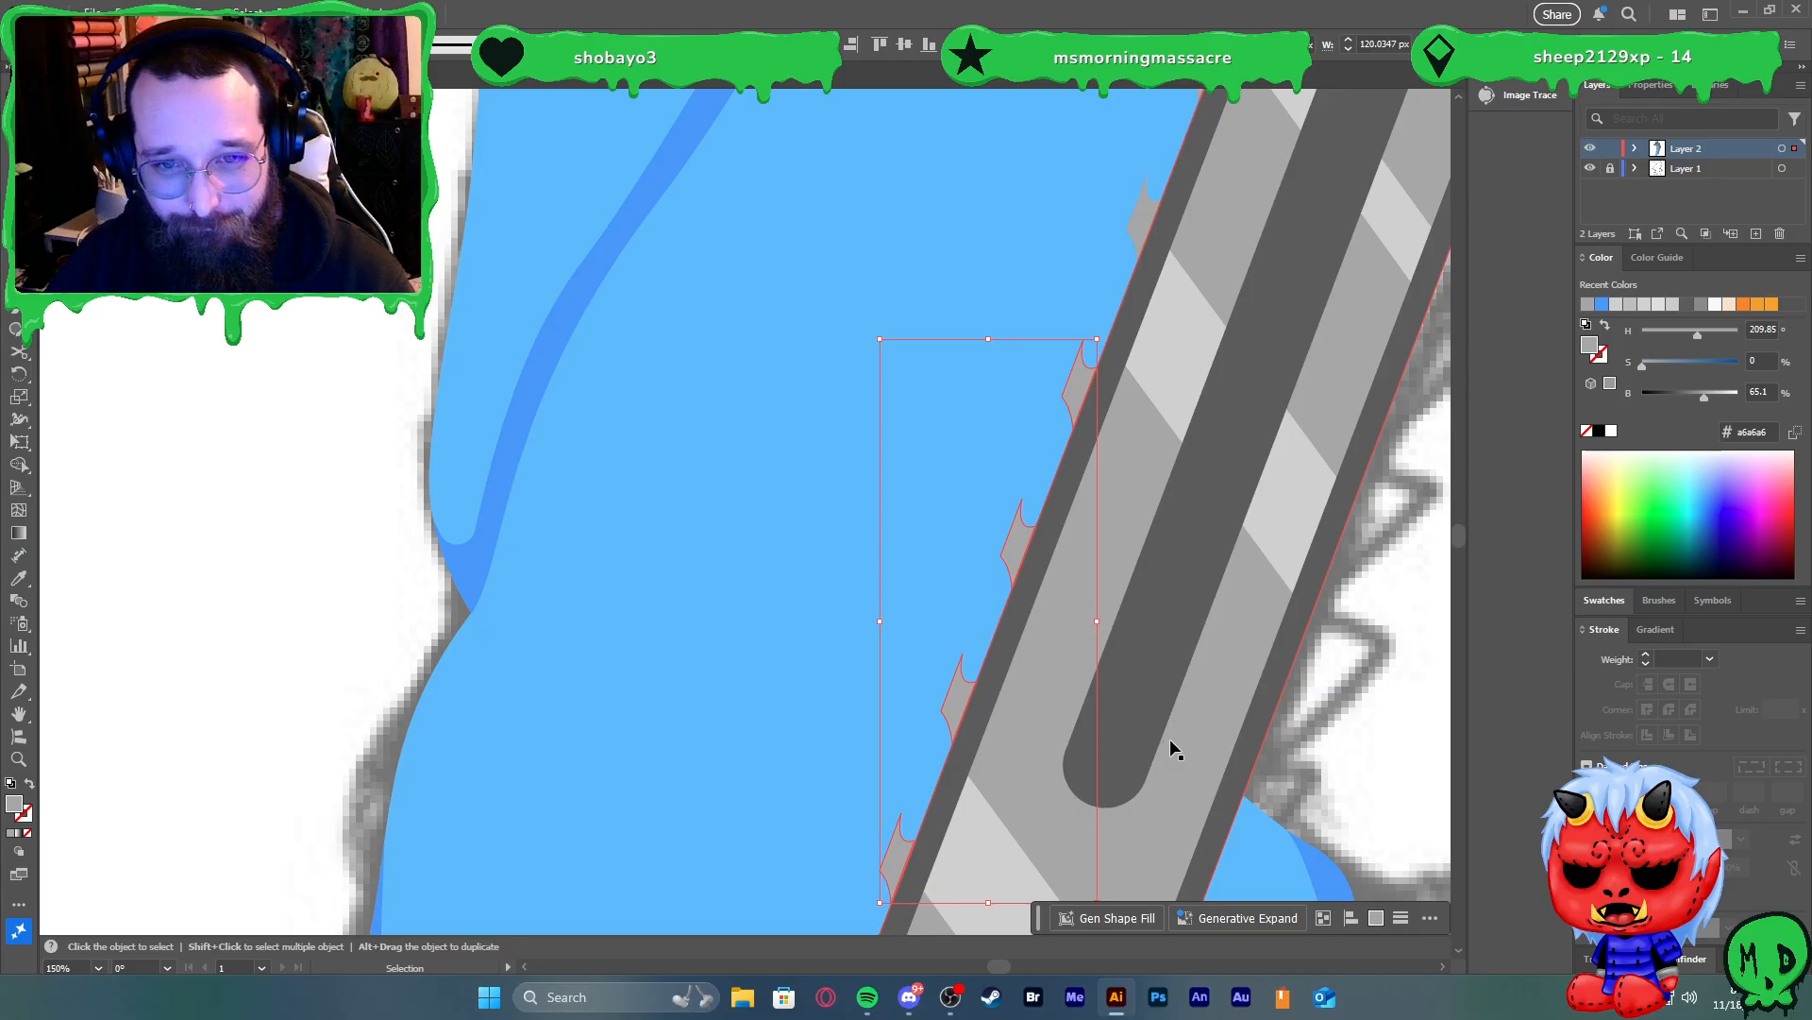
pyautogui.scroll(-2, 1169, 738)
pyautogui.click(625, 604)
pyautogui.scroll(-1, 625, 604)
pyautogui.scroll(-2, 1033, 699)
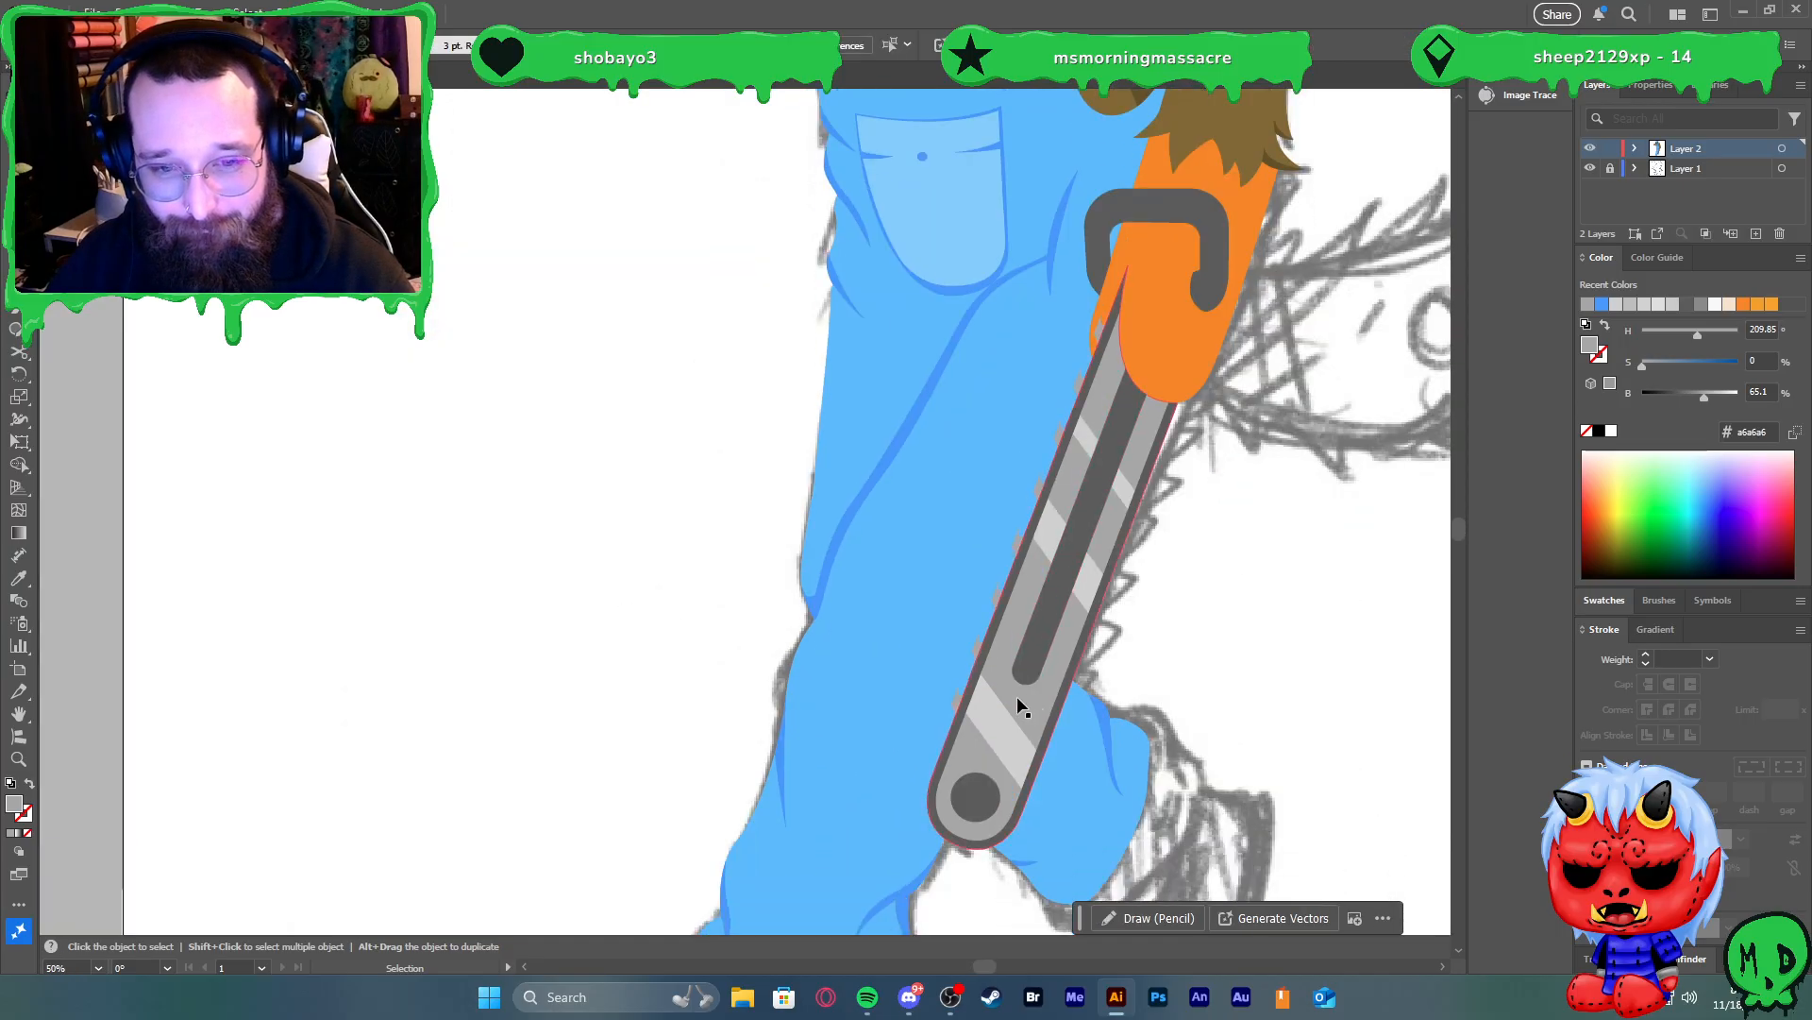
# Copy one more gray chain tooth down beside the guide bar's rounded tip and align it flush with the bar's edge
pyautogui.scroll(4, 1033, 699)
pyautogui.moveTo(916, 448); pyautogui.dragTo(826, 695)
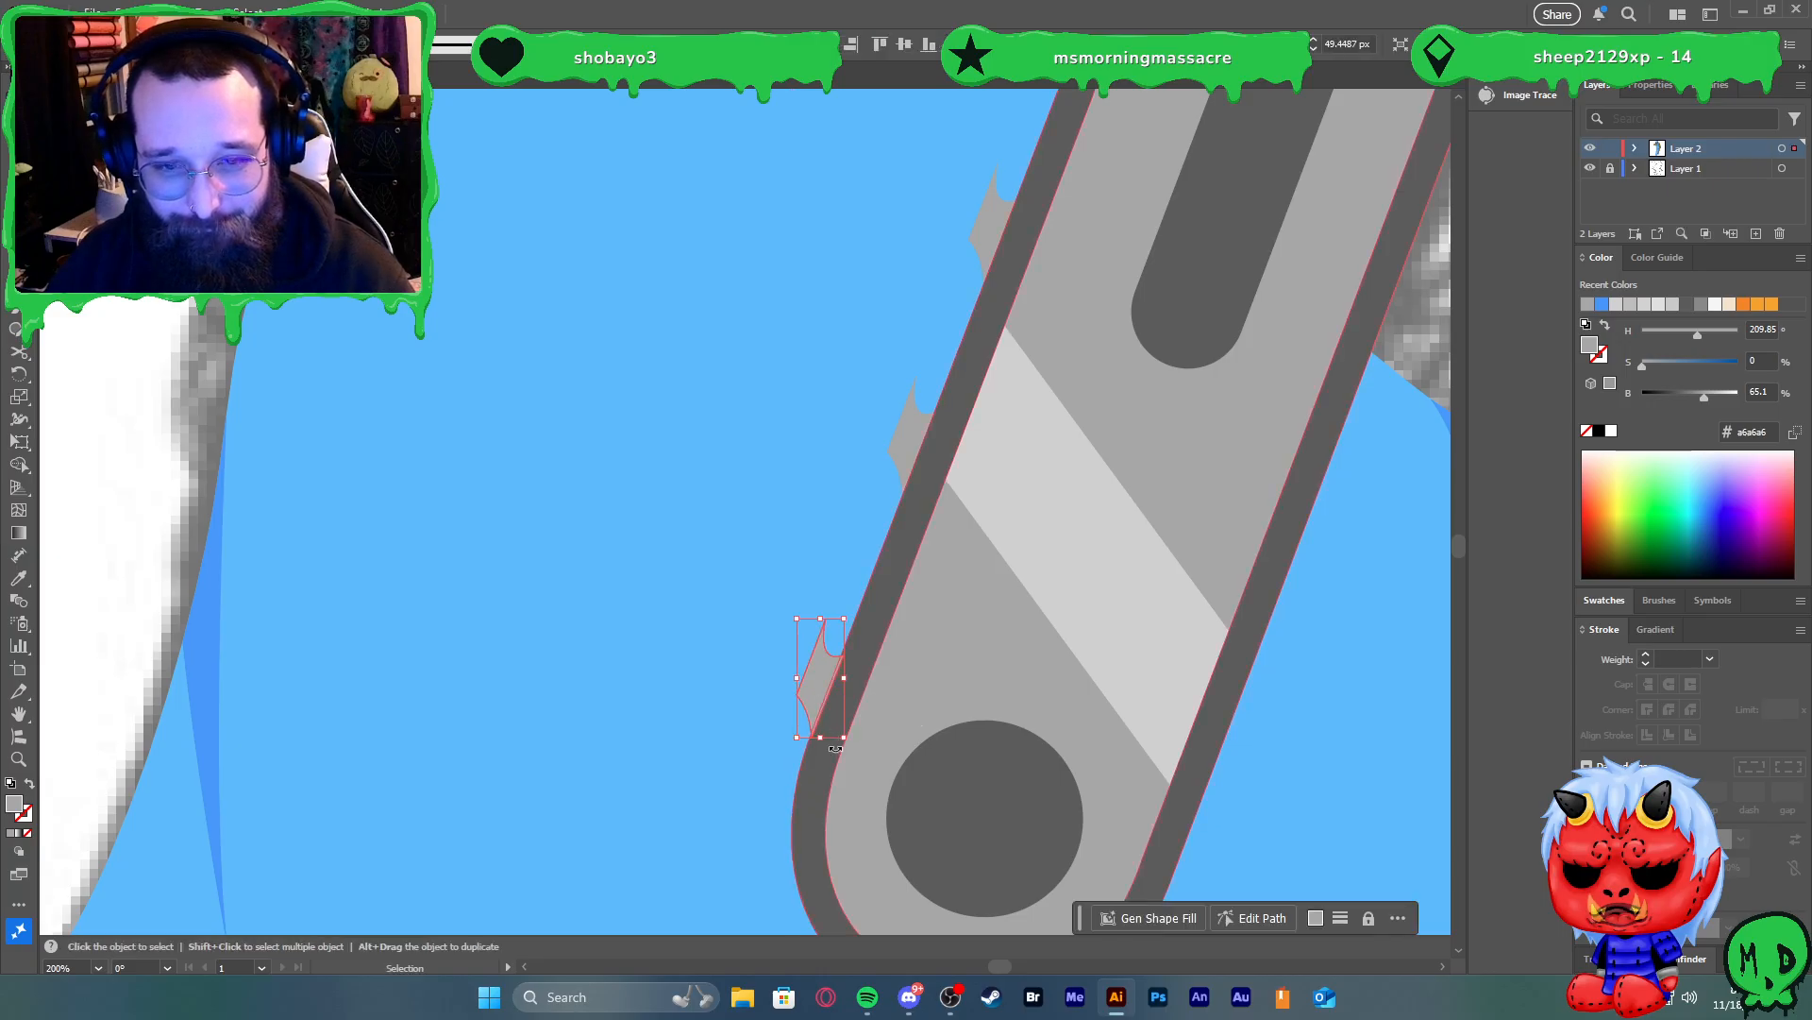
pyautogui.scroll(-3, 761, 793)
pyautogui.scroll(4, 763, 807)
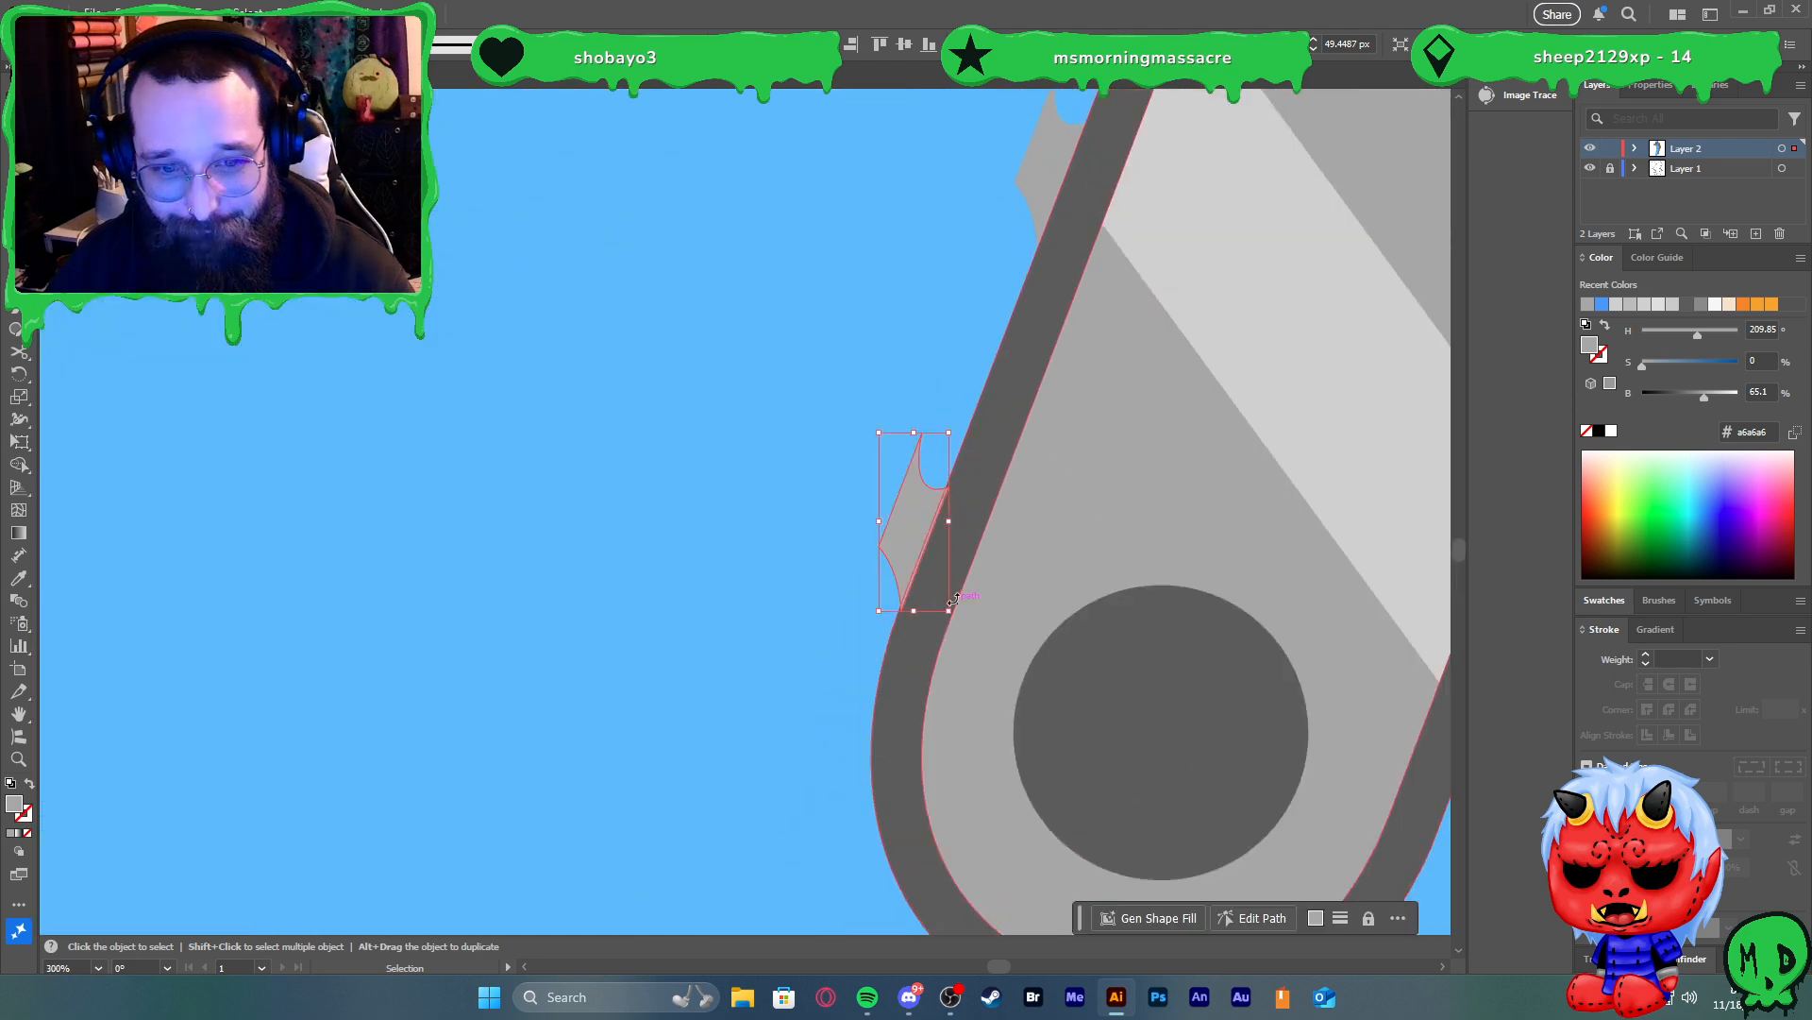
pyautogui.moveTo(906, 535); pyautogui.dragTo(901, 546)
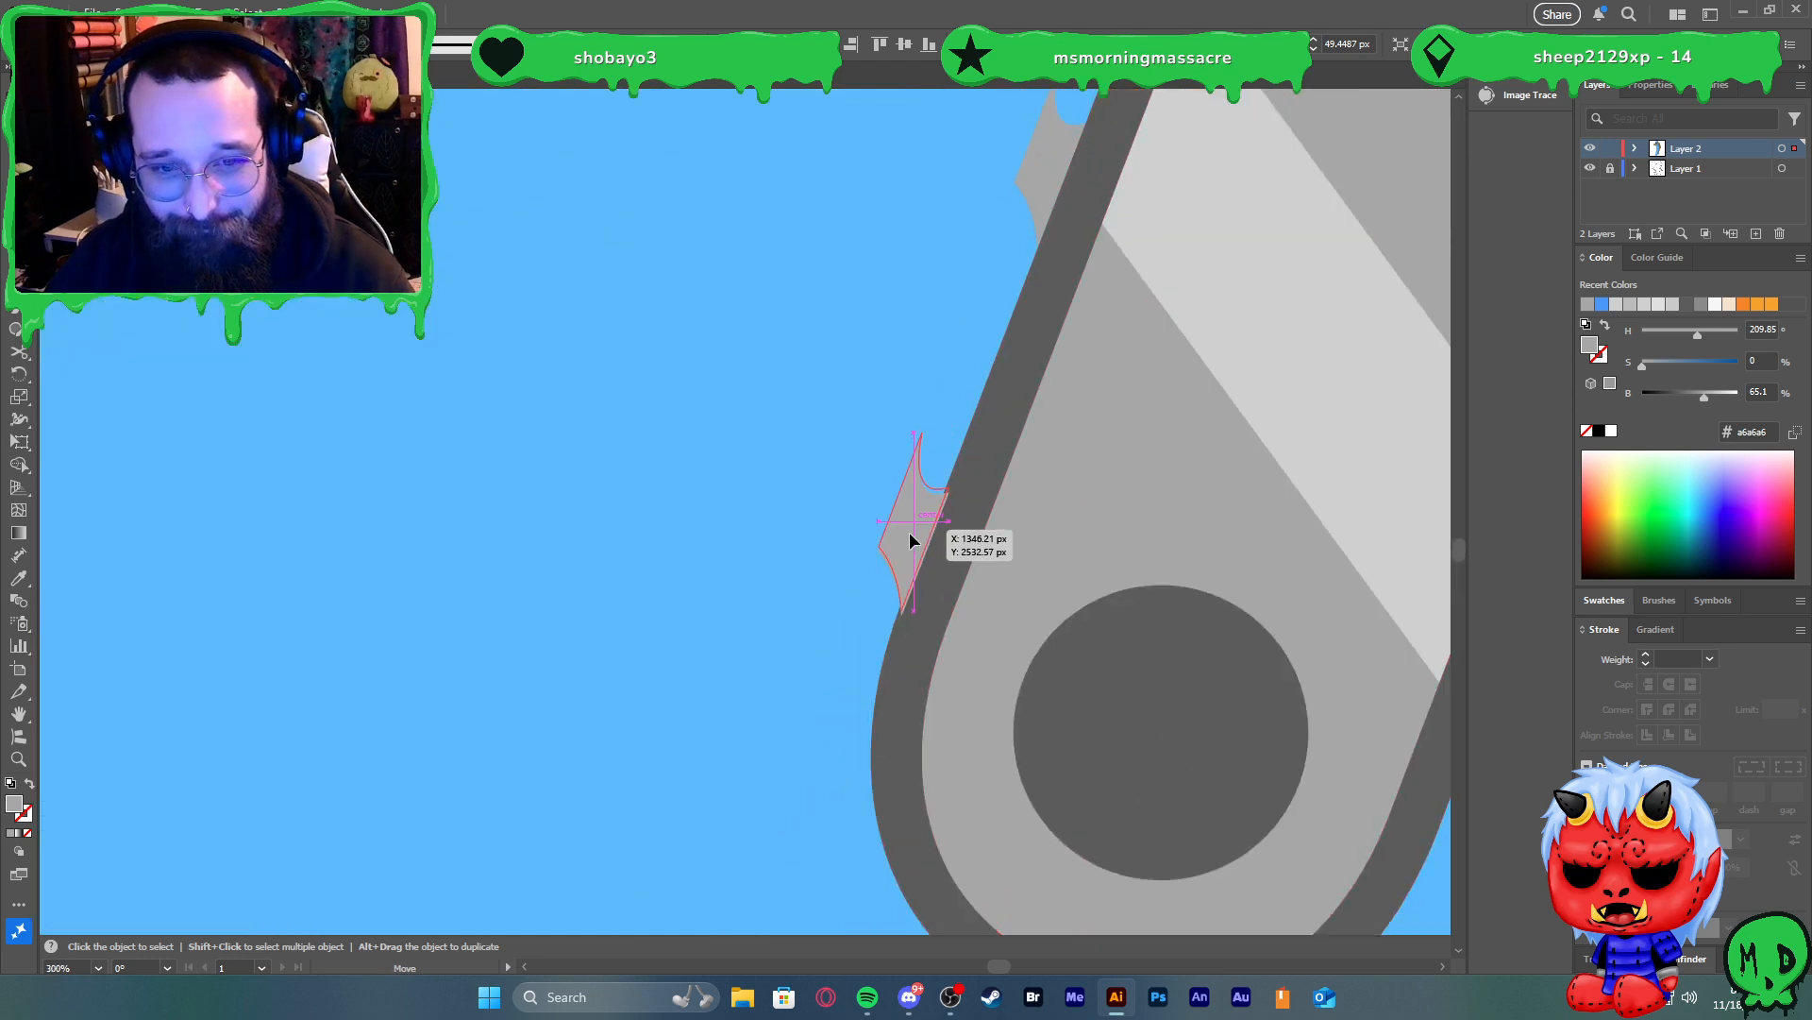
pyautogui.scroll(5, 904, 544)
pyautogui.moveTo(965, 542); pyautogui.dragTo(950, 546)
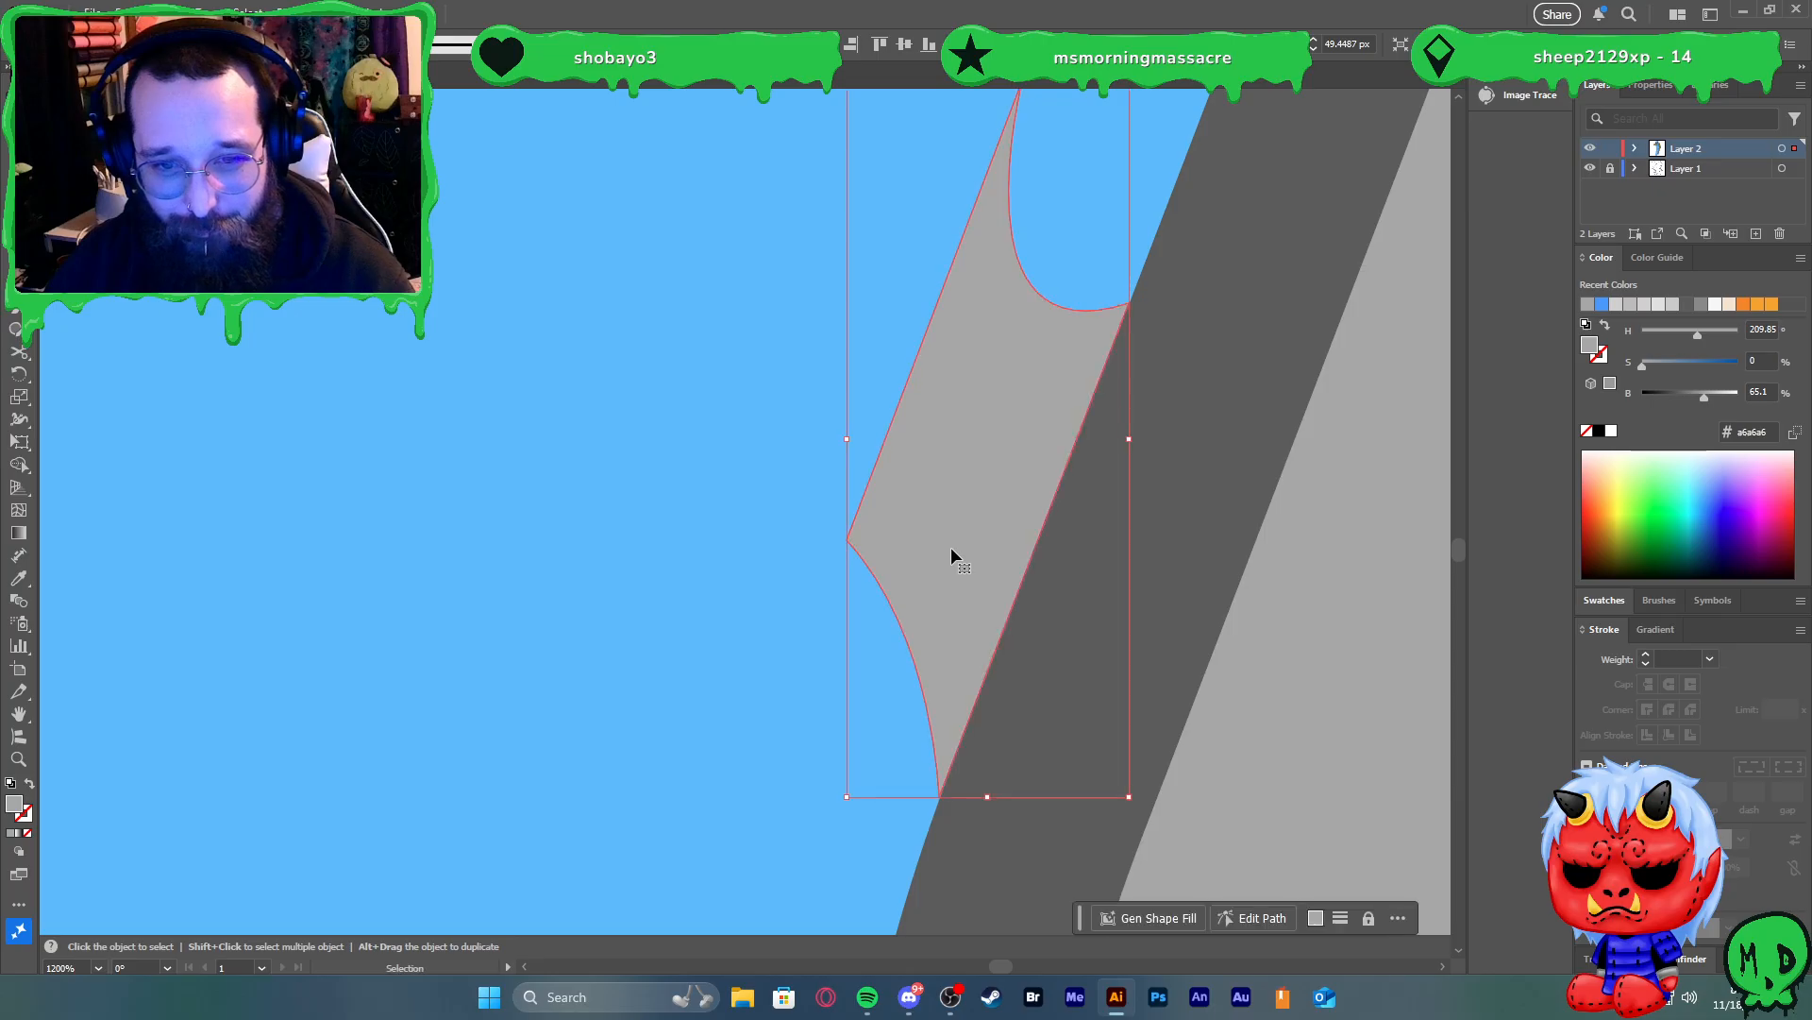
pyautogui.scroll(4, 1092, 294)
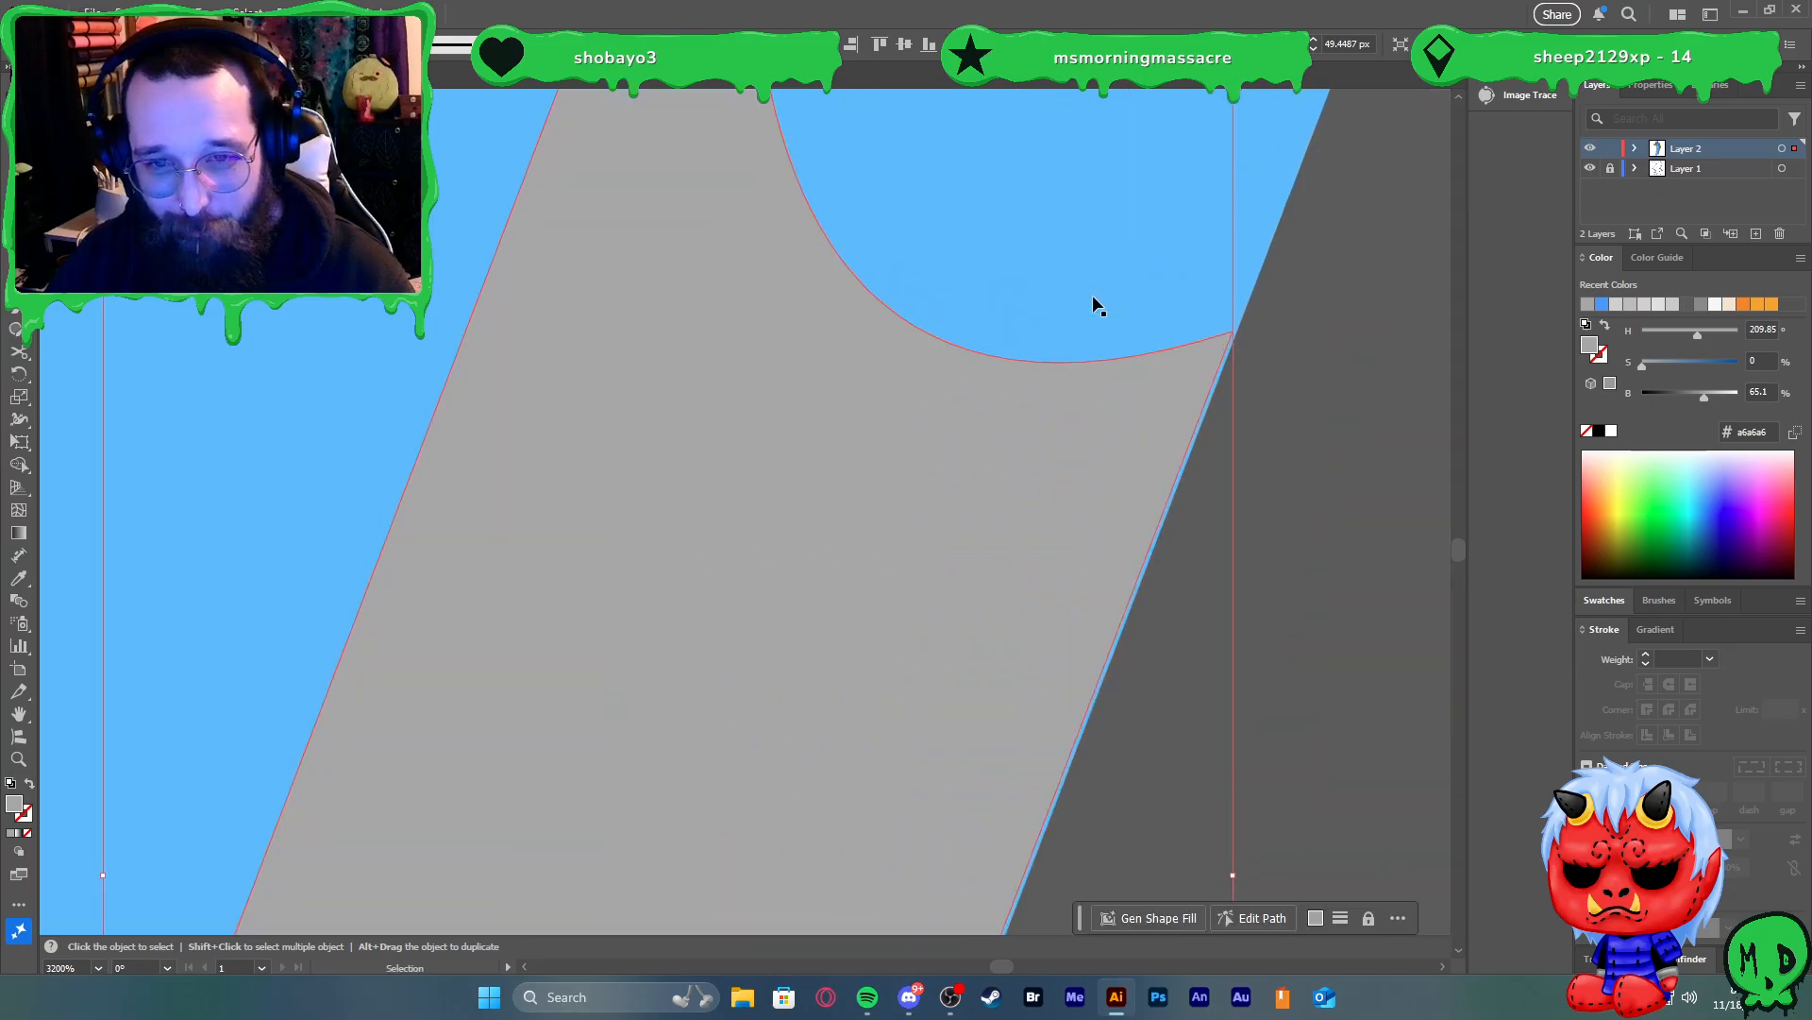
pyautogui.moveTo(994, 500); pyautogui.dragTo(1003, 498)
pyautogui.scroll(-15, 1036, 497)
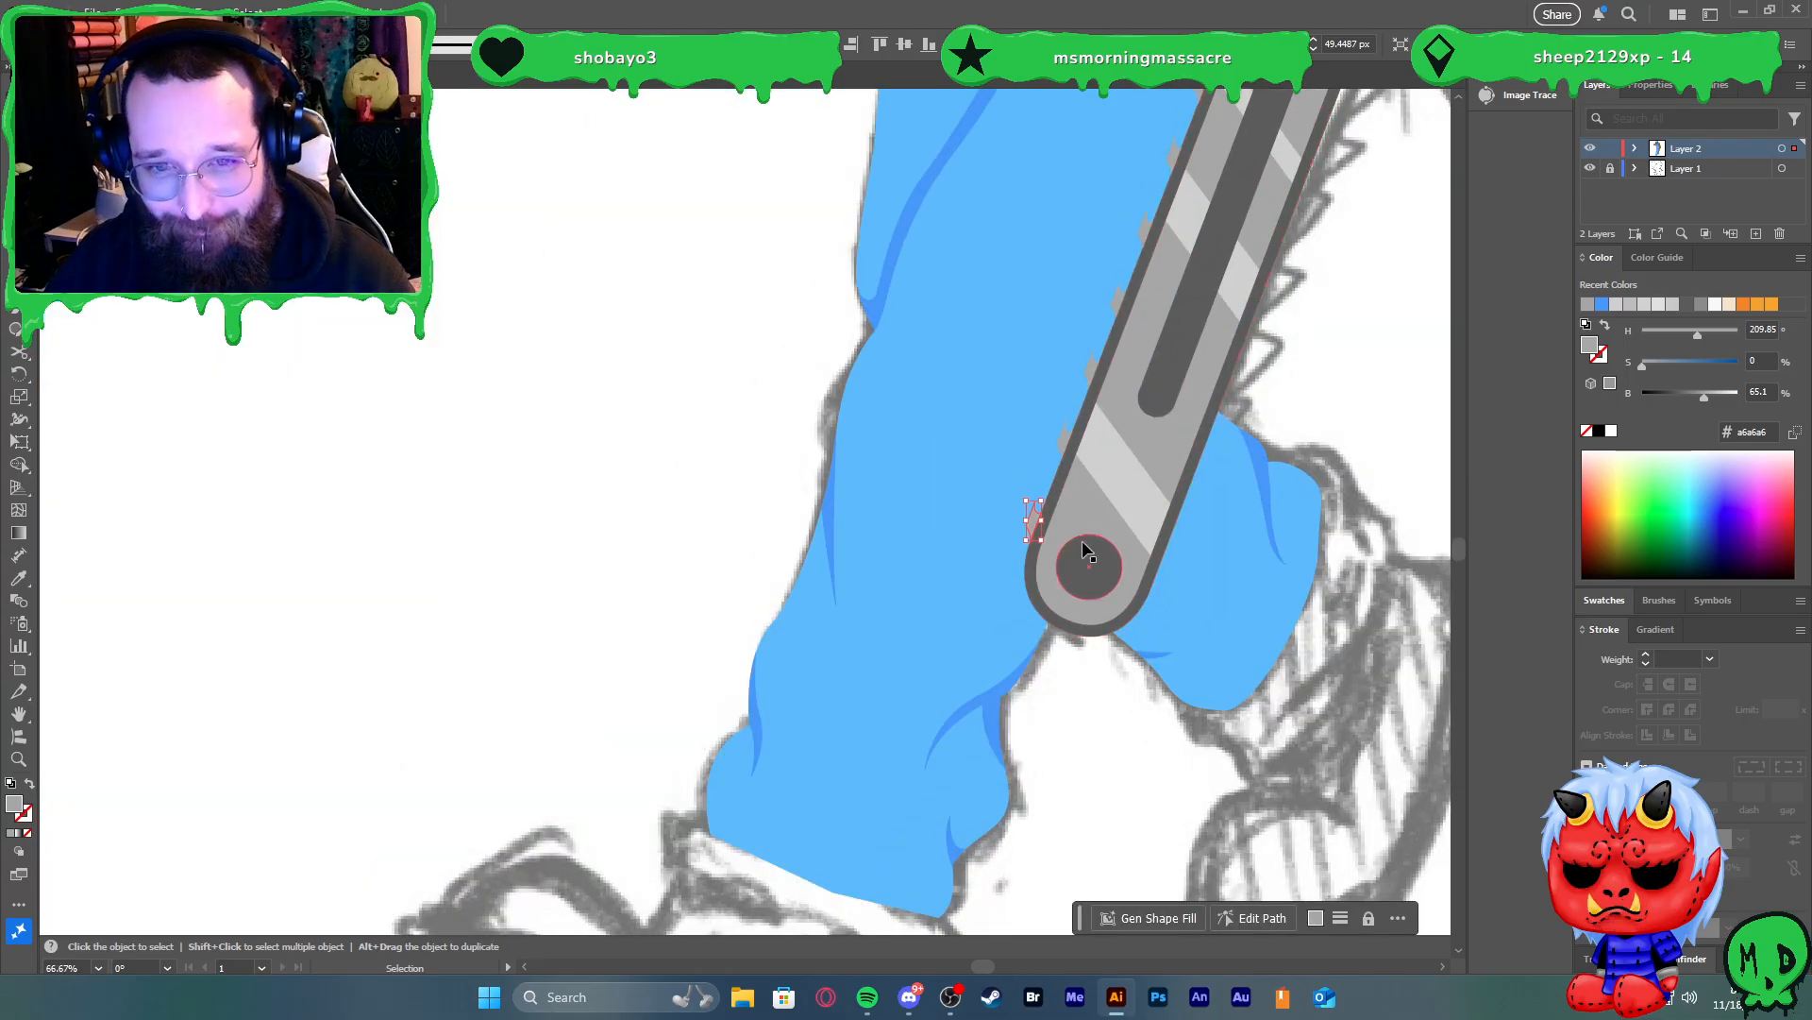
# Select all nine chain teeth along the guide bar's edge and group them
pyautogui.scroll(2, 1157, 544)
pyautogui.scroll(1, 1068, 536)
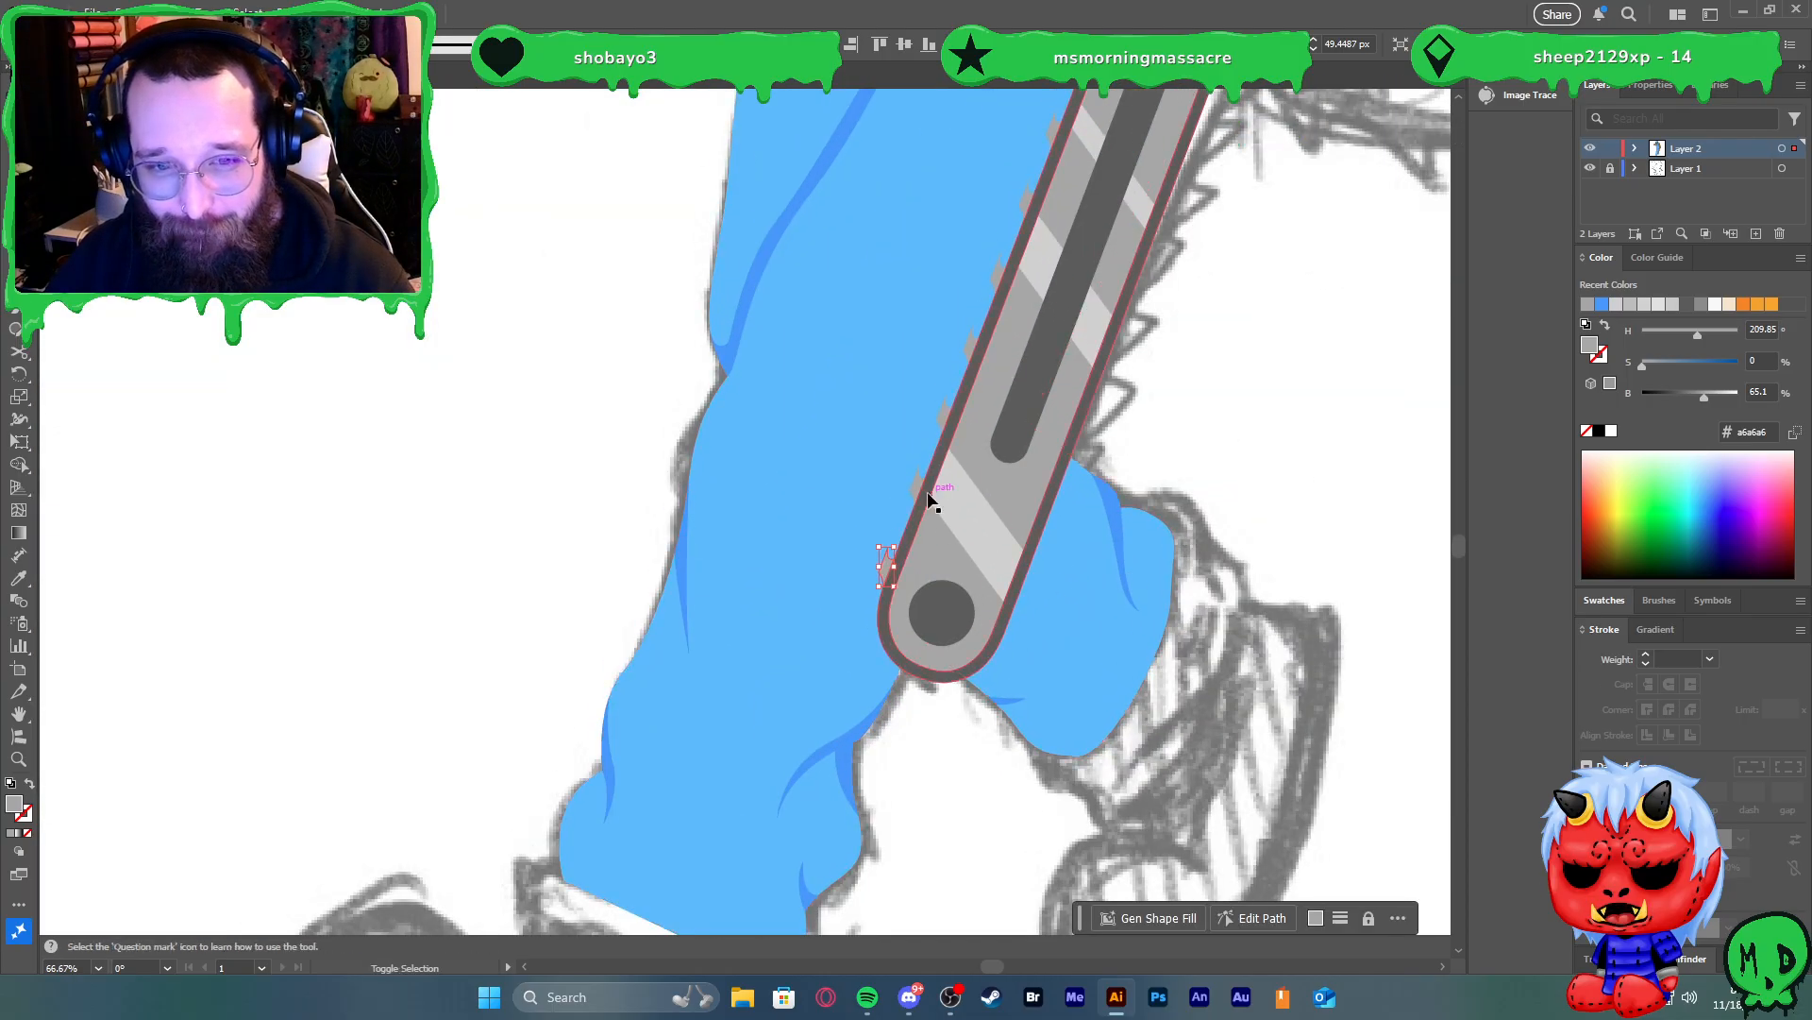
pyautogui.keyDown('shift'); pyautogui.click(917, 487); pyautogui.keyUp('shift')
pyautogui.keyDown('shift'); pyautogui.click(950, 408); pyautogui.keyUp('shift')
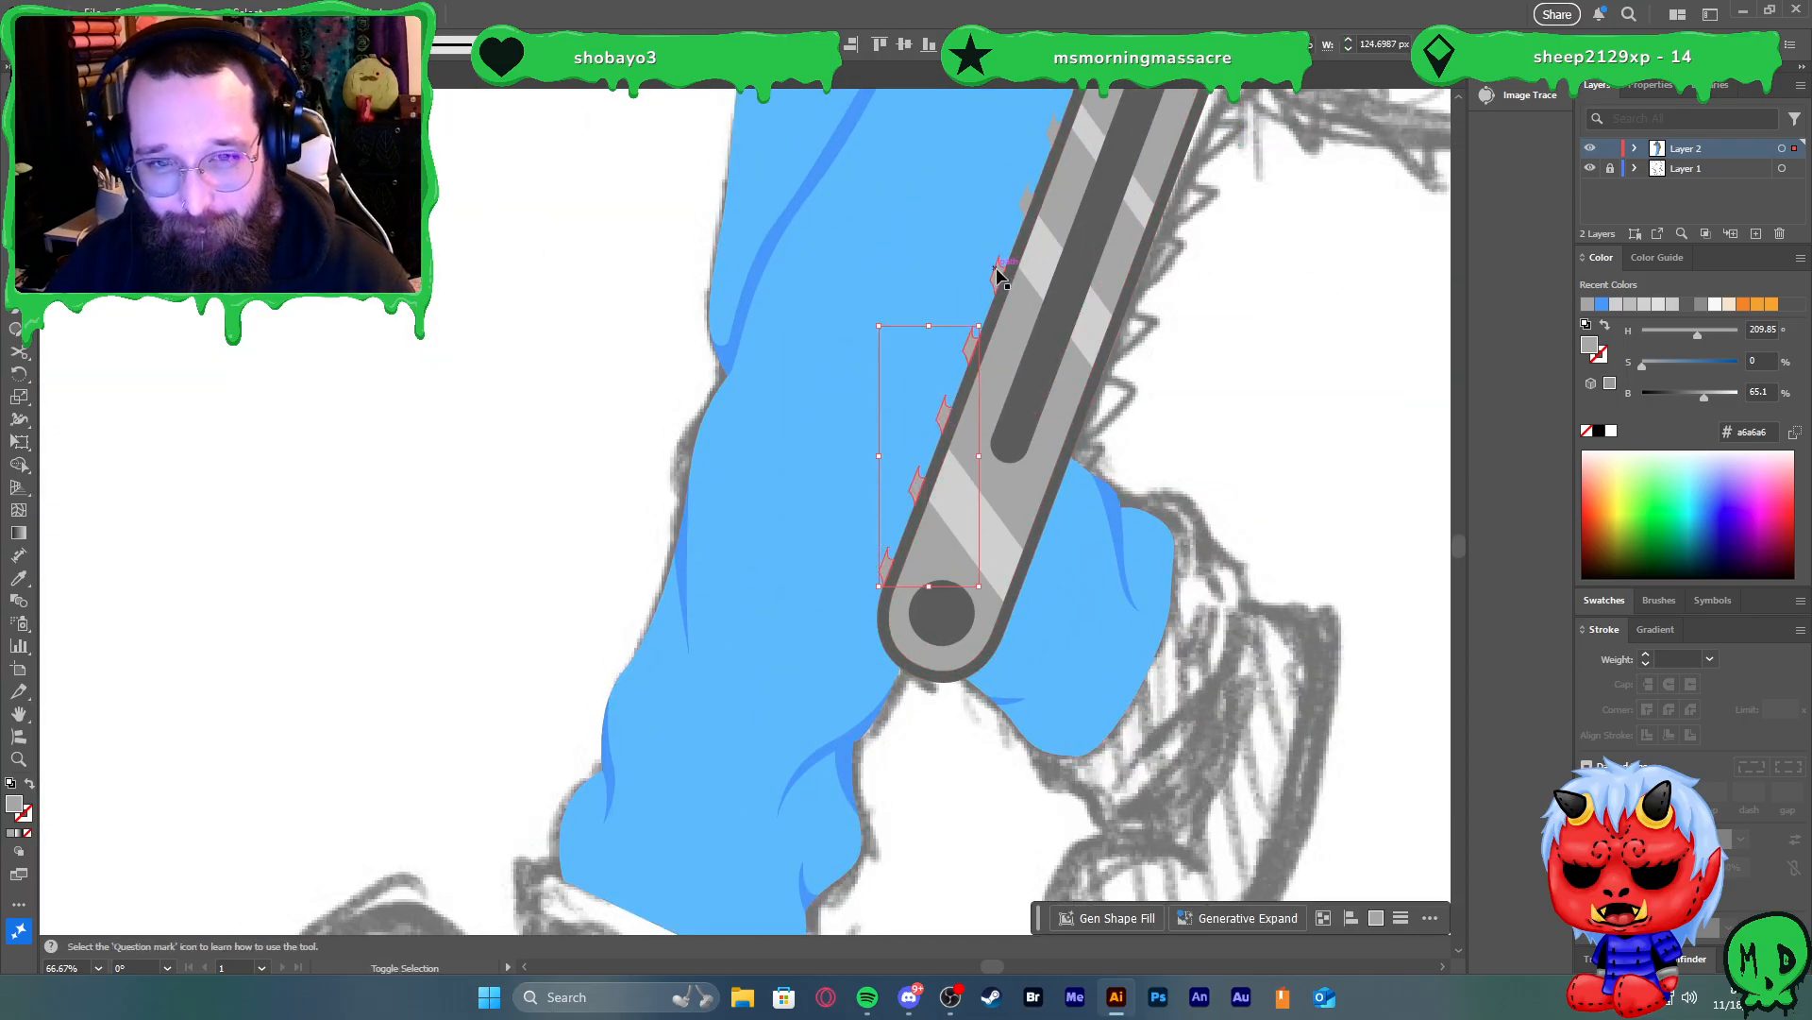
pyautogui.keyDown('shift'); pyautogui.click(999, 276); pyautogui.keyUp('shift')
pyautogui.scroll(3, 987, 302)
pyautogui.keyDown('shift'); pyautogui.click(1025, 385); pyautogui.keyUp('shift')
pyautogui.keyDown('shift'); pyautogui.click(1054, 311); pyautogui.keyUp('shift')
pyautogui.keyDown('shift'); pyautogui.click(1080, 237); pyautogui.keyUp('shift')
pyautogui.keyDown('shift'); pyautogui.click(1103, 177); pyautogui.keyUp('shift')
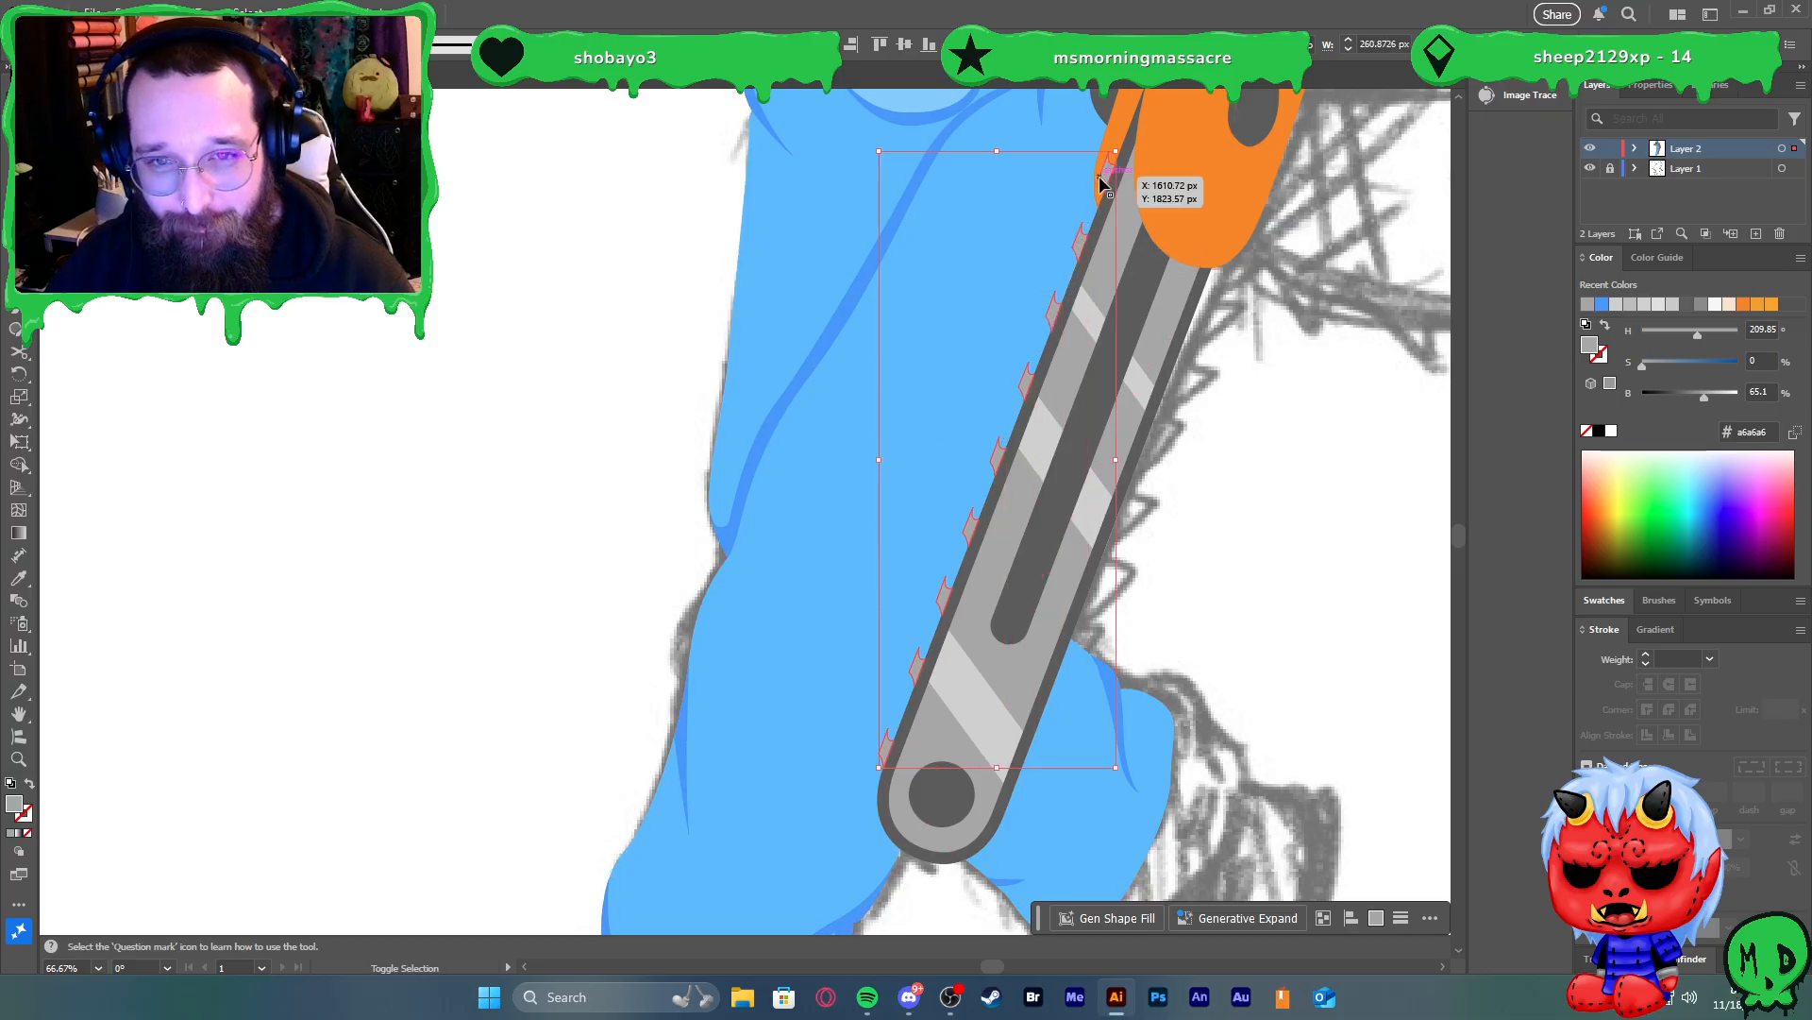
pyautogui.press('a')
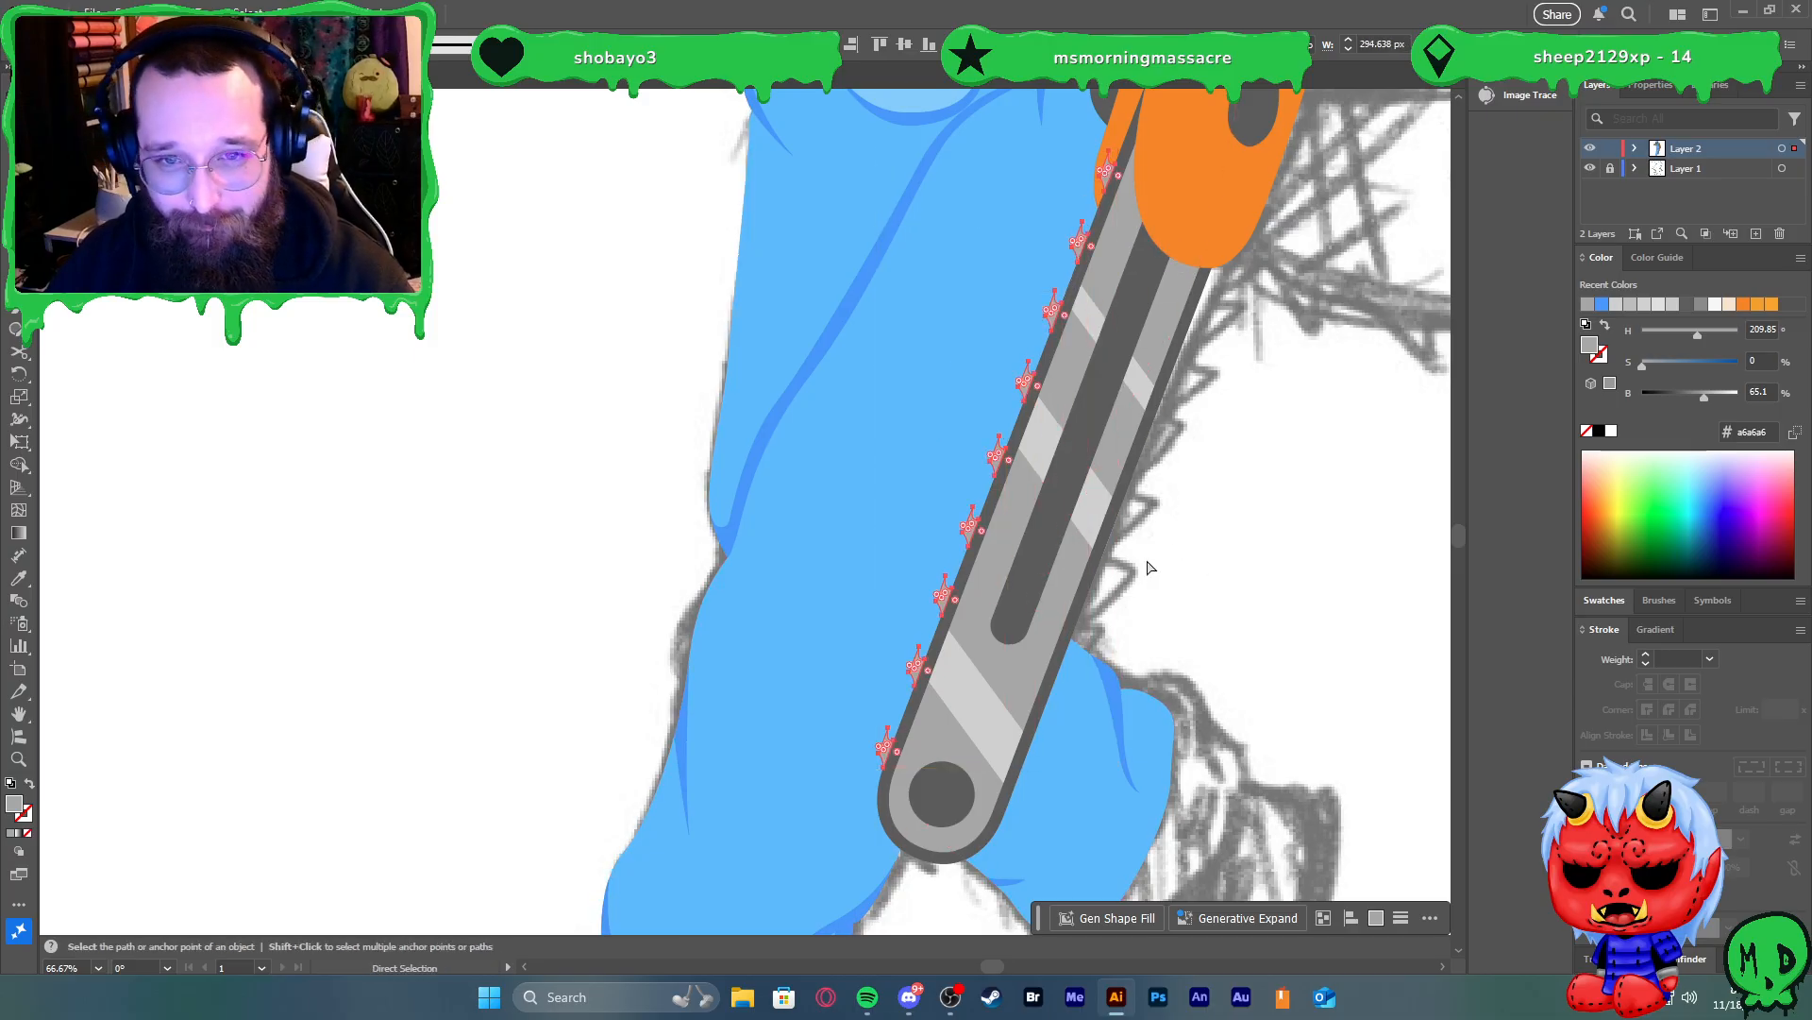
pyautogui.press('v')
pyautogui.click(1167, 402)
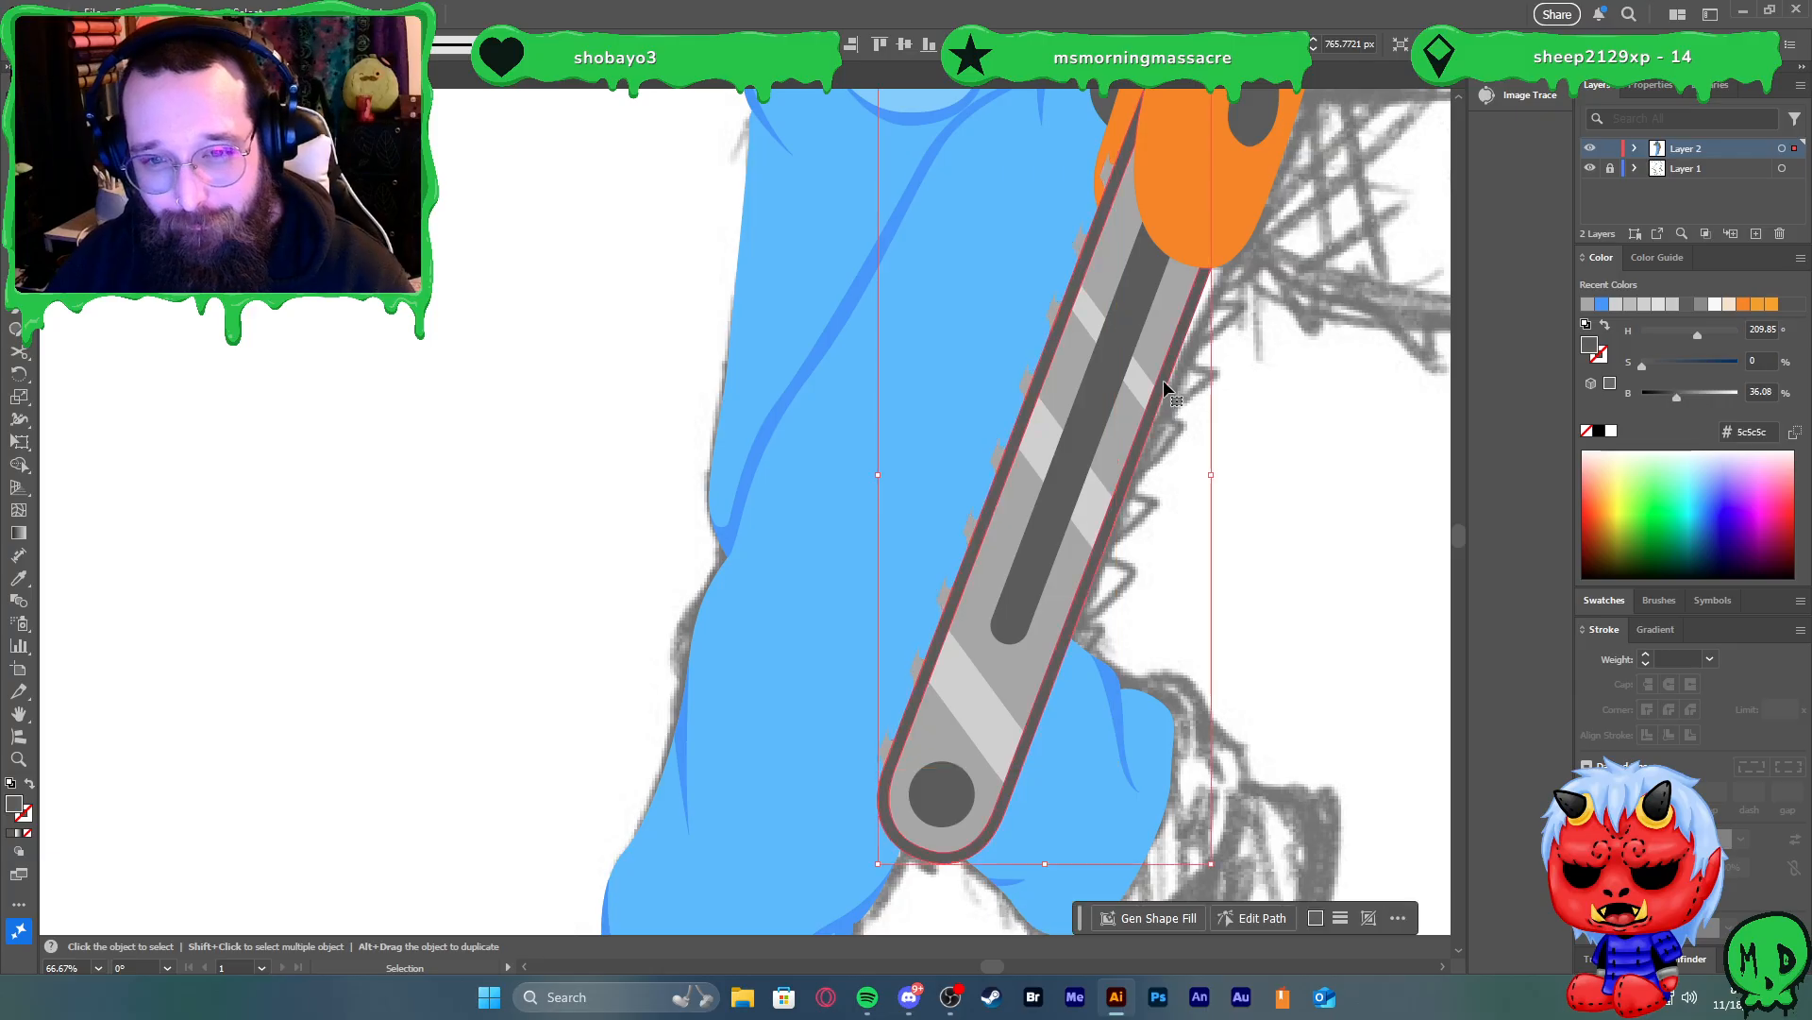
# Copy the group of chain teeth toward the opposite side of the guide bar and reflect the copy across the vertical axis
pyautogui.click(1238, 450)
pyautogui.moveTo(976, 522); pyautogui.dragTo(1145, 598)
pyautogui.rightClick(1145, 598)
pyautogui.moveTo(1263, 484)
pyautogui.click(1395, 542)
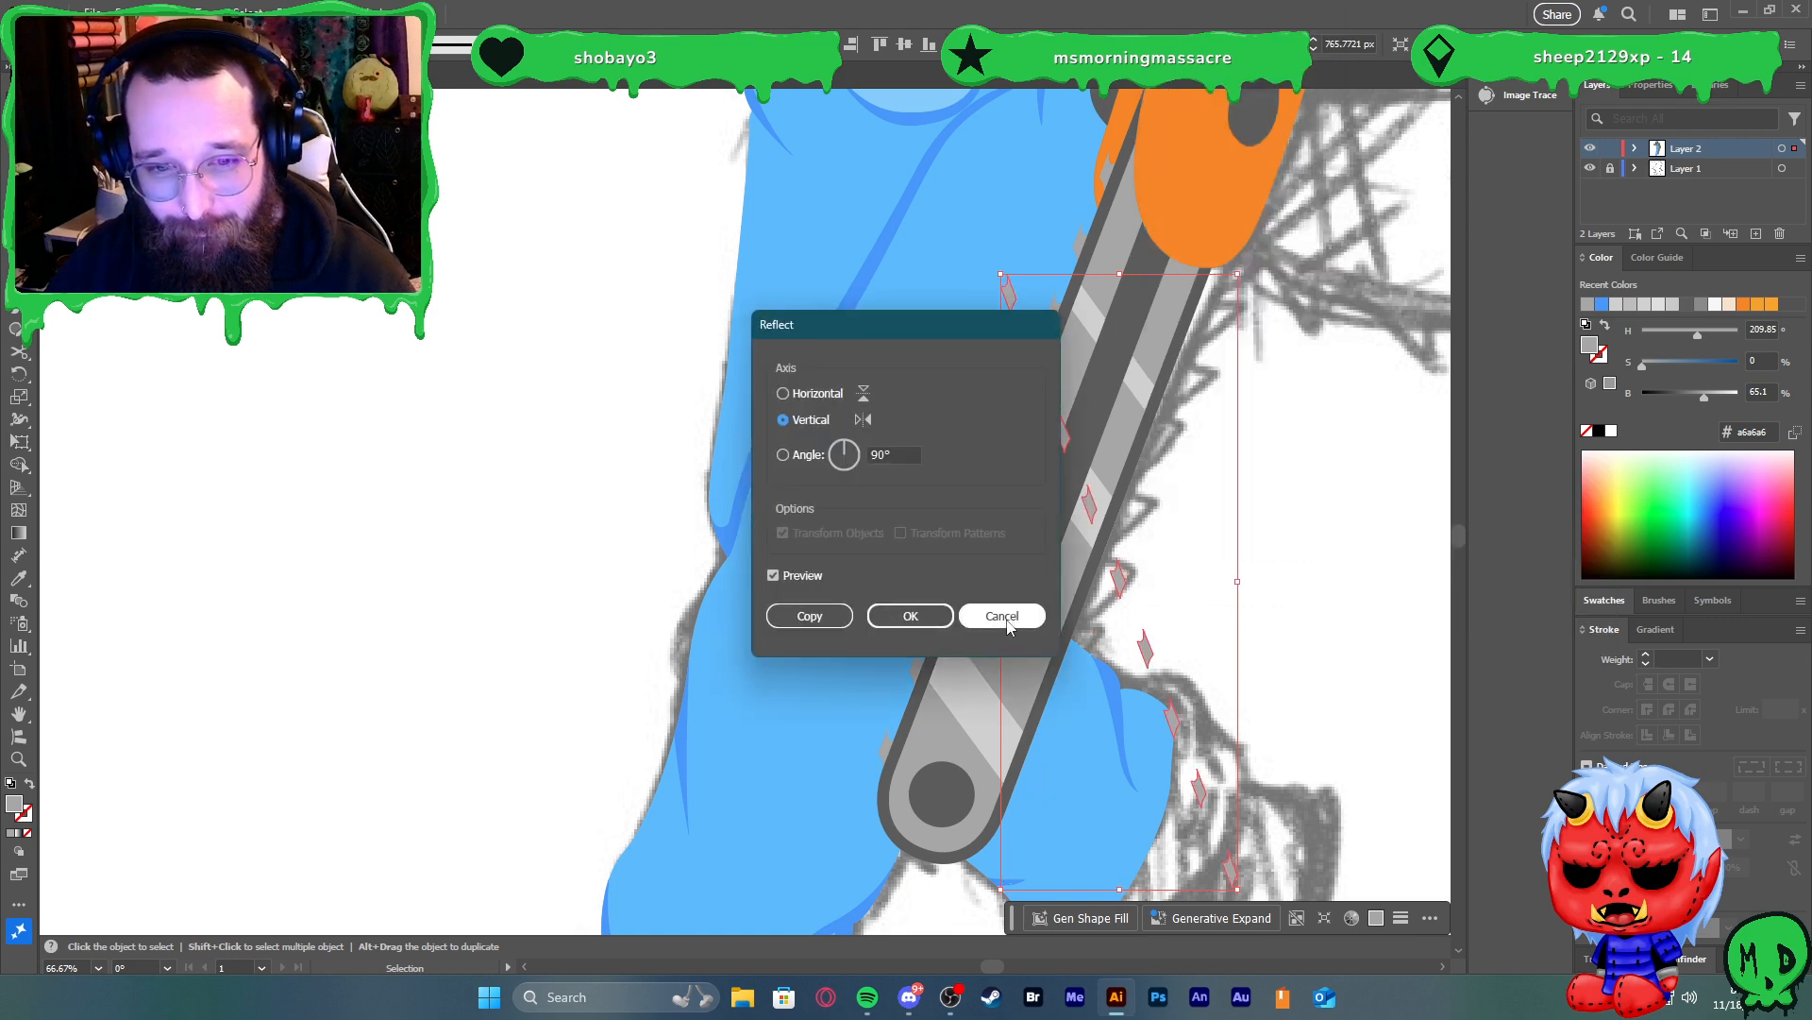
pyautogui.click(949, 627)
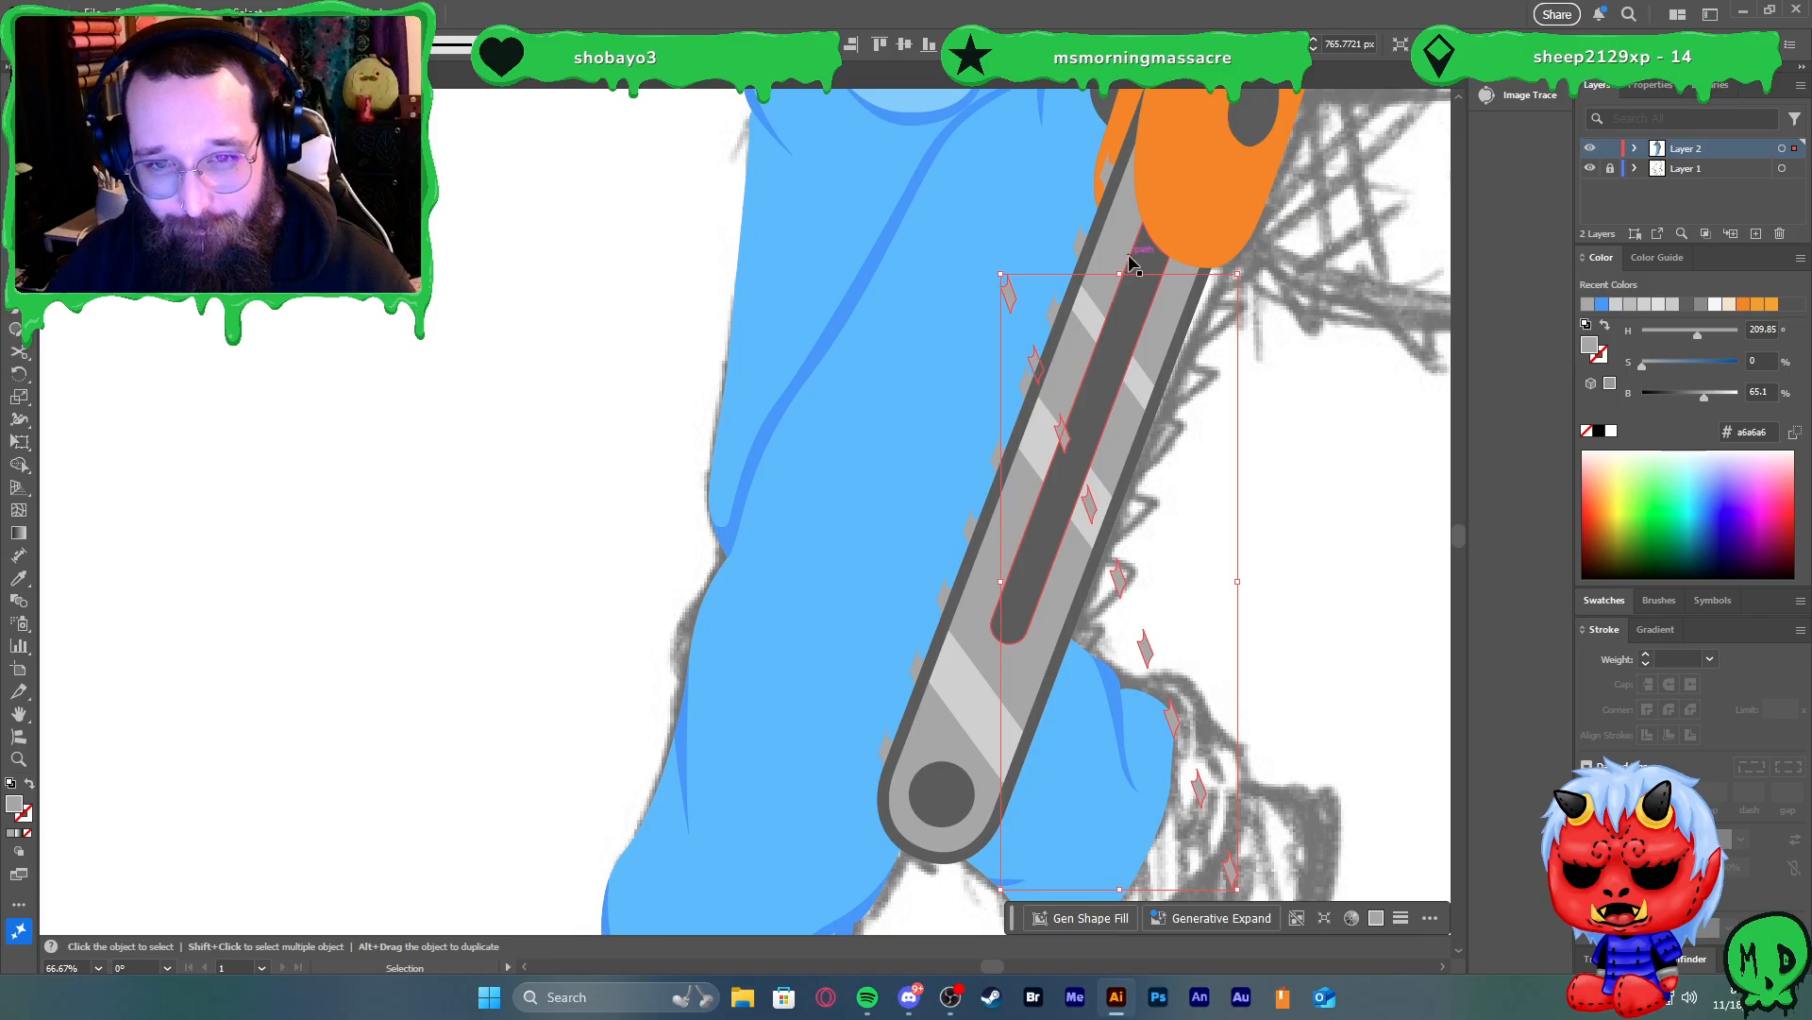
# Rotate the mirrored row of teeth to the guide bar's slope and move it against the bar's opposite edge
pyautogui.moveTo(1119, 266); pyautogui.dragTo(1333, 351)
pyautogui.moveTo(1186, 448); pyautogui.dragTo(1181, 381)
pyautogui.moveTo(1211, 612); pyautogui.dragTo(1213, 605)
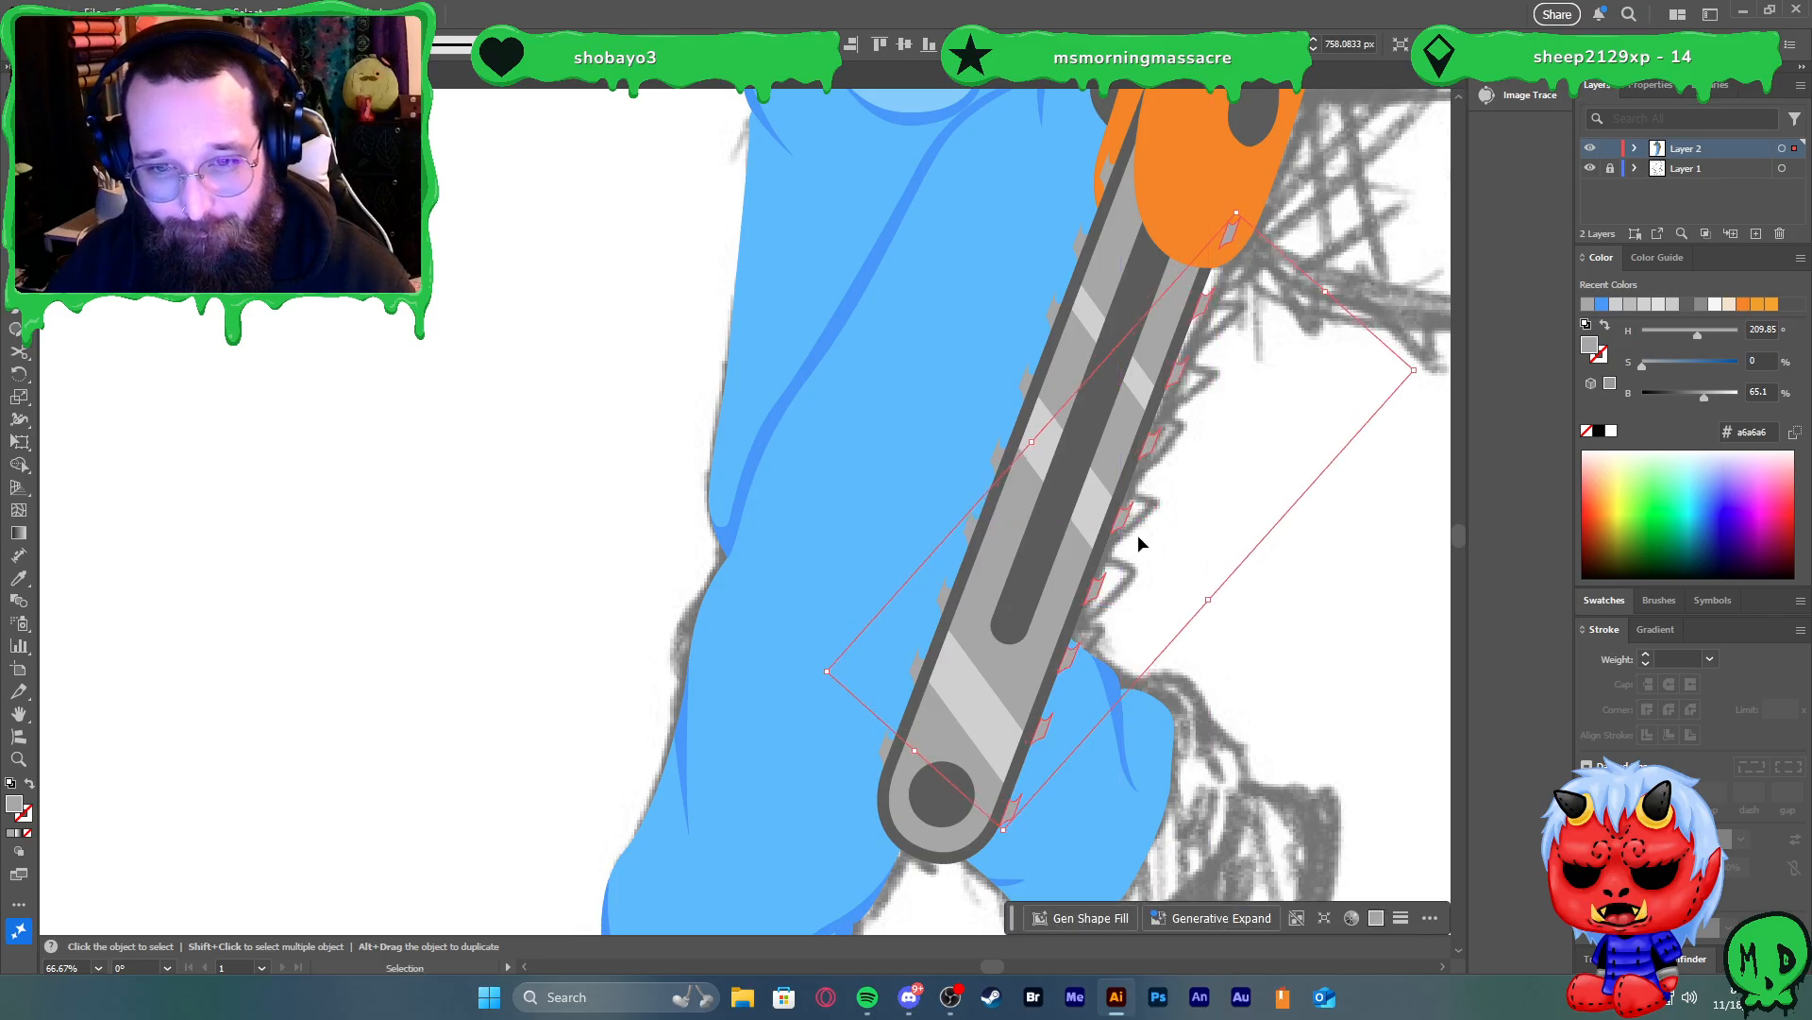
pyautogui.click(1140, 487)
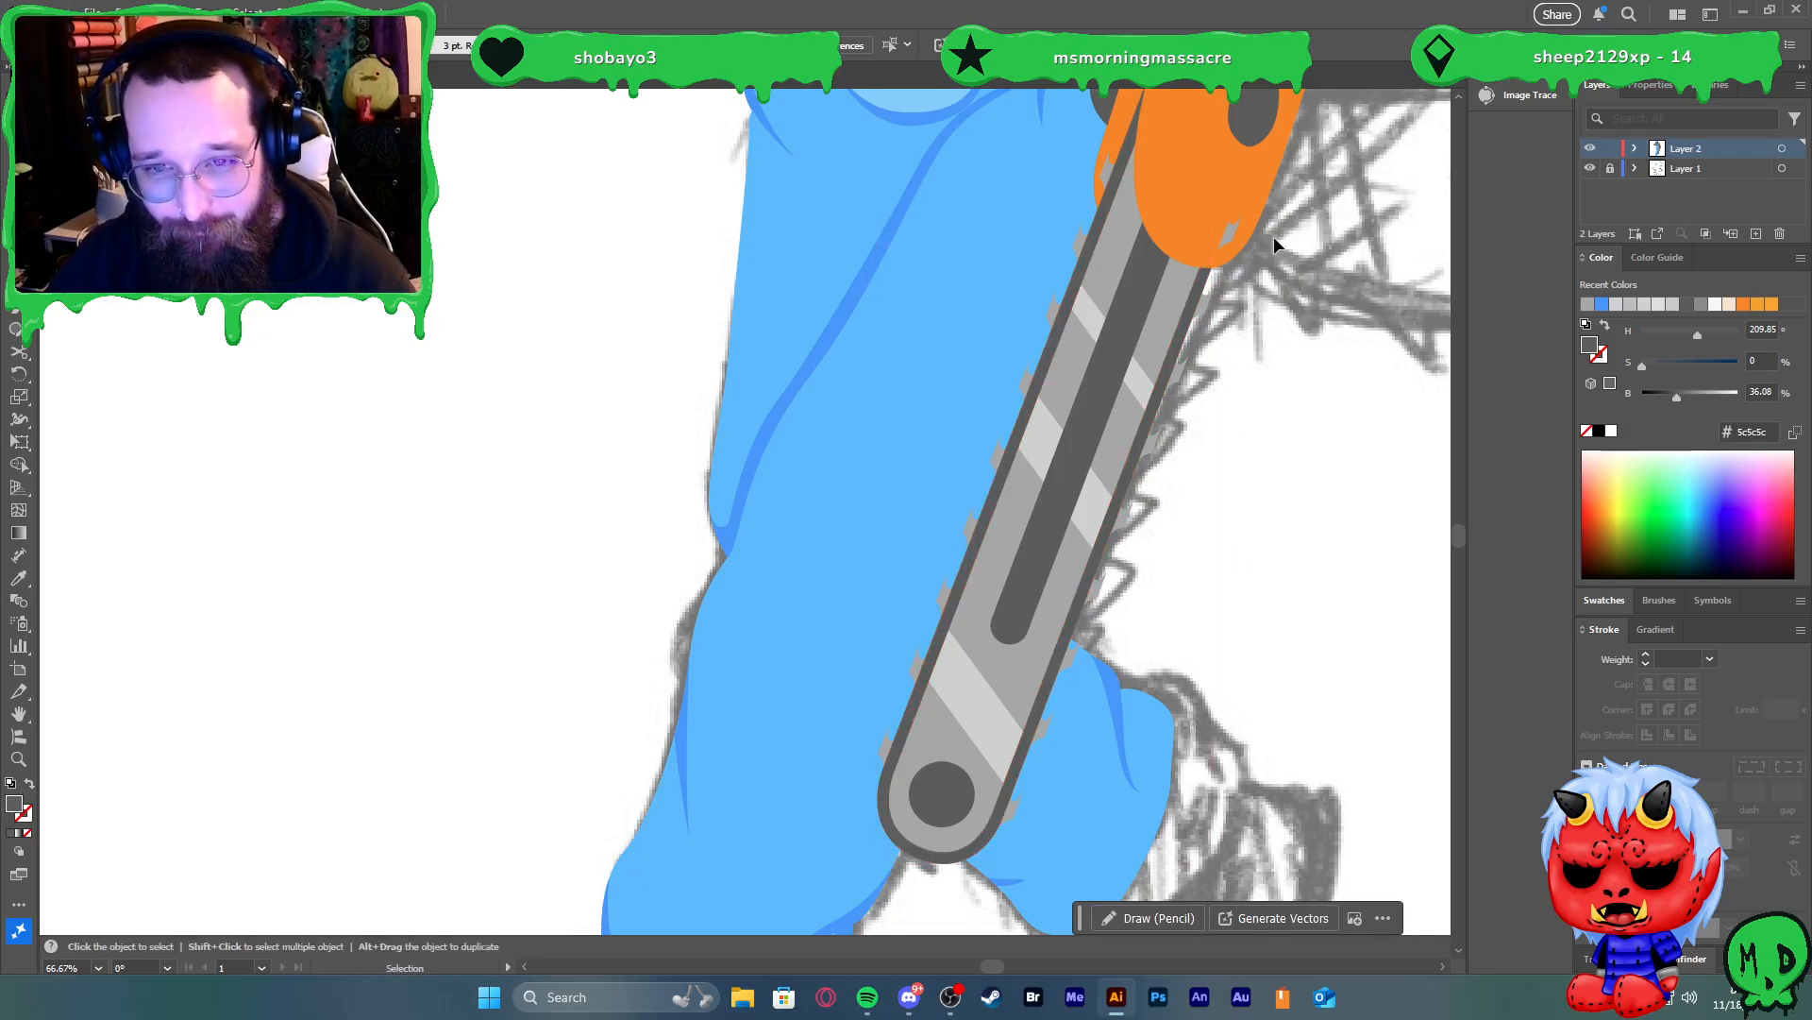
# Delete the tooth of the mirrored row that overlaps the chainsaw's orange body
pyautogui.click(1229, 238)
pyautogui.scroll(2, 1231, 243)
pyautogui.press('Delete')
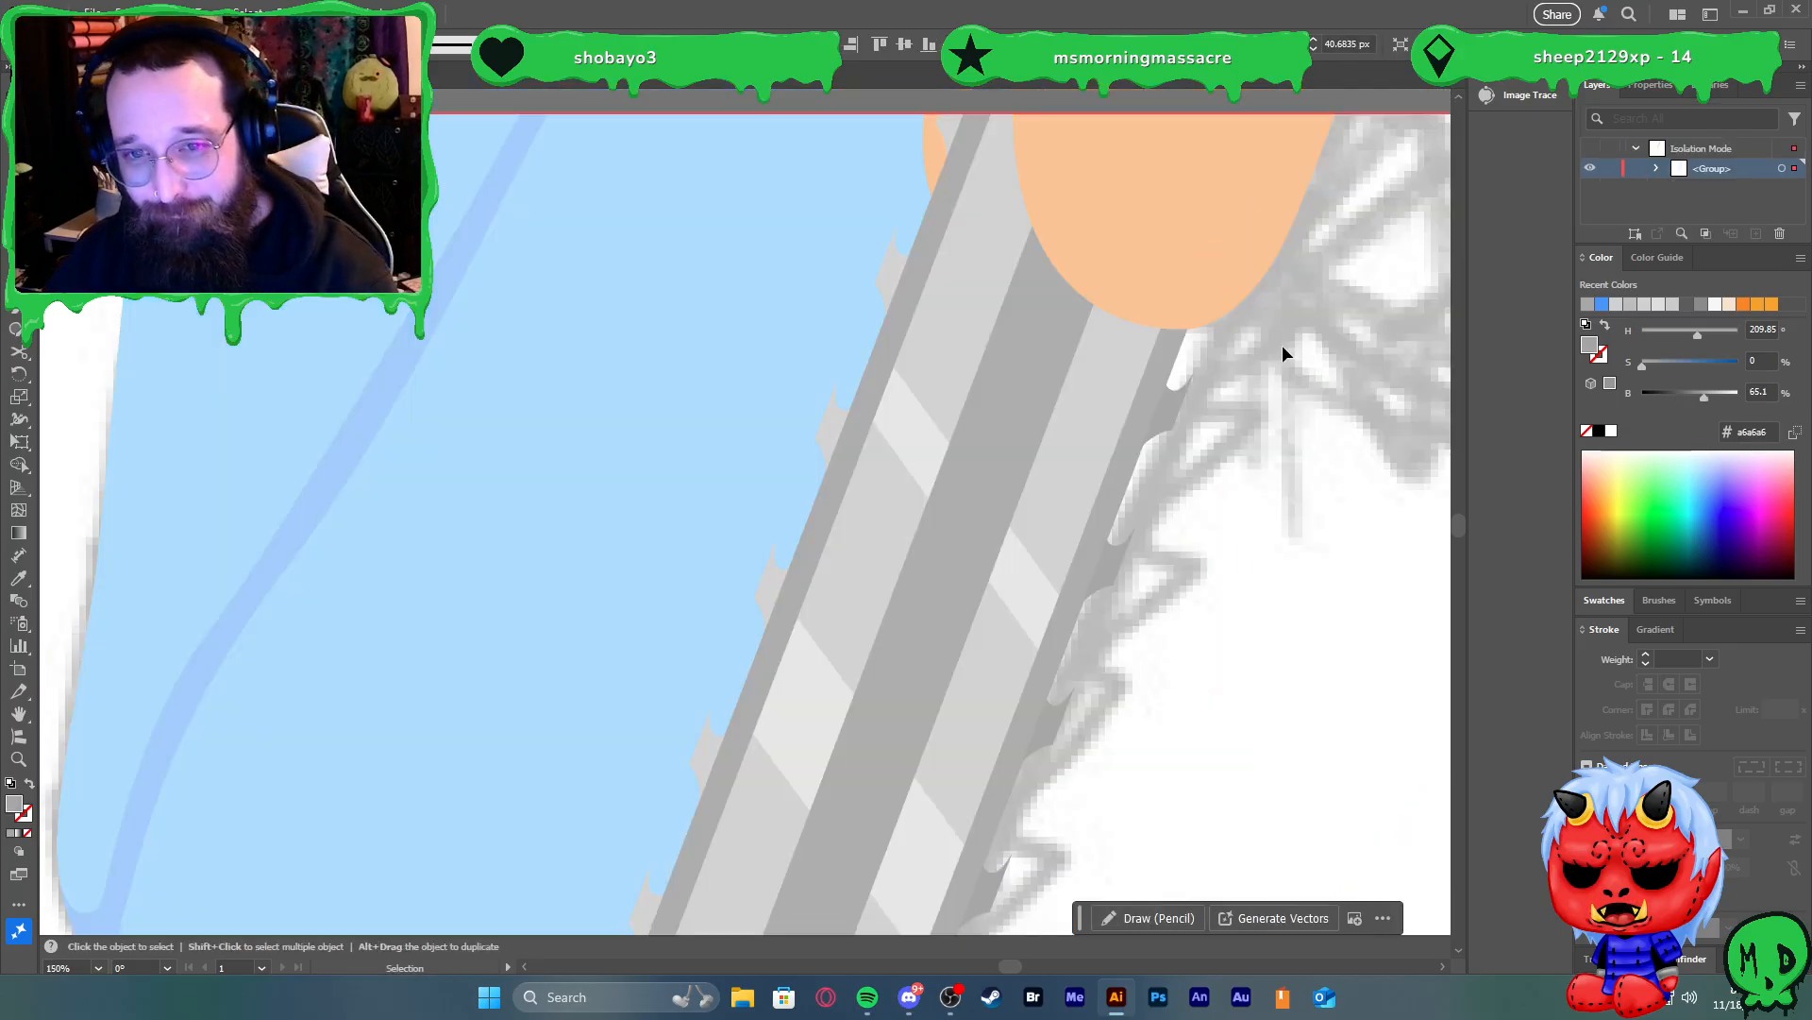
pyautogui.scroll(-3, 1271, 374)
pyautogui.scroll(-1, 1284, 491)
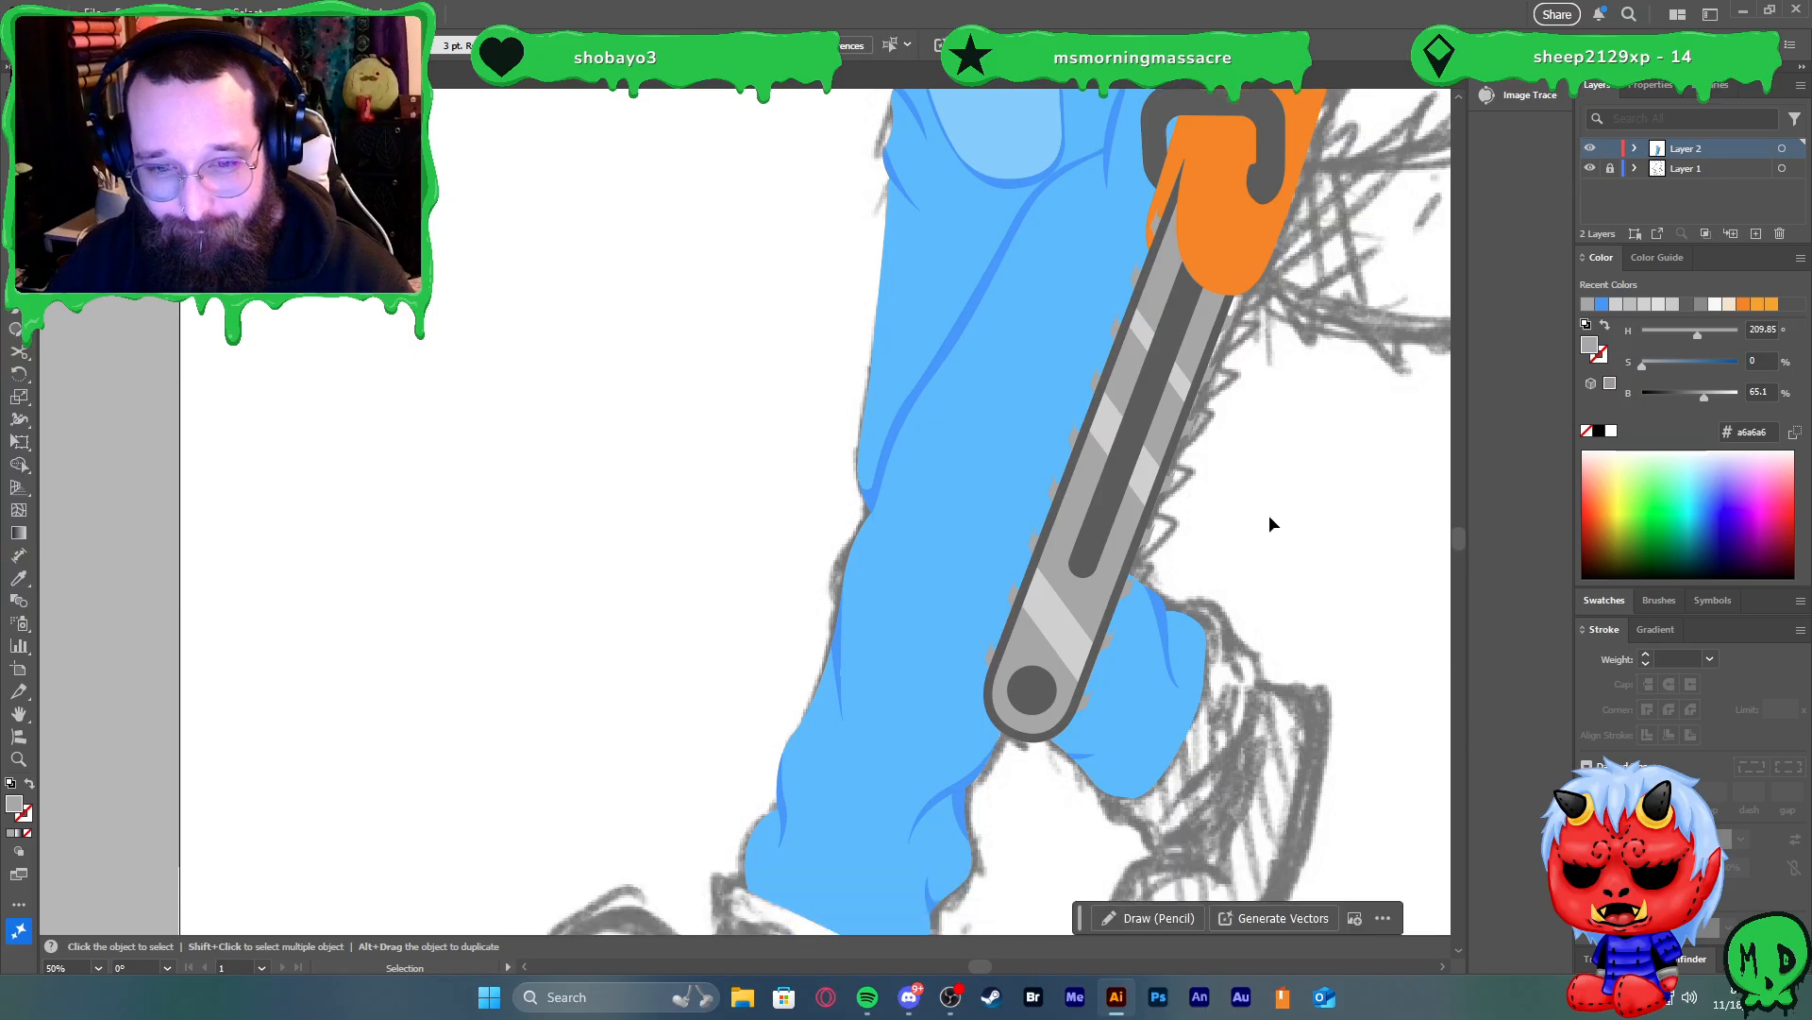
# Reflect the mirrored group of chain teeth across the horizontal axis
pyautogui.click(1111, 641)
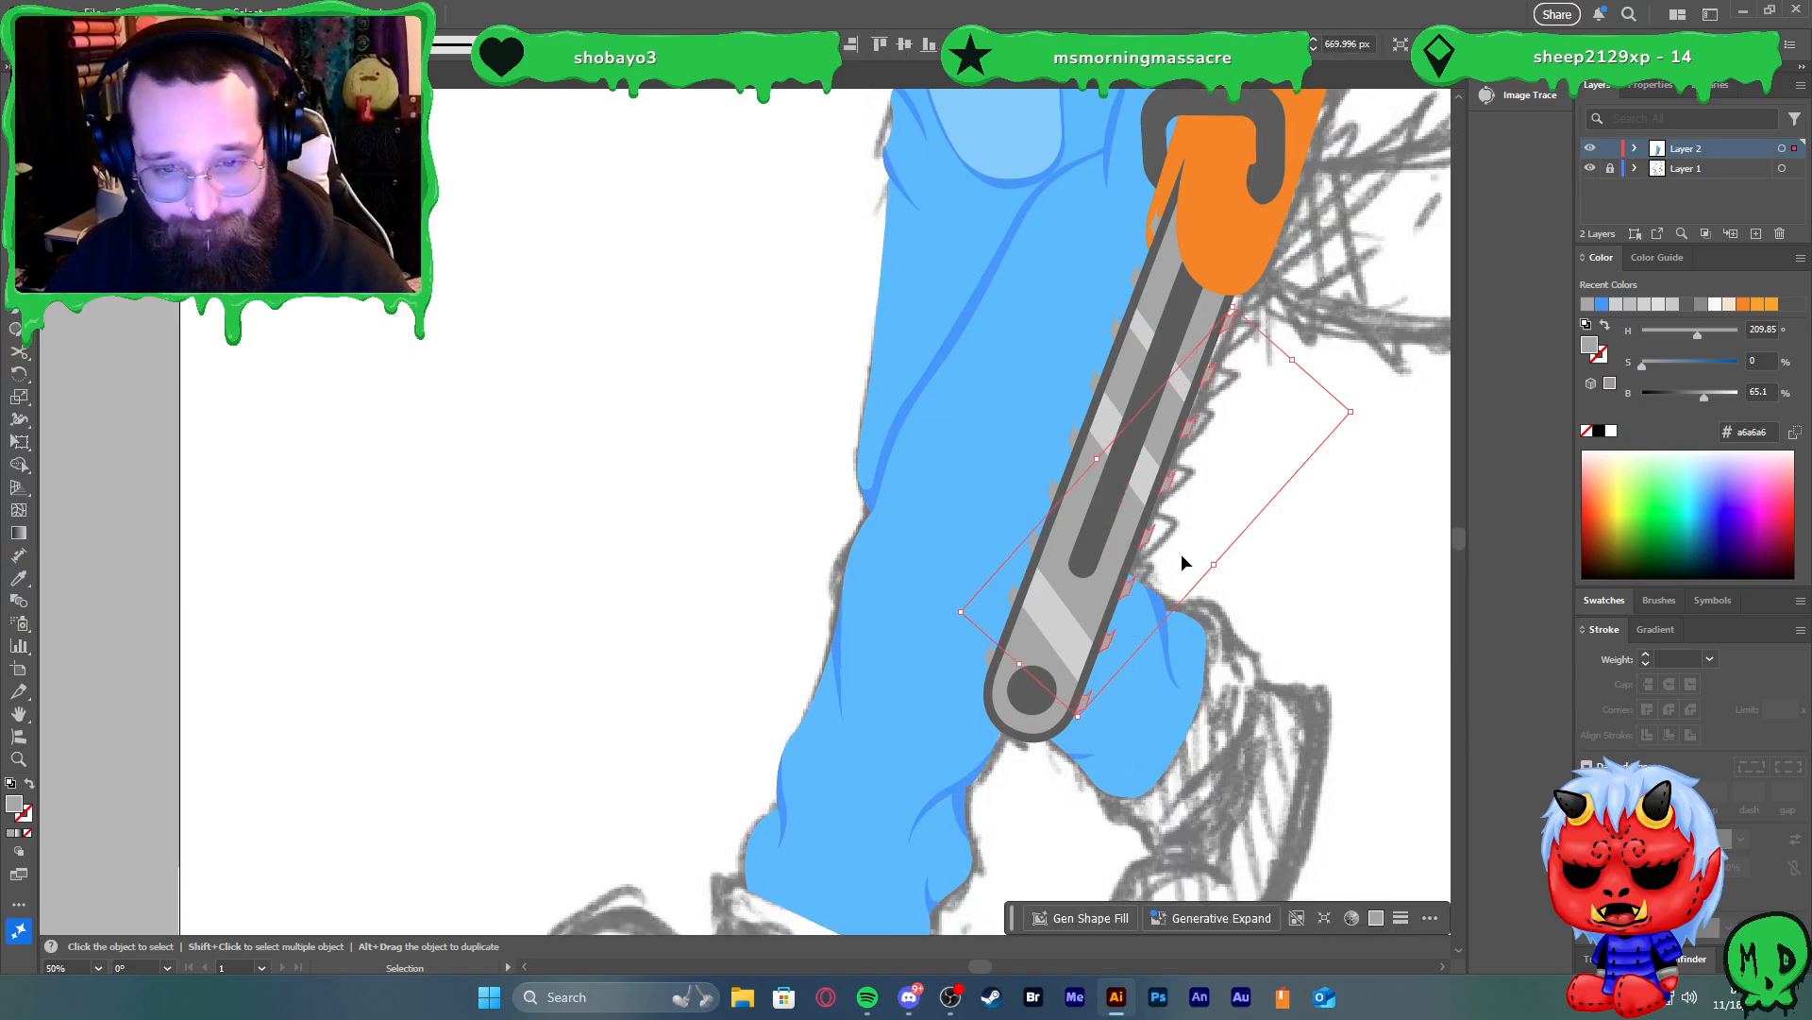
pyautogui.rightClick(1248, 562)
pyautogui.moveTo(1322, 856)
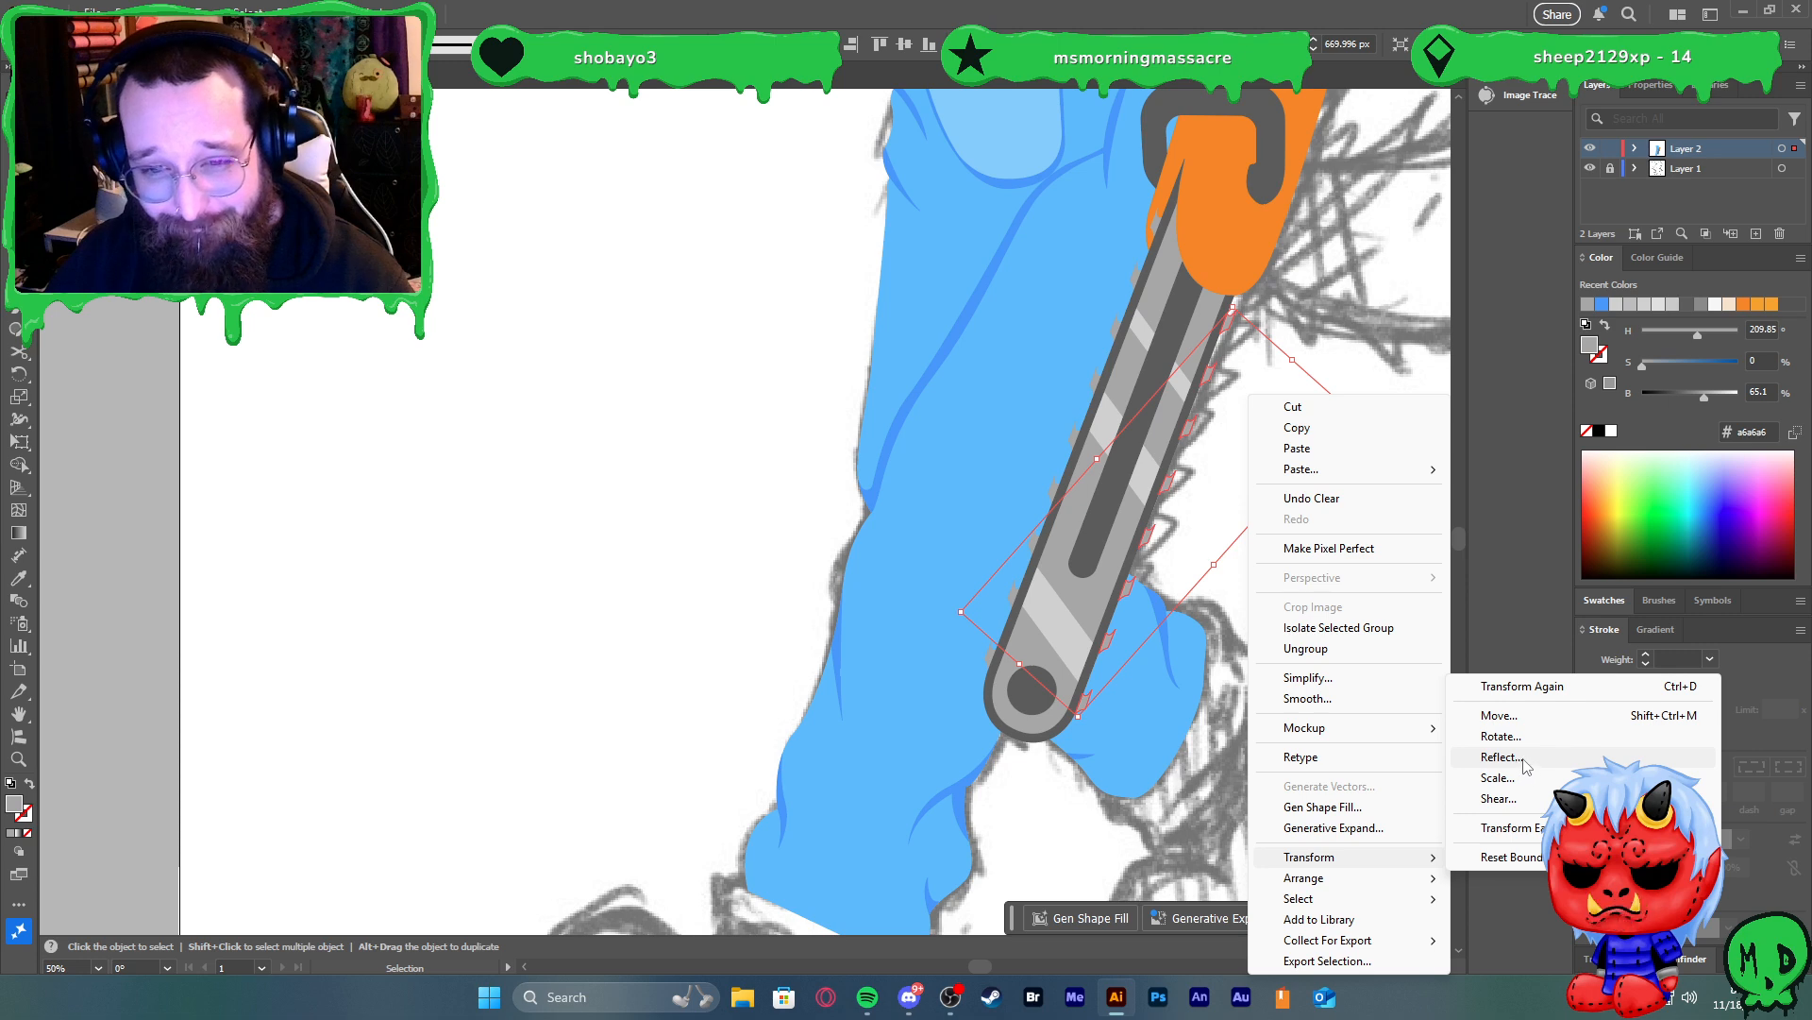
pyautogui.click(1501, 757)
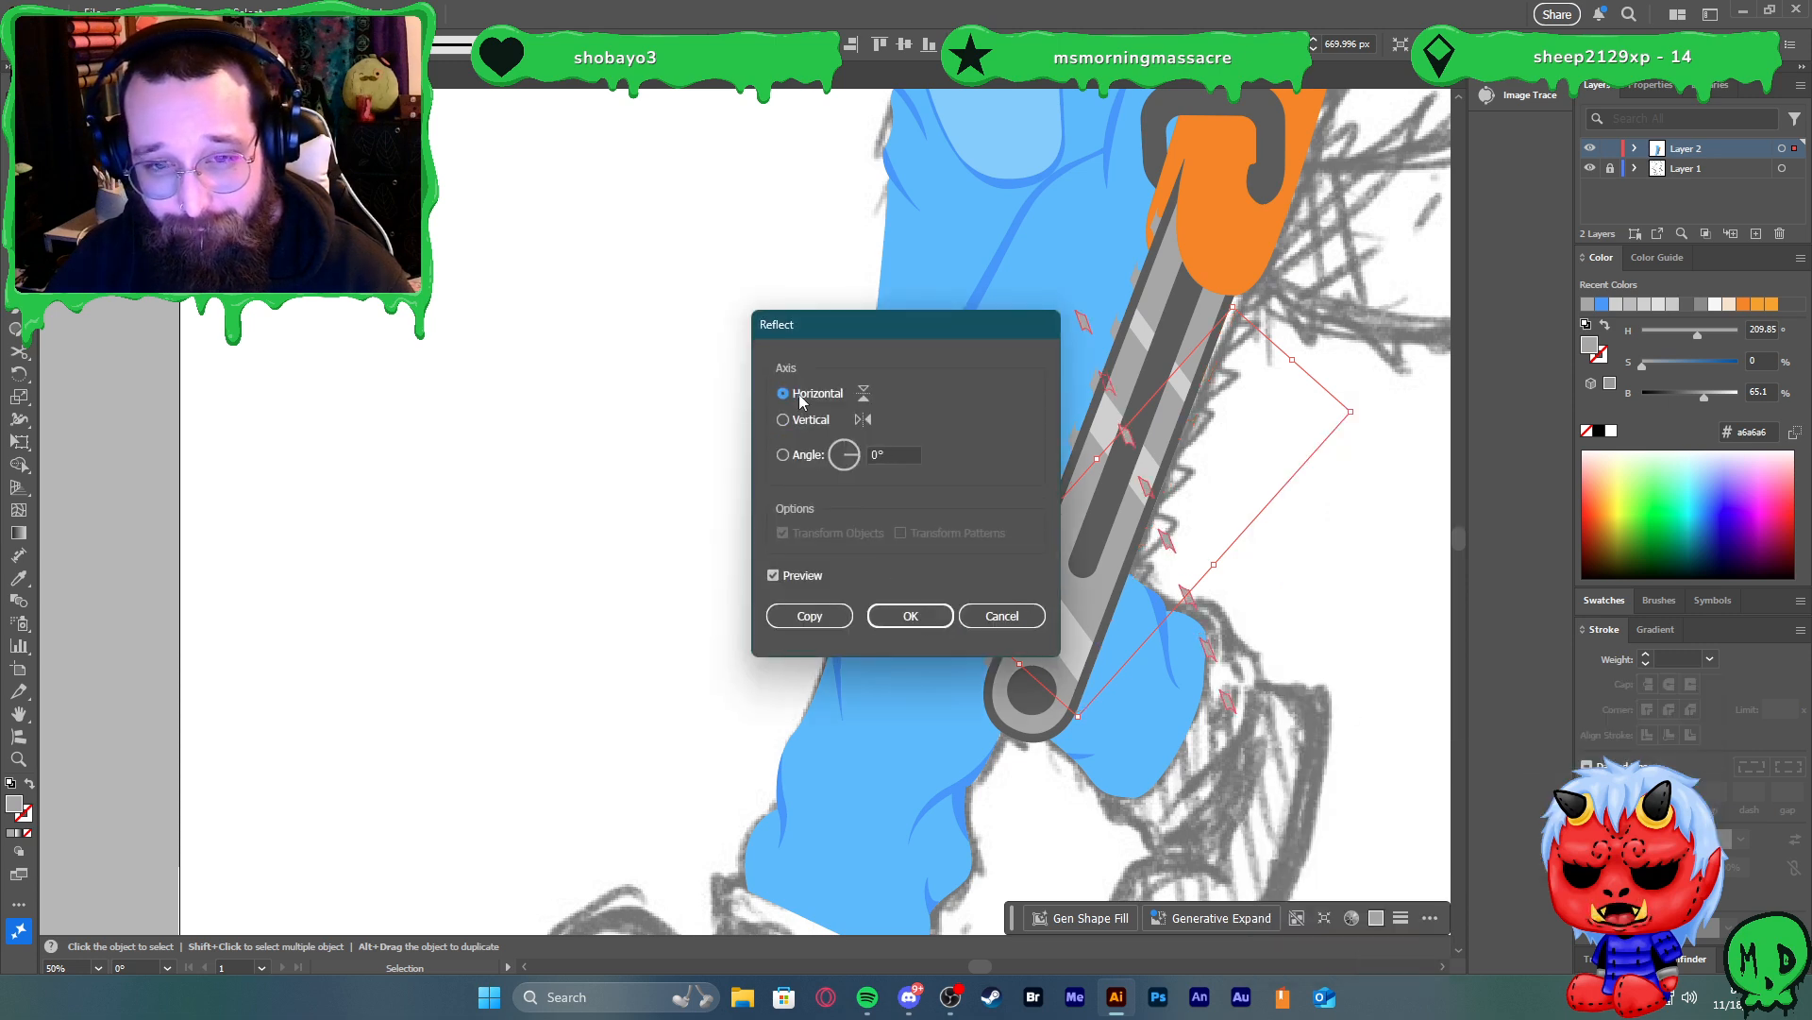
pyautogui.click(910, 615)
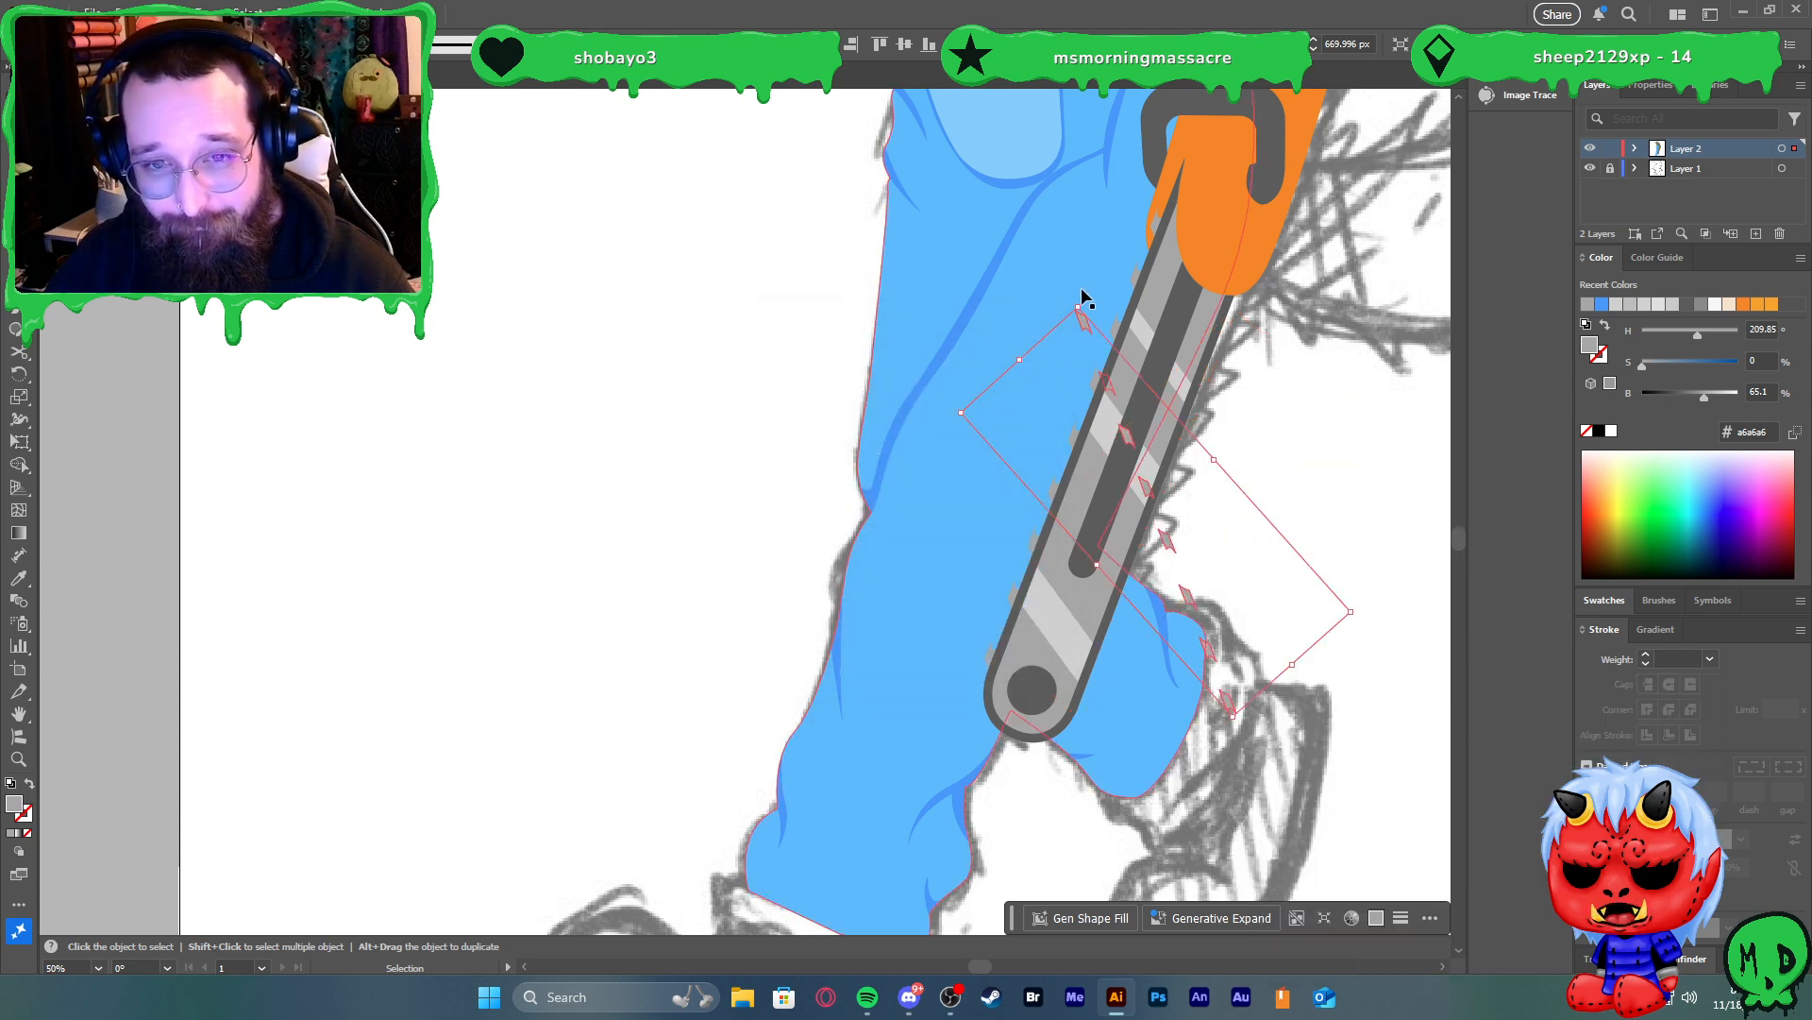
# Rotate the flipped row of teeth back to the guide bar's slope so it runs along the sketched chain edge
pyautogui.moveTo(1081, 299); pyautogui.dragTo(1231, 332)
pyautogui.scroll(5, 1231, 333)
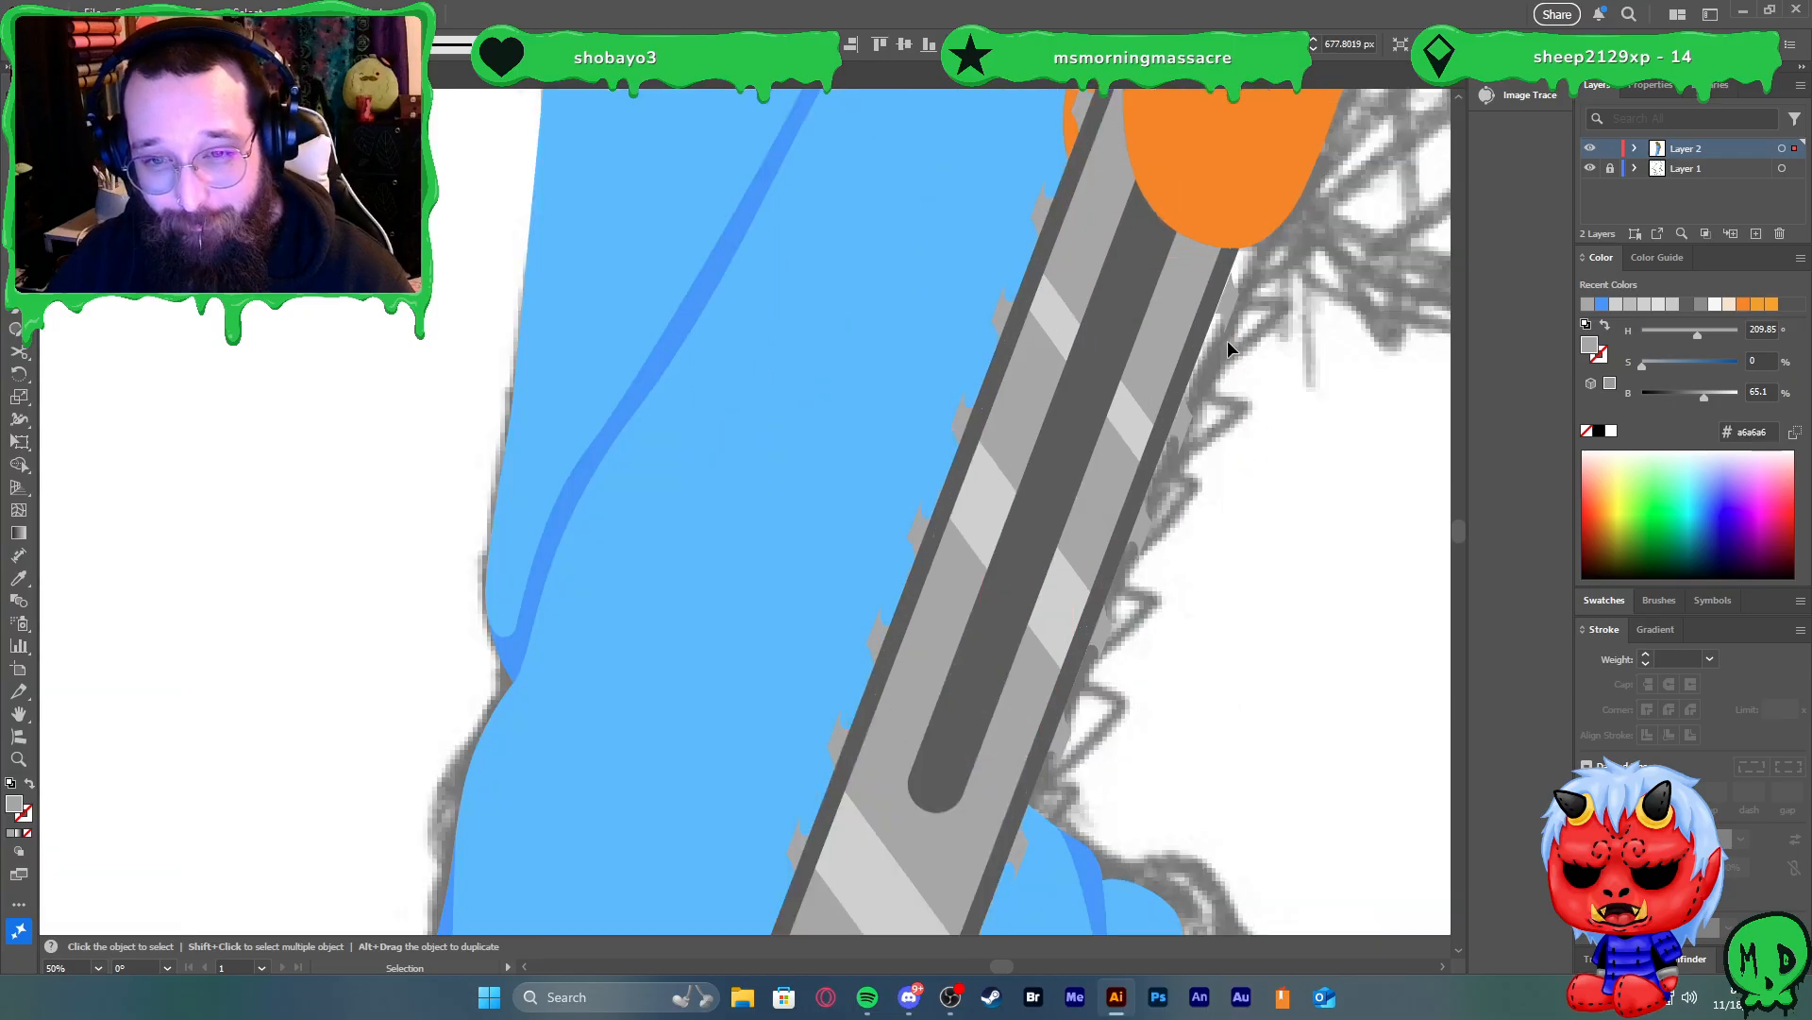
pyautogui.moveTo(1272, 146); pyautogui.dragTo(1265, 146)
pyautogui.scroll(-4, 1273, 179)
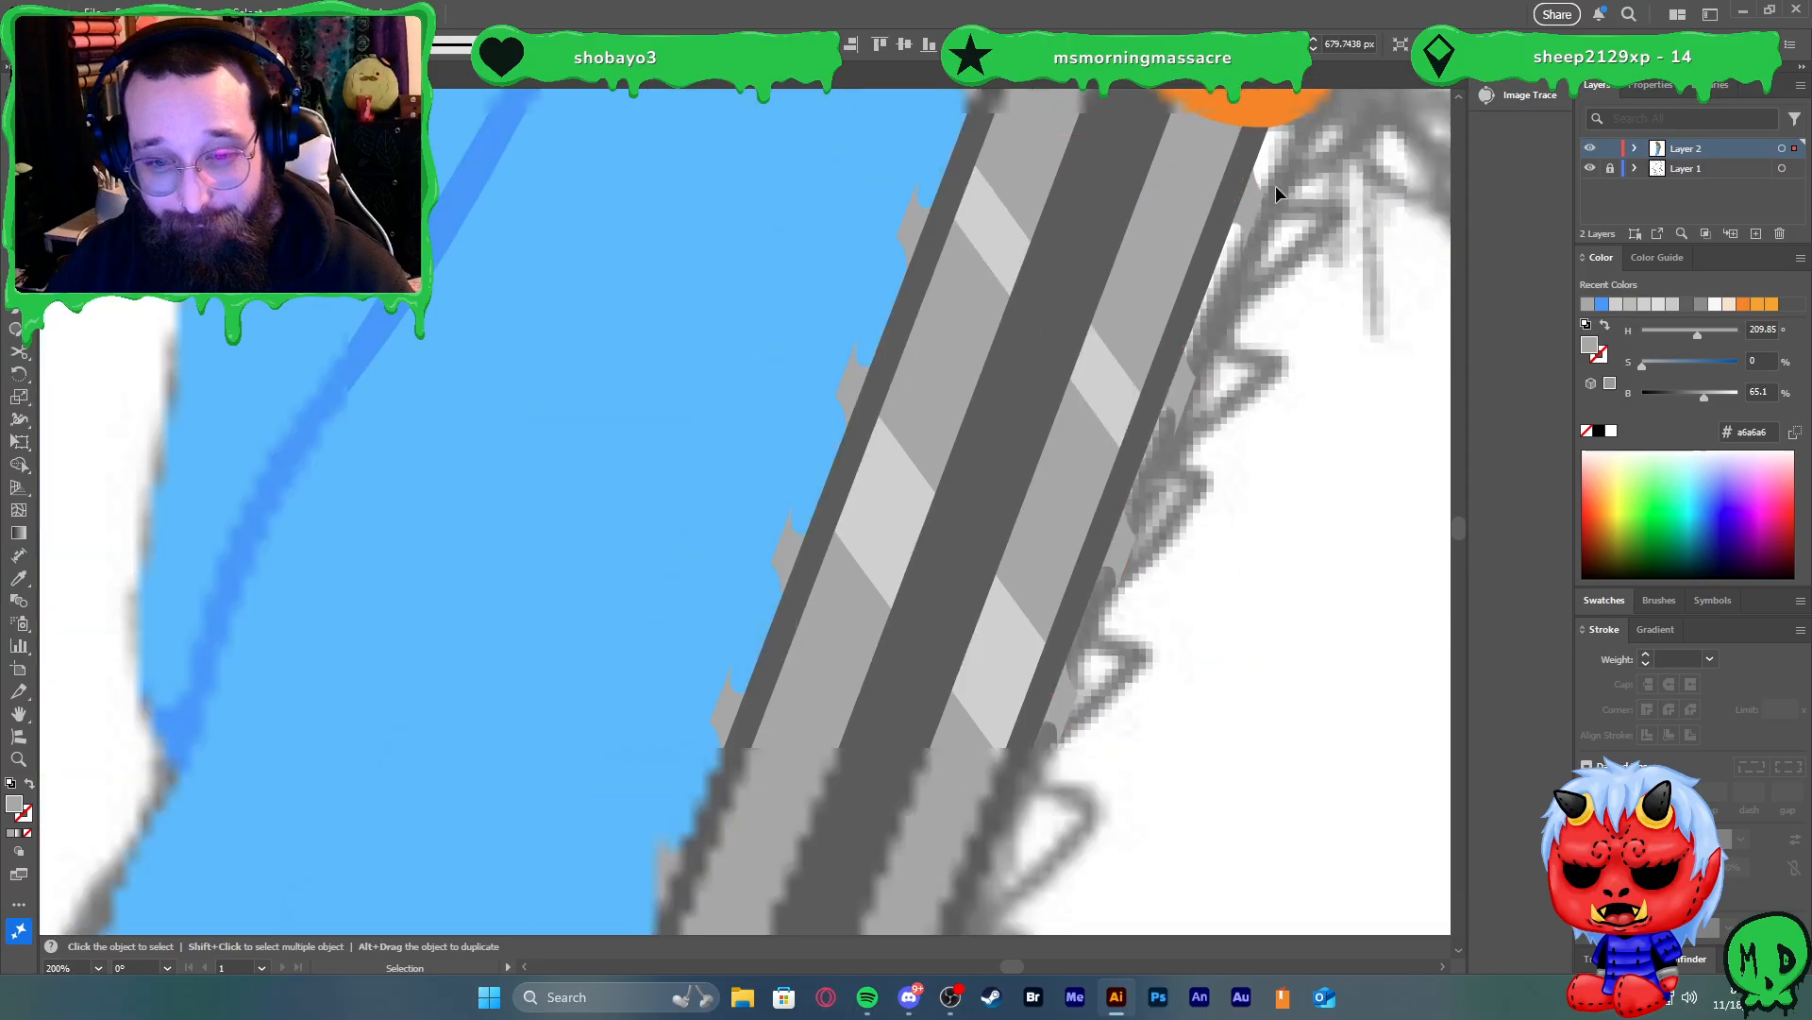
pyautogui.scroll(-1, 951, 664)
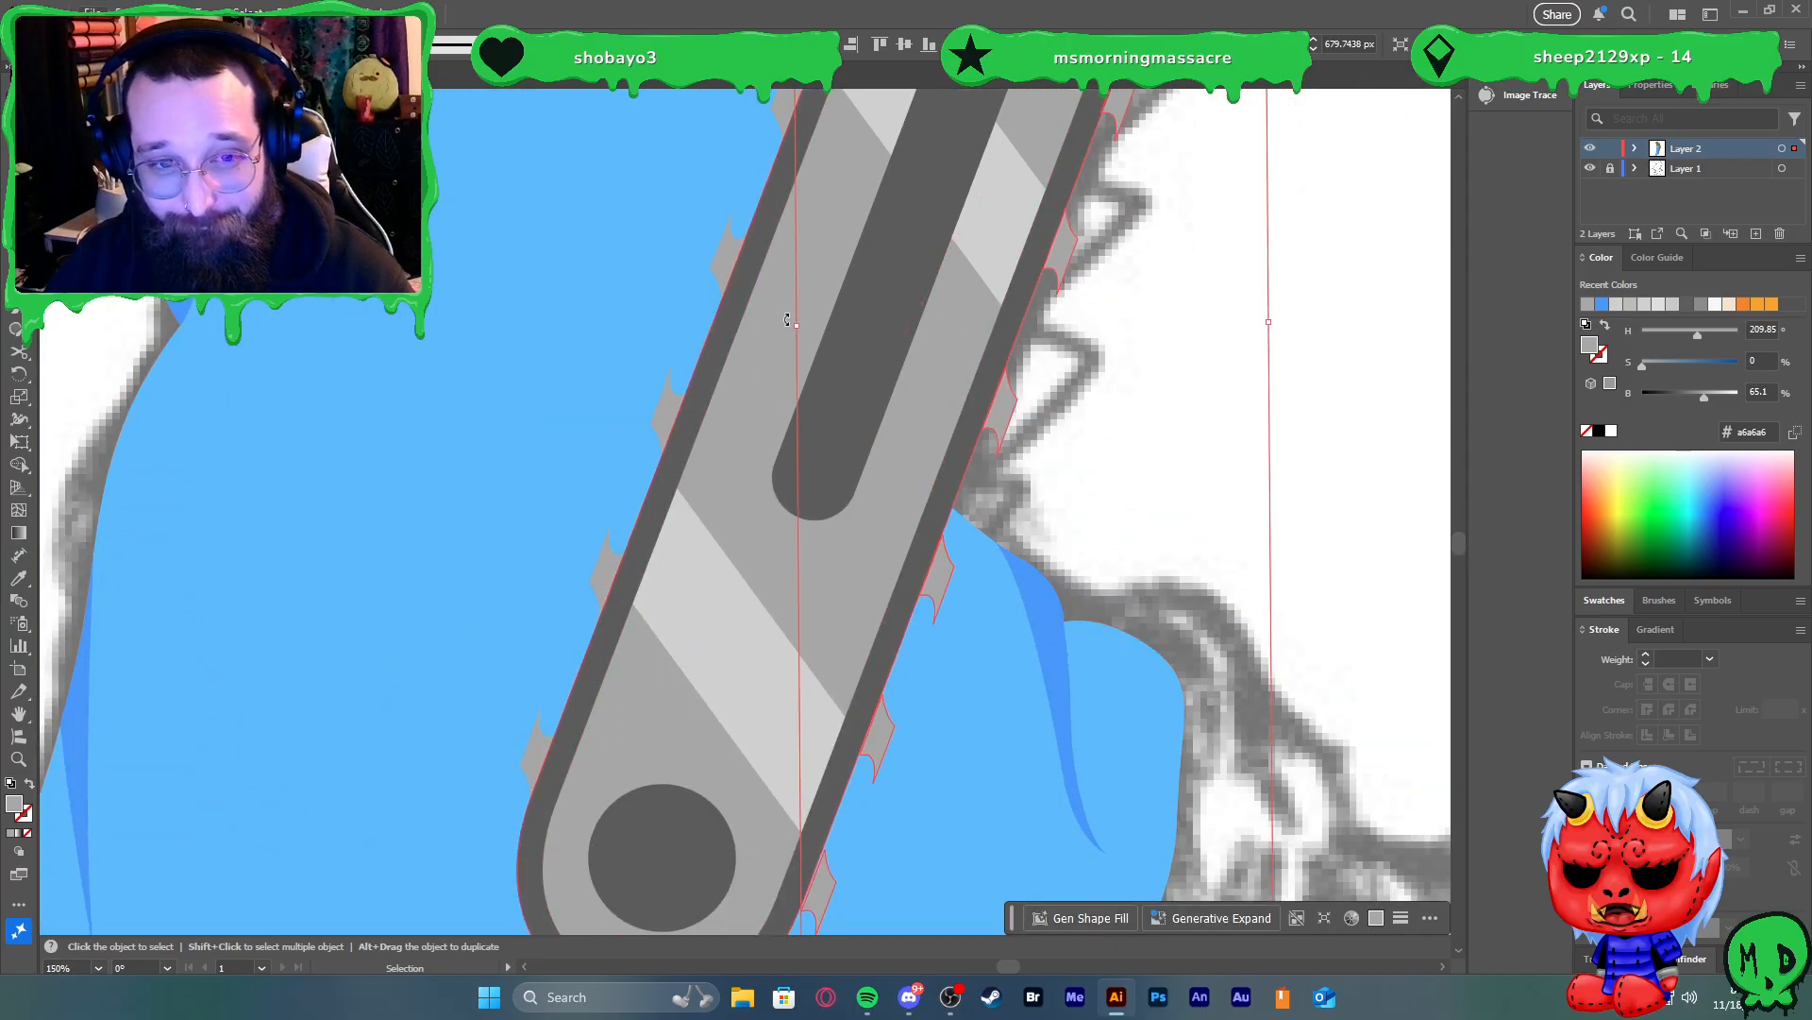
pyautogui.moveTo(786, 319); pyautogui.dragTo(786, 319)
# Fine-tune the flipped row's angle so its teeth follow the guide bar's edge from the orange body to the tip
pyautogui.scroll(10, 1140, 270)
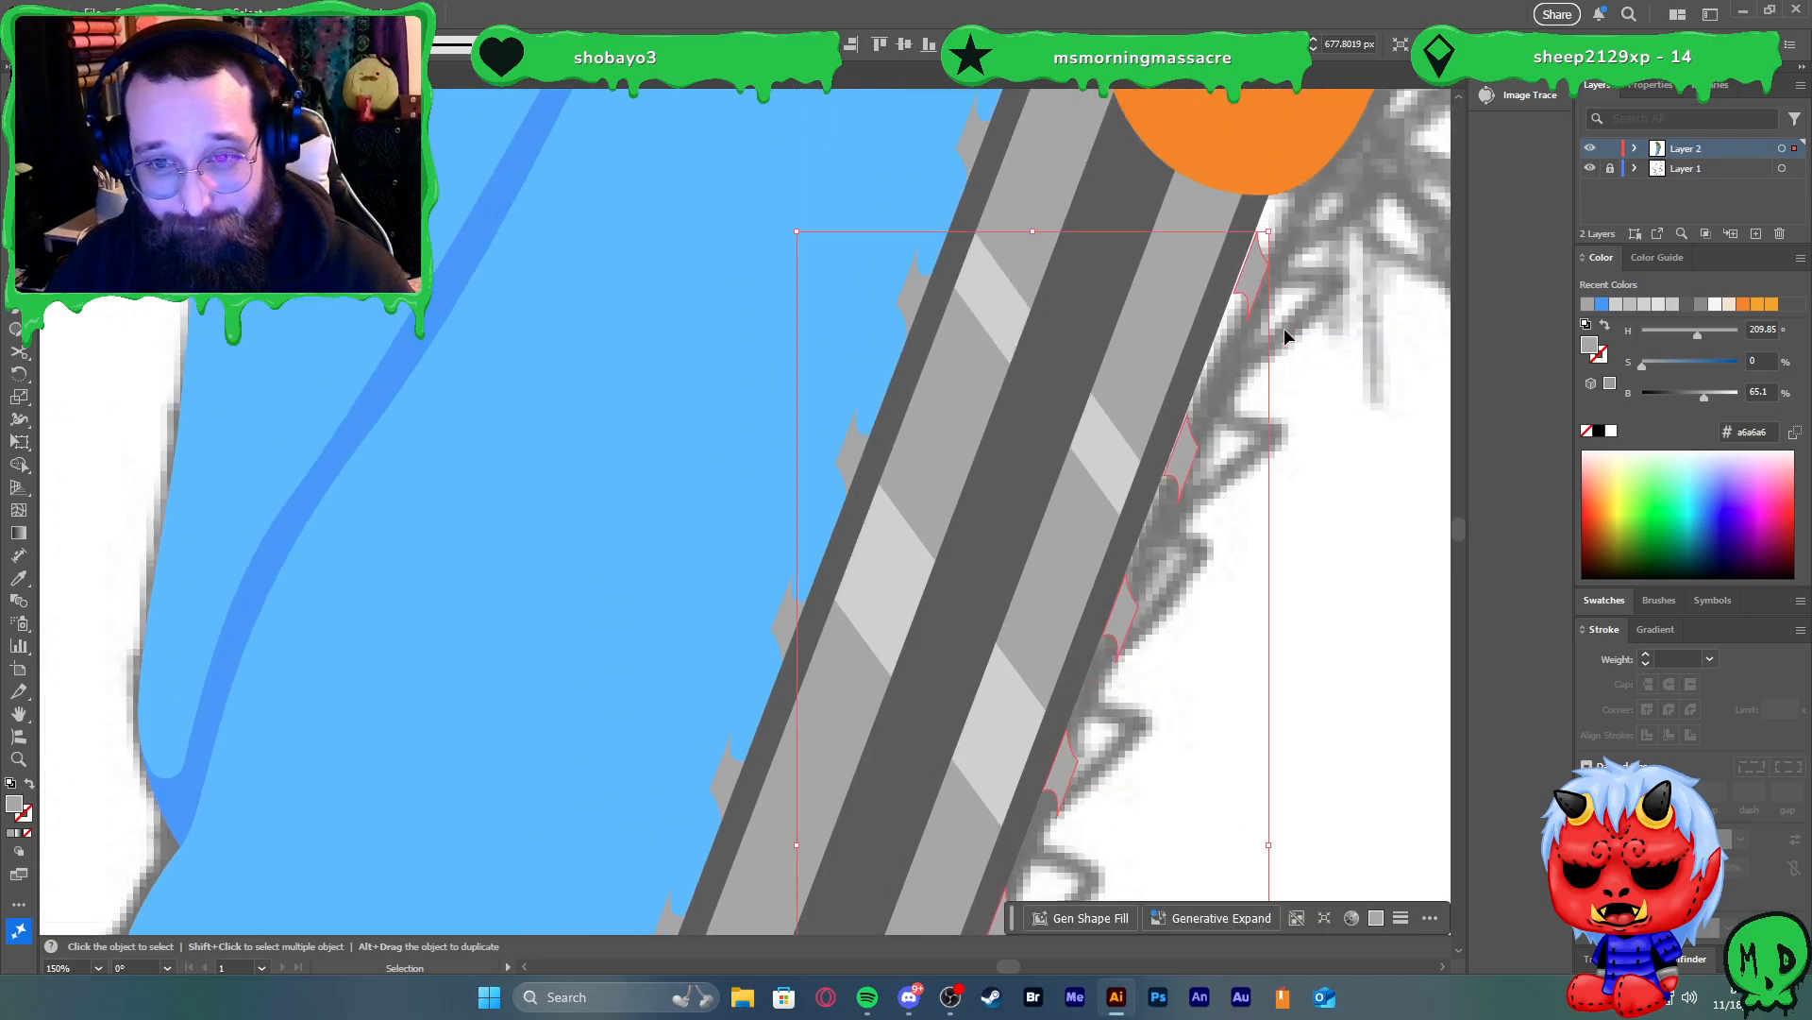
pyautogui.scroll(1, 1267, 344)
pyautogui.moveTo(1278, 253); pyautogui.dragTo(1282, 247)
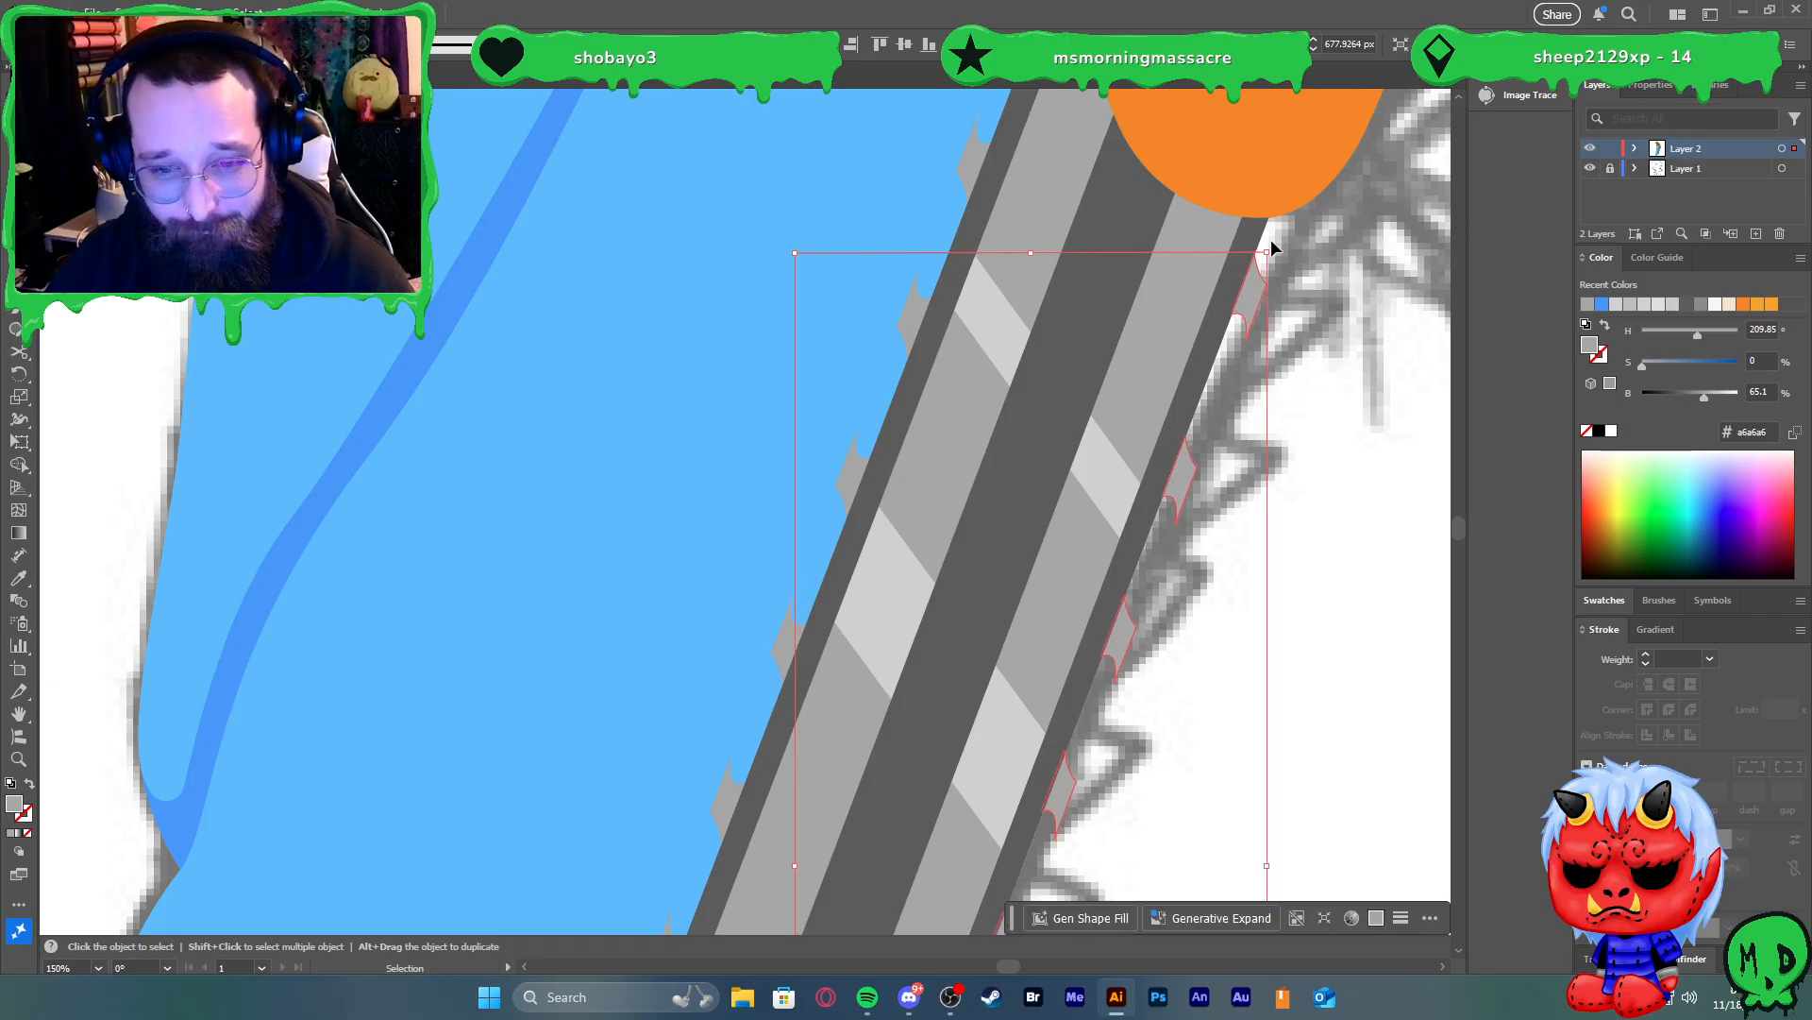
pyautogui.scroll(-3, 1315, 346)
pyautogui.scroll(-6, 1312, 378)
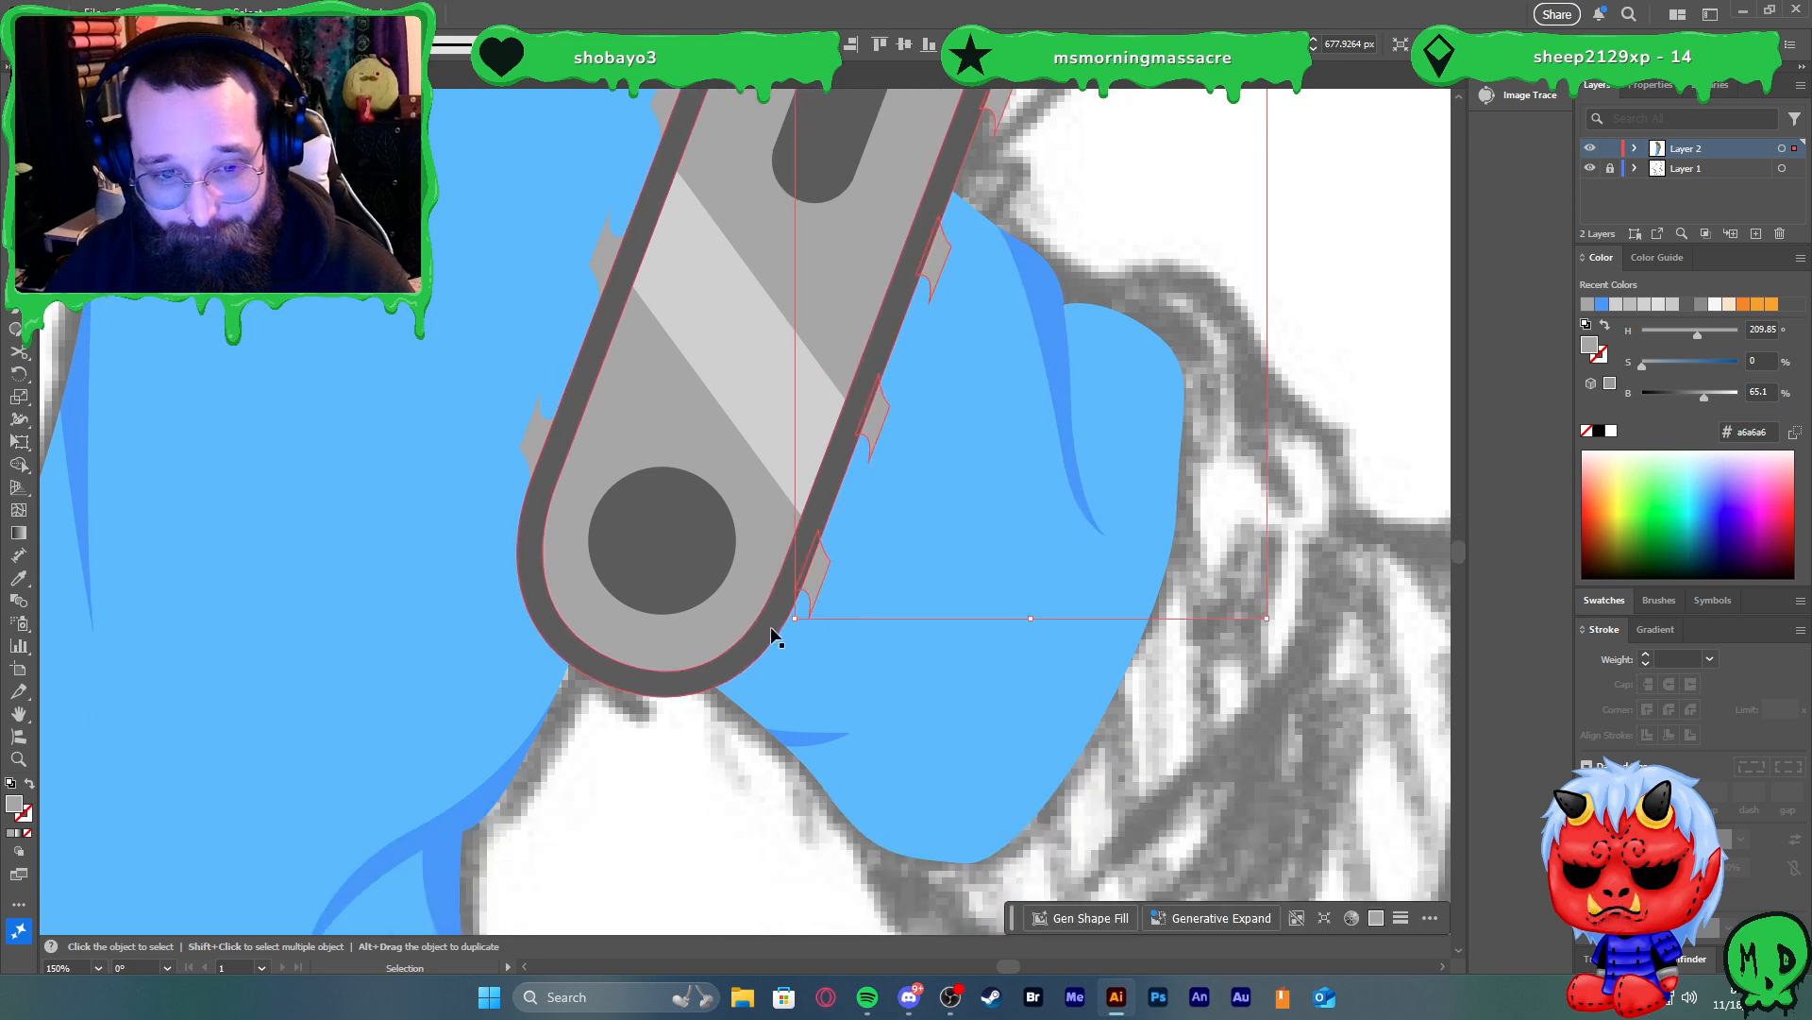
pyautogui.moveTo(791, 626); pyautogui.dragTo(792, 627)
pyautogui.scroll(-4, 915, 602)
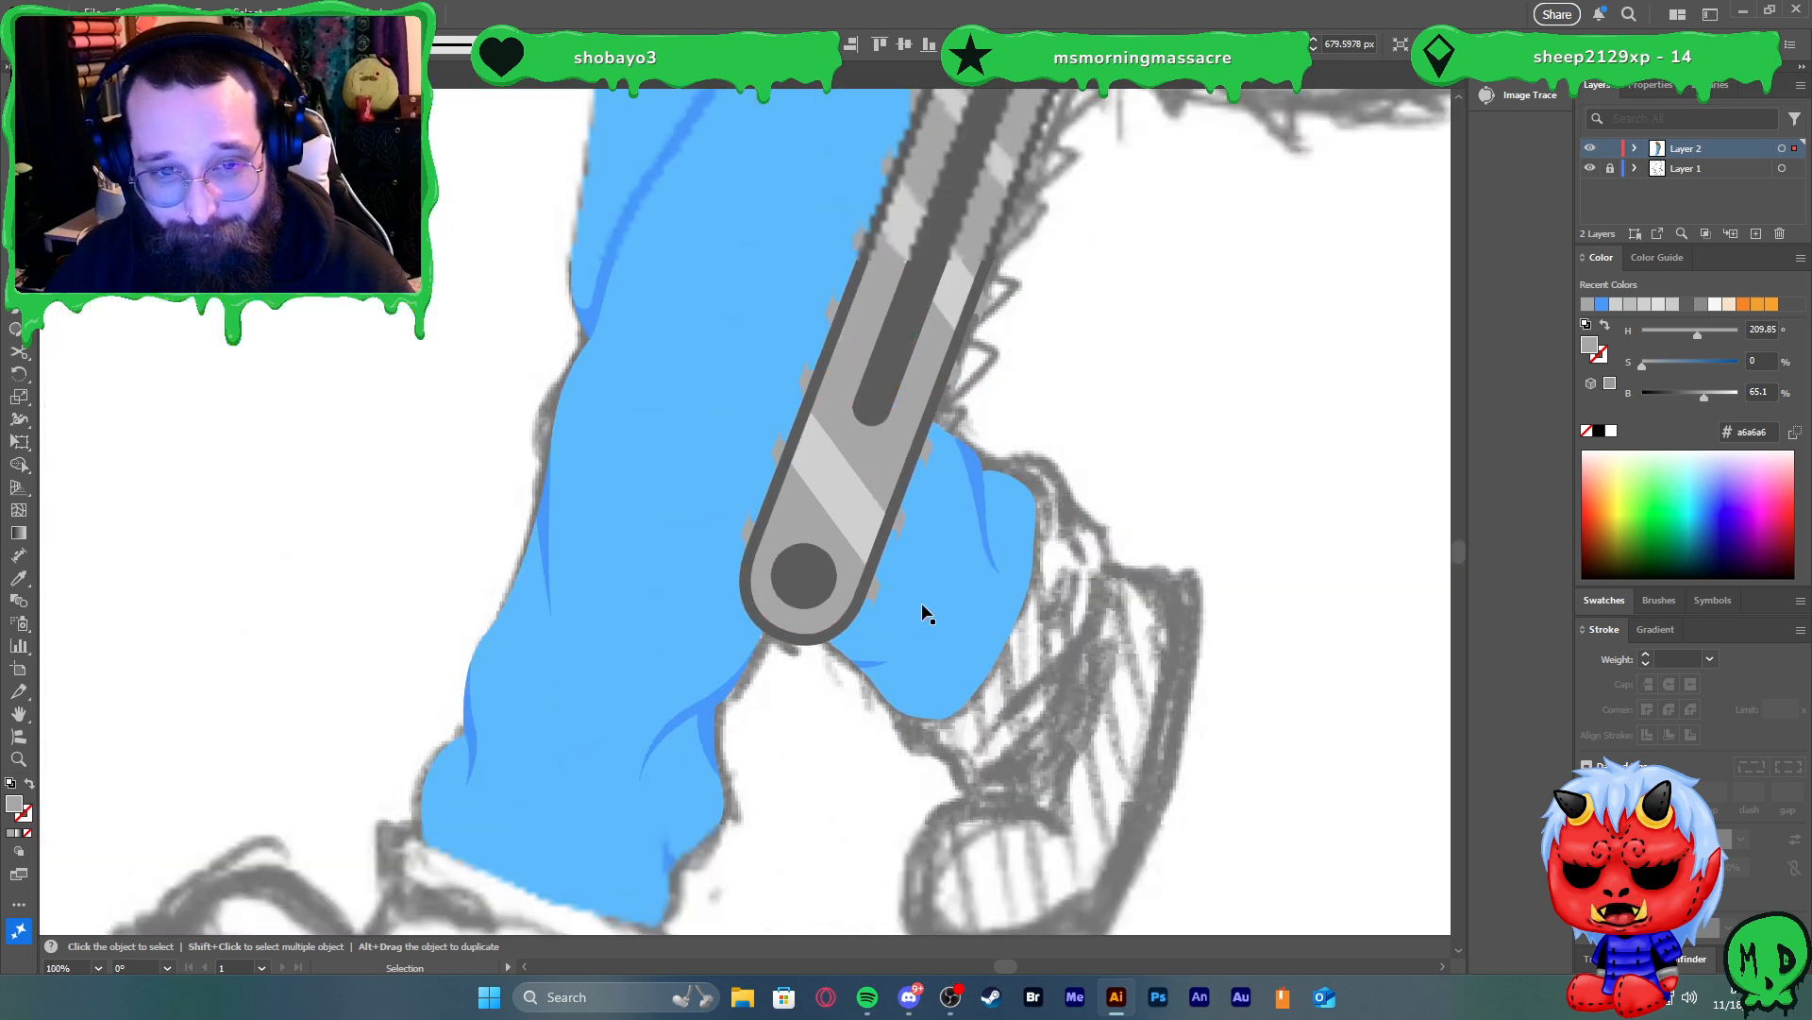
# Close the remaining offsets of the end teeth by slightly rotating the row at the orange body and at the bar's tip
pyautogui.scroll(9, 1005, 361)
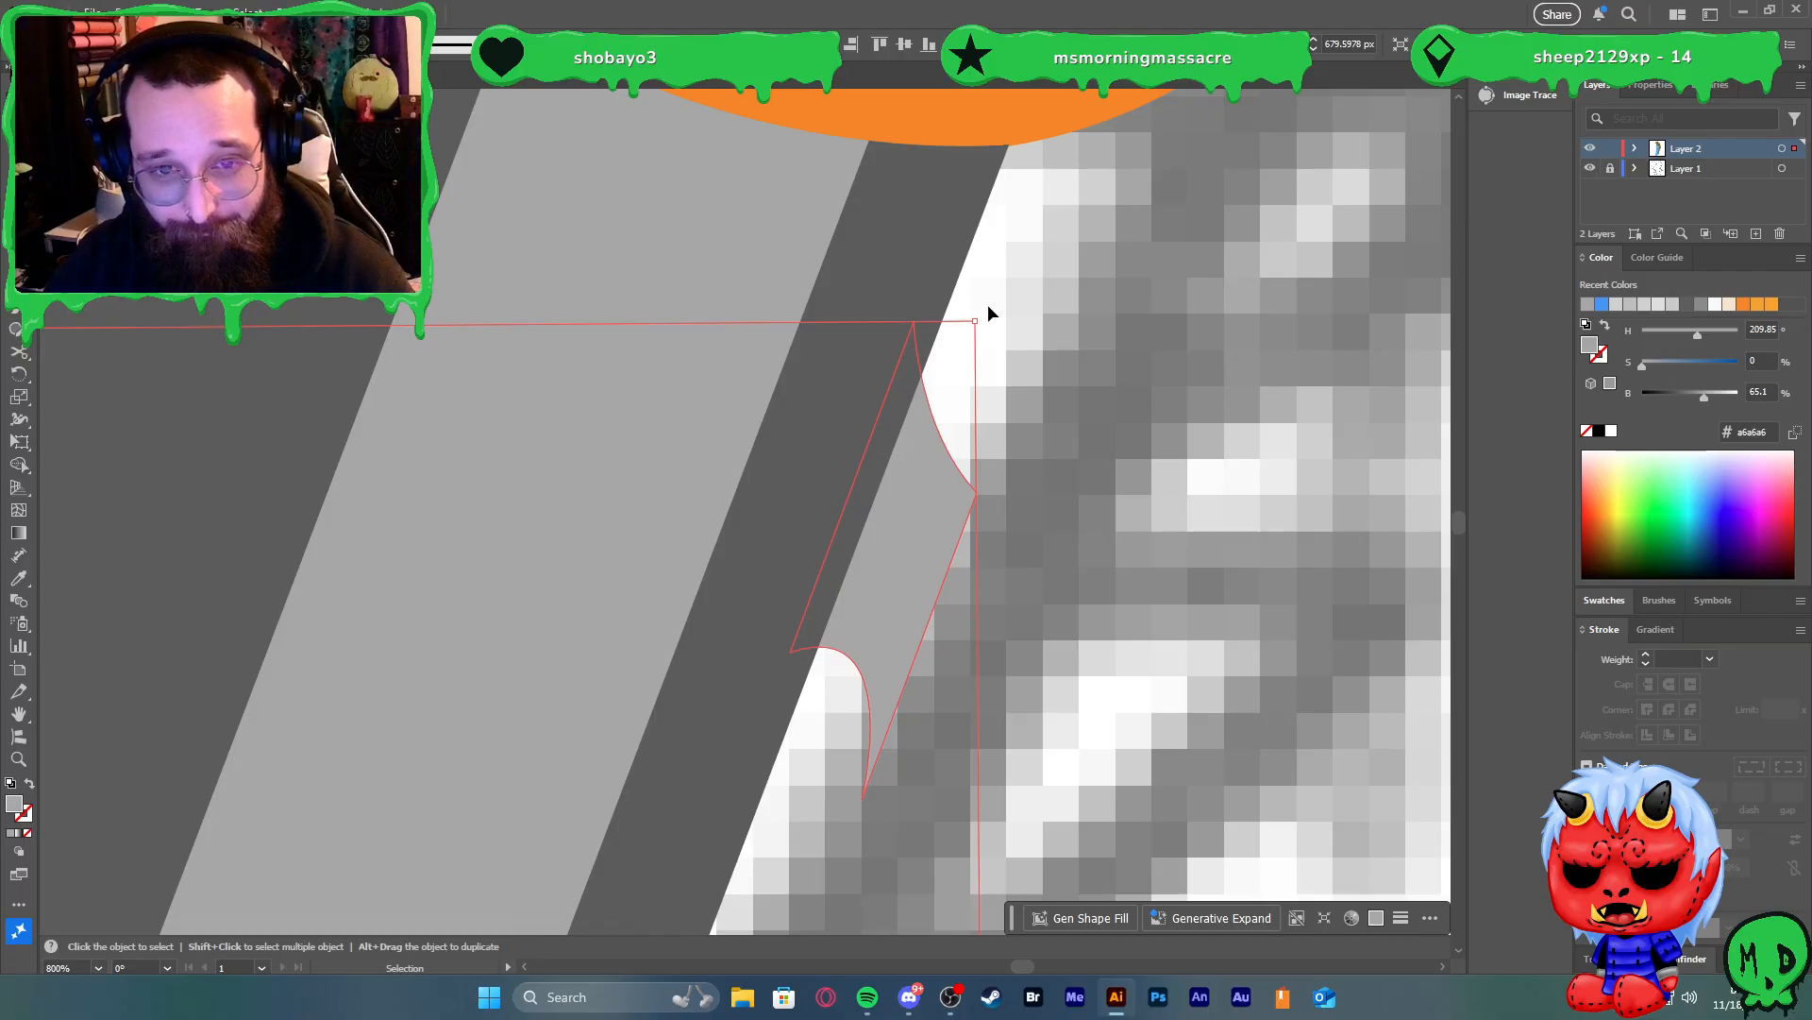
pyautogui.moveTo(987, 307); pyautogui.dragTo(1005, 314)
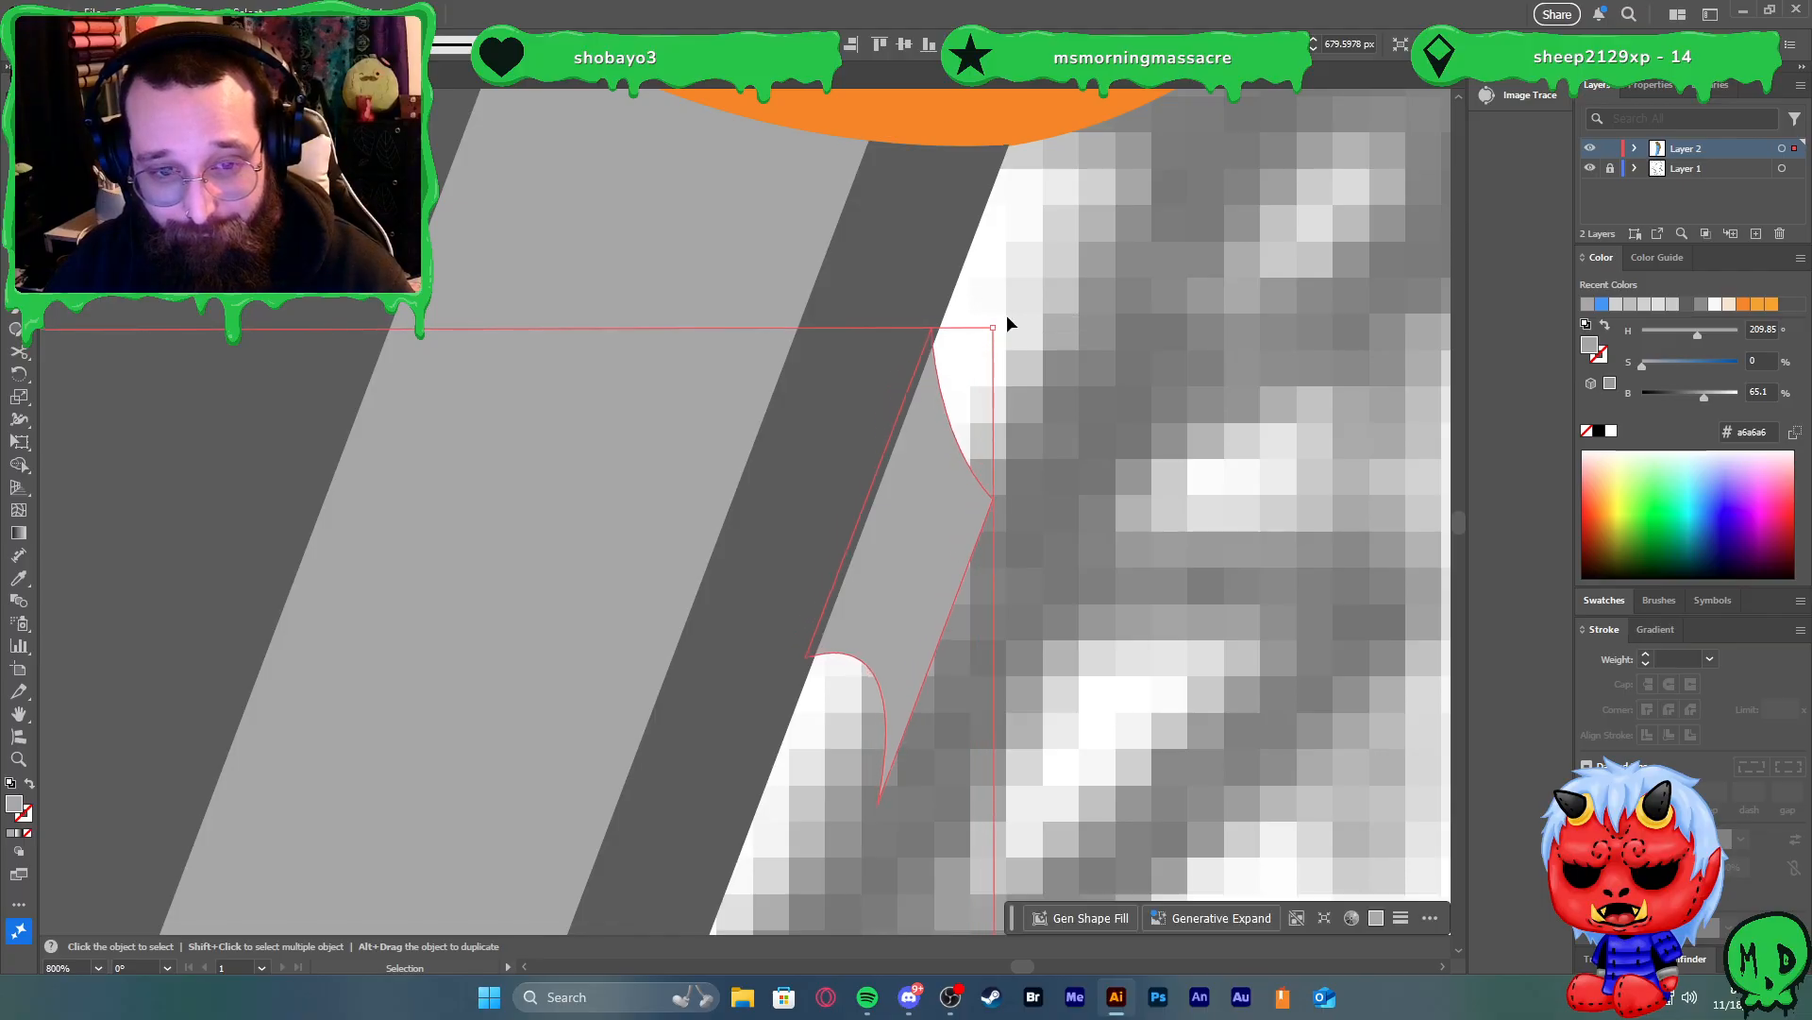
pyautogui.scroll(-5, 1004, 315)
pyautogui.scroll(3, 874, 290)
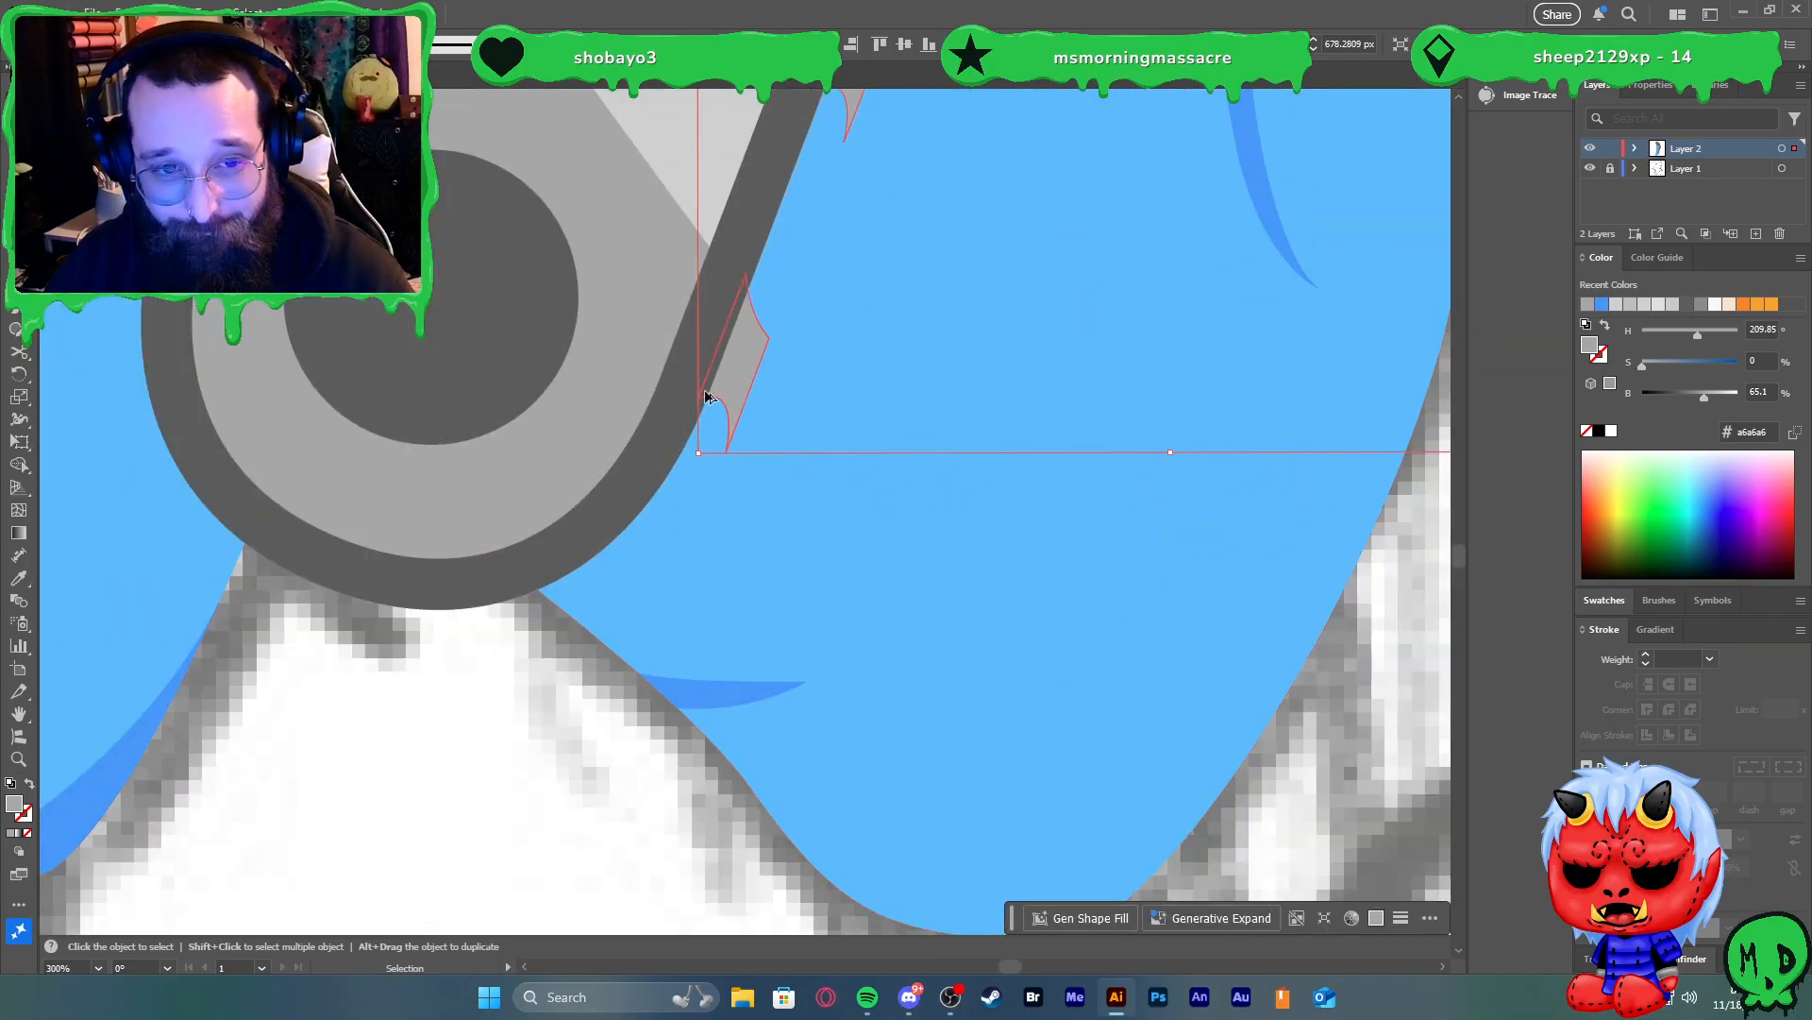
pyautogui.scroll(5, 699, 422)
pyautogui.moveTo(844, 699); pyautogui.dragTo(860, 709)
pyautogui.scroll(-7, 917, 630)
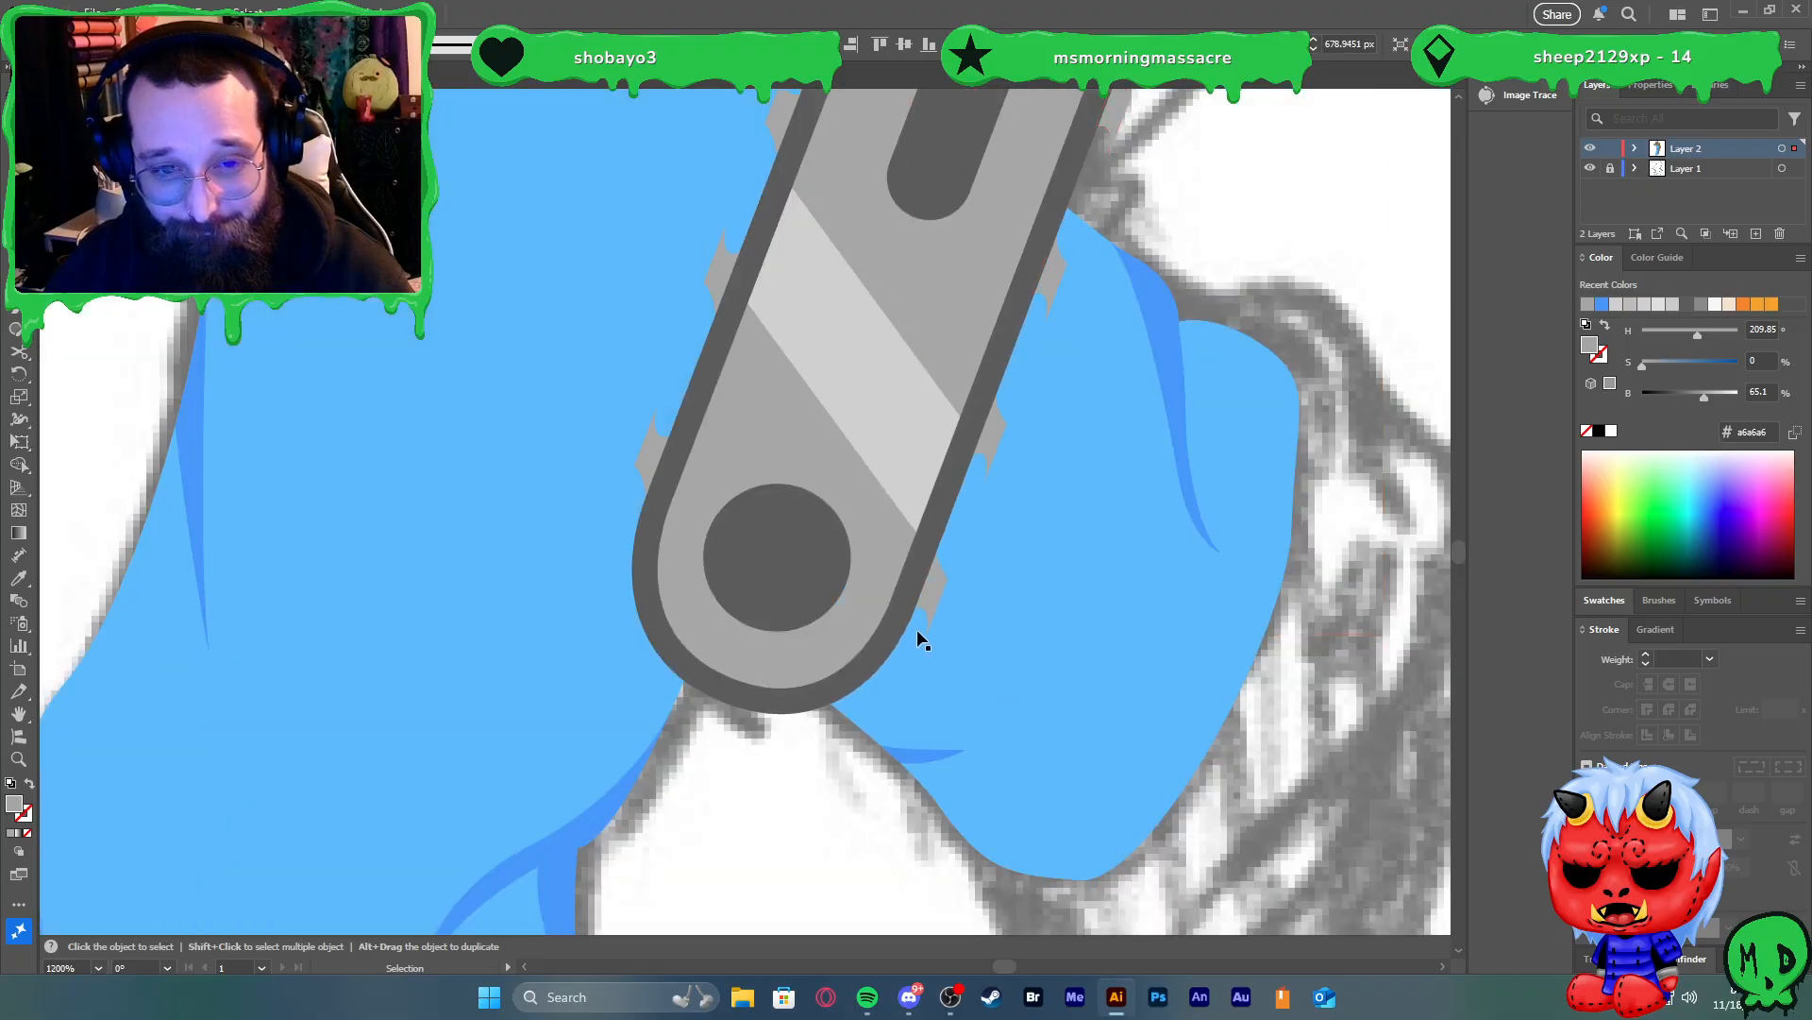
# Nudge the row of teeth slightly right and down against the guide bar's edge and deselect it
pyautogui.scroll(2, 1204, 376)
pyautogui.scroll(-1, 1200, 379)
pyautogui.scroll(5, 1241, 330)
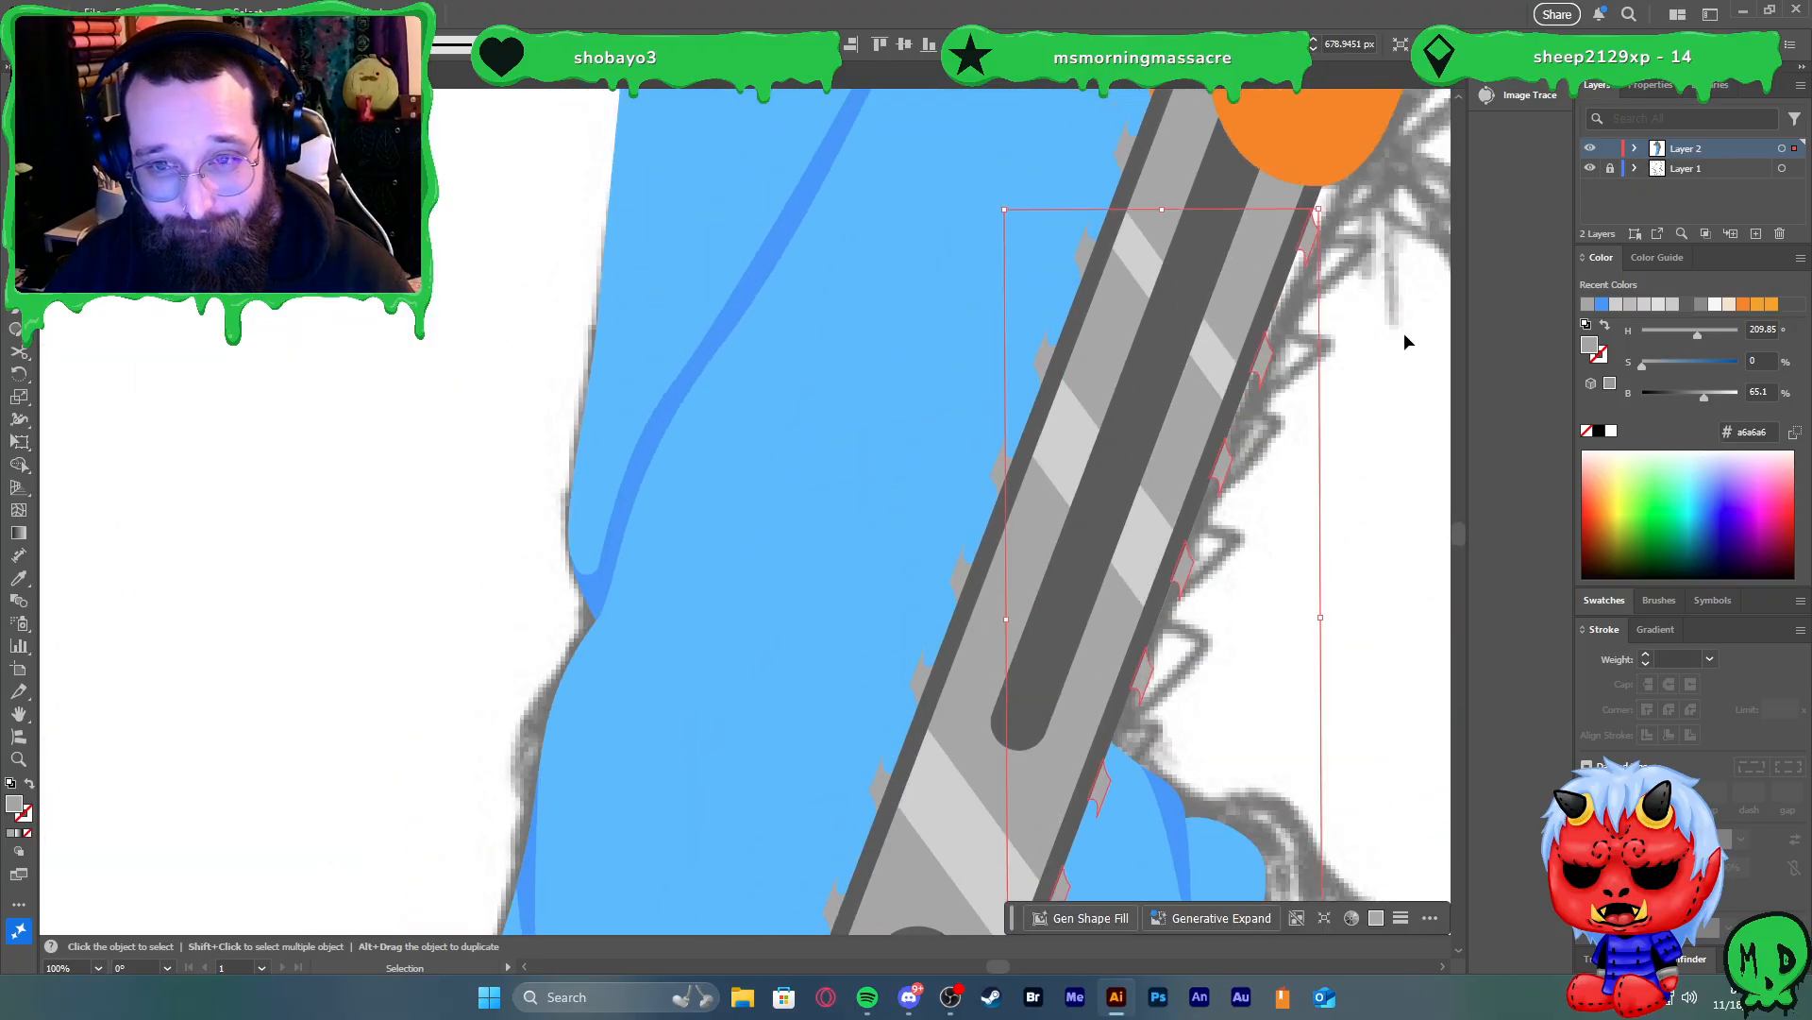
pyautogui.press('Right')
pyautogui.press('Down')
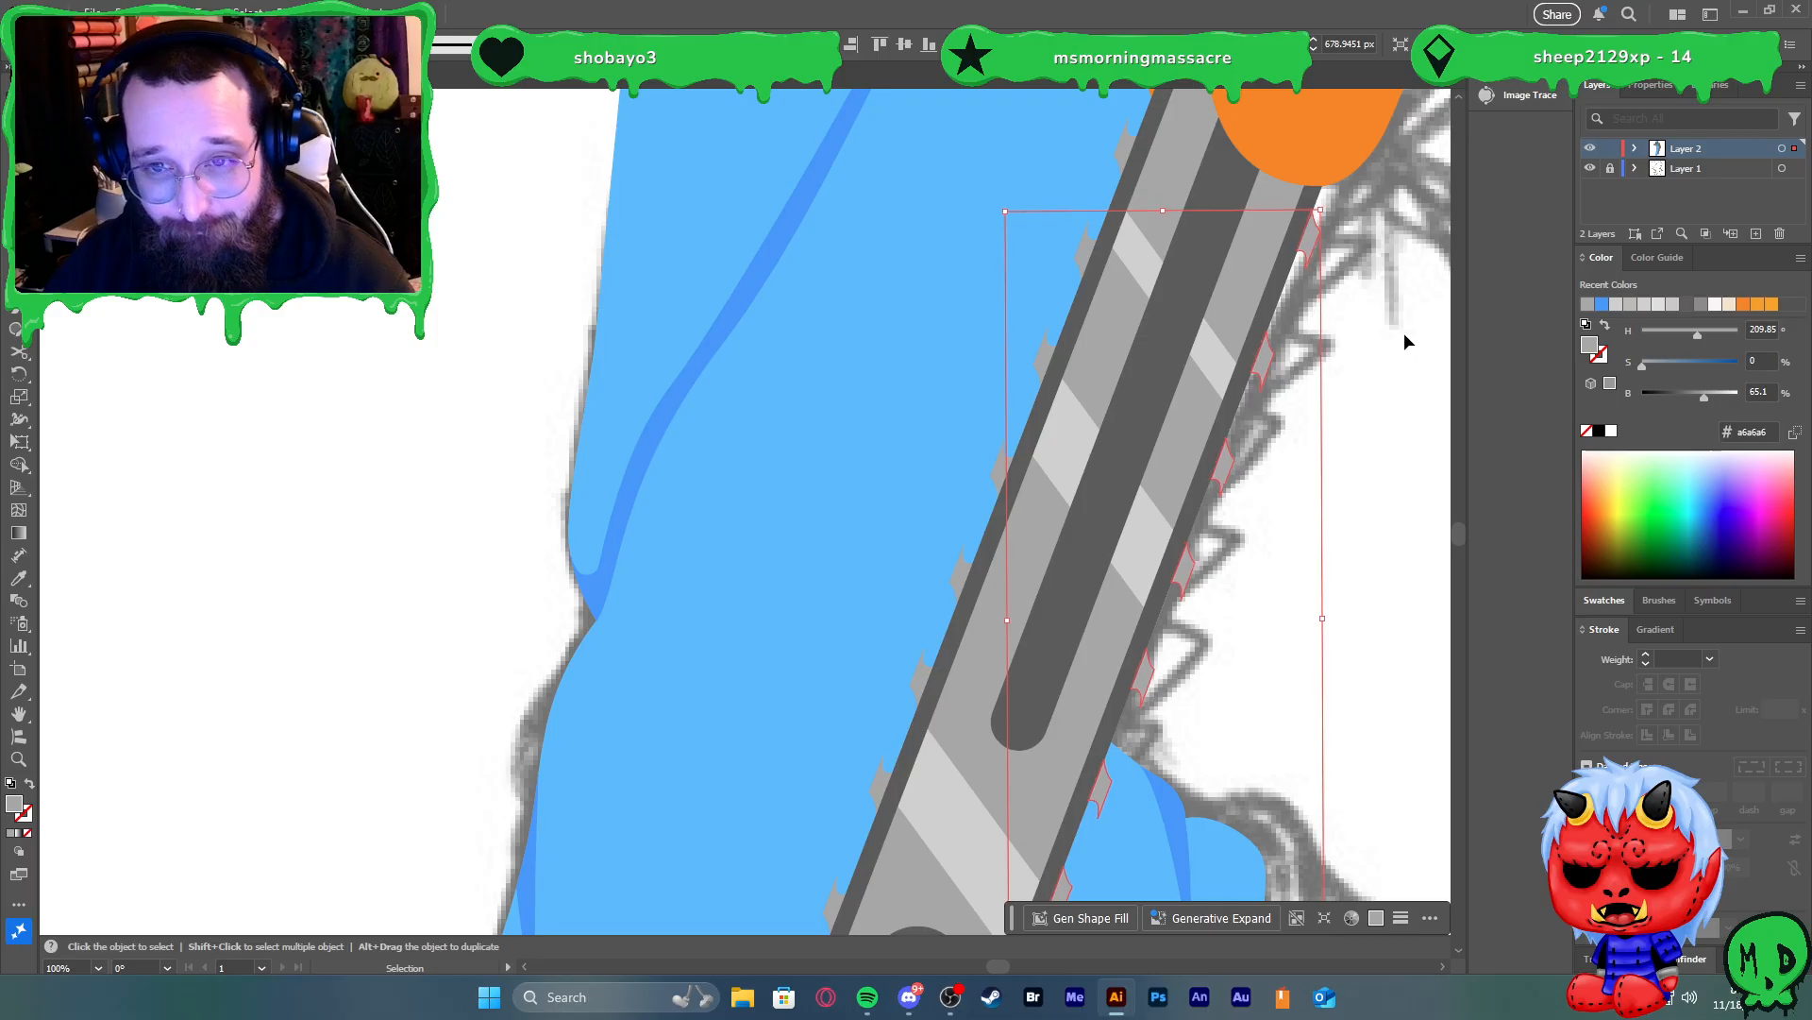
pyautogui.scroll(-1, 1320, 453)
pyautogui.click(1367, 620)
pyautogui.scroll(-3, 1391, 631)
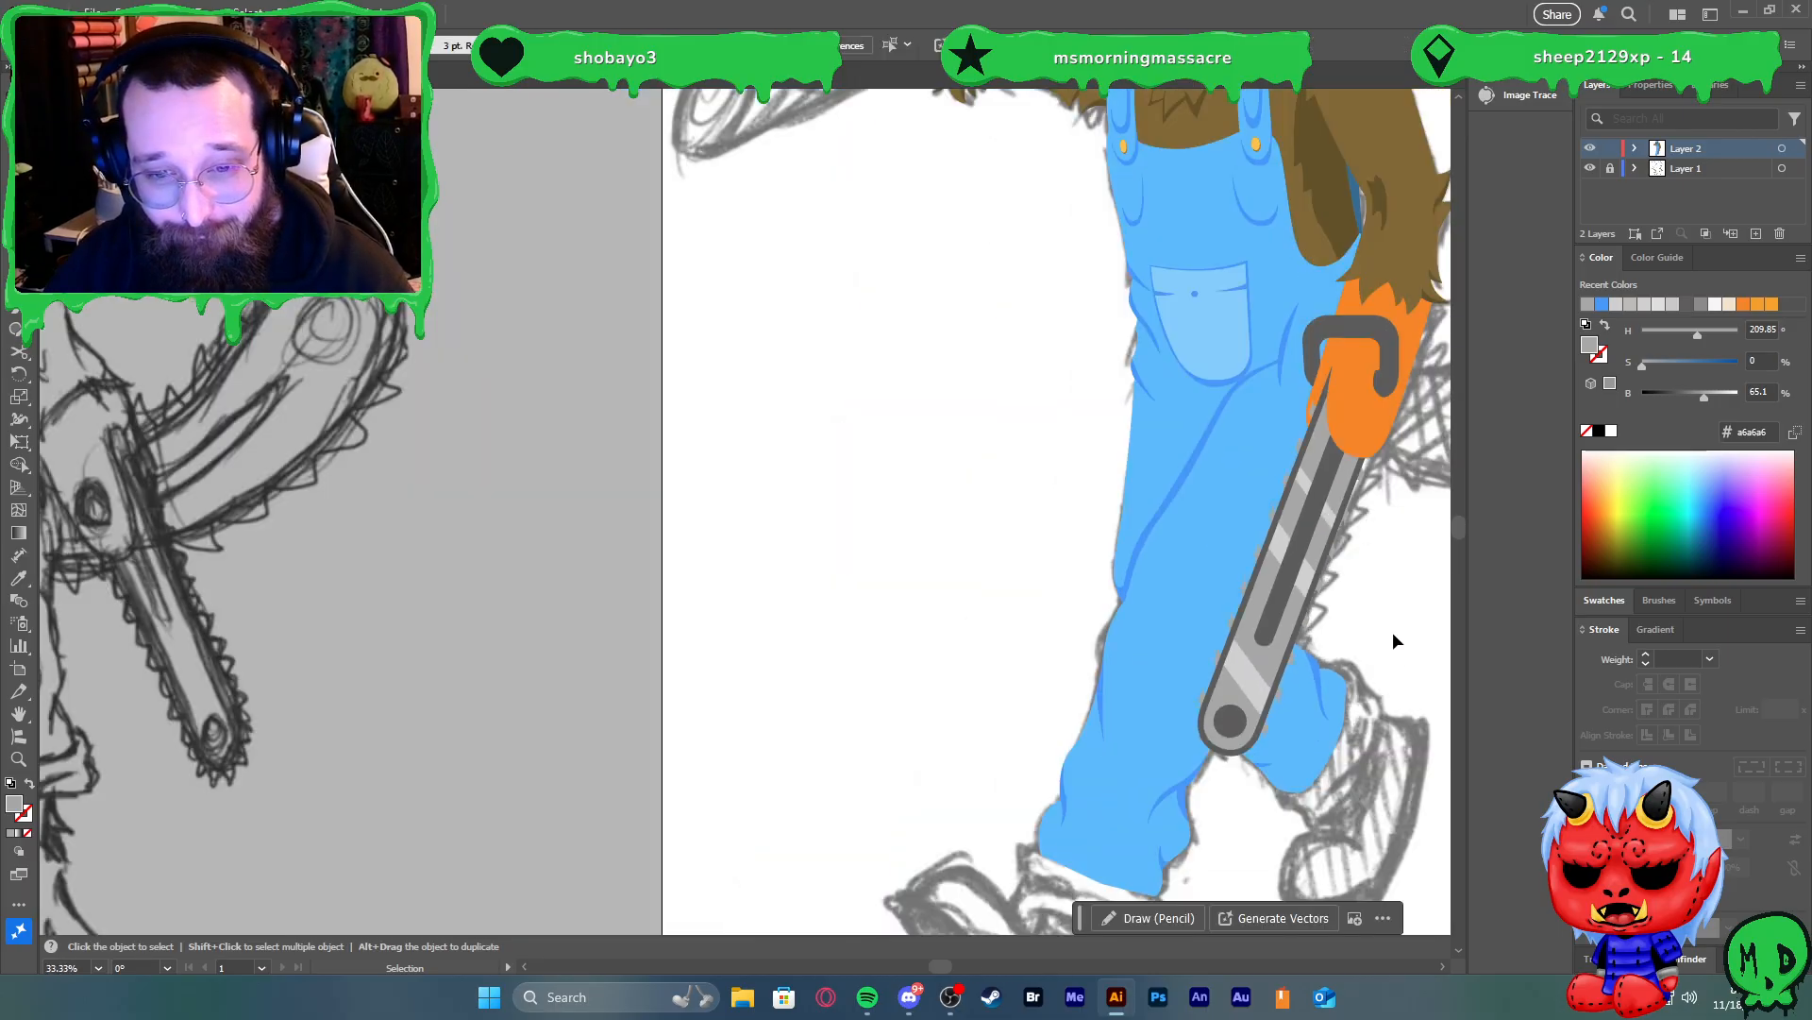
# Duplicate the lowest tooth of the guide bar's left row onto the left curve of the bar's tip and rotate it to follow the edge
pyautogui.scroll(-1, 1392, 679)
pyautogui.hscroll(-1, 1400, 708)
pyautogui.scroll(5, 1144, 688)
pyautogui.press('v')
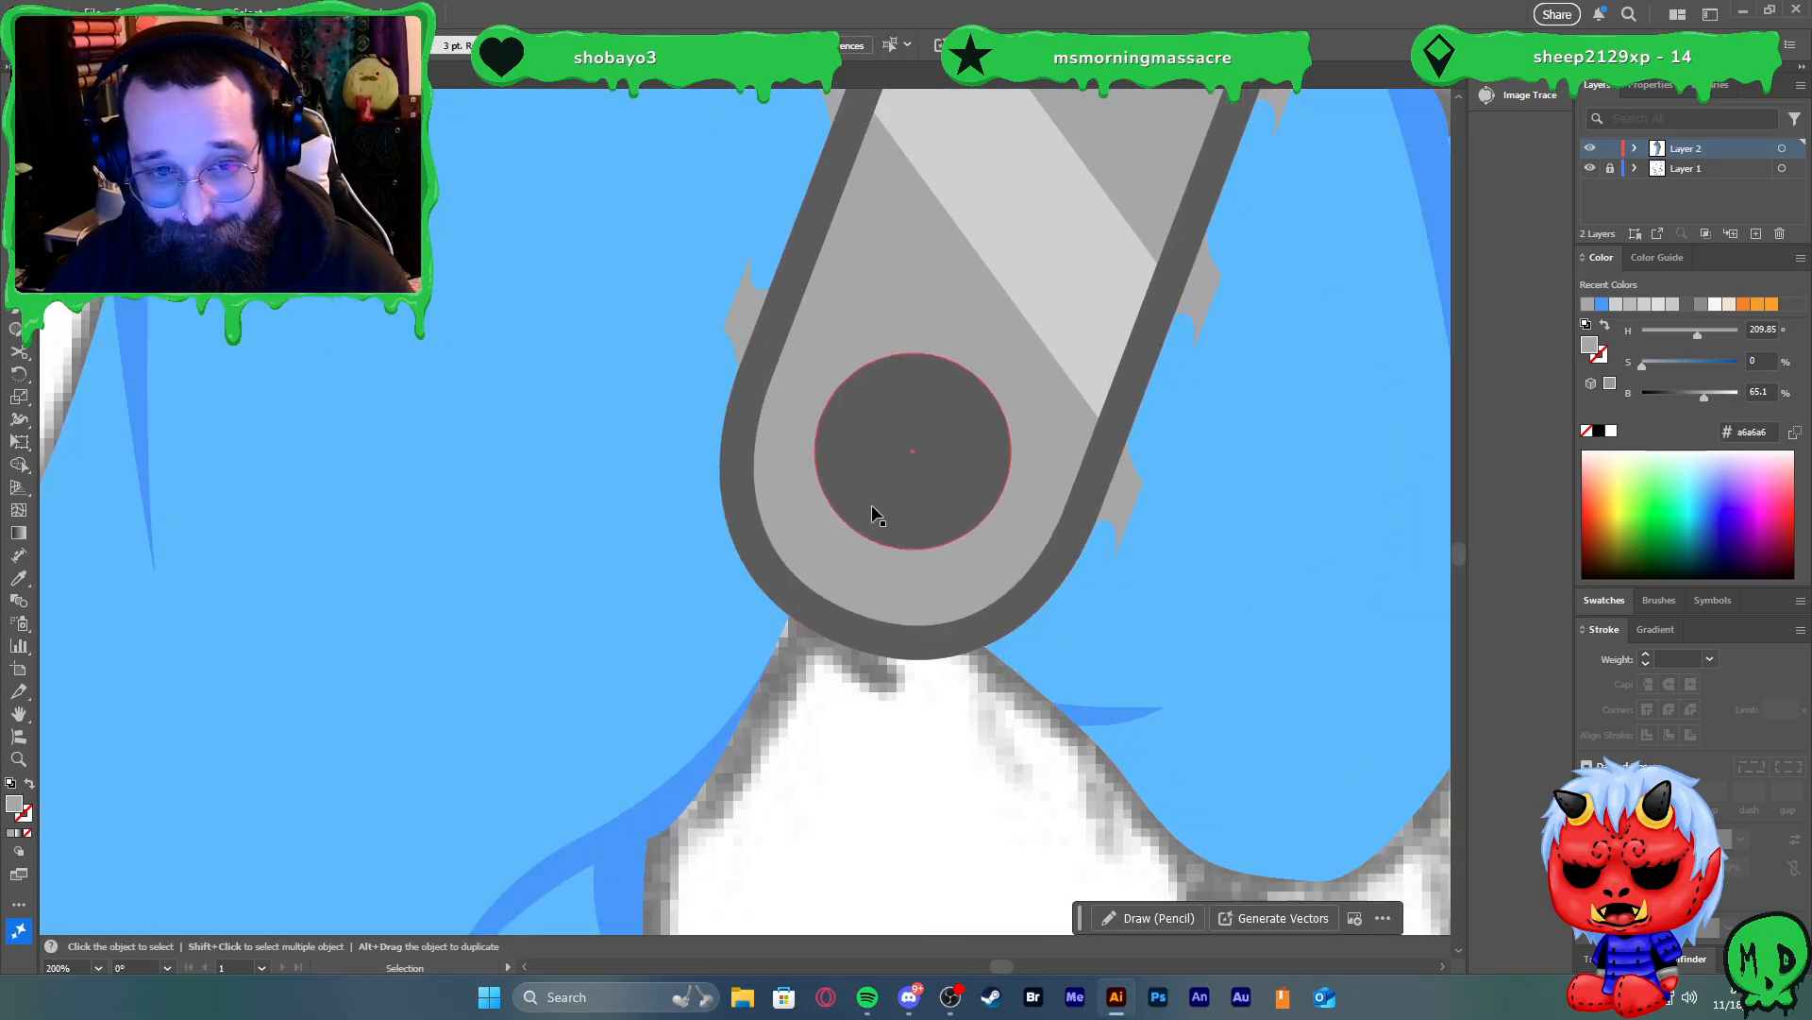
pyautogui.click(734, 316)
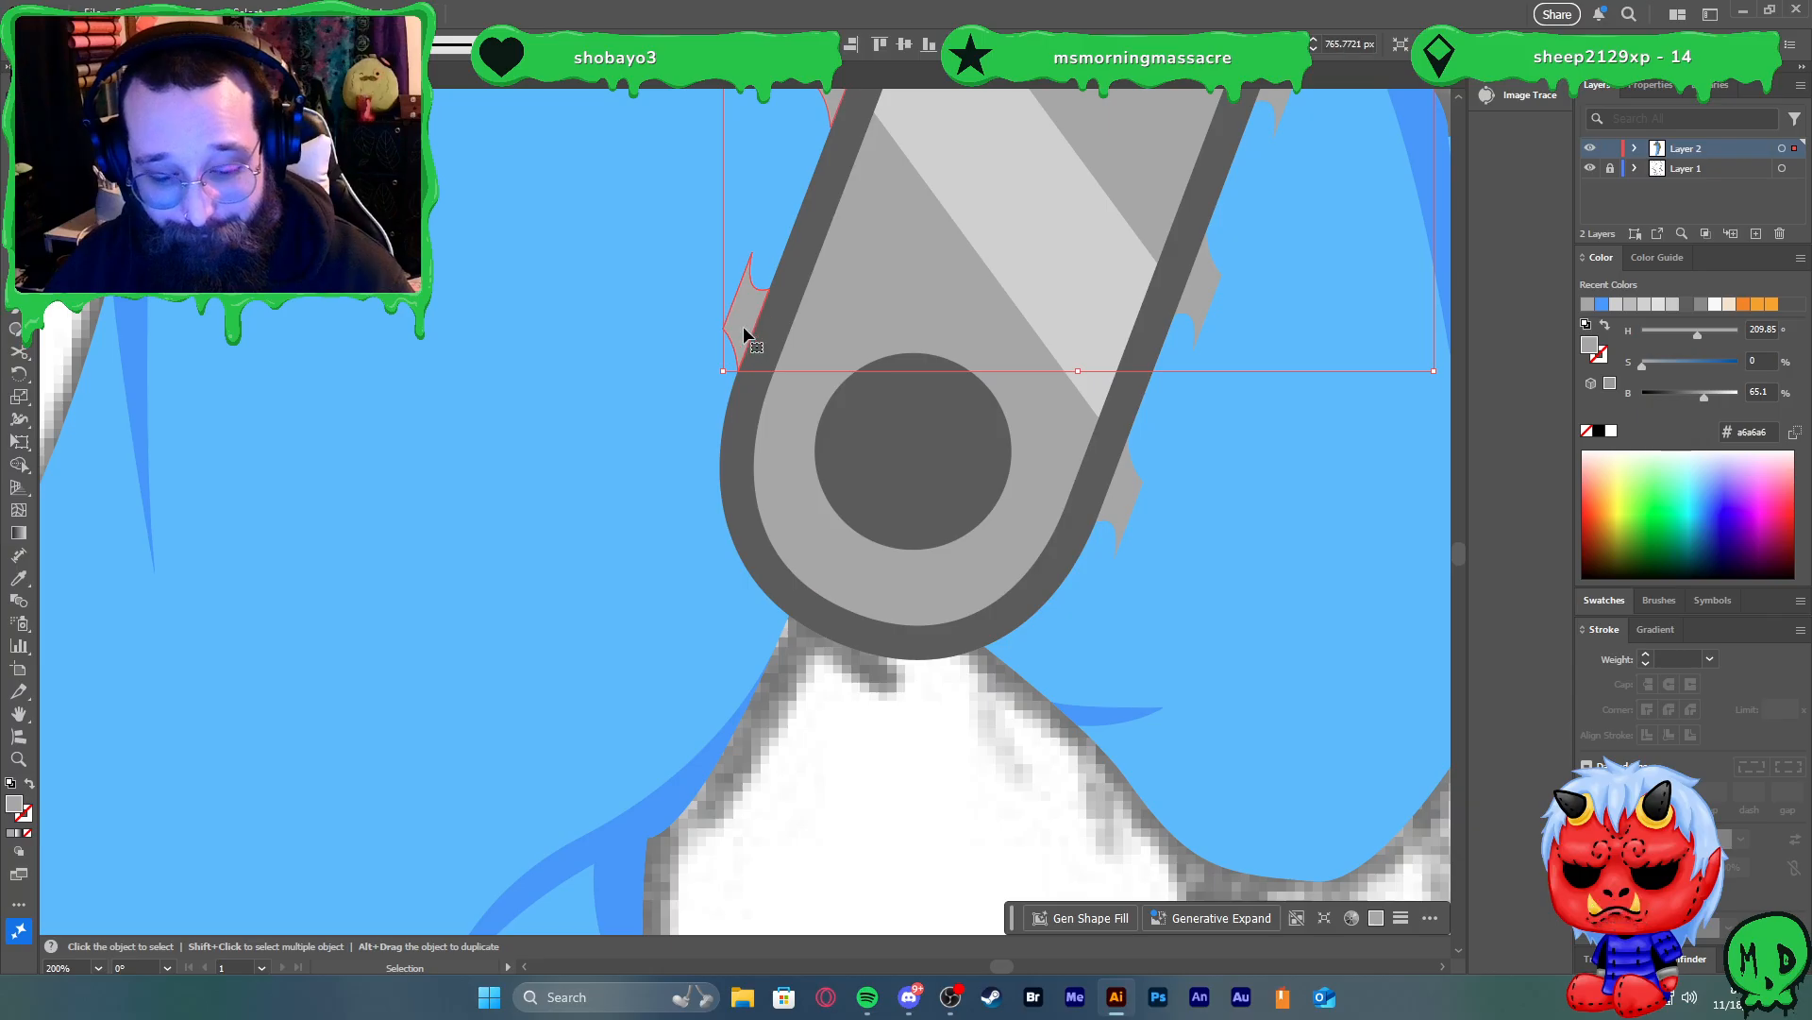
pyautogui.doubleClick(739, 315)
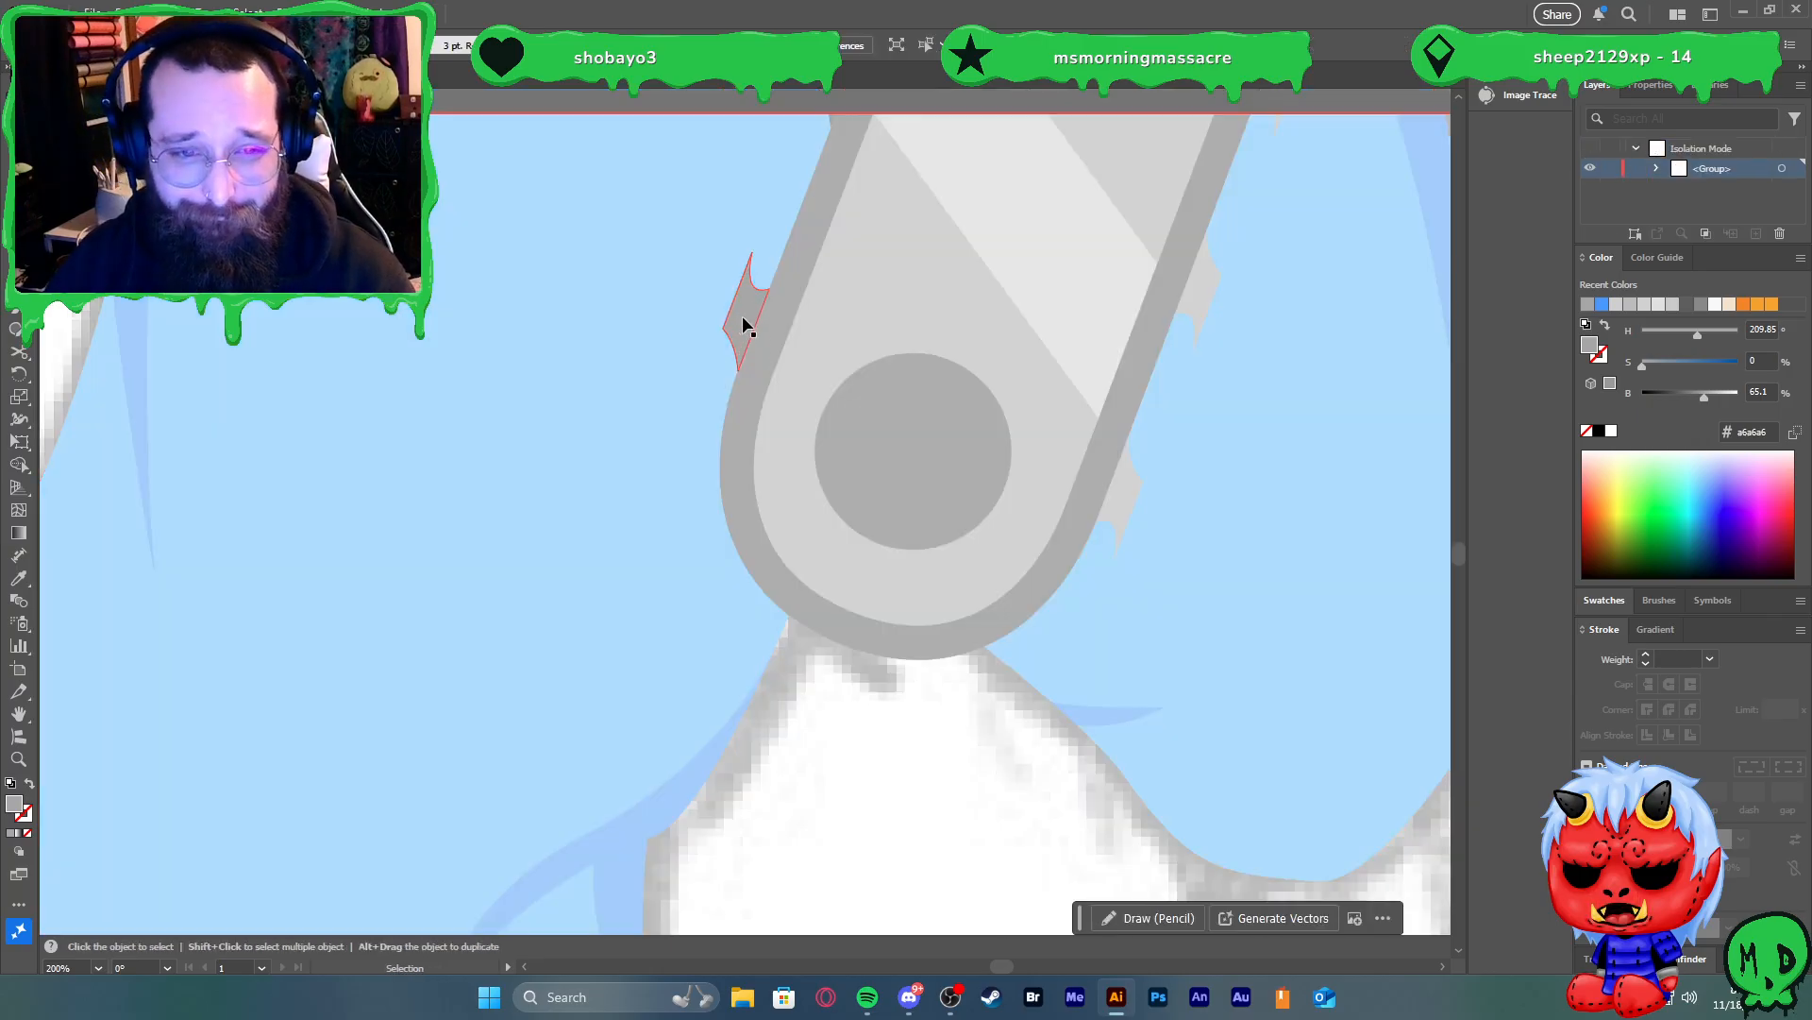
pyautogui.moveTo(740, 321); pyautogui.dragTo(722, 524)
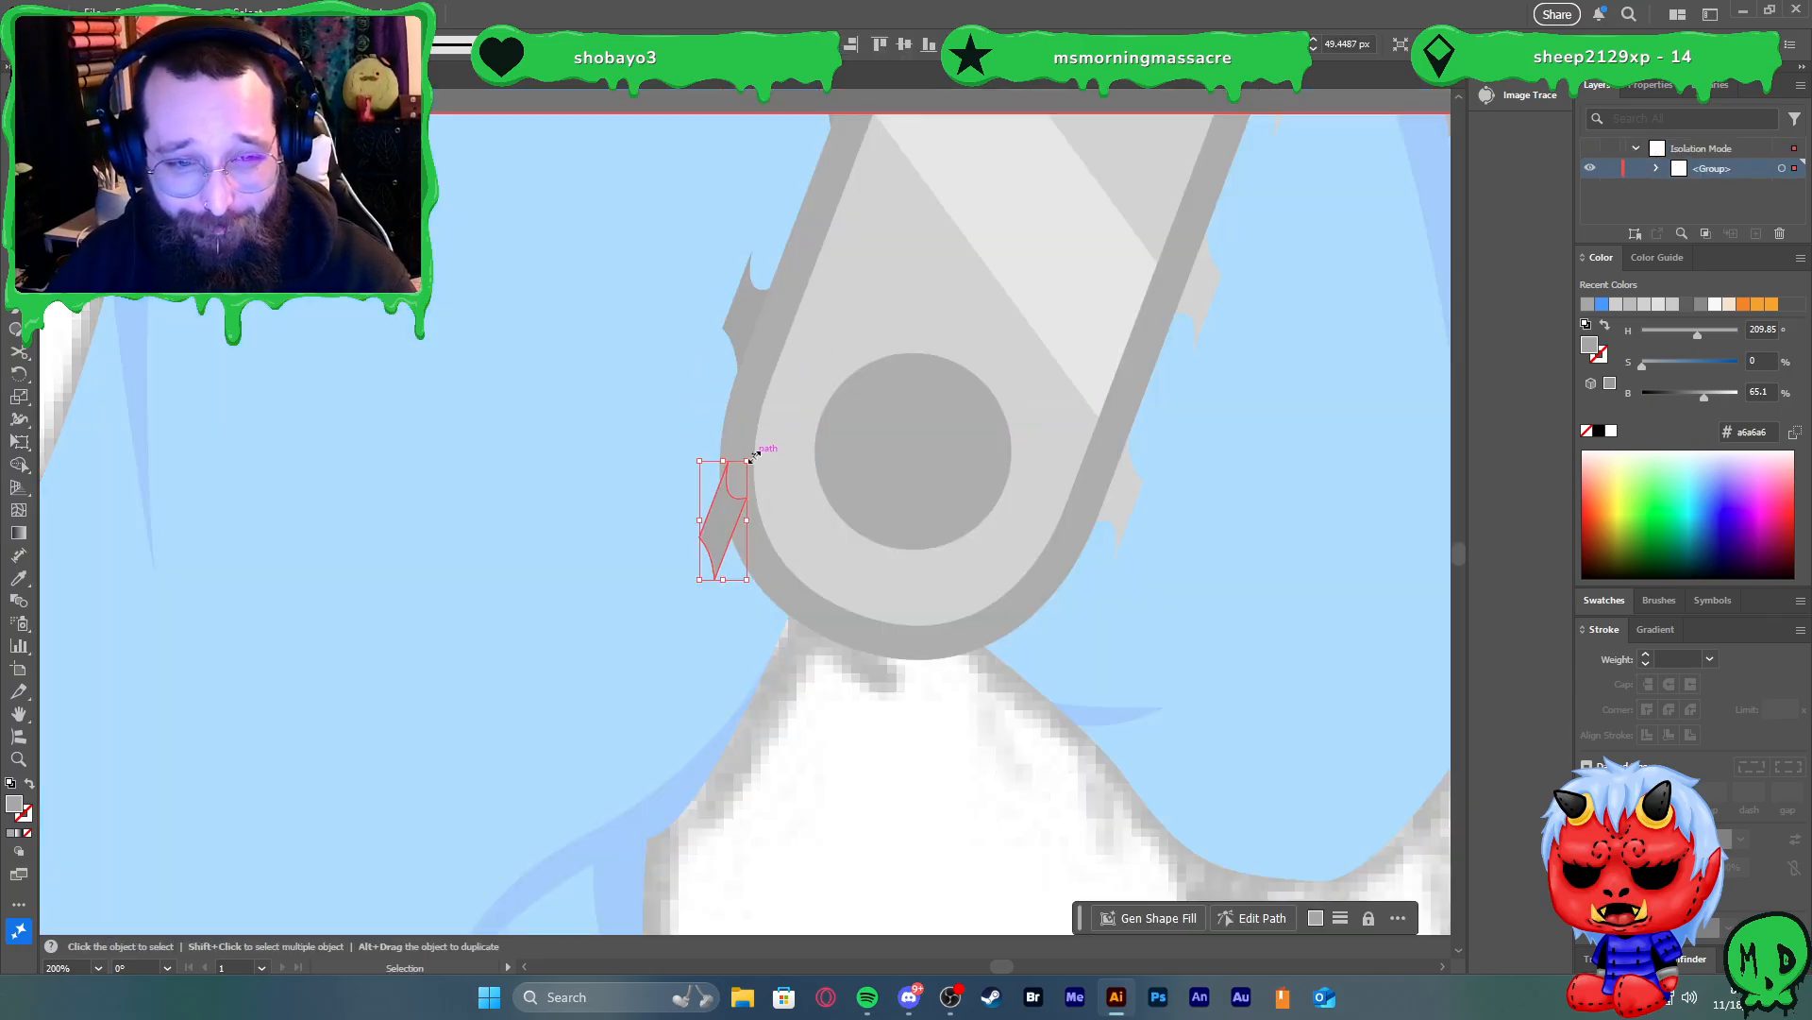
pyautogui.moveTo(753, 459); pyautogui.dragTo(711, 436)
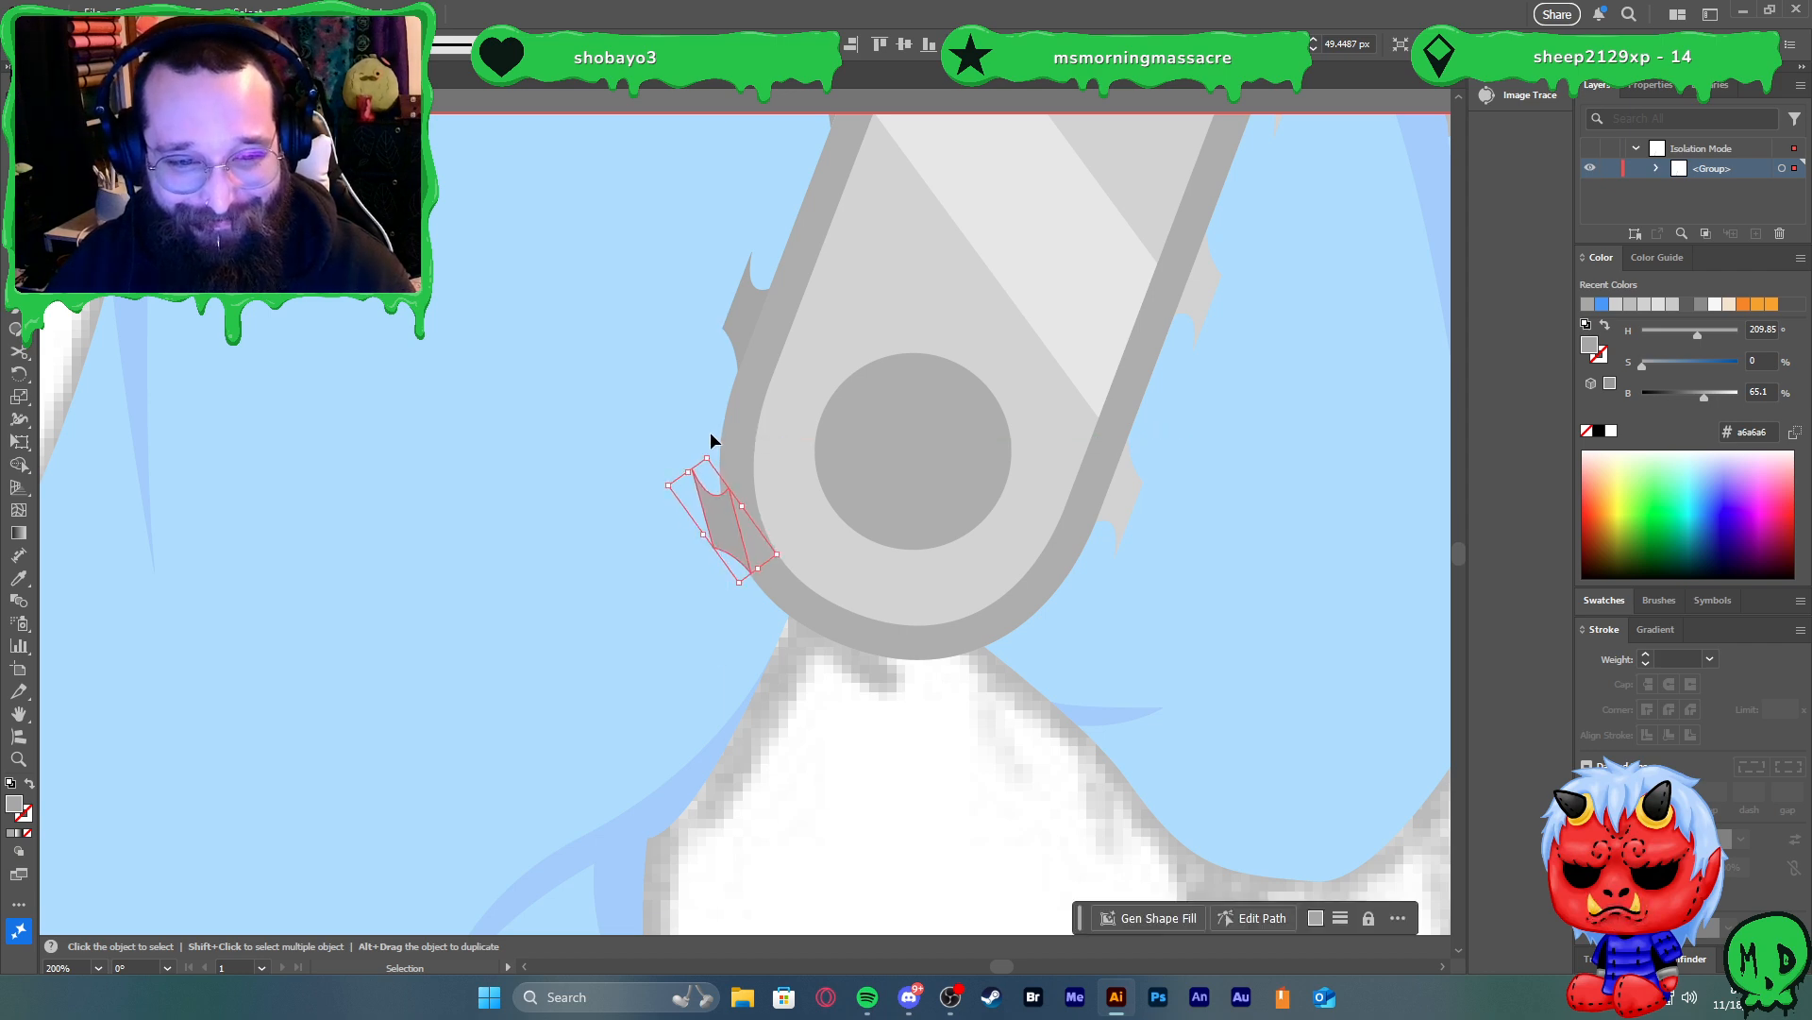
pyautogui.press('Left')
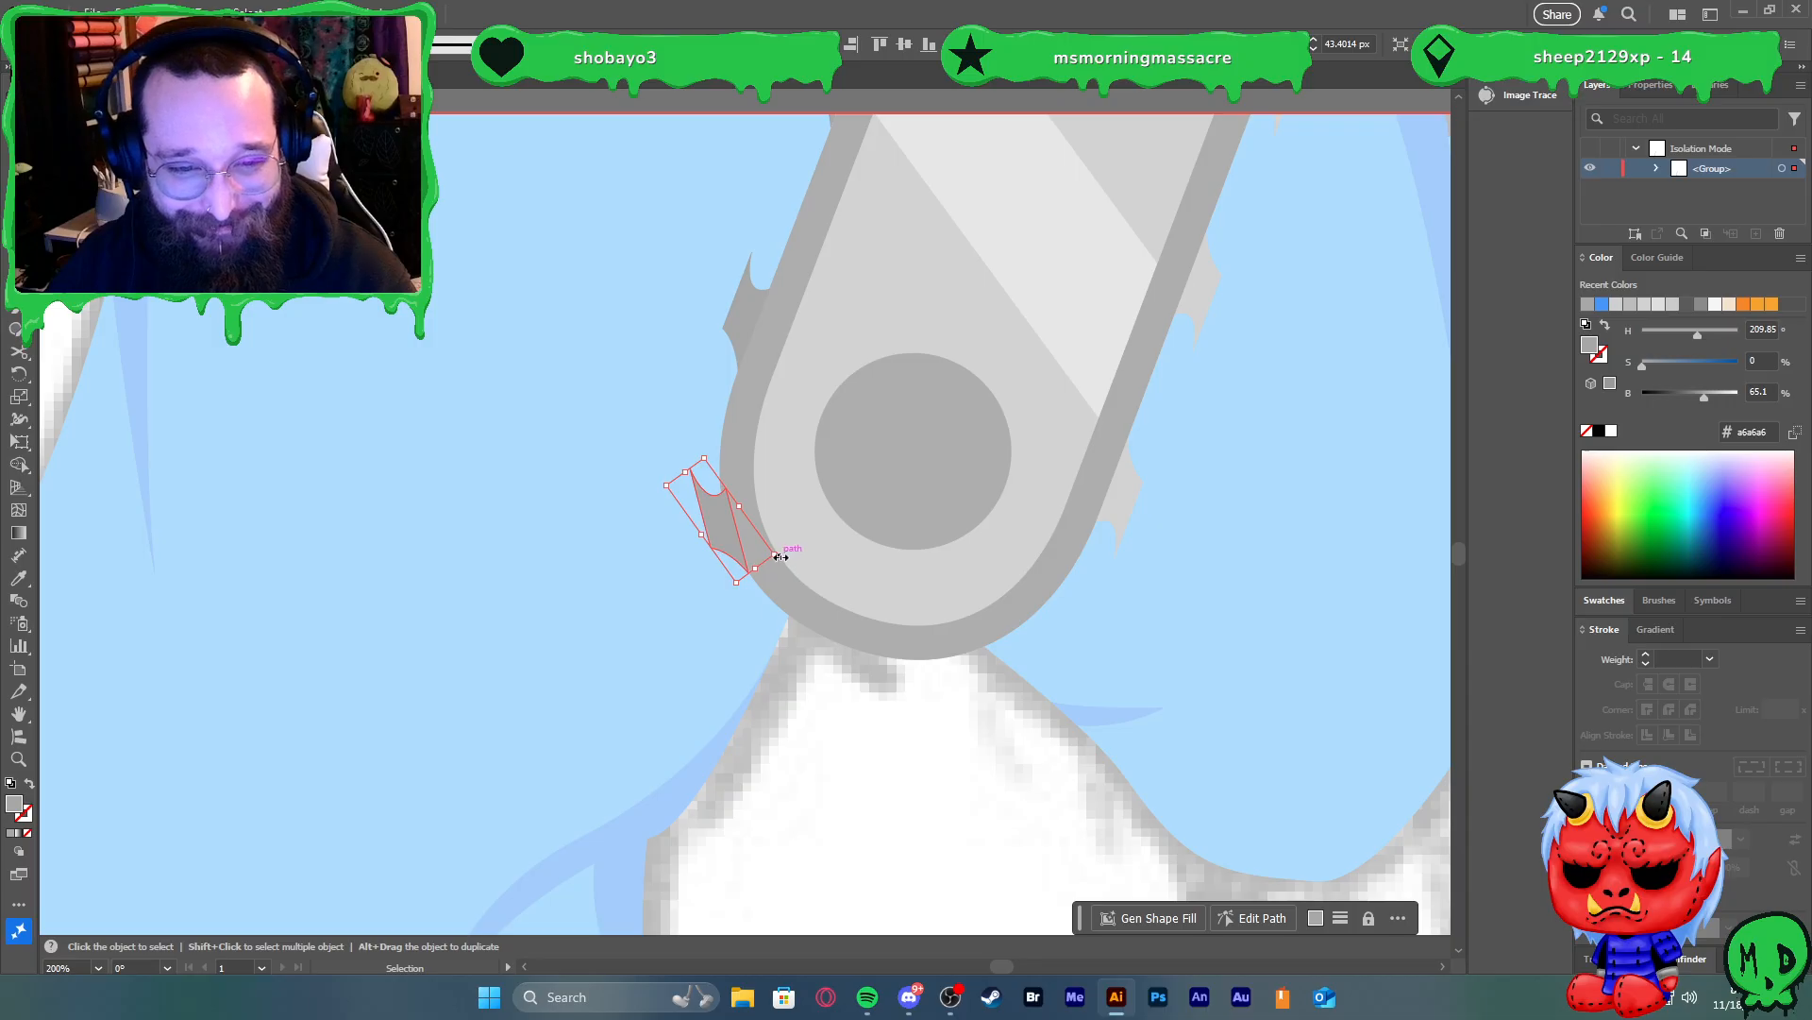
# Duplicate the new tooth to the underside of the guide bar's tip and rotate it to follow the curve
pyautogui.moveTo(781, 557); pyautogui.dragTo(957, 666)
pyautogui.press('Down')
pyautogui.press('Down')
pyautogui.press('Down')
pyautogui.press('Down')
pyautogui.press('Down')
pyautogui.press('Down')
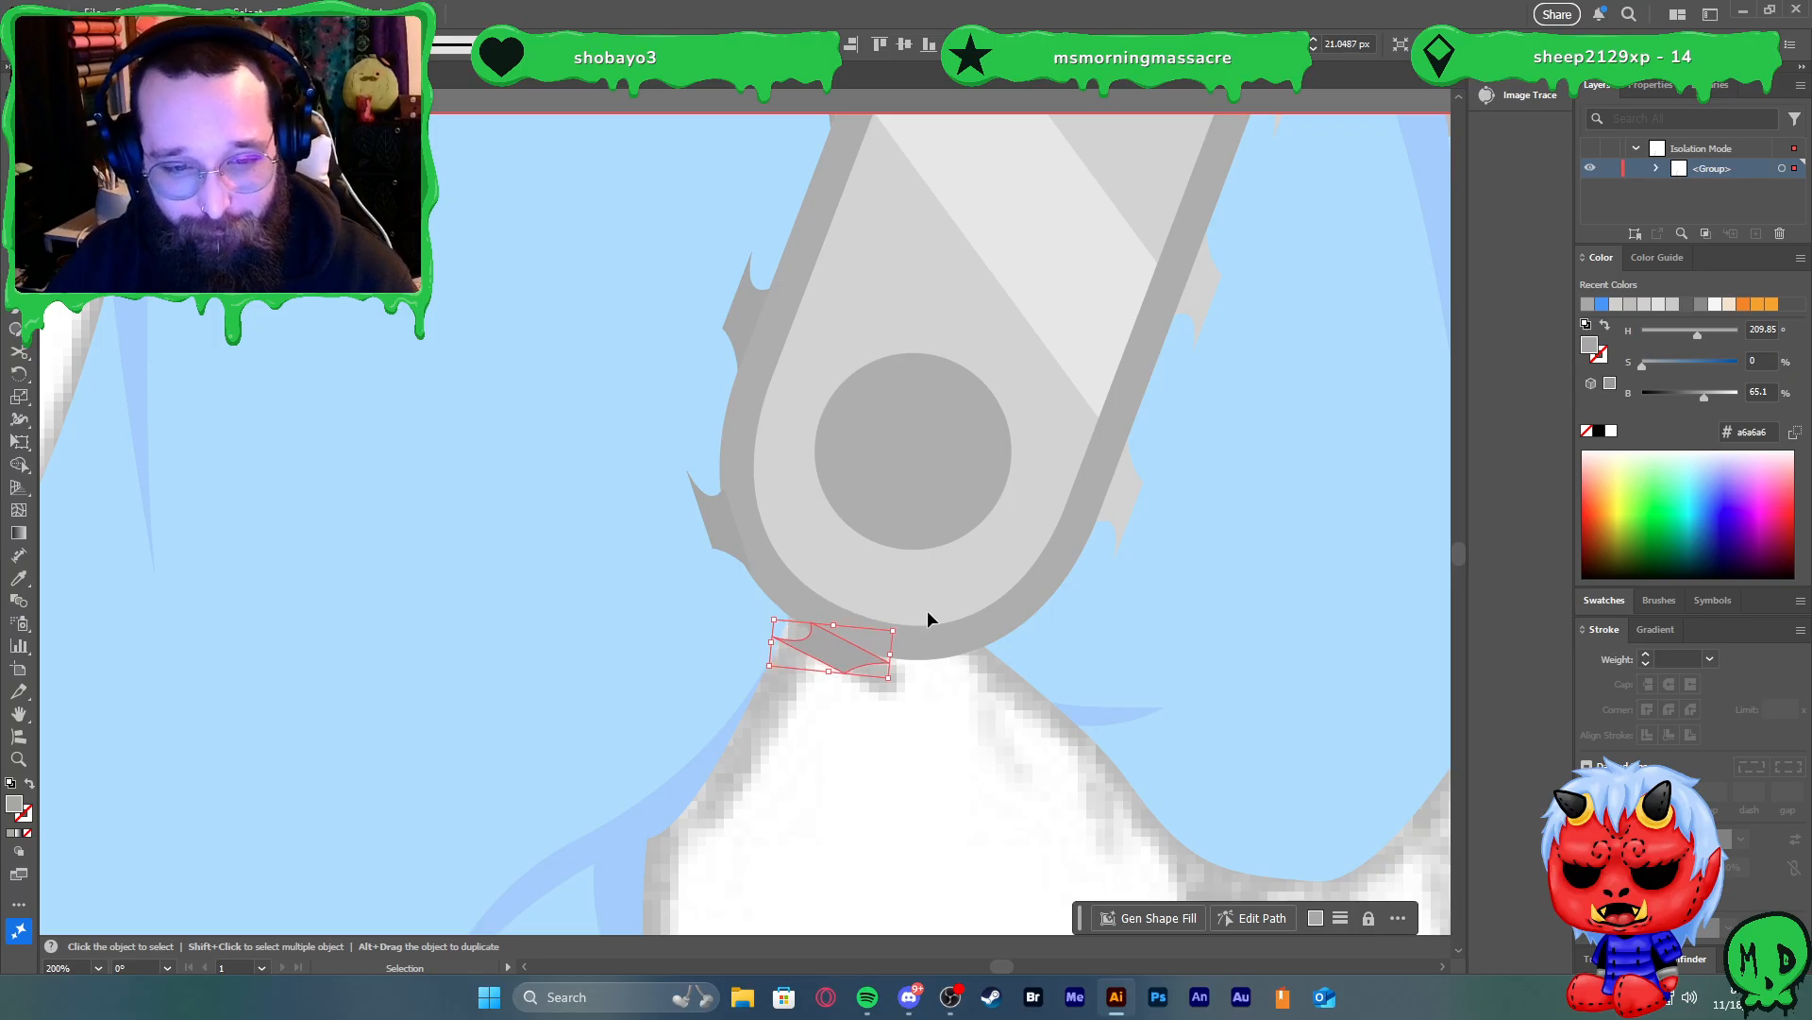
pyautogui.moveTo(903, 630); pyautogui.dragTo(897, 624)
pyautogui.scroll(3, 904, 664)
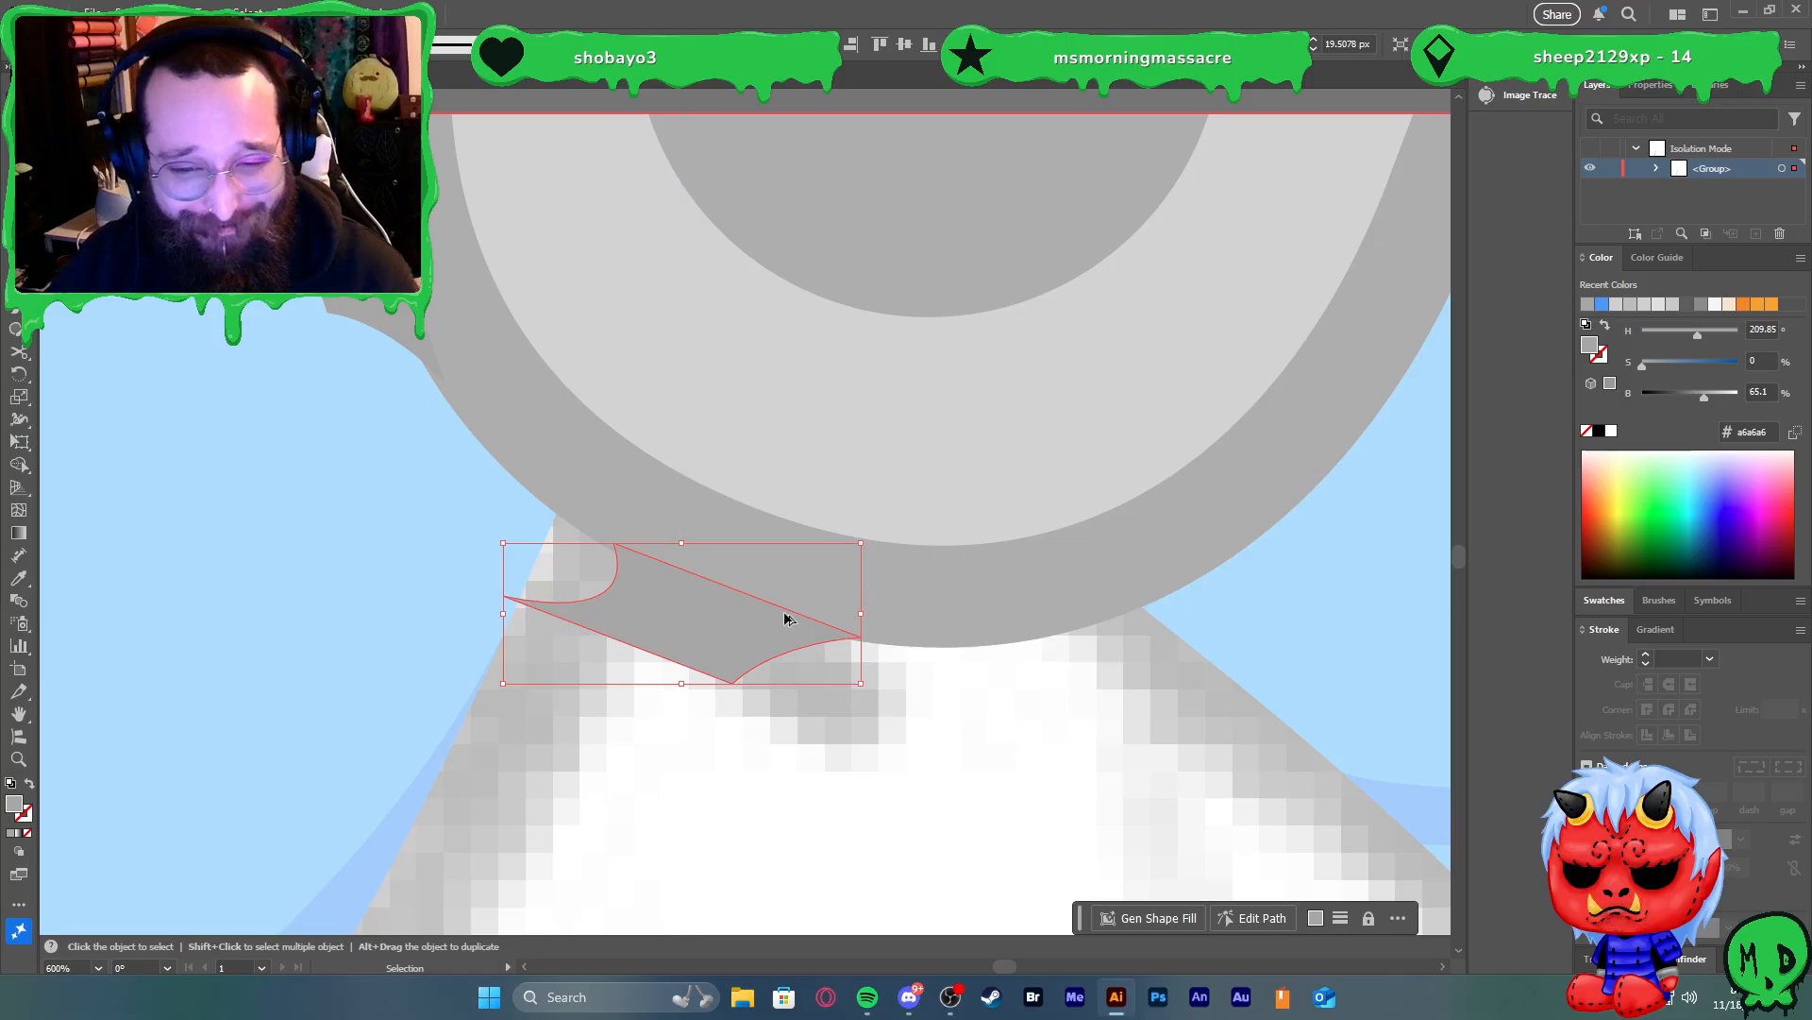
# Copy the underside tooth to the right side of the tip, and refine the original's angle and position against the lower-left curve
pyautogui.scroll(-2, 859, 614)
pyautogui.moveTo(812, 644); pyautogui.dragTo(1071, 620)
pyautogui.moveTo(763, 629); pyautogui.dragTo(736, 619)
pyautogui.moveTo(839, 650); pyautogui.dragTo(882, 656)
pyautogui.press('Left')
pyautogui.press('Up')
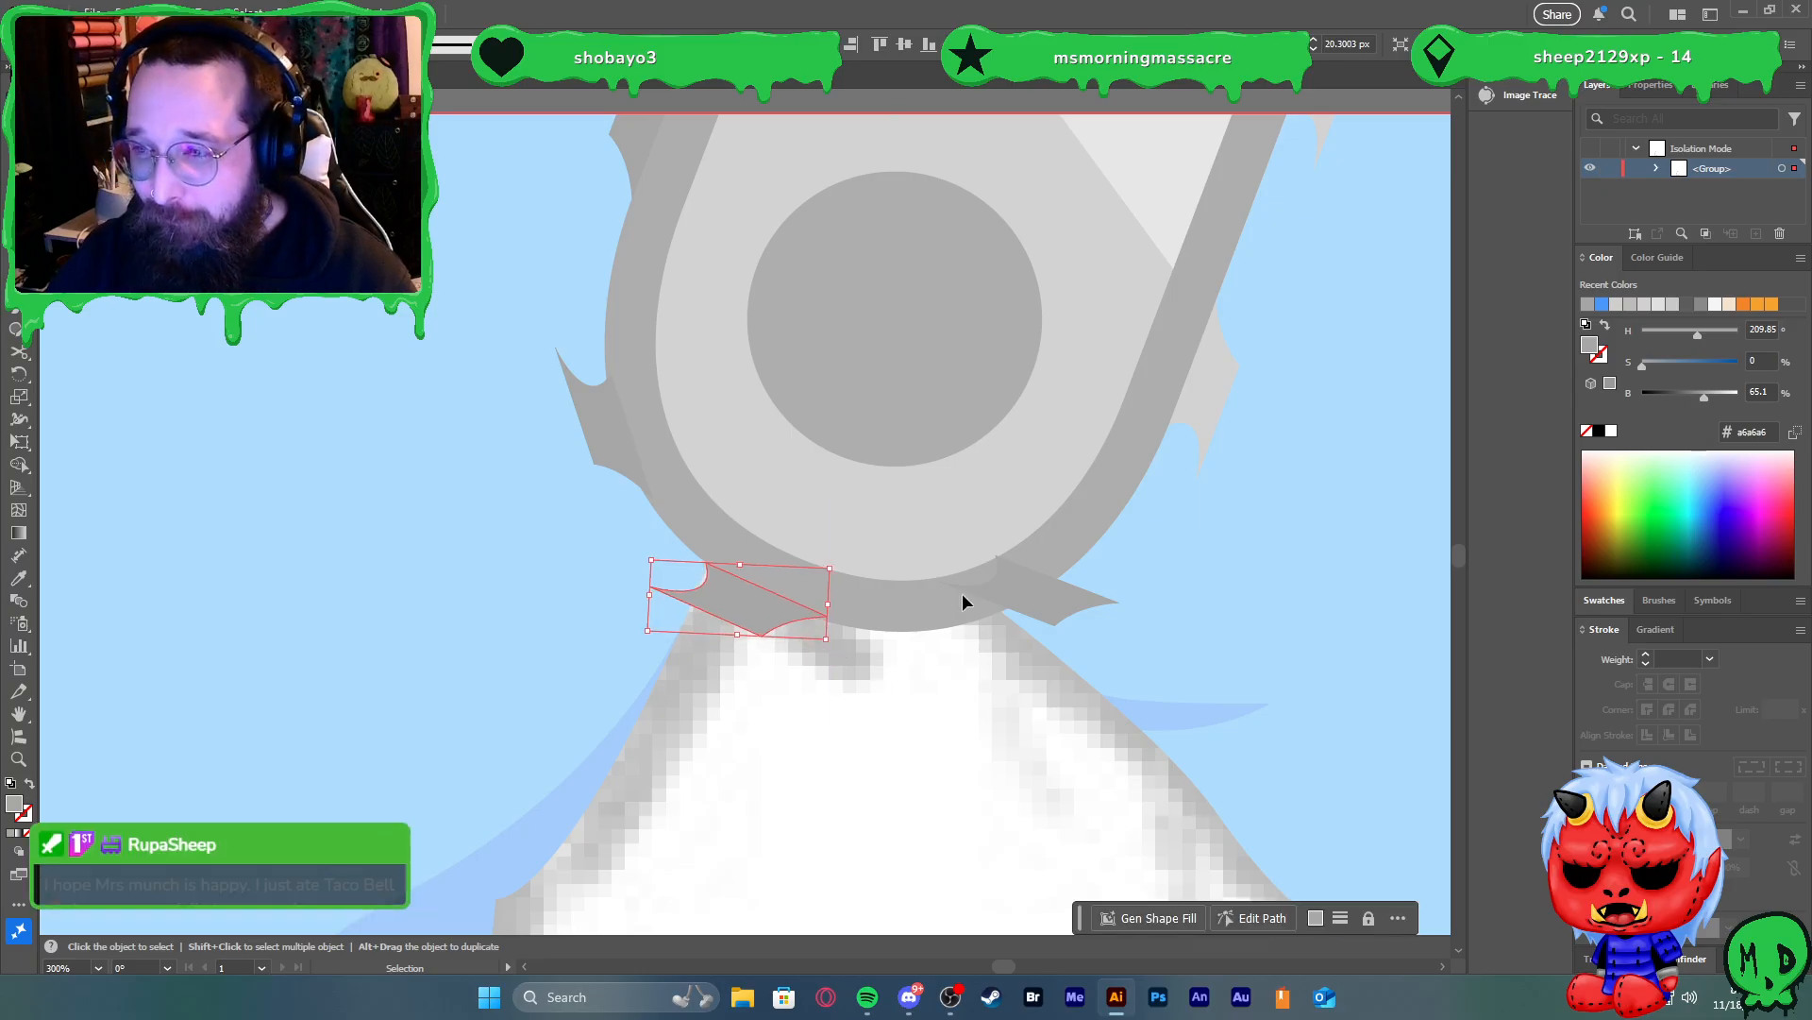
# Rotate and nudge the copied tooth to fit the lower-right curve of the tip, and leave the group's isolation
pyautogui.click(1037, 604)
pyautogui.moveTo(1132, 551); pyautogui.dragTo(1067, 490)
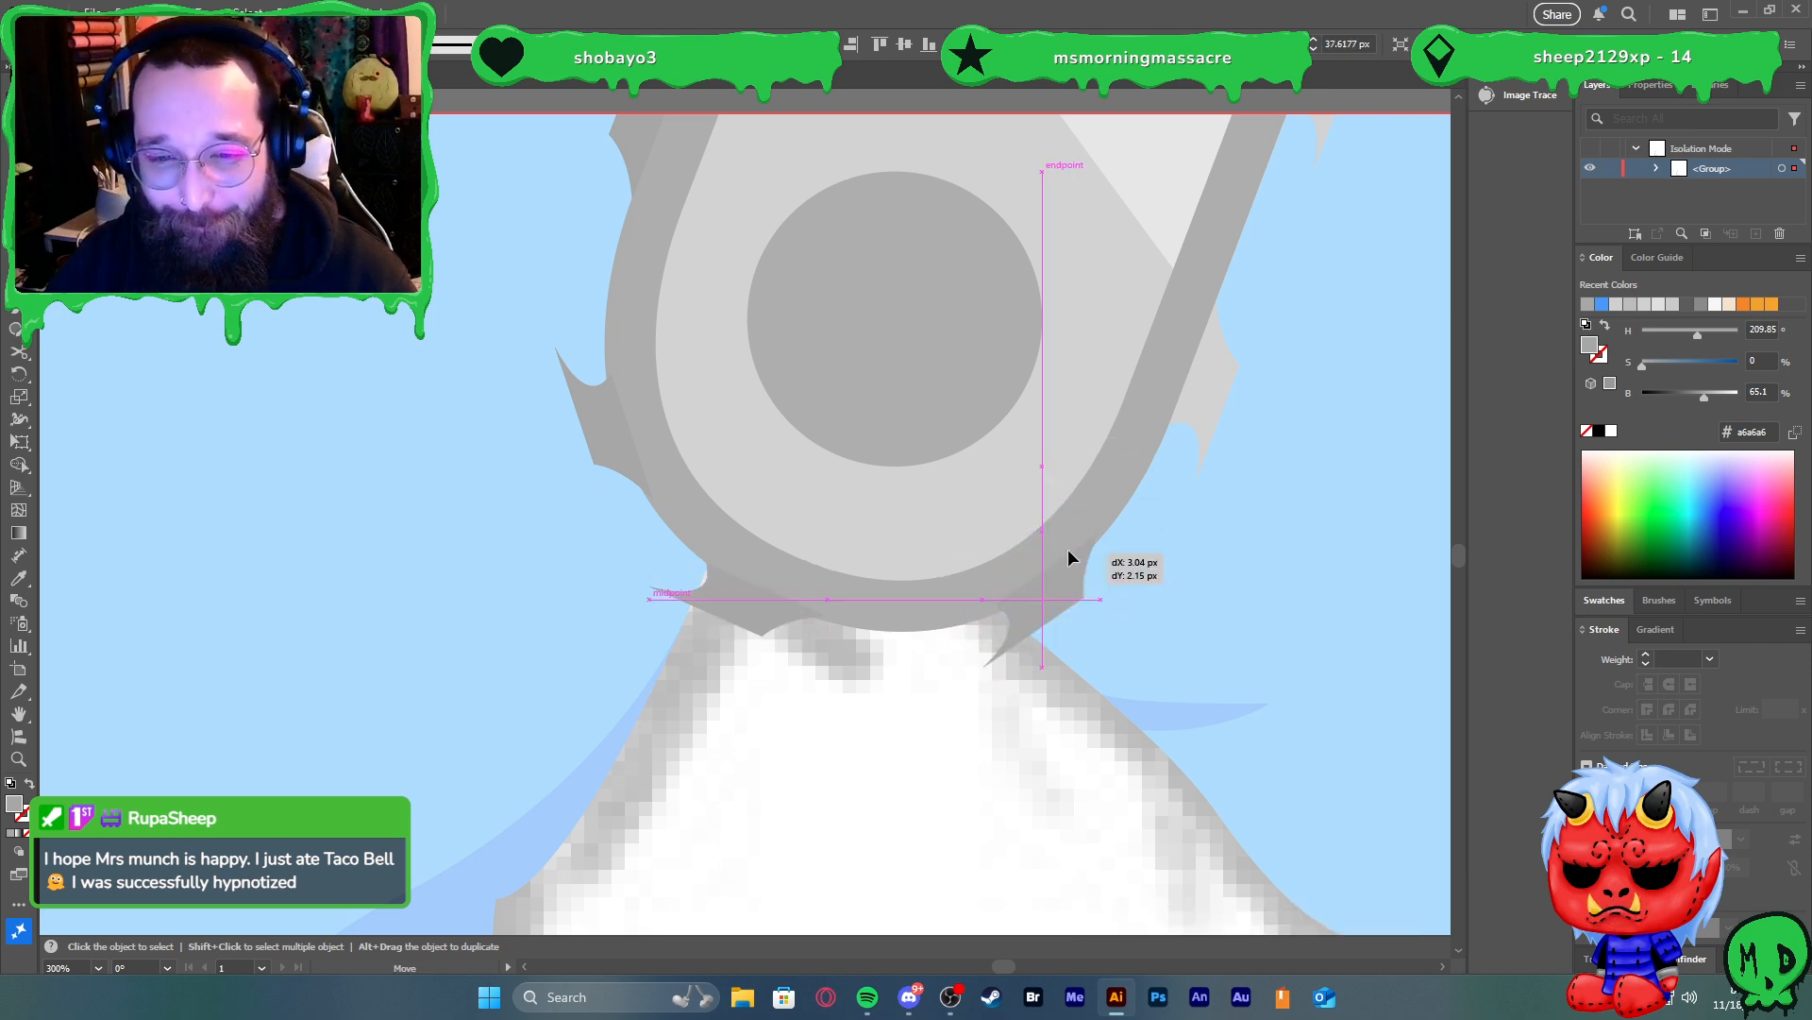
pyautogui.scroll(3, 1068, 548)
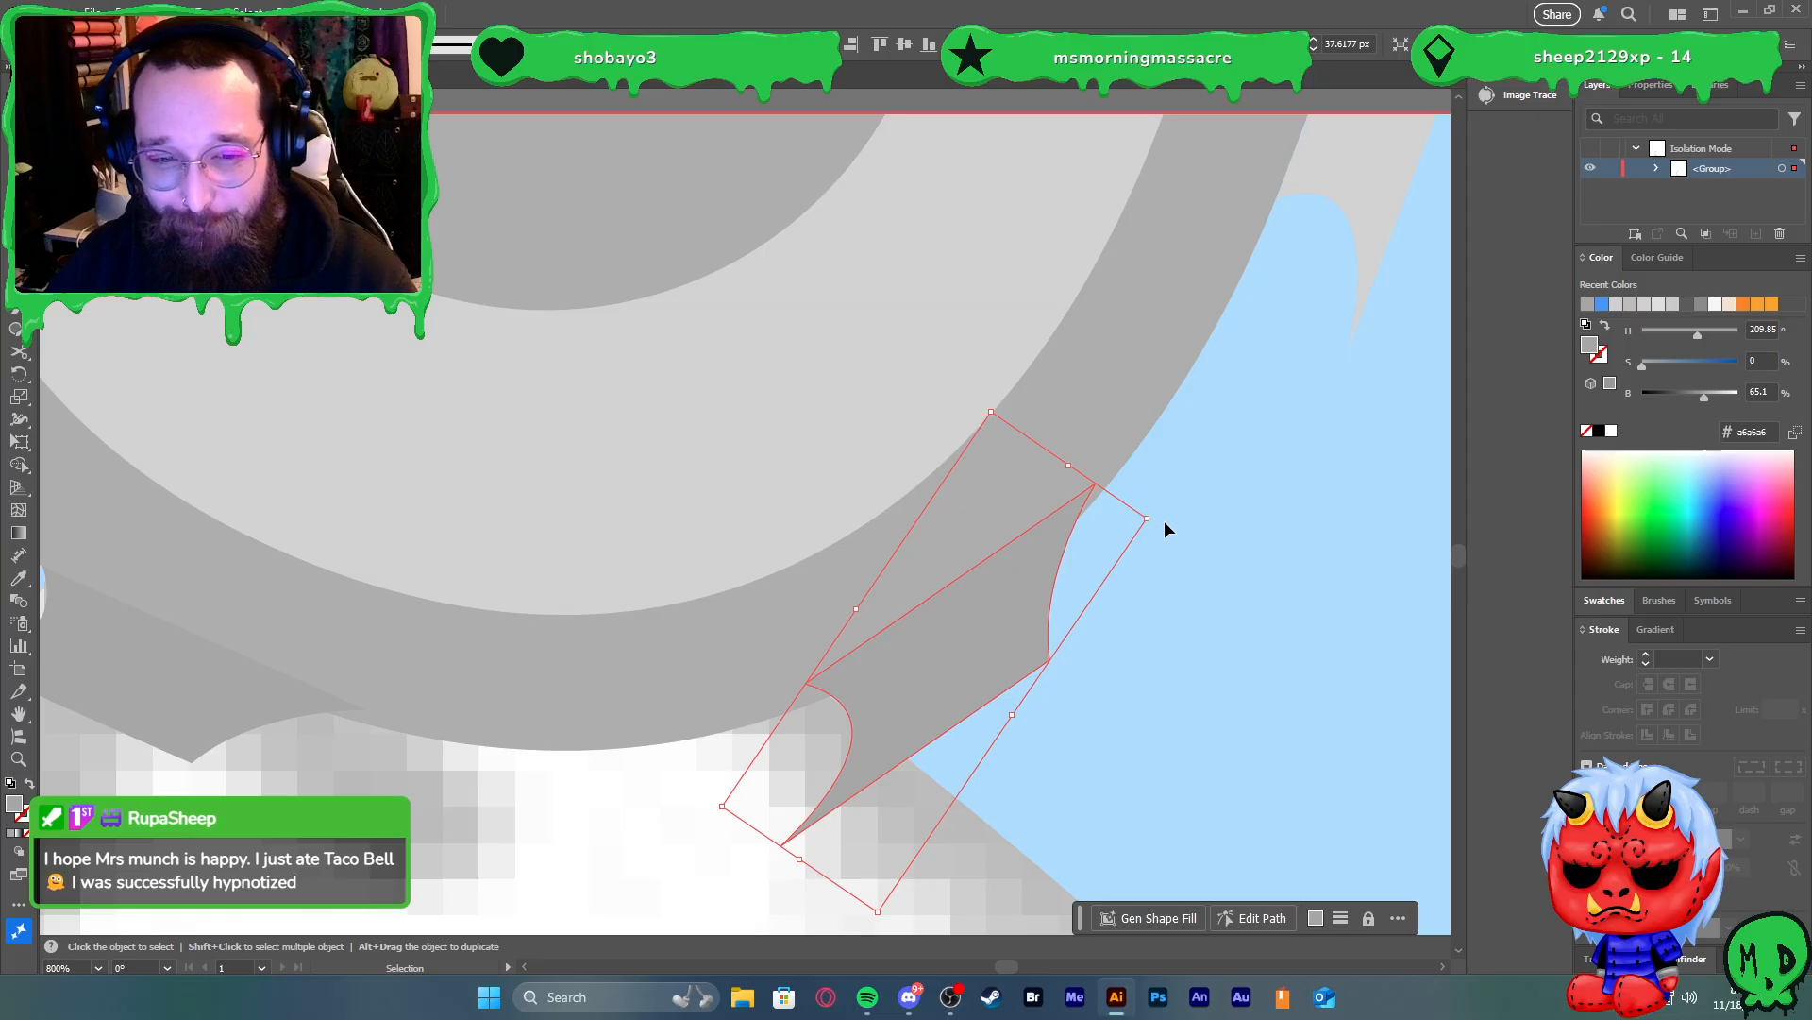
pyautogui.moveTo(1161, 513); pyautogui.dragTo(1154, 508)
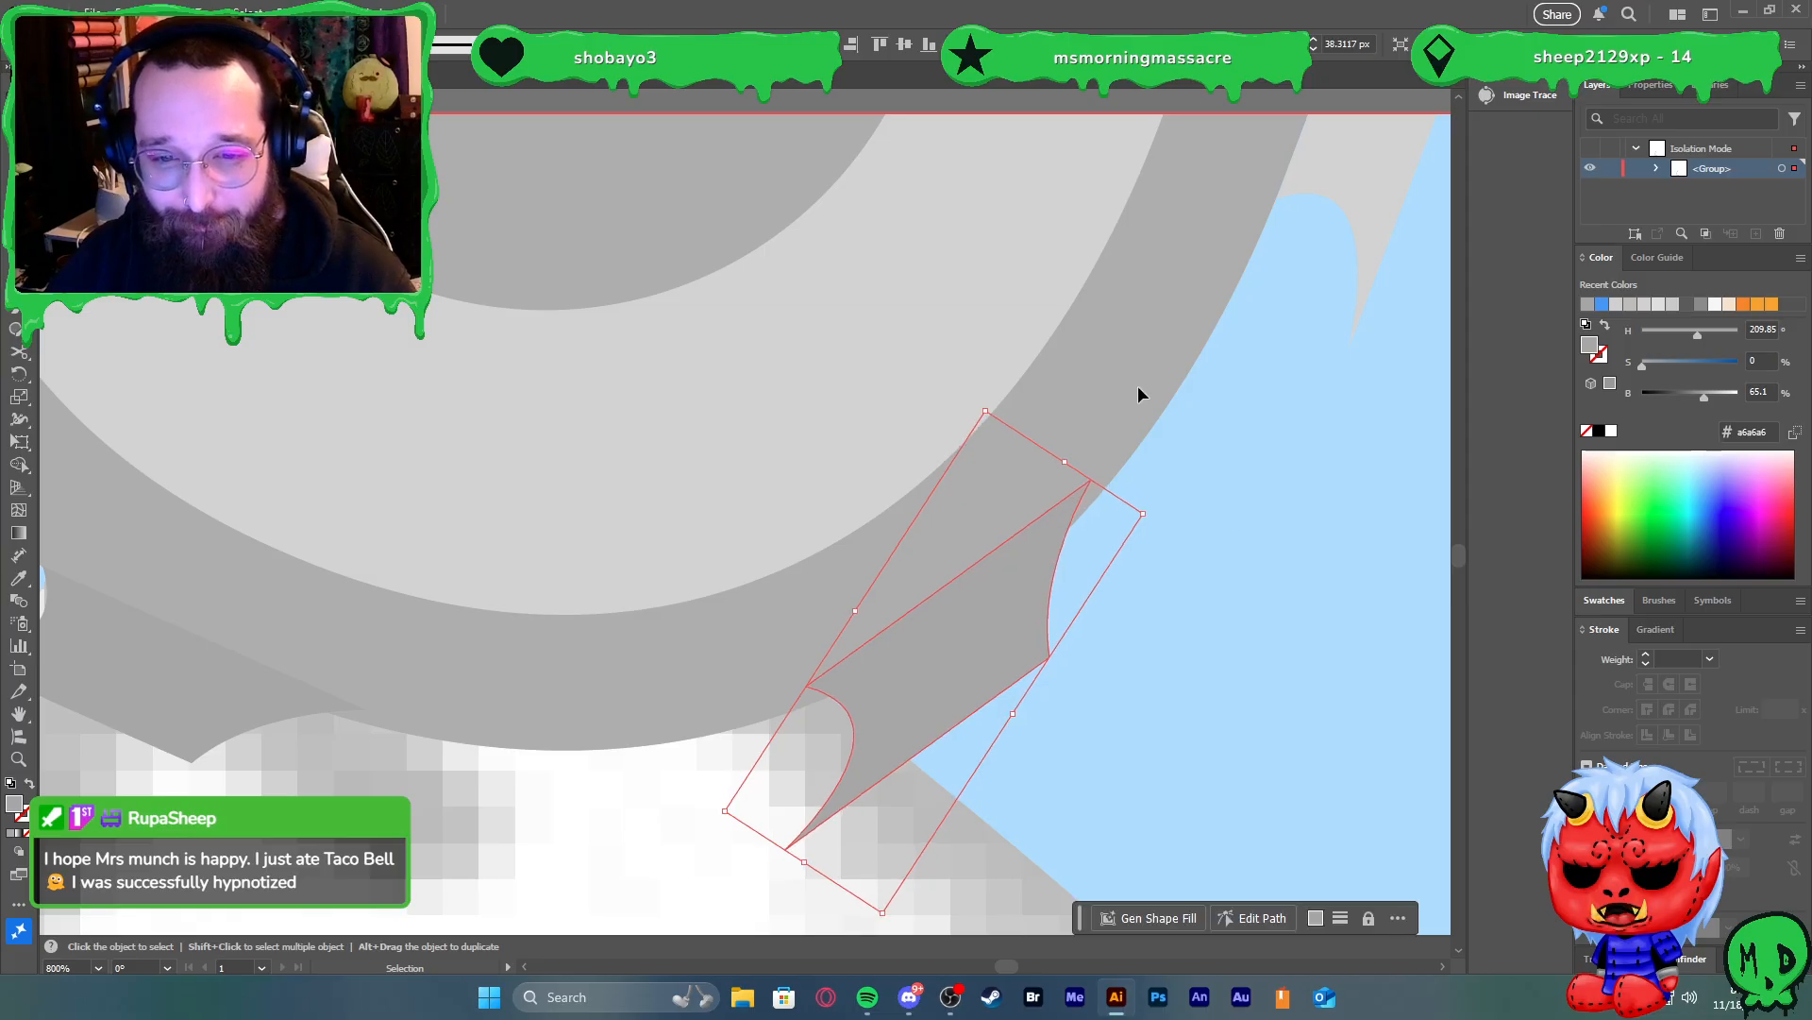
pyautogui.press('Right')
pyautogui.press('Down')
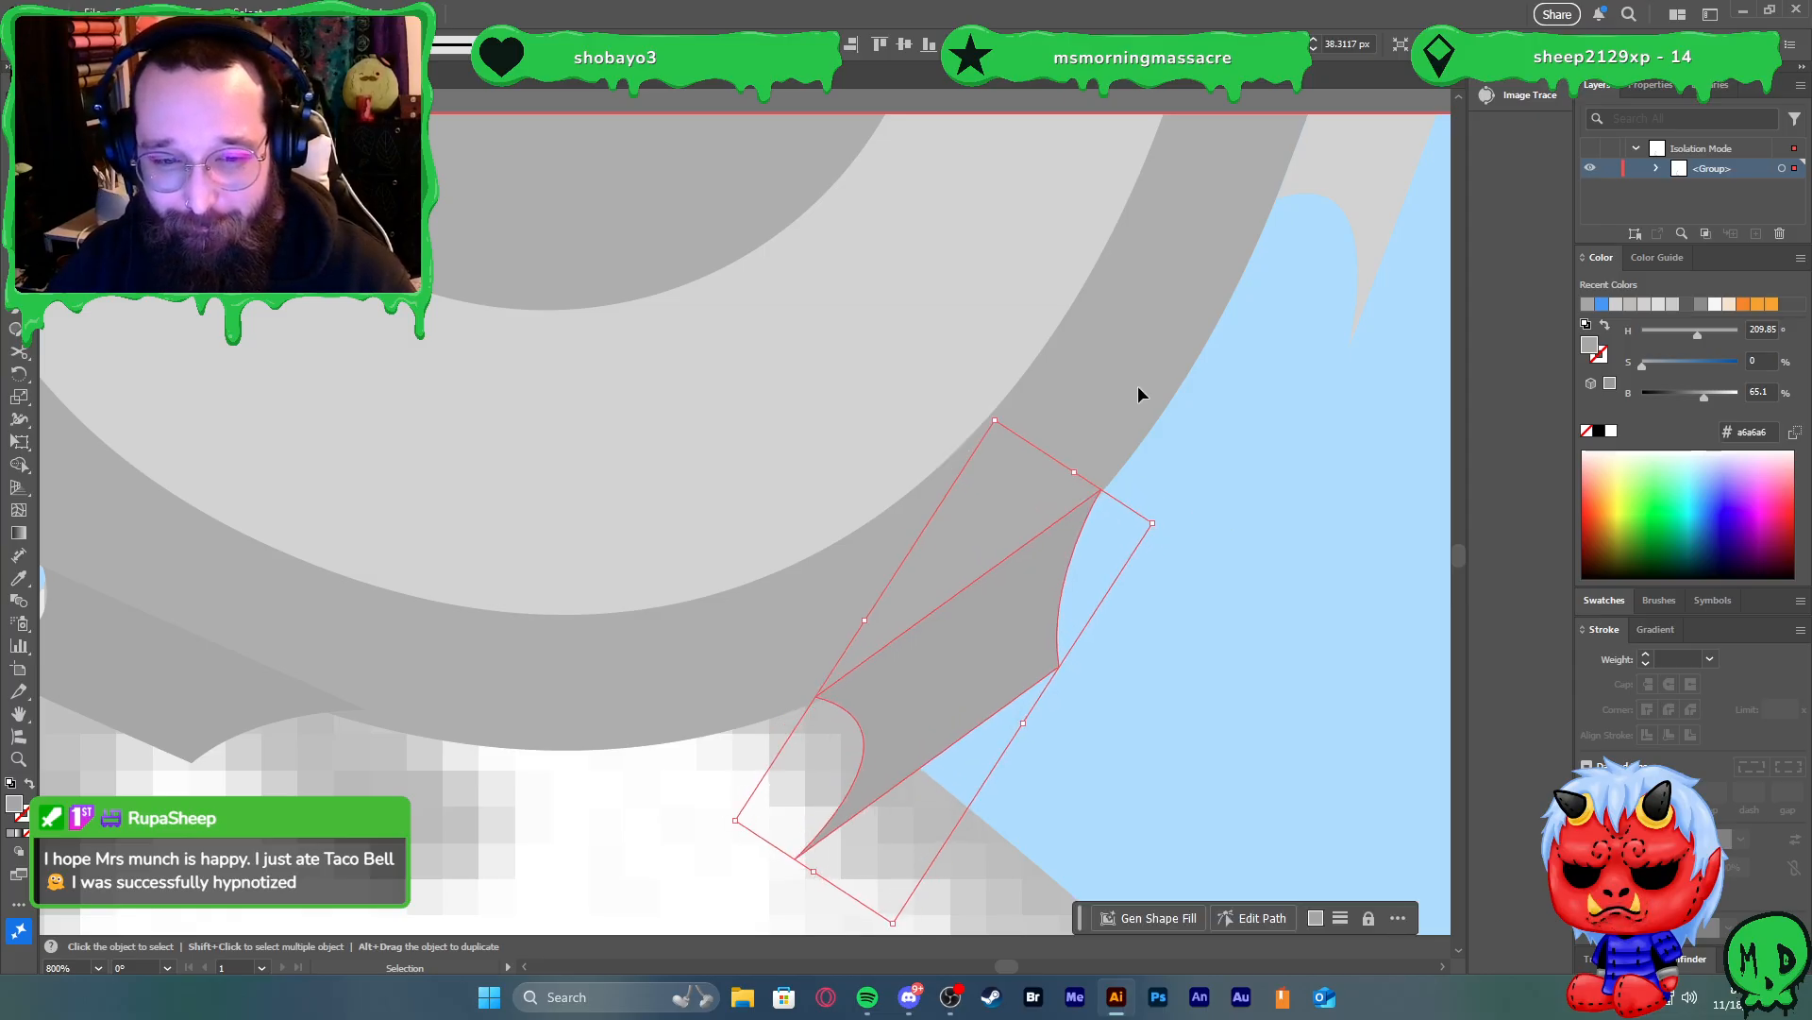
pyautogui.doubleClick(1306, 462)
# Group the two rows of chain teeth on both sides of the guide bar together
pyautogui.scroll(-5, 1316, 464)
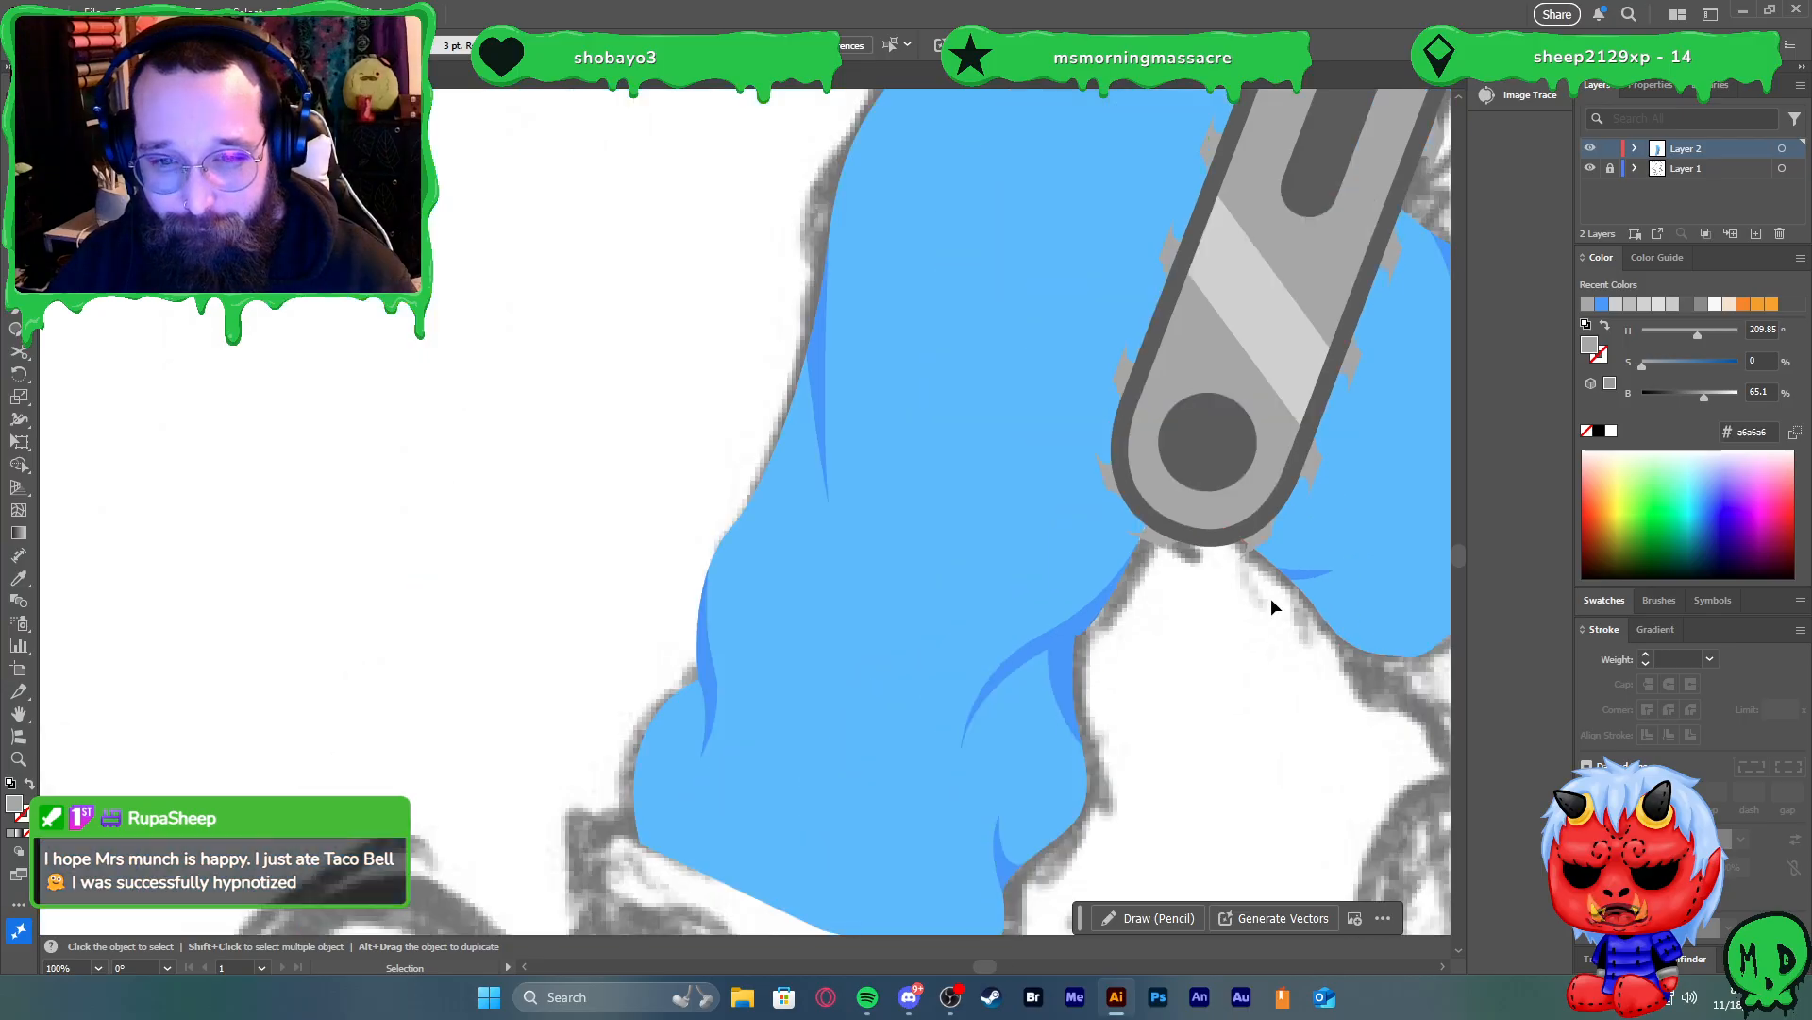
pyautogui.scroll(-4, 1273, 598)
pyautogui.hscroll(3, 1354, 585)
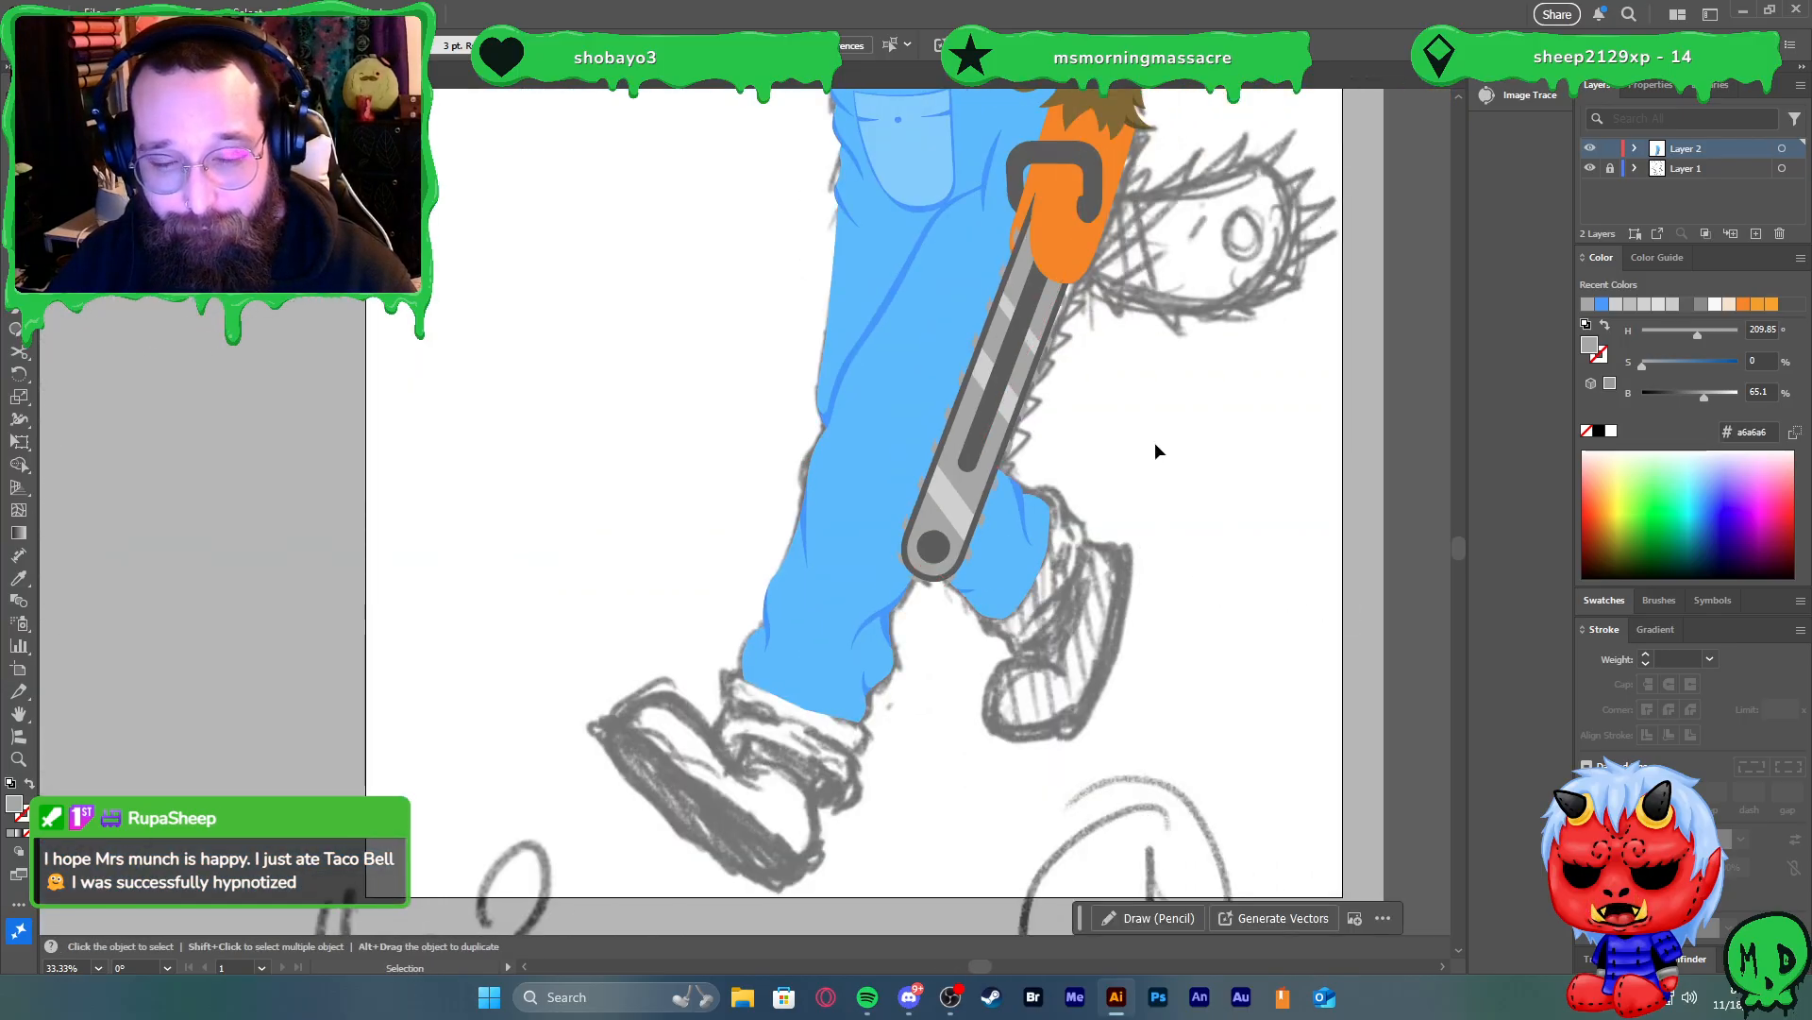
pyautogui.scroll(1, 1076, 387)
pyautogui.click(1017, 375)
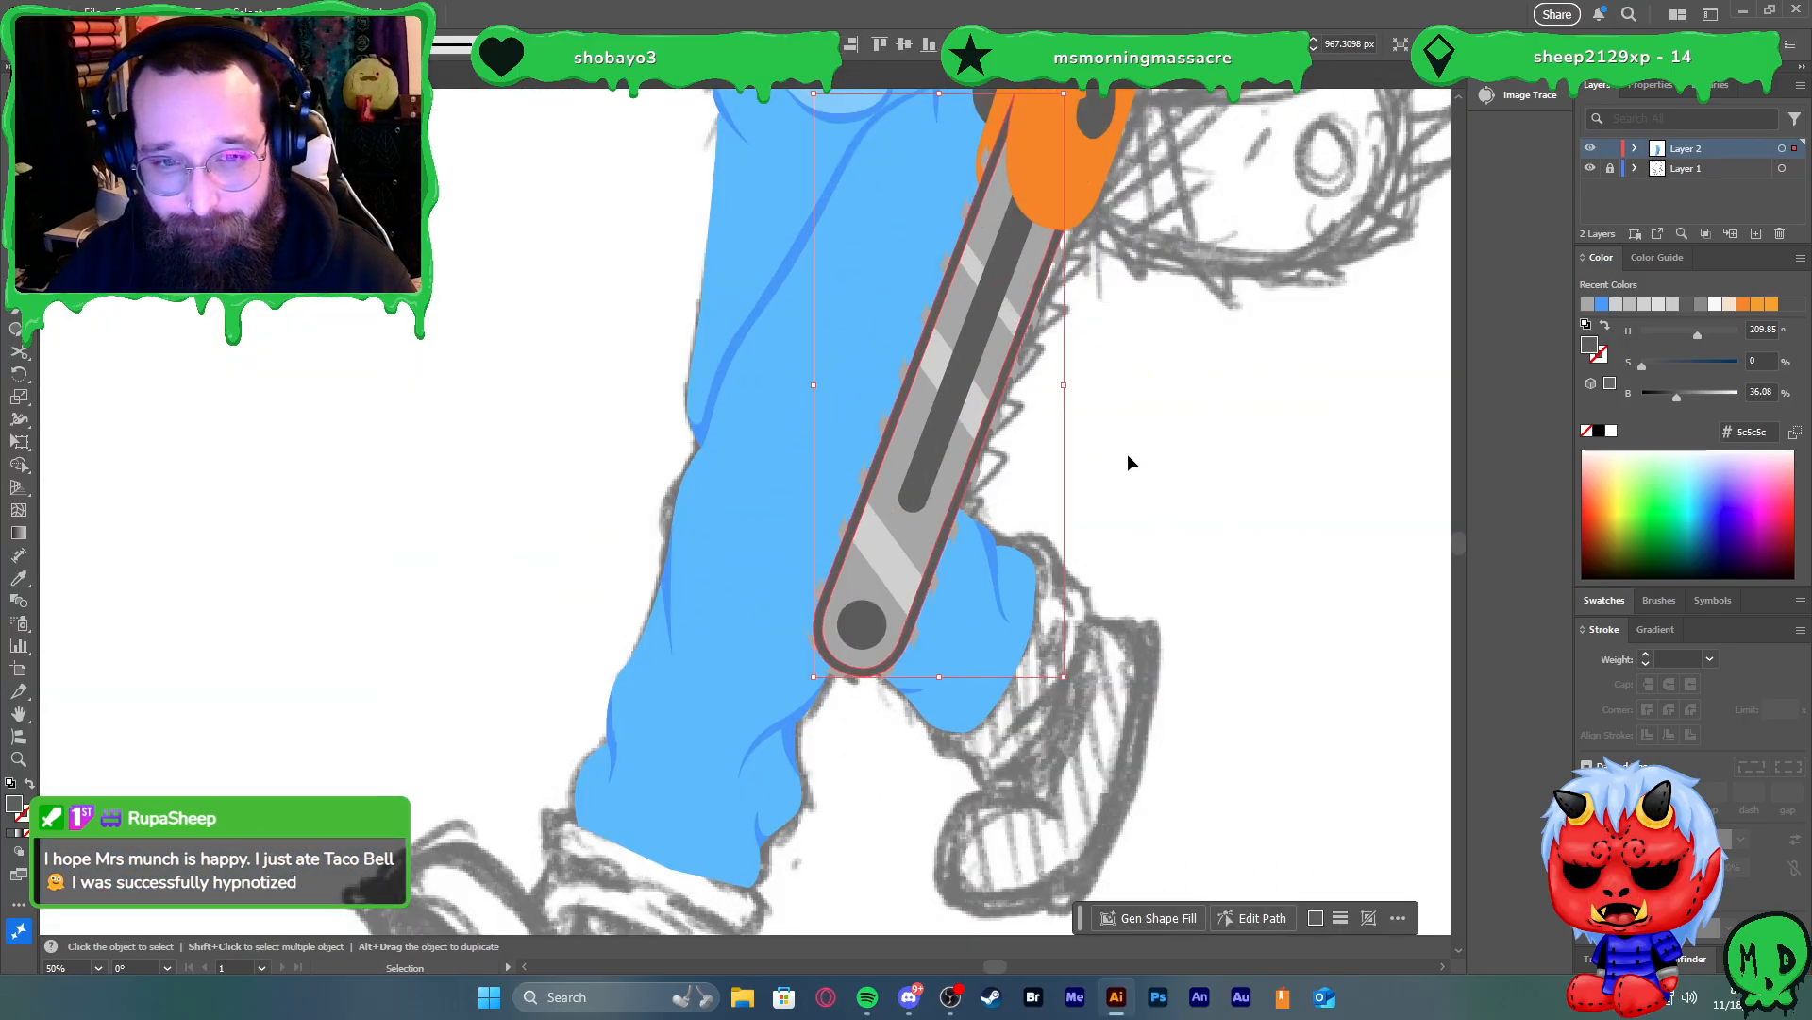
pyautogui.press('i')
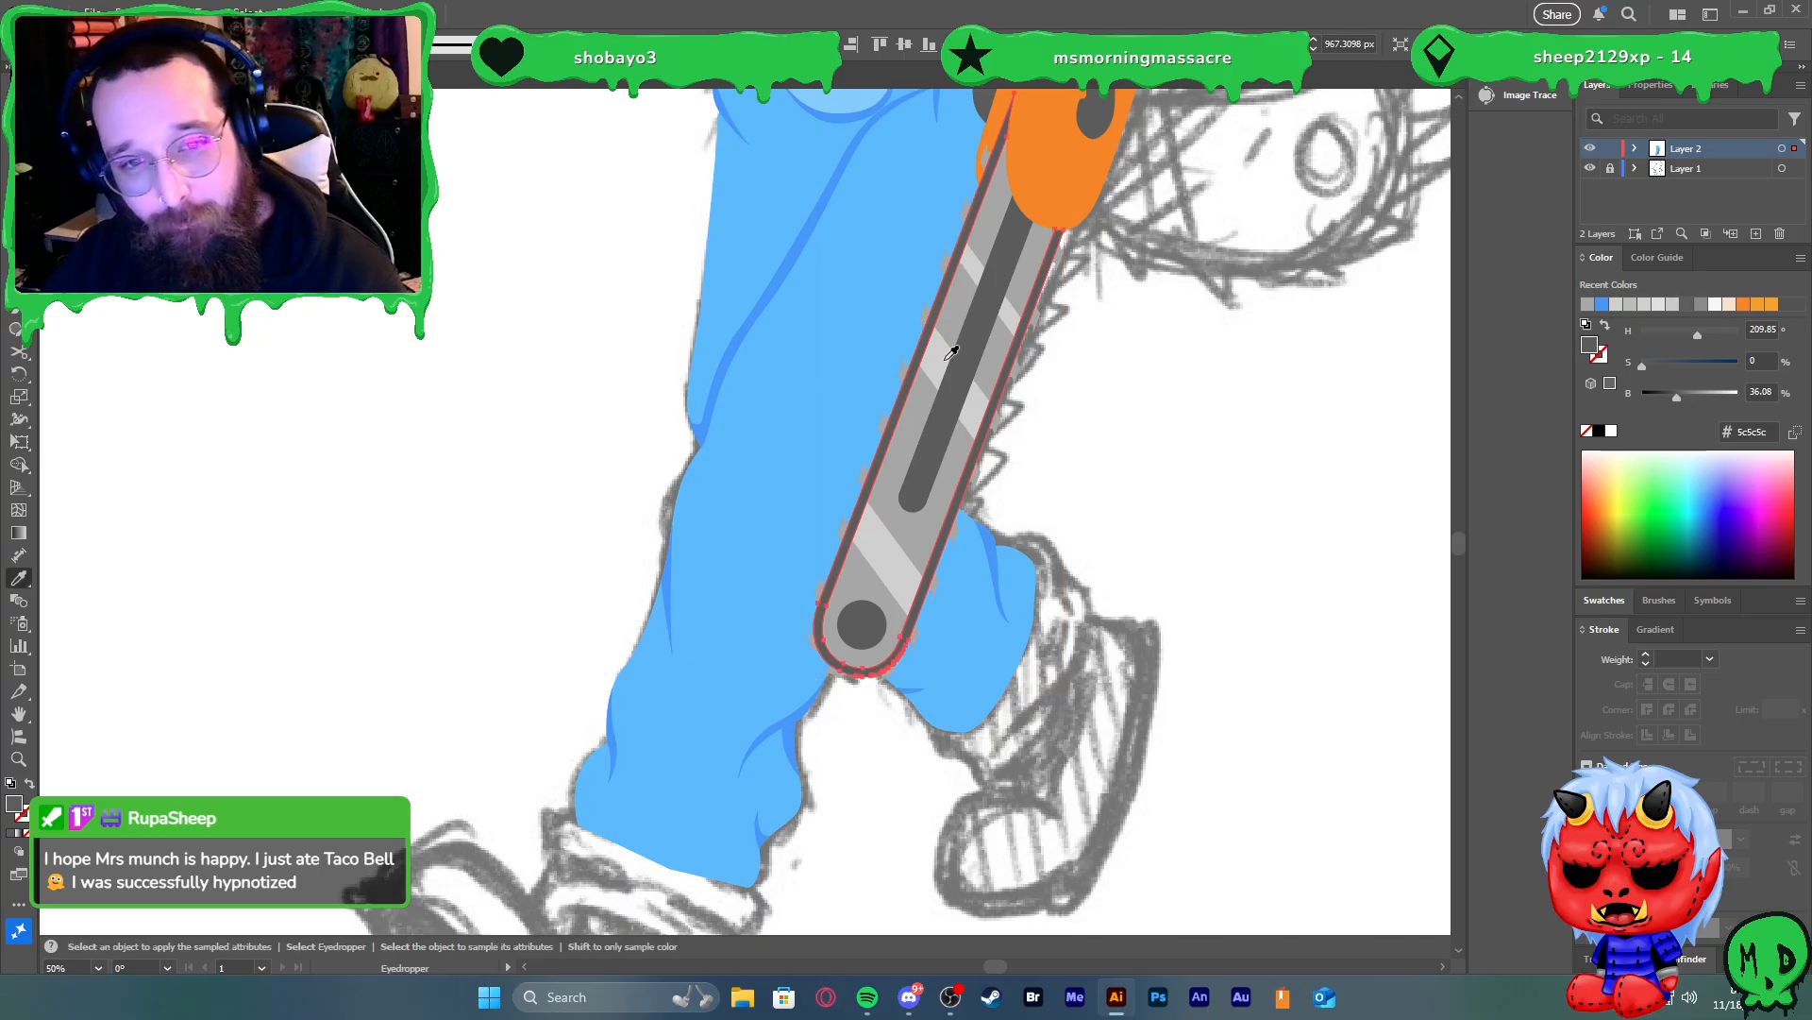
pyautogui.press('v')
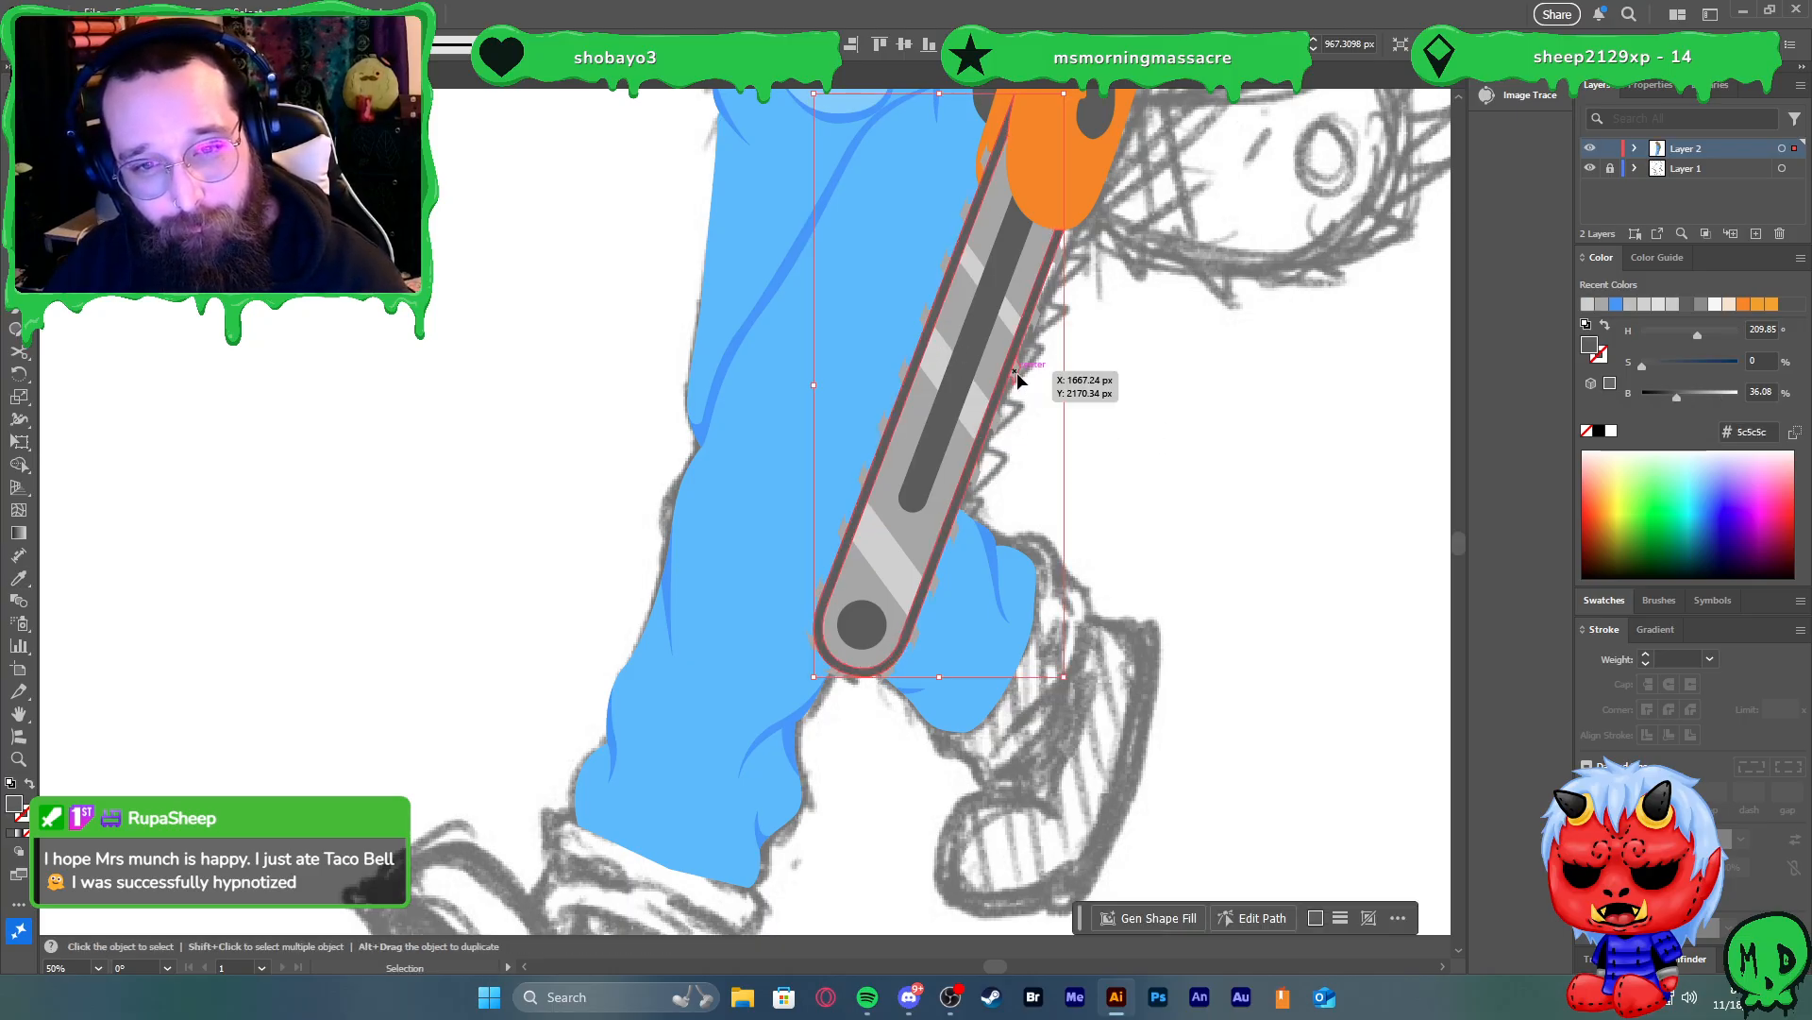
pyautogui.click(1003, 428)
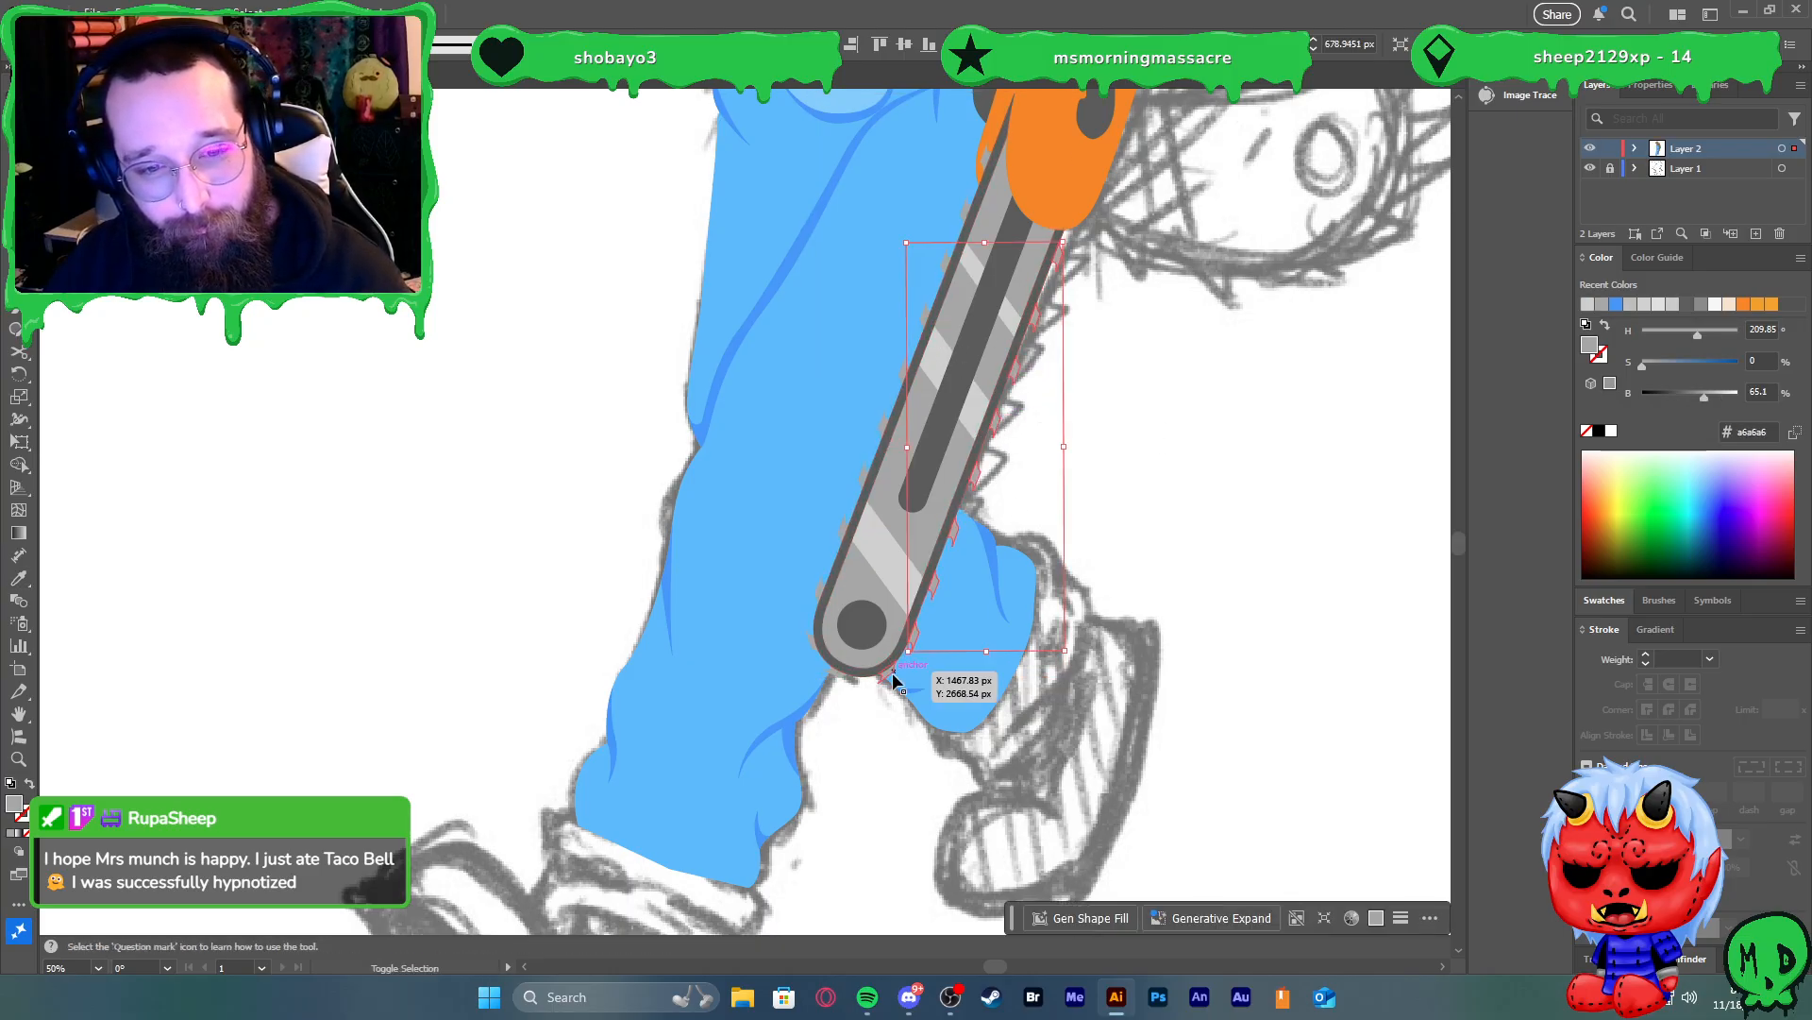
pyautogui.hotkey('ctrl', 'g')
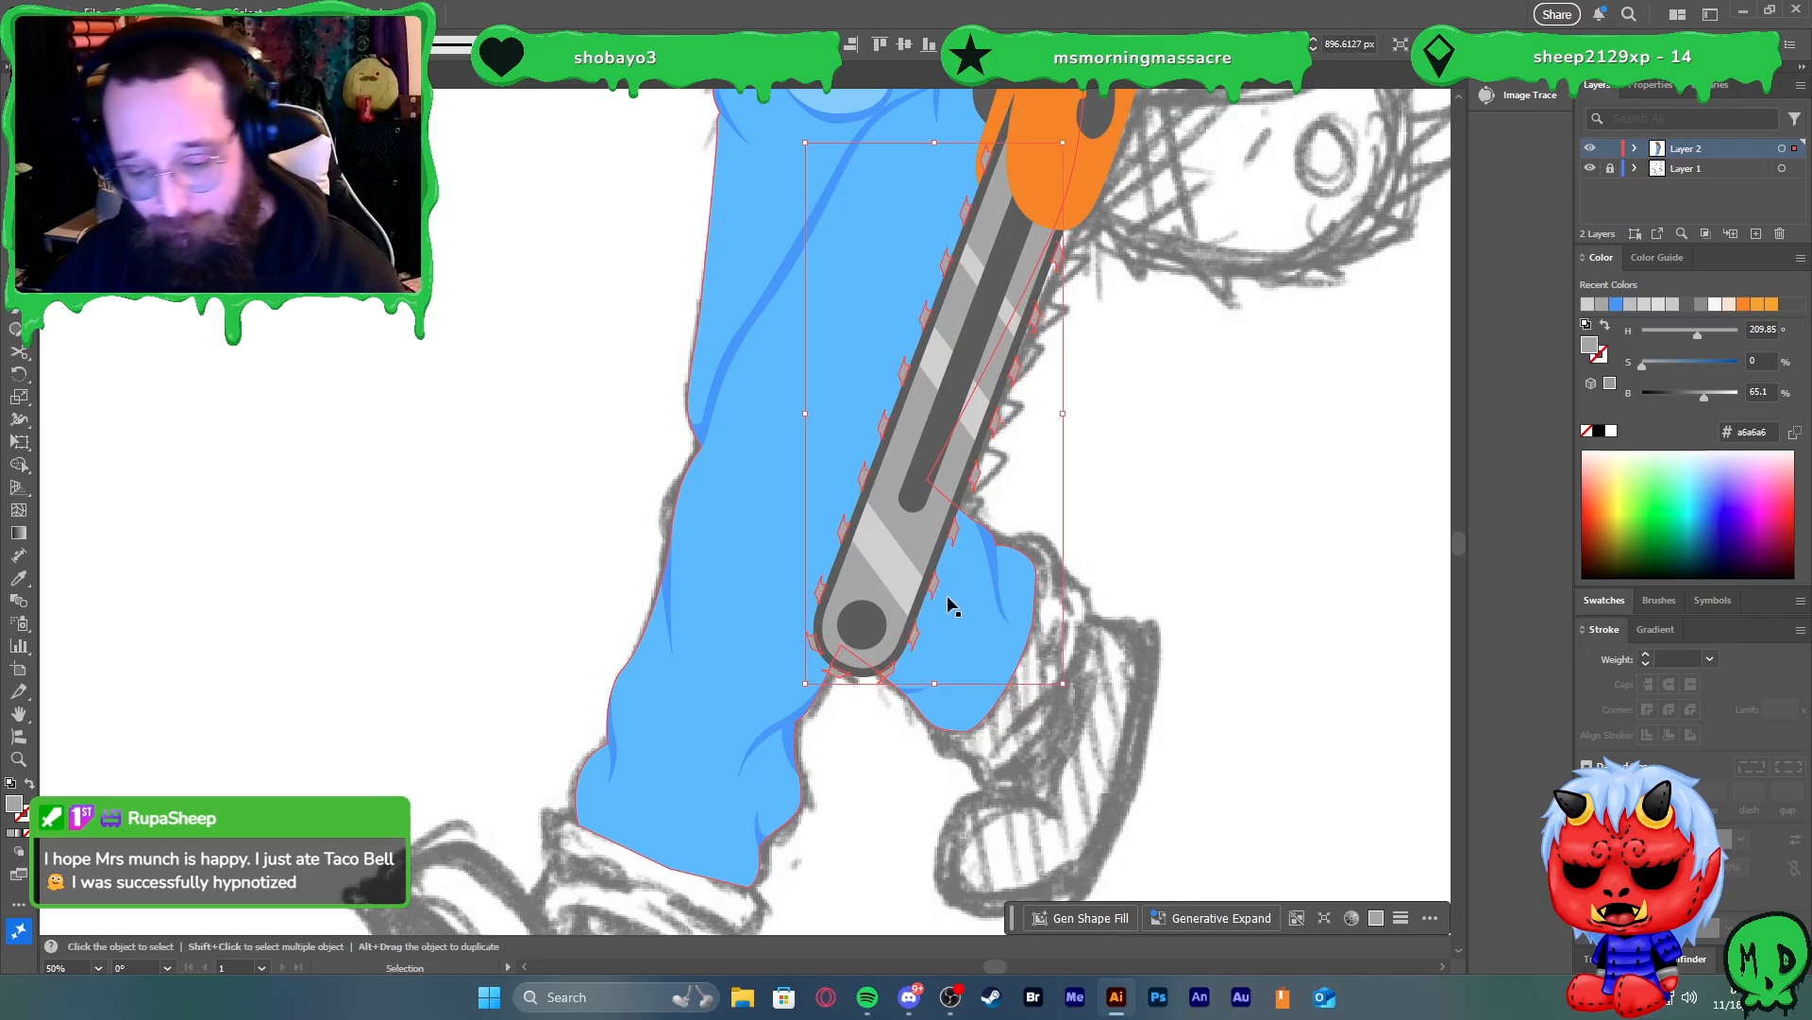
# Try recoloring the grouped teeth with the light grey sampled from the guide bar's highlight stripe
pyautogui.scroll(1, 874, 624)
pyautogui.scroll(5, 872, 630)
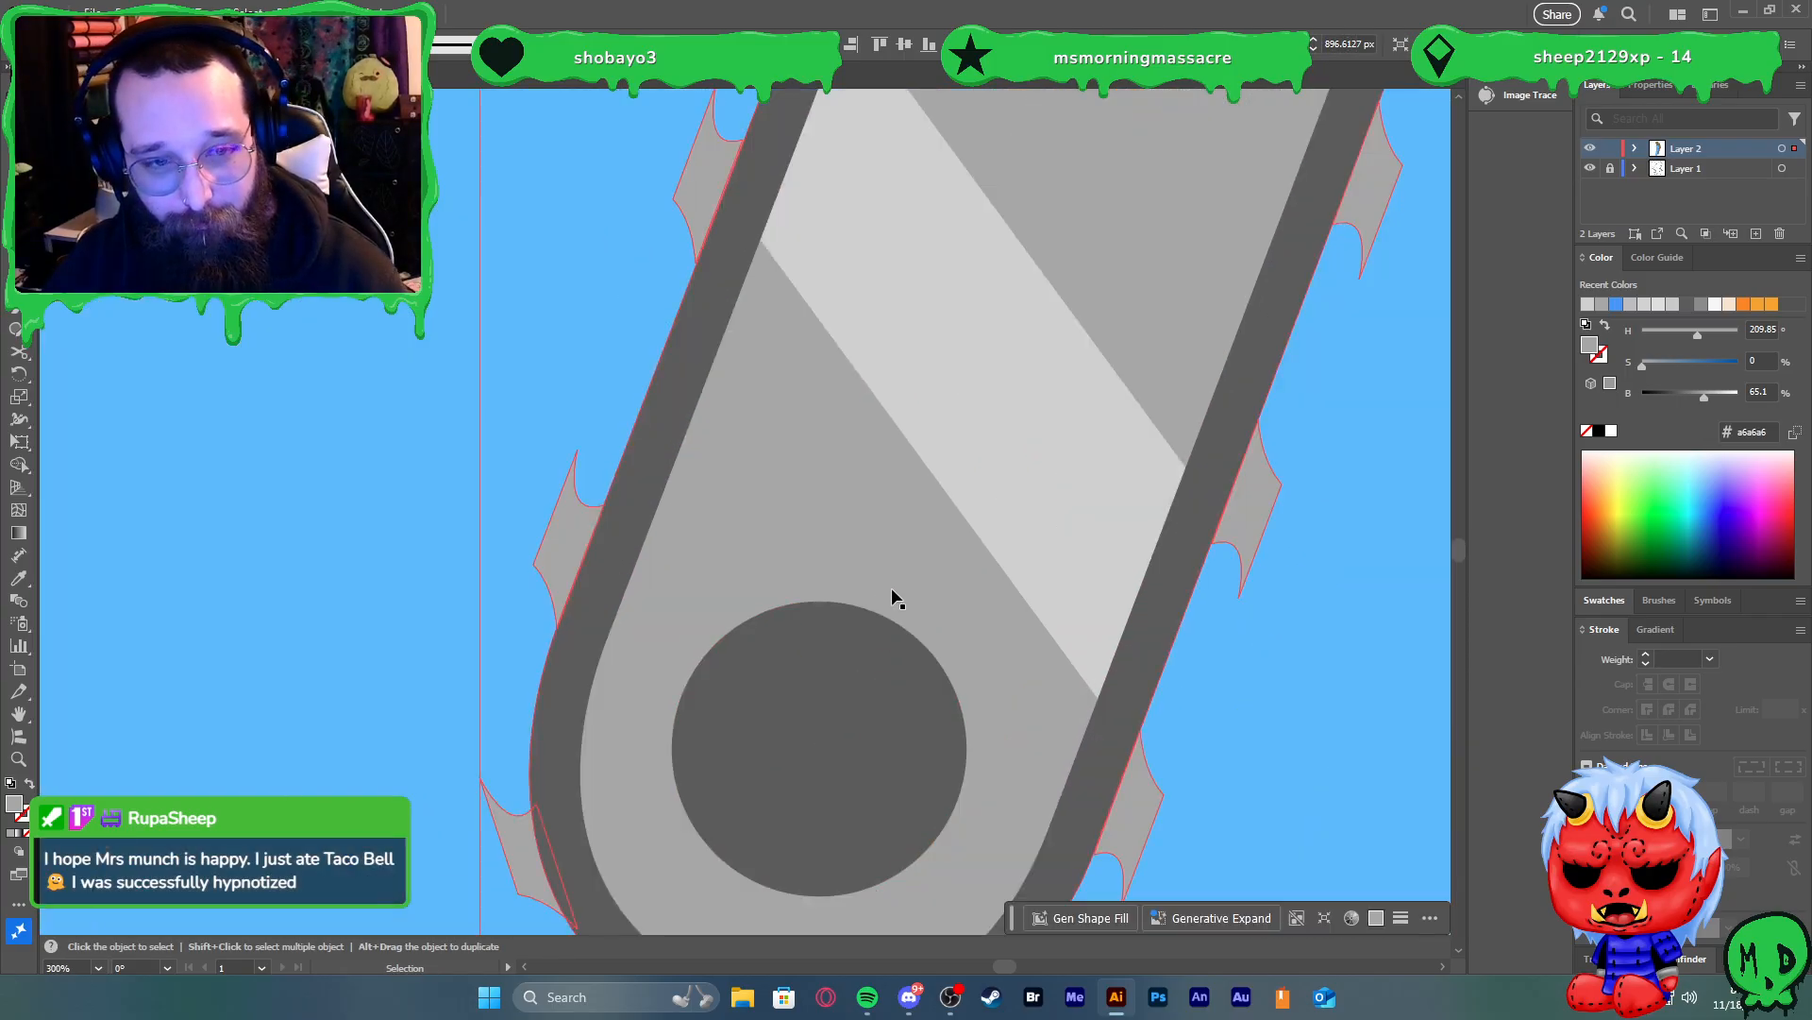
pyautogui.scroll(-2, 971, 519)
pyautogui.scroll(5, 1165, 324)
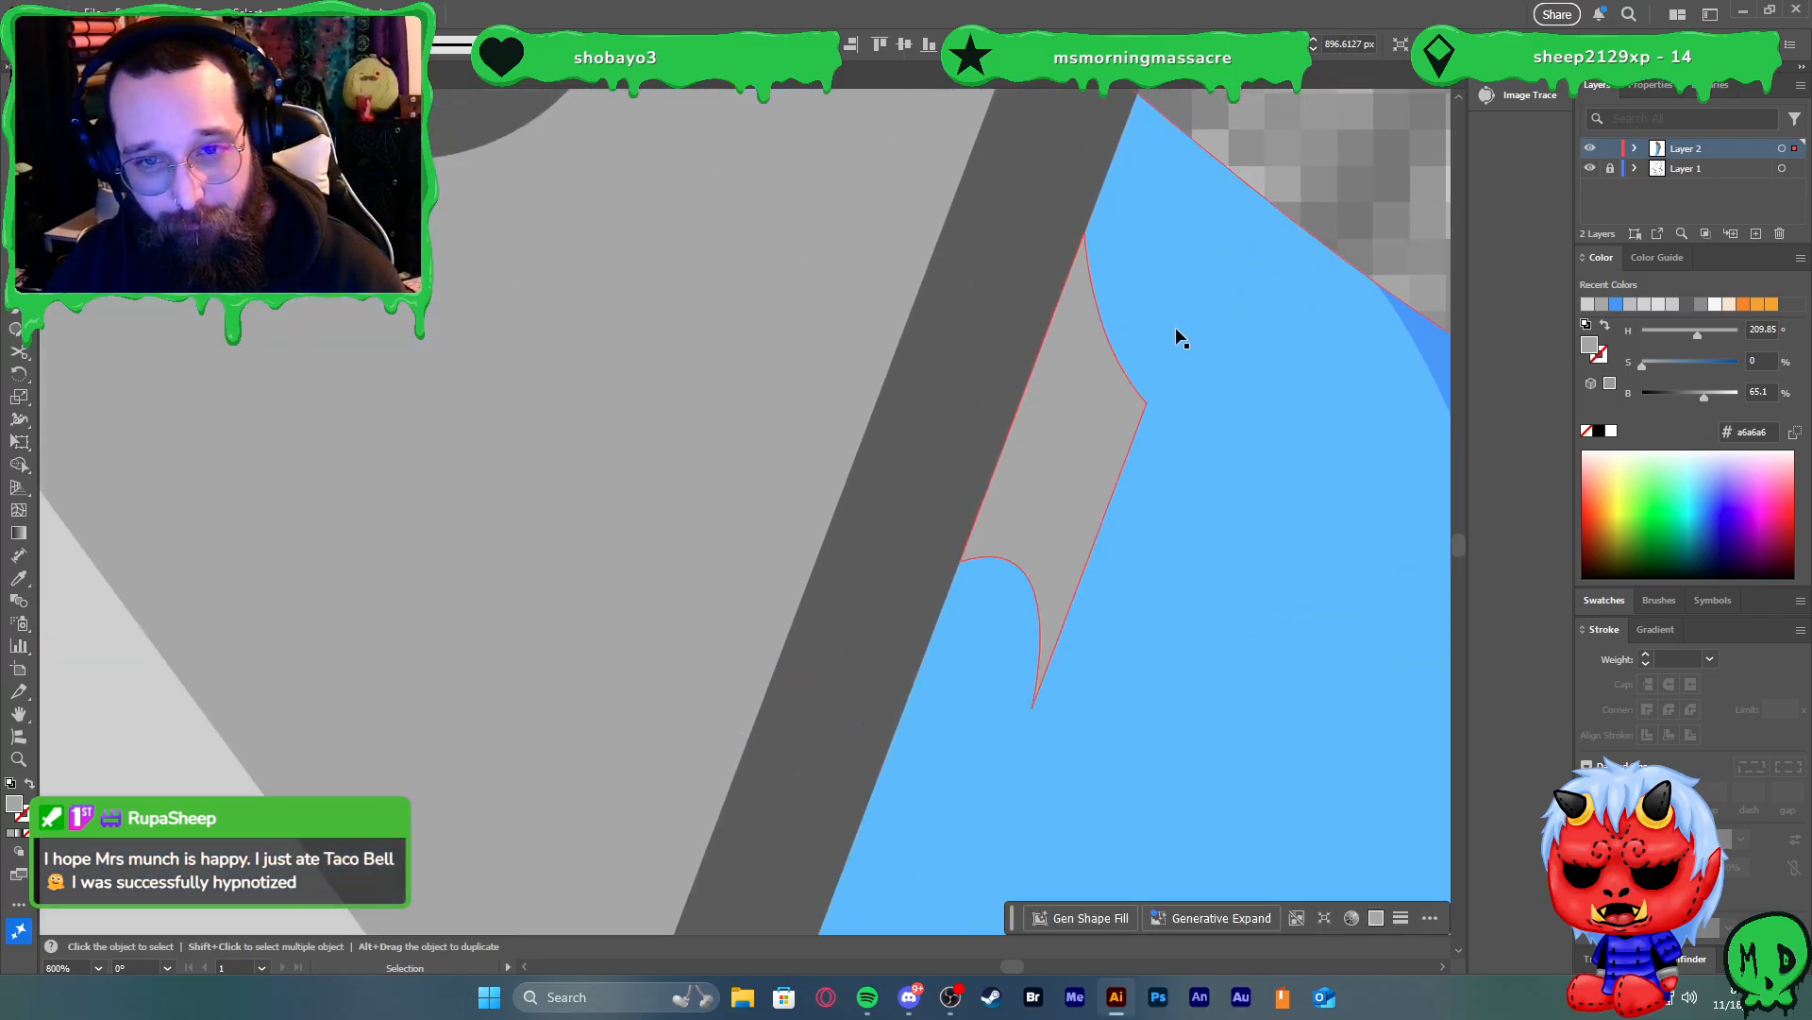
pyautogui.click(1044, 271)
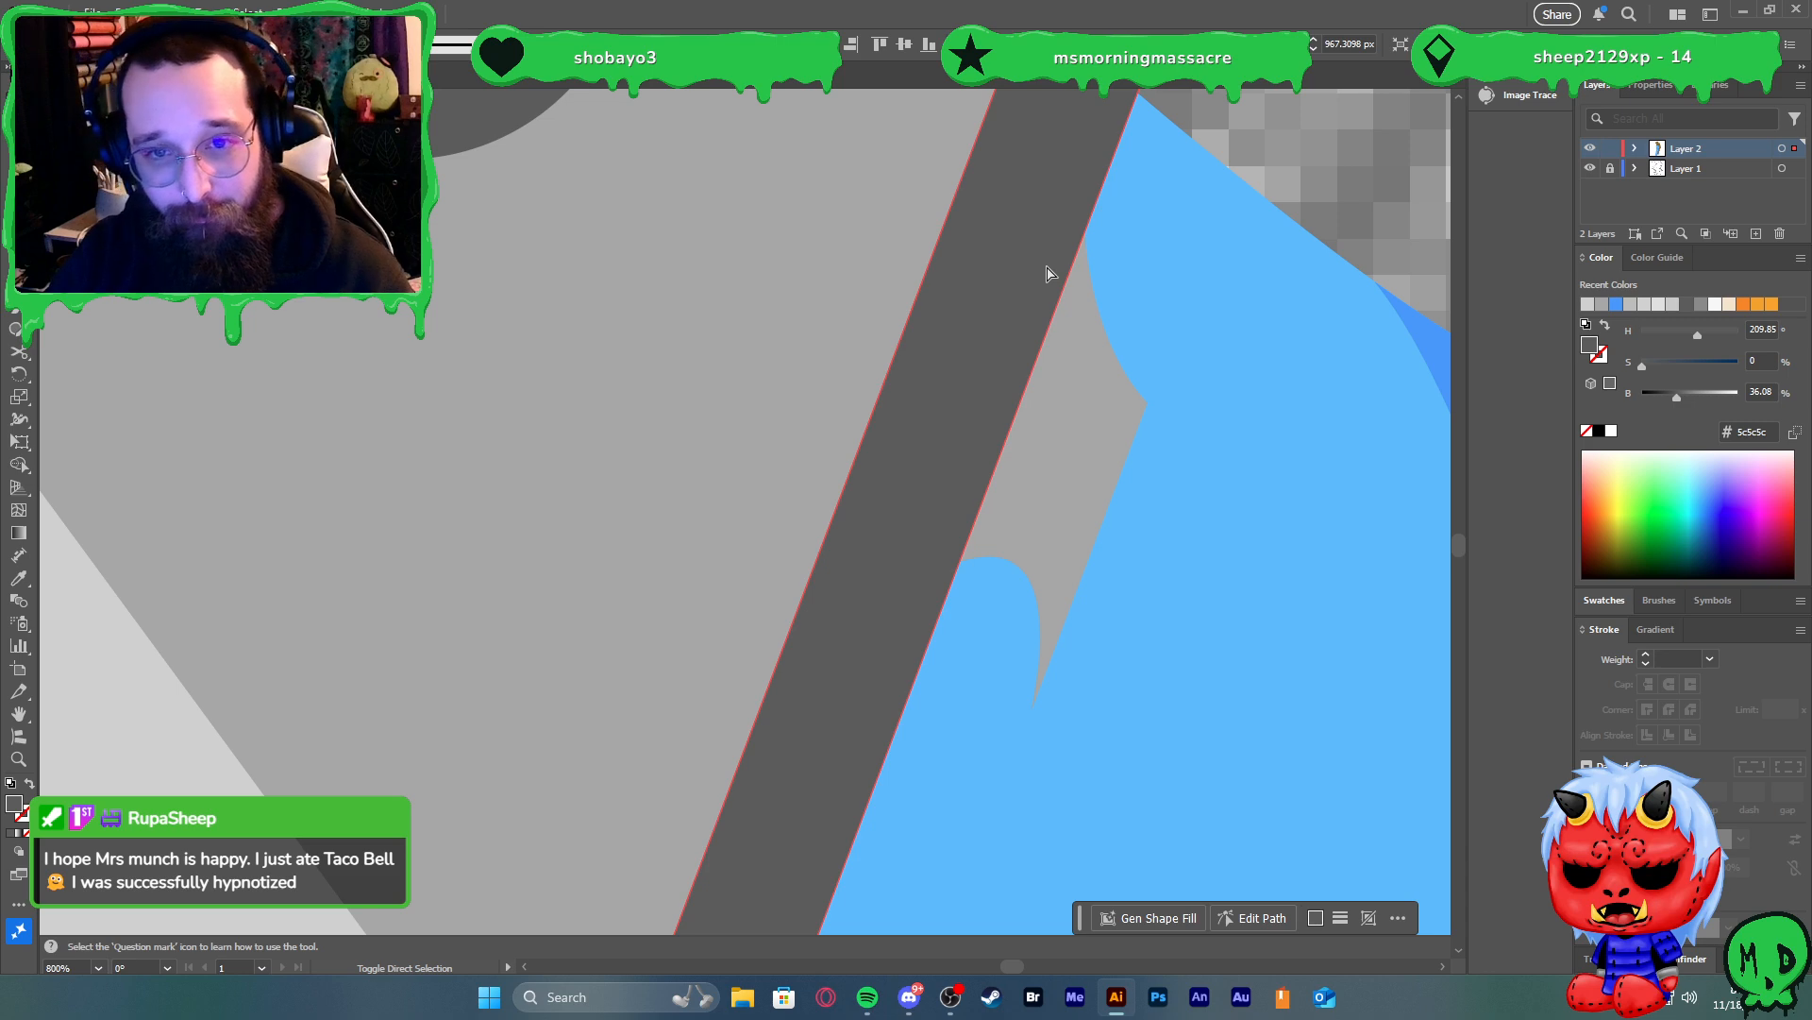
pyautogui.scroll(-3, 1058, 304)
pyautogui.click(1085, 342)
pyautogui.press('i')
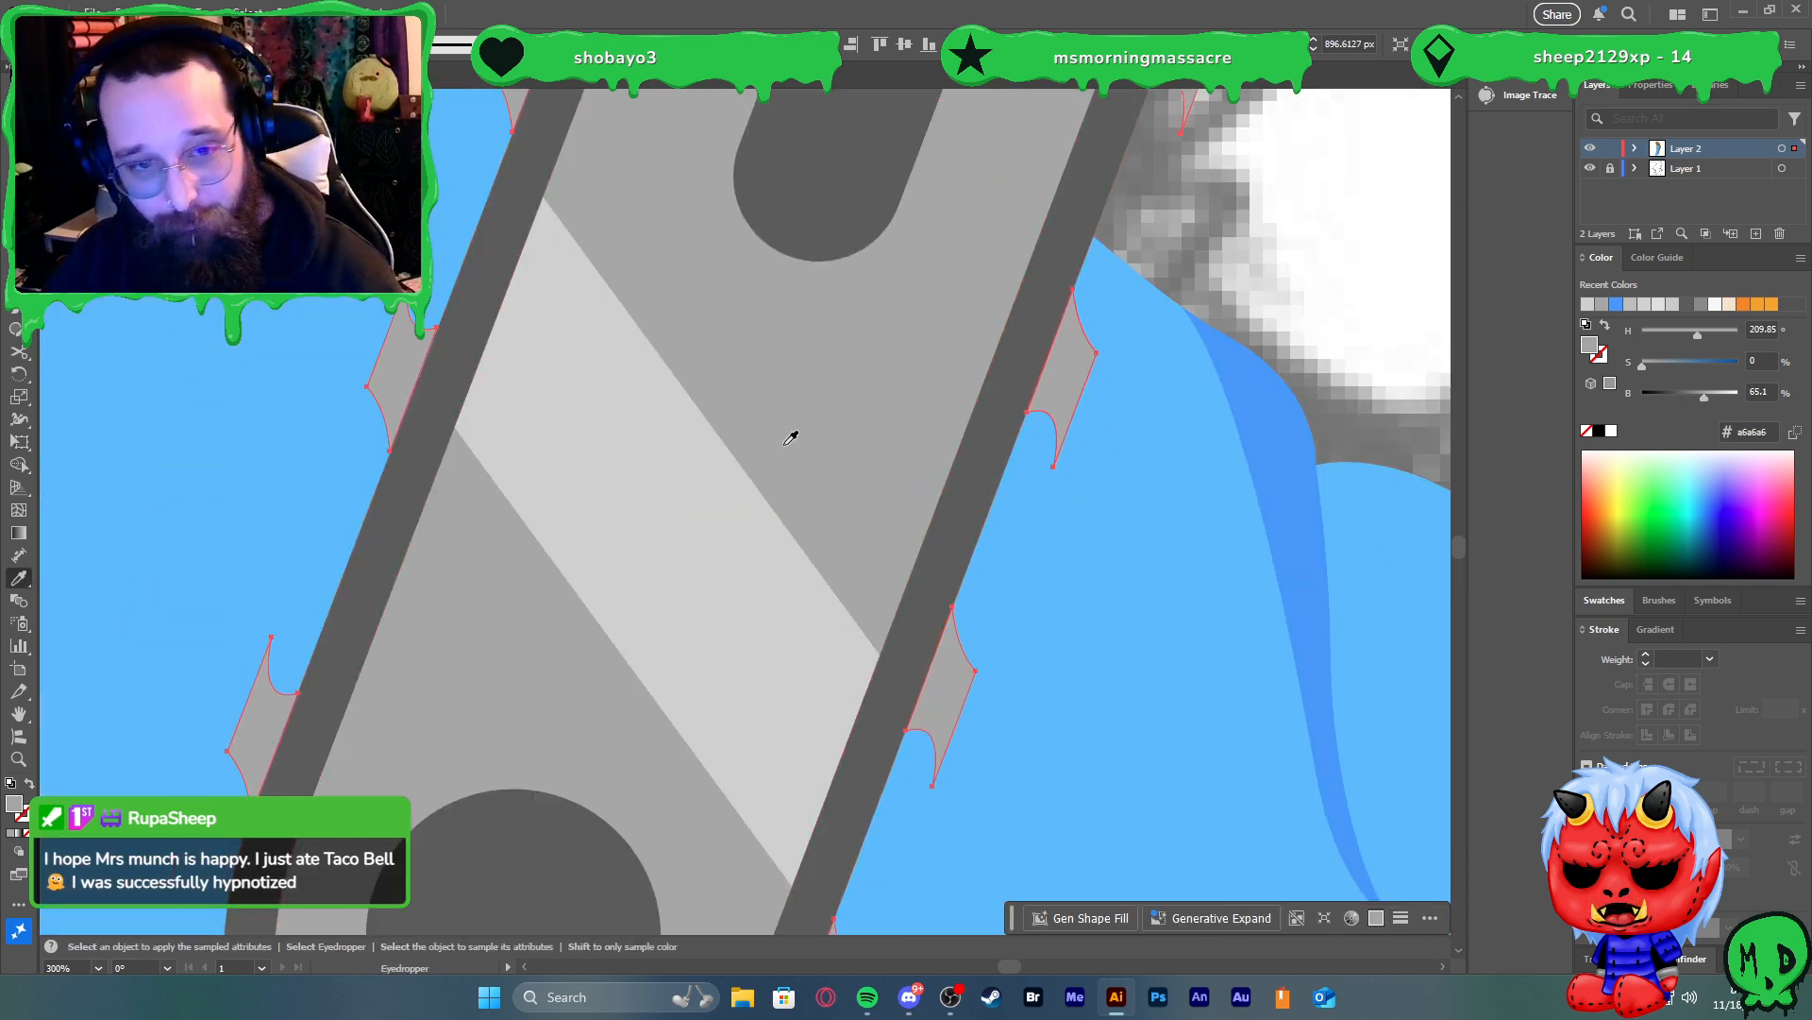
pyautogui.click(753, 491)
pyautogui.press('v')
pyautogui.scroll(-4, 882, 468)
pyautogui.click(1253, 478)
pyautogui.scroll(-2, 1251, 458)
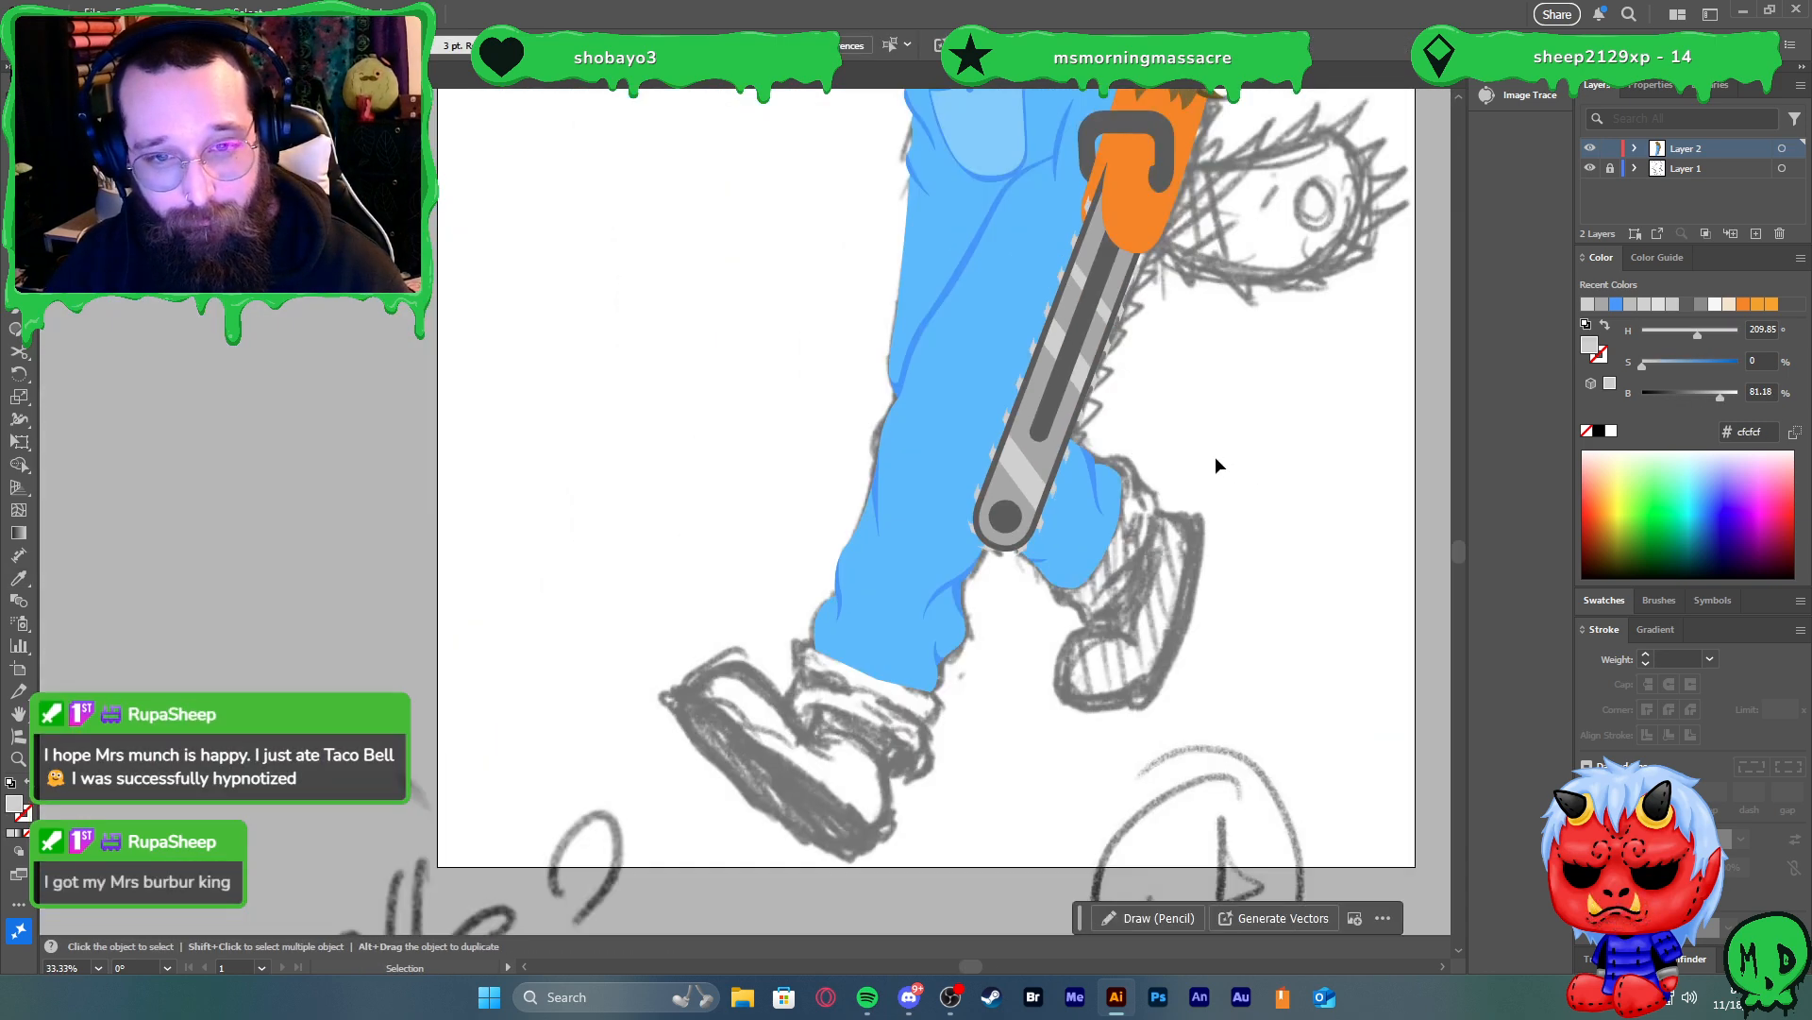
pyautogui.hotkey('ctrl', 'z')
pyautogui.click(1253, 457)
pyautogui.scroll(-1, 1269, 468)
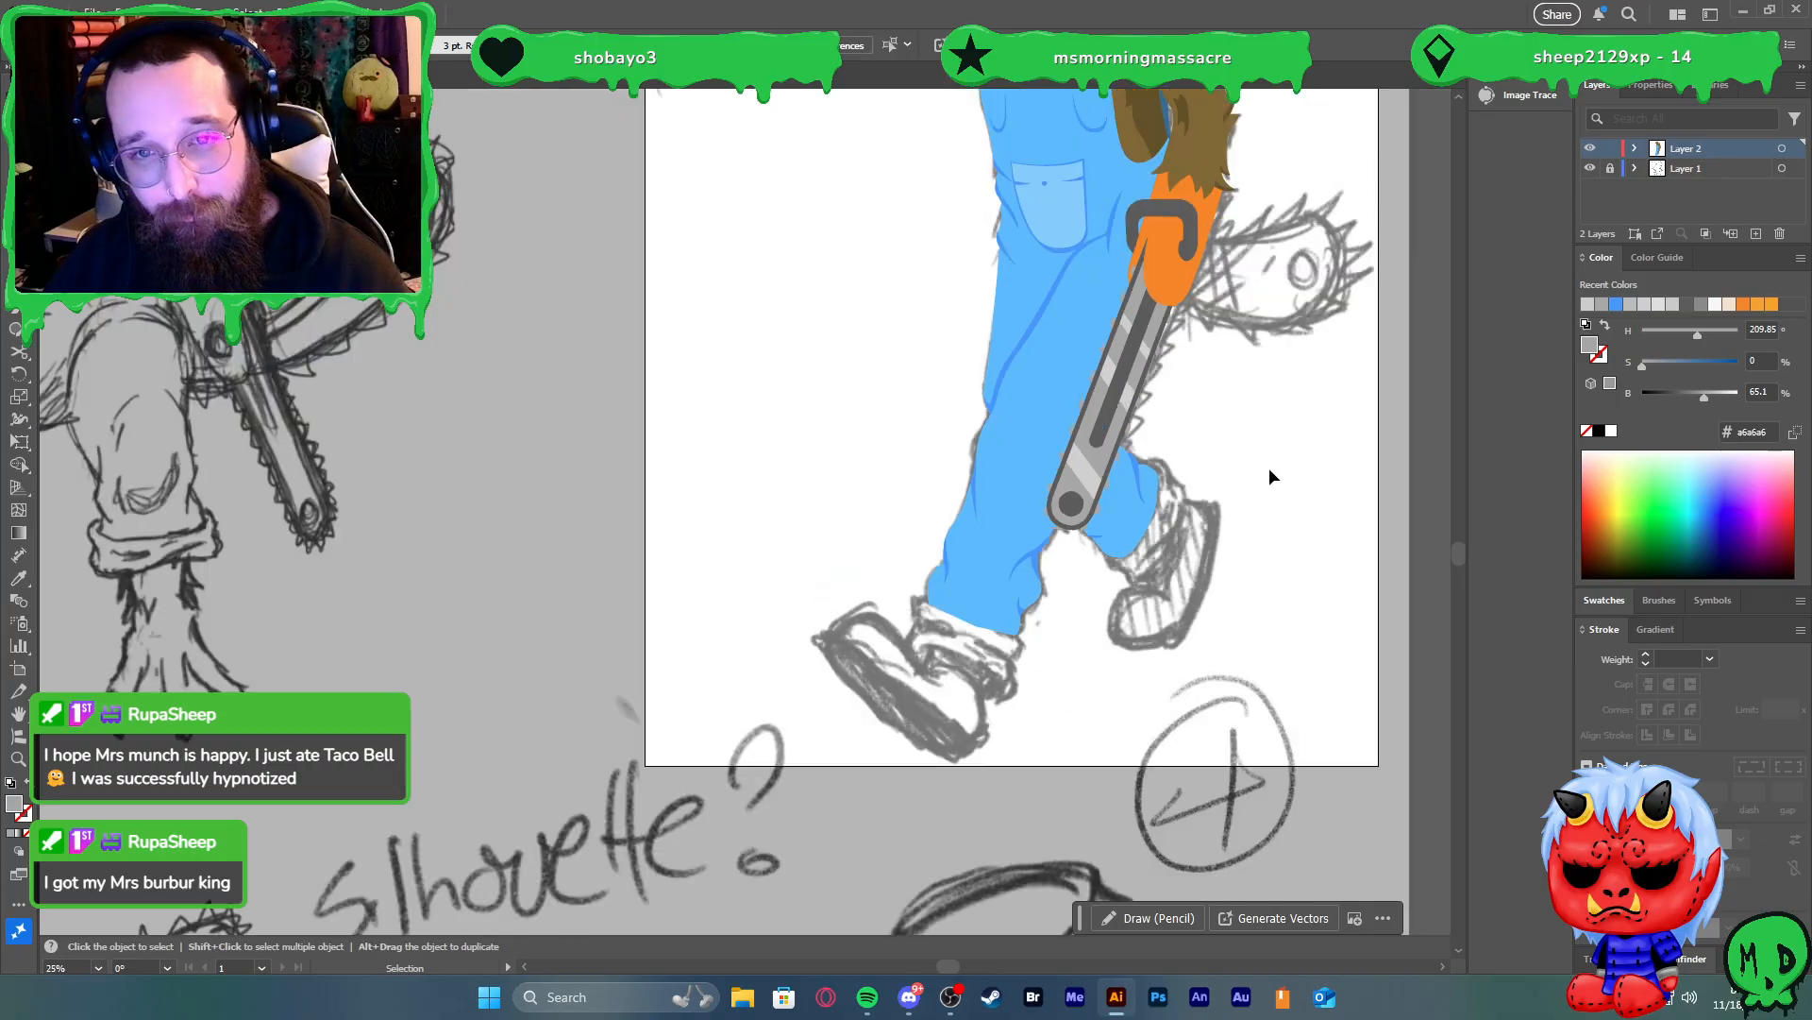
# Try a 3 pt dark grey stroke, aligned to the inside, around the grouped chain teeth
pyautogui.scroll(5, 1187, 353)
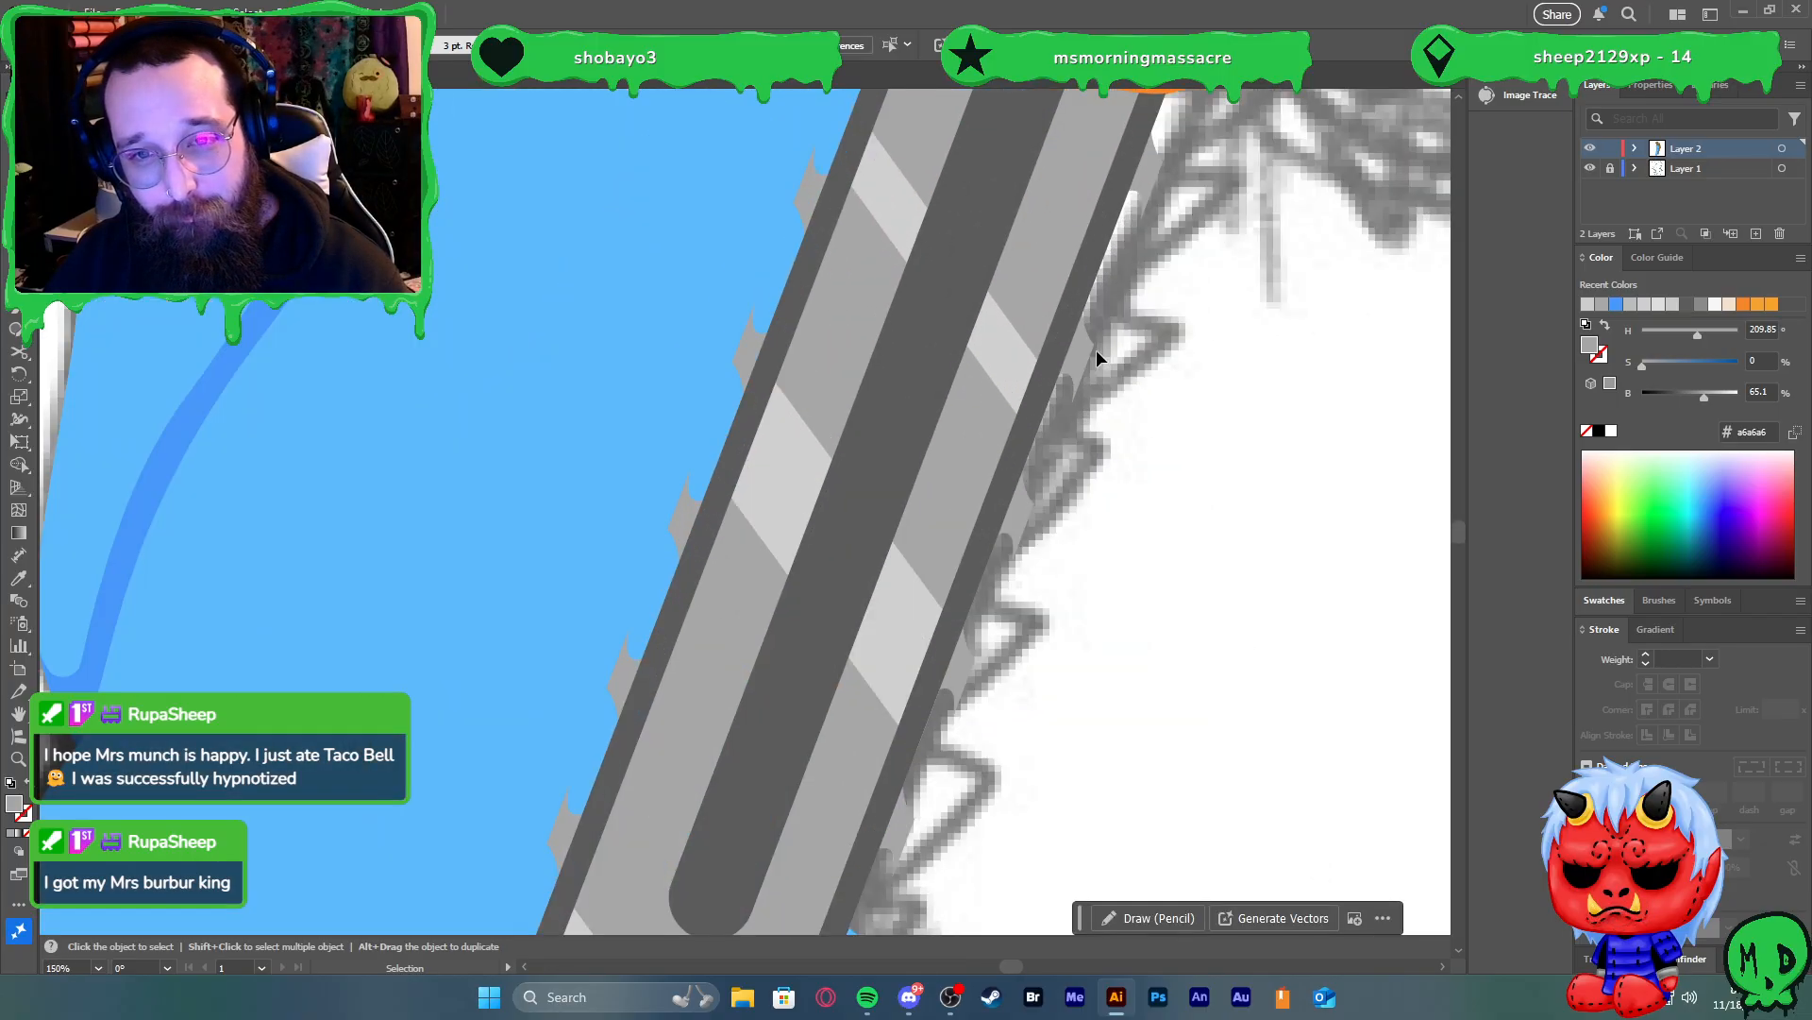
pyautogui.click(1096, 349)
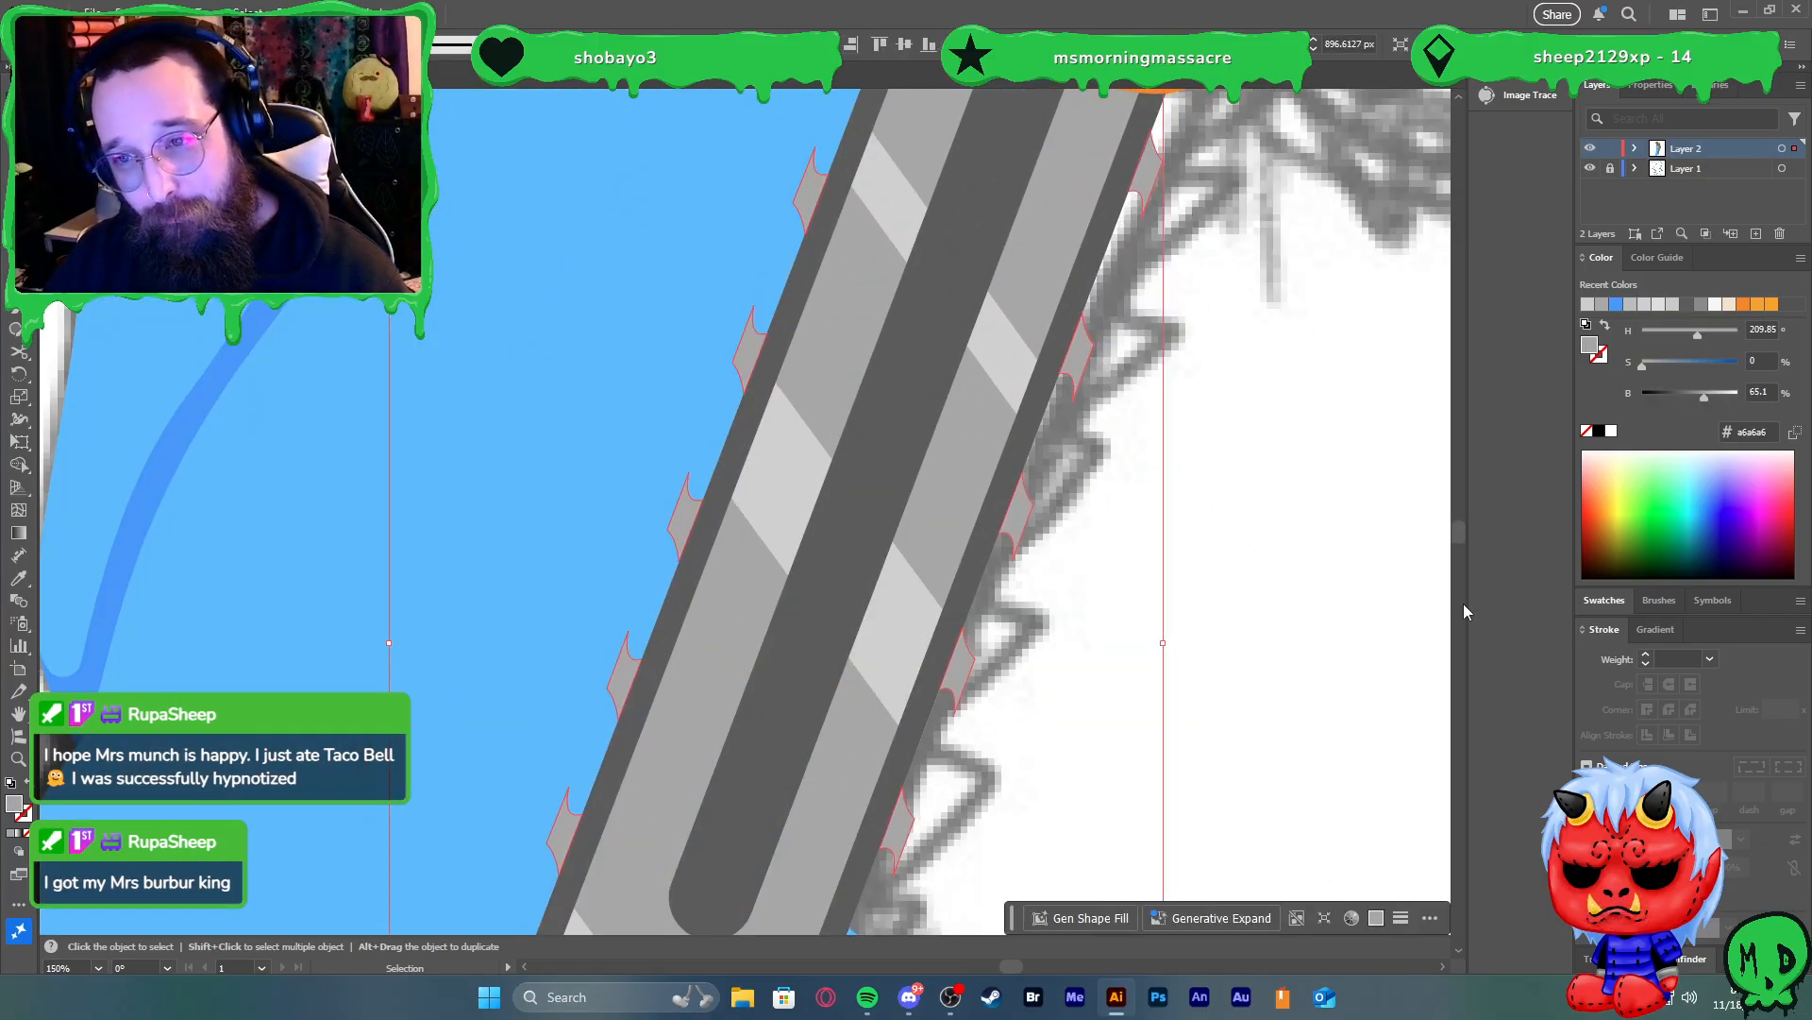
pyautogui.press('x')
pyautogui.click(1685, 306)
pyautogui.press('x')
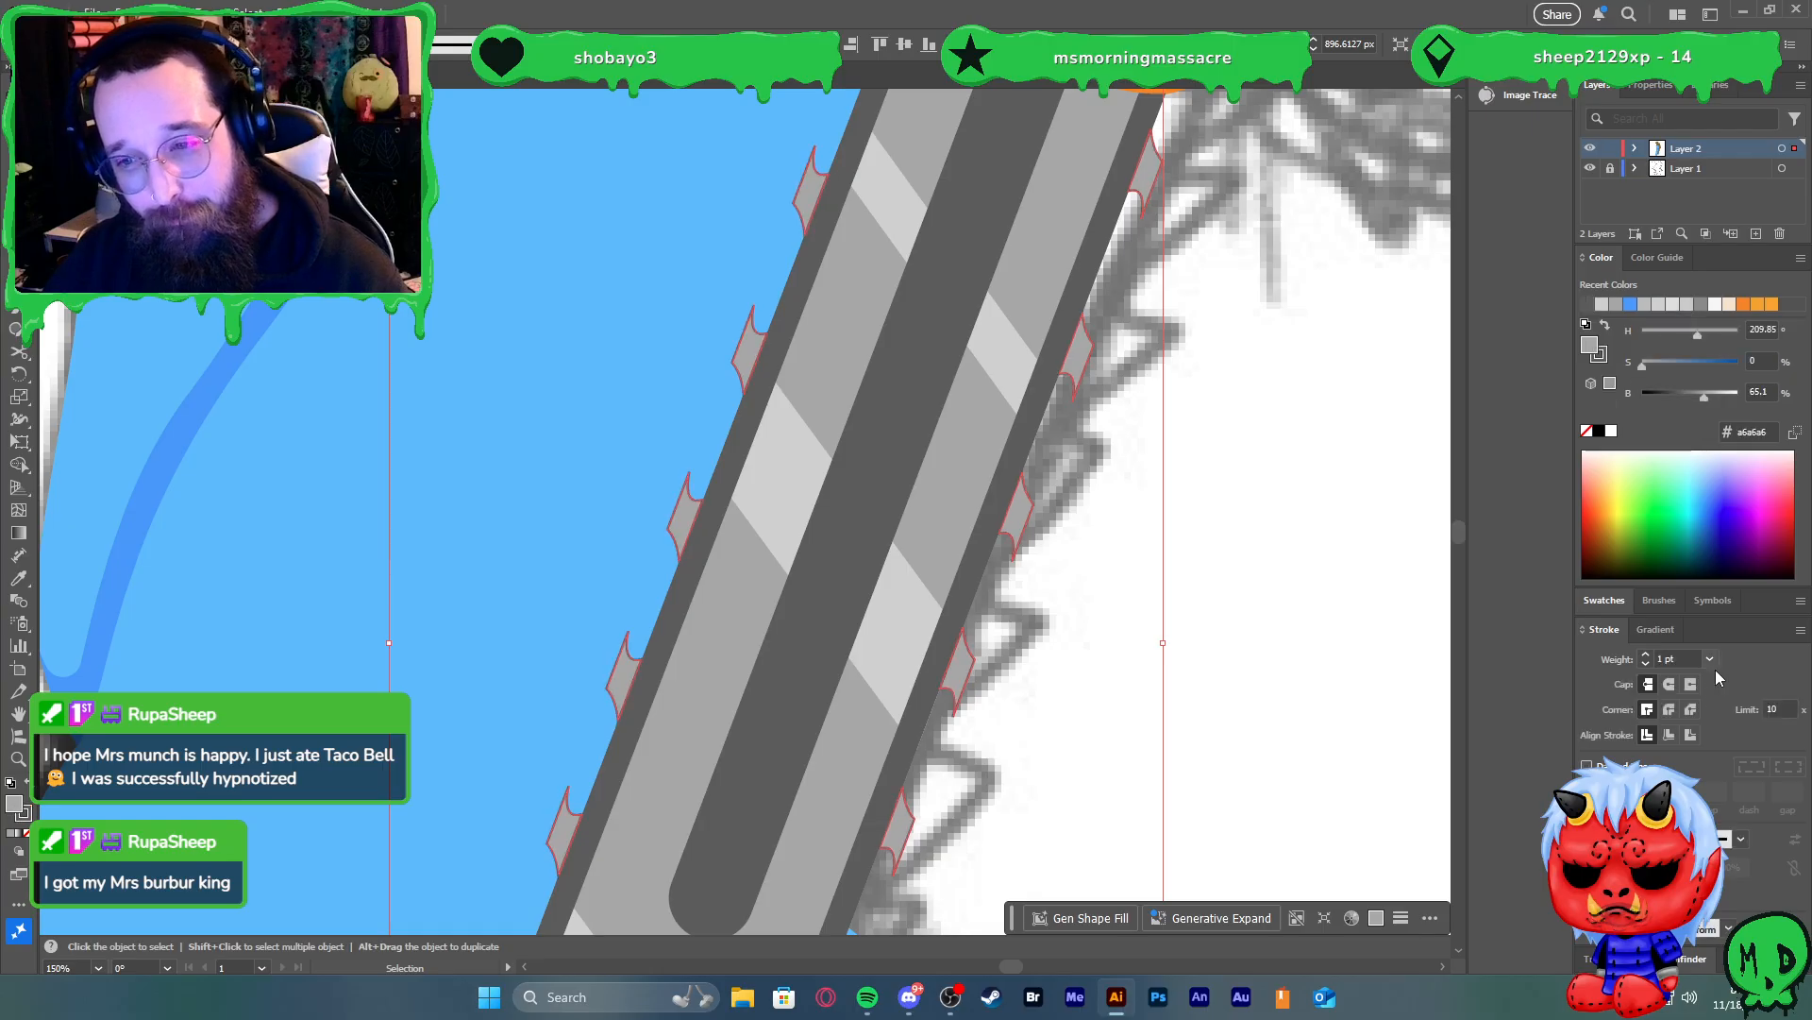
pyautogui.click(1645, 656)
pyautogui.click(1644, 656)
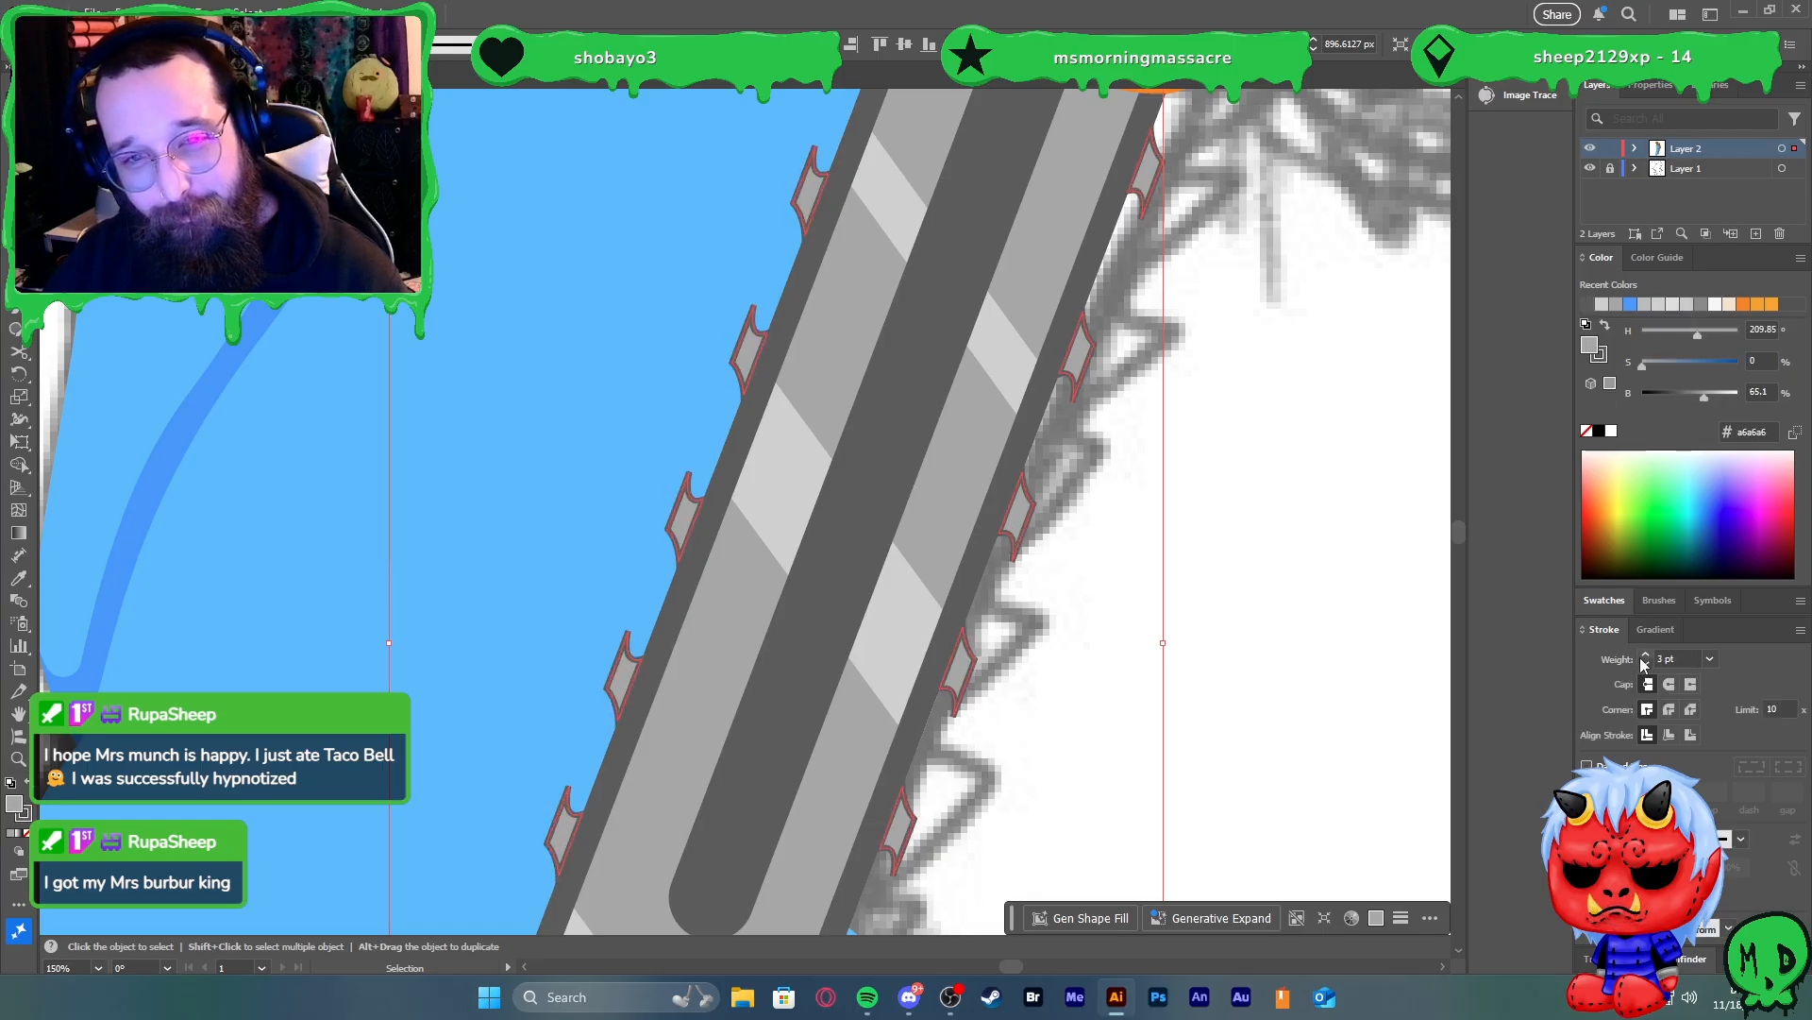
pyautogui.click(1669, 734)
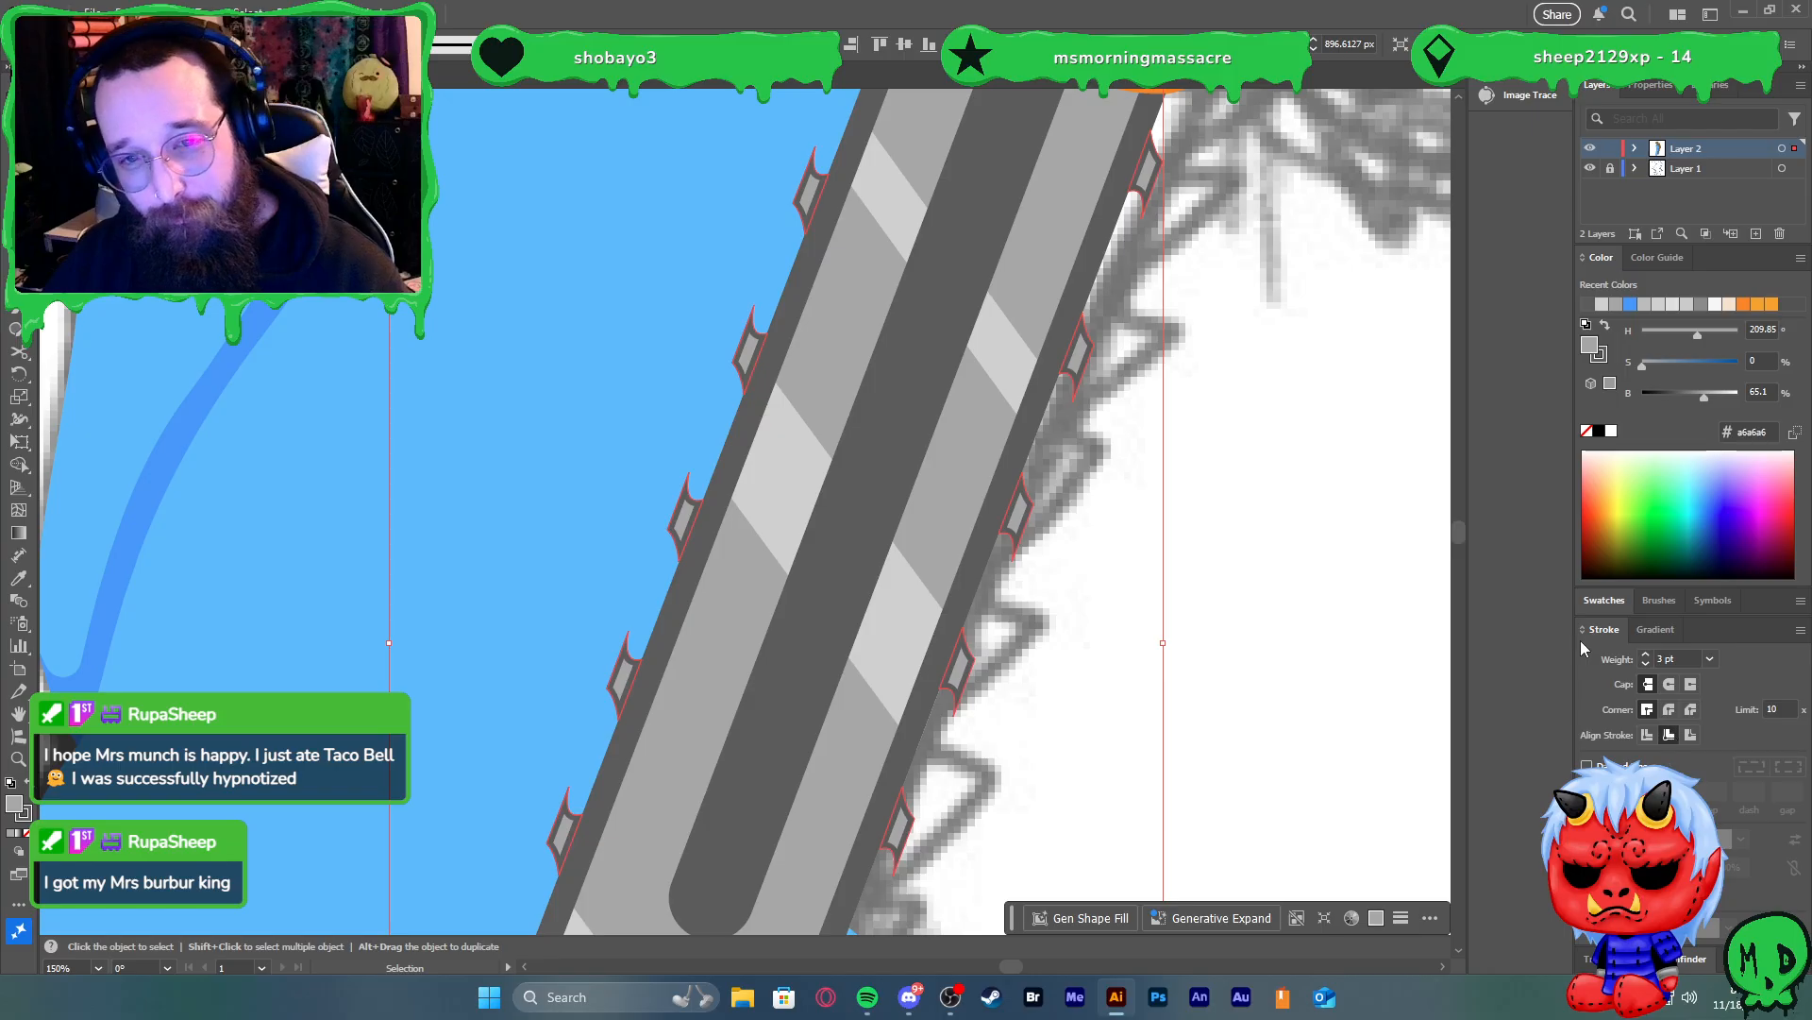
pyautogui.click(1301, 495)
pyautogui.scroll(-4, 1295, 487)
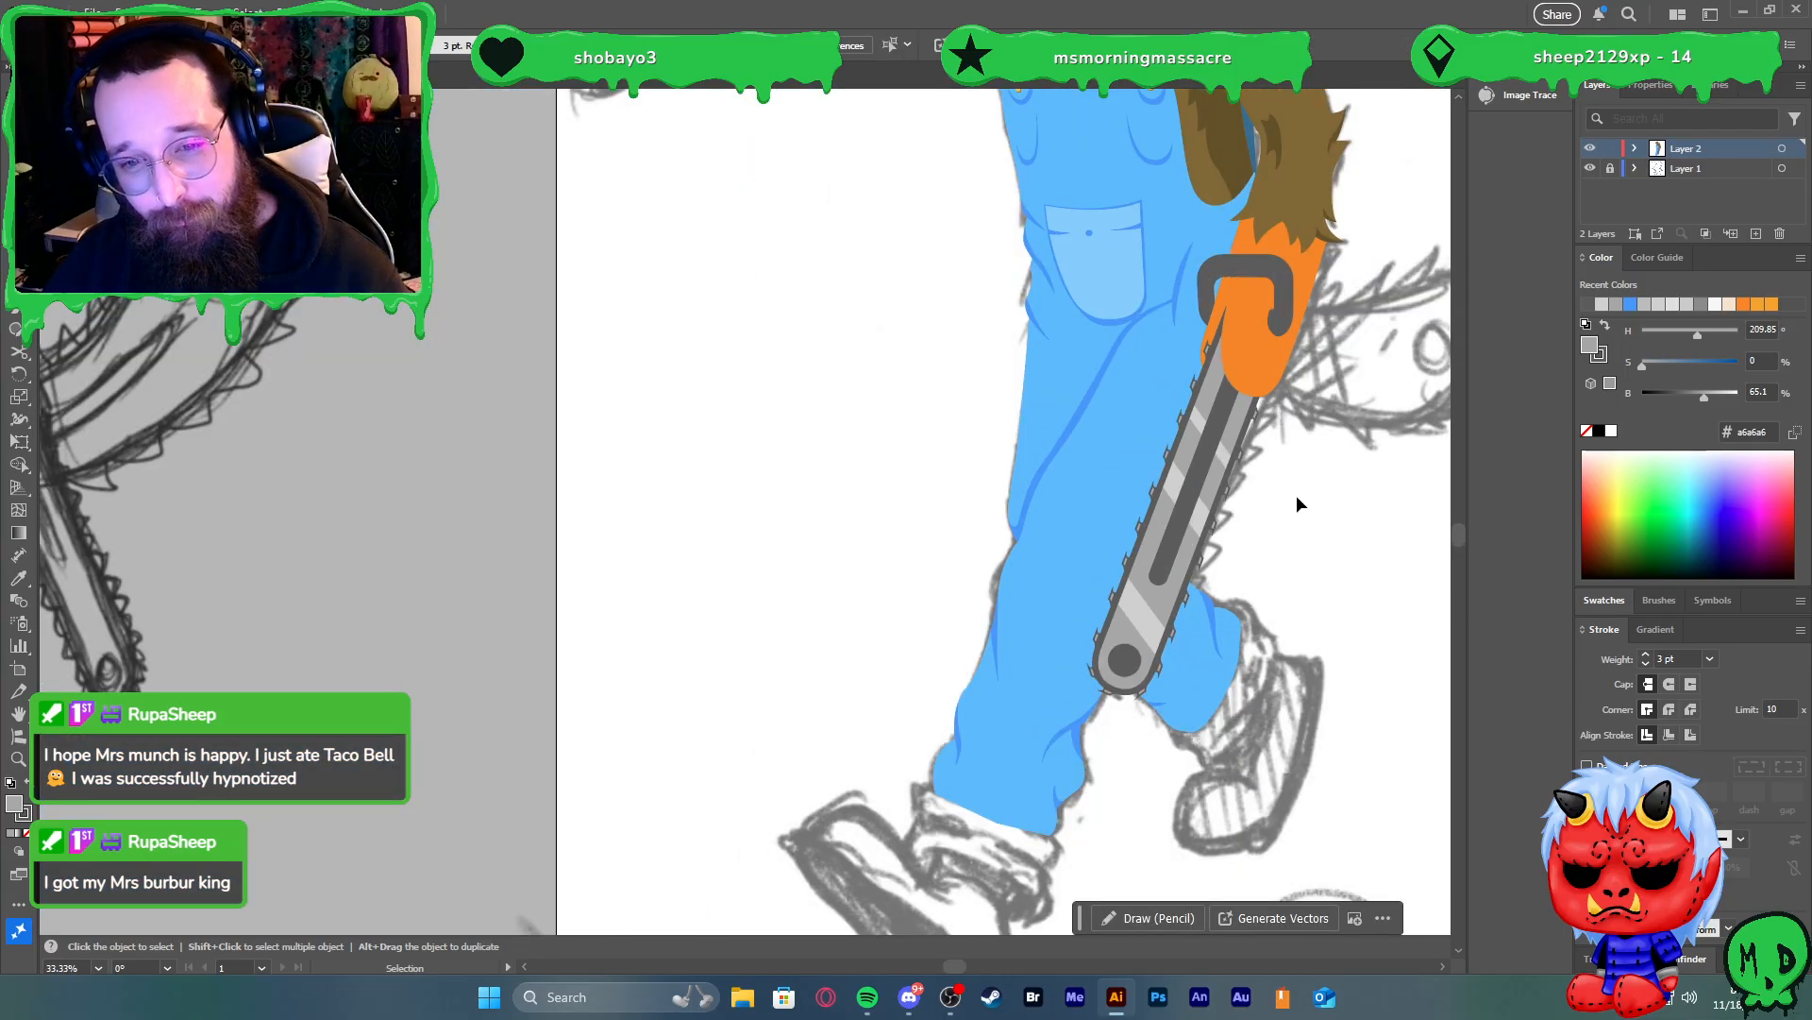
# Undo the stroke on the chain teeth, clear the selection and fit the artboard in the window
pyautogui.hotkey('ctrl', 'z')
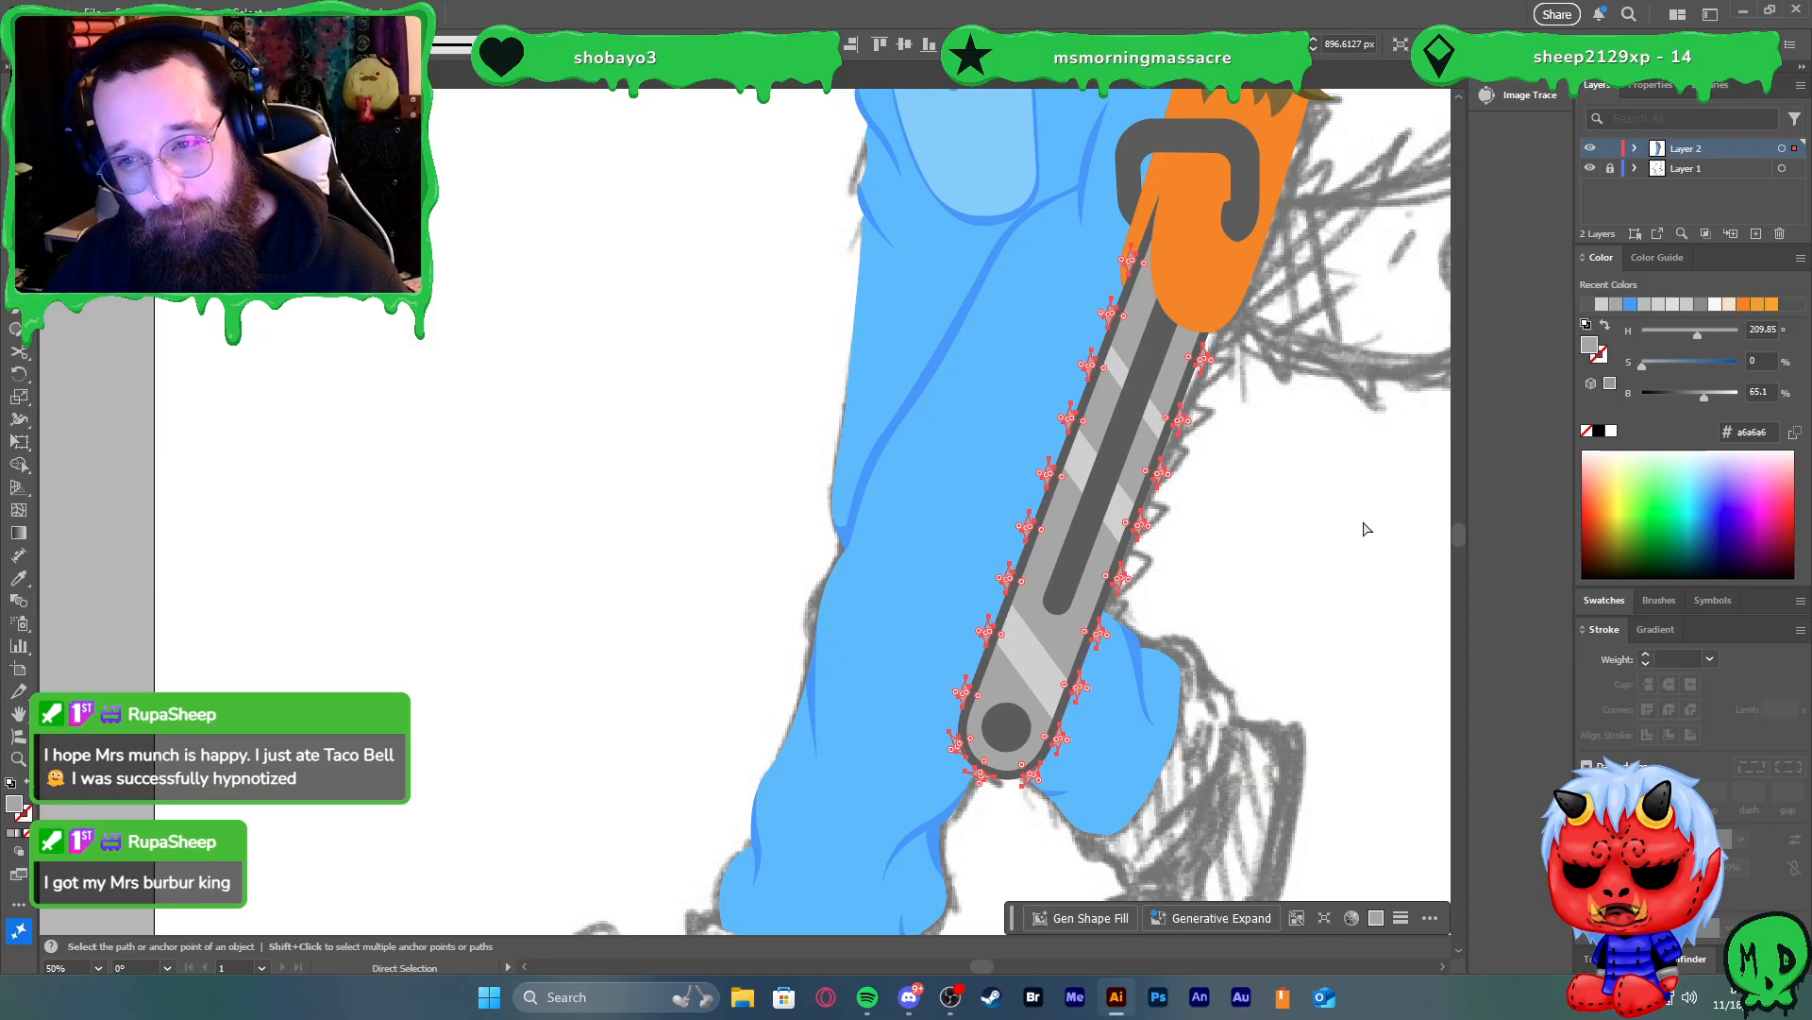
pyautogui.click(1363, 515)
pyautogui.hotkey('ctrl', '0')
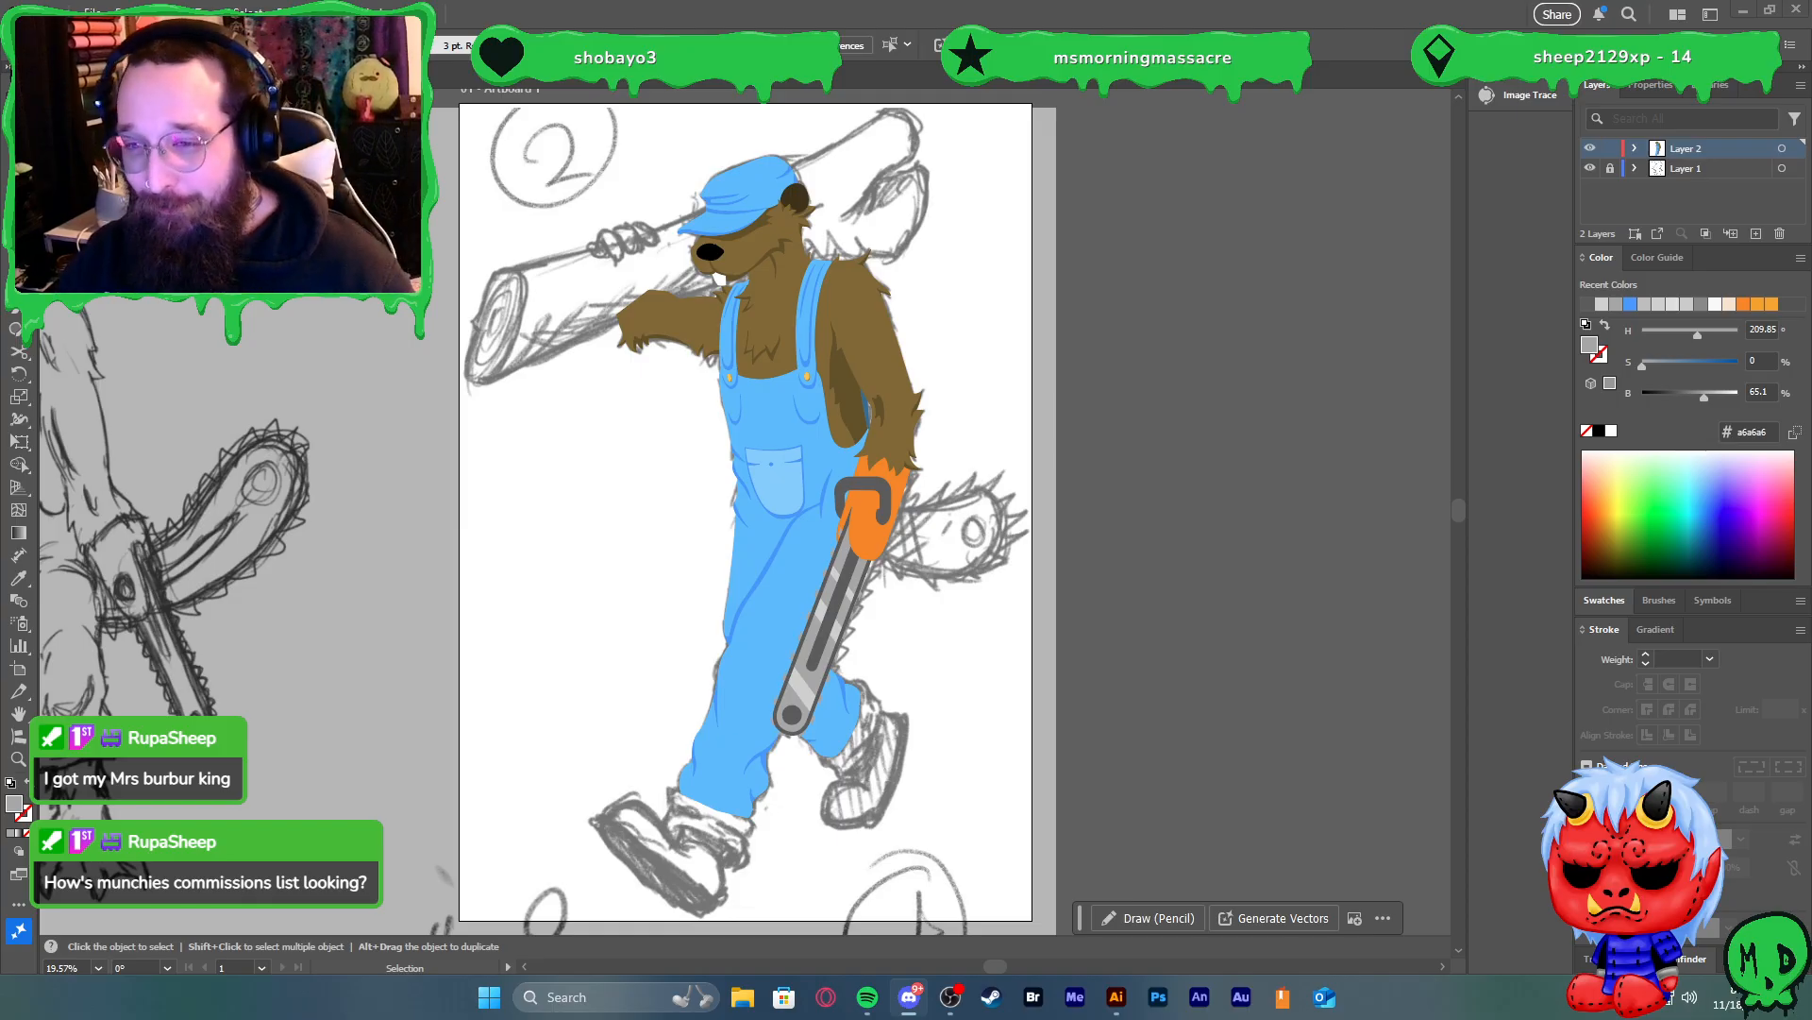
pyautogui.click(1339, 468)
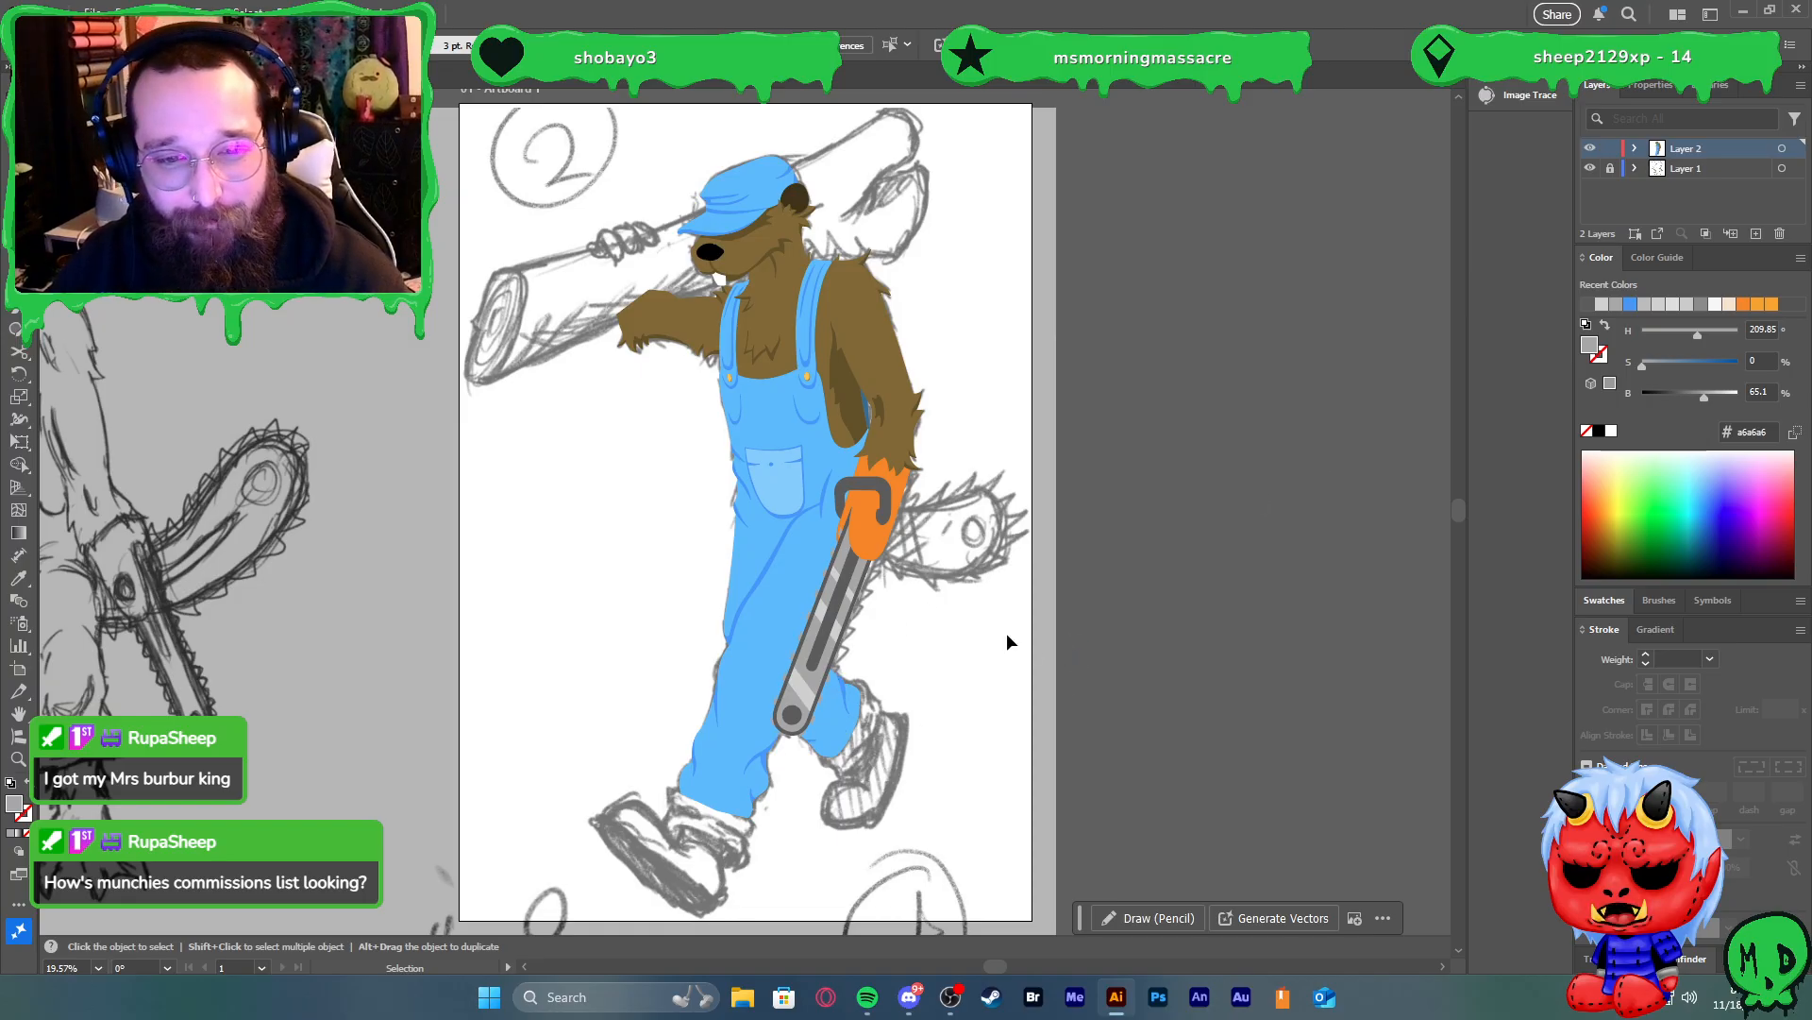
# Draw a closed orange shading shape with the Pen tool along the chainsaw body's outer edge, from the rounded lower end up to the wrist fur
pyautogui.scroll(2, 910, 621)
pyautogui.scroll(-1, 910, 626)
pyautogui.scroll(2, 848, 464)
pyautogui.keyDown('alt'); pyautogui.scroll(4, 847, 462); pyautogui.keyUp('alt')
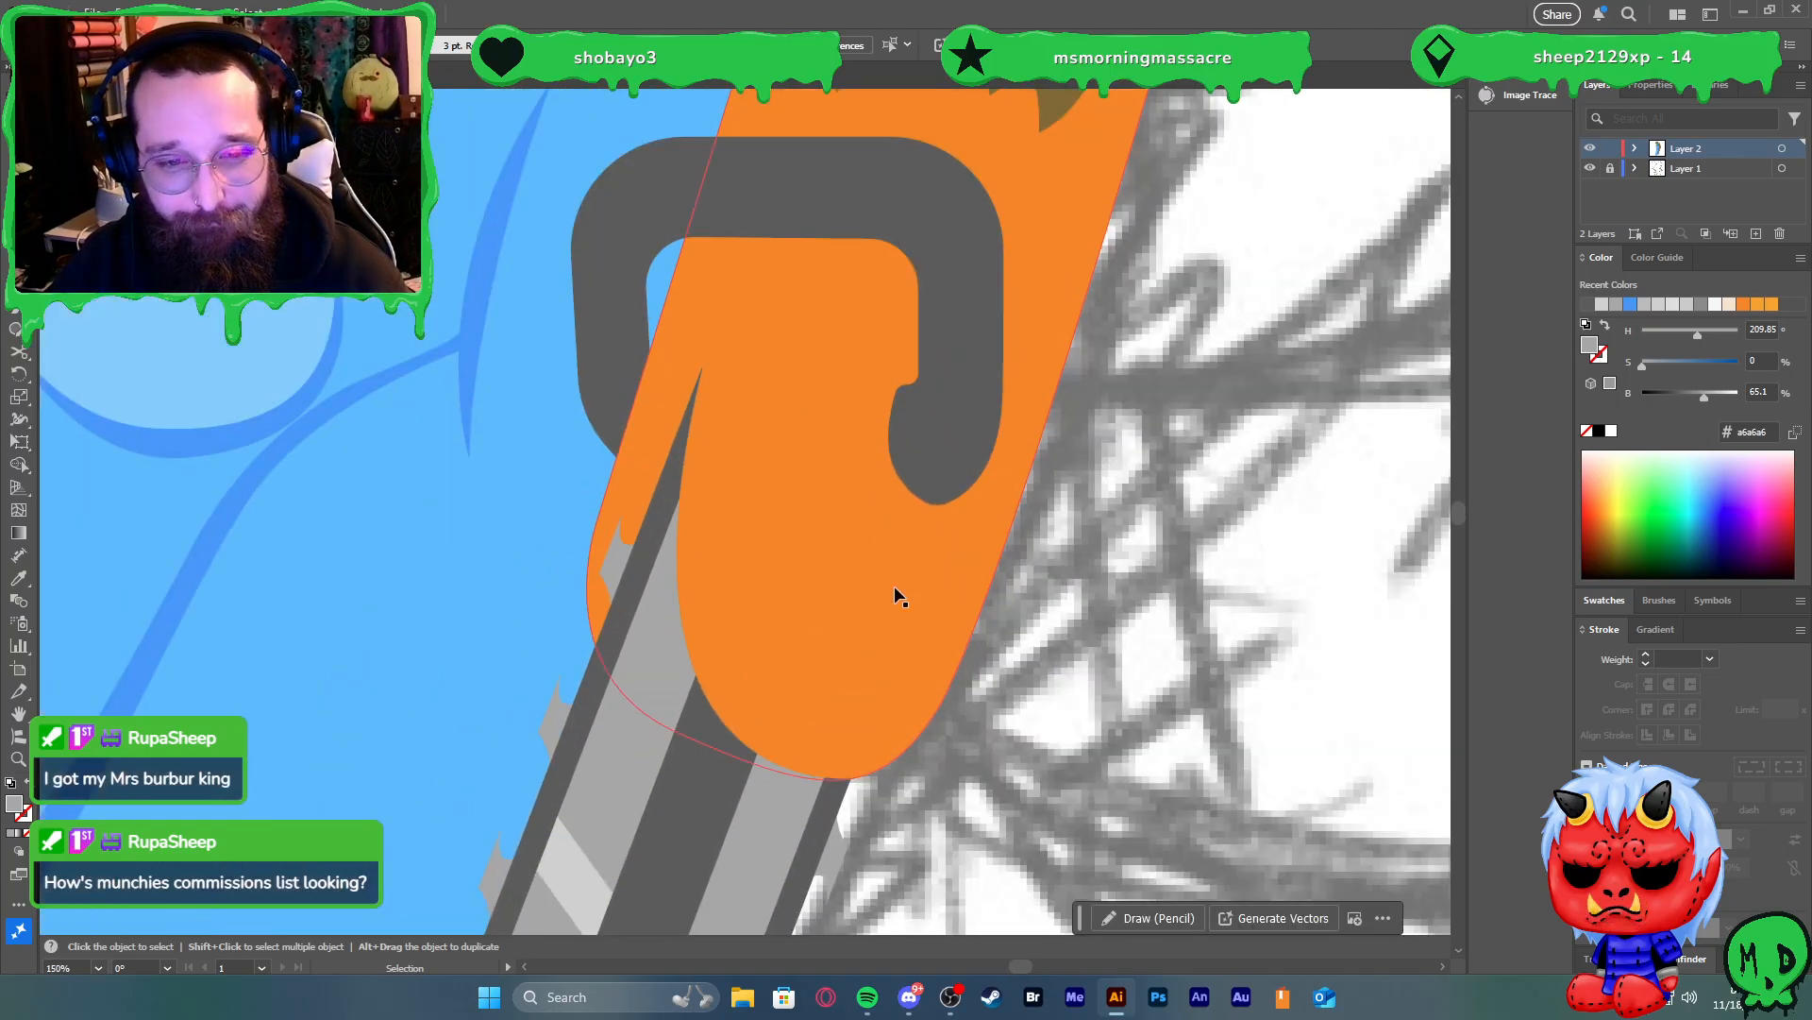
pyautogui.click(955, 630)
pyautogui.press('p')
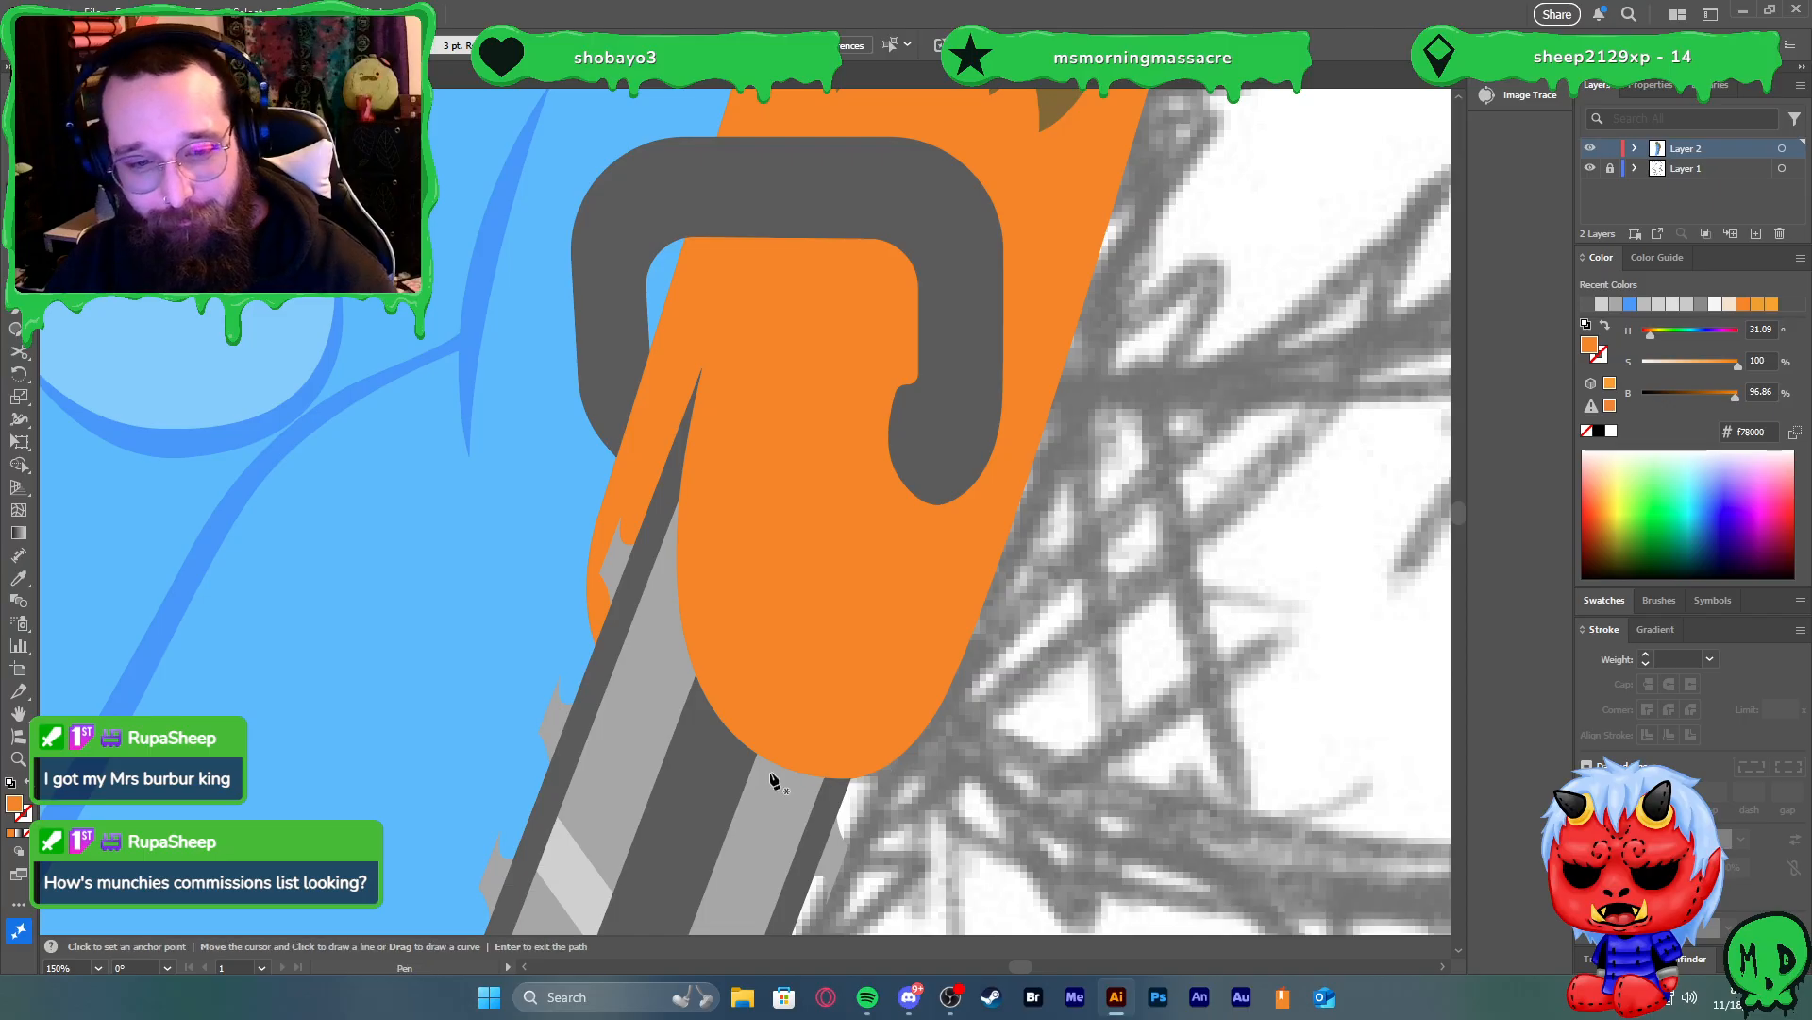
pyautogui.click(776, 761)
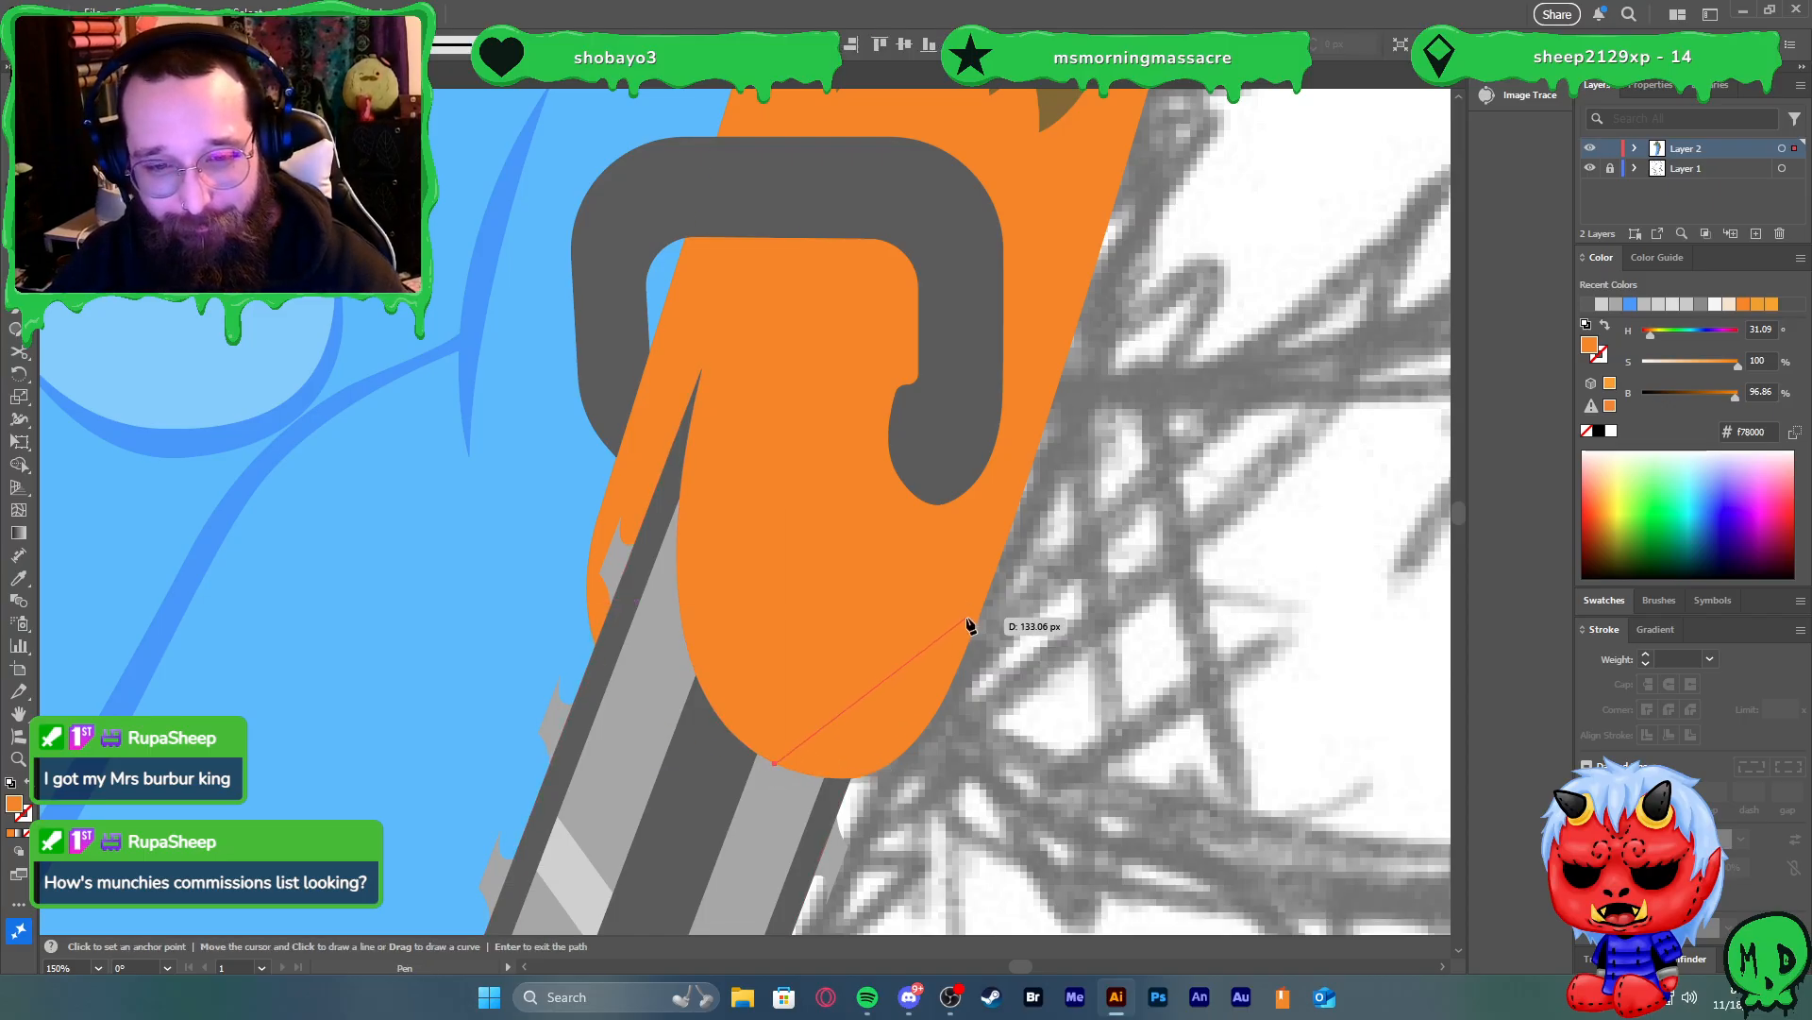
pyautogui.moveTo(955, 631); pyautogui.dragTo(1024, 535)
pyautogui.moveTo(1040, 468); pyautogui.dragTo(1120, 260)
pyautogui.keyDown('alt'); pyautogui.scroll(-2, 1085, 293); pyautogui.keyUp('alt')
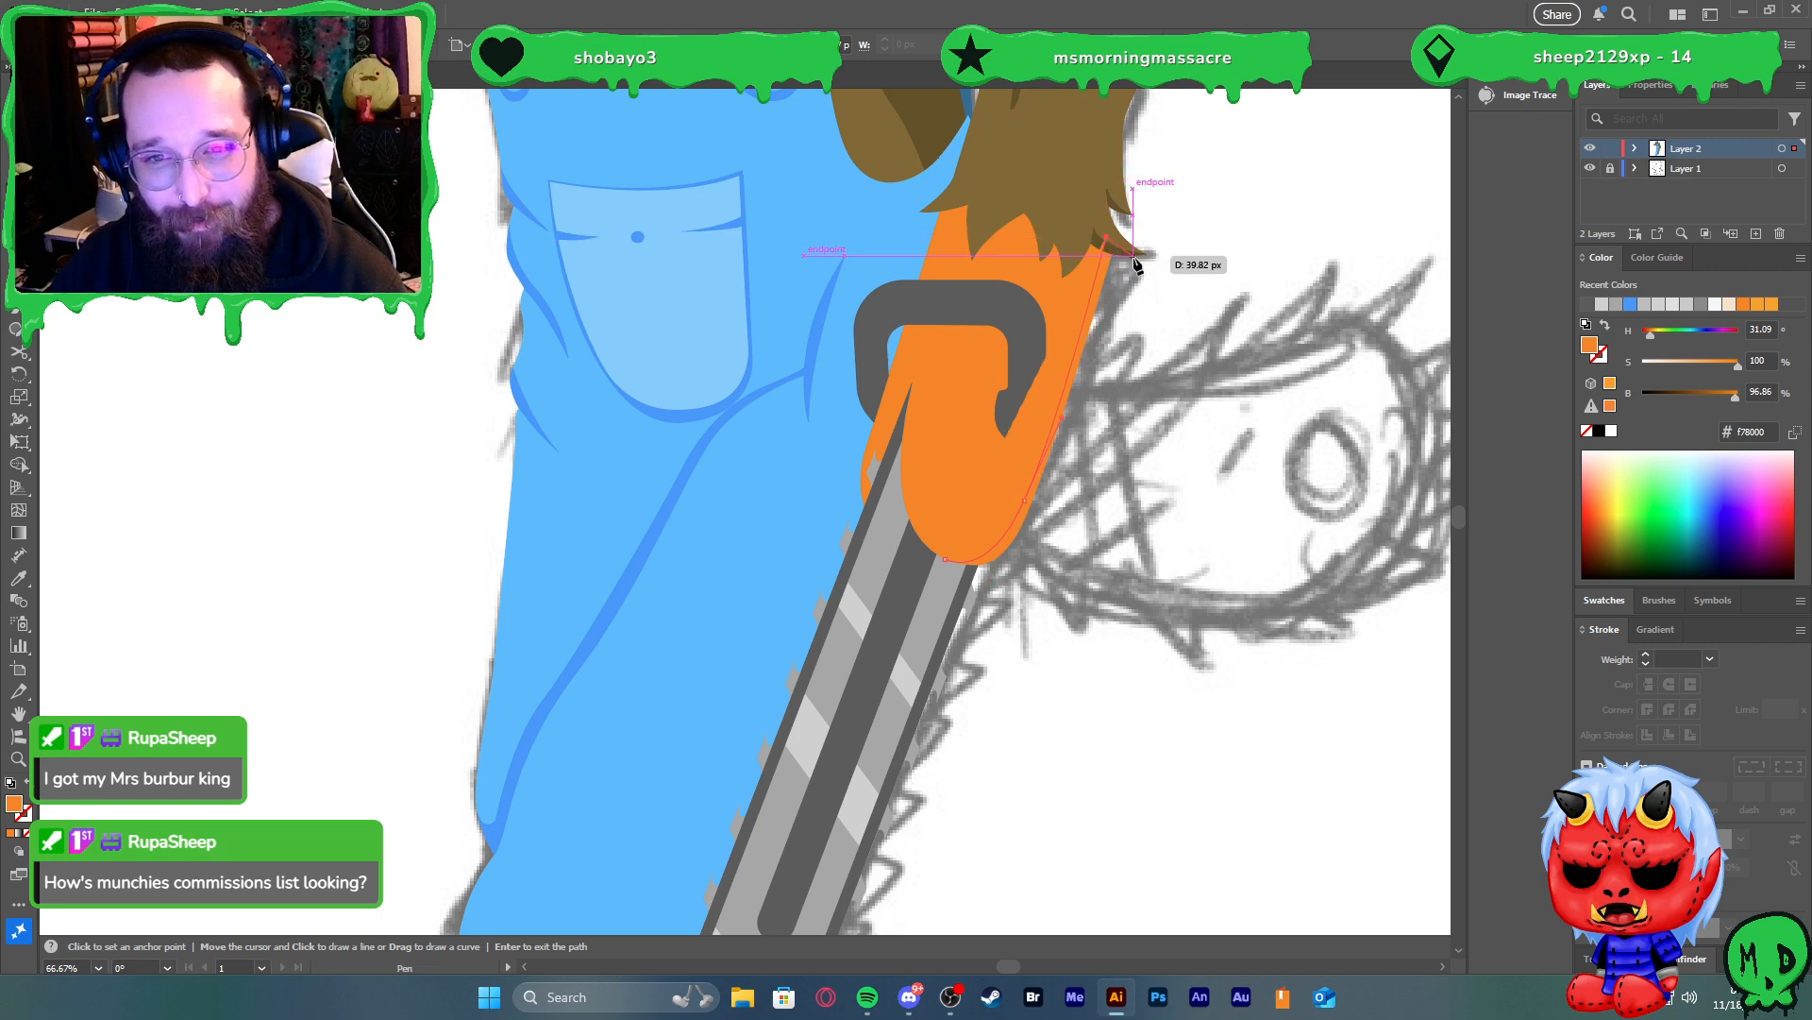
pyautogui.click(1043, 564)
pyautogui.click(987, 587)
pyautogui.moveTo(945, 559); pyautogui.dragTo(939, 517)
pyautogui.press('v')
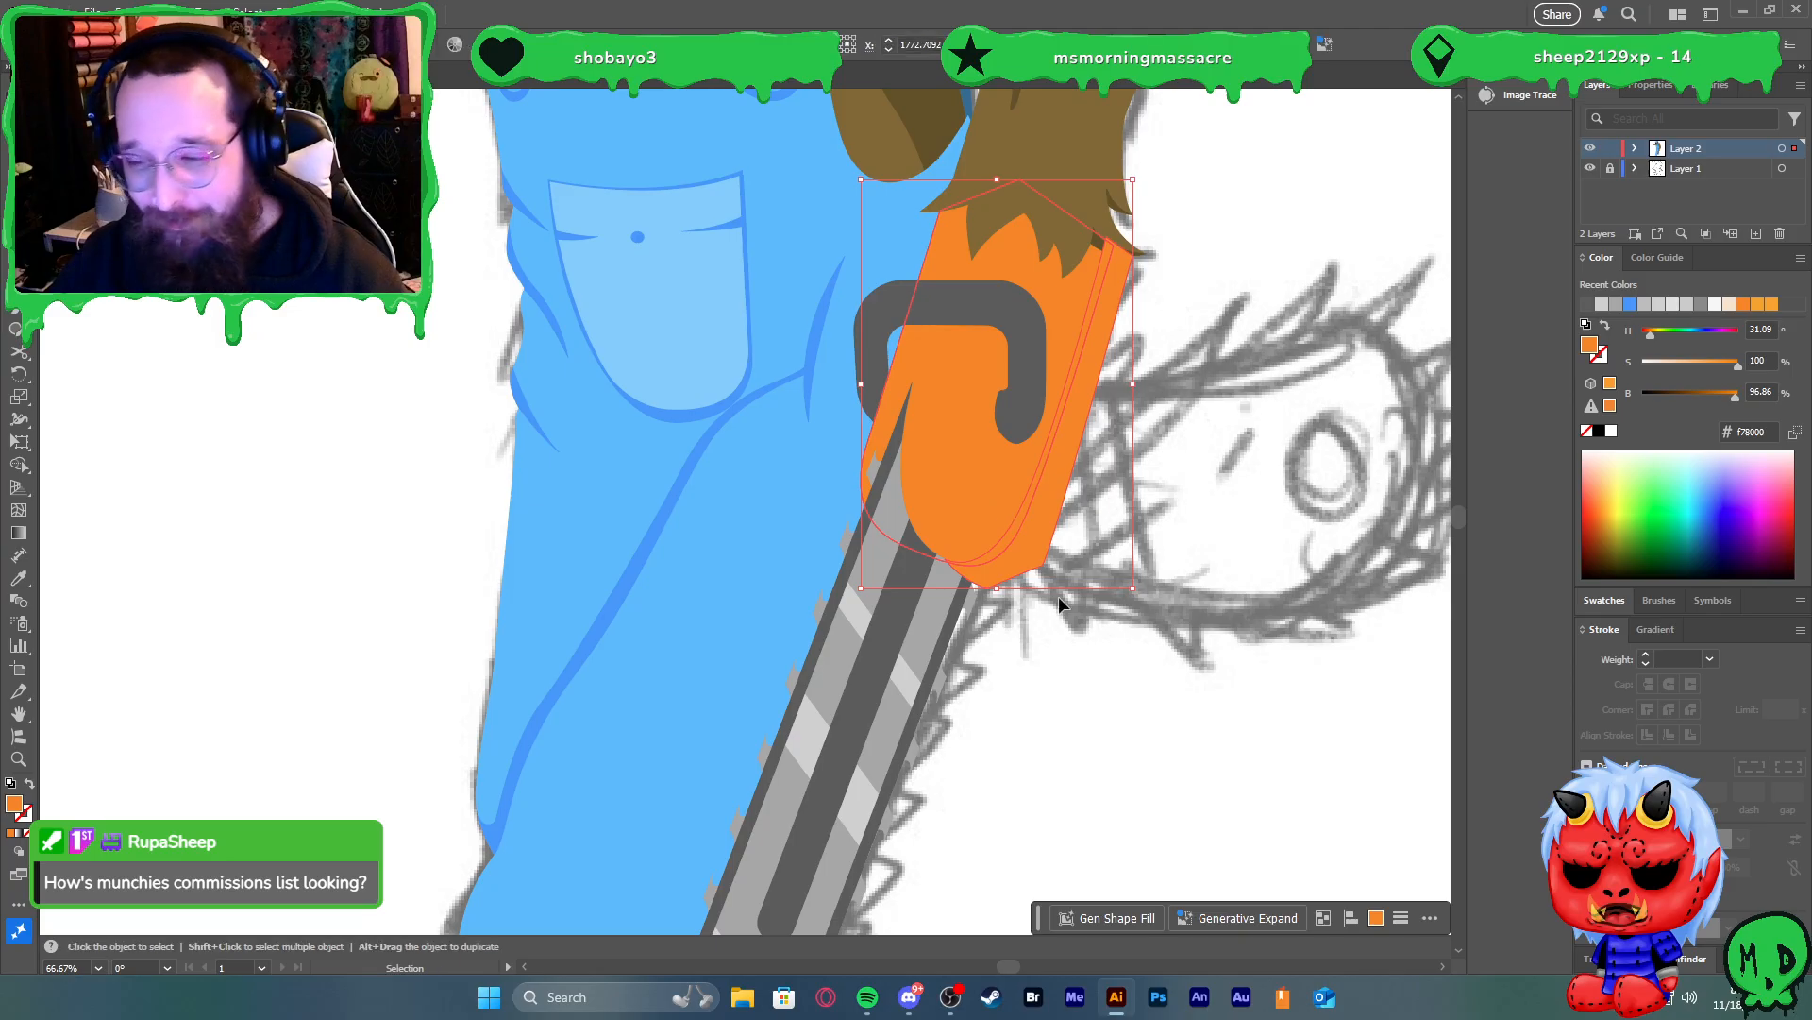
# Trim the part of the shading shape outside the orange chainsaw body with the Shape Builder
pyautogui.scroll(-1, 955, 524)
pyautogui.scroll(3, 955, 524)
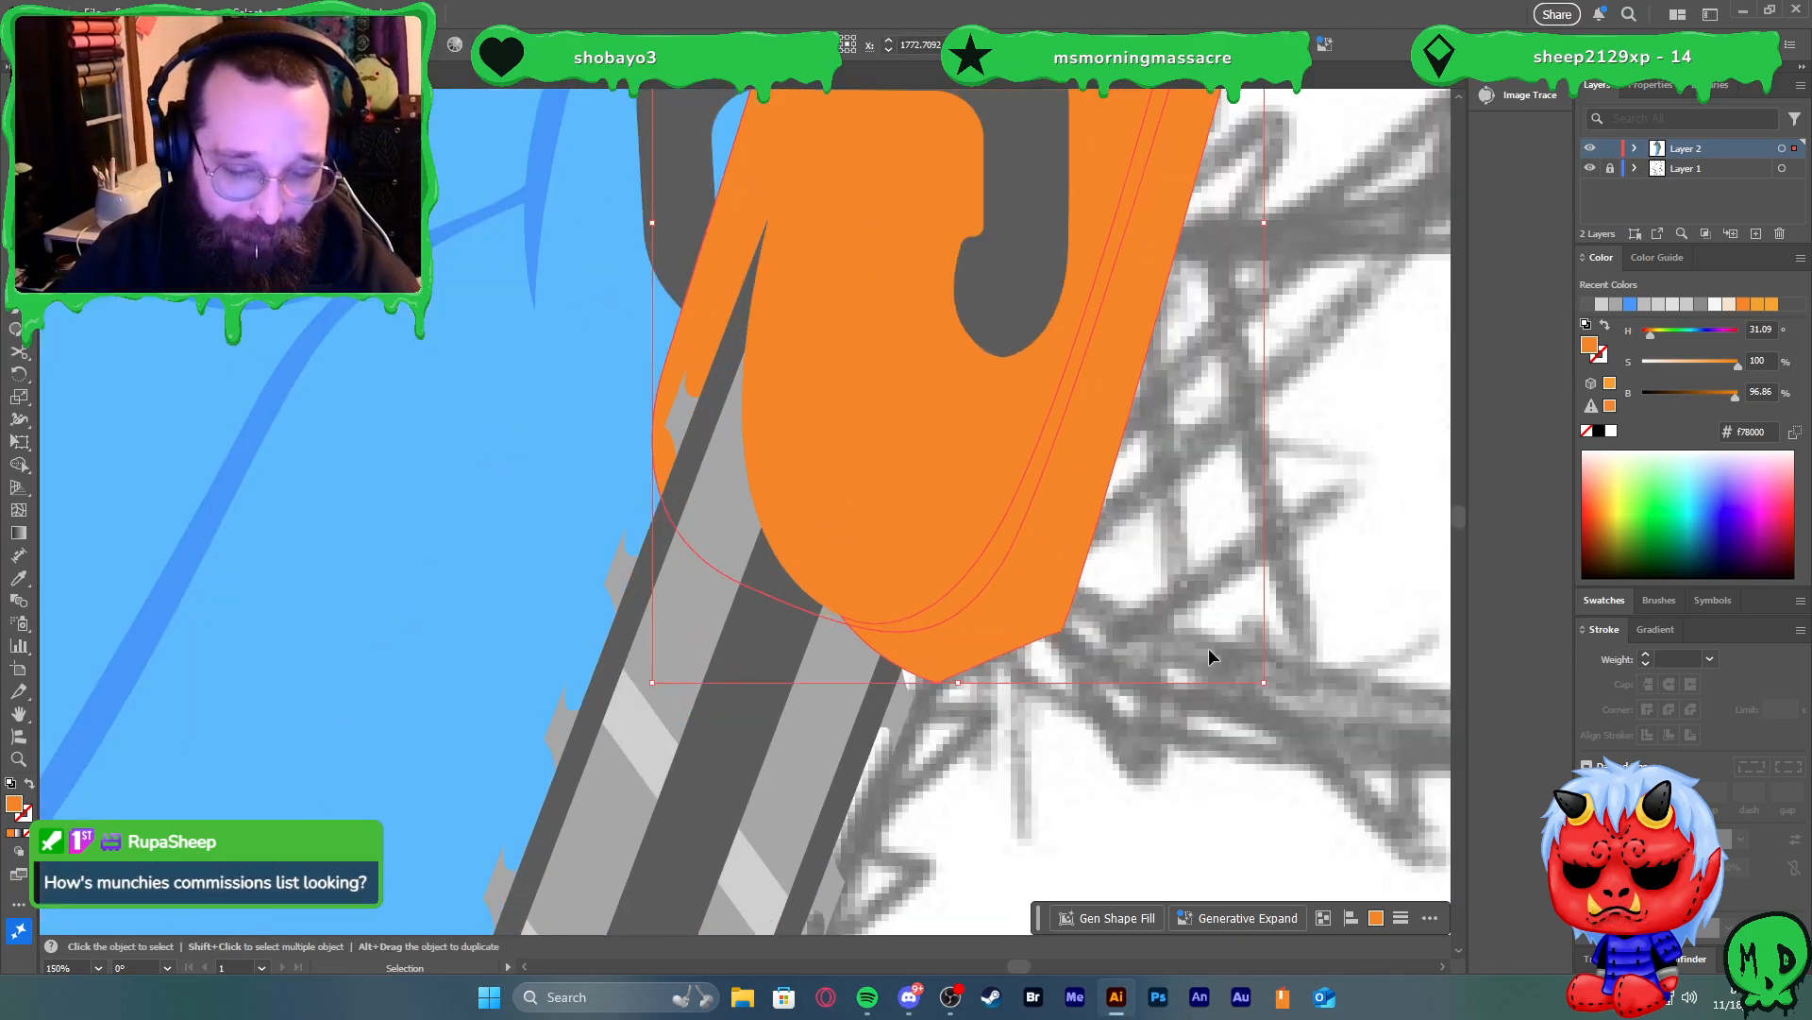
pyautogui.hotkey('shift', 'm')
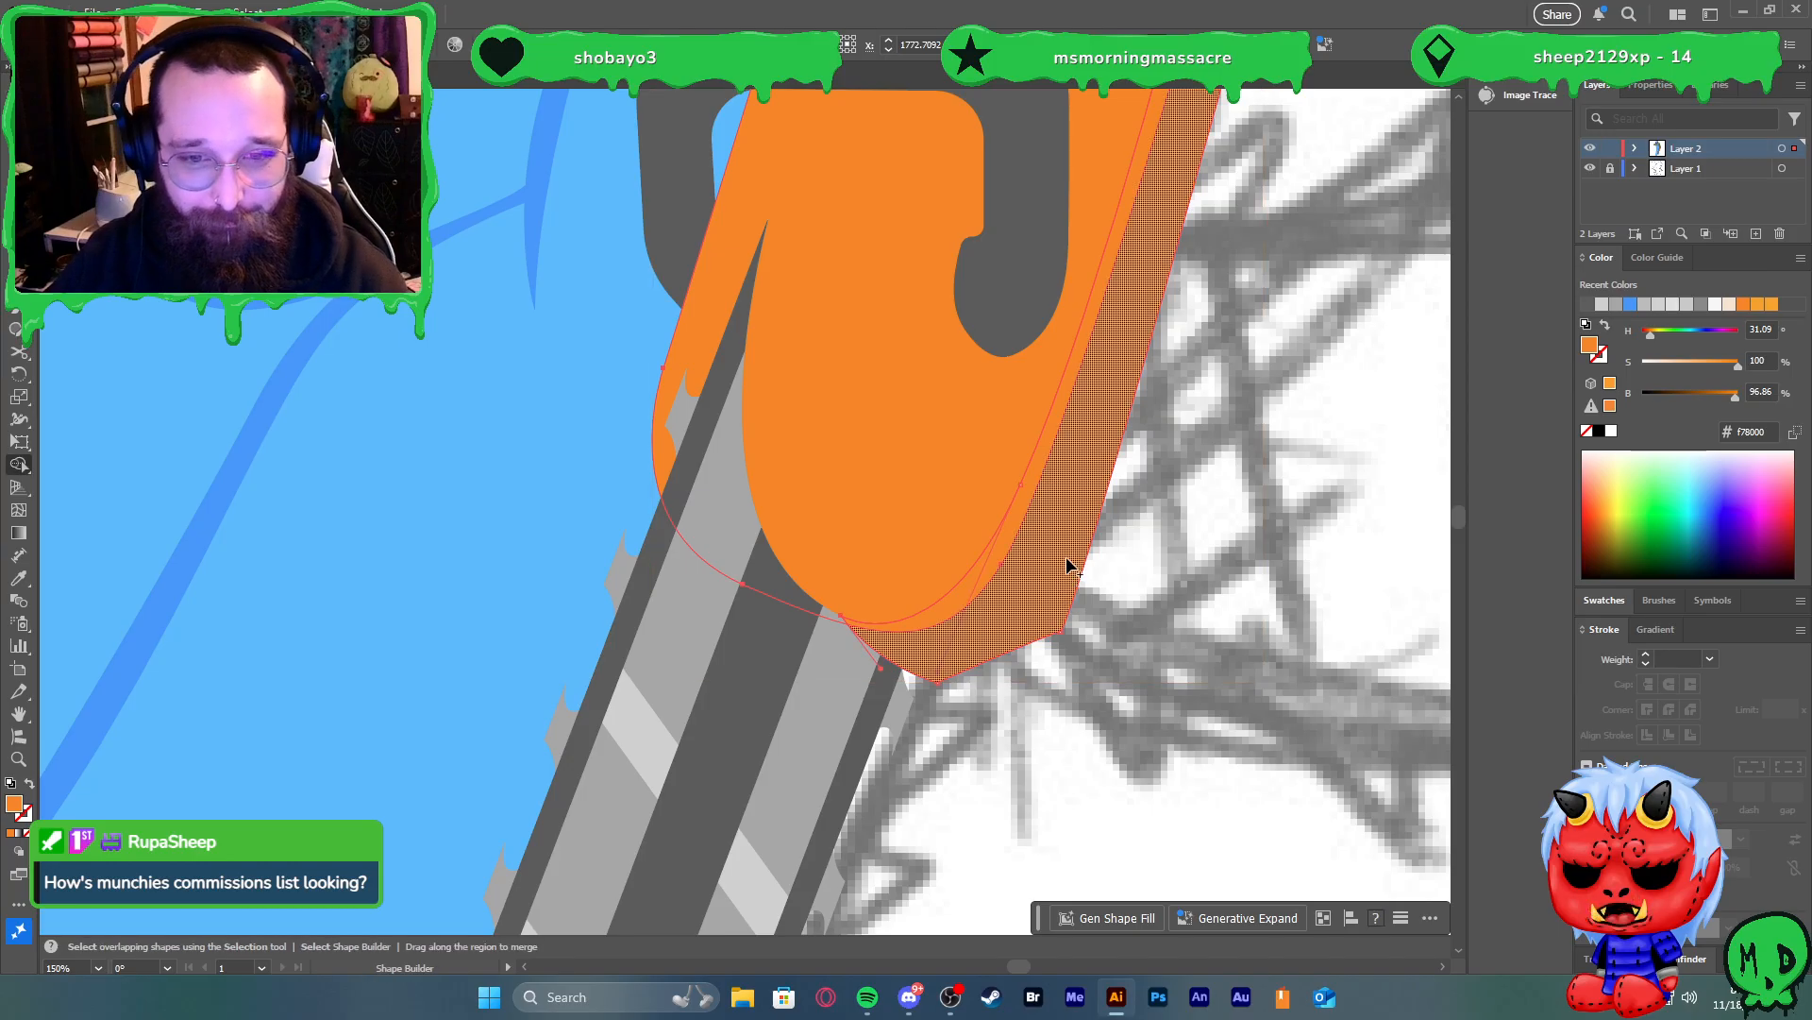
pyautogui.keyDown('alt'); pyautogui.click(1066, 564); pyautogui.keyUp('alt')
pyautogui.press('v')
# Trim the sliver of orange shading that overlaps the guide bar, using the grey bar shape and the Shape Builder
pyautogui.scroll(2, 867, 590)
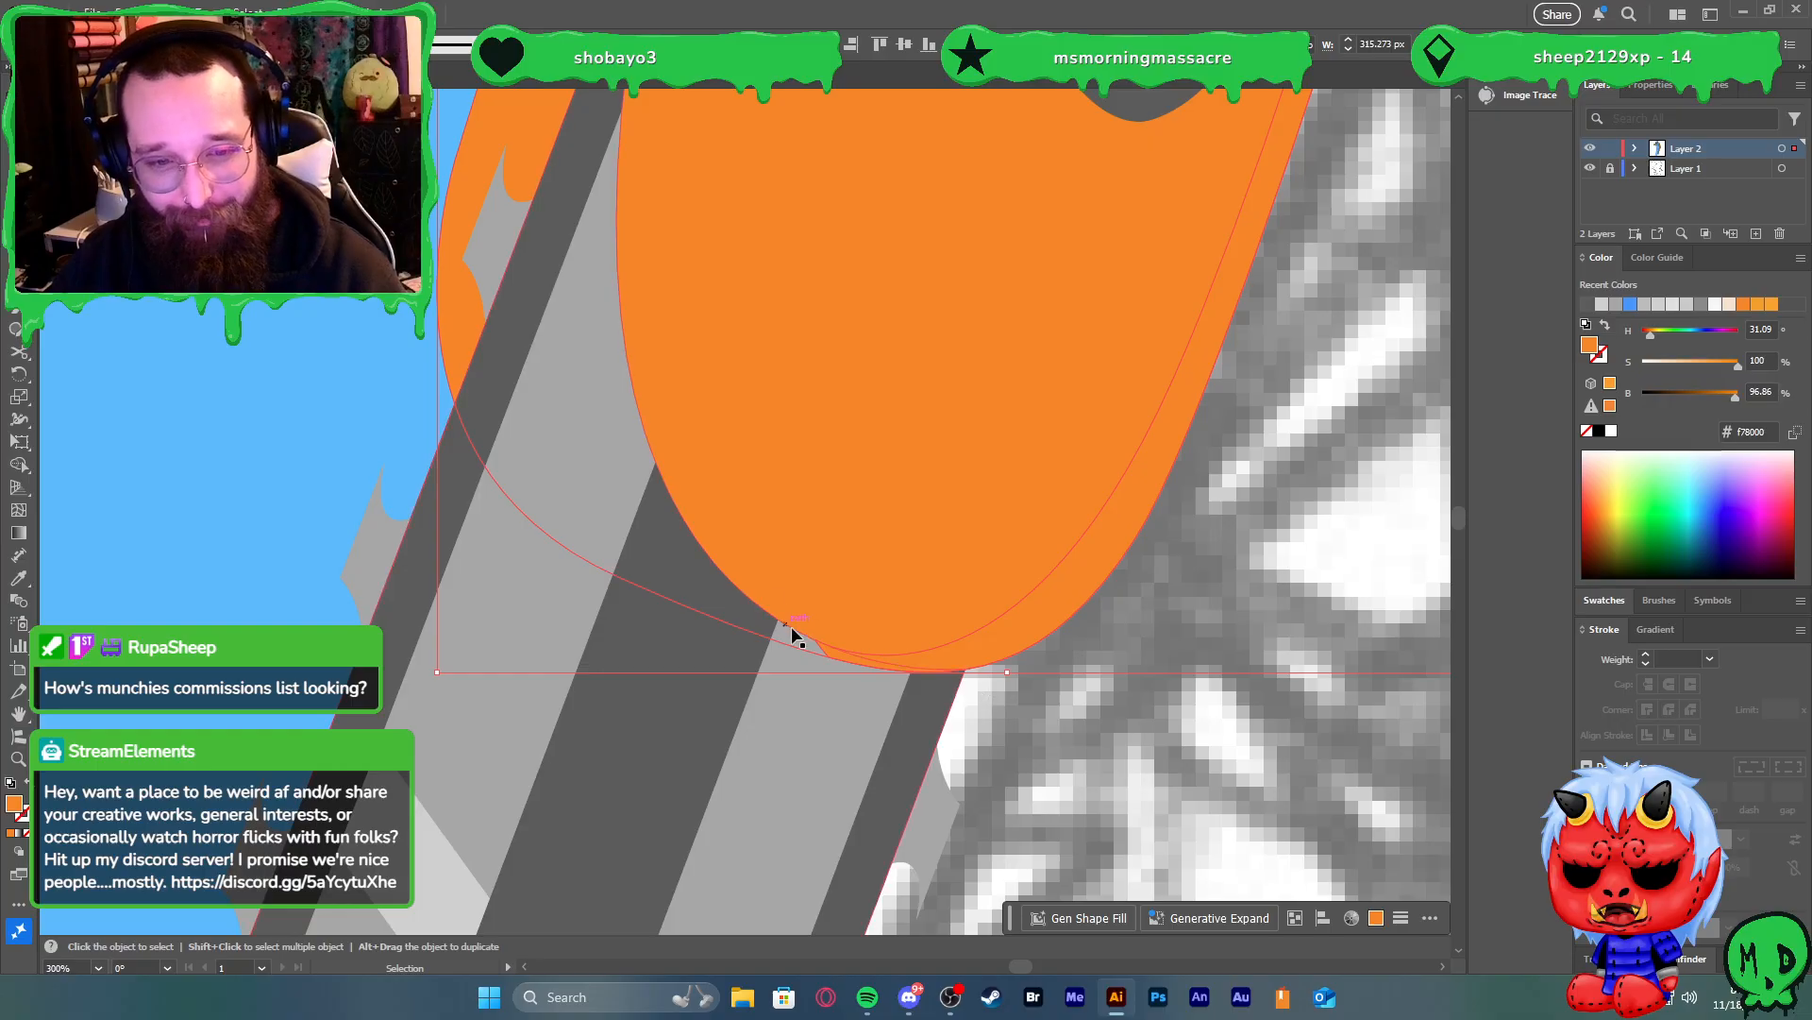
pyautogui.click(862, 709)
pyautogui.press('a')
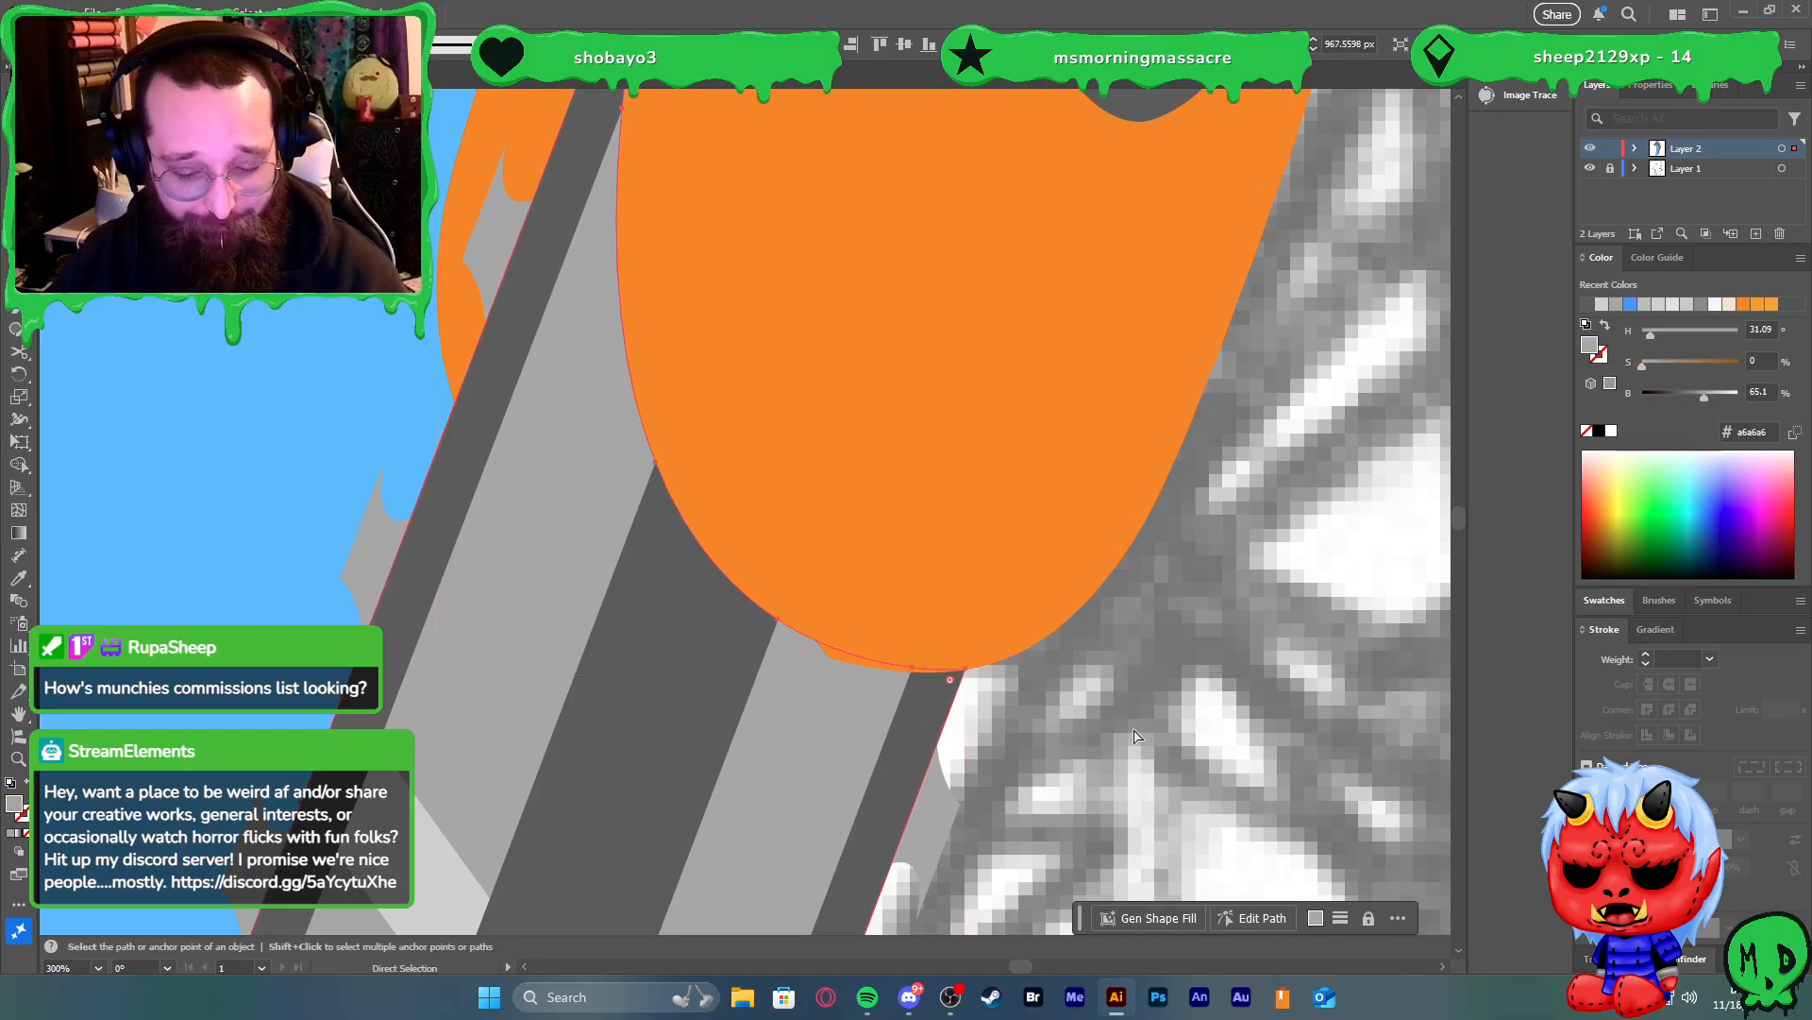
pyautogui.press('Delete')
pyautogui.press('v')
pyautogui.click(1037, 632)
pyautogui.hotkey('shift', 'm')
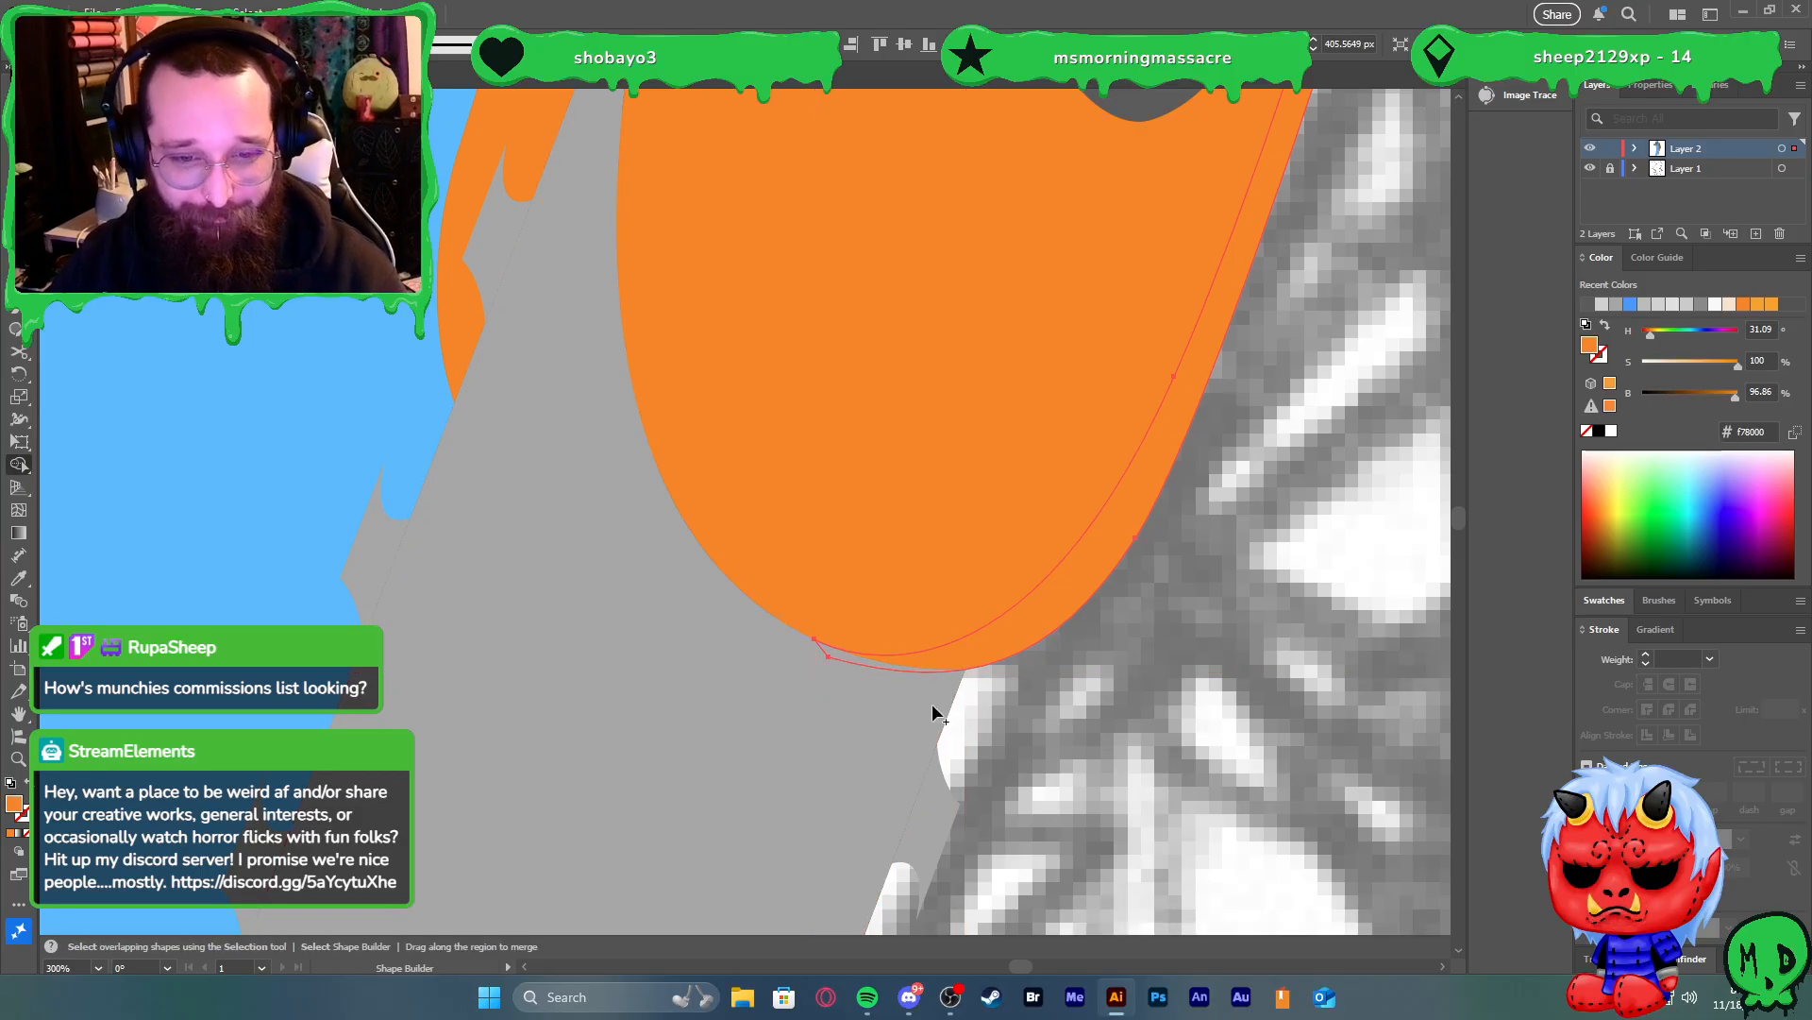
pyautogui.keyDown('ctrl'); pyautogui.keyDown('shift'); pyautogui.click(939, 699); pyautogui.keyUp('shift'); pyautogui.keyUp('ctrl')
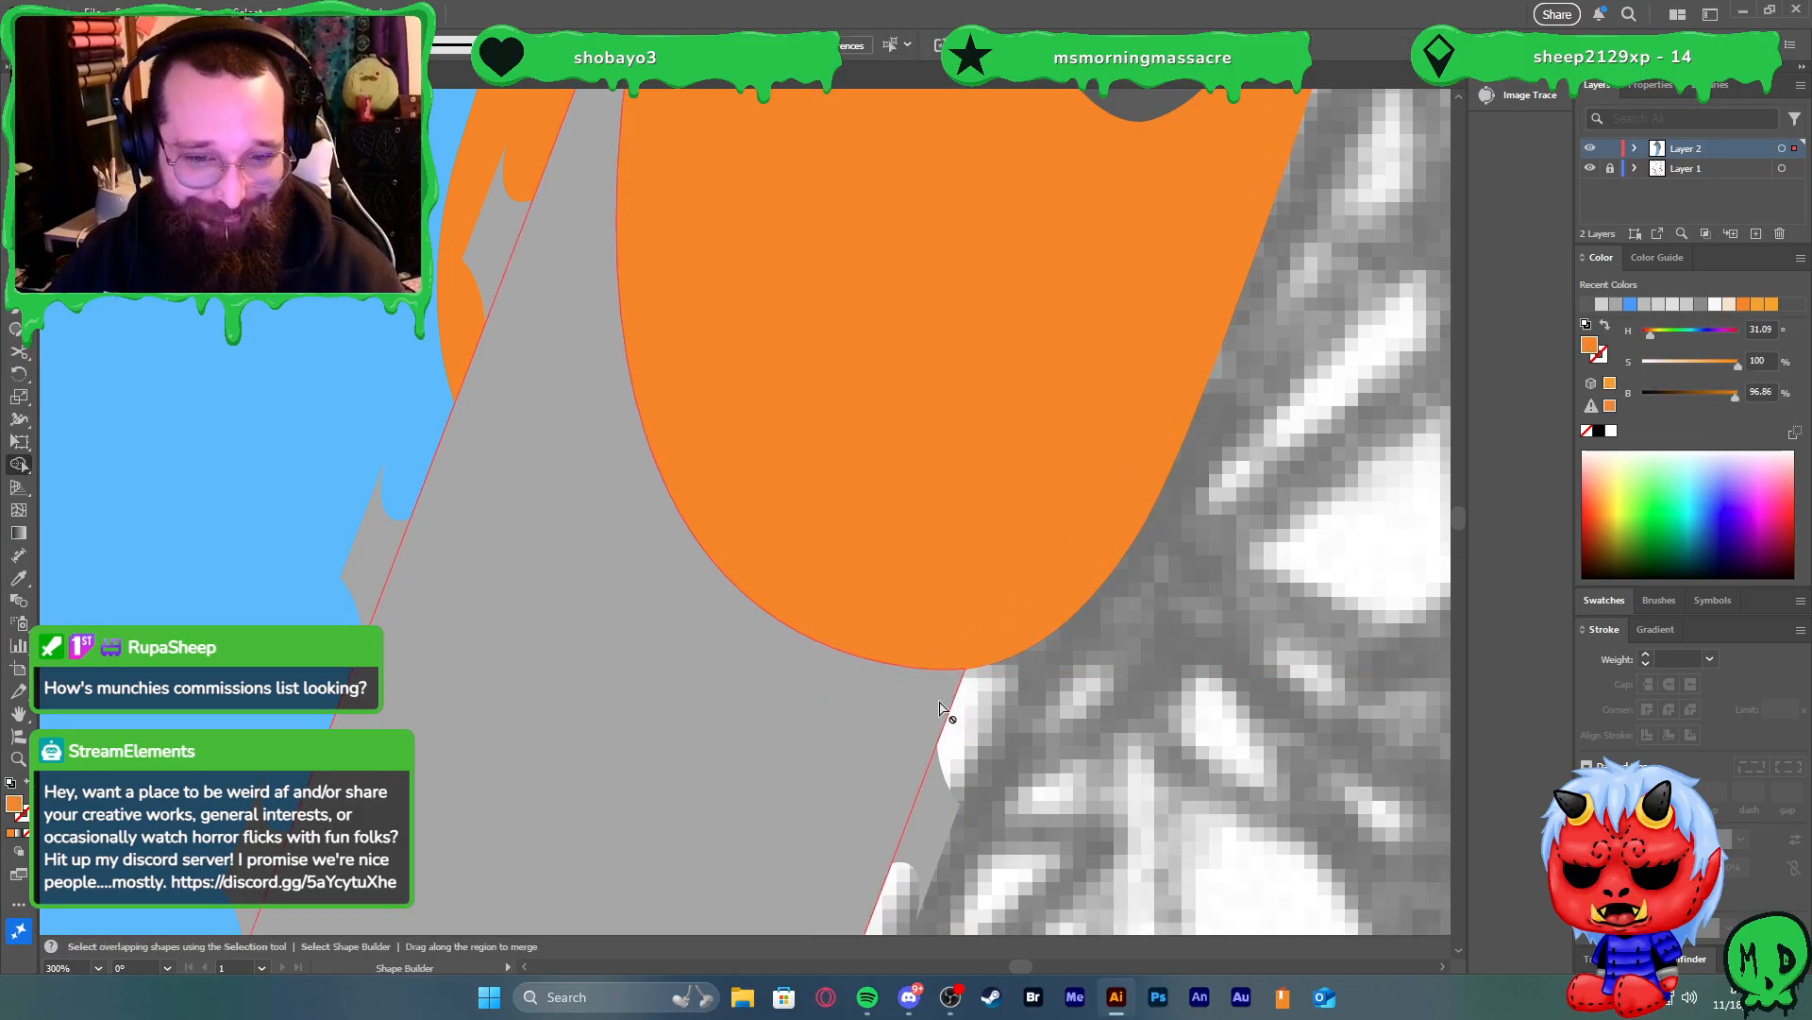
pyautogui.click(987, 649)
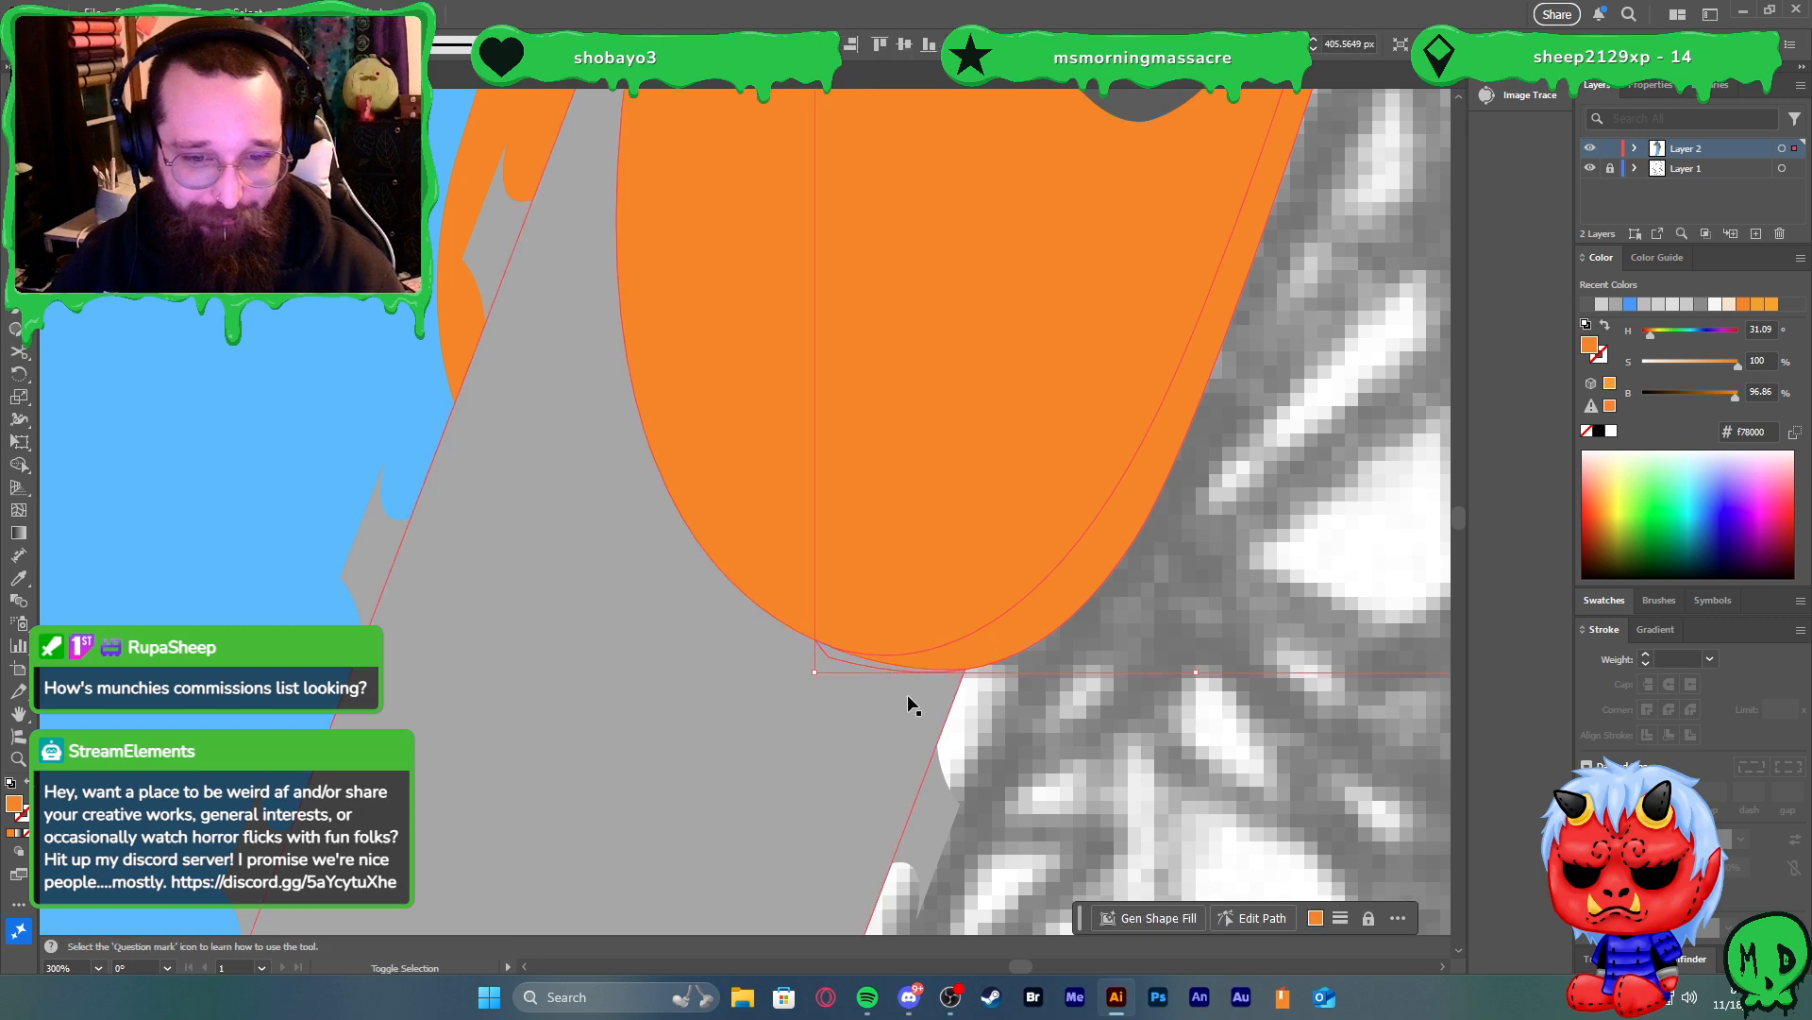
pyautogui.hotkey('shift', 'm')
pyautogui.moveTo(1001, 736); pyautogui.dragTo(856, 659)
pyautogui.press('v')
pyautogui.click(1047, 607)
# Darken the chainsaw body's shading strip to the burnt orange c26500 and clear the selection
pyautogui.scroll(-3, 1050, 604)
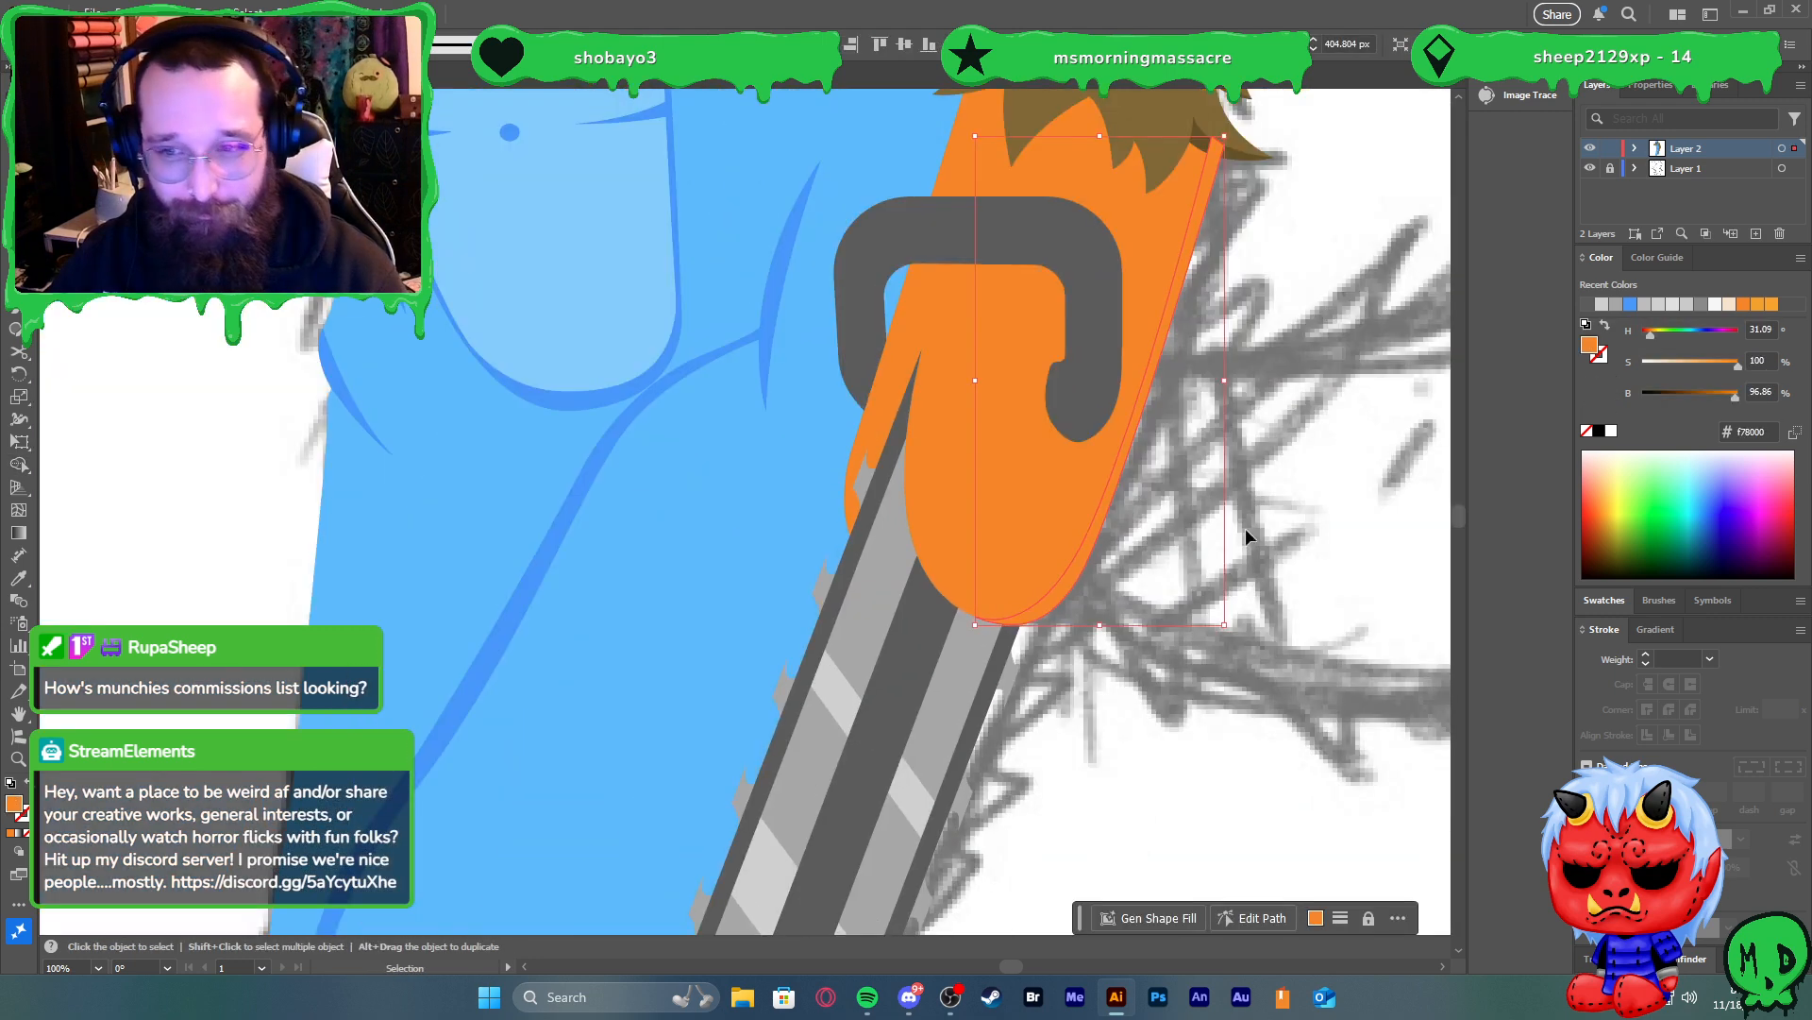
pyautogui.click(1708, 394)
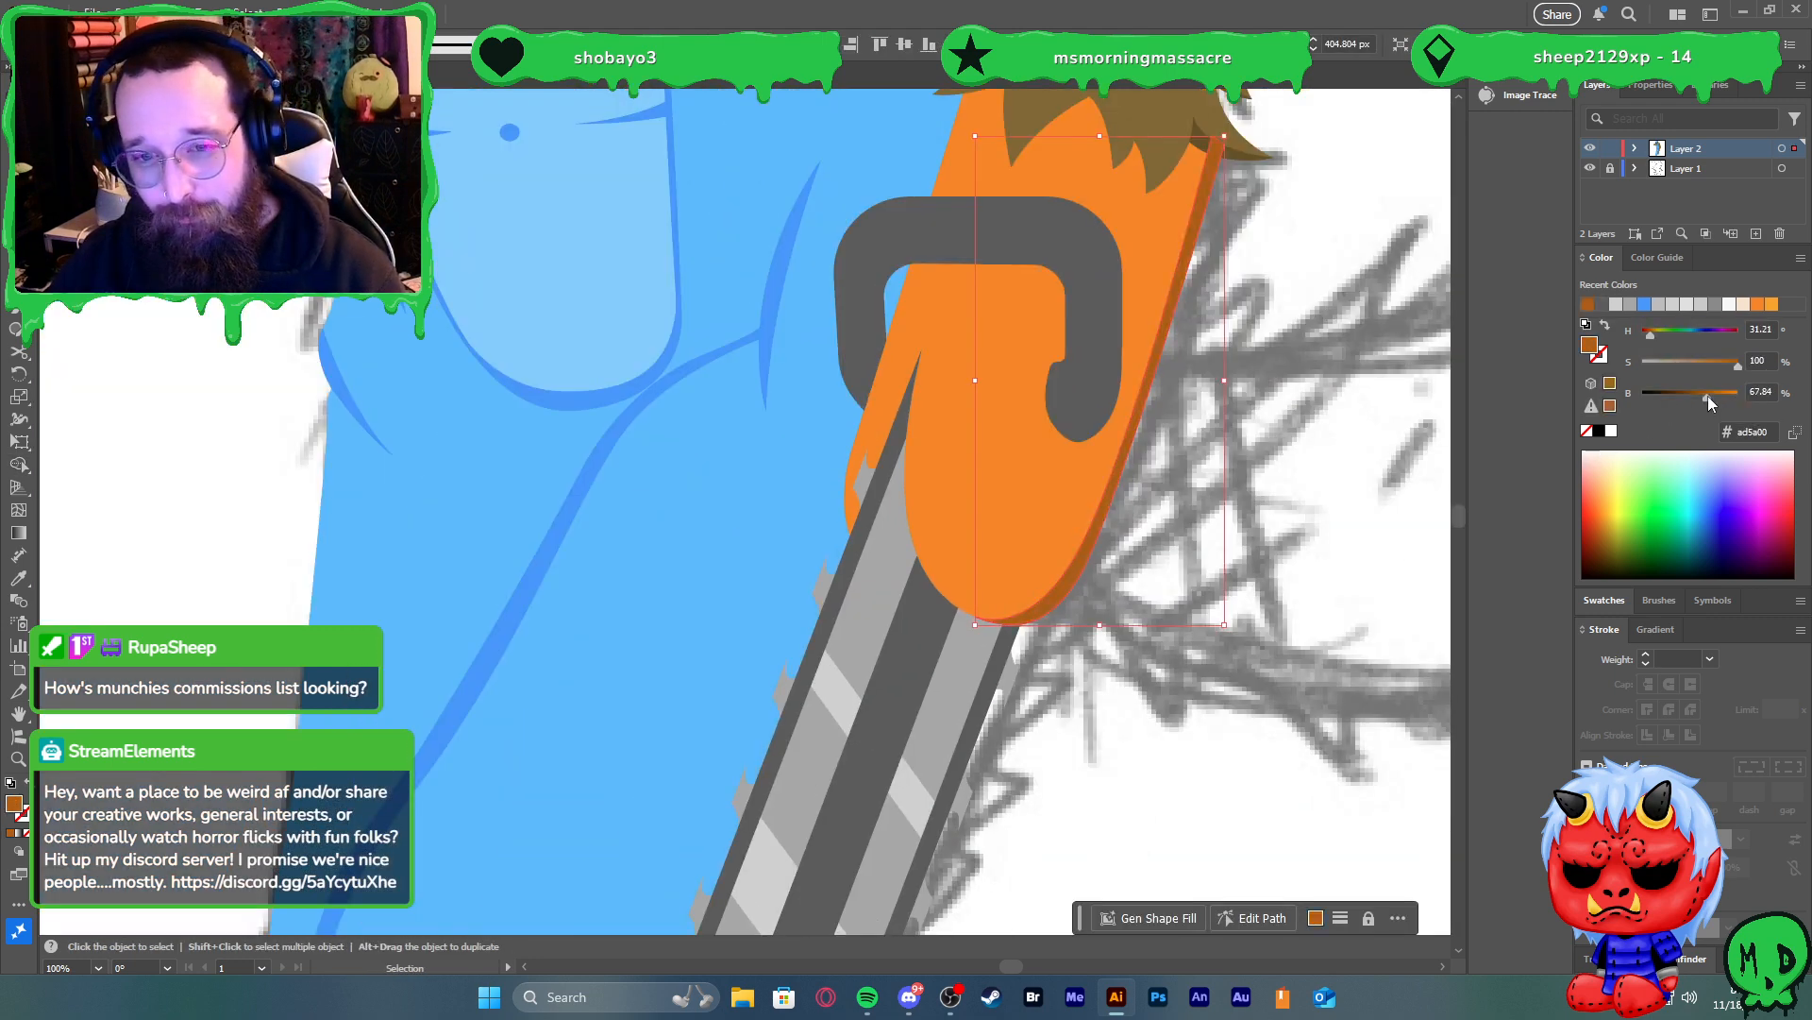
pyautogui.click(1336, 456)
pyautogui.click(1171, 338)
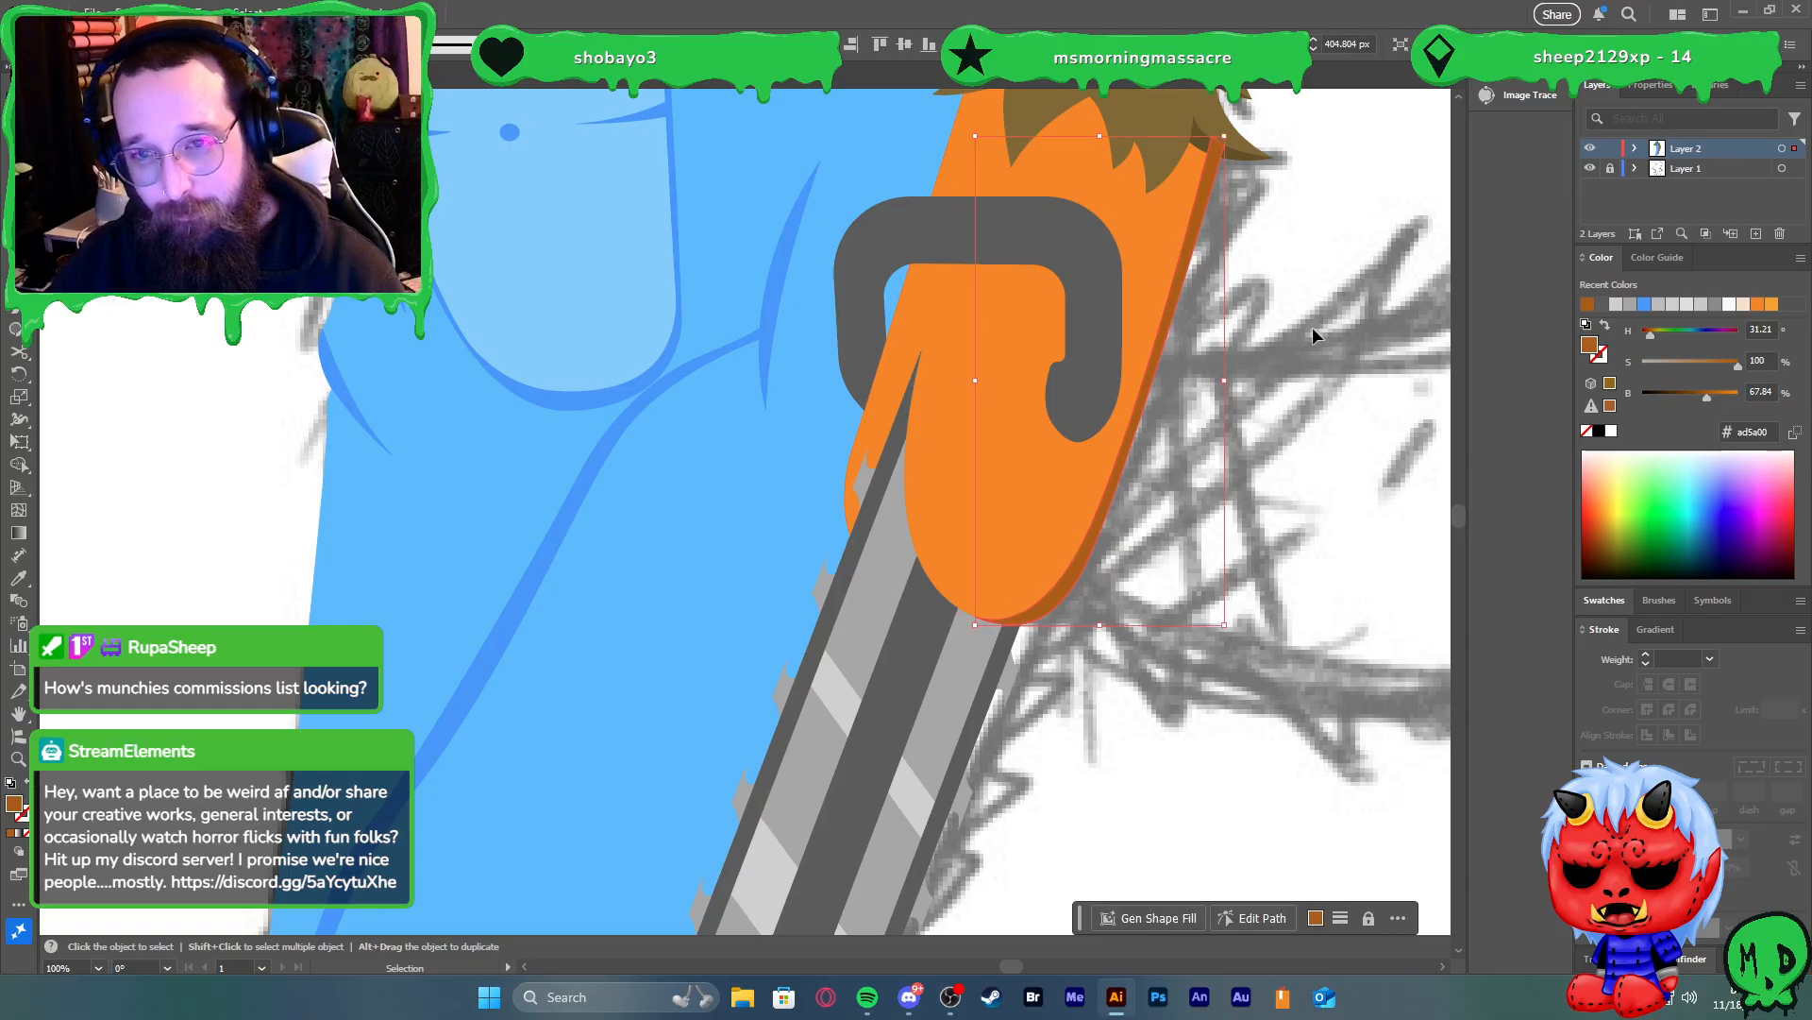
pyautogui.click(1713, 395)
pyautogui.scroll(1, 1380, 379)
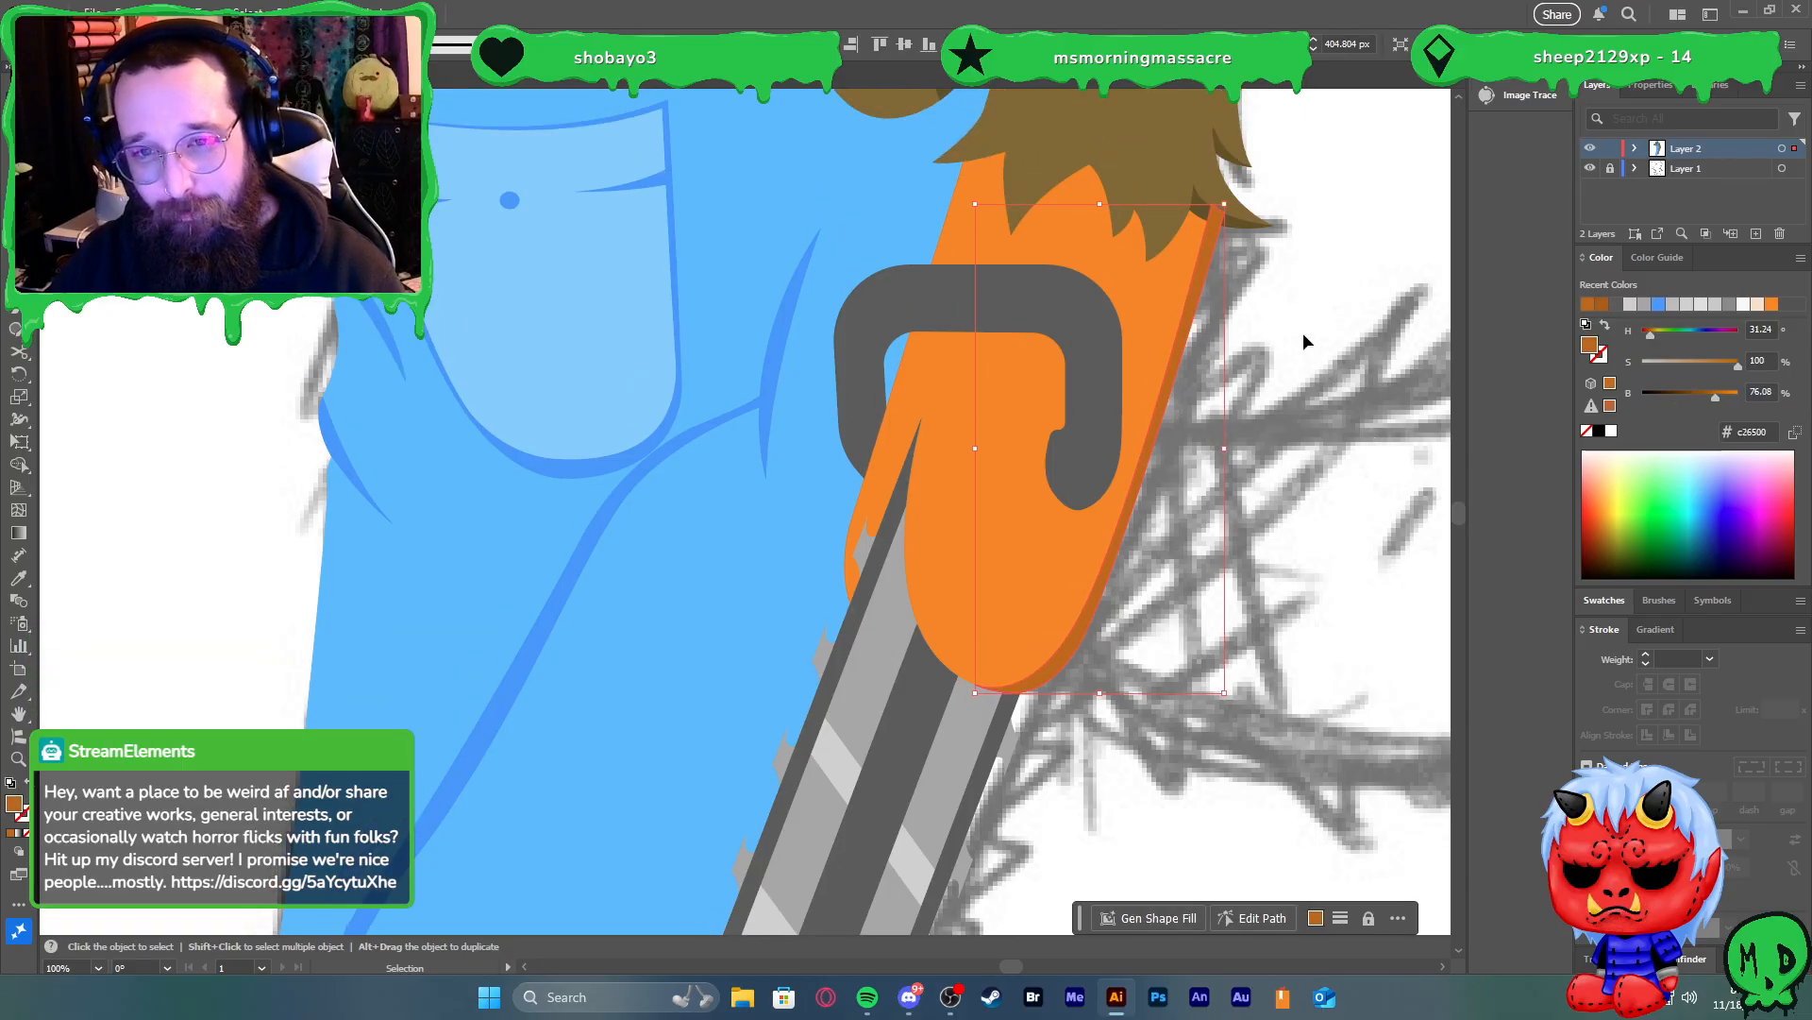
pyautogui.click(1229, 193)
pyautogui.scroll(-3, 1293, 271)
pyautogui.scroll(3, 1294, 272)
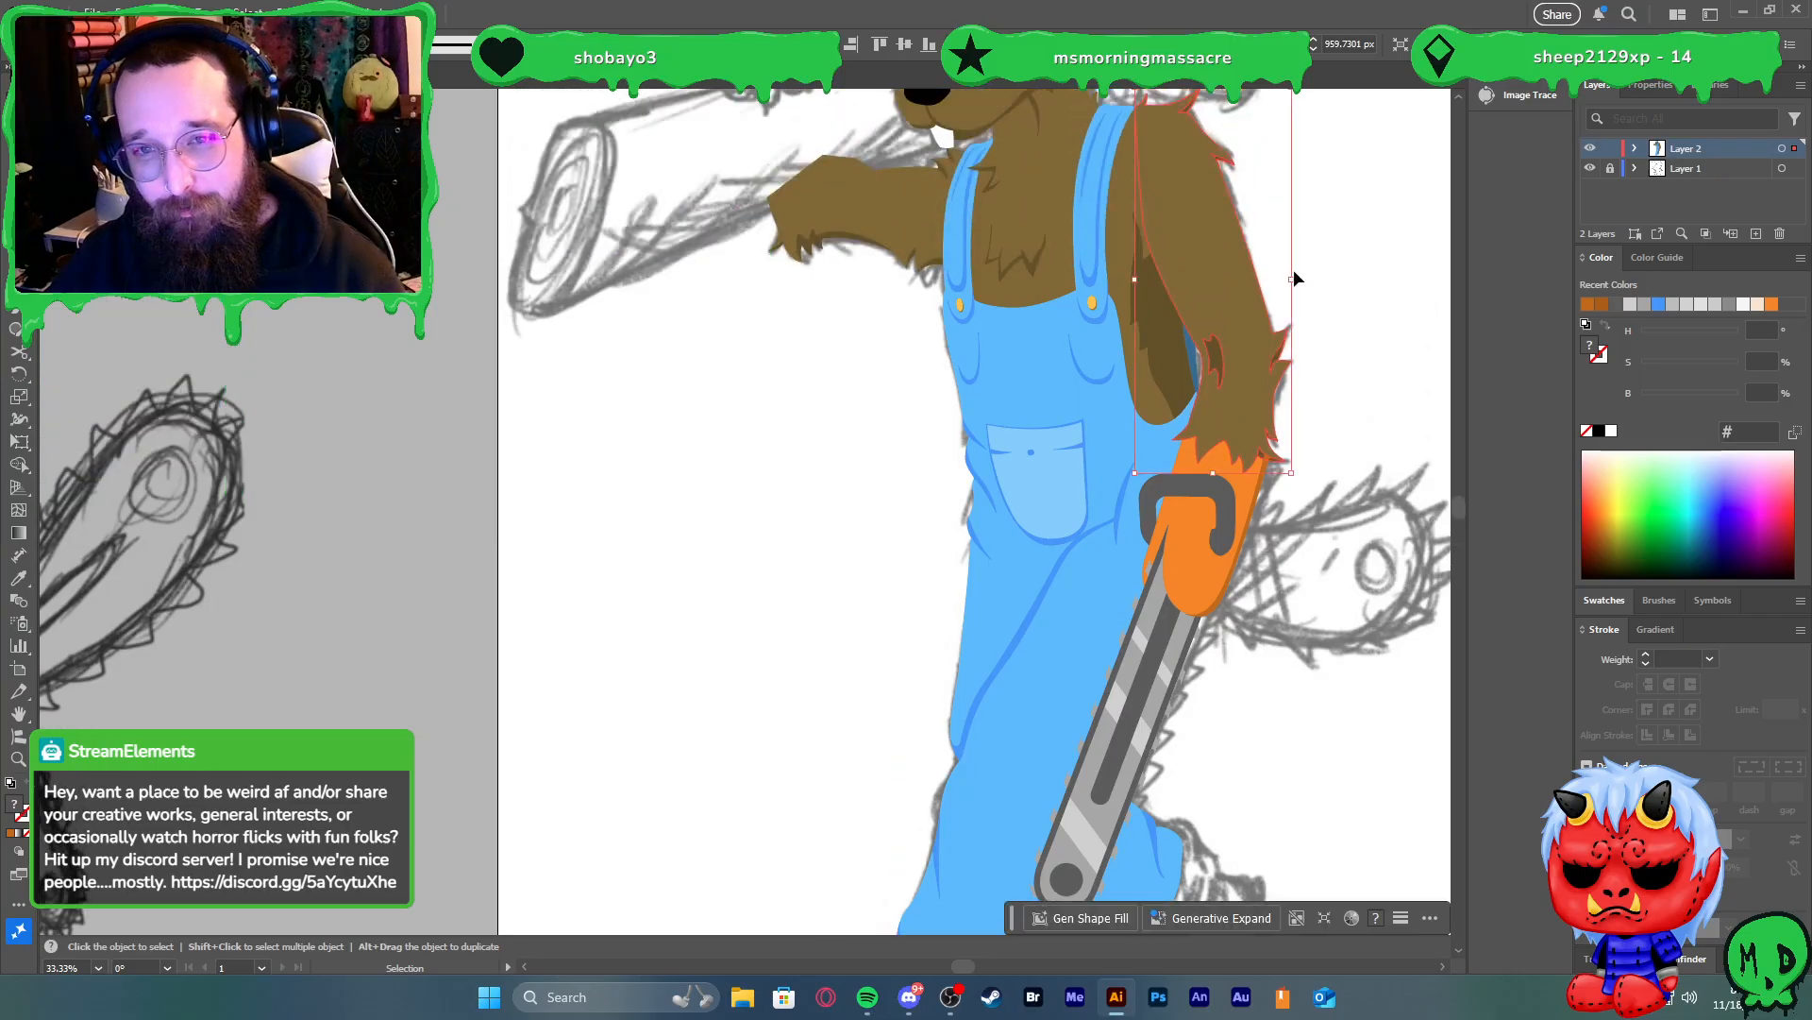
pyautogui.click(1406, 464)
pyautogui.scroll(5, 1359, 654)
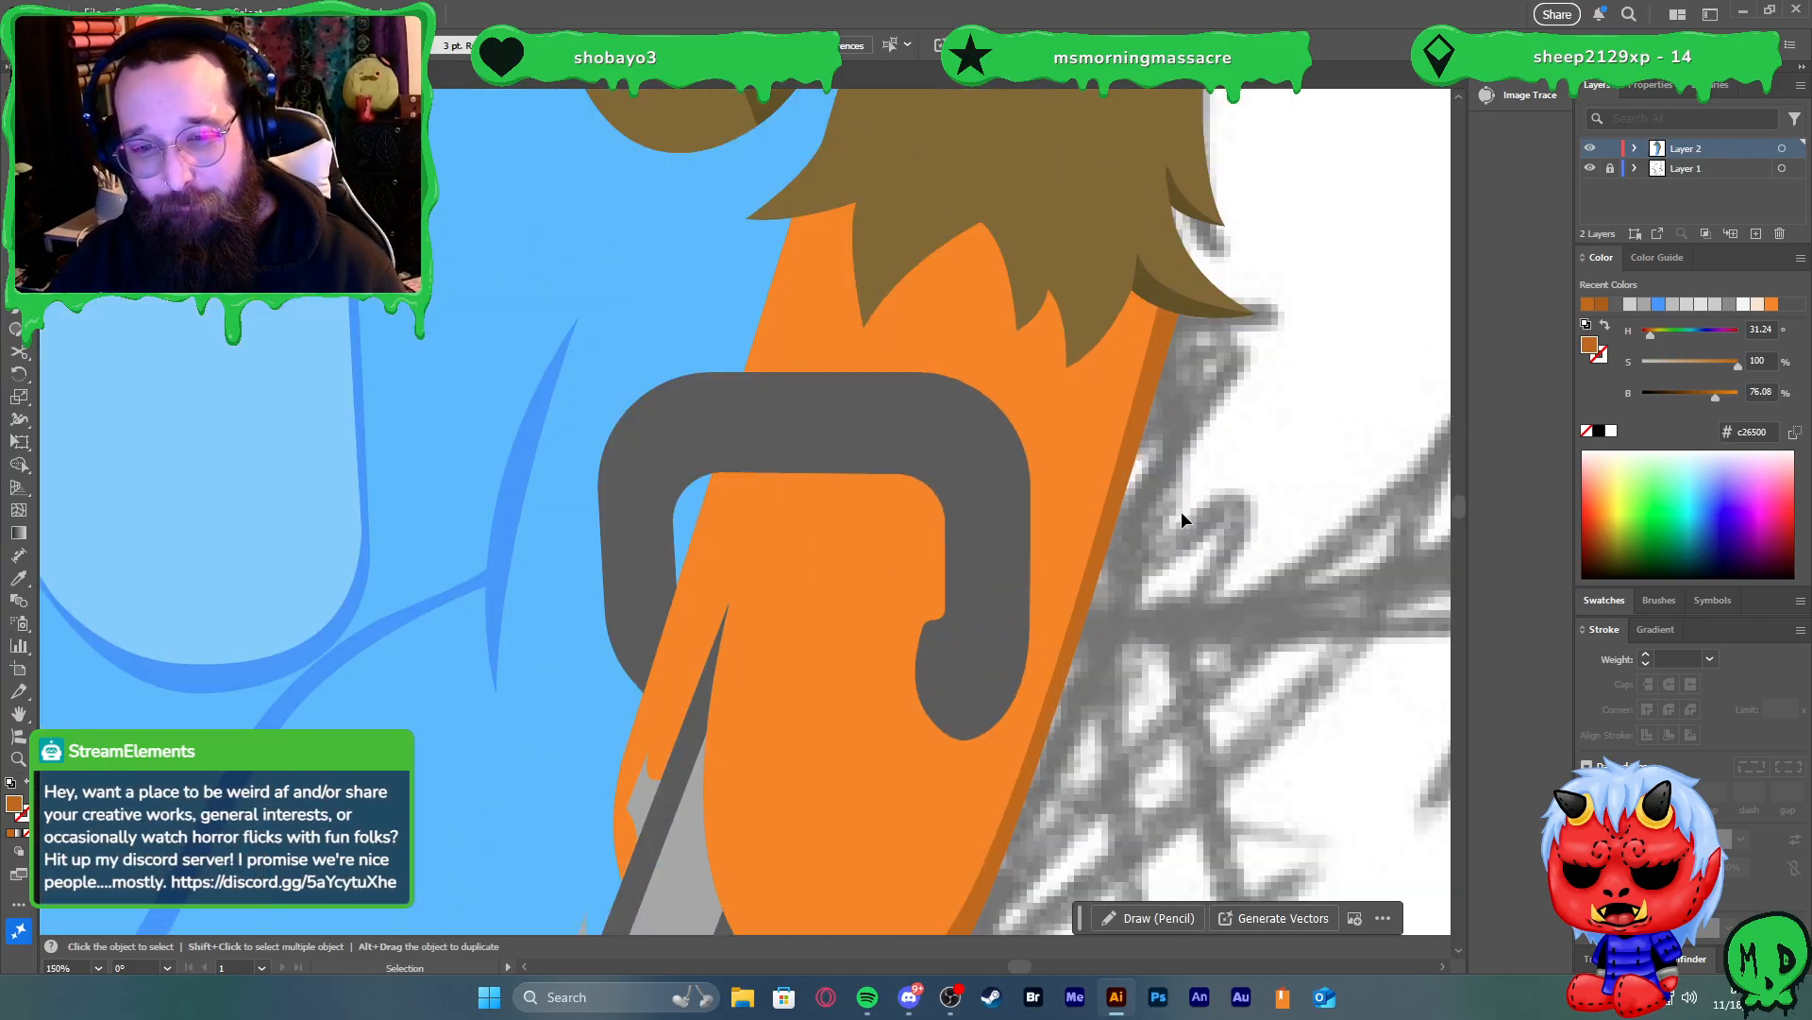
# Move the upper anchor point of the burnt orange shading strip to fit the edge of the wrist fur
pyautogui.press('a')
pyautogui.click(1143, 413)
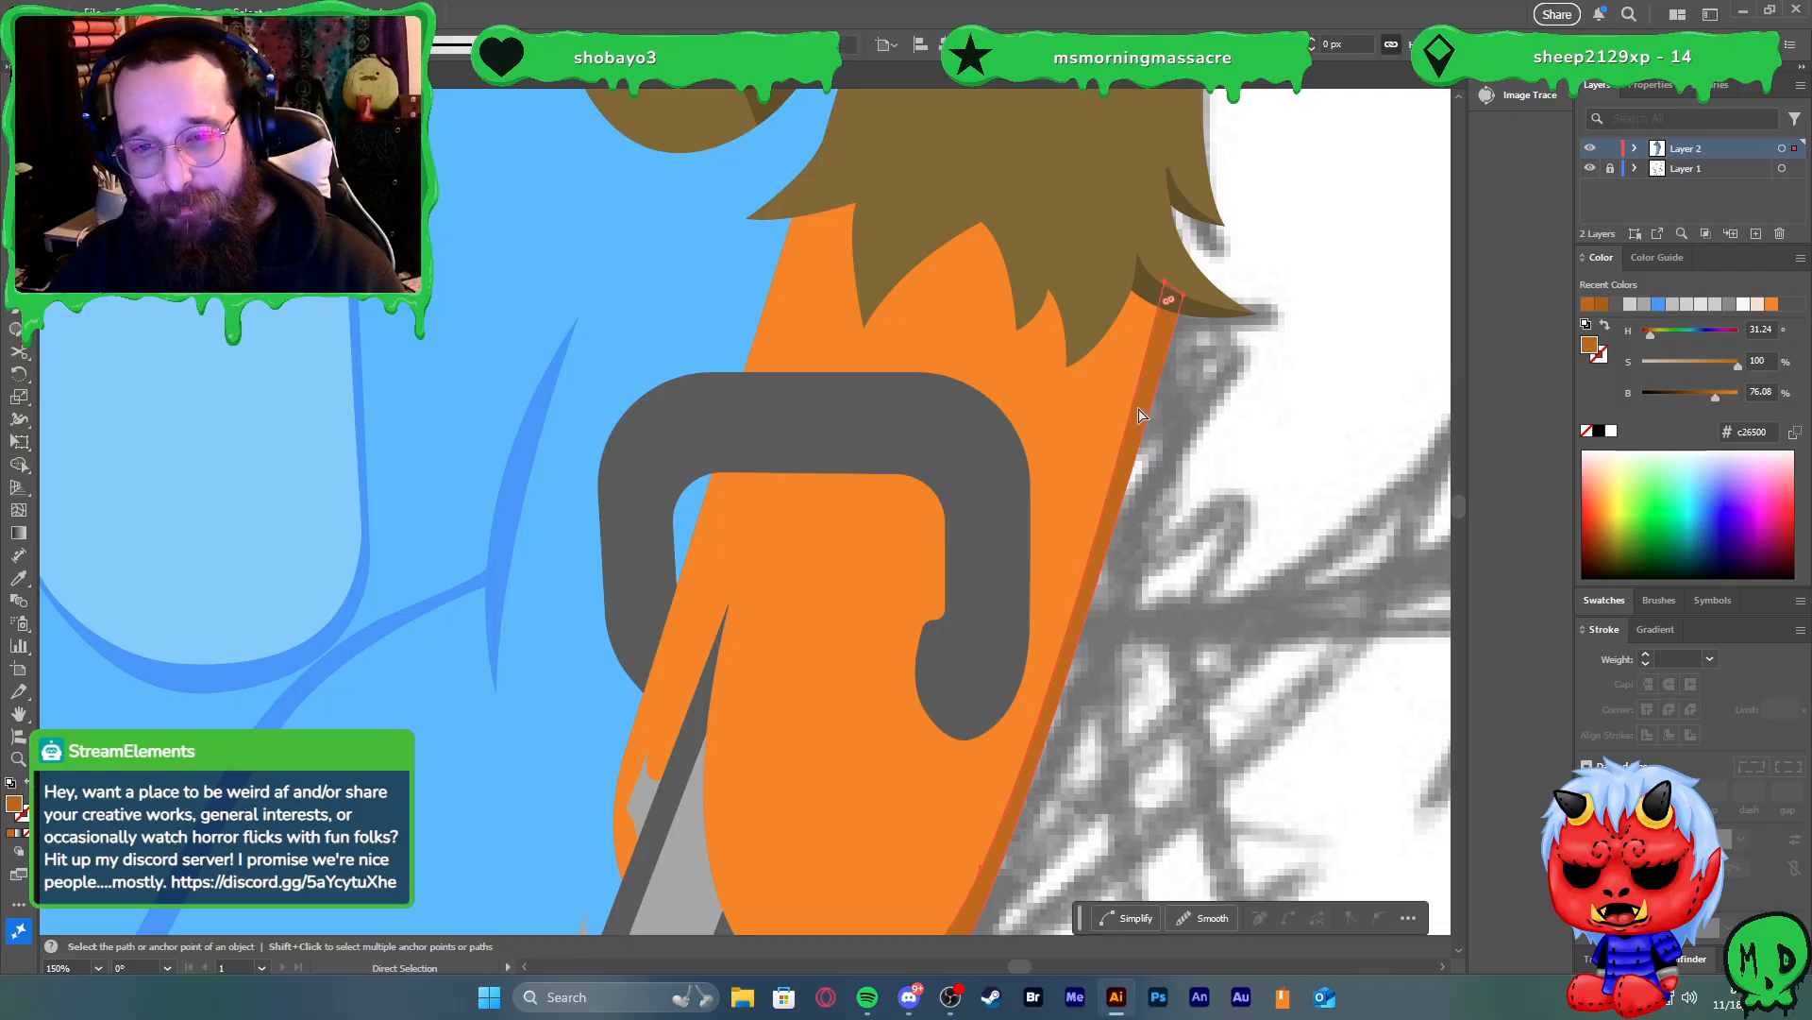
pyautogui.press('v')
pyautogui.click(1208, 378)
pyautogui.press('a')
pyautogui.click(1165, 284)
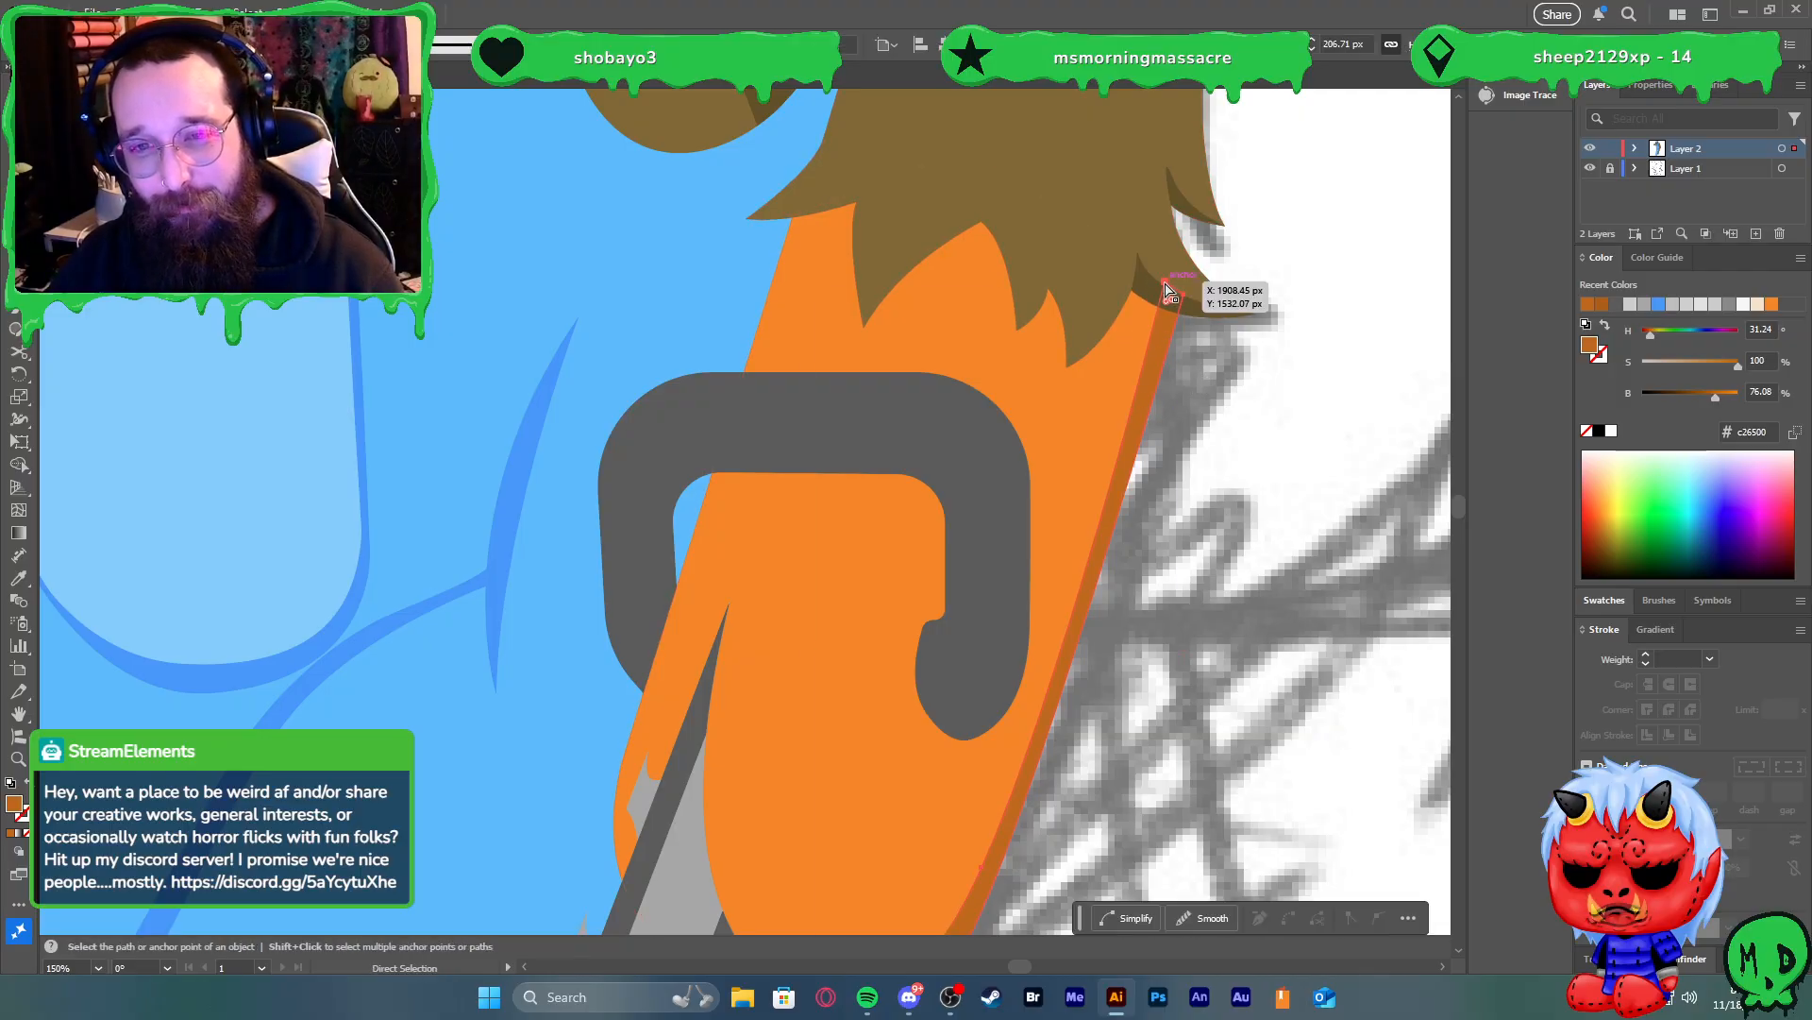
pyautogui.moveTo(1169, 290); pyautogui.dragTo(1175, 300)
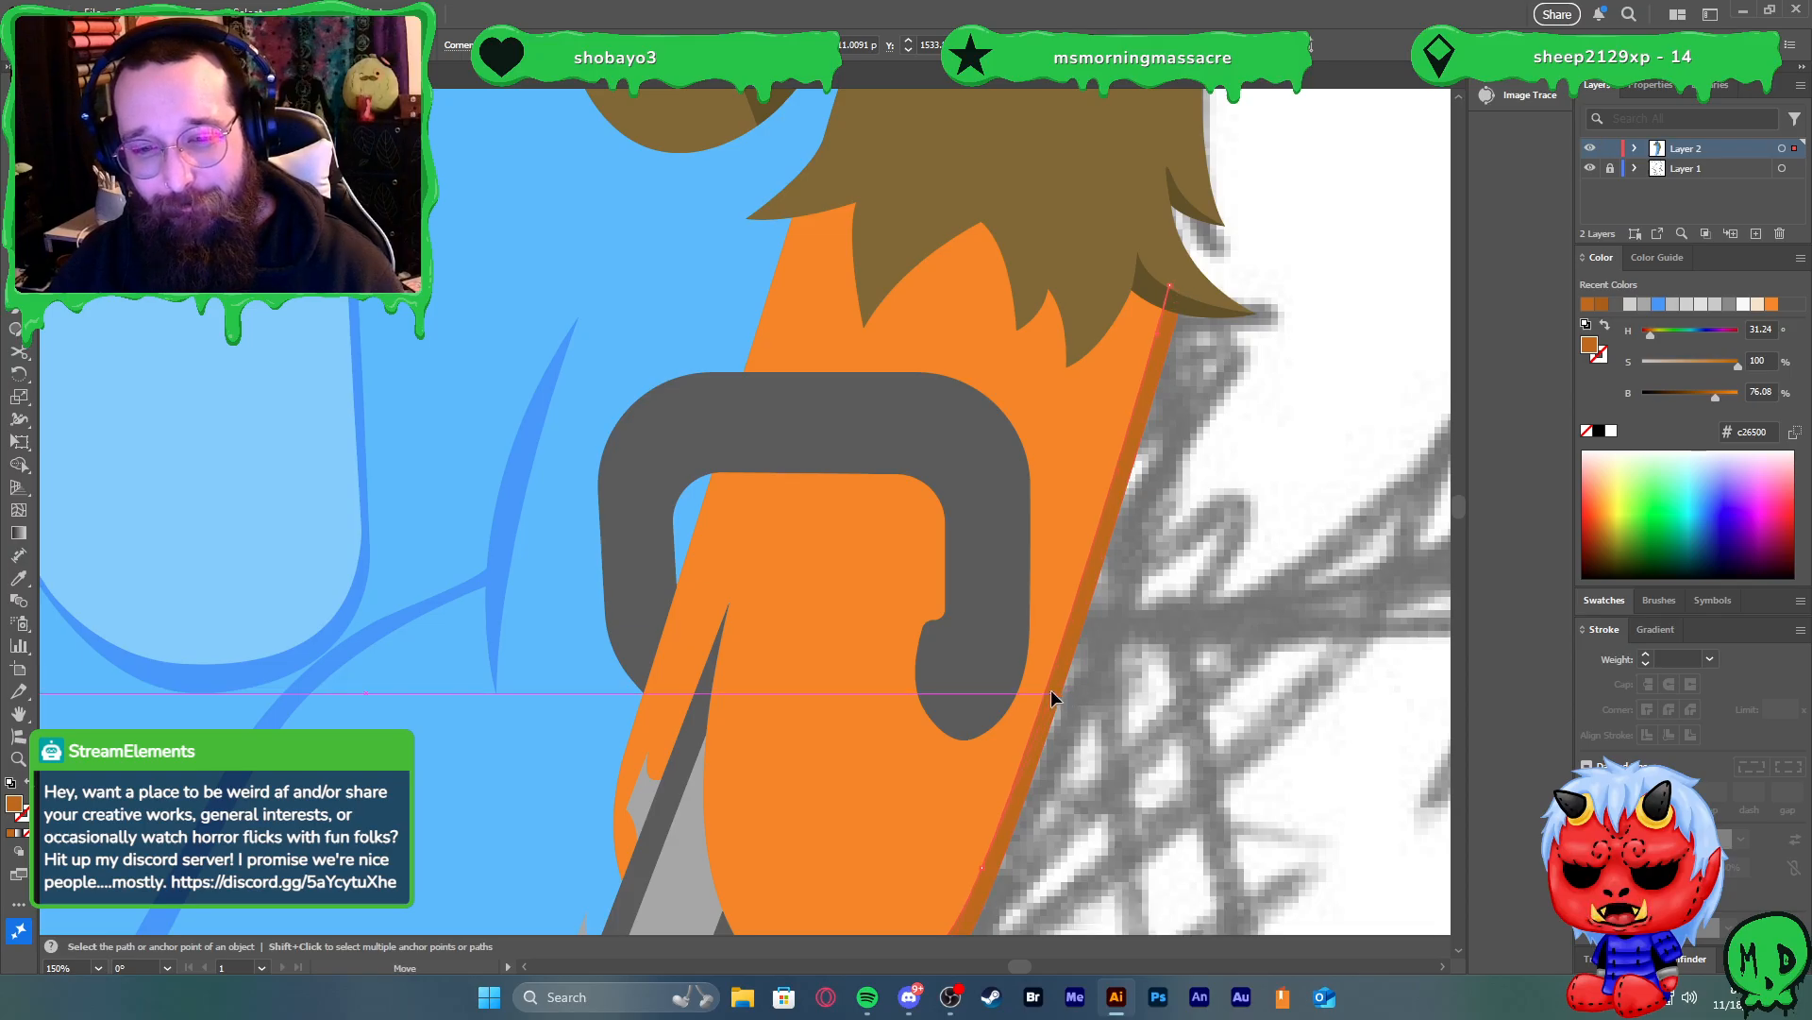
pyautogui.press('alt')
pyautogui.scroll(-1, 1098, 669)
pyautogui.scroll(-1, 1100, 671)
pyautogui.press('v')
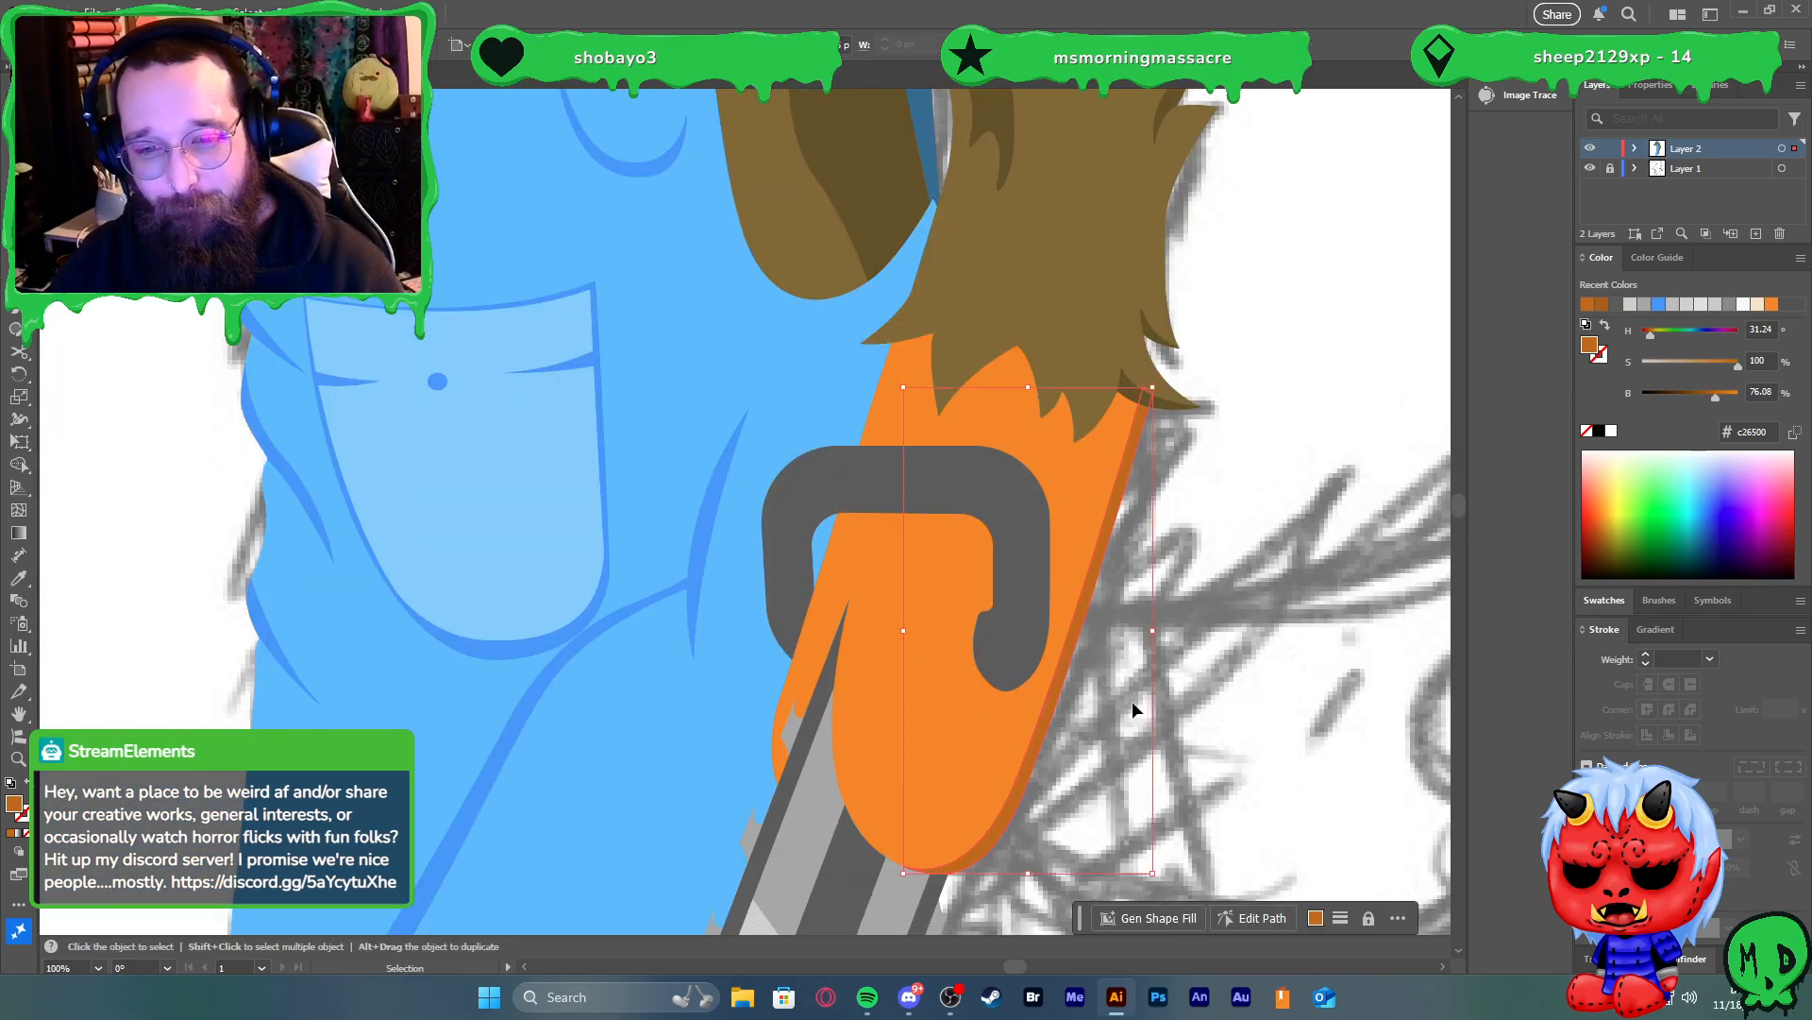
pyautogui.click(1135, 700)
# Draw a closed curved shading shape with the Pen tool across the hooked lower end of the grey handle
pyautogui.scroll(-2, 1083, 682)
pyautogui.scroll(2, 1057, 731)
pyautogui.scroll(2, 1020, 708)
pyautogui.click(955, 695)
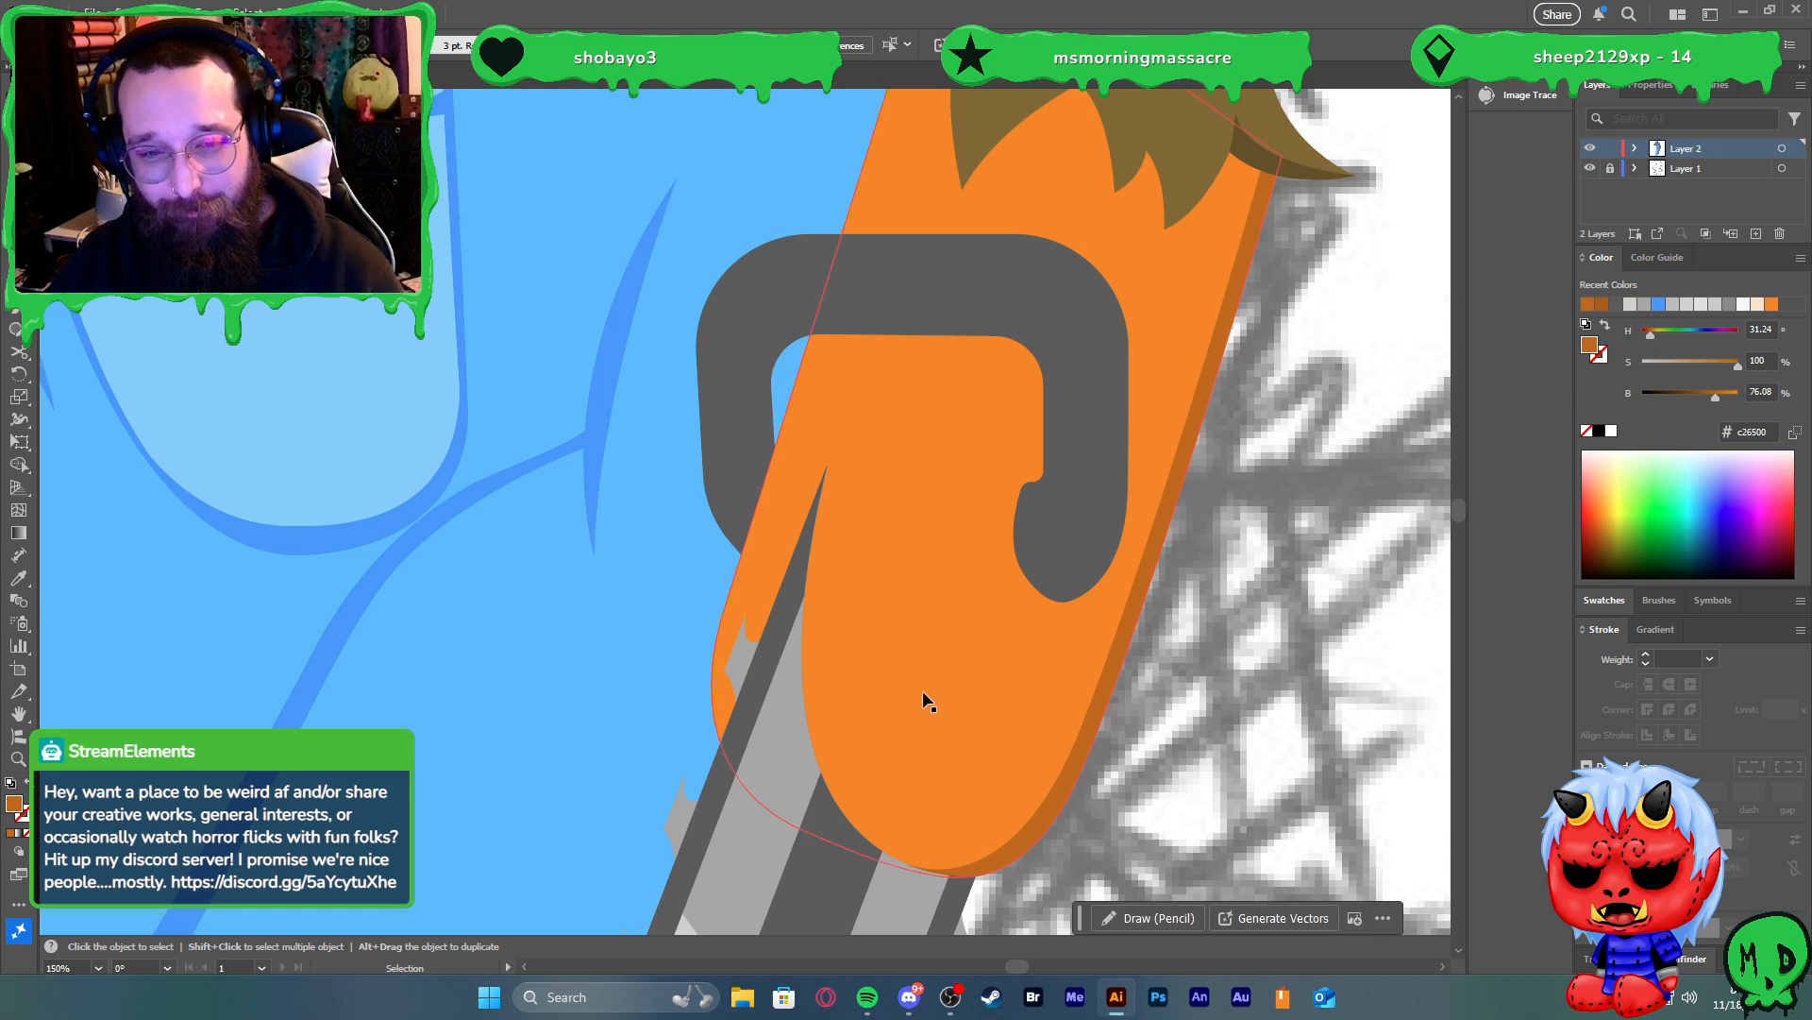
pyautogui.scroll(-2, 906, 675)
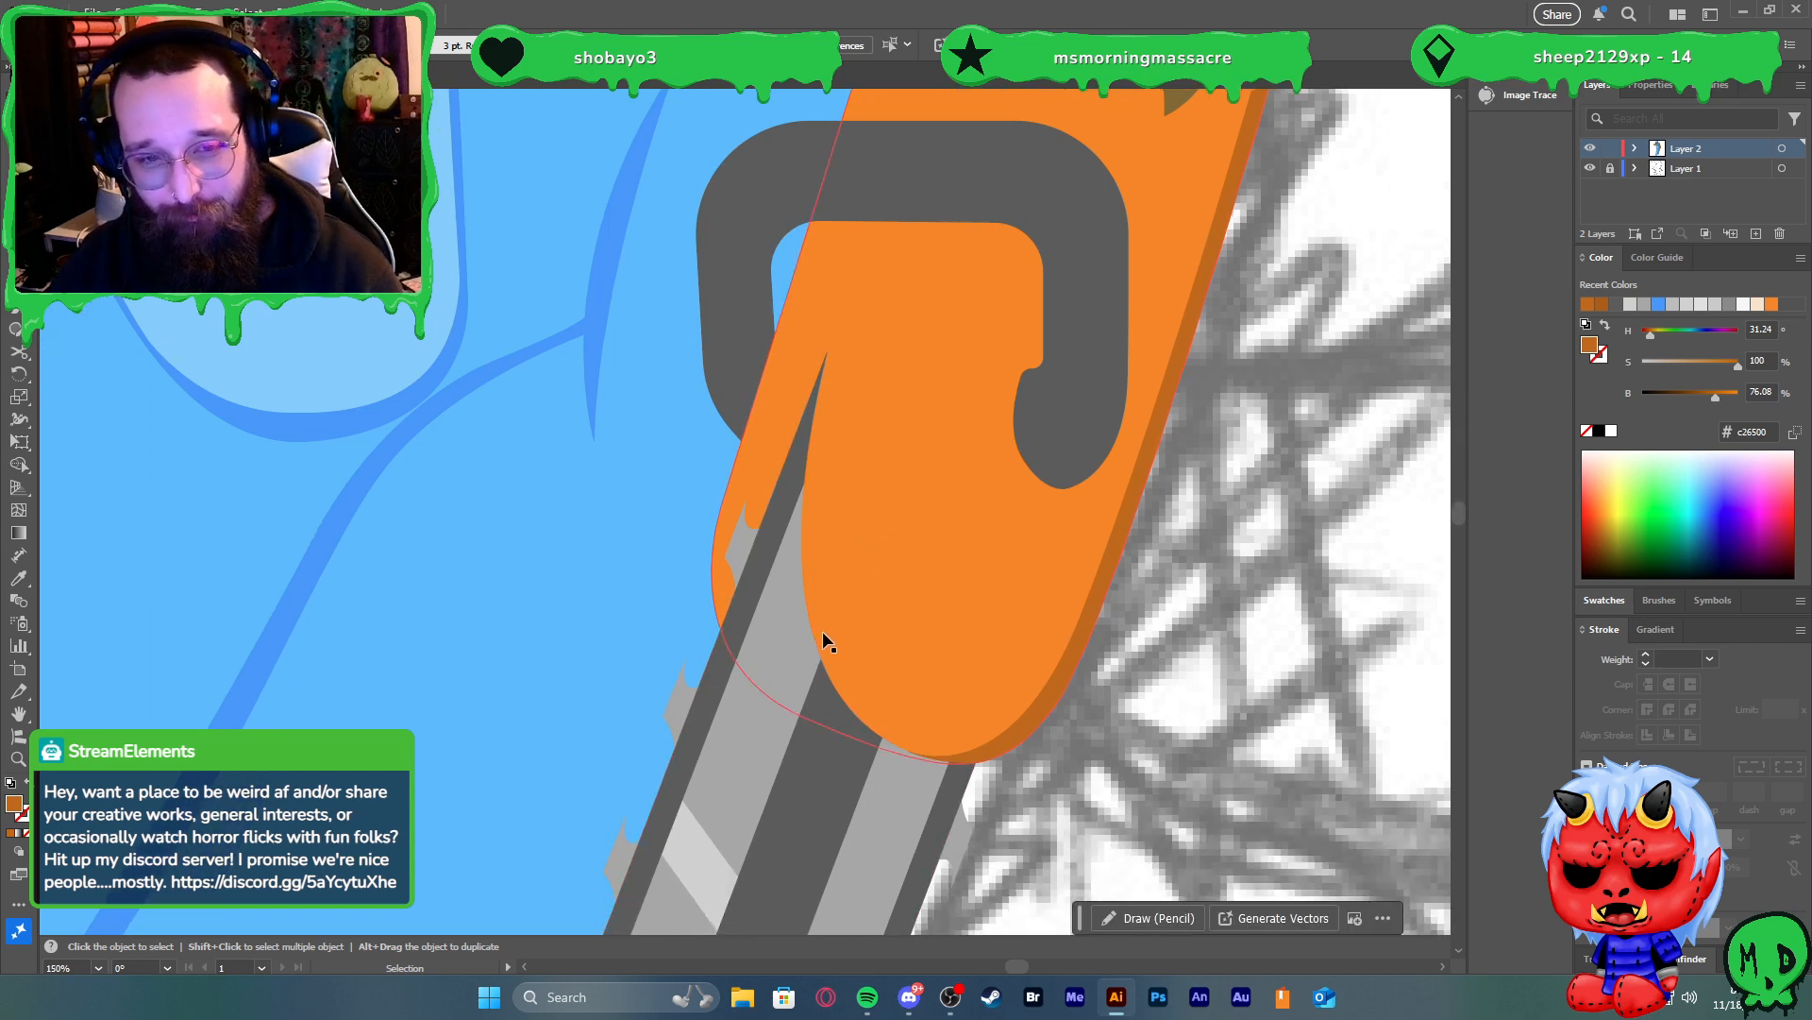
pyautogui.scroll(-2, 852, 647)
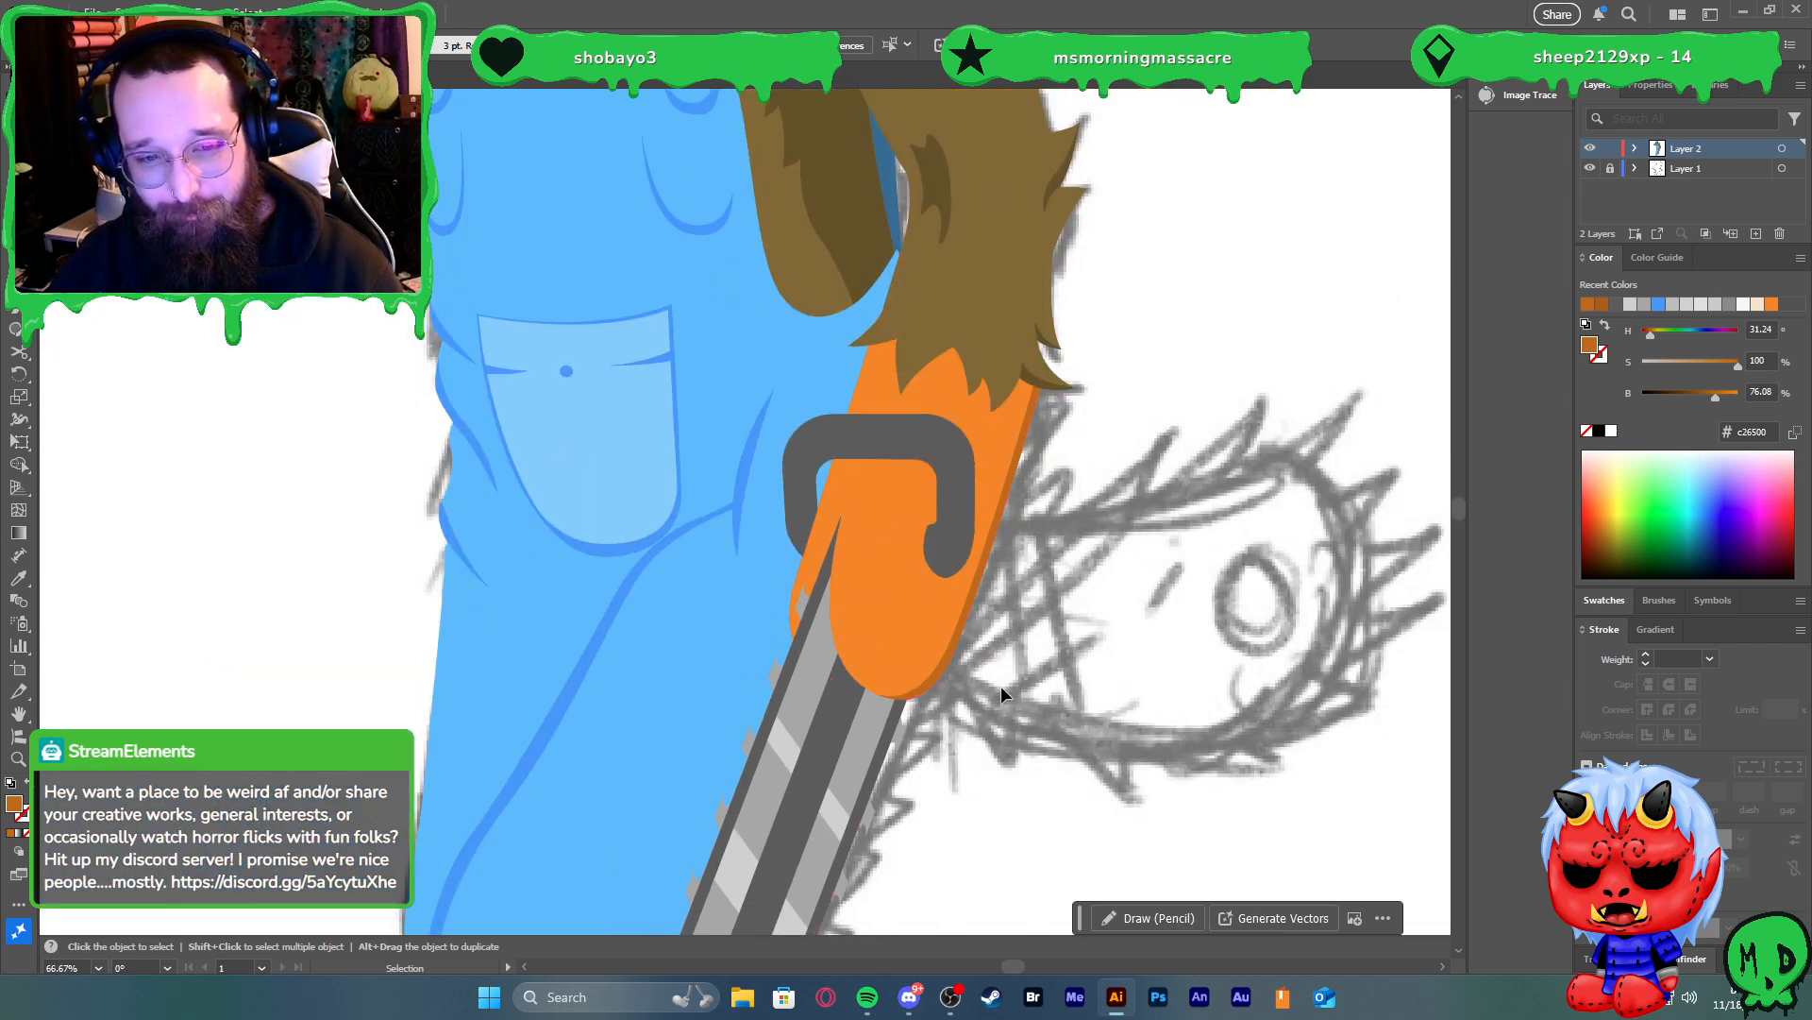
pyautogui.scroll(4, 1000, 695)
pyautogui.click(1005, 595)
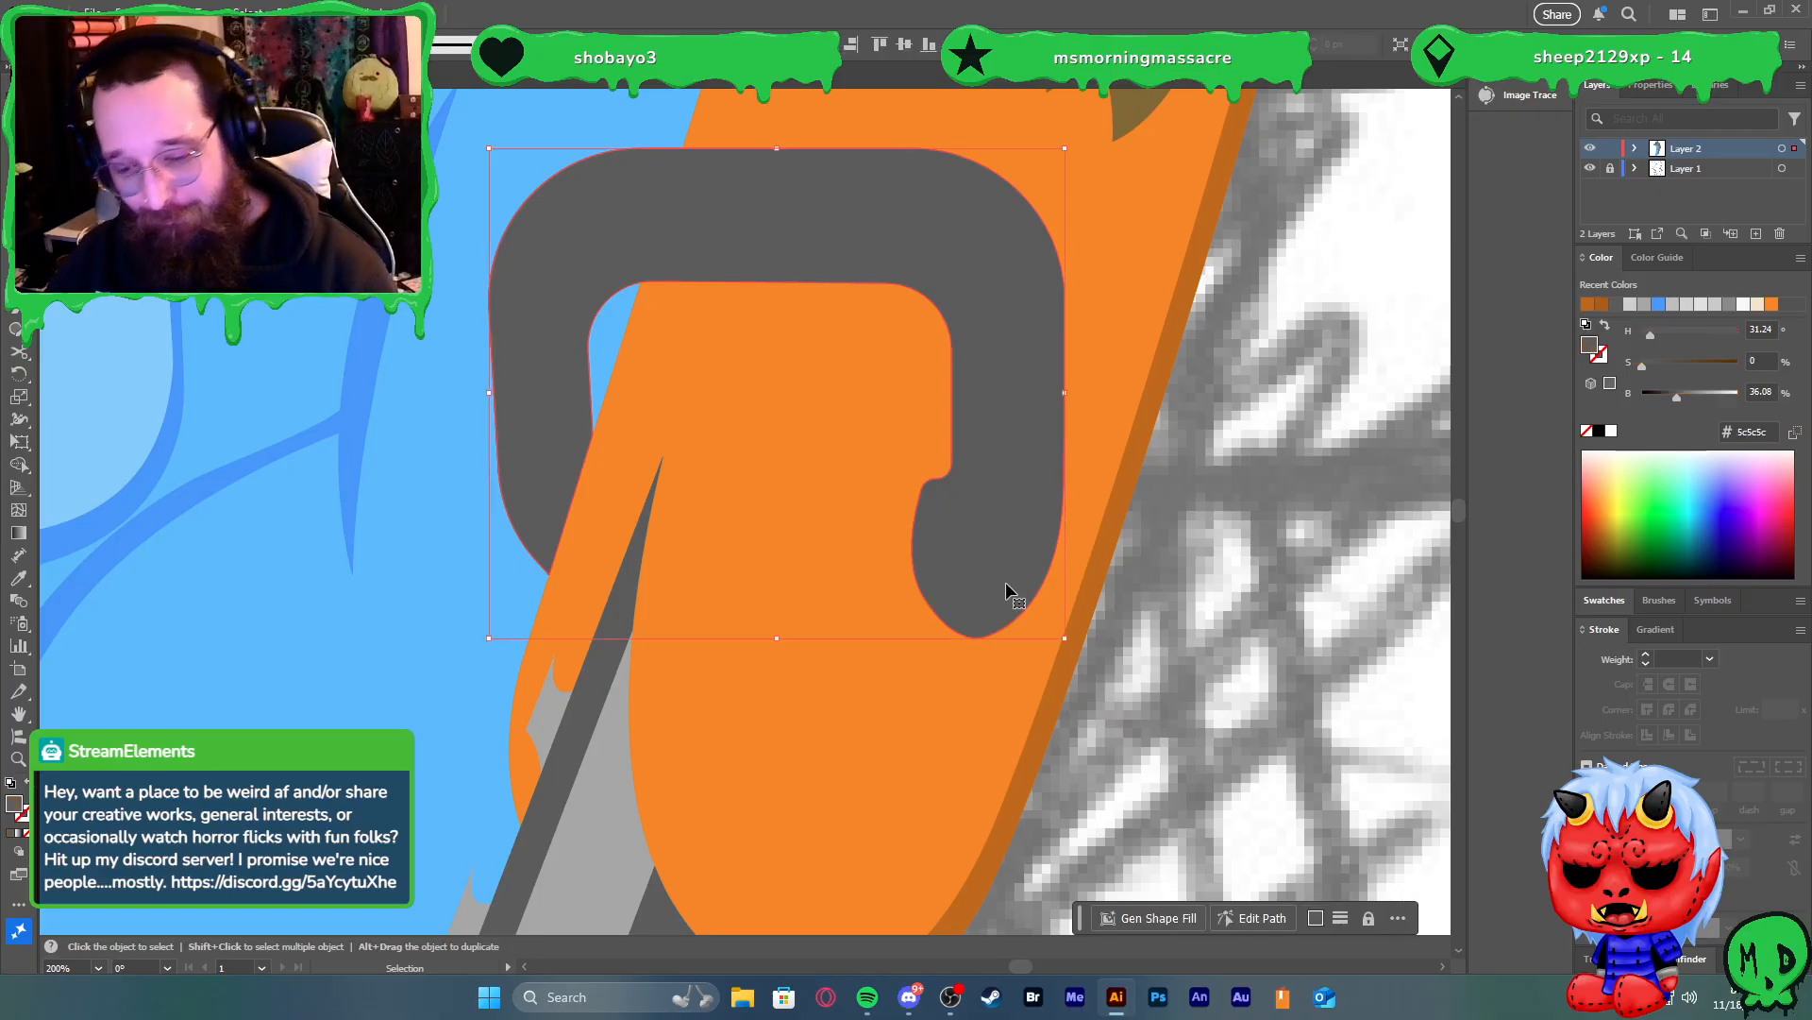
pyautogui.press('p')
pyautogui.keyDown('ctrl'); pyautogui.click(1113, 670); pyautogui.keyUp('ctrl')
pyautogui.click(925, 600)
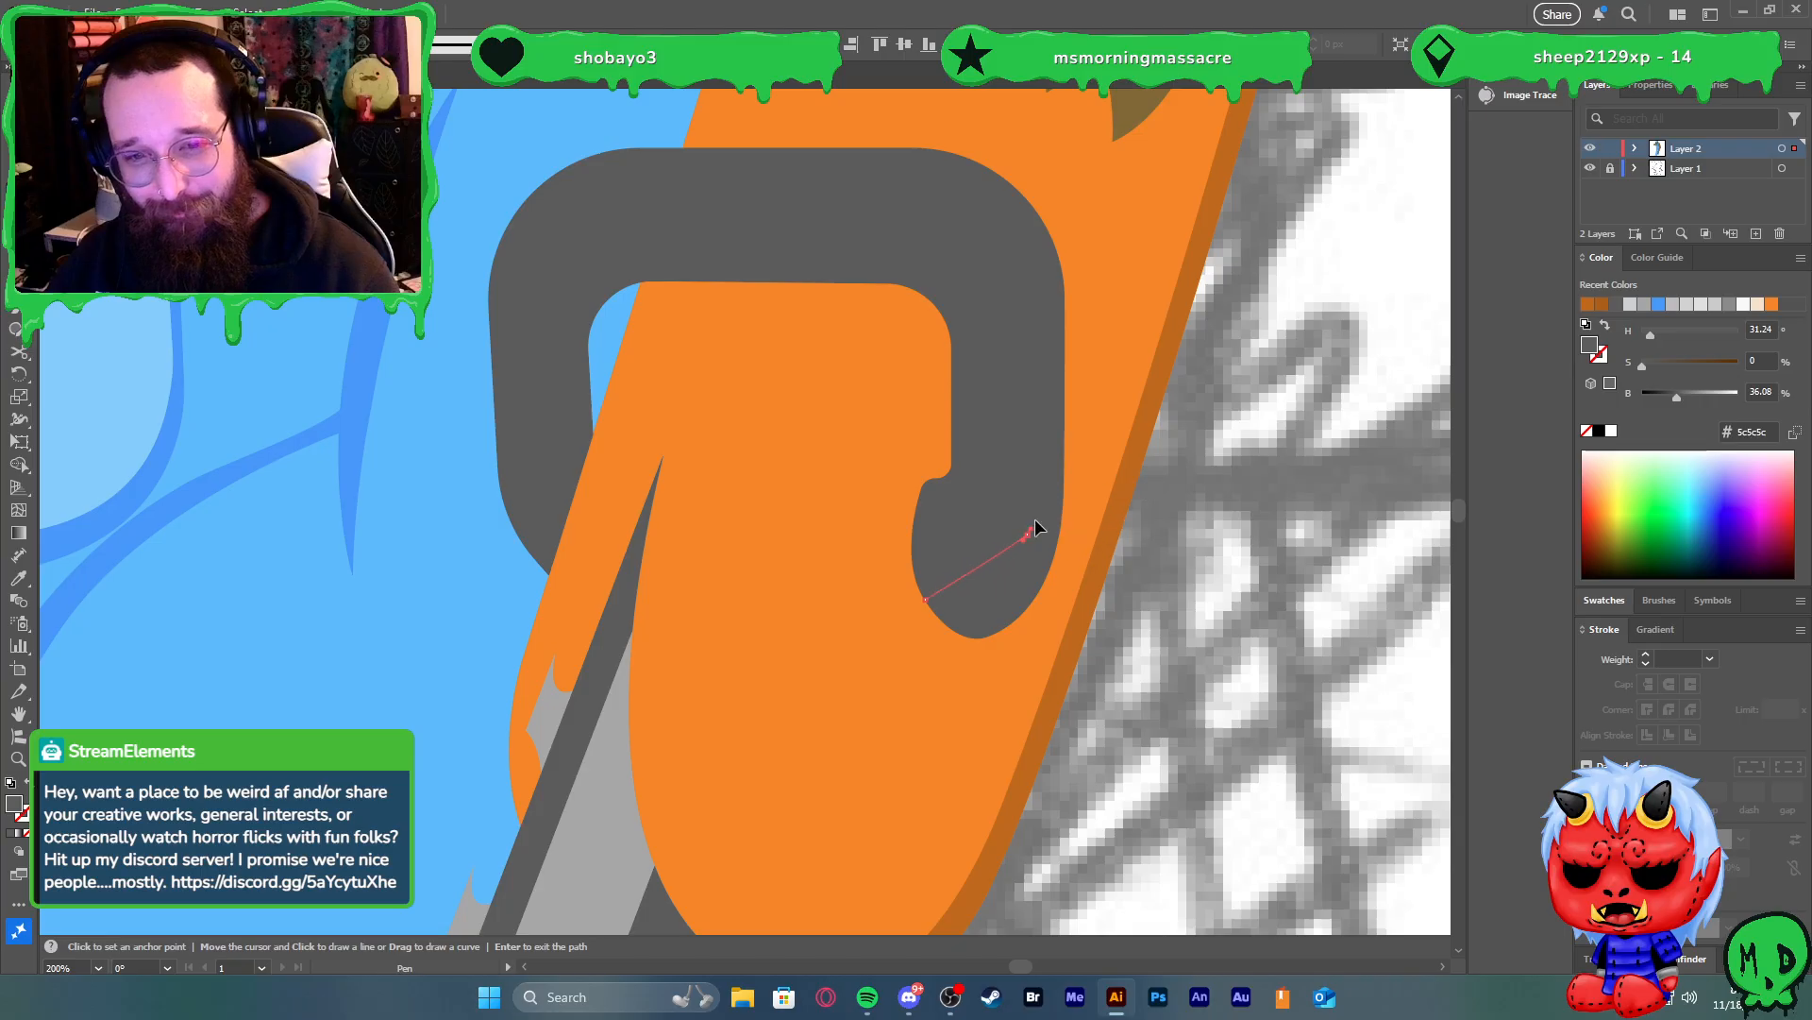
pyautogui.moveTo(1049, 463); pyautogui.dragTo(1051, 650)
pyautogui.rightClick(1051, 650)
pyautogui.press('Escape')
pyautogui.click(979, 684)
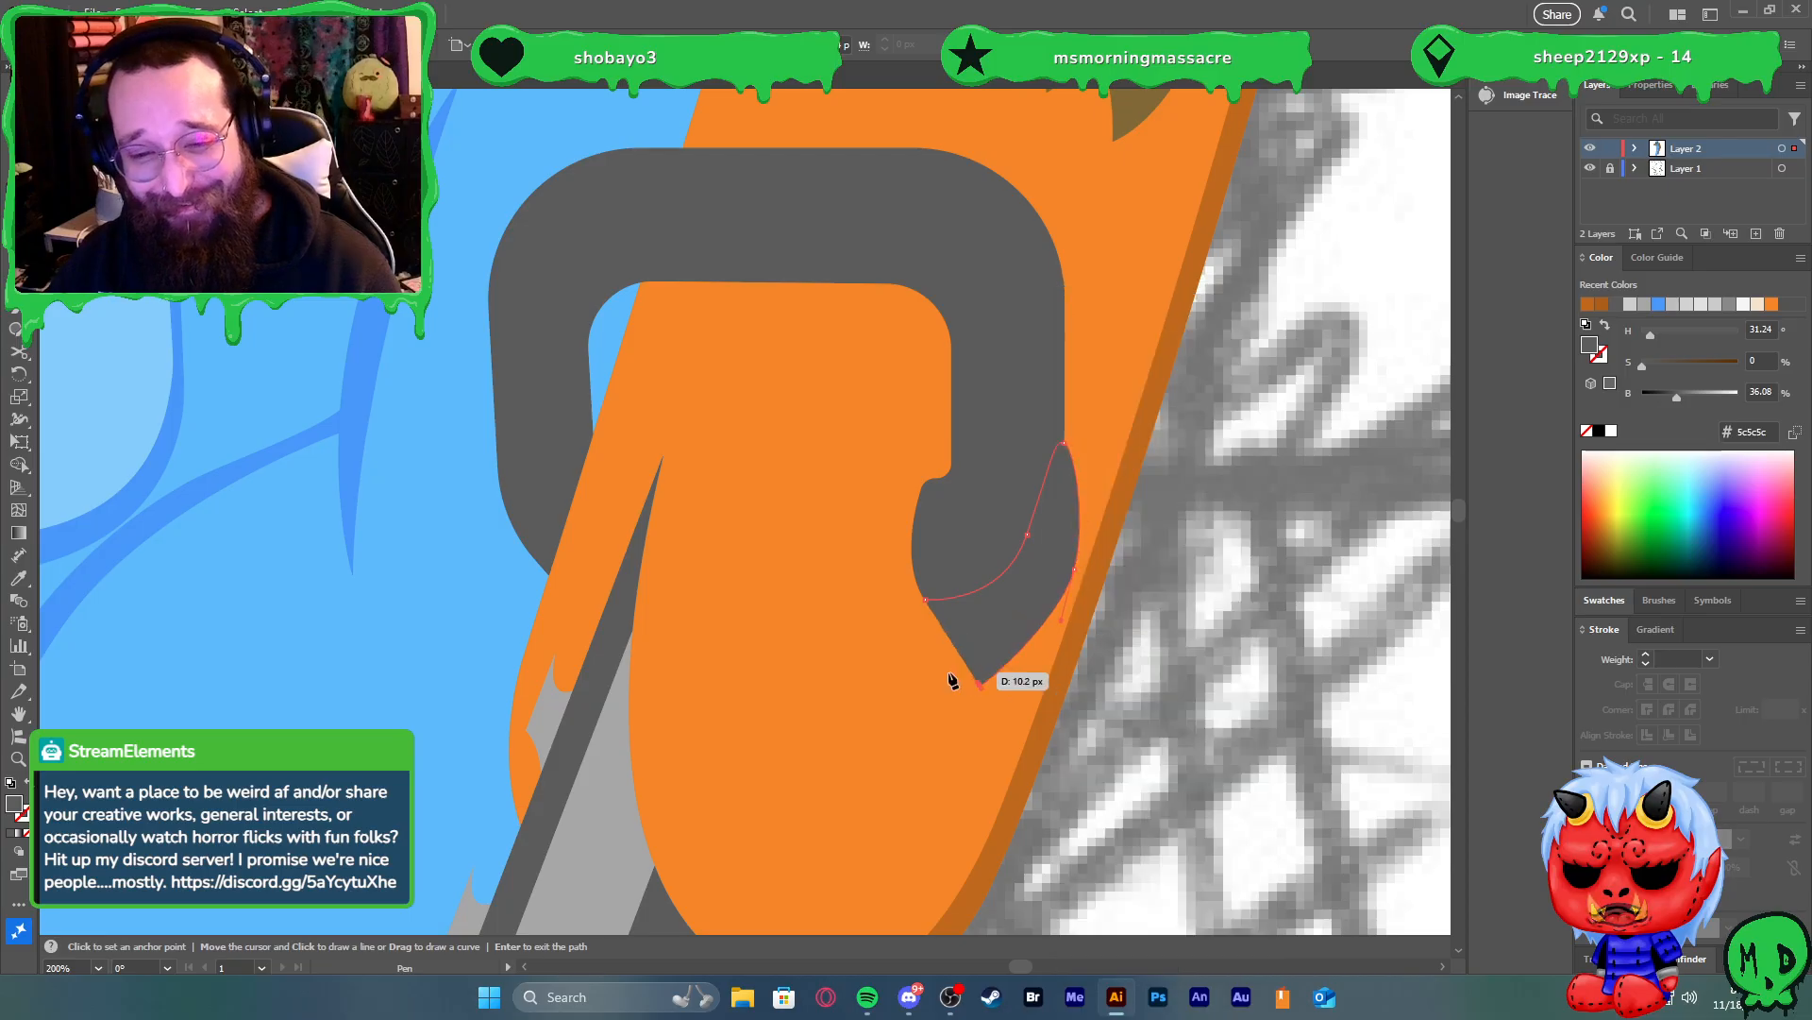
pyautogui.click(926, 598)
pyautogui.press('v')
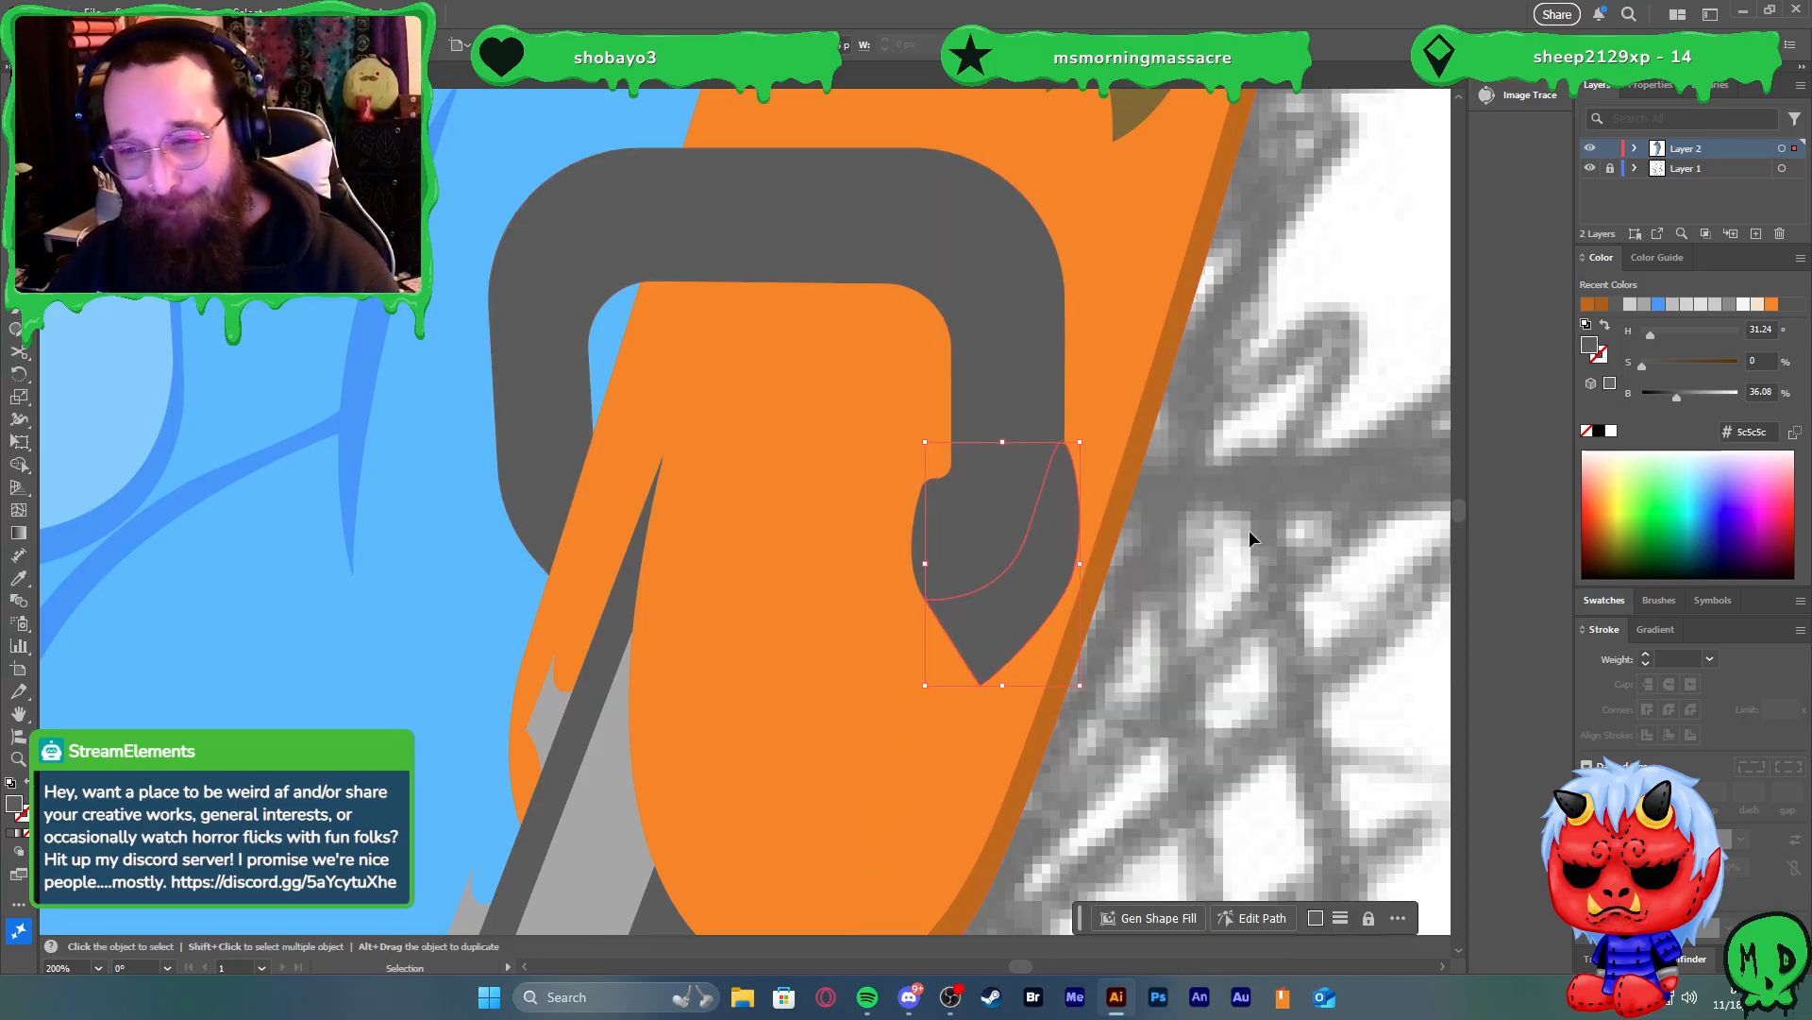
# Fill the handle's shading shape with the neutral dark grey 404040
pyautogui.click(1600, 432)
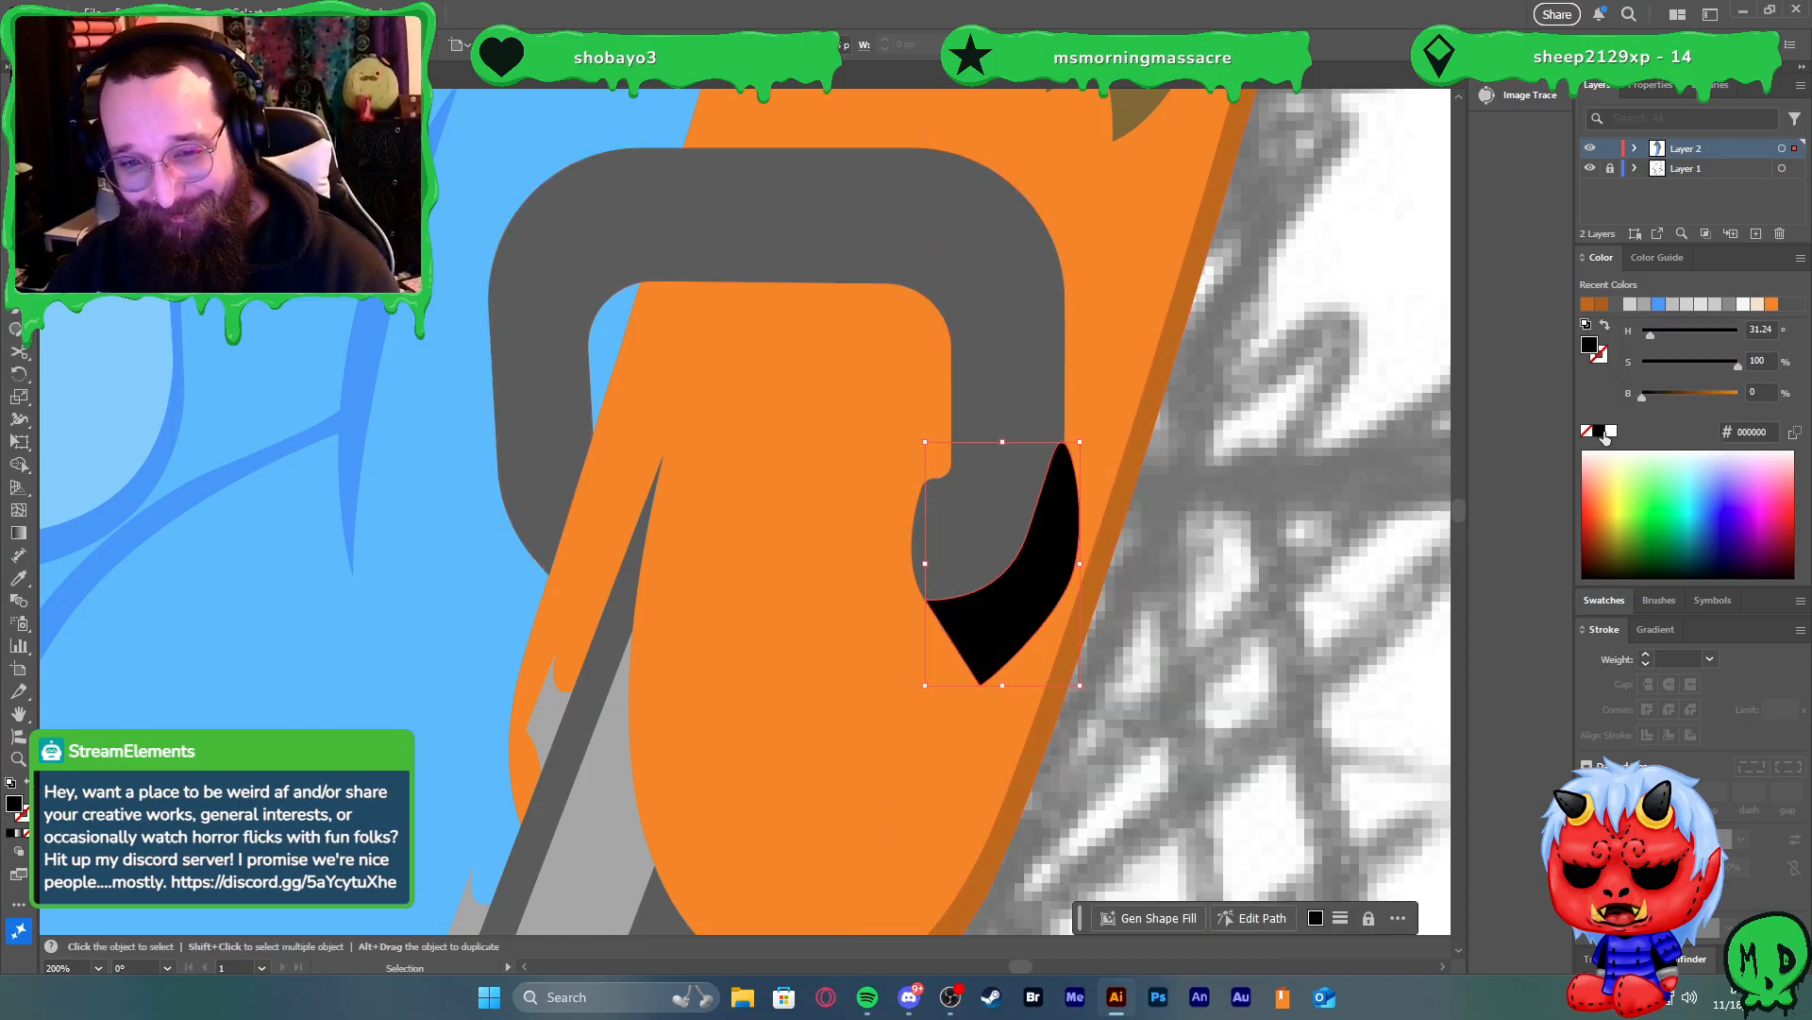
pyautogui.moveTo(1681, 362); pyautogui.dragTo(1571, 382)
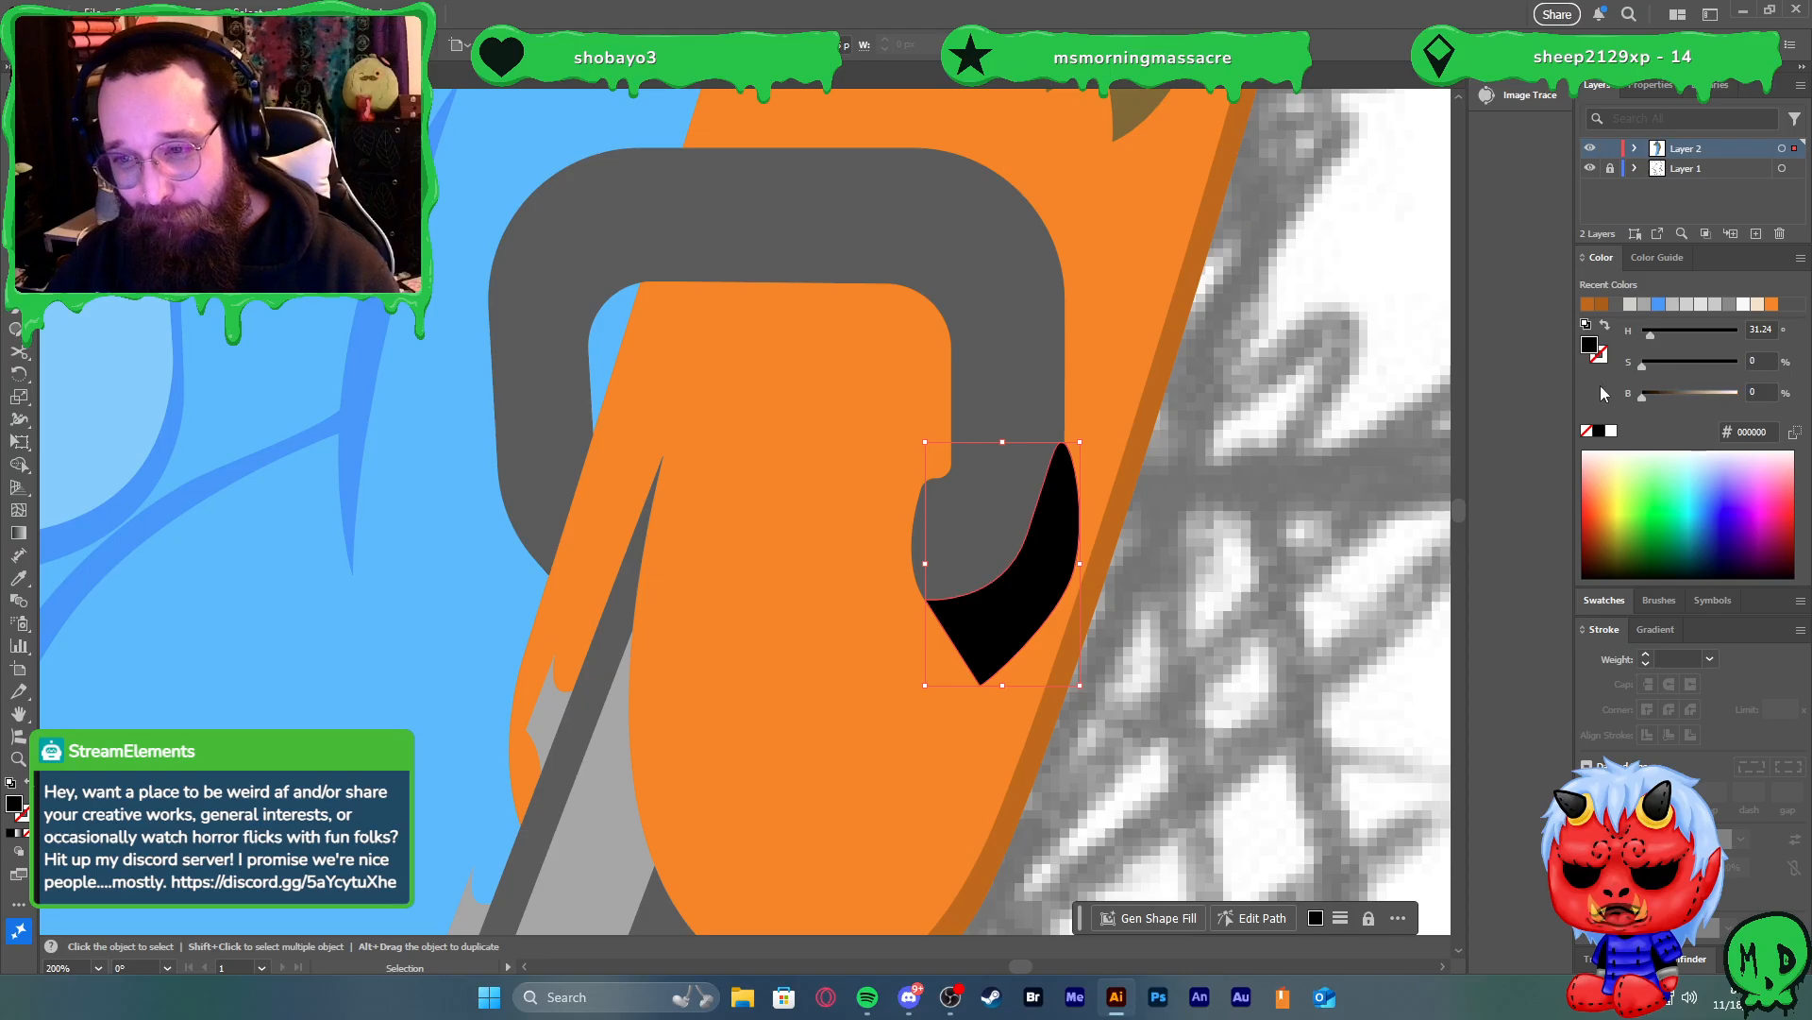
pyautogui.click(1657, 394)
pyautogui.click(1689, 395)
pyautogui.moveTo(1688, 395); pyautogui.dragTo(1665, 393)
# Trim the dark grey shading to the handle's outline with the Shape Builder and clear the selection
pyautogui.keyDown('shift'); pyautogui.click(992, 510); pyautogui.keyUp('shift')
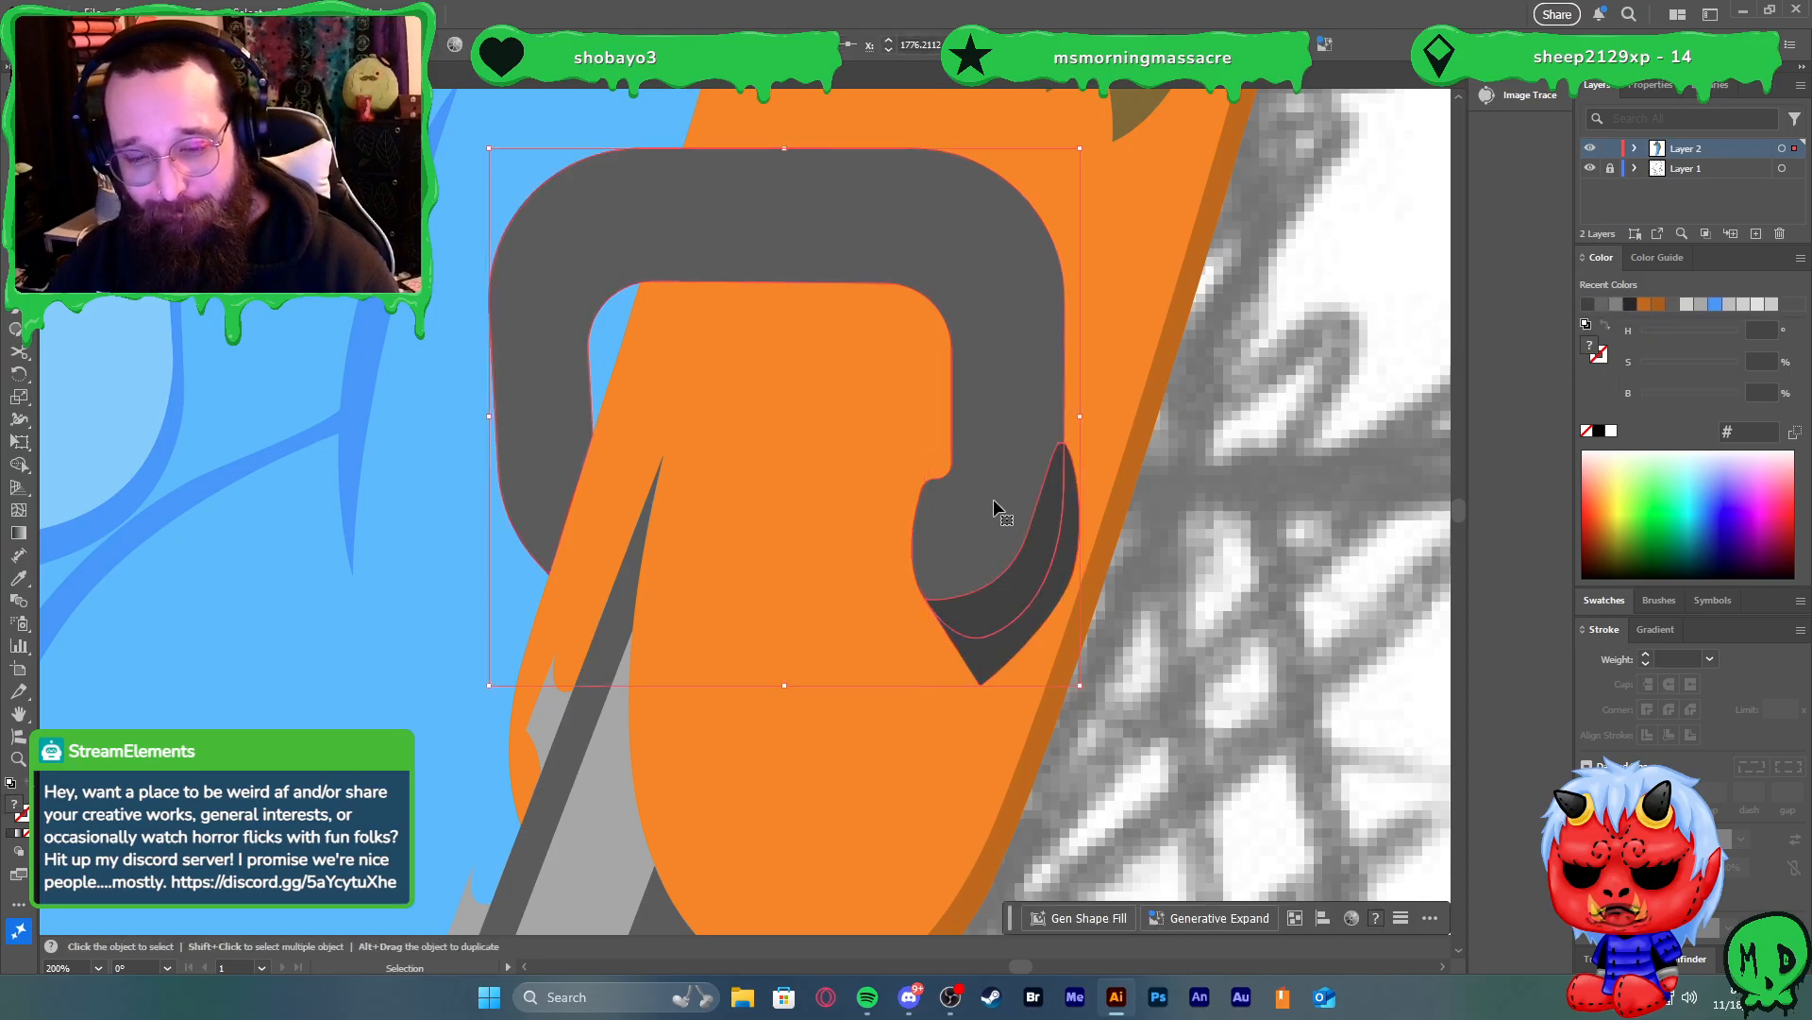
pyautogui.hotkey('shift', 'm')
pyautogui.keyDown('alt'); pyautogui.click(1072, 535); pyautogui.keyUp('alt')
pyautogui.press('v')
pyautogui.click(1197, 555)
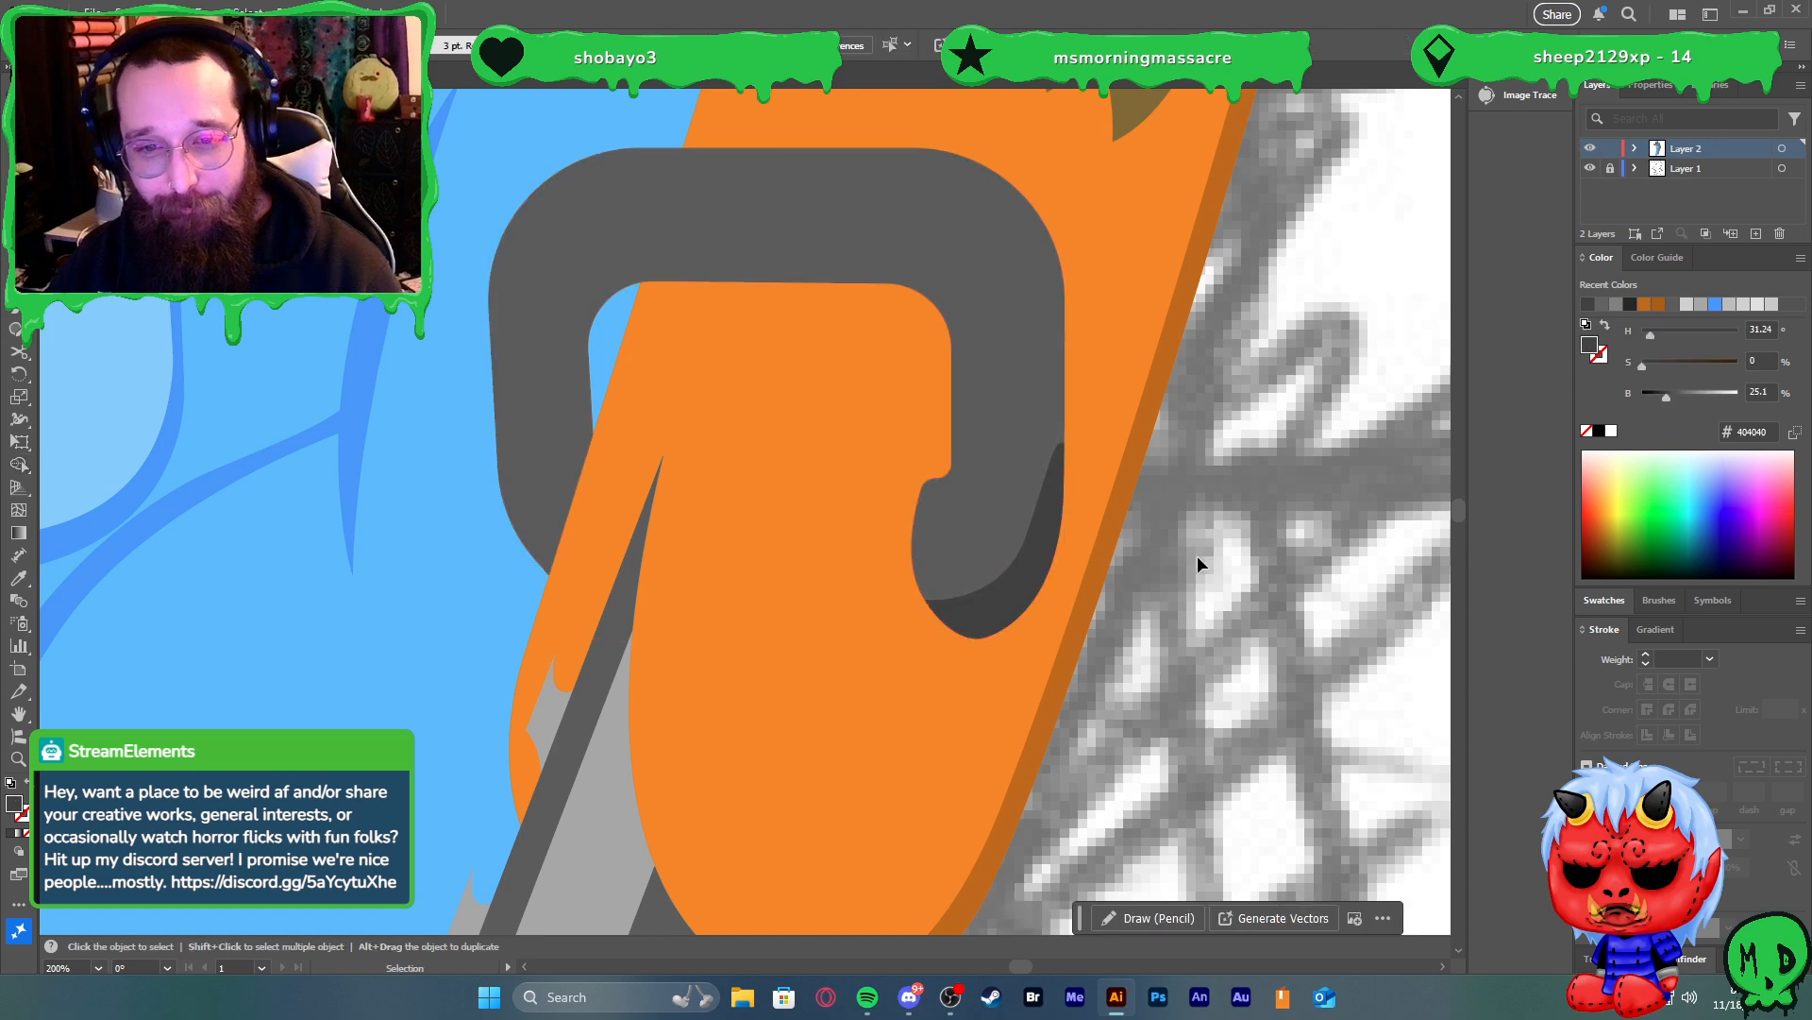
# Draw a closed curved shading shape with the Pen tool along the inner edge of the grey handle's left side
pyautogui.scroll(-2, 1186, 553)
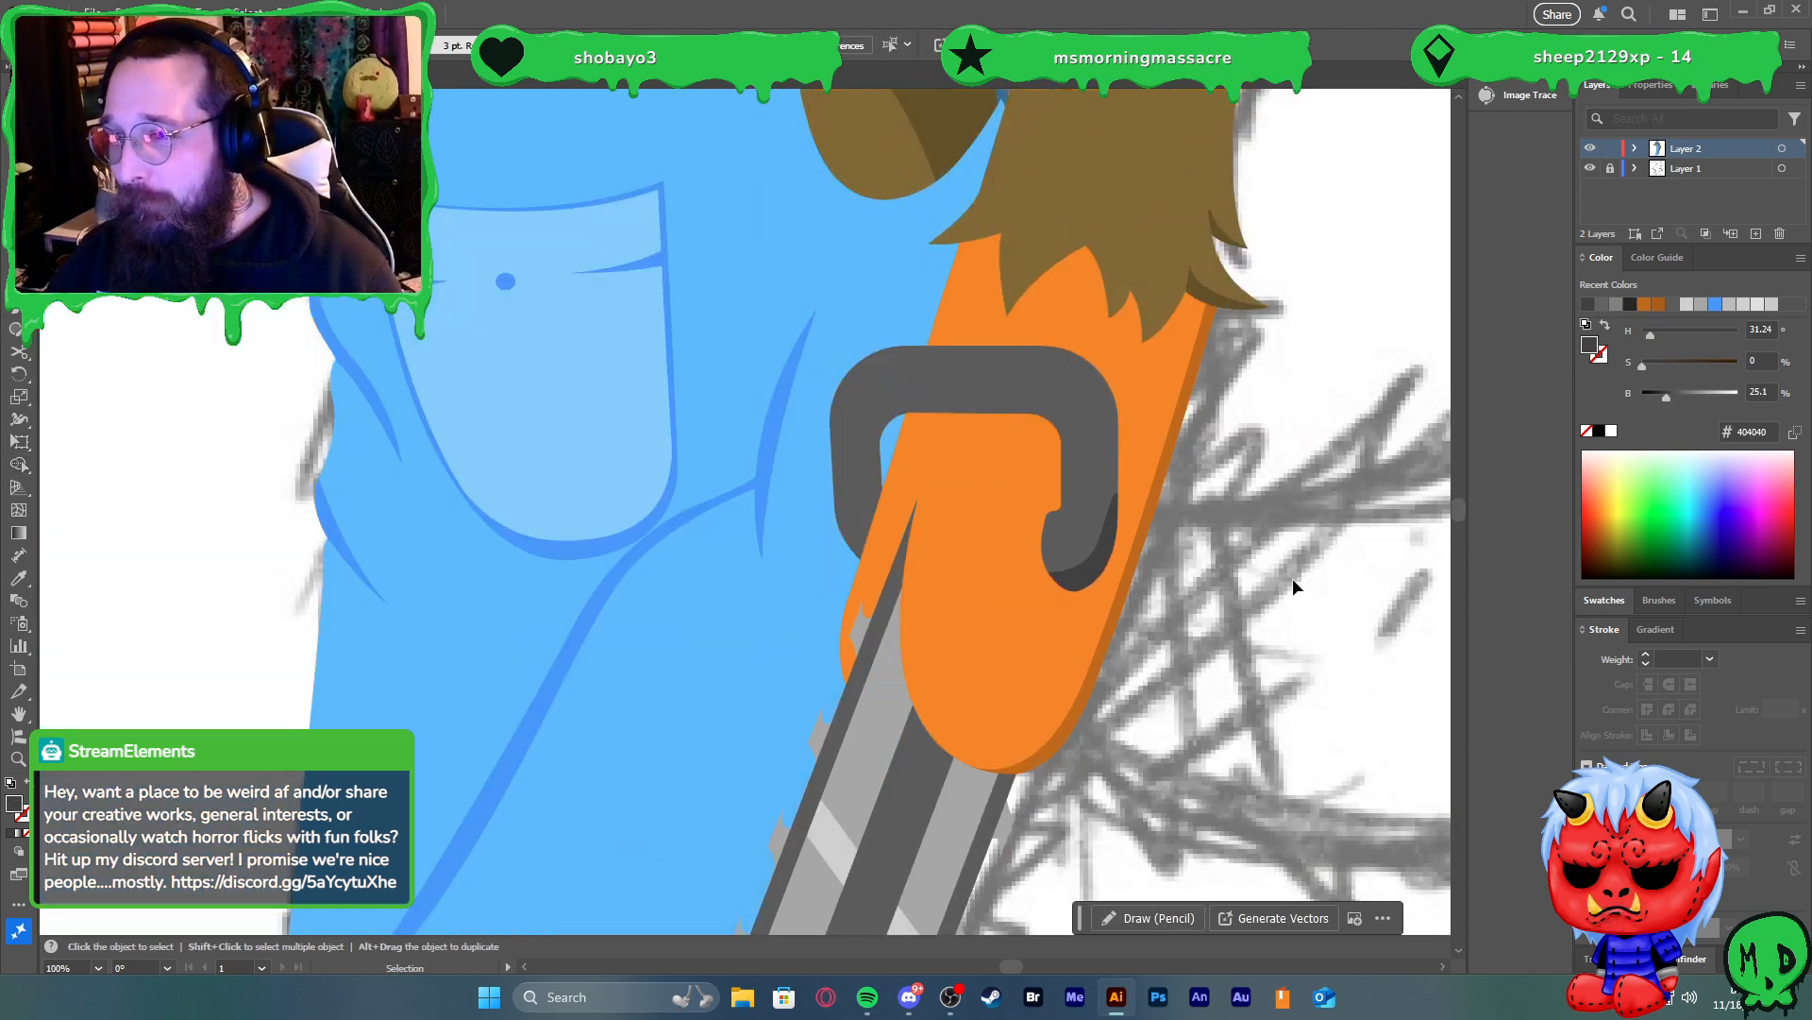
pyautogui.scroll(2, 1072, 506)
pyautogui.press('p')
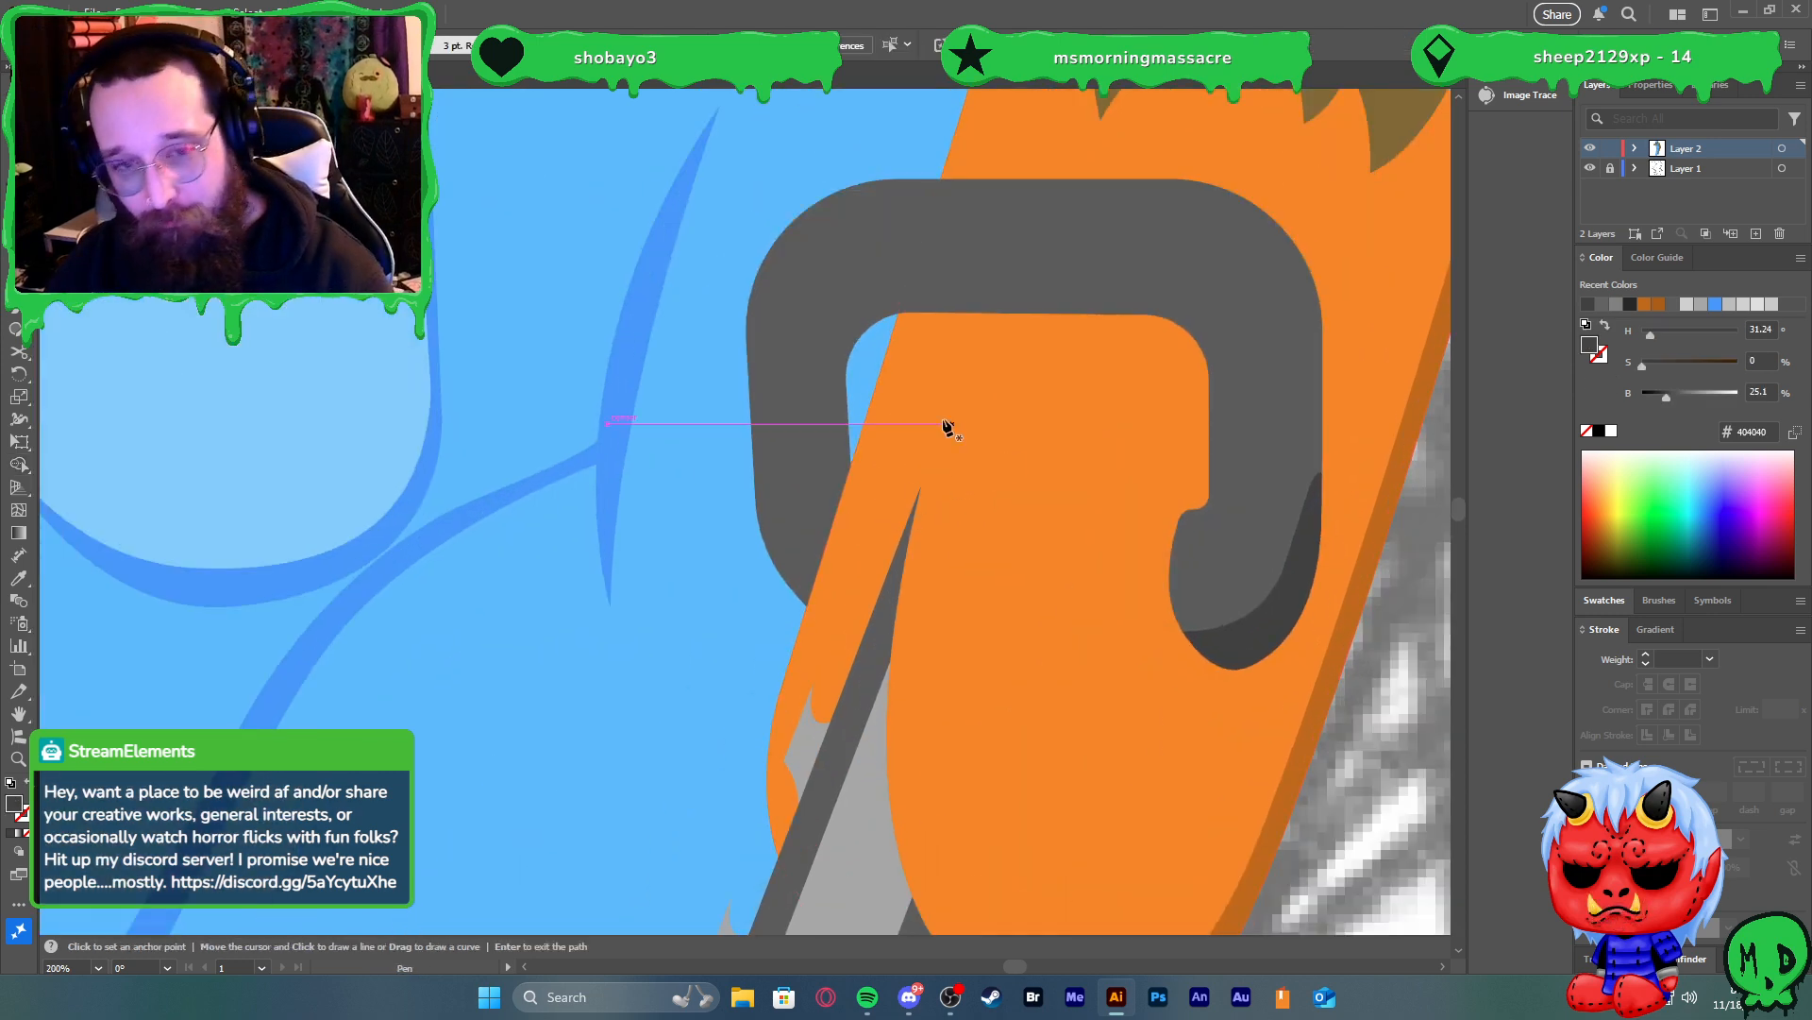
pyautogui.click(847, 361)
pyautogui.click(872, 324)
pyautogui.click(819, 424)
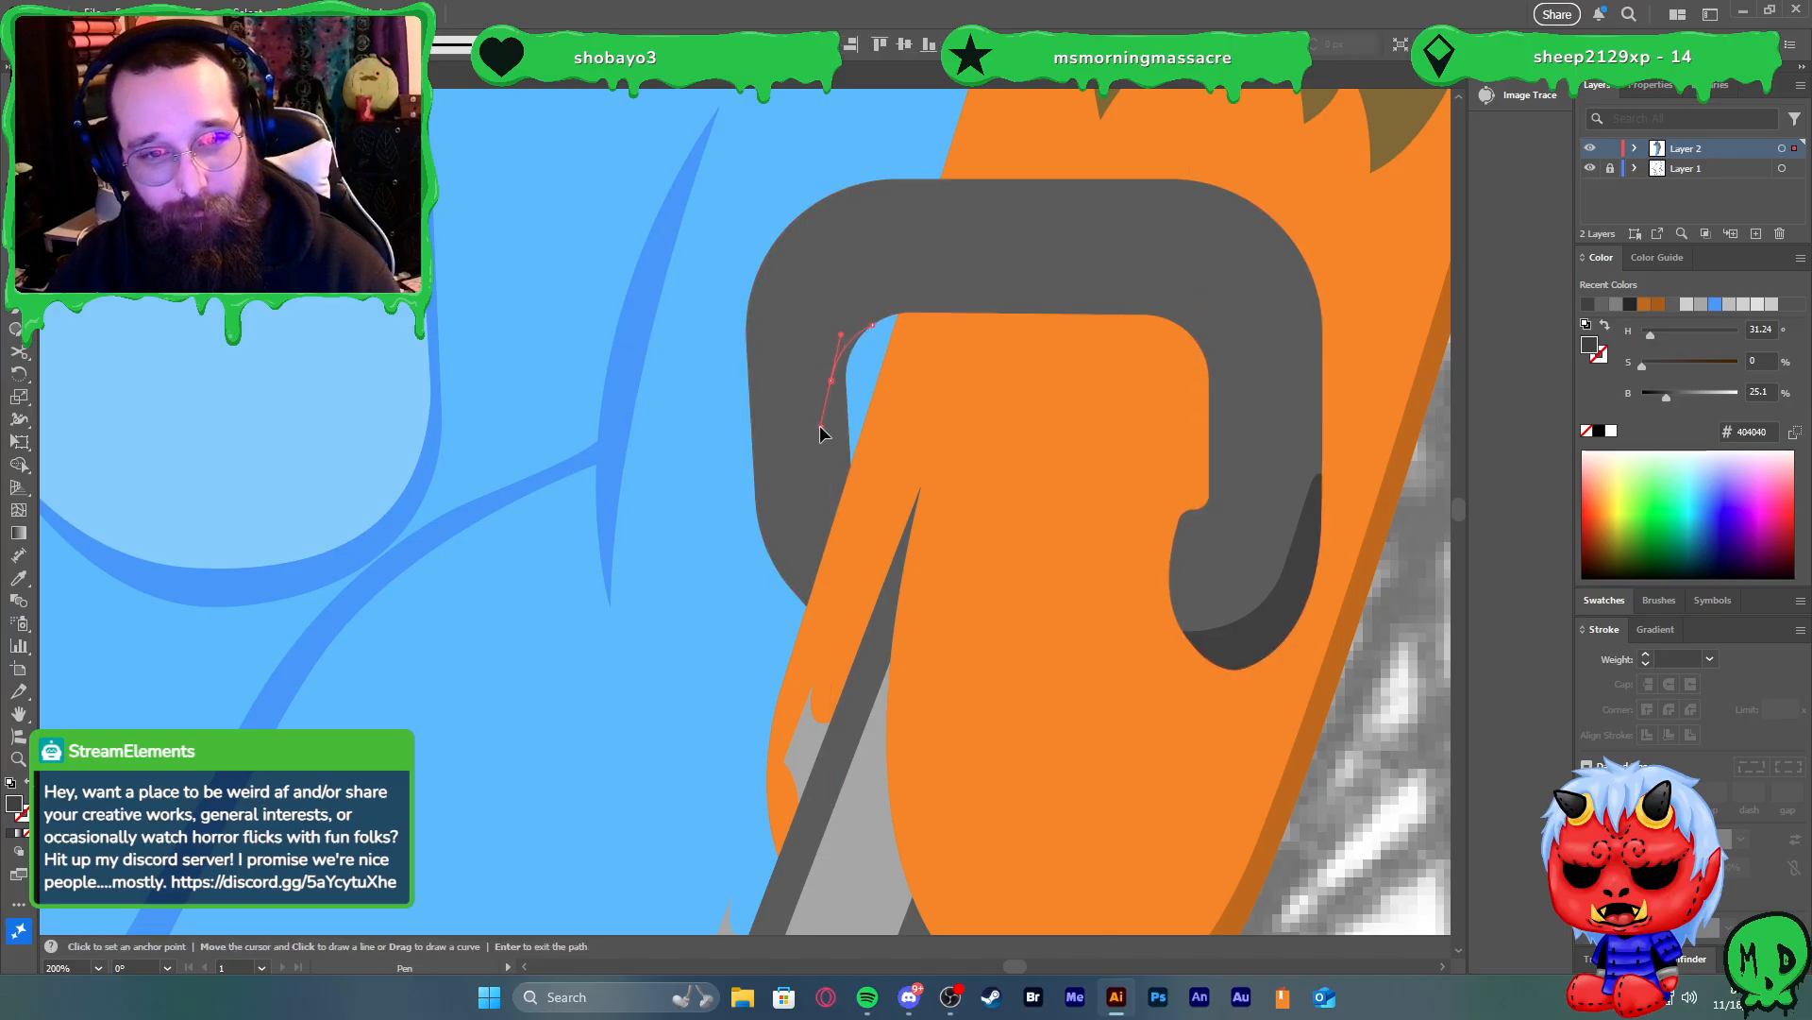
pyautogui.rightClick(838, 521)
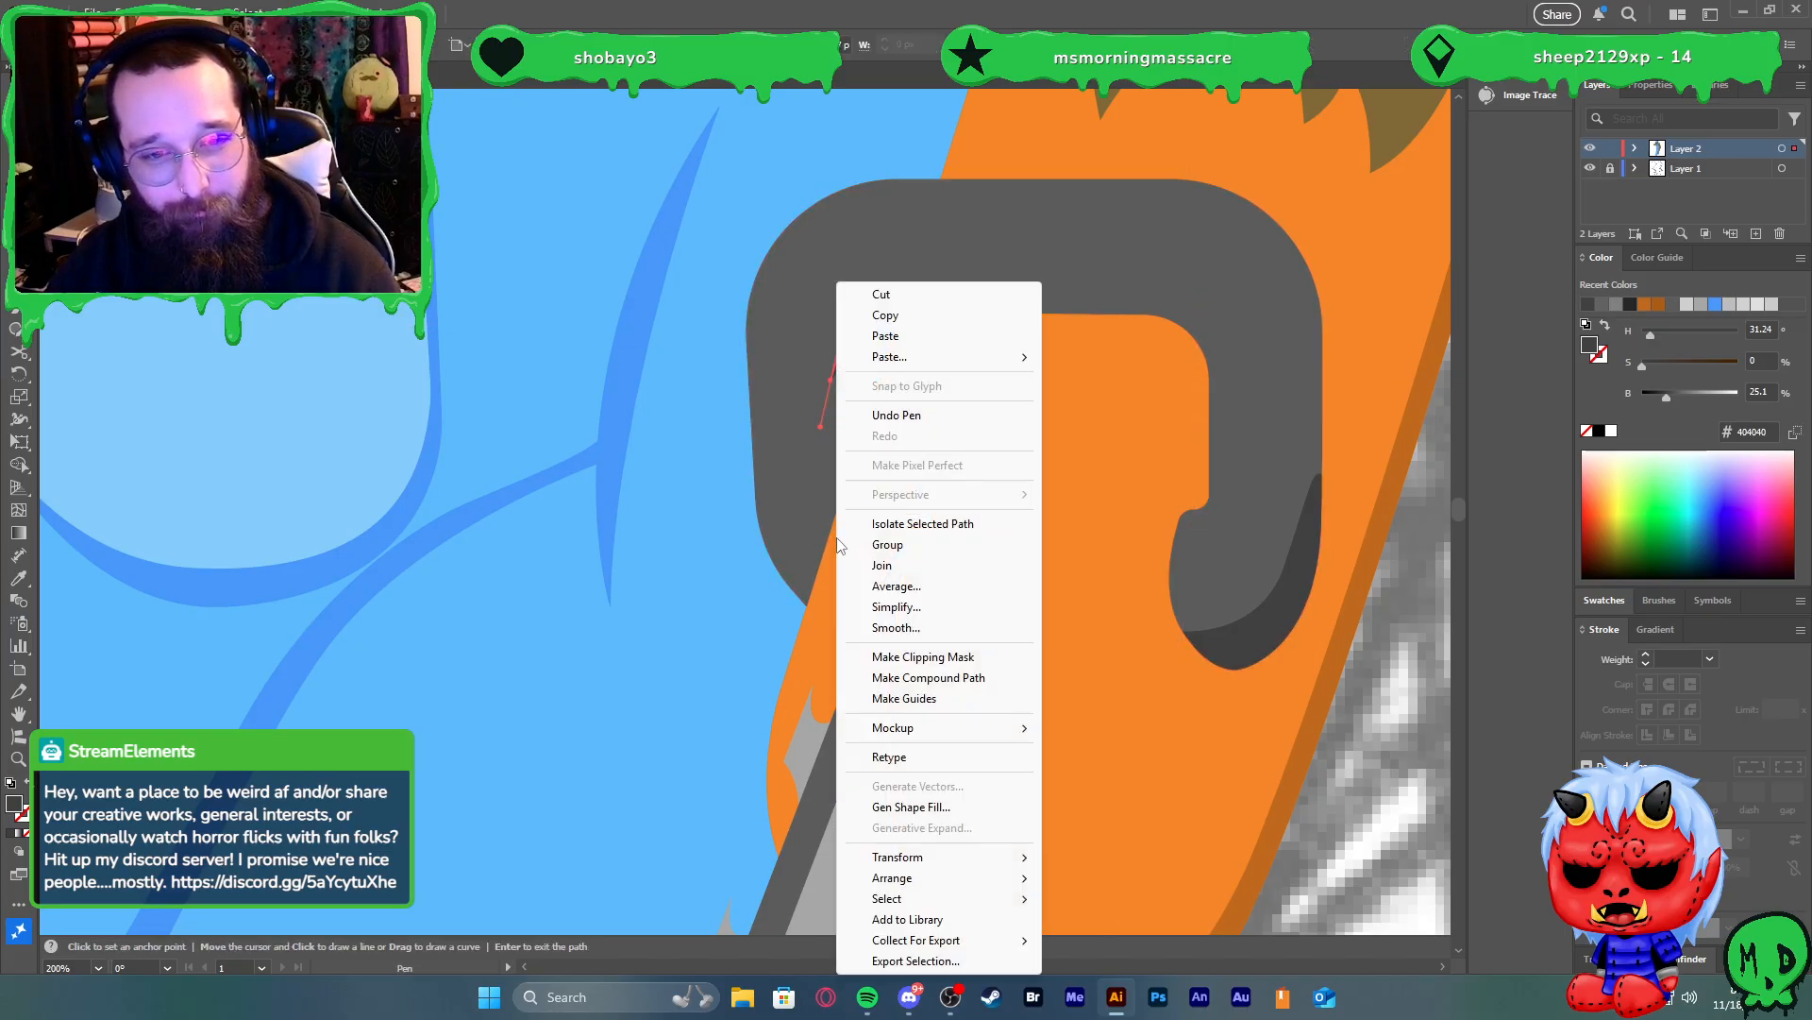
pyautogui.click(831, 548)
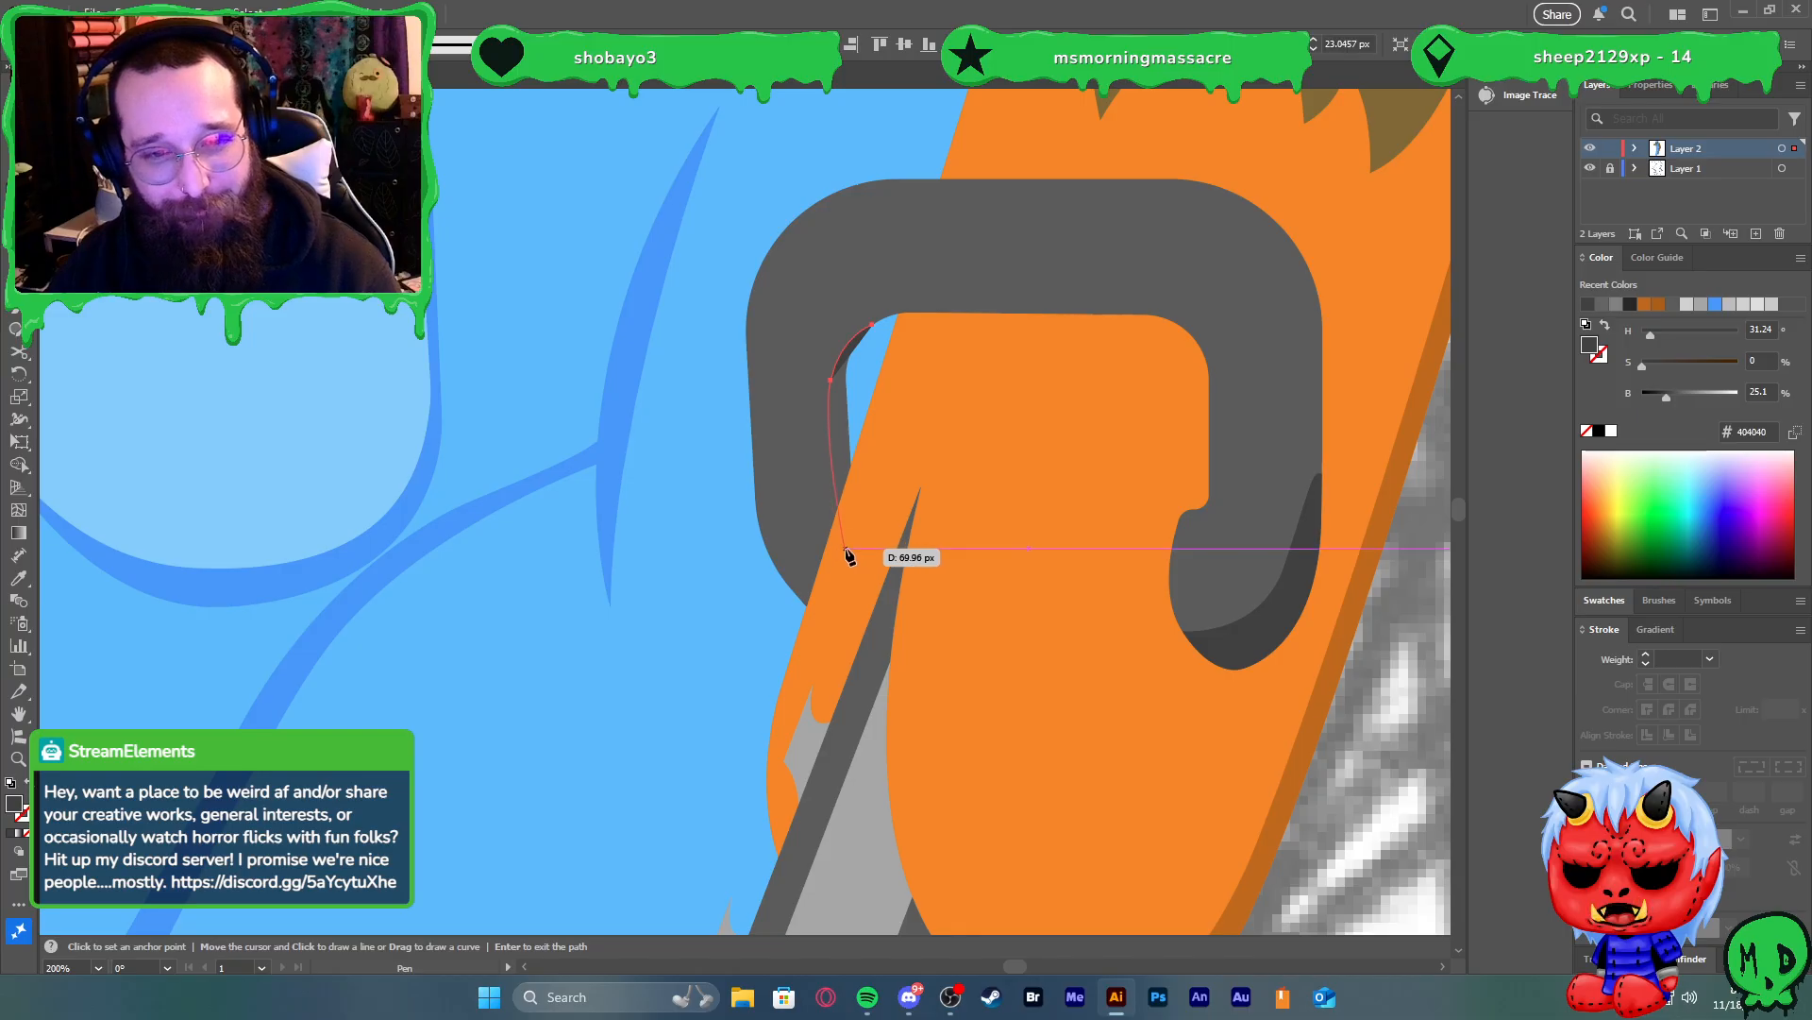
pyautogui.press('a')
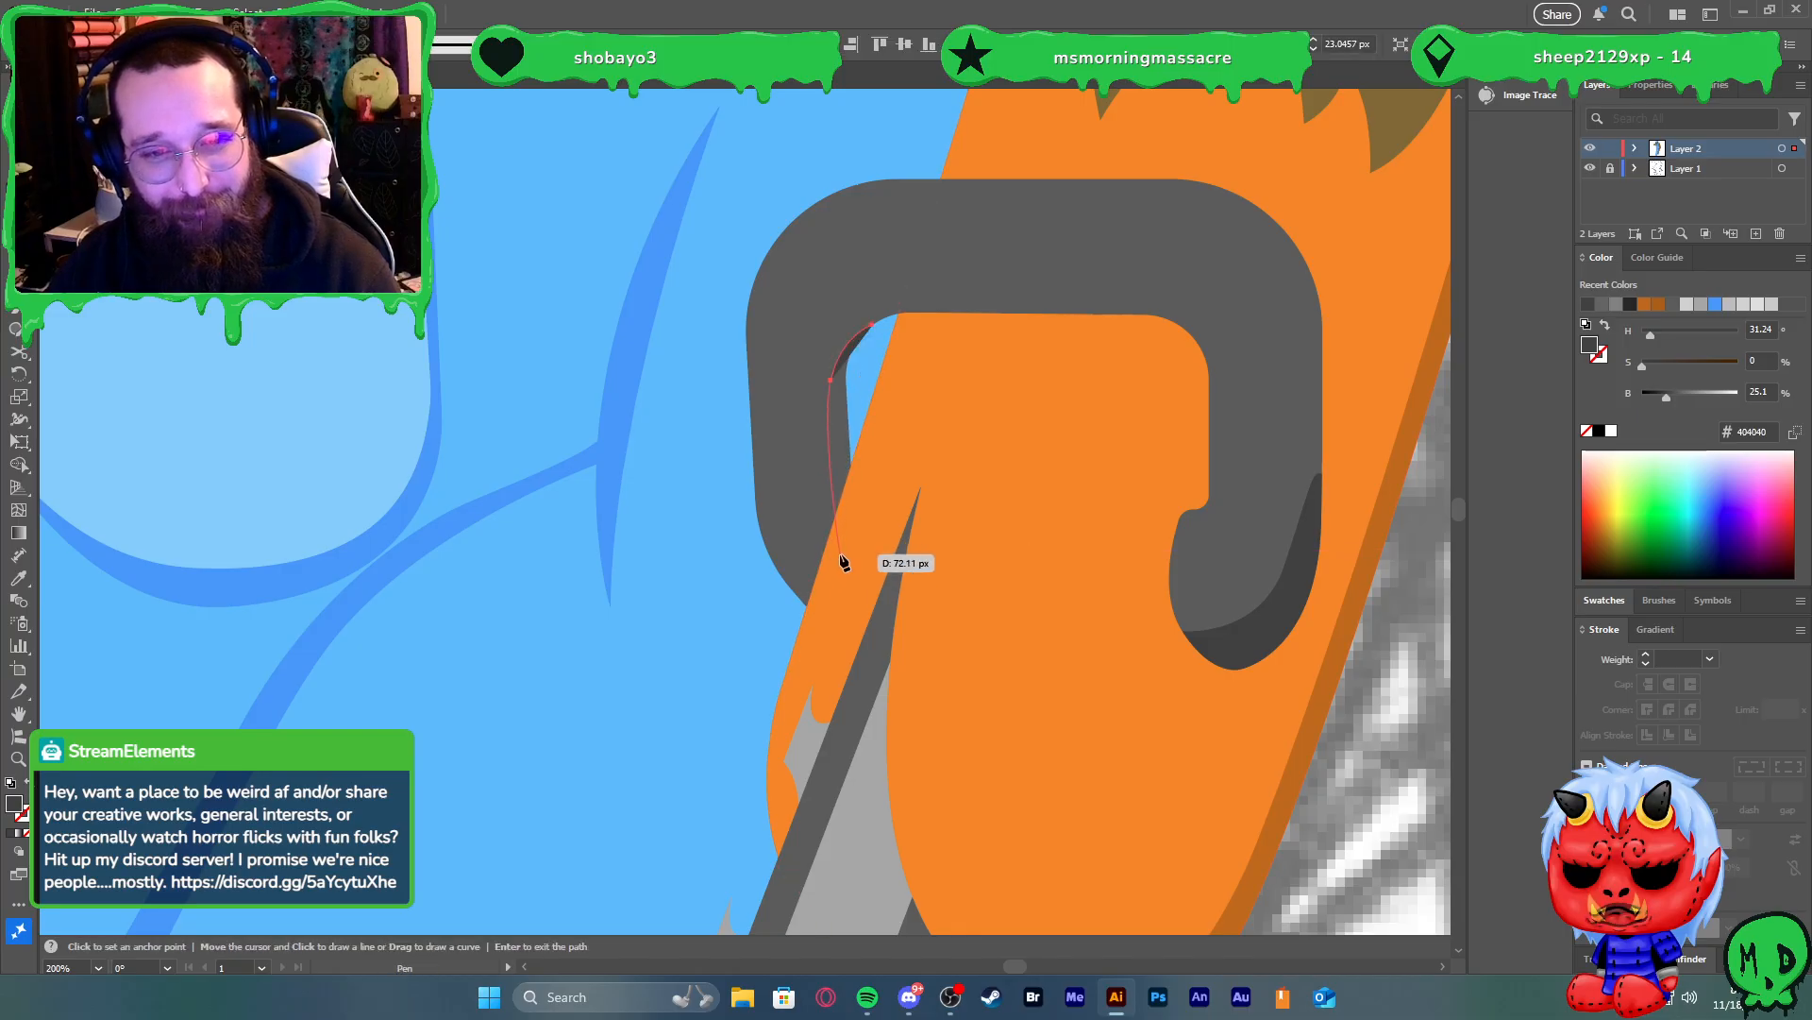
pyautogui.moveTo(845, 560); pyautogui.dragTo(857, 578)
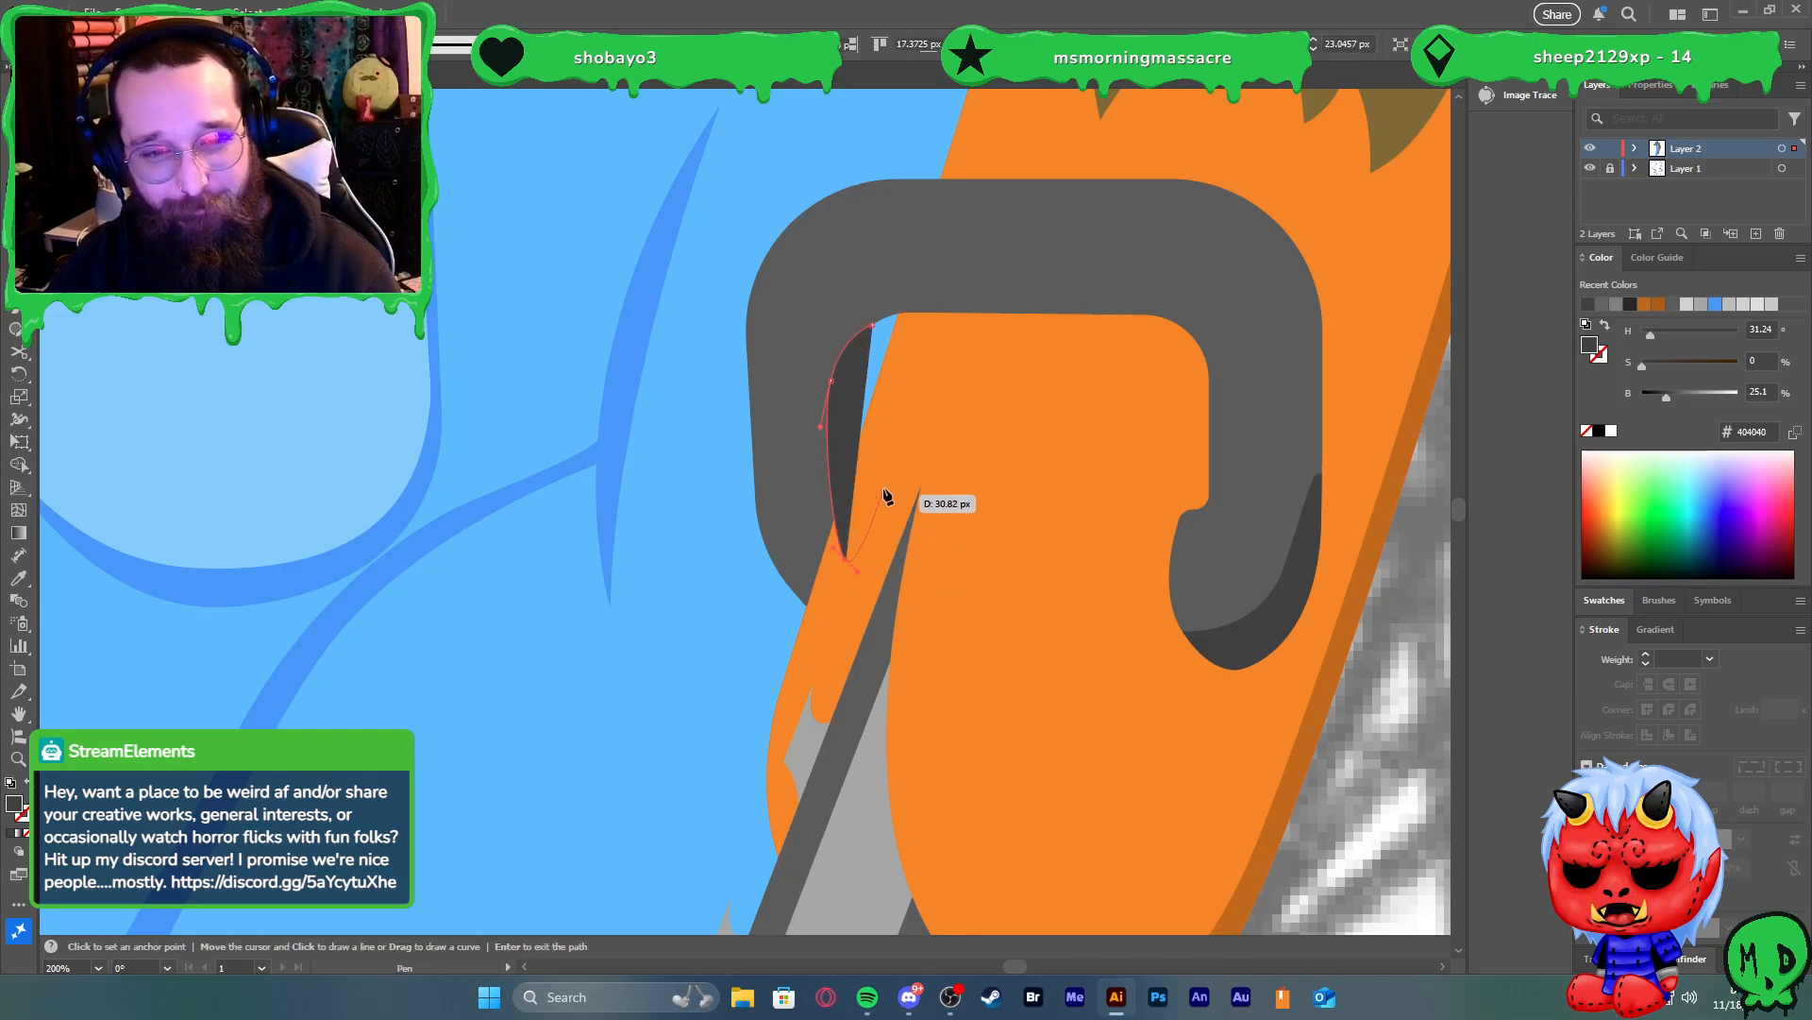
pyautogui.click(885, 323)
# Trim the inner-edge shading shape to the handle's outline with the Shape Builder
pyautogui.press('v')
pyautogui.keyDown('shift'); pyautogui.click(915, 291); pyautogui.keyUp('shift')
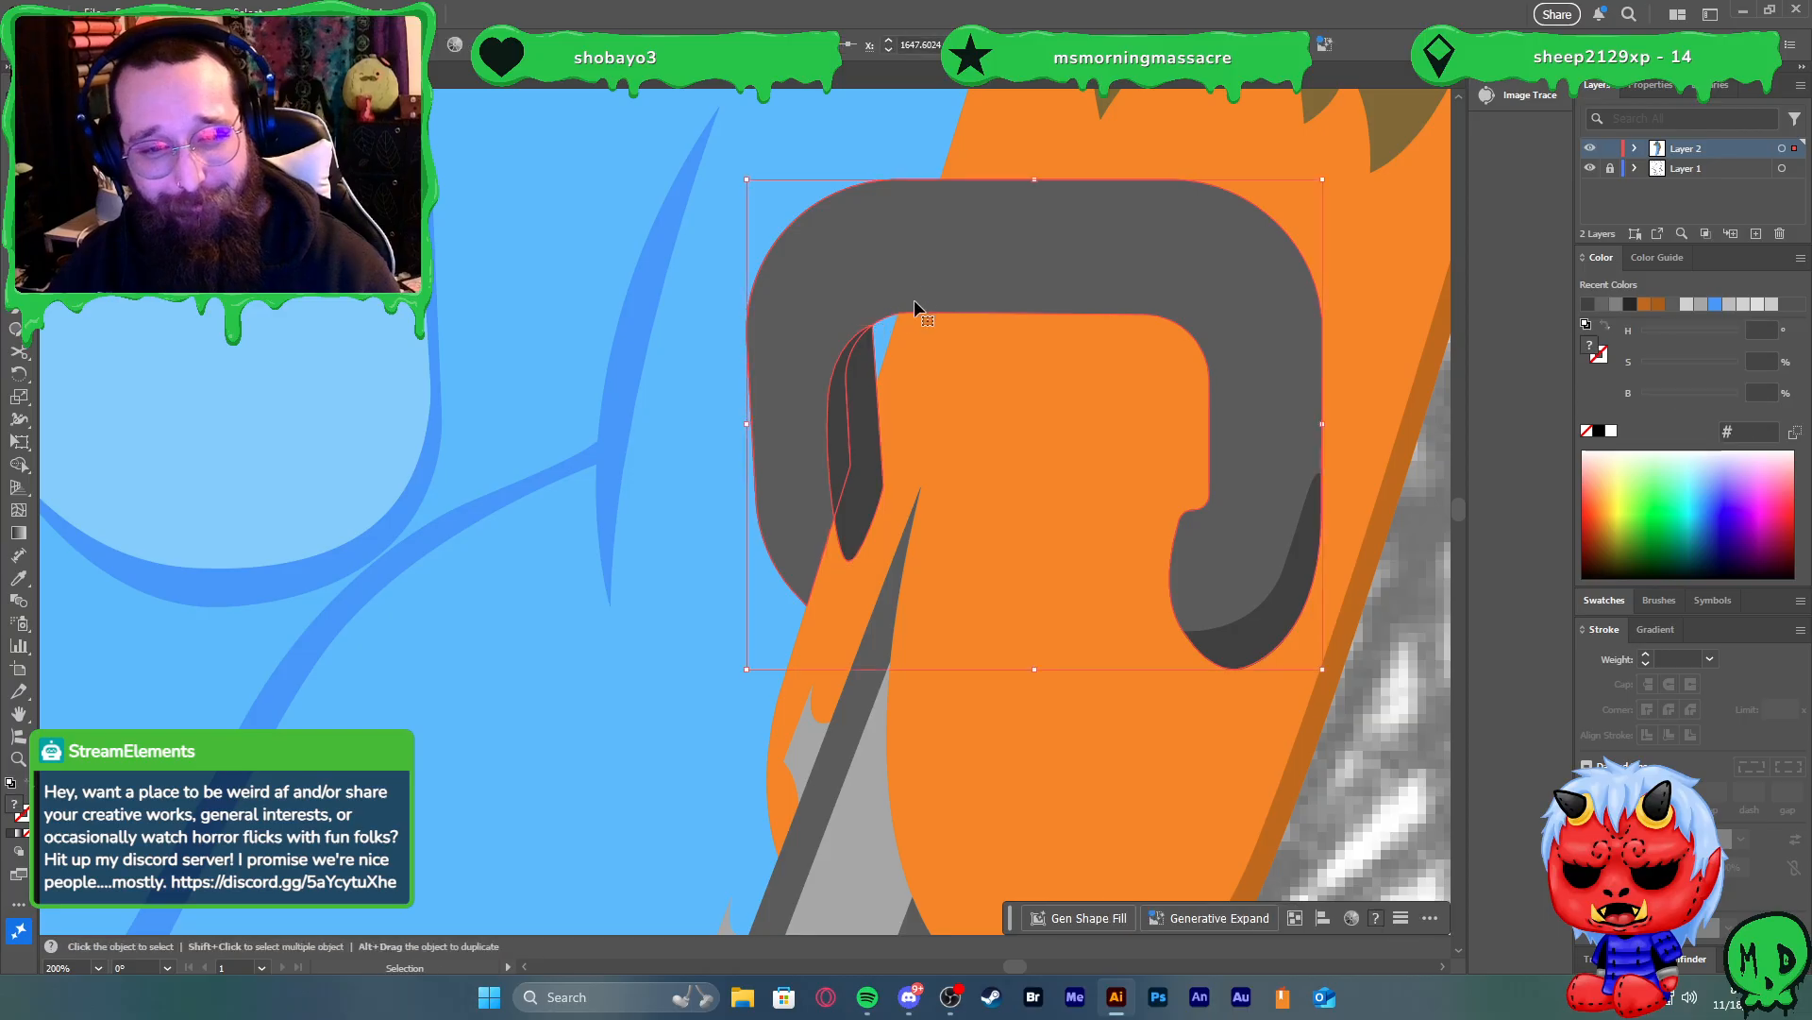
pyautogui.hotkey('shift', 'm')
pyautogui.press('v')
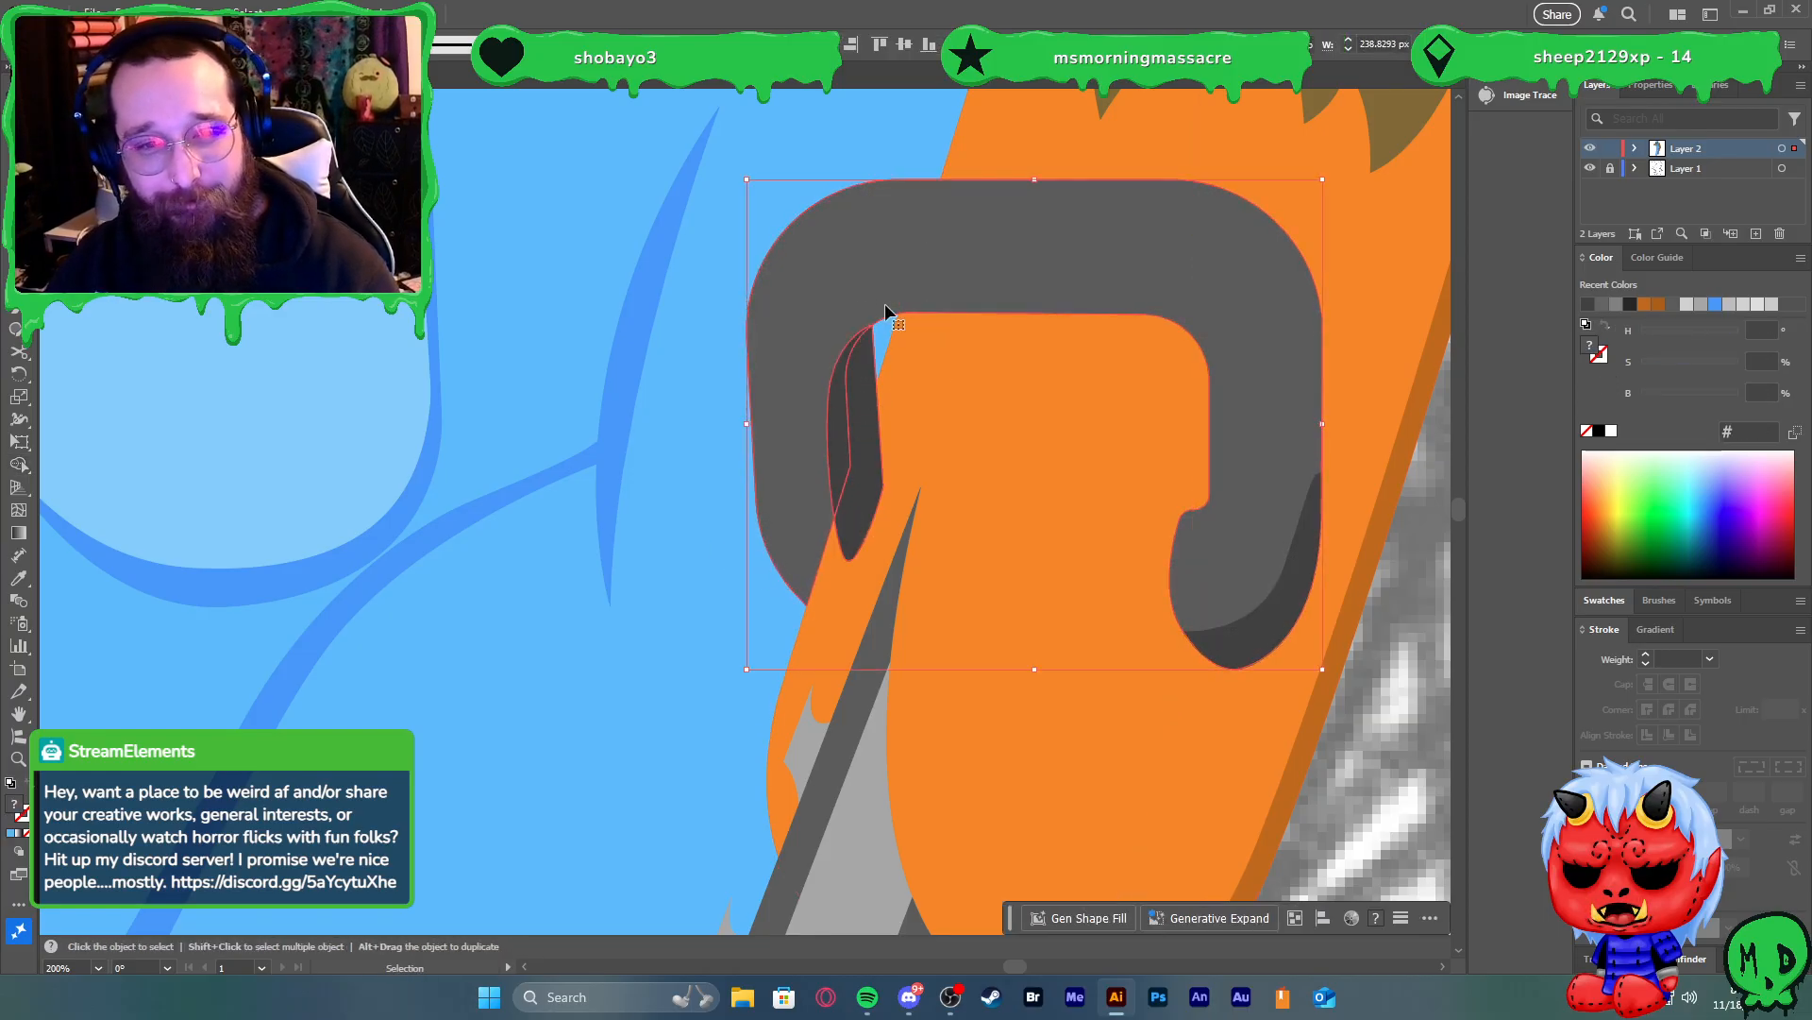
pyautogui.hotkey('shift', 'm')
pyautogui.keyDown('alt'); pyautogui.click(863, 442); pyautogui.keyUp('alt')
pyautogui.press('v')
pyautogui.click(748, 559)
# Draw a closed curved shape with the Pen tool around the outer edge of the handle's lower left end
pyautogui.press('p')
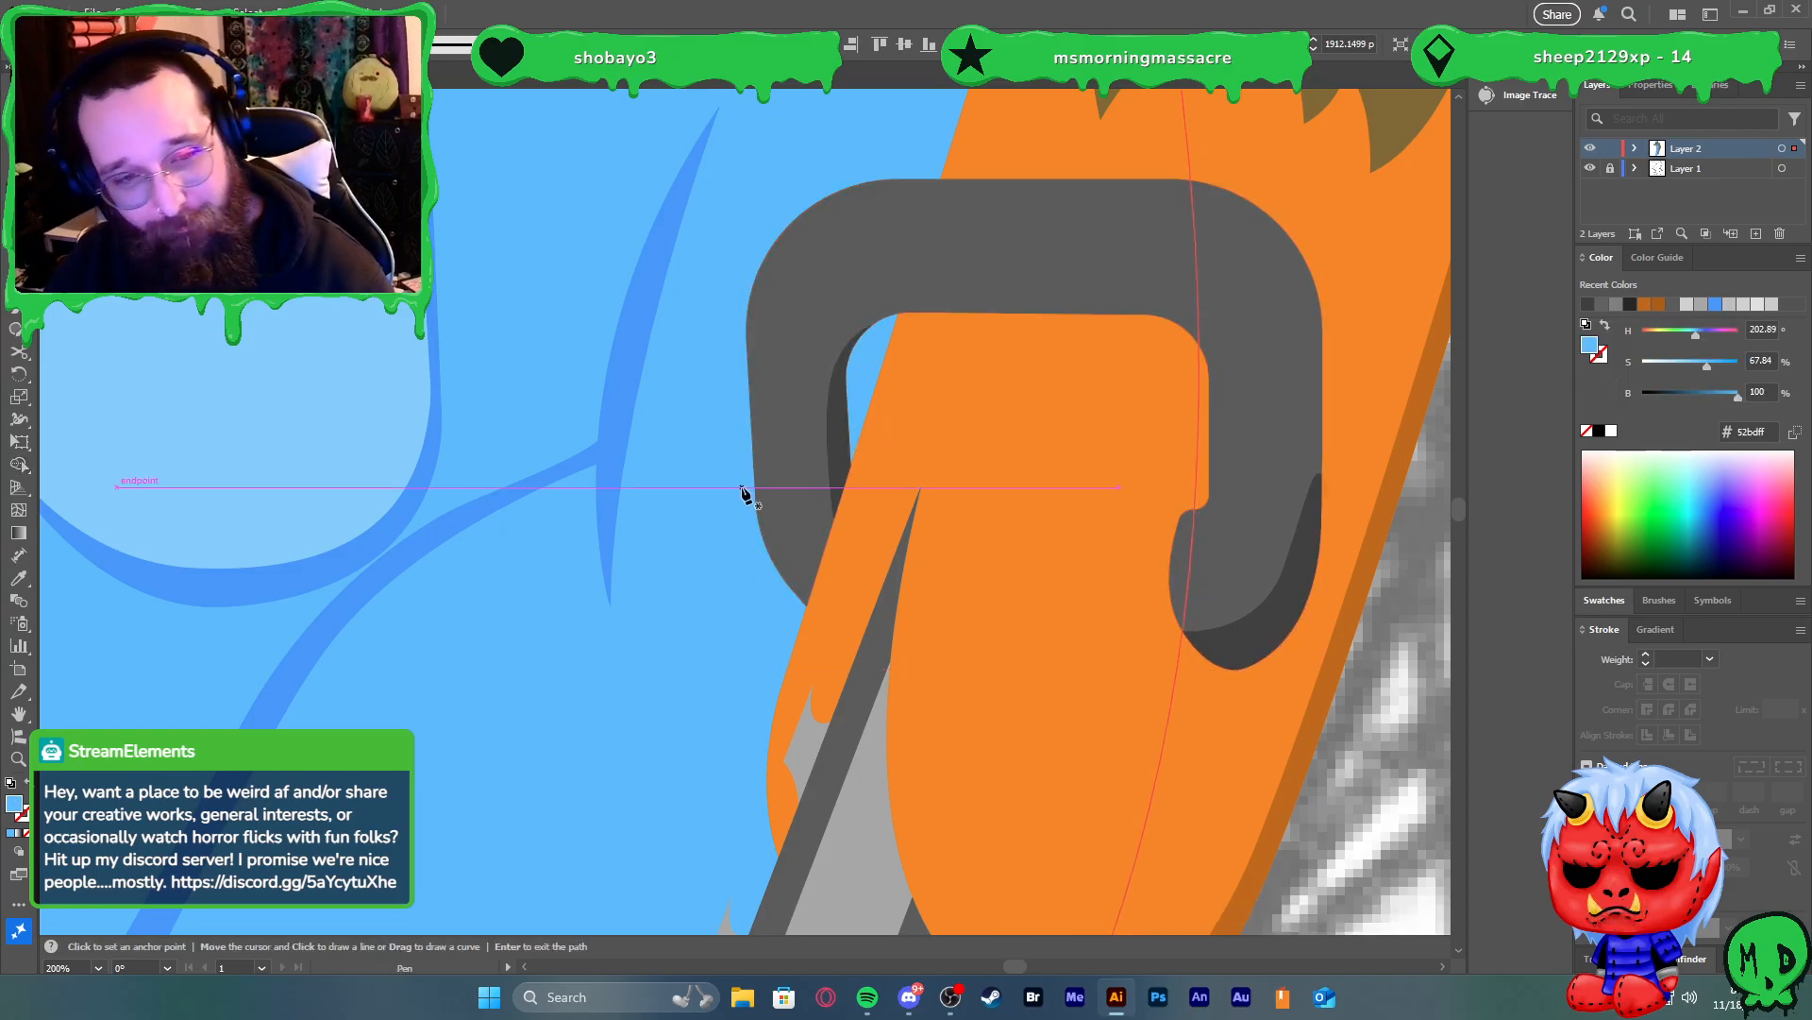
pyautogui.click(756, 500)
pyautogui.moveTo(814, 582); pyautogui.dragTo(857, 604)
pyautogui.click(823, 639)
pyautogui.click(784, 625)
pyautogui.moveTo(737, 566); pyautogui.dragTo(739, 550)
pyautogui.click(756, 500)
# Fill the lower left shape with the sampled dark grey 404040 and trim it to the handle with the Shape Builder
pyautogui.press('v')
pyautogui.keyDown('shift'); pyautogui.click(810, 467); pyautogui.keyUp('shift')
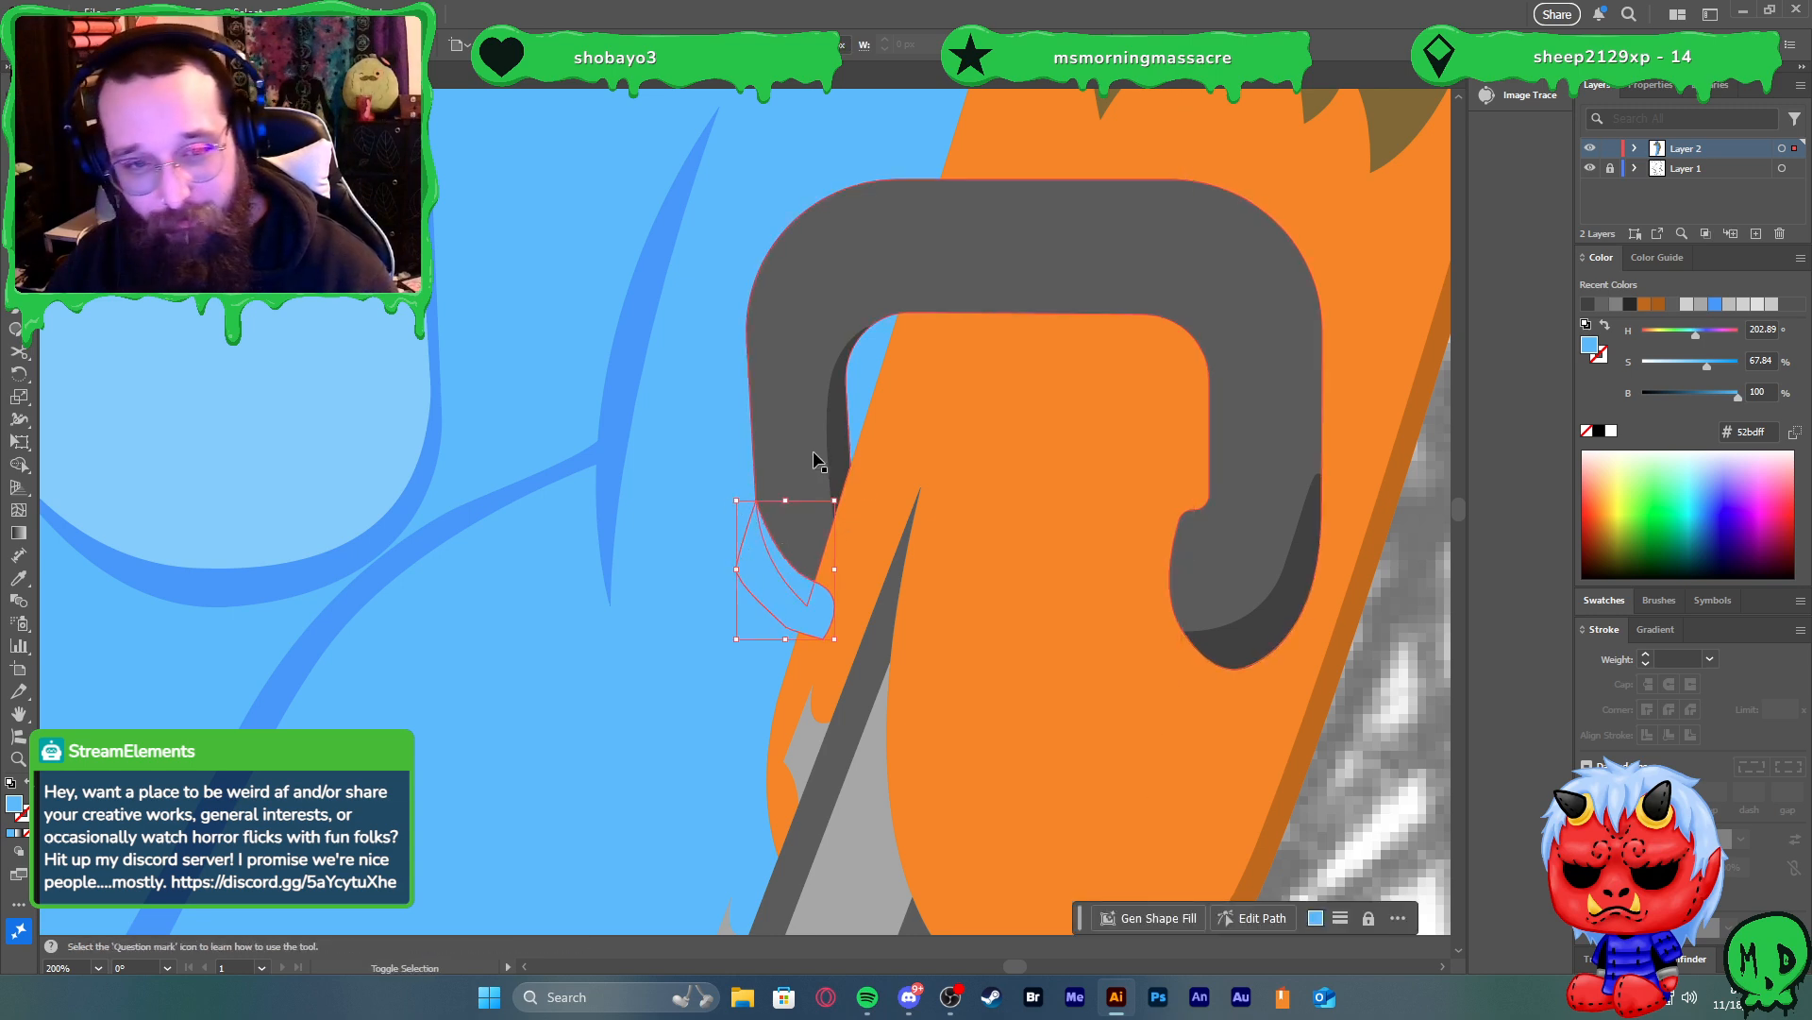
pyautogui.keyDown('shift'); pyautogui.click(793, 444); pyautogui.keyUp('shift')
pyautogui.press('i')
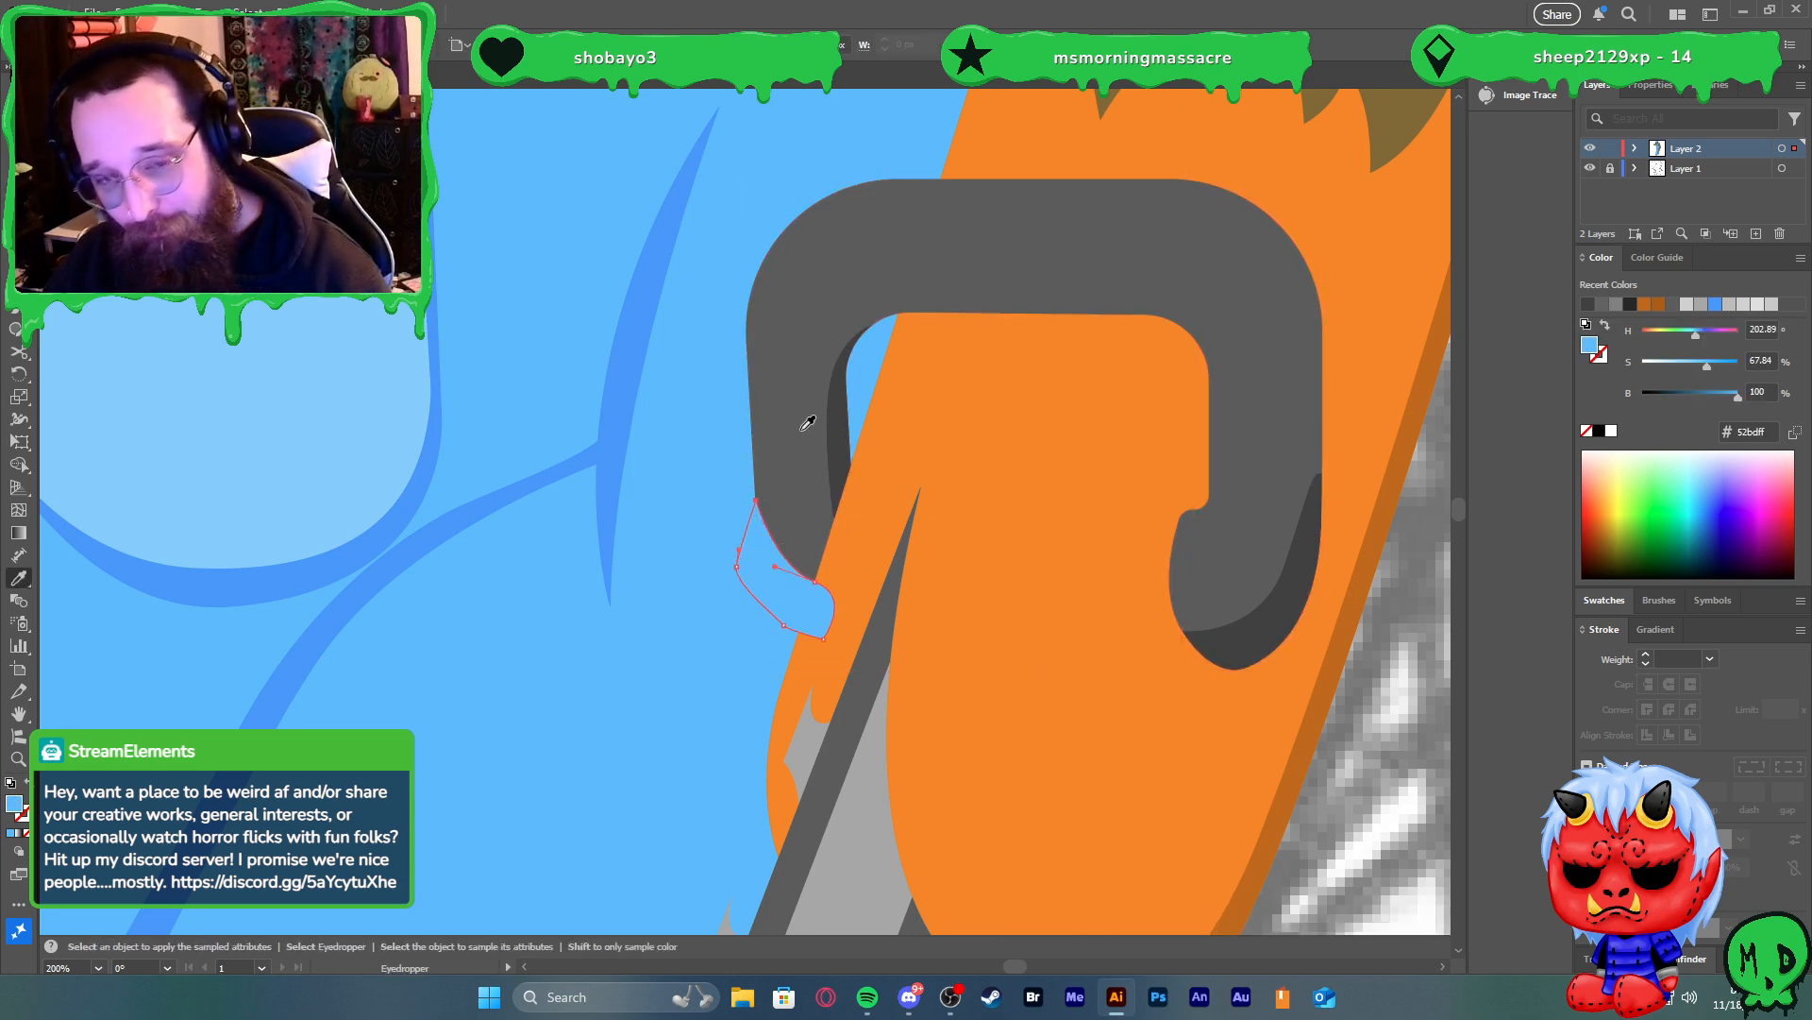
pyautogui.click(833, 441)
pyautogui.press('v')
pyautogui.keyDown('shift'); pyautogui.click(789, 431); pyautogui.keyUp('shift')
pyautogui.hotkey('shift', 'm')
pyautogui.press('v')
# Draw a small closed dark grey shading shape with the Pen tool around the notch on the inside of the handle's hook
pyautogui.scroll(-2, 706, 510)
pyautogui.scroll(1, 856, 453)
pyautogui.scroll(1, 972, 472)
pyautogui.scroll(1, 944, 515)
pyautogui.hotkey('shift', 'c')
pyautogui.scroll(2, 947, 559)
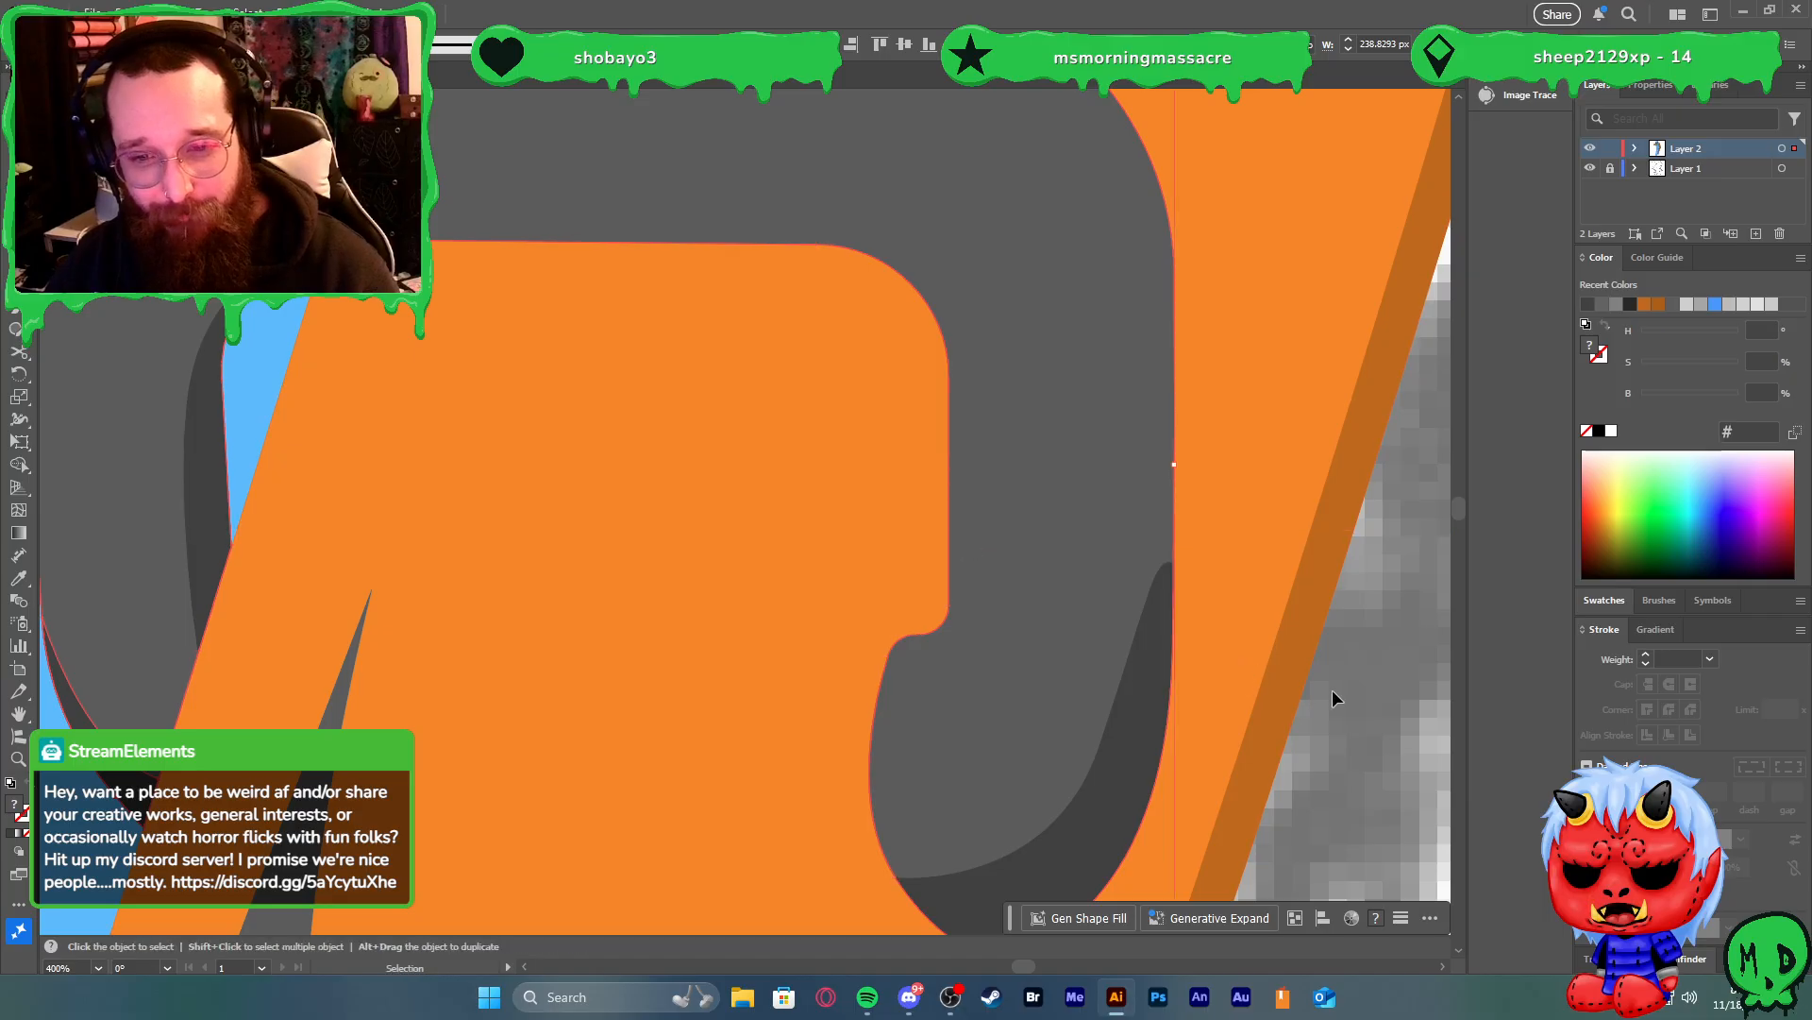
pyautogui.press('p')
pyautogui.click(949, 535)
pyautogui.moveTo(950, 639); pyautogui.dragTo(942, 657)
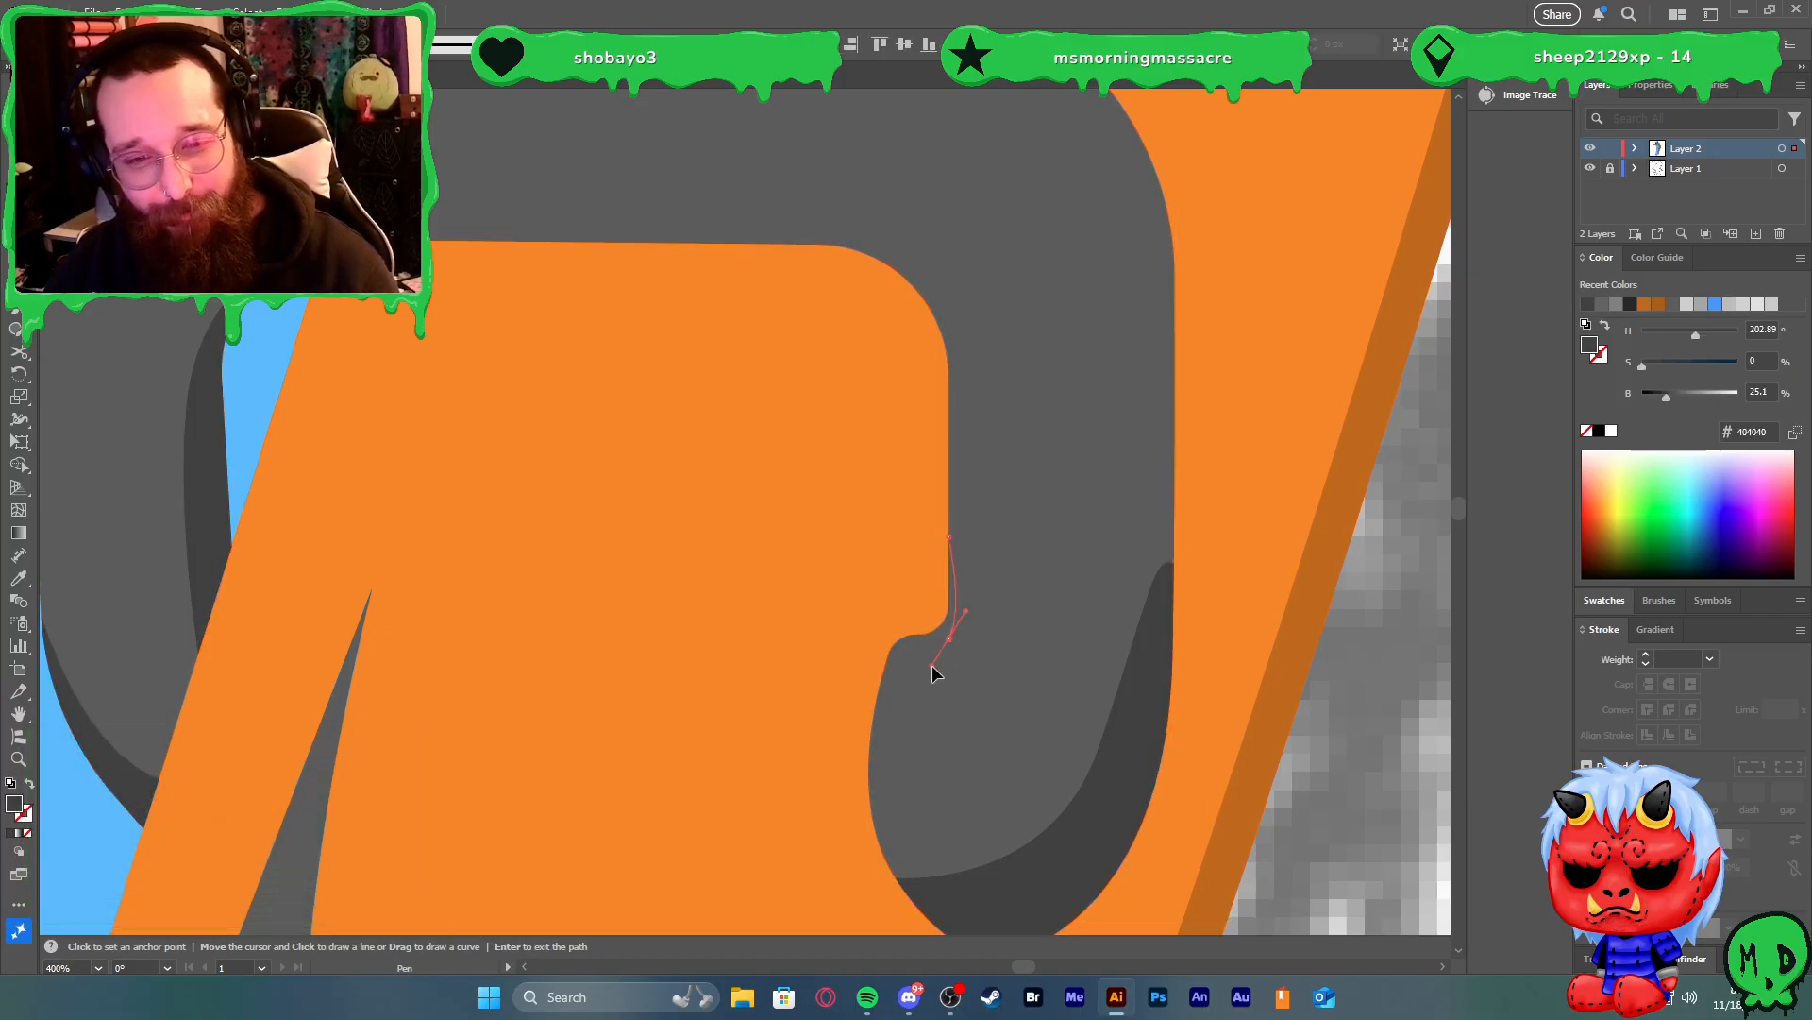
pyautogui.click(886, 665)
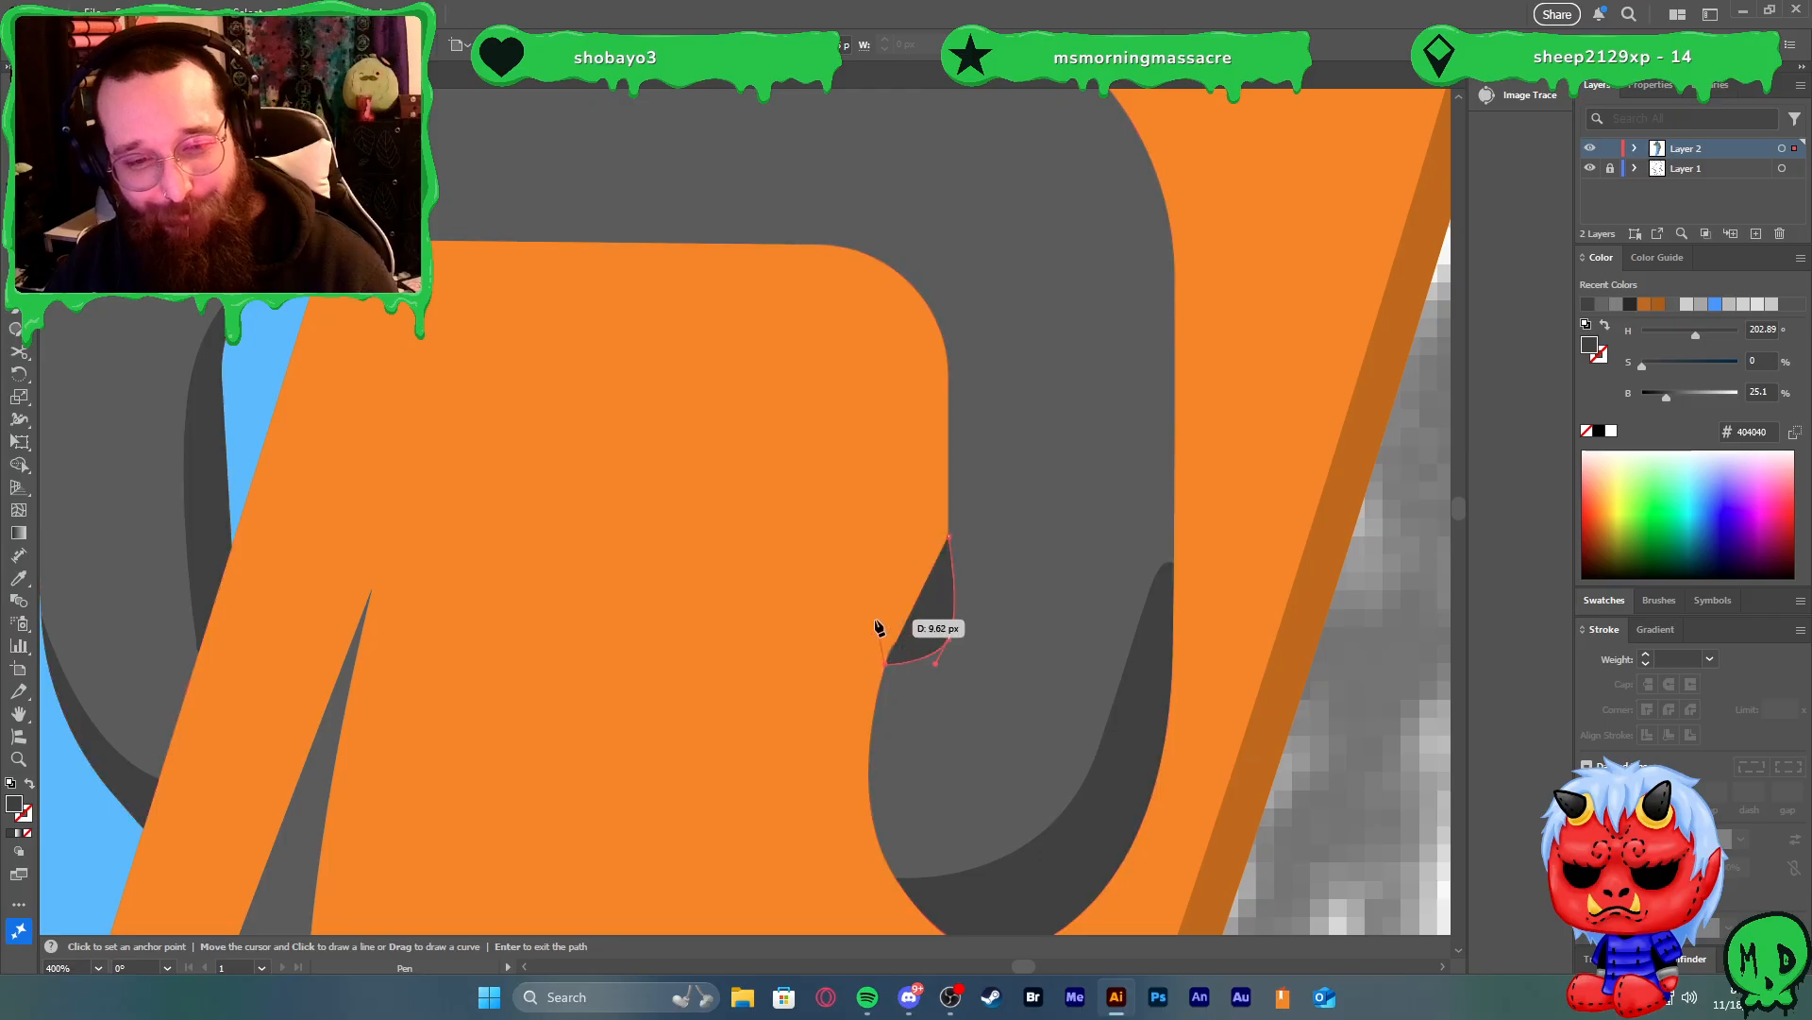
pyautogui.moveTo(874, 618); pyautogui.dragTo(895, 611)
pyautogui.click(950, 539)
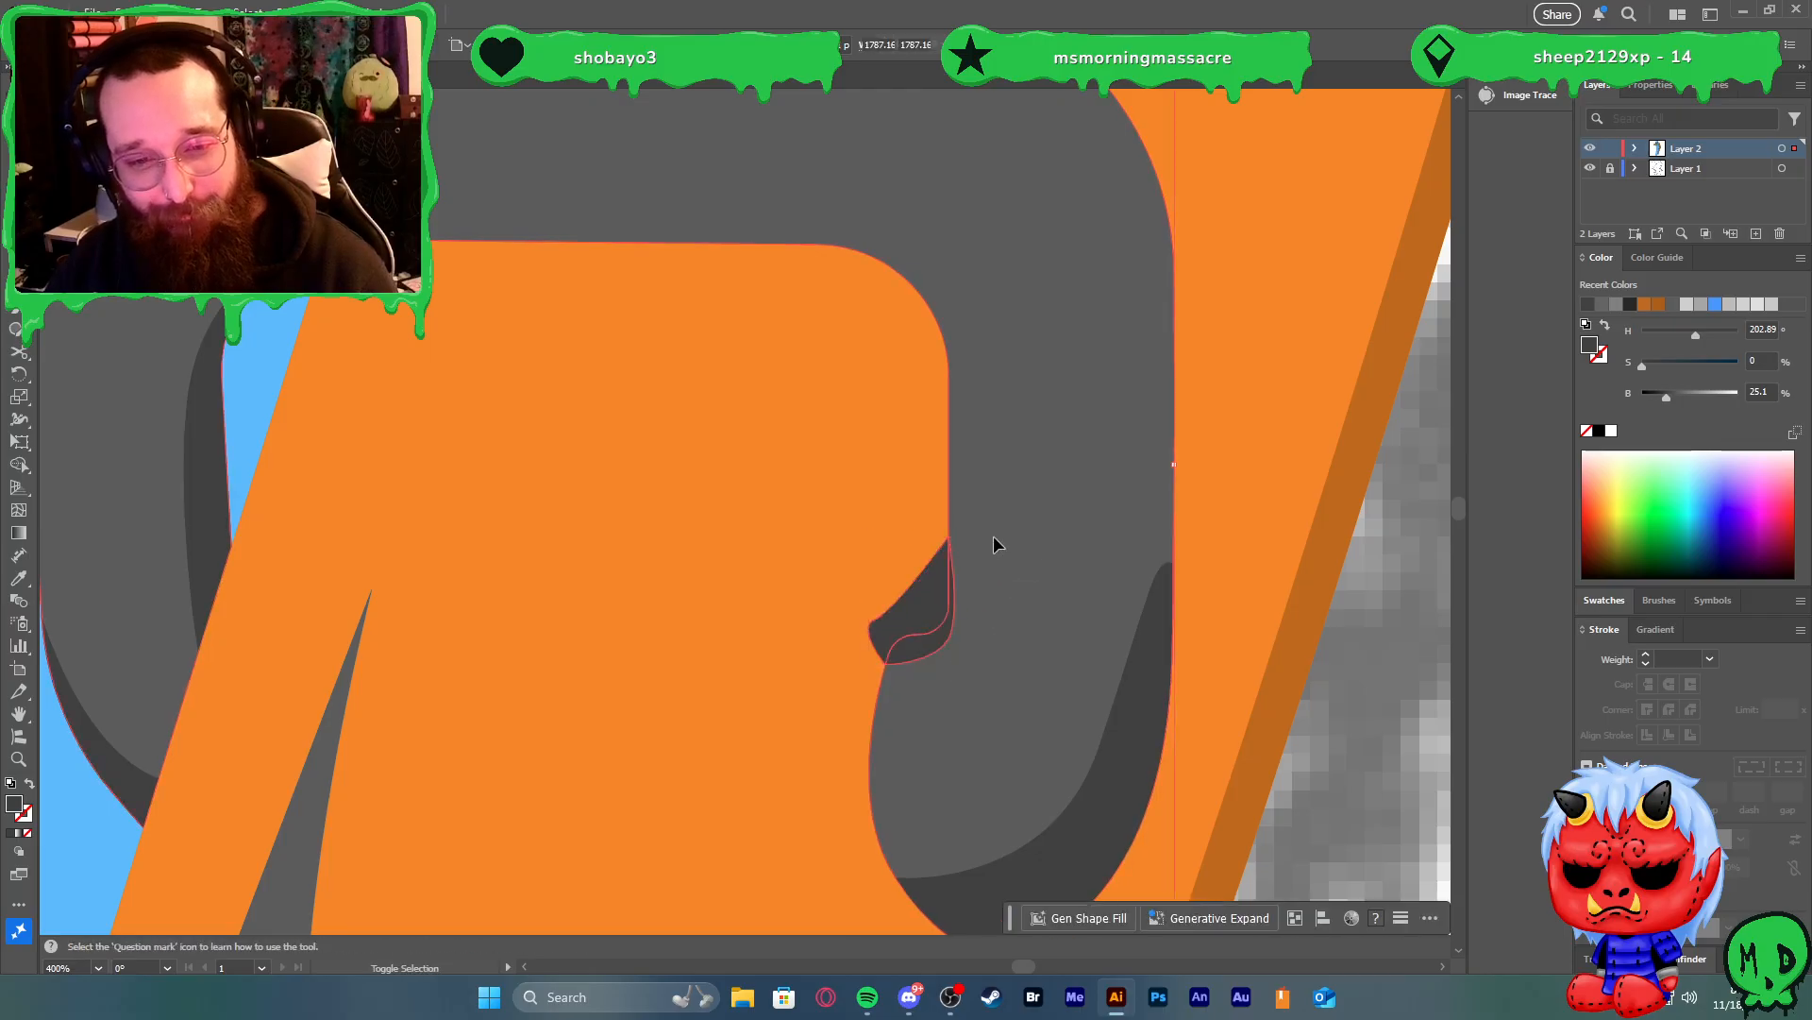
# Trim the notch shading to the handle's outline with the Shape Builder and clear the selection
pyautogui.hotkey('shift', 'm')
pyautogui.keyDown('alt'); pyautogui.click(940, 598); pyautogui.keyUp('alt')
pyautogui.press('v')
pyautogui.click(1274, 696)
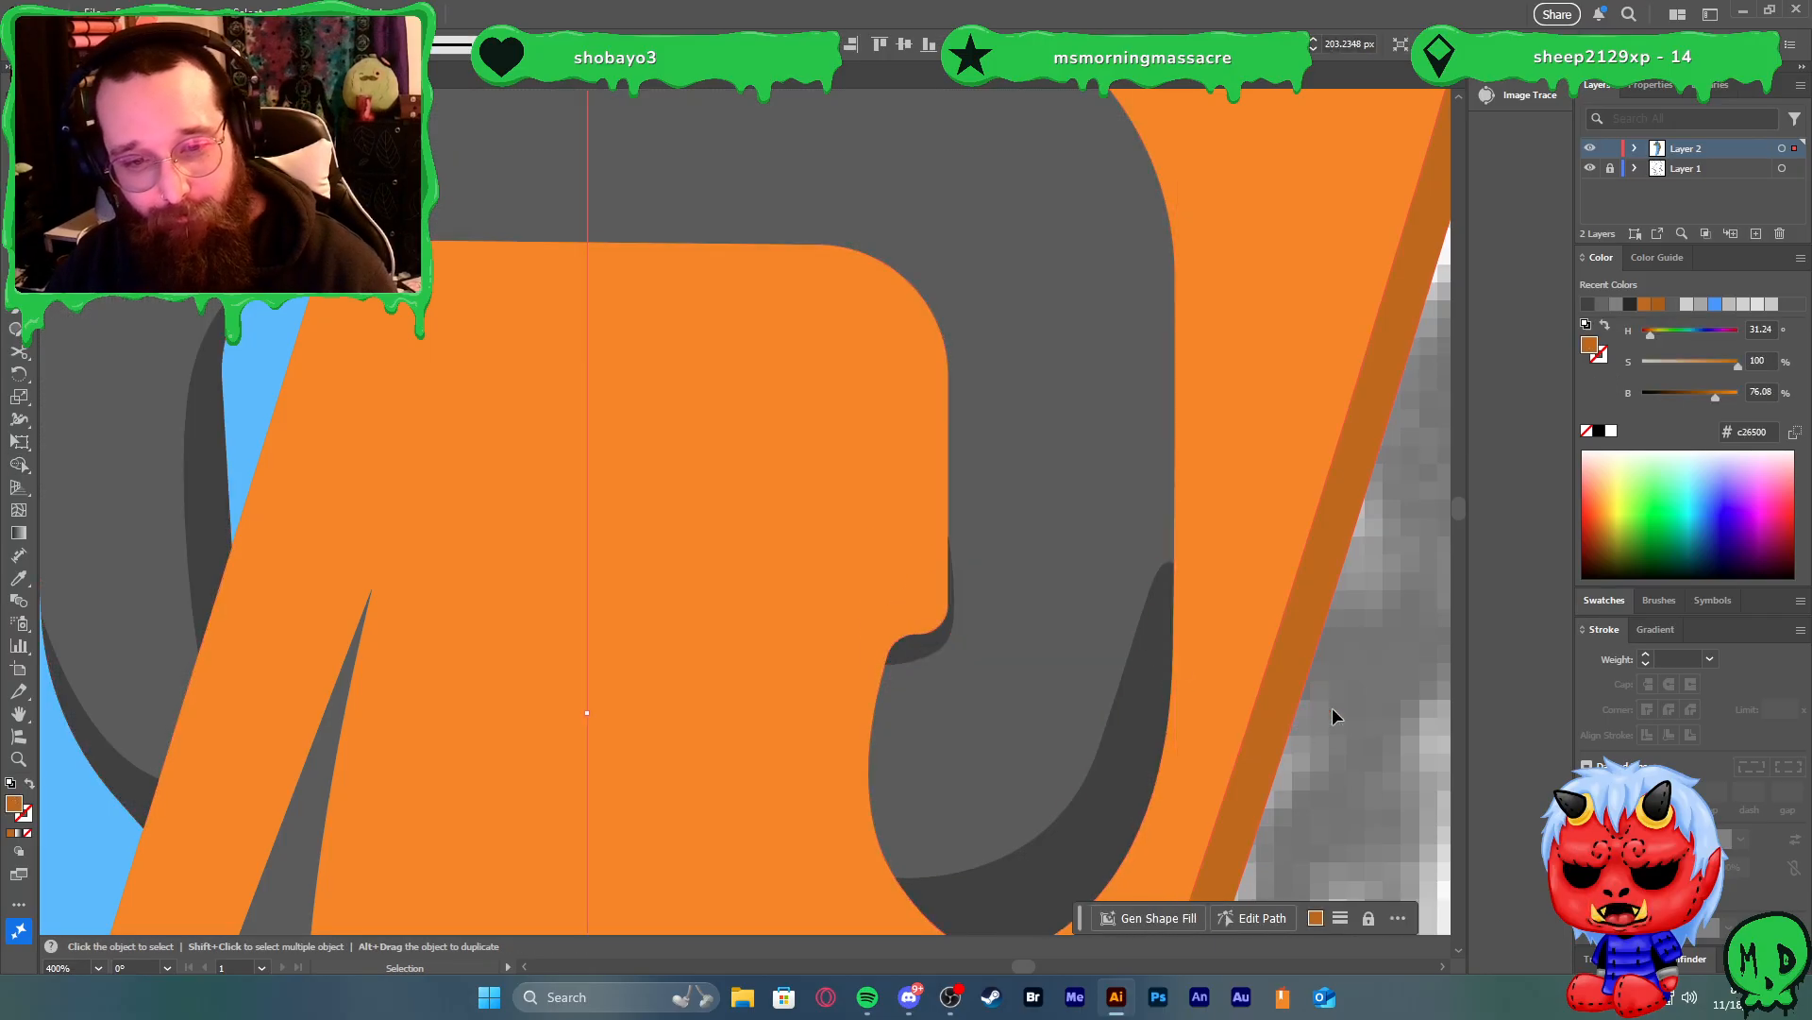
pyautogui.scroll(-3, 1320, 709)
pyautogui.scroll(-3, 1344, 684)
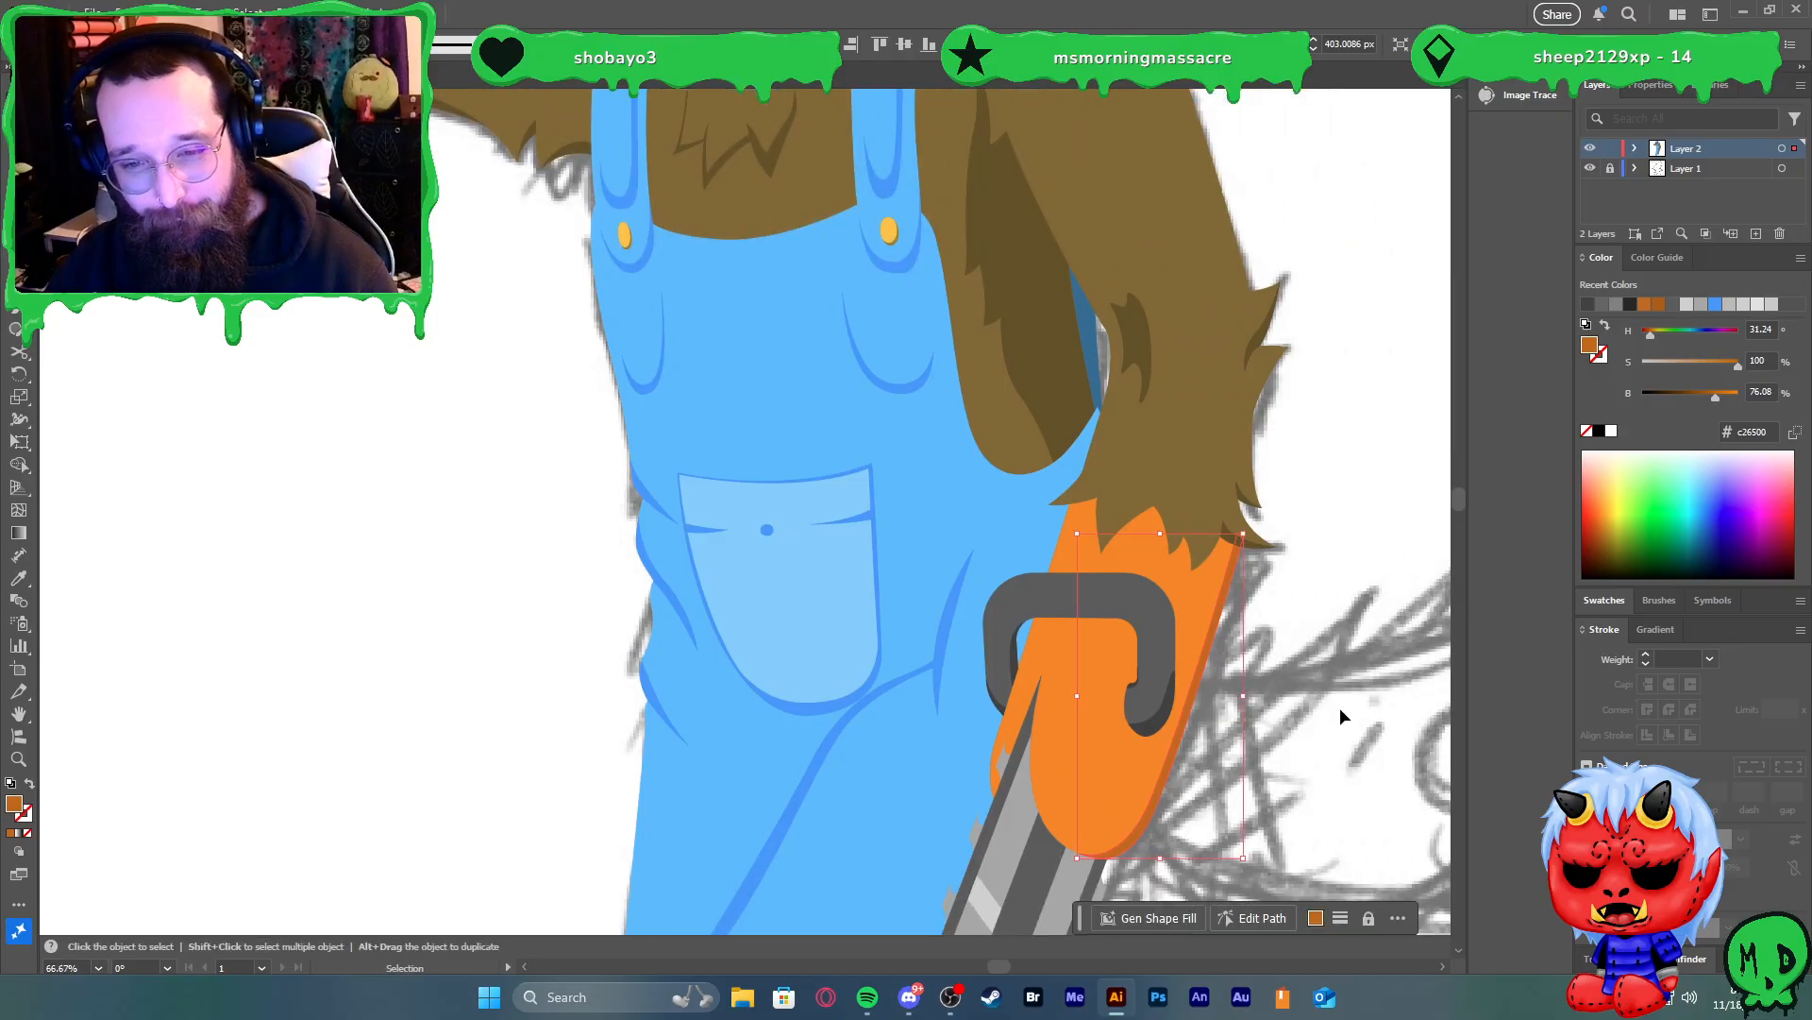
pyautogui.click(1303, 695)
# Start a Pen tool outline of the log at its cut end's lower corner and follow the lower edge to the beaver's chin
pyautogui.scroll(-1, 1303, 693)
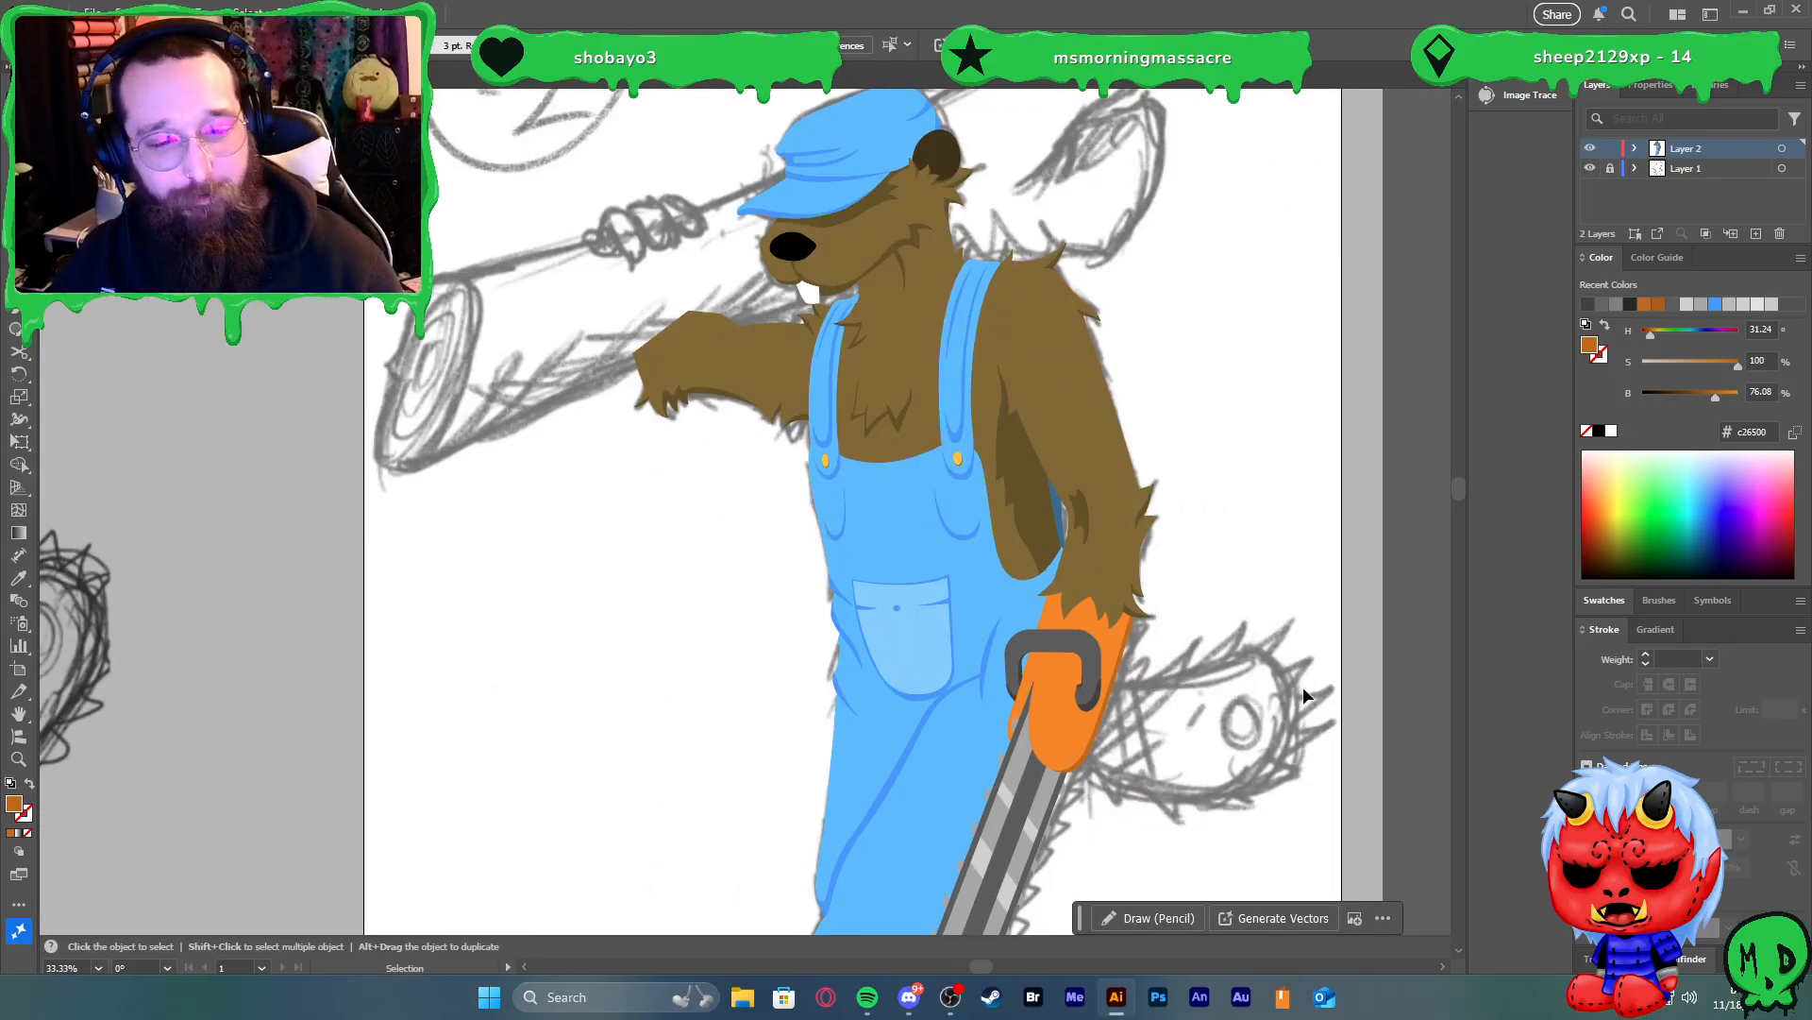
pyautogui.scroll(-3, 1221, 759)
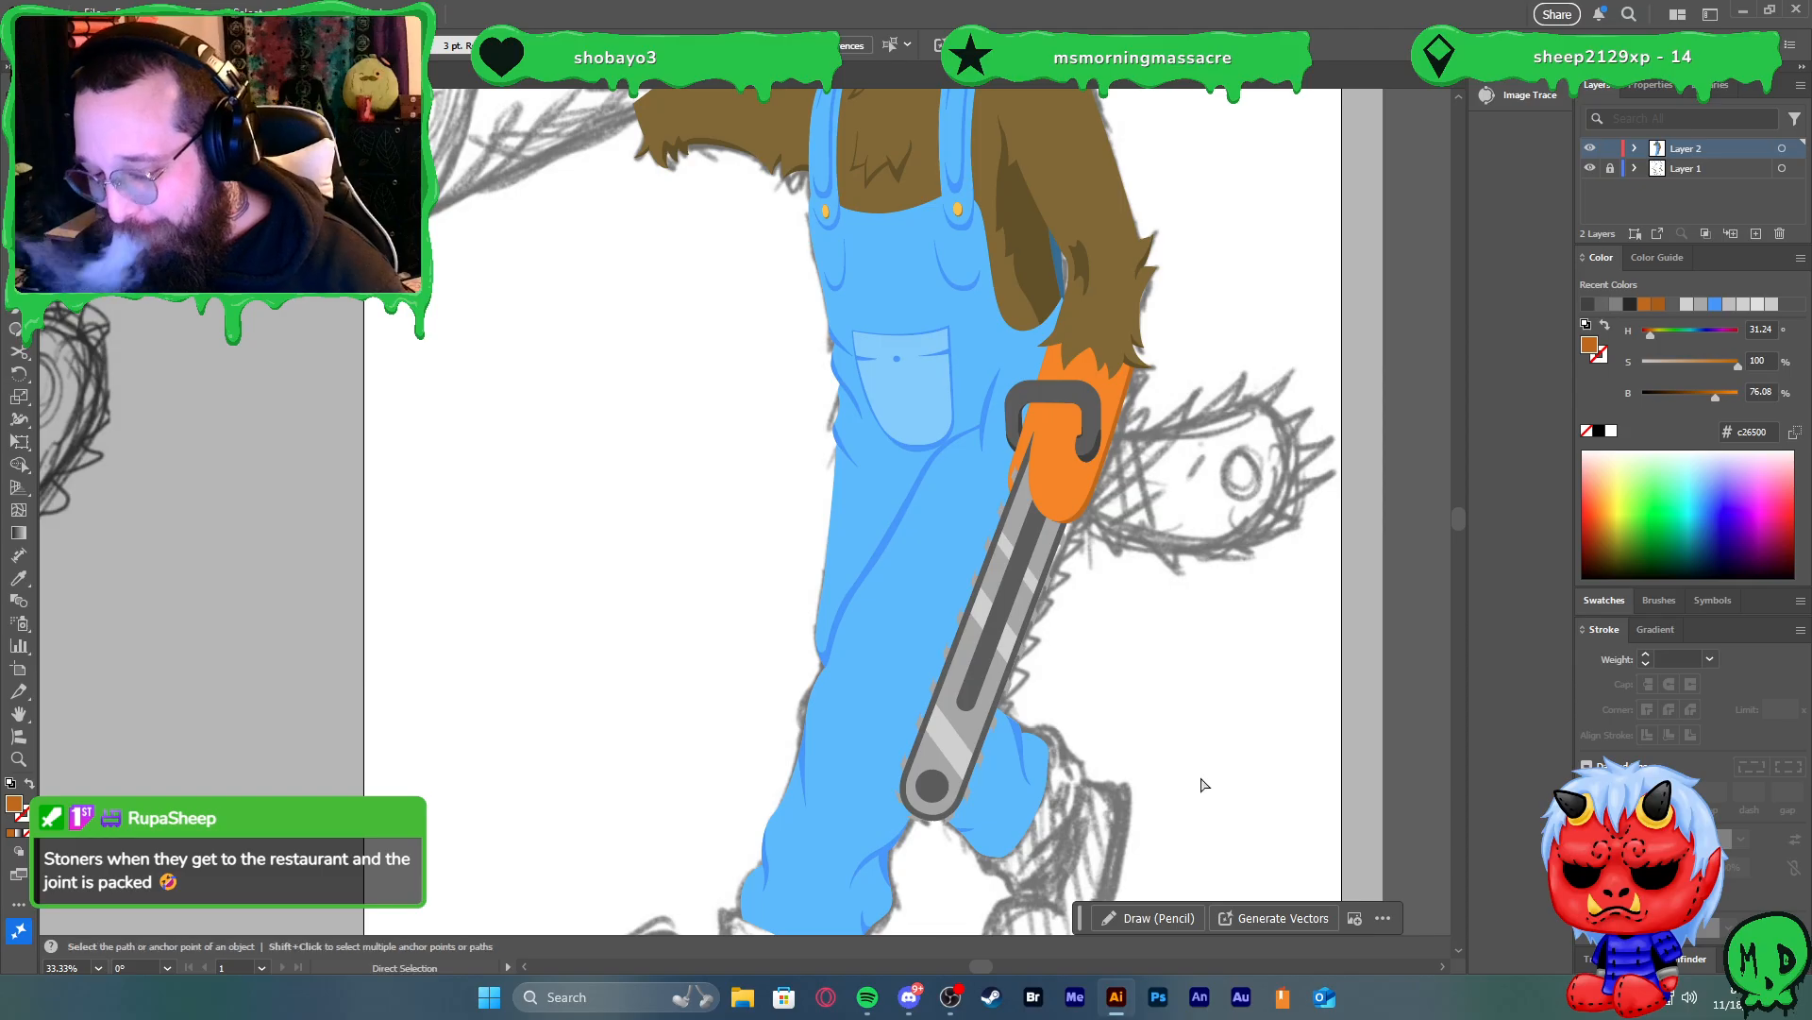
pyautogui.hotkey('ctrl', '0')
pyautogui.press('v')
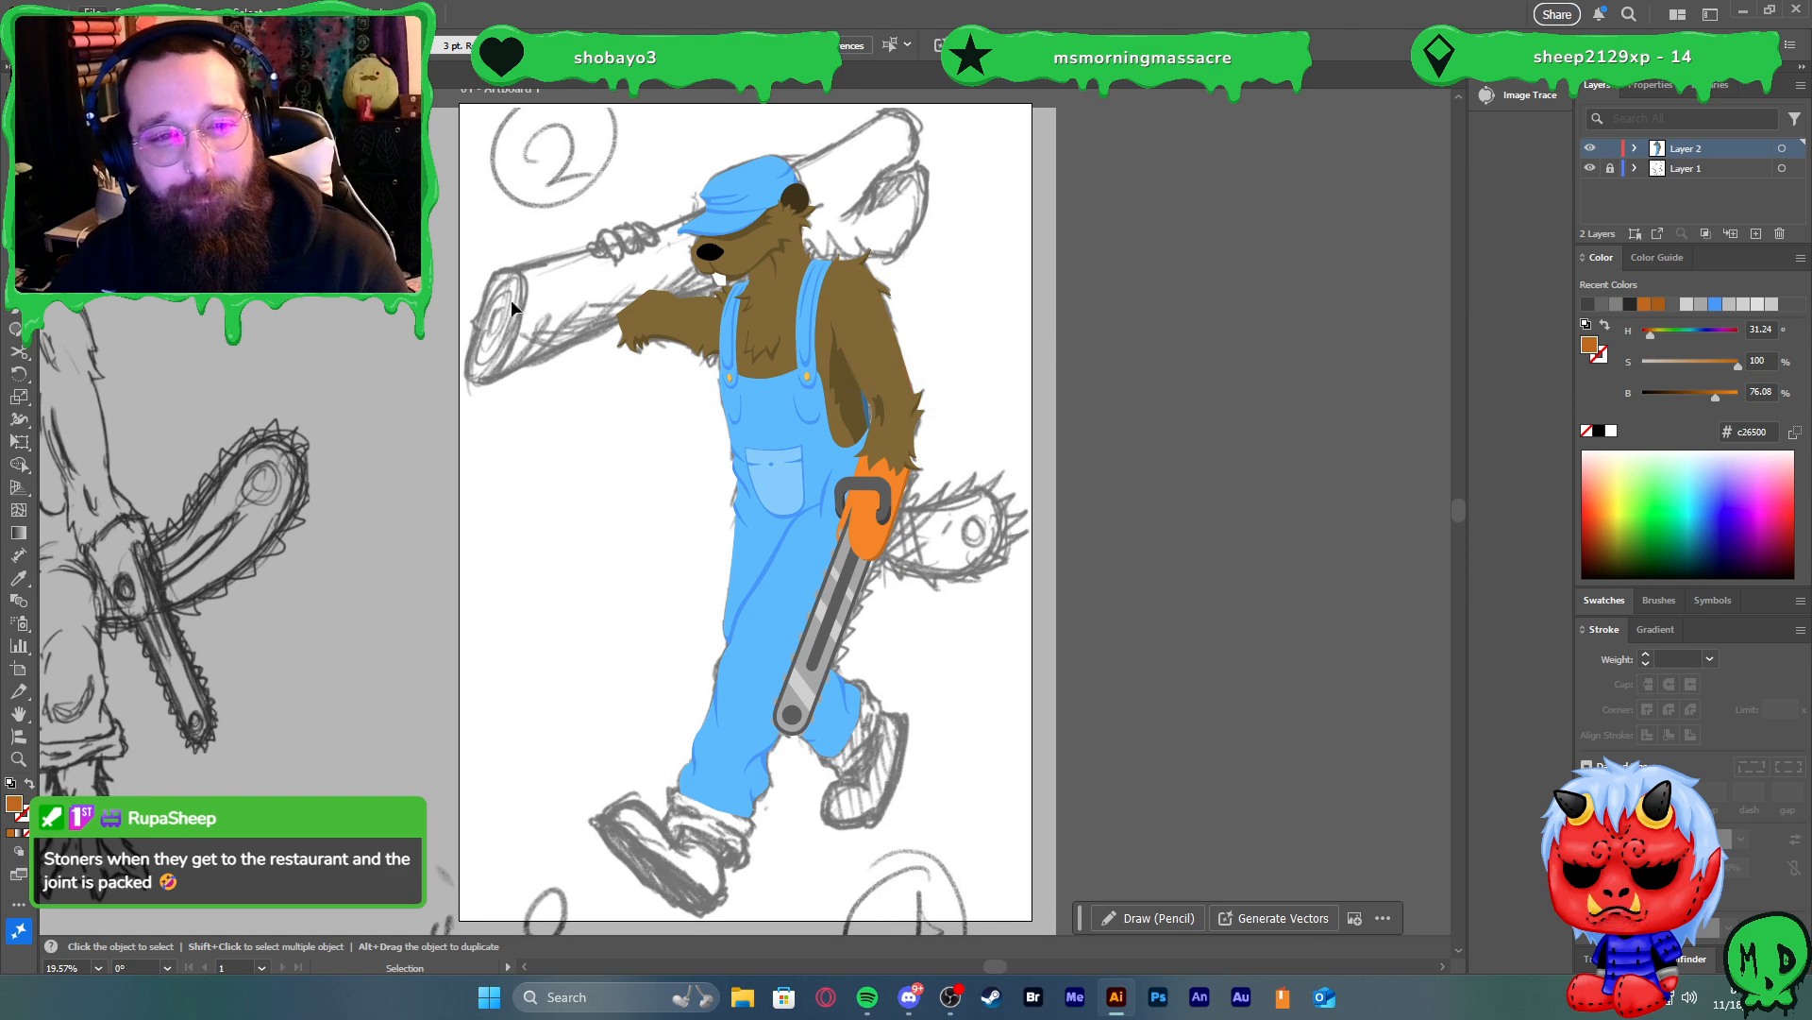
pyautogui.scroll(3, 548, 286)
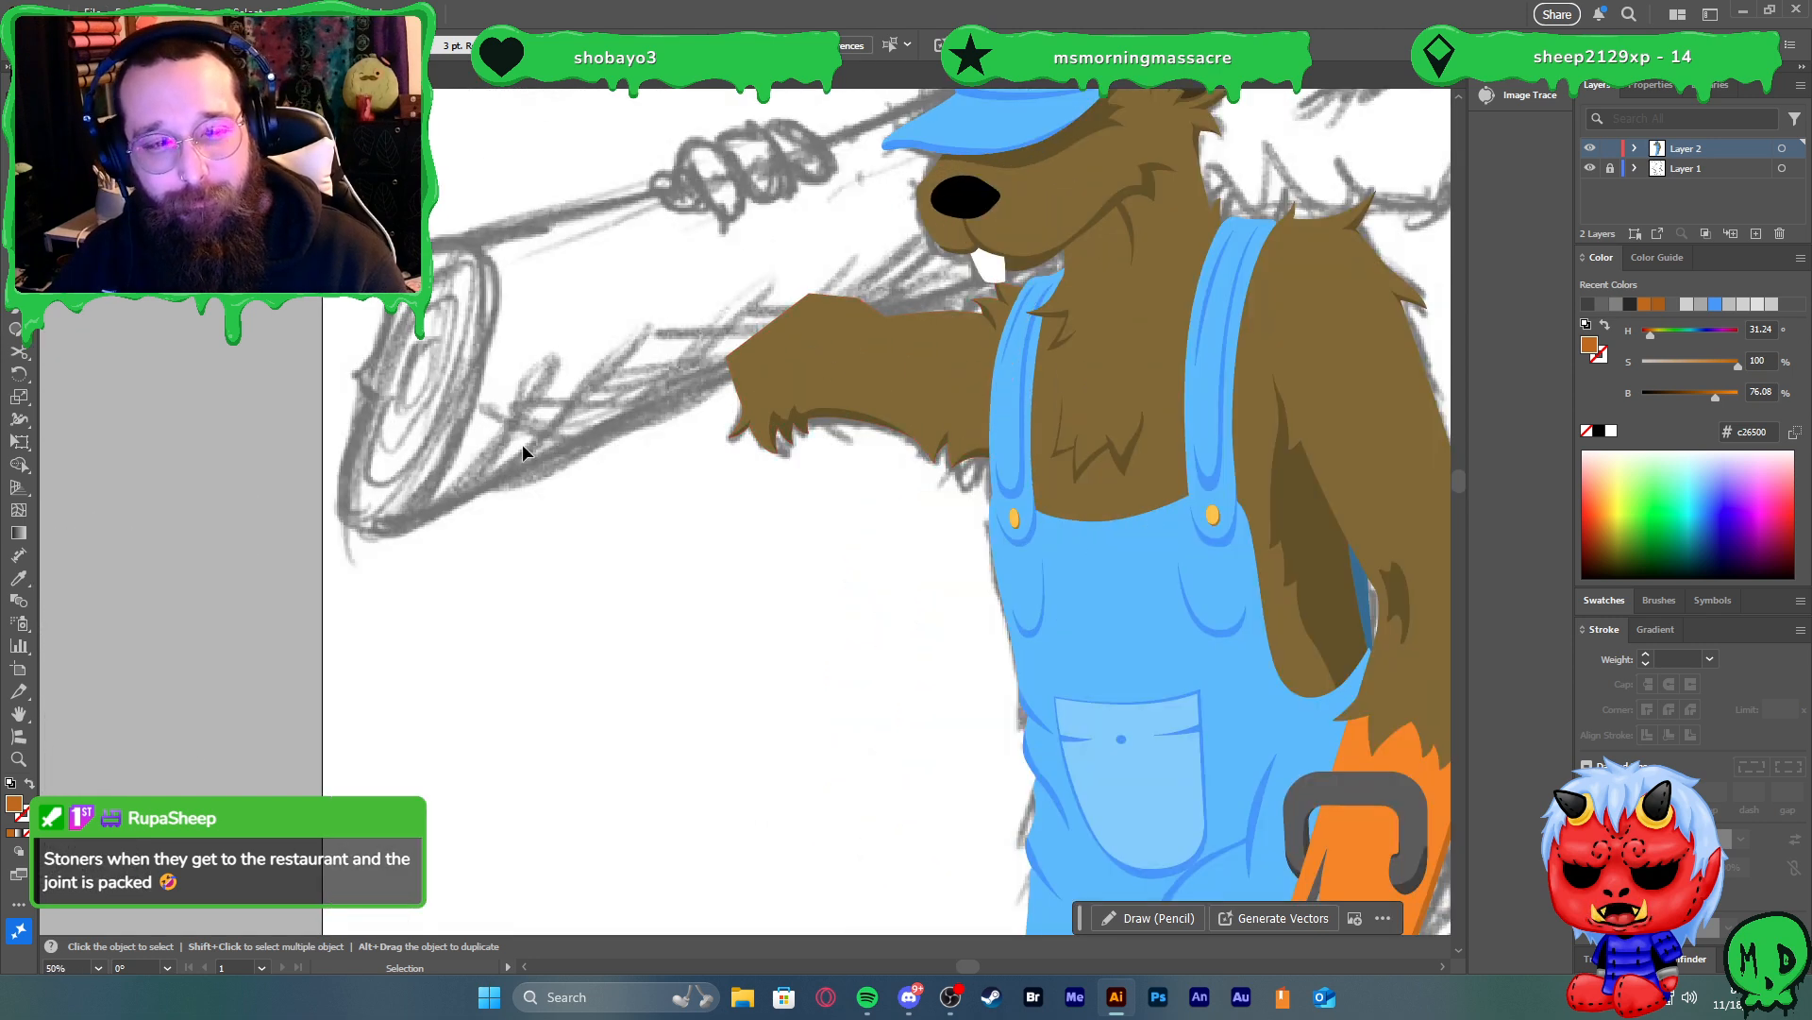
pyautogui.press('p')
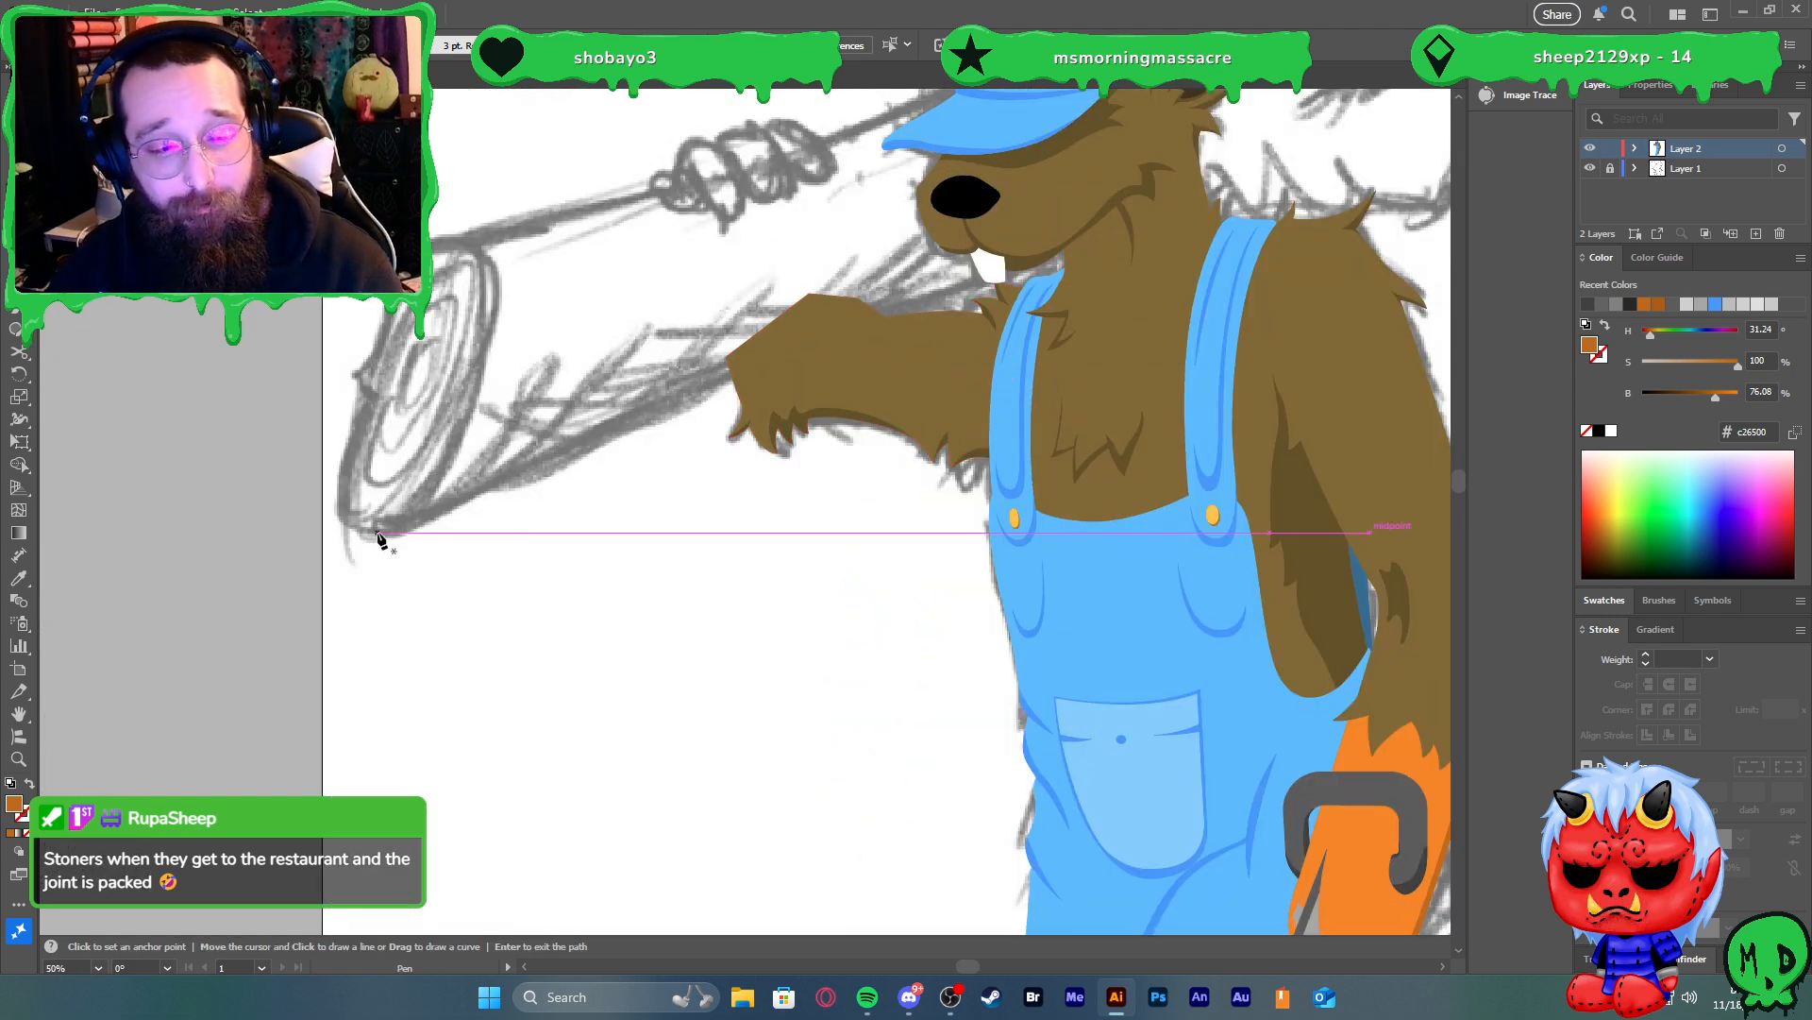
pyautogui.click(347, 524)
pyautogui.click(373, 535)
pyautogui.click(415, 518)
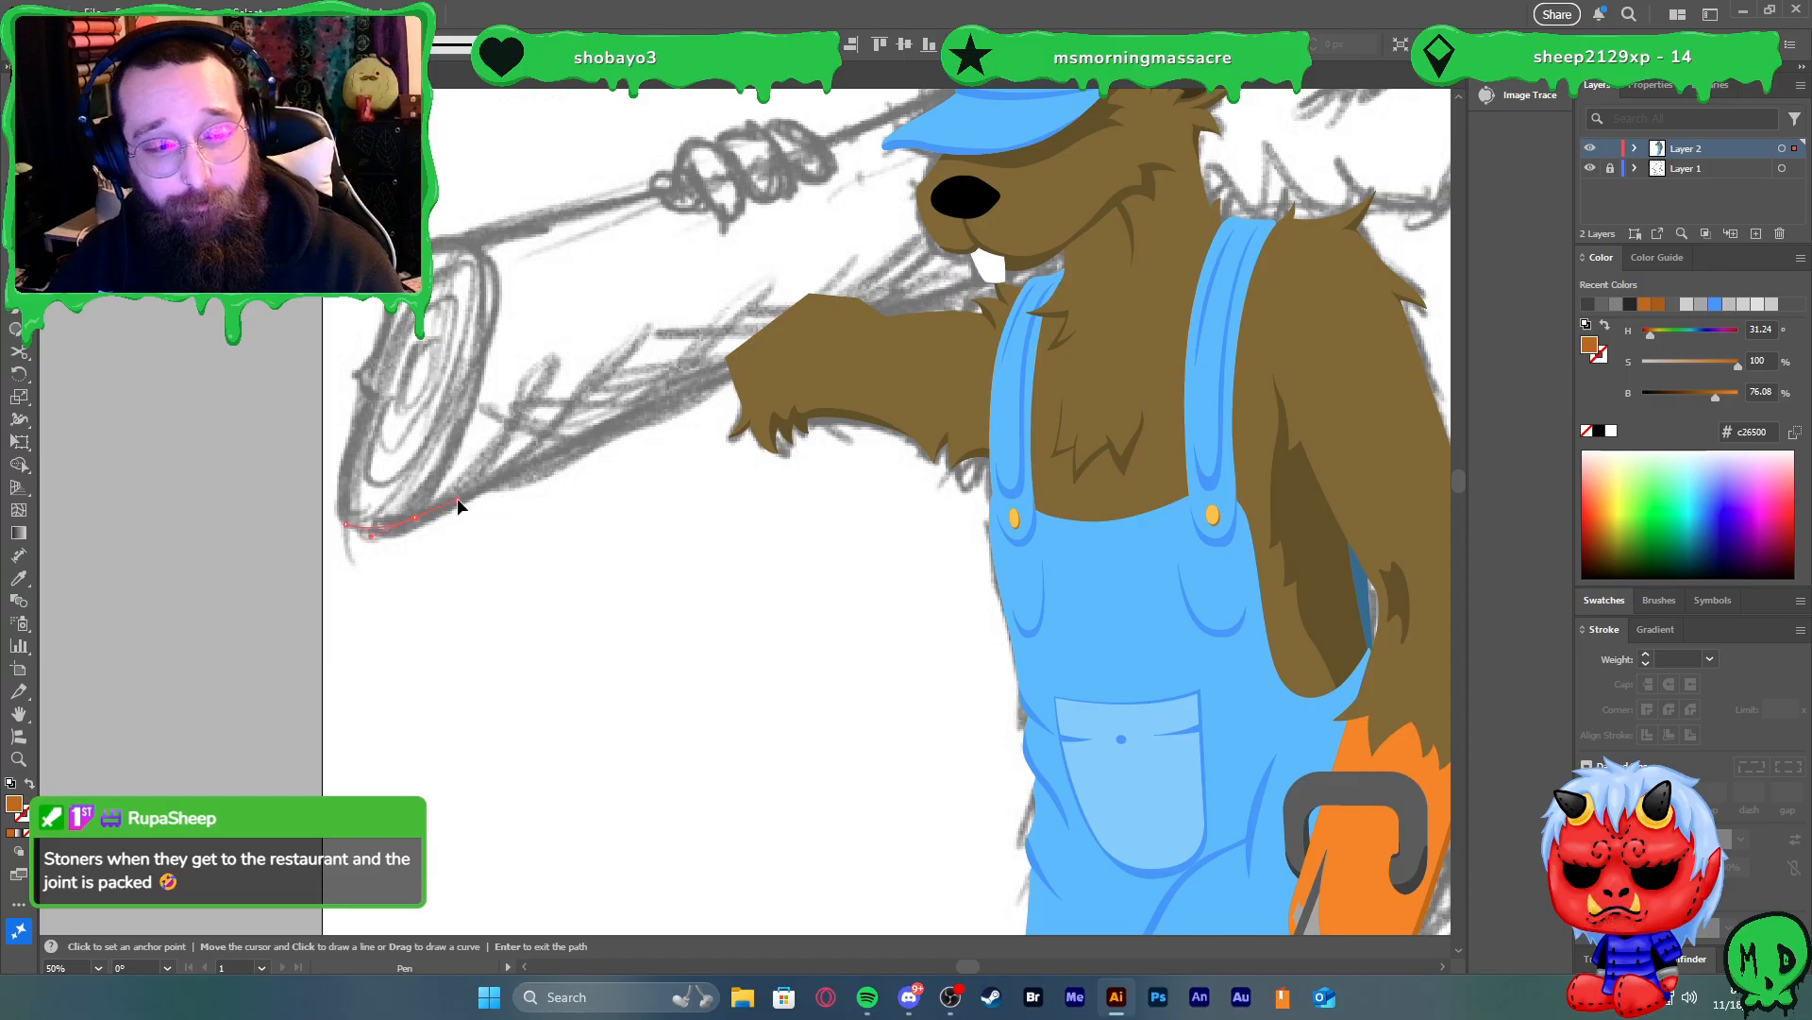
pyautogui.click(468, 491)
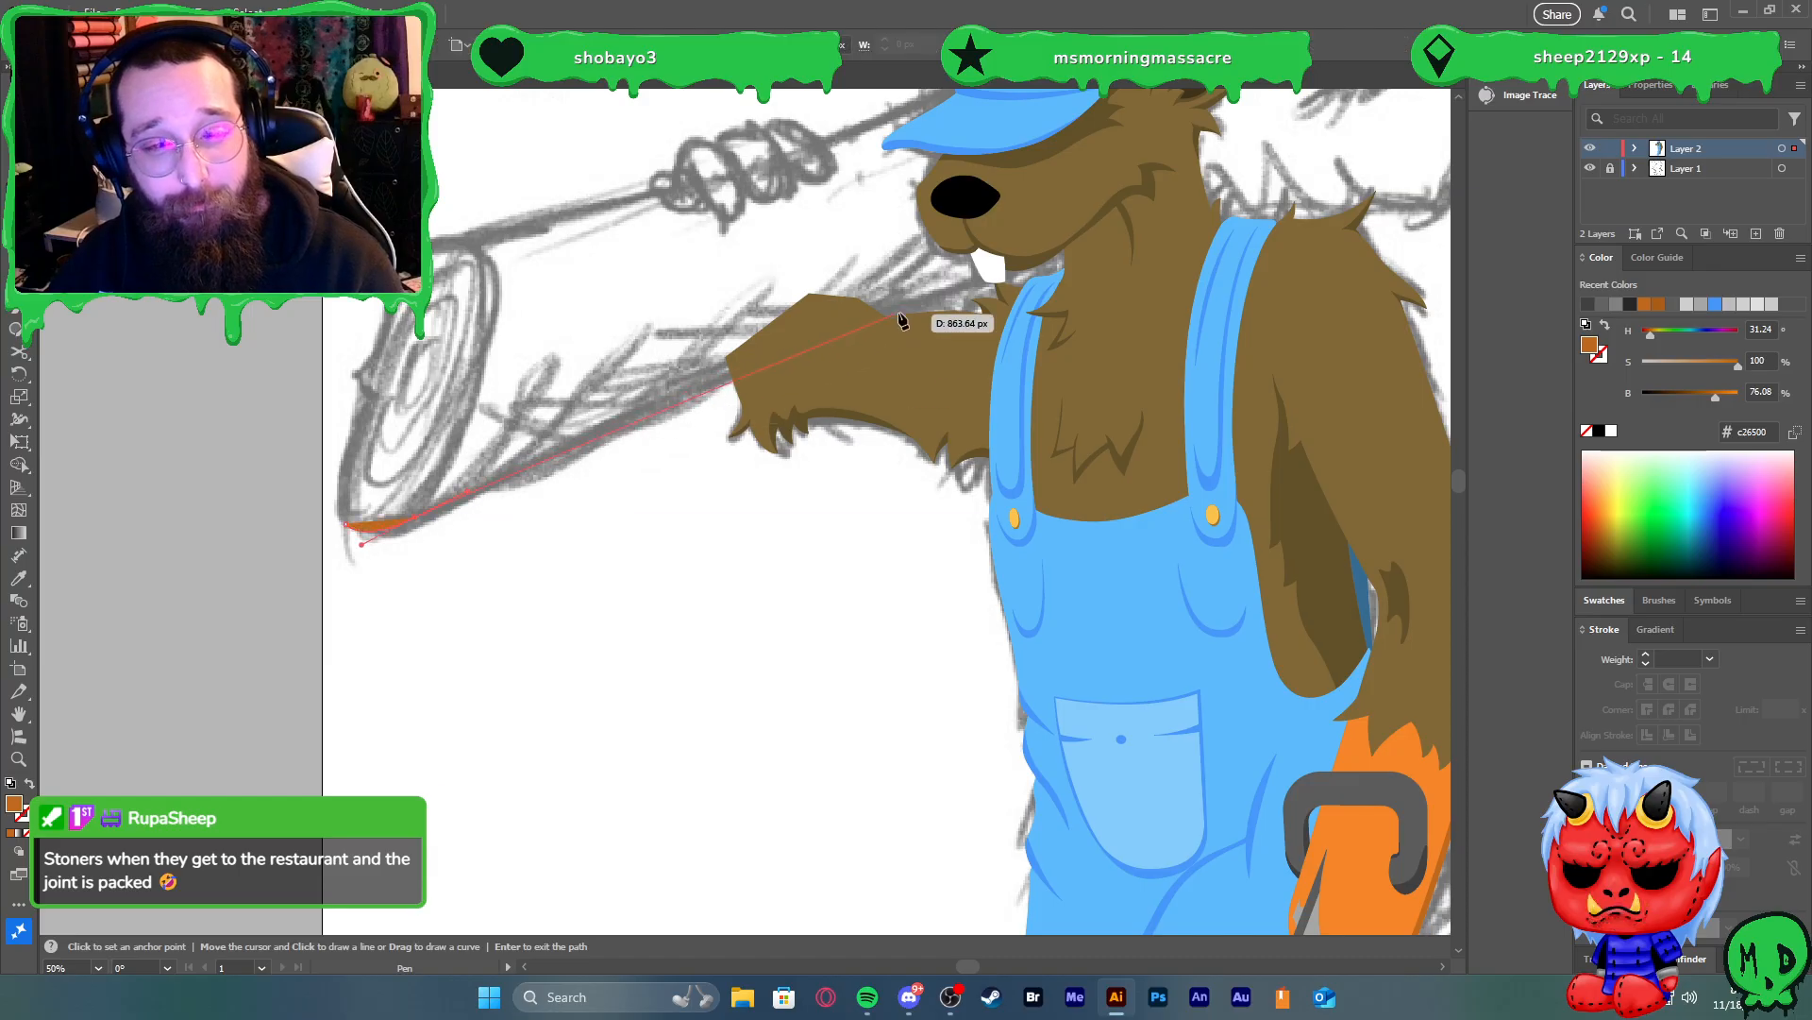
pyautogui.click(959, 302)
# Extend the log outline's lower edge across the beaver's chest to the back shoulder
pyautogui.hotkey('ctrl', '-')
pyautogui.hotkey('ctrl', '-')
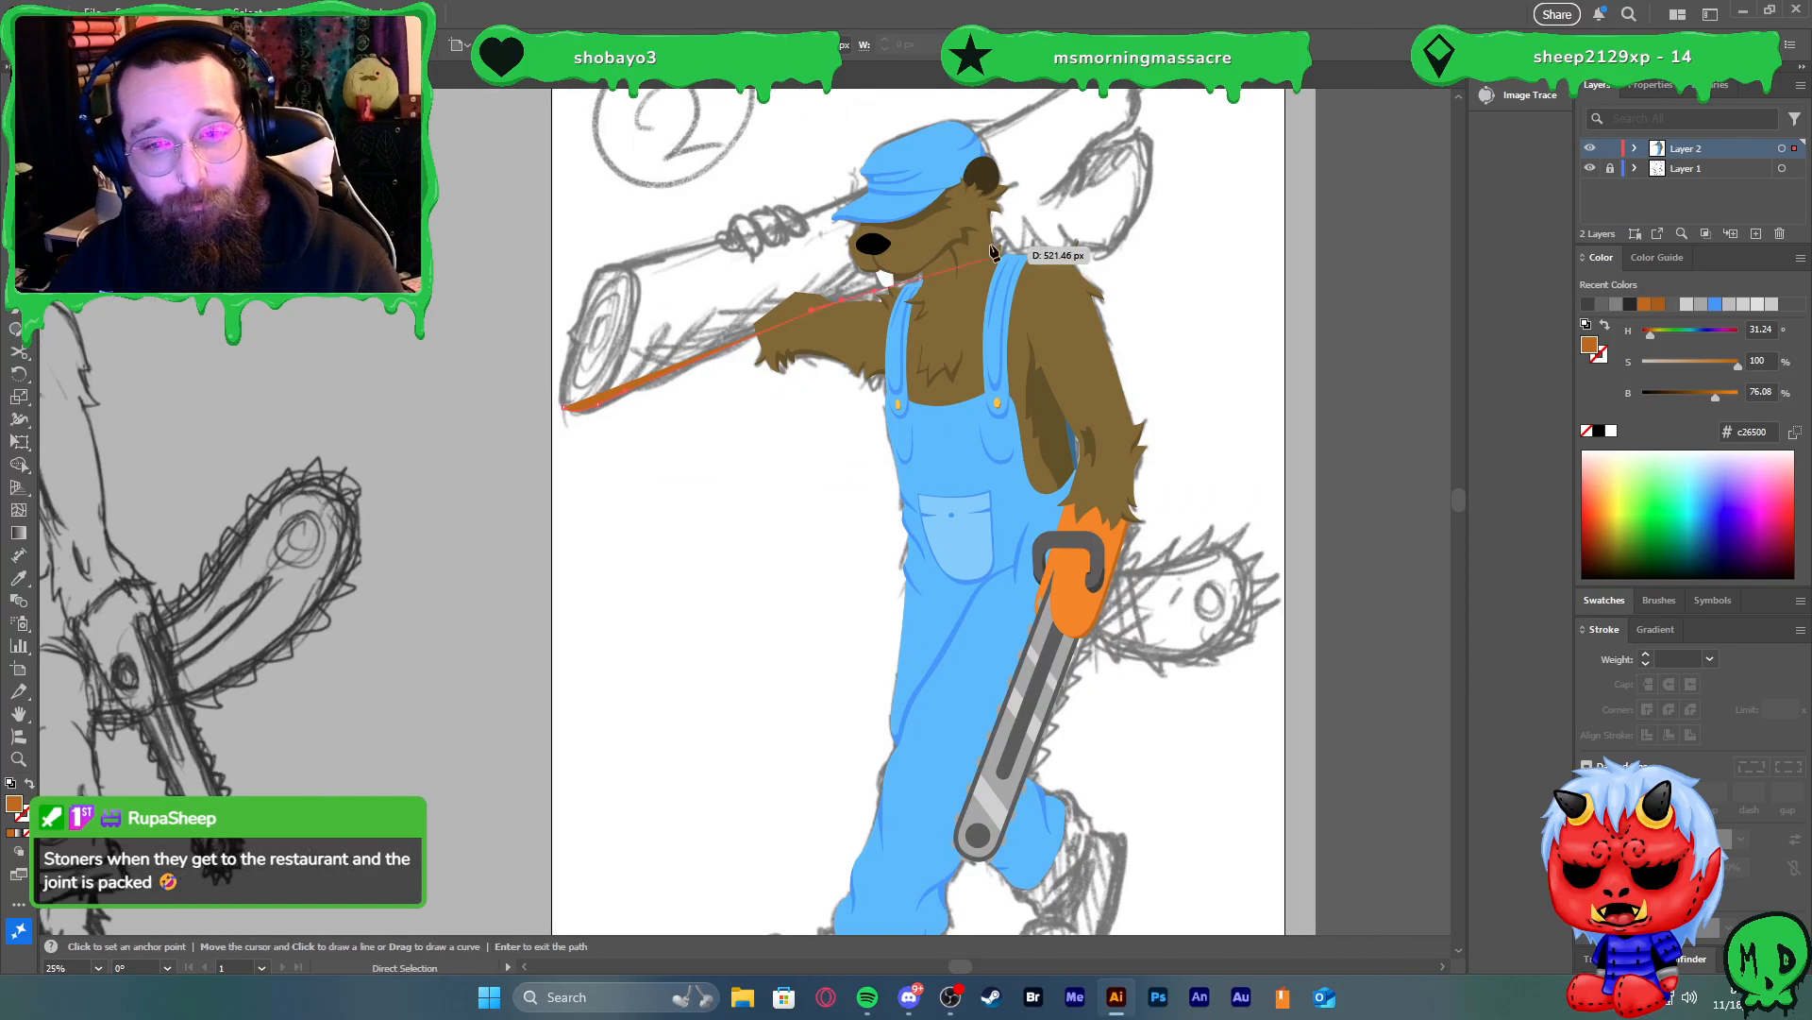
pyautogui.scroll(1, 988, 243)
pyautogui.scroll(3, 984, 293)
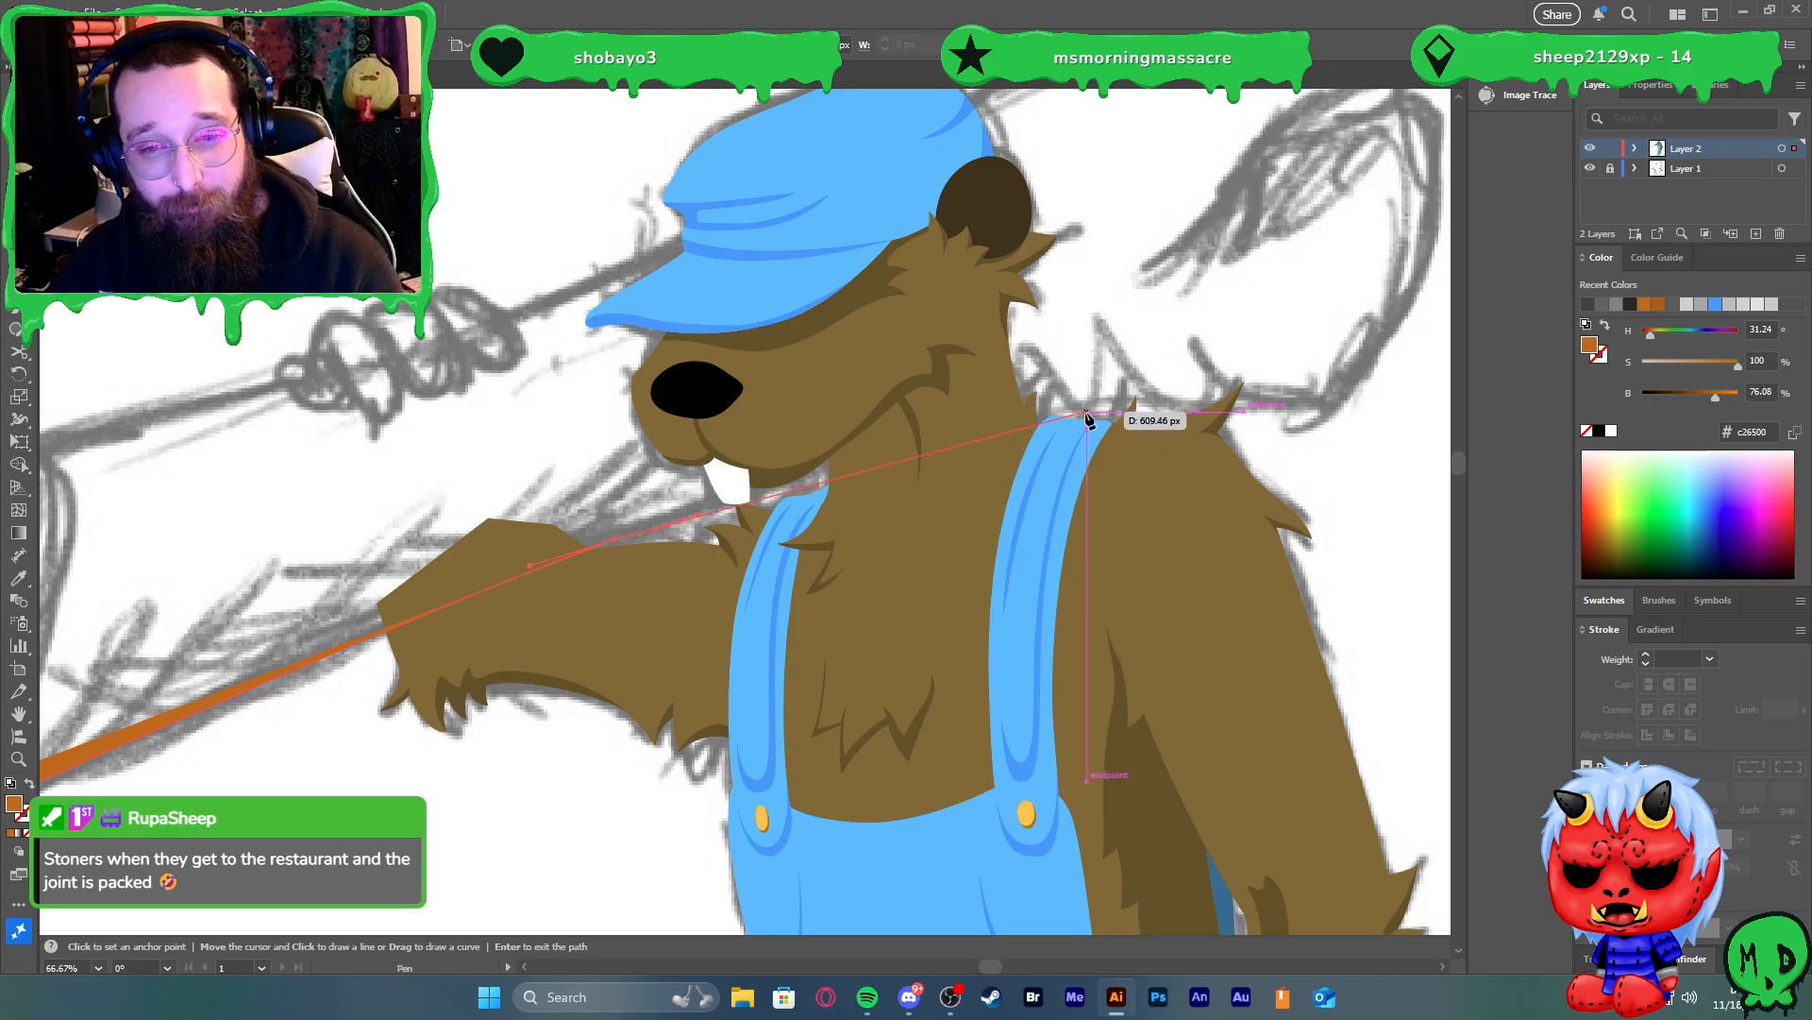
pyautogui.click(1171, 403)
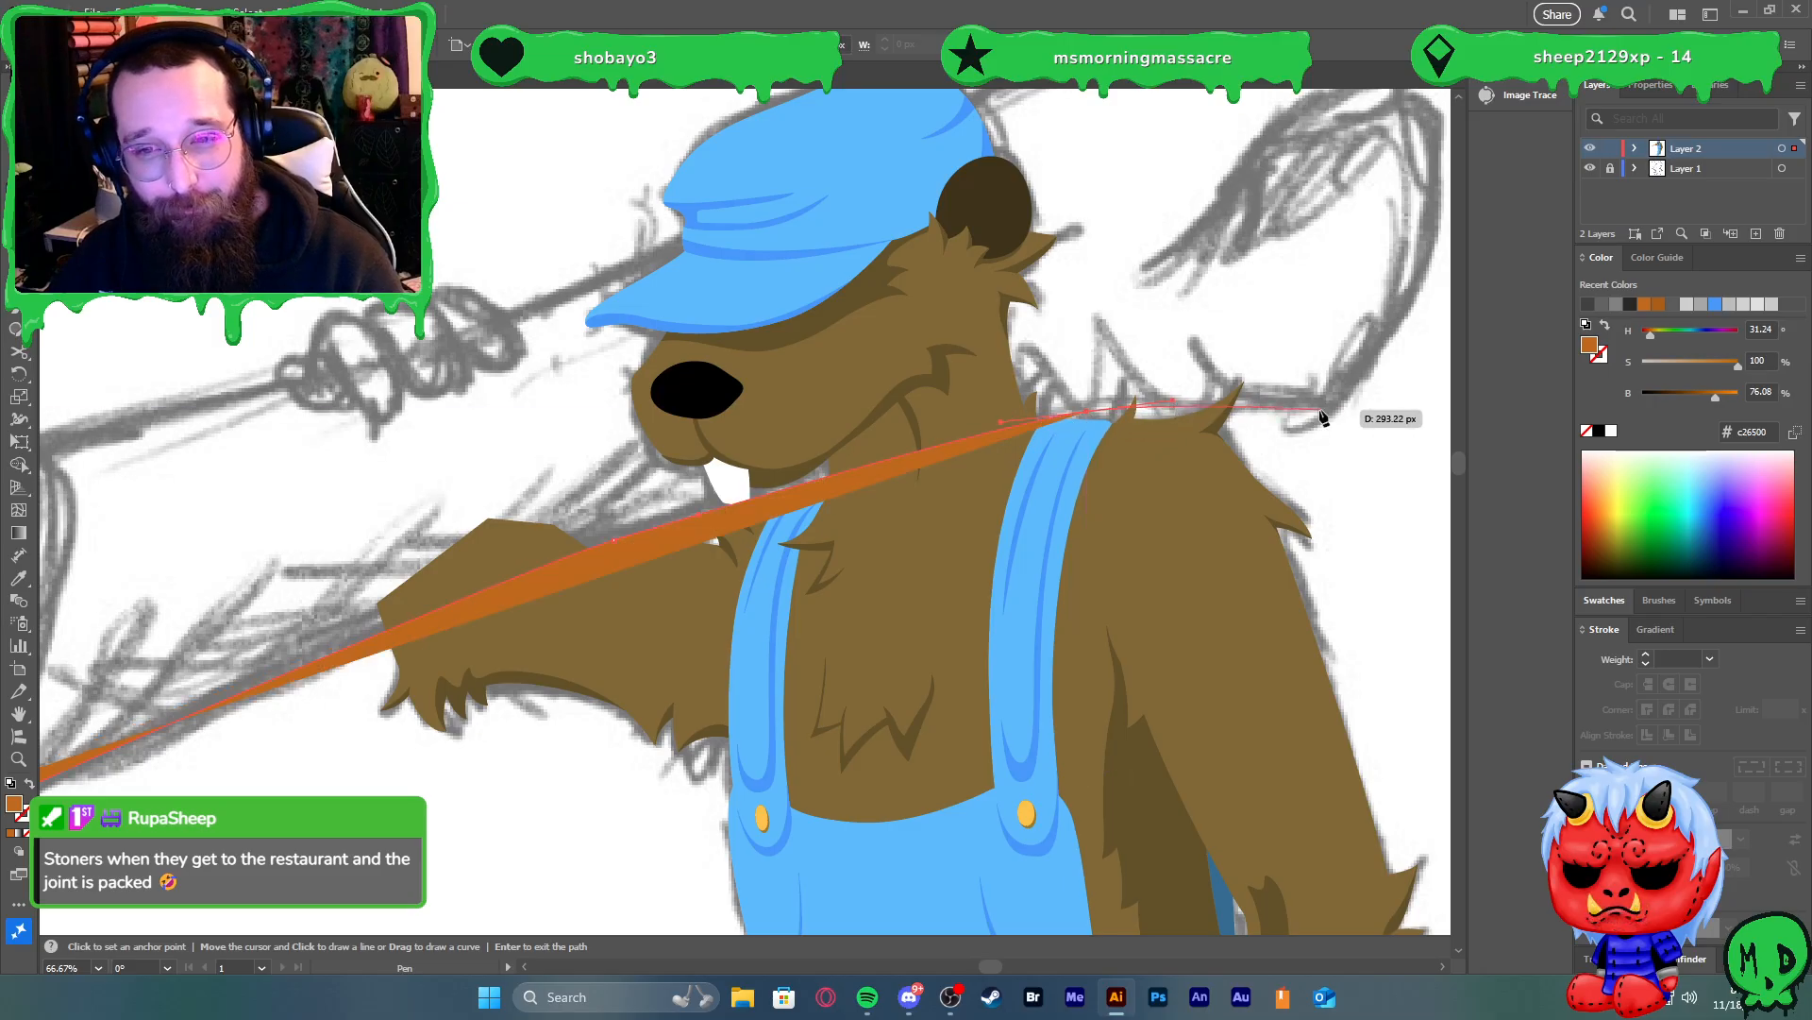
# Trace the rounded lower lobe at the log's far end, ending in a corner point at the fork
pyautogui.hotkey('ctrl', '-')
pyautogui.hotkey('ctrl', '-')
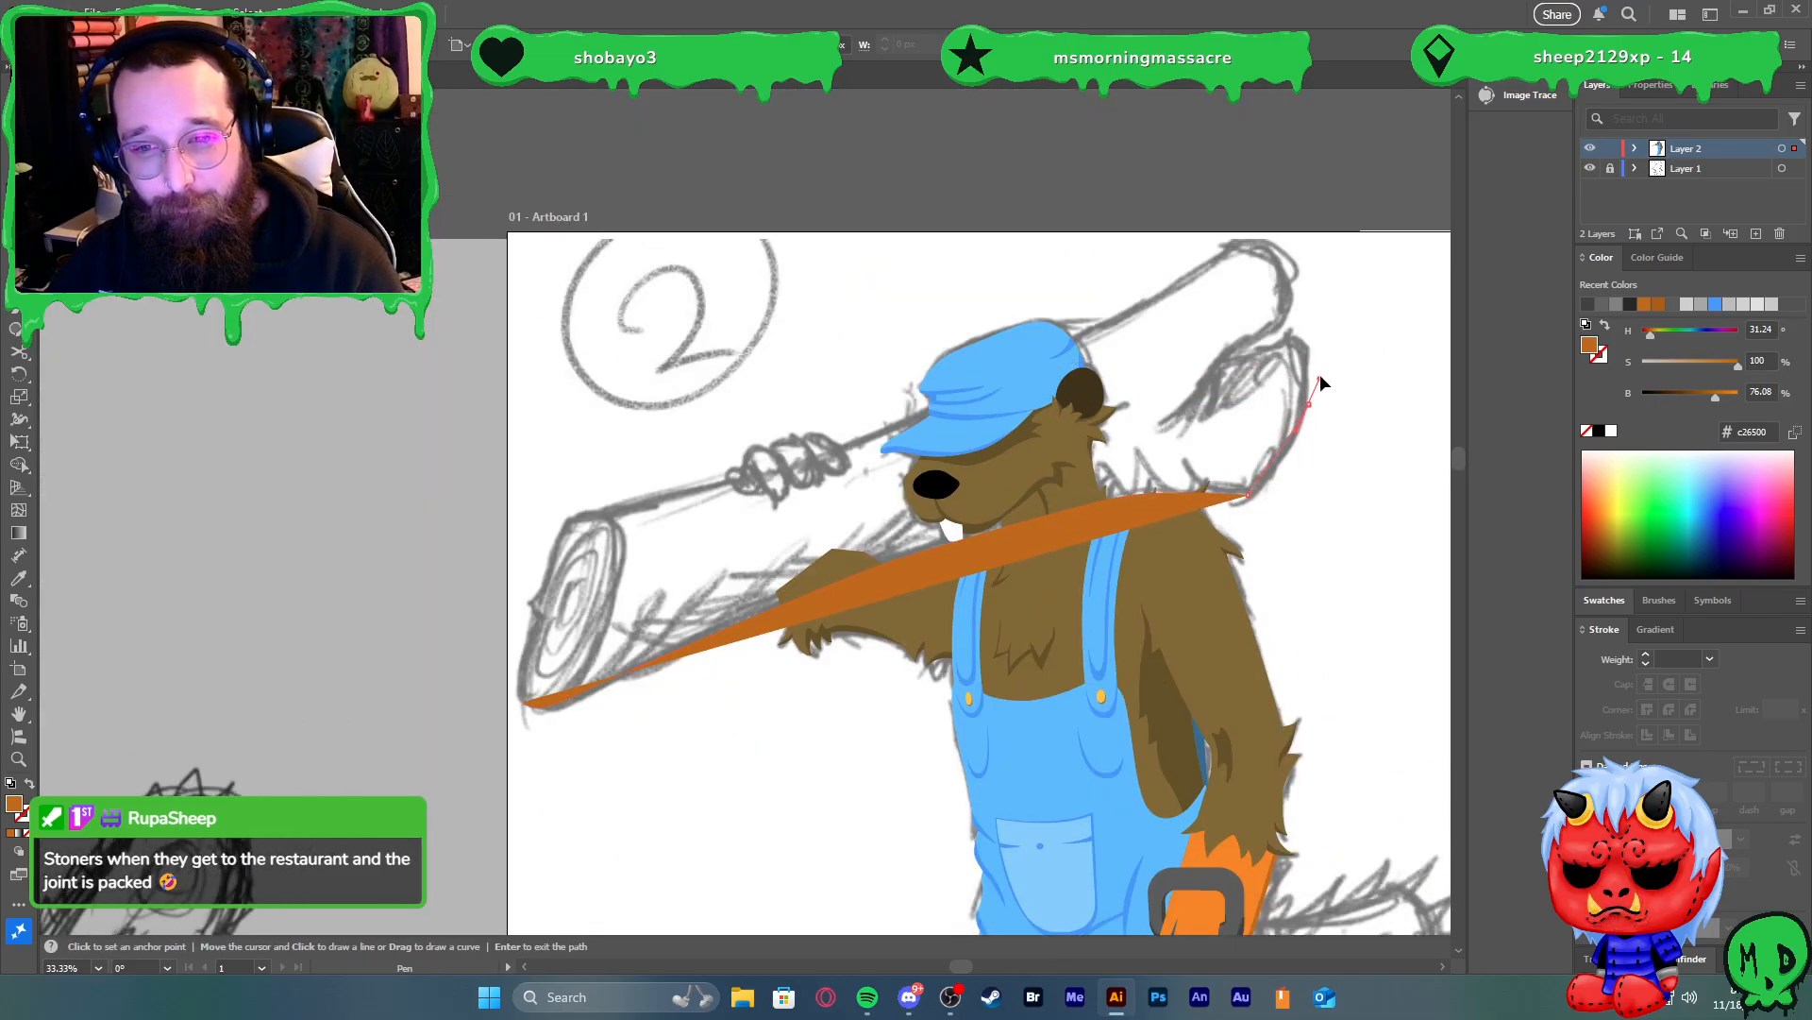
pyautogui.moveTo(1317, 383); pyautogui.dragTo(1319, 338)
pyautogui.scroll(3, 1312, 325)
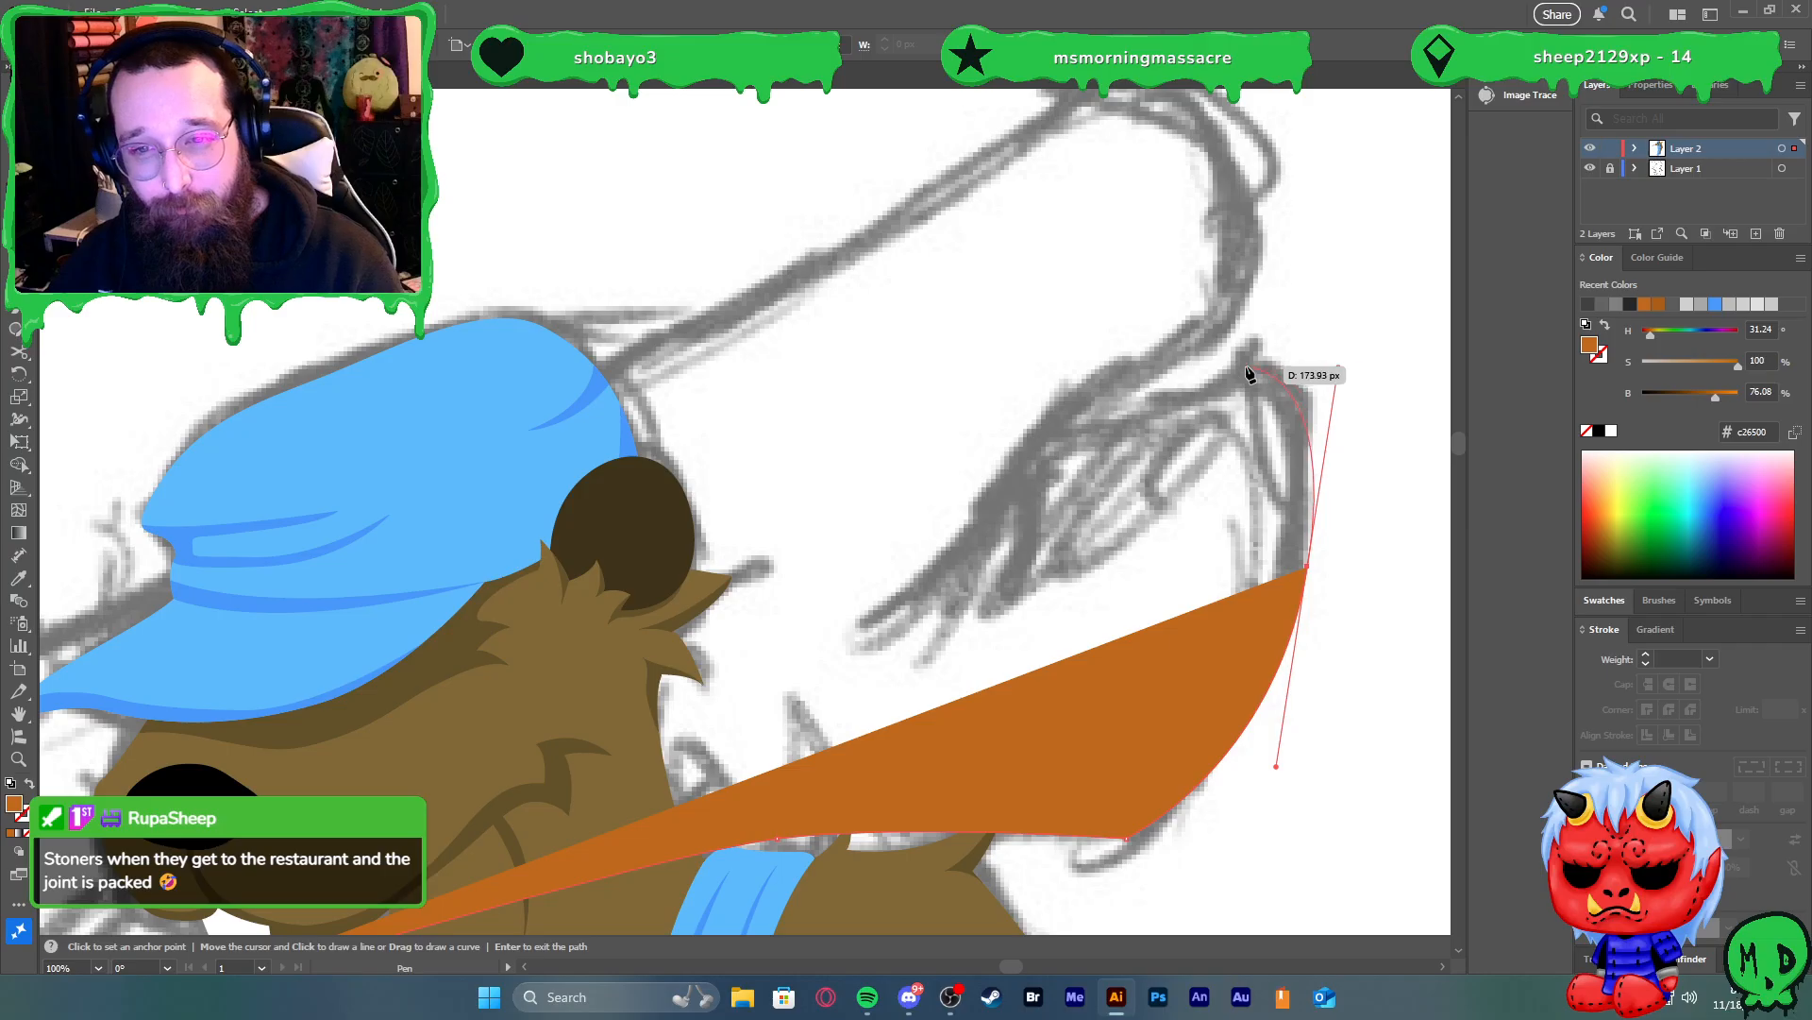
pyautogui.click(1240, 365)
pyautogui.moveTo(1054, 437); pyautogui.dragTo(980, 436)
pyautogui.click(1055, 438)
# Trace the rounded upper lobe of the log from the fork over its tip to the upper edge
pyautogui.moveTo(1179, 361); pyautogui.dragTo(1256, 339)
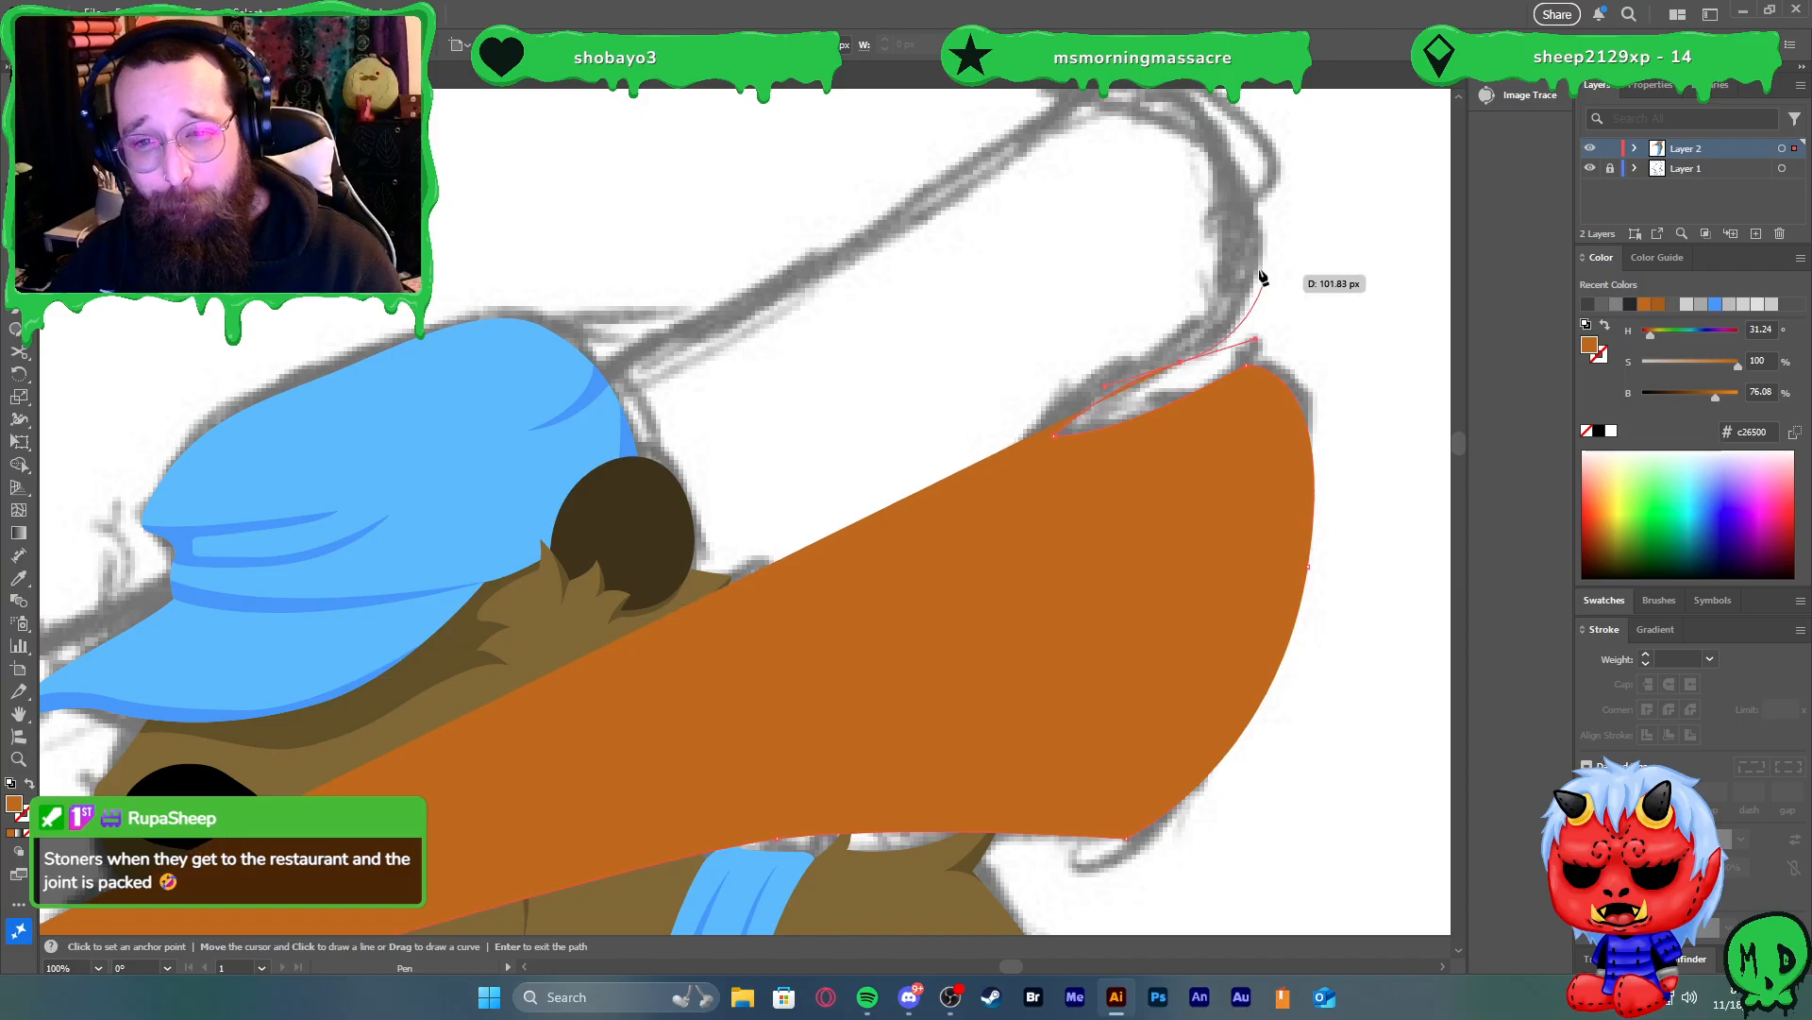
pyautogui.moveTo(1225, 161); pyautogui.dragTo(1224, 161)
pyautogui.scroll(2, 1218, 165)
pyautogui.moveTo(1096, 181); pyautogui.dragTo(1025, 180)
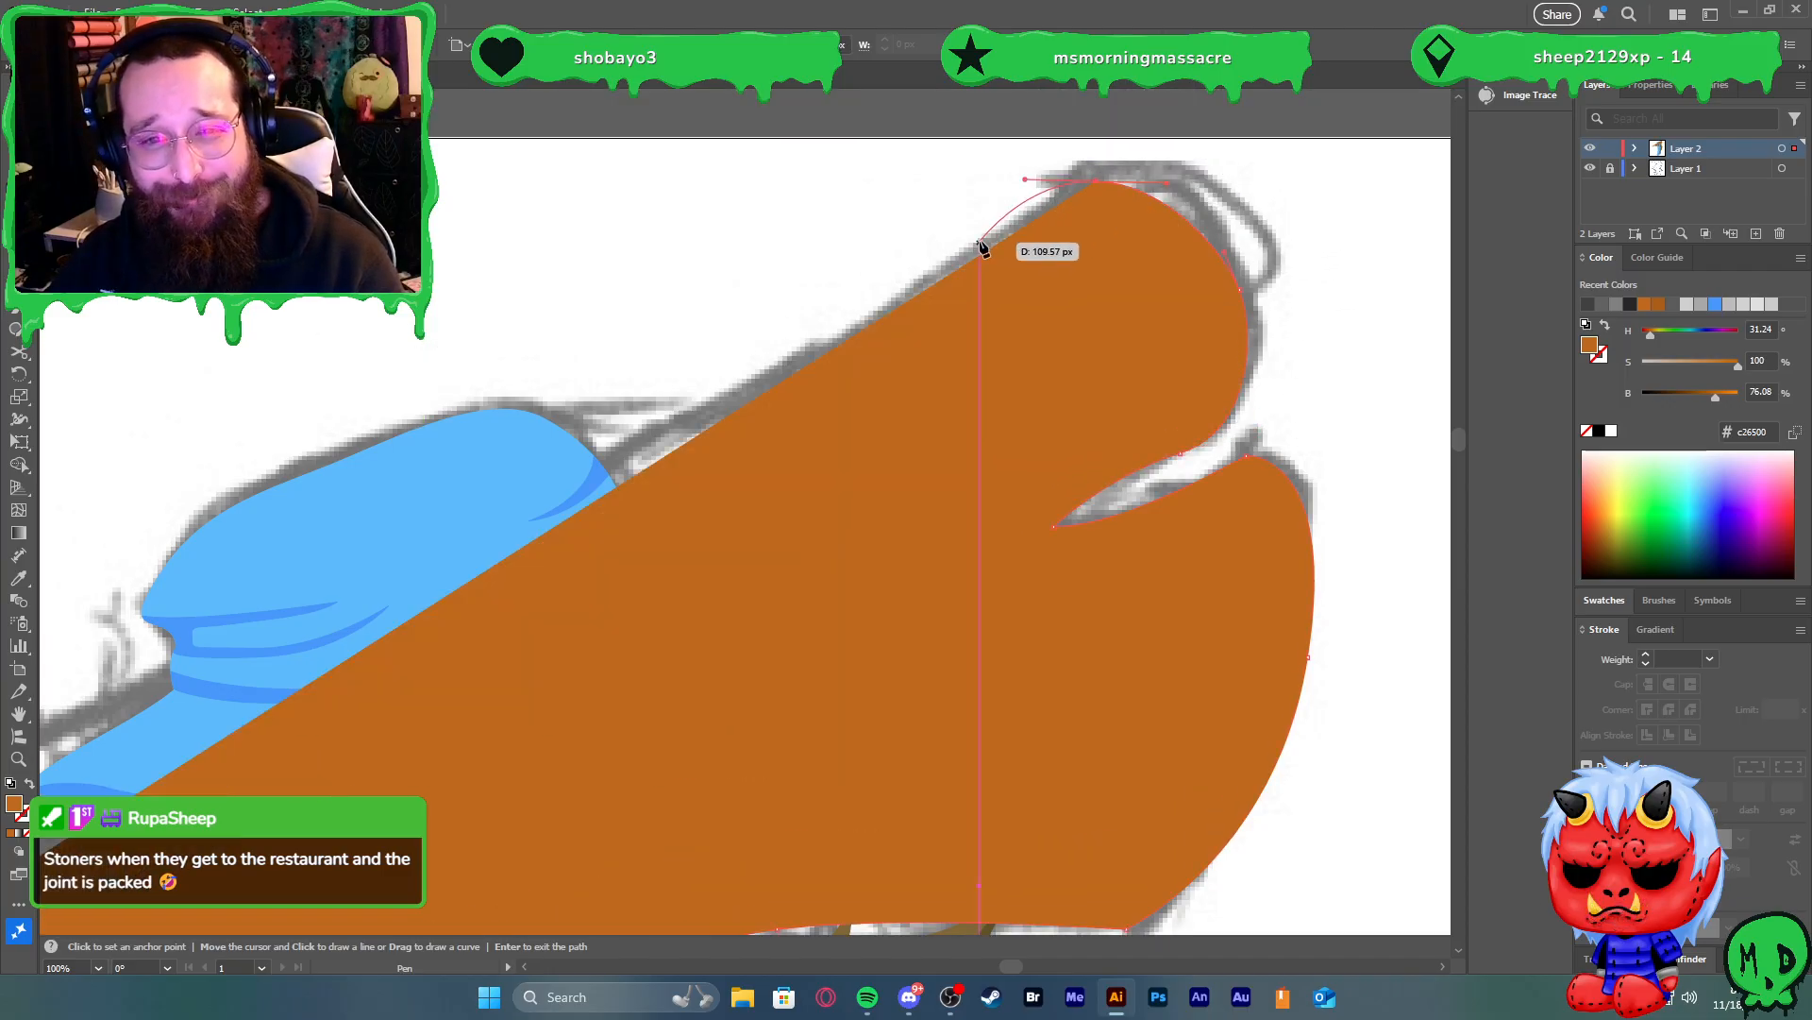
pyautogui.moveTo(931, 277); pyautogui.dragTo(932, 278)
# Continue the log outline's upper edge from the far lobe behind the cap, past the sketched hand toward the cut end
pyautogui.scroll(-3, 627, 453)
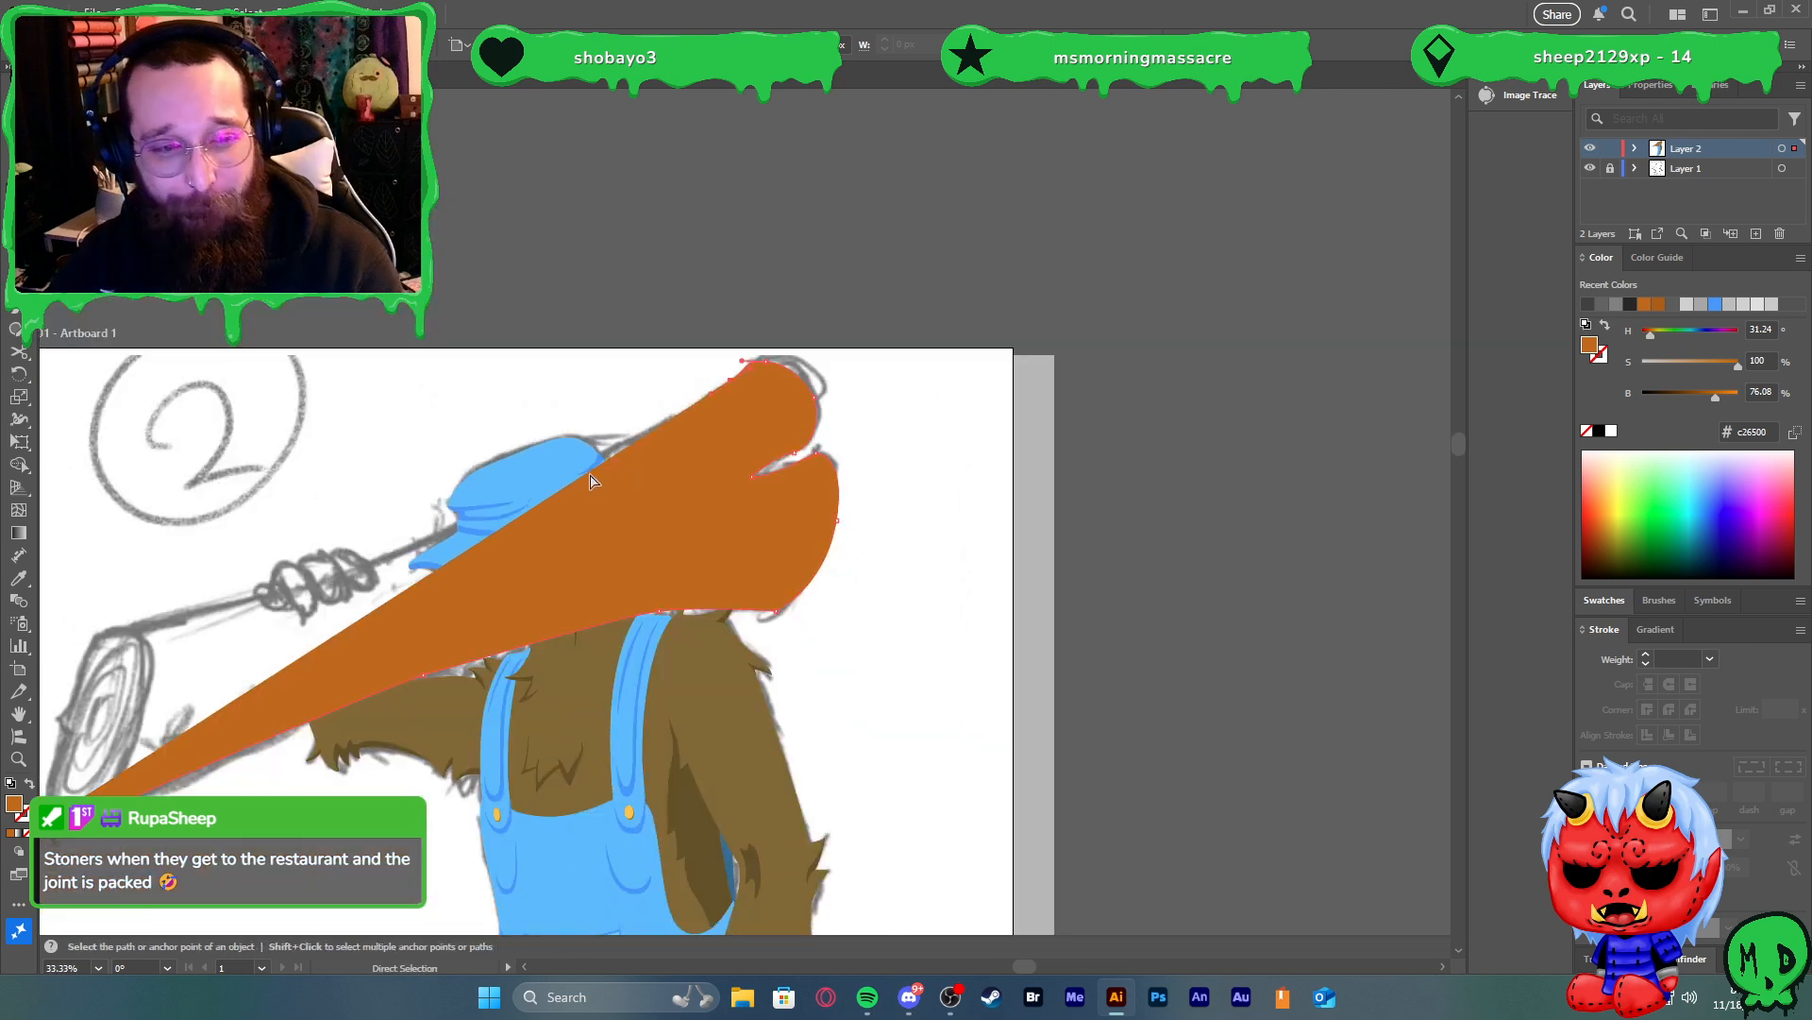
pyautogui.hscroll(-3, 595, 486)
pyautogui.rightClick(442, 613)
pyautogui.click(674, 7)
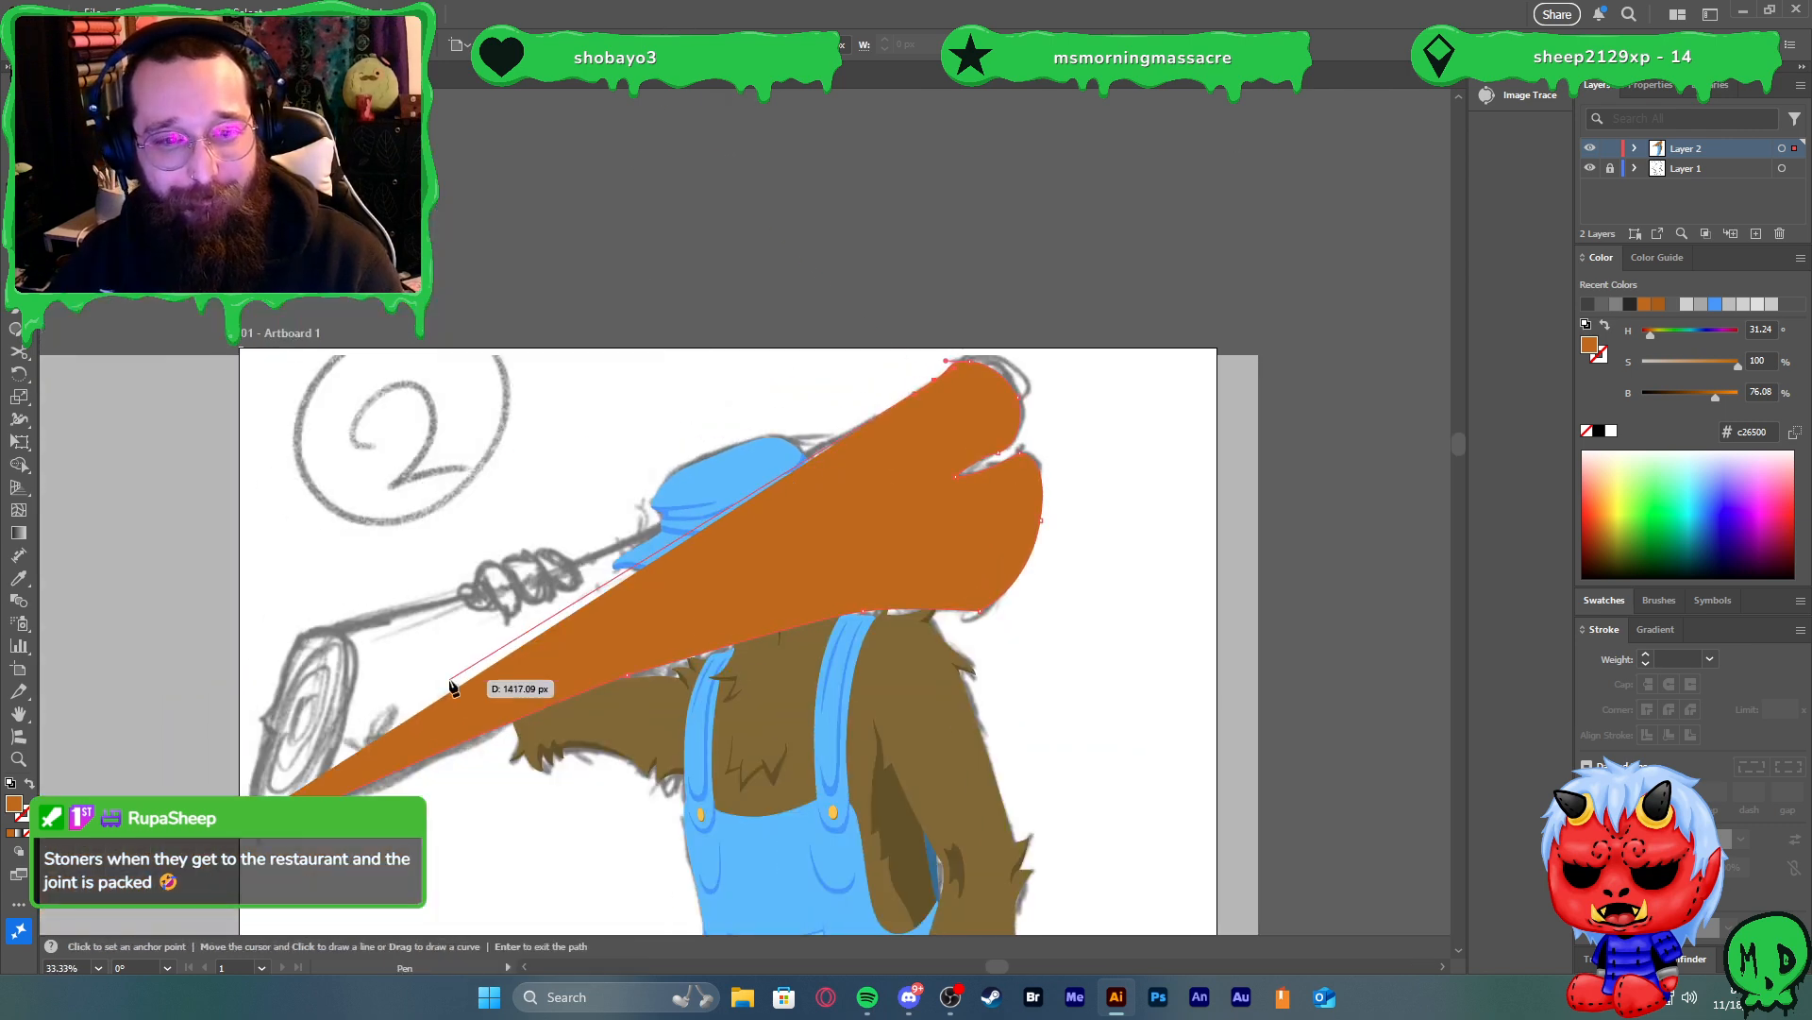
pyautogui.moveTo(441, 667); pyautogui.dragTo(495, 749)
pyautogui.scroll(3, 469, 673)
pyautogui.scroll(-2, 786, 576)
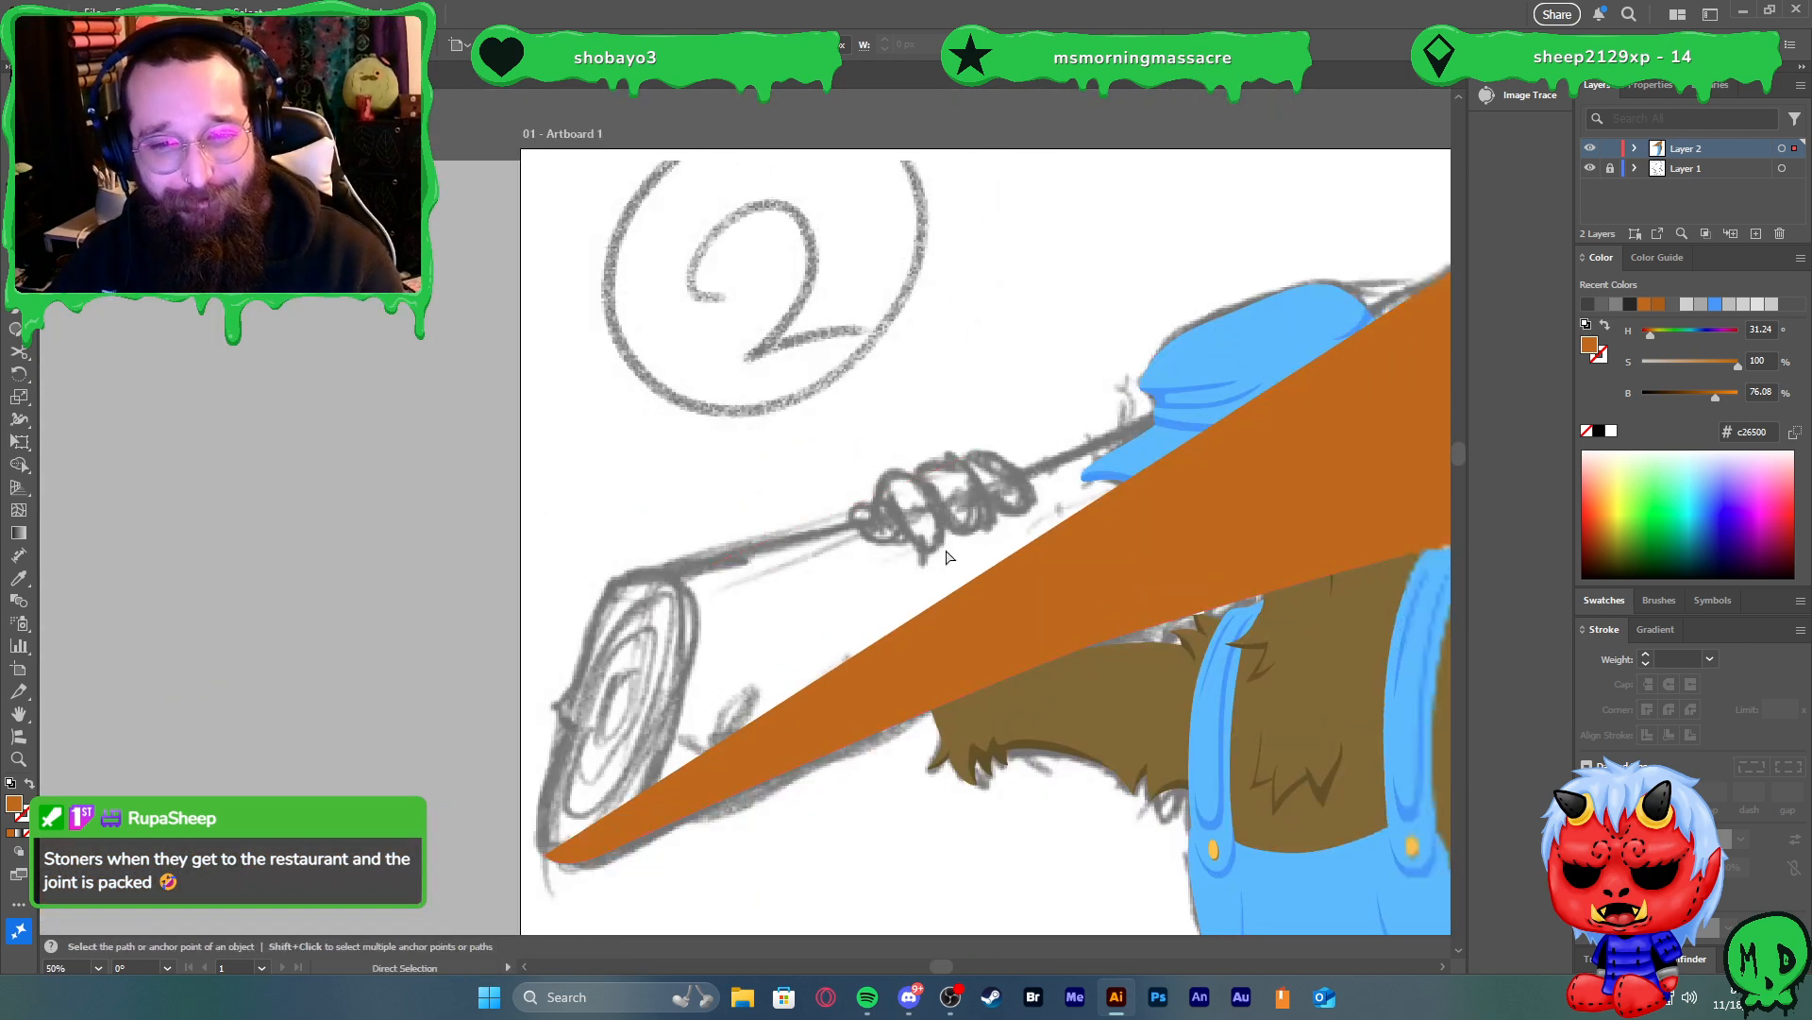
pyautogui.click(763, 532)
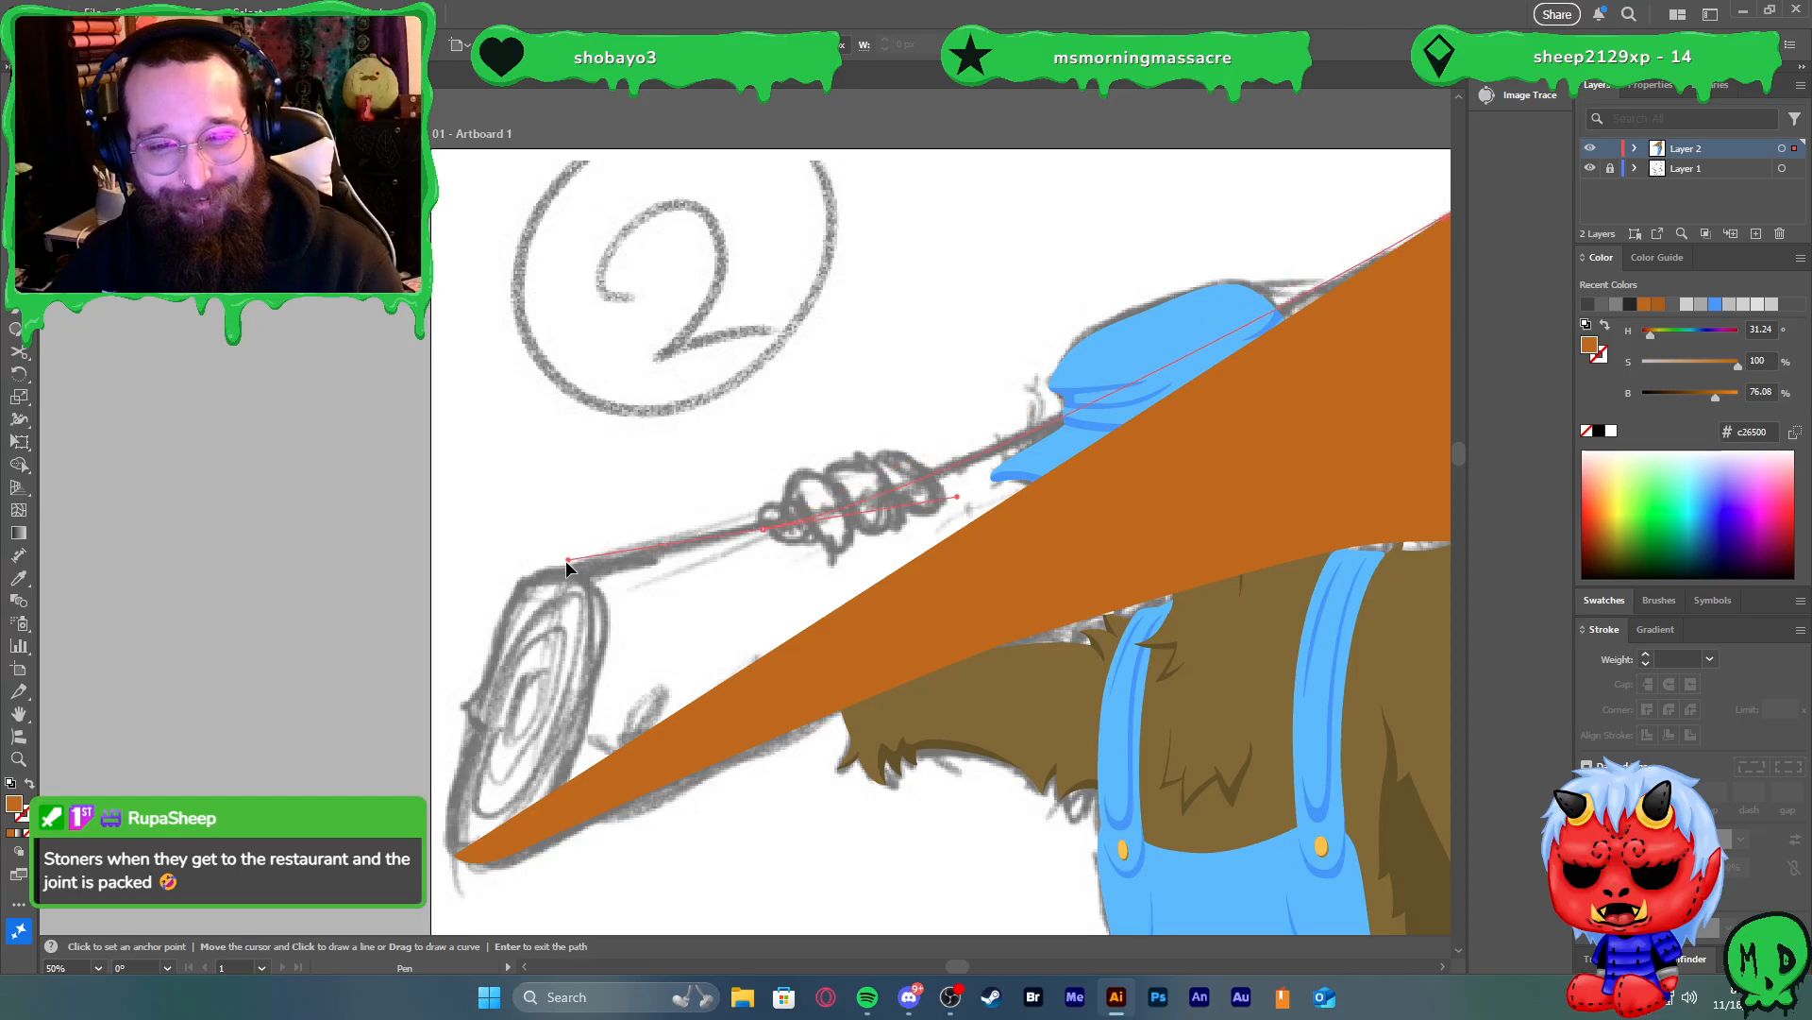
# Trace the log's cut end from its upper corner down to the starting point and close the outline
pyautogui.moveTo(508, 602); pyautogui.dragTo(481, 643)
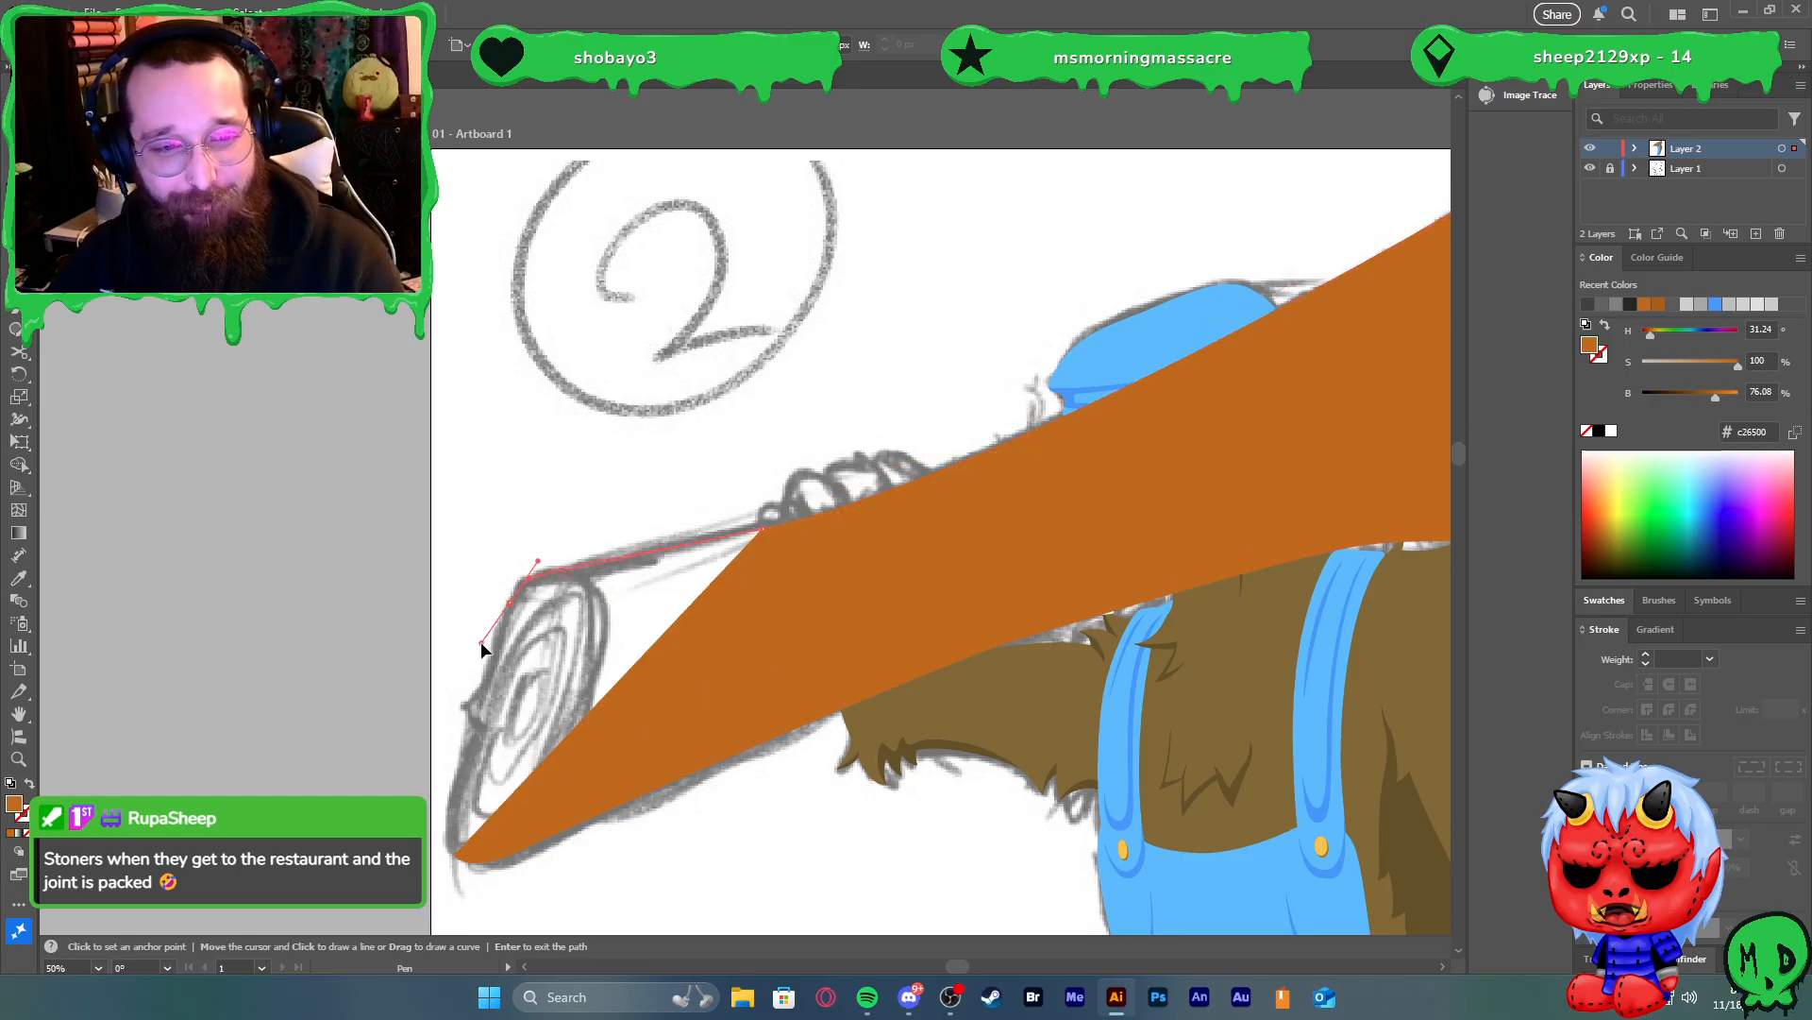
pyautogui.moveTo(456, 855); pyautogui.dragTo(481, 872)
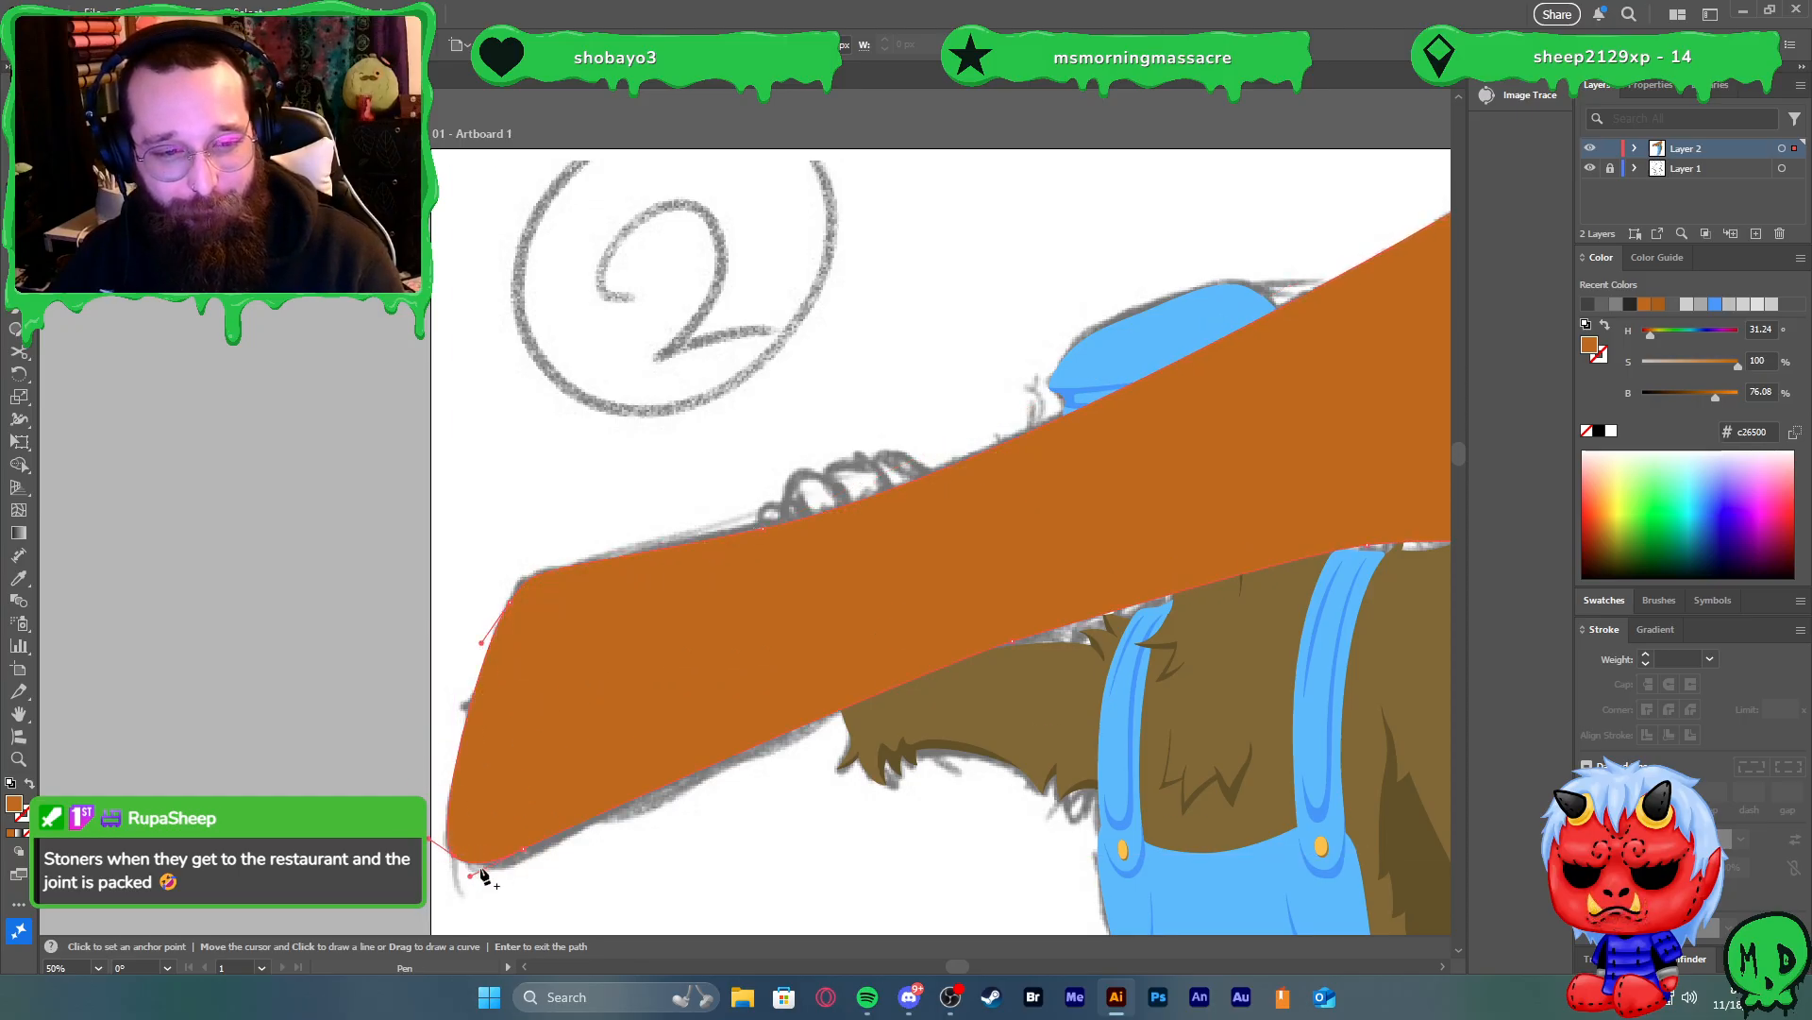
pyautogui.press('v')
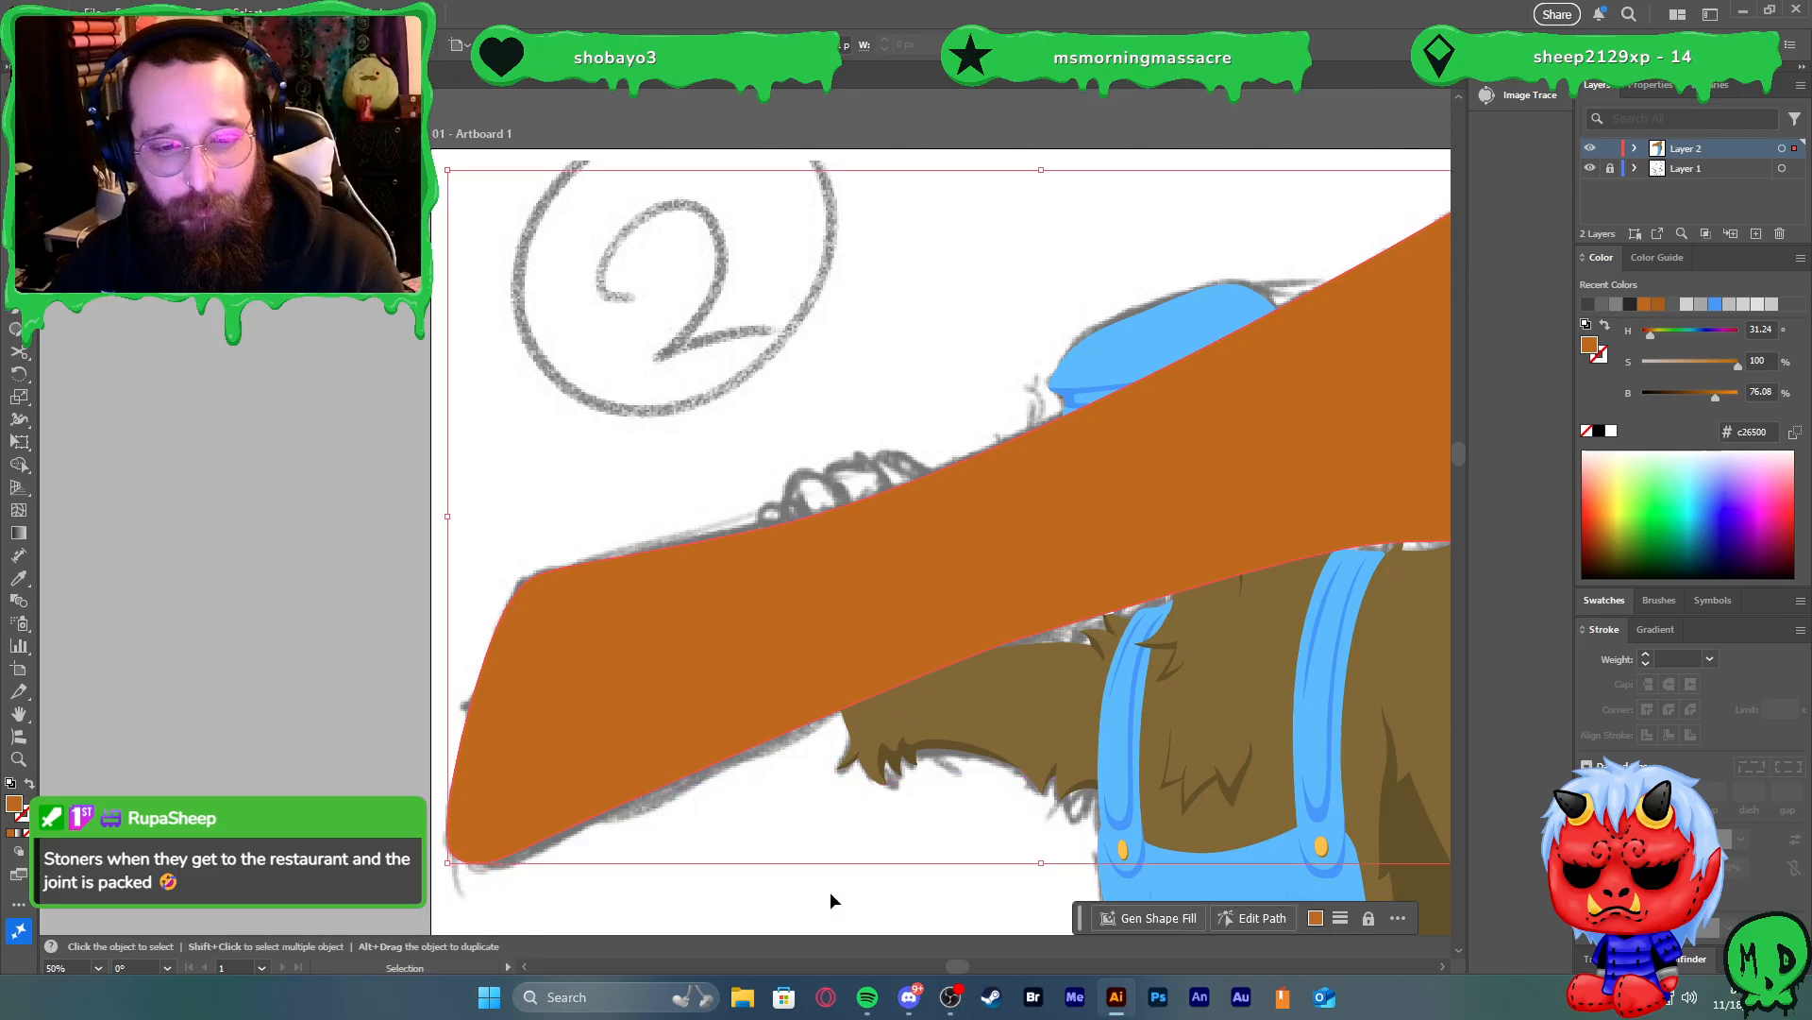
# Select the log together with the raised arm and send them backward behind the beaver's head and cap
pyautogui.click(831, 892)
pyautogui.scroll(-2, 797, 852)
pyautogui.scroll(-2, 835, 835)
pyautogui.click(868, 719)
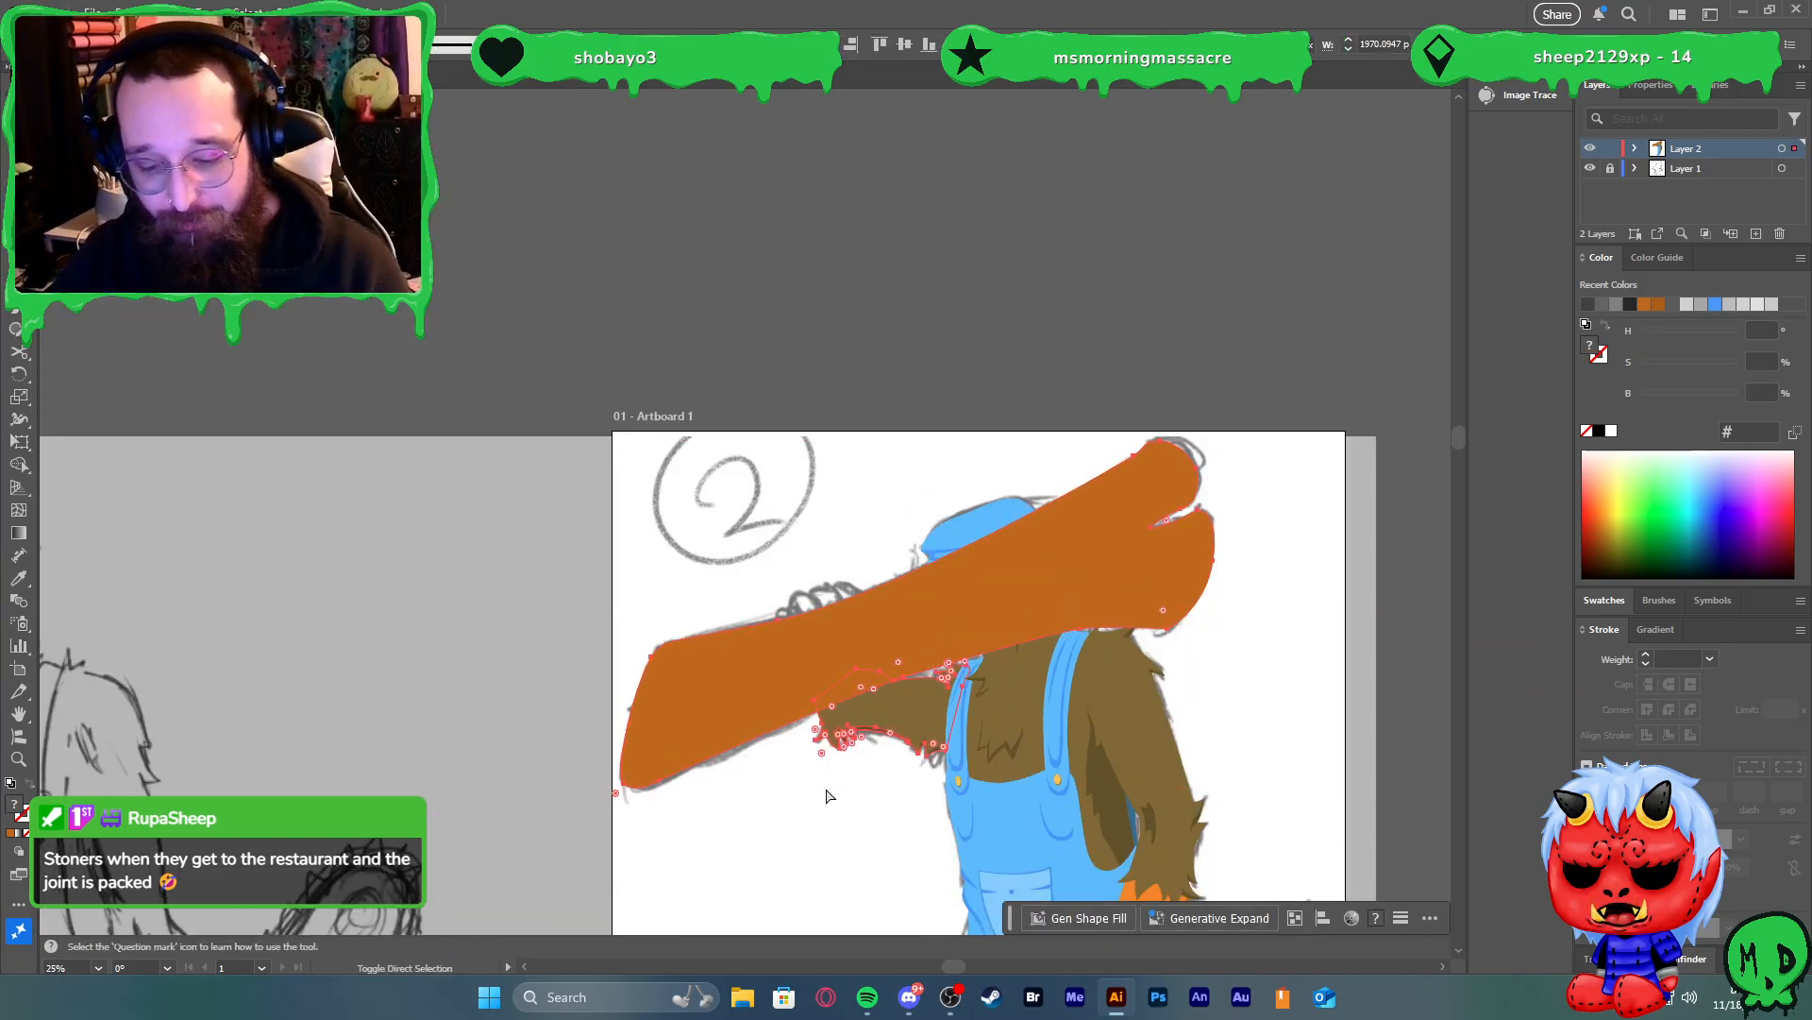
pyautogui.hotkey('ctrl', '[')
pyautogui.click(1386, 716)
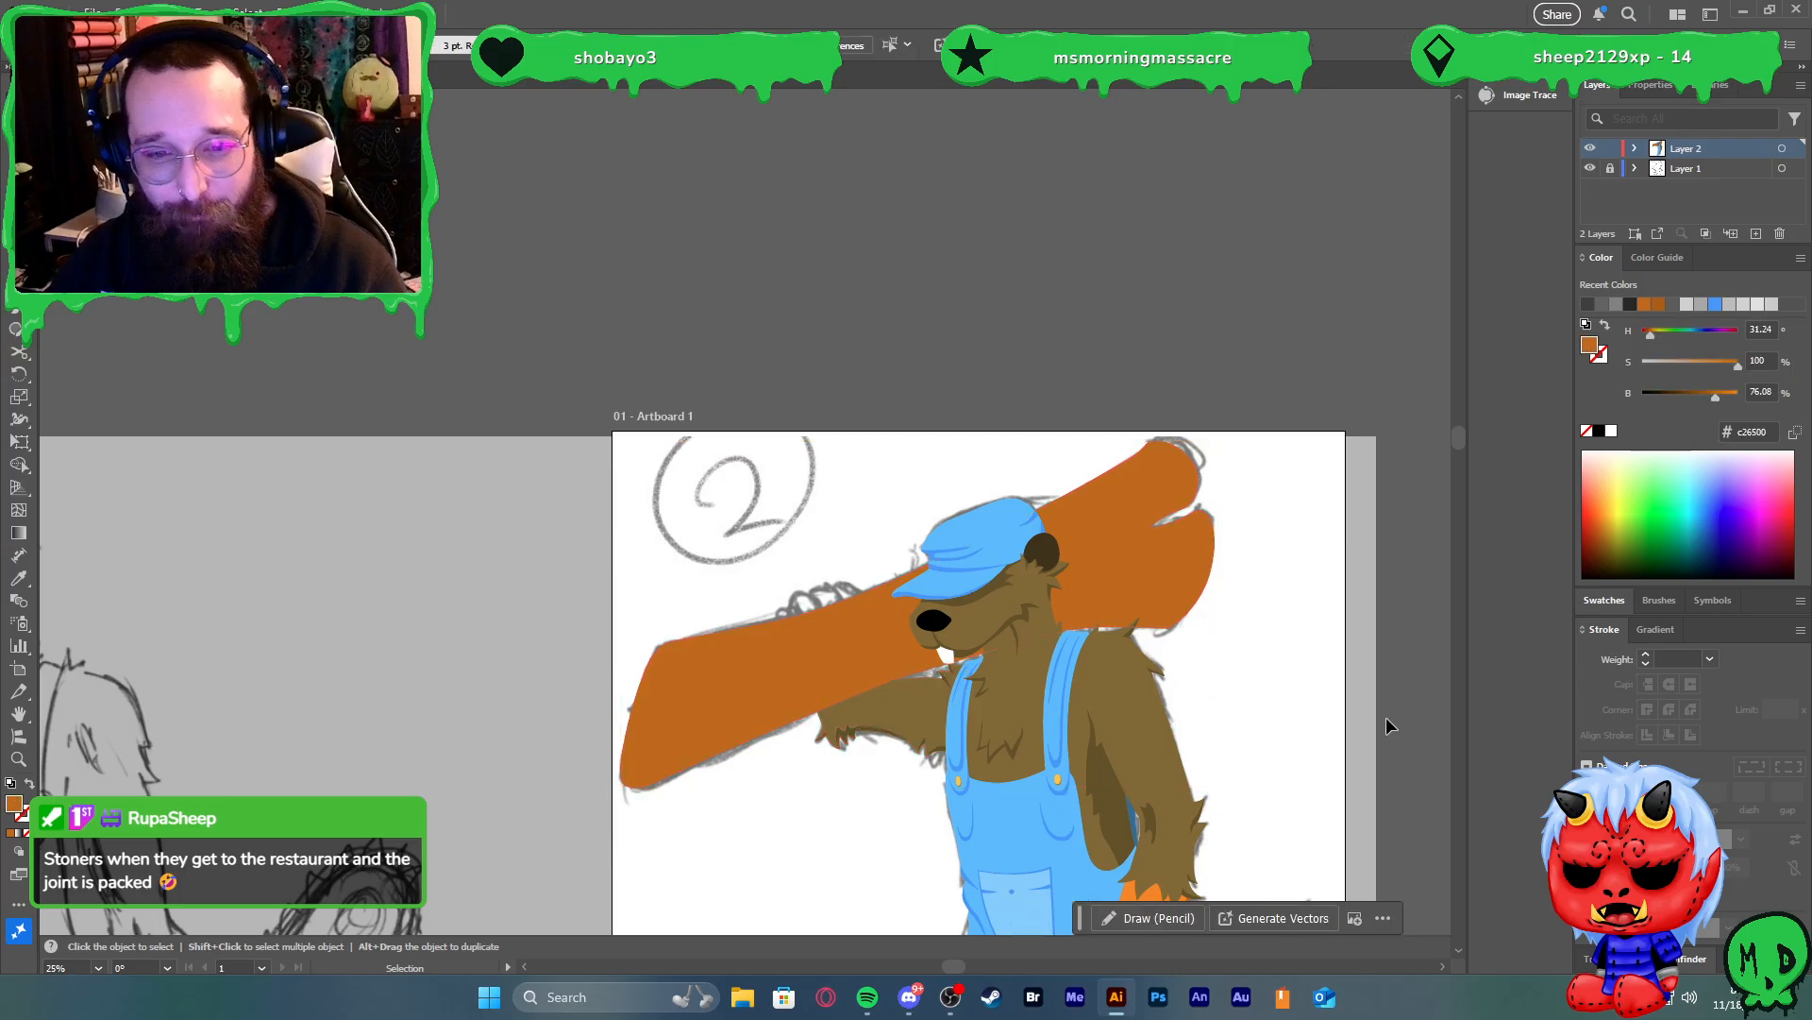
# Try nudging the whole log down over the gap above the beaver's raised arm
pyautogui.scroll(1, 977, 698)
pyautogui.scroll(-1, 807, 689)
pyautogui.scroll(1, 805, 684)
pyautogui.click(804, 684)
pyautogui.hotkey('shift', 'Down')
pyautogui.hotkey('shift', 'Down')
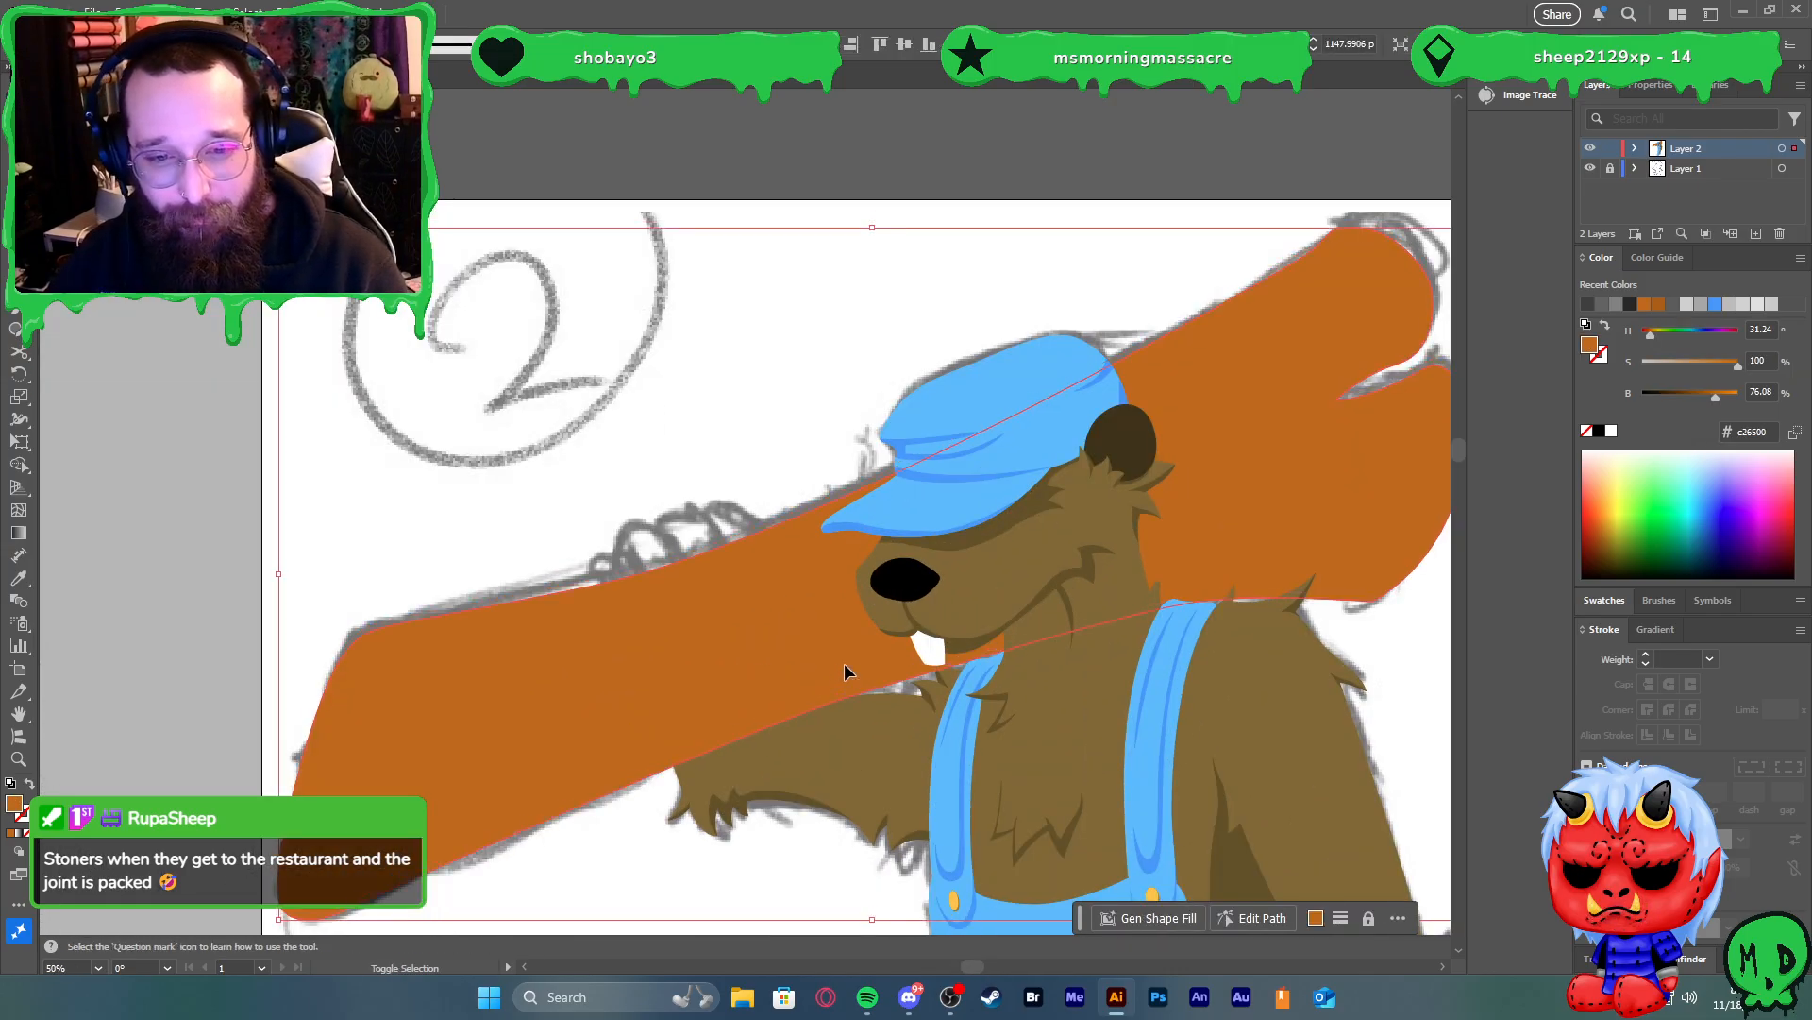
pyautogui.hotkey('shift', 'Up')
pyautogui.hotkey('shift', 'Up')
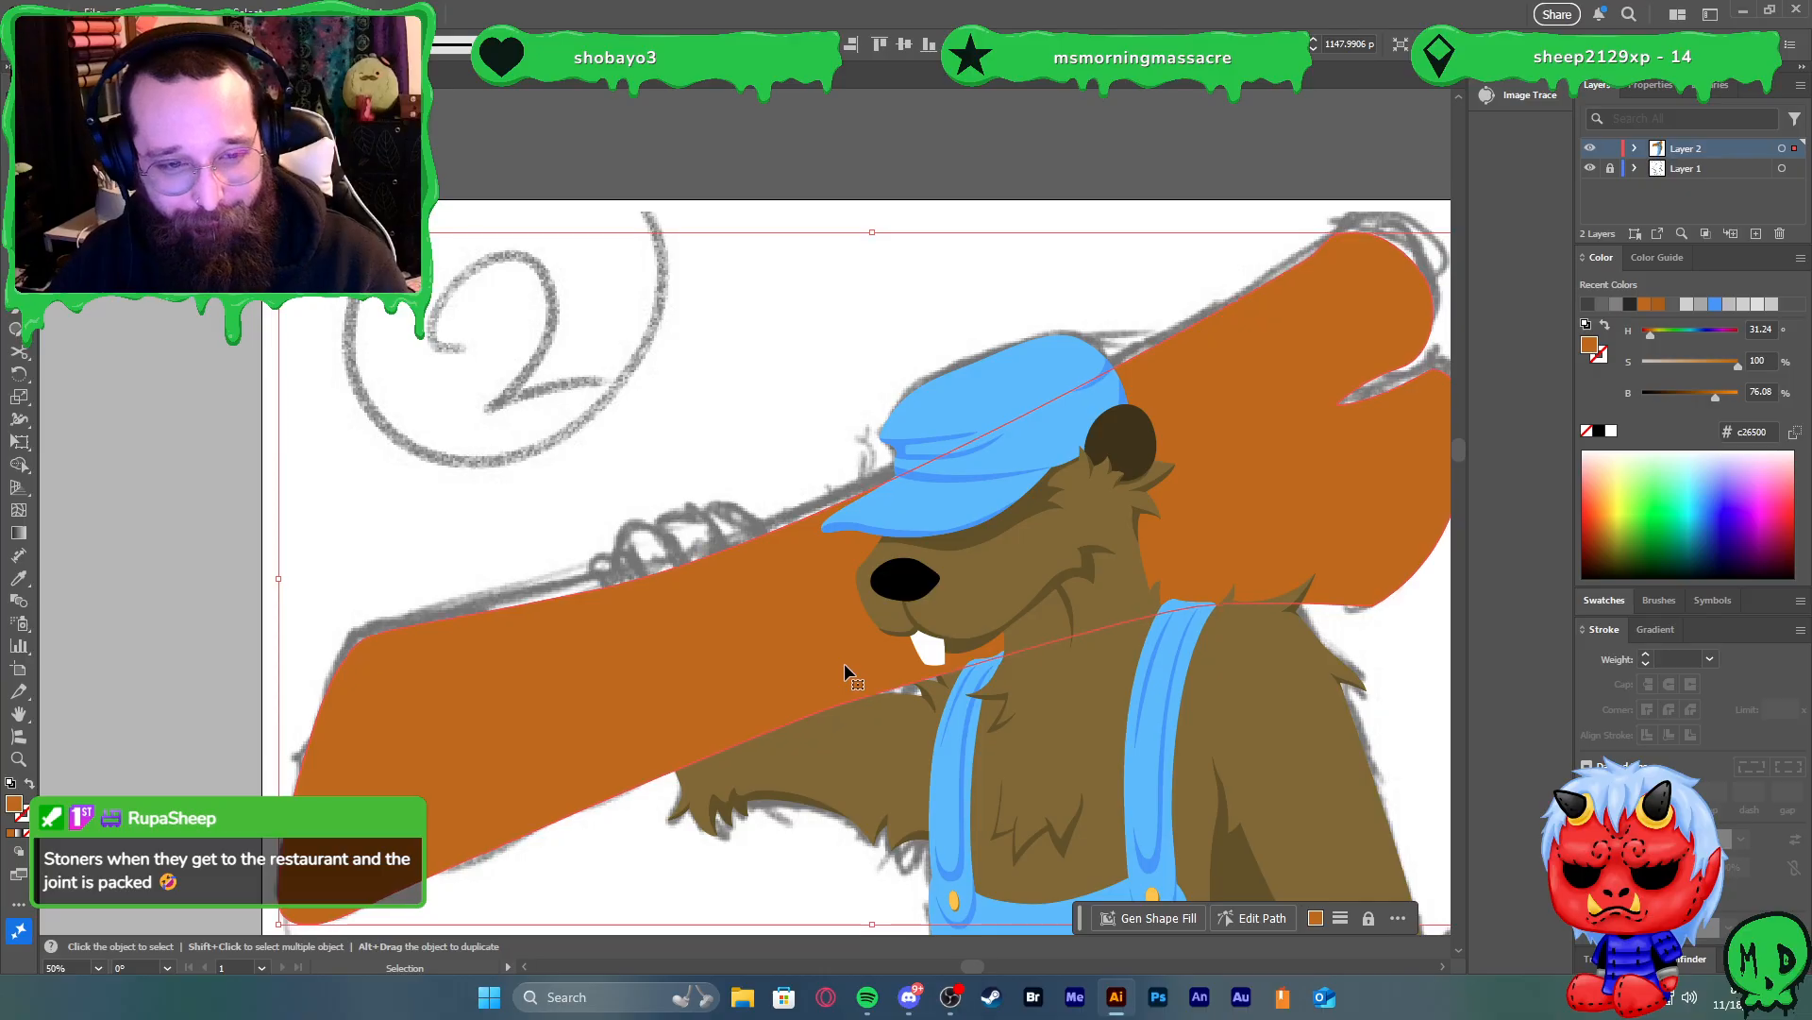
# Move the anchor point on the log's lower edge near the chin down about 14 px, toward the raised arm
pyautogui.press('a')
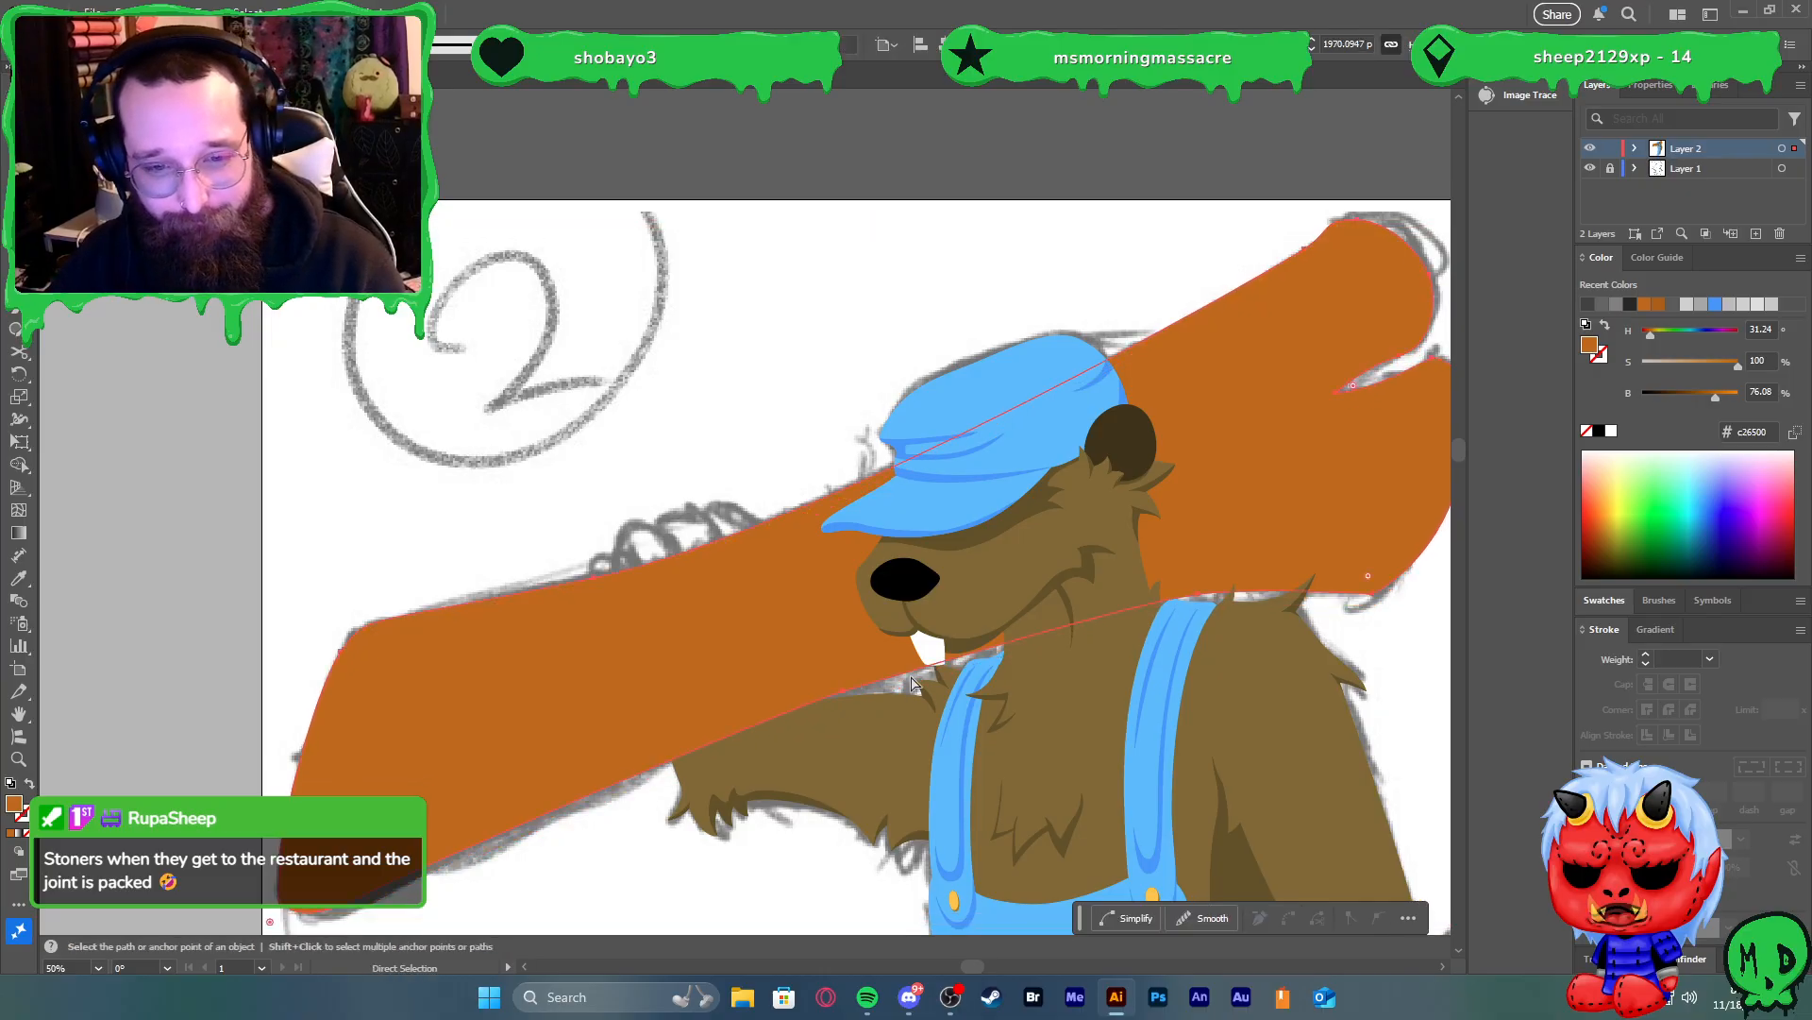
pyautogui.click(848, 701)
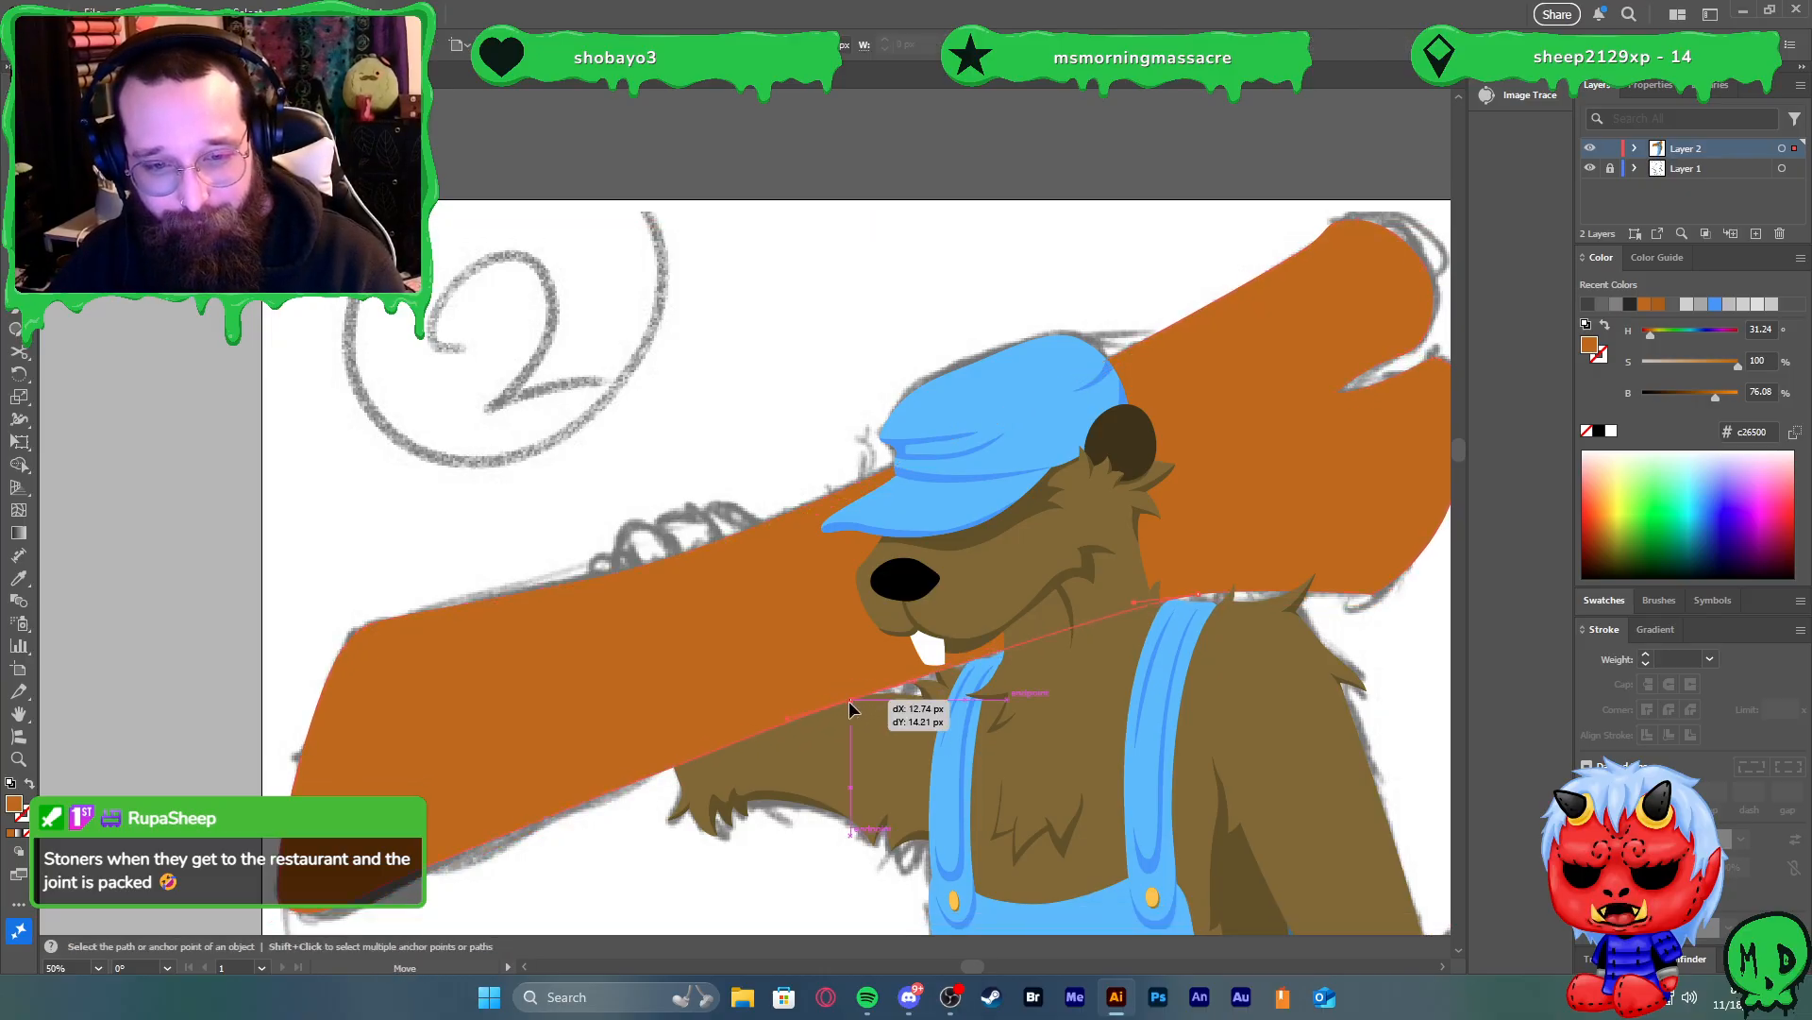
pyautogui.scroll(-2, 848, 725)
pyautogui.press('v')
pyautogui.click(1208, 737)
# Recolor the log a muted brown, 997853, with 45.75% saturation and 60% brightness
pyautogui.scroll(-1, 1206, 736)
pyautogui.scroll(-1, 1197, 742)
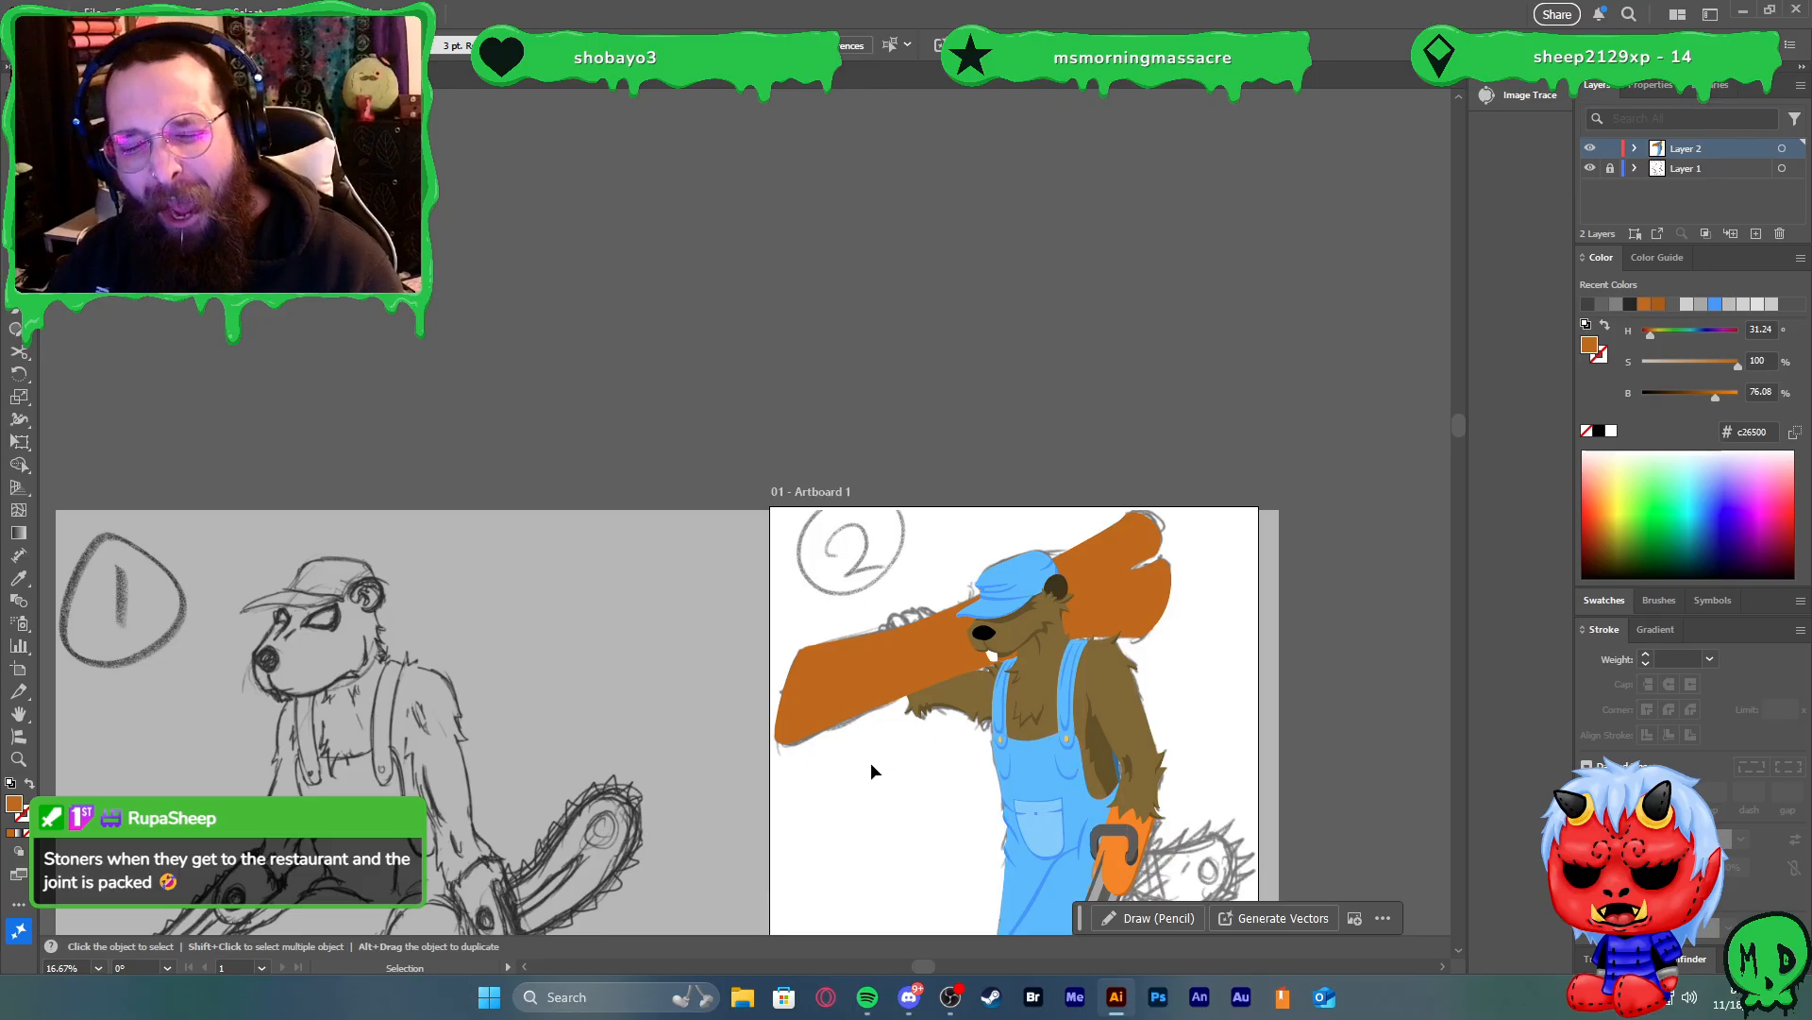
pyautogui.scroll(-1, 878, 755)
pyautogui.scroll(3, 925, 779)
pyautogui.click(847, 536)
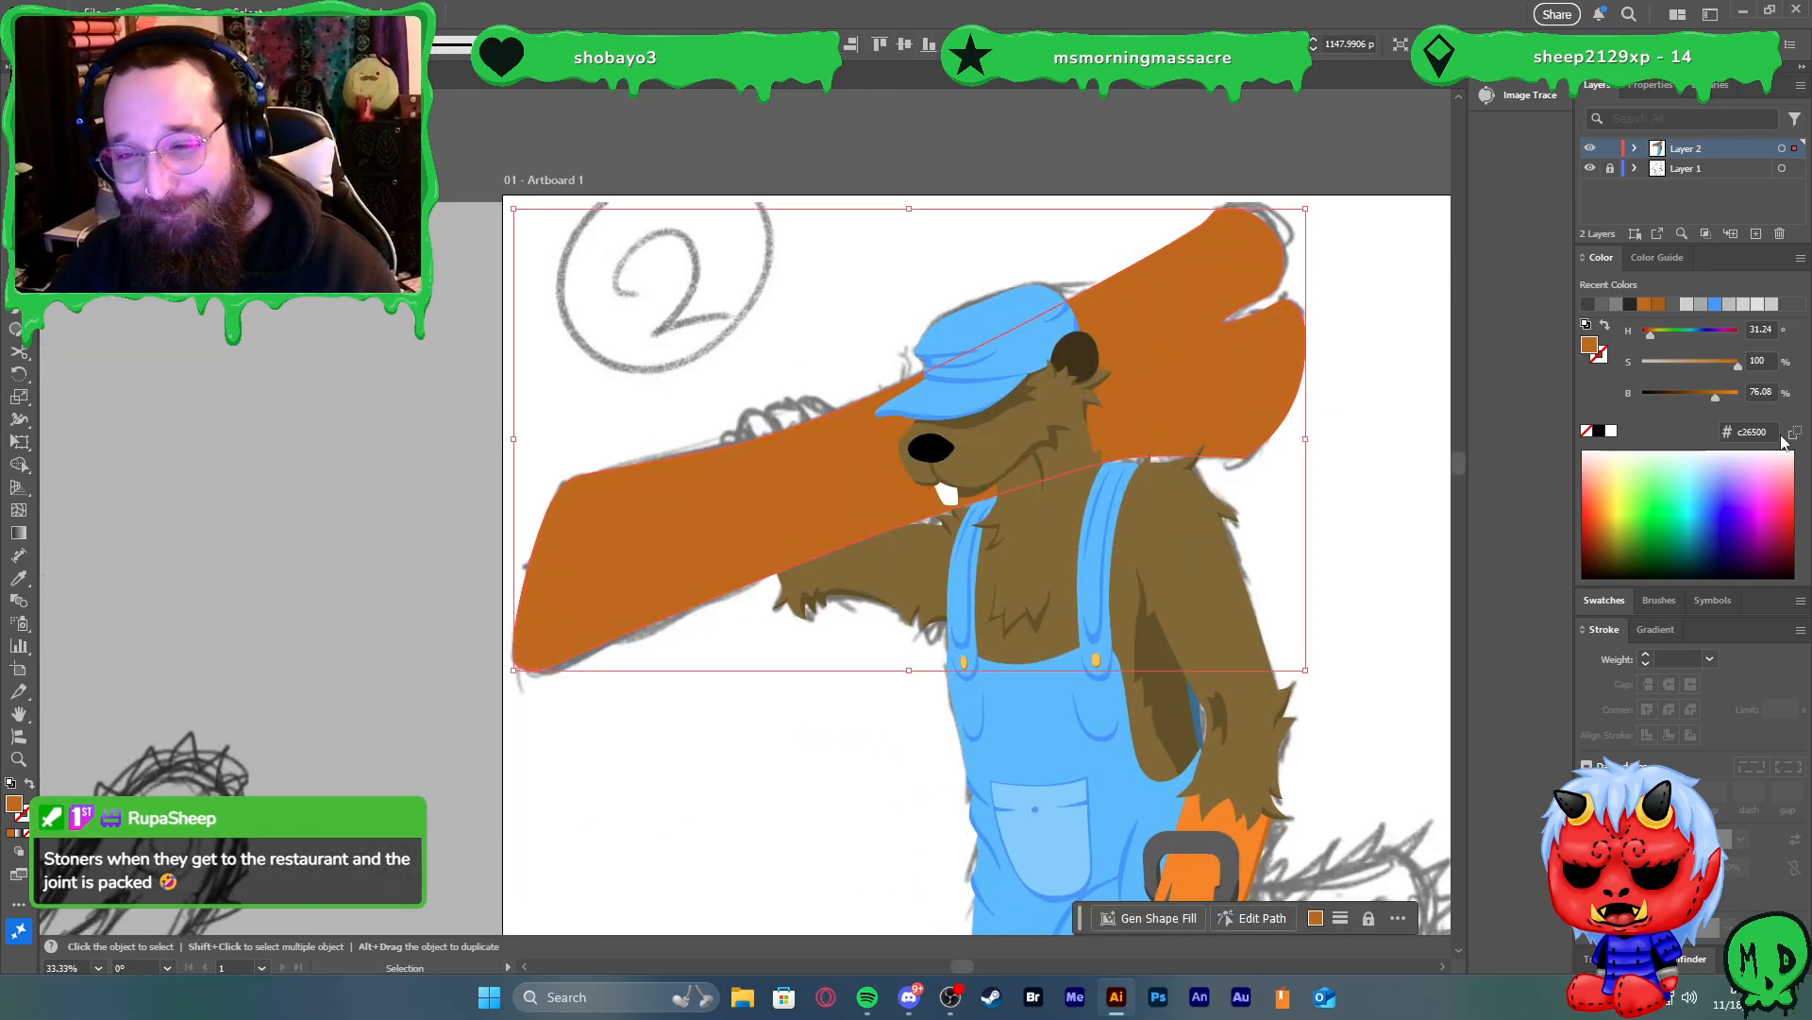
pyautogui.click(1680, 360)
pyautogui.moveTo(1699, 360); pyautogui.dragTo(1695, 391)
pyautogui.click(1694, 365)
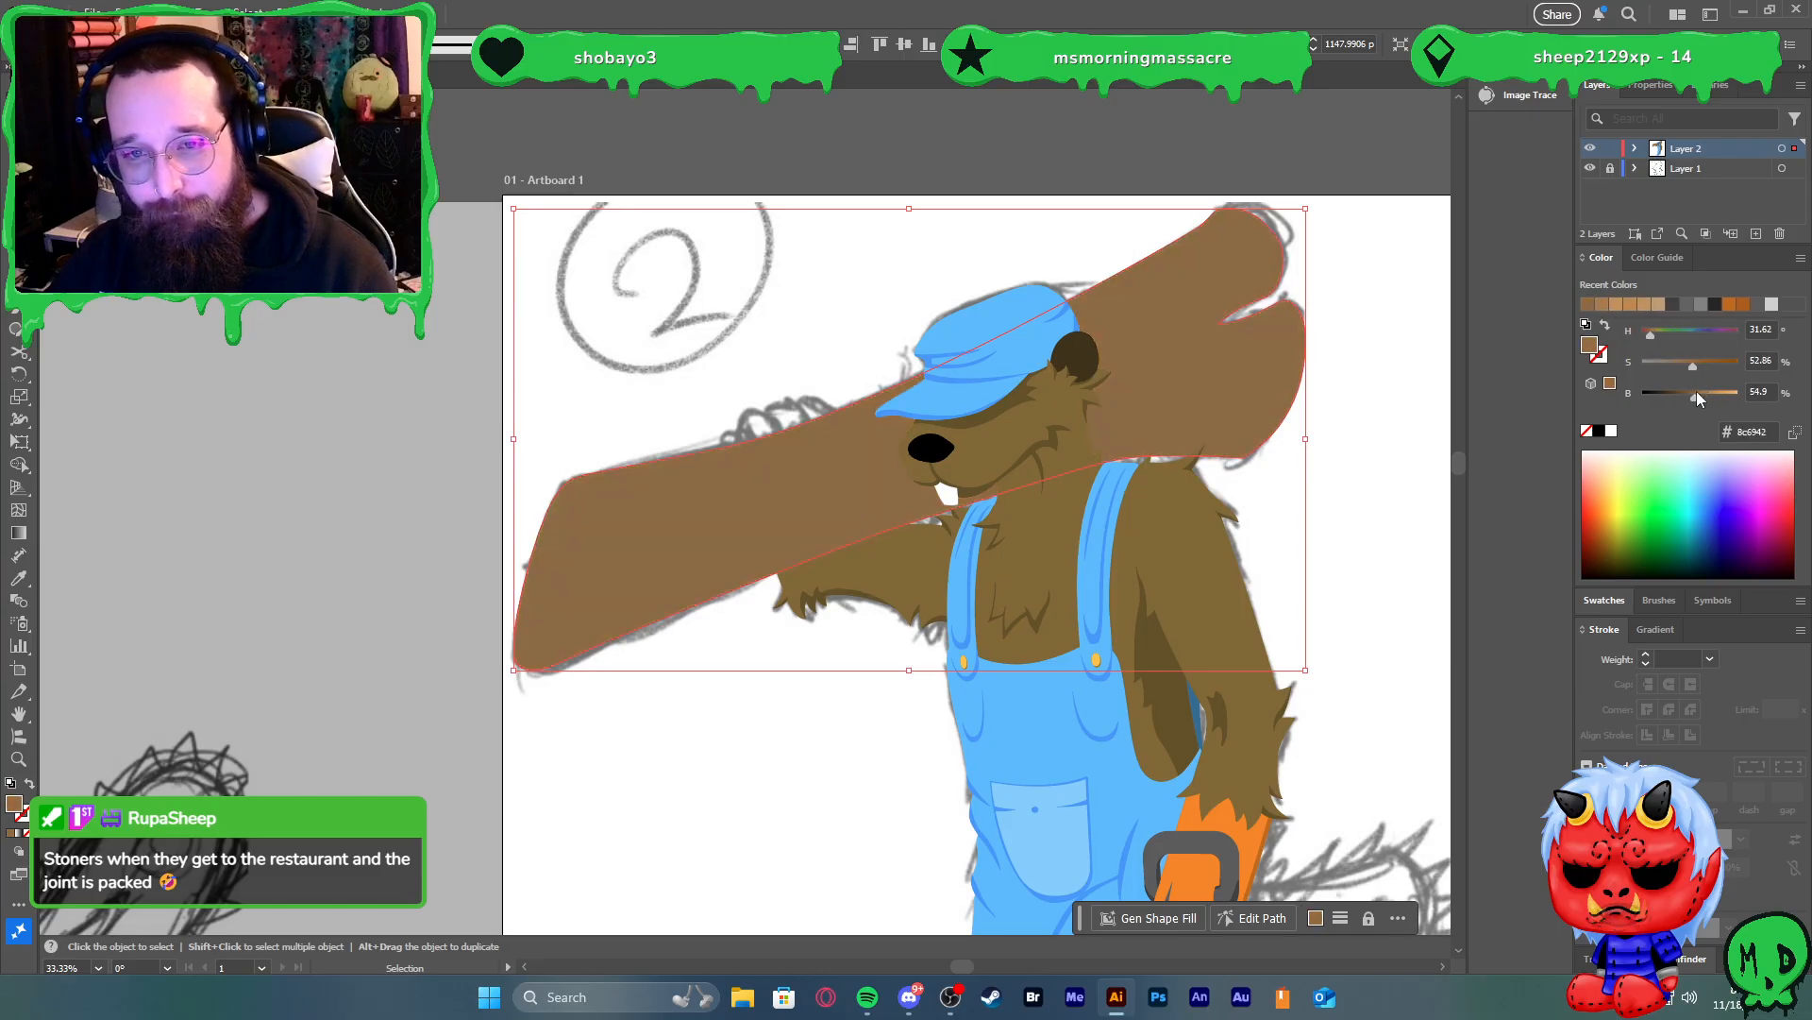
pyautogui.click(1686, 361)
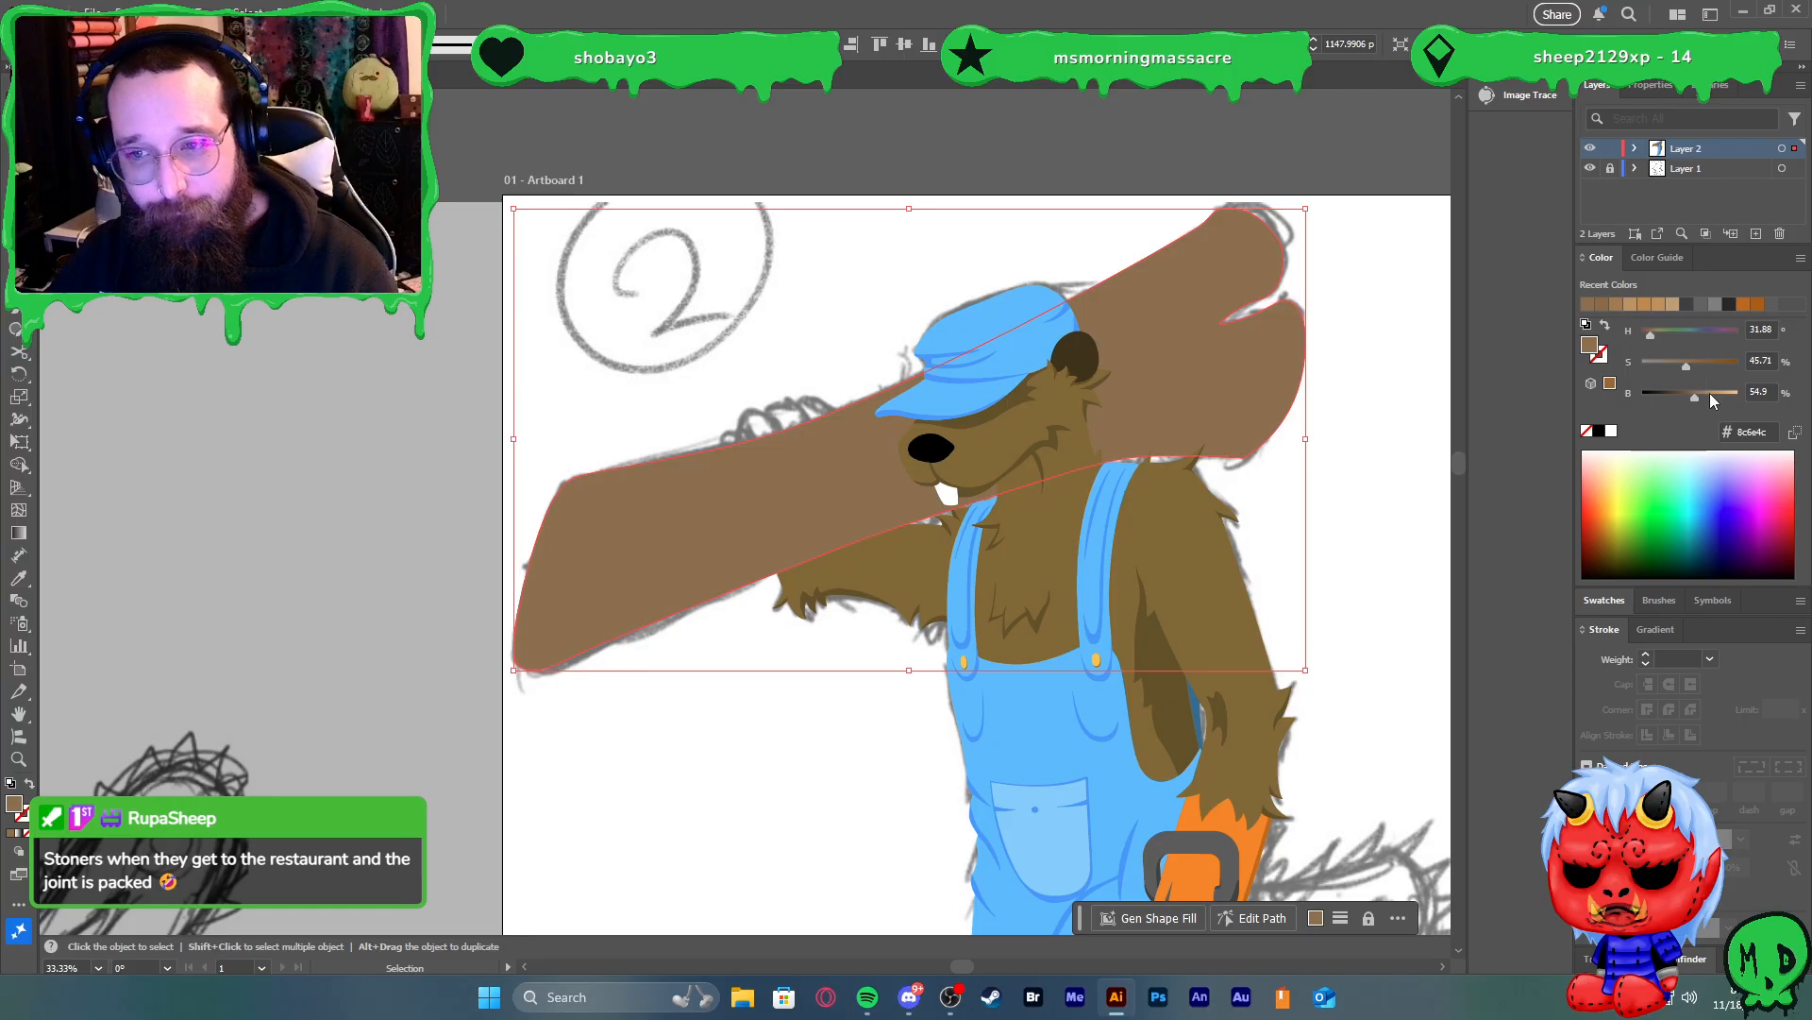
pyautogui.click(1707, 394)
pyautogui.click(1701, 394)
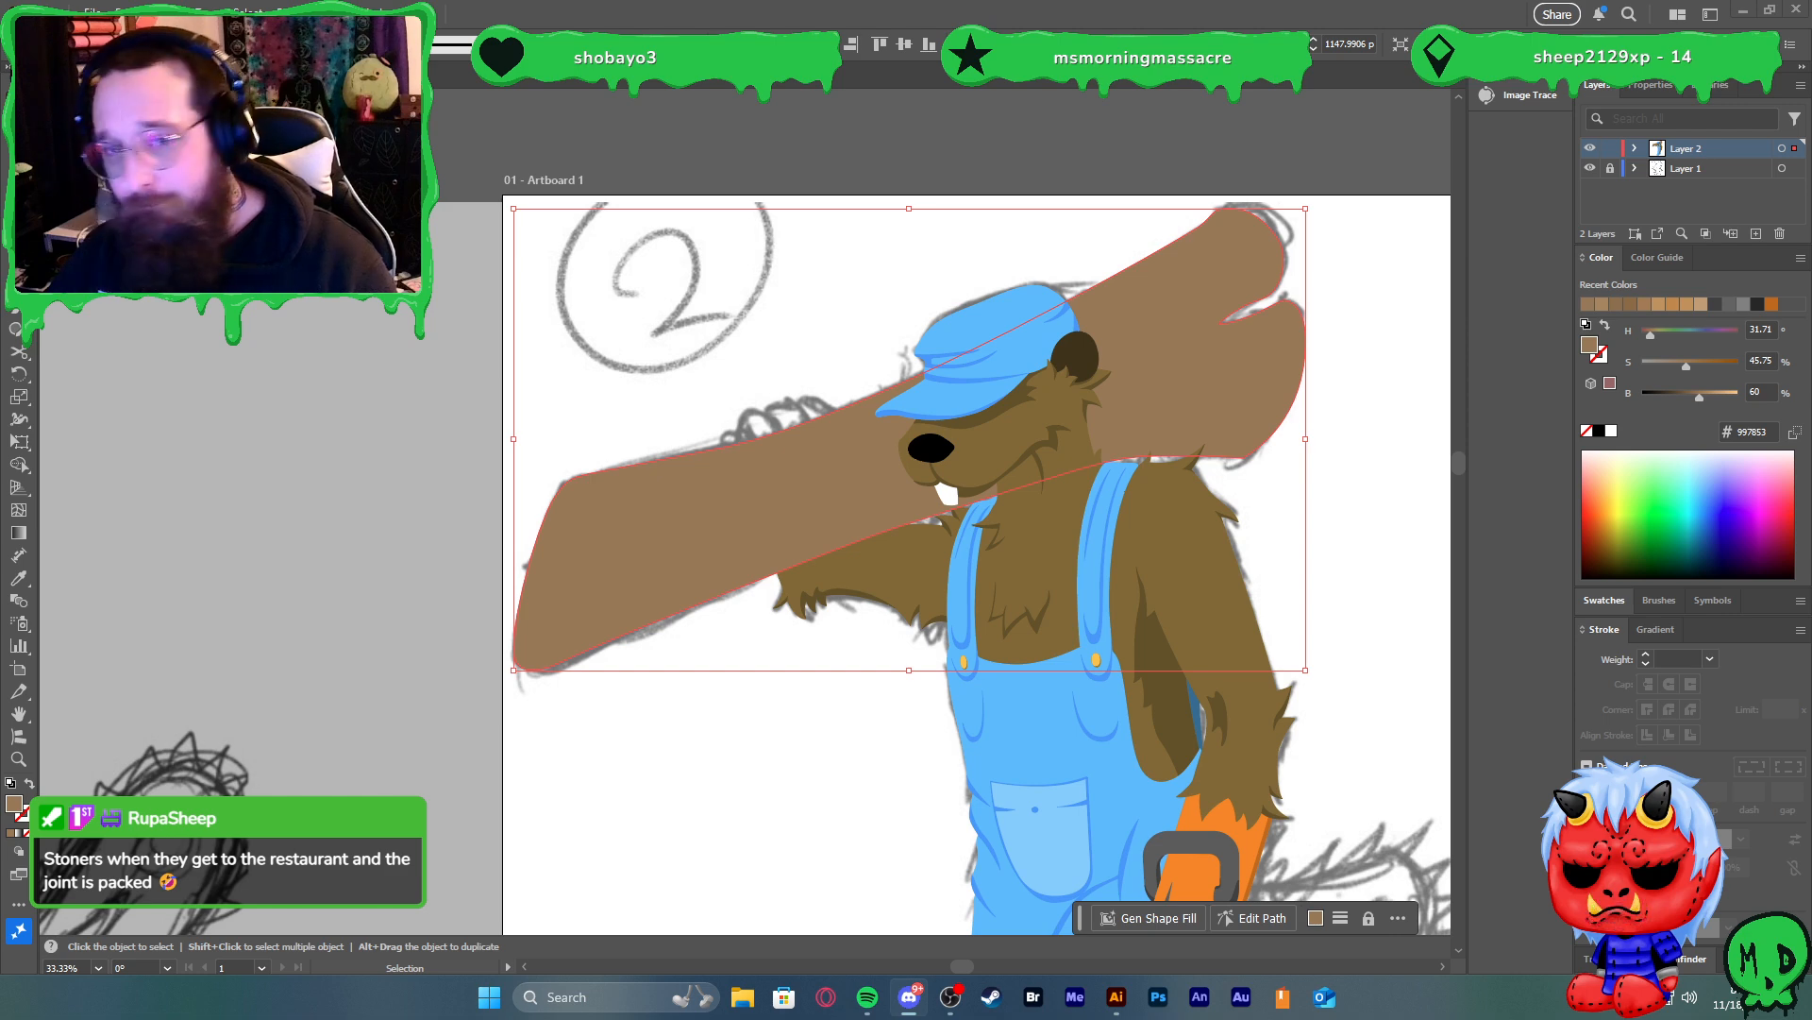
pyautogui.click(1424, 347)
# Review the whole figure and inspect the chainsaw tip and trouser legs up close
pyautogui.scroll(-4, 1357, 341)
pyautogui.hscroll(2, 1387, 377)
pyautogui.scroll(2, 1339, 387)
pyautogui.hscroll(1, 1256, 383)
pyautogui.scroll(1, 1162, 390)
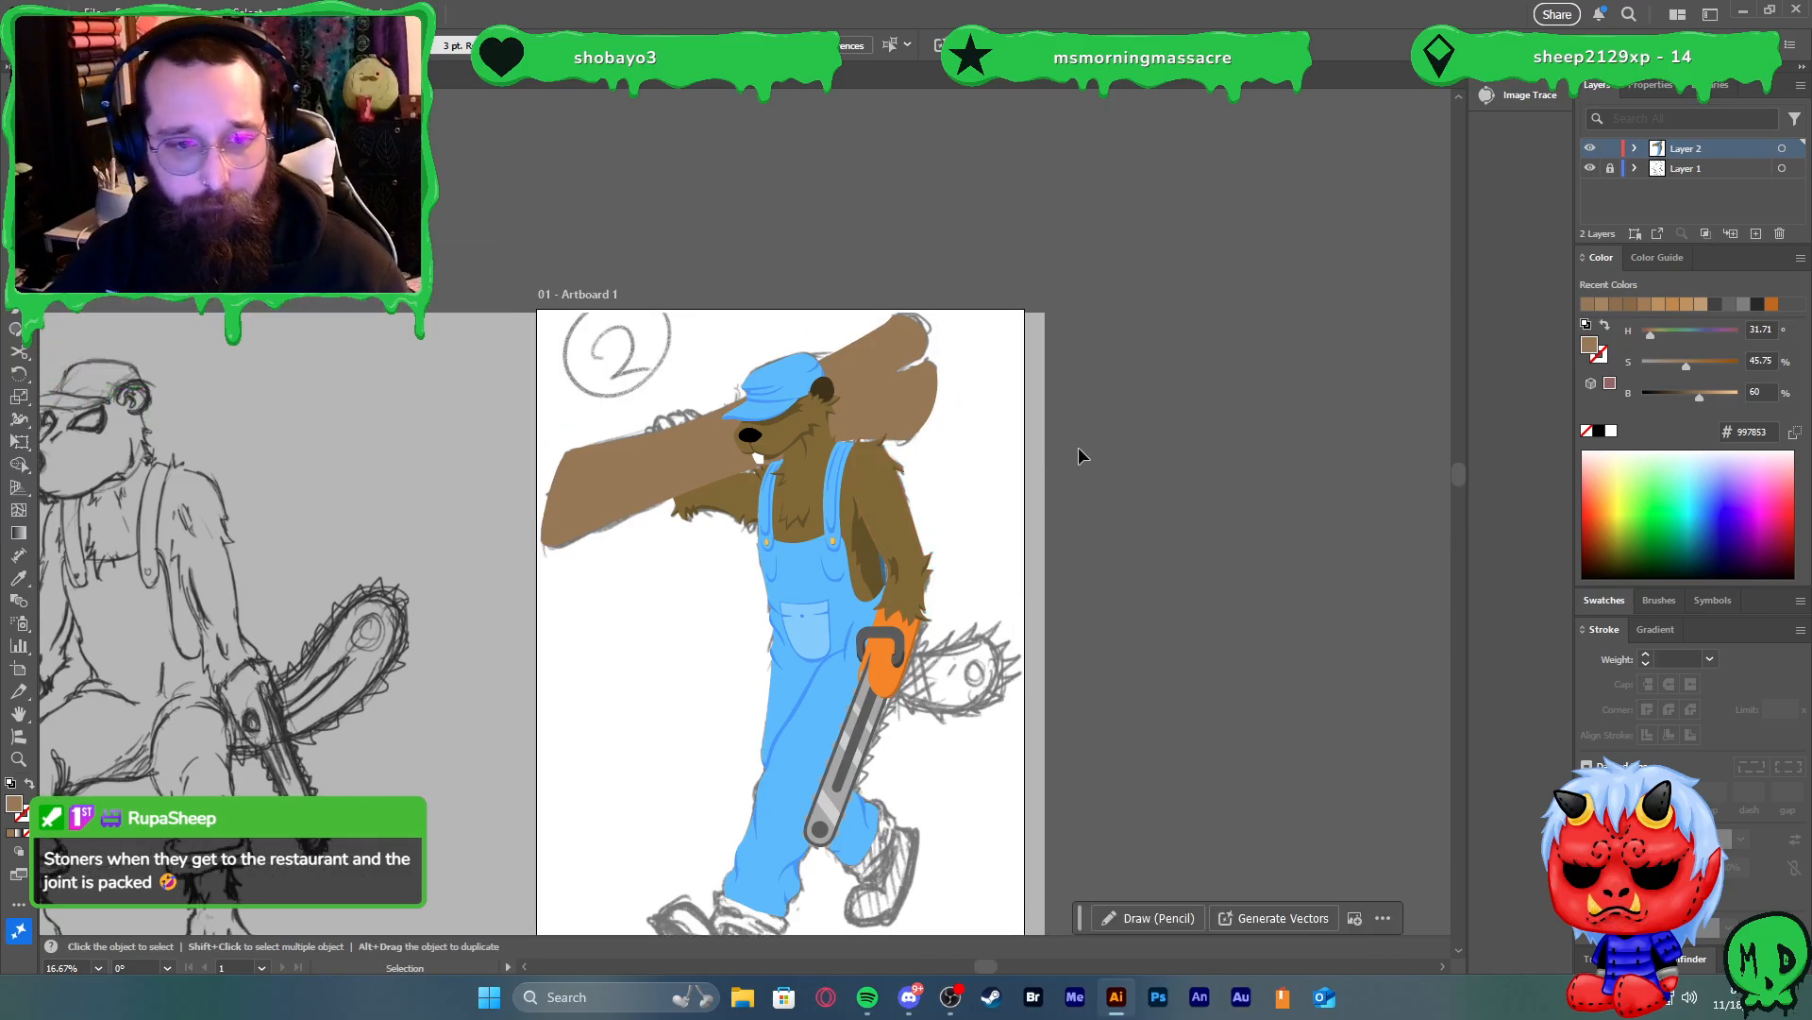
pyautogui.scroll(-2, 1038, 531)
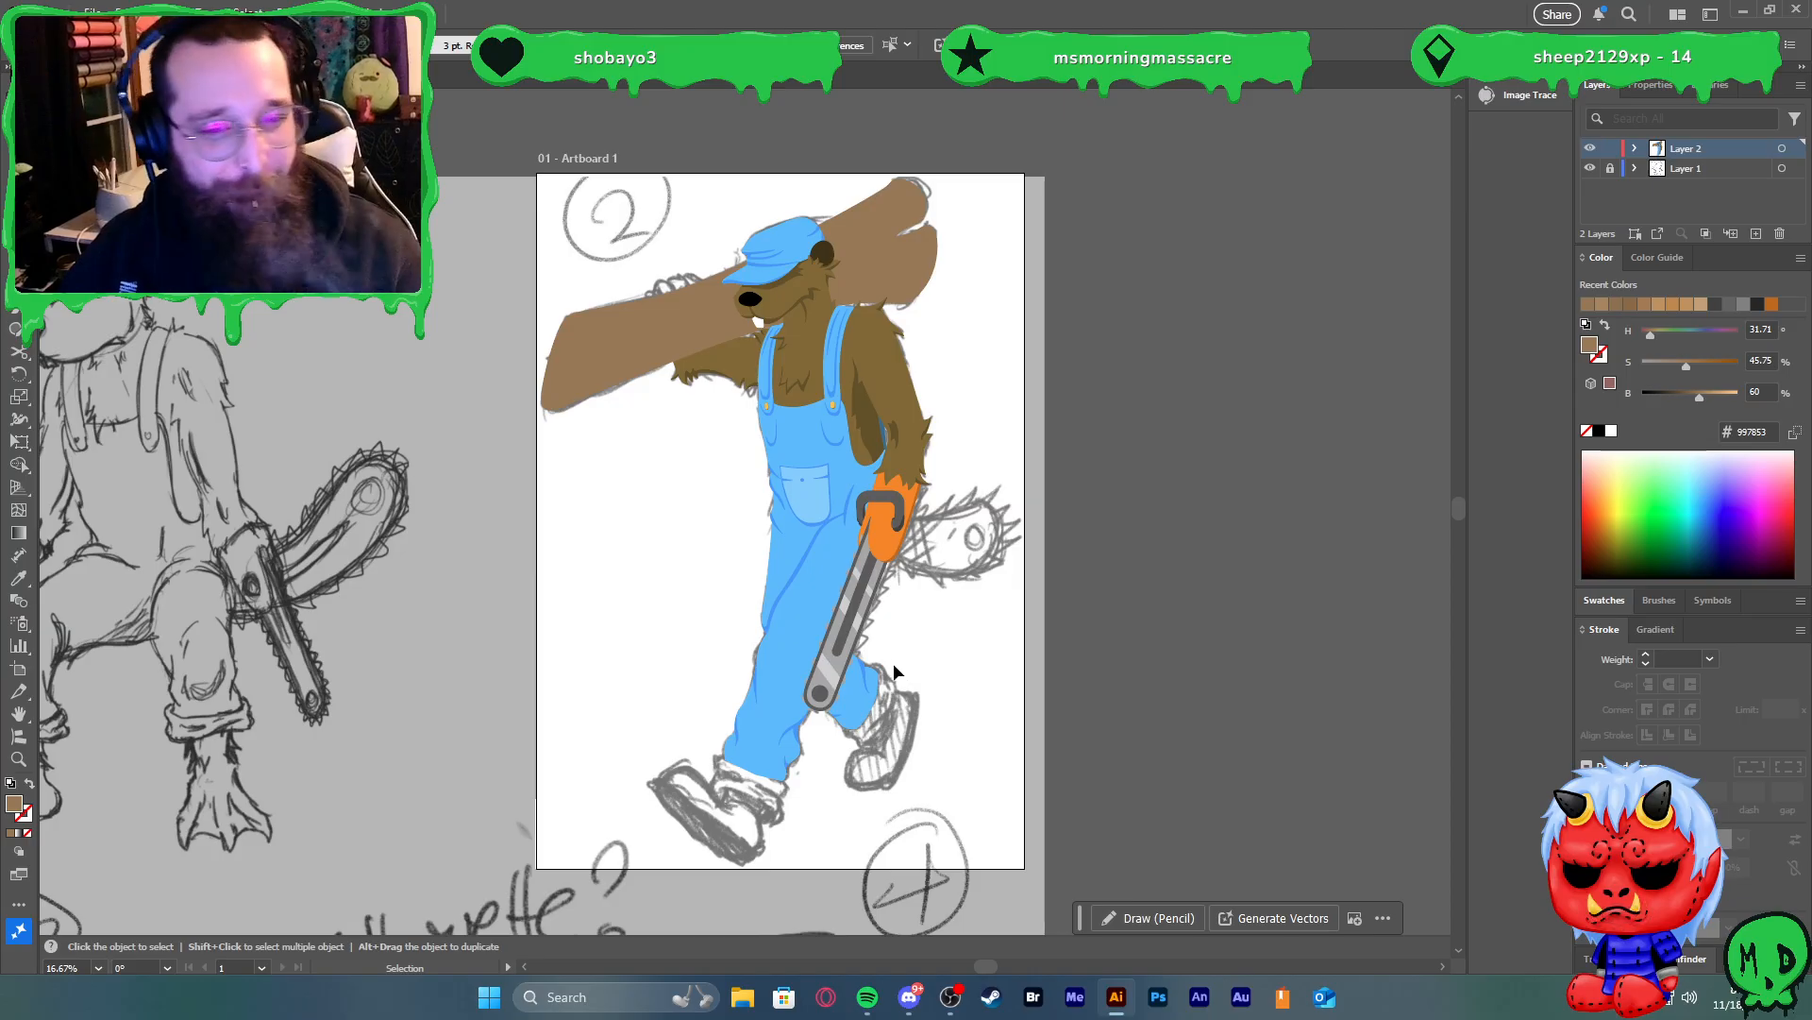
pyautogui.scroll(4, 855, 725)
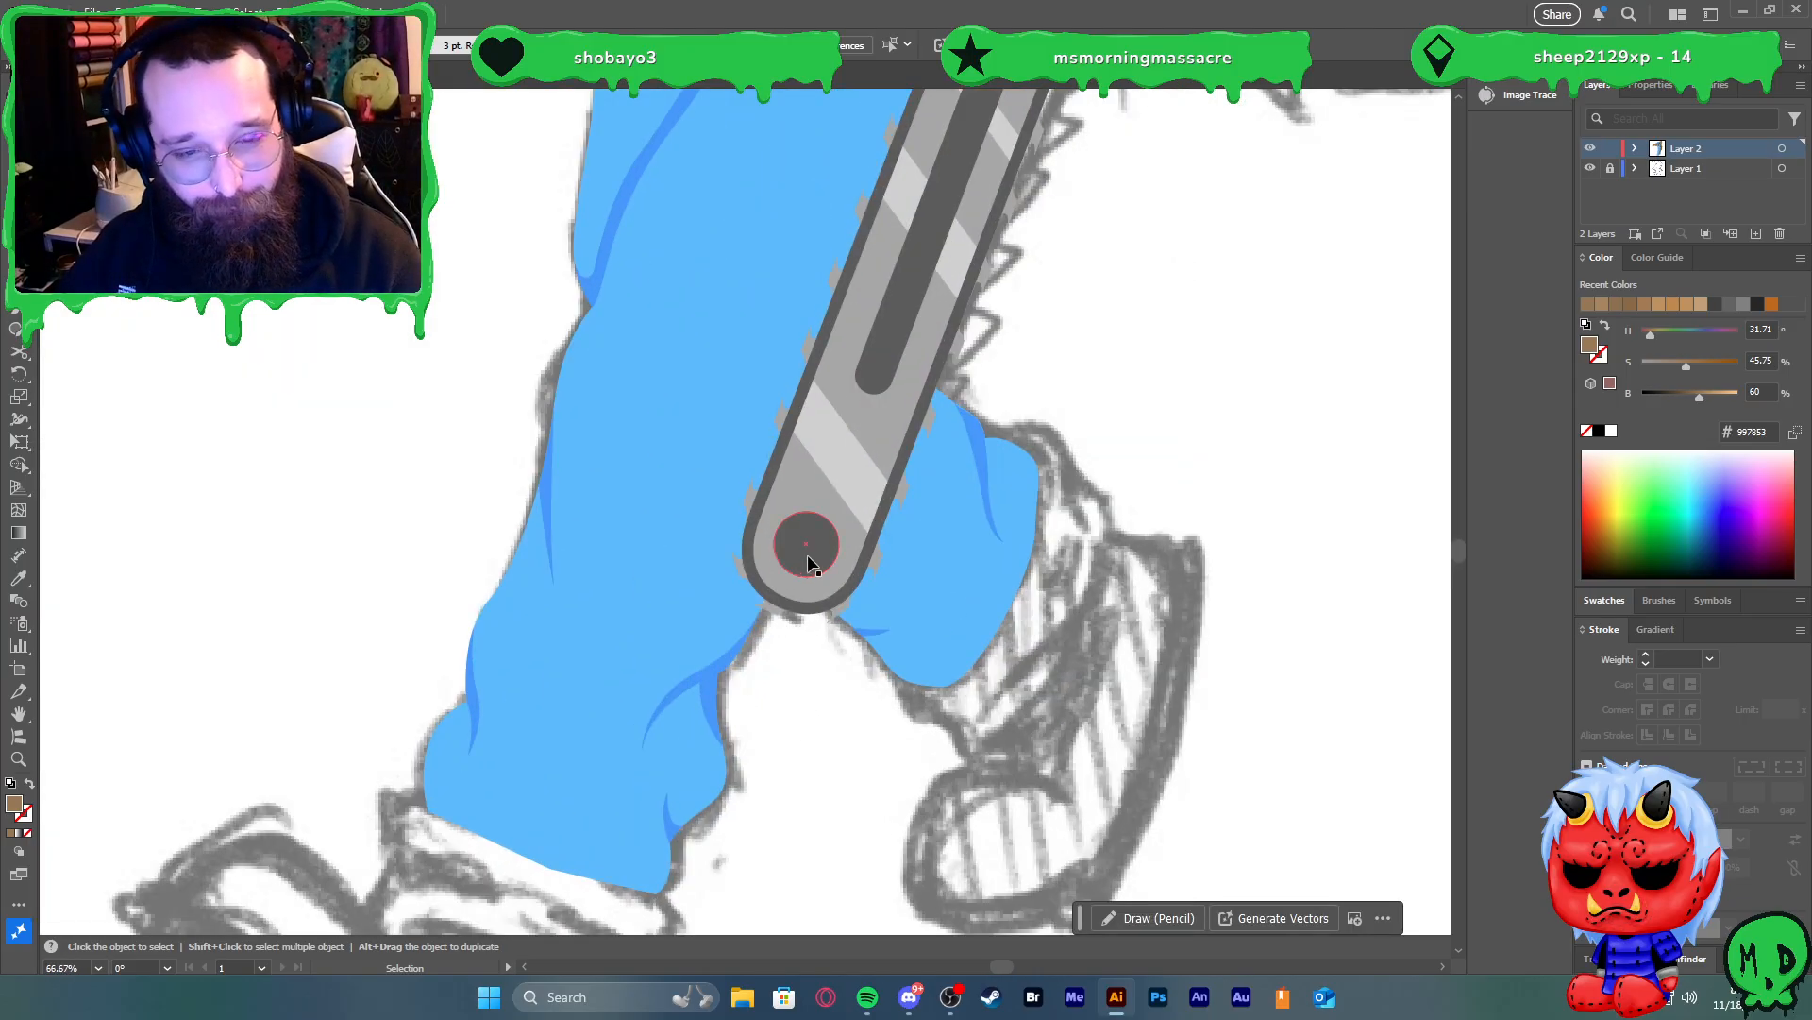
pyautogui.click(807, 553)
pyautogui.click(902, 581)
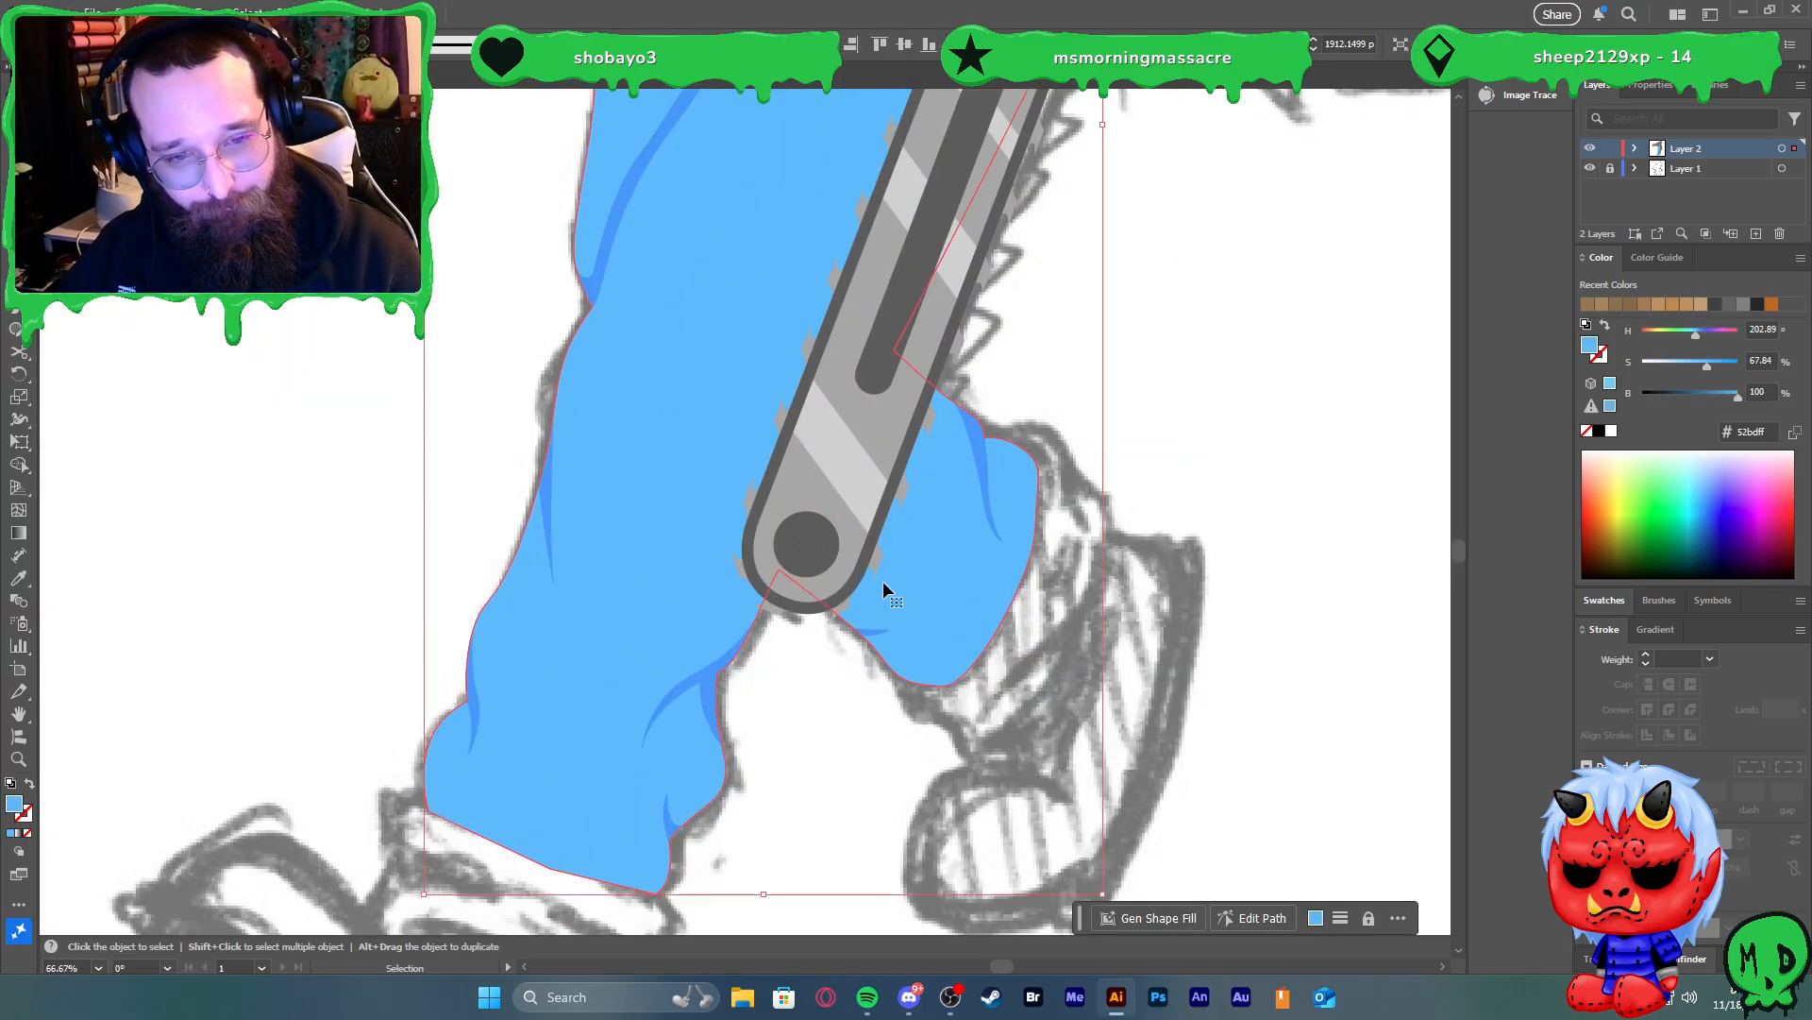
pyautogui.click(834, 676)
pyautogui.scroll(-4, 827, 651)
pyautogui.scroll(-1, 878, 689)
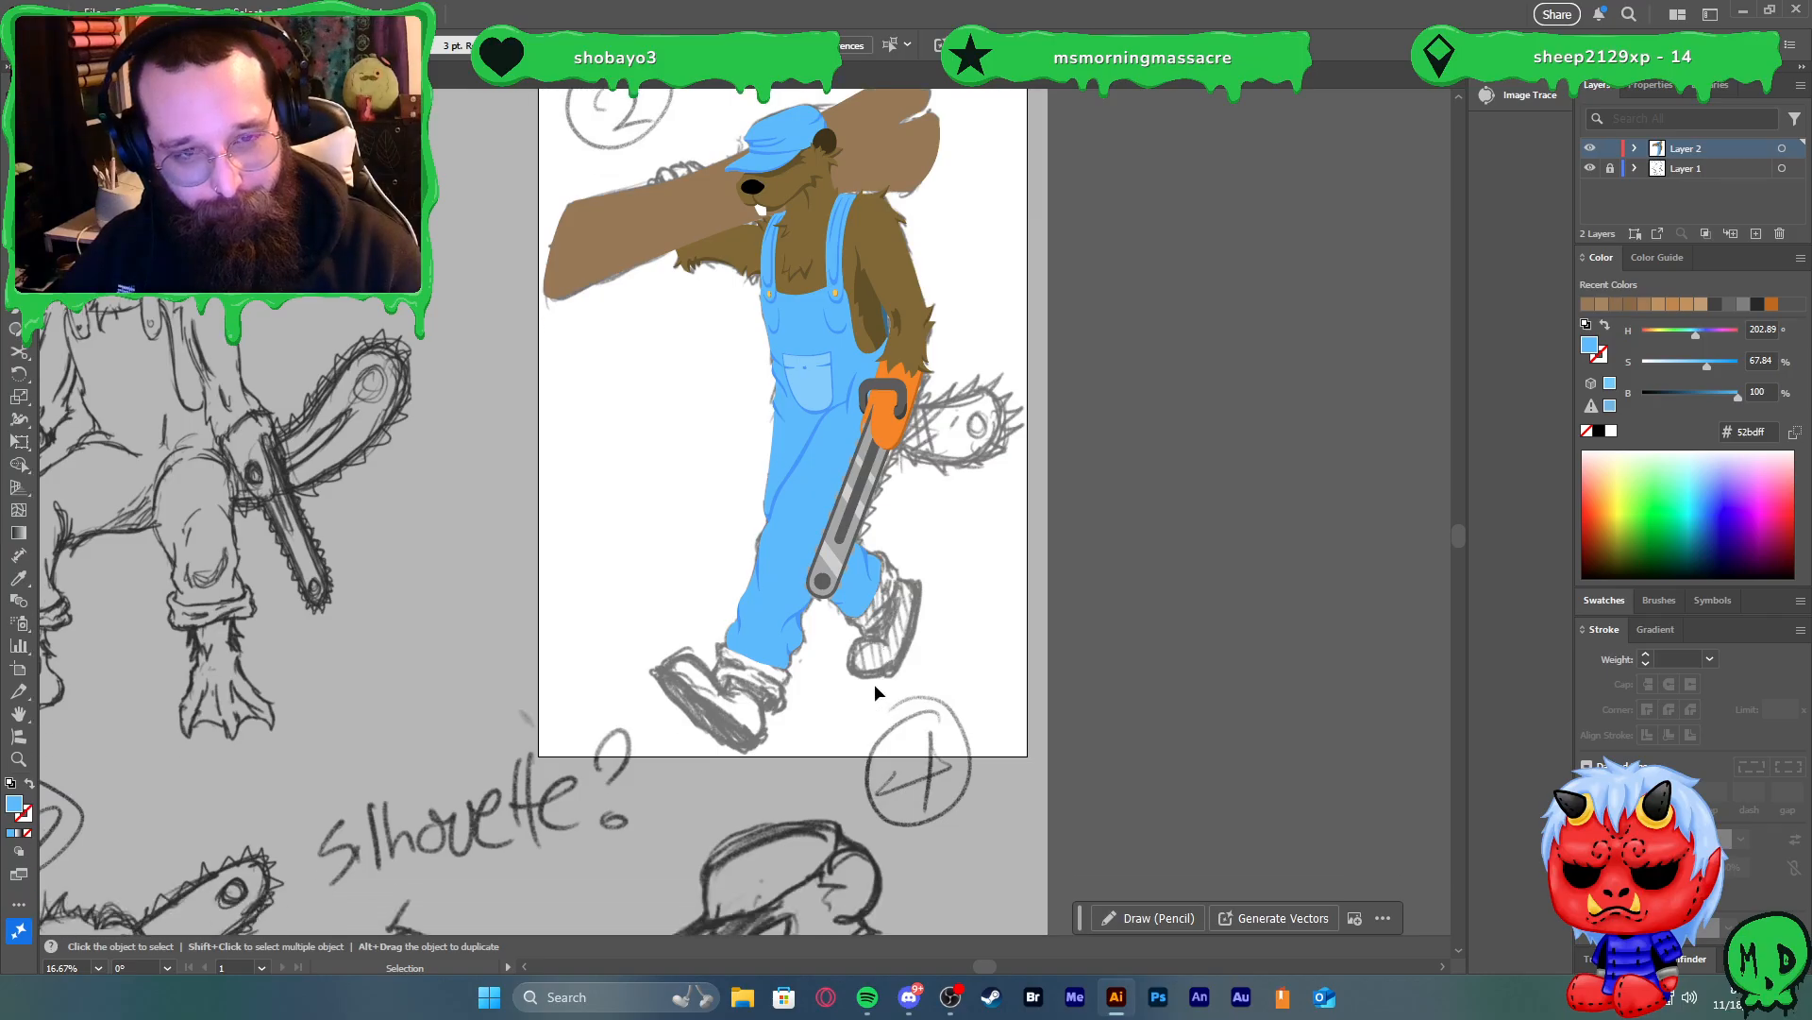
pyautogui.scroll(2, 874, 686)
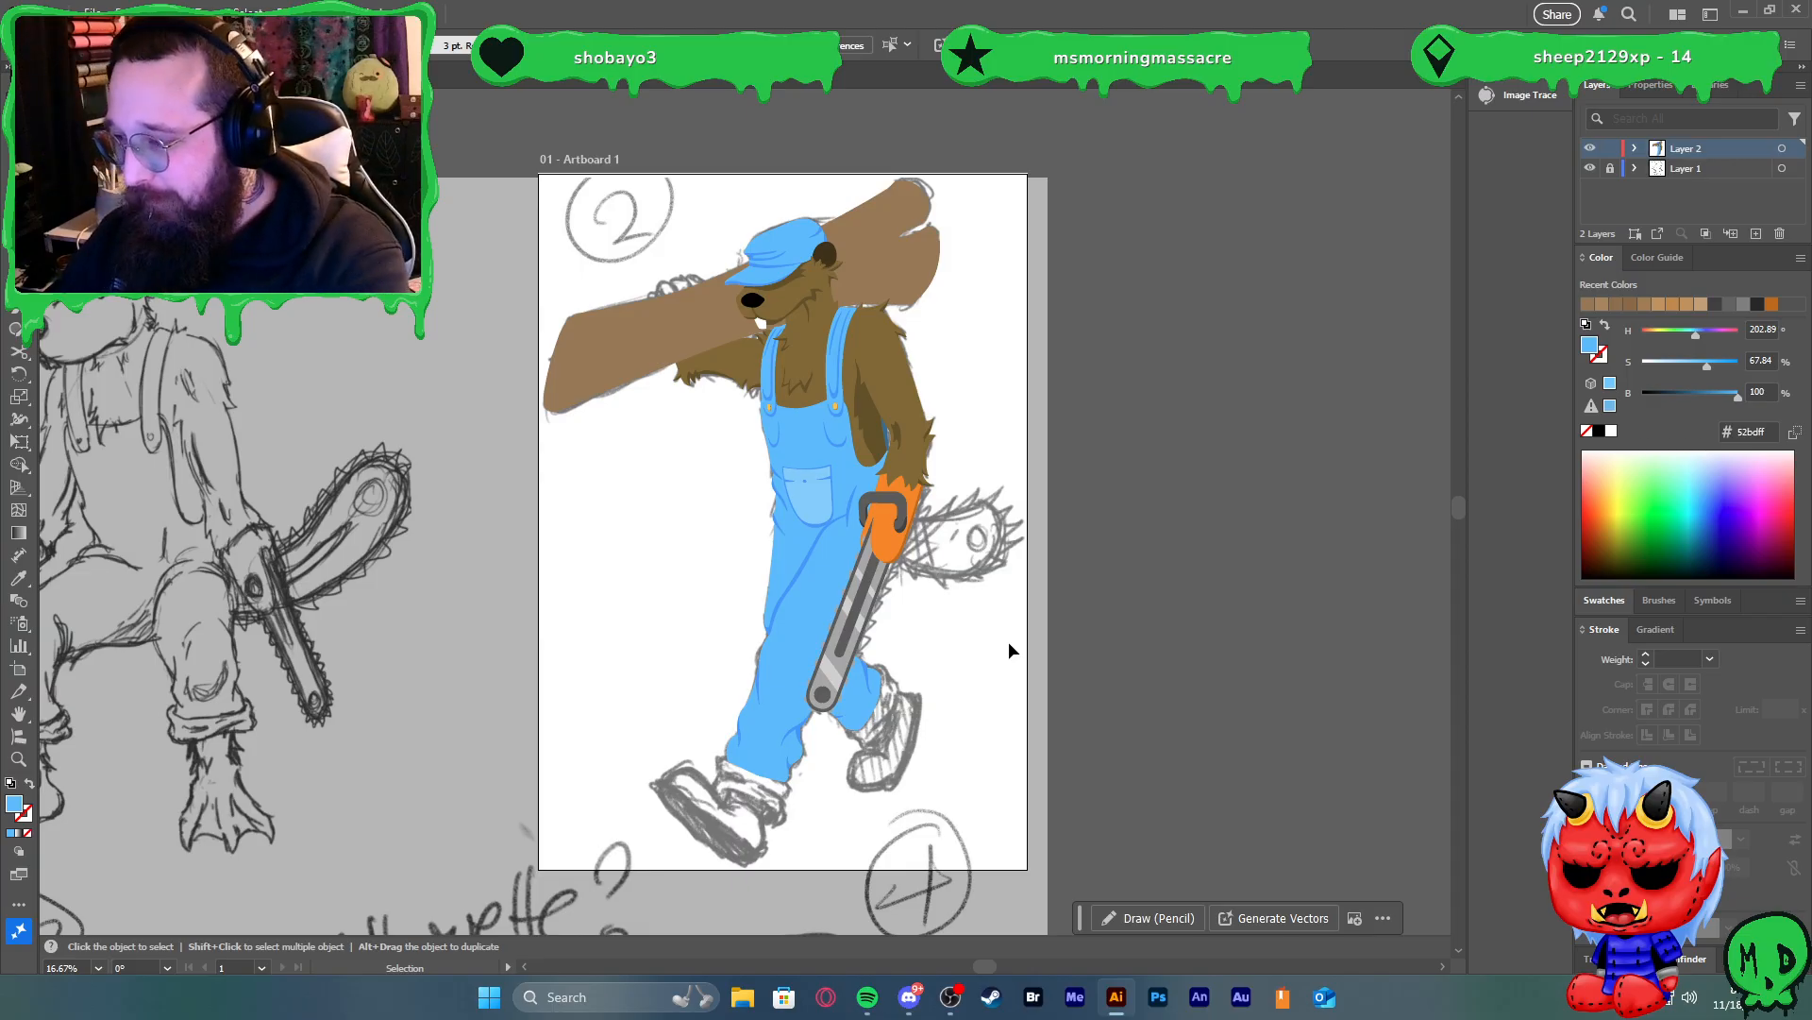
pyautogui.click(633, 998)
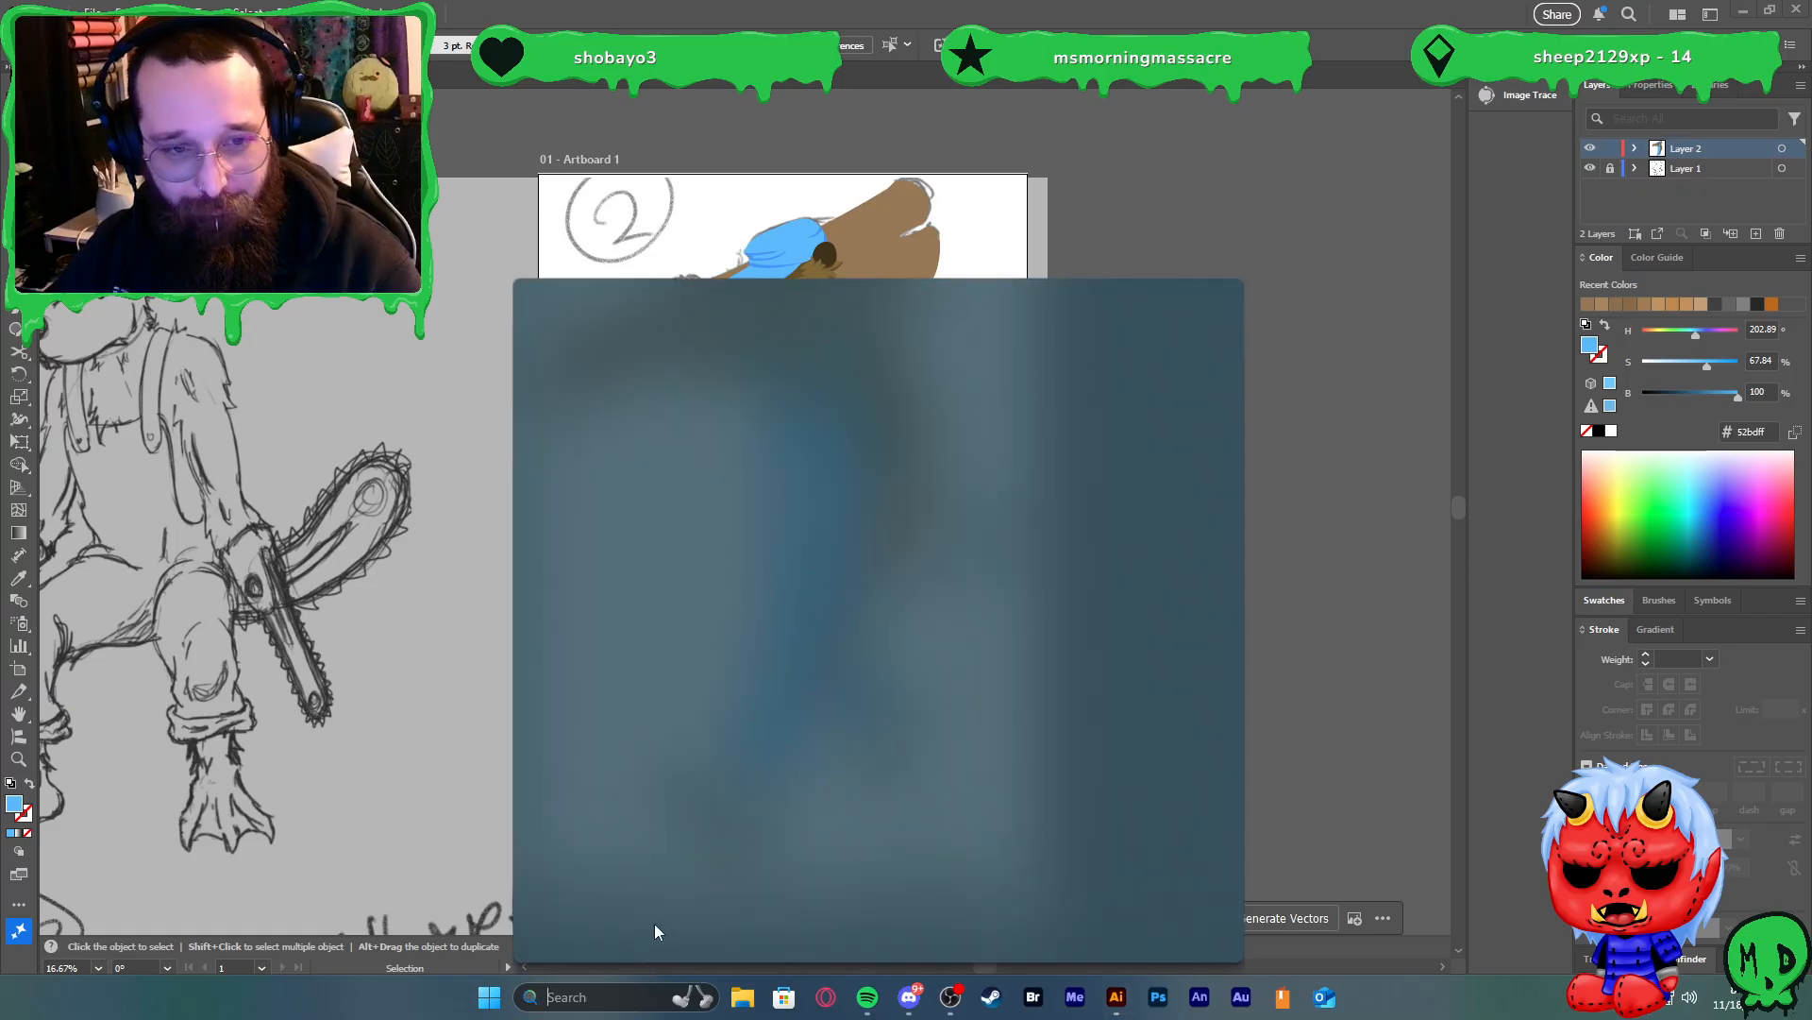
pyautogui.click(489, 997)
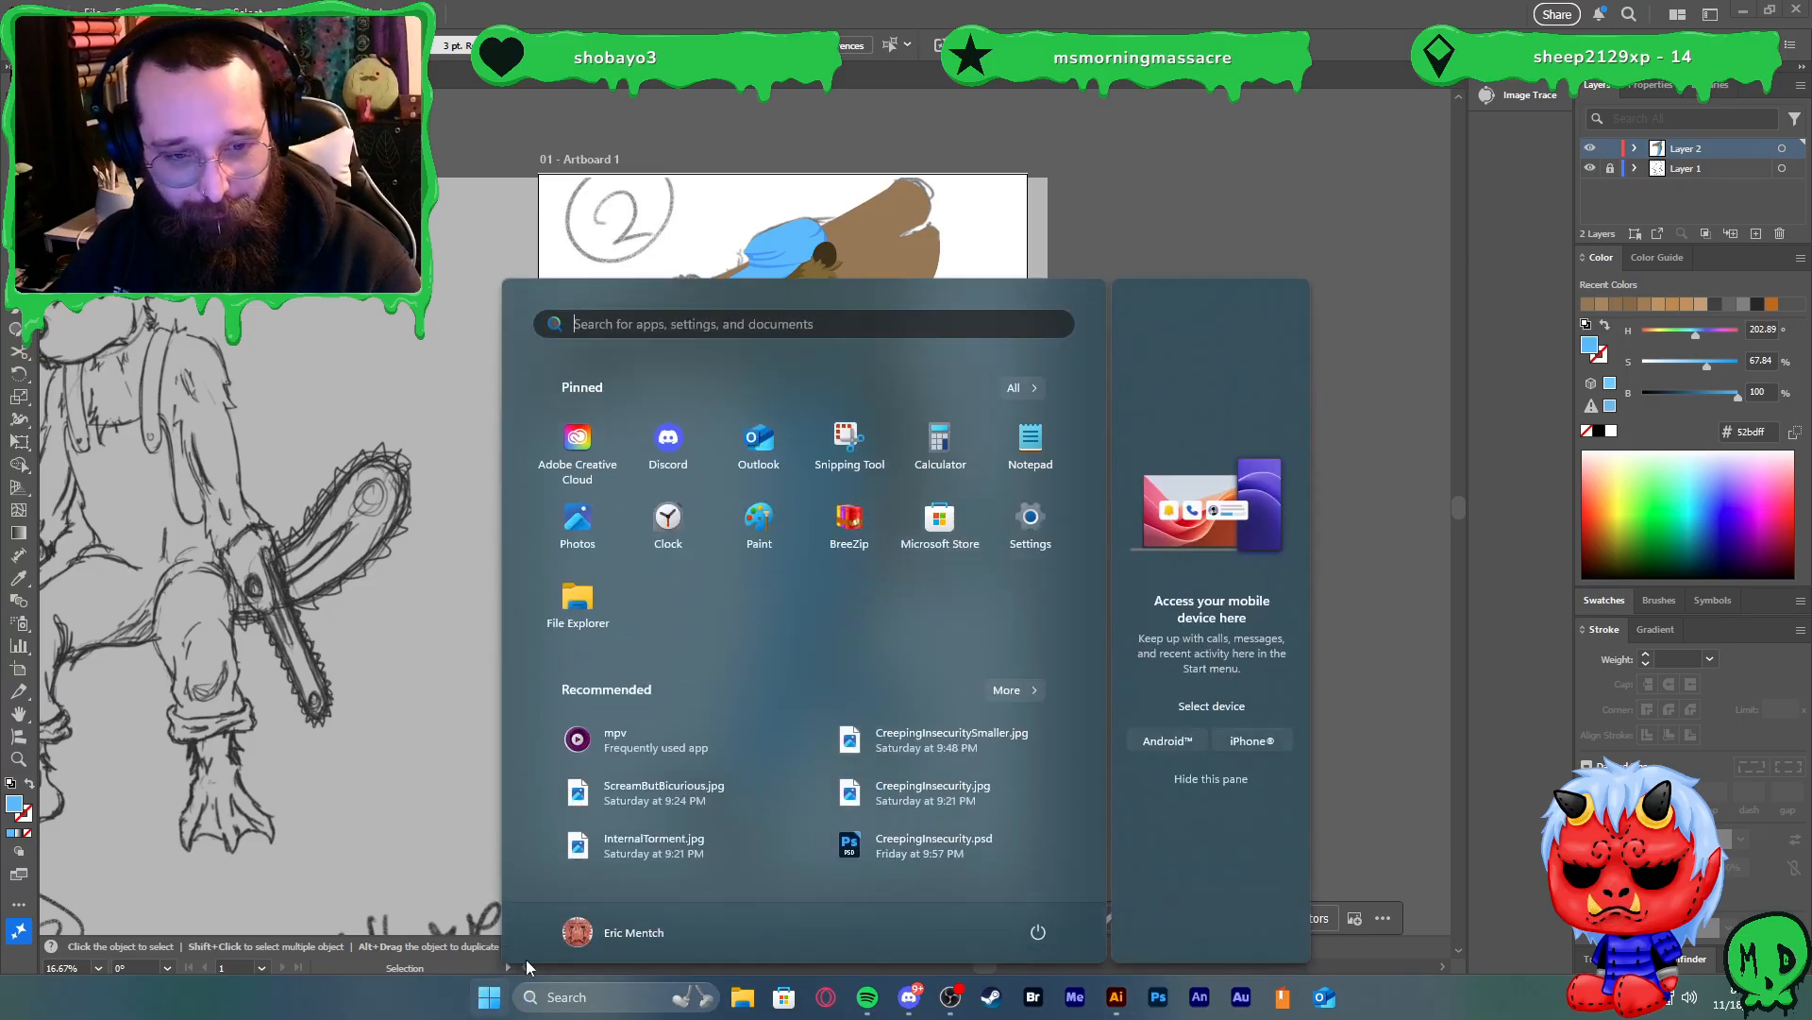
pyautogui.click(1057, 448)
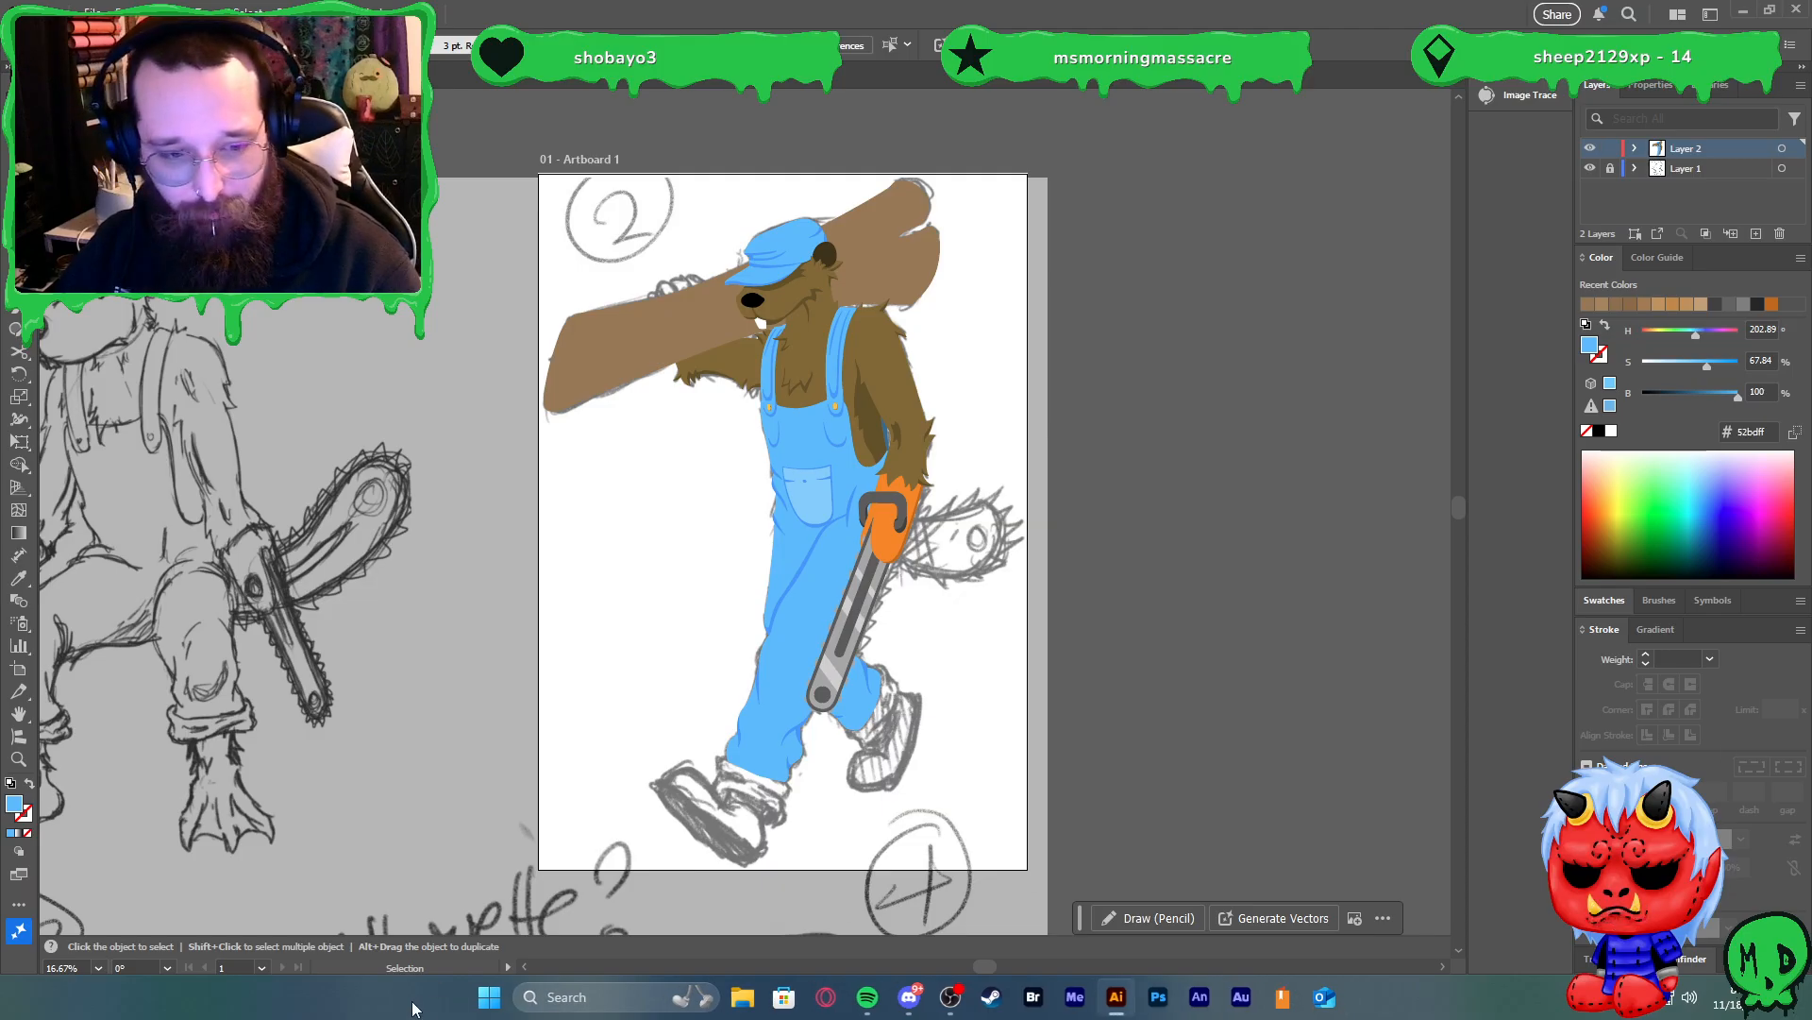
# Launch the Sticky Notes app from the installed Windows programs
pyautogui.press('super')
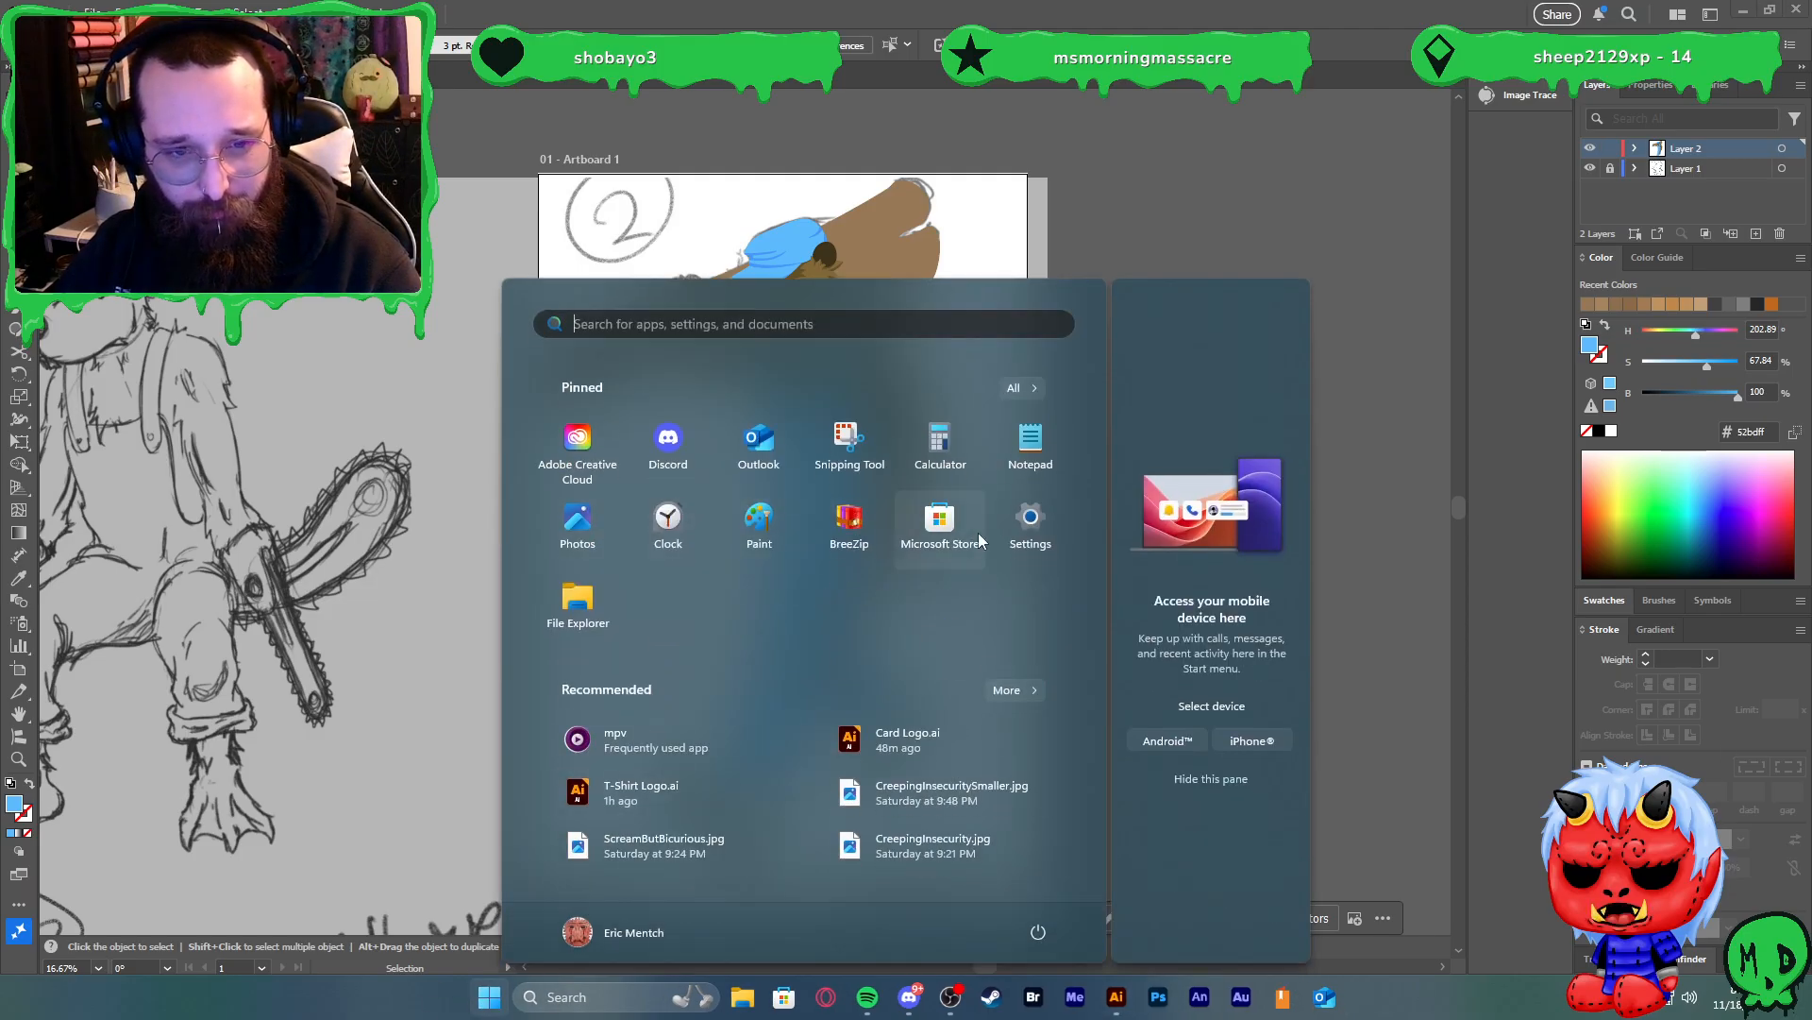
pyautogui.click(1018, 389)
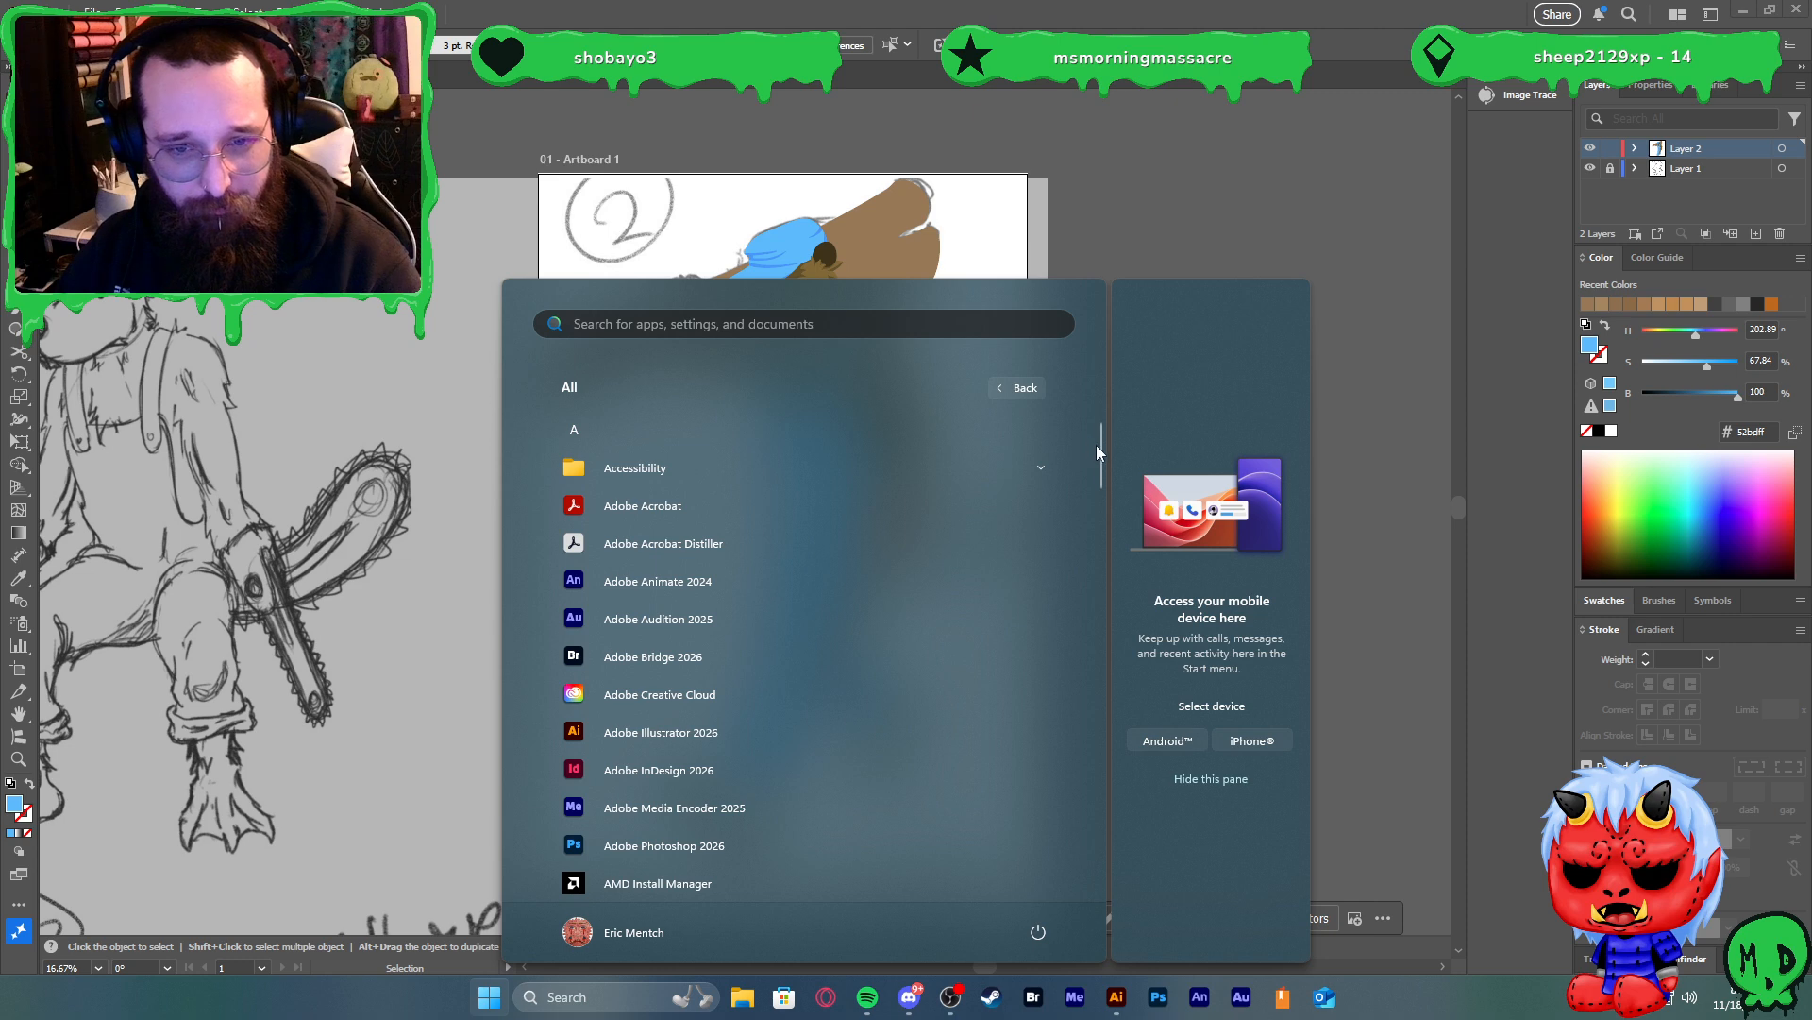
pyautogui.moveTo(1102, 466); pyautogui.dragTo(1105, 827)
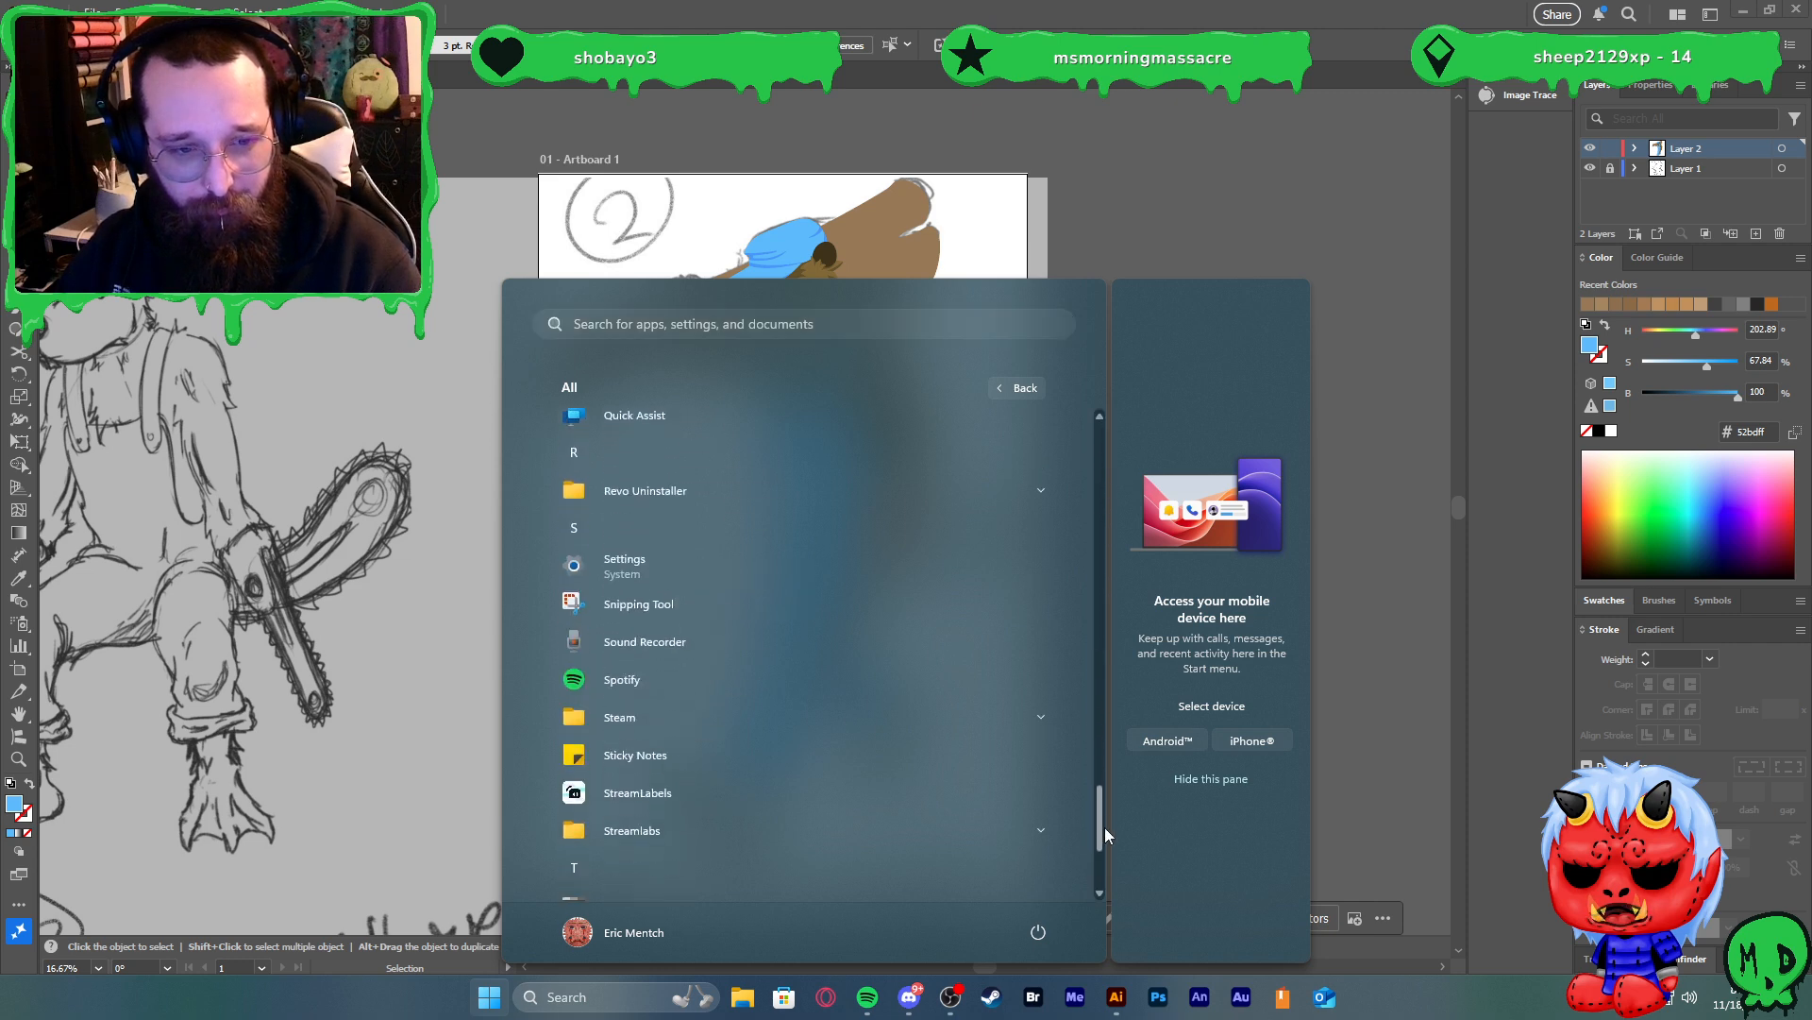
pyautogui.click(614, 790)
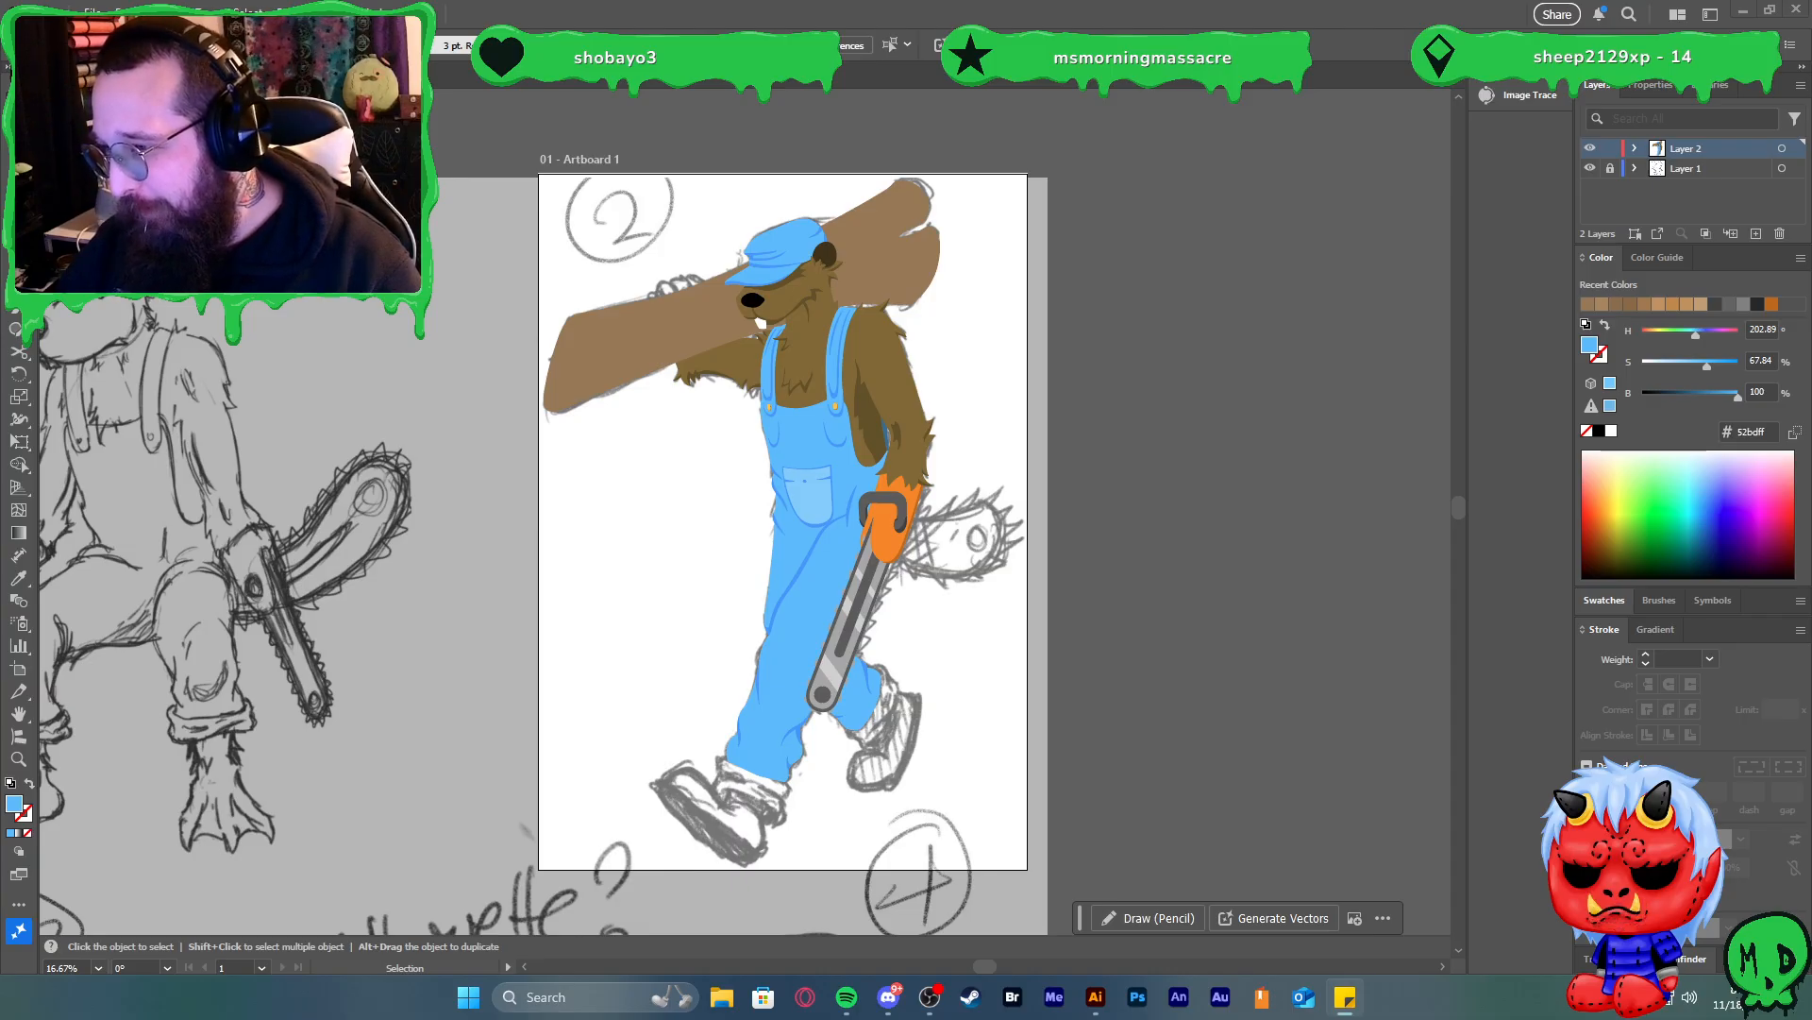
pyautogui.click(1345, 996)
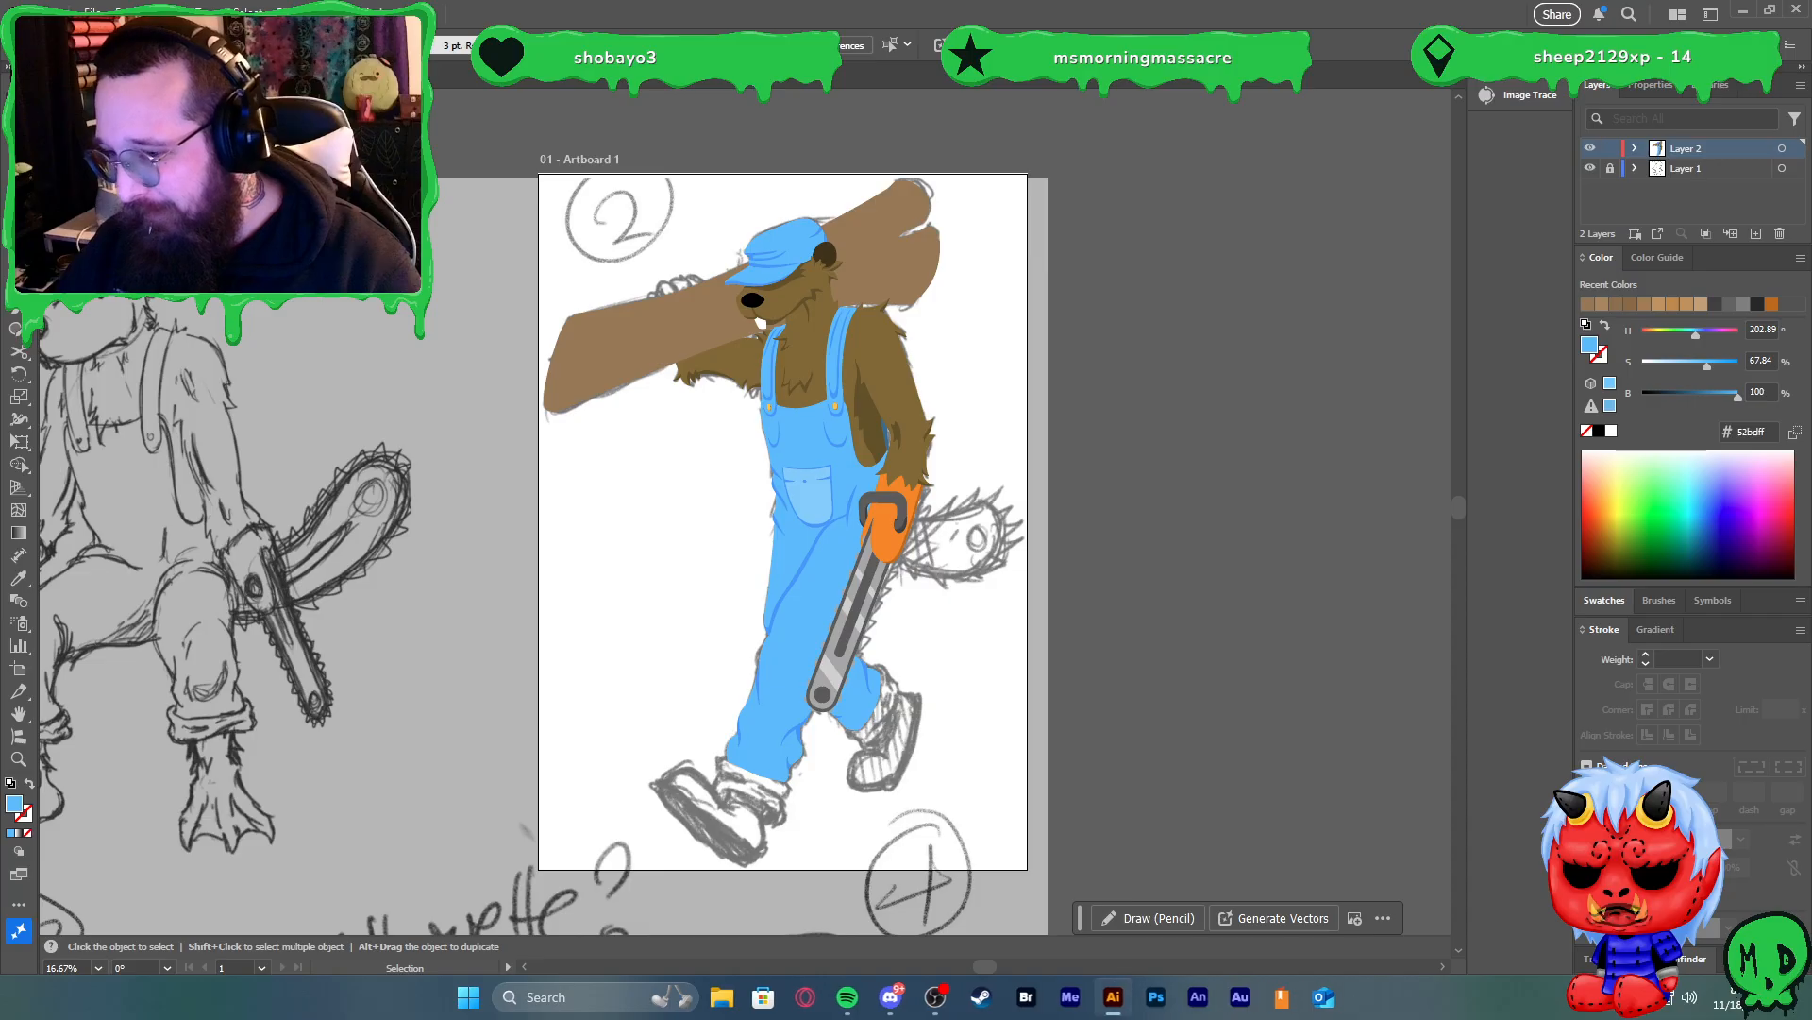
pyautogui.moveTo(897, 196)
pyautogui.mouseDown()
pyautogui.moveTo(931, 223)
pyautogui.moveTo(1811, 297)
pyautogui.mouseUp()
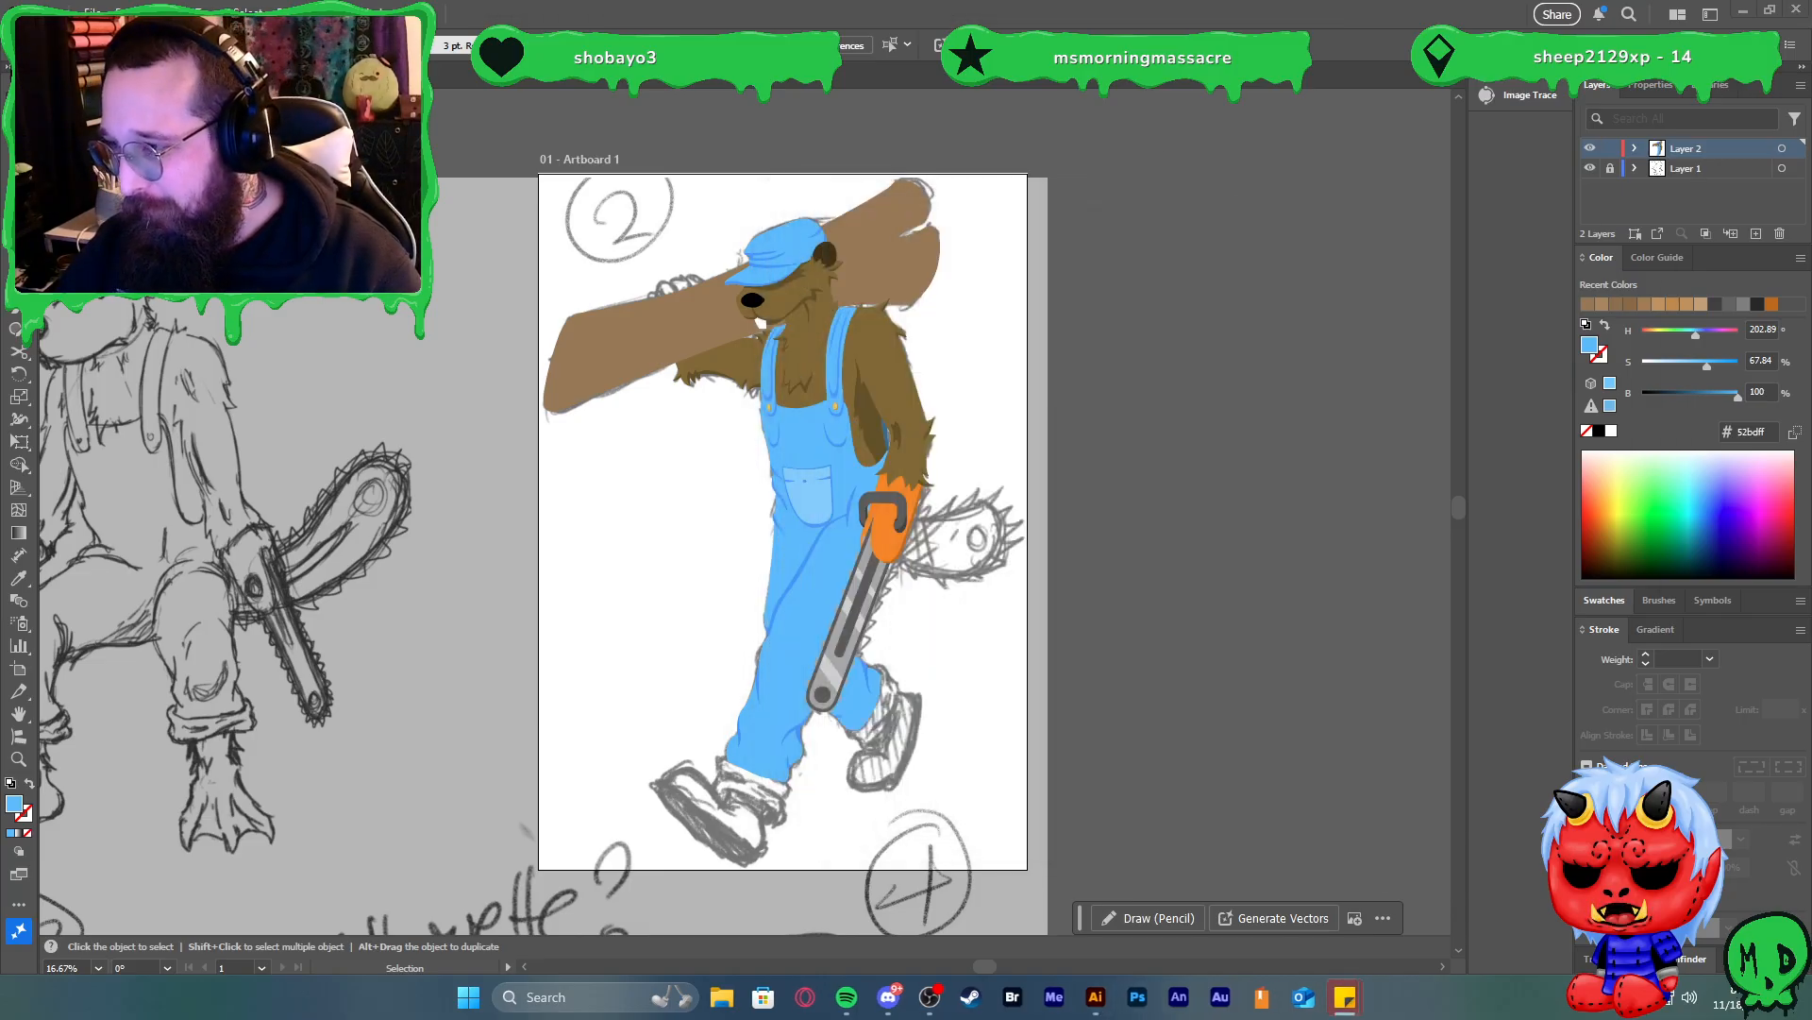